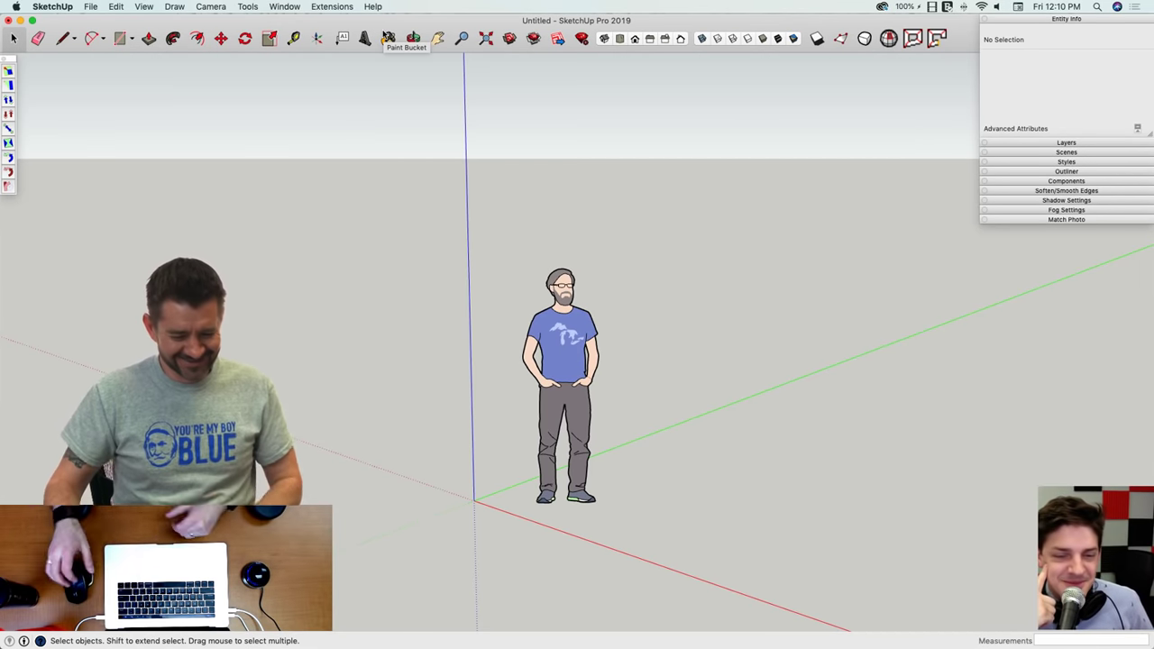
Step: Search 3D Warehouse for bestbusever, view the Later Dudes! model page, and narrow the 3D Warehouse window
{"action": "left_click", "coordinate": [509, 41]}
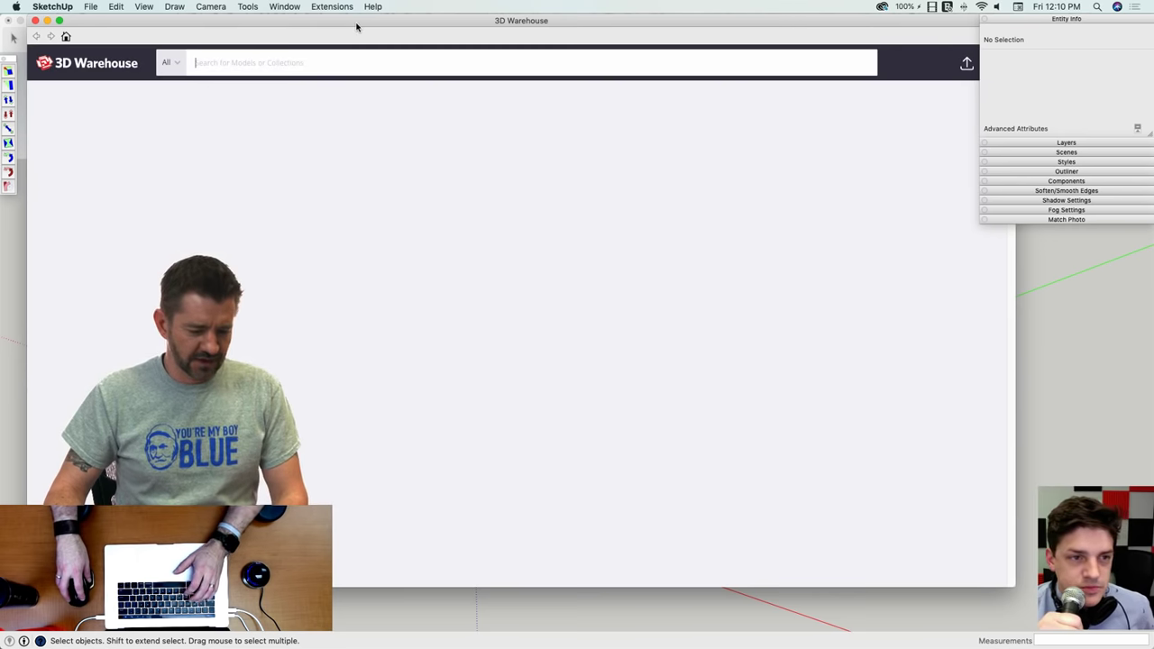
{"action": "type", "text": "b"}
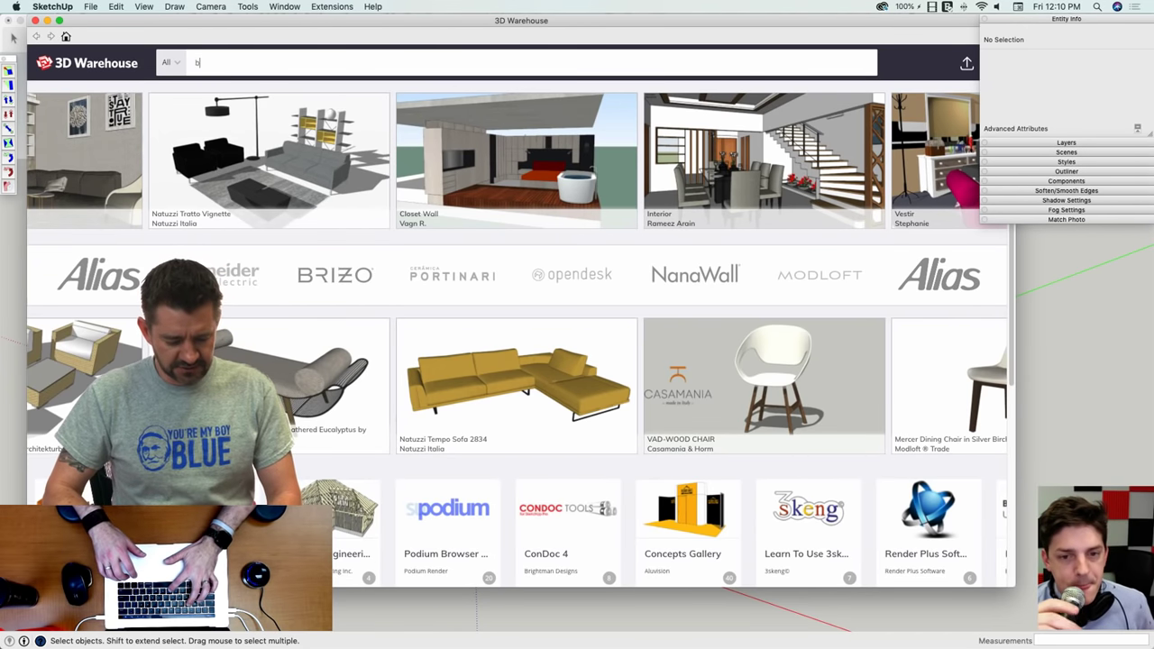
{"action": "type", "text": "estbusever"}
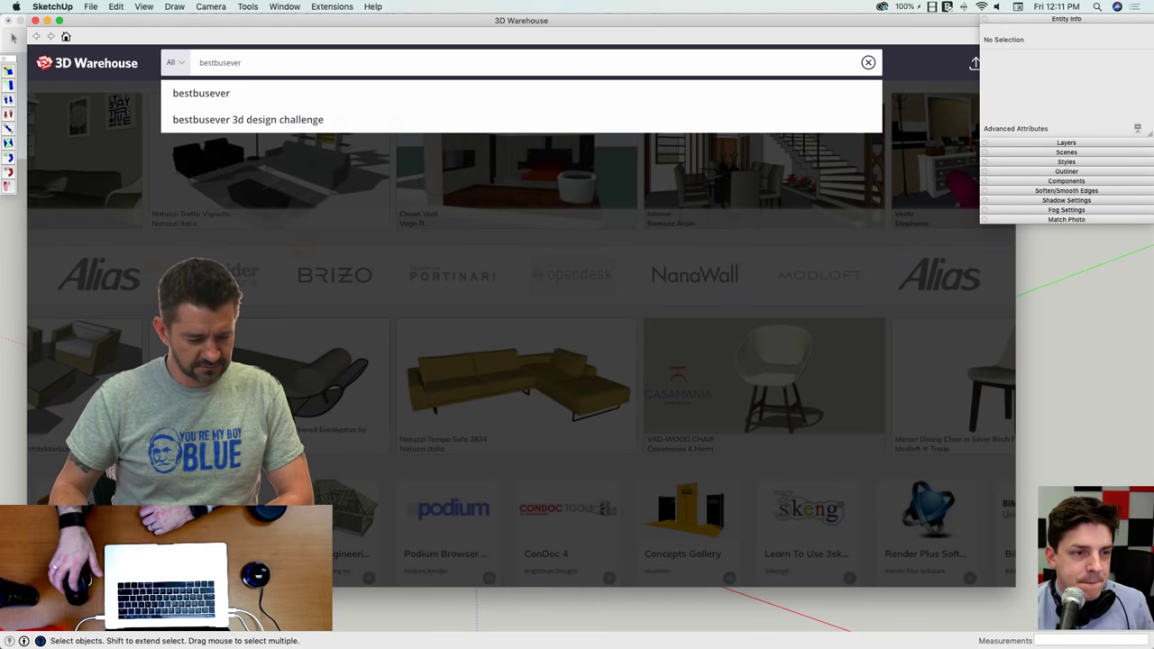
{"action": "key", "text": "Return"}
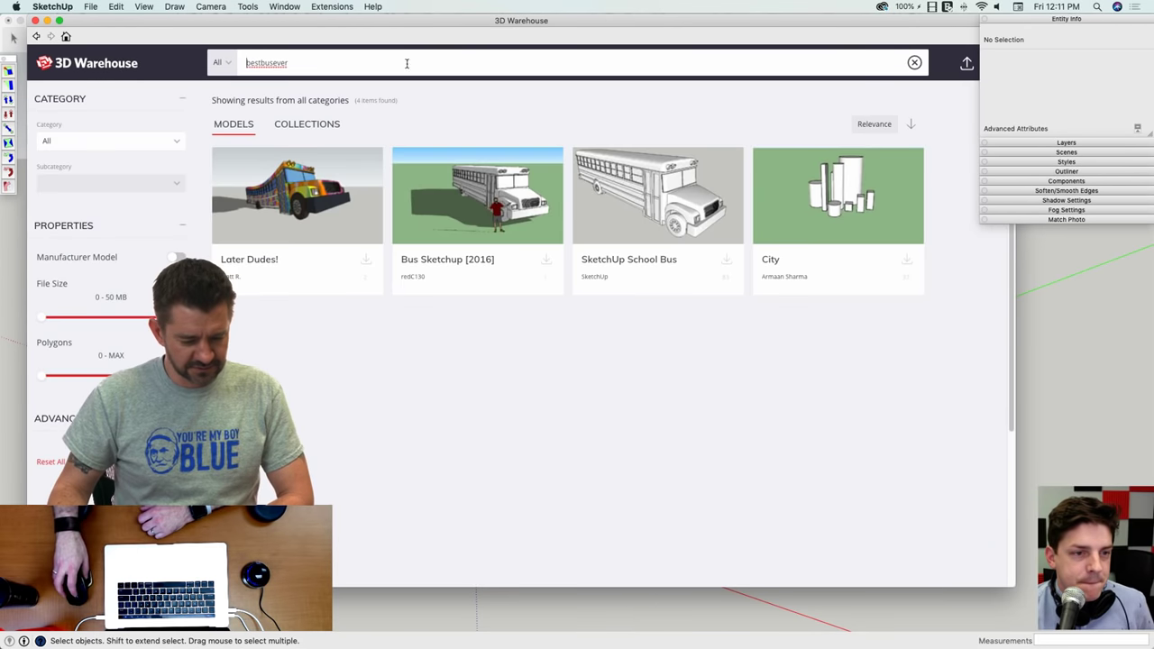
{"action": "left_click", "coordinate": [316, 196]}
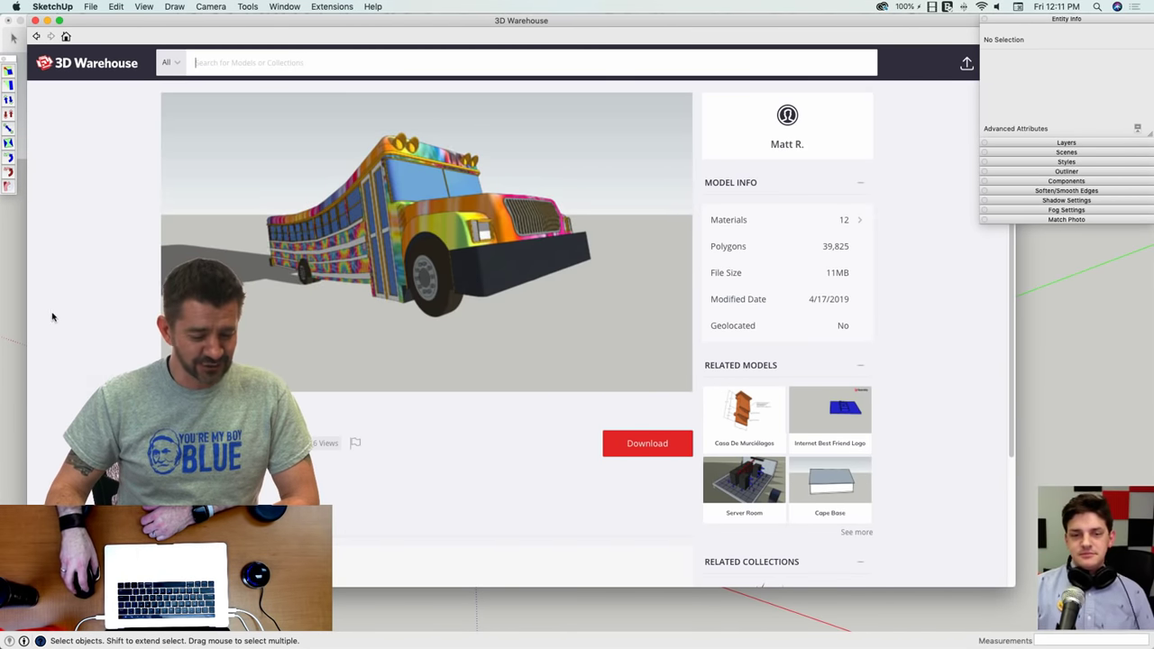
{"action": "left_click_drag", "start_coordinate": [27, 298], "coordinate": [217, 298]}
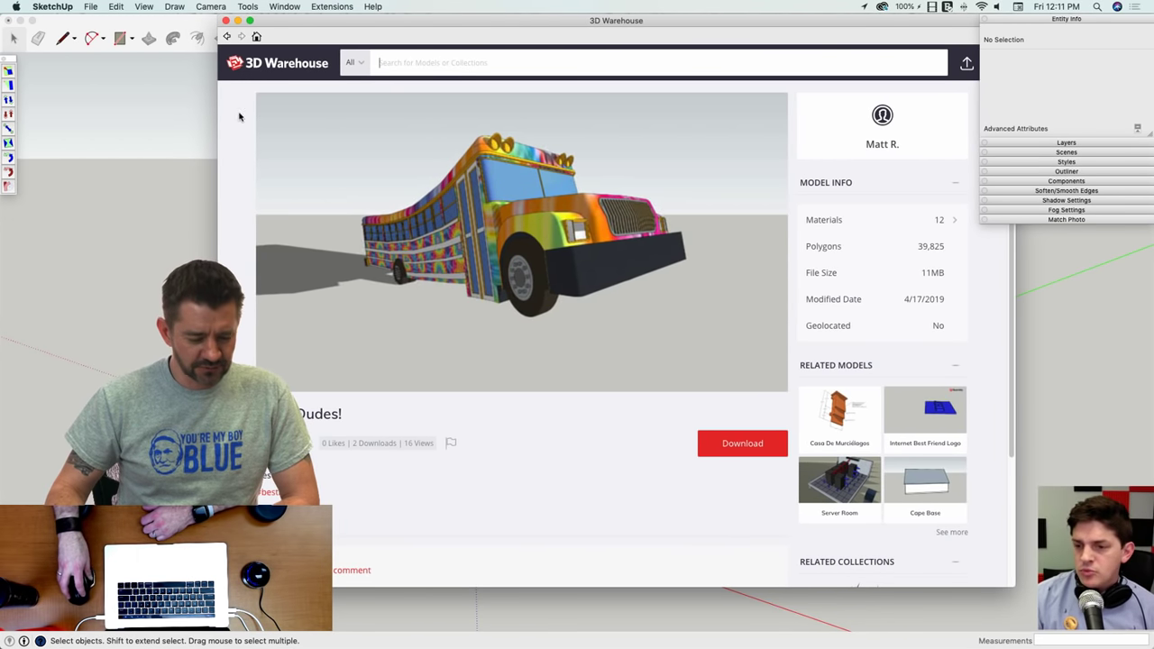
Step: View the Bus Sketchup [2016] and City model pages from the search results, and close 3D Warehouse
{"action": "left_click", "coordinate": [226, 36]}
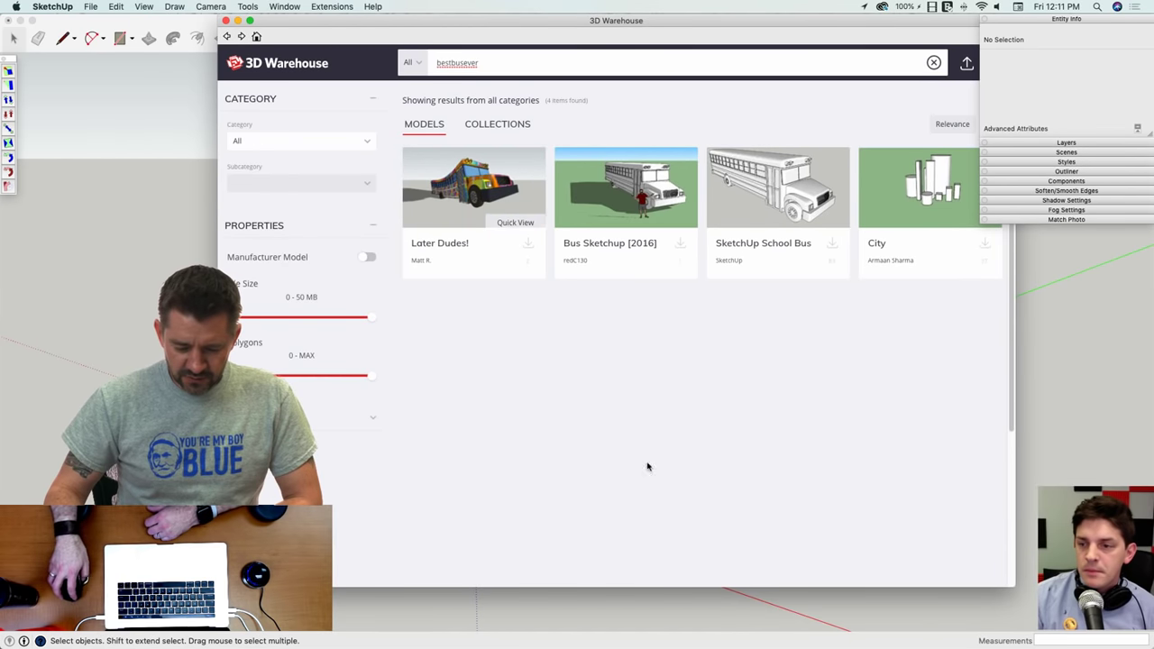
{"action": "left_click", "coordinate": [608, 186]}
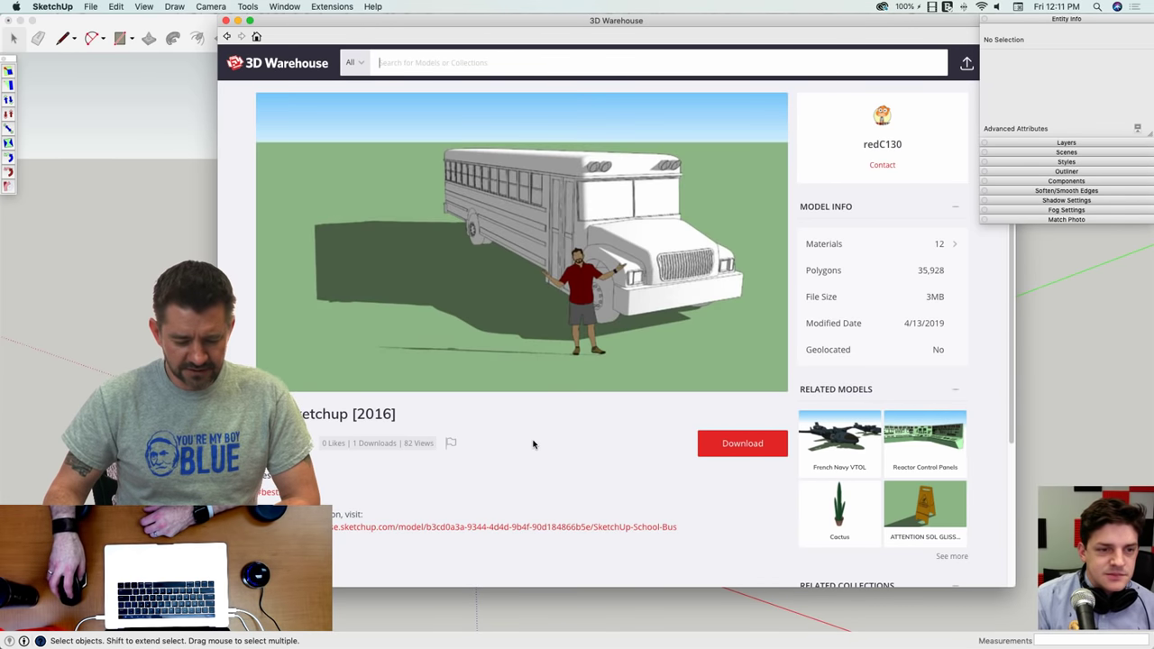
{"action": "left_click", "coordinate": [229, 37]}
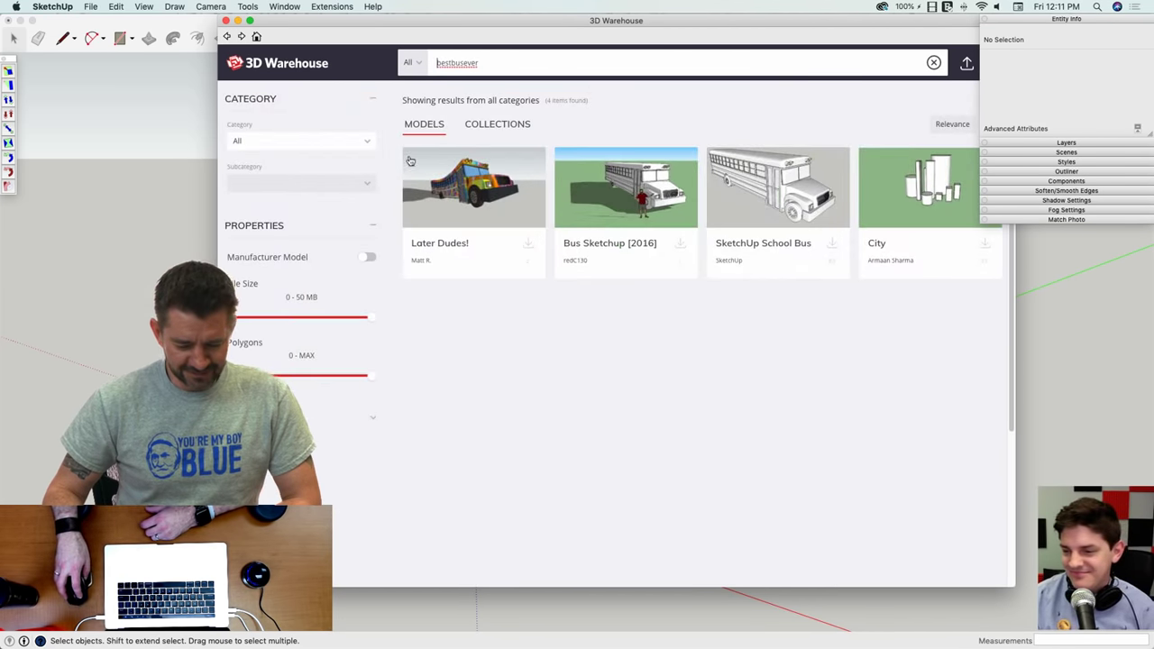
{"action": "left_click", "coordinate": [921, 199]}
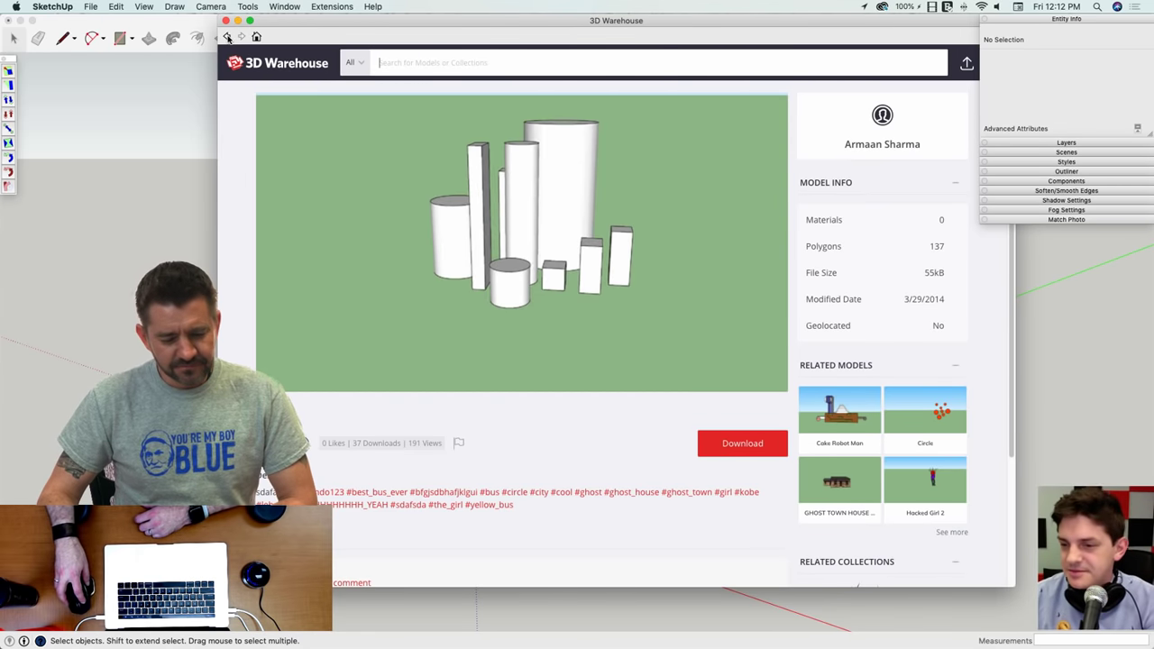
{"action": "left_click", "coordinate": [228, 37]}
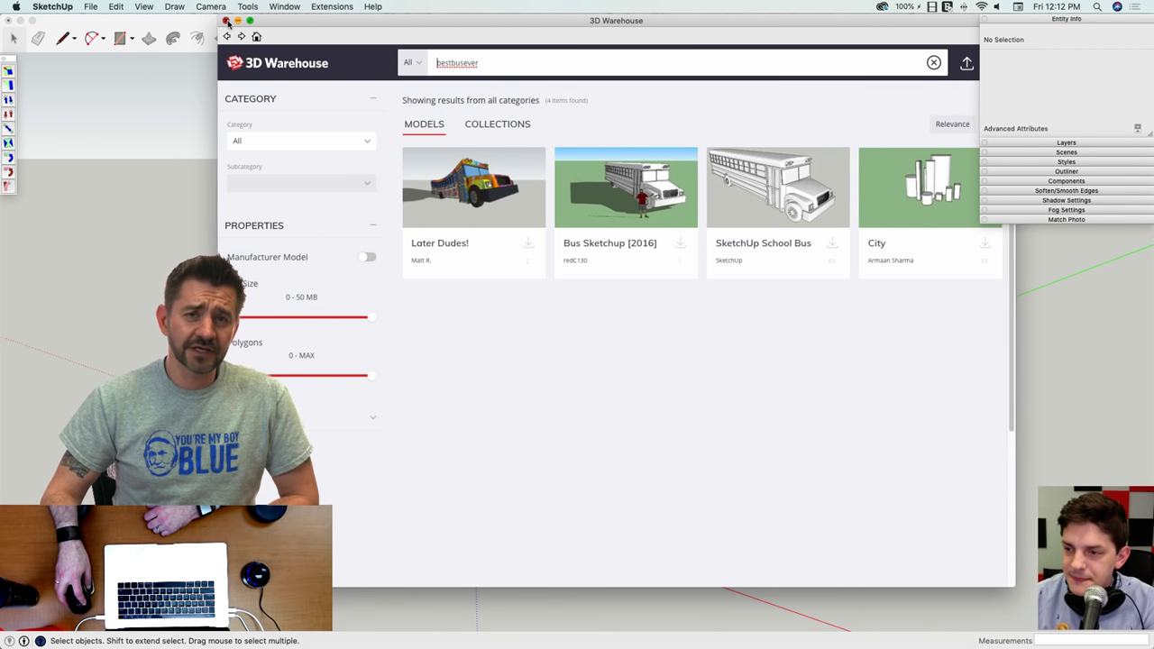
{"action": "left_click", "coordinate": [226, 21]}
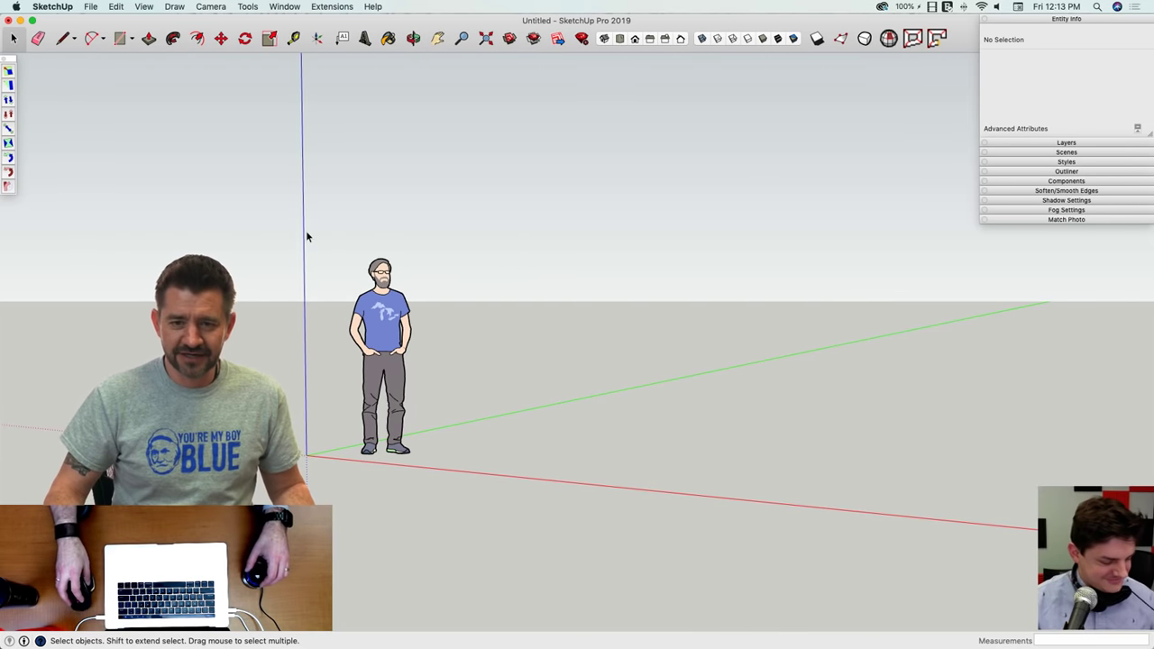
Step: Import front.jpg from the Desktop as an image and place it flat from the origin, about 53' 10" wide
{"action": "mouse_move", "coordinate": [297, 225]}
{"action": "middle_mouse_down"}
{"action": "mouse_move", "coordinate": [307, 222]}
{"action": "mouse_move", "coordinate": [197, 166]}
{"action": "middle_mouse_up"}
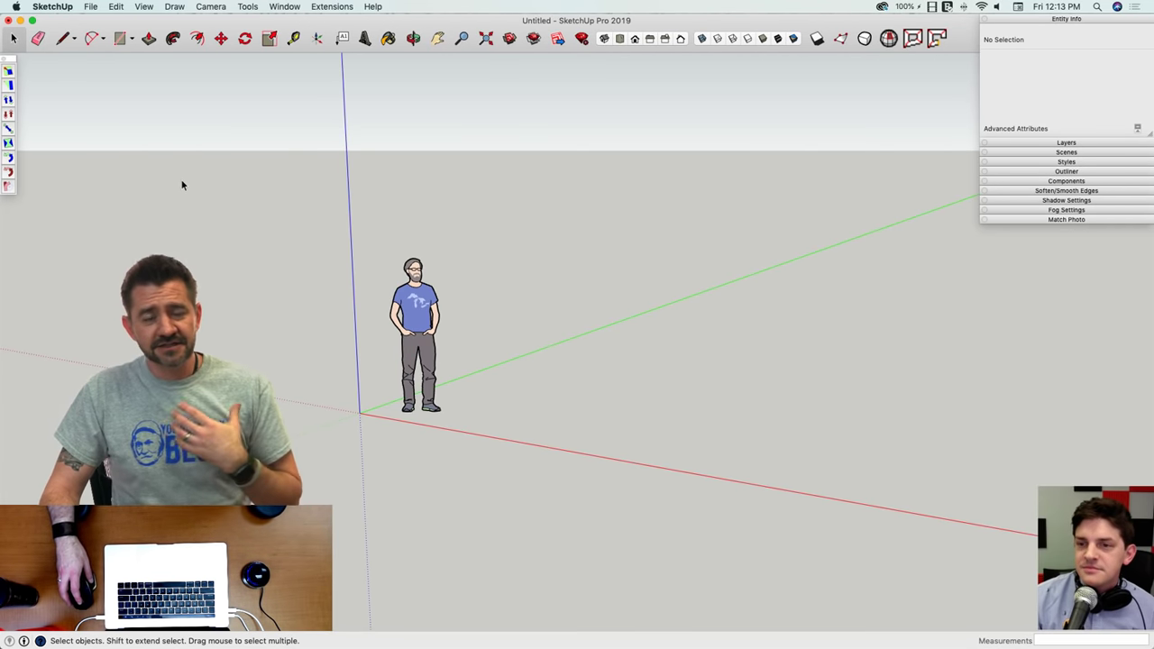
{"action": "left_click", "coordinate": [90, 6]}
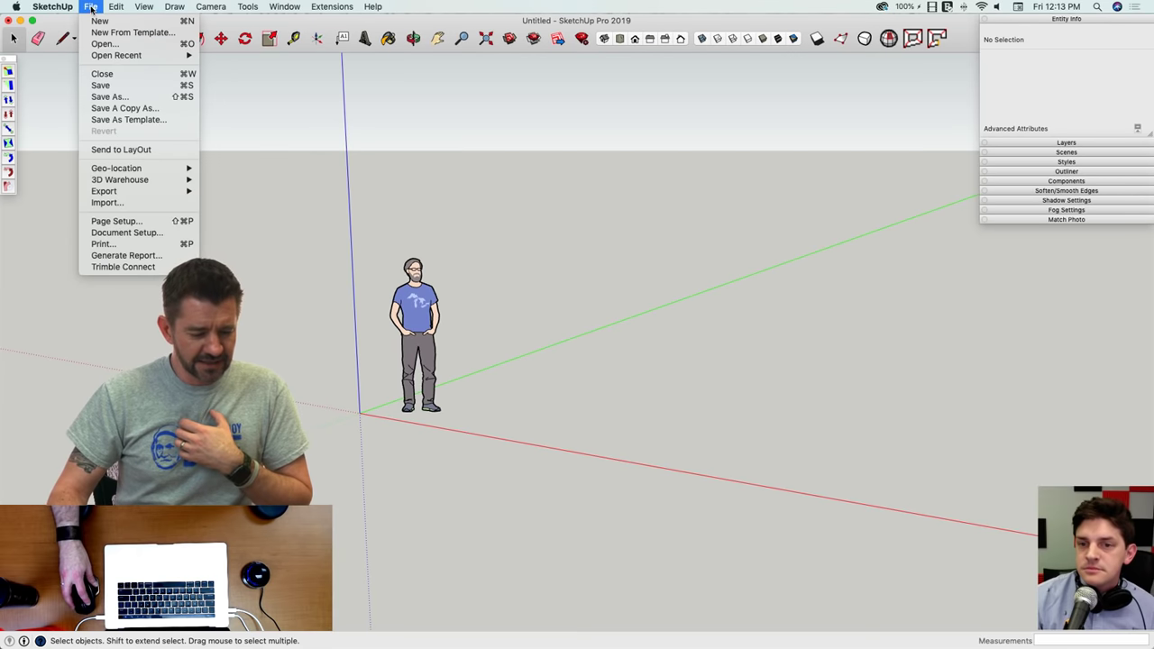
{"action": "left_click", "coordinate": [124, 203]}
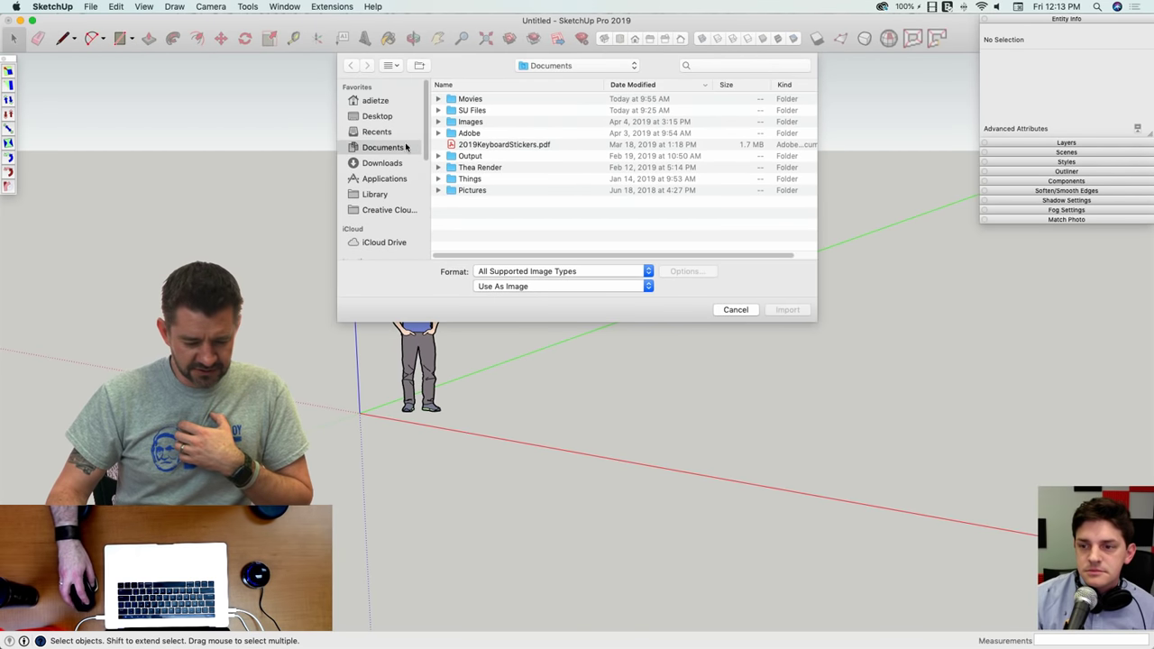
{"action": "left_click", "coordinate": [377, 116]}
{"action": "left_click", "coordinate": [487, 98]}
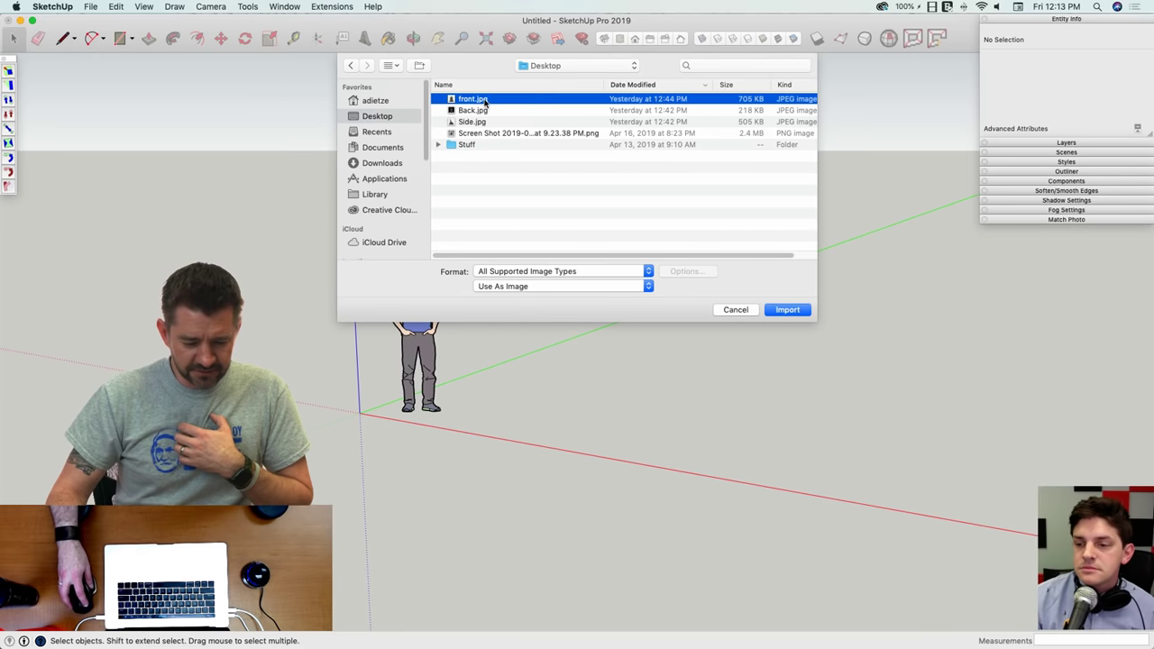
{"action": "left_click", "coordinate": [788, 309]}
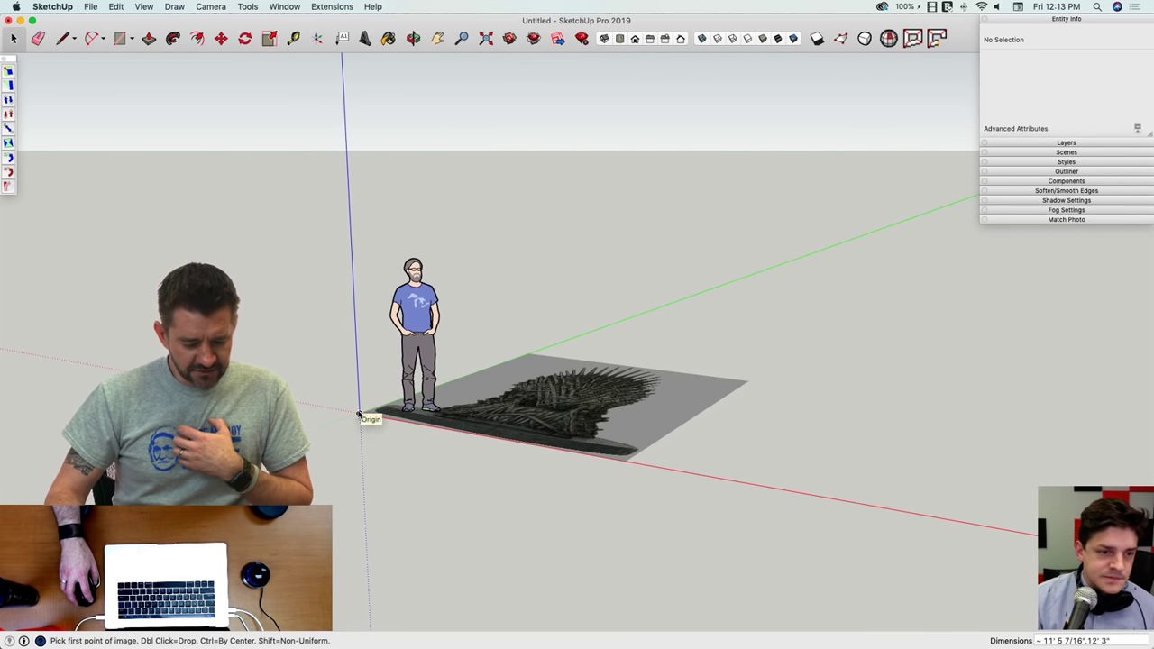
{"action": "left_click", "coordinate": [358, 414]}
{"action": "left_click", "coordinate": [791, 262]}
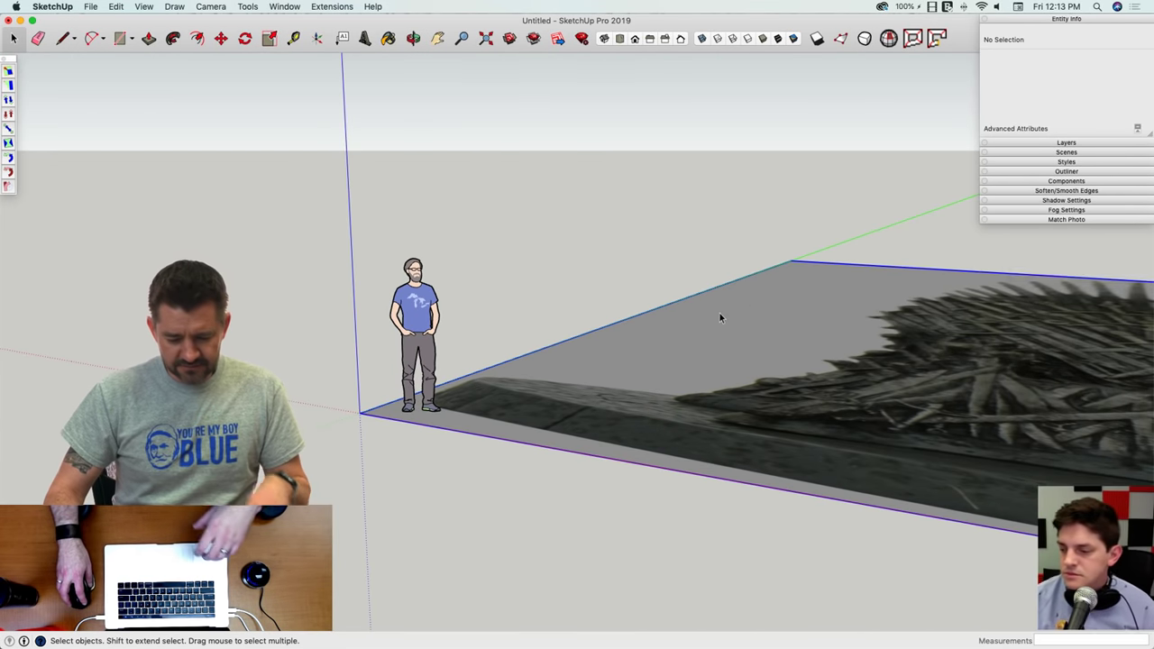
Step: Rotate the throne image about its edge on the red axis so it stands upright
{"action": "left_click", "coordinate": [717, 311]}
{"action": "middle_click_drag", "start_coordinate": [675, 289], "coordinate": [553, 210]}
{"action": "key", "text": "q"}
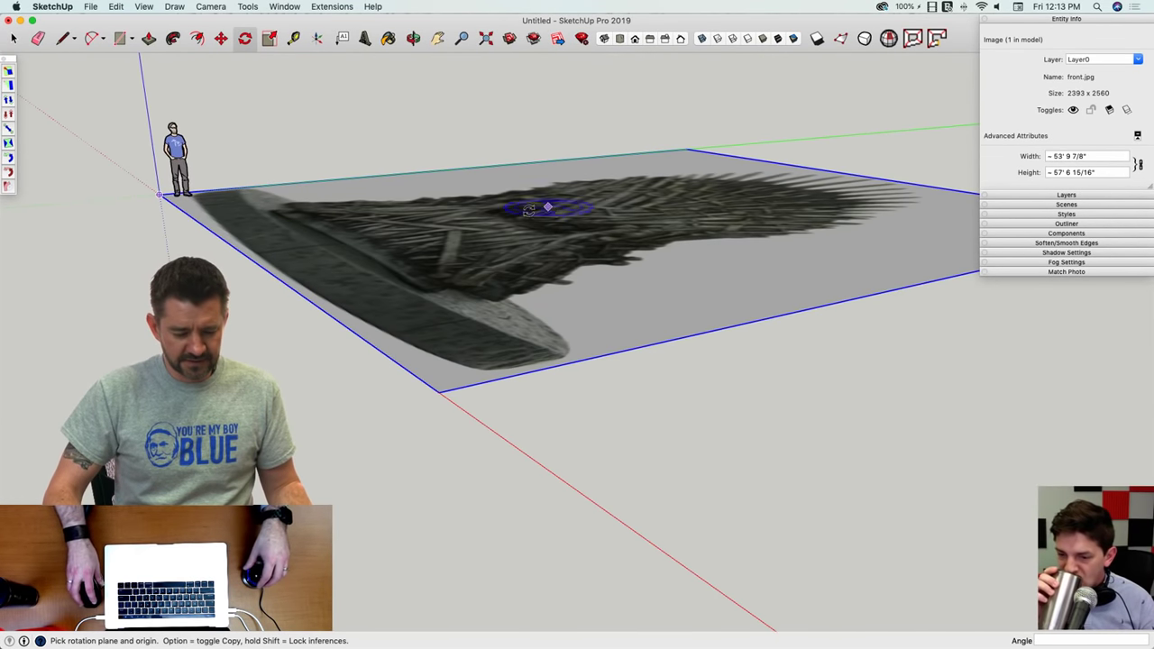
{"action": "key", "text": "Left"}
{"action": "key", "text": "Right"}
{"action": "left_click", "coordinate": [441, 394]}
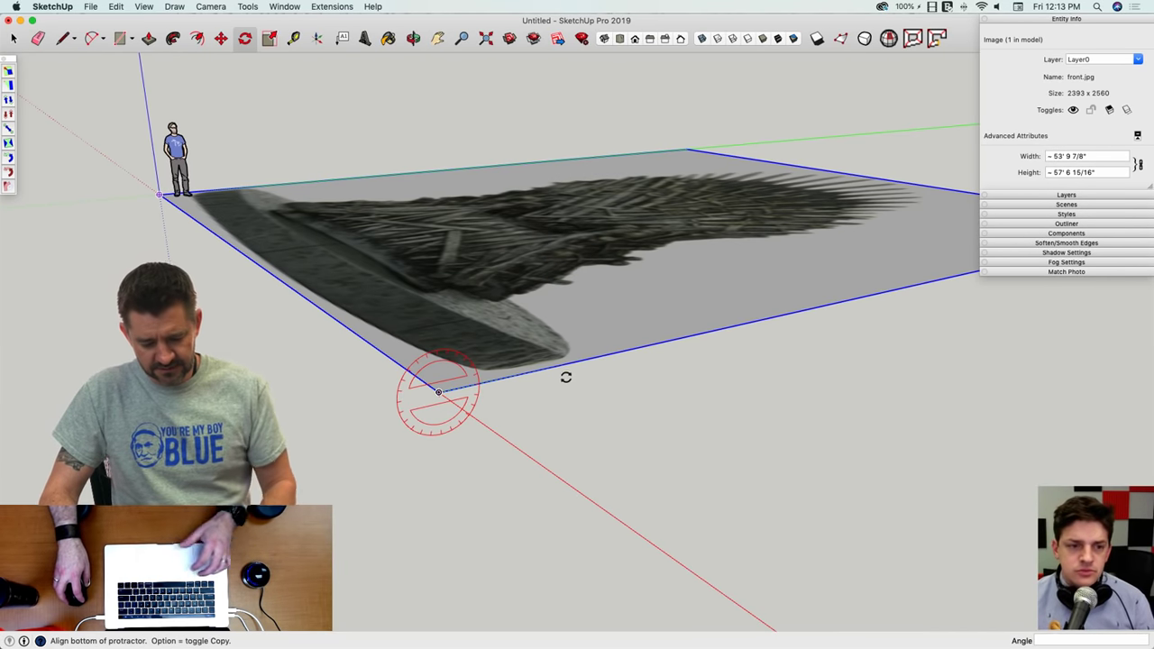
{"action": "left_click", "coordinate": [564, 364]}
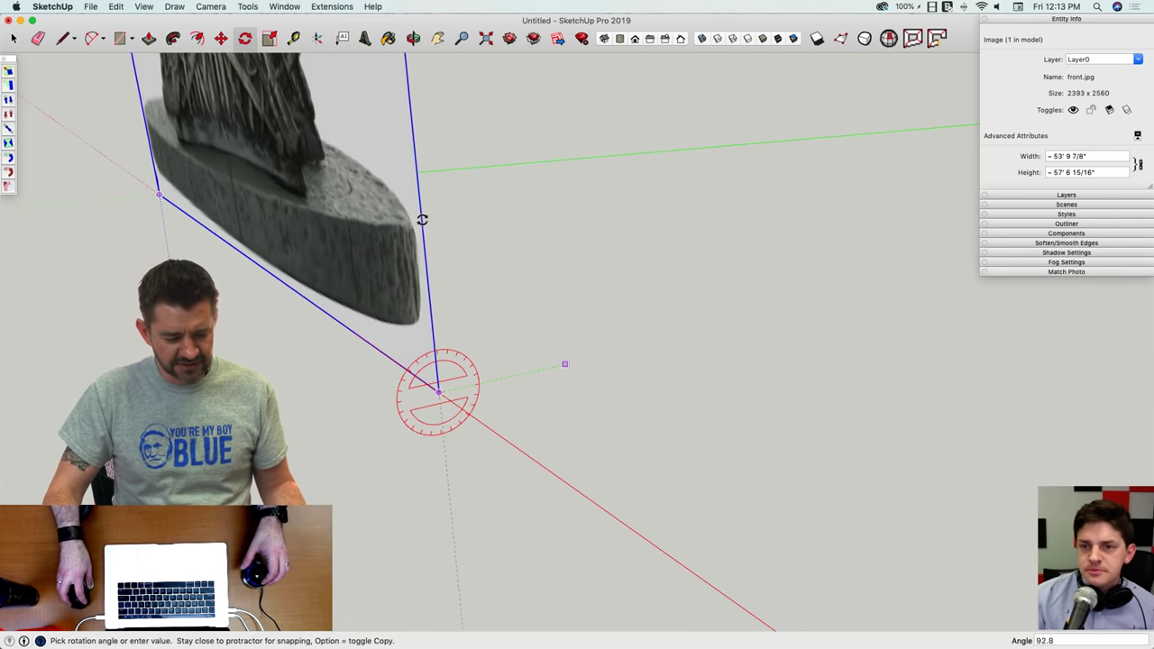
{"action": "left_click", "coordinate": [432, 219]}
{"action": "middle_click_drag", "start_coordinate": [672, 337], "coordinate": [693, 343]}
{"action": "key", "text": "space"}
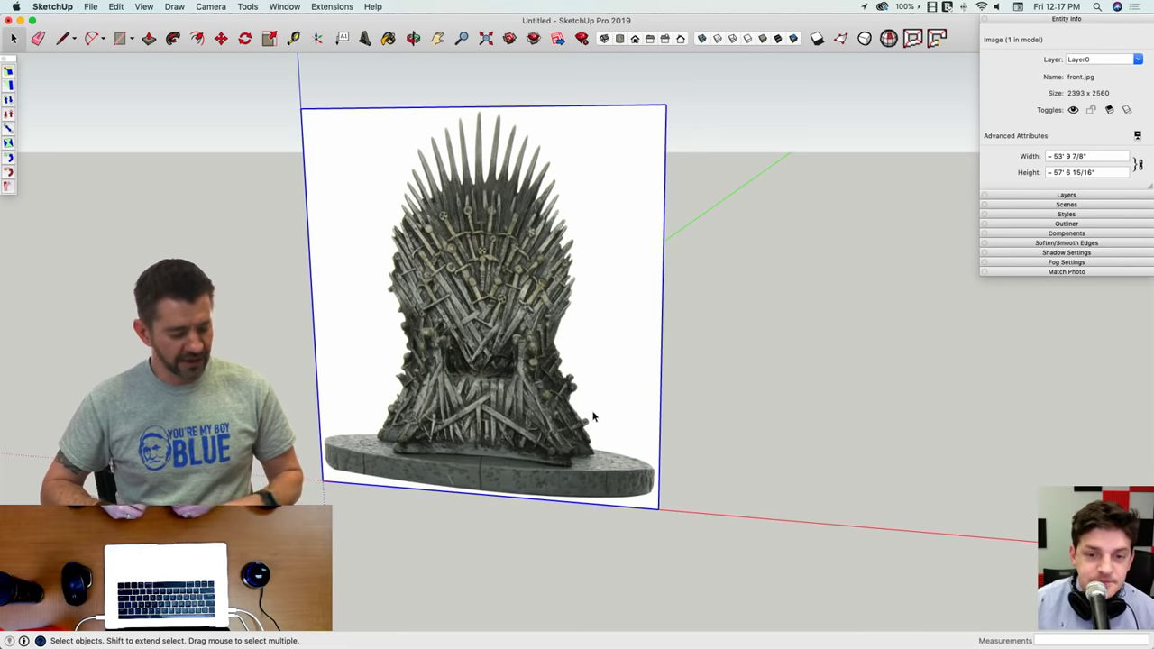
Step: Examine the upright throne image, from the overall silhouette to the sword hilts and the blades fanning along the back
{"action": "middle_click_drag", "start_coordinate": [594, 417], "coordinate": [594, 413]}
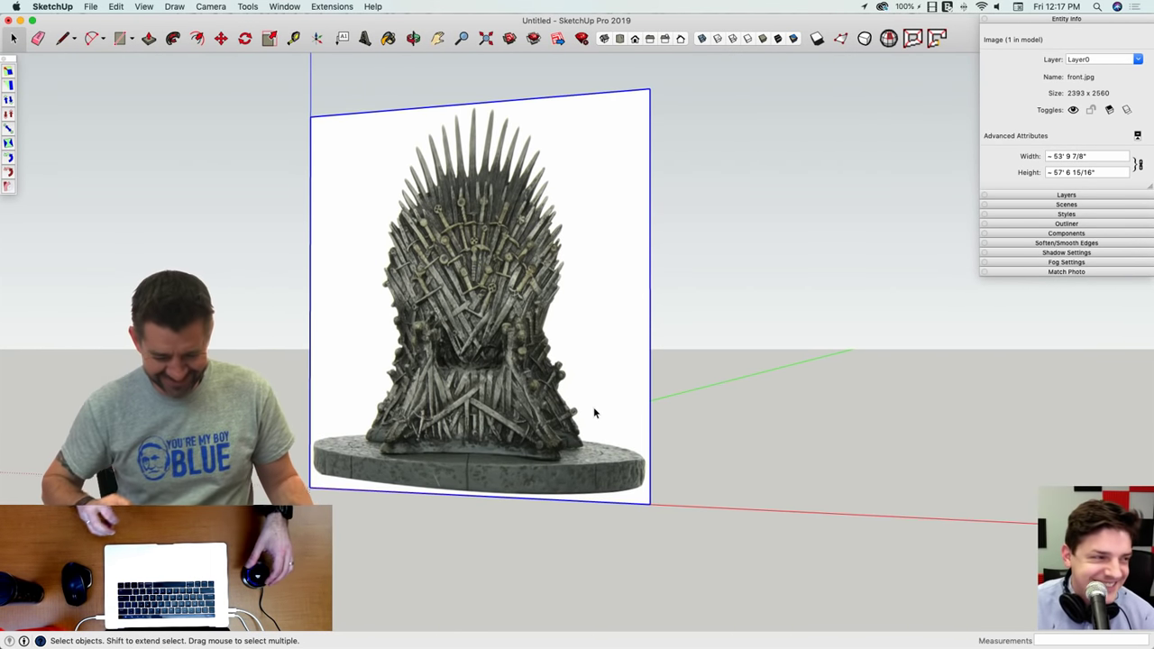
{"action": "mouse_move", "coordinate": [594, 411]}
{"action": "middle_mouse_down"}
{"action": "mouse_move", "coordinate": [575, 396]}
{"action": "mouse_move", "coordinate": [628, 357]}
{"action": "mouse_move", "coordinate": [745, 325]}
{"action": "middle_mouse_up"}
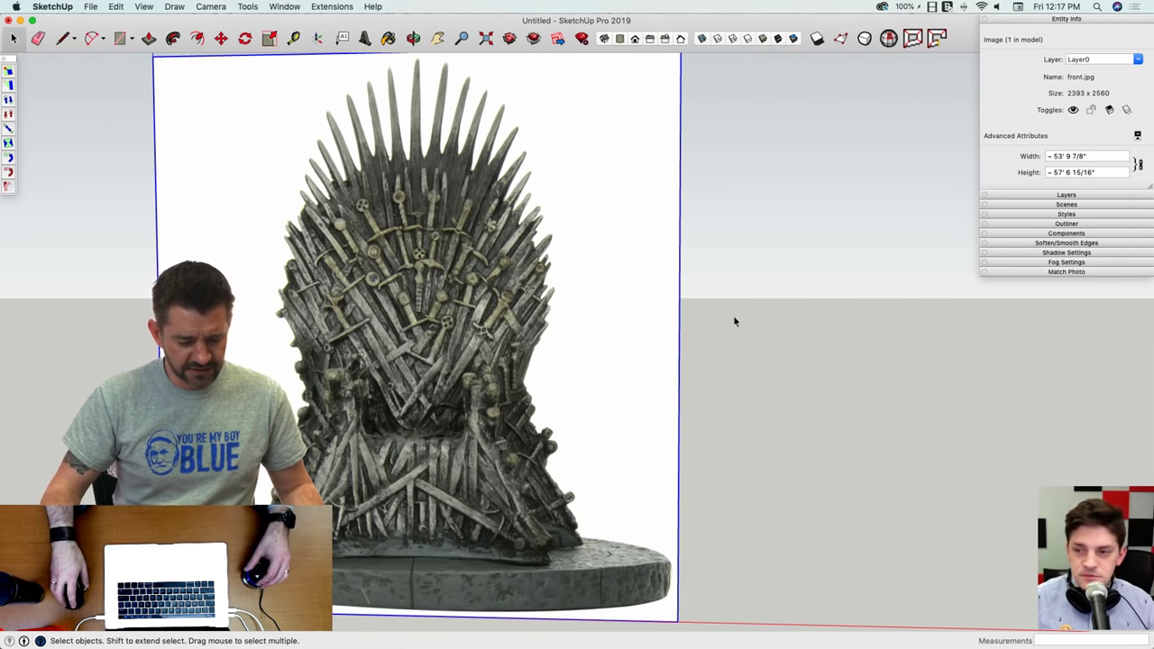
{"action": "middle_click_drag", "start_coordinate": [733, 315], "coordinate": [675, 303]}
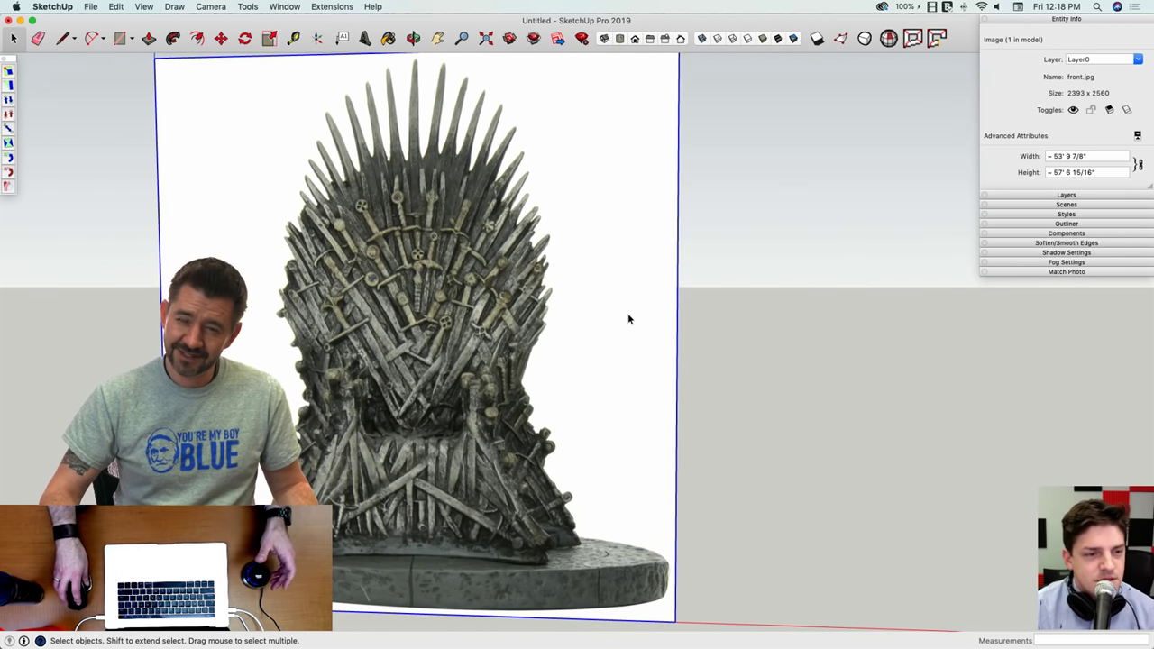
{"action": "scroll", "coordinate": [629, 319], "scroll_direction": "down", "scroll_amount": 1}
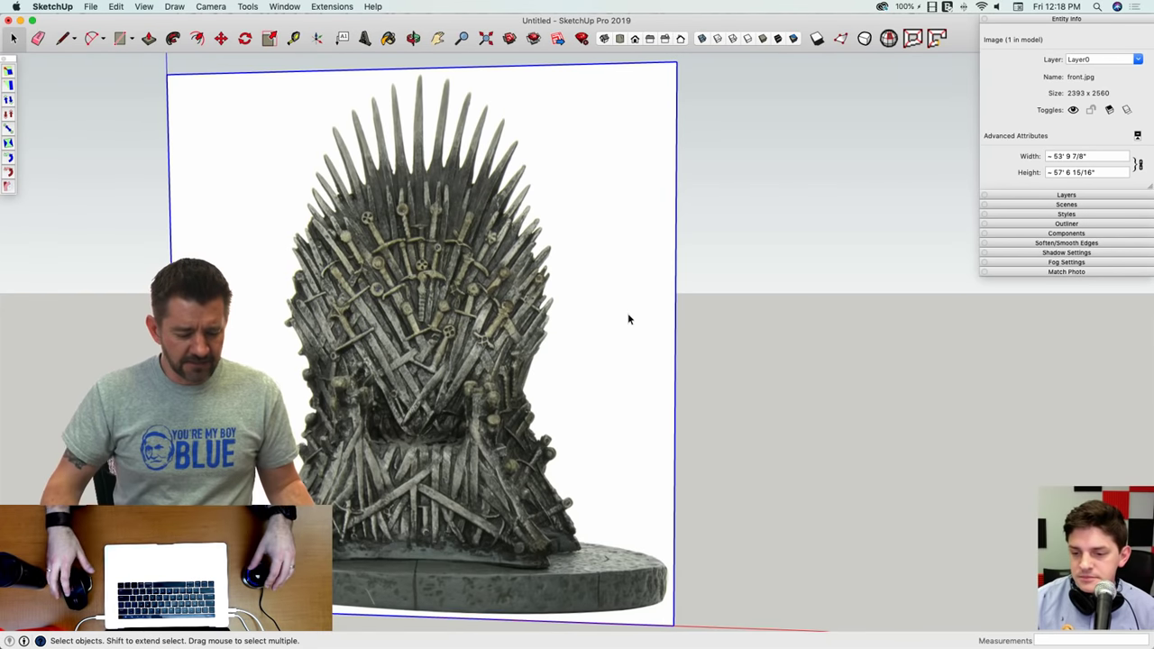
{"action": "middle_click_drag", "start_coordinate": [622, 323], "coordinate": [618, 329]}
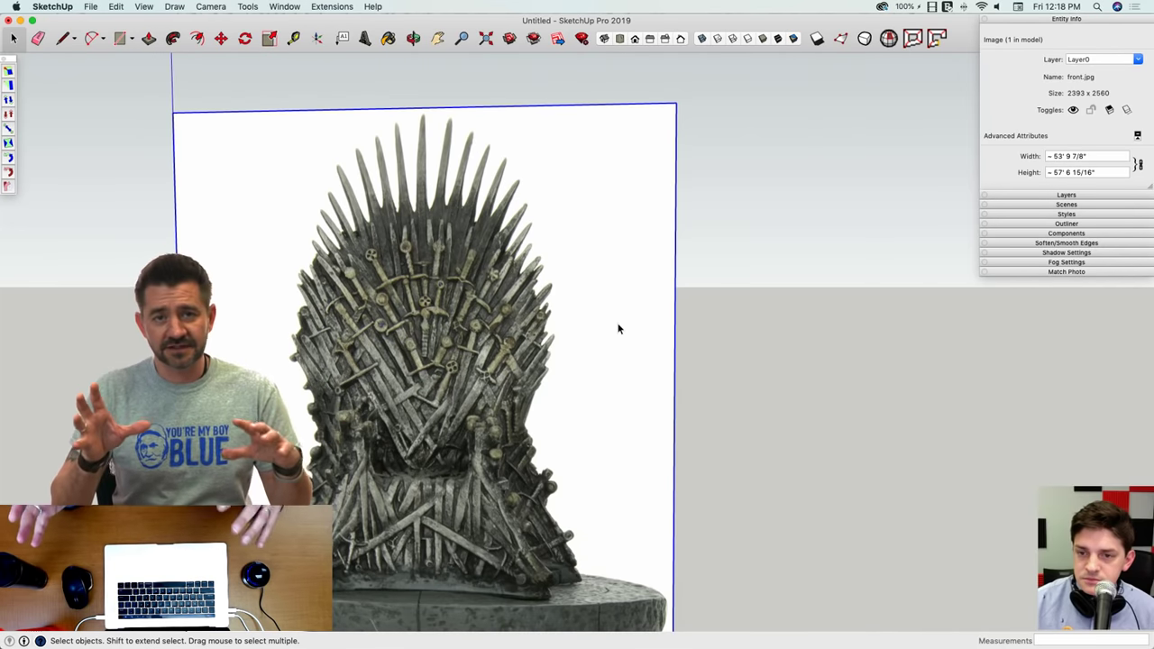
{"action": "middle_click_drag", "start_coordinate": [619, 329], "coordinate": [597, 291]}
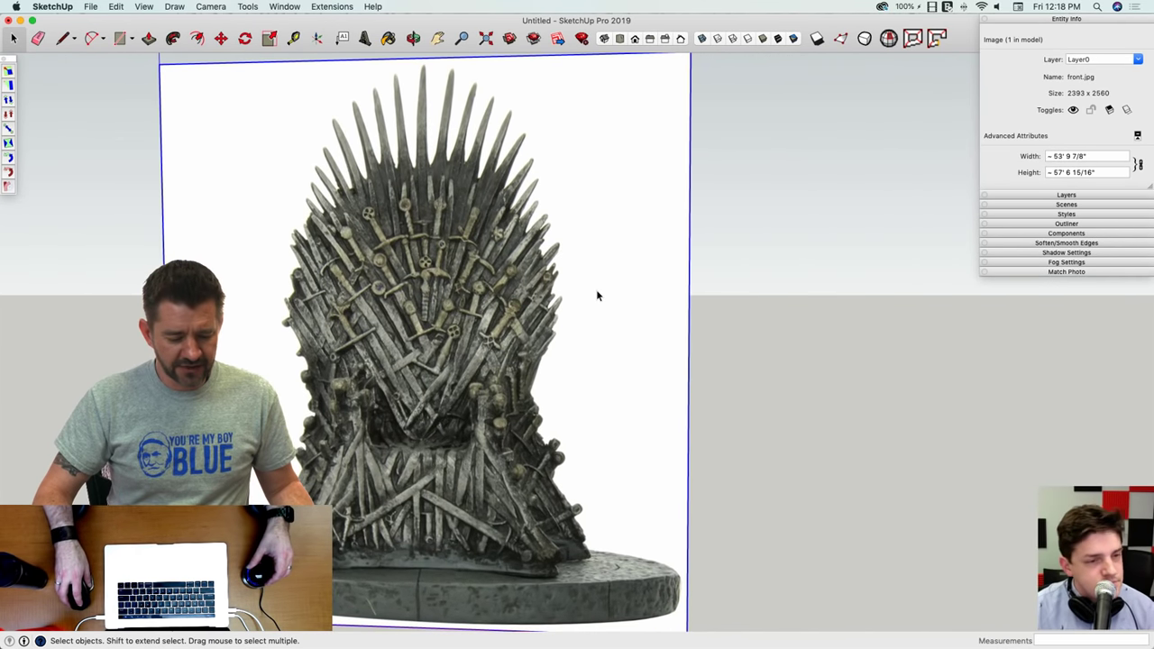
{"action": "scroll", "coordinate": [596, 294], "scroll_direction": "up", "scroll_amount": 10}
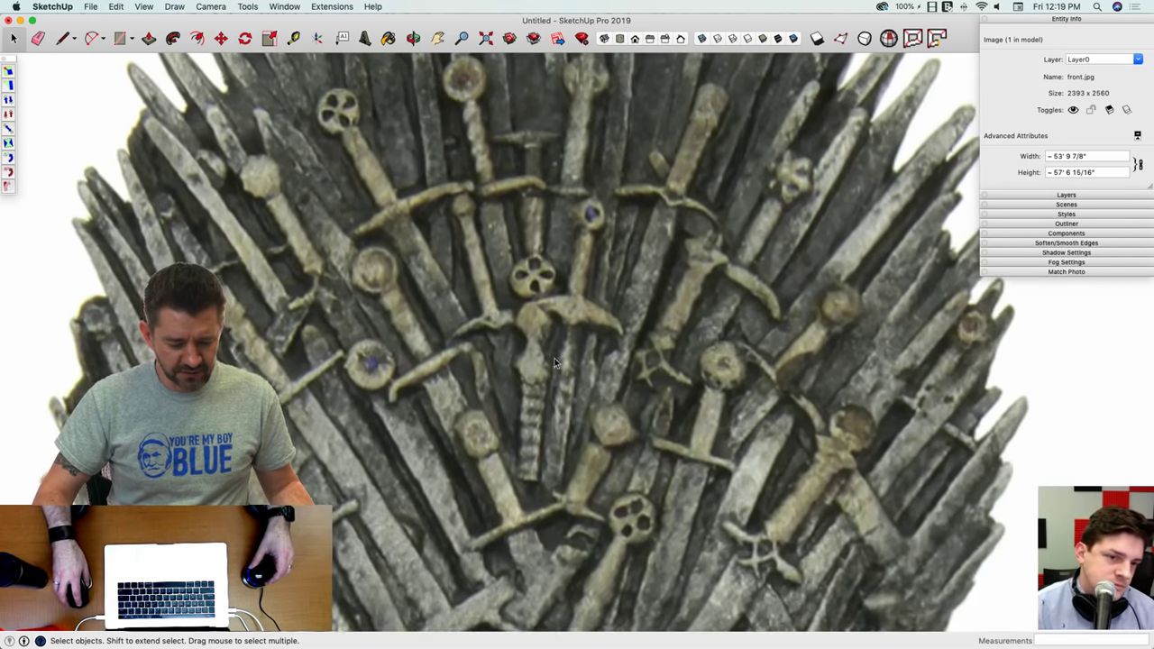
{"action": "scroll", "coordinate": [555, 364], "scroll_direction": "up", "scroll_amount": 8}
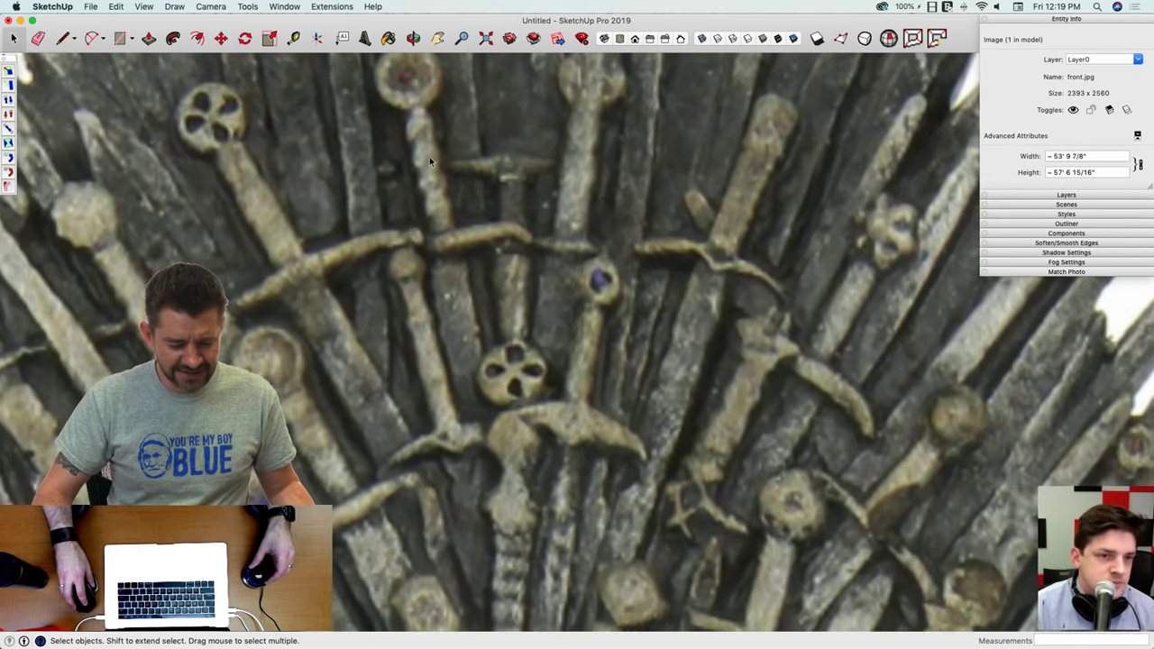
{"action": "scroll", "coordinate": [423, 244], "scroll_direction": "down", "scroll_amount": 10}
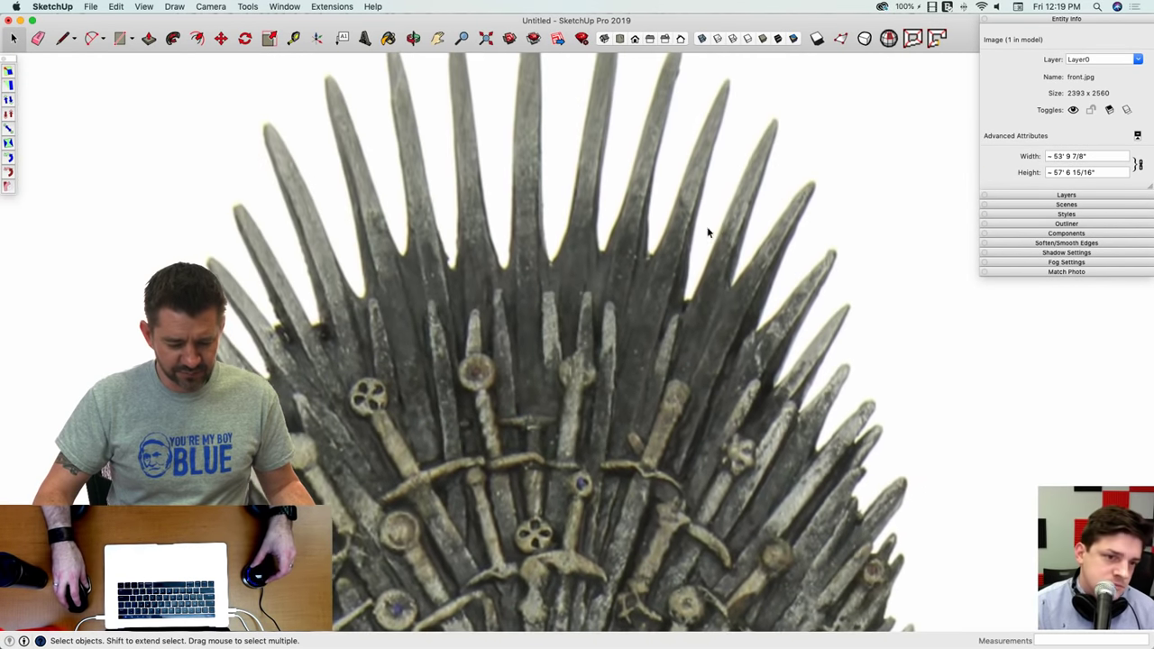
{"action": "scroll", "coordinate": [713, 228], "scroll_direction": "down", "scroll_amount": 2}
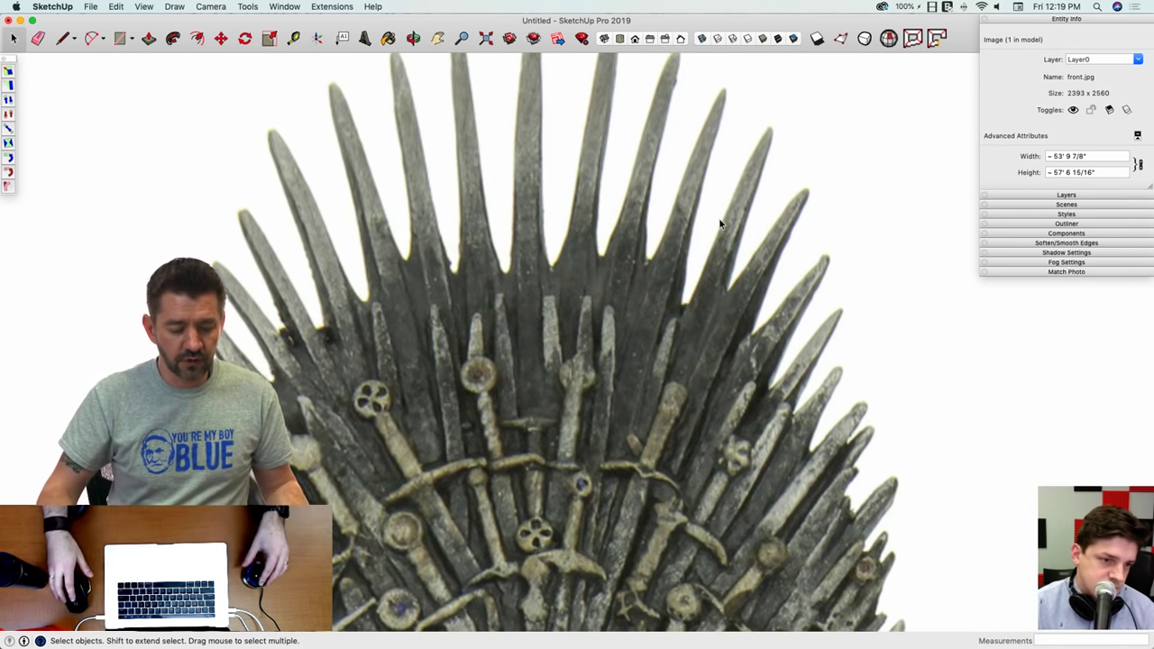
{"action": "scroll", "coordinate": [717, 221], "scroll_direction": "down", "scroll_amount": 10}
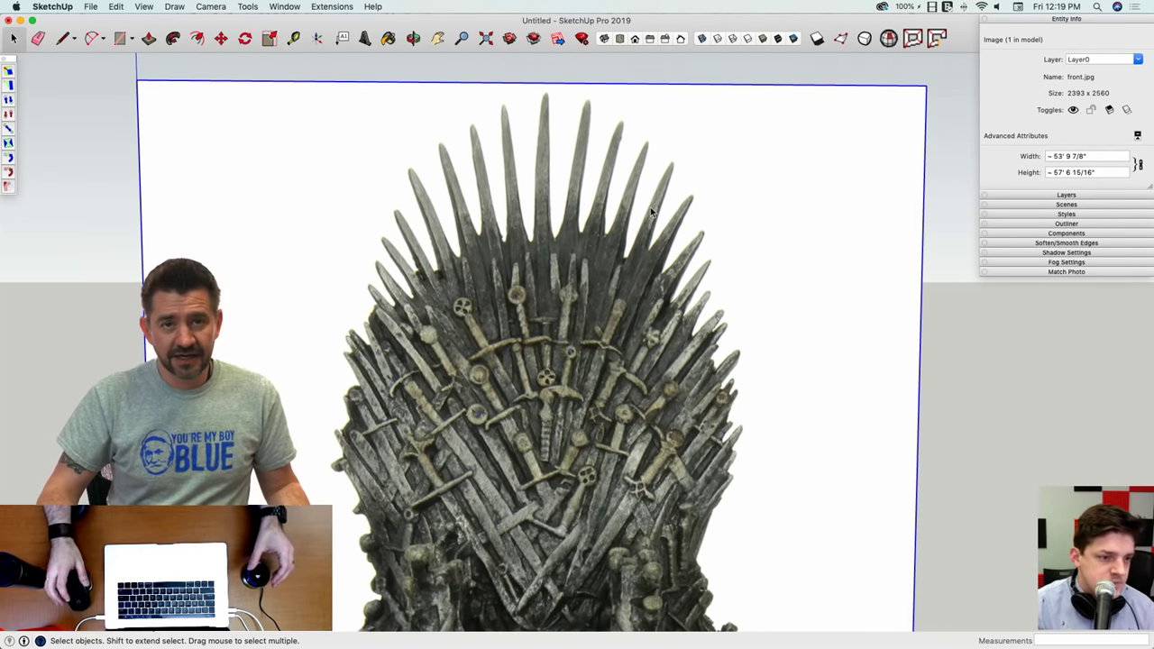
{"action": "scroll", "coordinate": [651, 211], "scroll_direction": "down", "scroll_amount": 5}
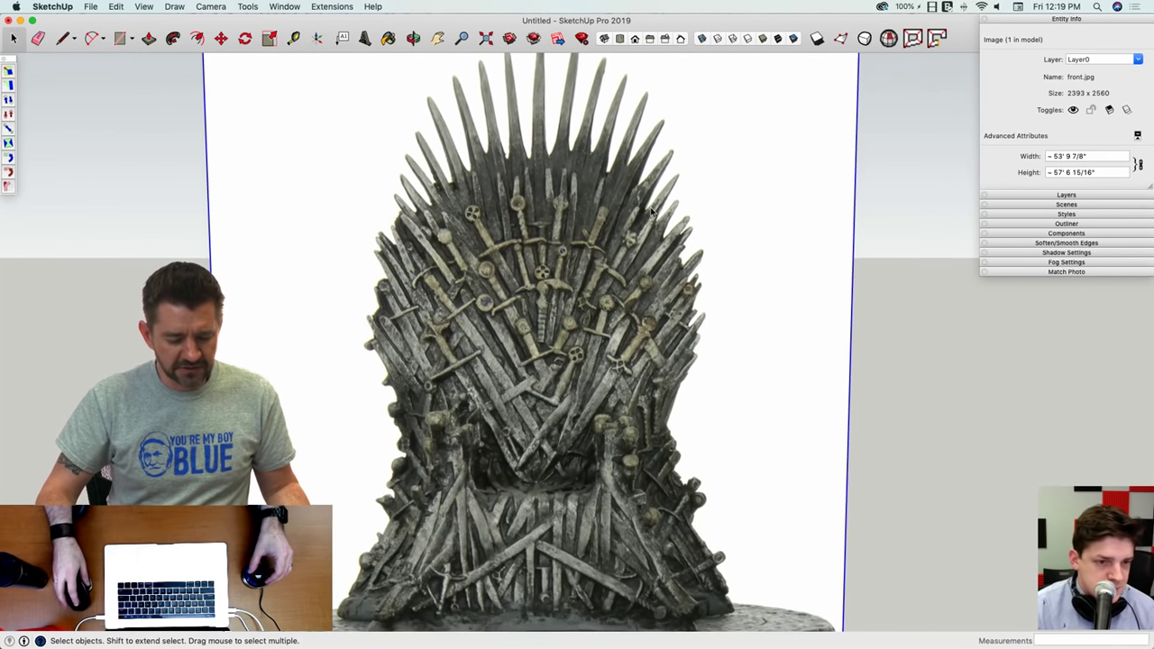
{"action": "middle_click_drag", "start_coordinate": [641, 216], "coordinate": [530, 239]}
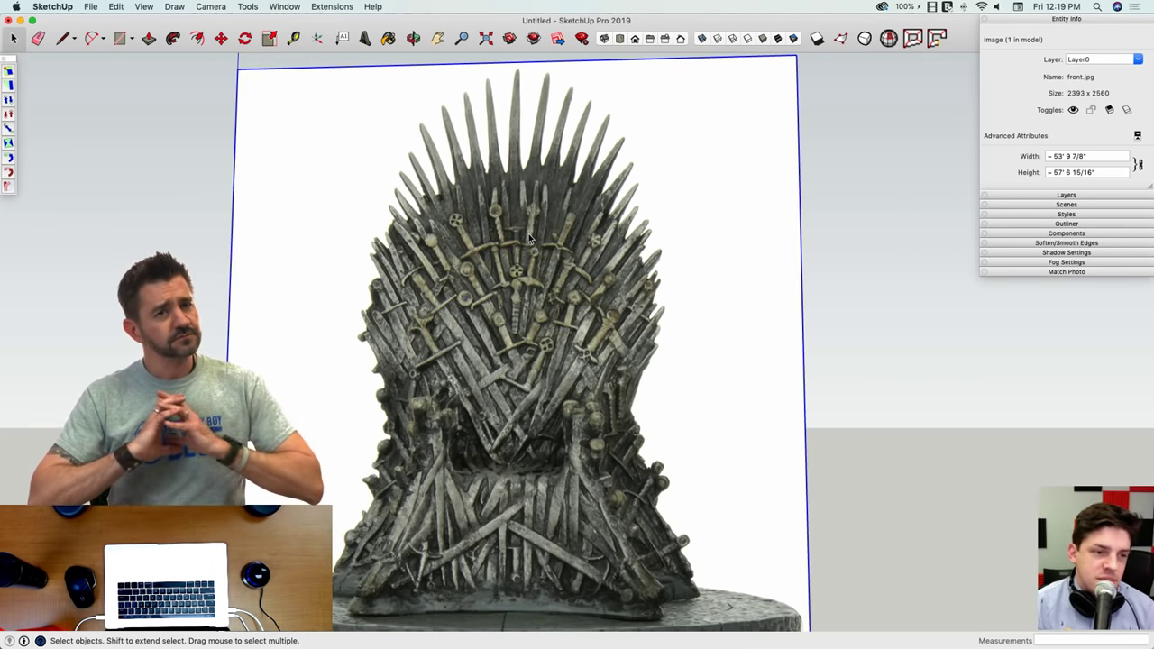
Step: Examine the upper backrest of the throne image, focusing on the tall centre blade and the sword hilts below it
{"action": "middle_click_drag", "start_coordinate": [530, 237], "coordinate": [582, 200]}
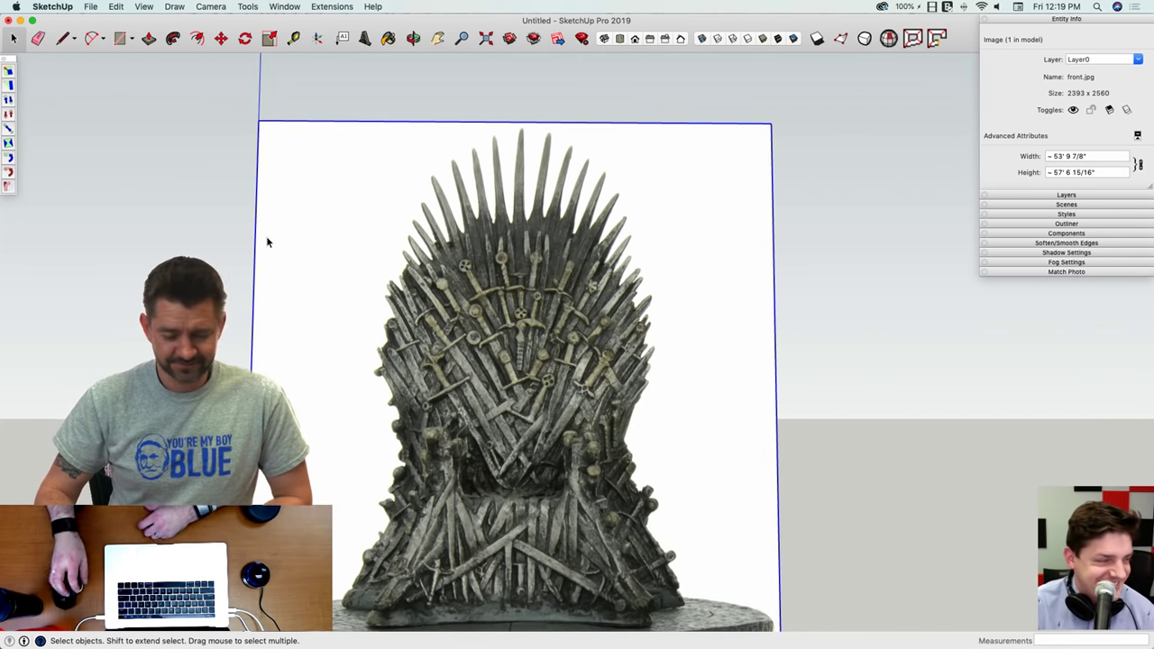
{"action": "middle_click_drag", "start_coordinate": [641, 267], "coordinate": [641, 240]}
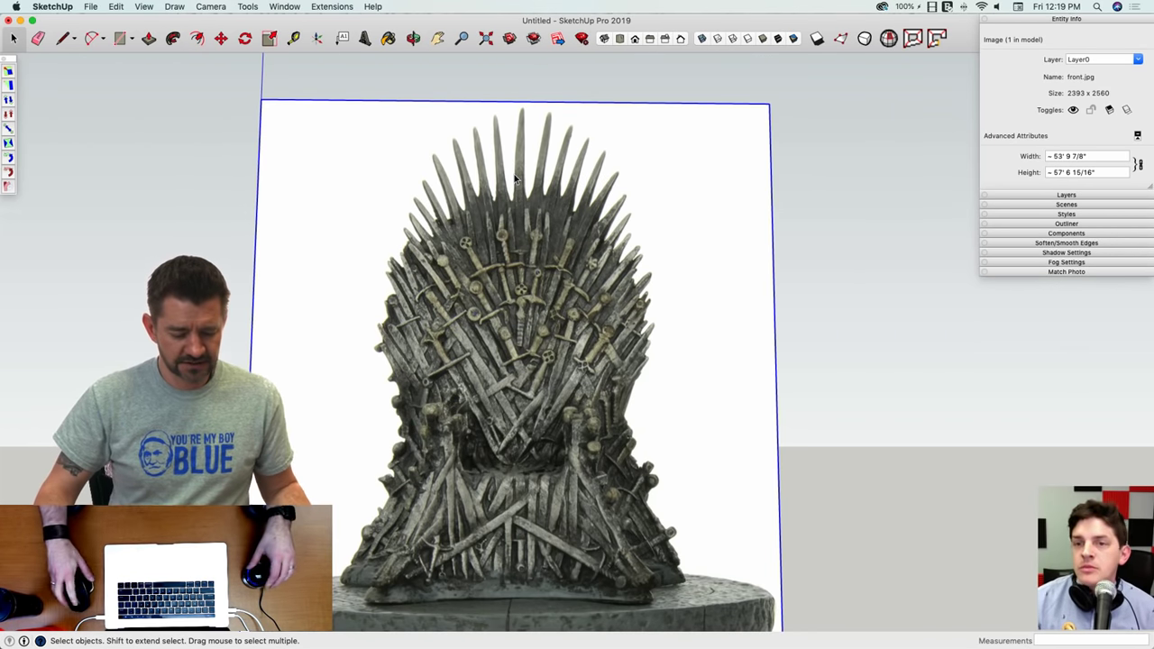
{"action": "scroll", "coordinate": [516, 175], "scroll_direction": "up", "scroll_amount": 5}
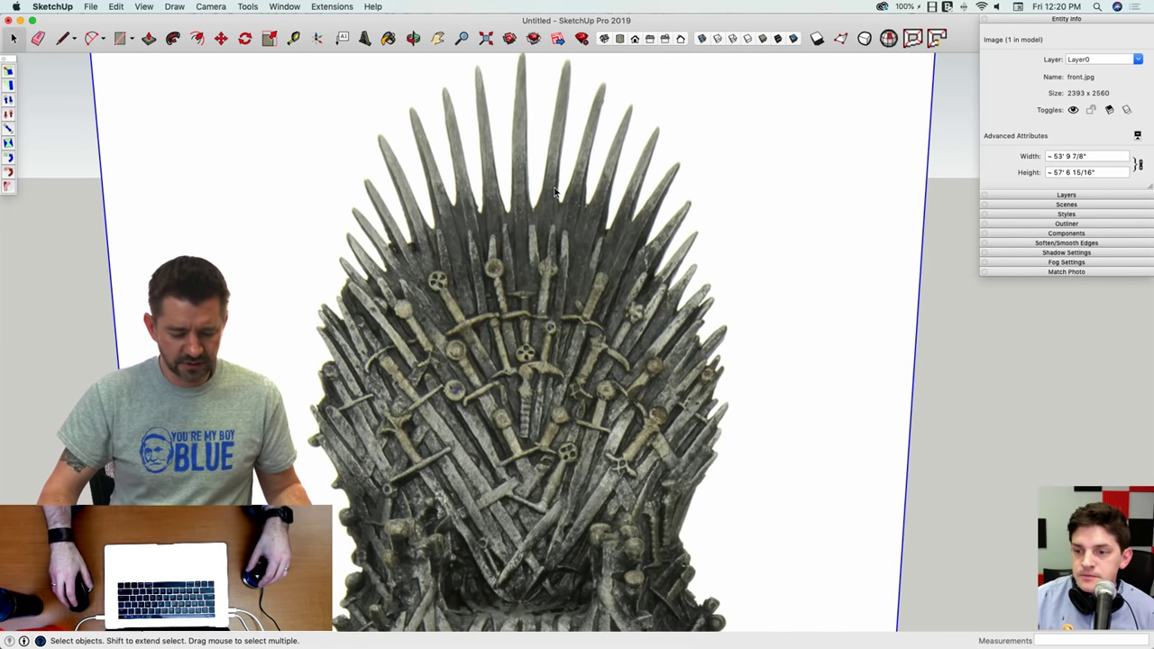
{"action": "middle_click_drag", "start_coordinate": [554, 190], "coordinate": [607, 236]}
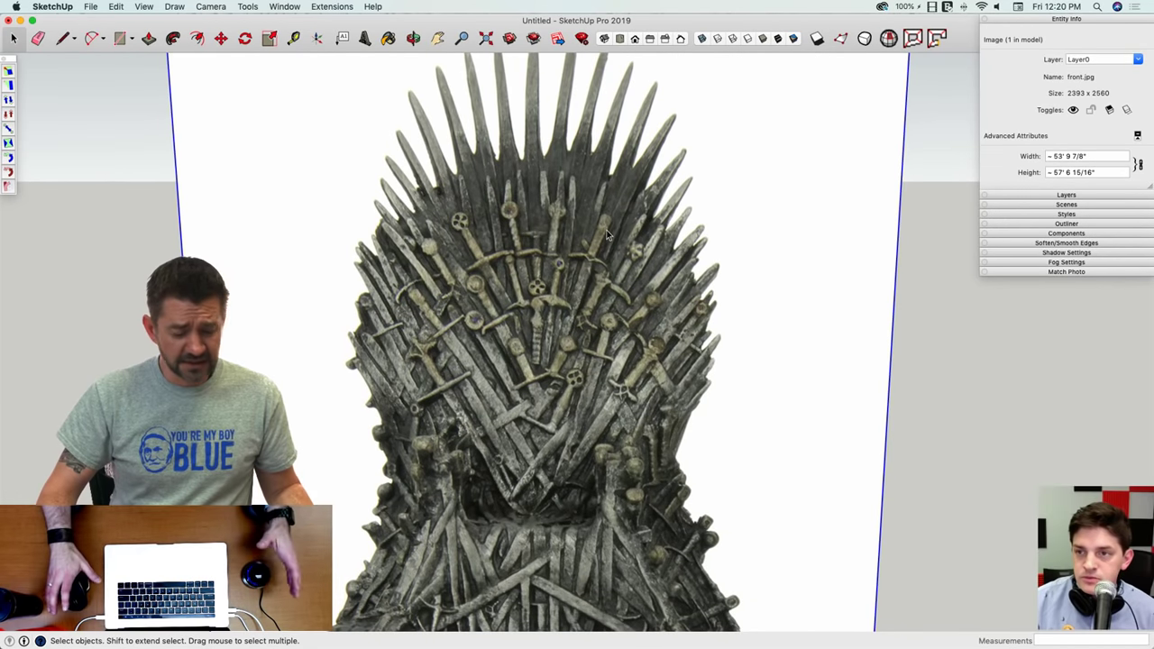
{"action": "scroll", "coordinate": [606, 233], "scroll_direction": "down", "scroll_amount": 2}
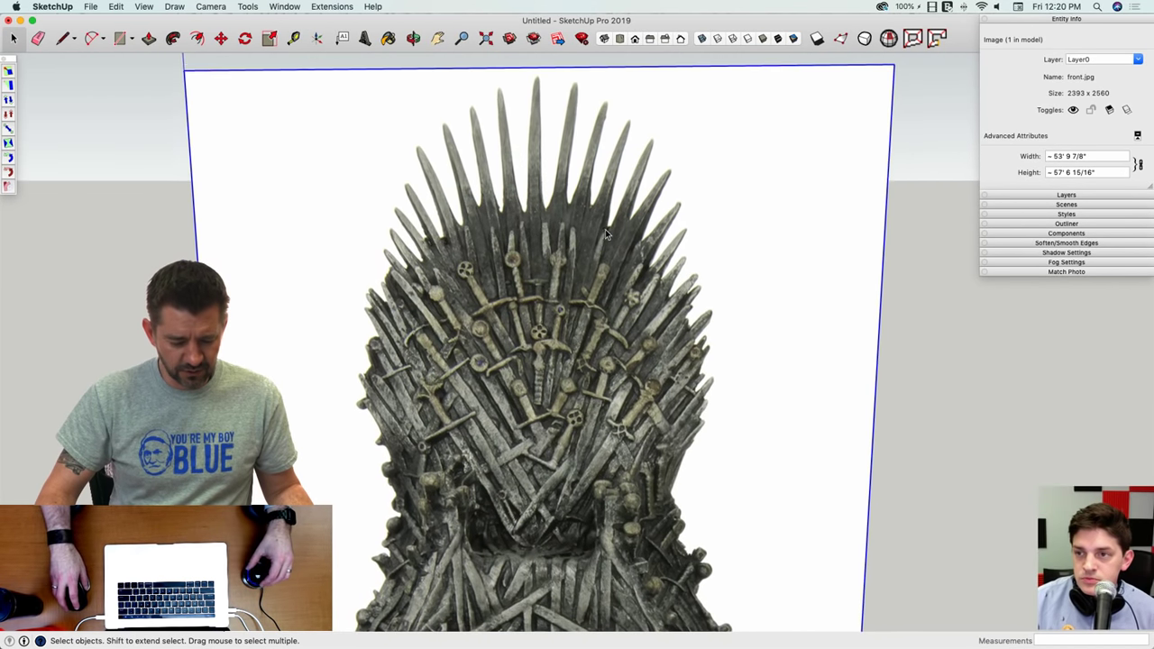
{"action": "mouse_move", "coordinate": [582, 257]}
{"action": "middle_mouse_down"}
{"action": "mouse_move", "coordinate": [556, 229]}
{"action": "mouse_move", "coordinate": [542, 233]}
{"action": "middle_mouse_up"}
{"action": "scroll", "coordinate": [575, 261], "scroll_direction": "up", "scroll_amount": 3}
{"action": "scroll", "coordinate": [542, 230], "scroll_direction": "up", "scroll_amount": 2}
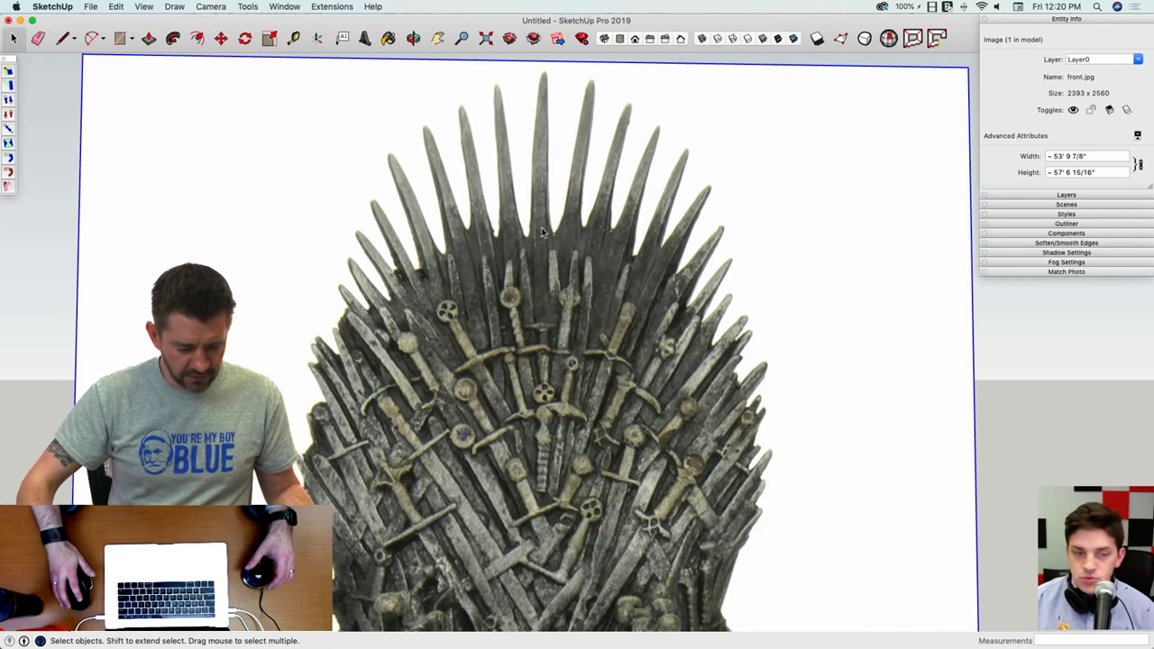
Step: Draw a vertical centreline about 19' 5" long on the image, from the tallest centre blade's tip to the round pommel below
{"action": "key", "text": "l"}
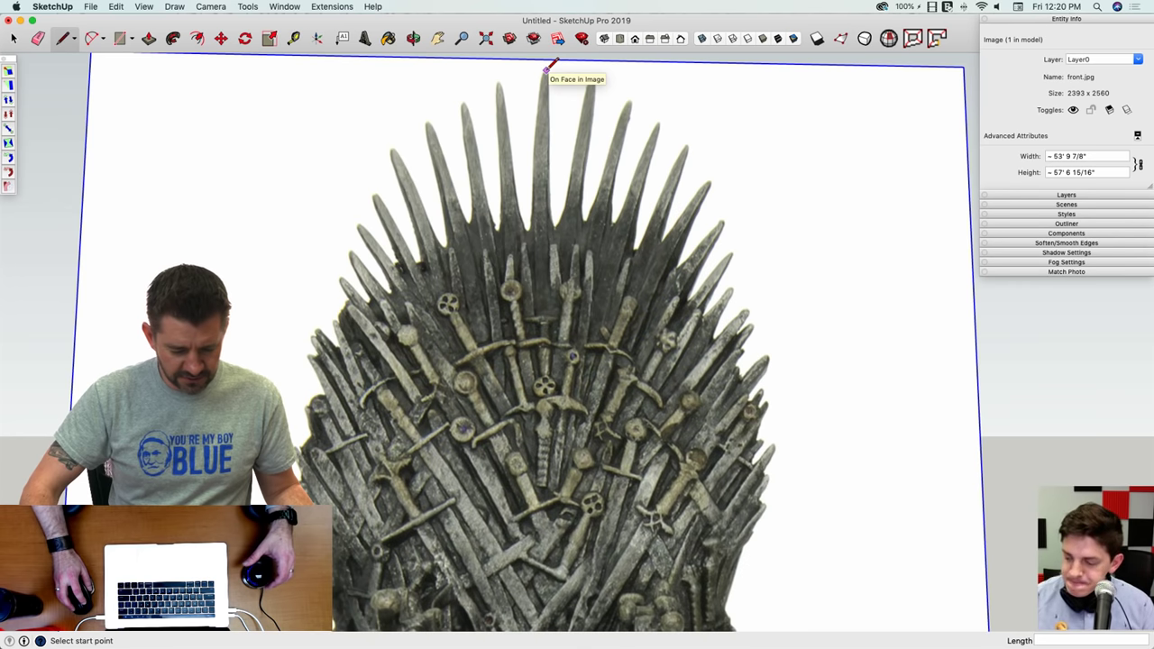
{"action": "left_click", "coordinate": [546, 68]}
{"action": "scroll", "coordinate": [546, 180], "scroll_direction": "up", "scroll_amount": 5}
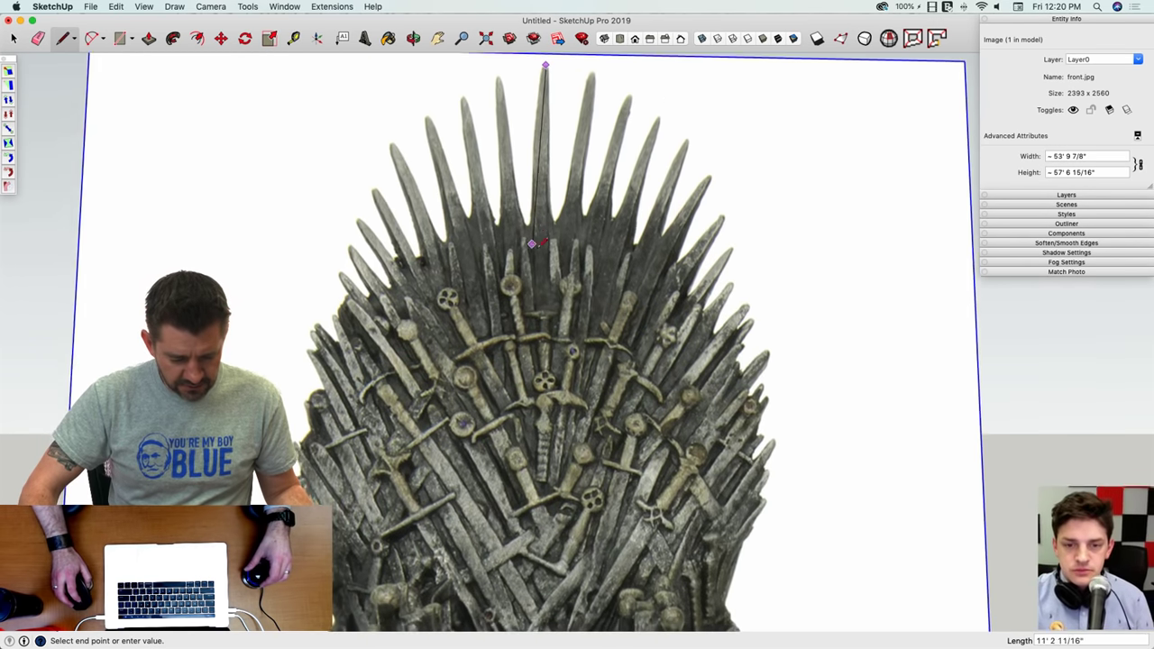
{"action": "scroll", "coordinate": [547, 256], "scroll_direction": "down", "scroll_amount": 4}
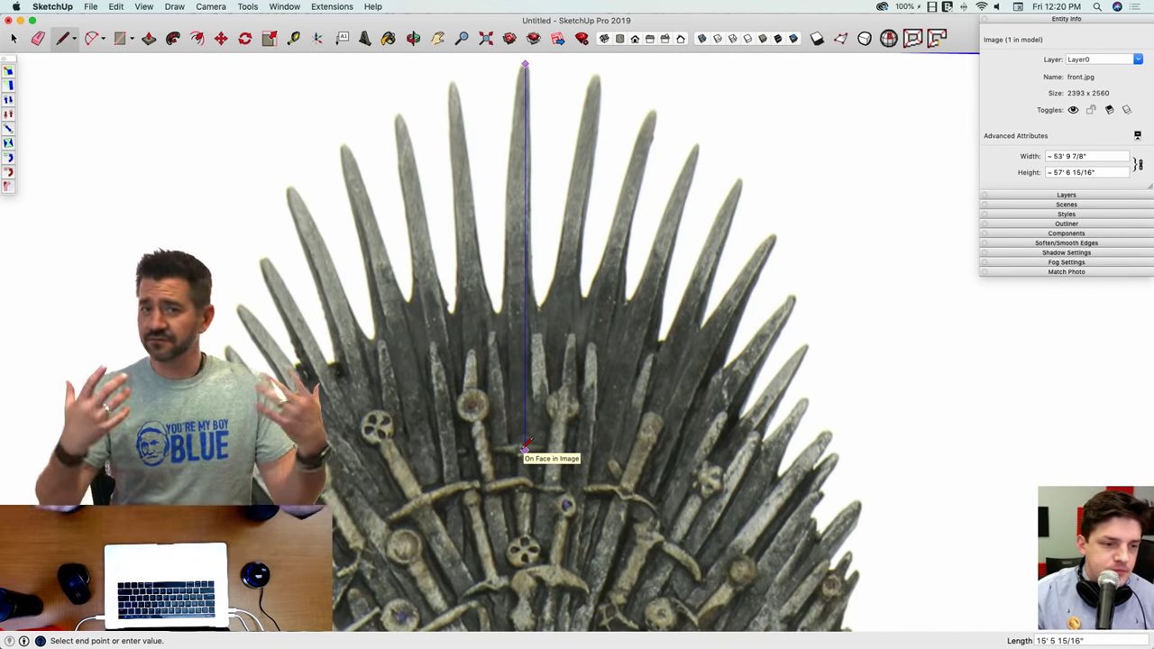
{"action": "scroll", "coordinate": [530, 437], "scroll_direction": "up", "scroll_amount": 2}
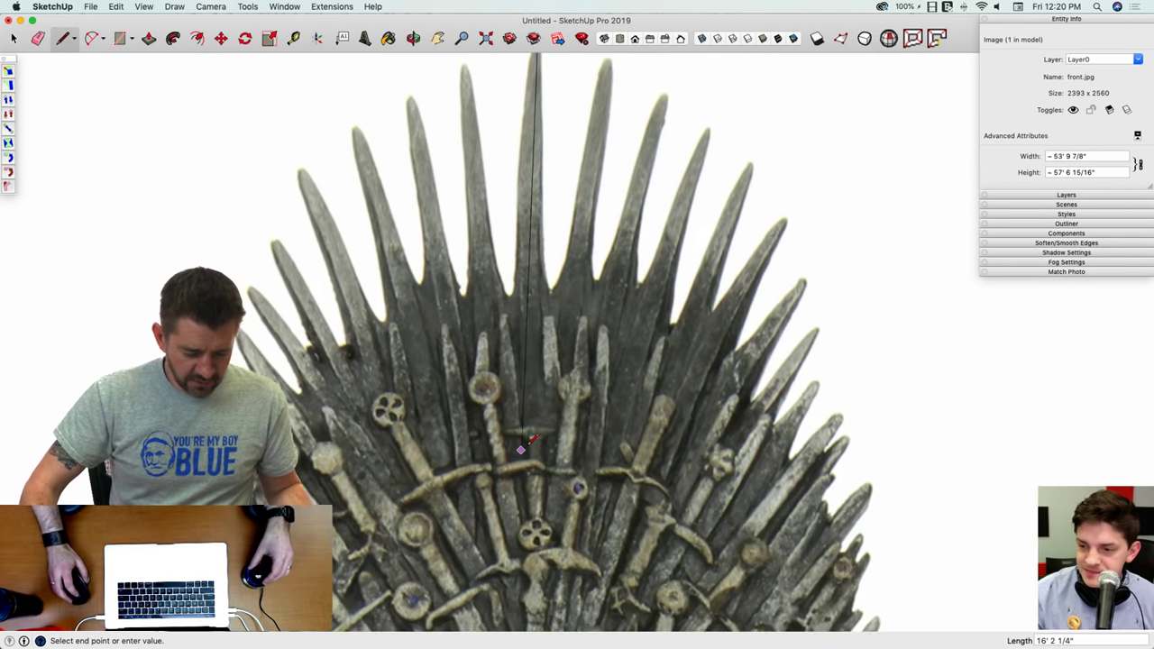
{"action": "scroll", "coordinate": [541, 397], "scroll_direction": "up", "scroll_amount": 2}
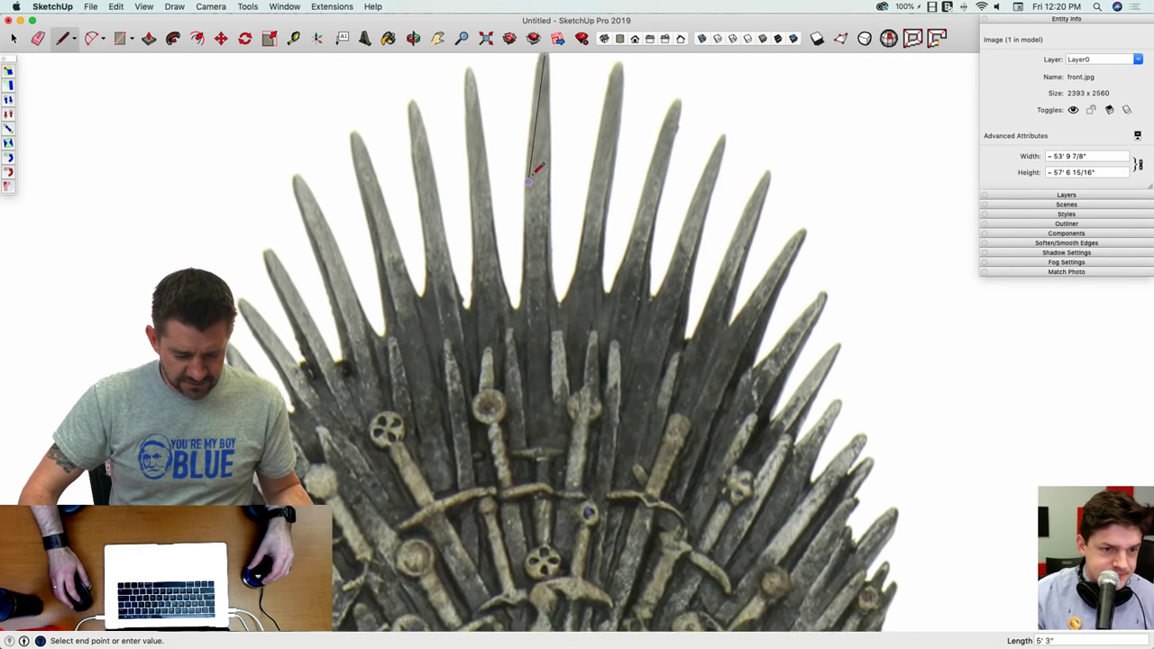
{"action": "middle_click_drag", "start_coordinate": [546, 72], "coordinate": [541, 285]}
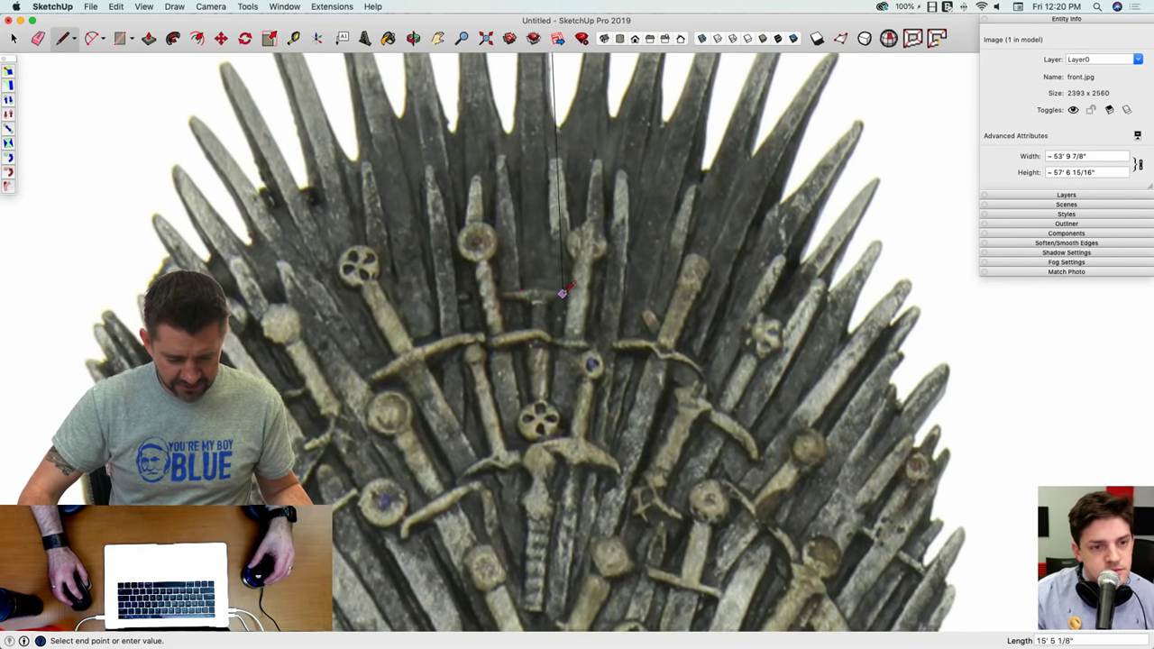
{"action": "scroll", "coordinate": [560, 285], "scroll_direction": "down", "scroll_amount": 2}
{"action": "scroll", "coordinate": [531, 386], "scroll_direction": "up", "scroll_amount": 2}
{"action": "scroll", "coordinate": [532, 384], "scroll_direction": "down", "scroll_amount": 2}
{"action": "scroll", "coordinate": [542, 256], "scroll_direction": "up", "scroll_amount": 1}
{"action": "mouse_move", "coordinate": [547, 248]}
{"action": "middle_mouse_down"}
{"action": "mouse_move", "coordinate": [577, 232]}
{"action": "mouse_move", "coordinate": [511, 376]}
{"action": "mouse_move", "coordinate": [541, 341]}
{"action": "mouse_move", "coordinate": [534, 353]}
{"action": "middle_mouse_up"}
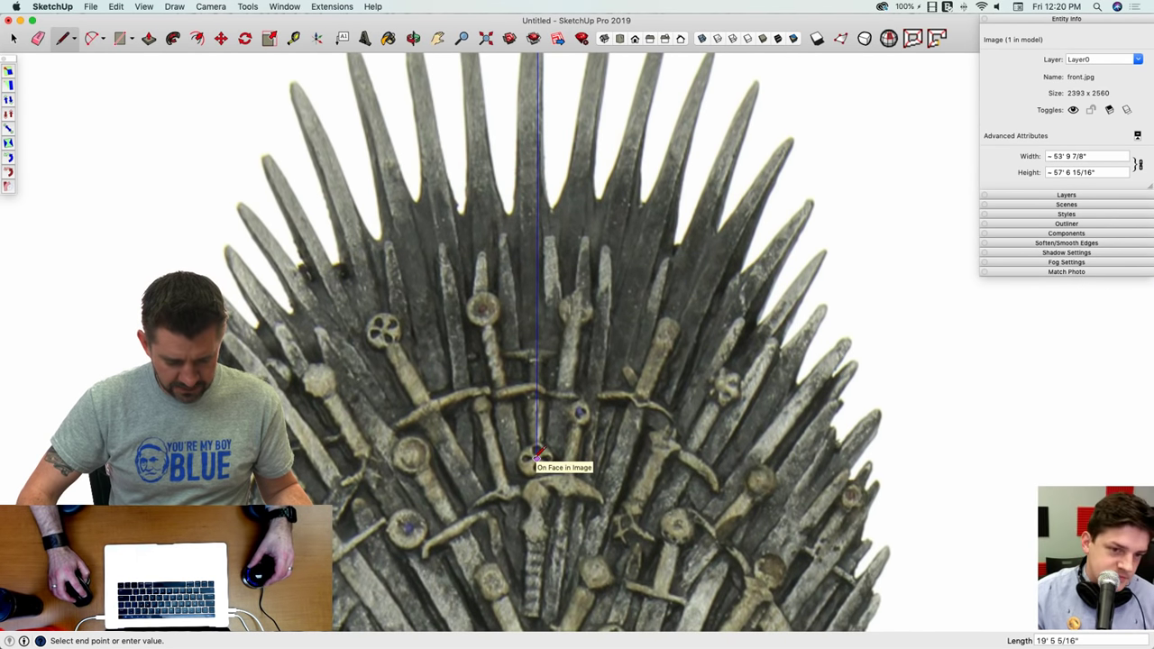
{"action": "left_click", "coordinate": [538, 454]}
{"action": "key", "text": "space"}
{"action": "scroll", "coordinate": [594, 380], "scroll_direction": "down", "scroll_amount": 4}
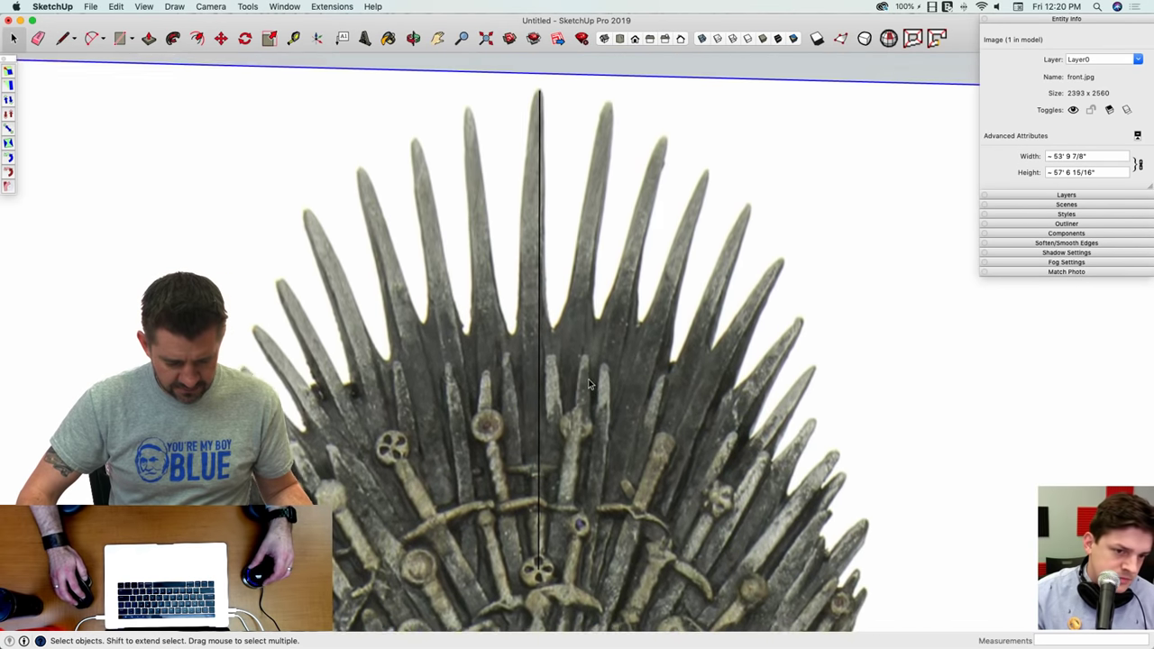
Step: Trace the left half of the centre blade, from the centreline at guard height out to the blade's edge and up to the tip
{"action": "key", "text": "l"}
{"action": "scroll", "coordinate": [572, 378], "scroll_direction": "up", "scroll_amount": 4}
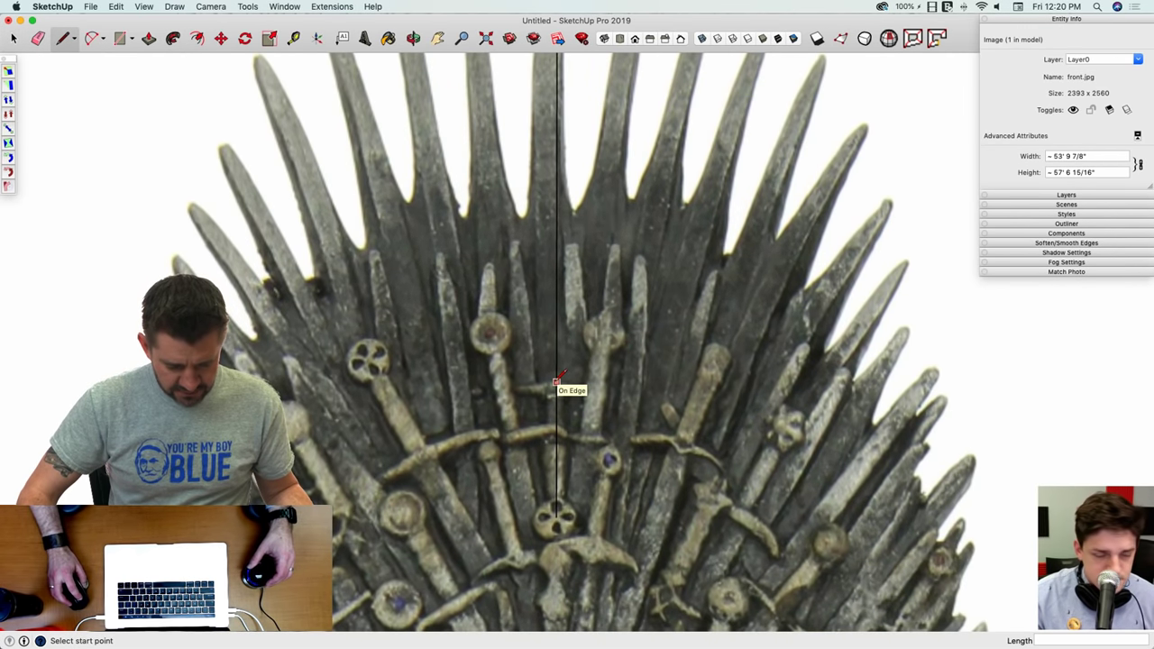
{"action": "left_click", "coordinate": [537, 382]}
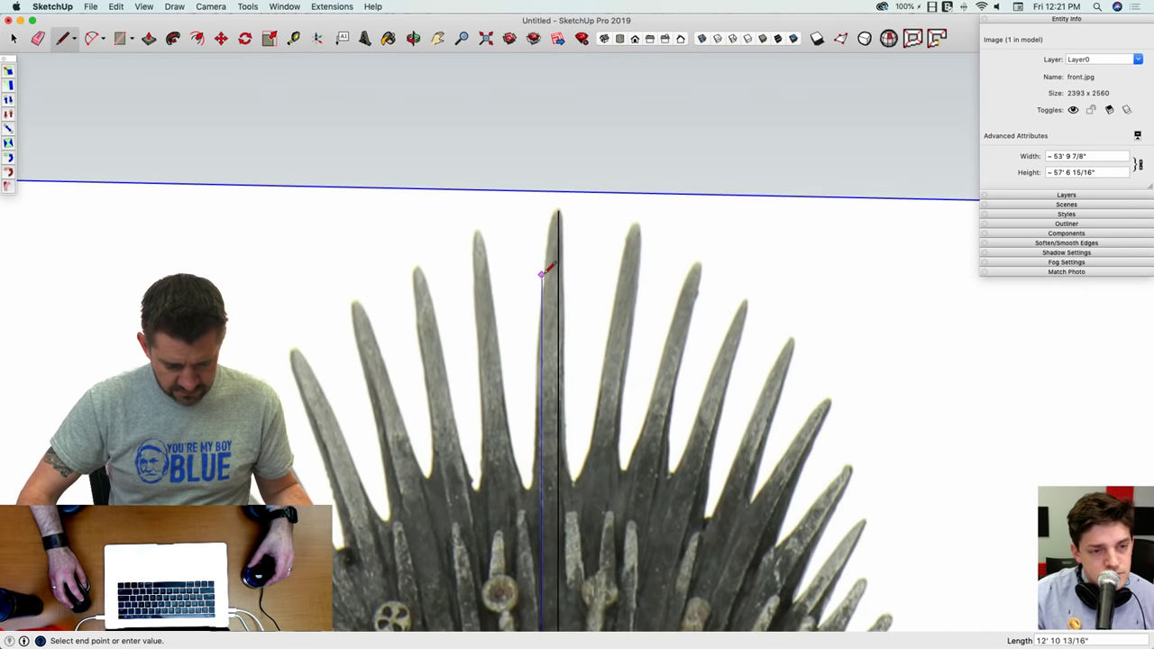
{"action": "left_click", "coordinate": [541, 387]}
{"action": "left_click", "coordinate": [560, 210]}
Step: Draw the left half of the crossguard, reaching about 9 5/8" beyond the blade edge and tapering down and back to the centreline
{"action": "scroll", "coordinate": [561, 216], "scroll_direction": "up", "scroll_amount": 8}
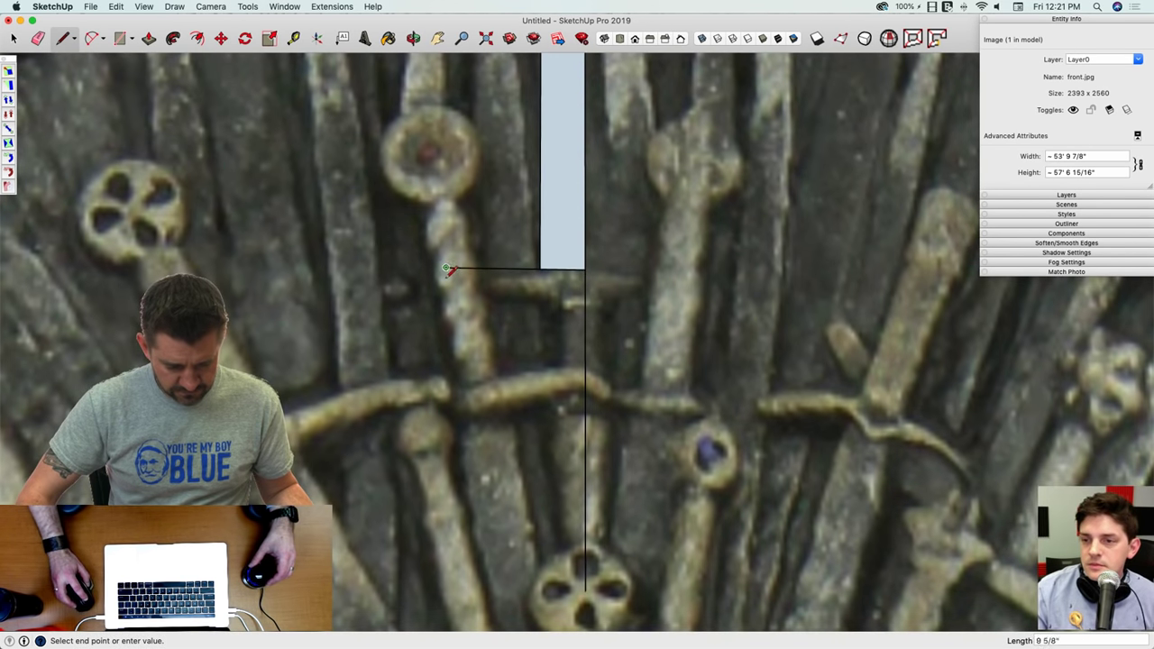
{"action": "scroll", "coordinate": [446, 268], "scroll_direction": "up", "scroll_amount": 3}
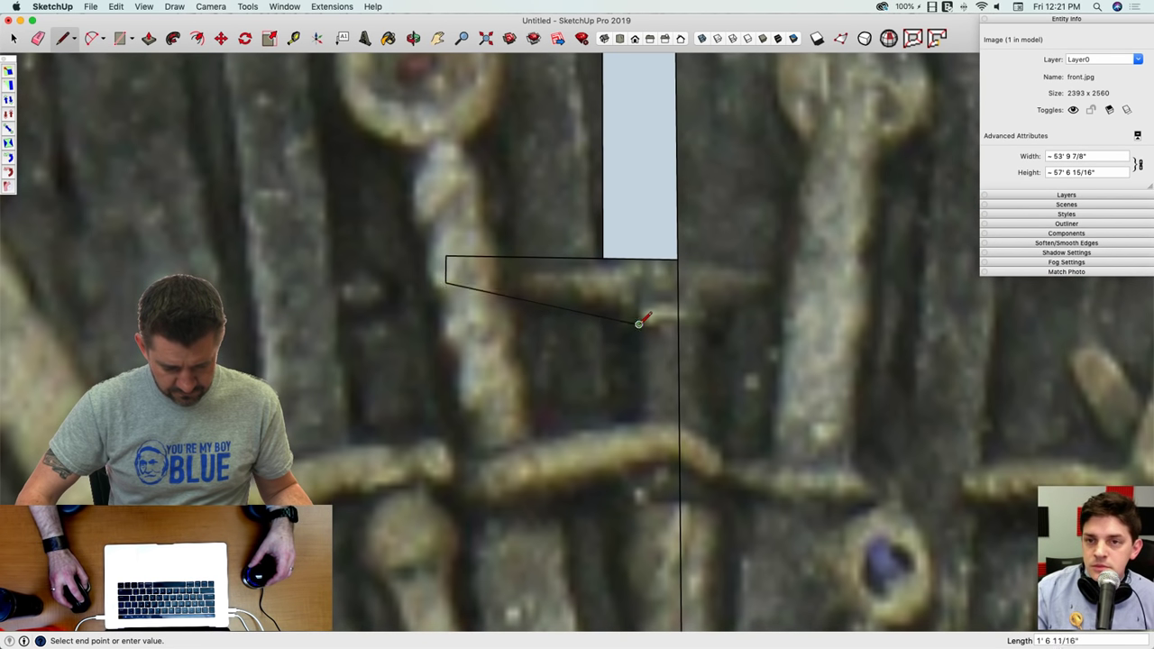
{"action": "left_click", "coordinate": [678, 324]}
{"action": "middle_click_drag", "start_coordinate": [649, 322], "coordinate": [641, 248], "text": "shift"}
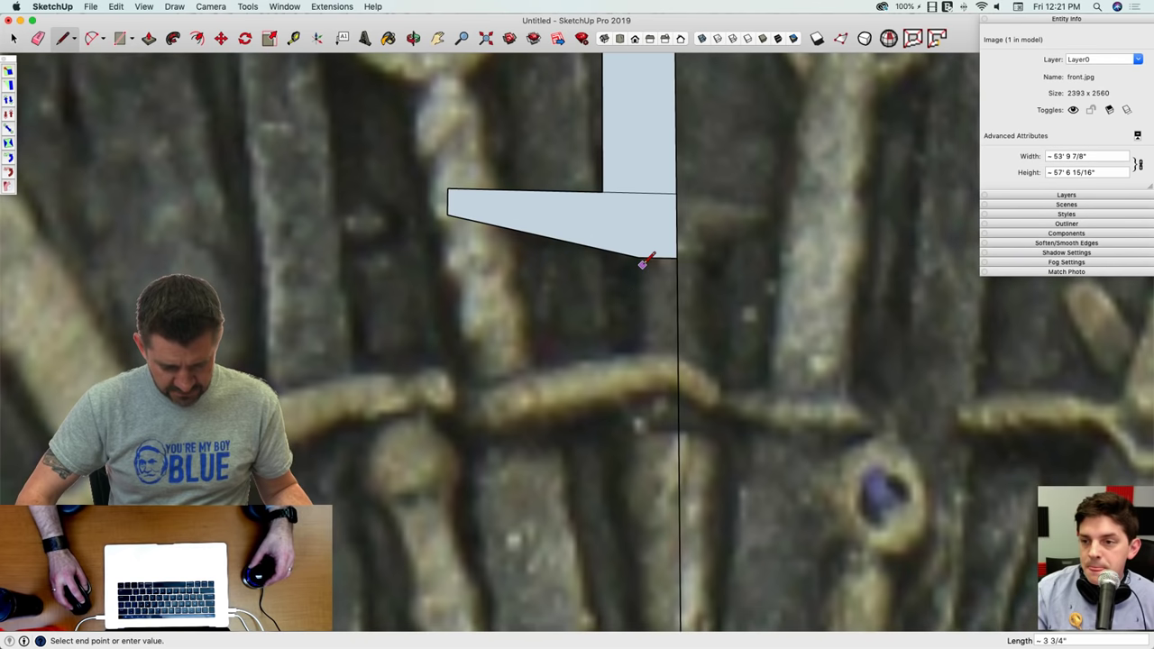
{"action": "key", "text": "Escape"}
Step: Draw the left half of the grip about 3 3/4" wide, from the underside of the crossguard down to the pommel
{"action": "left_click", "coordinate": [639, 257]}
{"action": "scroll", "coordinate": [628, 311], "scroll_direction": "down", "scroll_amount": 3}
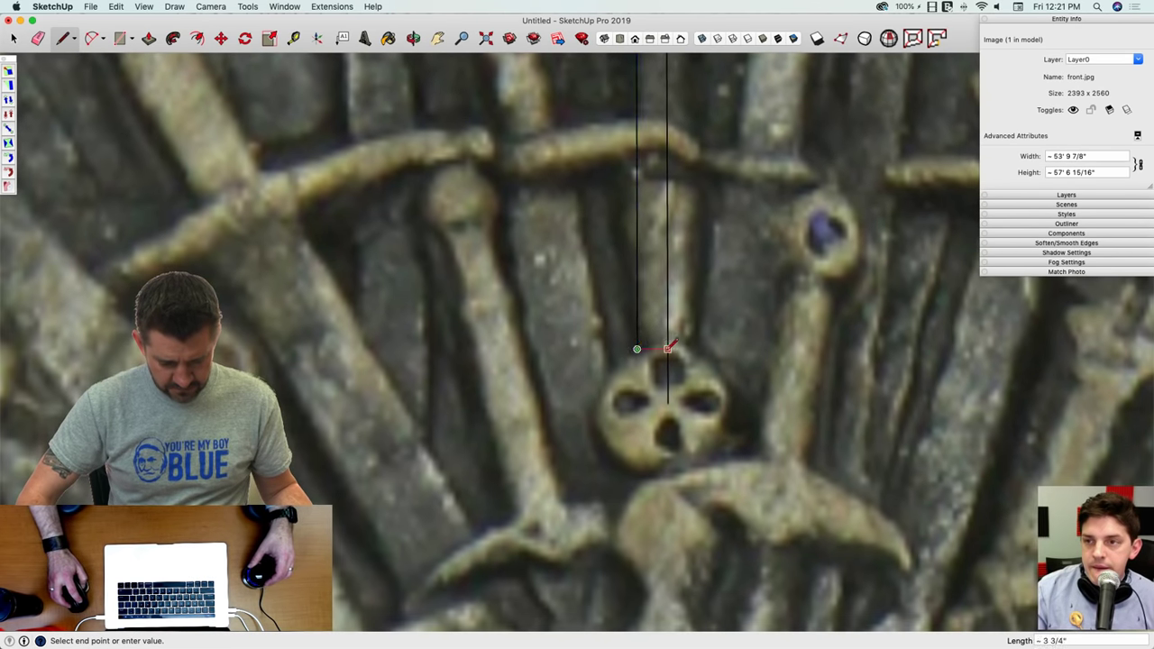
{"action": "left_click", "coordinate": [667, 349]}
{"action": "middle_click_drag", "start_coordinate": [667, 352], "coordinate": [672, 236], "text": "shift"}
{"action": "key", "text": "c"}
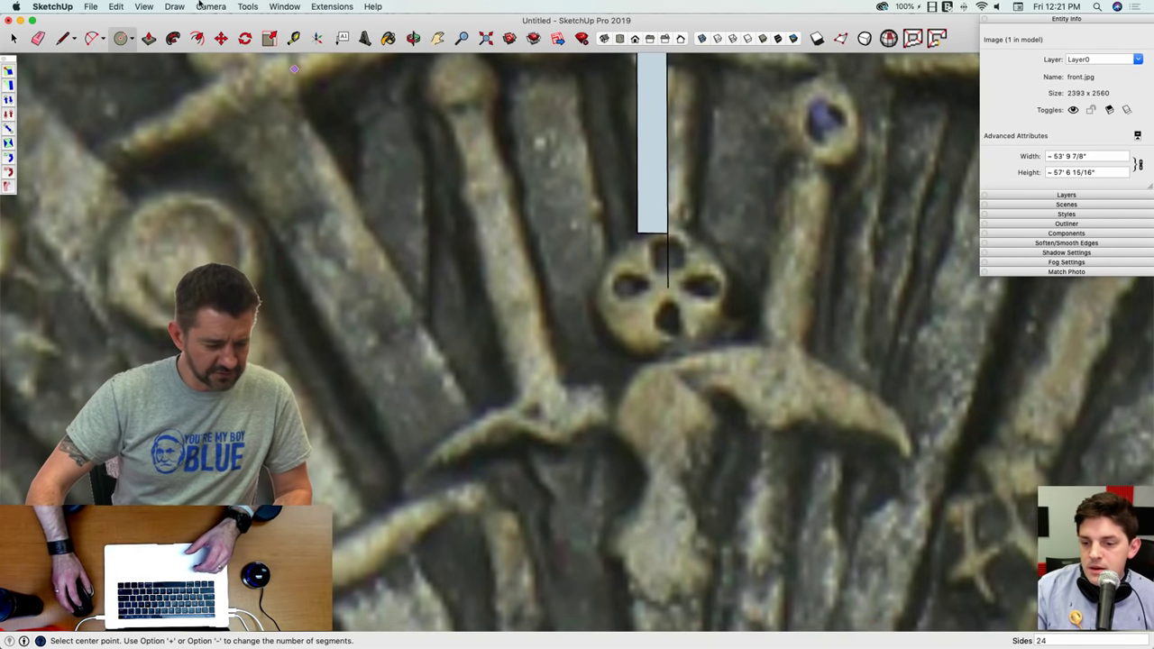
{"action": "left_click", "coordinate": [133, 39]}
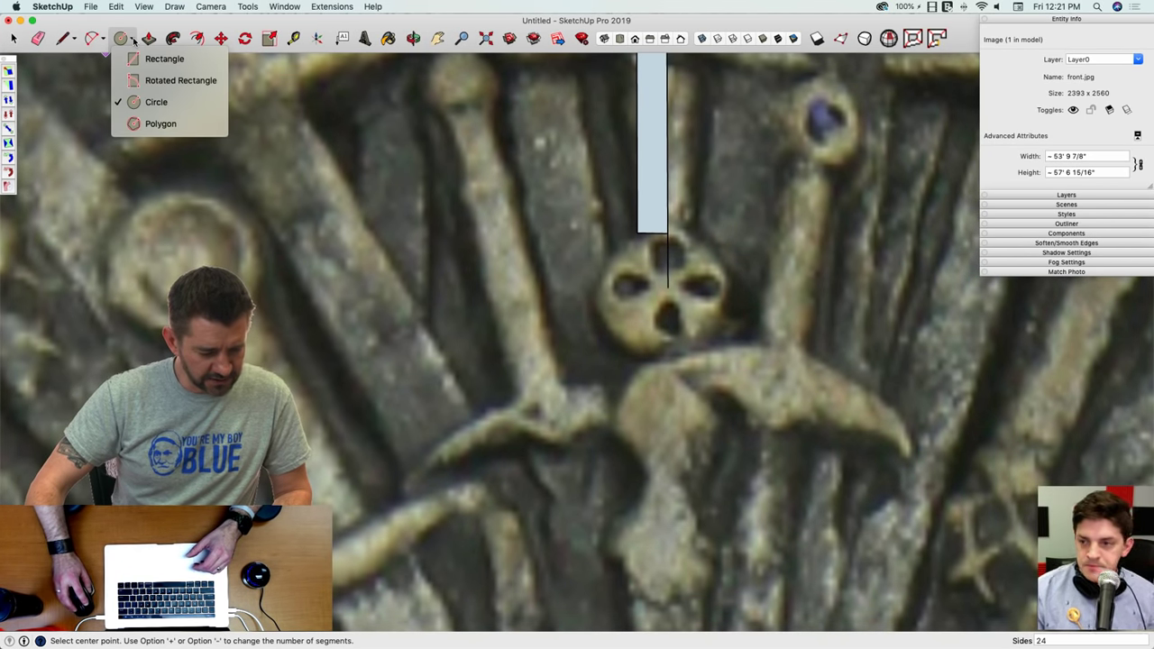
{"action": "left_click", "coordinate": [138, 123]}
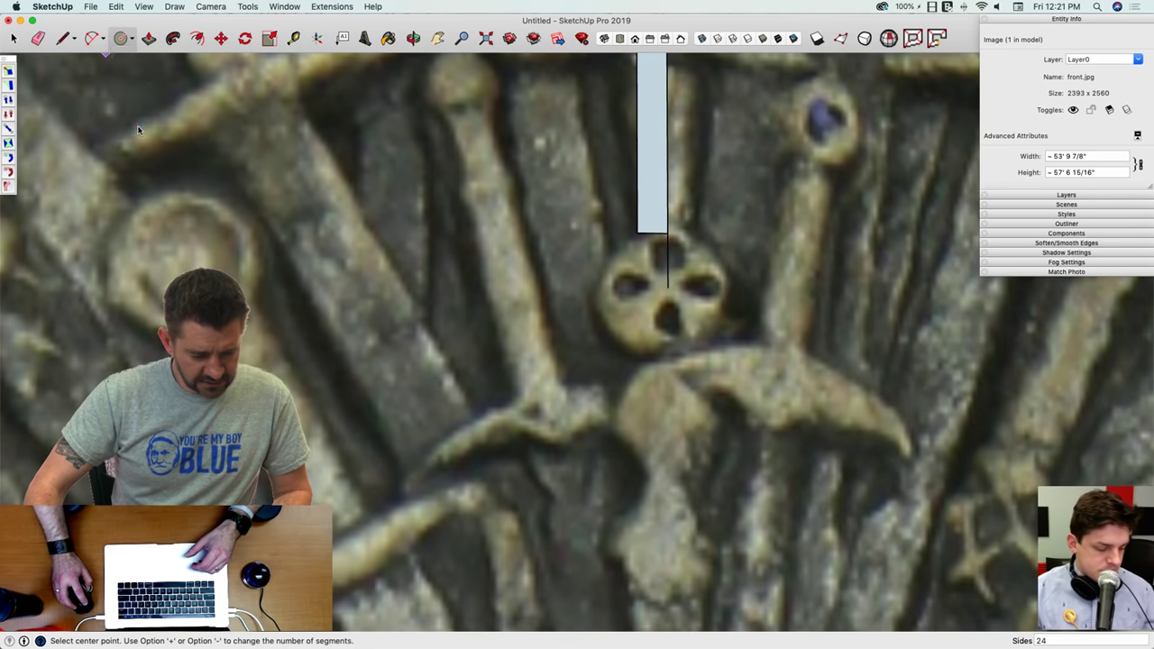
Step: Draw an 8-sided circle of about 9" radius for the pommel, centred on the lower end of the centreline
{"action": "left_click", "coordinate": [131, 39]}
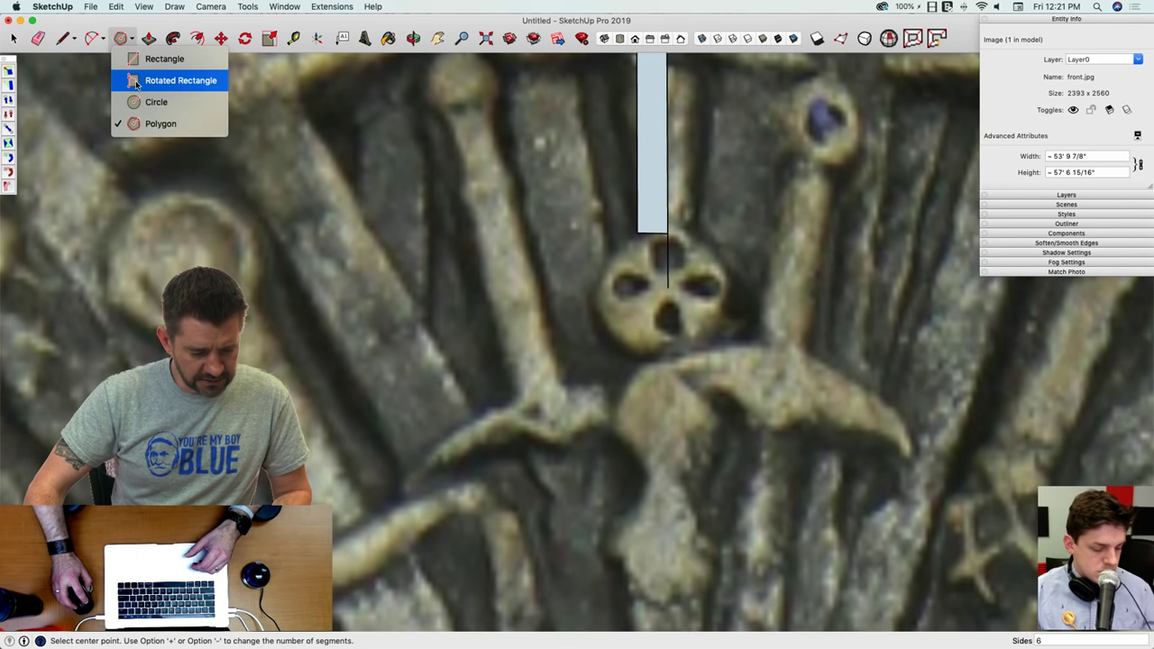
{"action": "left_click", "coordinate": [144, 100]}
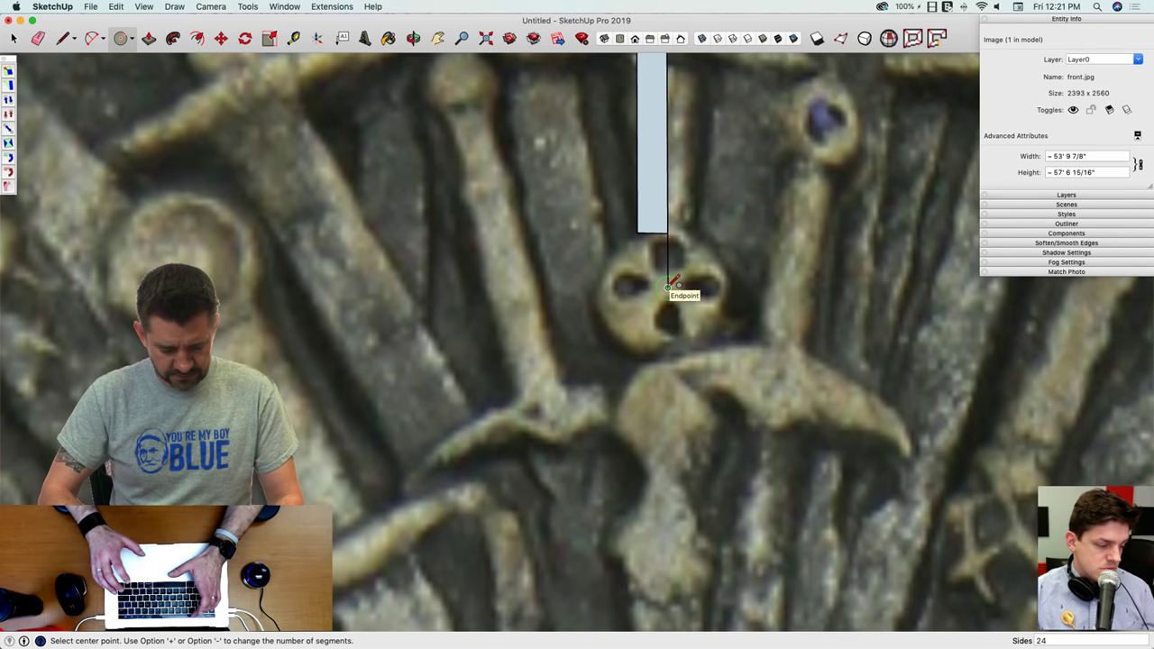
{"action": "type", "text": "8"}
{"action": "key", "text": "Return"}
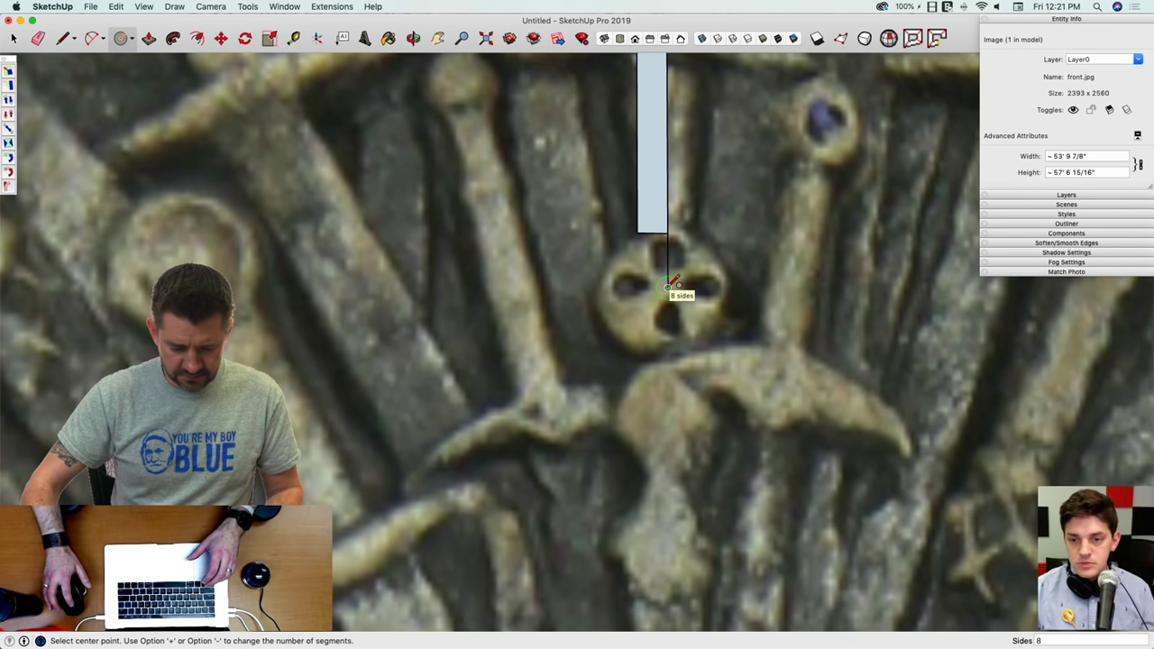
{"action": "left_click", "coordinate": [667, 287]}
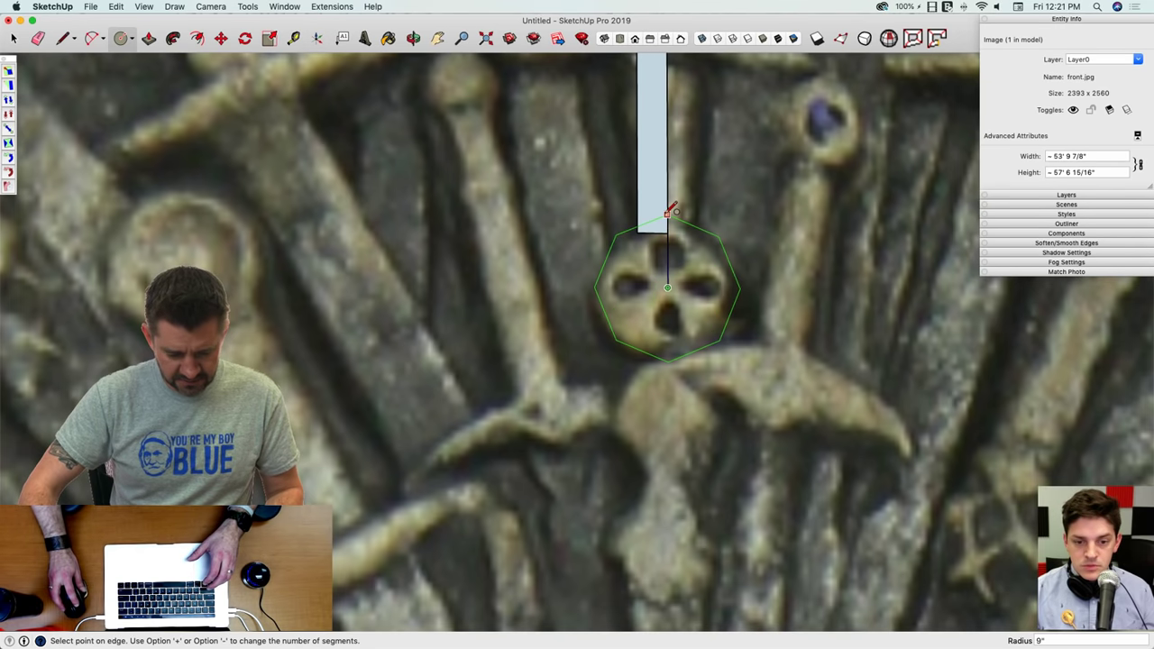
{"action": "left_click", "coordinate": [668, 215]}
Step: Extend the centreline to the pommel's lowest point and erase the pommel's right half and the overlapping grip edges
{"action": "key", "text": "l"}
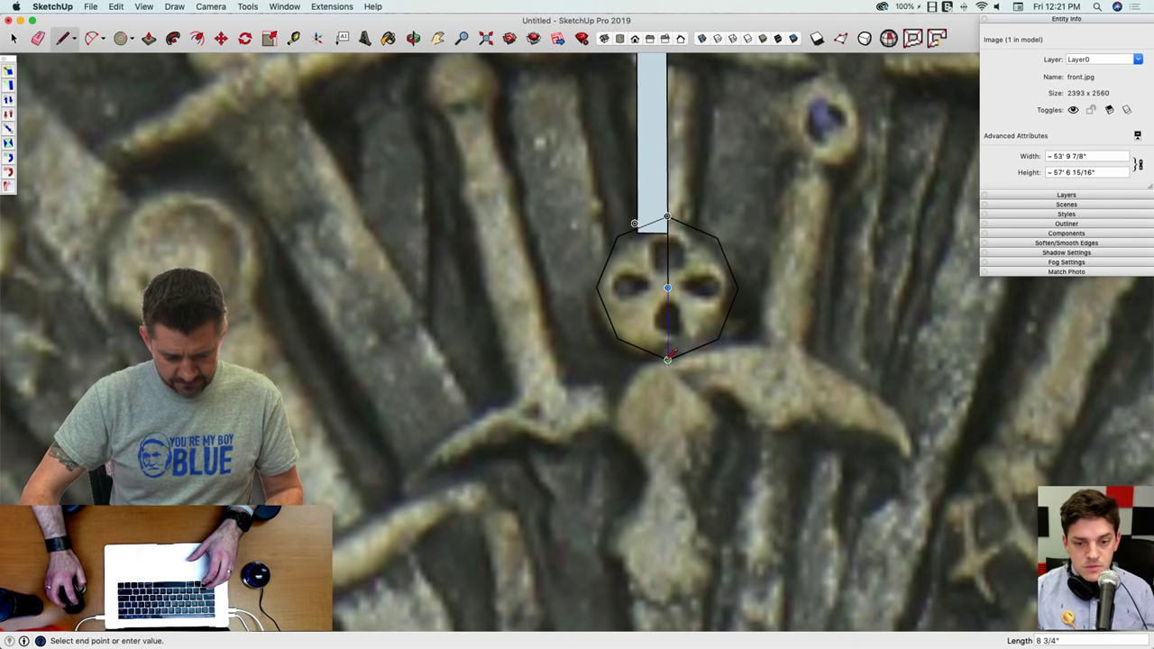
{"action": "left_click", "coordinate": [667, 358]}
{"action": "key", "text": "e"}
{"action": "left_click", "coordinate": [682, 222]}
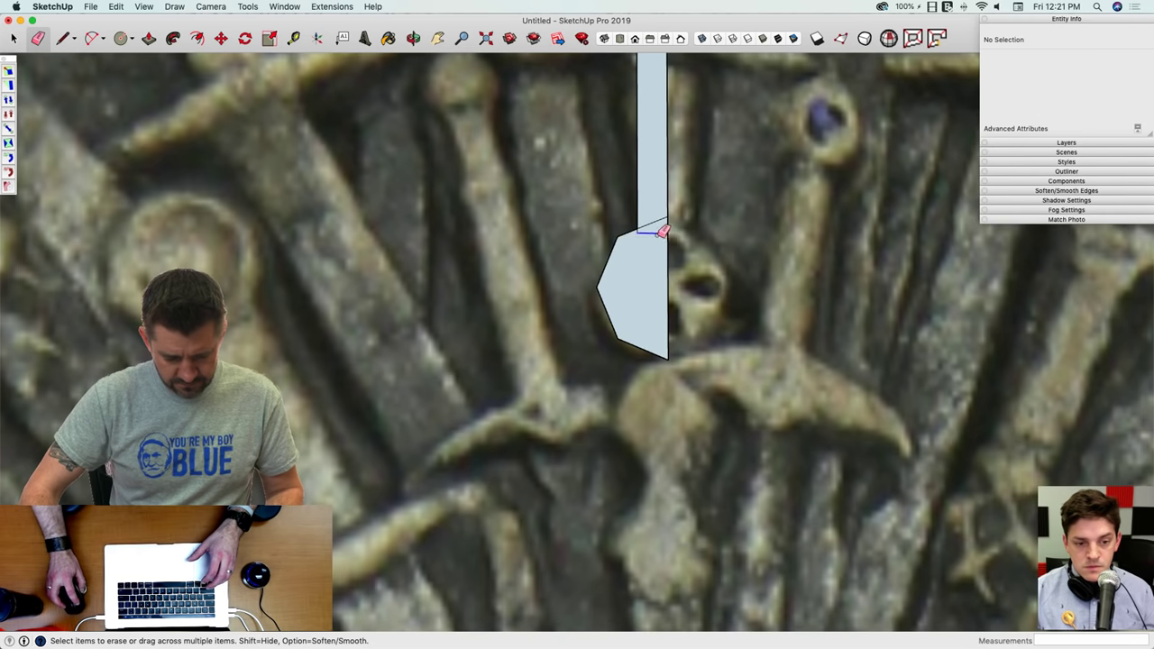
{"action": "scroll", "coordinate": [643, 230], "scroll_direction": "down", "scroll_amount": 5}
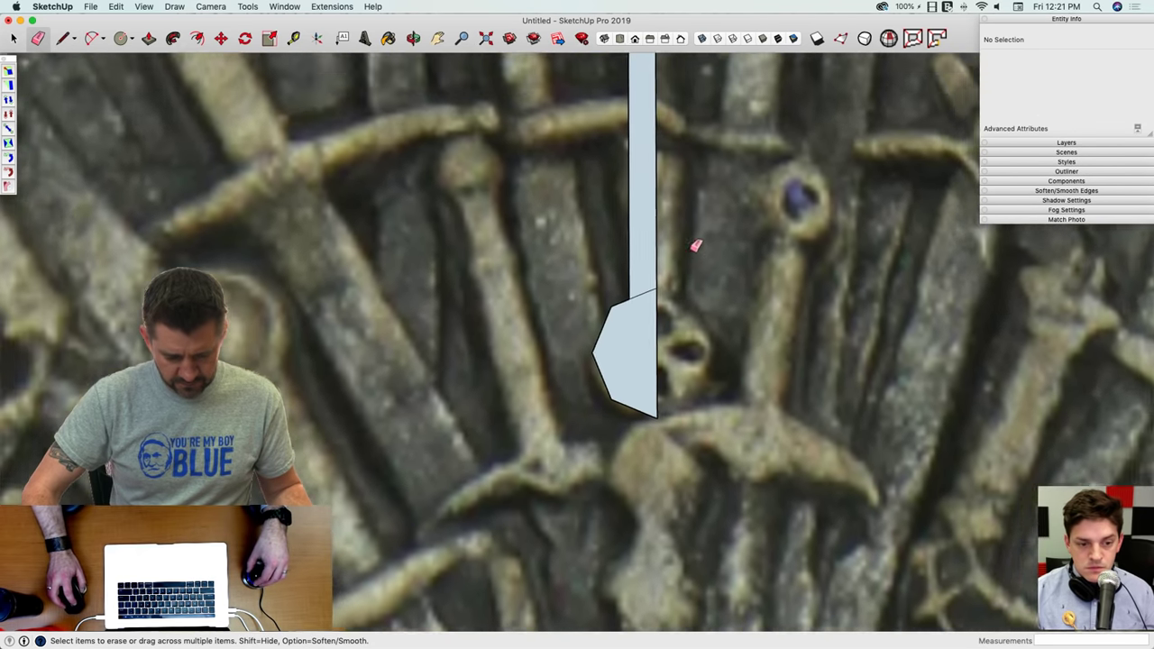
{"action": "scroll", "coordinate": [613, 304], "scroll_direction": "down", "scroll_amount": 3}
{"action": "scroll", "coordinate": [625, 190], "scroll_direction": "down", "scroll_amount": 4}
Step: Group the connected half-sword geometry and move it about 18' 9" to the blank area right of the throne
{"action": "key", "text": "space"}
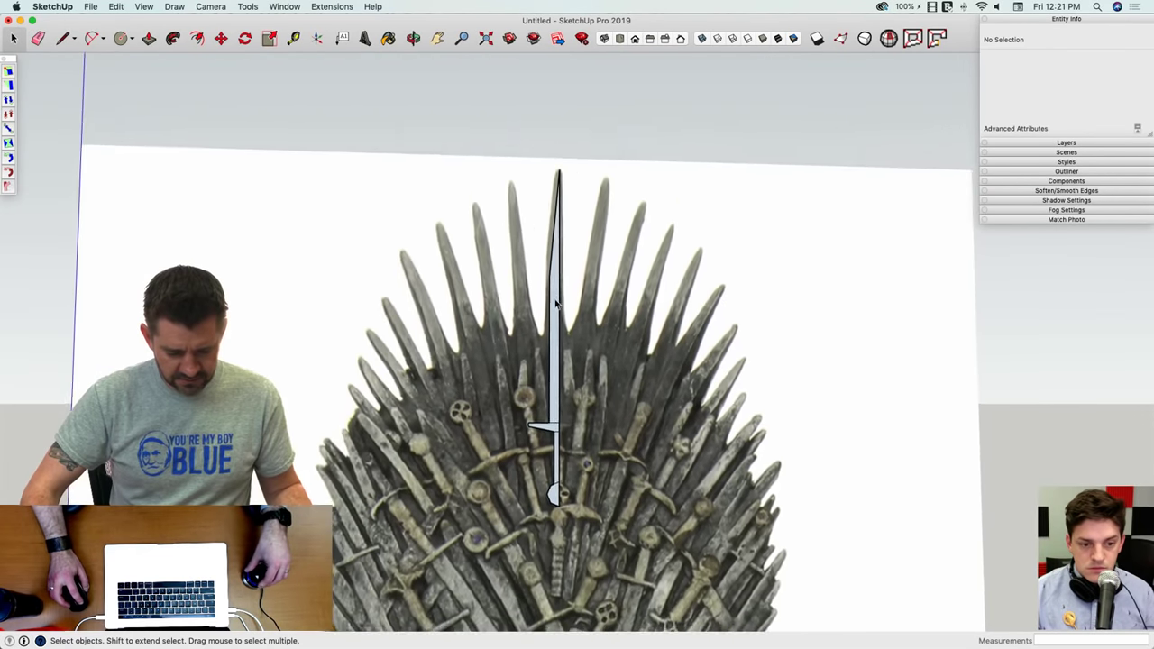
{"action": "triple_click", "coordinate": [559, 279]}
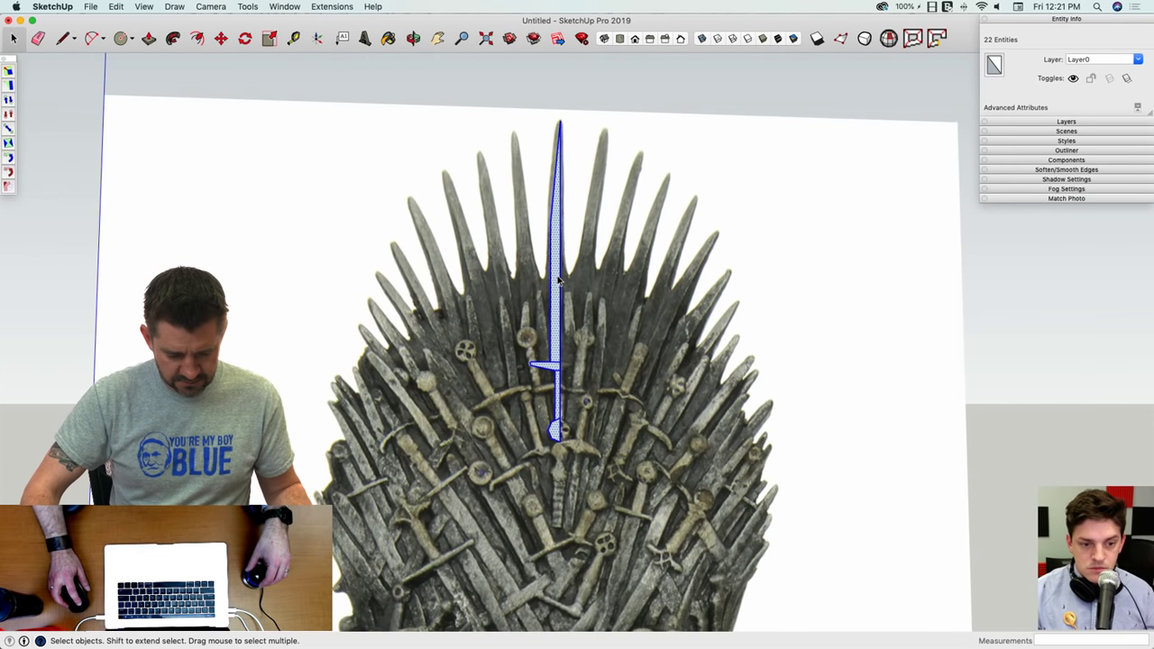
{"action": "key", "text": "m"}
{"action": "right_click", "coordinate": [552, 281]}
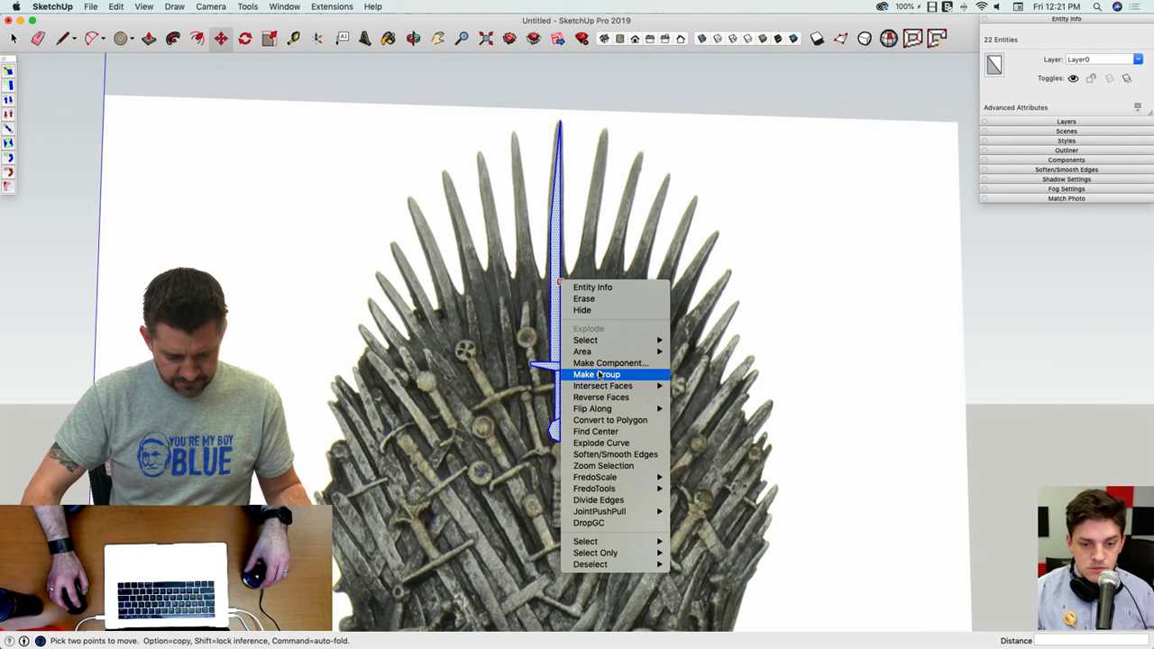
{"action": "left_click", "coordinate": [599, 374]}
{"action": "left_click", "coordinate": [561, 338]}
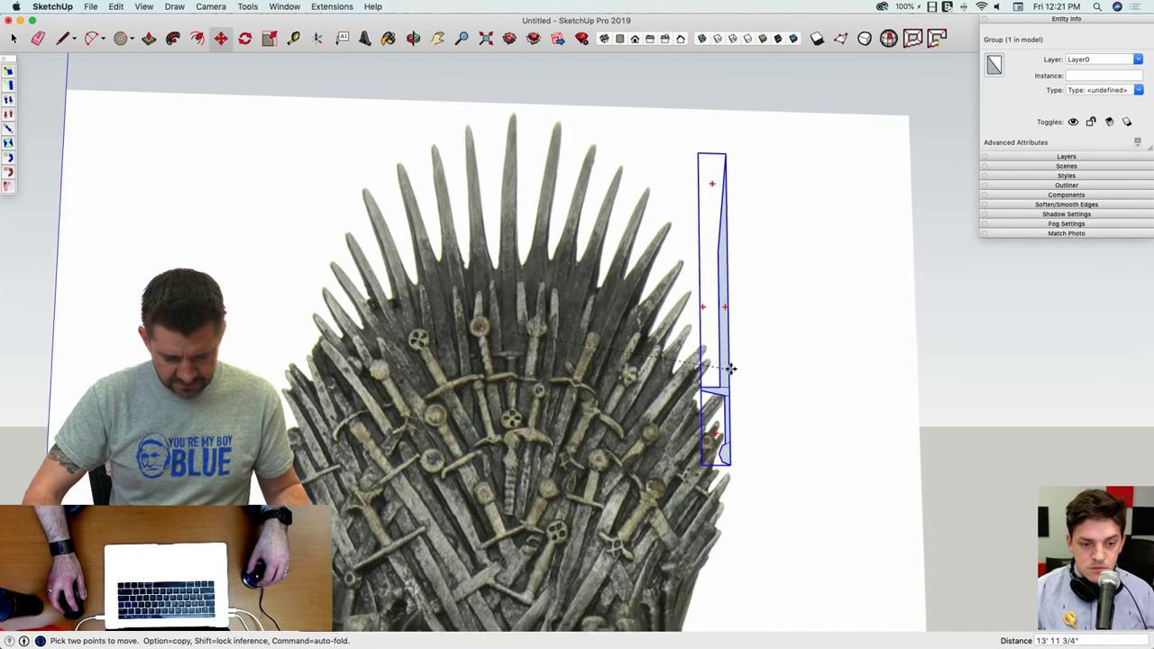
{"action": "left_click", "coordinate": [720, 333]}
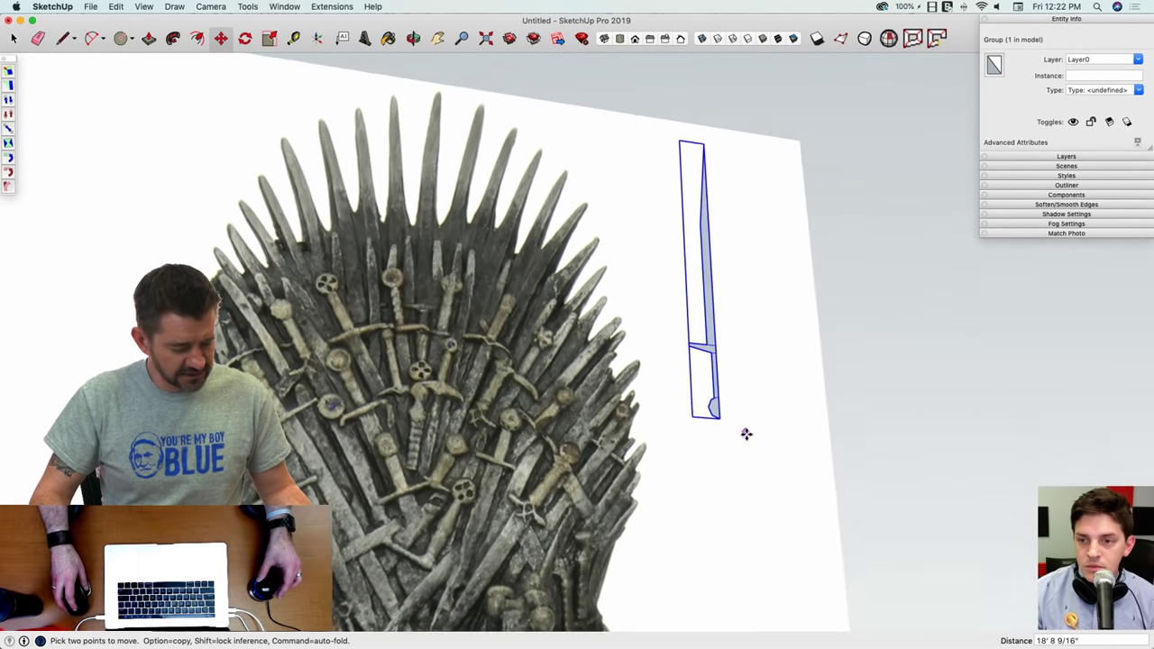
Step: Open the half-sword group and raise the blade's outer shoulder point by about 2' along the profile
{"action": "middle_click_drag", "start_coordinate": [737, 162], "coordinate": [735, 224]}
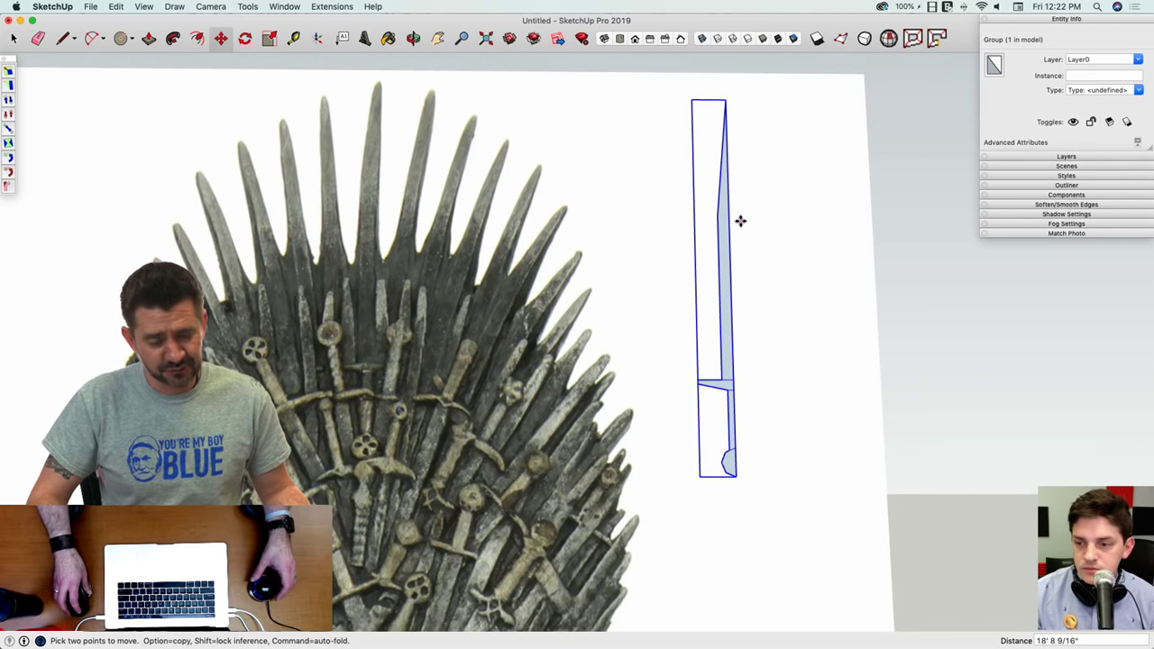
{"action": "key", "text": "space"}
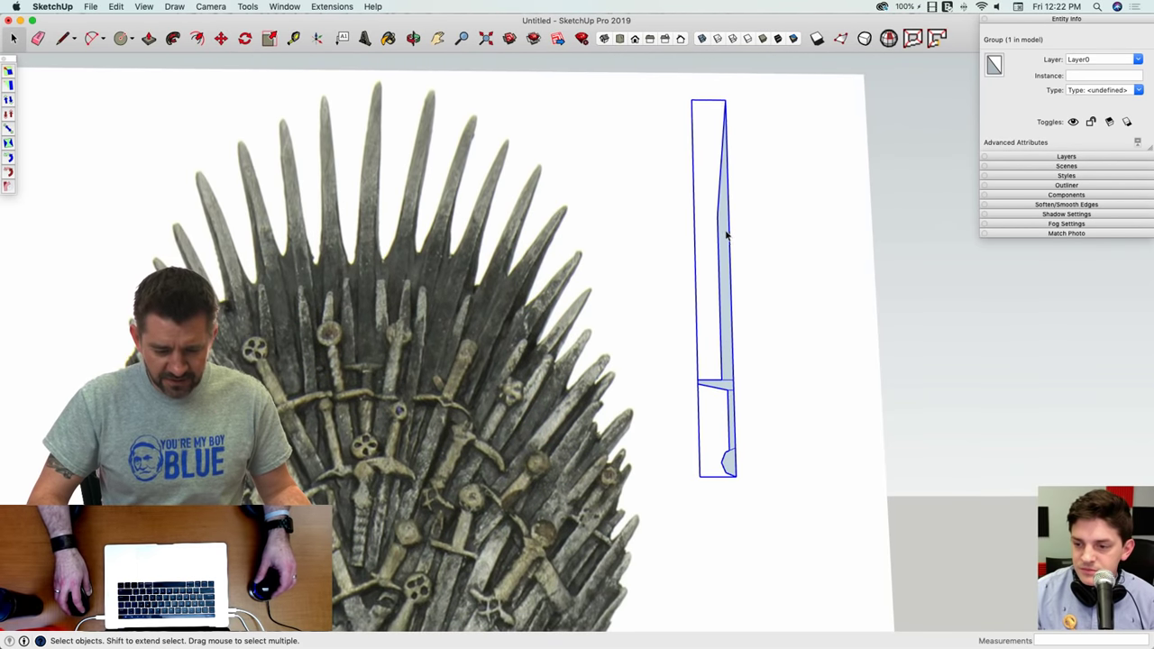
{"action": "middle_click_drag", "start_coordinate": [725, 234], "coordinate": [721, 226]}
{"action": "double_click", "coordinate": [722, 227]}
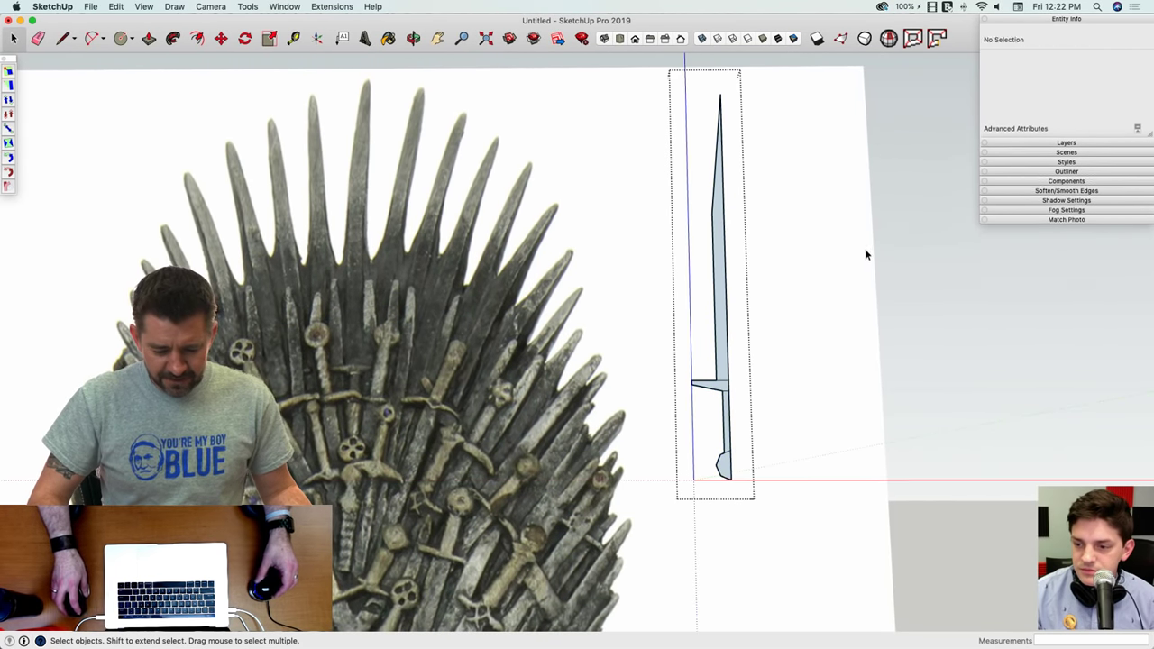
{"action": "middle_click_drag", "start_coordinate": [866, 252], "coordinate": [688, 255]}
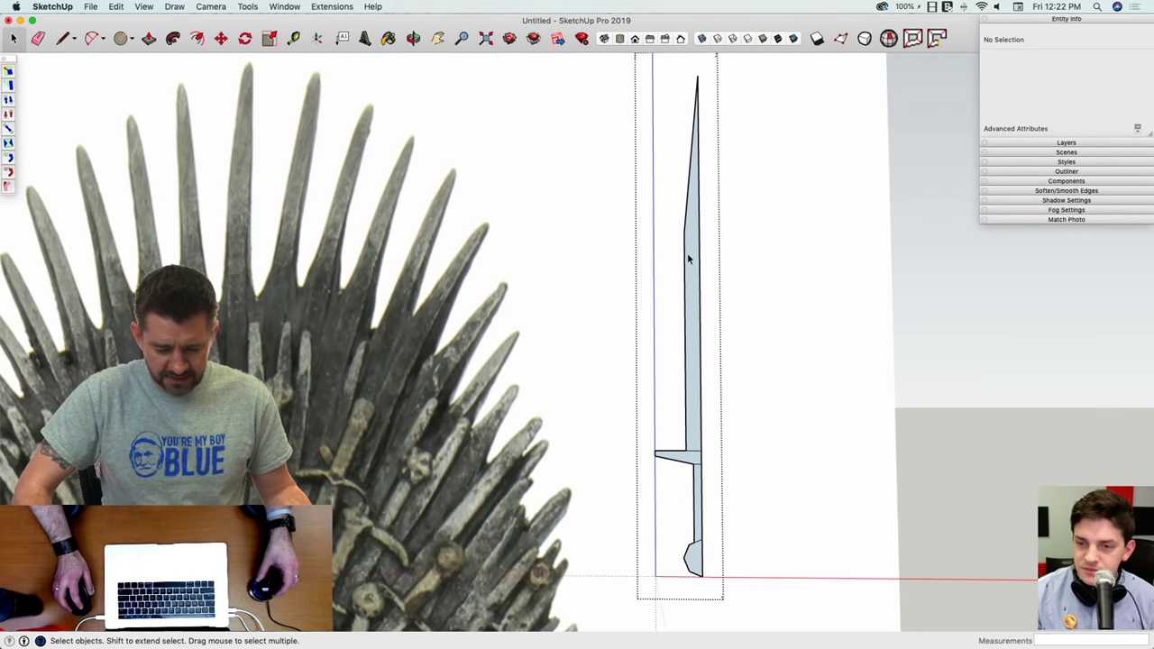
{"action": "key", "text": "m"}
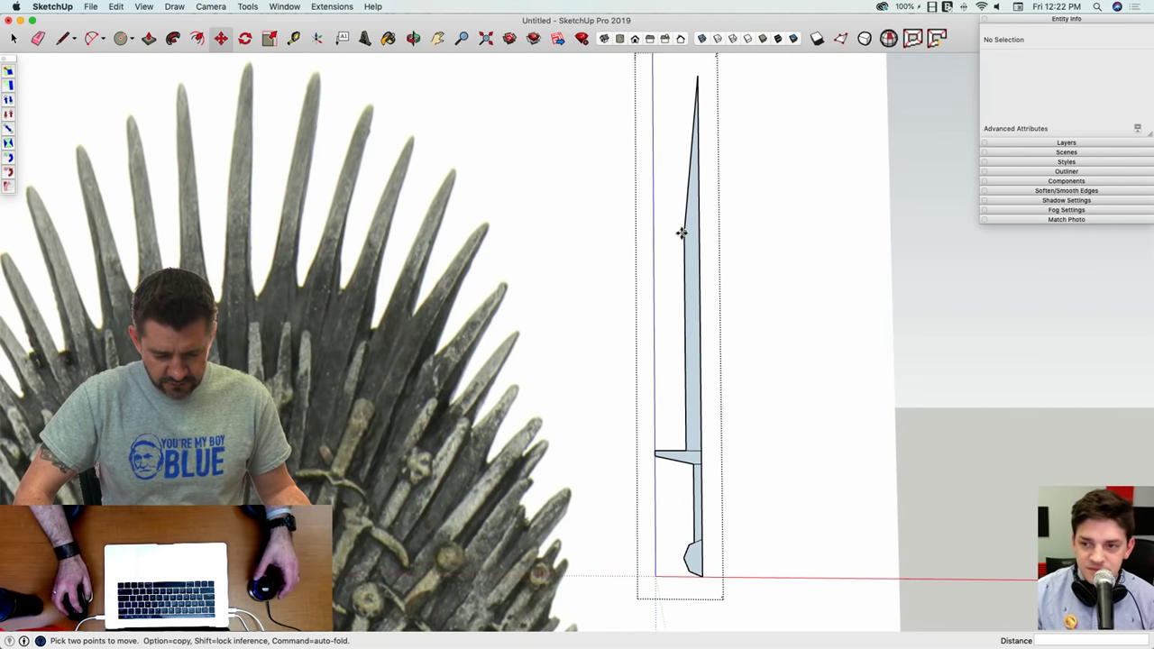
{"action": "left_click", "coordinate": [681, 234]}
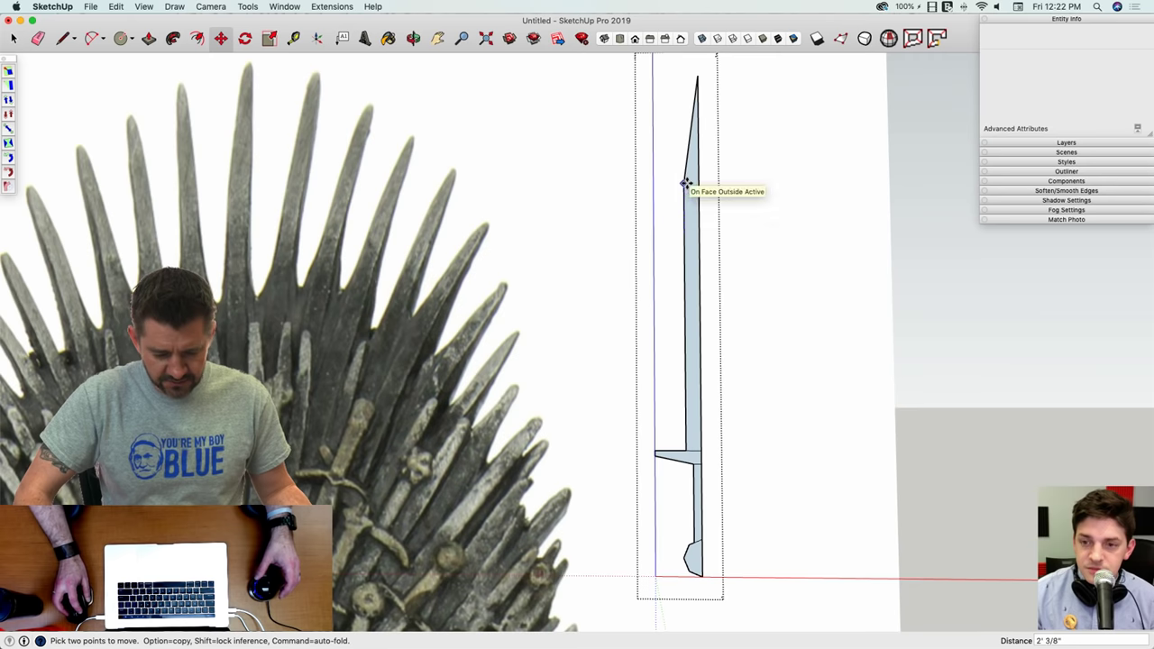
{"action": "left_click", "coordinate": [686, 182]}
{"action": "key", "text": "space"}
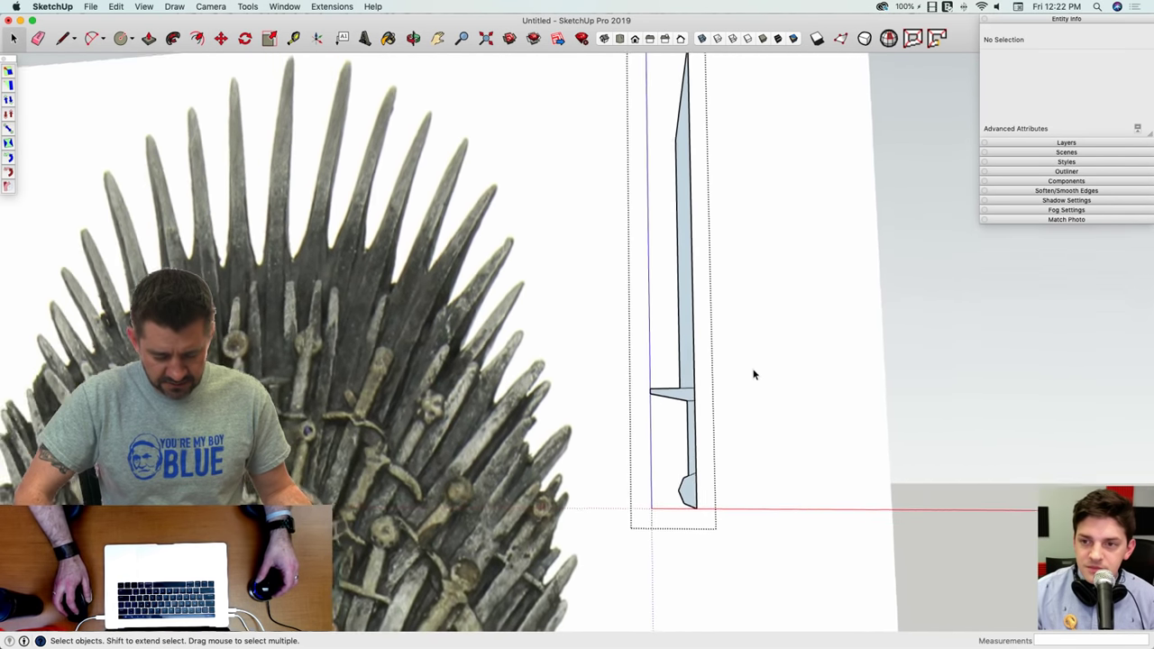
Step: Draw an edge across the blade from the shoulder point to the centreline, separating the tapered tip from the straight section
{"action": "middle_click_drag", "start_coordinate": [752, 373], "coordinate": [724, 342]}
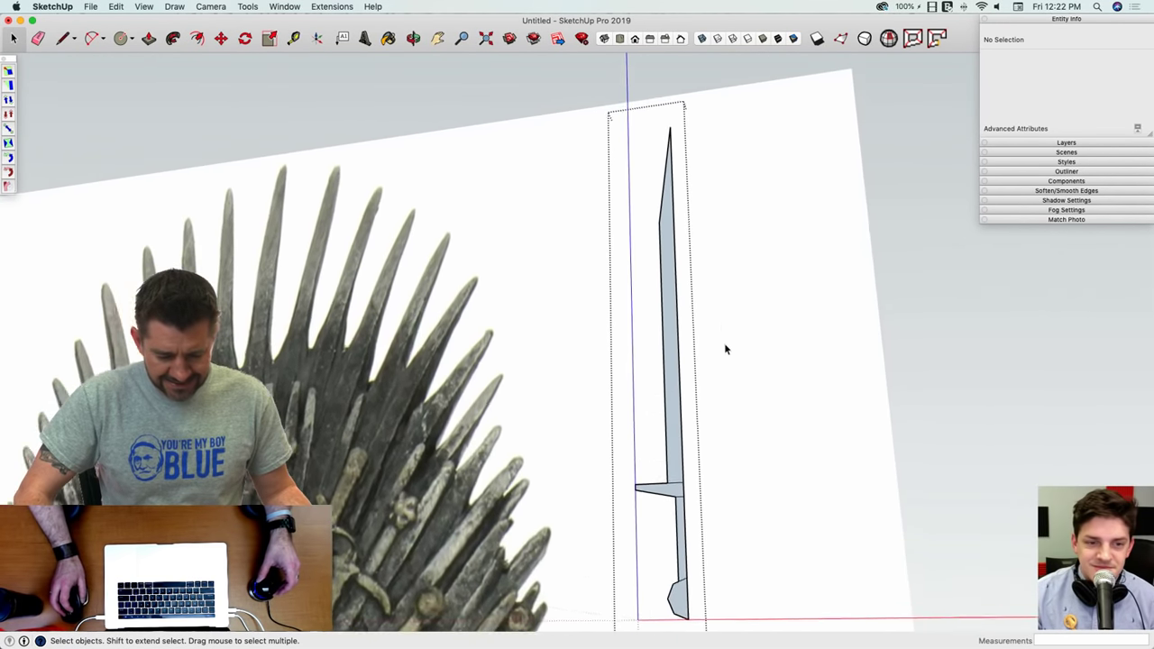
{"action": "scroll", "coordinate": [724, 343], "scroll_direction": "up", "scroll_amount": 5}
{"action": "key", "text": "l"}
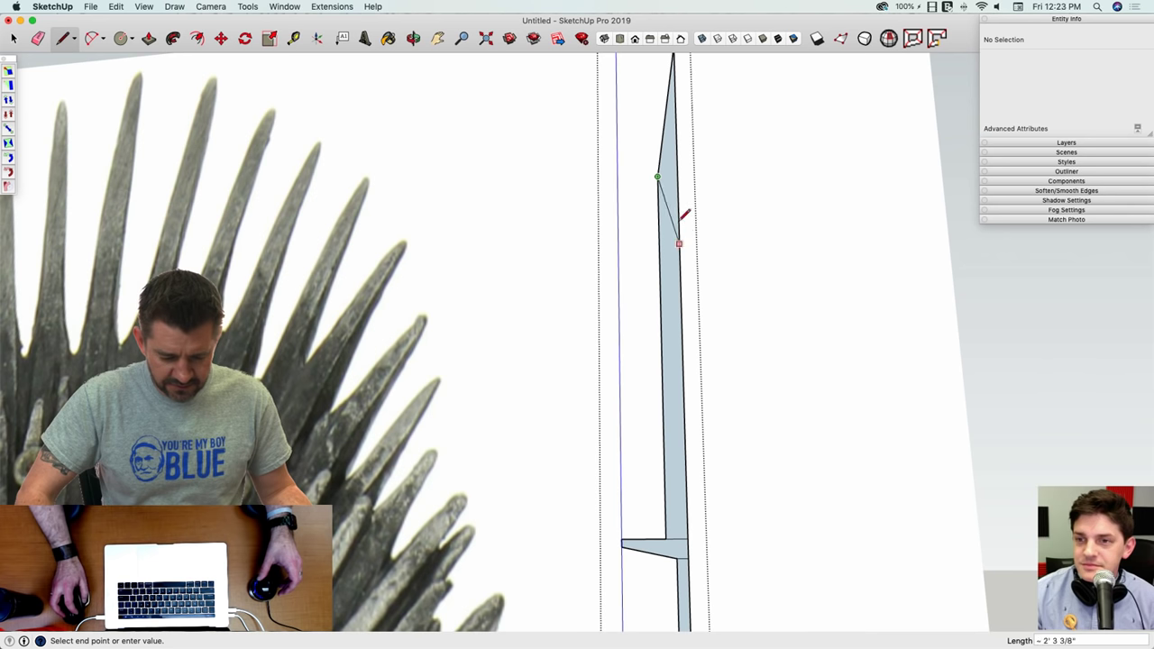
{"action": "key", "text": "e"}
{"action": "left_click", "coordinate": [683, 174]}
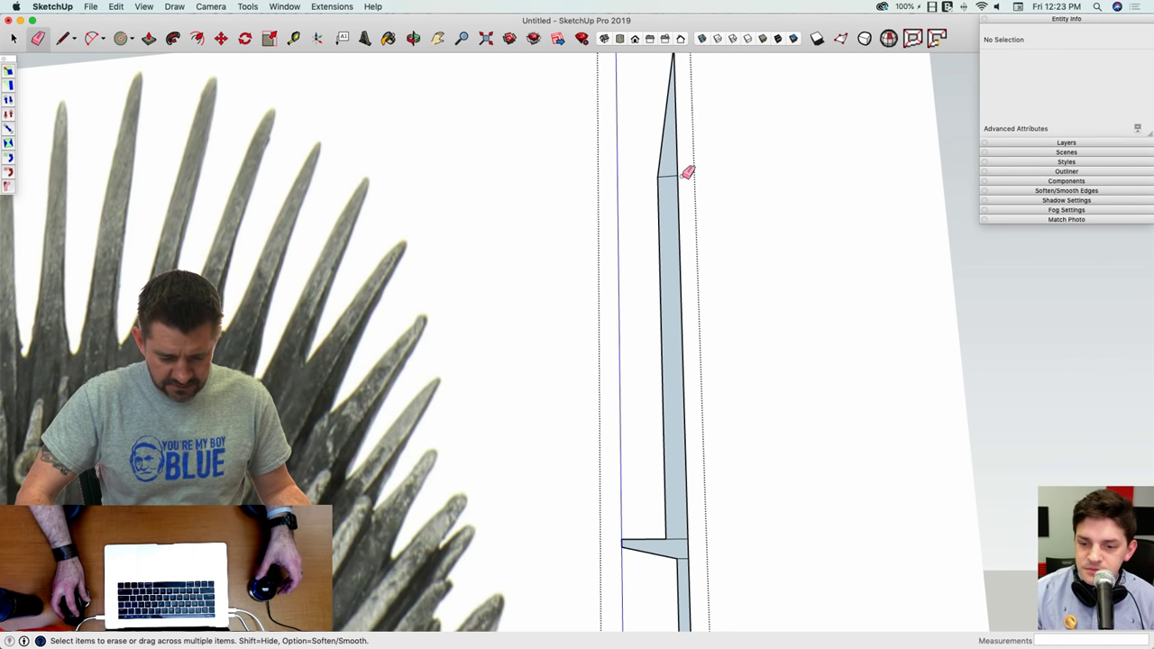
{"action": "key", "text": "space"}
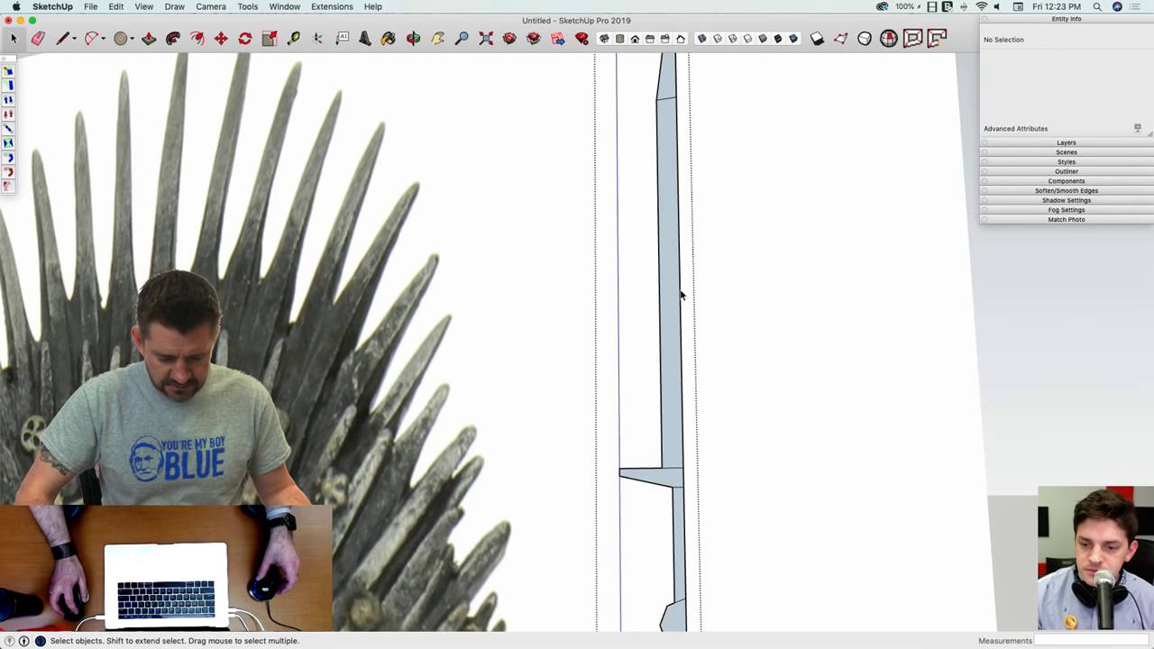
Step: Erase the crossguard's top edge and redraw the blade's lower end edge so the blade is detached from the guard
{"action": "middle_click_drag", "start_coordinate": [688, 249], "coordinate": [658, 465]}
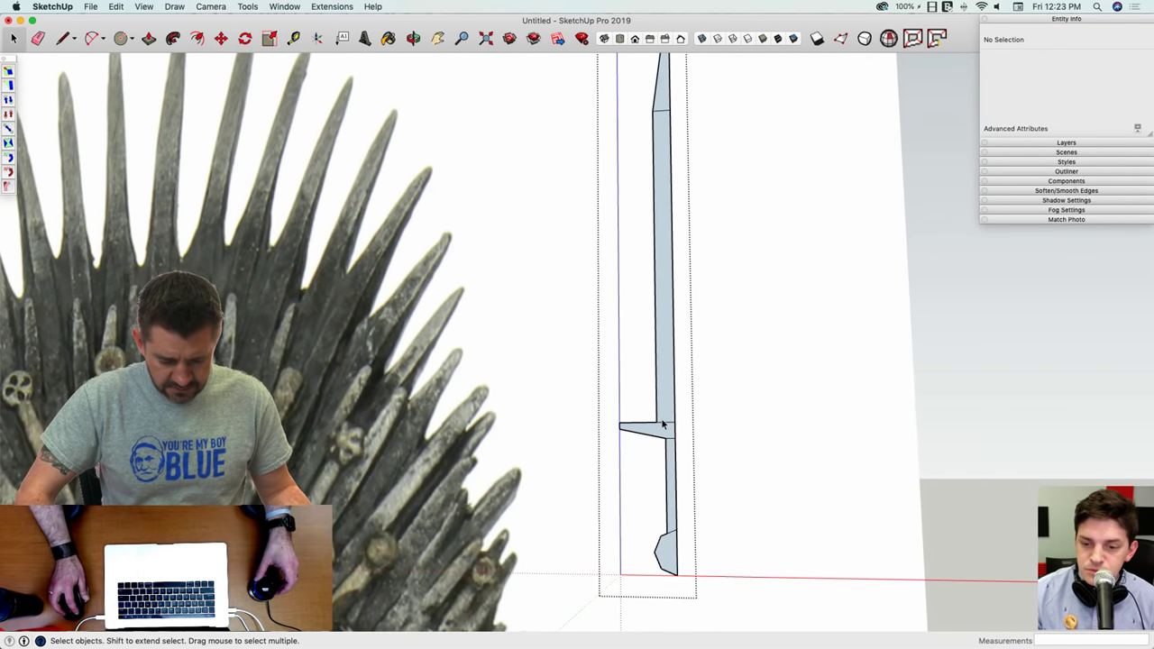
{"action": "key", "text": "e"}
{"action": "left_click", "coordinate": [657, 419]}
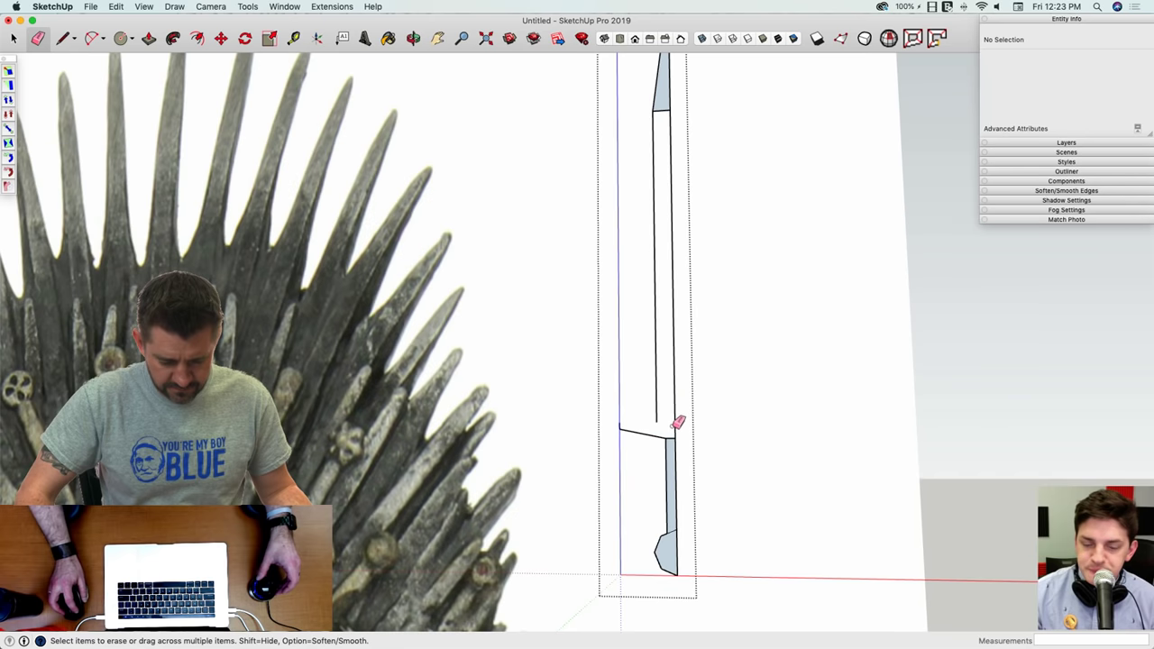
{"action": "key", "text": "l"}
{"action": "left_click", "coordinate": [677, 421]}
{"action": "key", "text": "e"}
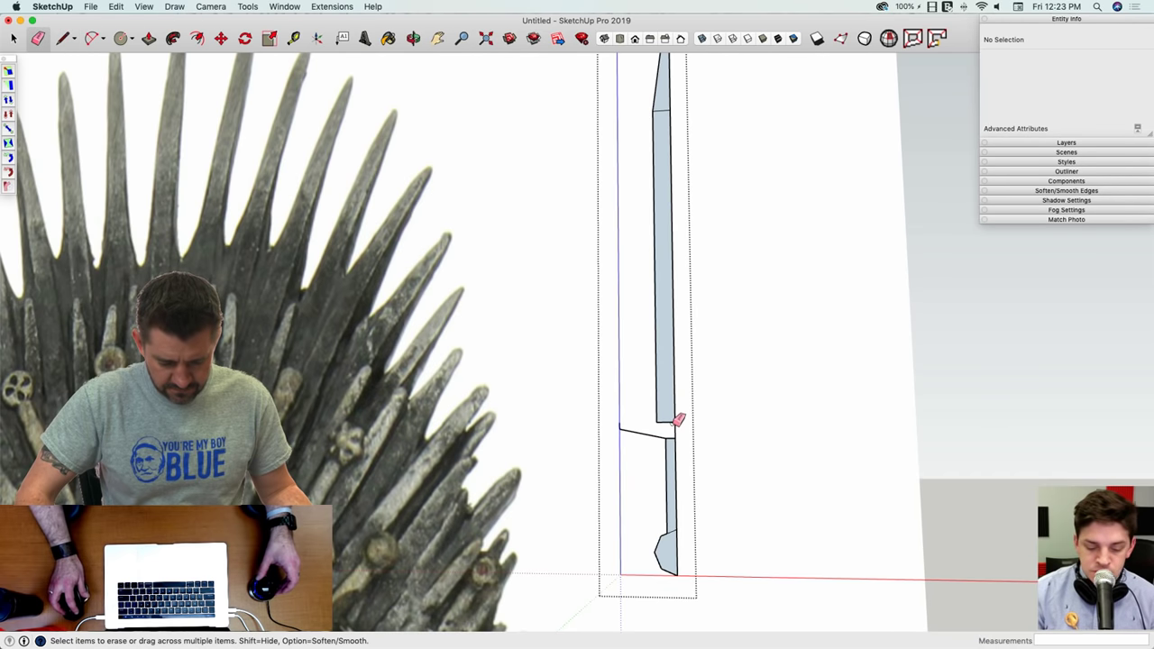
Step: Move the centreline edge of the blade's straight section 3 3/4" outward, perpendicular to the reference image
{"action": "middle_click_drag", "start_coordinate": [681, 427], "coordinate": [675, 369]}
{"action": "key", "text": "space"}
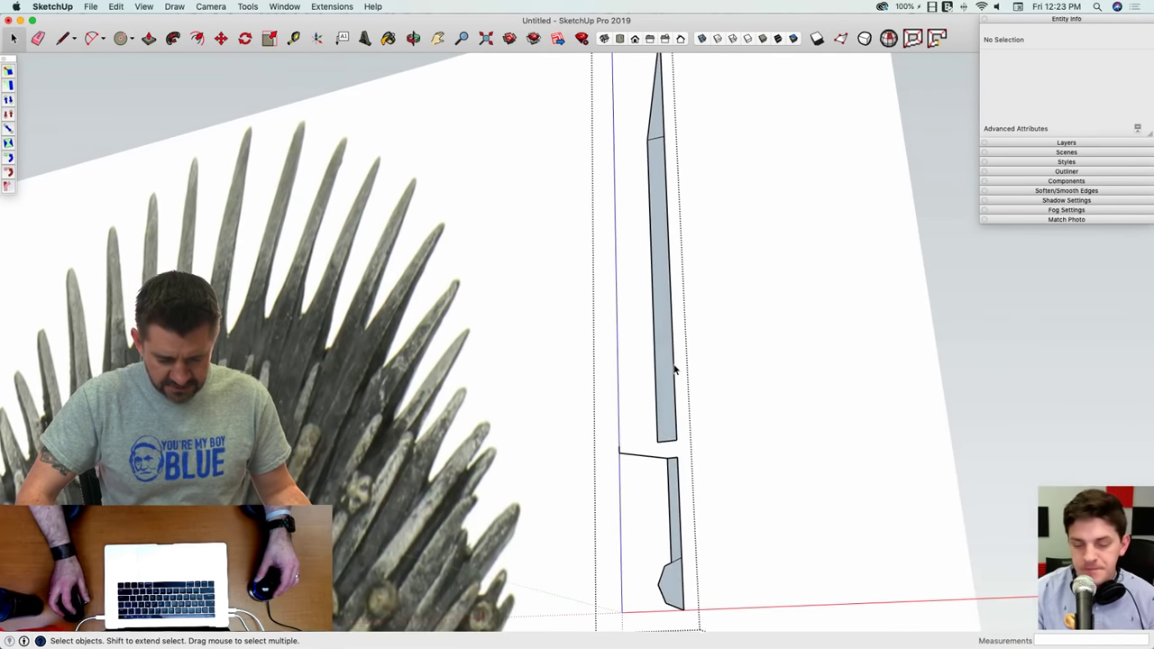
{"action": "left_click", "coordinate": [674, 379]}
{"action": "key", "text": "m"}
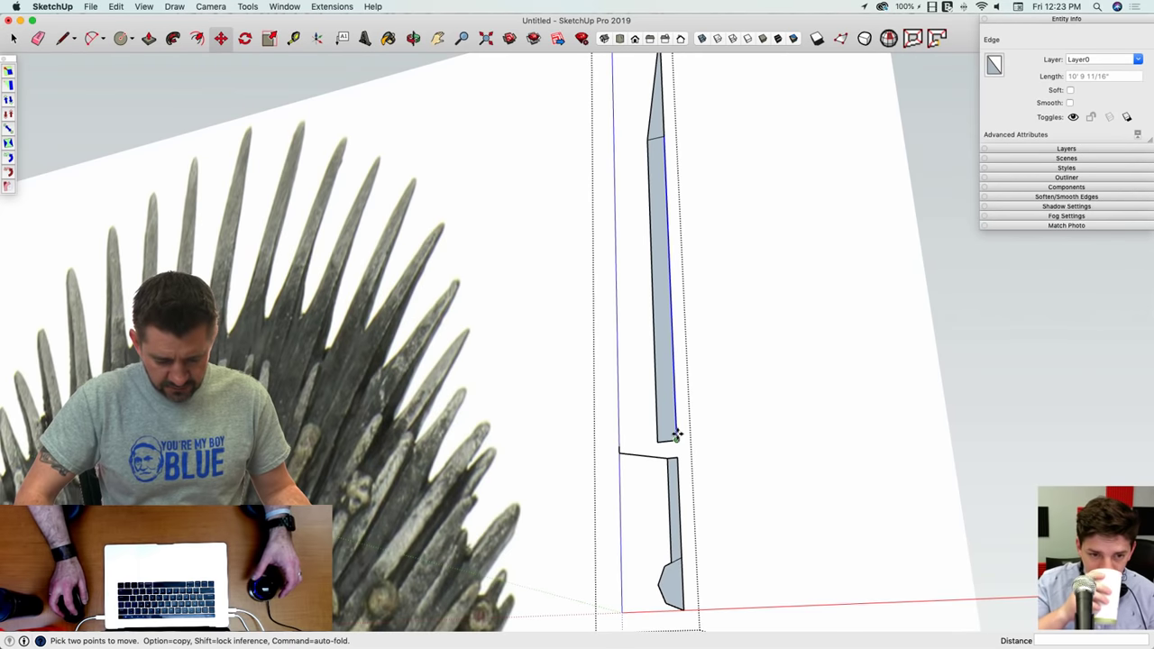
{"action": "left_click", "coordinate": [677, 434]}
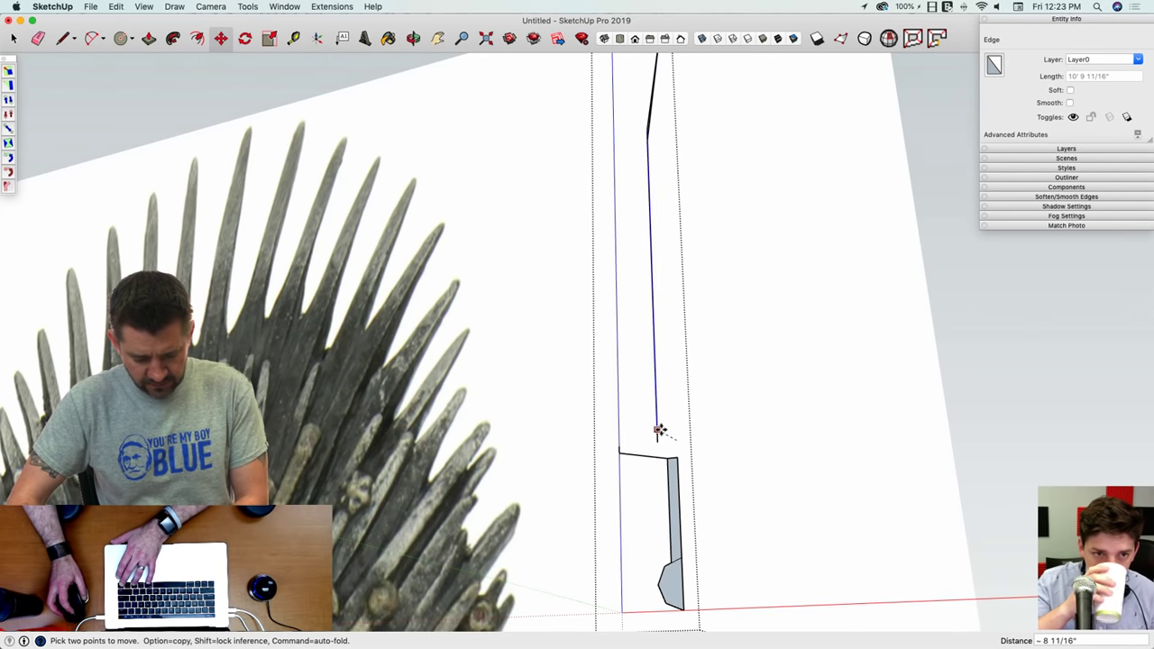
{"action": "scroll", "coordinate": [668, 435], "scroll_direction": "up", "scroll_amount": 5}
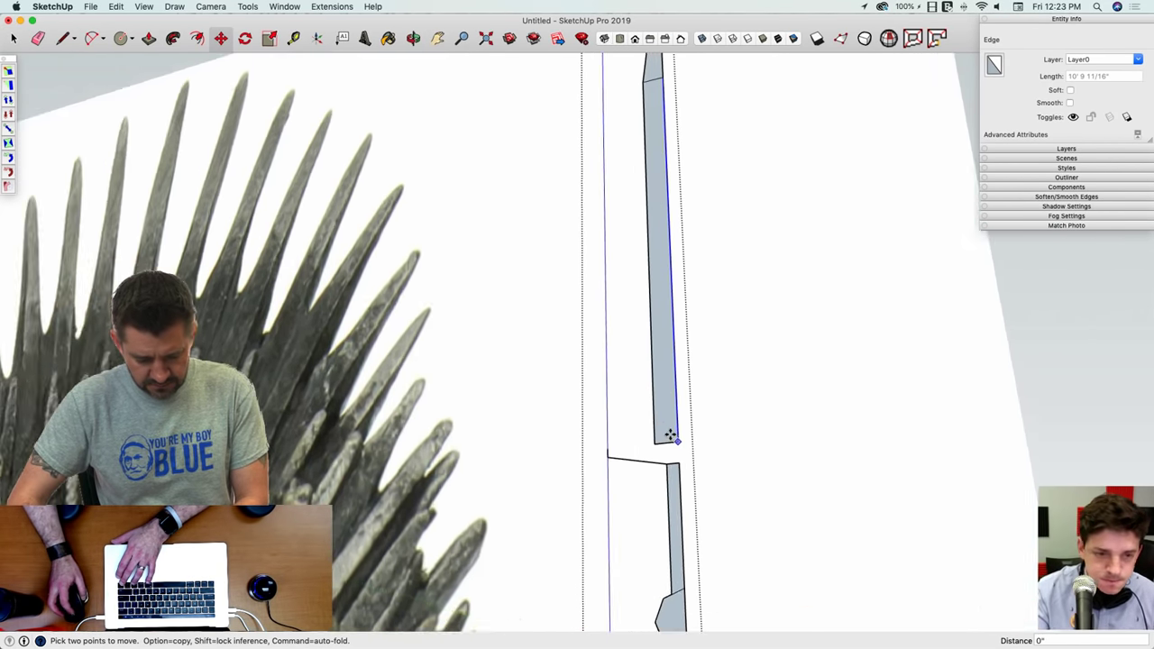
{"action": "scroll", "coordinate": [672, 437], "scroll_direction": "up", "scroll_amount": 5}
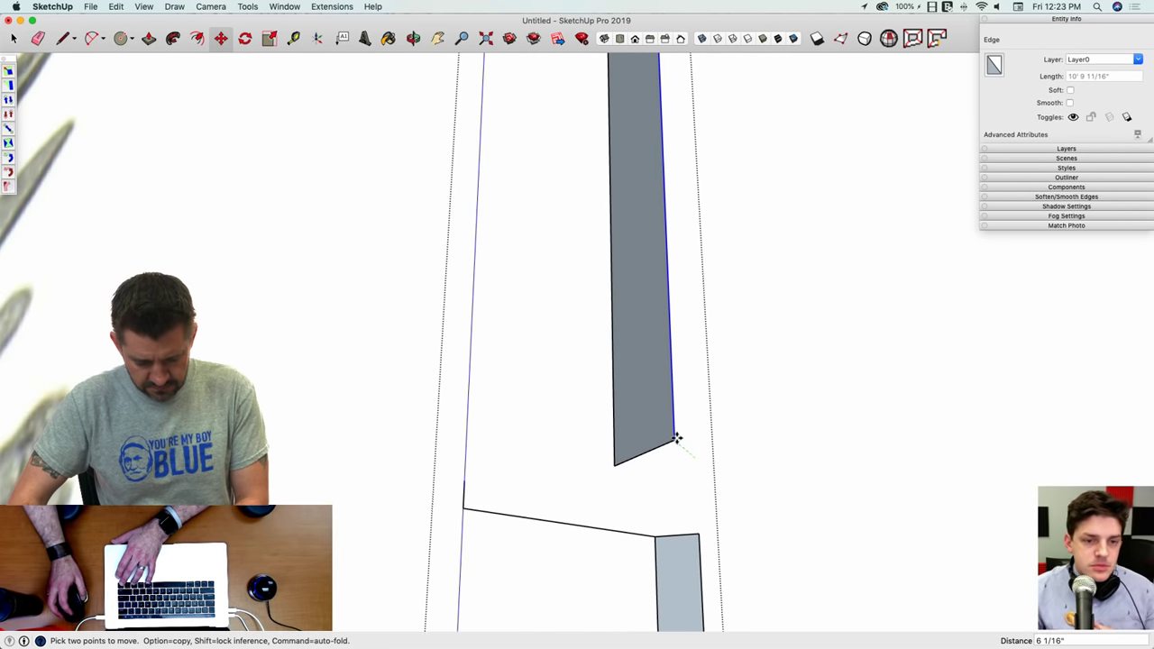
{"action": "left_click", "coordinate": [694, 444]}
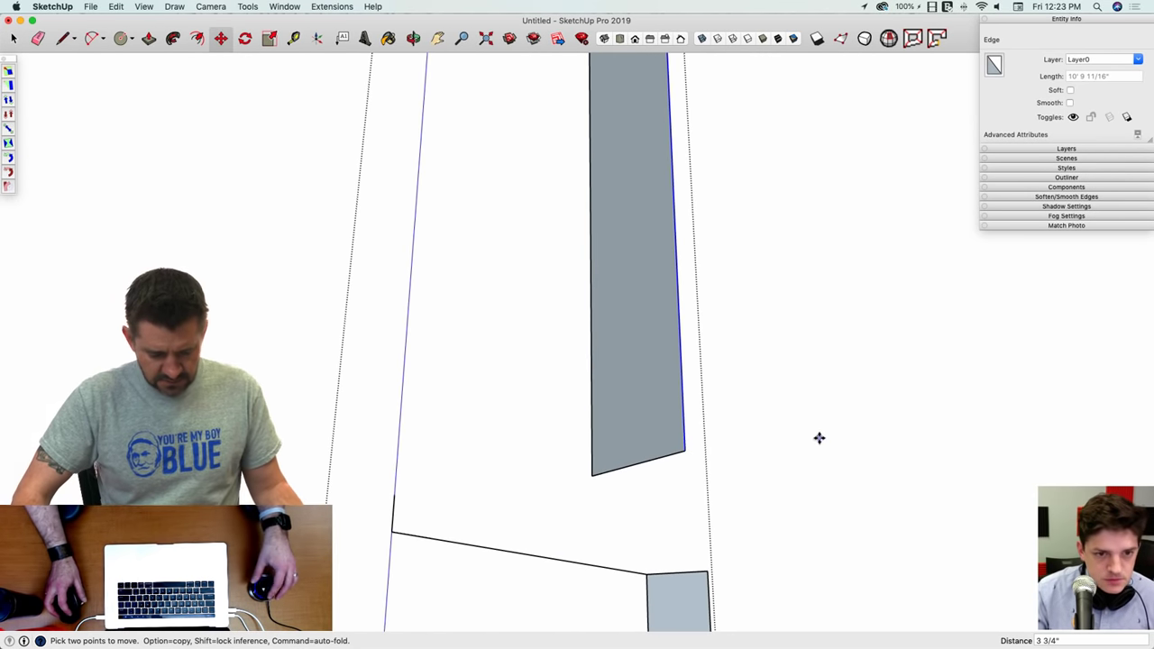
{"action": "key", "text": "space"}
{"action": "scroll", "coordinate": [790, 439], "scroll_direction": "down", "scroll_amount": 5}
{"action": "scroll", "coordinate": [783, 442], "scroll_direction": "down", "scroll_amount": 5}
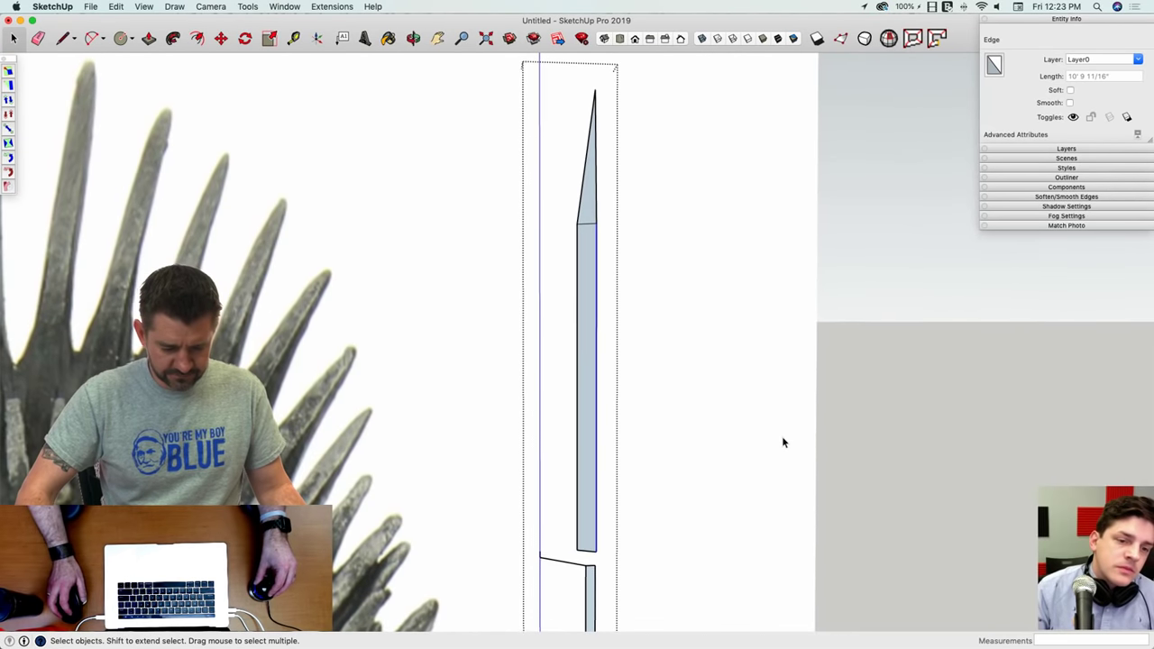
Step: Draw the back edges of the blade's base and a flat centreline from the base up to the tip, about 15' 2 3/4" long
{"action": "mouse_move", "coordinate": [783, 442]}
{"action": "middle_mouse_down"}
{"action": "mouse_move", "coordinate": [619, 373]}
{"action": "mouse_move", "coordinate": [615, 388]}
{"action": "mouse_move", "coordinate": [585, 363]}
{"action": "mouse_move", "coordinate": [538, 379]}
{"action": "mouse_move", "coordinate": [535, 366]}
{"action": "middle_mouse_up"}
{"action": "key", "text": "l"}
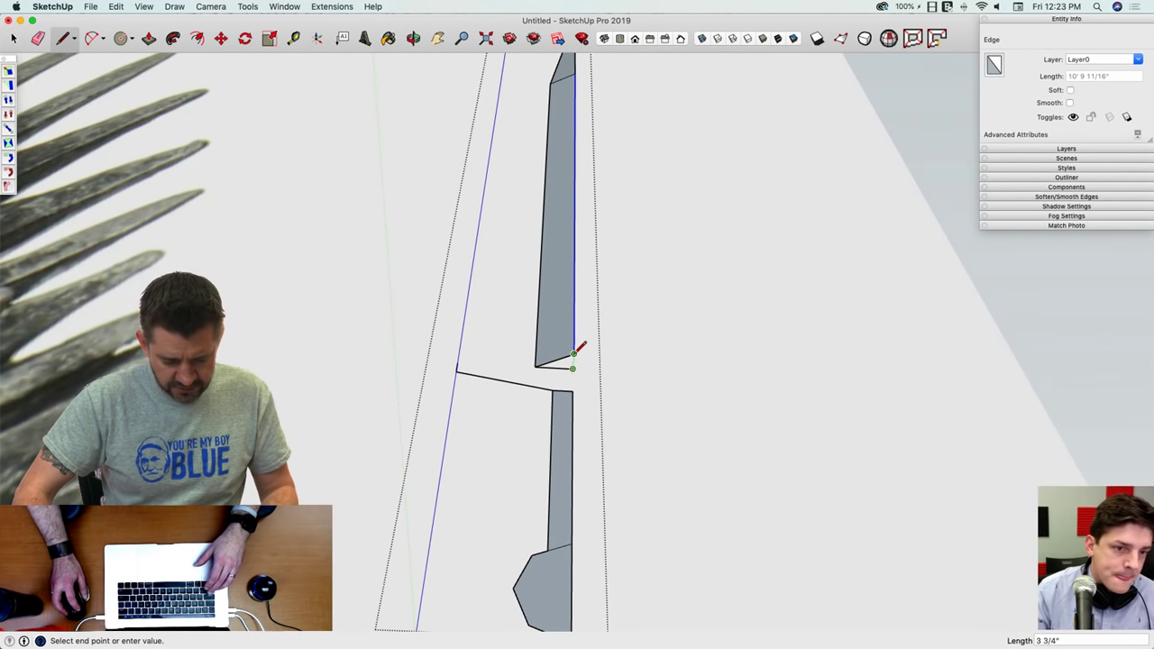
{"action": "key", "text": "space"}
{"action": "middle_click_drag", "start_coordinate": [587, 366], "coordinate": [583, 421]}
{"action": "key", "text": "l"}
{"action": "left_click", "coordinate": [572, 427]}
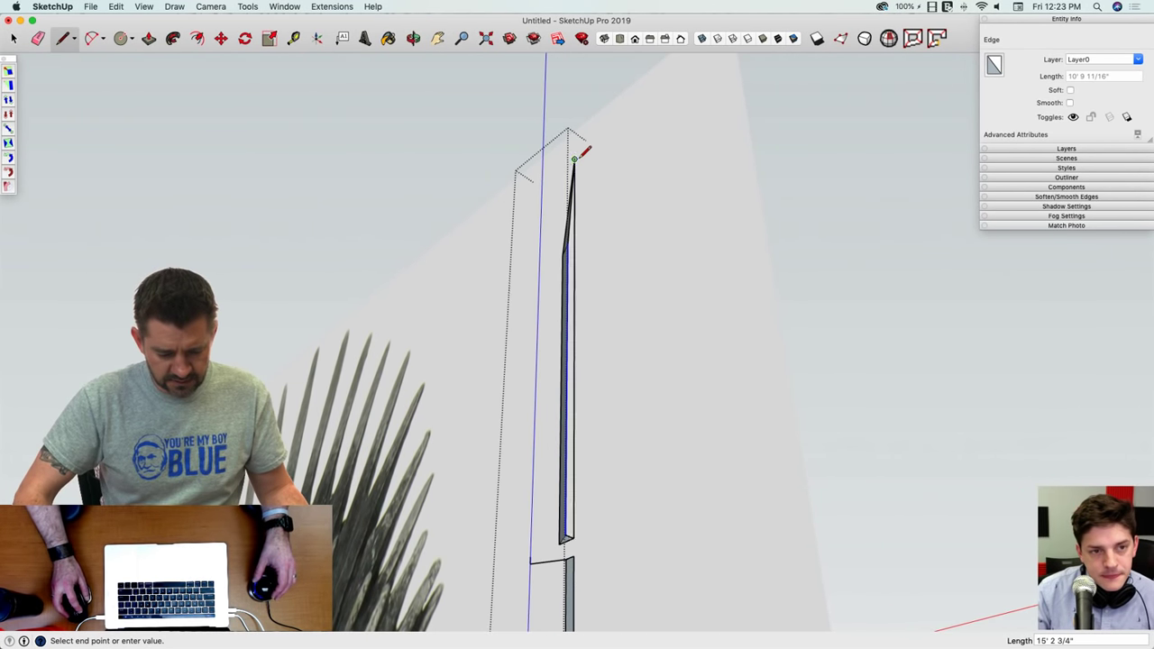
{"action": "scroll", "coordinate": [606, 287], "scroll_direction": "up", "scroll_amount": 10}
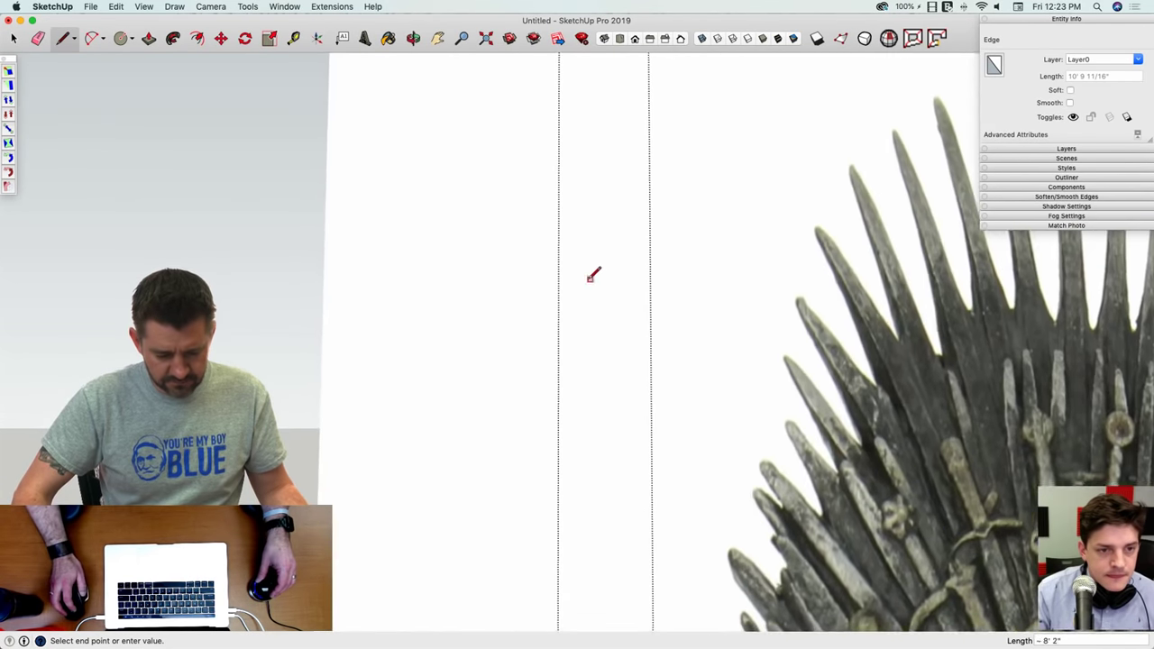
{"action": "key", "text": "Escape"}
Step: Add the missing edges along the blade's back and tip to close all its faces into a solid quarter blade
{"action": "scroll", "coordinate": [583, 264], "scroll_direction": "down", "scroll_amount": 5}
{"action": "mouse_move", "coordinate": [584, 262]}
{"action": "middle_mouse_down"}
{"action": "mouse_move", "coordinate": [569, 211]}
{"action": "mouse_move", "coordinate": [567, 127]}
{"action": "mouse_move", "coordinate": [577, 123]}
{"action": "mouse_move", "coordinate": [585, 240]}
{"action": "mouse_move", "coordinate": [577, 226]}
{"action": "mouse_move", "coordinate": [571, 265]}
{"action": "mouse_move", "coordinate": [574, 208]}
{"action": "mouse_move", "coordinate": [555, 181]}
{"action": "mouse_move", "coordinate": [569, 113]}
{"action": "mouse_move", "coordinate": [574, 158]}
{"action": "middle_mouse_up"}
{"action": "key", "text": "space"}
{"action": "key", "text": "l"}
{"action": "left_click", "coordinate": [565, 127]}
{"action": "key", "text": "e"}
{"action": "key", "text": "l"}
{"action": "left_click", "coordinate": [556, 267]}
{"action": "key", "text": "e"}
{"action": "mouse_move", "coordinate": [564, 237]}
{"action": "middle_mouse_down"}
{"action": "mouse_move", "coordinate": [576, 171]}
{"action": "mouse_move", "coordinate": [567, 340]}
{"action": "mouse_move", "coordinate": [589, 245]}
{"action": "mouse_move", "coordinate": [579, 219]}
{"action": "mouse_move", "coordinate": [572, 244]}
{"action": "mouse_move", "coordinate": [593, 252]}
{"action": "mouse_move", "coordinate": [562, 361]}
{"action": "middle_mouse_up"}
{"action": "key", "text": "l"}
{"action": "left_click", "coordinate": [575, 185]}
{"action": "key", "text": "e"}
{"action": "scroll", "coordinate": [592, 253], "scroll_direction": "down", "scroll_amount": 3}
Step: Select all the connected blade geometry and make it a component named QuarterBlade
{"action": "key", "text": "space"}
{"action": "triple_click", "coordinate": [562, 361]}
{"action": "right_click", "coordinate": [561, 362]}
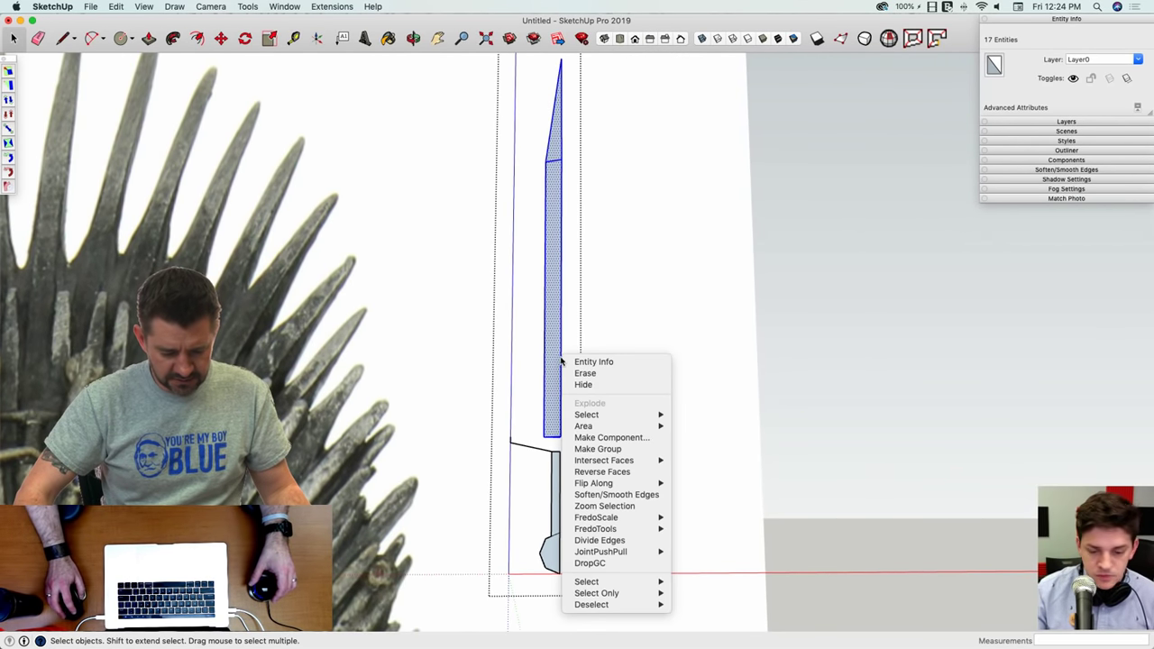
{"action": "left_click", "coordinate": [590, 439]}
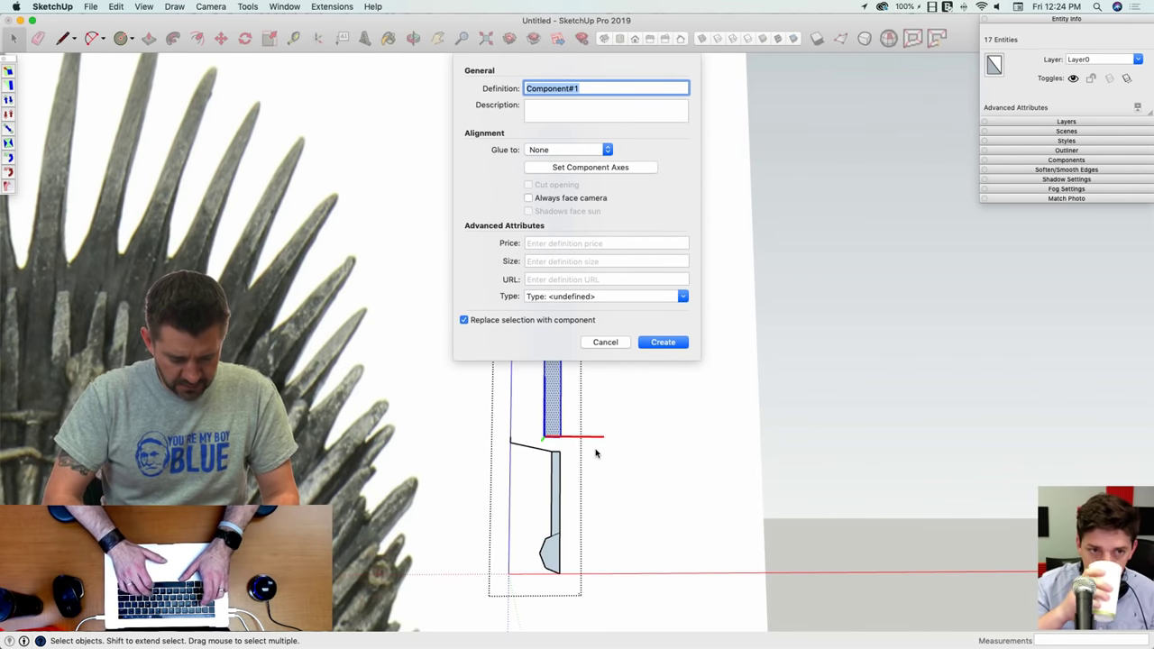
{"action": "type", "text": "quarter"}
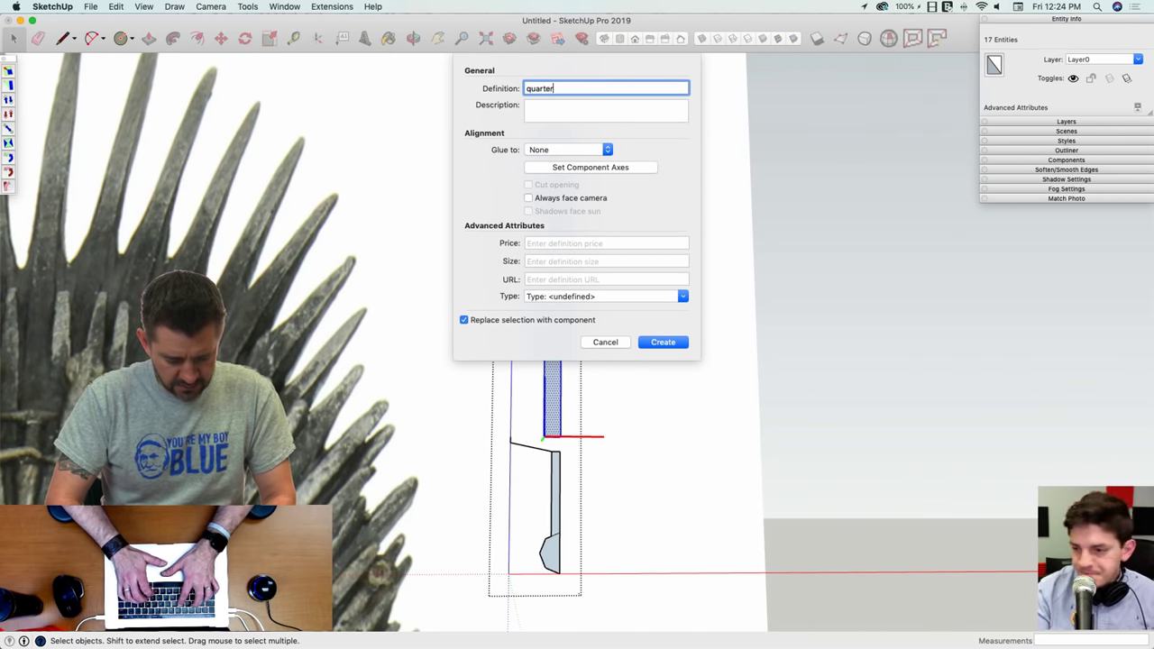
{"action": "type", "text": "Blade"}
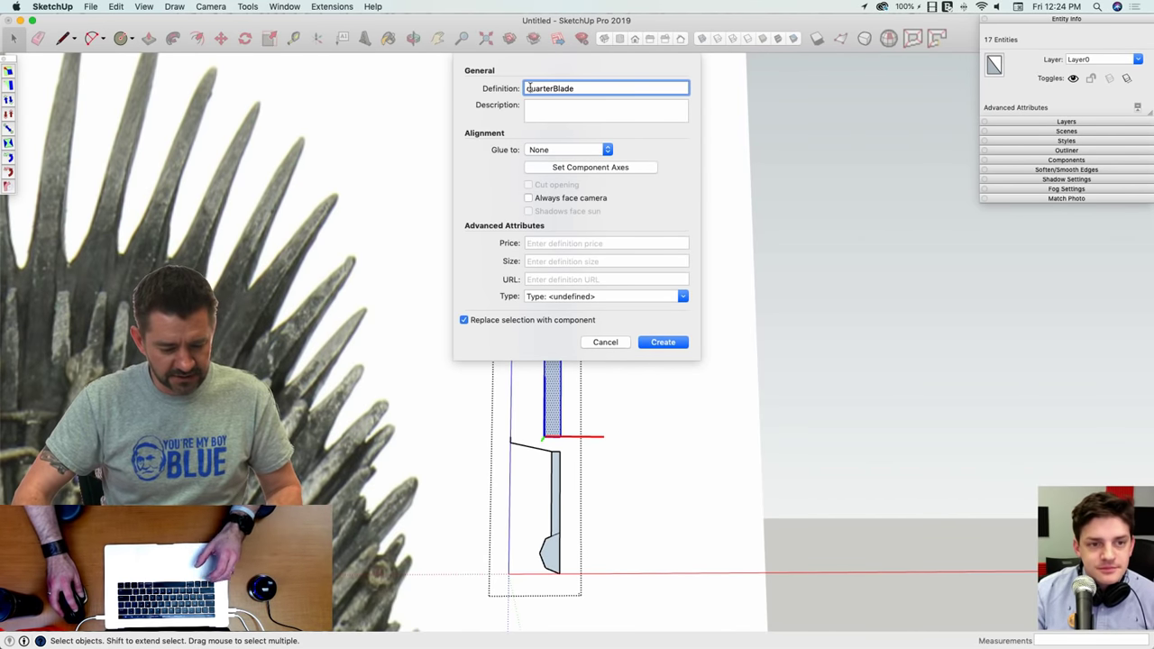
{"action": "left_click", "coordinate": [663, 343]}
Step: Redraw the missing edges of the half crossguard beneath the blade to close its outline, and extrude its face outward
{"action": "scroll", "coordinate": [621, 343], "scroll_direction": "up", "scroll_amount": 4}
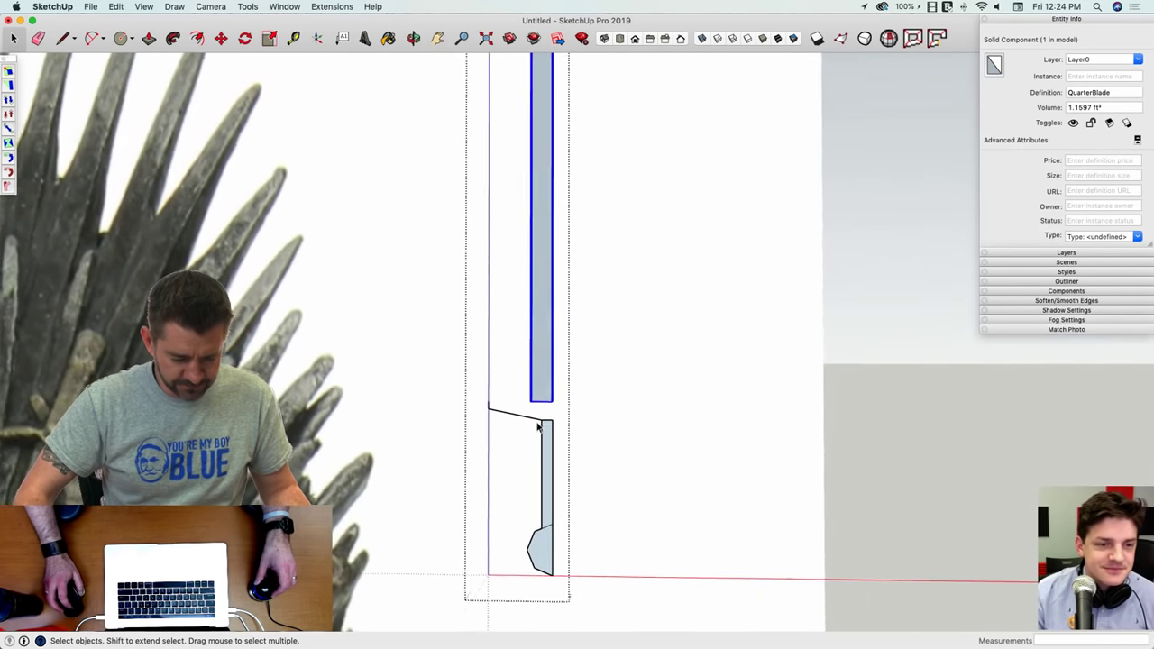
{"action": "scroll", "coordinate": [538, 427], "scroll_direction": "up", "scroll_amount": 4}
{"action": "key", "text": "l"}
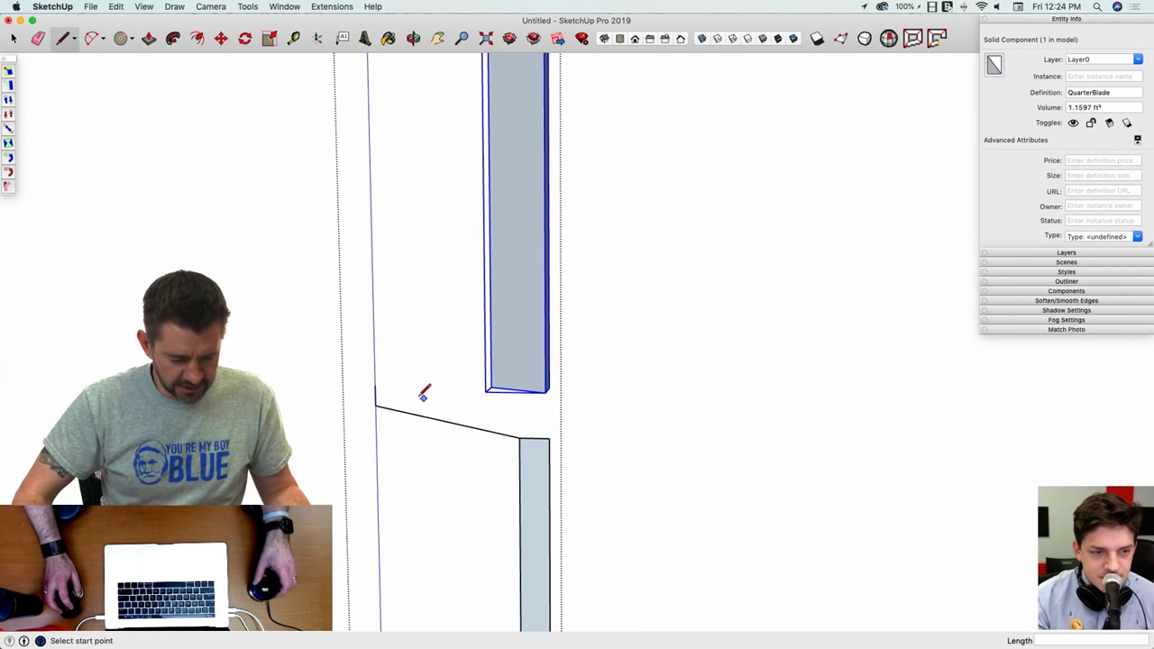
{"action": "middle_click_drag", "start_coordinate": [575, 376], "coordinate": [505, 399]}
{"action": "left_click", "coordinate": [547, 424]}
{"action": "key", "text": "p"}
{"action": "left_click", "coordinate": [516, 383]}
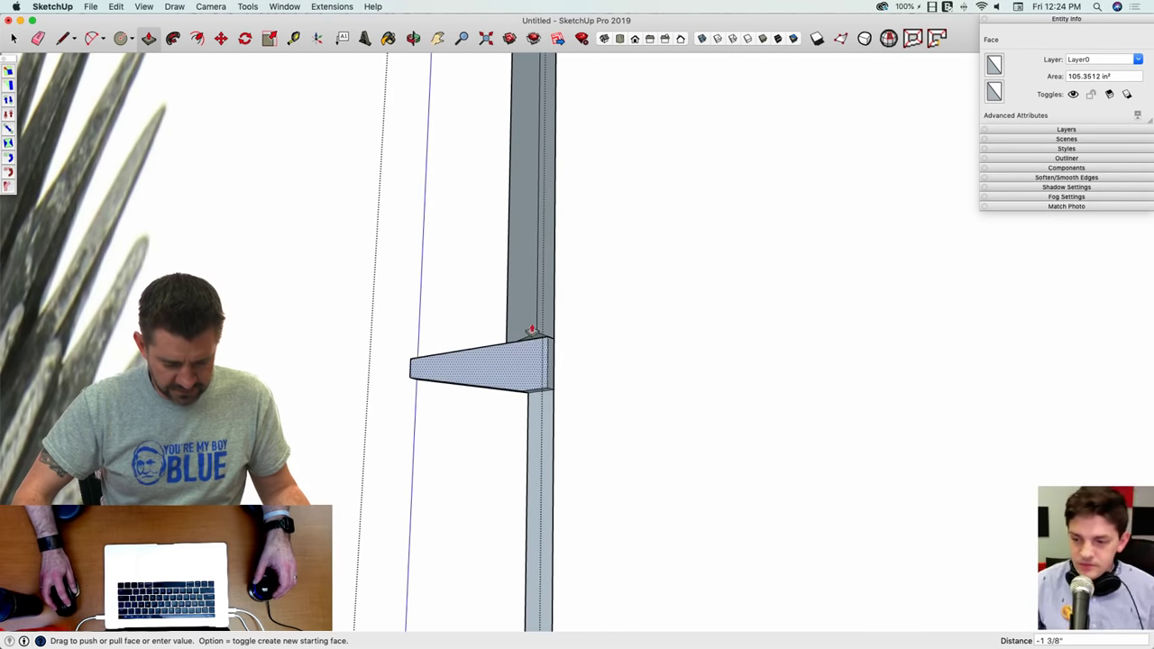
{"action": "left_click", "coordinate": [536, 332]}
Step: Erase the flat grip outline between the crossguard and the pommel
{"action": "middle_click_drag", "start_coordinate": [536, 333], "coordinate": [541, 491]}
{"action": "double_click", "coordinate": [540, 491]}
{"action": "key", "text": "e"}
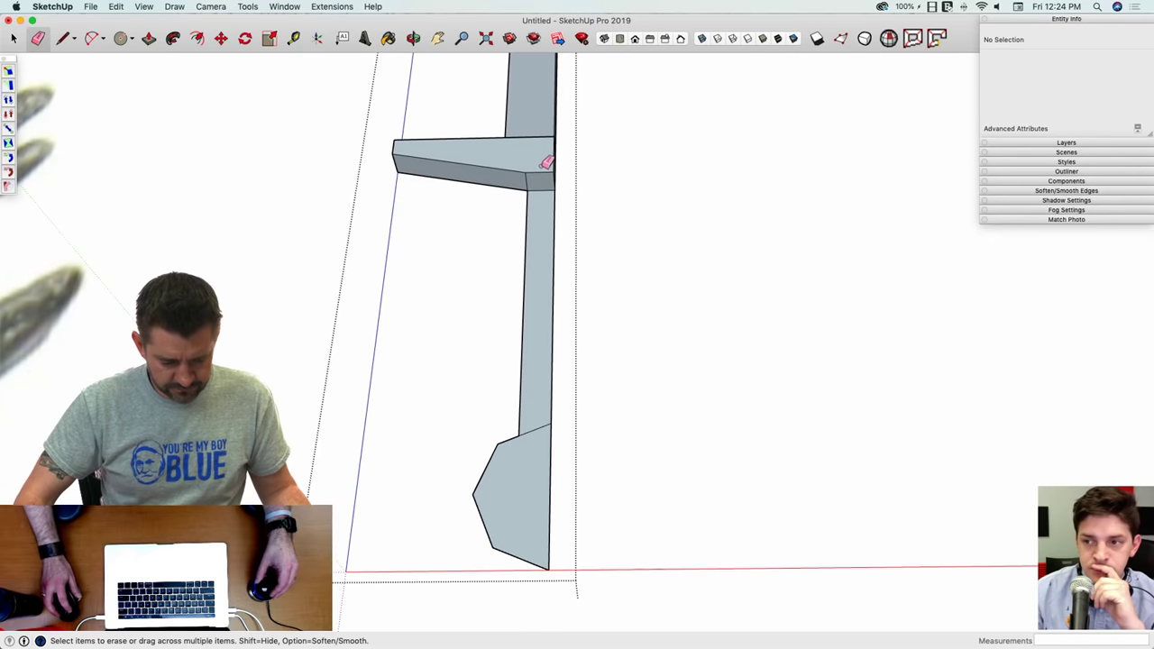
{"action": "left_click_drag", "start_coordinate": [548, 222], "coordinate": [570, 226]}
{"action": "middle_click_drag", "start_coordinate": [569, 226], "coordinate": [571, 188]}
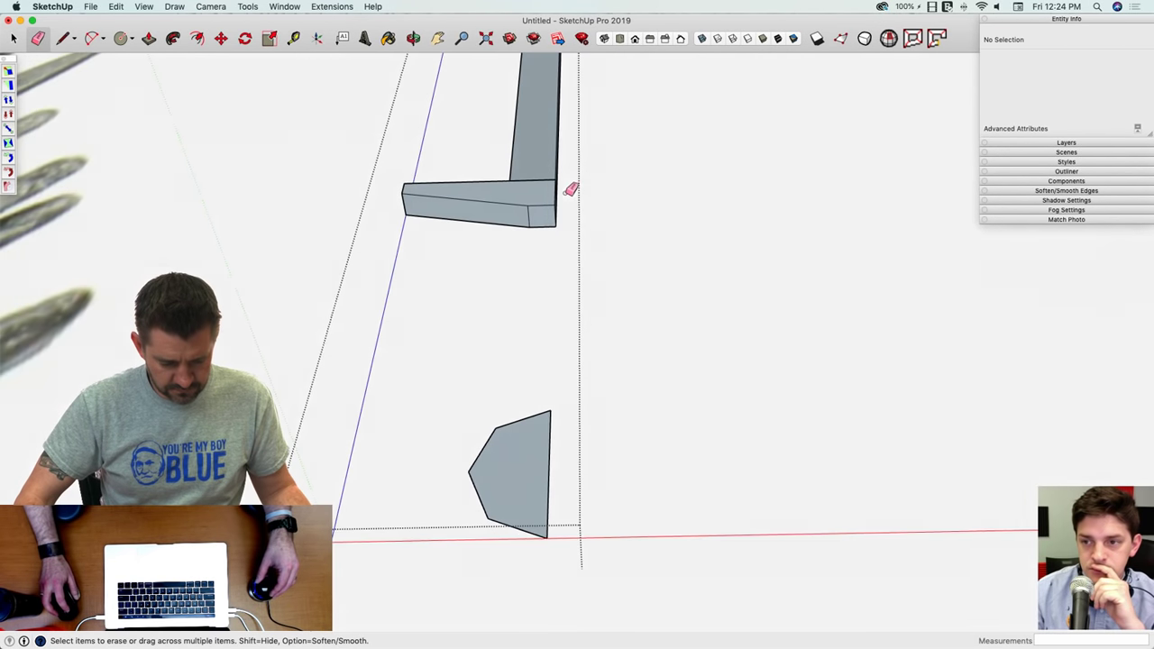
{"action": "key", "text": "c"}
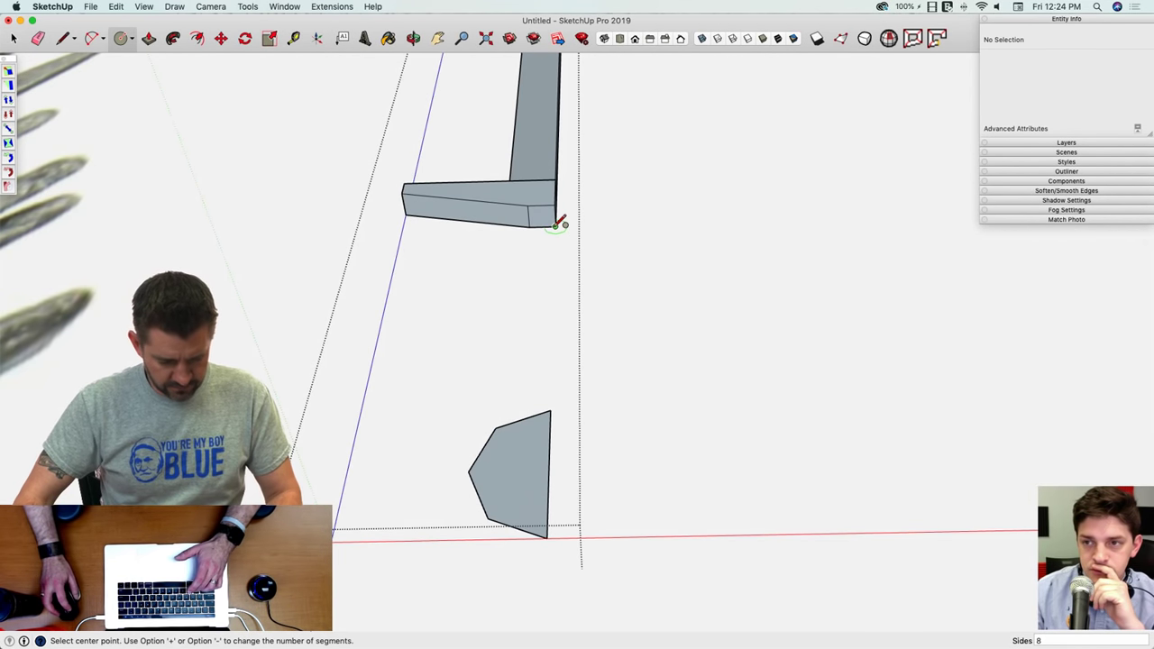
{"action": "key", "text": "space"}
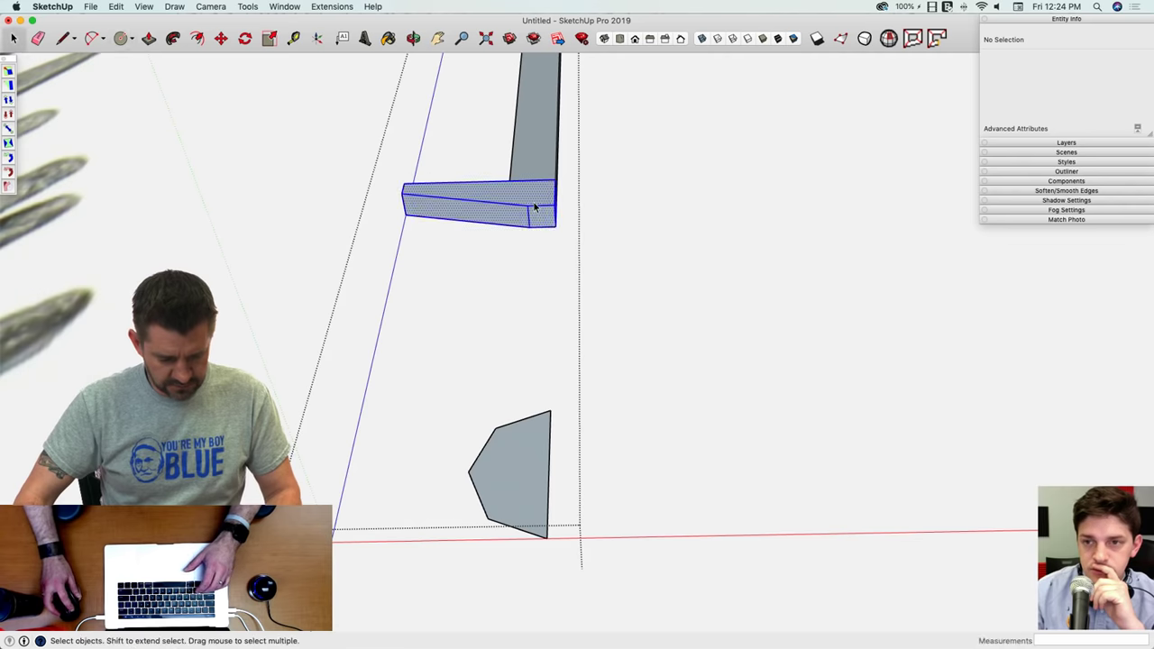
Step: Rotate a copy of the half crossguard 180 degrees about its inner end to form the other half
{"action": "right_click", "coordinate": [535, 204]}
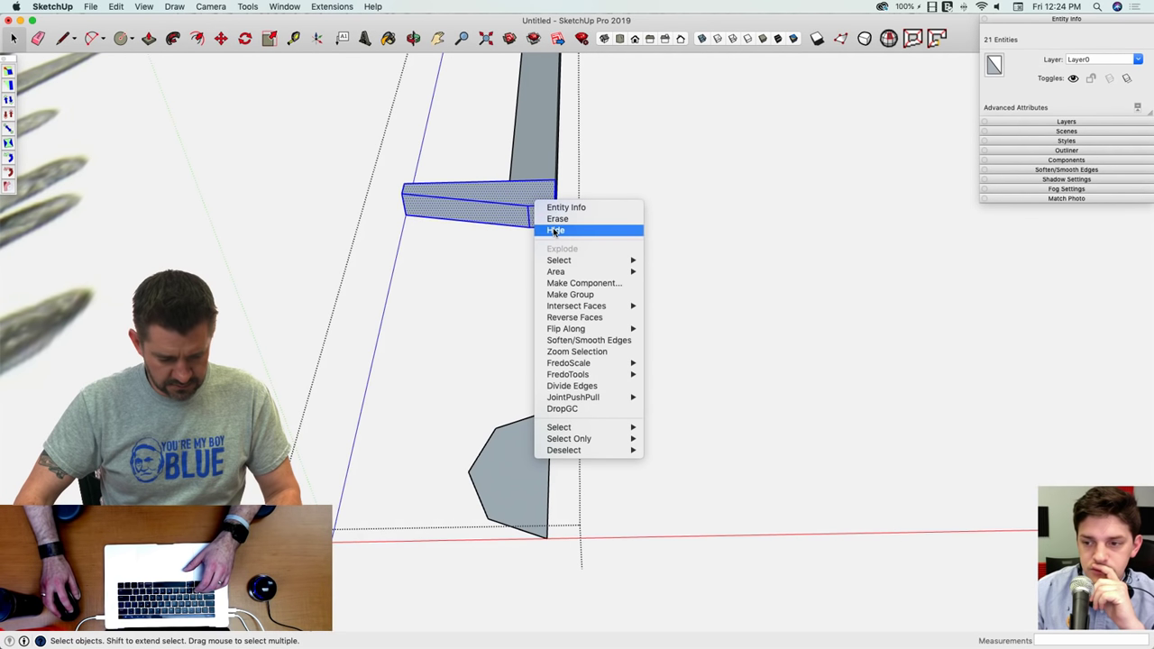
{"action": "key", "text": "r"}
{"action": "left_click", "coordinate": [612, 188]}
{"action": "key", "text": "q"}
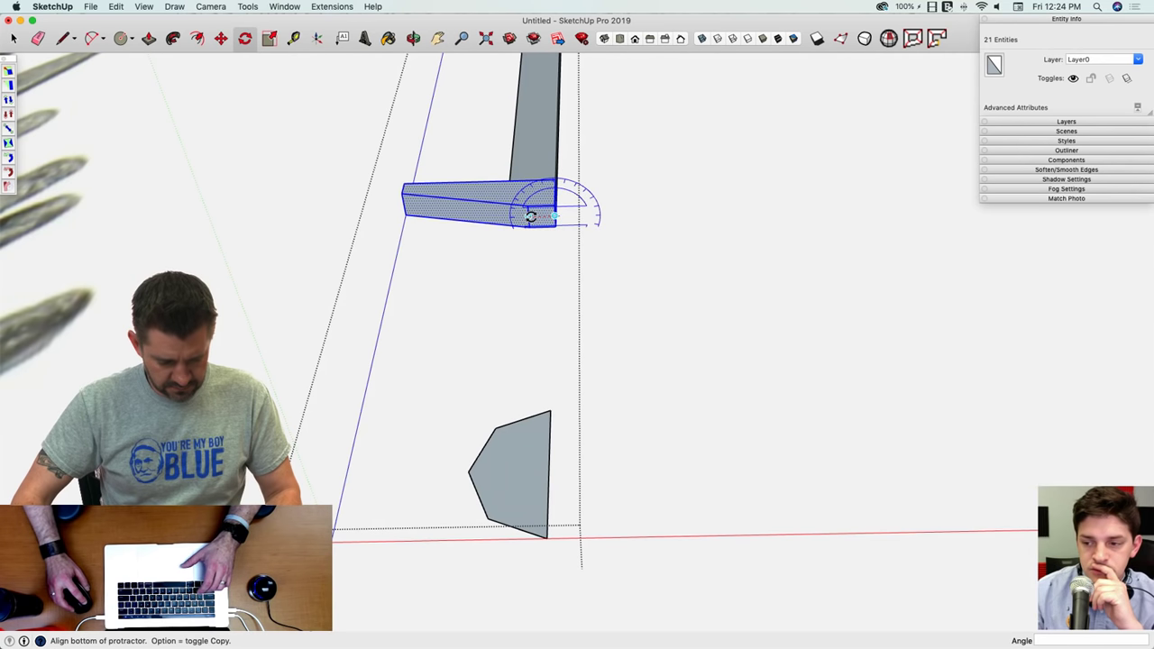
{"action": "type", "text": "180"}
{"action": "key", "text": "Return"}
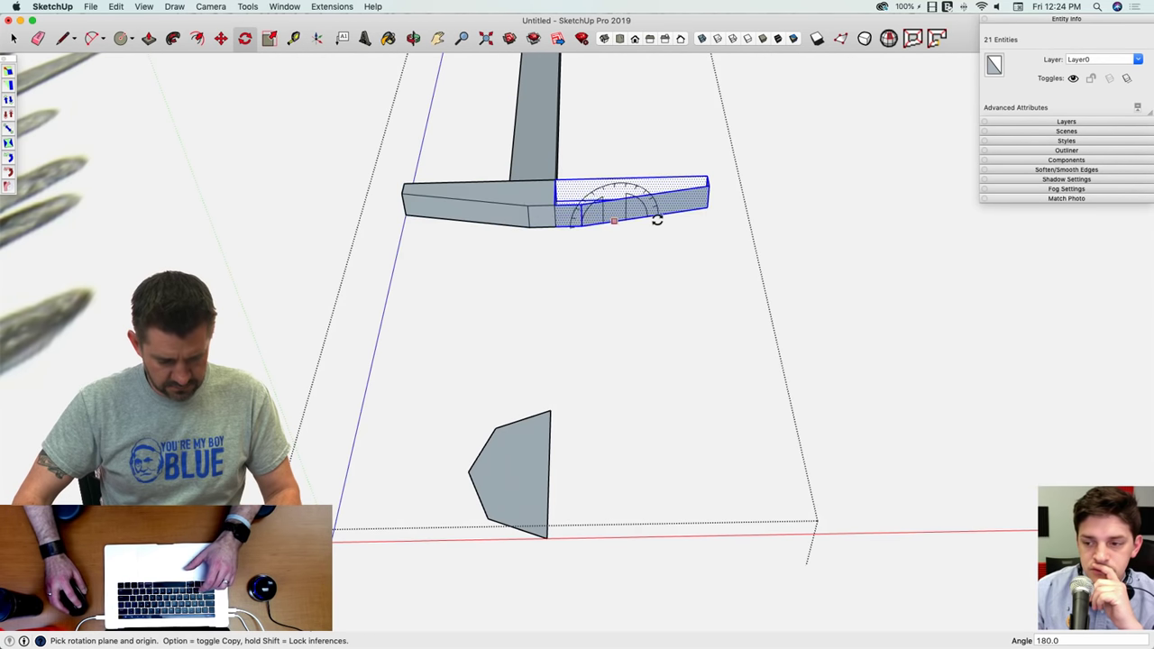
Step: Retrace an edge at the crossguard's middle to close its open face, and erase the seam edges between the two halves
{"action": "key", "text": "l"}
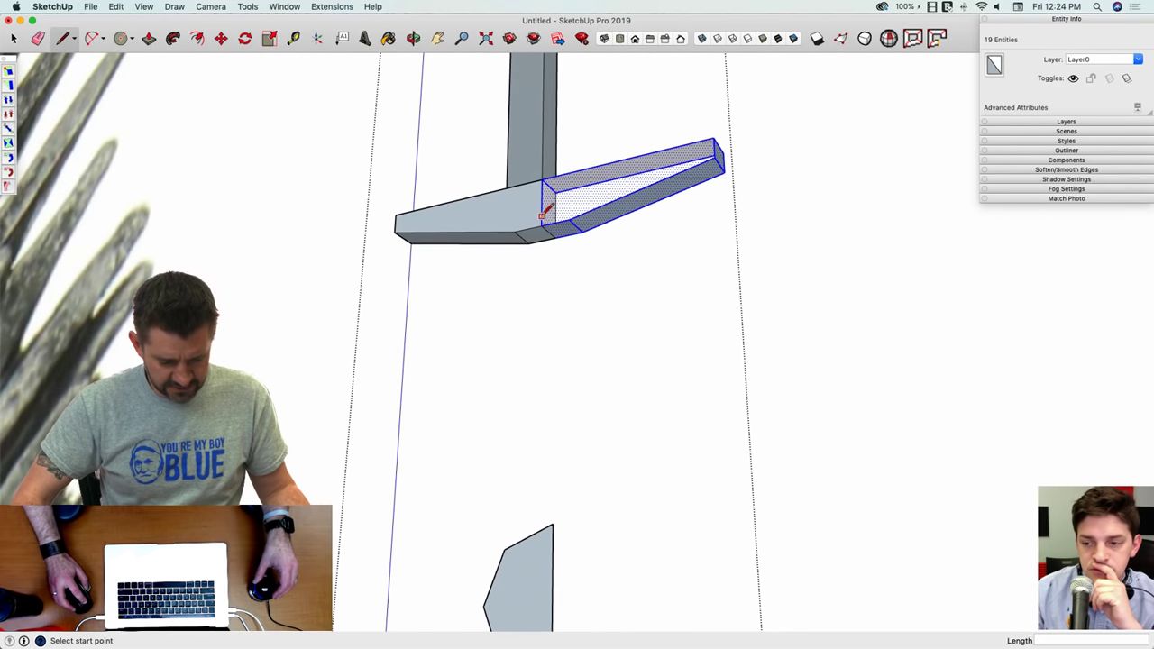
{"action": "left_click", "coordinate": [542, 182]}
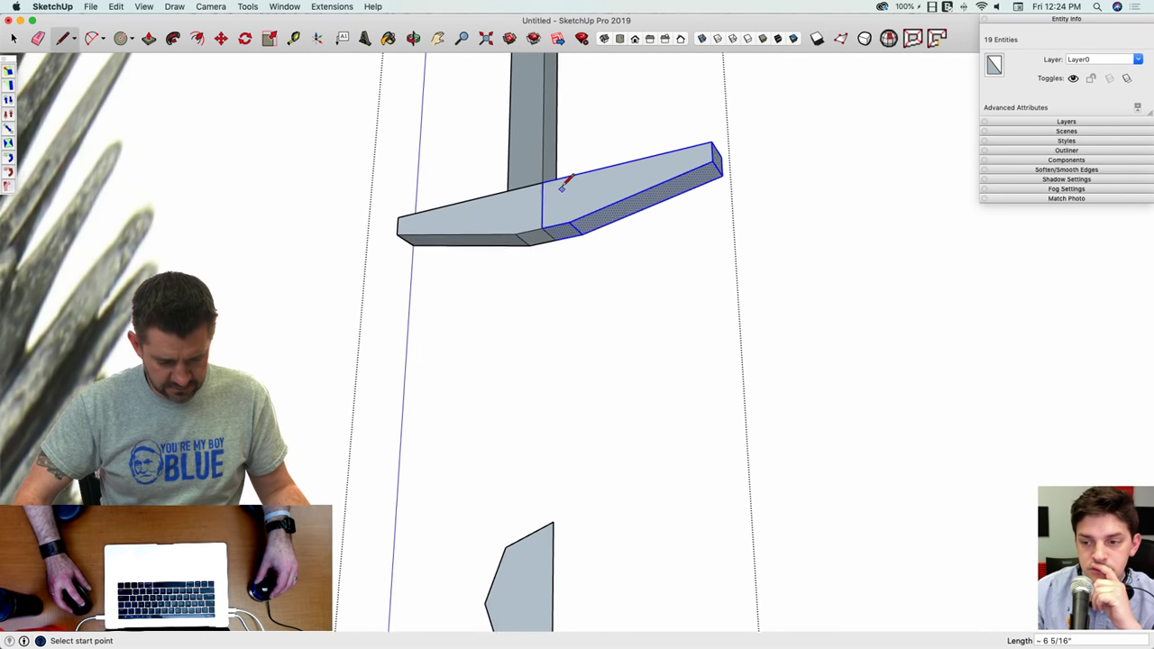
{"action": "key", "text": "e"}
{"action": "left_click", "coordinate": [553, 243]}
{"action": "left_click", "coordinate": [544, 213]}
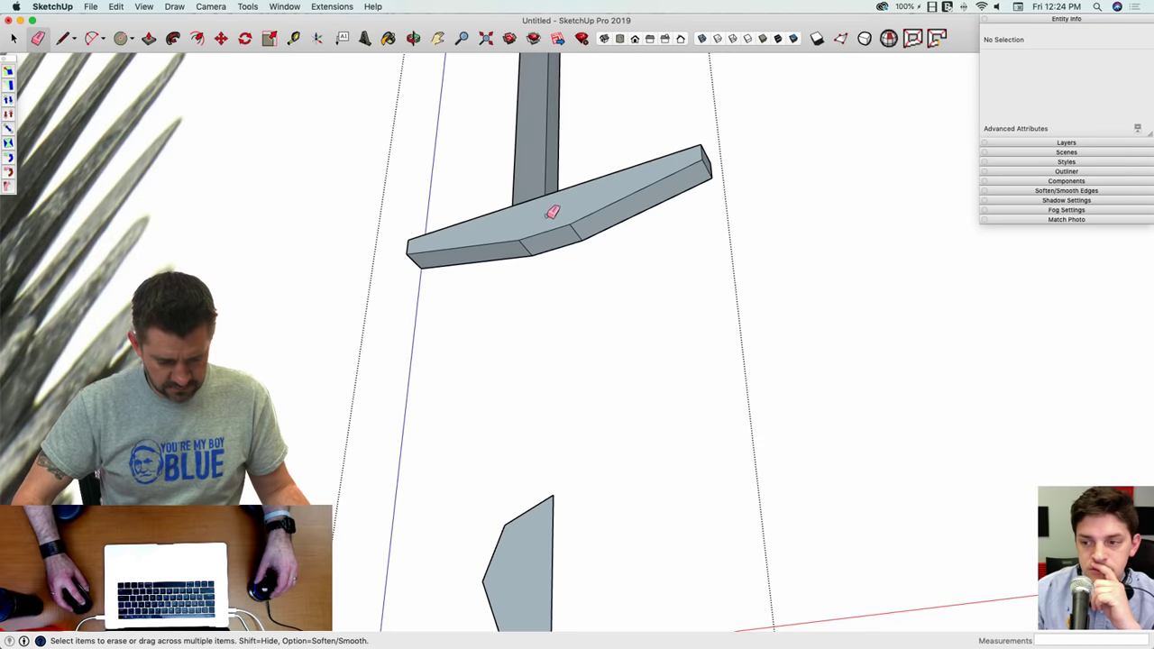
{"action": "key", "text": "space"}
Step: Draw an 8-sided circle of 3 3/4" radius centered on the crossguard's underside edge, and extrude the half profile about 2' 9" downward as the grip
{"action": "middle_click_drag", "start_coordinate": [552, 205], "coordinate": [590, 185]}
{"action": "key", "text": "c"}
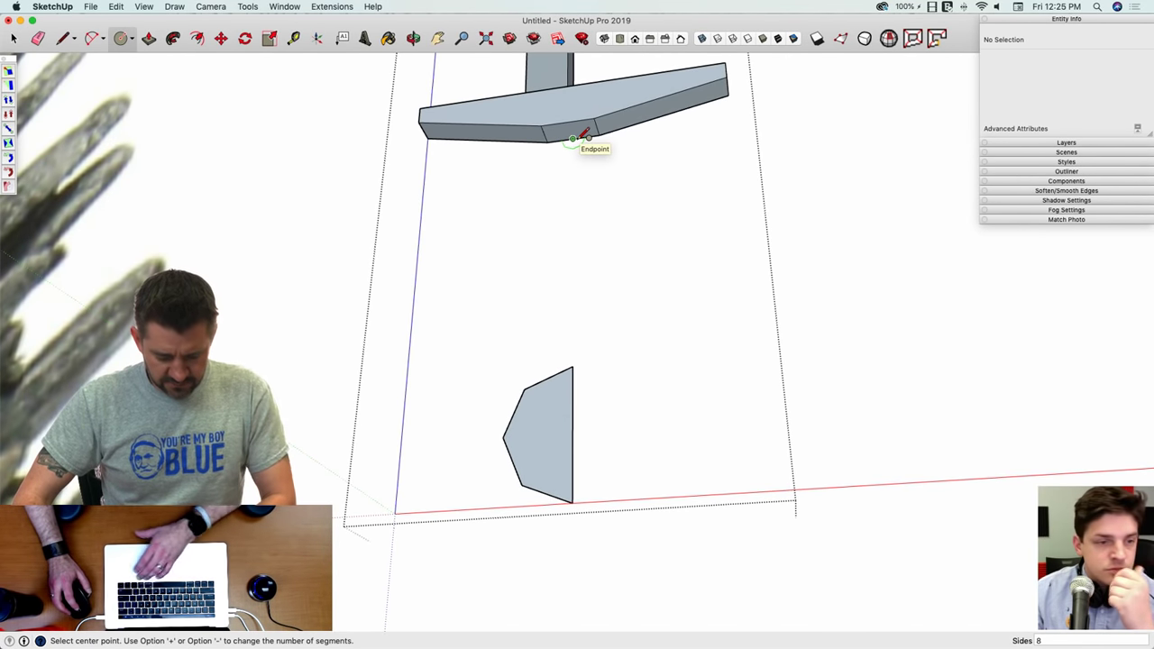
{"action": "left_click", "coordinate": [572, 137]}
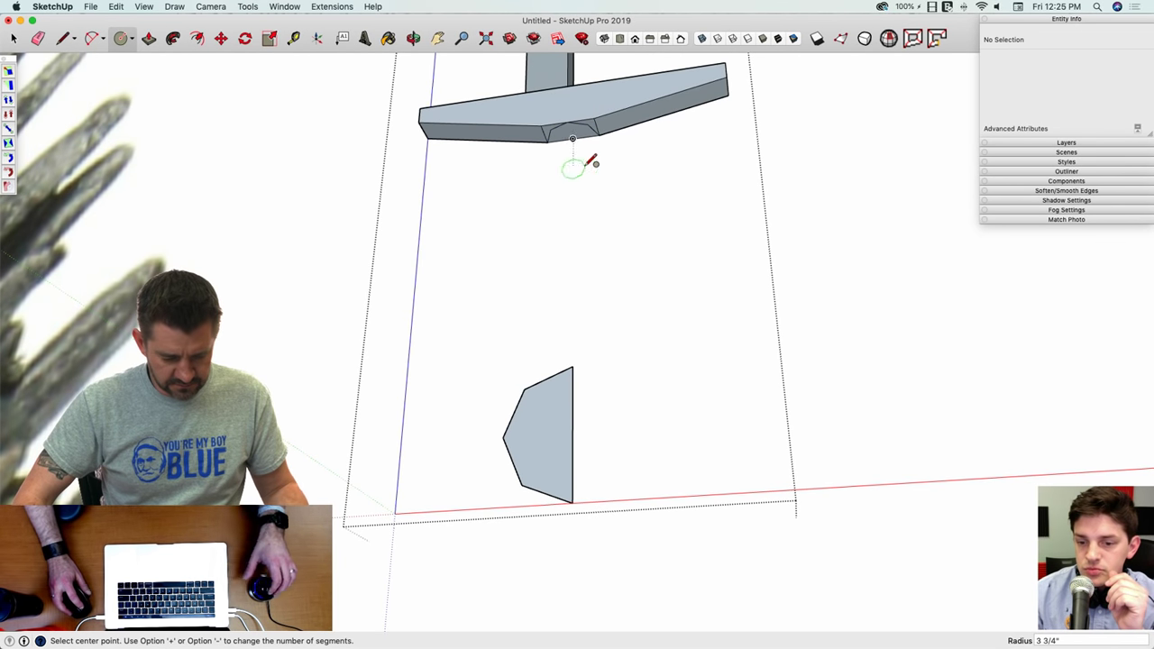
{"action": "key", "text": "p"}
{"action": "left_click", "coordinate": [569, 139]}
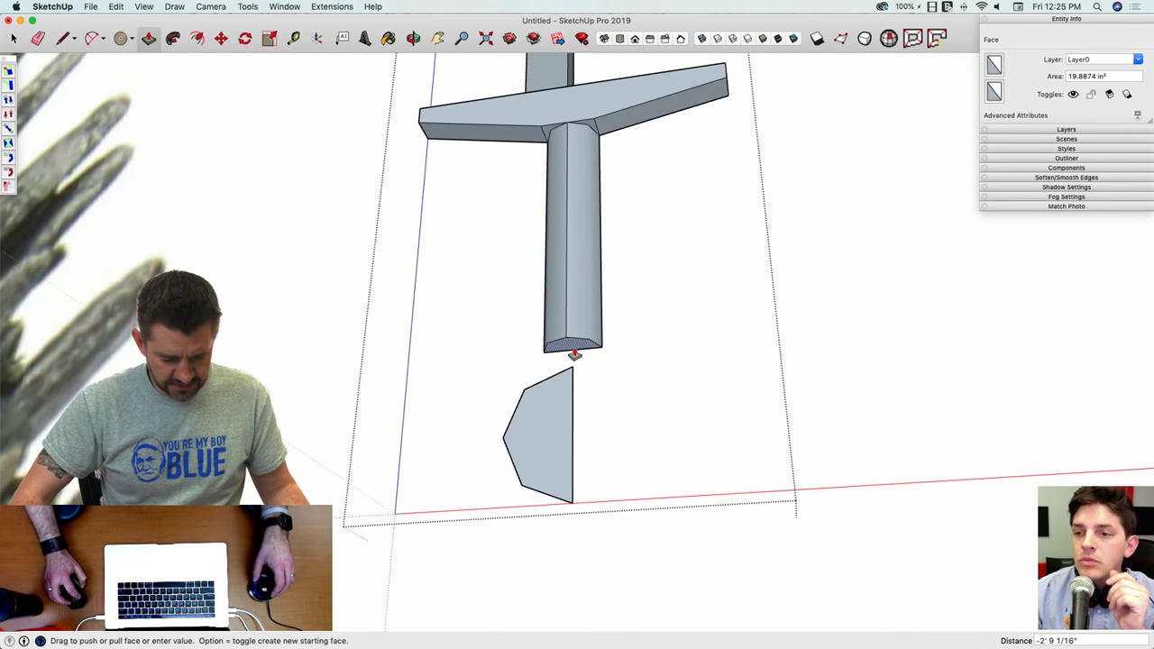
Step: Extrude the half pommel face 3 3/4" outward, and erase the short edge splitting its flat side face
{"action": "mouse_move", "coordinate": [575, 354]}
{"action": "middle_mouse_down"}
{"action": "mouse_move", "coordinate": [571, 281]}
{"action": "mouse_move", "coordinate": [567, 361]}
{"action": "middle_mouse_up"}
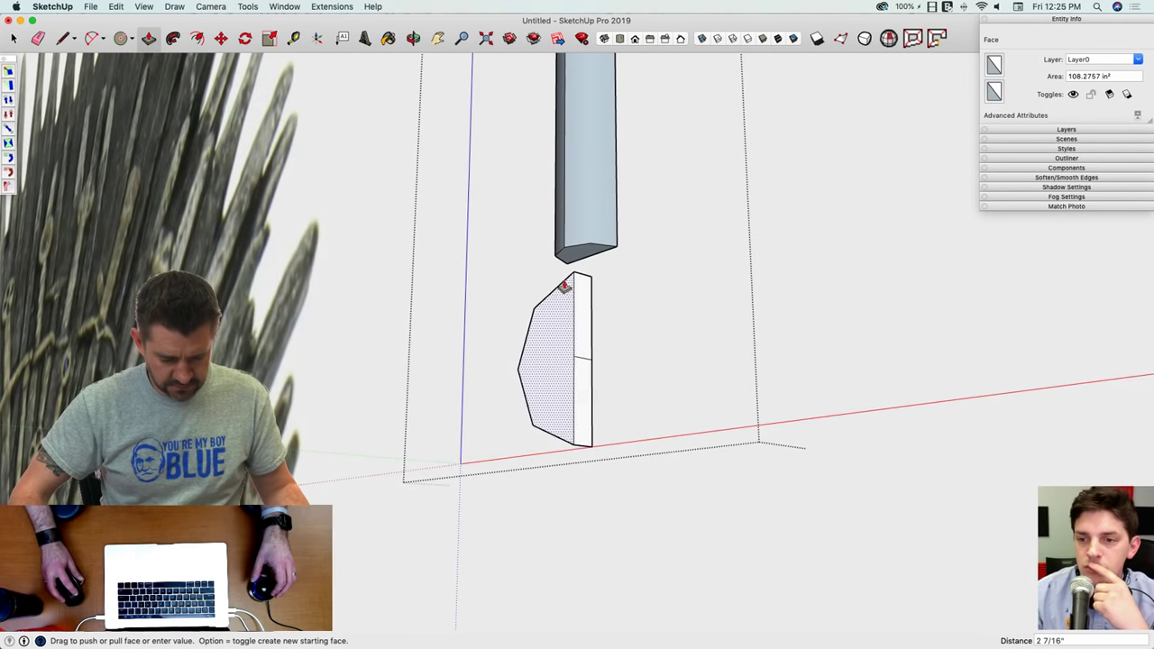
{"action": "left_click", "coordinate": [562, 250]}
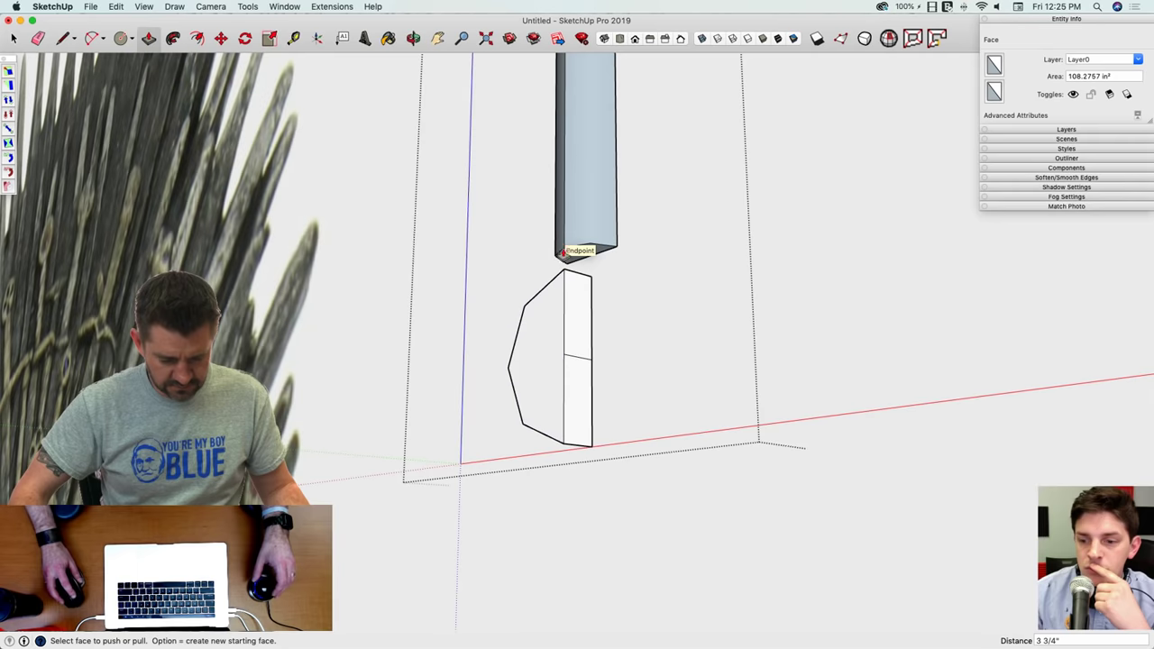
{"action": "key", "text": "space"}
{"action": "middle_click_drag", "start_coordinate": [575, 277], "coordinate": [581, 335]}
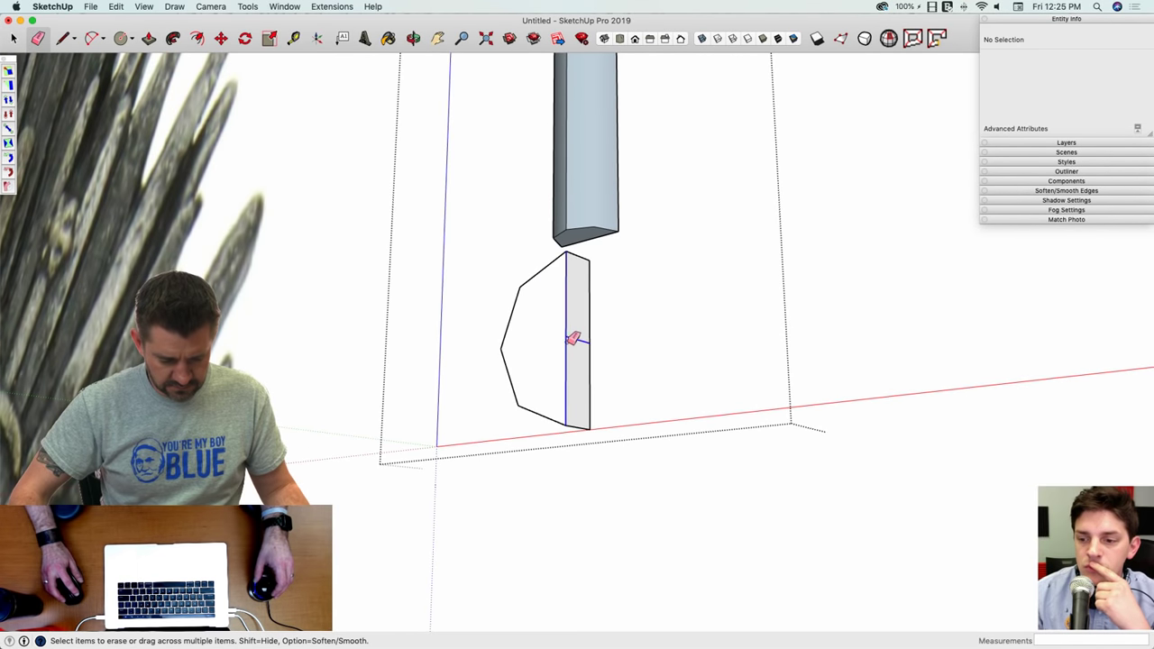
{"action": "left_click_drag", "start_coordinate": [570, 340], "coordinate": [575, 340]}
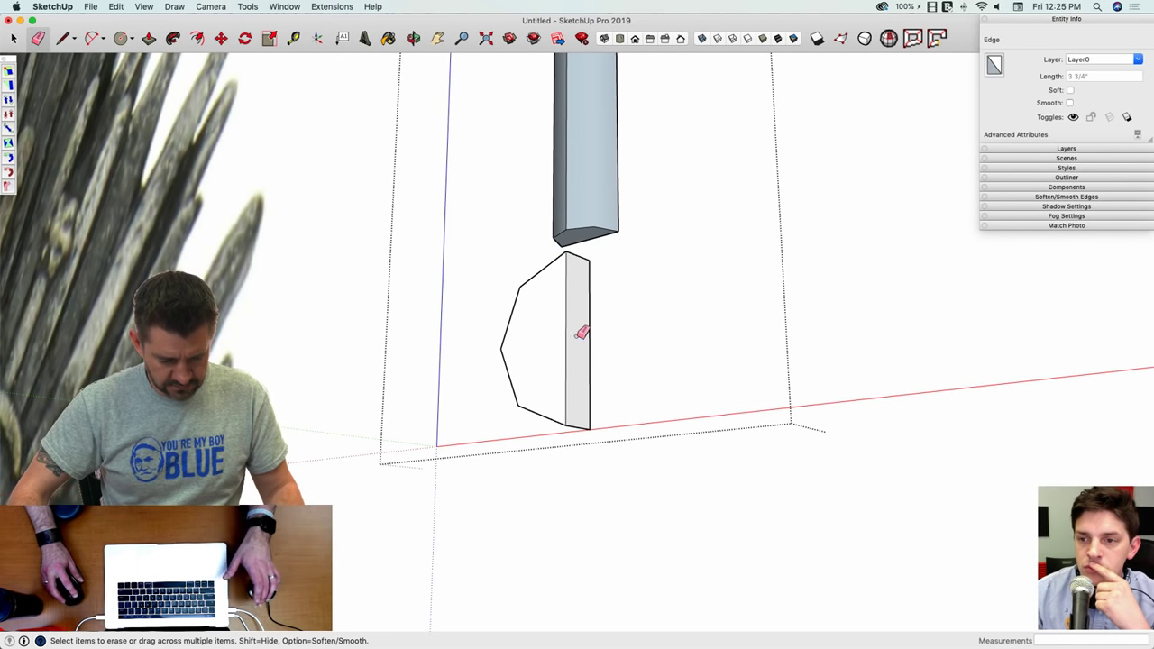
Step: Rotate a copy of the half pommel half a turn about the middle of its flat side, and erase the seam to complete the pommel
{"action": "key", "text": "space"}
{"action": "left_click", "coordinate": [574, 337]}
{"action": "key", "text": "q"}
{"action": "key", "text": "space"}
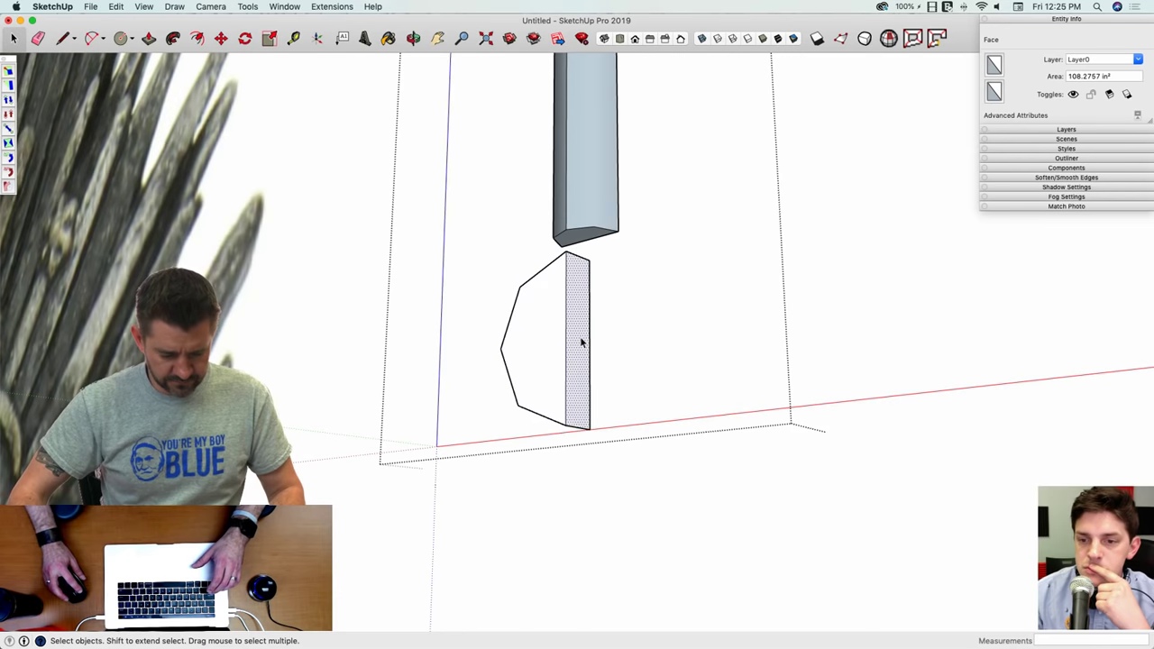
{"action": "triple_click", "coordinate": [582, 342]}
{"action": "middle_click_drag", "start_coordinate": [590, 351], "coordinate": [579, 309]}
{"action": "key", "text": "q"}
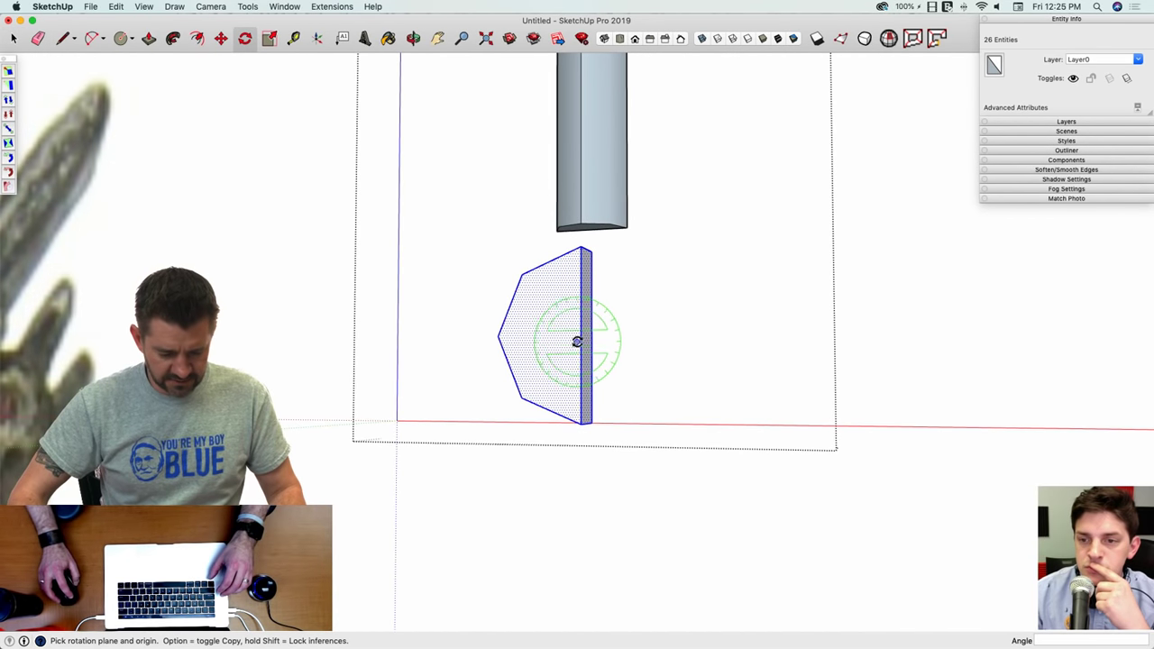
{"action": "left_click", "coordinate": [530, 327]}
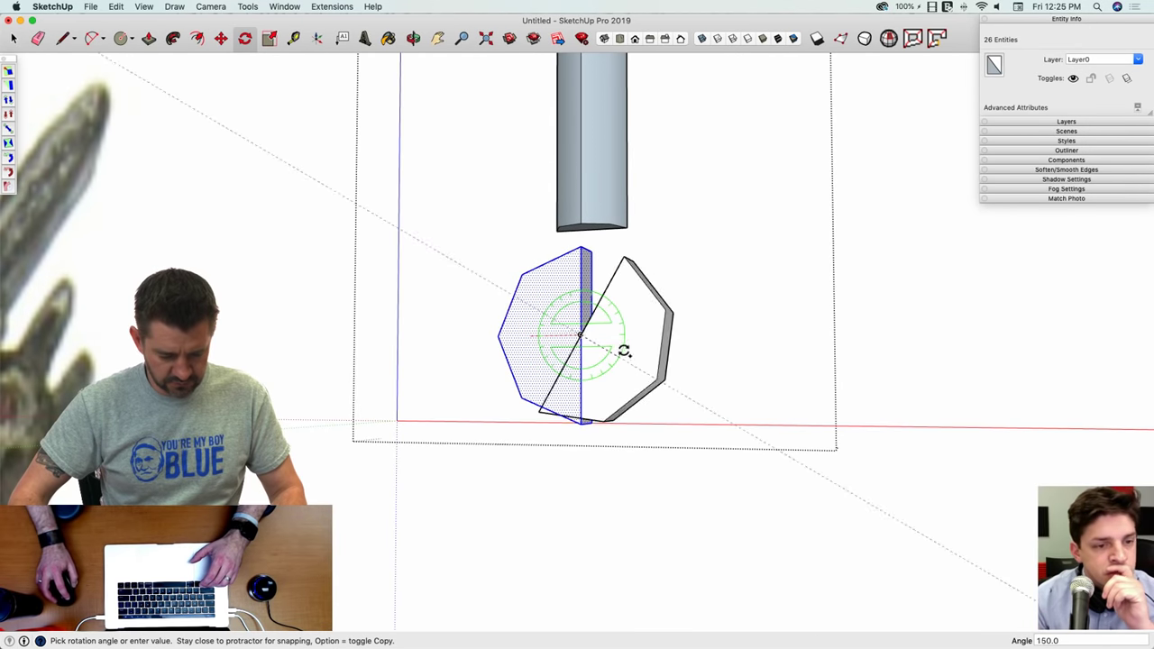
{"action": "left_click", "coordinate": [716, 332]}
{"action": "key", "text": "e"}
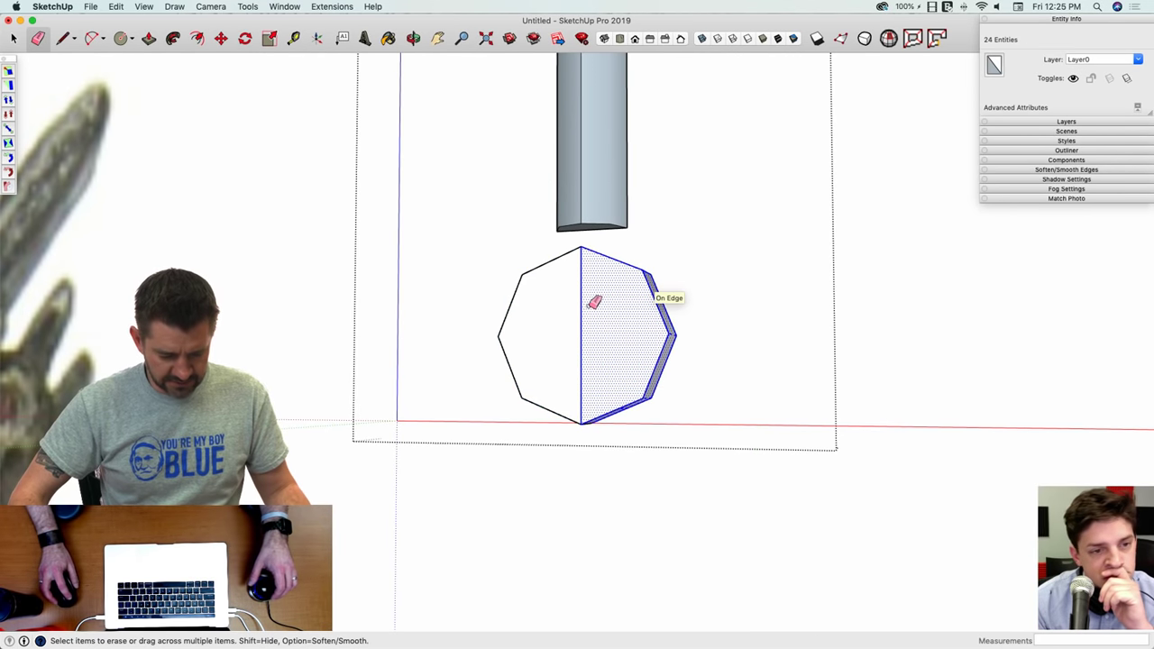
{"action": "mouse_move", "coordinate": [585, 309]}
{"action": "middle_mouse_down"}
{"action": "mouse_move", "coordinate": [632, 281]}
{"action": "mouse_move", "coordinate": [597, 266]}
{"action": "mouse_move", "coordinate": [600, 211]}
{"action": "middle_mouse_up"}
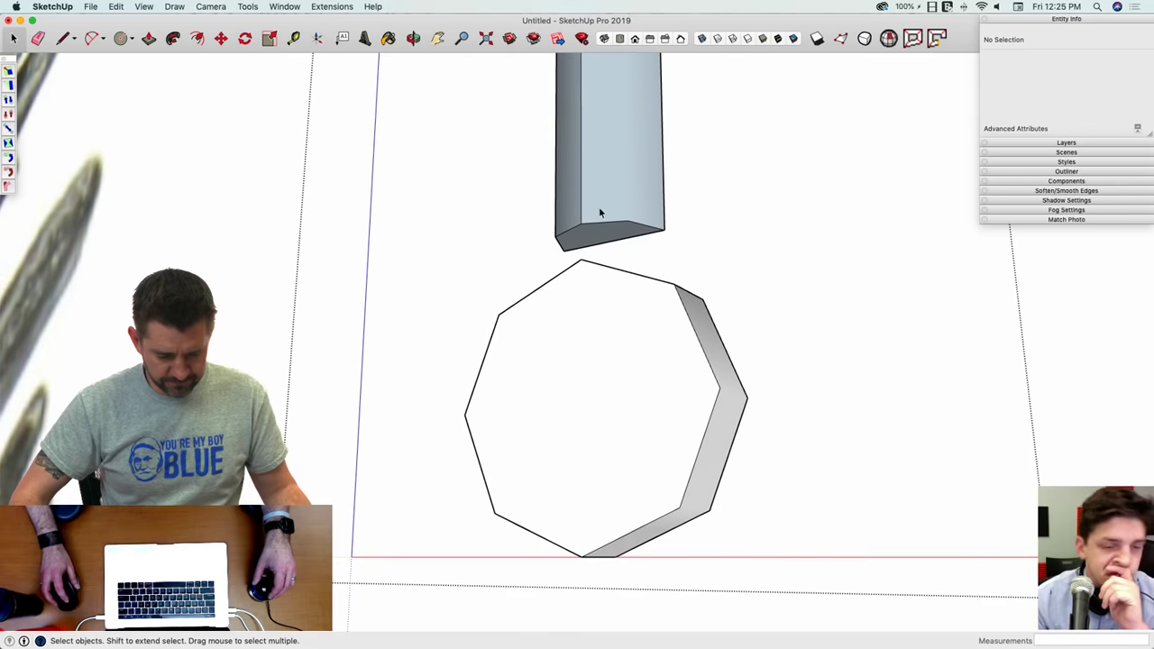
Step: Extend the grip's end face 6 7/16" downward into the pommel
{"action": "key", "text": "p"}
{"action": "left_click", "coordinate": [618, 237]}
{"action": "left_click", "coordinate": [618, 334]}
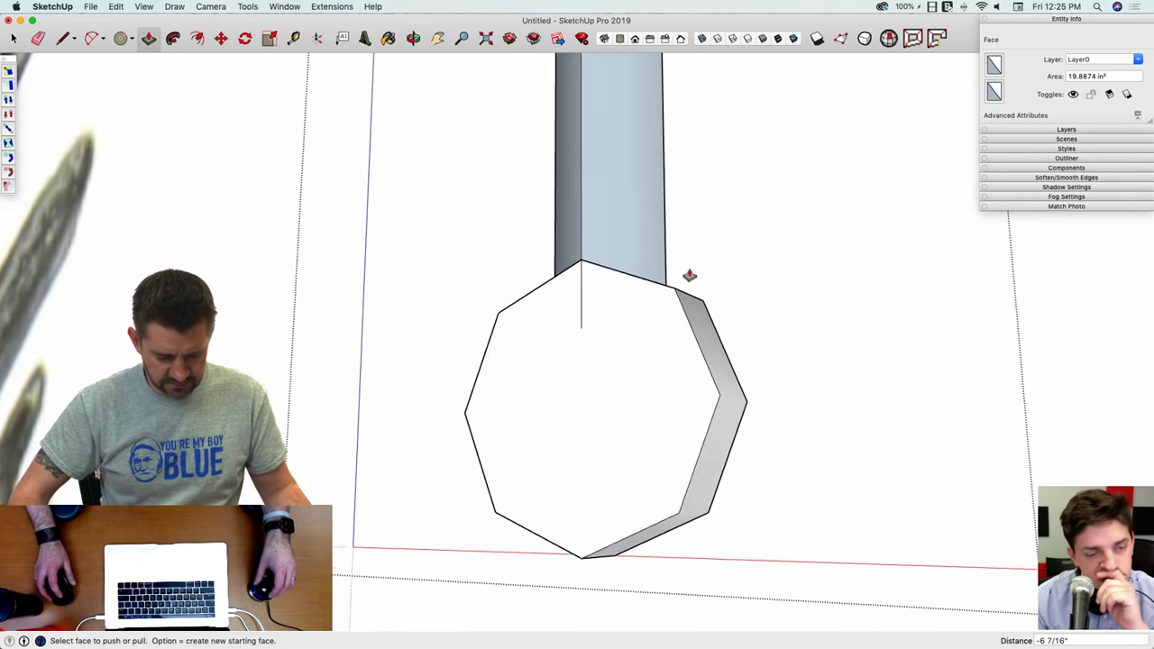
{"action": "key", "text": "space"}
Step: Intersect the faces of the grip and pommel with the selection, and erase the leftover grip edge on the pommel's flat face
{"action": "middle_click_drag", "start_coordinate": [688, 275], "coordinate": [619, 302]}
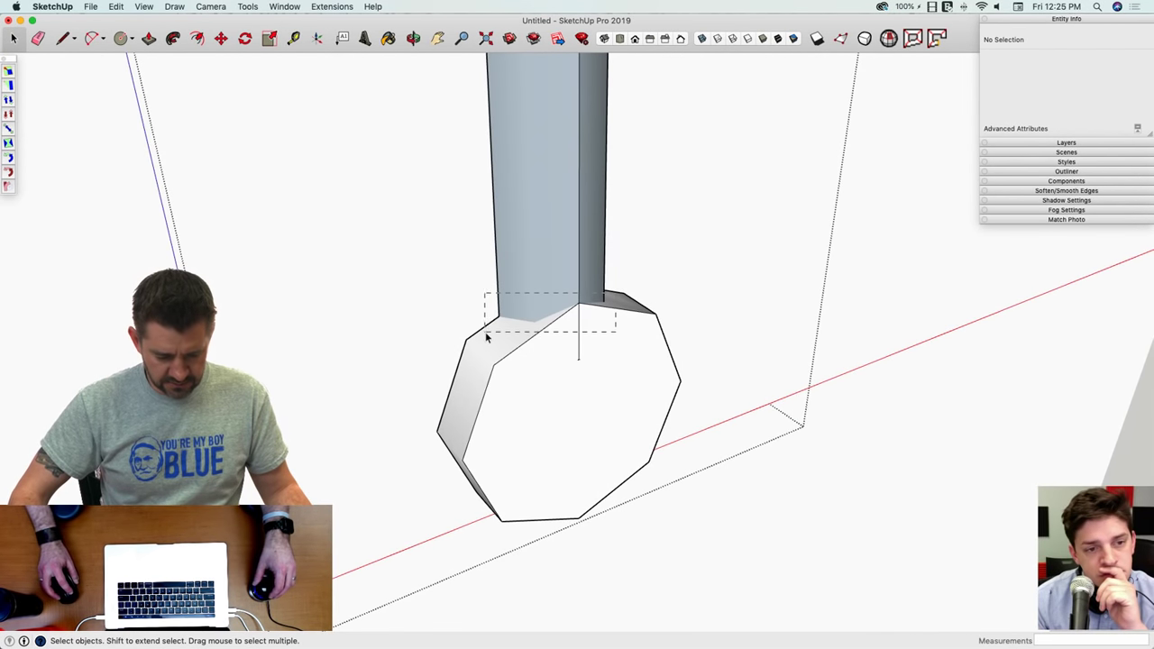
{"action": "left_click_drag", "start_coordinate": [530, 345], "coordinate": [529, 340]}
{"action": "right_click", "coordinate": [569, 330]}
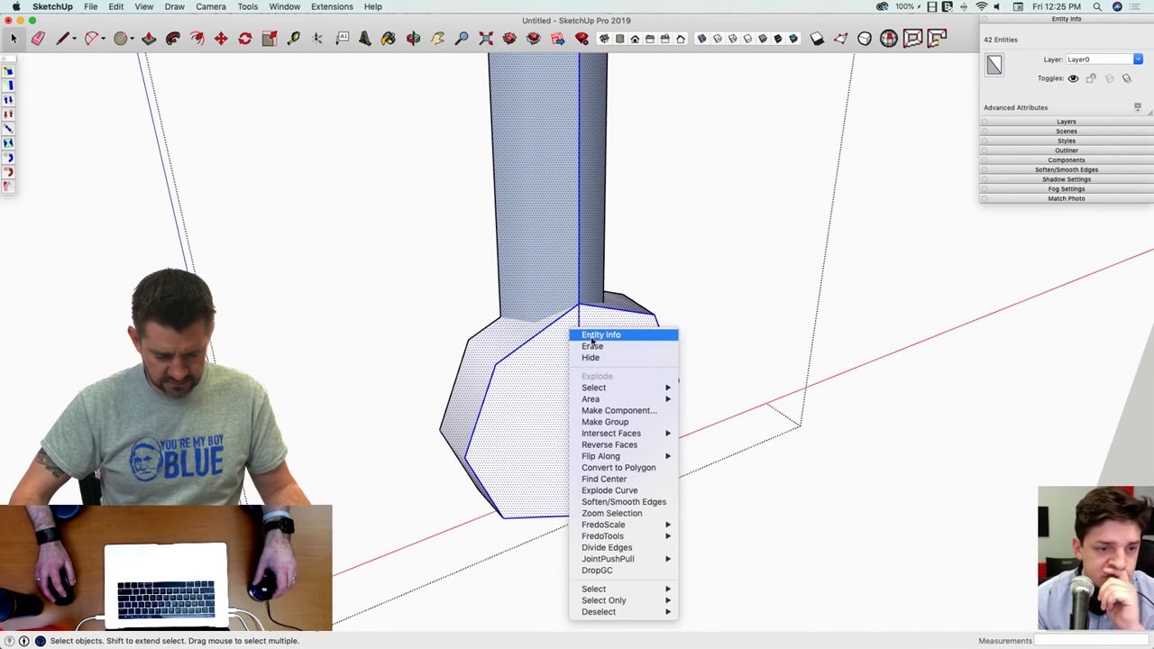
{"action": "mouse_move", "coordinate": [636, 434]}
{"action": "left_click", "coordinate": [713, 457]}
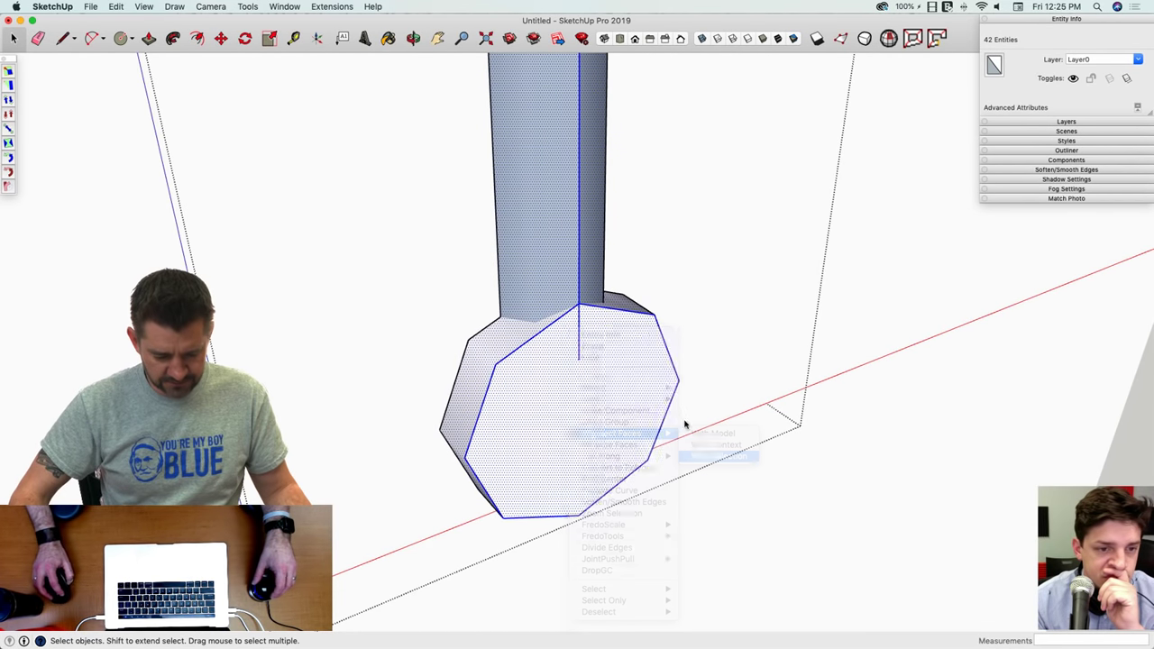
{"action": "key", "text": "e"}
{"action": "middle_click_drag", "start_coordinate": [620, 380], "coordinate": [588, 356]}
{"action": "left_click_drag", "start_coordinate": [575, 349], "coordinate": [583, 347]}
{"action": "scroll", "coordinate": [615, 347], "scroll_direction": "down", "scroll_amount": 10}
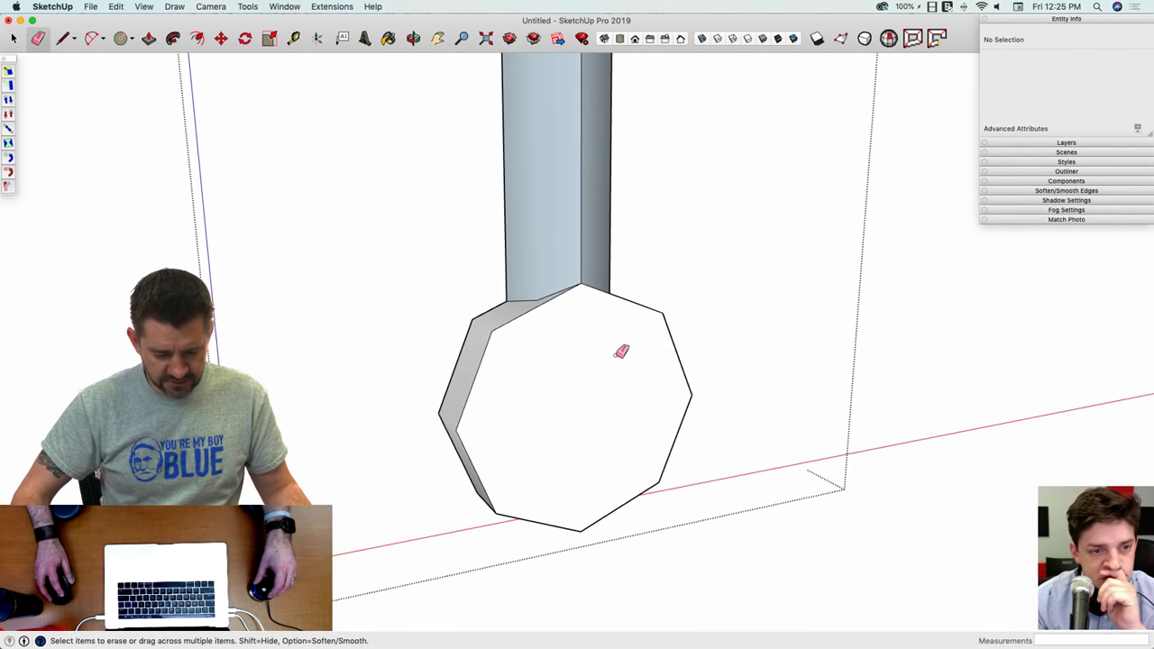
Step: Copy the QuarterBlade component about 11" sideways along the crossguard
{"action": "middle_click_drag", "start_coordinate": [614, 347], "coordinate": [582, 255]}
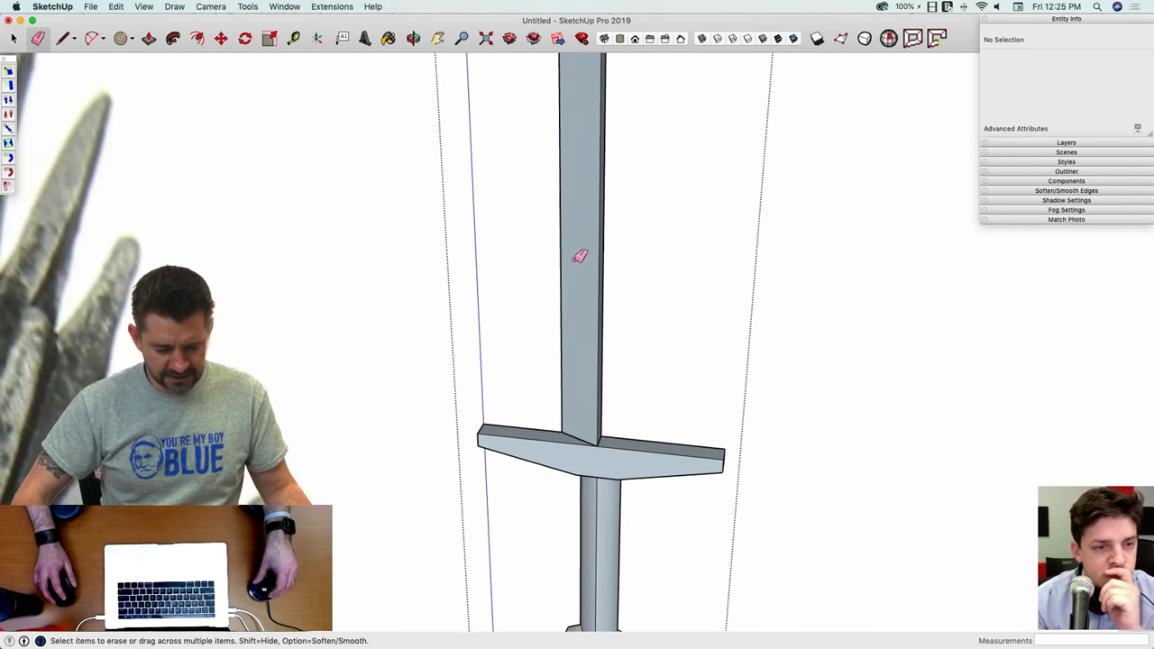
{"action": "key", "text": "space"}
{"action": "left_click", "coordinate": [586, 260]}
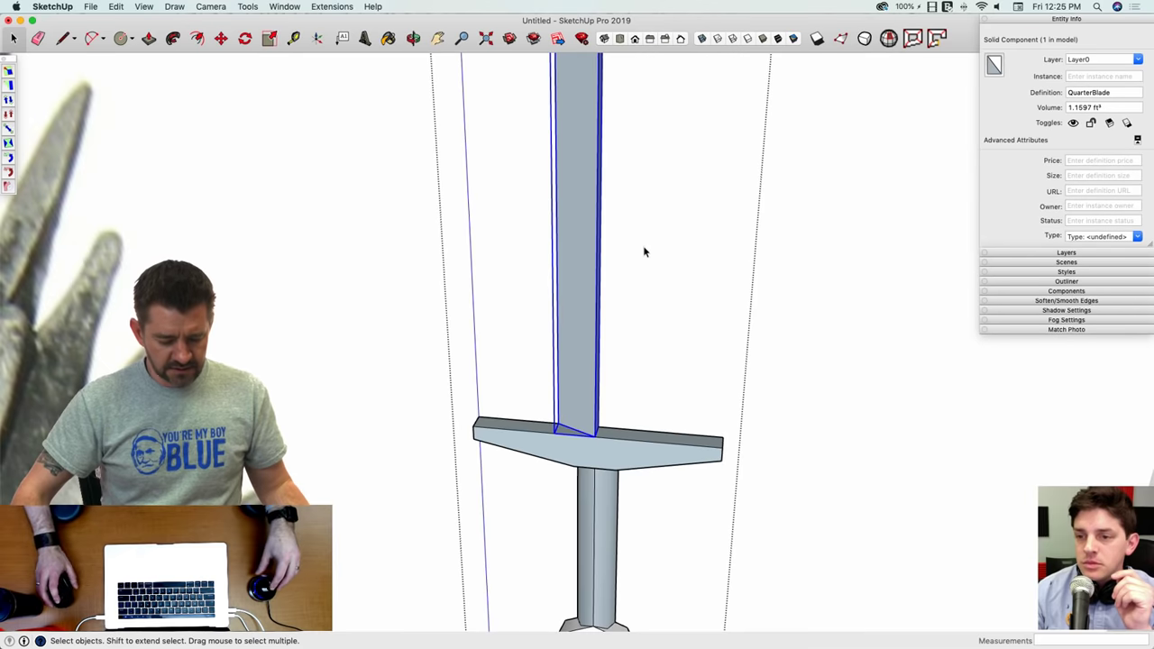
{"action": "mouse_move", "coordinate": [644, 250]}
{"action": "middle_mouse_down"}
{"action": "mouse_move", "coordinate": [622, 366]}
{"action": "mouse_move", "coordinate": [667, 502]}
{"action": "mouse_move", "coordinate": [585, 445]}
{"action": "mouse_move", "coordinate": [616, 450]}
{"action": "middle_mouse_up"}
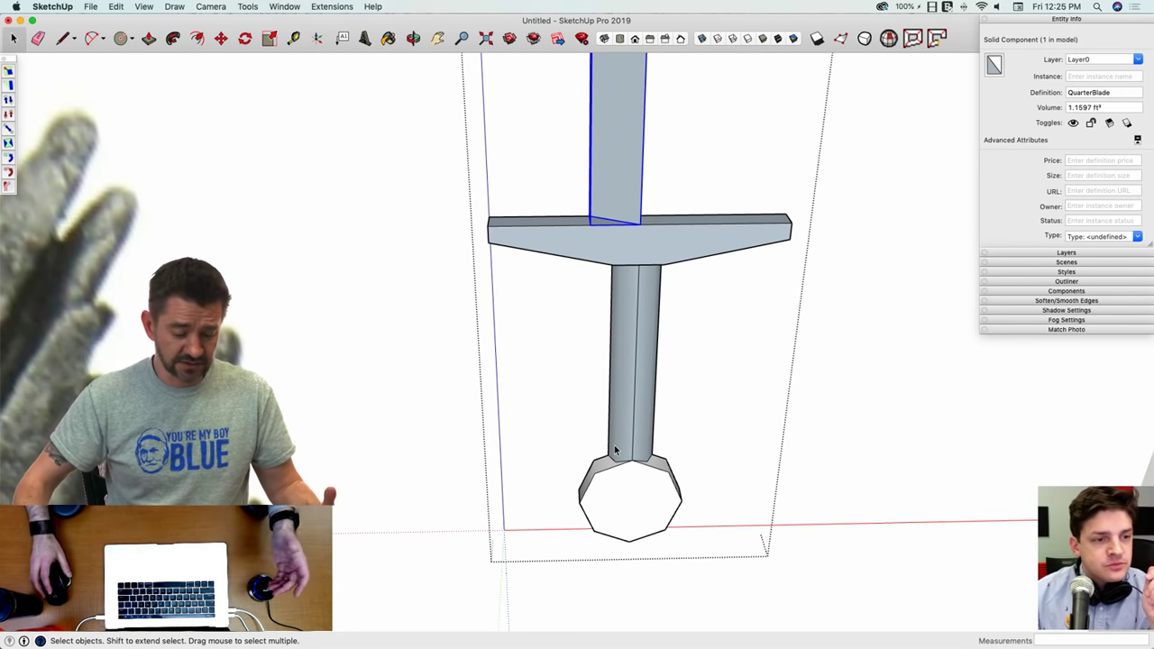
{"action": "middle_click_drag", "start_coordinate": [616, 450], "coordinate": [604, 379]}
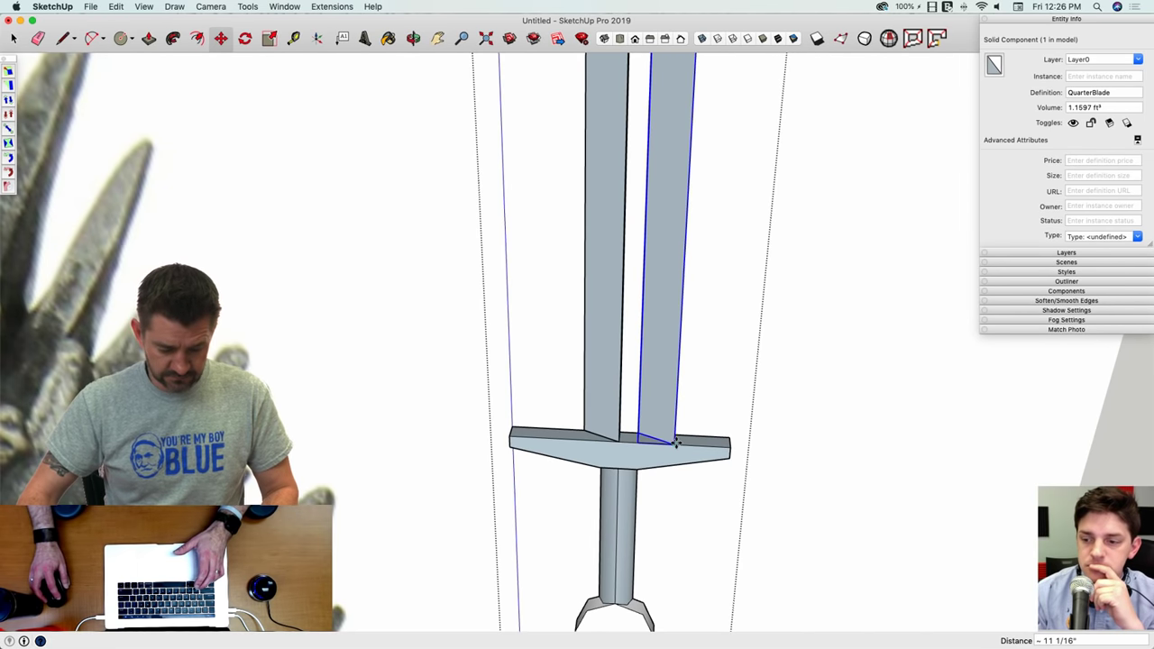
Step: Flip the copied quarter blade along the component's red axis
{"action": "key", "text": "s"}
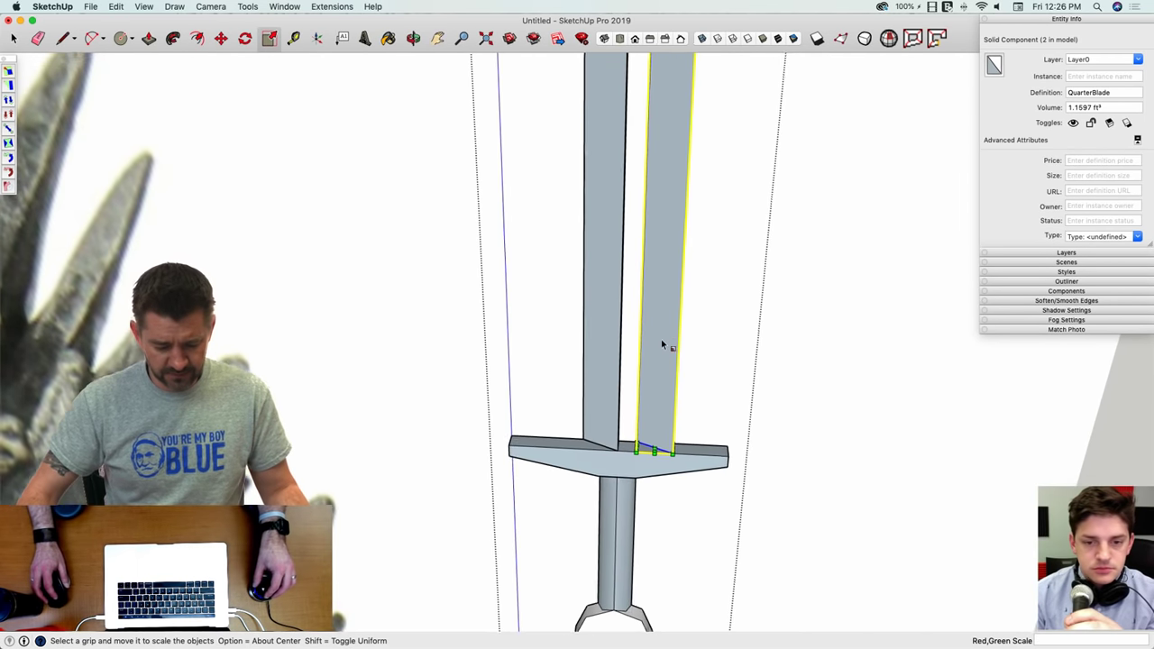
{"action": "key", "text": "space"}
{"action": "right_click", "coordinate": [646, 323]}
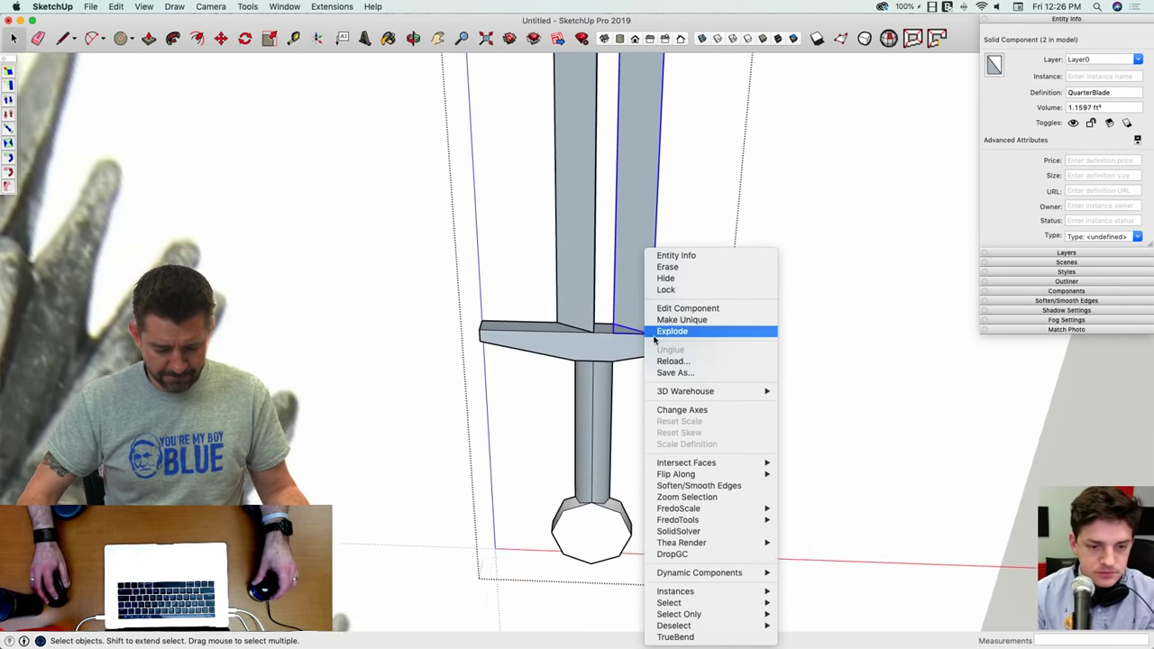
{"action": "mouse_move", "coordinate": [731, 477]}
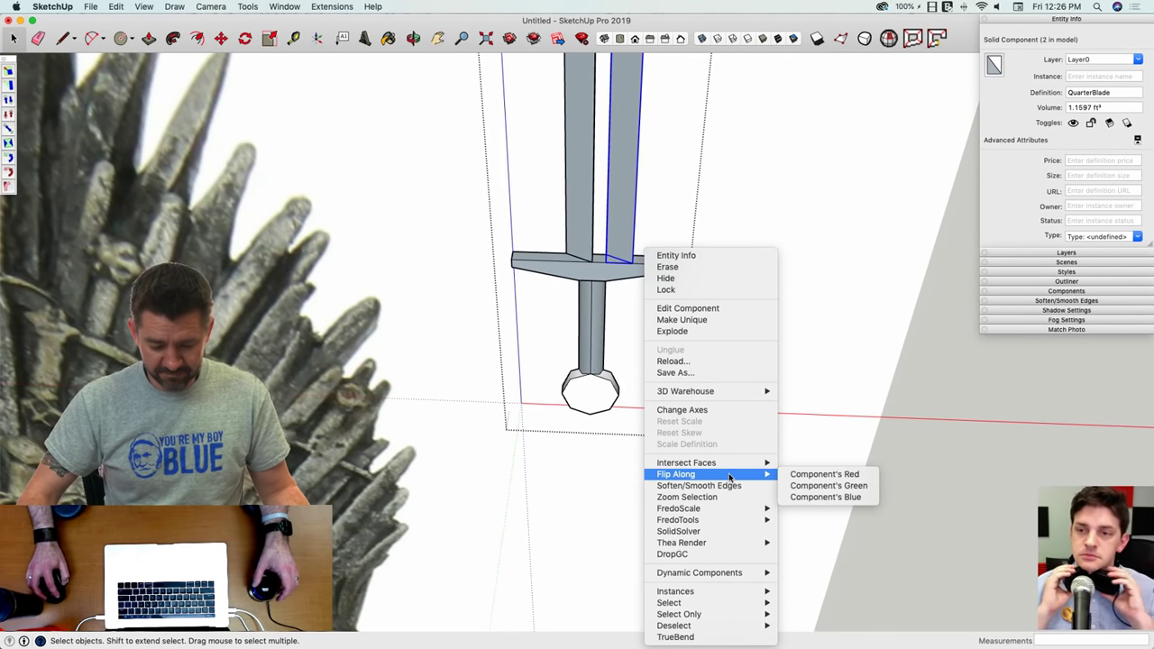
{"action": "left_click", "coordinate": [800, 478]}
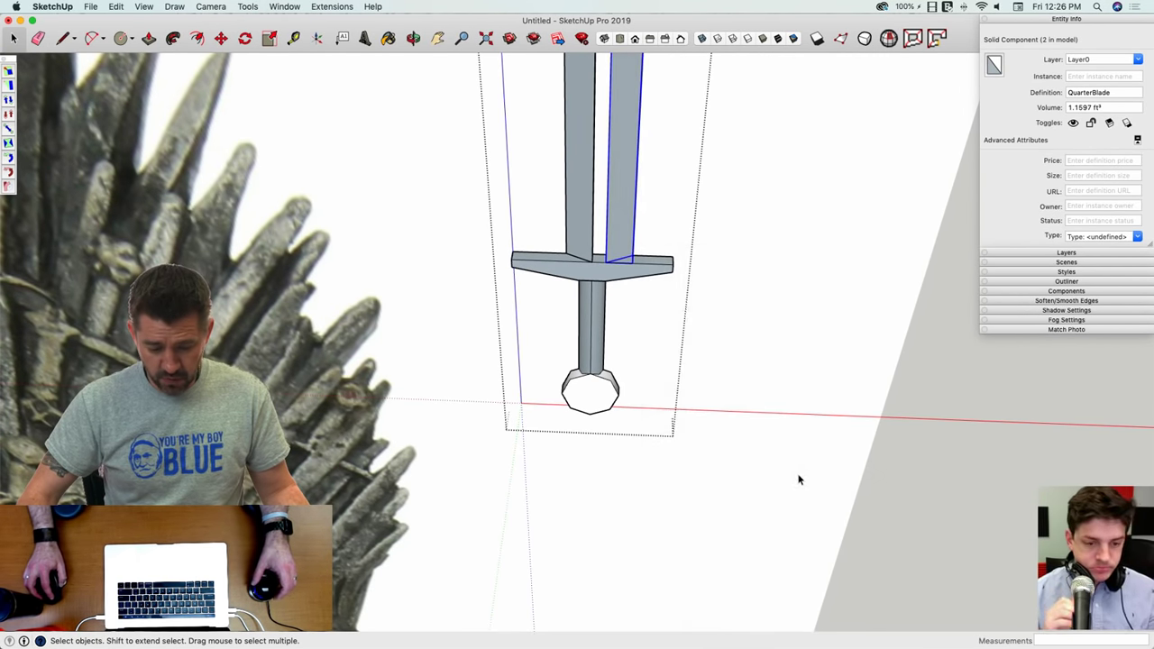
Step: Move the flipped quarter blade by its base corner against the original so both meet along the sword's center line
{"action": "scroll", "coordinate": [590, 172], "scroll_direction": "up", "scroll_amount": 5}
{"action": "key", "text": "m"}
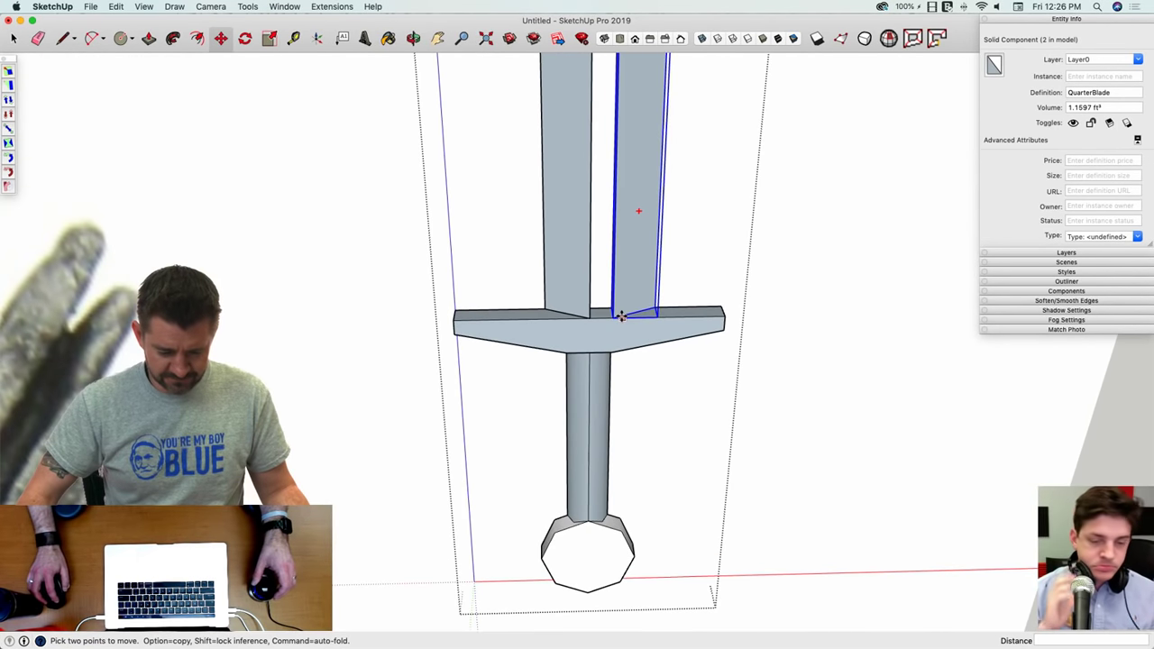
{"action": "left_click", "coordinate": [618, 316]}
{"action": "left_click", "coordinate": [594, 316]}
{"action": "scroll", "coordinate": [639, 342], "scroll_direction": "down", "scroll_amount": 5}
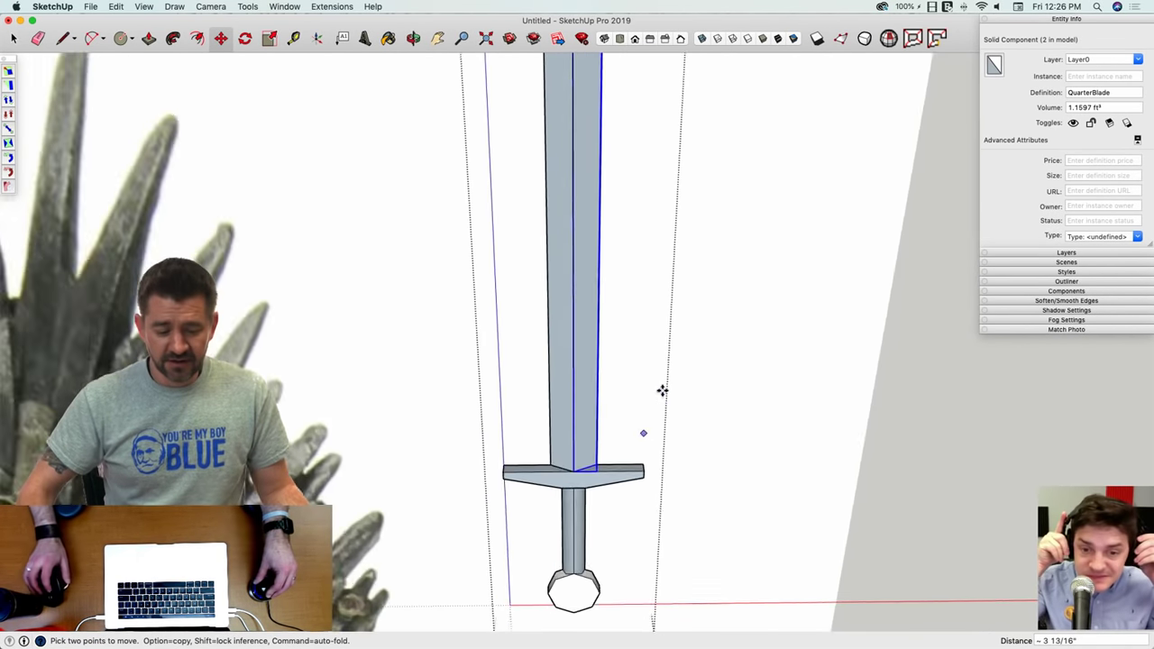
{"action": "middle_click_drag", "start_coordinate": [663, 406], "coordinate": [663, 391]}
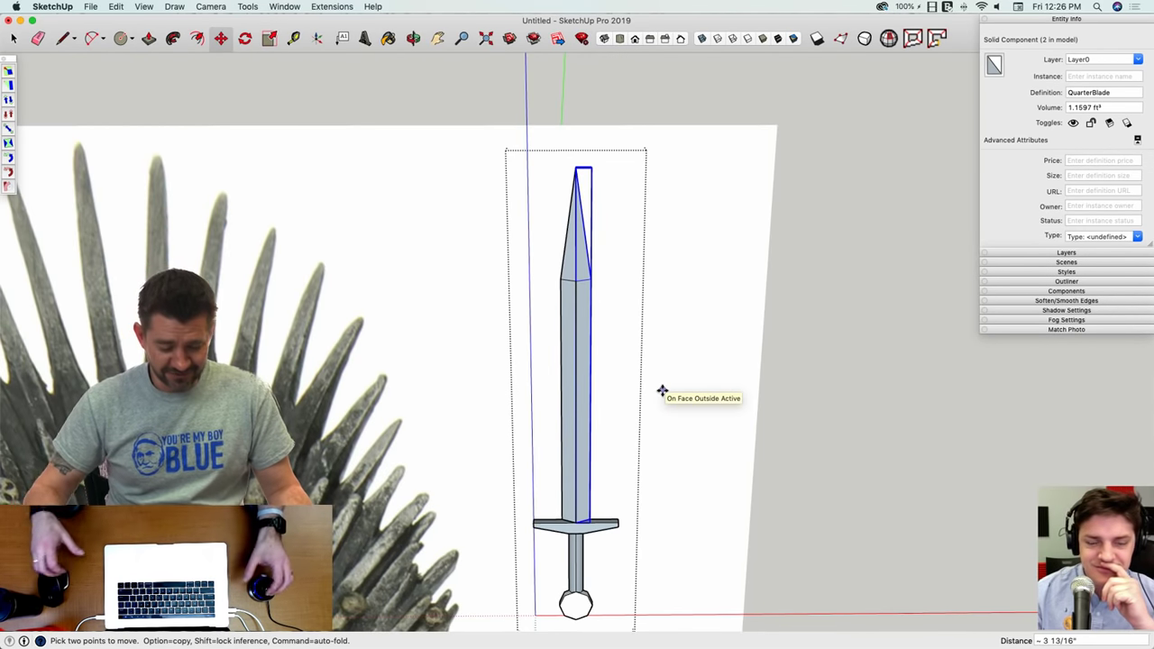
{"action": "middle_click_drag", "start_coordinate": [618, 317], "coordinate": [522, 387]}
{"action": "key", "text": "space"}
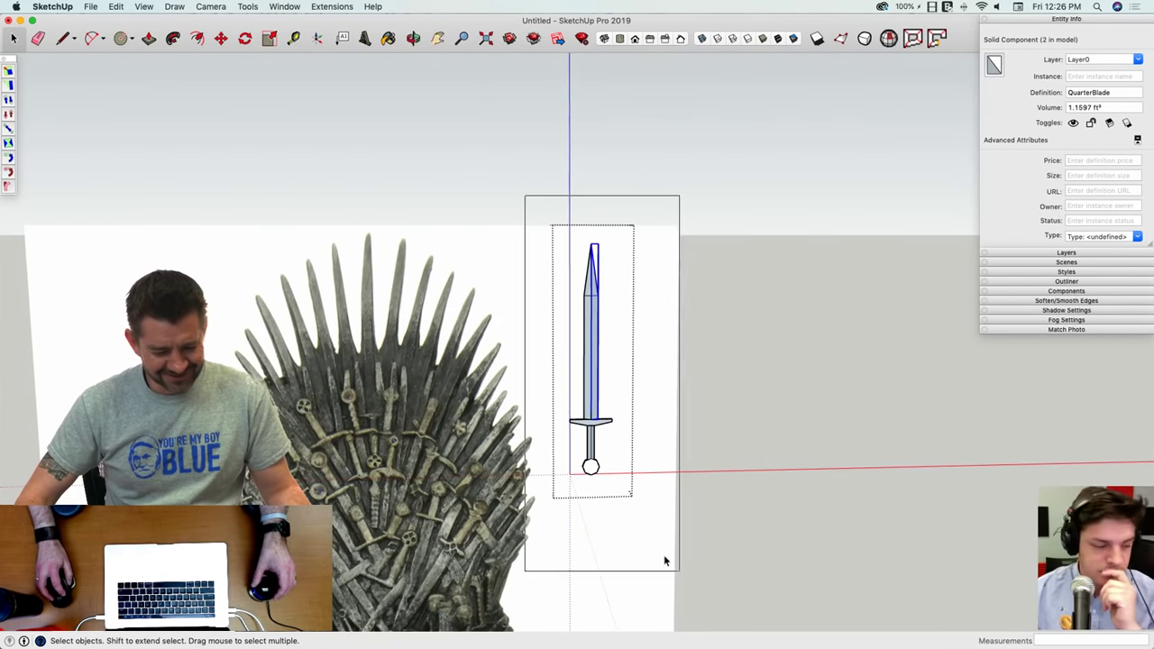
Step: Select all the half sword's parts and move them about 29' along the red axis, away from the throne reference image
{"action": "left_click_drag", "start_coordinate": [664, 556], "coordinate": [660, 559]}
{"action": "key", "text": "m"}
{"action": "left_click", "coordinate": [635, 565]}
{"action": "left_click", "coordinate": [766, 563]}
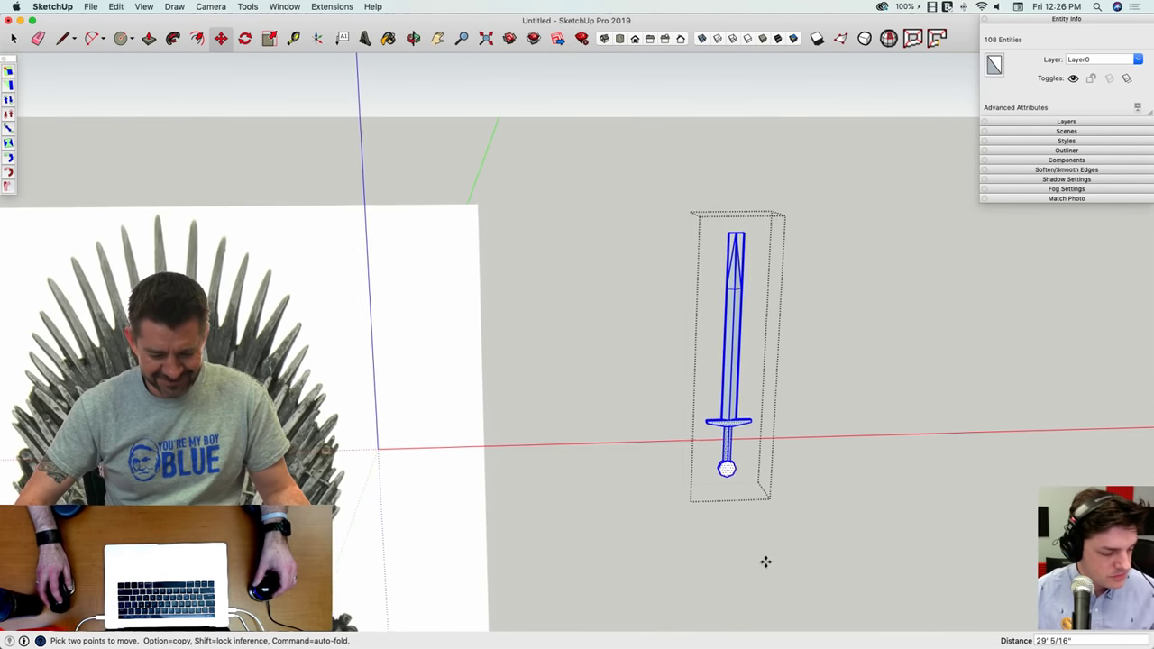
{"action": "key", "text": "space"}
Step: Draw a line down the center of the crossguard's flat back to close the open face there
{"action": "middle_click_drag", "start_coordinate": [766, 561], "coordinate": [760, 489]}
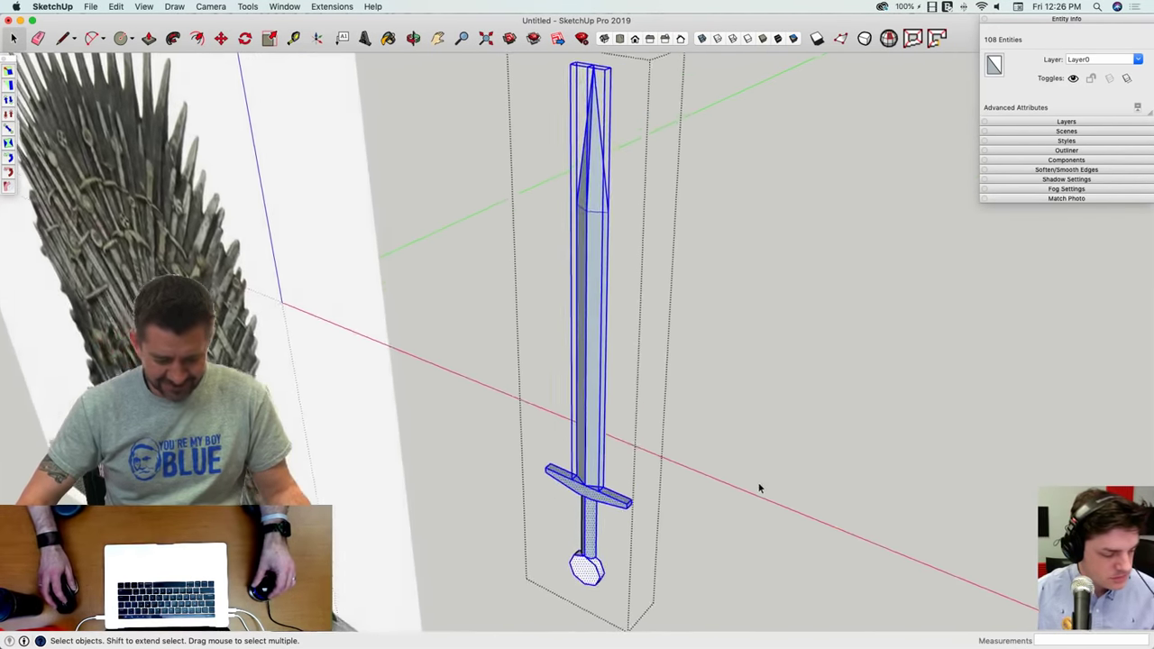
{"action": "key", "text": "super+3"}
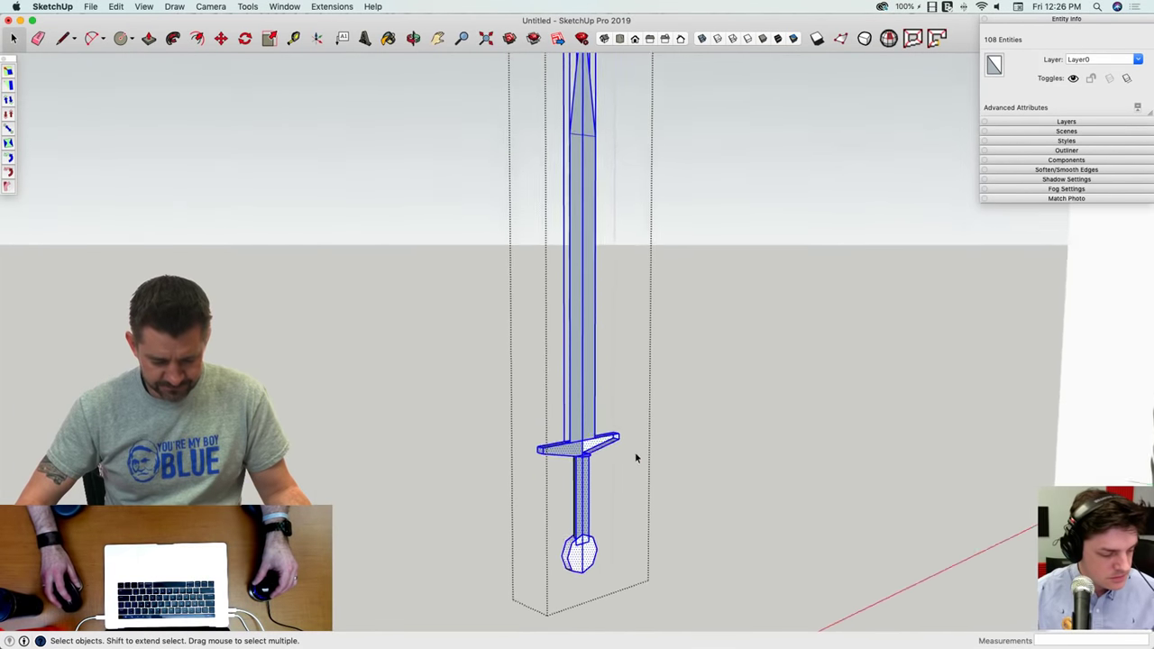
{"action": "scroll", "coordinate": [582, 453], "scroll_direction": "up", "scroll_amount": 10}
{"action": "key", "text": "l"}
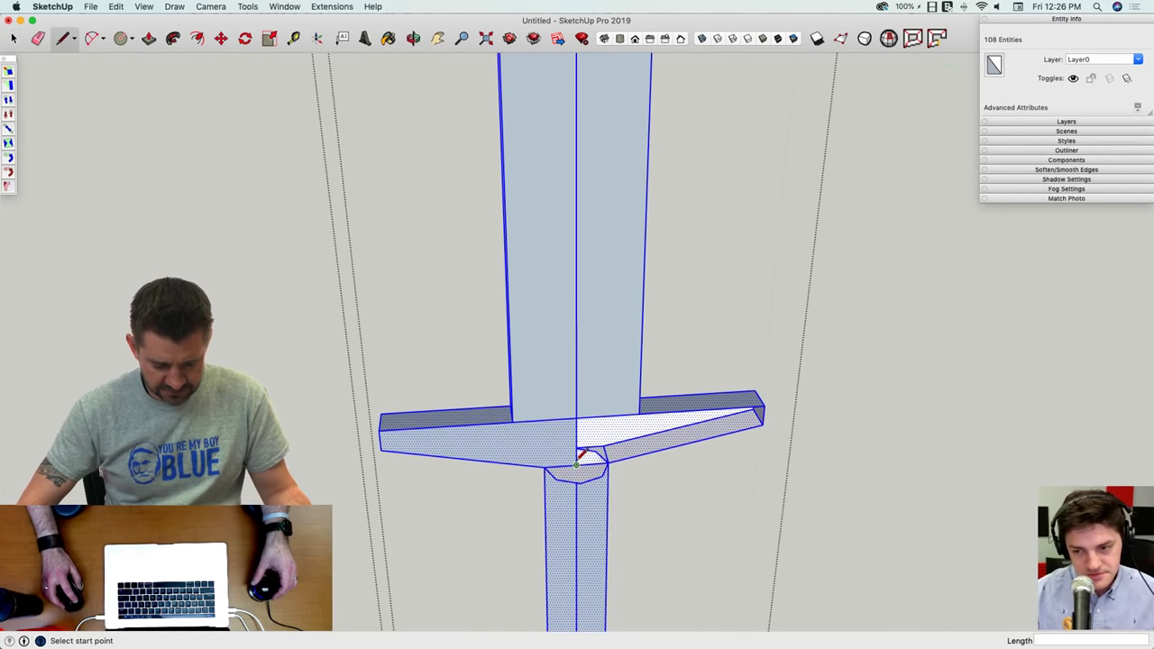
{"action": "left_click", "coordinate": [577, 417]}
Step: Erase the center seam edges across the flat back of the crossguard, grip and pommel, including the leftover grip outline
{"action": "key", "text": "e"}
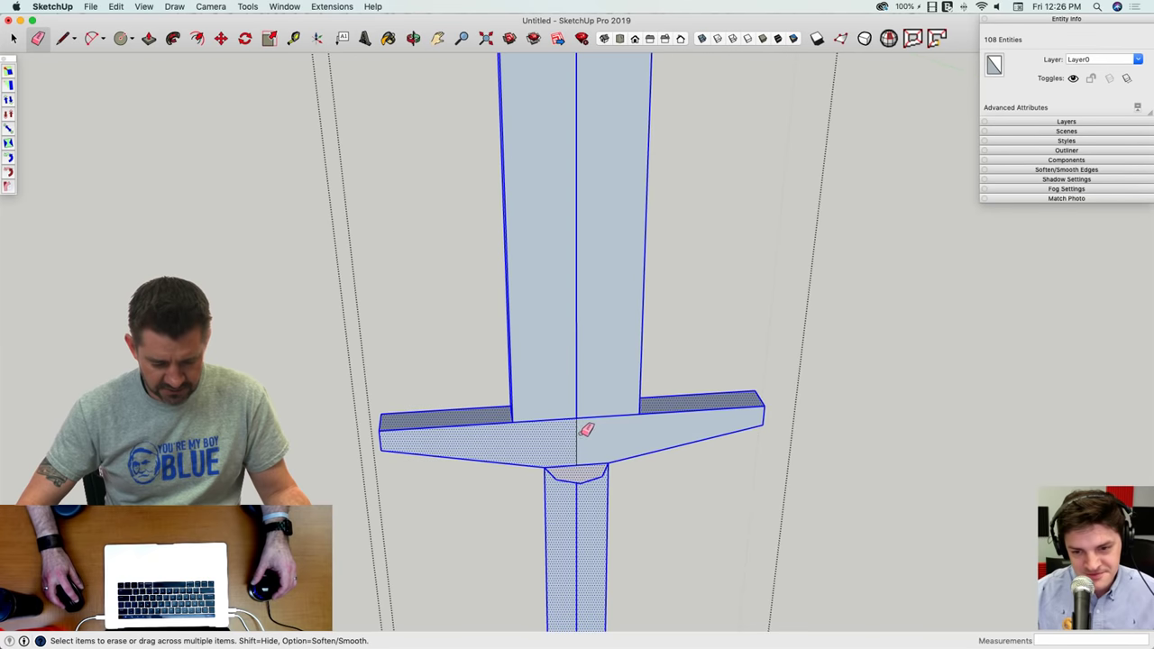
{"action": "left_click_drag", "start_coordinate": [586, 430], "coordinate": [580, 435]}
{"action": "left_click", "coordinate": [584, 484]}
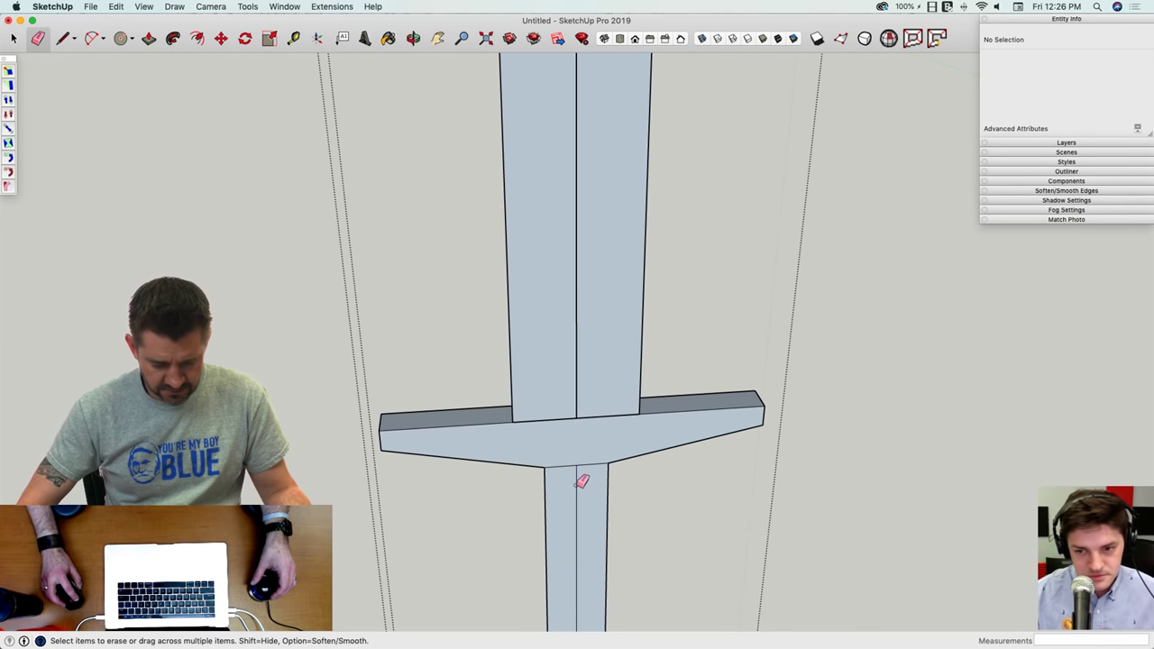
{"action": "left_click", "coordinate": [576, 484]}
{"action": "left_click", "coordinate": [576, 469]}
{"action": "scroll", "coordinate": [584, 455], "scroll_direction": "down", "scroll_amount": 3}
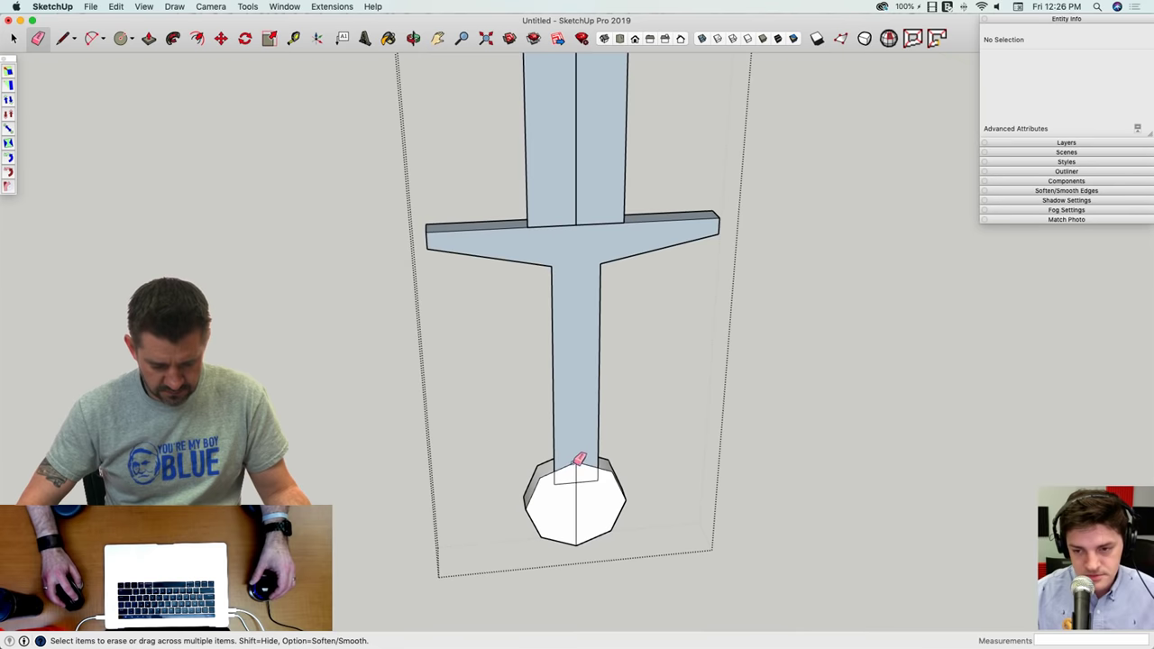
{"action": "mouse_move", "coordinate": [579, 460]}
{"action": "left_mouse_down"}
{"action": "mouse_move", "coordinate": [563, 478]}
{"action": "mouse_move", "coordinate": [583, 489]}
{"action": "left_mouse_up"}
Step: Explode both QuarterBlade components into the surrounding sword geometry
{"action": "scroll", "coordinate": [590, 337], "scroll_direction": "up", "scroll_amount": 5}
{"action": "key", "text": "space"}
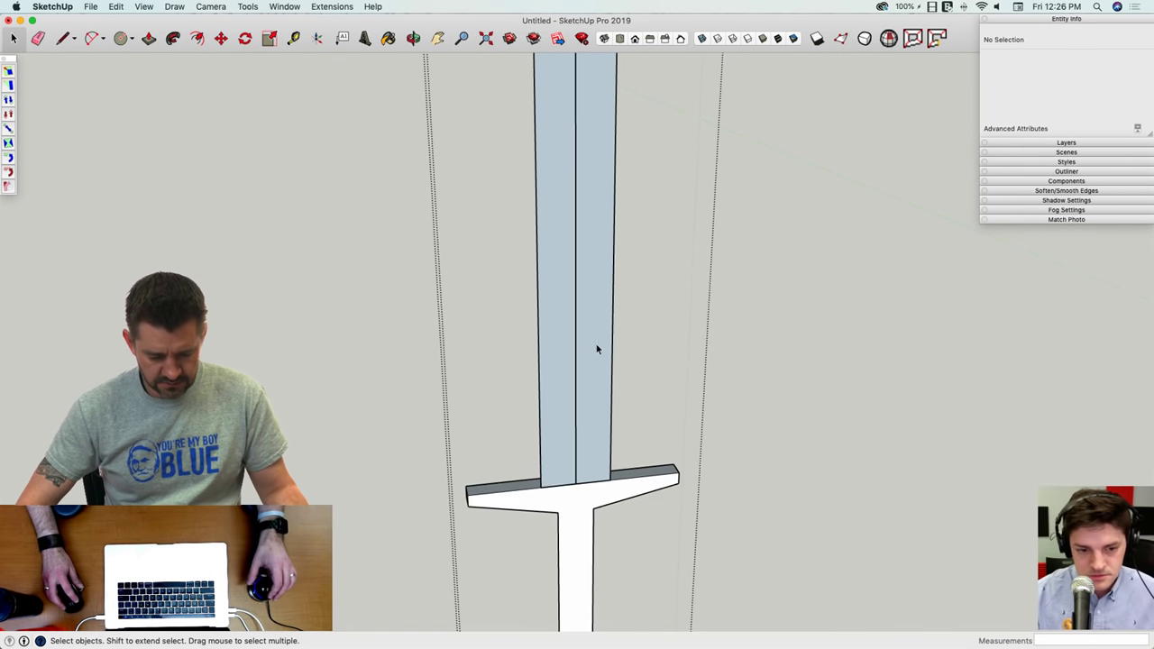
{"action": "right_click", "coordinate": [558, 386]}
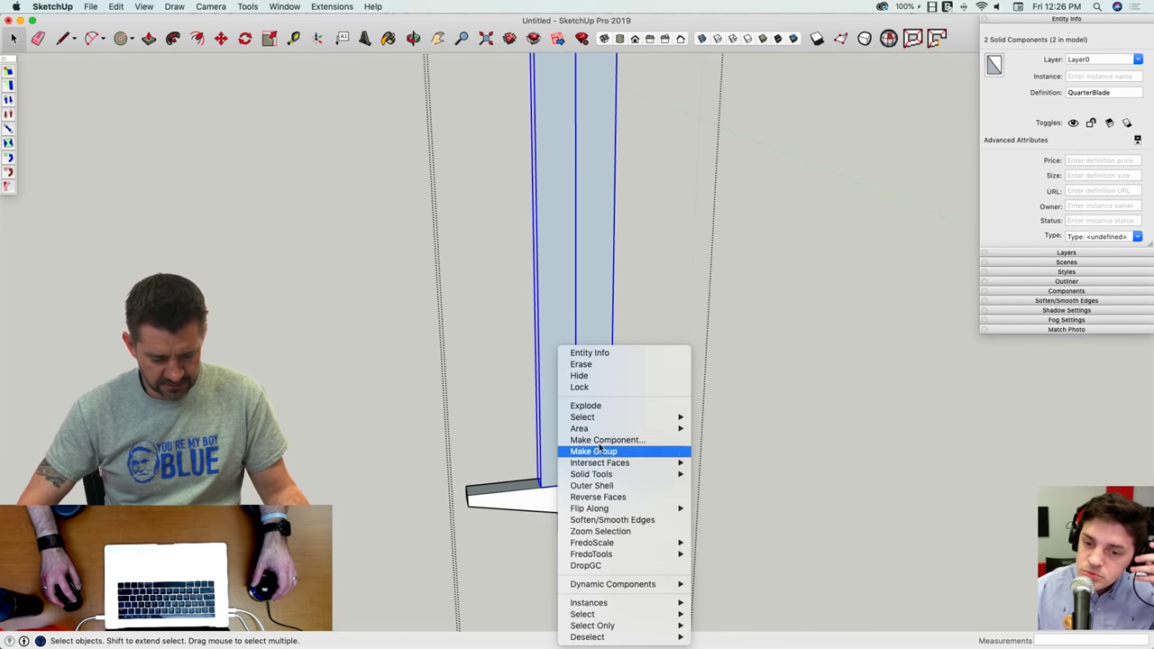
{"action": "left_click", "coordinate": [596, 407]}
Step: Erase the center line and the leftover edges on the flat back of the blade
{"action": "key", "text": "e"}
{"action": "left_click_drag", "start_coordinate": [582, 479], "coordinate": [579, 477]}
{"action": "mouse_move", "coordinate": [586, 481]}
{"action": "middle_mouse_down"}
{"action": "mouse_move", "coordinate": [605, 478]}
{"action": "mouse_move", "coordinate": [583, 442]}
{"action": "middle_mouse_up"}
{"action": "scroll", "coordinate": [604, 472], "scroll_direction": "down", "scroll_amount": 5}
{"action": "left_click_drag", "start_coordinate": [562, 267], "coordinate": [566, 269]}
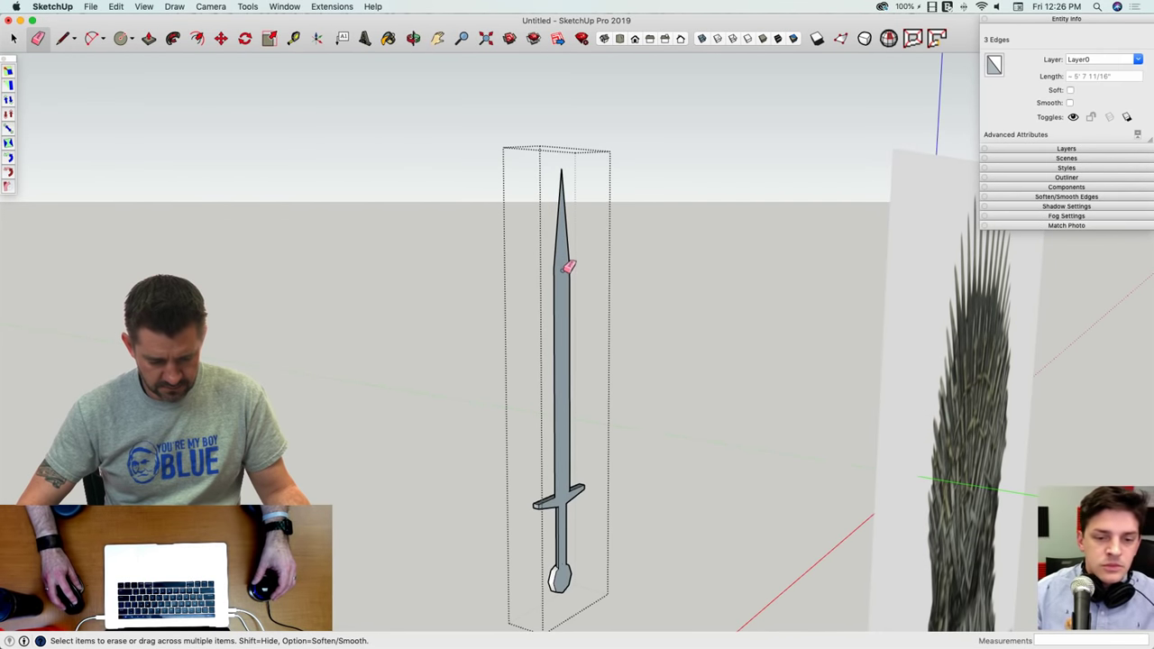
Step: Orient all the sword's faces to match the pommel's white front face
{"action": "mouse_move", "coordinate": [568, 271]}
{"action": "middle_mouse_down"}
{"action": "mouse_move", "coordinate": [601, 322]}
{"action": "mouse_move", "coordinate": [586, 351]}
{"action": "middle_mouse_up"}
{"action": "key", "text": "space"}
{"action": "scroll", "coordinate": [570, 543], "scroll_direction": "up", "scroll_amount": 3}
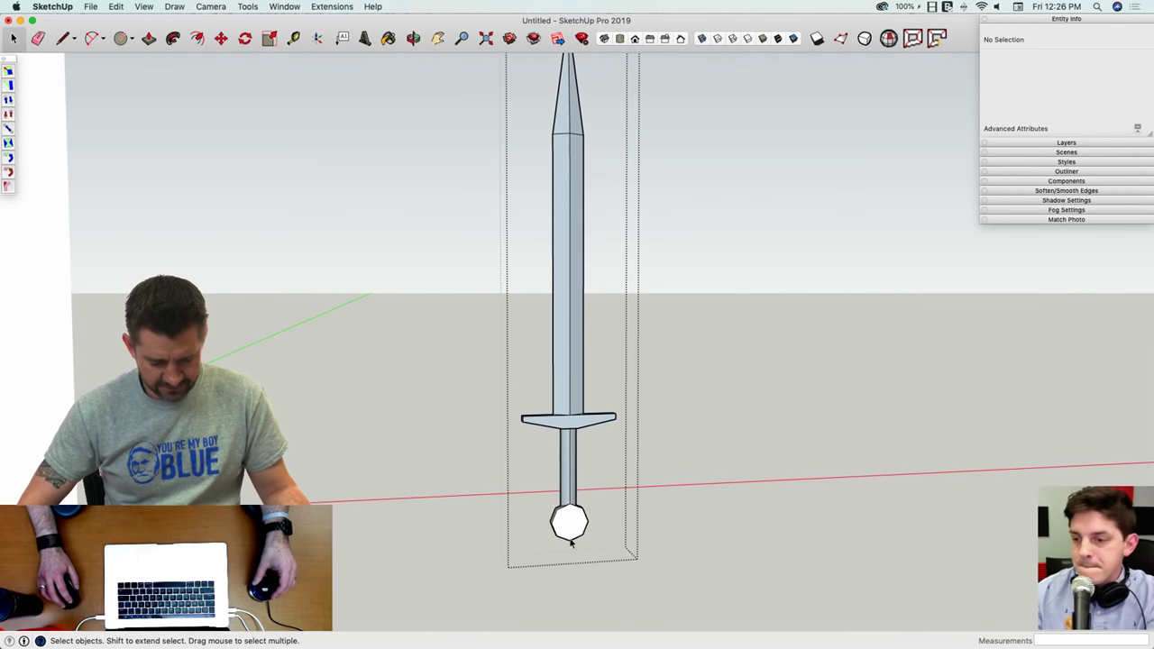
{"action": "middle_click_drag", "start_coordinate": [571, 541], "coordinate": [582, 515]}
{"action": "right_click", "coordinate": [583, 502]}
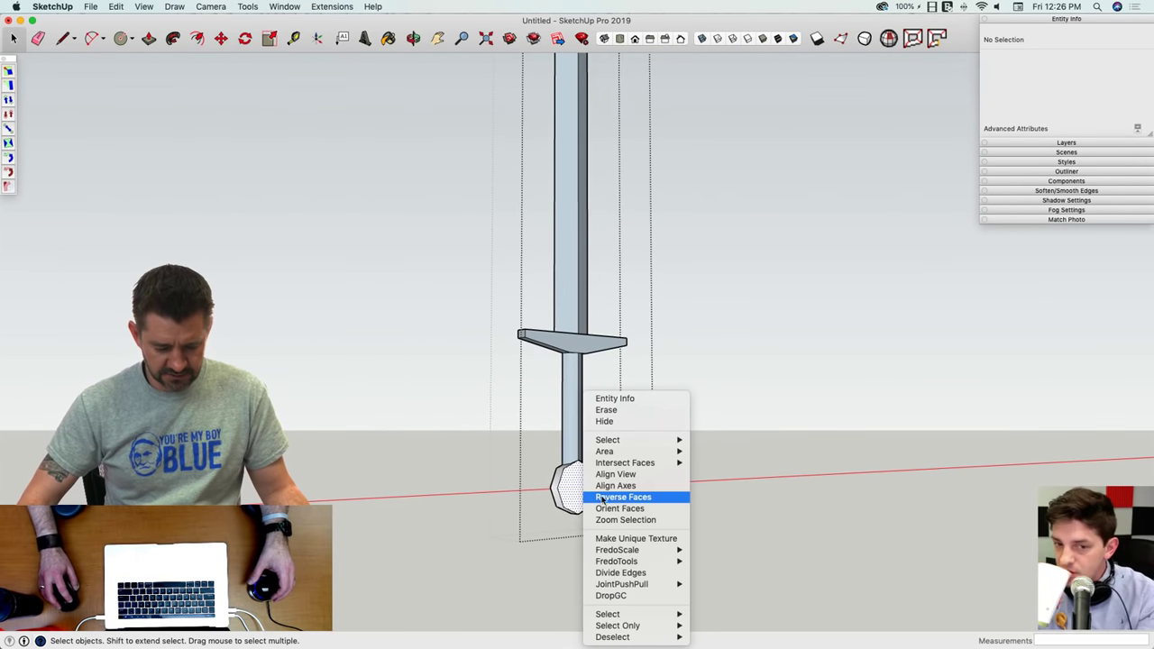
{"action": "left_click", "coordinate": [624, 512]}
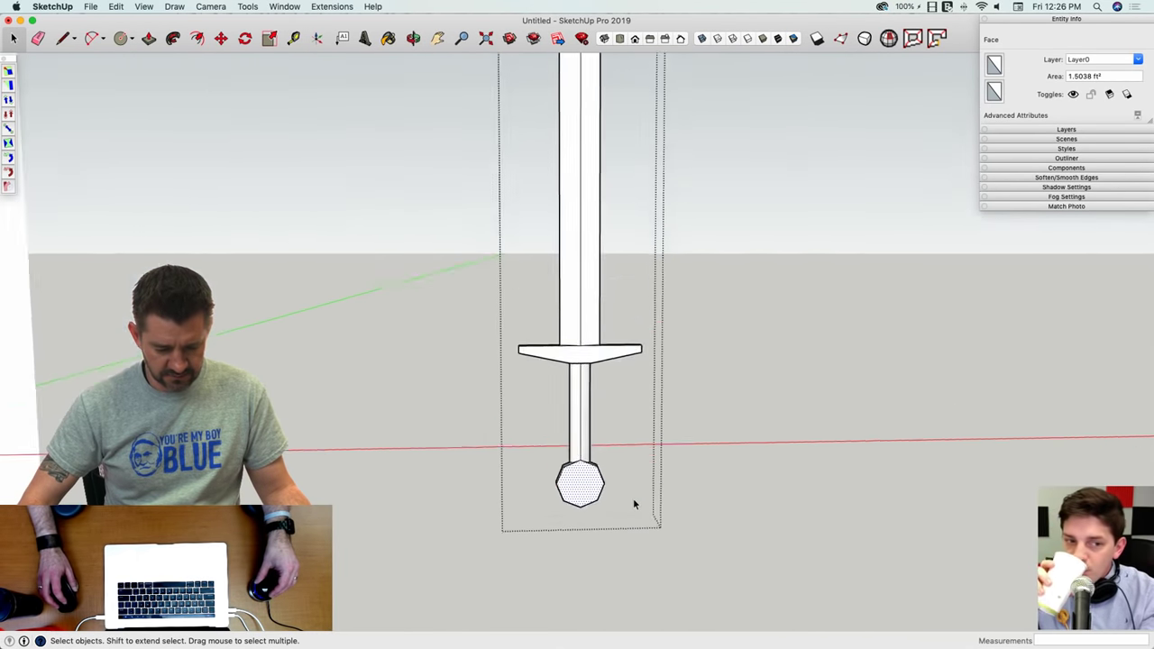
Step: Soften the center edge running down the rounded front of the grip
{"action": "scroll", "coordinate": [578, 422], "scroll_direction": "up", "scroll_amount": 5}
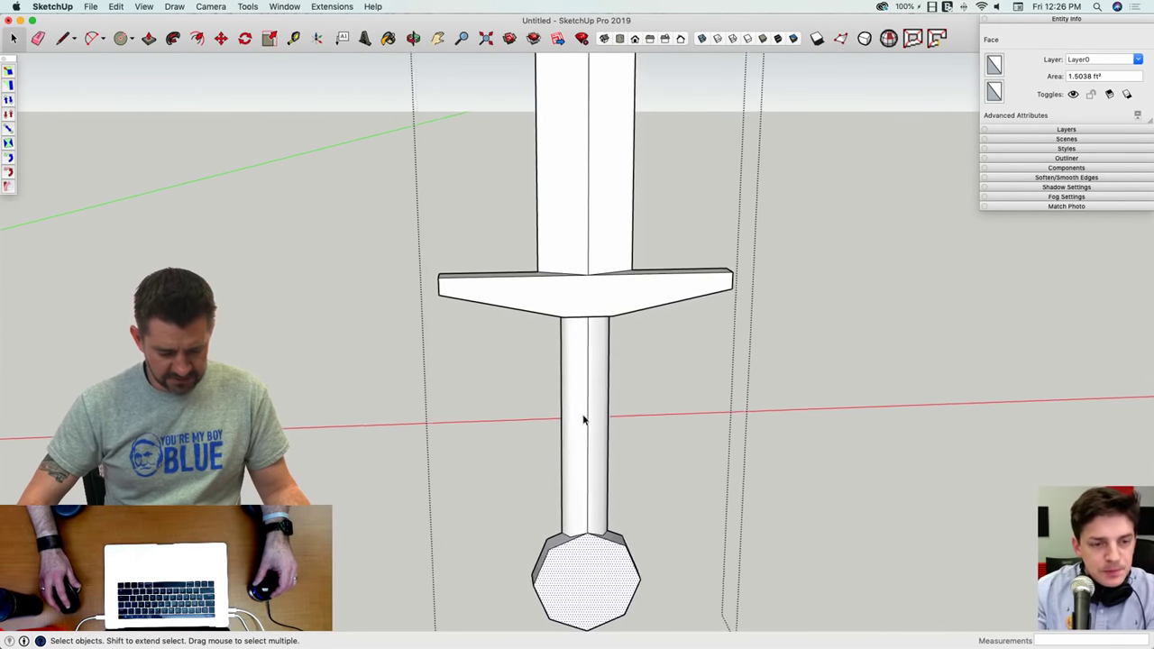
{"action": "middle_click_drag", "start_coordinate": [582, 417], "coordinate": [597, 415]}
{"action": "key", "text": "e"}
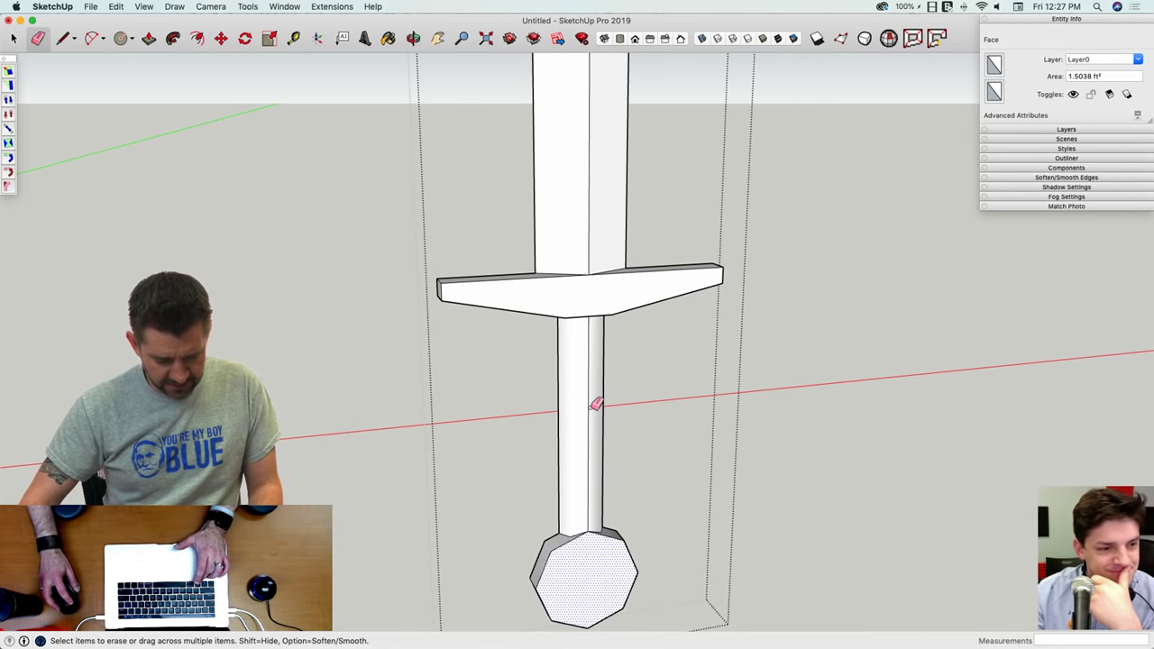
{"action": "left_click", "coordinate": [594, 406]}
Step: Soften the cross edges on the blade where the straight section meets the tapered tip
{"action": "scroll", "coordinate": [583, 602], "scroll_direction": "down", "scroll_amount": 5}
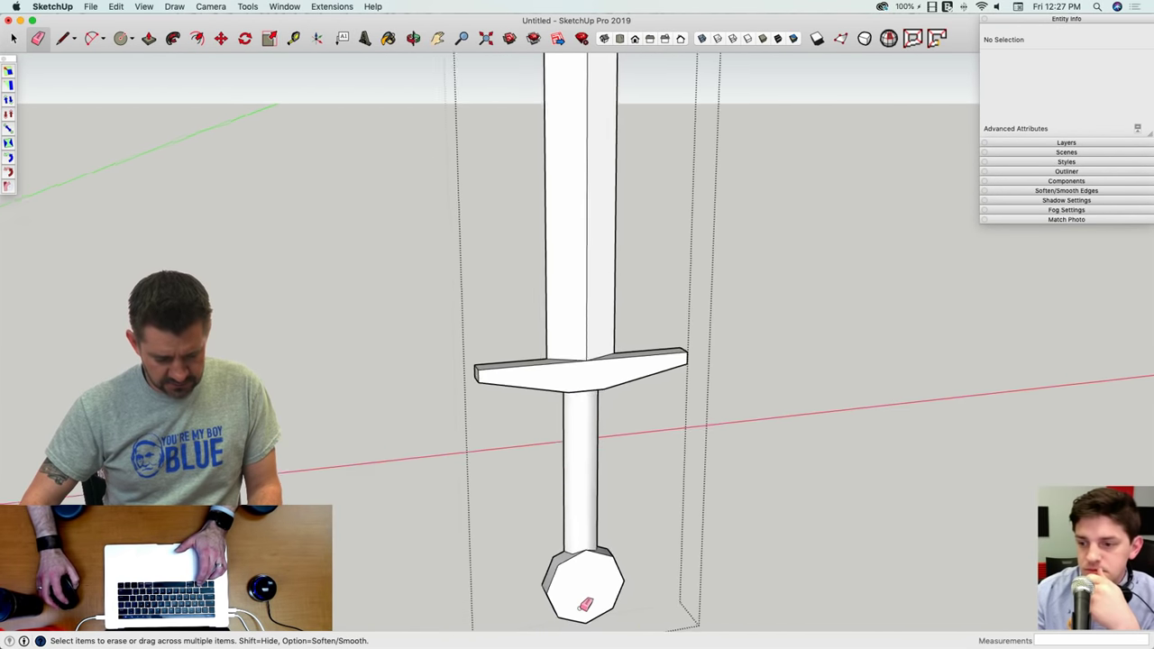
{"action": "scroll", "coordinate": [586, 596], "scroll_direction": "down", "scroll_amount": 5}
{"action": "scroll", "coordinate": [577, 288], "scroll_direction": "up", "scroll_amount": 8}
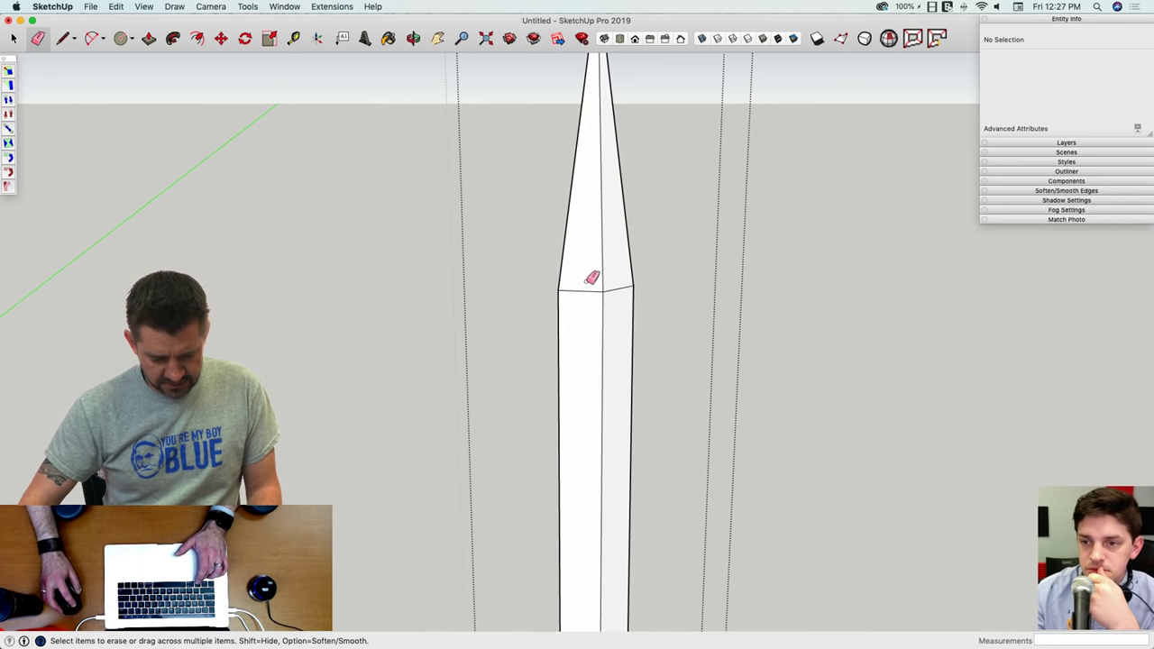
{"action": "scroll", "coordinate": [644, 306], "scroll_direction": "up", "scroll_amount": 2}
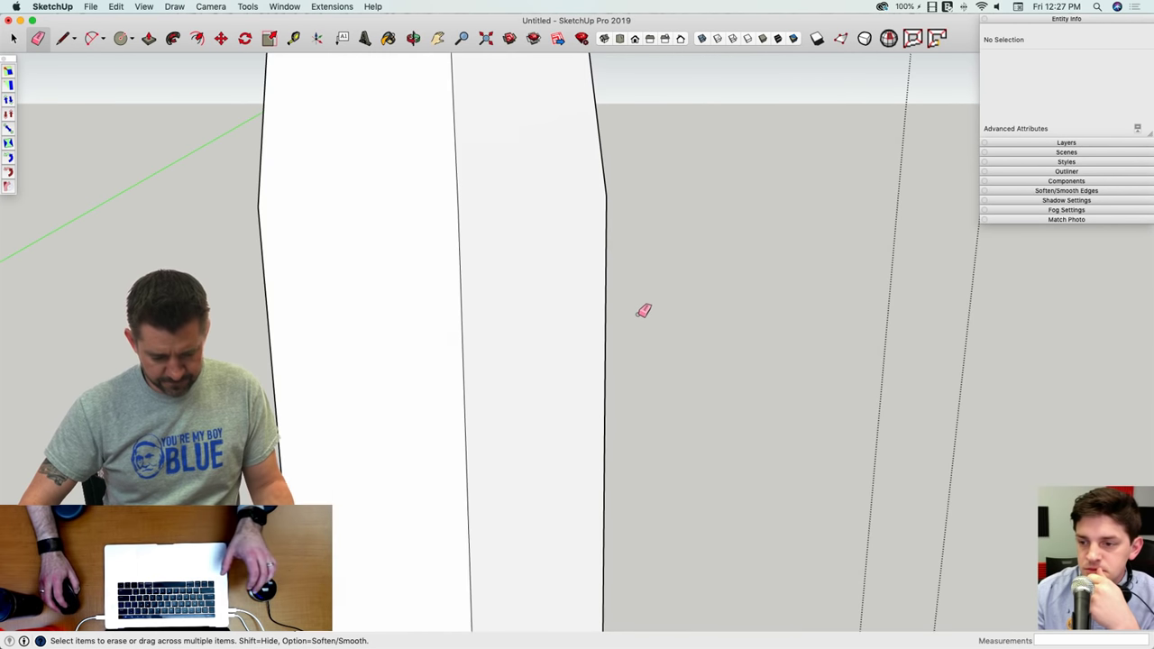
{"action": "scroll", "coordinate": [641, 309], "scroll_direction": "down", "scroll_amount": 10}
{"action": "scroll", "coordinate": [671, 541], "scroll_direction": "down", "scroll_amount": 10}
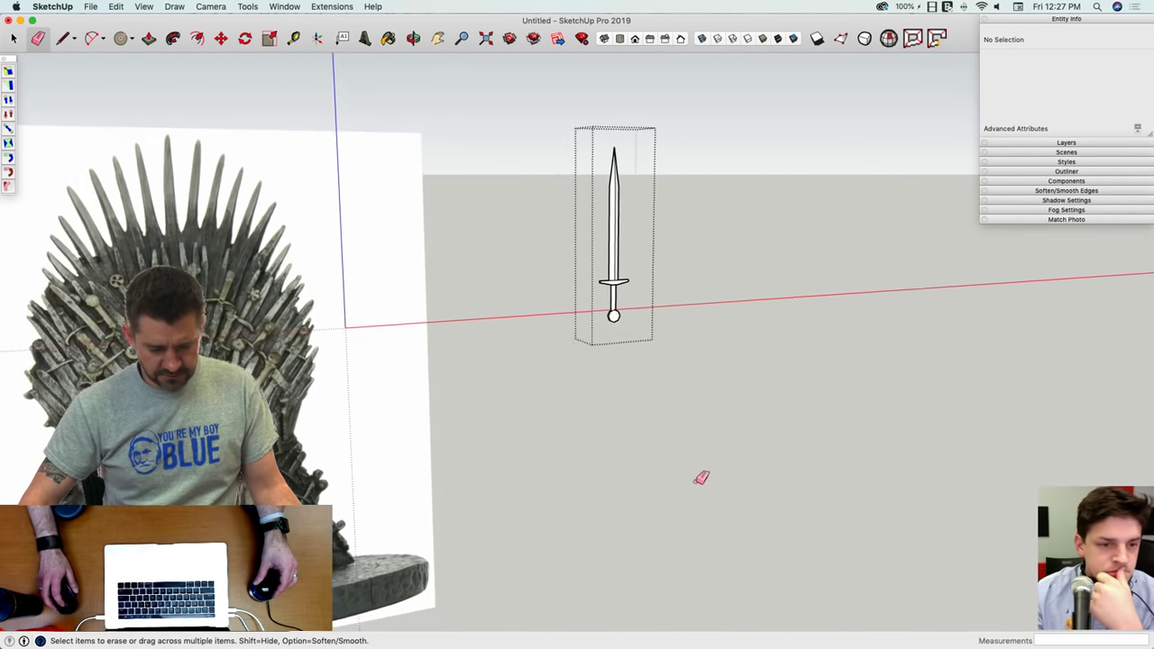
Step: Examine the half sword beside the throne reference image, comparing its proportions with the swords on the seat and back
{"action": "key", "text": "space"}
{"action": "middle_click_drag", "start_coordinate": [642, 354], "coordinate": [625, 406]}
{"action": "scroll", "coordinate": [558, 348], "scroll_direction": "up", "scroll_amount": 6}
{"action": "scroll", "coordinate": [544, 350], "scroll_direction": "down", "scroll_amount": 4}
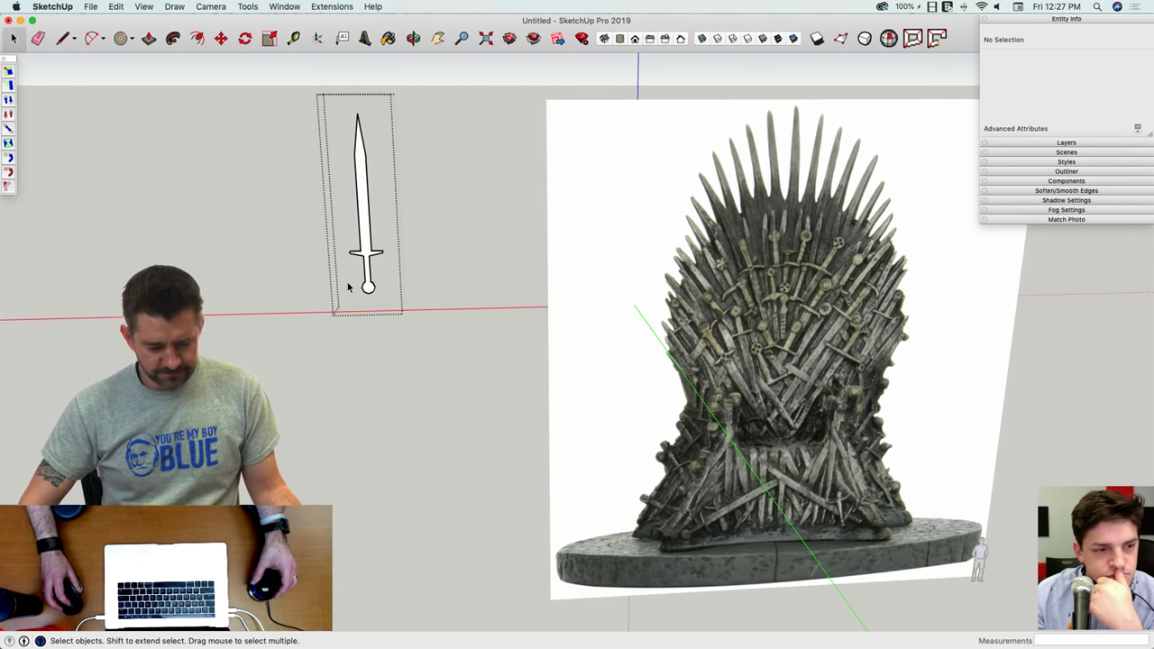
{"action": "scroll", "coordinate": [358, 292], "scroll_direction": "up", "scroll_amount": 3}
{"action": "scroll", "coordinate": [360, 293], "scroll_direction": "down", "scroll_amount": 3}
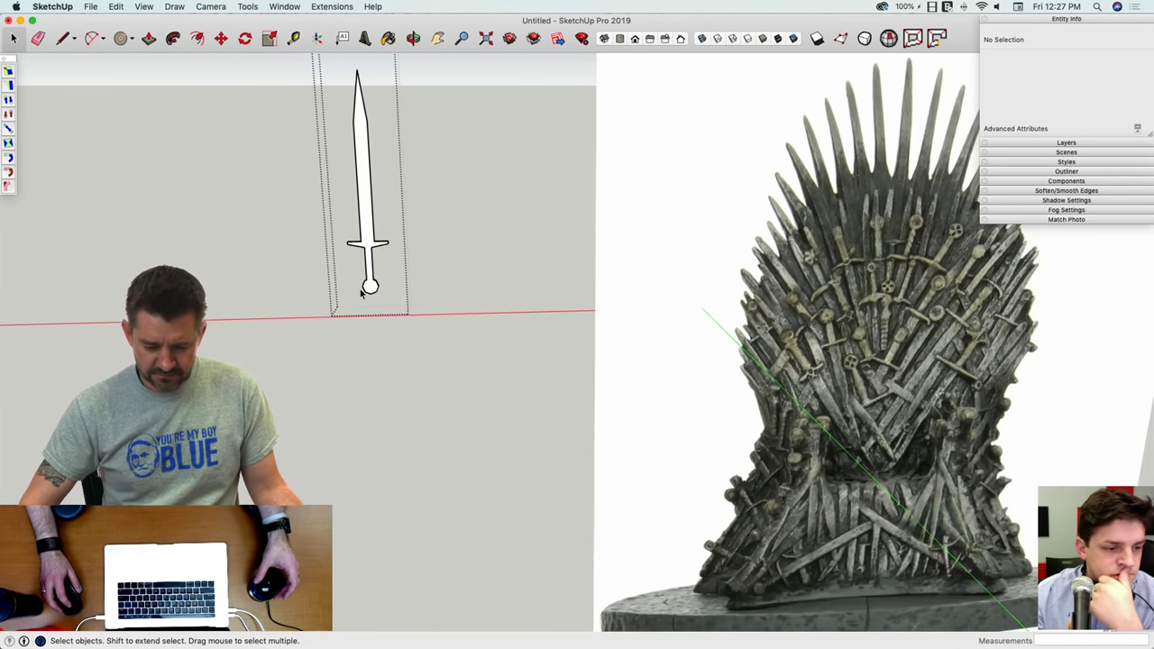
{"action": "mouse_move", "coordinate": [360, 293]}
{"action": "middle_mouse_down"}
{"action": "mouse_move", "coordinate": [771, 304]}
{"action": "mouse_move", "coordinate": [649, 268]}
{"action": "middle_mouse_up"}
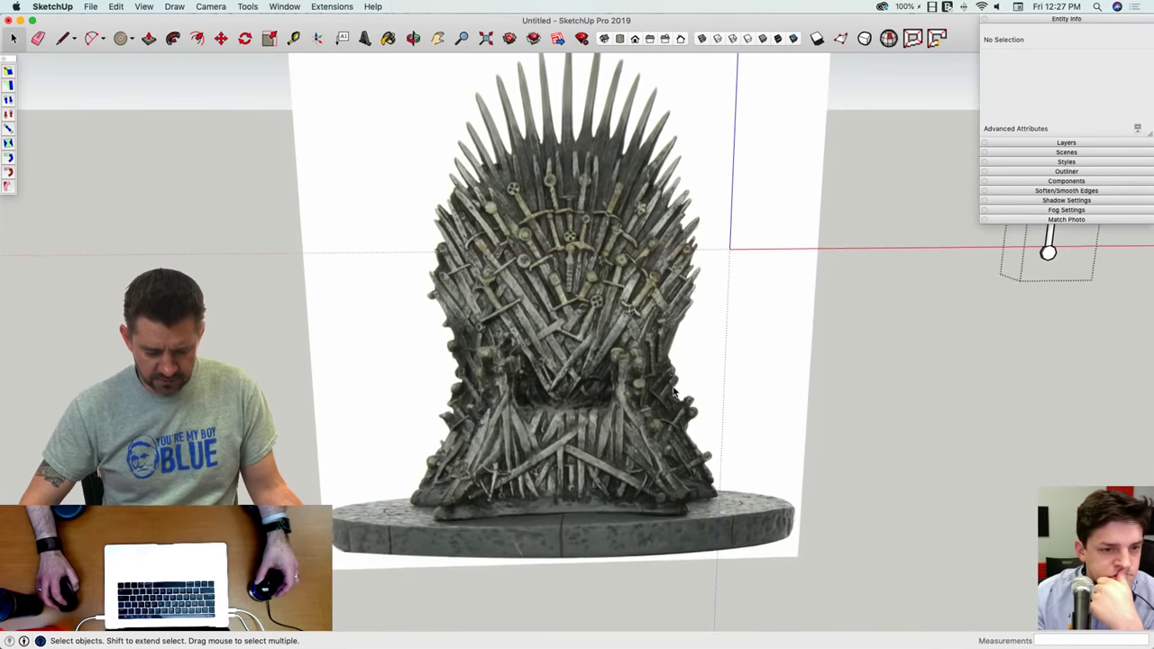
{"action": "scroll", "coordinate": [650, 268], "scroll_direction": "up", "scroll_amount": 5}
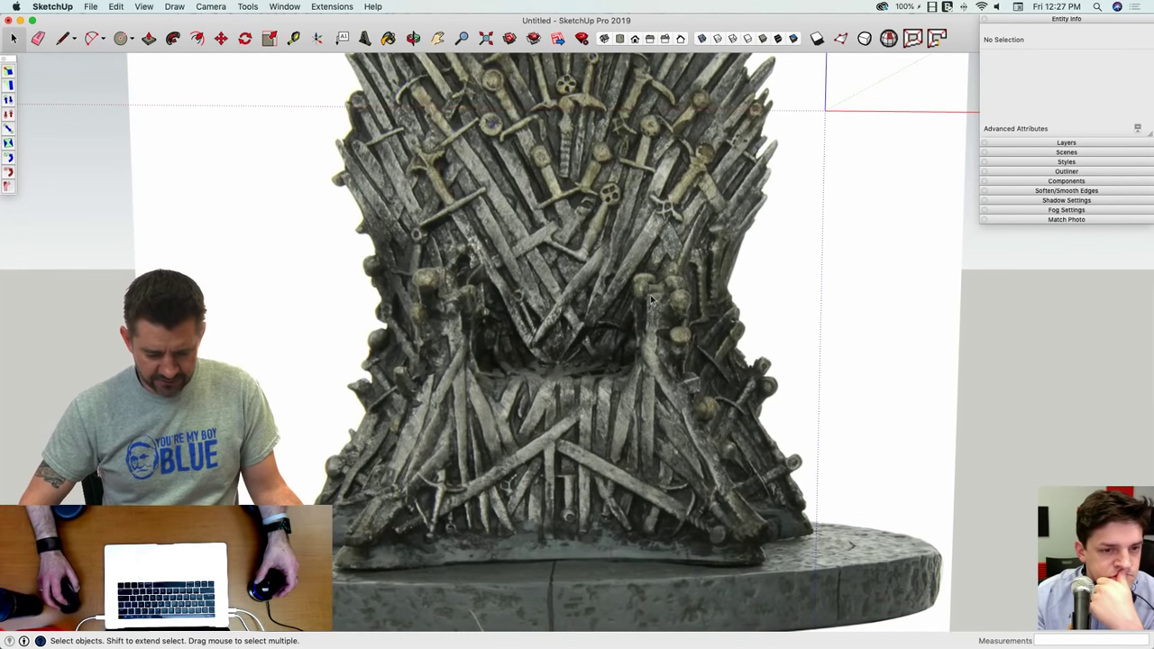
{"action": "scroll", "coordinate": [738, 376], "scroll_direction": "down", "scroll_amount": 5}
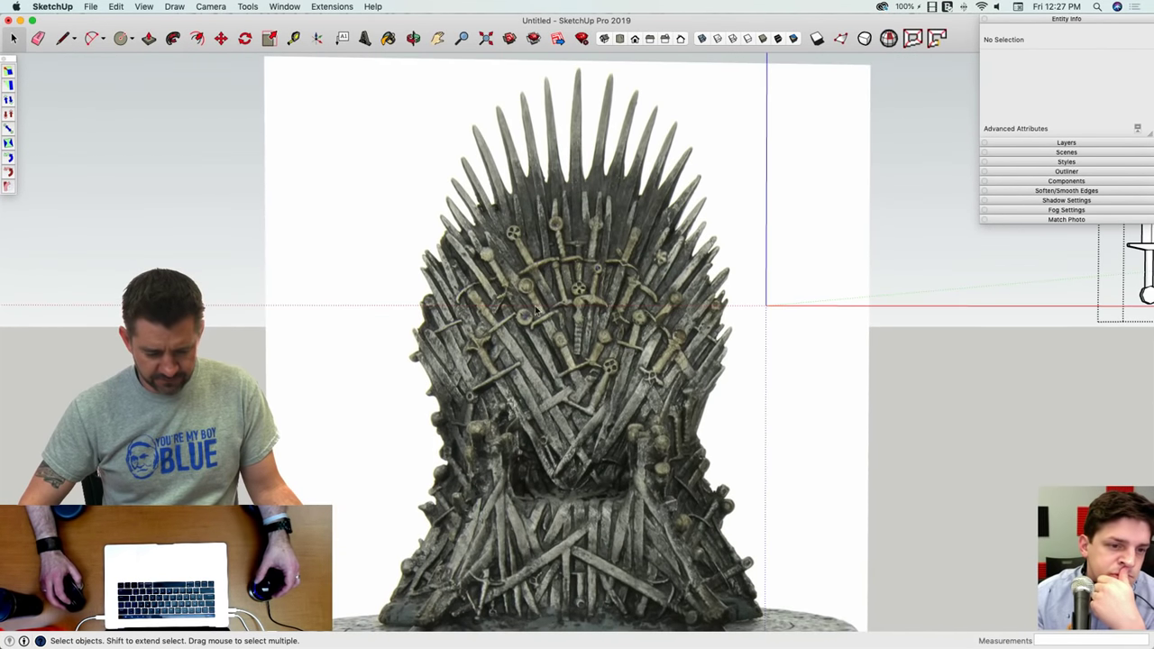
{"action": "scroll", "coordinate": [707, 345], "scroll_direction": "down", "scroll_amount": 3}
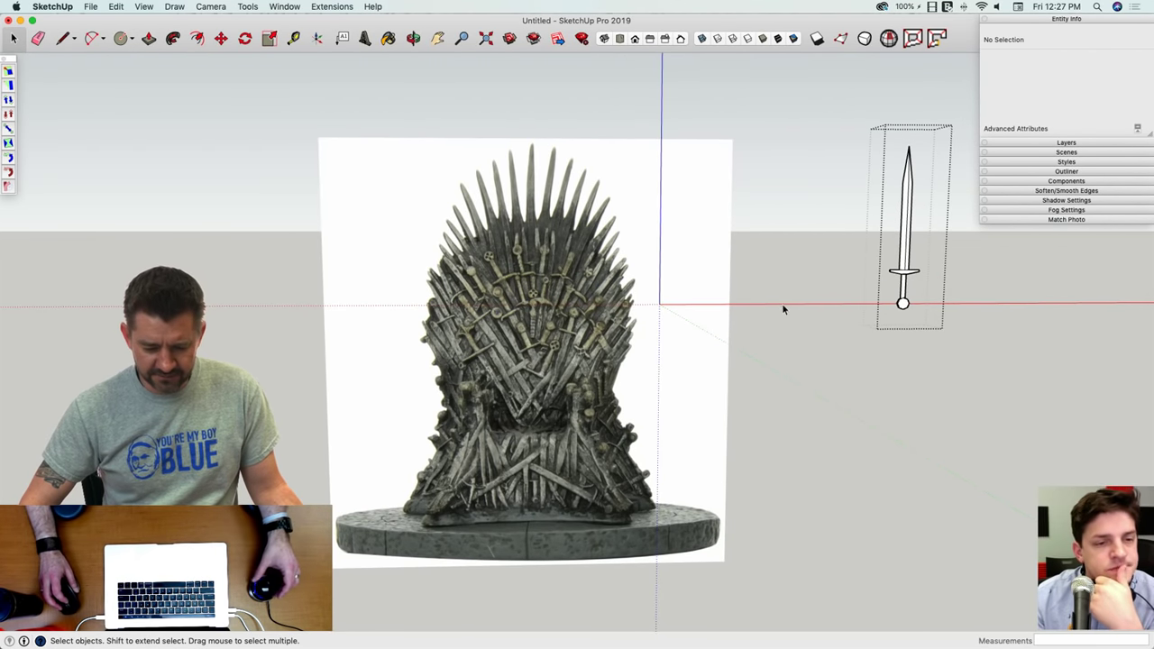
{"action": "scroll", "coordinate": [780, 310], "scroll_direction": "up", "scroll_amount": 1}
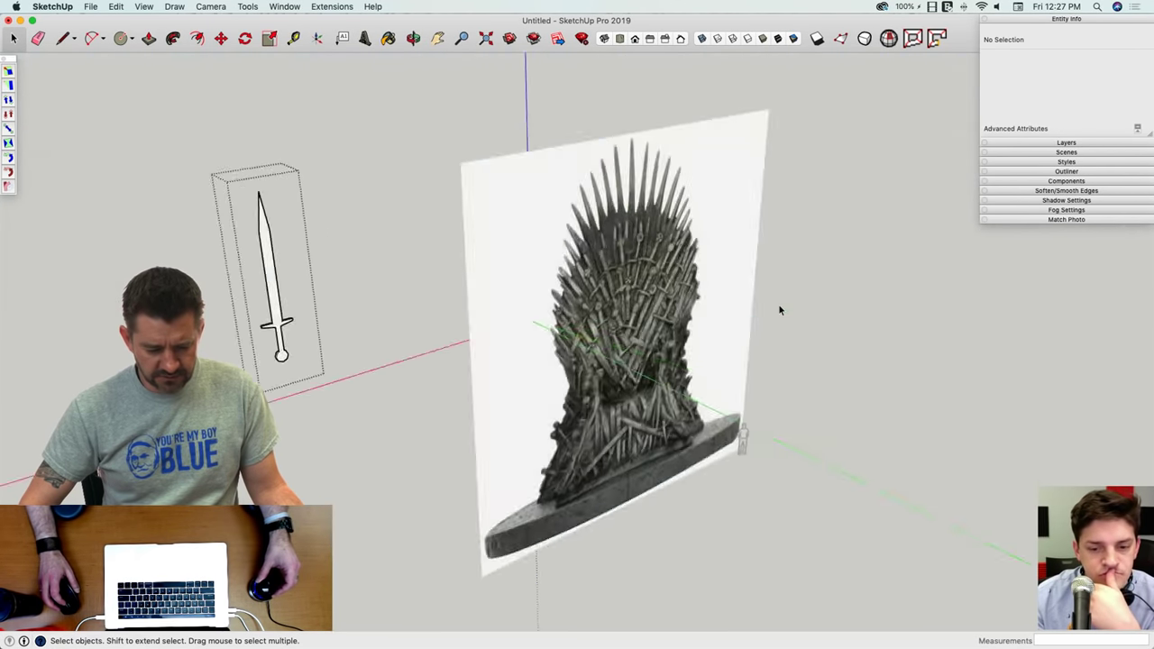
{"action": "scroll", "coordinate": [780, 310], "scroll_direction": "up", "scroll_amount": 2}
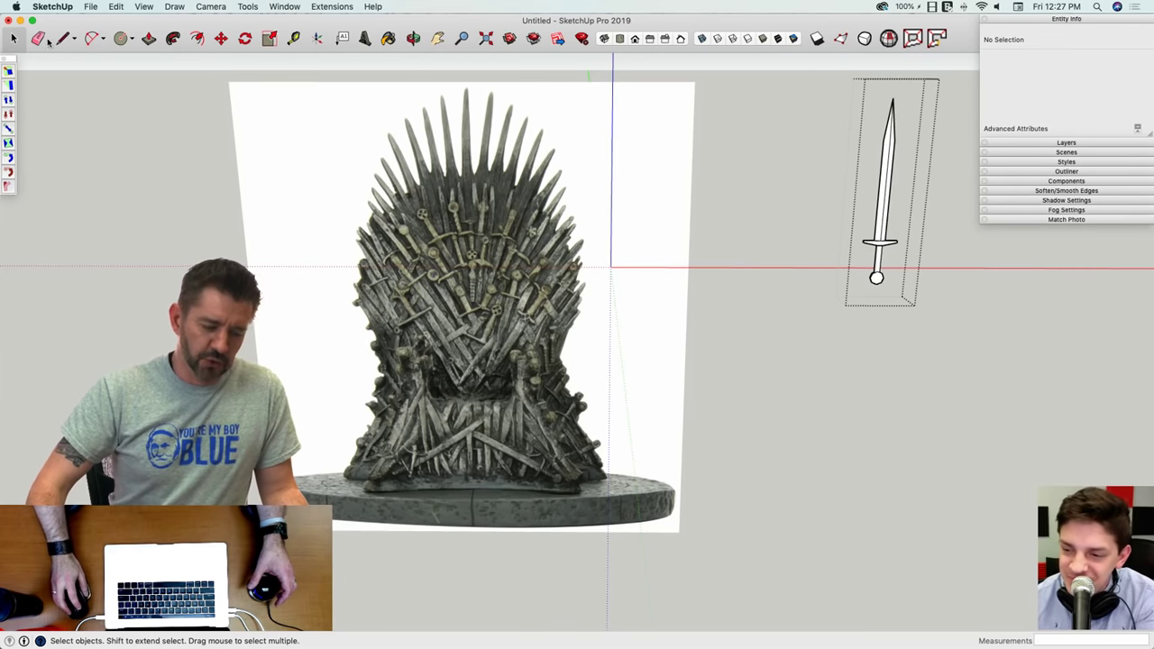
Step: Save the model to the Desktop as IronThrone.skp
{"action": "left_click", "coordinate": [91, 6]}
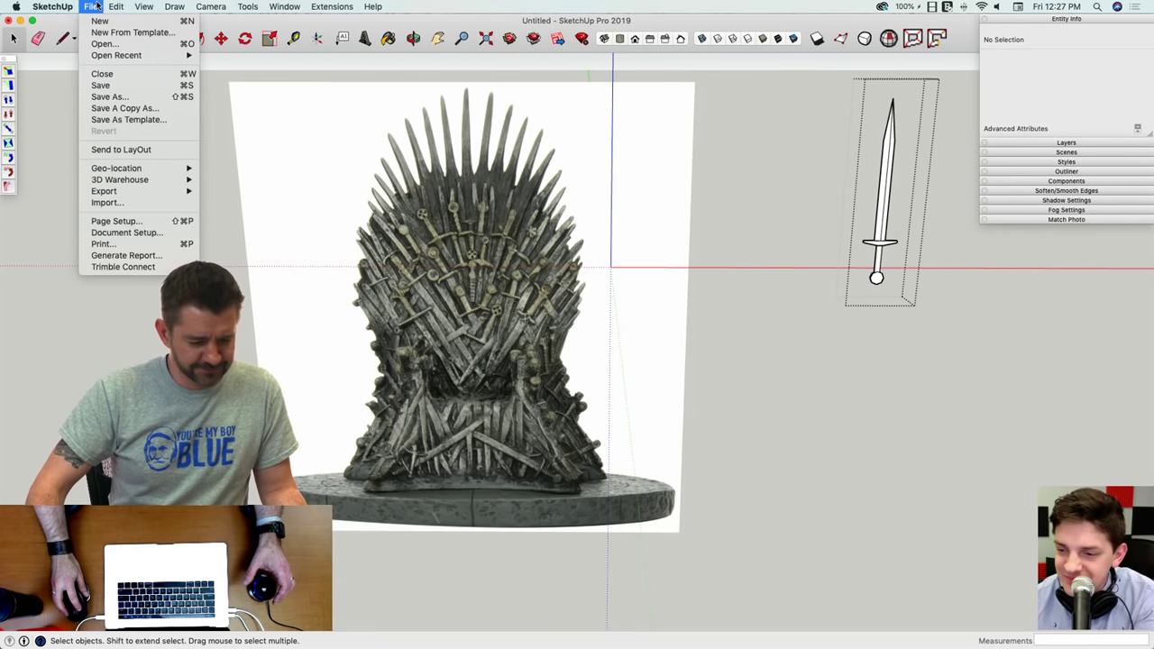
{"action": "left_click", "coordinate": [102, 86]}
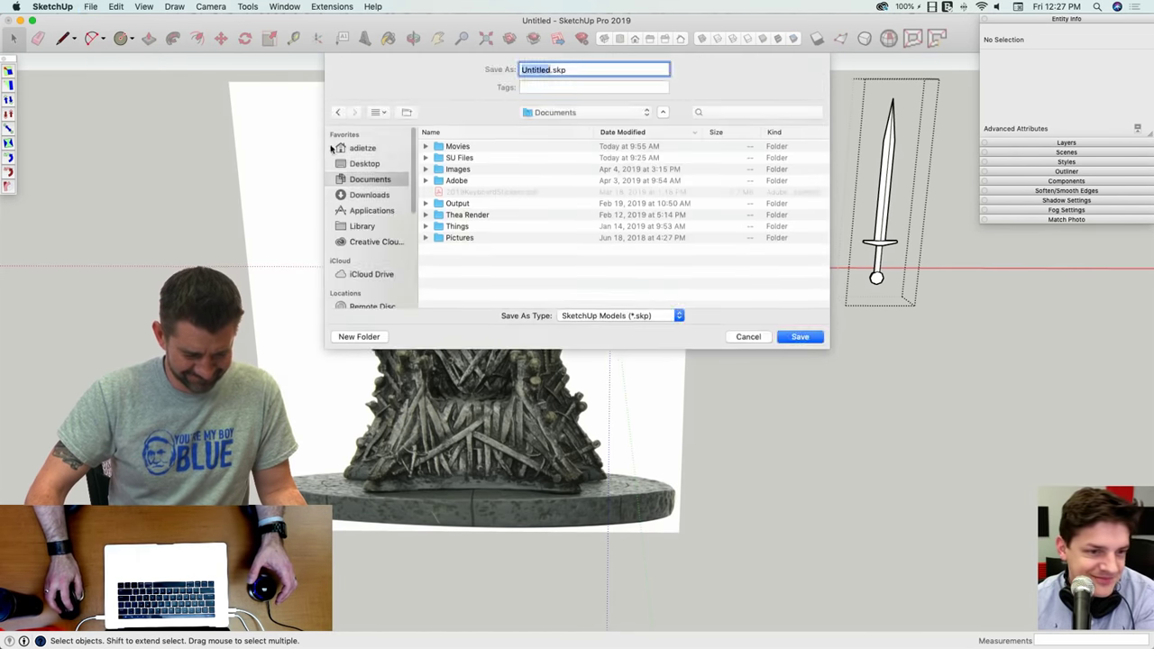
{"action": "left_click", "coordinate": [364, 163]}
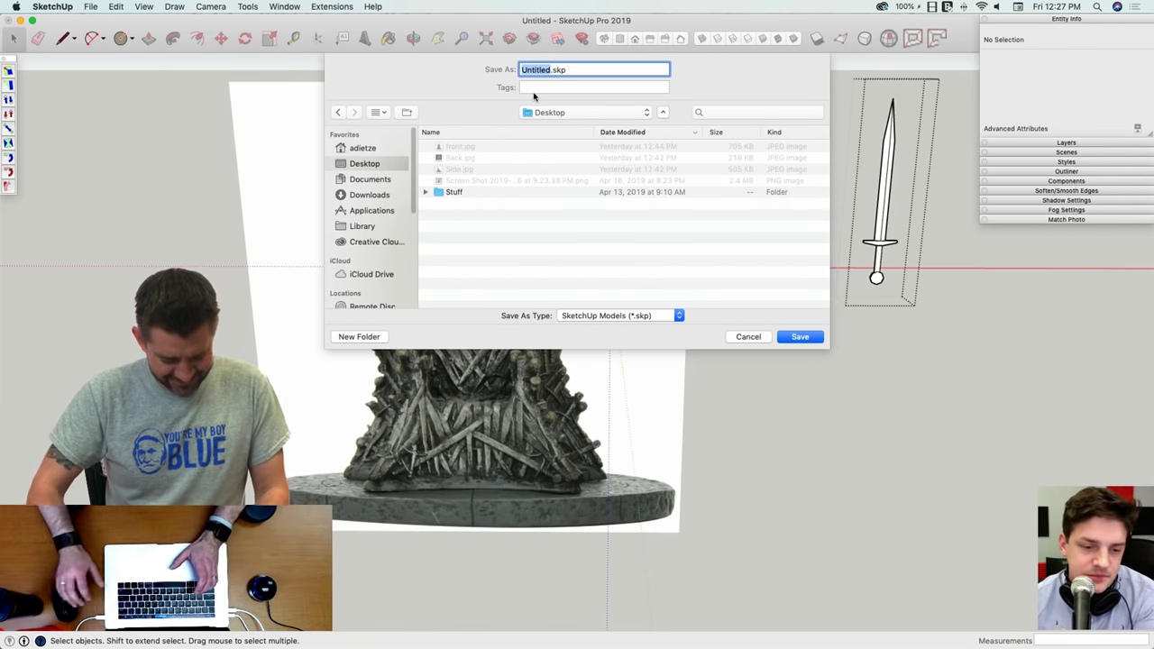
{"action": "type", "text": "IronThron"}
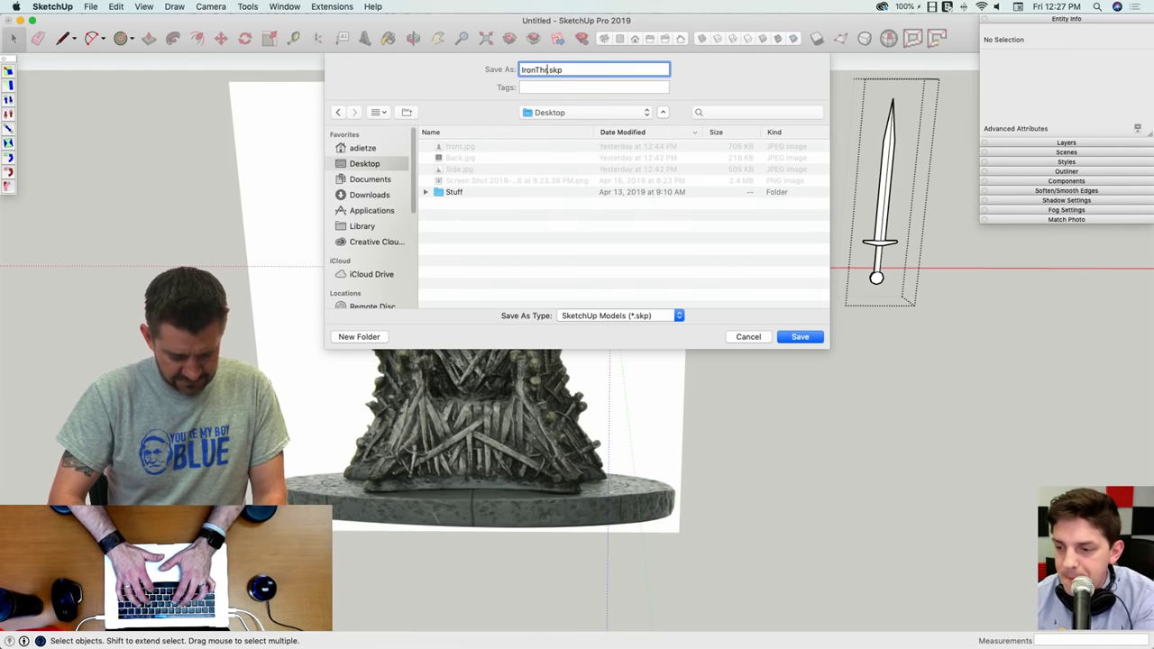
{"action": "type", "text": "e"}
{"action": "key", "text": "Return"}
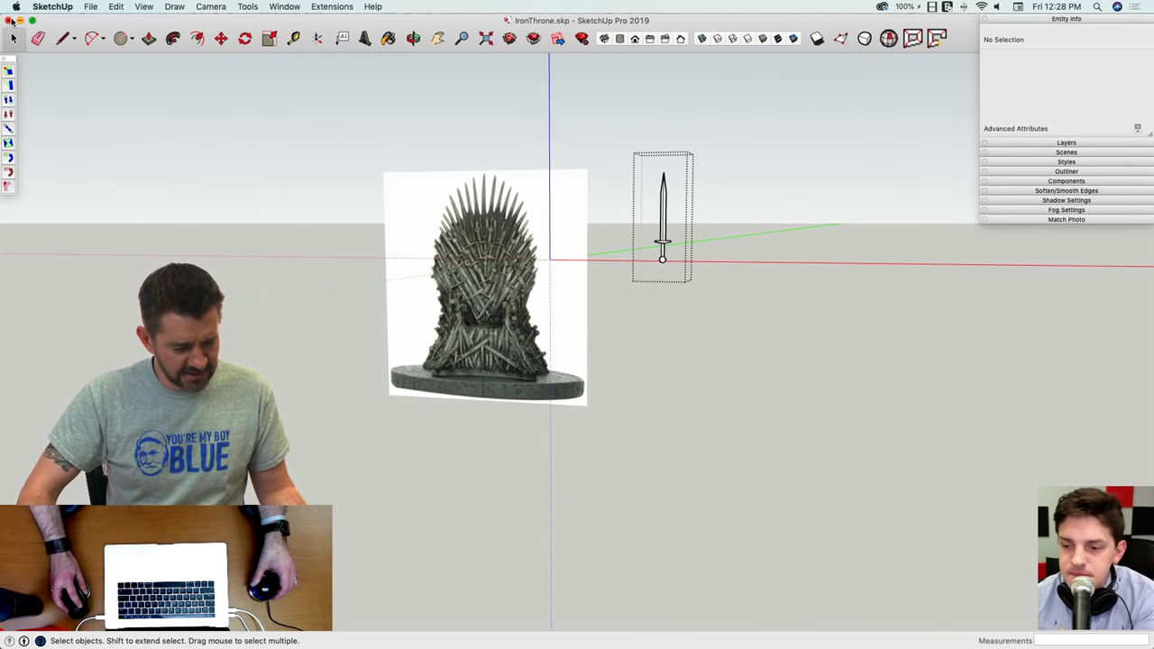
Step: Clear the model window and floating panels away from the desktop files and open Back.jpg in Preview
{"action": "left_click", "coordinate": [20, 20]}
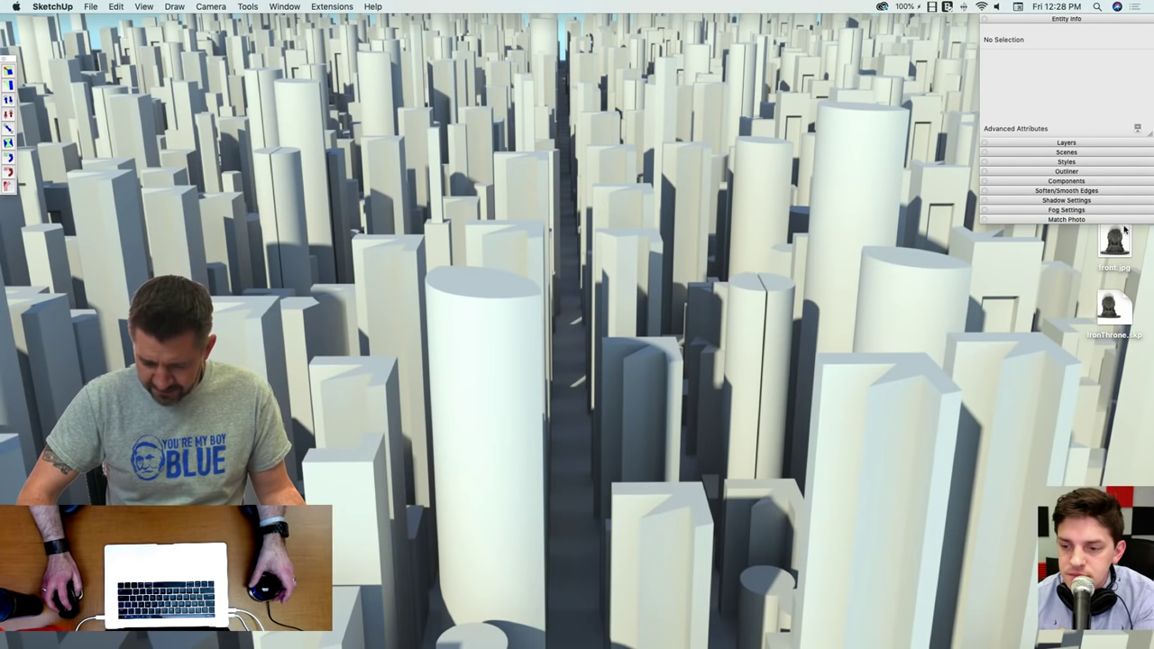
{"action": "left_click_drag", "start_coordinate": [1068, 24], "coordinate": [931, 24]}
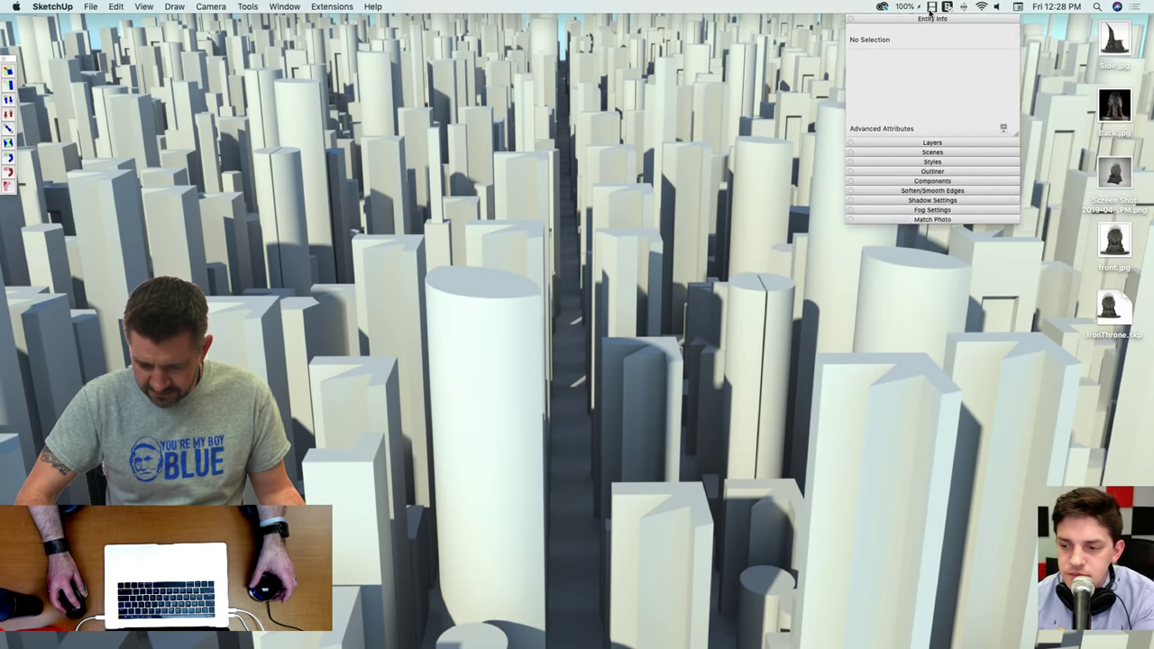
{"action": "double_click", "coordinate": [1120, 112]}
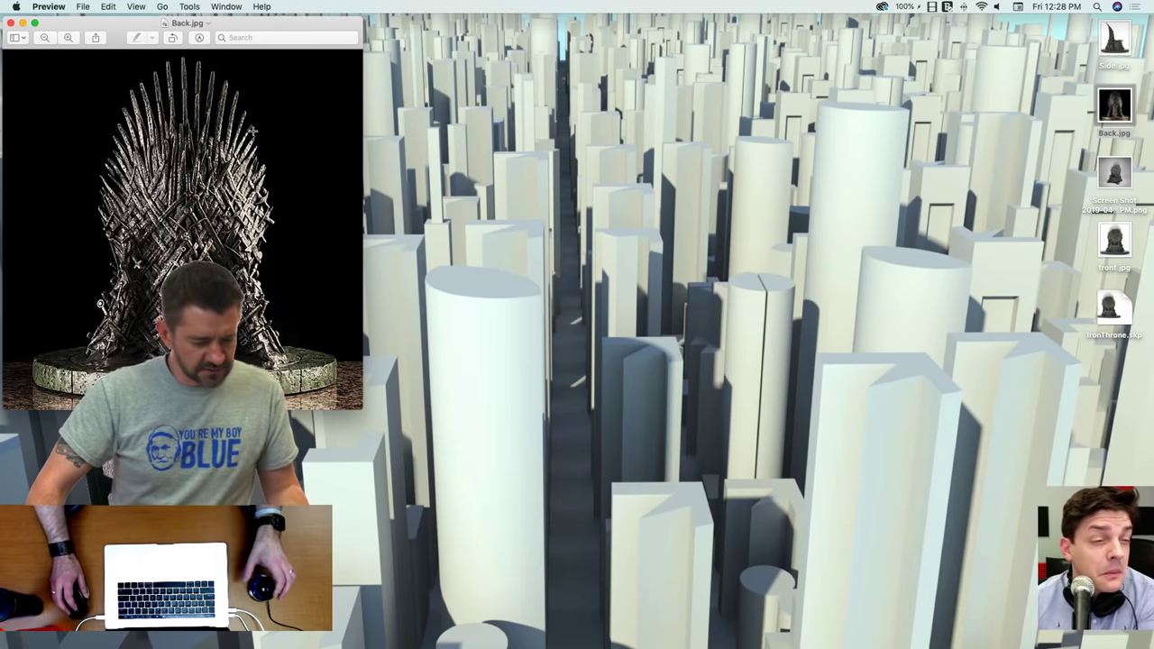
Step: Close the Back.jpg preview and switch back to the IronThrone model in SketchUp
{"action": "left_click", "coordinate": [23, 24]}
{"action": "mouse_move", "coordinate": [3, 288]}
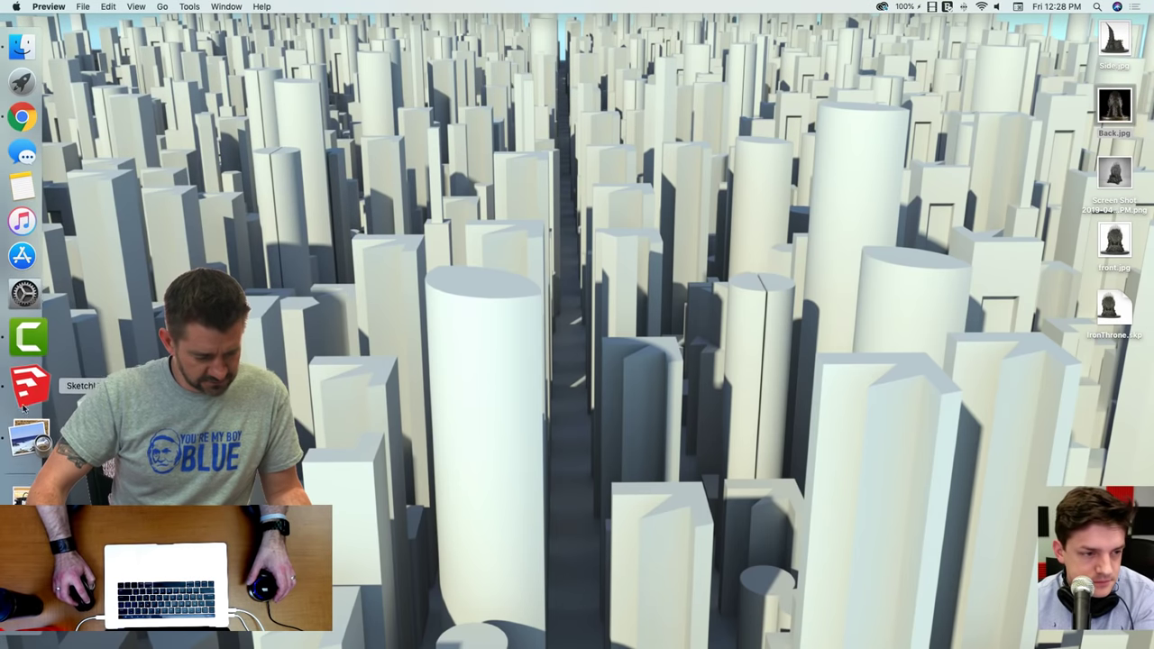
{"action": "left_click", "coordinate": [25, 404]}
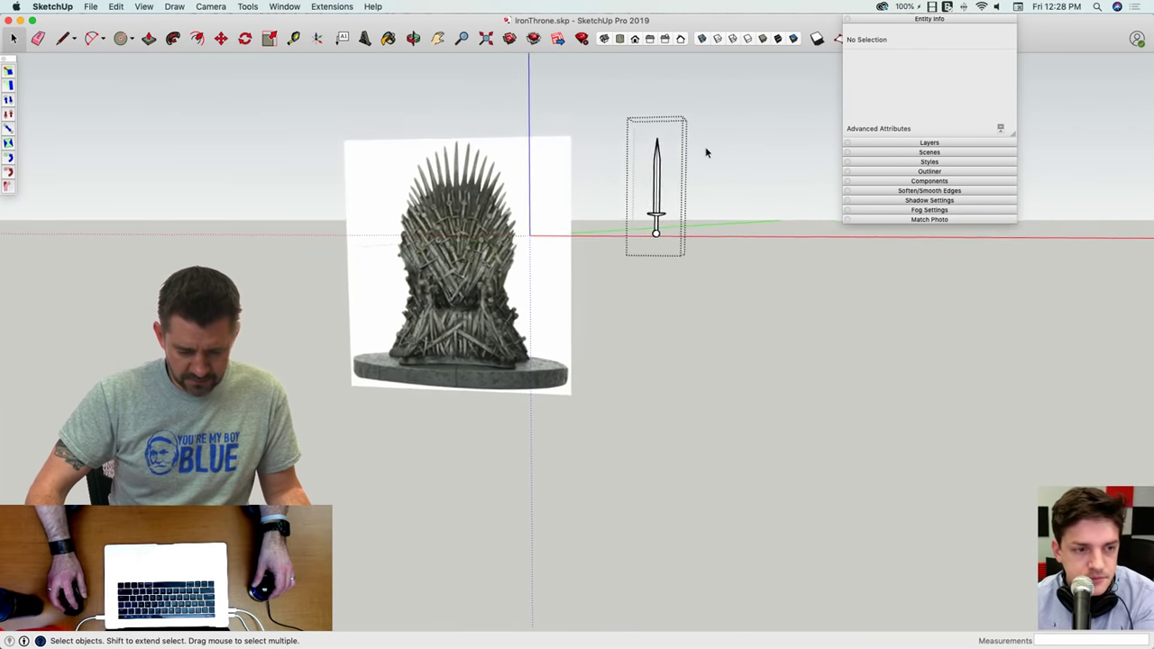
Step: Move the half sword about 47' 4" onto the throne reference image, placing its tip at the top of the tallest central blade
{"action": "scroll", "coordinate": [672, 153], "scroll_direction": "up", "scroll_amount": 10}
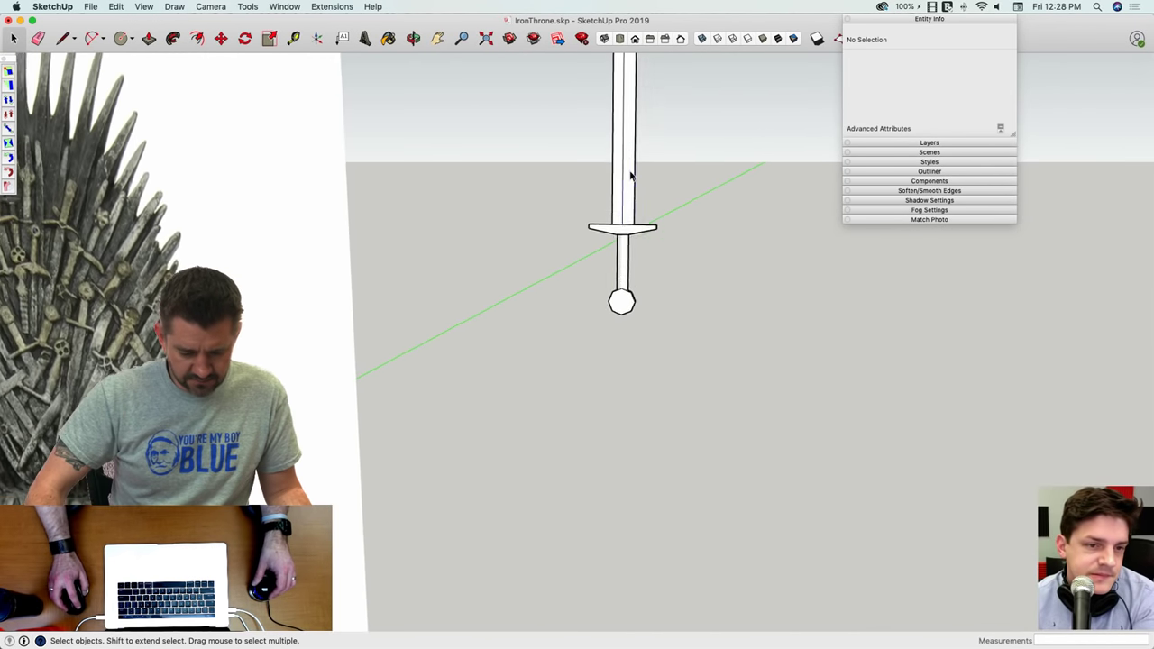
{"action": "left_click", "coordinate": [632, 175]}
{"action": "key", "text": "m"}
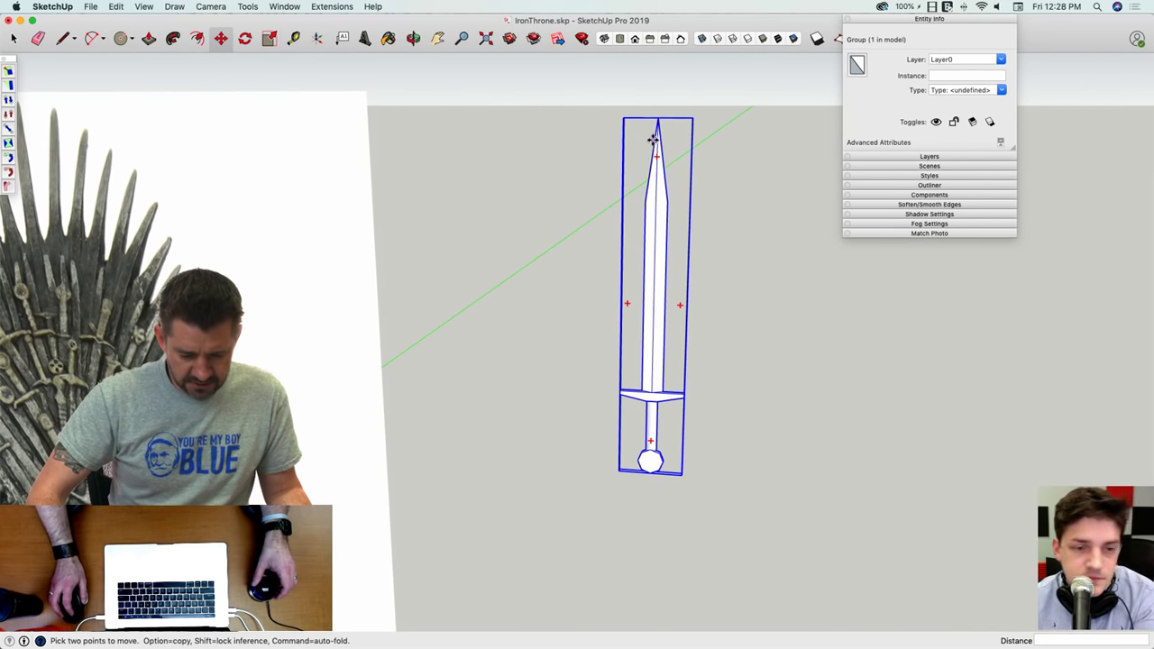
{"action": "left_click", "coordinate": [659, 117]}
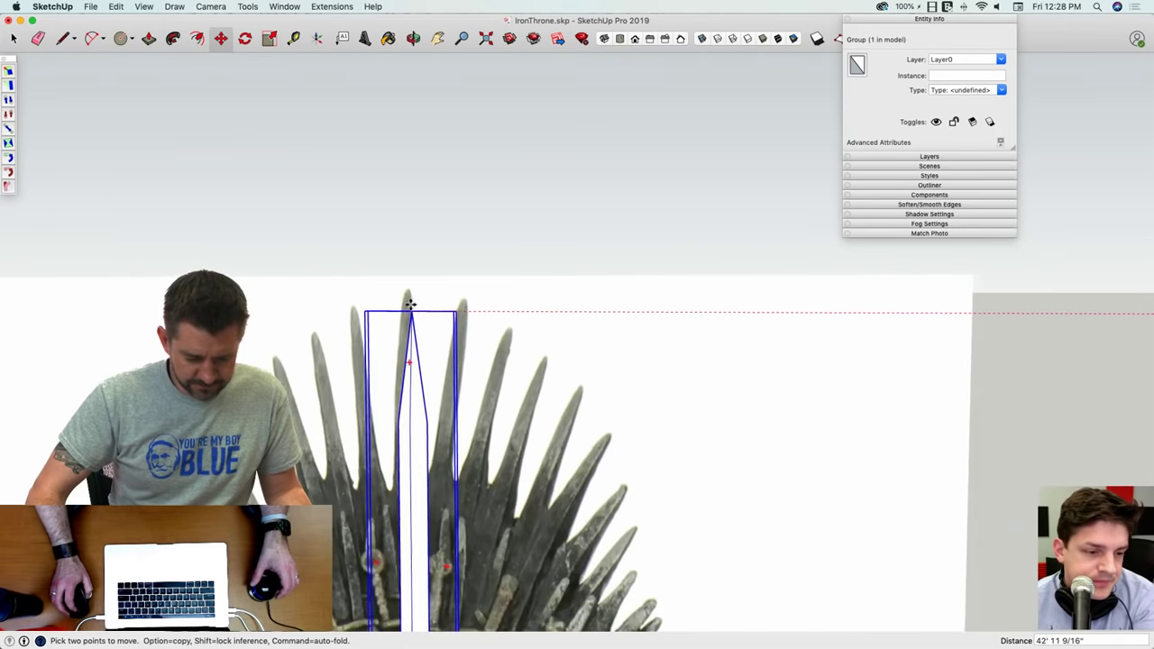
{"action": "scroll", "coordinate": [408, 298], "scroll_direction": "up", "scroll_amount": 3}
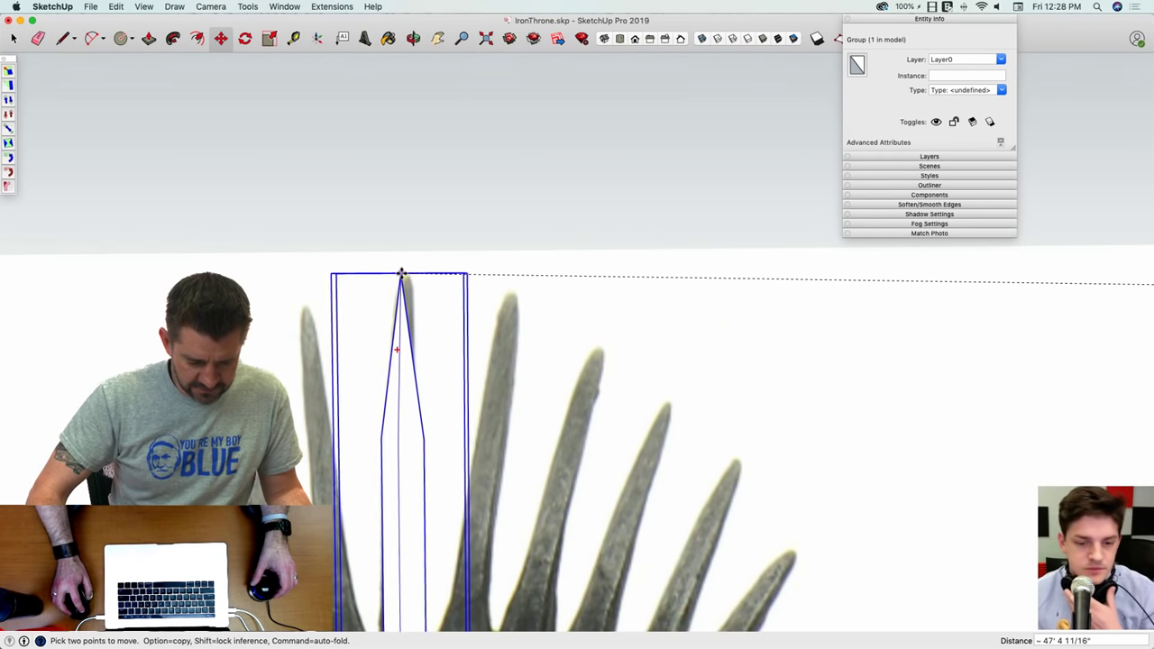
{"action": "scroll", "coordinate": [401, 279], "scroll_direction": "down", "scroll_amount": 5}
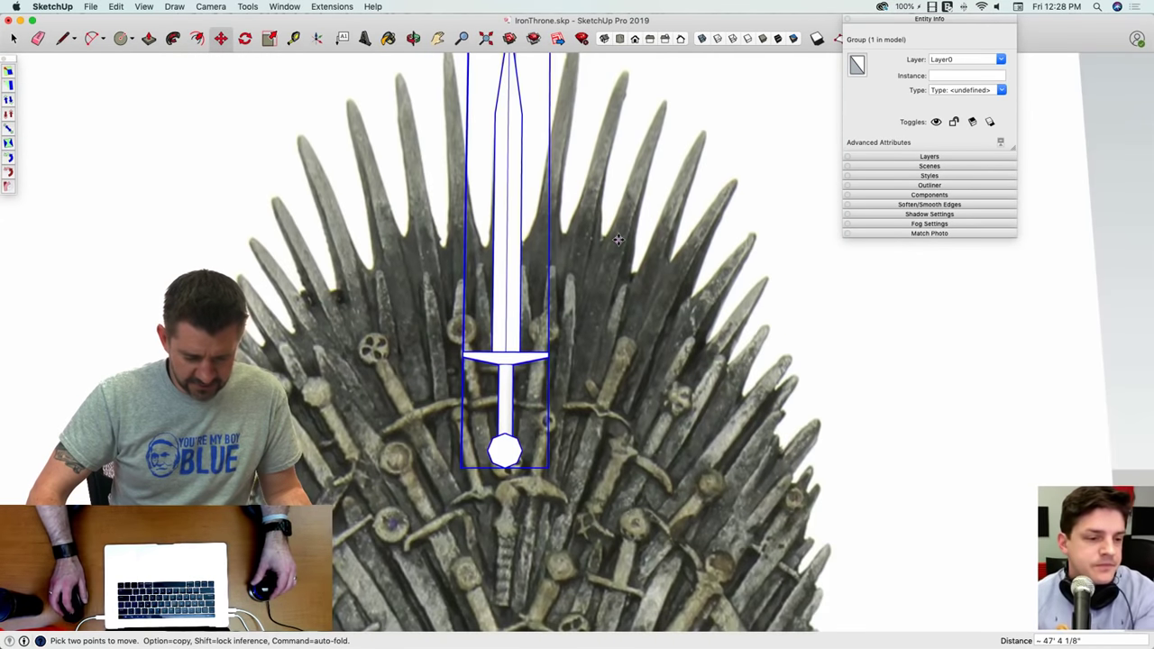
{"action": "key", "text": "space"}
Step: Examine the placed sword against the reference image, comparing its length and width with the blades fanning from the throne back
{"action": "scroll", "coordinate": [618, 241], "scroll_direction": "down", "scroll_amount": 6}
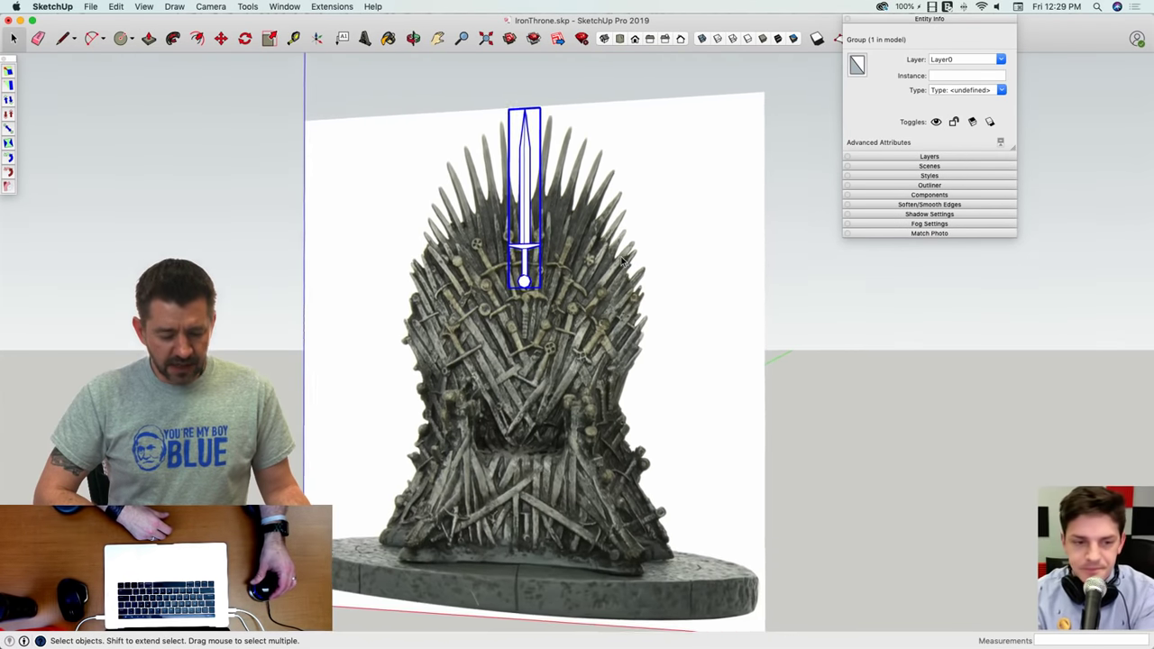
{"action": "scroll", "coordinate": [621, 261], "scroll_direction": "up", "scroll_amount": 5}
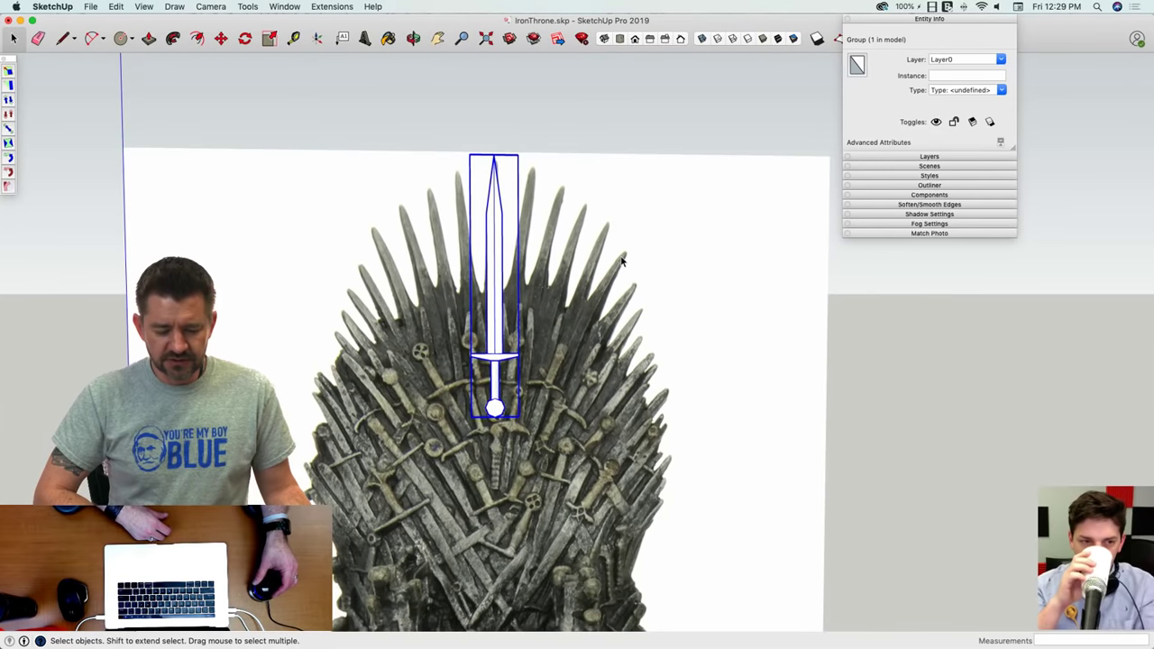
{"action": "scroll", "coordinate": [621, 261], "scroll_direction": "up", "scroll_amount": 3}
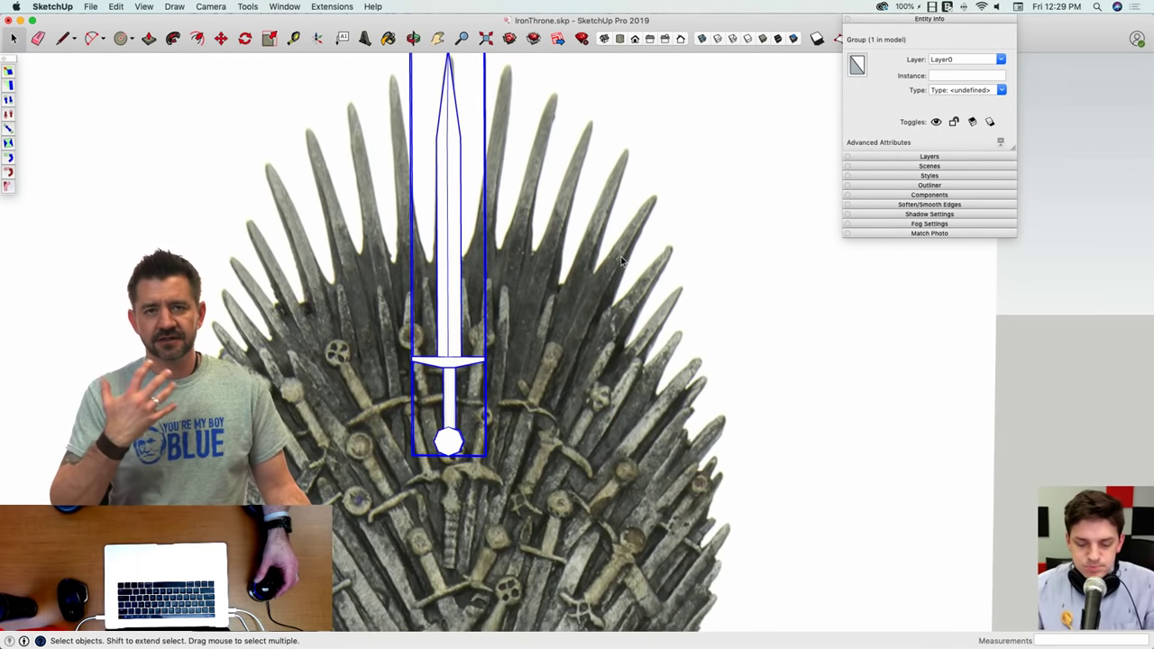
{"action": "scroll", "coordinate": [620, 262], "scroll_direction": "down", "scroll_amount": 1}
{"action": "scroll", "coordinate": [620, 262], "scroll_direction": "down", "scroll_amount": 2}
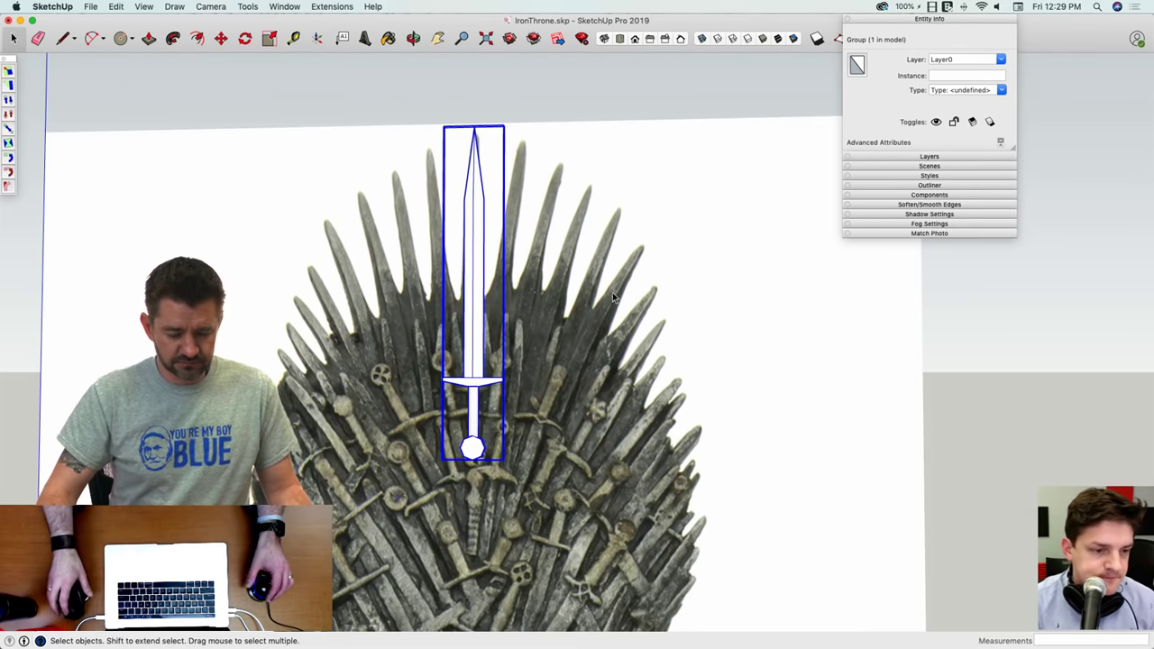
{"action": "scroll", "coordinate": [612, 292], "scroll_direction": "down", "scroll_amount": 3}
{"action": "scroll", "coordinate": [612, 297], "scroll_direction": "up", "scroll_amount": 3}
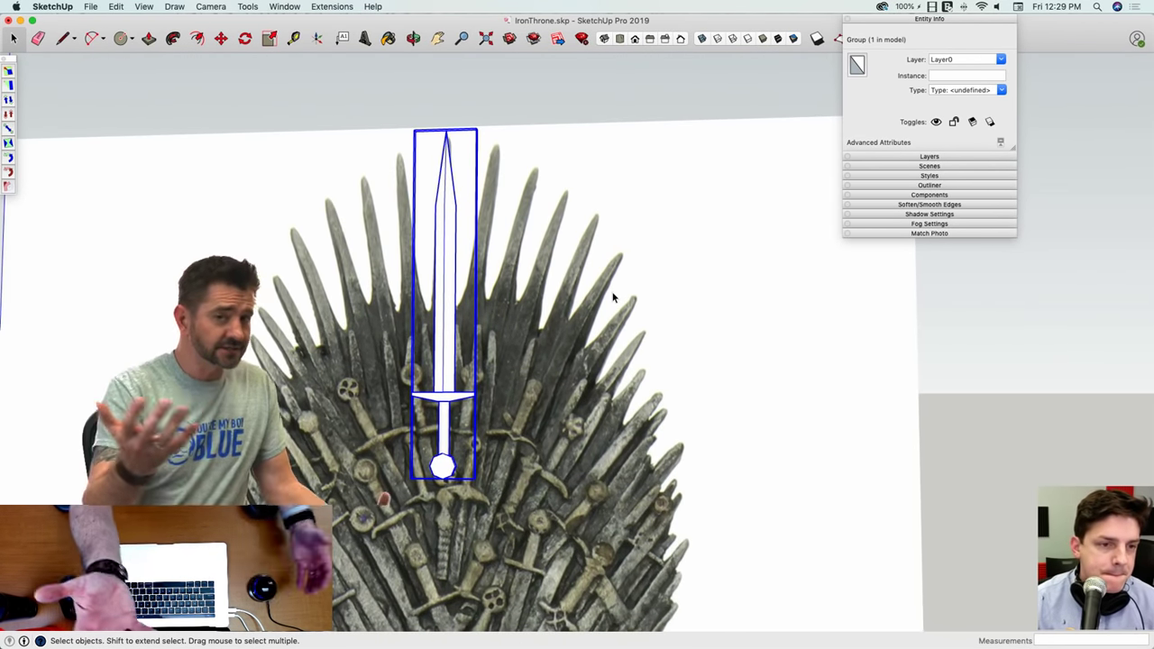
{"action": "scroll", "coordinate": [613, 296], "scroll_direction": "up", "scroll_amount": 4}
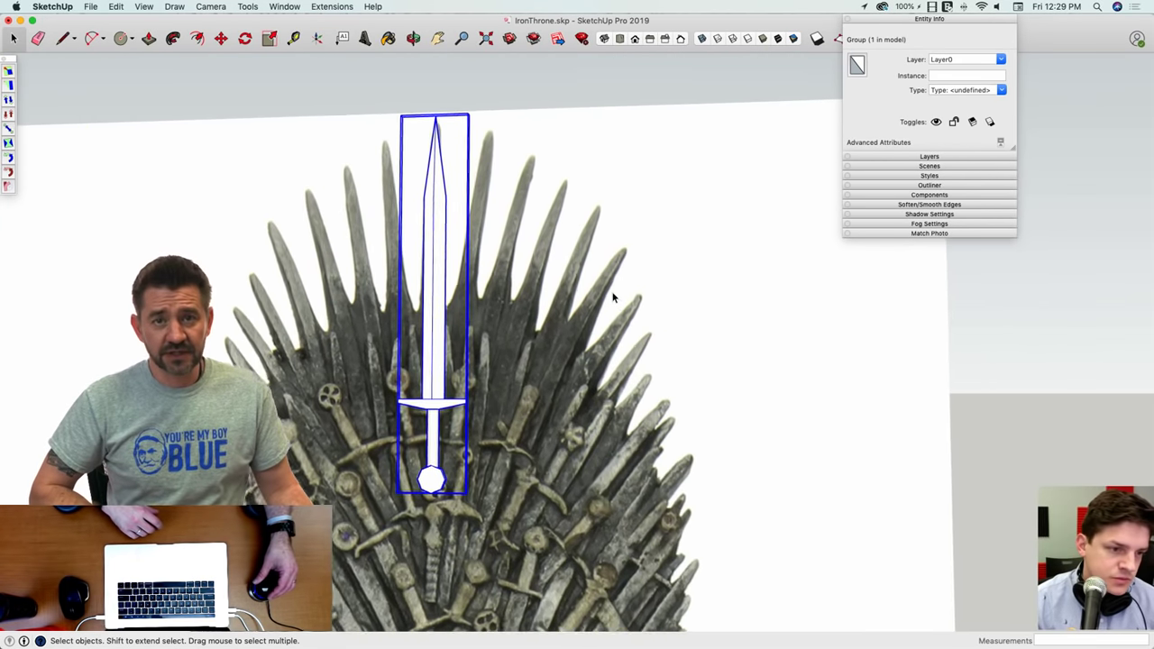
{"action": "scroll", "coordinate": [614, 297], "scroll_direction": "up", "scroll_amount": 1}
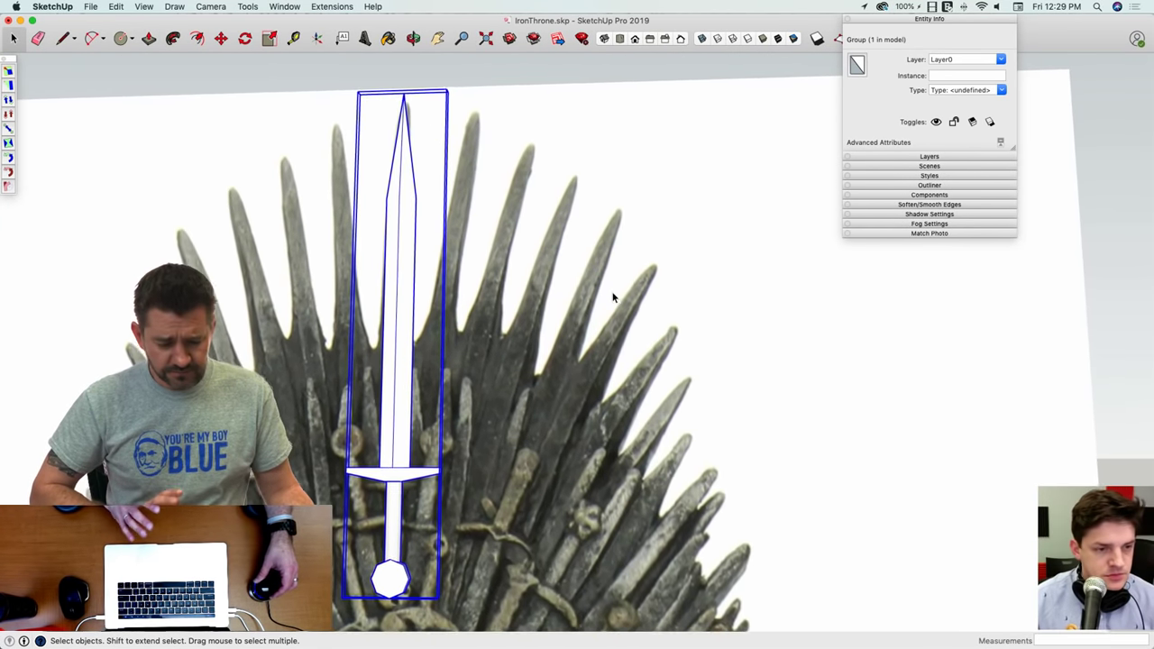
{"action": "scroll", "coordinate": [613, 296], "scroll_direction": "down", "scroll_amount": 3}
{"action": "scroll", "coordinate": [613, 297], "scroll_direction": "down", "scroll_amount": 2}
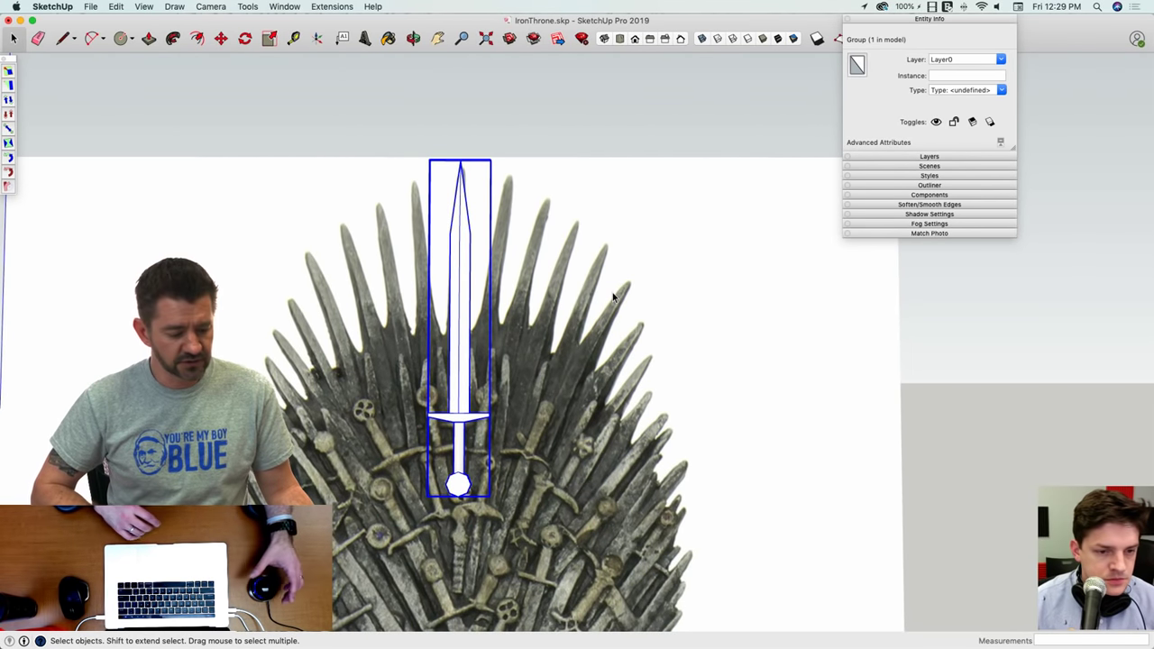
{"action": "scroll", "coordinate": [613, 296], "scroll_direction": "up", "scroll_amount": 1}
{"action": "scroll", "coordinate": [613, 296], "scroll_direction": "up", "scroll_amount": 1}
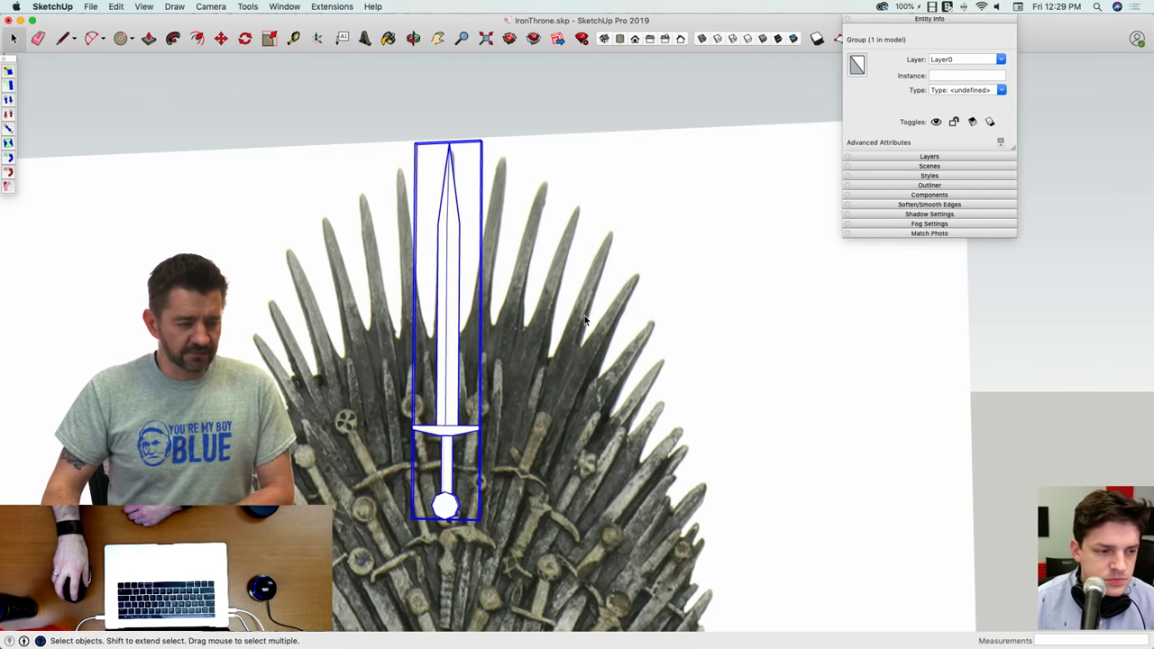
Step: Move the floating panels clear of the reference image and study how the swords are arranged across the throne's back and seat
{"action": "middle_click_drag", "start_coordinate": [587, 315], "coordinate": [811, 230]}
{"action": "left_click_drag", "start_coordinate": [903, 16], "coordinate": [1042, 7]}
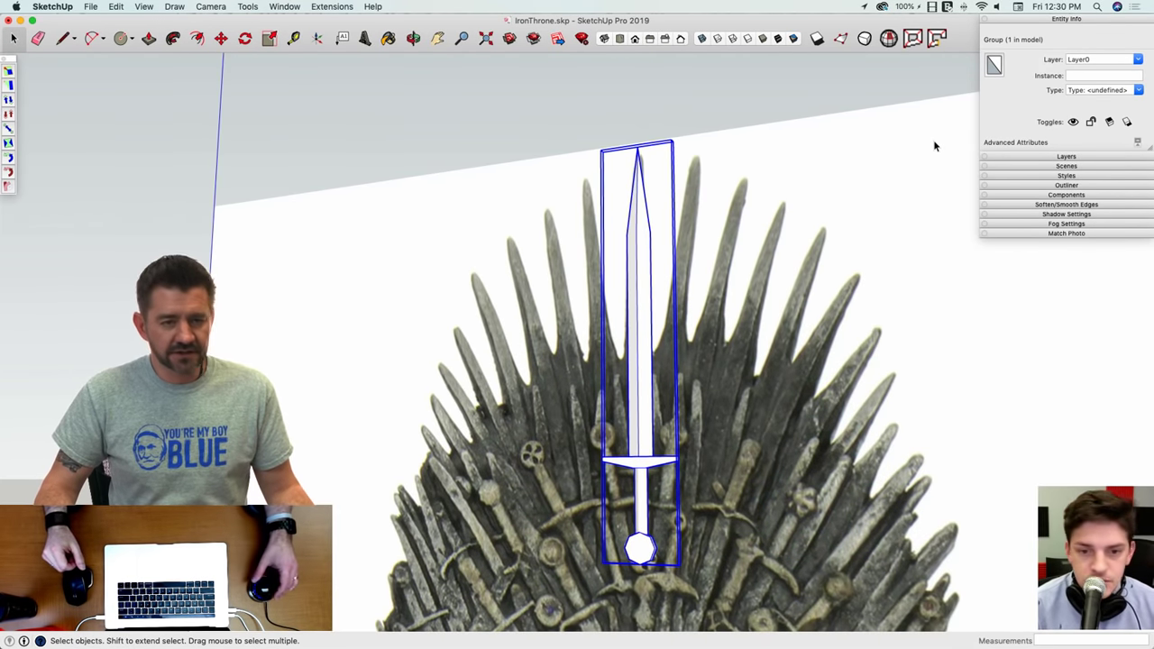
{"action": "middle_click_drag", "start_coordinate": [933, 140], "coordinate": [933, 140]}
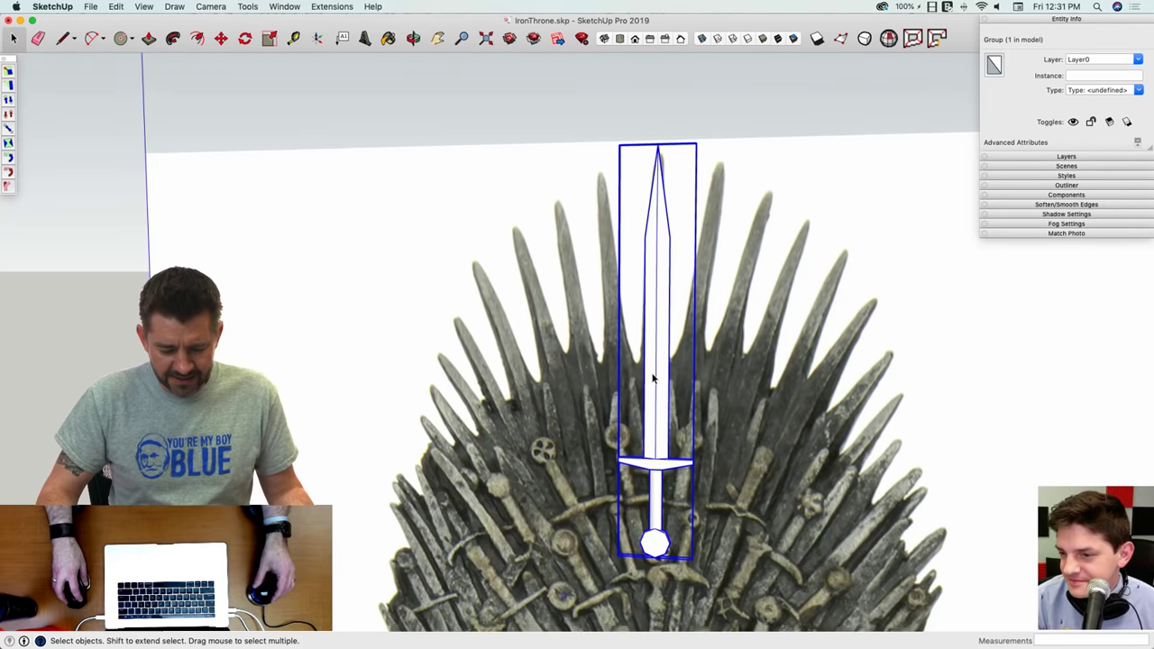
{"action": "scroll", "coordinate": [647, 364], "scroll_direction": "down", "scroll_amount": 5}
{"action": "scroll", "coordinate": [637, 415], "scroll_direction": "up", "scroll_amount": 5}
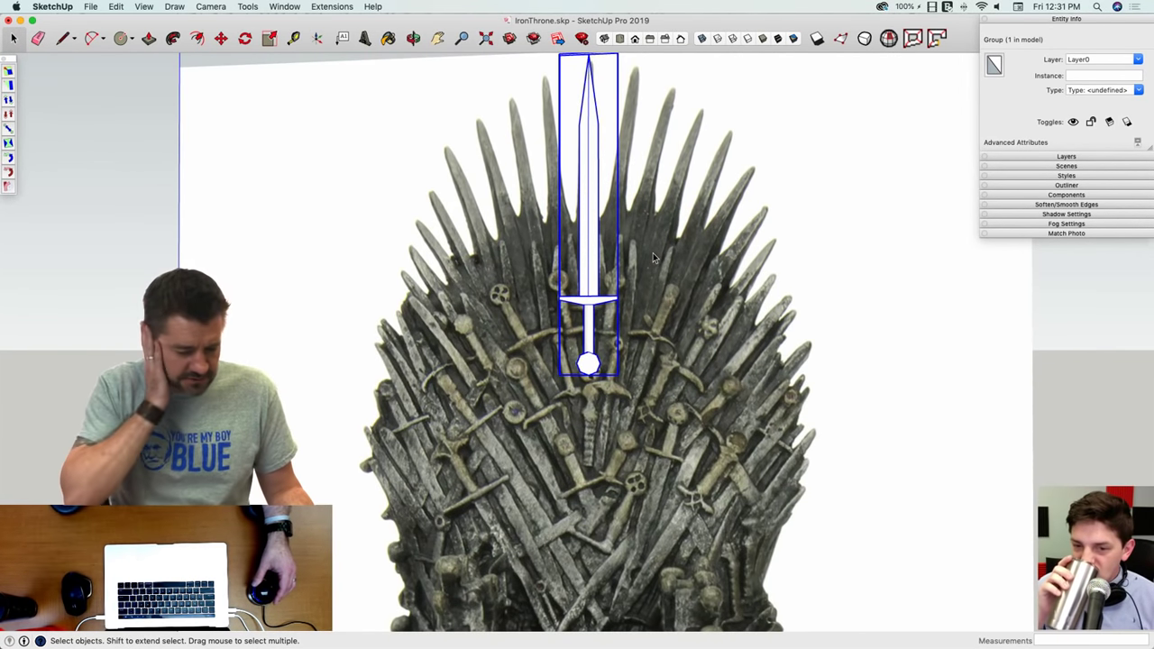
{"action": "scroll", "coordinate": [653, 253], "scroll_direction": "down", "scroll_amount": 3}
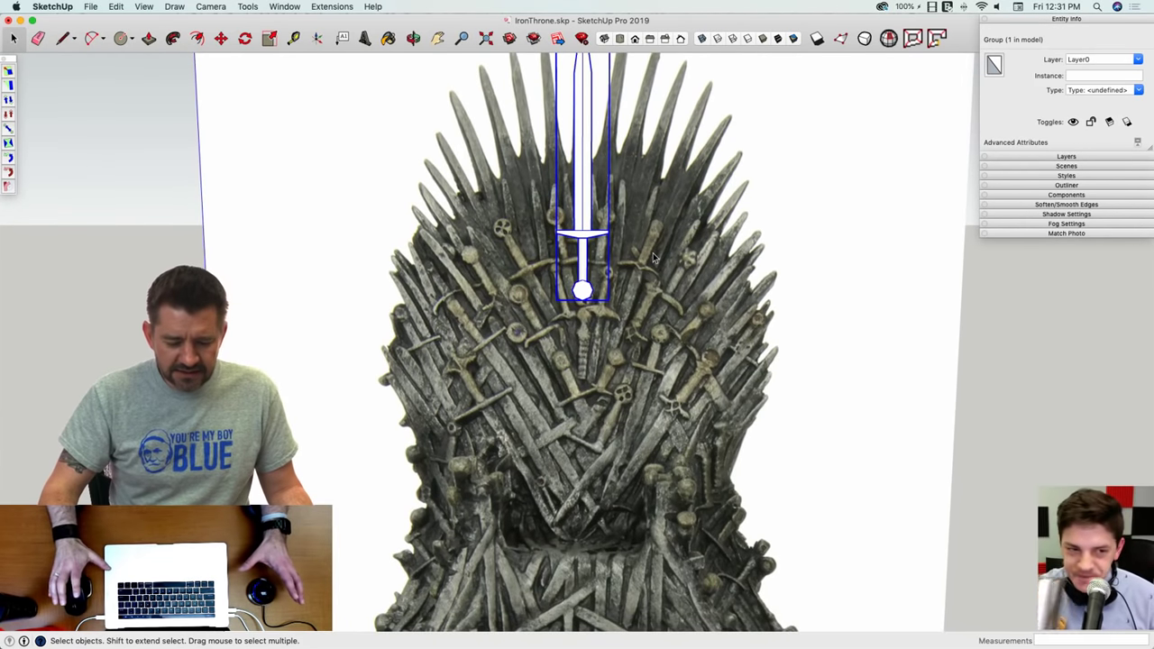
{"action": "scroll", "coordinate": [654, 259], "scroll_direction": "down", "scroll_amount": 2}
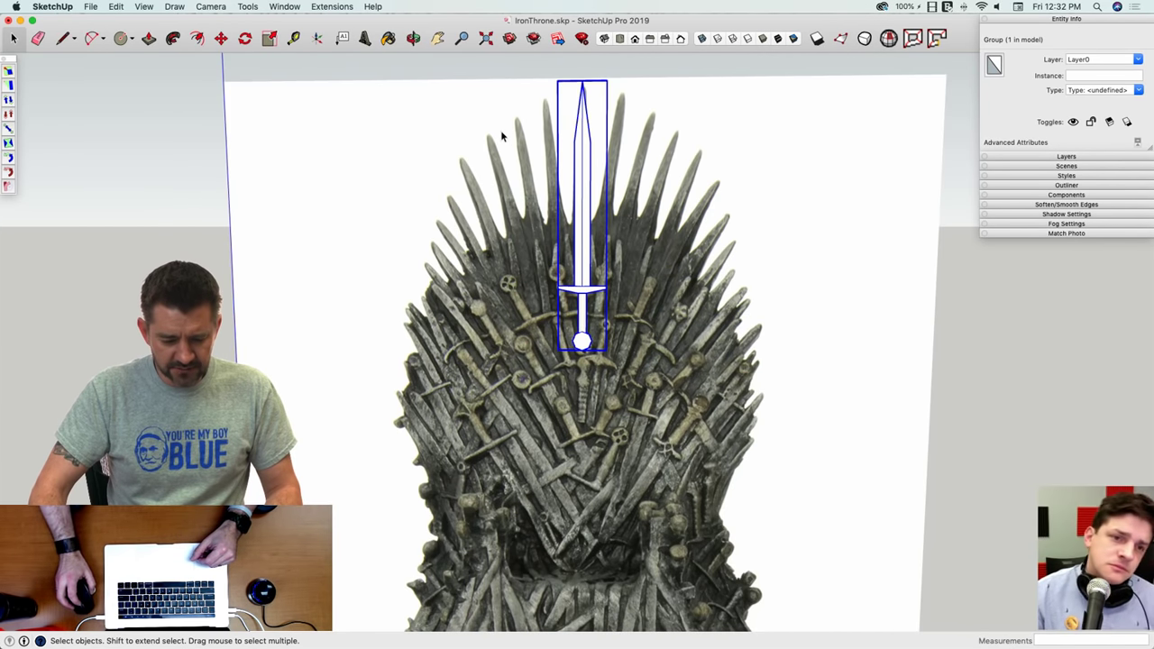
{"action": "middle_click_drag", "start_coordinate": [687, 188], "coordinate": [607, 106]}
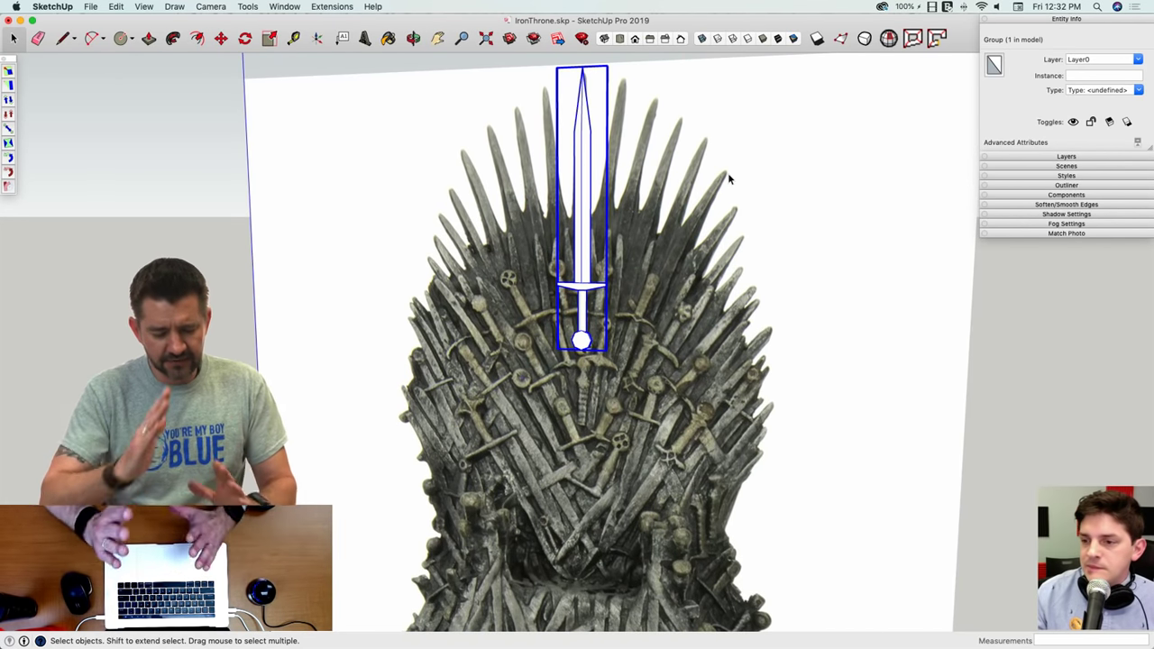
{"action": "mouse_move", "coordinate": [731, 179]}
{"action": "middle_mouse_down"}
{"action": "mouse_move", "coordinate": [625, 117]}
{"action": "mouse_move", "coordinate": [1152, 354]}
{"action": "middle_mouse_up"}
Step: Narrow the model window, open Back.jpg from the desktop and place it beside the model for comparison
{"action": "left_click_drag", "start_coordinate": [1152, 354], "coordinate": [855, 354]}
{"action": "left_click_drag", "start_coordinate": [1055, 12], "coordinate": [957, 14]}
{"action": "double_click", "coordinate": [1120, 110]}
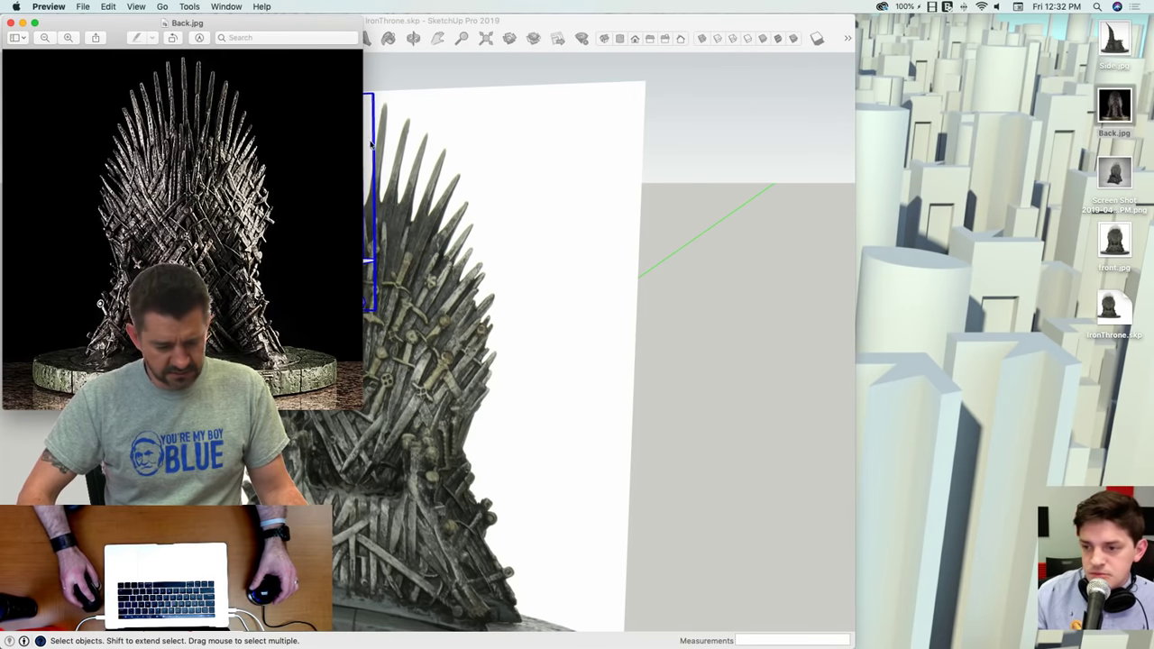
{"action": "left_click_drag", "start_coordinate": [269, 27], "coordinate": [1071, 240]}
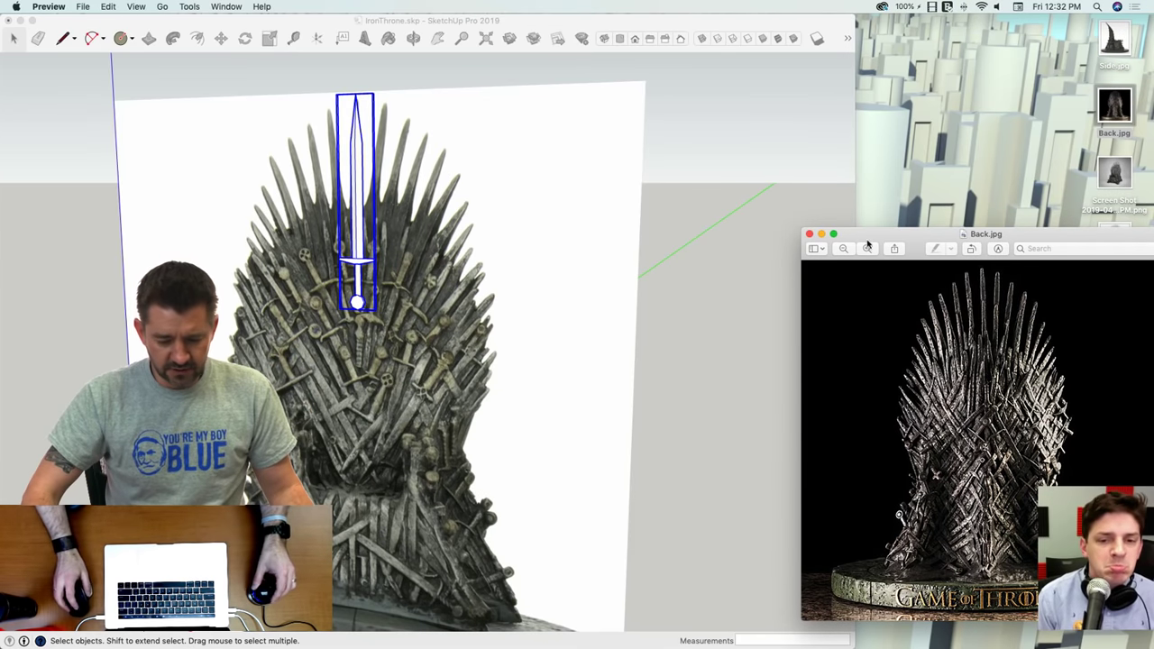
Step: Return to SketchUp, restore the model window to full width and move the floating panels to the screen edge
{"action": "left_click", "coordinate": [832, 174]}
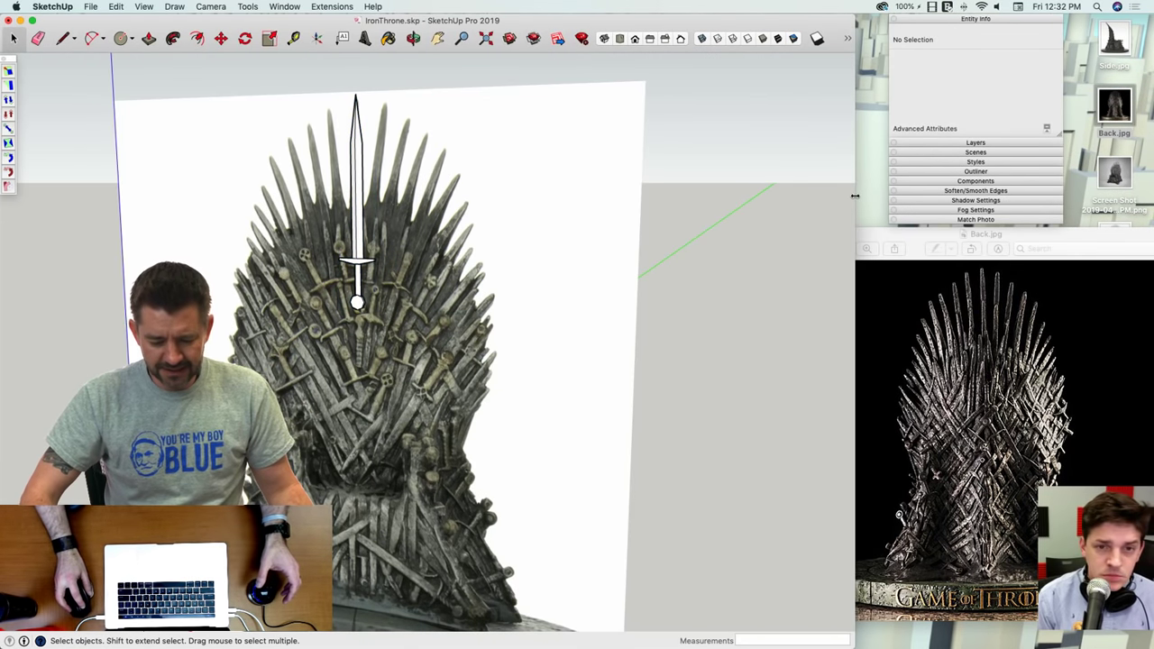
{"action": "double_click", "coordinate": [855, 195]}
{"action": "left_click_drag", "start_coordinate": [940, 16], "coordinate": [1028, 6]}
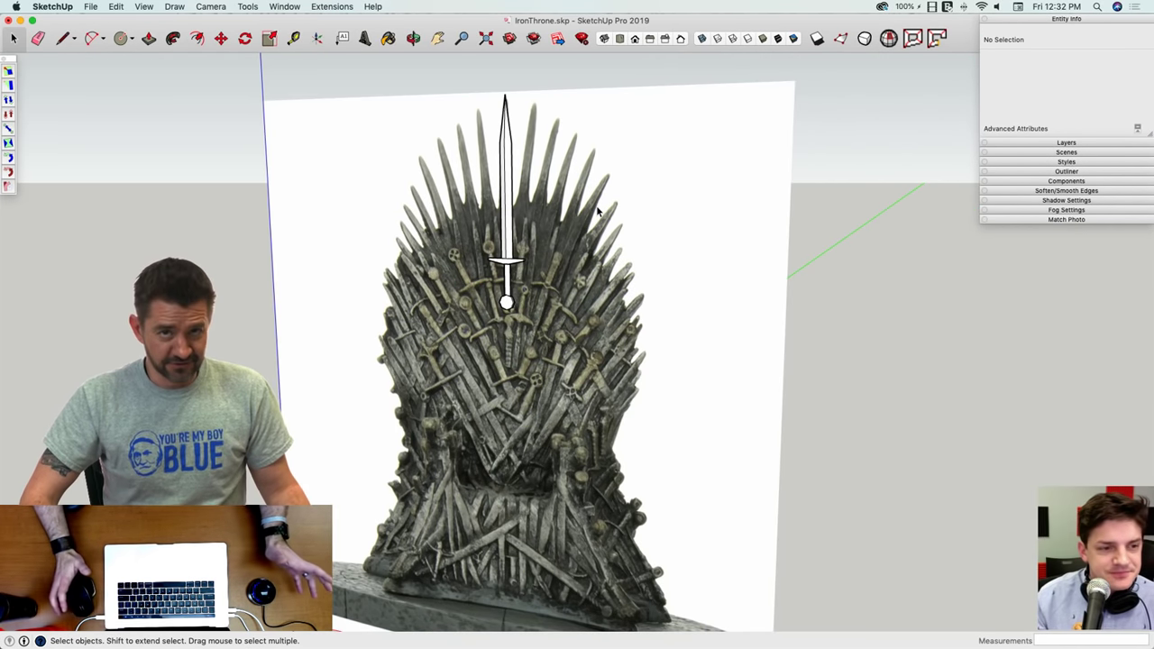
Step: Copy the central sword about 3' 1" by its tip onto the tip of the adjacent blade right of centre in the reference image
{"action": "scroll", "coordinate": [598, 211], "scroll_direction": "up", "scroll_amount": 5}
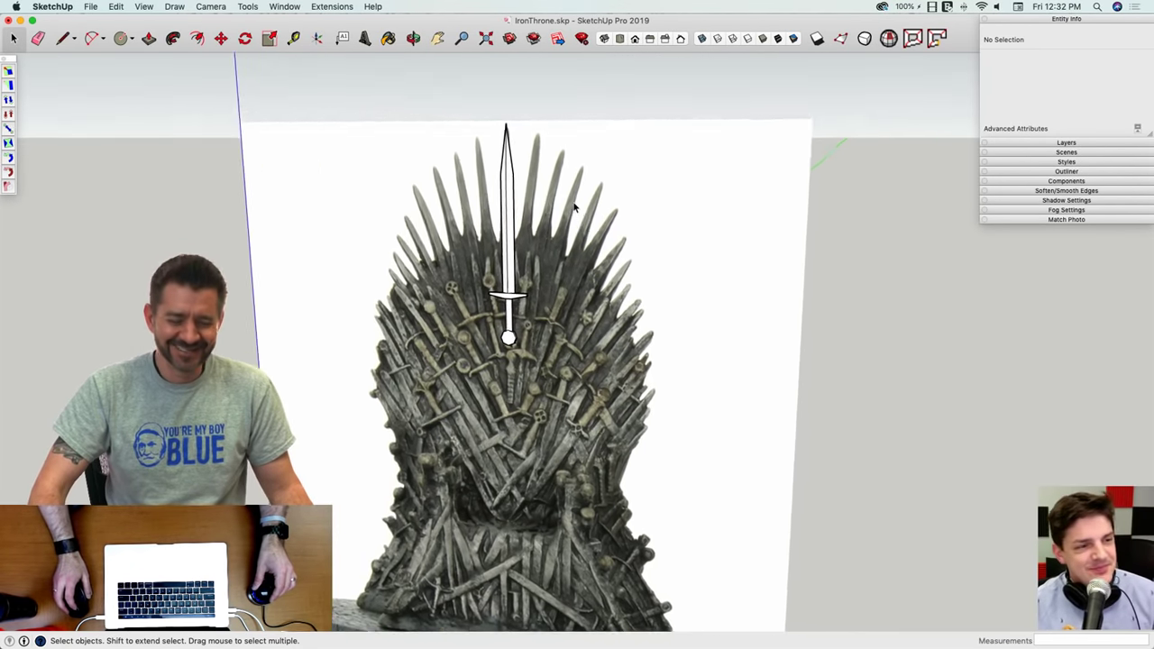
{"action": "scroll", "coordinate": [531, 185], "scroll_direction": "up", "scroll_amount": 2}
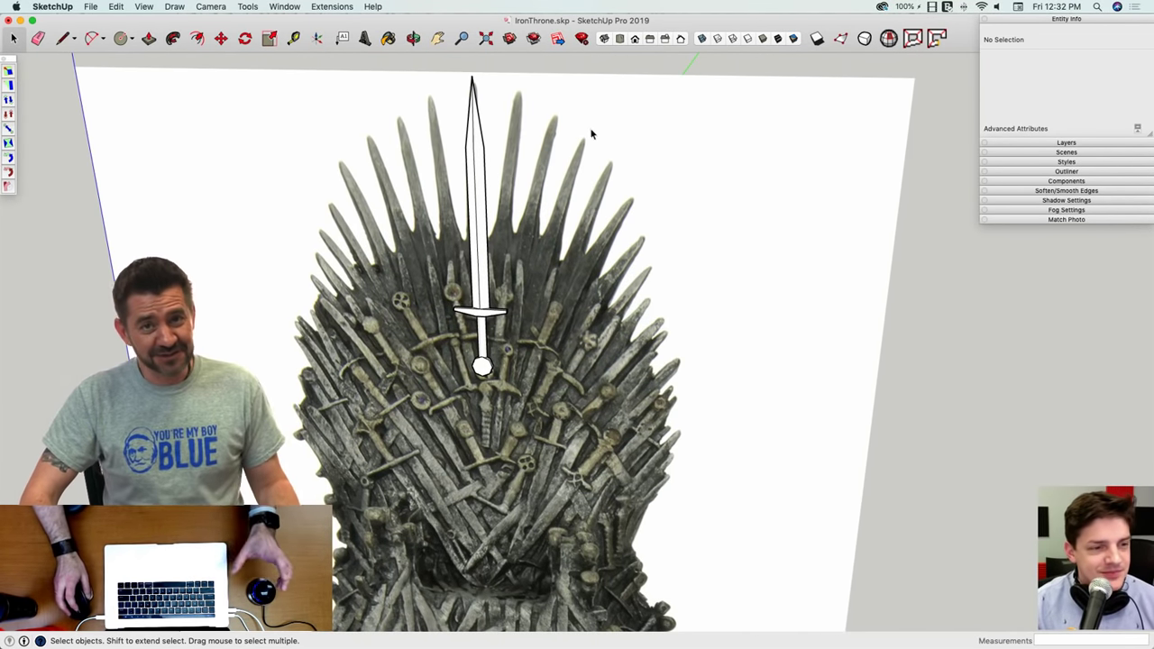
{"action": "left_click", "coordinate": [539, 117]}
{"action": "key", "text": "m"}
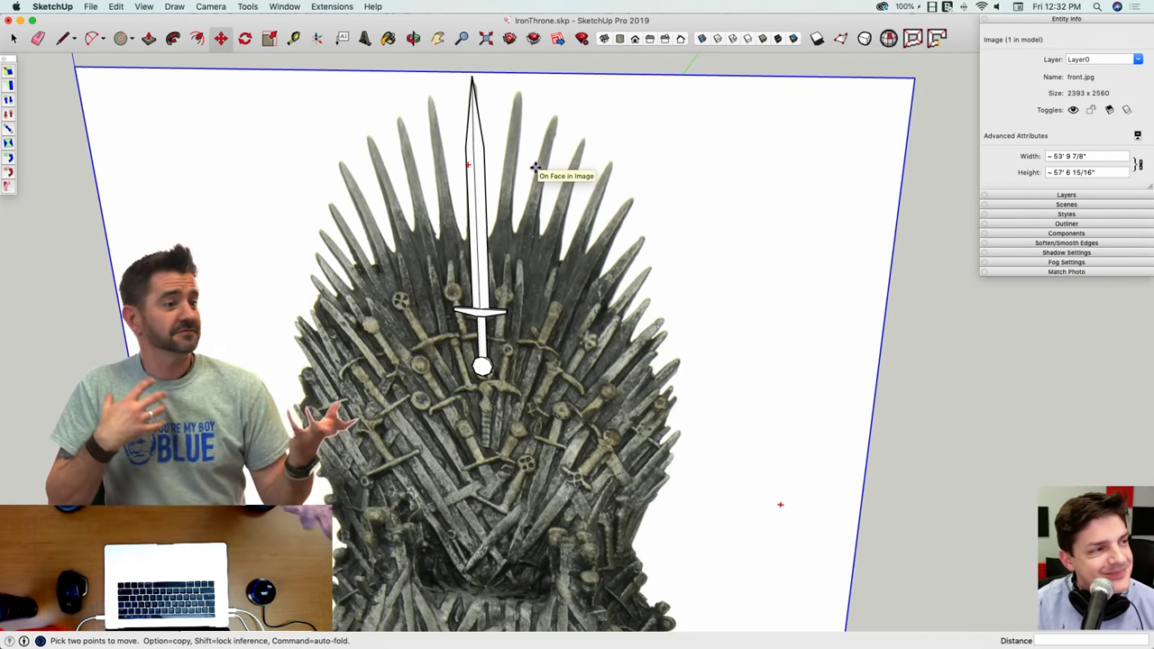
{"action": "key", "text": "super+shift+a"}
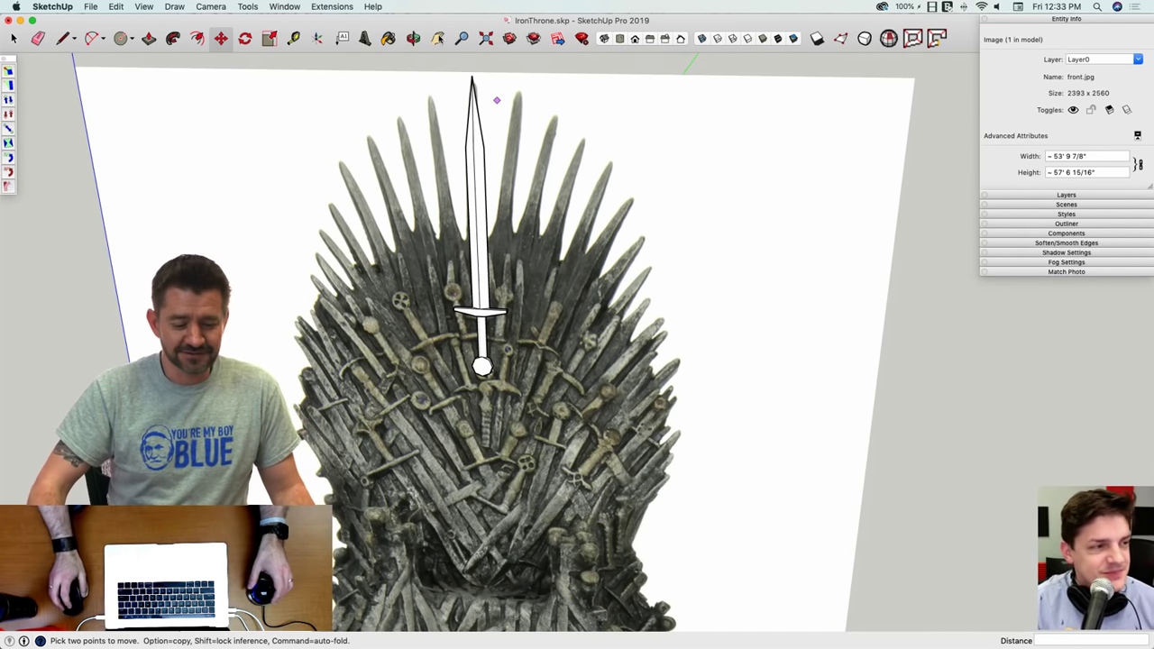
{"action": "scroll", "coordinate": [497, 99], "scroll_direction": "up", "scroll_amount": 1}
{"action": "middle_click_drag", "start_coordinate": [473, 76], "coordinate": [476, 115]}
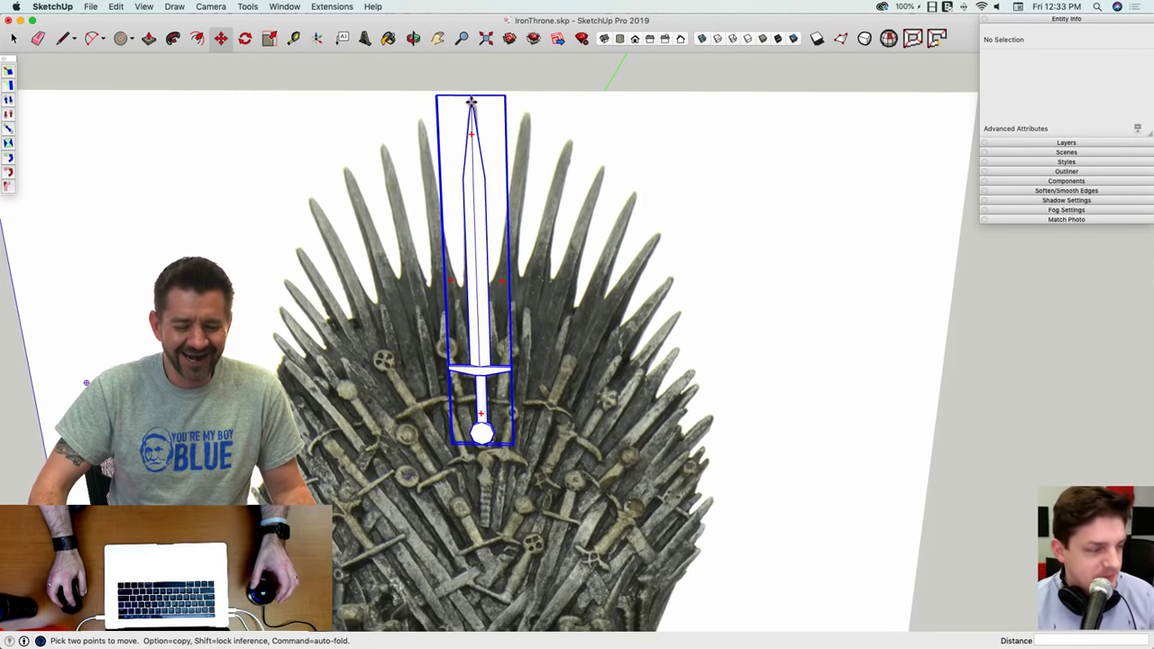
{"action": "left_click", "coordinate": [471, 102]}
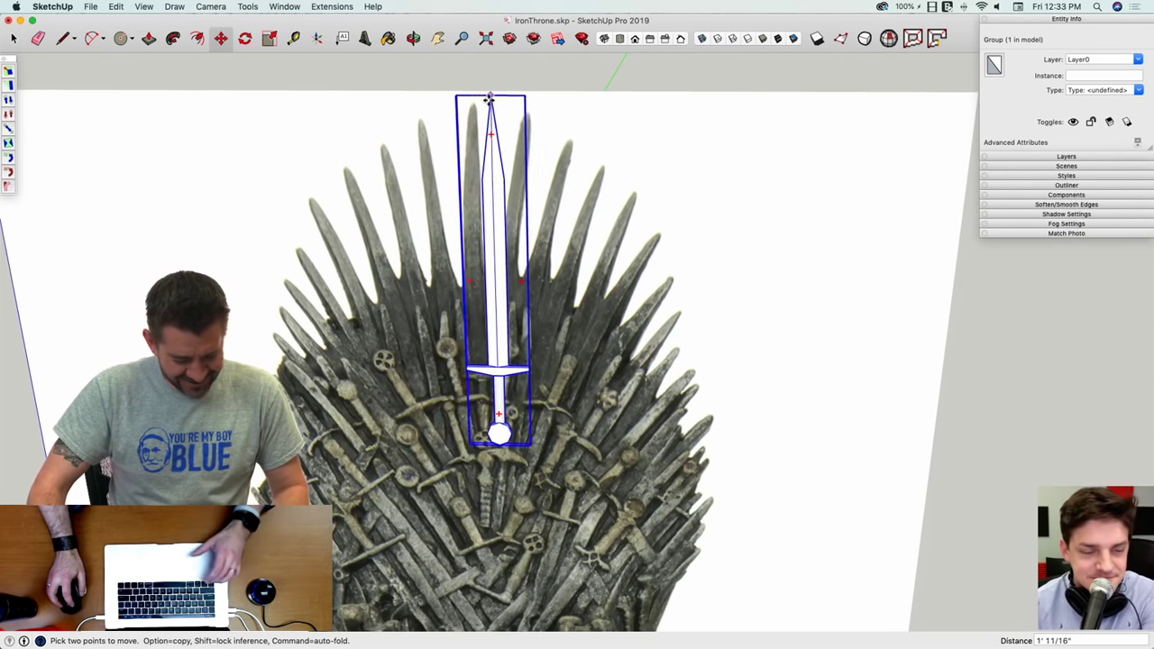
{"action": "key", "text": "alt"}
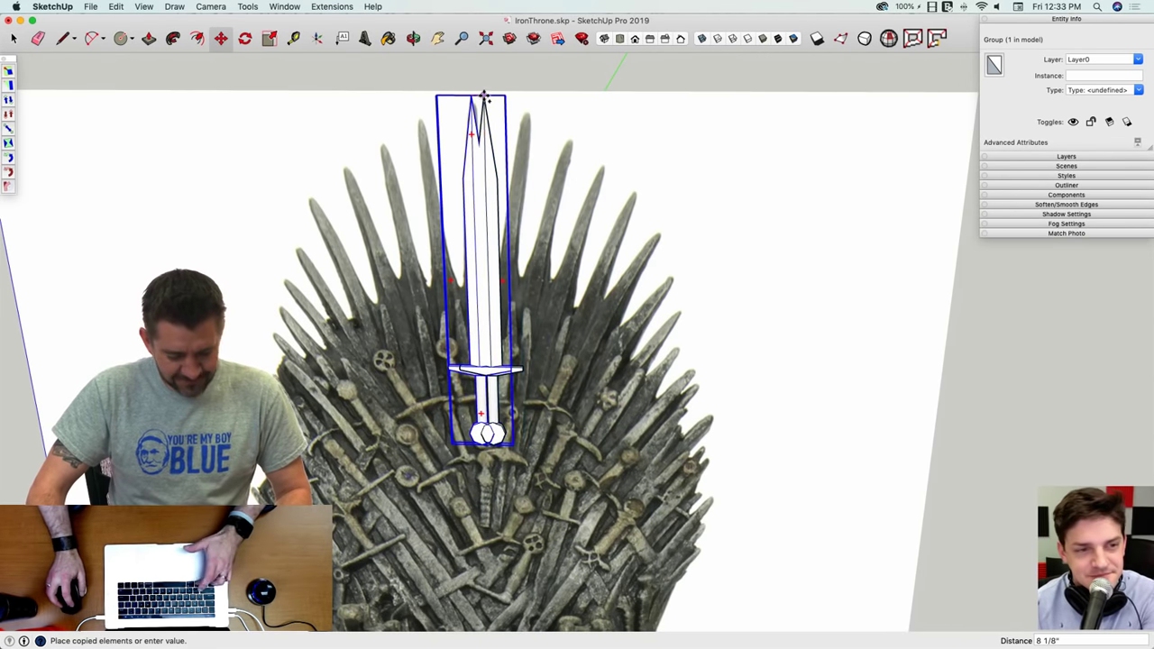
{"action": "left_click", "coordinate": [527, 115]}
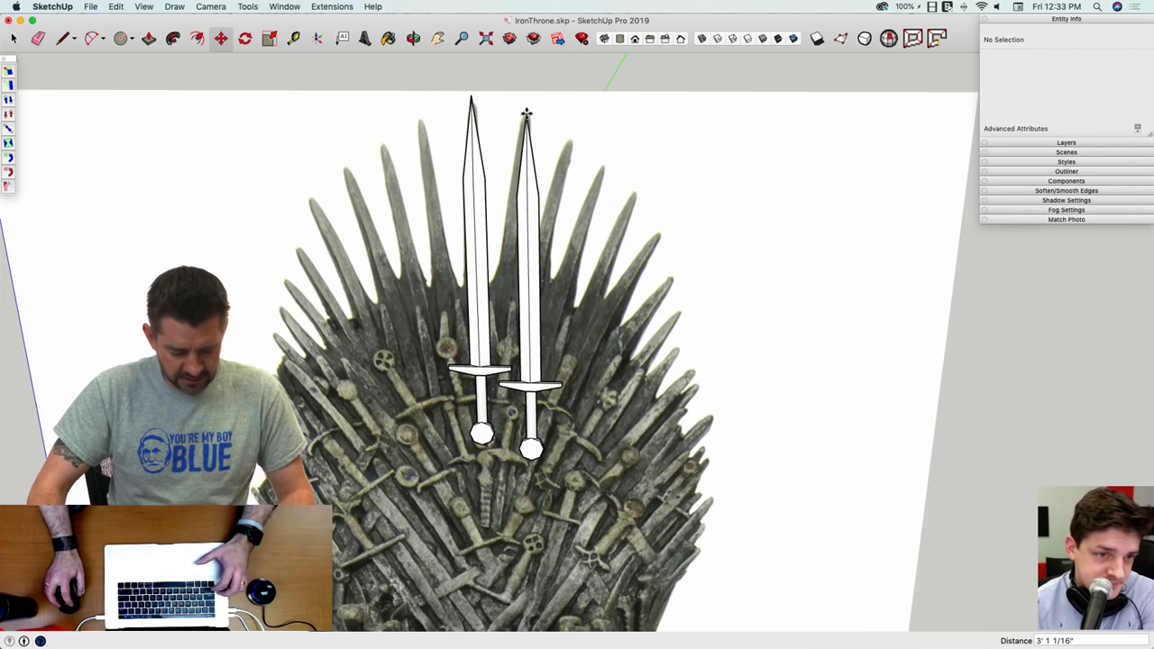
Step: Copy the new sword tip to tip onto the next two outer blades, about 2' 7" and then about 2' 4" along
{"action": "left_click", "coordinate": [527, 116]}
{"action": "key", "text": "alt"}
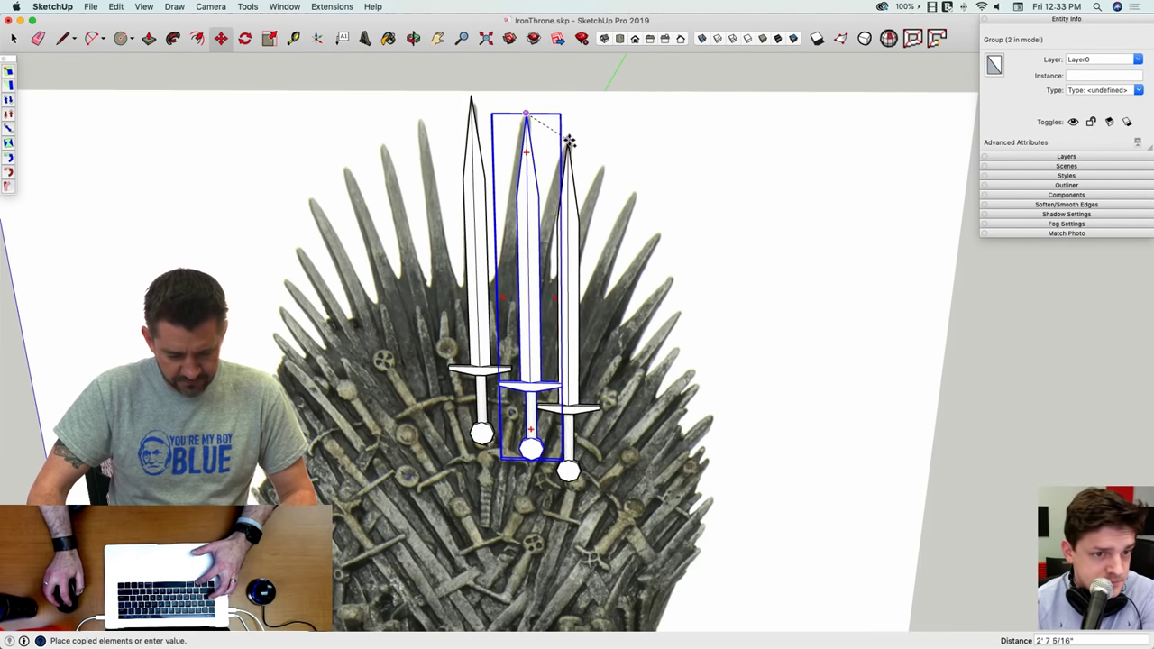
{"action": "left_click", "coordinate": [569, 139]}
{"action": "left_click", "coordinate": [570, 140]}
{"action": "key", "text": "alt"}
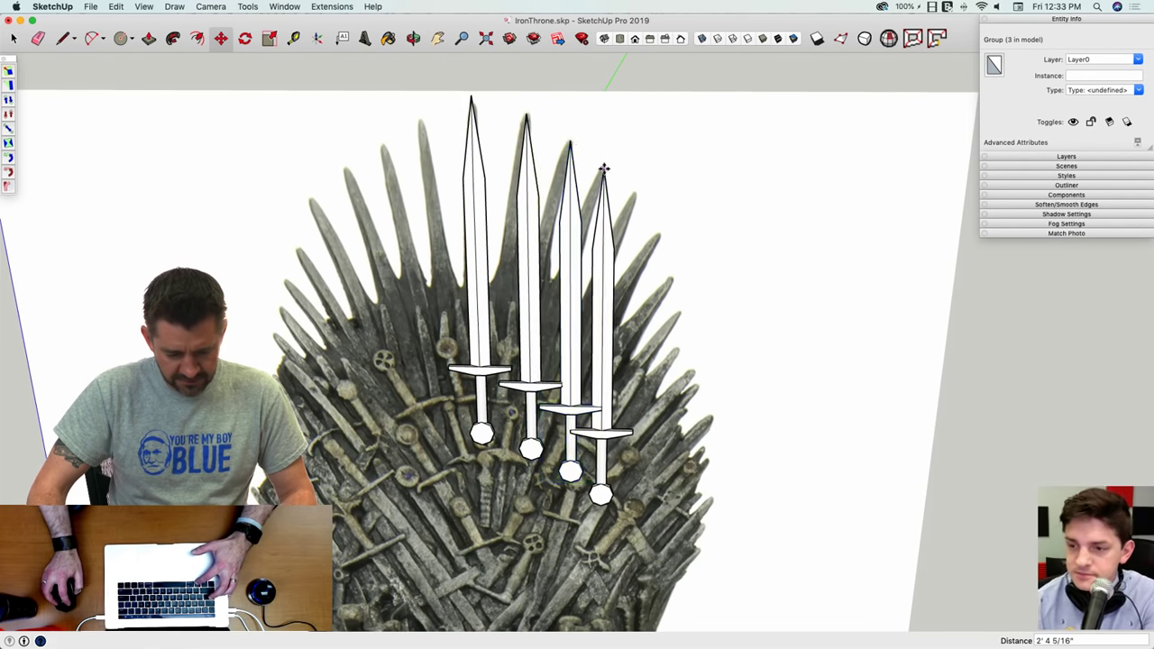
{"action": "left_click", "coordinate": [605, 169]}
Step: Continue copying the outermost sword by its tip onto the following two blades, about 2' 3" and then about 2' 8" along
{"action": "left_click", "coordinate": [604, 170]}
{"action": "key", "text": "alt"}
{"action": "left_click", "coordinate": [636, 195]}
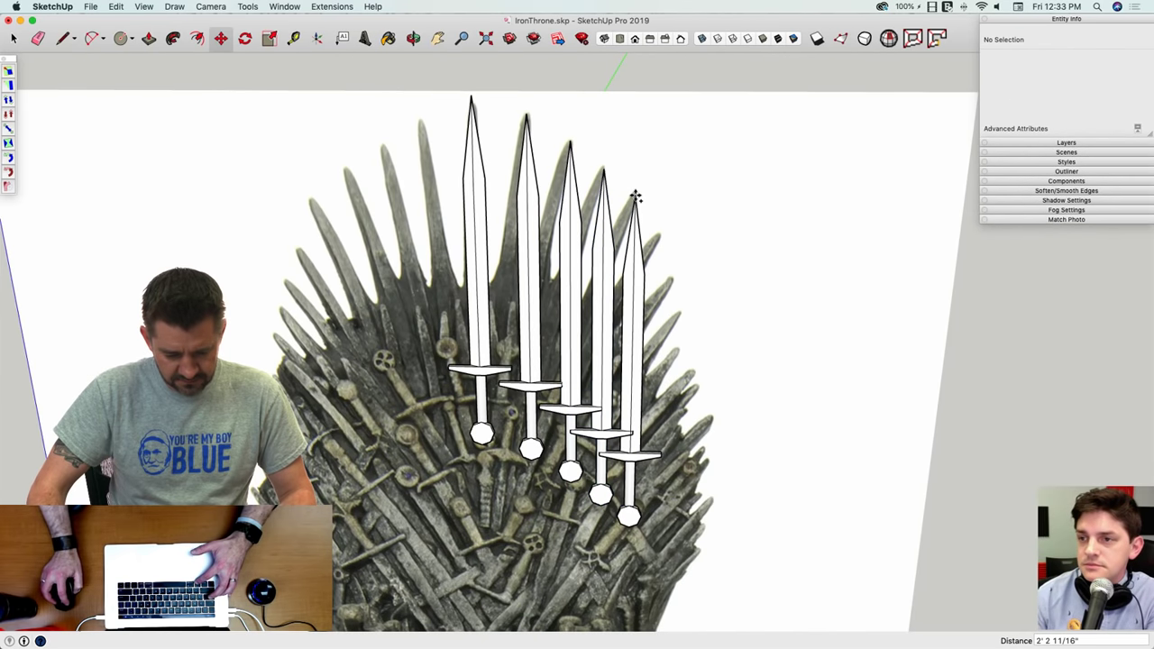
{"action": "left_click", "coordinate": [635, 195]}
{"action": "key", "text": "alt"}
{"action": "left_click", "coordinate": [658, 237]}
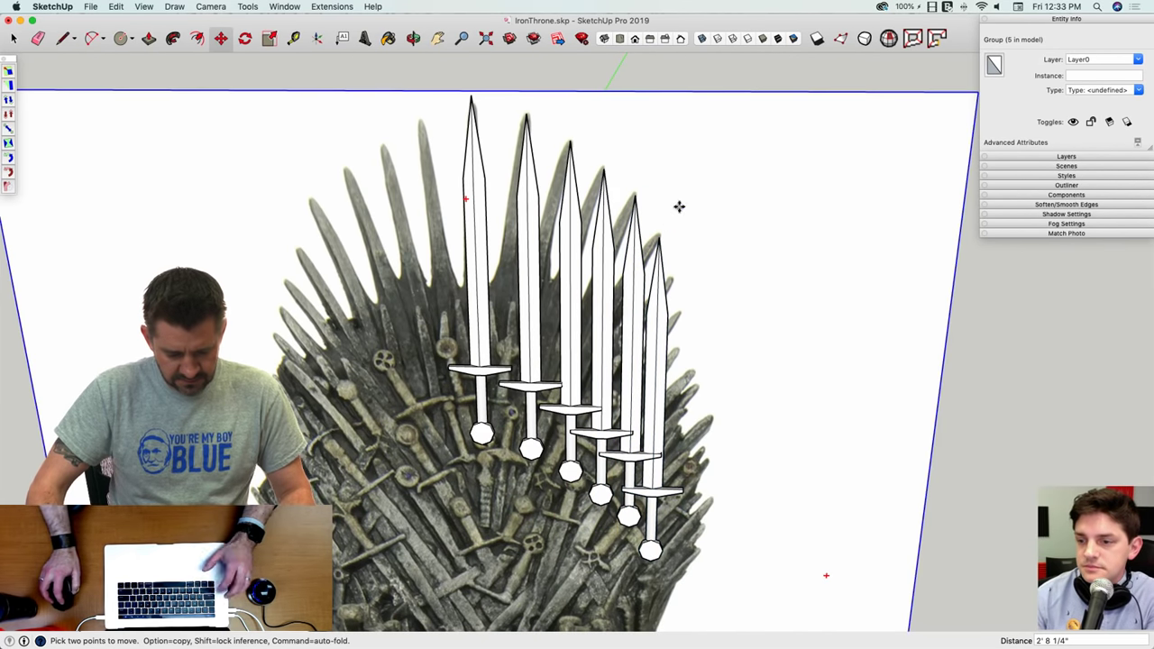
{"action": "key", "text": "space"}
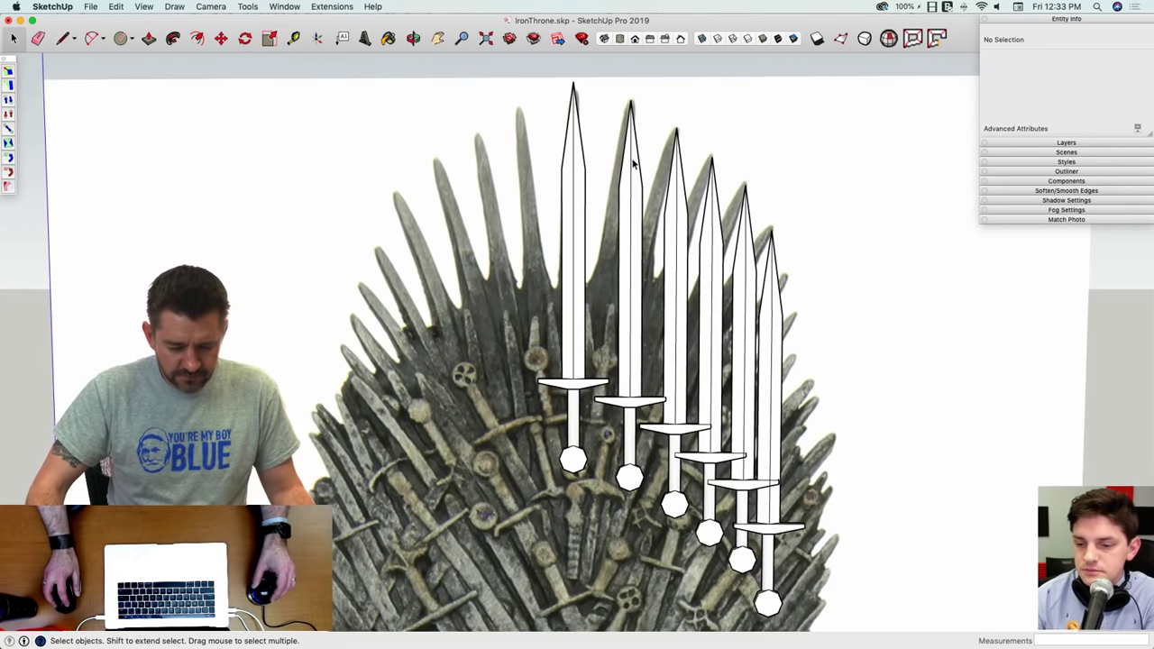
Step: Rotate the first two copies right of the central sword around their tips to follow the blades, the first by about 8°
{"action": "key", "text": "q"}
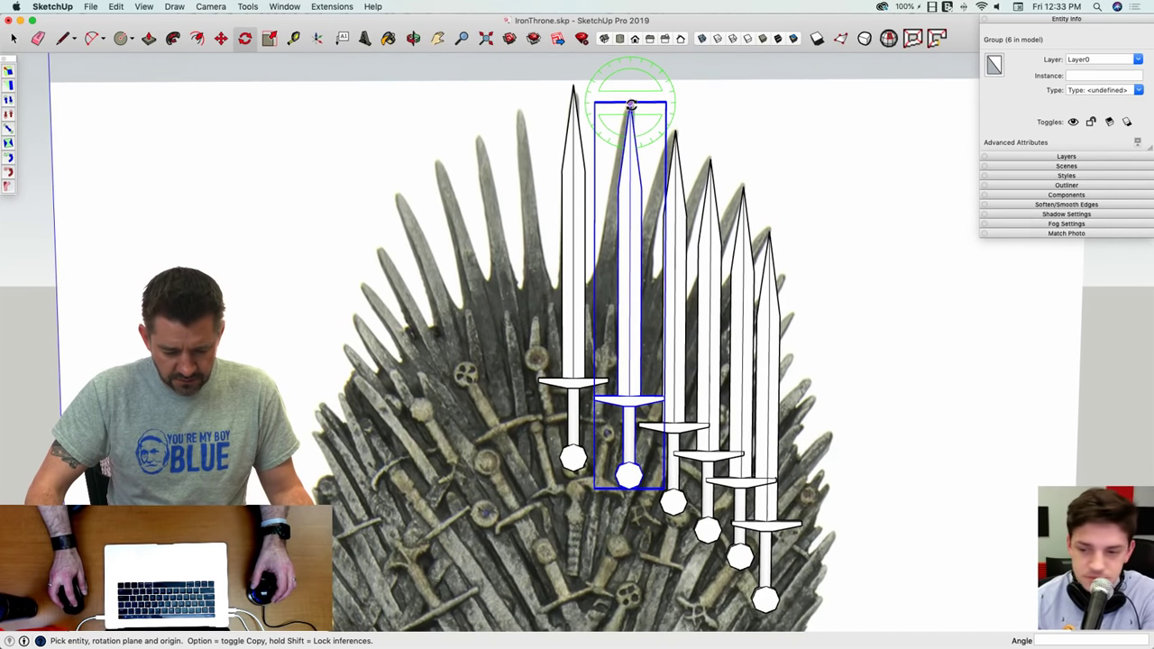
{"action": "left_click", "coordinate": [629, 106]}
{"action": "left_click", "coordinate": [622, 368]}
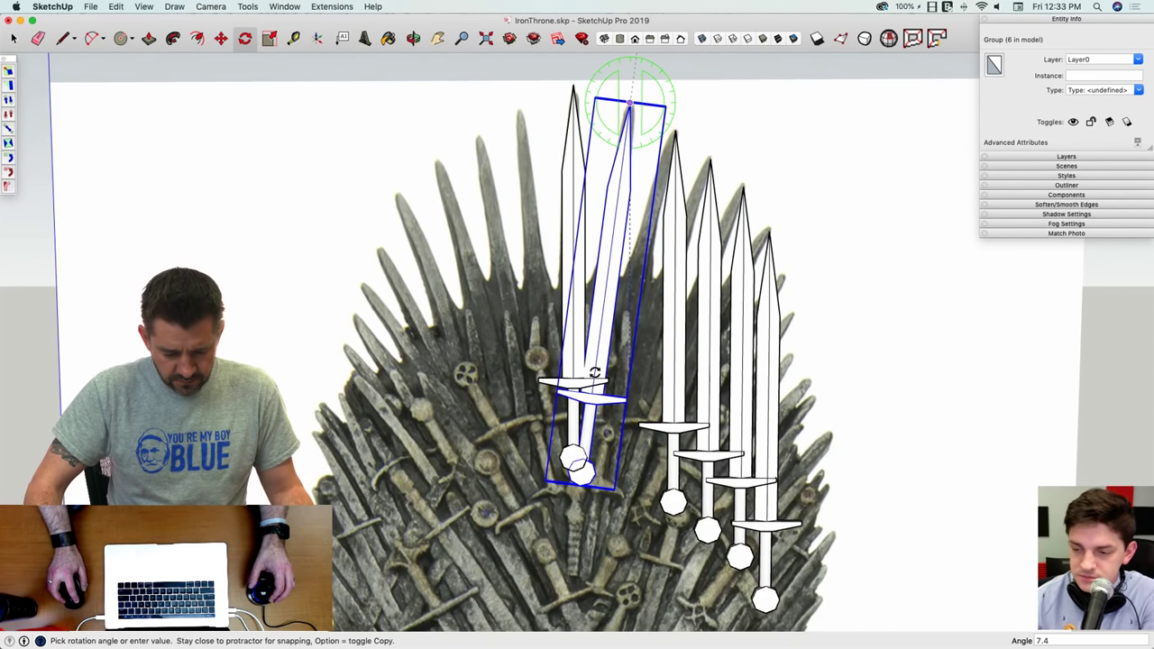
{"action": "left_click", "coordinate": [591, 373]}
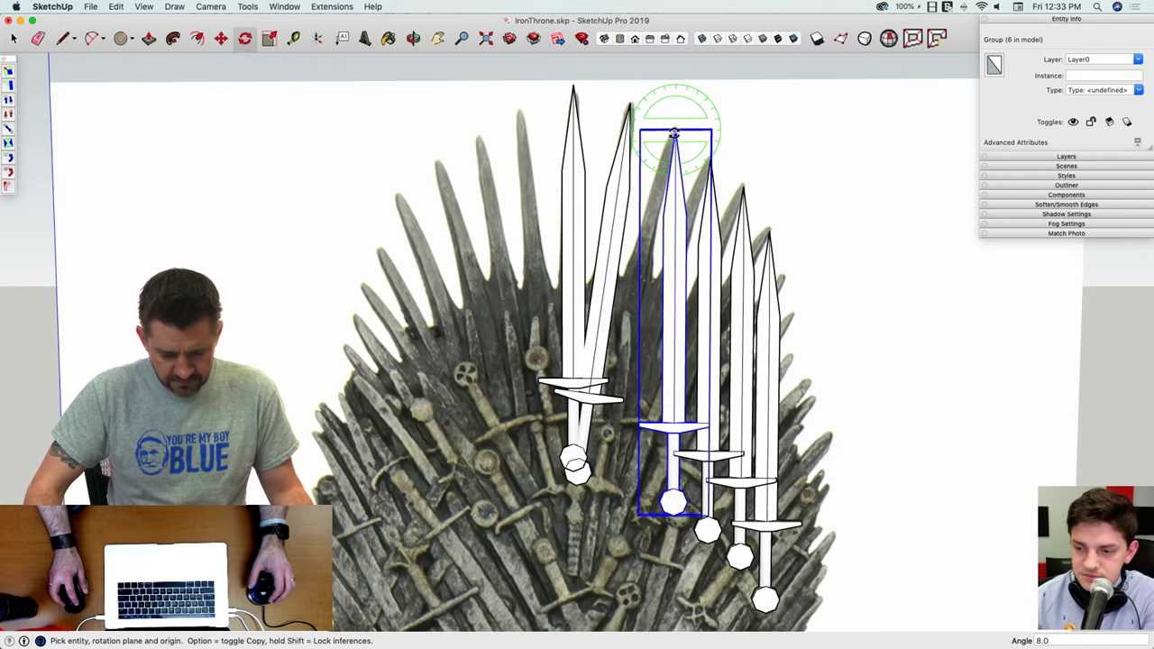
{"action": "left_click", "coordinate": [675, 134]}
{"action": "left_click", "coordinate": [675, 287]}
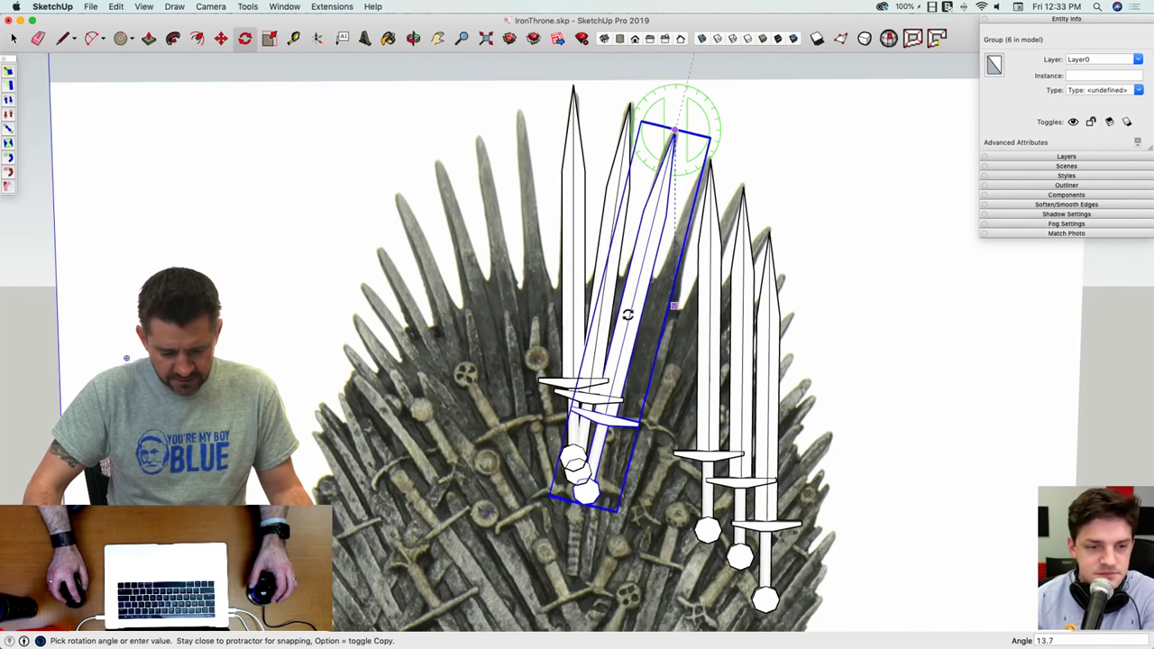
{"action": "left_click", "coordinate": [624, 314]}
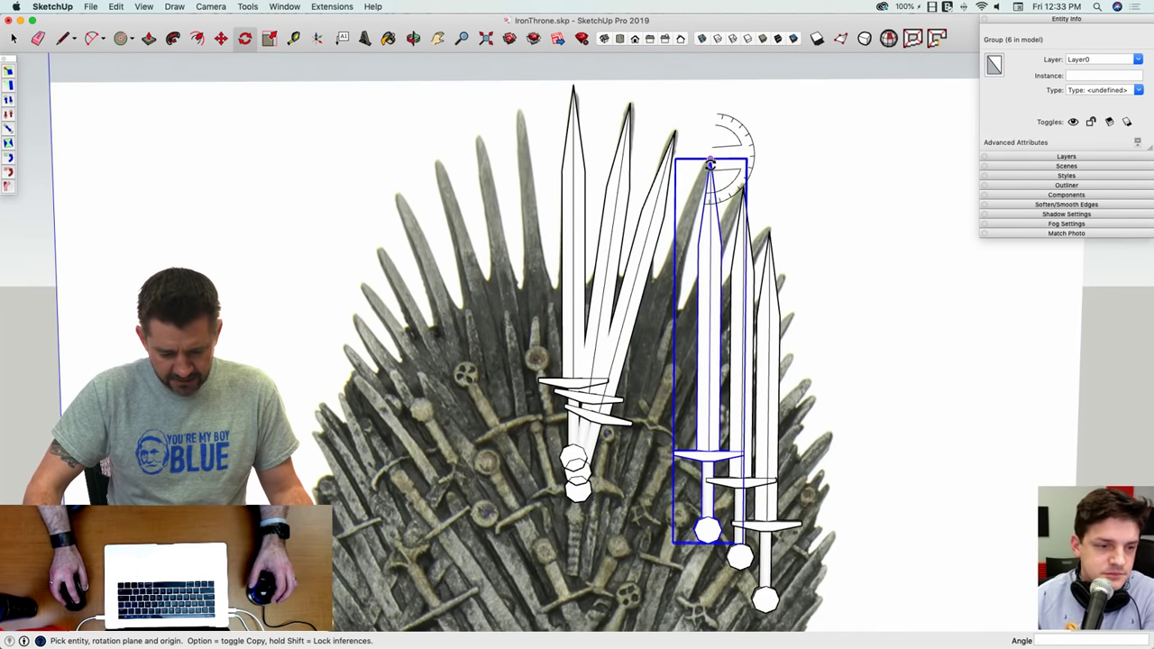
Step: Rotate the third copy about 19° and the fourth about 22° around their tips, swinging the pommels toward the throne's centre
{"action": "left_click", "coordinate": [709, 165]}
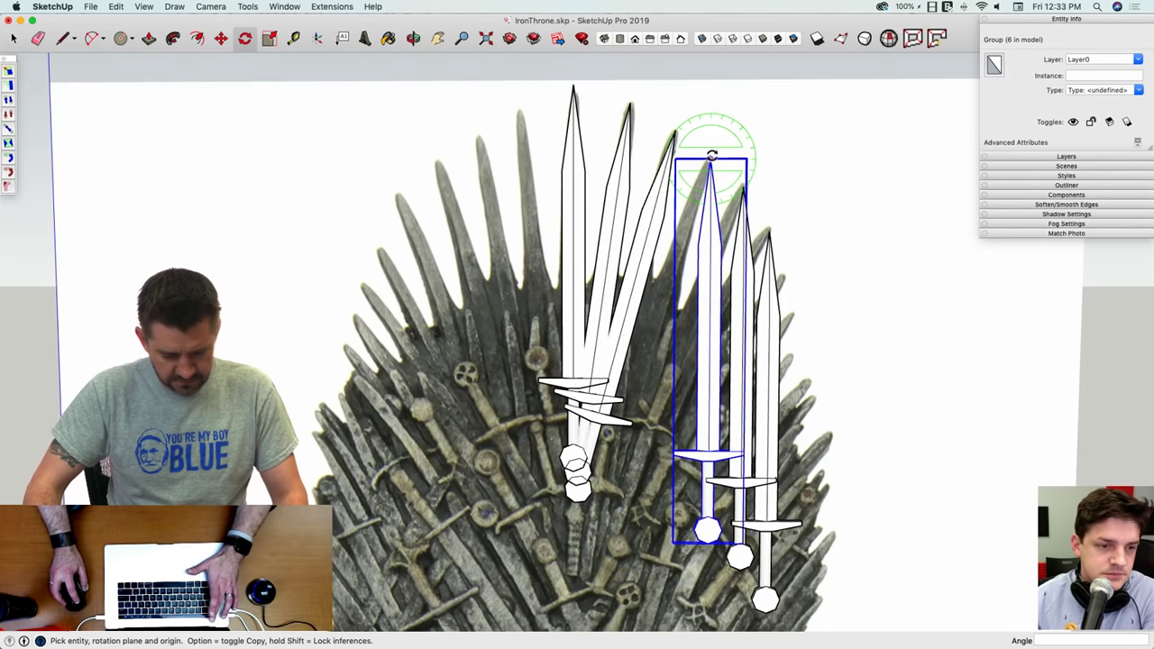
{"action": "left_click", "coordinate": [709, 360]}
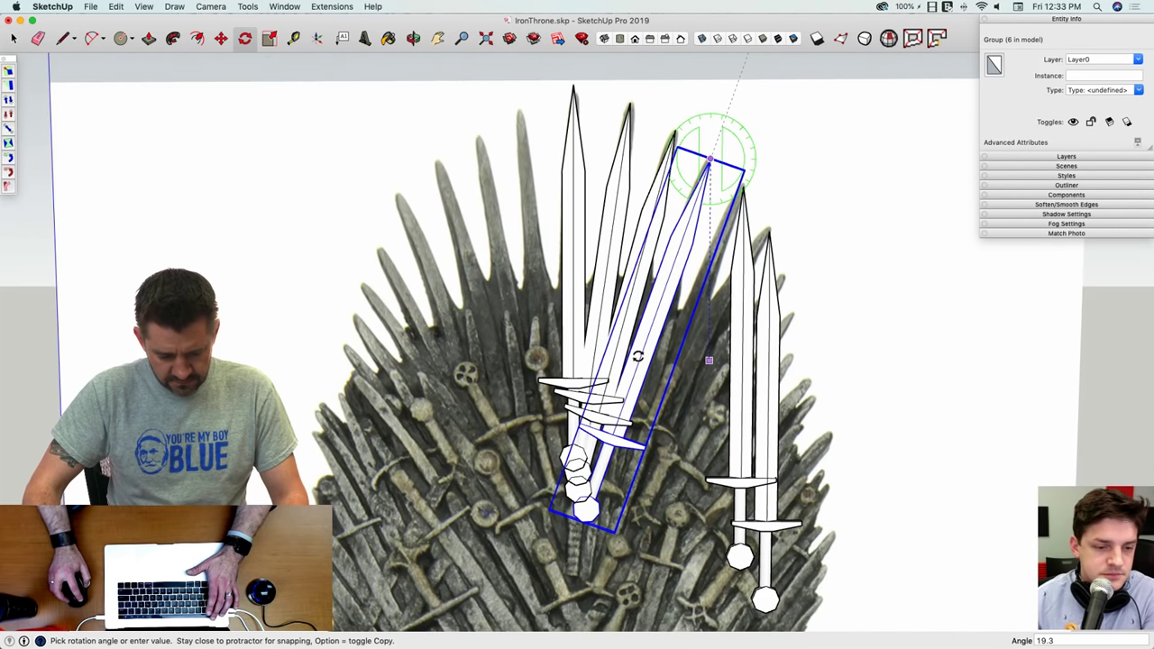
{"action": "left_click", "coordinate": [642, 349]}
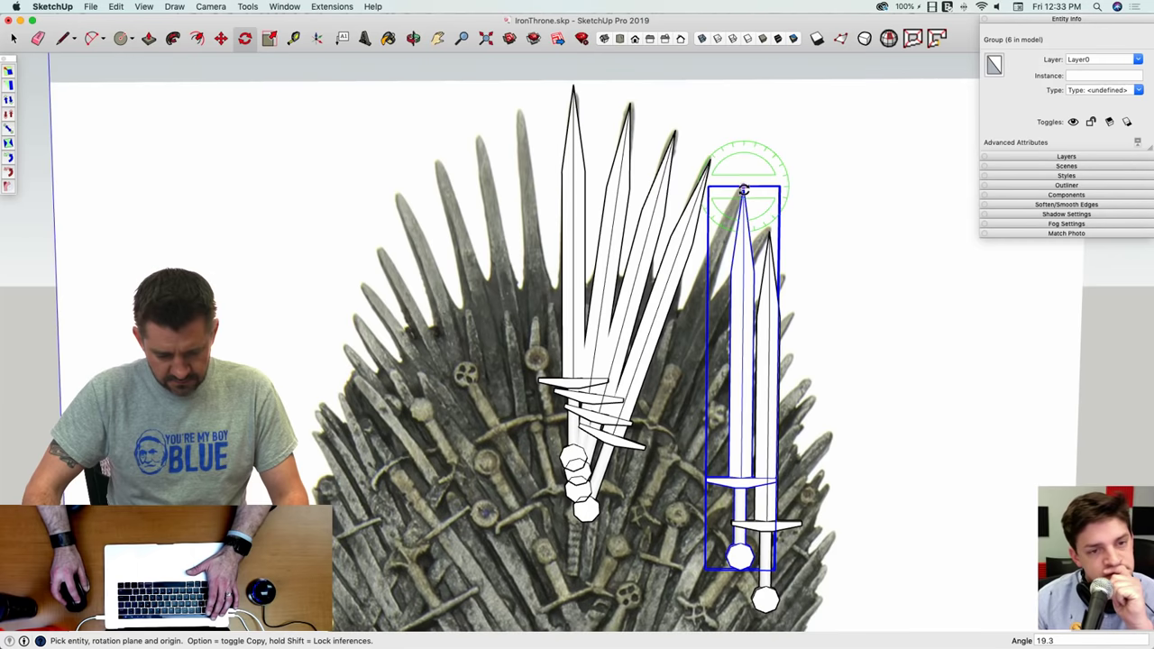
{"action": "left_click", "coordinate": [743, 188]}
{"action": "left_click", "coordinate": [740, 386]}
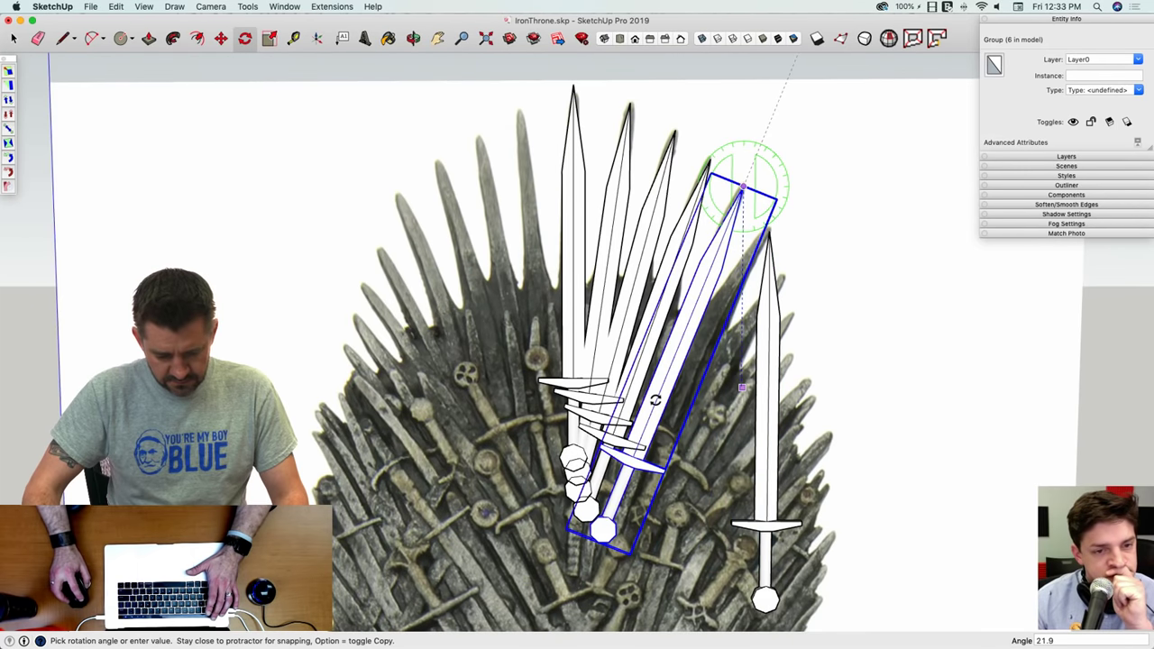
{"action": "left_click", "coordinate": [668, 370]}
Step: Rotate the outermost copy about 29° around its tip so it follows the reference blade
{"action": "left_click", "coordinate": [770, 233]}
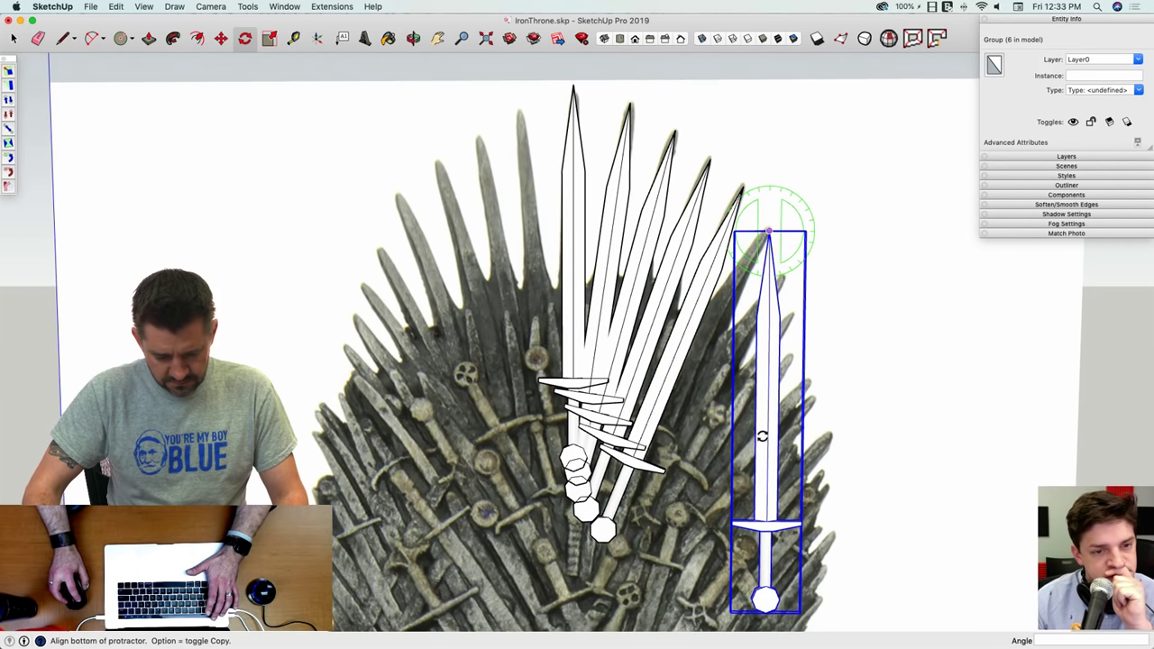
{"action": "left_click", "coordinate": [765, 437]}
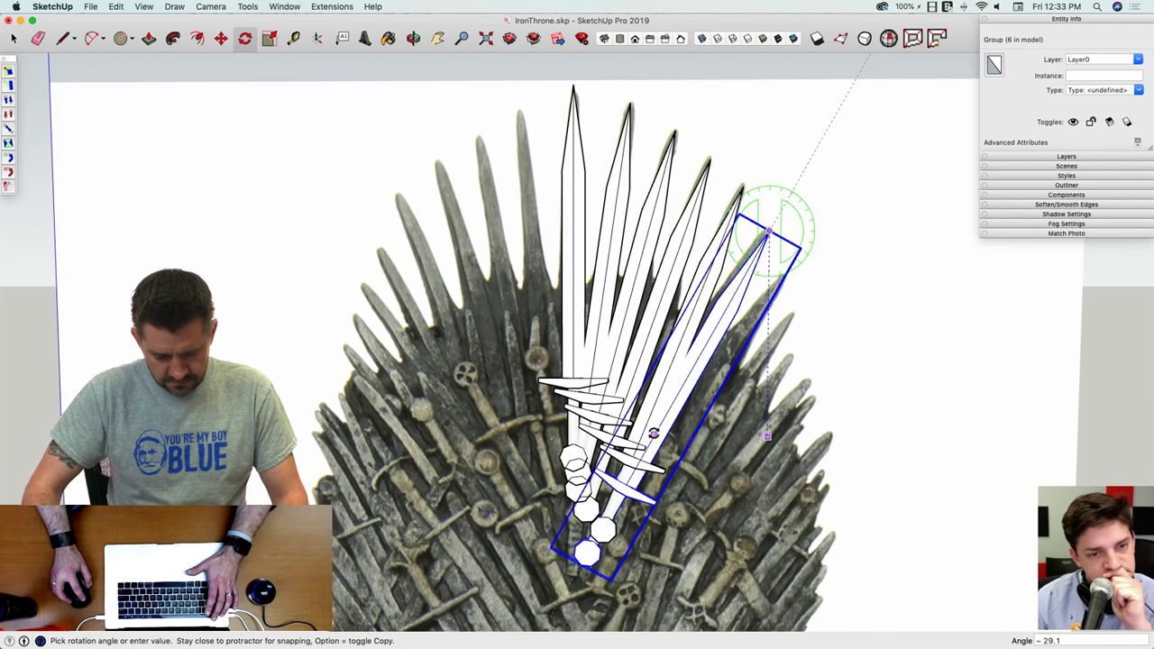
{"action": "left_click", "coordinate": [655, 435]}
{"action": "scroll", "coordinate": [832, 317], "scroll_direction": "down", "scroll_amount": 2}
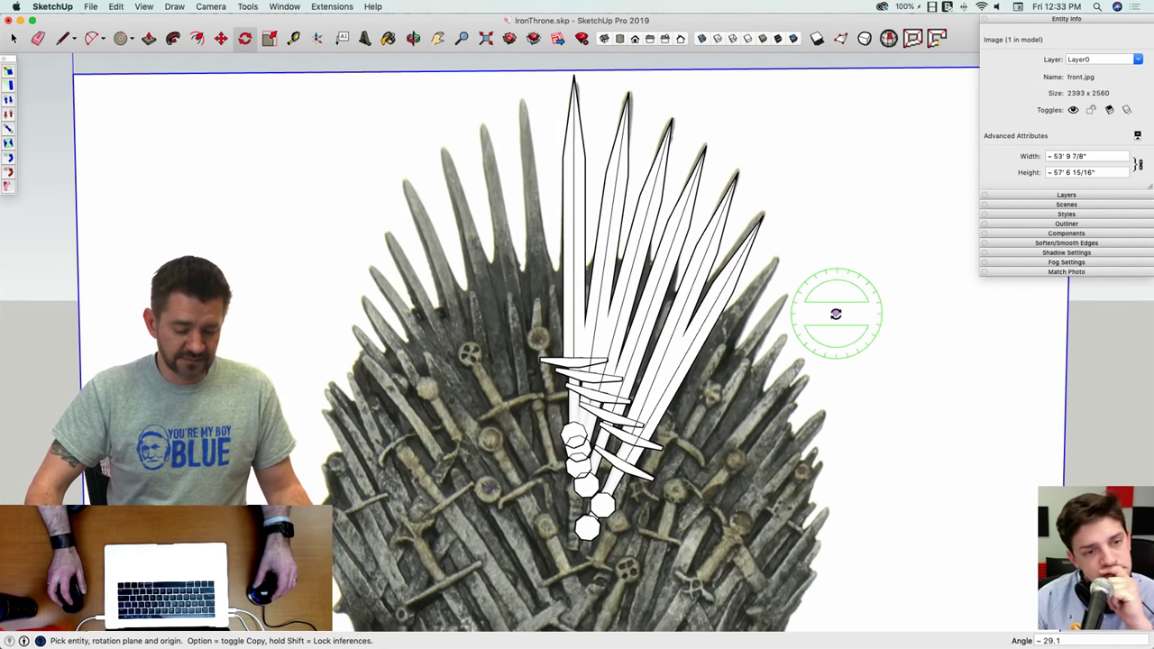
{"action": "key", "text": "space"}
Step: Copy the outermost tilted sword by its tip onto the next two blade tips down the right side, the first about 2' 6" away
{"action": "scroll", "coordinate": [836, 314], "scroll_direction": "up", "scroll_amount": 4}
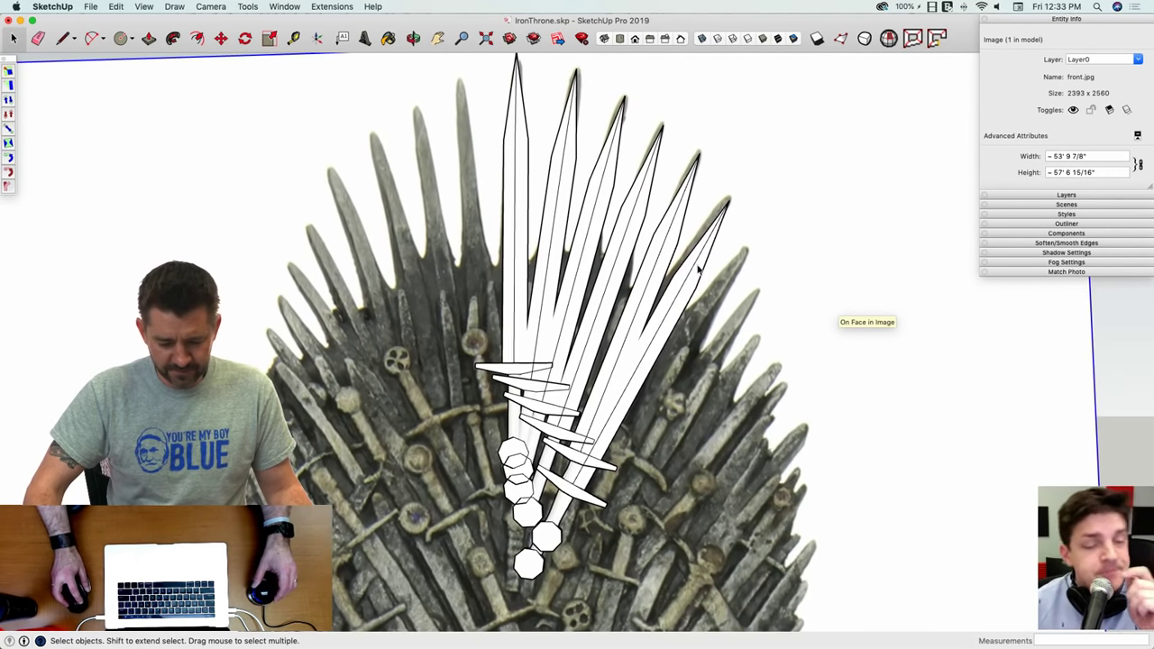
{"action": "left_click", "coordinate": [741, 287]}
{"action": "scroll", "coordinate": [741, 286], "scroll_direction": "up", "scroll_amount": 2}
{"action": "key", "text": "m"}
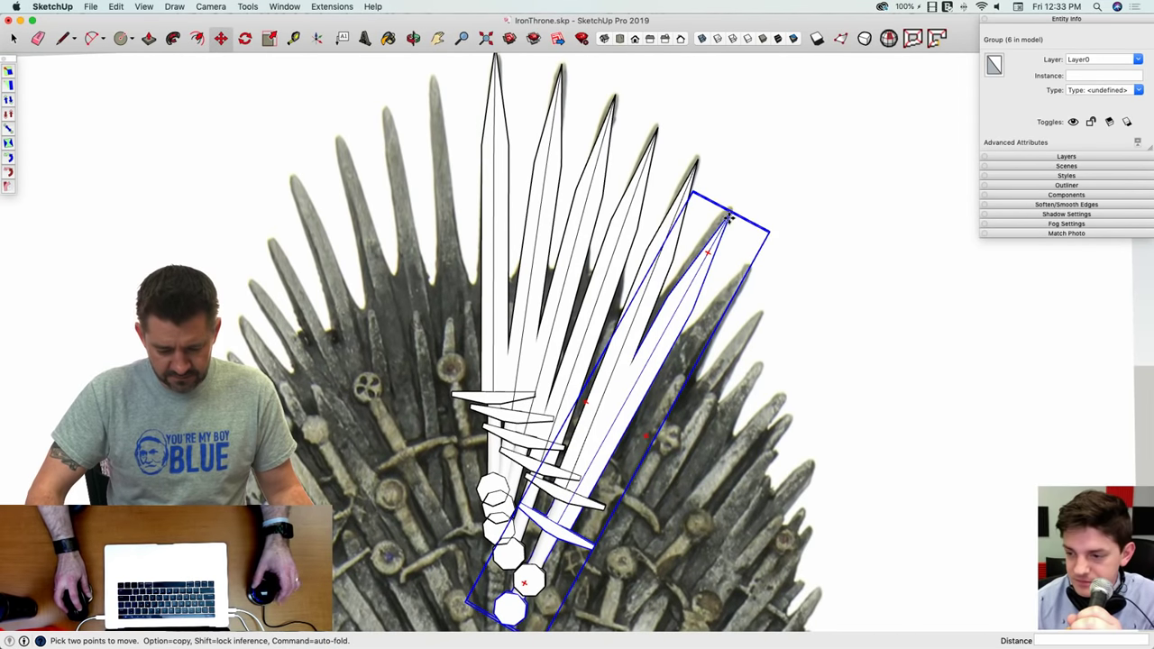
{"action": "left_click", "coordinate": [728, 217]}
{"action": "key", "text": "alt"}
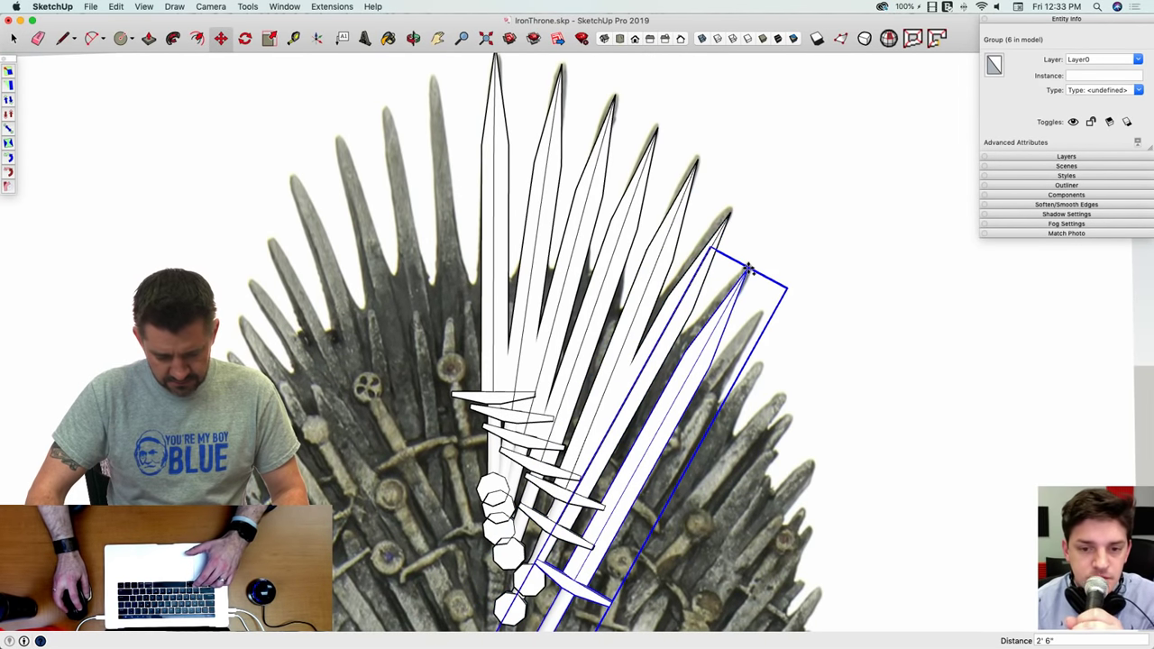
{"action": "left_click", "coordinate": [761, 314]}
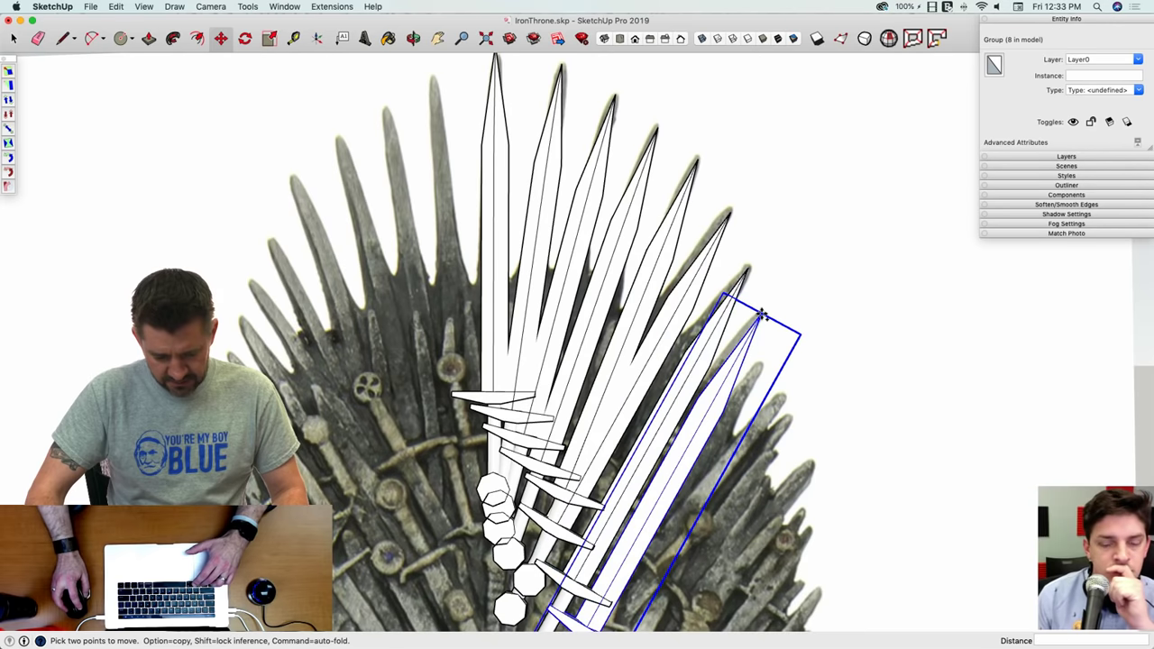
Step: Copy the lowest sword onto two further blade tips down the right side, the last about 2' 4" away, and clear the selection
{"action": "left_click", "coordinate": [761, 314]}
{"action": "key", "text": "alt"}
{"action": "left_click", "coordinate": [761, 366]}
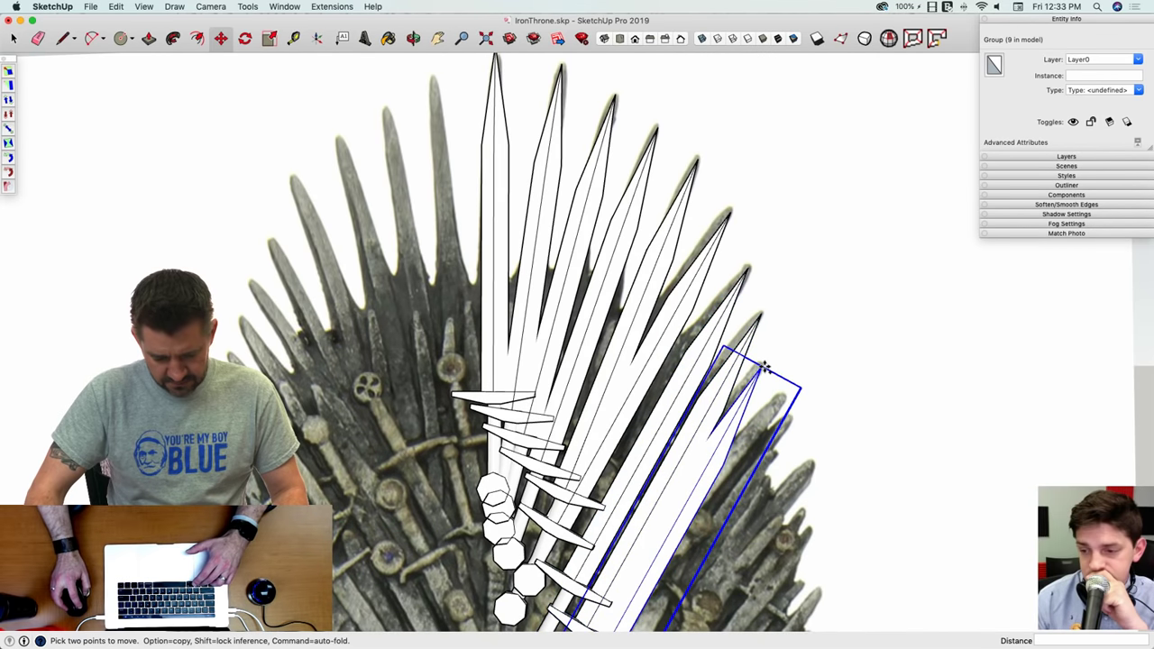
{"action": "left_click", "coordinate": [761, 366]}
{"action": "key", "text": "alt"}
{"action": "left_click", "coordinate": [788, 415]}
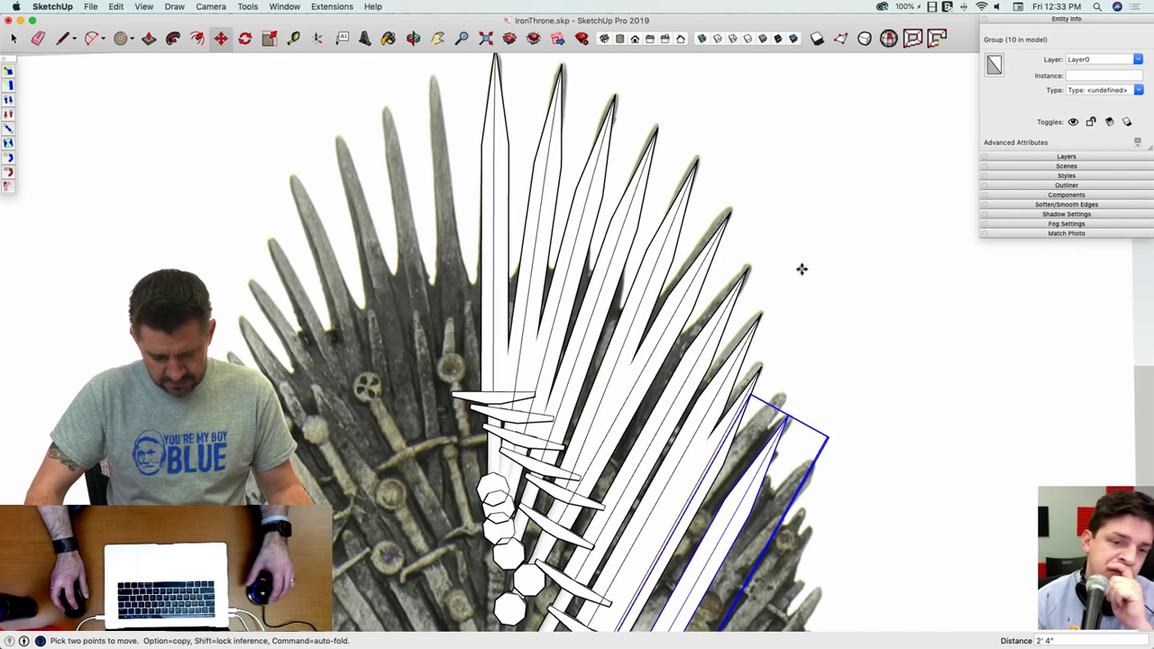
{"action": "key", "text": "q"}
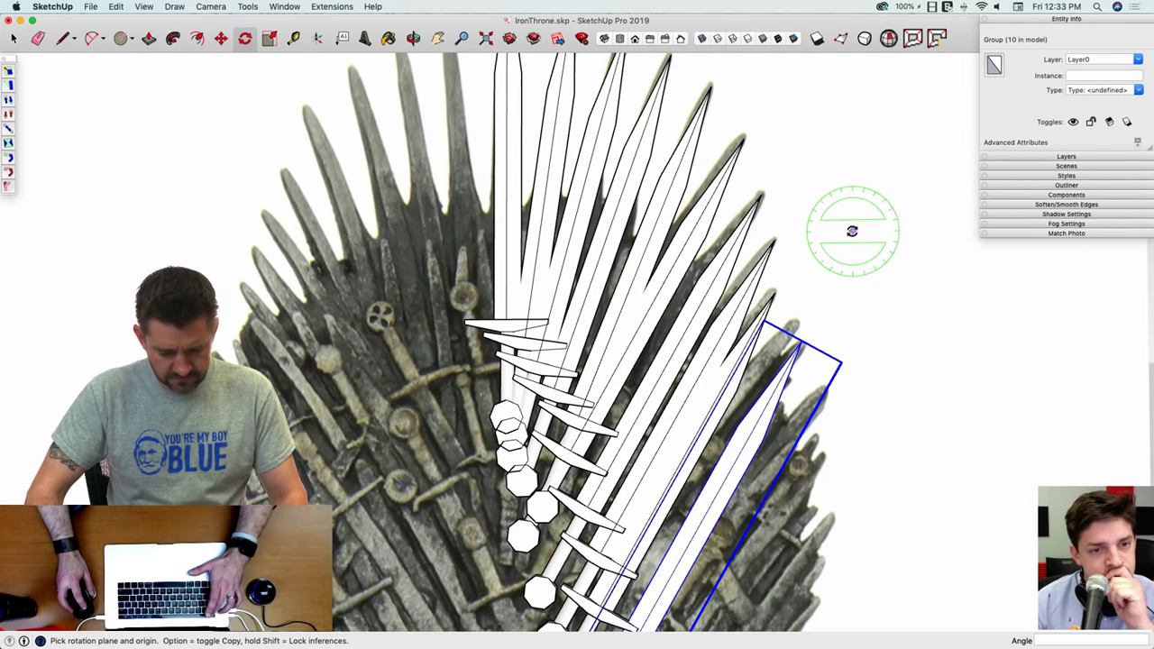
{"action": "key", "text": "space"}
{"action": "left_click", "coordinate": [848, 234]}
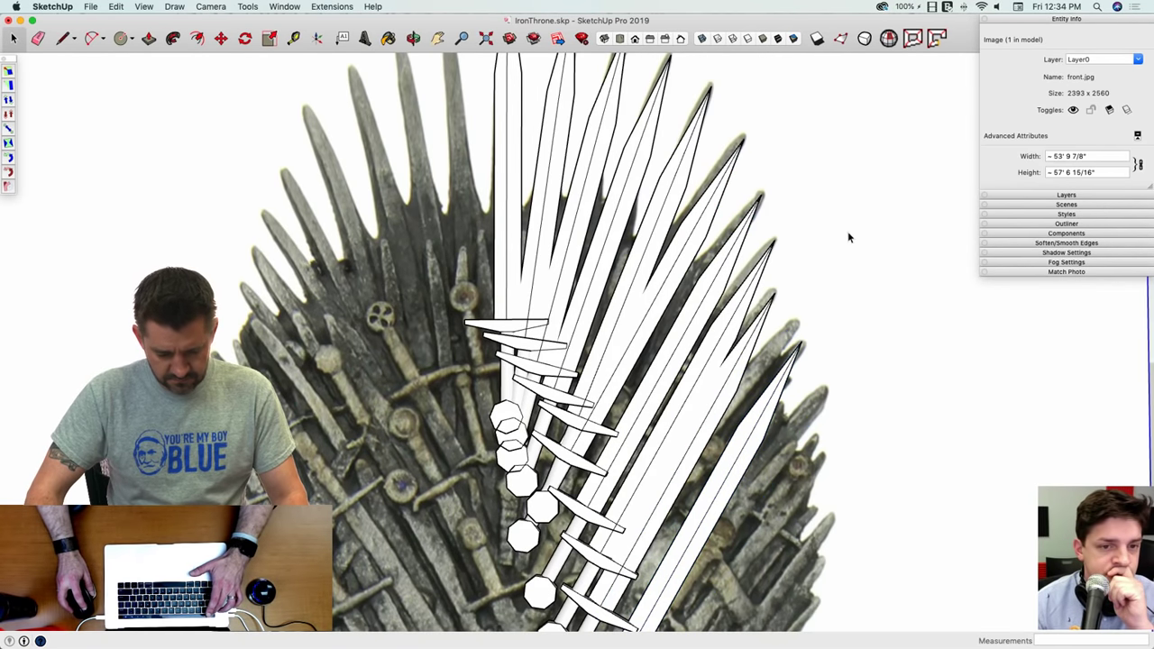
{"action": "scroll", "coordinate": [911, 325], "scroll_direction": "down", "scroll_amount": 5}
{"action": "left_click", "coordinate": [933, 347]}
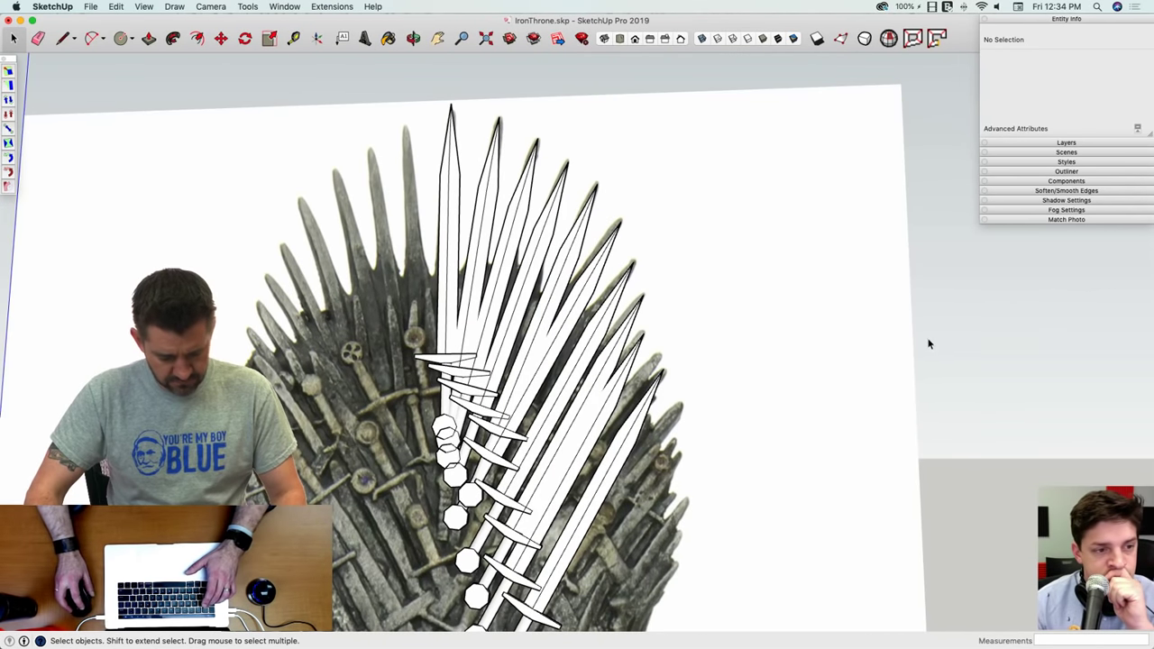
Step: Rotate the upper two of the four new copies inward around their tips by about 6° and about 8°
{"action": "key", "text": "q"}
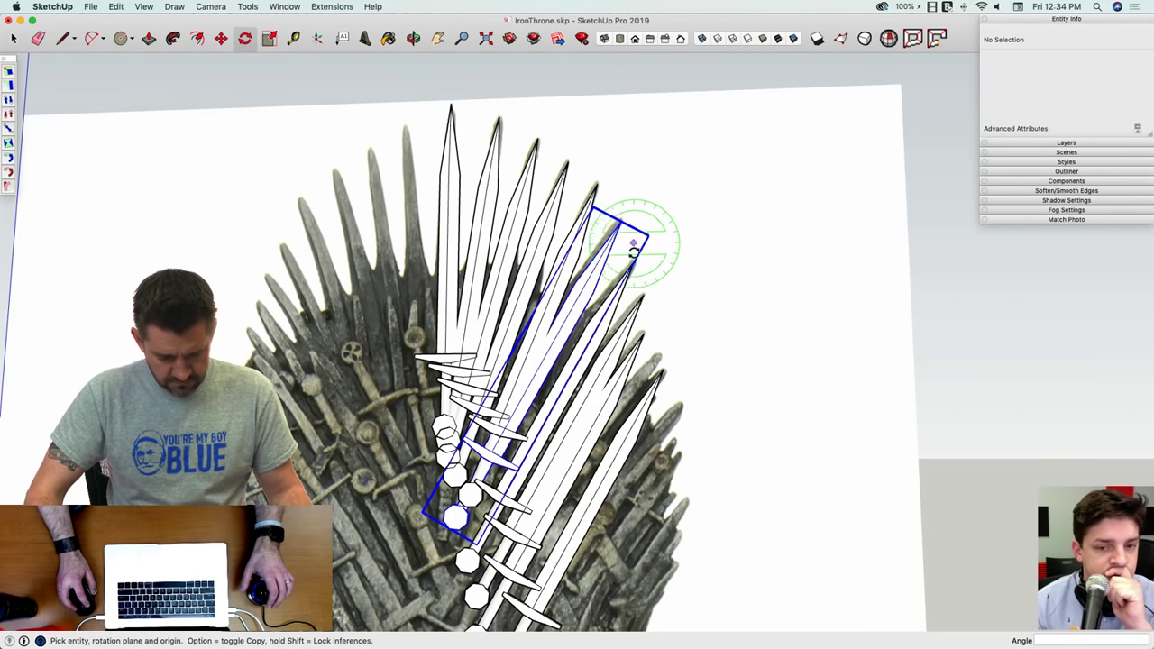
{"action": "left_click", "coordinate": [633, 263]}
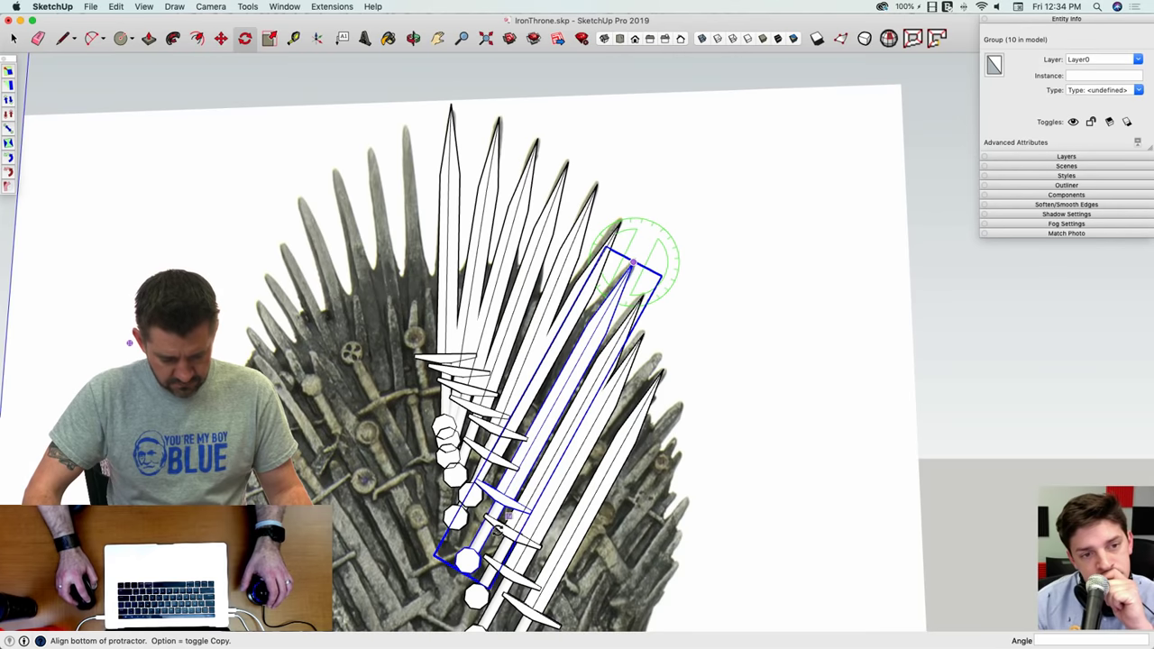
{"action": "left_click", "coordinate": [468, 562]}
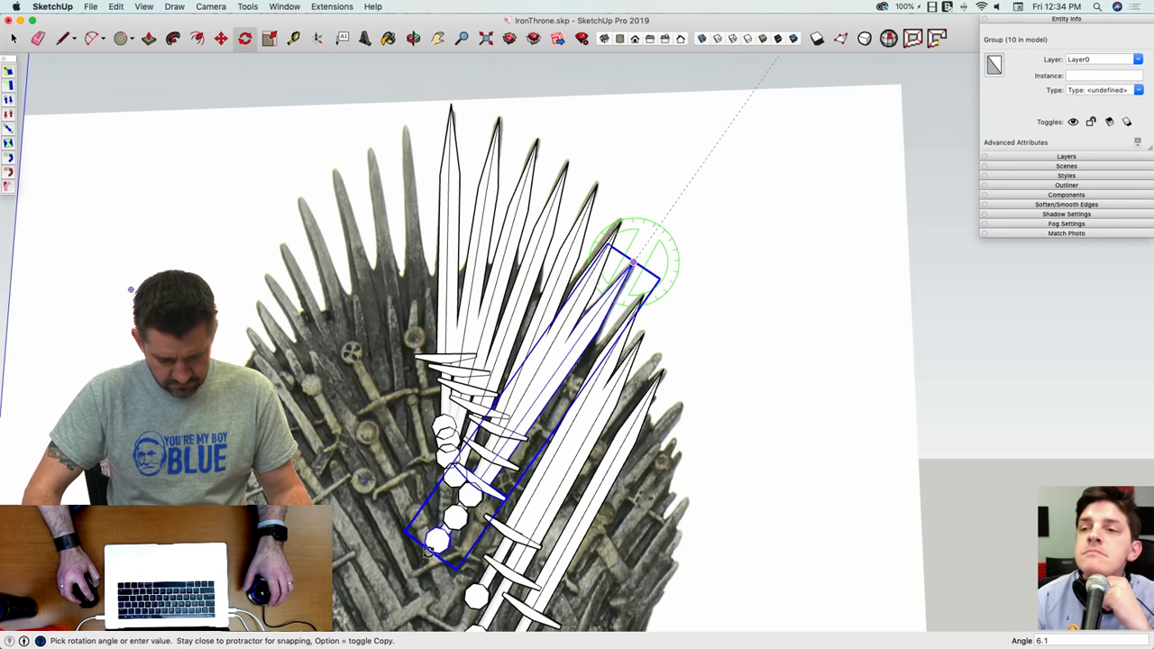
{"action": "left_click", "coordinate": [429, 552]}
{"action": "middle_click_drag", "start_coordinate": [430, 552], "coordinate": [692, 130]}
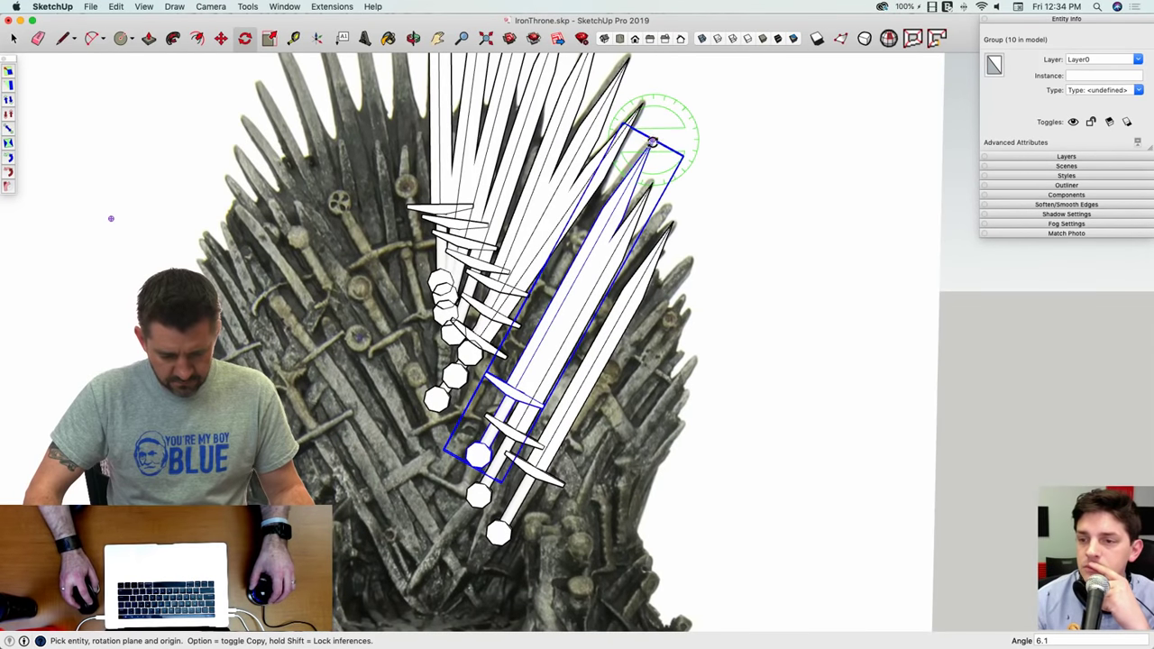
{"action": "left_click", "coordinate": [653, 138]}
{"action": "left_click", "coordinate": [482, 458]}
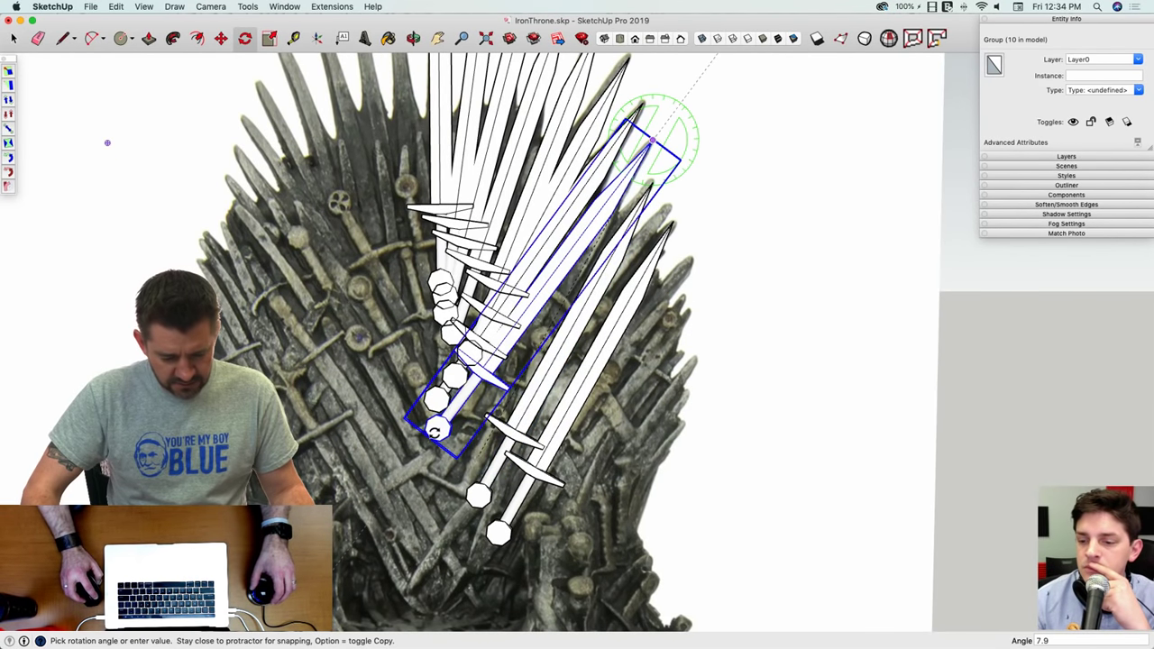
{"action": "left_click", "coordinate": [440, 435]}
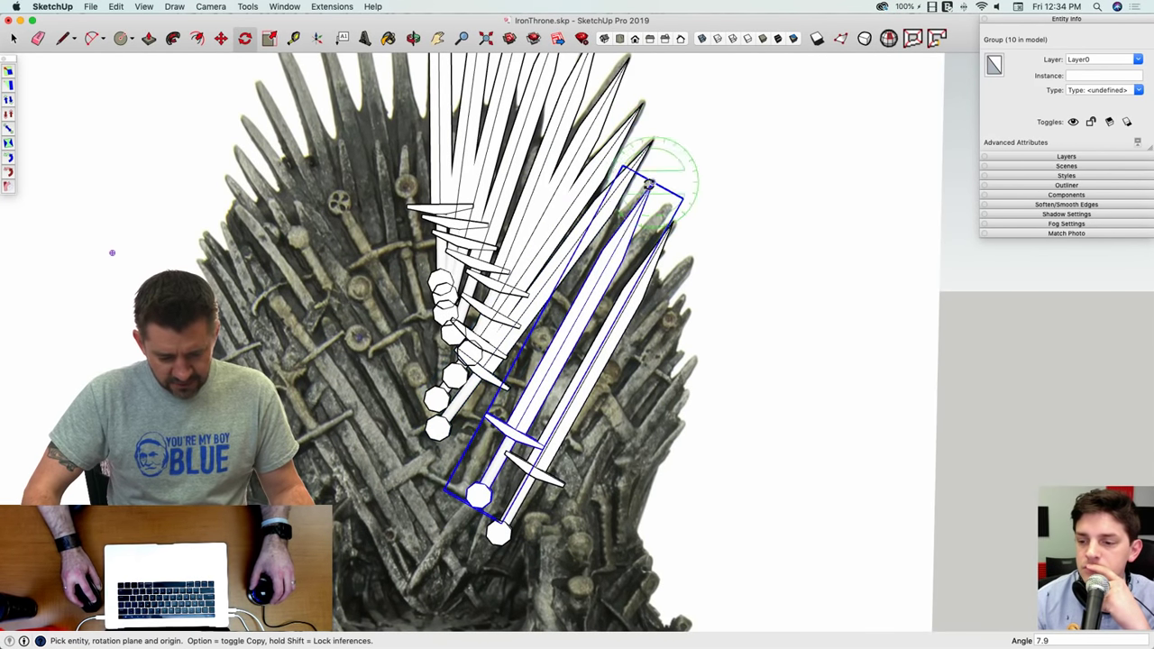
Step: Rotate the two outermost sword copies inward around their tips by about 7° and about 11° to follow the reference blades
{"action": "left_click", "coordinate": [652, 183]}
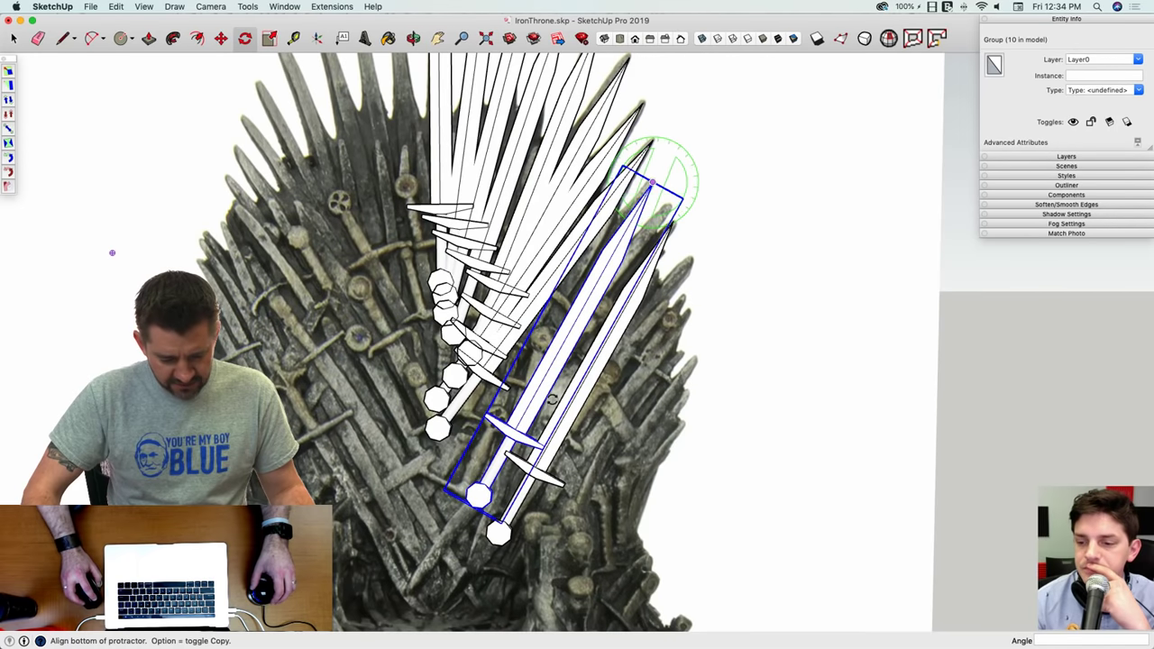
{"action": "left_click", "coordinate": [481, 497]}
{"action": "left_click", "coordinate": [498, 530]}
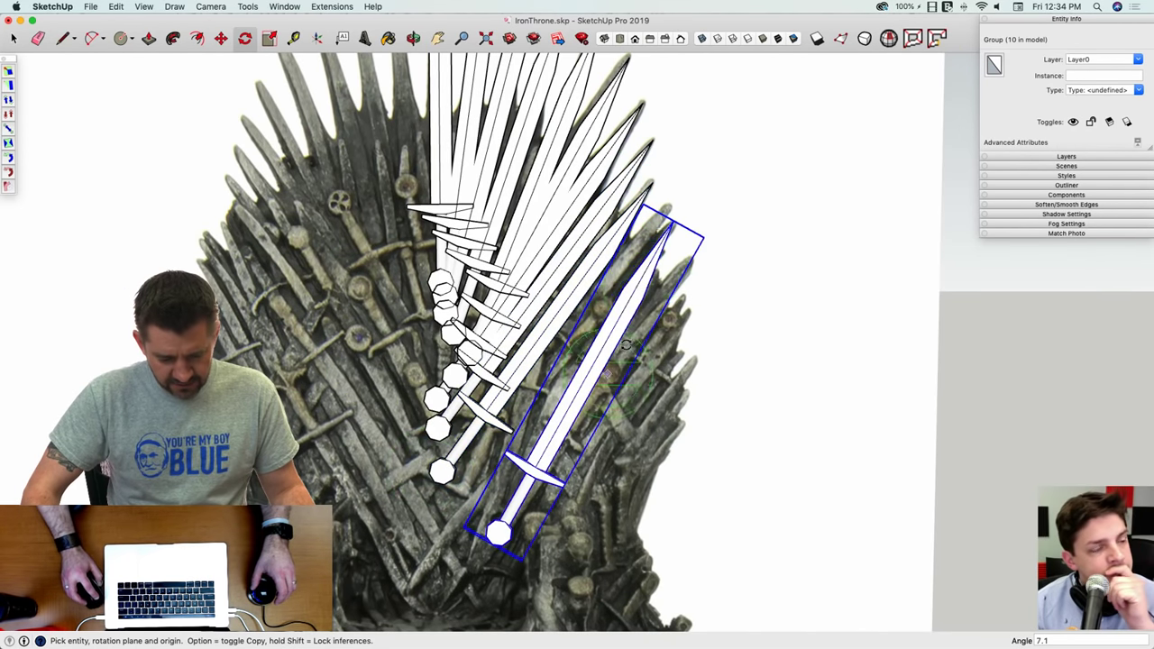
{"action": "left_click", "coordinate": [672, 222]}
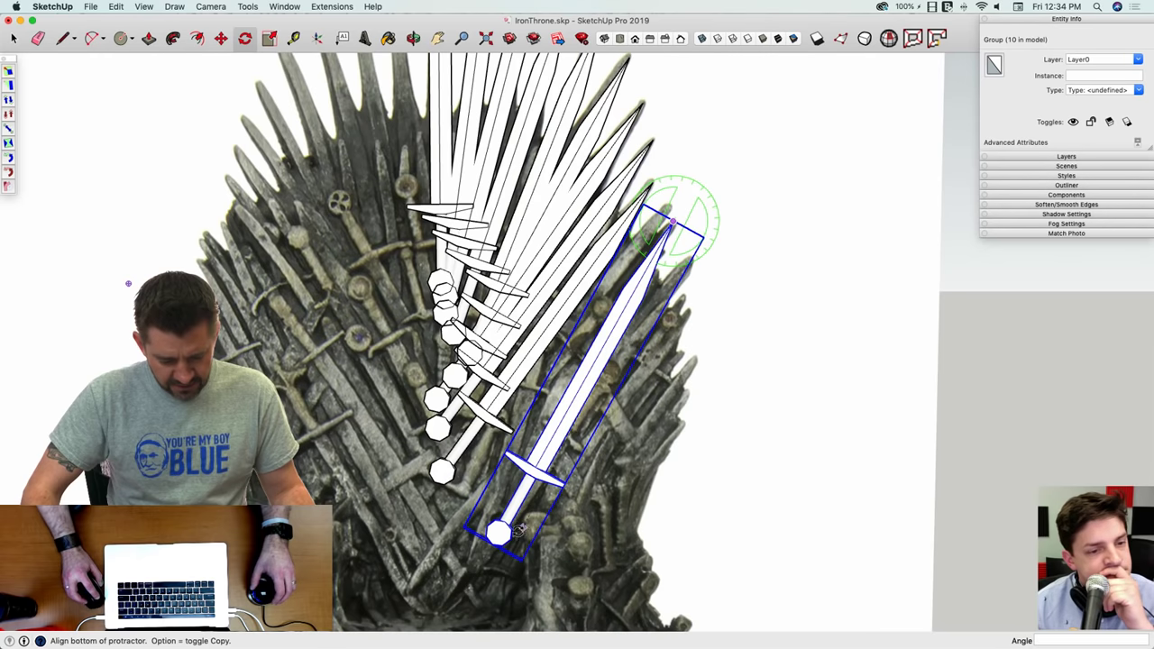
{"action": "left_click", "coordinate": [503, 532]}
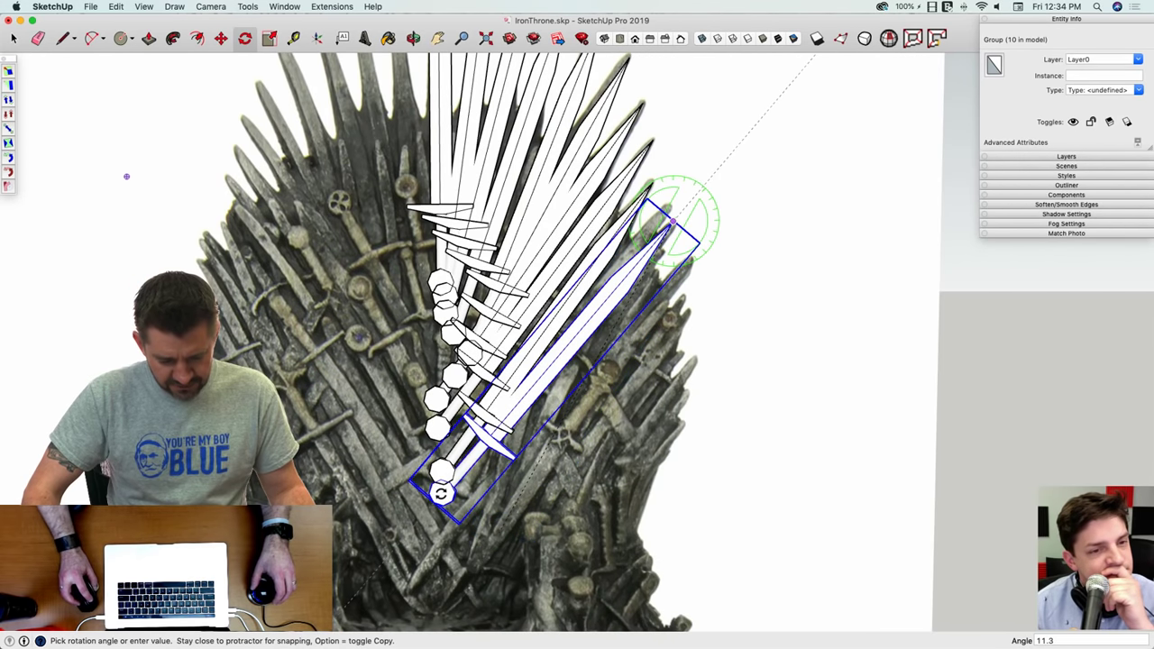
{"action": "left_click", "coordinate": [439, 487]}
{"action": "scroll", "coordinate": [731, 435], "scroll_direction": "up", "scroll_amount": 3}
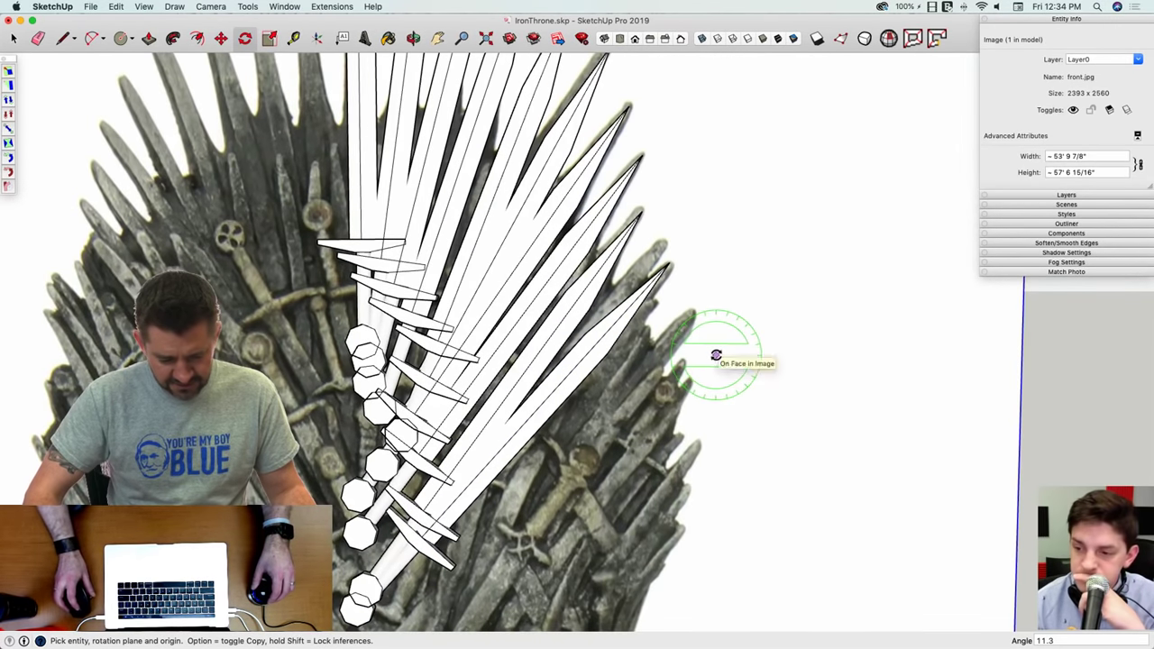
{"action": "key", "text": "m"}
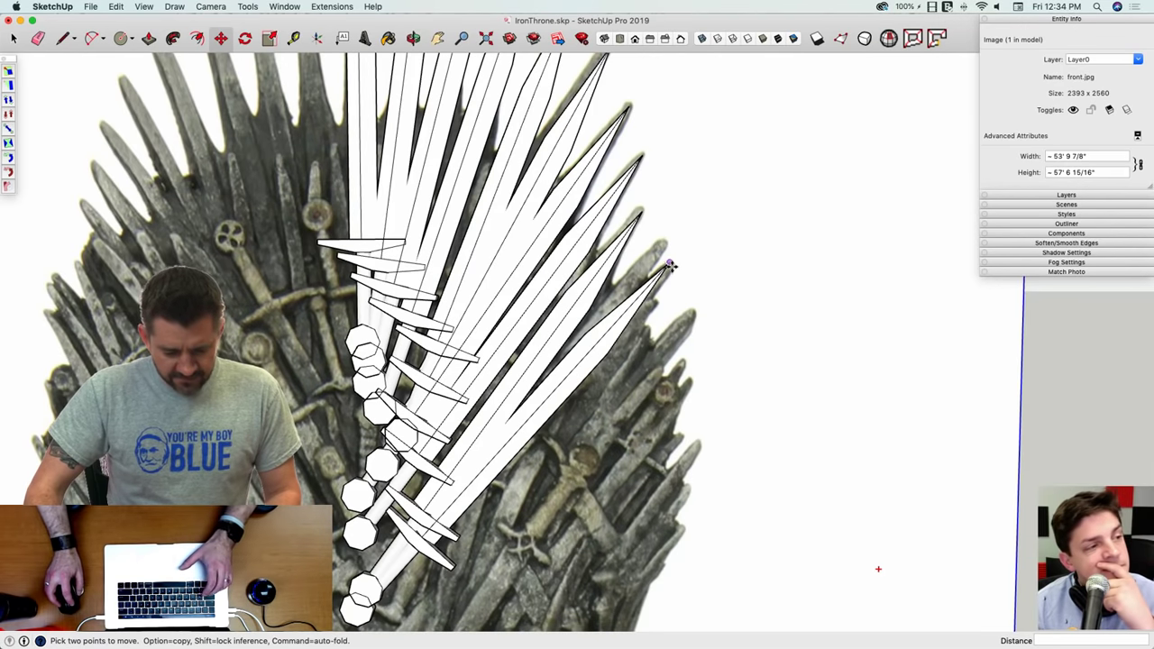
{"action": "left_click", "coordinate": [671, 267]}
{"action": "key", "text": "alt"}
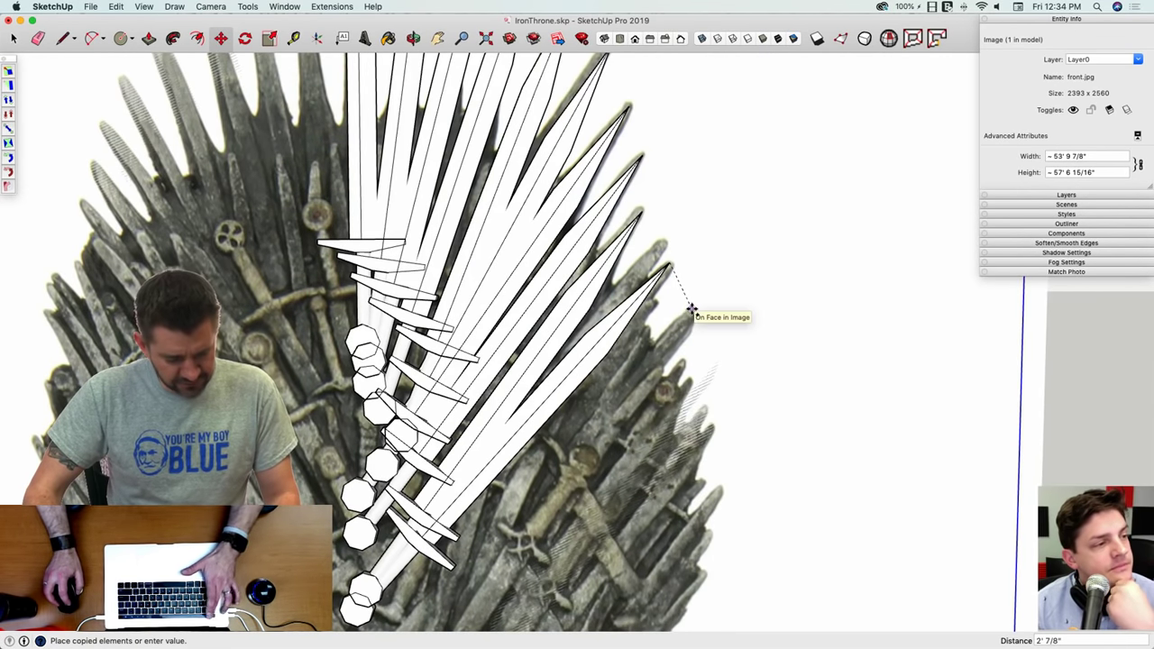
{"action": "key", "text": "Escape"}
Step: Copy the lowest tilted sword by its tip about 2' 4" onto the next blade tip down the right side
{"action": "key", "text": "space"}
{"action": "left_click", "coordinate": [671, 275]}
{"action": "key", "text": "m"}
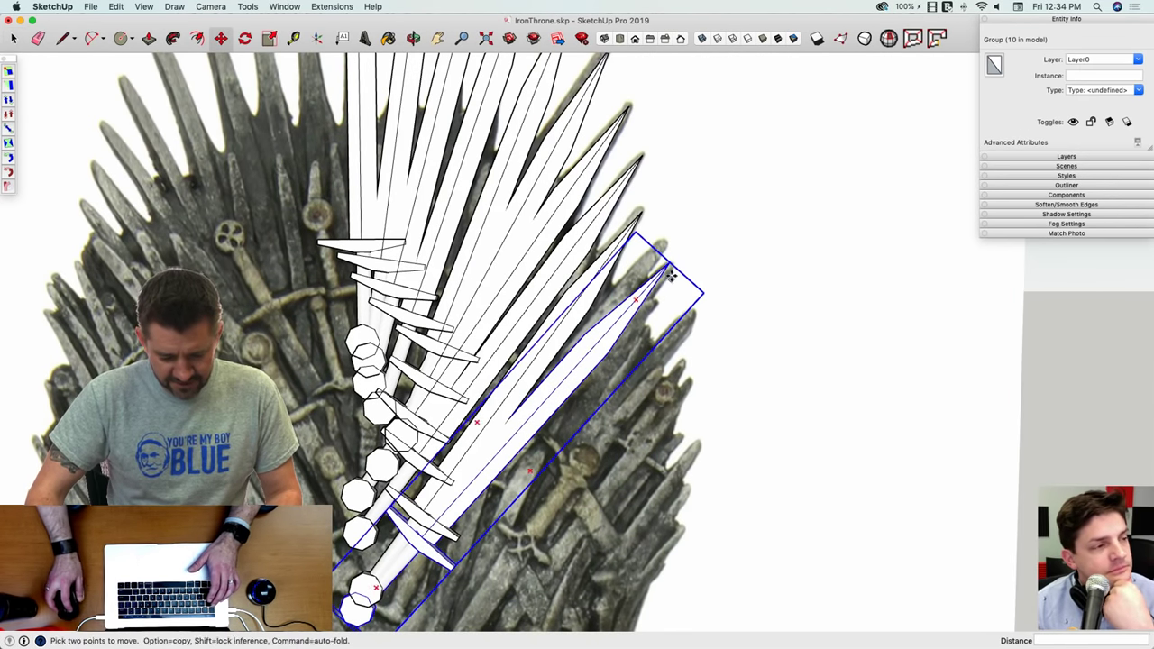
{"action": "left_click", "coordinate": [672, 261]}
{"action": "key", "text": "alt"}
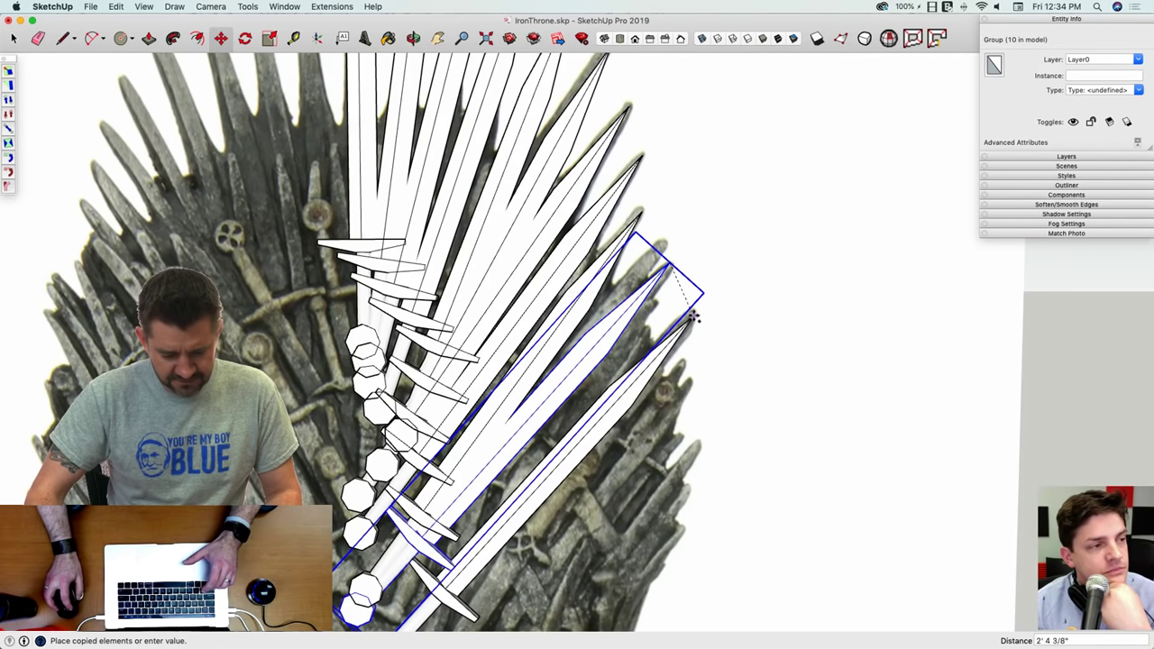
{"action": "left_click", "coordinate": [692, 316]}
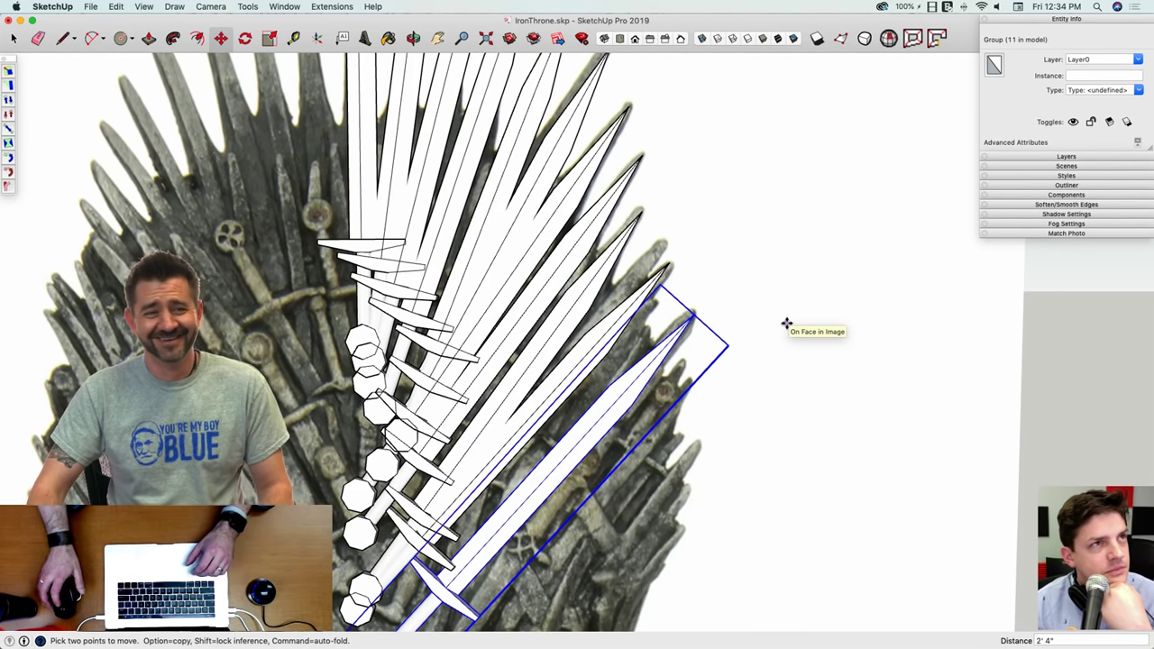
{"action": "middle_click_drag", "start_coordinate": [785, 325], "coordinate": [828, 260]}
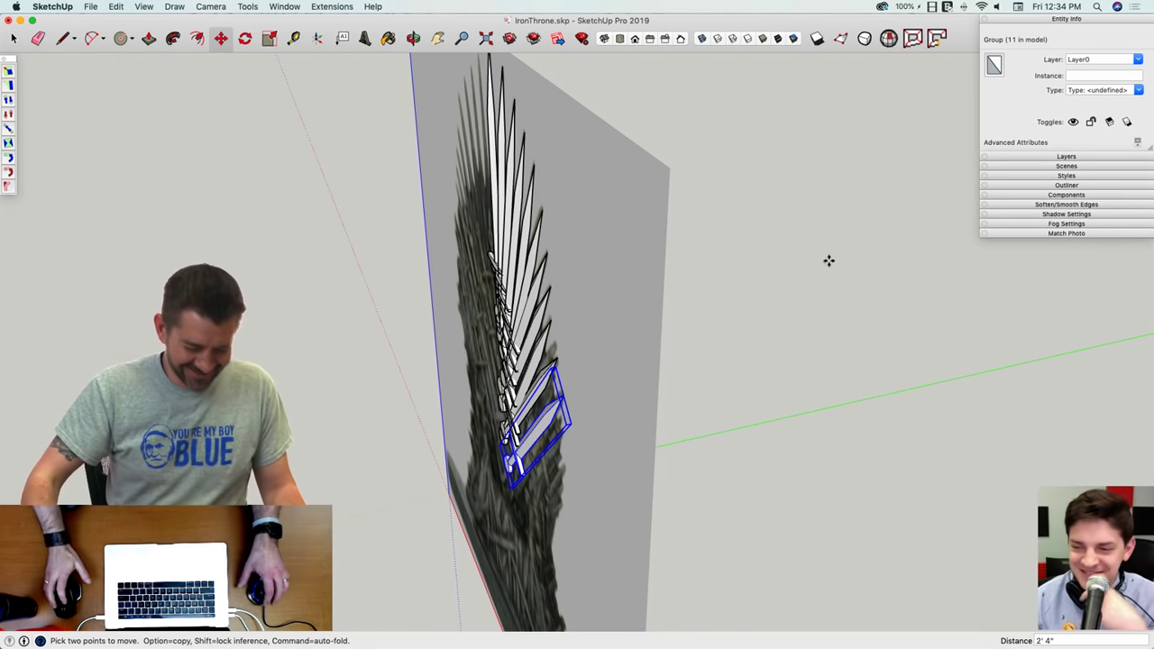
{"action": "middle_click_drag", "start_coordinate": [828, 261], "coordinate": [768, 143]}
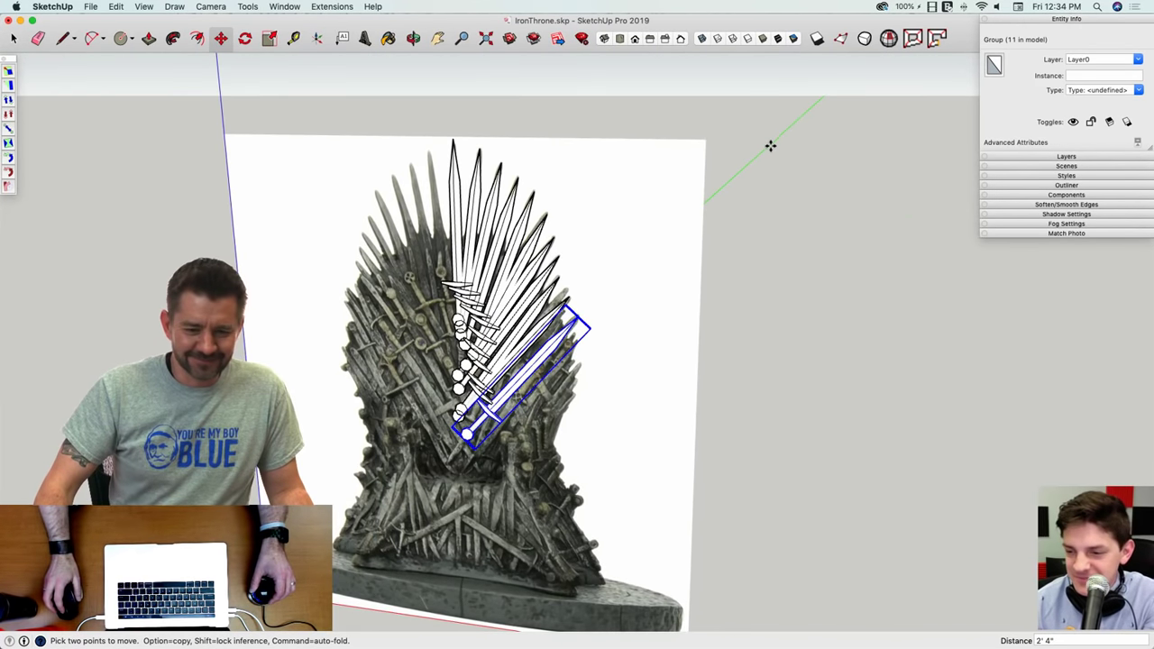
{"action": "scroll", "coordinate": [774, 146], "scroll_direction": "up", "scroll_amount": 5}
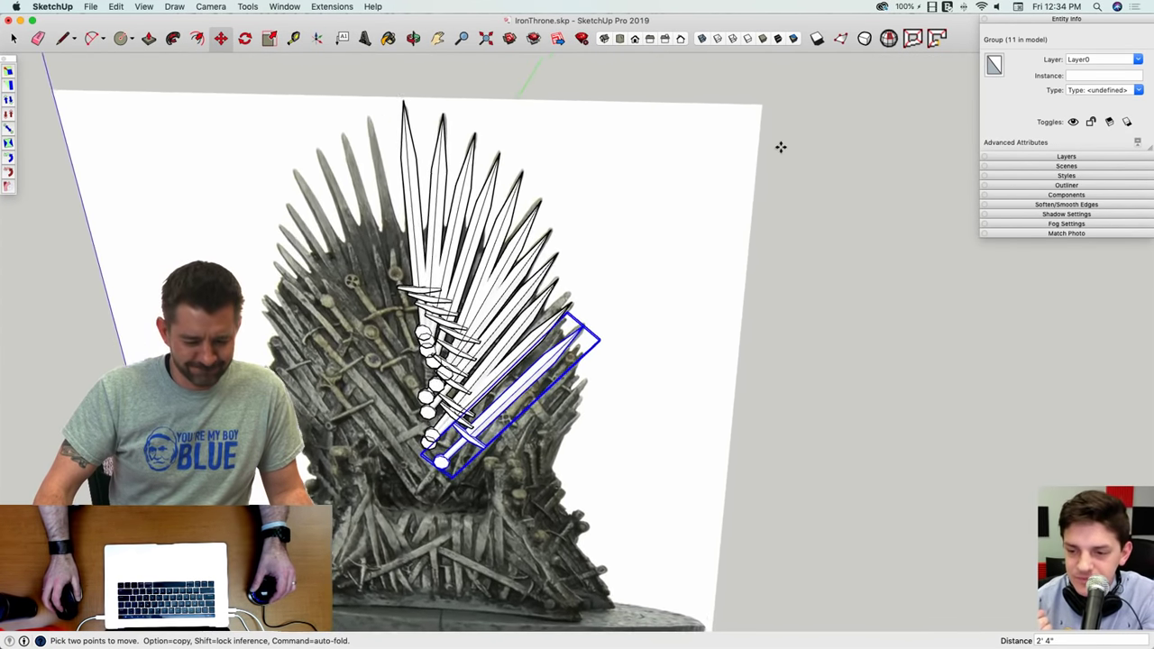
{"action": "mouse_move", "coordinate": [781, 147]}
{"action": "middle_mouse_down"}
{"action": "mouse_move", "coordinate": [856, 147]}
{"action": "mouse_move", "coordinate": [783, 147]}
{"action": "mouse_move", "coordinate": [843, 162]}
{"action": "mouse_move", "coordinate": [827, 181]}
{"action": "mouse_move", "coordinate": [761, 128]}
{"action": "middle_mouse_up"}
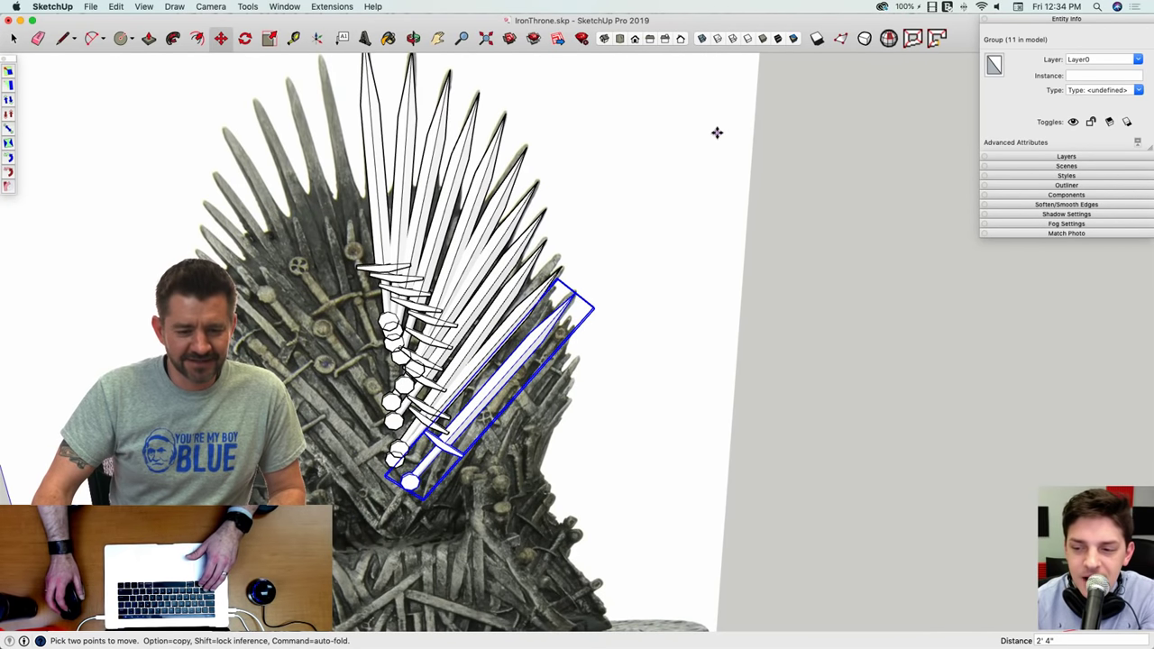
Step: Select the ten tilted swords without the upright centre one and rotate them forward 2° about the vertical axis through the centre sword's tip
{"action": "key", "text": "space"}
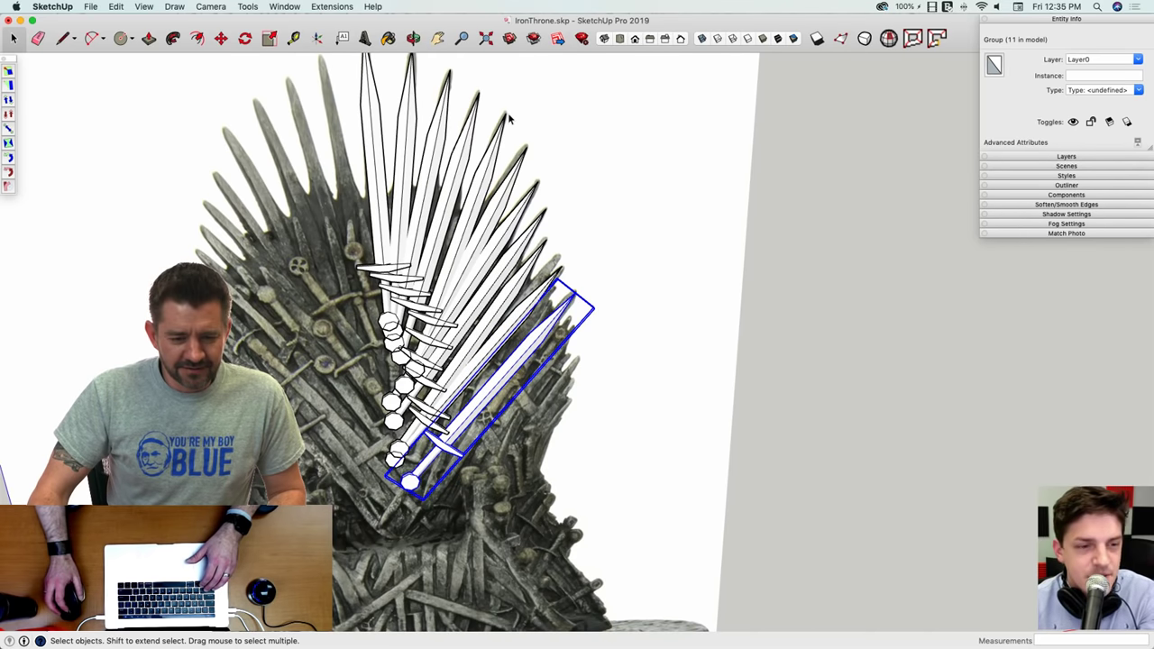
{"action": "left_click", "coordinate": [431, 145]}
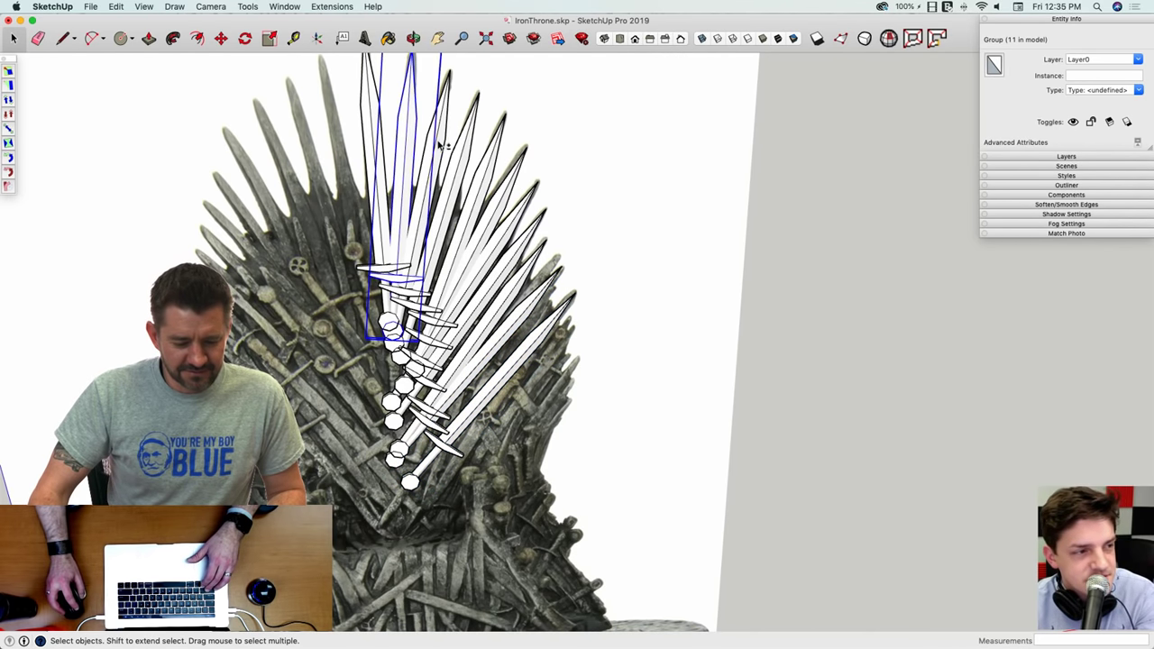
{"action": "left_click", "coordinate": [468, 156], "text": "shift"}
{"action": "left_click", "coordinate": [494, 178], "text": "shift"}
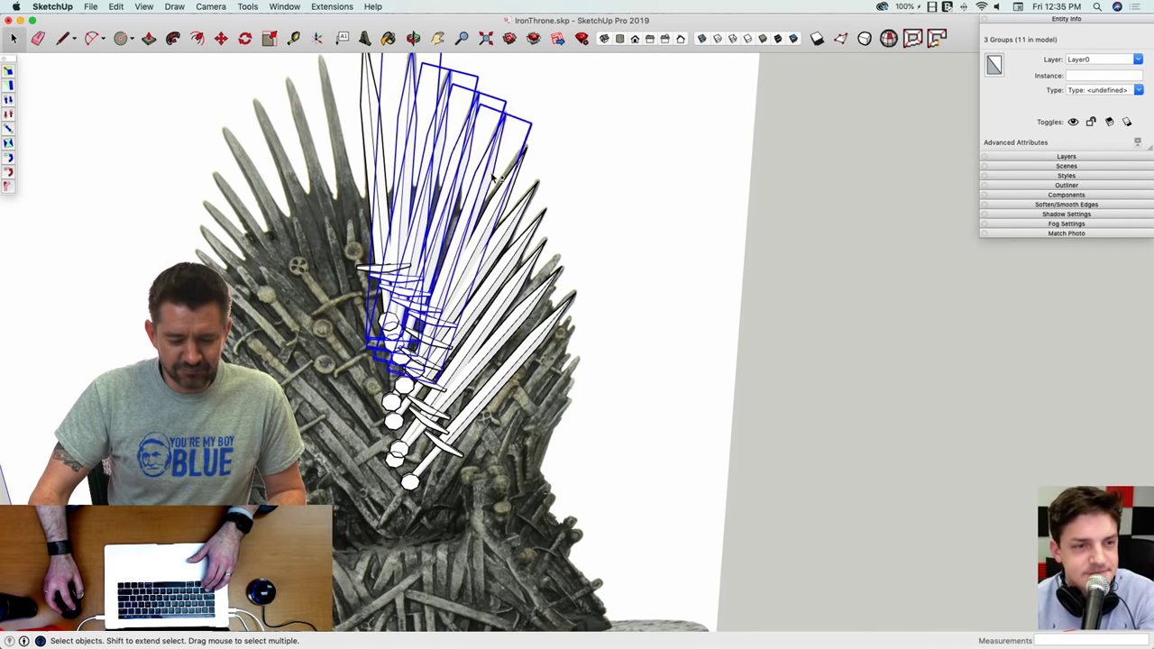
{"action": "left_click", "coordinate": [502, 229], "text": "shift"}
{"action": "left_click", "coordinate": [530, 251], "text": "shift"}
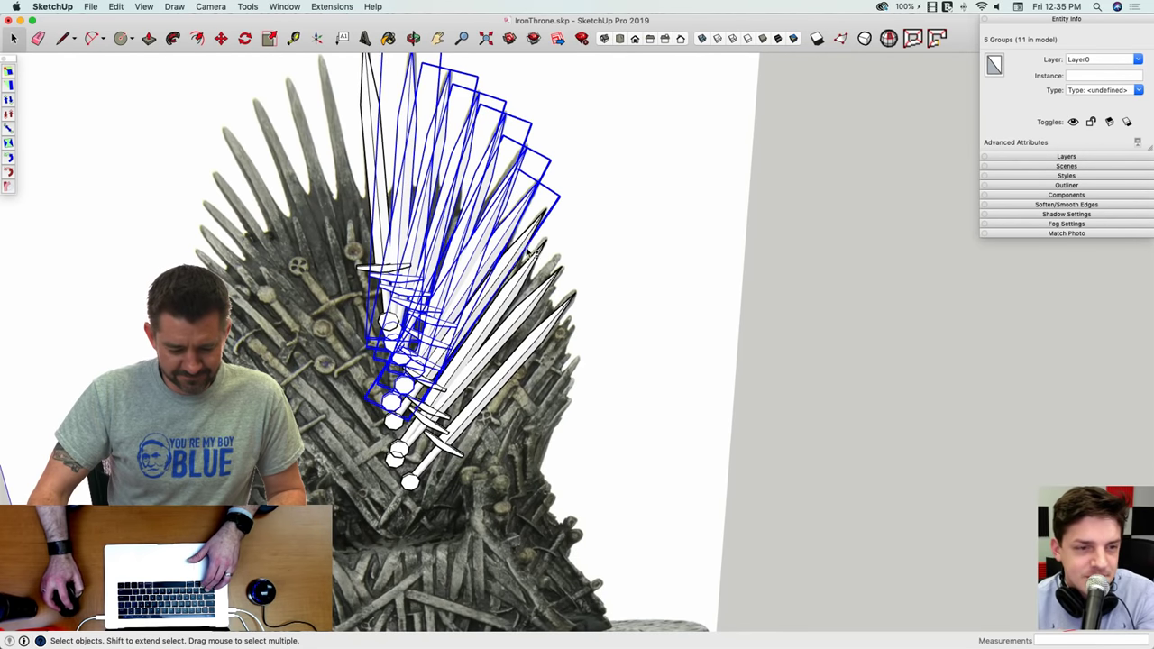
{"action": "left_click", "coordinate": [528, 308], "text": "shift"}
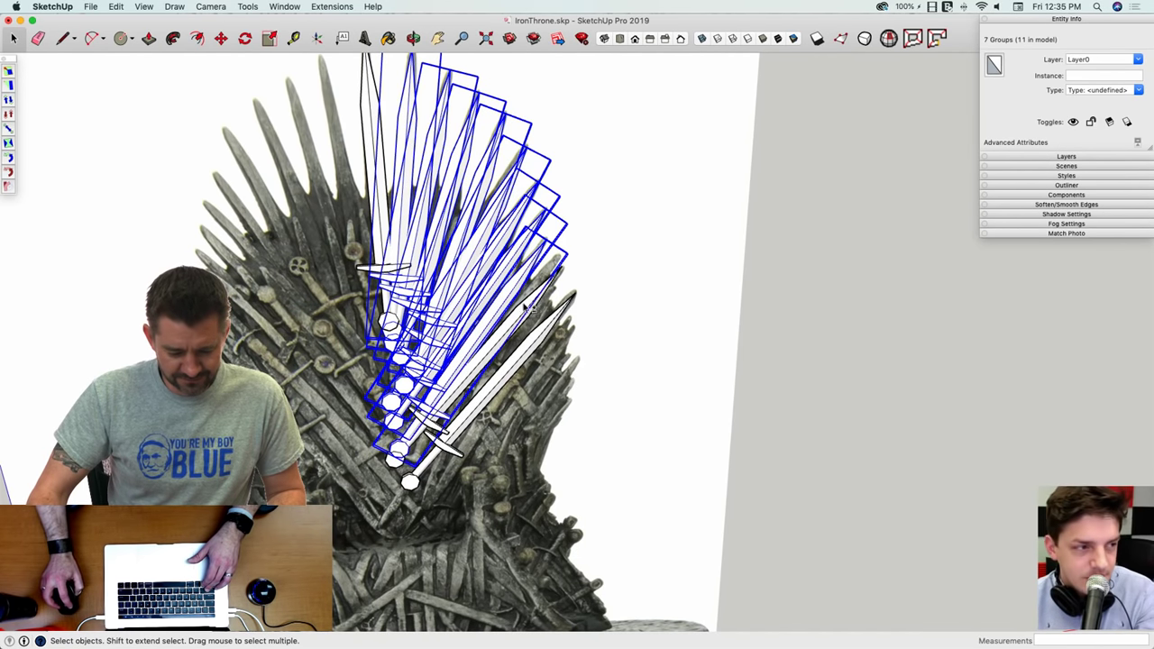
{"action": "left_click", "coordinate": [527, 314], "text": "shift"}
{"action": "left_click", "coordinate": [552, 346], "text": "shift"}
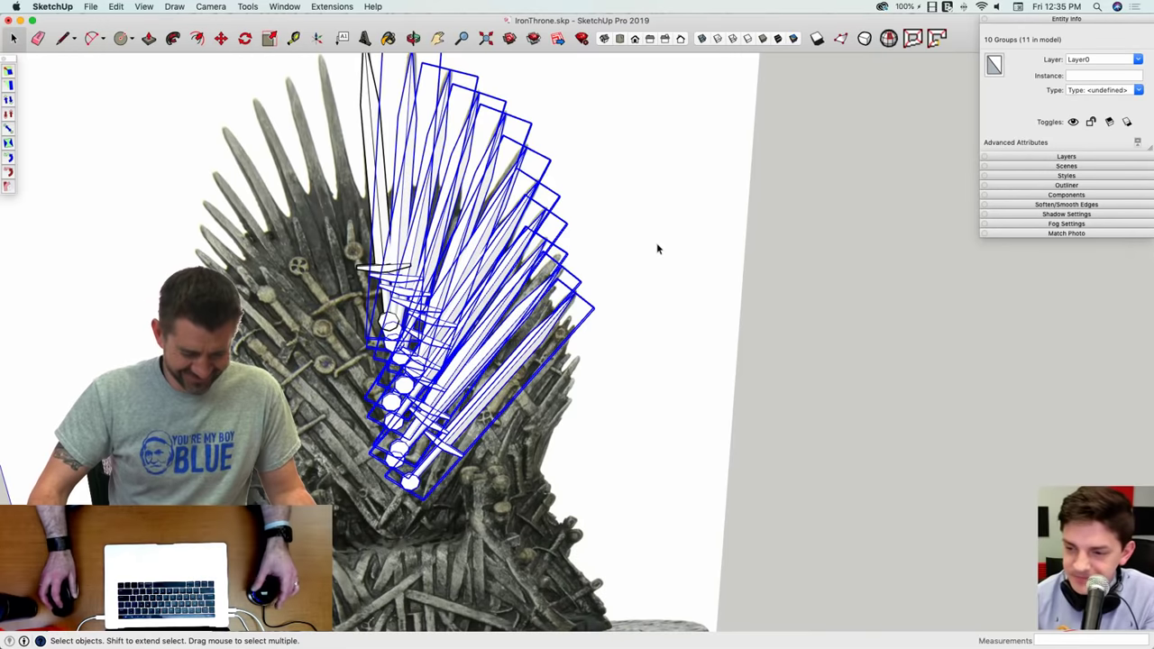
{"action": "middle_click_drag", "start_coordinate": [657, 243], "coordinate": [768, 211]}
{"action": "scroll", "coordinate": [688, 189], "scroll_direction": "up", "scroll_amount": 4}
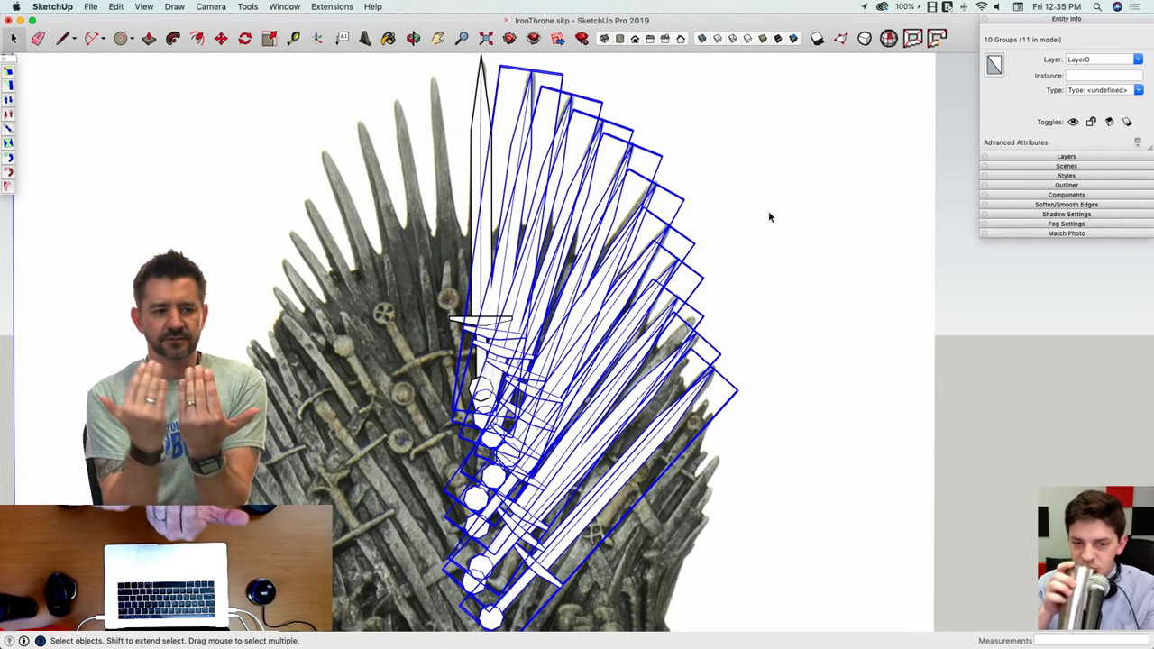
{"action": "mouse_move", "coordinate": [769, 216]}
{"action": "middle_mouse_down"}
{"action": "mouse_move", "coordinate": [596, 298]}
{"action": "mouse_move", "coordinate": [610, 309]}
{"action": "mouse_move", "coordinate": [659, 268]}
{"action": "middle_mouse_up"}
{"action": "key", "text": "q"}
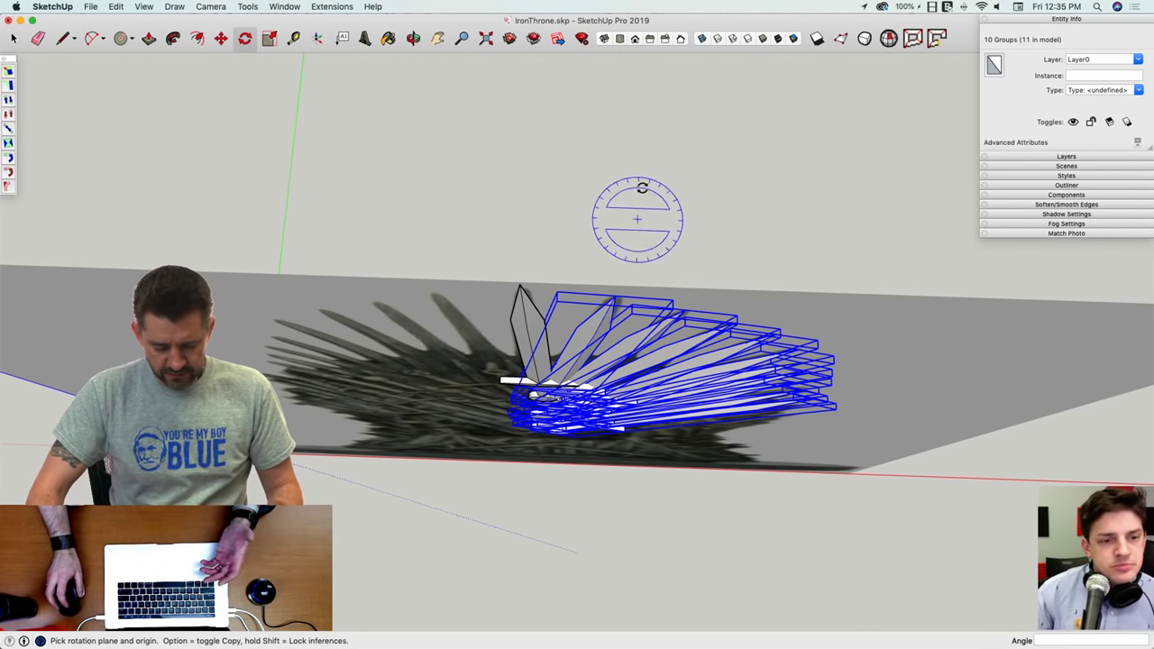
{"action": "left_click", "coordinate": [521, 287]}
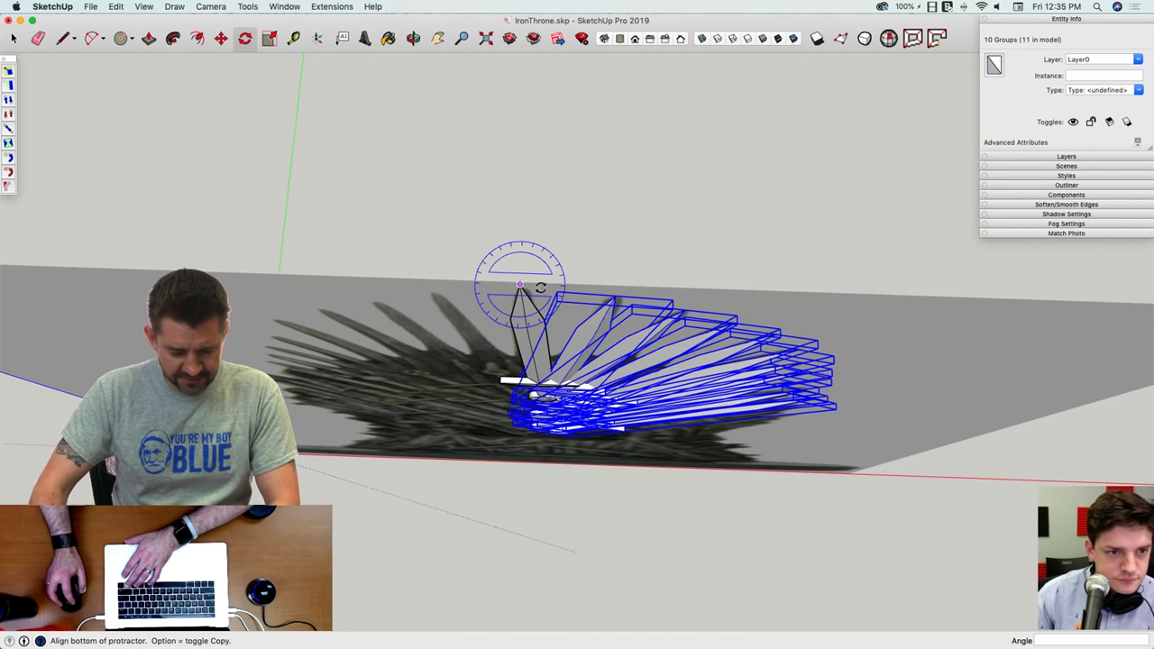
{"action": "left_click", "coordinate": [877, 293]}
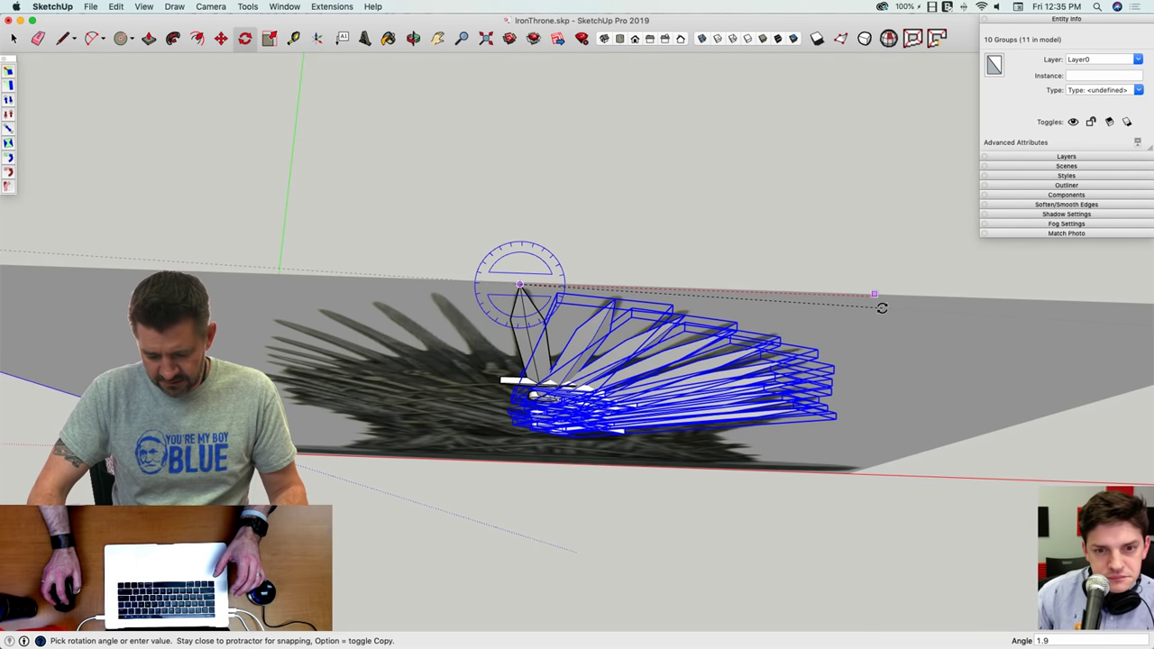
{"action": "left_click", "coordinate": [882, 309]}
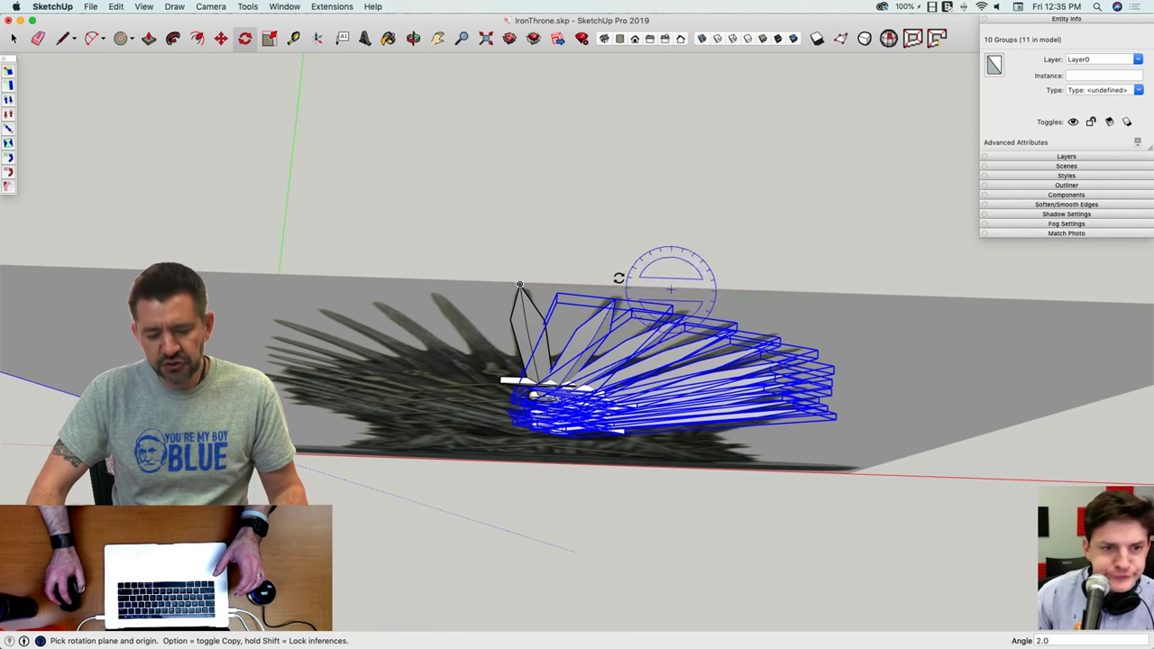
Step: Remove the sword next to the centre from the selection and rotate the other nine 2° further about the centre tip's vertical axis
{"action": "key", "text": "space"}
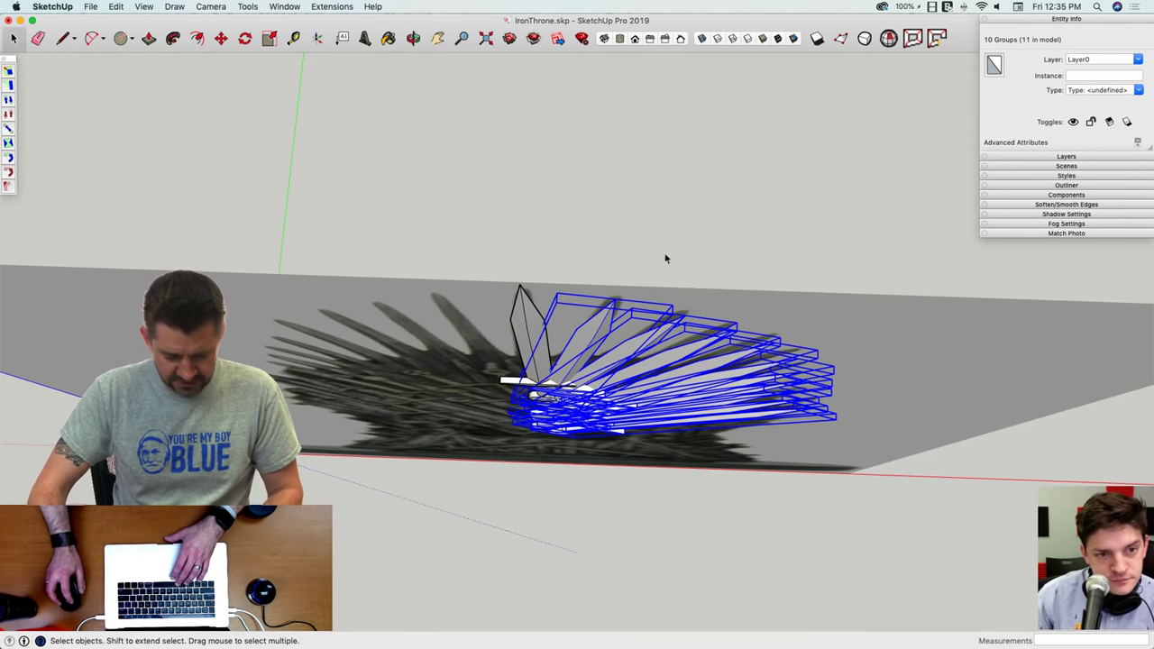
{"action": "left_click", "coordinate": [604, 330], "text": "shift"}
{"action": "key", "text": "q"}
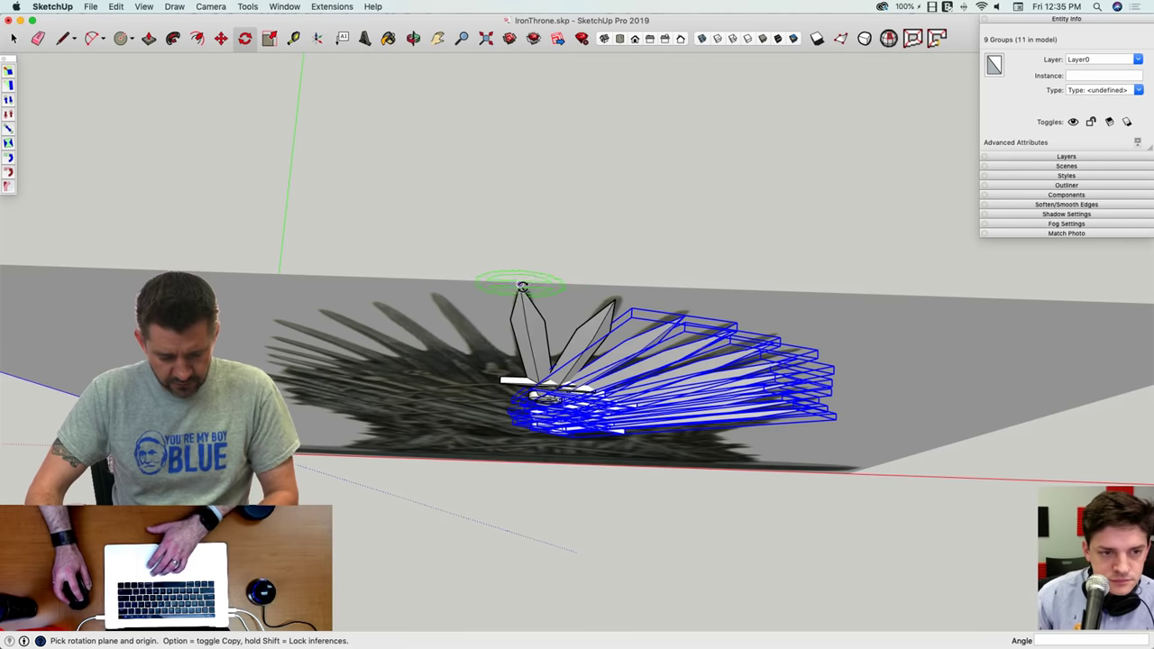
{"action": "key", "text": "Up"}
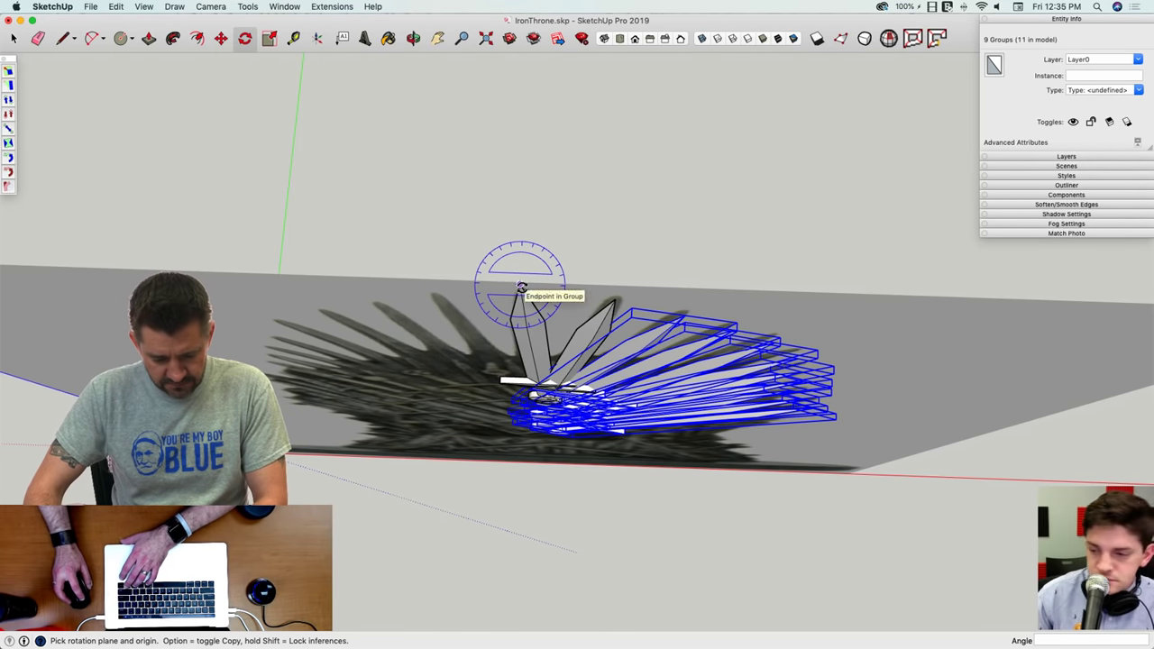
{"action": "left_click", "coordinate": [521, 287]}
{"action": "left_click", "coordinate": [884, 295]}
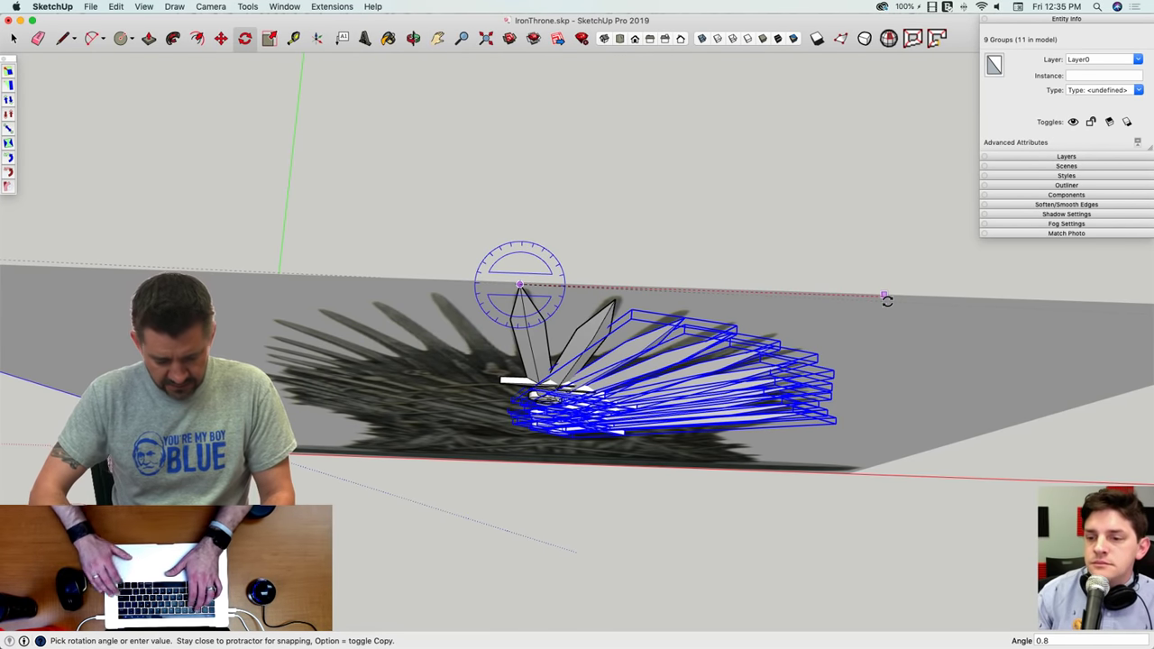
{"action": "type", "text": "2"}
{"action": "key", "text": "Return"}
Step: Remove the next sword down from the selection and rotate the remaining eight 2° forward about the centre sword tip's vertical axis
{"action": "key", "text": "space"}
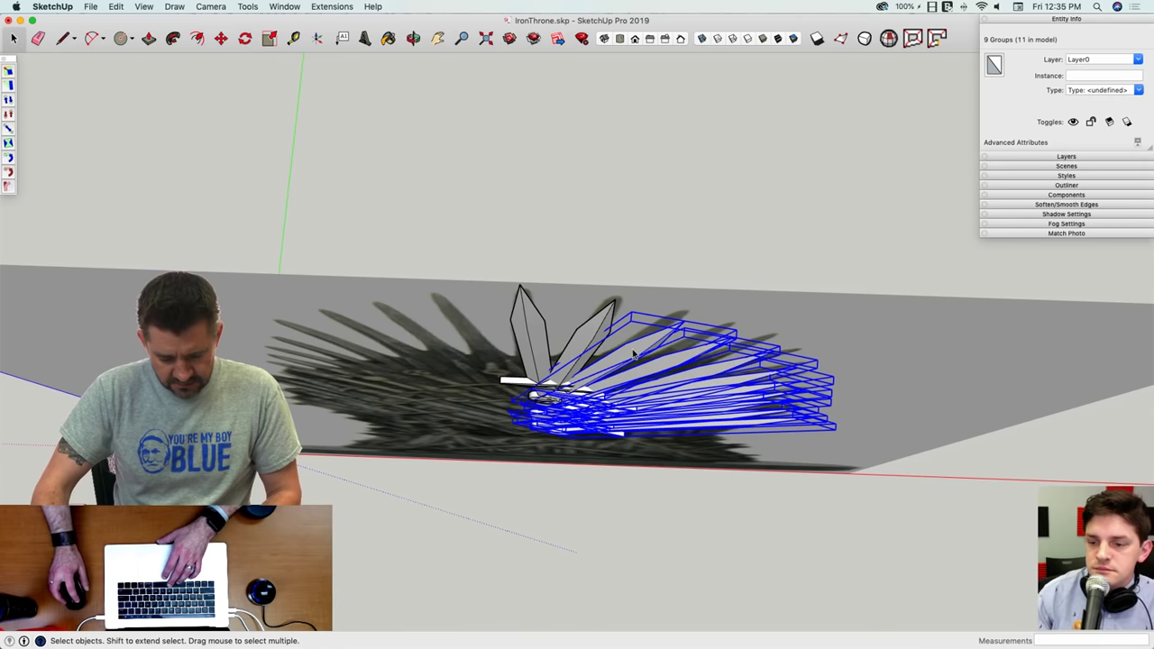
{"action": "left_click", "coordinate": [651, 335]}
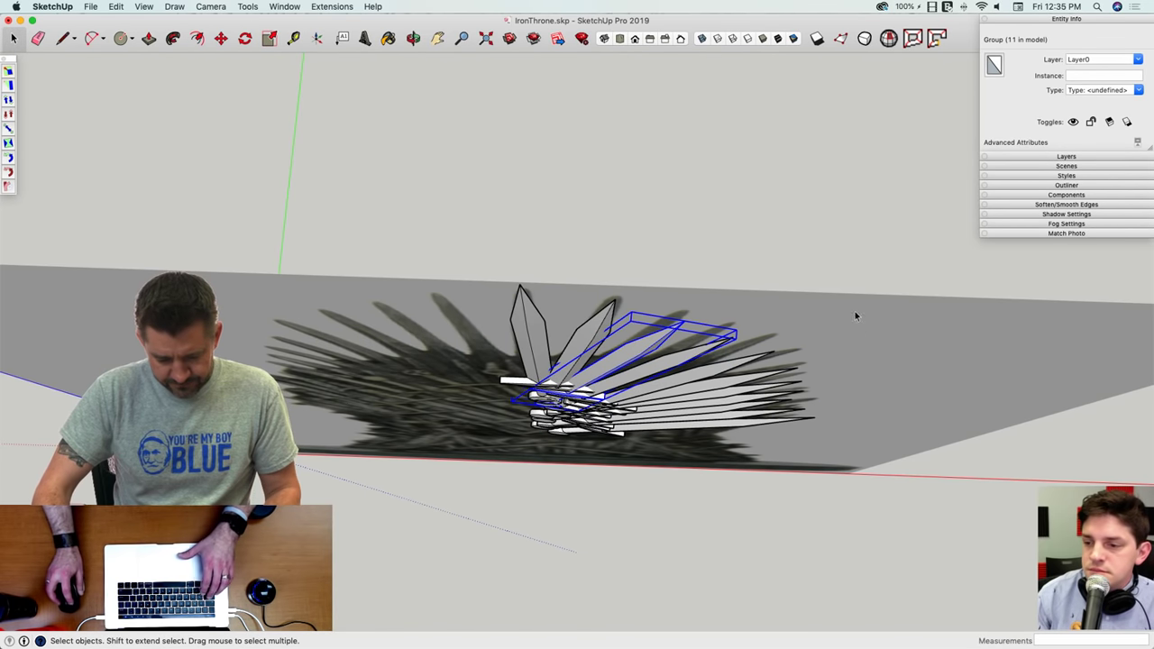
{"action": "left_click_drag", "start_coordinate": [689, 491], "coordinate": [698, 484]}
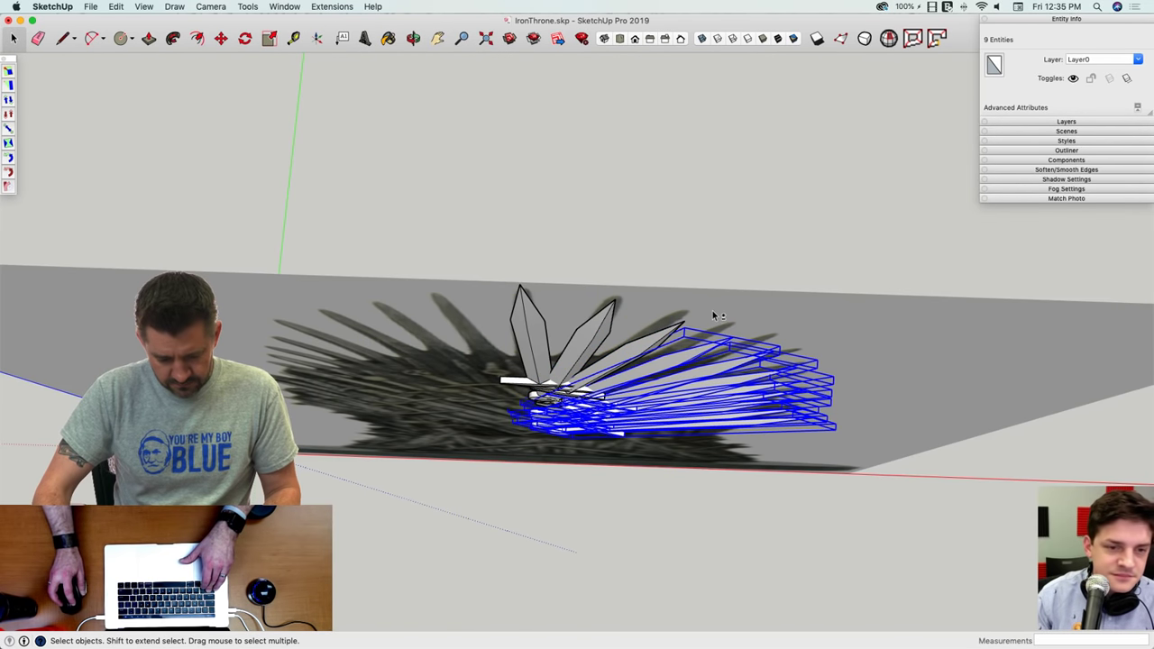
{"action": "key", "text": "q"}
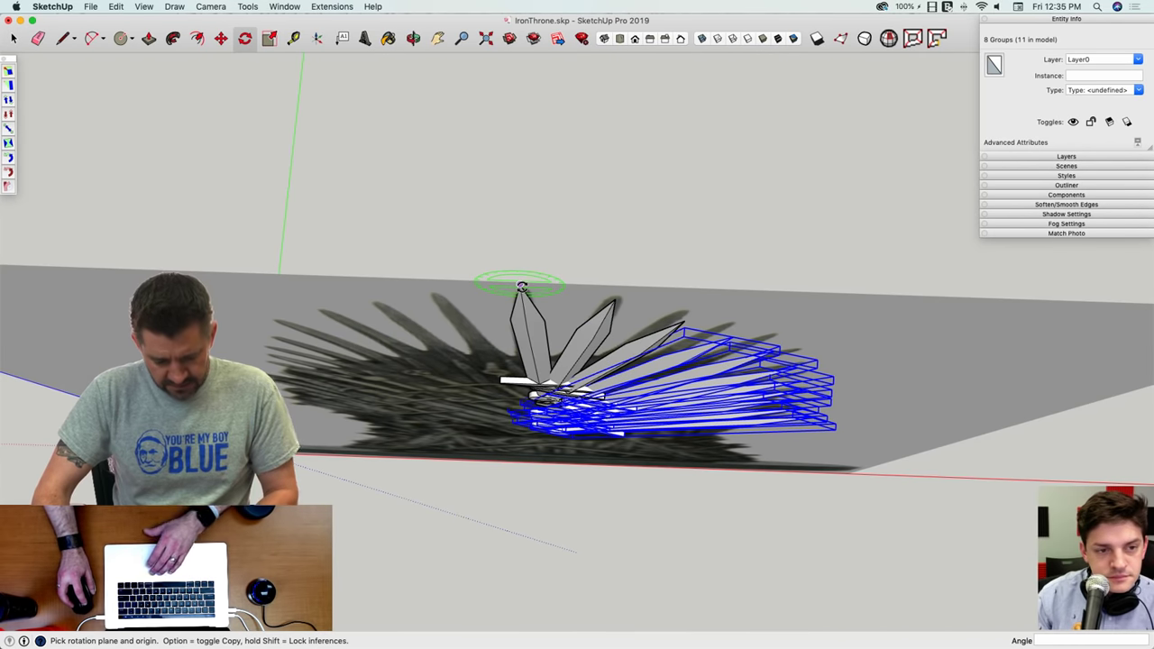
{"action": "left_click", "coordinate": [520, 286]}
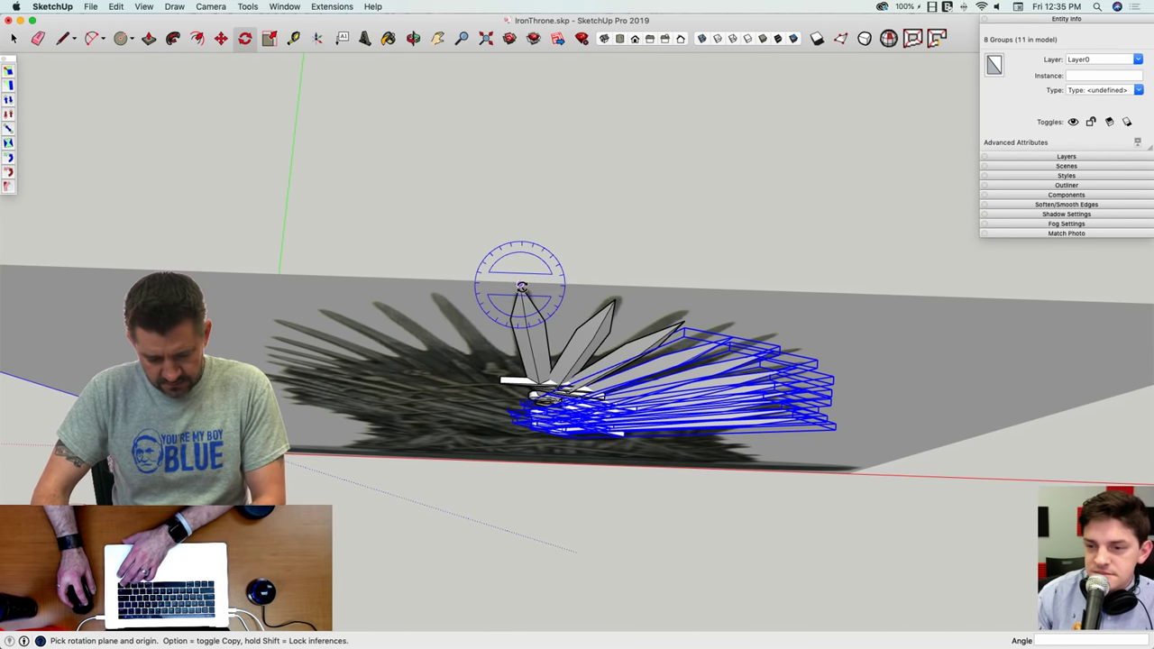
{"action": "left_click", "coordinate": [942, 309]}
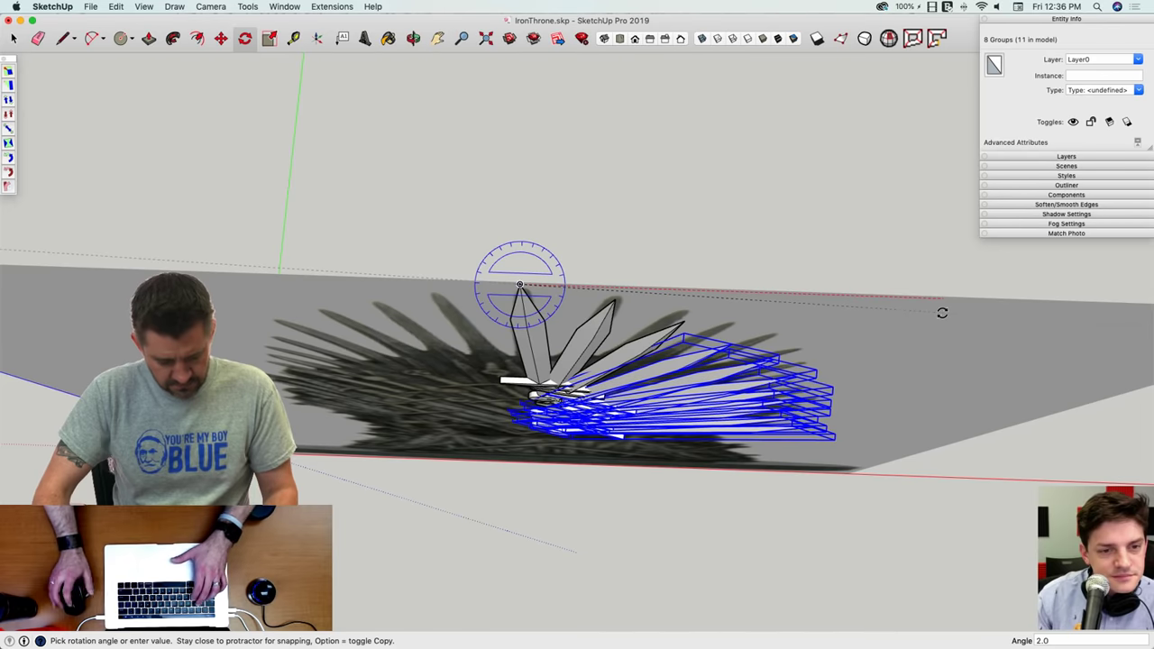
{"action": "left_click", "coordinate": [942, 313]}
Step: Drop the uppermost selected sword and rotate the other seven 2° further forward about the centre tip's vertical axis
{"action": "key", "text": "space"}
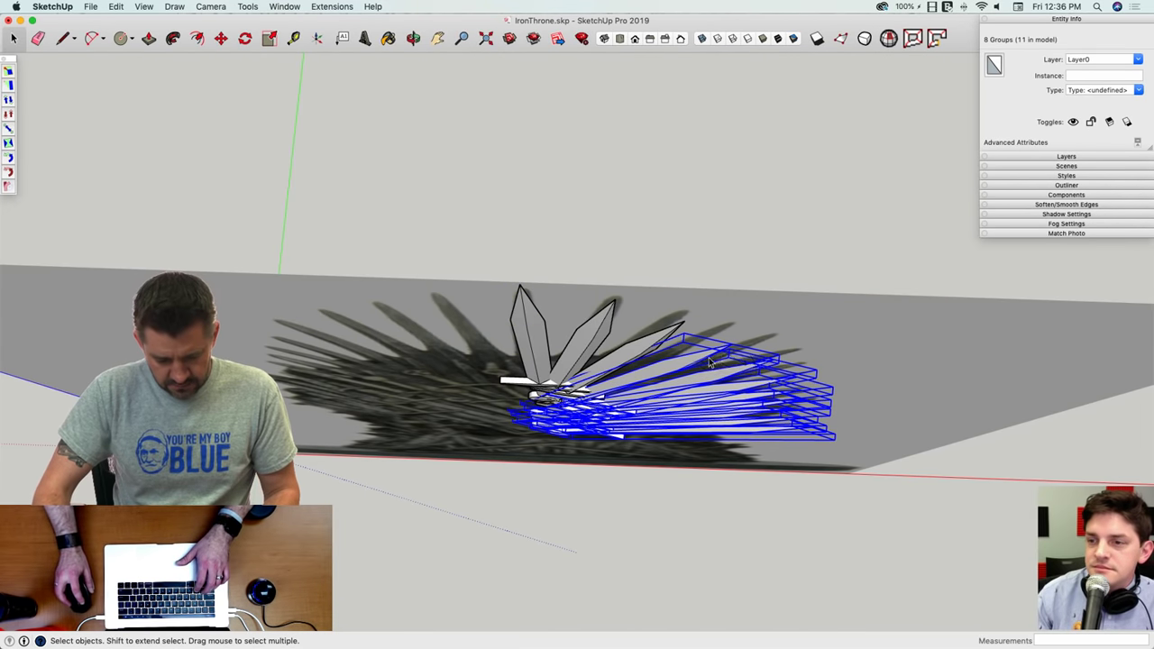
{"action": "left_click", "coordinate": [693, 367], "text": "shift"}
{"action": "key", "text": "q"}
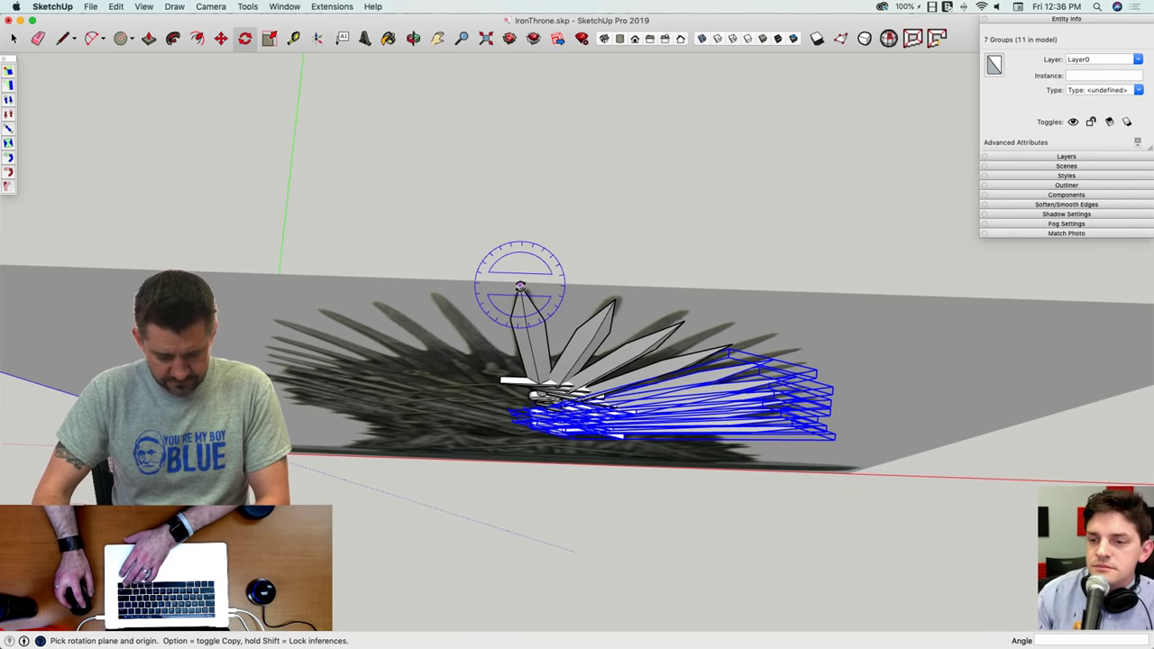
{"action": "left_click", "coordinate": [921, 326]}
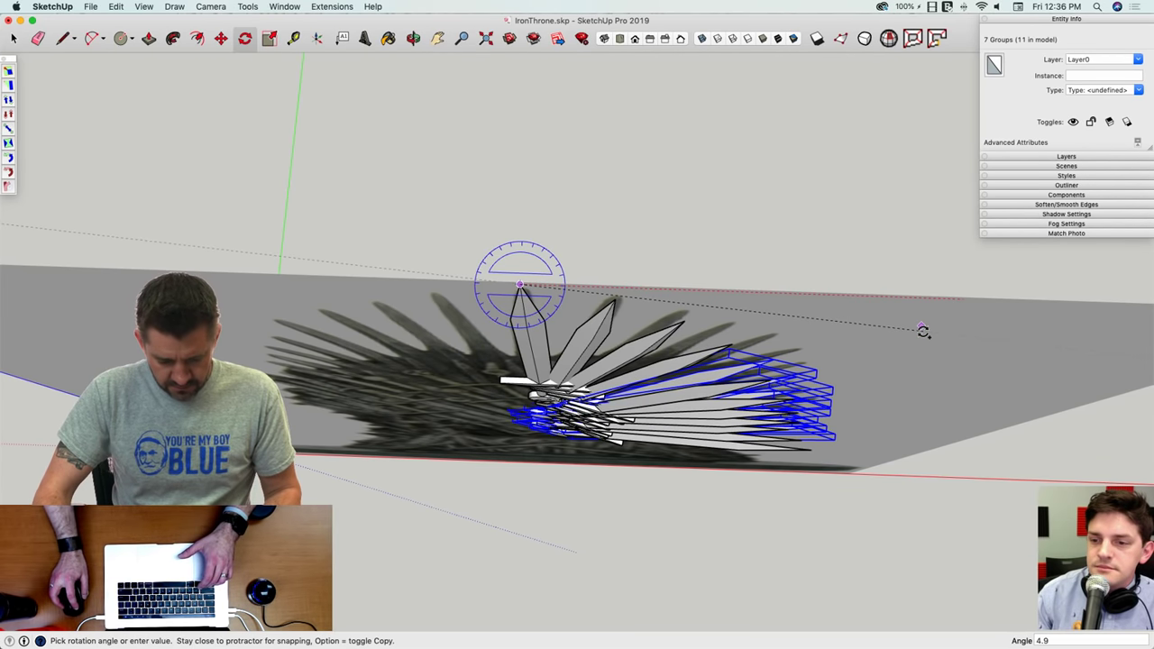
{"action": "type", "text": "2"}
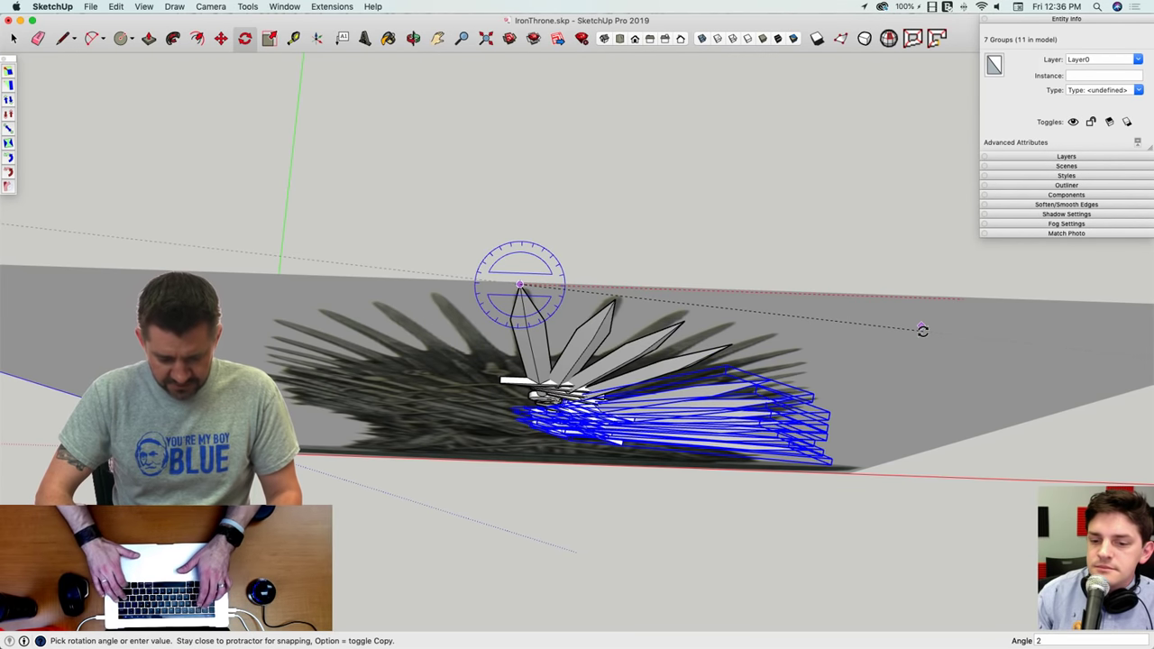
{"action": "key", "text": "Return"}
Step: Deselect the uppermost of the seven swords and rotate the remaining six about 2° forward around the centre tip's vertical axis
{"action": "key", "text": "space"}
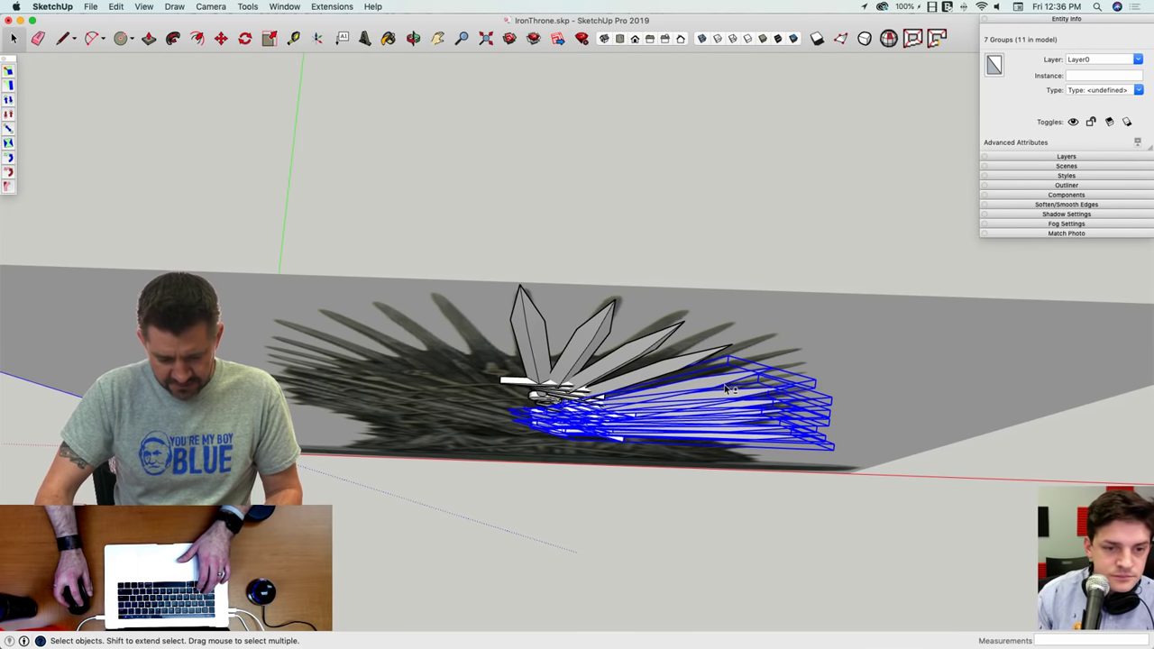
{"action": "left_click", "coordinate": [729, 388], "text": "shift"}
{"action": "key", "text": "q"}
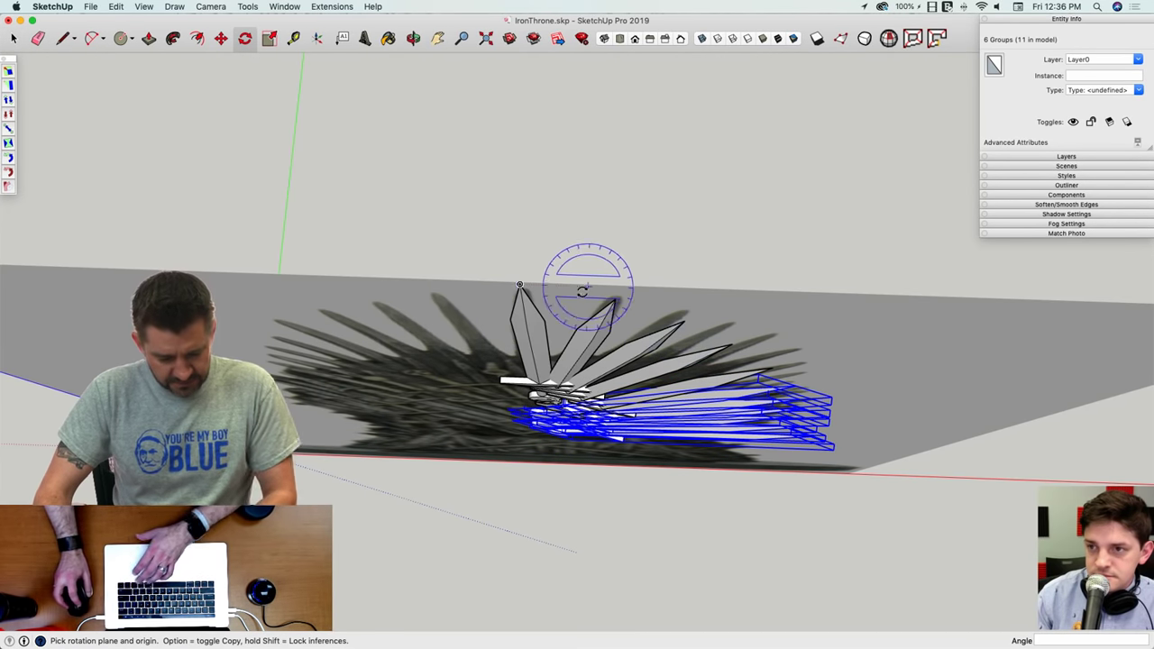
{"action": "left_click", "coordinate": [915, 309]}
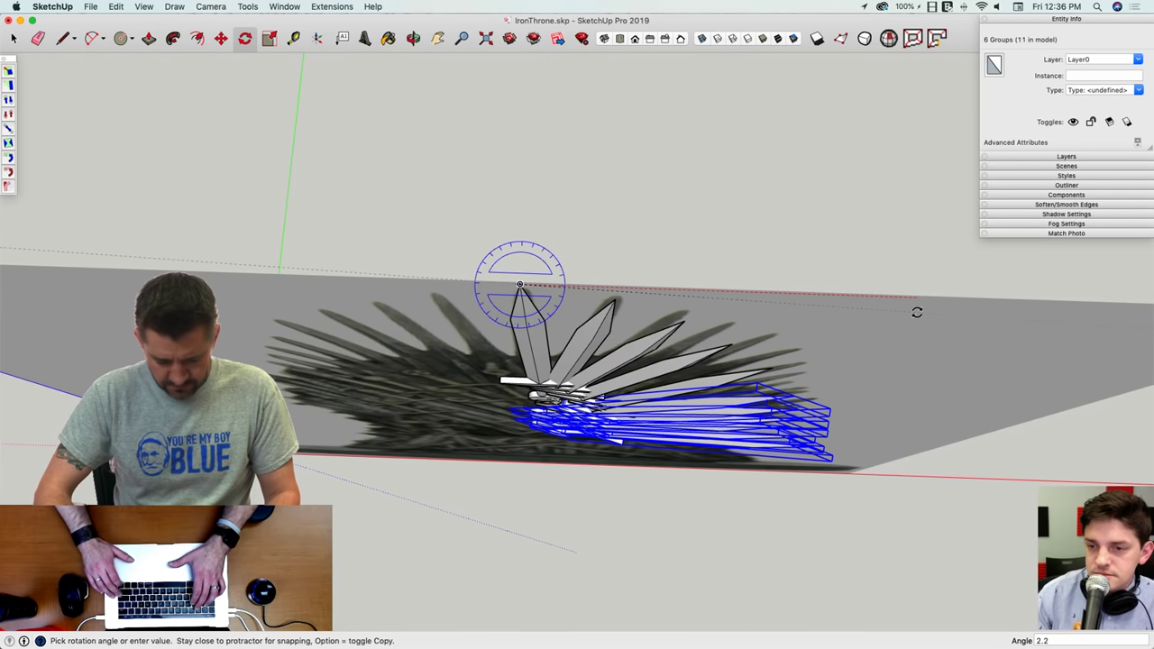
{"action": "key", "text": "Escape"}
Step: Take the uppermost of the six swords out of the selection and rotate the lower five about 2° forward about the centre tip's vertical axis
{"action": "key", "text": "space"}
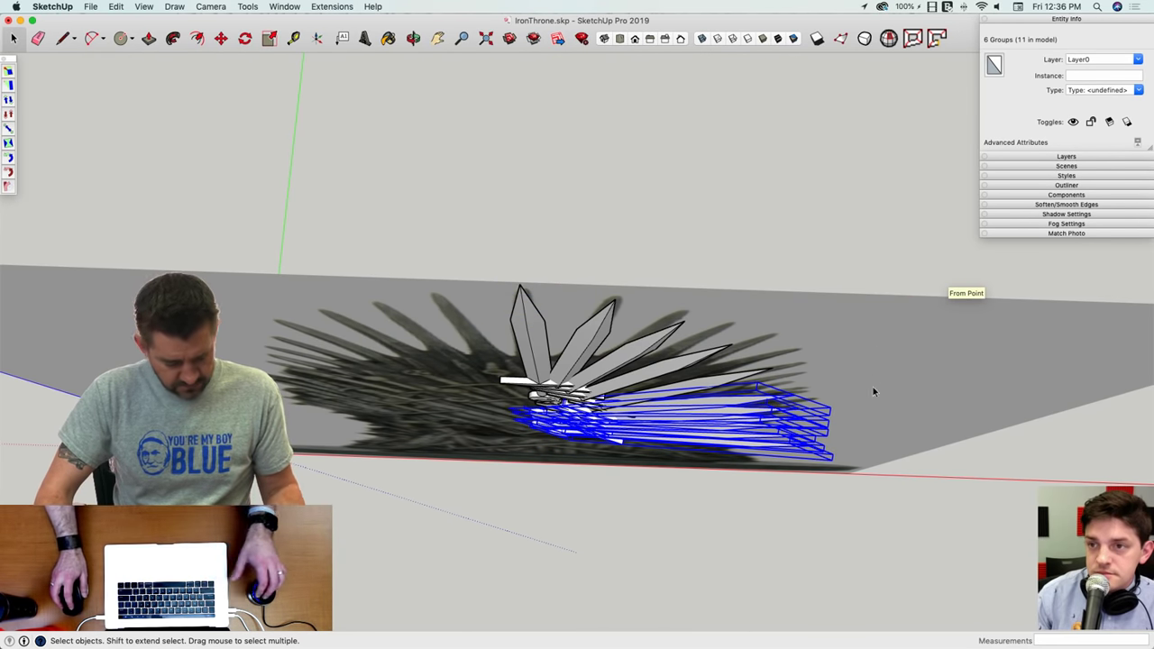
{"action": "middle_click_drag", "start_coordinate": [871, 391], "coordinate": [596, 317]}
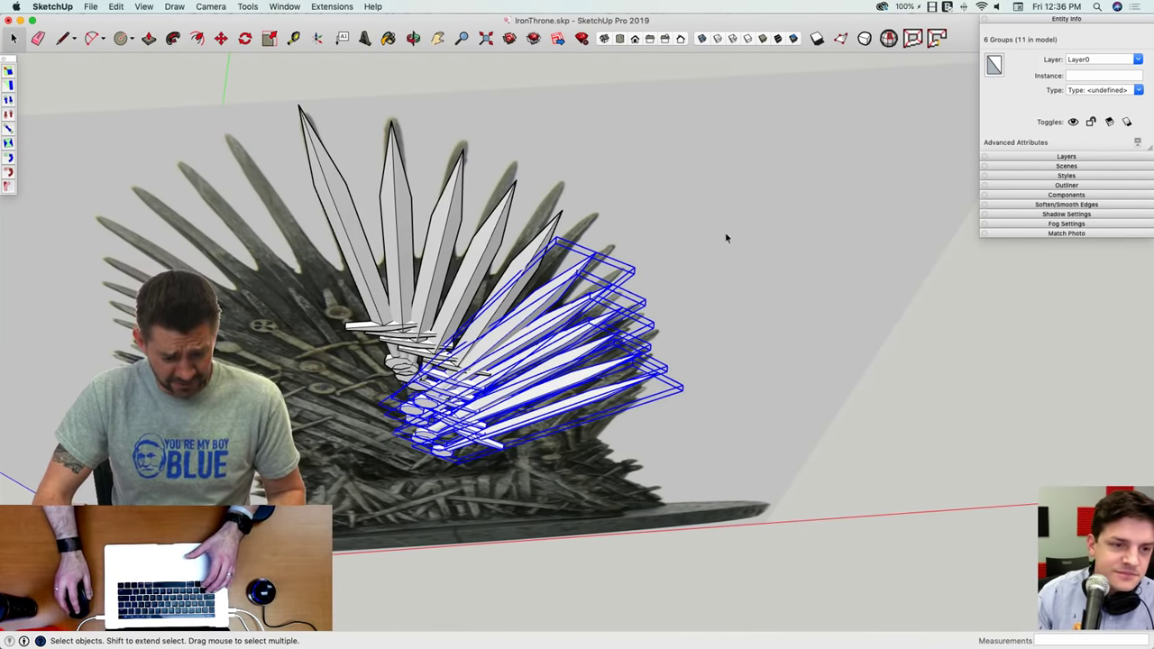
{"action": "middle_click_drag", "start_coordinate": [726, 238], "coordinate": [618, 245]}
{"action": "left_click", "coordinate": [552, 281], "text": "shift"}
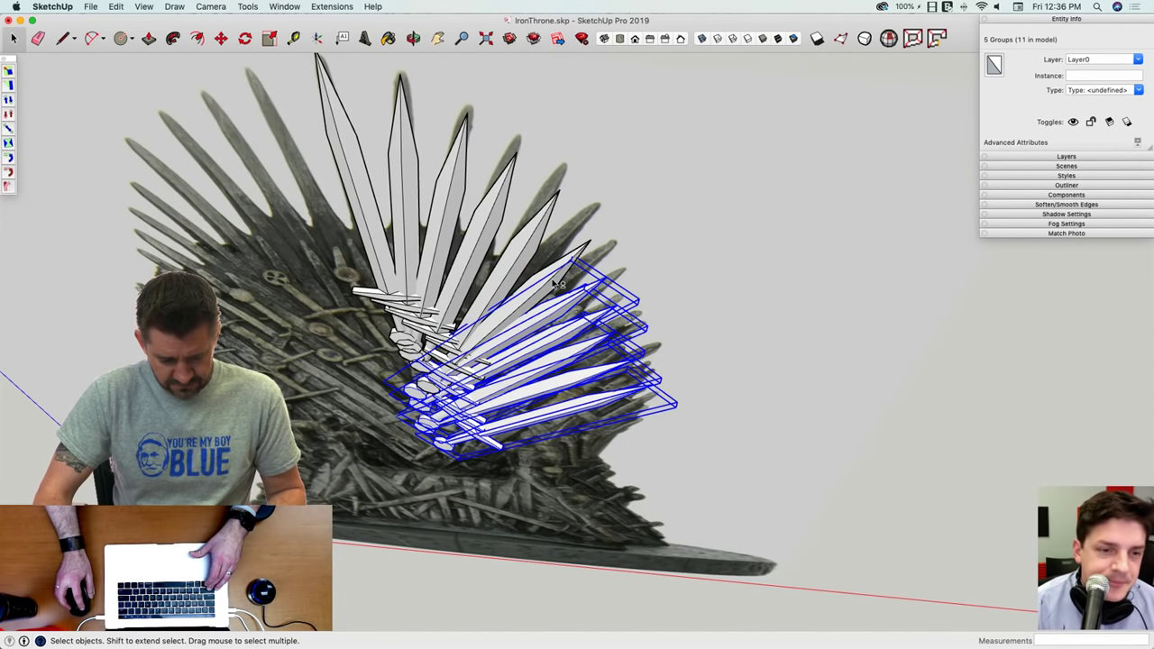
{"action": "key", "text": "q"}
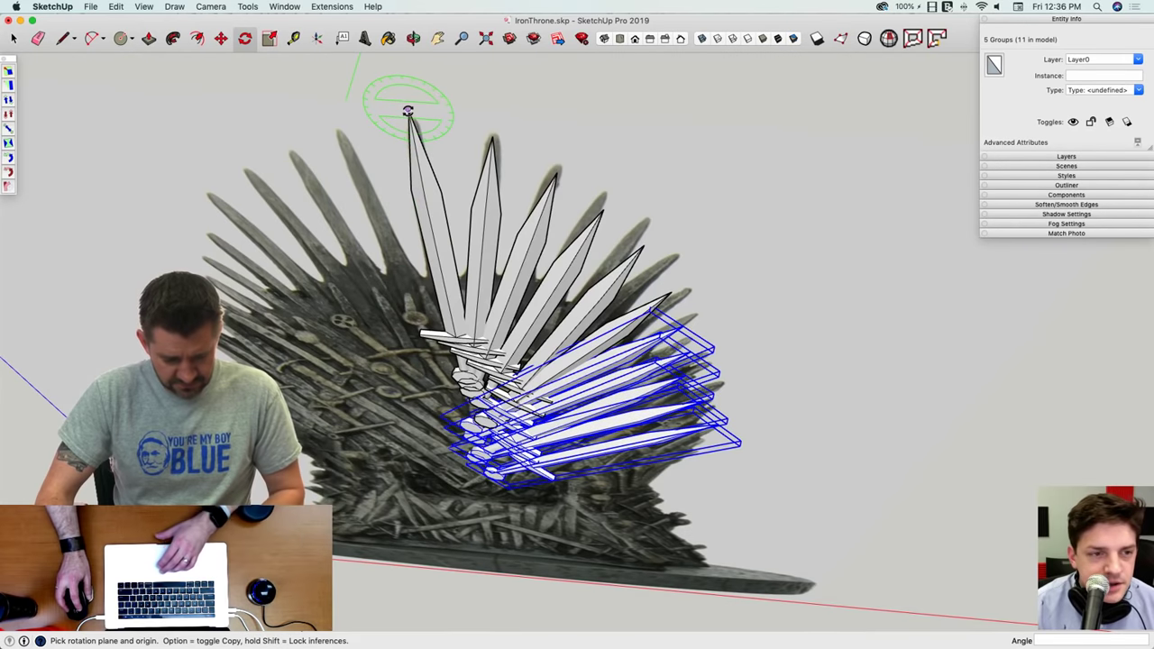
{"action": "key", "text": "Up"}
{"action": "left_click", "coordinate": [407, 110]}
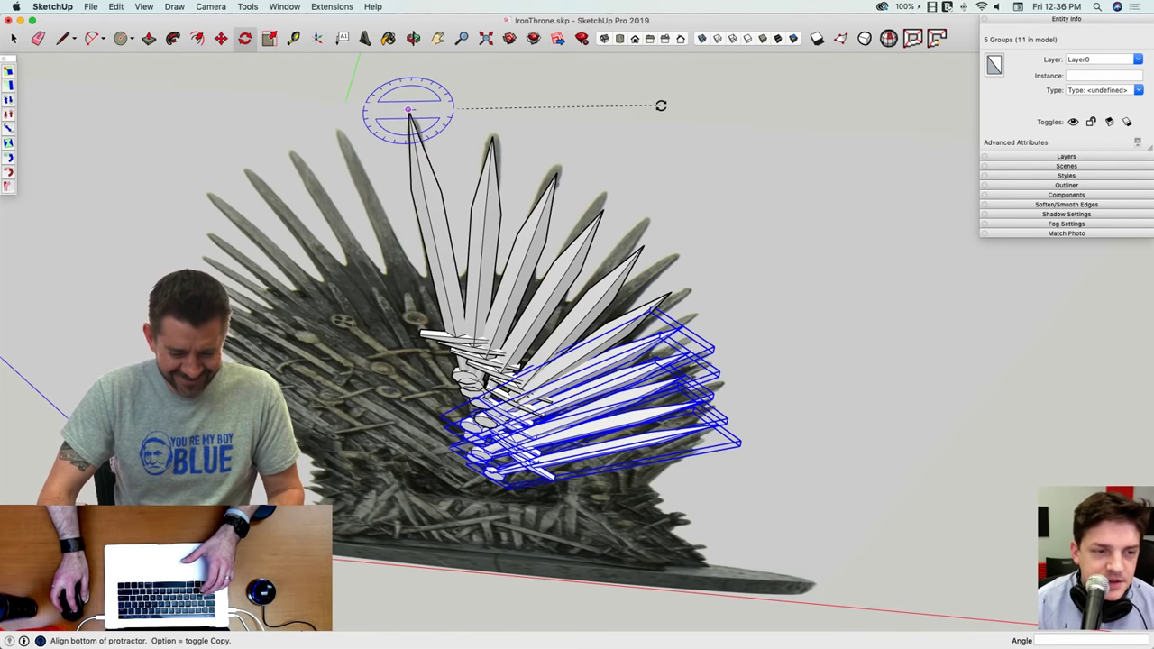
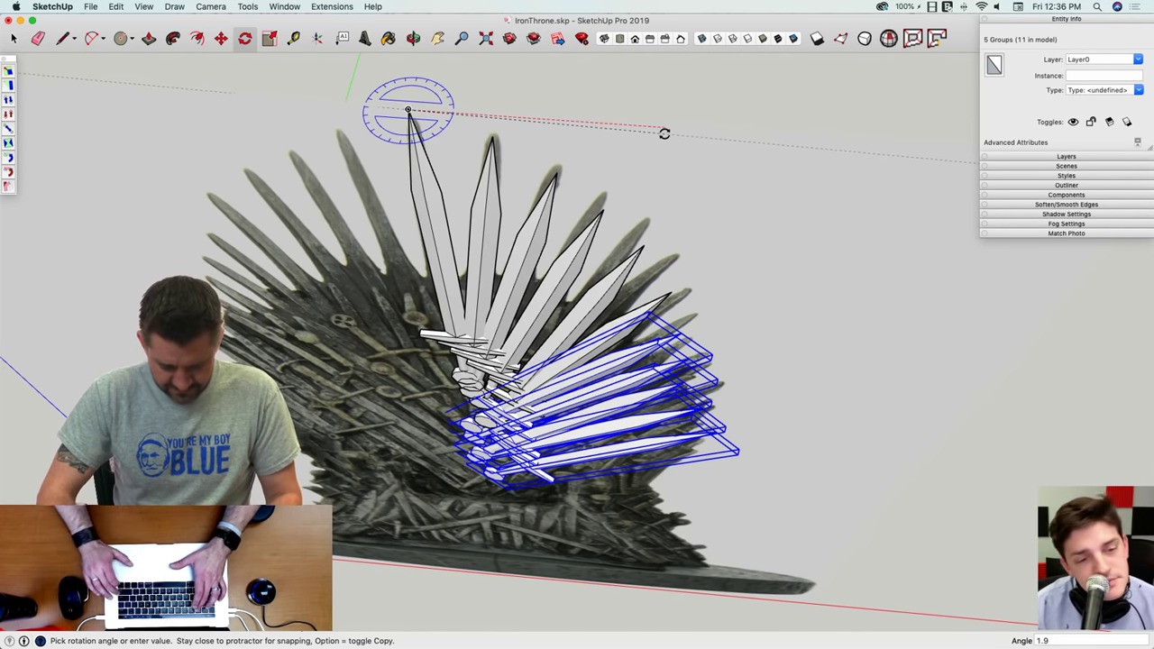
{"action": "left_click", "coordinate": [666, 135]}
Step: Deselect the uppermost of the five swords and rotate the lowest four 2° forward about the centre tip's vertical axis
{"action": "key", "text": "space"}
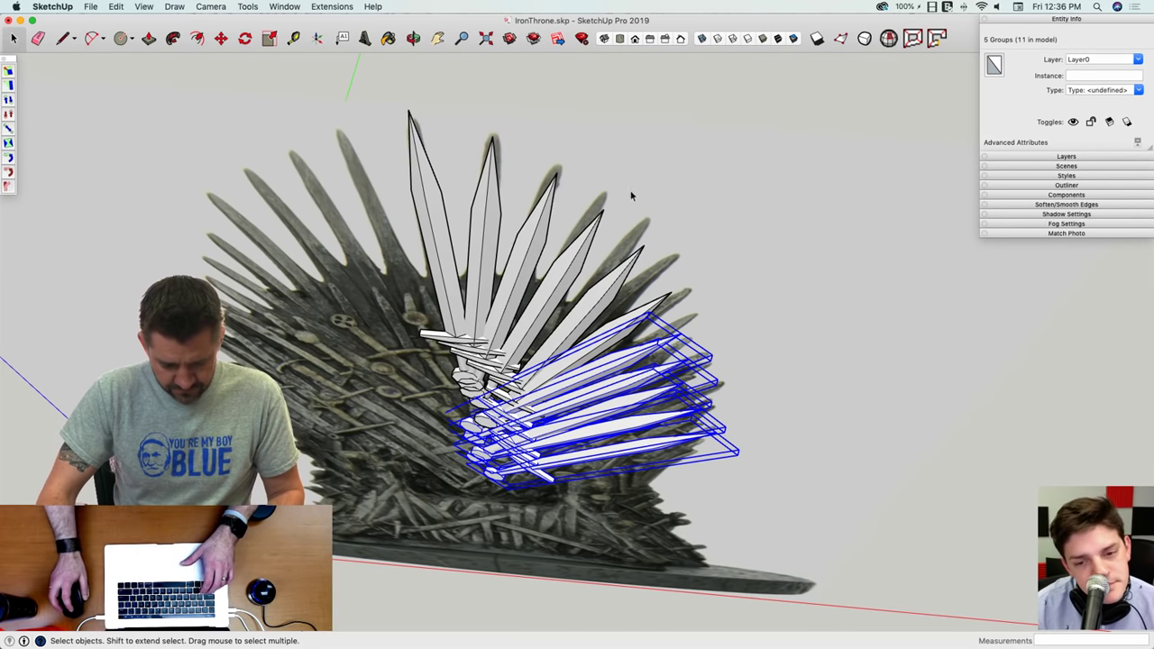
{"action": "left_click", "coordinate": [629, 368], "text": "shift"}
{"action": "key", "text": "q"}
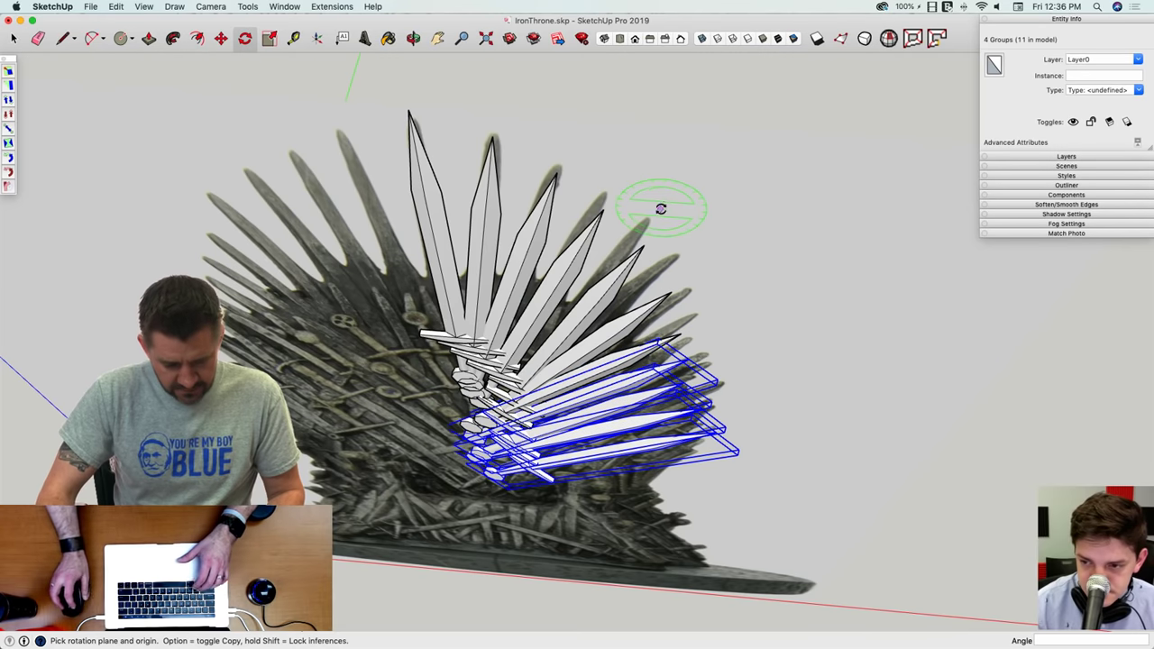
{"action": "left_click", "coordinate": [409, 110]}
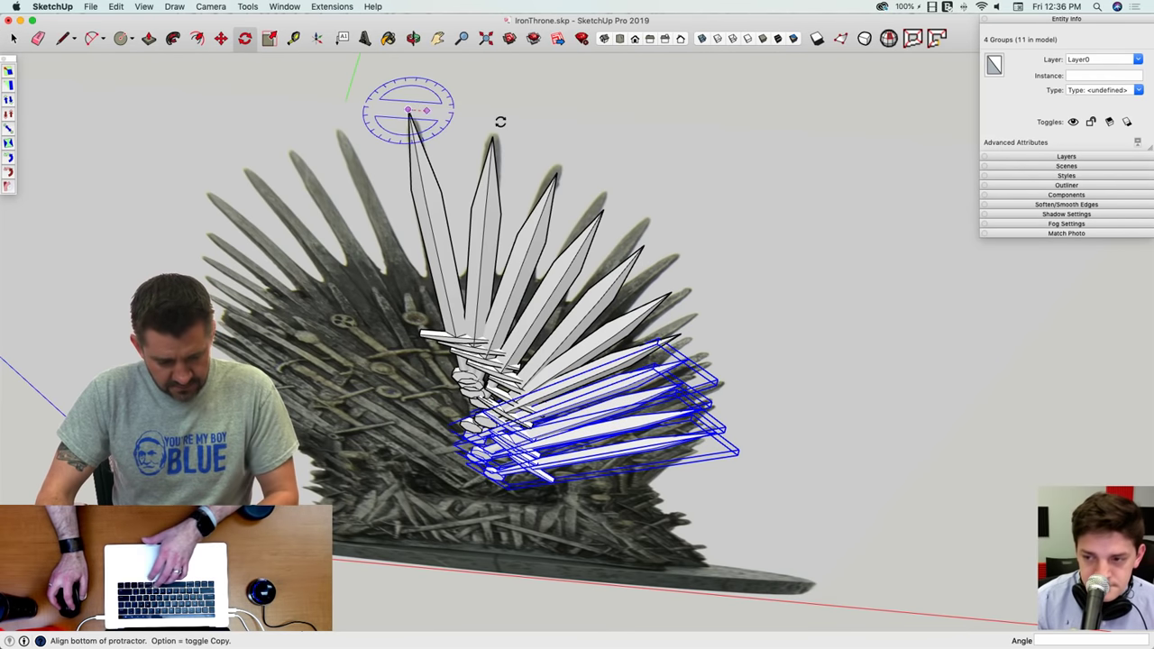
{"action": "left_click", "coordinate": [674, 128]}
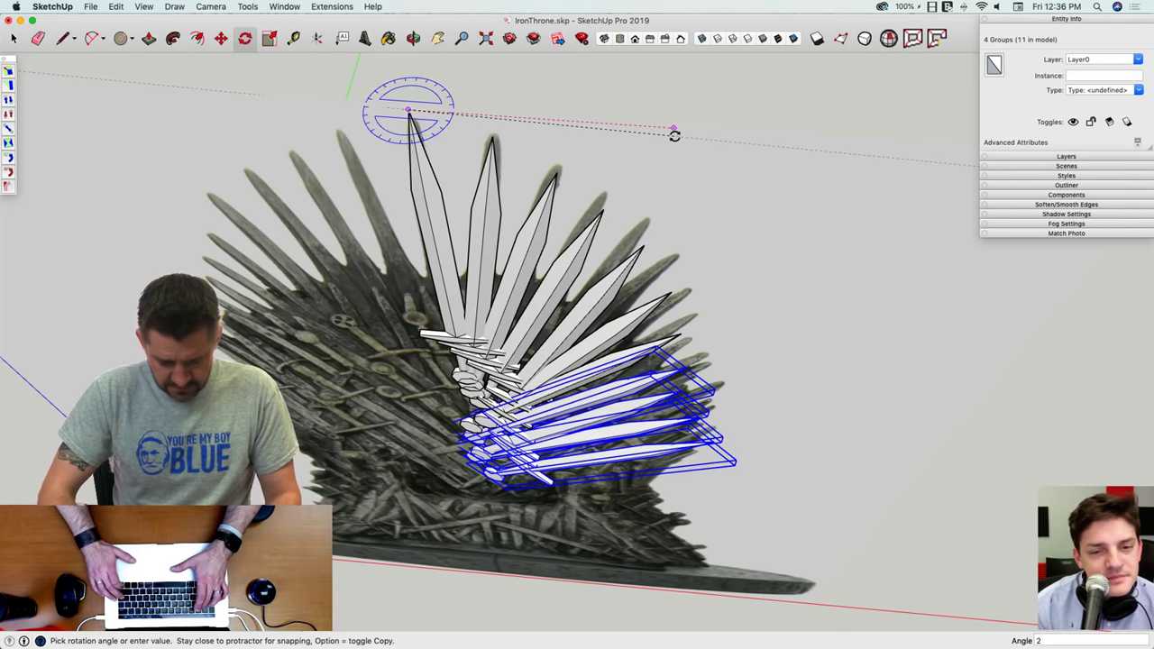
{"action": "key", "text": "Return"}
Step: Reduce the selection to the lowest three swords and rotate them 2° forward about the centre tip's vertical axis
{"action": "key", "text": "space"}
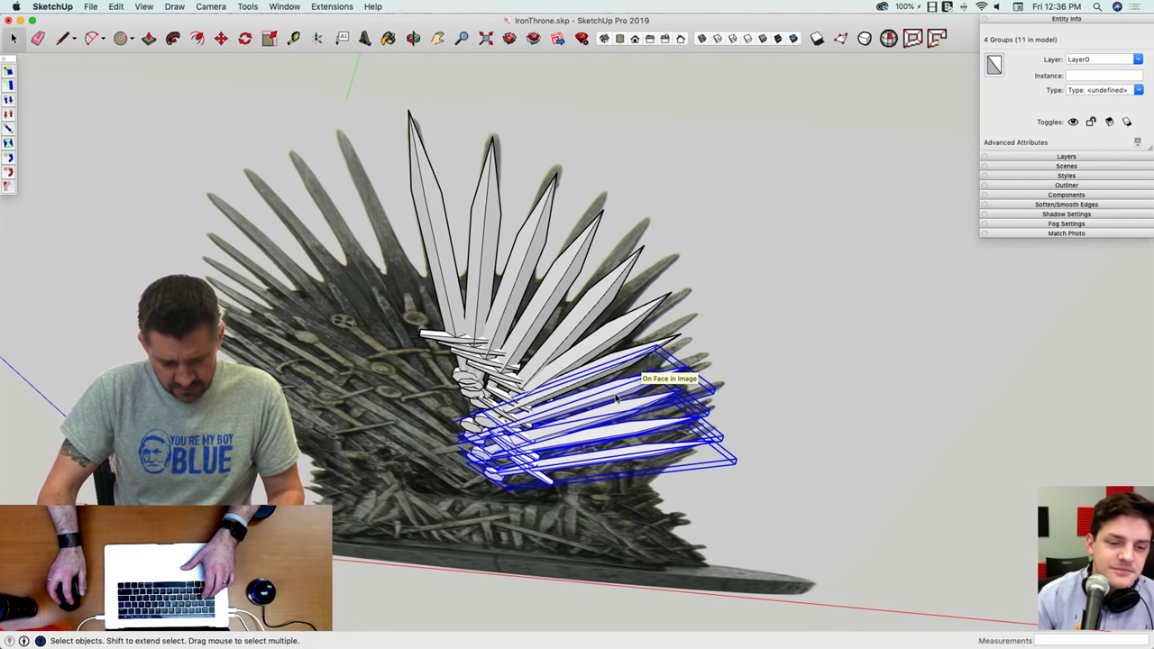
{"action": "key", "text": "q"}
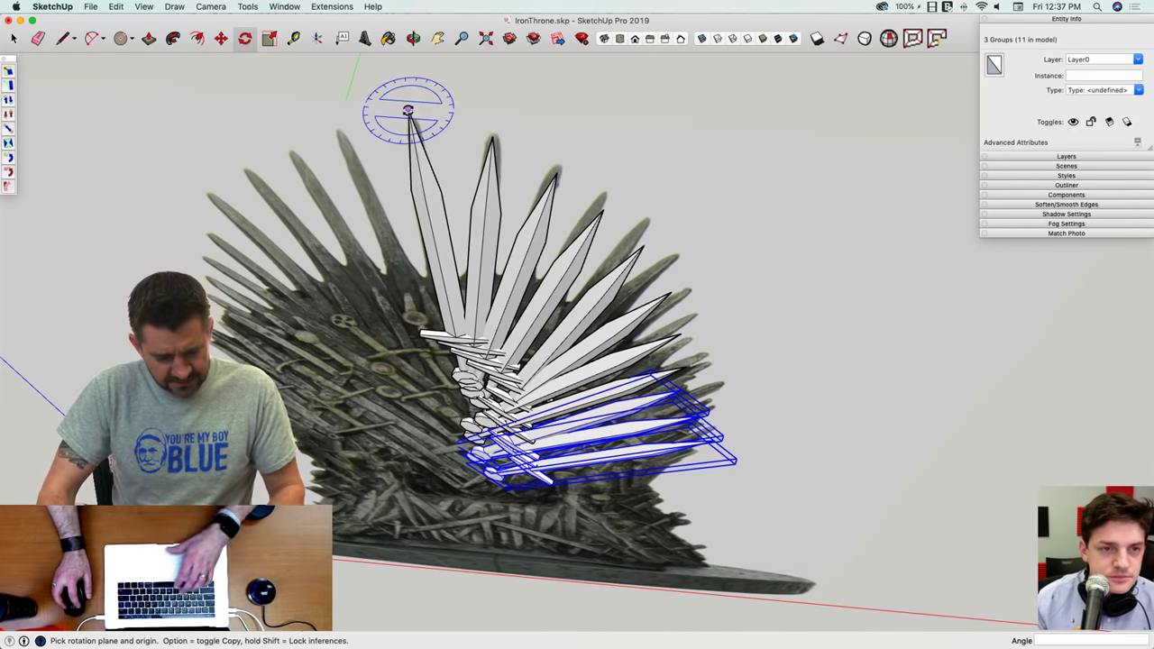
{"action": "left_click", "coordinate": [407, 110]}
{"action": "left_click", "coordinate": [690, 126]}
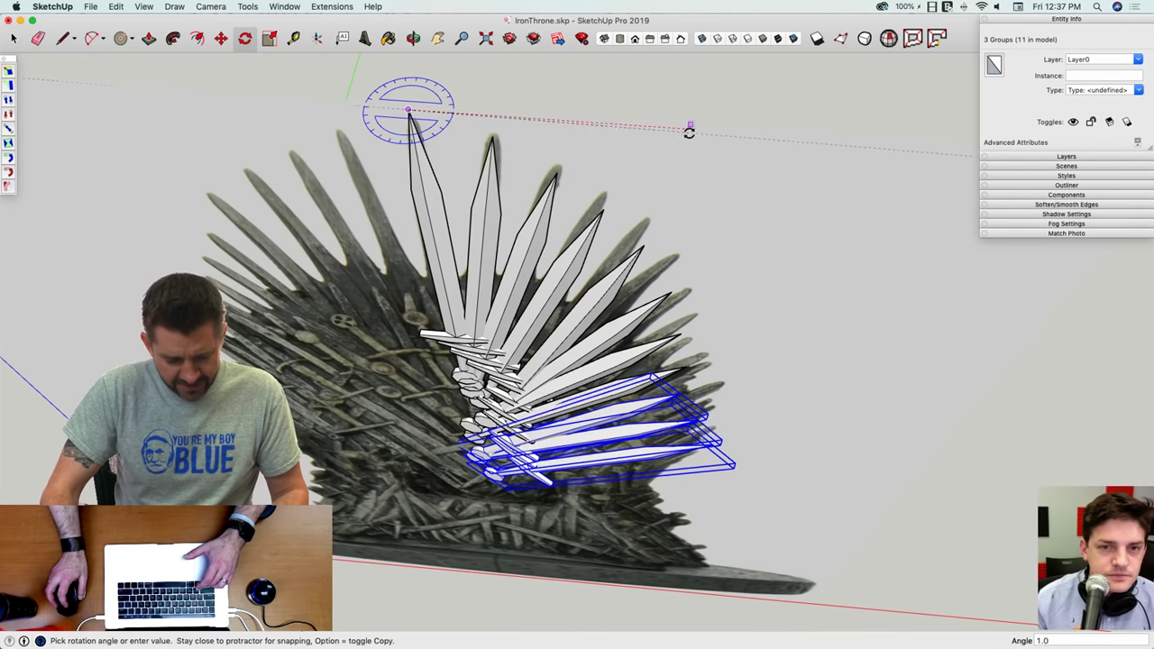
{"action": "type", "text": "2"}
{"action": "key", "text": "Return"}
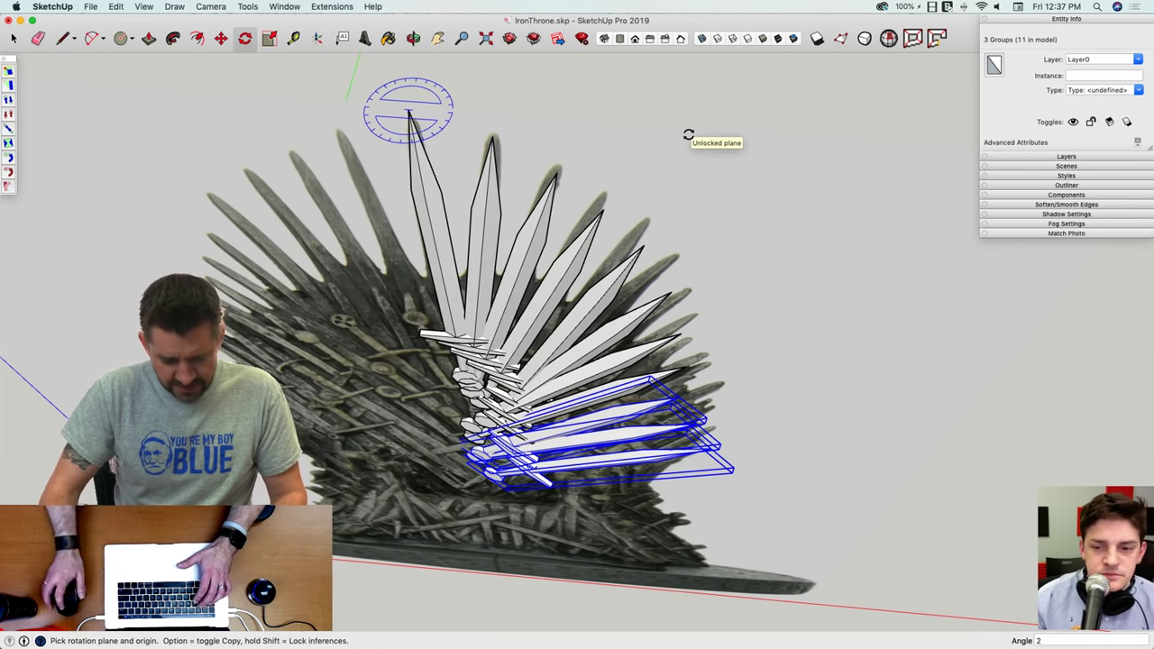
Step: Keep only the two lowest swords selected and rotate them 2° forward about the centre tip's vertical axis
{"action": "key", "text": "space"}
{"action": "left_click", "coordinate": [622, 417], "text": "shift"}
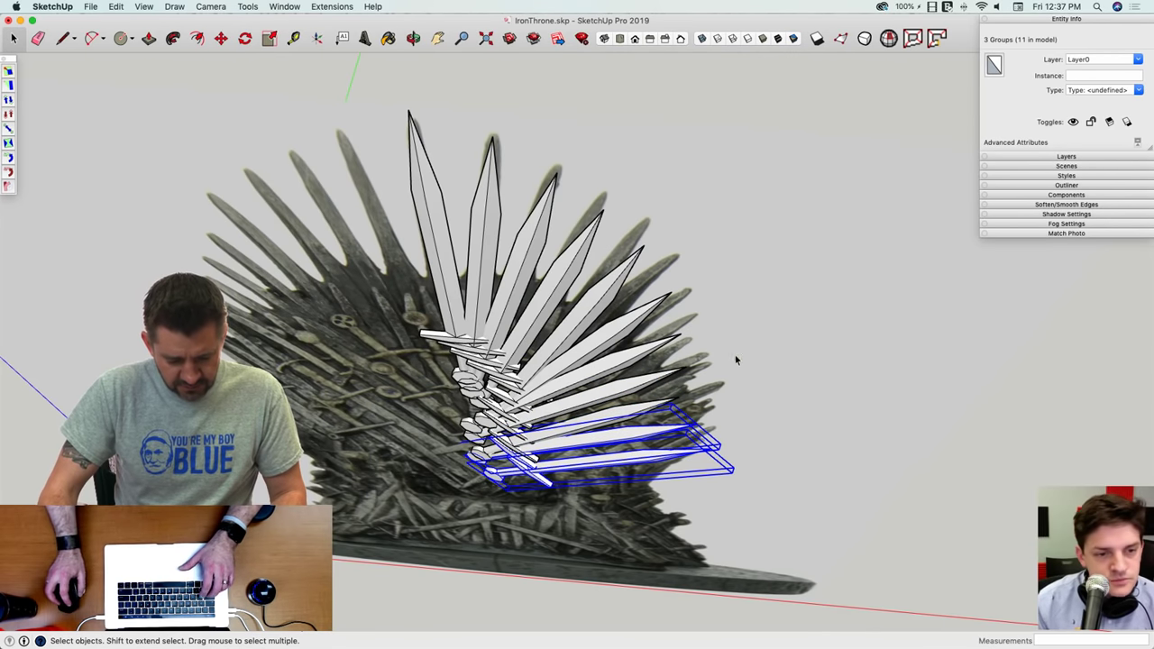
{"action": "key", "text": "q"}
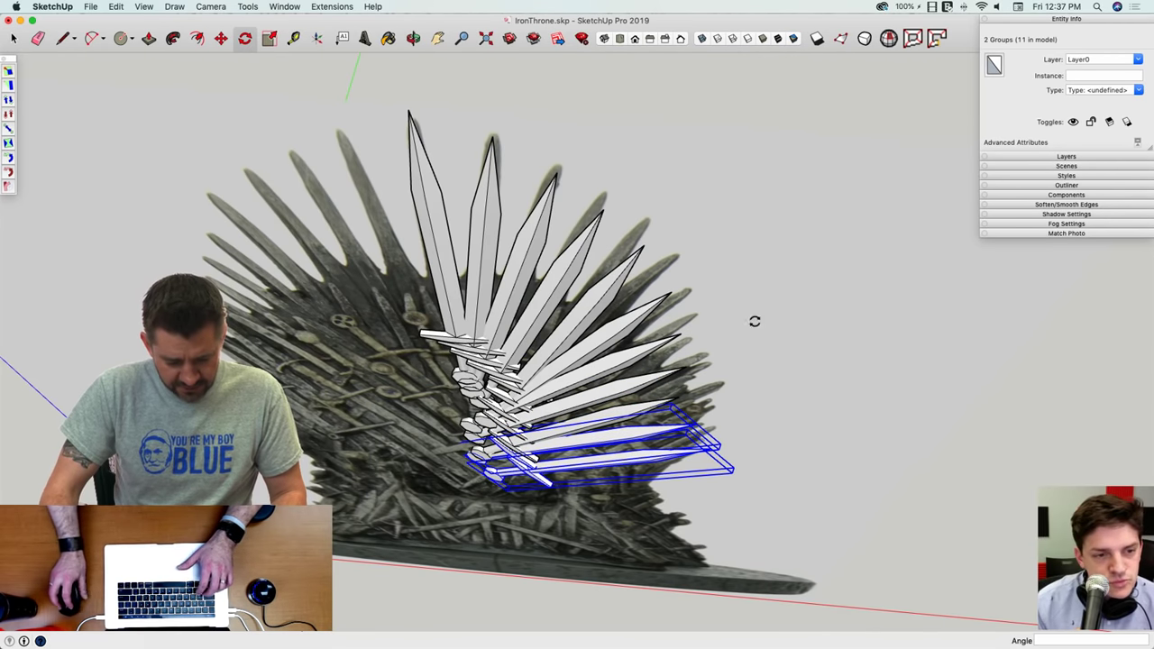
{"action": "left_click", "coordinate": [408, 108]}
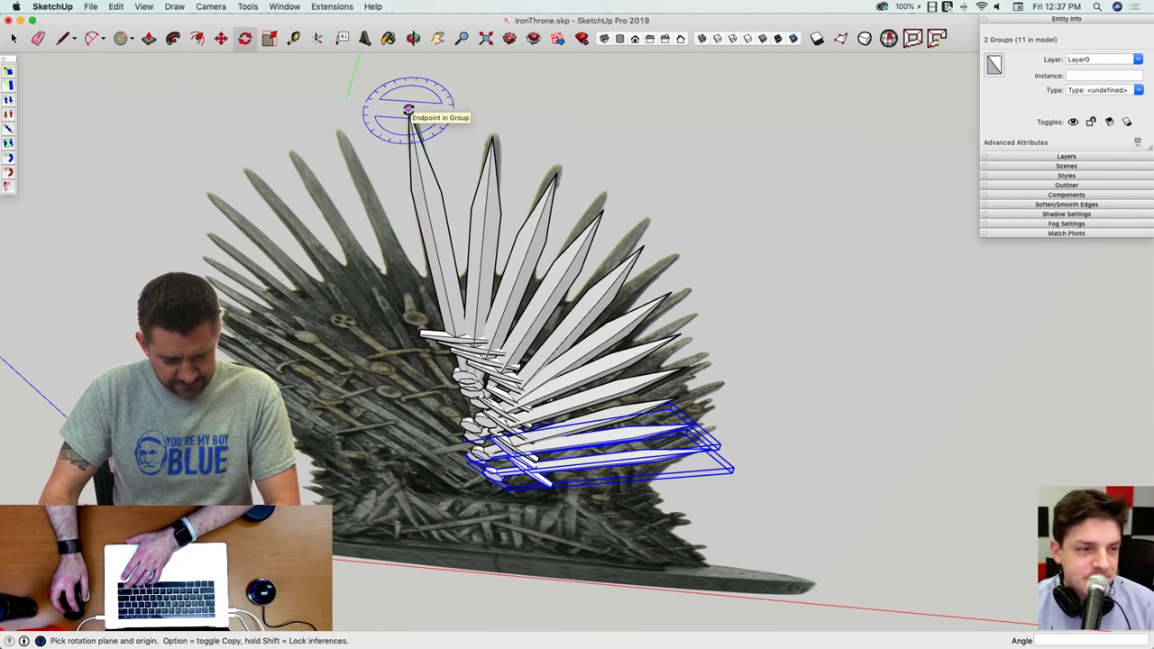
{"action": "left_click", "coordinate": [745, 133]}
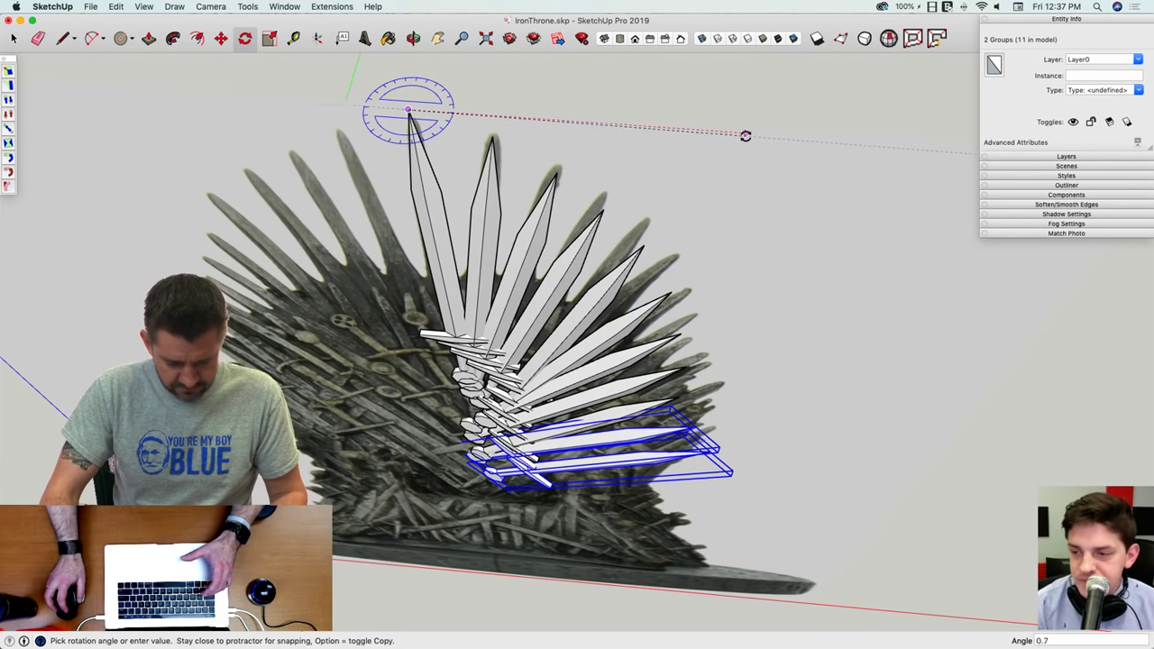
{"action": "key", "text": "Escape"}
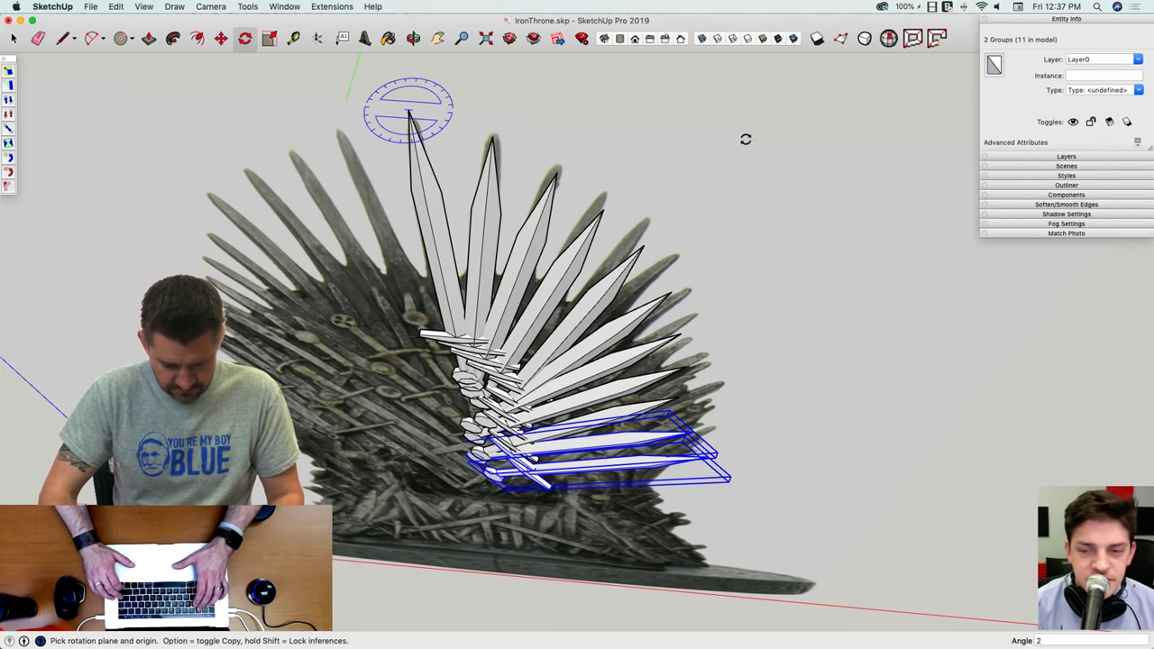
Step: Keep only the lowest sword selected and rotate it 2° forward about the centre tip's vertical axis
{"action": "key", "text": "space"}
{"action": "left_click", "coordinate": [641, 442], "text": "shift"}
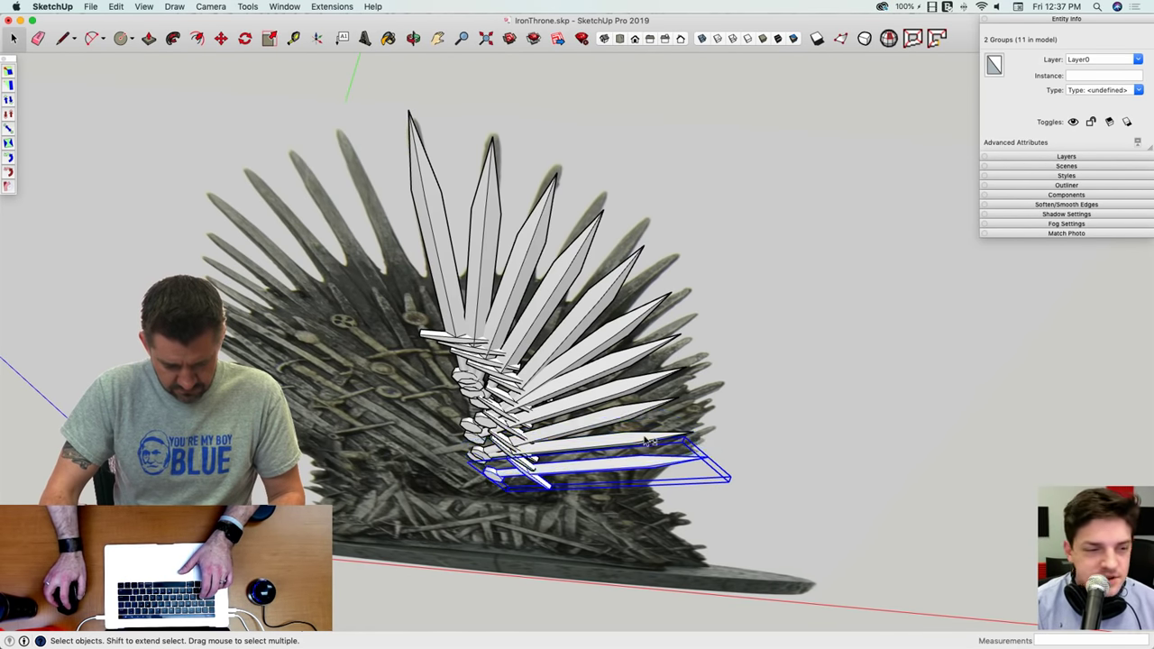
{"action": "key", "text": "q"}
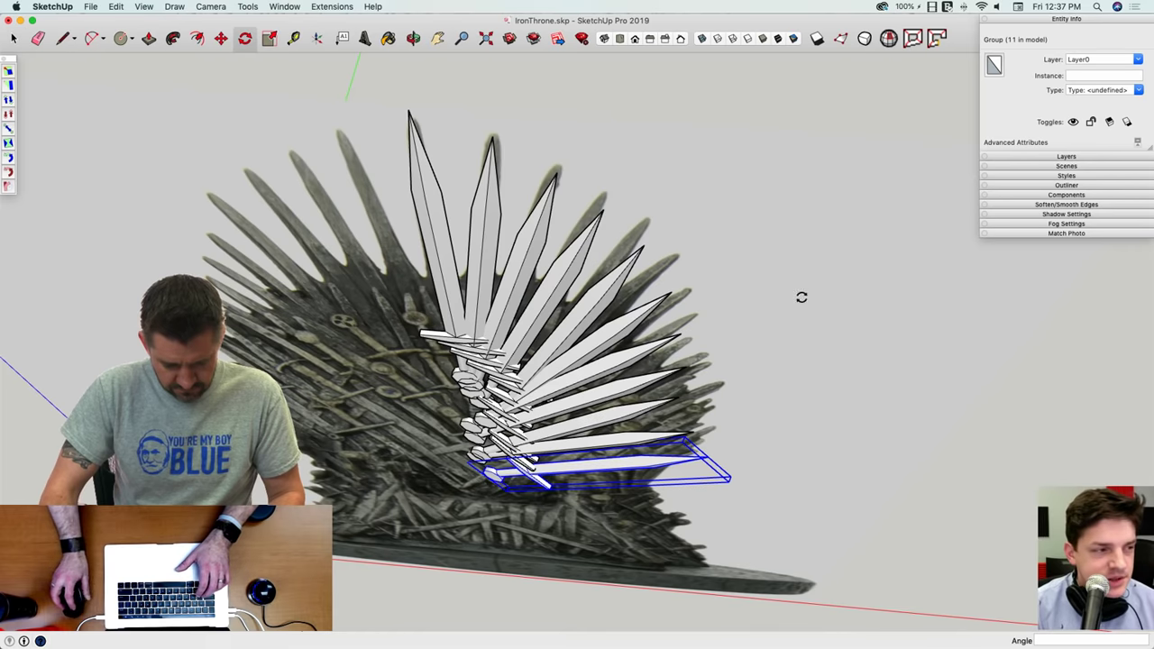
{"action": "left_click", "coordinate": [411, 112]}
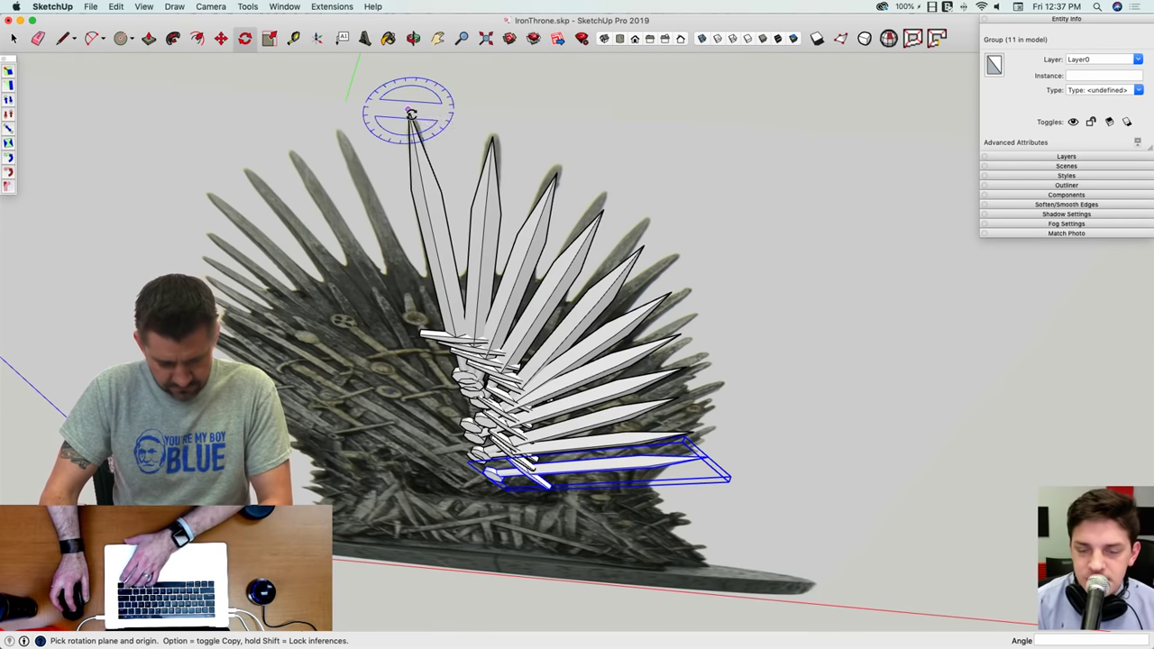
{"action": "left_click", "coordinate": [740, 121]}
{"action": "type", "text": "2"}
{"action": "key", "text": "Return"}
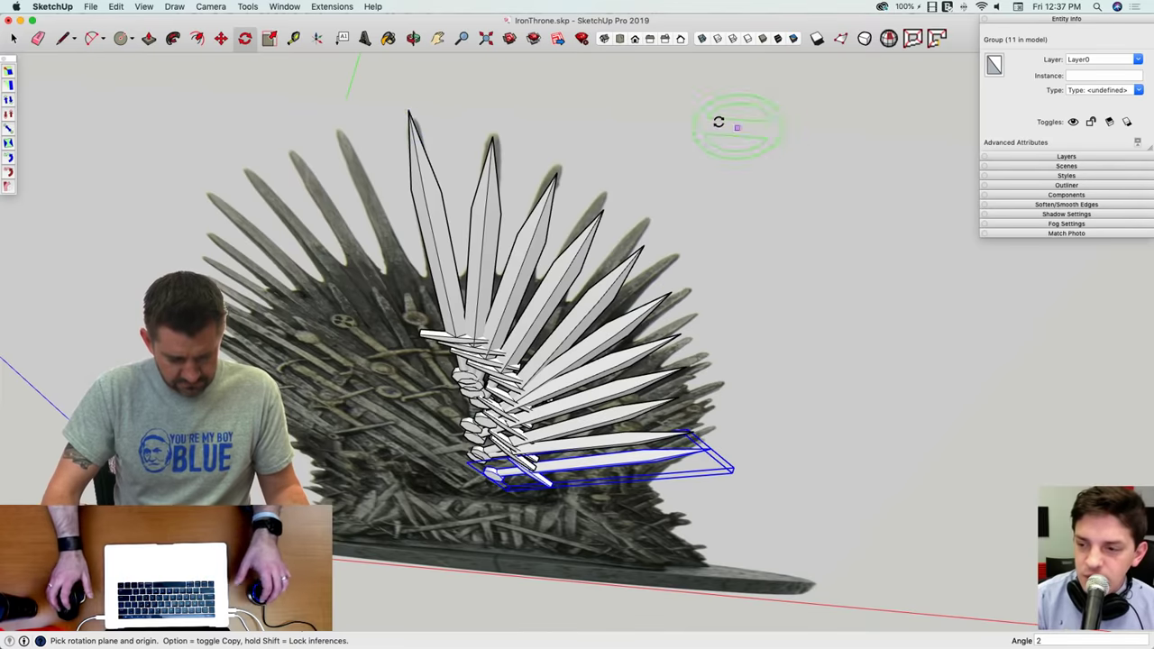
Step: Examine the curved fan of swords edge-on, from the front and from above against the front image
{"action": "key", "text": "space"}
{"action": "key", "text": "super+3"}
{"action": "left_click", "coordinate": [819, 317]}
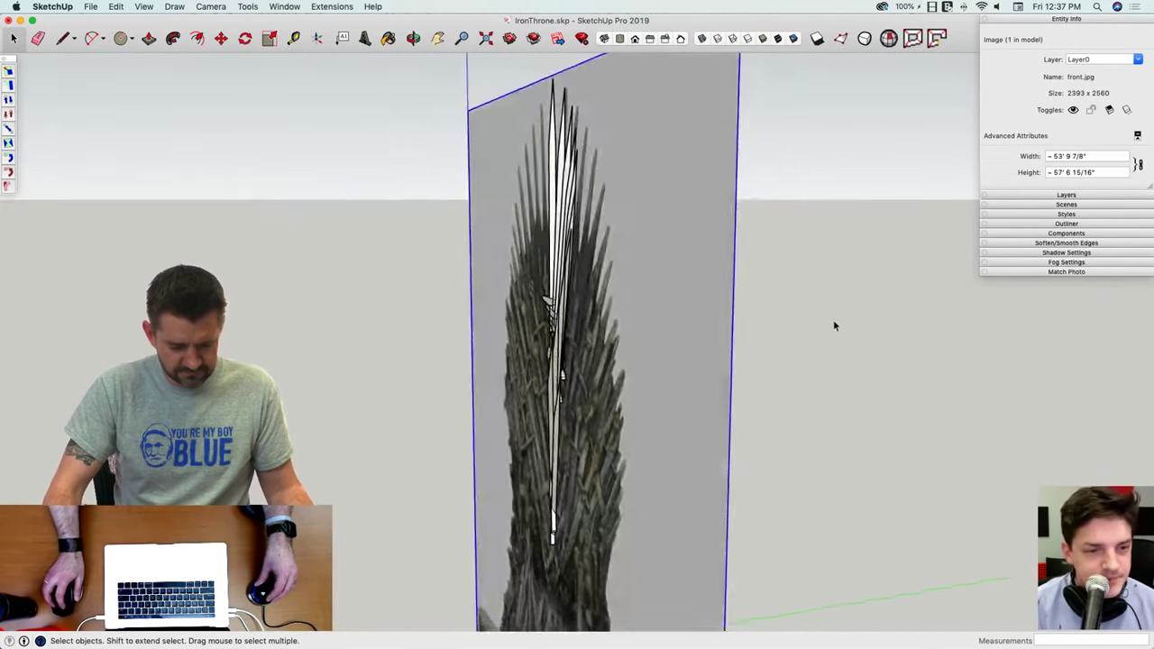
{"action": "key", "text": "super+2"}
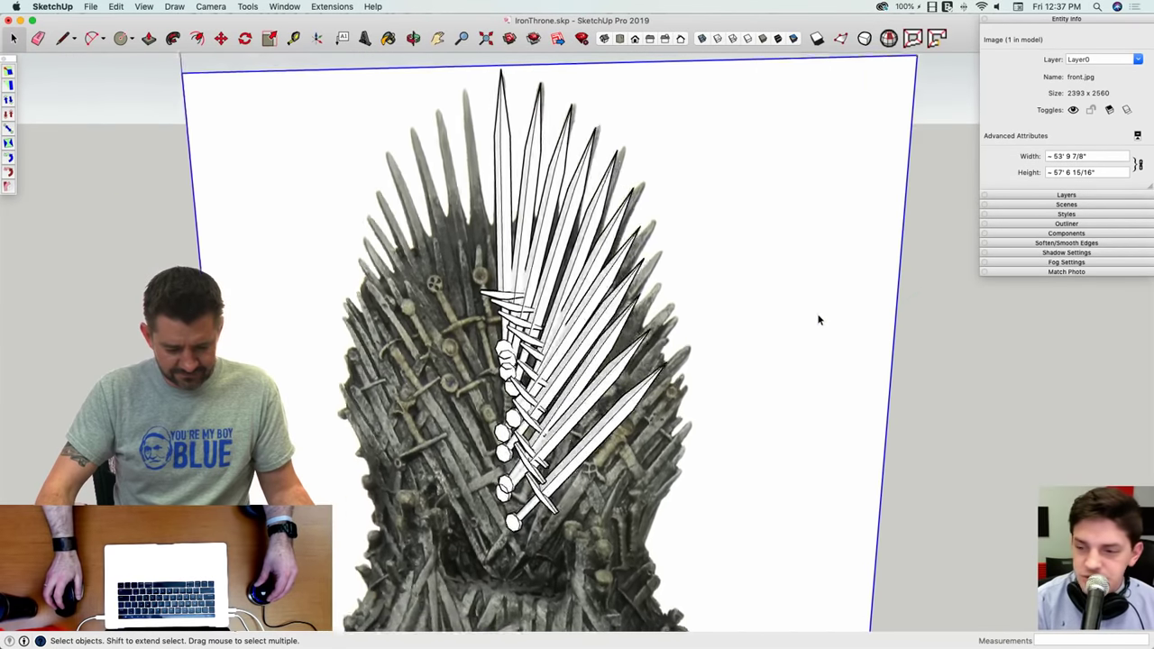
{"action": "scroll", "coordinate": [818, 320], "scroll_direction": "down", "scroll_amount": 5}
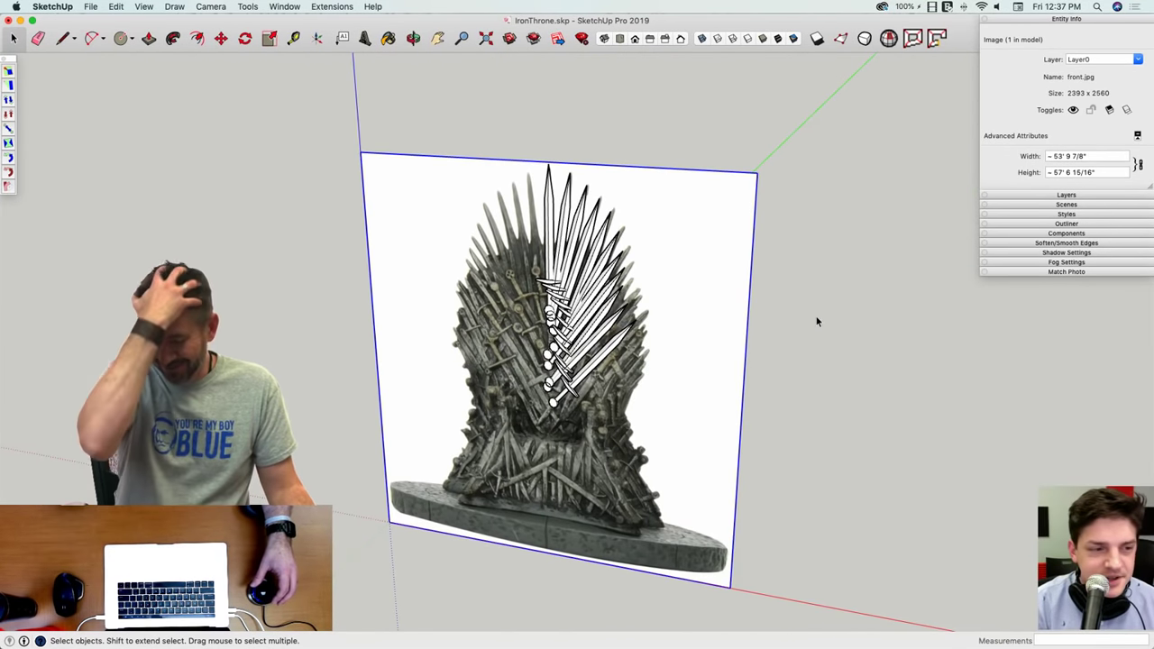
{"action": "scroll", "coordinate": [818, 322], "scroll_direction": "up", "scroll_amount": 5}
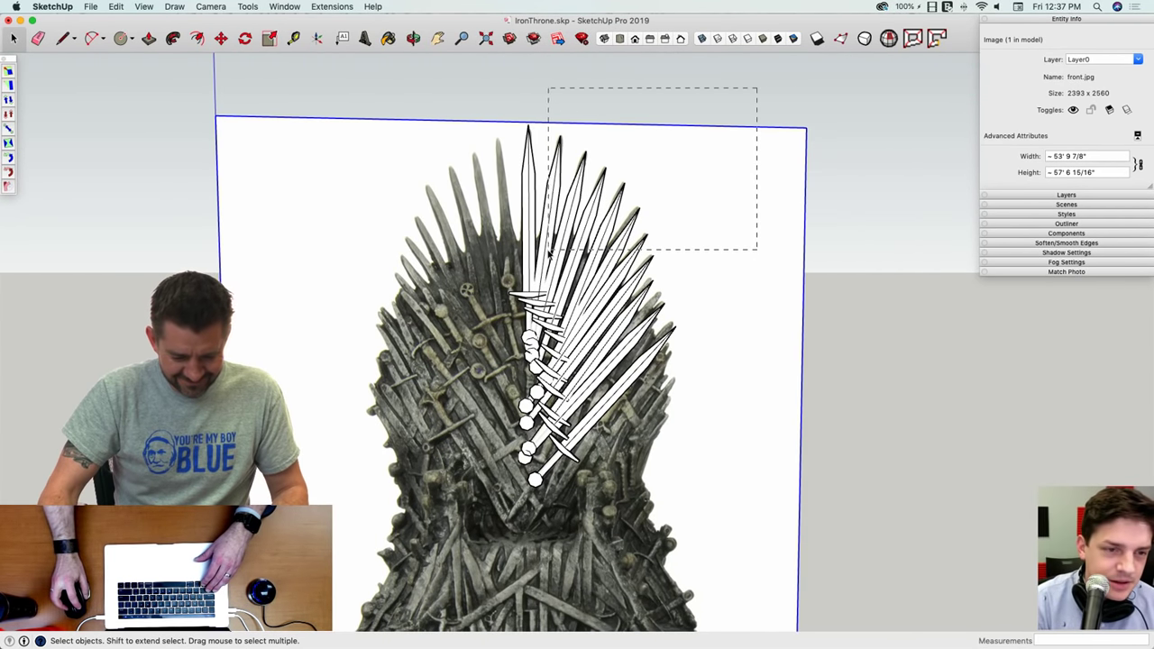
{"action": "left_click_drag", "start_coordinate": [548, 252], "coordinate": [550, 254]}
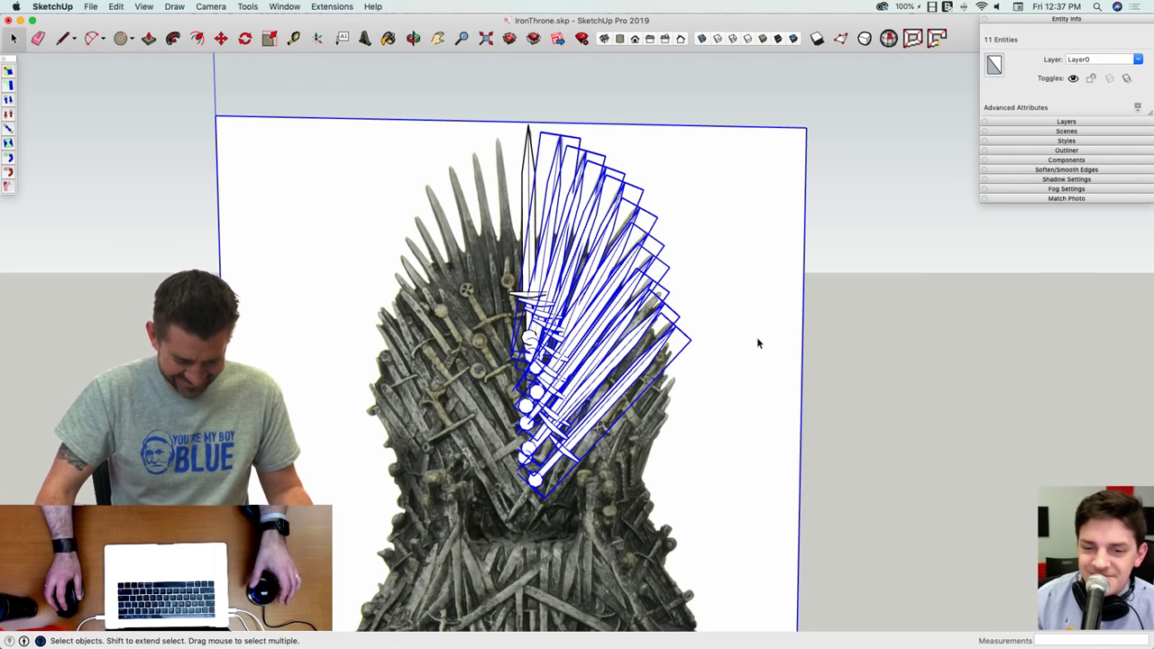
{"action": "middle_click_drag", "start_coordinate": [750, 339], "coordinate": [496, 396]}
{"action": "left_click", "coordinate": [881, 295]}
Step: Move the two lowest swords back along the green axis, by about 1' 8" and 1' 3" respectively
{"action": "left_click", "coordinate": [650, 335]}
{"action": "key", "text": "m"}
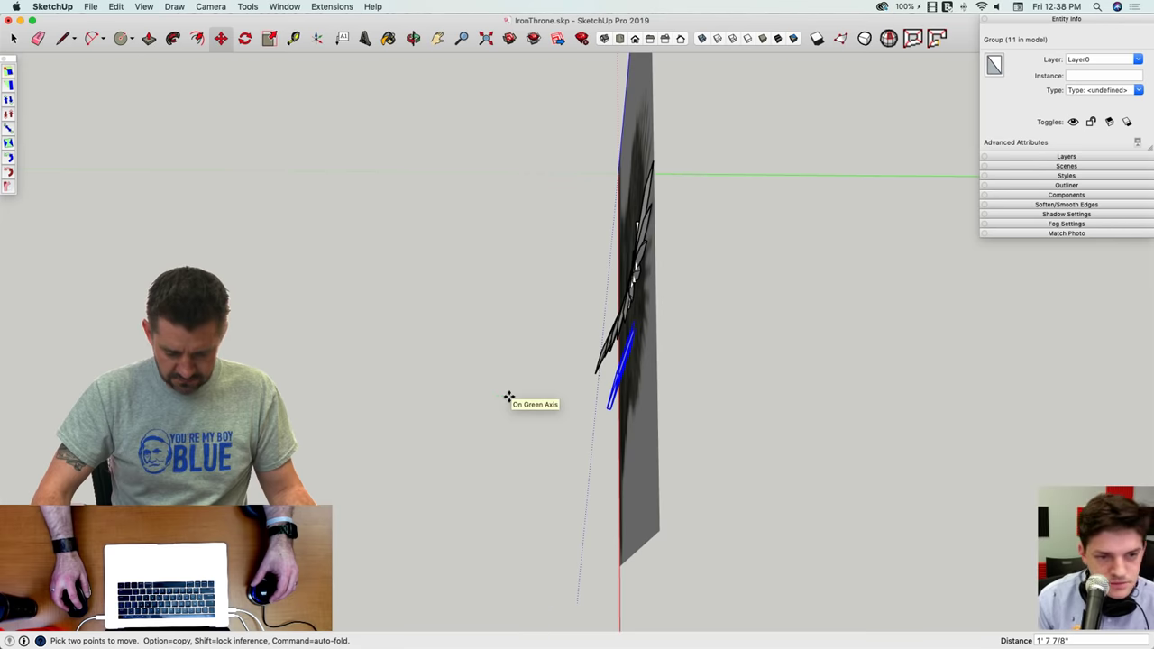
{"action": "middle_click_drag", "start_coordinate": [510, 396], "coordinate": [547, 422]}
{"action": "left_click", "coordinate": [547, 422]}
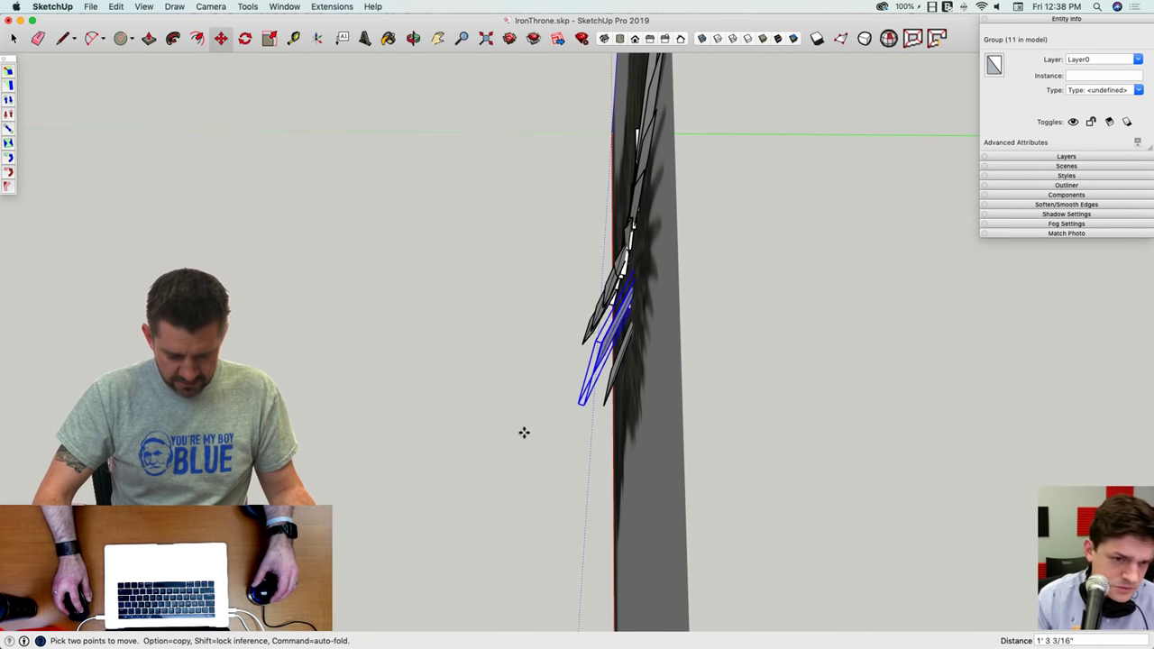
{"action": "left_click", "coordinate": [530, 433]}
{"action": "key", "text": "space"}
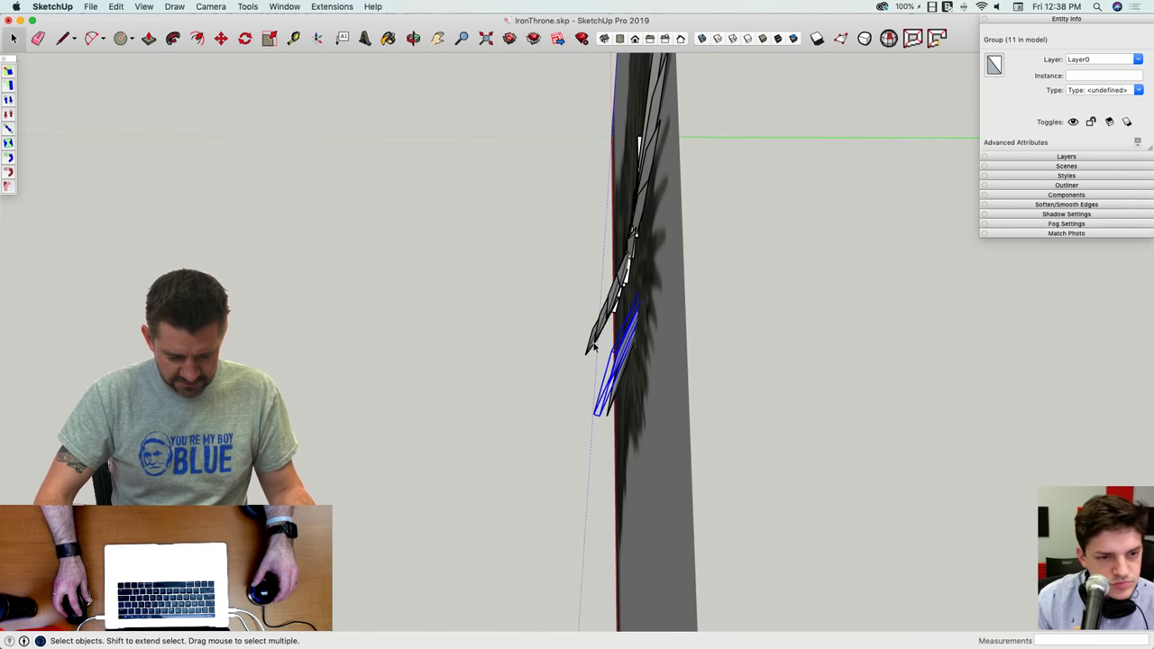
Step: Move the next two swords up the fan back along the green axis, by about 1' 1" and 1' 5"
{"action": "key", "text": "m"}
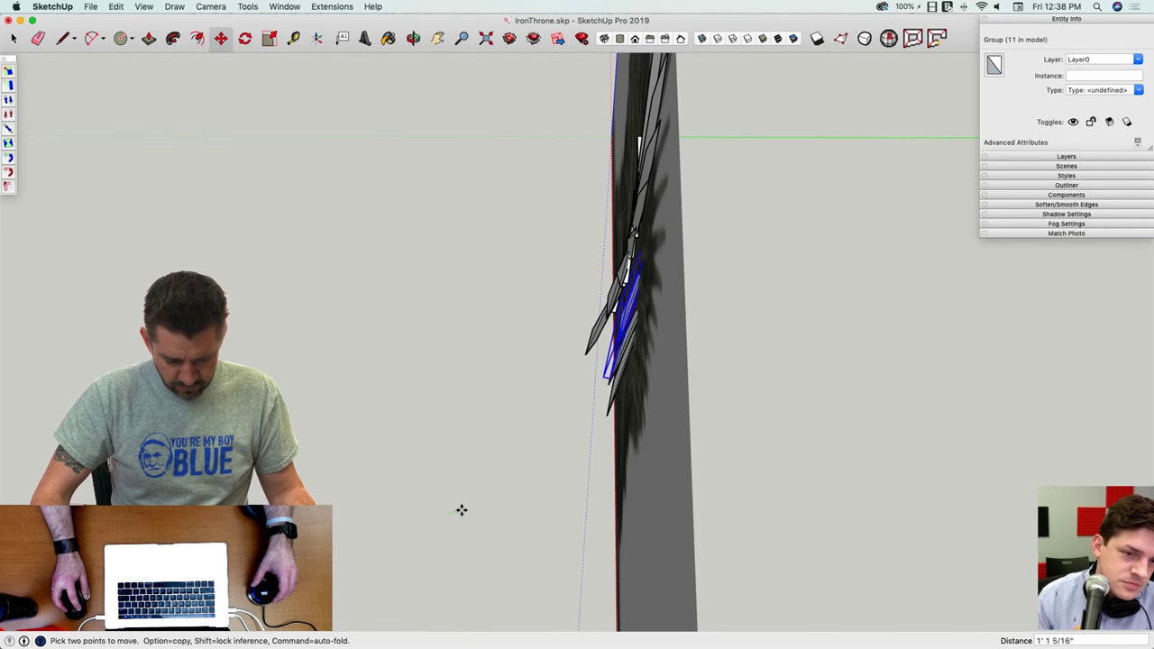
{"action": "left_click", "coordinate": [460, 511]}
{"action": "key", "text": "space"}
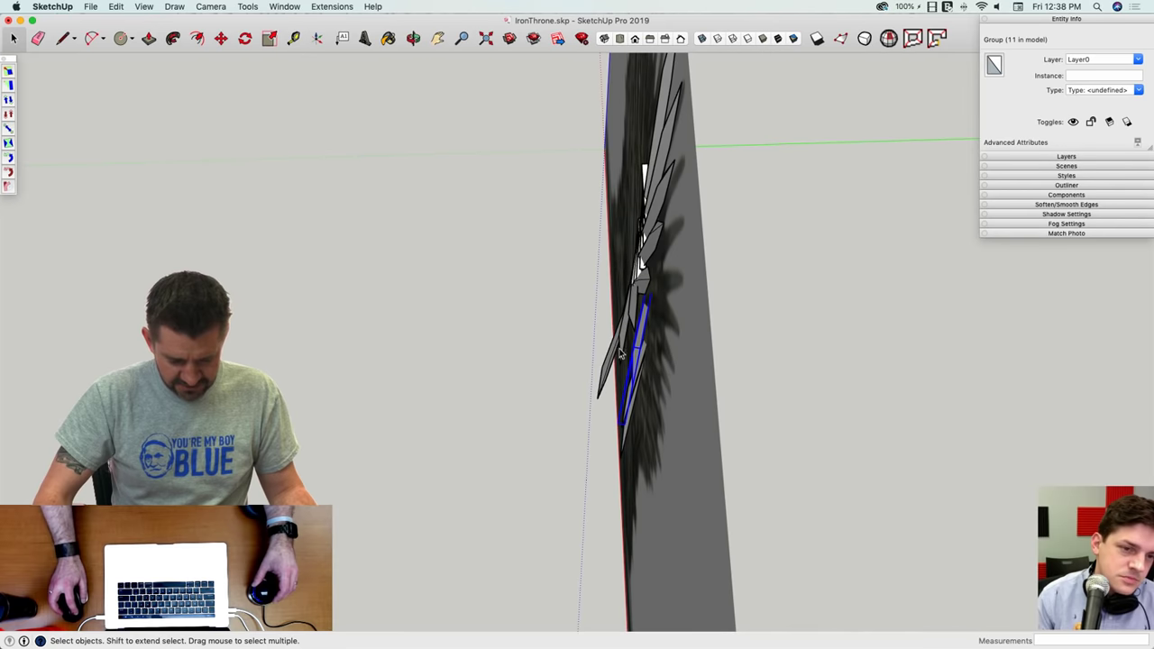
{"action": "left_click", "coordinate": [610, 350]}
{"action": "key", "text": "m"}
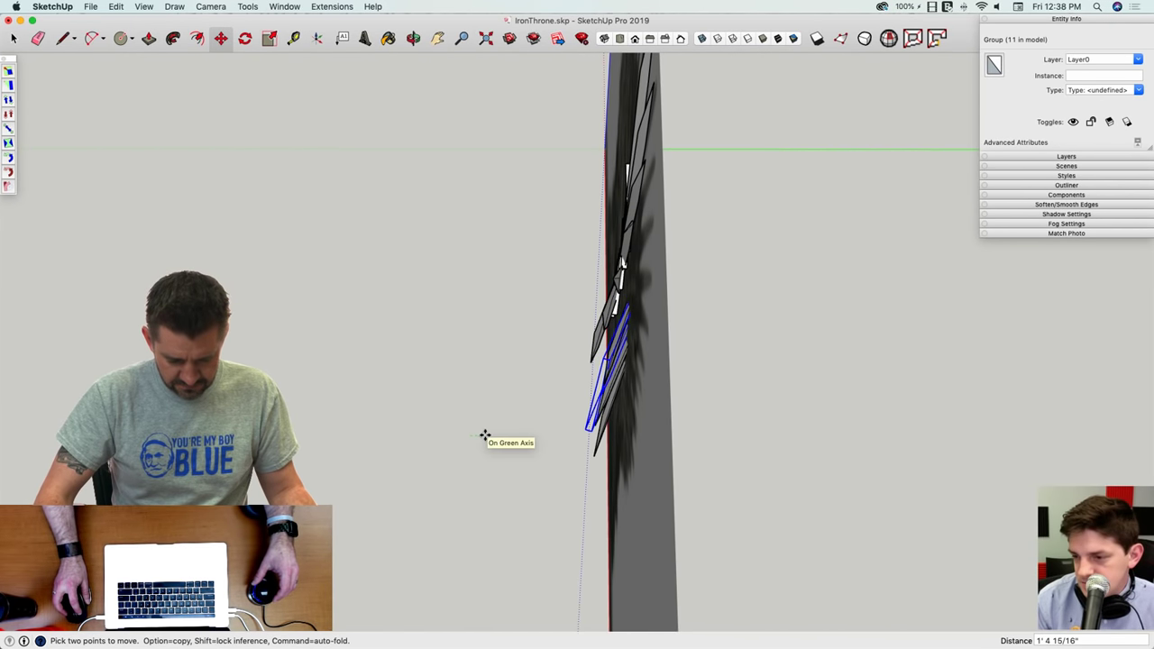
{"action": "middle_click_drag", "start_coordinate": [485, 437], "coordinate": [596, 361]}
Step: Shift the following swords up the fan along the green axis, by 5" and about 2", to tighten the stack
{"action": "middle_click_drag", "start_coordinate": [661, 302], "coordinate": [610, 343]}
{"action": "key", "text": "m"}
{"action": "key", "text": "space"}
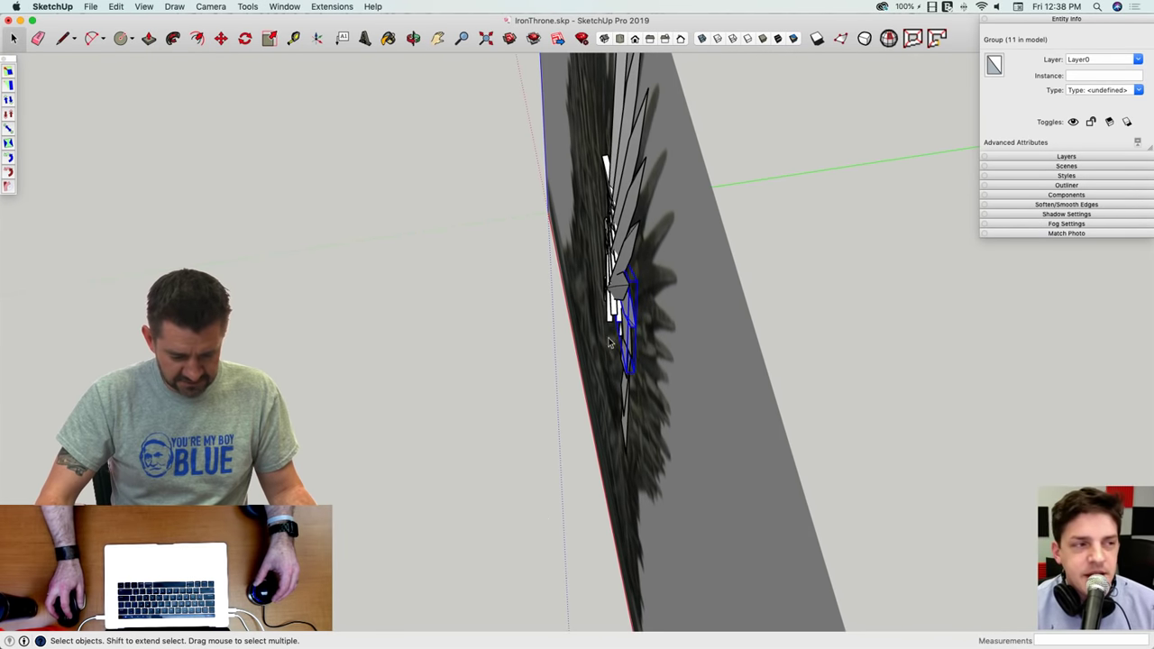
{"action": "middle_click_drag", "start_coordinate": [624, 293], "coordinate": [468, 521]}
{"action": "key", "text": "m"}
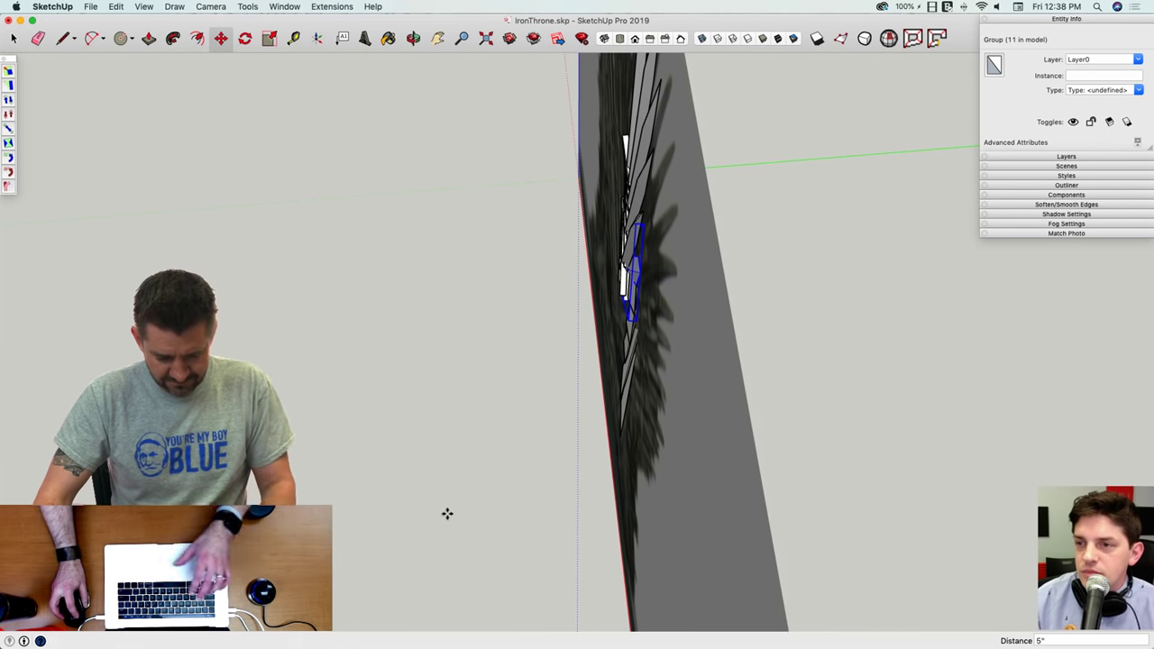
{"action": "key", "text": "space"}
{"action": "middle_click_drag", "start_coordinate": [659, 374], "coordinate": [457, 486]}
{"action": "key", "text": "m"}
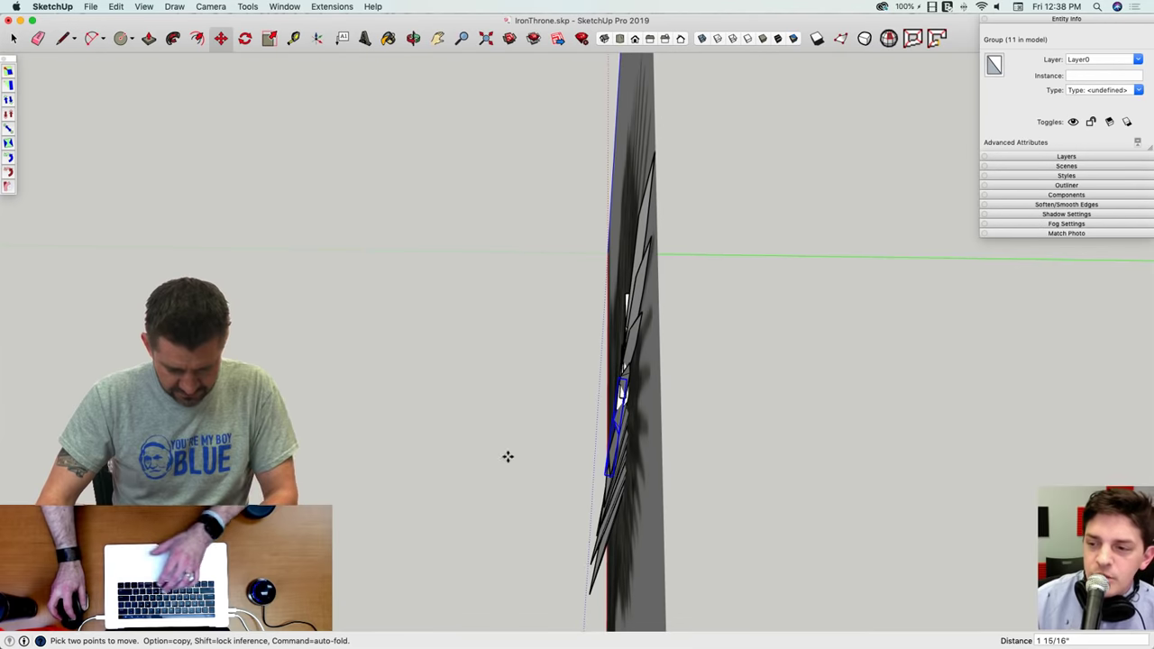
{"action": "key", "text": "space"}
{"action": "middle_click_drag", "start_coordinate": [507, 457], "coordinate": [559, 461]}
{"action": "key", "text": "F8"}
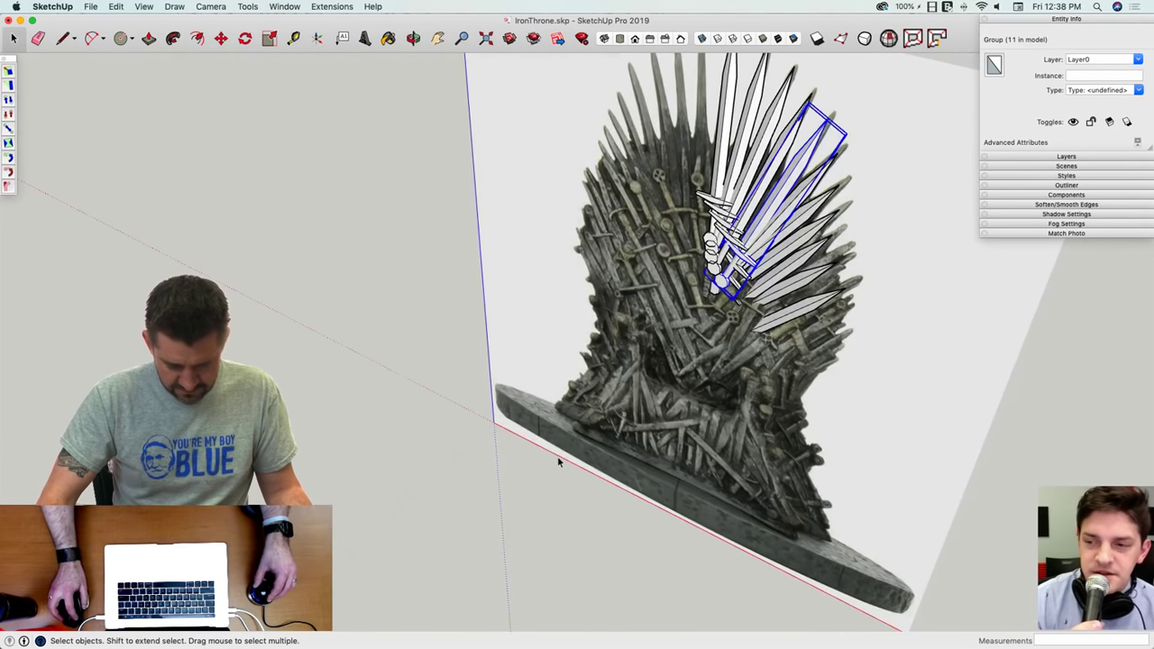
Step: Move the front throne image about 22' 9" back along the green axis, clear of the swords
{"action": "left_click", "coordinate": [557, 456]}
{"action": "key", "text": "F4"}
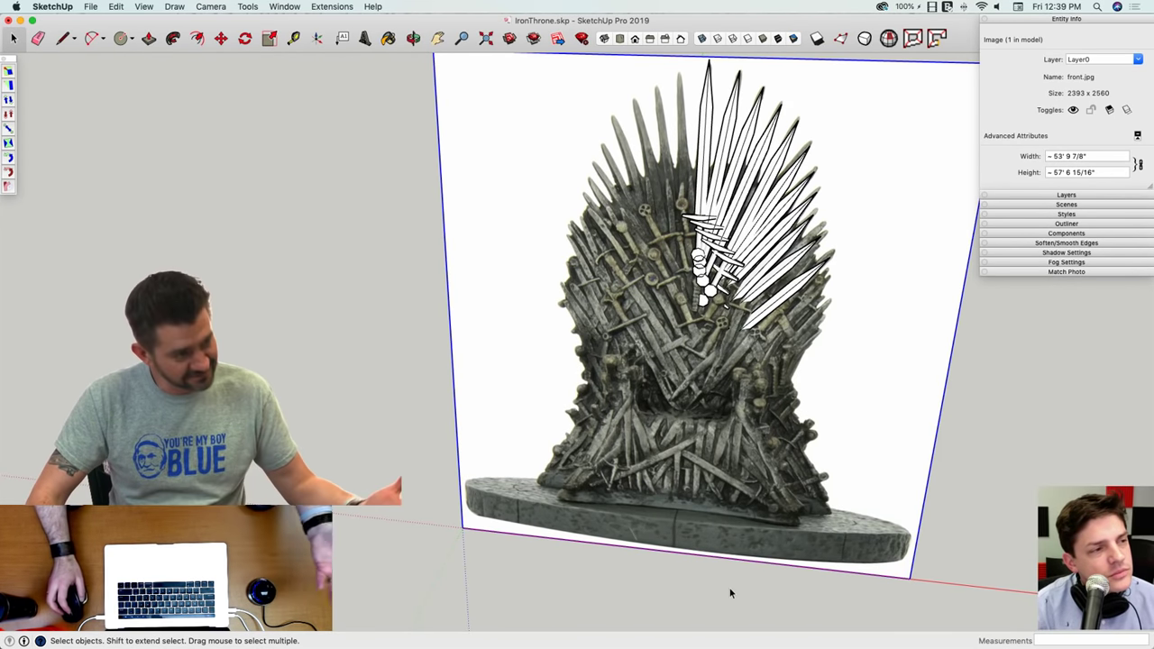
{"action": "scroll", "coordinate": [744, 550], "scroll_direction": "down", "scroll_amount": 3}
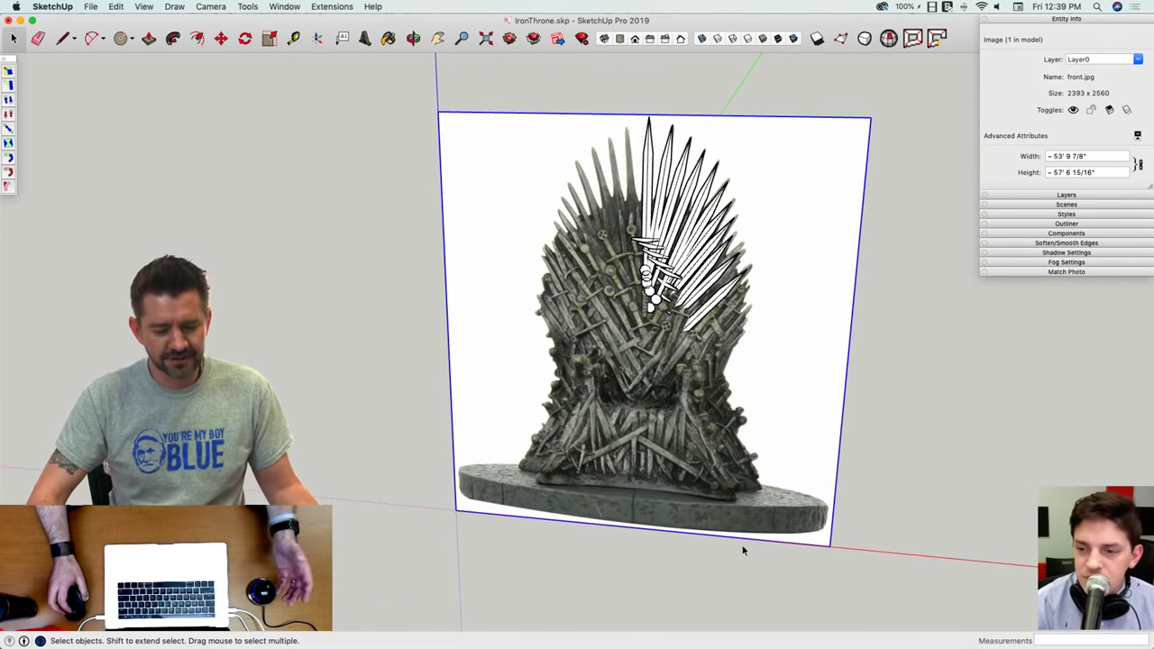
{"action": "middle_click_drag", "start_coordinate": [754, 473], "coordinate": [747, 483]}
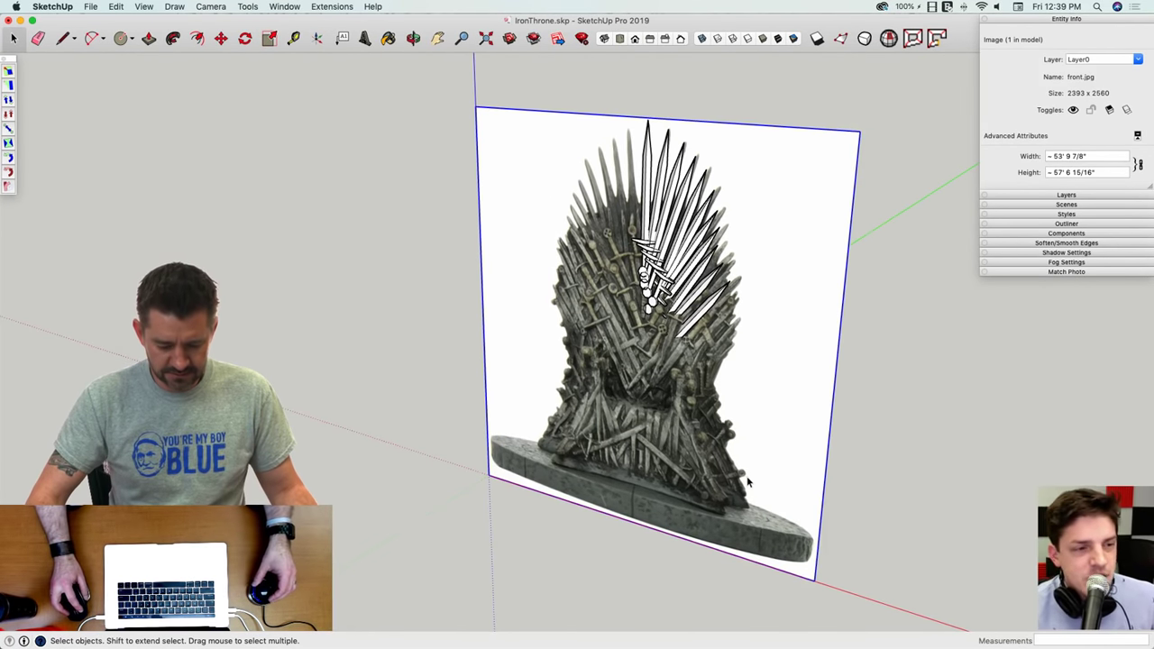
{"action": "key", "text": "m"}
{"action": "left_click", "coordinate": [680, 582]}
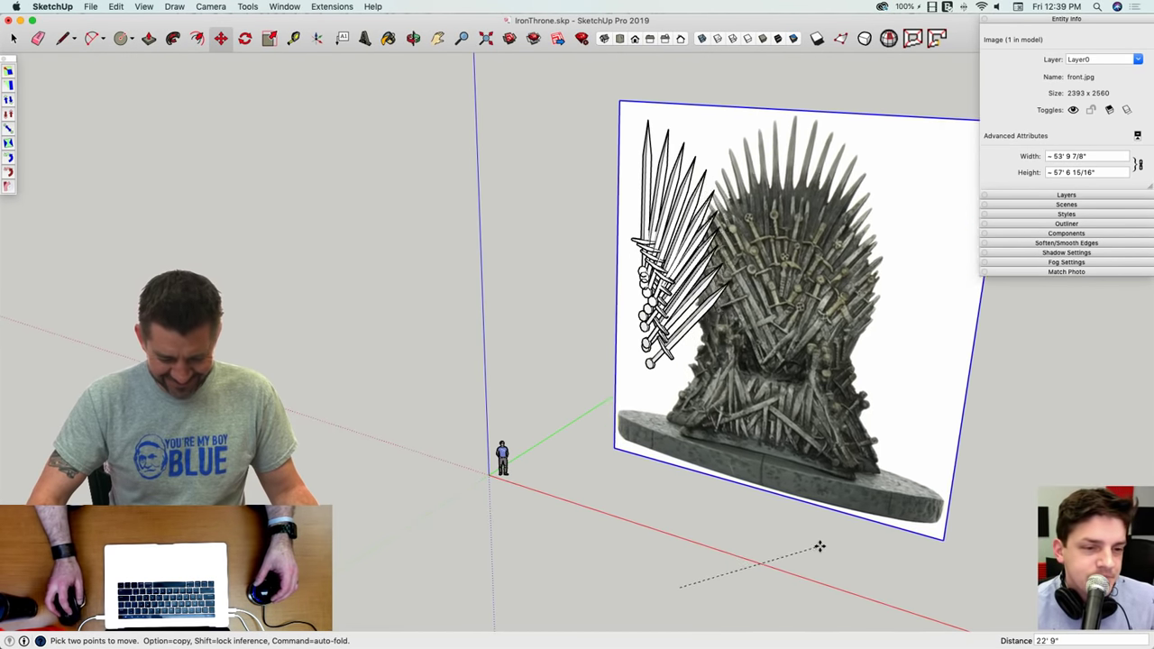
{"action": "left_click", "coordinate": [746, 510]}
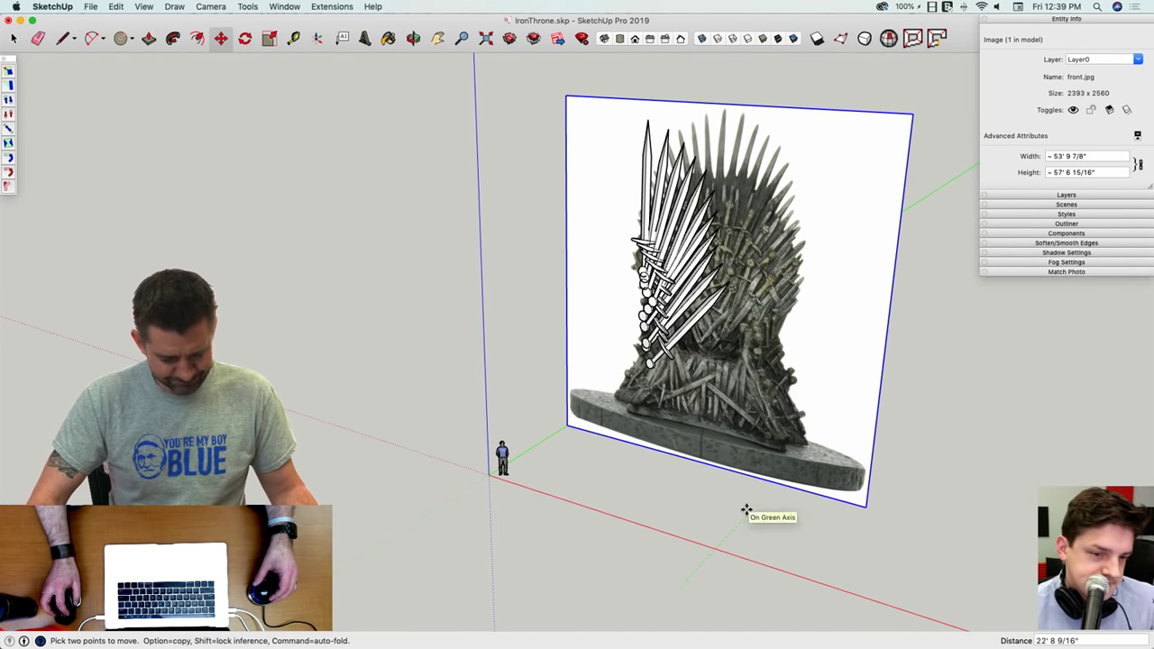
{"action": "middle_click_drag", "start_coordinate": [747, 509], "coordinate": [709, 512]}
{"action": "key", "text": "space"}
Step: Erase the scale figure standing near the origin
{"action": "key", "text": "super+3"}
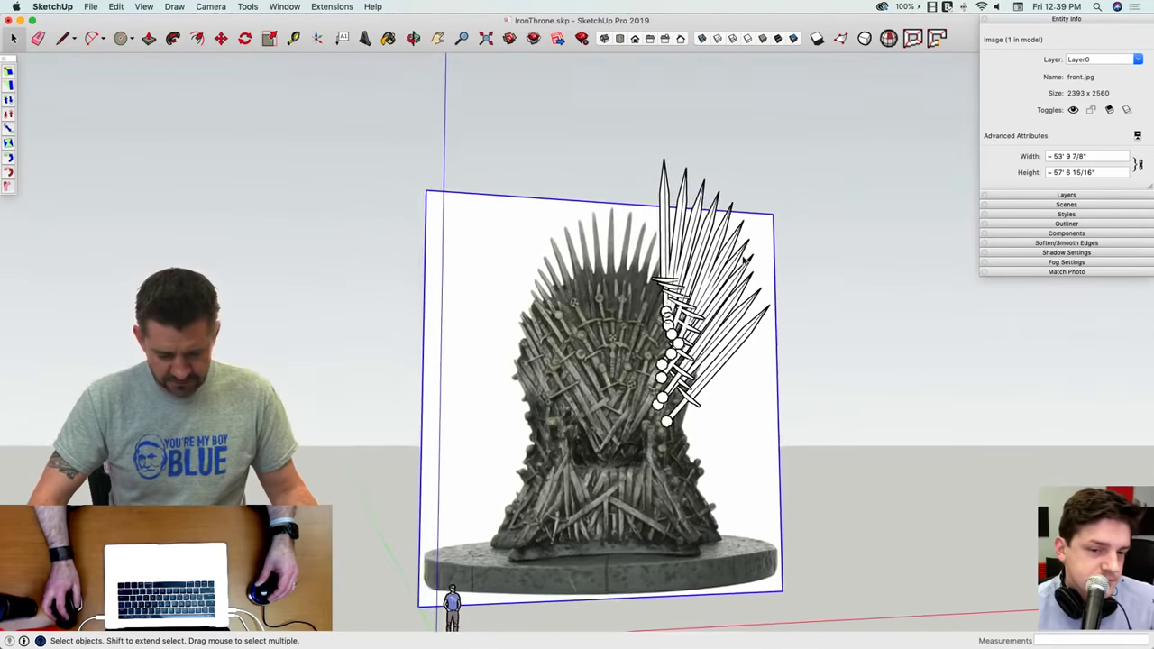
{"action": "key", "text": "e"}
{"action": "left_click", "coordinate": [451, 510]}
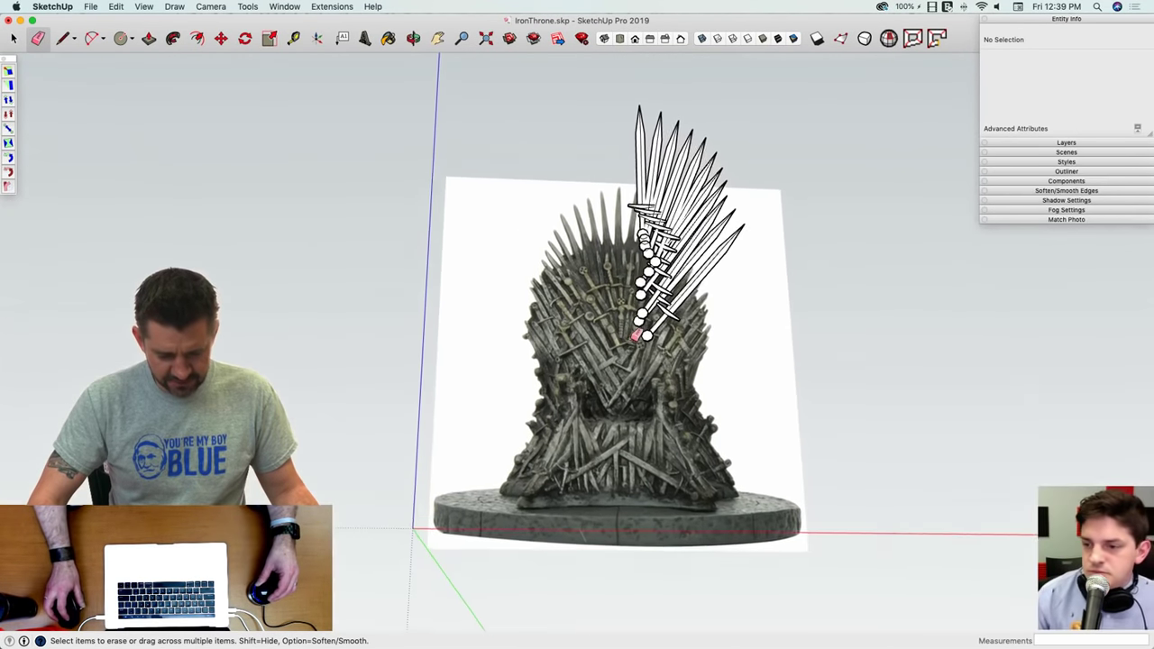
{"action": "key", "text": "space"}
{"action": "middle_click_drag", "start_coordinate": [637, 335], "coordinate": [801, 113]}
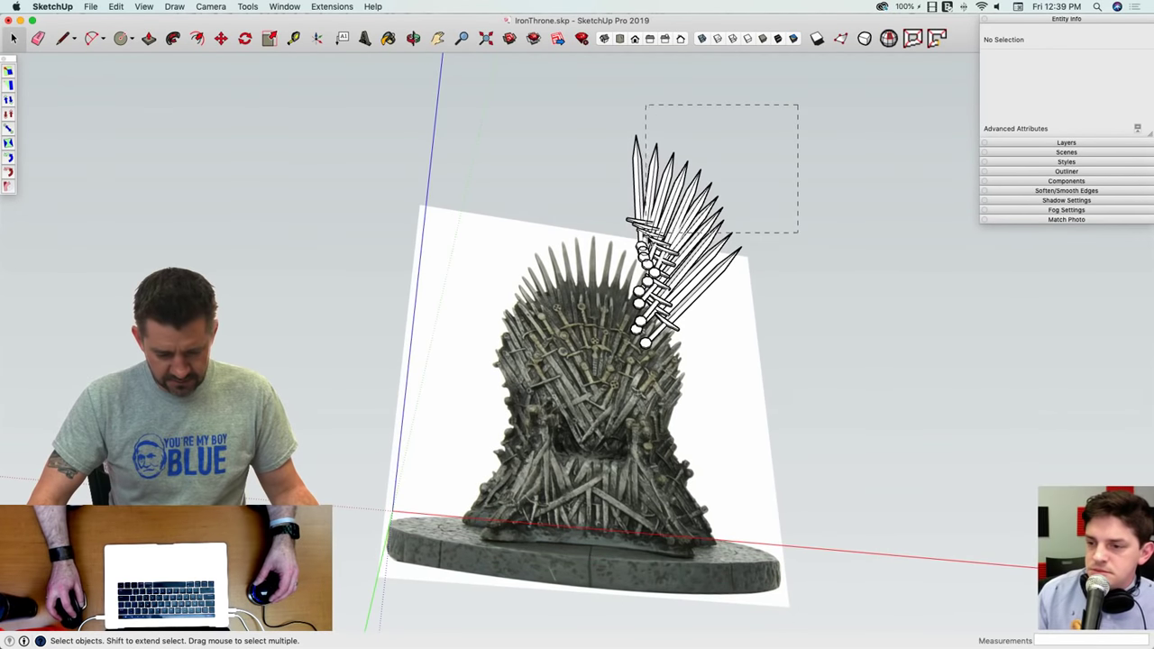
{"action": "left_click_drag", "start_coordinate": [653, 104], "coordinate": [638, 155]}
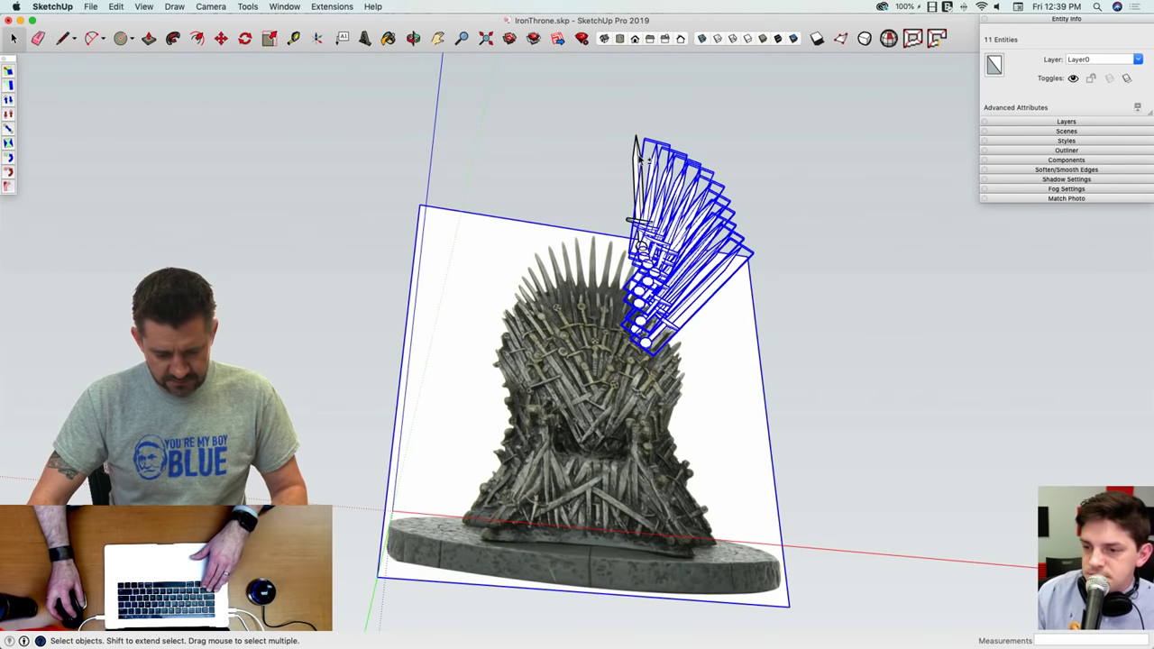
{"action": "left_click", "coordinate": [695, 347], "text": "shift"}
{"action": "middle_click_drag", "start_coordinate": [742, 315], "coordinate": [848, 386]}
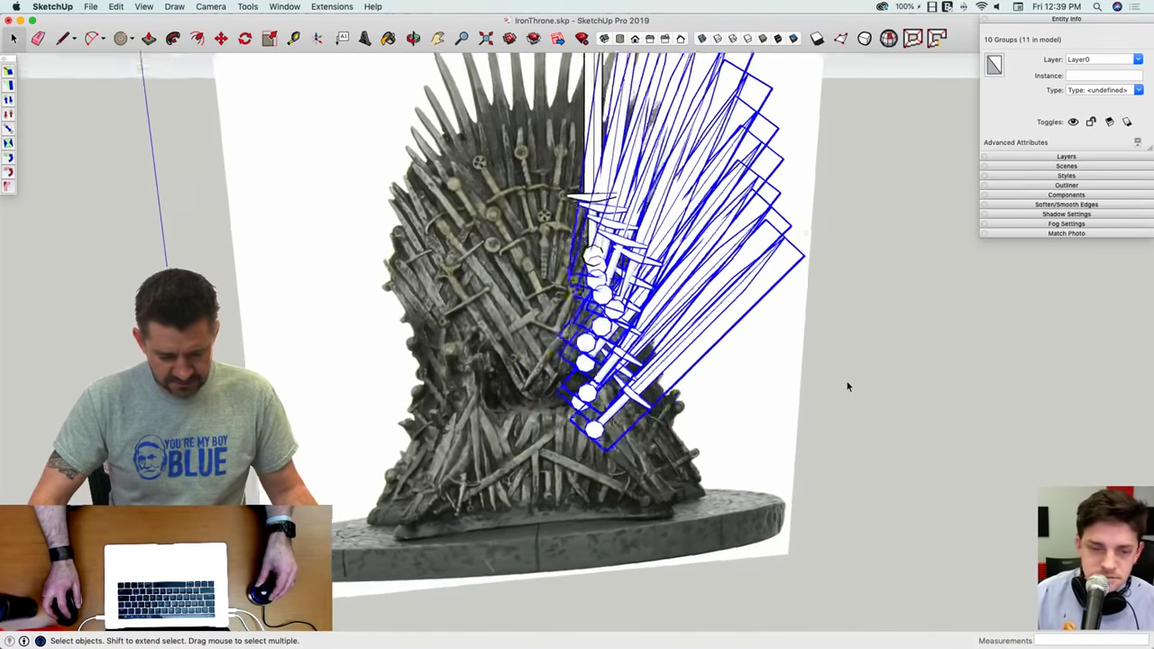
{"action": "scroll", "coordinate": [847, 386], "scroll_direction": "up", "scroll_amount": 2}
{"action": "left_click", "coordinate": [847, 386]}
Step: Move the upright centre sword about 4 13/16" forward along the green axis, in front of its neighbours
{"action": "scroll", "coordinate": [608, 286], "scroll_direction": "up", "scroll_amount": 3}
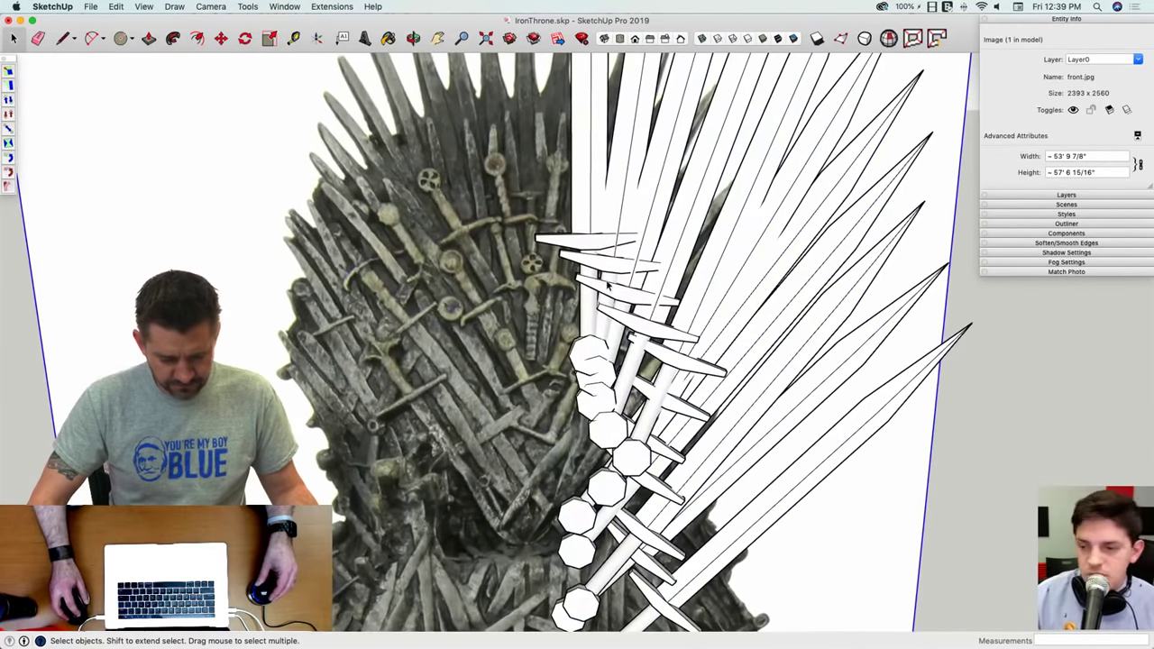
{"action": "middle_click_drag", "start_coordinate": [609, 286], "coordinate": [606, 434]}
{"action": "left_click", "coordinate": [639, 275]}
{"action": "key", "text": "m"}
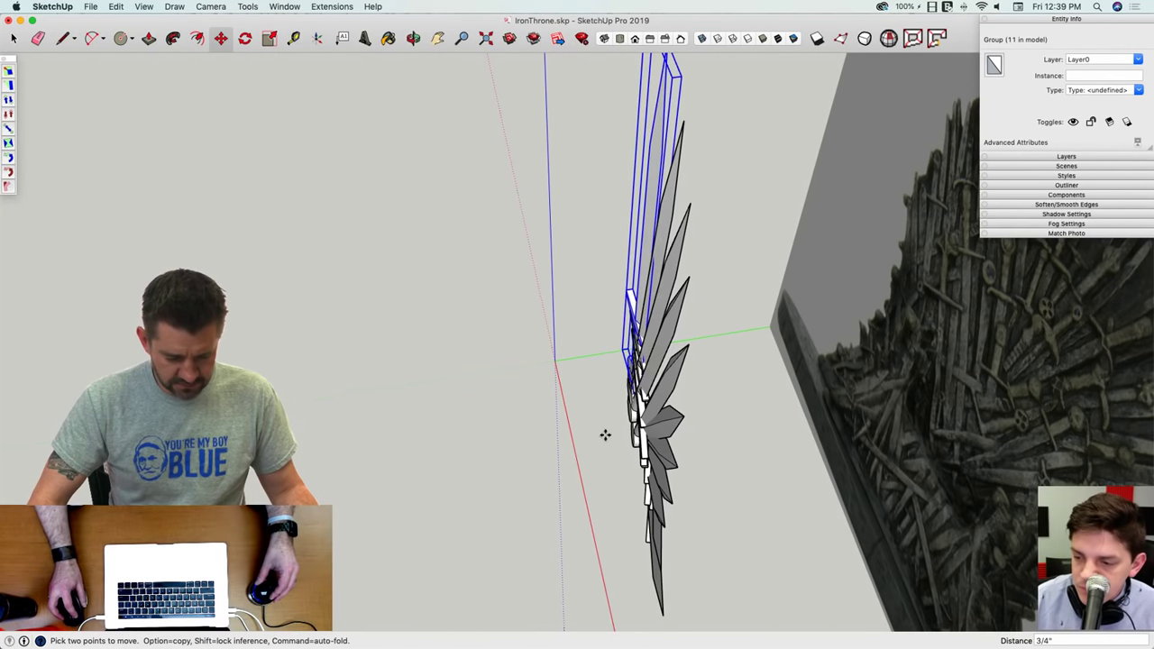
{"action": "key", "text": "Left"}
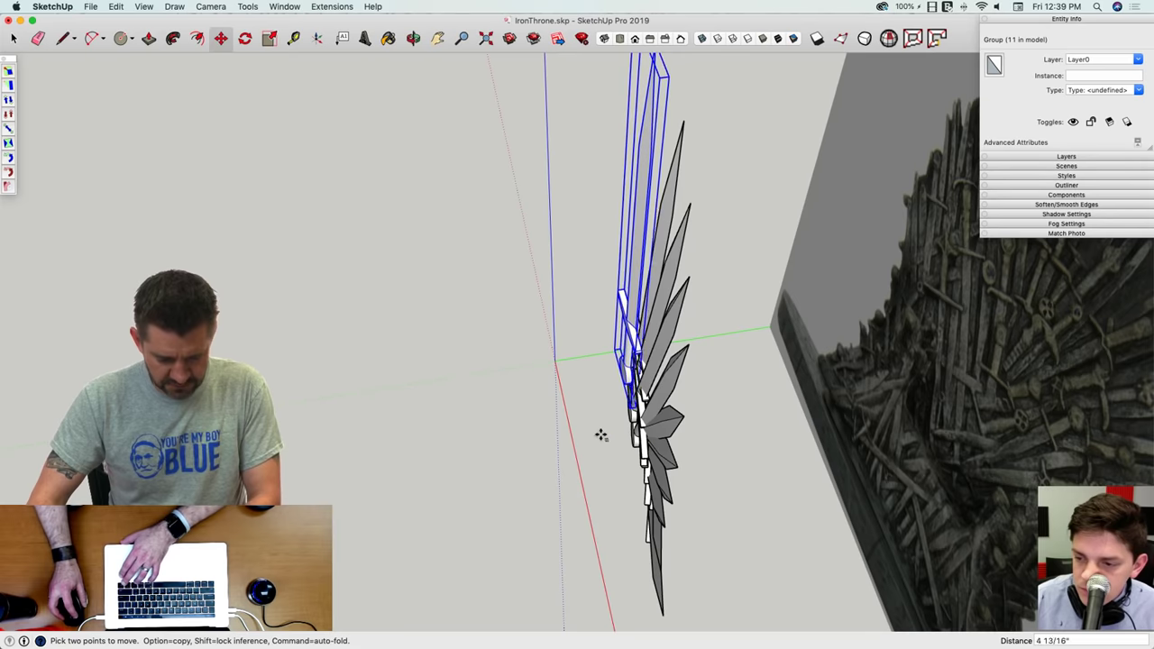
{"action": "left_click", "coordinate": [600, 435]}
{"action": "key", "text": "space"}
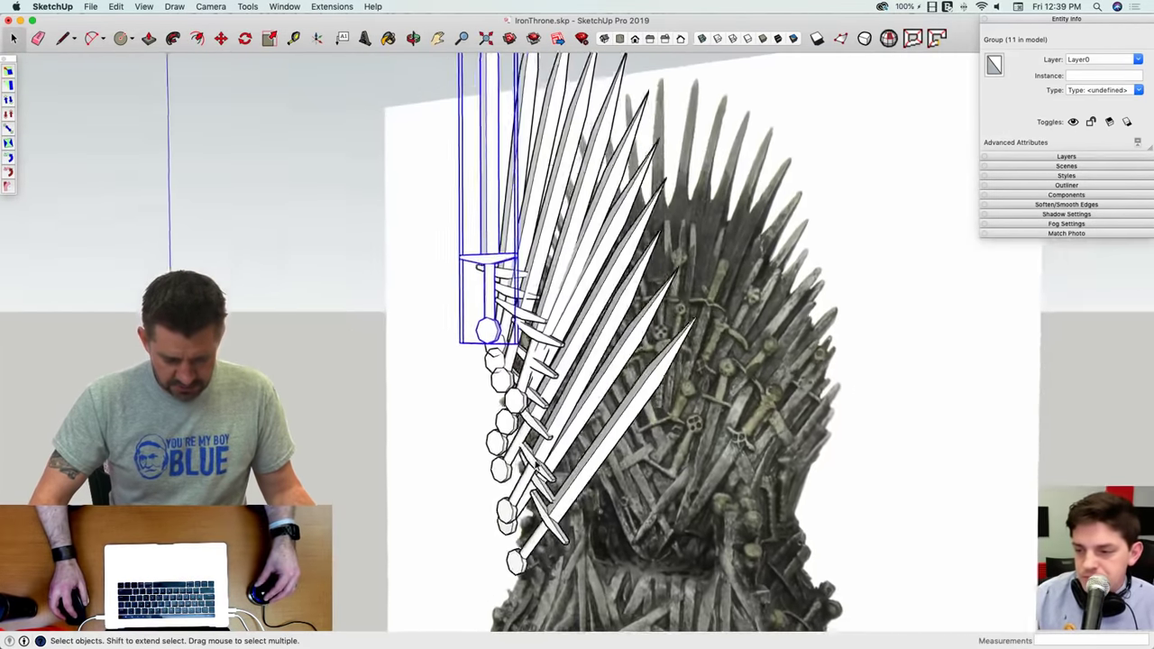
Step: Open the group of the sword beside the centre one and delete its guard, grip and pommel
{"action": "middle_click_drag", "start_coordinate": [538, 467], "coordinate": [492, 339]}
{"action": "double_click", "coordinate": [458, 327]}
{"action": "left_click_drag", "start_coordinate": [380, 278], "coordinate": [560, 521]}
{"action": "key", "text": "Delete"}
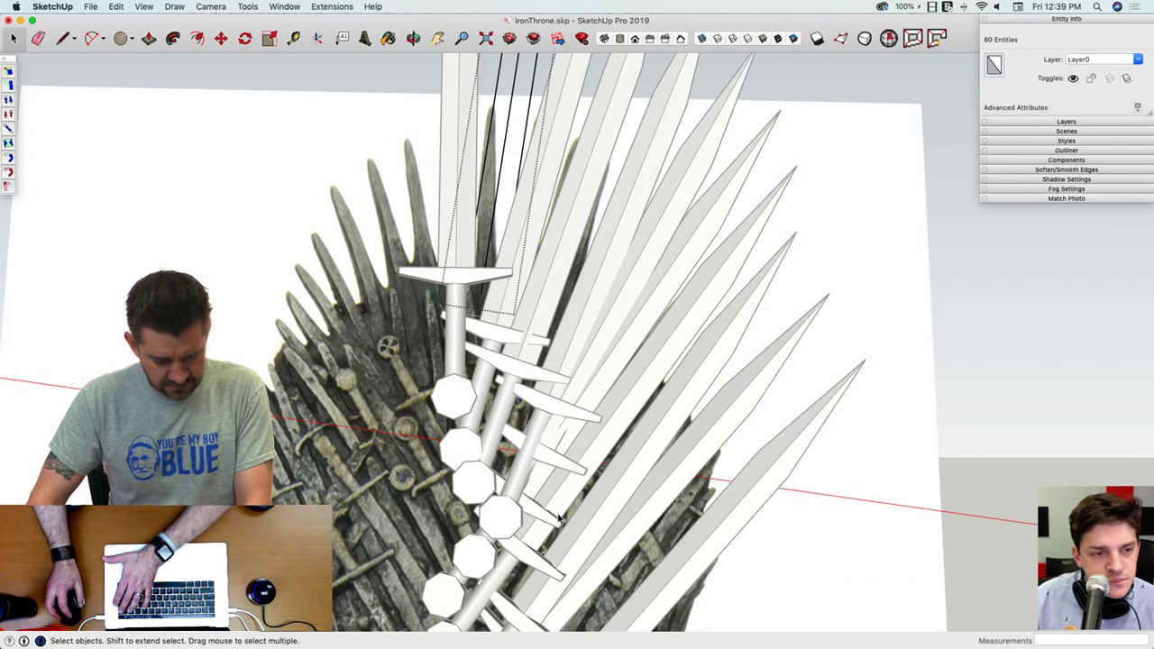
Step: Turn on X-ray display, close the open base of the trimmed blade with a line, and leave the sword's group
{"action": "key", "text": "l"}
{"action": "mouse_move", "coordinate": [559, 519]}
{"action": "middle_mouse_down"}
{"action": "mouse_move", "coordinate": [502, 345]}
{"action": "mouse_move", "coordinate": [469, 317]}
{"action": "middle_mouse_up"}
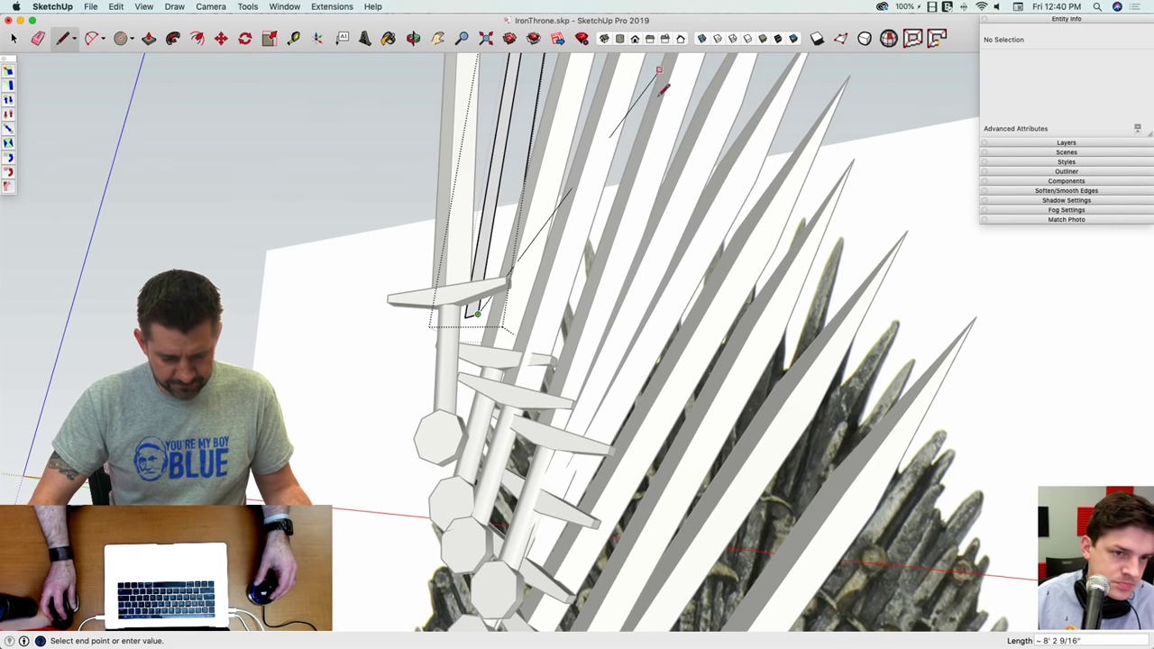
{"action": "left_click", "coordinate": [702, 39]}
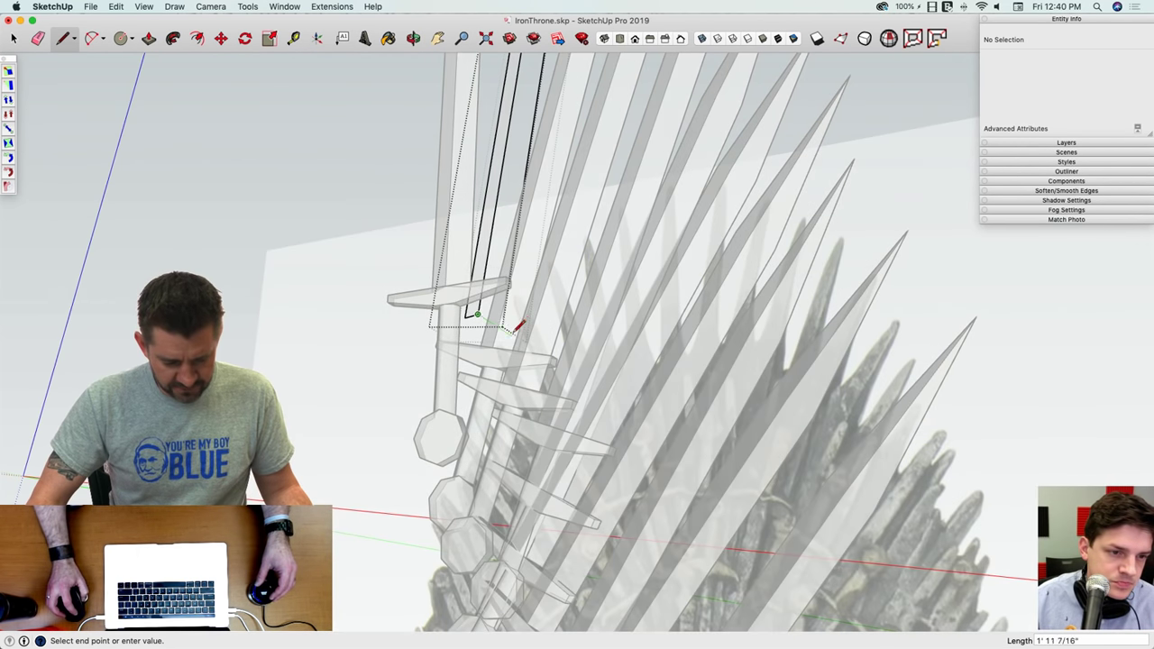
{"action": "middle_click_drag", "start_coordinate": [514, 332], "coordinate": [513, 322]}
{"action": "left_click", "coordinate": [513, 322]}
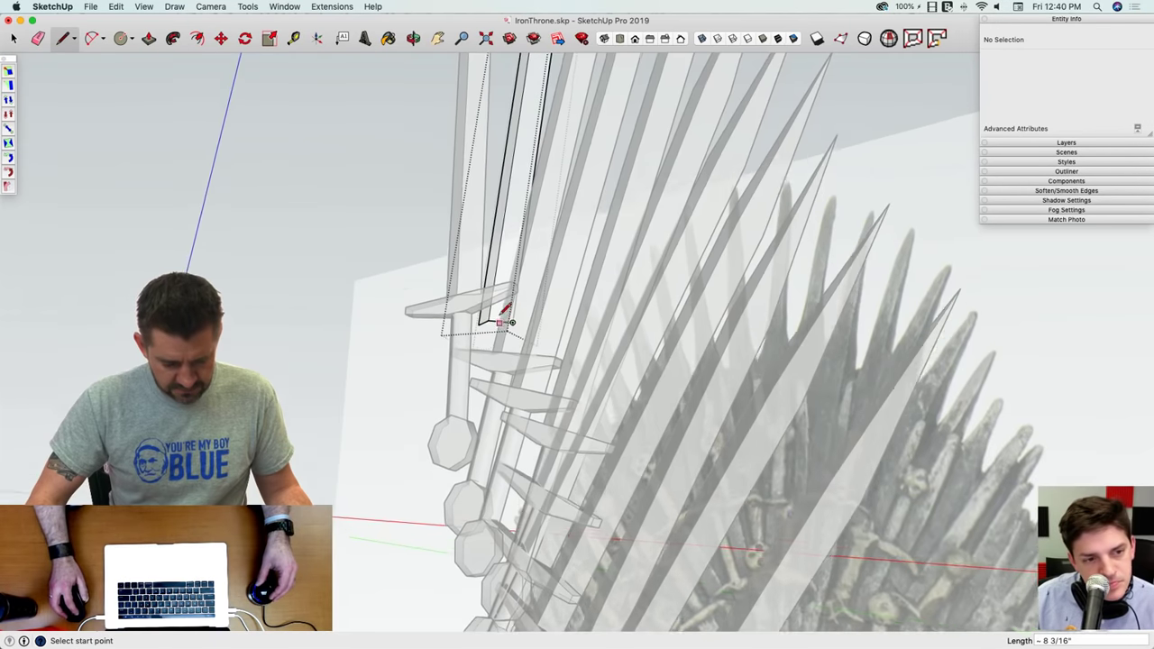
{"action": "scroll", "coordinate": [500, 322], "scroll_direction": "up", "scroll_amount": 1}
{"action": "key", "text": "space"}
{"action": "scroll", "coordinate": [512, 323], "scroll_direction": "down", "scroll_amount": 8}
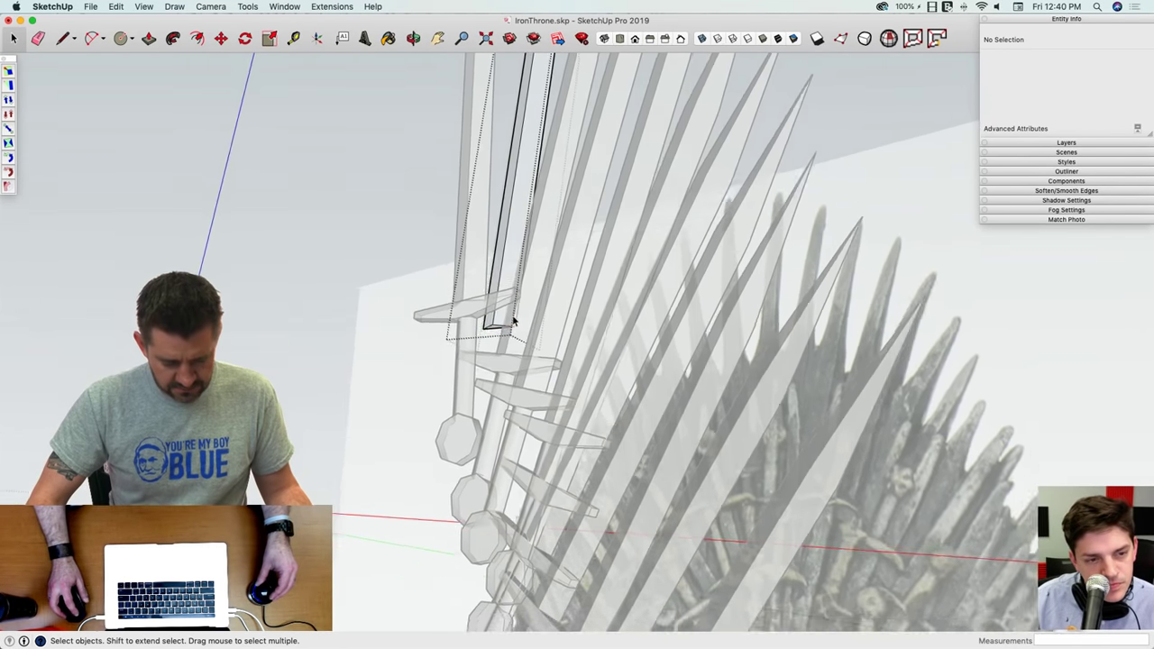
{"action": "middle_click_drag", "start_coordinate": [512, 320], "coordinate": [514, 334]}
{"action": "left_click", "coordinate": [847, 343]}
{"action": "left_click", "coordinate": [849, 345]}
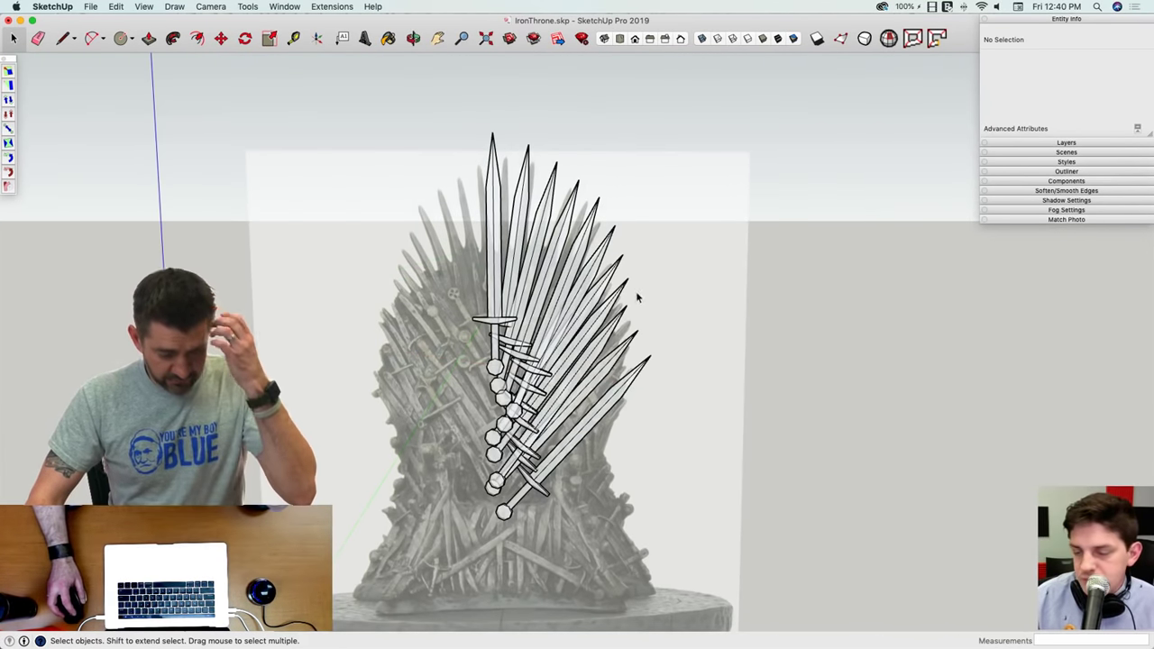
Step: Set component editing to hide the rest of the model
{"action": "scroll", "coordinate": [519, 347], "scroll_direction": "up", "scroll_amount": 4}
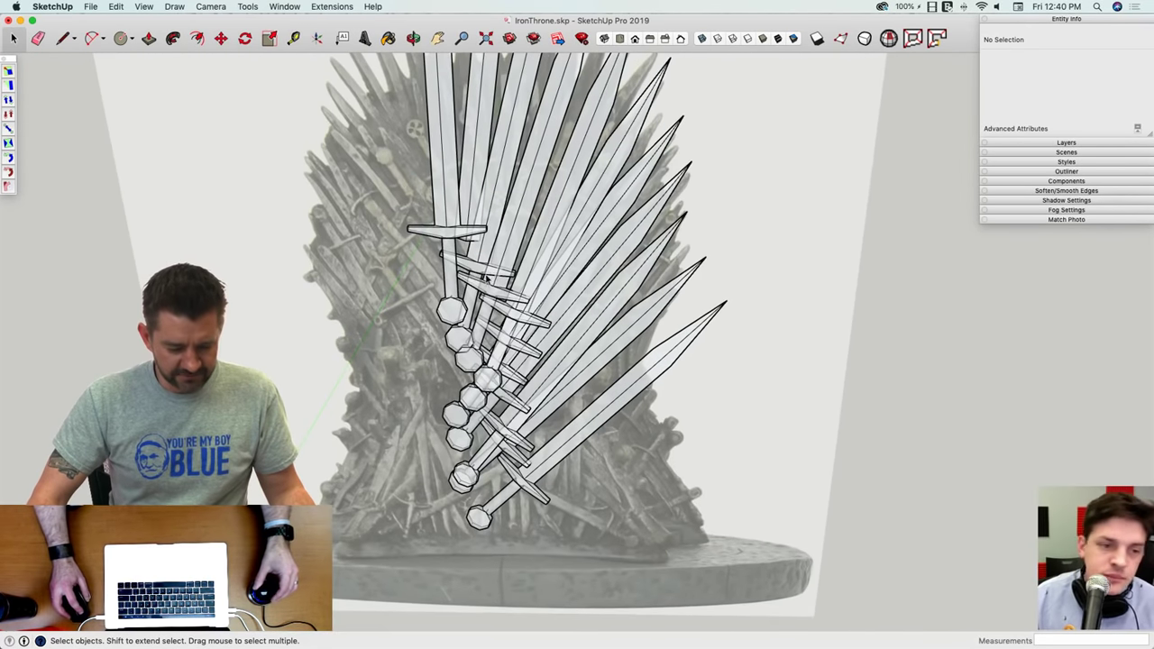
{"action": "left_click", "coordinate": [142, 6]}
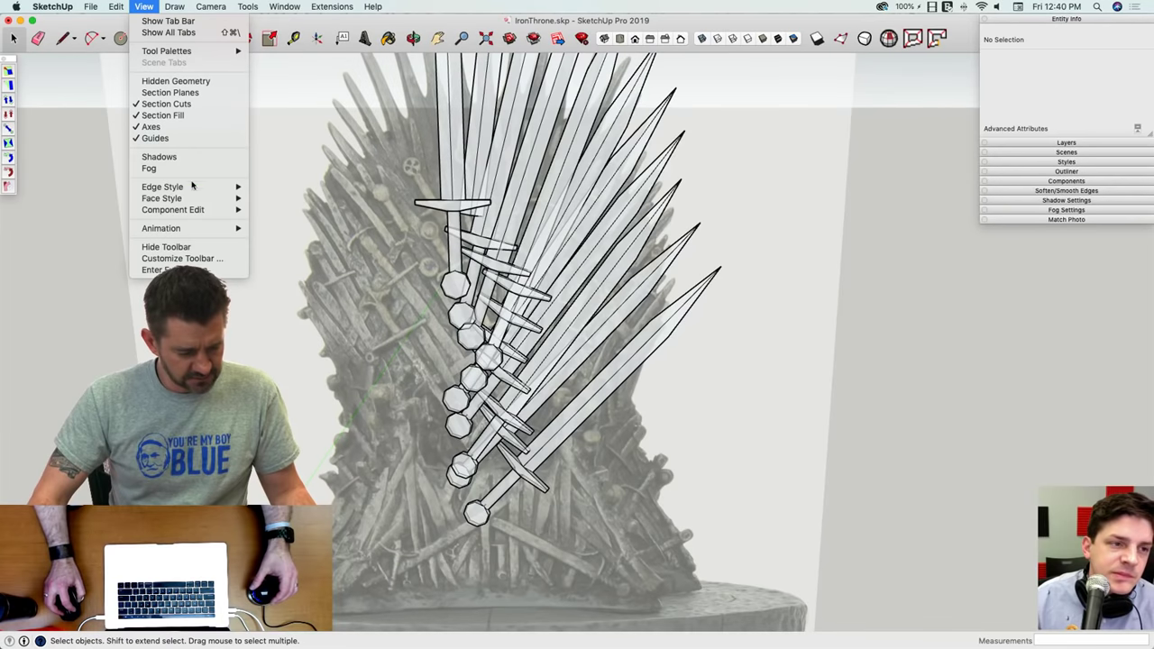
{"action": "mouse_move", "coordinate": [192, 186]}
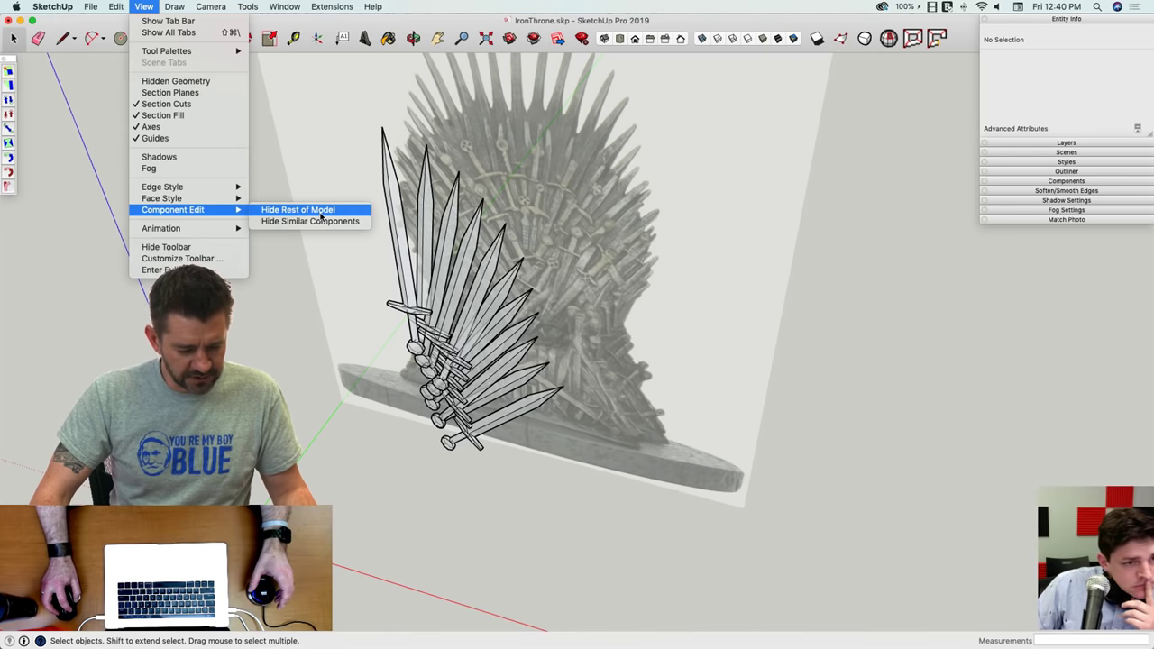
{"action": "left_click", "coordinate": [321, 209]}
Step: Delete the guard, grip and pommel of the next sword in the fan and close its blade base with a line
{"action": "scroll", "coordinate": [445, 281], "scroll_direction": "up", "scroll_amount": 10}
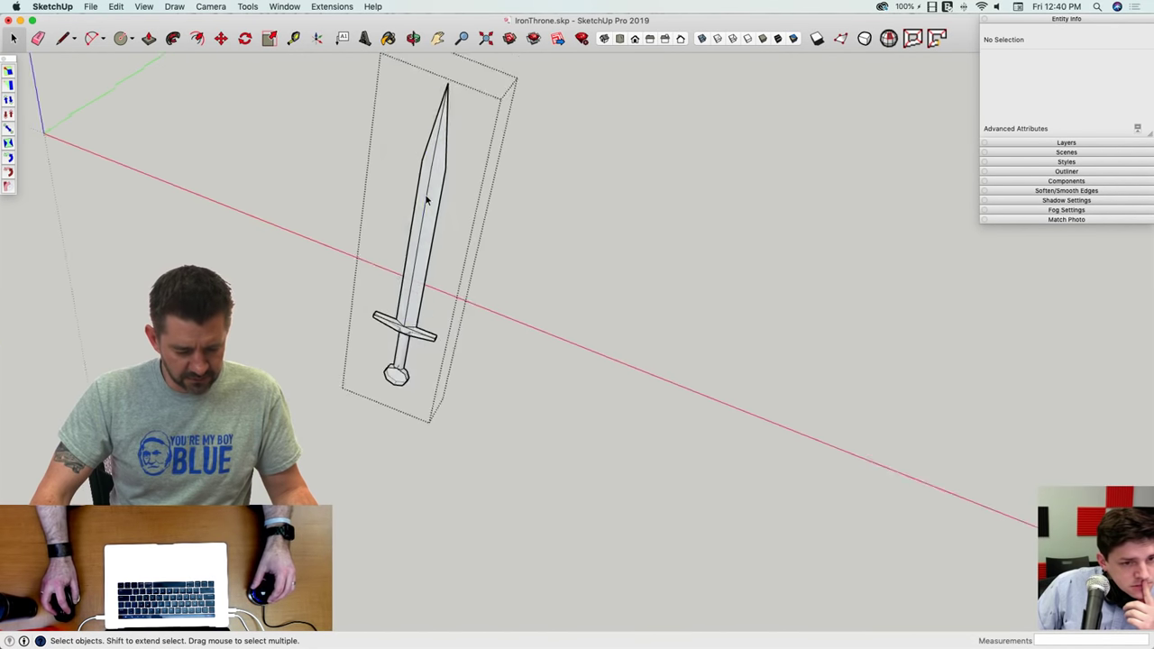
{"action": "left_click_drag", "start_coordinate": [472, 209], "coordinate": [442, 291]}
{"action": "key", "text": "Delete"}
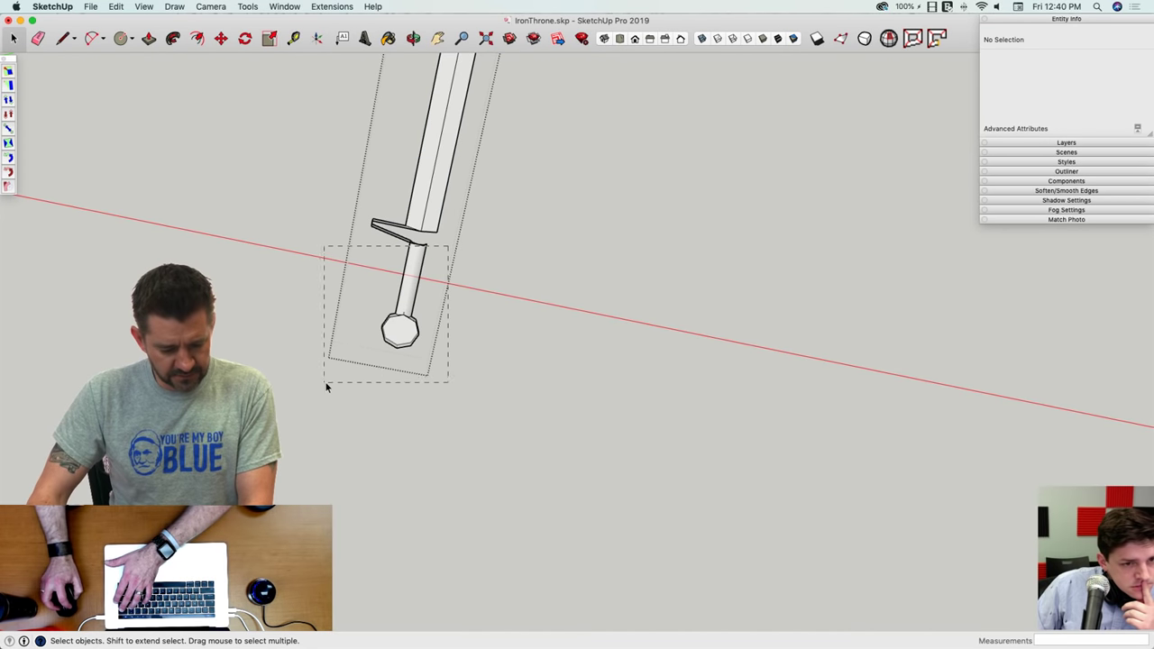
{"action": "left_click_drag", "start_coordinate": [326, 386], "coordinate": [327, 386]}
{"action": "key", "text": "Delete"}
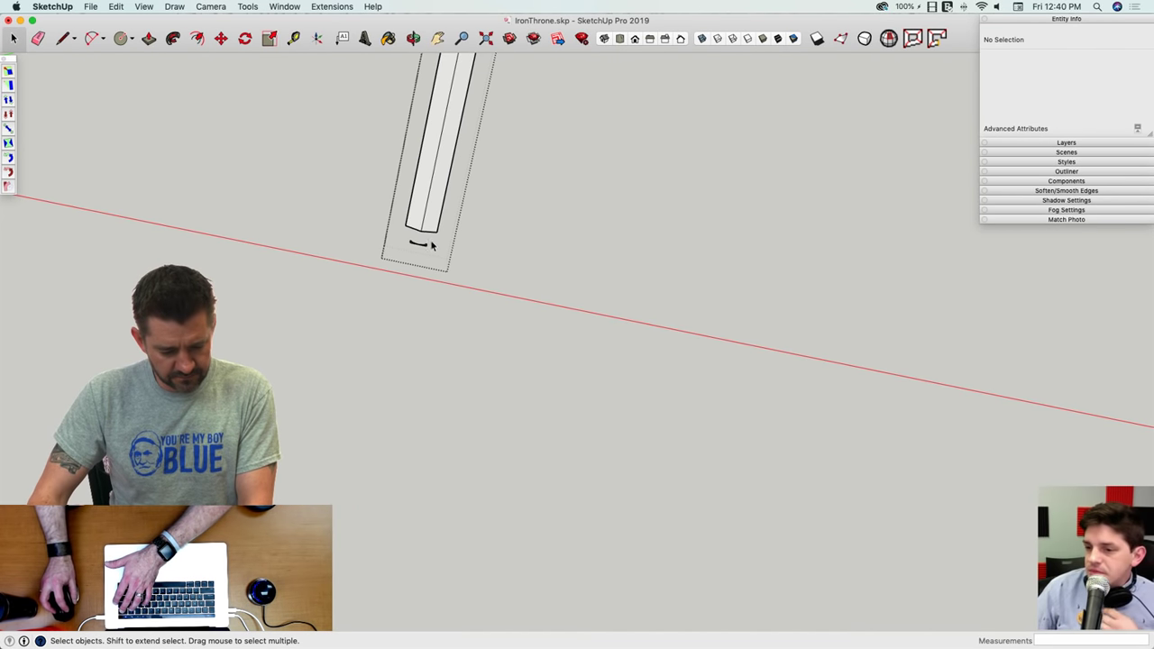
{"action": "key", "text": "l"}
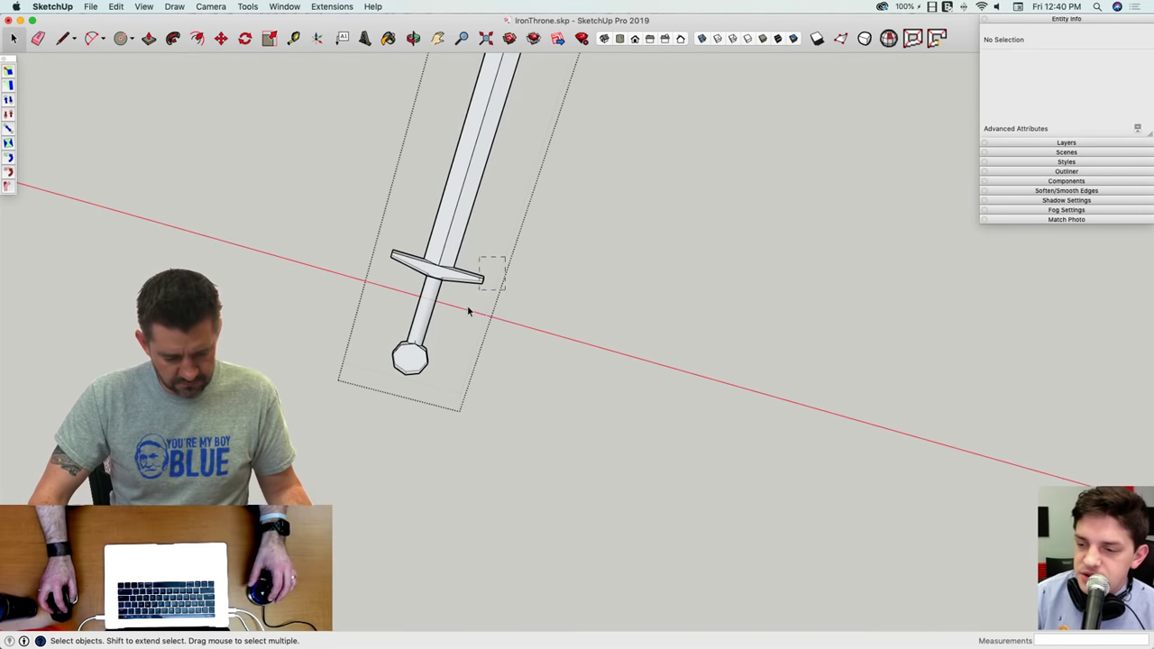
Step: Open the following sword's group and delete its guard, grip and pommel, keeping only the blade
{"action": "left_click_drag", "start_coordinate": [468, 307], "coordinate": [467, 310]}
{"action": "left_click_drag", "start_coordinate": [492, 270], "coordinate": [467, 307]}
{"action": "left_click", "coordinate": [495, 271]}
{"action": "key", "text": "Delete"}
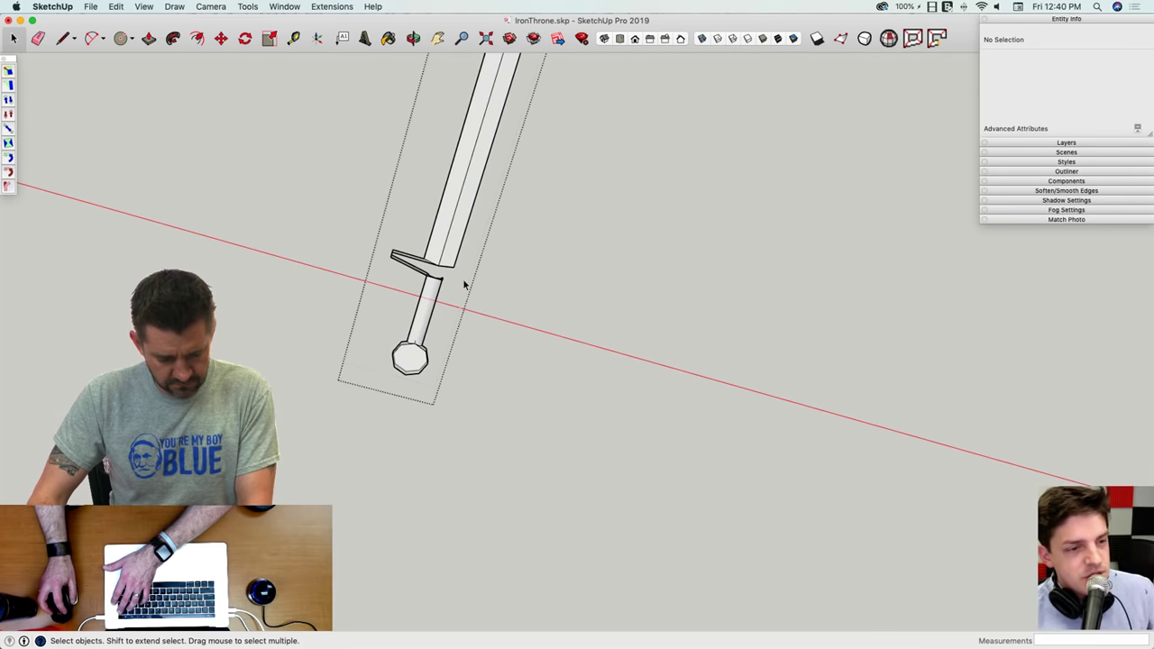
{"action": "left_click_drag", "start_coordinate": [399, 330], "coordinate": [355, 428]}
{"action": "key", "text": "Delete"}
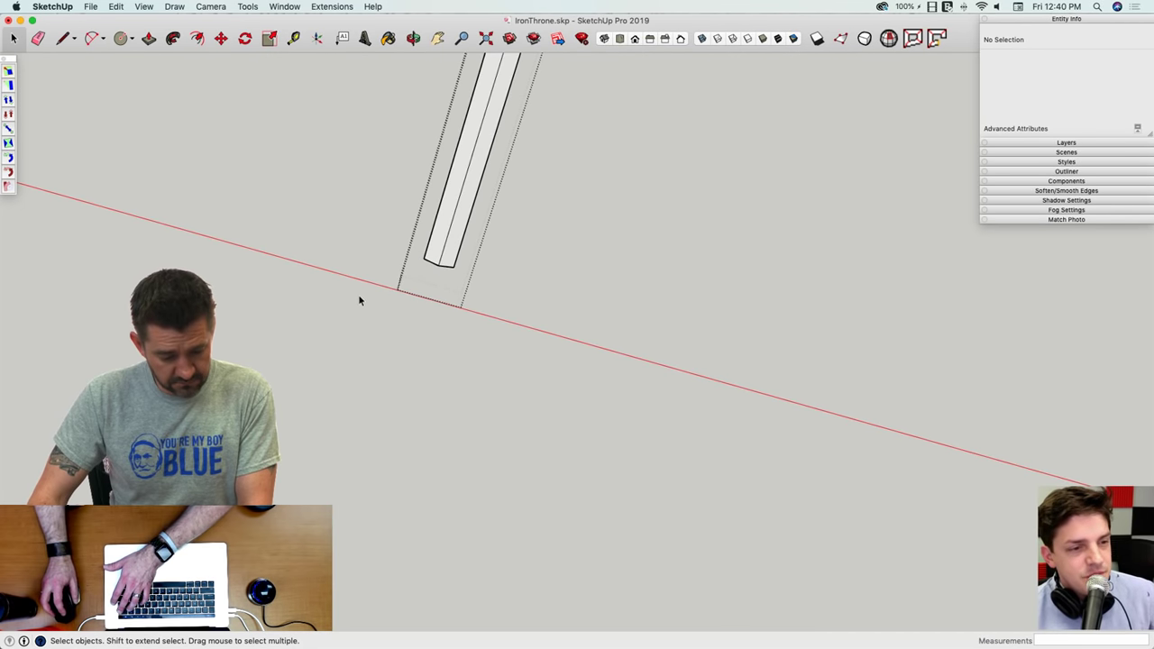
Step: Draw a line across the base corners of this bare blade to close it, and leave the group
{"action": "key", "text": "l"}
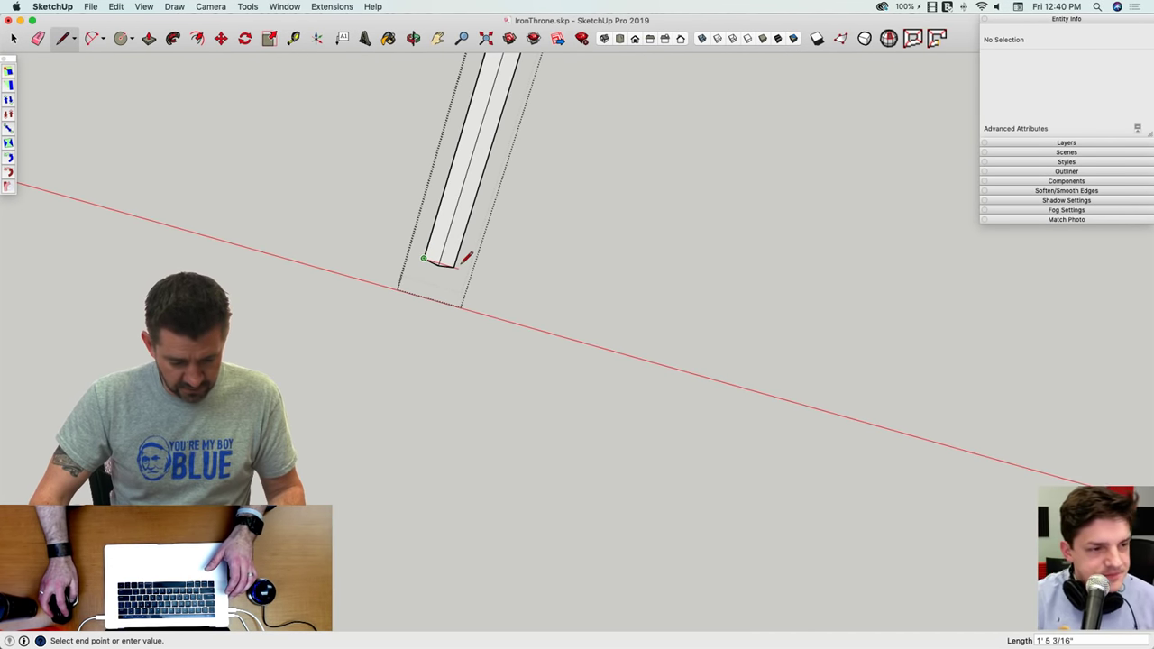
{"action": "left_click", "coordinate": [457, 266]}
{"action": "key", "text": "space"}
{"action": "left_click", "coordinate": [546, 274]}
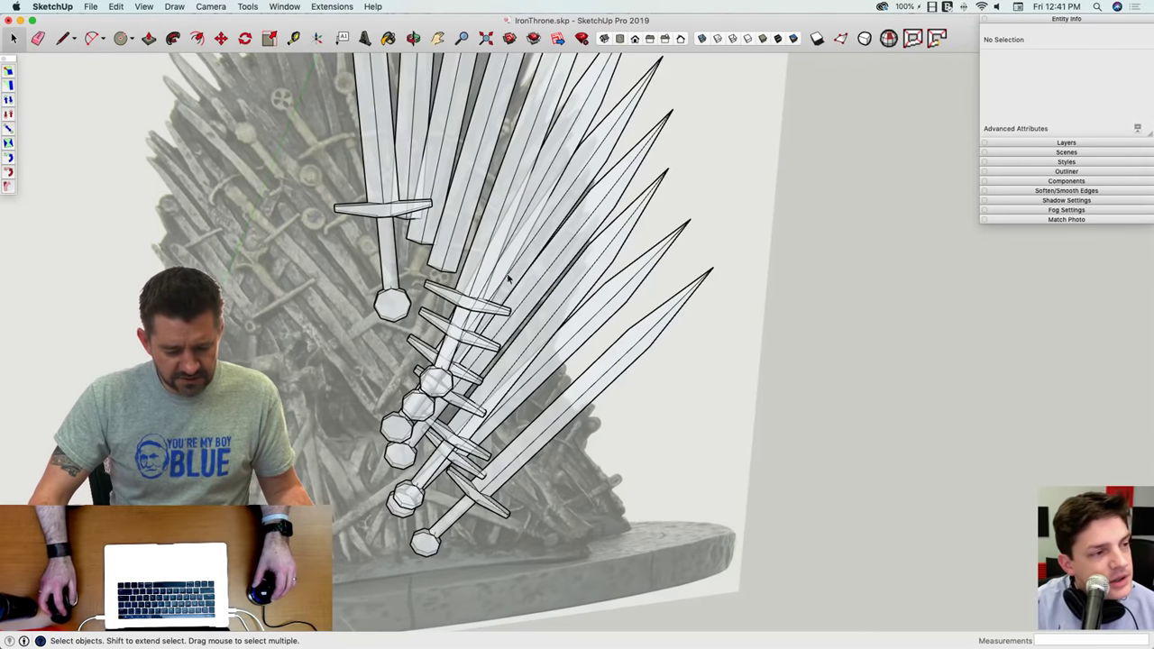
Step: Open the next full sword's group and delete its guard and grip, leaving the blade
{"action": "left_click", "coordinate": [473, 290]}
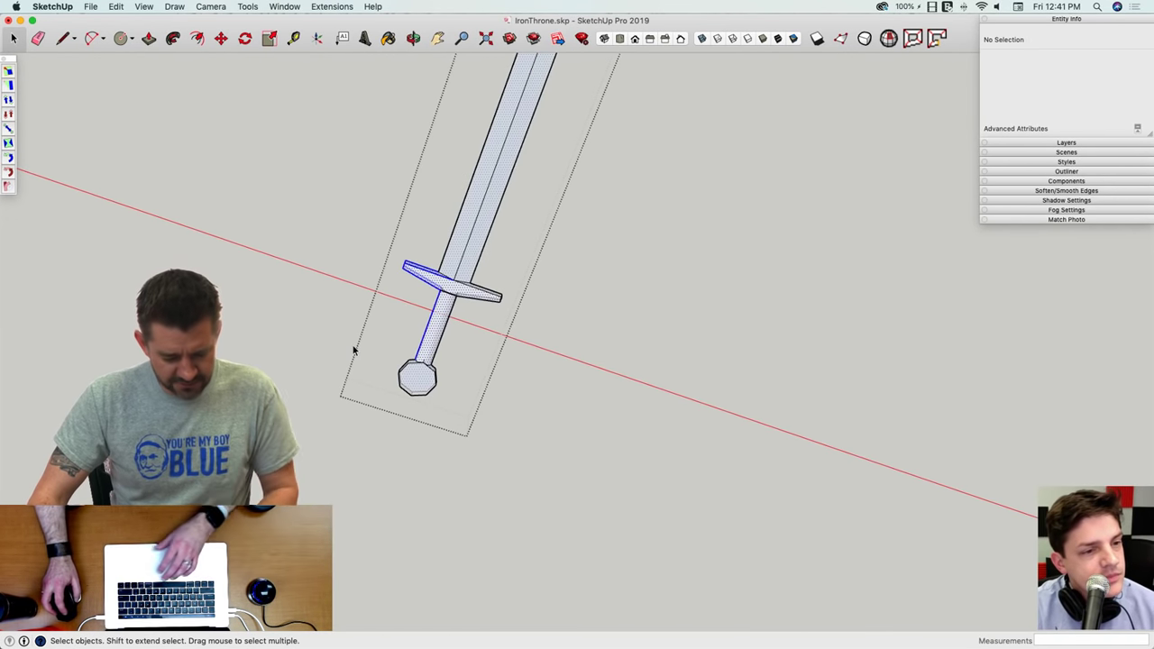
{"action": "key", "text": "super+z"}
{"action": "left_click_drag", "start_coordinate": [530, 271], "coordinate": [472, 335]}
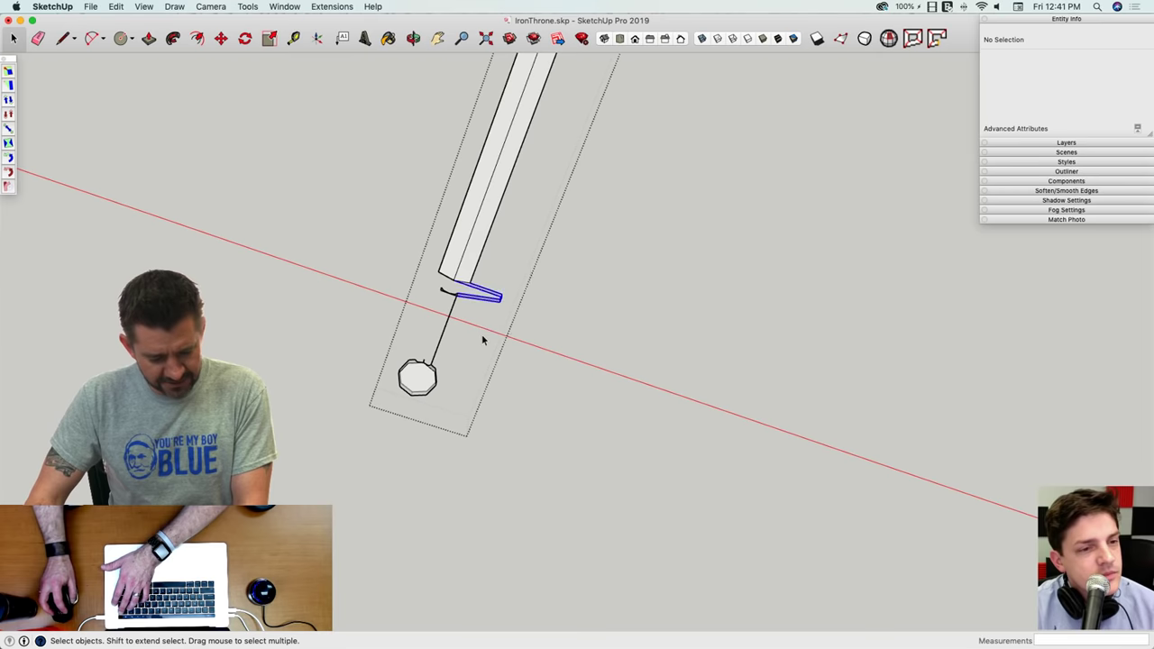
Step: Delete the remaining guard half, grip and pommel from the sword that is open for editing
{"action": "left_click_drag", "start_coordinate": [405, 388], "coordinate": [383, 429]}
{"action": "key", "text": "Delete"}
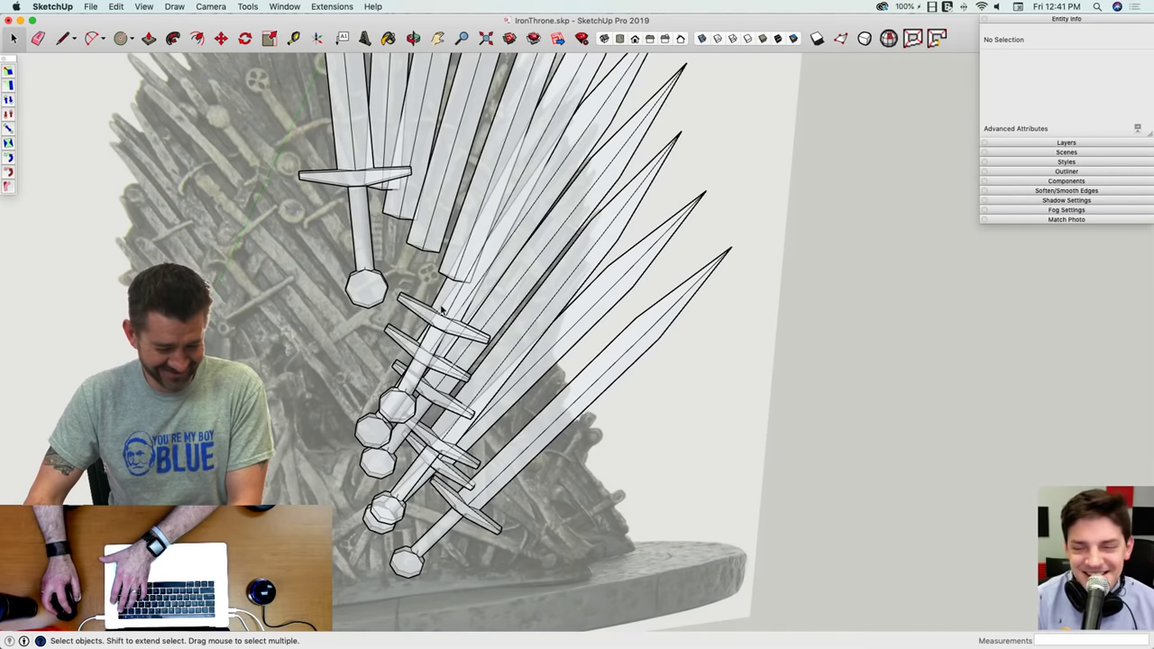
Step: Delete the guard, grip and pommel of the fifth sword in the fan and close its blade's open base with a line
{"action": "double_click", "coordinate": [442, 312]}
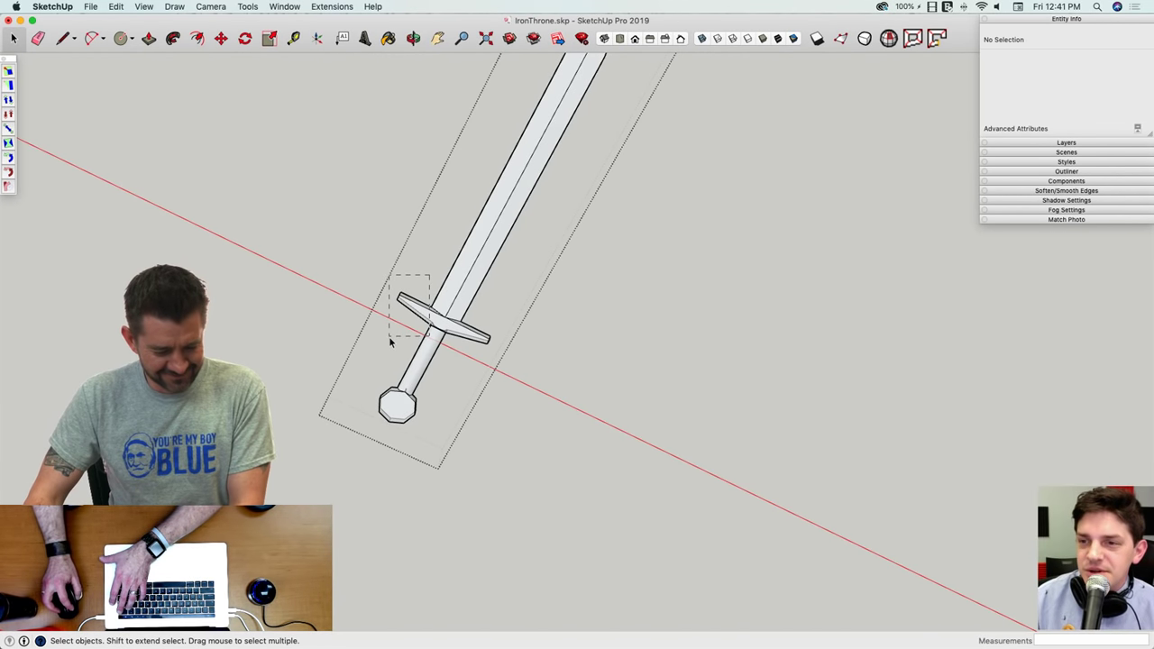
{"action": "left_click_drag", "start_coordinate": [356, 460], "coordinate": [356, 455]}
{"action": "key", "text": "Delete"}
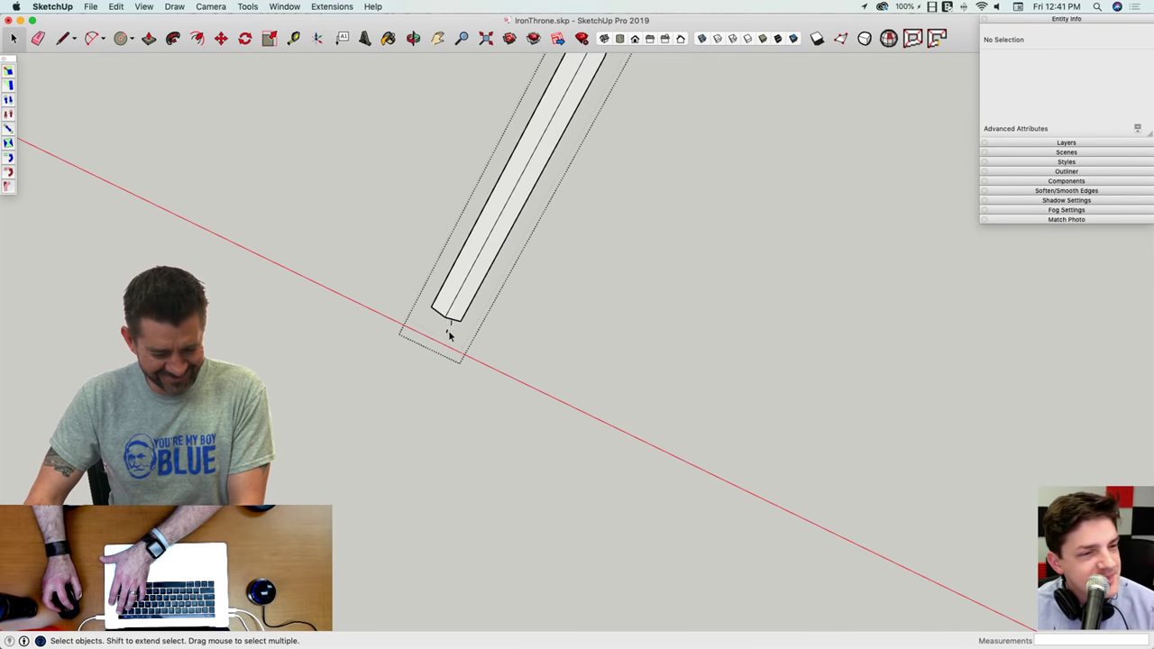
{"action": "left_click", "coordinate": [441, 315]}
{"action": "key", "text": "l"}
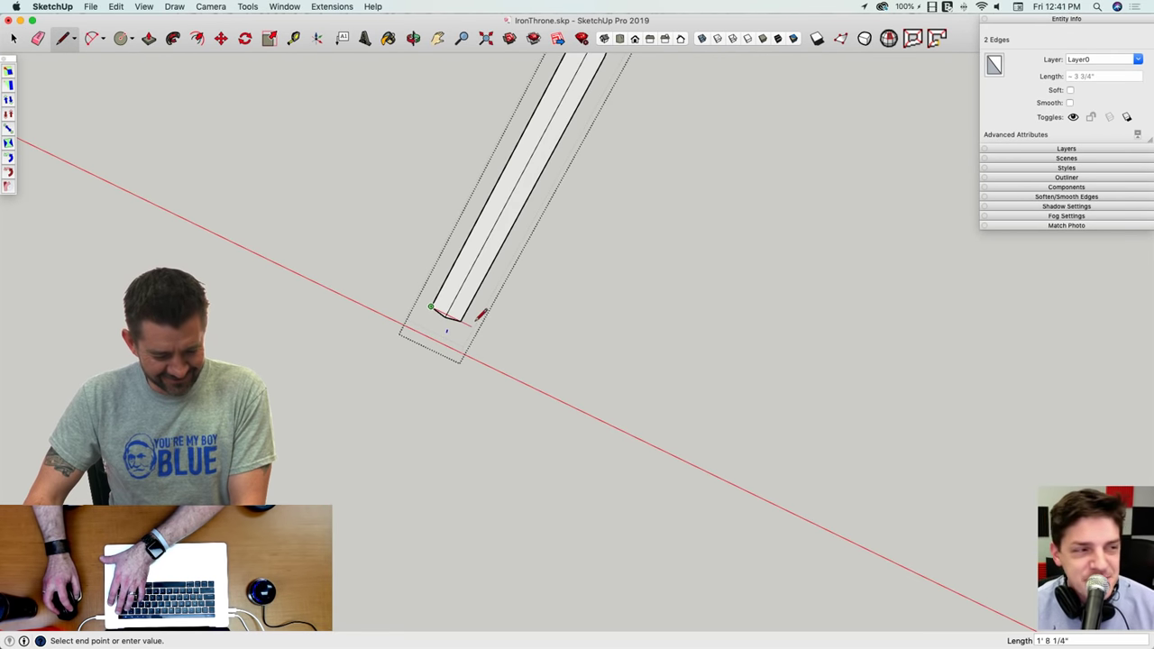
{"action": "key", "text": "e"}
{"action": "key", "text": "space"}
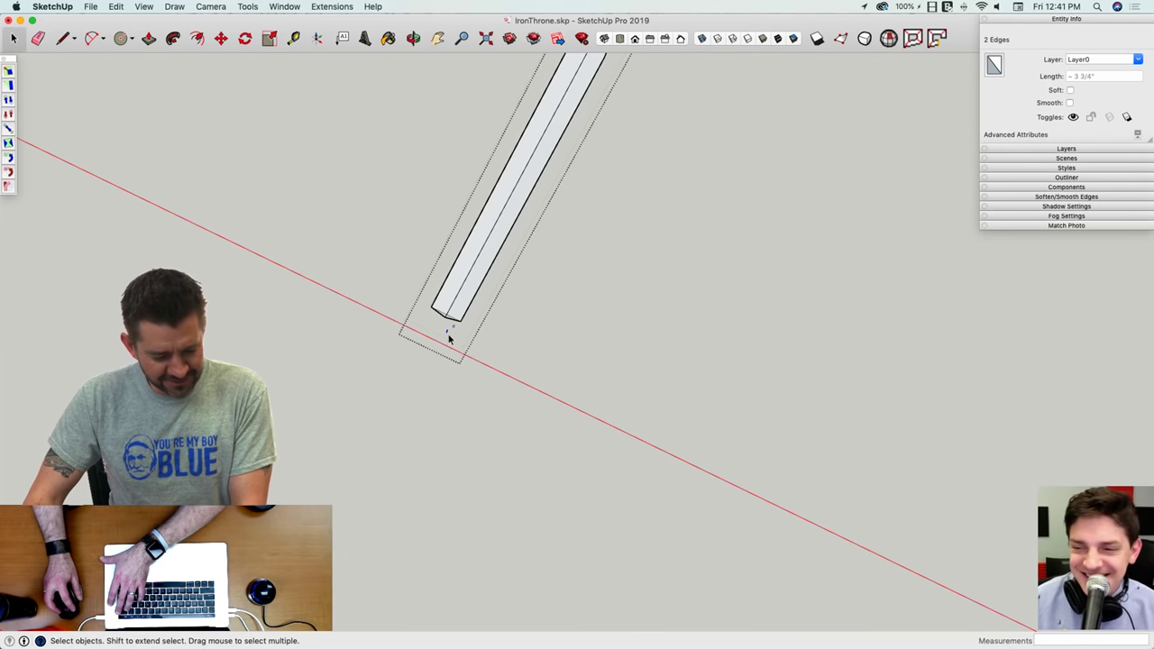
{"action": "left_click", "coordinate": [566, 348]}
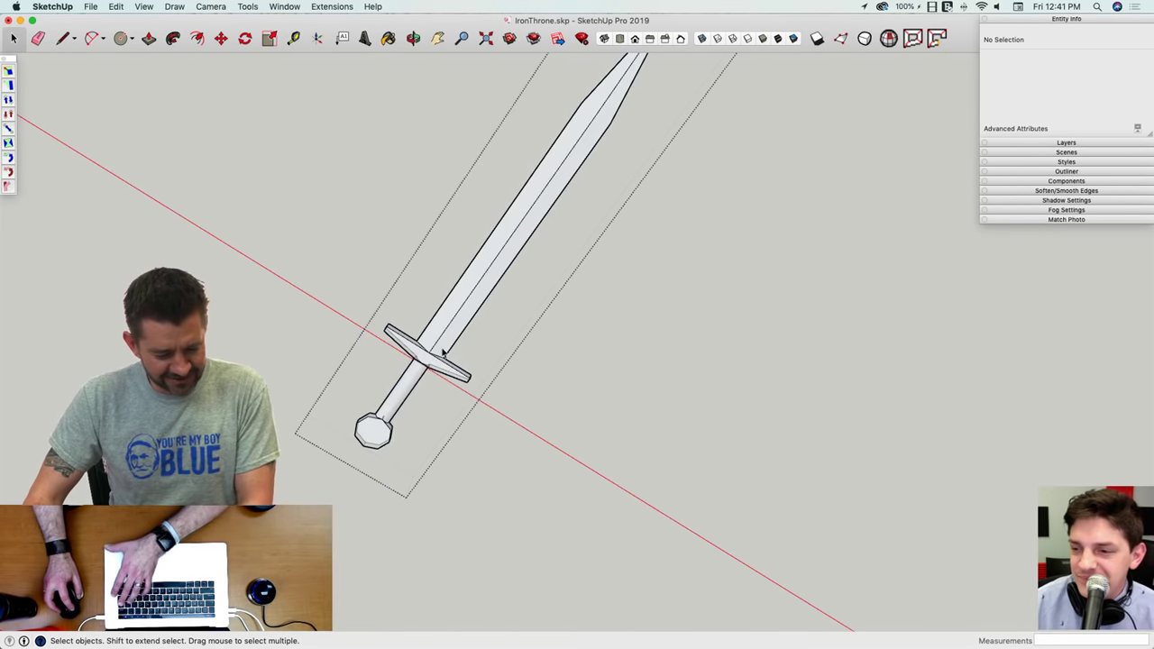
Step: Strip the sixth sword in the fan down to its blade, removing leftover hilt fragments, and cap the blade's base with a line
{"action": "left_click_drag", "start_coordinate": [475, 365], "coordinate": [455, 402]}
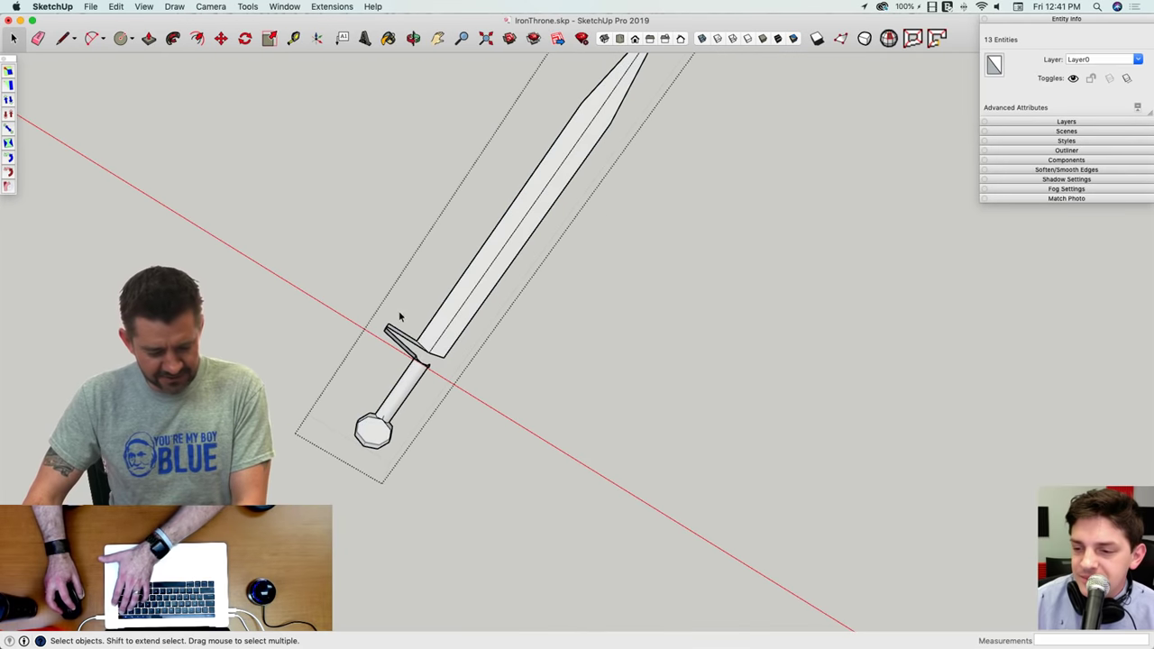
{"action": "key", "text": "Delete"}
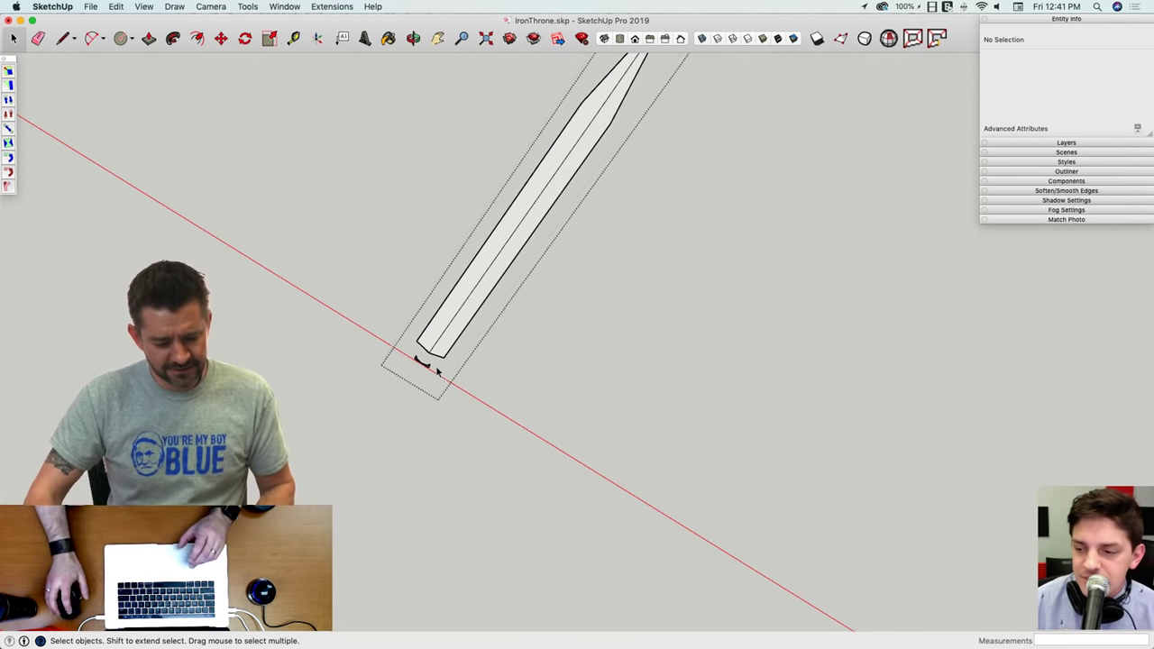
{"action": "scroll", "coordinate": [431, 365], "scroll_direction": "up", "scroll_amount": 2}
{"action": "left_click", "coordinate": [404, 376]}
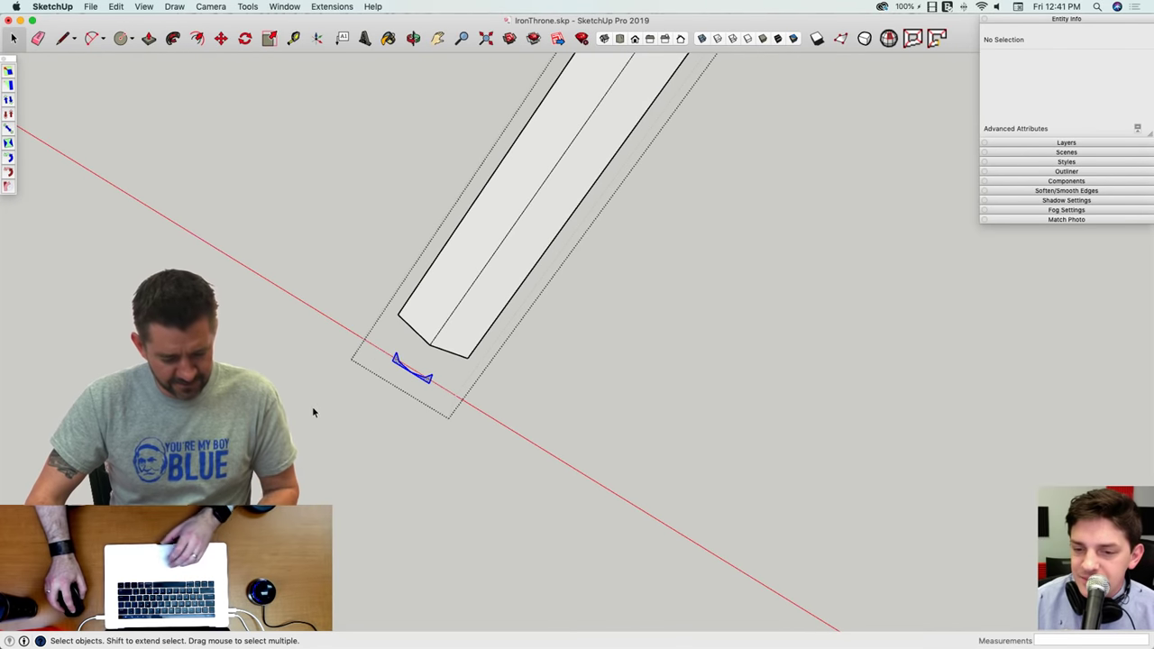
{"action": "key", "text": "Delete"}
{"action": "key", "text": "l"}
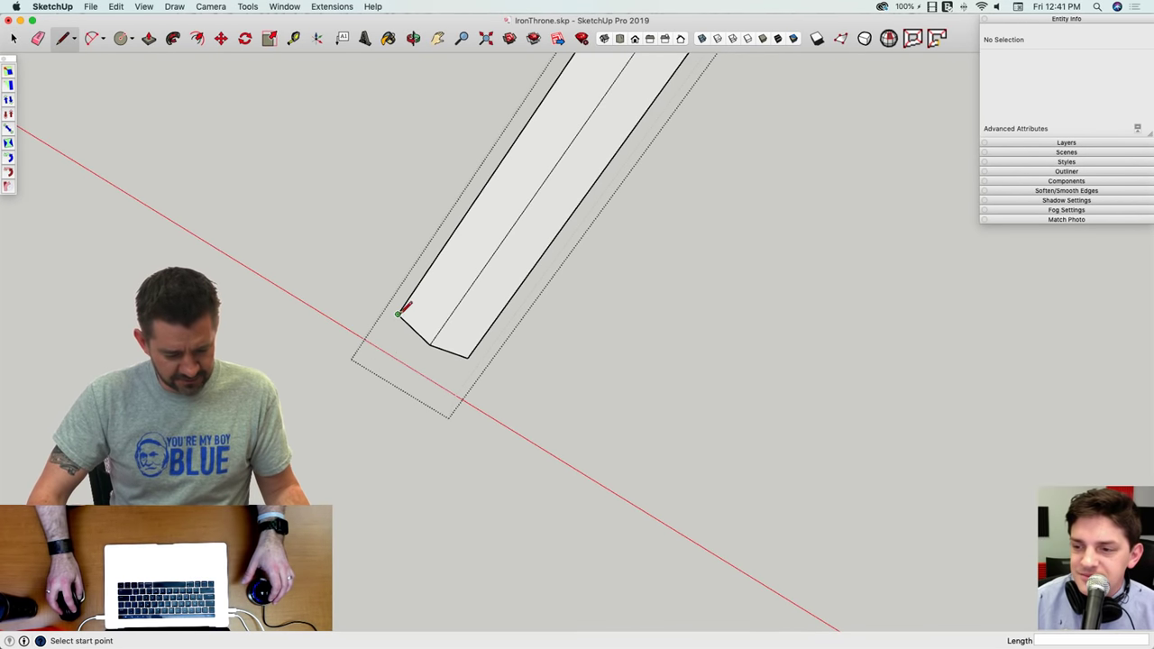
{"action": "left_click", "coordinate": [467, 358]}
{"action": "key", "text": "space"}
{"action": "scroll", "coordinate": [523, 404], "scroll_direction": "down", "scroll_amount": 5}
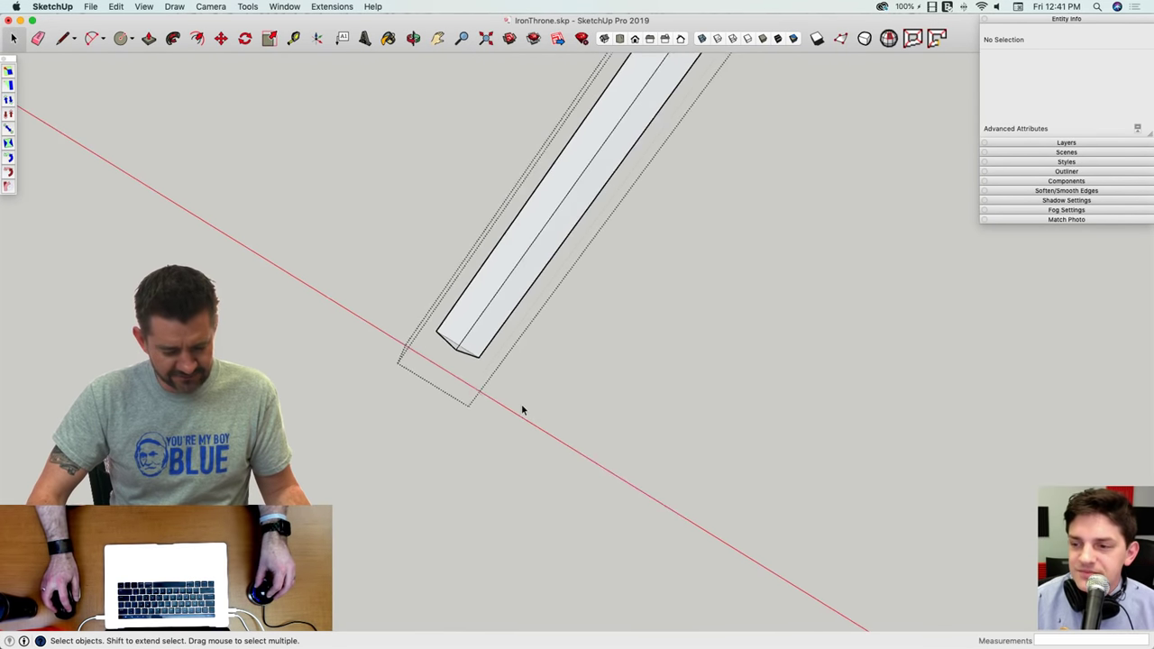
Step: Remove the whole hilt from the seventh sword in the fan and draw a line across the blade's base to close it
{"action": "scroll", "coordinate": [443, 375], "scroll_direction": "up", "scroll_amount": 3}
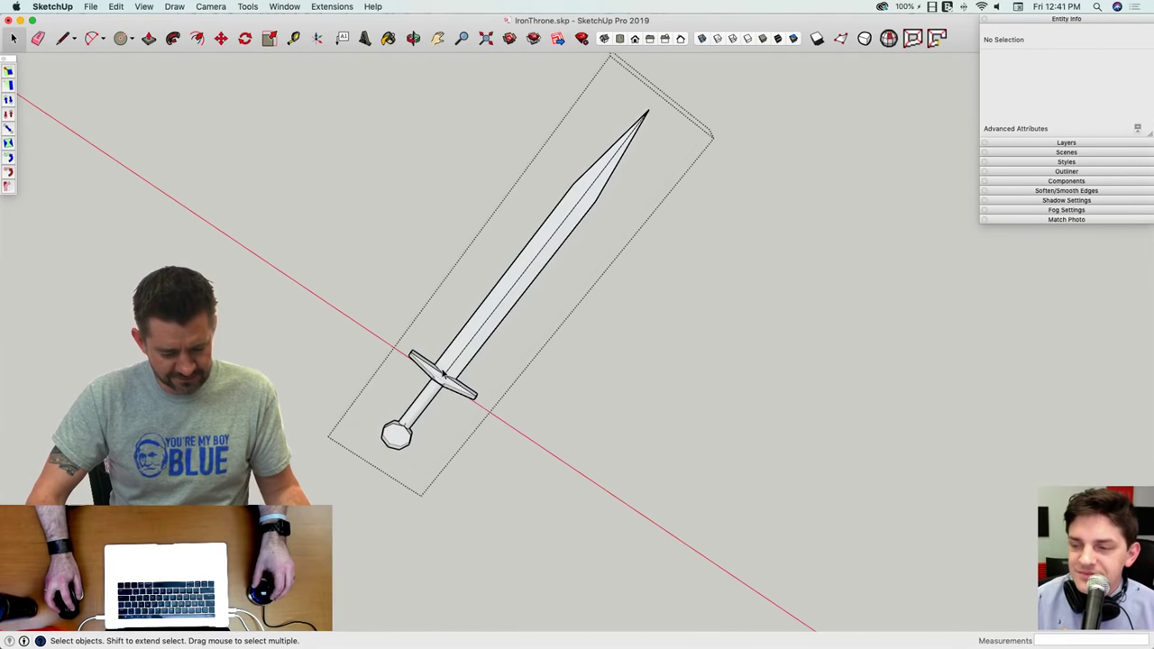
{"action": "triple_click", "coordinate": [399, 386]}
{"action": "key", "text": "Delete"}
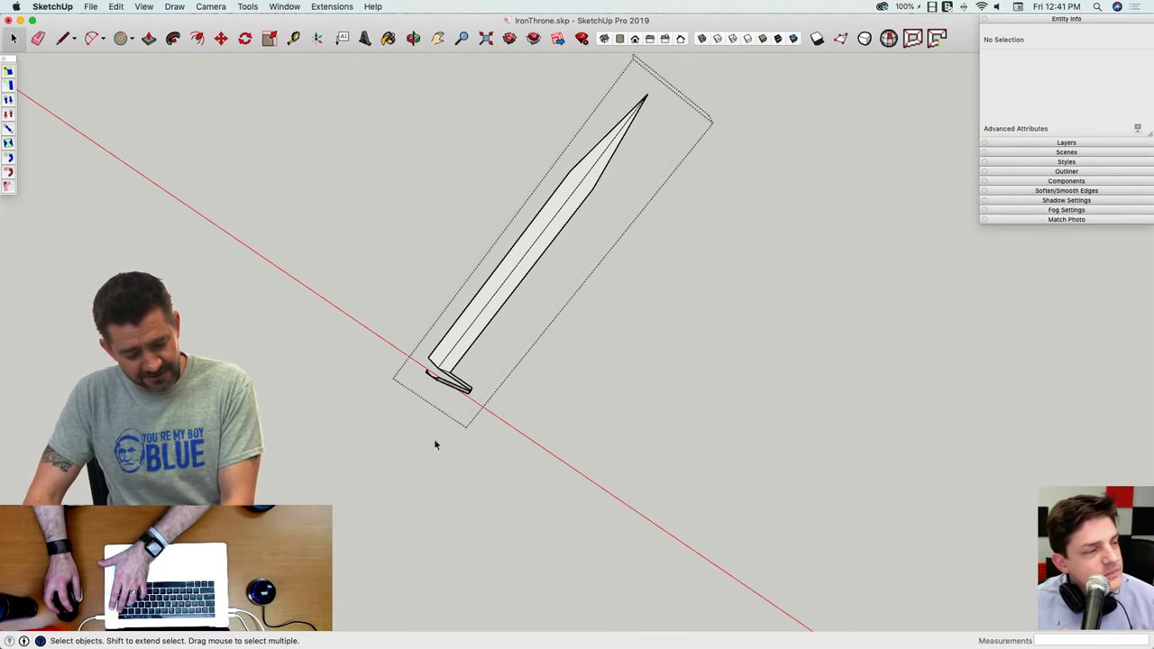
{"action": "left_click", "coordinate": [460, 413]}
{"action": "scroll", "coordinate": [439, 377], "scroll_direction": "up", "scroll_amount": 3}
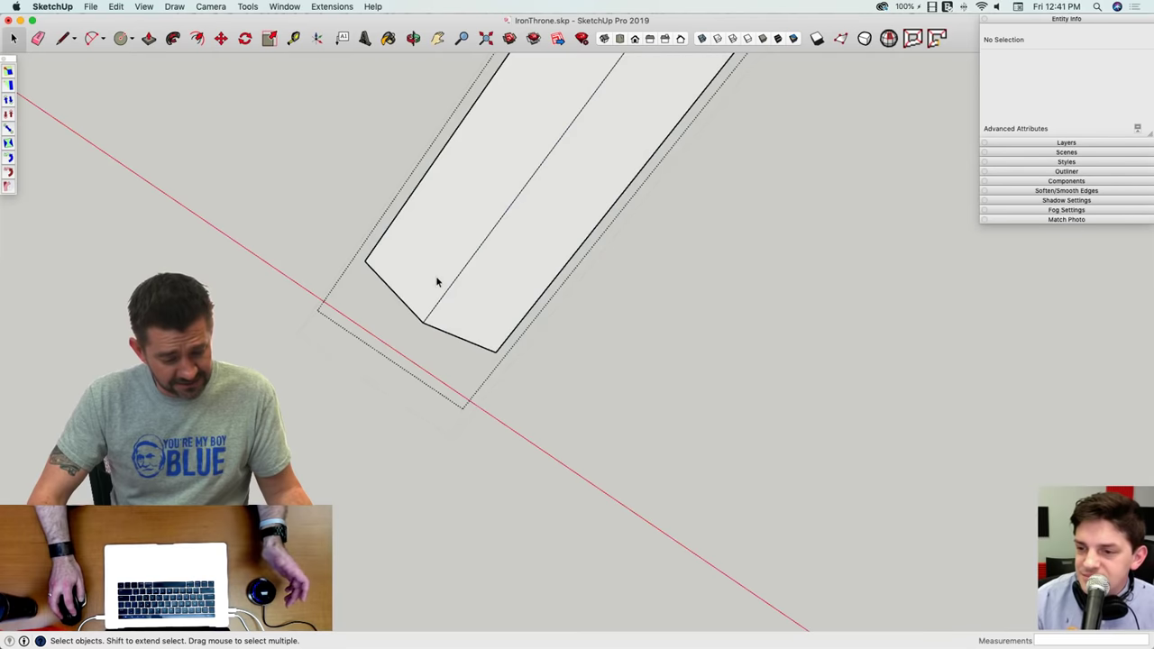
{"action": "key", "text": "l"}
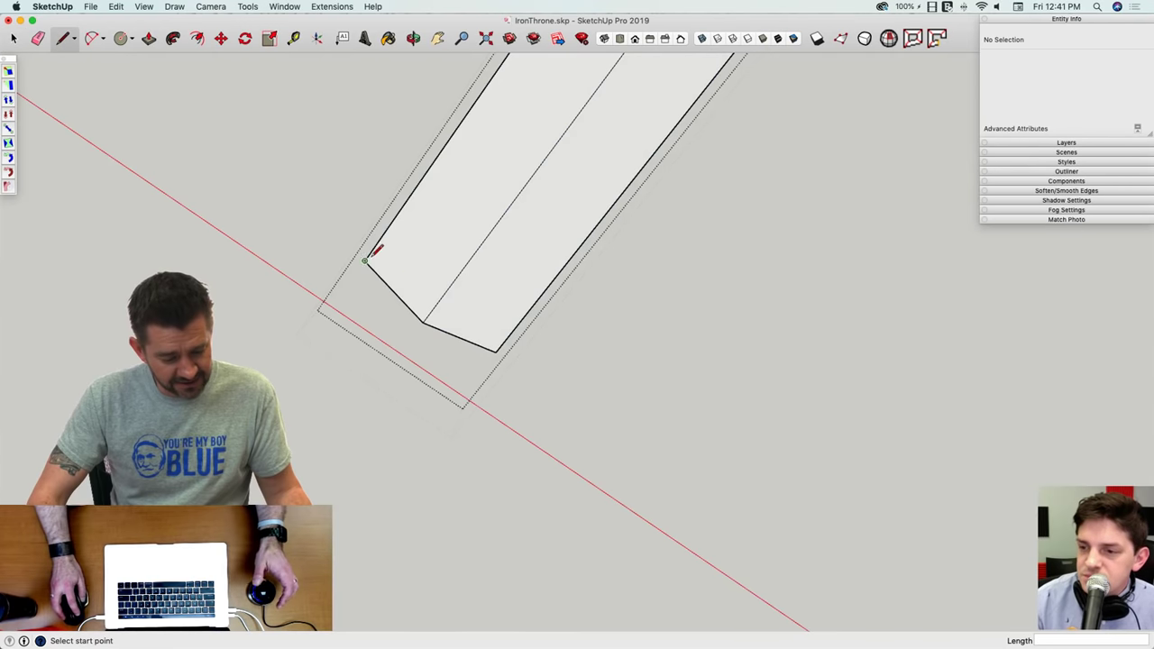
{"action": "left_click", "coordinate": [496, 350]}
{"action": "key", "text": "space"}
{"action": "scroll", "coordinate": [500, 343], "scroll_direction": "down", "scroll_amount": 5}
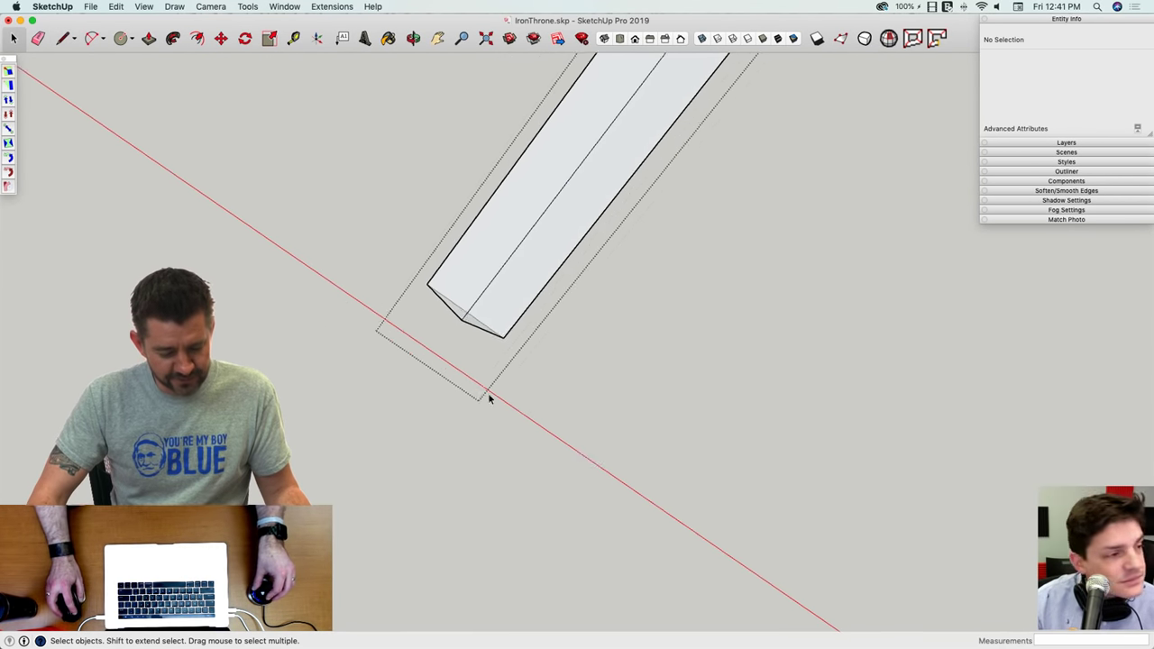
{"action": "left_click", "coordinate": [454, 458]}
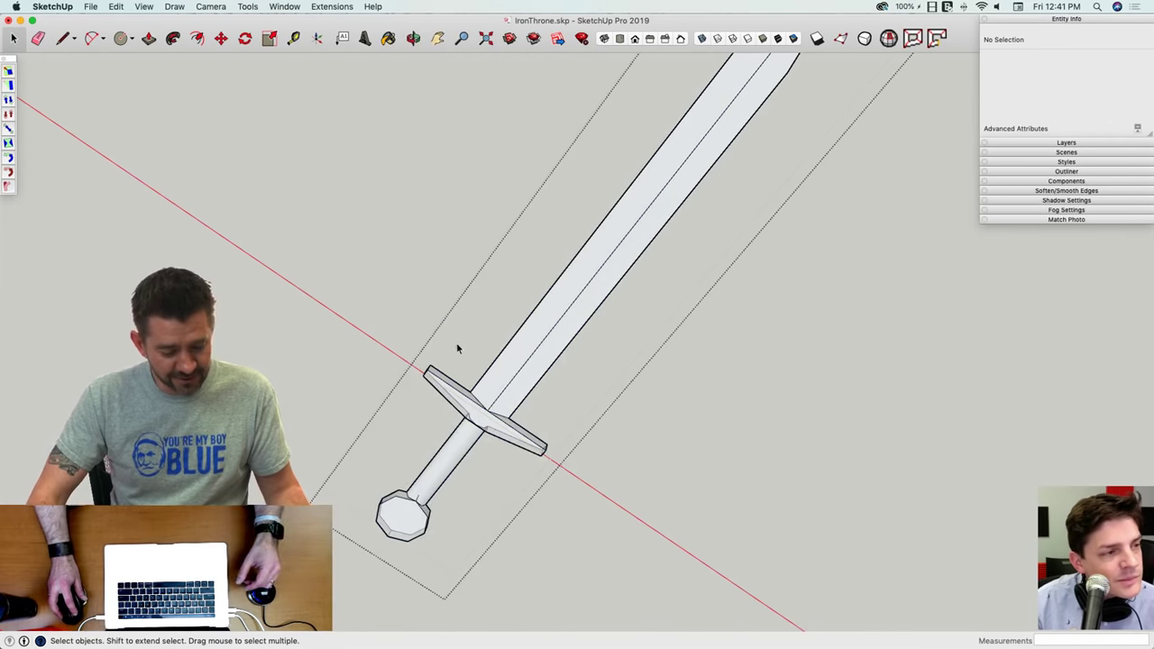
Step: Delete the eighth sword's pommel, grip, guard and leftover fragments, and seal the open blade end with a line
{"action": "left_click_drag", "start_coordinate": [292, 640], "coordinate": [290, 640]}
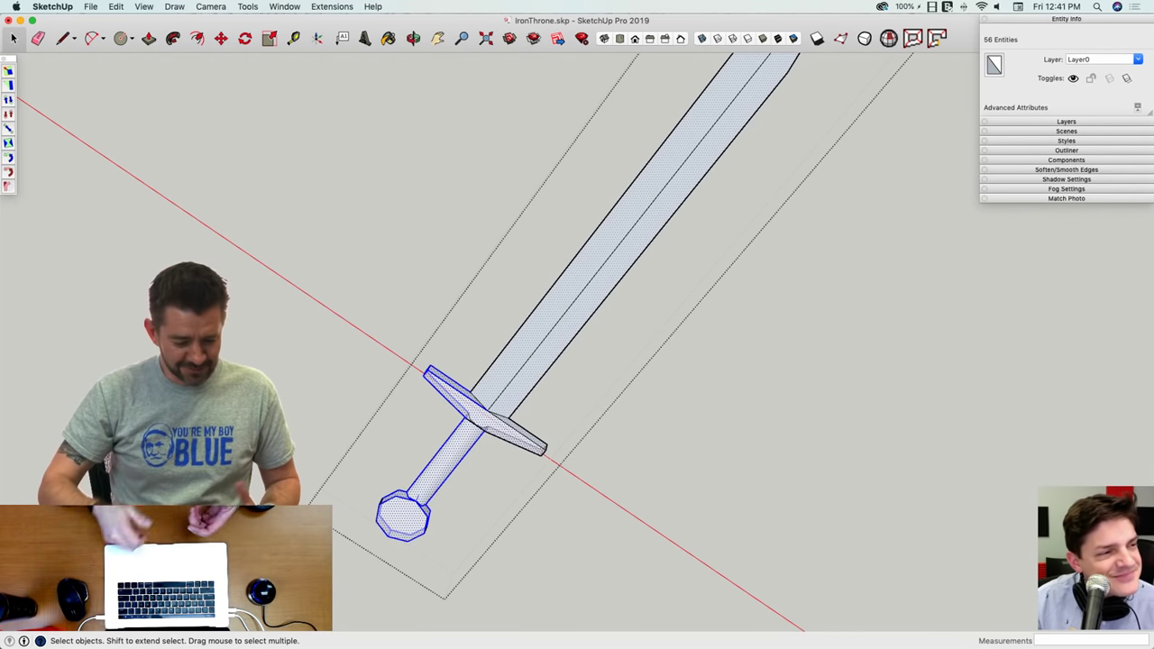
{"action": "key", "text": "Delete"}
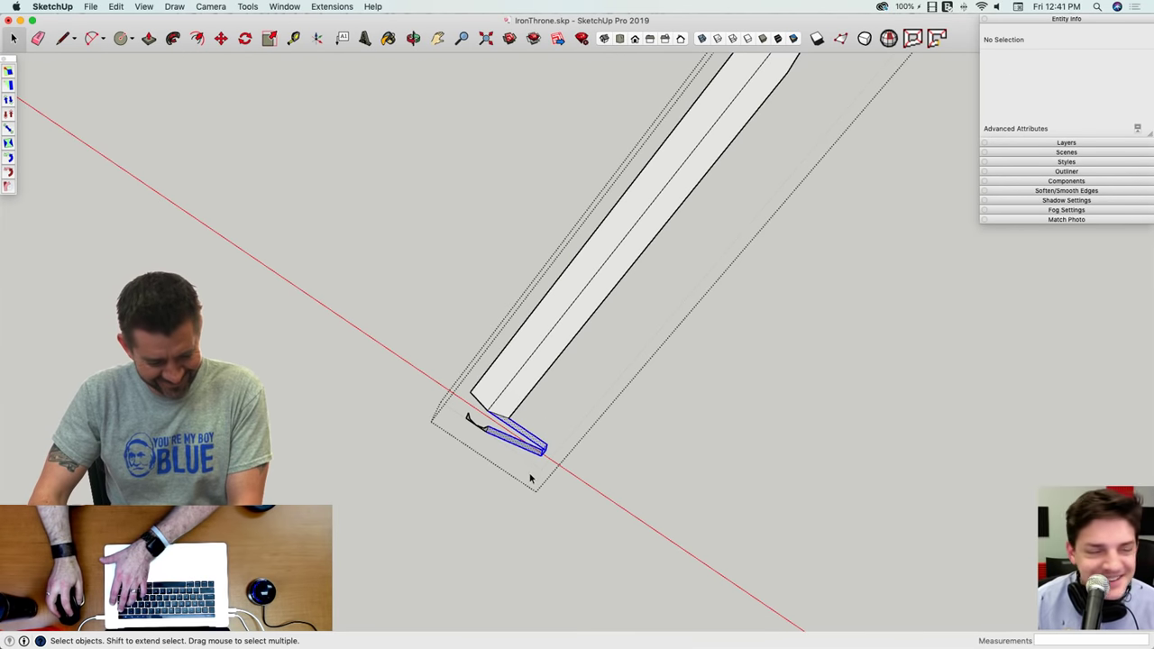
{"action": "key", "text": "Delete"}
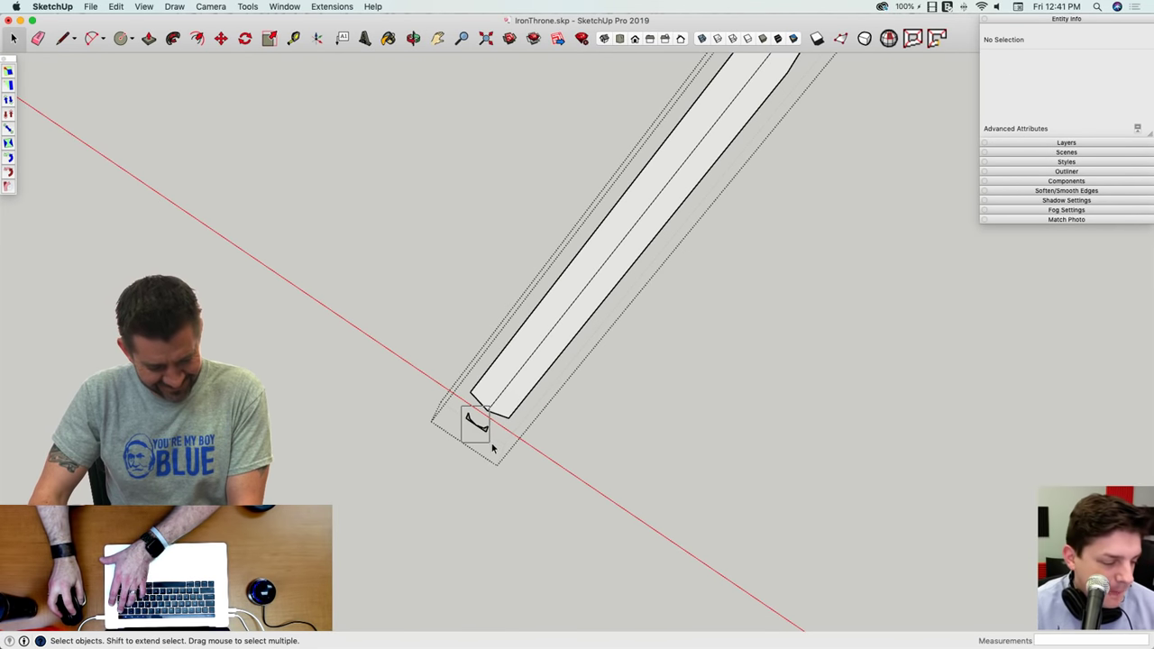
{"action": "left_click", "coordinate": [478, 424]}
{"action": "key", "text": "Delete"}
{"action": "key", "text": "l"}
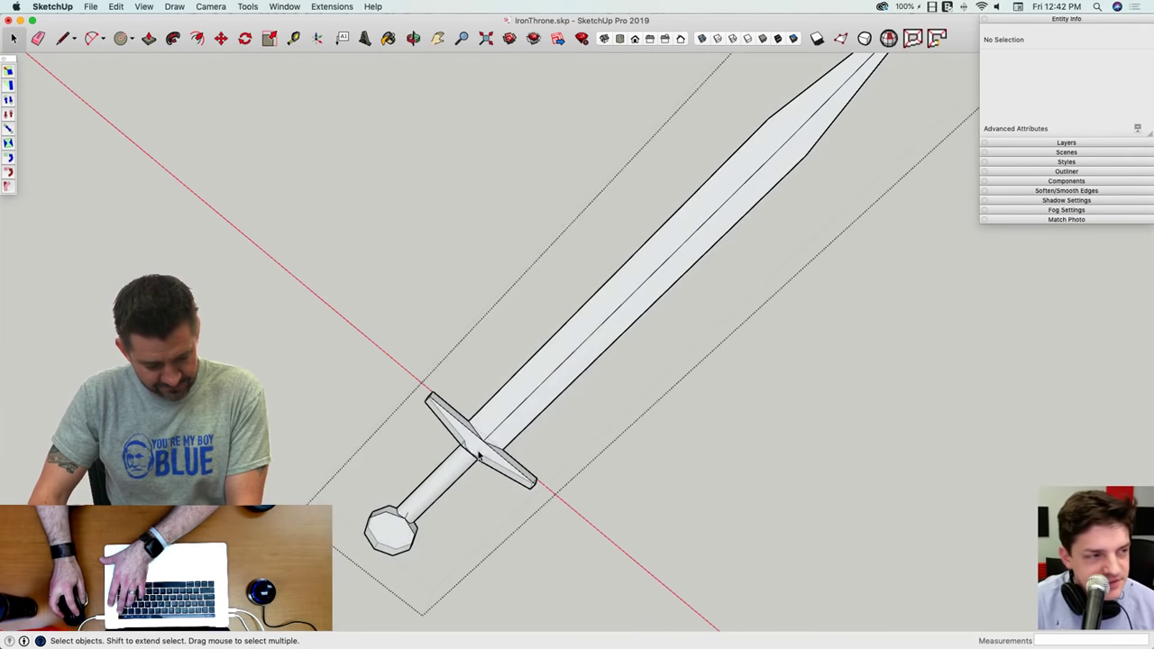
Step: Reduce the ninth sword in the fan to its blade by deleting the hilt, and close the base with a line
{"action": "left_click_drag", "start_coordinate": [305, 636], "coordinate": [304, 633]}
{"action": "key", "text": "Delete"}
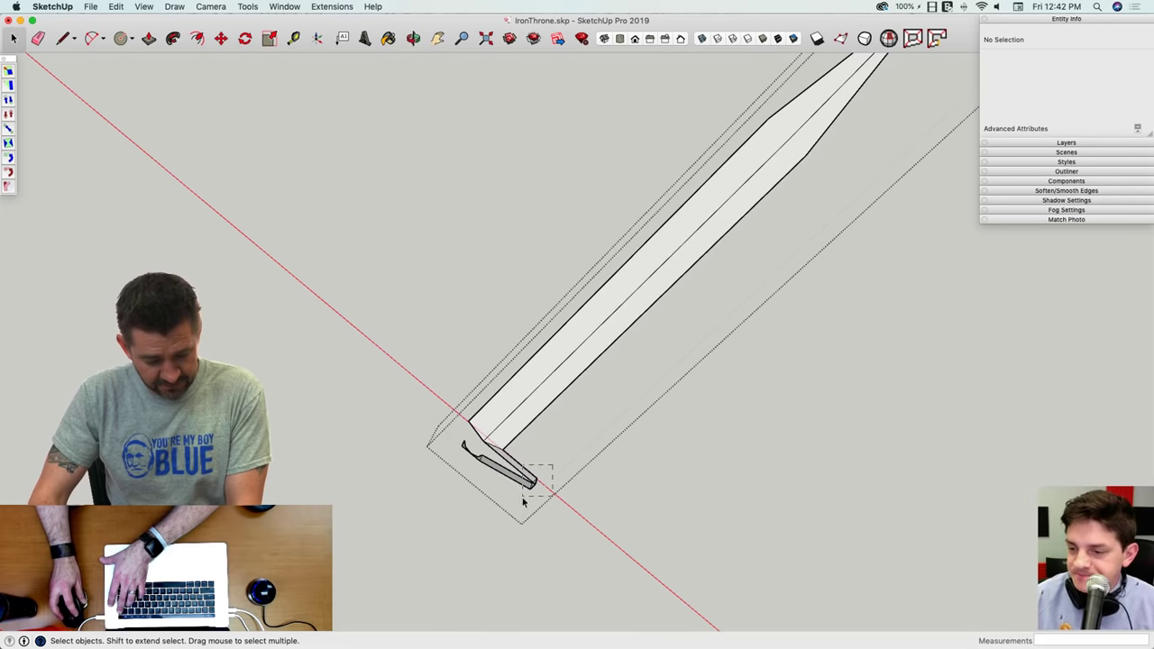
{"action": "left_click_drag", "start_coordinate": [523, 502], "coordinate": [522, 500]}
{"action": "key", "text": "Delete"}
{"action": "scroll", "coordinate": [478, 458], "scroll_direction": "up", "scroll_amount": 3}
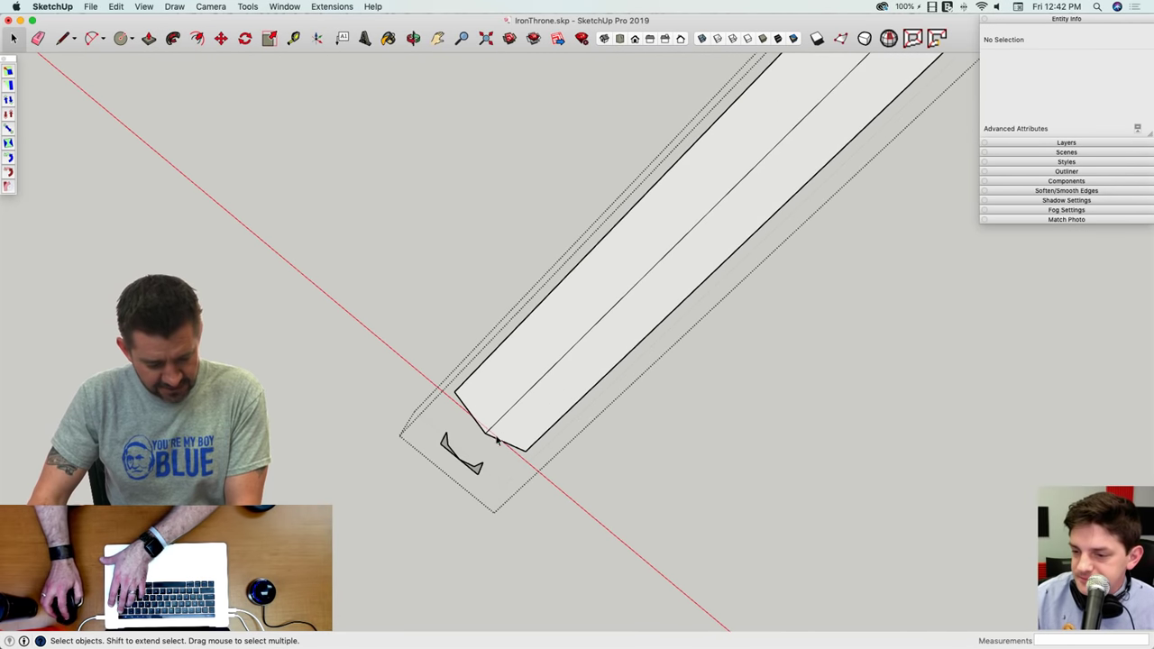
{"action": "key", "text": "l"}
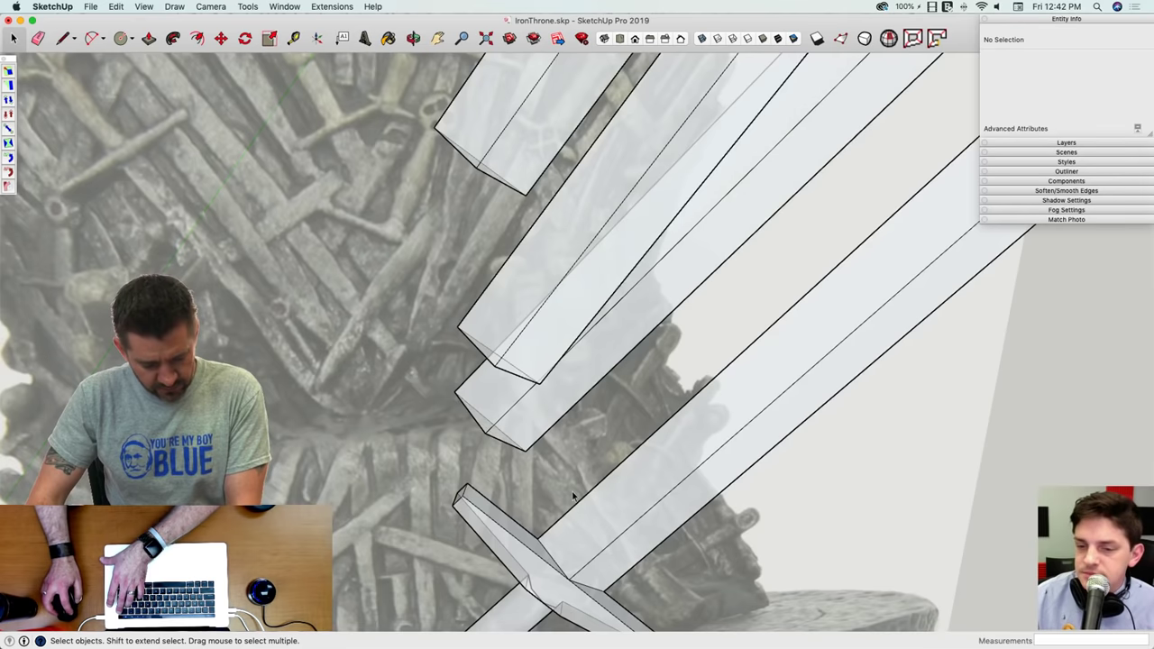
Step: Delete the hilt of the lowest sword in the fan and draw a line between its blade's base corners to cap it
{"action": "triple_click", "coordinate": [566, 523]}
{"action": "scroll", "coordinate": [566, 523], "scroll_direction": "up", "scroll_amount": 3}
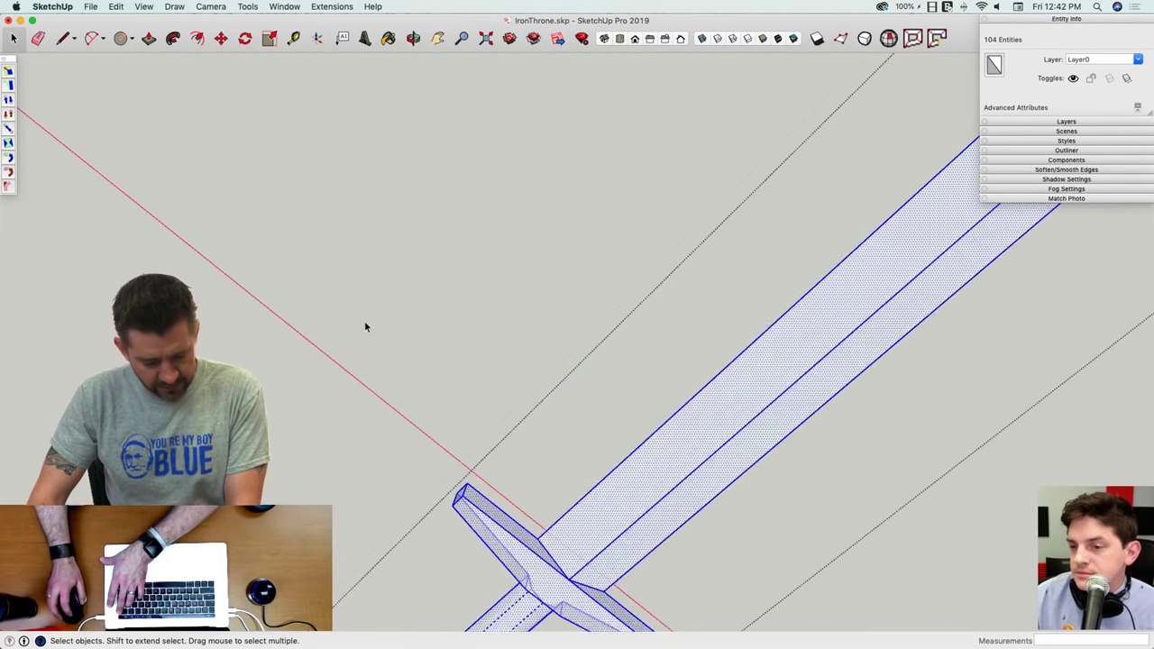
{"action": "scroll", "coordinate": [365, 324], "scroll_direction": "down", "scroll_amount": 5}
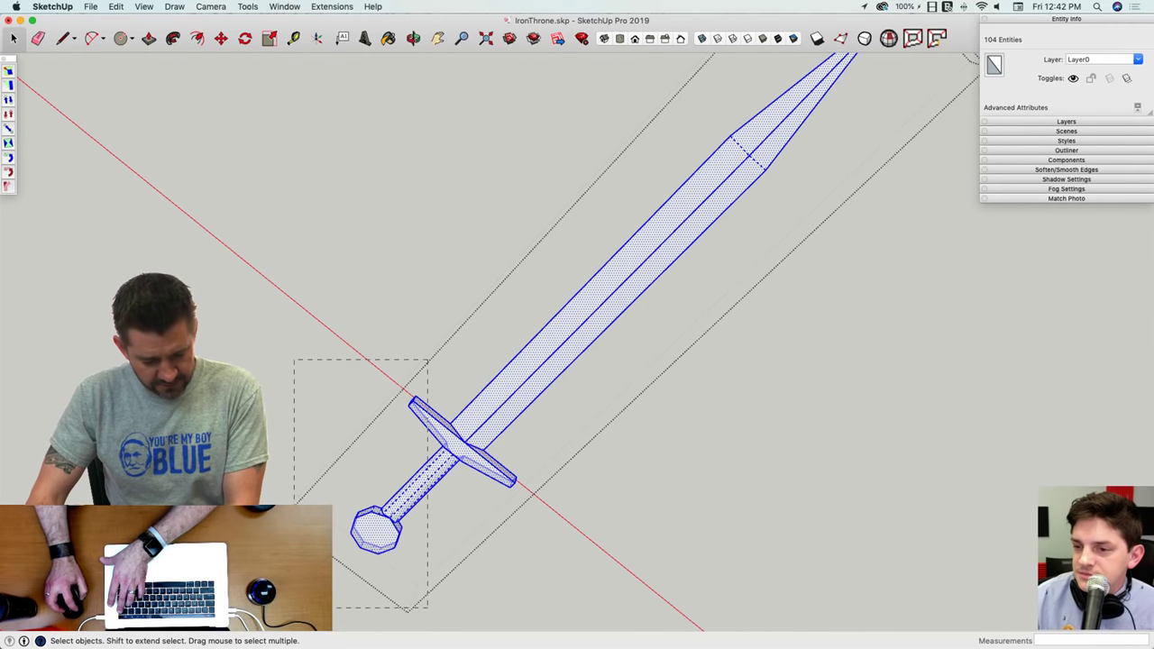
{"action": "left_click_drag", "start_coordinate": [428, 359], "coordinate": [294, 607]}
{"action": "key", "text": "Delete"}
{"action": "left_click_drag", "start_coordinate": [490, 530], "coordinate": [487, 530]}
{"action": "key", "text": "Delete"}
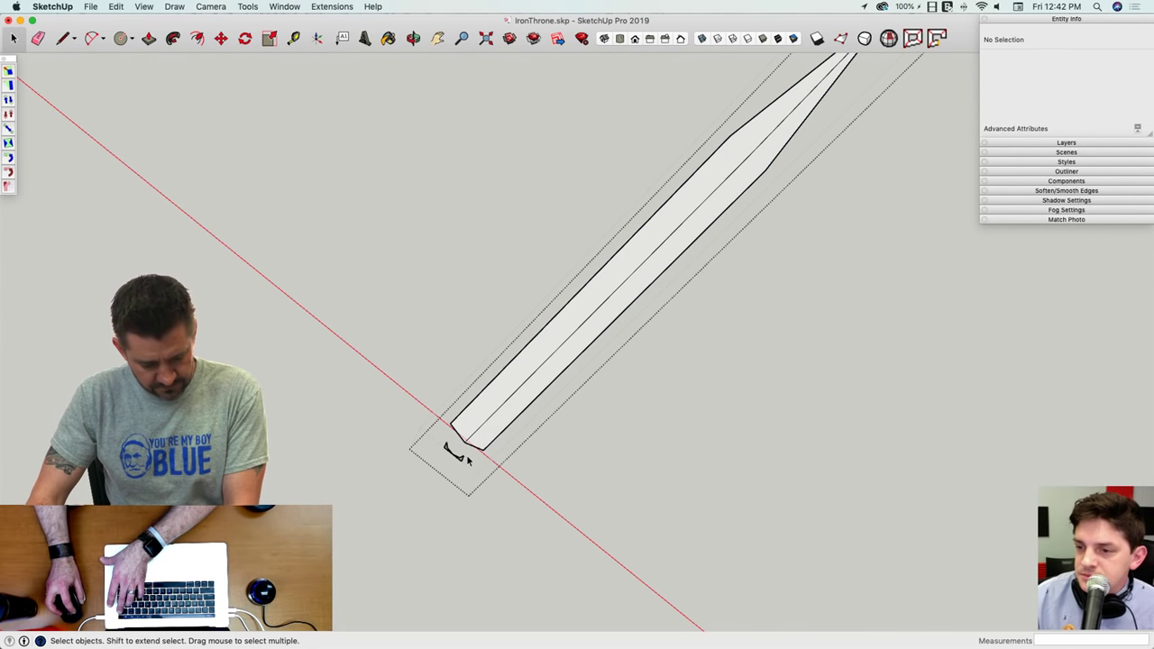
{"action": "key", "text": "l"}
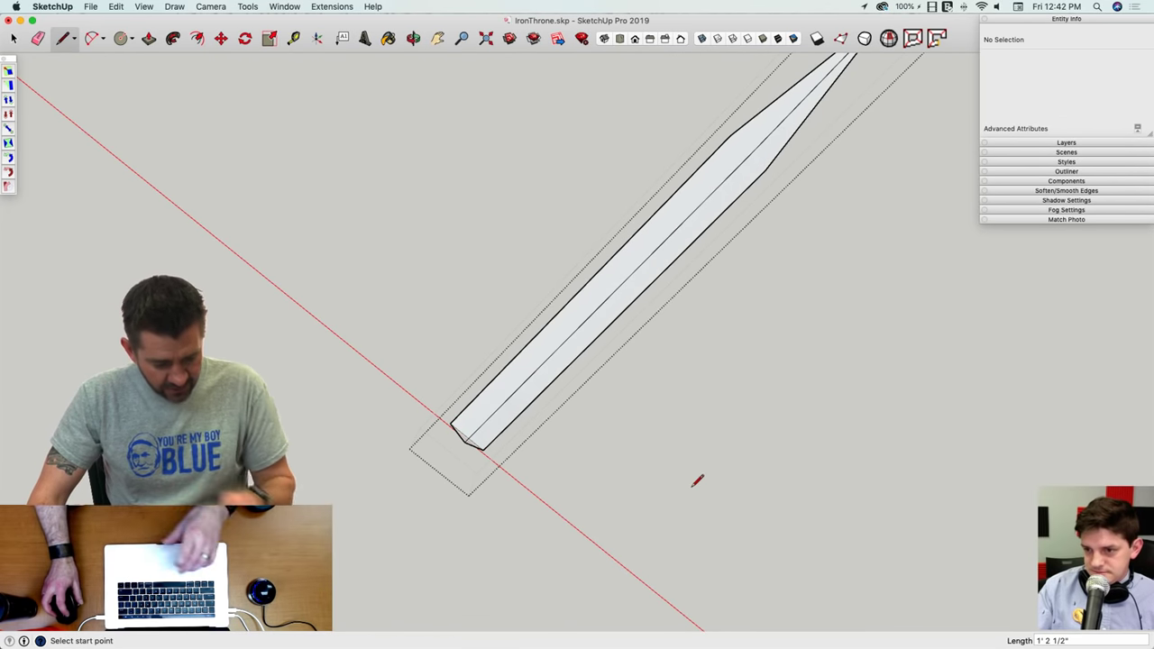
{"action": "key", "text": "space"}
Step: Select the ten fanned blades without the upright sword and combine them into one group
{"action": "scroll", "coordinate": [682, 495], "scroll_direction": "down", "scroll_amount": 10}
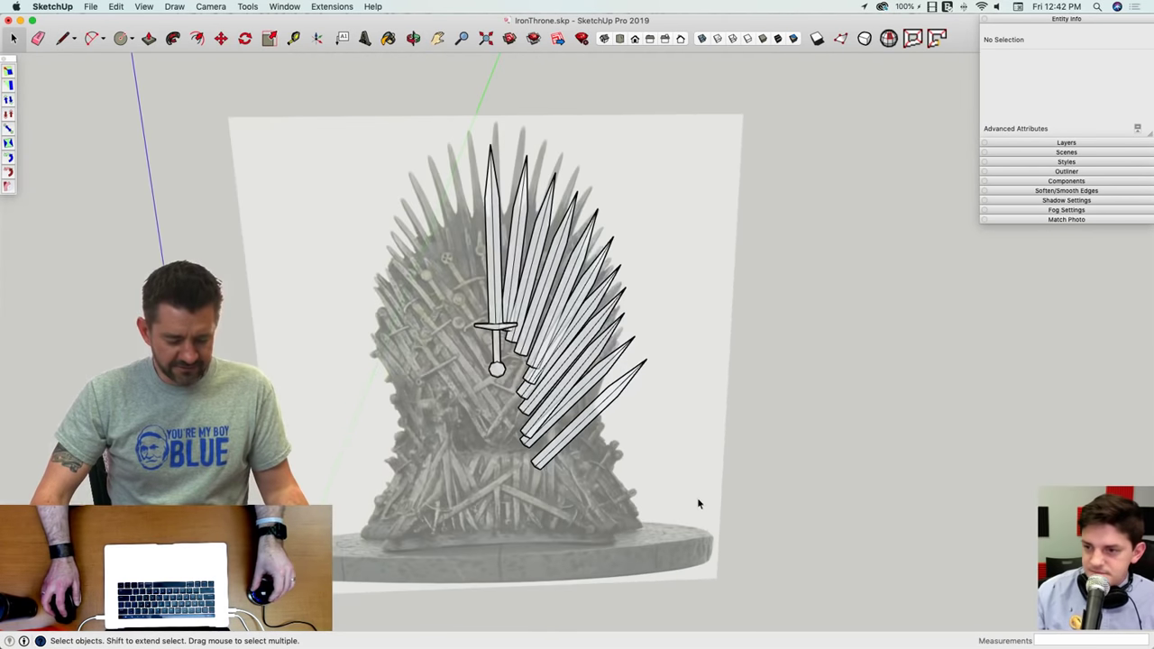
{"action": "middle_click_drag", "start_coordinate": [697, 503], "coordinate": [505, 386]}
{"action": "scroll", "coordinate": [505, 386], "scroll_direction": "up", "scroll_amount": 3}
{"action": "middle_click_drag", "start_coordinate": [512, 330], "coordinate": [541, 347]}
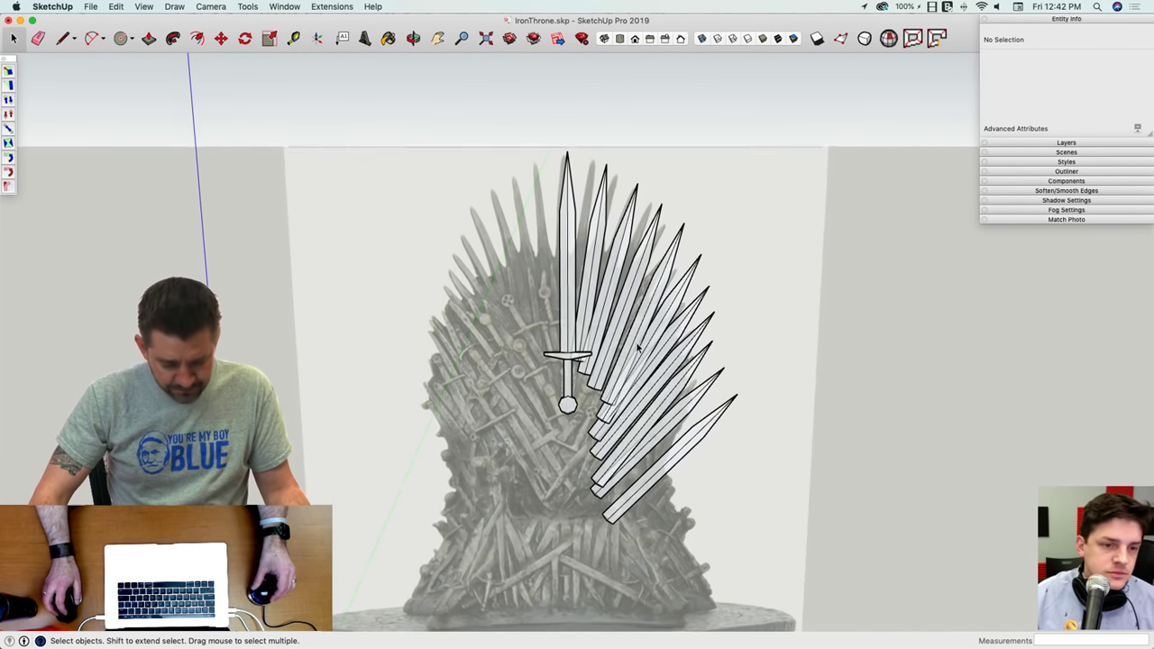
{"action": "middle_click_drag", "start_coordinate": [721, 99], "coordinate": [719, 305]}
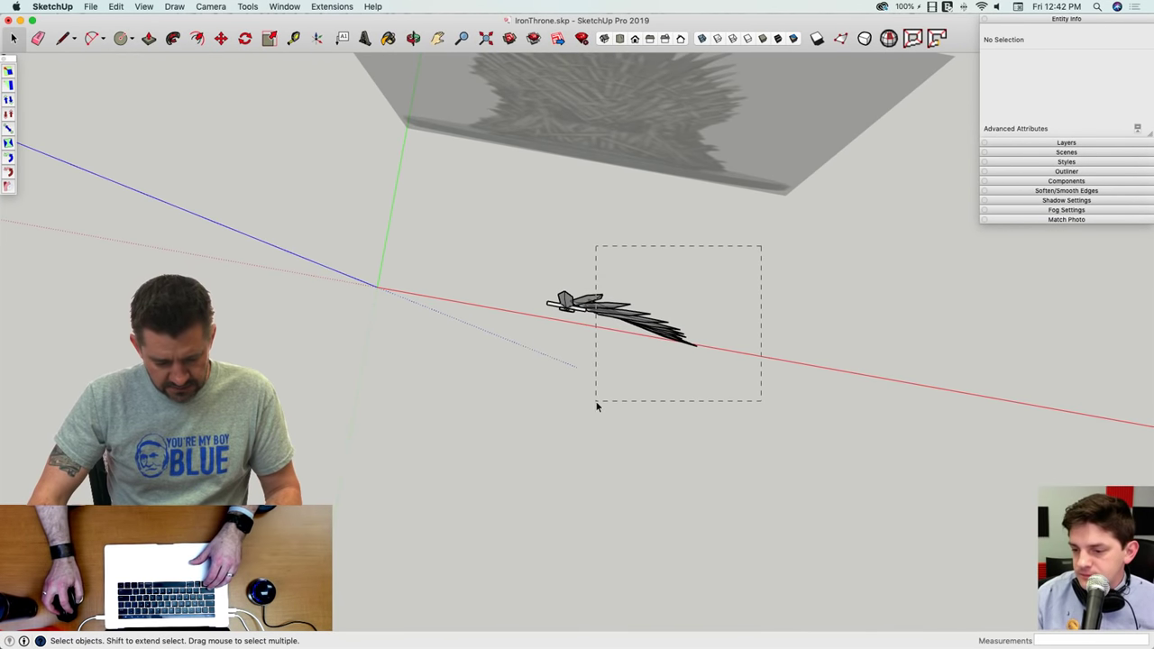
{"action": "left_click_drag", "start_coordinate": [596, 407], "coordinate": [597, 401]}
{"action": "key", "text": "super+z"}
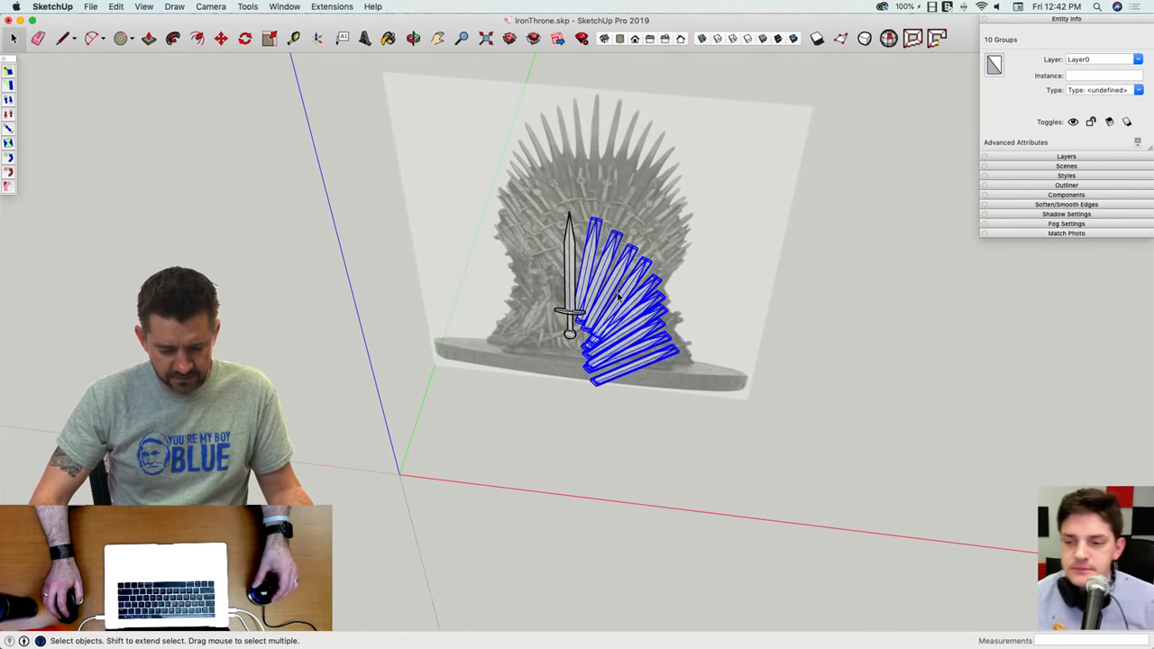
{"action": "right_click", "coordinate": [618, 295]}
{"action": "left_click", "coordinate": [659, 395]}
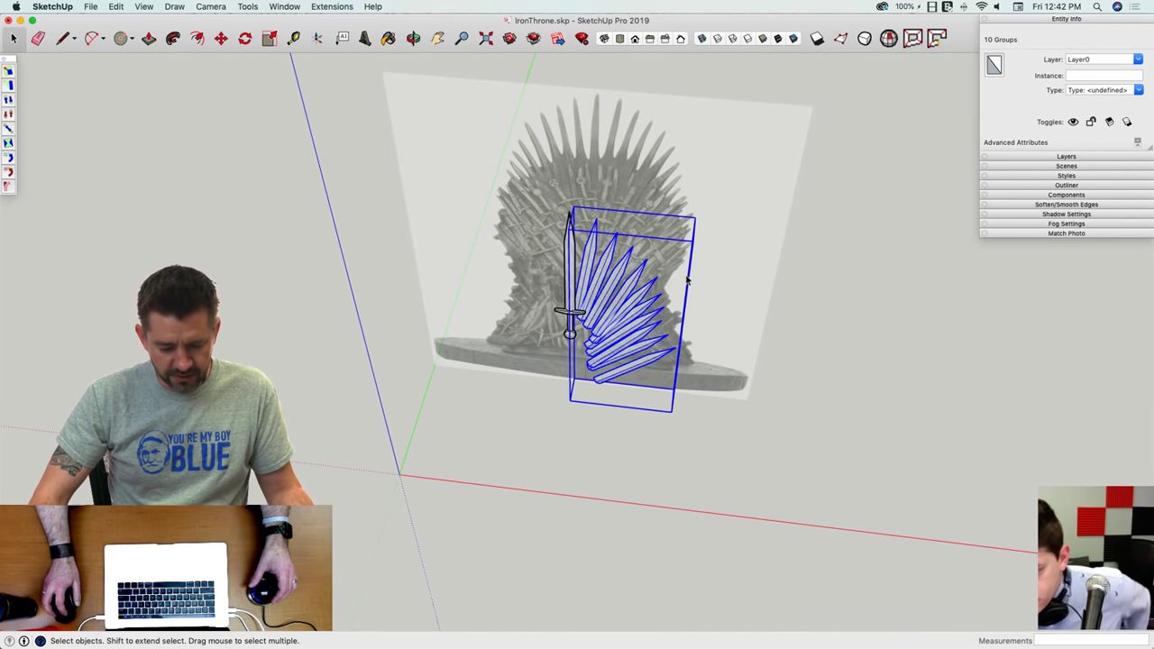
Step: Copy the blade group about 26' 2" along the red axis to the other side of the upright sword
{"action": "middle_click_drag", "start_coordinate": [685, 275], "coordinate": [713, 435]}
{"action": "key", "text": "m"}
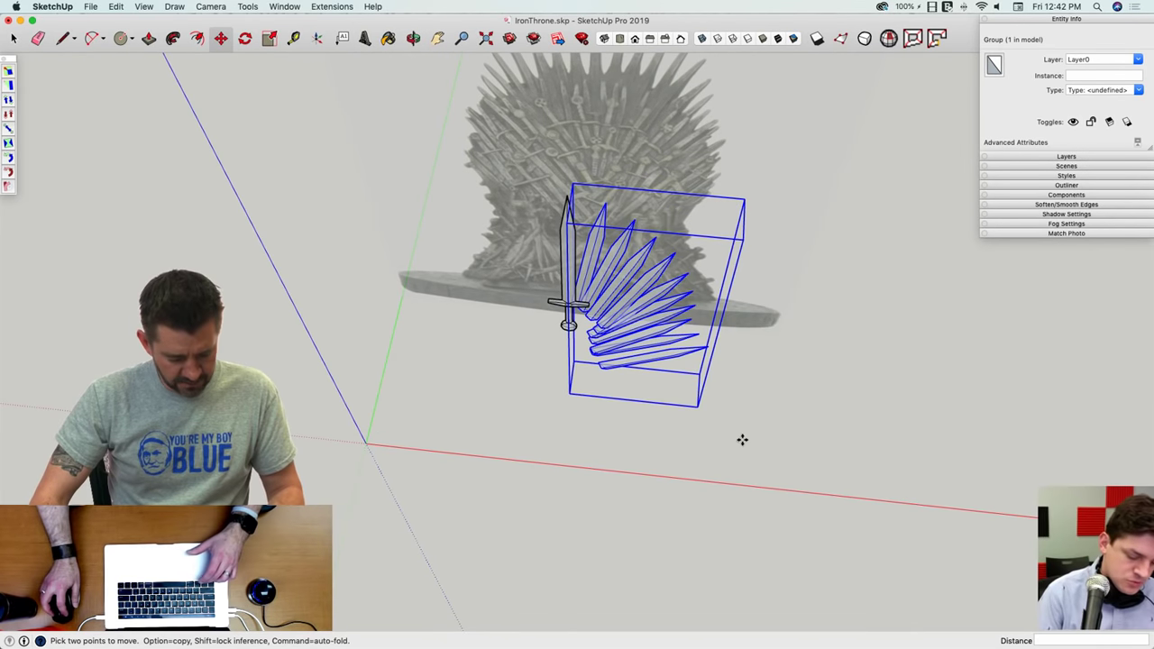
{"action": "left_click", "coordinate": [742, 439]}
{"action": "key", "text": "alt"}
{"action": "left_click", "coordinate": [547, 421]}
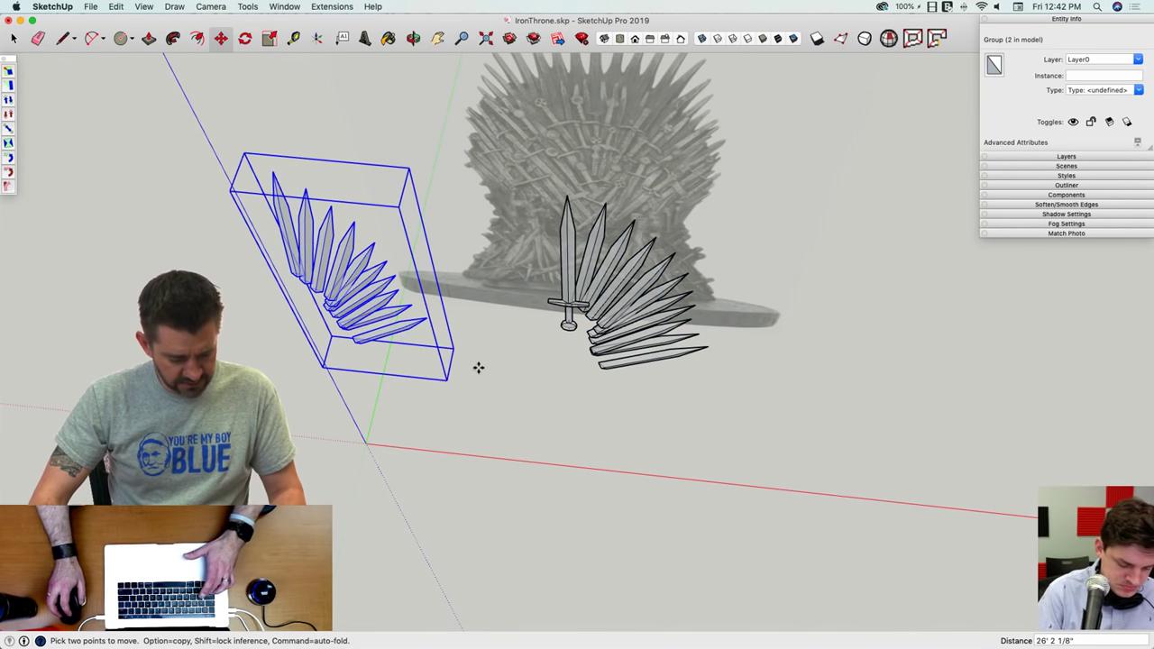
Step: Try to mirror the copied blade group with a red scale of -1.00, and undo both the mirroring and the copy
{"action": "key", "text": "s"}
{"action": "left_click_drag", "start_coordinate": [431, 288], "coordinate": [149, 262]}
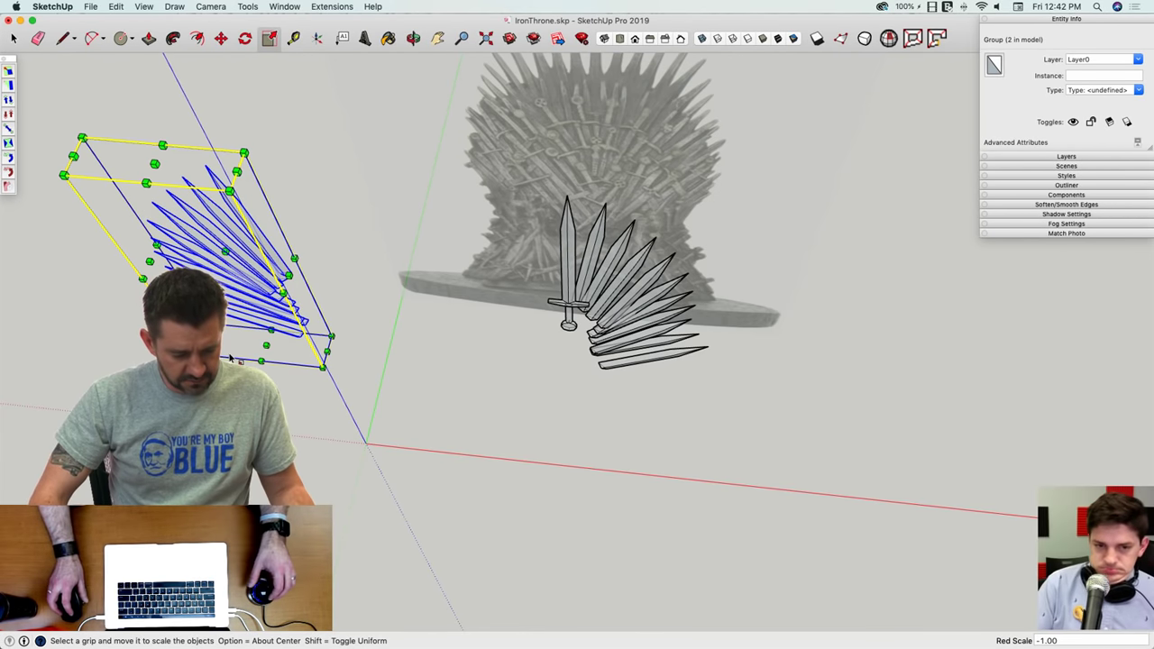
{"action": "key", "text": "m"}
{"action": "middle_click_drag", "start_coordinate": [230, 358], "coordinate": [241, 361]}
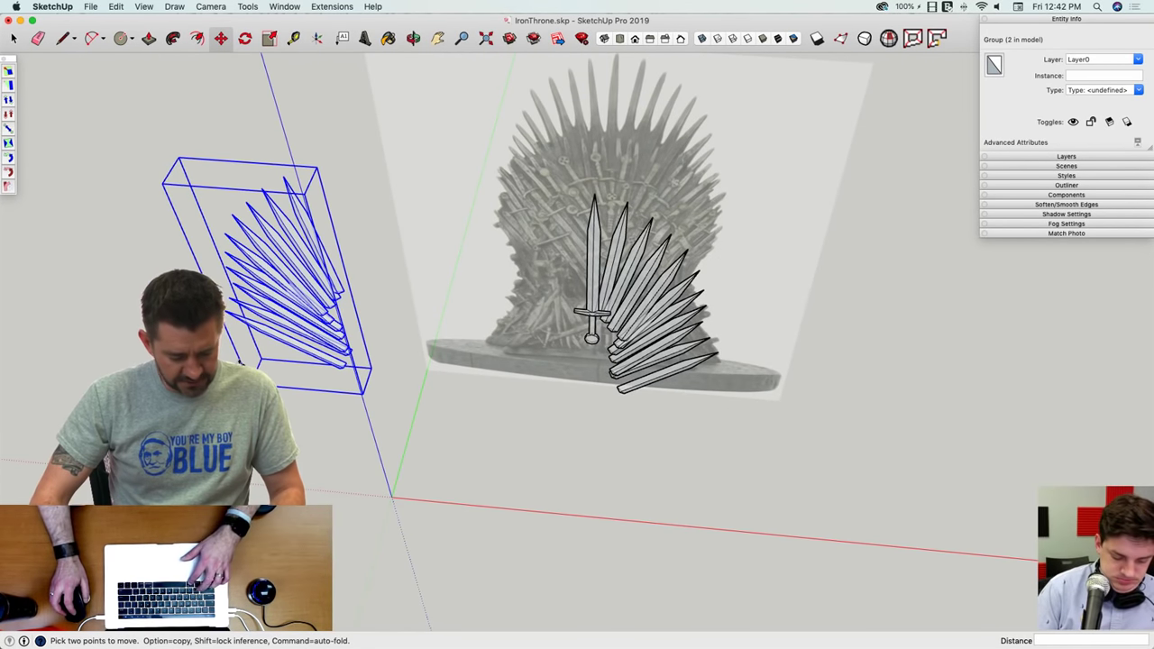
{"action": "key", "text": "super+z"}
{"action": "key", "text": "super+z"}
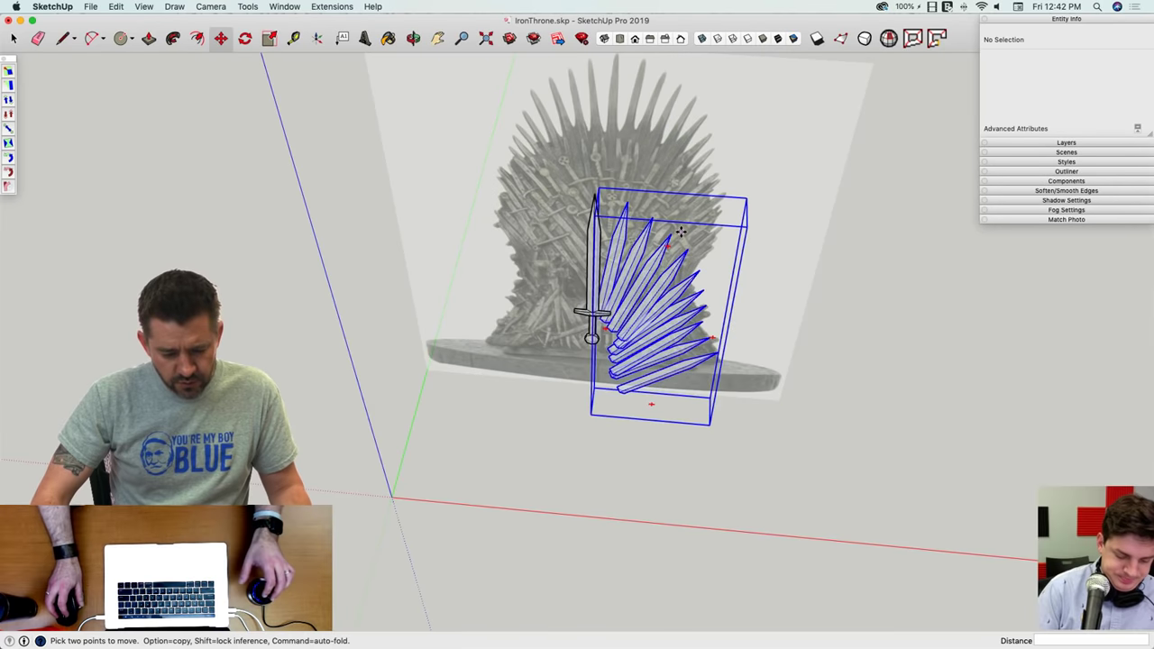
Step: Open the blade group for editing and turn off hiding the rest of the model during component editing
{"action": "key", "text": "space"}
{"action": "double_click", "coordinate": [618, 236]}
{"action": "scroll", "coordinate": [615, 244], "scroll_direction": "up", "scroll_amount": 5}
{"action": "key", "text": "l"}
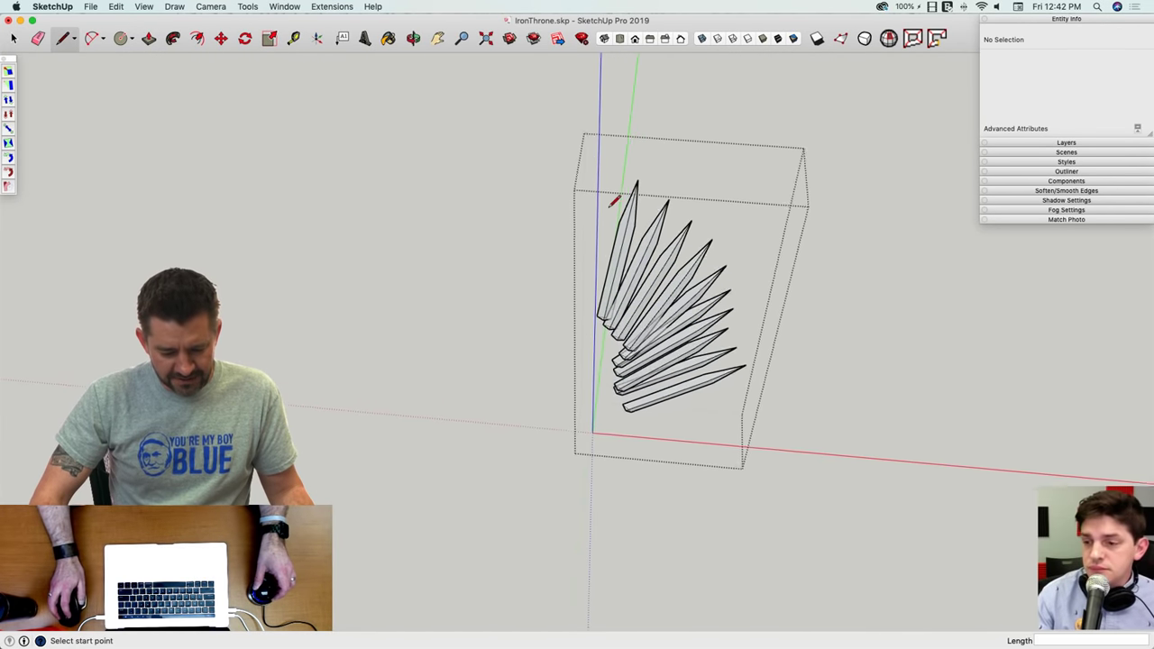
{"action": "left_click", "coordinate": [90, 7]}
{"action": "mouse_move", "coordinate": [112, 7]}
{"action": "mouse_move", "coordinate": [147, 6]}
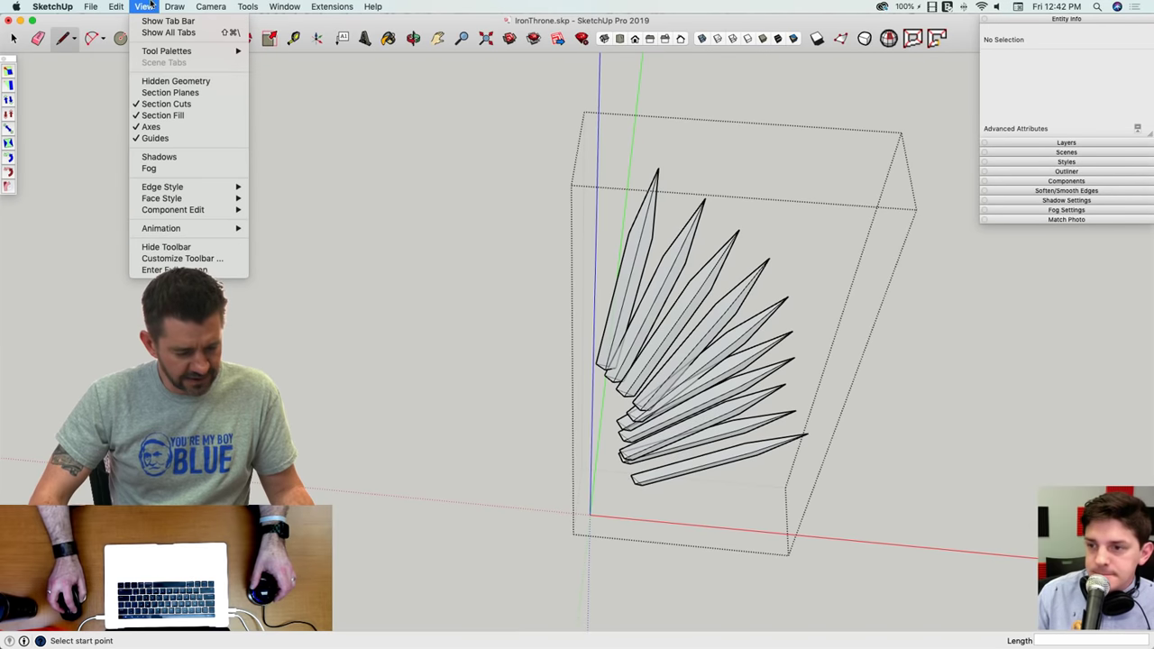
{"action": "mouse_move", "coordinate": [200, 210]}
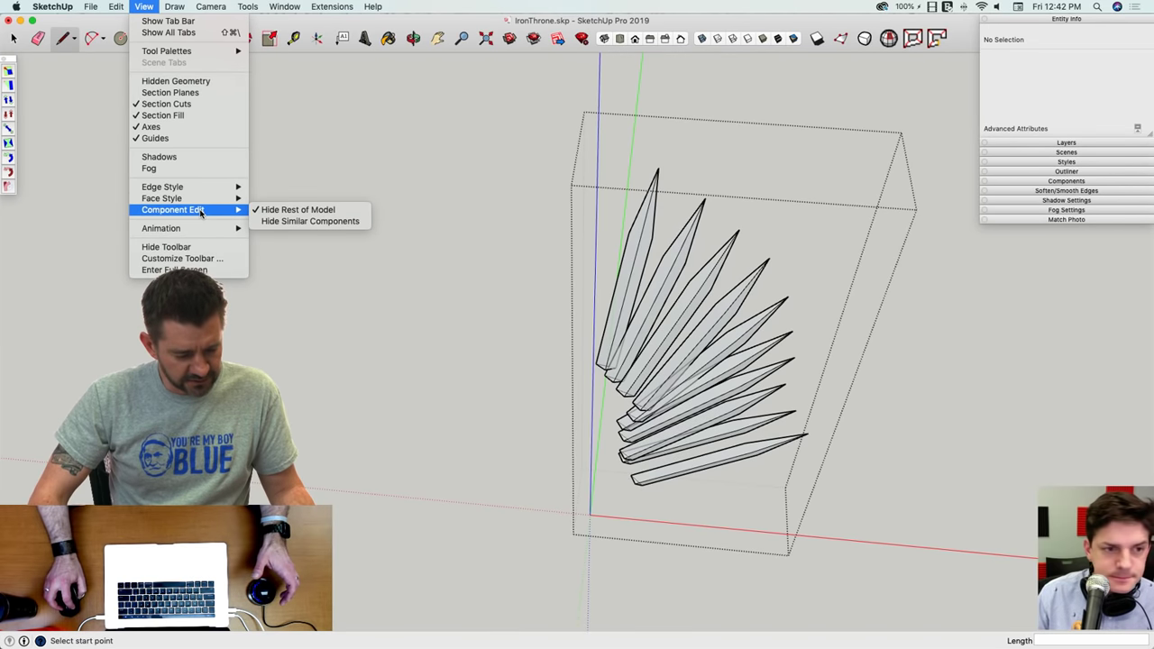
{"action": "left_click", "coordinate": [278, 210]}
Step: Draw a short vertical line inside the blade group, straight up from the upright sword's tip
{"action": "mouse_move", "coordinate": [513, 123]}
{"action": "middle_mouse_down"}
{"action": "mouse_move", "coordinate": [481, 146]}
{"action": "mouse_move", "coordinate": [495, 128]}
{"action": "middle_mouse_up"}
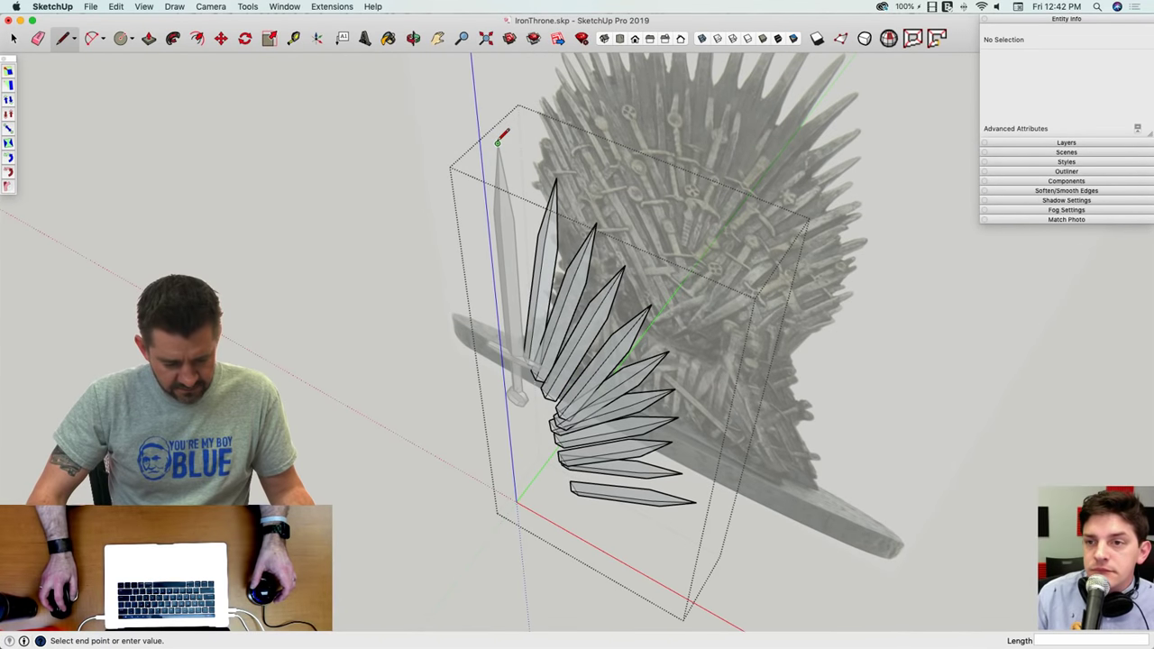
{"action": "key", "text": "space"}
{"action": "middle_click_drag", "start_coordinate": [340, 232], "coordinate": [540, 273]}
Step: Copy the blade group about 30' 8 3/4" along the red axis to the other side of the upright sword
{"action": "left_click", "coordinate": [583, 251]}
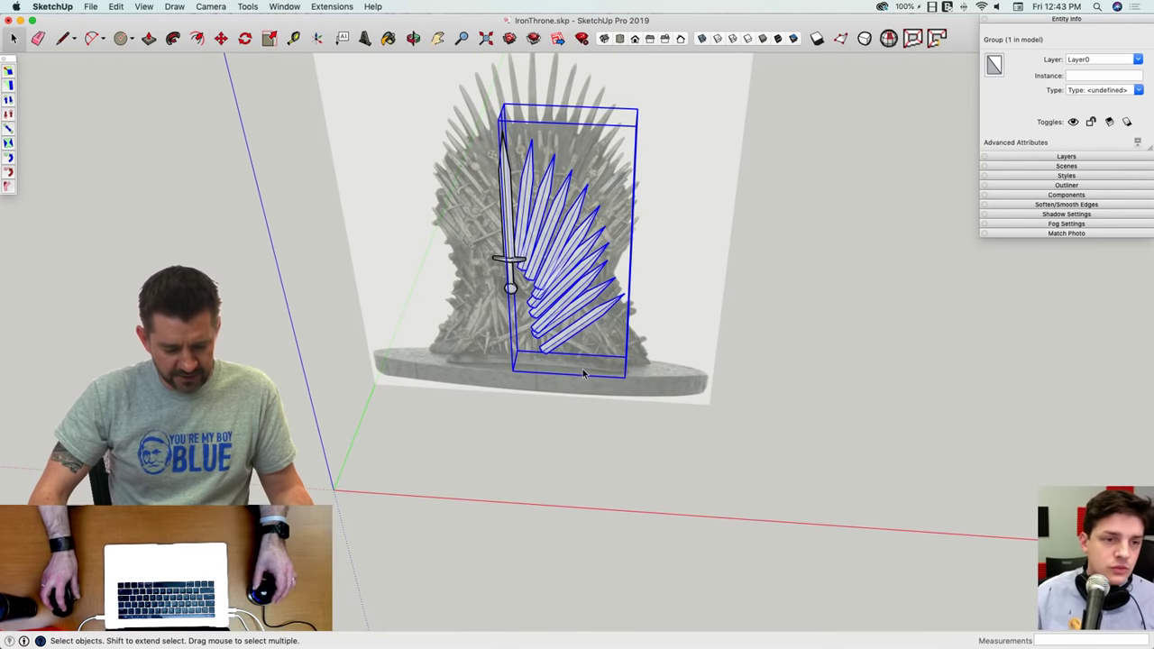
{"action": "key", "text": "m"}
{"action": "key", "text": "alt"}
{"action": "left_click", "coordinate": [587, 454]}
{"action": "left_click", "coordinate": [405, 420]}
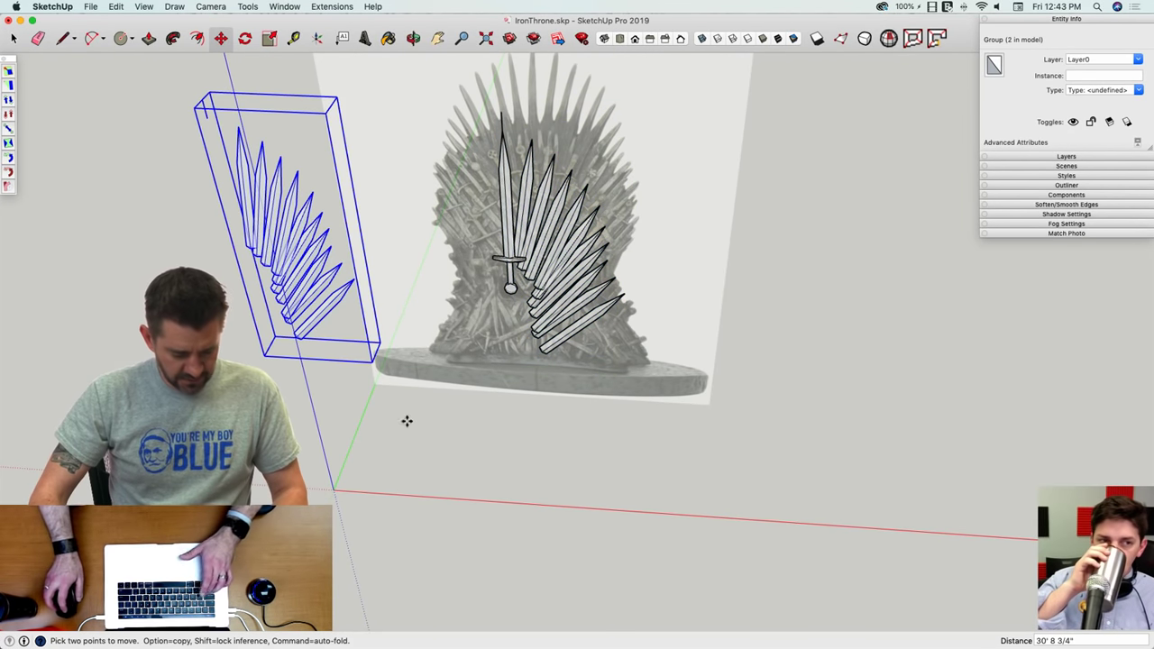
Step: Mirror the copied blade group along the red axis and move it about 30' 8 3/4" to meet the original at the upright sword
{"action": "key", "text": "s"}
{"action": "left_click", "coordinate": [377, 345]}
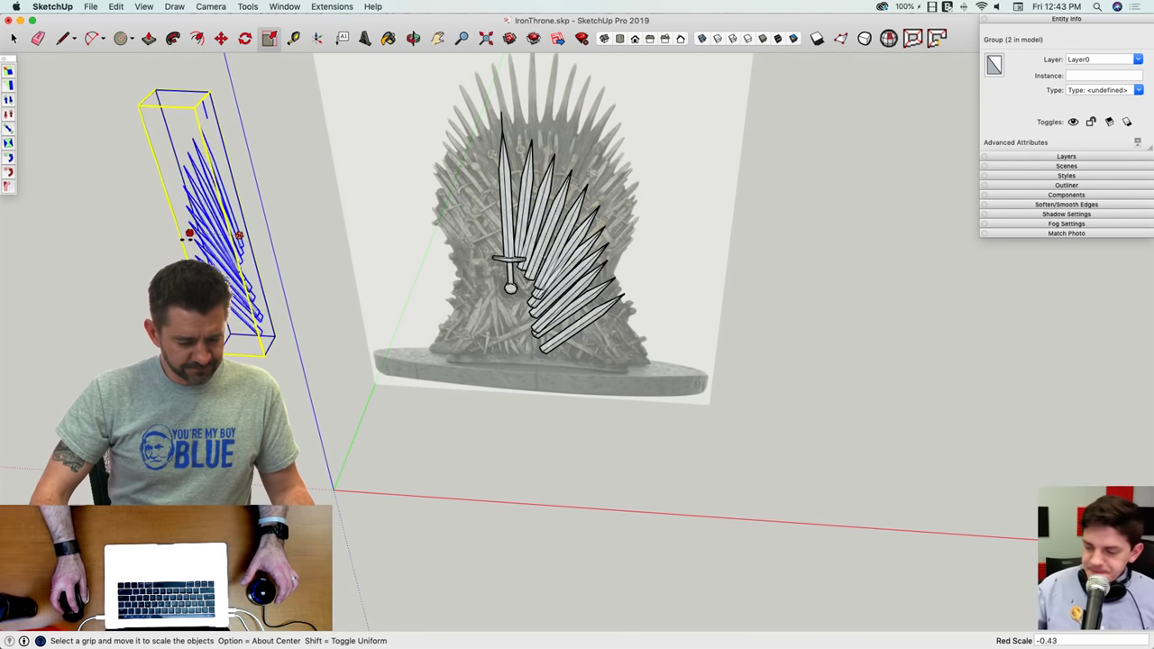
{"action": "left_click", "coordinate": [341, 384]}
{"action": "key", "text": "m"}
{"action": "left_click", "coordinate": [209, 115]}
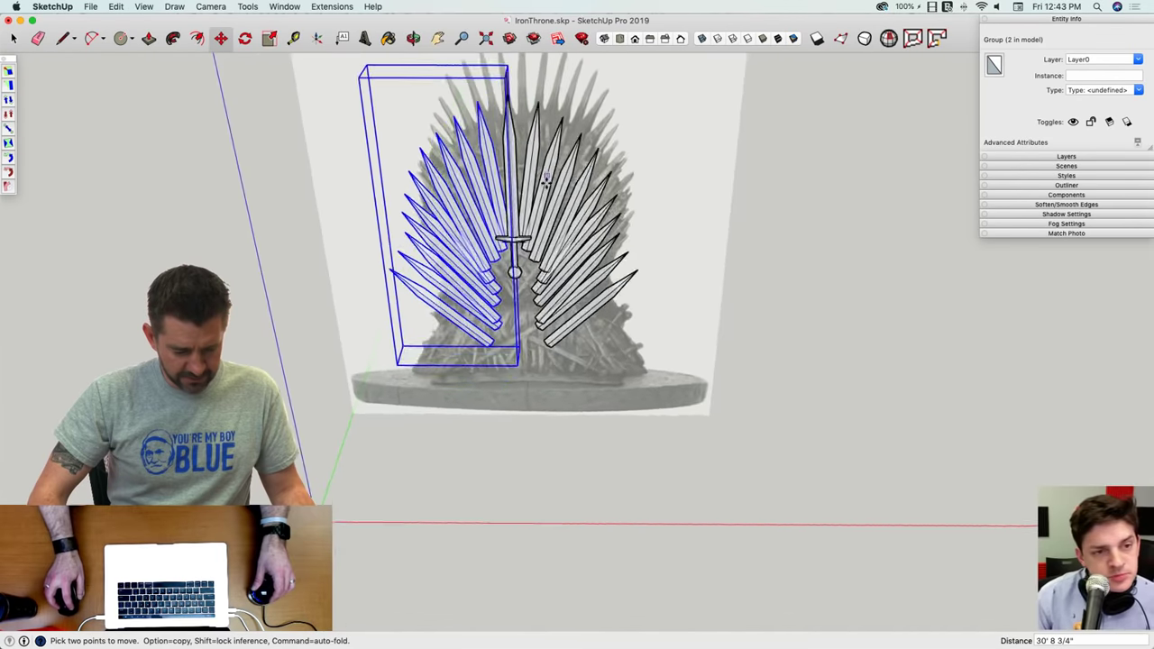
Step: Explode both blade groups into separate swords and delete the helper line above the upright sword's tip
{"action": "key", "text": "space"}
{"action": "left_click", "coordinate": [570, 215]}
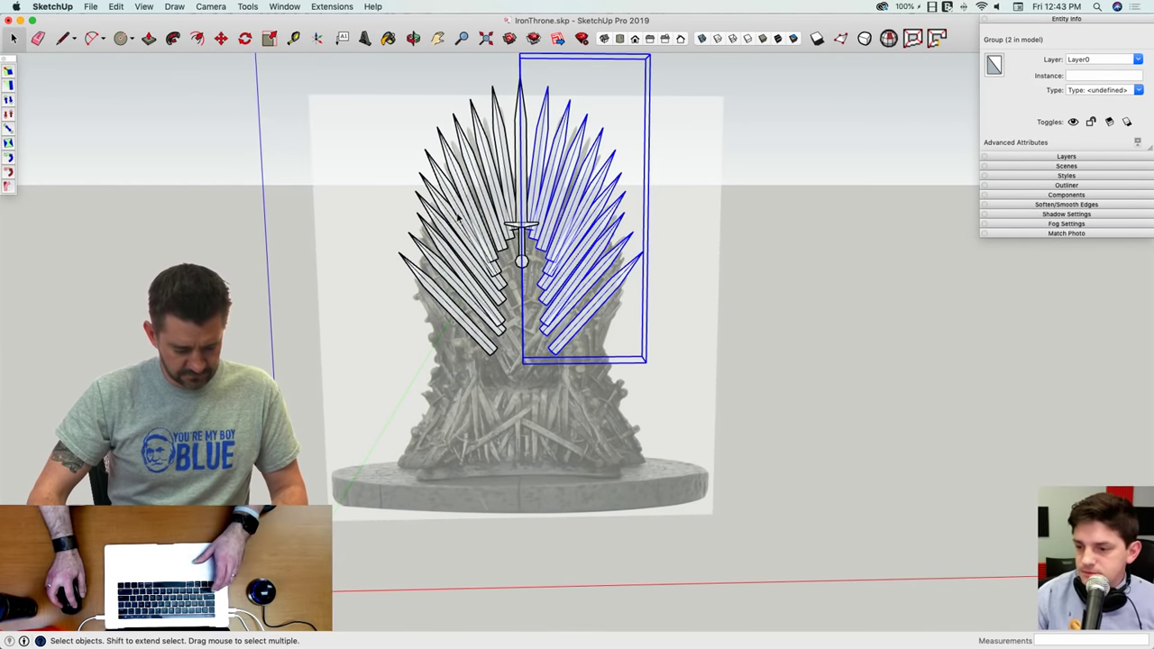
{"action": "left_click", "coordinate": [460, 216], "text": "shift"}
{"action": "right_click", "coordinate": [458, 213]}
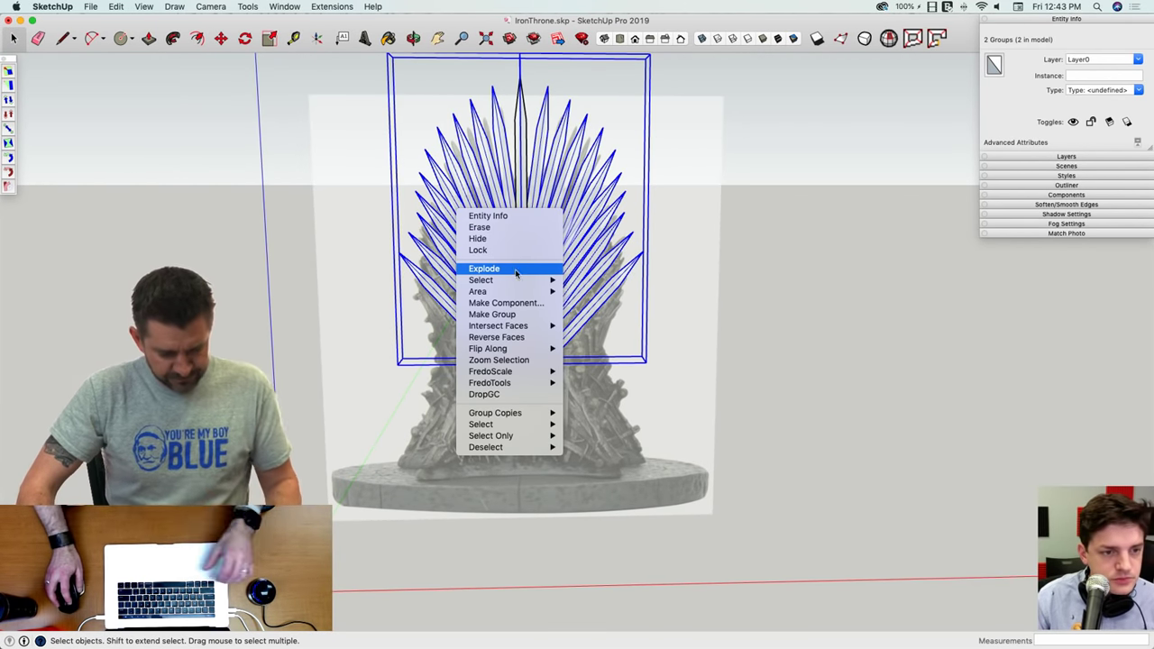
{"action": "left_click", "coordinate": [513, 268]}
{"action": "left_click", "coordinate": [530, 87]}
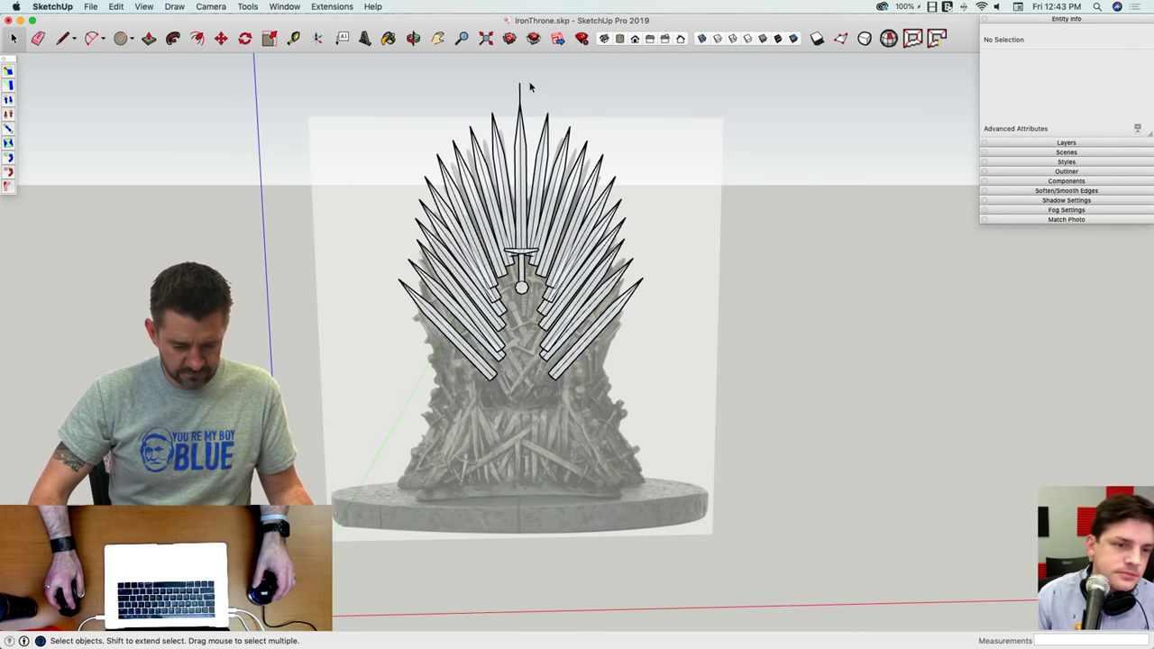
{"action": "key", "text": "Delete"}
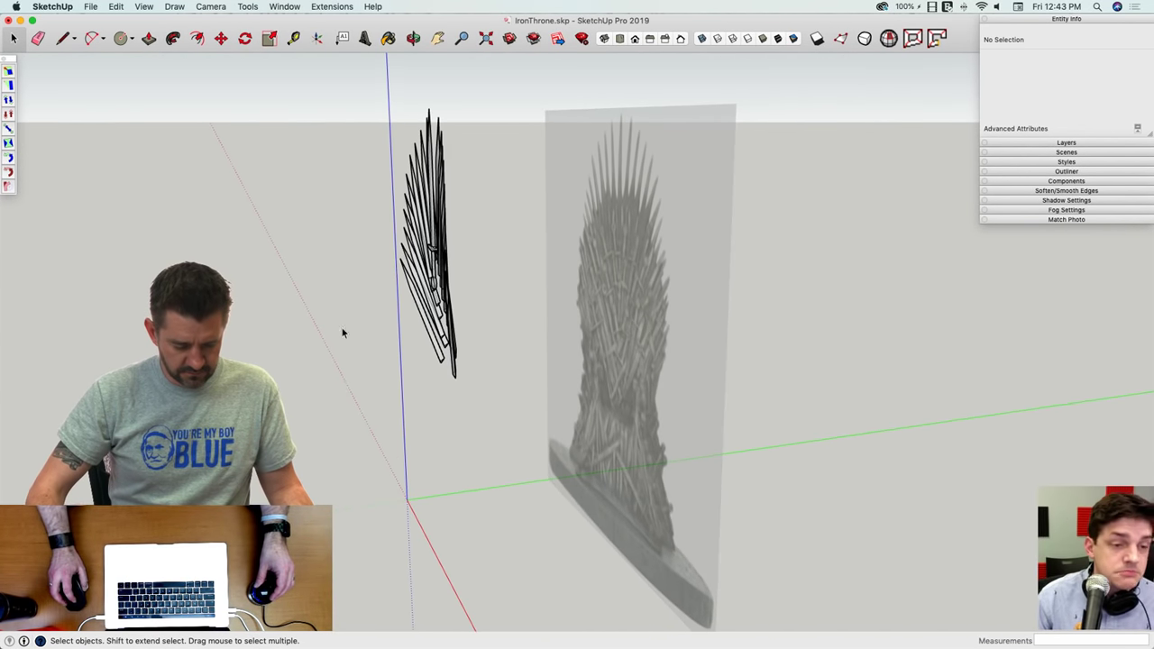
Step: Select all 21 swords and tilt them about 9.7° back toward the reference image, pivoting at the upright sword's hilt
{"action": "middle_click_drag", "start_coordinate": [333, 140], "coordinate": [339, 105]}
{"action": "left_click_drag", "start_coordinate": [485, 415], "coordinate": [485, 416]}
{"action": "middle_click_drag", "start_coordinate": [485, 416], "coordinate": [457, 320]}
{"action": "key", "text": "q"}
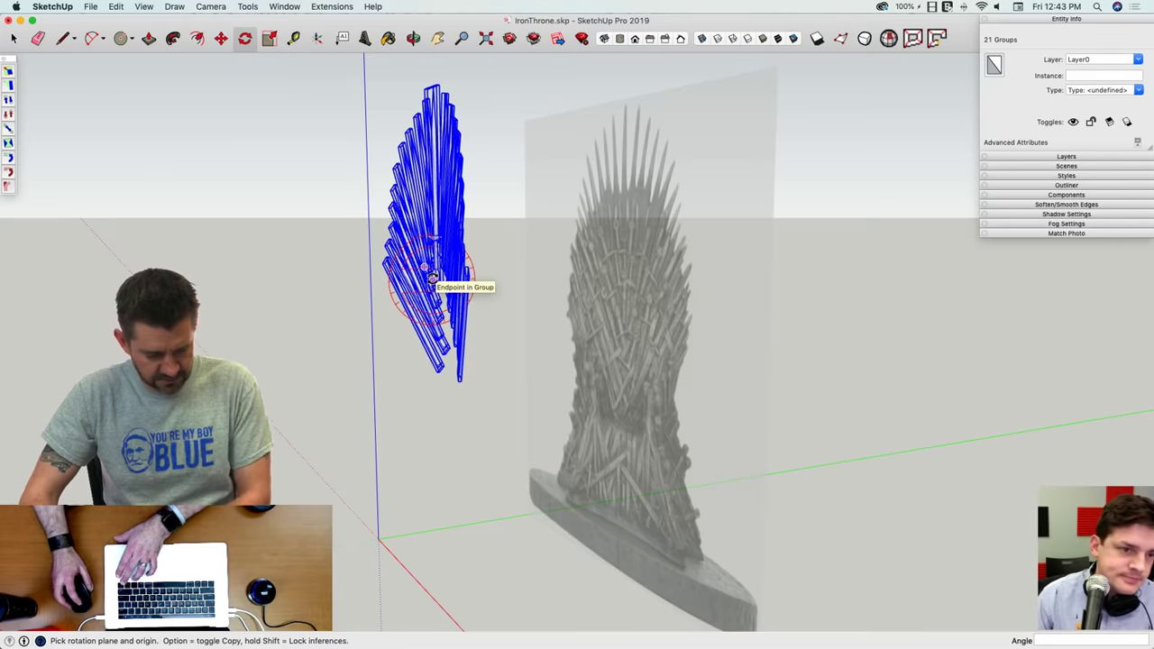
{"action": "scroll", "coordinate": [432, 278], "scroll_direction": "up", "scroll_amount": 10}
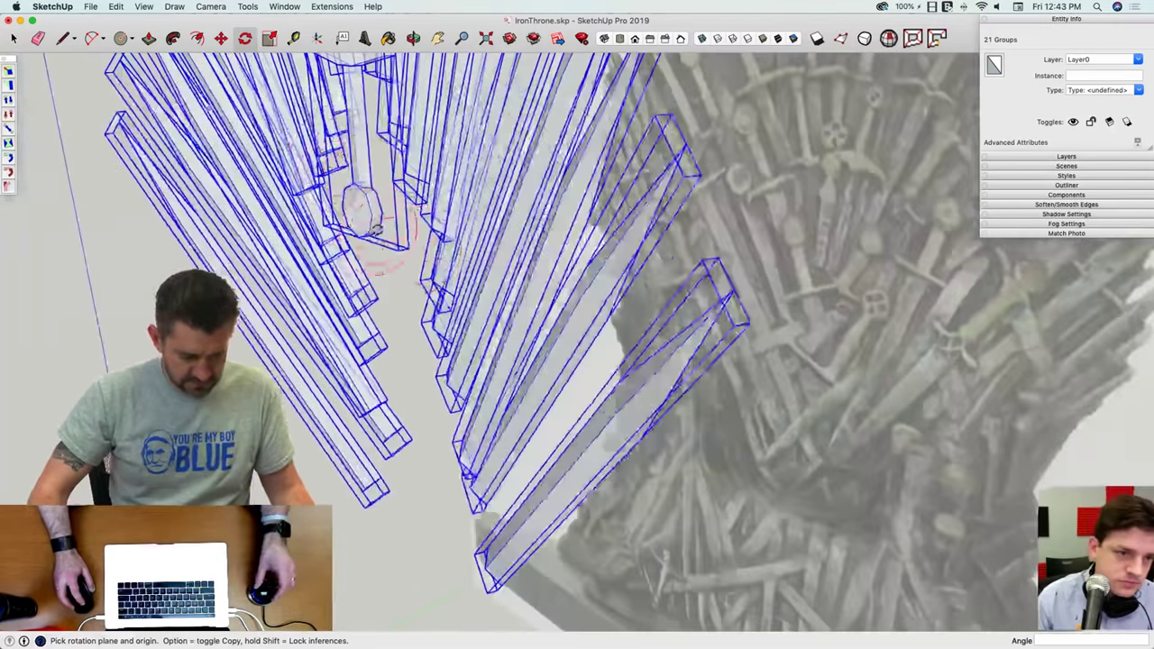
{"action": "scroll", "coordinate": [374, 227], "scroll_direction": "up", "scroll_amount": 3}
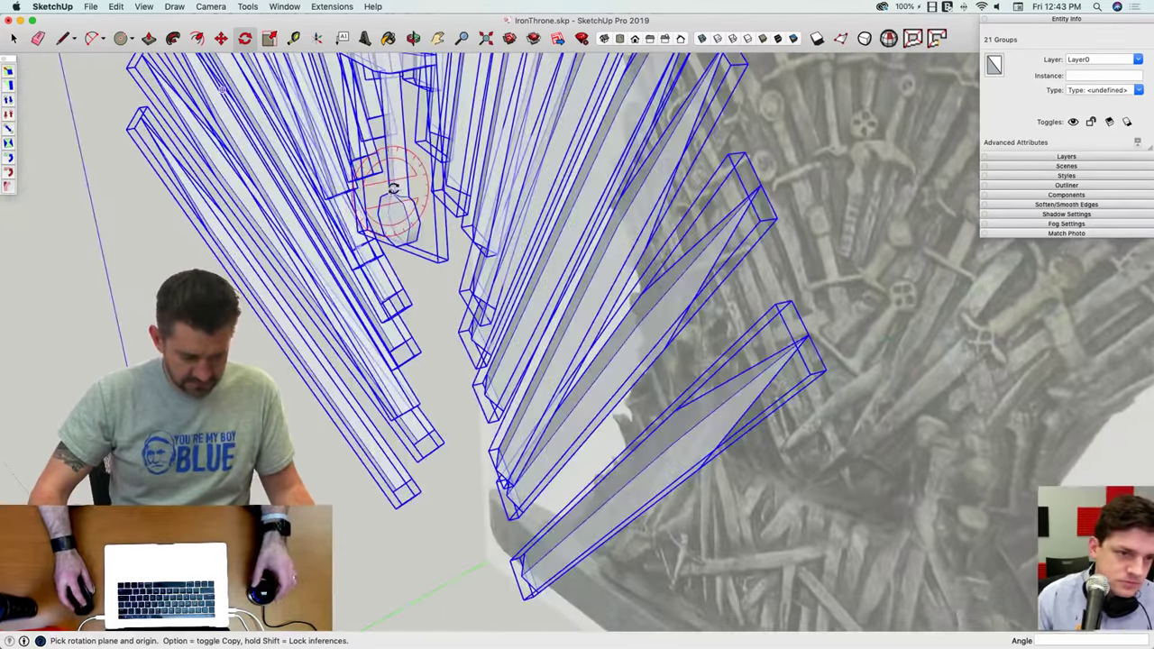
{"action": "mouse_move", "coordinate": [392, 189]}
{"action": "middle_mouse_down"}
{"action": "mouse_move", "coordinate": [571, 183]}
{"action": "mouse_move", "coordinate": [604, 167]}
{"action": "middle_mouse_up"}
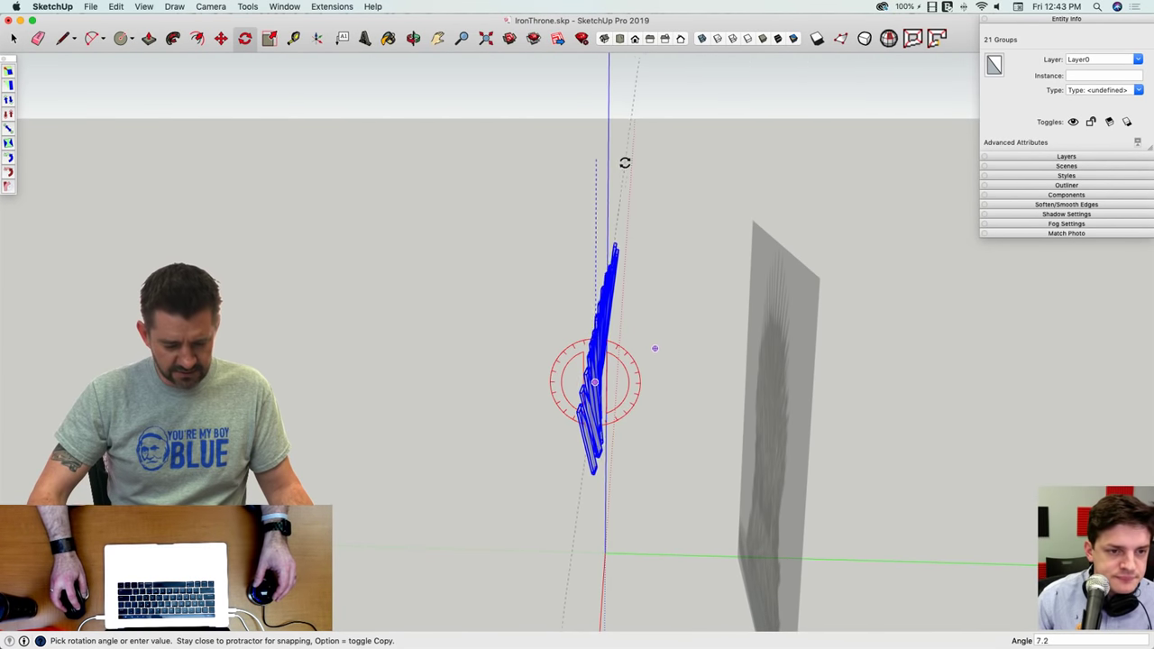
{"action": "left_click", "coordinate": [634, 170]}
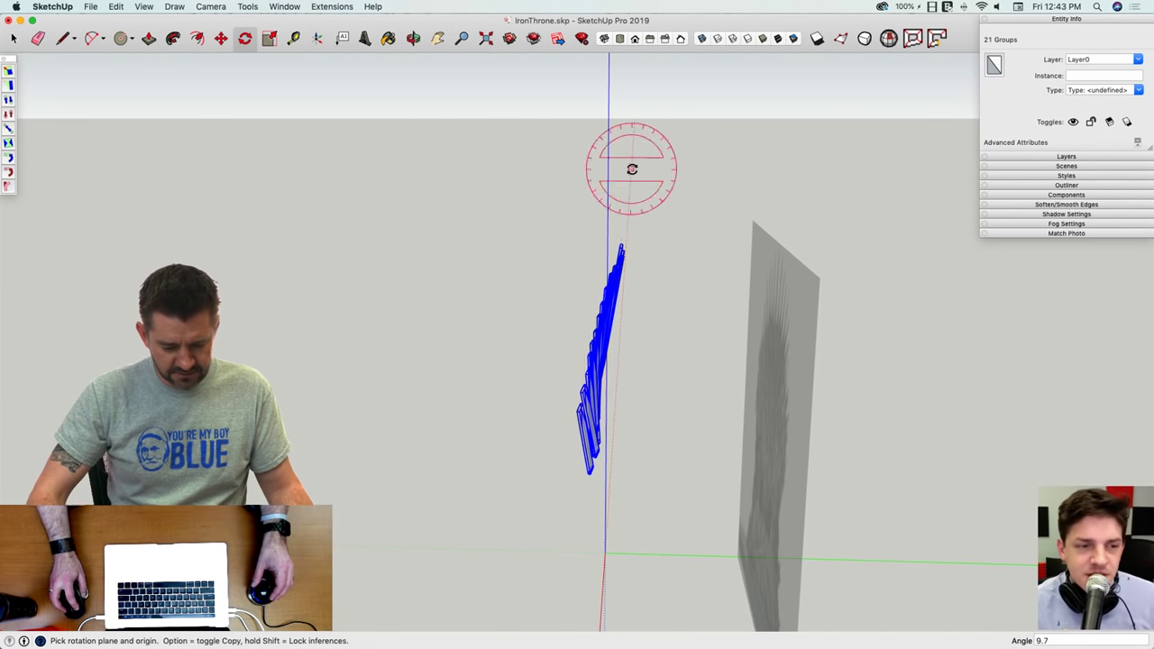
Step: Deselect the swords and turn off the X-ray face style
{"action": "key", "text": "space"}
{"action": "left_click", "coordinate": [865, 327]}
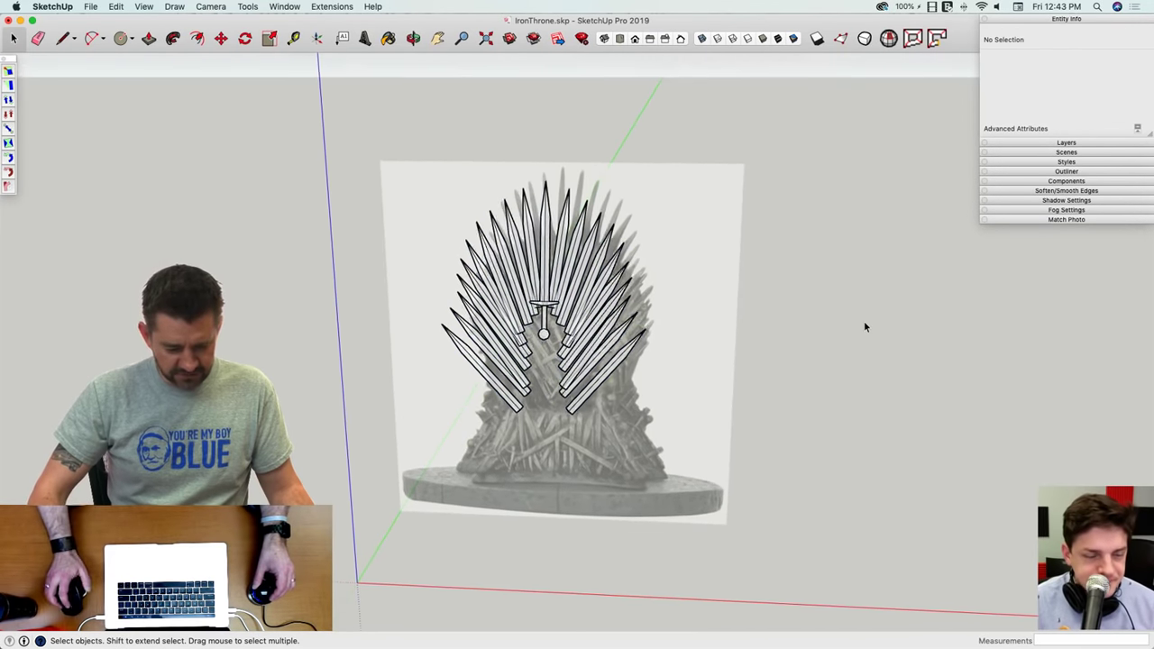
{"action": "left_click", "coordinate": [701, 38]}
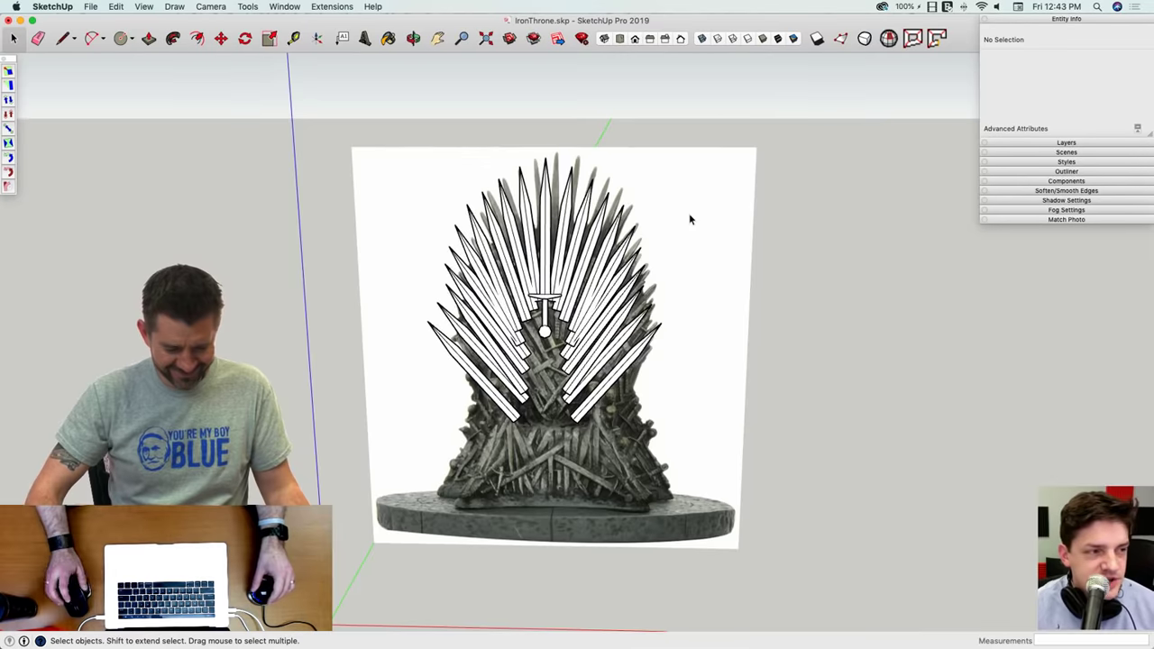
Step: Examine the tilted sword fan against the throne reference image from several angles
{"action": "middle_click_drag", "start_coordinate": [689, 212], "coordinate": [691, 219]}
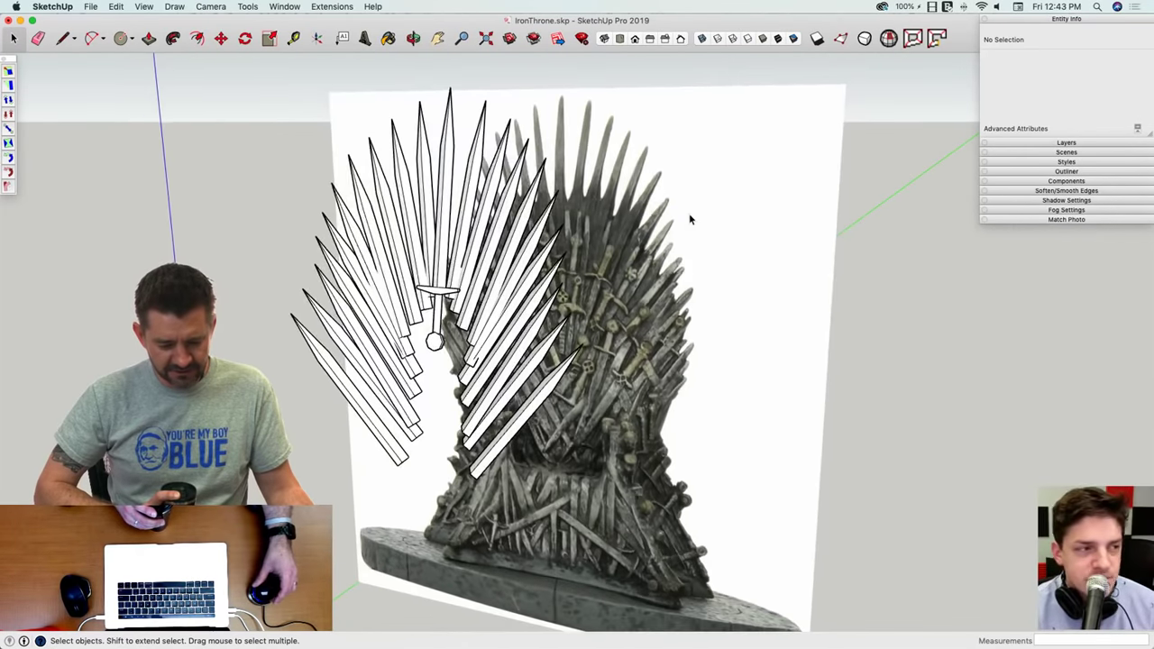
{"action": "middle_click_drag", "start_coordinate": [690, 217], "coordinate": [690, 217]}
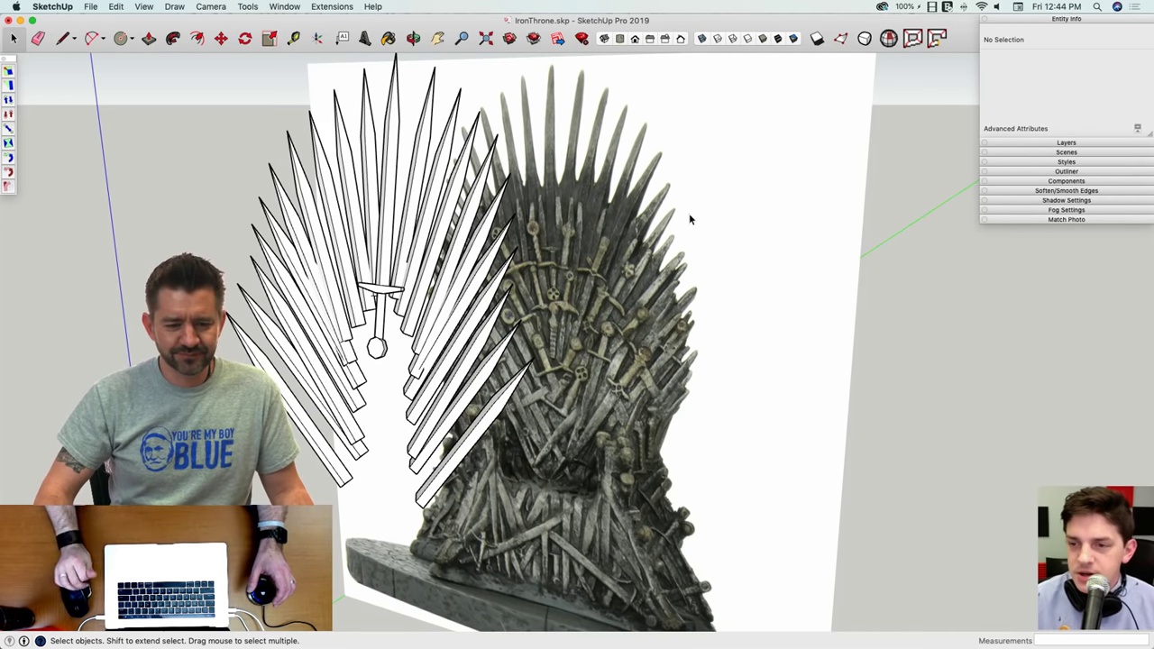
{"action": "mouse_move", "coordinate": [711, 213]}
{"action": "middle_mouse_down"}
{"action": "mouse_move", "coordinate": [887, 206]}
{"action": "mouse_move", "coordinate": [794, 202]}
{"action": "middle_mouse_up"}
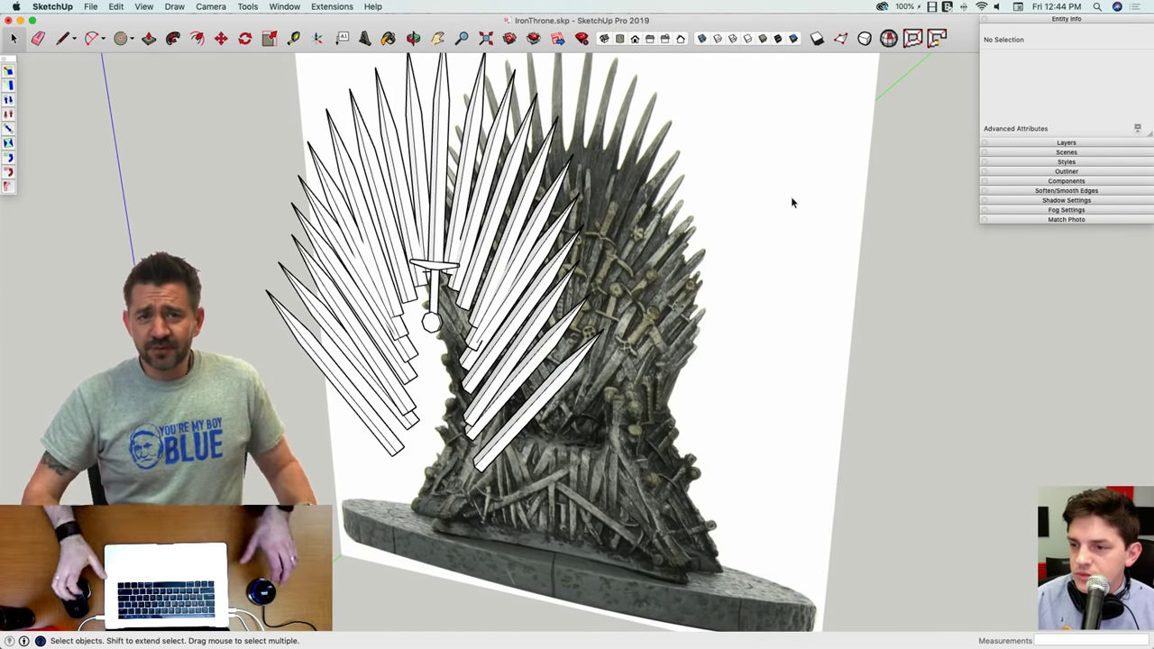
{"action": "mouse_move", "coordinate": [792, 203]}
{"action": "middle_mouse_down"}
{"action": "mouse_move", "coordinate": [760, 159]}
{"action": "mouse_move", "coordinate": [662, 379]}
{"action": "middle_mouse_up"}
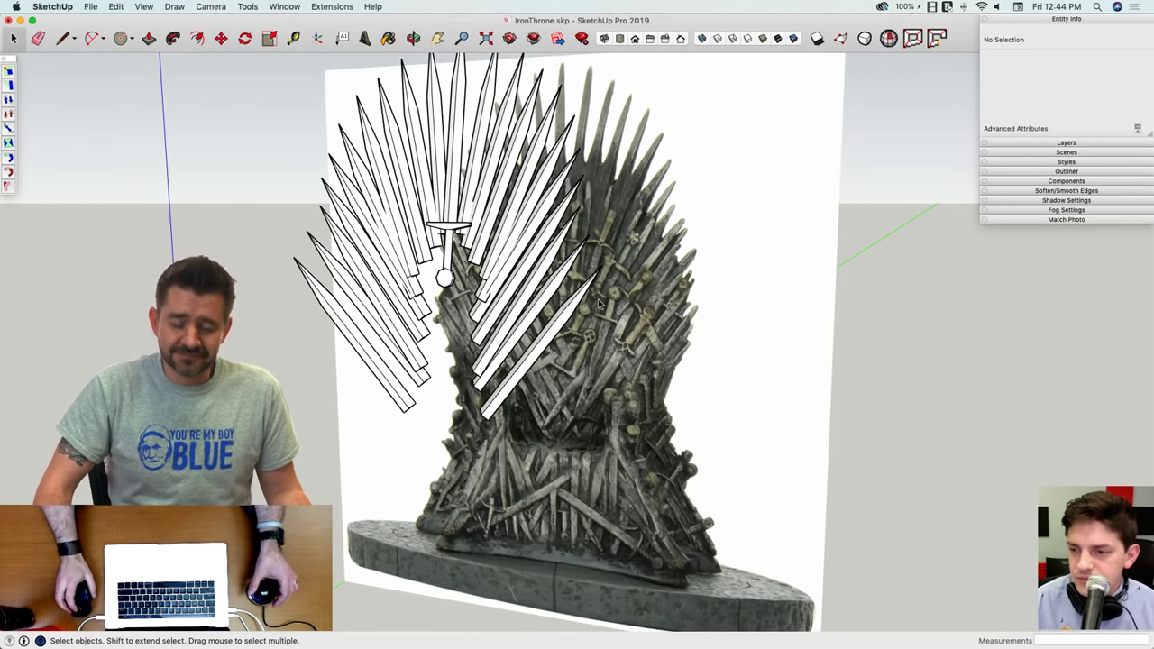
{"action": "mouse_move", "coordinate": [600, 305]}
{"action": "middle_mouse_down"}
{"action": "mouse_move", "coordinate": [581, 288]}
{"action": "mouse_move", "coordinate": [592, 269]}
{"action": "mouse_move", "coordinate": [487, 261]}
{"action": "mouse_move", "coordinate": [481, 249]}
{"action": "middle_mouse_up"}
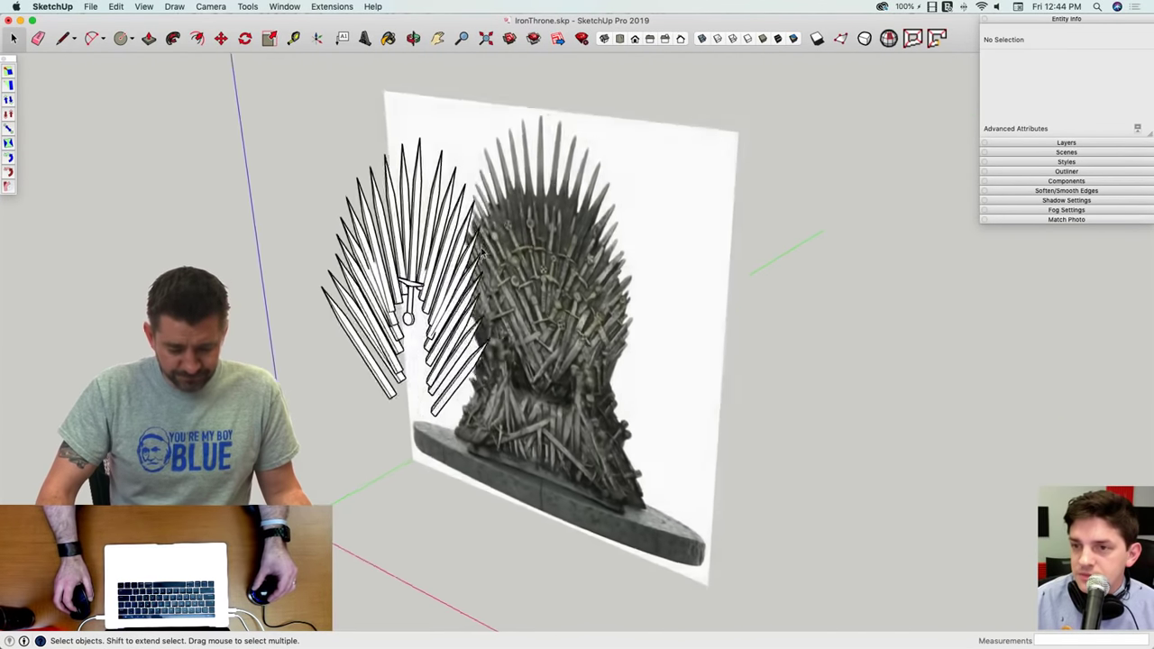
{"action": "scroll", "coordinate": [487, 257], "scroll_direction": "up", "scroll_amount": 5}
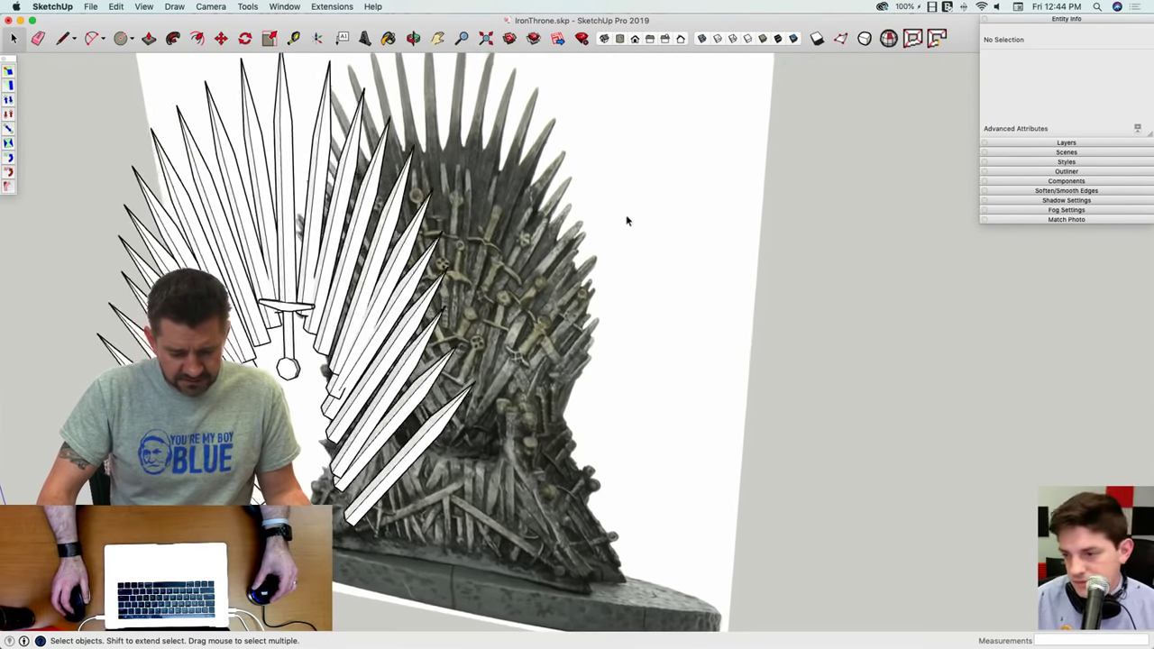
{"action": "middle_click_drag", "start_coordinate": [628, 220], "coordinate": [630, 215]}
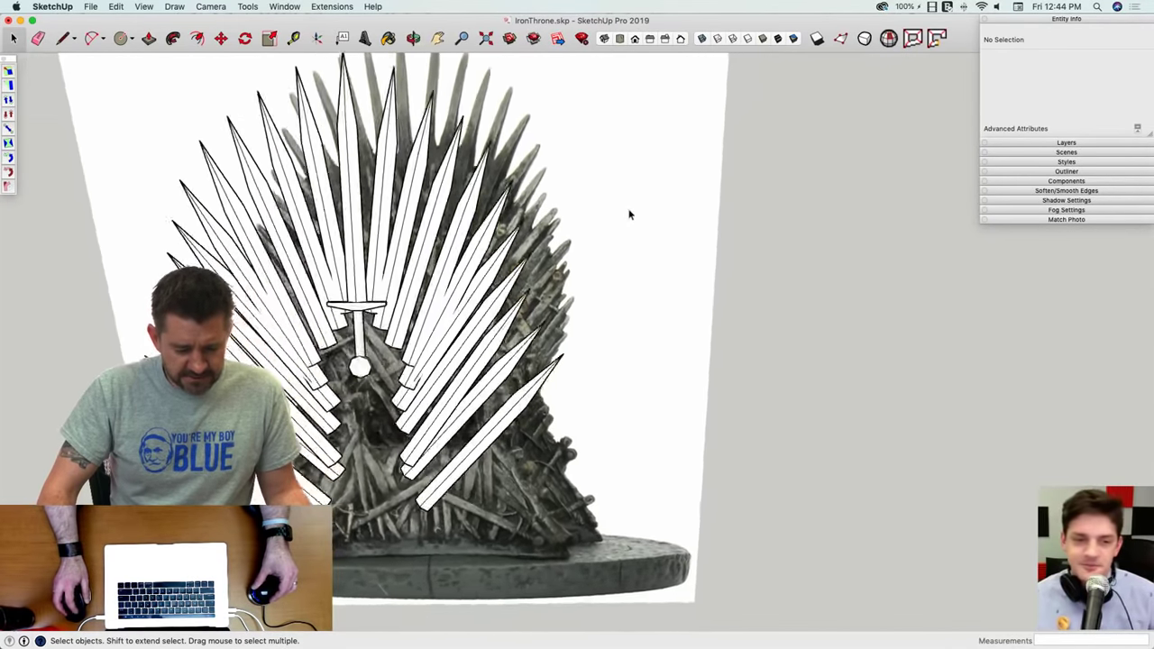
Step: Move the front.jpg reference image forward and beside the sword fan, finishing with a shift of about 40' 11 9/16" along the red axis
{"action": "scroll", "coordinate": [627, 236], "scroll_direction": "down", "scroll_amount": 5}
{"action": "left_click", "coordinate": [568, 379]}
{"action": "key", "text": "m"}
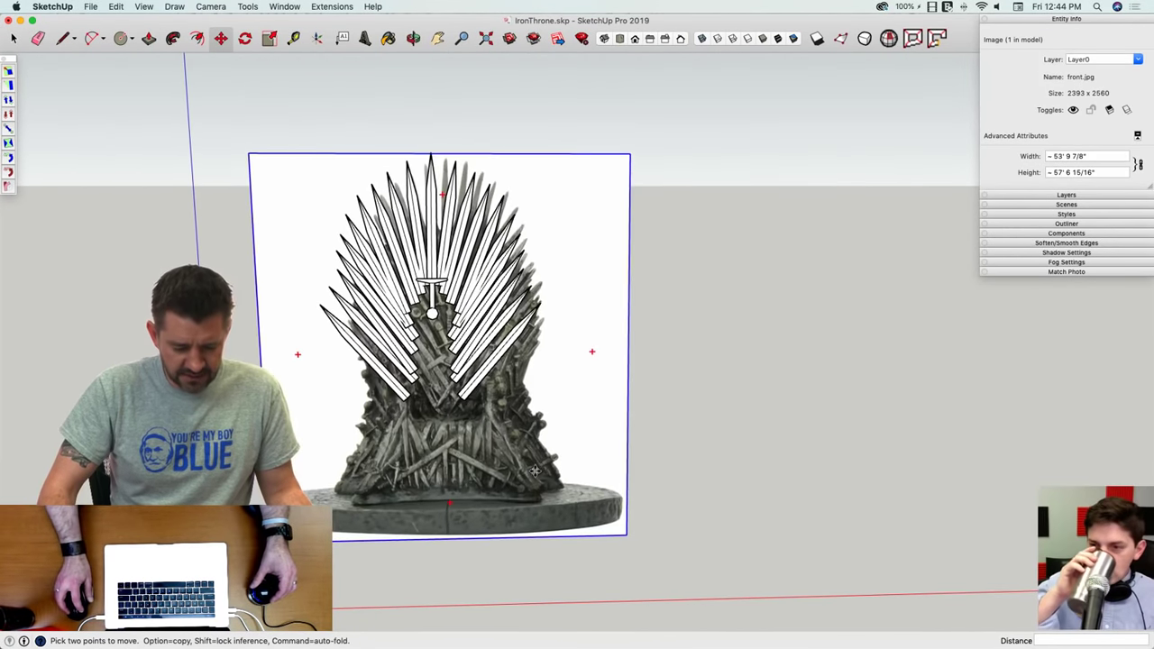
{"action": "left_click_drag", "start_coordinate": [534, 470], "coordinate": [870, 516]}
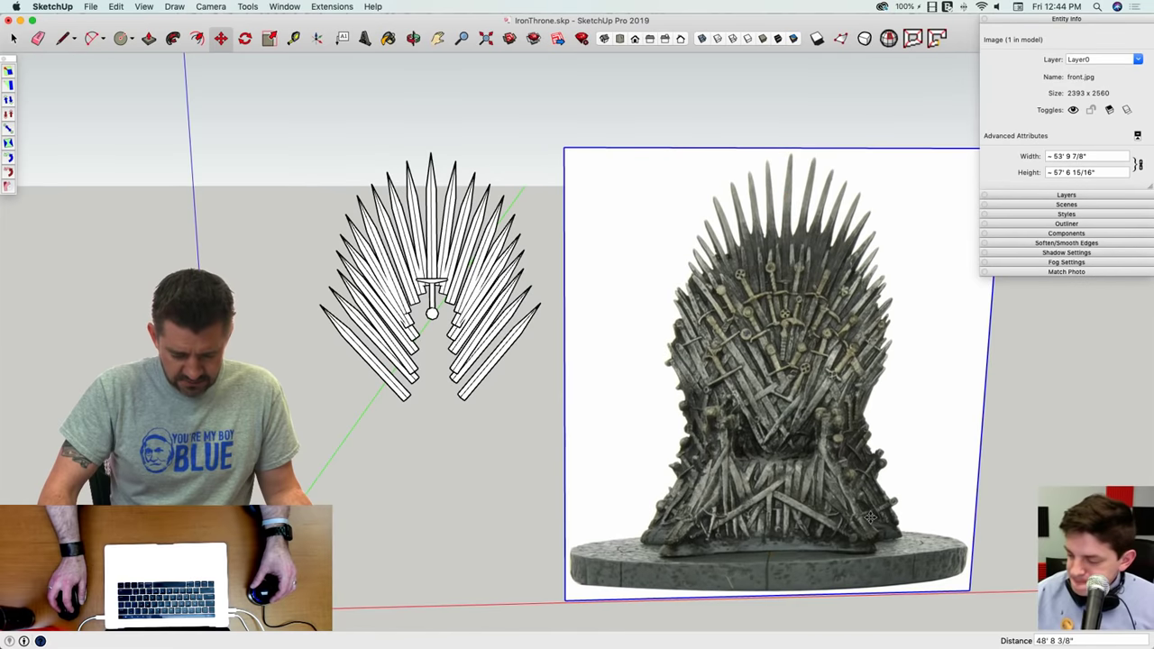
{"action": "left_click_drag", "start_coordinate": [566, 595], "coordinate": [196, 602]}
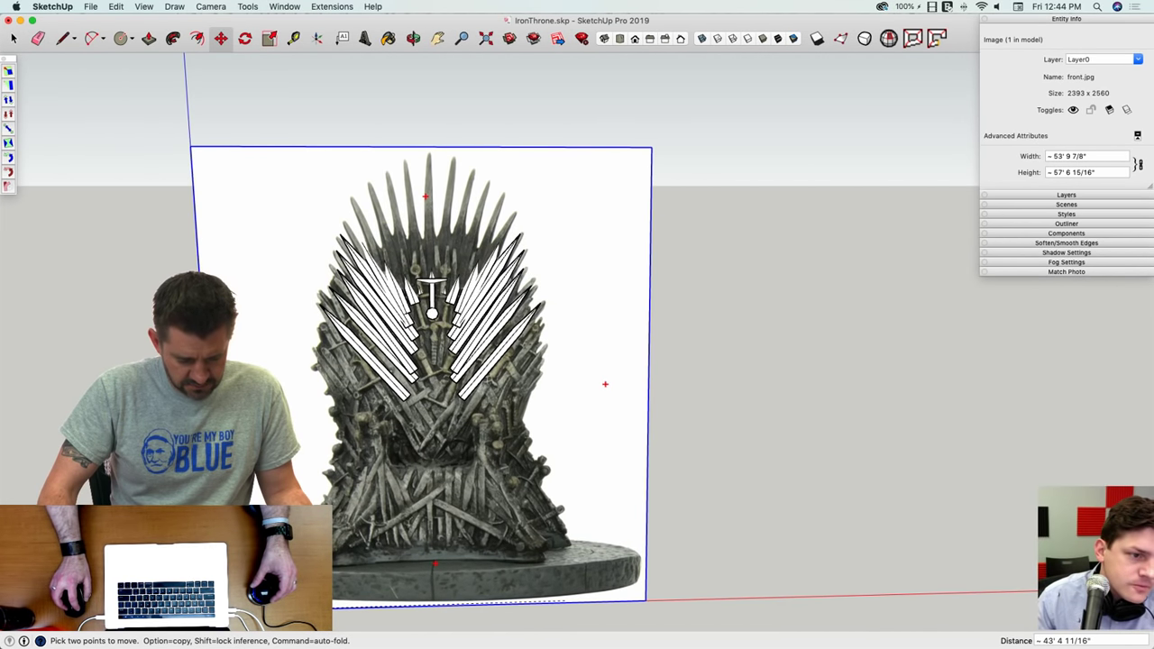
{"action": "left_click_drag", "start_coordinate": [197, 601], "coordinate": [544, 611]}
{"action": "scroll", "coordinate": [400, 527], "scroll_direction": "up", "scroll_amount": 10}
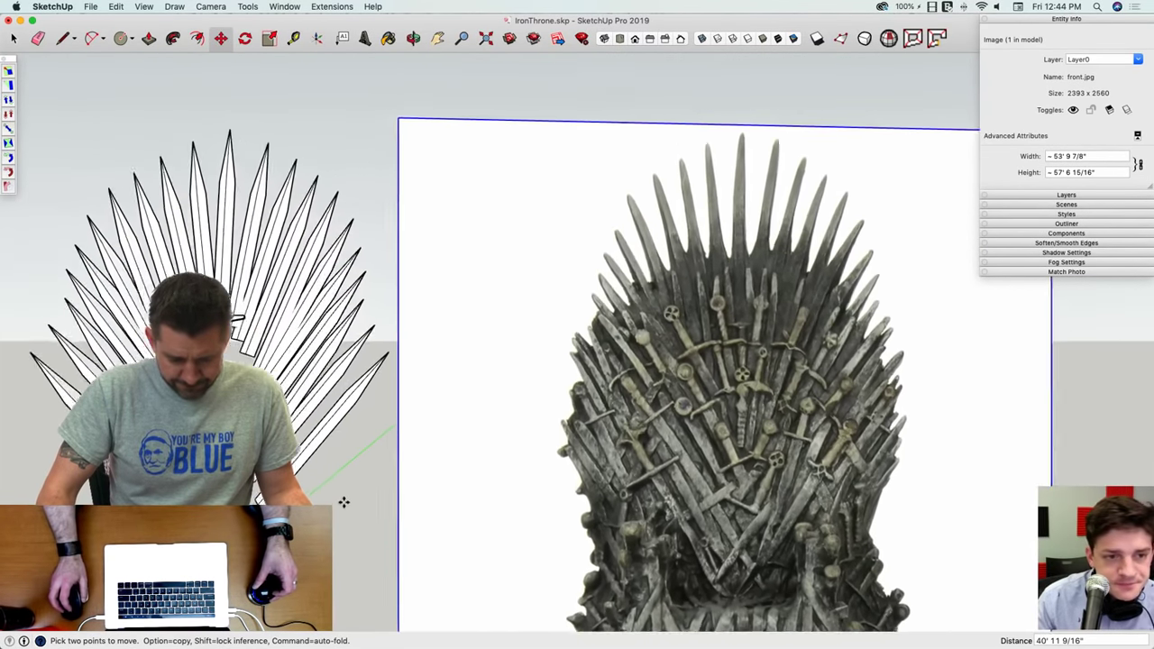
{"action": "key", "text": "space"}
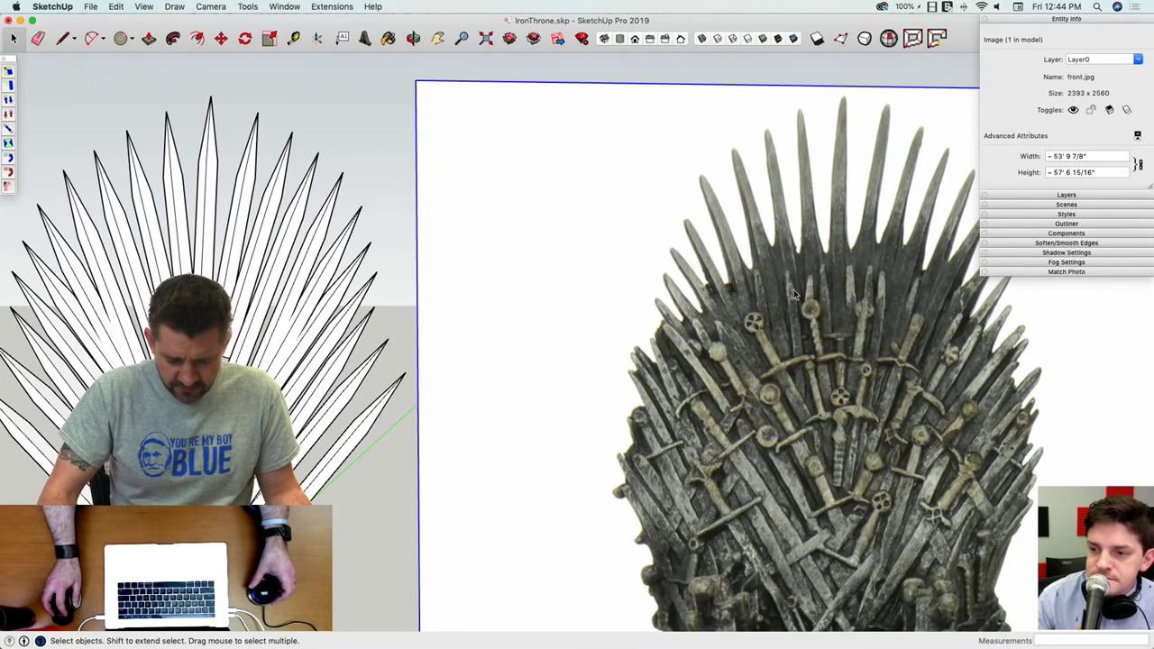
{"action": "scroll", "coordinate": [832, 292], "scroll_direction": "up", "scroll_amount": 2}
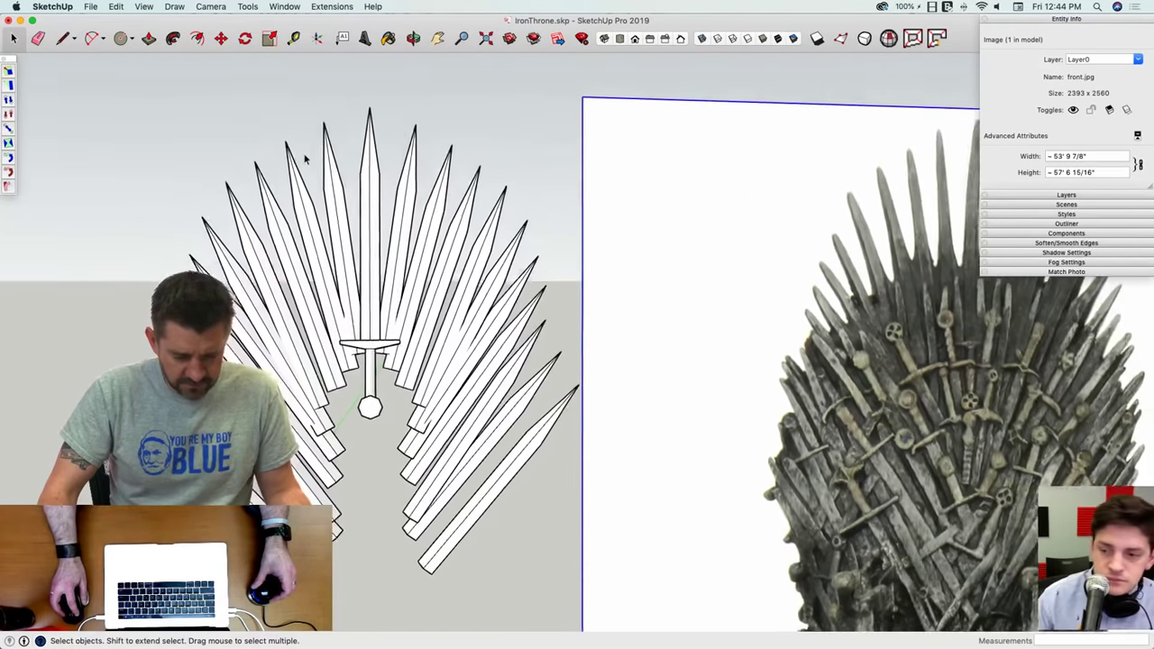
Step: Select the two swords flanking the upright sword and copy them straight down the blue axis by about 8' 2 5/8"
{"action": "left_click", "coordinate": [320, 175]}
{"action": "left_click", "coordinate": [398, 187], "text": "shift"}
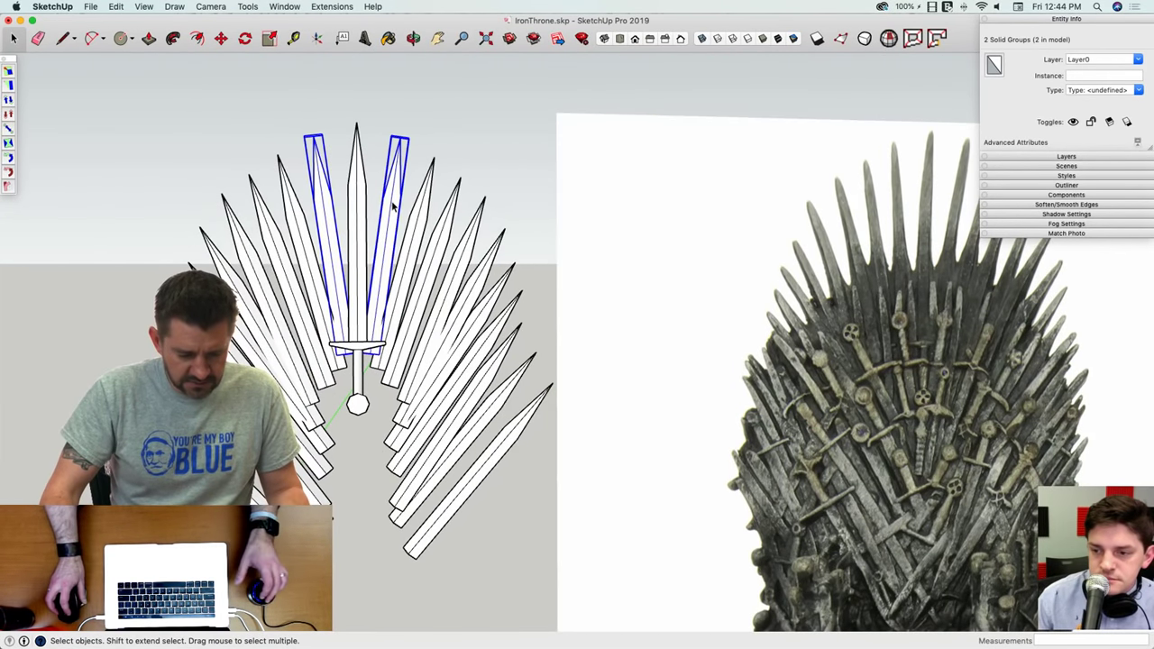
{"action": "key", "text": "m"}
{"action": "middle_click_drag", "start_coordinate": [398, 188], "coordinate": [431, 170]}
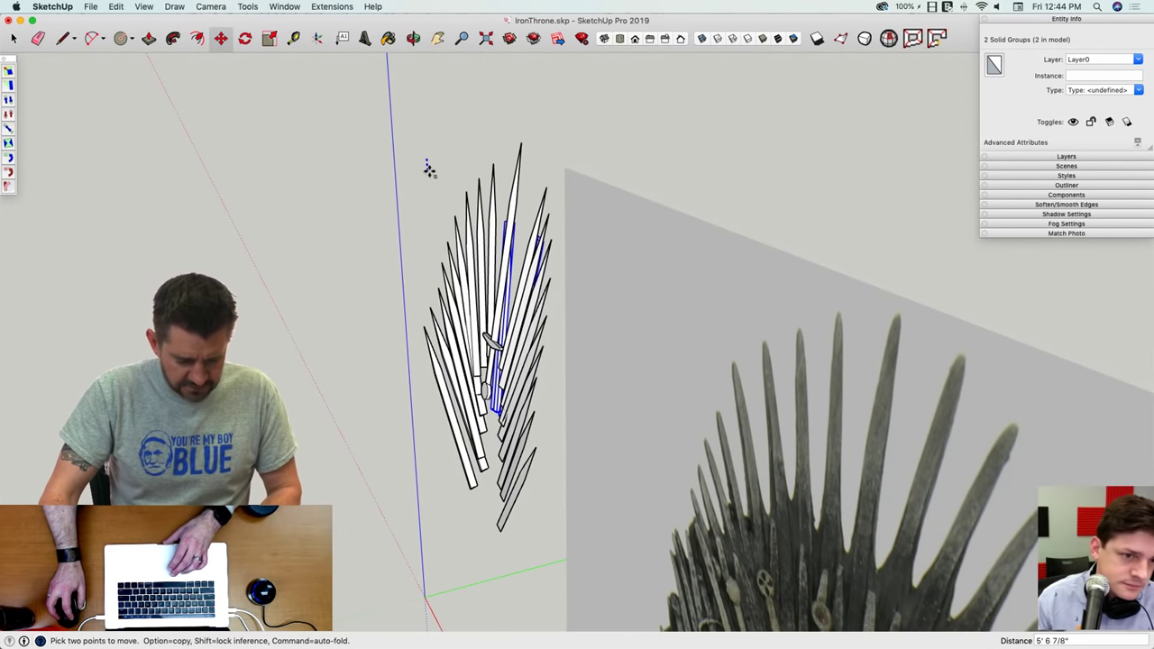
{"action": "key", "text": "alt"}
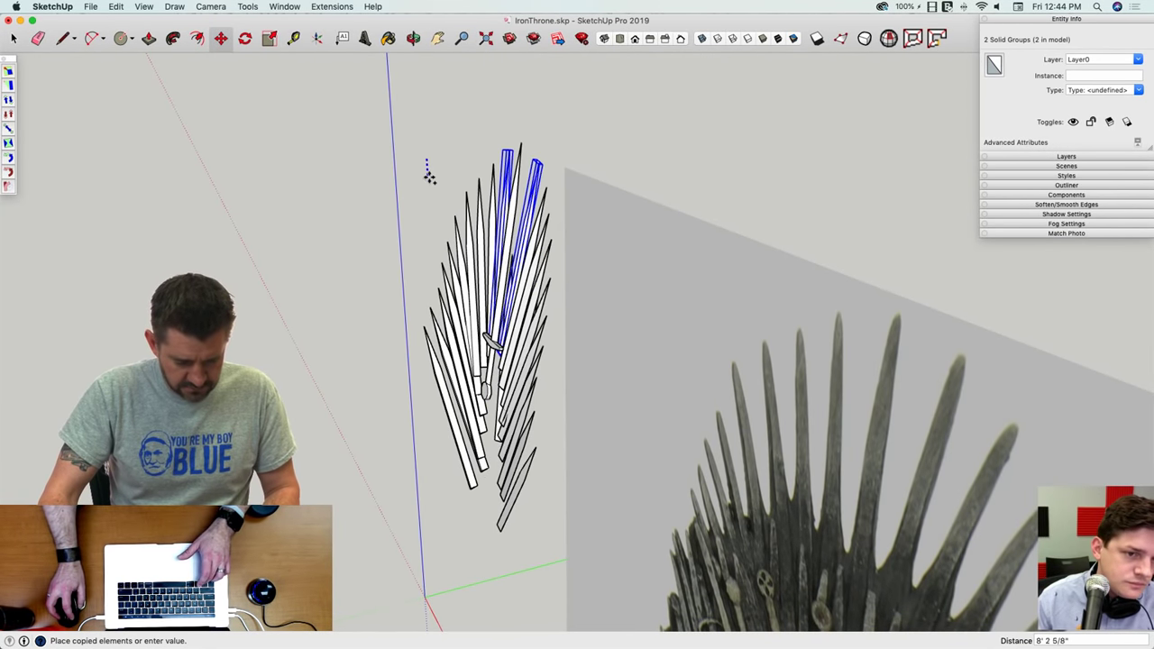
{"action": "left_click", "coordinate": [430, 176]}
Step: Raise the two sword copies about 2' 3 1/8" along the blue axis
{"action": "middle_click_drag", "start_coordinate": [399, 448], "coordinate": [427, 488]}
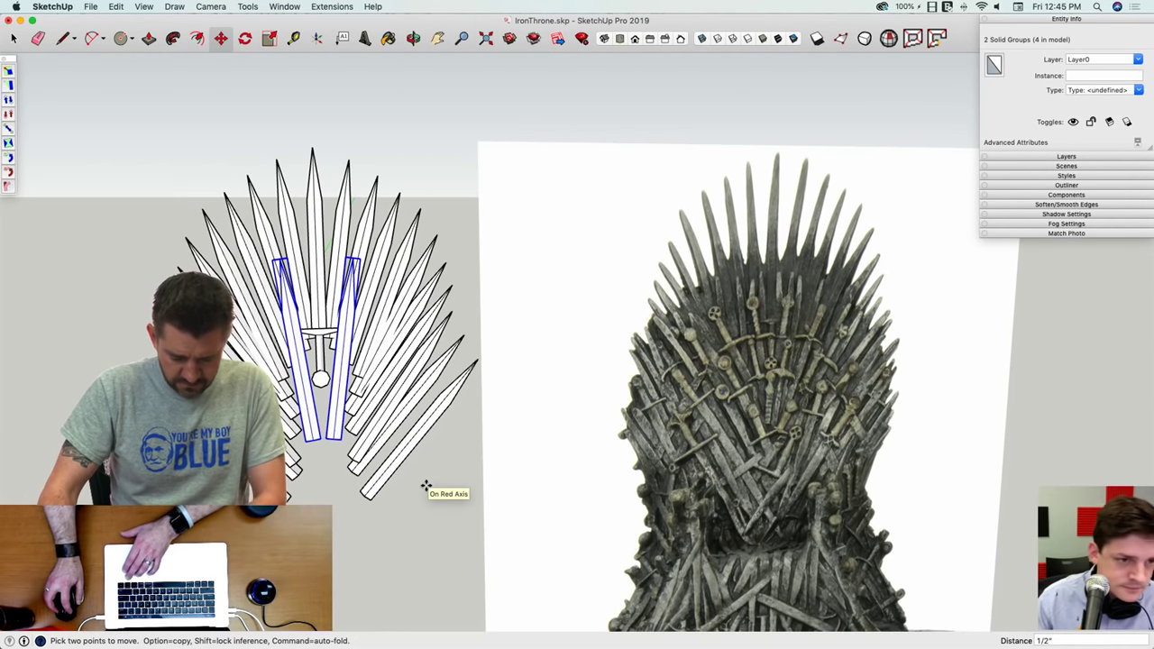
{"action": "key", "text": "Up"}
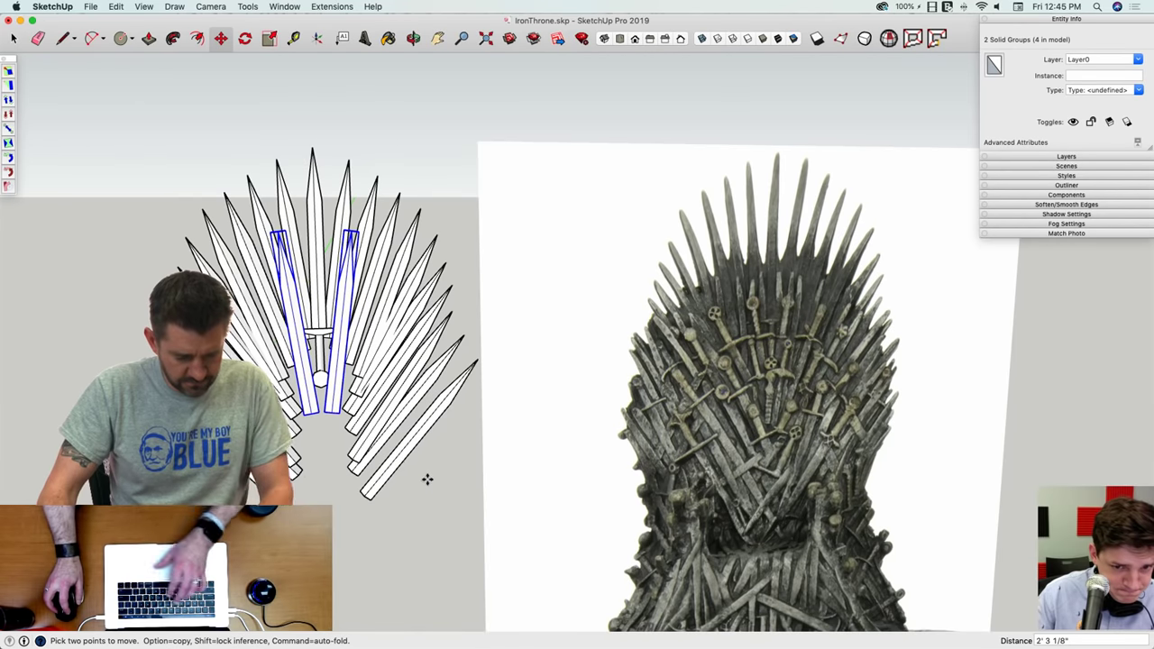
{"action": "middle_click_drag", "start_coordinate": [428, 479], "coordinate": [265, 259]}
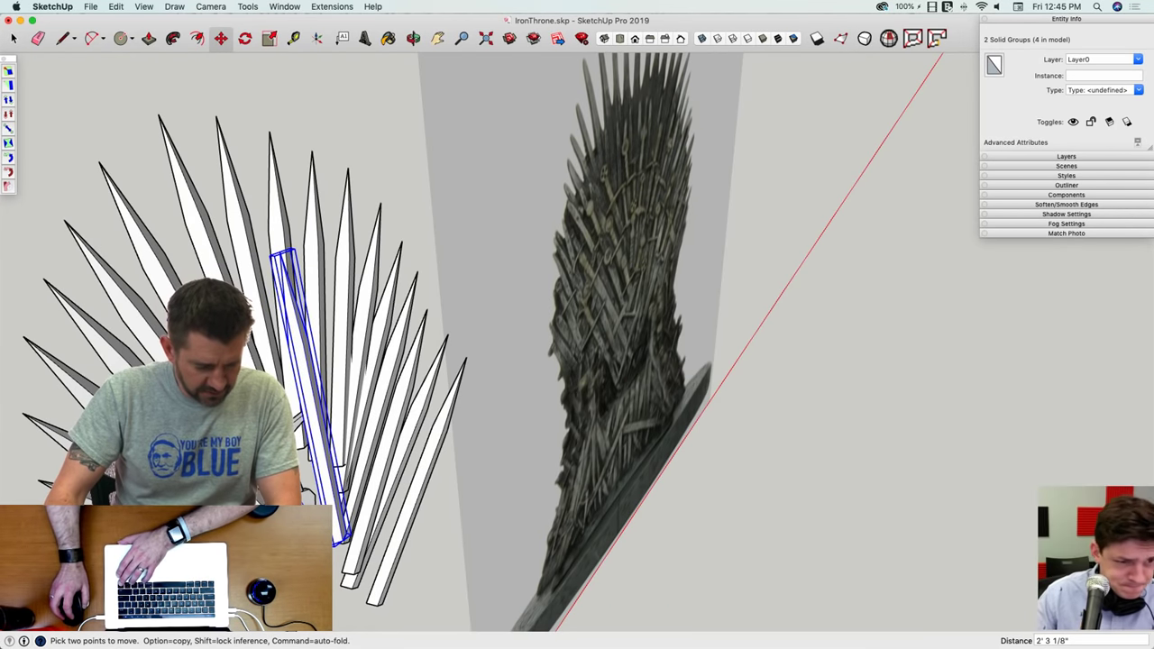
{"action": "key", "text": "q"}
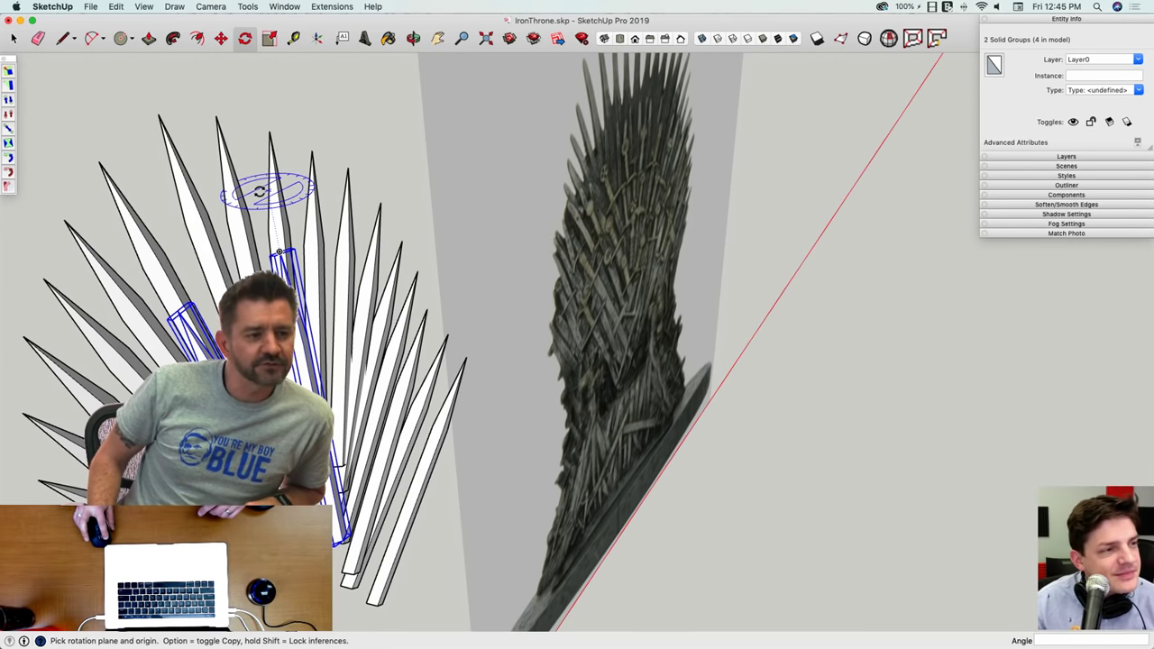
{"action": "left_click", "coordinate": [259, 192]}
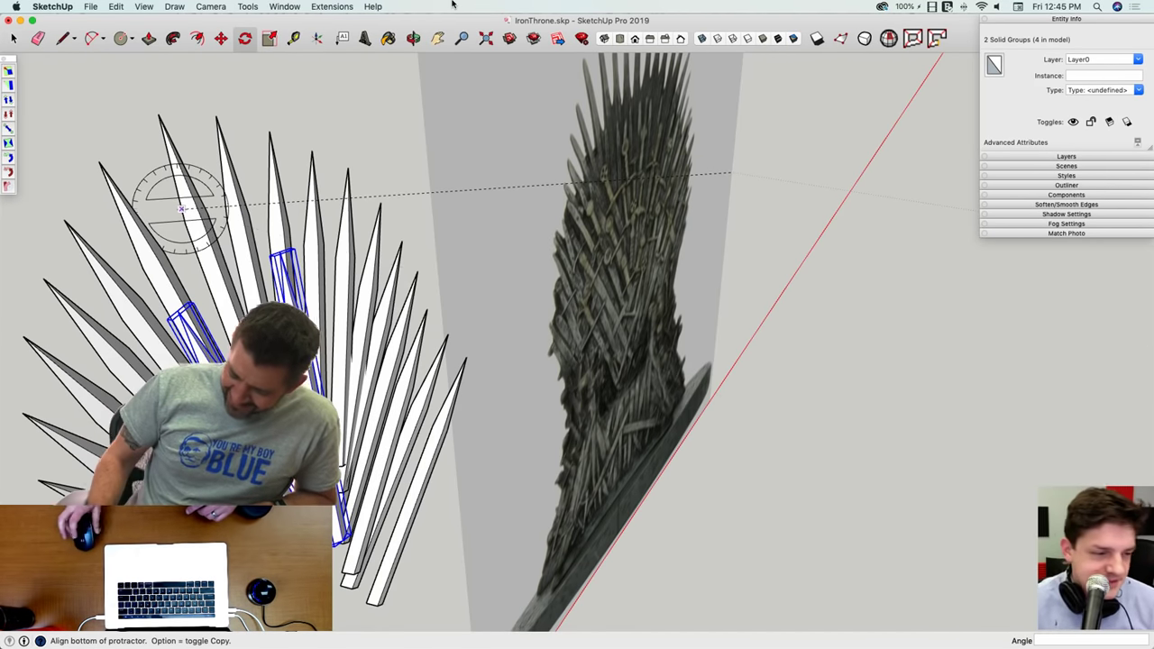
{"action": "left_click", "coordinate": [374, 6]}
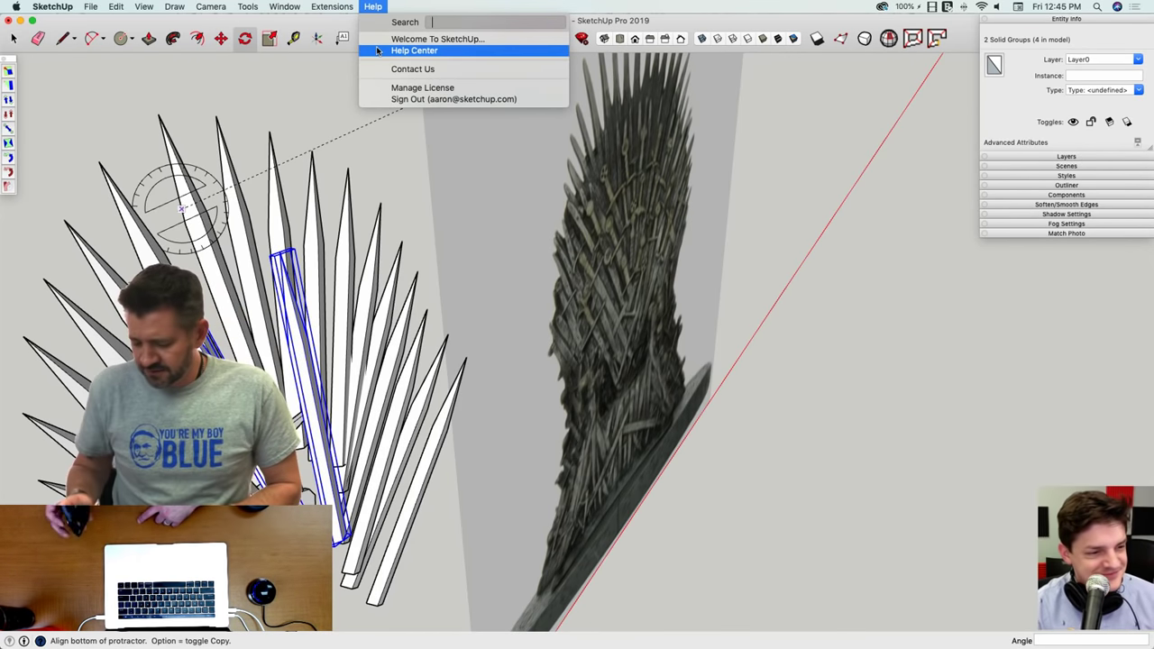
{"action": "left_click", "coordinate": [349, 6]}
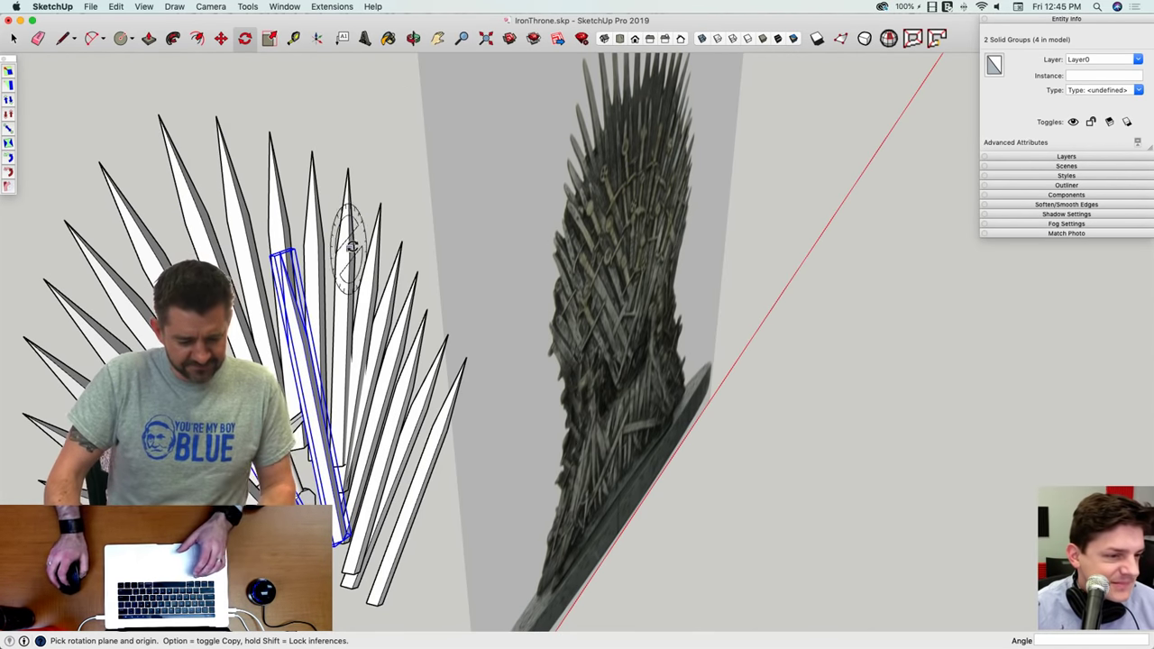
Step: Rotate the two sword copies about 6.7° around the red axis, pivoting at the upper end of one copy, and deselect them
{"action": "key", "text": "Right"}
{"action": "left_click", "coordinate": [281, 255]}
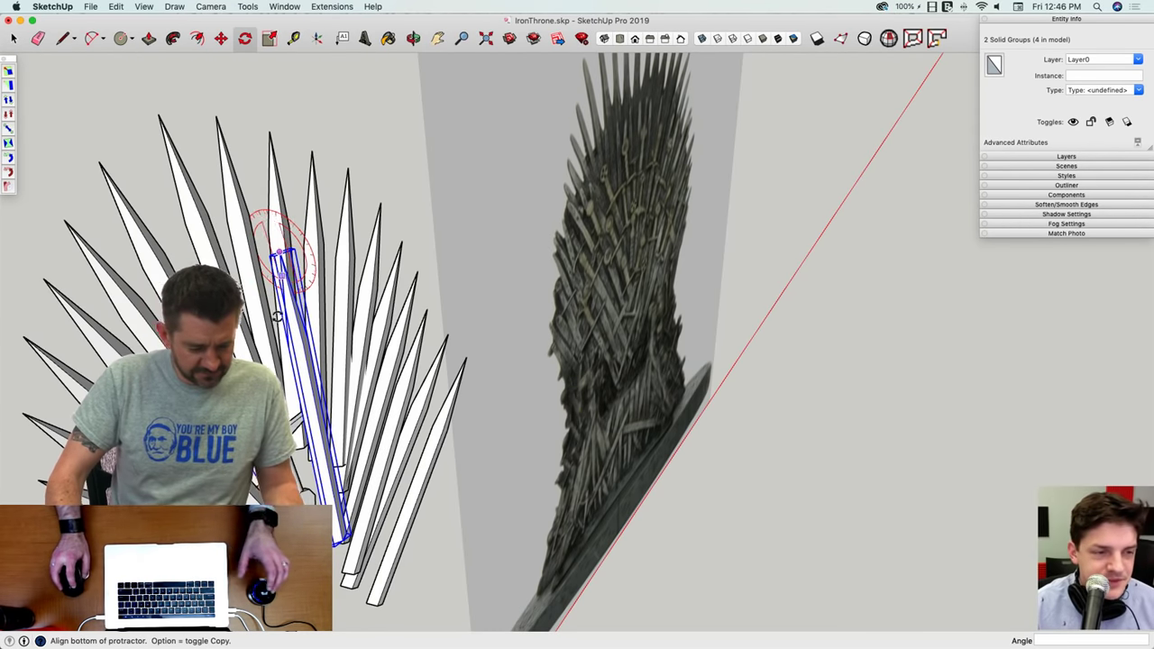
{"action": "middle_click_drag", "start_coordinate": [281, 254], "coordinate": [637, 149]}
{"action": "left_click", "coordinate": [636, 150]}
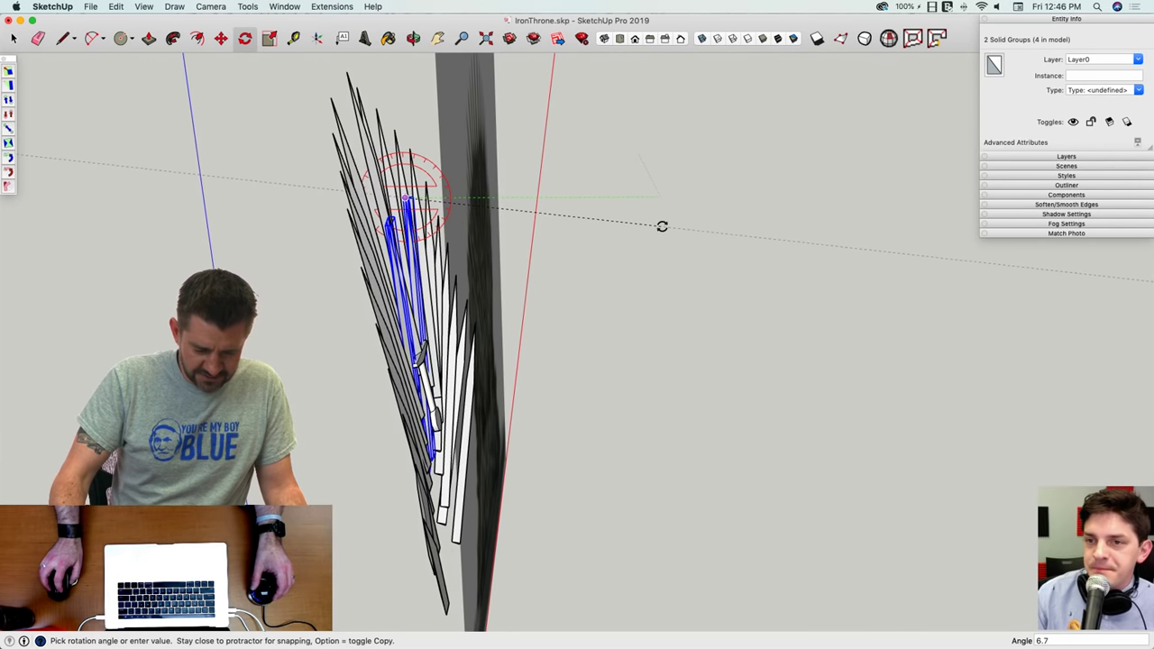
{"action": "left_click", "coordinate": [662, 226]}
{"action": "key", "text": "f"}
{"action": "key", "text": "space"}
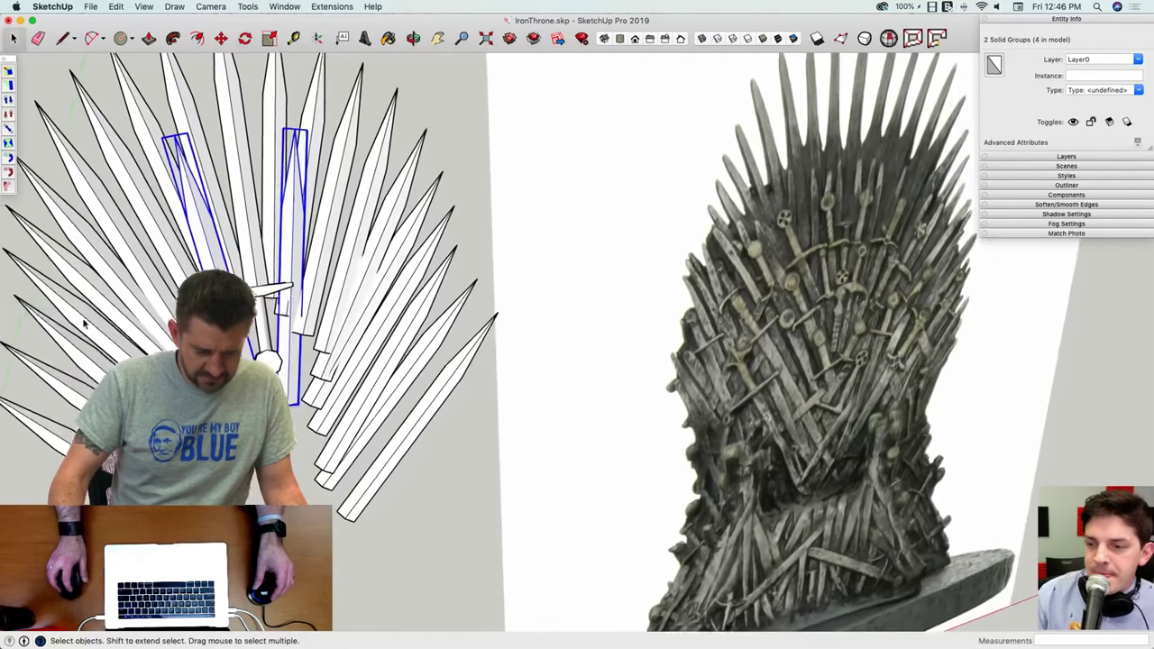
{"action": "left_click", "coordinate": [300, 481]}
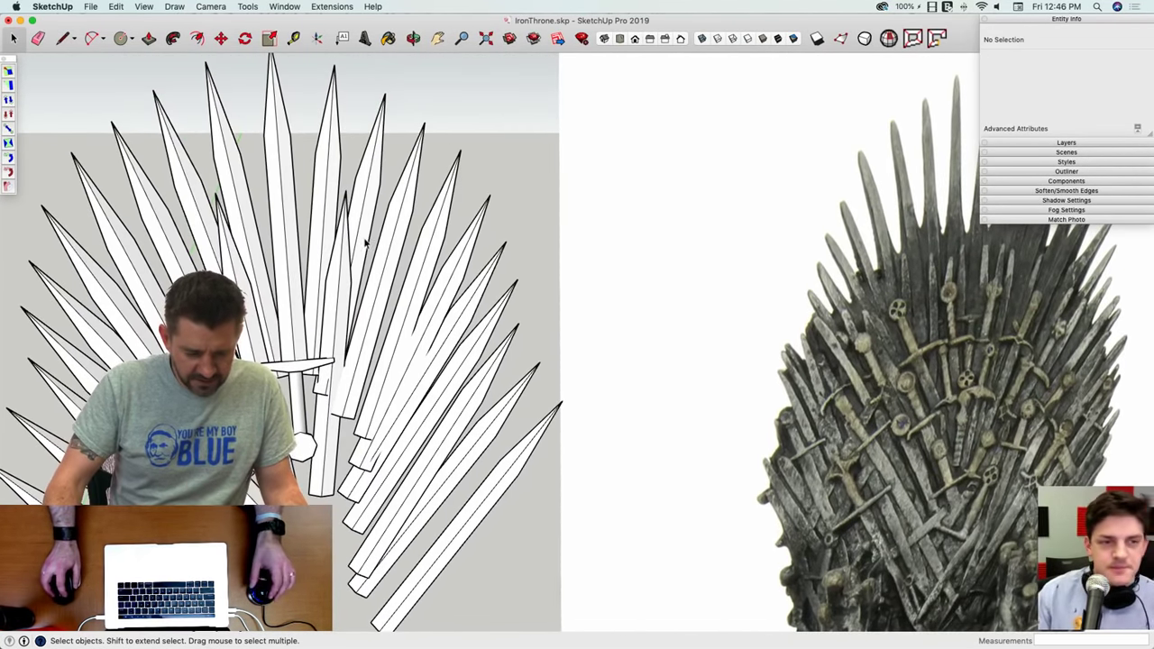
Step: Draw guide lines from the base midpoints of the two lower swords down to their crossing point and erase the excess ends
{"action": "left_click", "coordinate": [342, 313]}
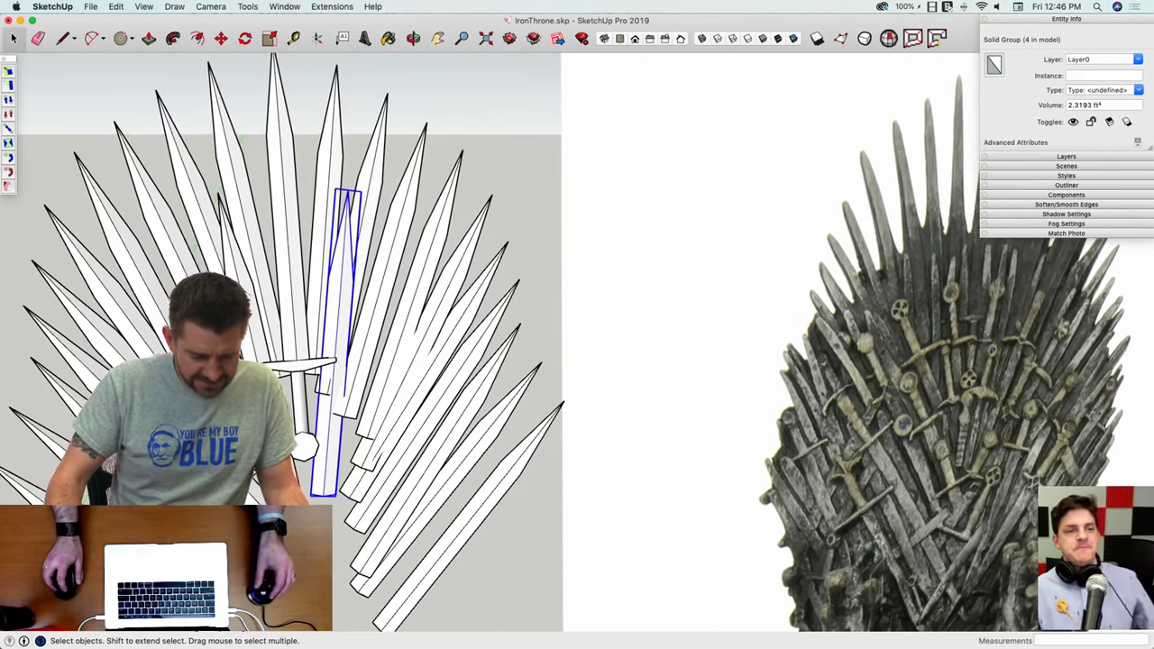
{"action": "key", "text": "l"}
{"action": "scroll", "coordinate": [286, 383], "scroll_direction": "up", "scroll_amount": 3}
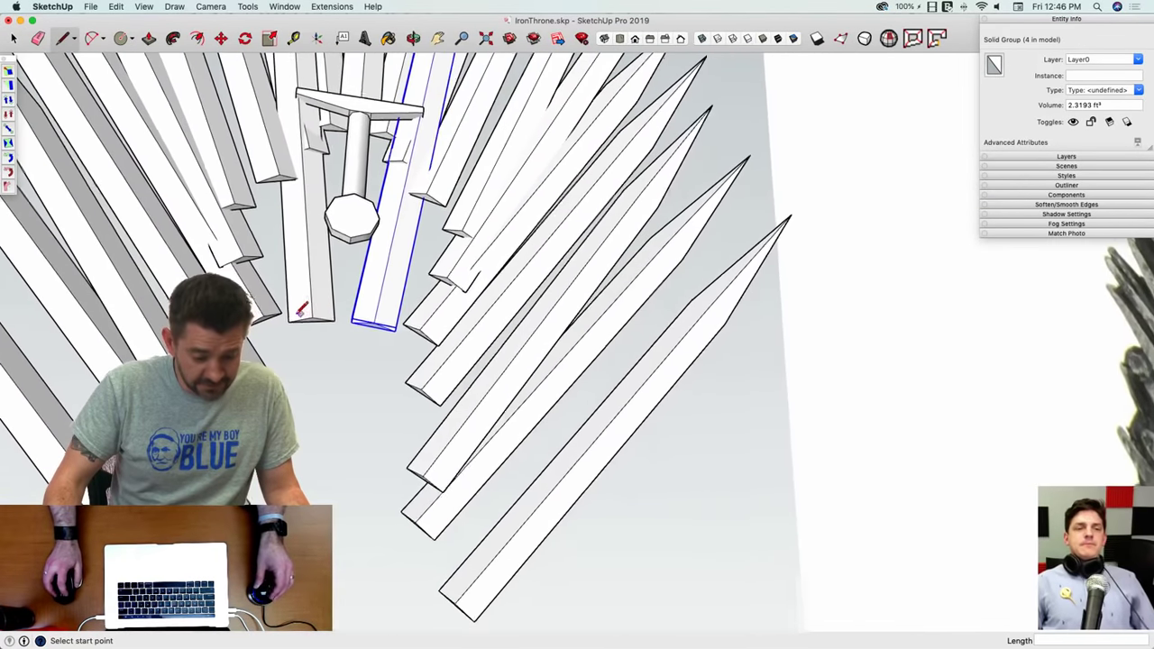
{"action": "left_click", "coordinate": [314, 313]}
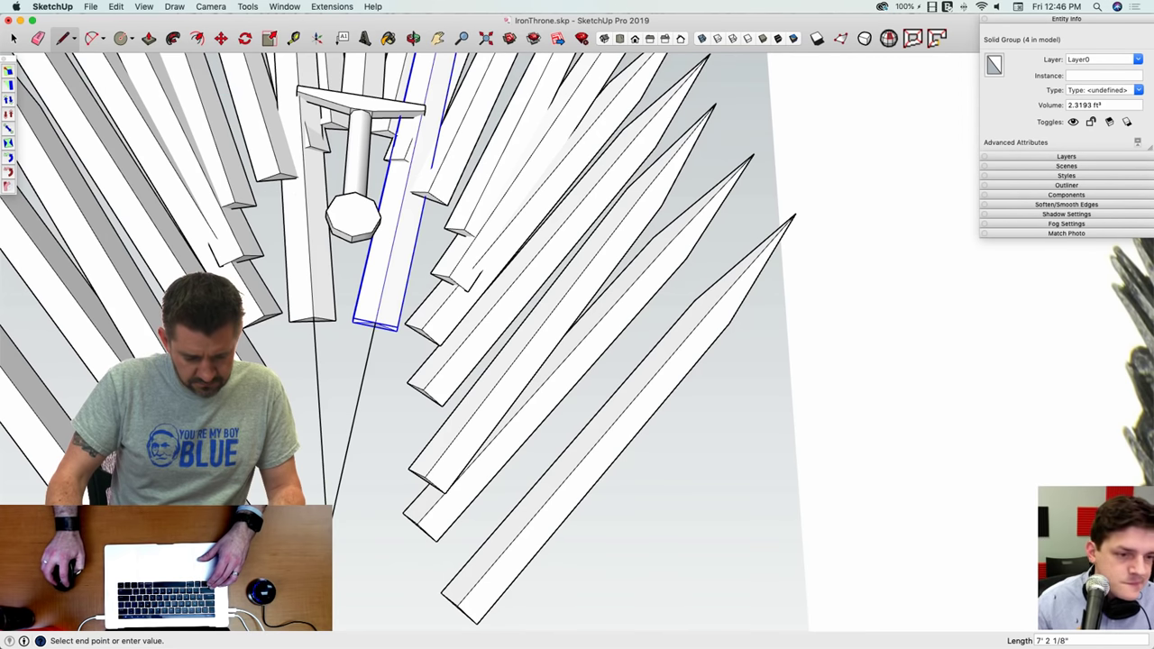
{"action": "key", "text": "e"}
{"action": "key", "text": "l"}
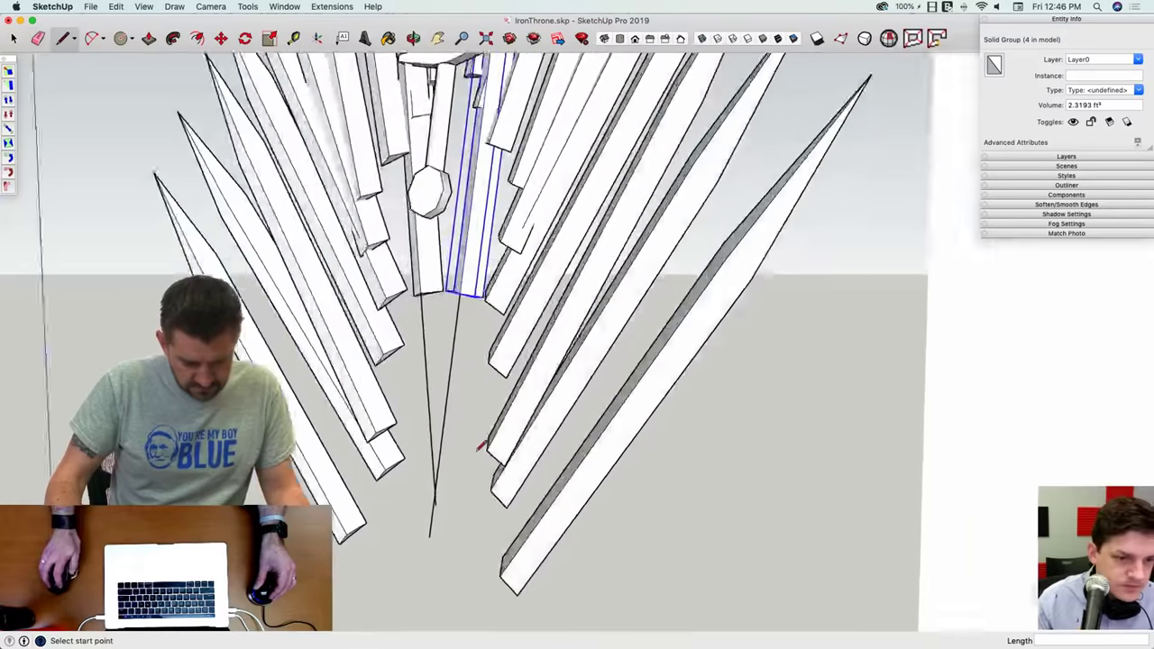
{"action": "key", "text": "e"}
{"action": "mouse_move", "coordinate": [482, 446]}
{"action": "middle_mouse_down"}
{"action": "mouse_move", "coordinate": [443, 446]}
{"action": "mouse_move", "coordinate": [387, 484]}
{"action": "middle_mouse_up"}
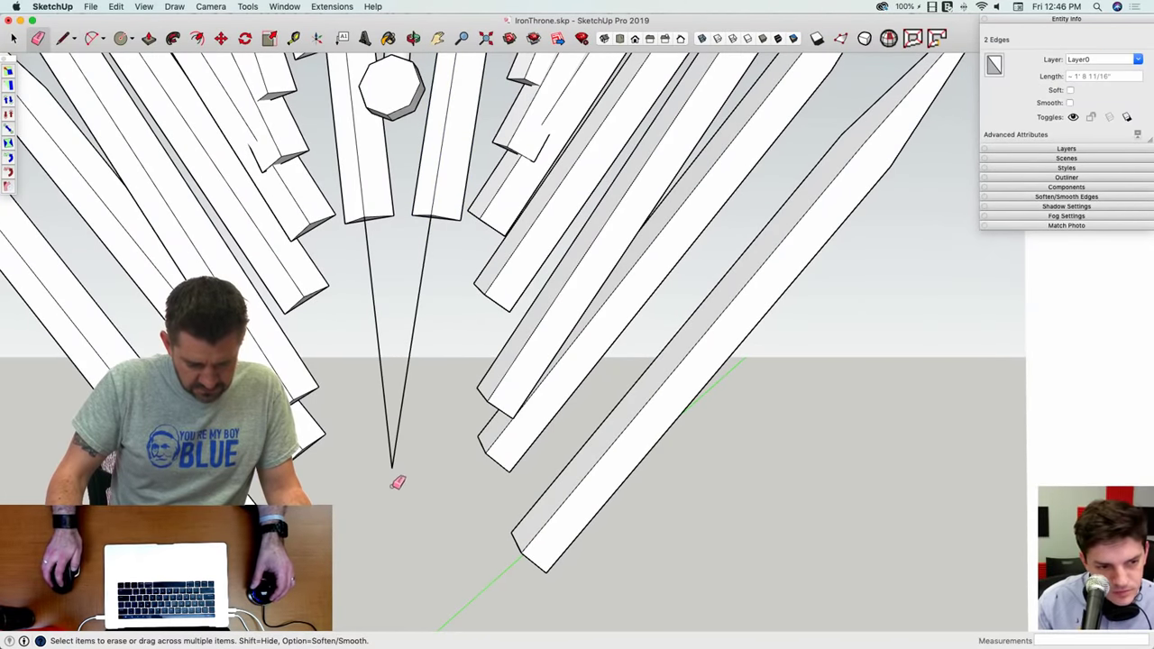
Step: Select the lower sword to the right of the hilt and draw a short line across the V-shaped guide above its apex
{"action": "key", "text": "l"}
{"action": "scroll", "coordinate": [403, 361], "scroll_direction": "down", "scroll_amount": 5}
{"action": "key", "text": "space"}
{"action": "left_click", "coordinate": [499, 350]}
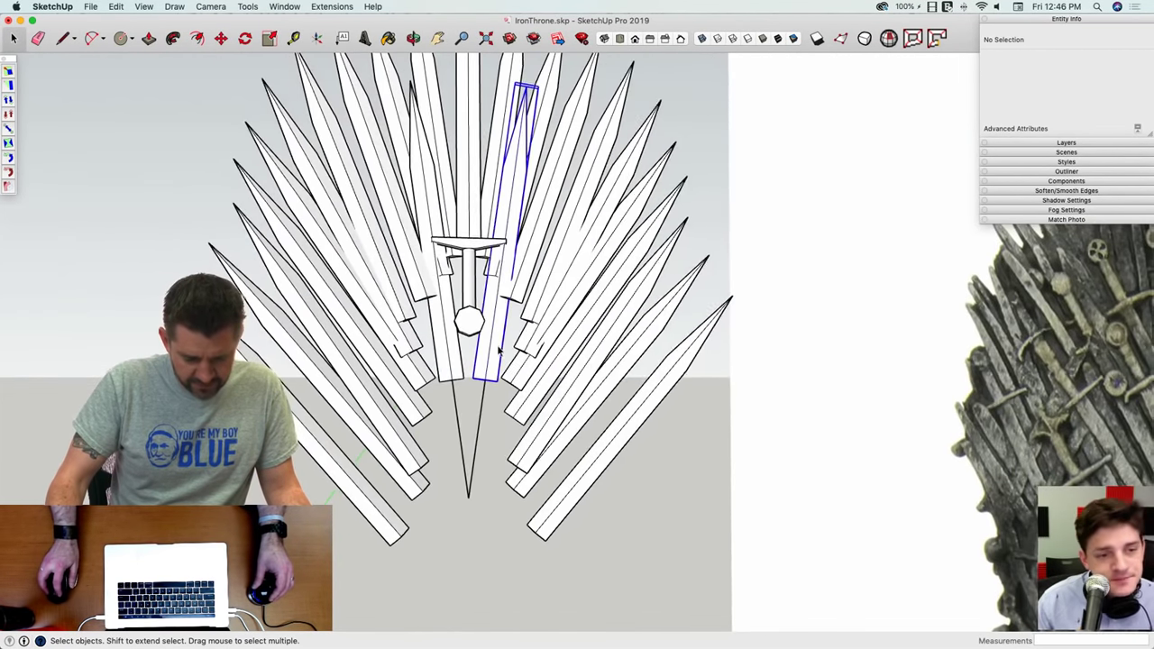
{"action": "scroll", "coordinate": [477, 419], "scroll_direction": "down", "scroll_amount": 3}
{"action": "key", "text": "q"}
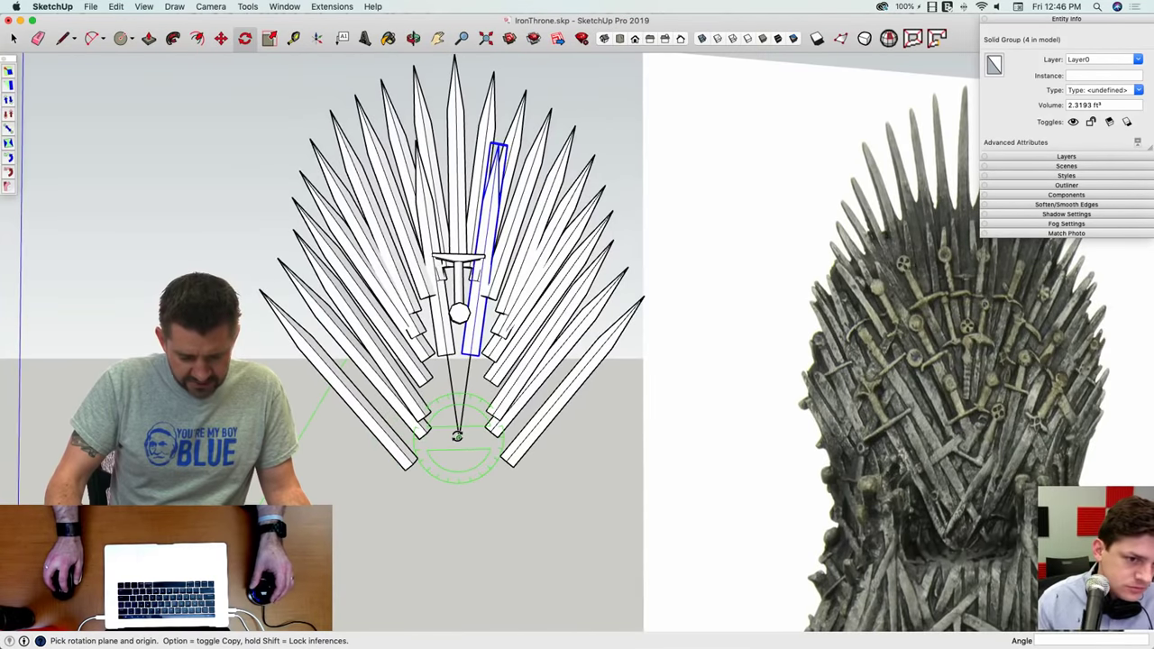
{"action": "scroll", "coordinate": [457, 435], "scroll_direction": "up", "scroll_amount": 5}
{"action": "key", "text": "l"}
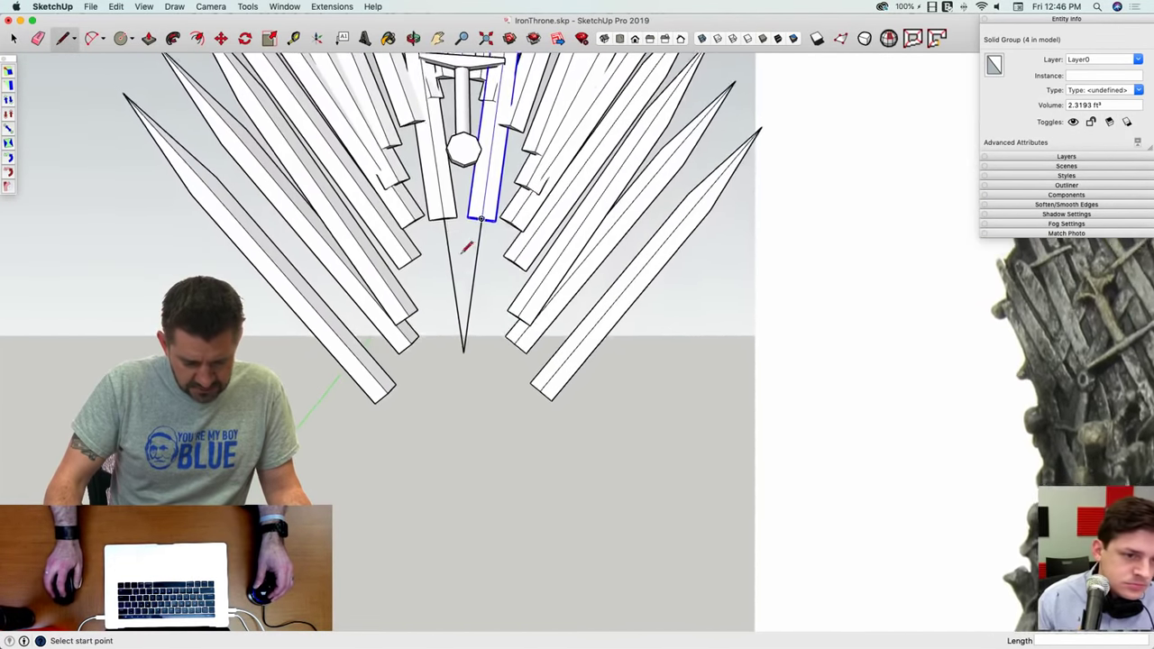
{"action": "scroll", "coordinate": [487, 297], "scroll_direction": "up", "scroll_amount": 2}
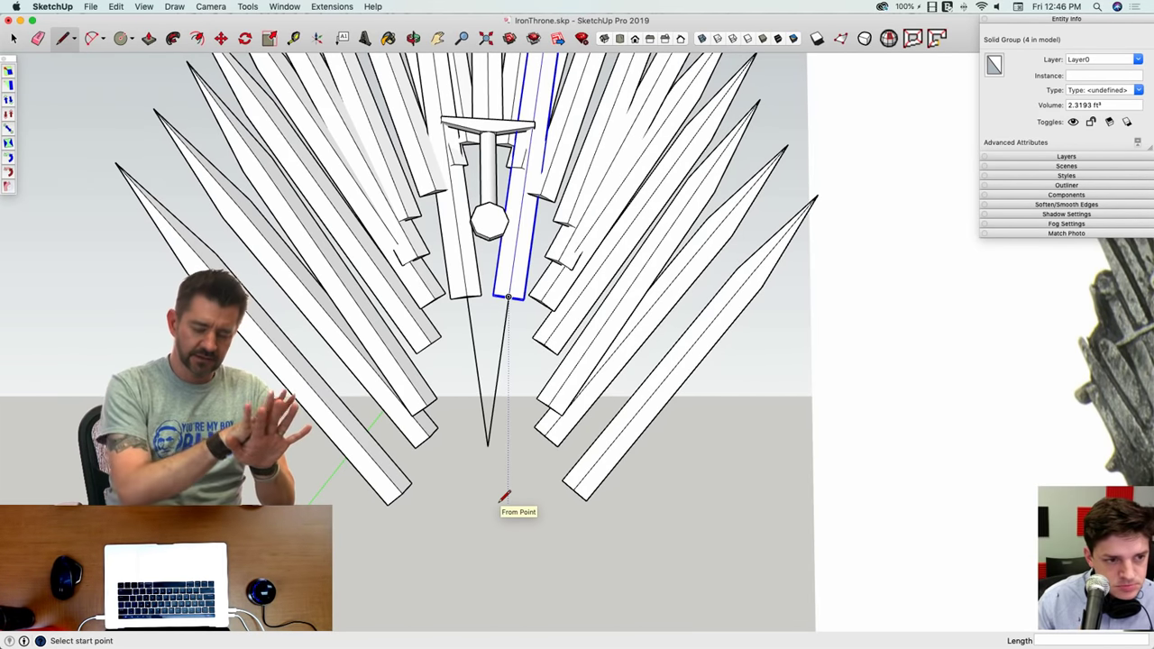
{"action": "key", "text": "q"}
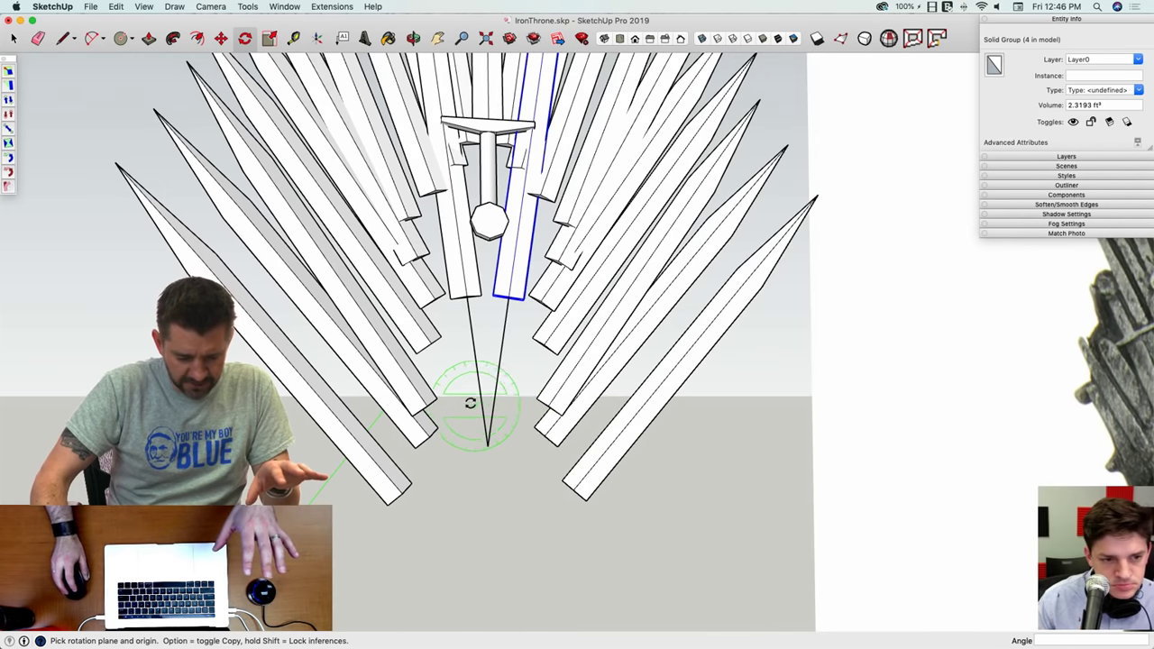
{"action": "key", "text": "l"}
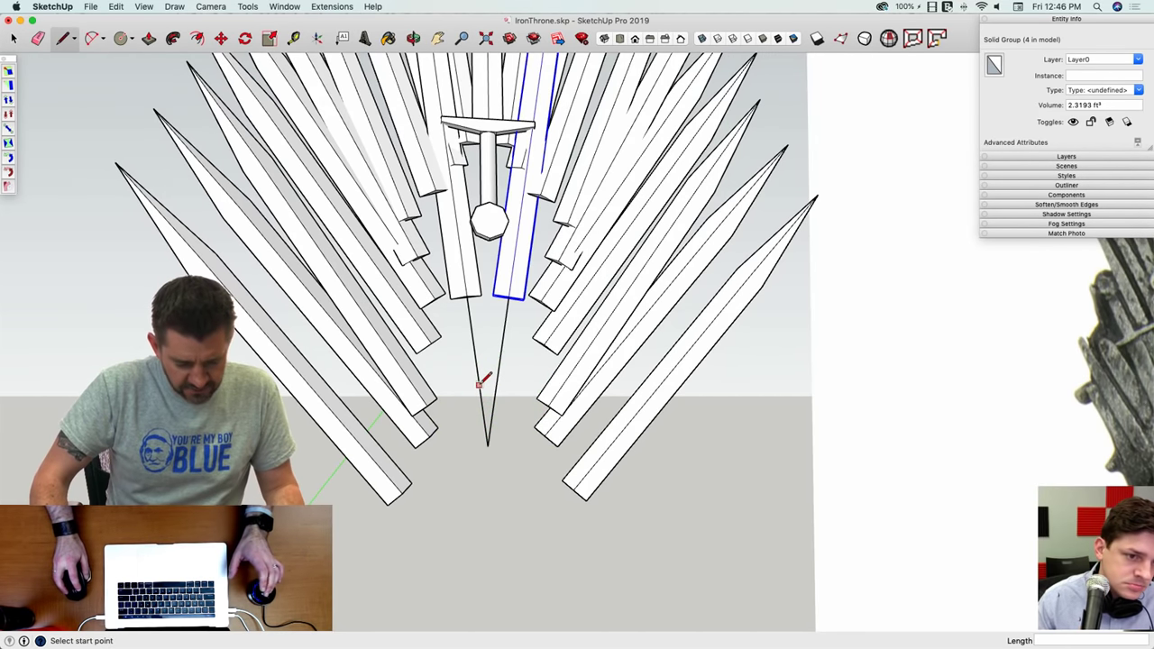
{"action": "key", "text": "space"}
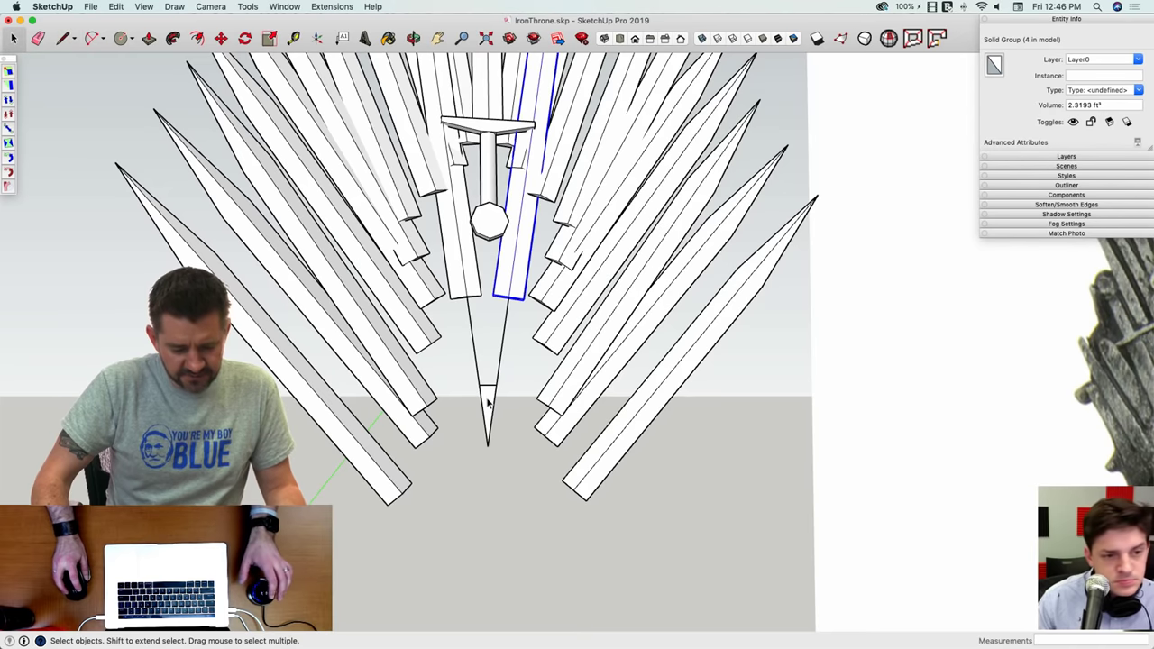
Step: Rotate a copy of the selected lower sword outward around the V guide's apex, using the angle between its two guide lines
{"action": "middle_click_drag", "start_coordinate": [487, 403], "coordinate": [587, 406]}
{"action": "key", "text": "q"}
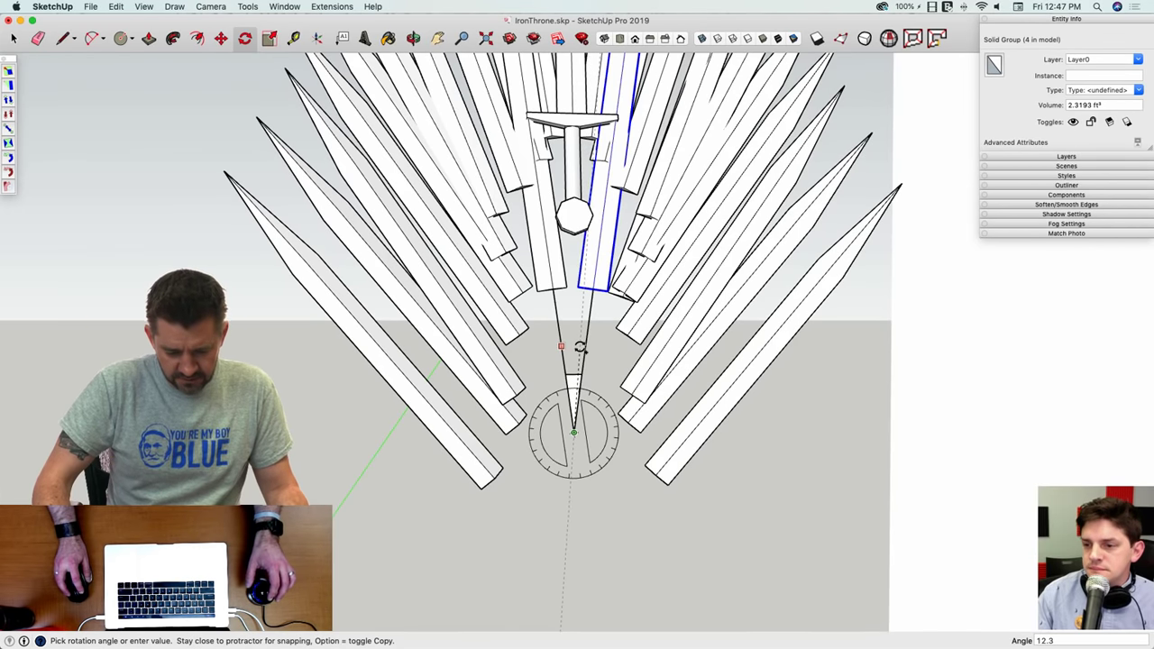
{"action": "left_click", "coordinate": [580, 348]}
{"action": "key", "text": "space"}
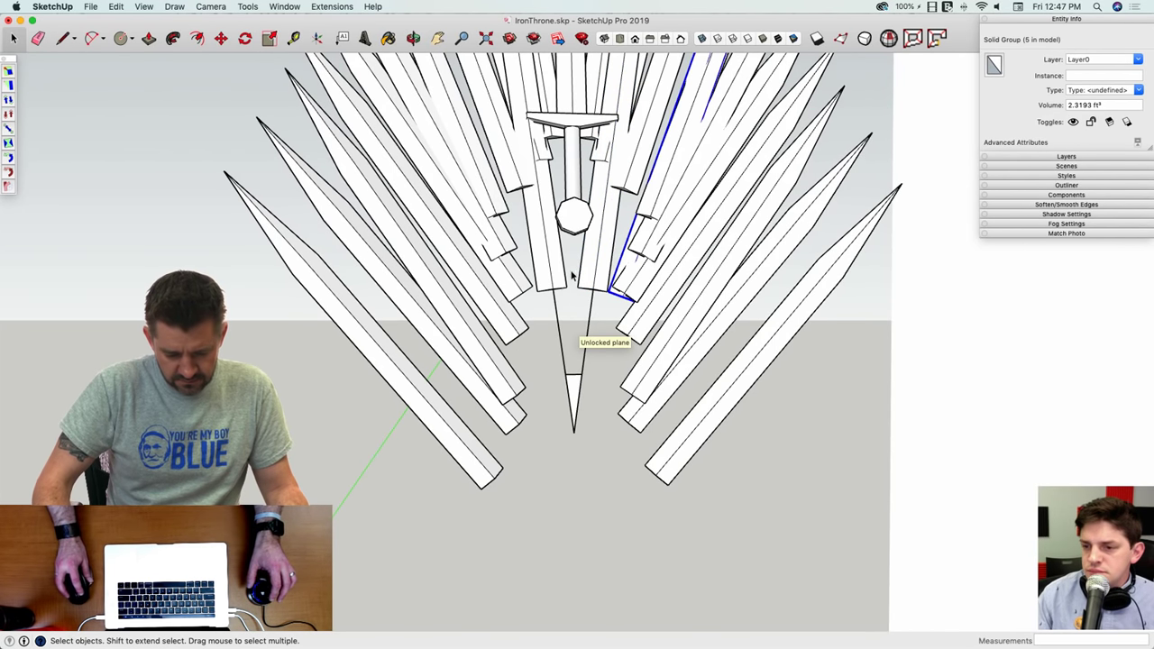
Step: Rotate a copy of the lower sword to the left of the hilt about 16° outward around the V guide's apex
{"action": "left_click", "coordinate": [564, 285]}
{"action": "key", "text": "q"}
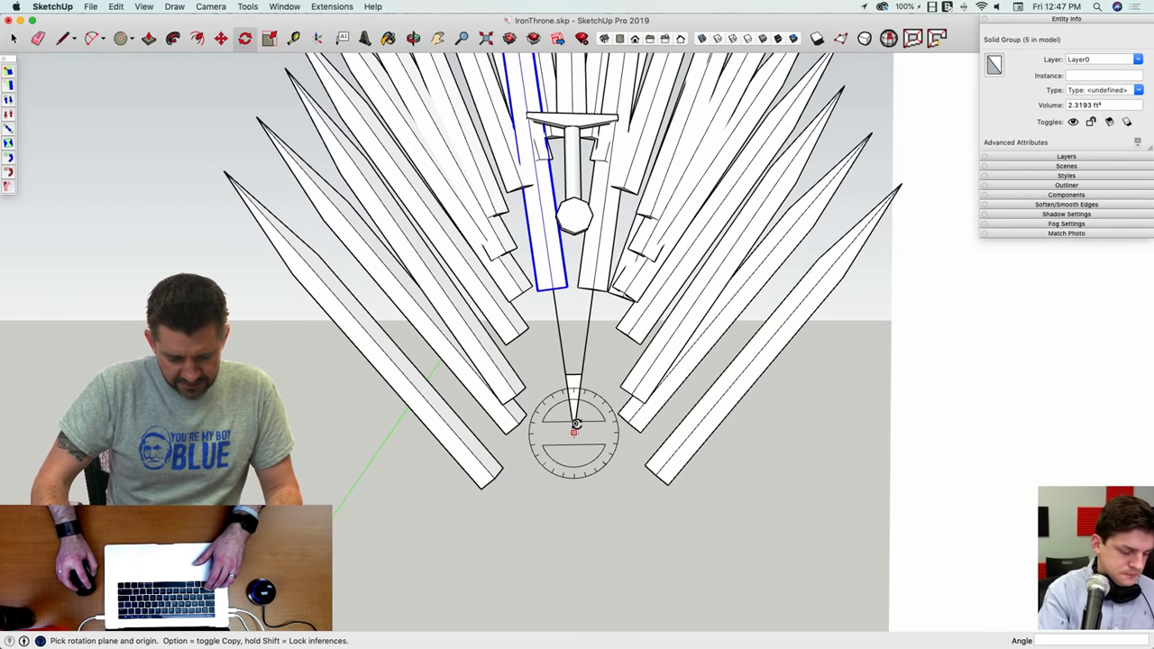
{"action": "left_click", "coordinate": [575, 425]}
{"action": "left_click", "coordinate": [576, 370]}
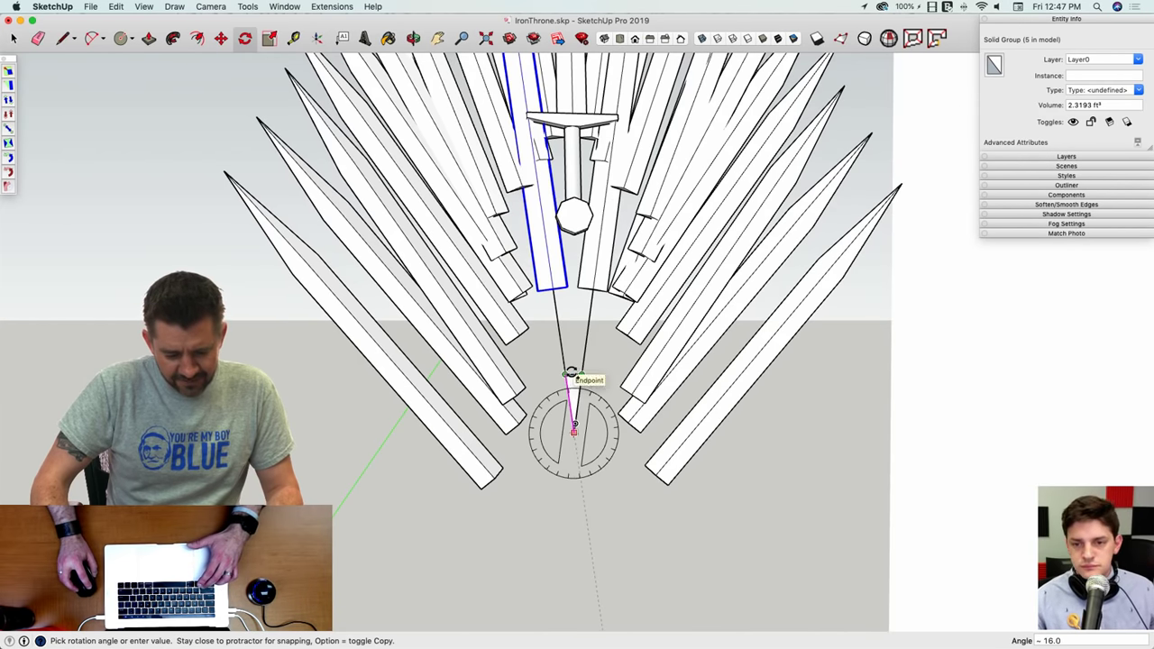
{"action": "left_click", "coordinate": [573, 373]}
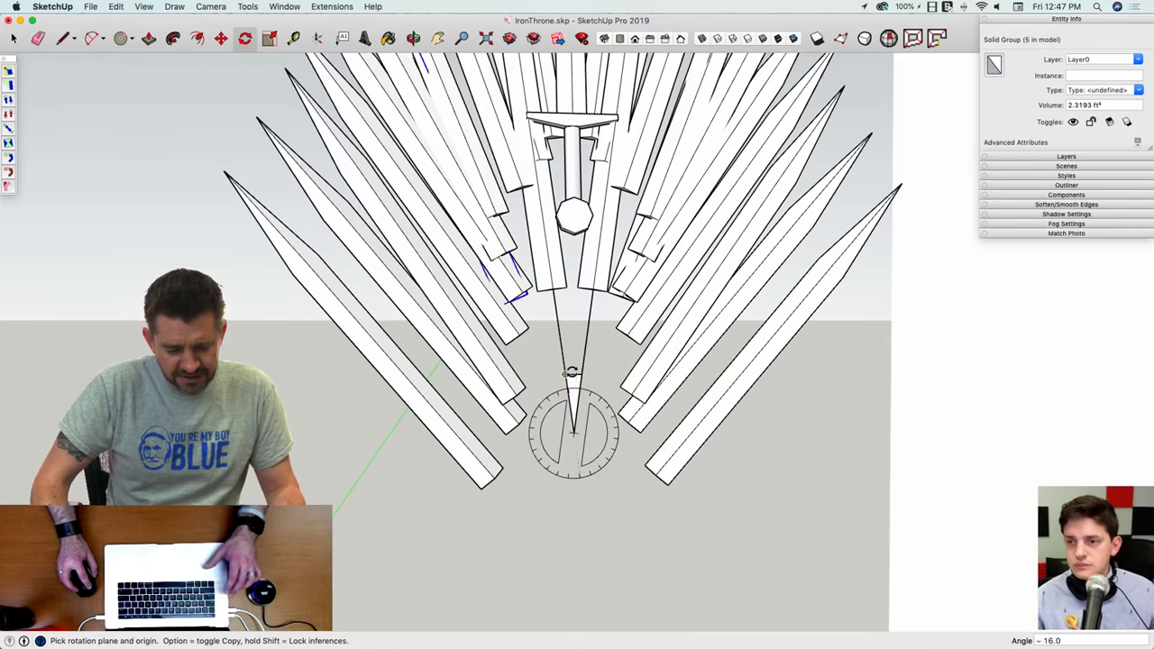
{"action": "key", "text": "space"}
Step: Move the newly rotated sword copy out from the overlapping blades in two shifts of about 8 1/4" and 10 15/16"
{"action": "scroll", "coordinate": [577, 378], "scroll_direction": "down", "scroll_amount": 5}
{"action": "middle_click_drag", "start_coordinate": [584, 370], "coordinate": [615, 460]}
{"action": "left_click", "coordinate": [712, 176]}
{"action": "key", "text": "m"}
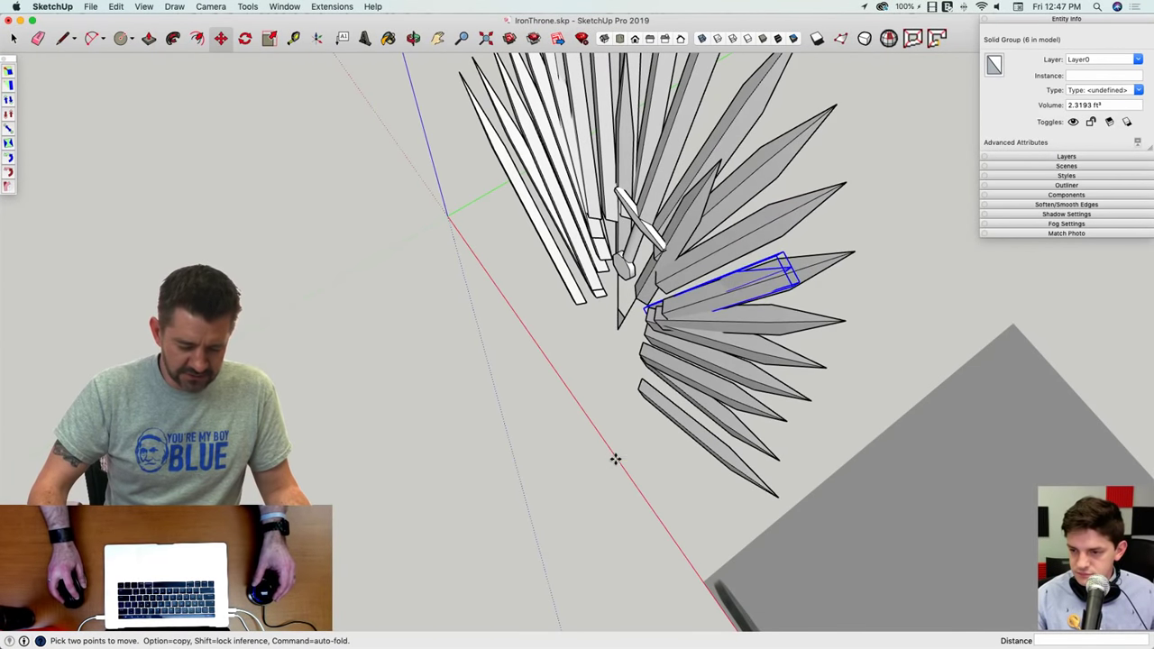
{"action": "left_click", "coordinate": [615, 460]}
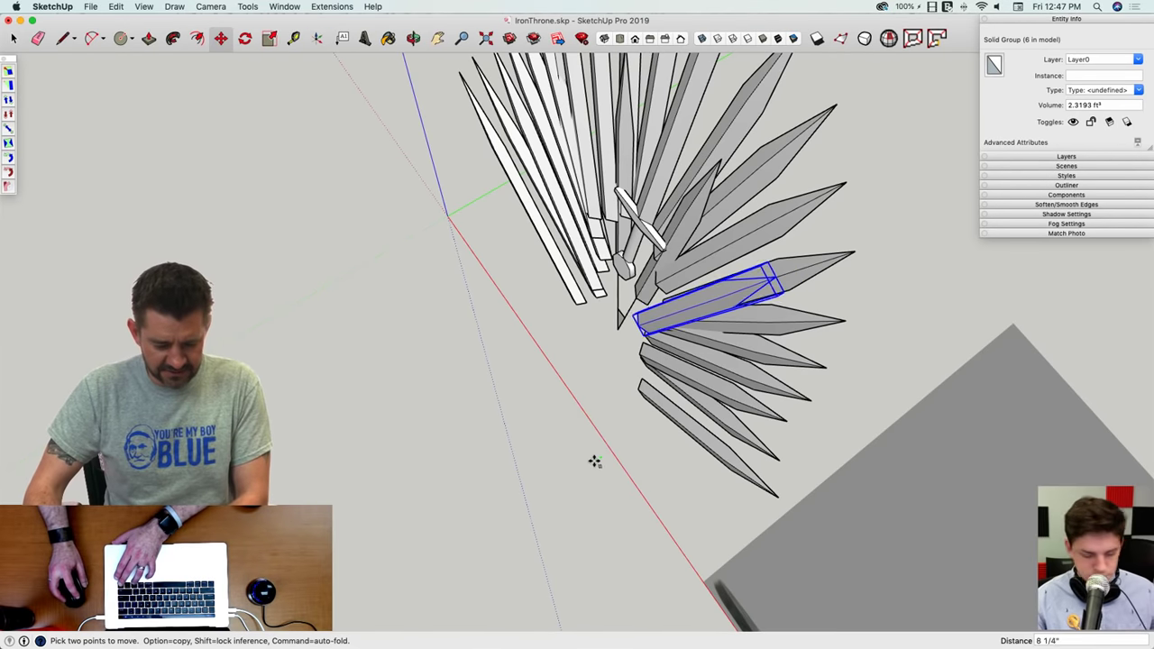
{"action": "key", "text": "m"}
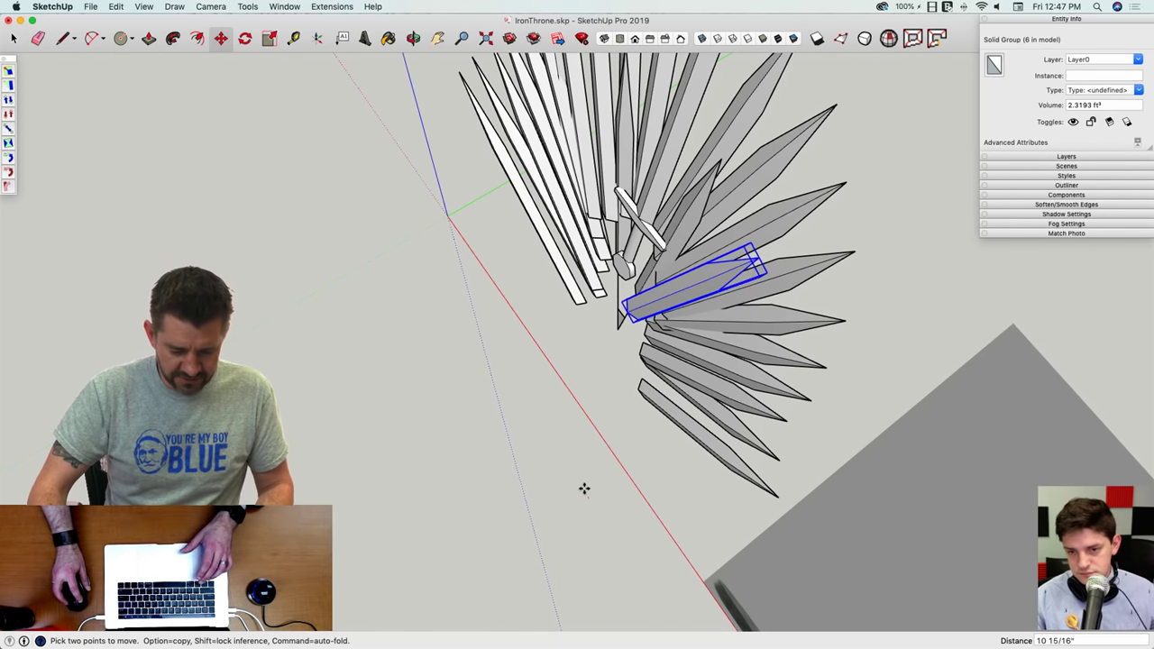
{"action": "middle_click_drag", "start_coordinate": [583, 488], "coordinate": [482, 457]}
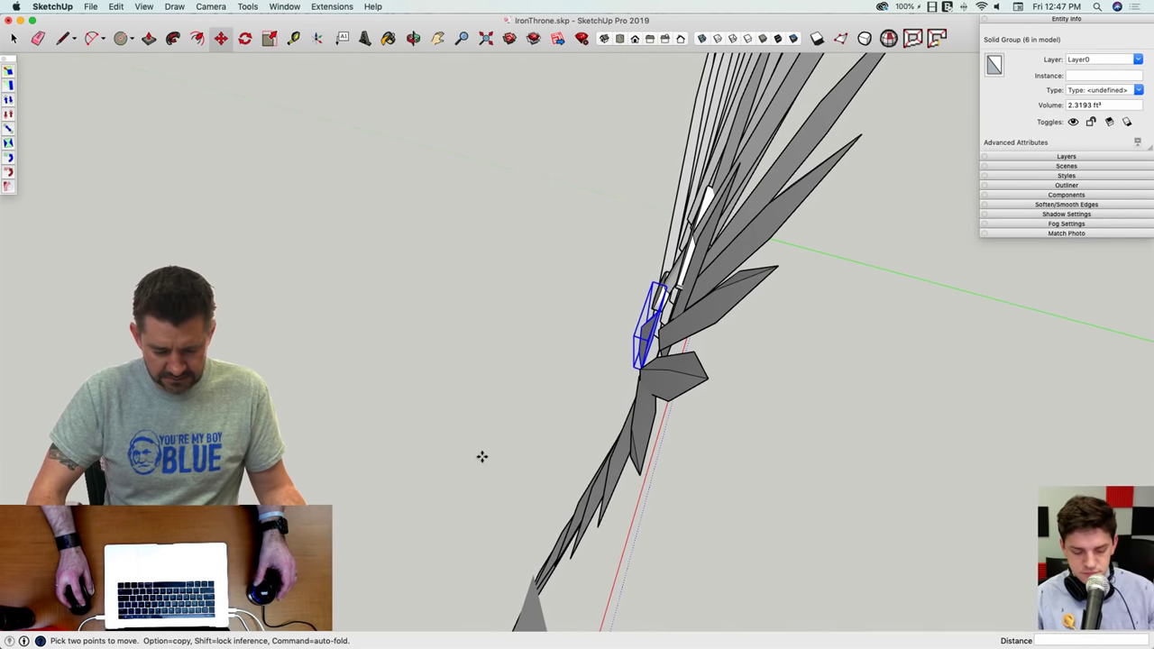
Step: Move the rotated sword copy about 4 1/2" along the green axis, and slide it about 9 9/16" within the fan
{"action": "key", "text": "Left"}
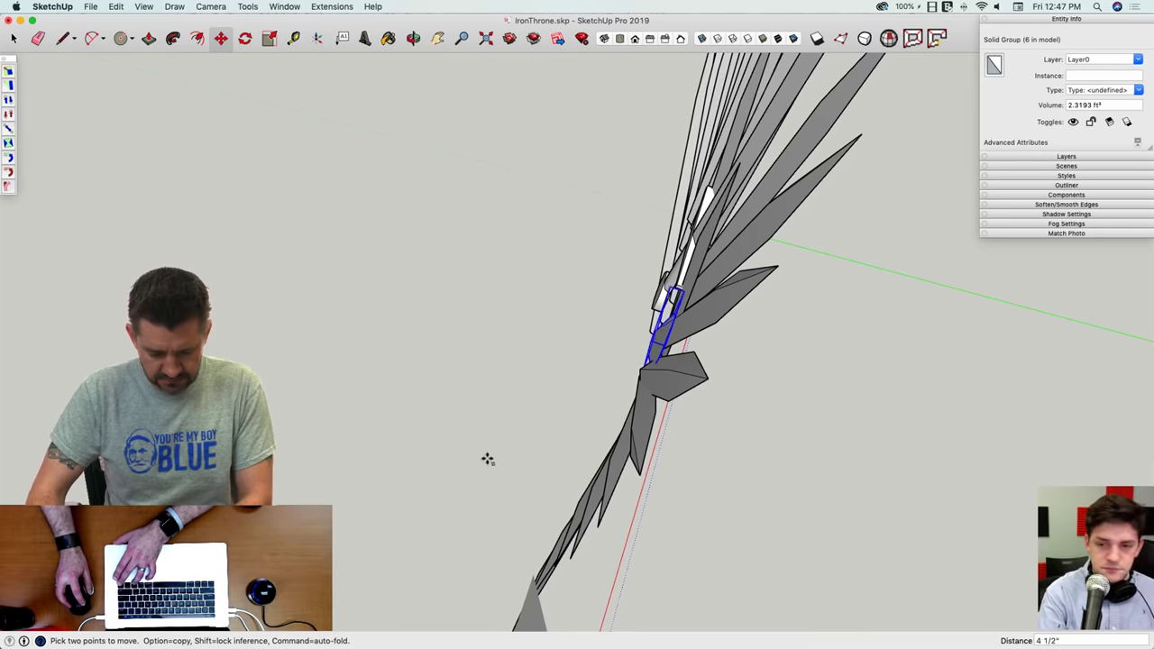
{"action": "left_click", "coordinate": [488, 459]}
{"action": "key", "text": "space"}
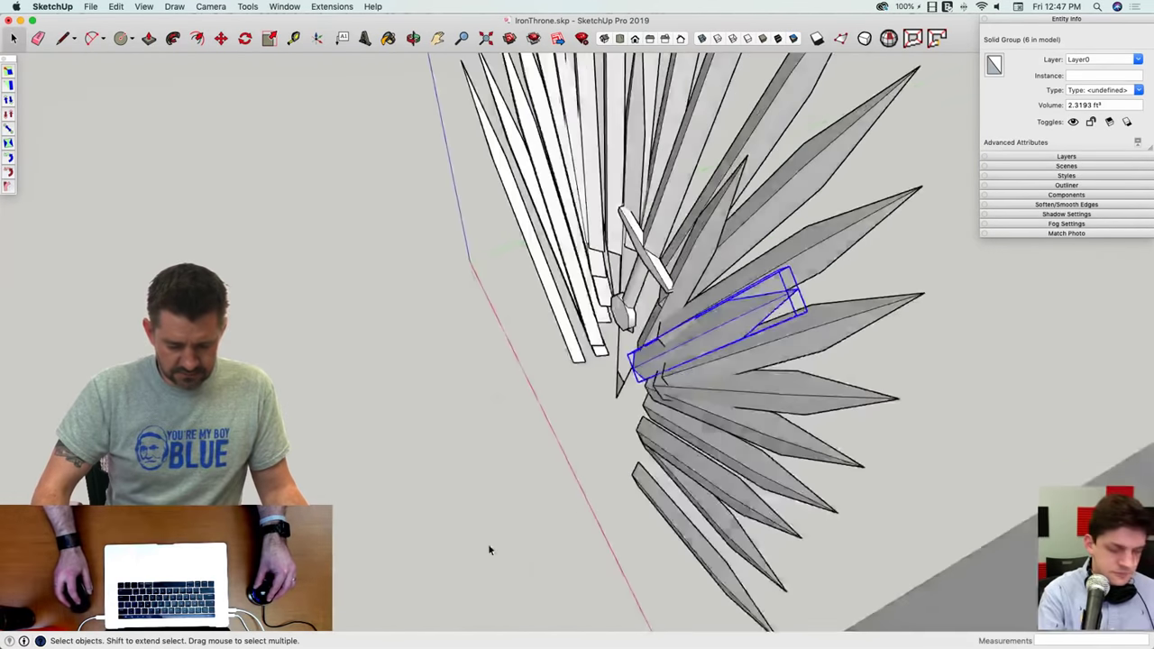
{"action": "middle_click_drag", "start_coordinate": [489, 550], "coordinate": [609, 543]}
{"action": "key", "text": "m"}
{"action": "left_click", "coordinate": [593, 584]}
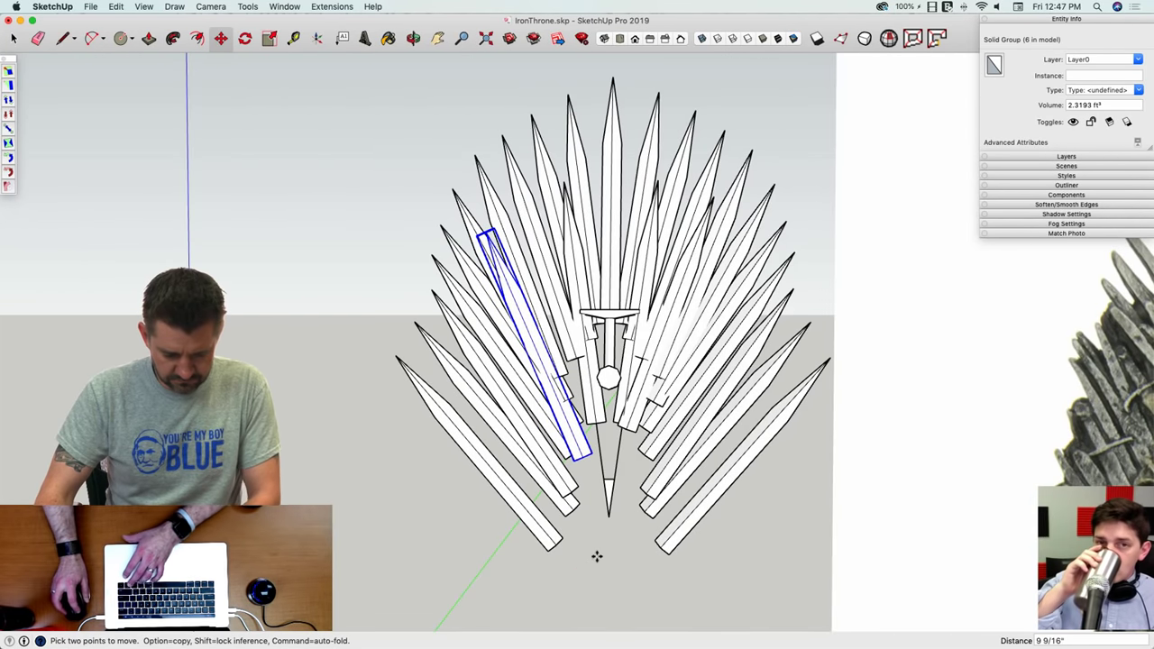
Step: Erase the V-shaped guide lines and the short cross line below the hilt
{"action": "key", "text": "e"}
{"action": "left_click_drag", "start_coordinate": [629, 475], "coordinate": [612, 487]}
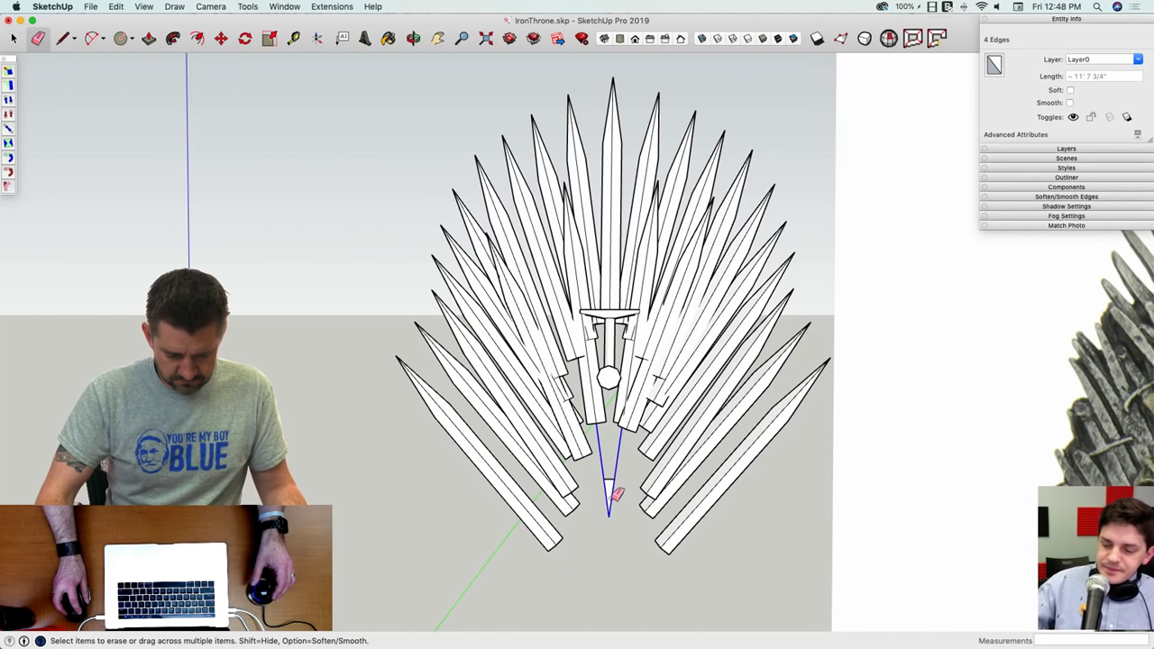
{"action": "key", "text": "space"}
Step: Copy the lower sword to the left of the hilt inward toward the hilt and shift the copy about 5 1/16"
{"action": "scroll", "coordinate": [629, 535], "scroll_direction": "down", "scroll_amount": 5}
{"action": "scroll", "coordinate": [630, 536], "scroll_direction": "up", "scroll_amount": 1}
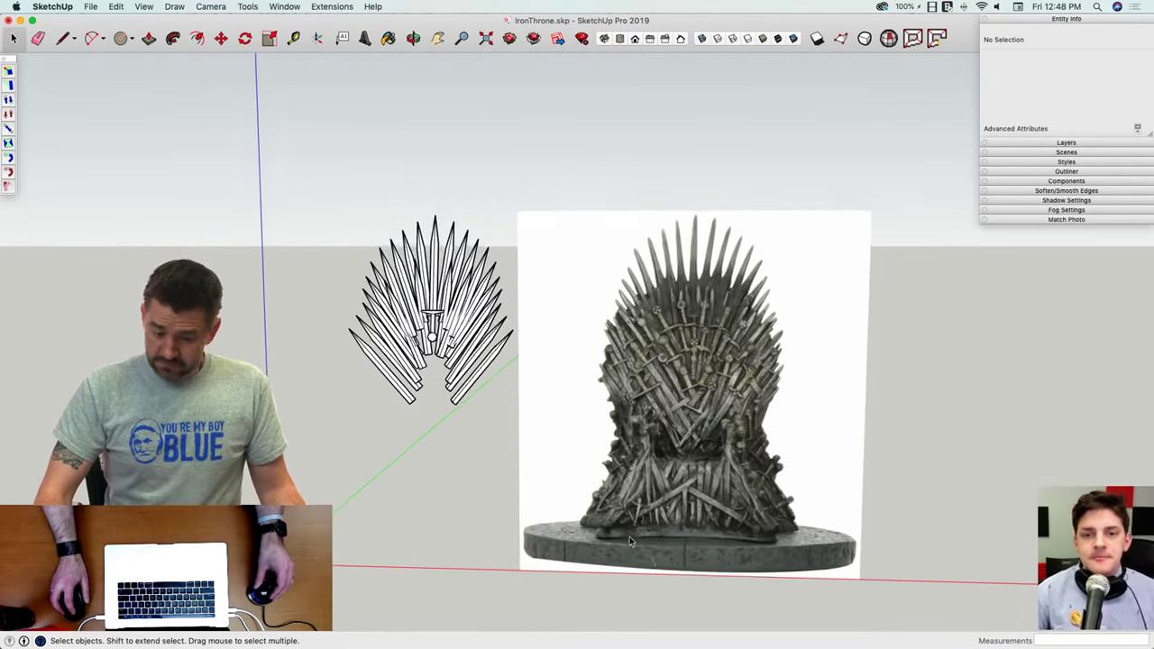
{"action": "scroll", "coordinate": [629, 537], "scroll_direction": "up", "scroll_amount": 5}
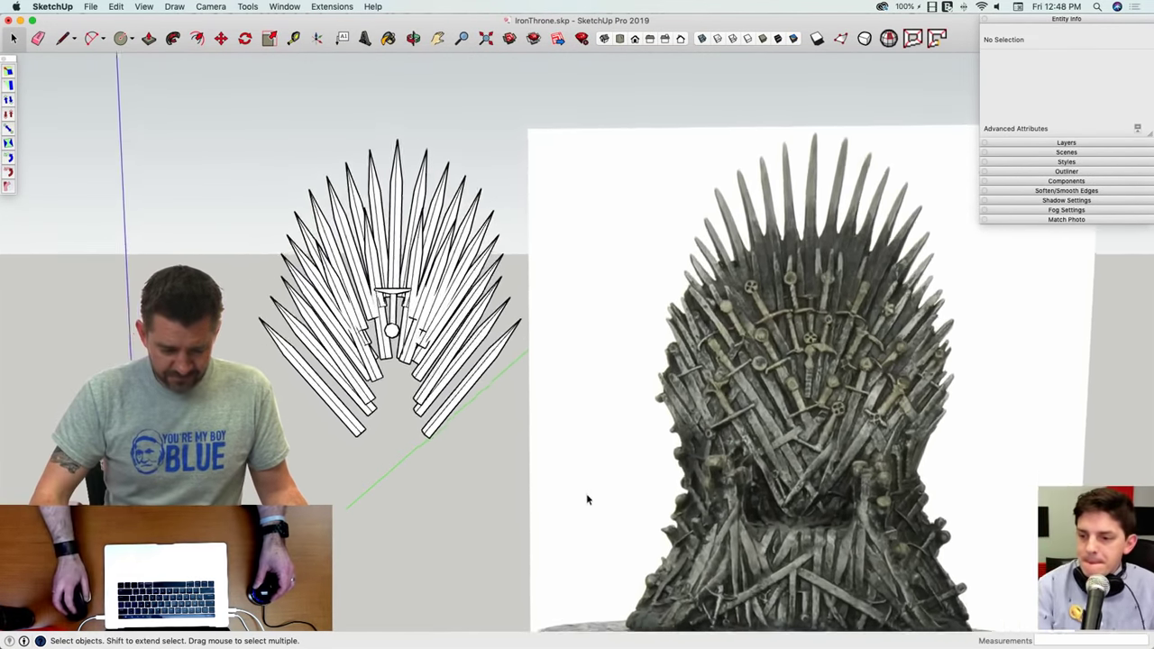
{"action": "scroll", "coordinate": [499, 451], "scroll_direction": "up", "scroll_amount": 6}
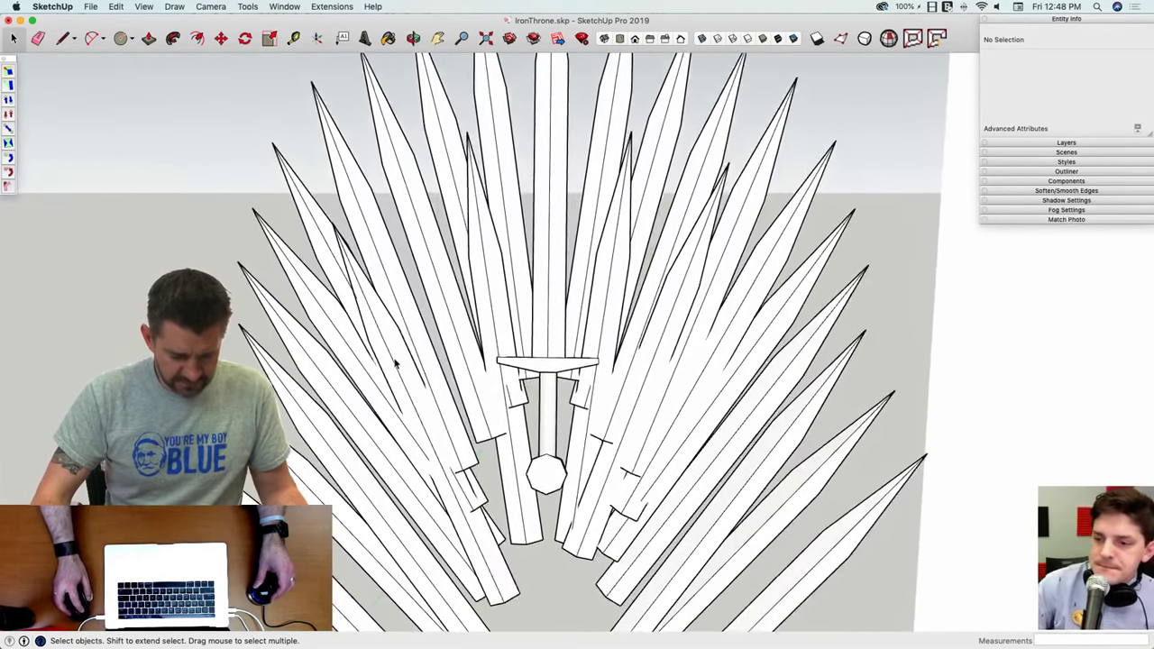
{"action": "left_click", "coordinate": [394, 359]}
{"action": "scroll", "coordinate": [394, 359], "scroll_direction": "down", "scroll_amount": 4}
{"action": "middle_click_drag", "start_coordinate": [478, 433], "coordinate": [631, 388]}
{"action": "key", "text": "m"}
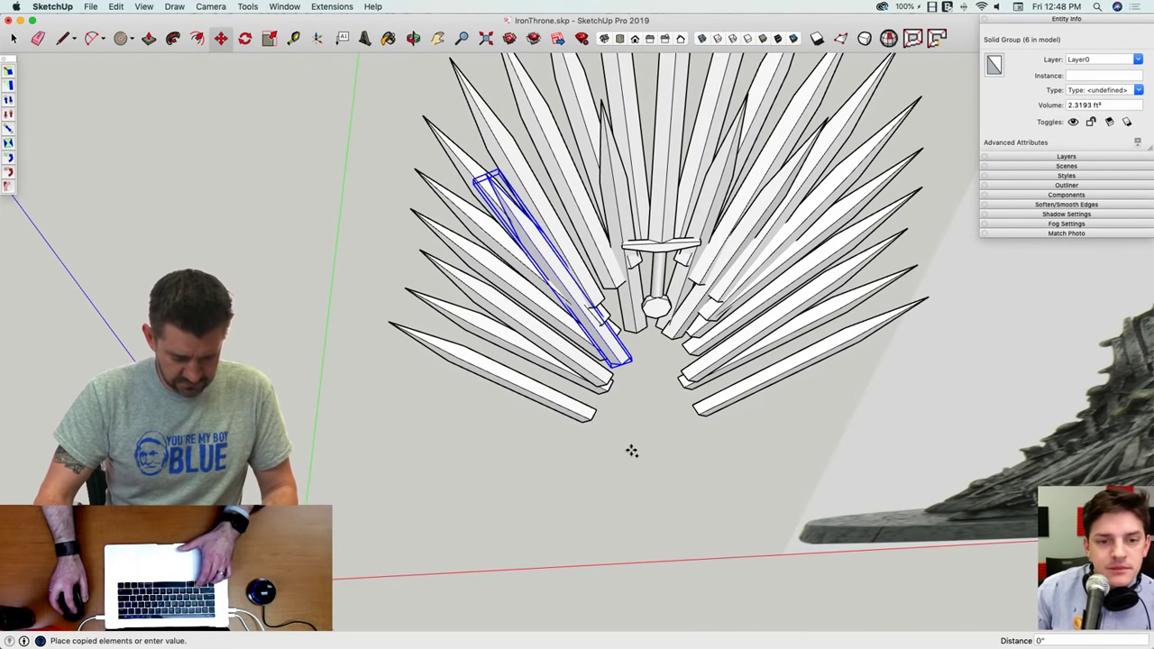
{"action": "left_click", "coordinate": [654, 449]}
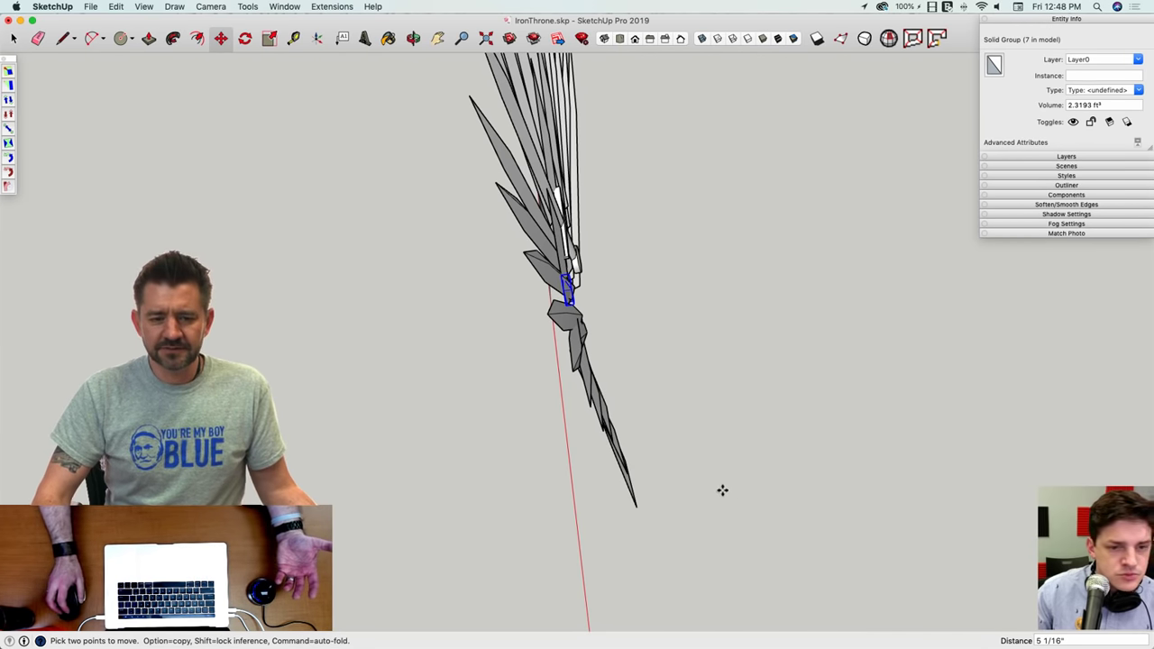
{"action": "key", "text": "super+3"}
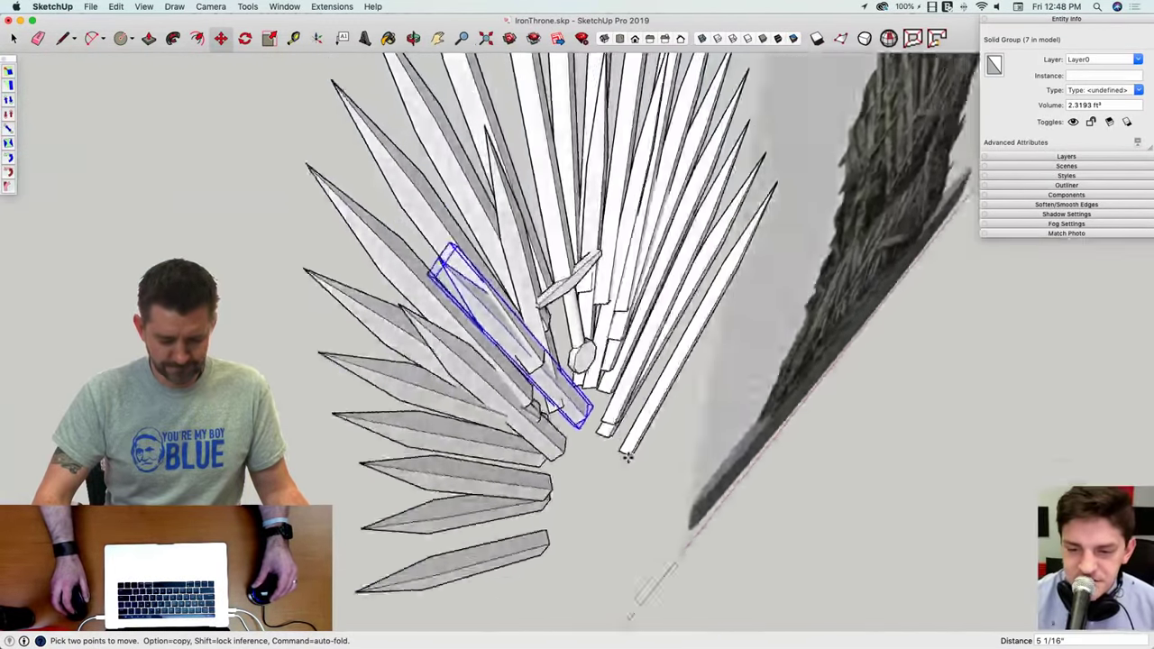
Step: Shift the new sword copy 2" along the green axis to clear the overlapping blades
{"action": "middle_click_drag", "start_coordinate": [628, 457], "coordinate": [696, 498]}
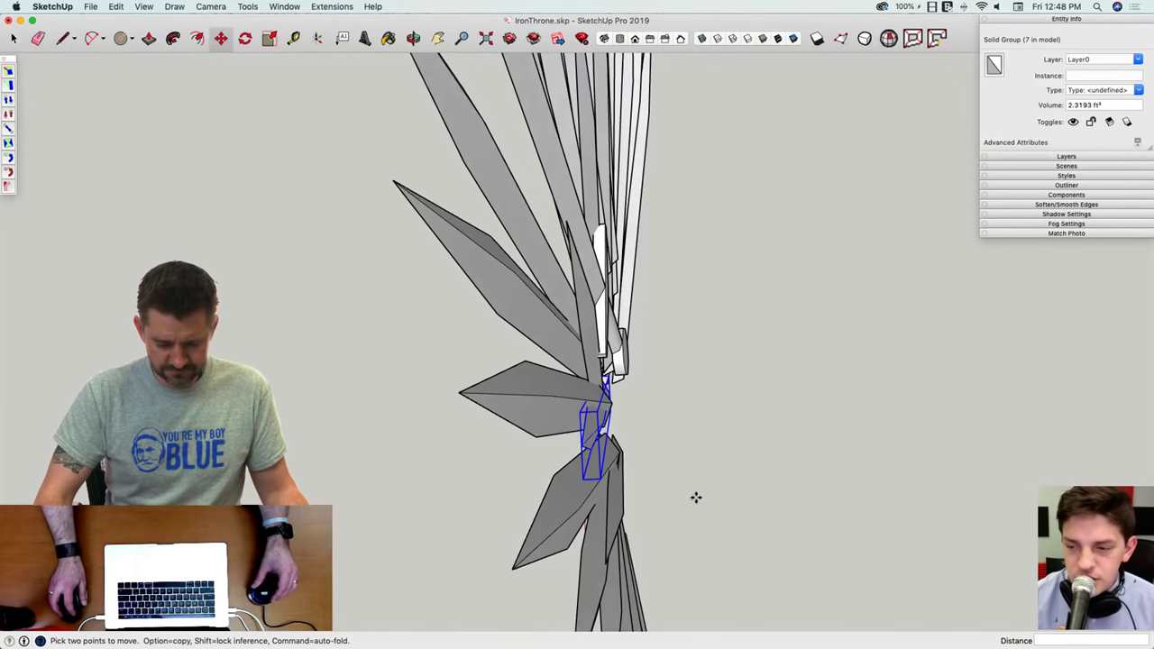
{"action": "key", "text": "Left"}
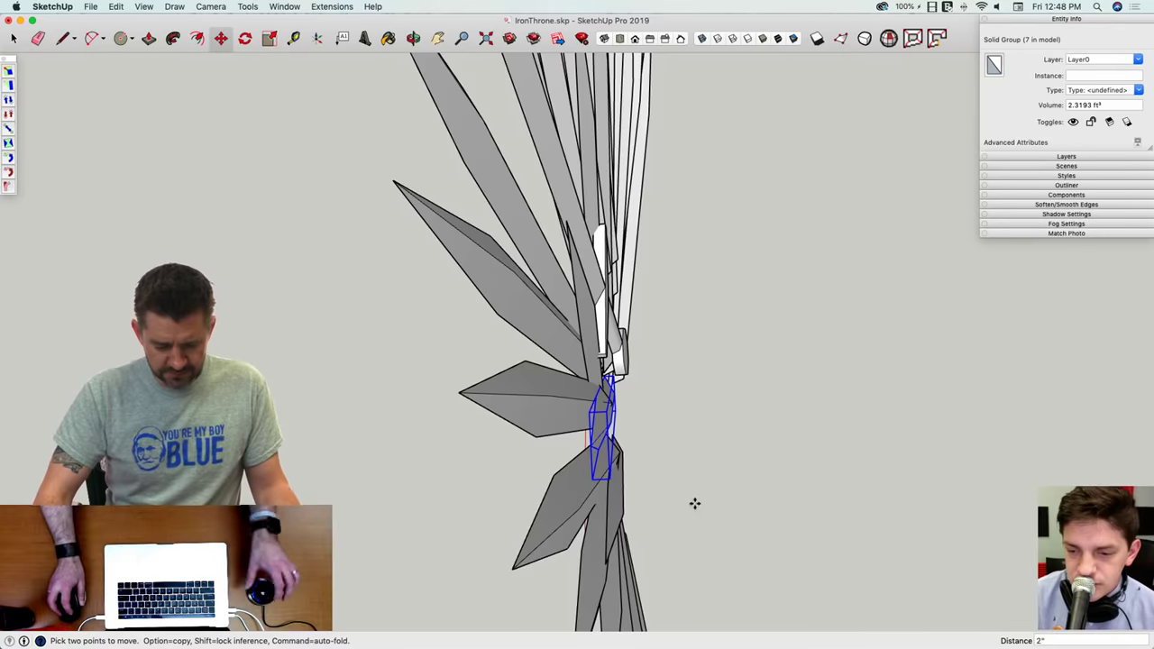
{"action": "middle_click_drag", "start_coordinate": [693, 502], "coordinate": [644, 522]}
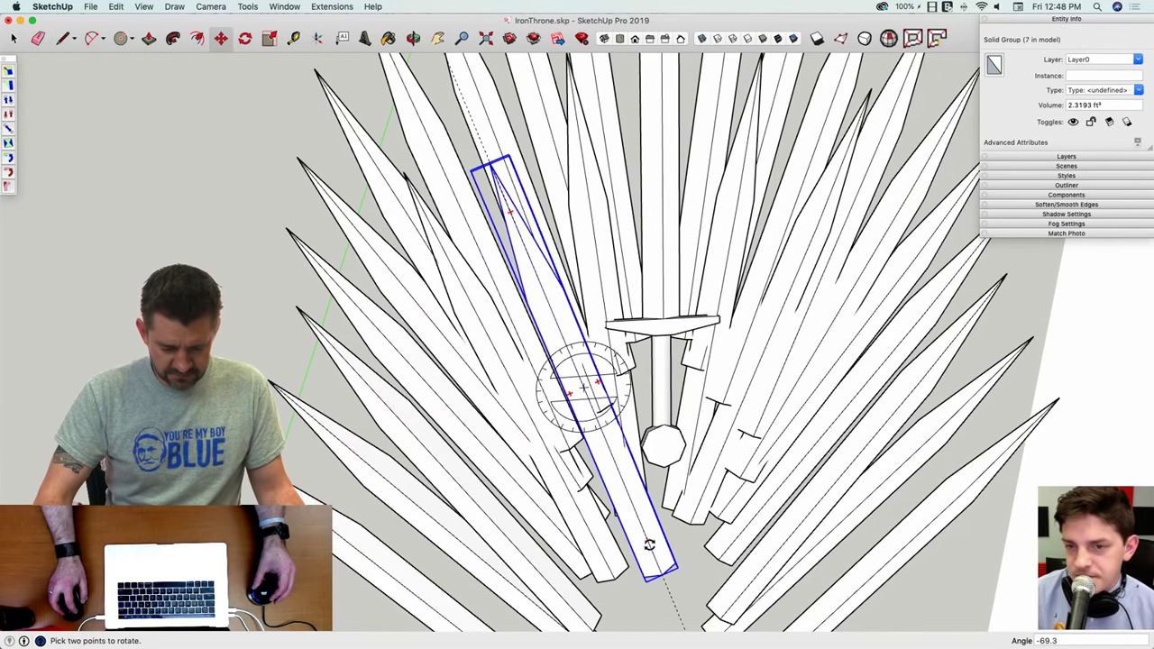
Step: Rotate the copied sword slightly toward upright and slide it about 5 1/2" up along the fan
{"action": "middle_click_drag", "start_coordinate": [650, 544], "coordinate": [653, 603]}
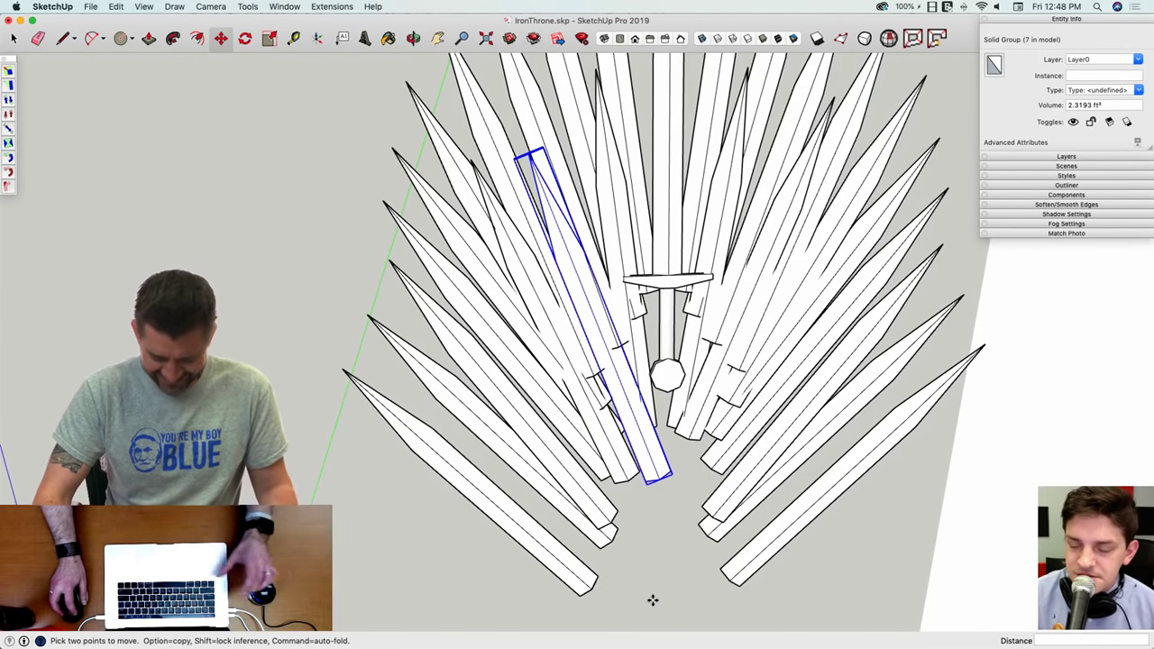
{"action": "left_click", "coordinate": [652, 601]}
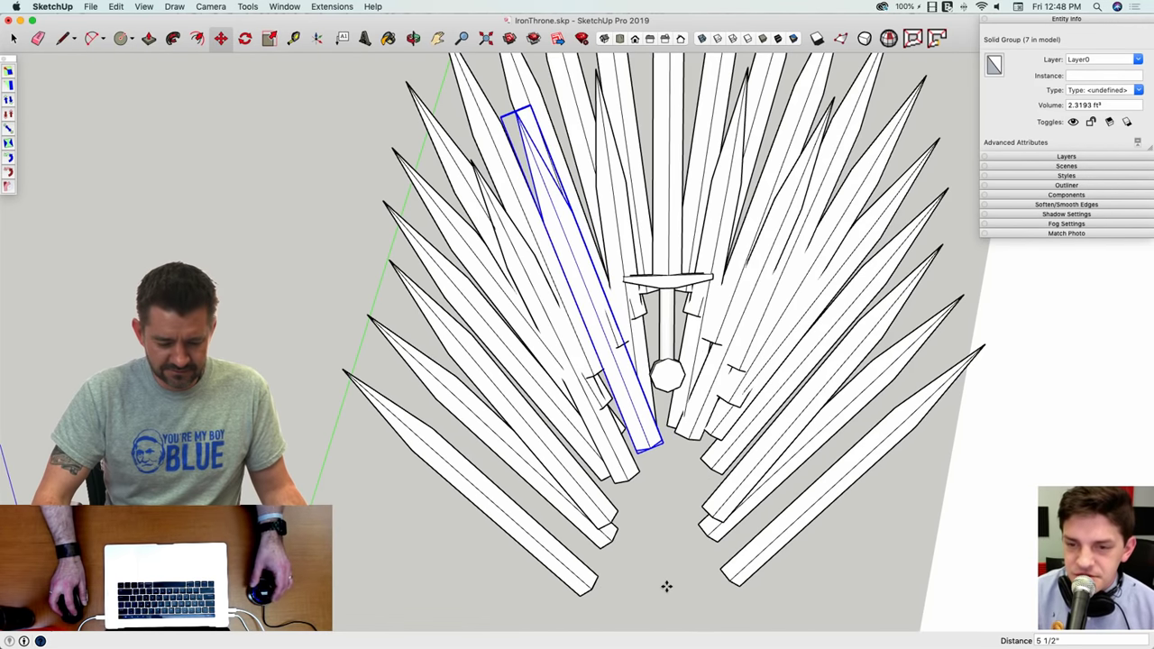
{"action": "middle_click_drag", "start_coordinate": [666, 587], "coordinate": [654, 561]}
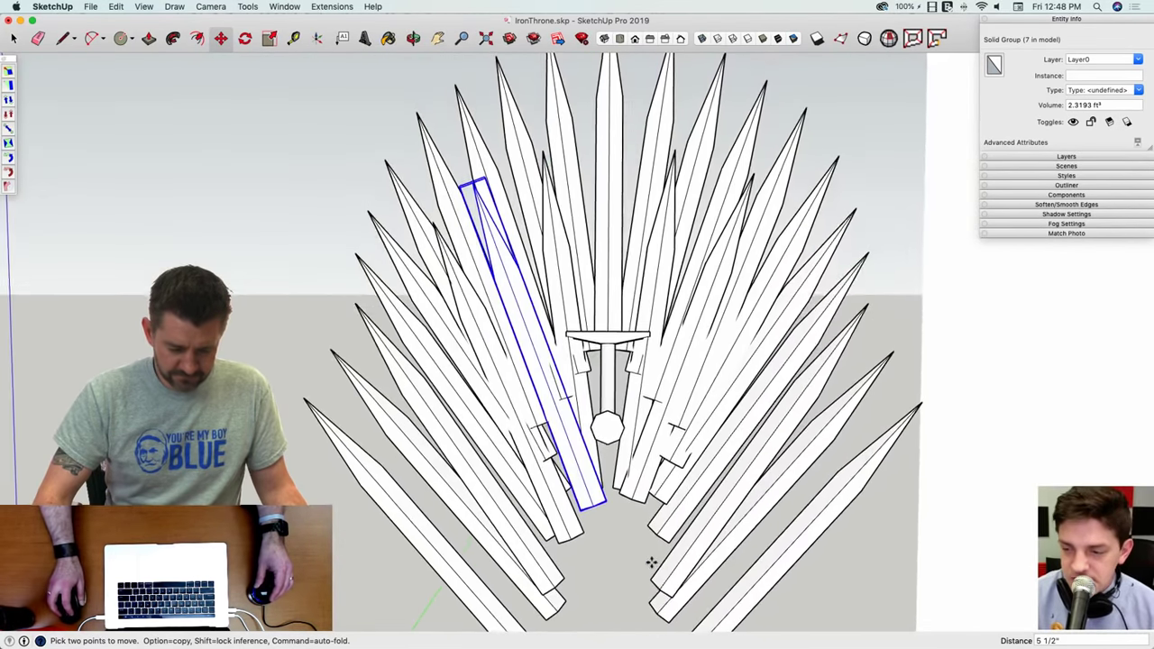
{"action": "key", "text": "space"}
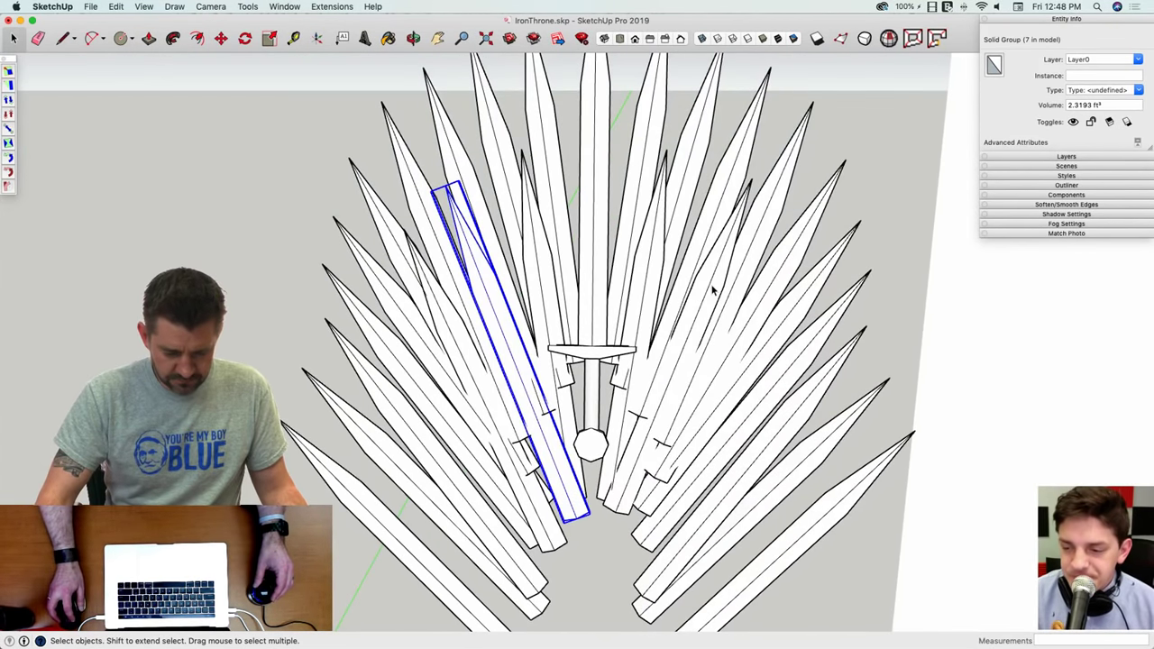
Step: Check the matching lower sword to the right of the hilt and compare the whole fan with the throne reference image
{"action": "left_click", "coordinate": [712, 289]}
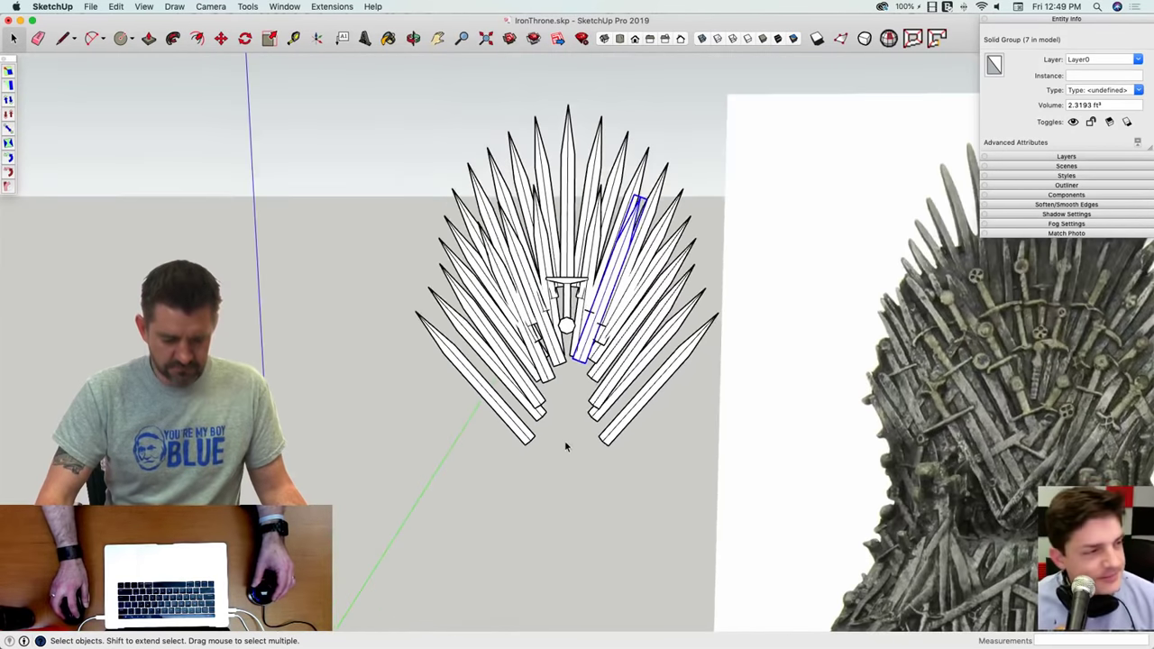
{"action": "left_click", "coordinate": [567, 446]}
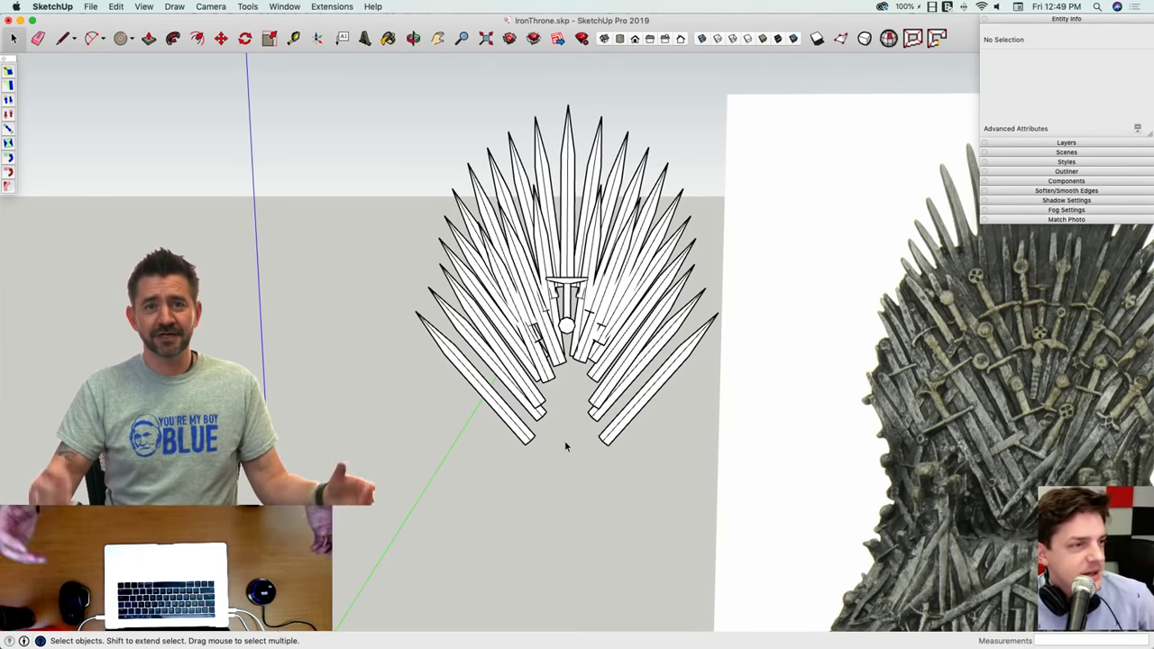
{"action": "middle_click_drag", "start_coordinate": [564, 440], "coordinate": [533, 420]}
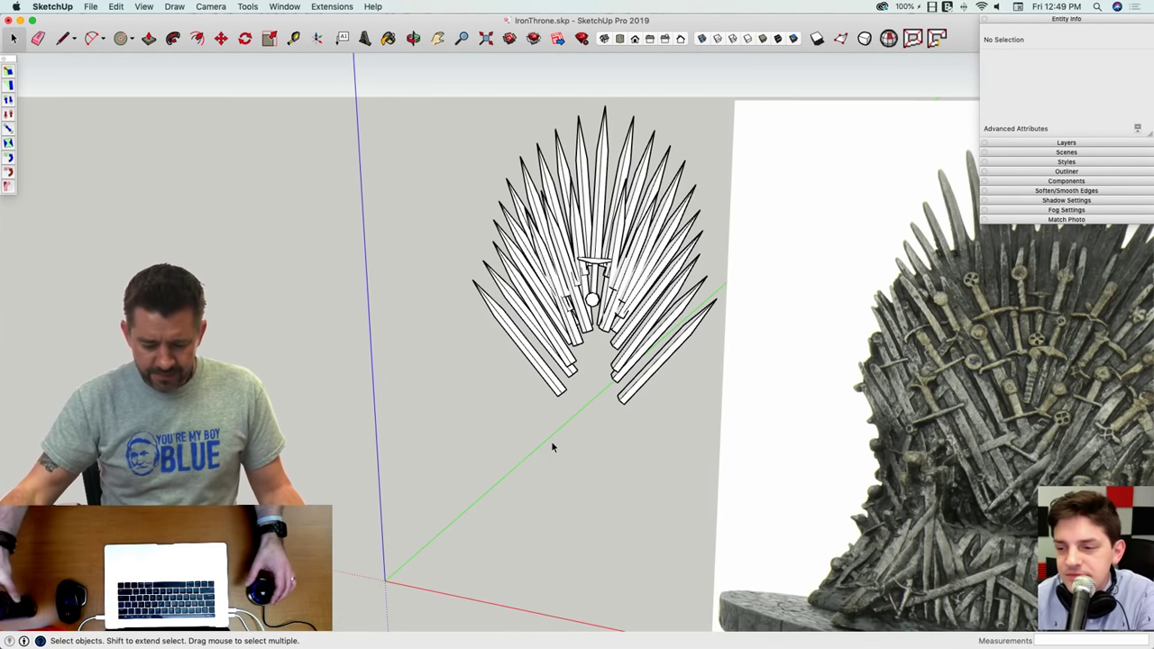
{"action": "scroll", "coordinate": [552, 442], "scroll_direction": "down", "scroll_amount": 1}
{"action": "scroll", "coordinate": [551, 441], "scroll_direction": "up", "scroll_amount": 5}
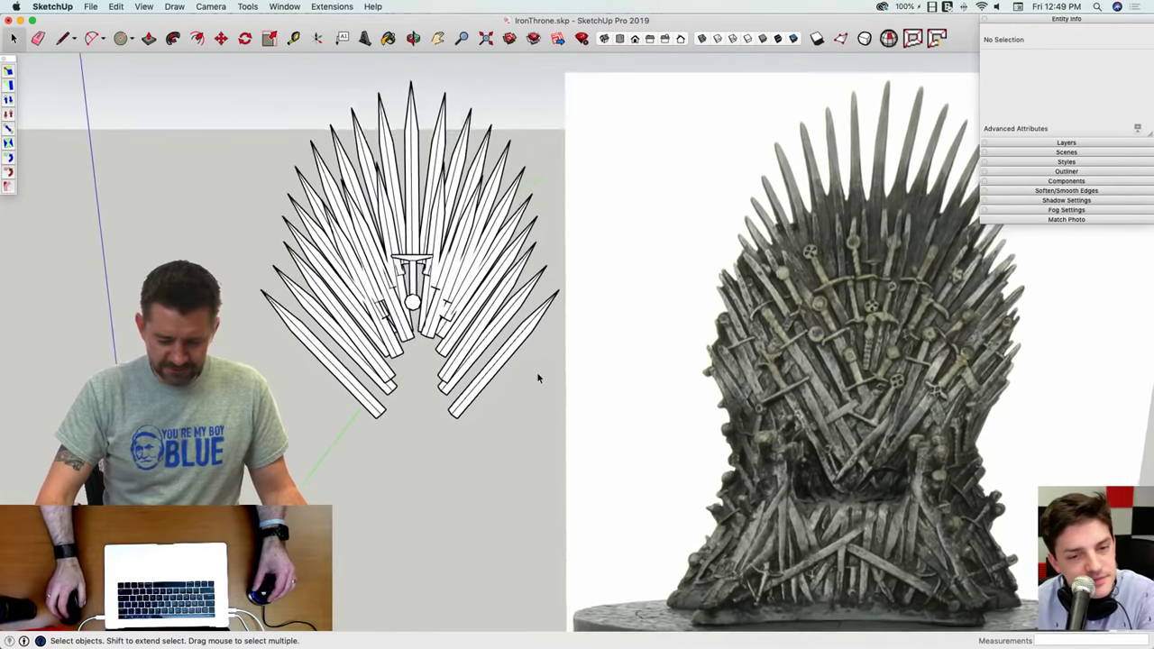
{"action": "scroll", "coordinate": [537, 376], "scroll_direction": "up", "scroll_amount": 5}
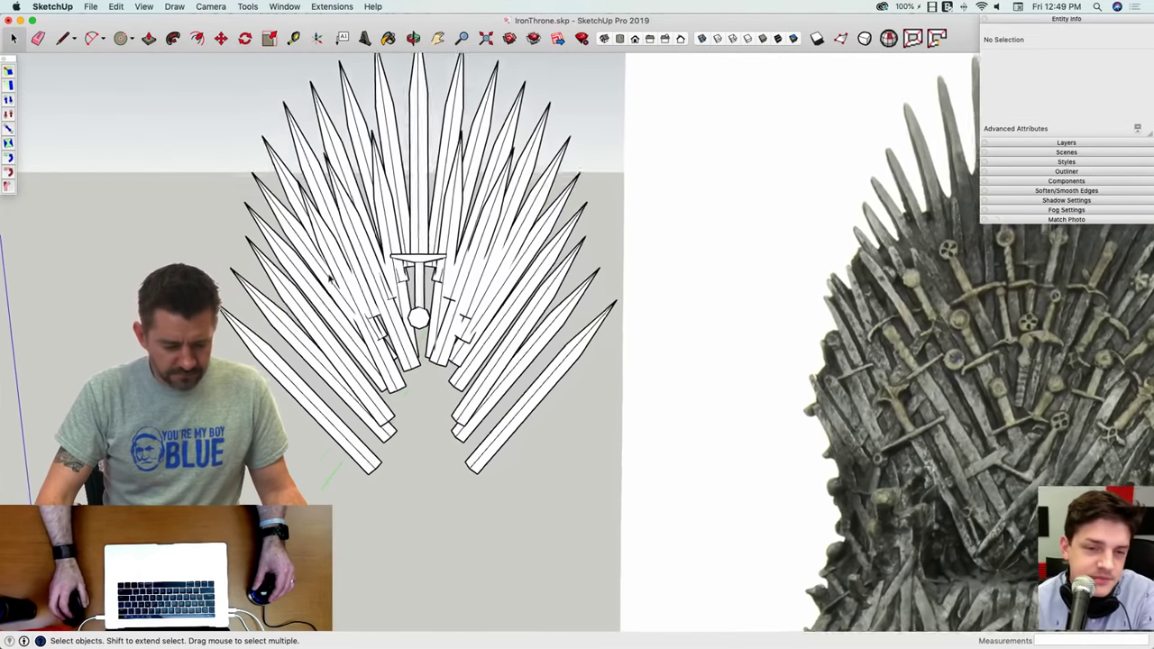
{"action": "scroll", "coordinate": [356, 304], "scroll_direction": "down", "scroll_amount": 8}
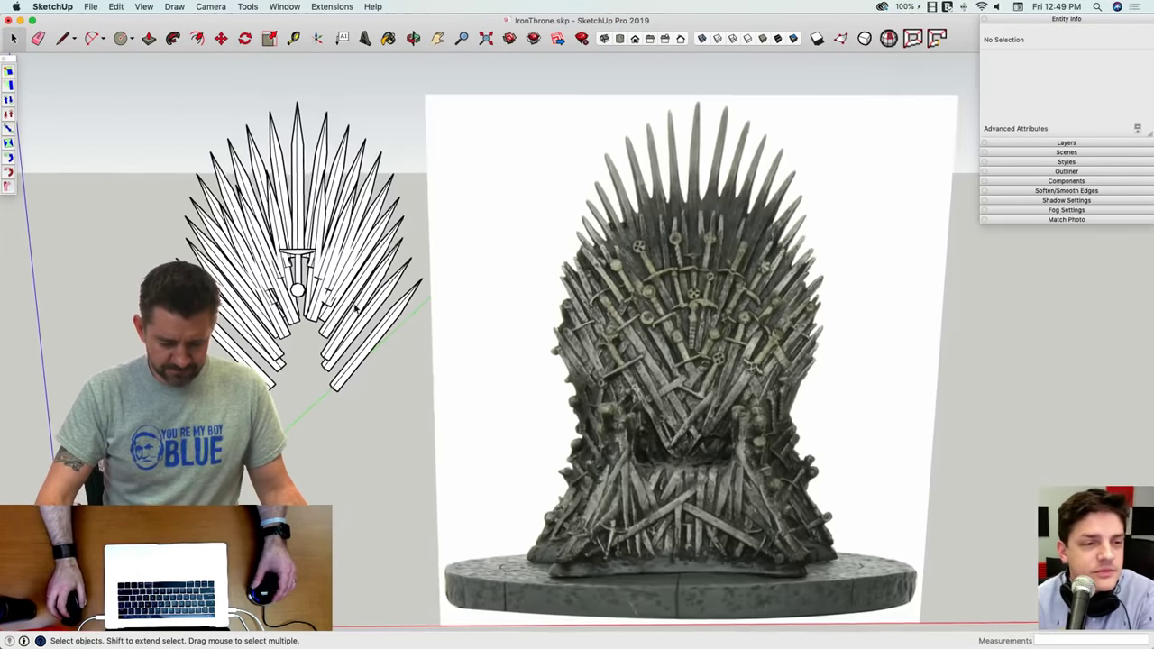
{"action": "scroll", "coordinate": [296, 400], "scroll_direction": "up", "scroll_amount": 3}
Step: Move the two outermost bottom swords inward toward the rest of the fan, the right one by about 7 5/16"
{"action": "left_click", "coordinate": [262, 376]}
{"action": "key", "text": "m"}
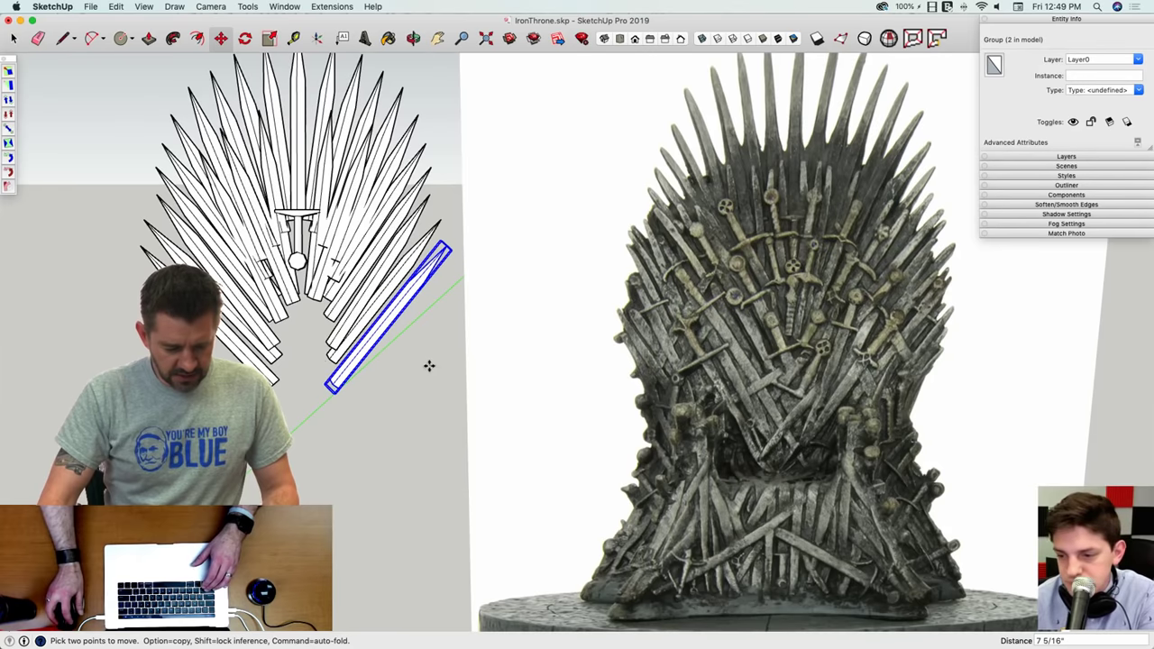
{"action": "key", "text": "space"}
Step: Open the long back sword just right of the central one and Push/Pull its base downward past the pommel
{"action": "scroll", "coordinate": [311, 452], "scroll_direction": "down", "scroll_amount": 4}
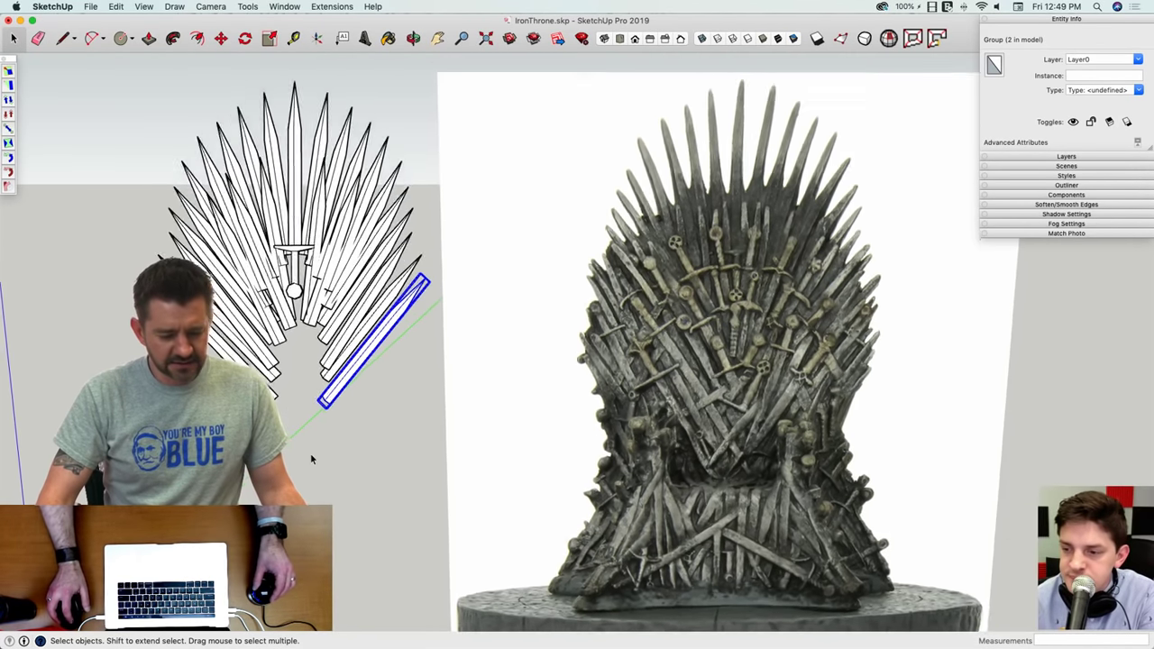
{"action": "middle_click_drag", "start_coordinate": [310, 453], "coordinate": [412, 476]}
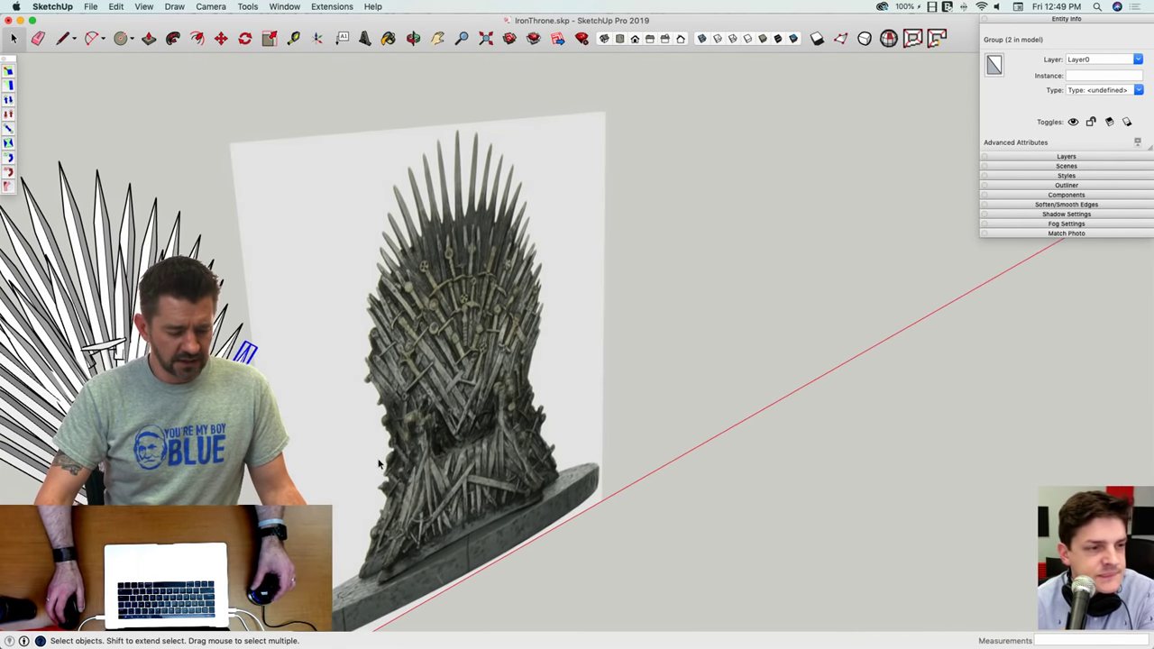
{"action": "middle_click_drag", "start_coordinate": [411, 475], "coordinate": [298, 451]}
{"action": "scroll", "coordinate": [296, 449], "scroll_direction": "up", "scroll_amount": 10}
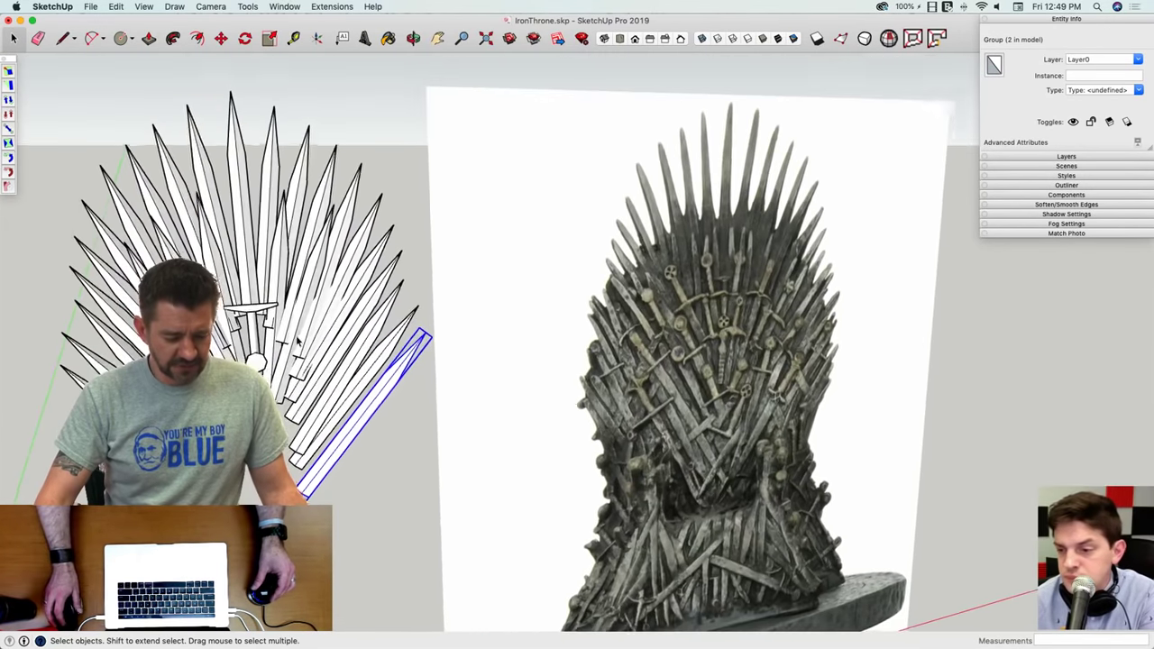
{"action": "scroll", "coordinate": [306, 359], "scroll_direction": "up", "scroll_amount": 8}
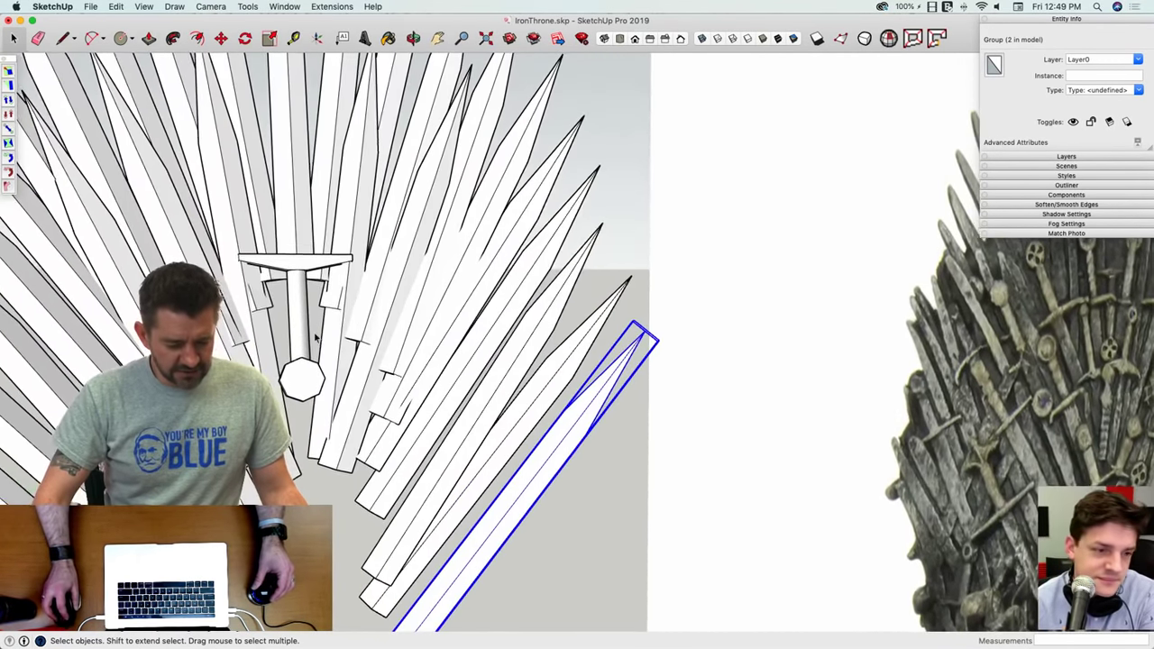
{"action": "middle_click_drag", "start_coordinate": [316, 337], "coordinate": [322, 308]}
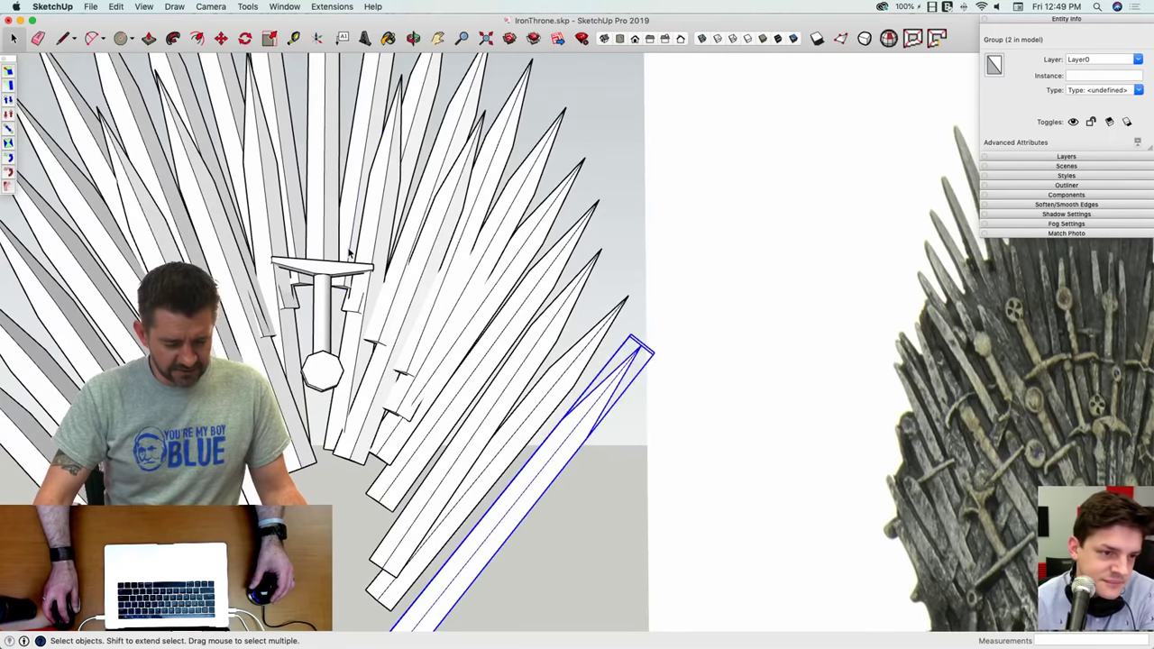
{"action": "double_click", "coordinate": [349, 261]}
{"action": "middle_click_drag", "start_coordinate": [348, 260], "coordinate": [359, 275]}
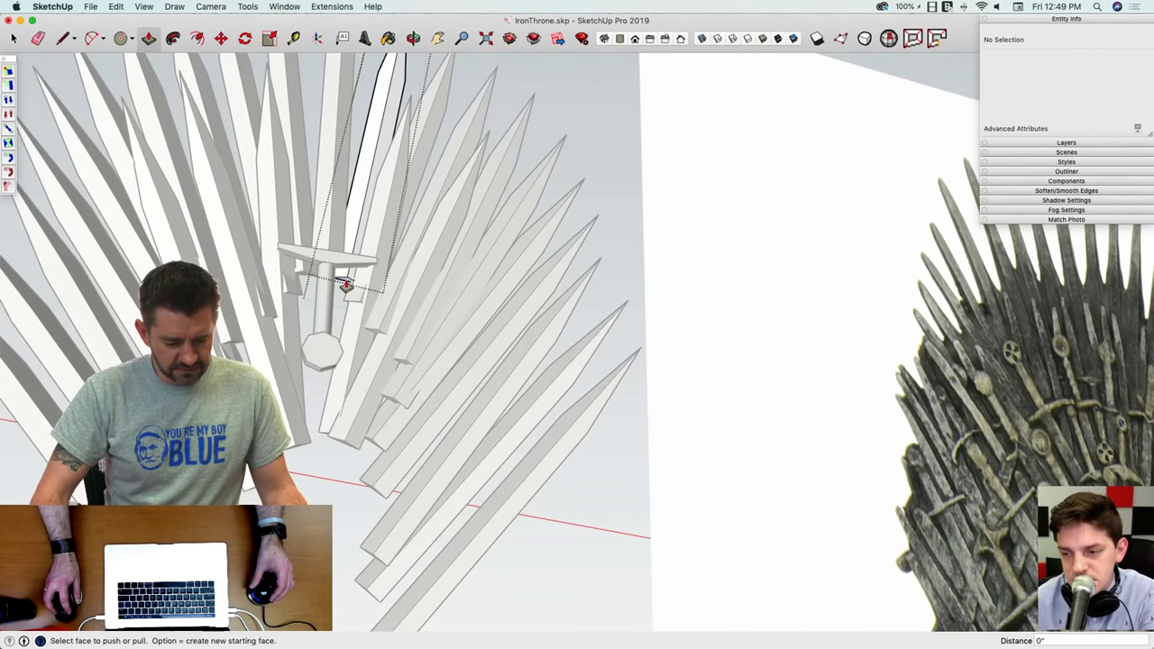
{"action": "left_click", "coordinate": [345, 285]}
{"action": "left_click", "coordinate": [312, 424]}
{"action": "key", "text": "space"}
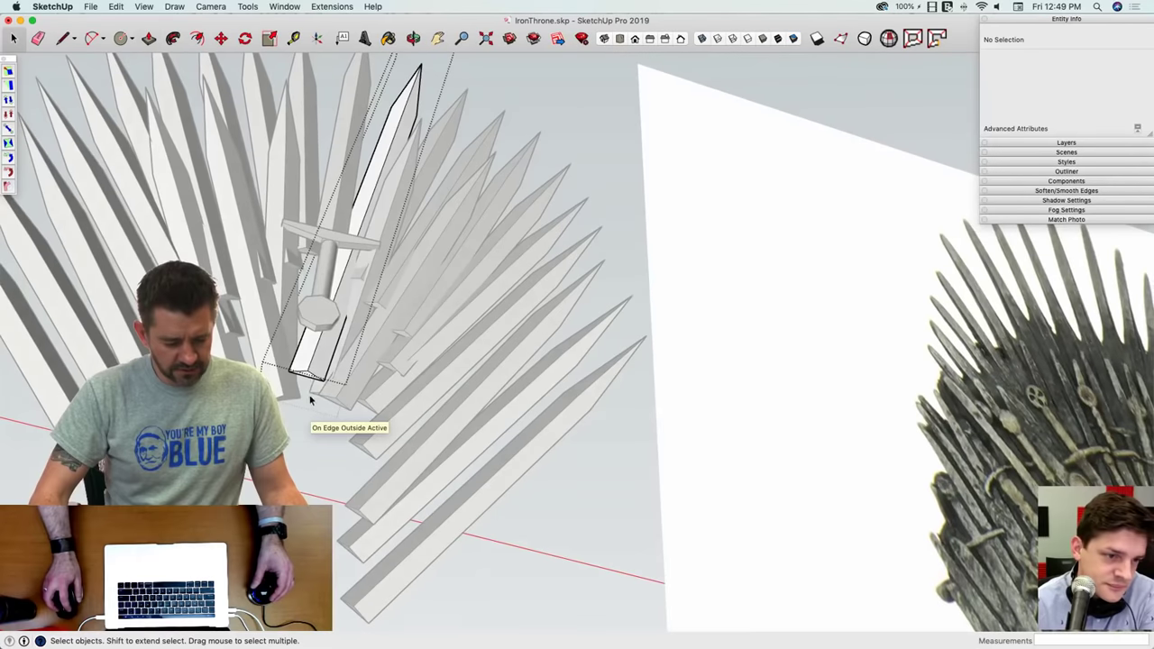
{"action": "key", "text": "p"}
{"action": "left_click", "coordinate": [307, 381]}
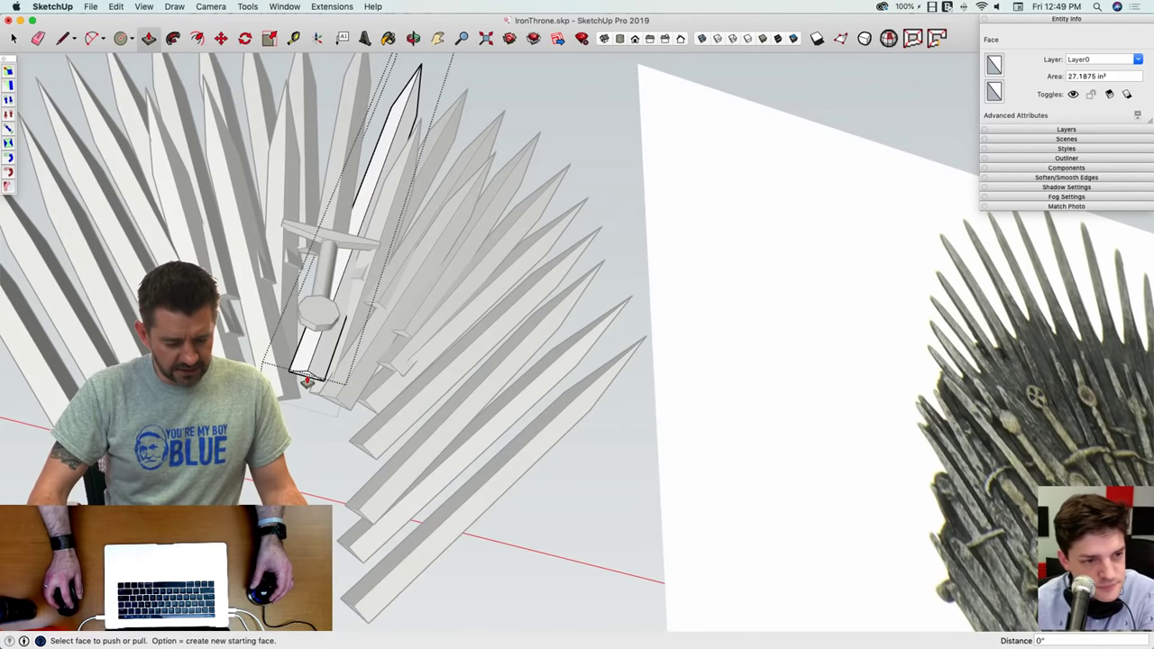
{"action": "middle_click_drag", "start_coordinate": [315, 339], "coordinate": [310, 310]}
{"action": "key", "text": "space"}
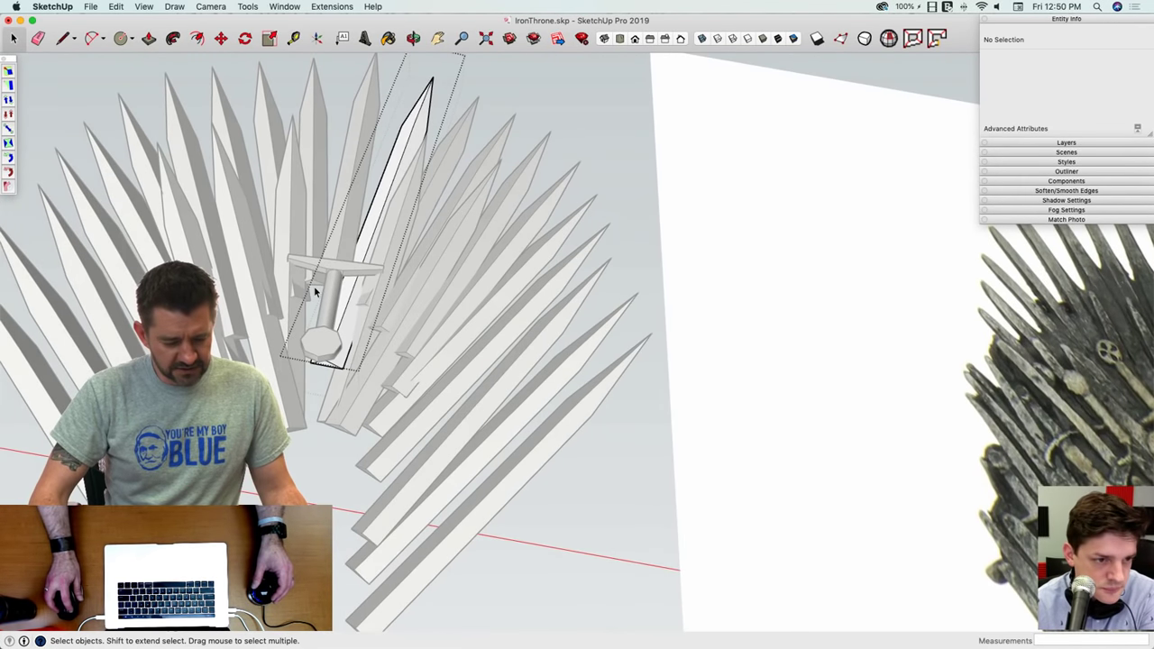
Step: Open the long back sword just left of the central one and Push/Pull its base down about 3' 10 13/16"
{"action": "double_click", "coordinate": [317, 290]}
{"action": "left_click", "coordinate": [314, 285]}
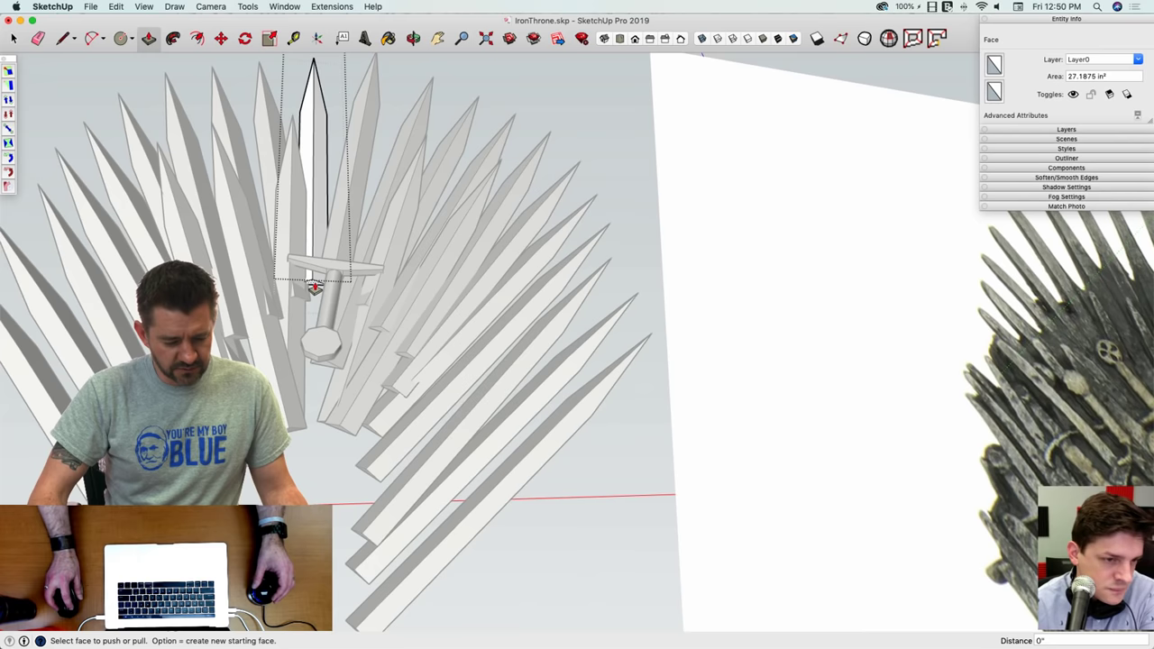
{"action": "left_click", "coordinate": [316, 366]}
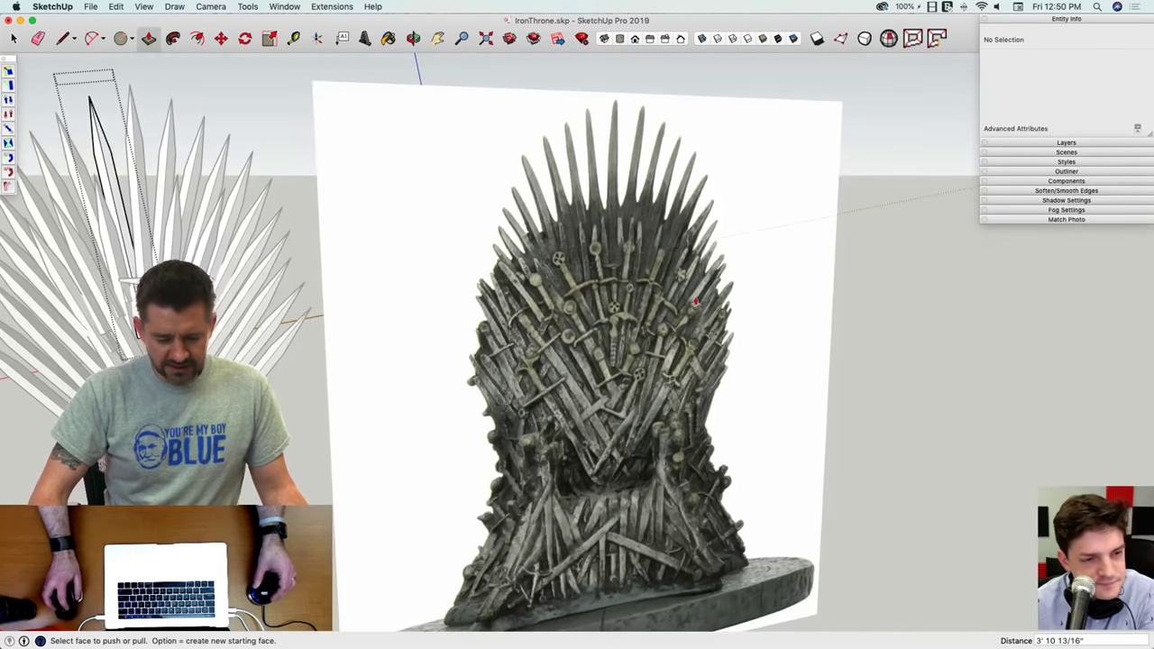
Step: Compare the upper blades and layered hilts in the throne reference image with the modeled fan of swords
{"action": "scroll", "coordinate": [559, 280], "scroll_direction": "up", "scroll_amount": 6}
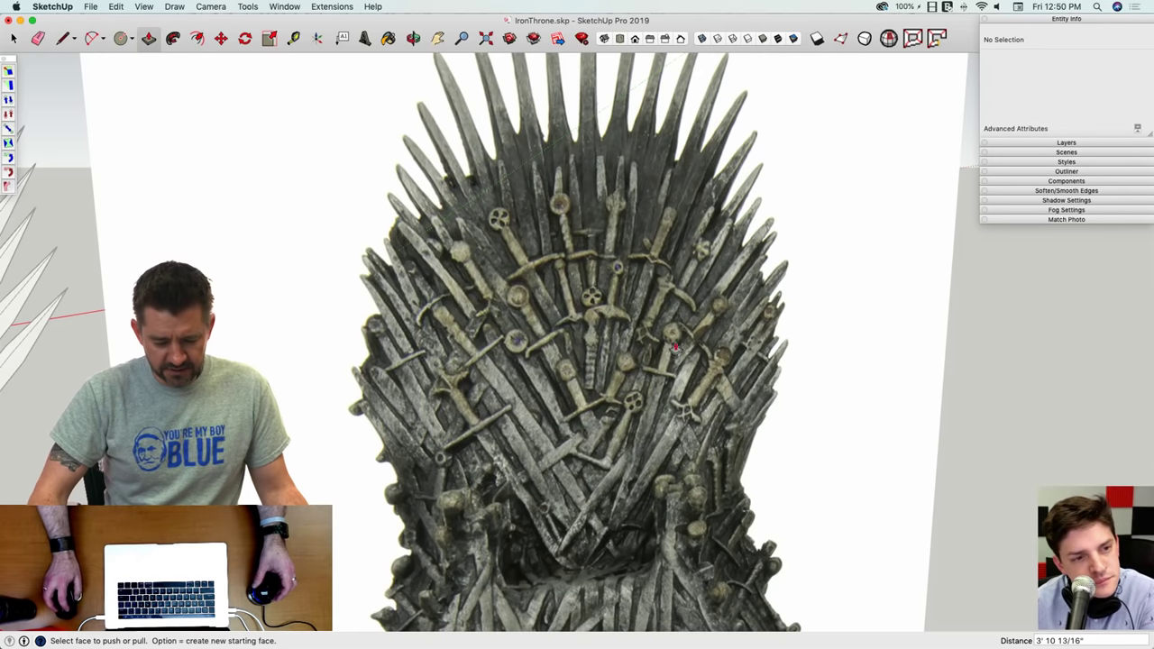
{"action": "scroll", "coordinate": [658, 290], "scroll_direction": "down", "scroll_amount": 5}
{"action": "key", "text": "space"}
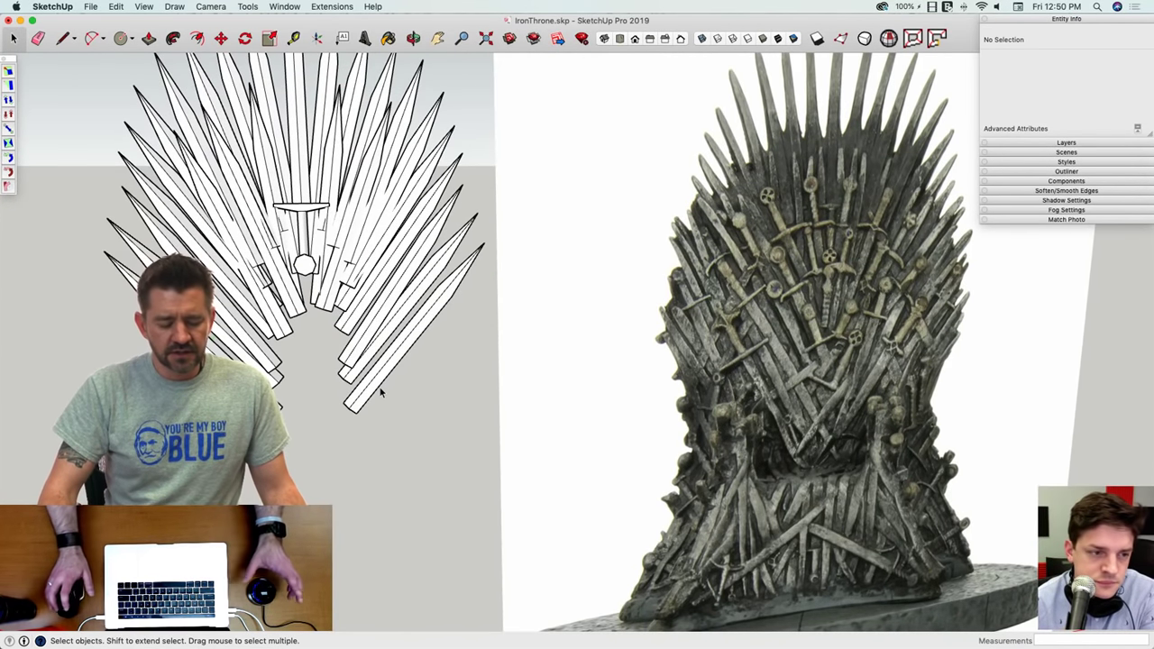
{"action": "scroll", "coordinate": [380, 392], "scroll_direction": "up", "scroll_amount": 2}
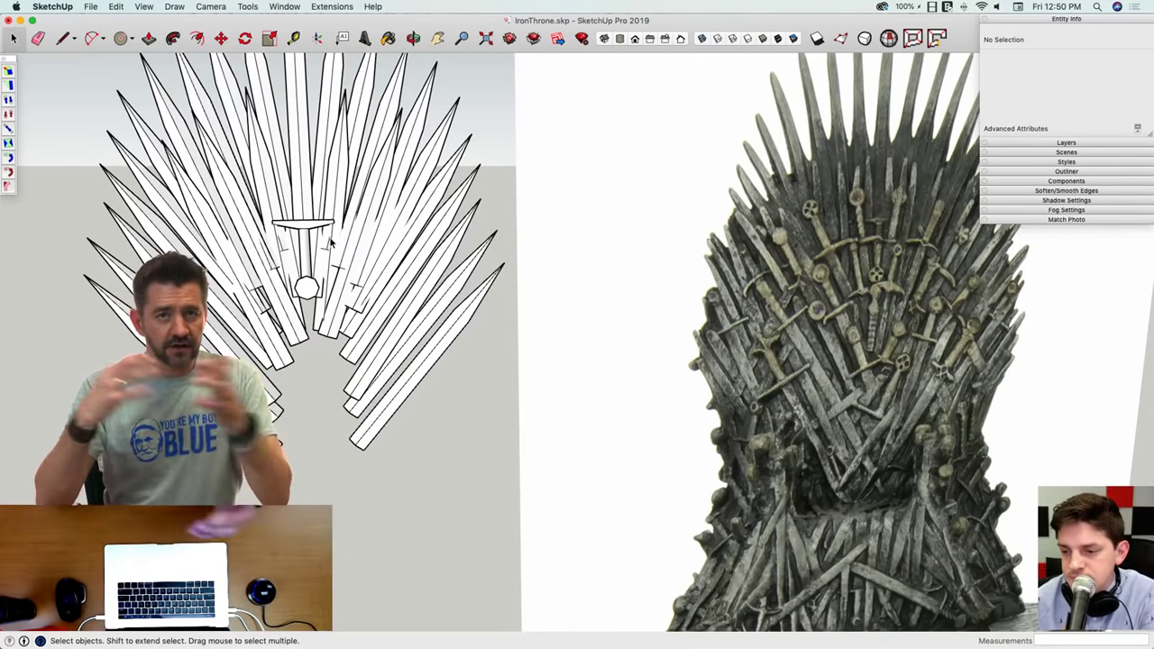
{"action": "scroll", "coordinate": [331, 242], "scroll_direction": "up", "scroll_amount": 4}
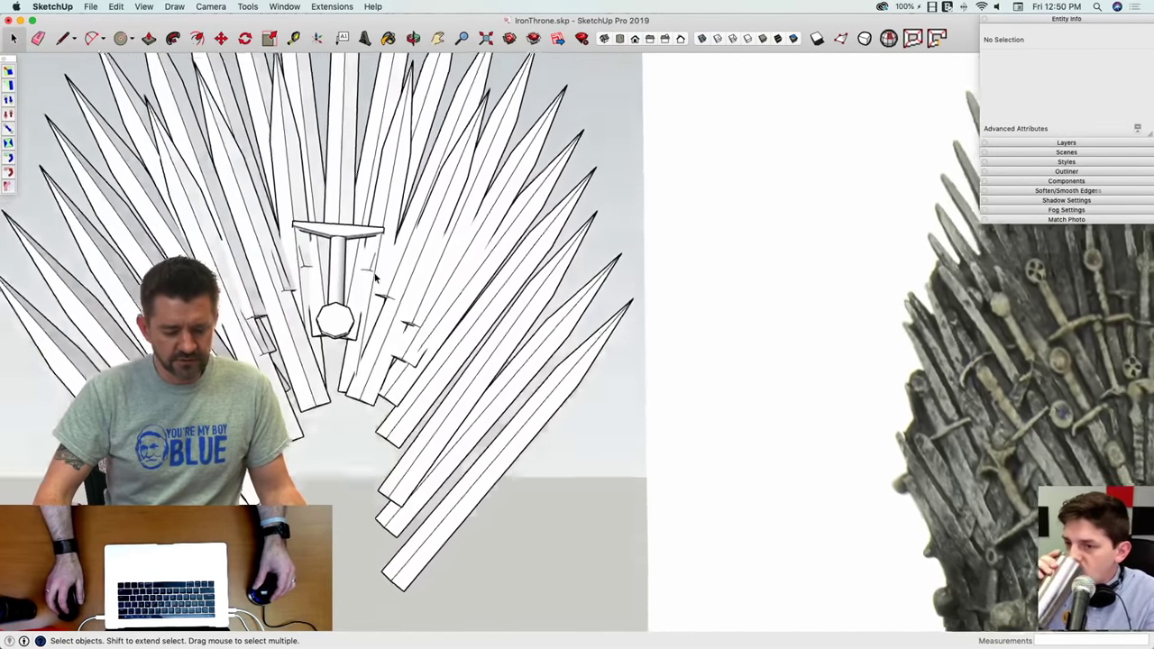
Step: Shorten the two sword bases showing beside the grip with Push/Pull, the left by about 11 15/16" and the right by about 11 9/16"
{"action": "middle_click_drag", "start_coordinate": [376, 277], "coordinate": [379, 302]}
{"action": "scroll", "coordinate": [384, 291], "scroll_direction": "up", "scroll_amount": 3}
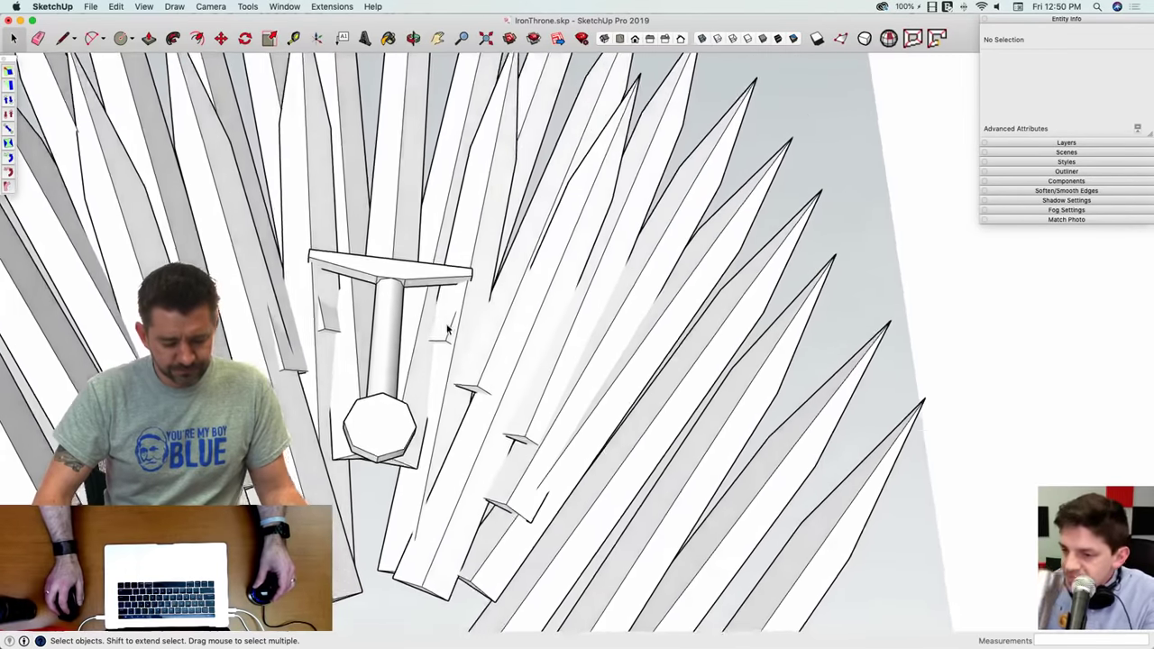
{"action": "mouse_move", "coordinate": [448, 329]}
{"action": "middle_mouse_down"}
{"action": "mouse_move", "coordinate": [495, 315]}
{"action": "mouse_move", "coordinate": [389, 360]}
{"action": "mouse_move", "coordinate": [402, 369]}
{"action": "mouse_move", "coordinate": [385, 361]}
{"action": "mouse_move", "coordinate": [436, 432]}
{"action": "mouse_move", "coordinate": [435, 377]}
{"action": "mouse_move", "coordinate": [420, 377]}
{"action": "middle_mouse_up"}
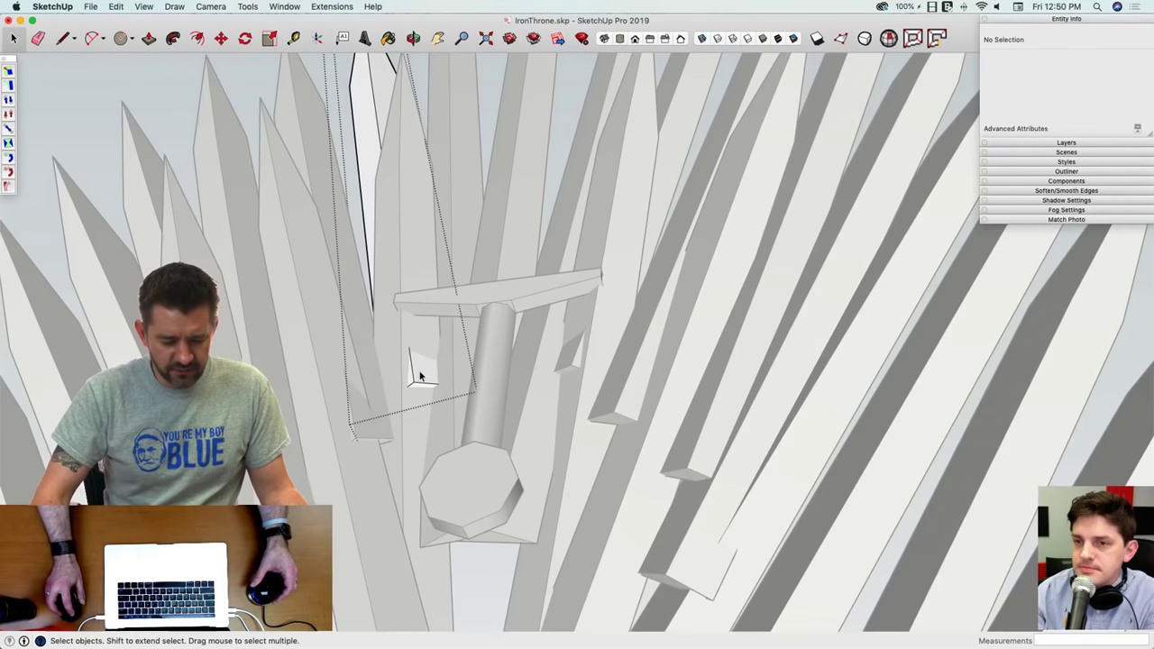
{"action": "left_click", "coordinate": [420, 390]}
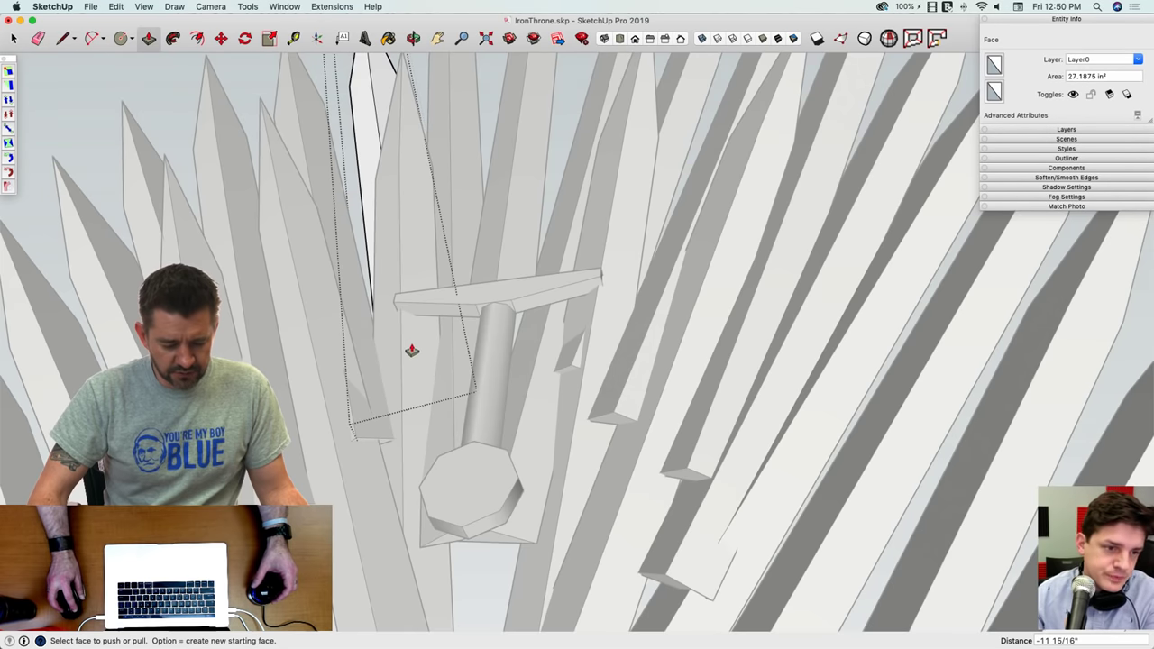
{"action": "middle_click_drag", "start_coordinate": [411, 350], "coordinate": [562, 366]}
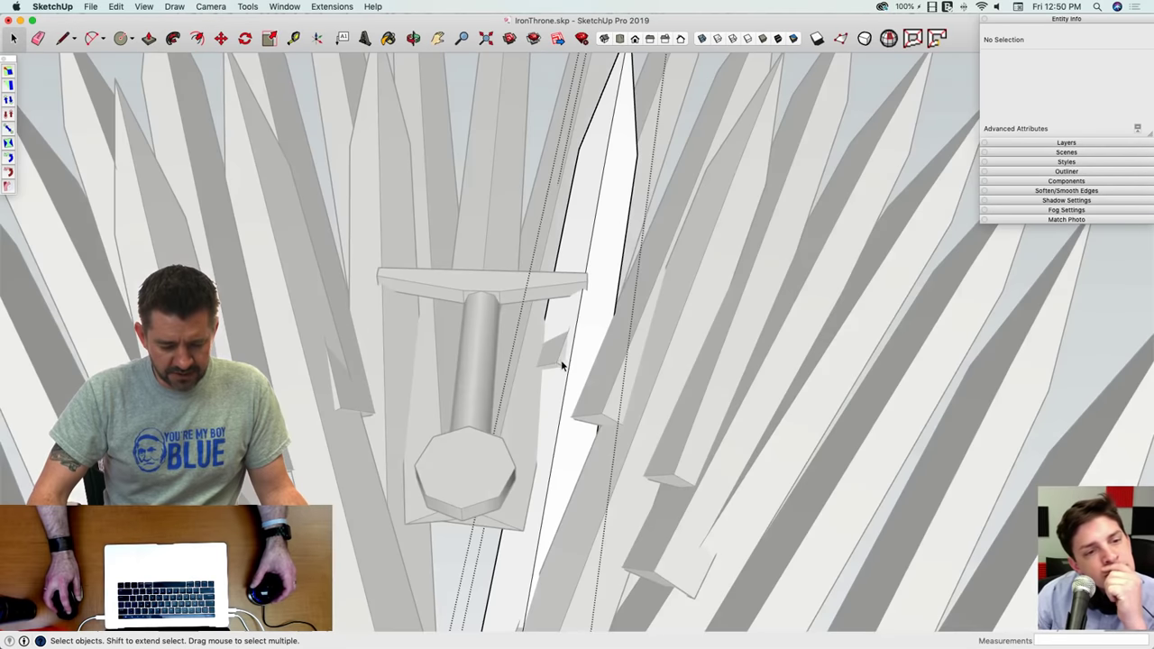
{"action": "double_click", "coordinate": [551, 365]}
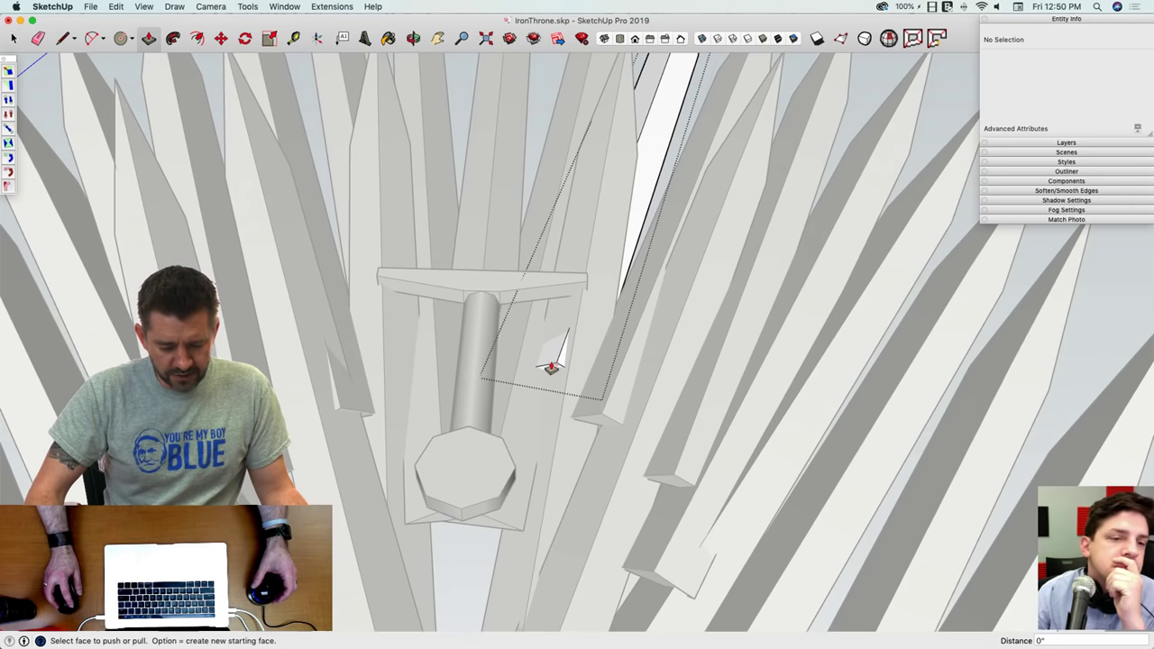
{"action": "left_click", "coordinate": [551, 368]}
{"action": "left_click", "coordinate": [569, 332]}
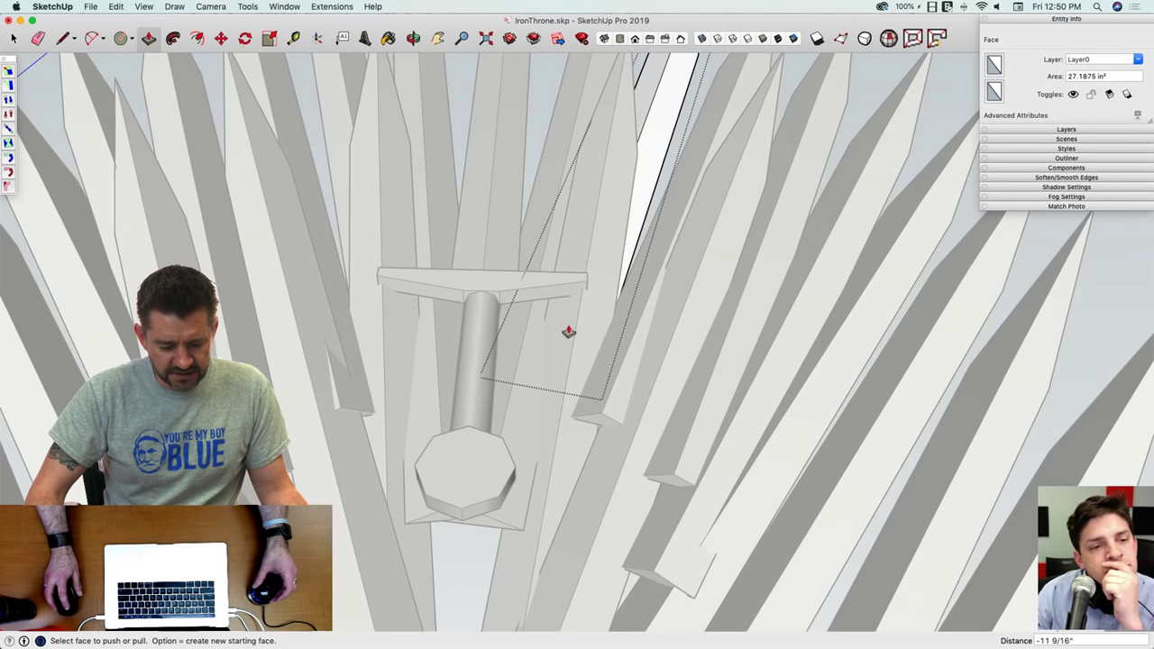
{"action": "key", "text": "space"}
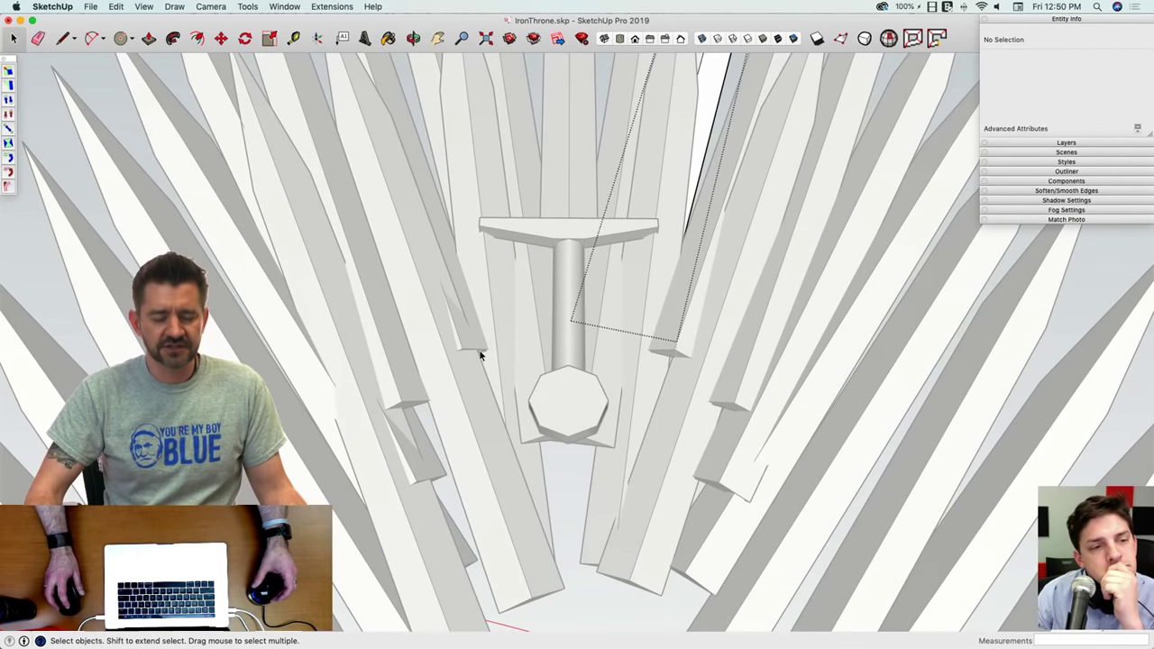
Step: Shorten the base of the back sword immediately left of the hilt by about 8 13/16" with Push/Pull
{"action": "mouse_move", "coordinate": [480, 356]}
{"action": "middle_mouse_down"}
{"action": "mouse_move", "coordinate": [472, 343]}
{"action": "mouse_move", "coordinate": [487, 361]}
{"action": "mouse_move", "coordinate": [499, 355]}
{"action": "middle_mouse_up"}
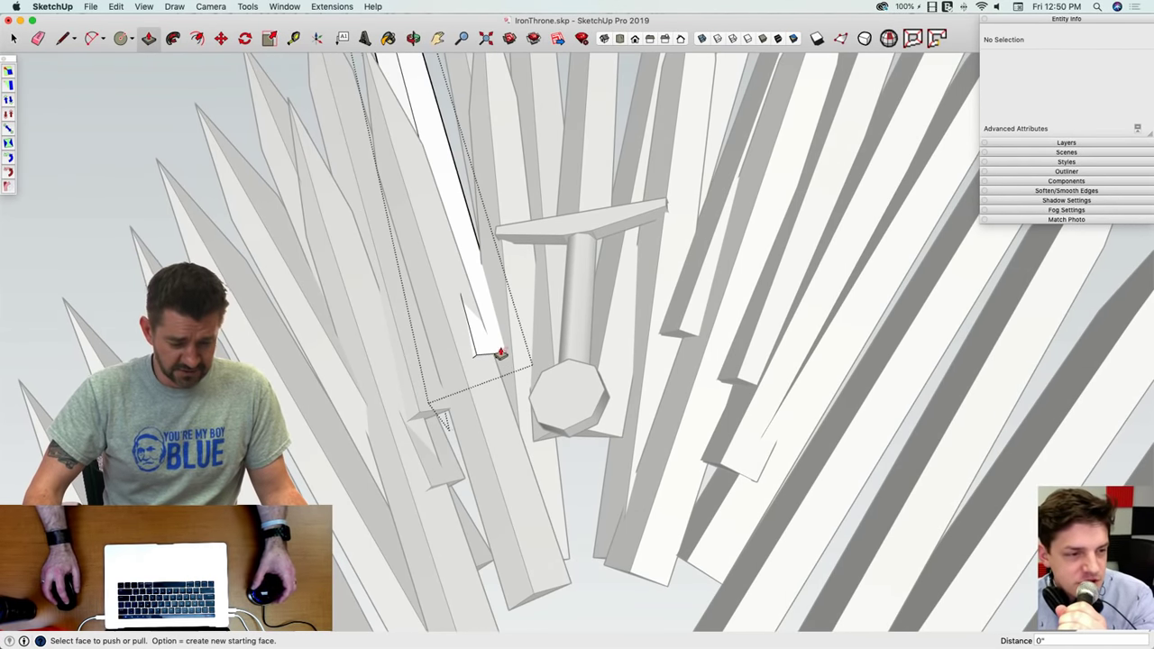
{"action": "middle_click_drag", "start_coordinate": [501, 359], "coordinate": [491, 311]}
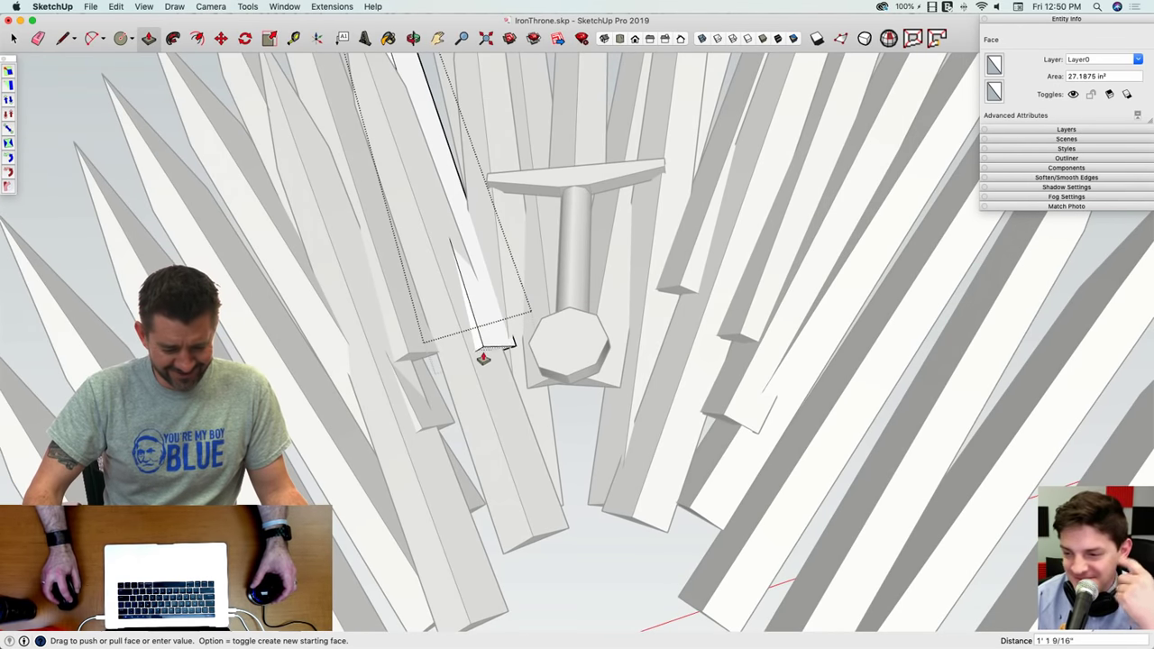
{"action": "left_click_drag", "start_coordinate": [503, 433], "coordinate": [452, 284]}
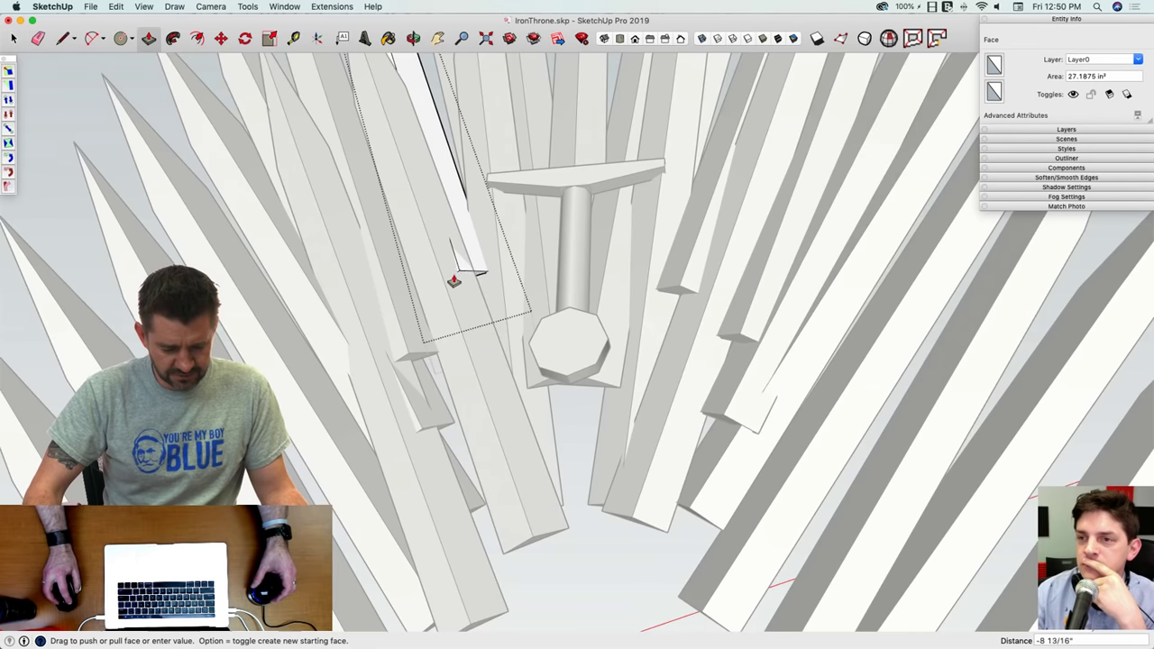
{"action": "left_click", "coordinate": [454, 288]}
{"action": "key", "text": "space"}
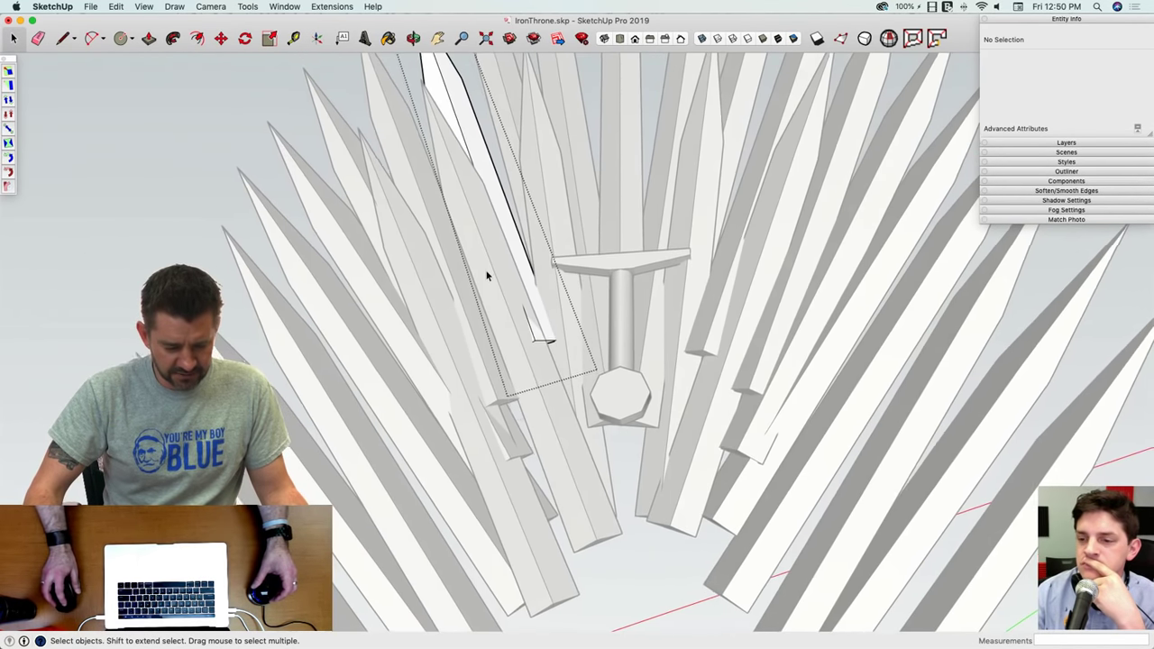
Step: Close the open group and rotate the long front sword left of the hilt so its base swings toward the pommel
{"action": "left_click", "coordinate": [486, 274]}
{"action": "left_click", "coordinate": [602, 533]}
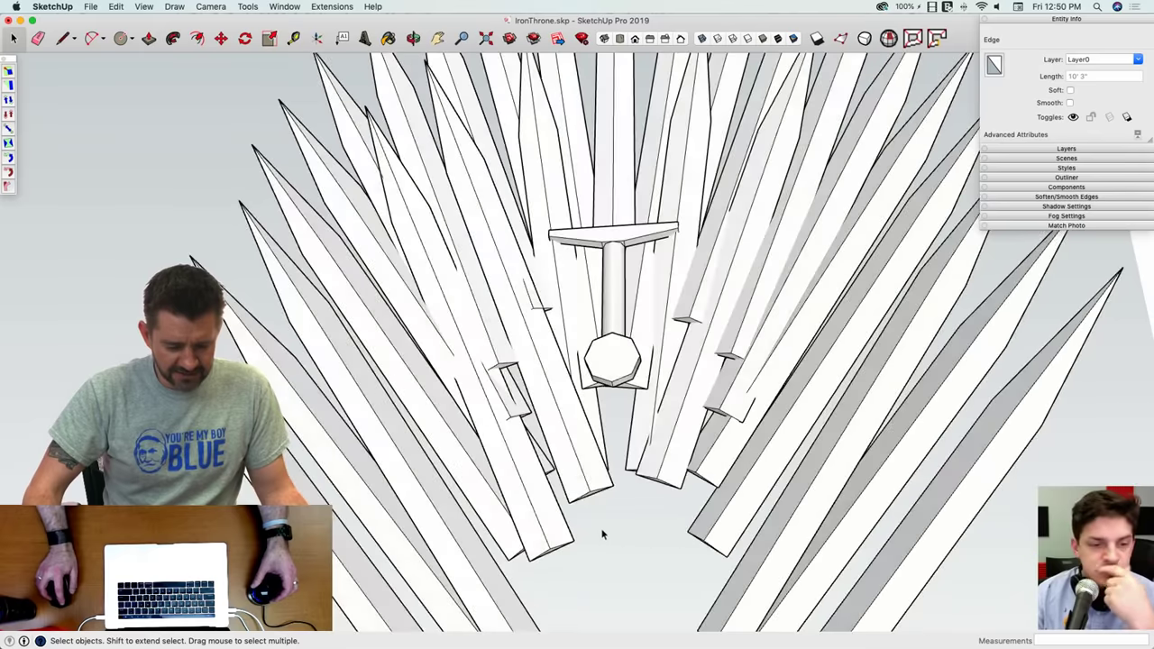
{"action": "left_click", "coordinate": [577, 463]}
{"action": "middle_click_drag", "start_coordinate": [510, 297], "coordinate": [530, 287]}
{"action": "key", "text": "m"}
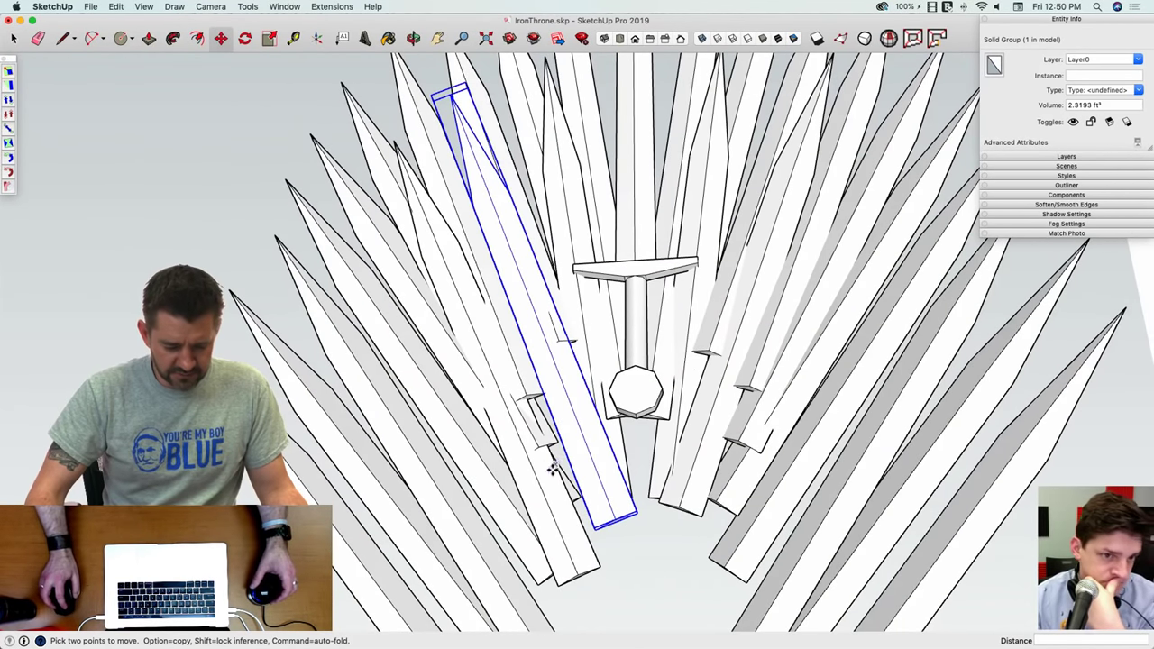
{"action": "middle_click_drag", "start_coordinate": [552, 468], "coordinate": [590, 442]}
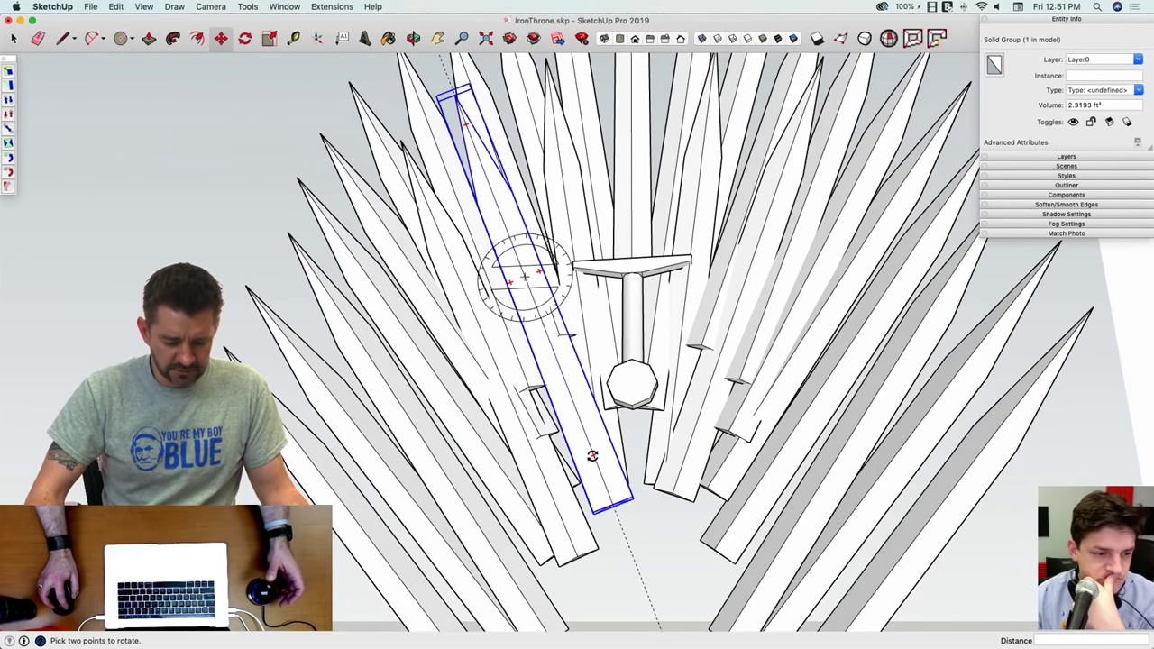
{"action": "left_click", "coordinate": [593, 456]}
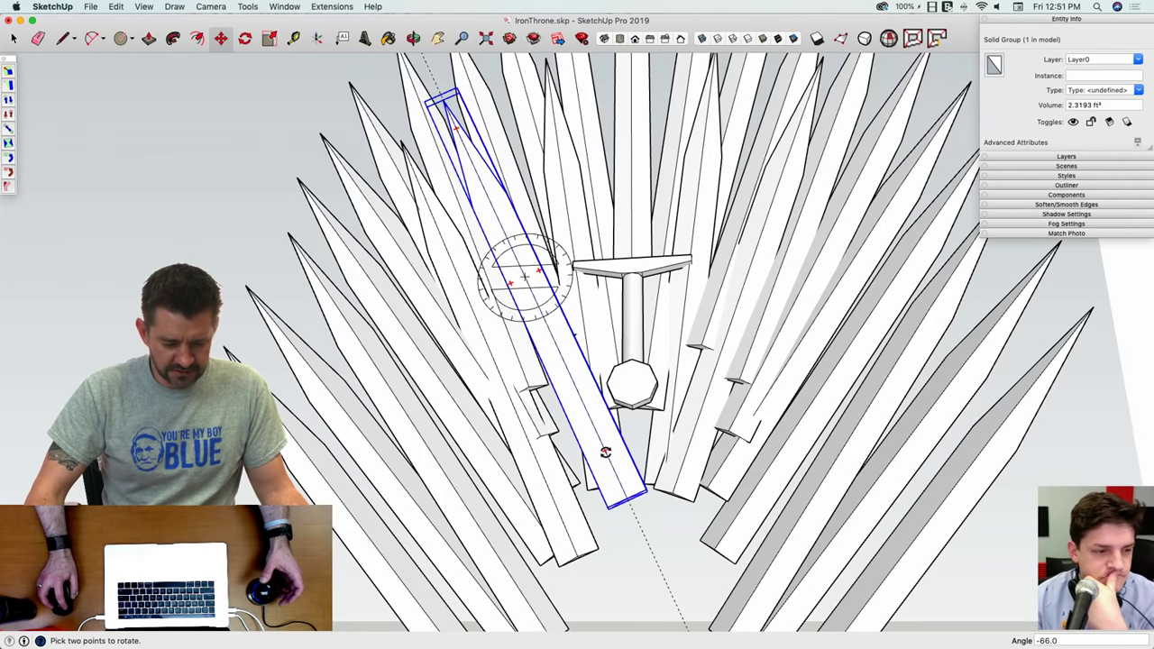
{"action": "key", "text": "space"}
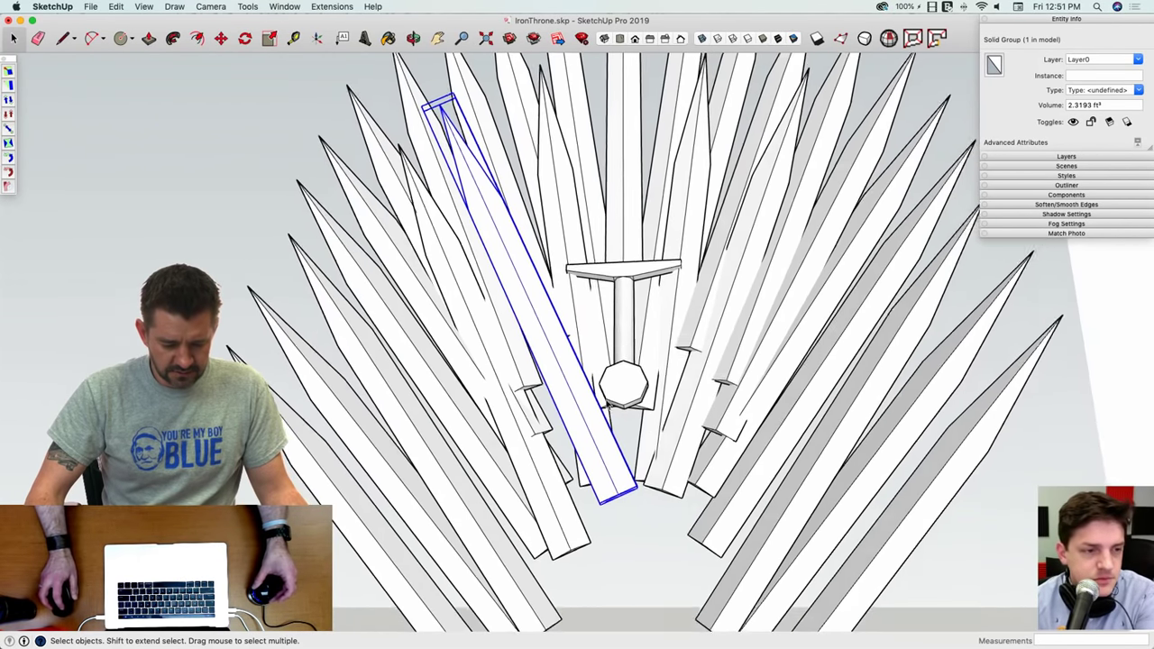
Step: Push/Pull the exposed base between the two front swords left of the hilt upward until it is hidden behind them
{"action": "scroll", "coordinate": [569, 369], "scroll_direction": "up", "scroll_amount": 6}
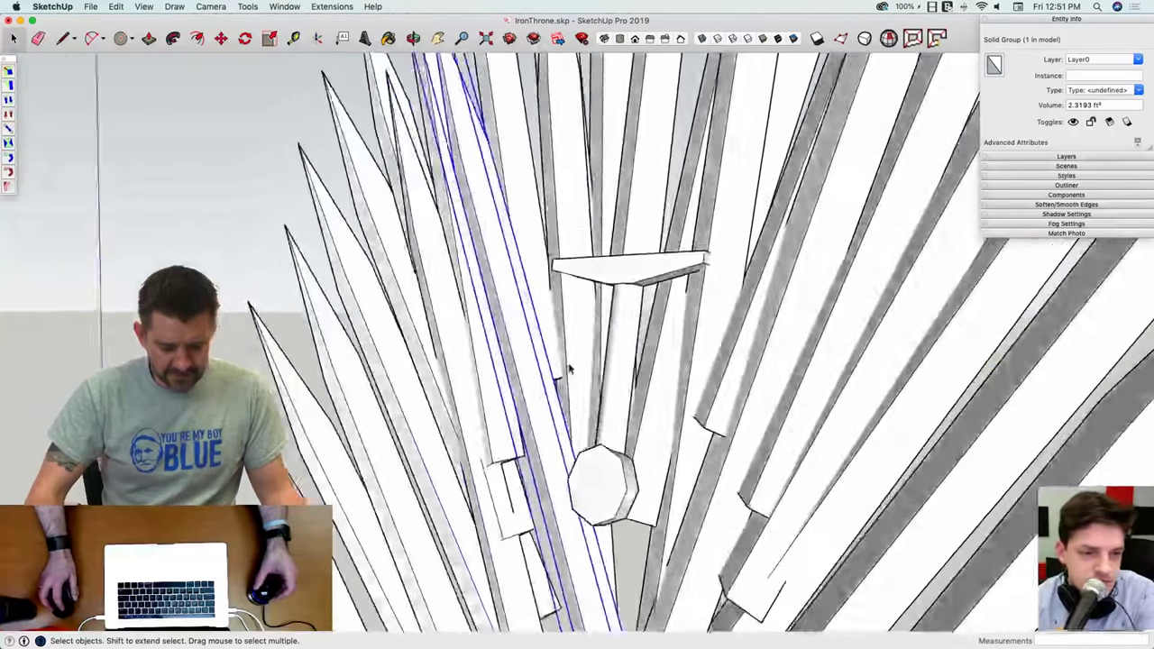
{"action": "scroll", "coordinate": [569, 369], "scroll_direction": "up", "scroll_amount": 3}
{"action": "middle_click_drag", "start_coordinate": [568, 369], "coordinate": [639, 380]}
{"action": "double_click", "coordinate": [638, 381]}
{"action": "key", "text": "p"}
{"action": "left_click", "coordinate": [637, 387]}
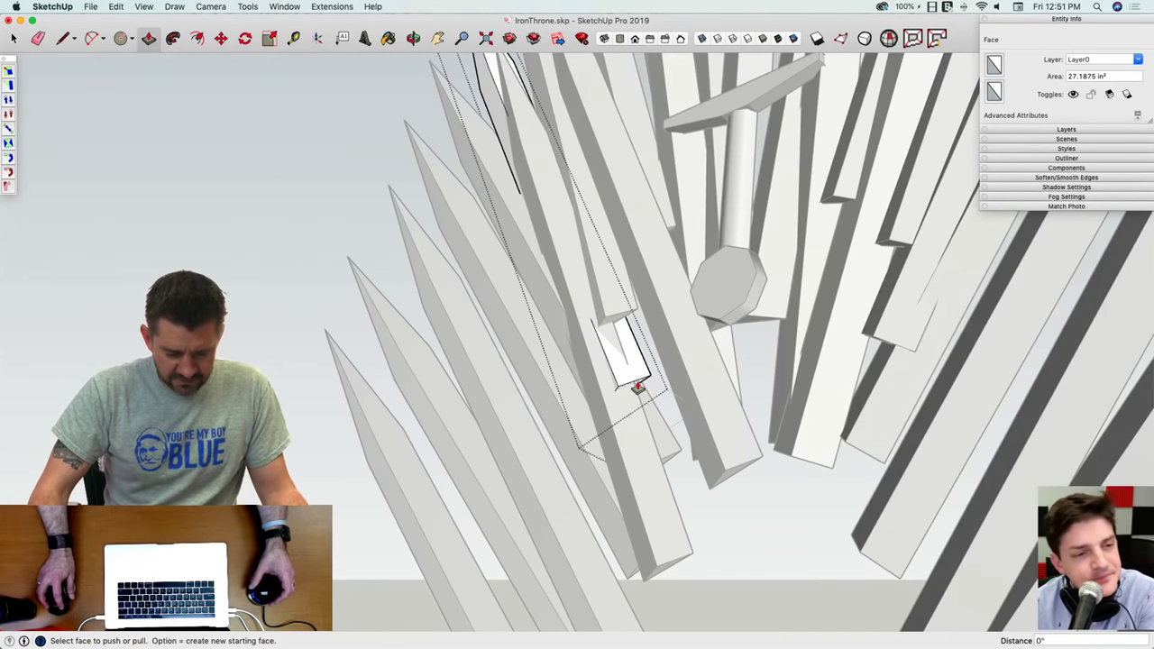
{"action": "left_click", "coordinate": [583, 323]}
{"action": "key", "text": "space"}
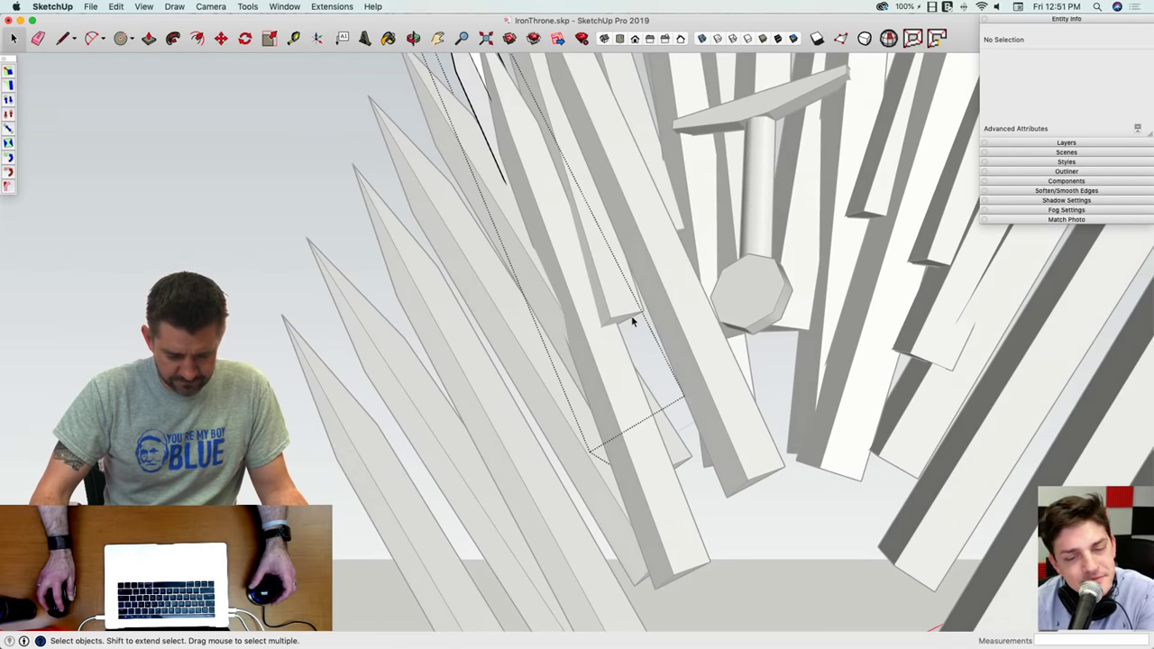
Step: Open the short sword second from the hilt on the left and Push/Pull its base downward toward the neighboring sword's end
{"action": "double_click", "coordinate": [631, 316]}
{"action": "left_click", "coordinate": [624, 322]}
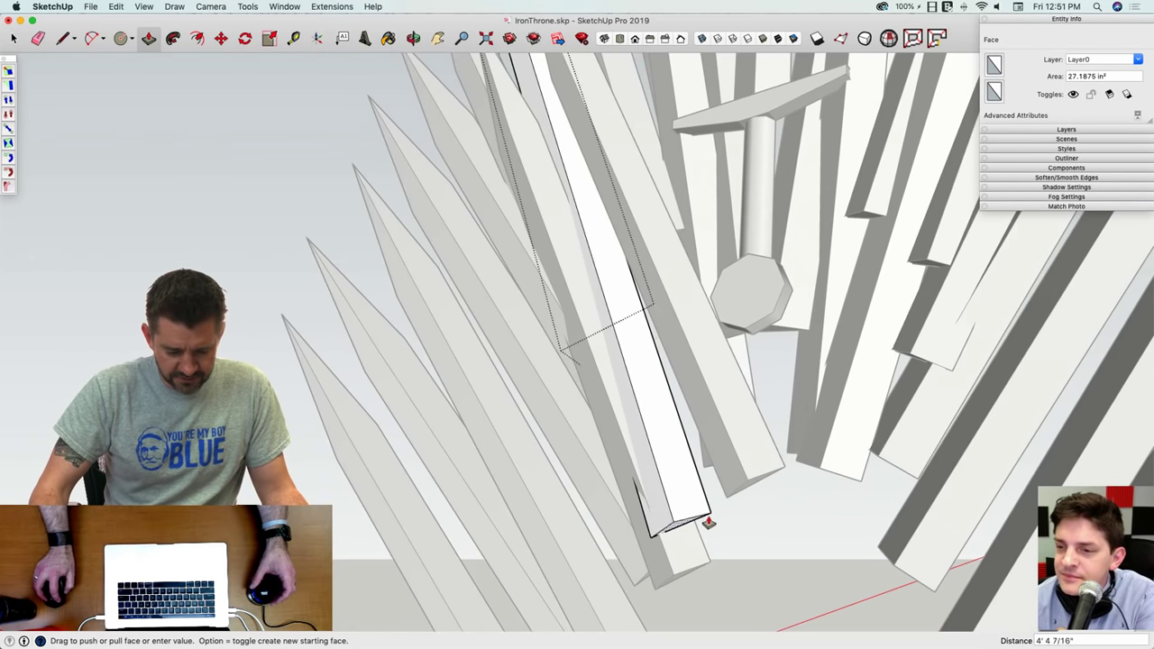
{"action": "left_click", "coordinate": [678, 449]}
{"action": "middle_click_drag", "start_coordinate": [678, 449], "coordinate": [591, 475]}
{"action": "scroll", "coordinate": [670, 431], "scroll_direction": "down", "scroll_amount": 5}
{"action": "key", "text": "space"}
{"action": "left_click", "coordinate": [588, 484]}
Step: Try to lengthen the back sword just right of the hilt by pulling its base down about 2' 6 13/16"
{"action": "scroll", "coordinate": [632, 338], "scroll_direction": "up", "scroll_amount": 6}
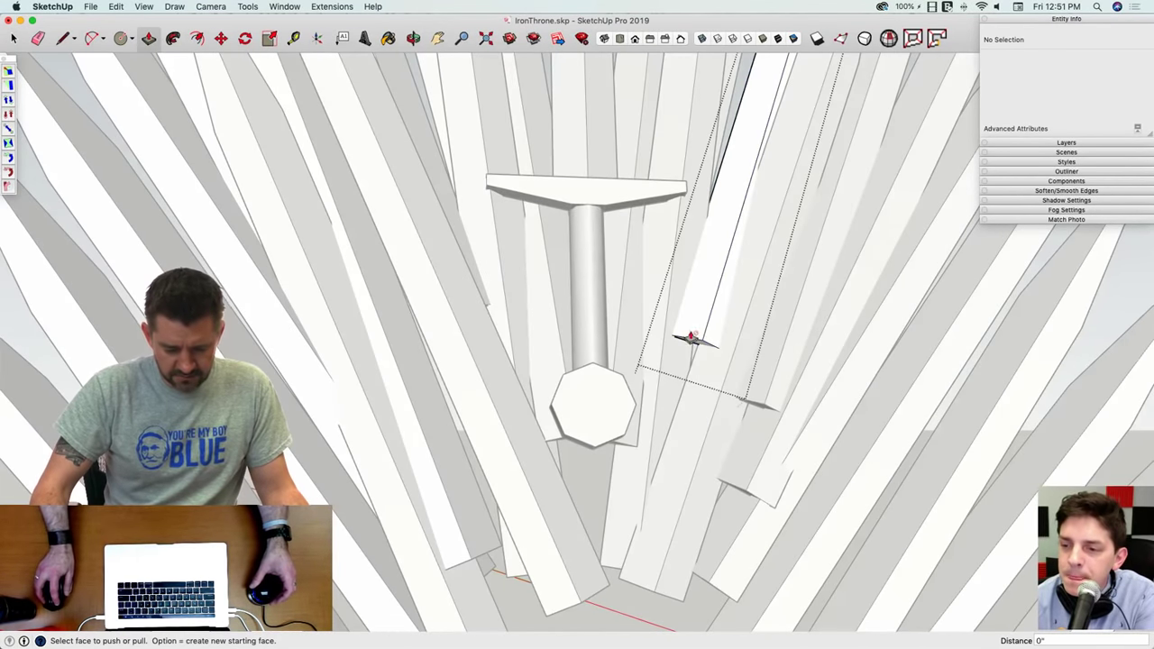
{"action": "left_click", "coordinate": [691, 339]}
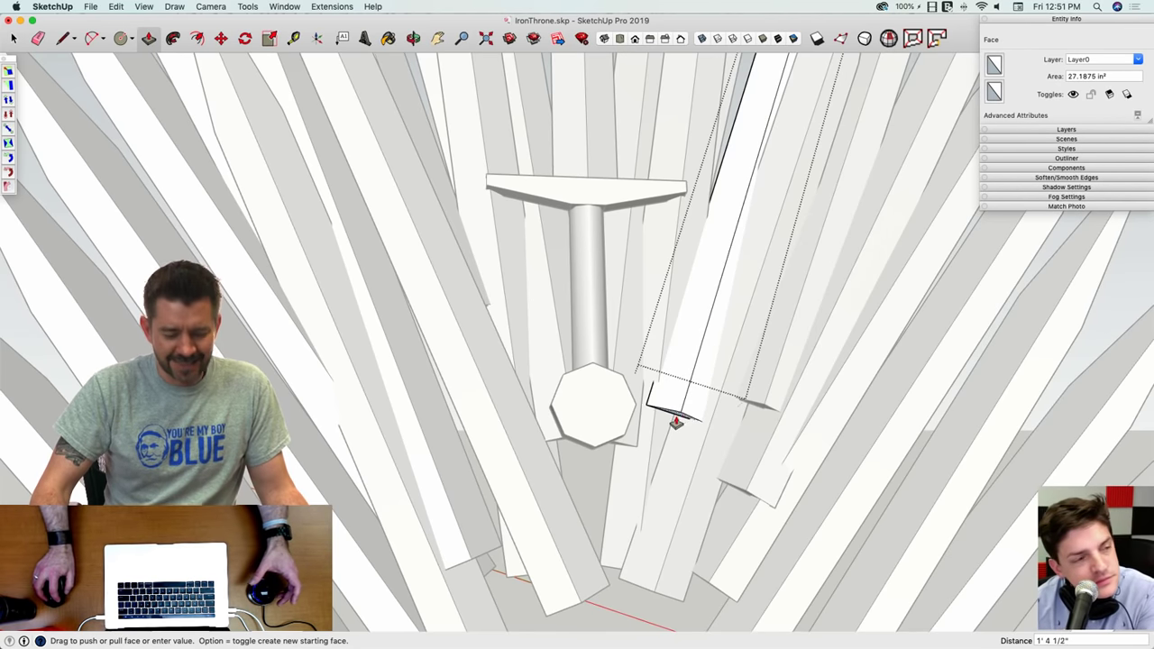
{"action": "left_click", "coordinate": [666, 474]}
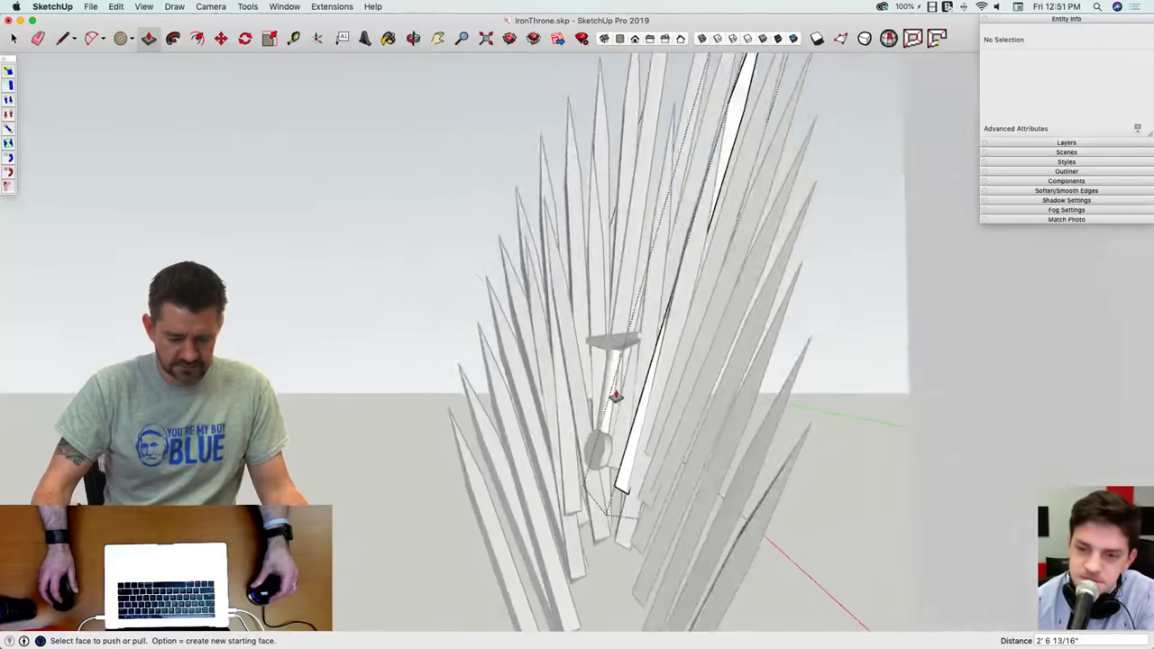
{"action": "key", "text": "space"}
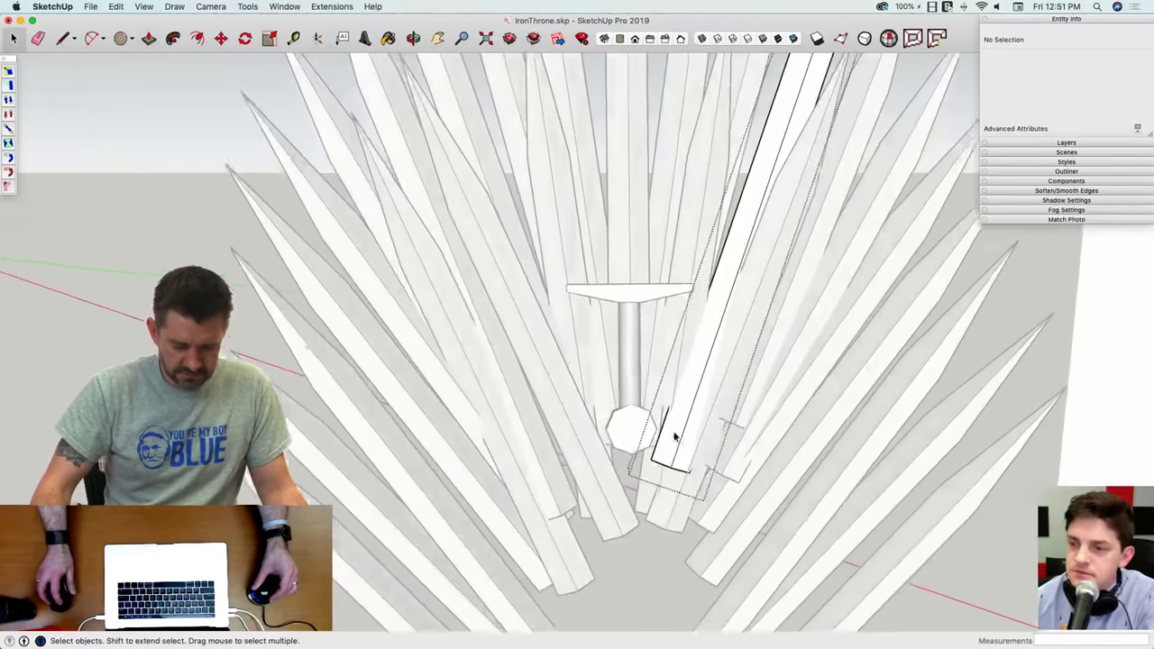
Step: Push/Pull the base of the back sword just right of the hilt upward to about crossguard height
{"action": "key", "text": "p"}
{"action": "left_click", "coordinate": [669, 454]}
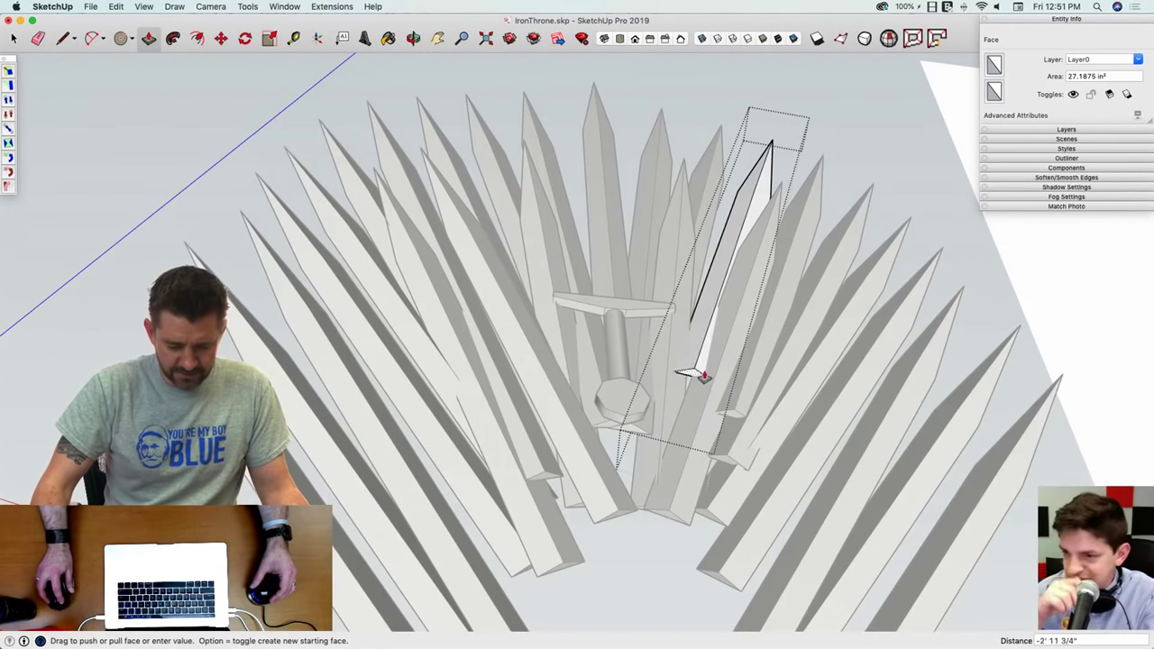
{"action": "left_click", "coordinate": [717, 334]}
{"action": "key", "text": "space"}
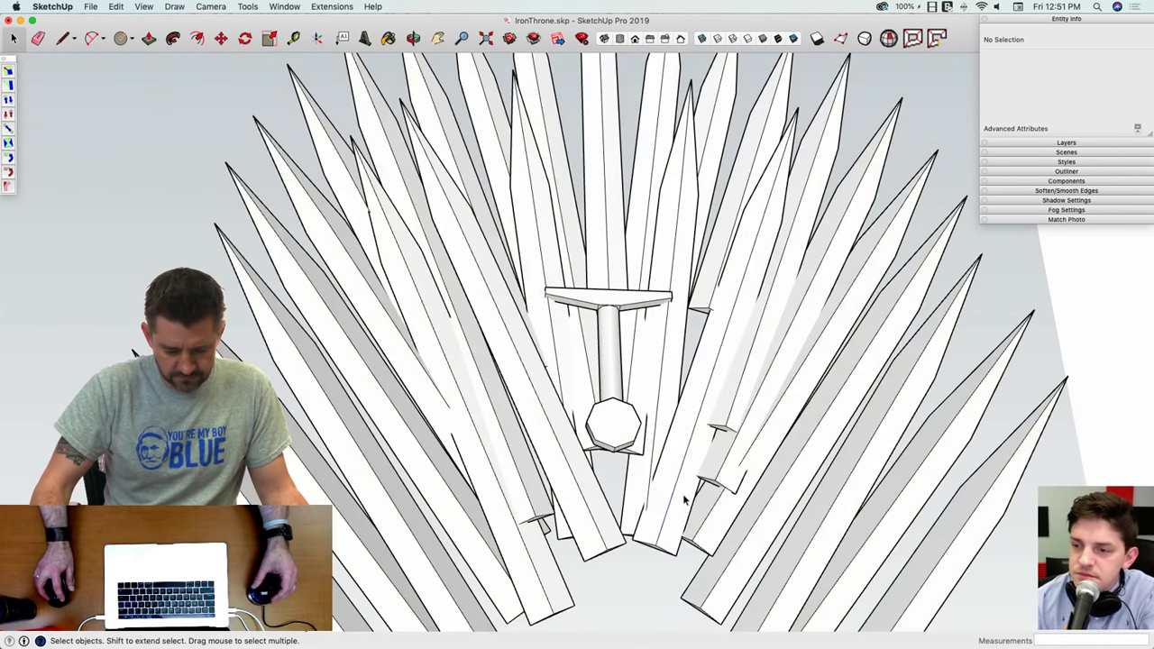
Step: Rotate the long front sword right of the hilt slightly and move it inward about 6 7/16" toward its left counterpart
{"action": "left_click", "coordinate": [684, 499]}
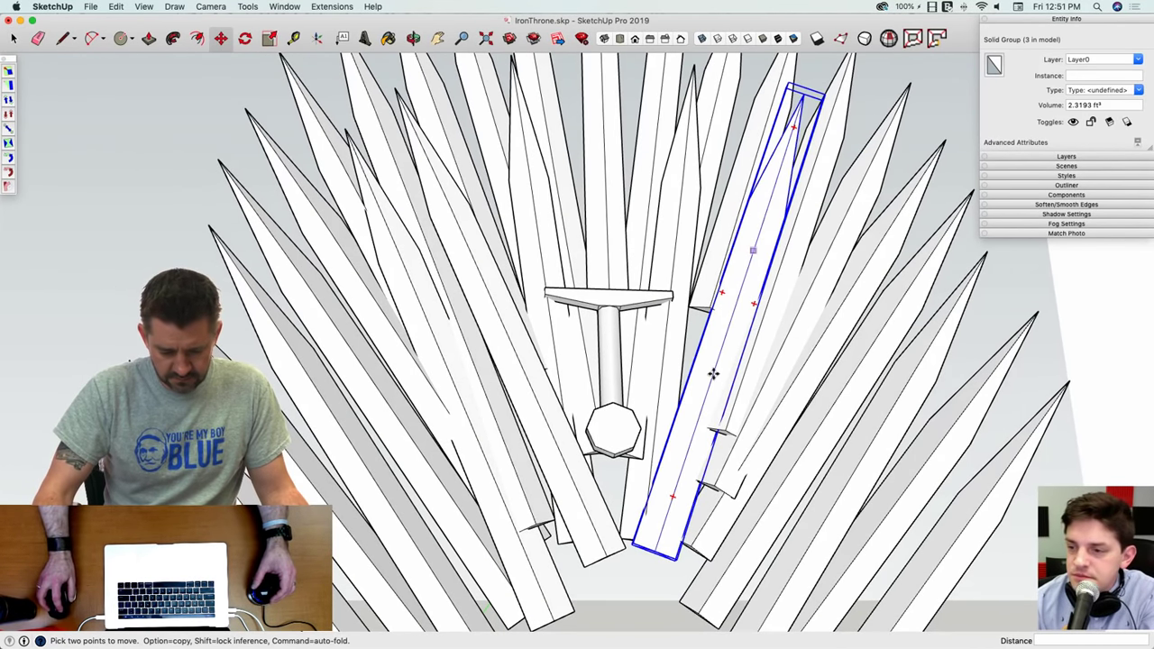
{"action": "left_click", "coordinate": [673, 499]}
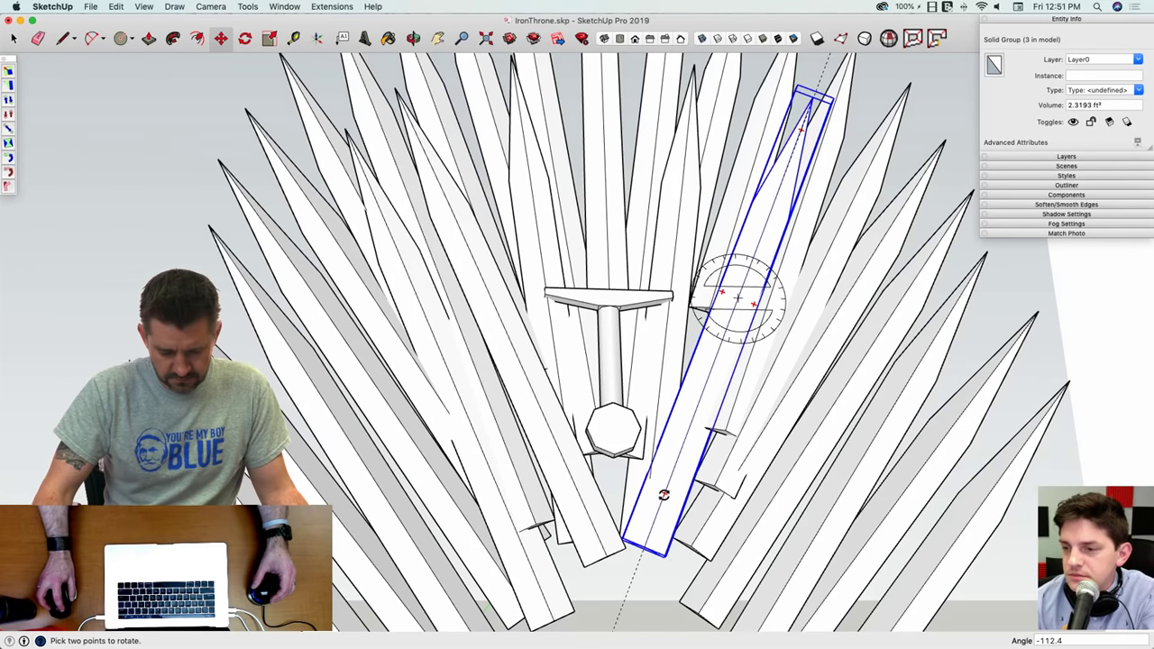
{"action": "left_click", "coordinate": [696, 423]}
{"action": "left_click", "coordinate": [696, 423]}
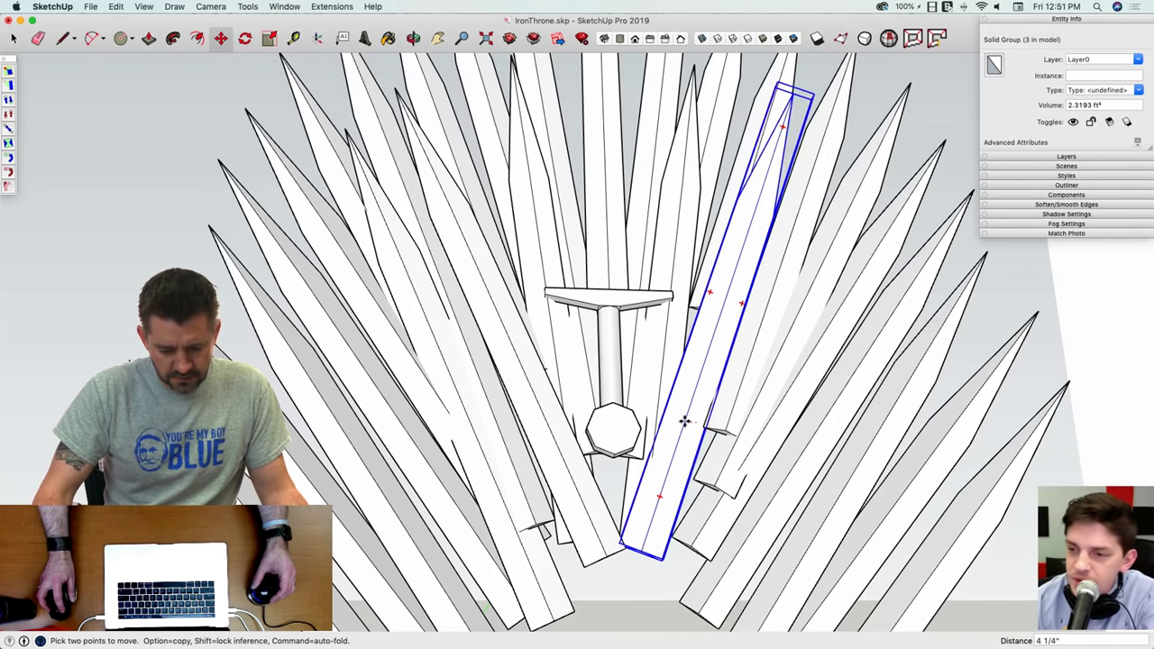
{"action": "left_click", "coordinate": [678, 419]}
{"action": "scroll", "coordinate": [733, 423], "scroll_direction": "up", "scroll_amount": 3}
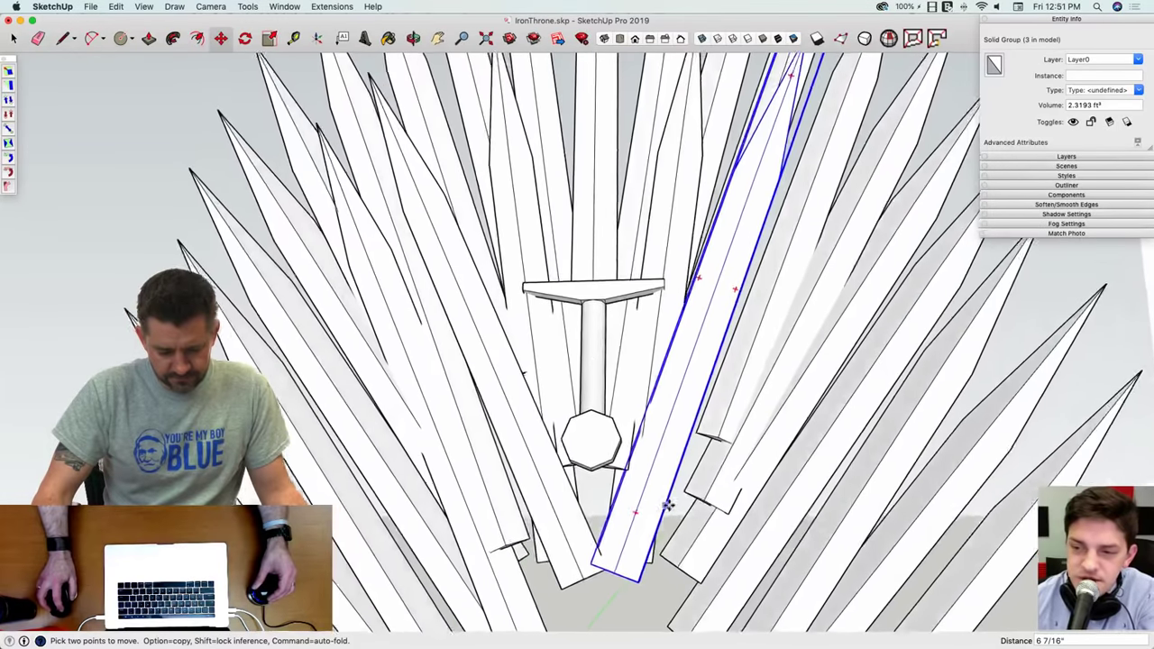
{"action": "scroll", "coordinate": [733, 430], "scroll_direction": "down", "scroll_amount": 3}
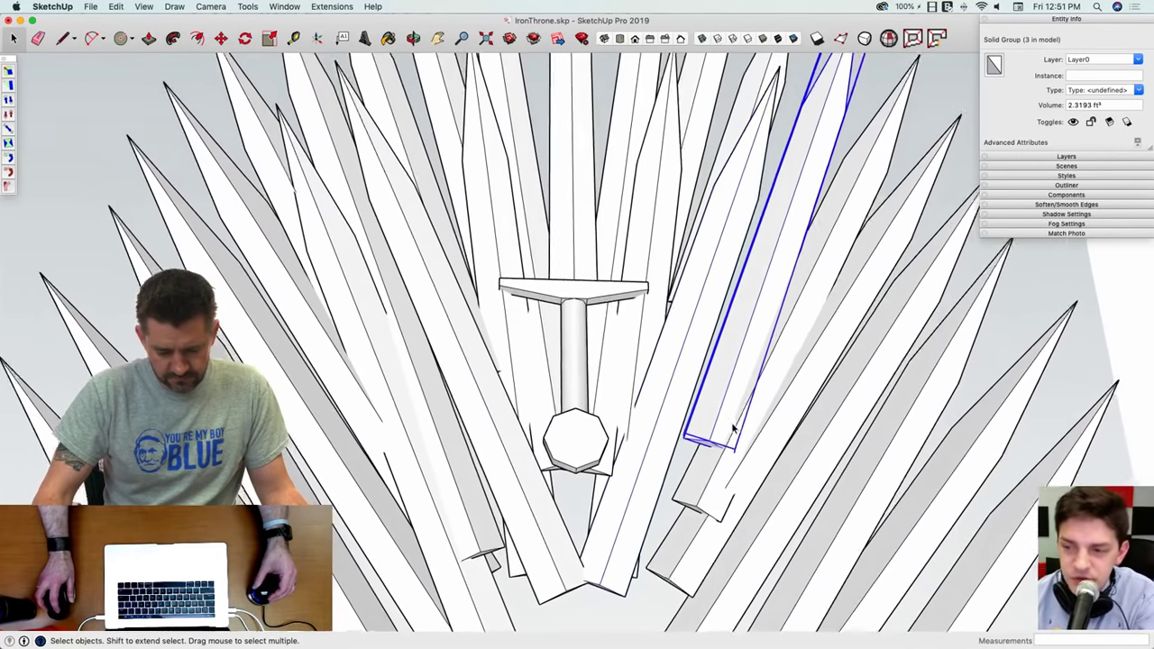
Step: Rotate the short front sword right of the hilt slightly and move it about 2 1/2"
{"action": "key", "text": "m"}
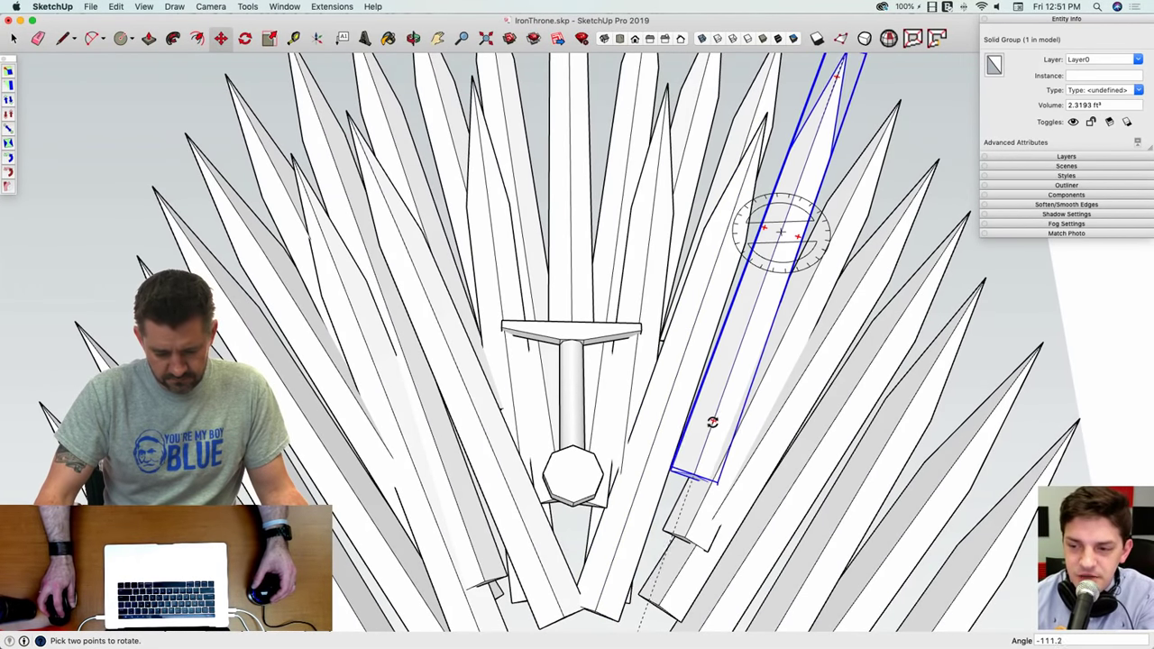
{"action": "key", "text": "m"}
{"action": "scroll", "coordinate": [721, 457], "scroll_direction": "down", "scroll_amount": 1}
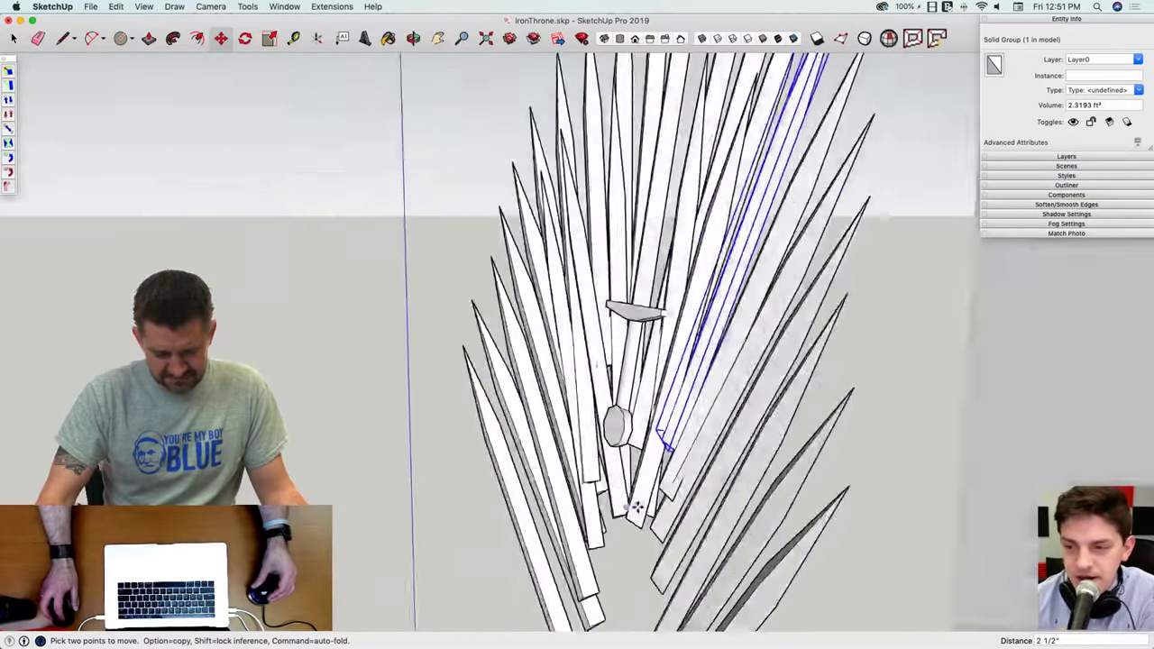
Step: Push/Pull the base of the back sword, outward of the short one right of the hilt, down about 1' 10 1/8" to its neighbor's end
{"action": "key", "text": "space"}
{"action": "middle_click_drag", "start_coordinate": [649, 523], "coordinate": [665, 490]}
{"action": "key", "text": "p"}
{"action": "key", "text": "space"}
{"action": "double_click", "coordinate": [664, 489]}
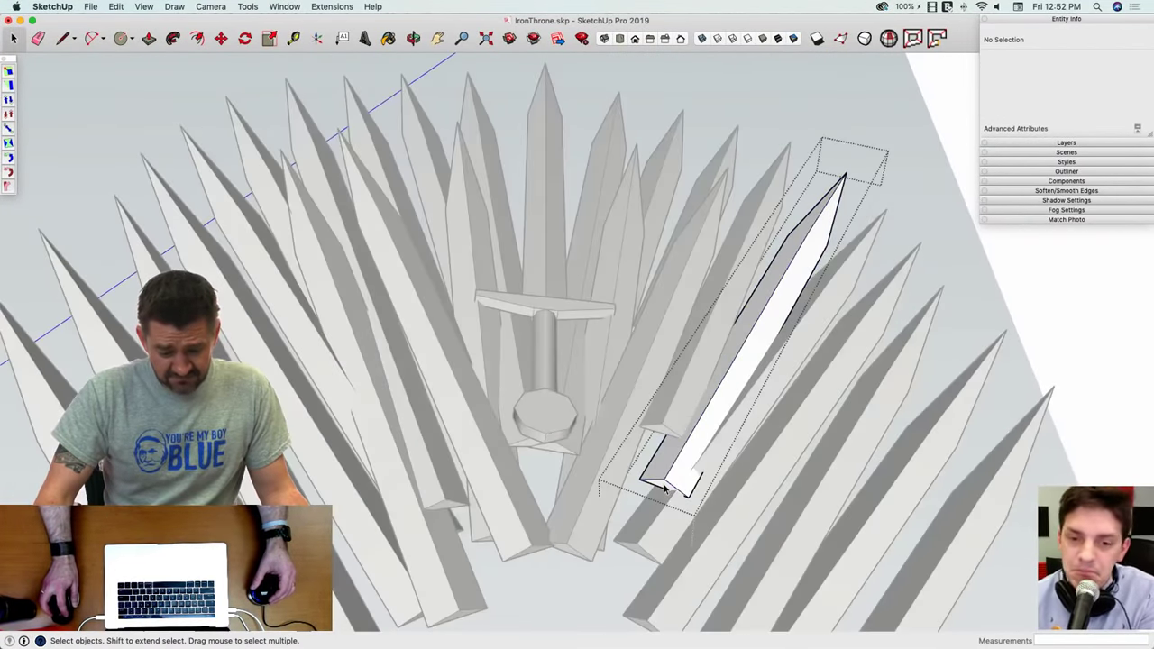
{"action": "left_click_drag", "start_coordinate": [664, 490], "coordinate": [636, 542]}
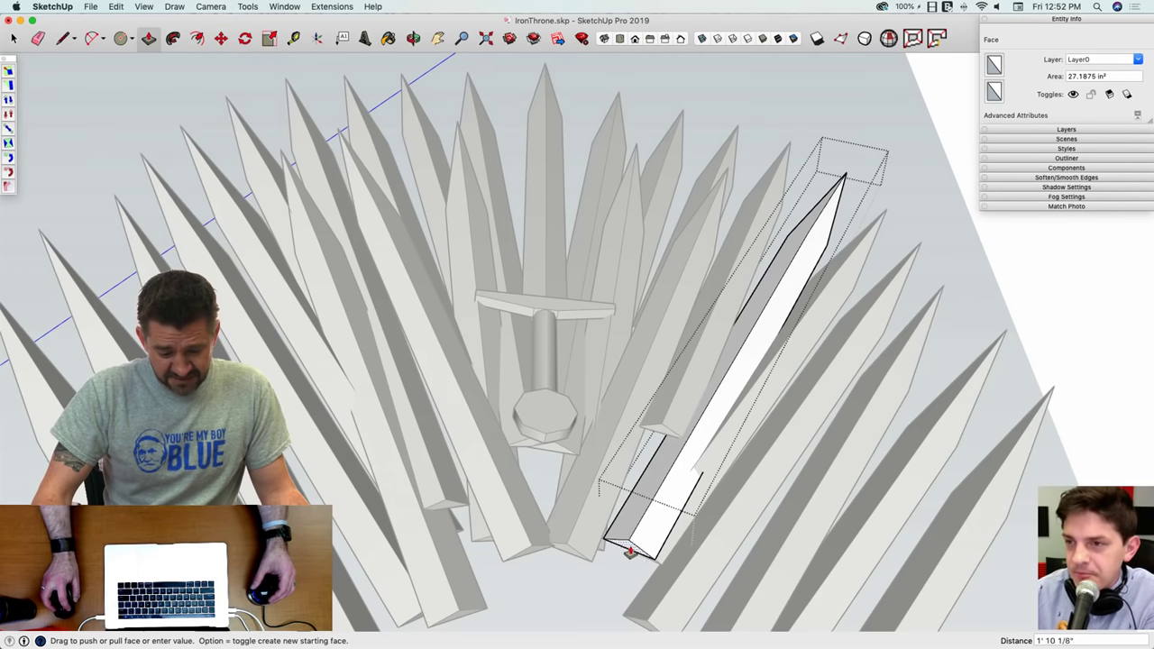
{"action": "left_click", "coordinate": [626, 556]}
Step: Push/Pull the base of the short front sword right of the hilt down about 3' 3 15/16" to the neighboring blade ends
{"action": "scroll", "coordinate": [659, 432], "scroll_direction": "up", "scroll_amount": 1}
{"action": "double_click", "coordinate": [668, 434]}
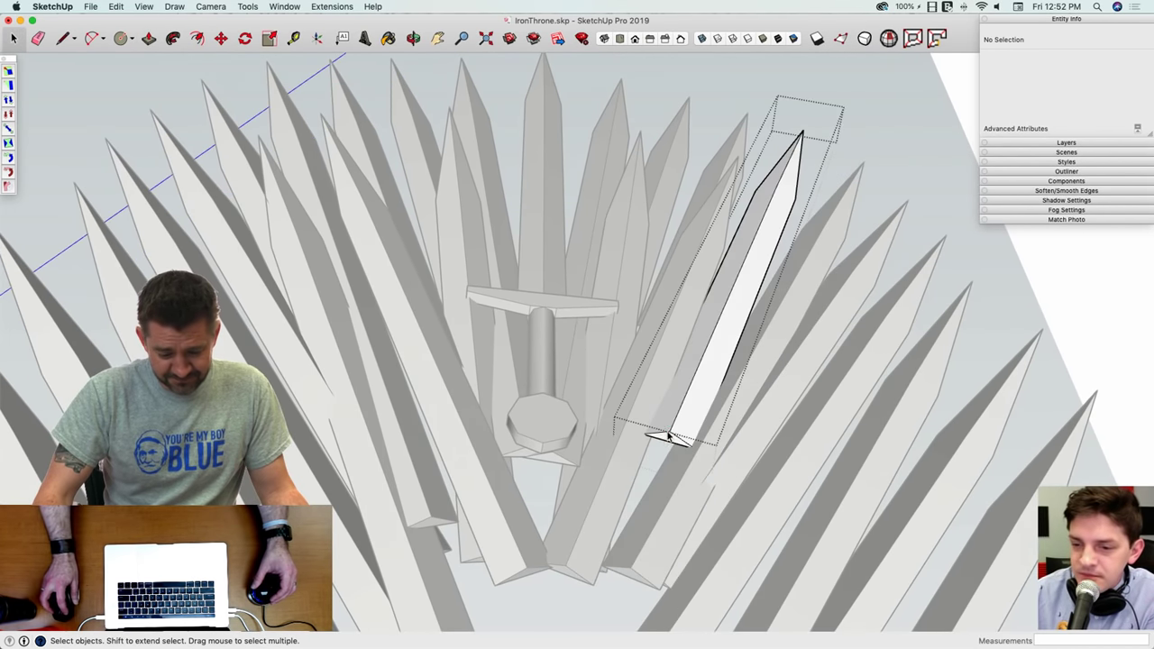
{"action": "left_click_drag", "start_coordinate": [667, 439], "coordinate": [639, 512]}
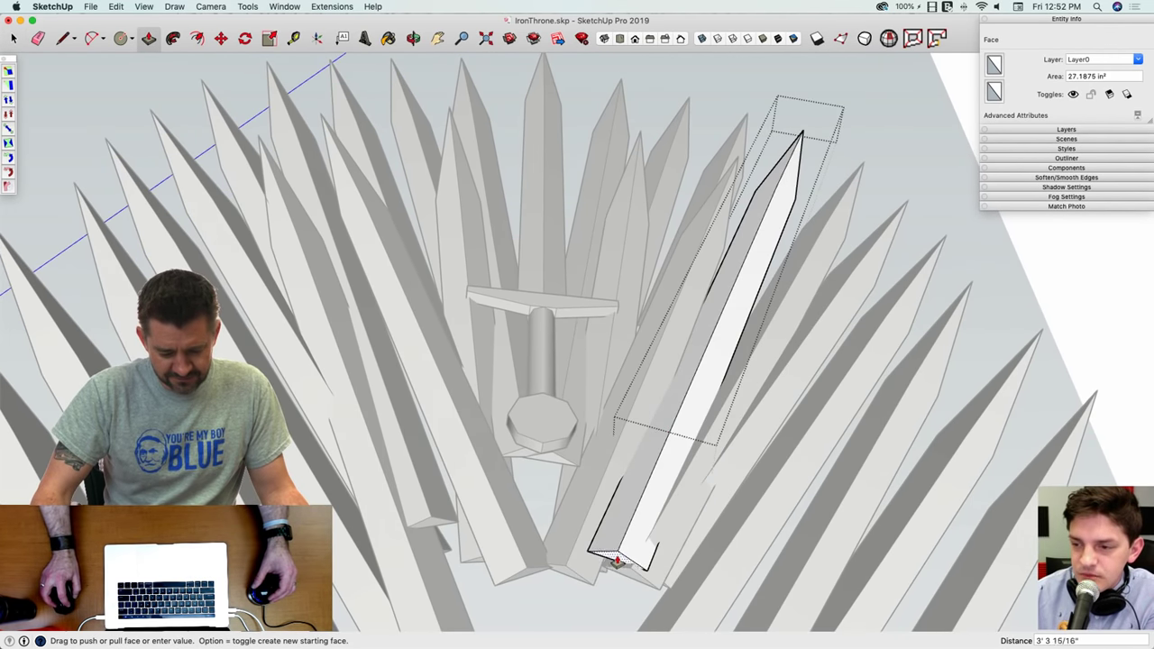
{"action": "left_click", "coordinate": [613, 563]}
{"action": "key", "text": "space"}
Step: Select the central hilted sword and compare the sword fan with the hilt arrangement in the reference image
{"action": "left_click", "coordinate": [589, 498]}
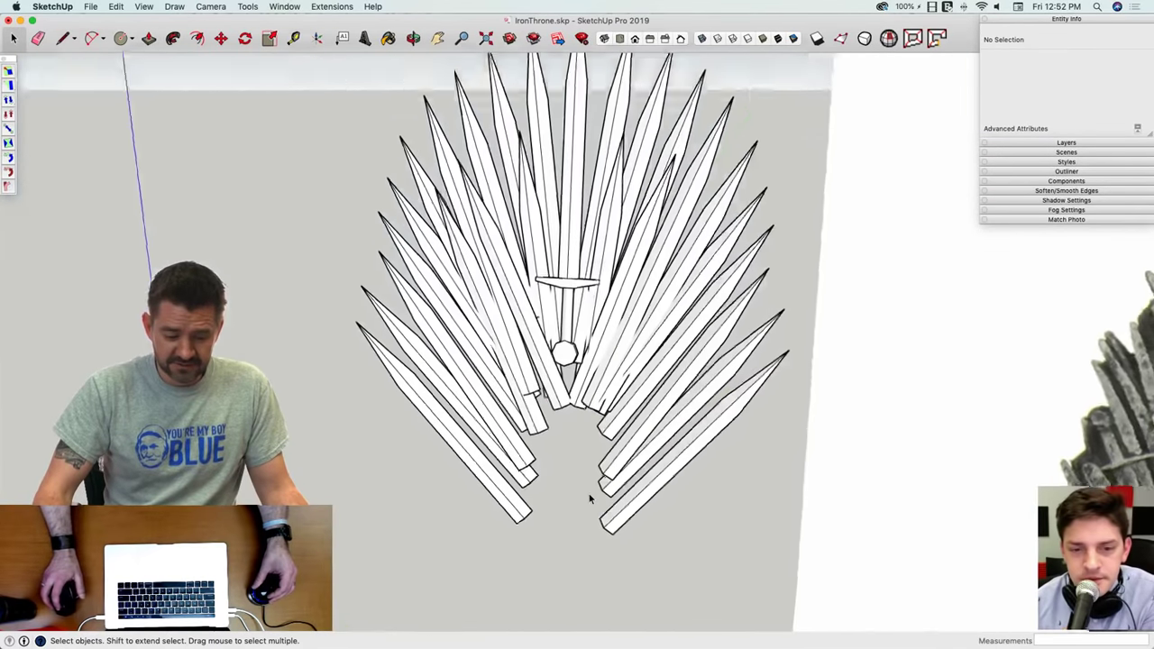
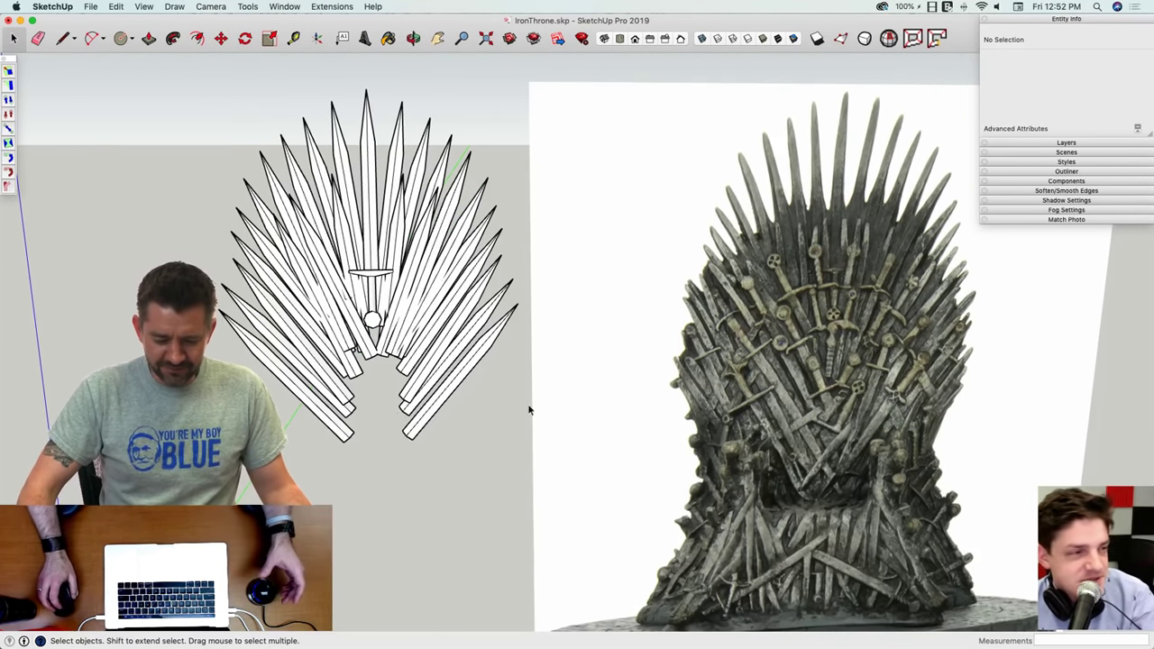
{"action": "scroll", "coordinate": [397, 311], "scroll_direction": "up", "scroll_amount": 5}
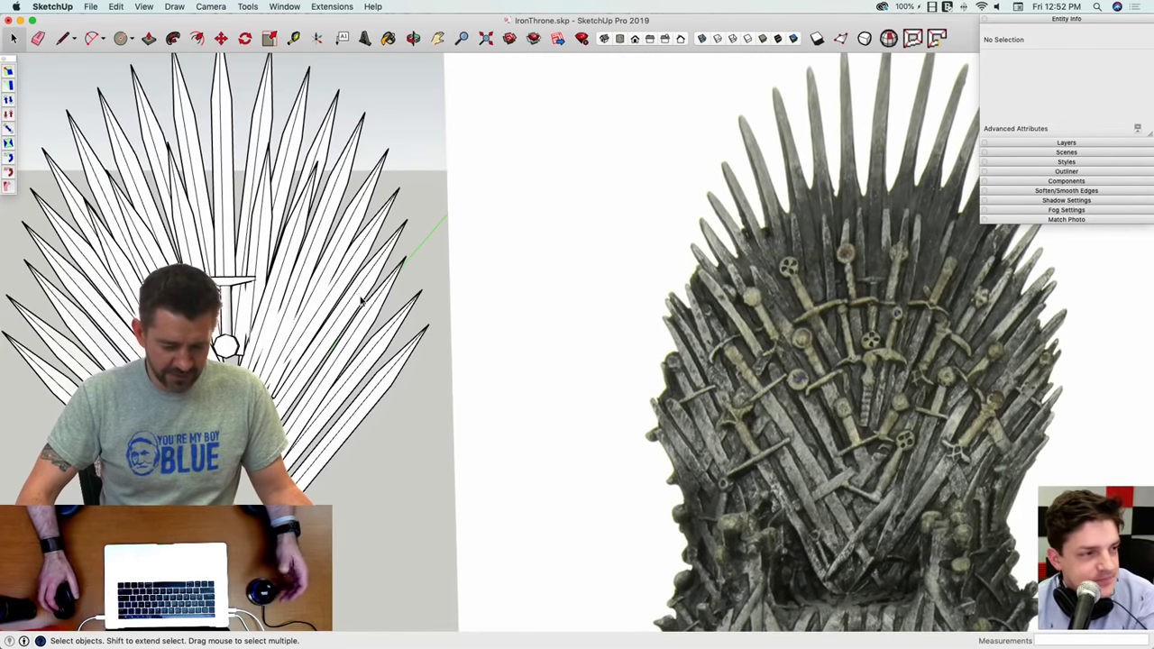
{"action": "middle_click_drag", "start_coordinate": [363, 302], "coordinate": [271, 318]}
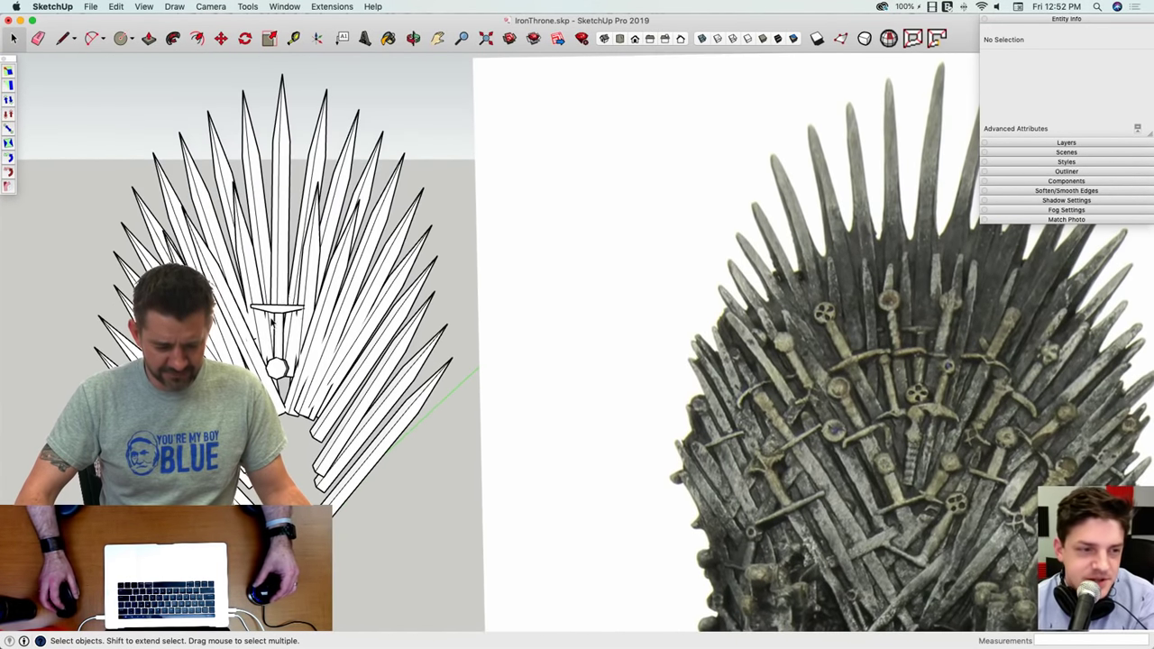
{"action": "left_click", "coordinate": [281, 314]}
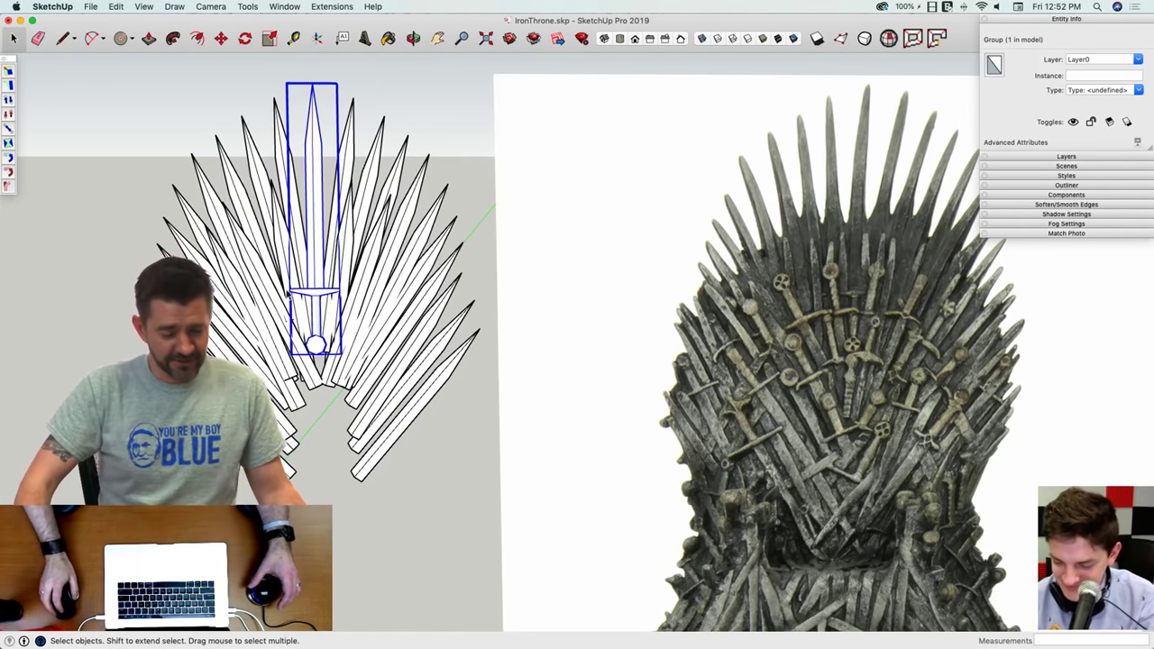
{"action": "scroll", "coordinate": [396, 272], "scroll_direction": "down", "scroll_amount": 5}
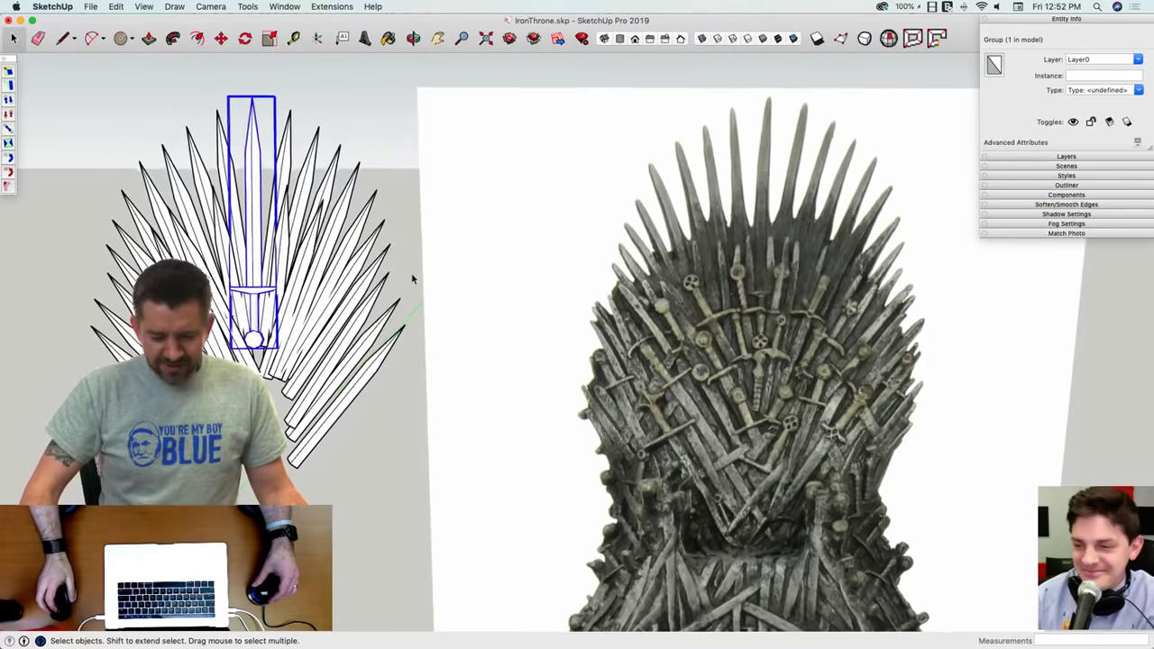
{"action": "mouse_move", "coordinate": [374, 273]}
{"action": "middle_mouse_down"}
{"action": "mouse_move", "coordinate": [298, 245]}
{"action": "mouse_move", "coordinate": [405, 173]}
{"action": "mouse_move", "coordinate": [402, 129]}
{"action": "mouse_move", "coordinate": [421, 121]}
{"action": "mouse_move", "coordinate": [735, 365]}
{"action": "middle_mouse_up"}
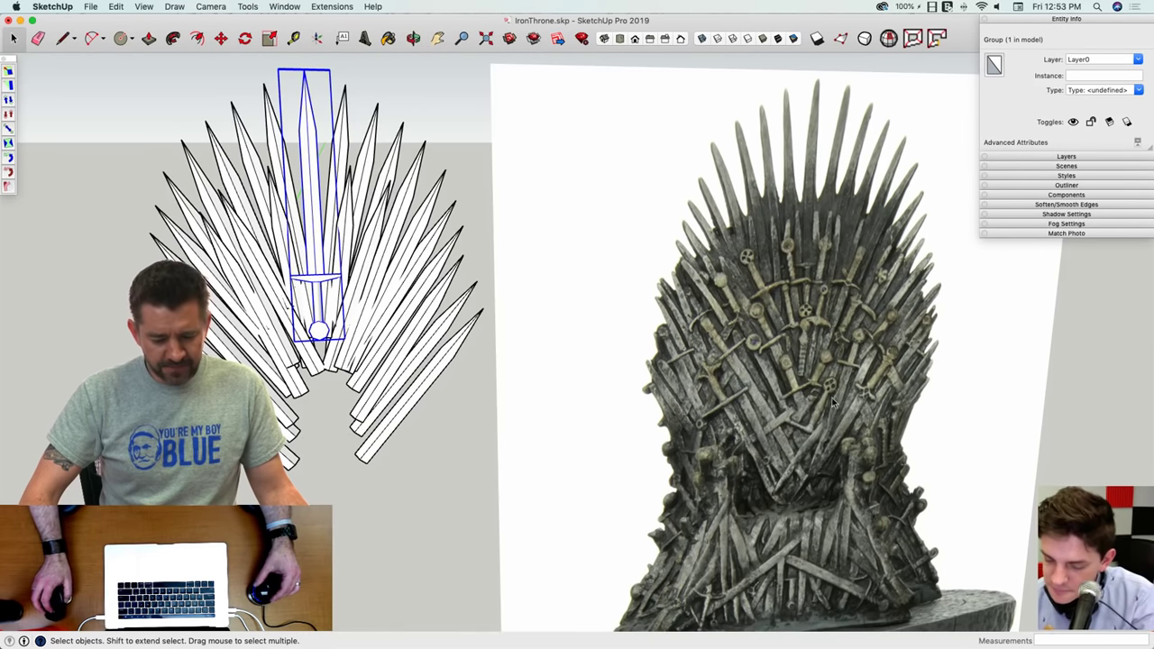
{"action": "middle_click_drag", "start_coordinate": [833, 402], "coordinate": [794, 419]}
{"action": "scroll", "coordinate": [793, 396], "scroll_direction": "up", "scroll_amount": 2}
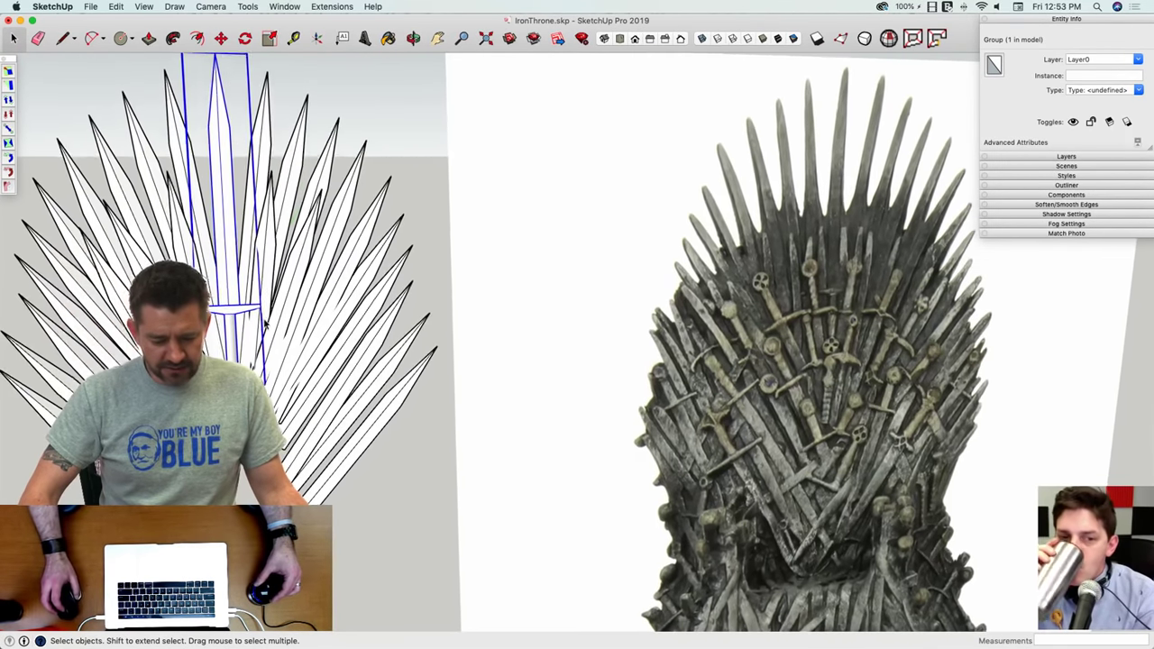
{"action": "scroll", "coordinate": [773, 350], "scroll_direction": "down", "scroll_amount": 3}
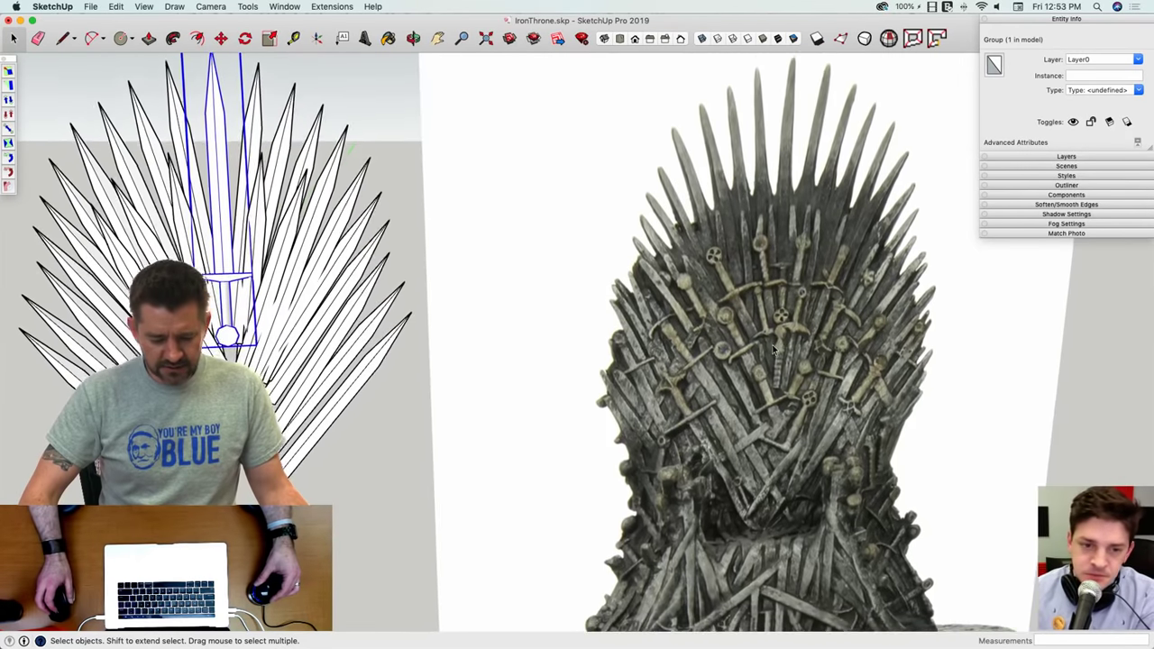
{"action": "middle_click_drag", "start_coordinate": [773, 346], "coordinate": [709, 315]}
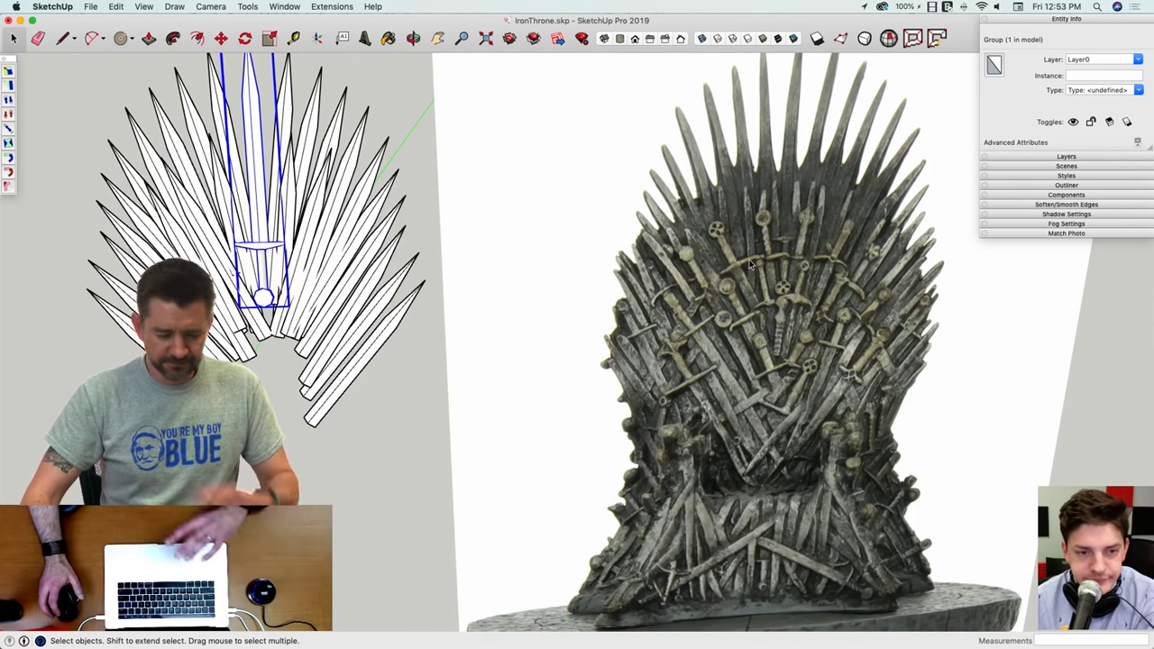
{"action": "scroll", "coordinate": [401, 264], "scroll_direction": "up", "scroll_amount": 4}
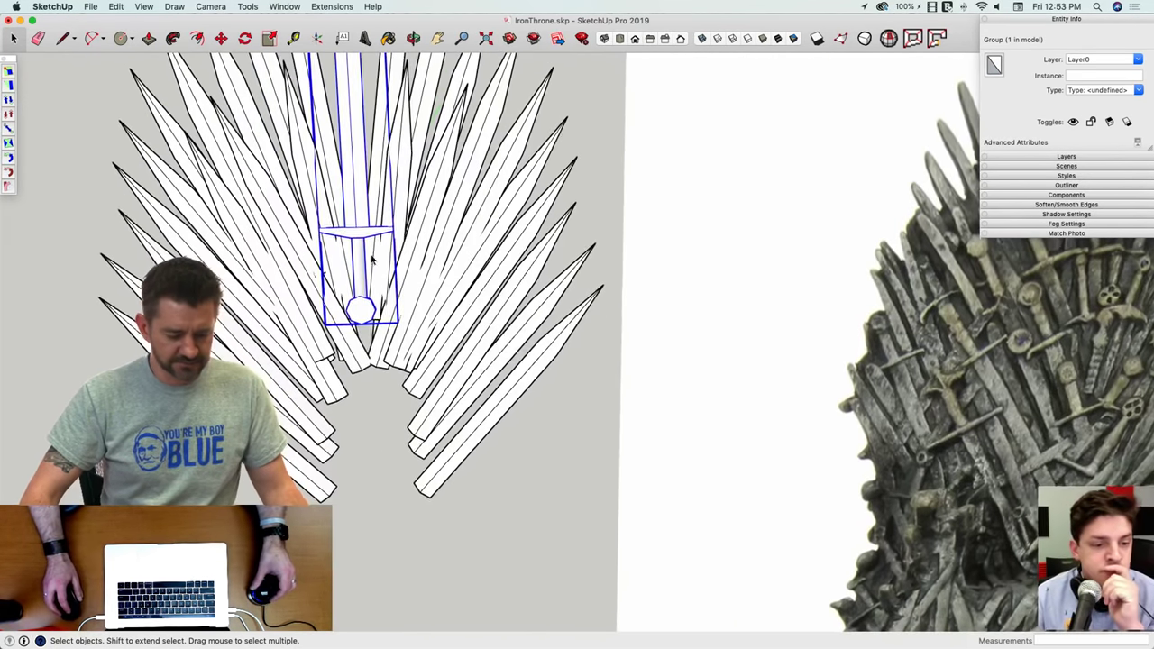
{"action": "middle_click_drag", "start_coordinate": [396, 267], "coordinate": [394, 322]}
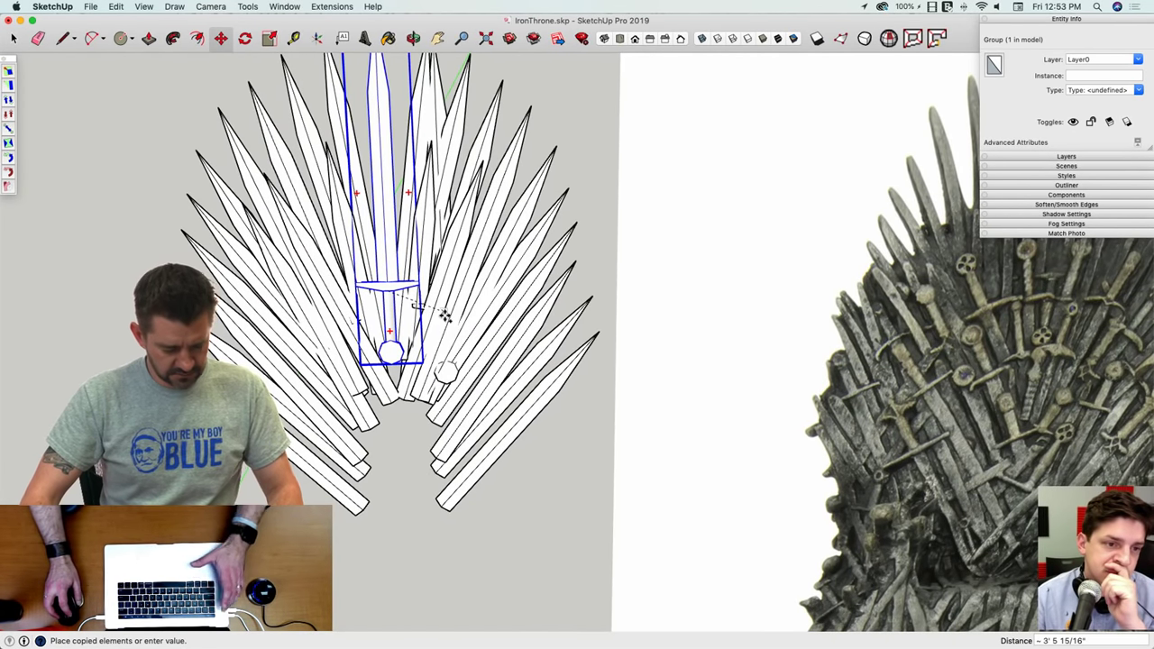
{"action": "key", "text": "Escape"}
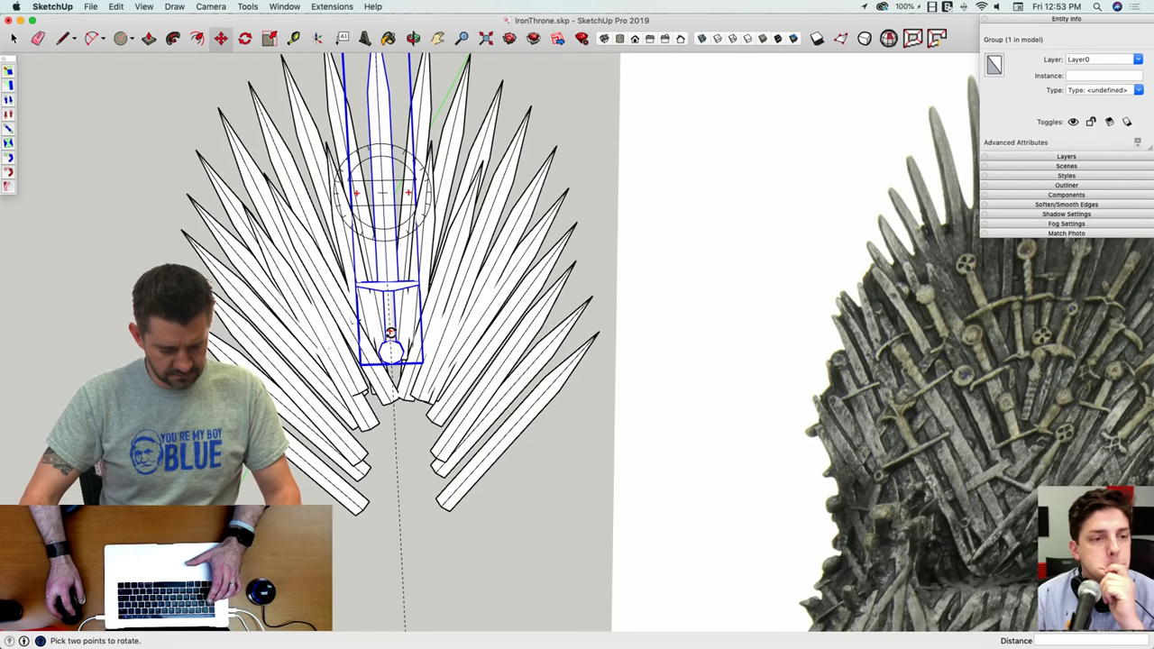
{"action": "left_click", "coordinate": [390, 332]}
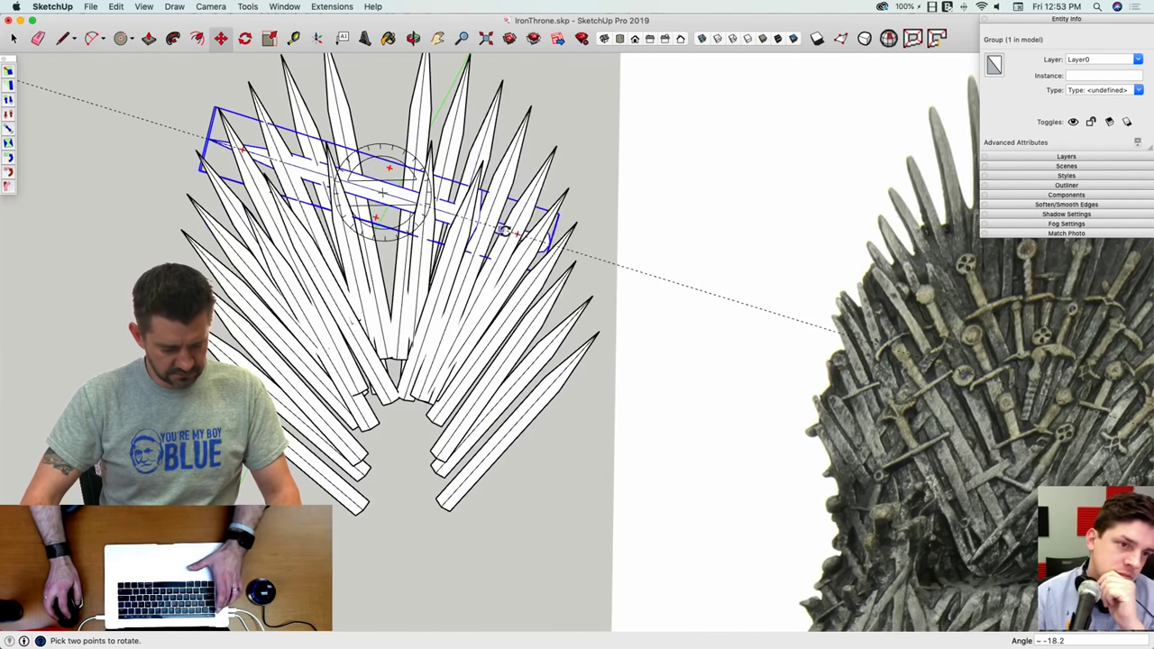
{"action": "key", "text": "Escape"}
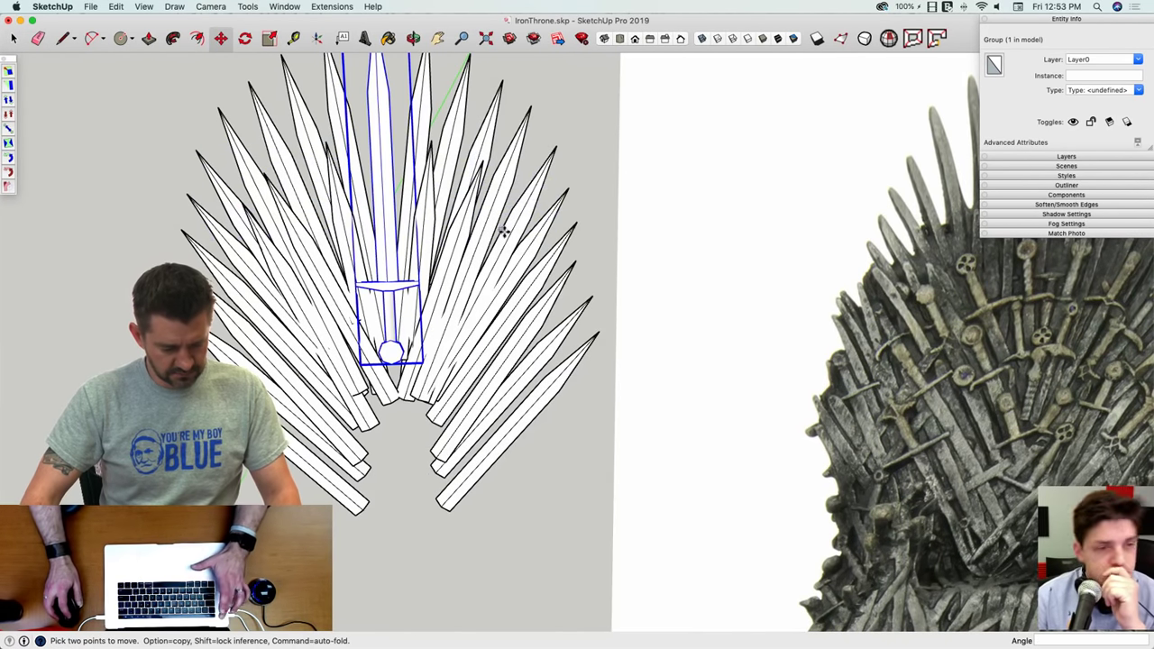
Step: Copy the central hilted sword about 11' 2 1/4" to the right of the fan and rotate the copy so its blade points down
{"action": "key", "text": "alt"}
{"action": "left_click", "coordinate": [390, 317]}
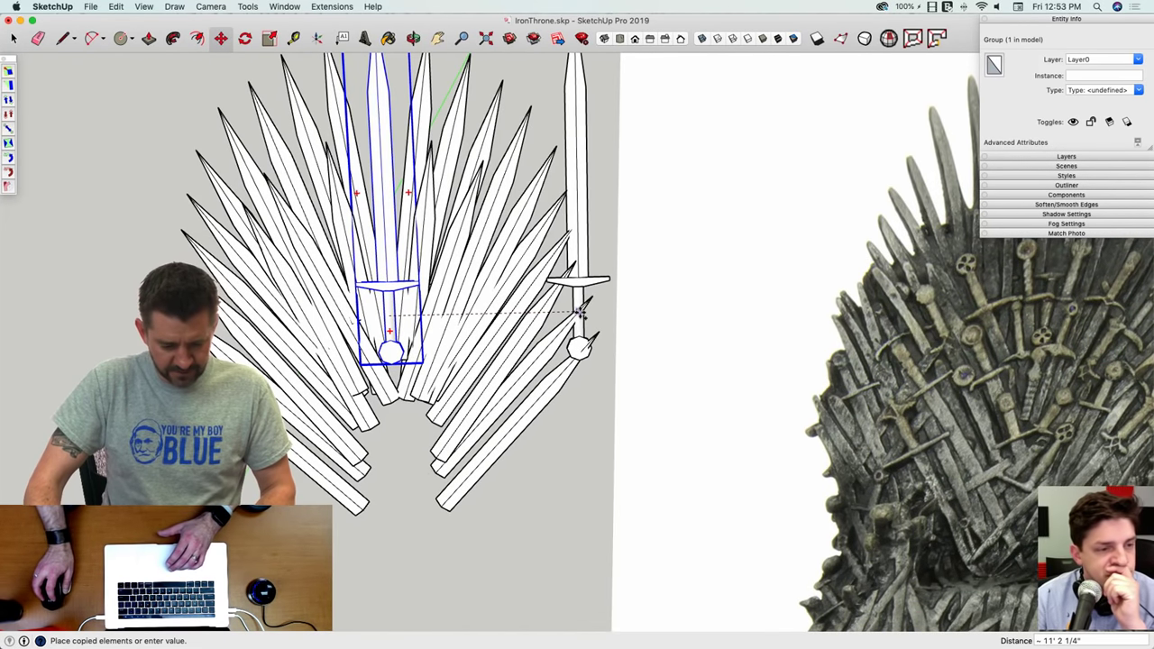
{"action": "left_click", "coordinate": [582, 311]}
{"action": "scroll", "coordinate": [498, 370], "scroll_direction": "down", "scroll_amount": 3}
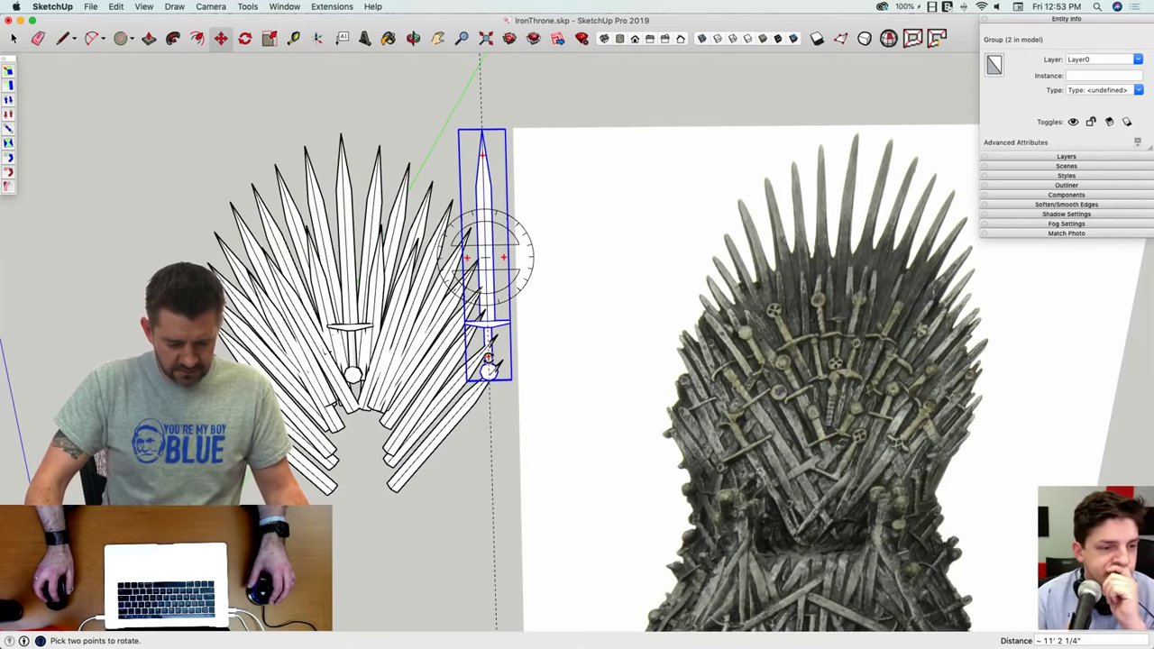
{"action": "left_click", "coordinate": [488, 366]}
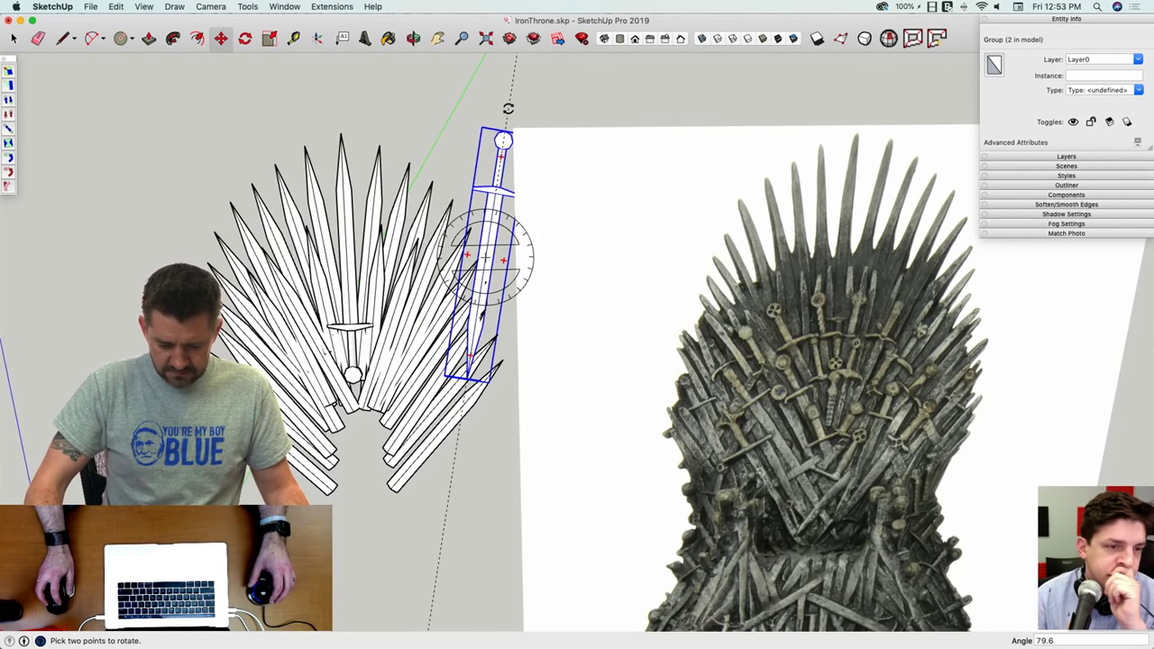
{"action": "left_click", "coordinate": [510, 111]}
Step: Move the inverted hilted sword about 14' 1 1/16" into the fan, placing its crossguard just above and right of the central hilt
{"action": "key", "text": "m"}
{"action": "scroll", "coordinate": [535, 216], "scroll_direction": "up", "scroll_amount": 10}
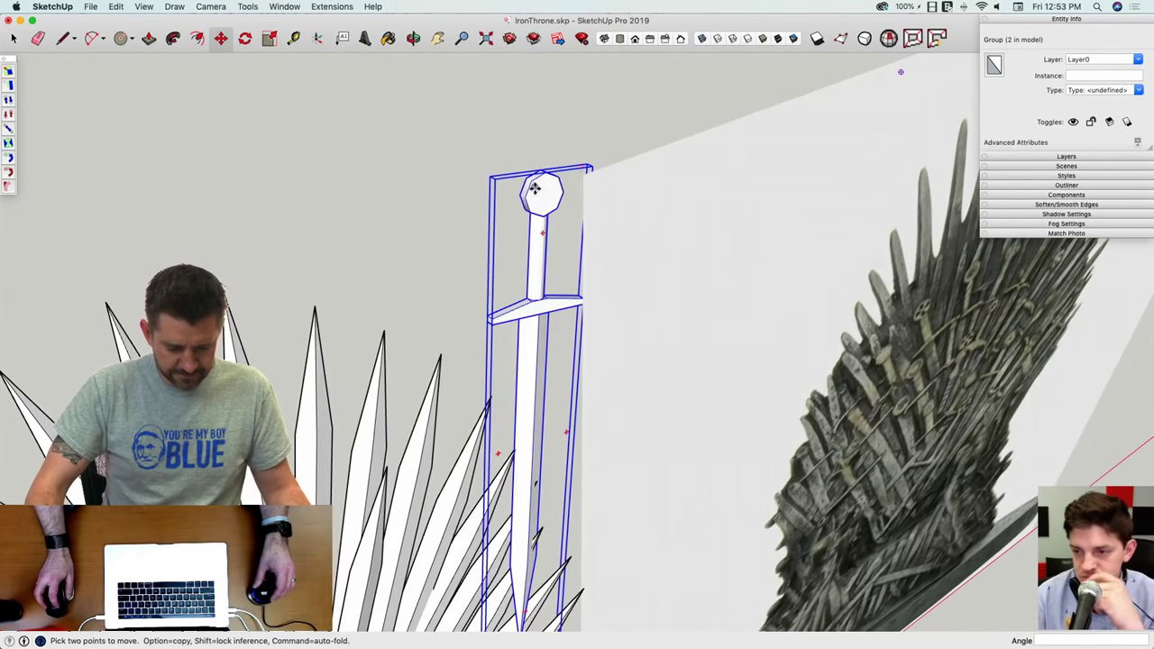
{"action": "middle_click_drag", "start_coordinate": [535, 188], "coordinate": [526, 255]}
{"action": "scroll", "coordinate": [537, 204], "scroll_direction": "up", "scroll_amount": 2}
{"action": "scroll", "coordinate": [644, 309], "scroll_direction": "up", "scroll_amount": 5}
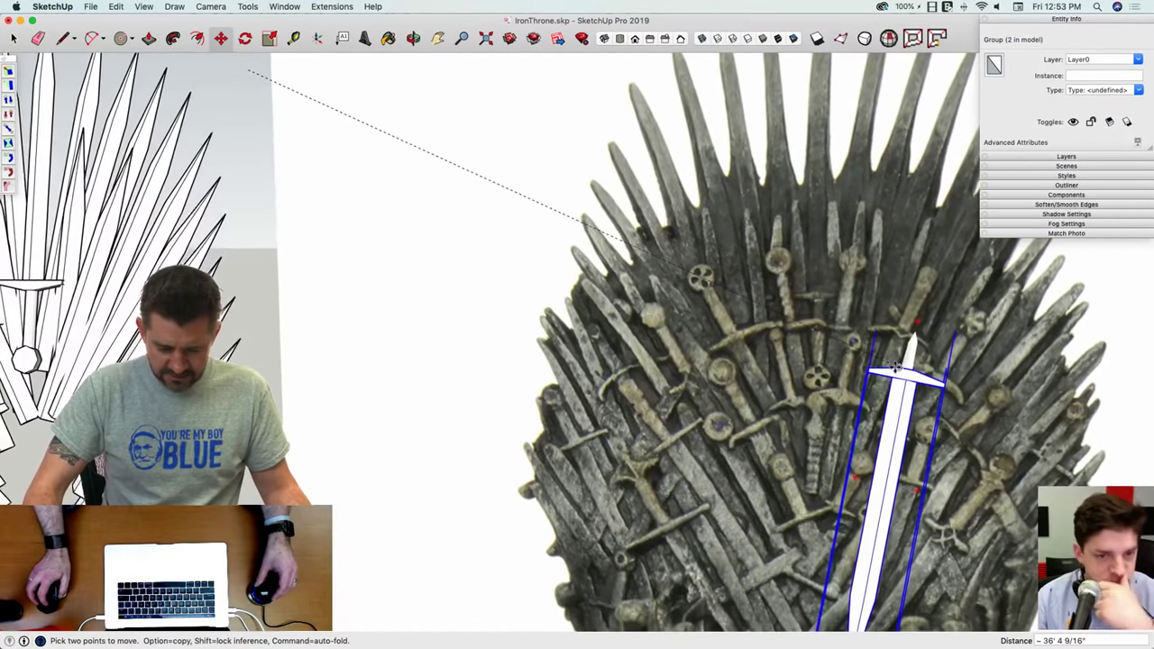
{"action": "middle_click_drag", "start_coordinate": [900, 374], "coordinate": [335, 310], "text": "shift"}
{"action": "scroll", "coordinate": [335, 309], "scroll_direction": "up", "scroll_amount": 6}
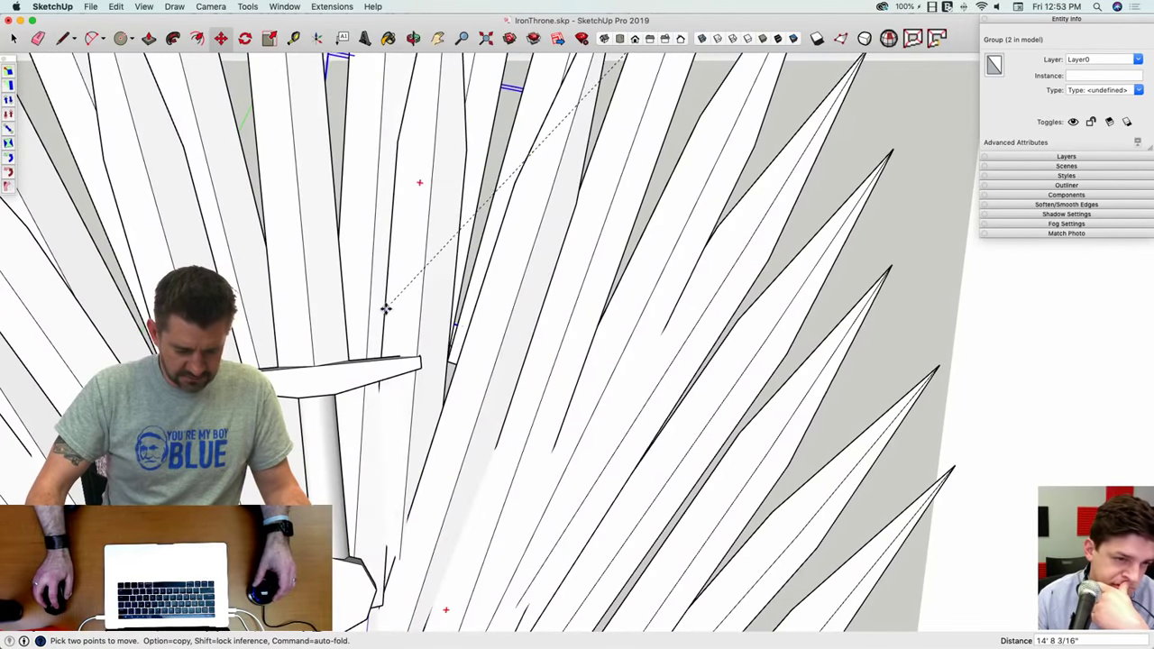
{"action": "middle_click_drag", "start_coordinate": [386, 310], "coordinate": [408, 327]}
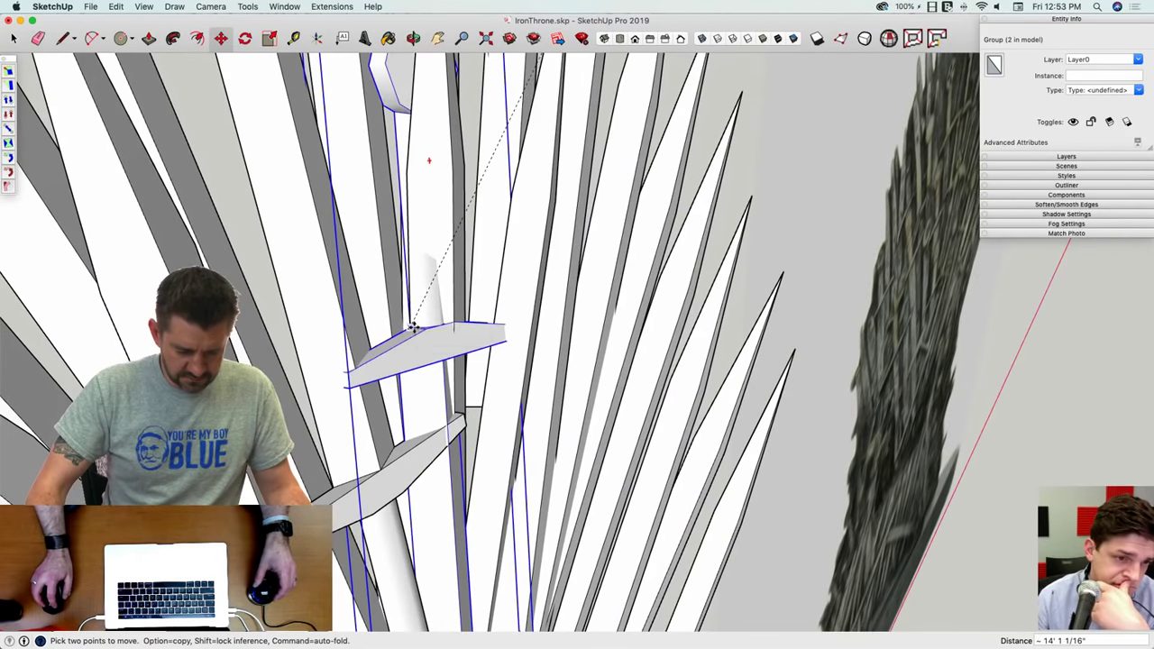
{"action": "scroll", "coordinate": [377, 291], "scroll_direction": "down", "scroll_amount": 10}
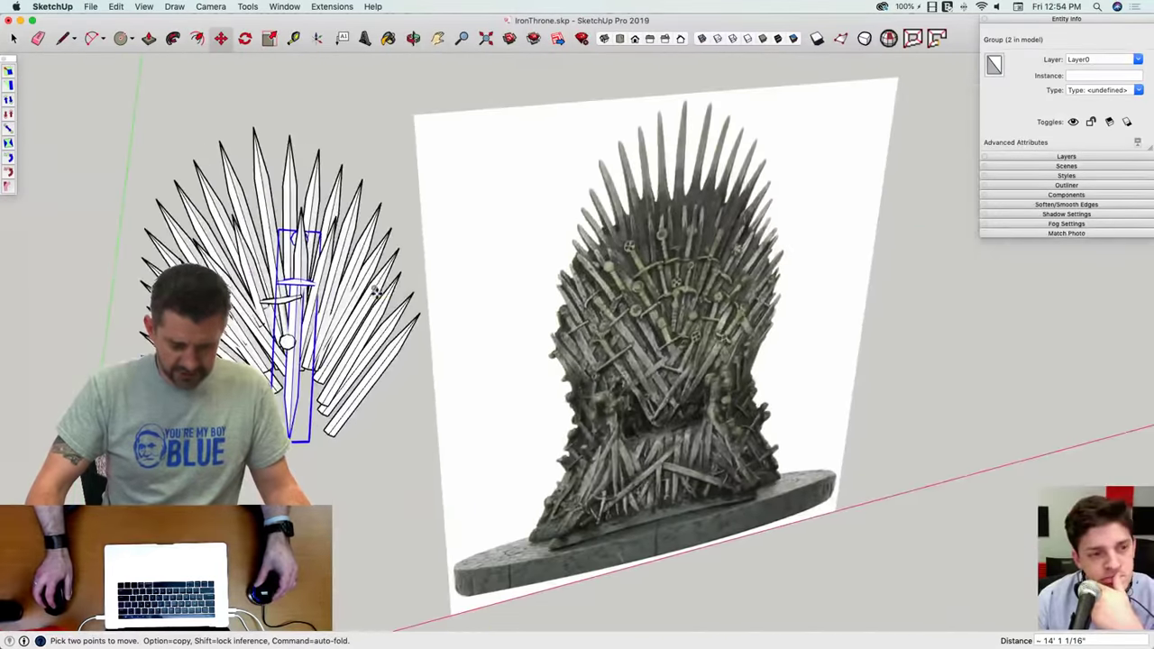
Step: Rotate the inverted hilted sword to follow the fan's backward slope and lean its hilt to the right, like the swords in the reference image
{"action": "middle_click_drag", "start_coordinate": [377, 290], "coordinate": [273, 261]}
{"action": "scroll", "coordinate": [272, 261], "scroll_direction": "up", "scroll_amount": 8}
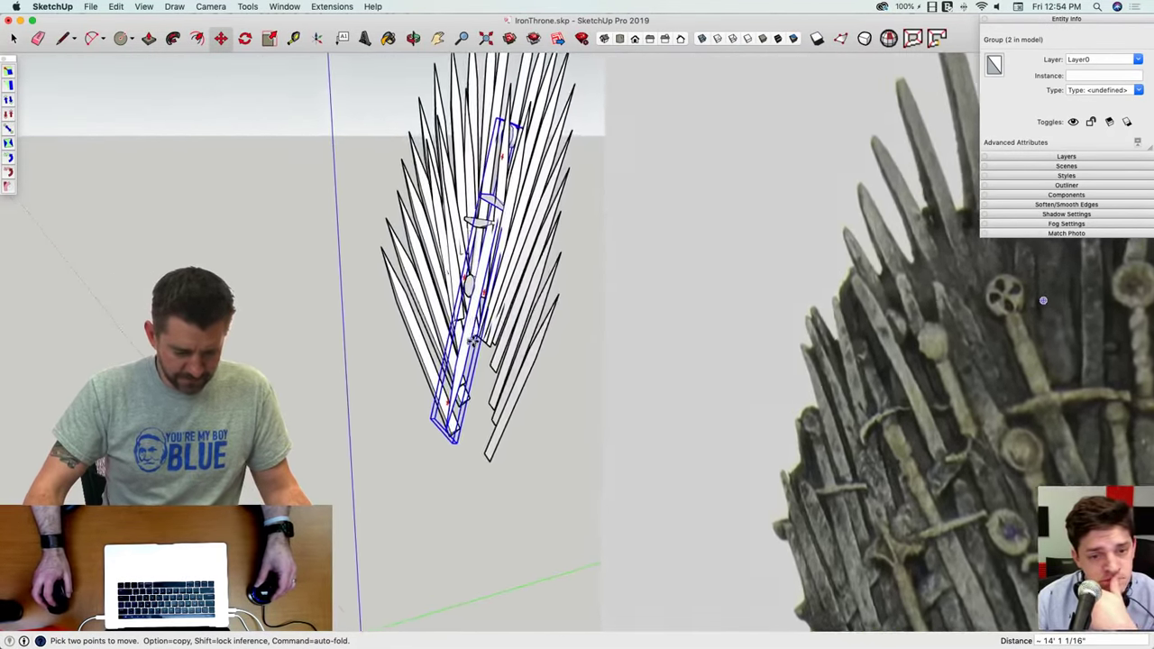
{"action": "middle_click_drag", "start_coordinate": [483, 424], "coordinate": [560, 520]}
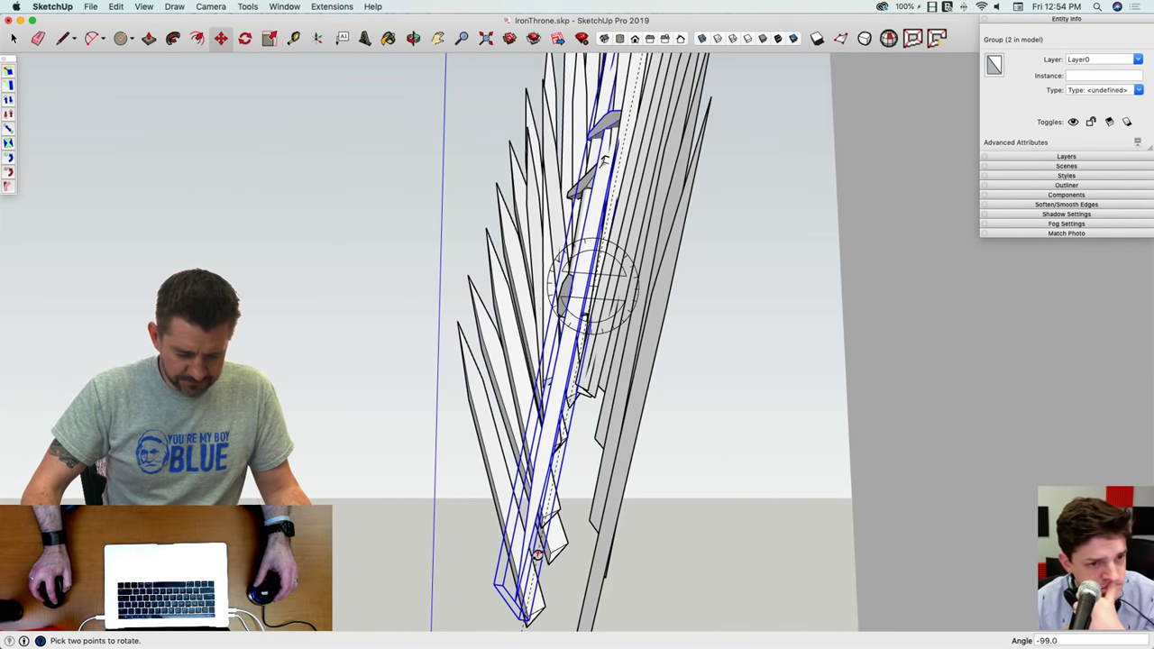
{"action": "scroll", "coordinate": [523, 432], "scroll_direction": "down", "scroll_amount": 3}
{"action": "middle_click_drag", "start_coordinate": [514, 646], "coordinate": [552, 435], "text": "shift"}
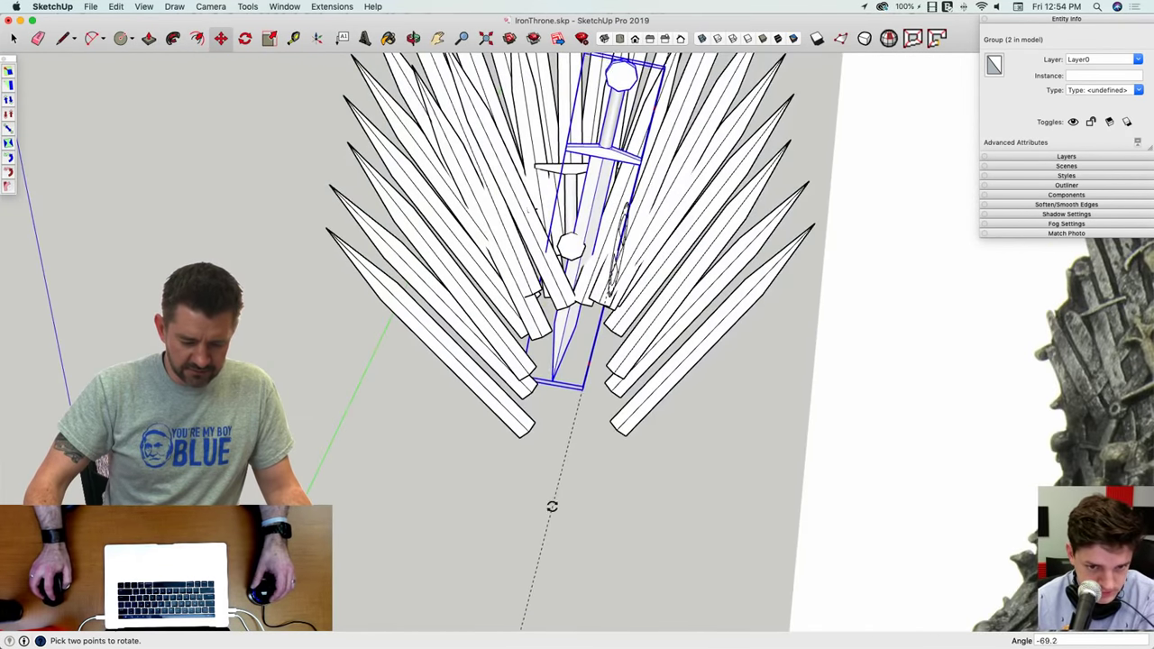
{"action": "middle_click_drag", "start_coordinate": [552, 506], "coordinate": [626, 465]}
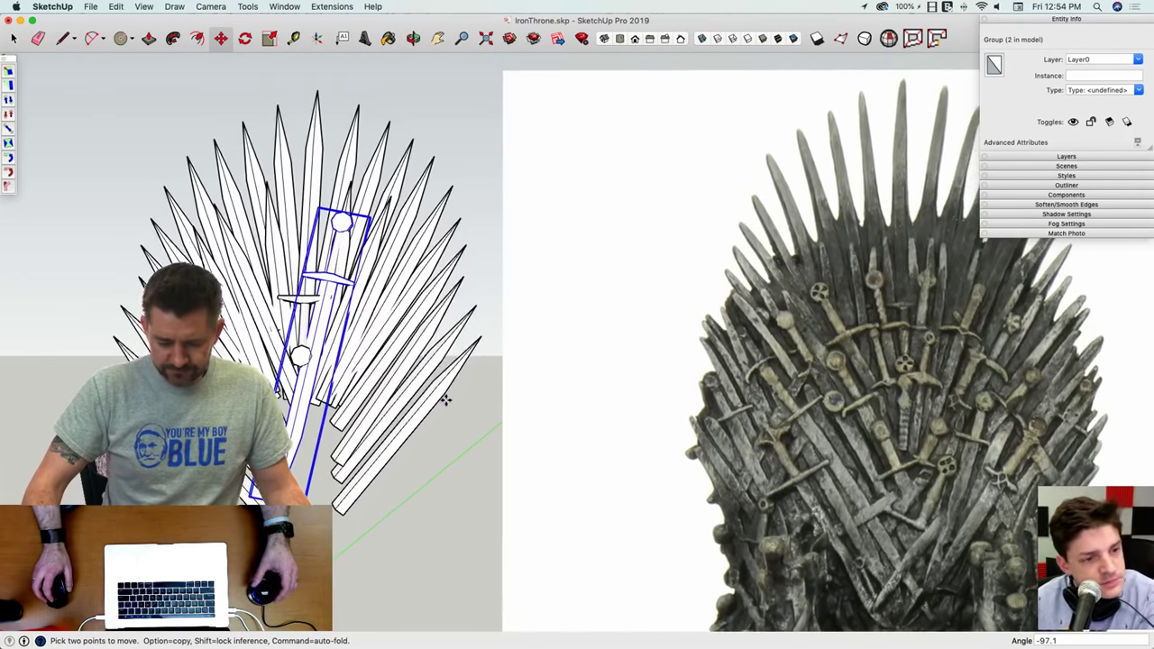
{"action": "scroll", "coordinate": [444, 400], "scroll_direction": "up", "scroll_amount": 6}
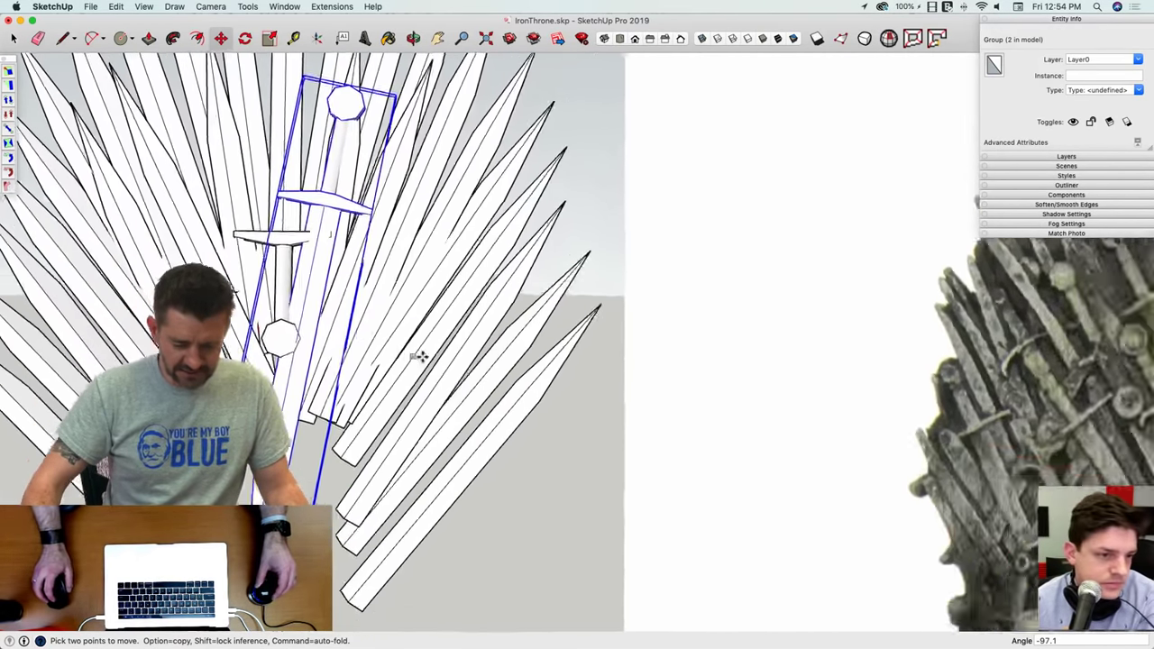
{"action": "scroll", "coordinate": [420, 356], "scroll_direction": "down", "scroll_amount": 6}
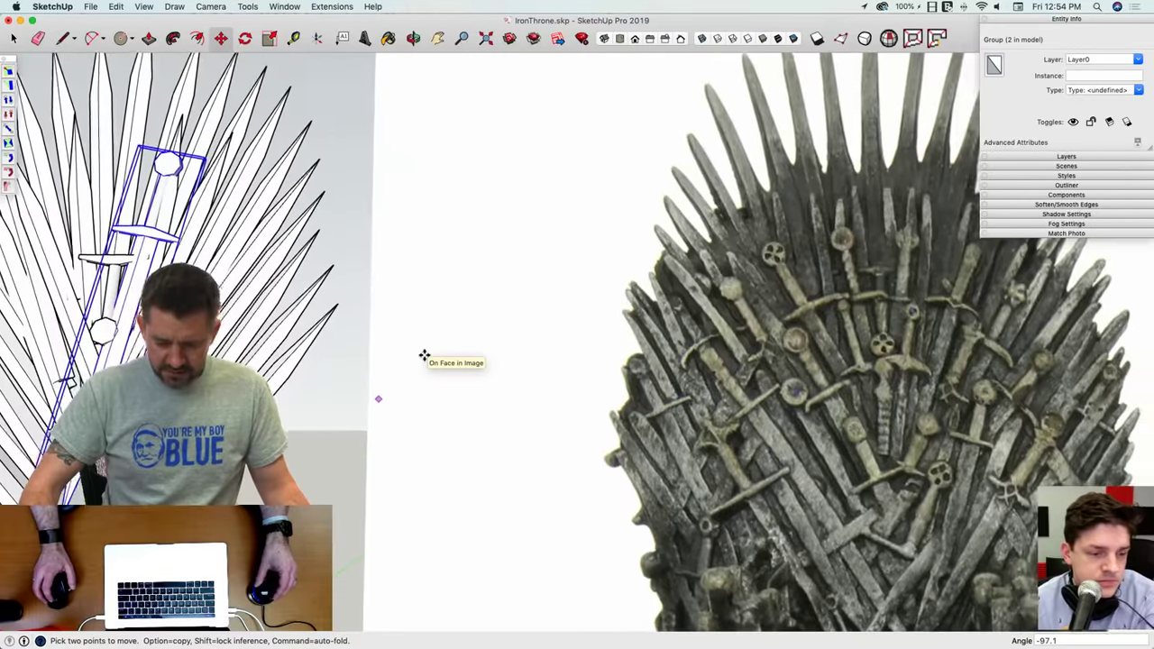
Step: Move the inverted hilted sword about 2 1/8" to adjust its position against the fan's blades
{"action": "scroll", "coordinate": [424, 356], "scroll_direction": "up", "scroll_amount": 6}
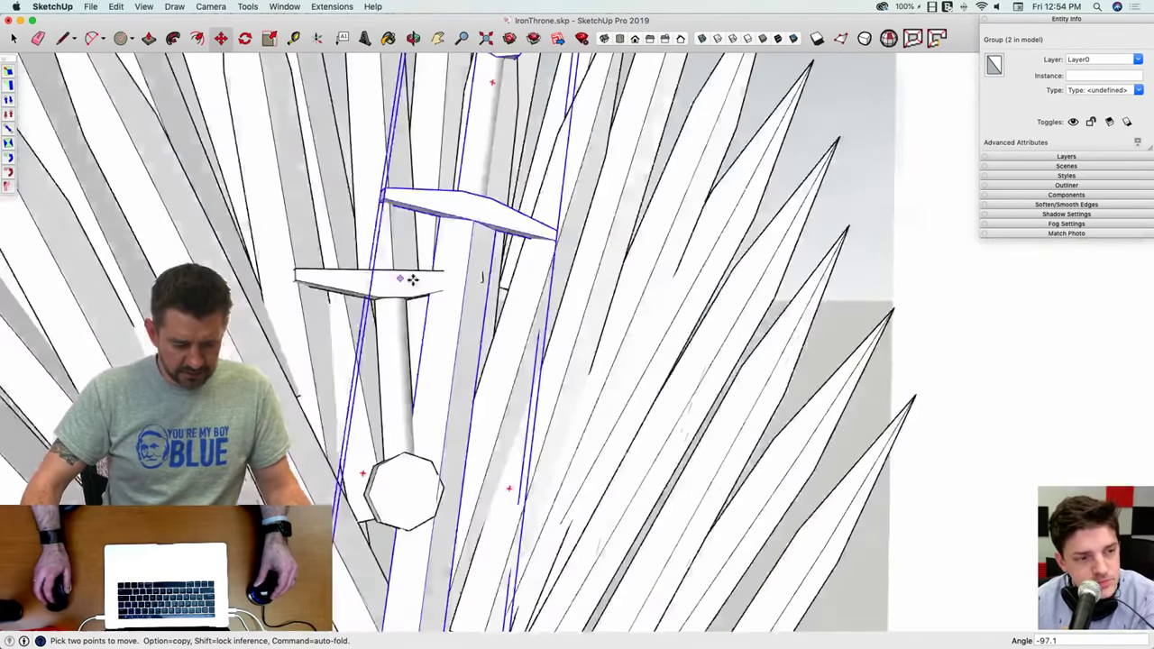
{"action": "scroll", "coordinate": [412, 279], "scroll_direction": "down", "scroll_amount": 6}
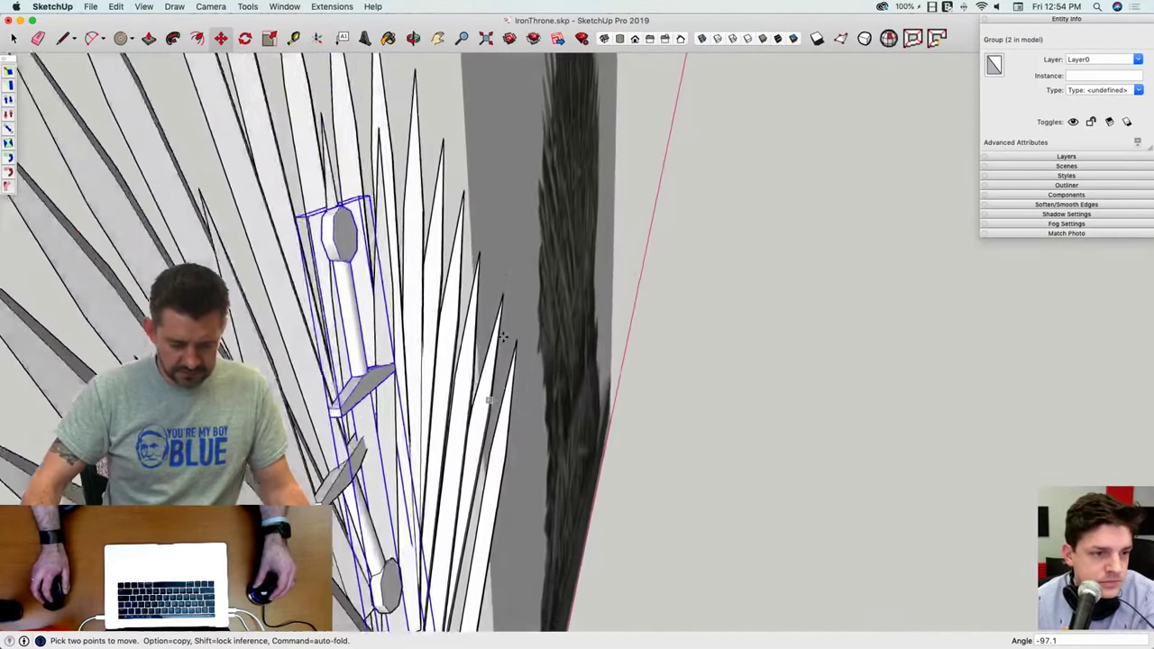
{"action": "scroll", "coordinate": [503, 337], "scroll_direction": "down", "scroll_amount": 5}
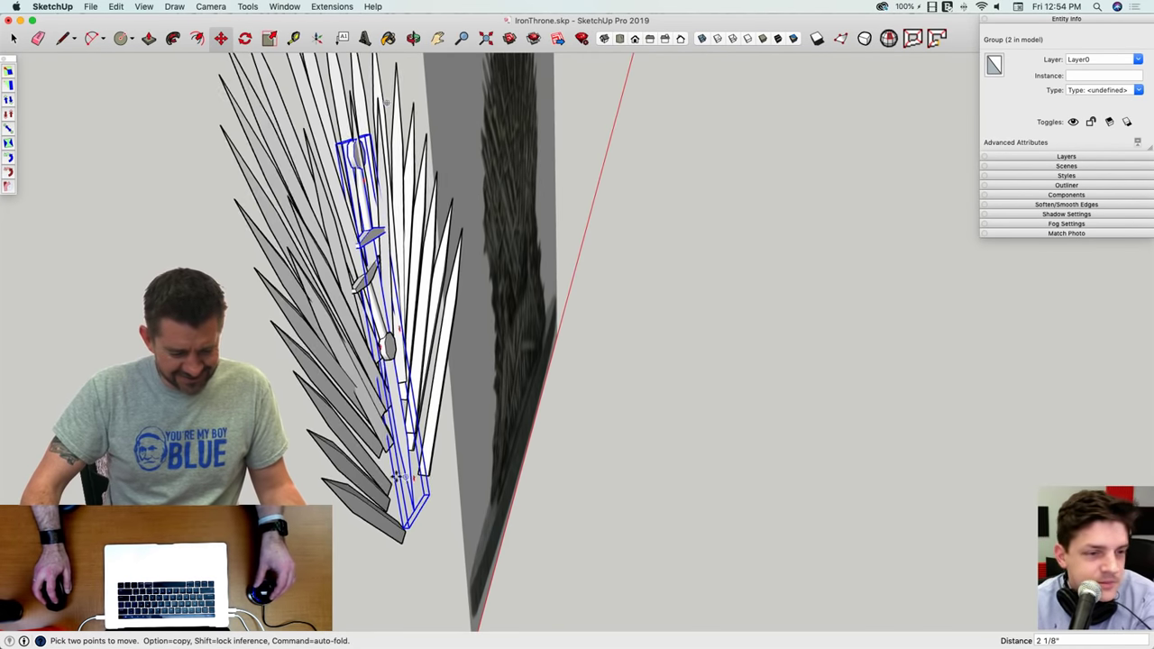
{"action": "scroll", "coordinate": [402, 482], "scroll_direction": "up", "scroll_amount": 5}
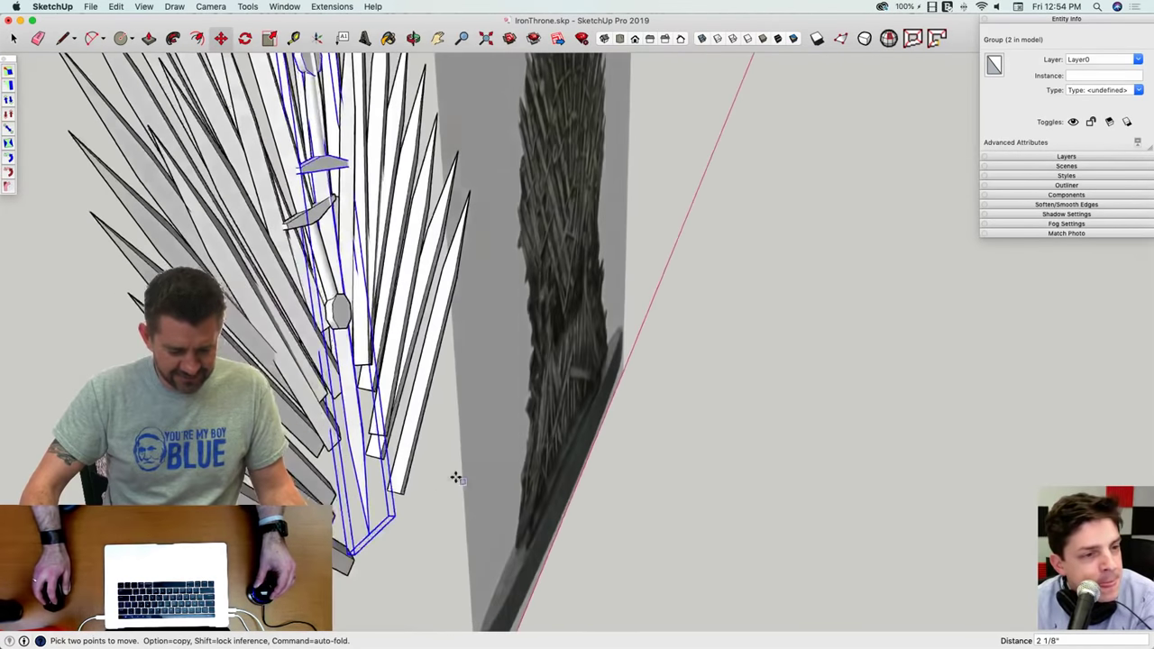
{"action": "scroll", "coordinate": [456, 478], "scroll_direction": "up", "scroll_amount": 3}
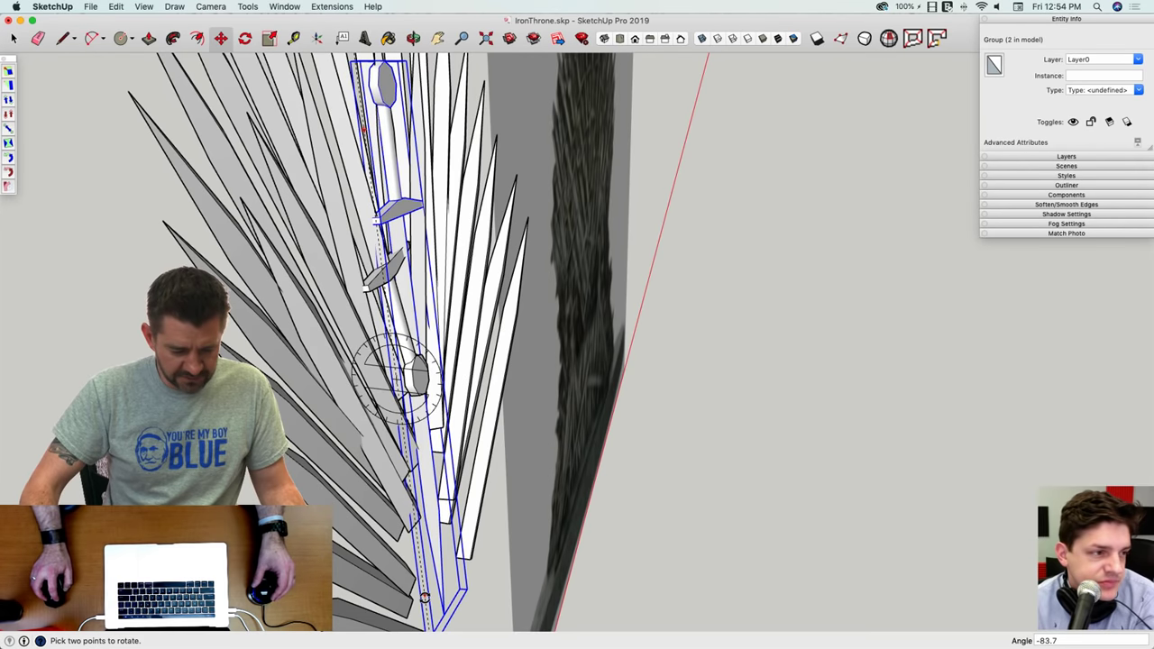
Step: Refine the inverted hilted sword's tilt along the fan's slope and nudge it about 5/8" into place
{"action": "key", "text": "m"}
{"action": "middle_click_drag", "start_coordinate": [399, 369], "coordinate": [674, 534]}
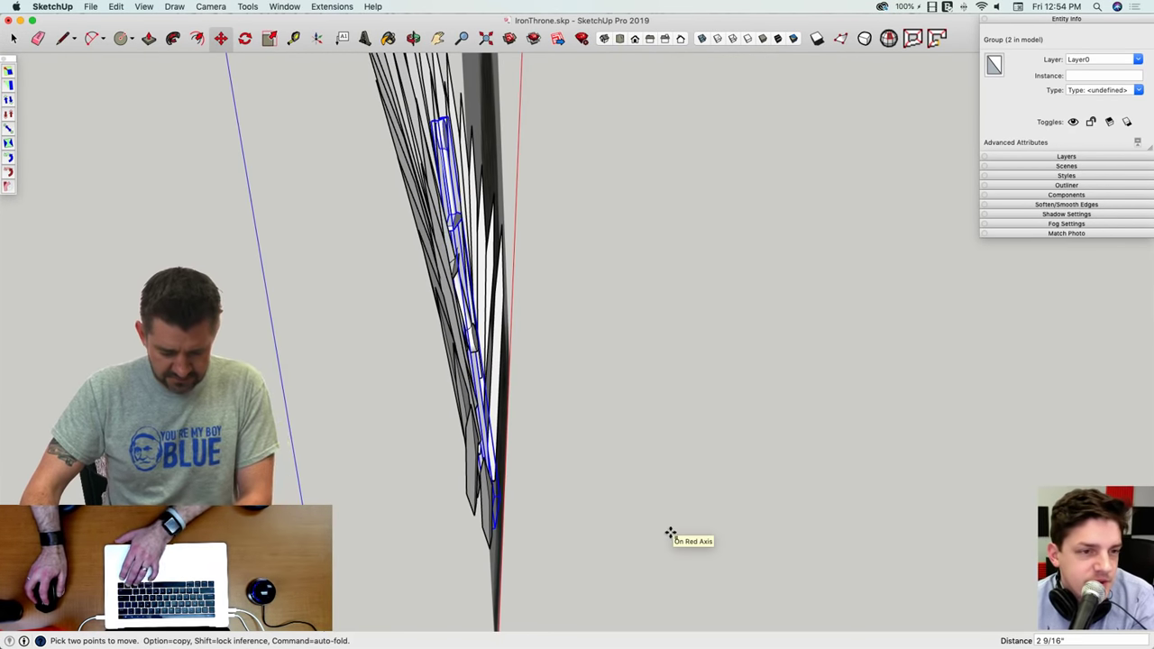
{"action": "middle_click_drag", "start_coordinate": [675, 532], "coordinate": [389, 509]}
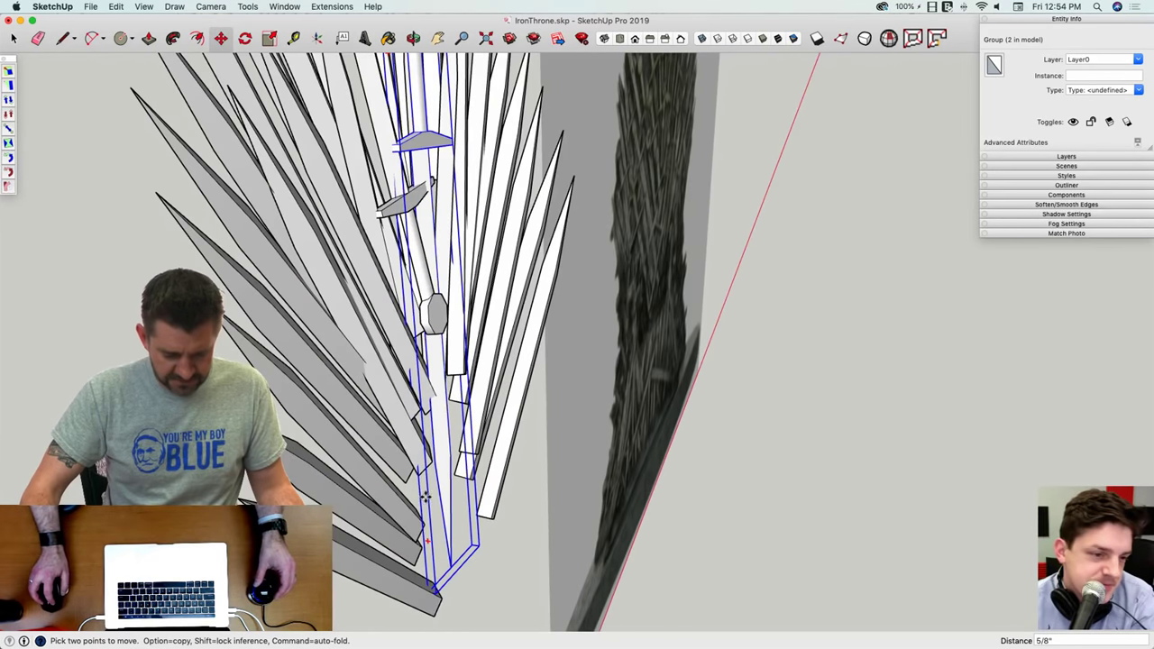
{"action": "left_click", "coordinate": [428, 541]}
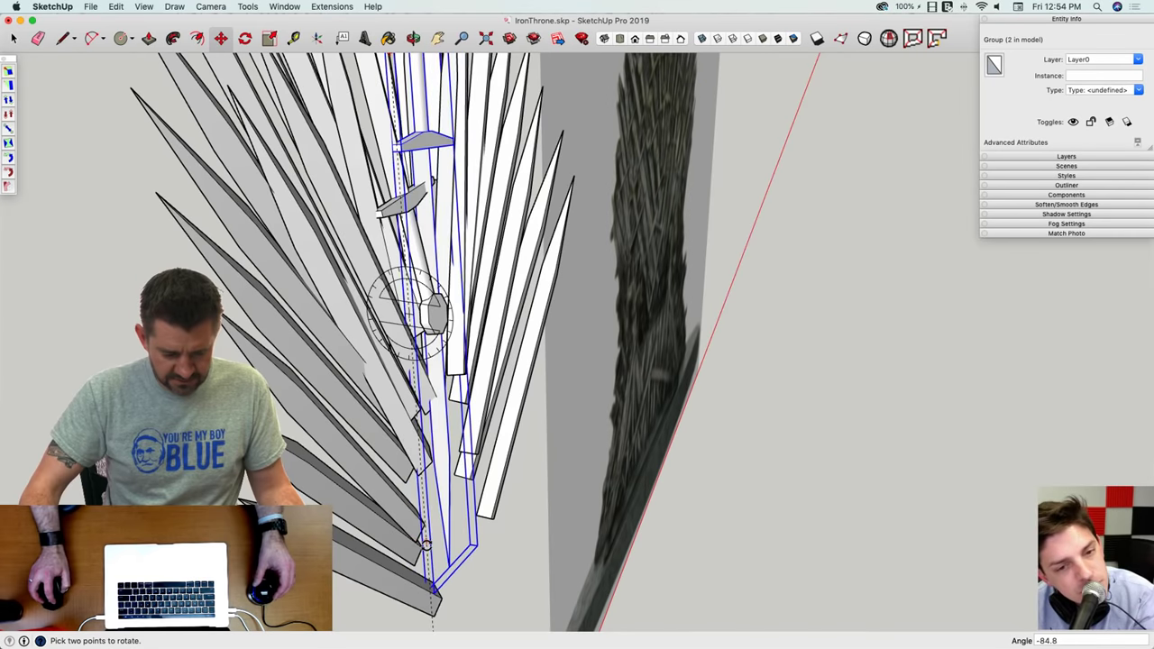
{"action": "middle_click_drag", "start_coordinate": [422, 547], "coordinate": [379, 487]}
{"action": "left_click", "coordinate": [433, 589]}
{"action": "scroll", "coordinate": [450, 492], "scroll_direction": "up", "scroll_amount": 5}
{"action": "key", "text": "space"}
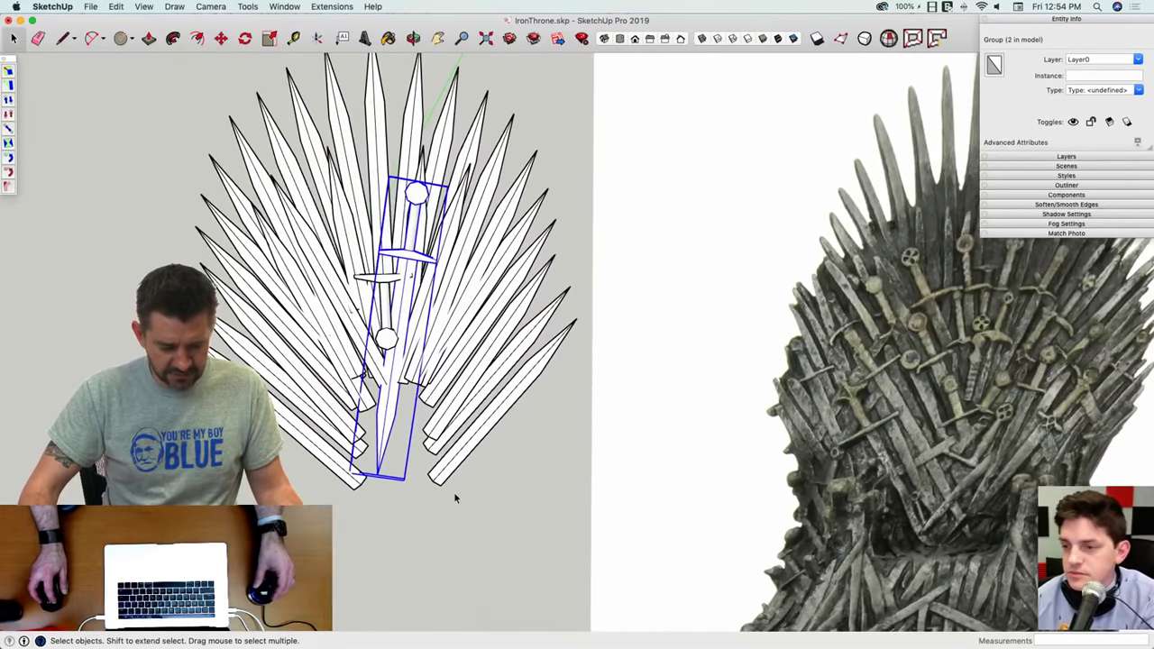
Step: Rotate a copy of the inverted hilted sword about 23.6° around the central crossguard so its hilt leans left
{"action": "left_click", "coordinate": [454, 497]}
{"action": "middle_click_drag", "start_coordinate": [454, 497], "coordinate": [352, 356]}
{"action": "scroll", "coordinate": [443, 501], "scroll_direction": "down", "scroll_amount": 3}
{"action": "left_click", "coordinate": [464, 405]}
{"action": "middle_click_drag", "start_coordinate": [464, 406], "coordinate": [764, 370]}
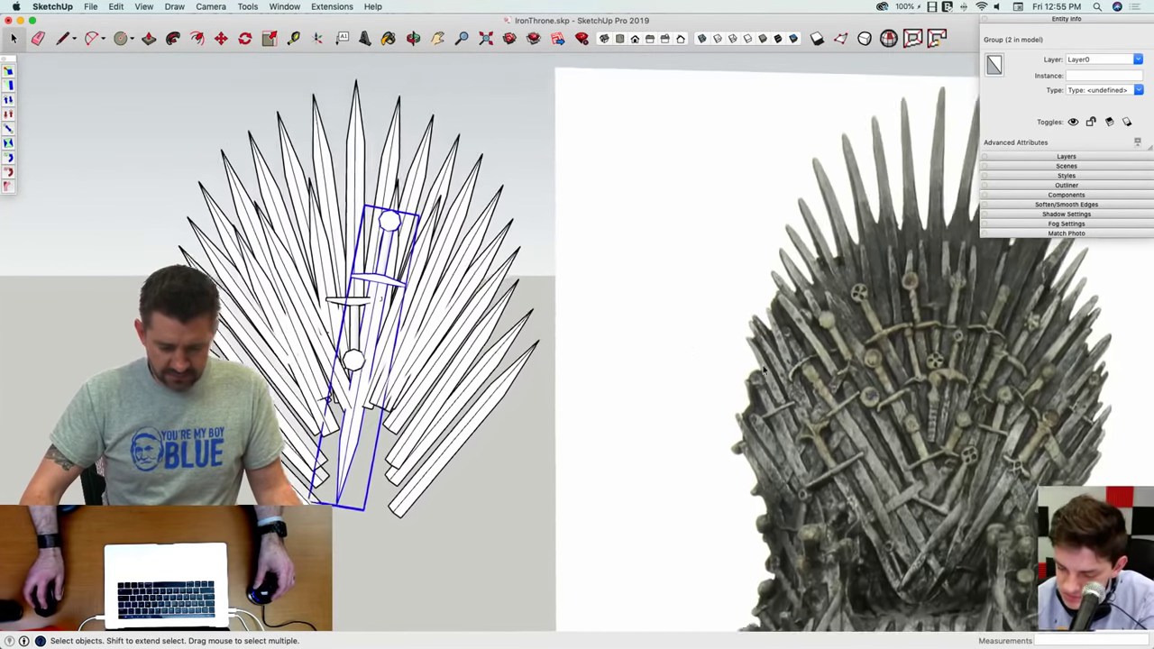
{"action": "scroll", "coordinate": [400, 303], "scroll_direction": "up", "scroll_amount": 3}
{"action": "key", "text": "q"}
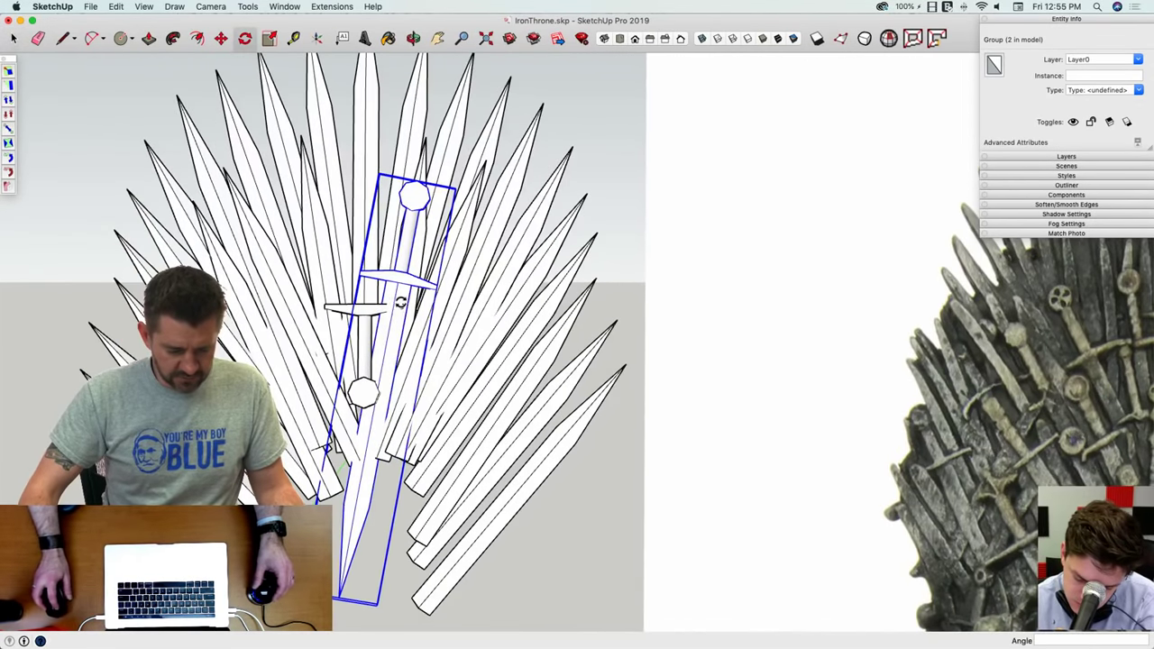
{"action": "scroll", "coordinate": [401, 303], "scroll_direction": "up", "scroll_amount": 3}
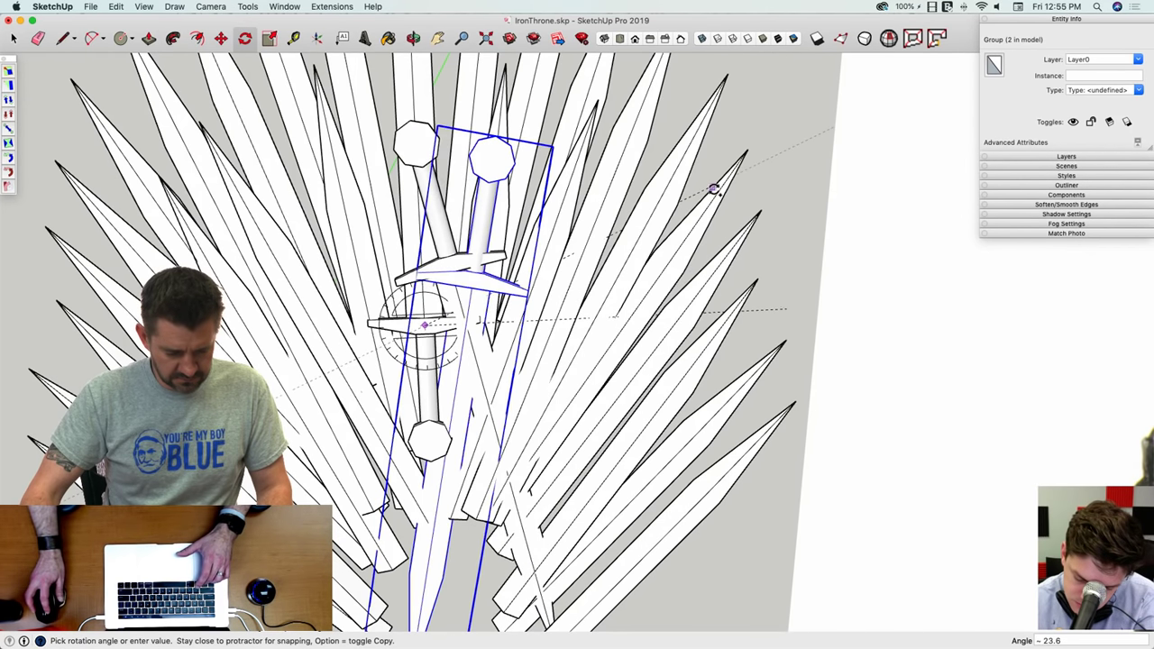
{"action": "left_click", "coordinate": [719, 195]}
Step: Move the left-leaning inverted sword about 6 5/8" so its crossguard mirrors the right one above the central hilt
{"action": "key", "text": "m"}
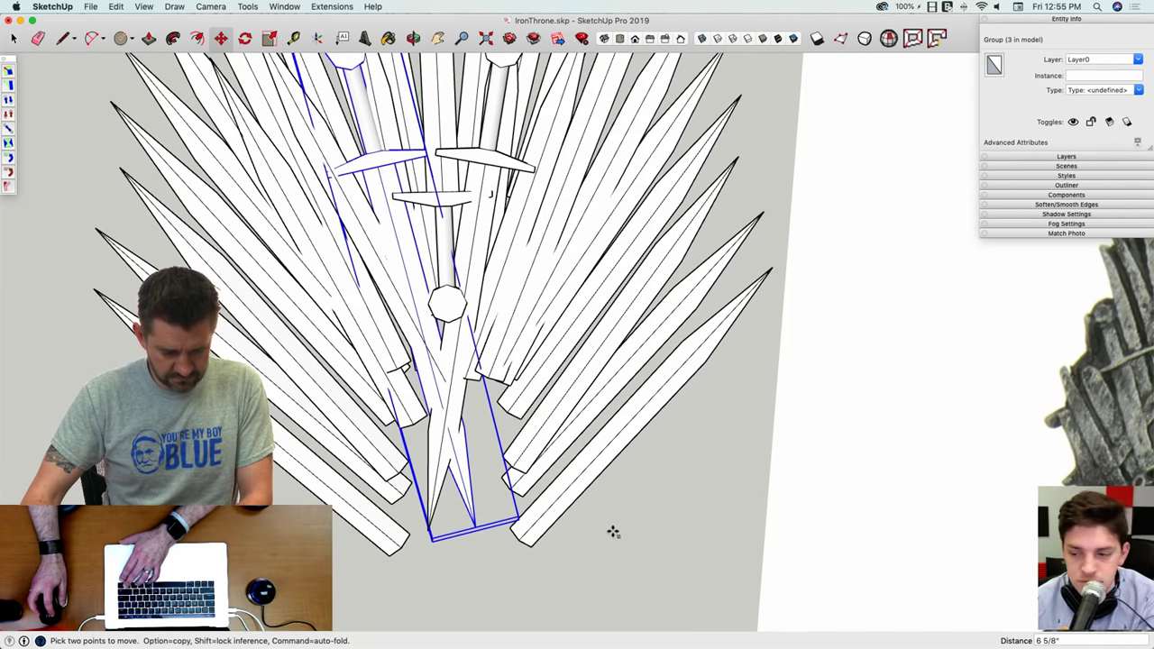
{"action": "key", "text": "space"}
{"action": "scroll", "coordinate": [580, 538], "scroll_direction": "down", "scroll_amount": 5}
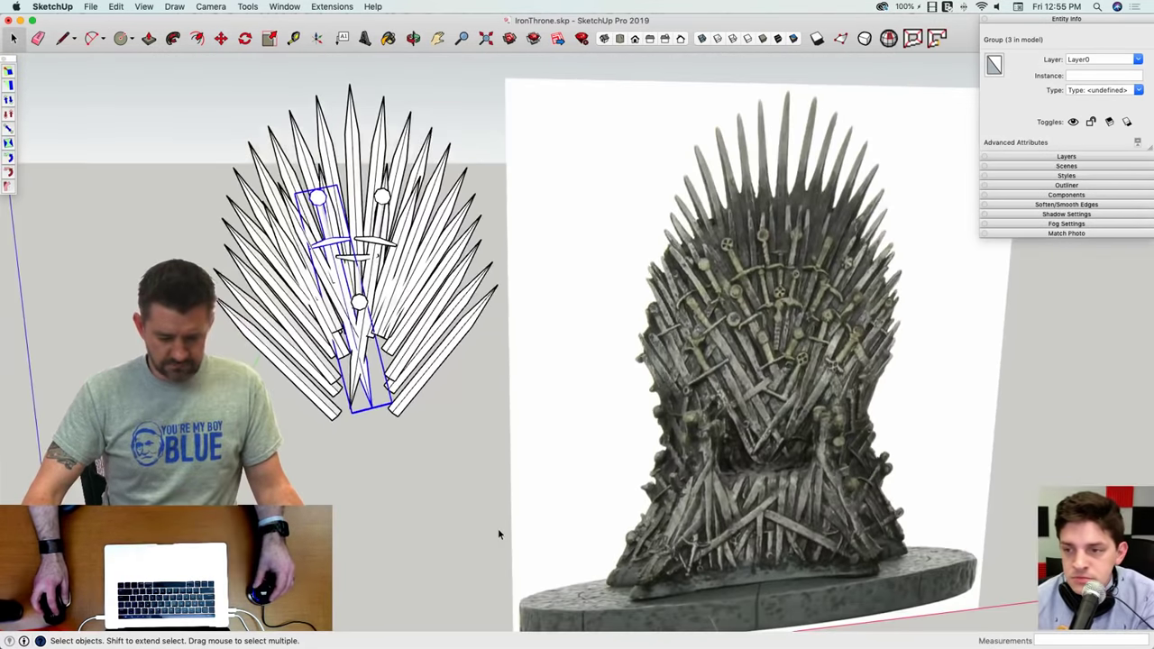
{"action": "scroll", "coordinate": [488, 541], "scroll_direction": "up", "scroll_amount": 8}
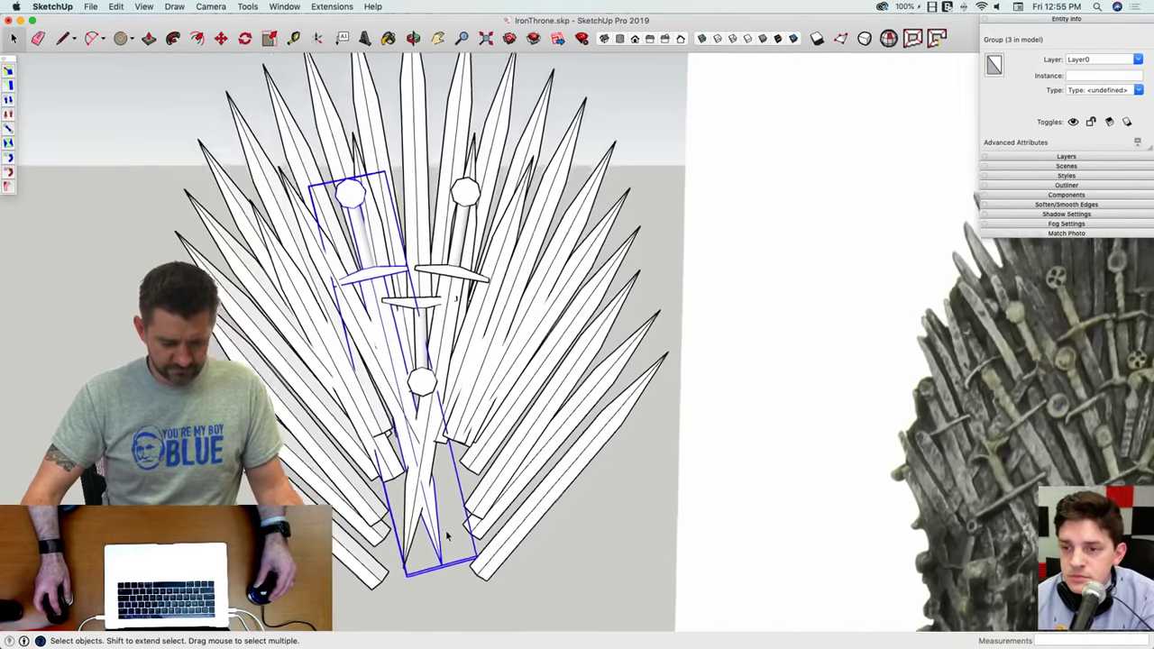
{"action": "left_click", "coordinate": [446, 537]}
{"action": "scroll", "coordinate": [446, 533], "scroll_direction": "up", "scroll_amount": 6}
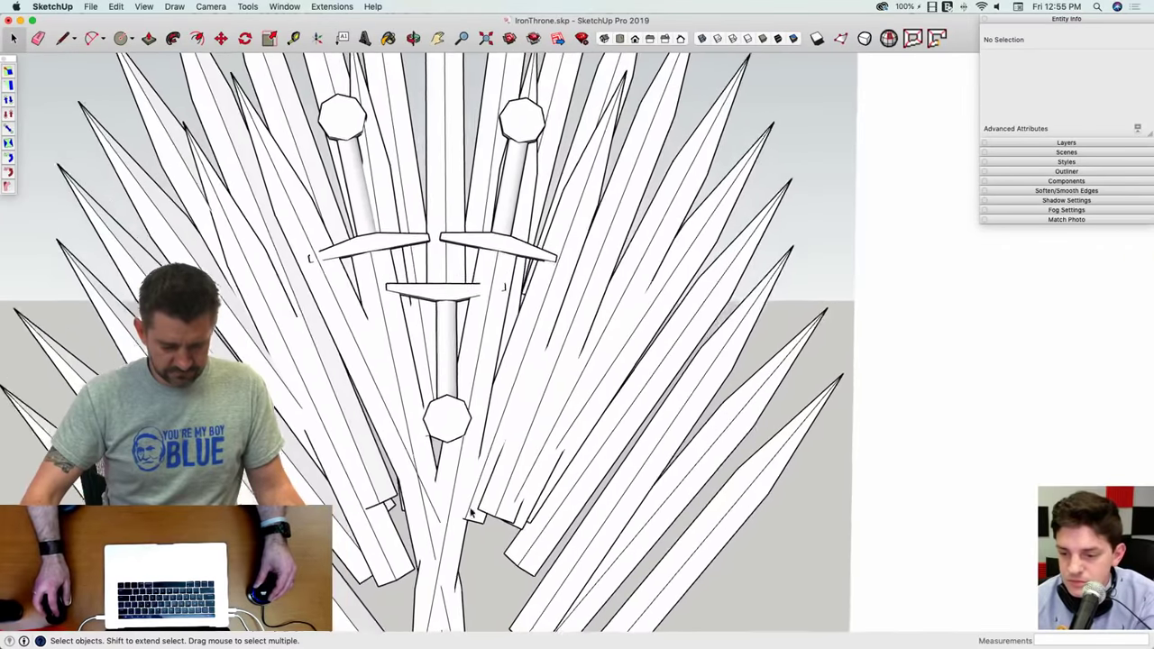
{"action": "left_click", "coordinate": [458, 441]}
{"action": "scroll", "coordinate": [457, 437], "scroll_direction": "up", "scroll_amount": 4}
{"action": "key", "text": "q"}
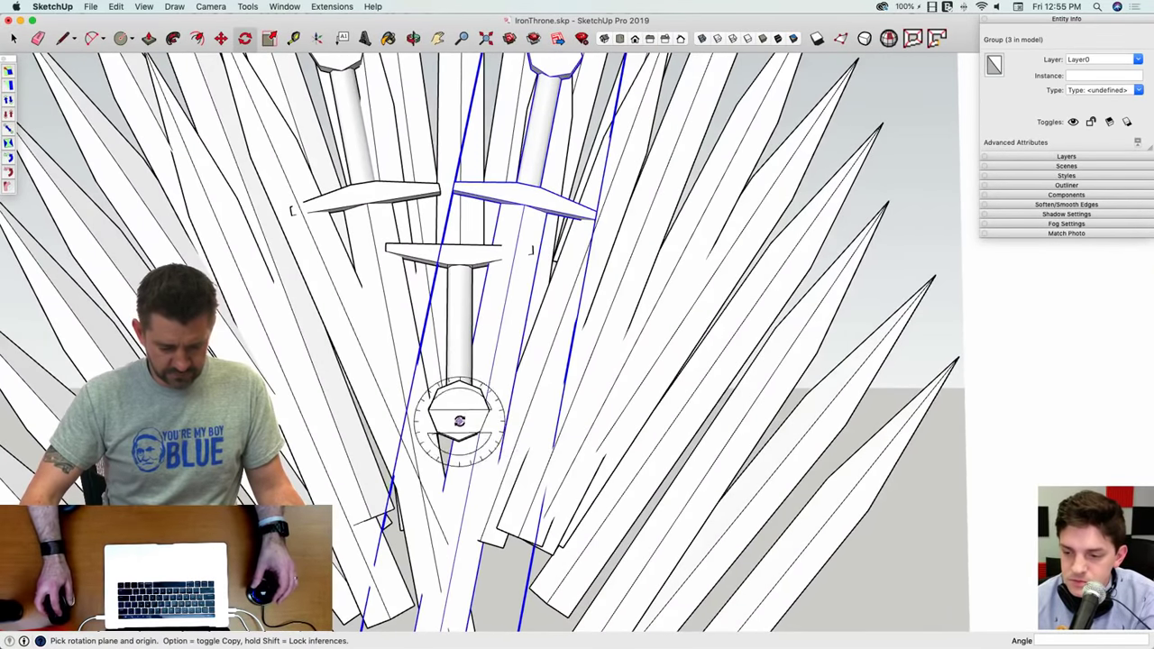
{"action": "left_click", "coordinate": [458, 411]}
{"action": "scroll", "coordinate": [461, 419], "scroll_direction": "down", "scroll_amount": 6}
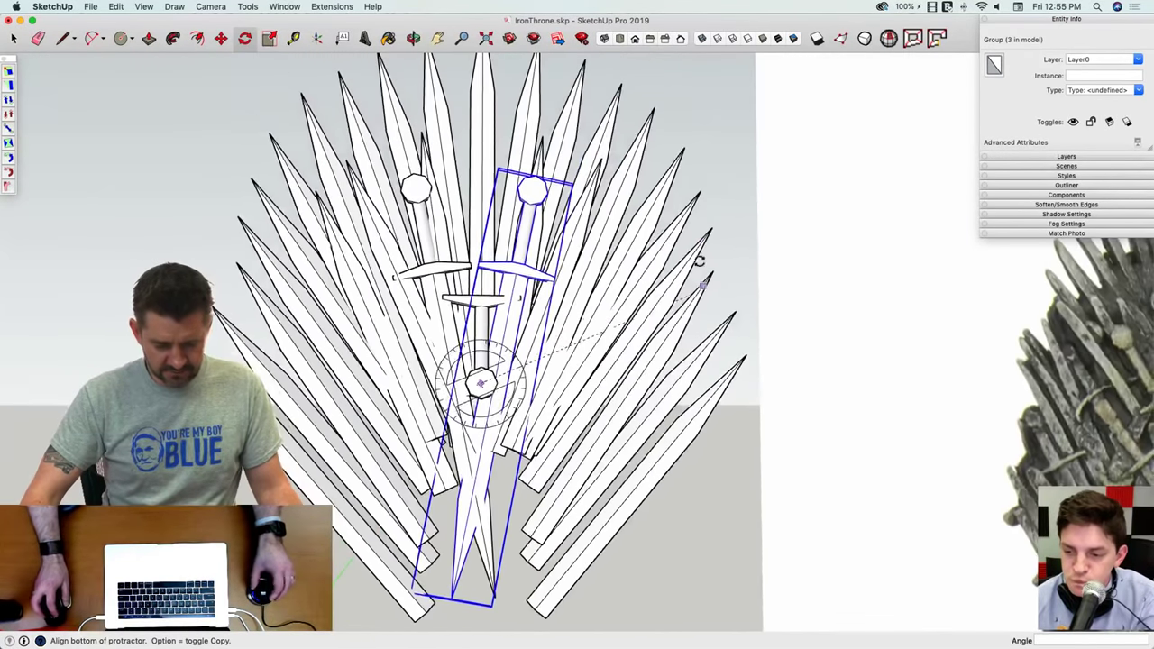
{"action": "key", "text": "shift+super+a"}
{"action": "scroll", "coordinate": [595, 180], "scroll_direction": "down", "scroll_amount": 1}
{"action": "scroll", "coordinate": [592, 148], "scroll_direction": "down", "scroll_amount": 1}
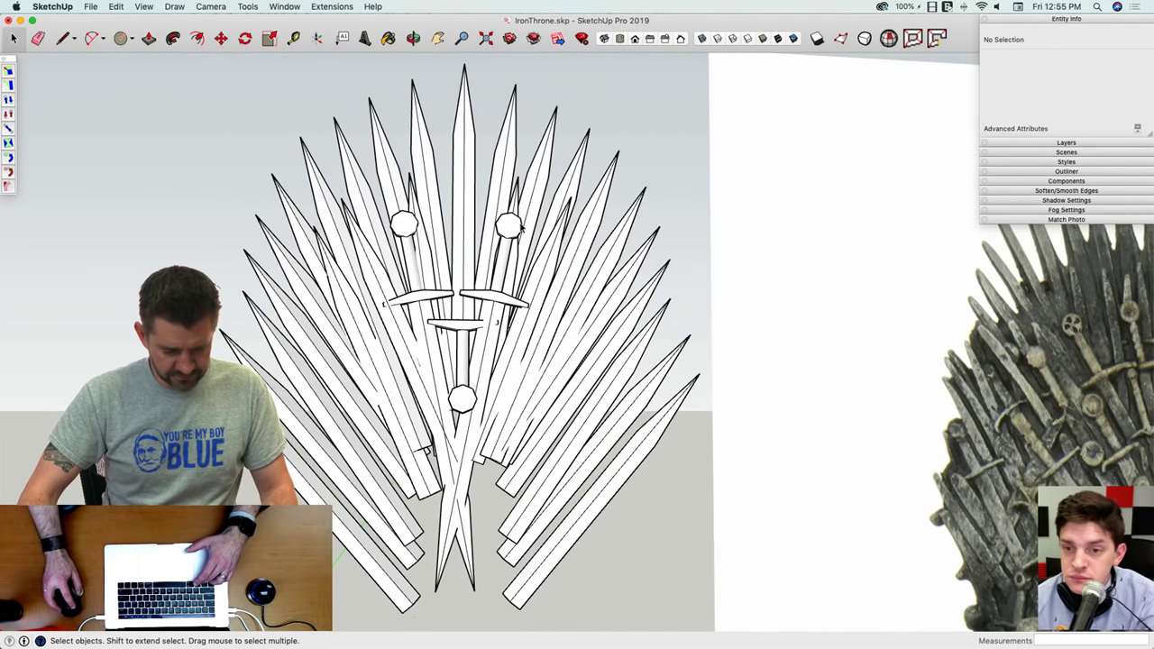
Step: Rotate a copy of the right inverted sword about 10.7° clockwise around the central sword's pommel
{"action": "left_click", "coordinate": [532, 257]}
{"action": "key", "text": "q"}
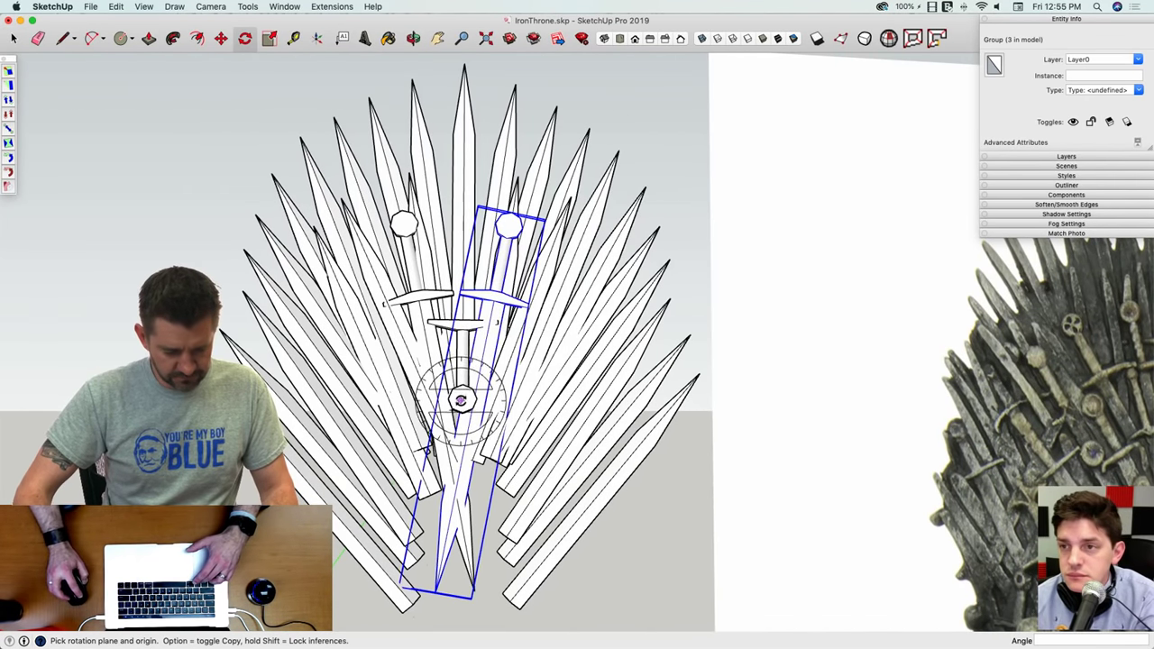
{"action": "left_click", "coordinate": [549, 87]}
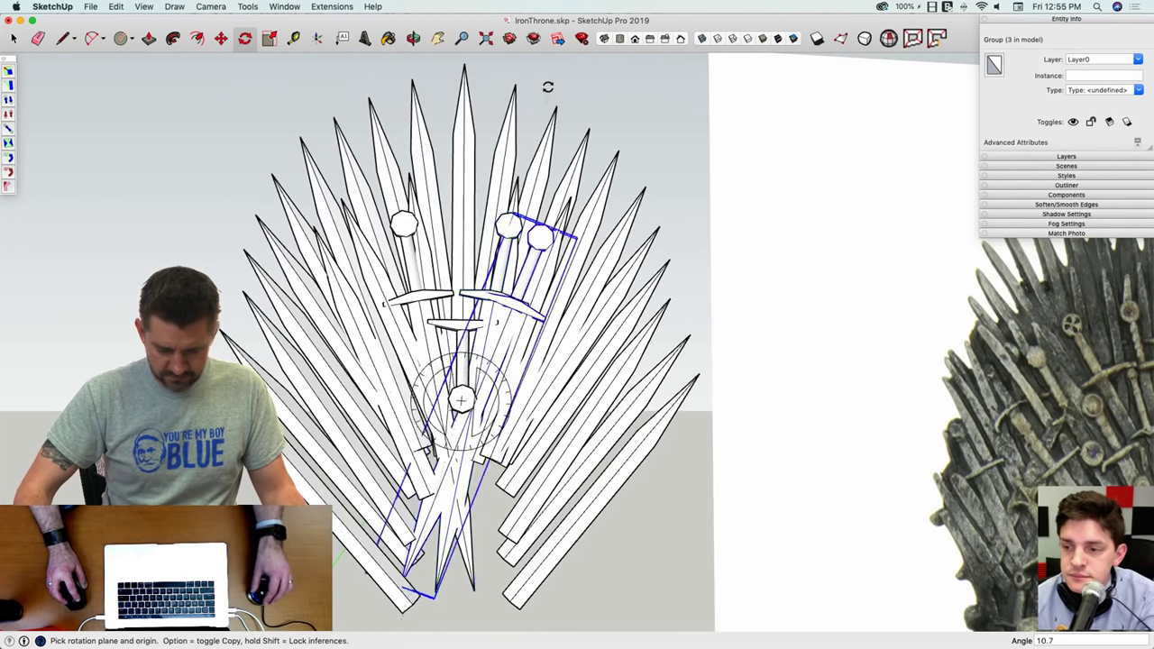
{"action": "scroll", "coordinate": [547, 85], "scroll_direction": "down", "scroll_amount": 4}
Step: Move the new inverted sword copy about 1' 1" outward, to the right of the upper pair
{"action": "key", "text": "m"}
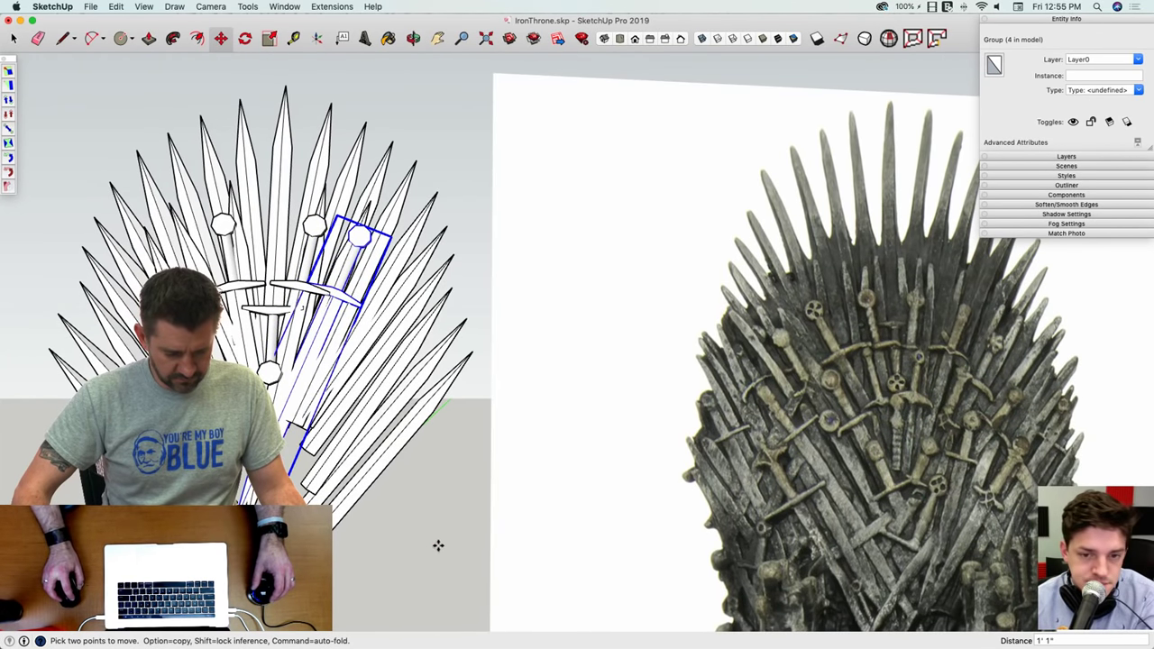
{"action": "scroll", "coordinate": [438, 545], "scroll_direction": "up", "scroll_amount": 2}
{"action": "key", "text": "space"}
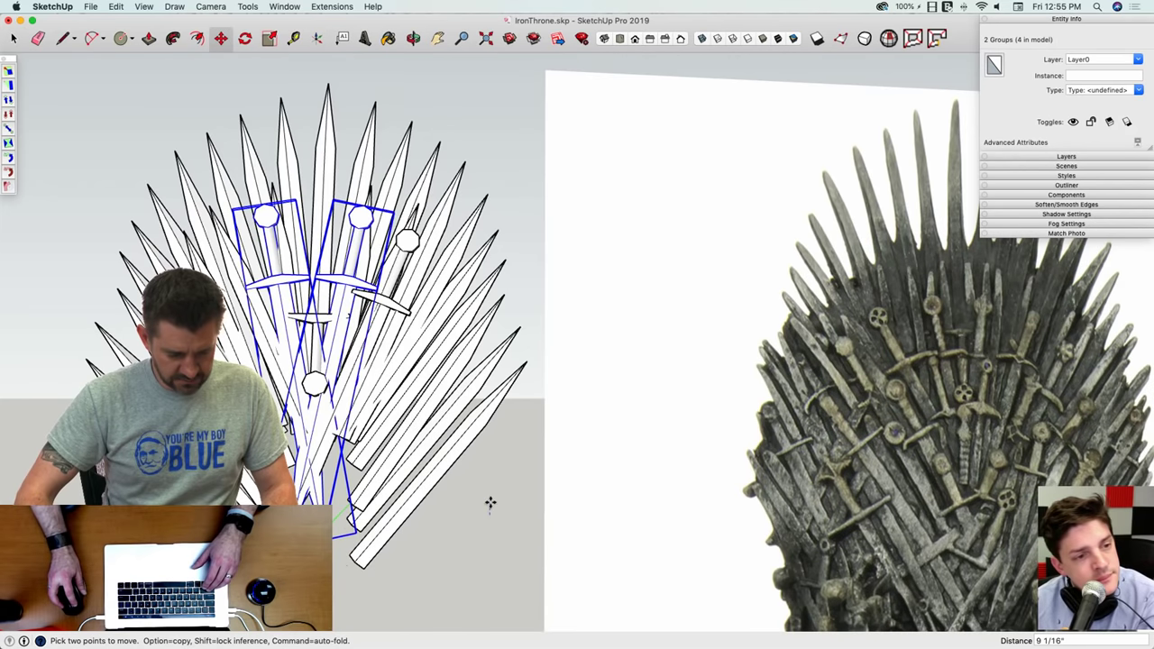
Step: Raise the two upper inverted swords together about 8 5/8" above the central crossguard and compare them with the reference image
{"action": "scroll", "coordinate": [467, 525], "scroll_direction": "up", "scroll_amount": 2}
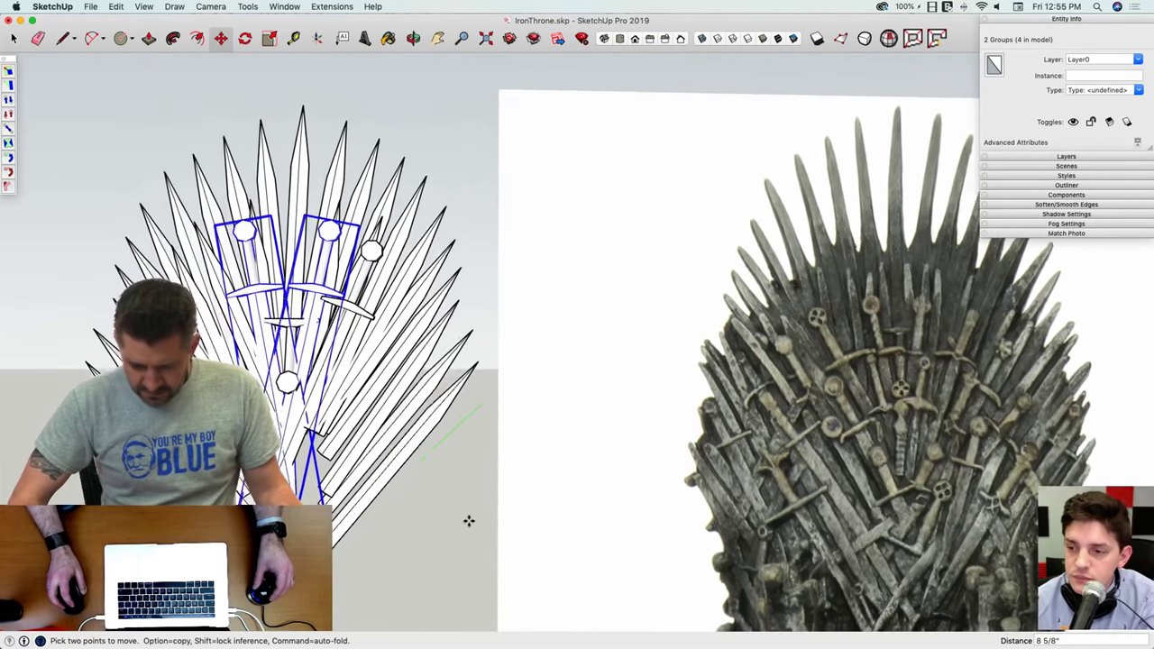
{"action": "key", "text": "space"}
{"action": "scroll", "coordinate": [439, 309], "scroll_direction": "up", "scroll_amount": 4}
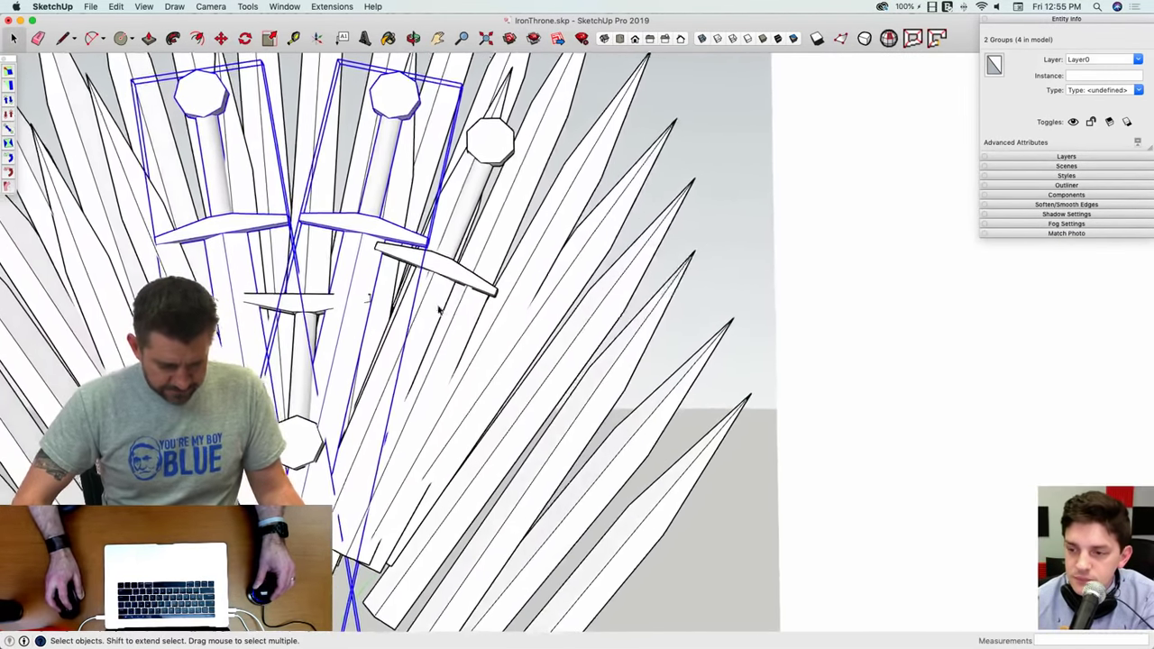
{"action": "scroll", "coordinate": [416, 335], "scroll_direction": "down", "scroll_amount": 6}
{"action": "scroll", "coordinate": [416, 339], "scroll_direction": "down", "scroll_amount": 3}
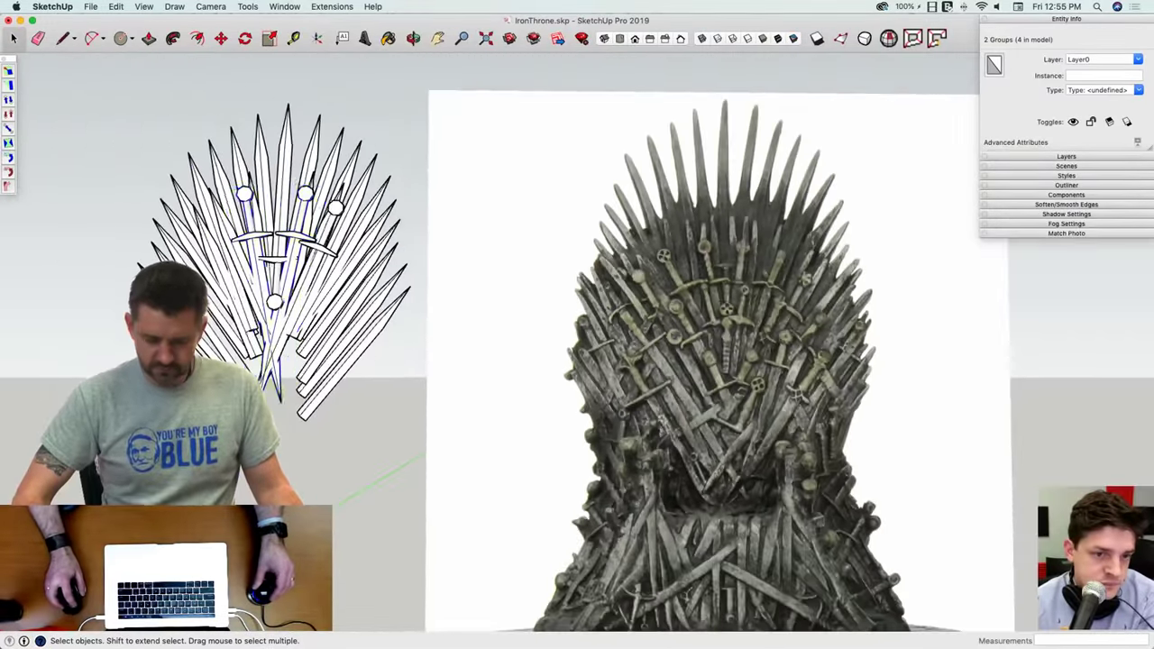
Step: Select the outermost right inverted sword and rotate it to follow the curve of the fan on that side
{"action": "left_click", "coordinate": [415, 338]}
{"action": "scroll", "coordinate": [416, 338], "scroll_direction": "up", "scroll_amount": 3}
{"action": "middle_click_drag", "start_coordinate": [171, 245], "coordinate": [410, 353], "text": "shift"}
{"action": "left_click", "coordinate": [409, 340]}
{"action": "scroll", "coordinate": [415, 333], "scroll_direction": "up", "scroll_amount": 6}
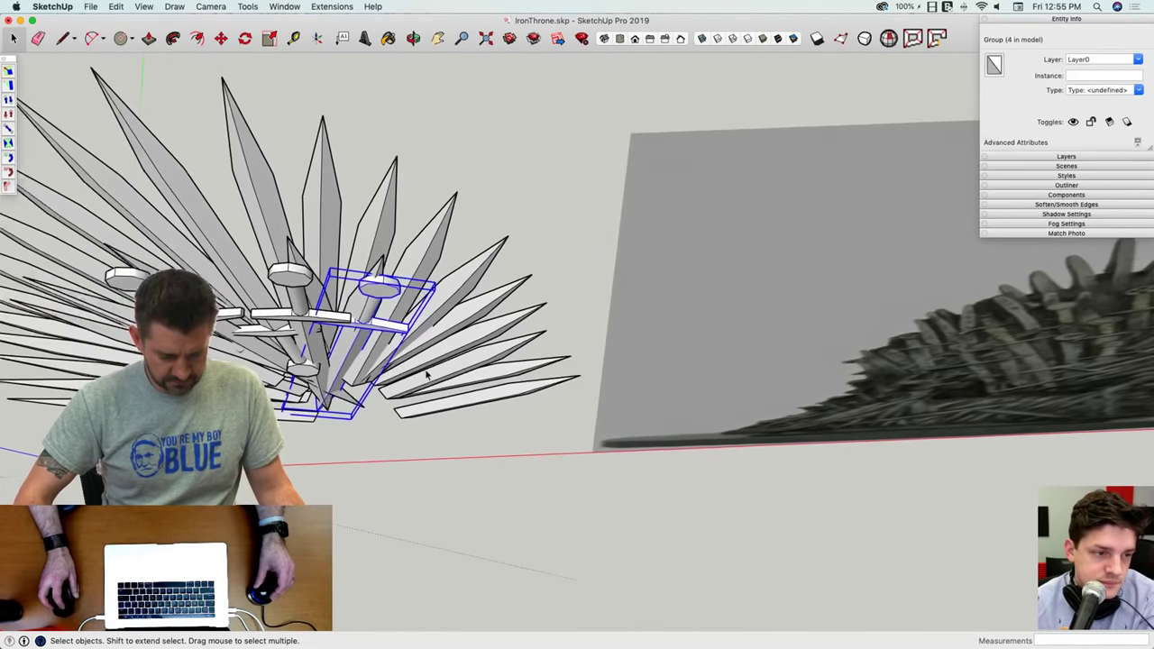
{"action": "scroll", "coordinate": [466, 281], "scroll_direction": "up", "scroll_amount": 3}
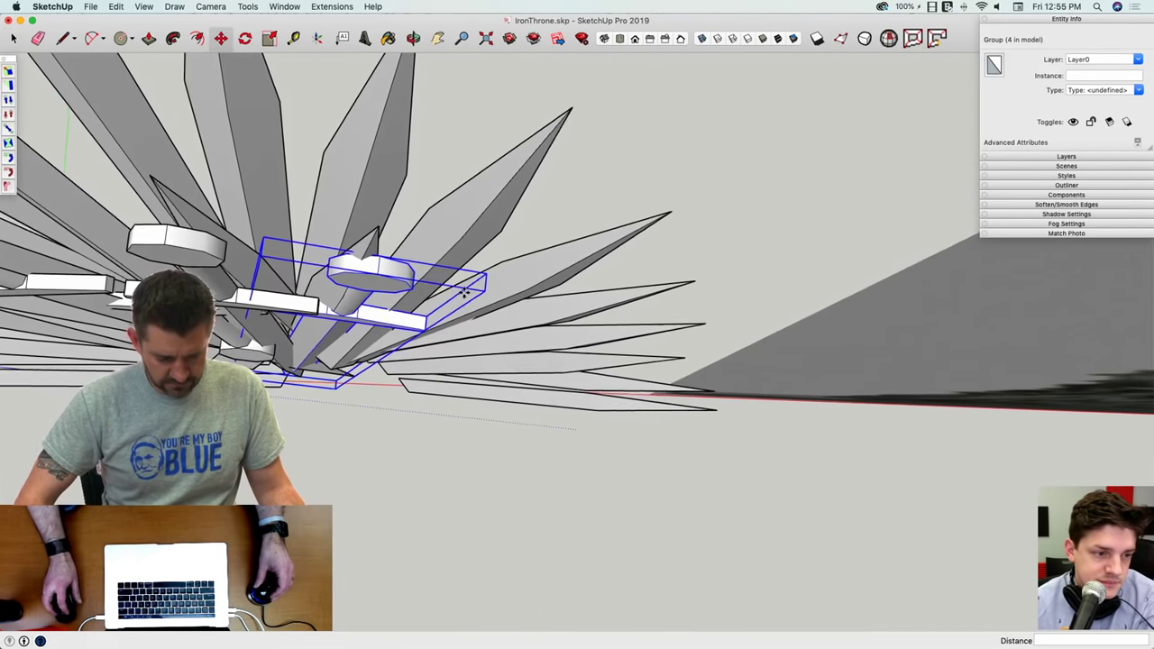
{"action": "key", "text": "m"}
{"action": "left_click", "coordinate": [466, 281]}
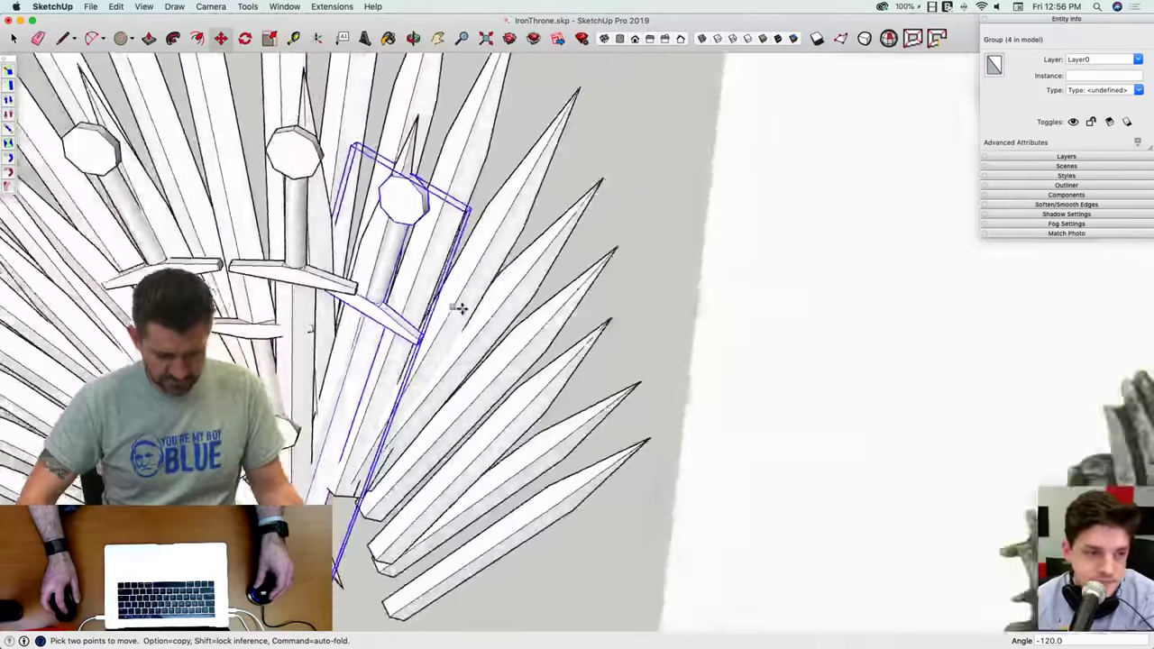
{"action": "scroll", "coordinate": [461, 311], "scroll_direction": "down", "scroll_amount": 8}
{"action": "scroll", "coordinate": [464, 320], "scroll_direction": "up", "scroll_amount": 4}
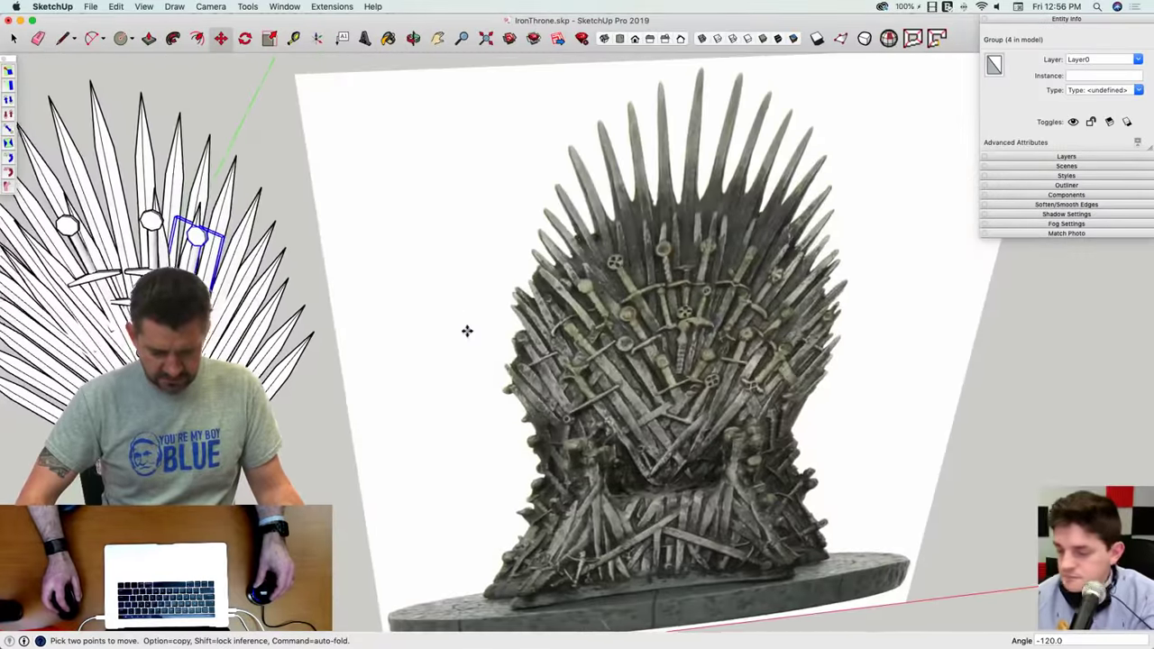
Step: Move the outermost right inverted sword about 5 3/16" back into the fan's blades
{"action": "scroll", "coordinate": [415, 311], "scroll_direction": "up", "scroll_amount": 8}
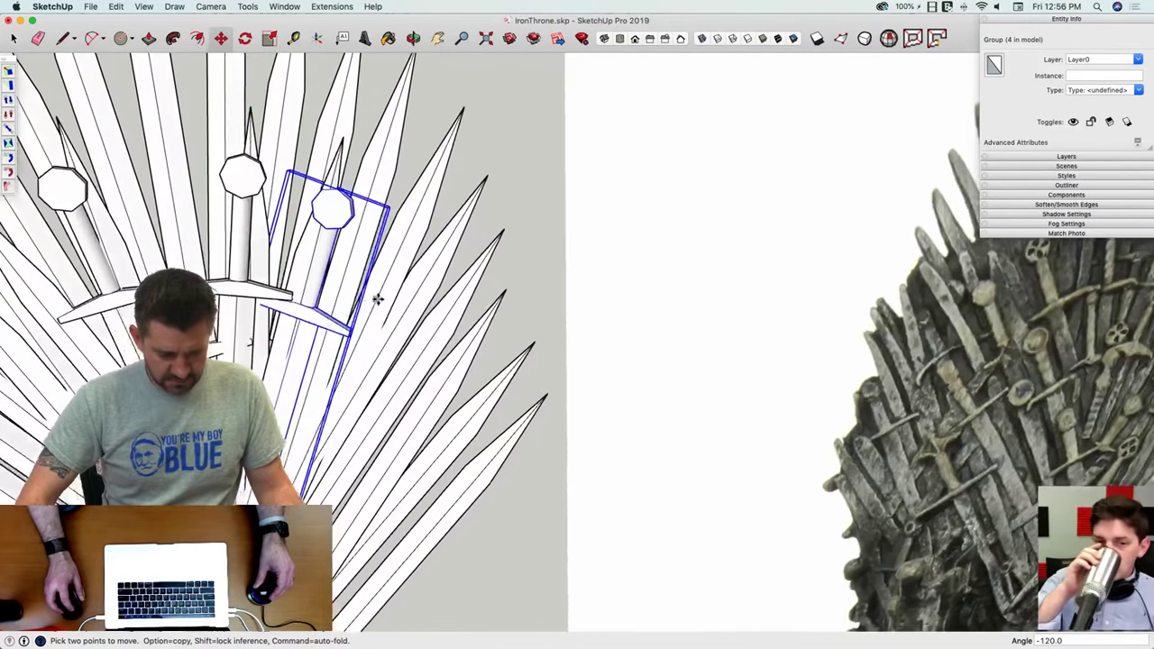
{"action": "scroll", "coordinate": [494, 361], "scroll_direction": "up", "scroll_amount": 2}
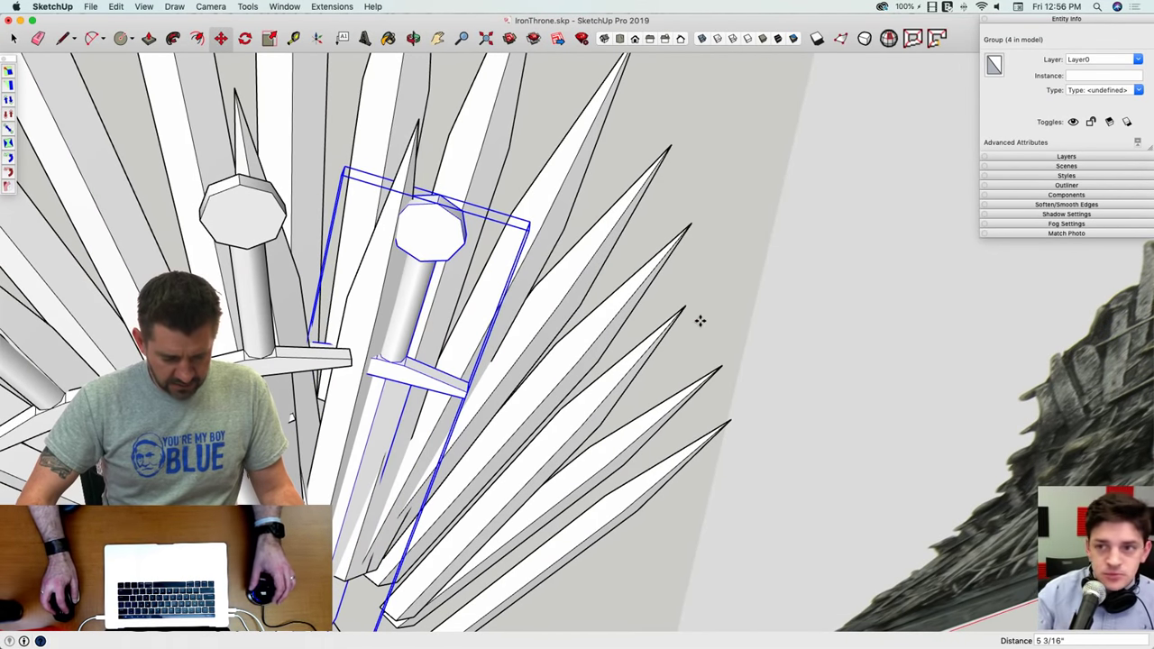
{"action": "scroll", "coordinate": [685, 325], "scroll_direction": "down", "scroll_amount": 5}
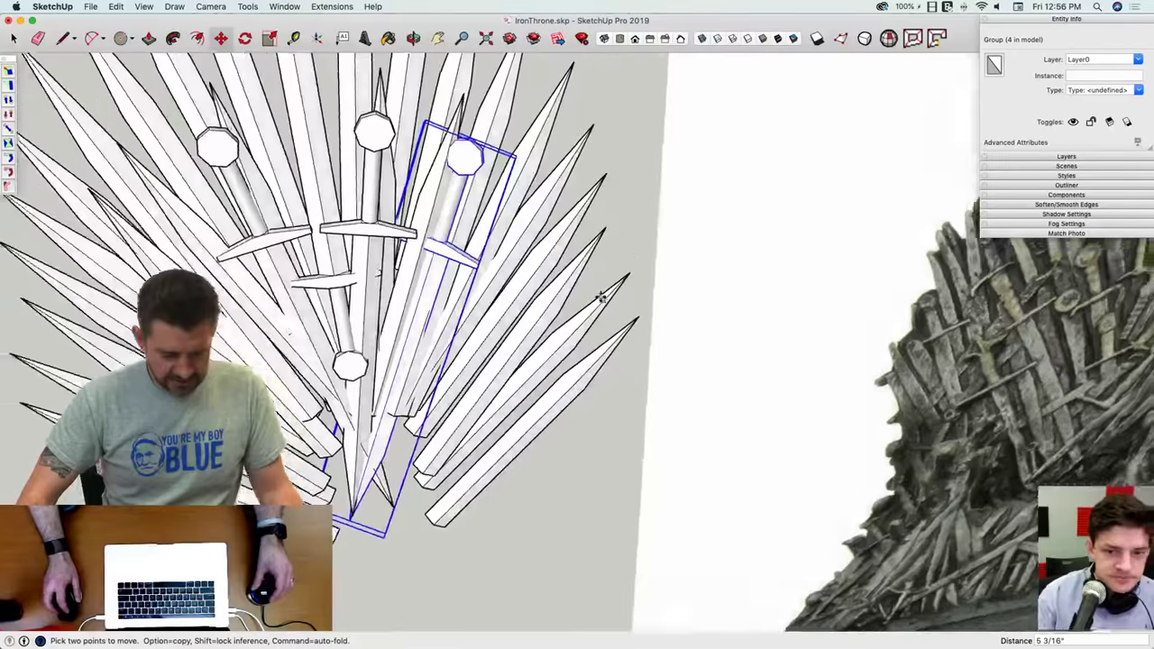
{"action": "scroll", "coordinate": [596, 329], "scroll_direction": "down", "scroll_amount": 3}
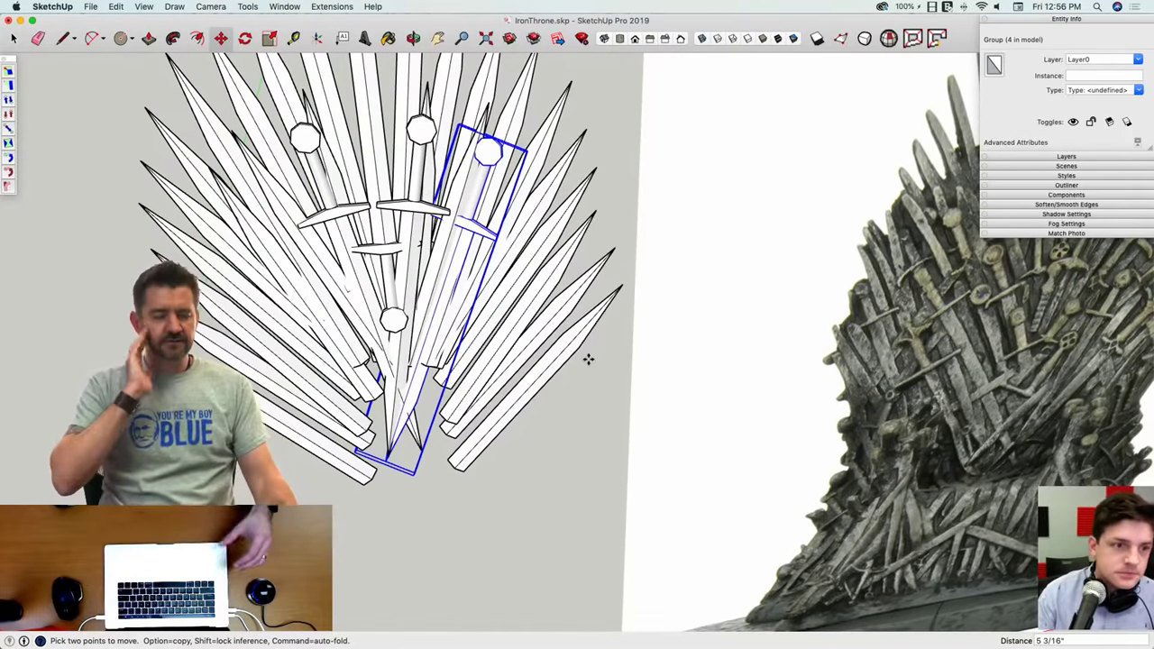
{"action": "scroll", "coordinate": [497, 303], "scroll_direction": "up", "scroll_amount": 6}
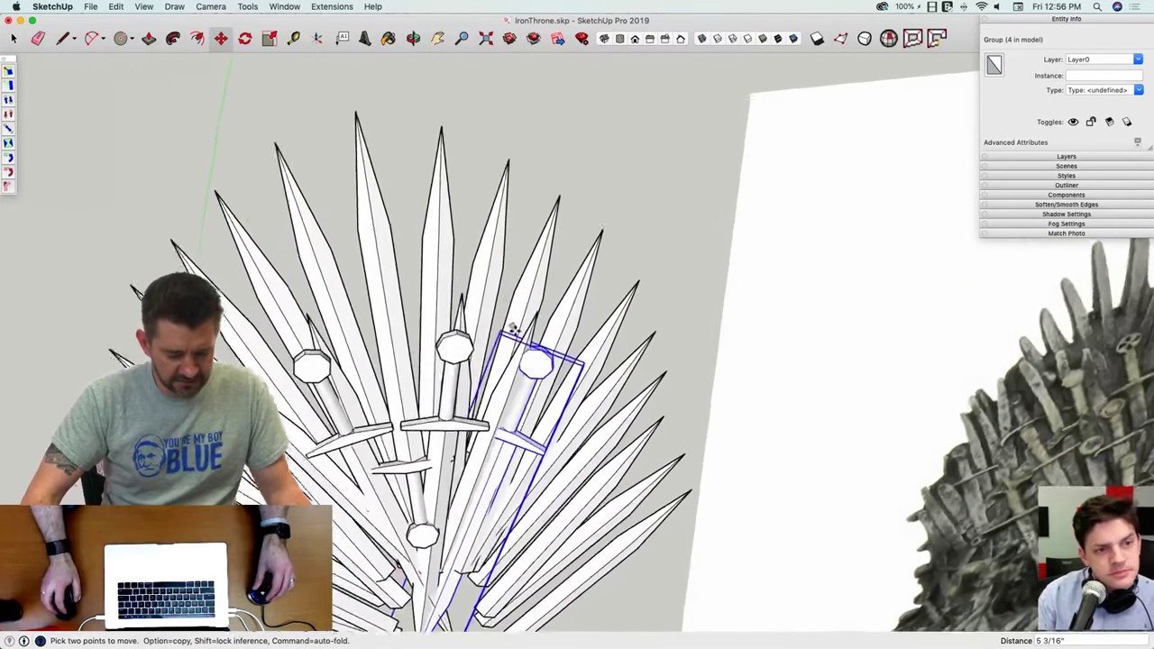
Step: Shift the outermost right inverted sword another 3 3/4" or so to seat it among the fan's blades
{"action": "scroll", "coordinate": [494, 355], "scroll_direction": "up", "scroll_amount": 3}
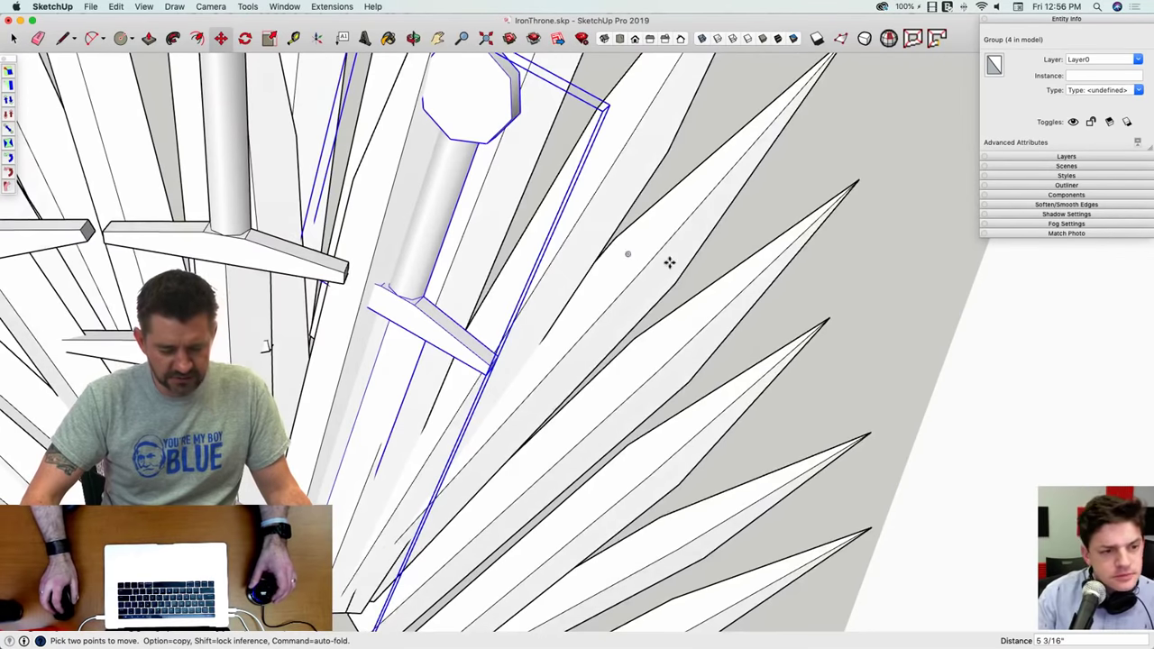
{"action": "middle_click_drag", "start_coordinate": [670, 262], "coordinate": [575, 255]}
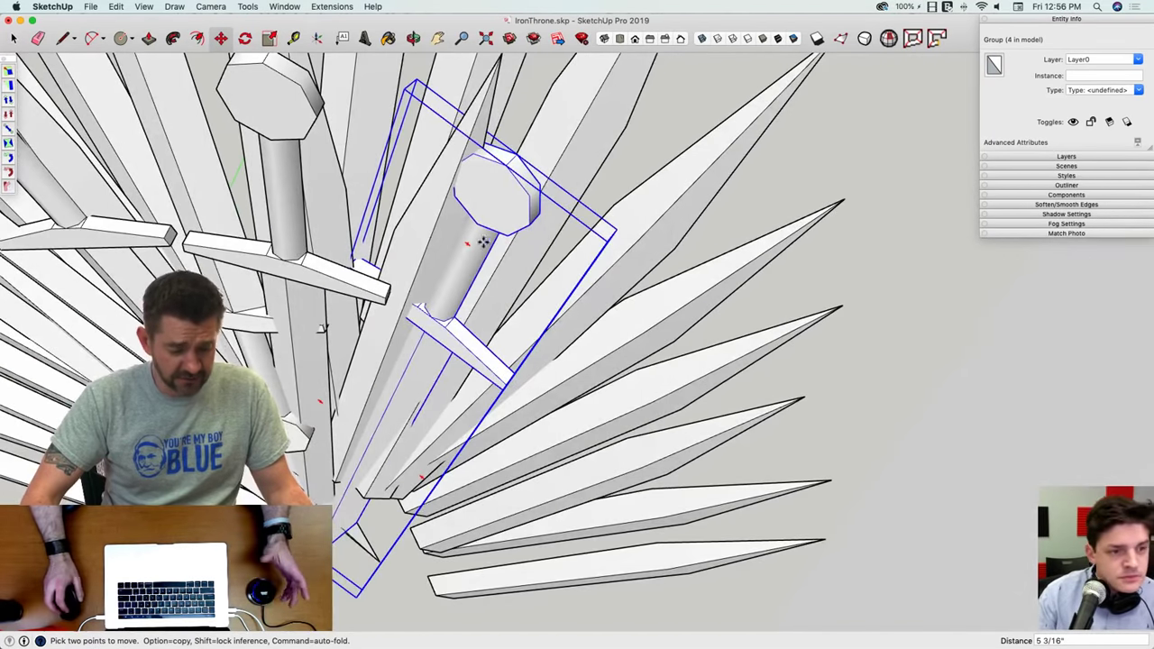
{"action": "middle_click_drag", "start_coordinate": [441, 244], "coordinate": [623, 258]}
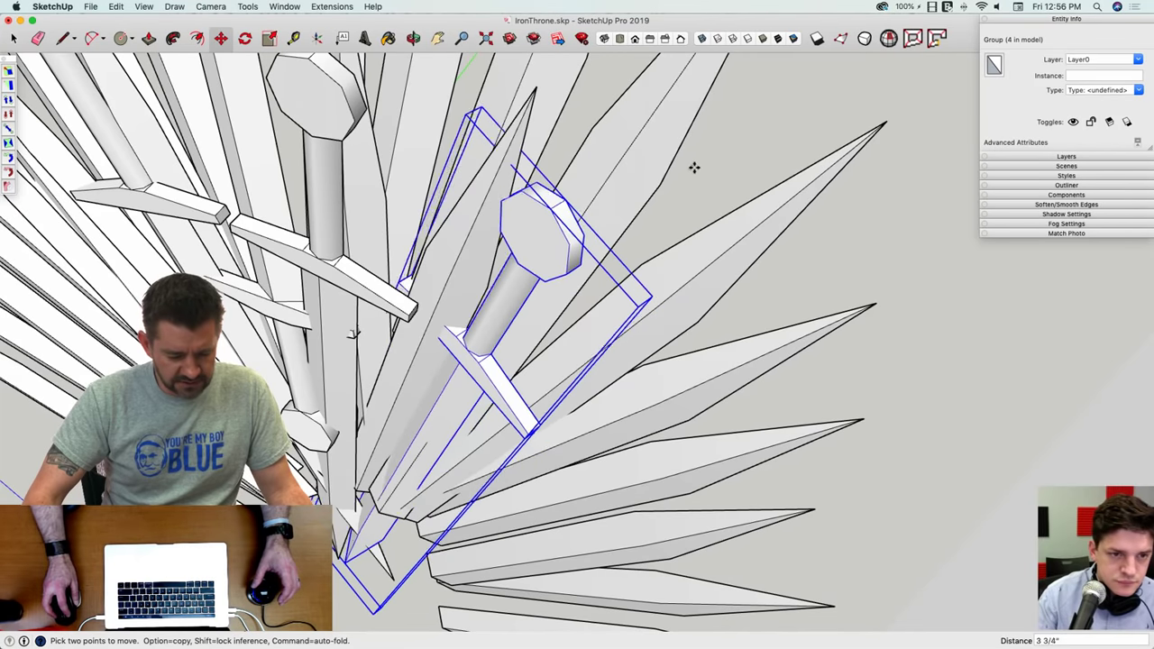
{"action": "left_click", "coordinate": [693, 166]}
Step: Select the plain blade beside the outermost right inverted sword and rotate it slightly to adjust its position next to the hilt
{"action": "middle_click_drag", "start_coordinate": [693, 167], "coordinate": [691, 250]}
{"action": "scroll", "coordinate": [587, 257], "scroll_direction": "up", "scroll_amount": 4}
{"action": "key", "text": "space"}
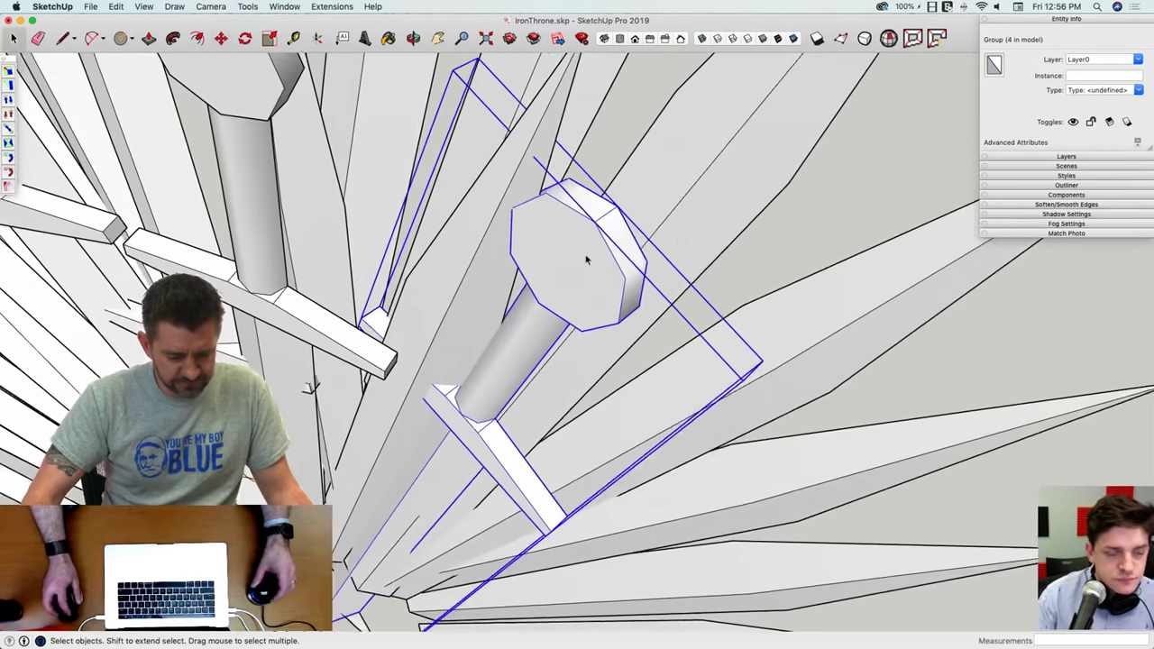
{"action": "middle_click_drag", "start_coordinate": [587, 258], "coordinate": [491, 344]}
{"action": "left_click", "coordinate": [463, 325]}
{"action": "scroll", "coordinate": [464, 324], "scroll_direction": "down", "scroll_amount": 5}
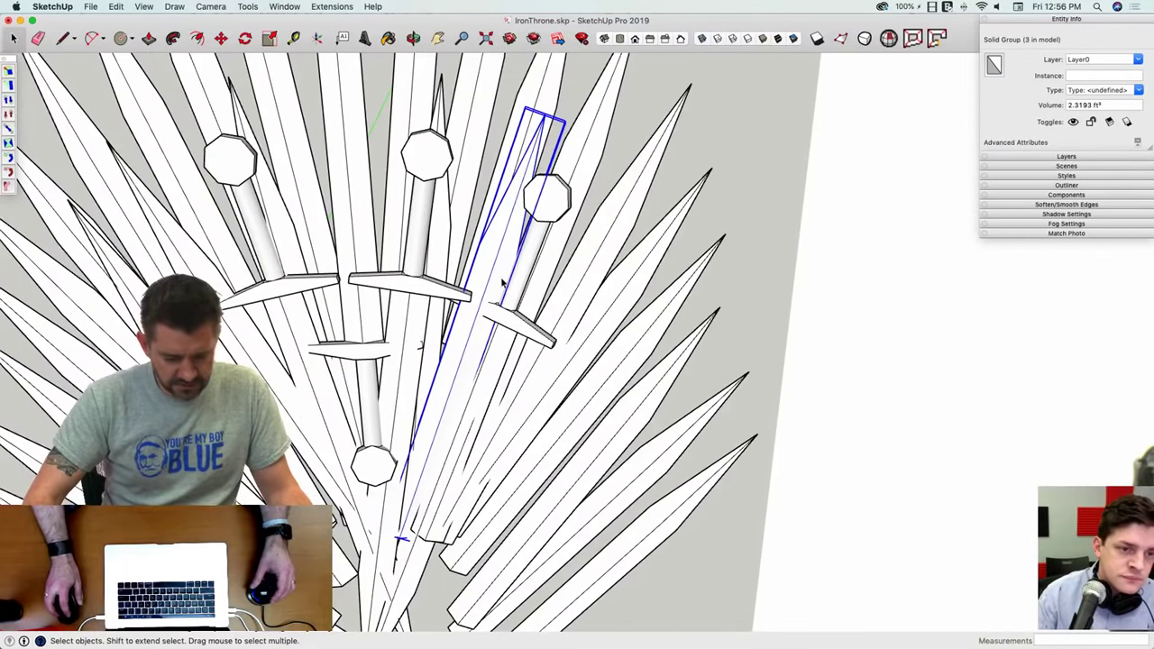
{"action": "key", "text": "m"}
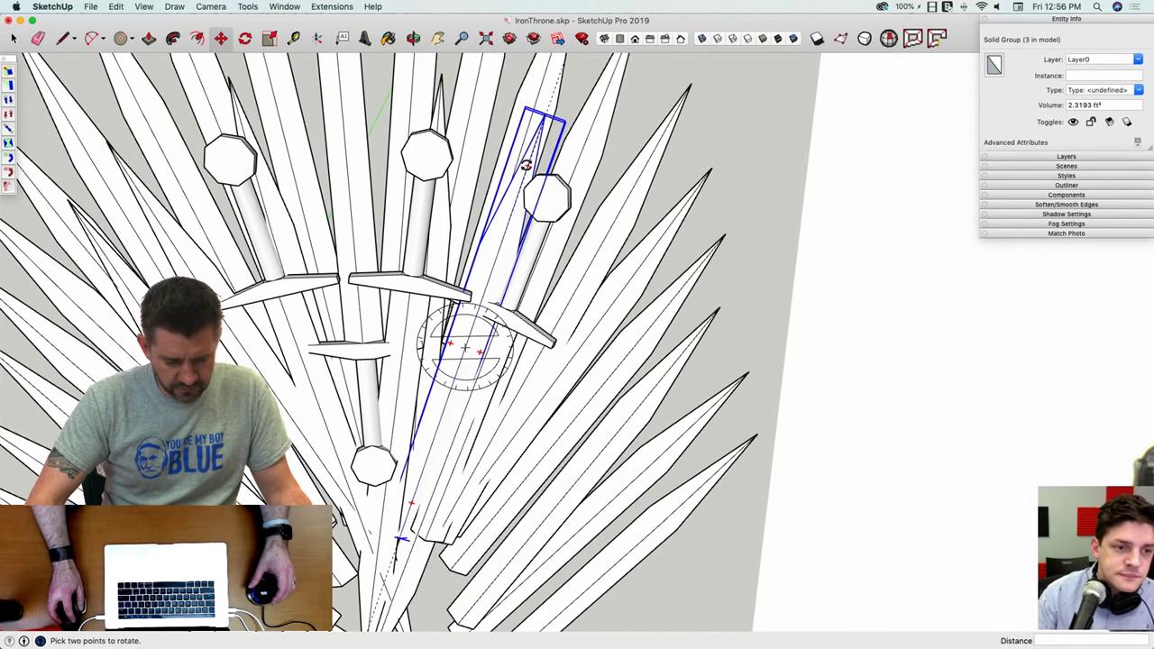
{"action": "left_click", "coordinate": [526, 165]}
{"action": "left_click", "coordinate": [513, 160]}
{"action": "middle_click_drag", "start_coordinate": [513, 160], "coordinate": [353, 448]}
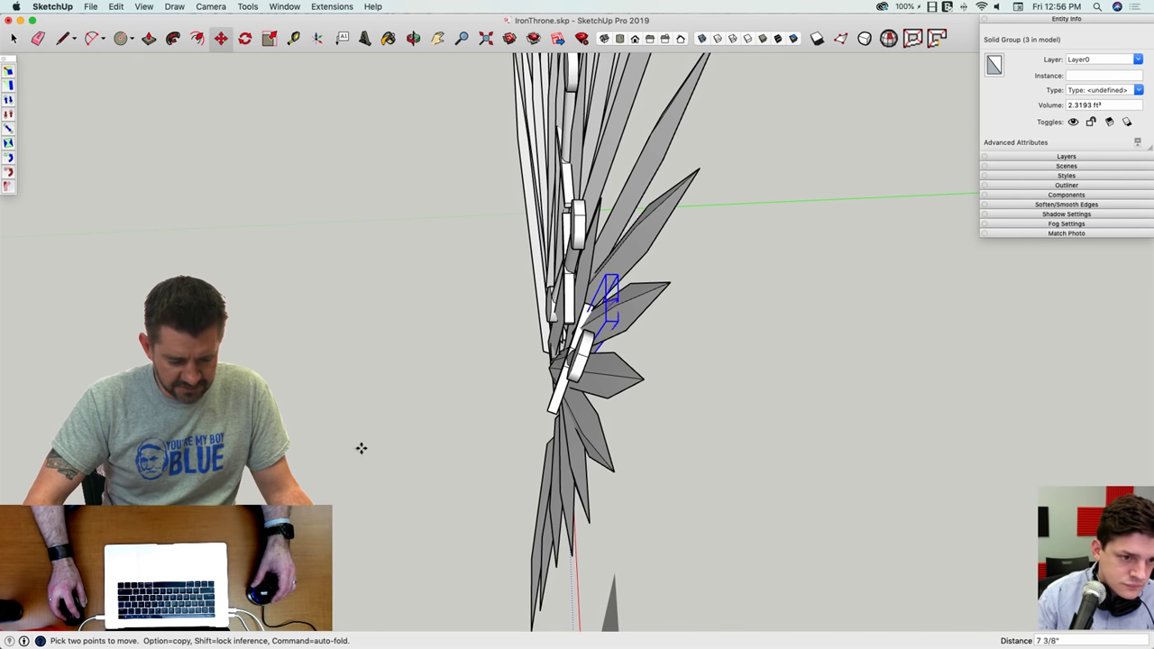
{"action": "key", "text": "space"}
{"action": "scroll", "coordinate": [513, 400], "scroll_direction": "up", "scroll_amount": 10}
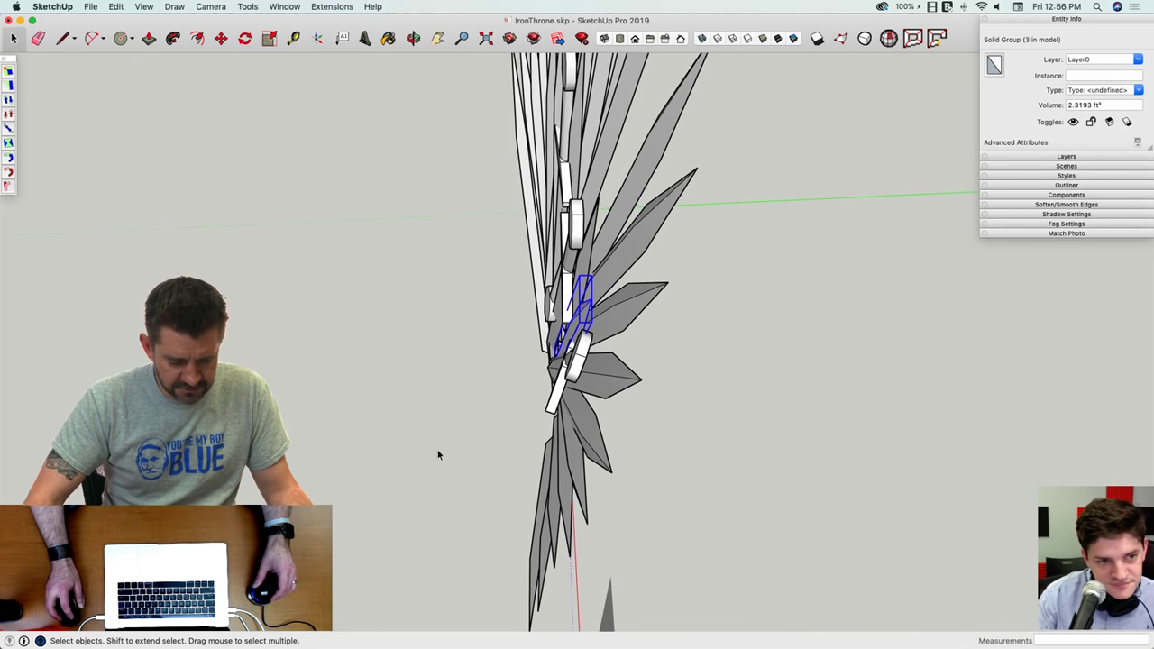
Step: Move the plain blade beside that hilt about 2 3/4" in depth within the fan, then deselect it
{"action": "middle_click_drag", "start_coordinate": [546, 327], "coordinate": [452, 429]}
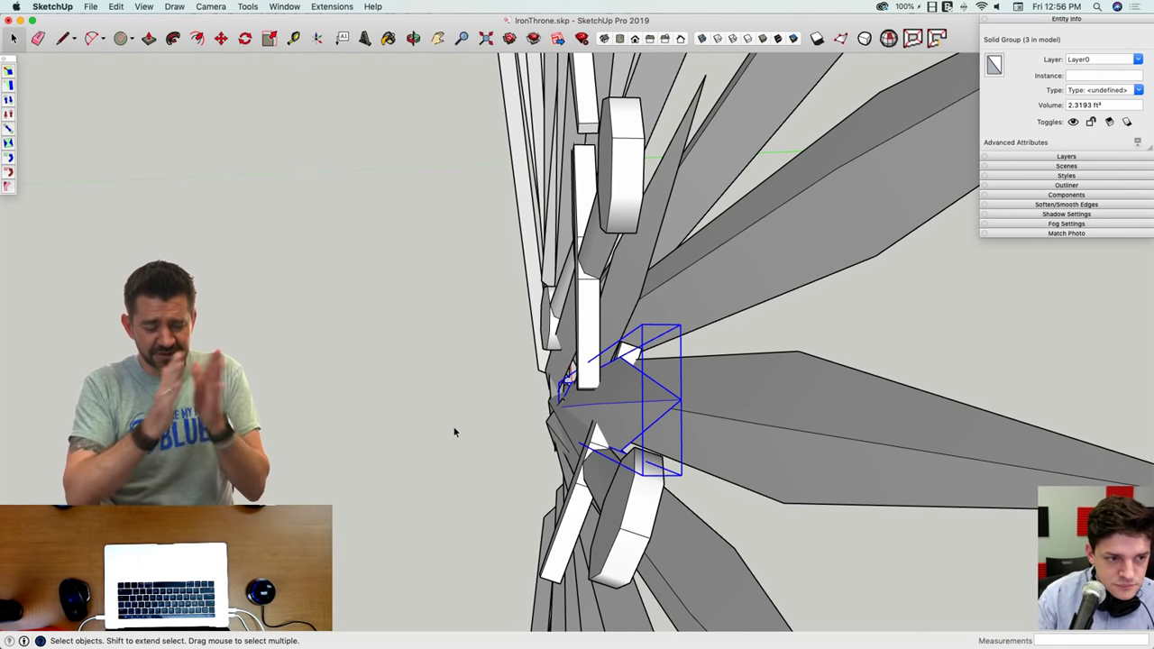
{"action": "scroll", "coordinate": [582, 325], "scroll_direction": "up", "scroll_amount": 5}
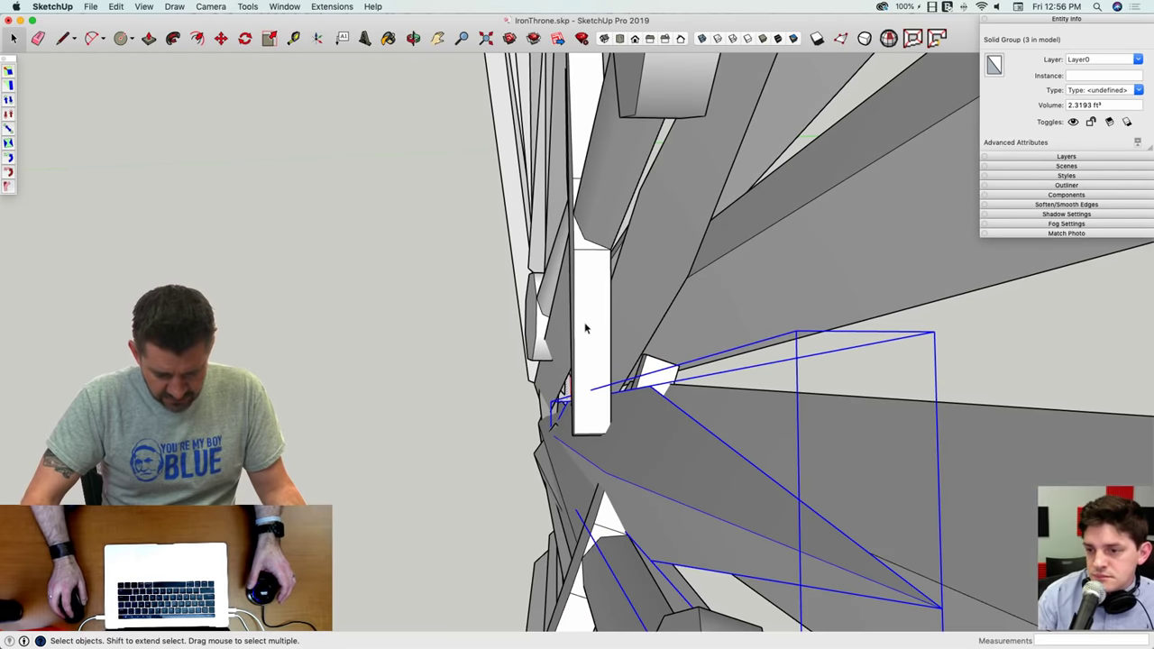
{"action": "key", "text": "m"}
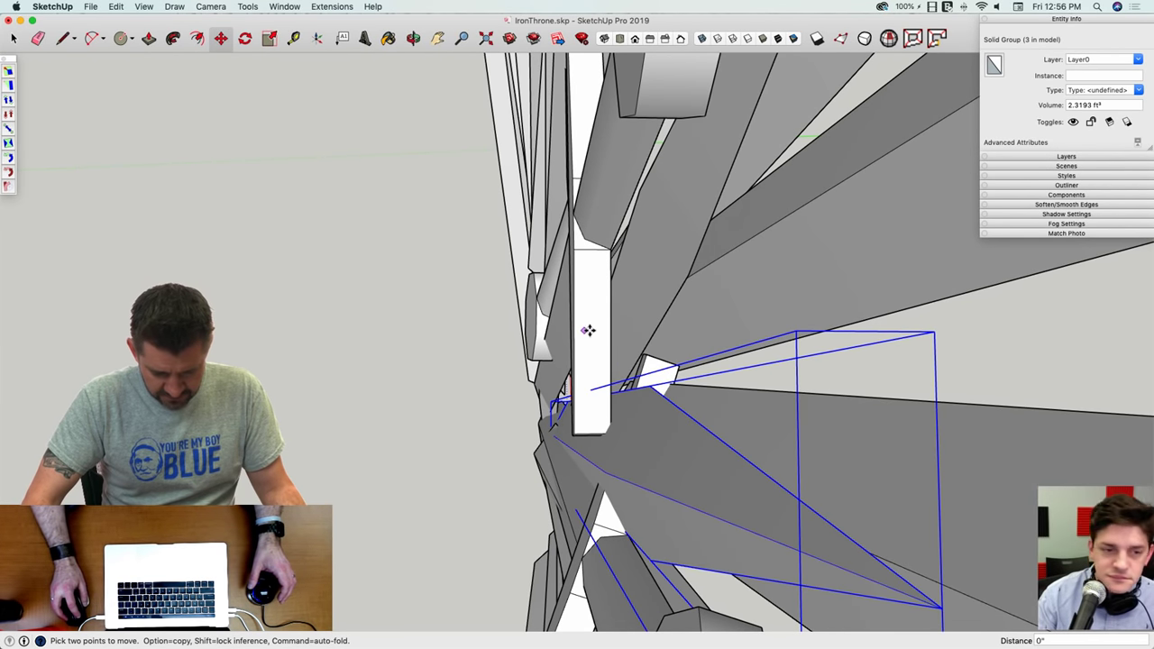
{"action": "left_click", "coordinate": [590, 331]}
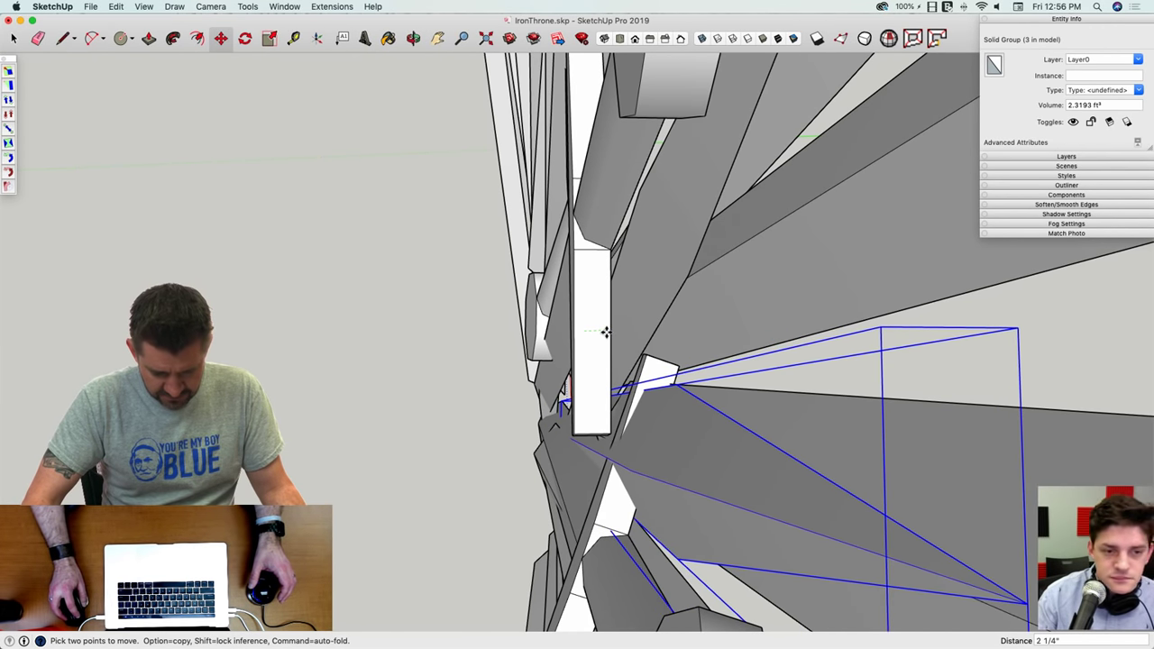
{"action": "left_click_drag", "start_coordinate": [605, 332], "coordinate": [610, 331]}
{"action": "scroll", "coordinate": [613, 343], "scroll_direction": "down", "scroll_amount": 10}
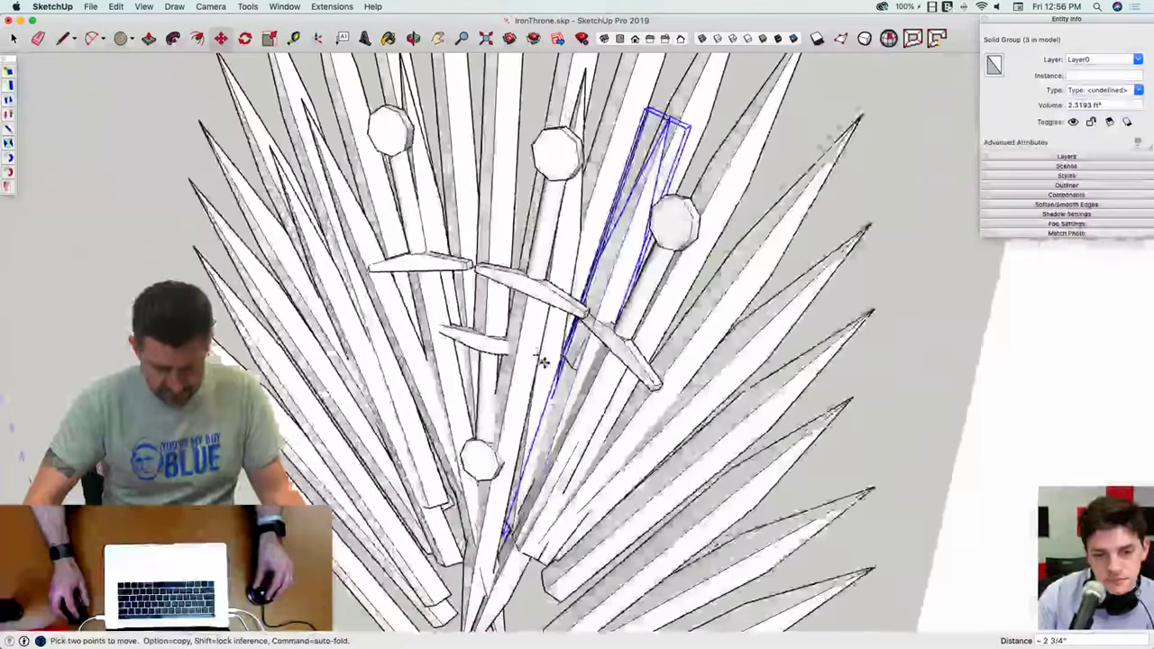
{"action": "key", "text": "space"}
{"action": "middle_click_drag", "start_coordinate": [633, 436], "coordinate": [560, 338]}
{"action": "left_click", "coordinate": [608, 429]}
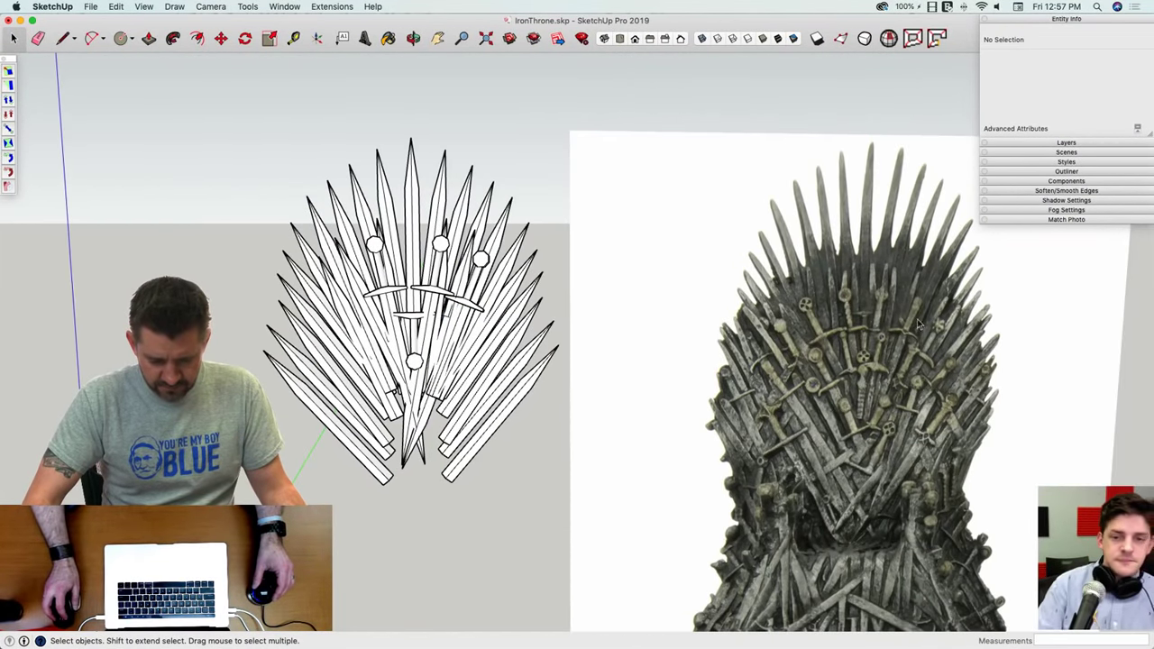
Step: Make two successive rotated copies of the outermost right inverted sword around the lower sword's pommel, about 16.7° and 15.9° apart
{"action": "scroll", "coordinate": [635, 235], "scroll_direction": "up", "scroll_amount": 6}
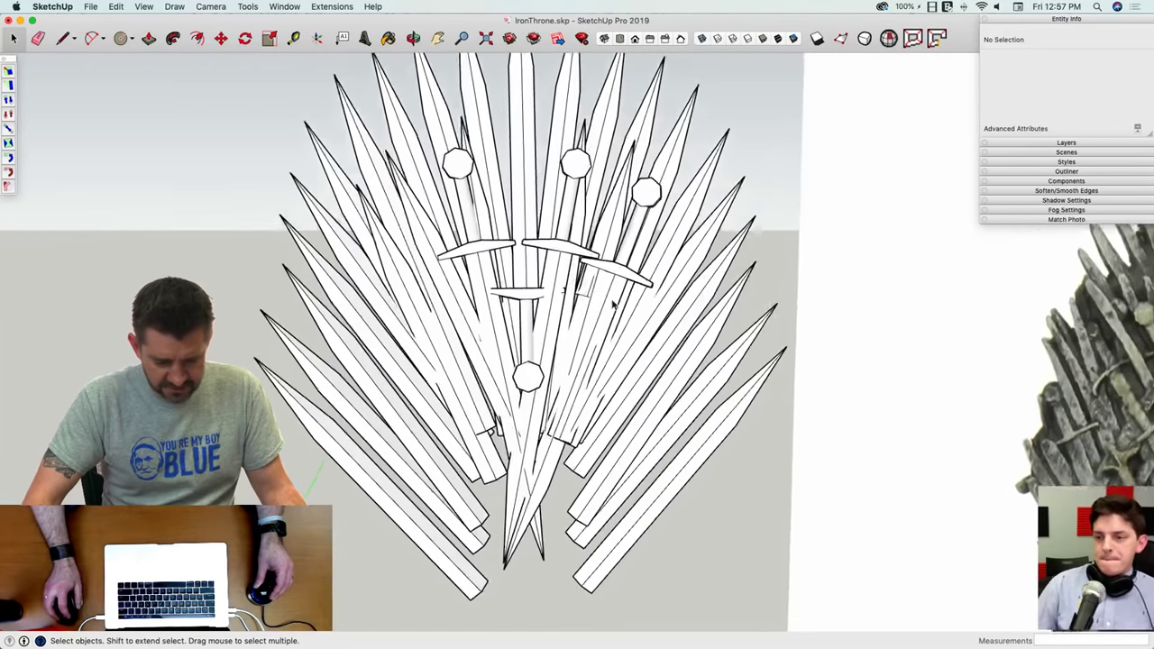
{"action": "left_click", "coordinate": [630, 264]}
{"action": "scroll", "coordinate": [629, 265], "scroll_direction": "up", "scroll_amount": 5}
{"action": "key", "text": "q"}
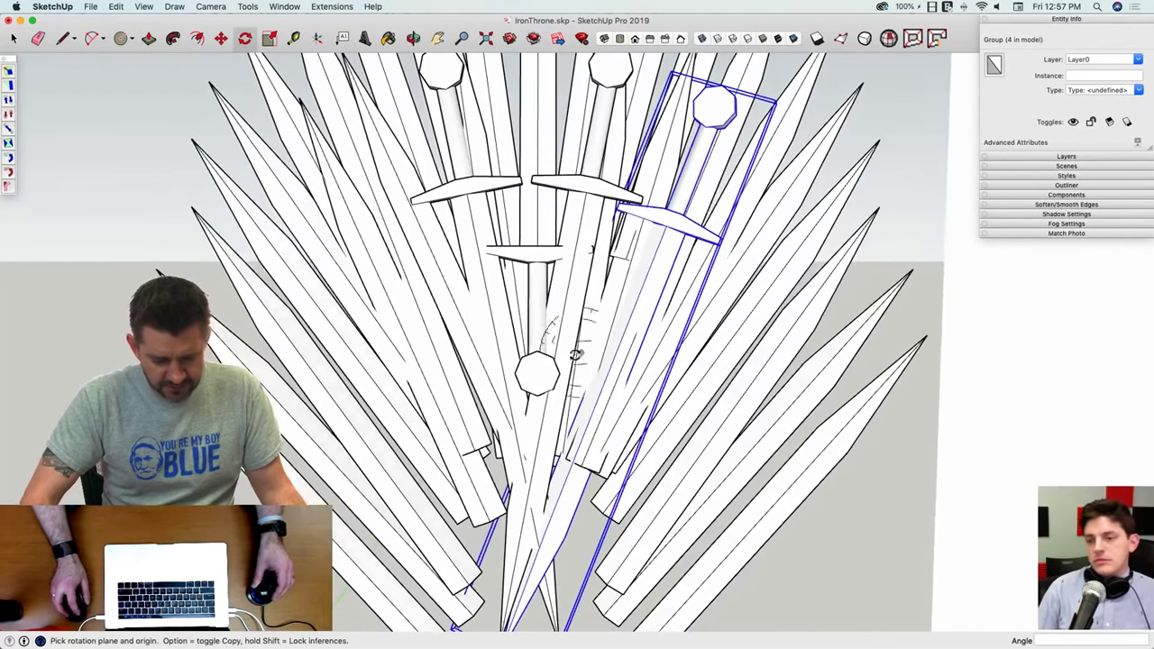
{"action": "left_click", "coordinate": [537, 371]}
{"action": "scroll", "coordinate": [765, 222], "scroll_direction": "down", "scroll_amount": 2}
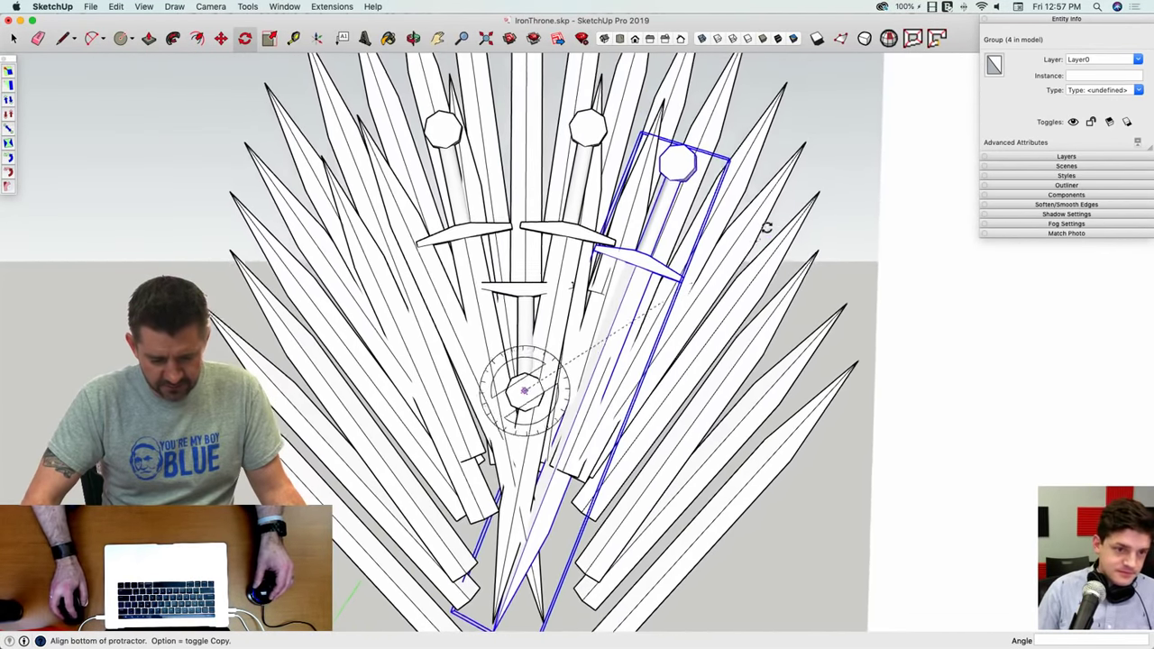
{"action": "left_click", "coordinate": [825, 121]}
{"action": "key", "text": "alt"}
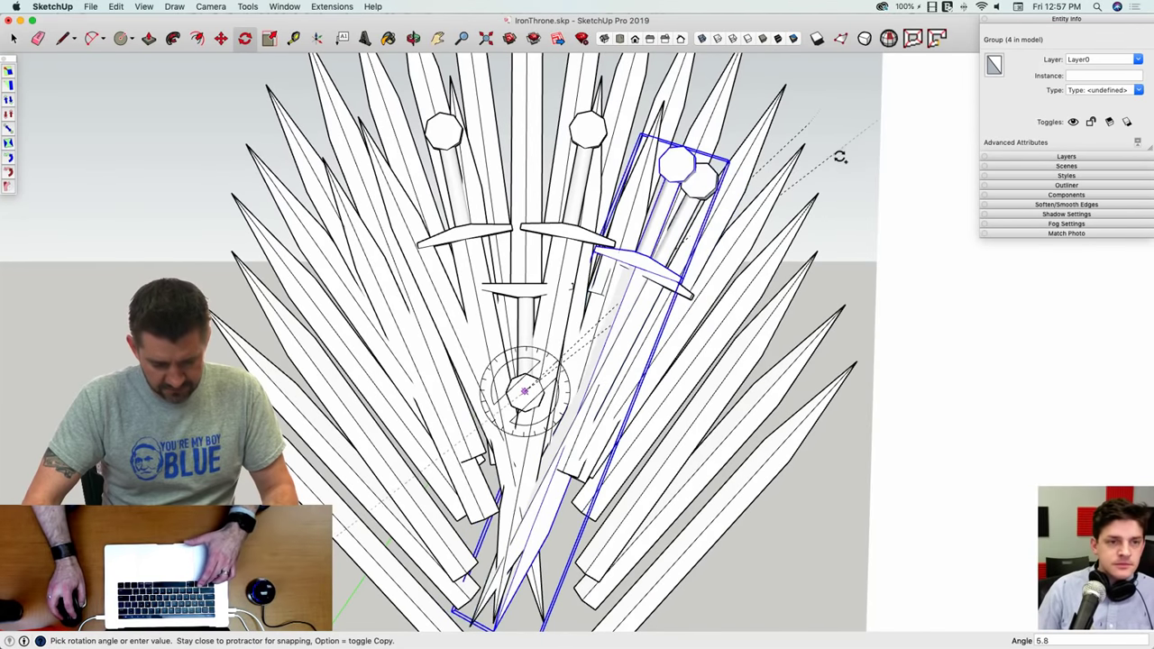
{"action": "left_click", "coordinate": [847, 218]}
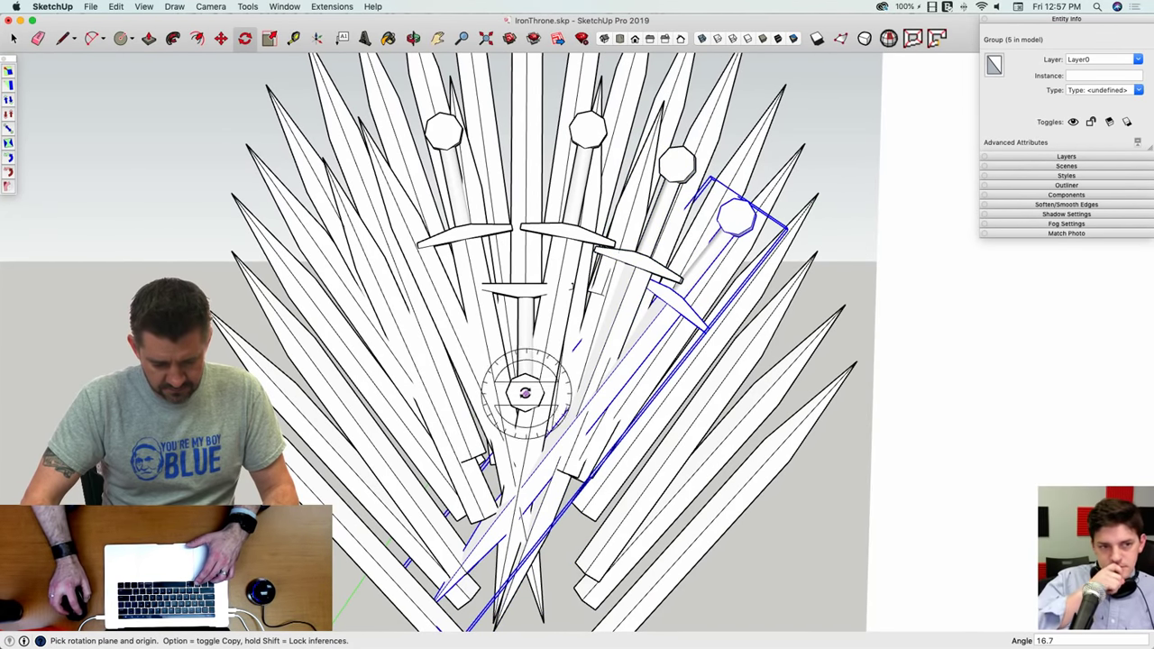
{"action": "left_click", "coordinate": [855, 249]}
{"action": "scroll", "coordinate": [799, 175], "scroll_direction": "down", "scroll_amount": 5}
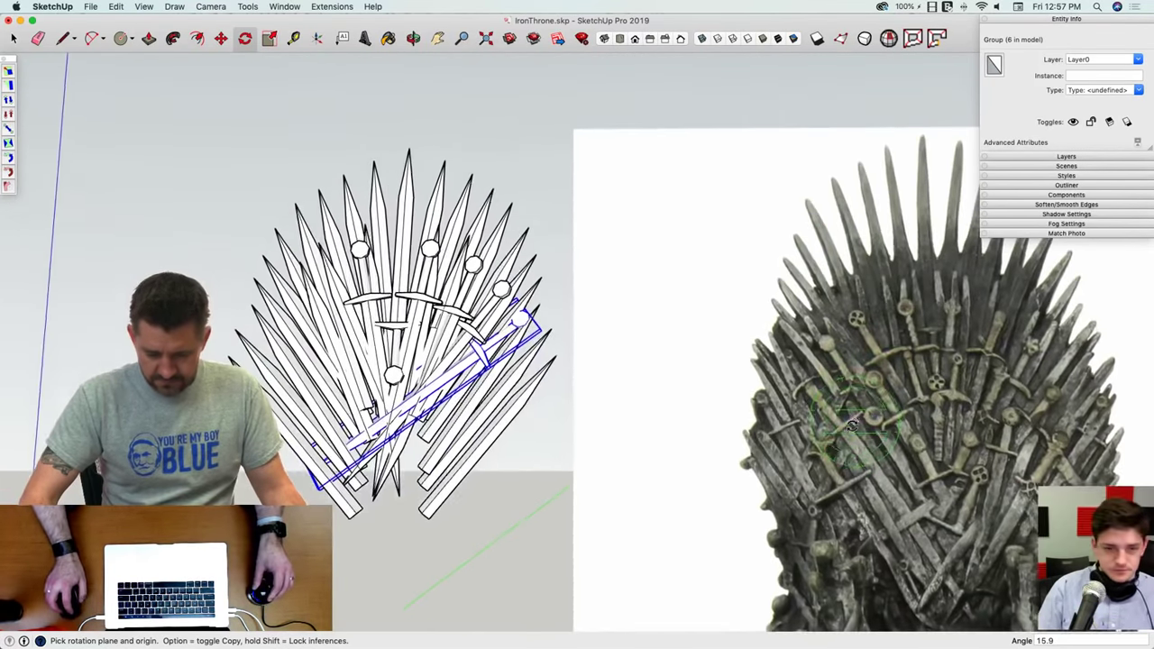
{"action": "scroll", "coordinate": [541, 307], "scroll_direction": "up", "scroll_amount": 8}
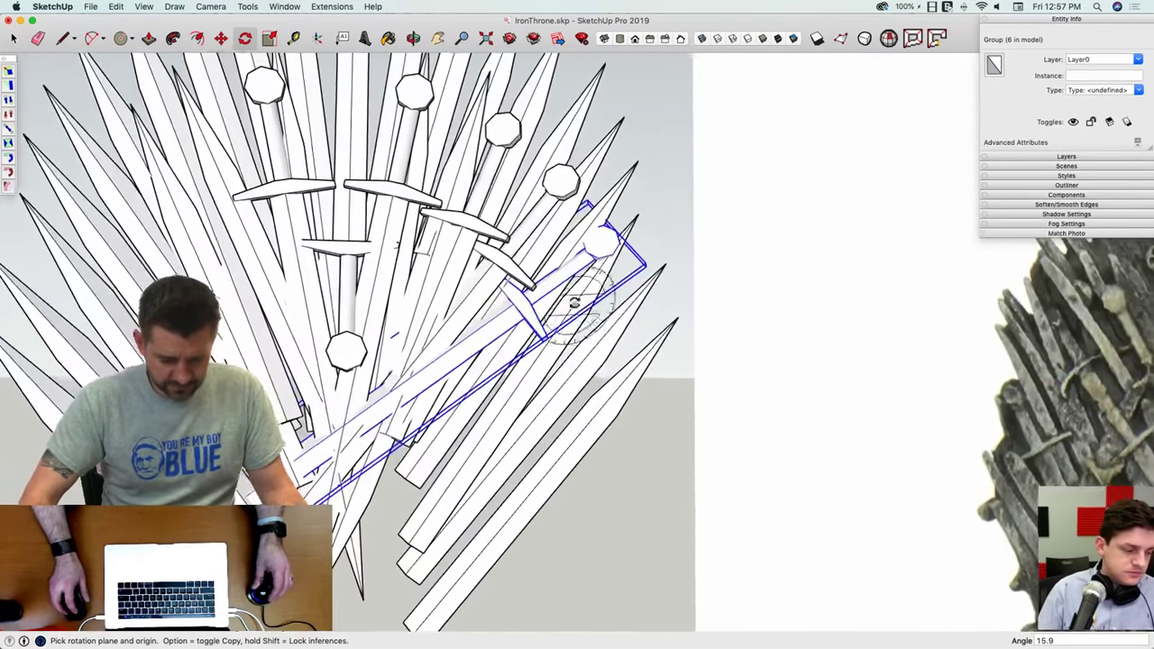
Step: Rotate the newest outermost sword copy to follow the right-hand blades and move it forward and down beside its neighbour
{"action": "key", "text": "m"}
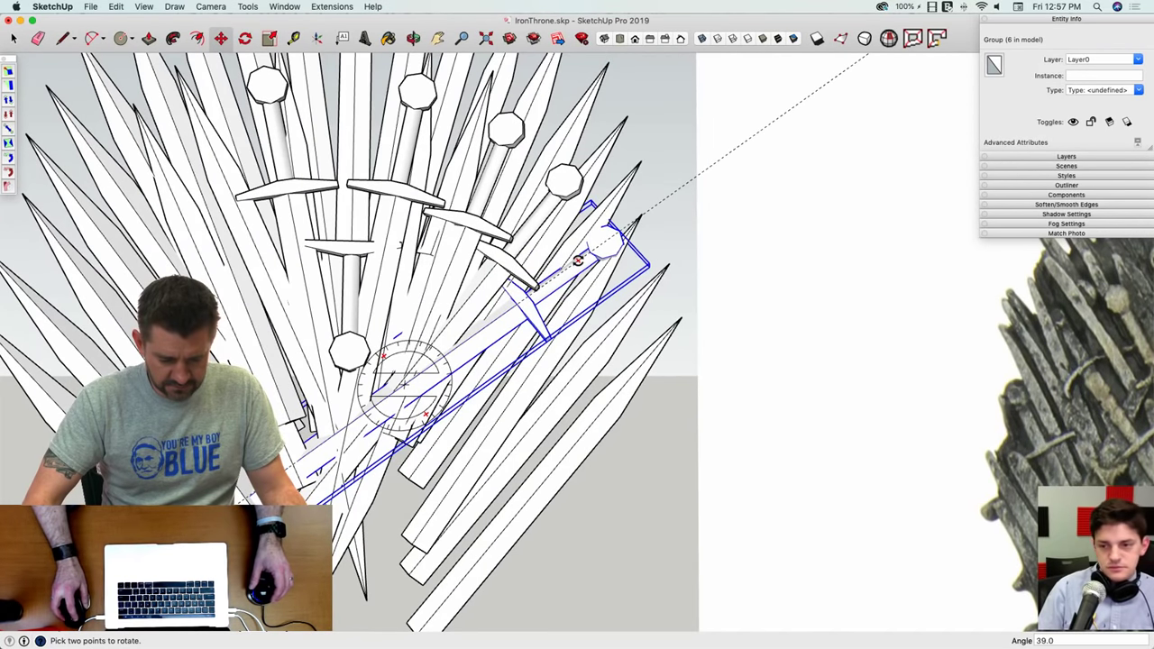
{"action": "left_click", "coordinate": [586, 170]}
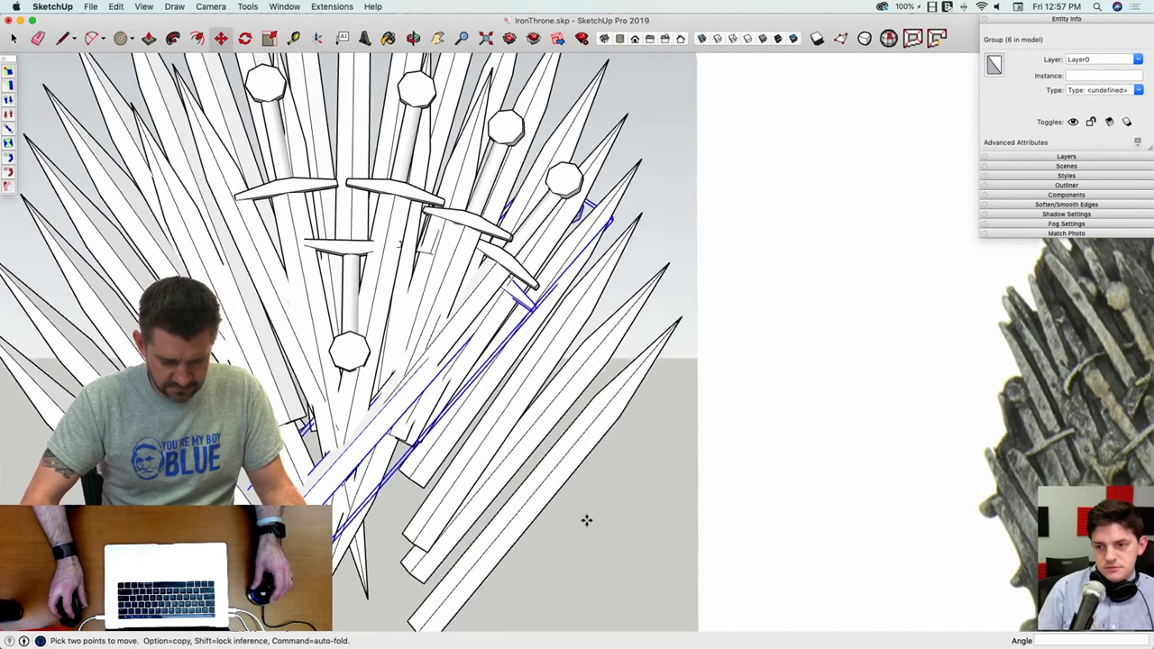
{"action": "left_click", "coordinate": [591, 523]}
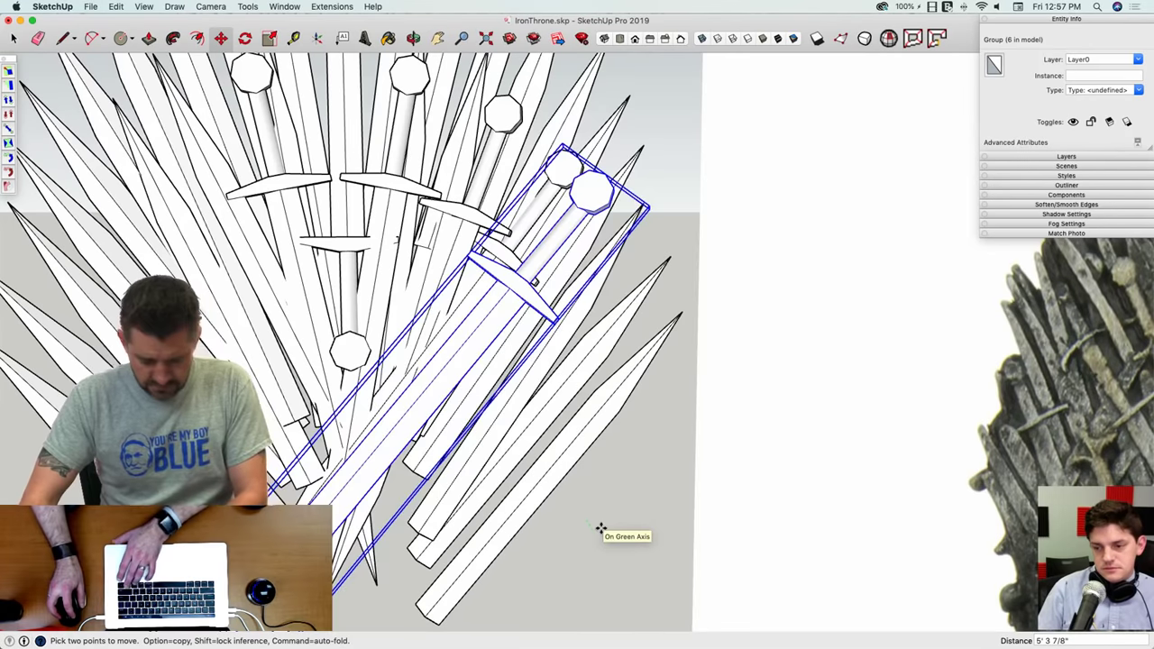
{"action": "key", "text": "Up"}
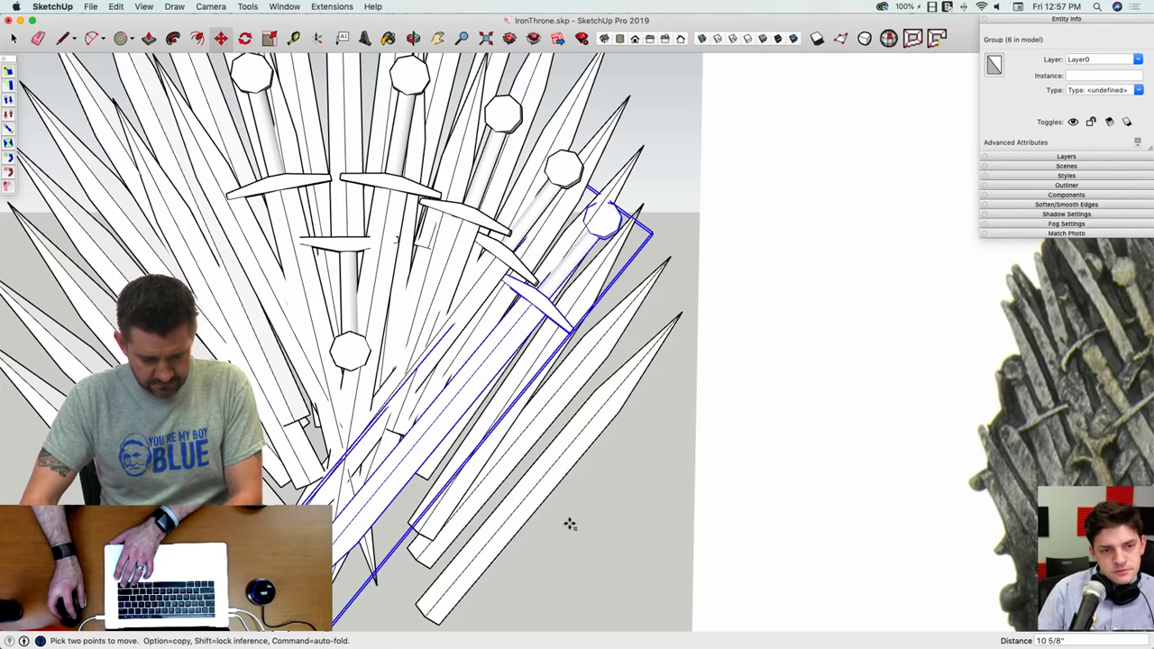
{"action": "middle_click_drag", "start_coordinate": [514, 546], "coordinate": [520, 514]}
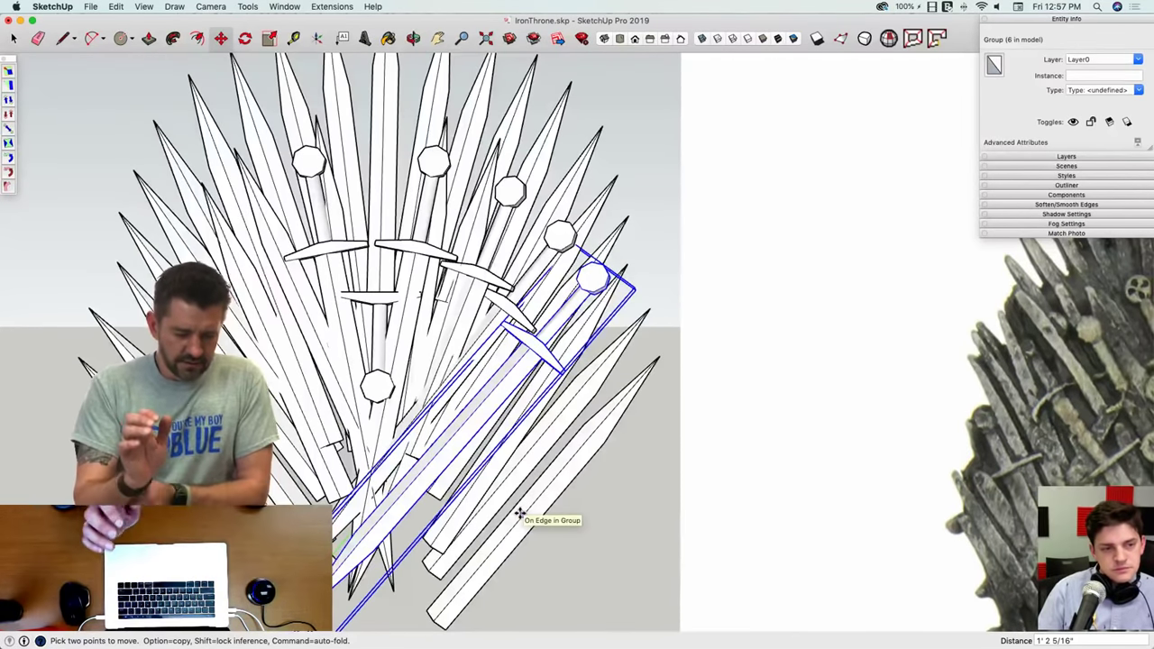
{"action": "middle_click_drag", "start_coordinate": [501, 533], "coordinate": [524, 422]}
{"action": "key", "text": "space"}
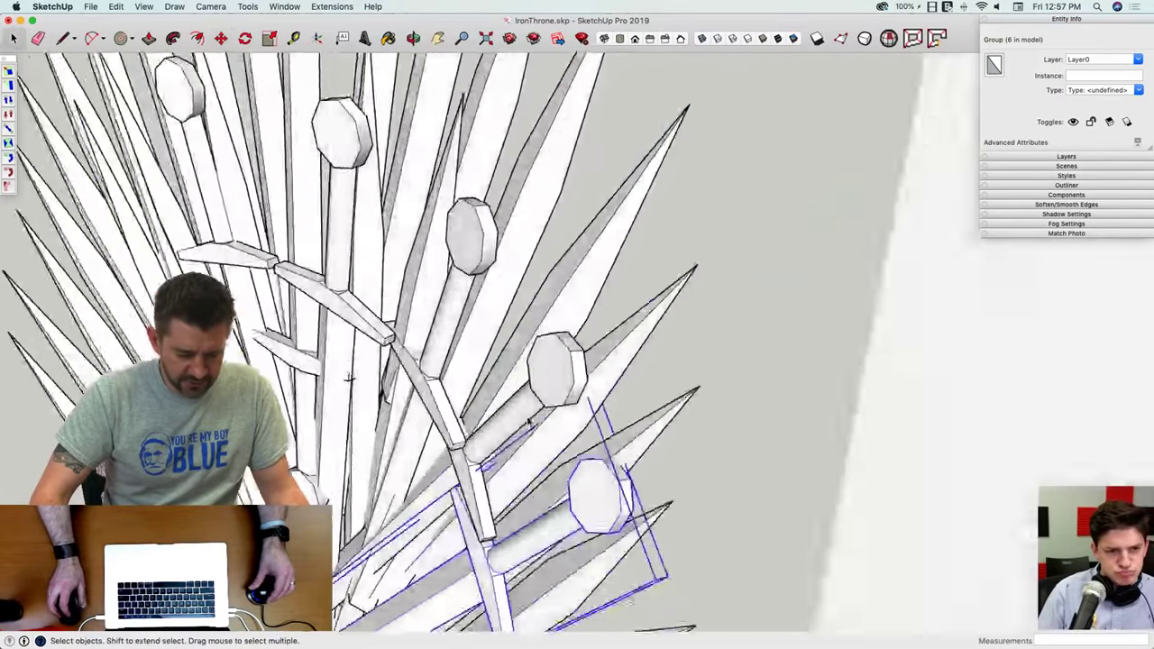
Step: Lower the innermost of the three right-side inverted swords slightly and move the middle one about 1' 1 1/2" downward
{"action": "left_click", "coordinate": [495, 340]}
{"action": "key", "text": "m"}
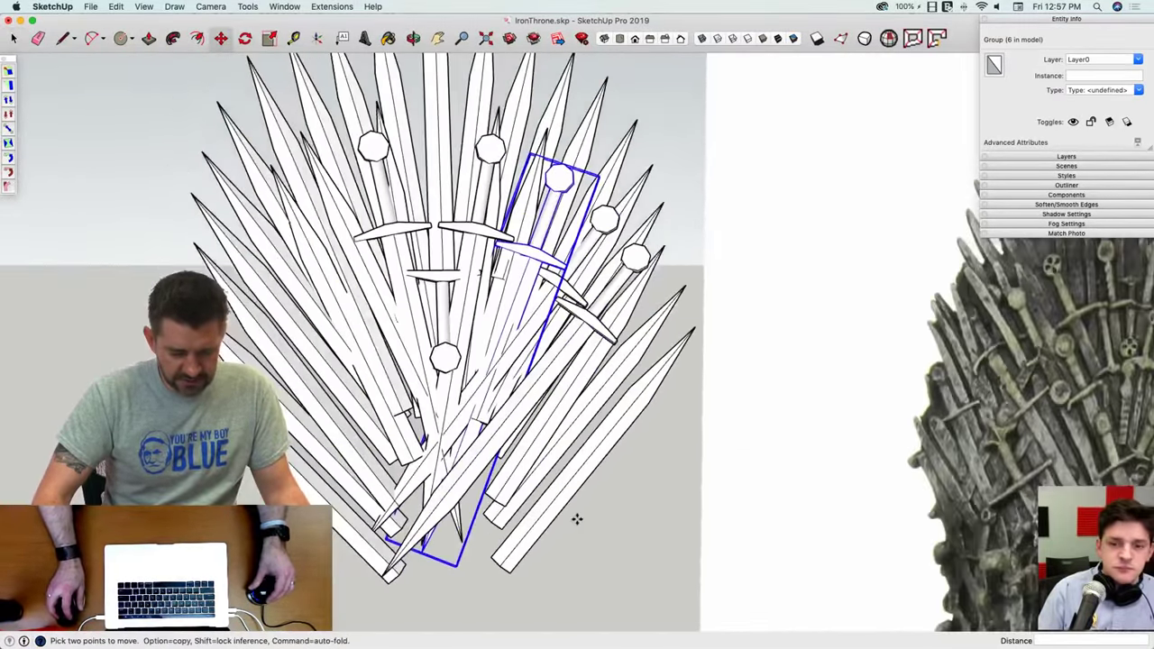
{"action": "left_click", "coordinate": [577, 518]}
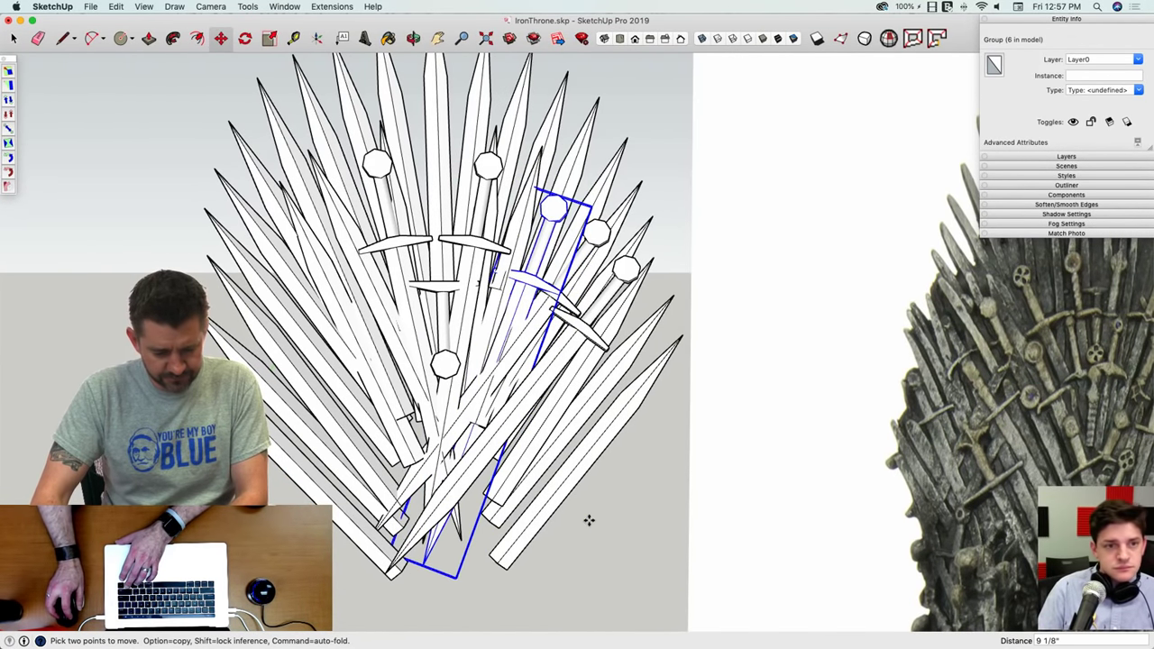
{"action": "key", "text": "space"}
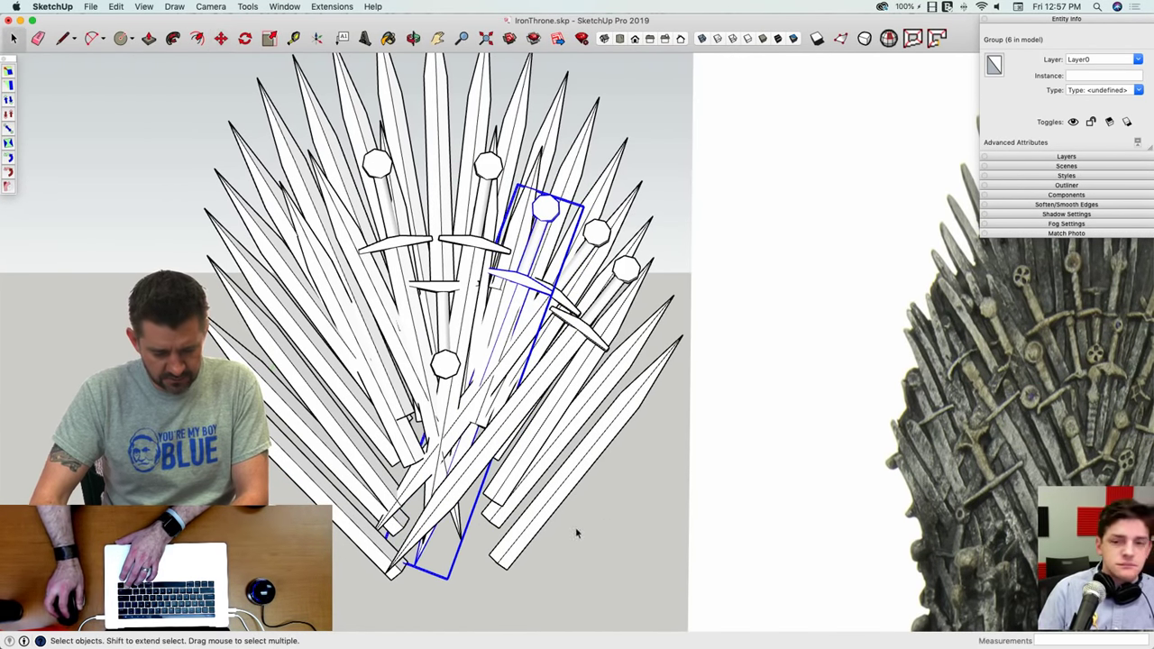
{"action": "left_click", "coordinate": [594, 223]}
{"action": "key", "text": "m"}
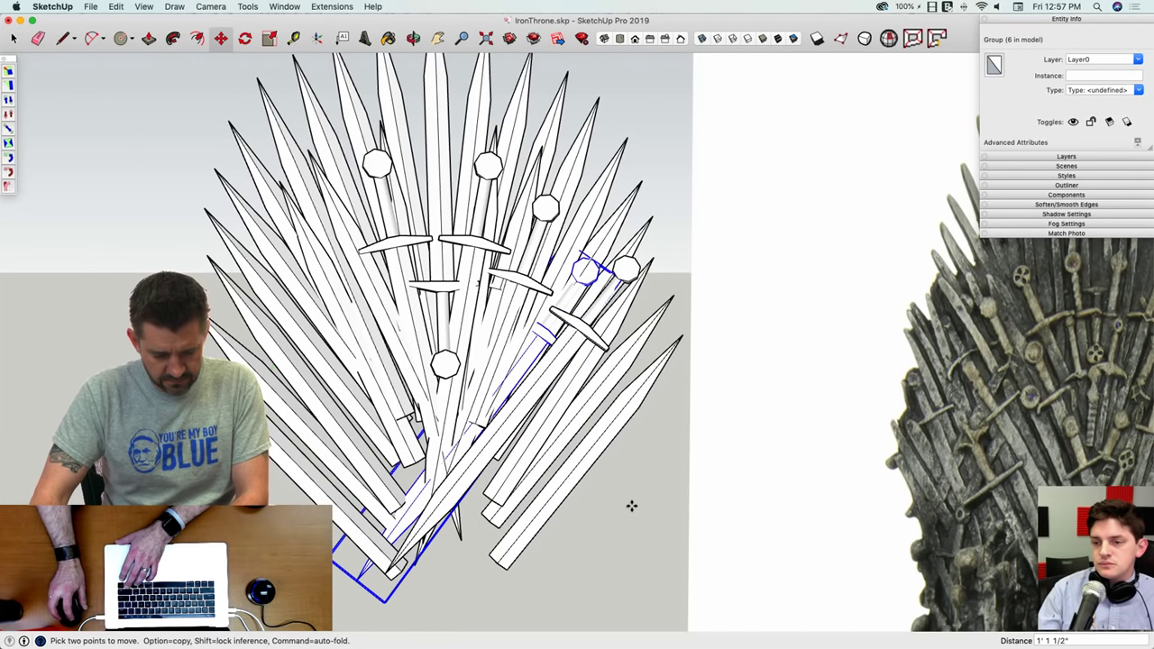
Step: Move the outermost right inverted sword about 2' 2 15/16" and rotate it slightly outward to follow the fan
{"action": "left_click", "coordinate": [589, 342]}
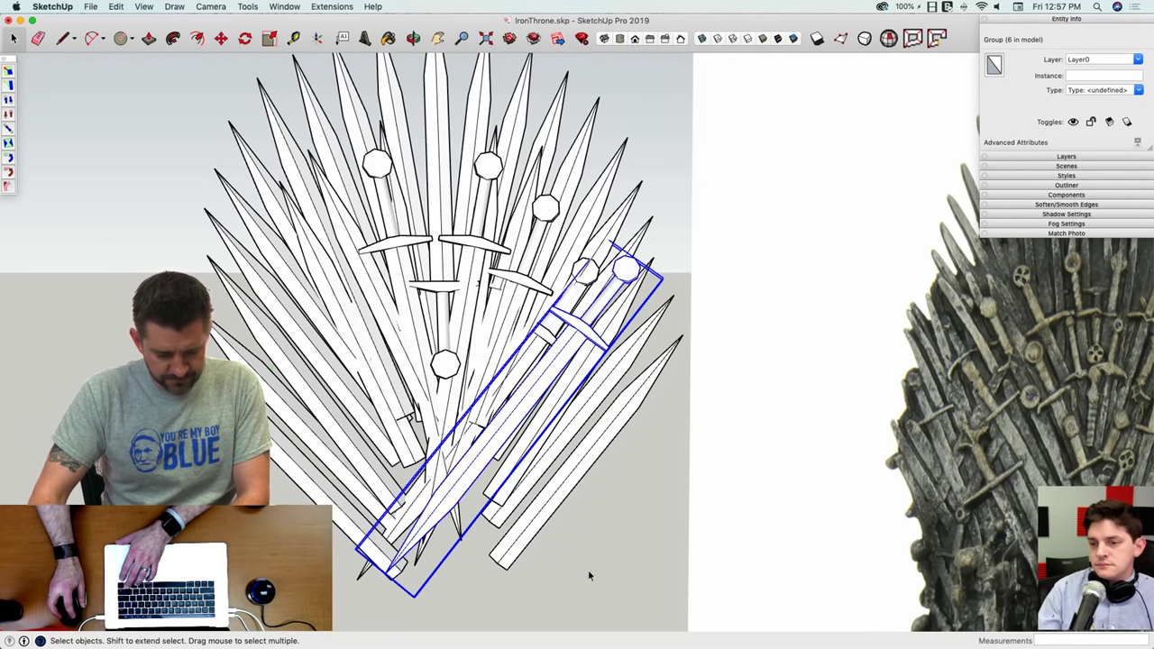
{"action": "key", "text": "m"}
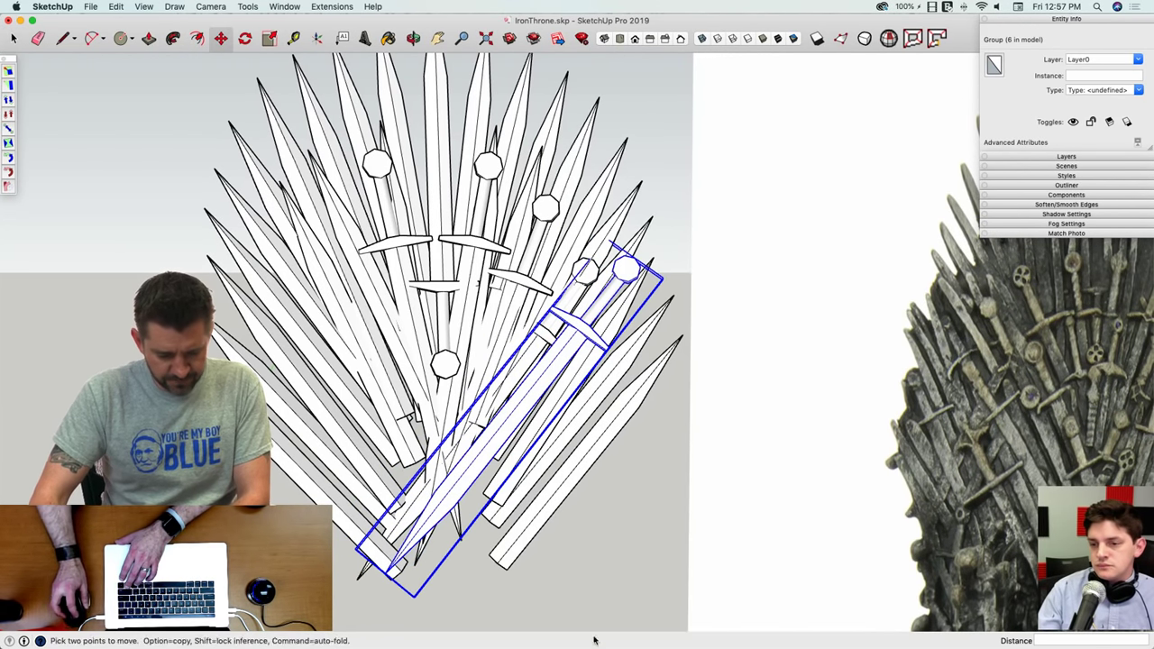
{"action": "left_click", "coordinate": [660, 436]}
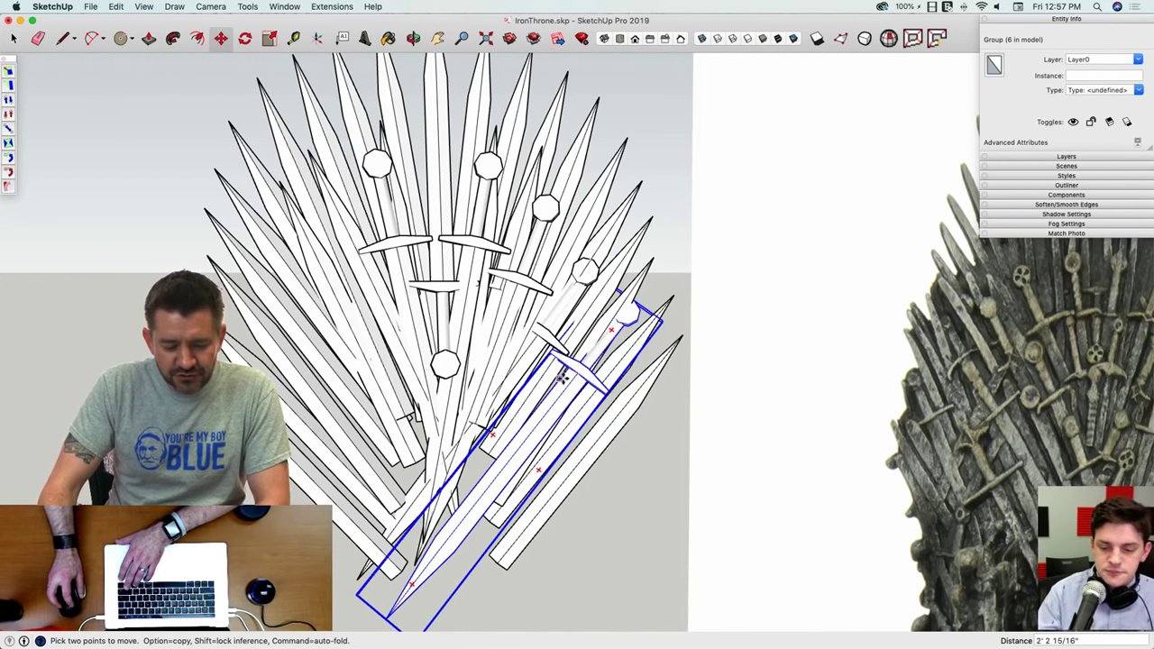
{"action": "left_click", "coordinate": [613, 331]}
{"action": "key", "text": "q"}
{"action": "left_click", "coordinate": [515, 451]}
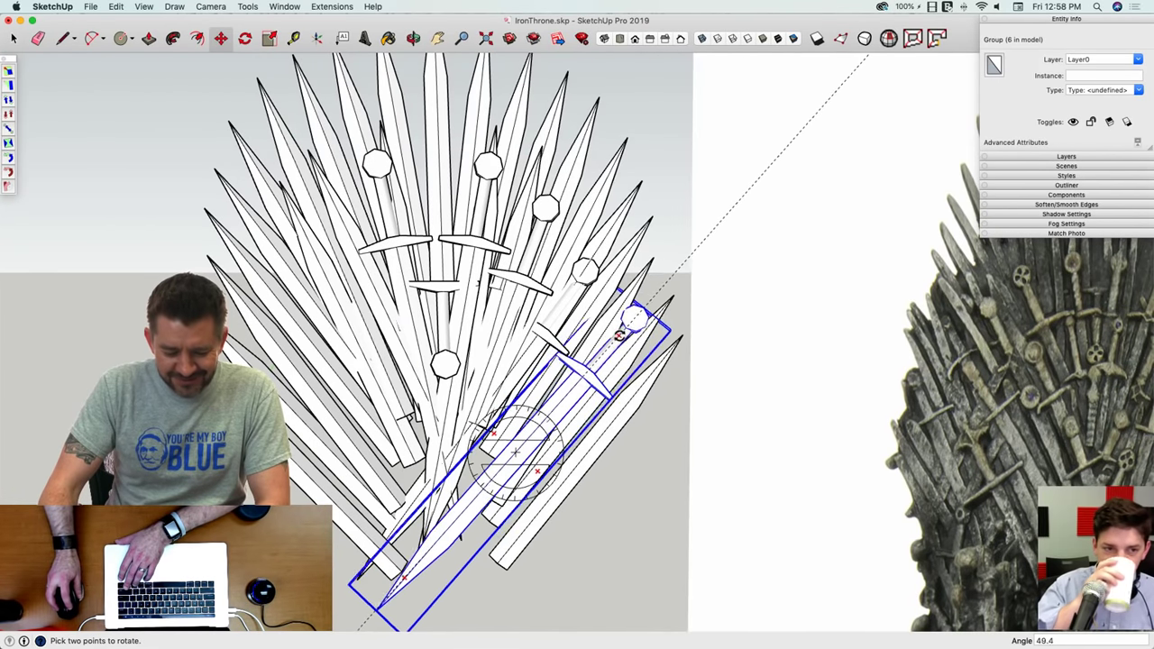
Step: Move the outermost right inverted sword about 1' 11 5/8" inward, toward the centre of the fan
{"action": "key", "text": "m"}
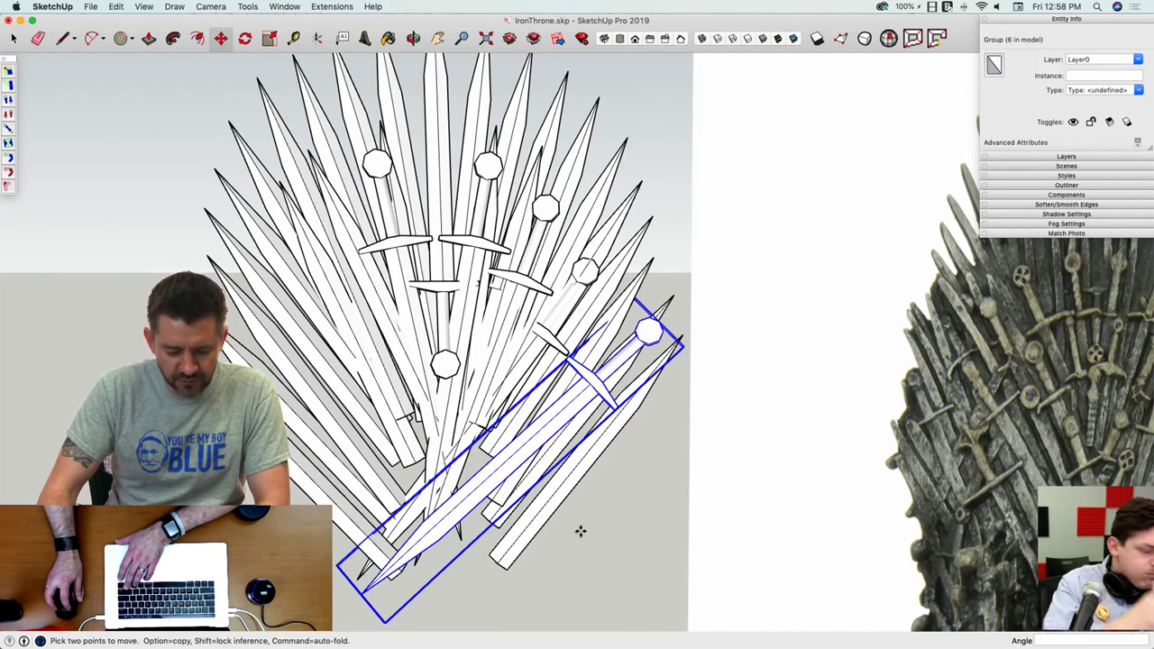
{"action": "left_click", "coordinate": [581, 531]}
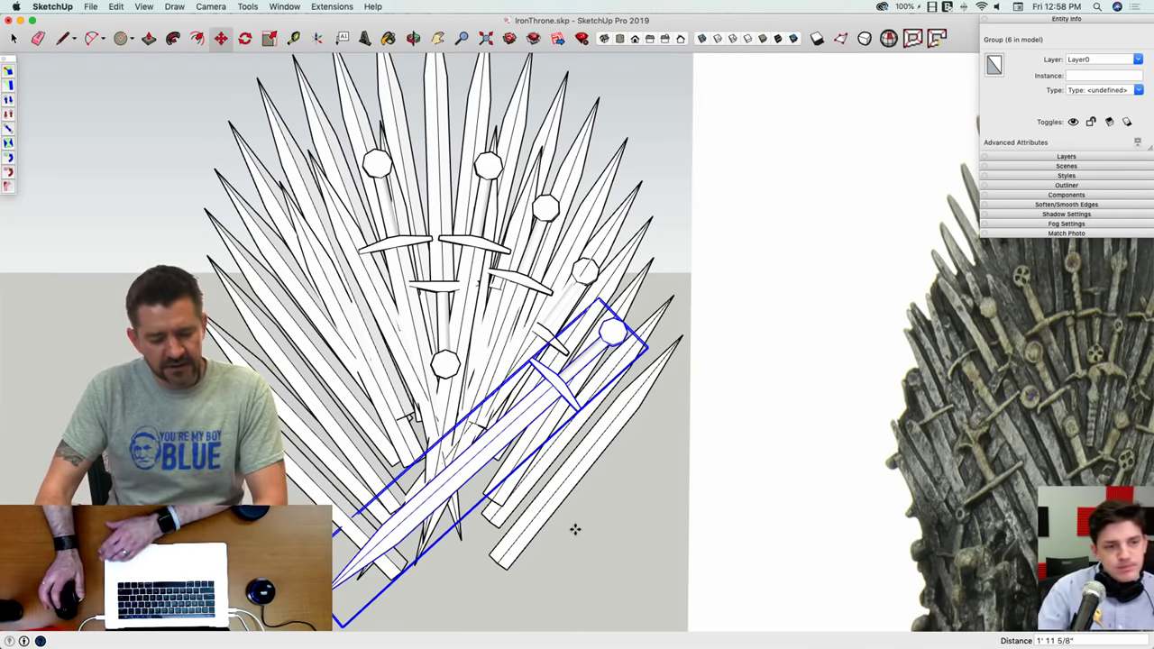
{"action": "middle_click_drag", "start_coordinate": [575, 530], "coordinate": [531, 424]}
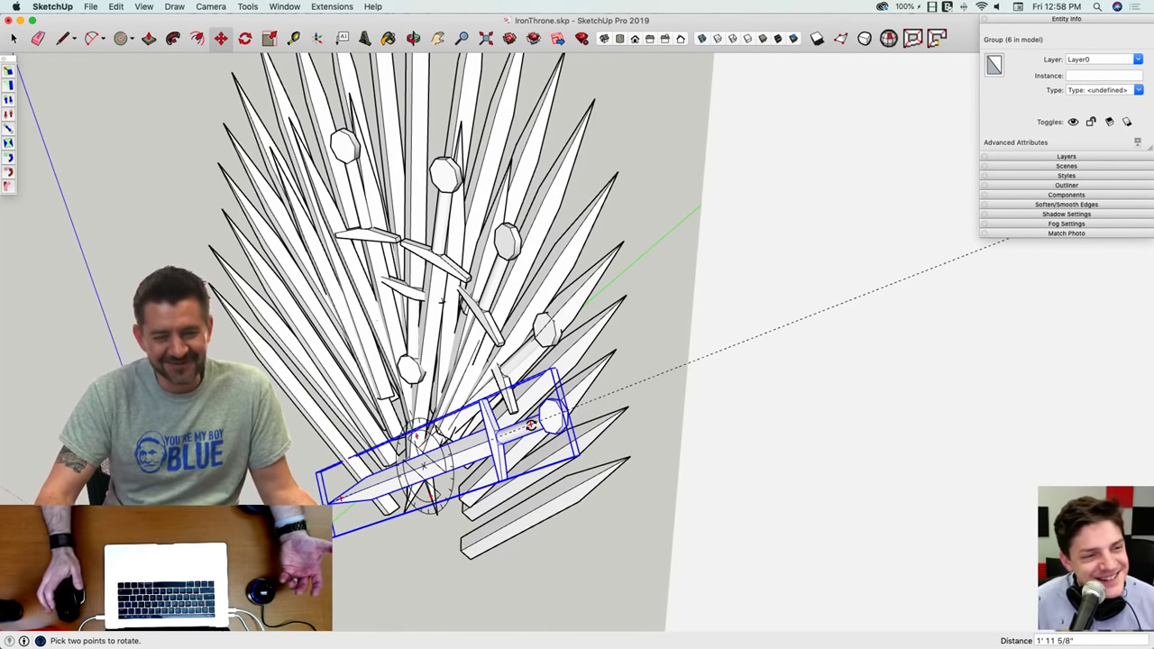
{"action": "middle_click_drag", "start_coordinate": [487, 380], "coordinate": [488, 351]}
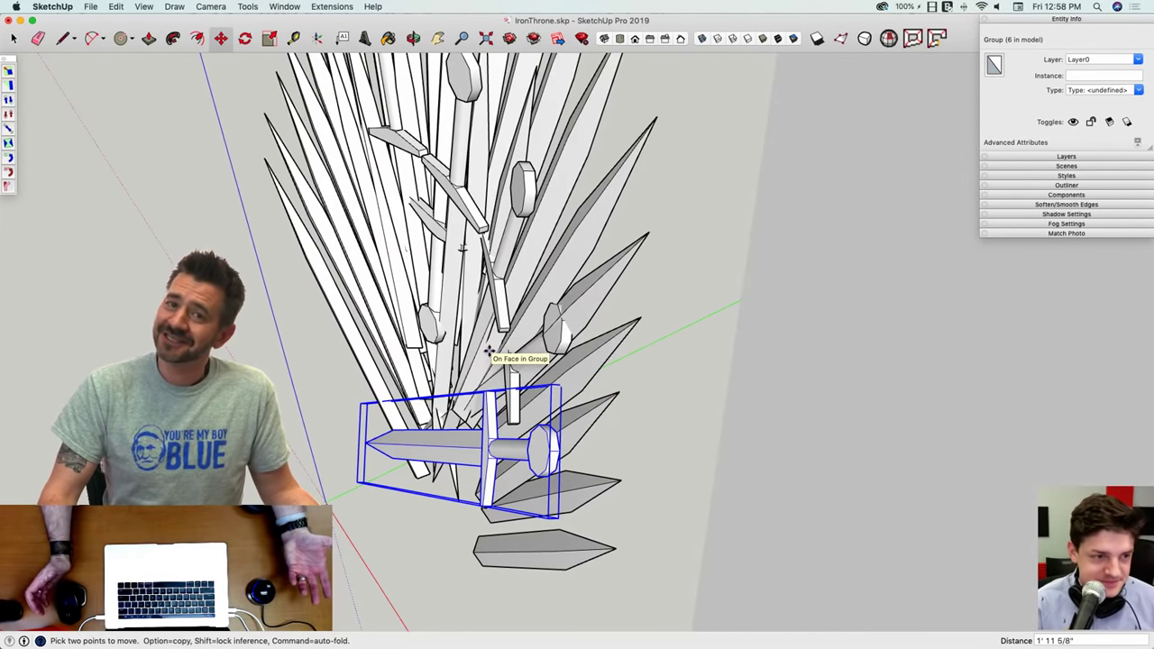
Step: Move the middle of the three right-side inverted swords forward about 4 3/4"
{"action": "middle_click_drag", "start_coordinate": [585, 338], "coordinate": [451, 409]}
{"action": "key", "text": "space"}
{"action": "left_click", "coordinate": [563, 337]}
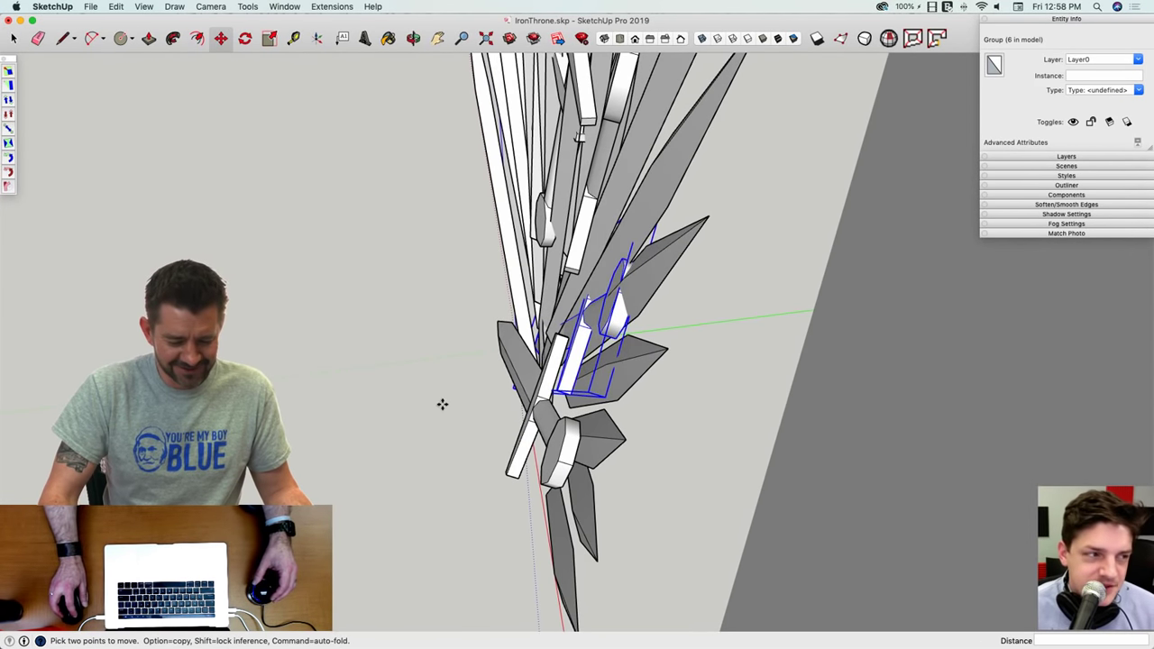
{"action": "left_click", "coordinate": [442, 404]}
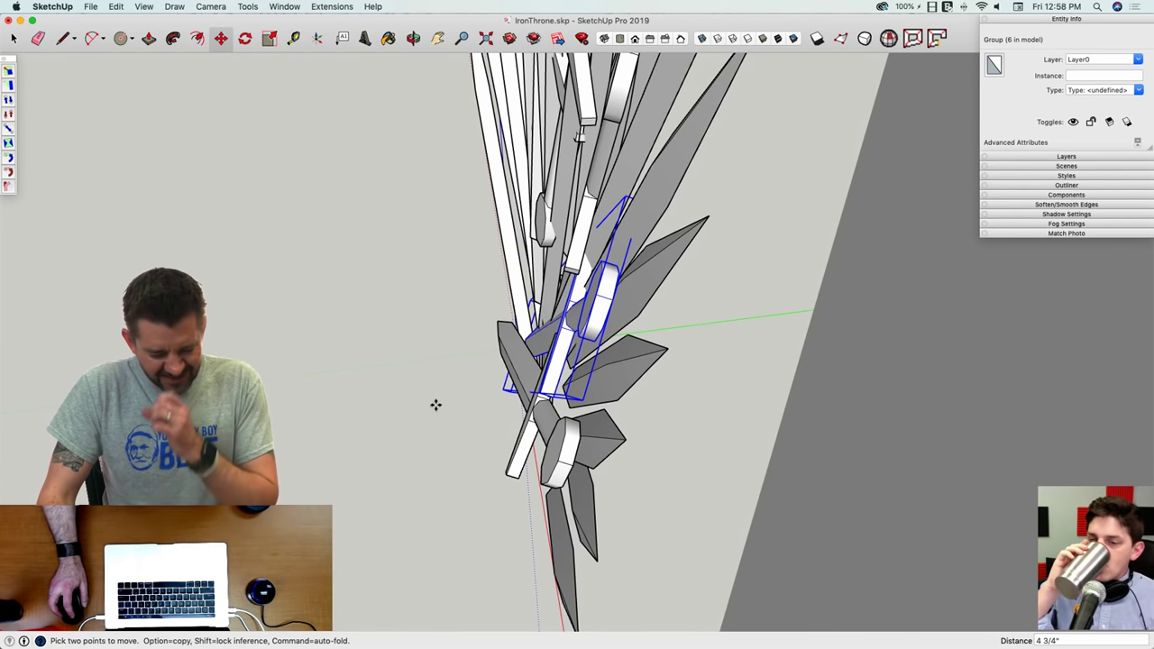
Step: Compare the right-side inverted swords with the hilt positions and crossing blades in the throne reference image
{"action": "key", "text": "Page_Down"}
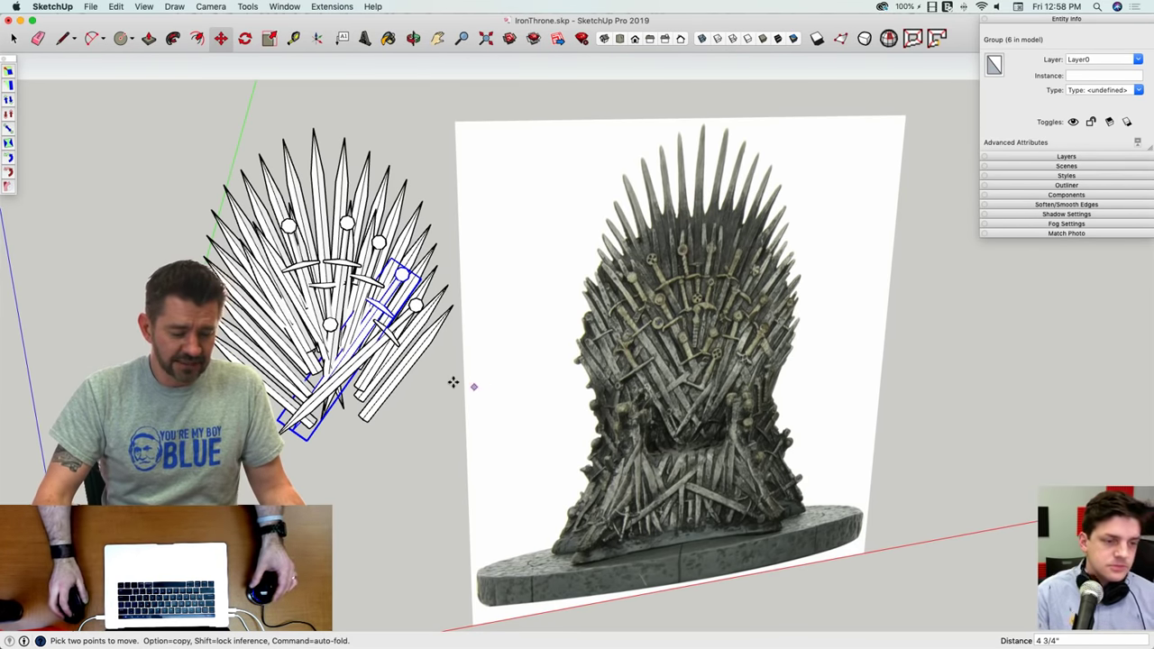
{"action": "middle_click_drag", "start_coordinate": [453, 382], "coordinate": [415, 363]}
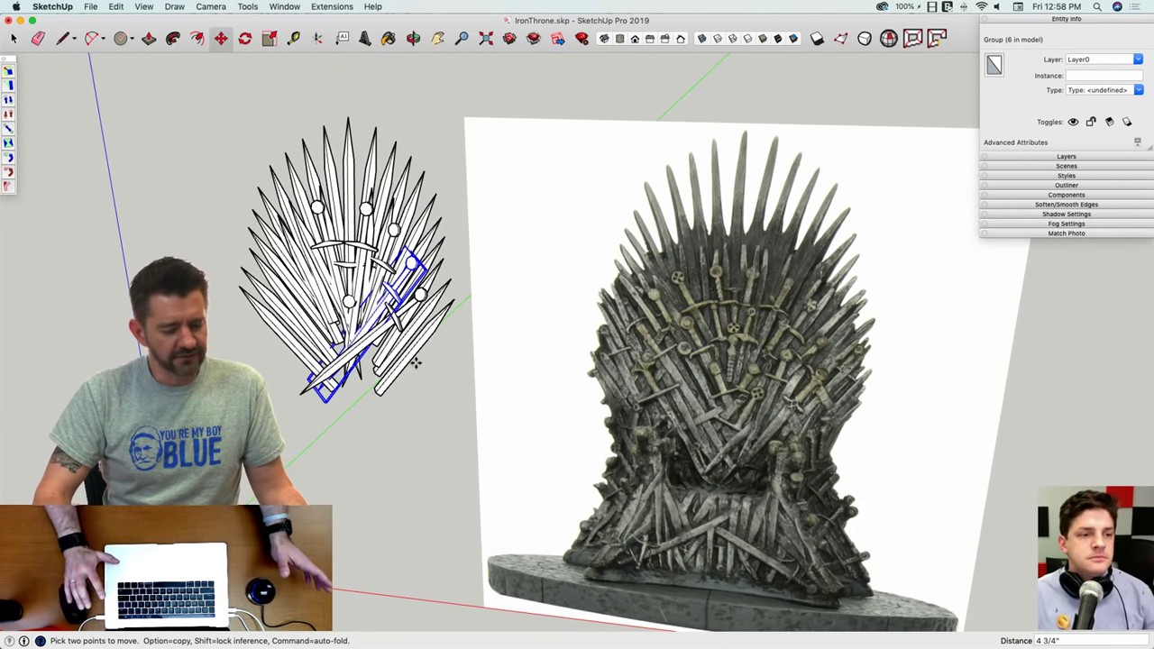
{"action": "mouse_move", "coordinate": [416, 362]}
{"action": "middle_mouse_down"}
{"action": "mouse_move", "coordinate": [500, 312]}
{"action": "mouse_move", "coordinate": [632, 324]}
{"action": "mouse_move", "coordinate": [629, 313]}
{"action": "middle_mouse_up"}
{"action": "scroll", "coordinate": [629, 314], "scroll_direction": "up", "scroll_amount": 10}
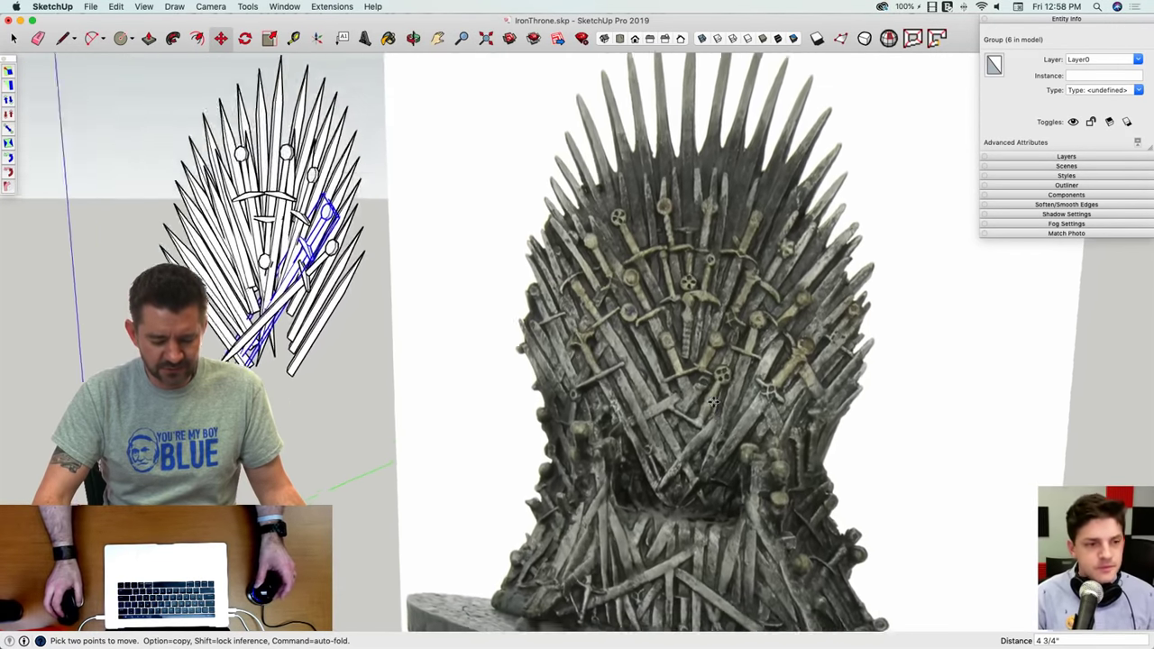
{"action": "scroll", "coordinate": [649, 389], "scroll_direction": "up", "scroll_amount": 3}
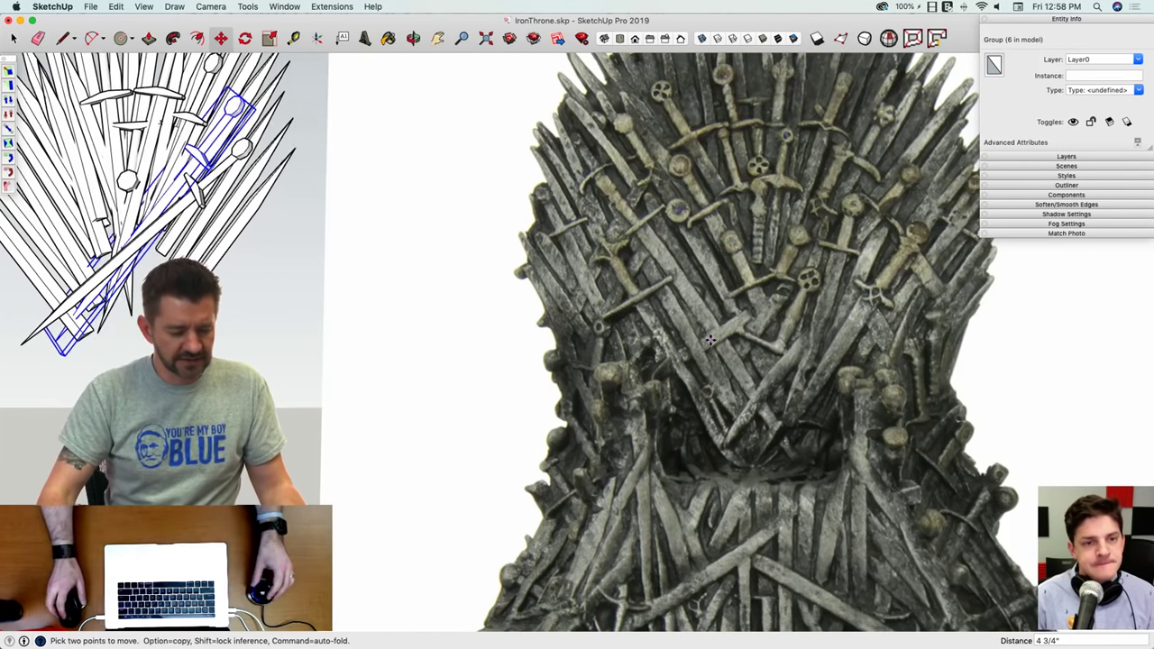
{"action": "scroll", "coordinate": [399, 348], "scroll_direction": "up", "scroll_amount": 6}
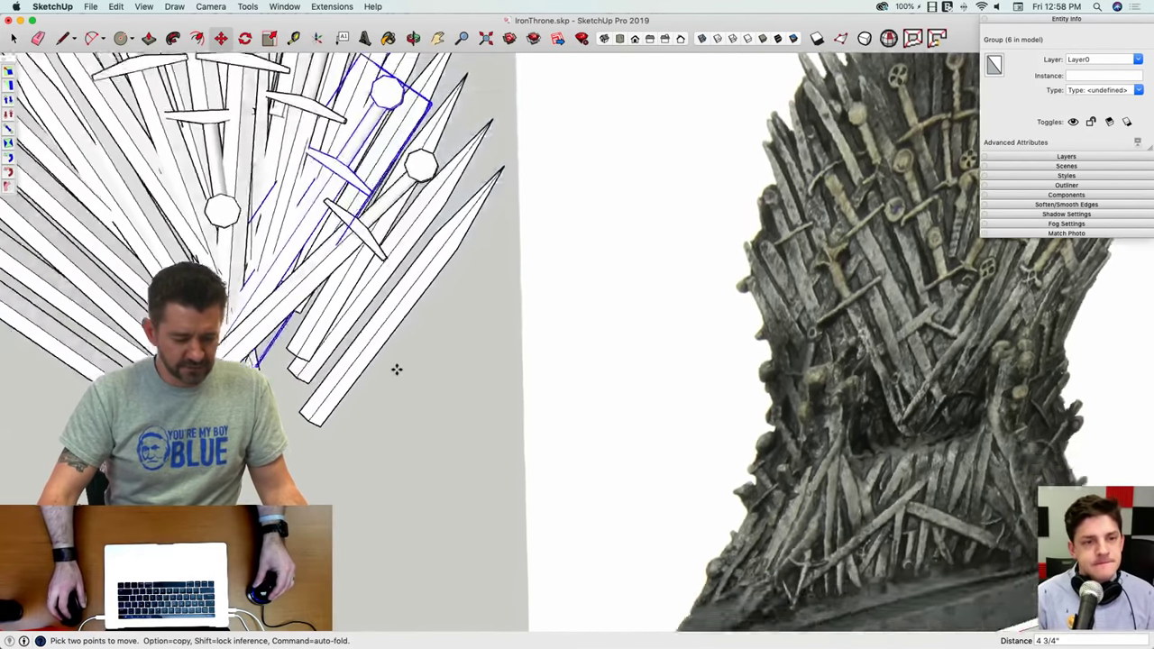
Step: Move the outermost right inverted sword about 1' 1 1/4" and rotate it slightly to follow the fan's tilt
{"action": "middle_click_drag", "start_coordinate": [397, 370], "coordinate": [530, 339]}
{"action": "key", "text": "space"}
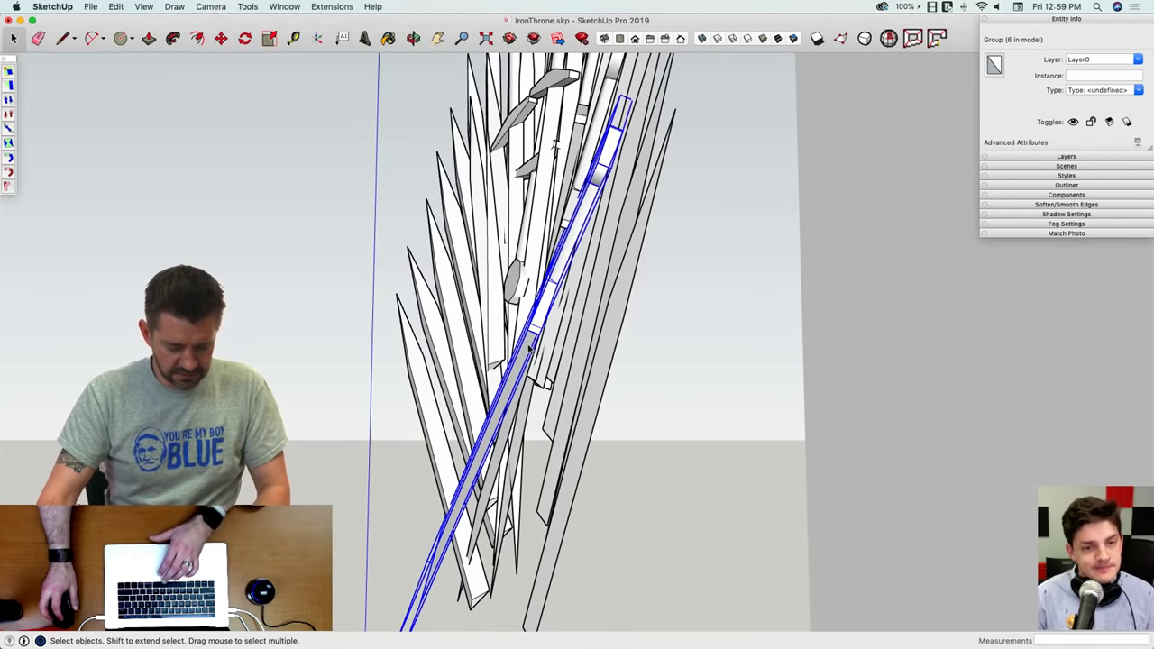
{"action": "key", "text": "m"}
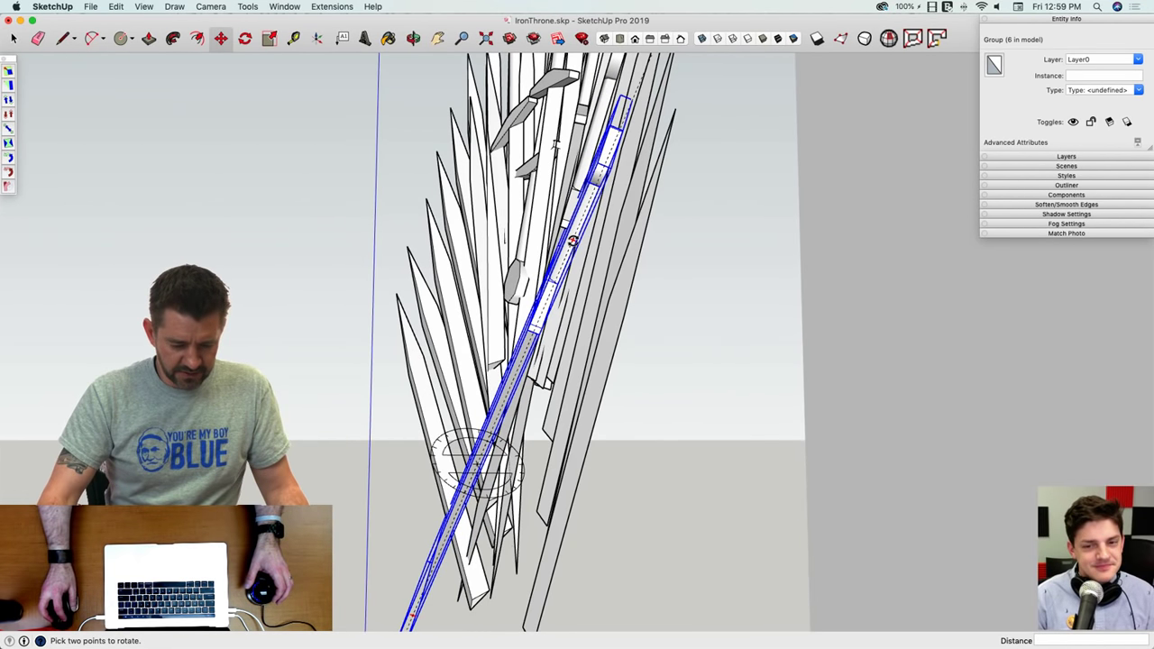
{"action": "left_click", "coordinate": [572, 241]}
{"action": "middle_click_drag", "start_coordinate": [534, 259], "coordinate": [485, 512]}
{"action": "left_click", "coordinate": [400, 486]}
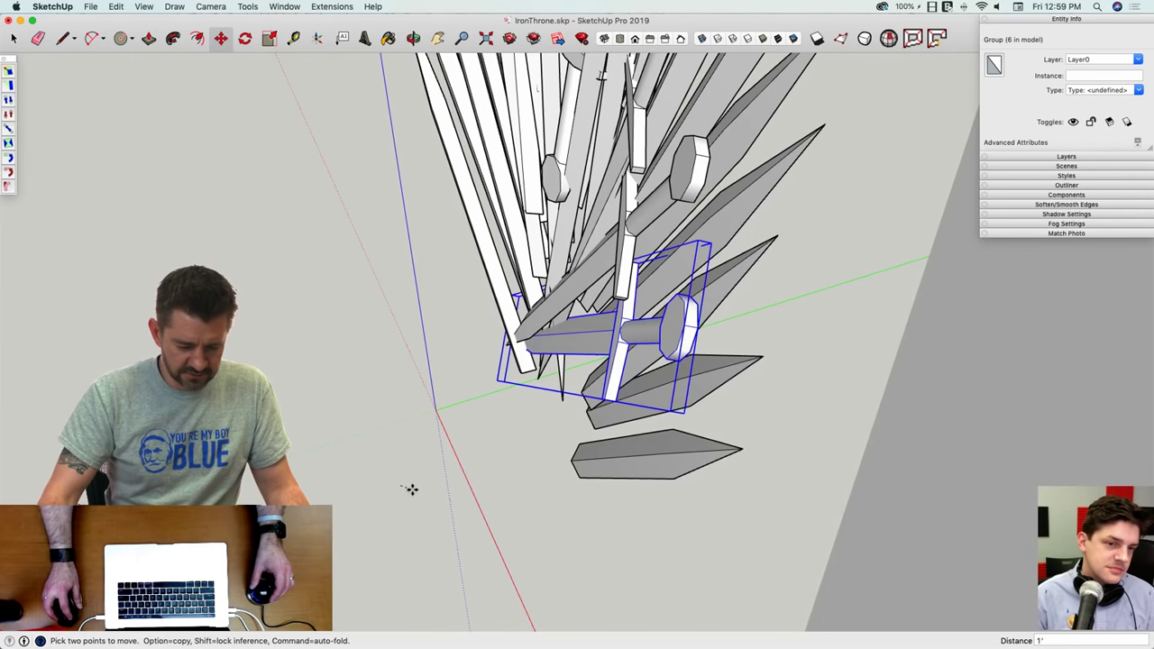
{"action": "middle_click_drag", "start_coordinate": [412, 487], "coordinate": [553, 406]}
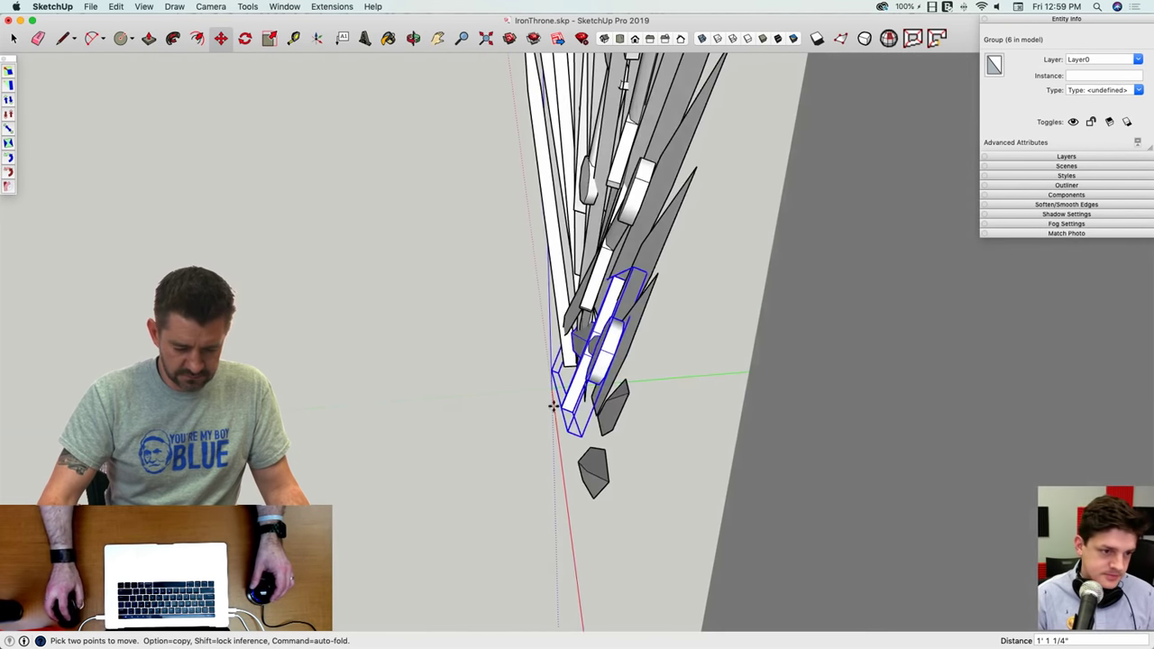
{"action": "left_click", "coordinate": [624, 267]}
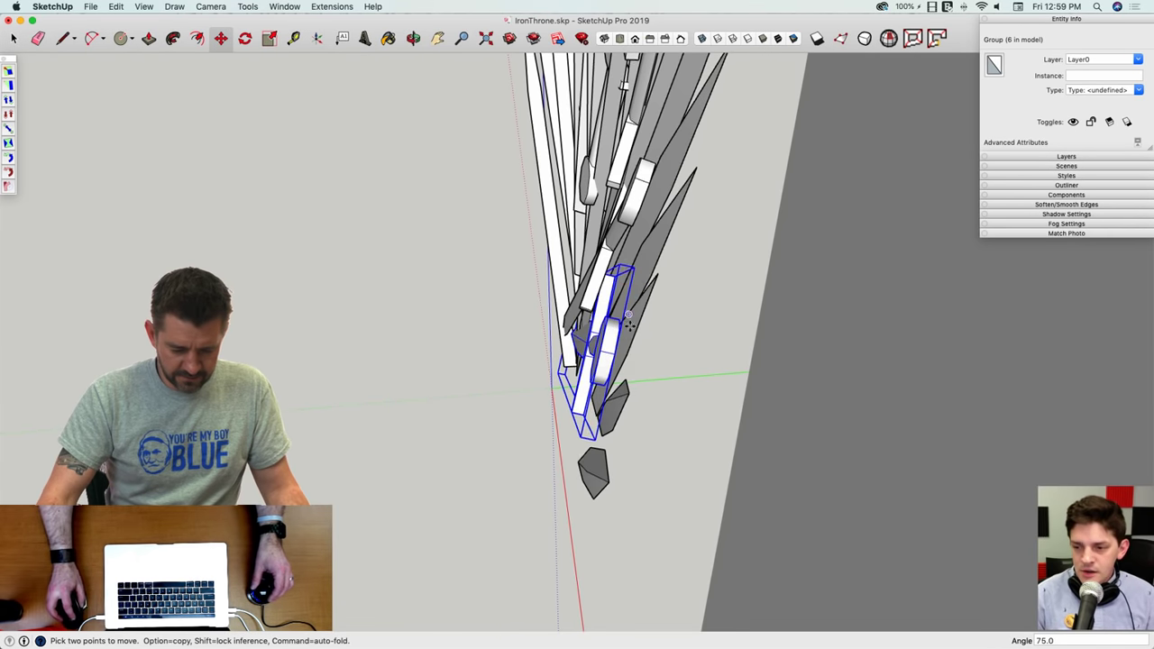
Step: Rotate the middle right-side inverted sword slightly so its hilt lines up with the neighbouring blades
{"action": "key", "text": "space"}
{"action": "middle_click_drag", "start_coordinate": [625, 267], "coordinate": [644, 353]}
{"action": "left_click", "coordinate": [634, 334]}
{"action": "key", "text": "m"}
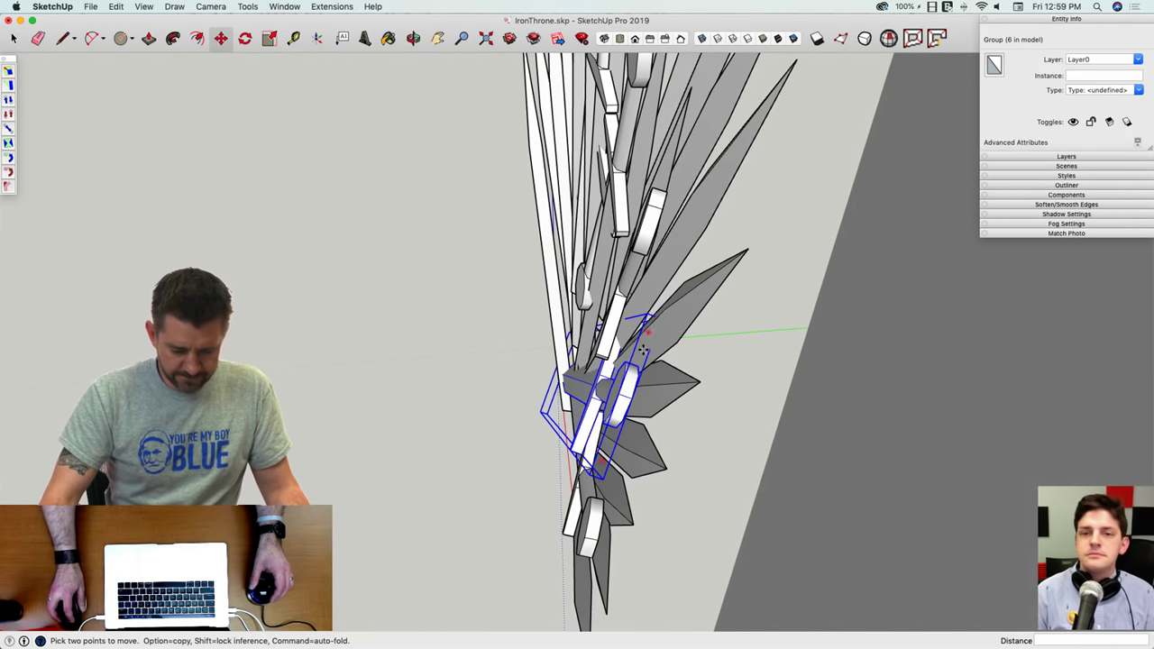
{"action": "left_click", "coordinate": [646, 334]}
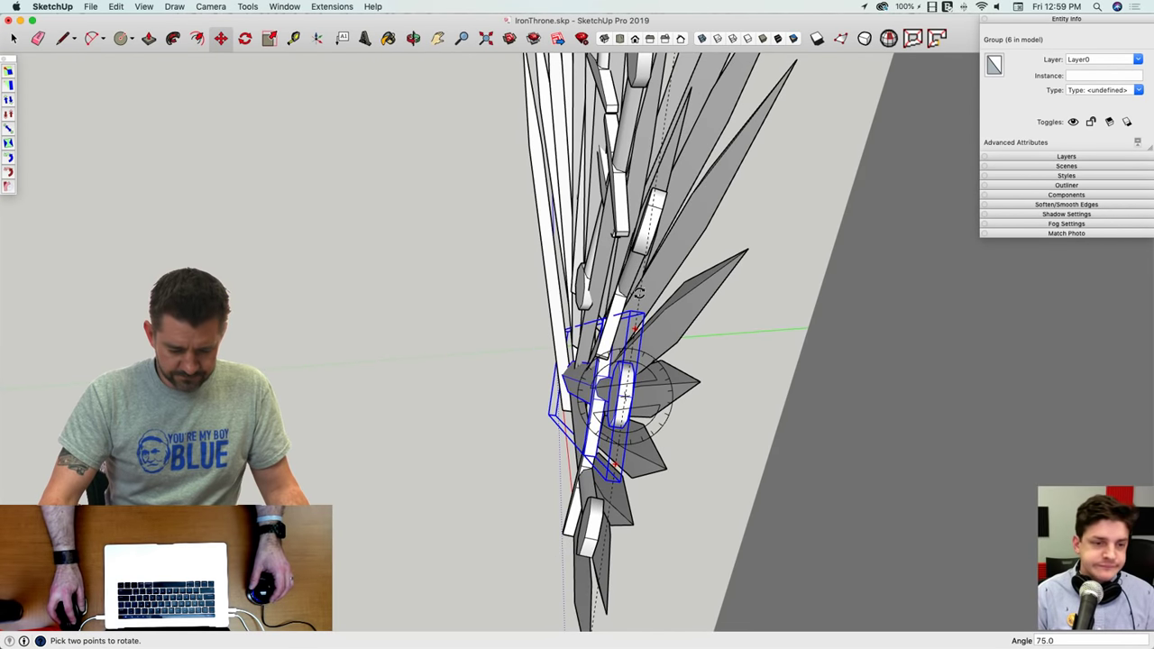
{"action": "left_click", "coordinate": [638, 293]}
{"action": "key", "text": "f"}
{"action": "key", "text": "space"}
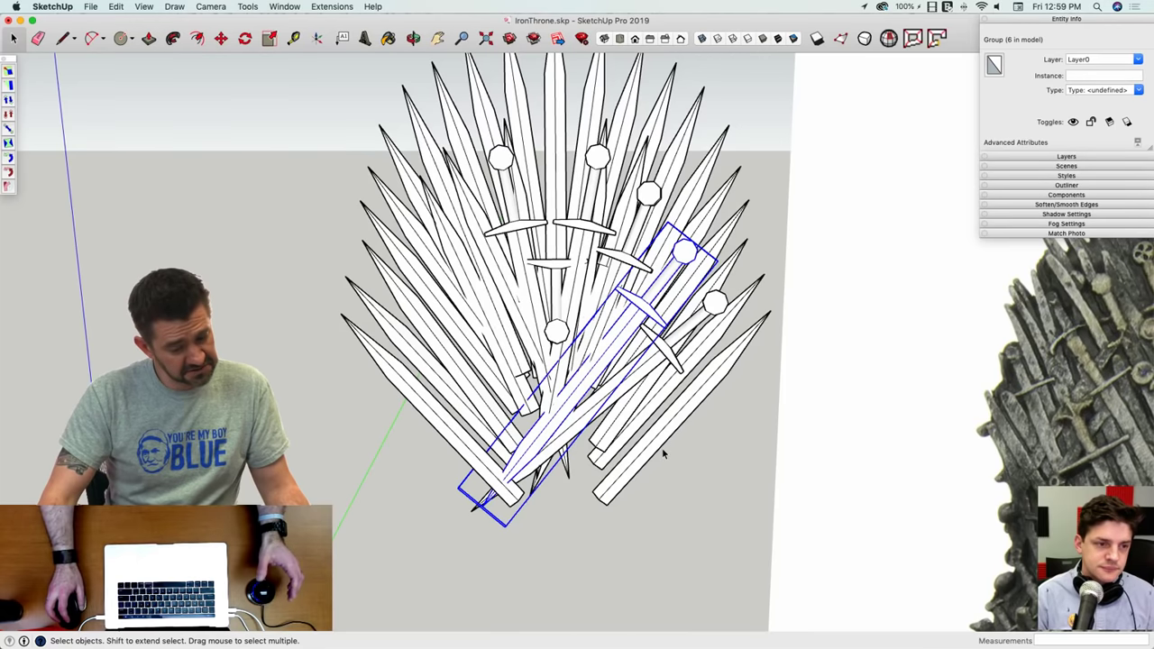
Step: Copy the three right-side inverted swords together about 22' 6" along the red axis, beyond the fan's left side
{"action": "key", "text": "Page_Down"}
{"action": "left_click", "coordinate": [630, 450]}
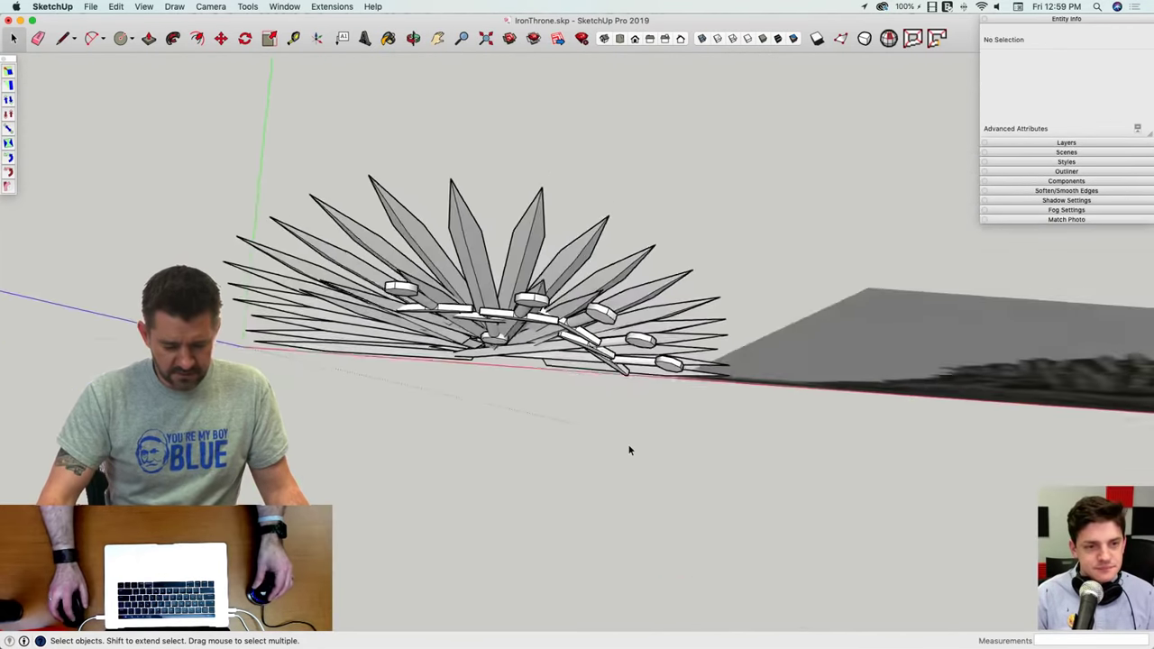
{"action": "key", "text": "Page_Up"}
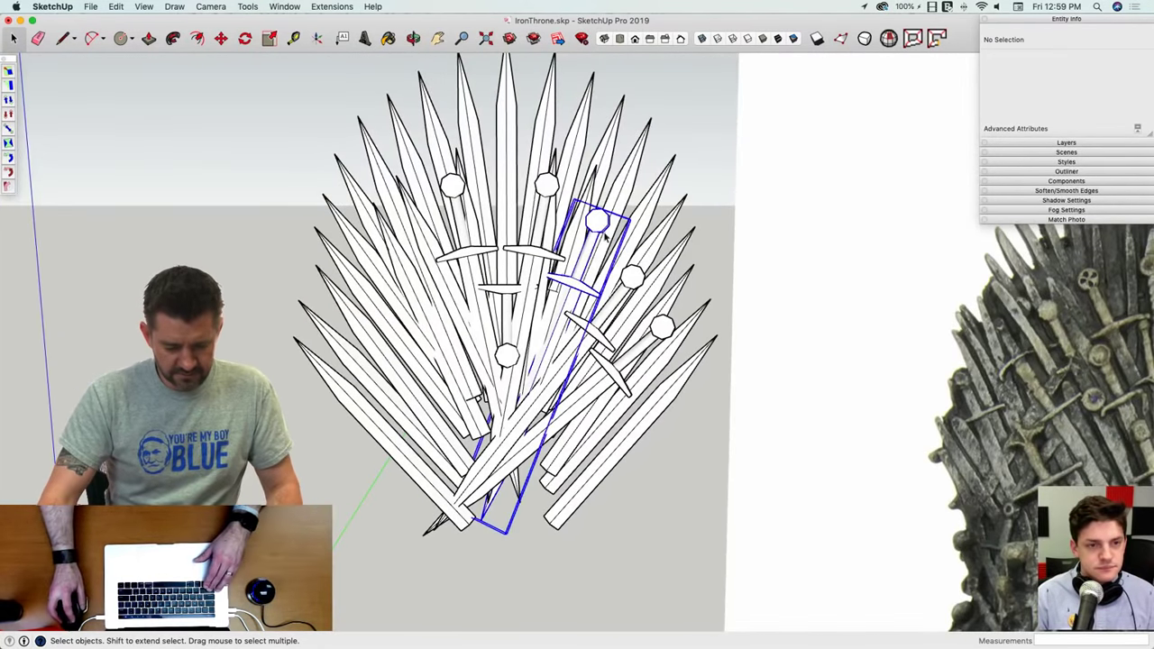
{"action": "left_click", "coordinate": [605, 236]}
{"action": "left_click", "coordinate": [662, 329], "text": "shift"}
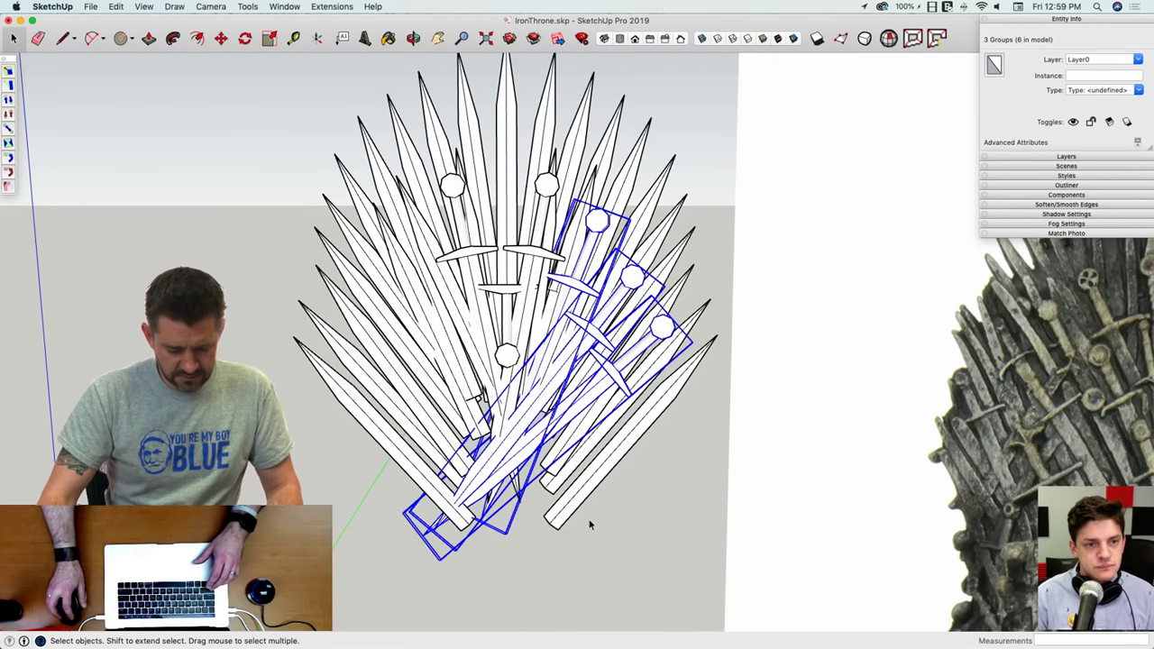
{"action": "key", "text": "m"}
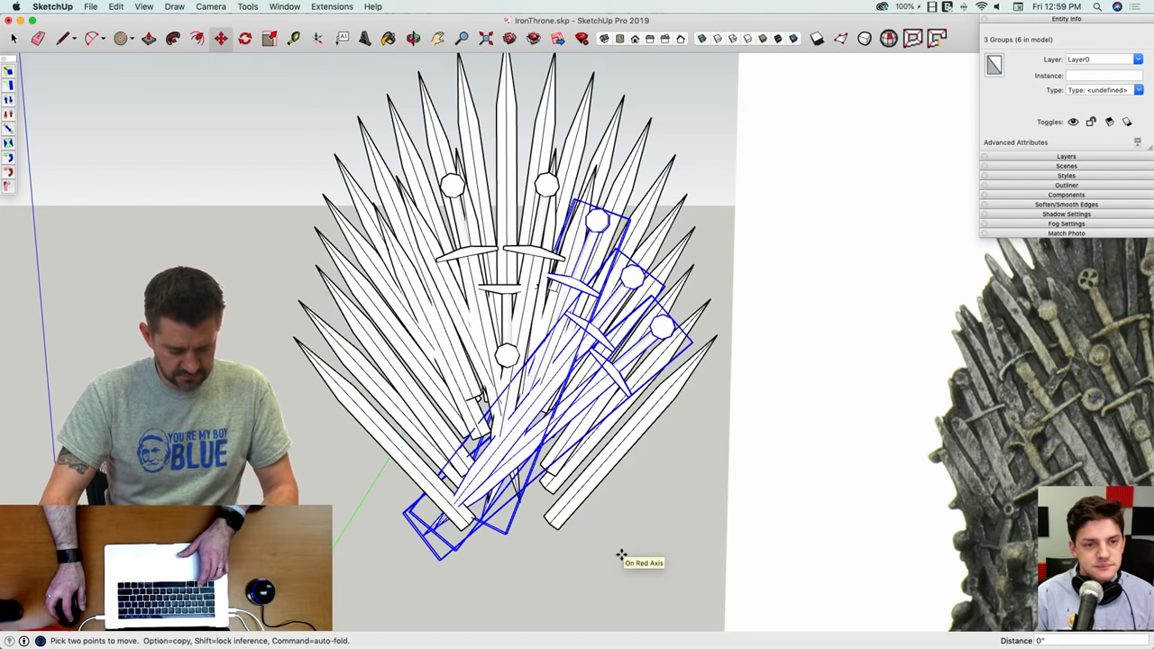
{"action": "left_click", "coordinate": [619, 555]}
{"action": "key", "text": "alt"}
{"action": "middle_click_drag", "start_coordinate": [396, 560], "coordinate": [412, 515]}
{"action": "left_click", "coordinate": [402, 528]}
Step: Mirror the three copied swords horizontally and move them about 18' 8 1/8" along the red axis onto the fan's left half
{"action": "right_click", "coordinate": [465, 359]}
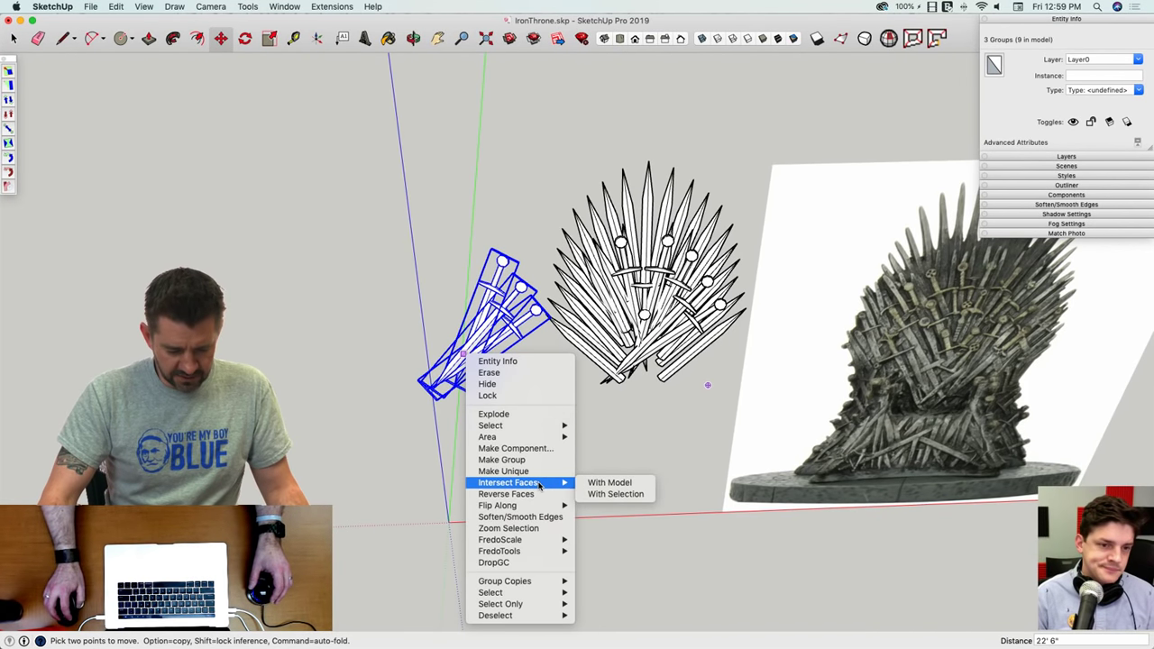
{"action": "mouse_move", "coordinate": [540, 507]}
{"action": "left_click", "coordinate": [606, 506]}
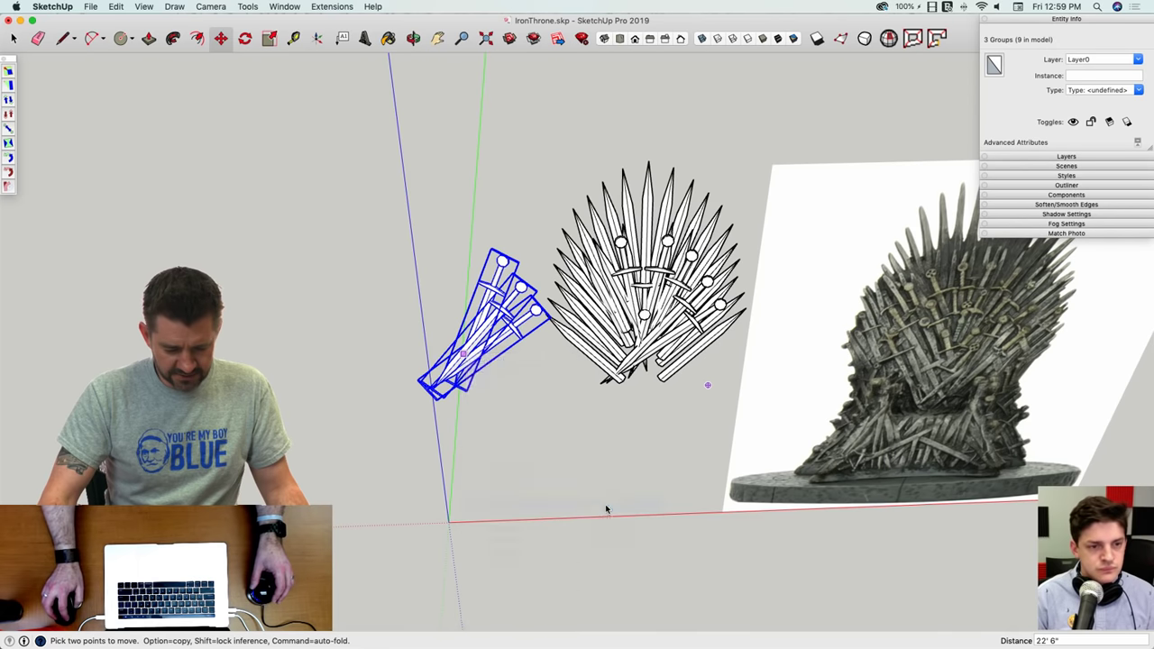
{"action": "middle_click_drag", "start_coordinate": [605, 507], "coordinate": [438, 438]}
{"action": "scroll", "coordinate": [445, 455], "scroll_direction": "up", "scroll_amount": 4}
{"action": "scroll", "coordinate": [445, 455], "scroll_direction": "up", "scroll_amount": 1}
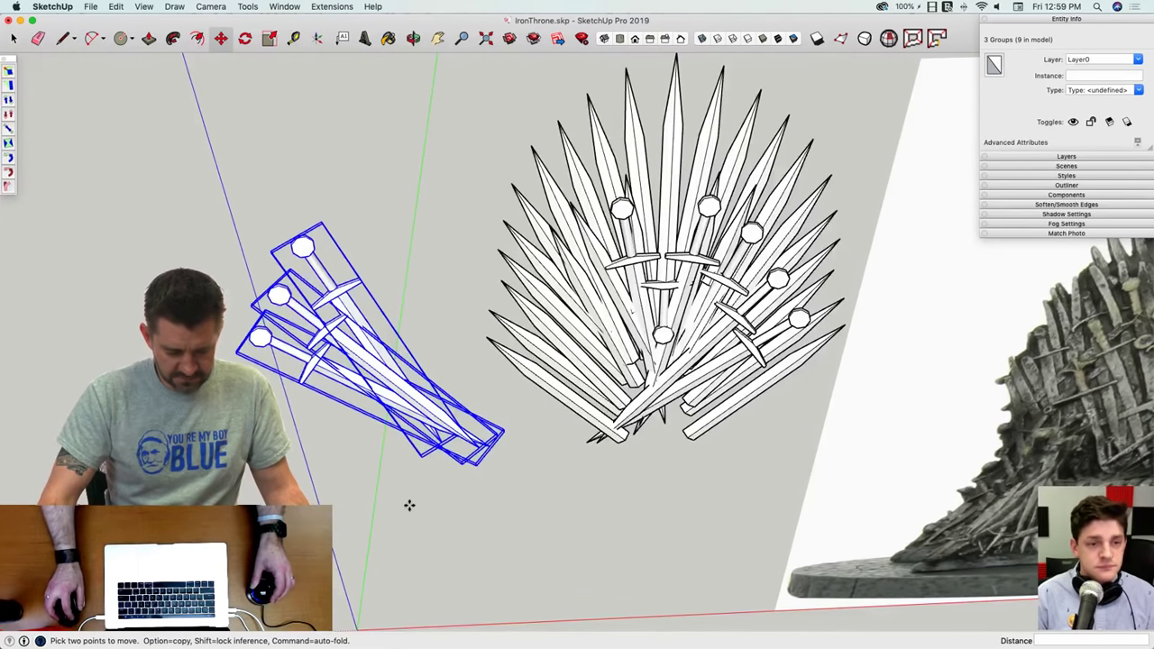
{"action": "left_click", "coordinate": [408, 505]}
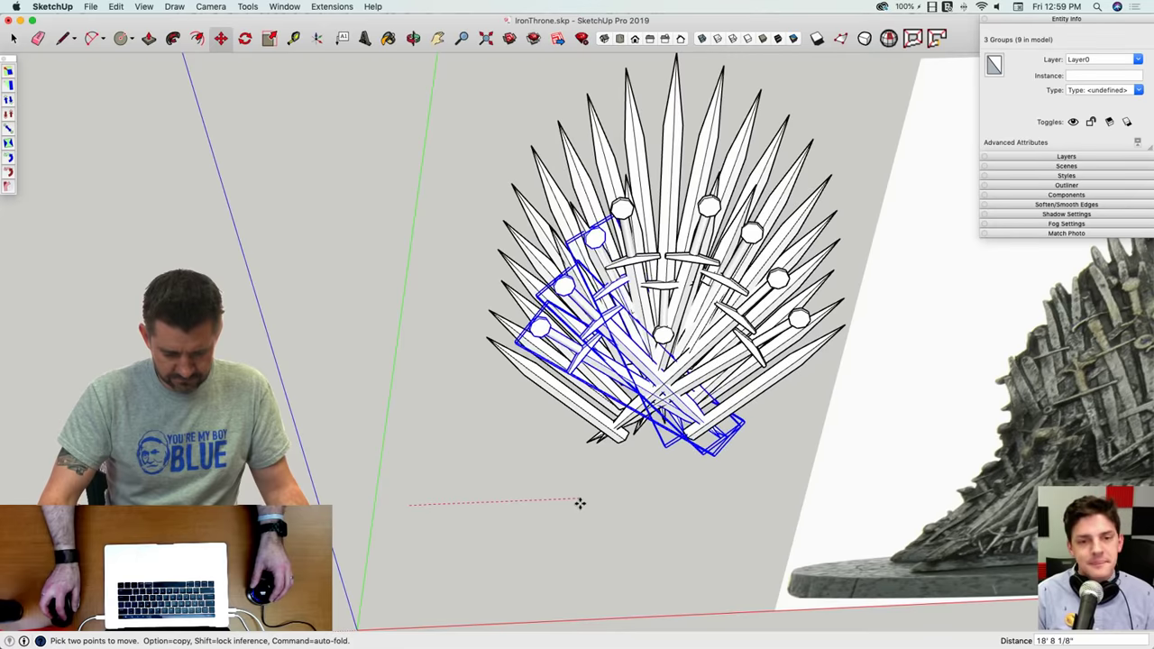
{"action": "left_click", "coordinate": [578, 503]}
Step: Rotate the short blade behind the innermost left-side copied sword slightly outward
{"action": "scroll", "coordinate": [541, 496], "scroll_direction": "up", "scroll_amount": 5}
{"action": "key", "text": "space"}
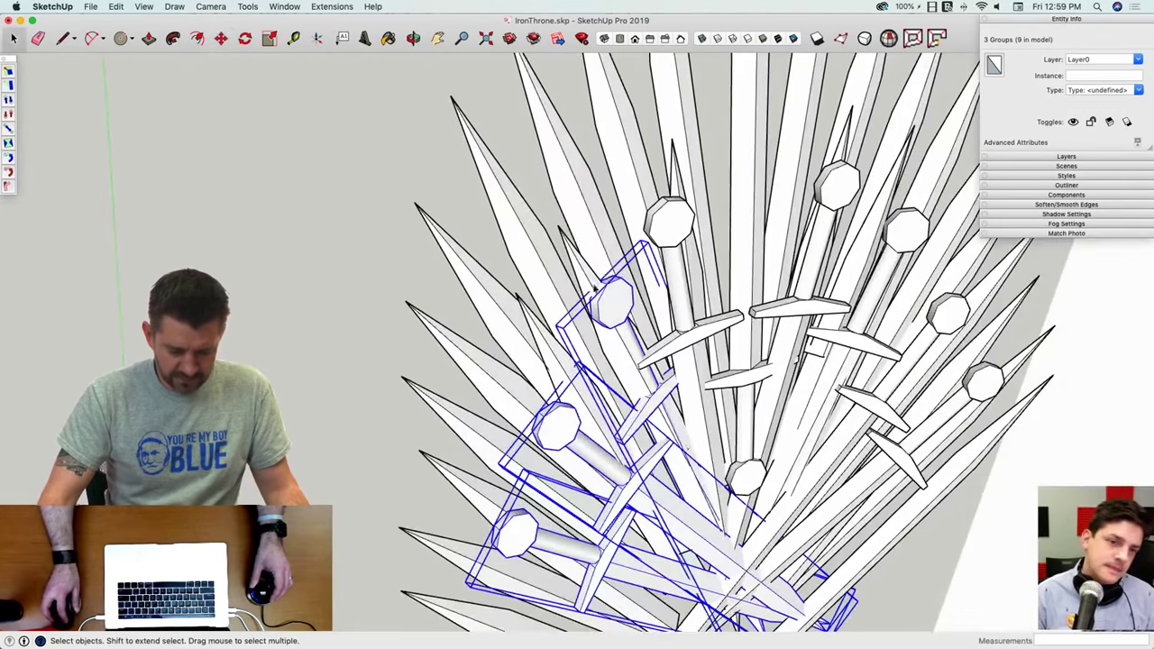
{"action": "left_click", "coordinate": [590, 276]}
{"action": "middle_click_drag", "start_coordinate": [595, 397], "coordinate": [670, 419]}
{"action": "key", "text": "m"}
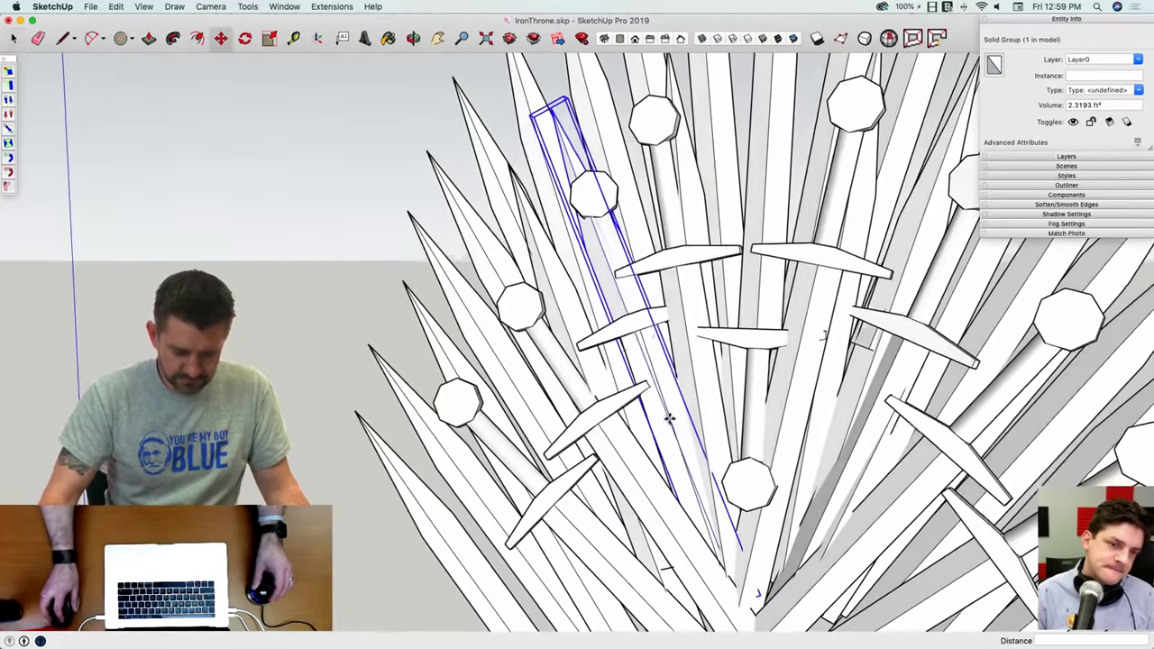
{"action": "left_click", "coordinate": [721, 548]}
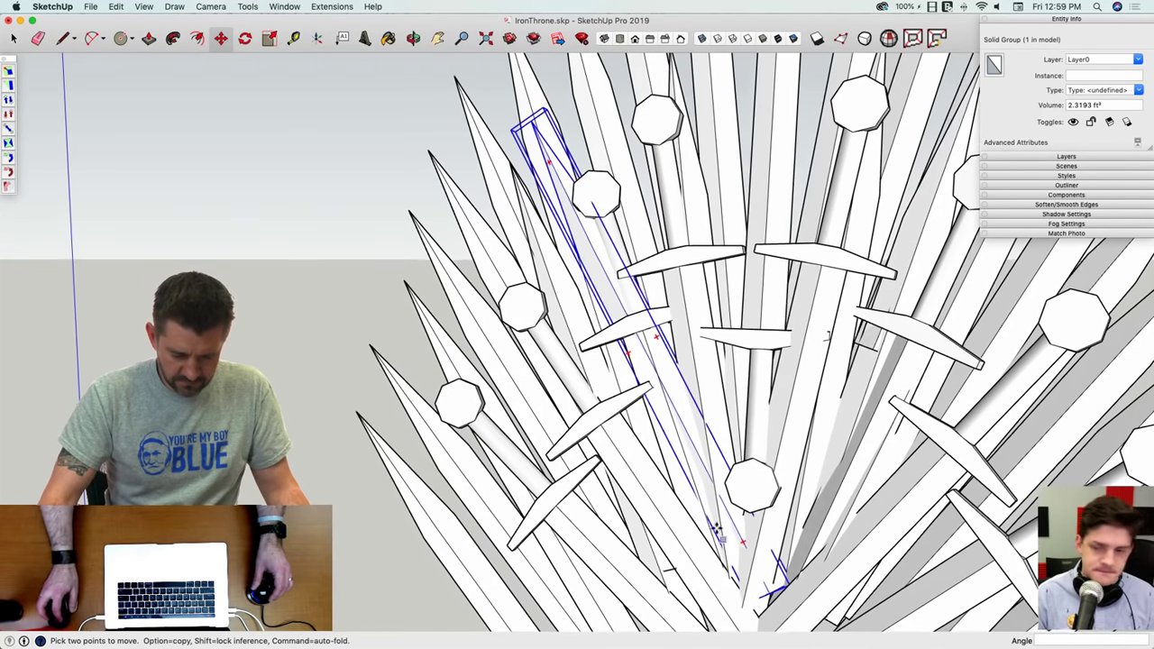
Step: Move the short blade behind the innermost left-side copied sword outward about 5 9/16" and adjust its depth by about 2 5/16"
{"action": "key", "text": "space"}
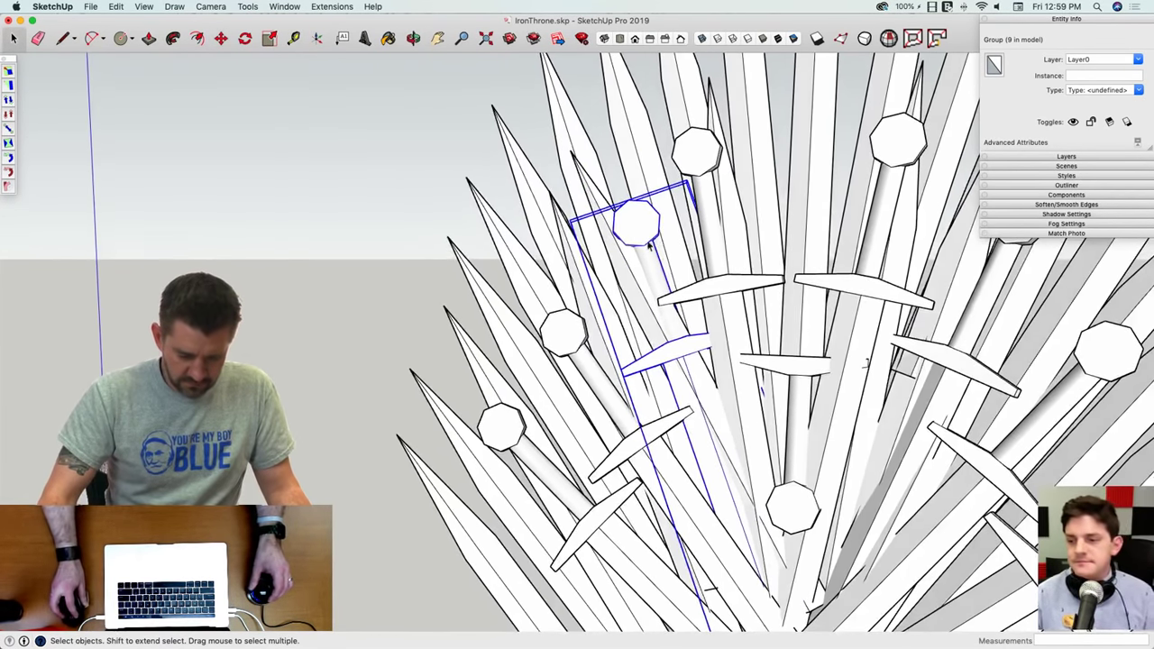
{"action": "left_click", "coordinate": [616, 260]}
{"action": "key", "text": "m"}
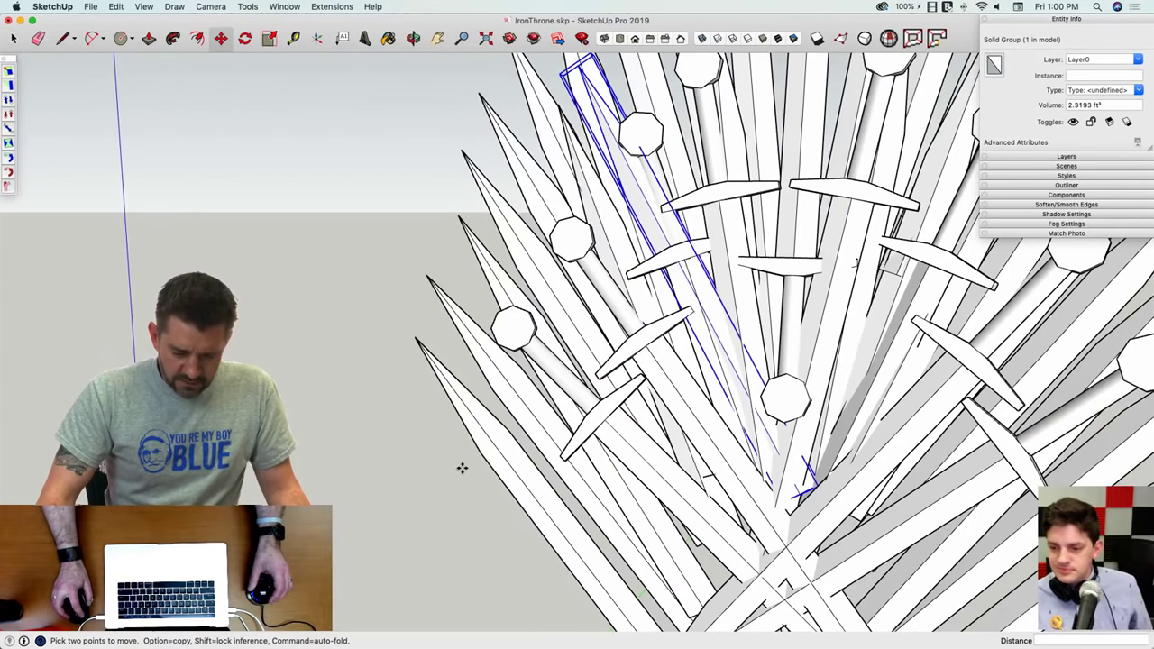
{"action": "left_click", "coordinate": [462, 468]}
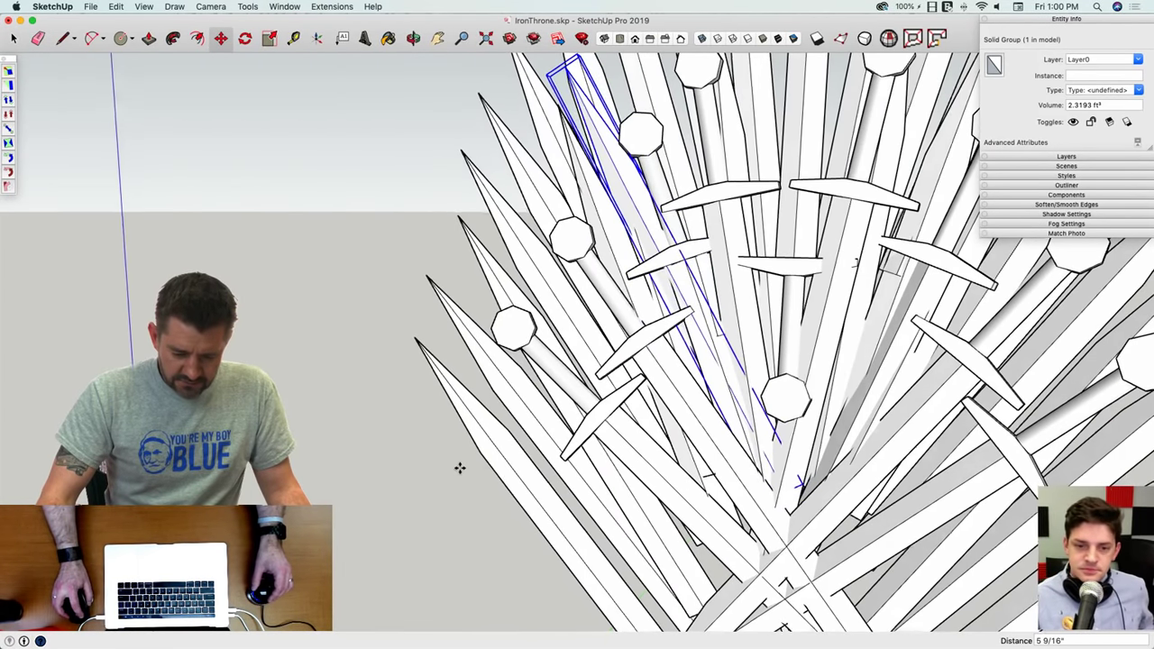
{"action": "middle_click_drag", "start_coordinate": [459, 467], "coordinate": [828, 429]}
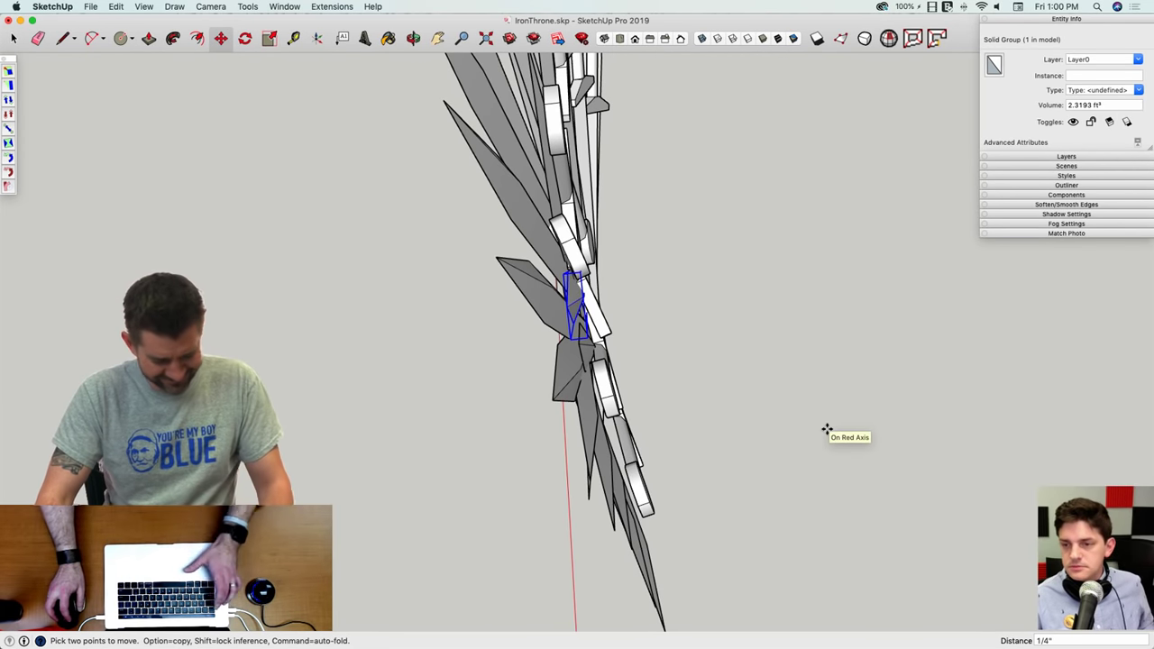
{"action": "key", "text": "Escape"}
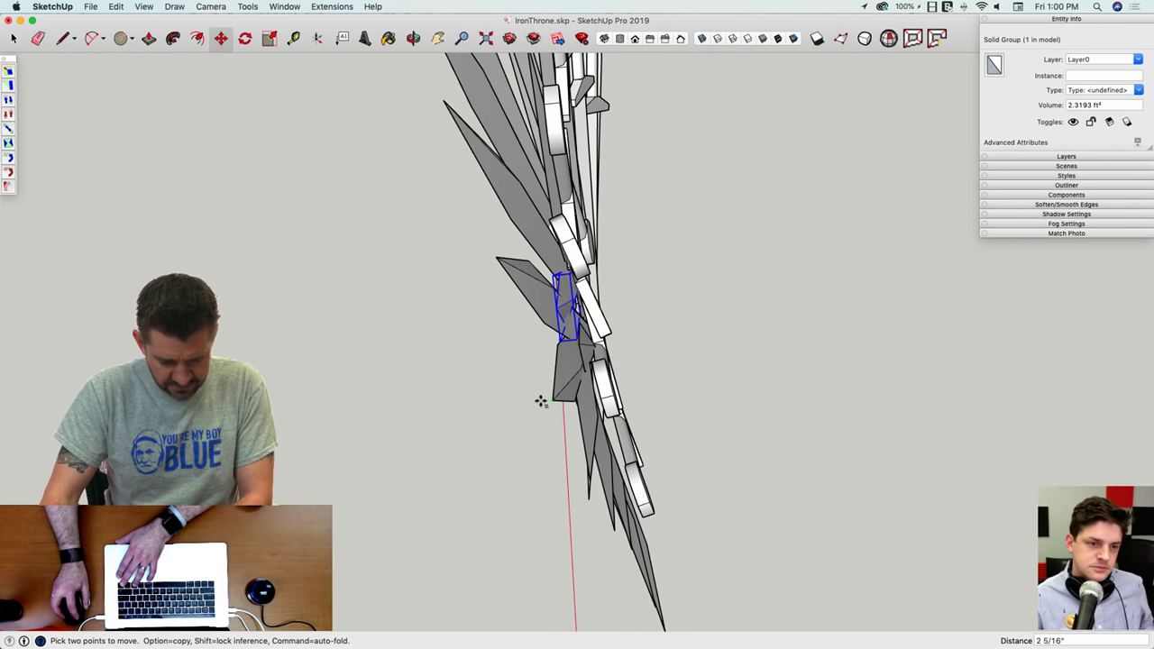
Step: Move the short blade behind the innermost left-side copied sword about 1 9/16" in depth, then clear the selection
{"action": "left_click", "coordinate": [545, 402]}
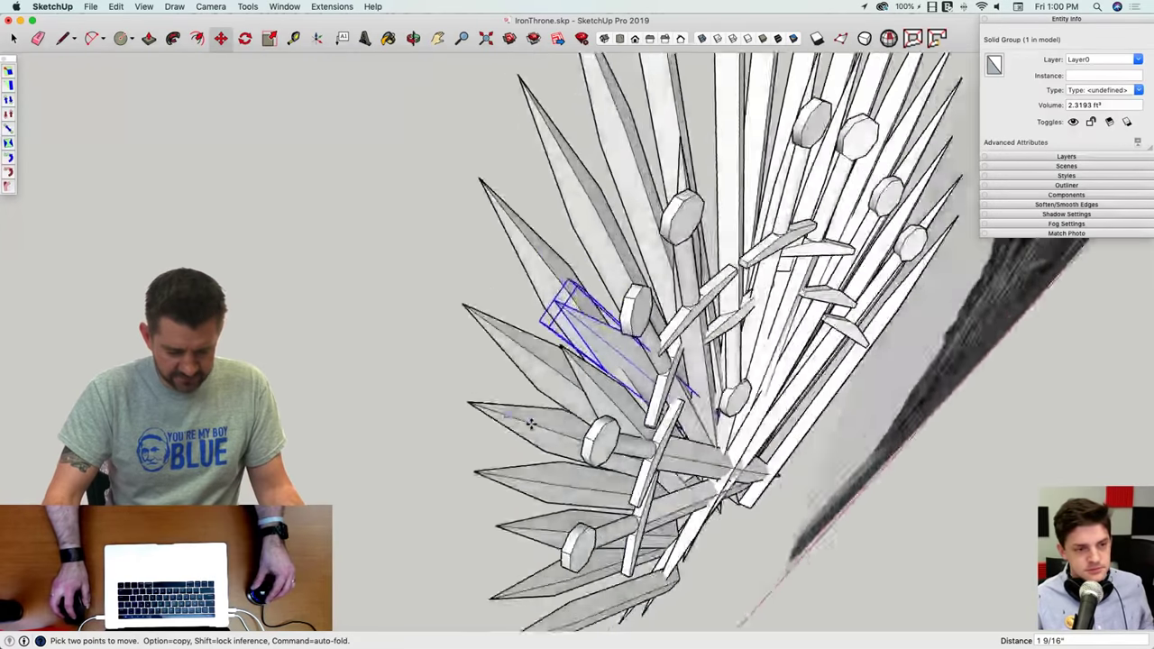
{"action": "key", "text": "space"}
{"action": "scroll", "coordinate": [588, 451], "scroll_direction": "down", "scroll_amount": 10}
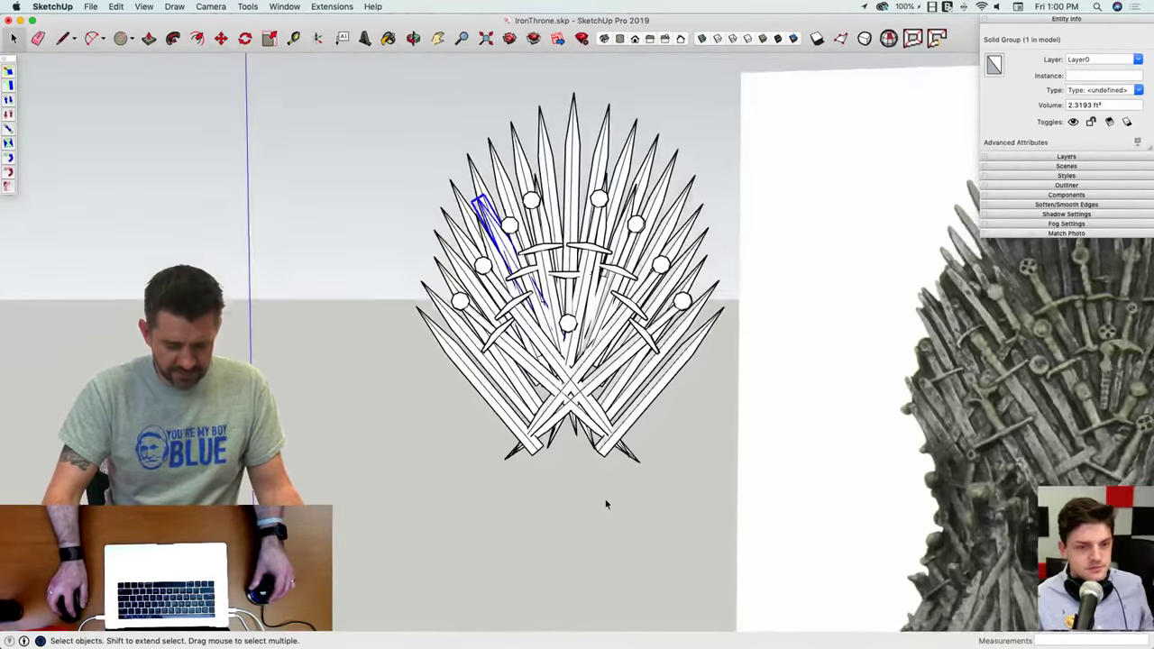
{"action": "left_click", "coordinate": [605, 496]}
Step: Copy the left and right inner crossing swords together straight down about 7' 5 13/16" along the blue axis
{"action": "scroll", "coordinate": [605, 502], "scroll_direction": "up", "scroll_amount": 5}
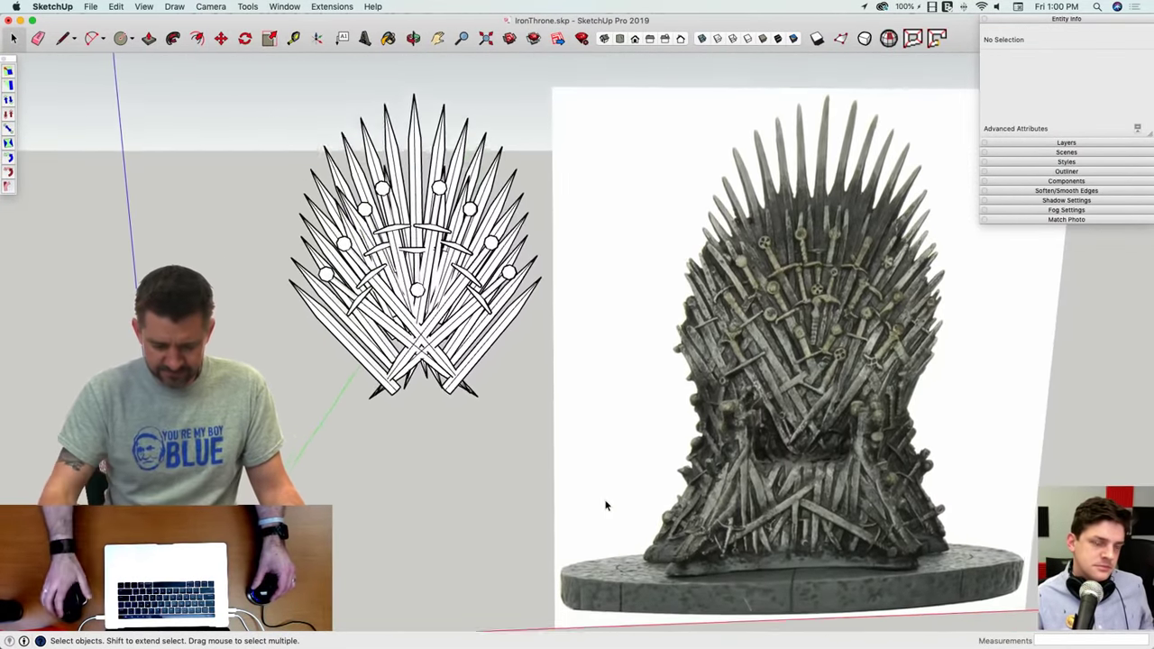
{"action": "scroll", "coordinate": [468, 338], "scroll_direction": "up", "scroll_amount": 5}
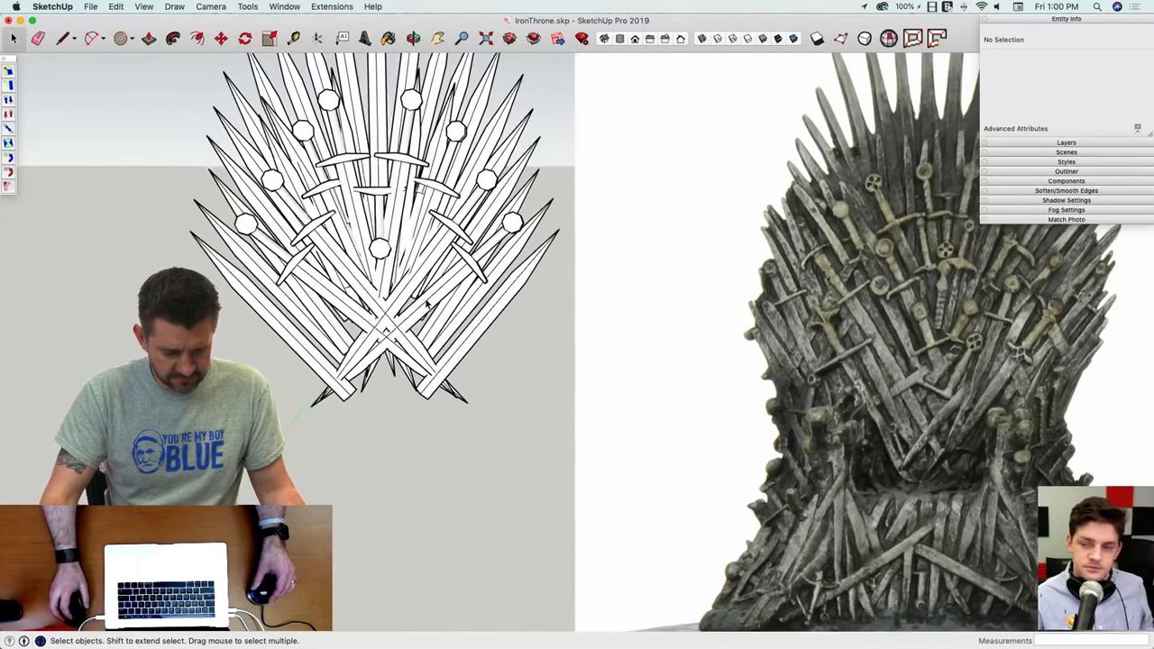
{"action": "scroll", "coordinate": [509, 339], "scroll_direction": "down", "scroll_amount": 8}
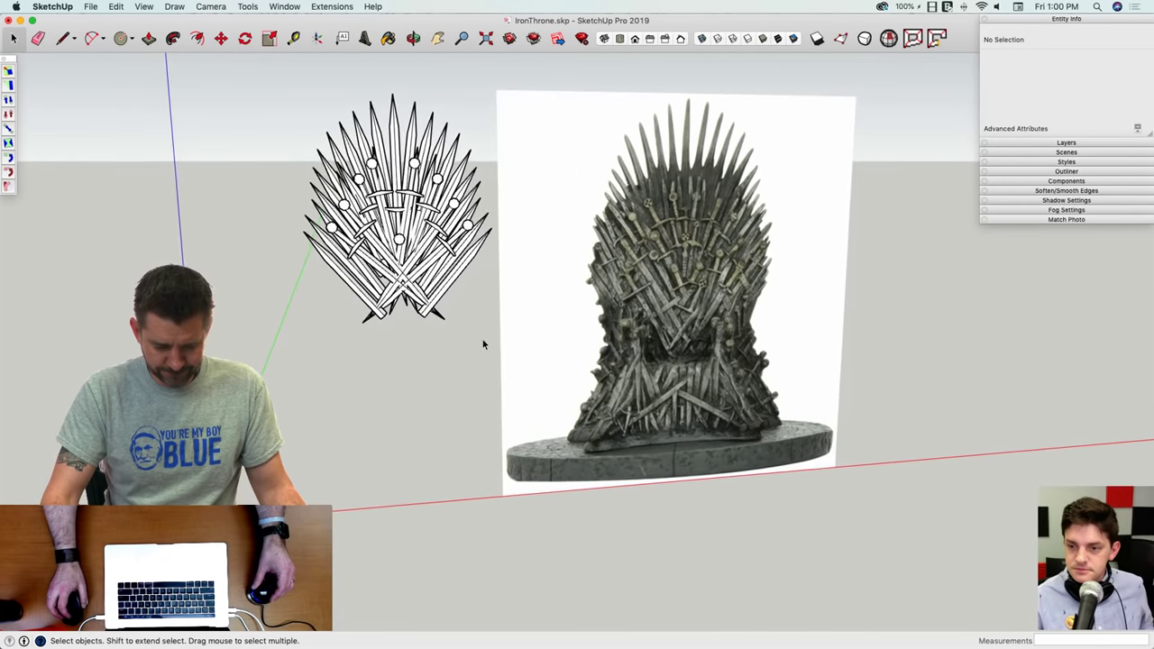
{"action": "scroll", "coordinate": [420, 262], "scroll_direction": "up", "scroll_amount": 4}
{"action": "scroll", "coordinate": [421, 262], "scroll_direction": "up", "scroll_amount": 3}
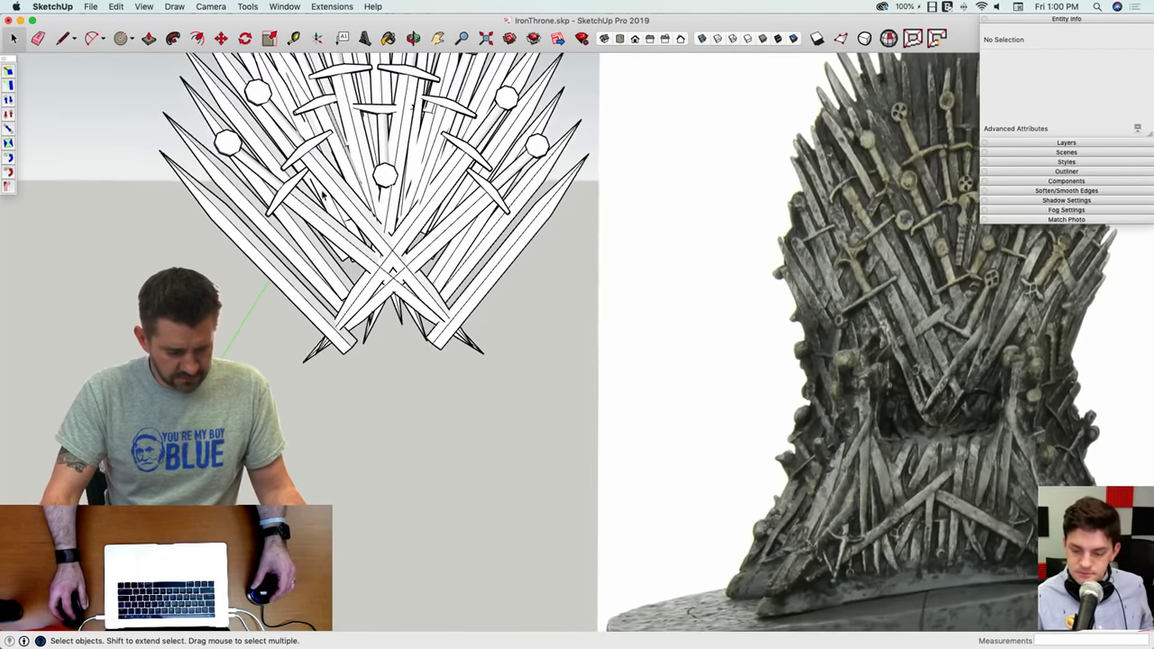
{"action": "left_click", "coordinate": [315, 176]}
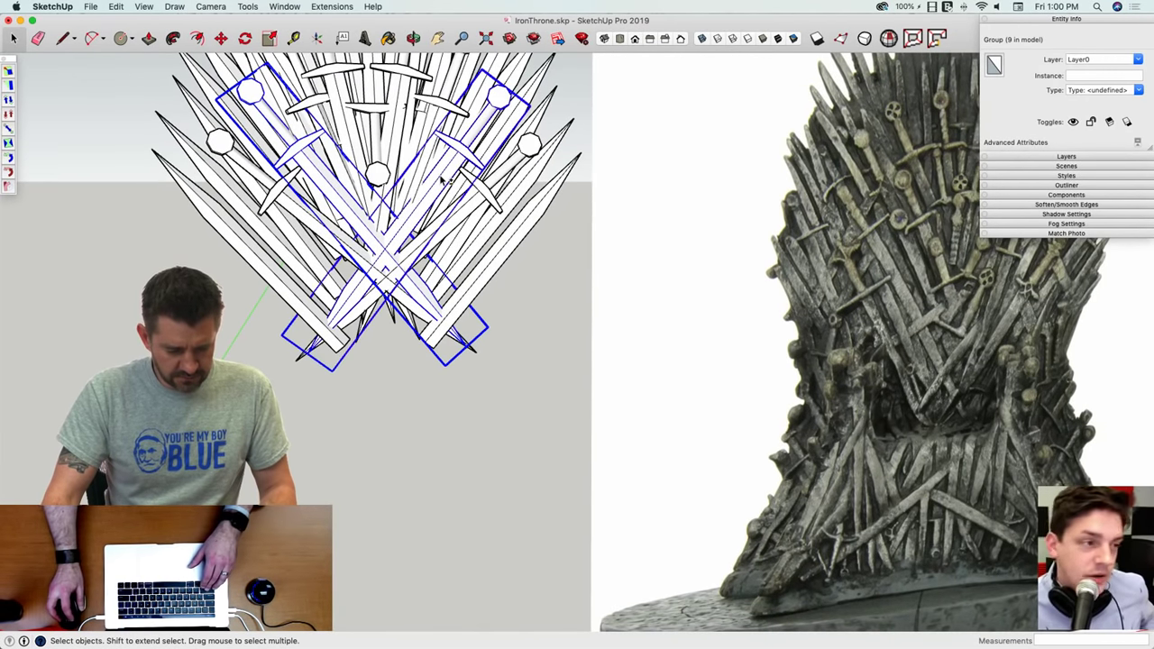
{"action": "left_click", "coordinate": [442, 180], "text": "shift"}
{"action": "key", "text": "m"}
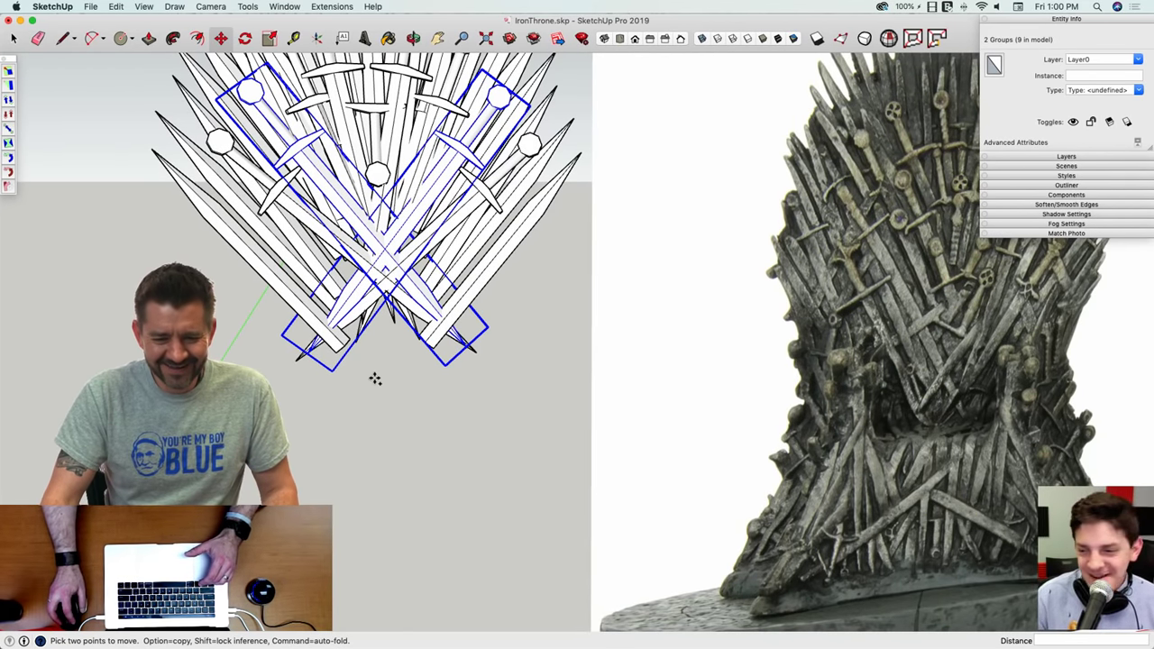
{"action": "left_click", "coordinate": [375, 379]}
{"action": "key", "text": "alt"}
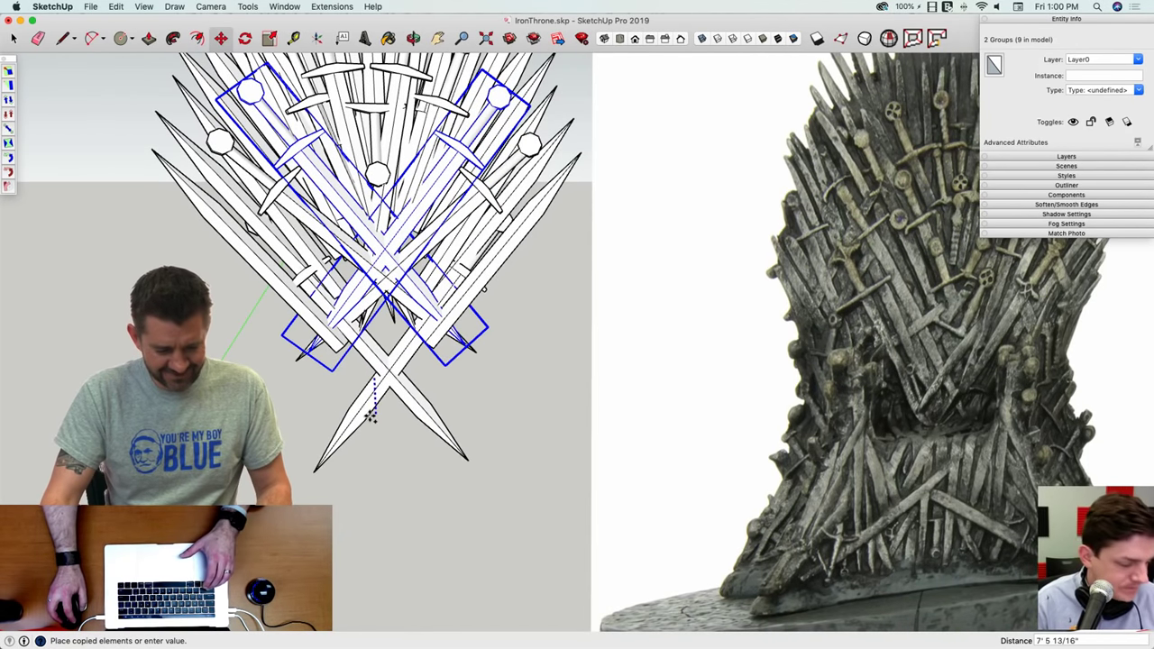
{"action": "left_click", "coordinate": [369, 416]}
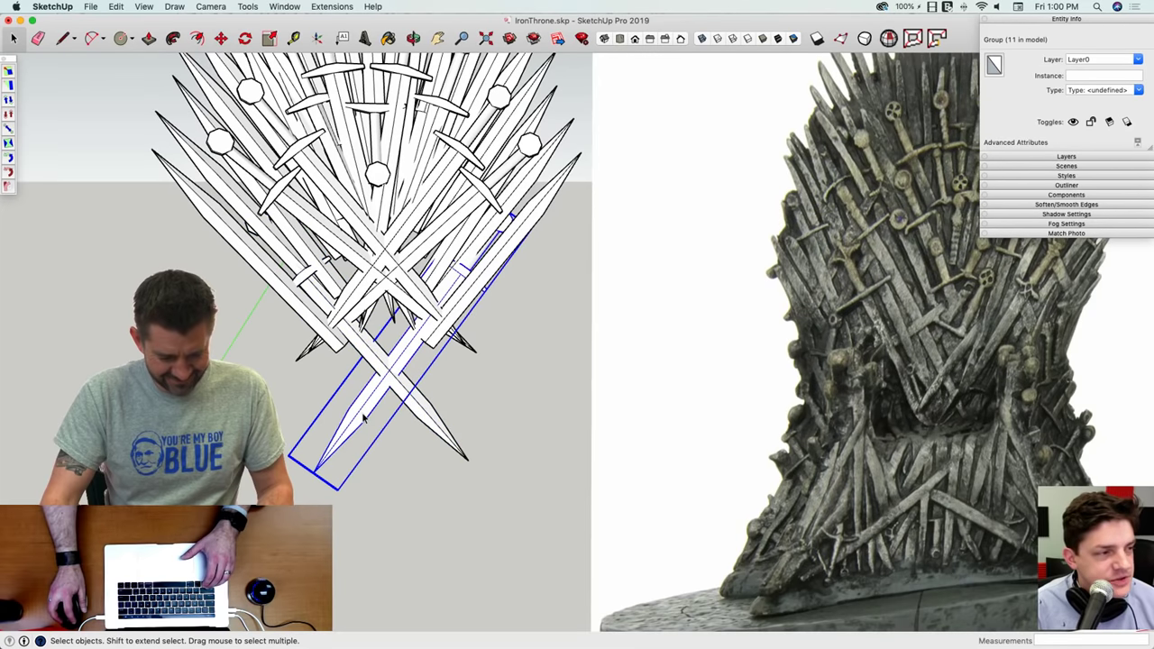
Step: Shift the two lower copies past each other along the red axis, the lower-left-pointing one about 4' 11/16" and the other about 3' 8 7/16"
{"action": "key", "text": "m"}
{"action": "left_click", "coordinate": [507, 472]}
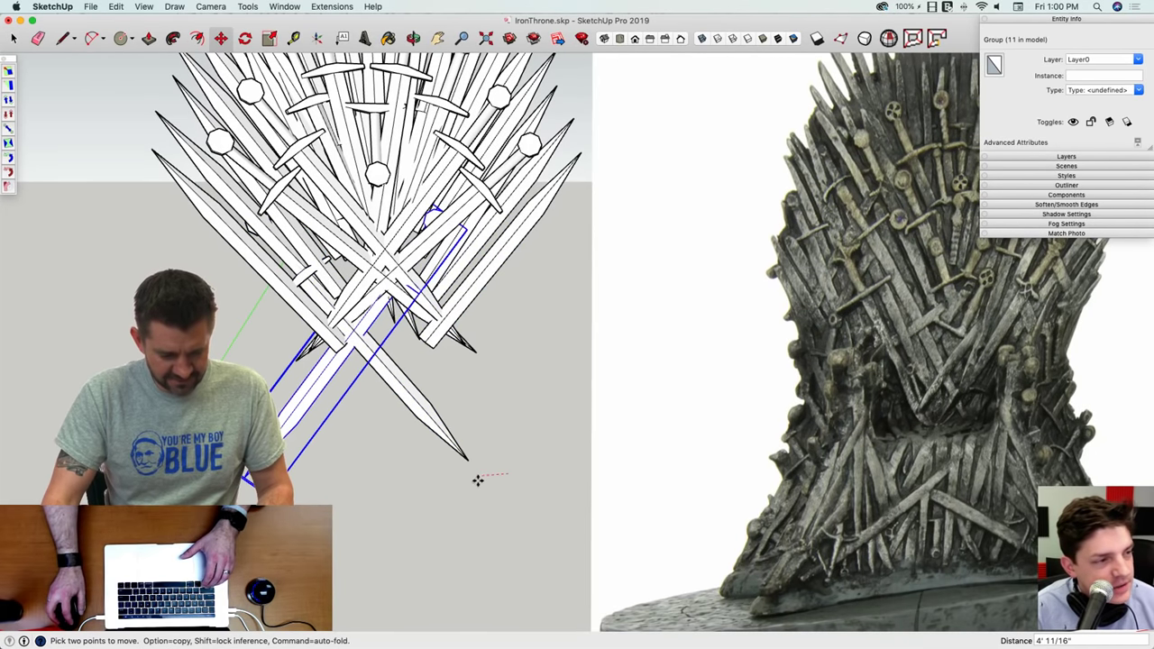
{"action": "key", "text": "space"}
{"action": "key", "text": "m"}
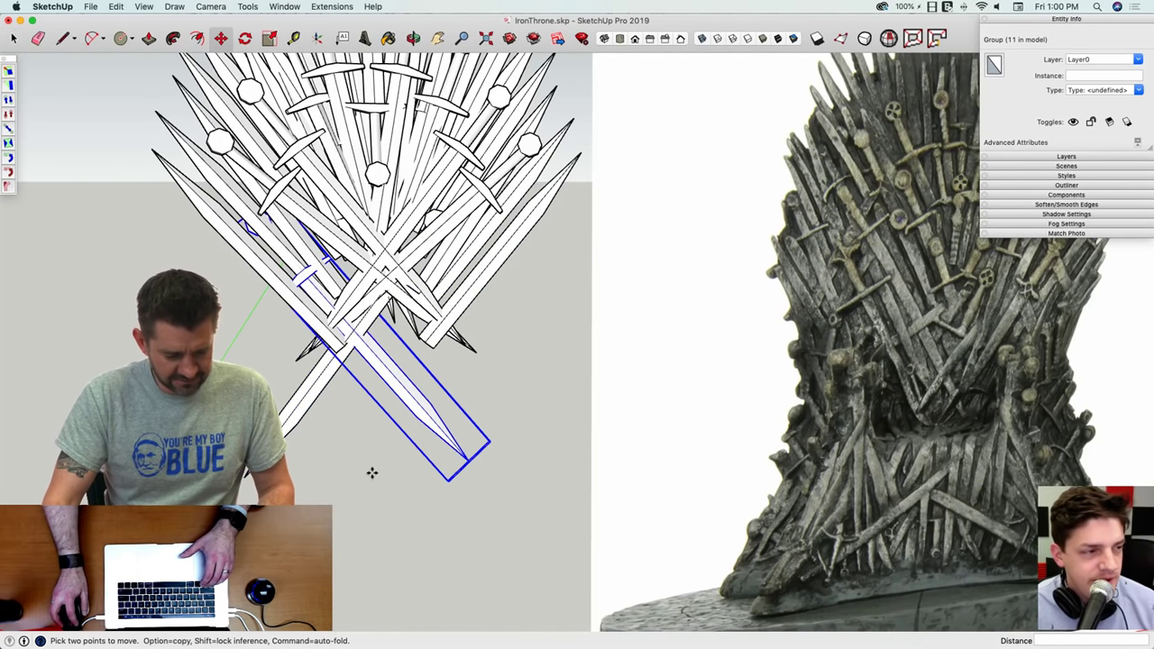
{"action": "left_click", "coordinate": [383, 471]}
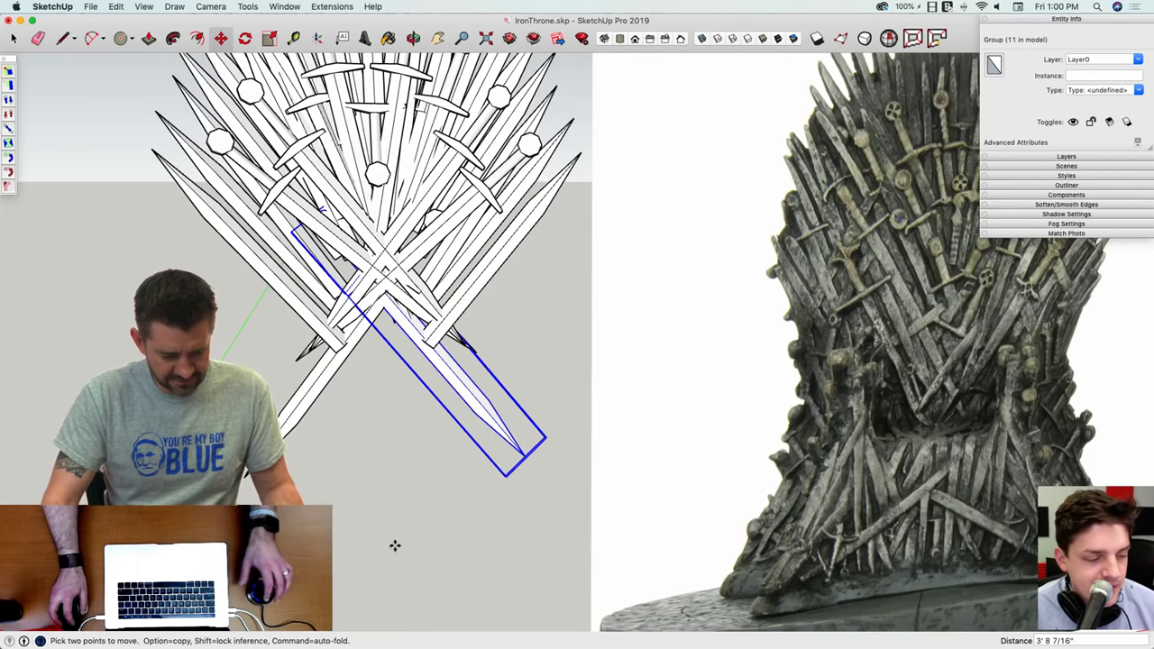
{"action": "key", "text": "space"}
Step: Adjust the lower-right-pointing copy's depth by about 2 5/8" and move both lower crossed swords about 10" in depth
{"action": "middle_click_drag", "start_coordinate": [394, 544], "coordinate": [446, 620]}
{"action": "middle_click_drag", "start_coordinate": [448, 606], "coordinate": [417, 557]}
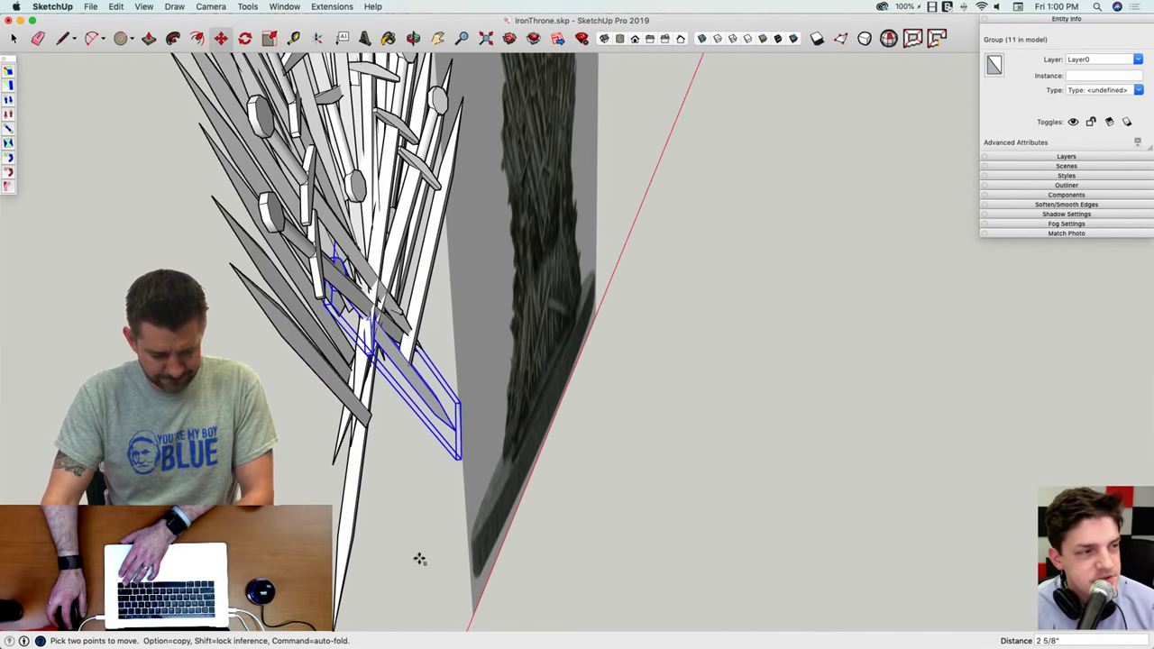
{"action": "key", "text": "space"}
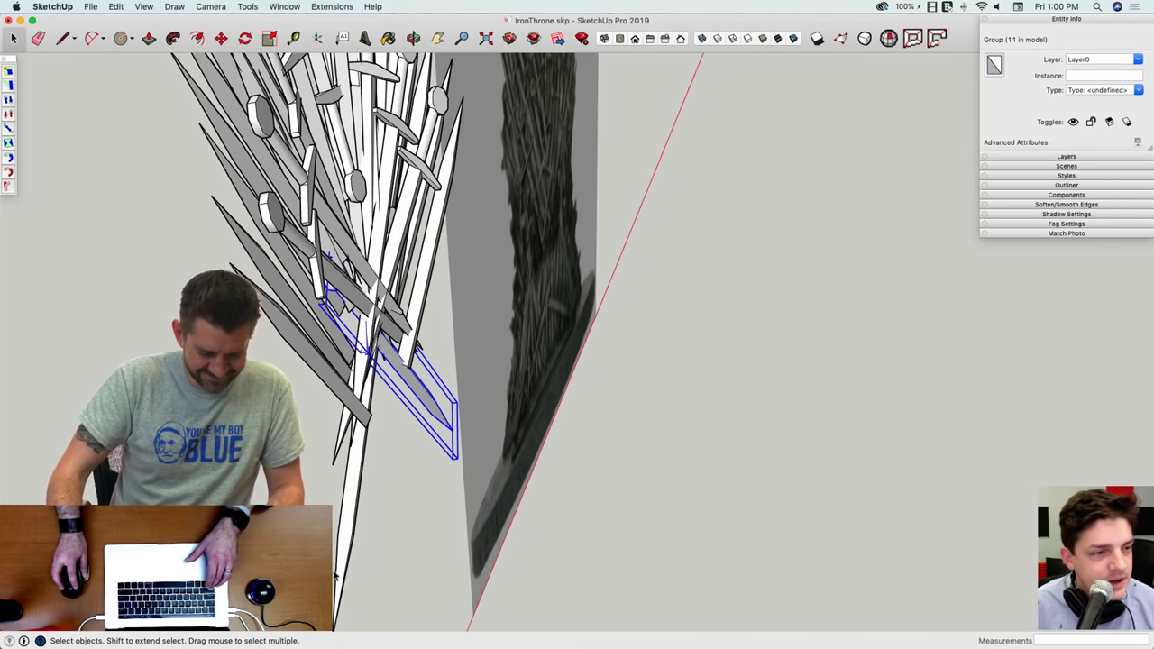
{"action": "key", "text": "m"}
{"action": "left_click", "coordinate": [387, 572]}
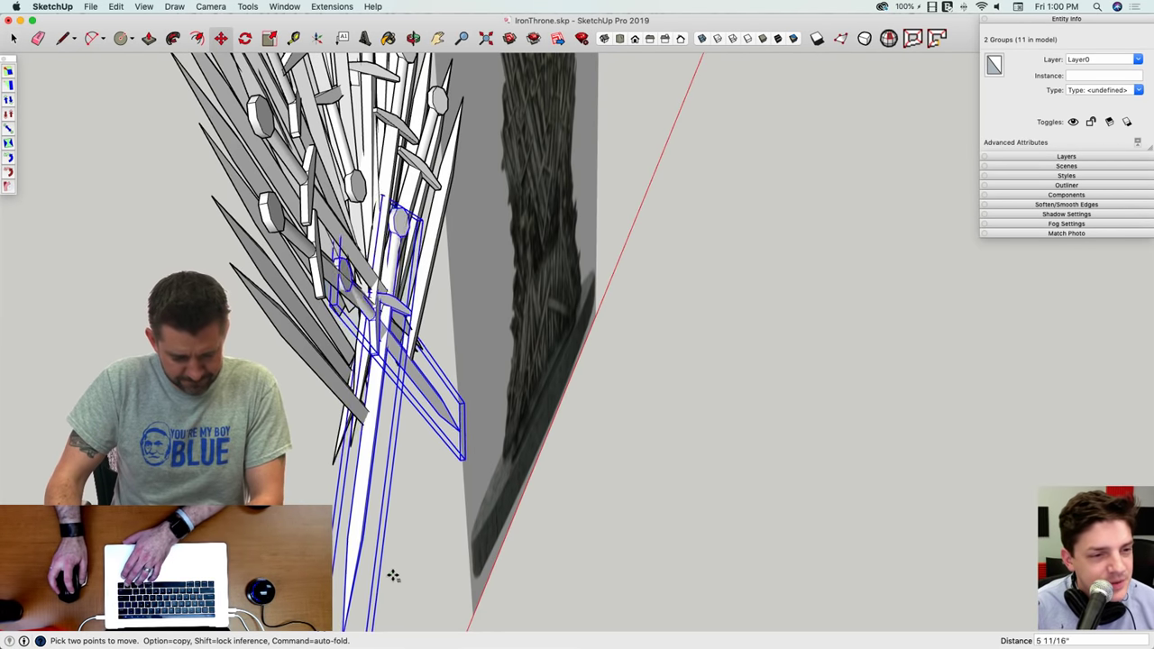
{"action": "left_click", "coordinate": [398, 577]}
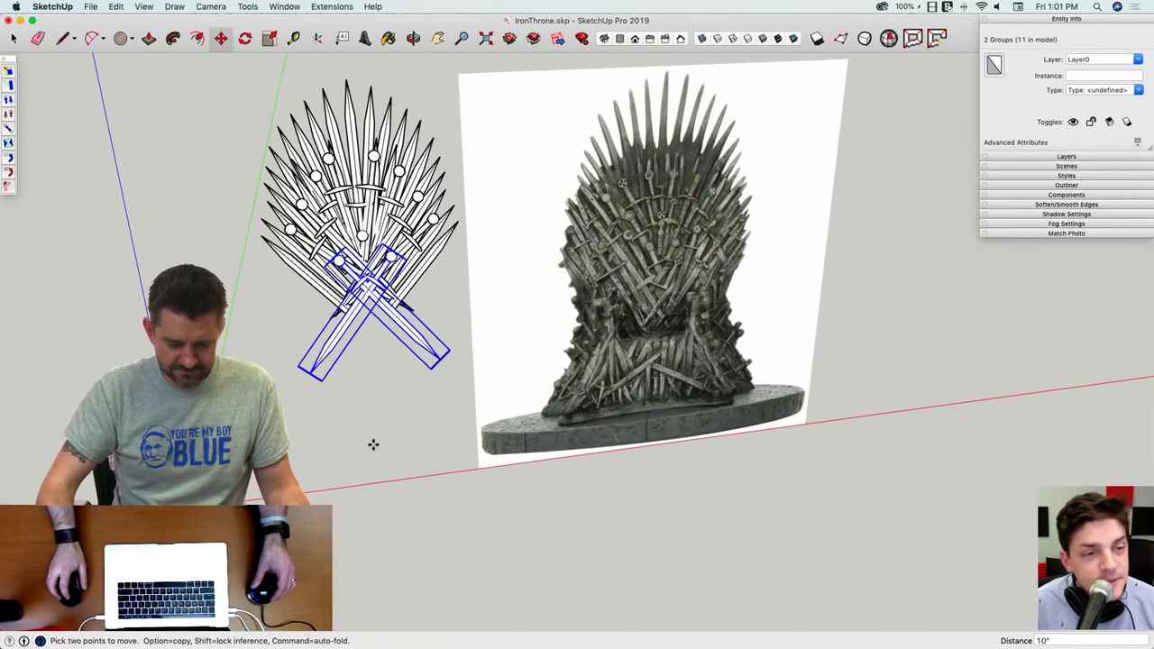
{"action": "key", "text": "space"}
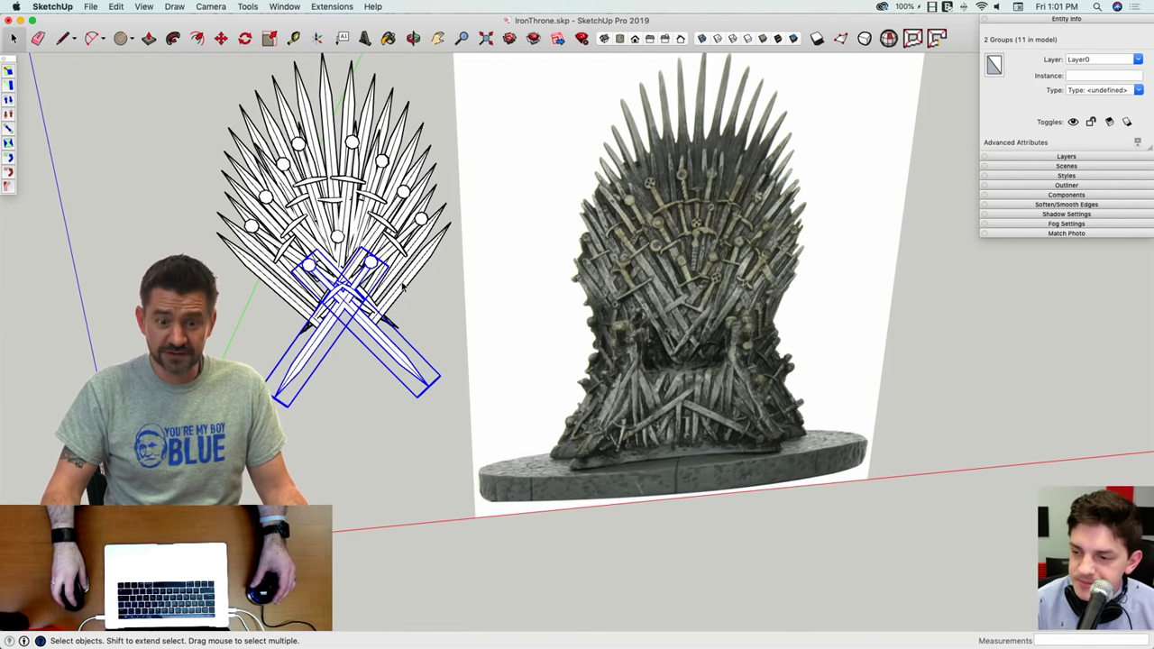
Step: Examine the lower crossed swords and the fan's outline against the throne reference image
{"action": "scroll", "coordinate": [405, 281], "scroll_direction": "up", "scroll_amount": 6}
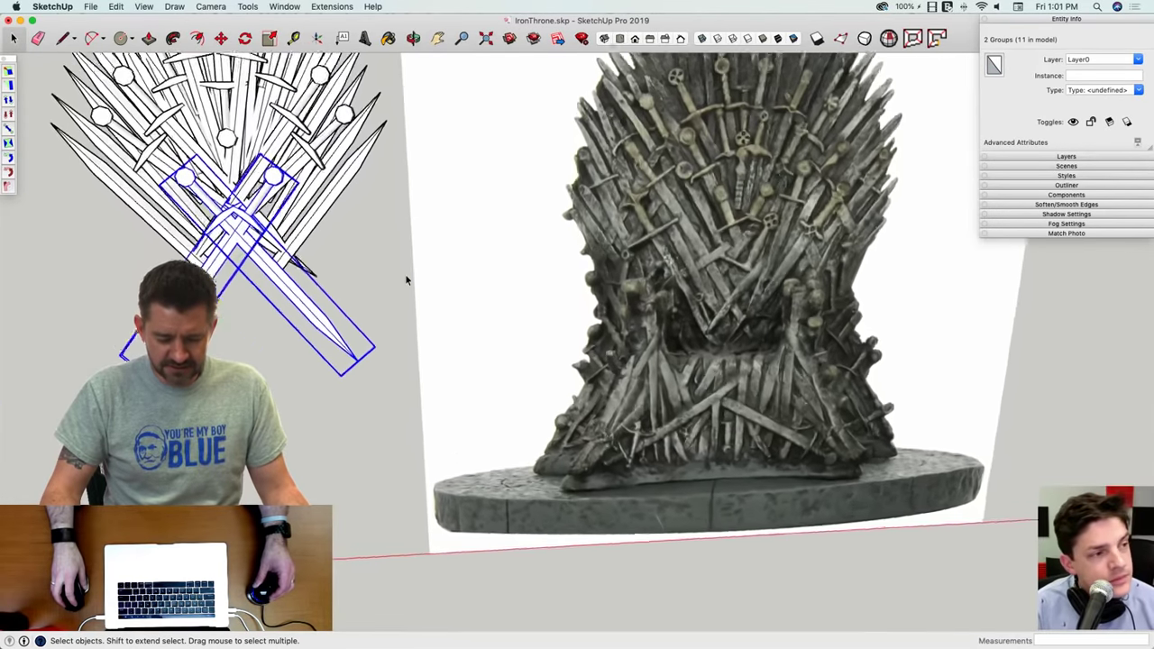
{"action": "scroll", "coordinate": [406, 281], "scroll_direction": "up", "scroll_amount": 2}
{"action": "middle_click_drag", "start_coordinate": [406, 280], "coordinate": [377, 278]}
{"action": "scroll", "coordinate": [376, 271], "scroll_direction": "up", "scroll_amount": 4}
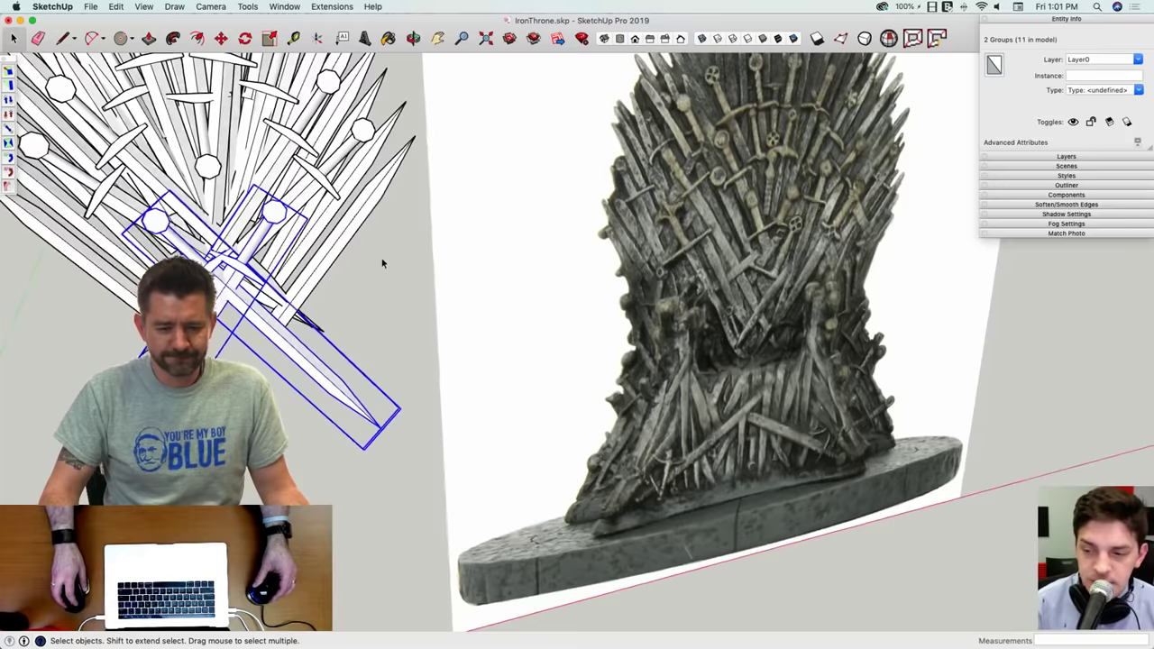
{"action": "middle_click_drag", "start_coordinate": [383, 260], "coordinate": [374, 281]}
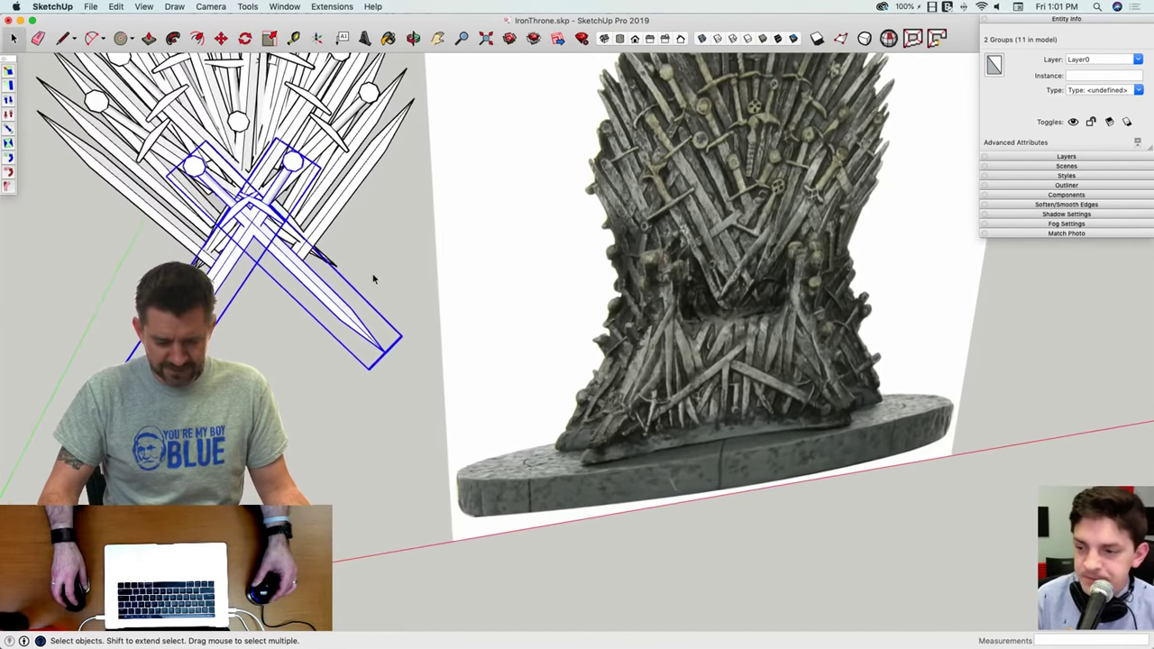
{"action": "scroll", "coordinate": [373, 281], "scroll_direction": "up", "scroll_amount": 2}
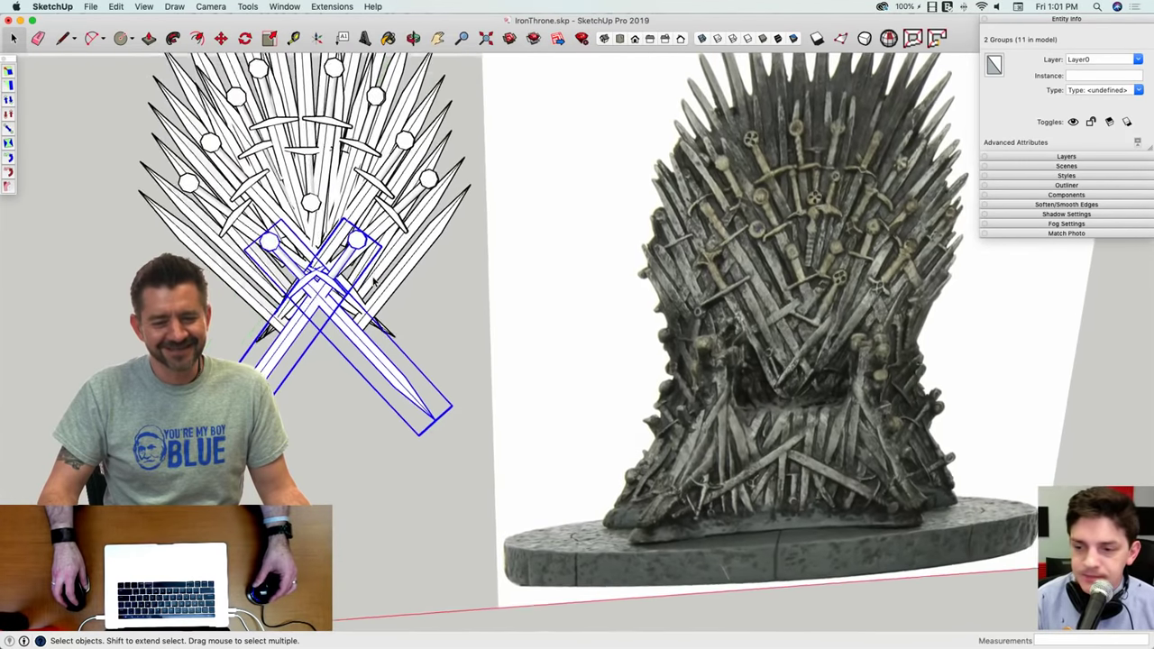
{"action": "scroll", "coordinate": [373, 282], "scroll_direction": "up", "scroll_amount": 1}
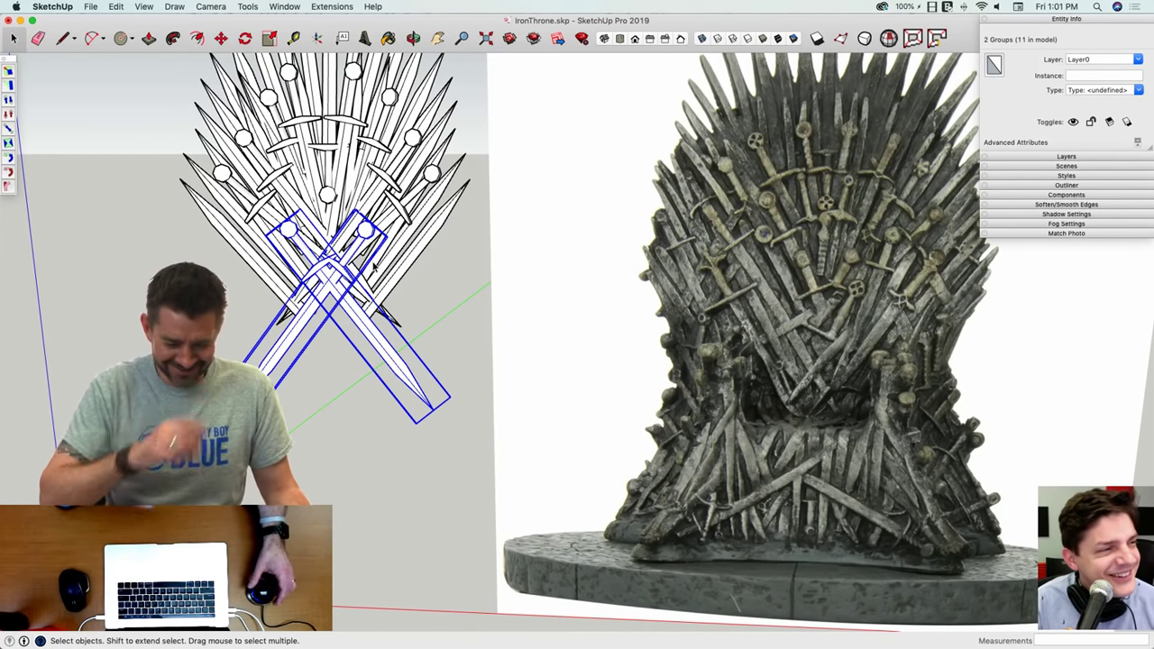
{"action": "scroll", "coordinate": [373, 263], "scroll_direction": "up", "scroll_amount": 3}
{"action": "scroll", "coordinate": [377, 250], "scroll_direction": "down", "scroll_amount": 3}
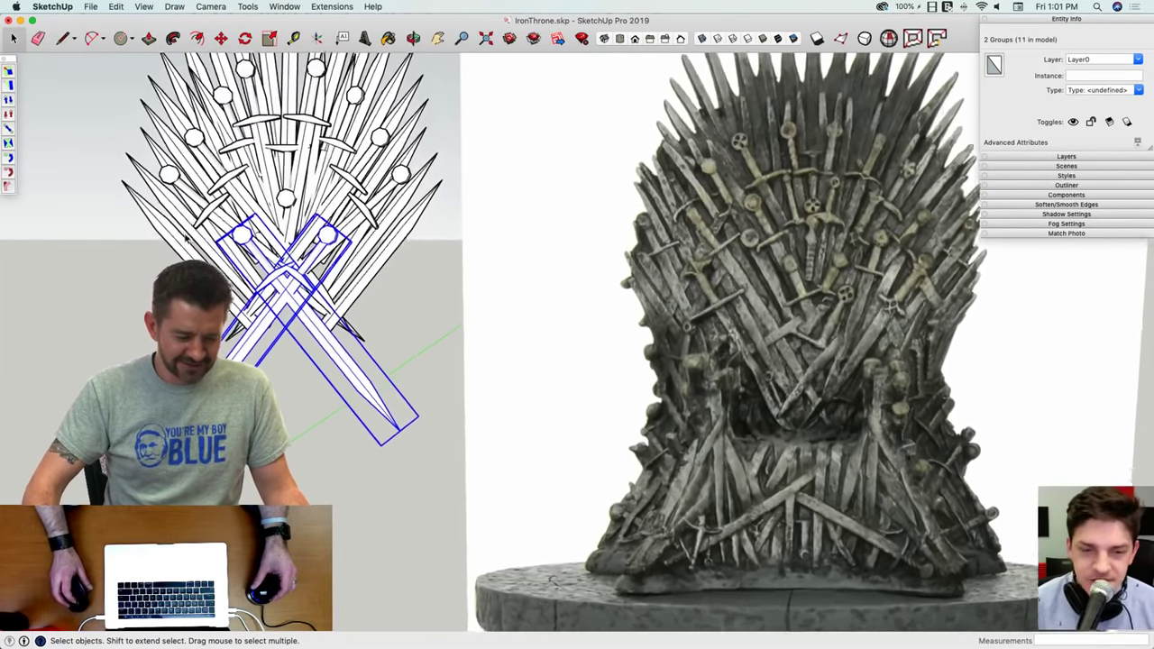
{"action": "scroll", "coordinate": [184, 230], "scroll_direction": "up", "scroll_amount": 3}
{"action": "scroll", "coordinate": [241, 245], "scroll_direction": "down", "scroll_amount": 3}
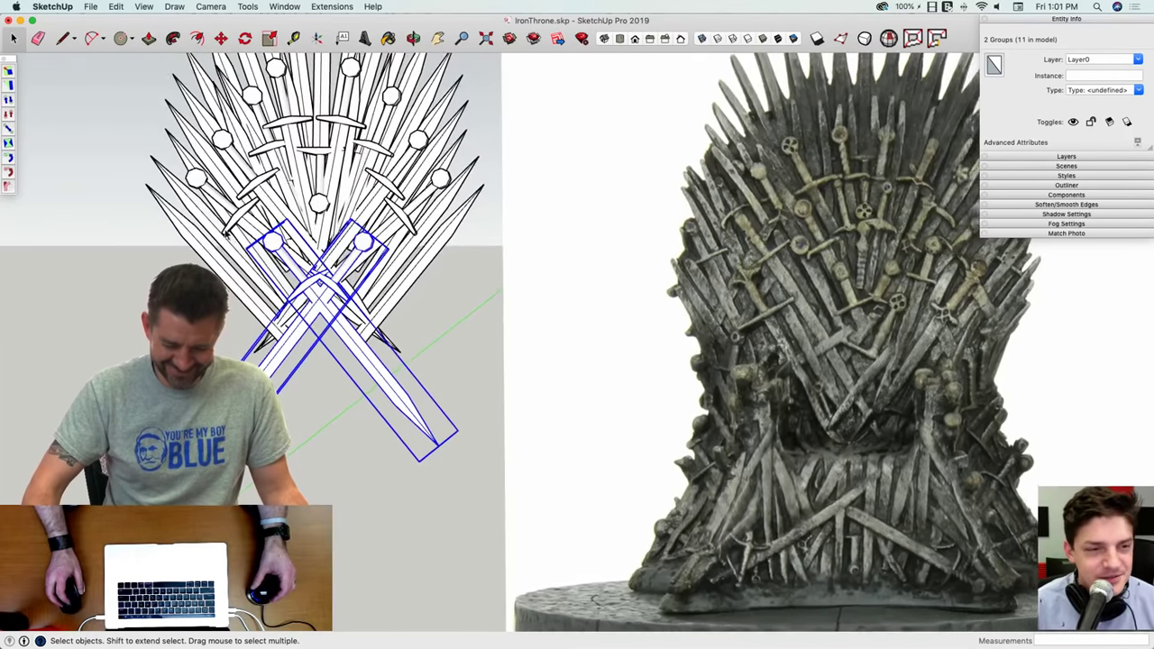
Step: Copy the outermost blades on both sides of the fan about 1' 11" straight down along the blue axis
{"action": "left_click", "coordinate": [229, 274]}
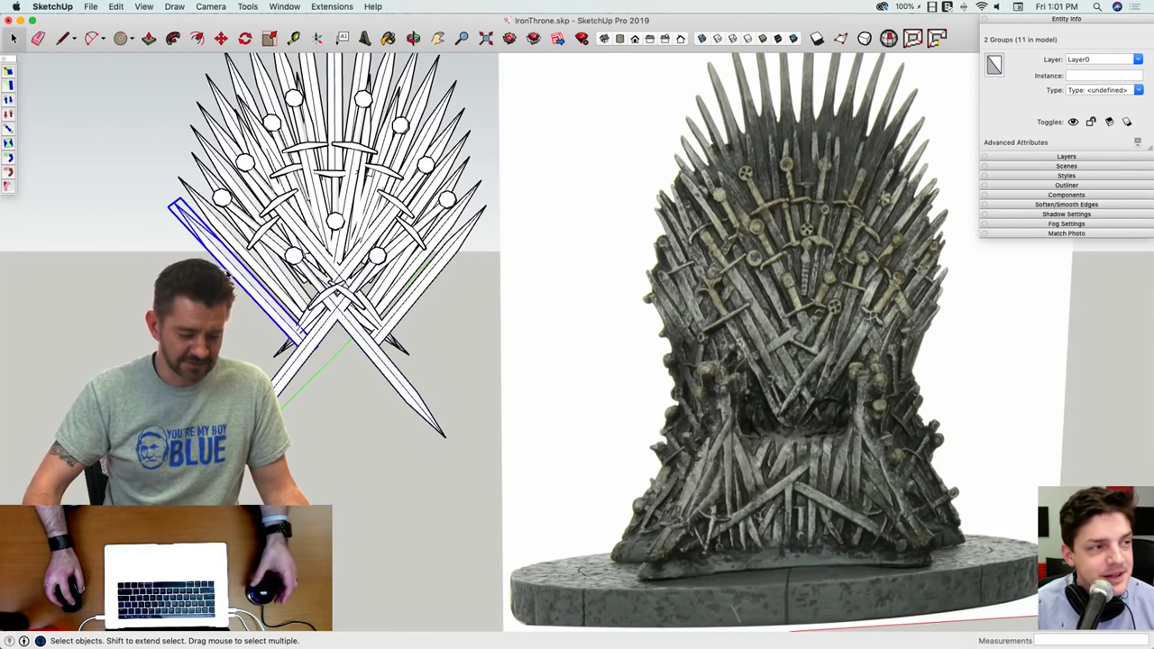
{"action": "key", "text": "m"}
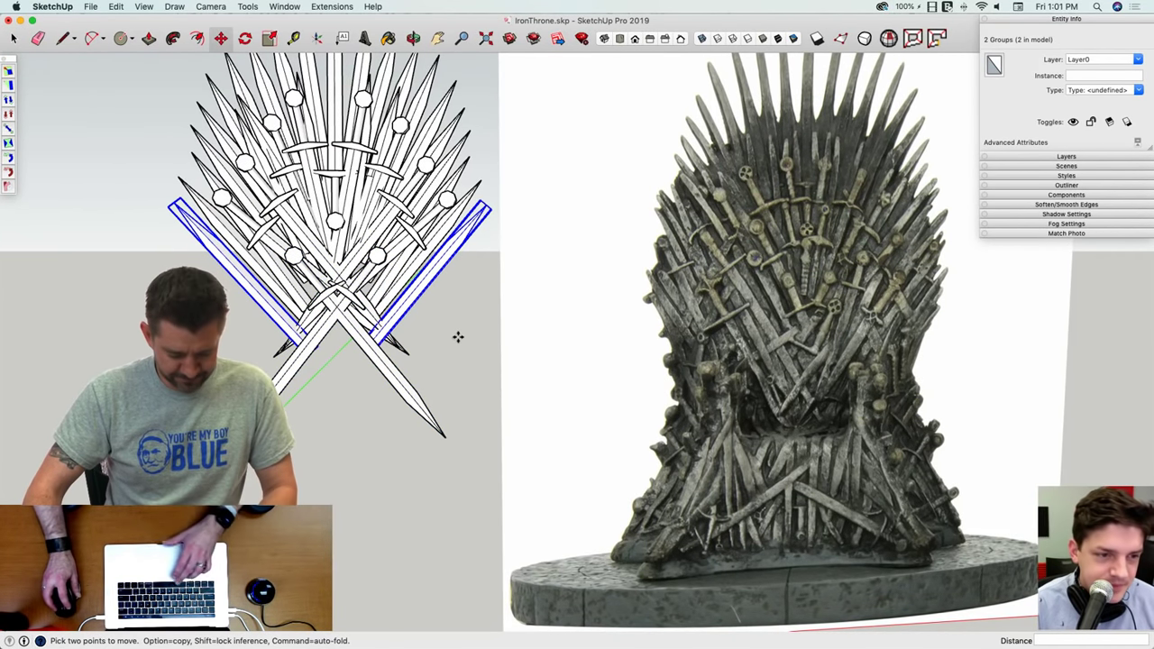
{"action": "left_click", "coordinate": [454, 335]}
{"action": "key", "text": "alt"}
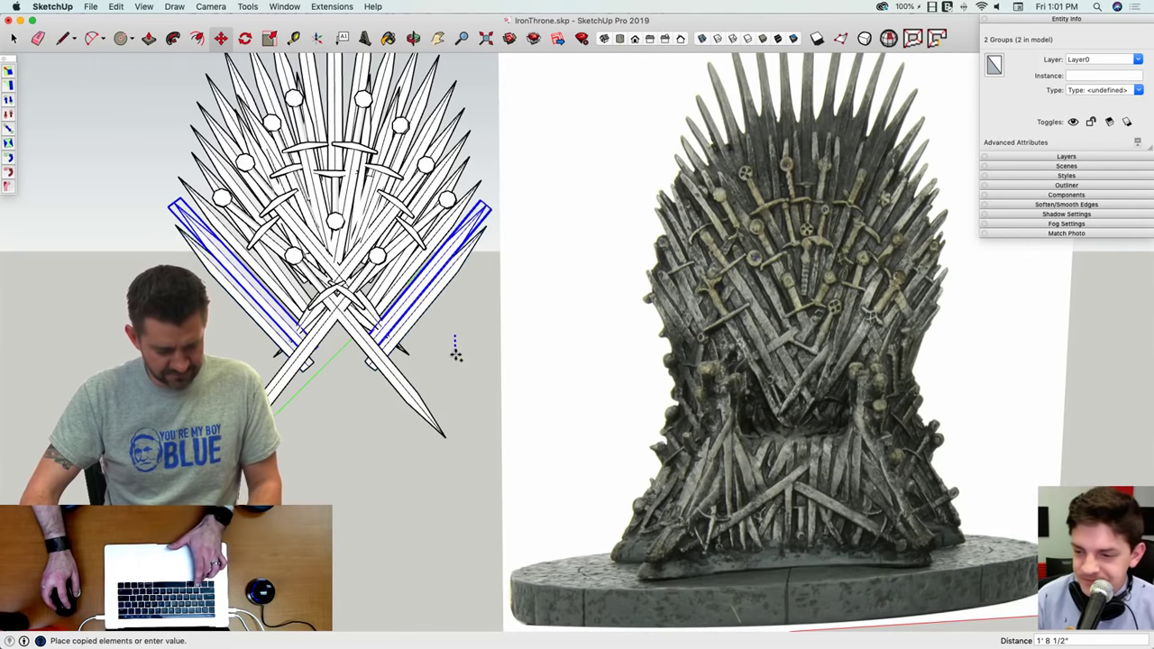
{"action": "left_click", "coordinate": [455, 360]}
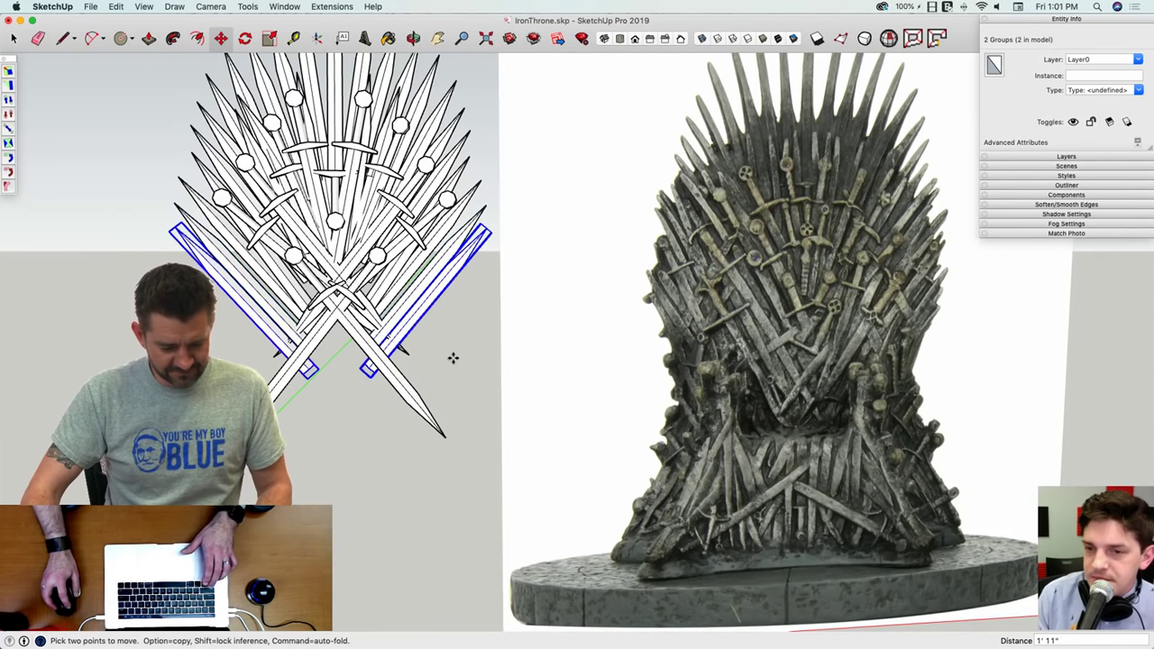
{"action": "key", "text": "space"}
{"action": "left_click", "coordinate": [331, 462]}
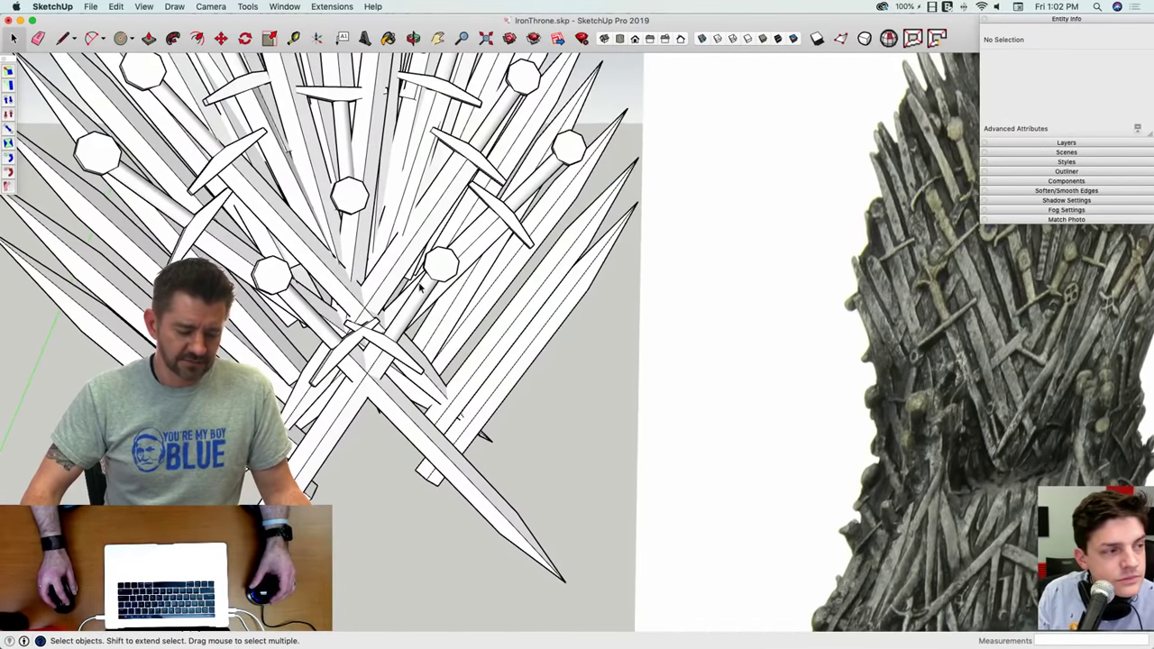
Step: Move the lower-left-pointing crossed sword slightly toward the fan's right side
{"action": "left_click", "coordinate": [423, 299]}
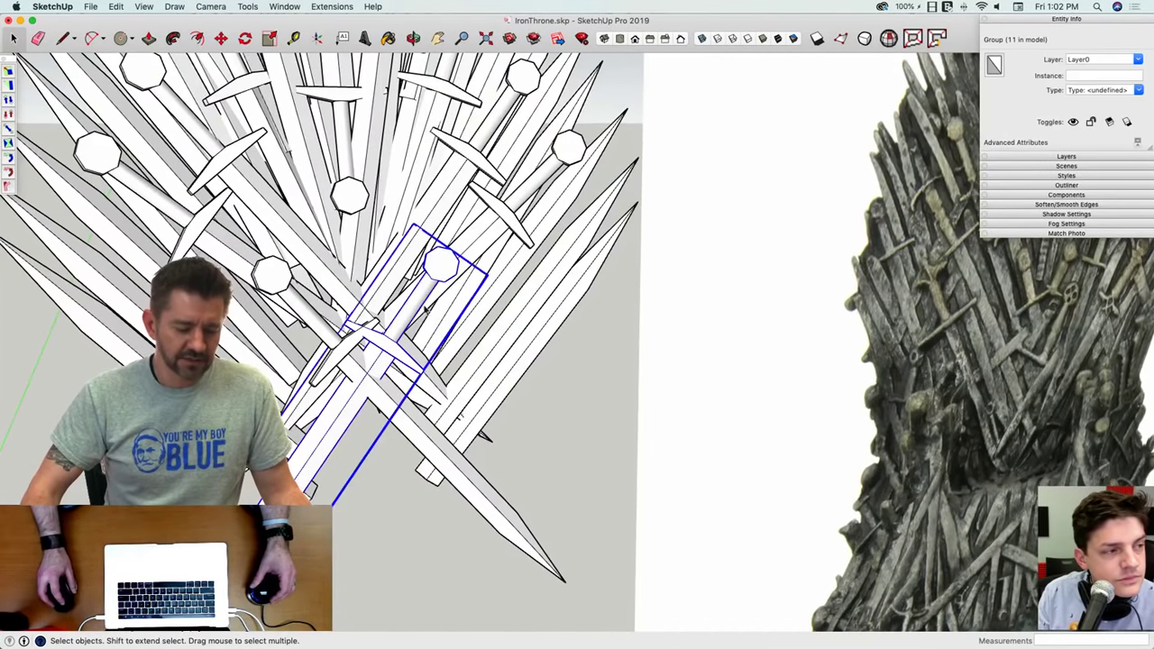
{"action": "left_click", "coordinate": [548, 425]}
{"action": "key", "text": "space"}
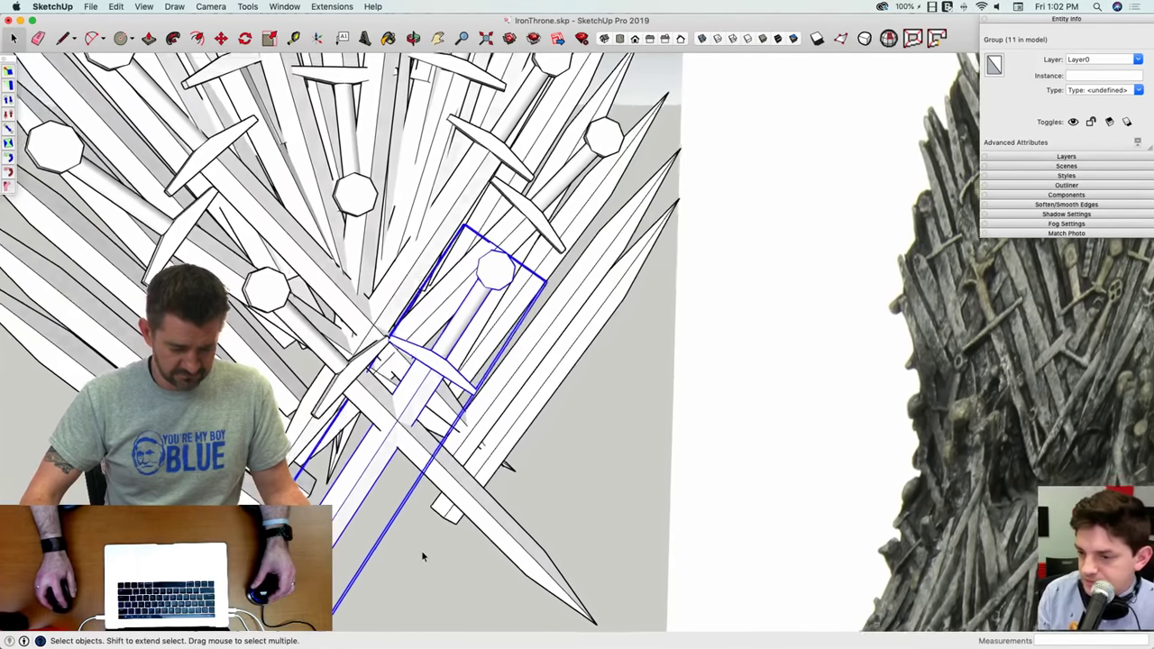
{"action": "left_click", "coordinate": [421, 548]}
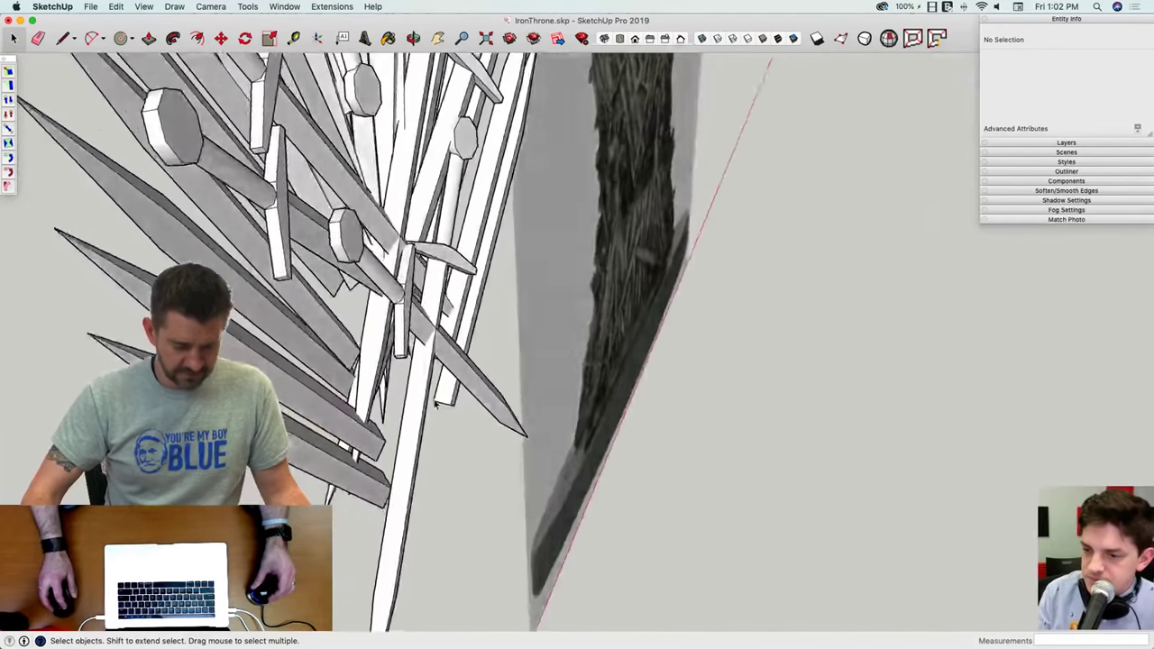
Step: Tilt the lower-left-pointing crossed sword as seen from the side and move it about 1' 3/4" in depth toward the fan
{"action": "left_click", "coordinate": [419, 330]}
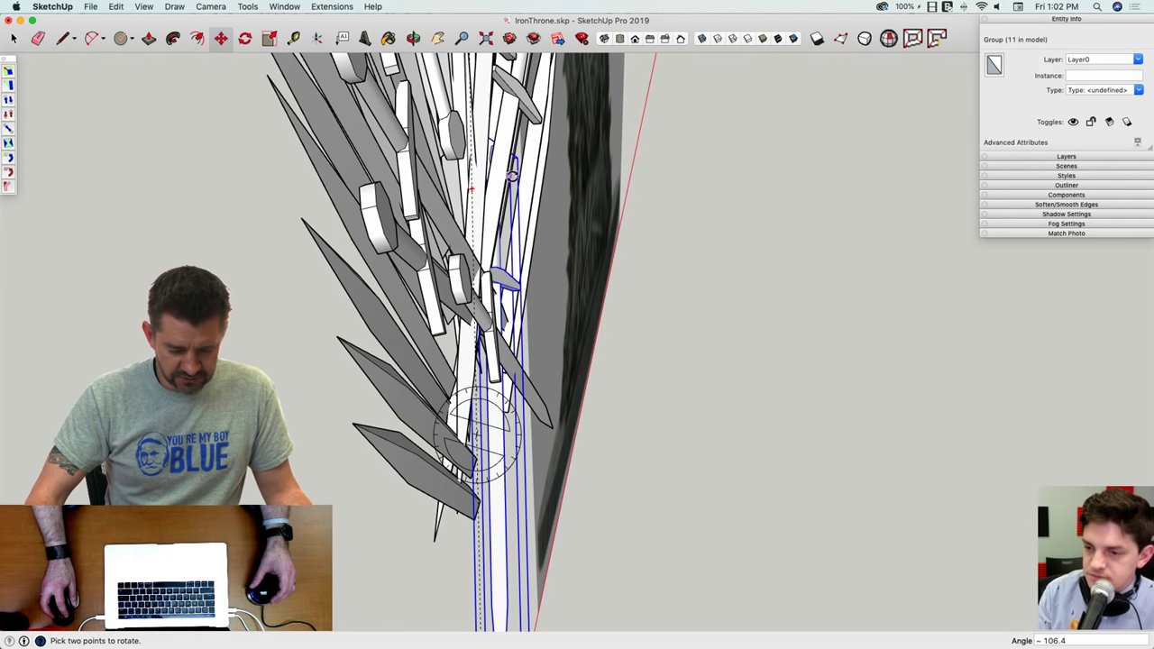
{"action": "left_click", "coordinate": [556, 96]}
{"action": "middle_click_drag", "start_coordinate": [641, 310], "coordinate": [693, 502]}
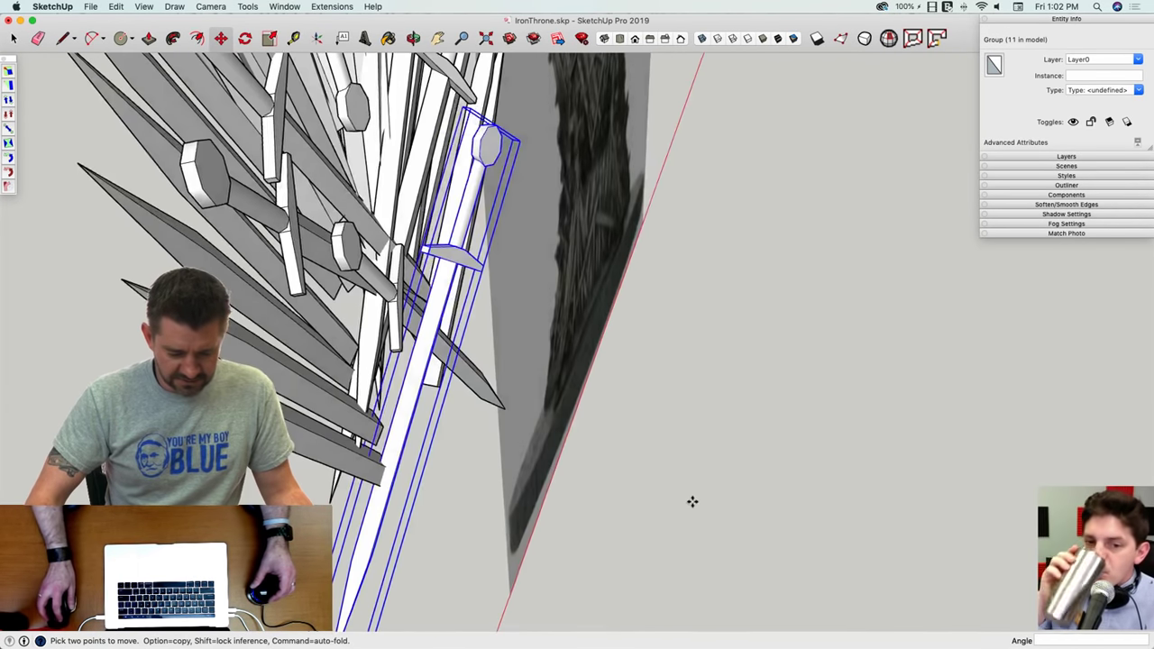
{"action": "left_click", "coordinate": [692, 502]}
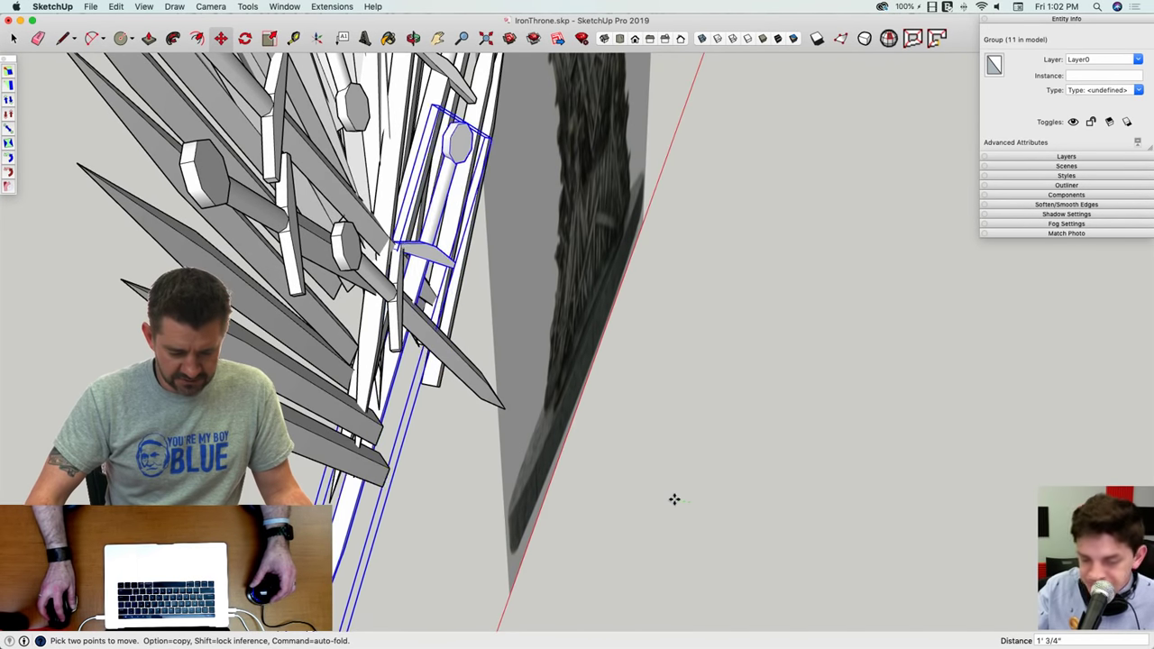
{"action": "left_click", "coordinate": [675, 500]}
{"action": "scroll", "coordinate": [439, 618], "scroll_direction": "down", "scroll_amount": 10}
{"action": "key", "text": "space"}
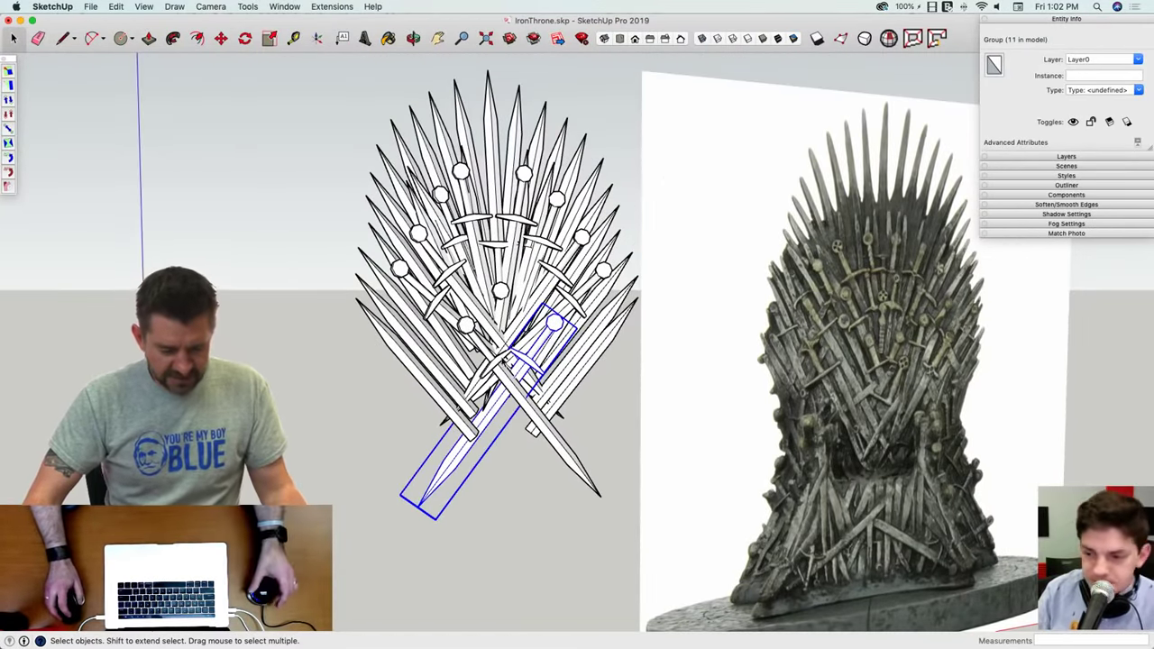
Step: Adjust the depth of a right-side inverted sword by about 1 1/8"
{"action": "scroll", "coordinate": [541, 293], "scroll_direction": "up", "scroll_amount": 5}
{"action": "middle_click_drag", "start_coordinate": [542, 290], "coordinate": [629, 336]}
{"action": "scroll", "coordinate": [535, 345], "scroll_direction": "up", "scroll_amount": 5}
{"action": "key", "text": "m"}
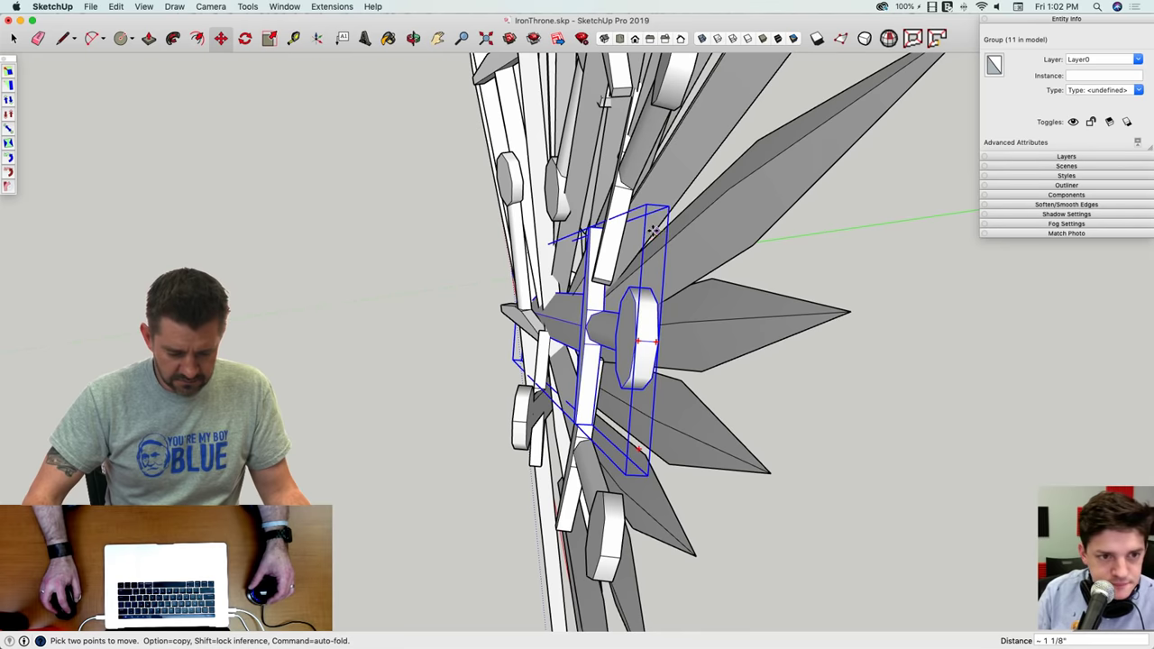
{"action": "middle_click_drag", "start_coordinate": [653, 230], "coordinate": [513, 315]}
{"action": "key", "text": "space"}
Step: Rotate an inverted sword in the upper part of the fan to adjust its tilt in side view
{"action": "left_click", "coordinate": [423, 271]}
{"action": "middle_click_drag", "start_coordinate": [424, 270], "coordinate": [518, 323]}
{"action": "middle_click_drag", "start_coordinate": [577, 297], "coordinate": [360, 227]}
{"action": "key", "text": "m"}
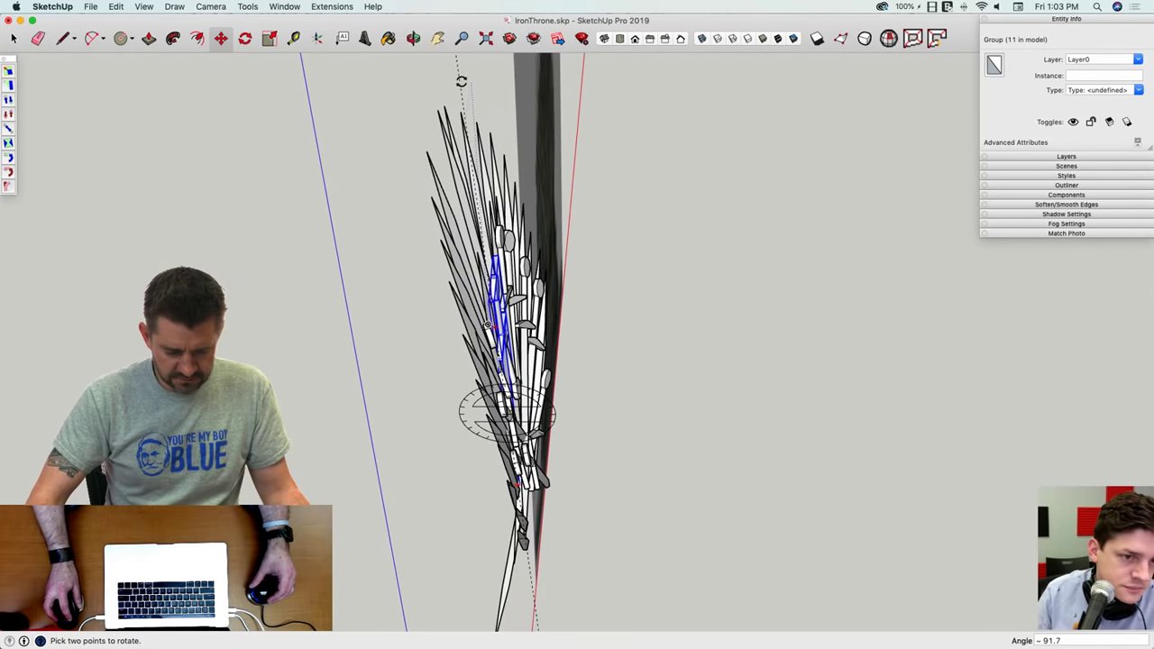
Step: Rotate the selected hilted sword just left of the fan's centre at an angle of about 91.7 degrees
{"action": "left_click", "coordinate": [461, 81]}
{"action": "middle_click_drag", "start_coordinate": [722, 343], "coordinate": [405, 324]}
{"action": "scroll", "coordinate": [349, 297], "scroll_direction": "up", "scroll_amount": 5}
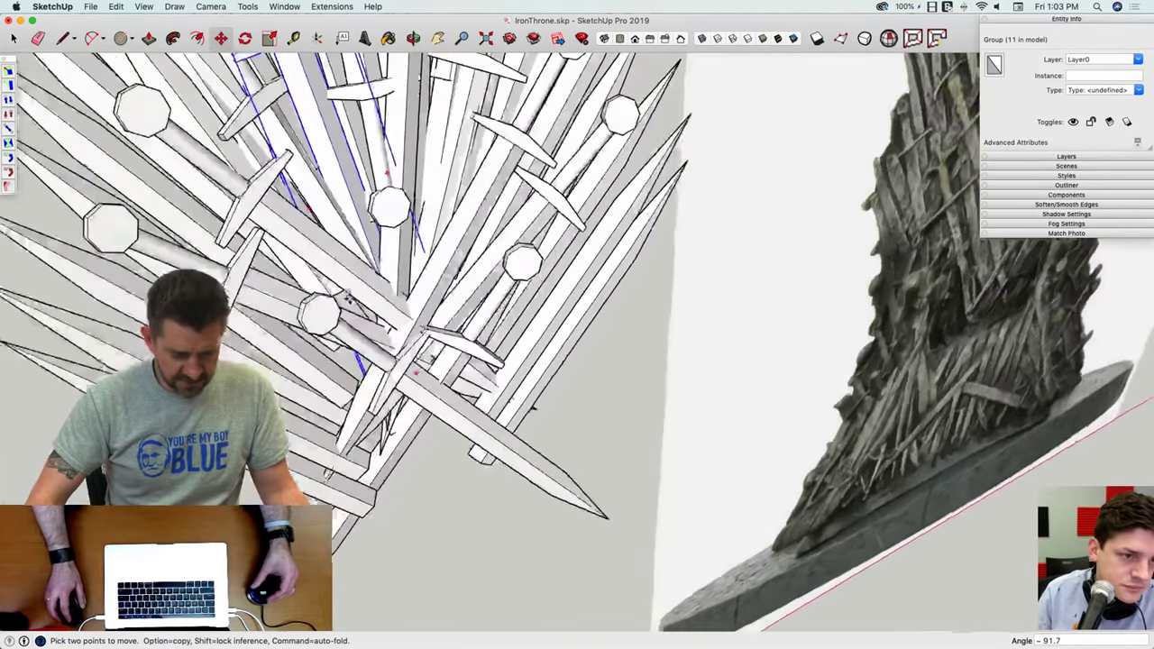
{"action": "middle_click_drag", "start_coordinate": [349, 298], "coordinate": [360, 270]}
{"action": "scroll", "coordinate": [360, 270], "scroll_direction": "up", "scroll_amount": 2}
{"action": "key", "text": "space"}
{"action": "scroll", "coordinate": [355, 320], "scroll_direction": "up", "scroll_amount": 2}
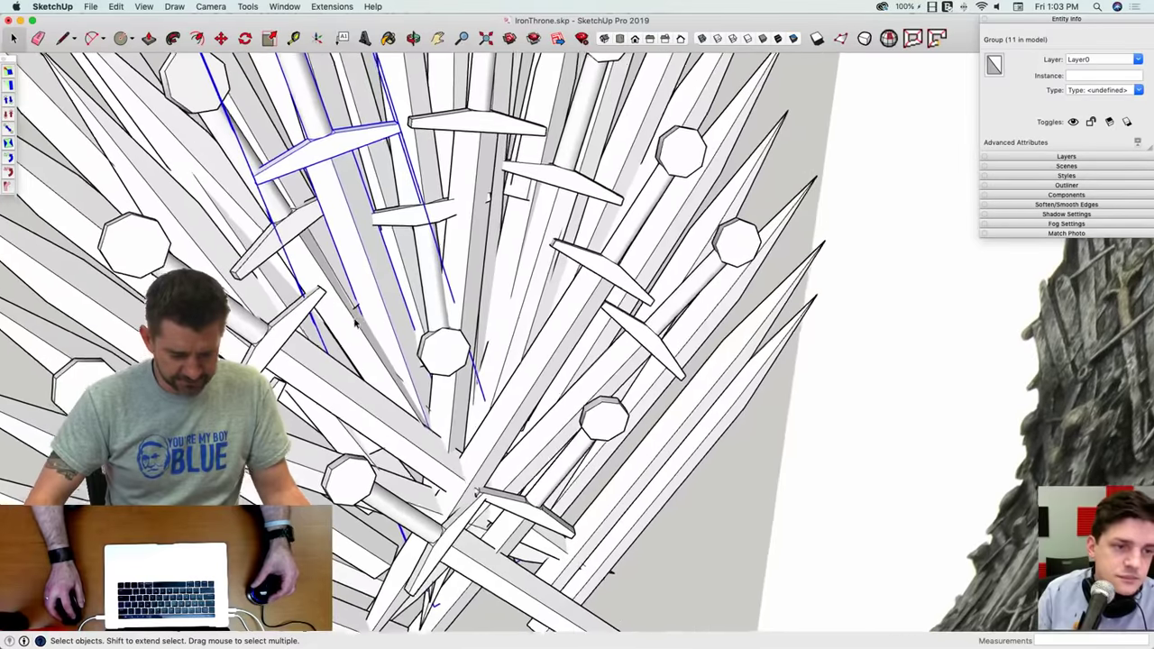
Step: Adjust the placement of the second hilted sword left of the fan's centre with the Move tool
{"action": "left_click", "coordinate": [378, 297]}
{"action": "key", "text": "m"}
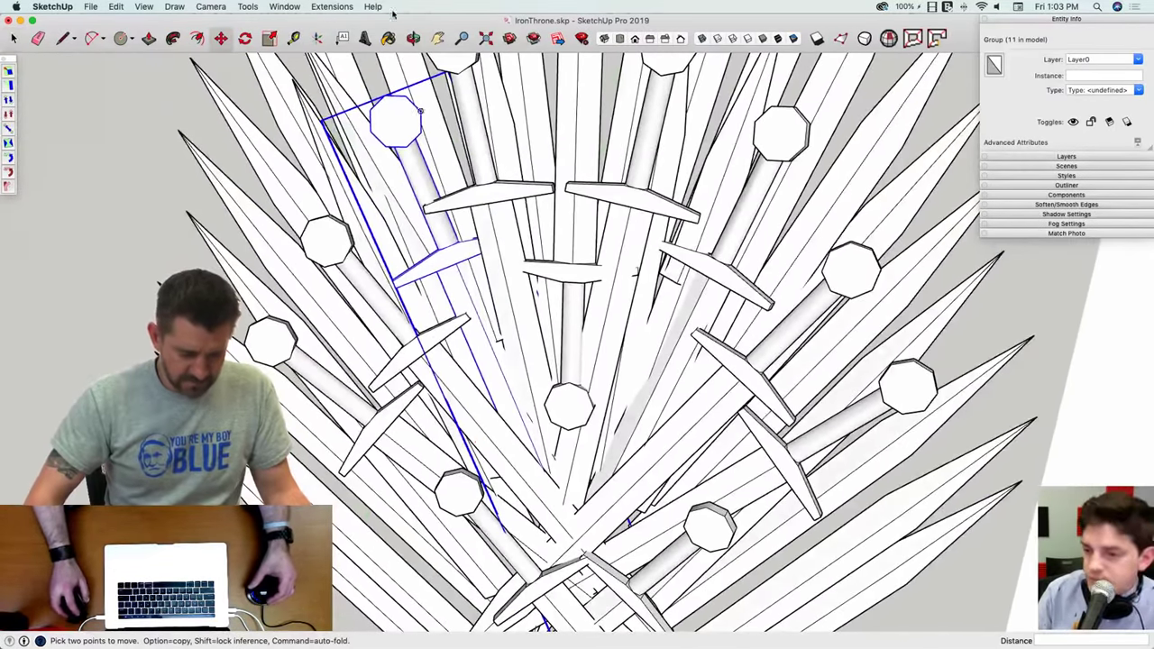
{"action": "left_click", "coordinate": [390, 168]}
{"action": "key", "text": "space"}
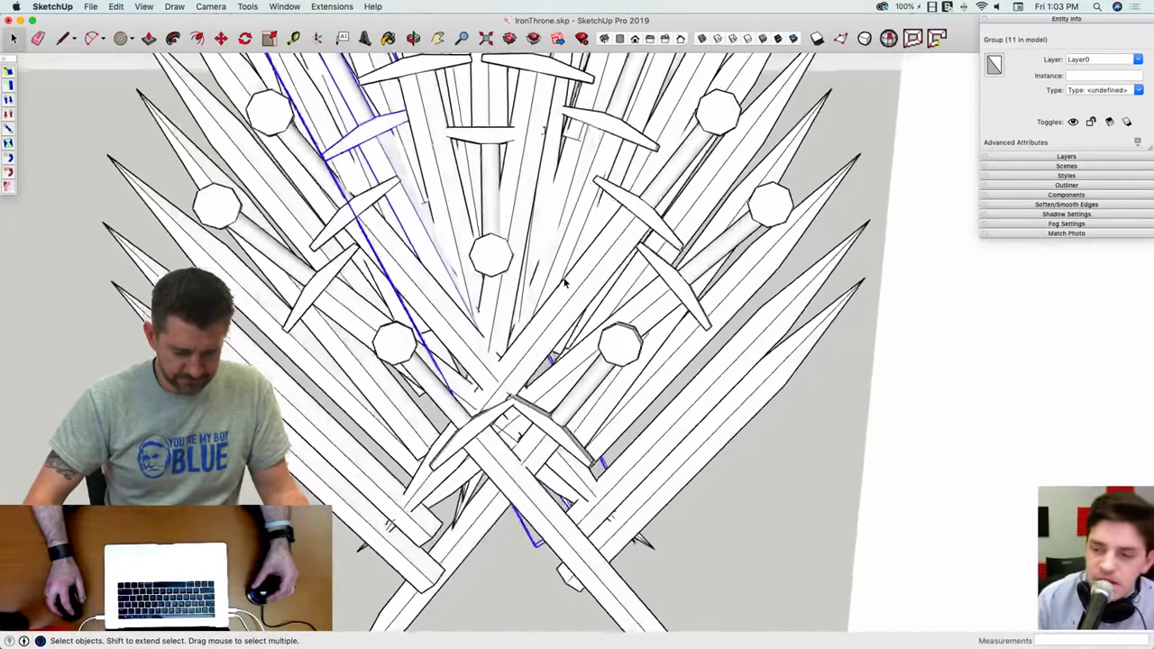
{"action": "scroll", "coordinate": [551, 262], "scroll_direction": "down", "scroll_amount": 2}
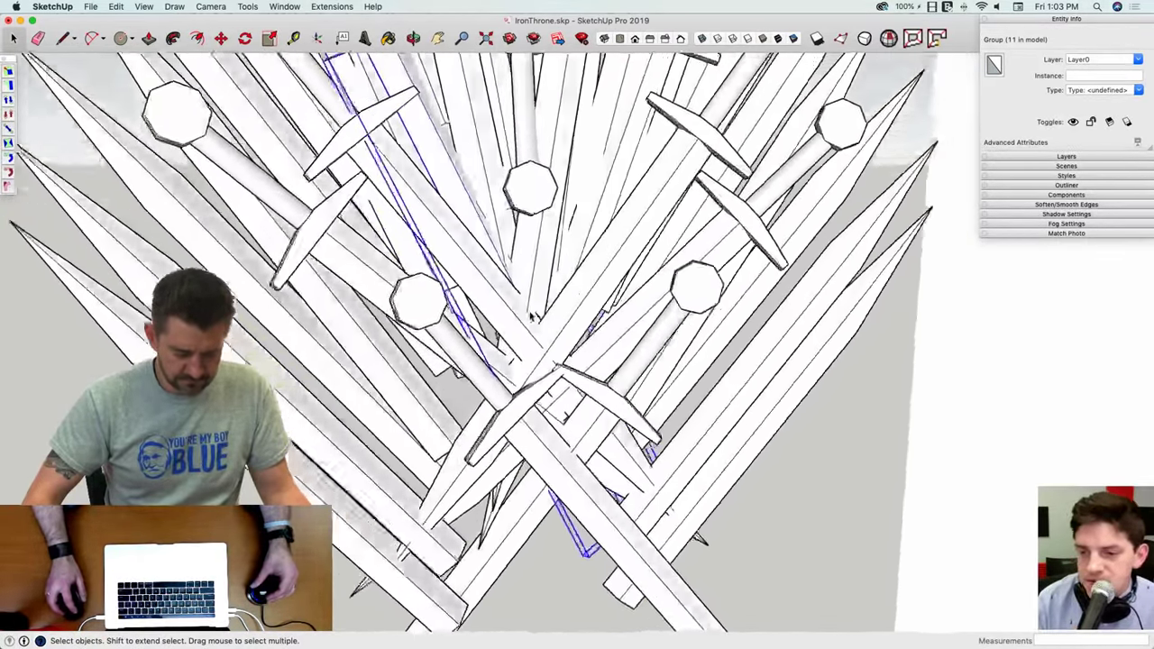
Step: Rotate the third hilted sword left of the fan's centre with the Move tool at an angle of about 96.2 degrees
{"action": "middle_click_drag", "start_coordinate": [551, 263], "coordinate": [494, 332]}
{"action": "key", "text": "m"}
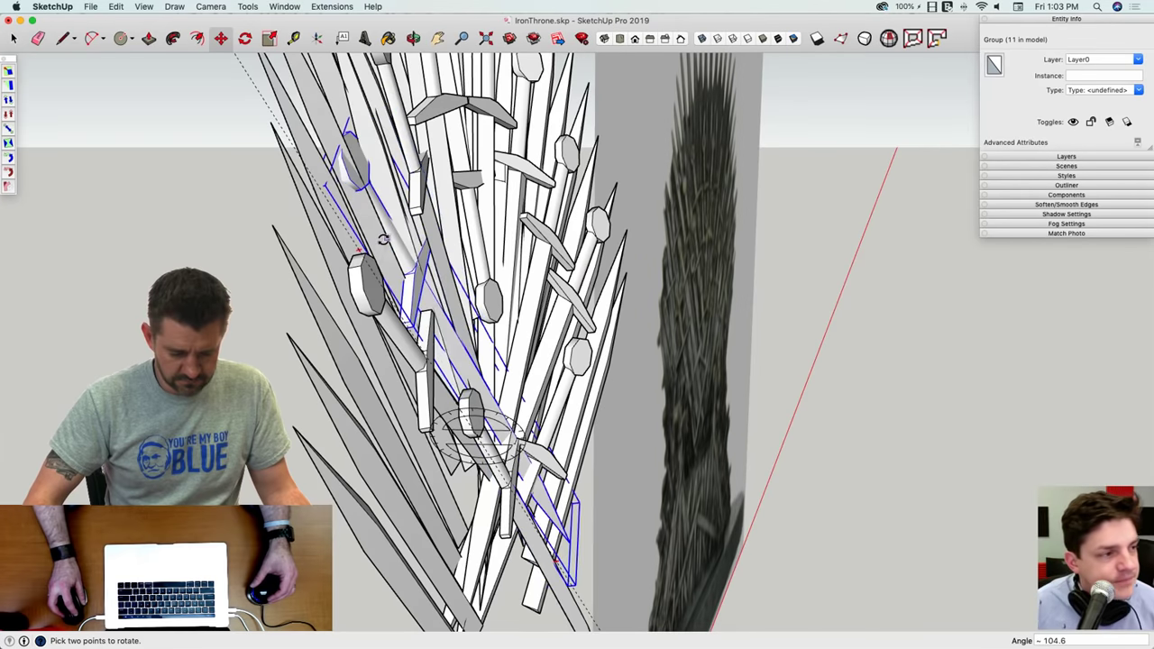
{"action": "middle_click_drag", "start_coordinate": [384, 232], "coordinate": [495, 95]}
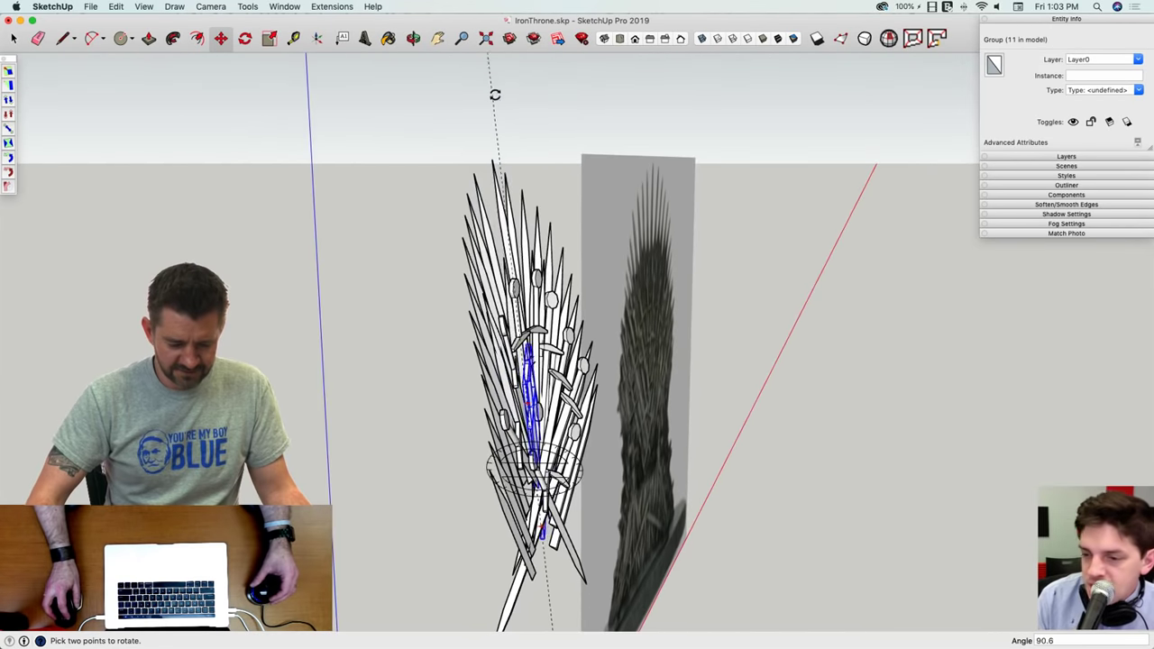
{"action": "middle_click_drag", "start_coordinate": [423, 74], "coordinate": [487, 225]}
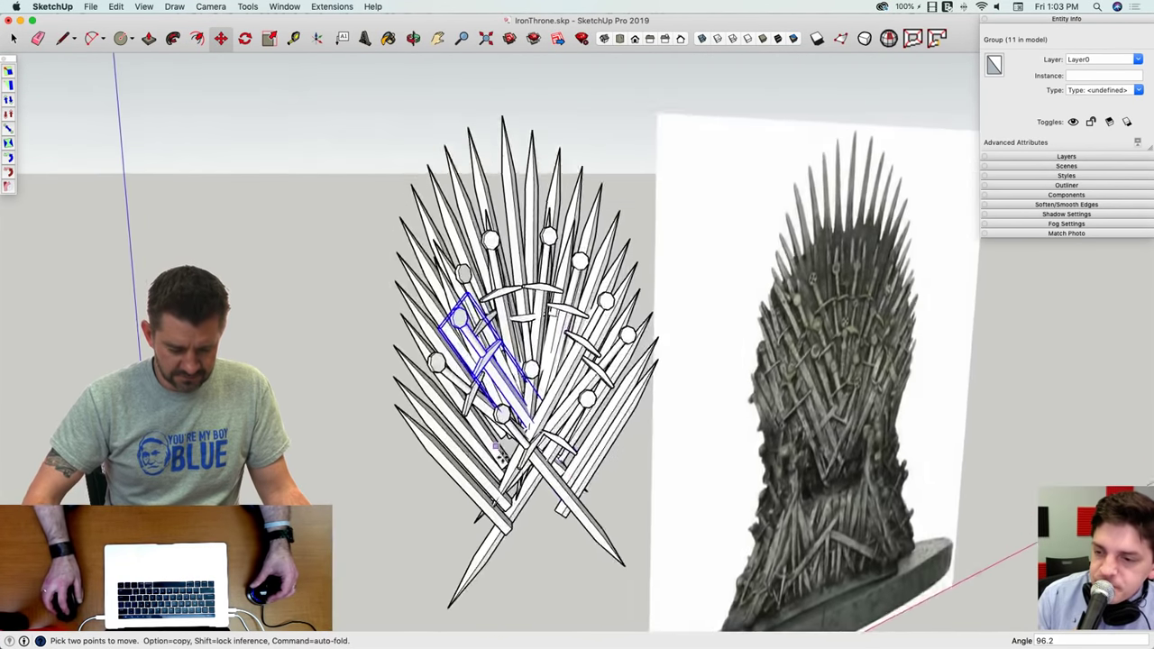
Step: Move the third hilted sword on the left about 2 3/4" along the green axis and about 10" down
{"action": "scroll", "coordinate": [532, 442], "scroll_direction": "up", "scroll_amount": 5}
{"action": "middle_click_drag", "start_coordinate": [625, 605], "coordinate": [620, 612]}
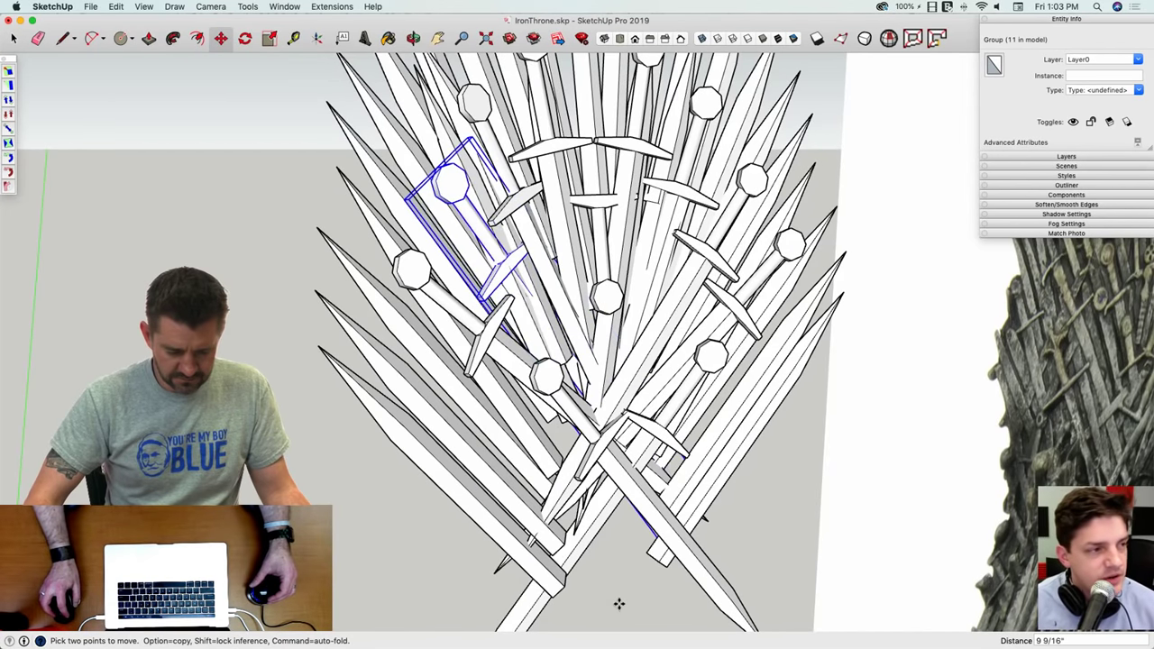
{"action": "key", "text": "Left"}
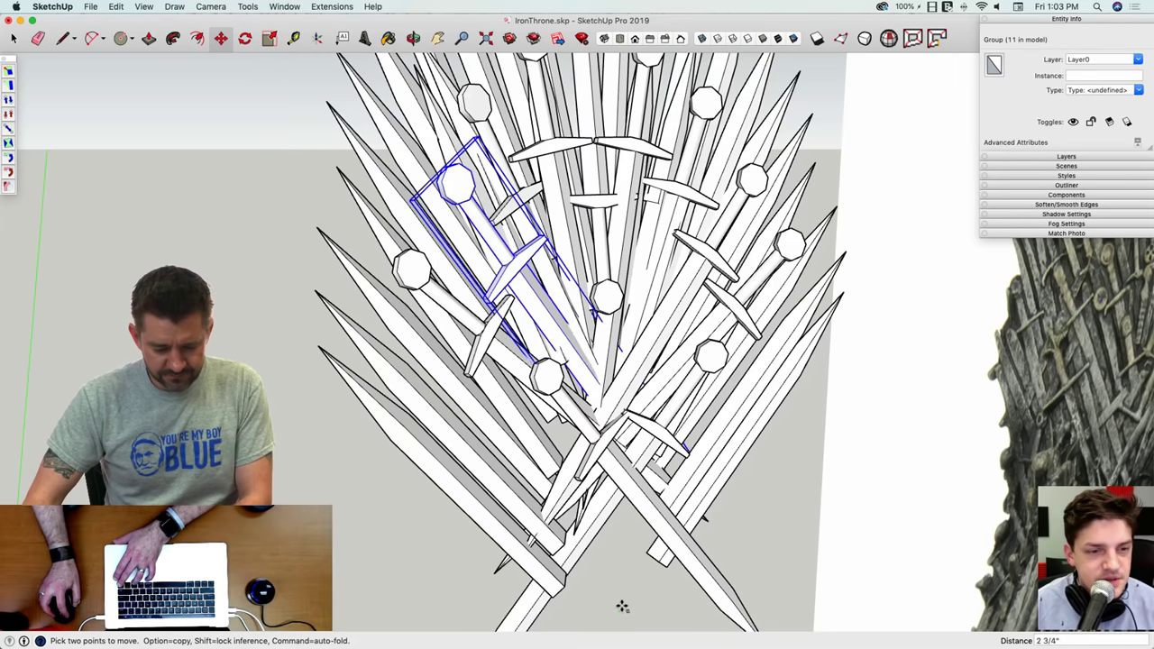
{"action": "left_click", "coordinate": [622, 607]}
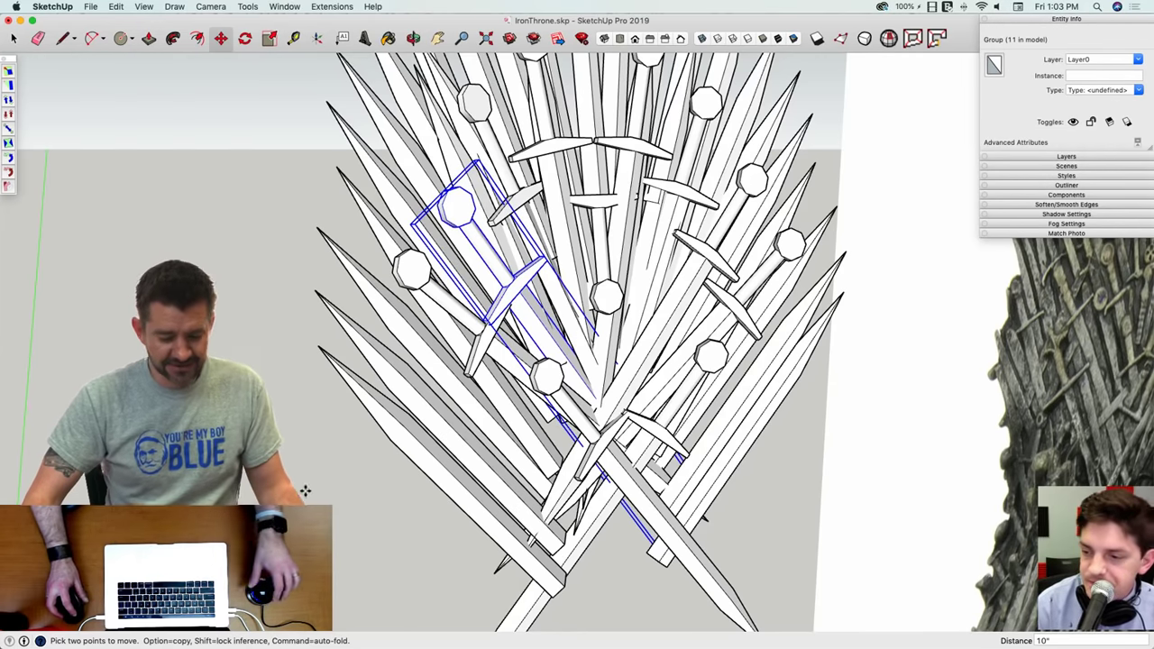
{"action": "key", "text": "space"}
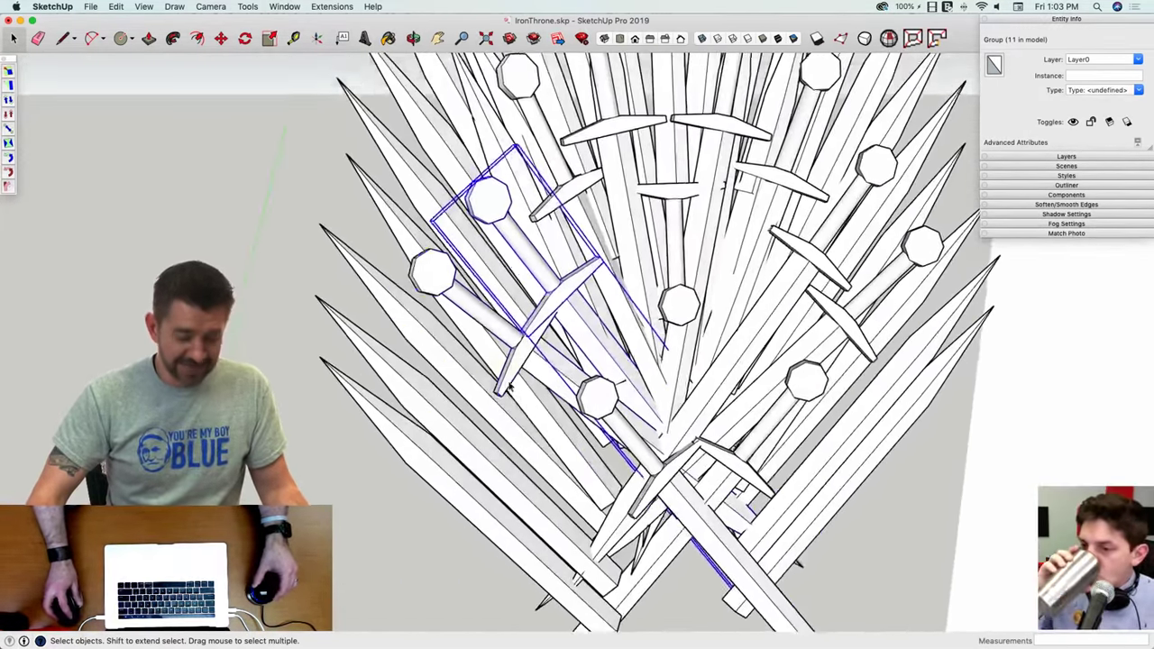
Step: Move the outermost hilted sword on the fan's left side about 10 9/16"
{"action": "left_click", "coordinate": [509, 386]}
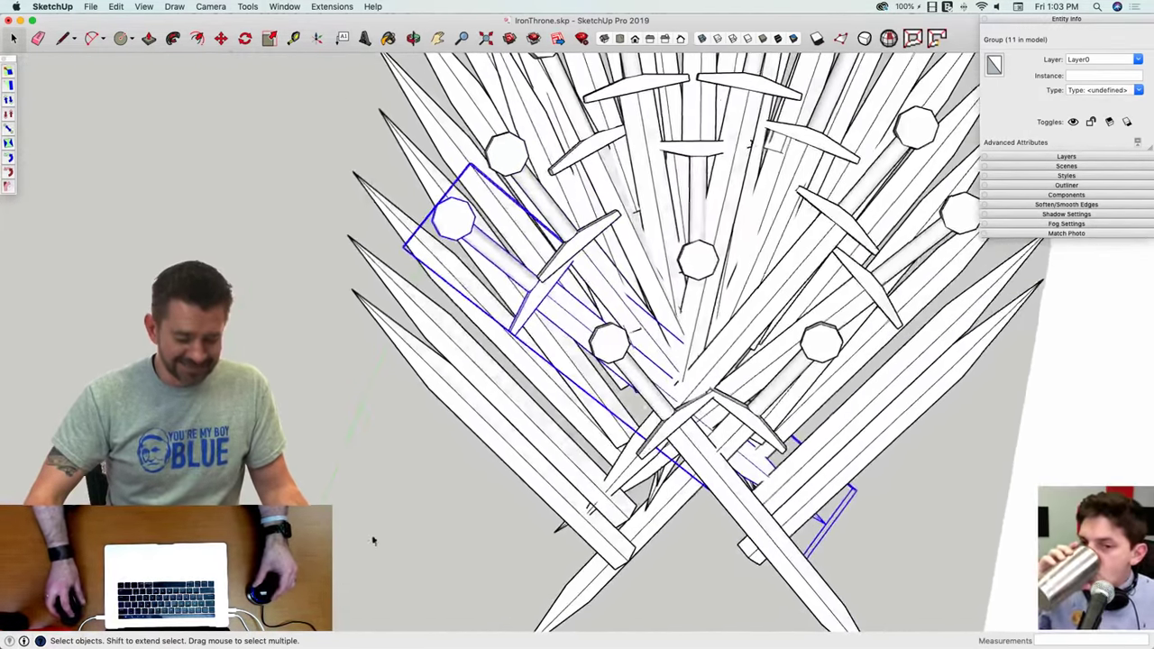
{"action": "key", "text": "m"}
{"action": "left_click", "coordinate": [363, 500]}
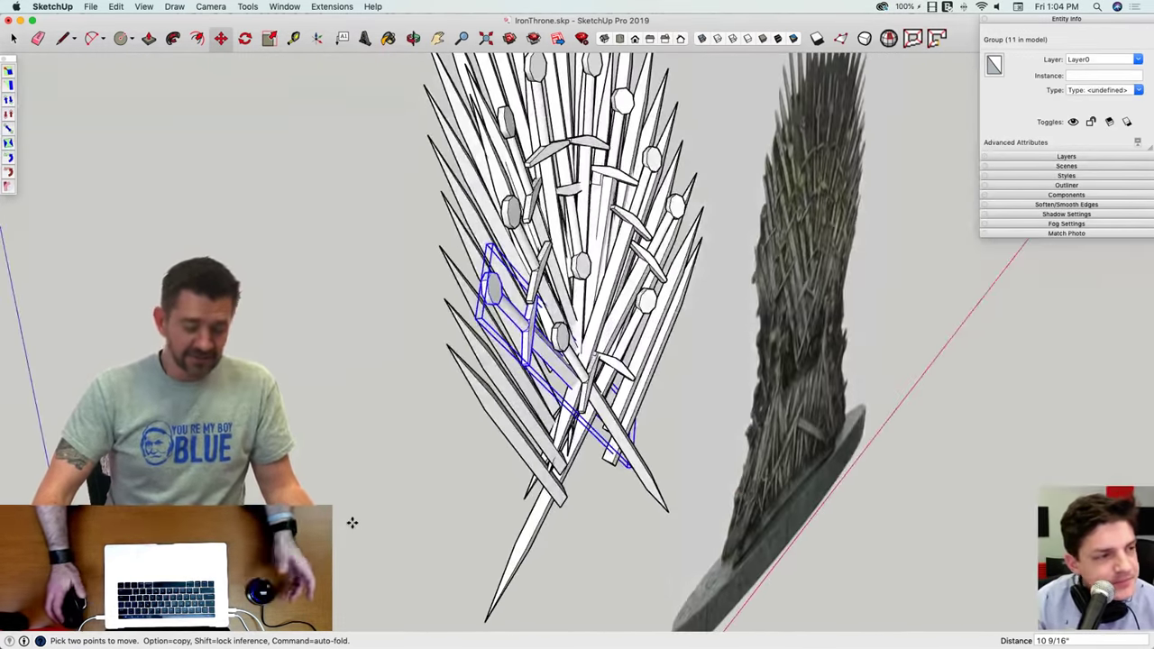
{"action": "middle_click_drag", "start_coordinate": [351, 523], "coordinate": [524, 646]}
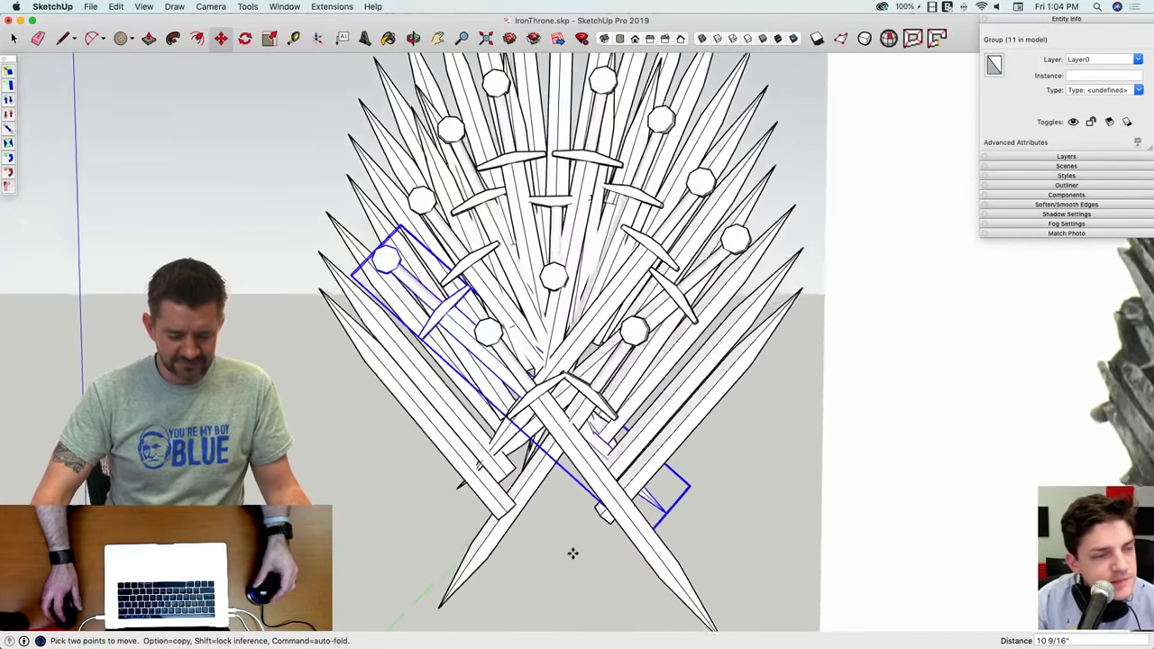
{"action": "left_click", "coordinate": [571, 552]}
{"action": "scroll", "coordinate": [571, 552], "scroll_direction": "down", "scroll_amount": 1}
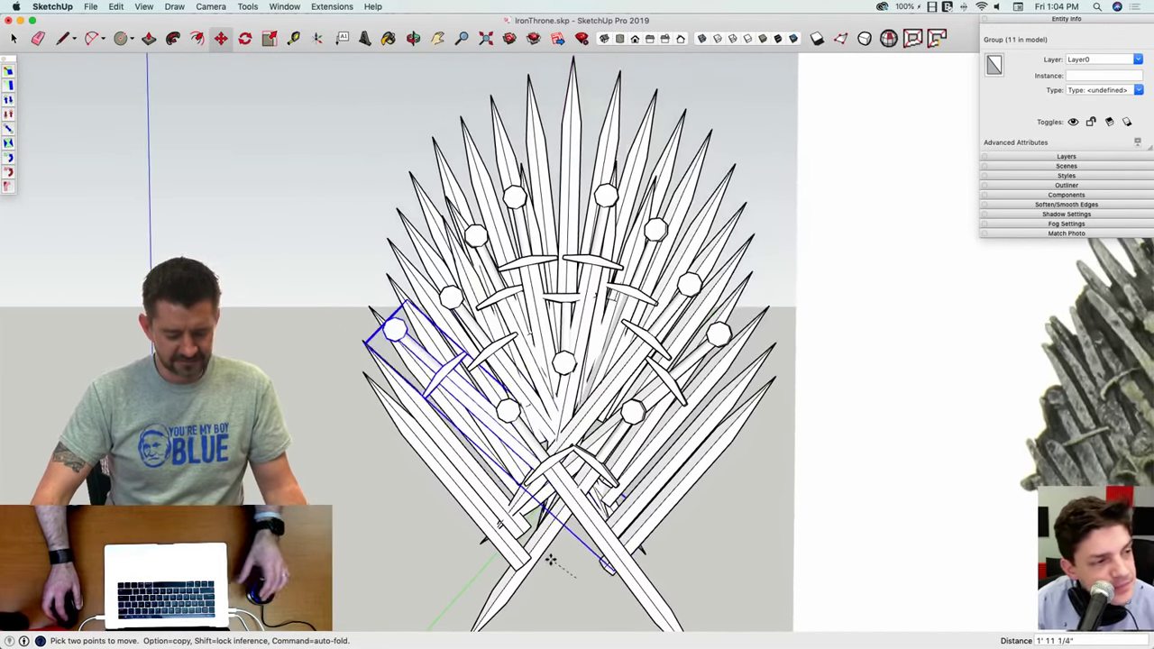
{"action": "key", "text": "Escape"}
{"action": "key", "text": "space"}
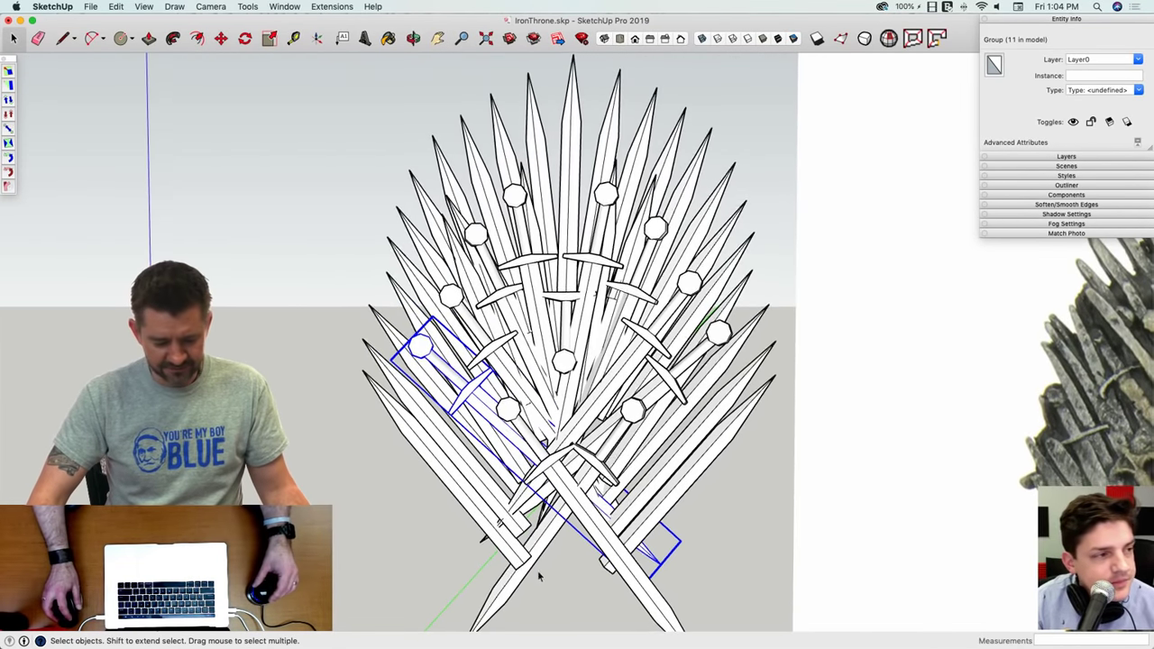
{"action": "left_click", "coordinate": [558, 574]}
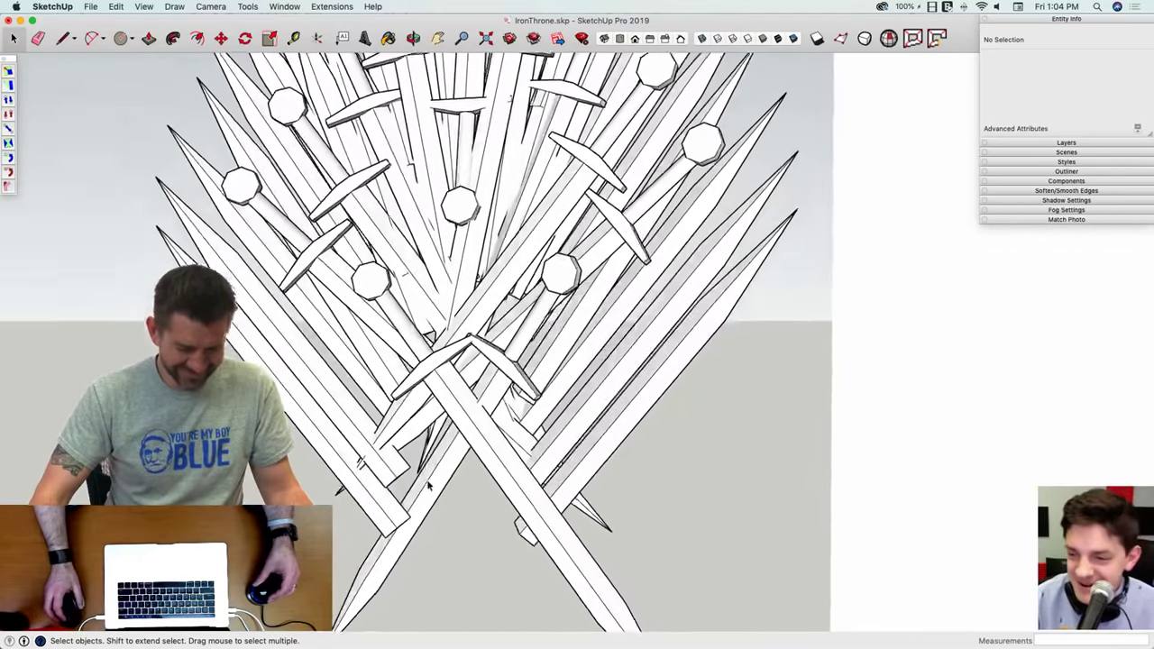
Step: Rotate the hilted sword crossing at the base of the fan, whose blade points down to the right
{"action": "left_click", "coordinate": [497, 519]}
{"action": "key", "text": "m"}
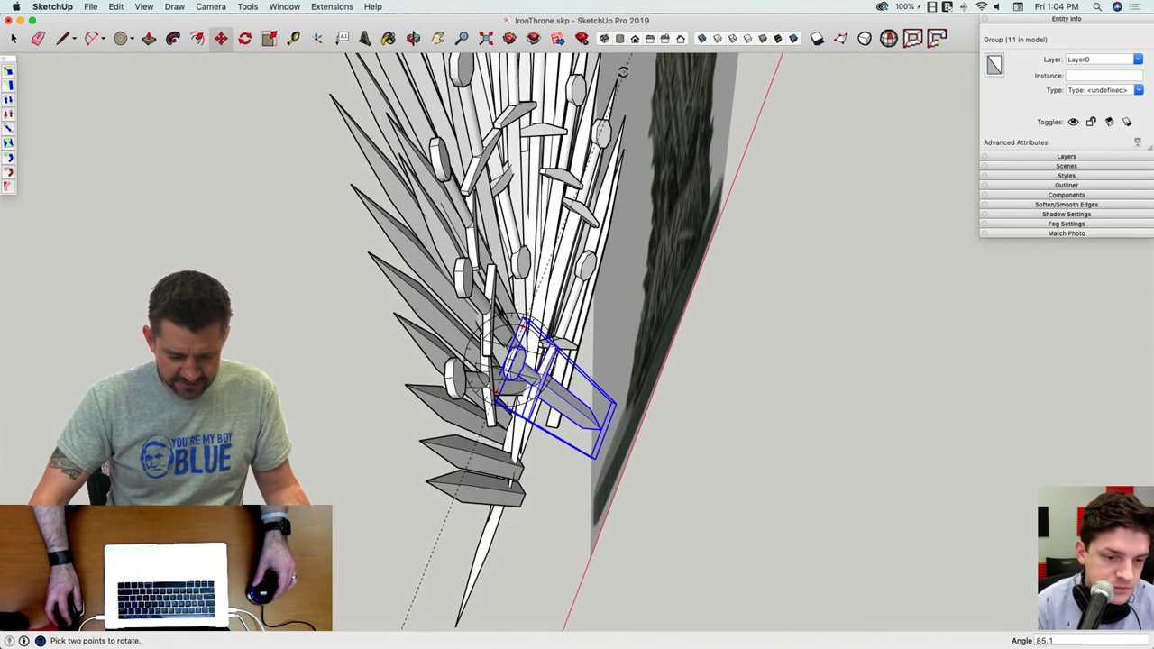
{"action": "middle_click_drag", "start_coordinate": [622, 70], "coordinate": [543, 281]}
{"action": "left_click", "coordinate": [588, 122]}
{"action": "key", "text": "space"}
{"action": "scroll", "coordinate": [542, 282], "scroll_direction": "up", "scroll_amount": 10}
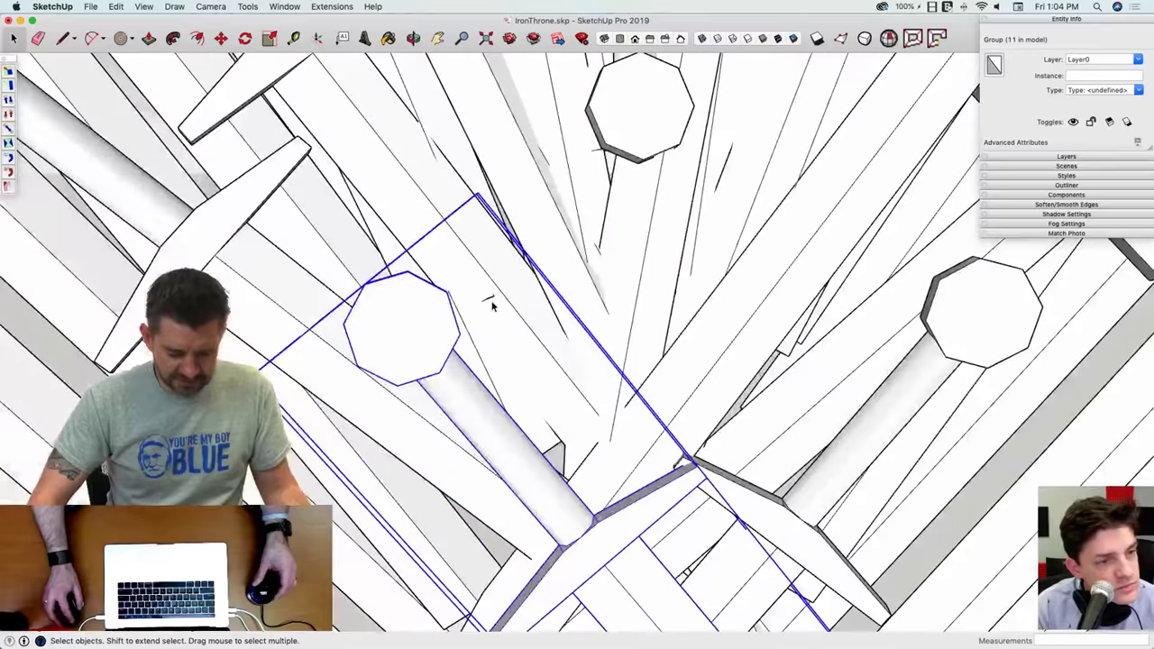
Step: Try to Push/Pull the end face of the blade group showing through beside the lower left crossed sword's pommel
{"action": "left_click", "coordinate": [493, 305]}
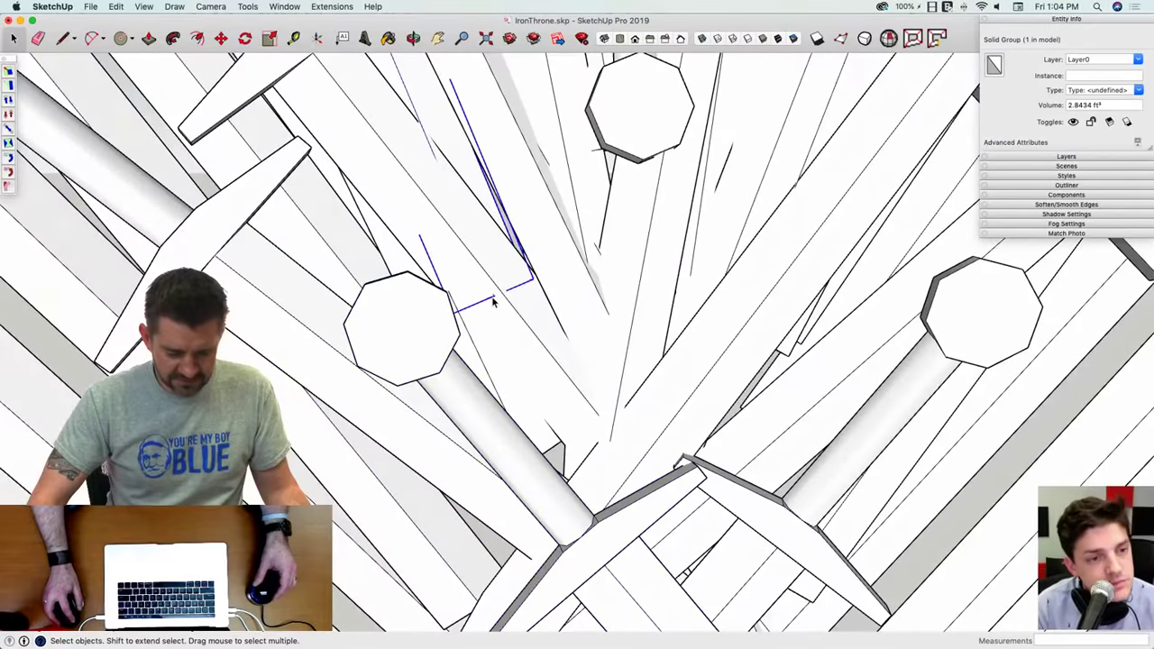
{"action": "double_click", "coordinate": [493, 305]}
{"action": "key", "text": "p"}
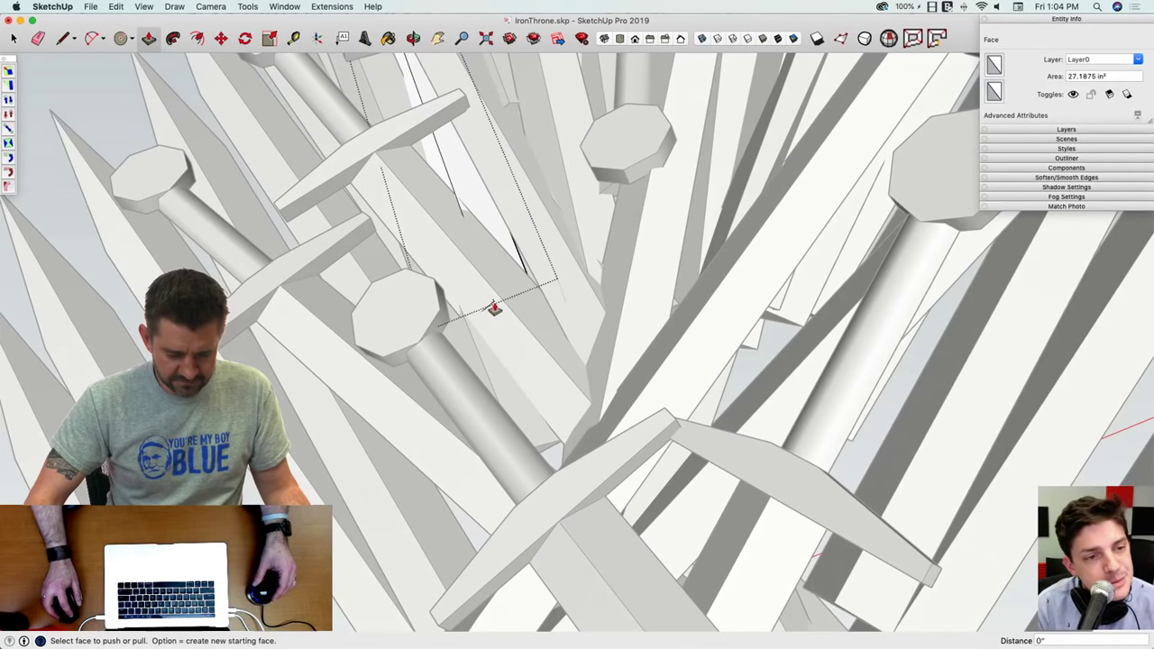
{"action": "scroll", "coordinate": [488, 302], "scroll_direction": "down", "scroll_amount": 12}
{"action": "key", "text": "space"}
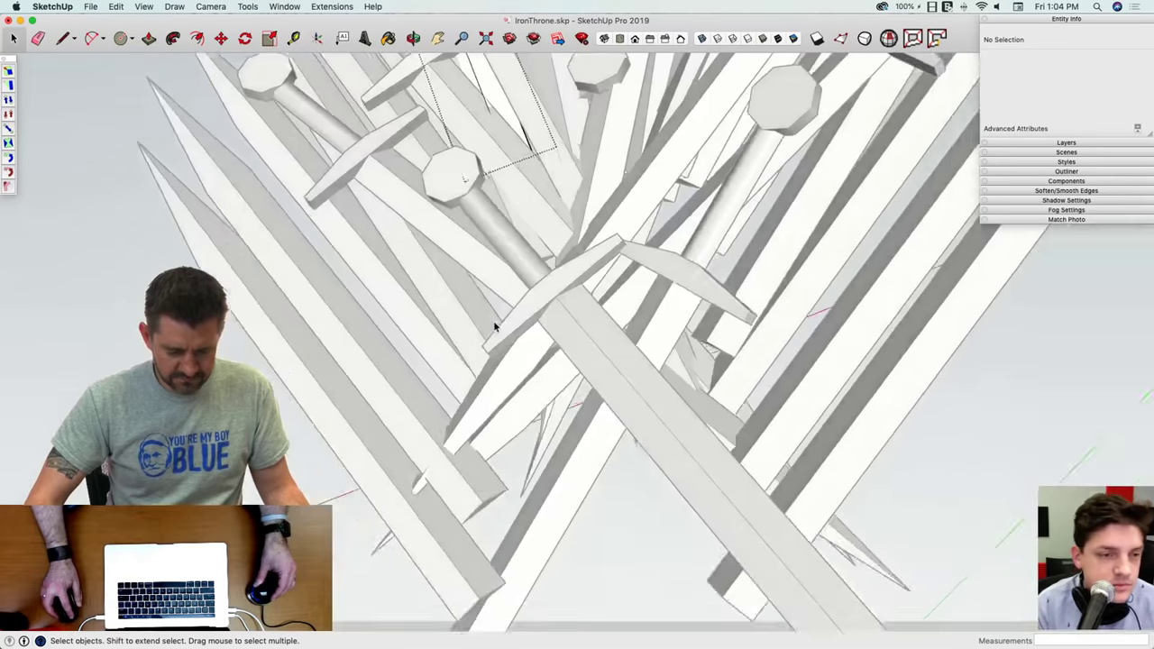
{"action": "scroll", "coordinate": [633, 418], "scroll_direction": "down", "scroll_amount": 8}
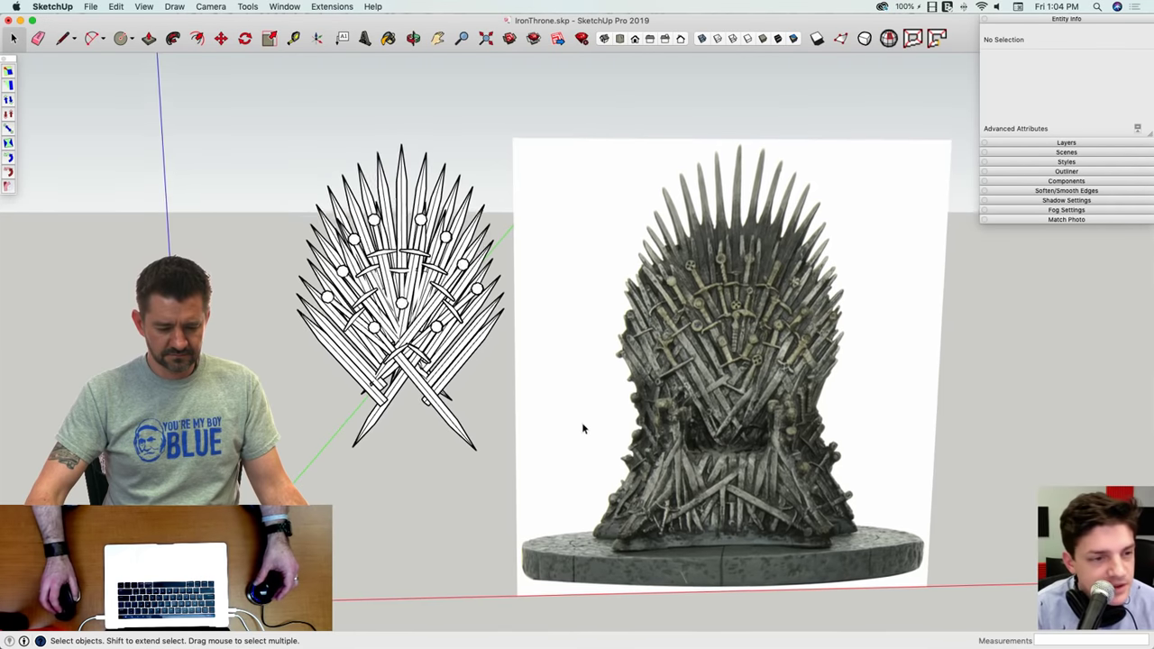
Step: Lengthen the tall centre sword by scaling it 1.10 along the blue axis
{"action": "scroll", "coordinate": [529, 340], "scroll_direction": "up", "scroll_amount": 4}
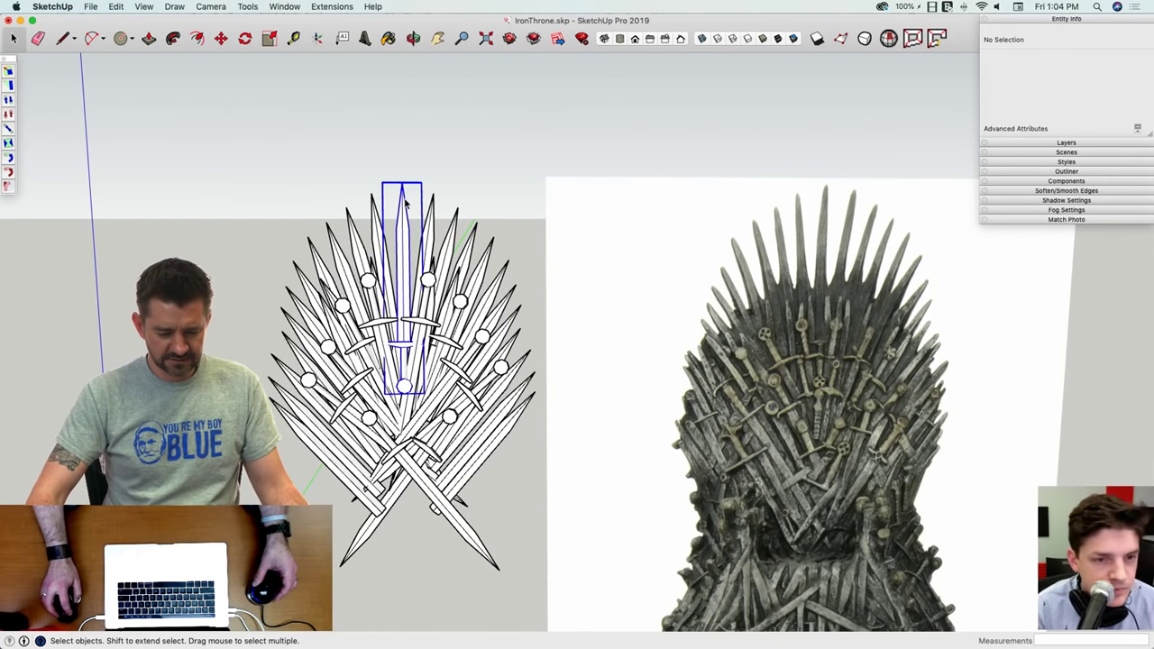
{"action": "left_click", "coordinate": [406, 204]}
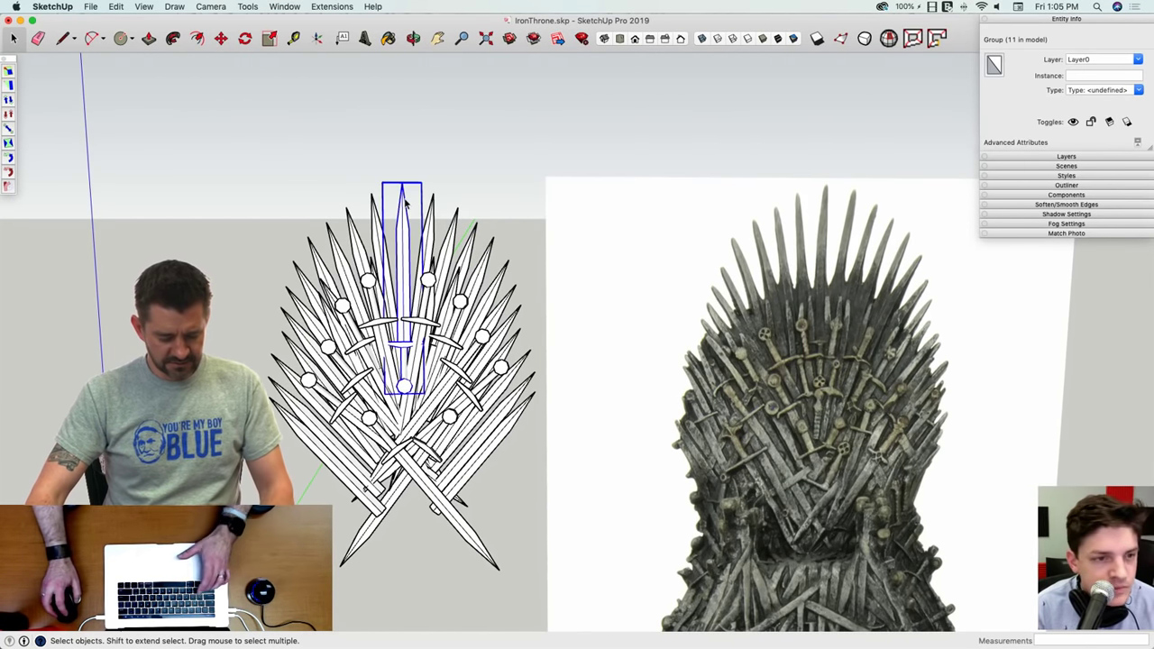
{"action": "key", "text": "s"}
{"action": "middle_click_drag", "start_coordinate": [420, 178], "coordinate": [376, 155]}
{"action": "scroll", "coordinate": [379, 159], "scroll_direction": "up", "scroll_amount": 3}
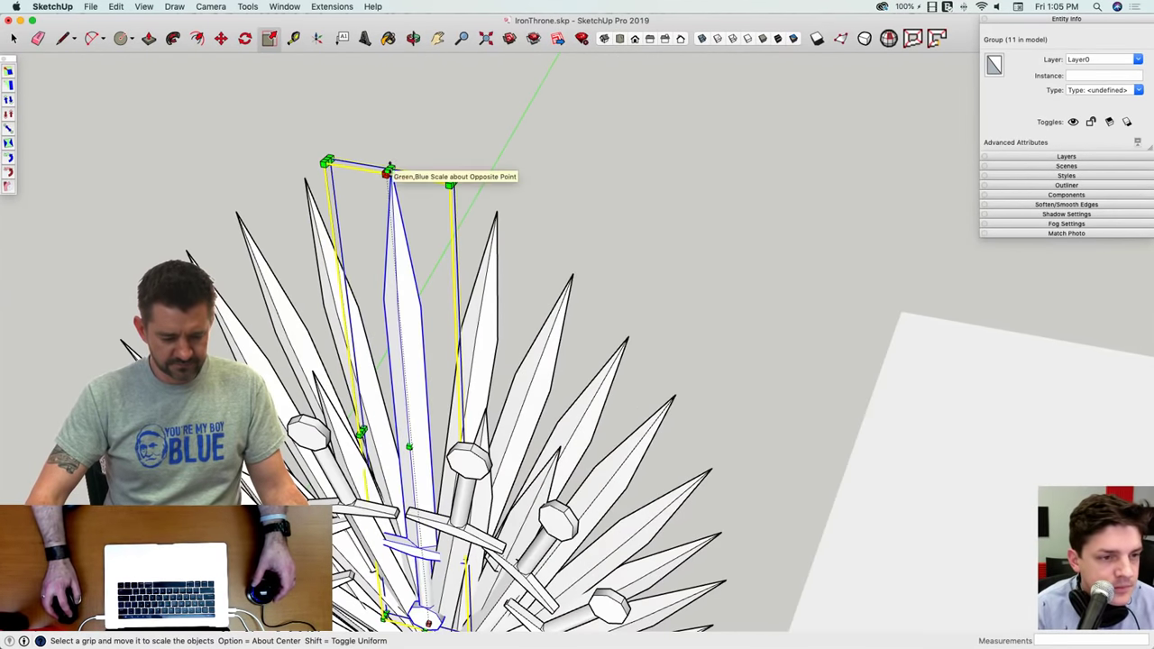
{"action": "left_click", "coordinate": [387, 104]}
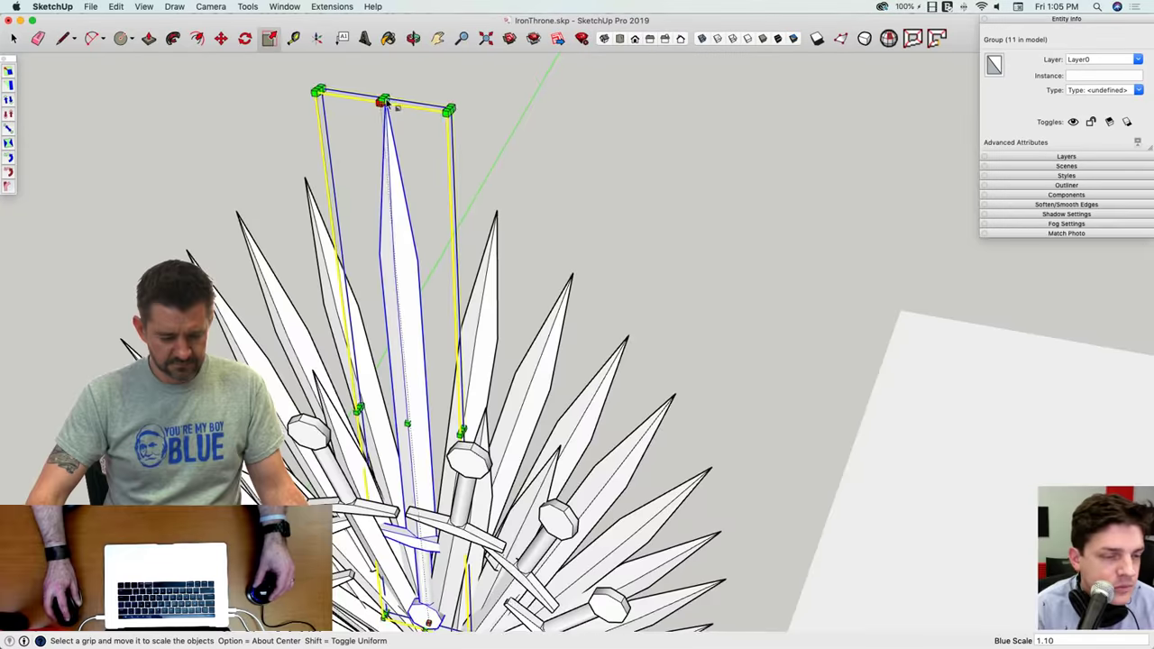
{"action": "middle_click_drag", "start_coordinate": [387, 105], "coordinate": [647, 314]}
{"action": "scroll", "coordinate": [647, 307], "scroll_direction": "down", "scroll_amount": 4}
{"action": "key", "text": "space"}
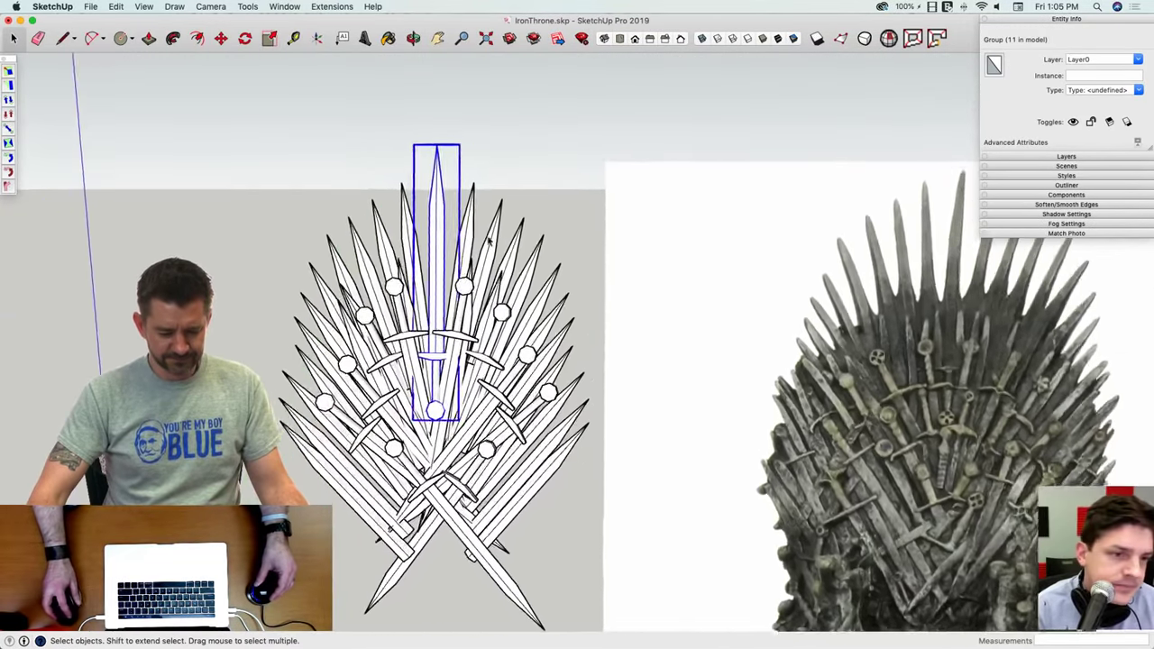
Step: Lengthen the first plain blade right of the centre sword by scaling it about 1.14 along the blue axis
{"action": "left_click", "coordinate": [481, 221]}
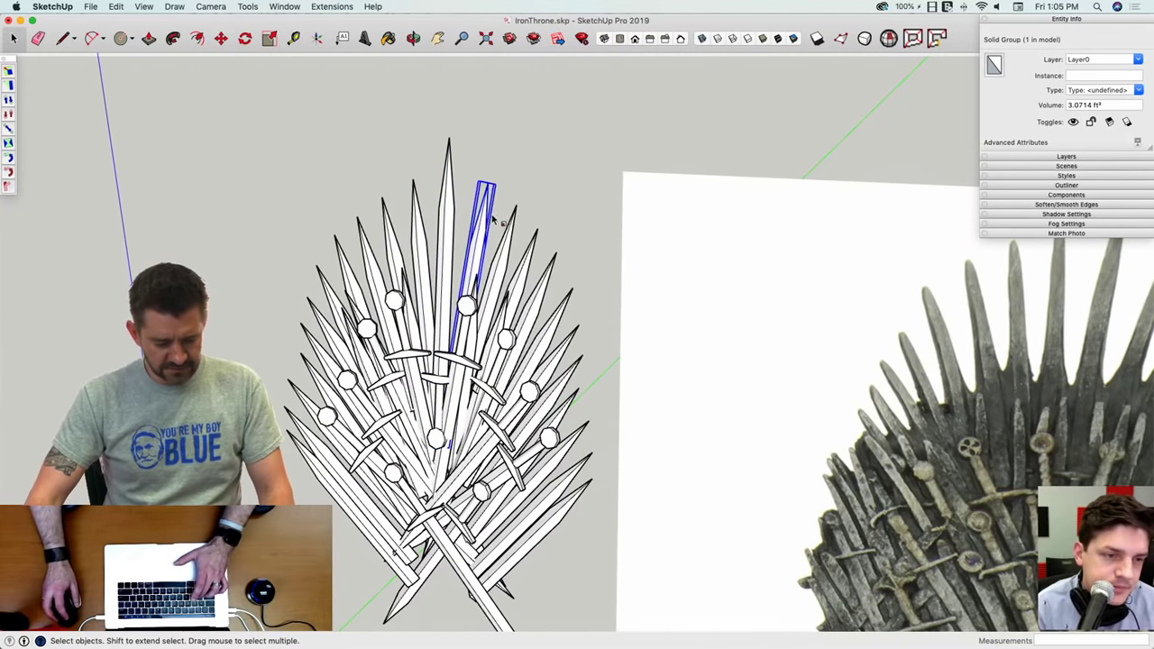
{"action": "key", "text": "s"}
{"action": "mouse_move", "coordinate": [515, 168]}
{"action": "middle_mouse_down"}
{"action": "mouse_move", "coordinate": [510, 131]}
{"action": "mouse_move", "coordinate": [503, 178]}
{"action": "middle_mouse_up"}
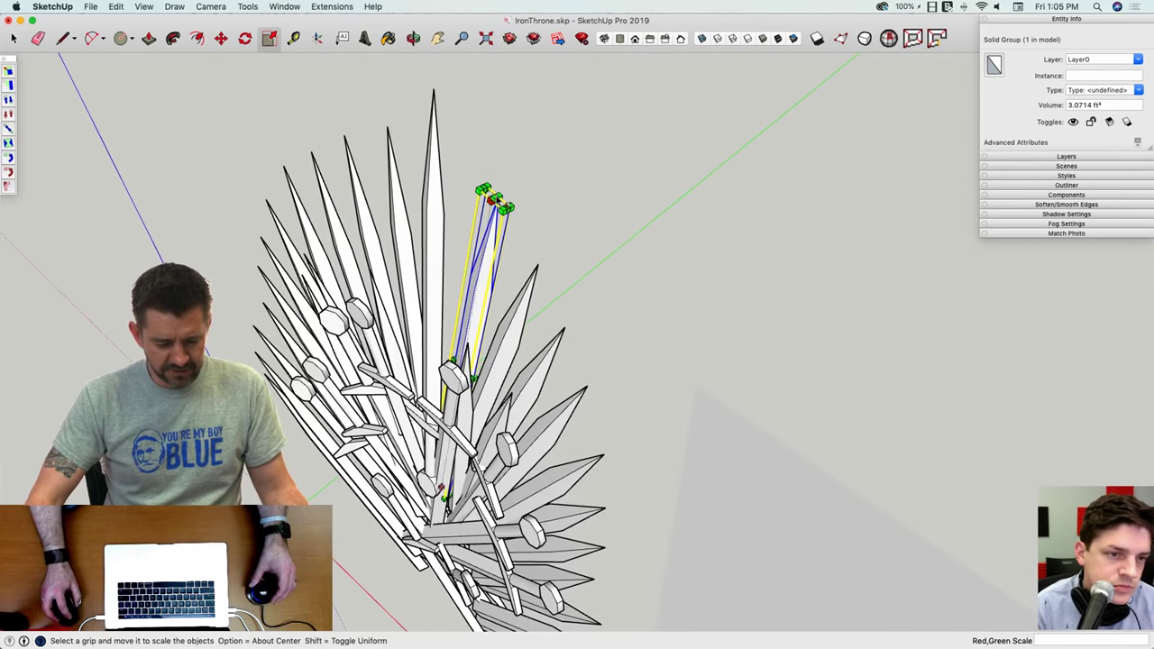
{"action": "left_click_drag", "start_coordinate": [494, 199], "coordinate": [503, 136]}
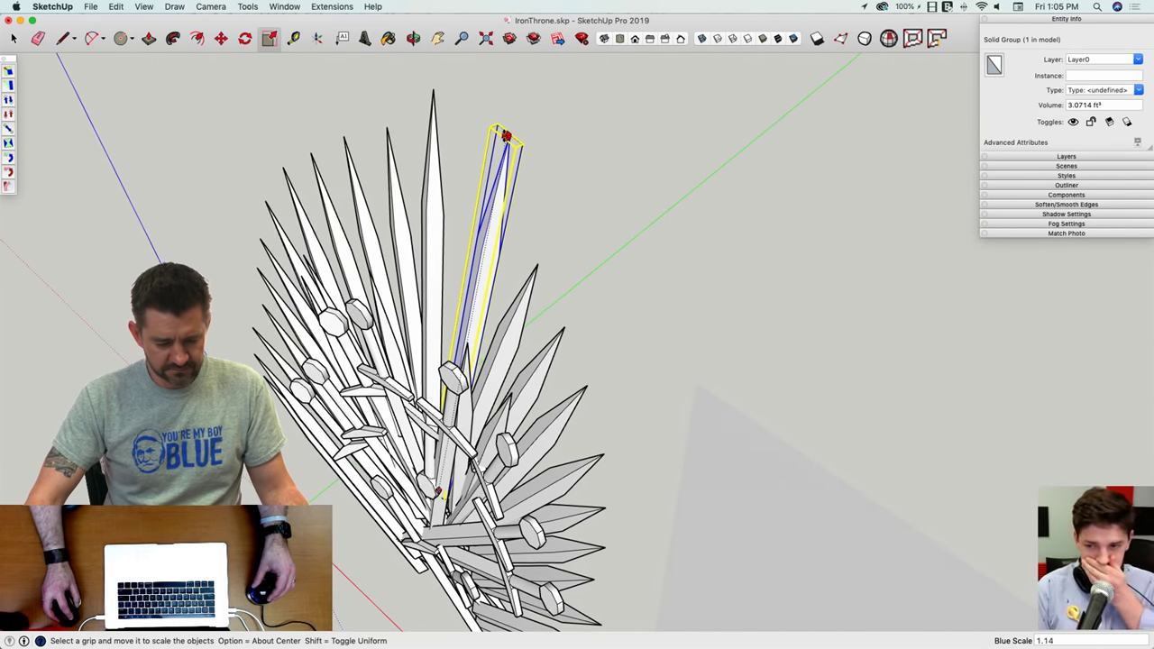
{"action": "middle_click_drag", "start_coordinate": [504, 135], "coordinate": [507, 275]}
{"action": "key", "text": "space"}
Step: Lengthen the second plain blade right of the centre sword by scaling it upward along the blue axis
{"action": "left_click", "coordinate": [507, 276]}
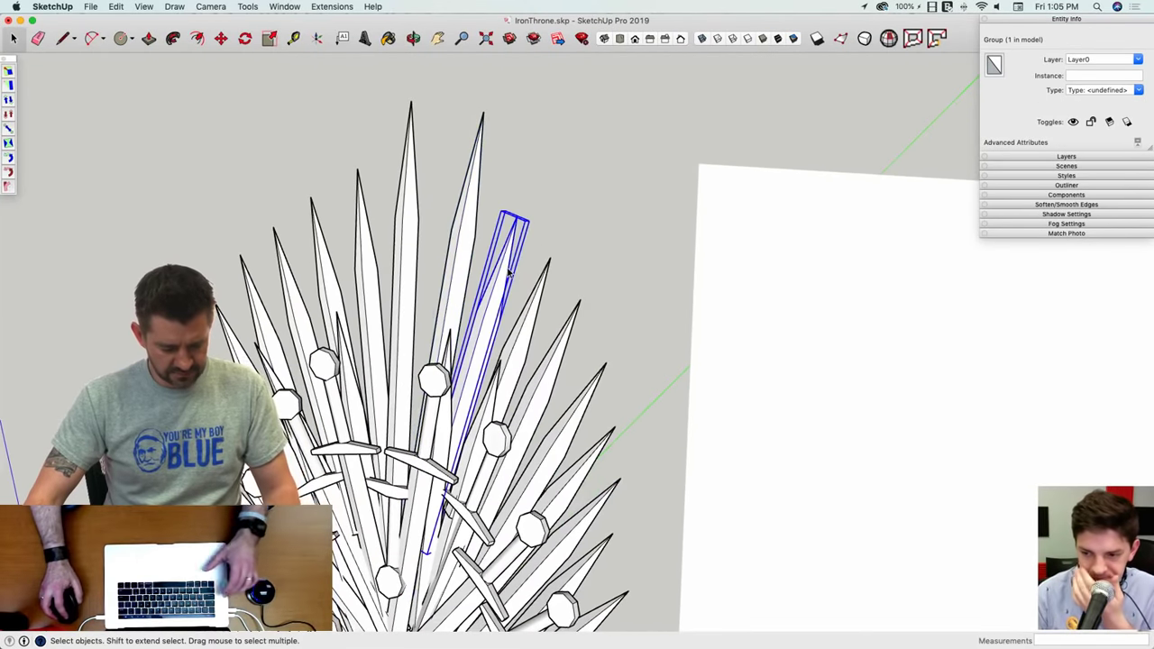
{"action": "key", "text": "s"}
{"action": "mouse_move", "coordinate": [529, 201]}
{"action": "middle_mouse_down"}
{"action": "mouse_move", "coordinate": [535, 213]}
{"action": "mouse_move", "coordinate": [547, 203]}
{"action": "middle_mouse_up"}
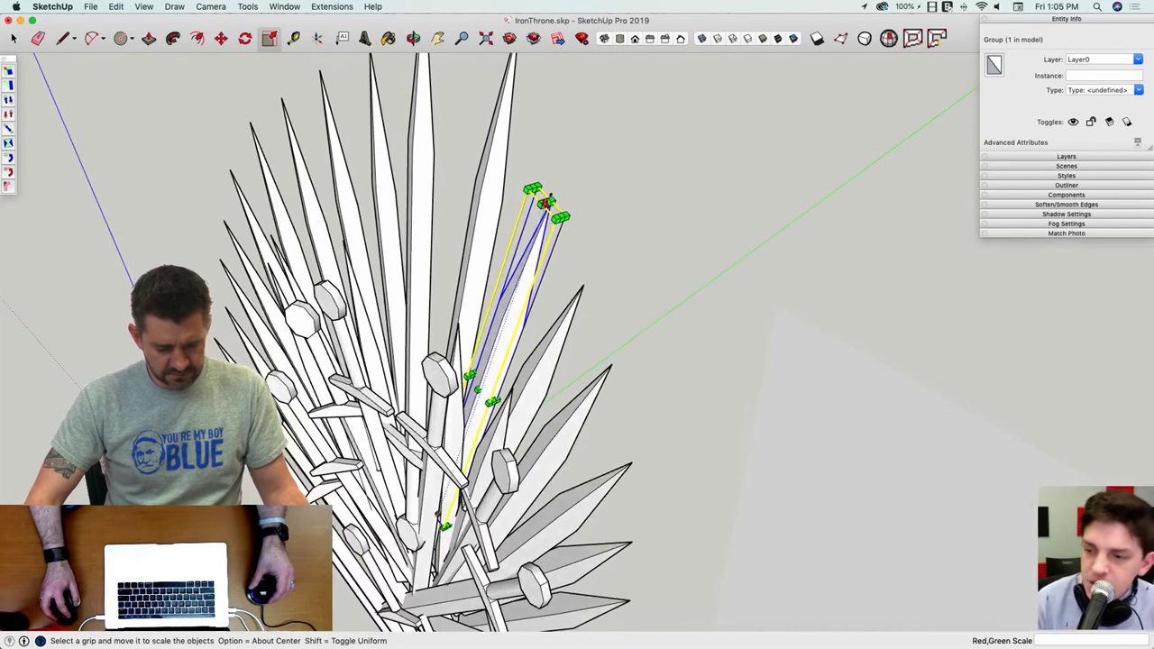
{"action": "left_click_drag", "start_coordinate": [547, 204], "coordinate": [572, 124]}
{"action": "middle_click_drag", "start_coordinate": [571, 124], "coordinate": [560, 221]}
{"action": "key", "text": "space"}
Step: Lengthen the third plain blade right of the centre sword by scaling it upward along the blue axis
{"action": "double_click", "coordinate": [560, 220]}
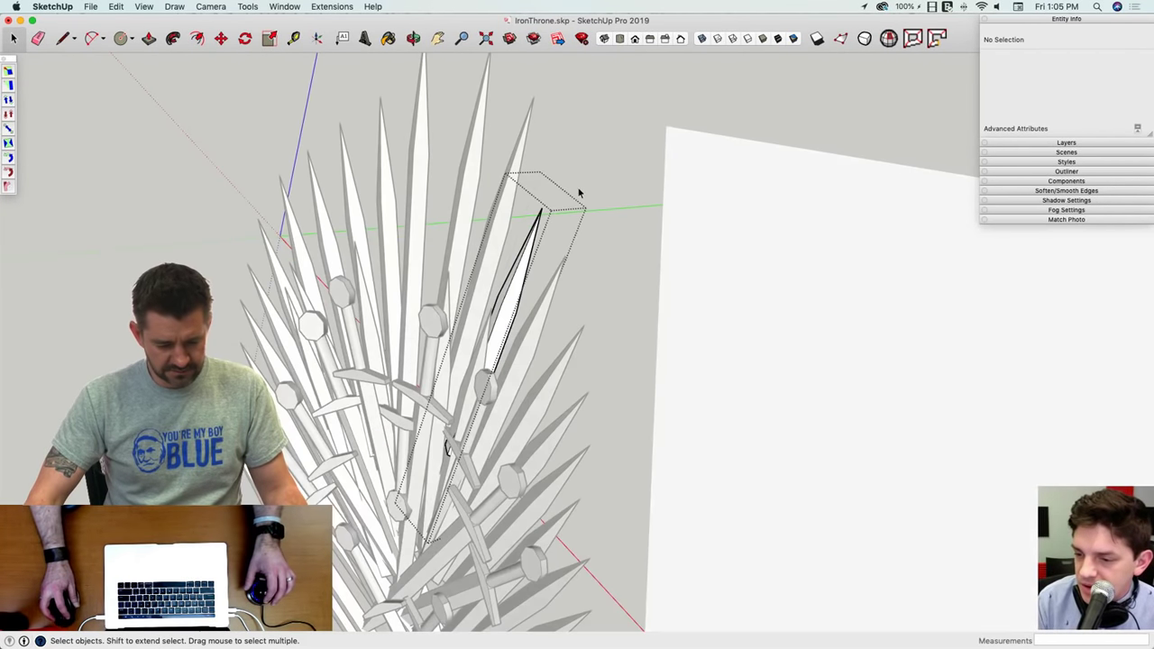
{"action": "left_click", "coordinate": [579, 192]}
{"action": "left_click", "coordinate": [535, 242]}
{"action": "key", "text": "s"}
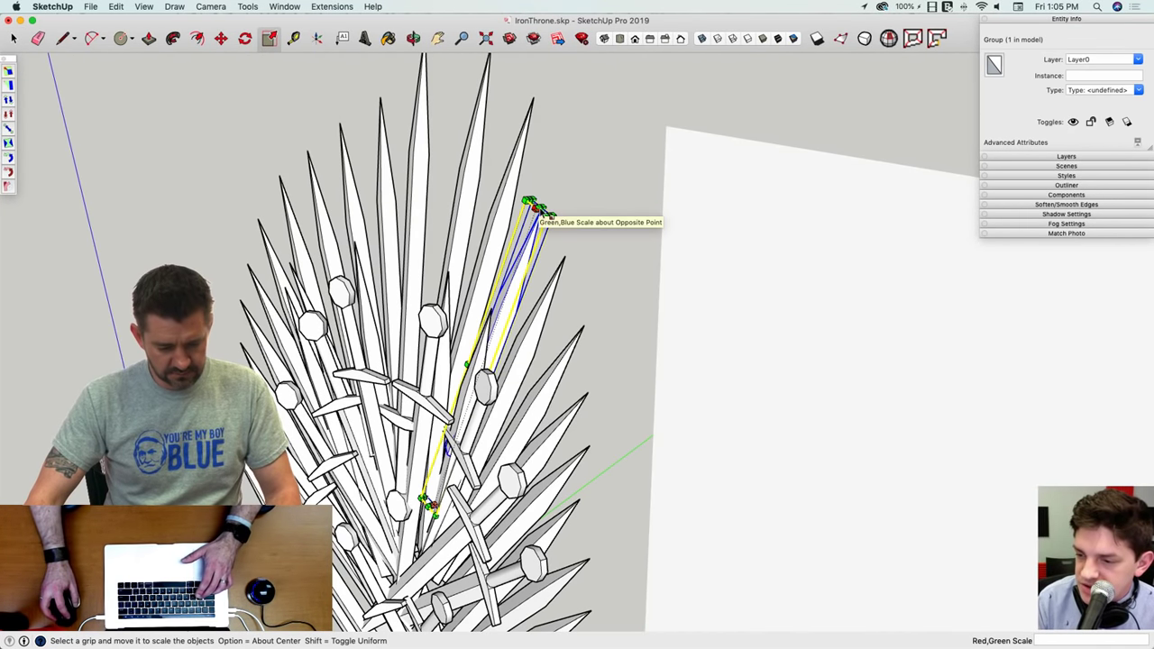
{"action": "left_click_drag", "start_coordinate": [539, 208], "coordinate": [560, 151]}
{"action": "key", "text": "space"}
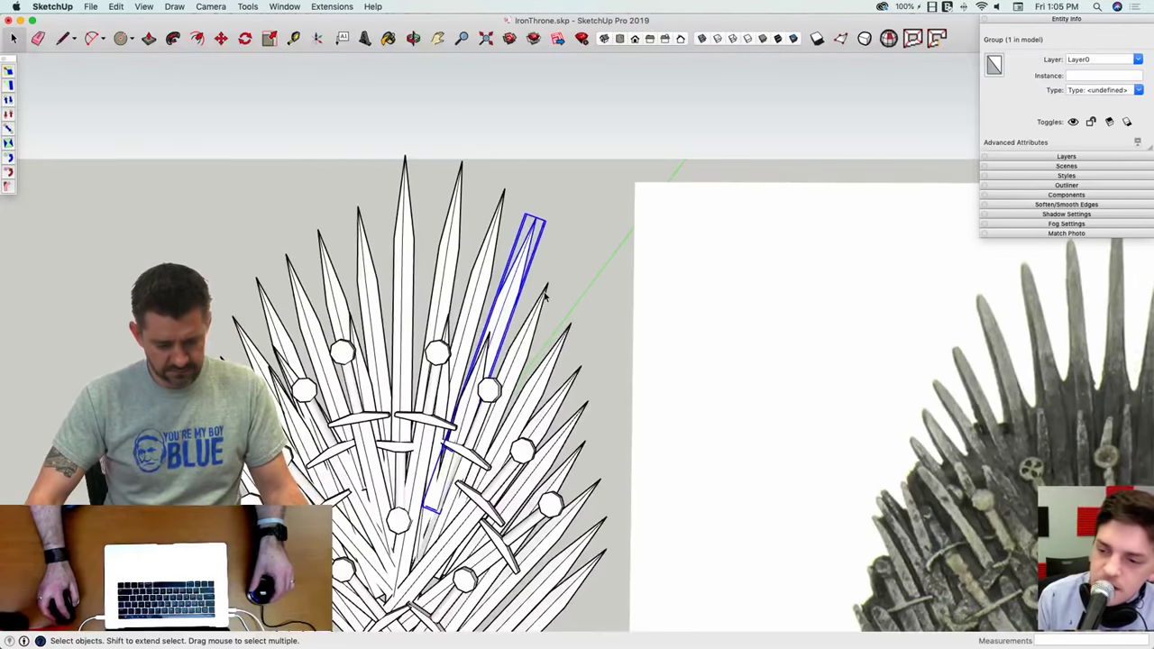
Step: Lengthen the fourth plain blade right of the centre sword by scaling its tip outward along the blue axis
{"action": "key", "text": "s"}
{"action": "scroll", "coordinate": [561, 273], "scroll_direction": "up", "scroll_amount": 5}
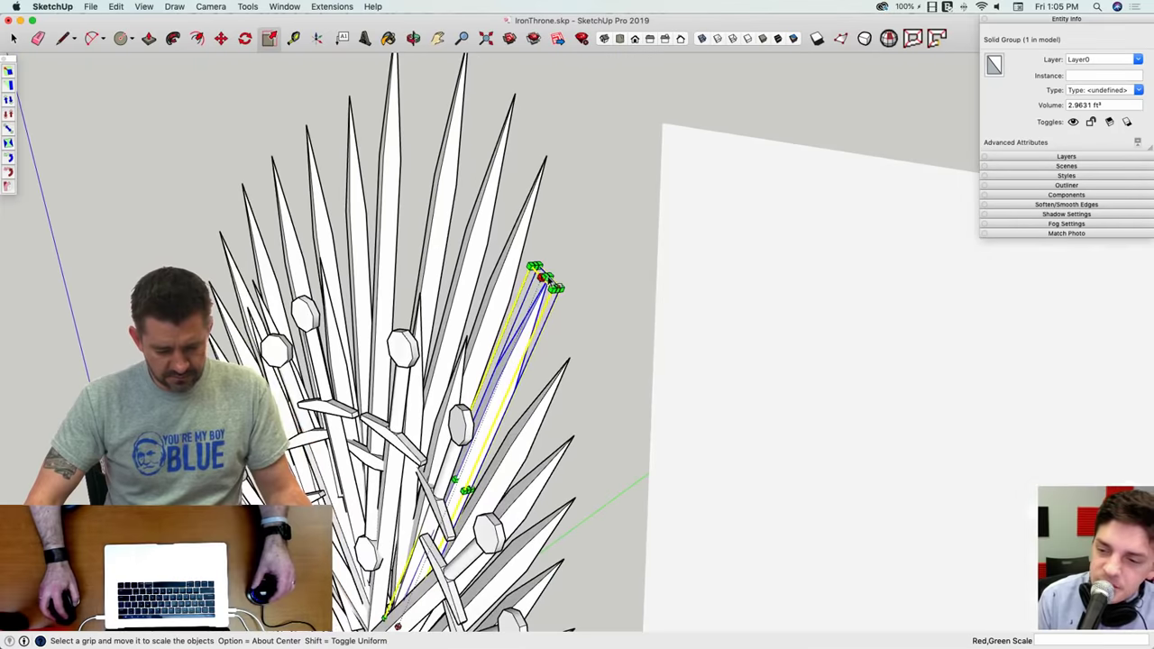
{"action": "left_click_drag", "start_coordinate": [546, 276], "coordinate": [595, 233]}
{"action": "scroll", "coordinate": [595, 233], "scroll_direction": "down", "scroll_amount": 1}
{"action": "key", "text": "space"}
{"action": "scroll", "coordinate": [556, 261], "scroll_direction": "down", "scroll_amount": 3}
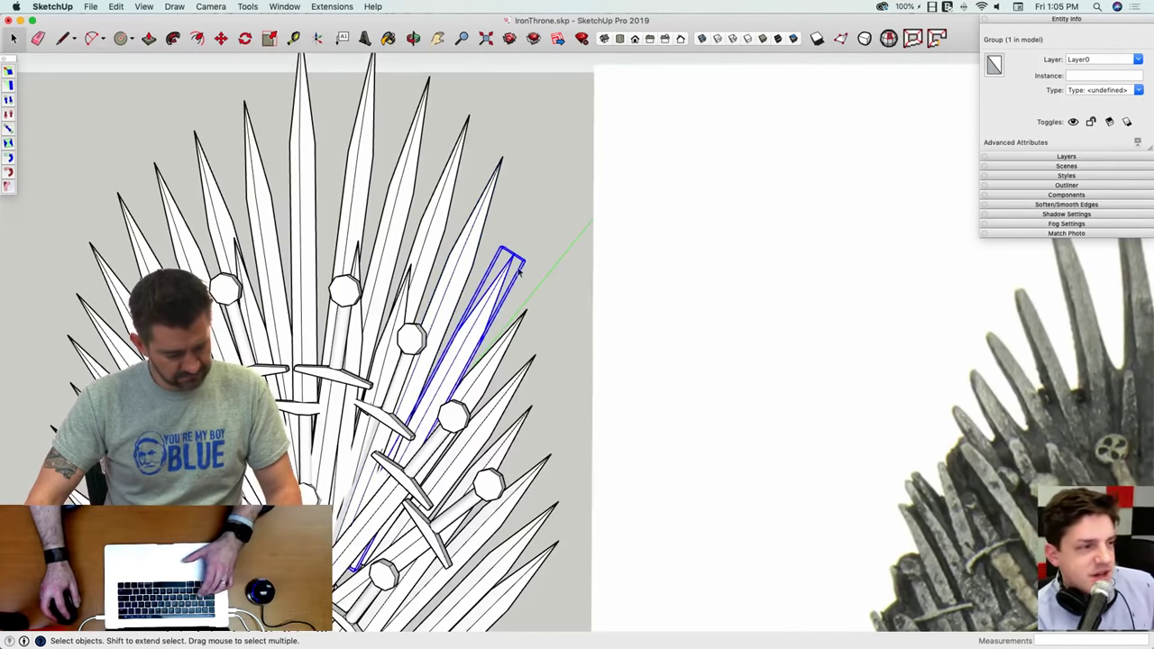
Step: Lengthen the fifth plain blade right of the centre sword by scaling its tip outward along the blue axis
{"action": "key", "text": "s"}
{"action": "scroll", "coordinate": [541, 256], "scroll_direction": "up", "scroll_amount": 2}
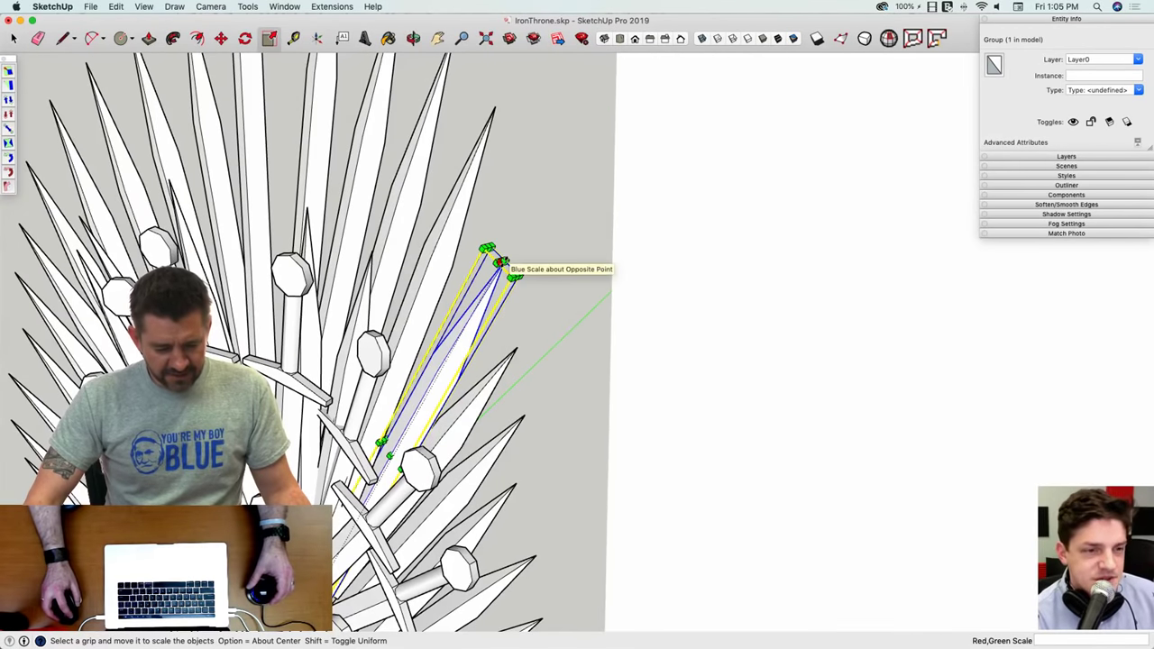
{"action": "left_click_drag", "start_coordinate": [501, 263], "coordinate": [537, 199]}
{"action": "key", "text": "space"}
{"action": "scroll", "coordinate": [527, 270], "scroll_direction": "down", "scroll_amount": 2}
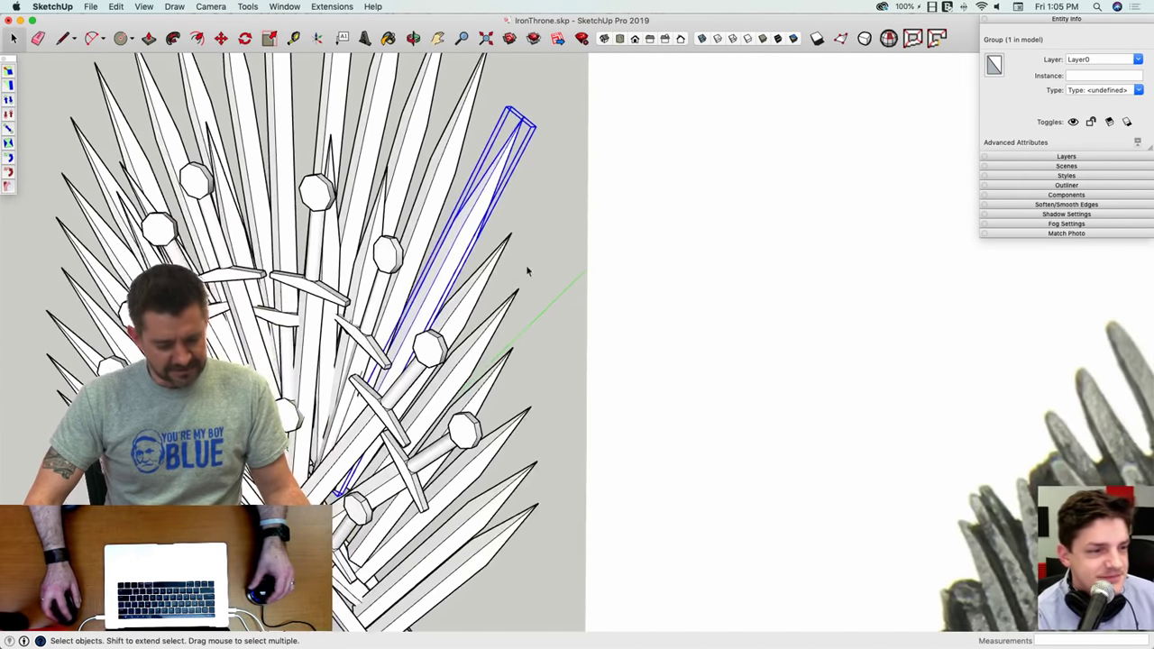
Step: Lengthen the sixth plain blade right of the centre sword by scaling it 1.13 along the blue axis
{"action": "left_click", "coordinate": [490, 282]}
{"action": "key", "text": "s"}
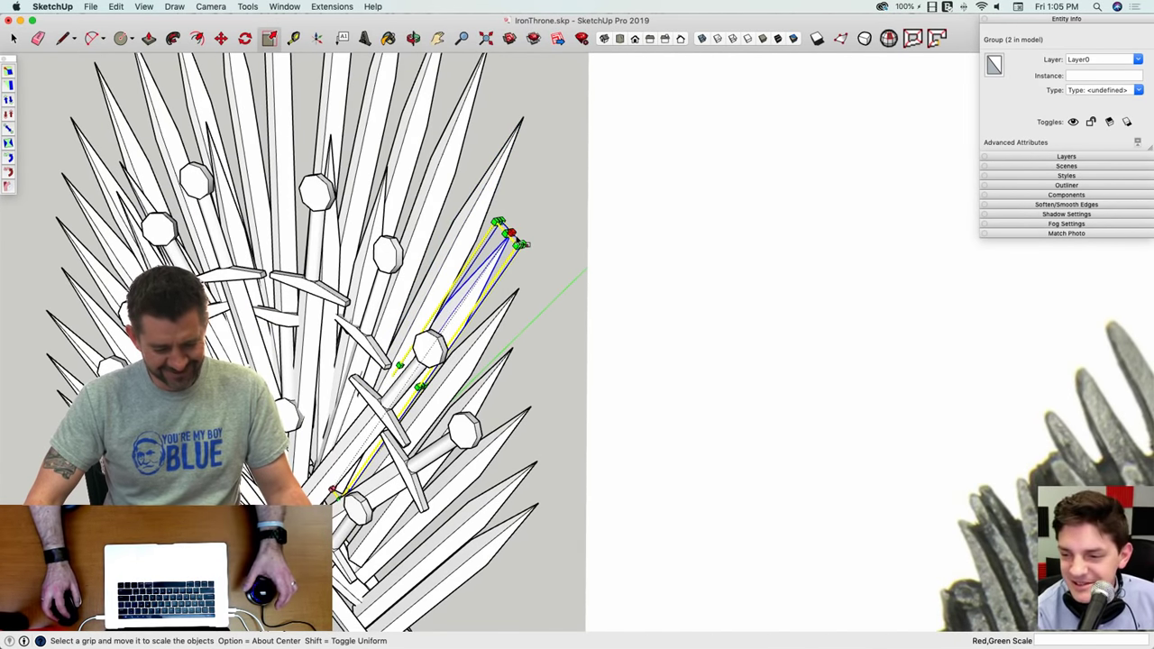
{"action": "left_click_drag", "start_coordinate": [521, 244], "coordinate": [539, 191]}
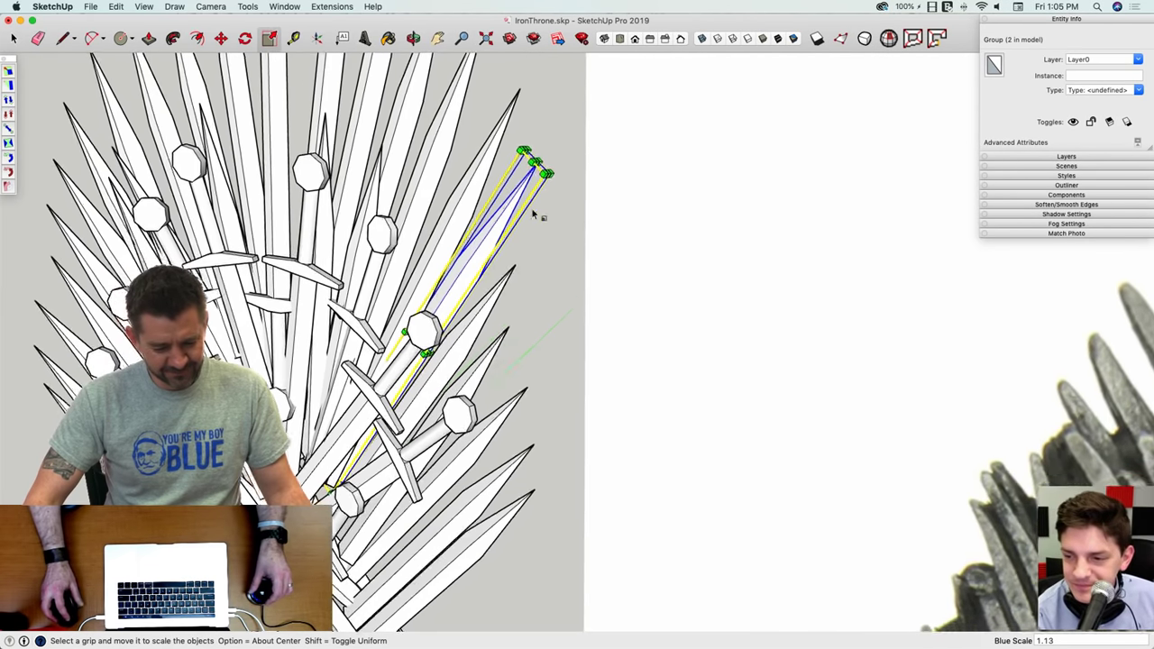
{"action": "key", "text": "space"}
Step: Lengthen the seventh plain blade right of the centre sword by scaling its tip outward along the blue axis
{"action": "left_click", "coordinate": [498, 267]}
{"action": "key", "text": "s"}
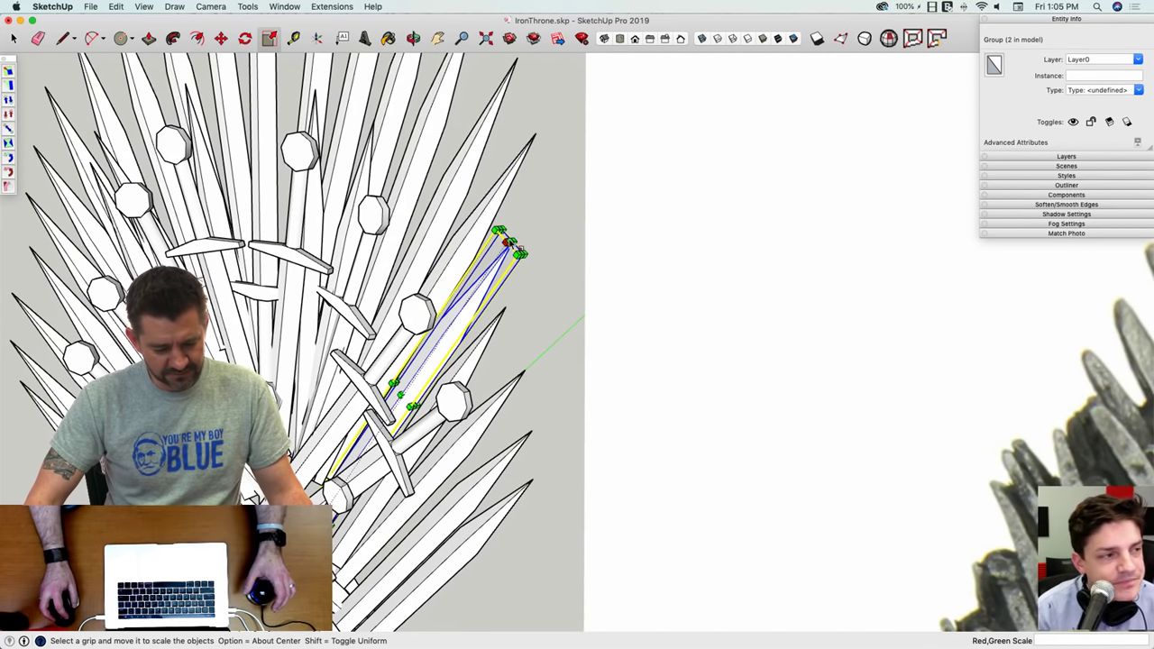
{"action": "left_click_drag", "start_coordinate": [511, 242], "coordinate": [531, 213]}
{"action": "key", "text": "space"}
Step: Lengthen the eighth plain blade right of the centre sword slightly by scaling it along the blue axis
{"action": "left_click", "coordinate": [445, 300]}
{"action": "left_click", "coordinate": [445, 303]}
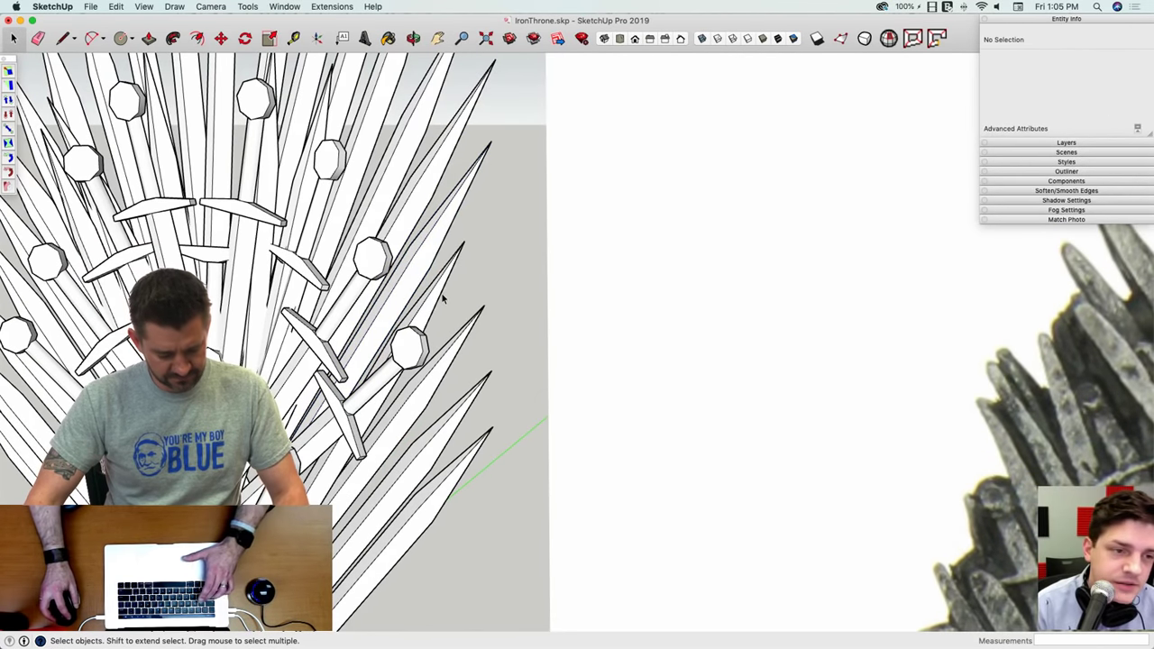
{"action": "left_click", "coordinate": [448, 290]}
{"action": "key", "text": "s"}
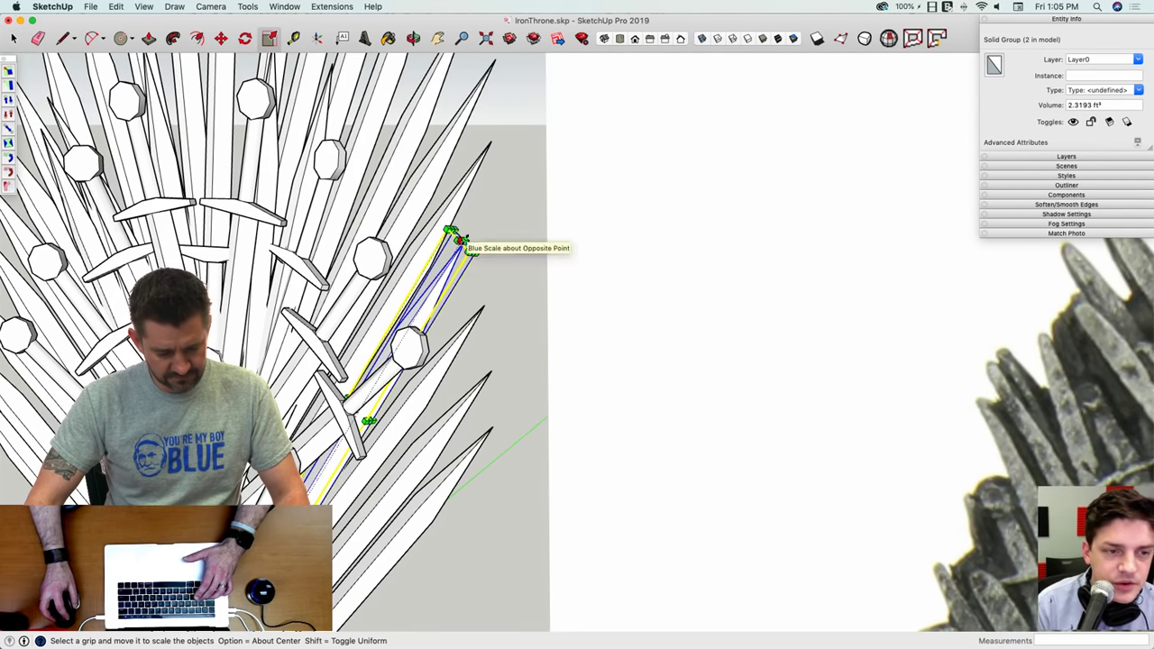
{"action": "left_click_drag", "start_coordinate": [460, 240], "coordinate": [479, 213]}
{"action": "key", "text": "space"}
{"action": "left_click", "coordinate": [464, 345]}
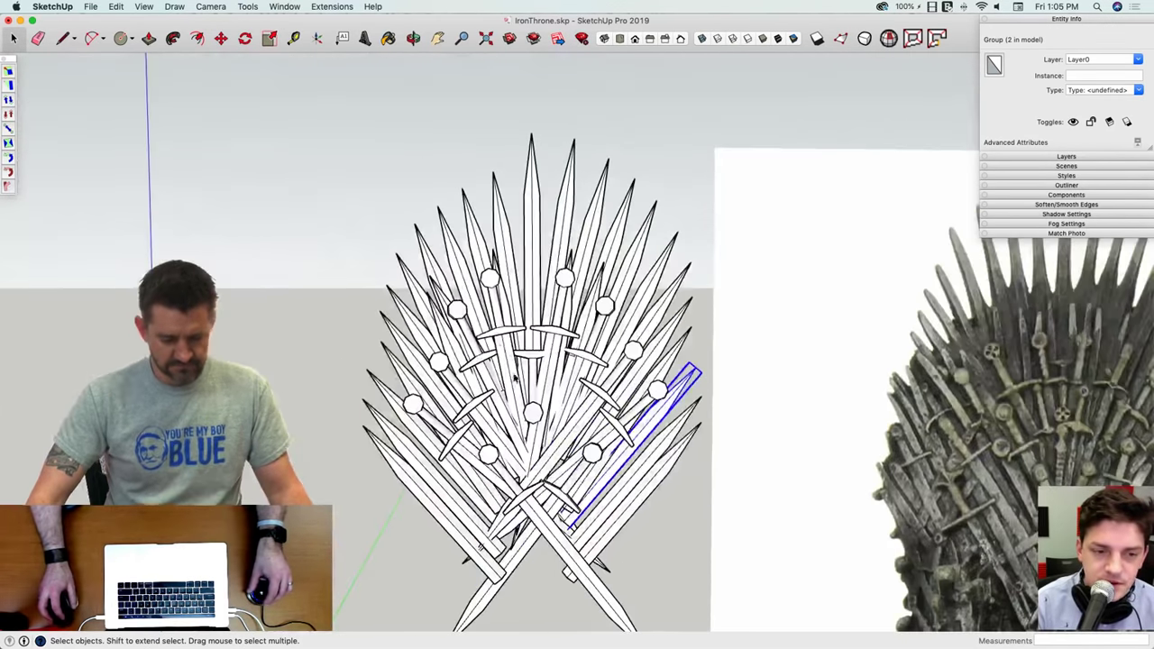
Step: Lengthen the first plain blade left of the centre sword by scaling its tip outward along the blue axis
{"action": "middle_click_drag", "start_coordinate": [516, 378], "coordinate": [504, 242]}
{"action": "scroll", "coordinate": [504, 241], "scroll_direction": "up", "scroll_amount": 3}
{"action": "left_click", "coordinate": [527, 250]}
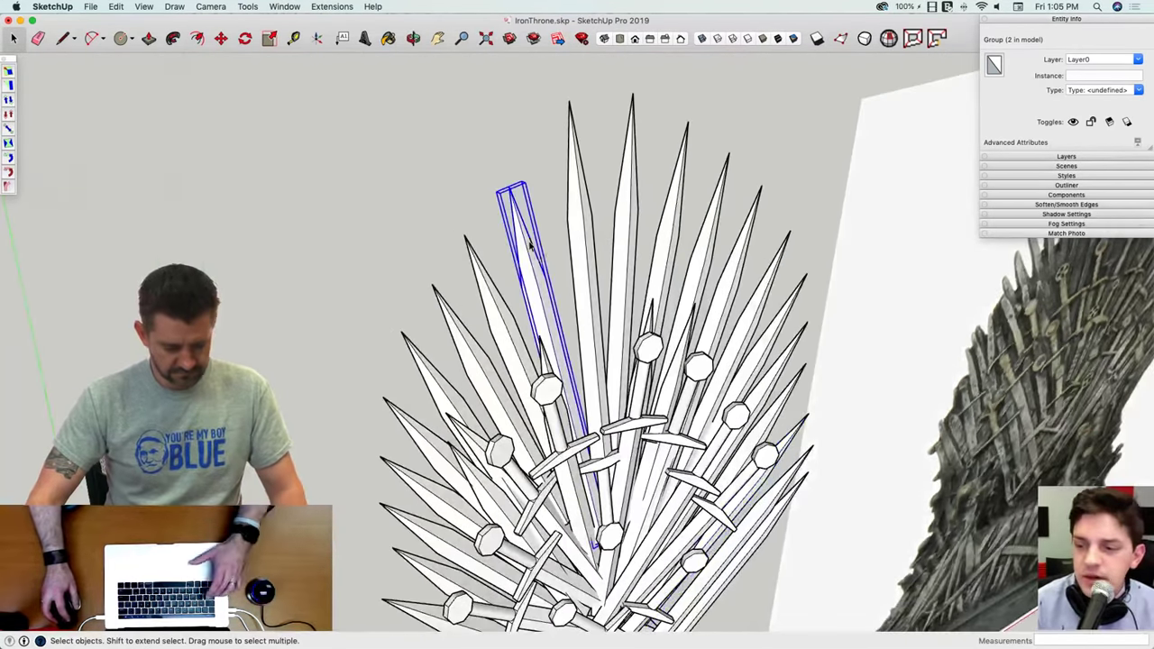
{"action": "key", "text": "s"}
{"action": "scroll", "coordinate": [512, 190], "scroll_direction": "up", "scroll_amount": 3}
{"action": "scroll", "coordinate": [514, 188], "scroll_direction": "up", "scroll_amount": 1}
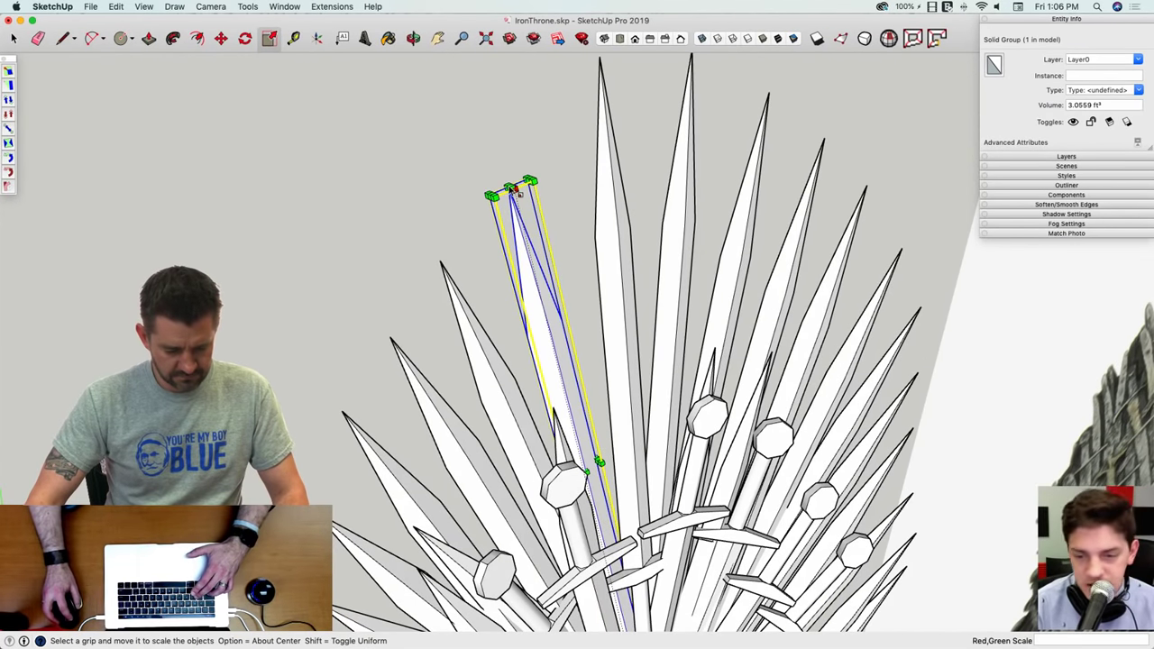
{"action": "left_click", "coordinate": [510, 187]}
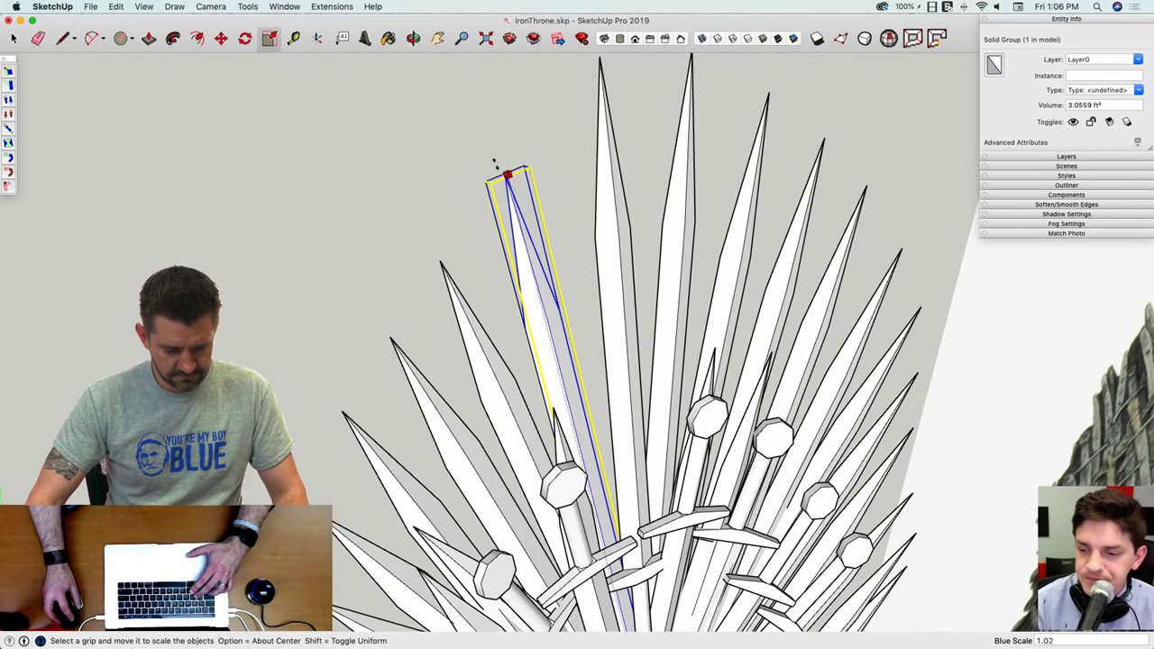
{"action": "left_click", "coordinate": [462, 108]}
{"action": "key", "text": "space"}
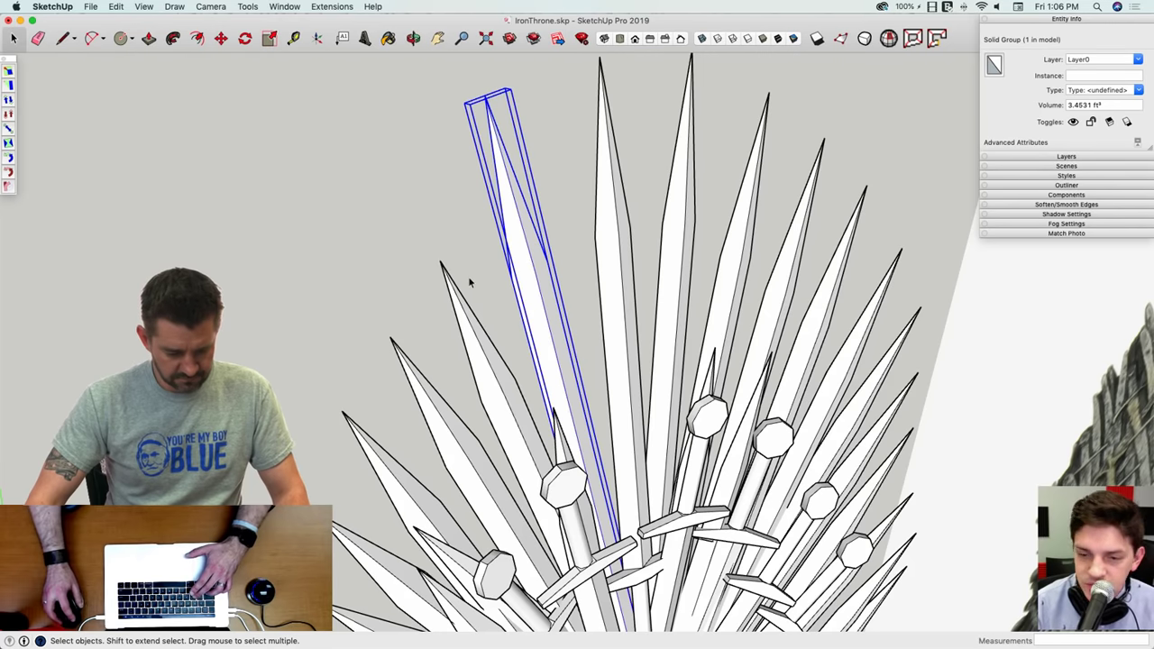
Step: Lengthen the second plain blade left of the centre sword by scaling it 1.17 along the blue axis
{"action": "left_click", "coordinate": [456, 298]}
{"action": "key", "text": "s"}
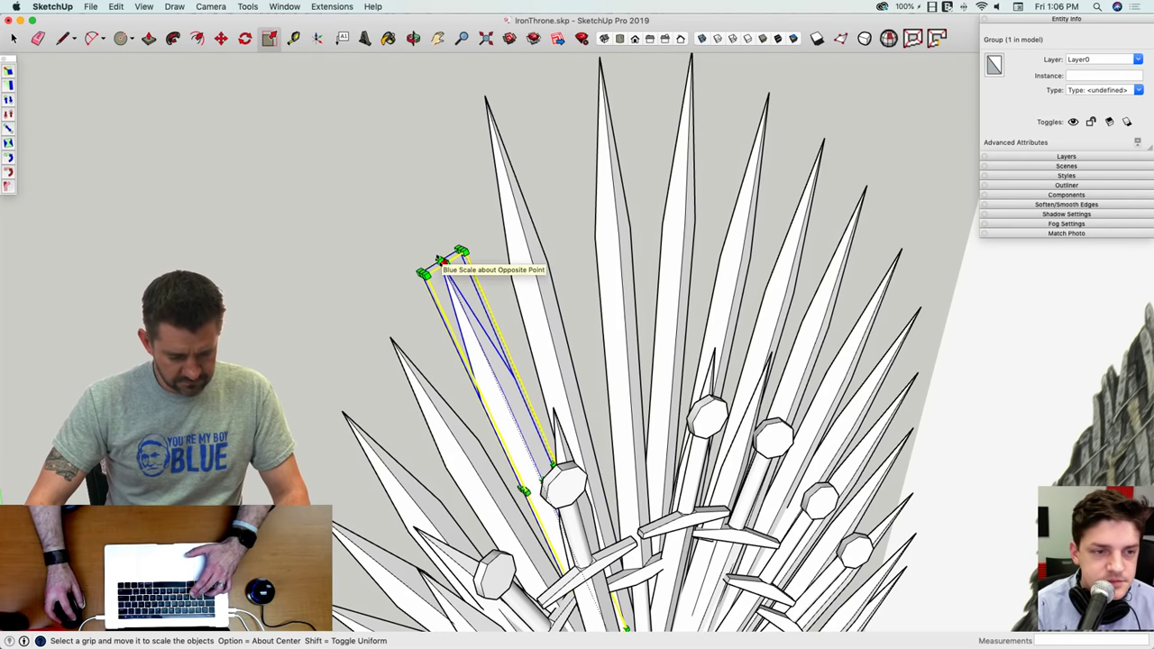
{"action": "left_click", "coordinate": [443, 263]}
{"action": "left_click", "coordinate": [401, 171]}
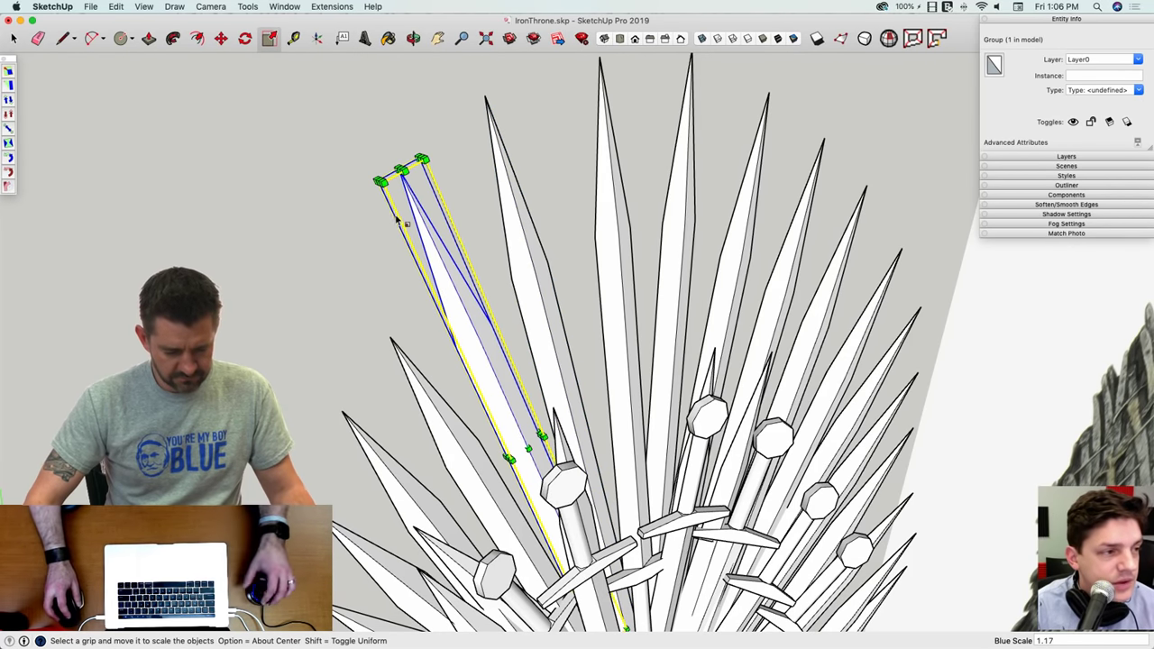
{"action": "middle_click_drag", "start_coordinate": [396, 213], "coordinate": [616, 296]}
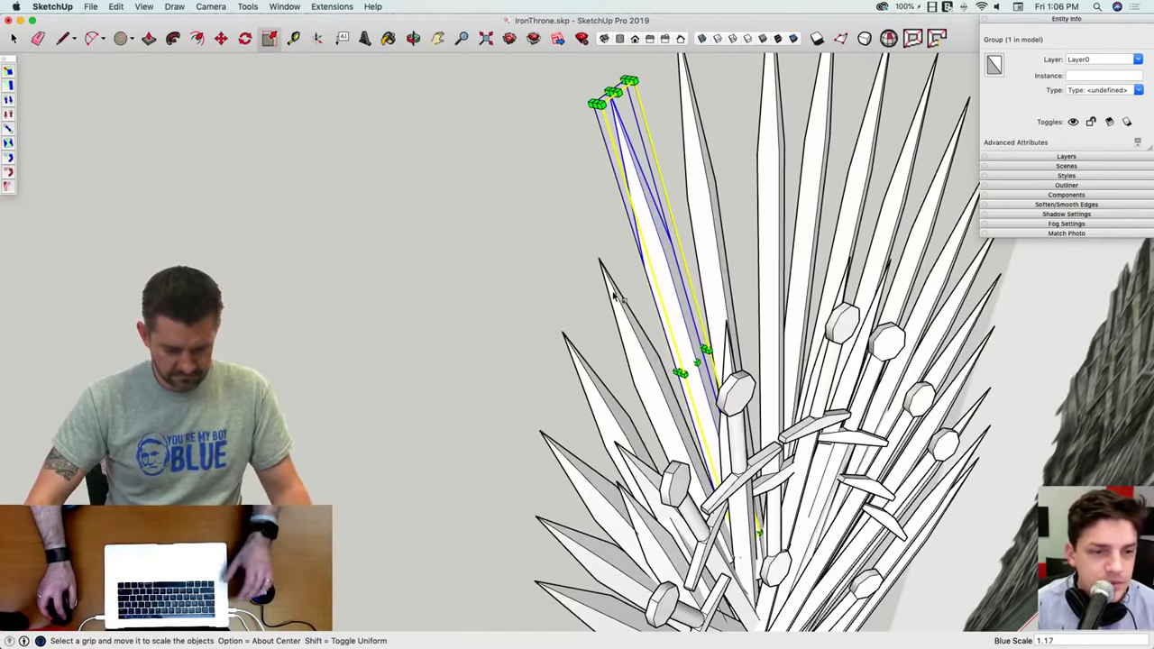
Step: Lengthen the third plain blade left of the centre sword by scaling its tip outward along the blue axis
{"action": "key", "text": "space"}
{"action": "key", "text": "super+z"}
{"action": "key", "text": "s"}
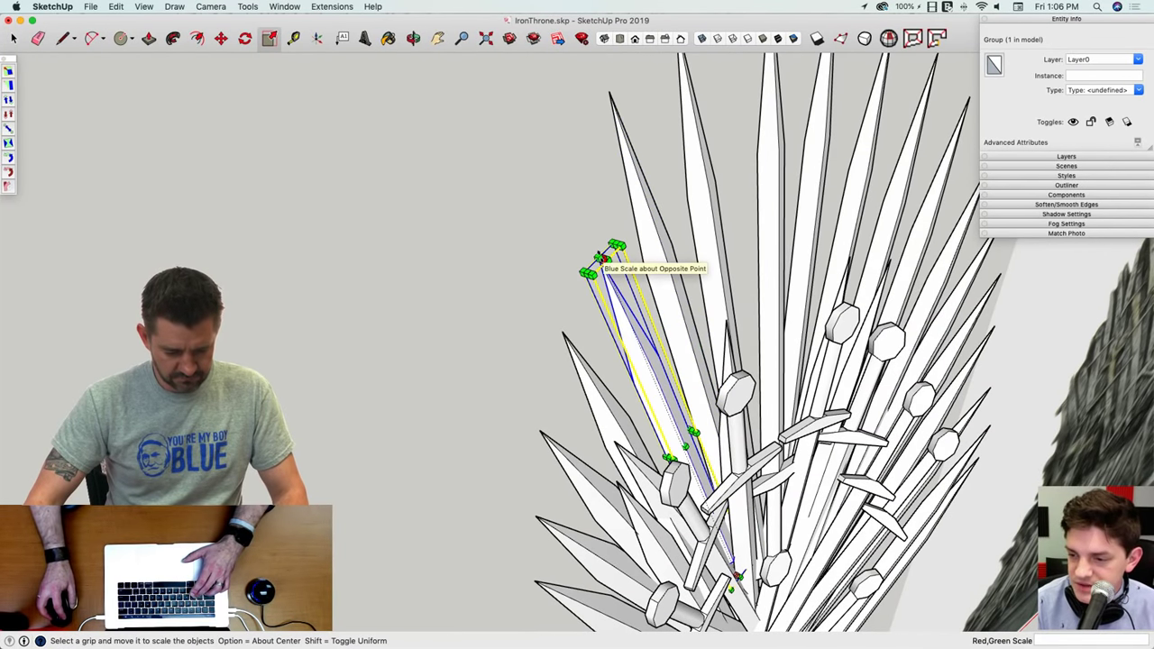
{"action": "left_click", "coordinate": [600, 257]}
{"action": "left_click", "coordinate": [560, 161]}
{"action": "middle_click_drag", "start_coordinate": [558, 159], "coordinate": [601, 273]}
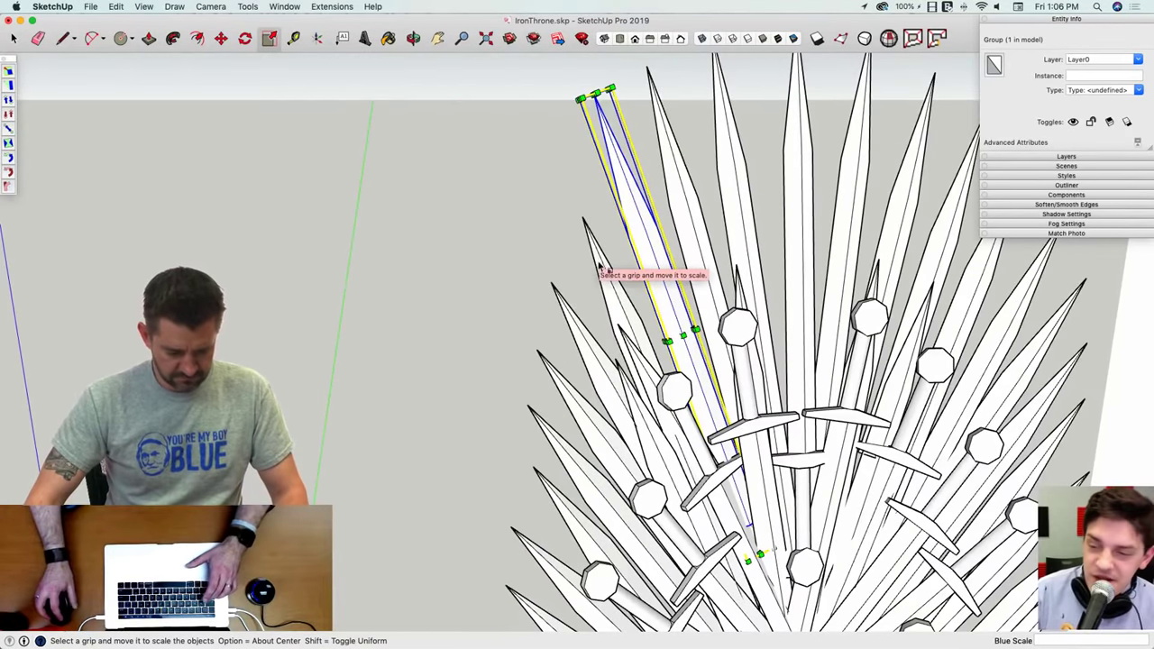
Step: Lengthen the fourth plain blade left of the centre sword by scaling it 1.14 along the blue axis and stretching it slightly more
{"action": "key", "text": "super+z"}
{"action": "middle_click_drag", "start_coordinate": [585, 224], "coordinate": [650, 265]}
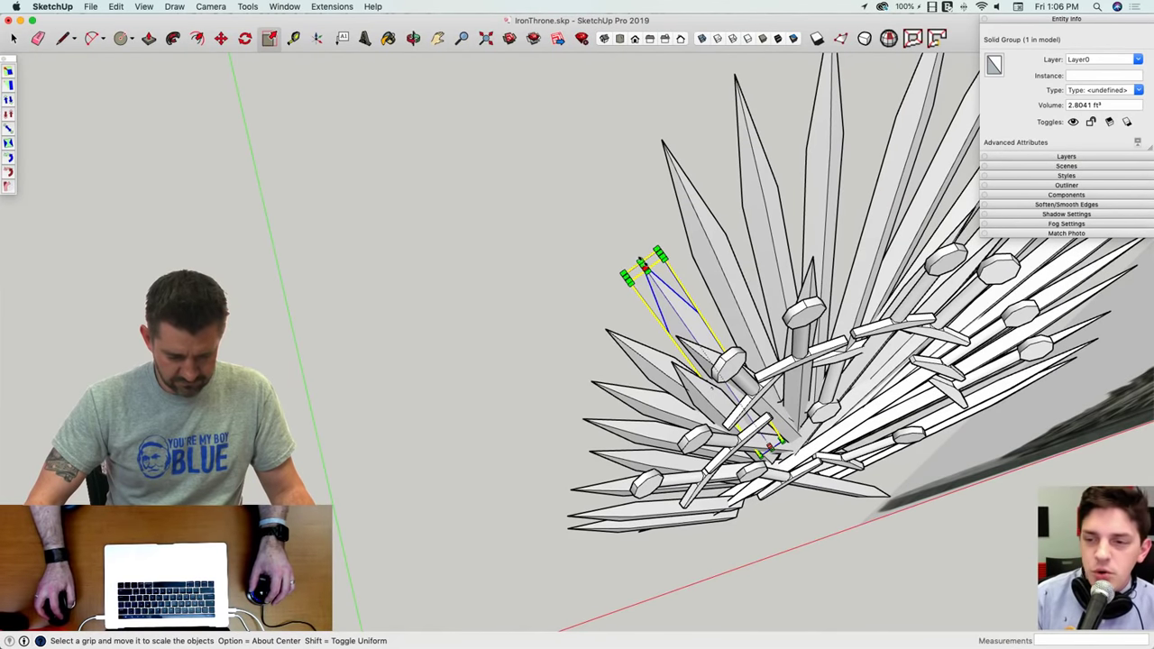
{"action": "middle_click_drag", "start_coordinate": [614, 226], "coordinate": [611, 254]}
{"action": "scroll", "coordinate": [612, 244], "scroll_direction": "up", "scroll_amount": 6}
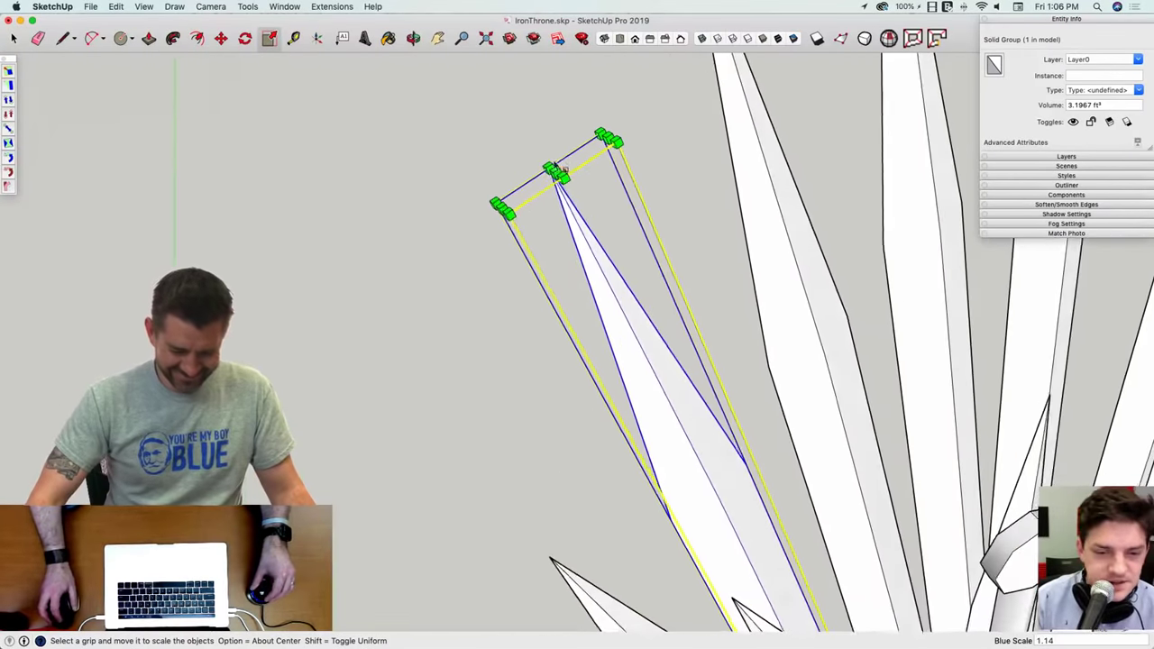
{"action": "left_click", "coordinate": [547, 139]}
{"action": "scroll", "coordinate": [549, 157], "scroll_direction": "down", "scroll_amount": 6}
{"action": "key", "text": "space"}
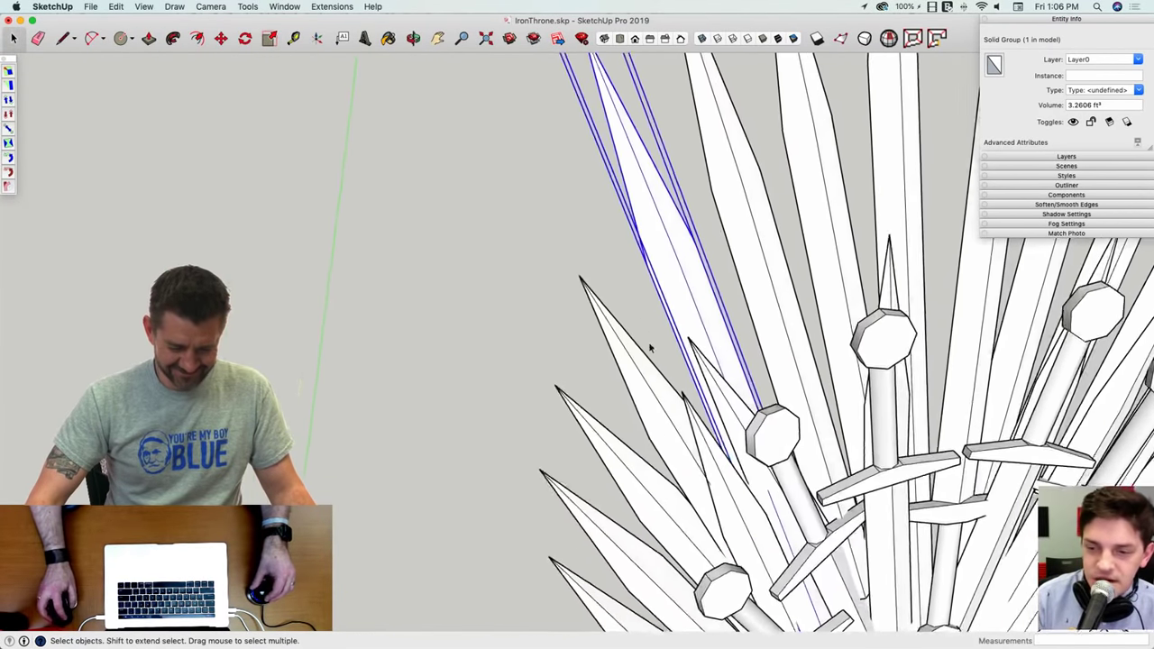
Step: Lengthen the fifth plain blade left of the centre sword by scaling it about 1.22 along the blue axis
{"action": "key", "text": "s"}
{"action": "scroll", "coordinate": [680, 353], "scroll_direction": "up", "scroll_amount": 5}
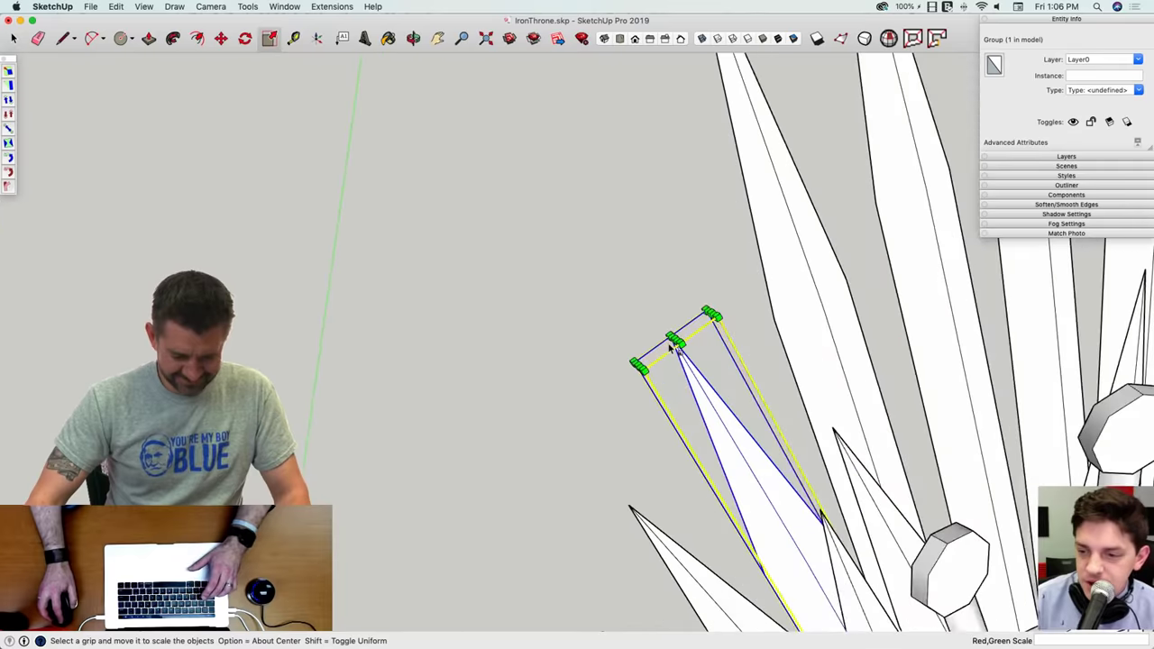
{"action": "left_click", "coordinate": [678, 339]}
{"action": "scroll", "coordinate": [620, 247], "scroll_direction": "down", "scroll_amount": 5}
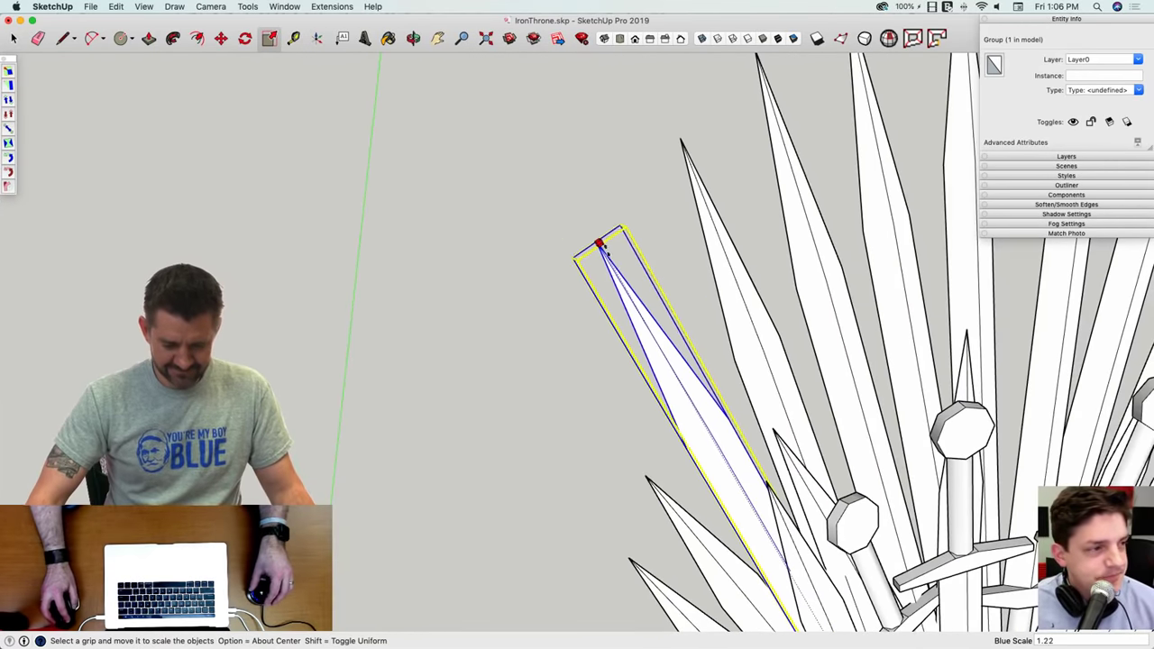
{"action": "left_click_drag", "start_coordinate": [620, 269], "coordinate": [619, 273]}
{"action": "scroll", "coordinate": [613, 297], "scroll_direction": "down", "scroll_amount": 6}
{"action": "key", "text": "space"}
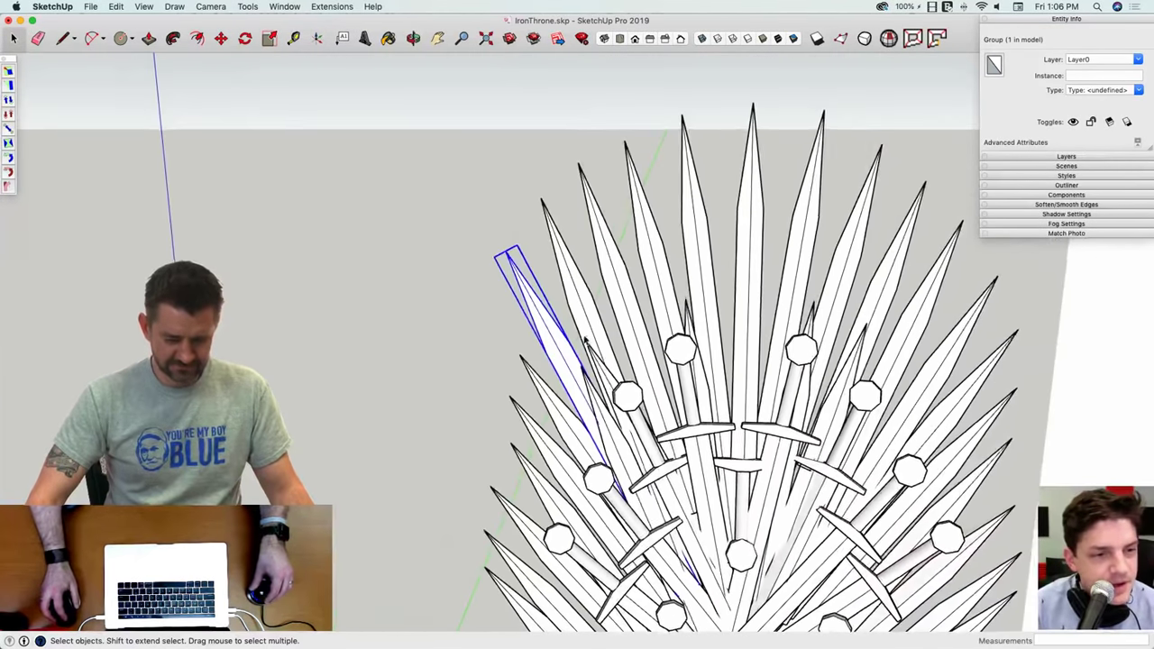
Step: Lengthen the sixth plain blade left of the centre sword by scaling it about 1.20 along the blue axis
{"action": "left_click", "coordinate": [617, 385]}
{"action": "key", "text": "s"}
{"action": "scroll", "coordinate": [601, 366], "scroll_direction": "up", "scroll_amount": 6}
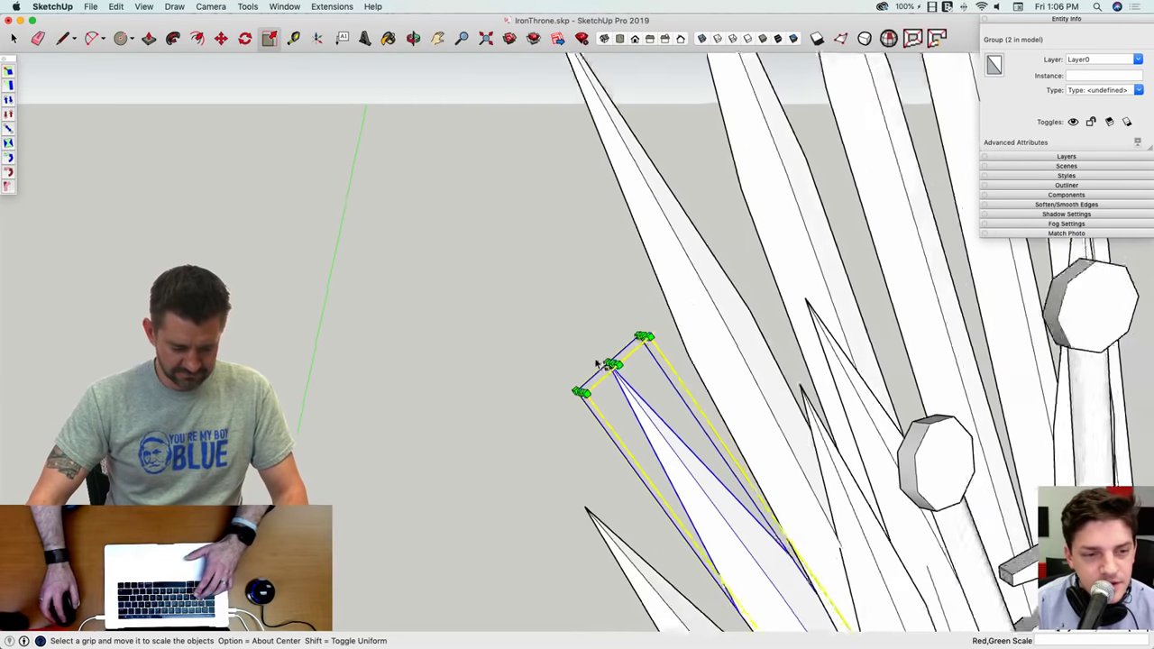
{"action": "scroll", "coordinate": [463, 172], "scroll_direction": "down", "scroll_amount": 5}
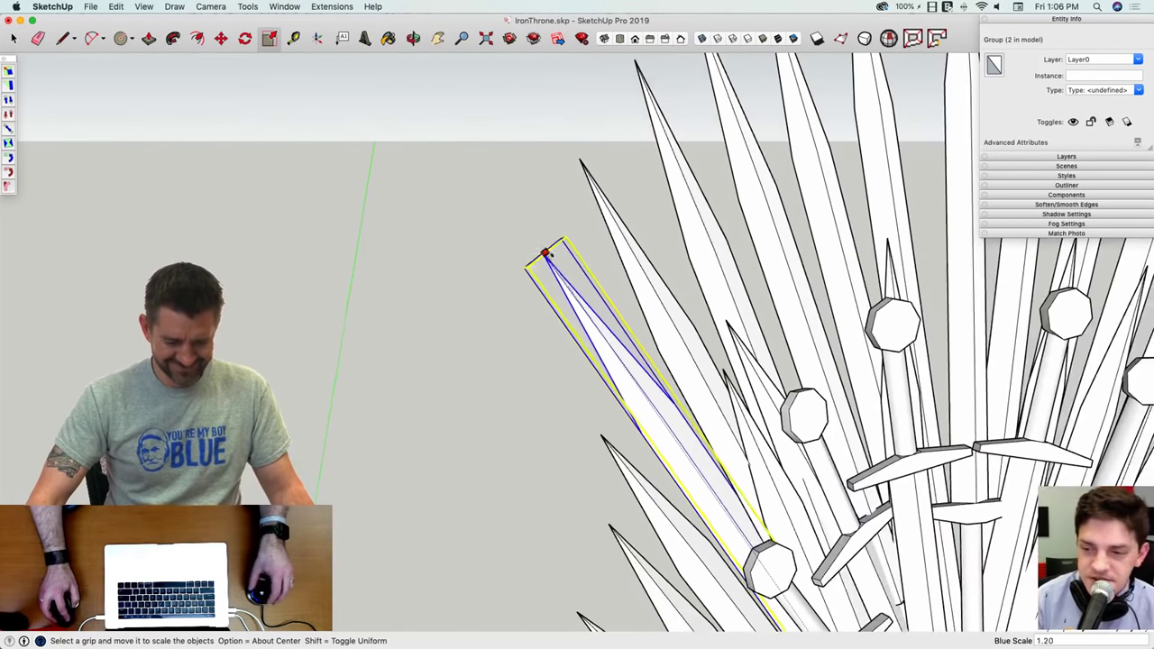
{"action": "left_click", "coordinate": [564, 277]}
{"action": "middle_click_drag", "start_coordinate": [577, 359], "coordinate": [595, 321], "text": "shift"}
{"action": "key", "text": "space"}
Step: Lengthen the seventh plain blade left of the centre sword by scaling it about 1.15 along the blue axis
{"action": "left_click", "coordinate": [616, 387]}
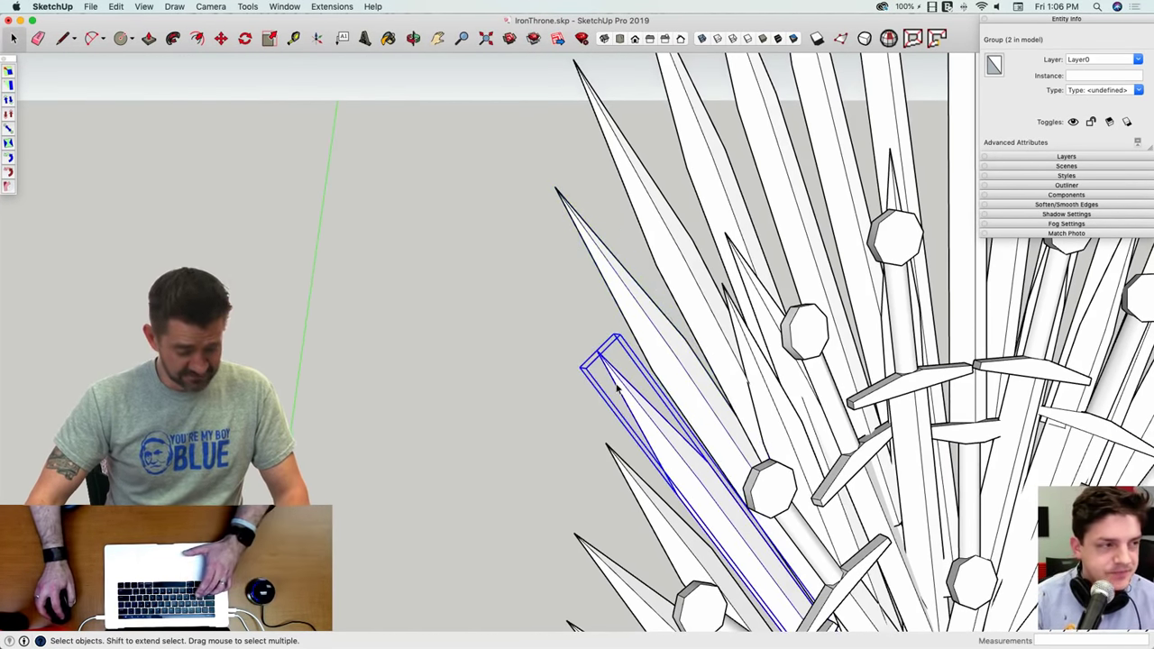
{"action": "key", "text": "s"}
{"action": "scroll", "coordinate": [598, 351], "scroll_direction": "up", "scroll_amount": 2}
{"action": "left_click", "coordinate": [601, 358]}
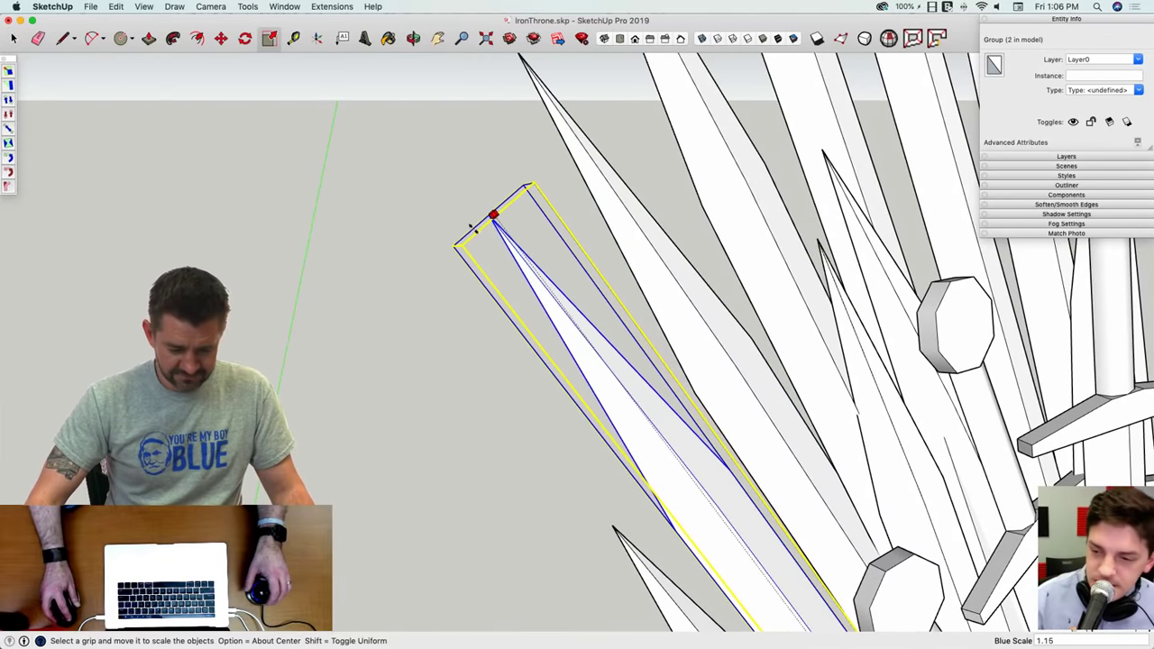
{"action": "left_click", "coordinate": [486, 247]}
{"action": "scroll", "coordinate": [588, 311], "scroll_direction": "down", "scroll_amount": 3}
{"action": "key", "text": "space"}
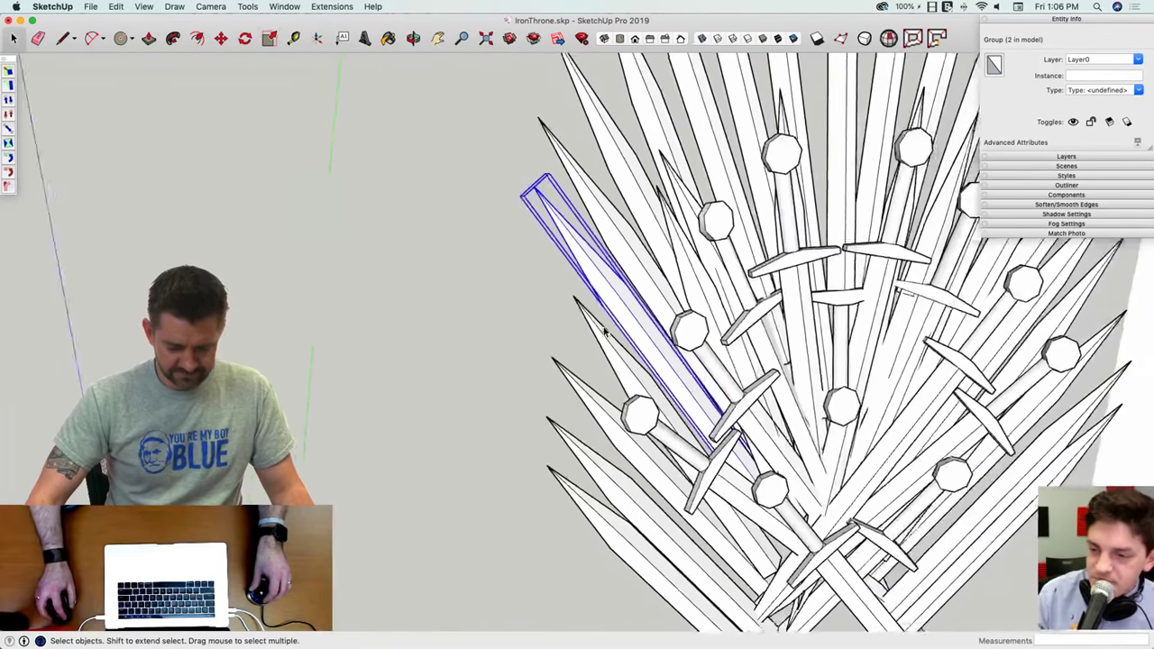
Step: Lengthen the eighth plain blade left of the centre sword by scaling it about 1.15 along the blue axis
{"action": "left_click", "coordinate": [604, 333]}
{"action": "key", "text": "s"}
{"action": "scroll", "coordinate": [572, 306], "scroll_direction": "up", "scroll_amount": 3}
{"action": "scroll", "coordinate": [572, 309], "scroll_direction": "up", "scroll_amount": 1}
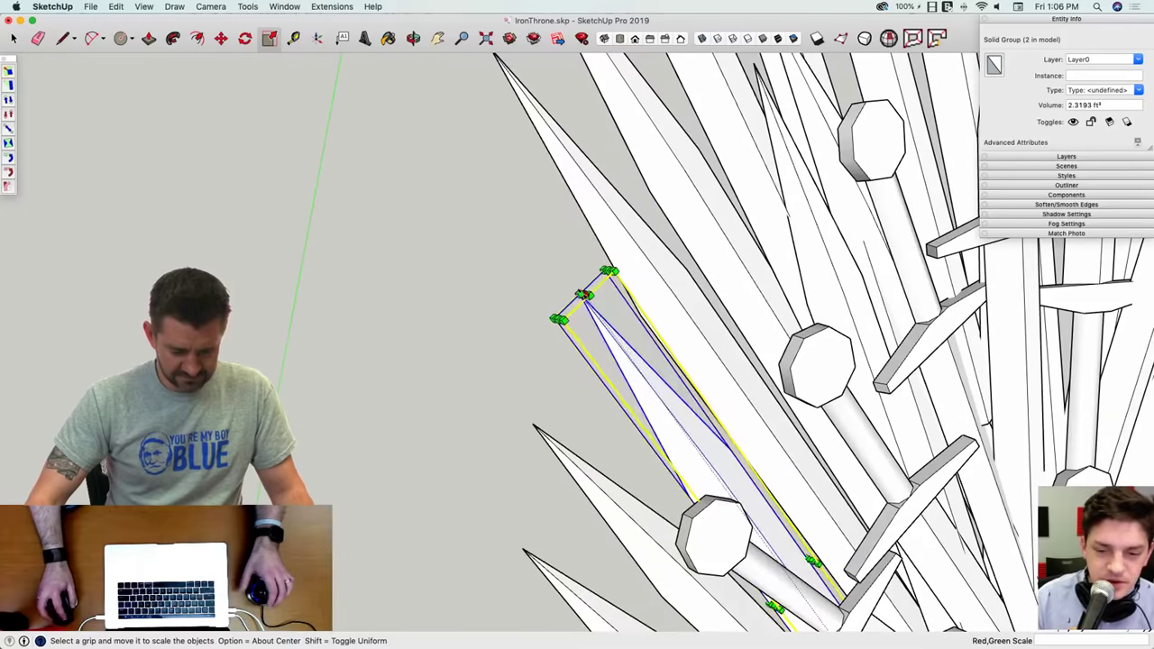
{"action": "mouse_move", "coordinate": [496, 198]}
{"action": "left_mouse_down"}
{"action": "mouse_move", "coordinate": [492, 187]}
{"action": "mouse_move", "coordinate": [496, 203]}
{"action": "left_mouse_up"}
{"action": "scroll", "coordinate": [496, 208], "scroll_direction": "down", "scroll_amount": 3}
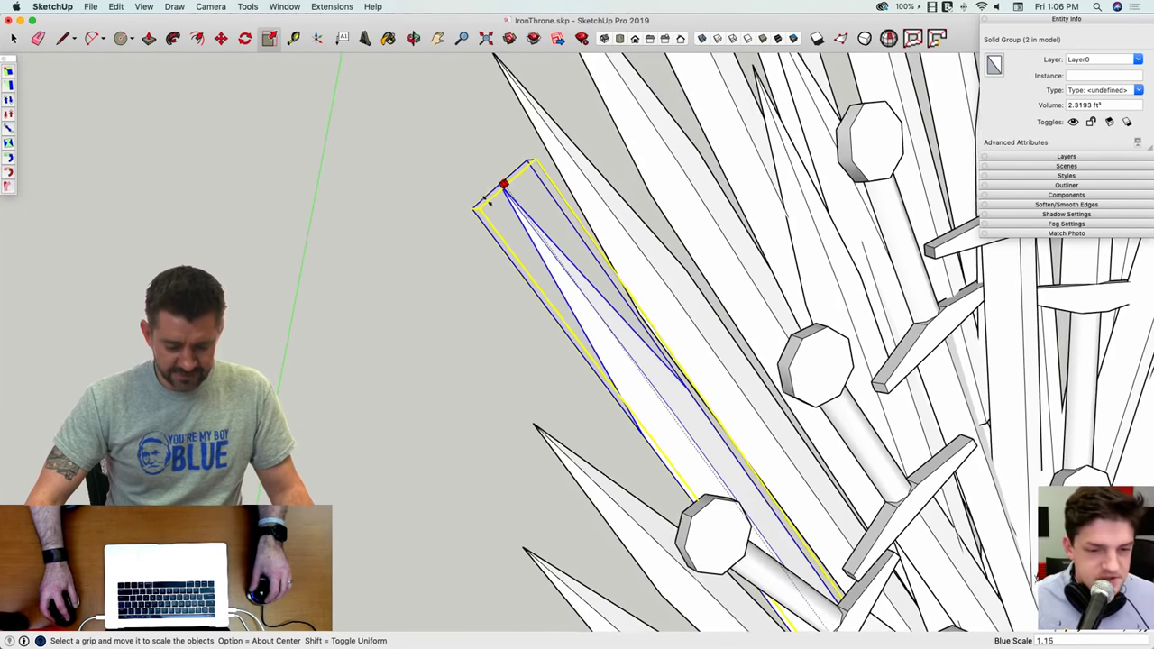
{"action": "scroll", "coordinate": [492, 208], "scroll_direction": "down", "scroll_amount": 5}
{"action": "key", "text": "space"}
{"action": "left_click", "coordinate": [688, 516]}
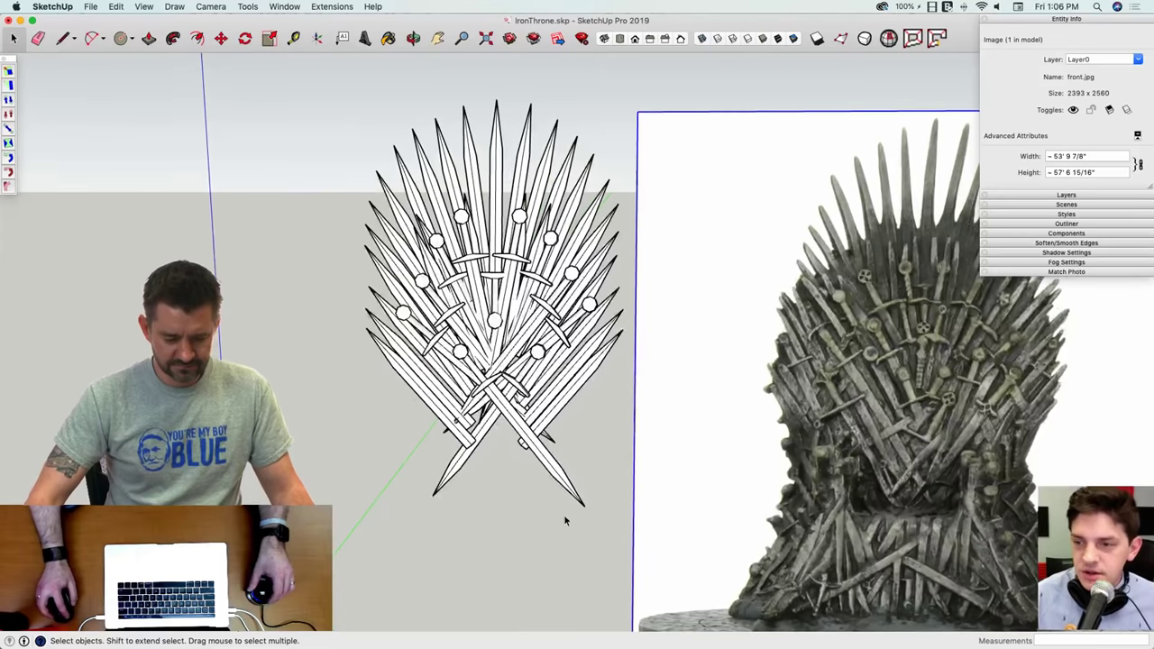
{"action": "left_click", "coordinate": [566, 519]}
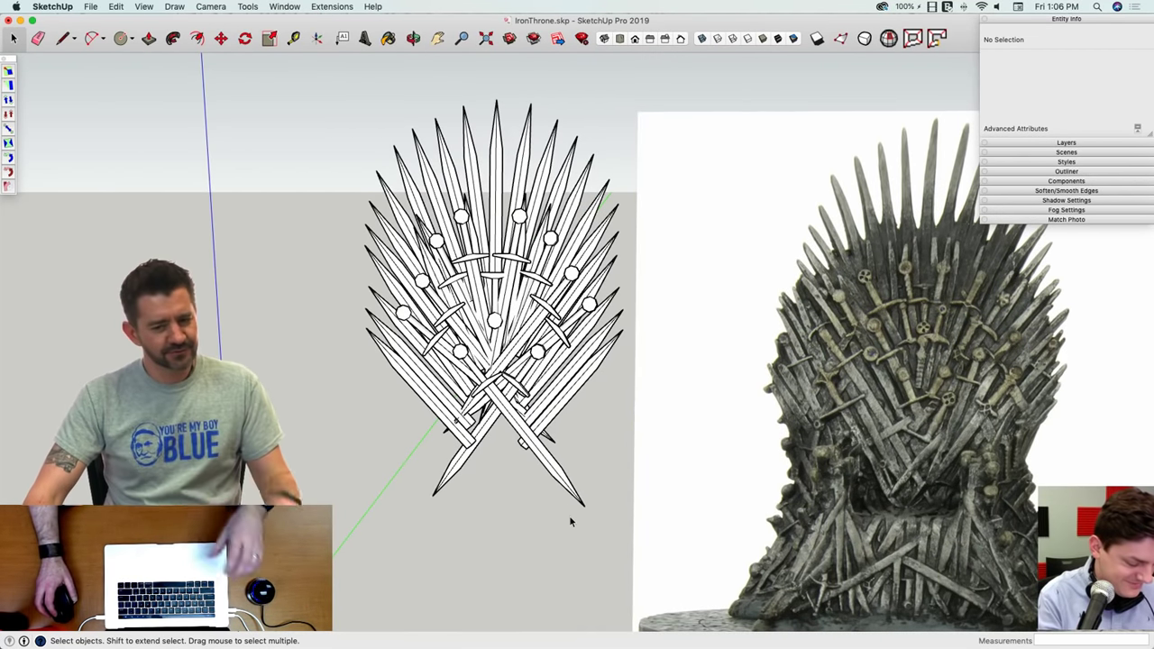
Step: Compare the finished sword fan with the reference image from several angles and save the model
{"action": "middle_click_drag", "start_coordinate": [574, 529], "coordinate": [809, 454]}
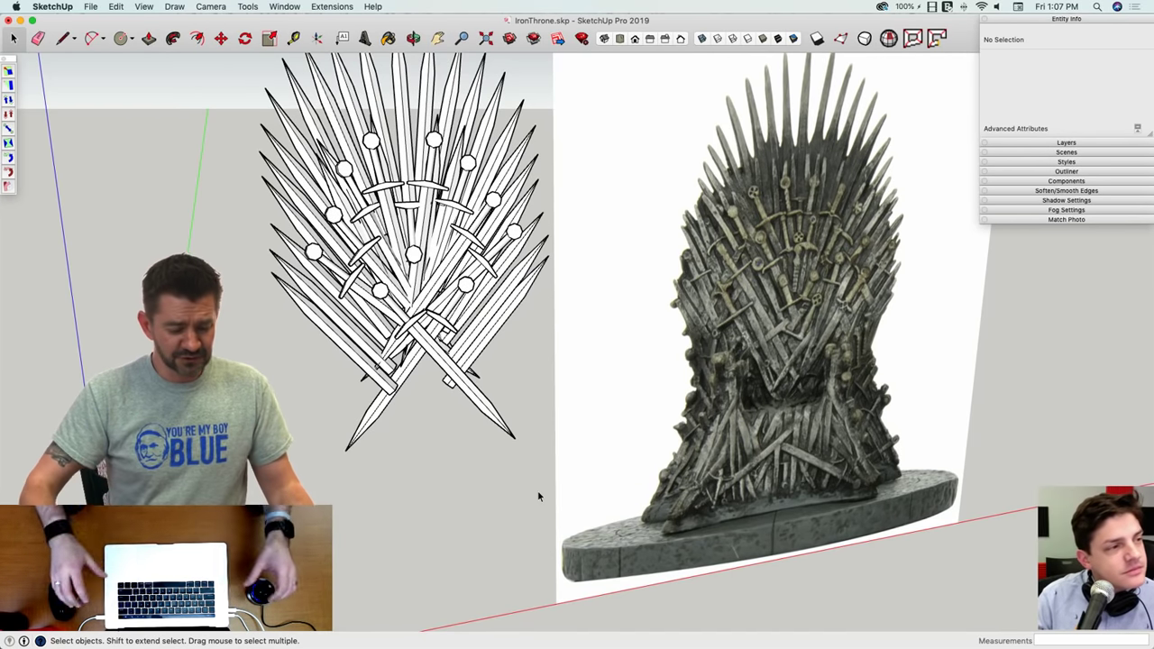
{"action": "middle_click_drag", "start_coordinate": [537, 495], "coordinate": [498, 494]}
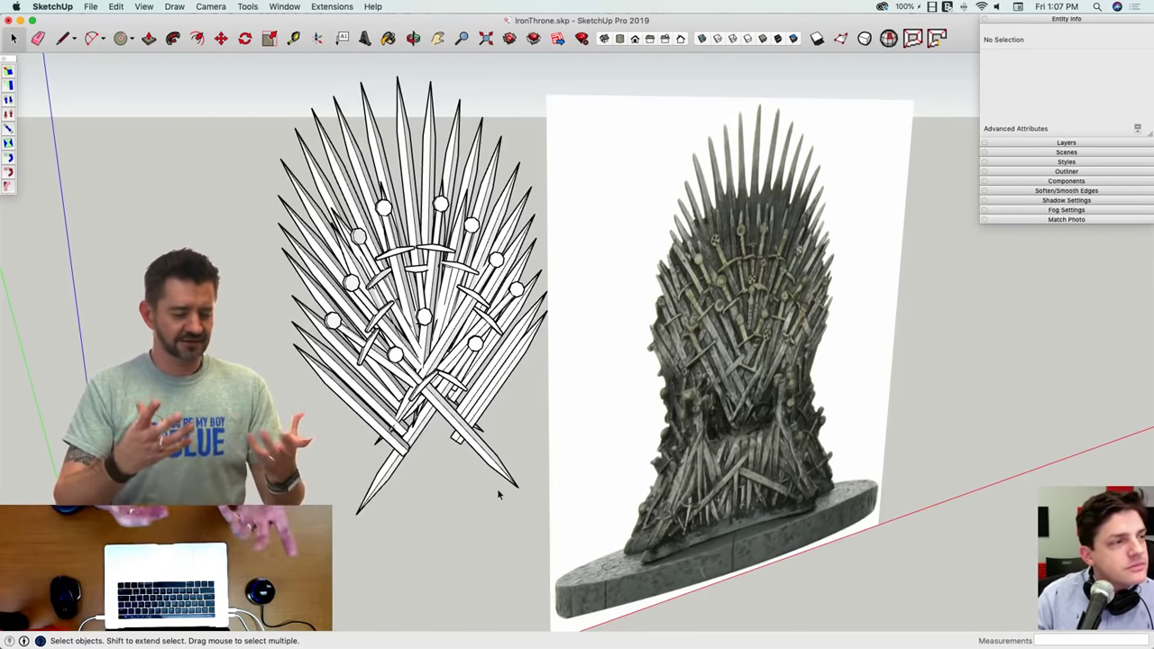
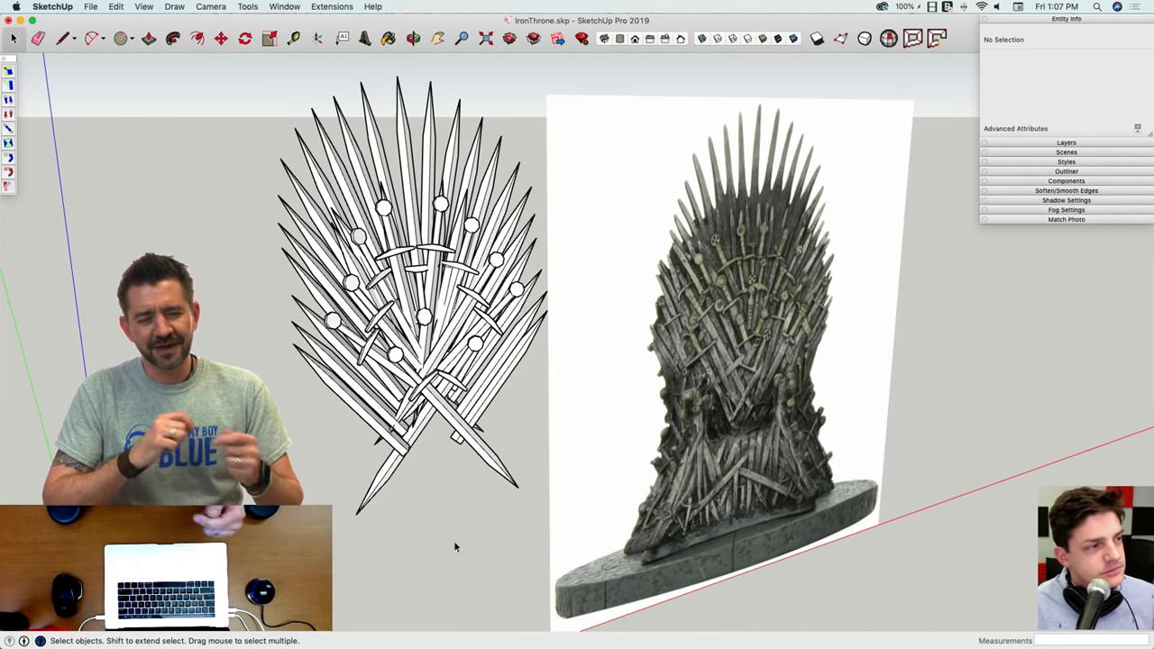
{"action": "scroll", "coordinate": [455, 544], "scroll_direction": "down", "scroll_amount": 5}
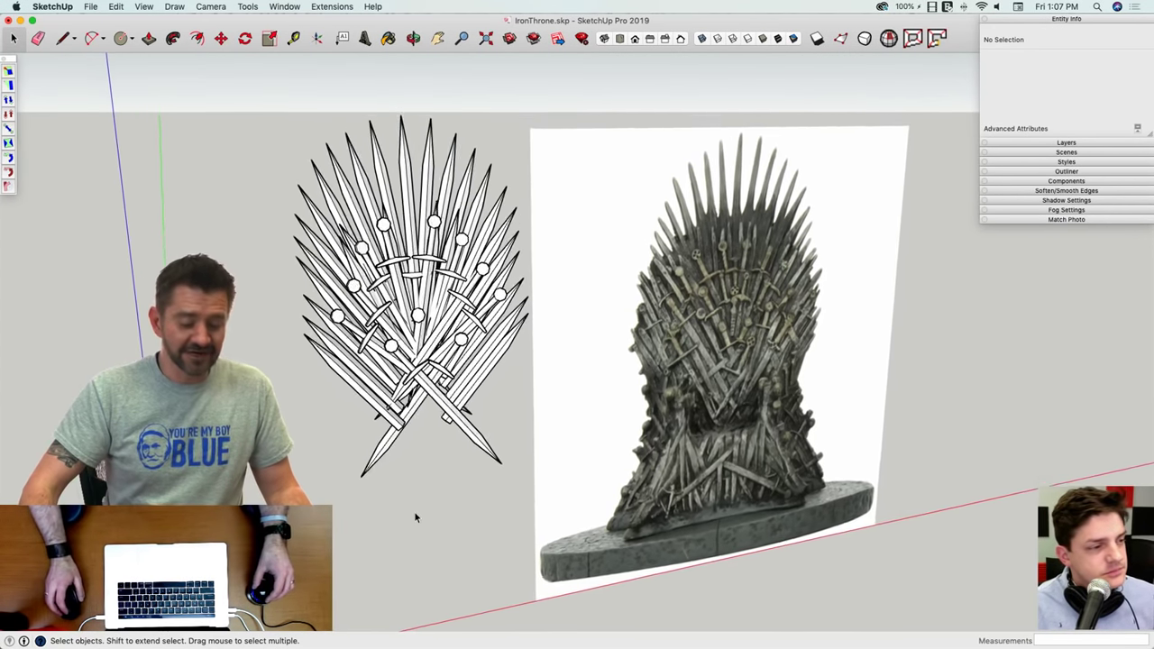
{"action": "scroll", "coordinate": [416, 516], "scroll_direction": "up", "scroll_amount": 5}
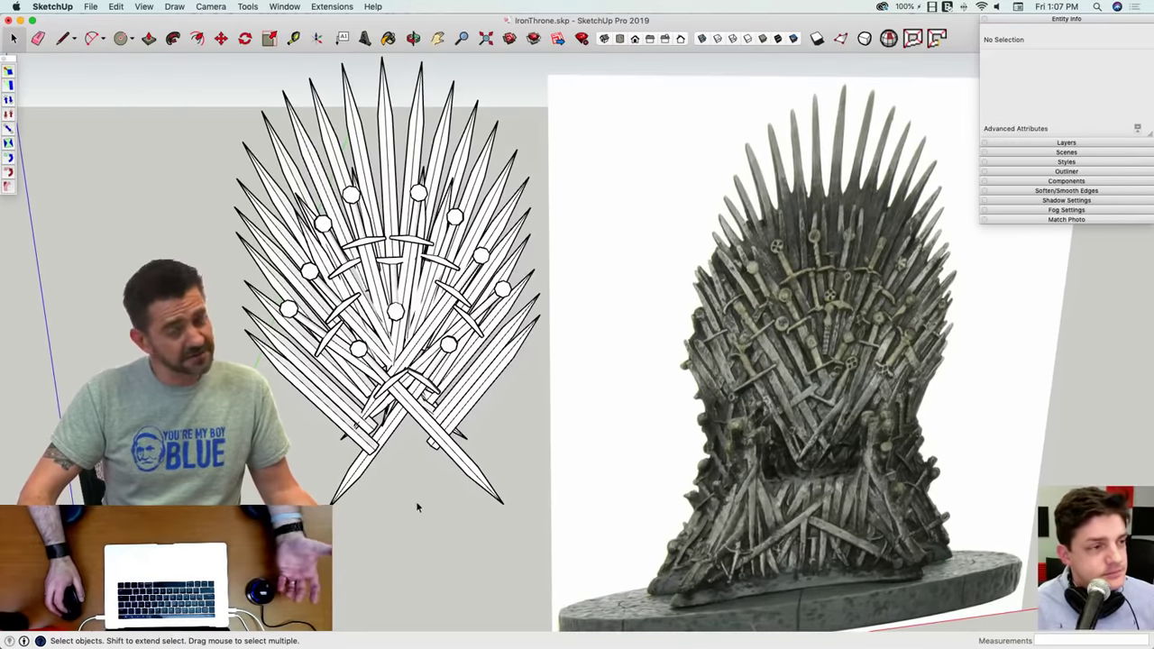
{"action": "scroll", "coordinate": [418, 505], "scroll_direction": "up", "scroll_amount": 5}
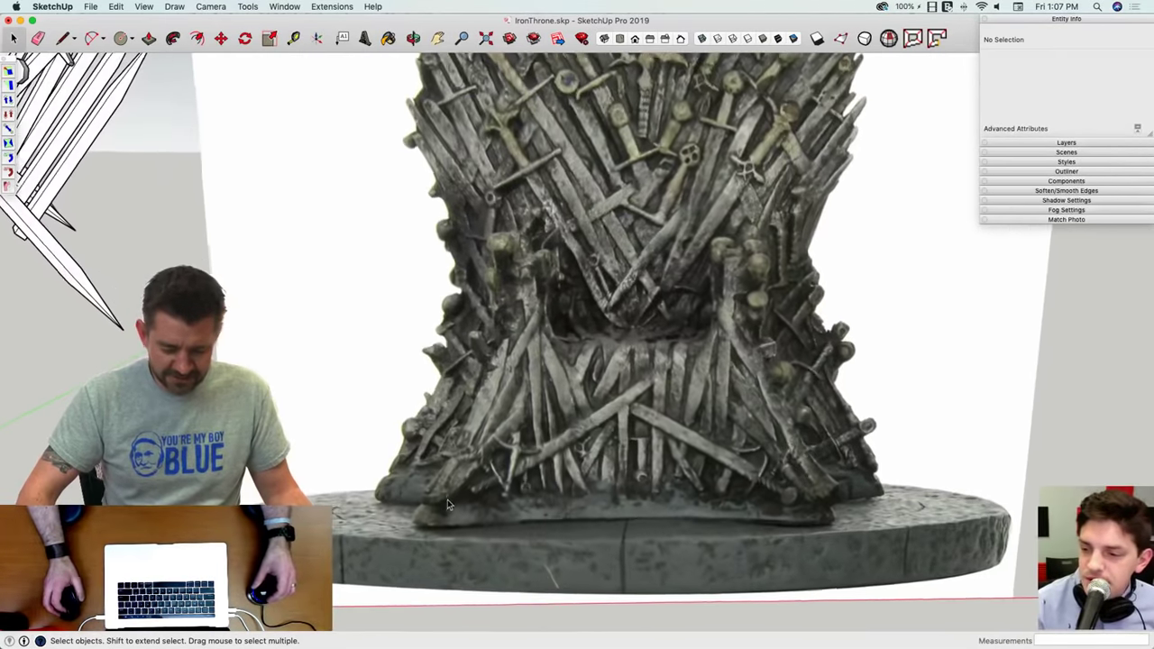
{"action": "scroll", "coordinate": [448, 499], "scroll_direction": "down", "scroll_amount": 5}
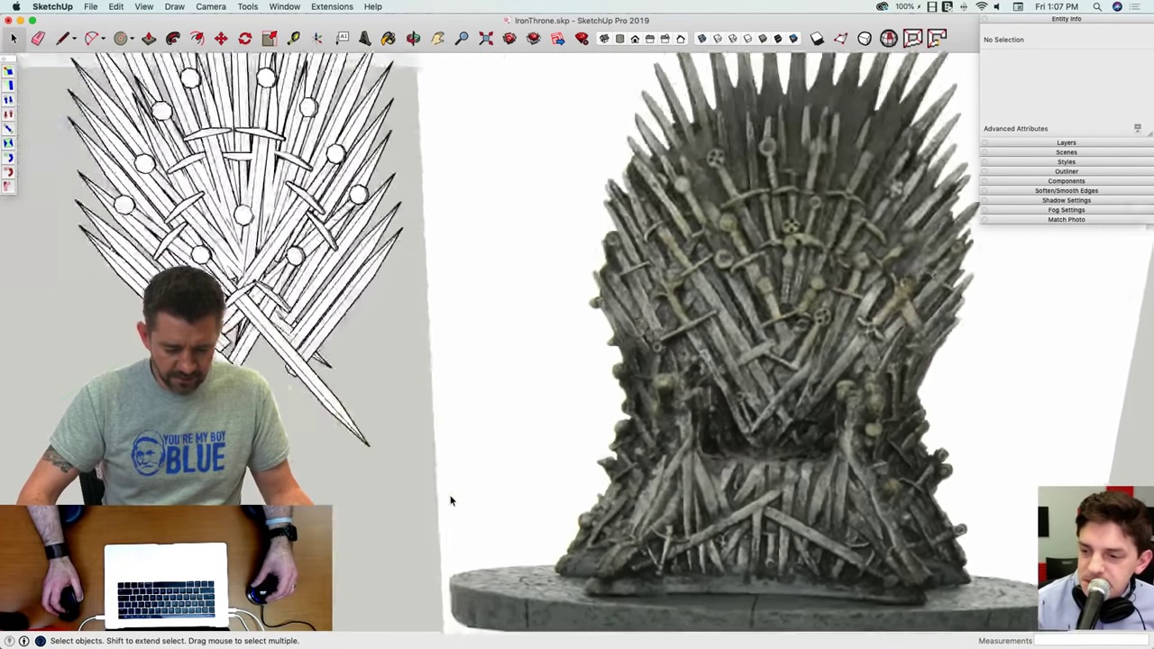
{"action": "scroll", "coordinate": [451, 499], "scroll_direction": "down", "scroll_amount": 4}
{"action": "middle_click_drag", "start_coordinate": [451, 499], "coordinate": [470, 526]}
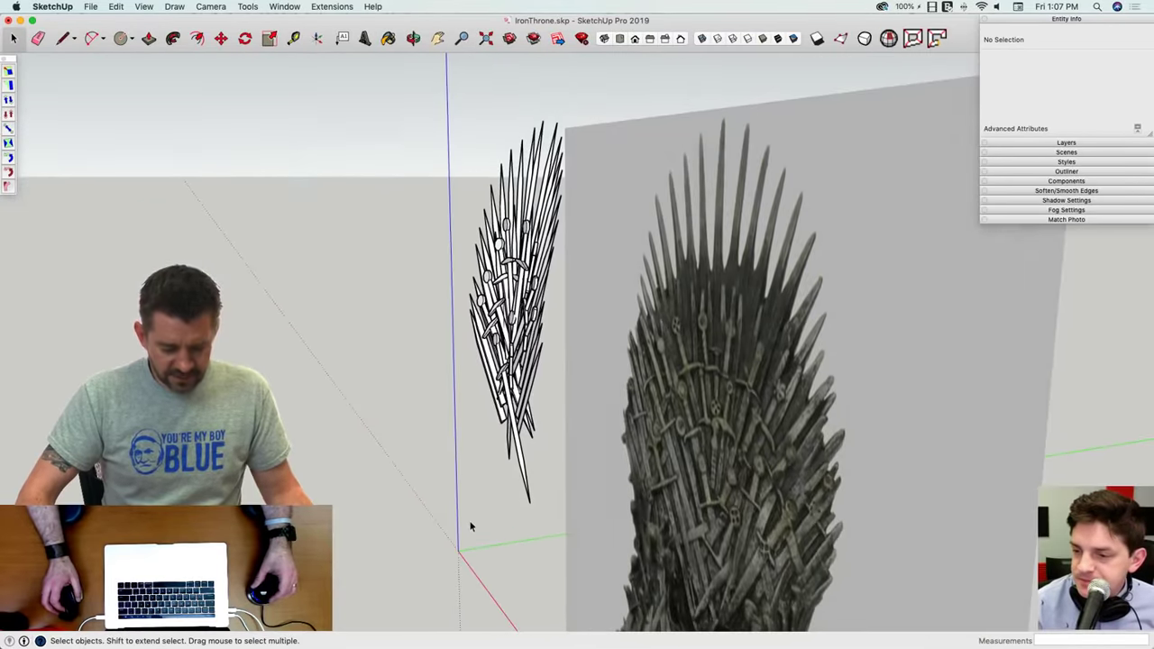
{"action": "key", "text": "super+s"}
Step: Examine how the crossed swords meet the seat and armrests in the reference image
{"action": "mouse_move", "coordinate": [435, 452]}
{"action": "middle_mouse_down"}
{"action": "mouse_move", "coordinate": [466, 469]}
{"action": "mouse_move", "coordinate": [449, 477]}
{"action": "middle_mouse_up"}
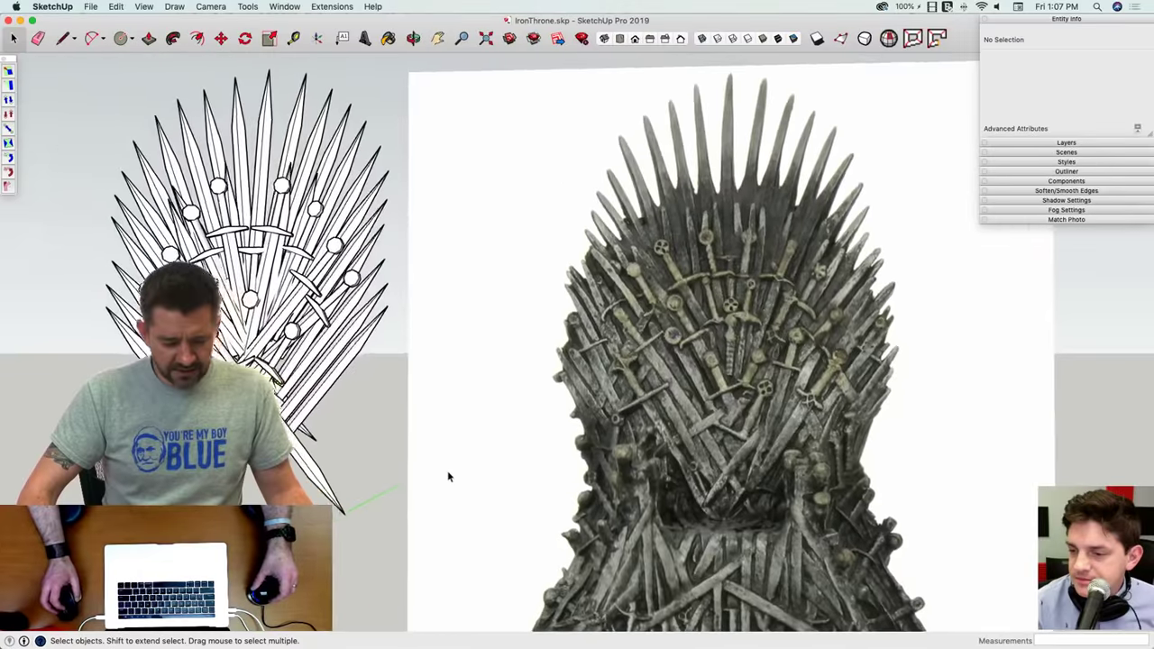
{"action": "scroll", "coordinate": [362, 412], "scroll_direction": "up", "scroll_amount": 5}
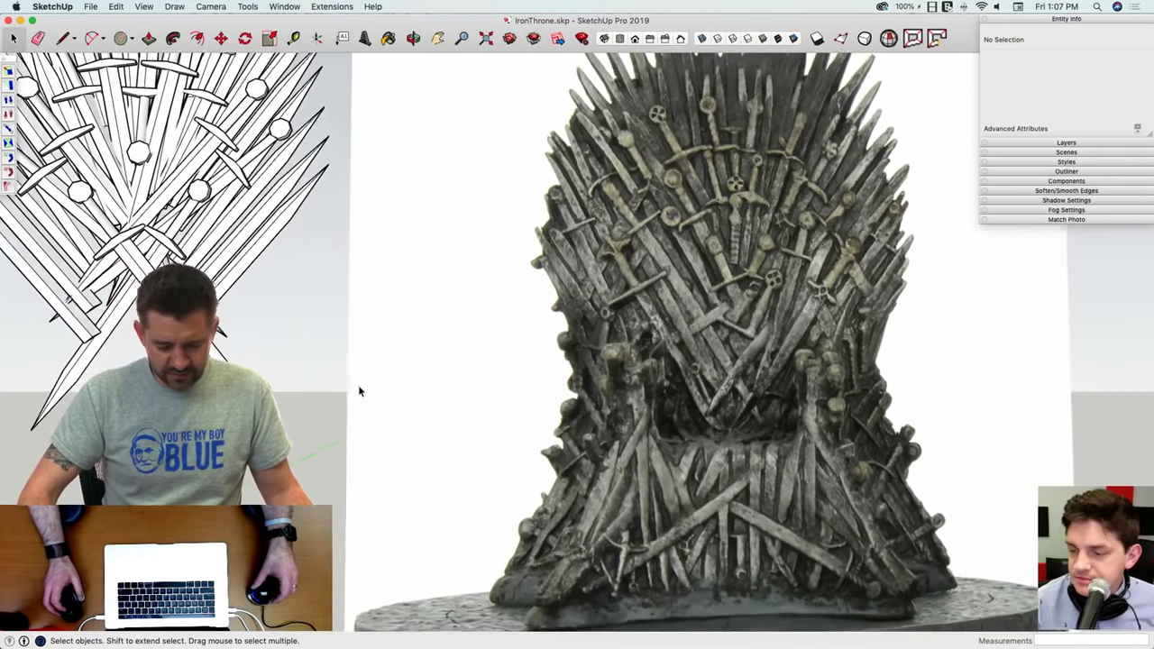
{"action": "scroll", "coordinate": [312, 428], "scroll_direction": "down", "scroll_amount": 5}
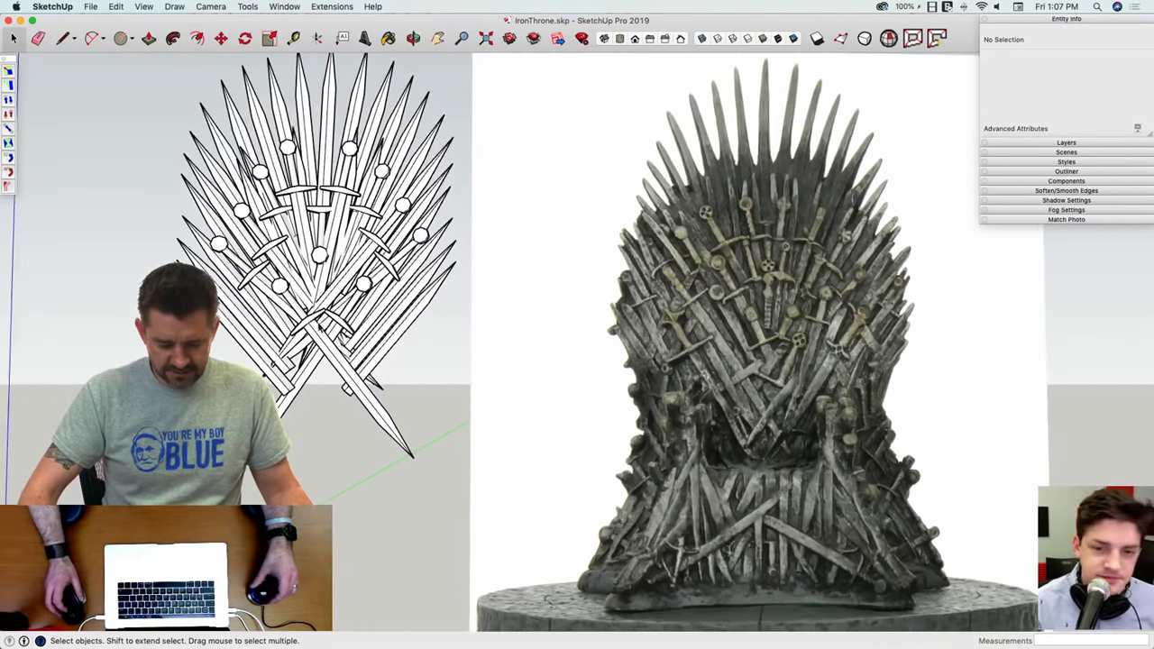
{"action": "middle_click_drag", "start_coordinate": [832, 418], "coordinate": [821, 414], "text": "shift"}
{"action": "middle_click_drag", "start_coordinate": [735, 408], "coordinate": [732, 436]}
{"action": "scroll", "coordinate": [732, 437], "scroll_direction": "down", "scroll_amount": 1}
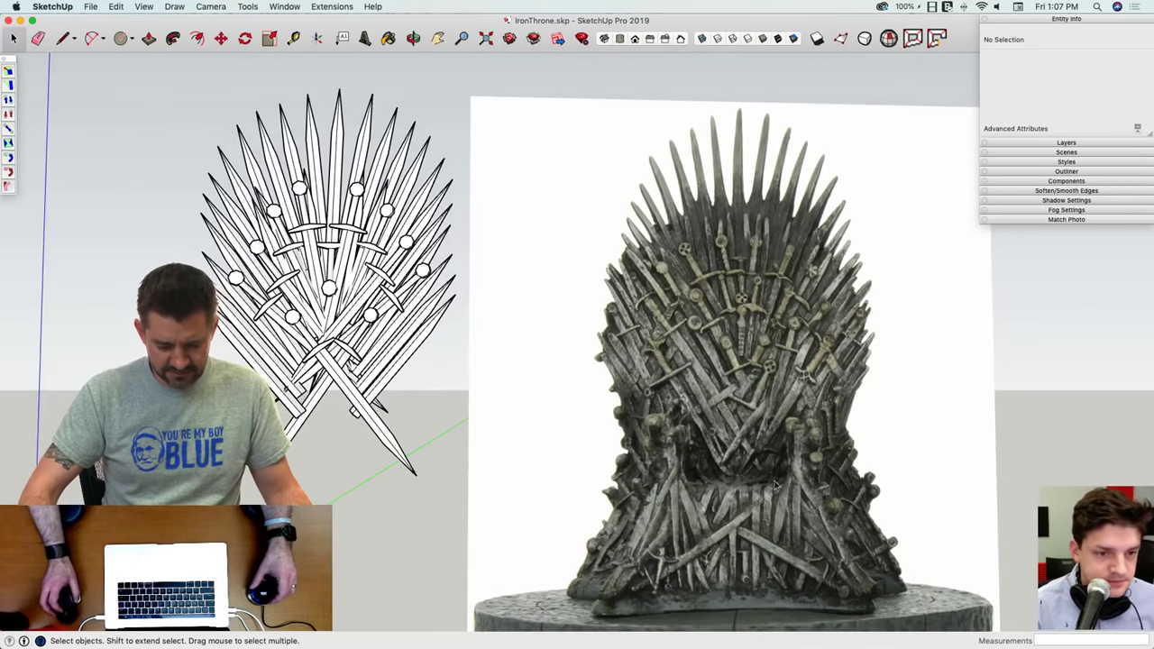
{"action": "scroll", "coordinate": [732, 436], "scroll_direction": "up", "scroll_amount": 1}
{"action": "scroll", "coordinate": [733, 437], "scroll_direction": "up", "scroll_amount": 6}
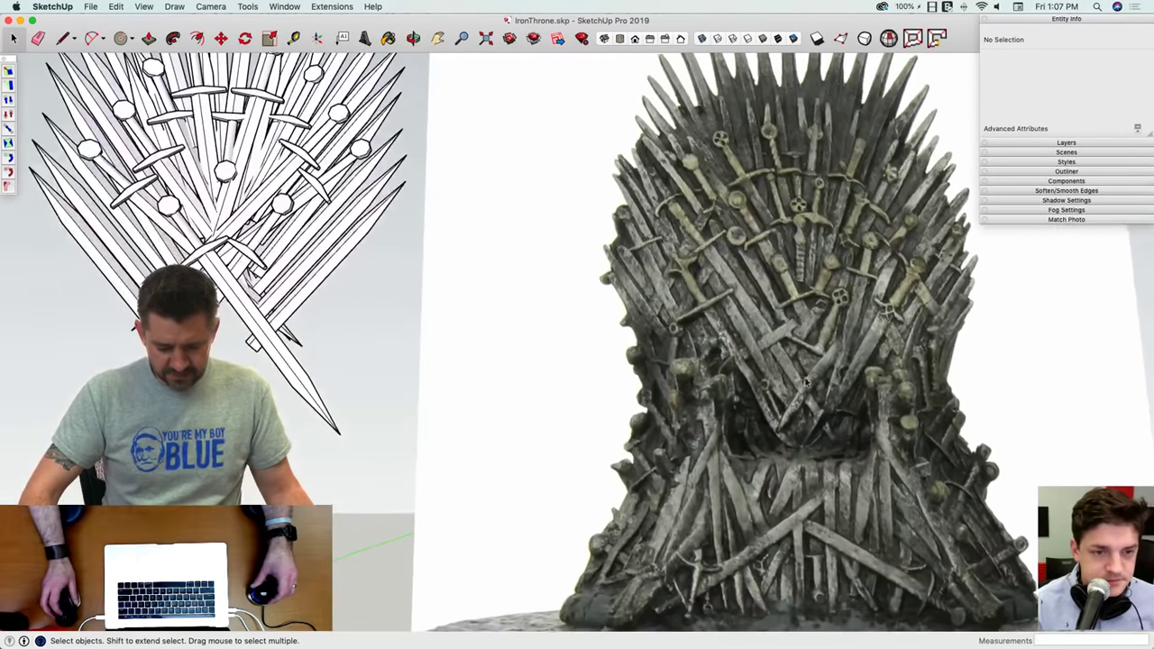
{"action": "scroll", "coordinate": [798, 399], "scroll_direction": "up", "scroll_amount": 4}
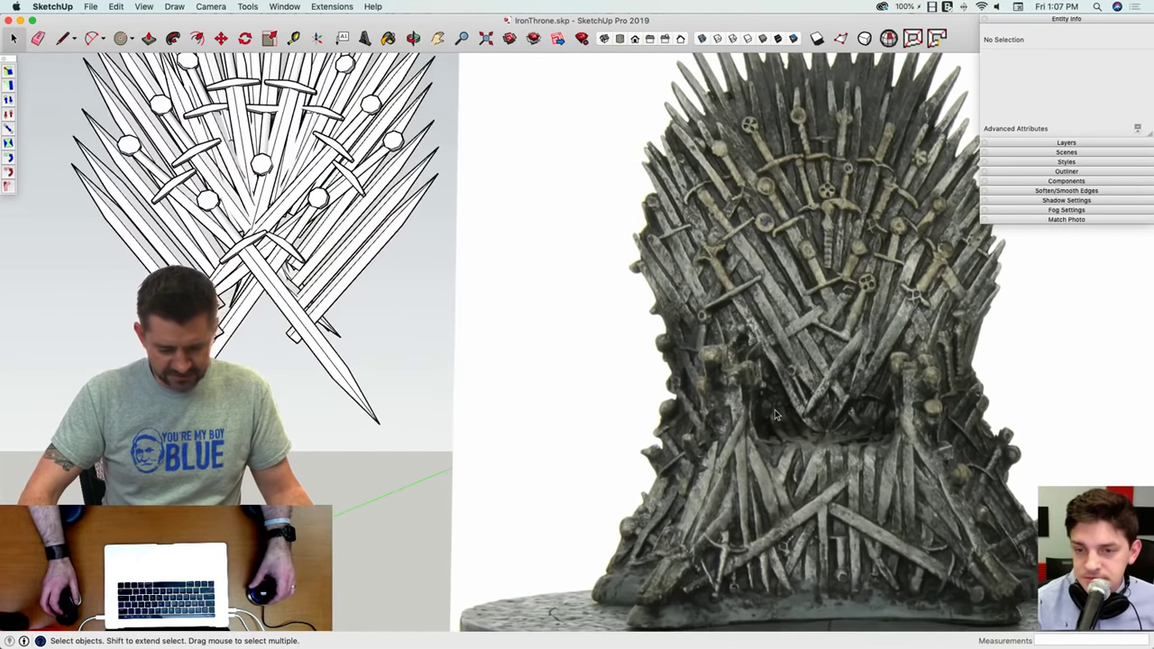
{"action": "scroll", "coordinate": [822, 418], "scroll_direction": "up", "scroll_amount": 2}
{"action": "scroll", "coordinate": [824, 416], "scroll_direction": "up", "scroll_amount": 1}
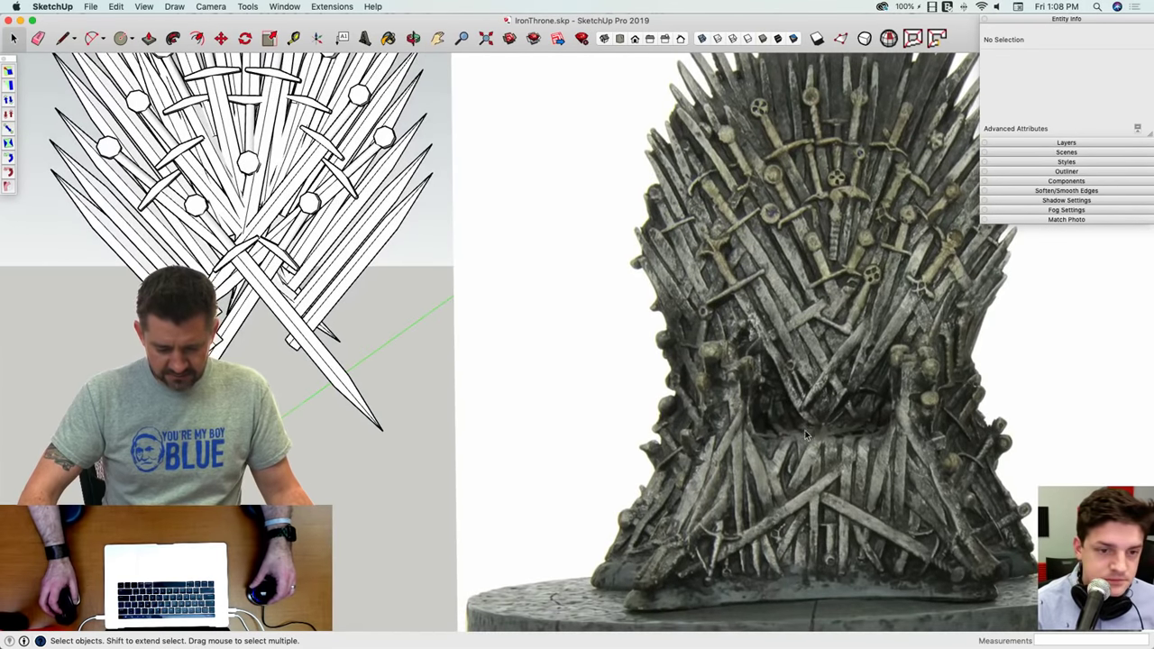
{"action": "mouse_move", "coordinate": [806, 434]}
{"action": "middle_mouse_down"}
{"action": "mouse_move", "coordinate": [389, 394]}
{"action": "mouse_move", "coordinate": [895, 475]}
{"action": "middle_mouse_up"}
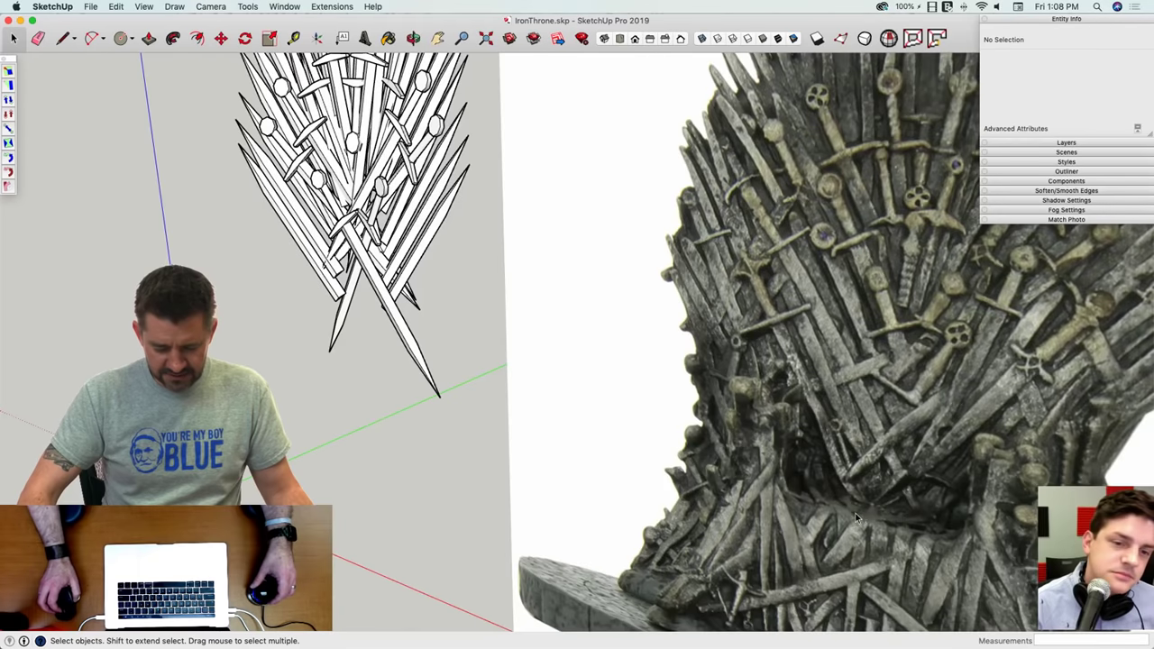
{"action": "scroll", "coordinate": [856, 518], "scroll_direction": "up", "scroll_amount": 6}
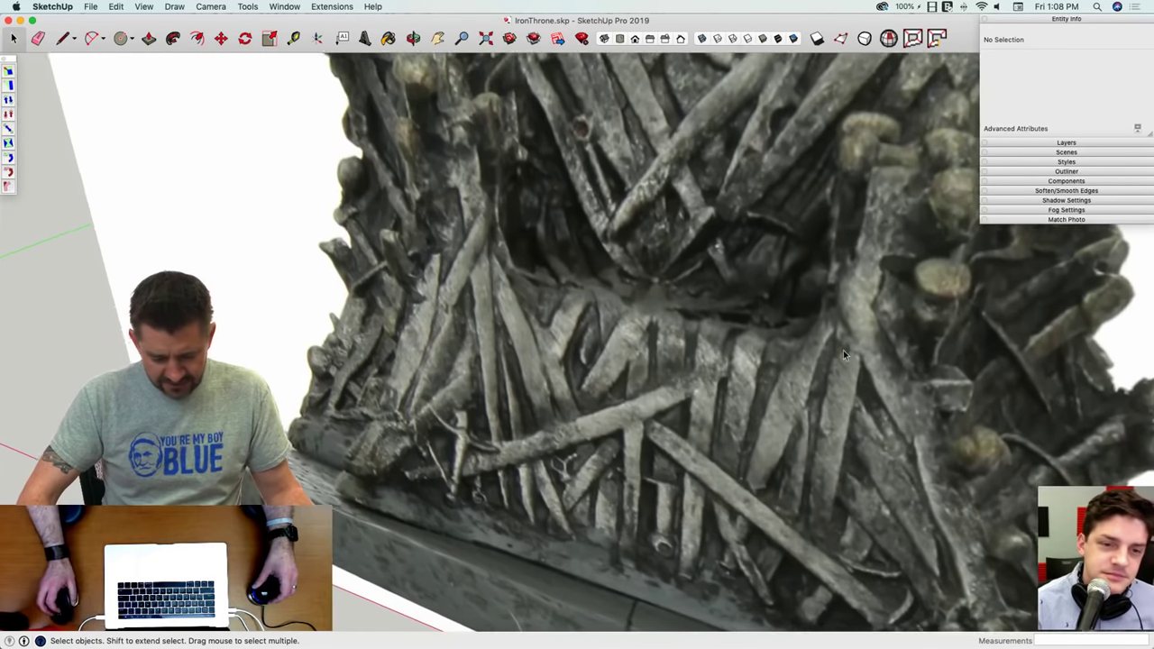
{"action": "middle_click_drag", "start_coordinate": [568, 261], "coordinate": [610, 282]}
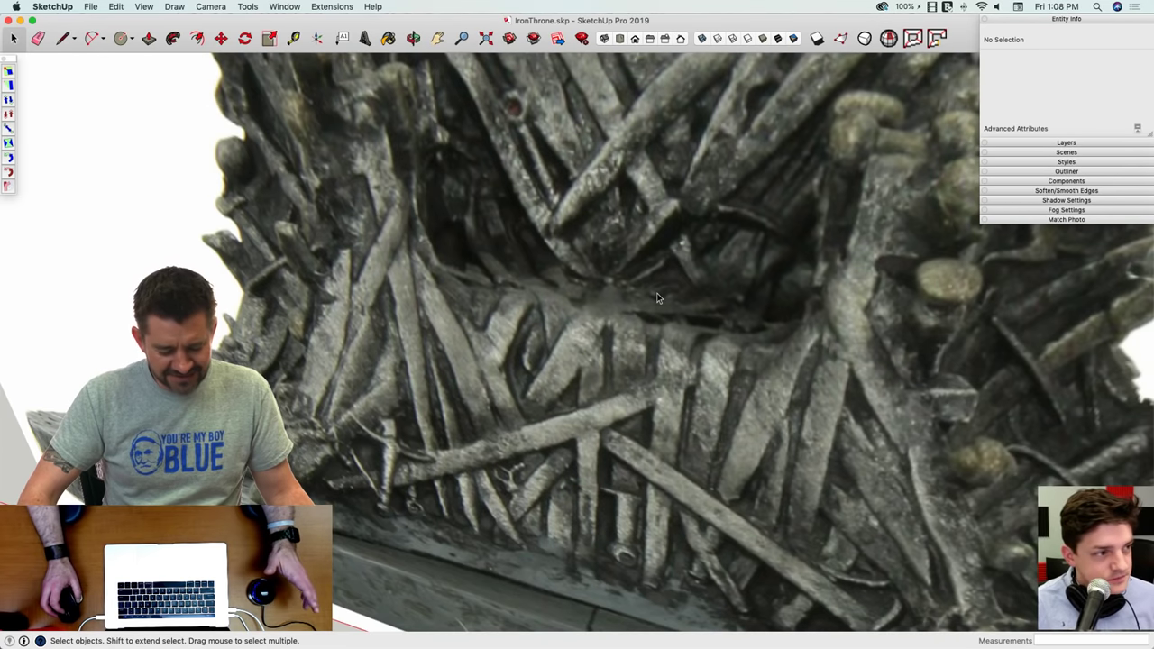
{"action": "mouse_move", "coordinate": [727, 304]}
{"action": "middle_mouse_down"}
{"action": "mouse_move", "coordinate": [767, 312]}
{"action": "mouse_move", "coordinate": [584, 293]}
{"action": "middle_mouse_up"}
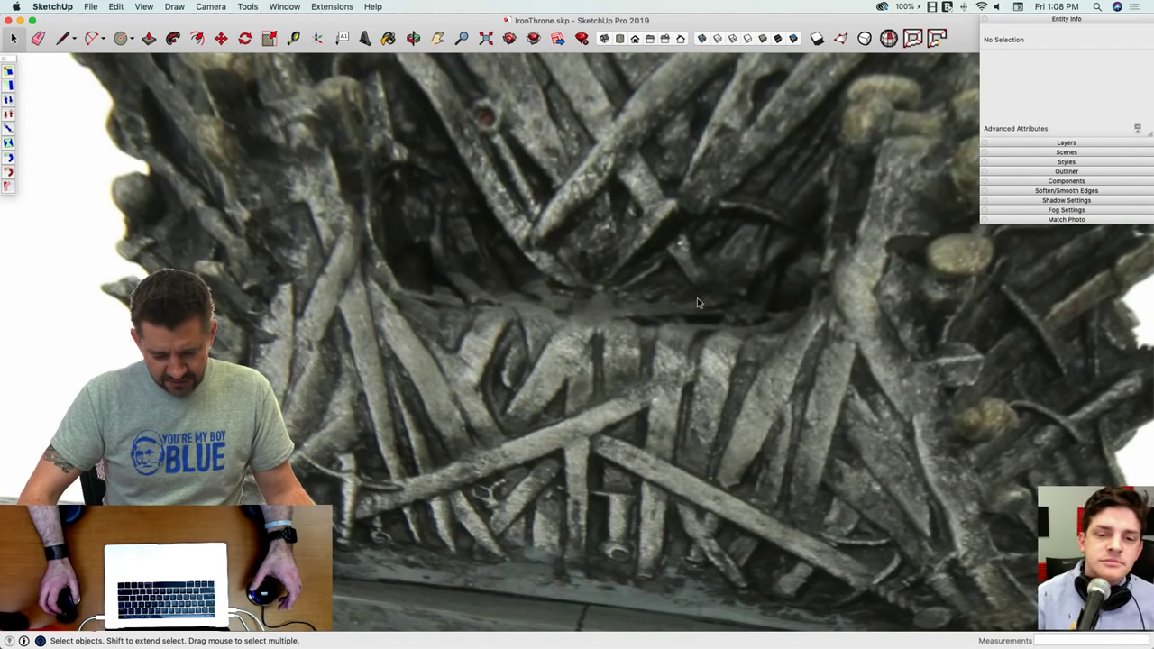
{"action": "scroll", "coordinate": [611, 300], "scroll_direction": "down", "scroll_amount": 8}
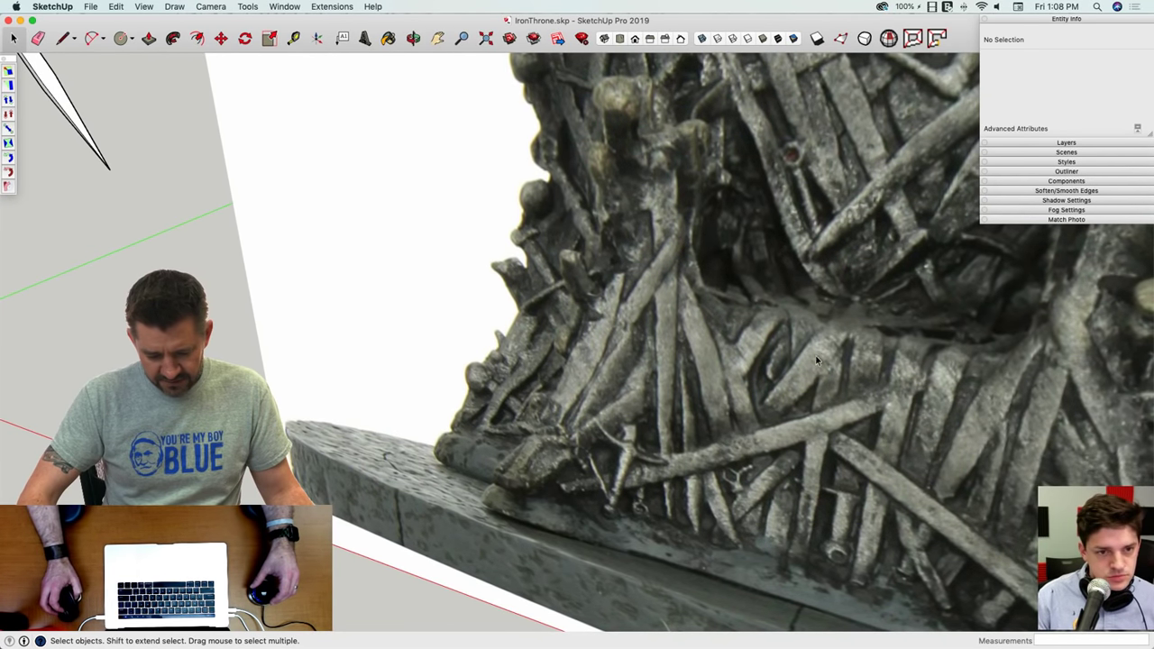
{"action": "mouse_move", "coordinate": [783, 385]}
{"action": "middle_mouse_down"}
{"action": "mouse_move", "coordinate": [803, 332]}
{"action": "mouse_move", "coordinate": [839, 303]}
{"action": "mouse_move", "coordinate": [644, 330]}
{"action": "mouse_move", "coordinate": [565, 244]}
{"action": "middle_mouse_up"}
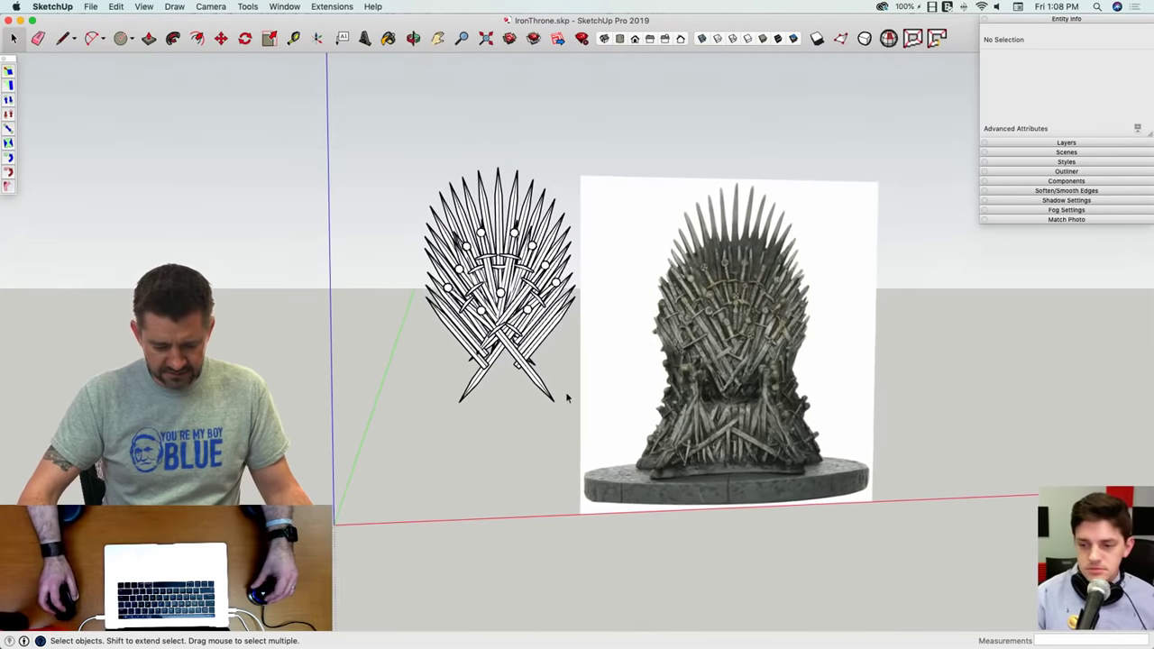
Step: Select all the sword groups of the throne back and move them down about 3' 9/16" along the blue axis
{"action": "middle_click_drag", "start_coordinate": [566, 397], "coordinate": [492, 404]}
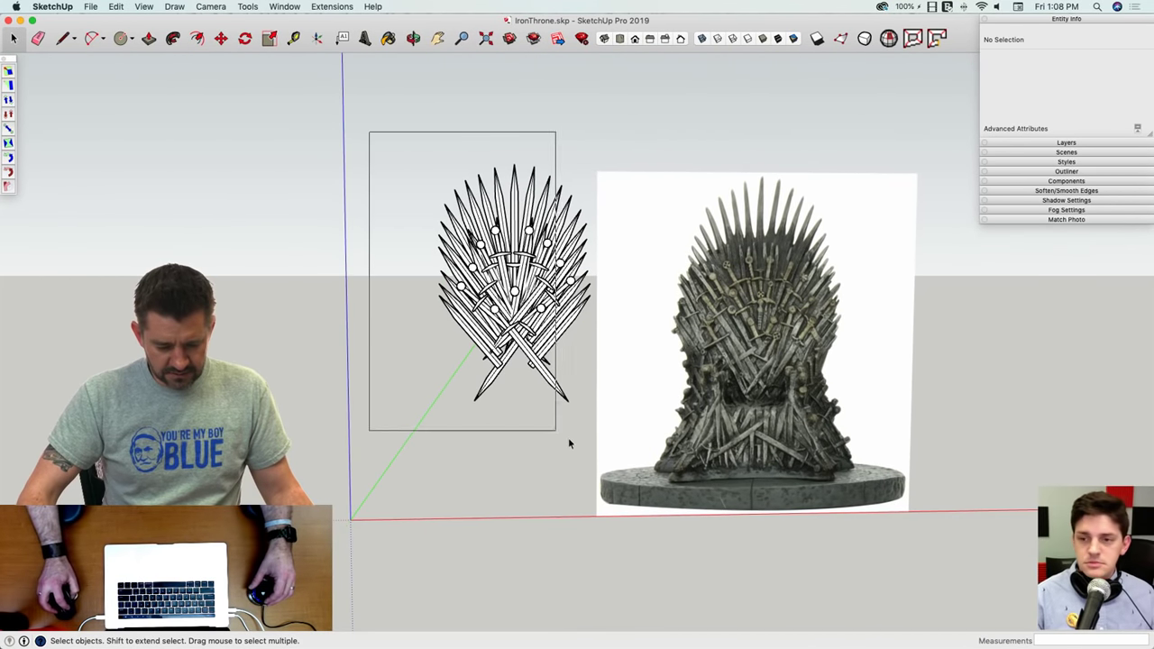
{"action": "left_click_drag", "start_coordinate": [568, 437], "coordinate": [584, 439]}
{"action": "key", "text": "m"}
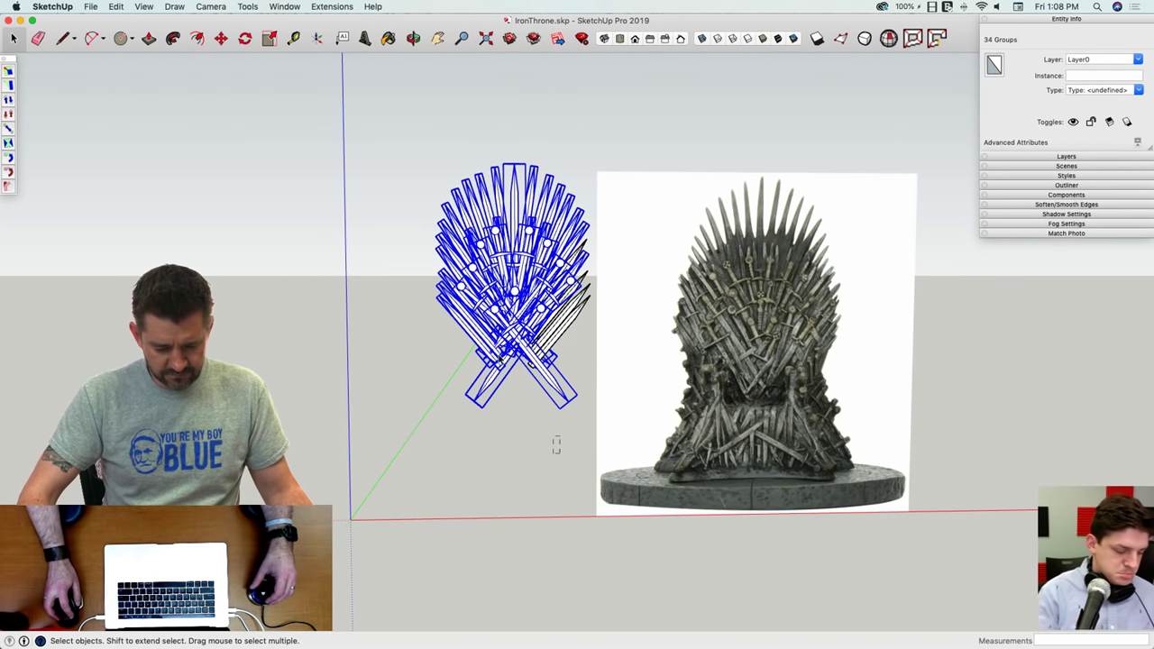
{"action": "key", "text": "m"}
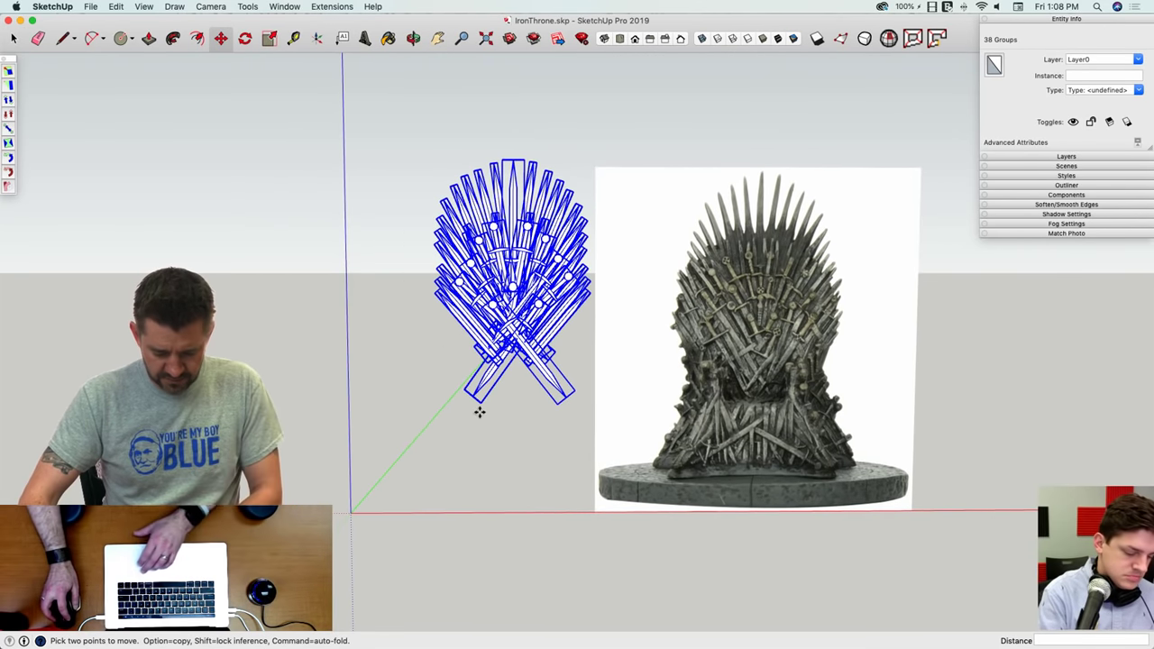
{"action": "left_click", "coordinate": [480, 412]}
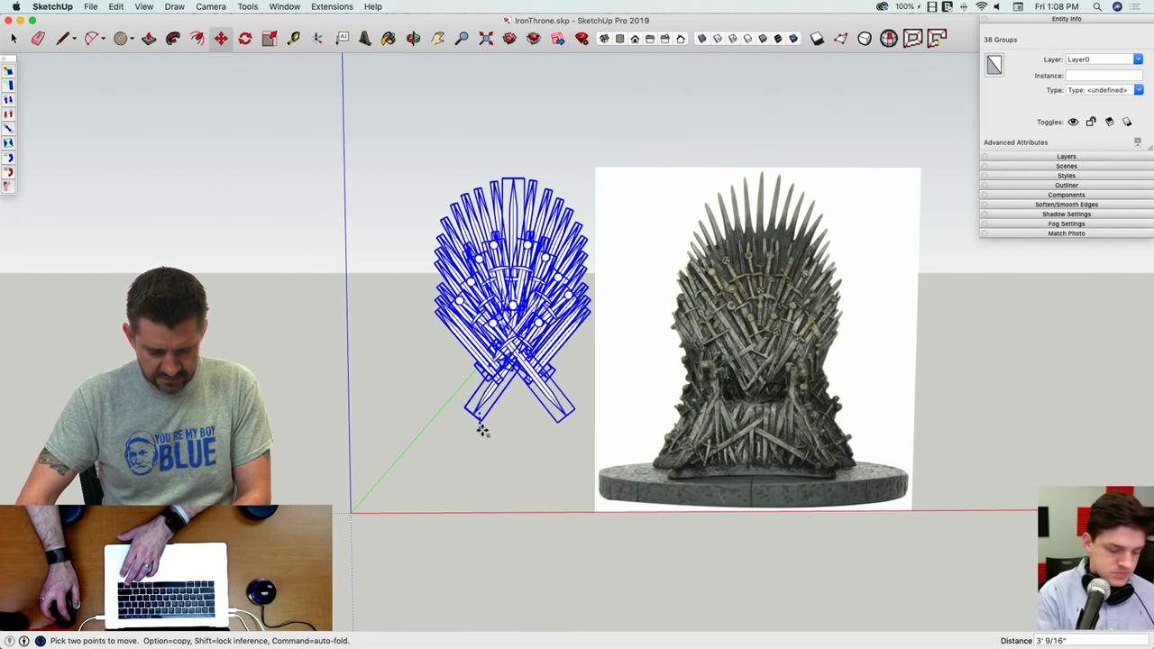
{"action": "right_click", "coordinate": [719, 420]}
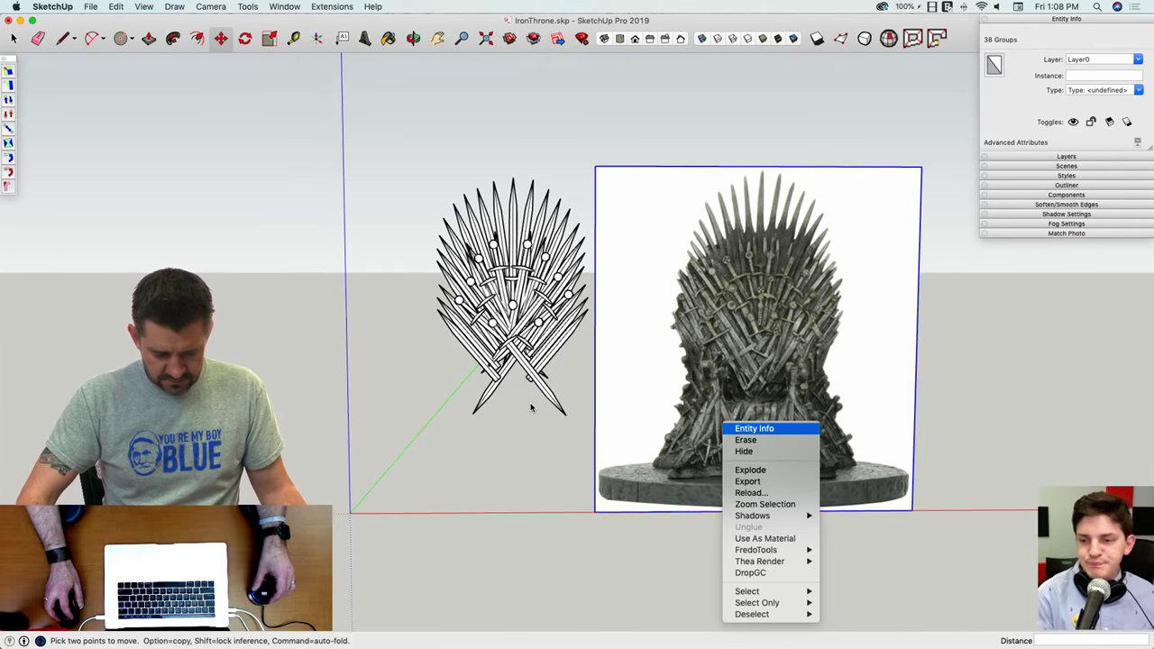
{"action": "left_click", "coordinate": [530, 403]}
Step: Draw a horizontal line across the two crossed blades near their tips, about level with the seat in the reference image
{"action": "scroll", "coordinate": [530, 402], "scroll_direction": "up", "scroll_amount": 1}
{"action": "scroll", "coordinate": [532, 403], "scroll_direction": "up", "scroll_amount": 1}
{"action": "key", "text": "l"}
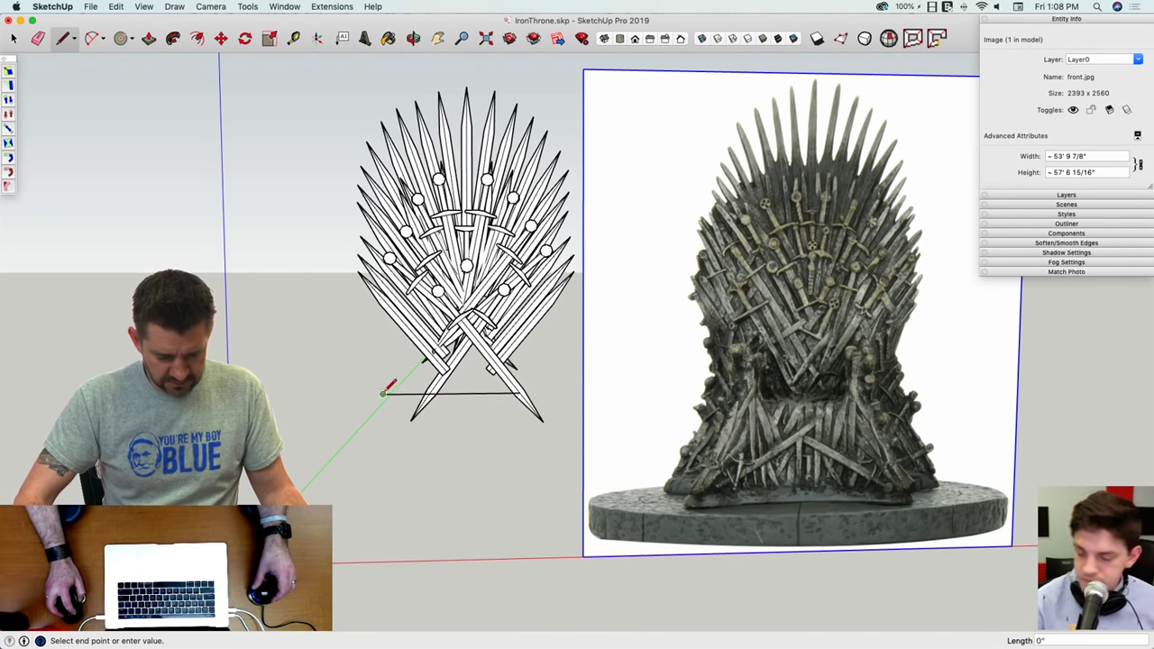
{"action": "key", "text": "e"}
{"action": "scroll", "coordinate": [394, 422], "scroll_direction": "up", "scroll_amount": 3}
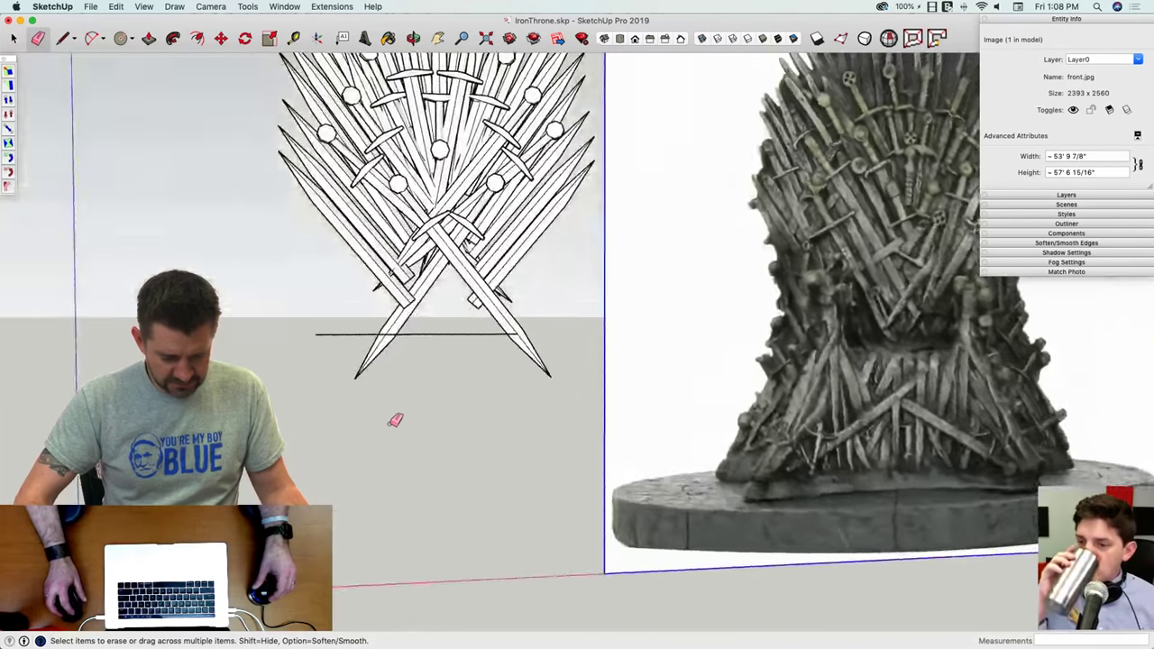
{"action": "key", "text": "space"}
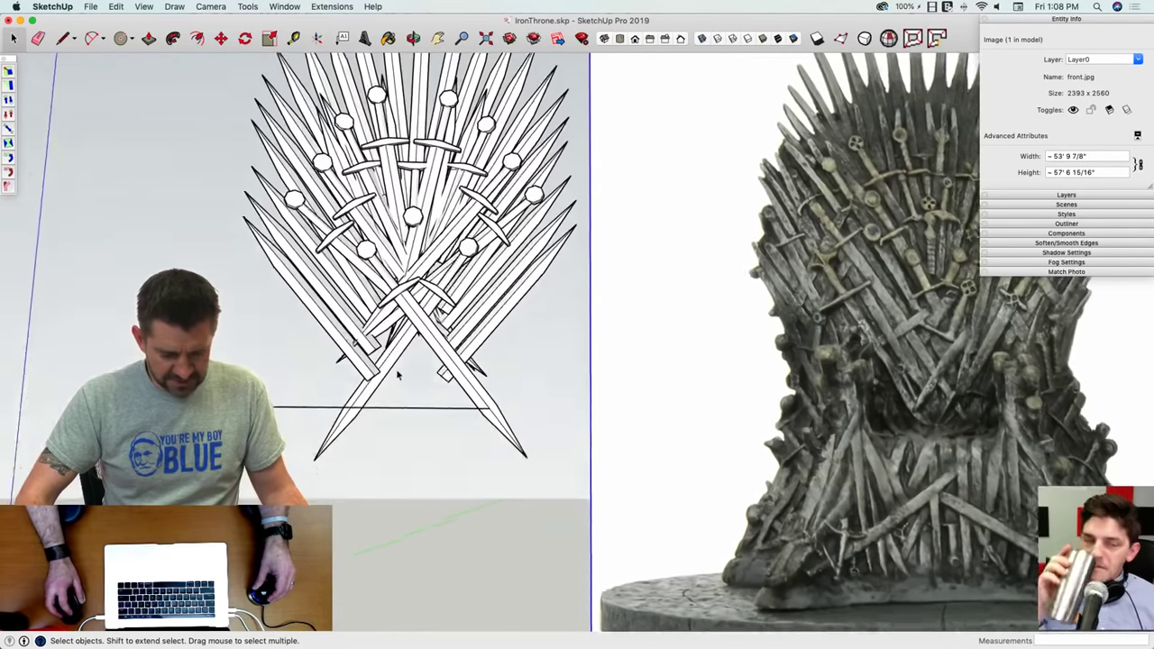
Step: Push/Pull the lower end of the outermost left blade down past the horizontal seat-height line
{"action": "middle_click_drag", "start_coordinate": [398, 375], "coordinate": [411, 397]}
{"action": "scroll", "coordinate": [410, 397], "scroll_direction": "up", "scroll_amount": 2}
{"action": "left_click", "coordinate": [411, 397]}
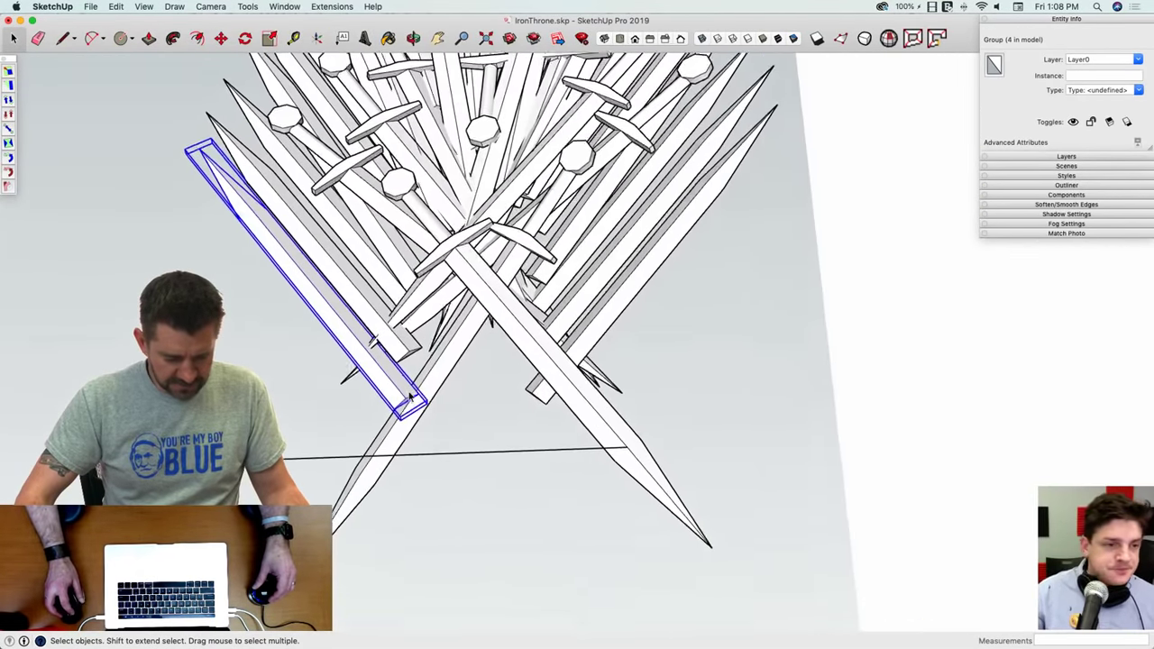
{"action": "double_click", "coordinate": [391, 379]}
{"action": "key", "text": "p"}
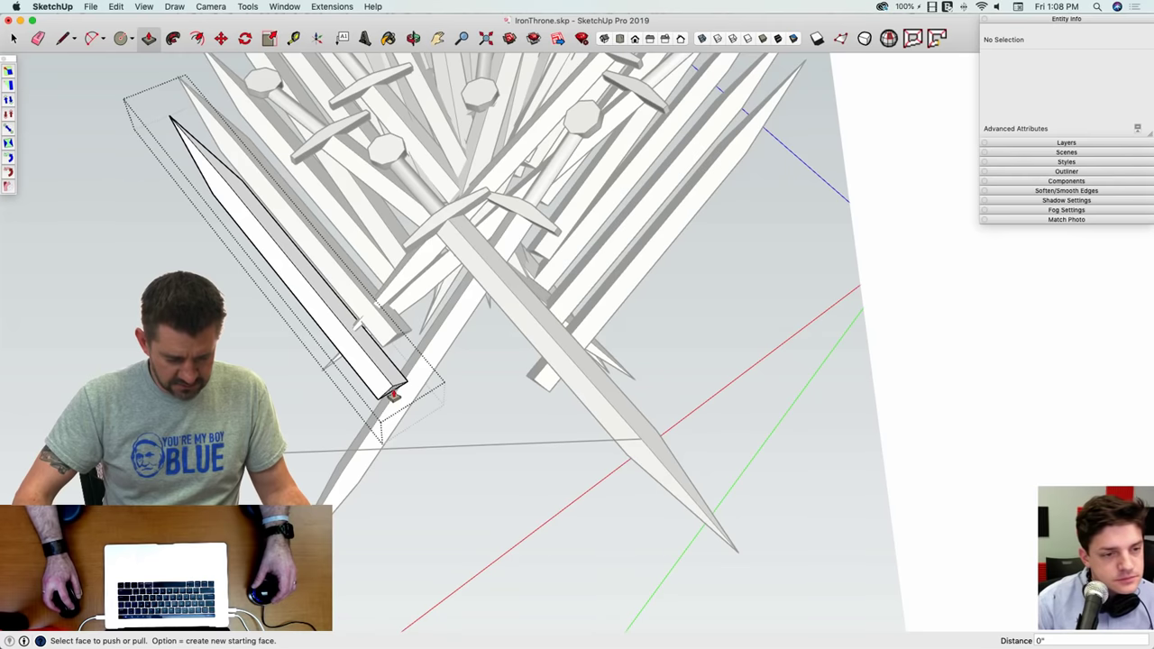
{"action": "left_click", "coordinate": [393, 395]}
{"action": "left_click", "coordinate": [484, 520]}
{"action": "key", "text": "space"}
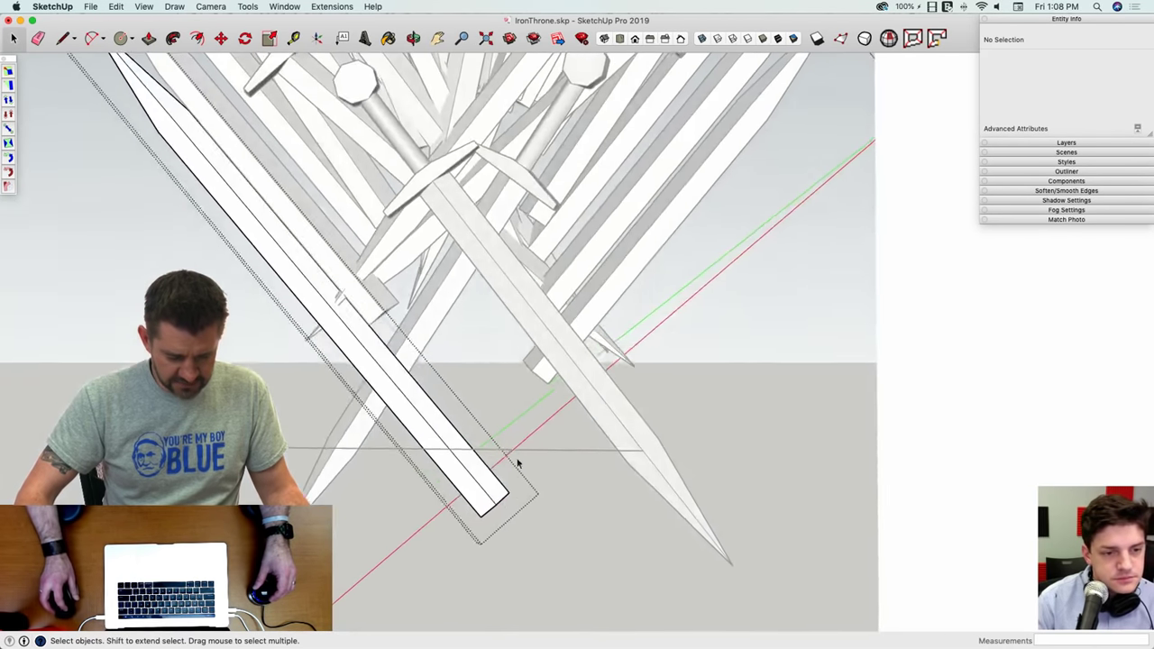
Step: Push/Pull the lower end of the outermost right blade past the seat-height line so it crosses the extended left blade
{"action": "double_click", "coordinate": [552, 383]}
{"action": "middle_click_drag", "start_coordinate": [553, 383], "coordinate": [537, 382]}
{"action": "key", "text": "p"}
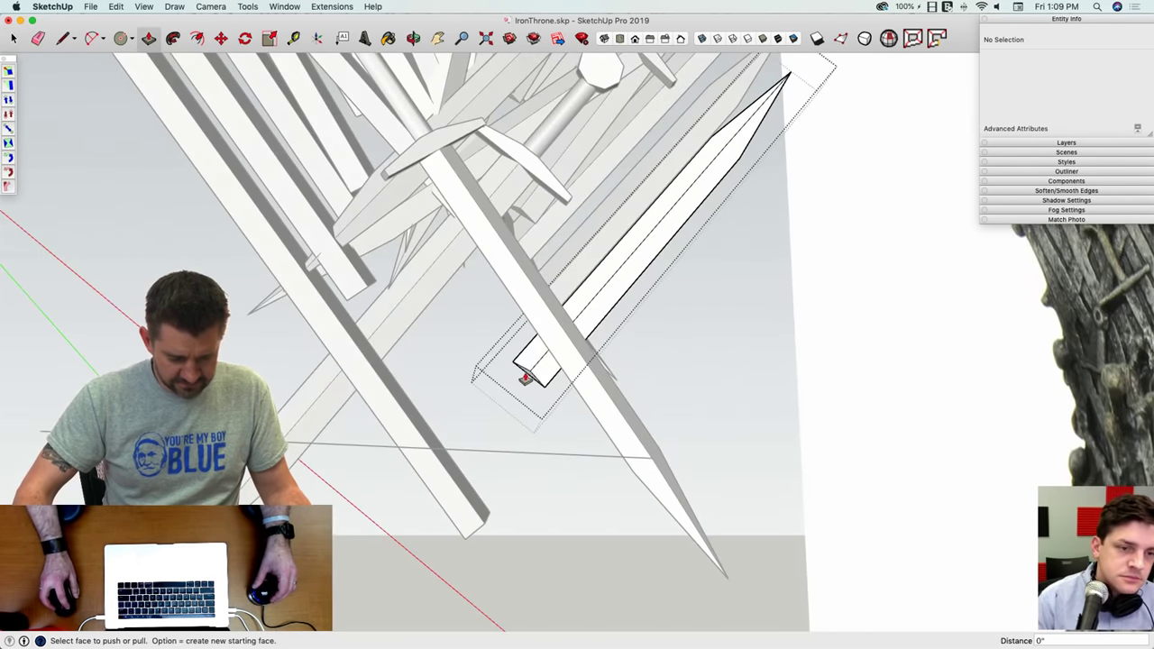
{"action": "left_click", "coordinate": [525, 379]}
{"action": "left_click", "coordinate": [373, 522]}
{"action": "key", "text": "space"}
{"action": "middle_click_drag", "start_coordinate": [372, 523], "coordinate": [390, 341]}
Step: Push/Pull the lower end of the second left blade past the seat-height line, beside the outermost one
{"action": "left_click", "coordinate": [391, 335]}
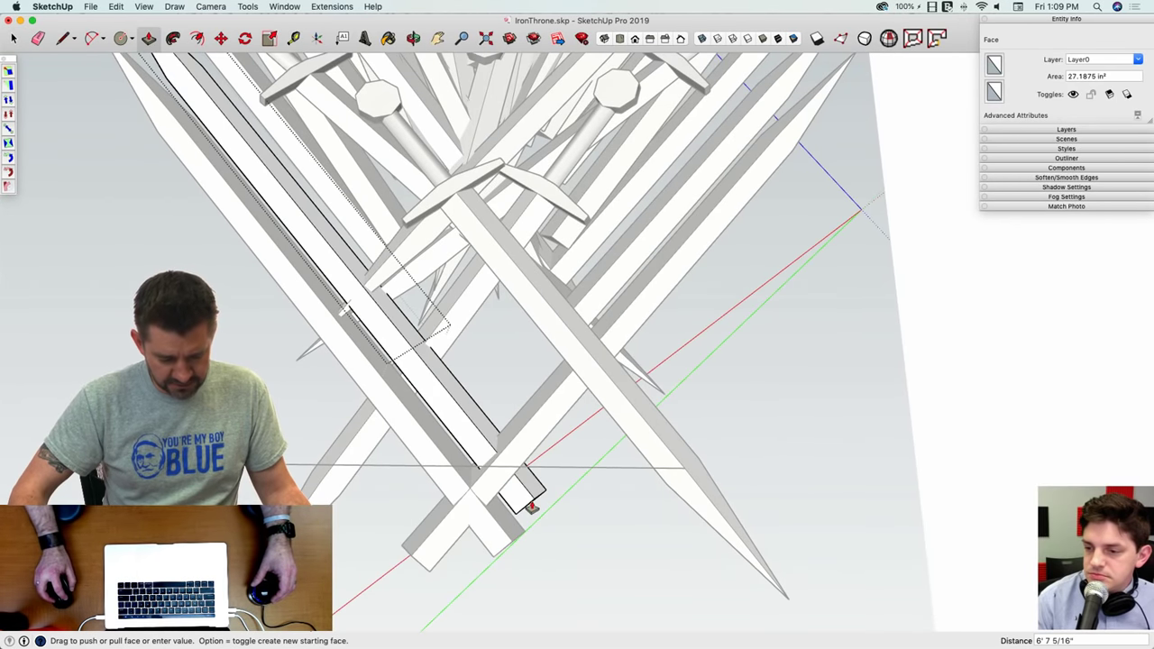
{"action": "left_click", "coordinate": [542, 530]}
{"action": "key", "text": "space"}
{"action": "middle_click_drag", "start_coordinate": [543, 531], "coordinate": [546, 333]}
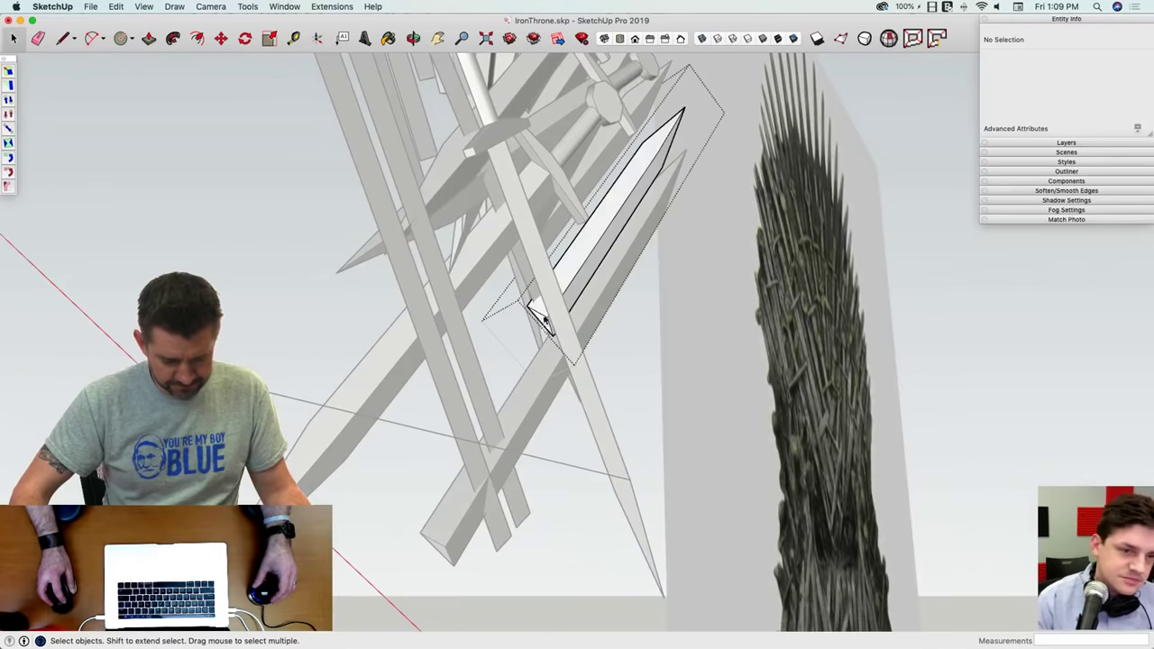
Step: Extend the lower end of the second right blade by about 7' 1 9/16" past the seat-height line with Push/Pull
{"action": "left_click", "coordinate": [541, 326]}
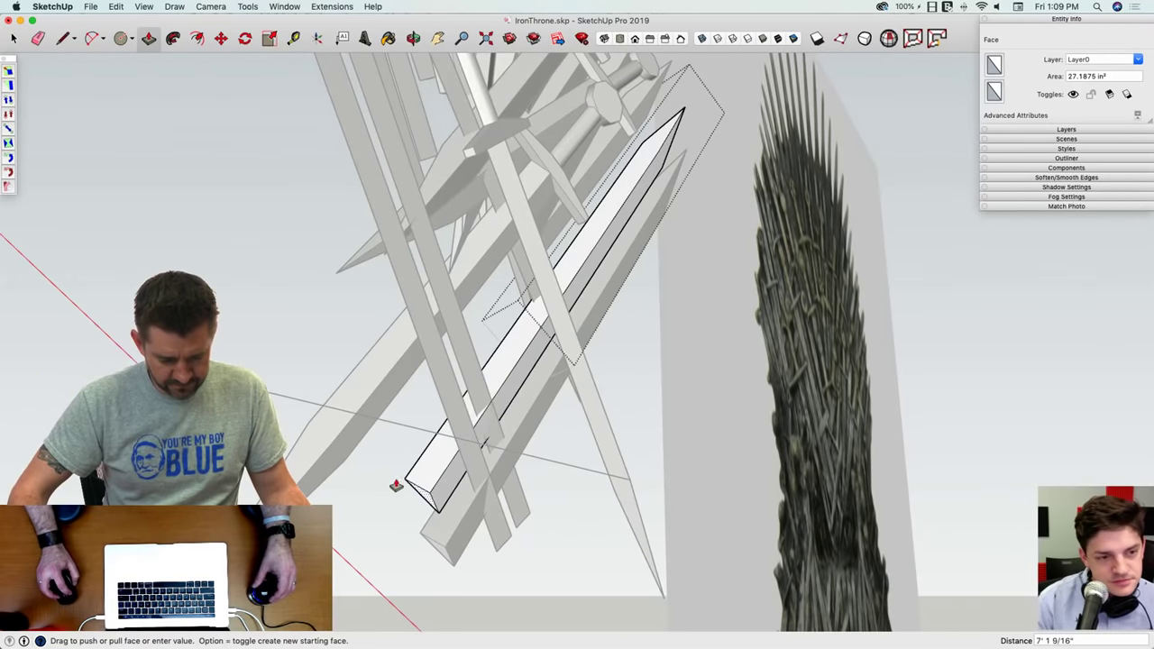
{"action": "left_click", "coordinate": [397, 485]}
{"action": "middle_click_drag", "start_coordinate": [397, 485], "coordinate": [641, 400]}
{"action": "key", "text": "space"}
{"action": "left_click", "coordinate": [641, 400]}
{"action": "scroll", "coordinate": [642, 400], "scroll_direction": "down", "scroll_amount": 5}
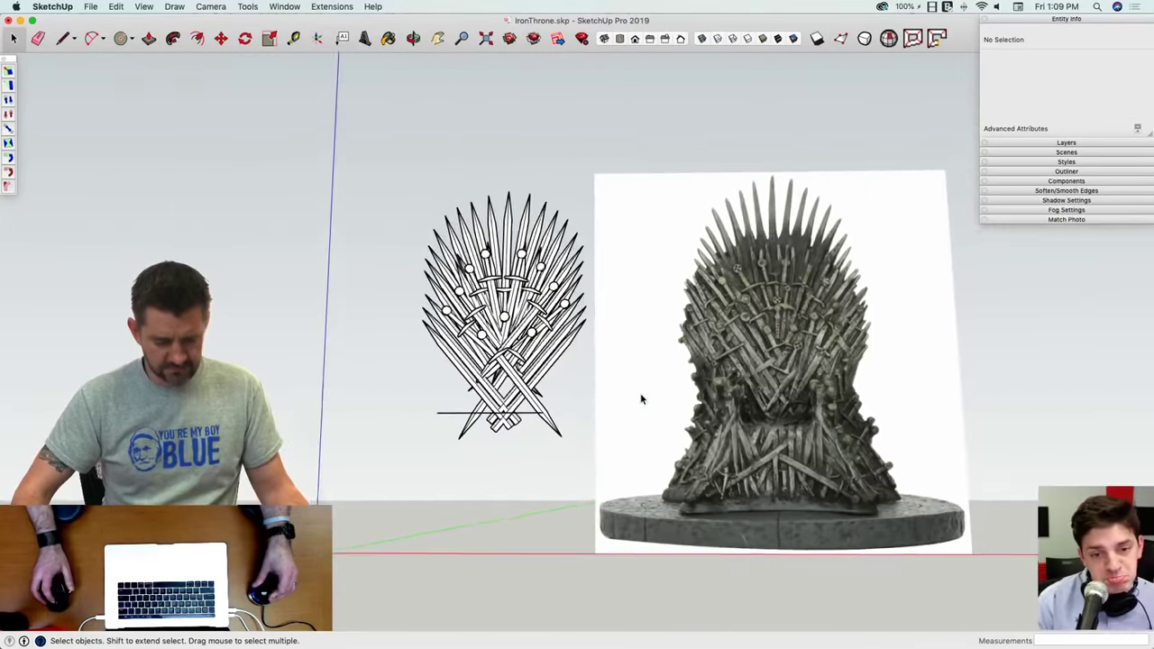
Step: Copy the front crossed sword about 4' 9 1/4" over to the extended left blades and tilt it to lie in front of them
{"action": "scroll", "coordinate": [641, 400], "scroll_direction": "up", "scroll_amount": 4}
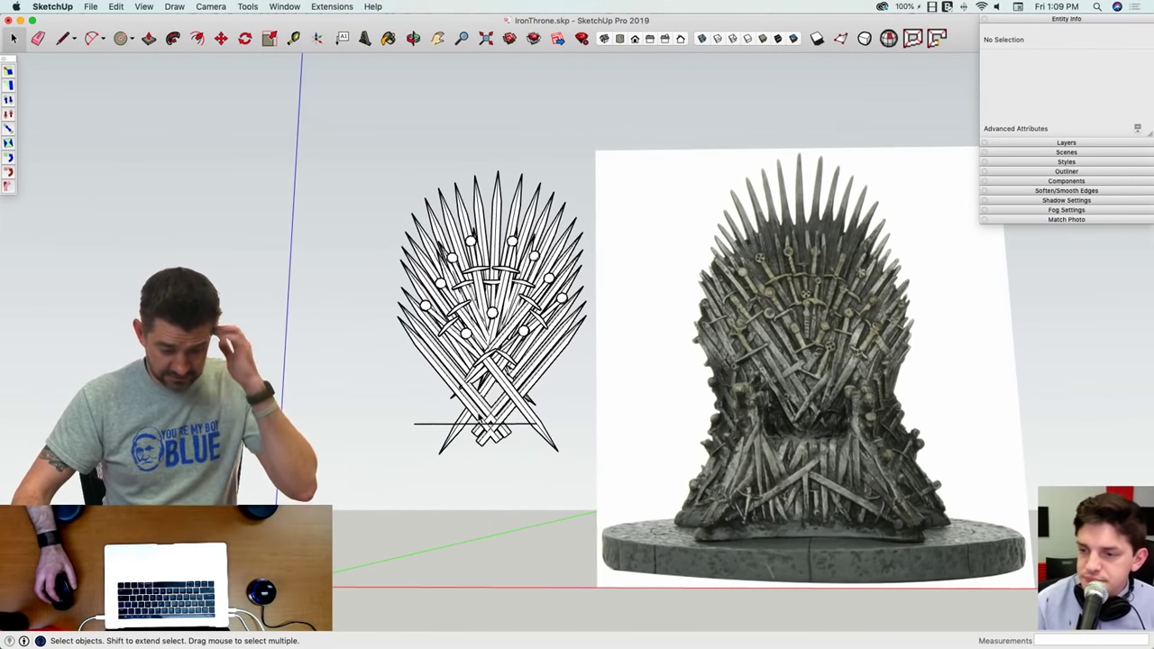
{"action": "scroll", "coordinate": [575, 358], "scroll_direction": "up", "scroll_amount": 5}
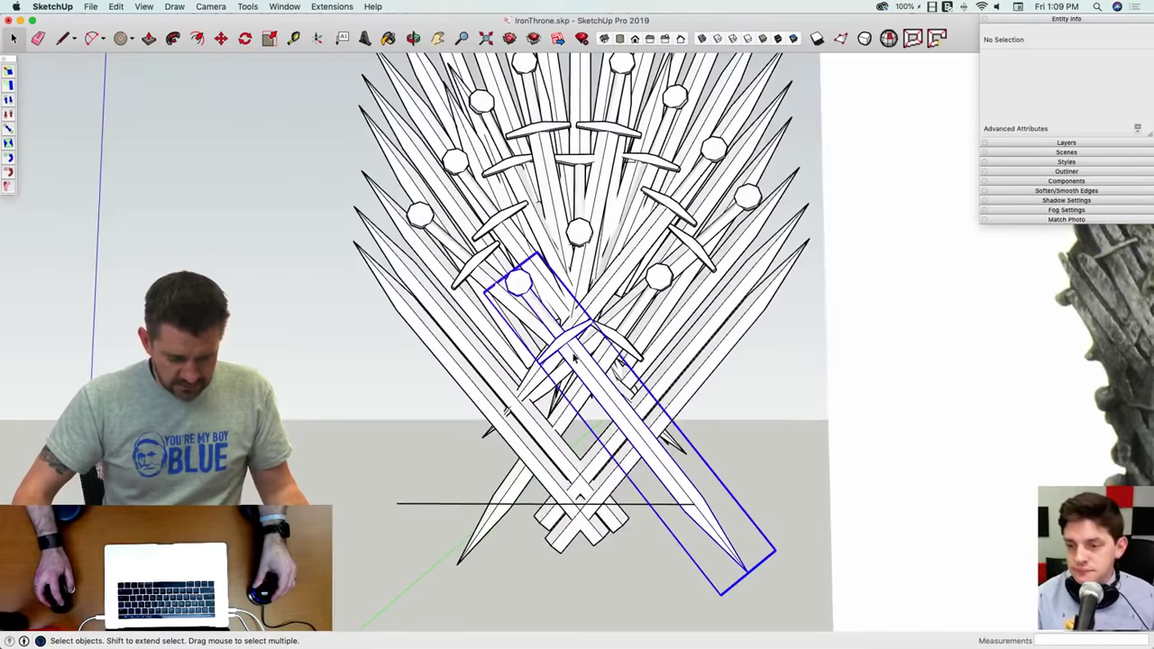
{"action": "left_click", "coordinate": [575, 359]}
{"action": "key", "text": "m"}
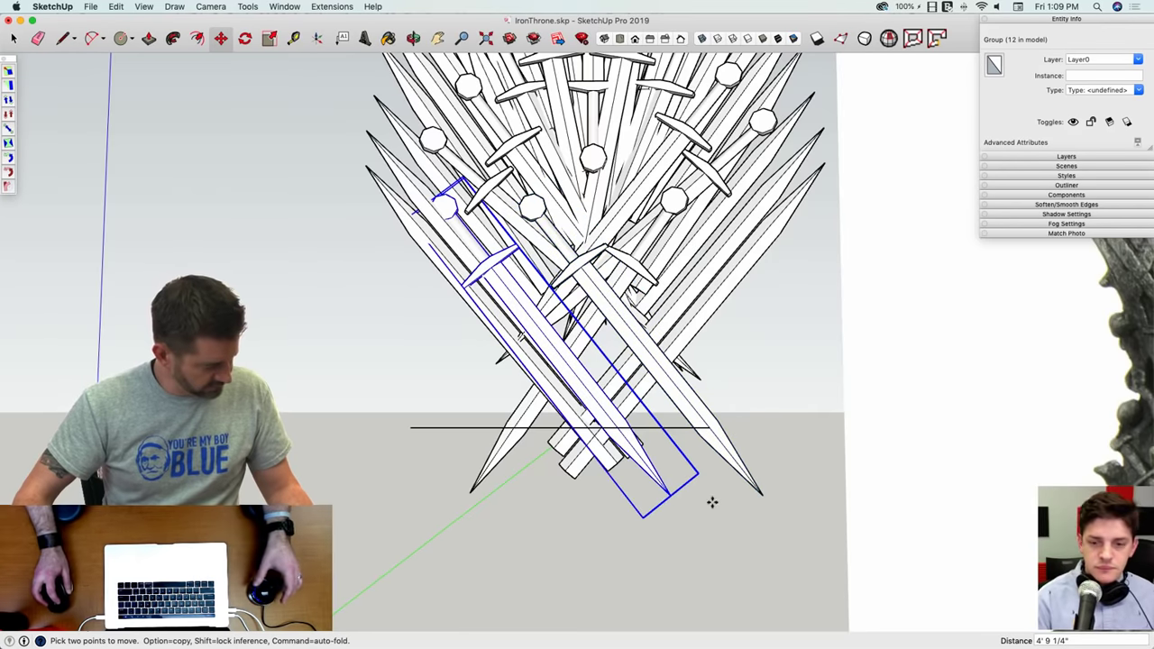
{"action": "mouse_move", "coordinate": [478, 284]}
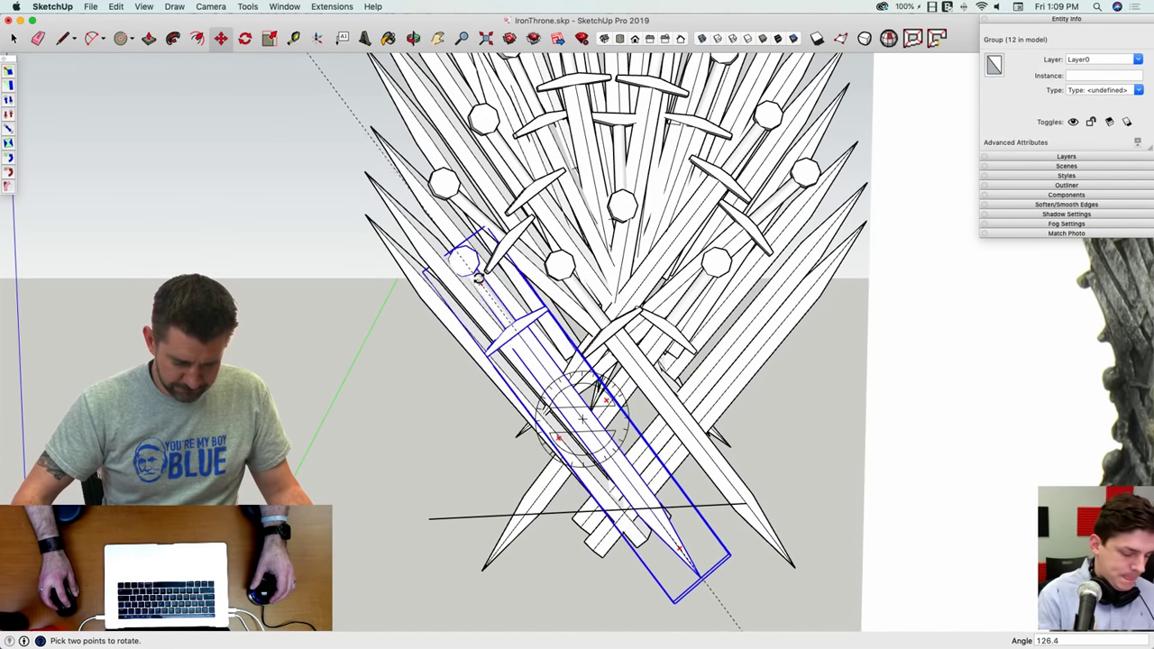
{"action": "key", "text": "m"}
{"action": "middle_click_drag", "start_coordinate": [582, 417], "coordinate": [476, 478]}
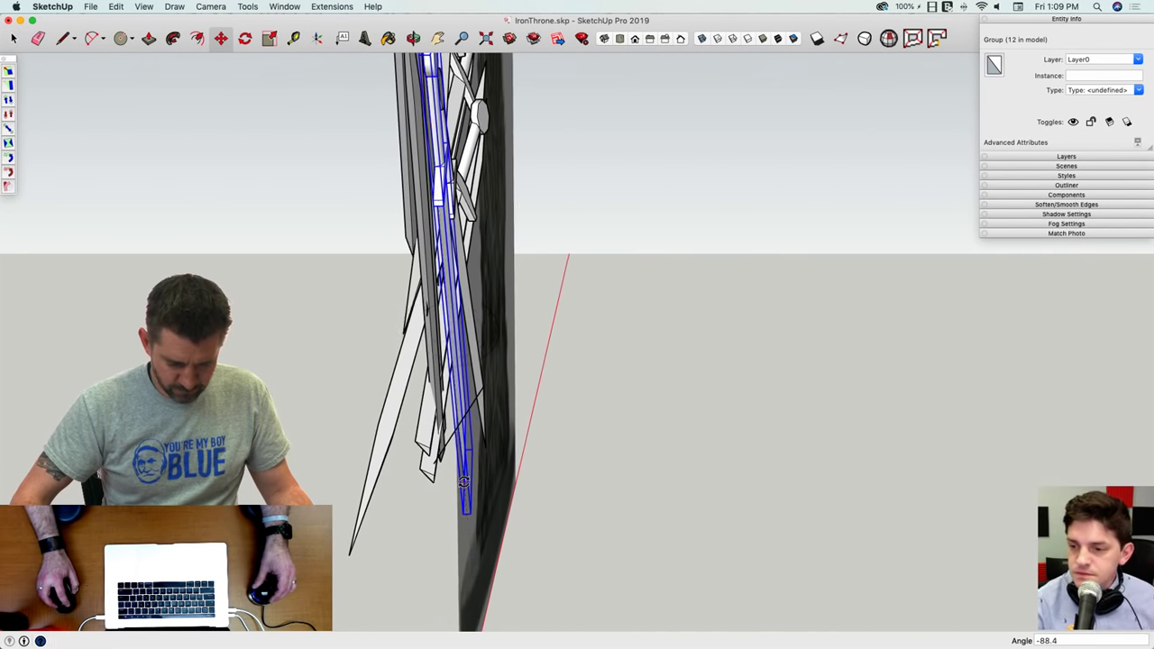
{"action": "middle_click_drag", "start_coordinate": [464, 483], "coordinate": [337, 428]}
{"action": "key", "text": "space"}
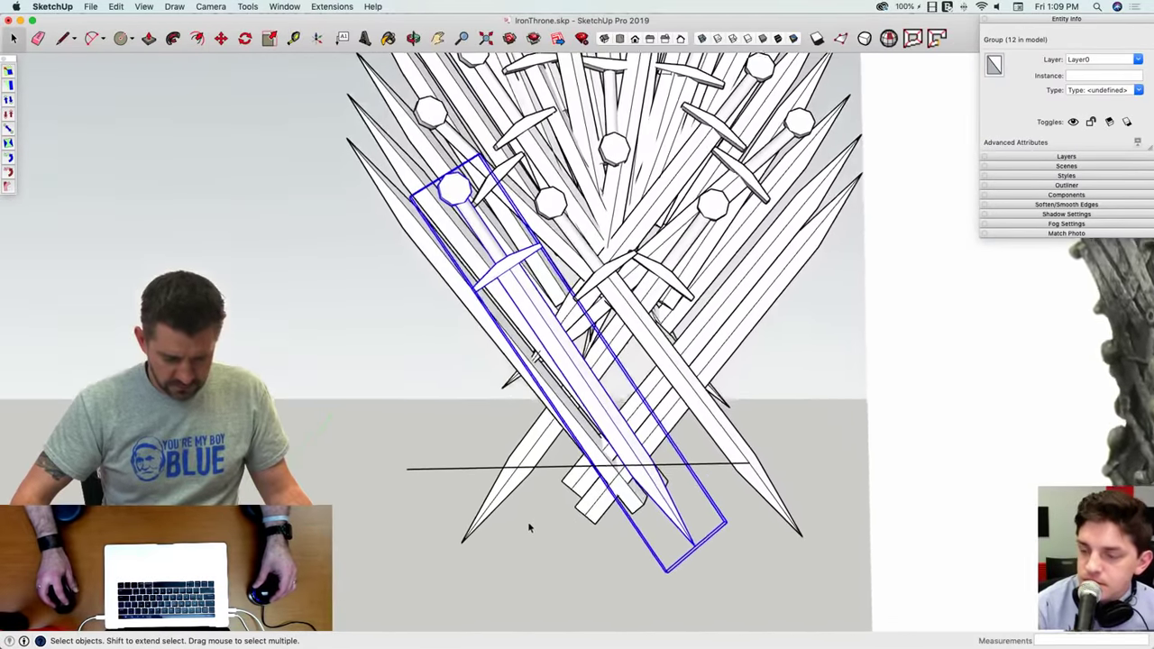
{"action": "middle_click_drag", "start_coordinate": [529, 528], "coordinate": [494, 503]}
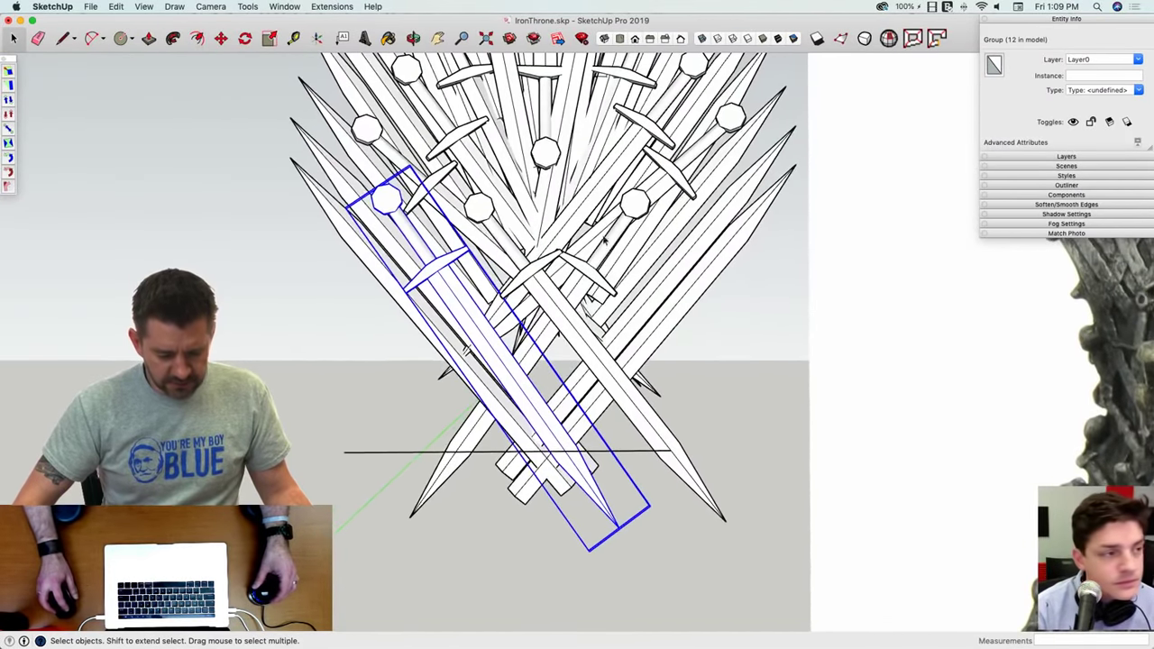
Step: Copy the opposite crossed sword onto the extended right blades and adjust its depth and tilt to lie in front of them
{"action": "left_click", "coordinate": [604, 240]}
{"action": "key", "text": "m"}
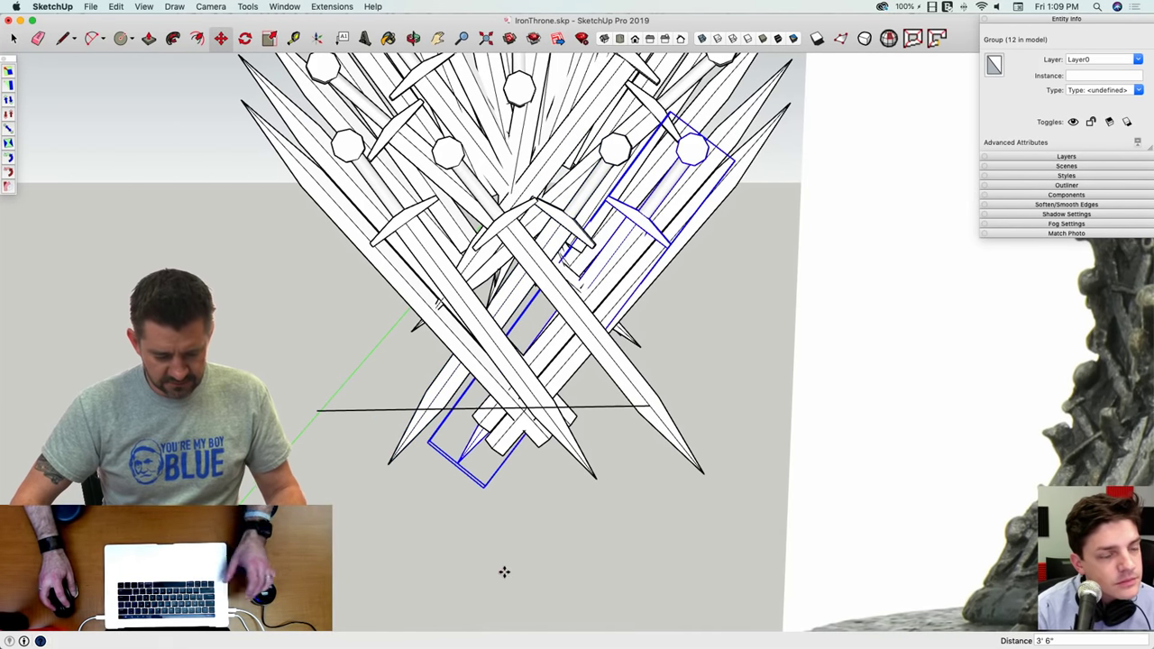
{"action": "key", "text": "Return"}
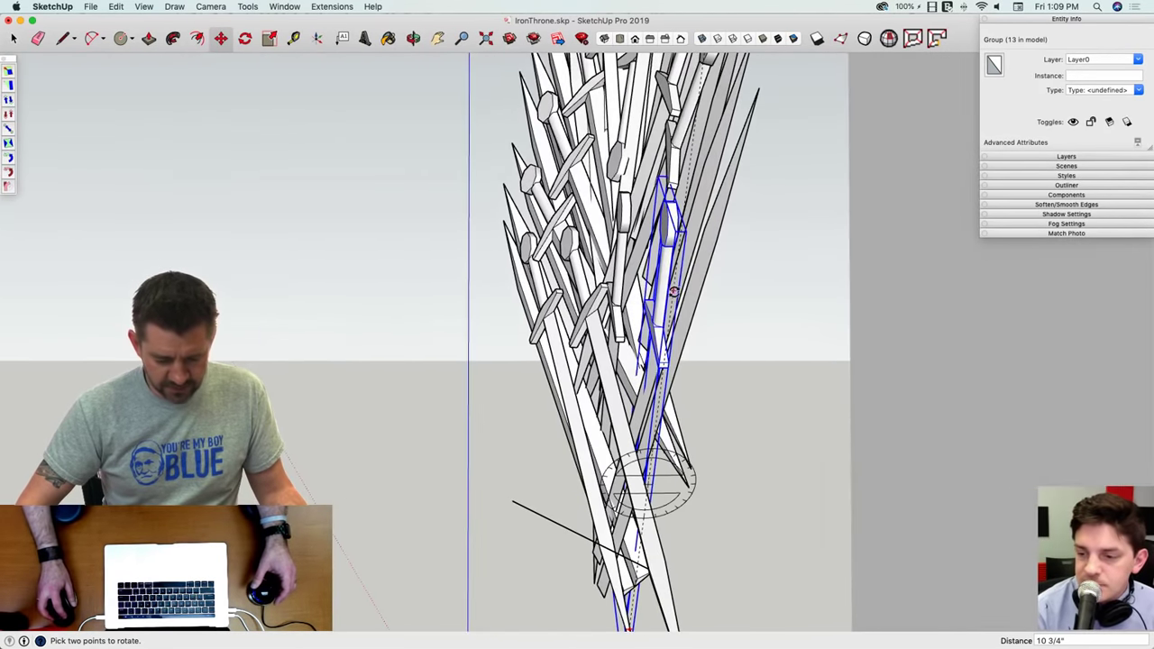
{"action": "key", "text": "m"}
{"action": "middle_click_drag", "start_coordinate": [647, 485], "coordinate": [545, 500]}
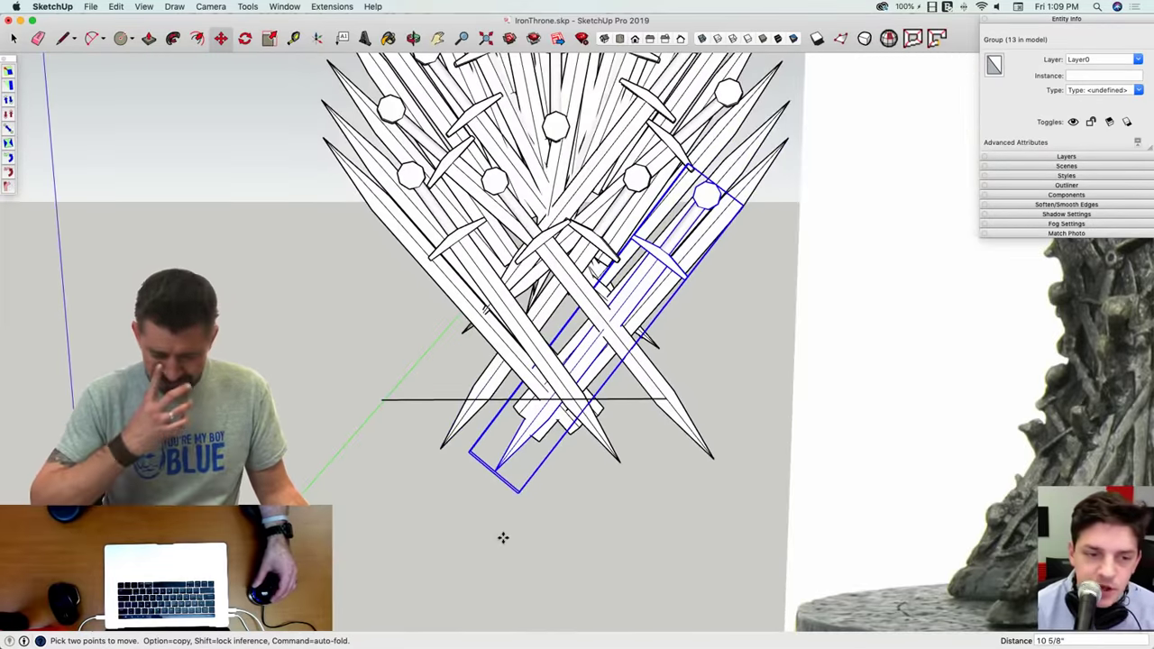
{"action": "middle_click_drag", "start_coordinate": [503, 537], "coordinate": [522, 557]}
Step: Tilt the original front crossed sword and move it back about 10 1/16" so it passes behind the right-hand copy
{"action": "key", "text": "space"}
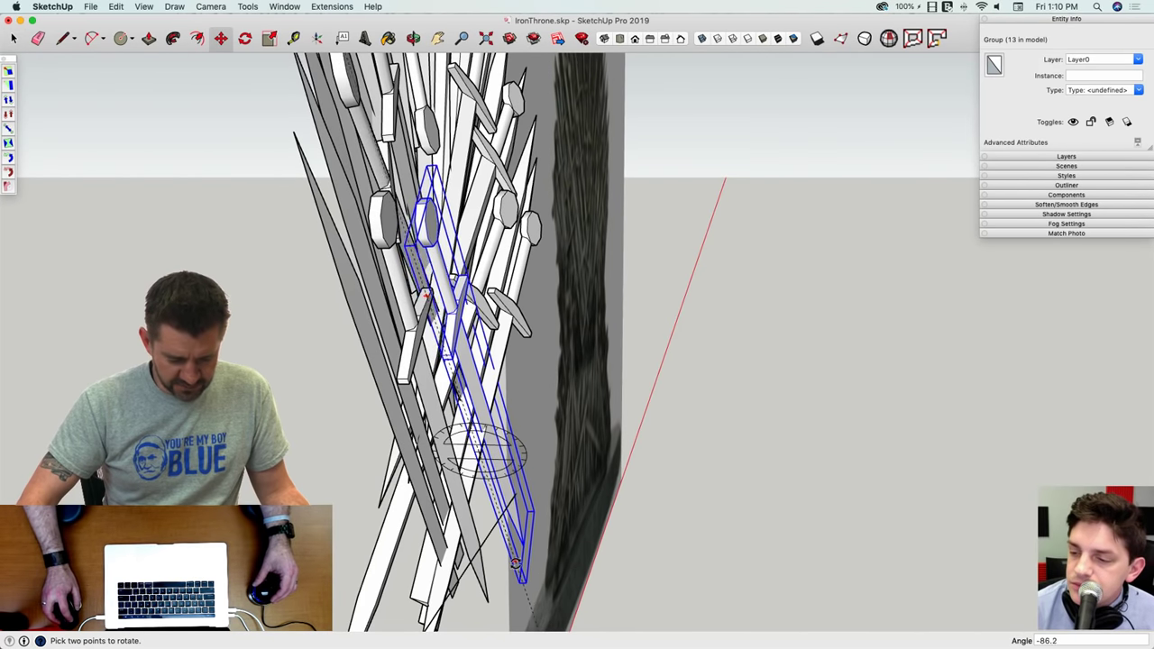
{"action": "left_click", "coordinate": [506, 564]}
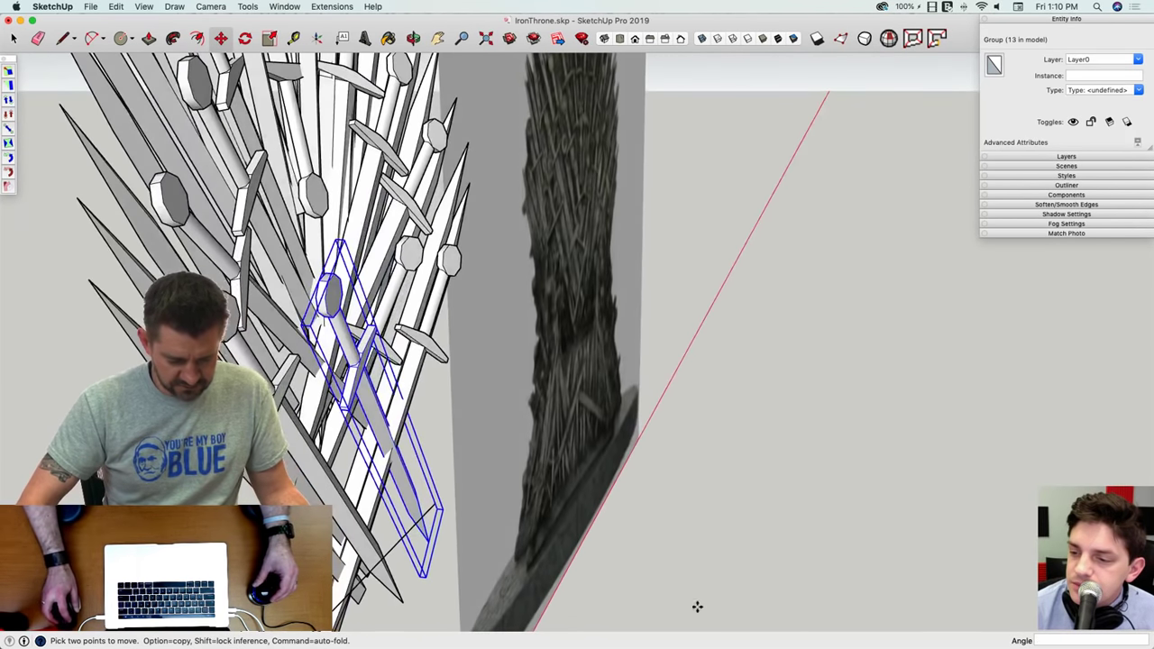
{"action": "left_click", "coordinate": [727, 578]}
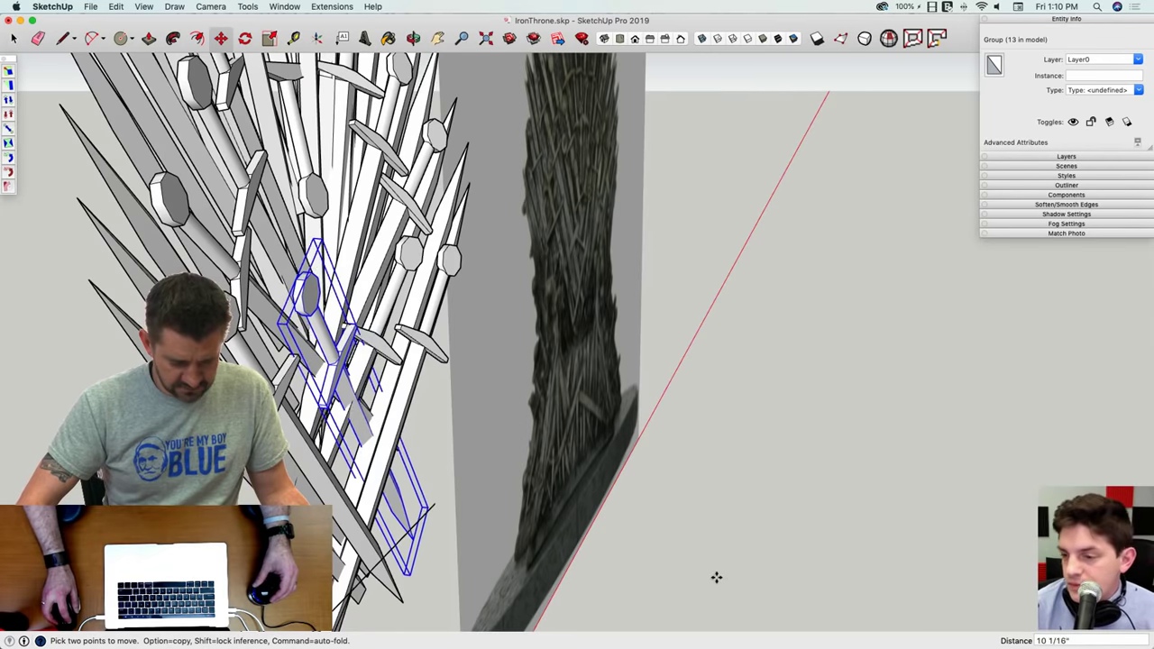
{"action": "middle_click_drag", "start_coordinate": [718, 577], "coordinate": [465, 584]}
{"action": "key", "text": "space"}
Step: Compare the overlapping lower swords with the V-shaped base of the throne back in the reference image
{"action": "scroll", "coordinate": [468, 582], "scroll_direction": "up", "scroll_amount": 3}
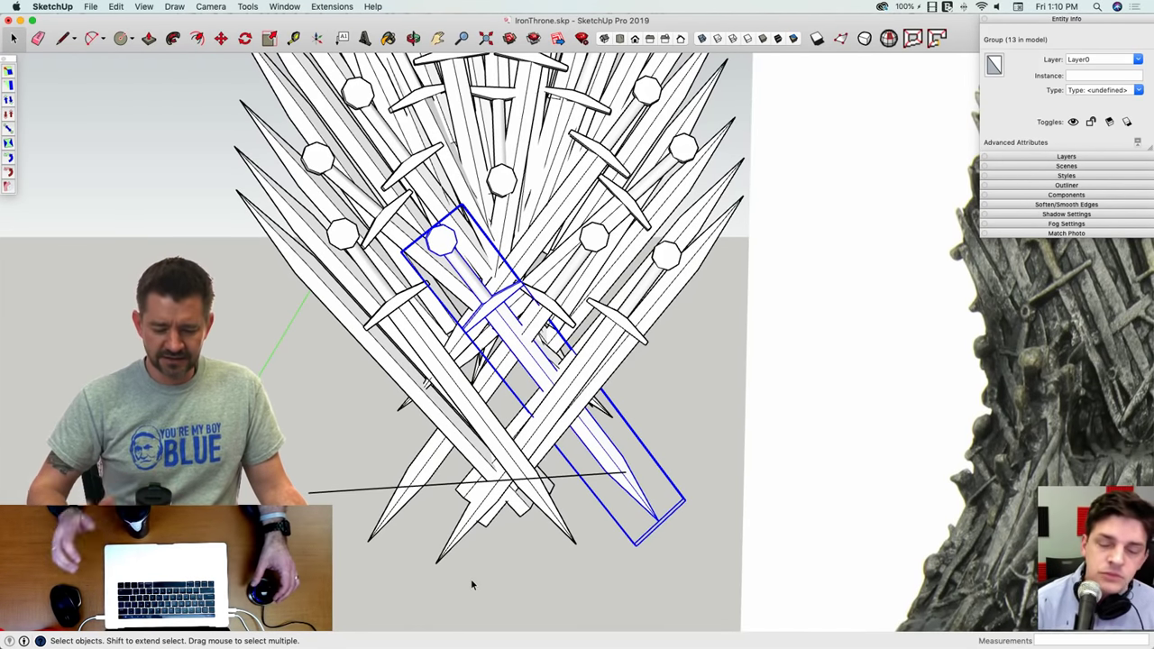
{"action": "scroll", "coordinate": [899, 505], "scroll_direction": "down", "scroll_amount": 3}
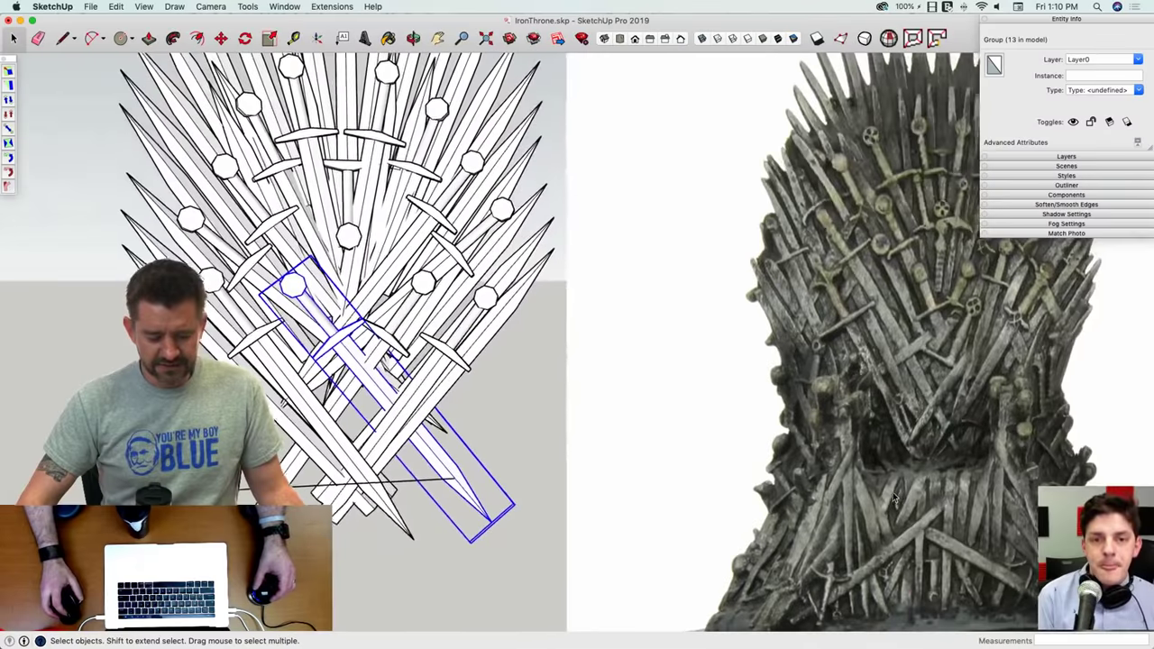
{"action": "scroll", "coordinate": [895, 498], "scroll_direction": "down", "scroll_amount": 4}
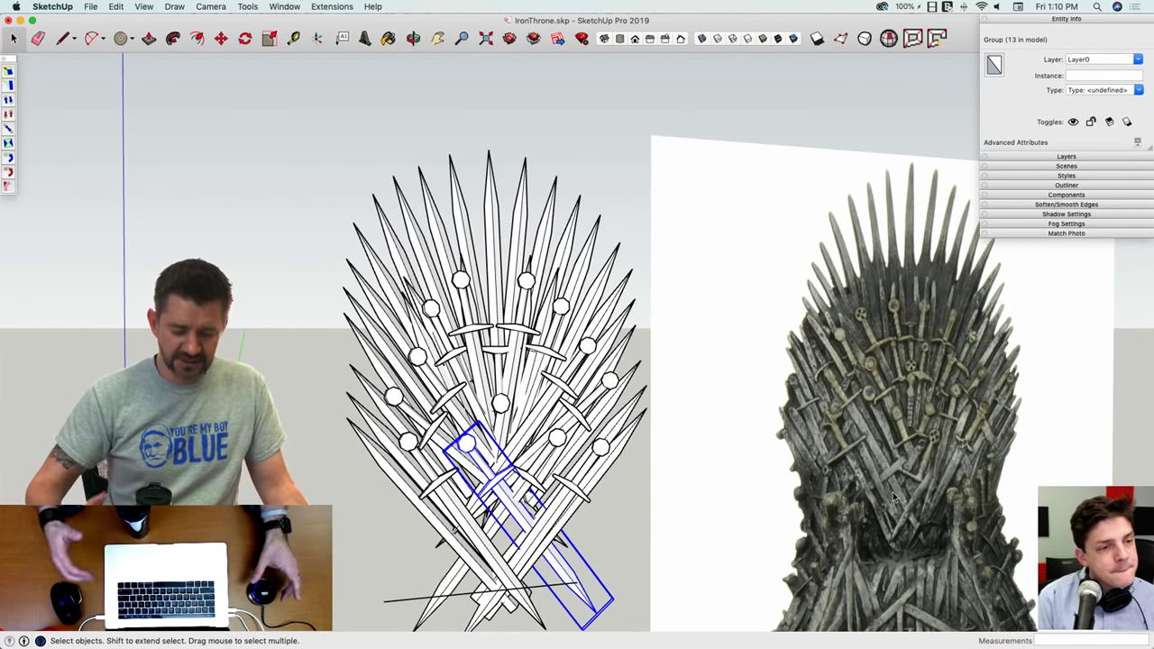
{"action": "scroll", "coordinate": [895, 499], "scroll_direction": "up", "scroll_amount": 5}
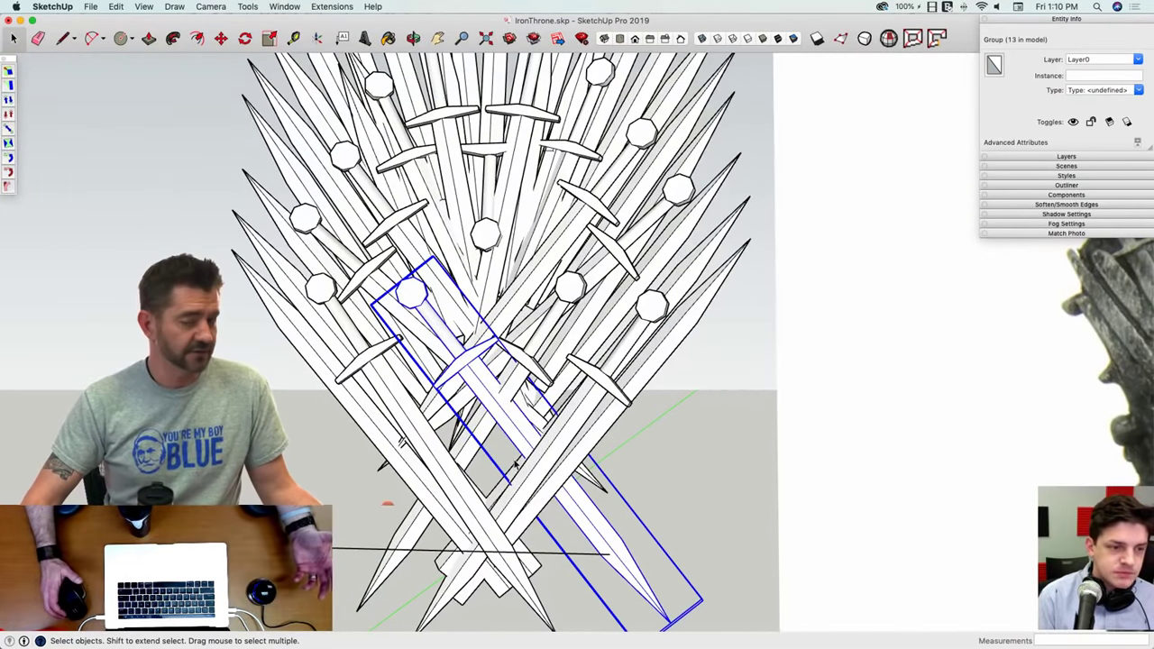
{"action": "mouse_move", "coordinate": [516, 464]}
{"action": "middle_mouse_down"}
{"action": "mouse_move", "coordinate": [527, 458]}
{"action": "mouse_move", "coordinate": [515, 464]}
{"action": "middle_mouse_up"}
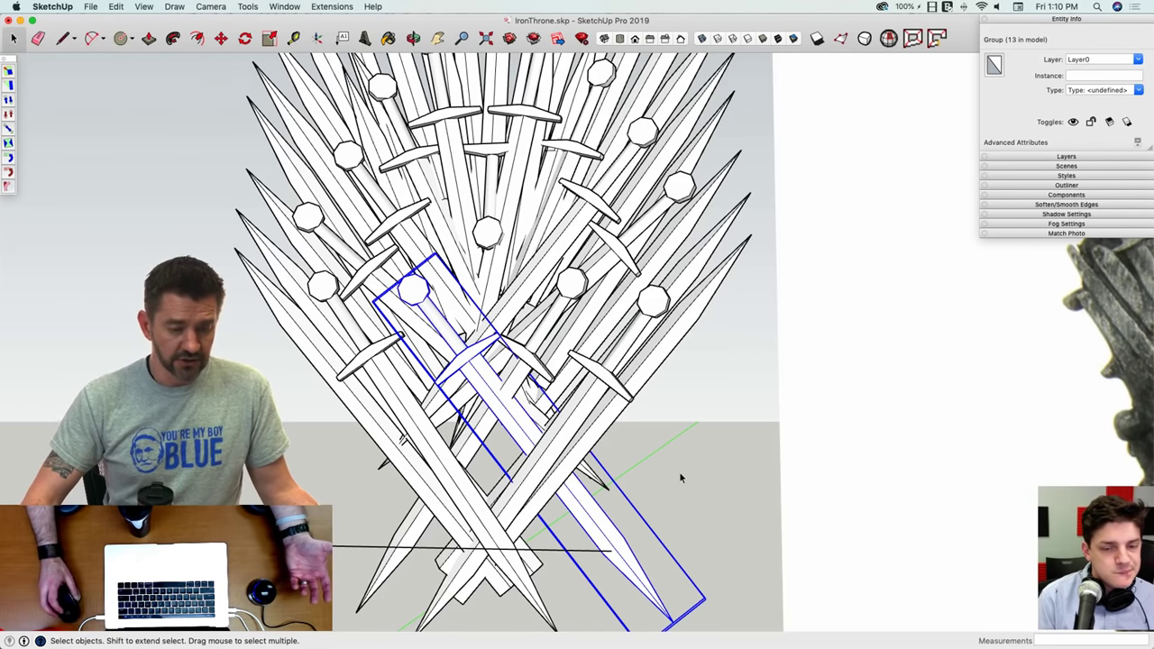
Step: Open the sword group running behind the crossing and erase the edges of its pointed tip protruding past the left blades
{"action": "middle_click_drag", "start_coordinate": [634, 490], "coordinate": [442, 383]}
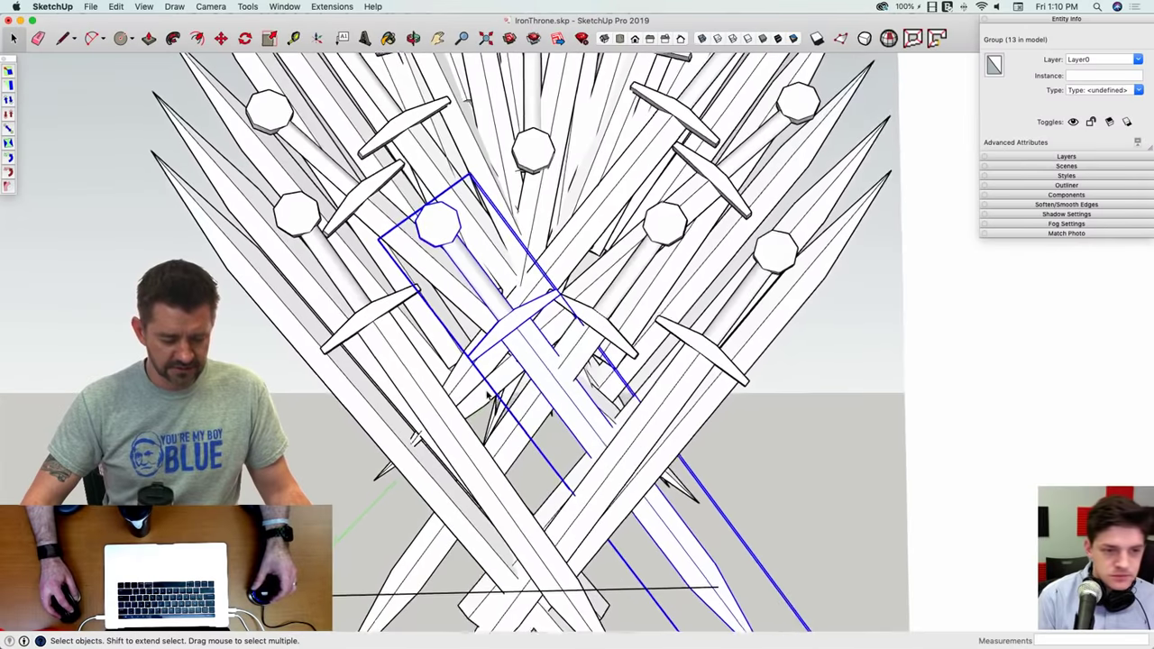
{"action": "double_click", "coordinate": [482, 405]}
{"action": "middle_click_drag", "start_coordinate": [476, 406], "coordinate": [392, 433]}
{"action": "key", "text": "e"}
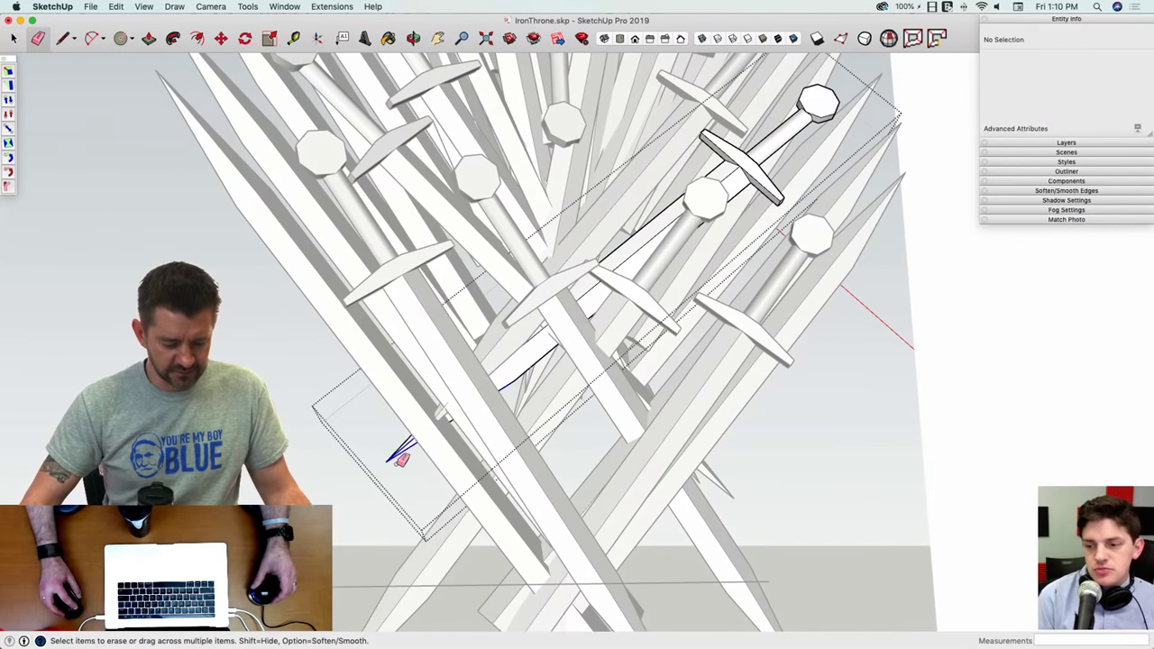
{"action": "left_click_drag", "start_coordinate": [402, 460], "coordinate": [402, 458]}
{"action": "mouse_move", "coordinate": [402, 458]}
{"action": "middle_mouse_down"}
{"action": "mouse_move", "coordinate": [529, 394]}
{"action": "mouse_move", "coordinate": [405, 413]}
{"action": "middle_mouse_up"}
{"action": "left_click_drag", "start_coordinate": [405, 412], "coordinate": [435, 409]}
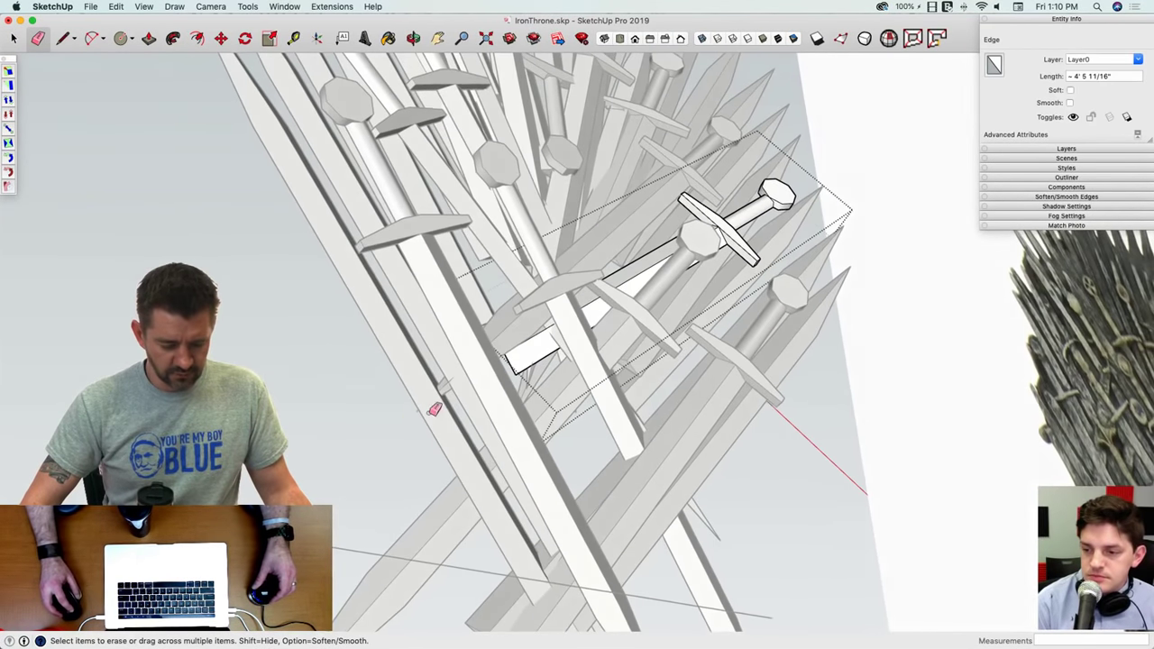
Step: Draw a line across the open end of the shortened blade and try to Push/Pull its end face
{"action": "mouse_move", "coordinate": [435, 408]}
{"action": "middle_mouse_down"}
{"action": "mouse_move", "coordinate": [526, 348]}
{"action": "mouse_move", "coordinate": [533, 322]}
{"action": "mouse_move", "coordinate": [573, 363]}
{"action": "mouse_move", "coordinate": [678, 417]}
{"action": "mouse_move", "coordinate": [682, 430]}
{"action": "mouse_move", "coordinate": [661, 450]}
{"action": "mouse_move", "coordinate": [661, 397]}
{"action": "mouse_move", "coordinate": [601, 399]}
{"action": "mouse_move", "coordinate": [667, 336]}
{"action": "middle_mouse_up"}
{"action": "key", "text": "l"}
{"action": "left_click", "coordinate": [652, 463]}
{"action": "left_click", "coordinate": [664, 399]}
{"action": "key", "text": "p"}
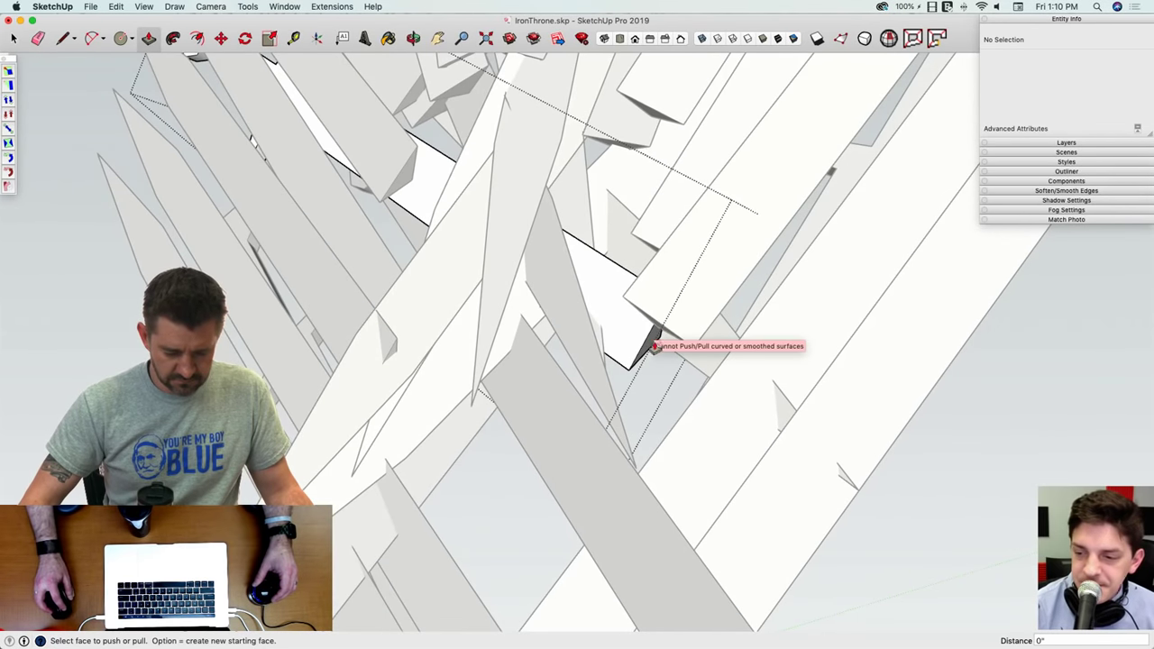
{"action": "middle_click_drag", "start_coordinate": [720, 407], "coordinate": [715, 271]}
{"action": "key", "text": "space"}
Step: Try to draw a line between the corners of the shortened blade's open end and prepare its face for Push/Pull
{"action": "scroll", "coordinate": [639, 301], "scroll_direction": "up", "scroll_amount": 5}
{"action": "key", "text": "l"}
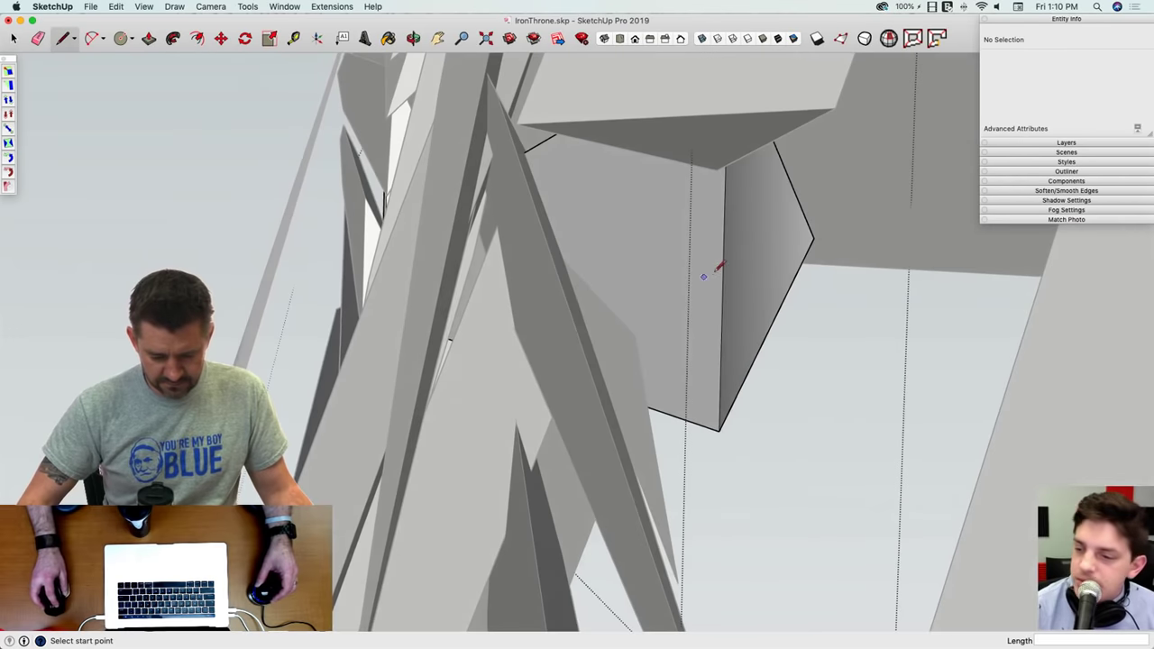
{"action": "middle_click_drag", "start_coordinate": [822, 234], "coordinate": [776, 232]}
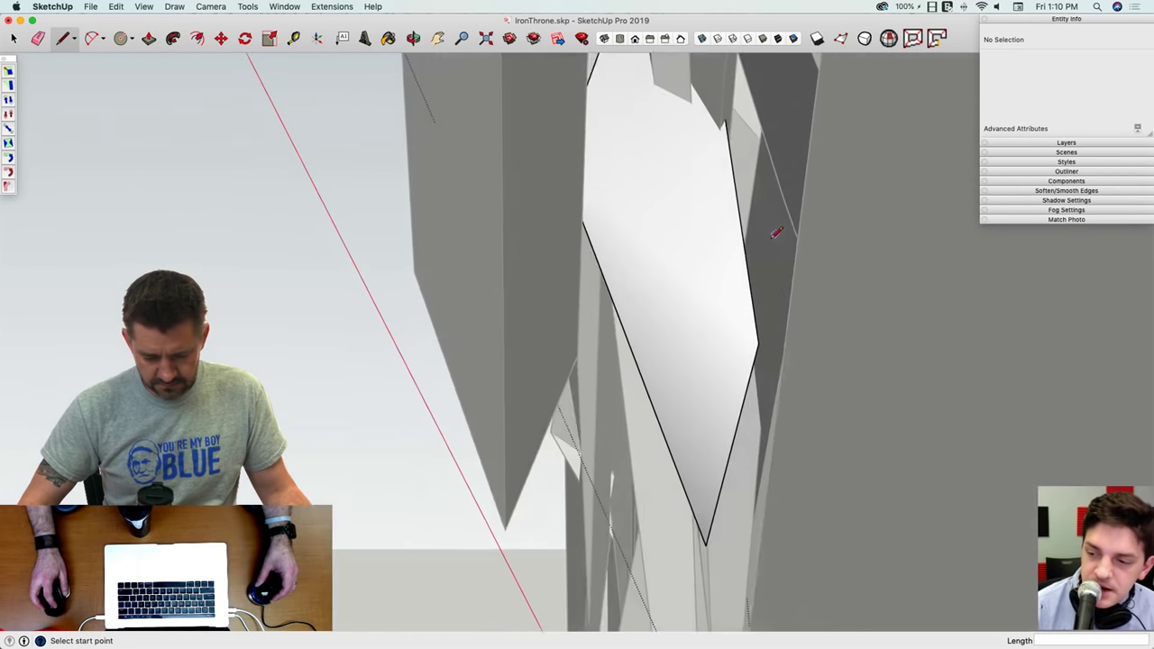
{"action": "left_click", "coordinate": [786, 346]}
{"action": "middle_click_drag", "start_coordinate": [786, 346], "coordinate": [747, 233]}
{"action": "scroll", "coordinate": [687, 157], "scroll_direction": "down", "scroll_amount": 2}
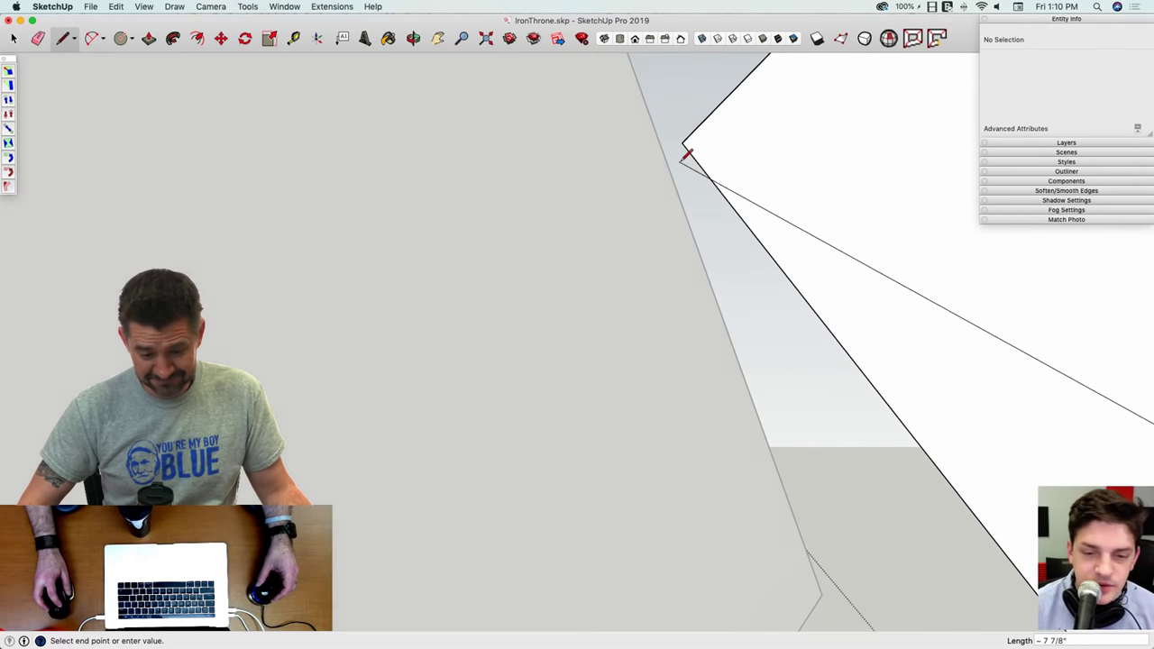
{"action": "left_click", "coordinate": [688, 144]}
{"action": "scroll", "coordinate": [762, 227], "scroll_direction": "up", "scroll_amount": 5}
{"action": "scroll", "coordinate": [762, 226], "scroll_direction": "down", "scroll_amount": 5}
{"action": "key", "text": "p"}
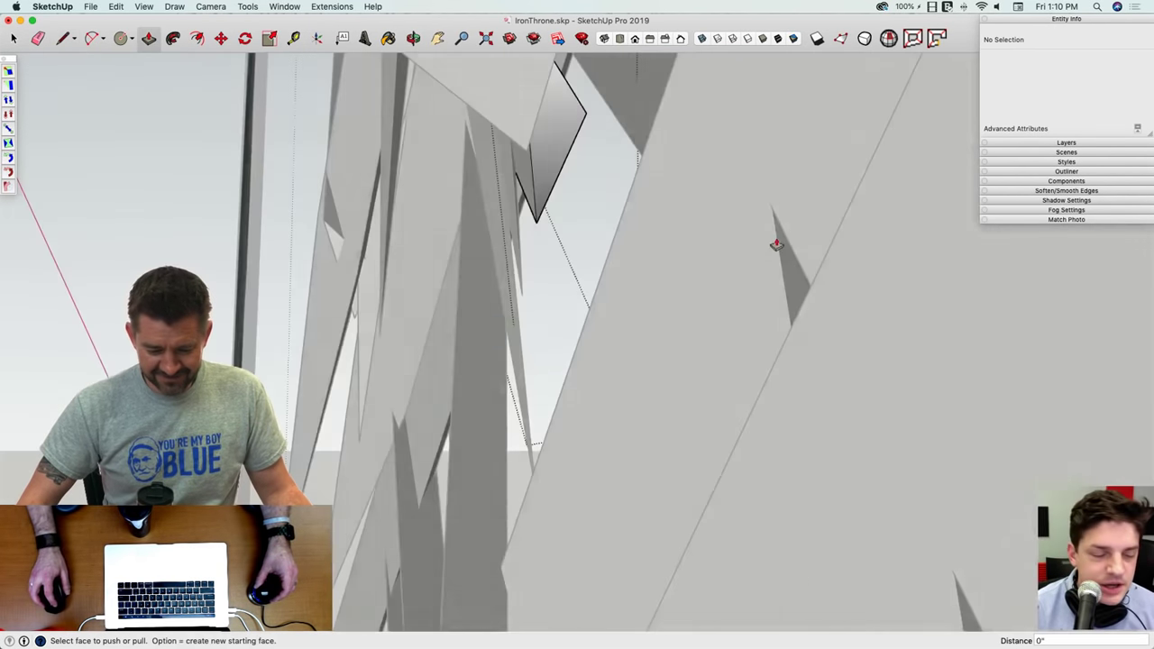
Step: Draw a line across the shortened blade's end between its lower and outer corners, and Push/Pull the end face out 2' 3 3/4"
{"action": "scroll", "coordinate": [555, 202], "scroll_direction": "up", "scroll_amount": 3}
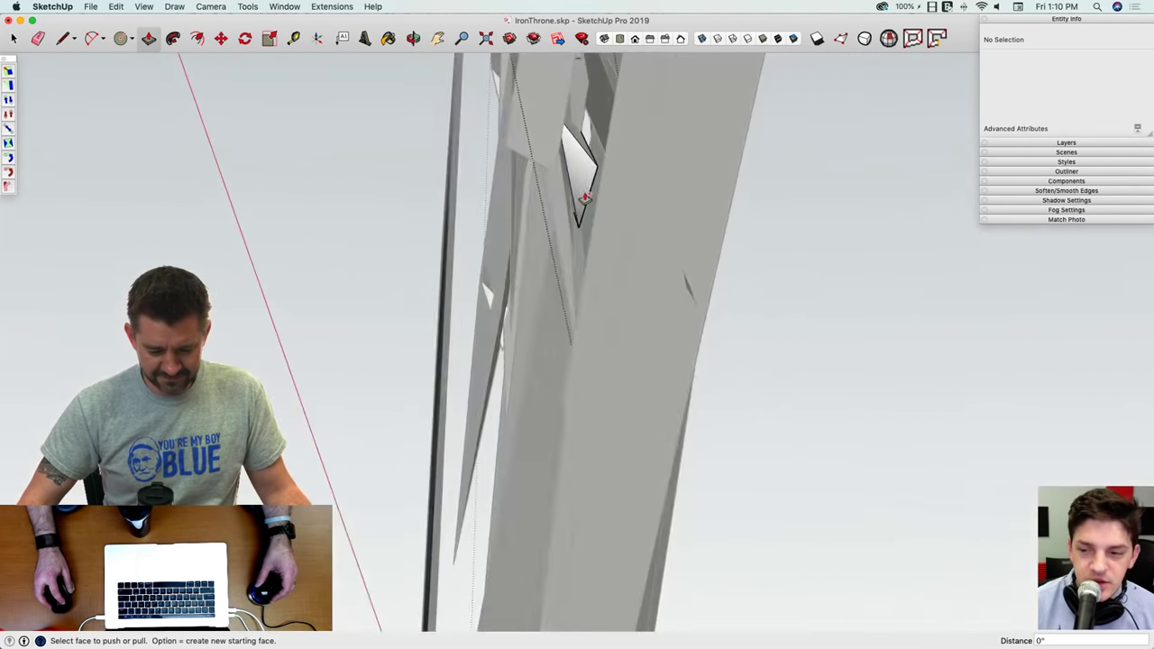
{"action": "scroll", "coordinate": [595, 208], "scroll_direction": "down", "scroll_amount": 3}
{"action": "key", "text": "l"}
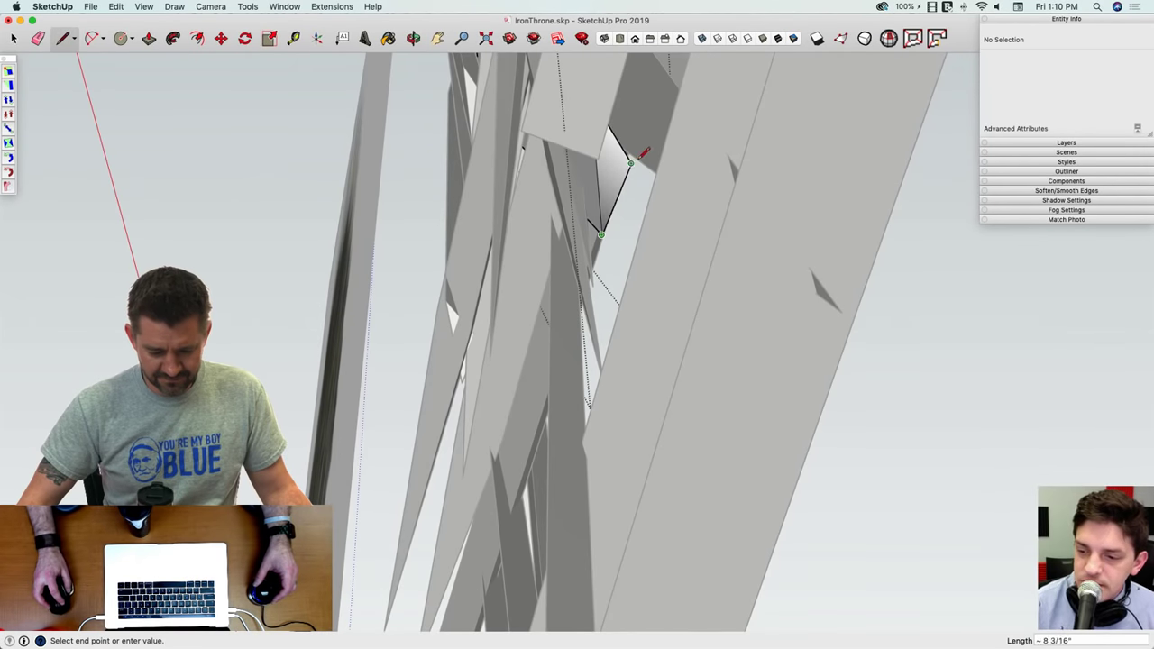
{"action": "left_click", "coordinate": [625, 167]}
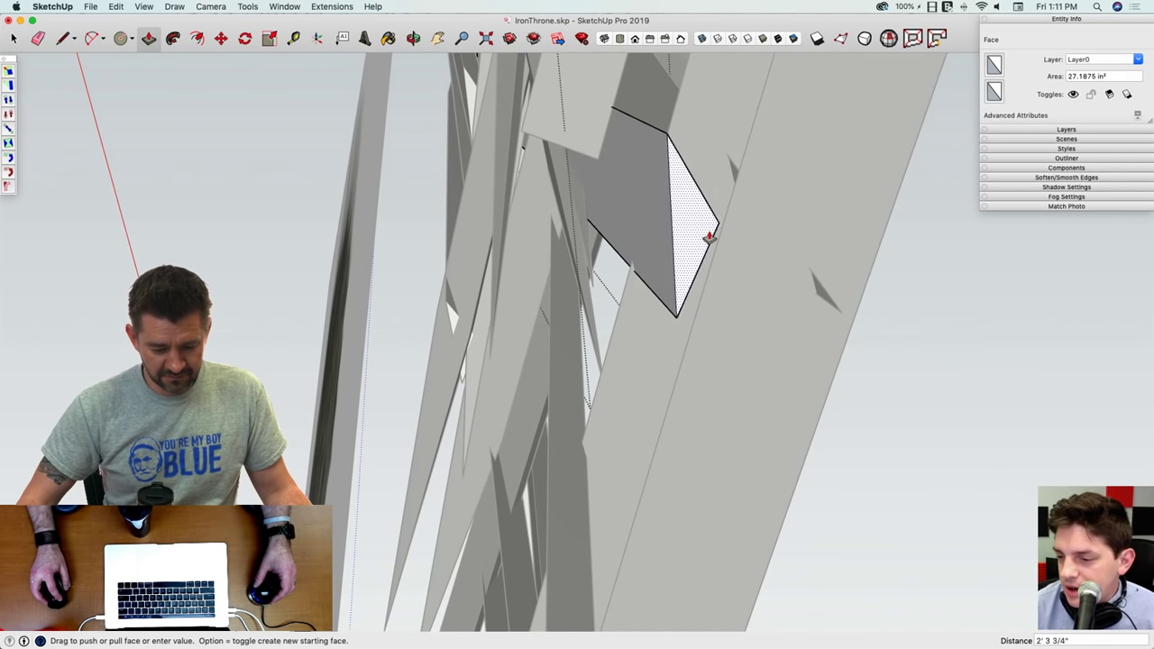
{"action": "left_click", "coordinate": [709, 237]}
{"action": "key", "text": "space"}
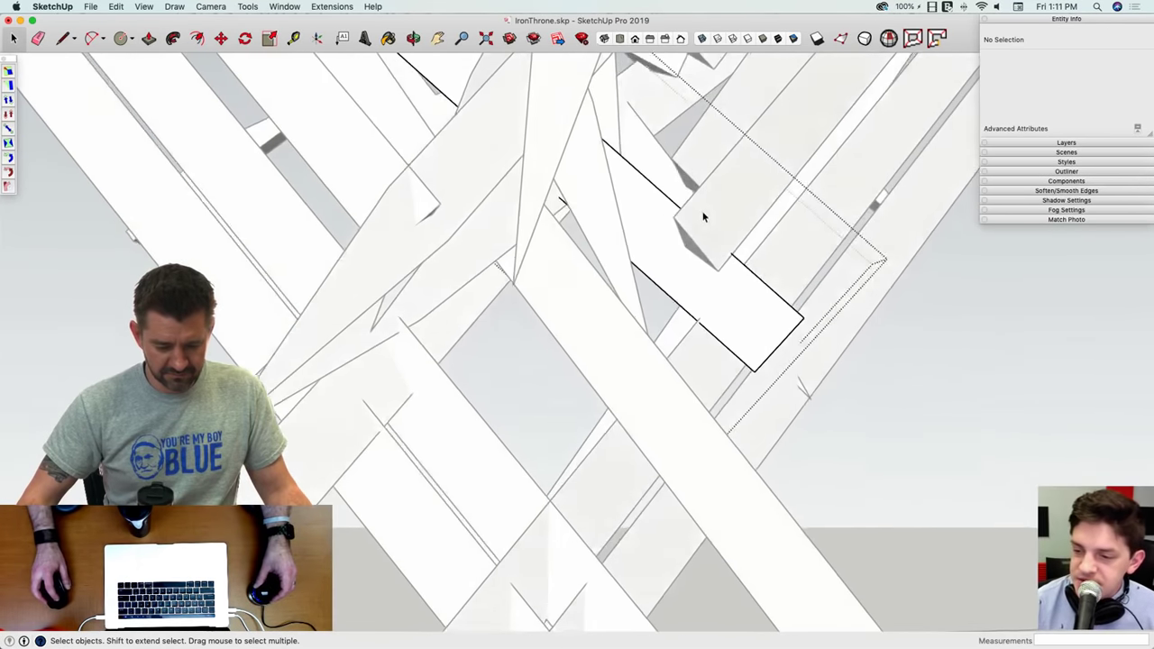
Step: Open the cut-off sword on the right that slopes down to the left, and Push/Pull its end face out about 5' 6 1/16"
{"action": "key", "text": "p"}
{"action": "key", "text": "space"}
{"action": "double_click", "coordinate": [686, 254]}
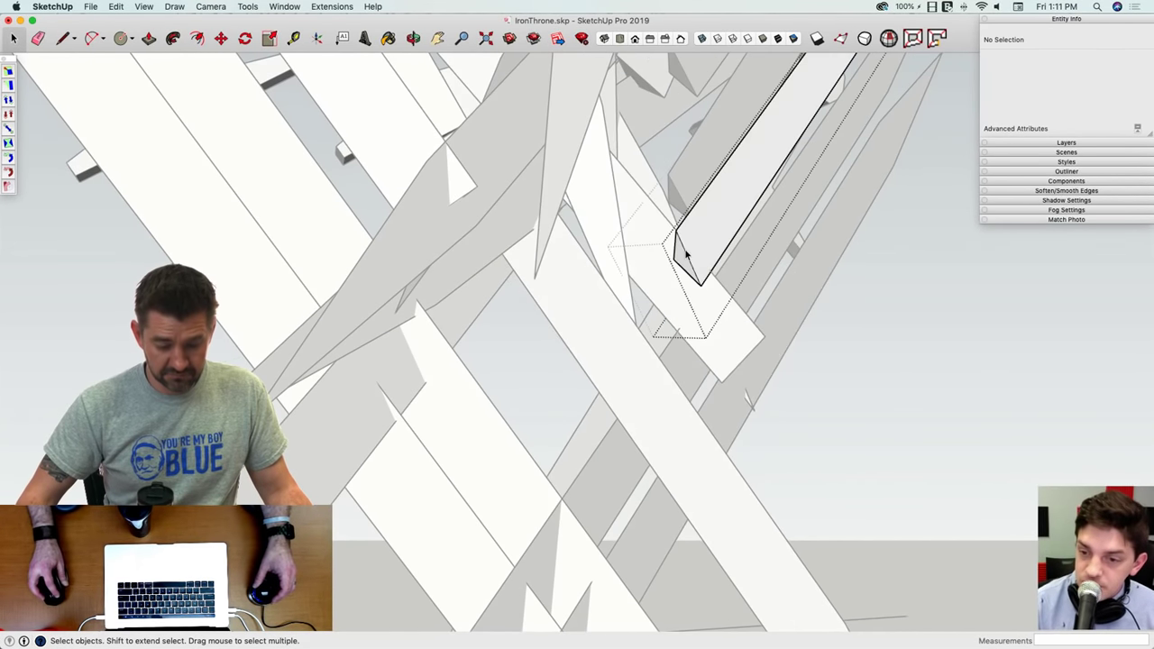
{"action": "left_click", "coordinate": [684, 259]}
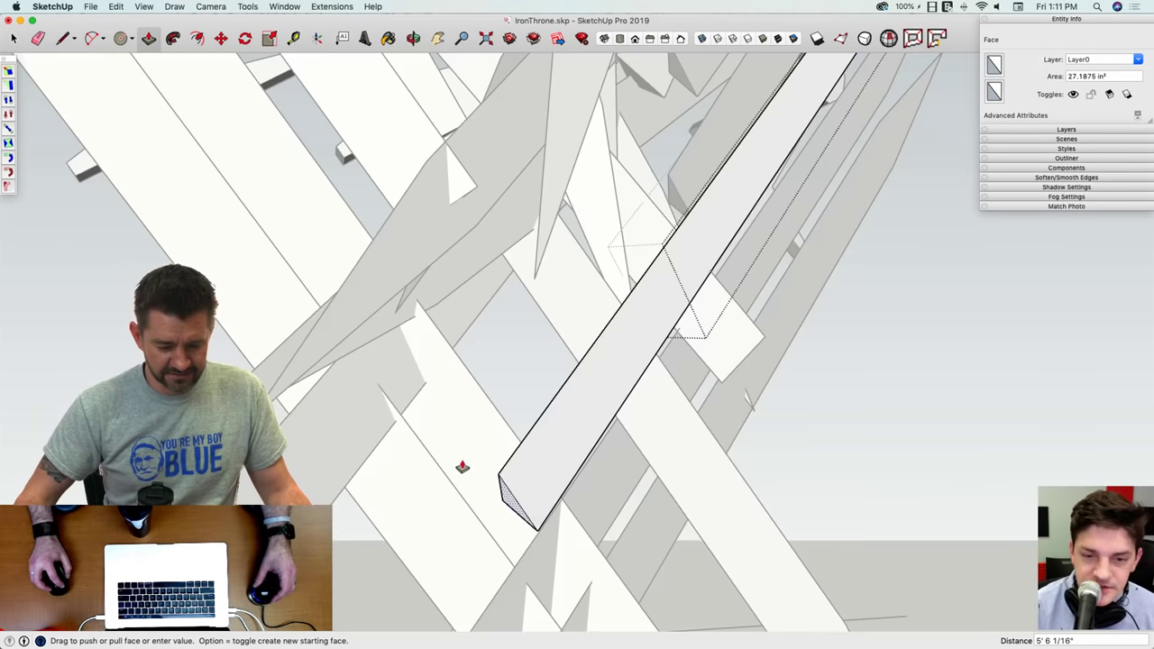
{"action": "left_click", "coordinate": [462, 467]}
{"action": "middle_click_drag", "start_coordinate": [462, 467], "coordinate": [694, 256]}
{"action": "key", "text": "space"}
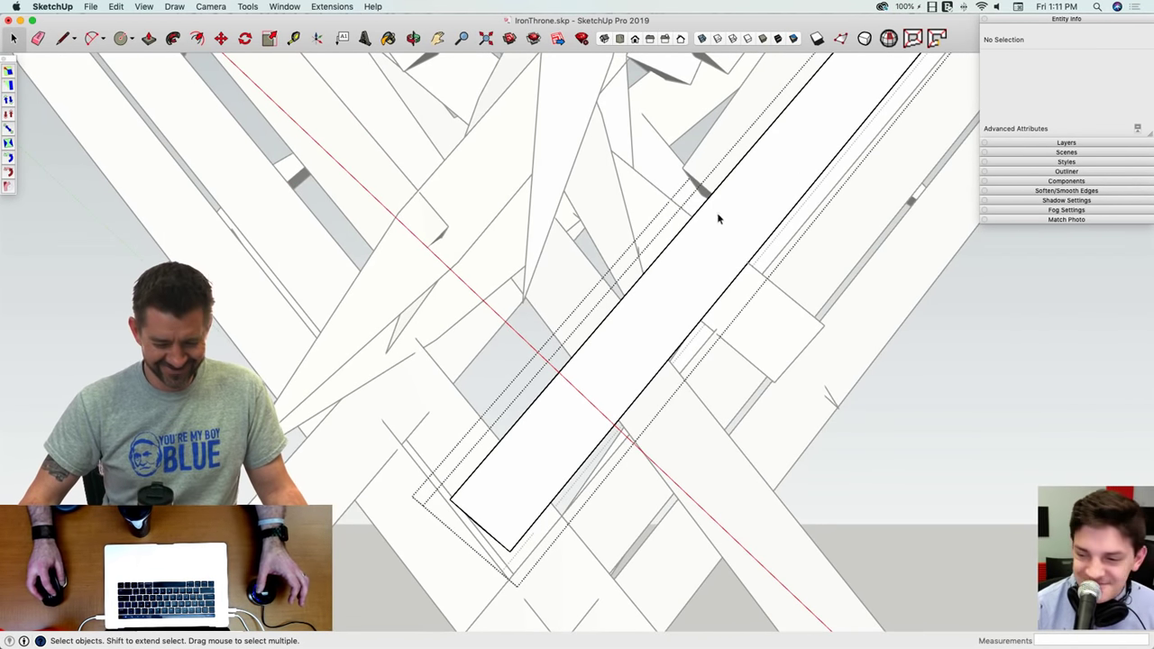
Step: Push/Pull the end face of the next cut-off sword behind the extended one down to the left across the crossing
{"action": "middle_click_drag", "start_coordinate": [716, 216], "coordinate": [671, 198]}
{"action": "key", "text": "p"}
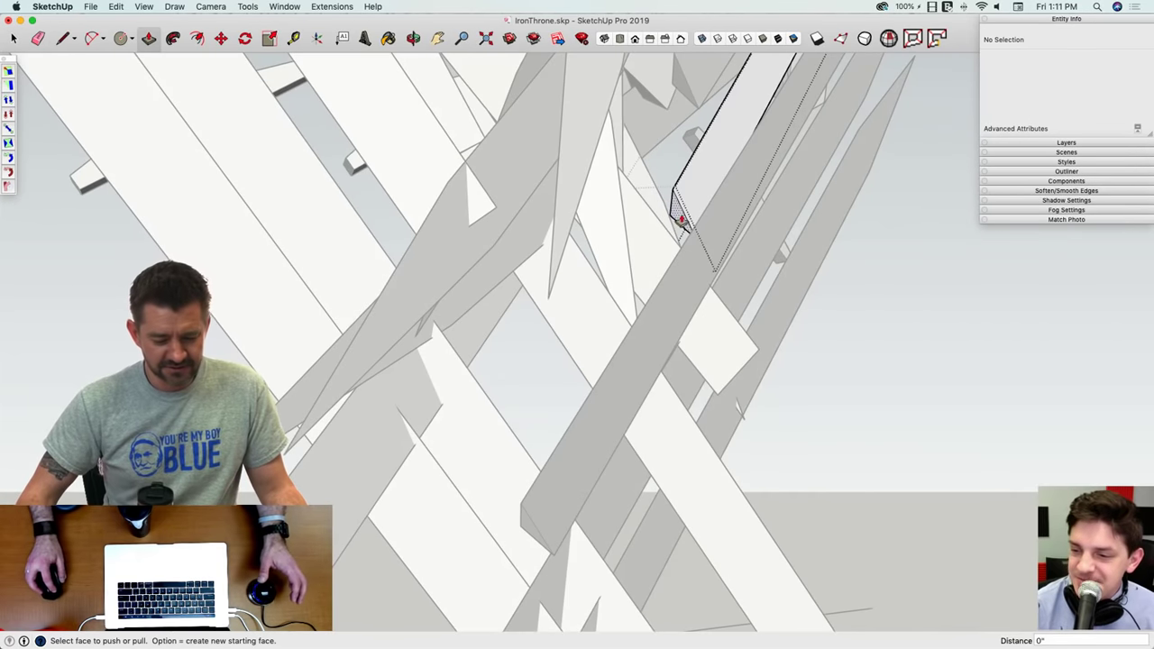
{"action": "left_click", "coordinate": [681, 219]}
{"action": "left_click", "coordinate": [407, 458]}
{"action": "middle_click_drag", "start_coordinate": [407, 459], "coordinate": [554, 203]}
{"action": "key", "text": "space"}
Step: Extend the cut-off left sword by Push/Pulling its end face down to the right behind the crossing, then leave the group
{"action": "middle_click_drag", "start_coordinate": [455, 204], "coordinate": [511, 248]}
{"action": "key", "text": "p"}
{"action": "left_click", "coordinate": [512, 260]}
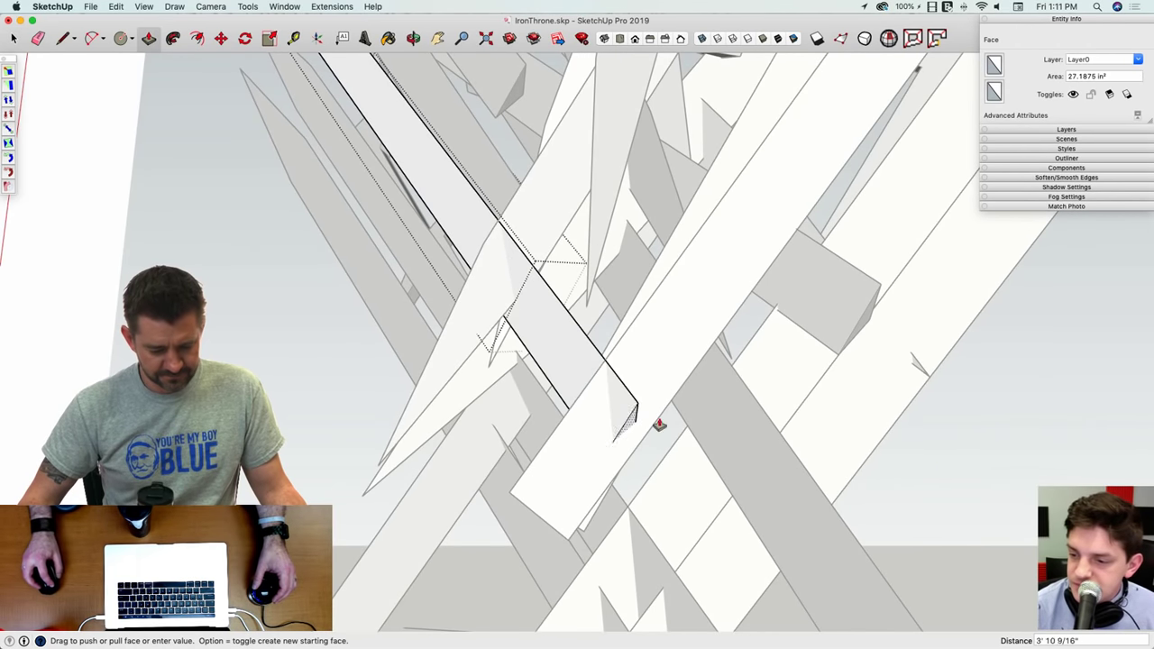
{"action": "left_click", "coordinate": [687, 471]}
{"action": "middle_click_drag", "start_coordinate": [687, 471], "coordinate": [547, 288]}
{"action": "key", "text": "space"}
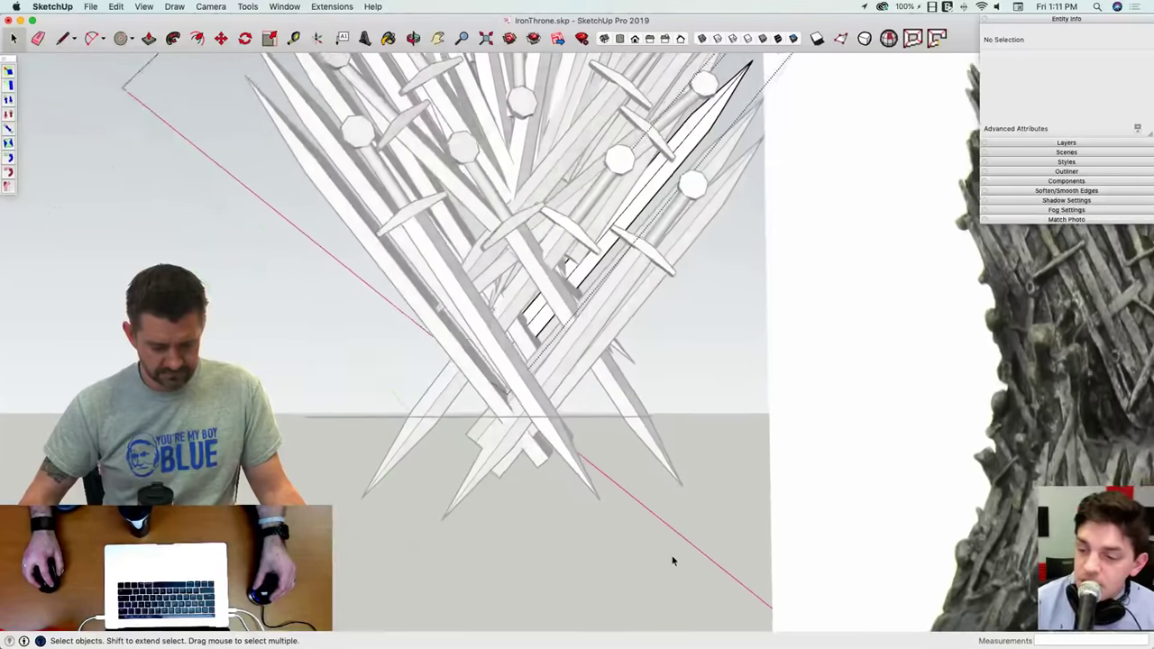
{"action": "left_click", "coordinate": [667, 529]}
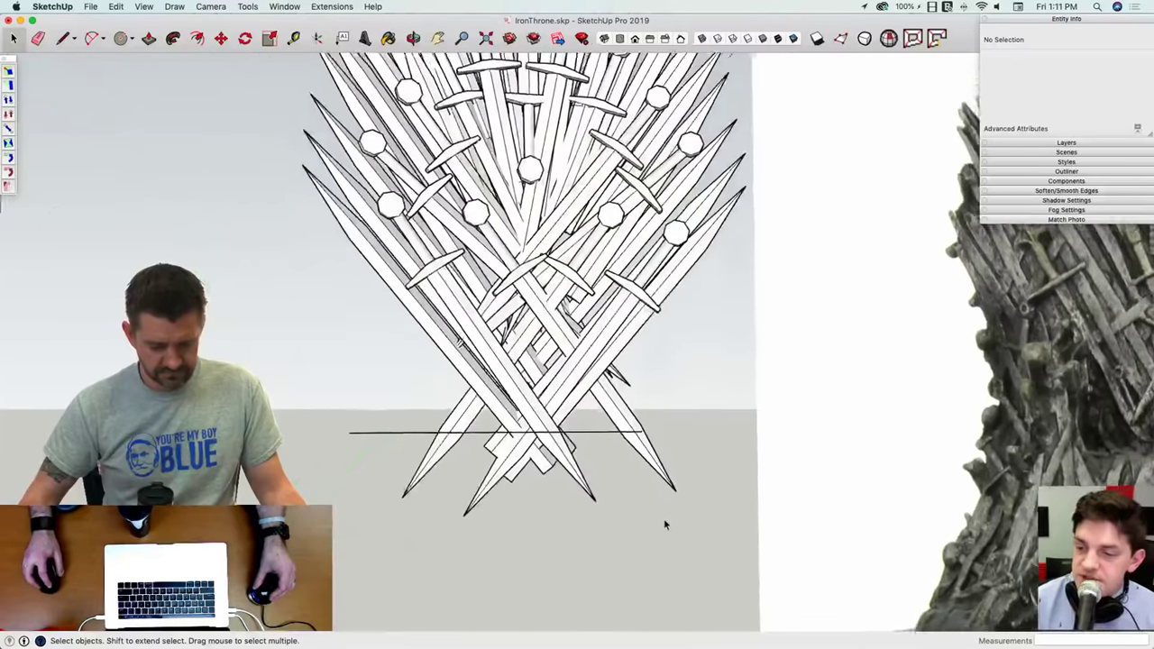
Step: Open the sword behind the left crossguards, draw lines across its blade where the taper begins, and erase the pointed tip
{"action": "scroll", "coordinate": [664, 521], "scroll_direction": "down", "scroll_amount": 2}
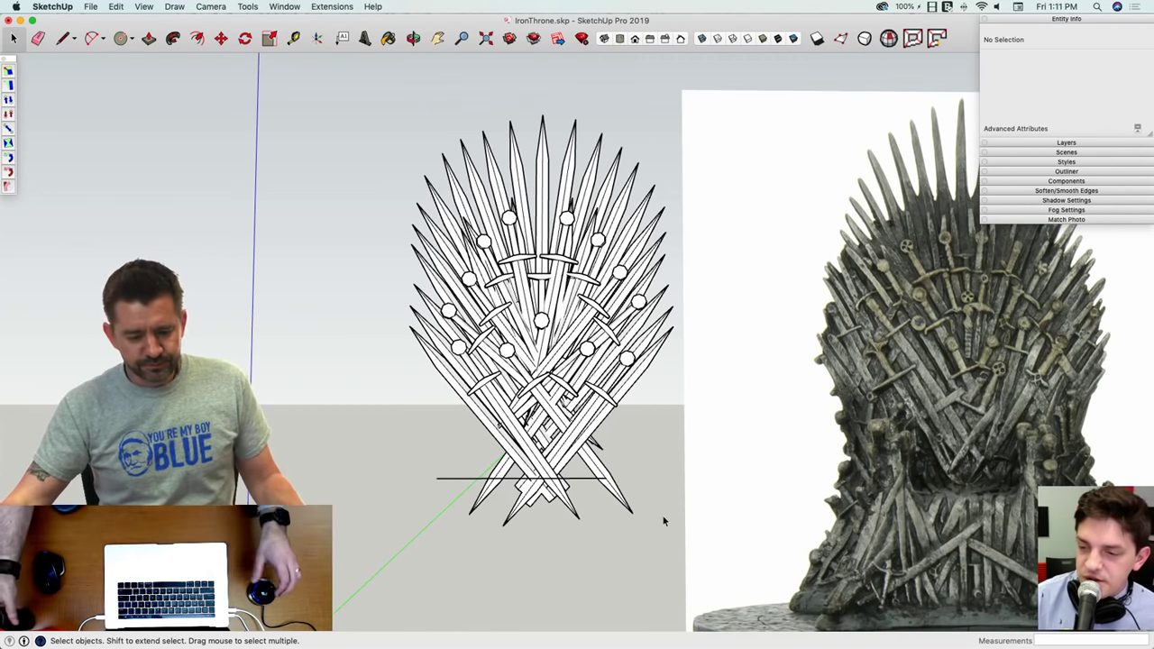
{"action": "scroll", "coordinate": [662, 515], "scroll_direction": "up", "scroll_amount": 2}
{"action": "scroll", "coordinate": [559, 466], "scroll_direction": "up", "scroll_amount": 5}
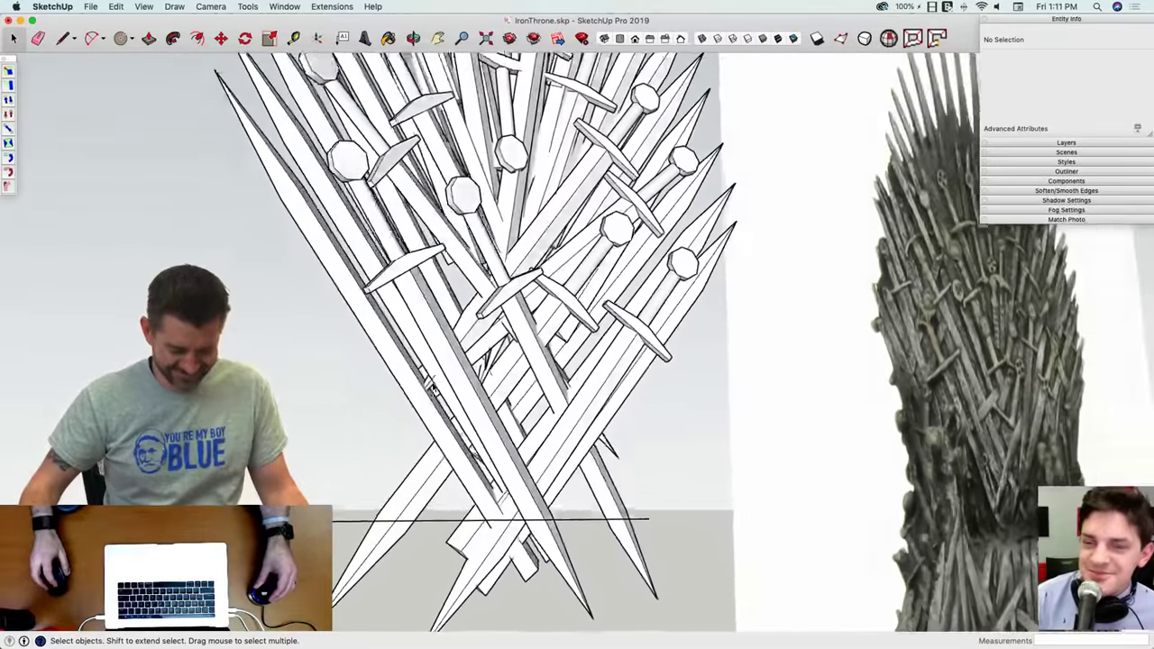
{"action": "middle_click_drag", "start_coordinate": [433, 388], "coordinate": [387, 343]}
{"action": "scroll", "coordinate": [389, 341], "scroll_direction": "up", "scroll_amount": 6}
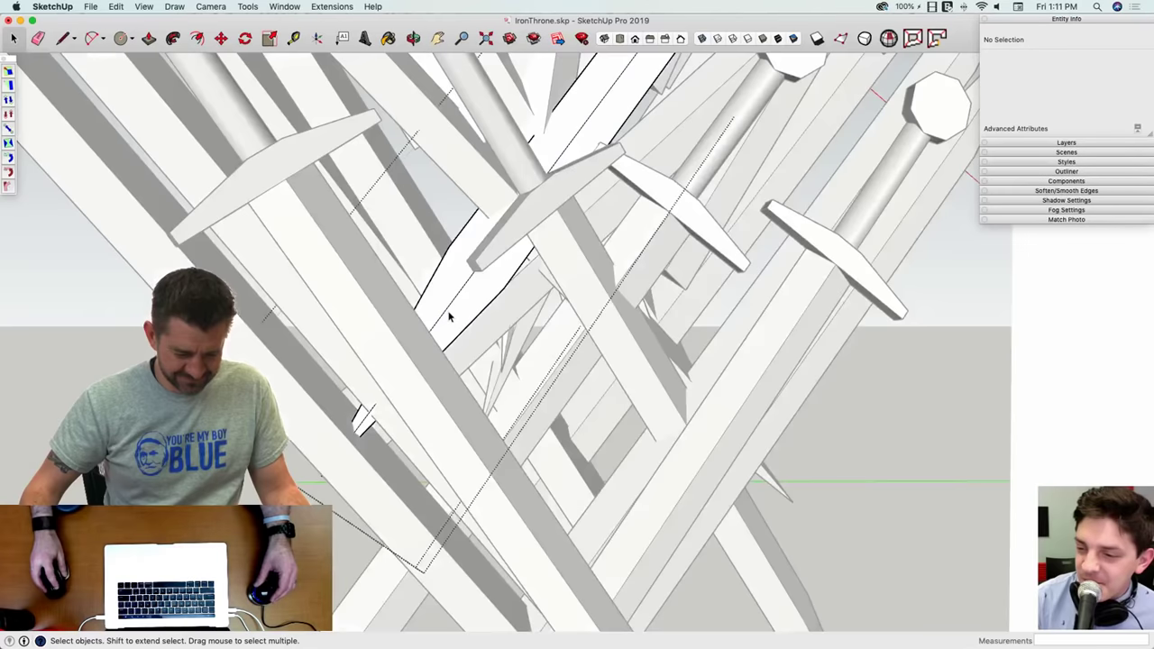
{"action": "key", "text": "e"}
{"action": "key", "text": "l"}
{"action": "mouse_move", "coordinate": [423, 247]}
{"action": "middle_mouse_down"}
{"action": "mouse_move", "coordinate": [466, 239]}
{"action": "mouse_move", "coordinate": [439, 224]}
{"action": "mouse_move", "coordinate": [484, 259]}
{"action": "middle_mouse_up"}
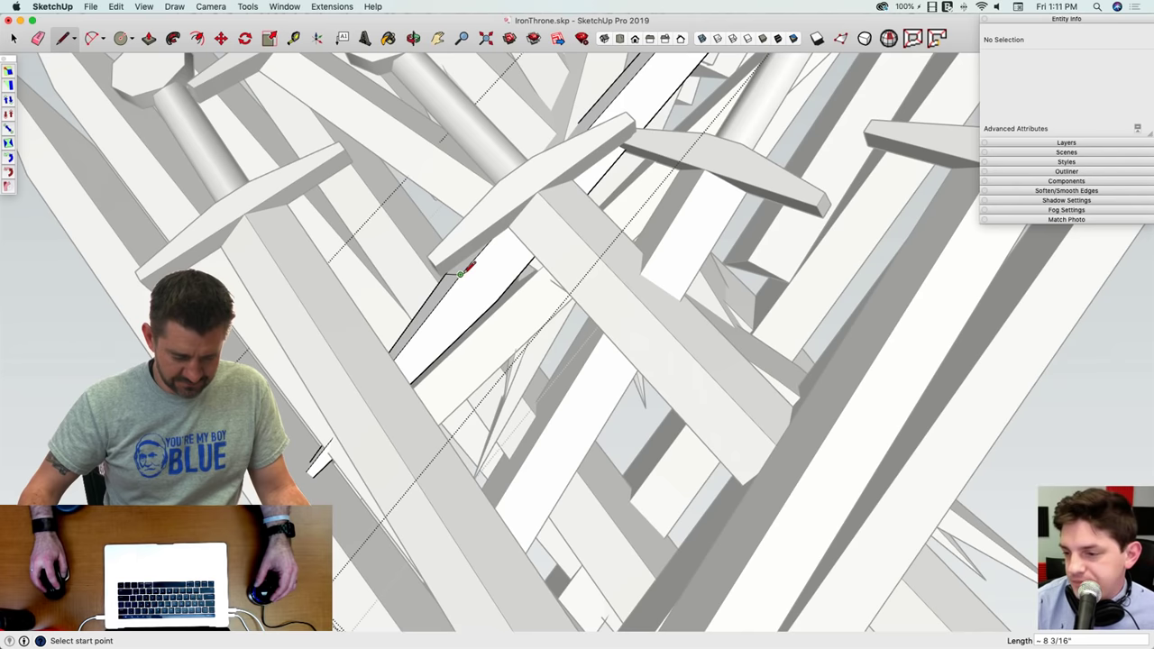
{"action": "left_click", "coordinate": [497, 300]}
{"action": "middle_click_drag", "start_coordinate": [497, 299], "coordinate": [449, 243]}
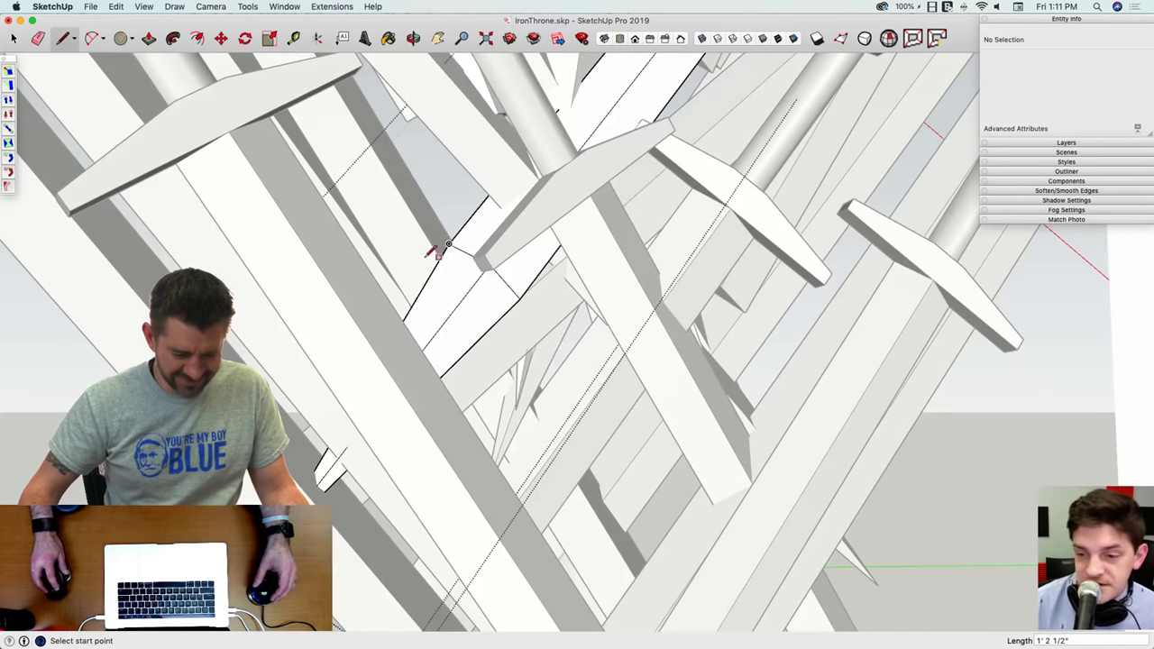
{"action": "mouse_move", "coordinate": [428, 276]}
{"action": "left_mouse_down"}
{"action": "mouse_move", "coordinate": [464, 321]}
{"action": "mouse_move", "coordinate": [482, 288]}
{"action": "left_mouse_up"}
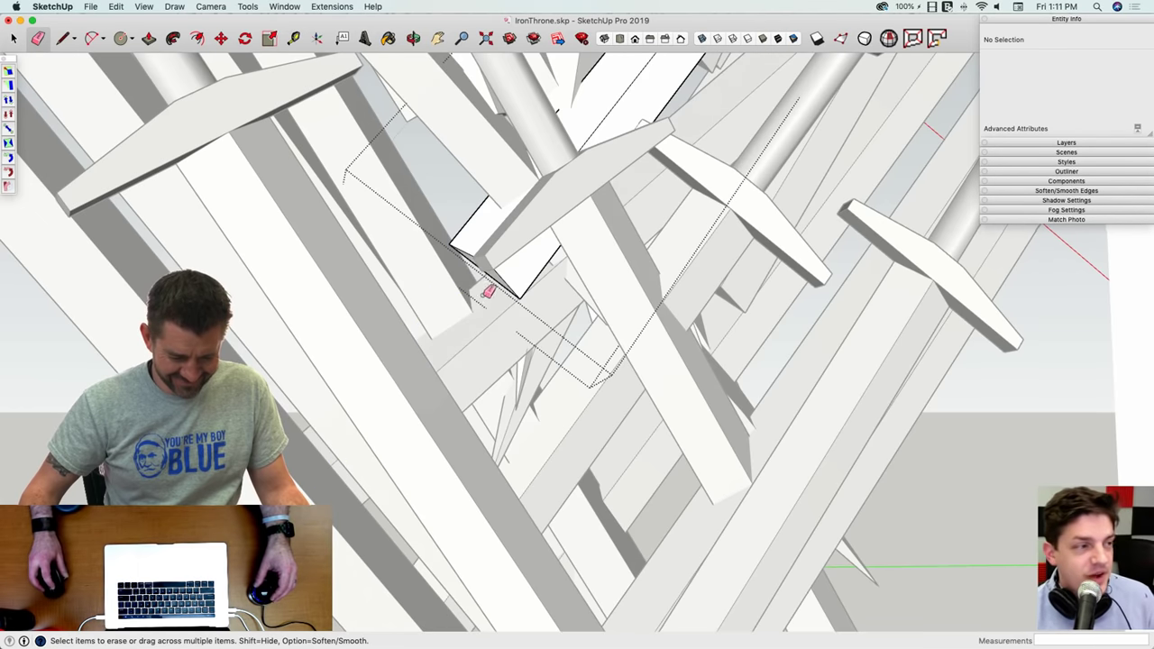
Step: Push/Pull the trimmed blade's end face down to the left behind the left-hand swords
{"action": "key", "text": "p"}
{"action": "middle_click_drag", "start_coordinate": [481, 289], "coordinate": [501, 286]}
{"action": "left_click_drag", "start_coordinate": [508, 273], "coordinate": [416, 341]}
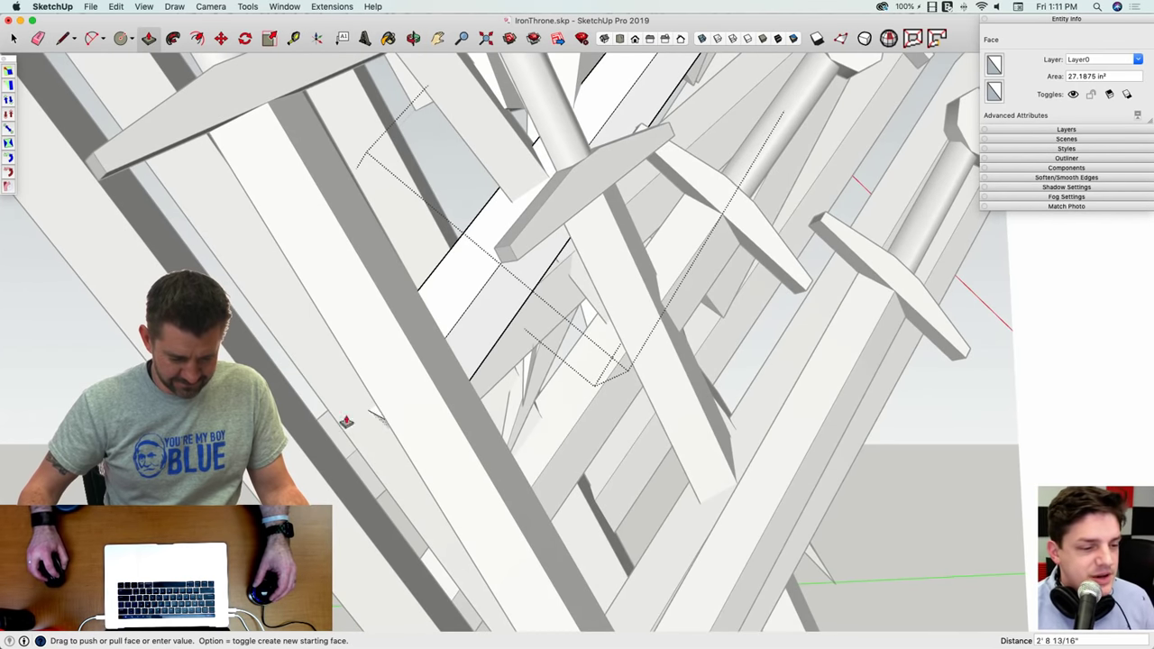
{"action": "left_click", "coordinate": [303, 478]}
{"action": "middle_click_drag", "start_coordinate": [303, 478], "coordinate": [294, 387]}
{"action": "key", "text": "space"}
Step: Push/Pull the same blade's end face farther down to the left, past the outer left blades
{"action": "scroll", "coordinate": [343, 412], "scroll_direction": "down", "scroll_amount": 4}
{"action": "middle_click_drag", "start_coordinate": [344, 431], "coordinate": [515, 322]}
{"action": "key", "text": "p"}
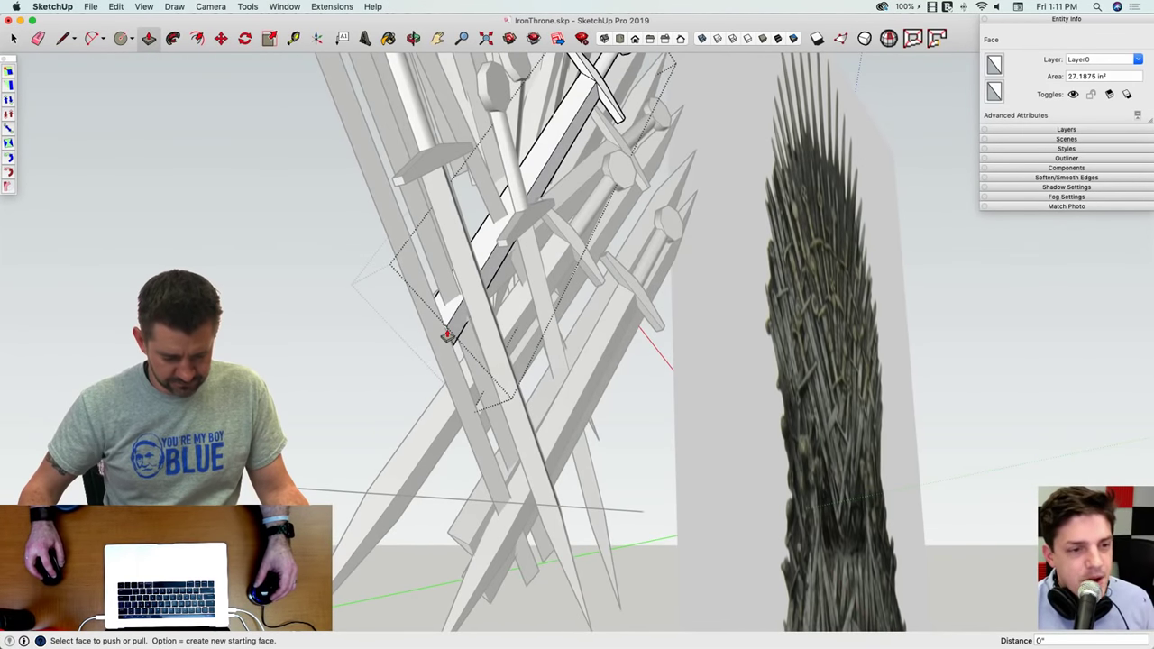
{"action": "left_click", "coordinate": [336, 481]}
{"action": "middle_click_drag", "start_coordinate": [335, 481], "coordinate": [564, 240]}
{"action": "scroll", "coordinate": [472, 360], "scroll_direction": "up", "scroll_amount": 3}
{"action": "key", "text": "space"}
Step: Open the sword behind the middle of the crossing for editing and hide the rest of the model
{"action": "mouse_move", "coordinate": [472, 360]}
{"action": "middle_mouse_down"}
{"action": "mouse_move", "coordinate": [413, 327]}
{"action": "mouse_move", "coordinate": [484, 325]}
{"action": "mouse_move", "coordinate": [563, 299]}
{"action": "middle_mouse_up"}
{"action": "double_click", "coordinate": [408, 324]}
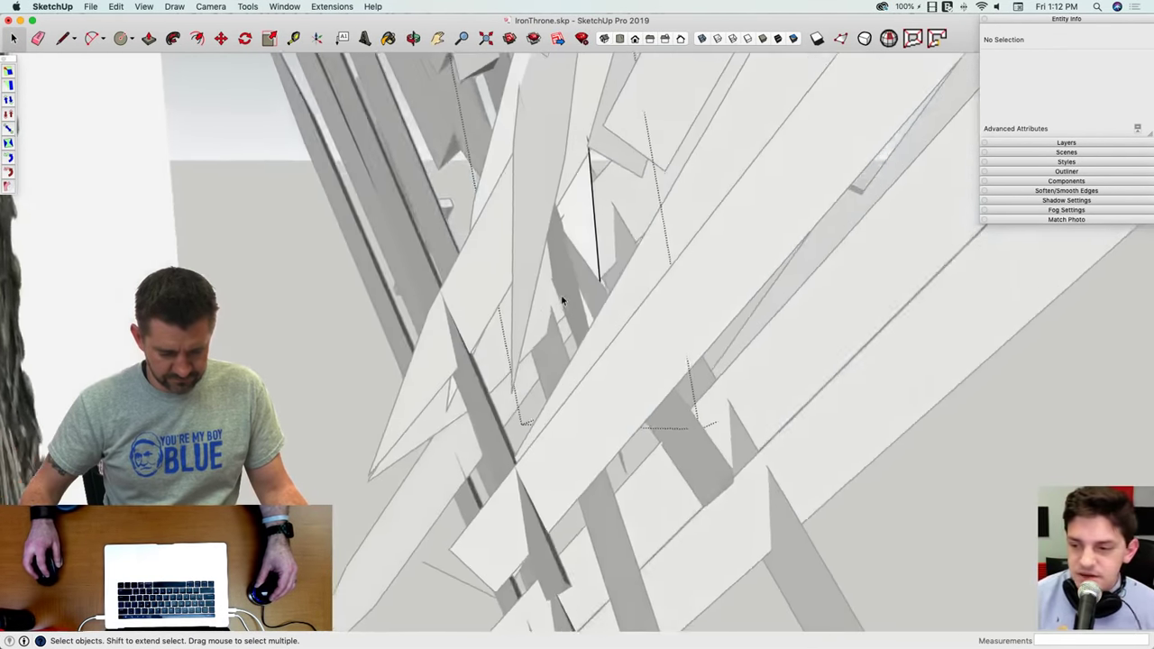
{"action": "scroll", "coordinate": [563, 298], "scroll_direction": "up", "scroll_amount": 3}
{"action": "scroll", "coordinate": [564, 299], "scroll_direction": "down", "scroll_amount": 10}
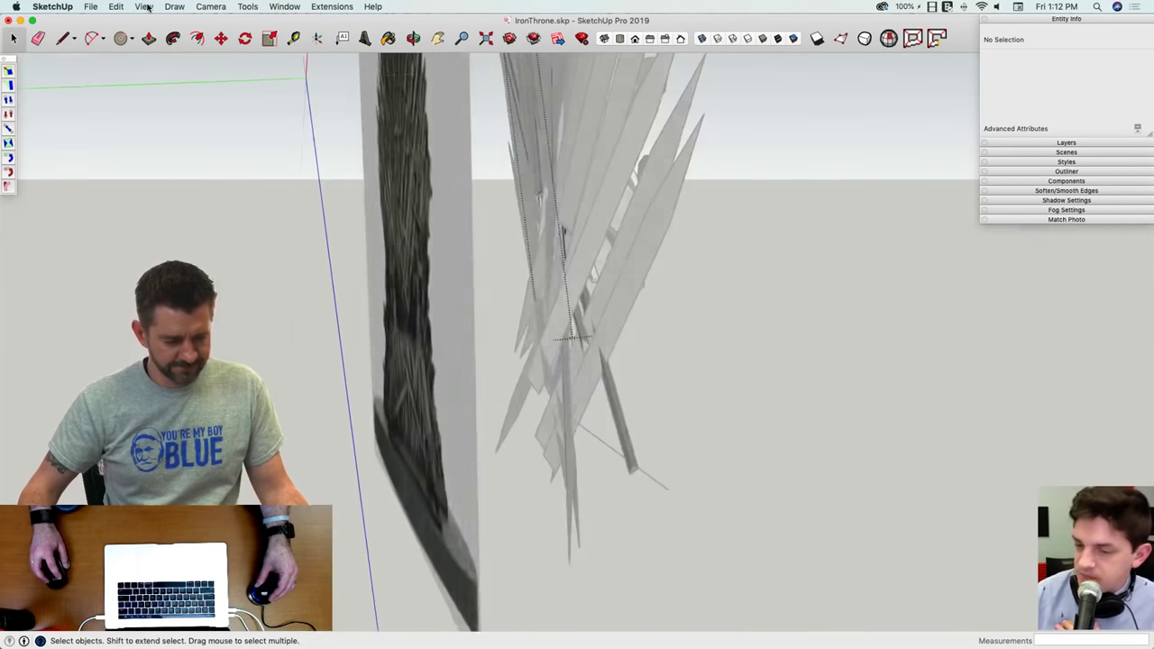
{"action": "left_click", "coordinate": [144, 6]}
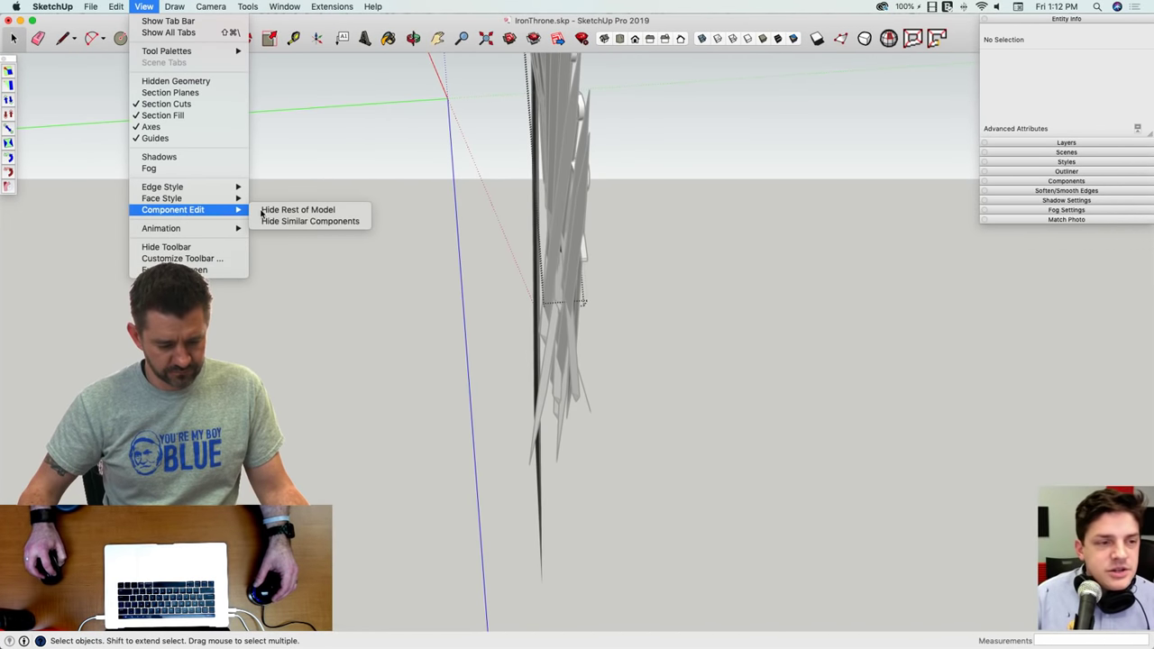
{"action": "left_click", "coordinate": [316, 211]}
Step: Draw a line across the isolated sword's blade where the taper begins and erase the pointed tip
{"action": "key", "text": "l"}
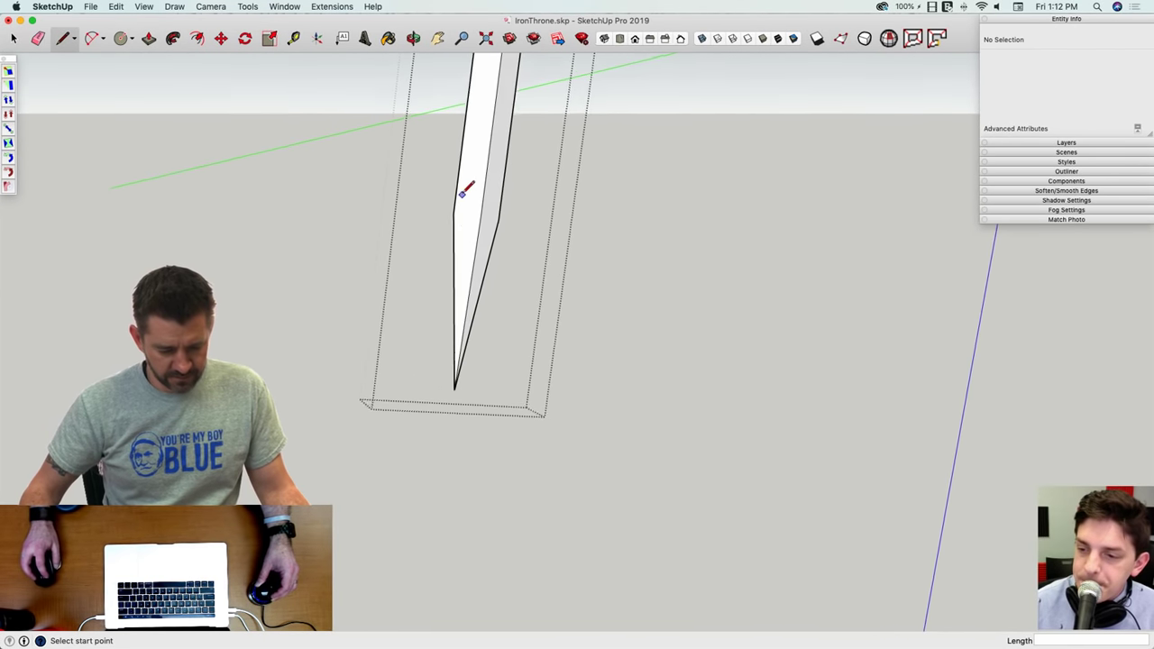
{"action": "middle_click_drag", "start_coordinate": [461, 193], "coordinate": [455, 196]}
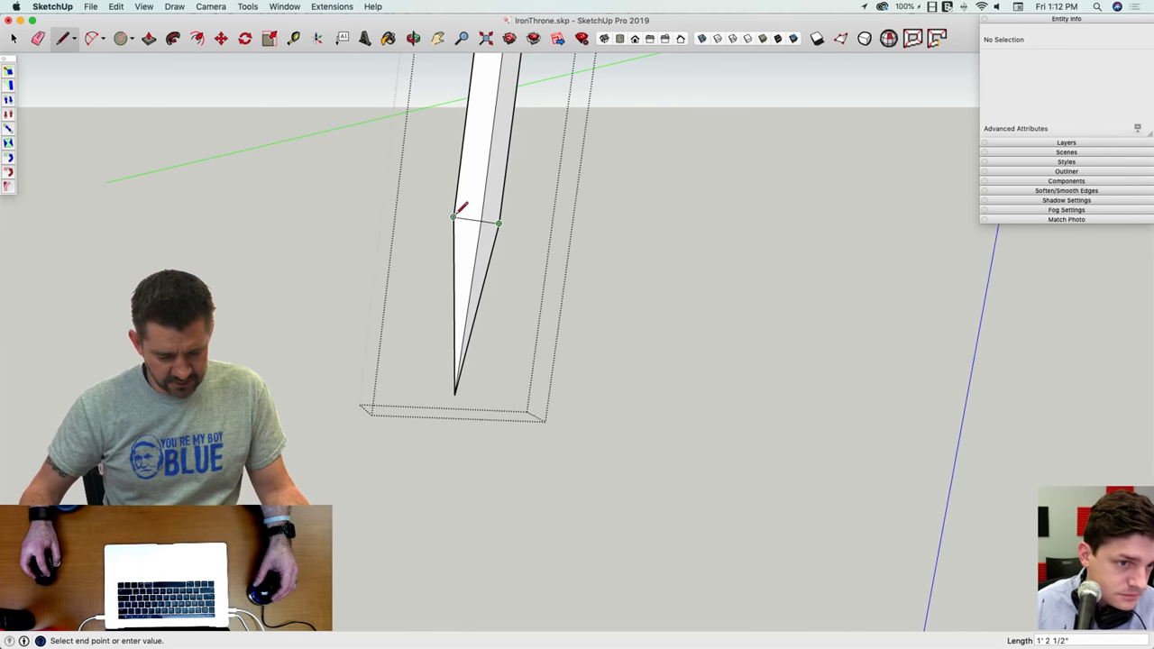
{"action": "left_click", "coordinate": [457, 389]}
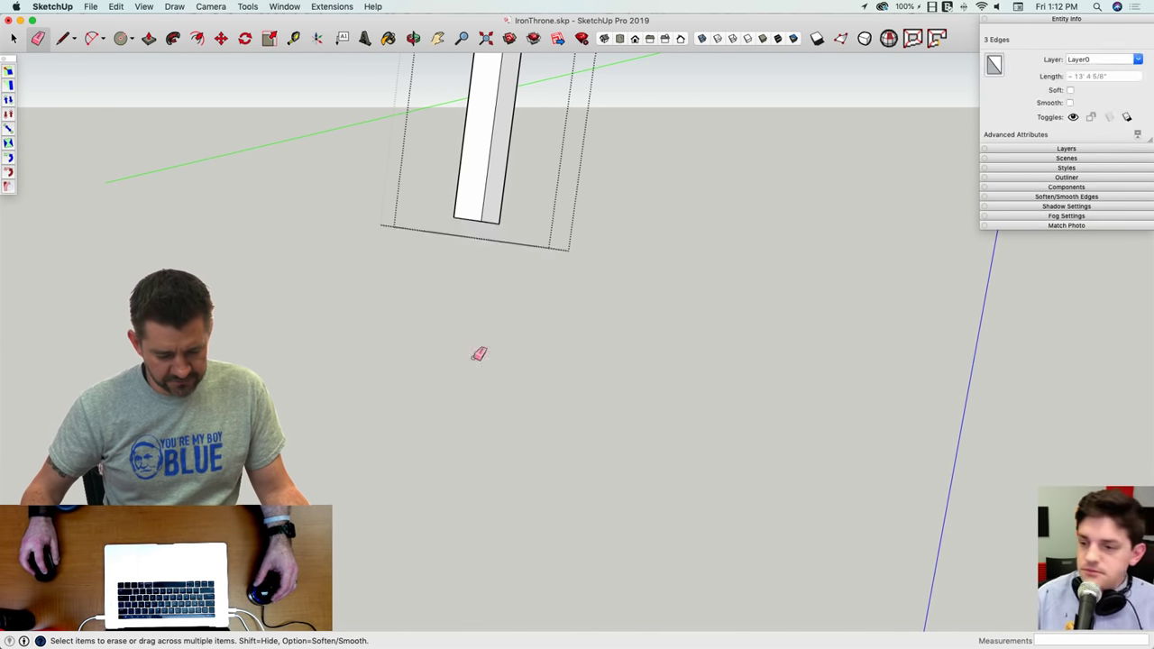
Step: Push/Pull the isolated sword's flat end face out about 4' 11/16" to lengthen the blade
{"action": "middle_click_drag", "start_coordinate": [477, 353], "coordinate": [498, 255]}
{"action": "key", "text": "p"}
{"action": "left_click", "coordinate": [493, 239]}
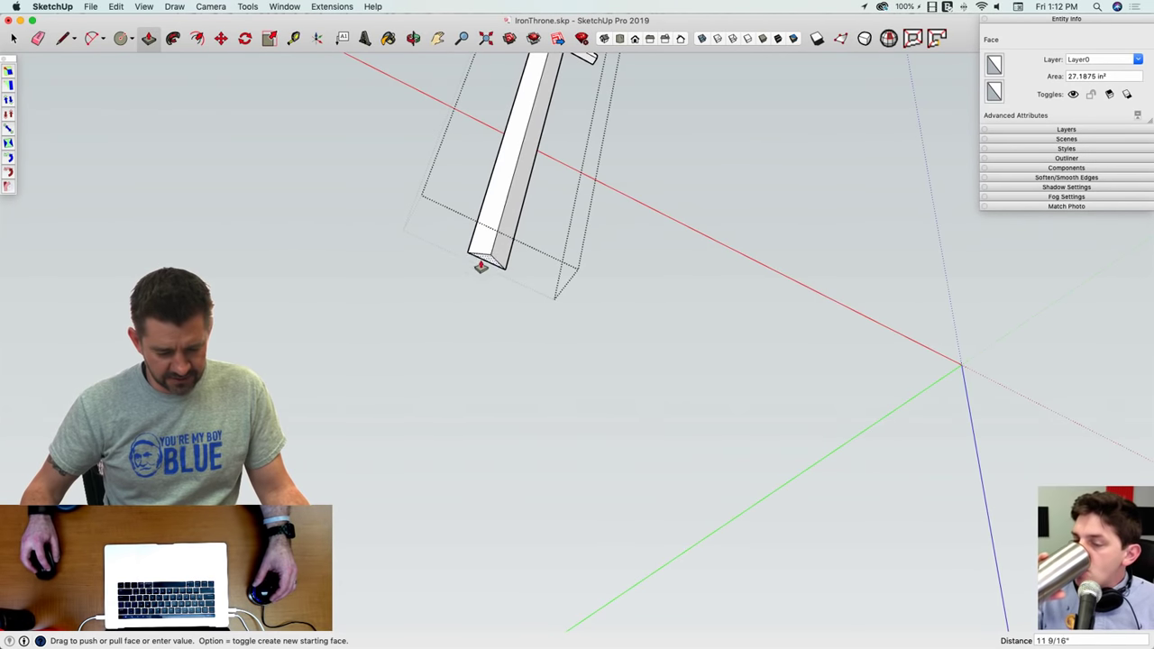
{"action": "left_click", "coordinate": [463, 339]}
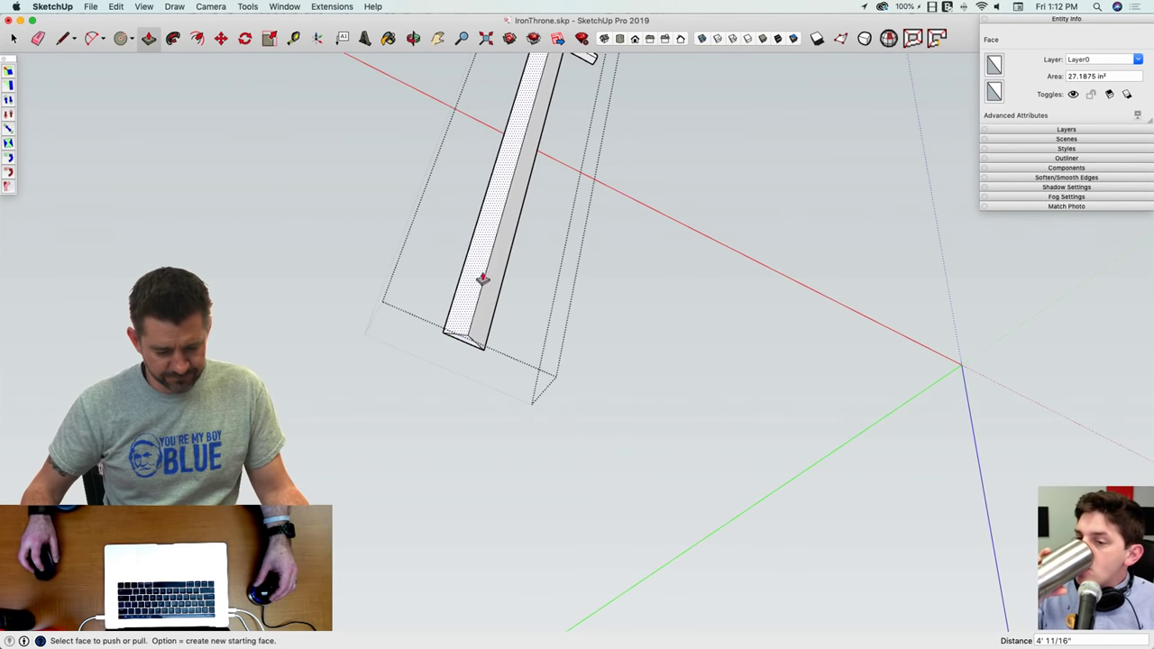
Step: Show the rest of the model again and Push/Pull the sword's end face farther down behind the left-hand crossed blades
{"action": "left_click", "coordinate": [117, 6]}
{"action": "mouse_move", "coordinate": [136, 7]}
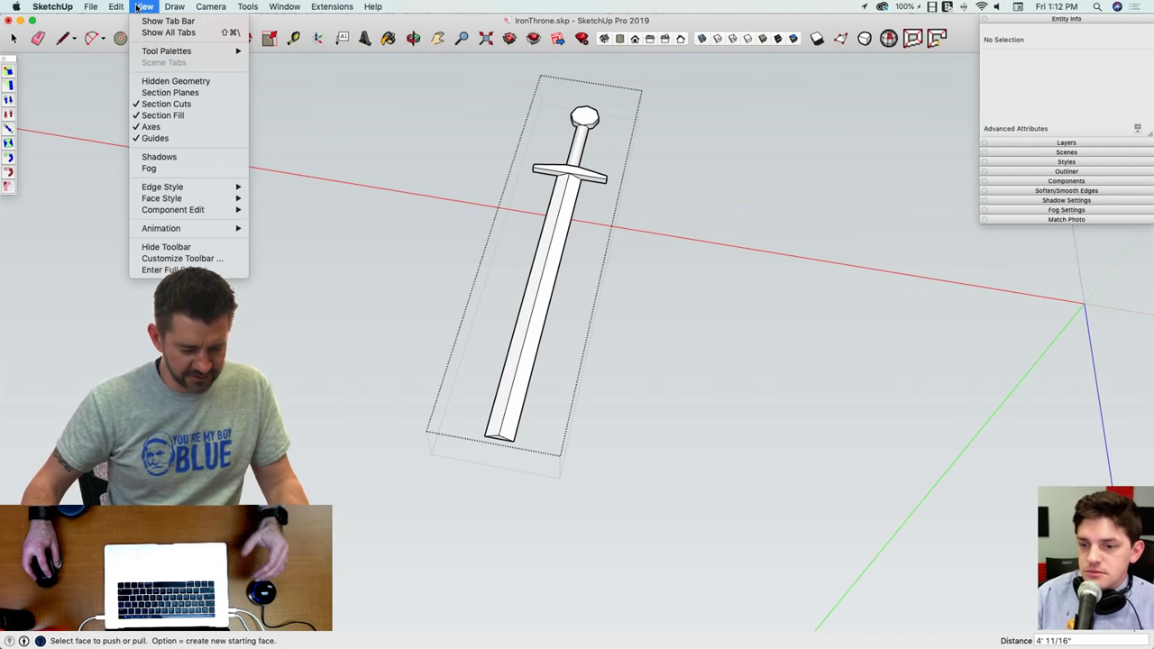
{"action": "mouse_move", "coordinate": [159, 52]}
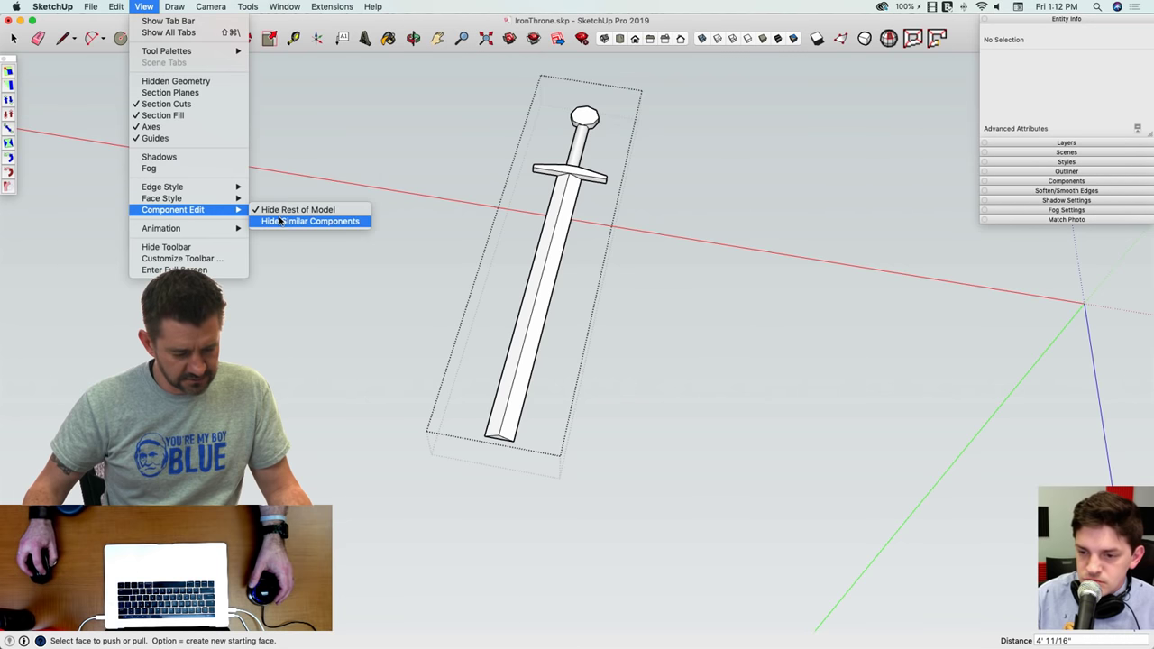
{"action": "left_click", "coordinate": [280, 211]}
{"action": "scroll", "coordinate": [478, 411], "scroll_direction": "up", "scroll_amount": 5}
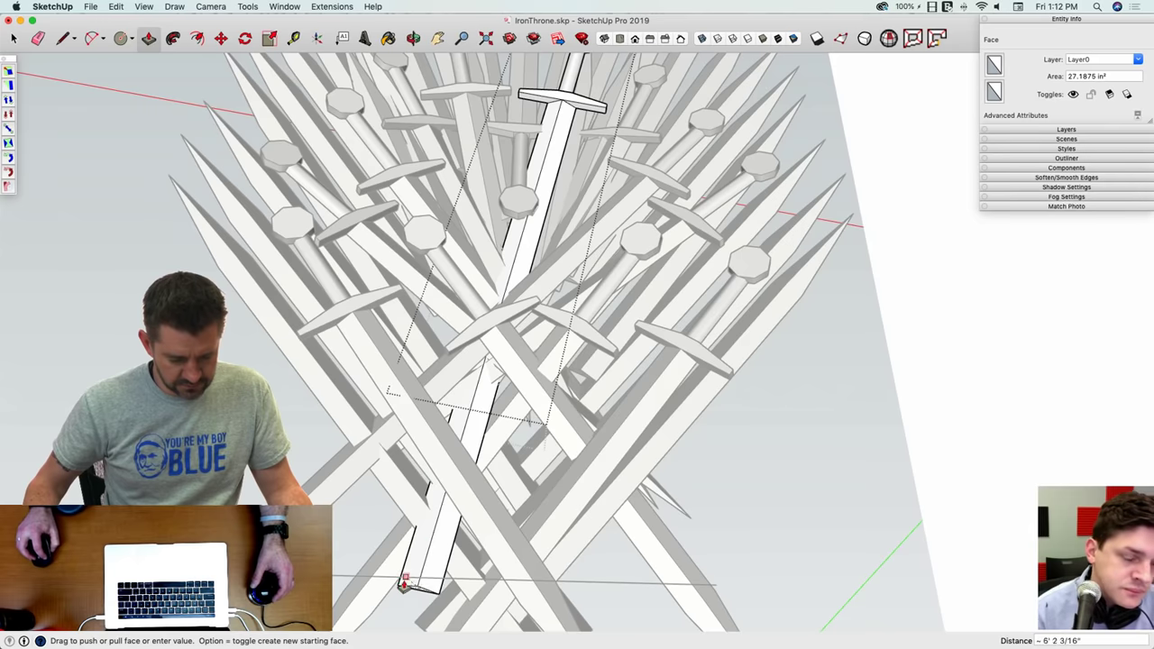
{"action": "middle_click_drag", "start_coordinate": [377, 628], "coordinate": [504, 441]}
{"action": "key", "text": "space"}
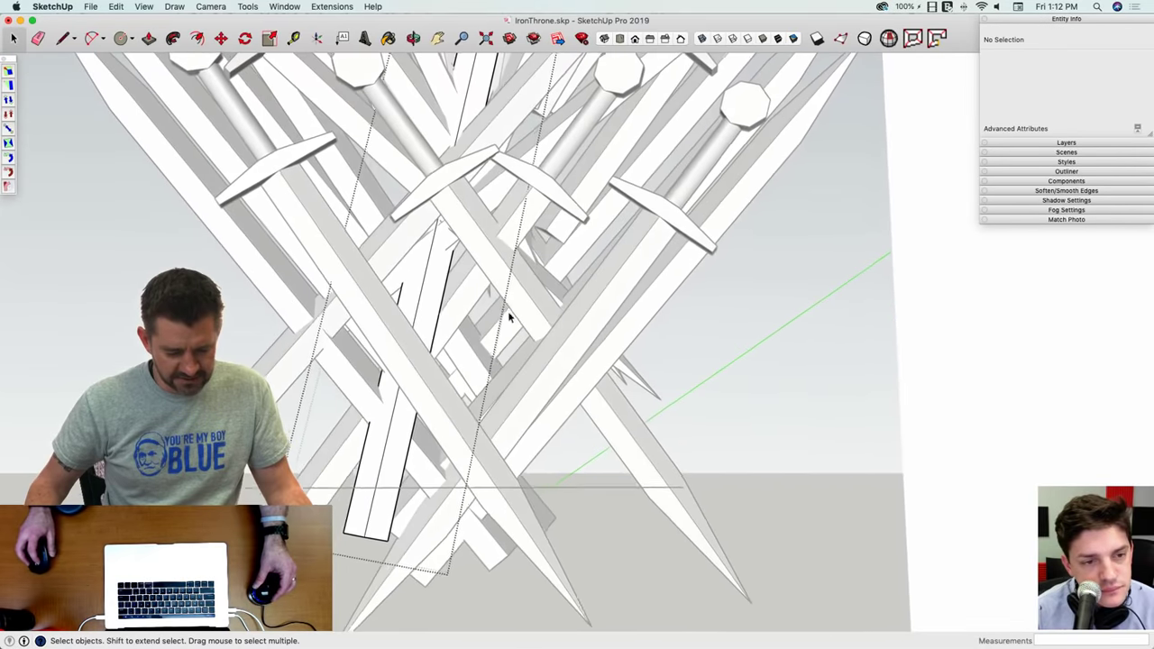
Step: Open the pointed rear sword behind the right-hand crossed blades, draw lines across its blade where the taper begins, and erase the pointed tip
{"action": "left_click", "coordinate": [752, 373]}
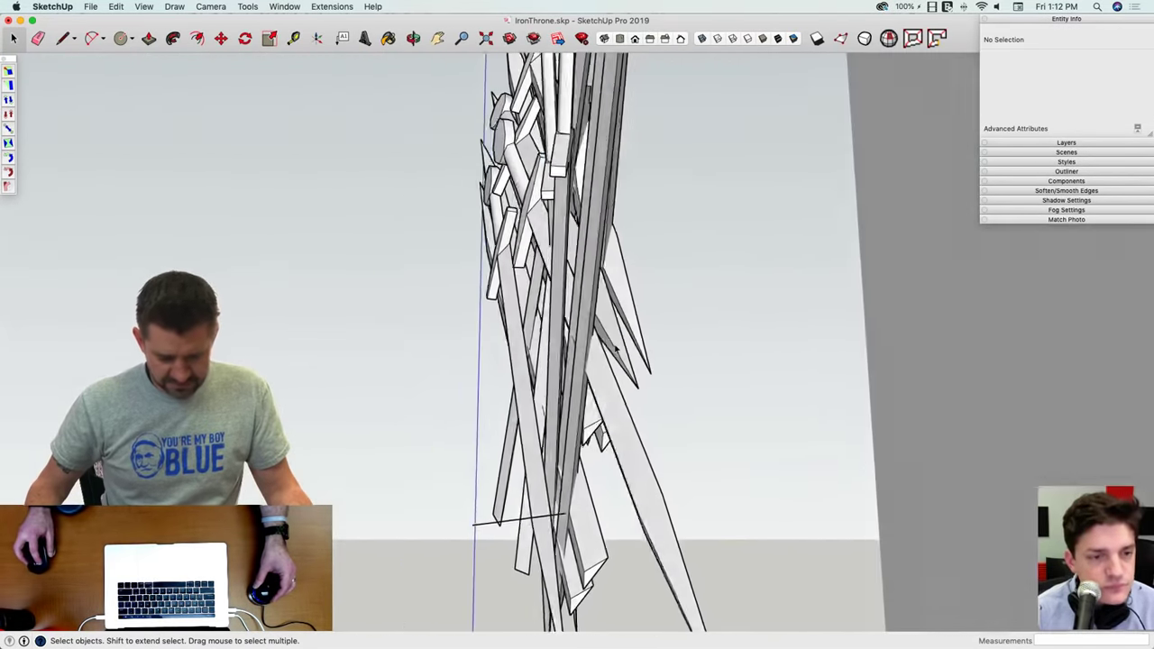
{"action": "double_click", "coordinate": [616, 349]}
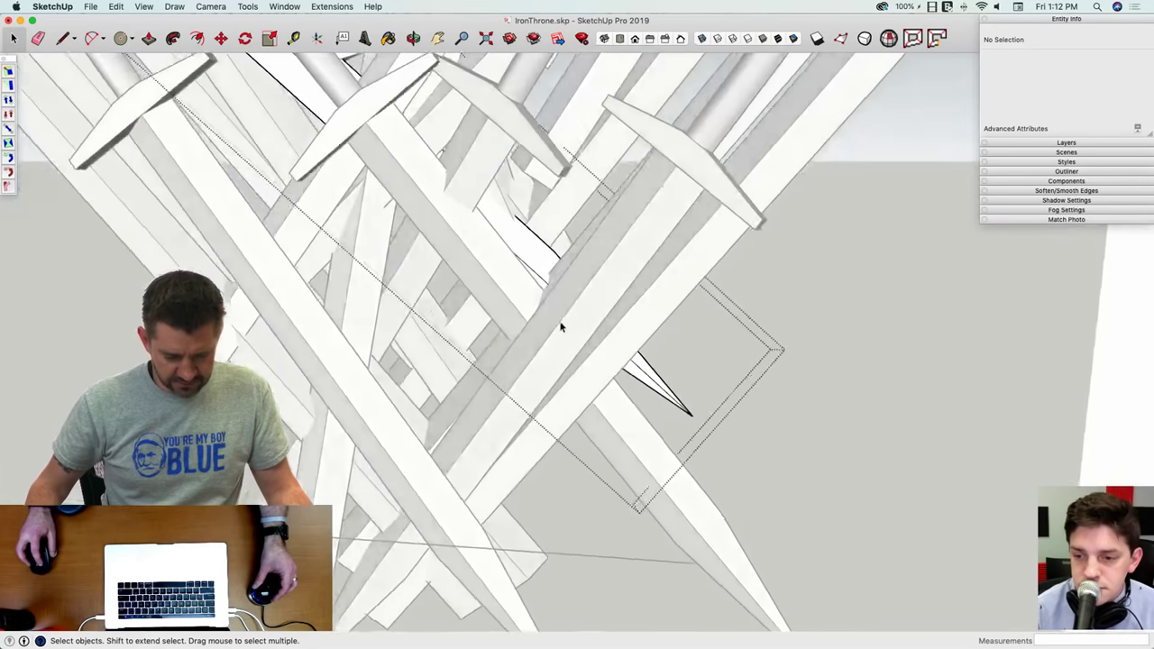
{"action": "middle_click_drag", "start_coordinate": [560, 328], "coordinate": [541, 263]}
{"action": "key", "text": "l"}
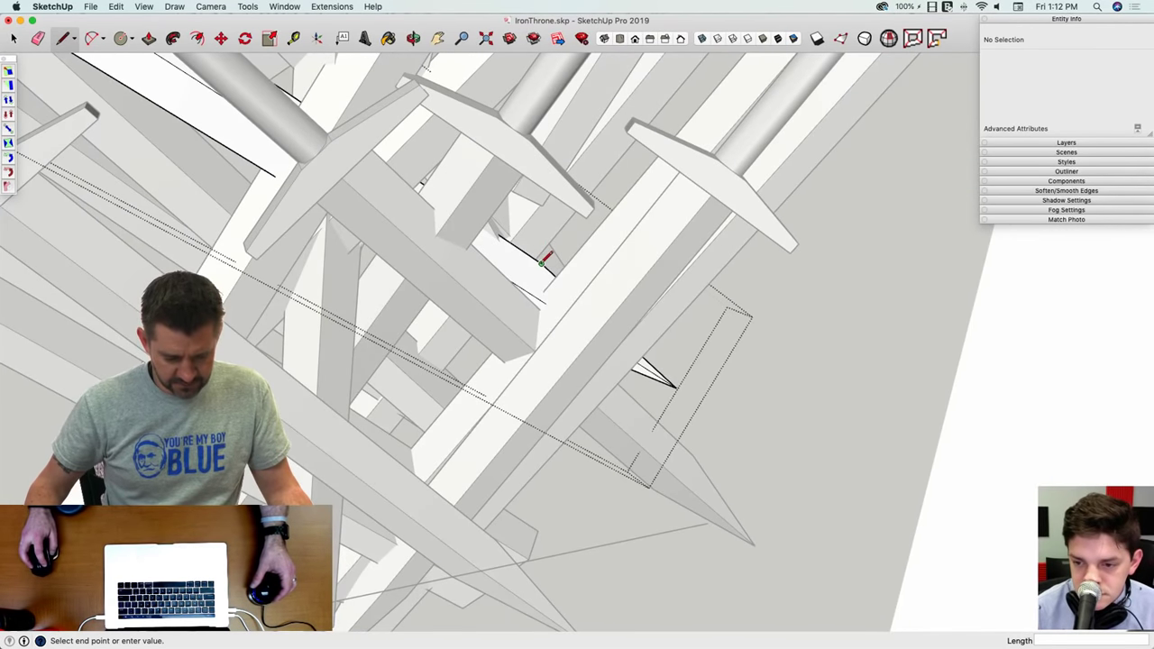
{"action": "left_click", "coordinate": [534, 293]}
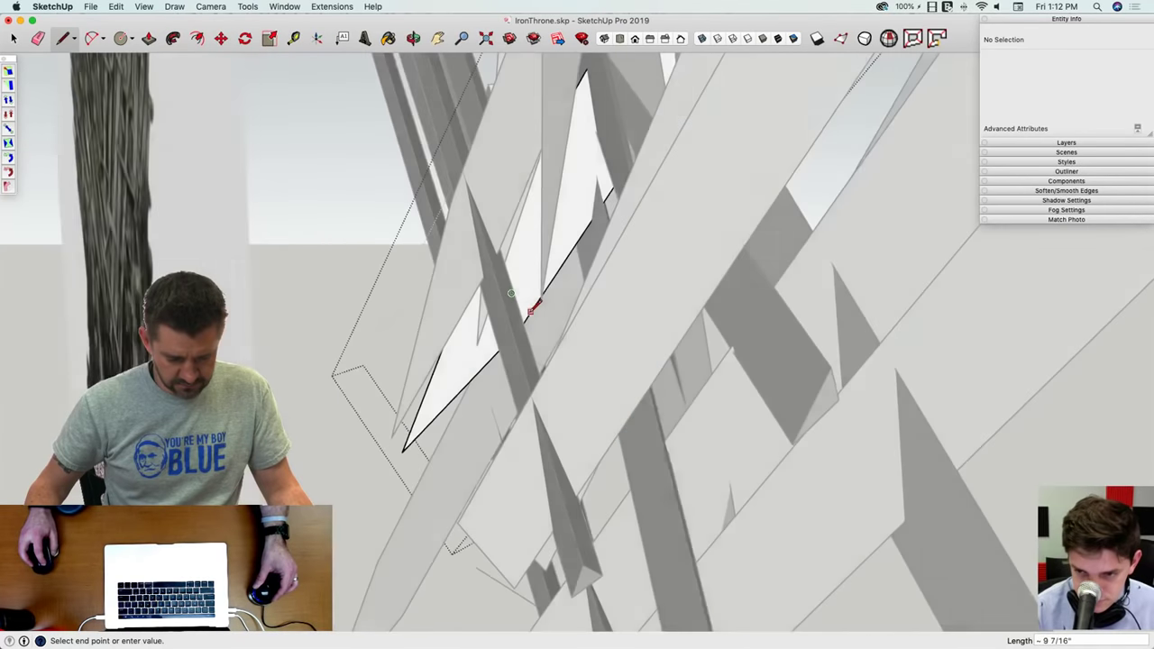
{"action": "mouse_move", "coordinate": [530, 311]}
{"action": "middle_mouse_down"}
{"action": "mouse_move", "coordinate": [479, 373]}
{"action": "mouse_move", "coordinate": [459, 325]}
{"action": "mouse_move", "coordinate": [386, 288]}
{"action": "mouse_move", "coordinate": [471, 307]}
{"action": "mouse_move", "coordinate": [427, 416]}
{"action": "middle_mouse_up"}
{"action": "left_click", "coordinate": [476, 377]}
{"action": "left_click", "coordinate": [519, 306]}
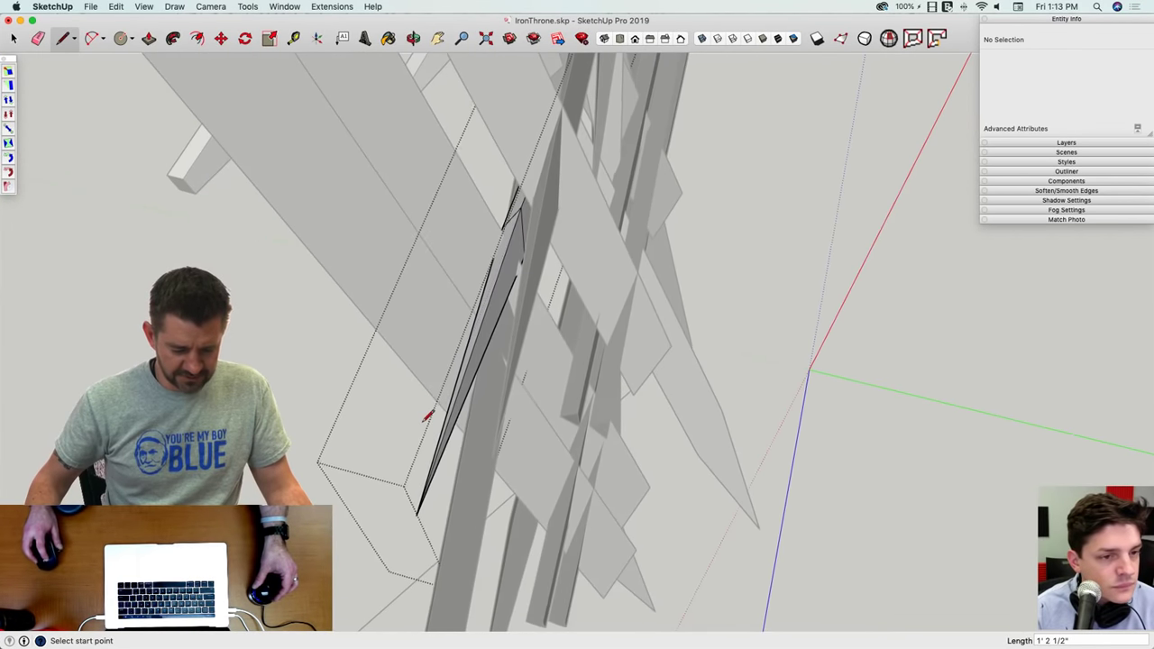
{"action": "mouse_move", "coordinate": [419, 498]}
{"action": "left_mouse_down"}
{"action": "mouse_move", "coordinate": [433, 502]}
{"action": "mouse_move", "coordinate": [518, 273]}
{"action": "left_mouse_up"}
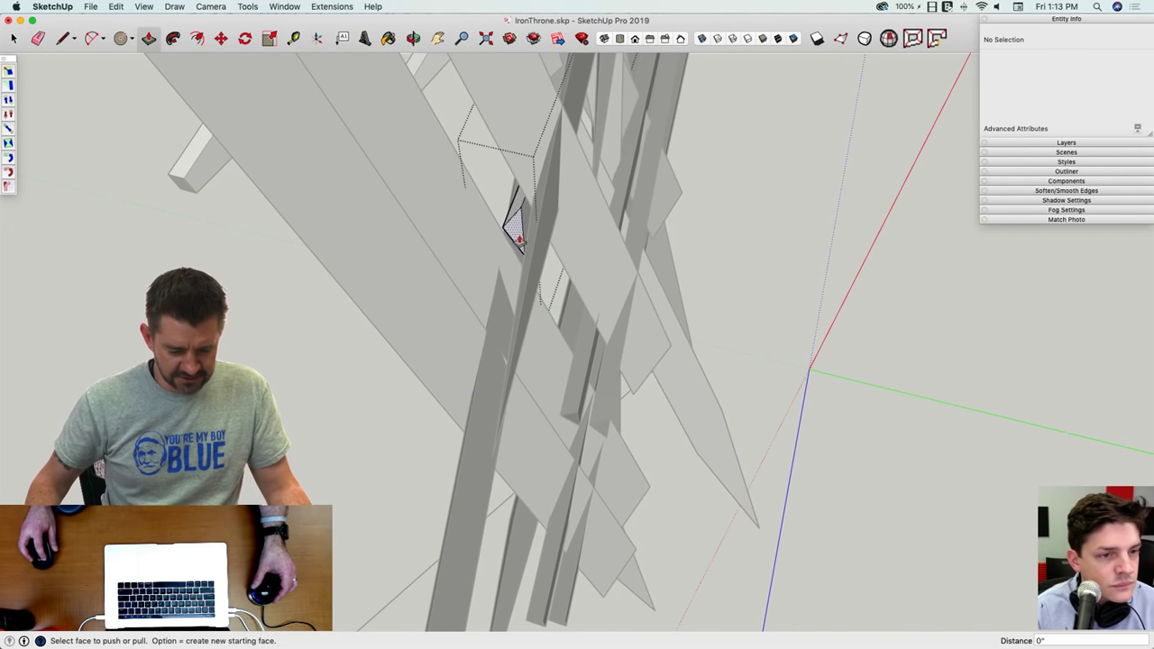
Step: Push/Pull the trimmed sword's flat end face out 6' 5 3/4" so the blade extends down to the right past the crossing
{"action": "left_click", "coordinate": [520, 241]}
{"action": "left_click", "coordinate": [408, 560]}
{"action": "middle_click_drag", "start_coordinate": [407, 560], "coordinate": [584, 324]}
{"action": "scroll", "coordinate": [563, 434], "scroll_direction": "down", "scroll_amount": 5}
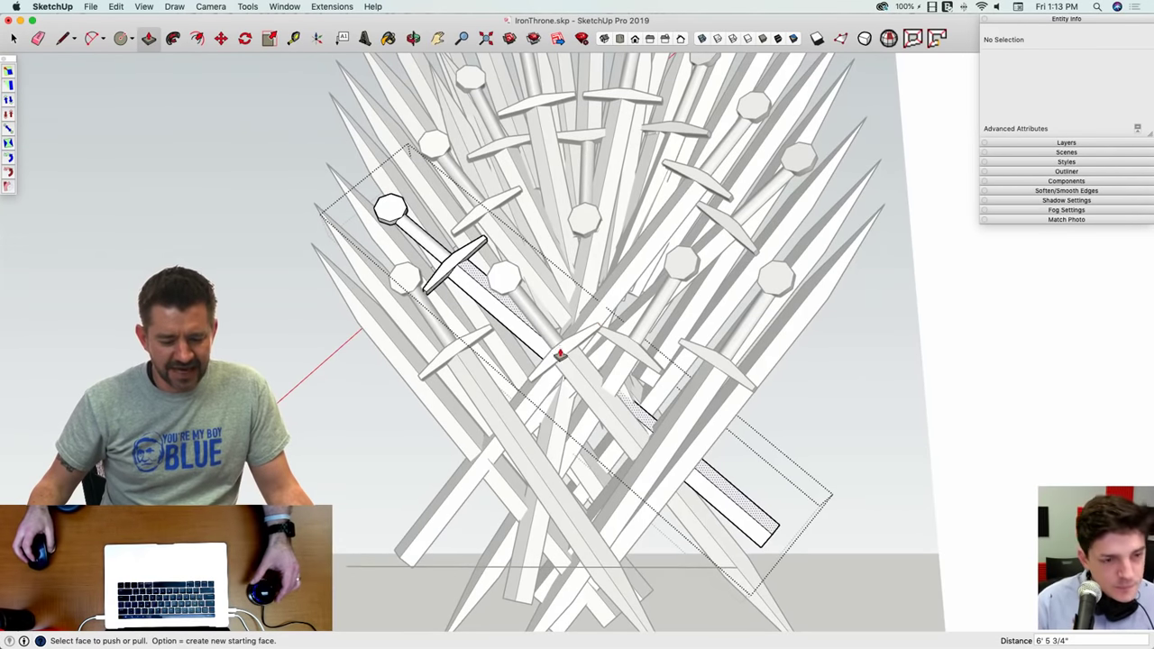
Step: Open the trimmed rear sword right of the central pommel and Push/Pull its end face down-left about 12' 3" behind the crossing
{"action": "scroll", "coordinate": [592, 374], "scroll_direction": "up", "scroll_amount": 6}
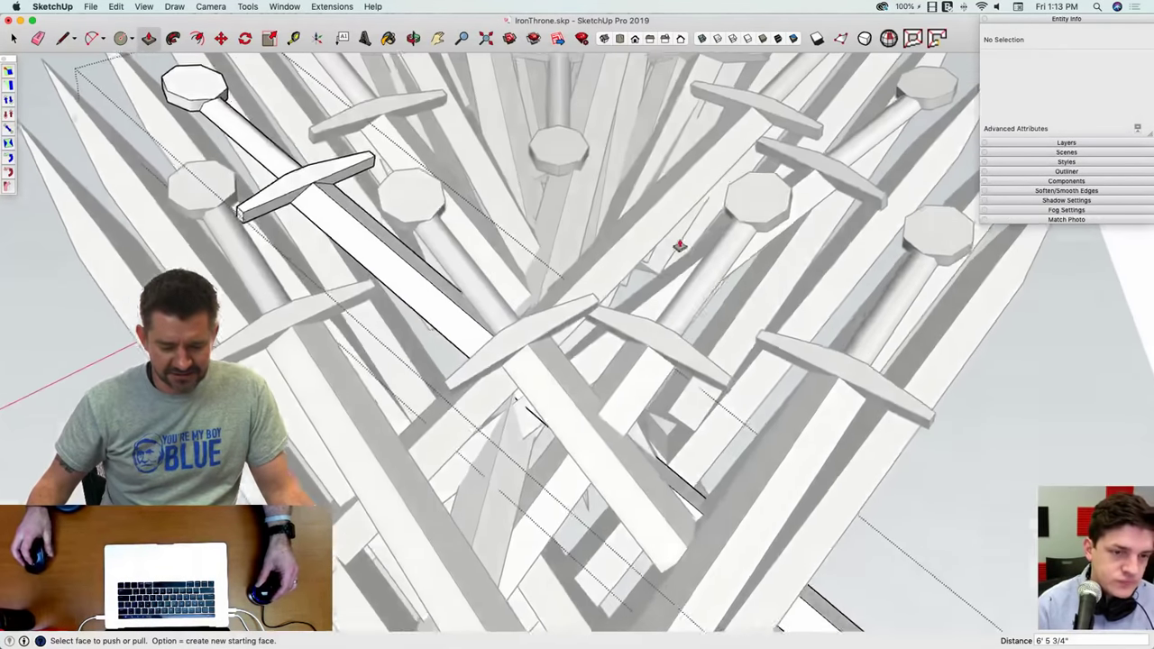
{"action": "scroll", "coordinate": [672, 262], "scroll_direction": "up", "scroll_amount": 2}
{"action": "key", "text": "space"}
{"action": "left_click", "coordinate": [642, 281]}
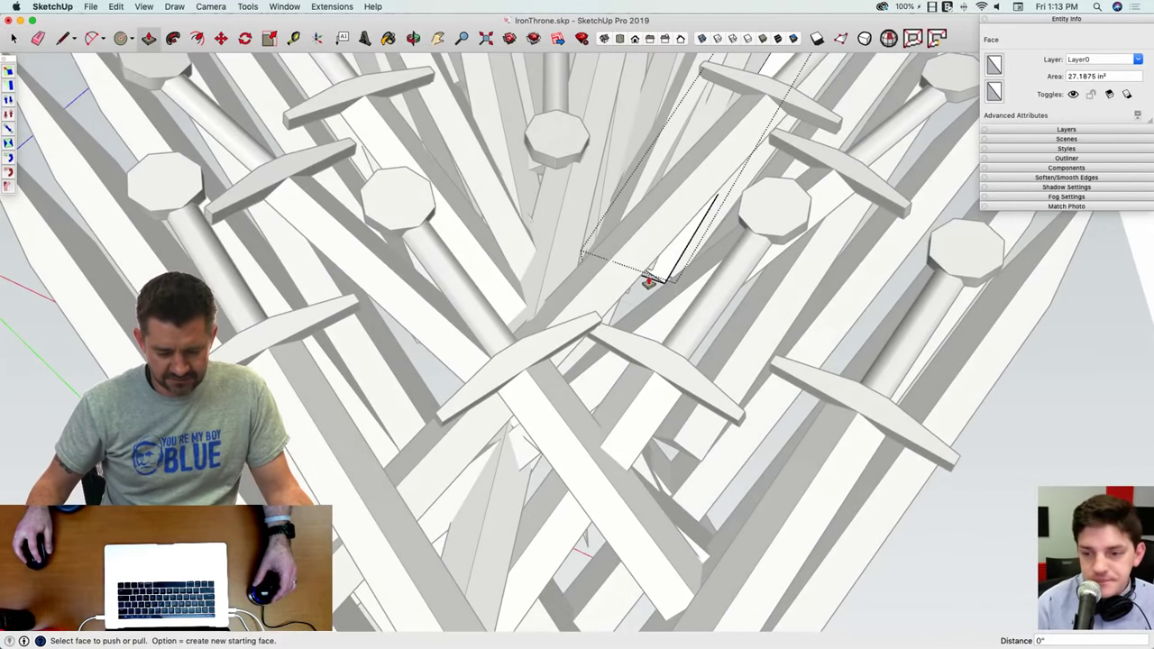
{"action": "middle_click_drag", "start_coordinate": [529, 548], "coordinate": [357, 507]}
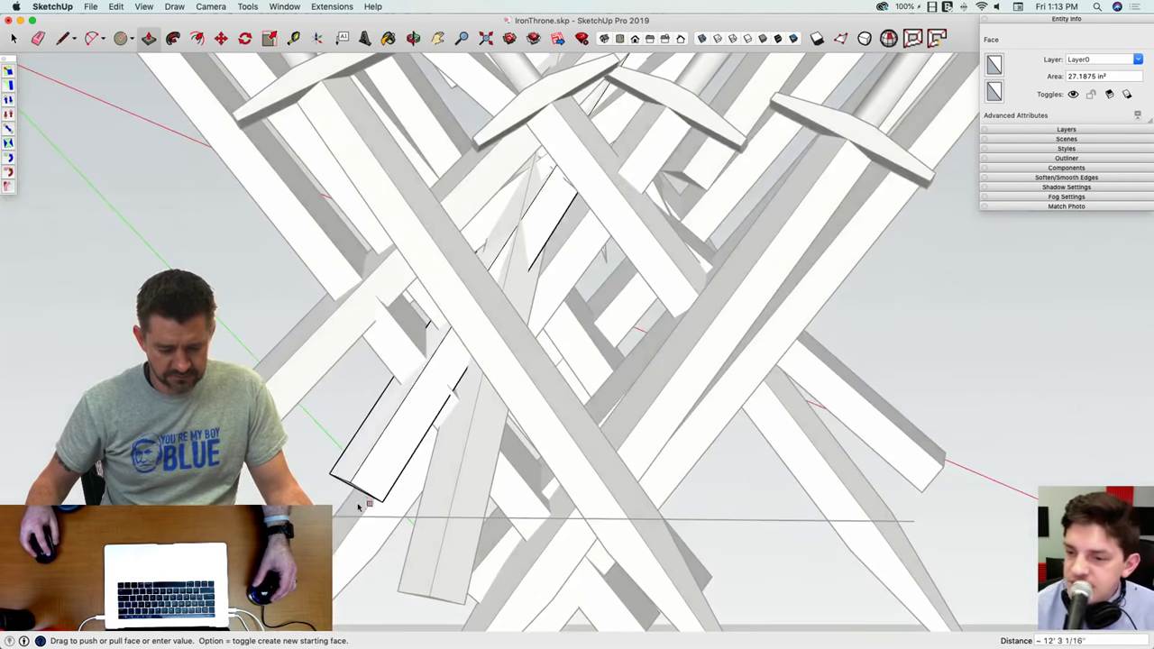
{"action": "left_click", "coordinate": [721, 258]}
{"action": "key", "text": "space"}
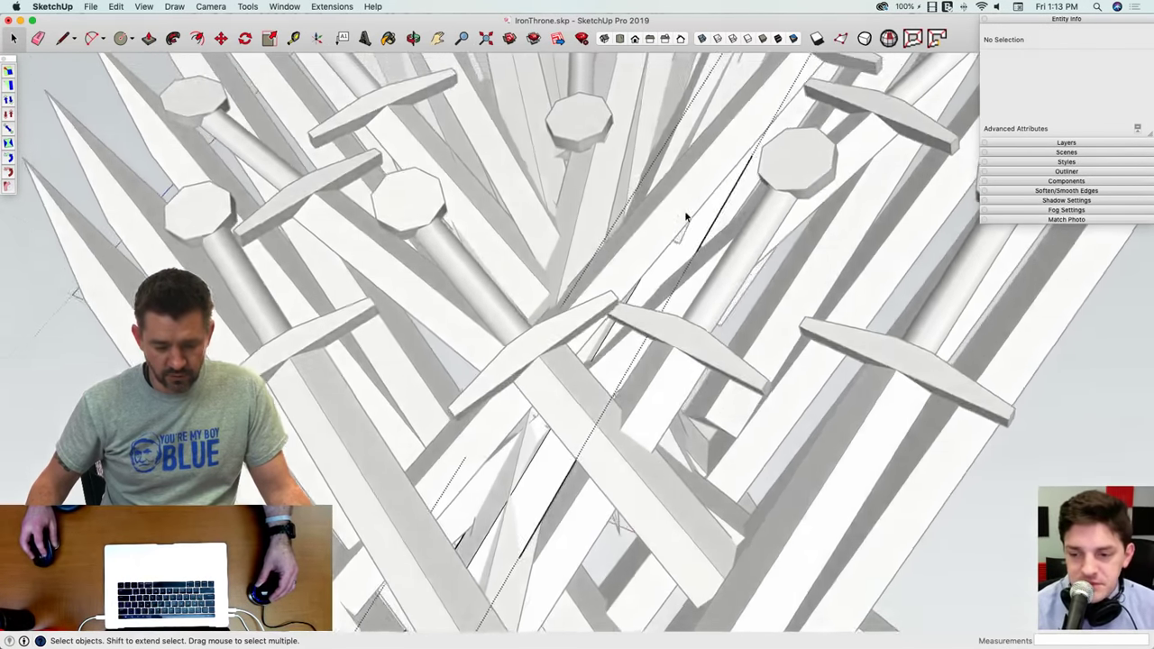
Step: Push/Pull the end face of the neighbouring steep rear sword 15' 2 9/16" down through the middle of the crossing
{"action": "middle_click_drag", "start_coordinate": [685, 216], "coordinate": [679, 240]}
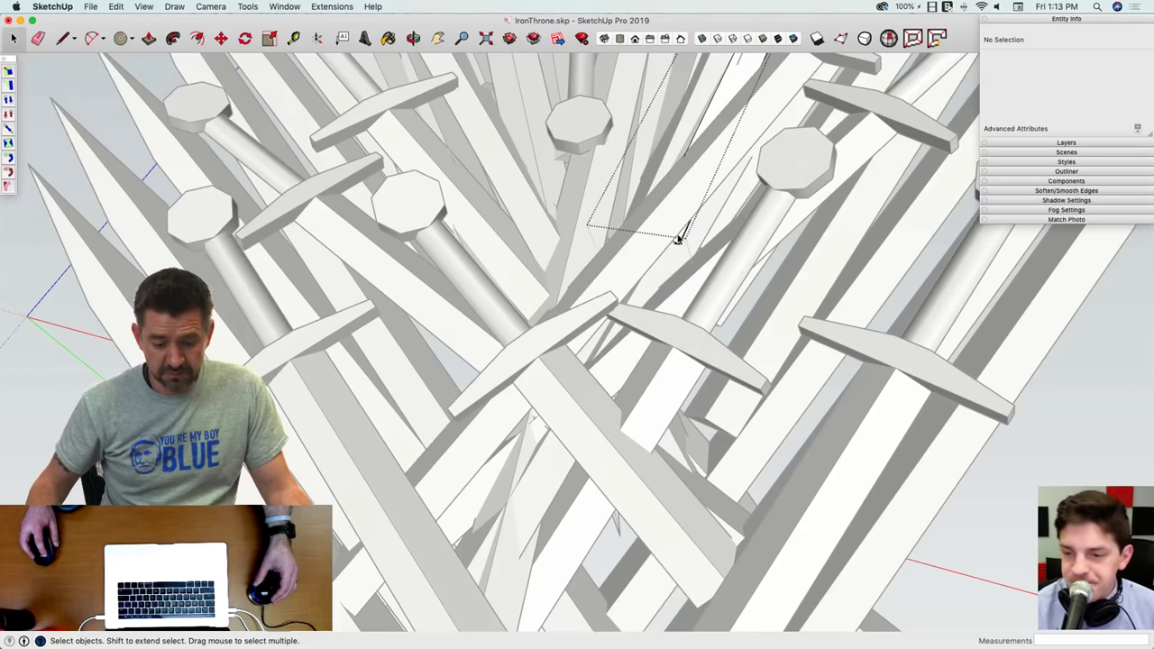
{"action": "middle_click_drag", "start_coordinate": [662, 289], "coordinate": [623, 390]}
{"action": "scroll", "coordinate": [728, 287], "scroll_direction": "up", "scroll_amount": 5}
{"action": "left_click", "coordinate": [730, 285]}
{"action": "scroll", "coordinate": [622, 388], "scroll_direction": "down", "scroll_amount": 6}
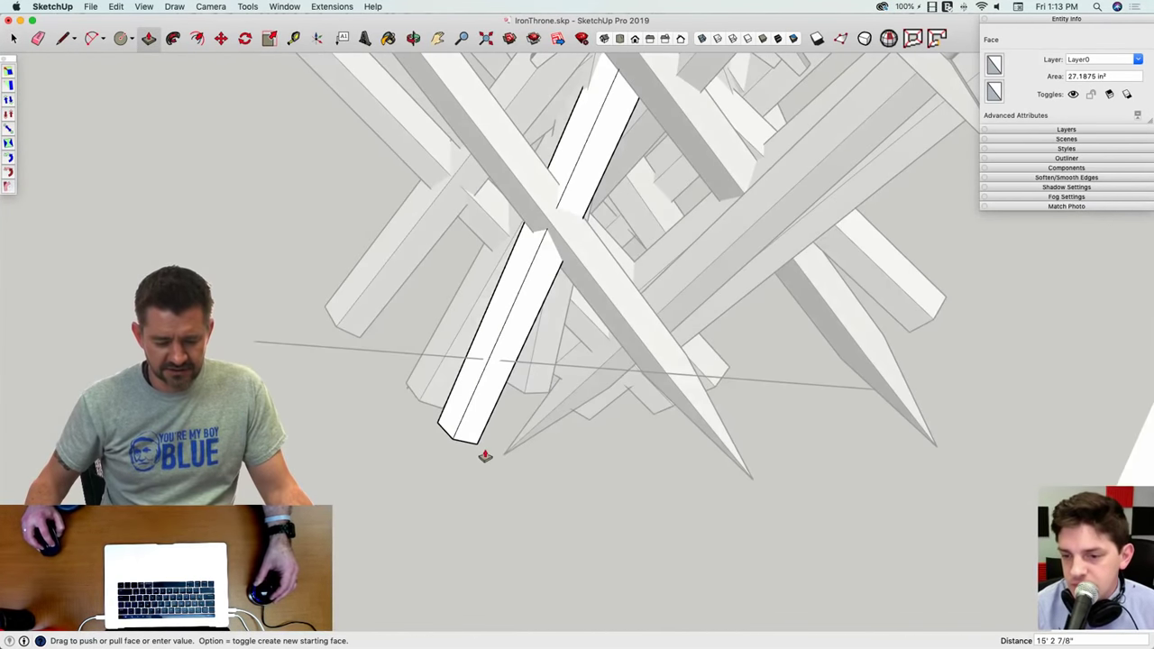
{"action": "left_click", "coordinate": [487, 452]}
{"action": "scroll", "coordinate": [665, 301], "scroll_direction": "up", "scroll_amount": 6}
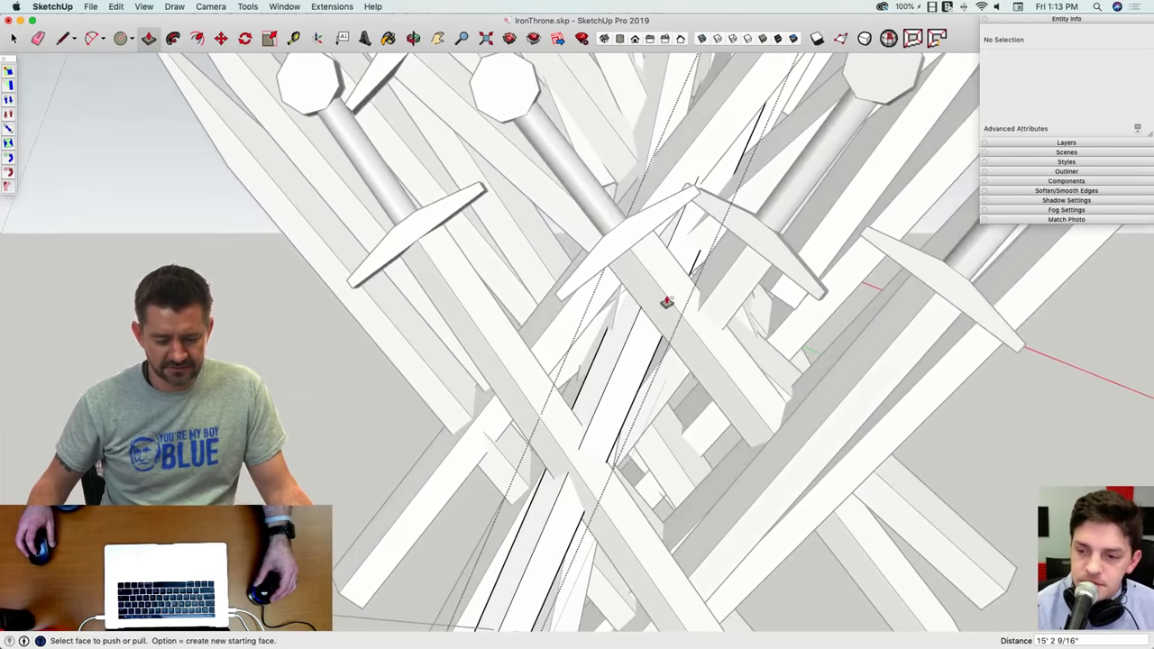
{"action": "scroll", "coordinate": [685, 307], "scroll_direction": "up", "scroll_amount": 2}
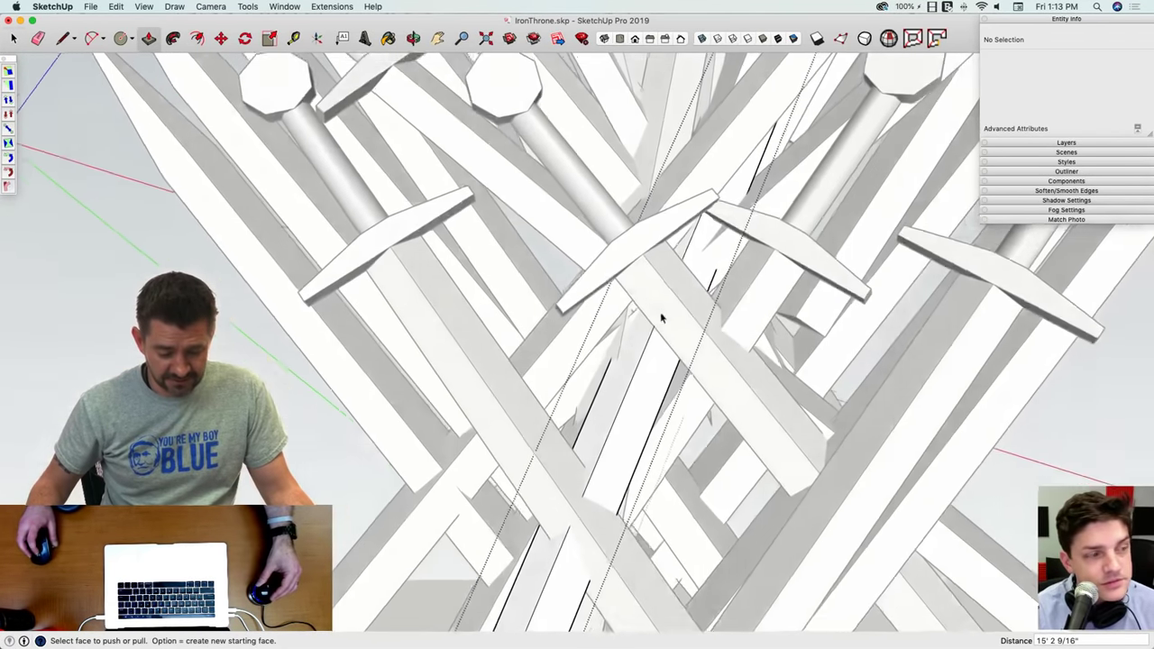
{"action": "key", "text": "space"}
Step: Push/Pull the end face of the next rear sword on the right about 14' 2 3/4" down to the lower left
{"action": "scroll", "coordinate": [614, 332], "scroll_direction": "down", "scroll_amount": 3}
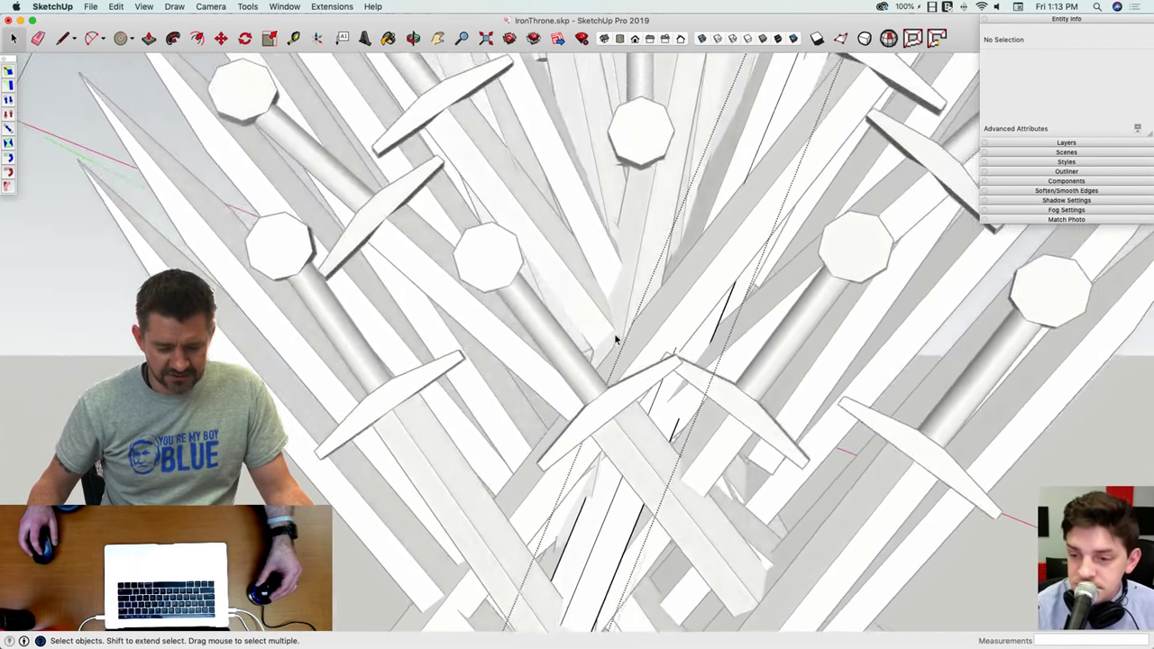
{"action": "middle_click_drag", "start_coordinate": [614, 333], "coordinate": [690, 330]}
{"action": "scroll", "coordinate": [690, 330], "scroll_direction": "up", "scroll_amount": 5}
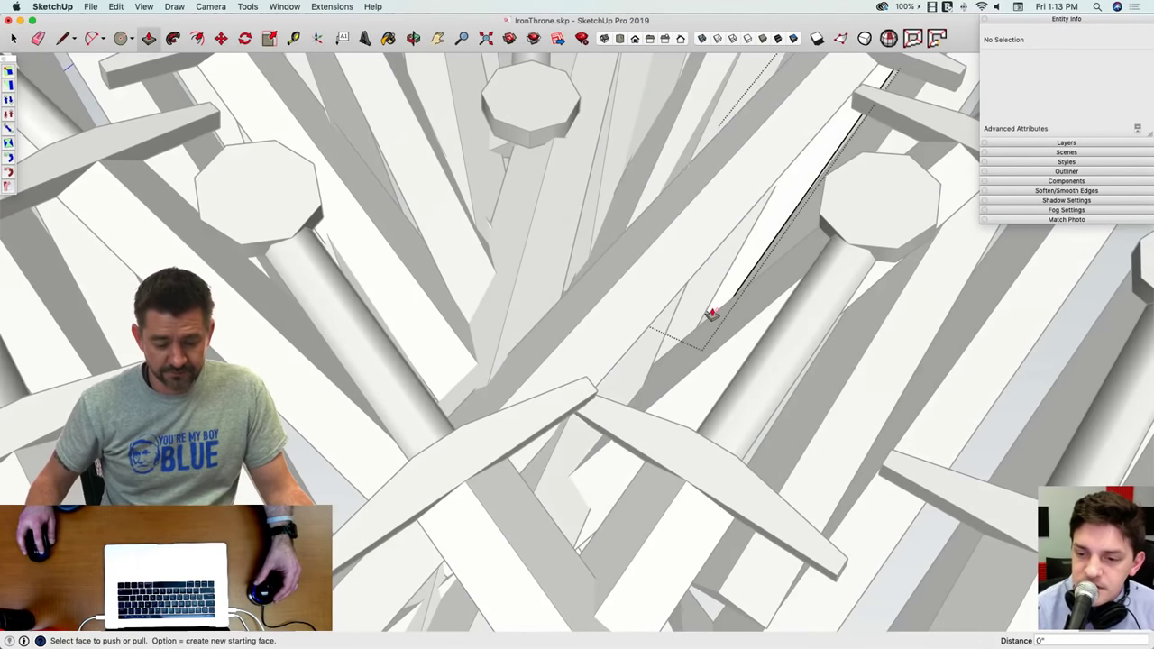
{"action": "left_click", "coordinate": [707, 318]}
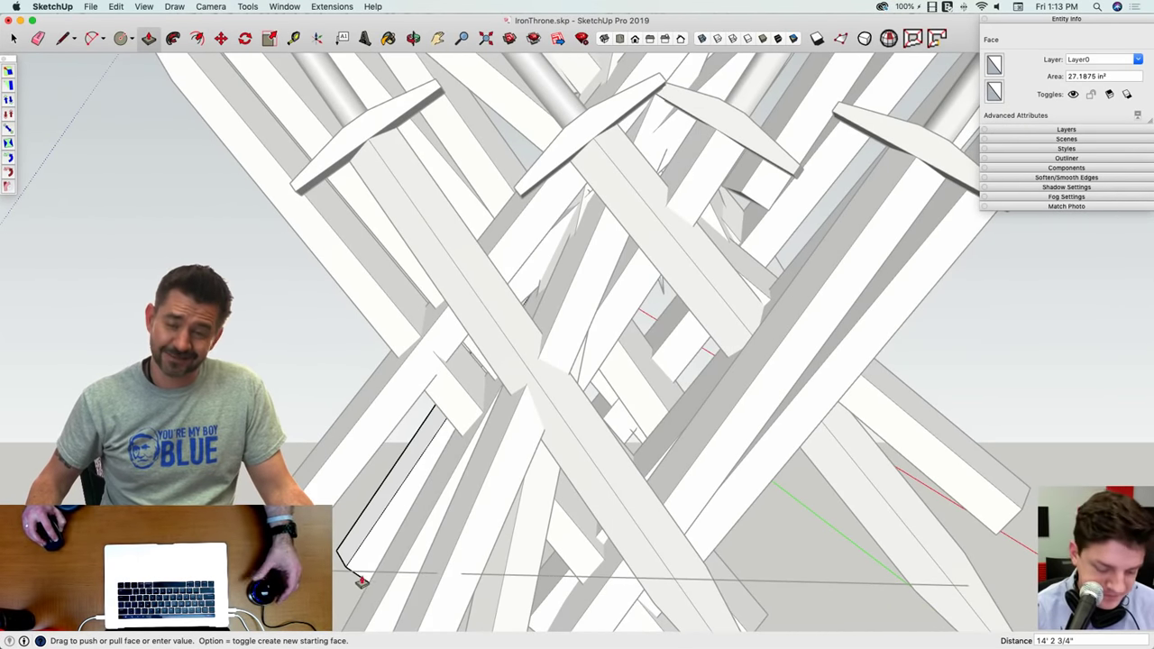
{"action": "left_click", "coordinate": [362, 582]}
{"action": "key", "text": "space"}
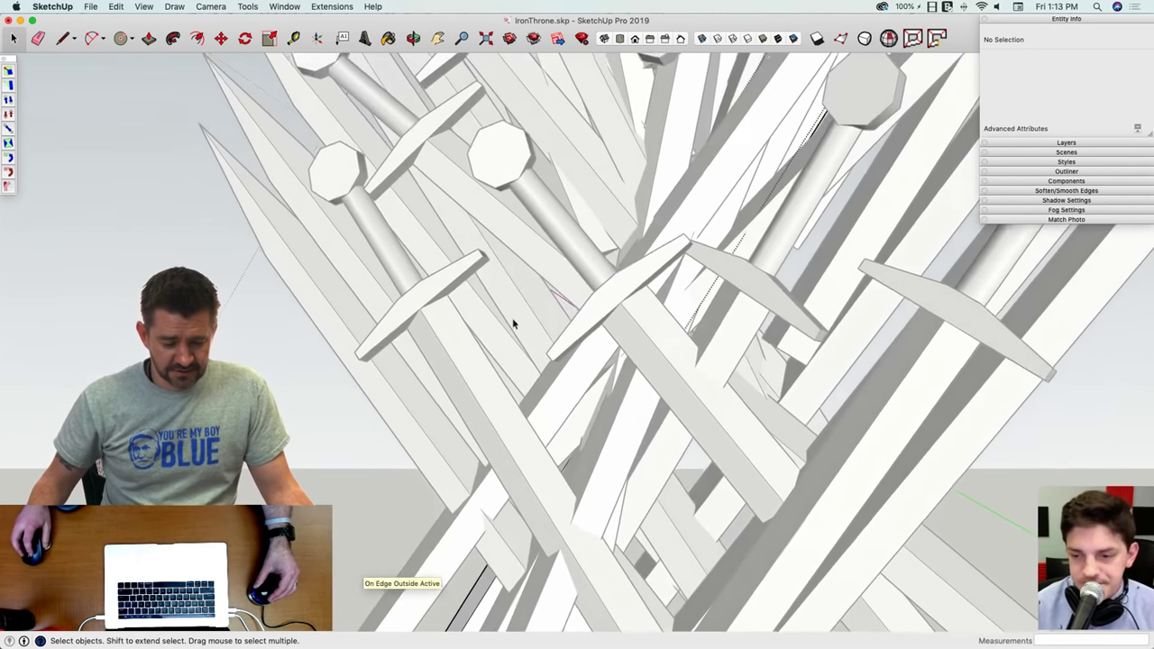
Step: Push/Pull the end face of the left-leaning rear sword above the crossed hilts about 12' 3 9/16" down to the lower right
{"action": "middle_click_drag", "start_coordinate": [514, 325], "coordinate": [620, 295]}
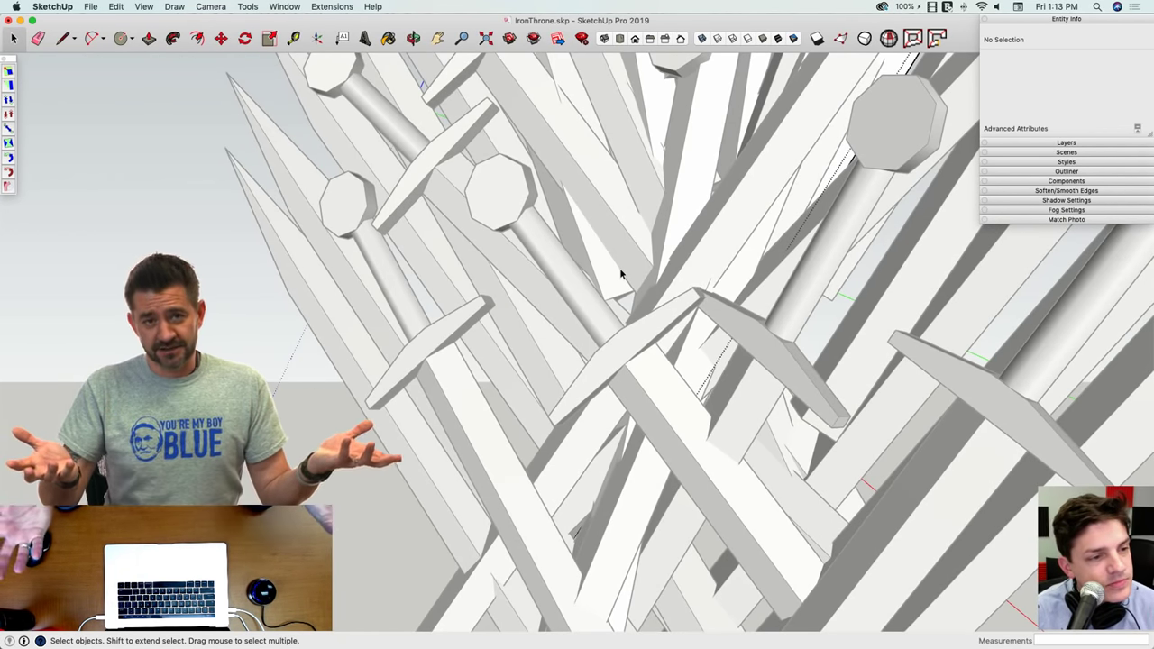
{"action": "middle_click_drag", "start_coordinate": [619, 279], "coordinate": [621, 284]}
{"action": "left_click", "coordinate": [620, 290]}
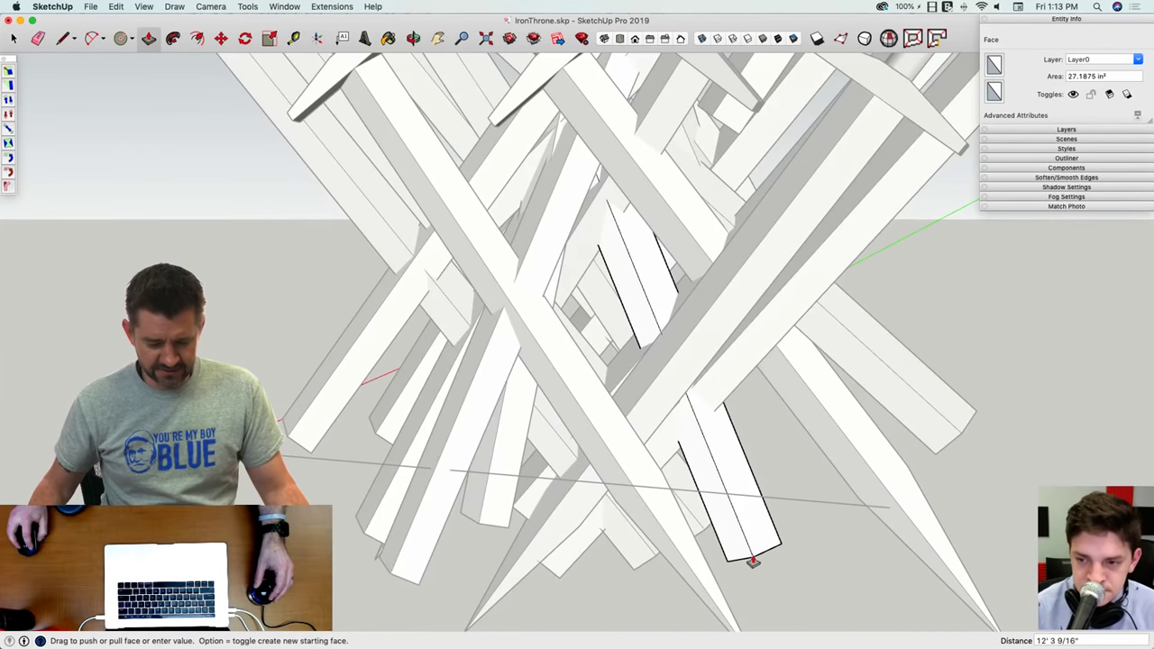
{"action": "left_click", "coordinate": [753, 561]}
{"action": "middle_click_drag", "start_coordinate": [753, 561], "coordinate": [422, 339]}
{"action": "key", "text": "space"}
Step: Push/Pull another rear sword's end face down-left behind the crossing and close the sword for editing
{"action": "left_click", "coordinate": [709, 408]}
{"action": "left_click", "coordinate": [476, 564]}
{"action": "key", "text": "space"}
{"action": "left_click", "coordinate": [403, 365]}
Step: Examine the extended blades from the front and compare the whole sword fan with the reference image of the throne
{"action": "scroll", "coordinate": [604, 393], "scroll_direction": "up", "scroll_amount": 3}
{"action": "middle_click_drag", "start_coordinate": [602, 394], "coordinate": [561, 376]}
{"action": "scroll", "coordinate": [561, 375], "scroll_direction": "down", "scroll_amount": 2}
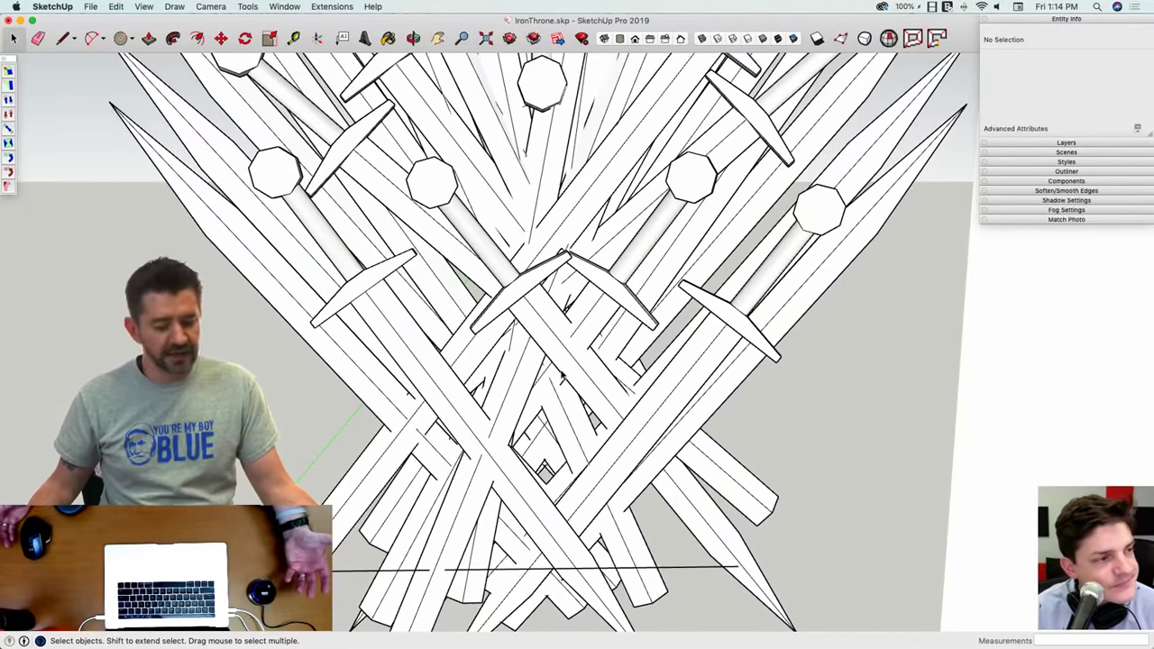
{"action": "scroll", "coordinate": [747, 465], "scroll_direction": "down", "scroll_amount": 6}
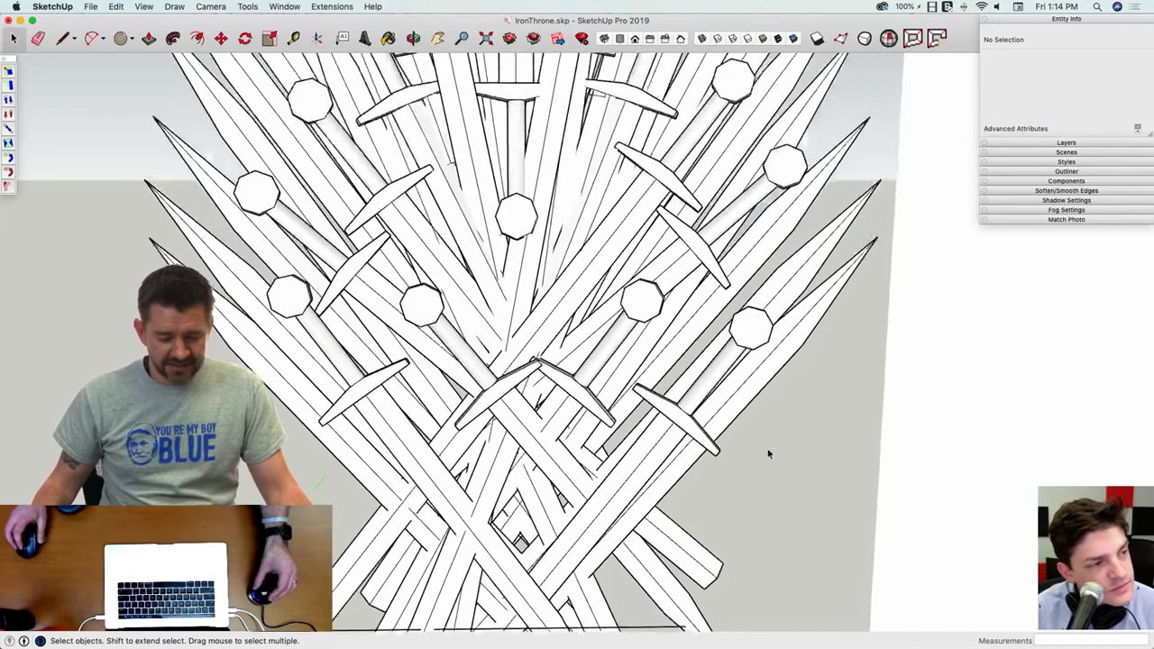
{"action": "scroll", "coordinate": [743, 471], "scroll_direction": "up", "scroll_amount": 2}
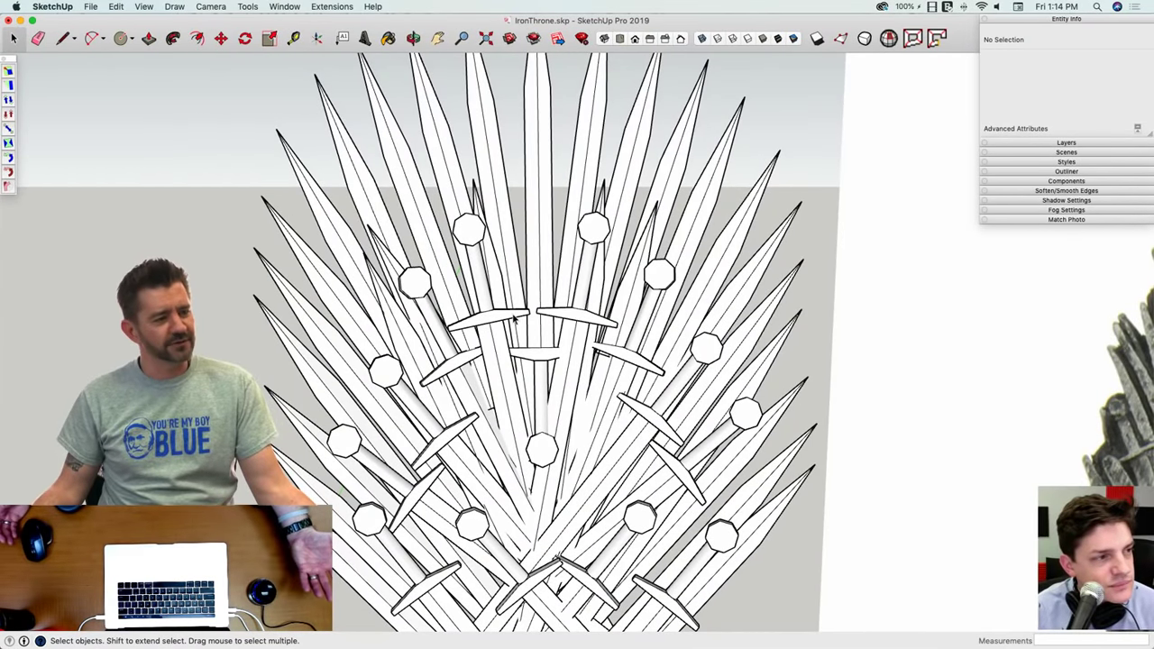
{"action": "mouse_move", "coordinate": [514, 317]}
{"action": "middle_mouse_down"}
{"action": "mouse_move", "coordinate": [688, 427]}
{"action": "mouse_move", "coordinate": [664, 417]}
{"action": "mouse_move", "coordinate": [685, 412]}
{"action": "mouse_move", "coordinate": [739, 436]}
{"action": "middle_mouse_up"}
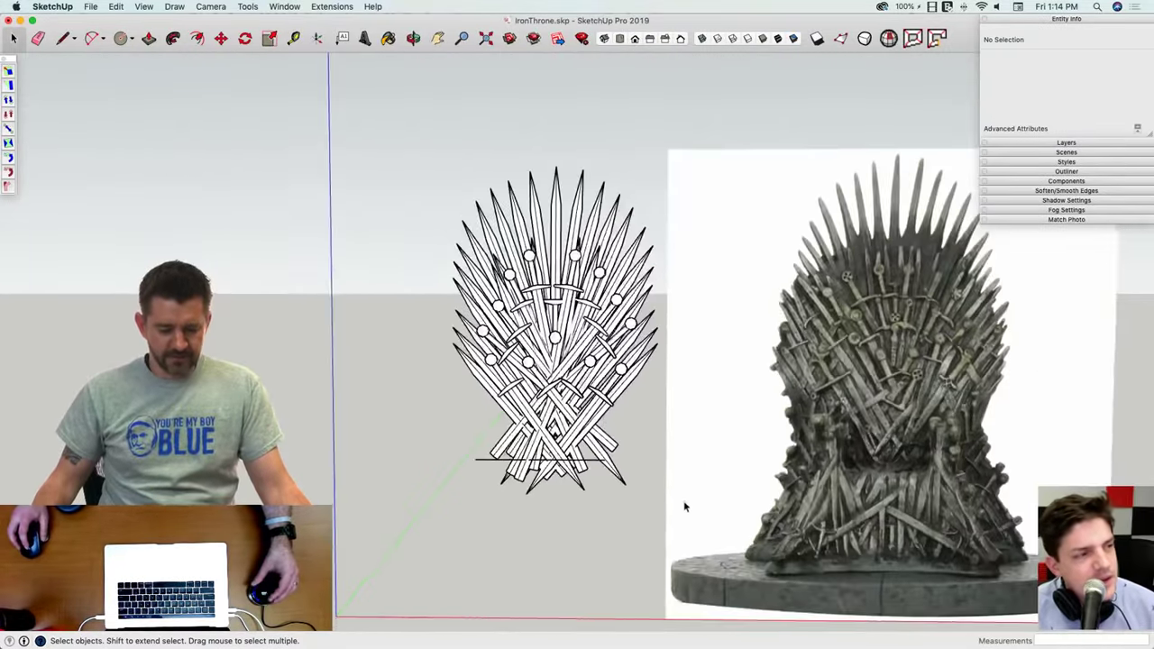
{"action": "scroll", "coordinate": [682, 500], "scroll_direction": "up", "scroll_amount": 6}
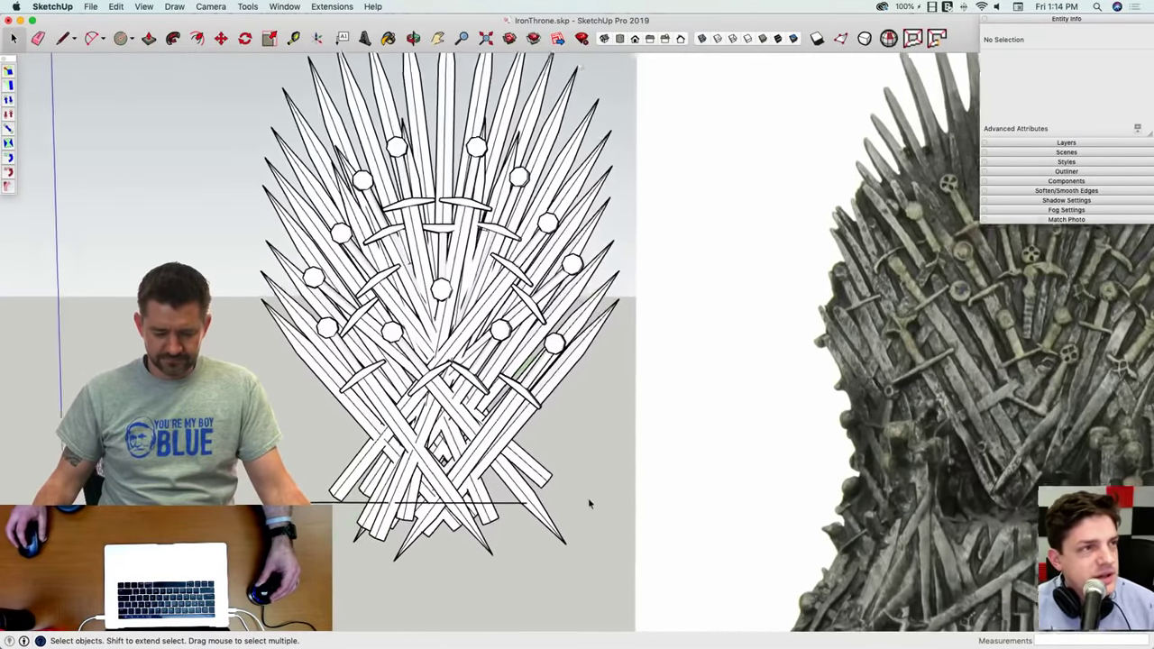
{"action": "scroll", "coordinate": [427, 373], "scroll_direction": "up", "scroll_amount": 1}
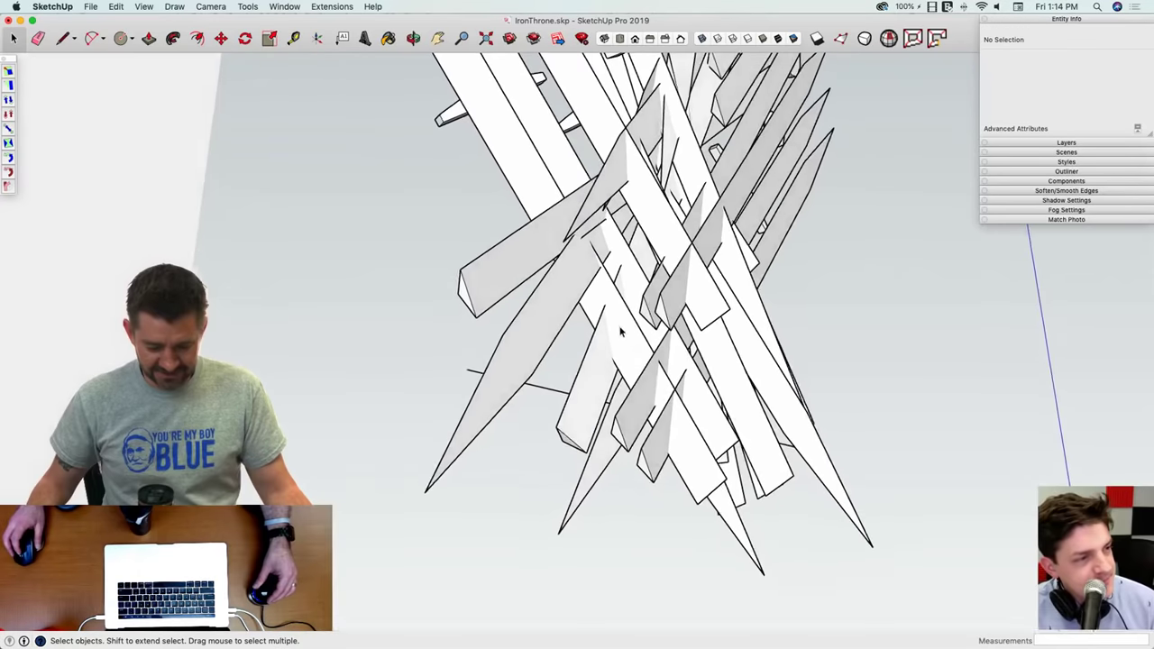
Step: From behind the throne, Push/Pull the end face of the short blunt sword beside the crossing out 6' 7 13/16"
{"action": "key", "text": "p"}
{"action": "key", "text": "p"}
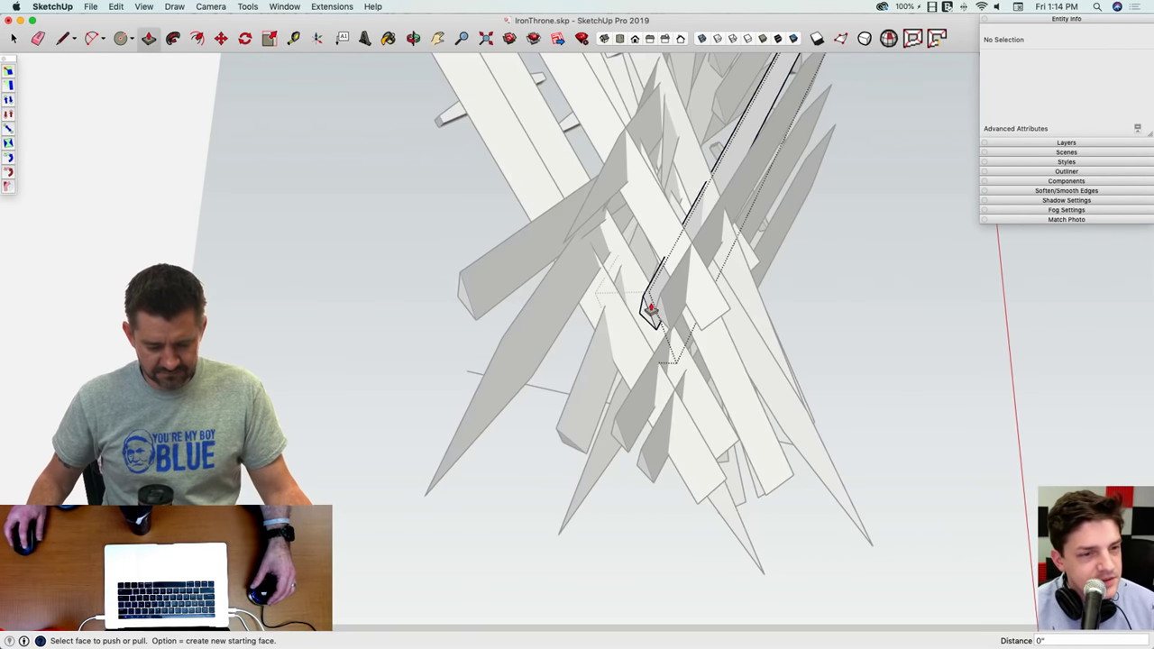
{"action": "left_click", "coordinate": [643, 316]}
{"action": "left_click", "coordinate": [505, 487]}
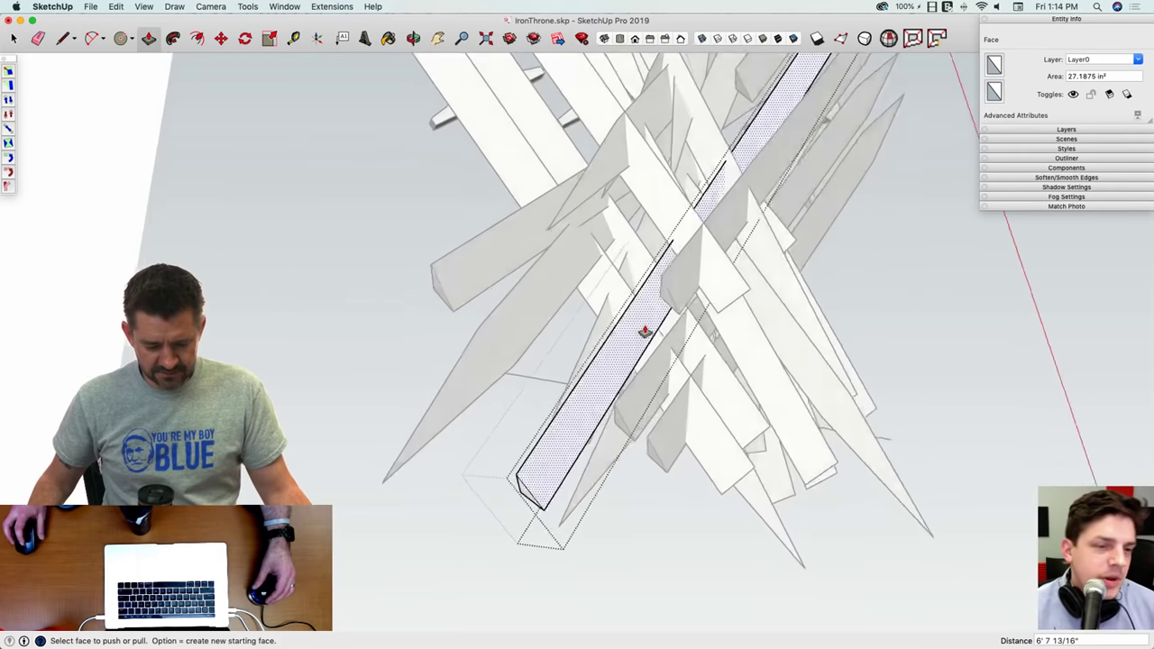
{"action": "key", "text": "space"}
Step: Open the adjacent blunt sword at the back of the crossing and Push/Pull its end face out about 6' 9"
{"action": "double_click", "coordinate": [673, 301]}
{"action": "key", "text": "p"}
{"action": "left_click", "coordinate": [668, 307]}
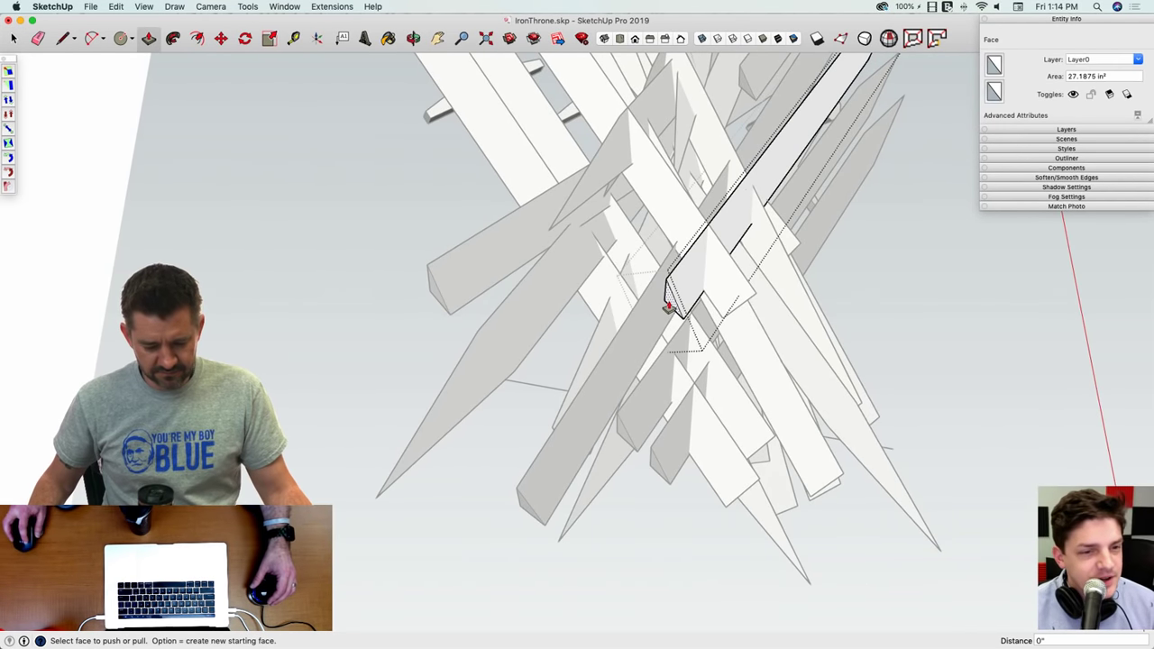
{"action": "left_click", "coordinate": [444, 438]}
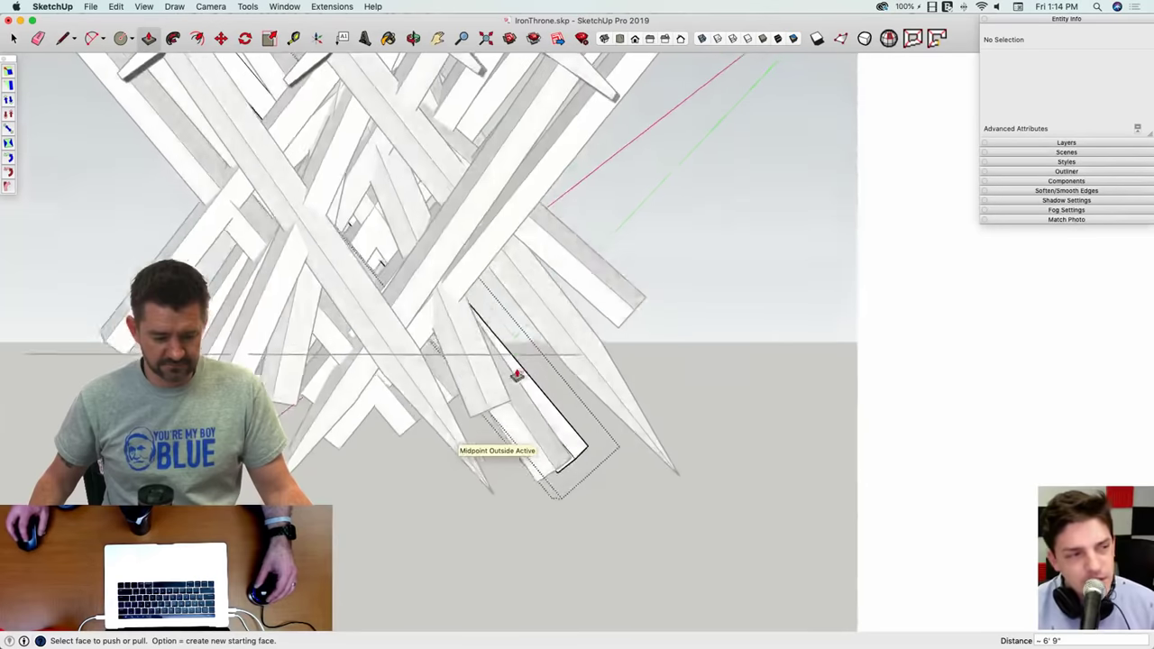
{"action": "key", "text": "space"}
{"action": "middle_click_drag", "start_coordinate": [691, 298], "coordinate": [676, 174]}
{"action": "left_click", "coordinate": [595, 260]}
{"action": "left_click", "coordinate": [595, 260]}
{"action": "key", "text": "l"}
{"action": "scroll", "coordinate": [647, 183], "scroll_direction": "up", "scroll_amount": 3}
{"action": "key", "text": "space"}
Step: Open the next pointed sword behind the crossing, draw a cut line across its blade with X-ray display on, and erase the pointed tip
{"action": "double_click", "coordinate": [636, 171]}
{"action": "scroll", "coordinate": [634, 167], "scroll_direction": "up", "scroll_amount": 3}
{"action": "key", "text": "l"}
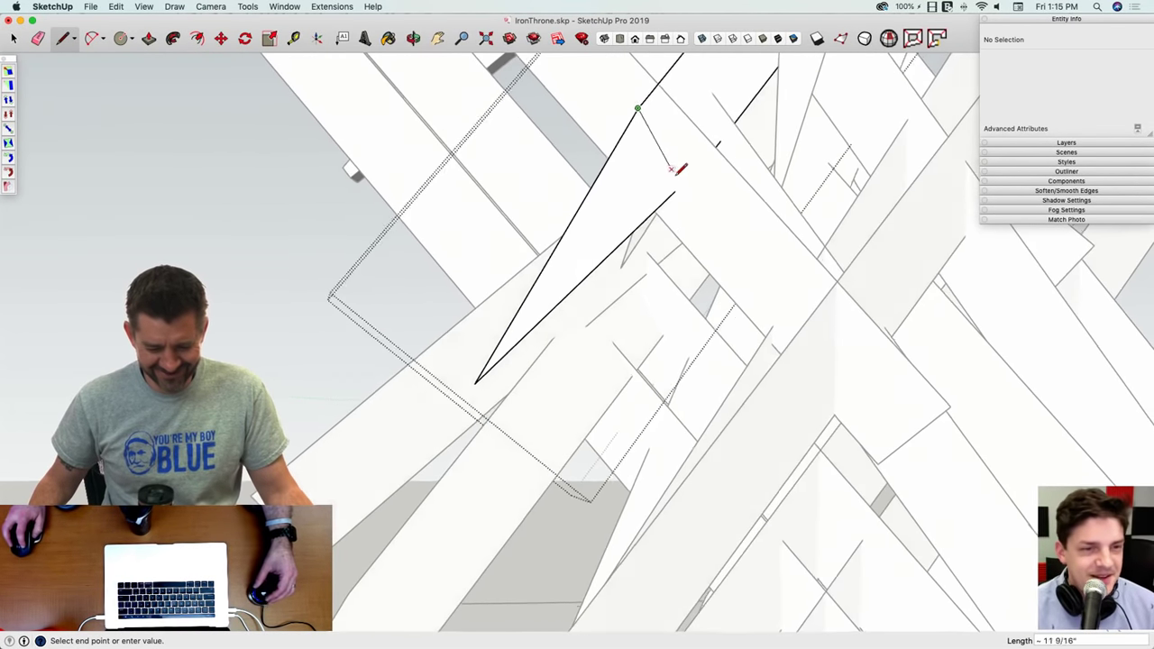
{"action": "left_click", "coordinate": [701, 38]}
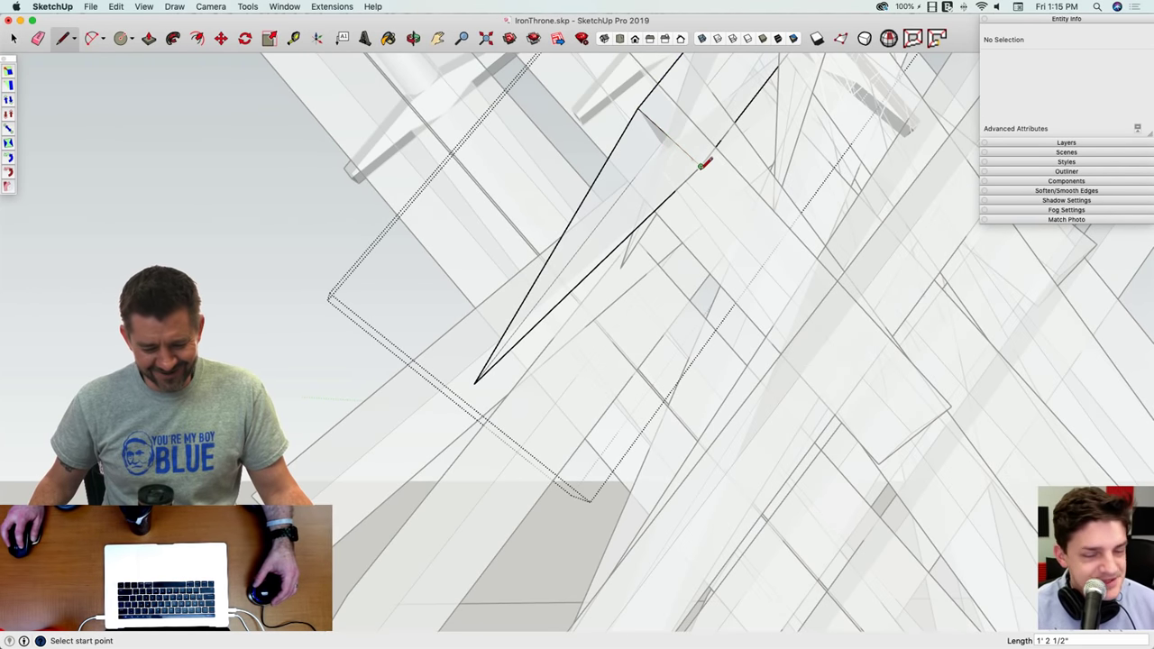
{"action": "middle_click_drag", "start_coordinate": [698, 164], "coordinate": [696, 96]}
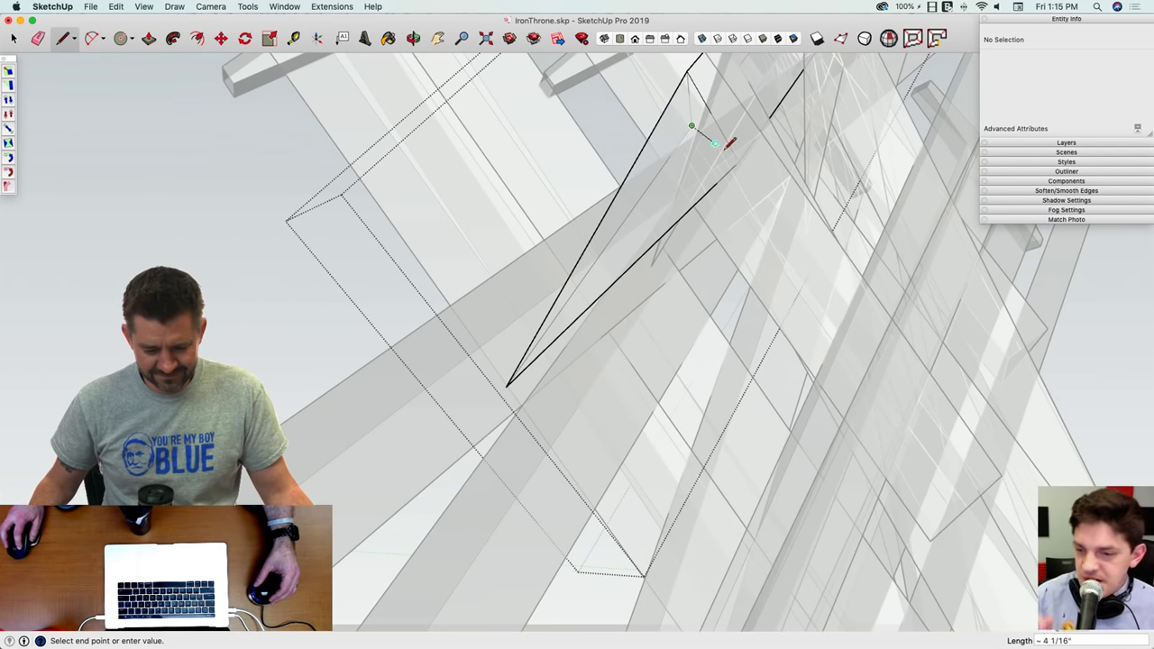
{"action": "key", "text": "e"}
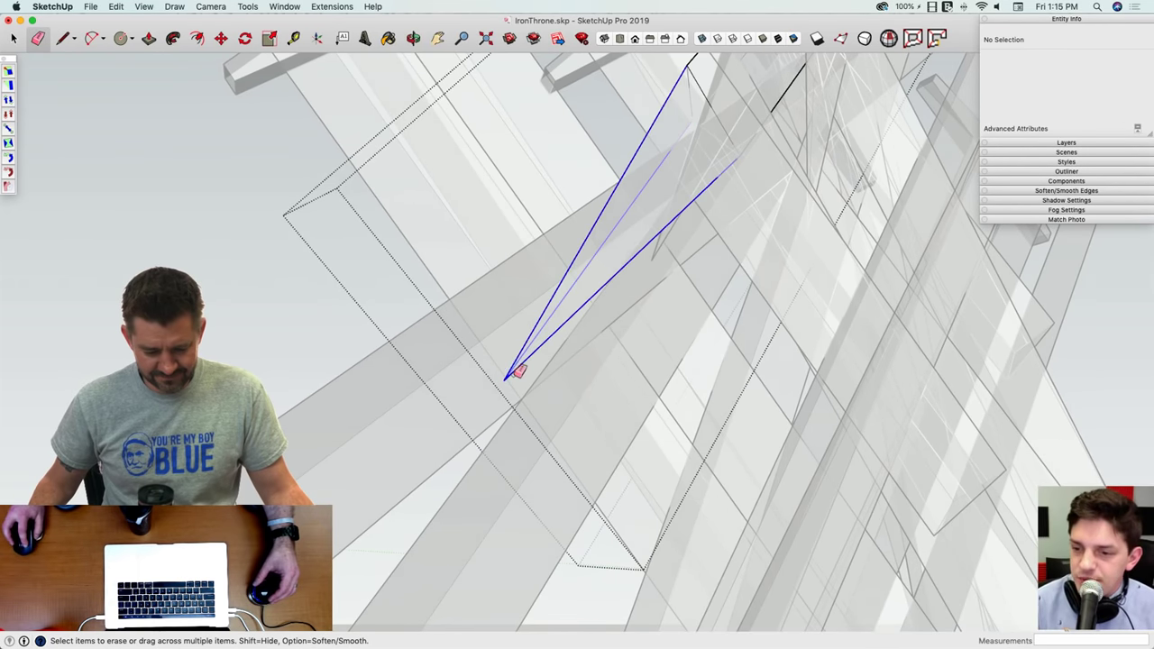
Step: Push/Pull the trimmed sword's new end face 8' 9 11/16" down-left behind the crossing
{"action": "key", "text": "p"}
{"action": "left_click", "coordinate": [690, 131]}
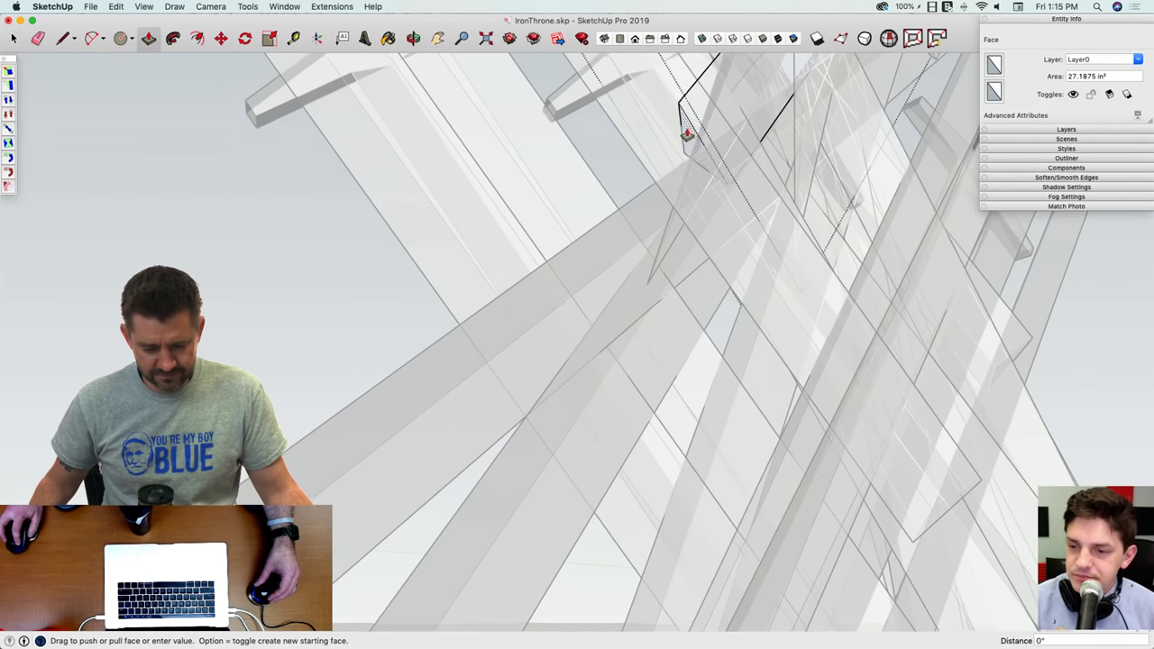
{"action": "left_click", "coordinate": [361, 245]}
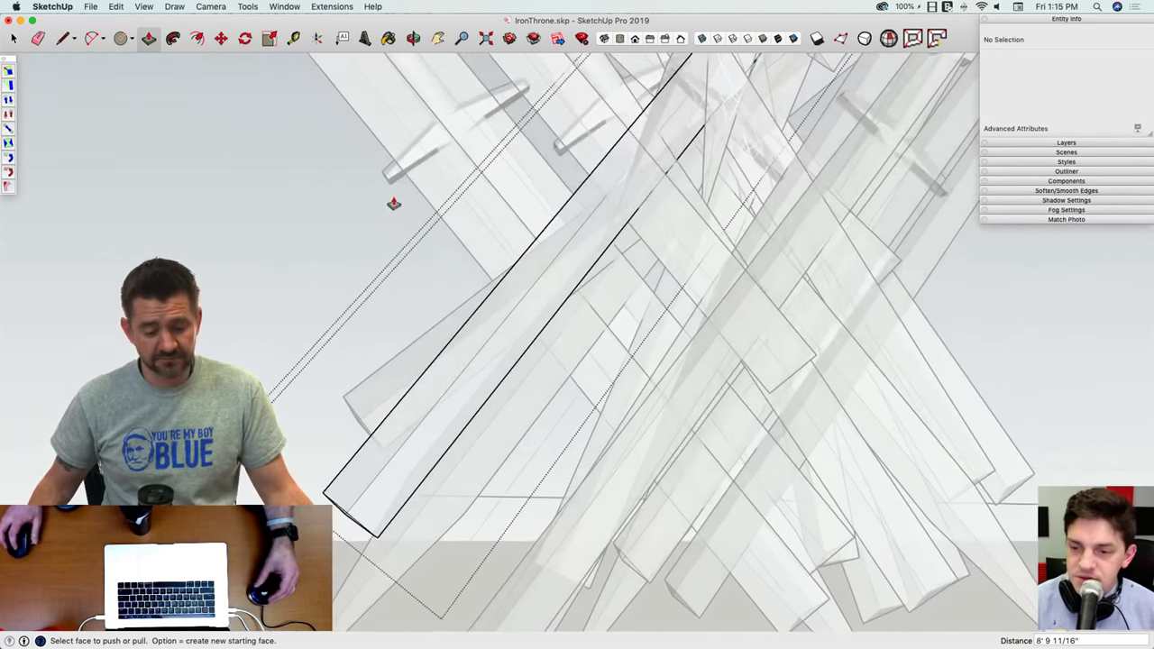
{"action": "key", "text": "space"}
Step: Draw cut lines across another pointed rear blade above the crossing, close its end face, and erase the tip beyond it
{"action": "mouse_move", "coordinate": [677, 230]}
{"action": "middle_mouse_down"}
{"action": "mouse_move", "coordinate": [722, 183]}
{"action": "mouse_move", "coordinate": [664, 193]}
{"action": "mouse_move", "coordinate": [658, 226]}
{"action": "middle_mouse_up"}
{"action": "key", "text": "l"}
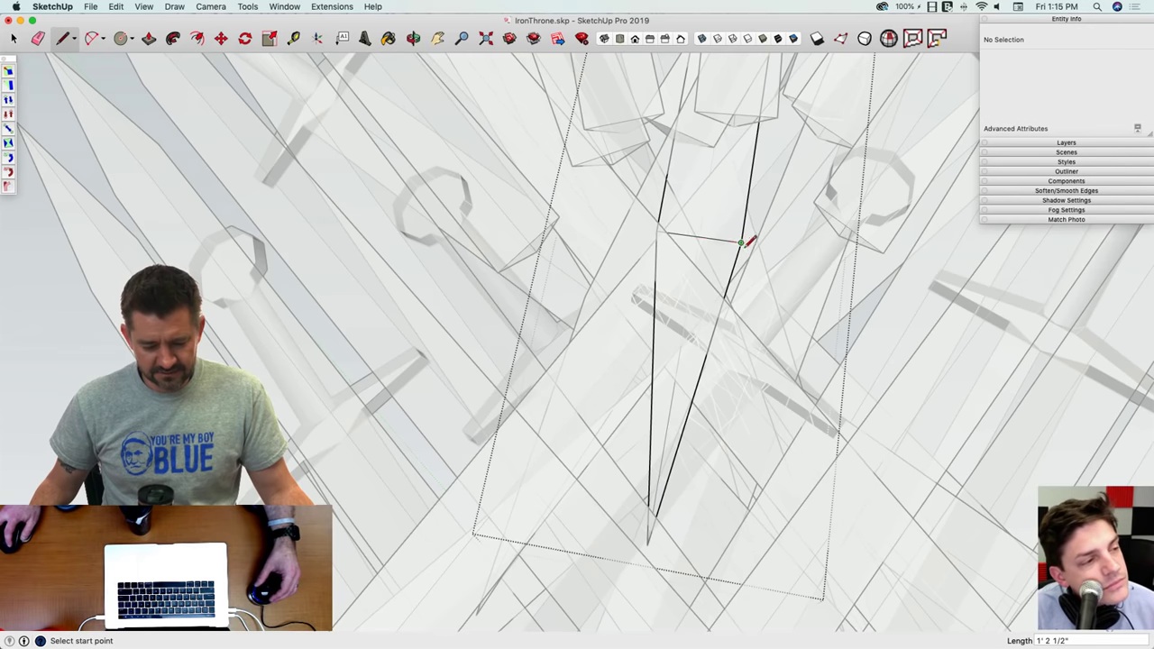
{"action": "left_click", "coordinate": [742, 242]}
{"action": "middle_click_drag", "start_coordinate": [745, 241], "coordinate": [812, 226]}
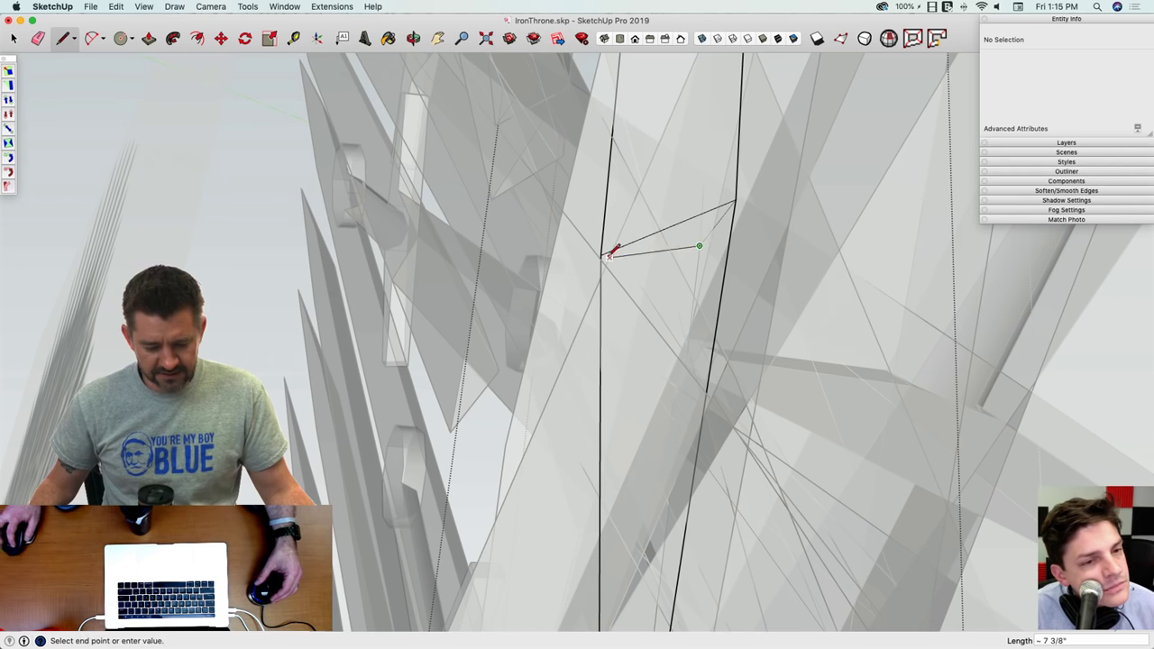
{"action": "key", "text": "e"}
{"action": "mouse_move", "coordinate": [606, 252]}
{"action": "middle_mouse_down"}
{"action": "mouse_move", "coordinate": [613, 244]}
{"action": "mouse_move", "coordinate": [627, 293]}
{"action": "middle_mouse_up"}
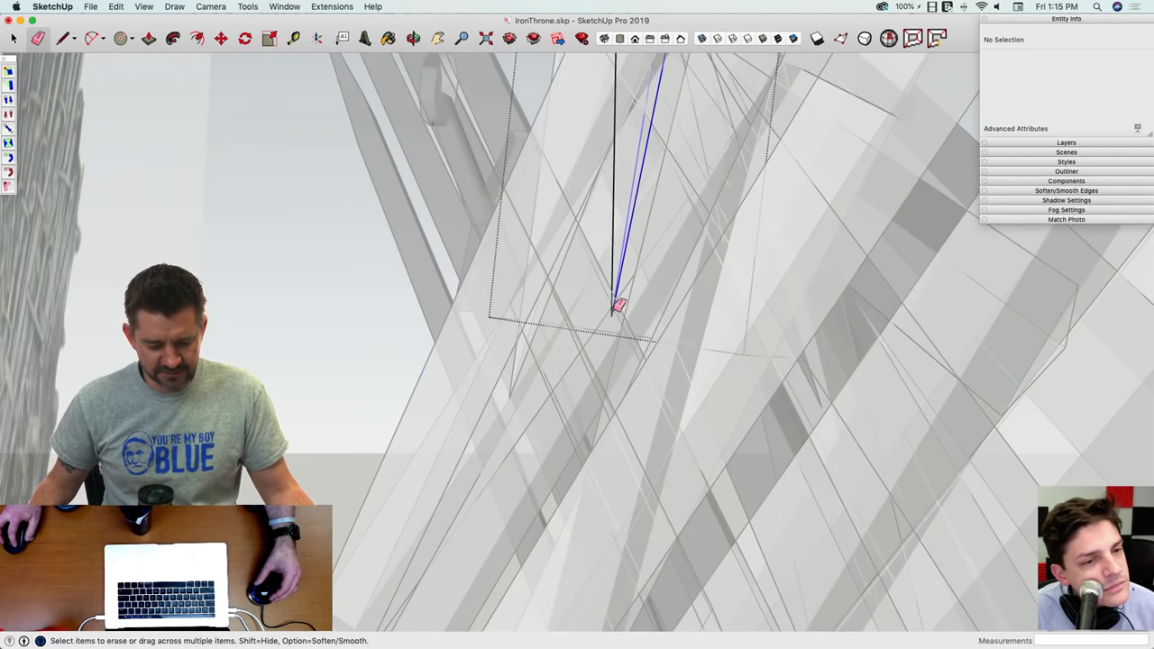
{"action": "left_click_drag", "start_coordinate": [614, 312], "coordinate": [618, 300]}
{"action": "scroll", "coordinate": [622, 293], "scroll_direction": "down", "scroll_amount": 4}
Step: Push/Pull the trimmed blade's end face down-left through the crossing by about 15' 3 11/16"
{"action": "key", "text": "p"}
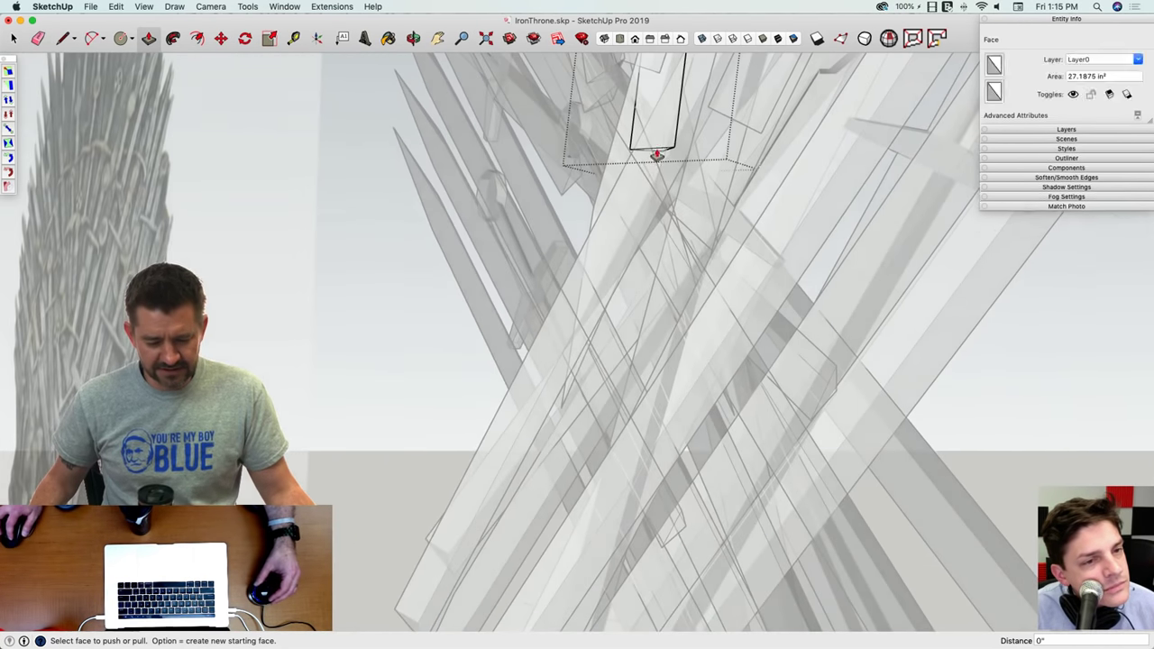
{"action": "left_click", "coordinate": [657, 151]}
{"action": "middle_click_drag", "start_coordinate": [599, 443], "coordinate": [696, 193]}
{"action": "key", "text": "space"}
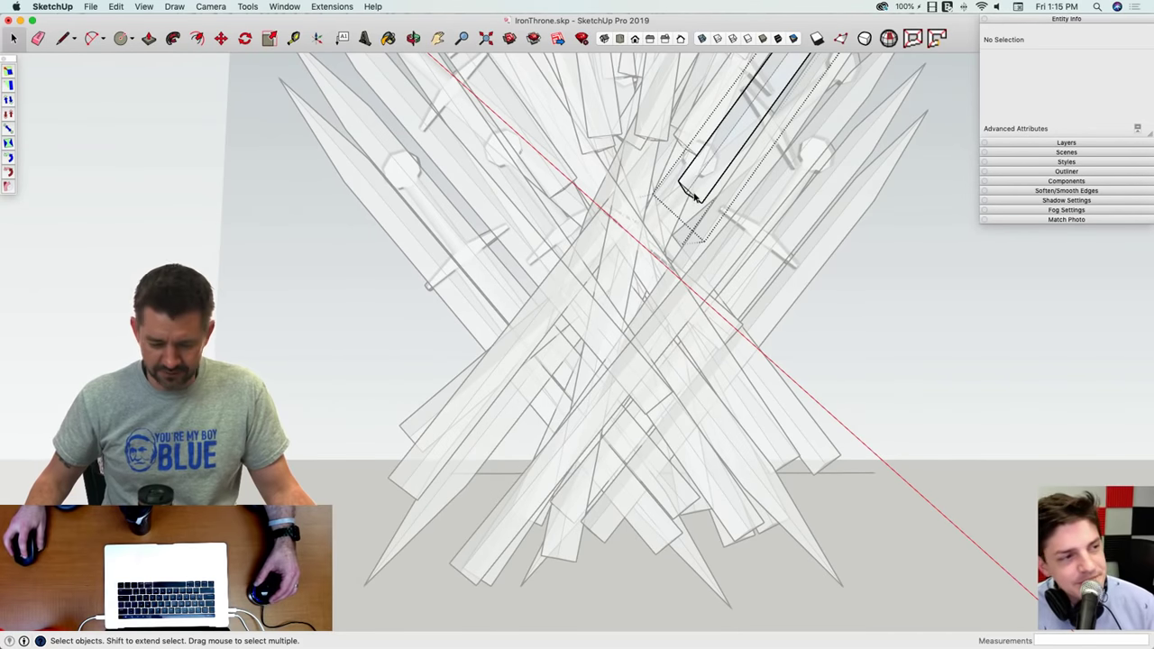
{"action": "key", "text": "p"}
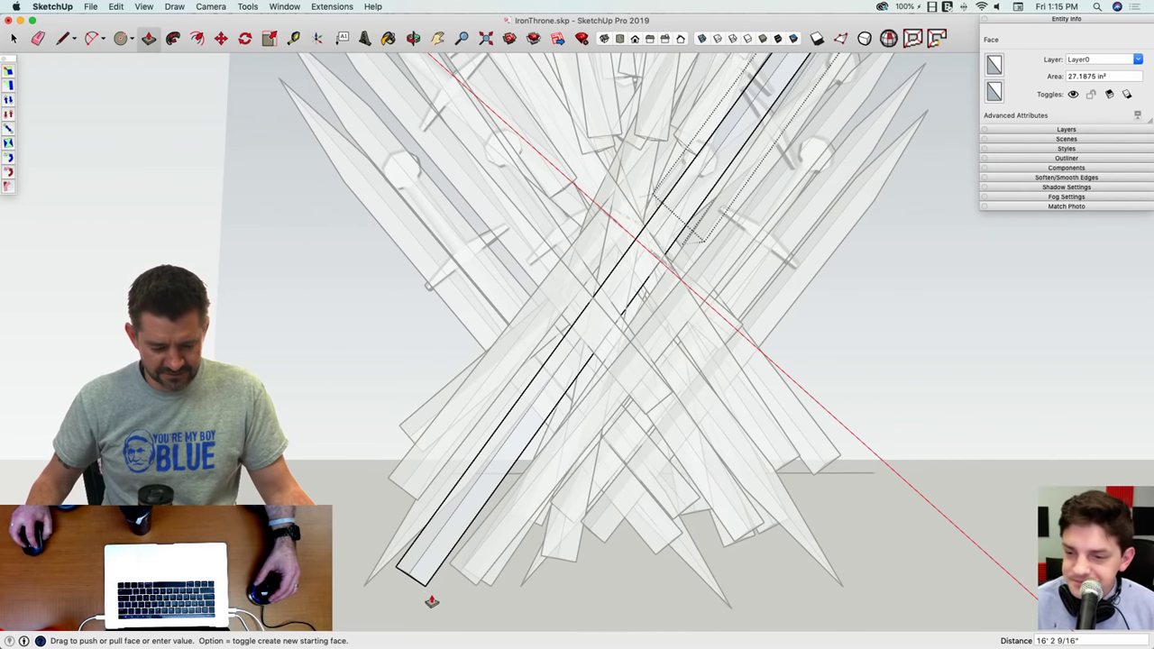
{"action": "key", "text": "space"}
{"action": "middle_click_drag", "start_coordinate": [623, 292], "coordinate": [683, 158]}
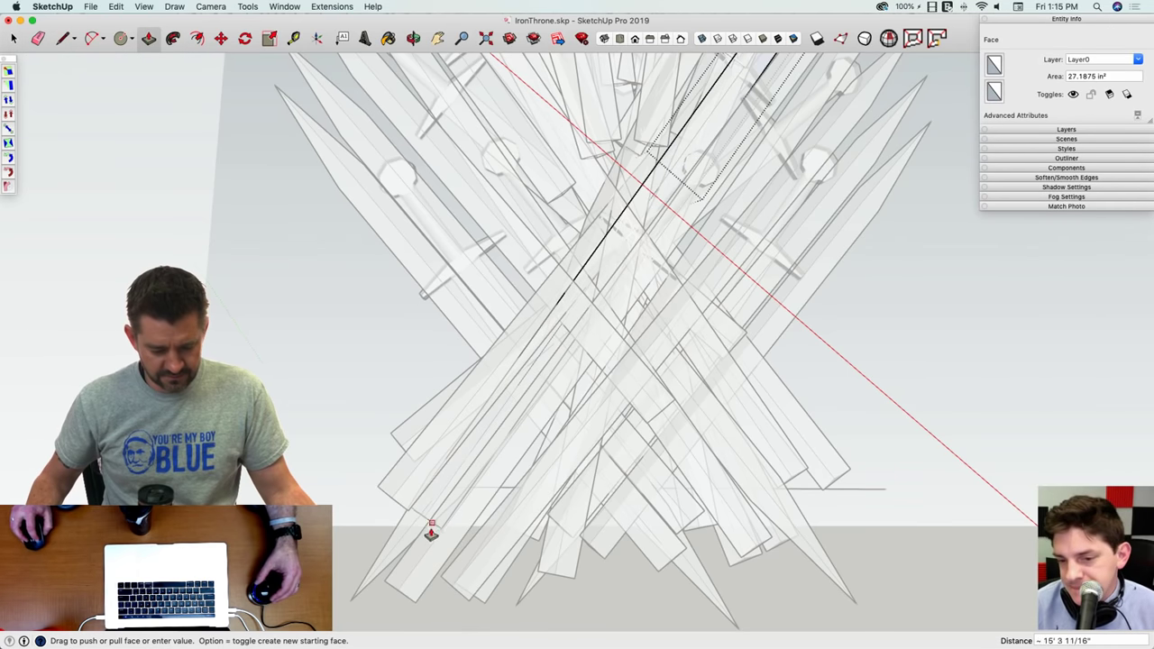
{"action": "key", "text": "space"}
Step: Close the extended sword for editing and turn off X-ray display, inspecting the sword fan from the front
{"action": "middle_click_drag", "start_coordinate": [600, 206], "coordinate": [713, 363]}
{"action": "left_click", "coordinate": [710, 355]}
{"action": "scroll", "coordinate": [713, 362], "scroll_direction": "up", "scroll_amount": 5}
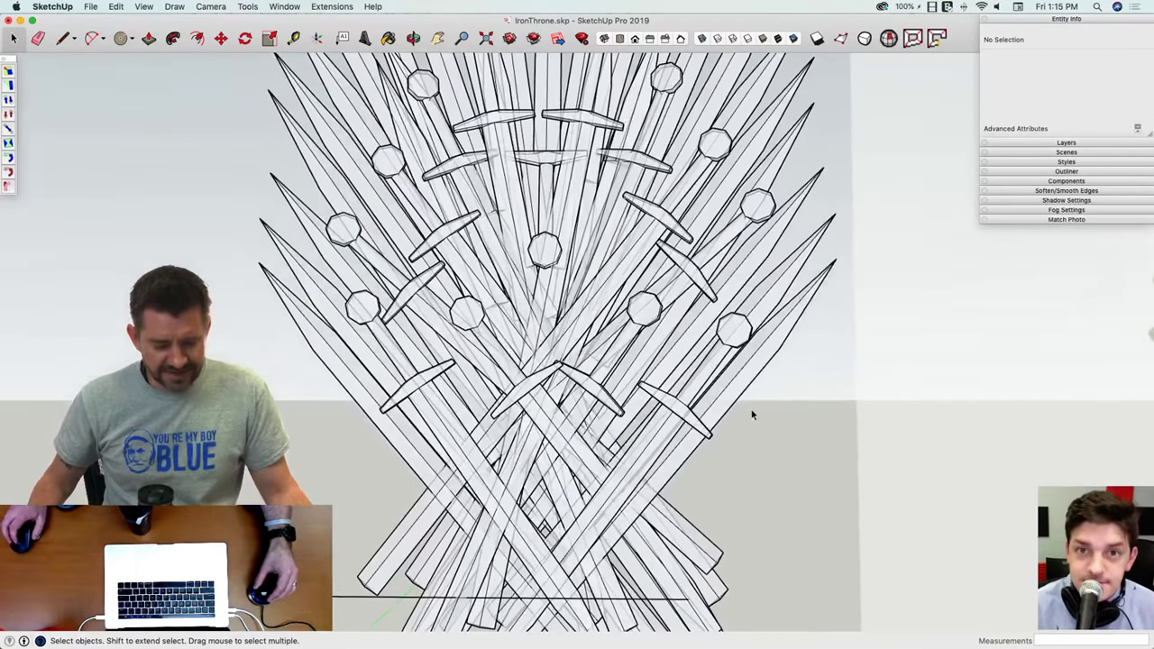
{"action": "middle_click_drag", "start_coordinate": [631, 298], "coordinate": [521, 170]}
{"action": "scroll", "coordinate": [550, 347], "scroll_direction": "up", "scroll_amount": 2}
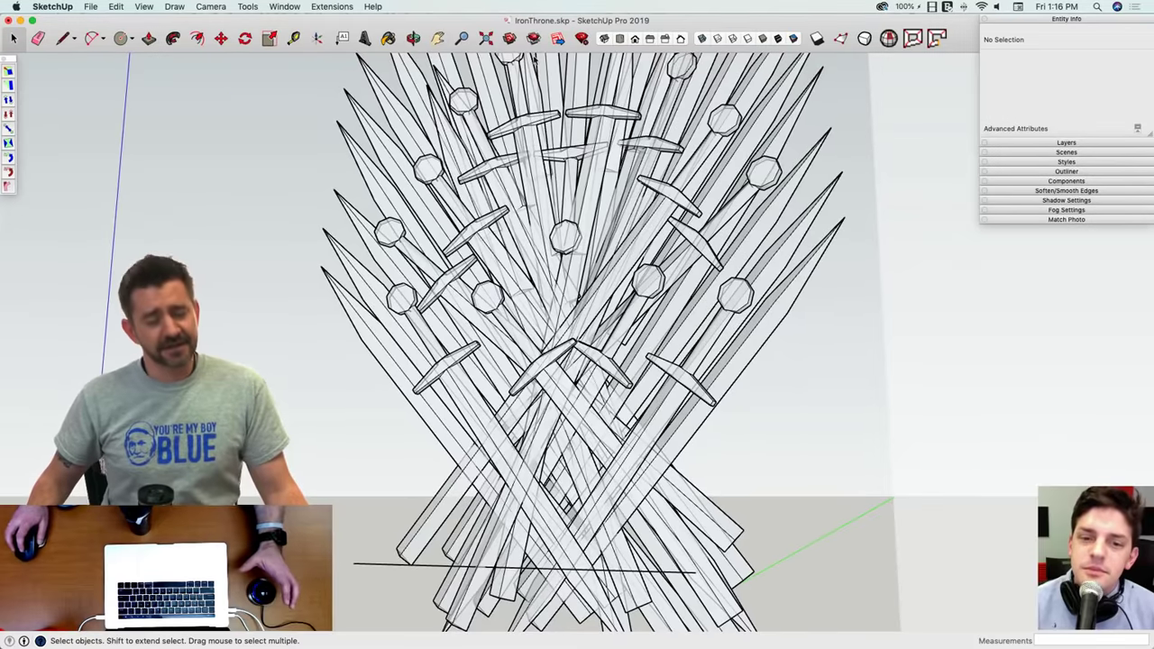
{"action": "left_click", "coordinate": [701, 40]}
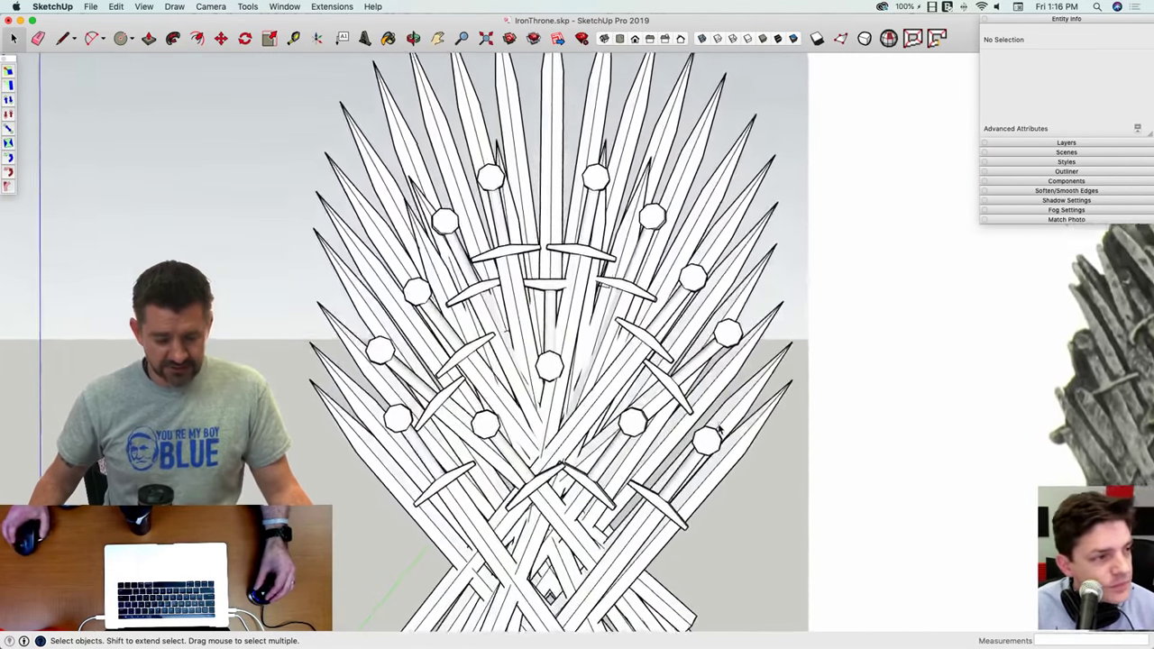
{"action": "scroll", "coordinate": [748, 471], "scroll_direction": "up", "scroll_amount": 5}
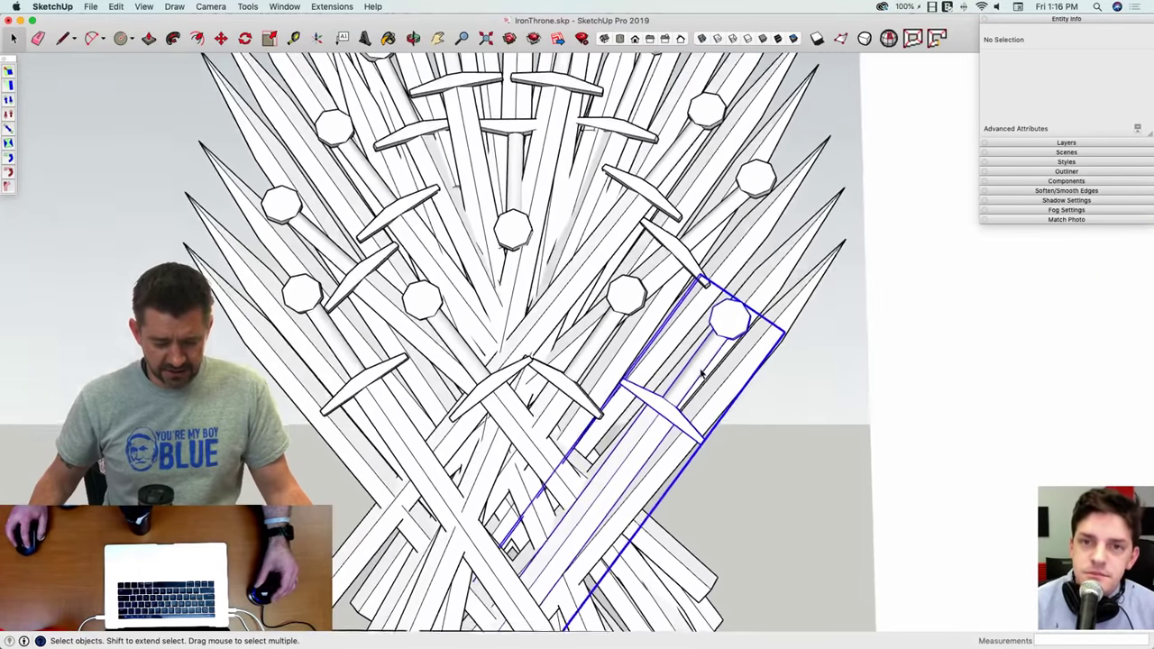
Step: Move the lowest right-hand hilted sword by 2 1/8" and compare the fan with the reference image
{"action": "left_click", "coordinate": [701, 373]}
{"action": "key", "text": "m"}
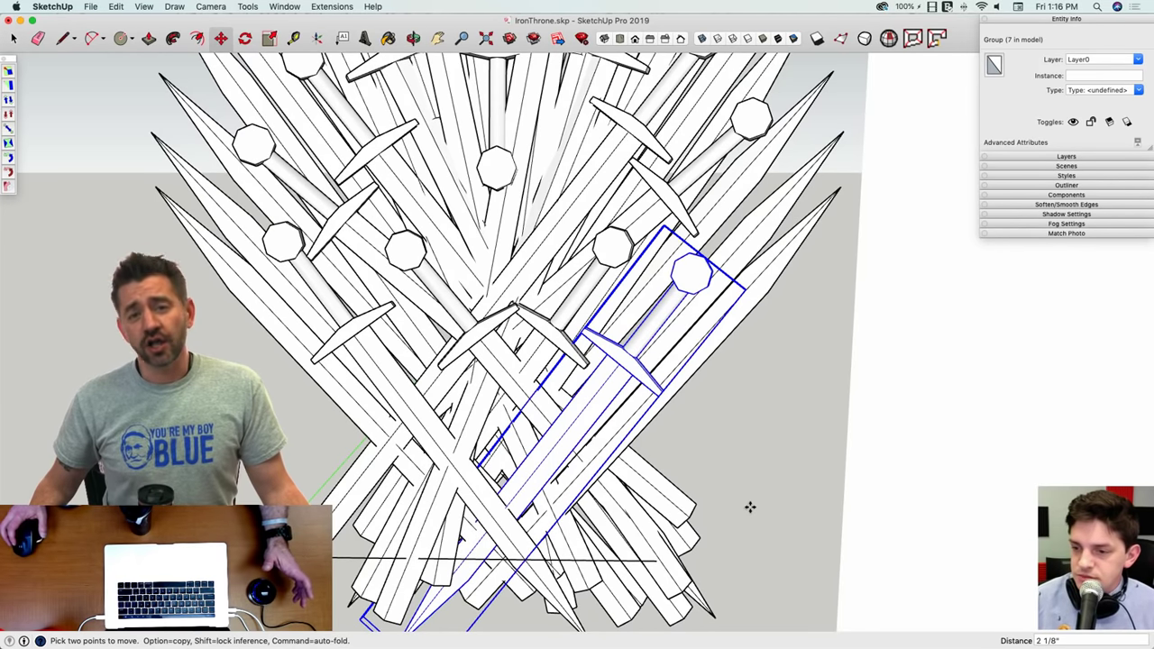
{"action": "scroll", "coordinate": [683, 465], "scroll_direction": "down", "scroll_amount": 8}
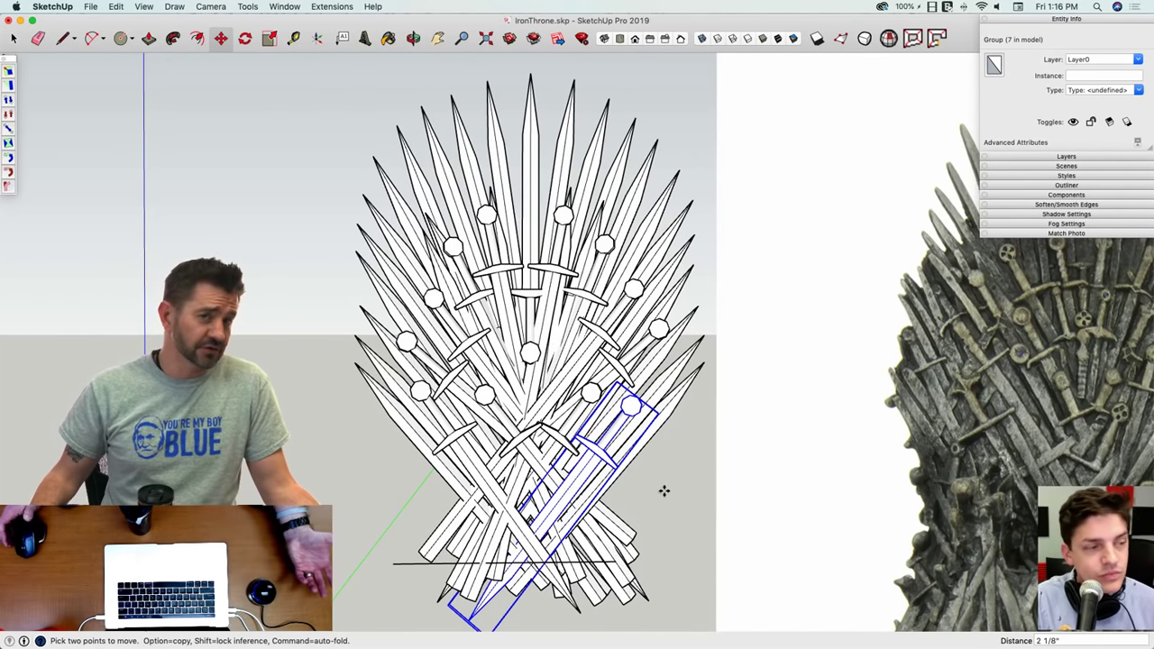
{"action": "key", "text": "space"}
{"action": "scroll", "coordinate": [660, 476], "scroll_direction": "down", "scroll_amount": 3}
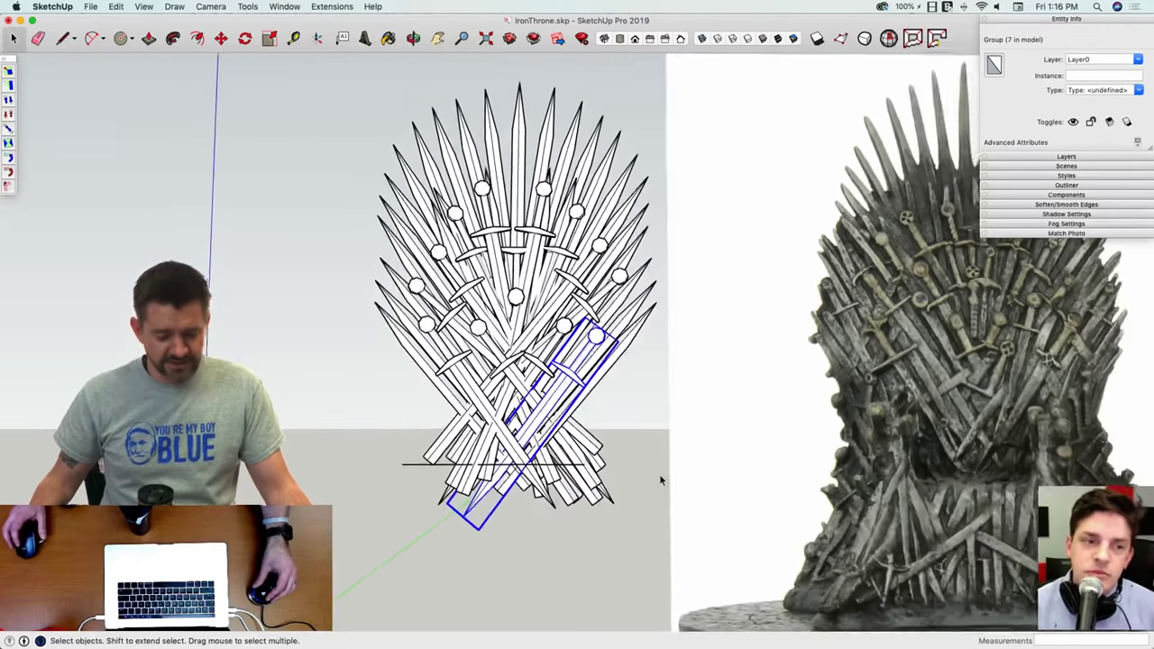
Step: Open the short blunt rear sword on the lower left of the crossing and Push/Pull its end face farther down-left
{"action": "scroll", "coordinate": [660, 475], "scroll_direction": "up", "scroll_amount": 4}
{"action": "scroll", "coordinate": [661, 479], "scroll_direction": "up", "scroll_amount": 3}
{"action": "middle_click_drag", "start_coordinate": [661, 480], "coordinate": [422, 382], "text": "shift"}
{"action": "double_click", "coordinate": [440, 340]}
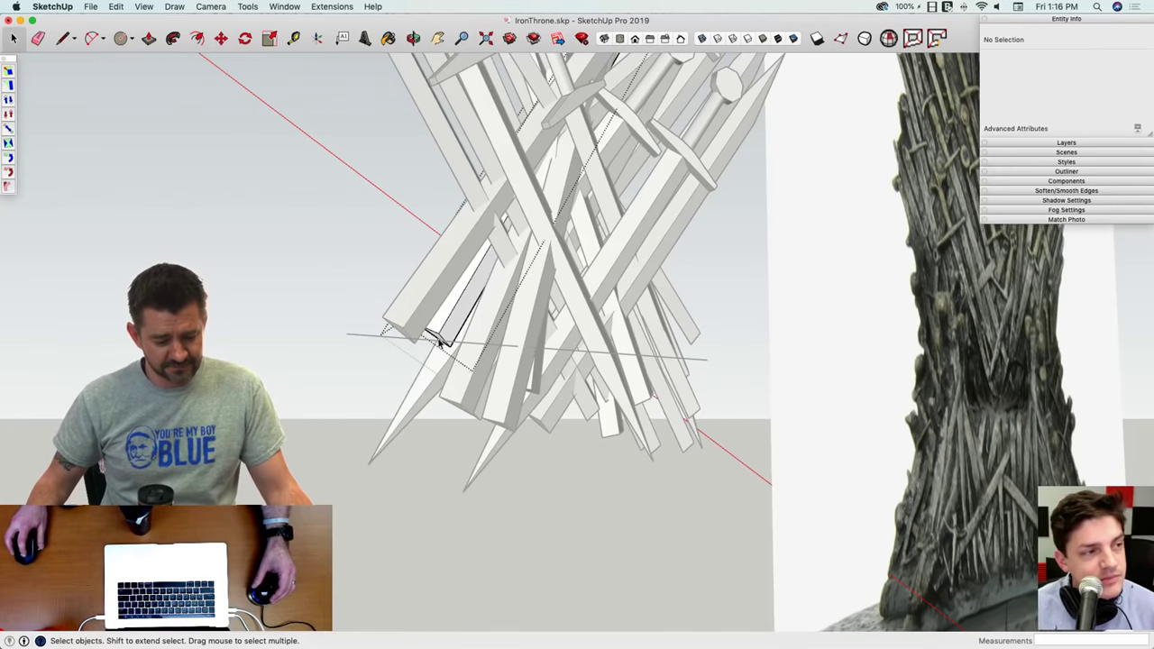
{"action": "left_click", "coordinate": [435, 340]}
{"action": "left_click", "coordinate": [391, 440]}
{"action": "key", "text": "space"}
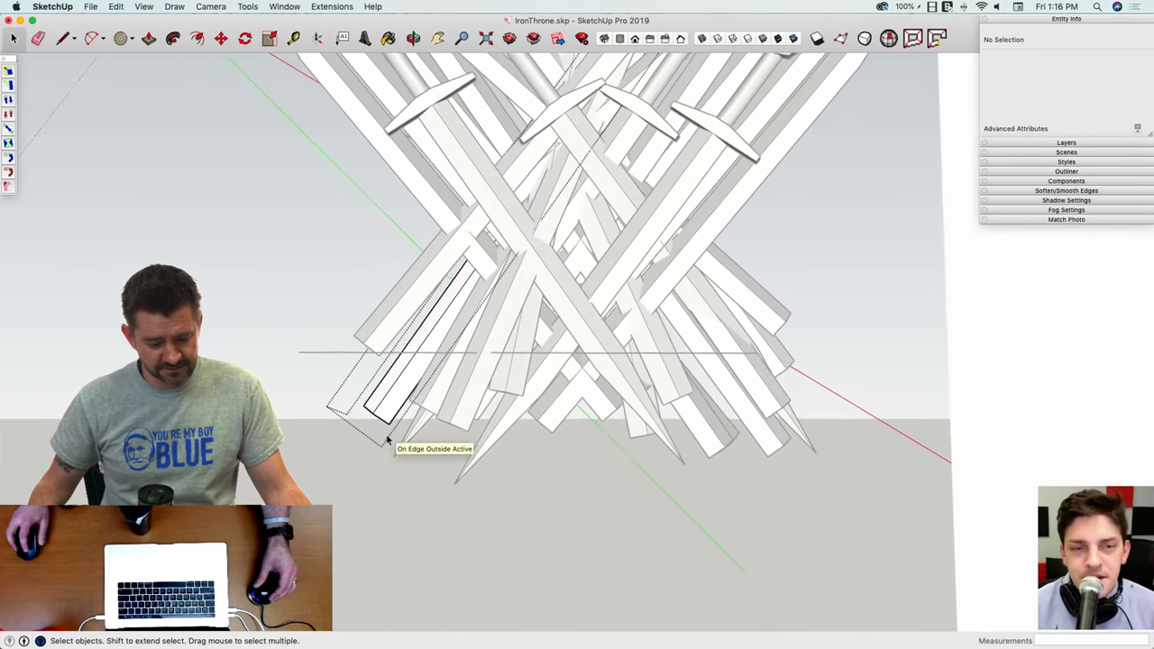
Step: Open the outermost blunt sword on the lower left of the crossing and Push/Pull its end face out 1' 9 1/2"
{"action": "middle_click_drag", "start_coordinate": [380, 425], "coordinate": [342, 322]}
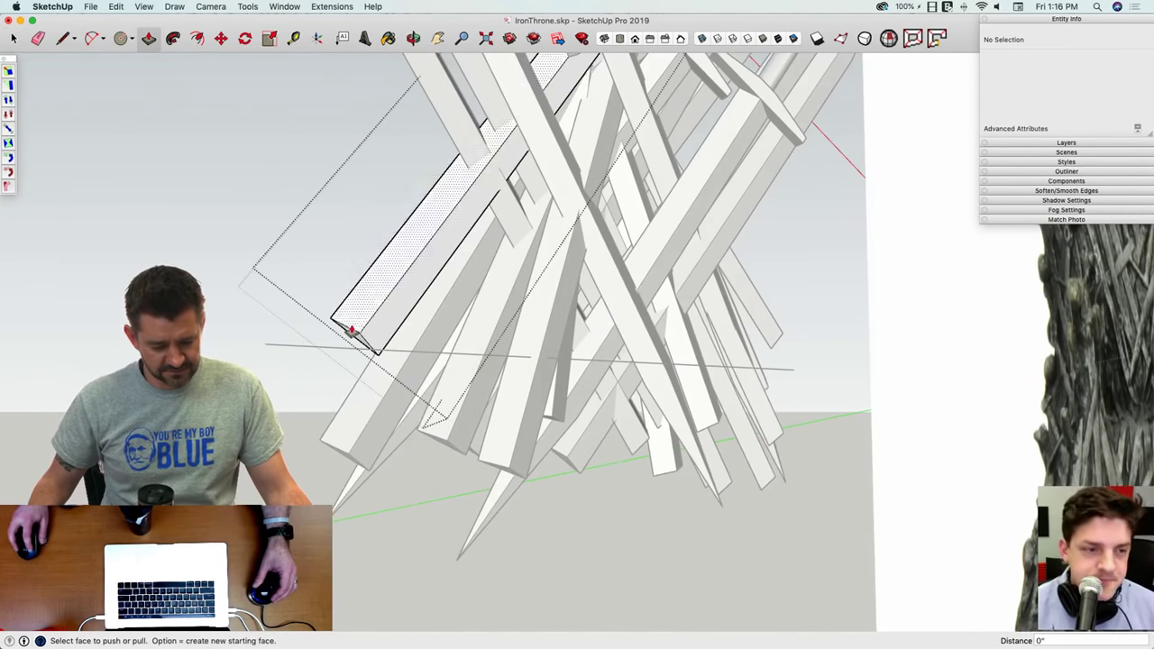
{"action": "left_click_drag", "start_coordinate": [357, 343], "coordinate": [332, 397]}
{"action": "left_click", "coordinate": [316, 422]}
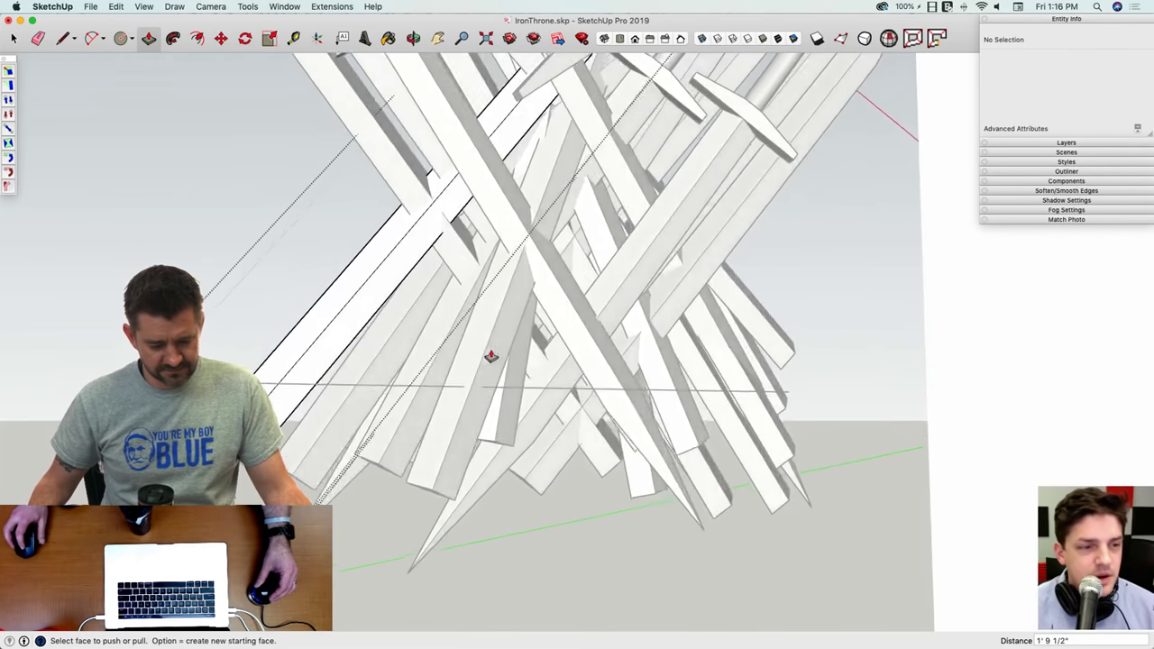
{"action": "key", "text": "space"}
Step: Open the uppermost blunt sword on the lower right of the crossing and Push/Pull its end face out 2' 6"
{"action": "middle_click_drag", "start_coordinate": [642, 384], "coordinate": [583, 330]}
{"action": "key", "text": "p"}
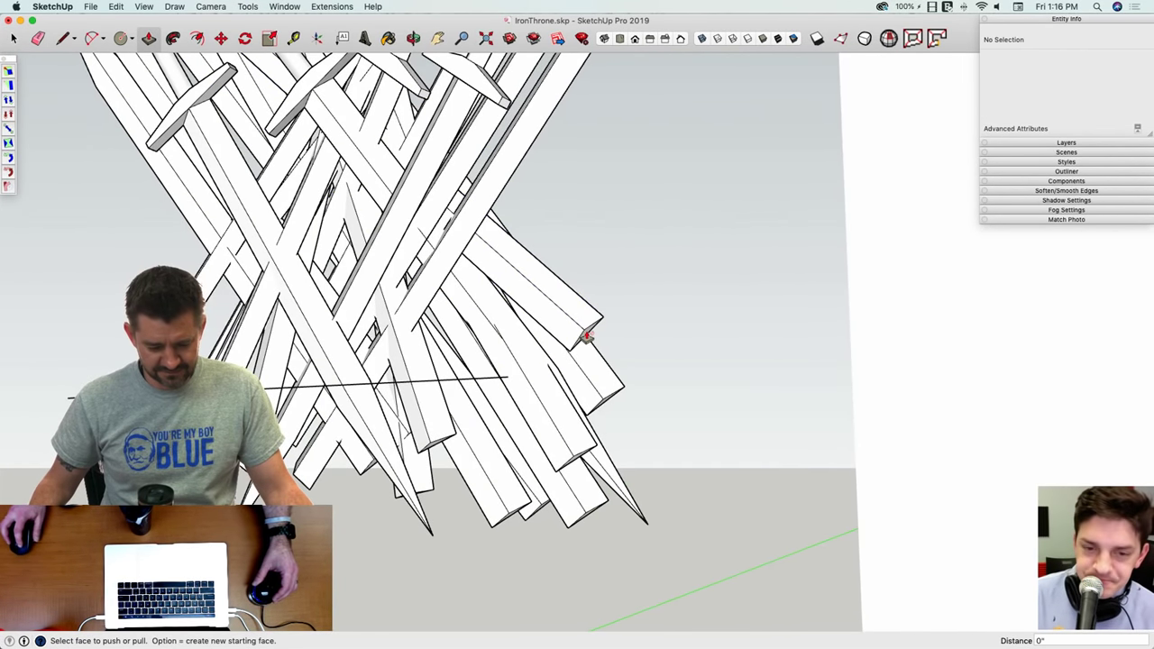
{"action": "key", "text": "space"}
{"action": "double_click", "coordinate": [586, 335]}
{"action": "left_click", "coordinate": [585, 334]}
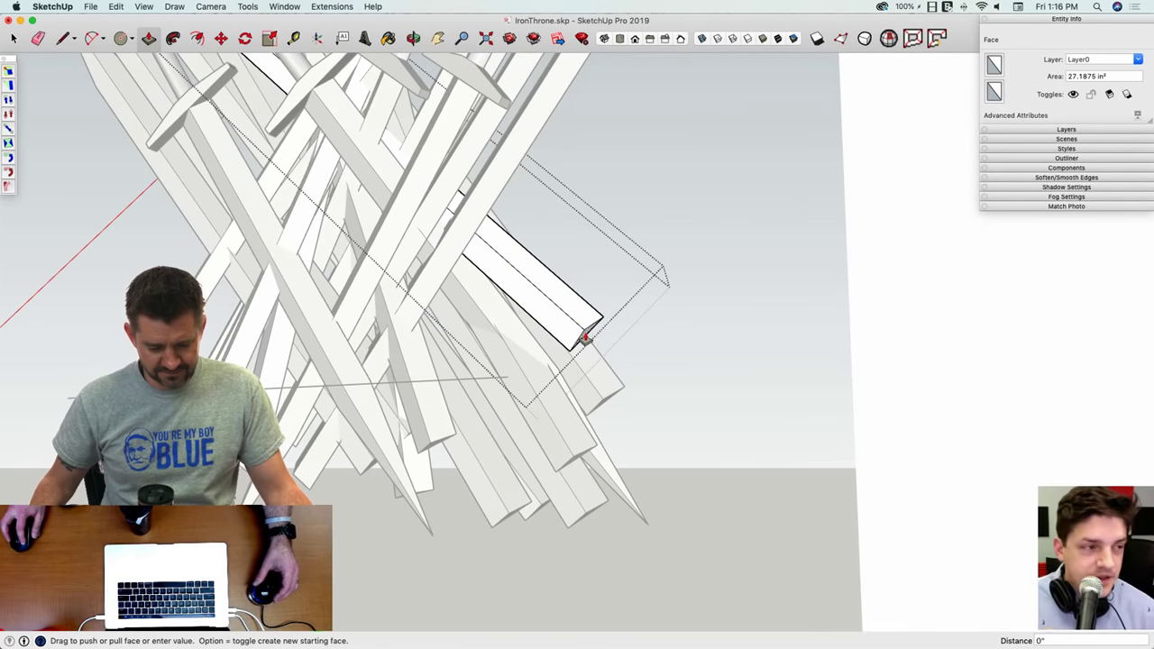
{"action": "left_click", "coordinate": [616, 431]}
{"action": "scroll", "coordinate": [616, 429], "scroll_direction": "down", "scroll_amount": 2}
{"action": "middle_click_drag", "start_coordinate": [616, 428], "coordinate": [603, 420]}
{"action": "scroll", "coordinate": [574, 488], "scroll_direction": "down", "scroll_amount": 4}
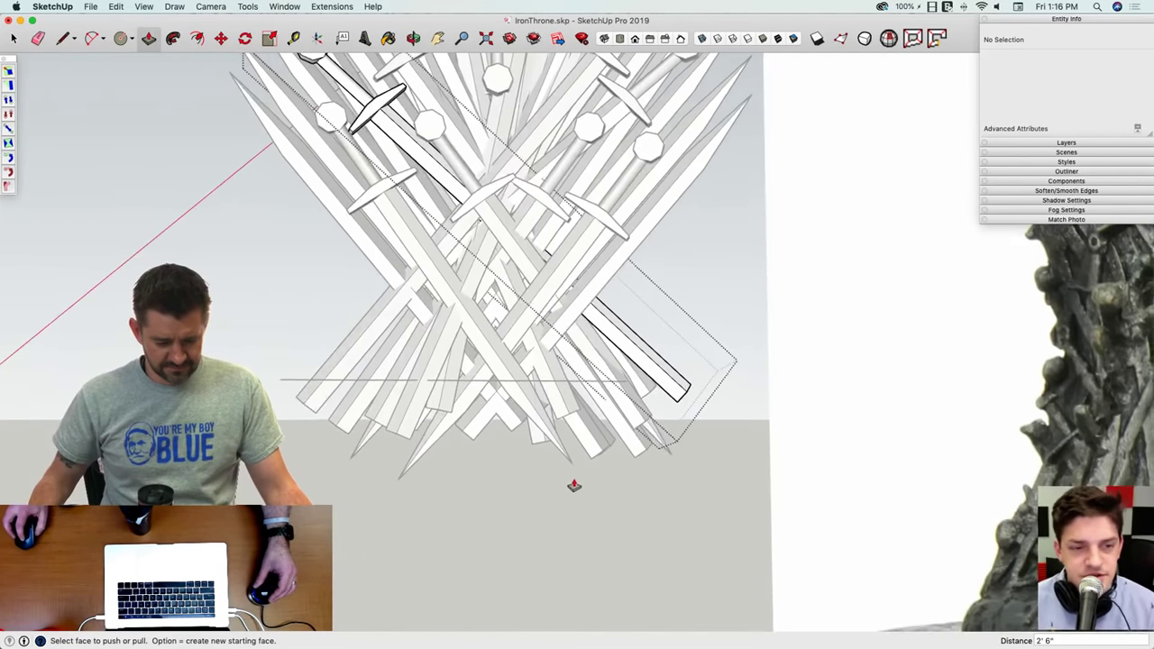
{"action": "key", "text": "space"}
Step: Compare the fan with the reference image and move the outermost left pointed sword 4 7/16" along the green axis
{"action": "scroll", "coordinate": [577, 492], "scroll_direction": "down", "scroll_amount": 10}
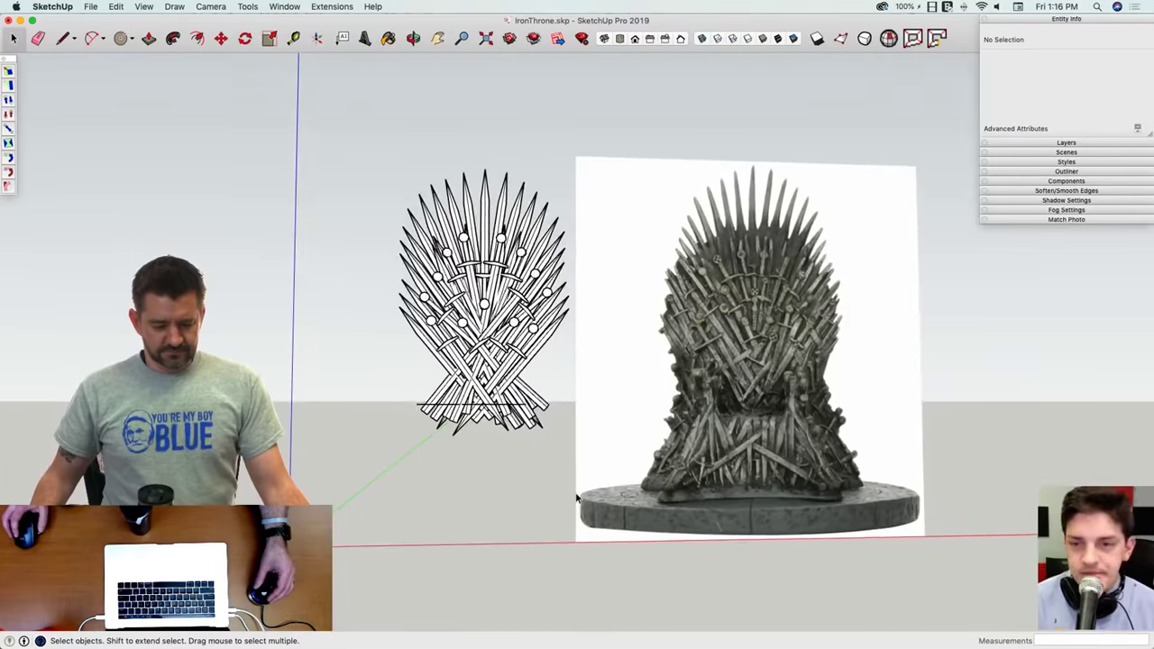
{"action": "scroll", "coordinate": [595, 458], "scroll_direction": "up", "scroll_amount": 8}
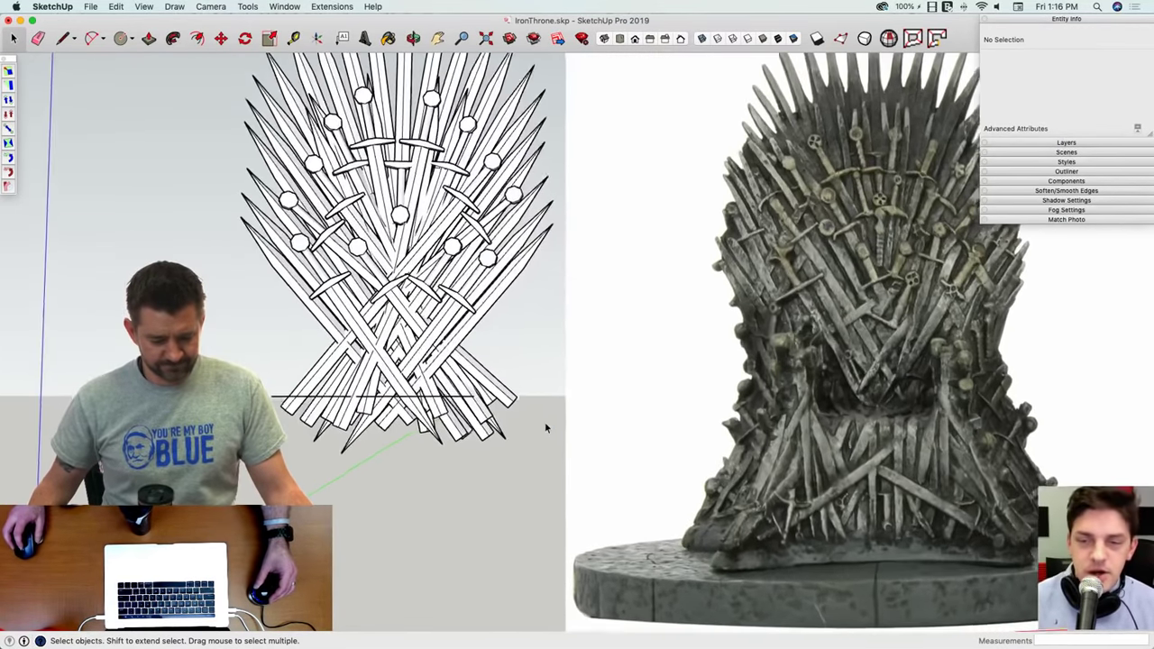
{"action": "scroll", "coordinate": [544, 428], "scroll_direction": "up", "scroll_amount": 6}
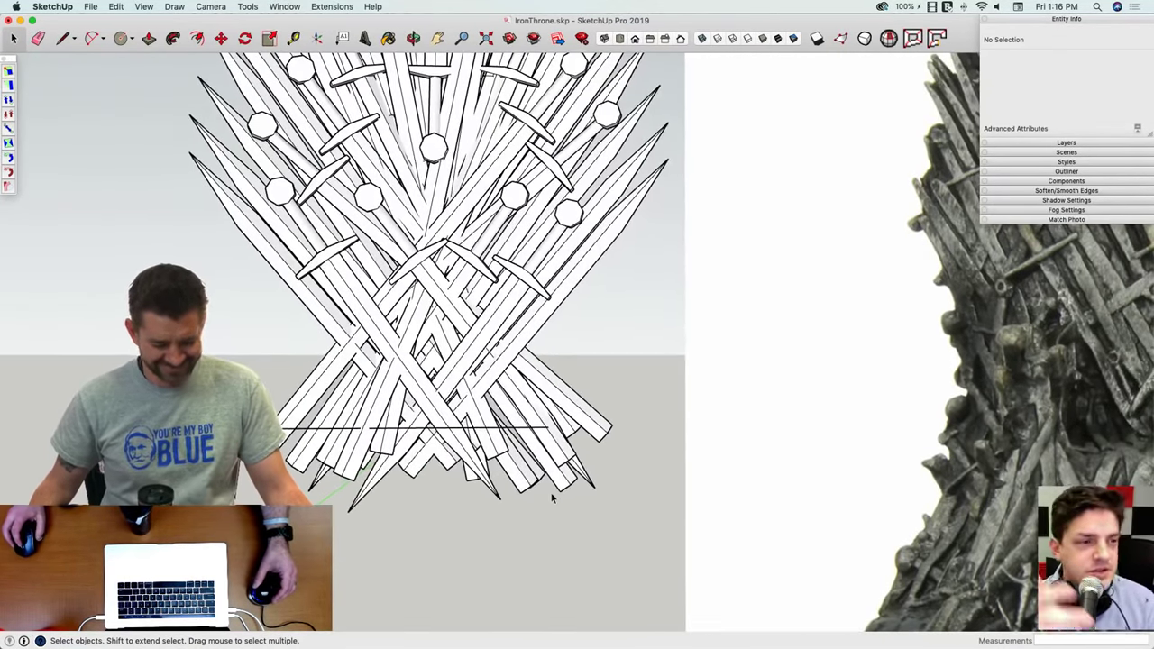
{"action": "middle_click_drag", "start_coordinate": [553, 498], "coordinate": [486, 476], "text": "shift"}
{"action": "mouse_move", "coordinate": [589, 489]}
{"action": "middle_mouse_down"}
{"action": "mouse_move", "coordinate": [314, 364]}
{"action": "mouse_move", "coordinate": [378, 360]}
{"action": "middle_mouse_up"}
{"action": "scroll", "coordinate": [325, 361], "scroll_direction": "up", "scroll_amount": 8}
{"action": "key", "text": "m"}
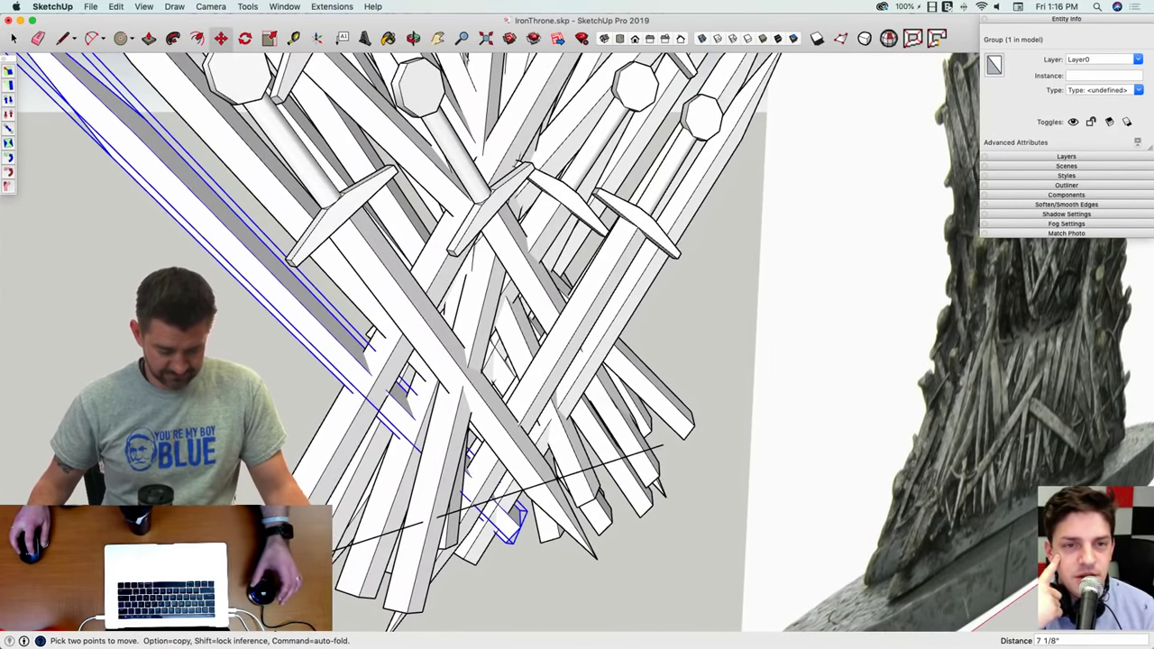
{"action": "key", "text": "Left"}
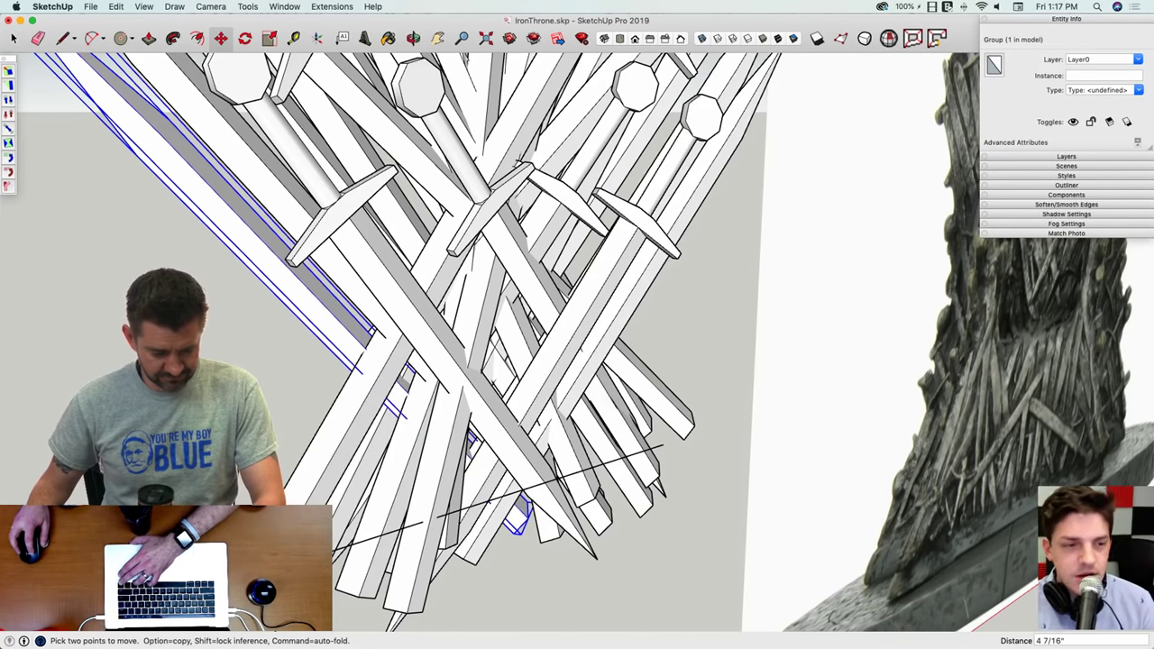
{"action": "key", "text": "space"}
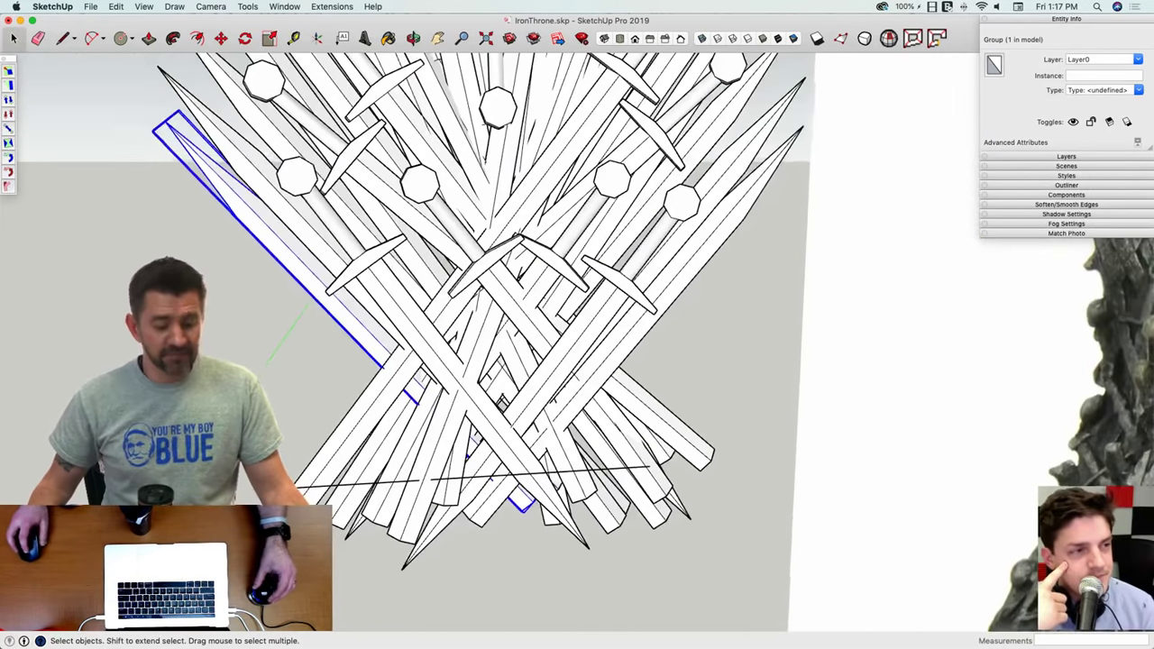
Step: Move the lower-left hilted sword, whose long blade ends lowest in the crossing, by 5" to adjust its depth
{"action": "scroll", "coordinate": [452, 456], "scroll_direction": "up", "scroll_amount": 5}
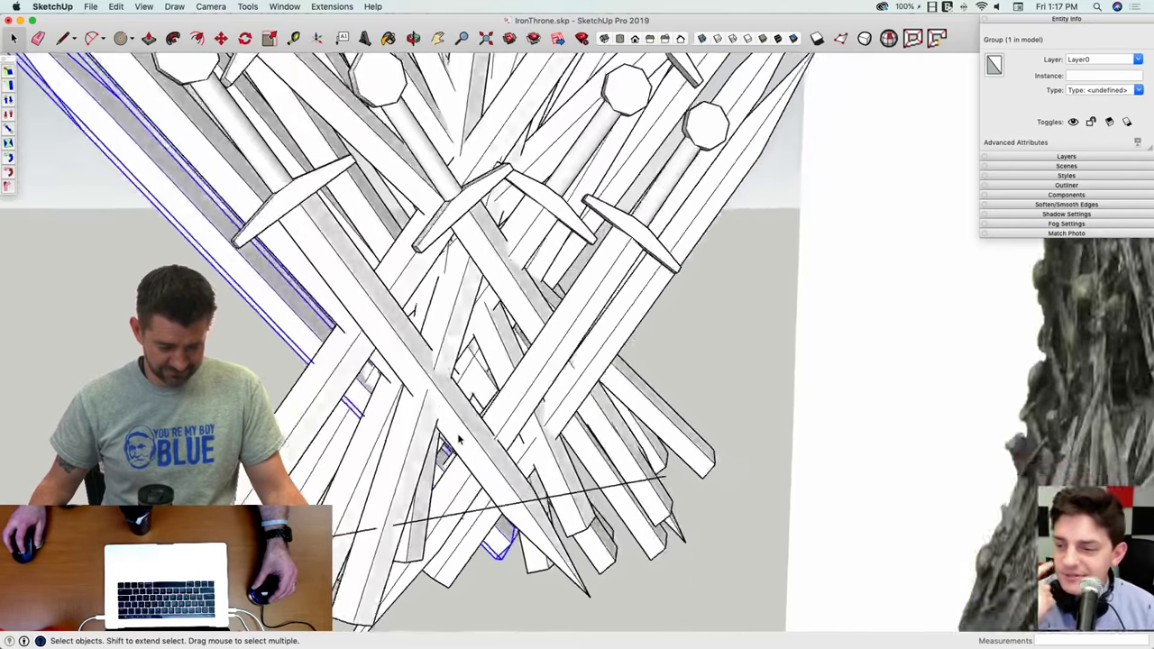
{"action": "middle_click_drag", "start_coordinate": [460, 439], "coordinate": [476, 510]}
{"action": "key", "text": "m"}
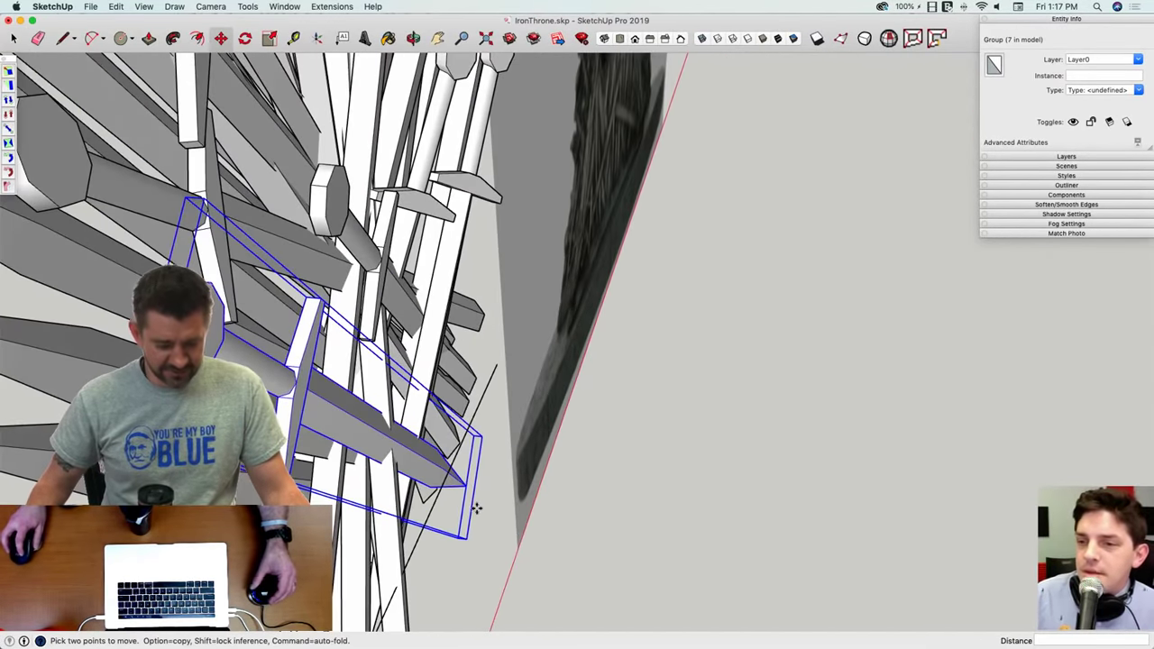
{"action": "left_click", "coordinate": [525, 532]}
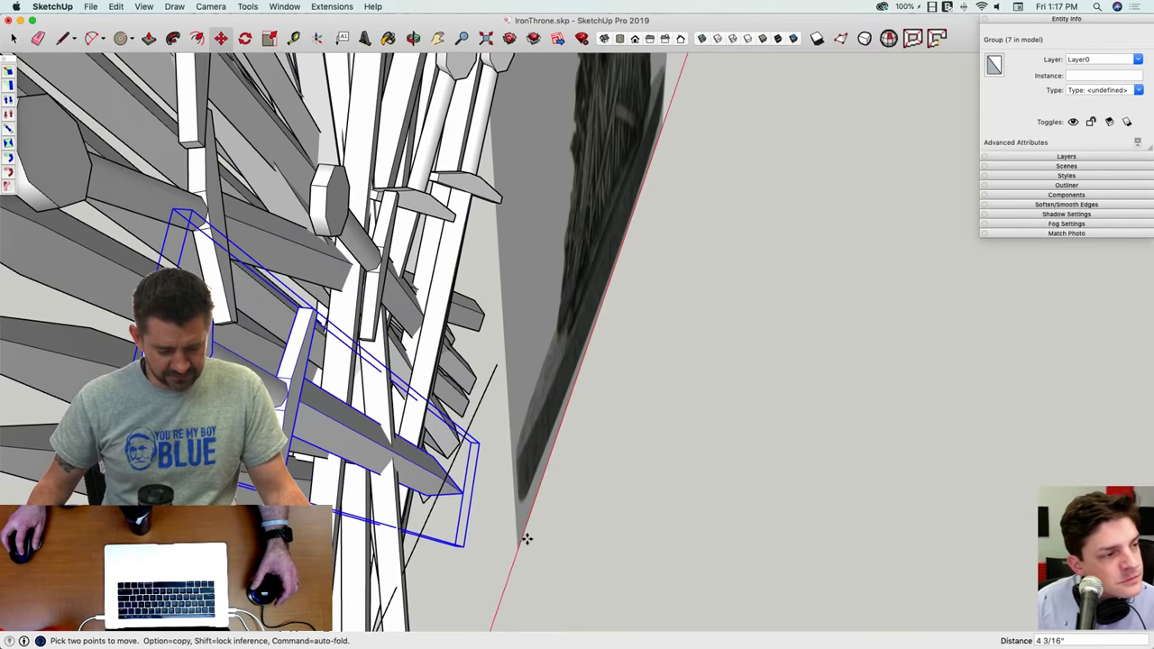
{"action": "scroll", "coordinate": [526, 550], "scroll_direction": "up", "scroll_amount": 2}
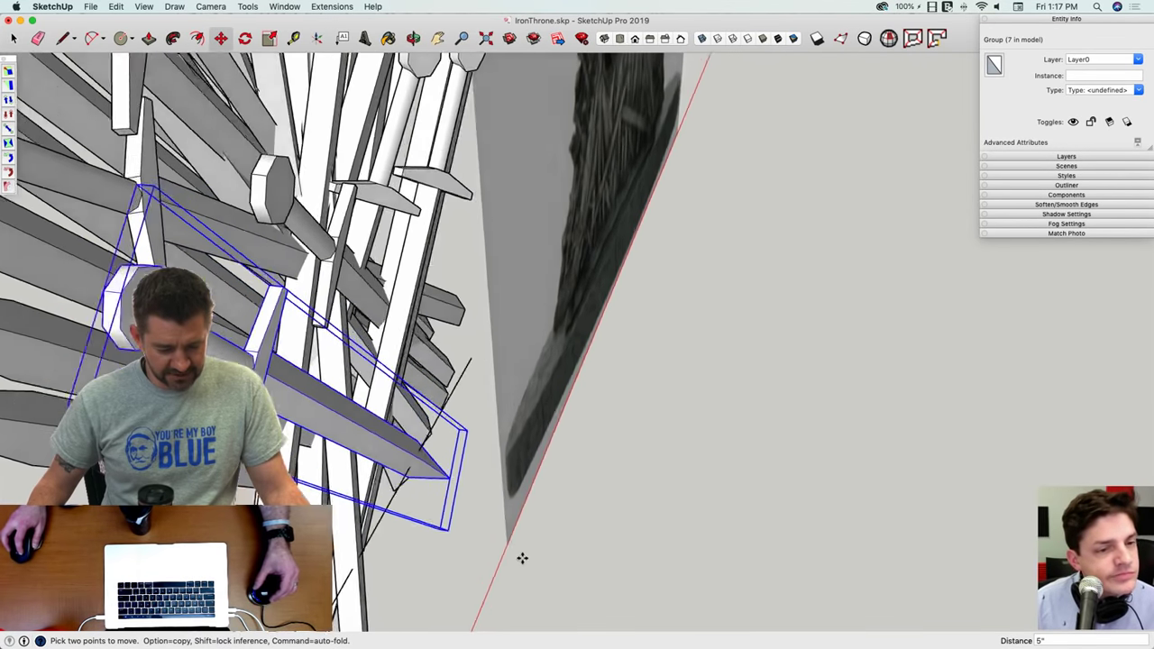
{"action": "key", "text": "space"}
{"action": "key", "text": "super+3"}
{"action": "left_click", "coordinate": [422, 533]}
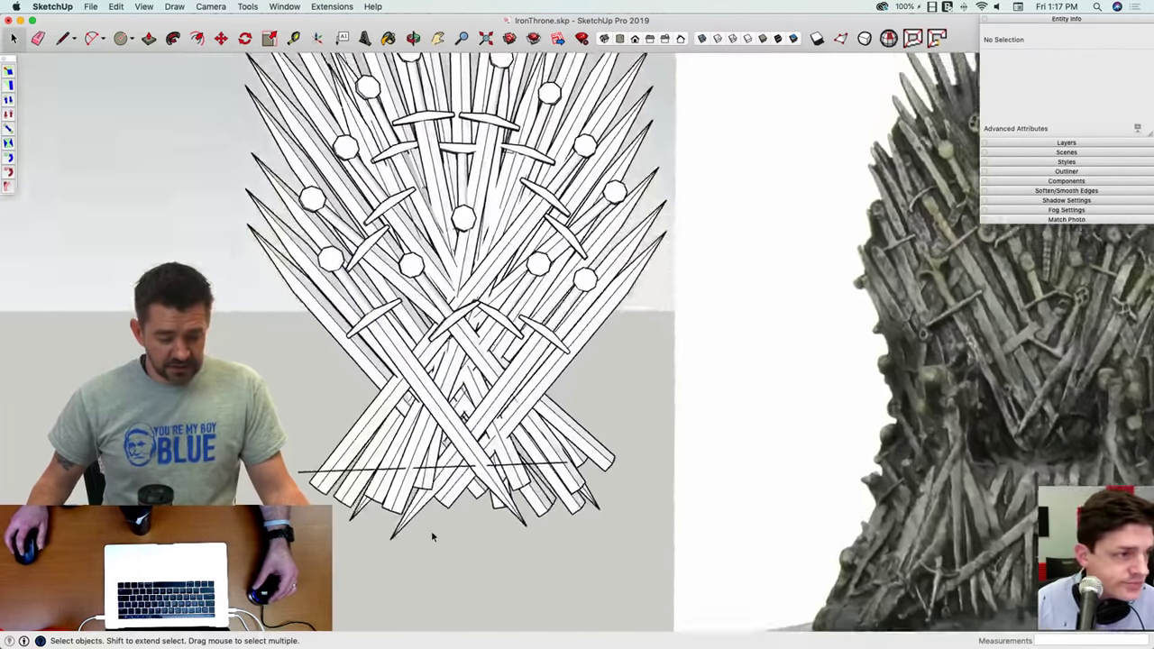
Step: Compare the whole sword fan with the reference image, examining the lower crossing and the throne's seat area
{"action": "scroll", "coordinate": [407, 520], "scroll_direction": "up", "scroll_amount": 3}
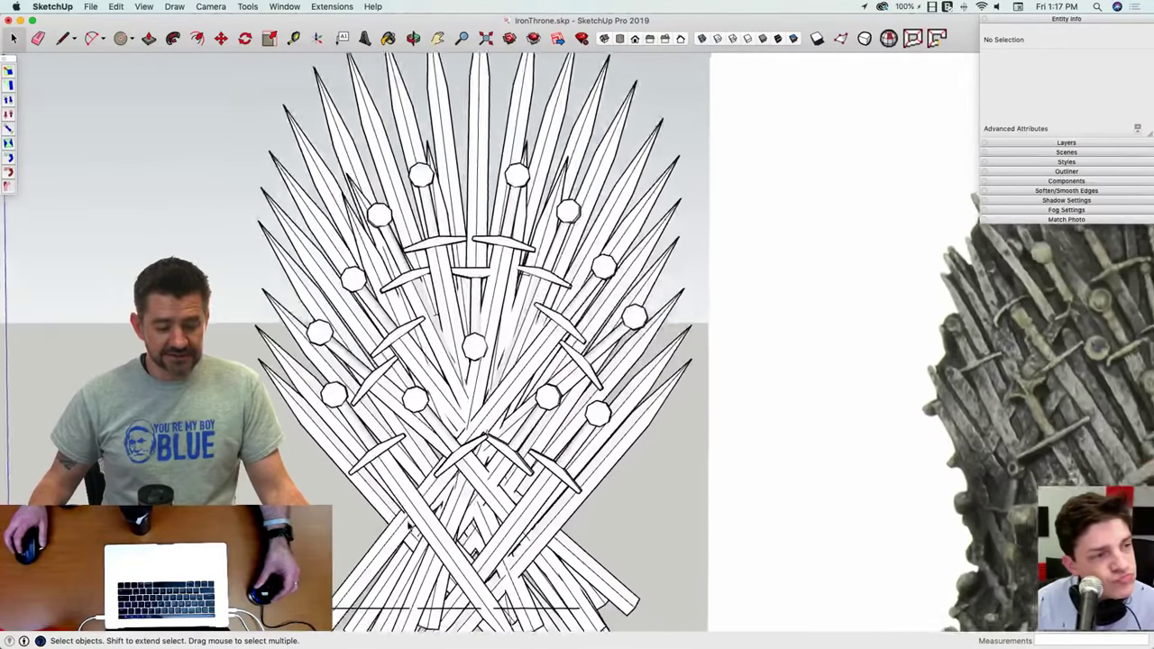
{"action": "scroll", "coordinate": [406, 520], "scroll_direction": "up", "scroll_amount": 1}
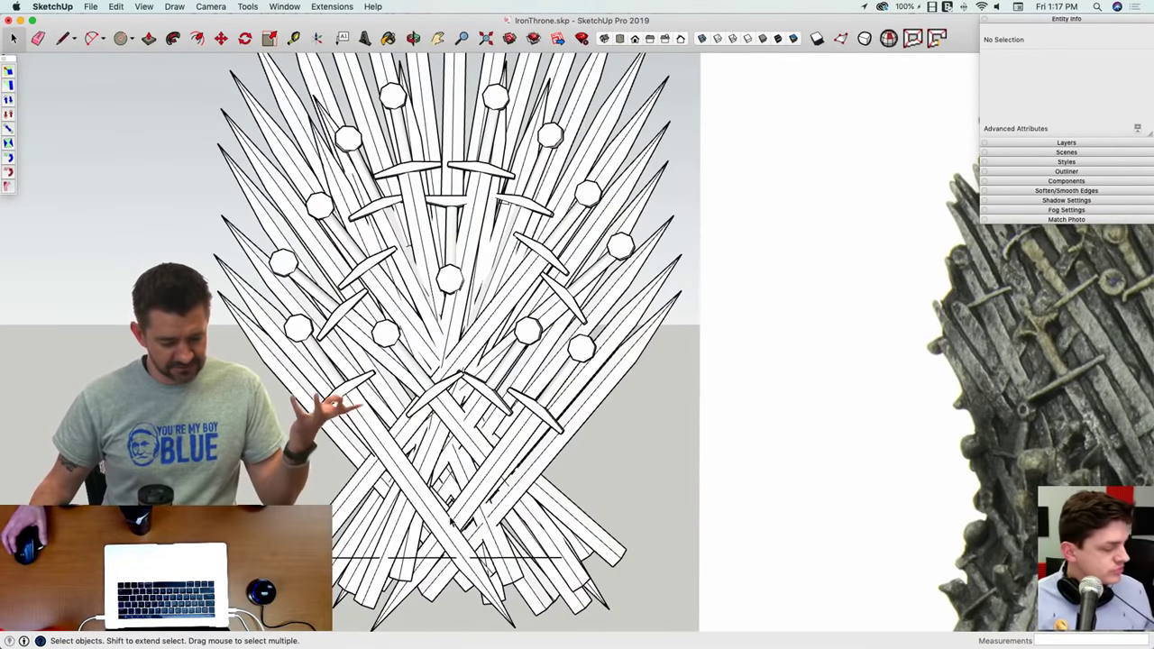
{"action": "middle_click_drag", "start_coordinate": [668, 622], "coordinate": [510, 586]}
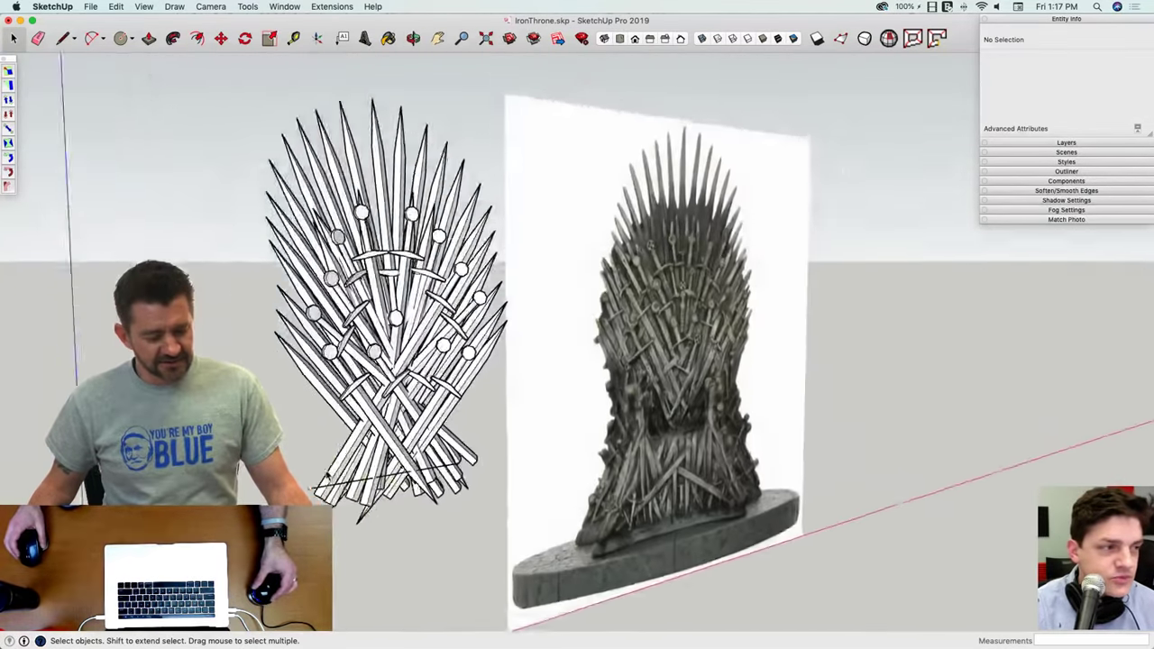
{"action": "scroll", "coordinate": [333, 482], "scroll_direction": "up", "scroll_amount": 2}
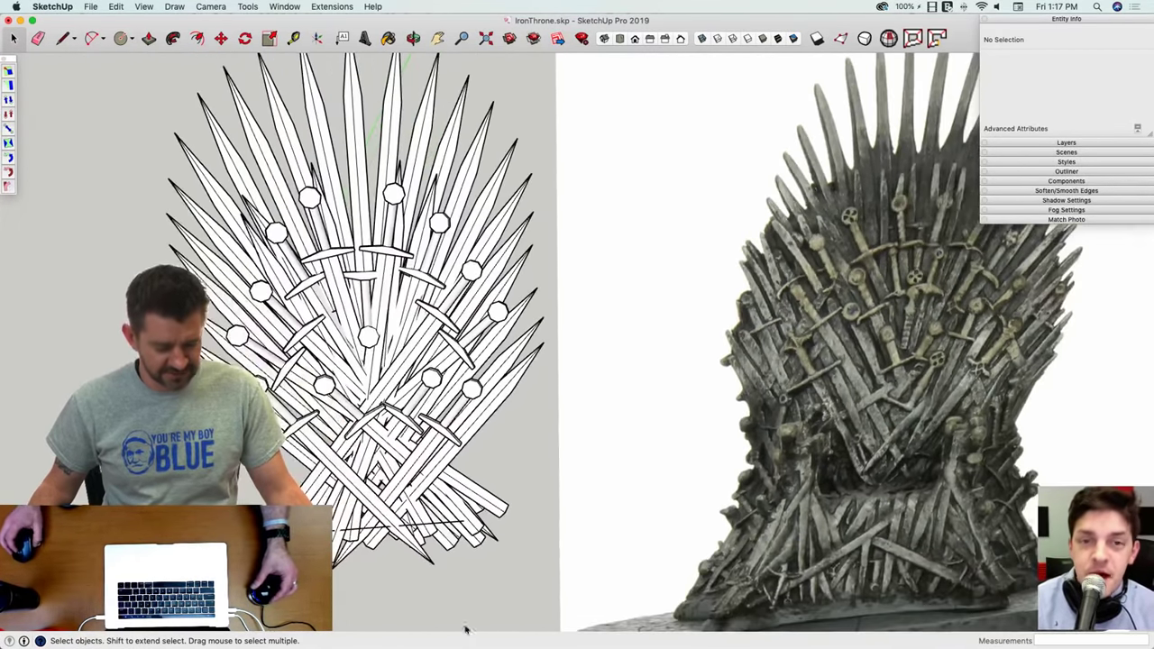
{"action": "middle_click_drag", "start_coordinate": [466, 628], "coordinate": [418, 510]}
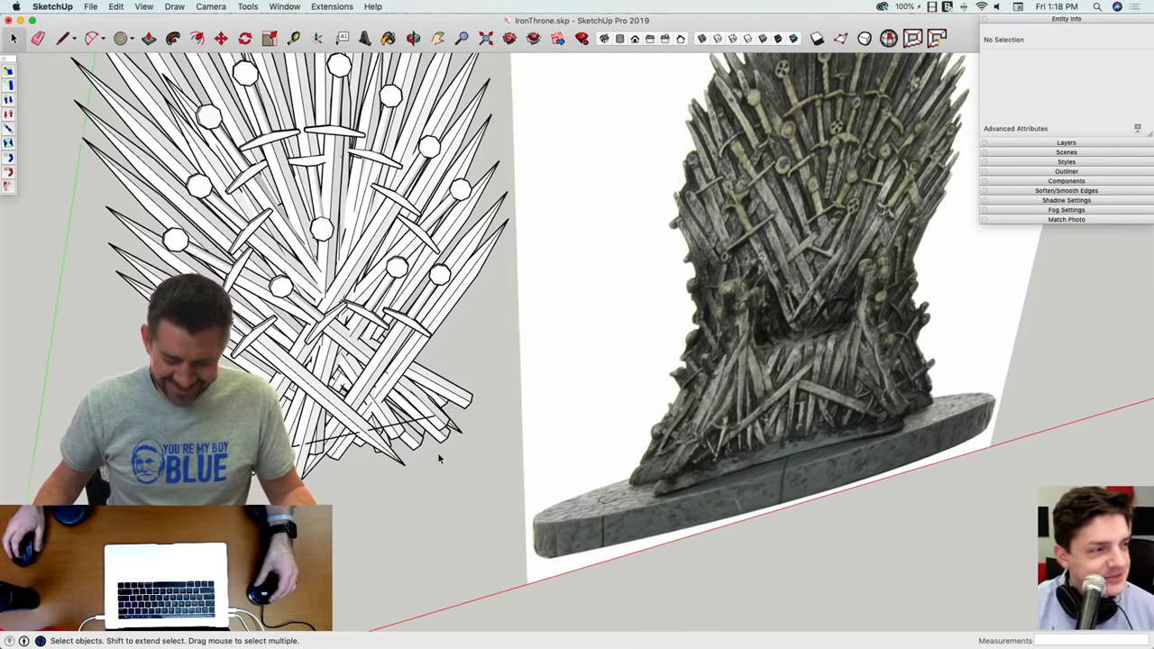
{"action": "scroll", "coordinate": [439, 459], "scroll_direction": "up", "scroll_amount": 5}
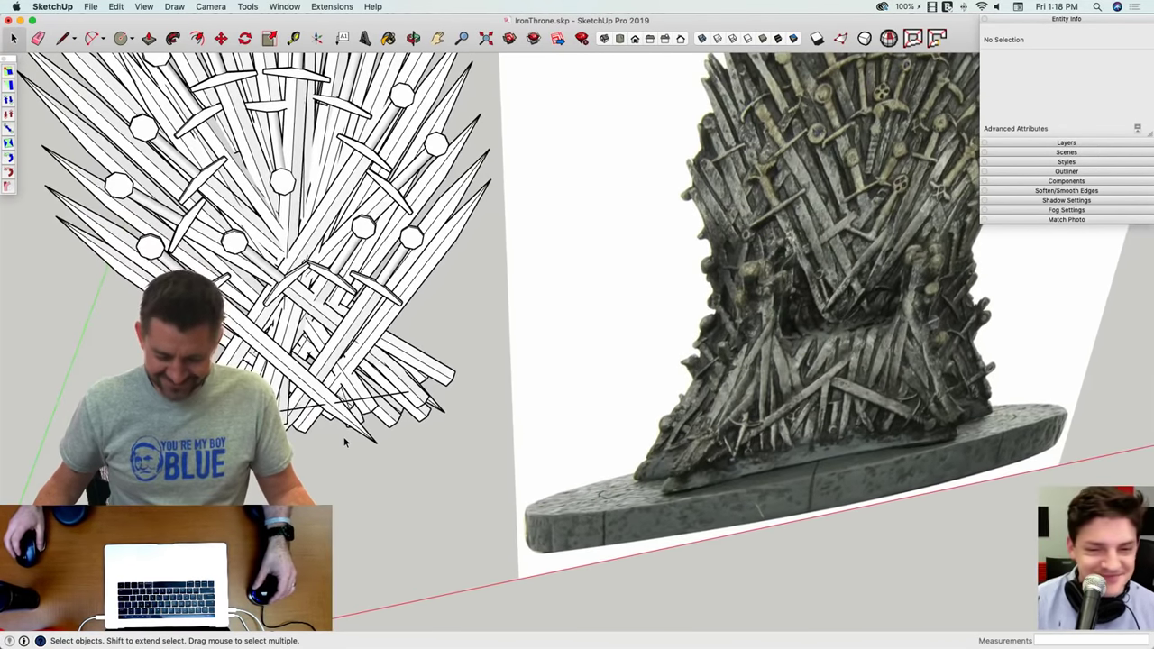
{"action": "scroll", "coordinate": [350, 448], "scroll_direction": "up", "scroll_amount": 2}
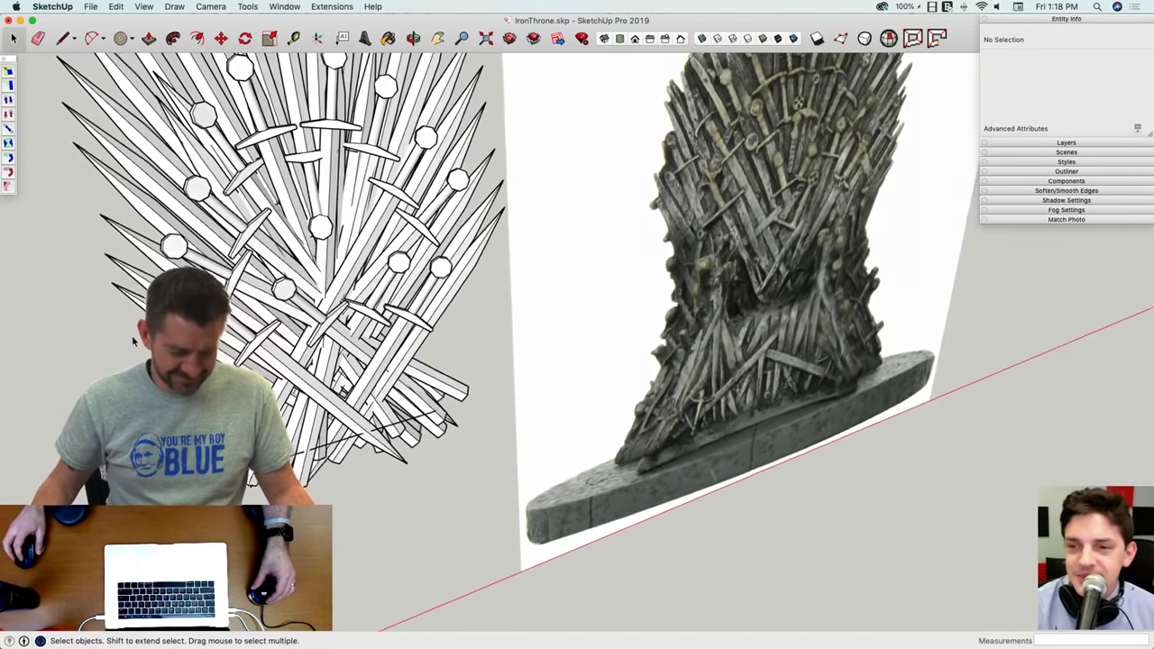
Step: Copy the lowest left hiltless pointed blade about 19' 11" out in front of the fan
{"action": "left_click", "coordinate": [134, 302]}
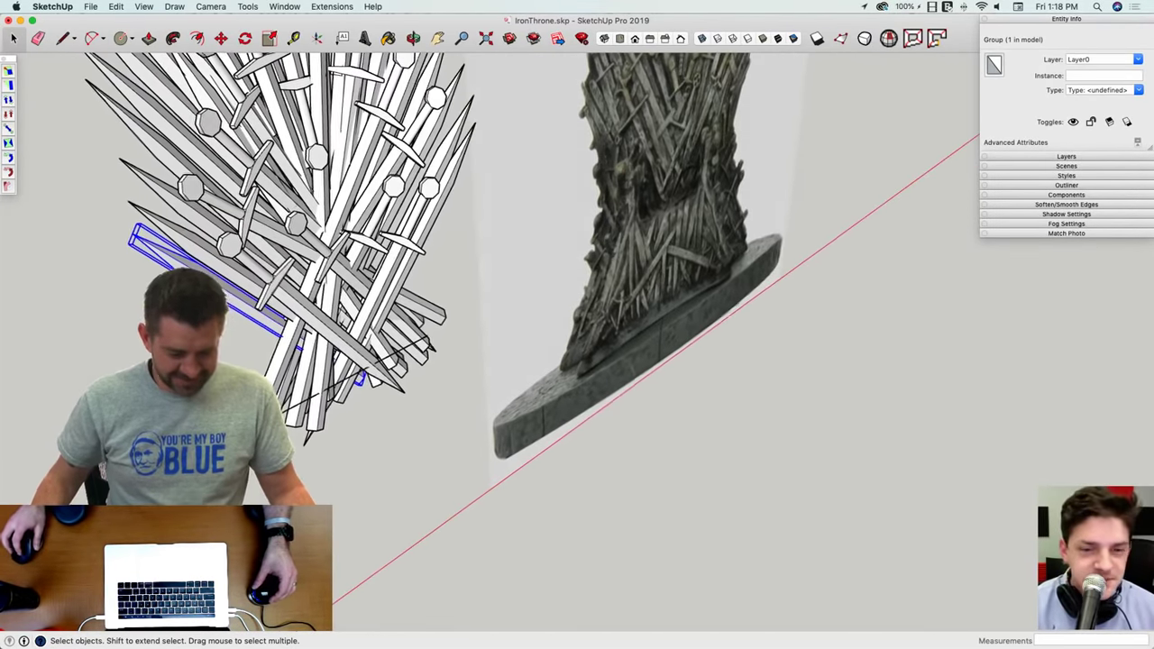
{"action": "key", "text": "m"}
{"action": "left_click", "coordinate": [230, 487]}
{"action": "key", "text": "alt"}
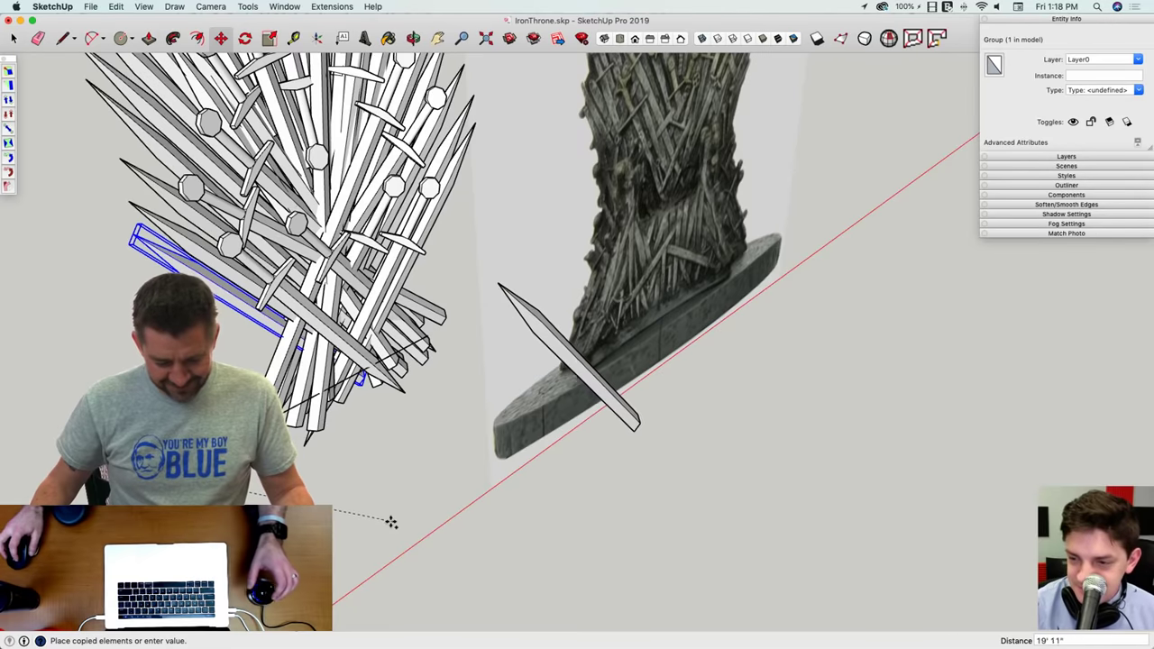
{"action": "left_click", "coordinate": [388, 522]}
Step: Rotate the copied blade to horizontal with its point facing right, and turn it in plan view
{"action": "mouse_move", "coordinate": [629, 533]}
{"action": "middle_mouse_down"}
{"action": "mouse_move", "coordinate": [575, 531]}
{"action": "mouse_move", "coordinate": [459, 448]}
{"action": "mouse_move", "coordinate": [557, 422]}
{"action": "mouse_move", "coordinate": [541, 403]}
{"action": "mouse_move", "coordinate": [587, 420]}
{"action": "middle_mouse_up"}
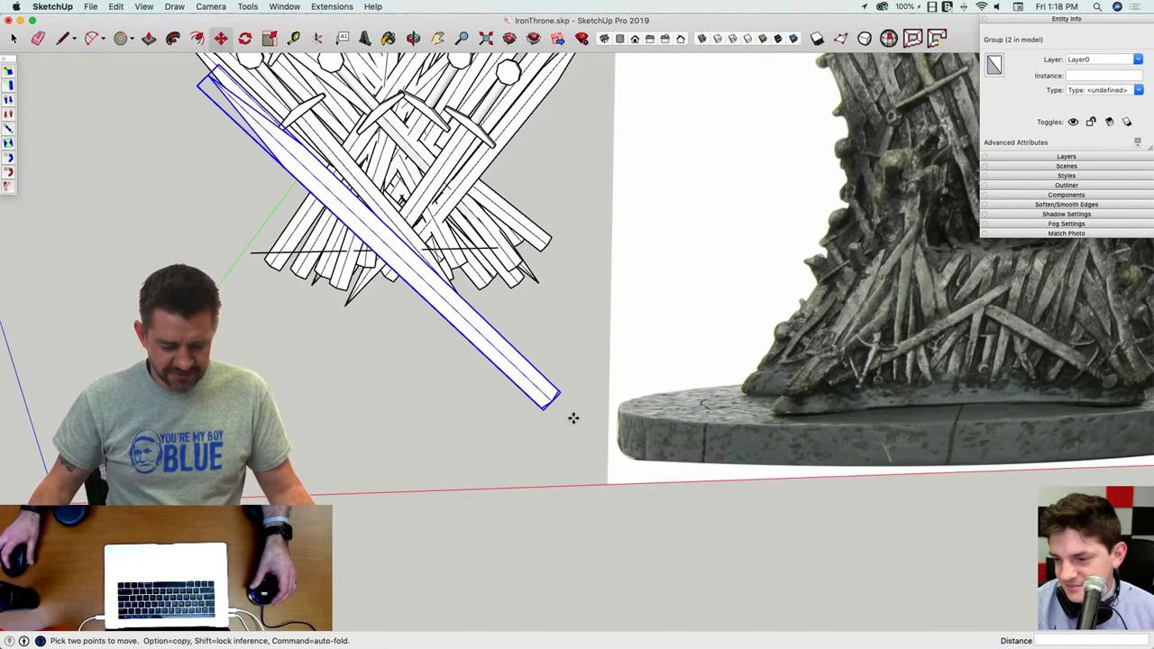
{"action": "left_click", "coordinate": [522, 374]}
{"action": "middle_click_drag", "start_coordinate": [628, 252], "coordinate": [851, 238]}
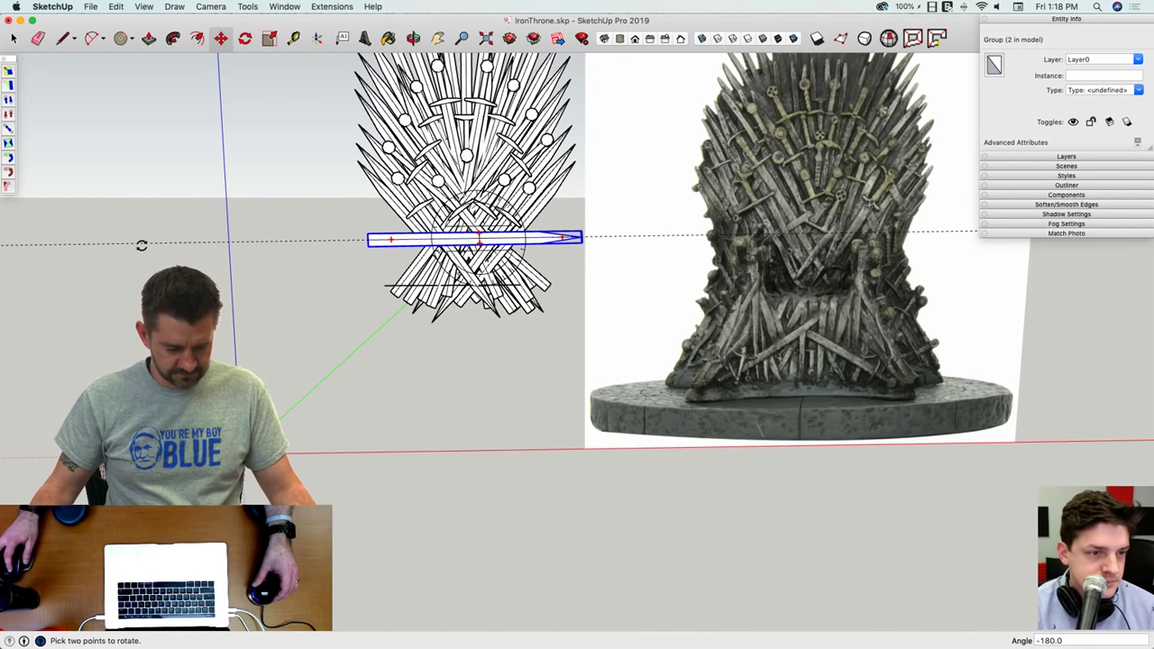
{"action": "key", "text": "m"}
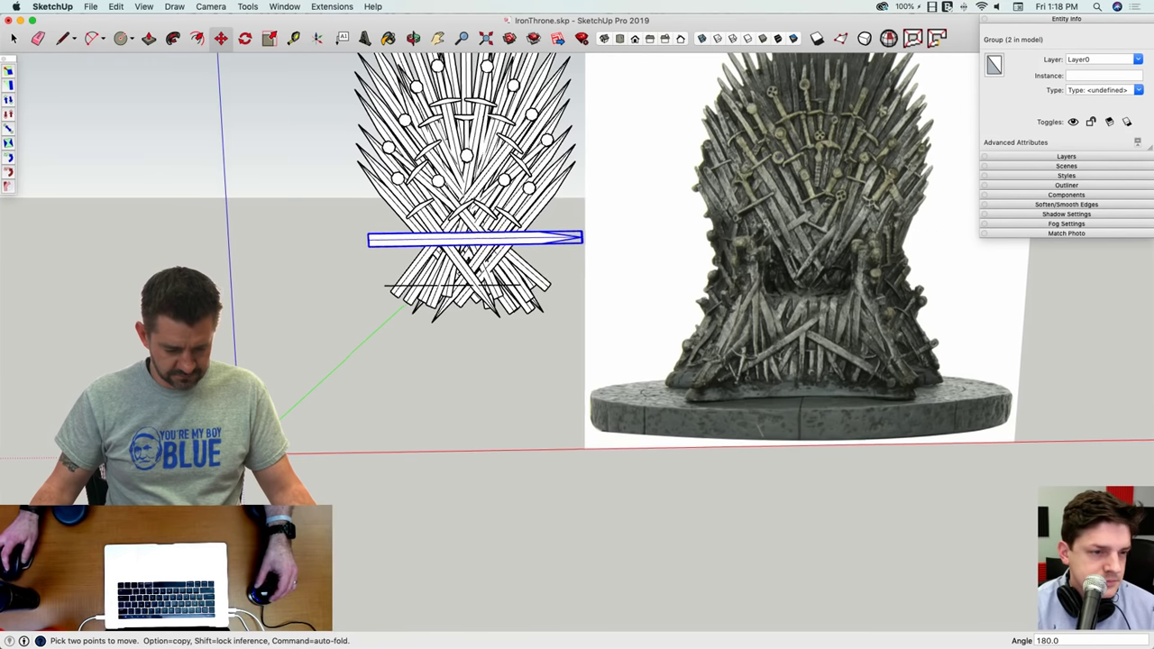
{"action": "middle_click_drag", "start_coordinate": [142, 242], "coordinate": [603, 382]}
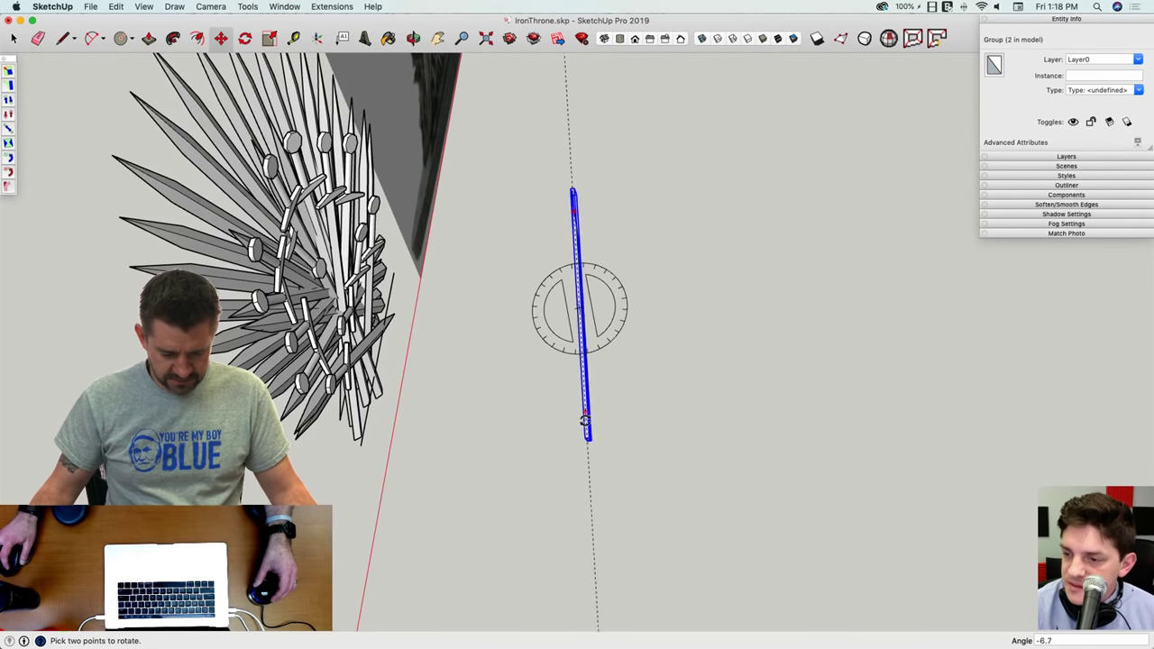
{"action": "key", "text": "m"}
Step: Roll the copied blade about its length so it lies flat, and rotate it level in the front view
{"action": "middle_click_drag", "start_coordinate": [567, 424], "coordinate": [570, 366]}
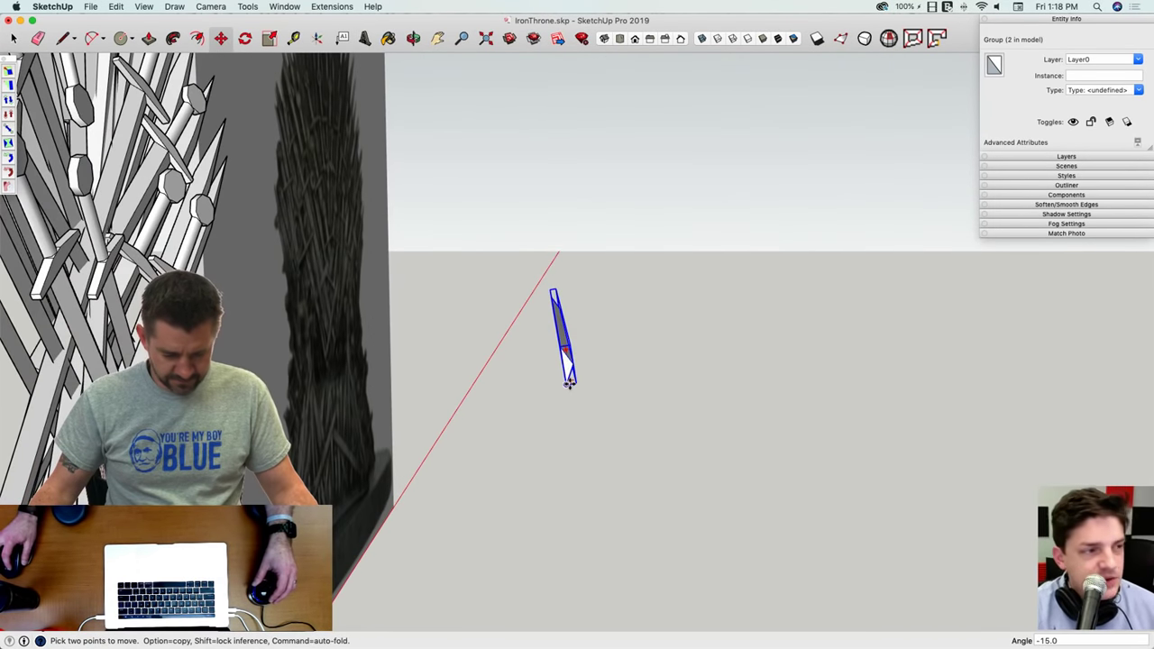
{"action": "key", "text": "q"}
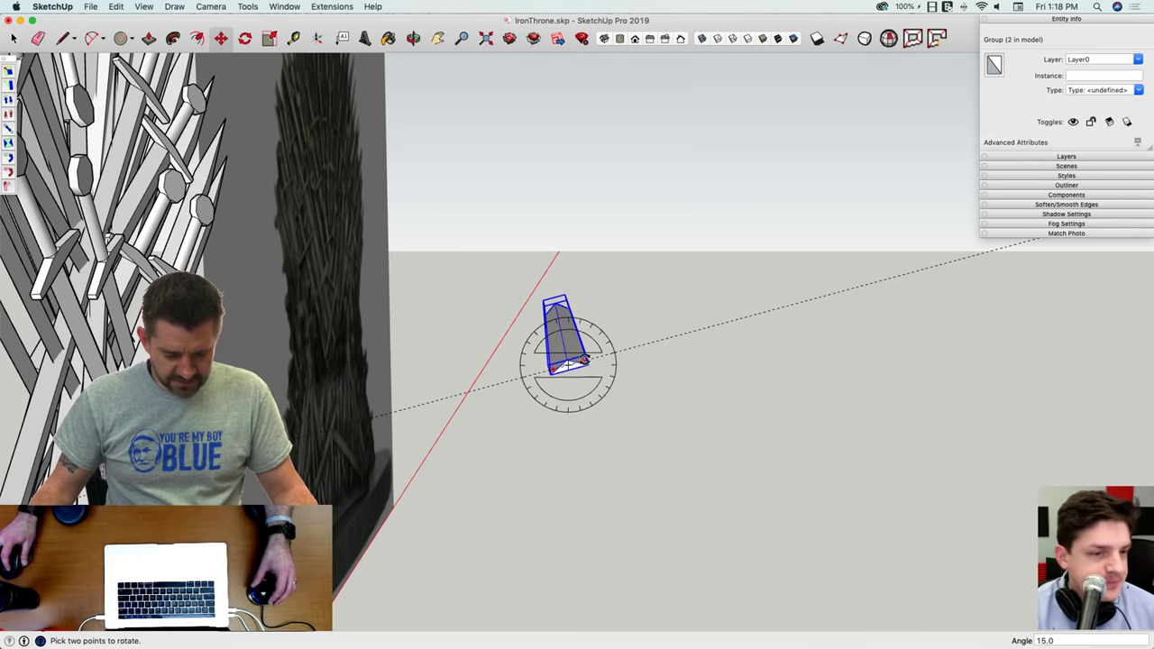
{"action": "key", "text": "m"}
{"action": "middle_click_drag", "start_coordinate": [586, 364], "coordinate": [504, 390]}
{"action": "key", "text": "super+3"}
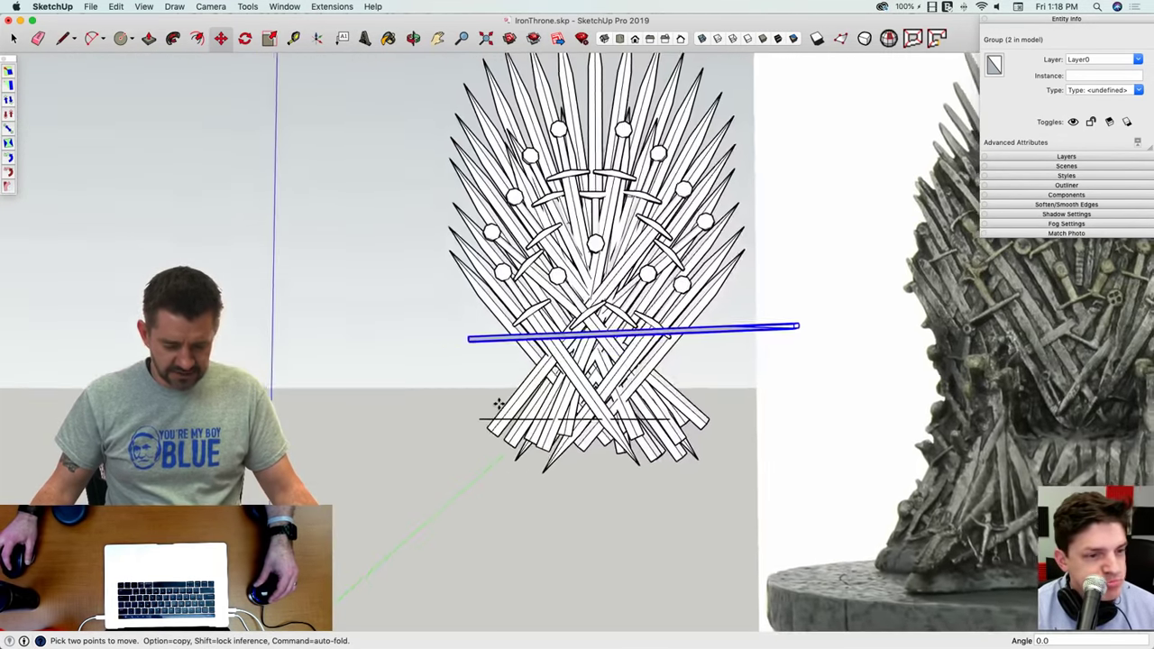
{"action": "scroll", "coordinate": [486, 361], "scroll_direction": "up", "scroll_amount": 1}
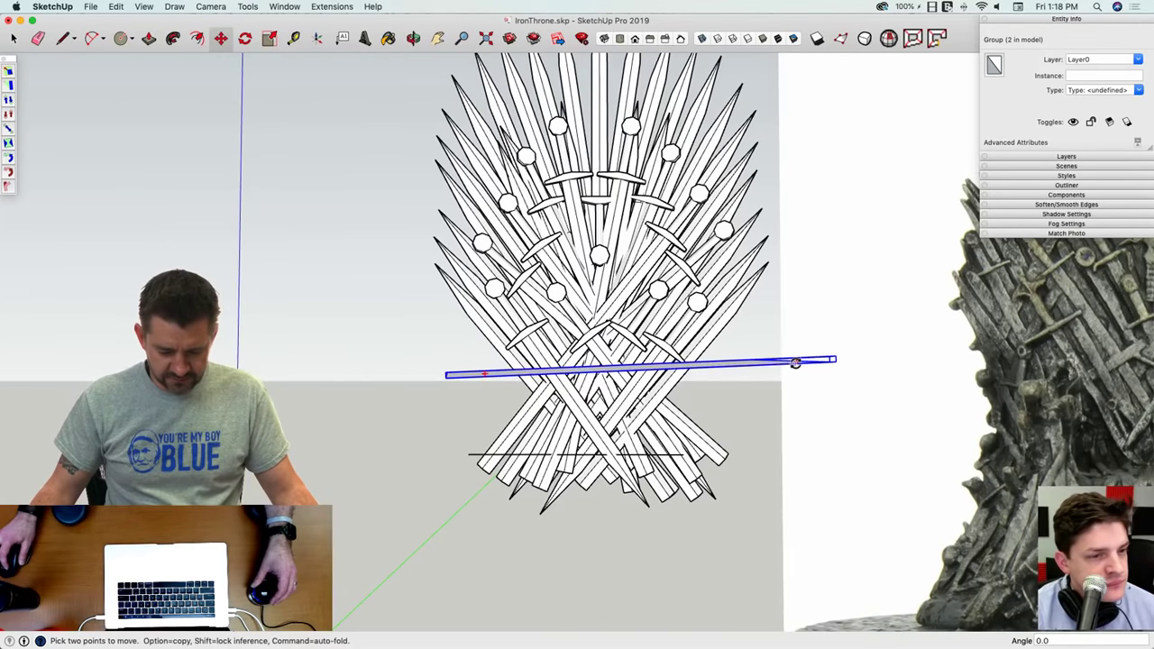
{"action": "left_click", "coordinate": [797, 362]}
{"action": "left_click", "coordinate": [805, 366]}
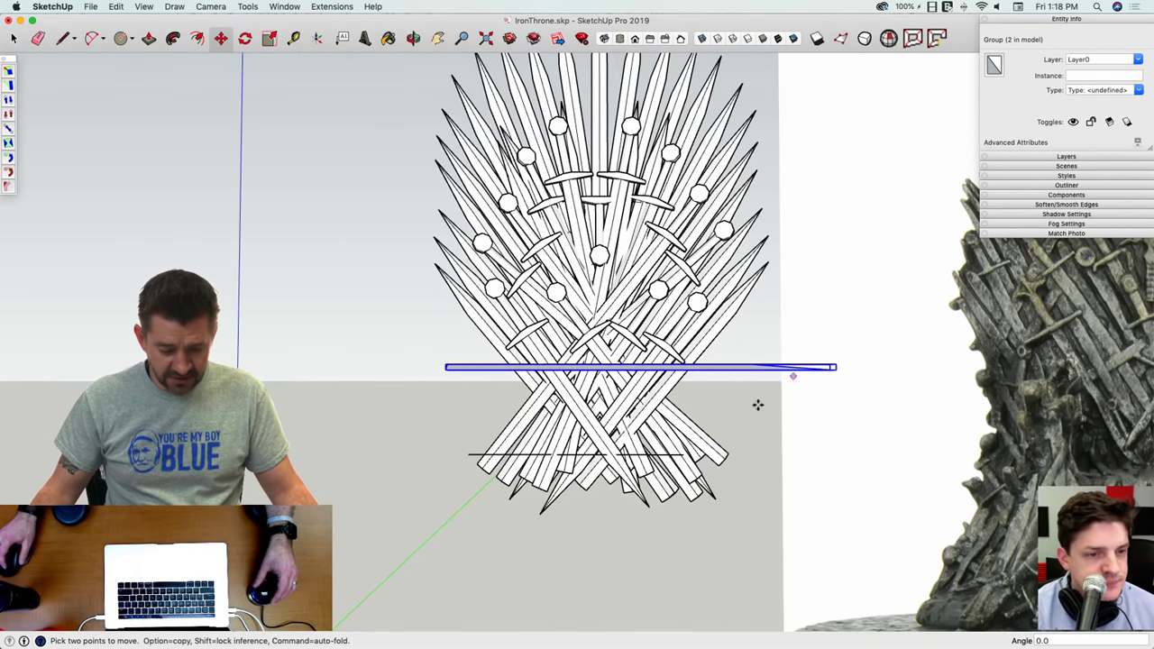
{"action": "key", "text": "space"}
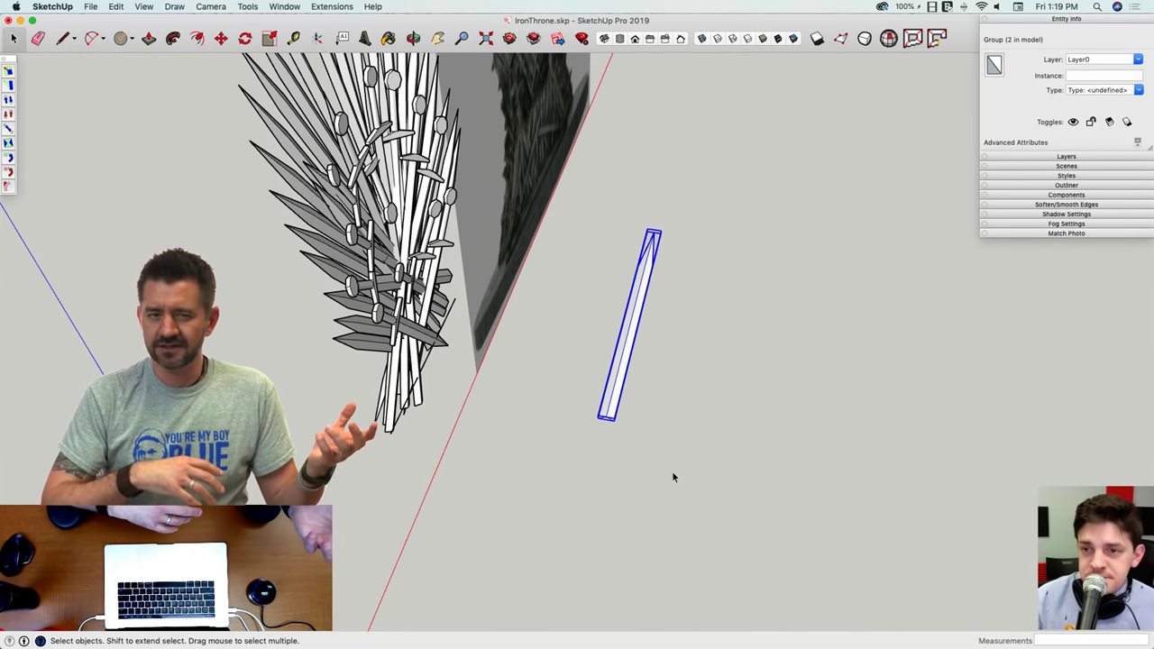
Step: Rotate the flat copied blade in plan so its point faces away from the fan
{"action": "middle_click_drag", "start_coordinate": [650, 469], "coordinate": [618, 397]}
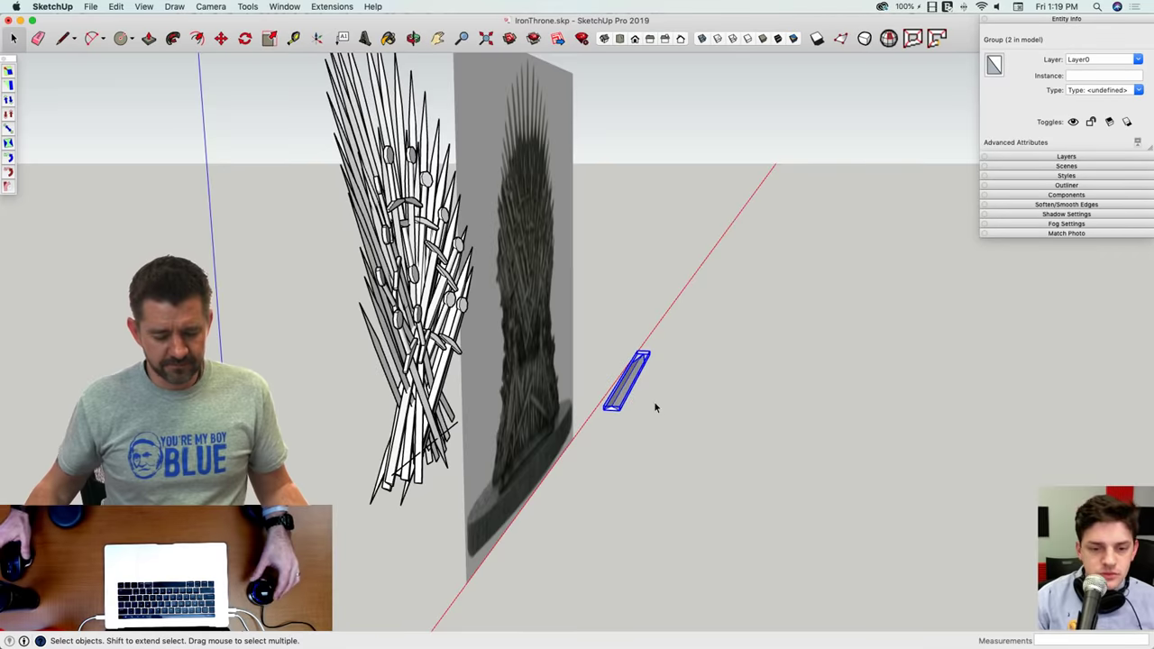
{"action": "middle_click_drag", "start_coordinate": [654, 405], "coordinate": [573, 378]}
{"action": "scroll", "coordinate": [573, 378], "scroll_direction": "up", "scroll_amount": 2}
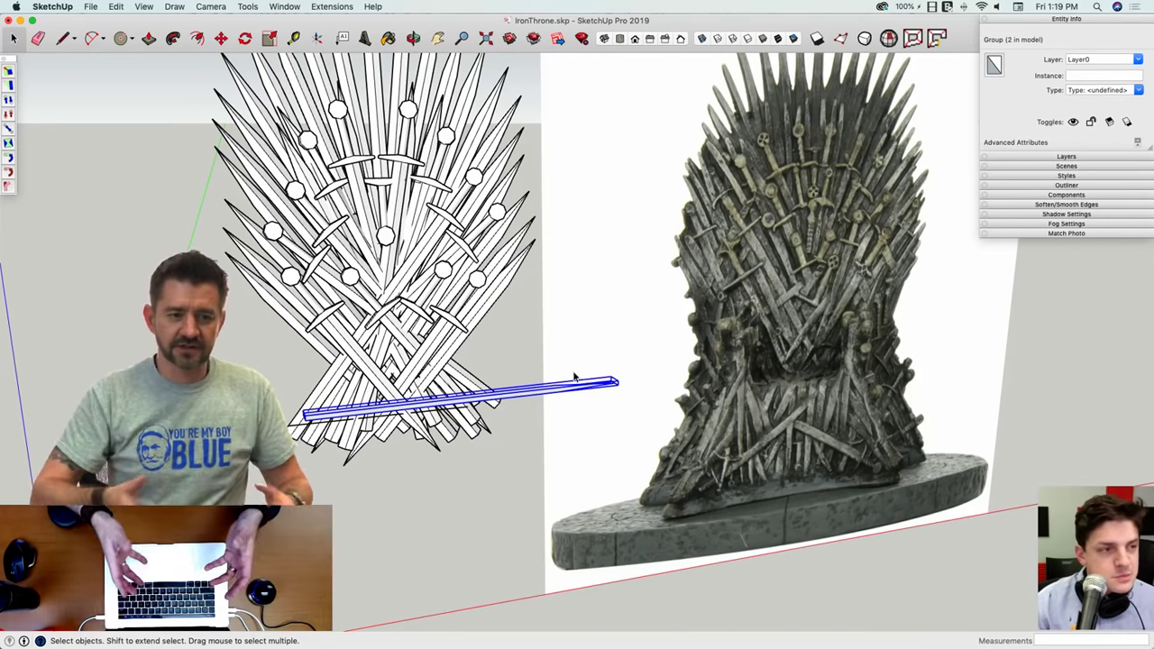
{"action": "mouse_move", "coordinate": [409, 279]}
{"action": "middle_mouse_down"}
{"action": "mouse_move", "coordinate": [531, 394]}
{"action": "mouse_move", "coordinate": [577, 338]}
{"action": "mouse_move", "coordinate": [587, 366]}
{"action": "mouse_move", "coordinate": [579, 350]}
{"action": "middle_mouse_up"}
{"action": "key", "text": "m"}
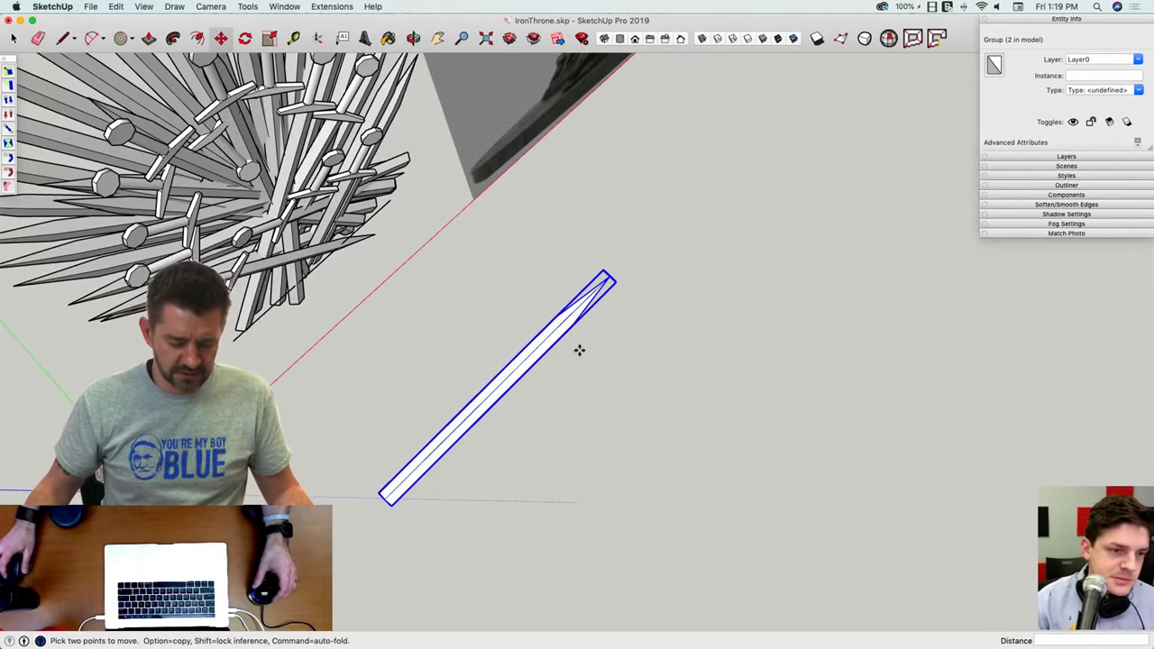
{"action": "left_click", "coordinate": [497, 383]}
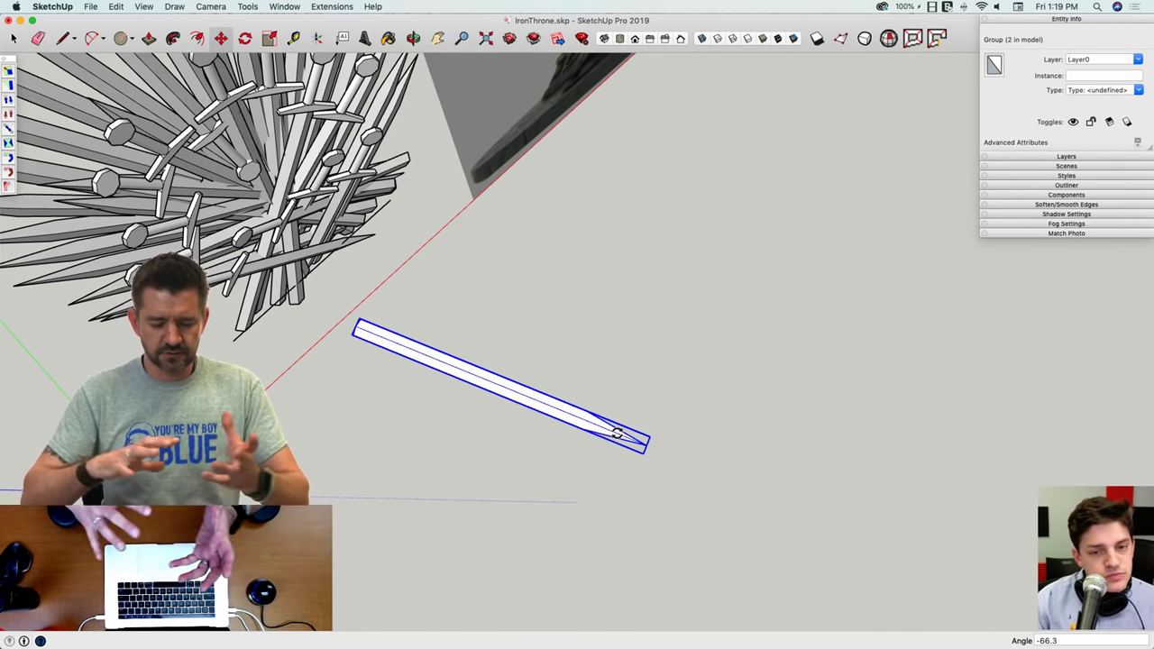
Step: Move the flat blade's blunt end to the lowest front sword's tip and adjust the blade's forward angle in plan
{"action": "middle_click_drag", "start_coordinate": [617, 433], "coordinate": [539, 106]}
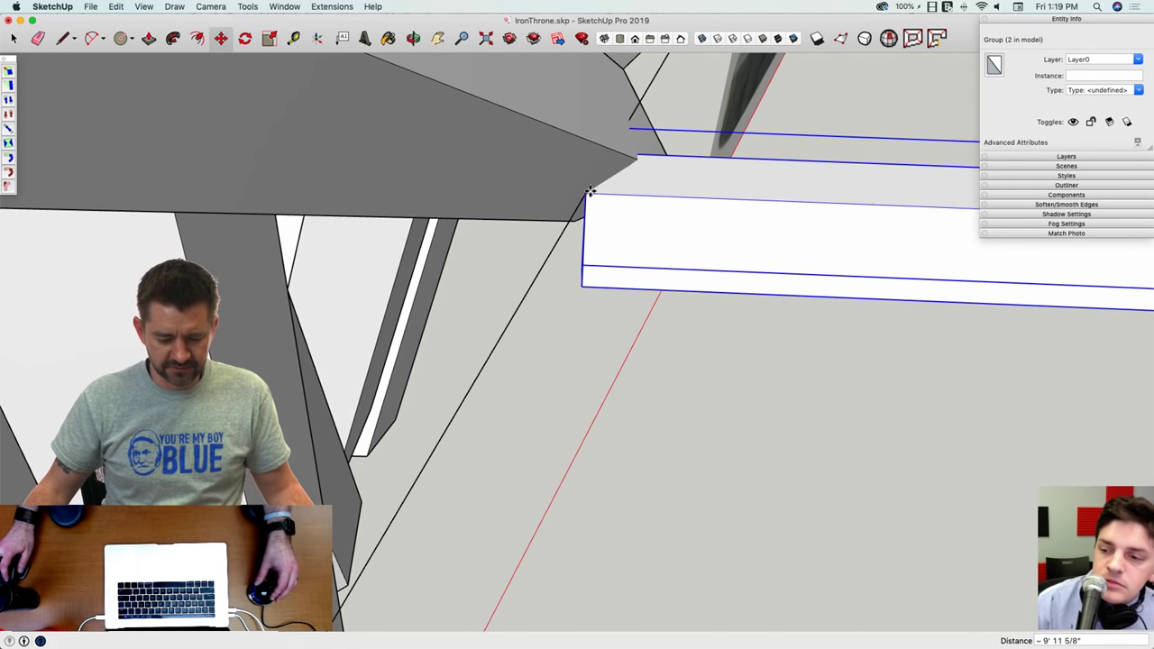
{"action": "left_click", "coordinate": [590, 191]}
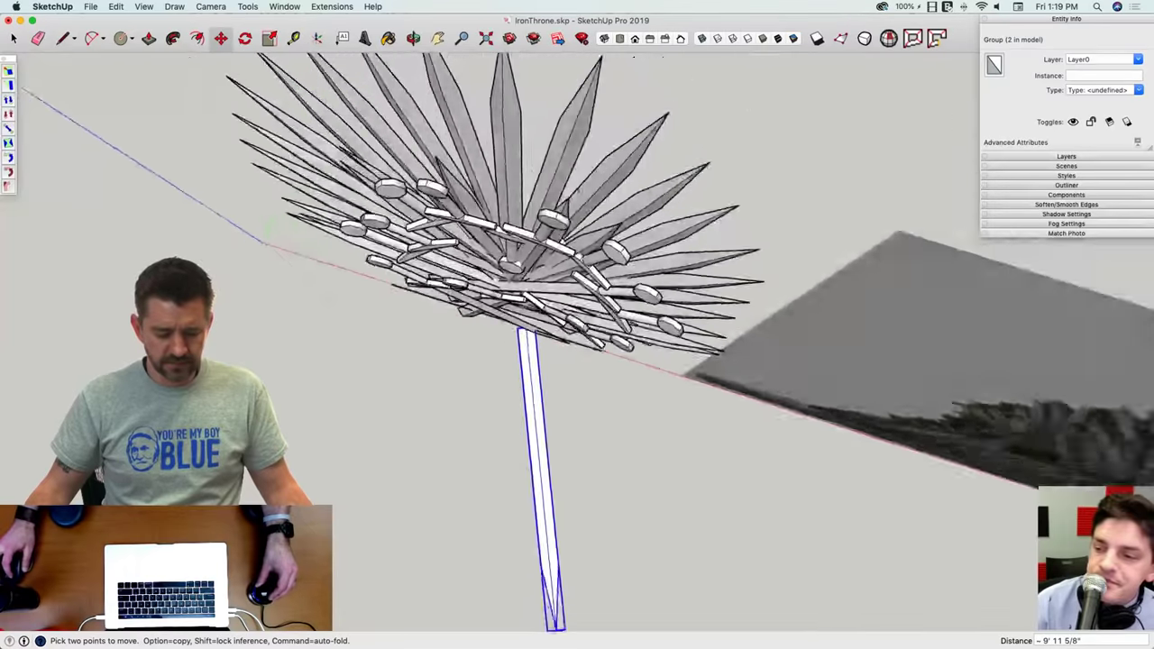
{"action": "middle_click_drag", "start_coordinate": [266, 241], "coordinate": [548, 498]}
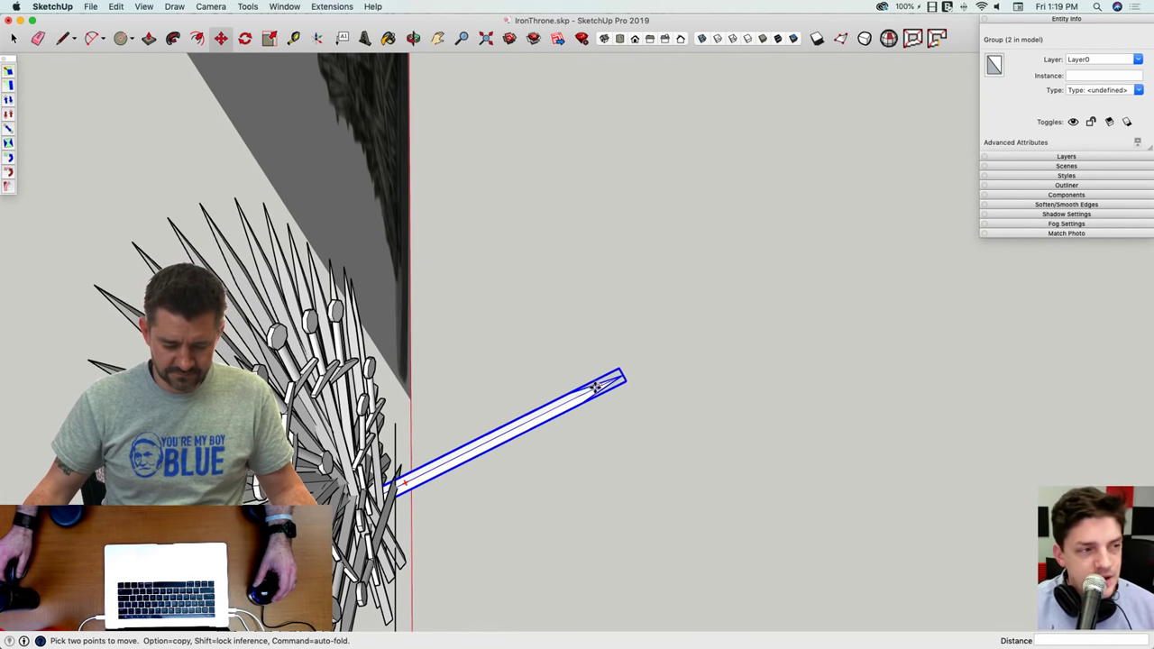
{"action": "left_click", "coordinate": [595, 386]}
{"action": "left_click", "coordinate": [630, 398]}
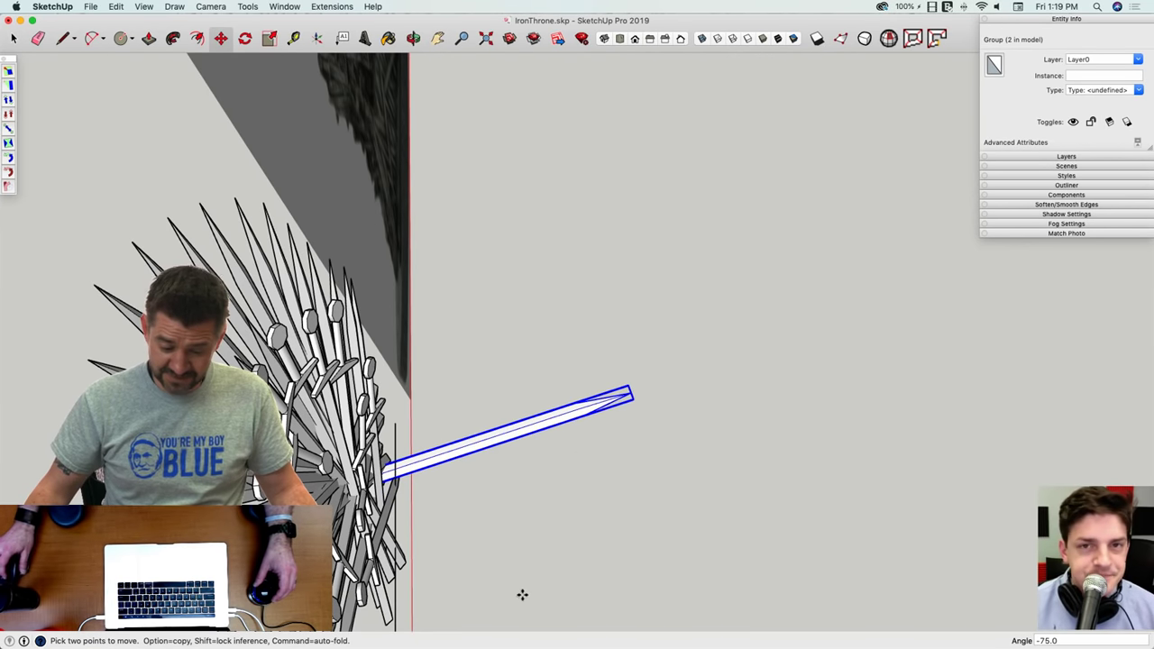
Step: Move the forward-pointing flat blade 3' 6 11/16" sideways toward the left side of the fan
{"action": "left_click", "coordinate": [552, 493]}
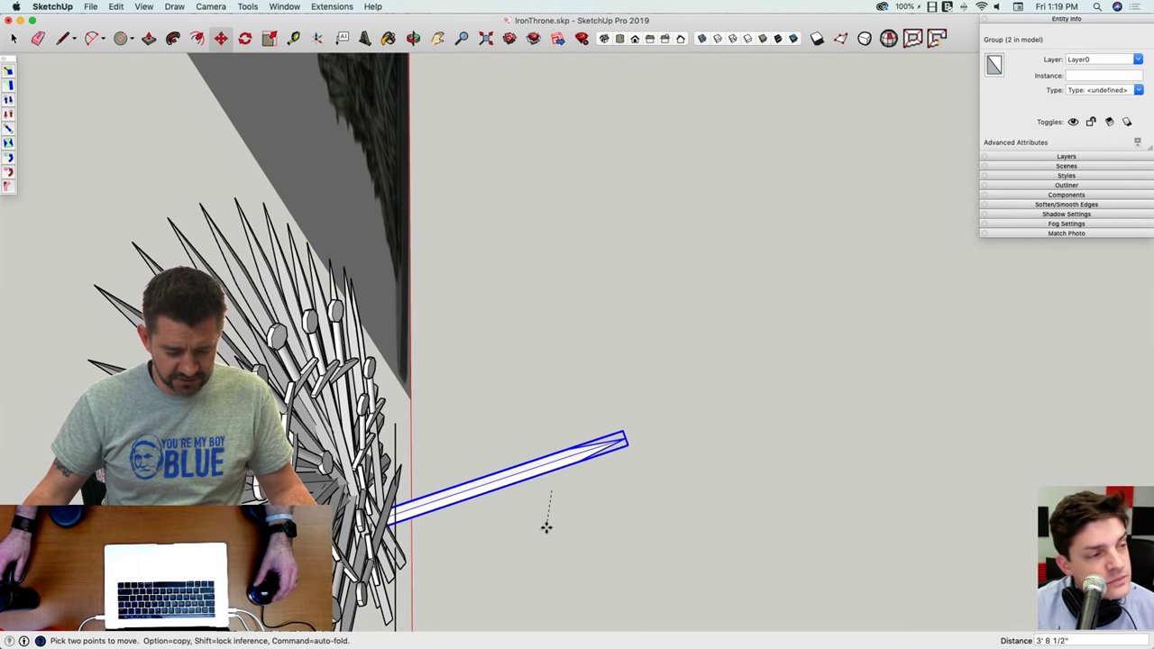
{"action": "left_click", "coordinate": [552, 528]}
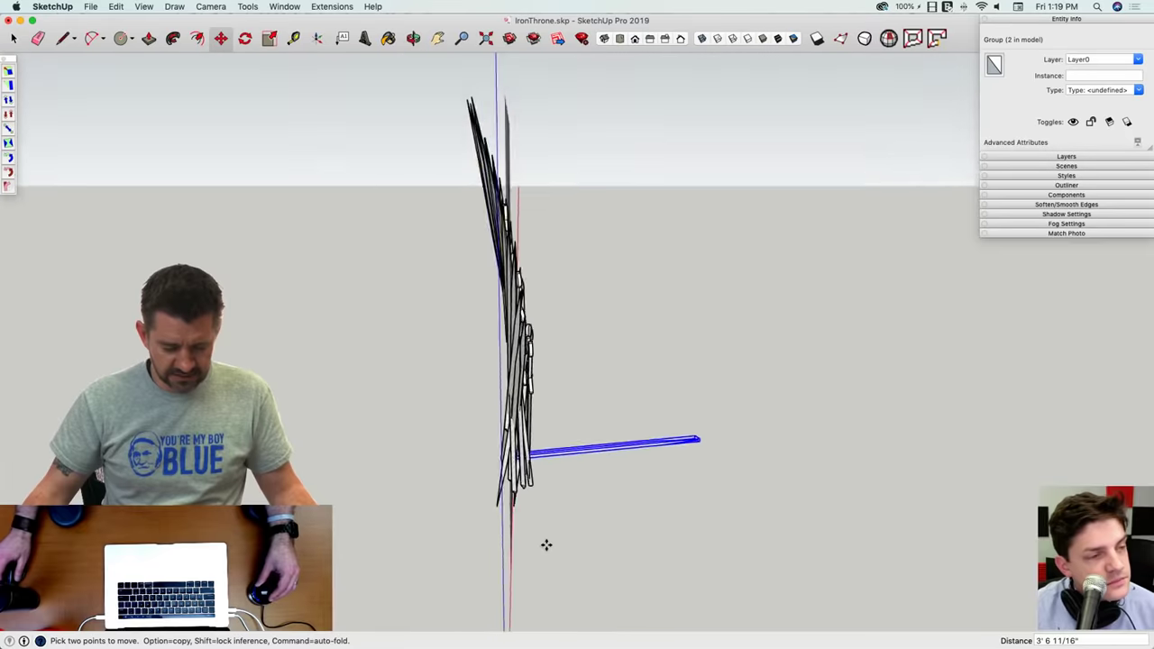
{"action": "scroll", "coordinate": [546, 545], "scroll_direction": "up", "scroll_amount": 5}
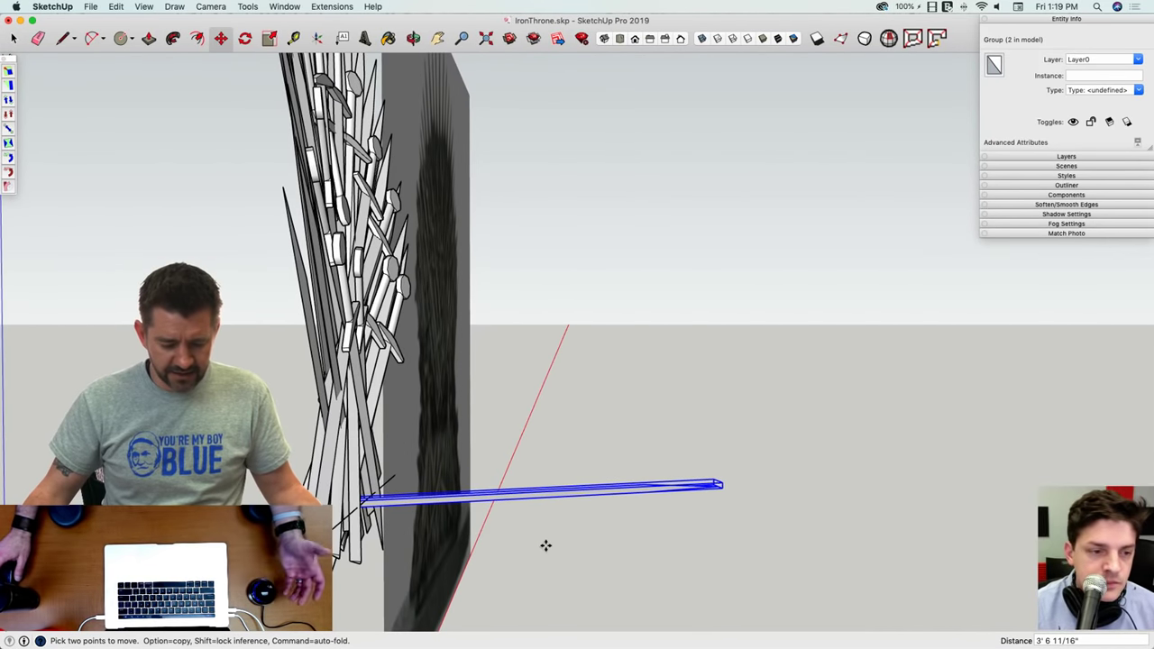
Step: Draw a horizontal rectangular seat face with lines, about 15' 7" wide and 9' deep, extending forward from the base of the sword fan
{"action": "key", "text": "super+1"}
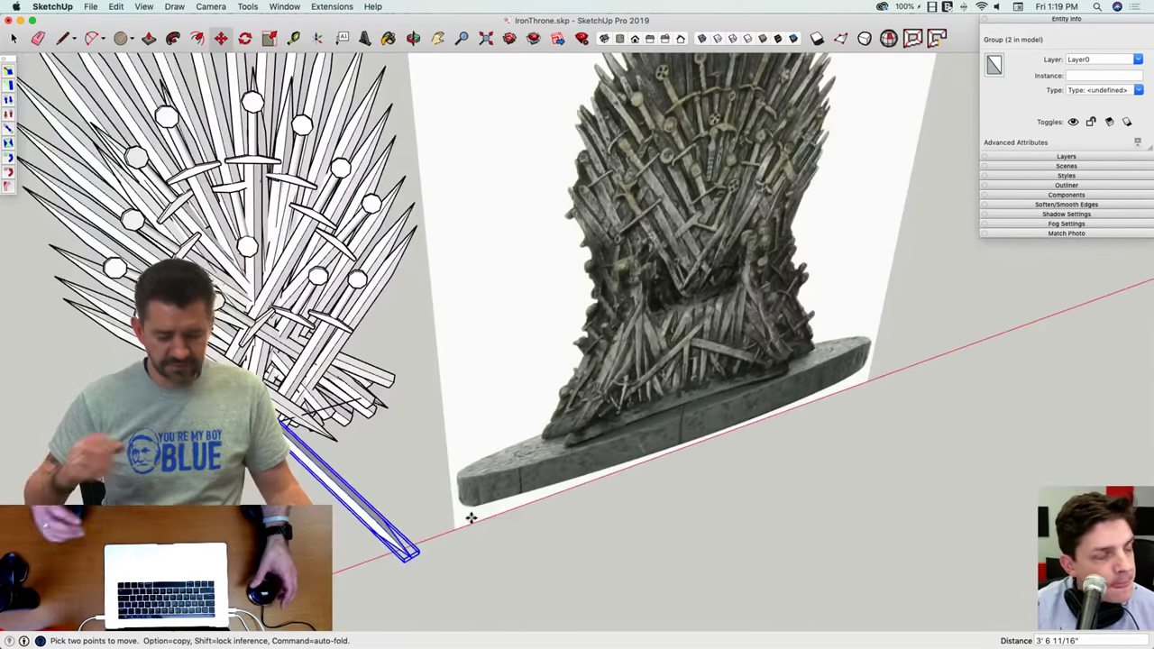
{"action": "key", "text": "super+3"}
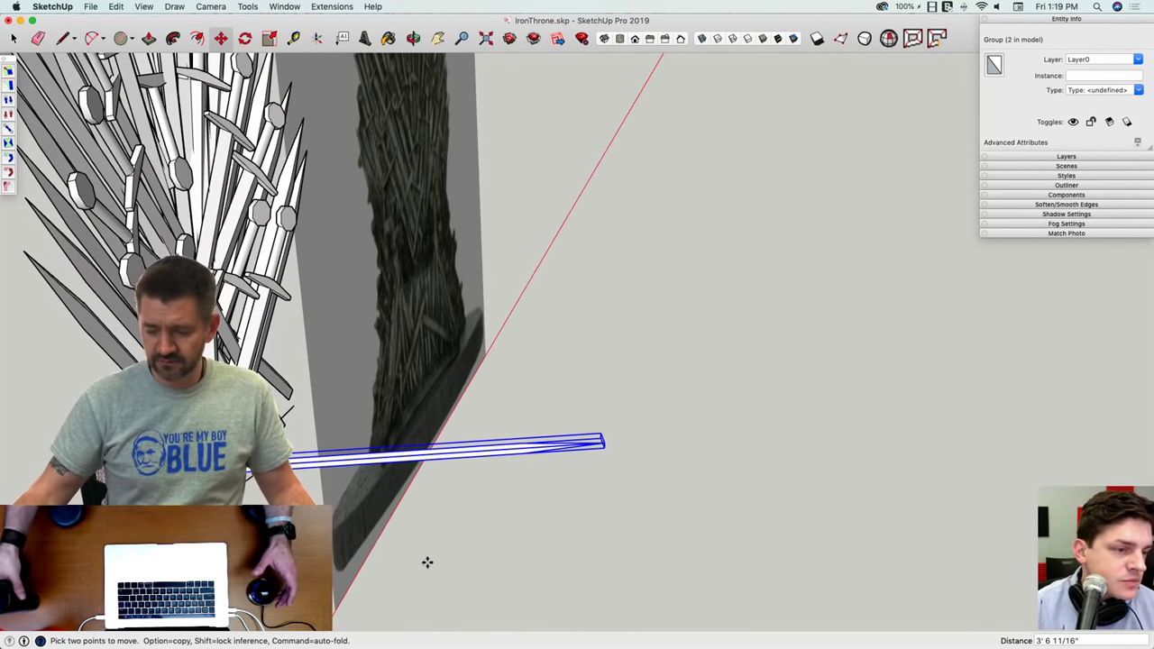
{"action": "key", "text": "super+2"}
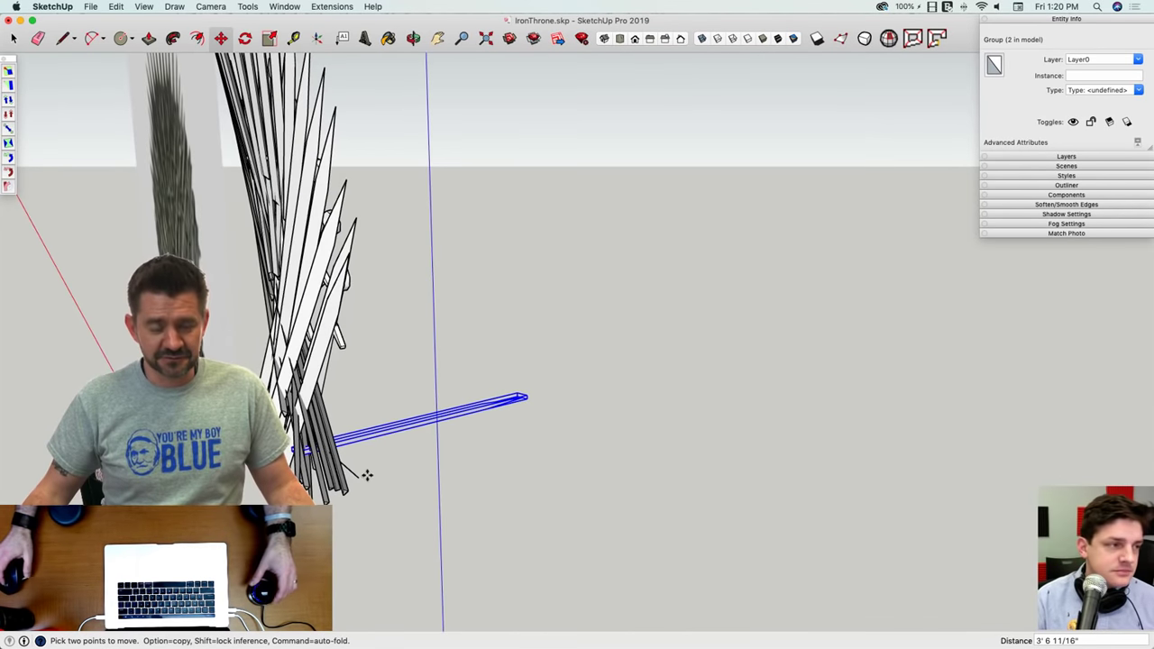
{"action": "middle_click_drag", "start_coordinate": [355, 475], "coordinate": [327, 460]}
{"action": "key", "text": "l"}
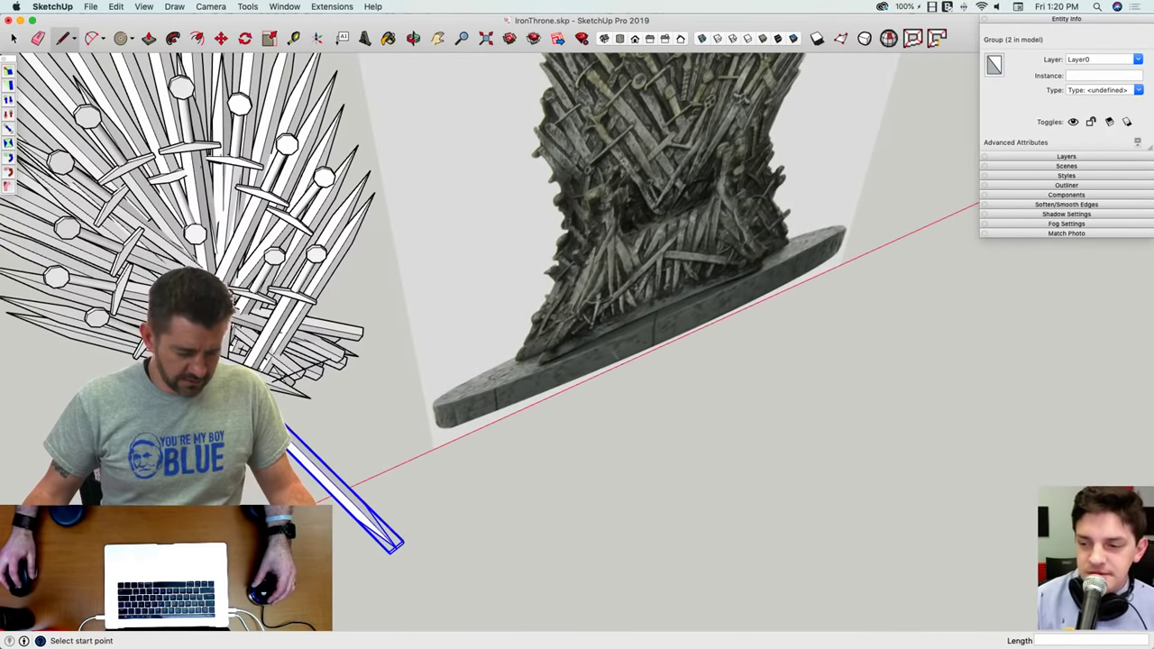
{"action": "middle_click_drag", "start_coordinate": [327, 455], "coordinate": [363, 457]}
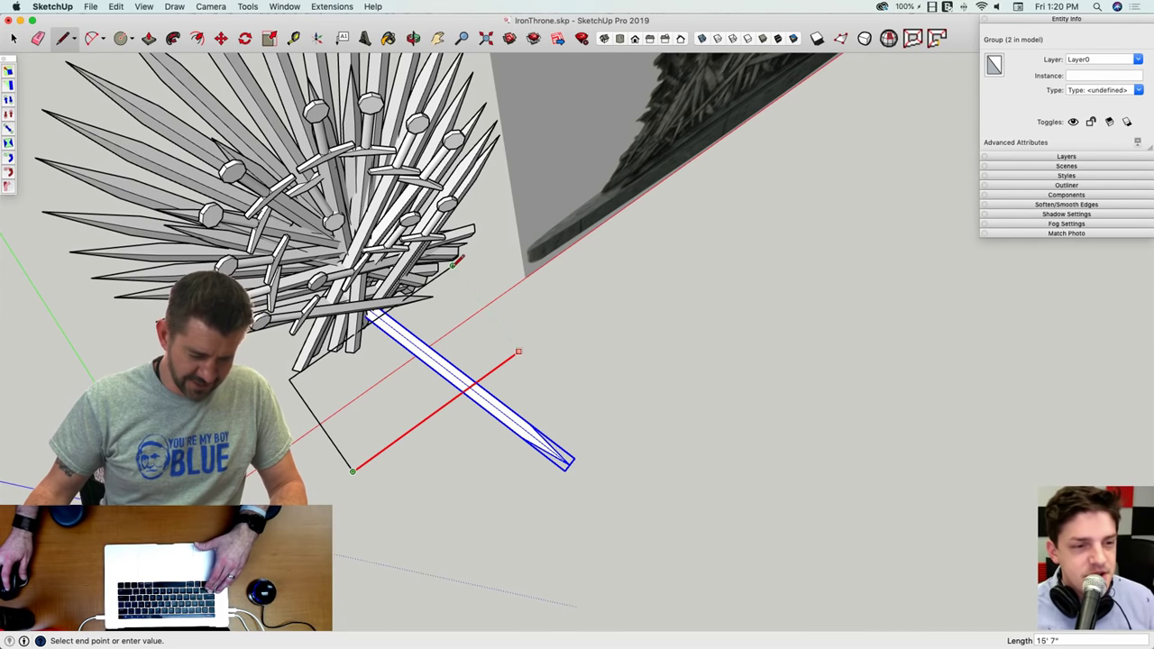
{"action": "left_click", "coordinate": [453, 265]}
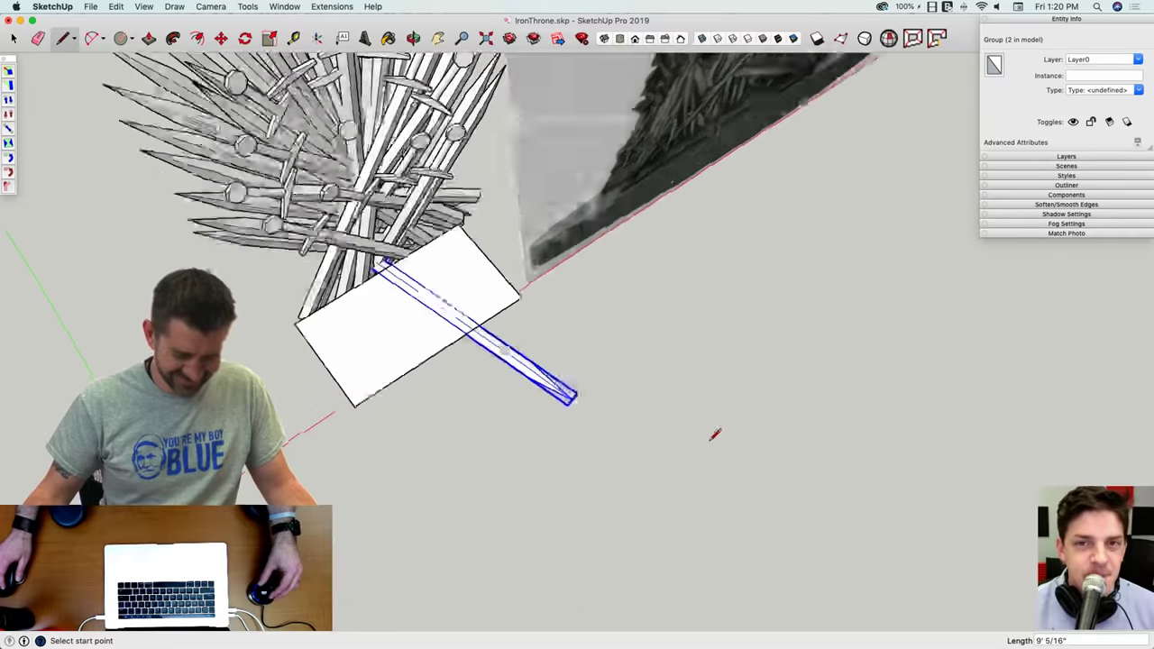
Step: Move the seat face with its edges straight down about 3 3/4" so it sits below the flat blade
{"action": "middle_click_drag", "start_coordinate": [641, 442], "coordinate": [395, 530]}
{"action": "key", "text": "space"}
{"action": "left_click", "coordinate": [398, 486]}
{"action": "key", "text": "m"}
{"action": "key", "text": "space"}
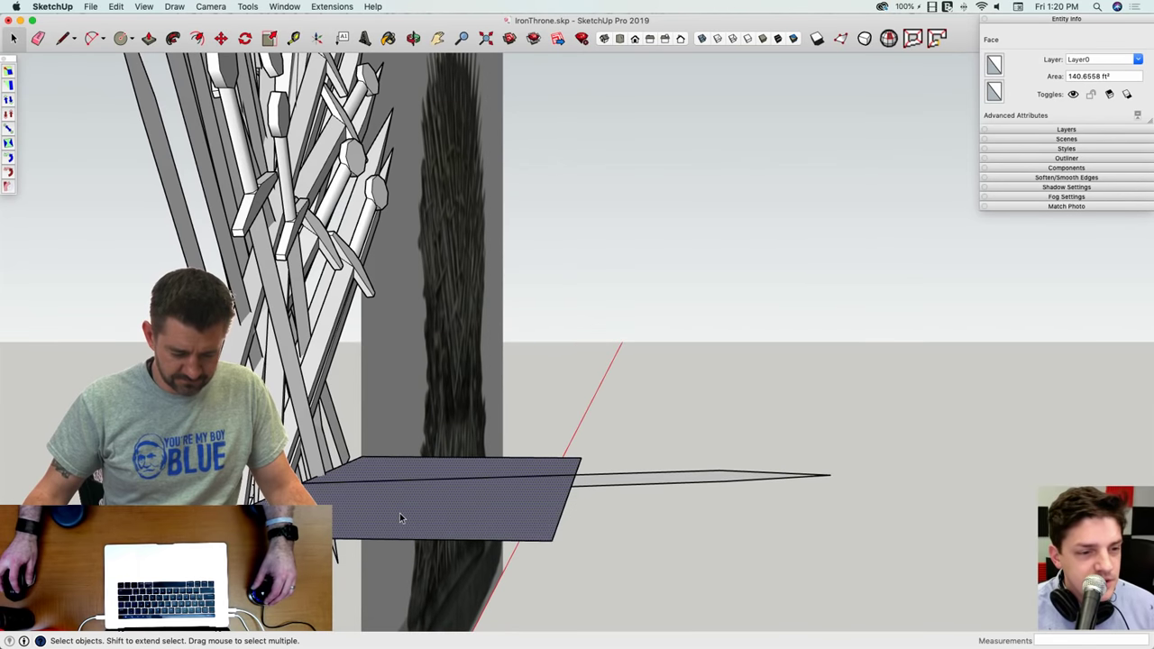
{"action": "double_click", "coordinate": [399, 513]}
{"action": "key", "text": "m"}
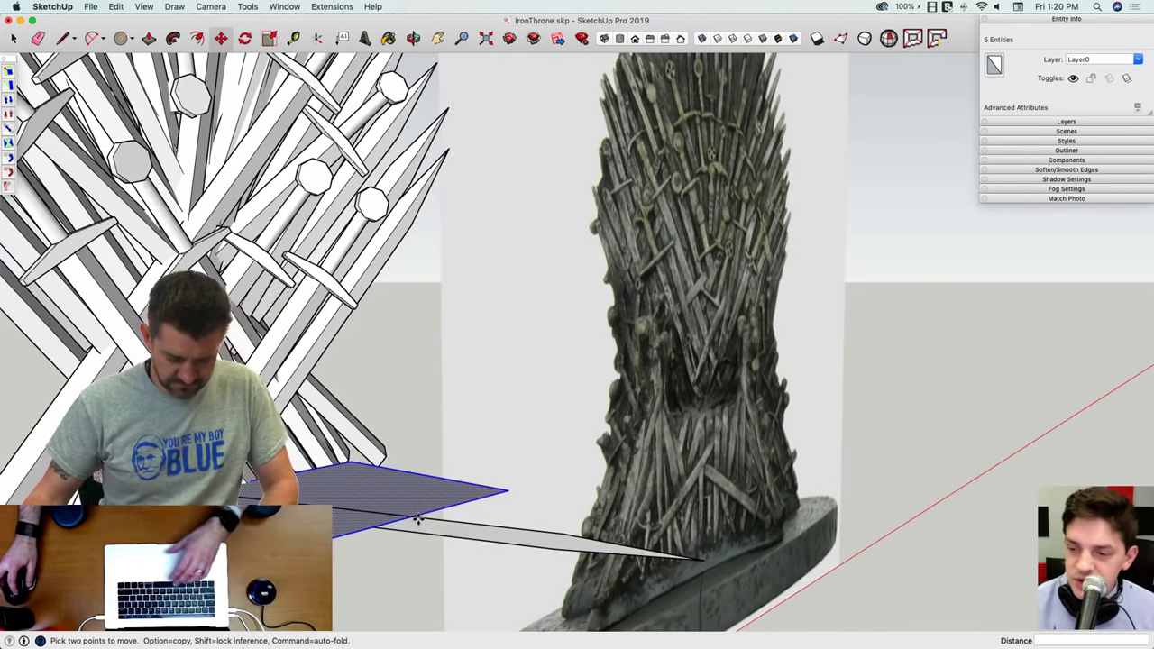
{"action": "left_click", "coordinate": [417, 520]}
{"action": "left_click", "coordinate": [417, 534]}
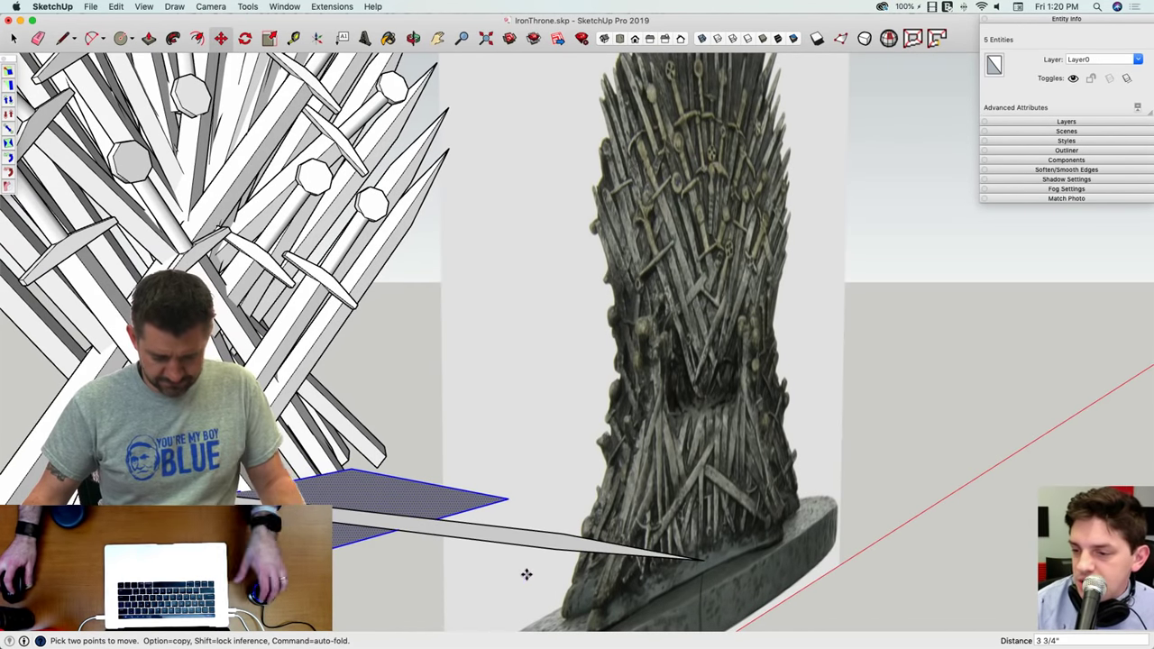
{"action": "key", "text": "space"}
Step: Split the seat face with a front-to-back line near its left third and erase the outer left portion
{"action": "scroll", "coordinate": [492, 552], "scroll_direction": "up", "scroll_amount": 2}
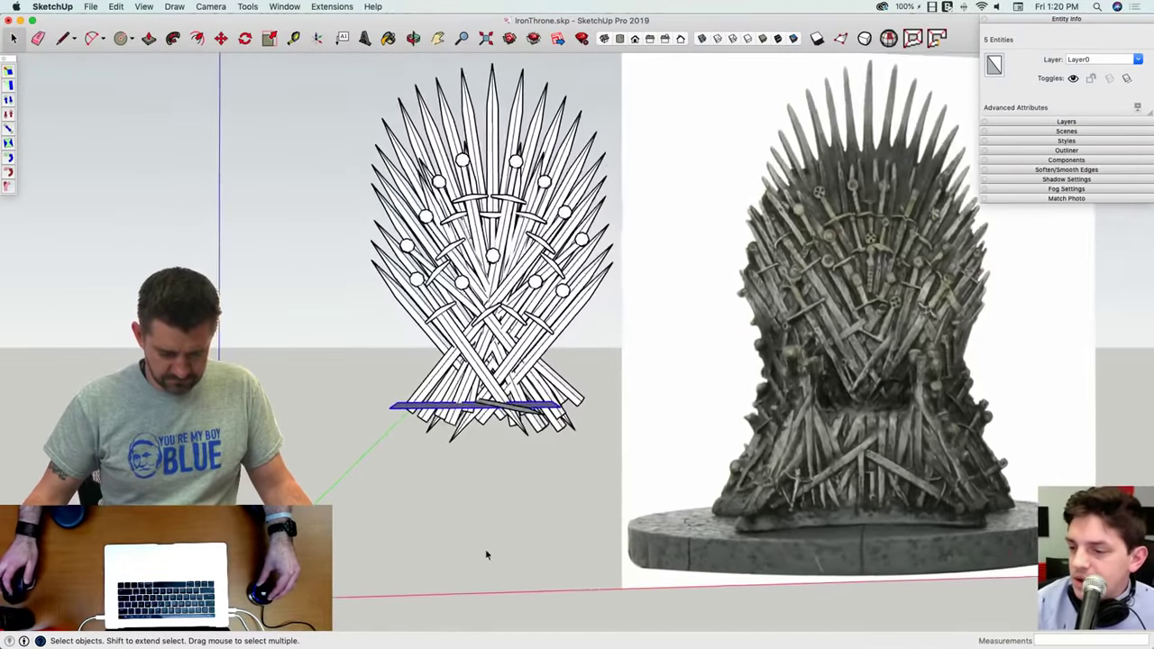
{"action": "key", "text": "l"}
{"action": "scroll", "coordinate": [488, 563], "scroll_direction": "up", "scroll_amount": 2}
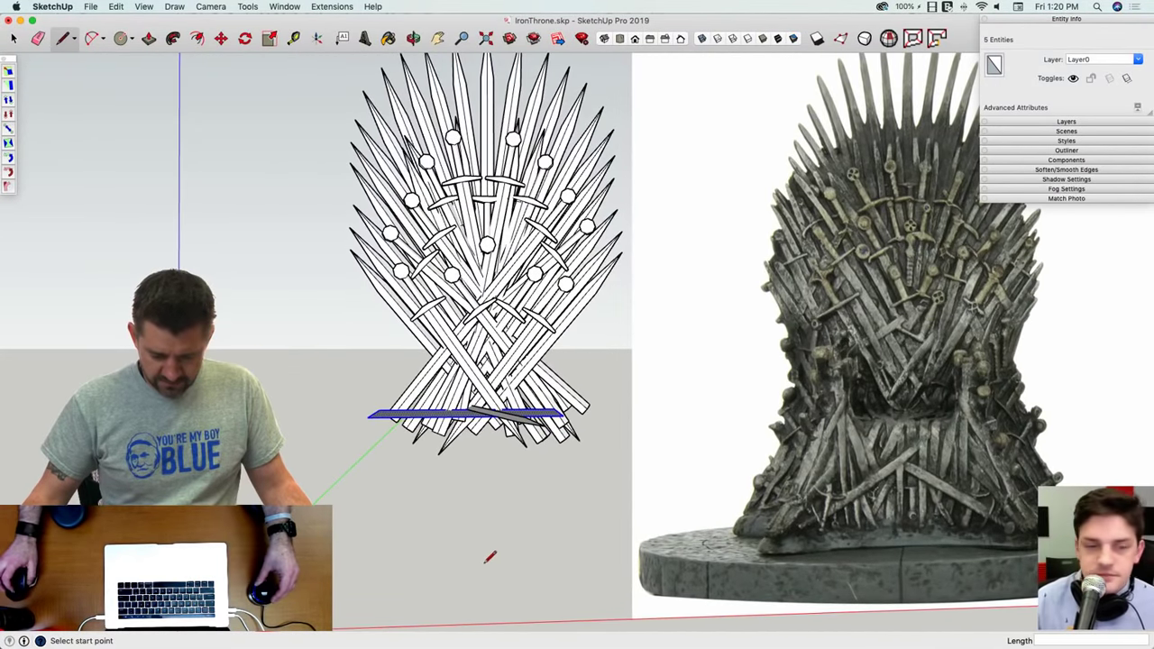
{"action": "middle_click_drag", "start_coordinate": [483, 488], "coordinate": [455, 379]}
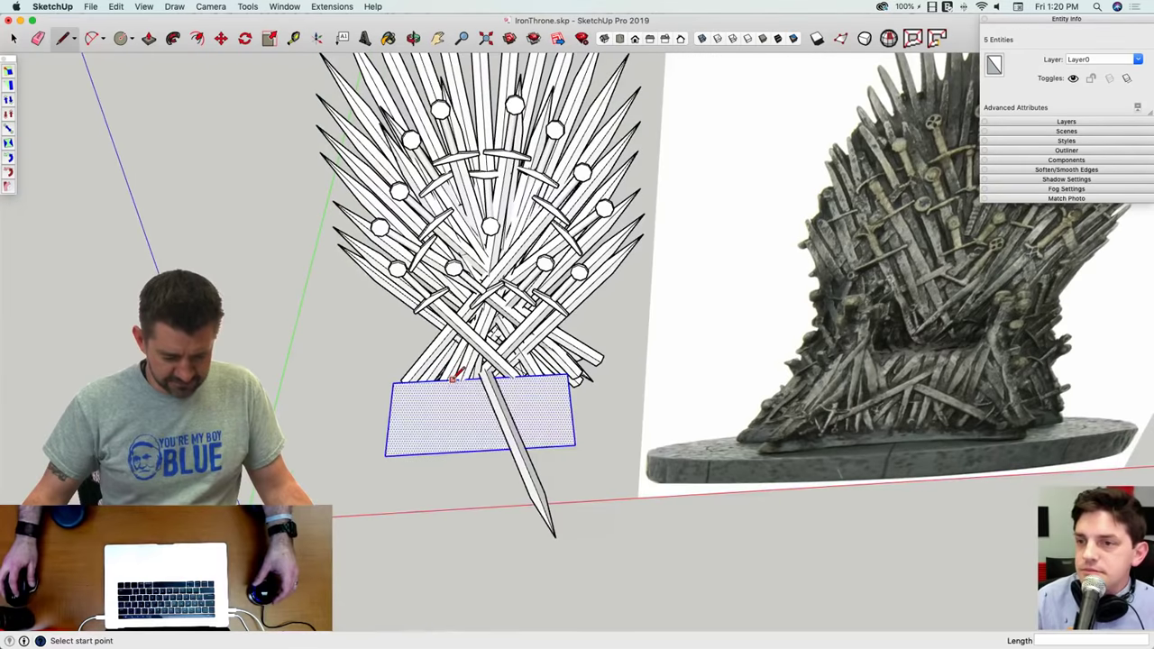
{"action": "left_click", "coordinate": [450, 452]}
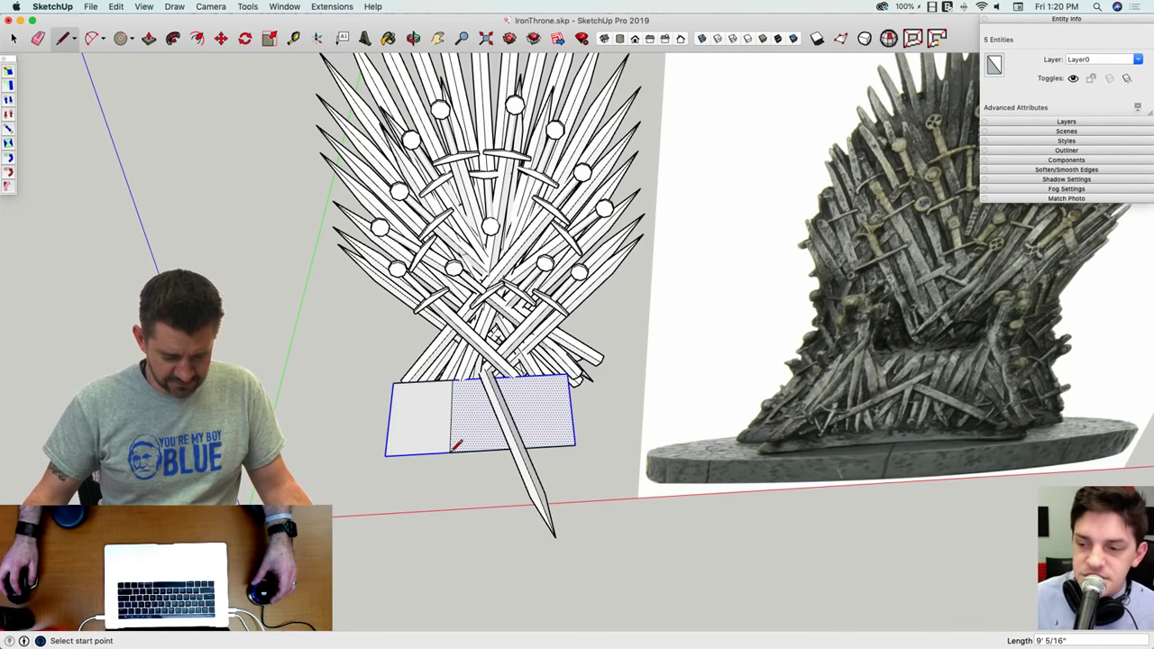
{"action": "key", "text": "e"}
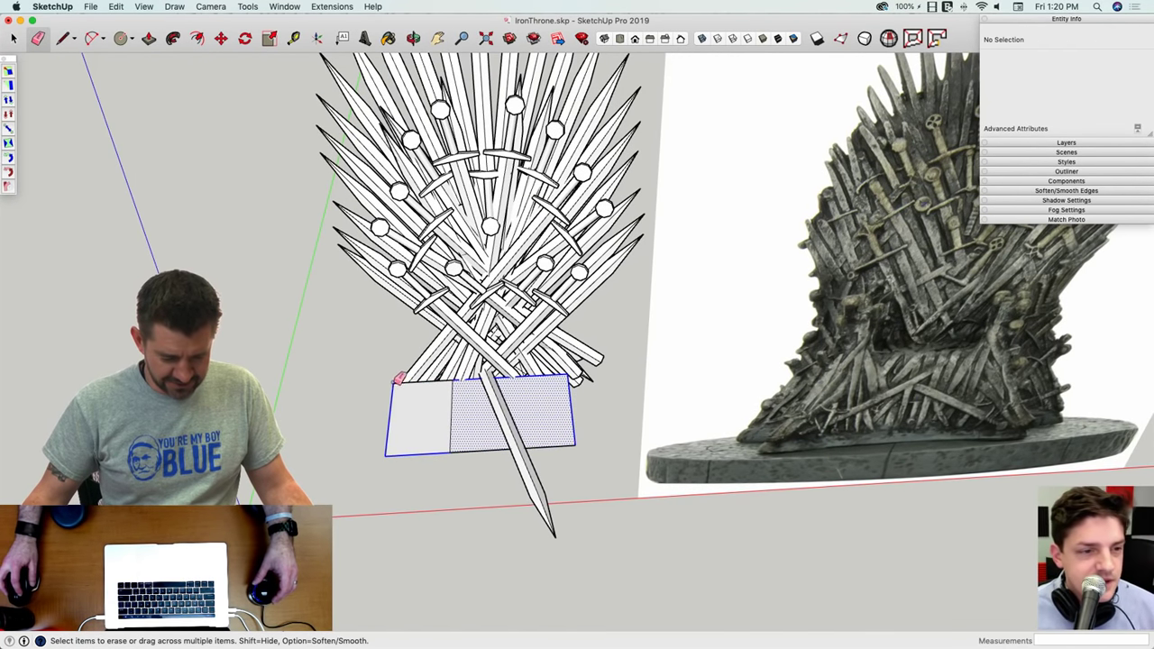
{"action": "left_click_drag", "start_coordinate": [397, 377], "coordinate": [393, 404]}
Step: Draw a front-to-back line near the seat face's right side and erase the outer right strip
{"action": "middle_click_drag", "start_coordinate": [448, 447], "coordinate": [541, 406]}
{"action": "key", "text": "l"}
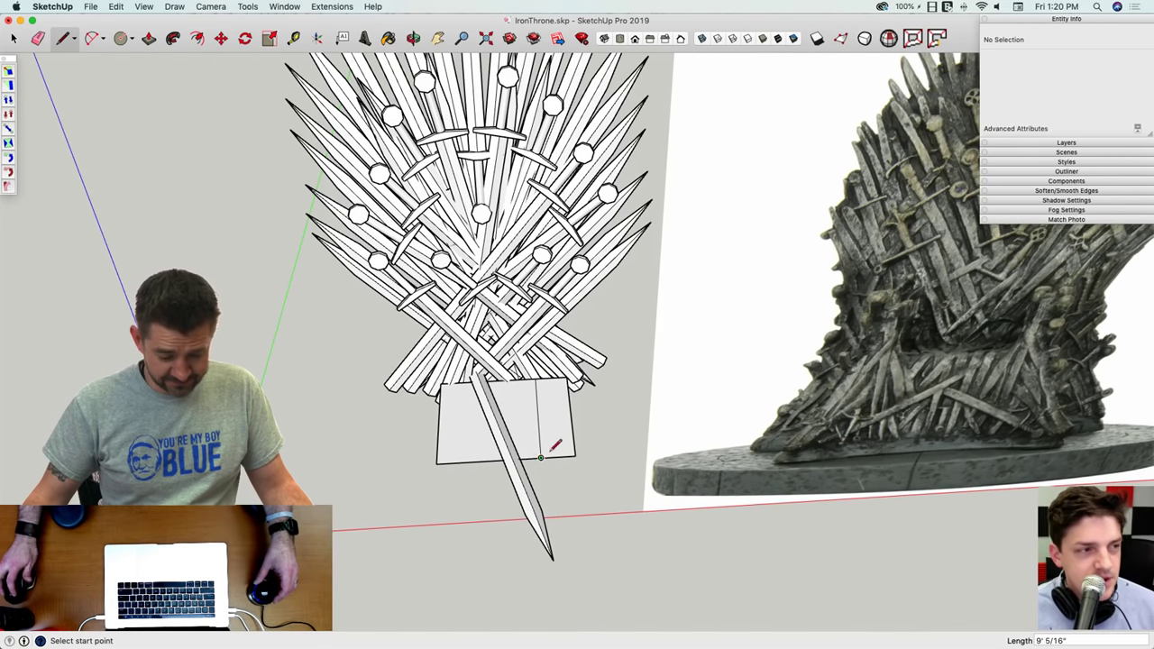
{"action": "key", "text": "e"}
{"action": "left_click", "coordinate": [551, 378]}
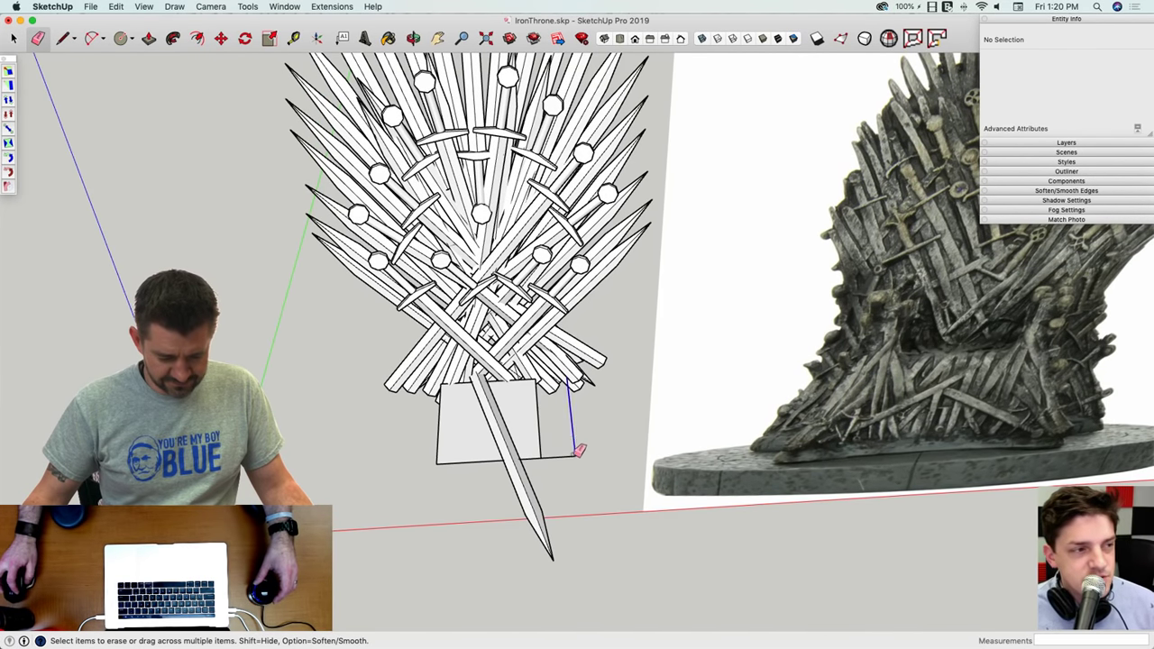
{"action": "left_click_drag", "start_coordinate": [575, 454], "coordinate": [566, 456]}
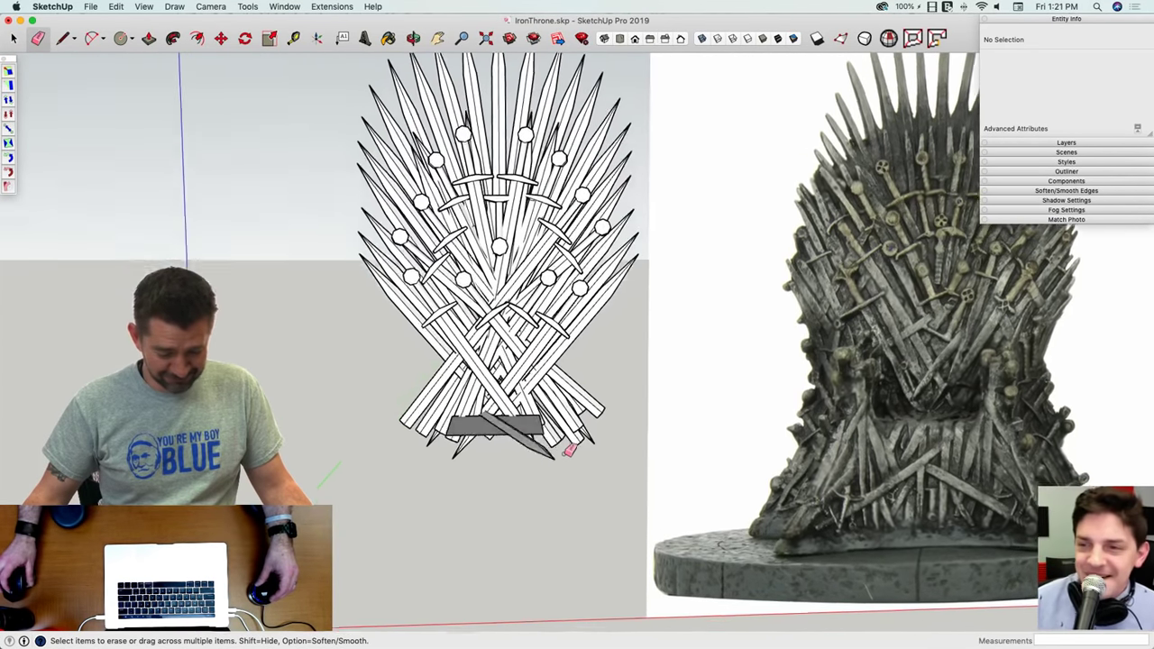
Step: Scale the trimmed seat face wider about its centre, to an area of about 81 ft²
{"action": "key", "text": "space"}
{"action": "left_click", "coordinate": [534, 450]}
{"action": "left_click", "coordinate": [534, 450]}
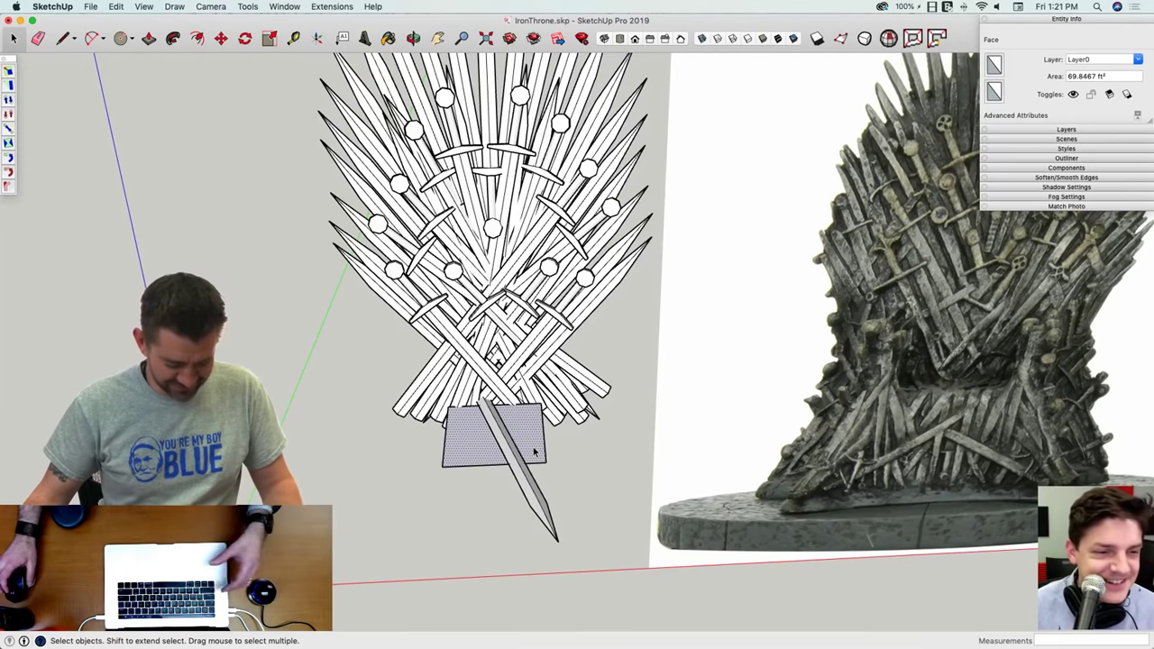
{"action": "key", "text": "s"}
{"action": "left_click_drag", "start_coordinate": [544, 432], "coordinate": [553, 433]}
Step: Move the seat face sideways by its front edge midpoint to align with the tip of the fan's central top sword
{"action": "key", "text": "m"}
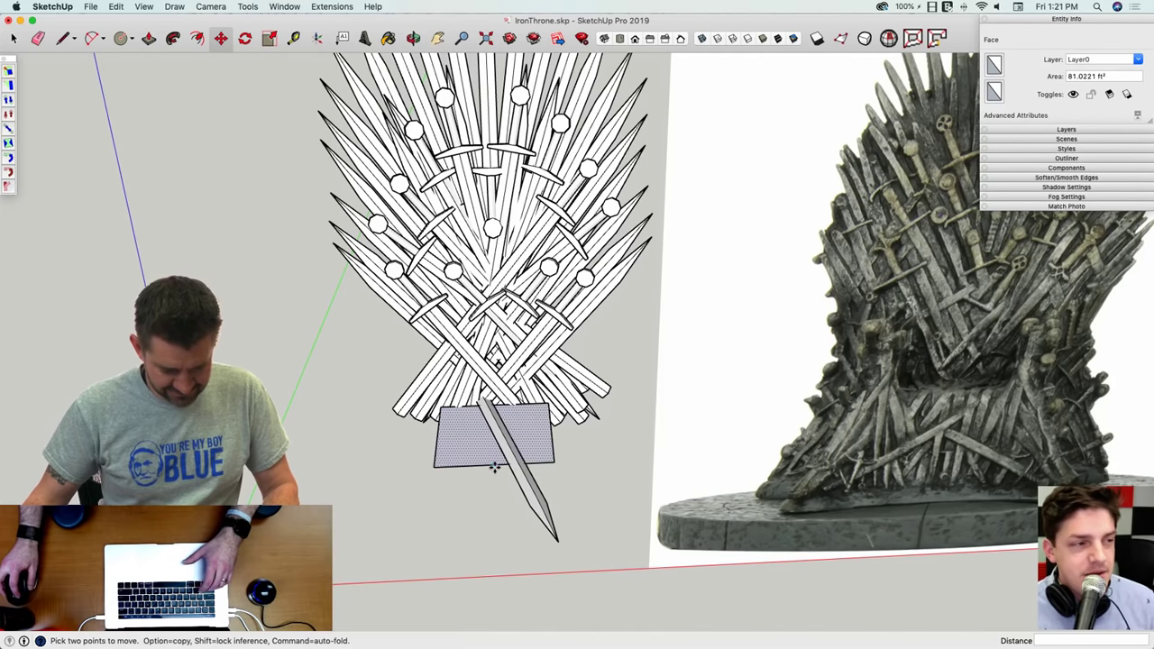
{"action": "left_click_drag", "start_coordinate": [494, 467], "coordinate": [481, 469]}
{"action": "scroll", "coordinate": [481, 469], "scroll_direction": "down", "scroll_amount": 5}
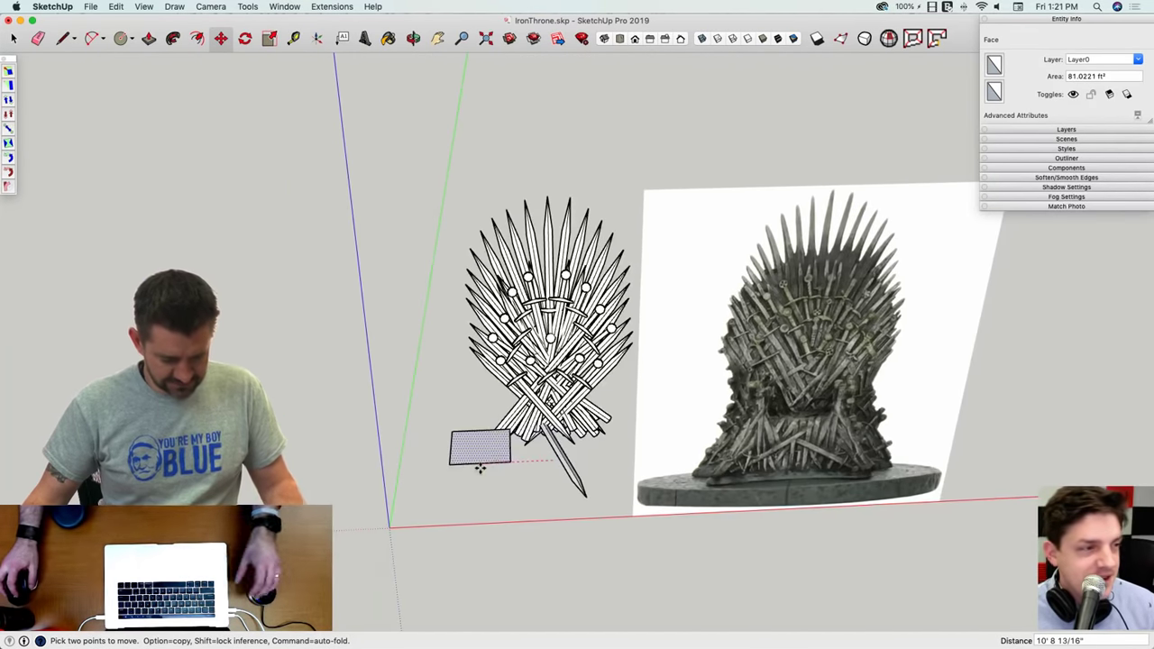
{"action": "left_click", "coordinate": [548, 197]}
{"action": "key", "text": "space"}
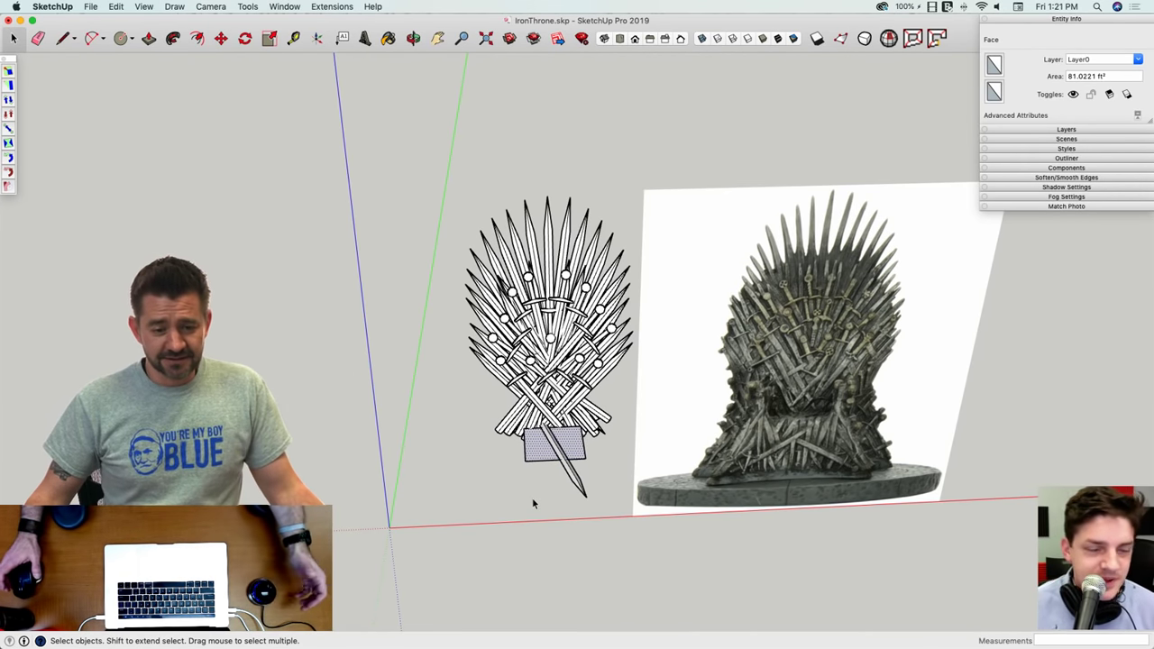
Step: Examine the seat face and the forward-pointing blade from the side and front, and compare them with the seat in the reference image
{"action": "mouse_move", "coordinate": [580, 490]}
{"action": "middle_mouse_down"}
{"action": "mouse_move", "coordinate": [667, 489]}
{"action": "mouse_move", "coordinate": [646, 487]}
{"action": "middle_mouse_up"}
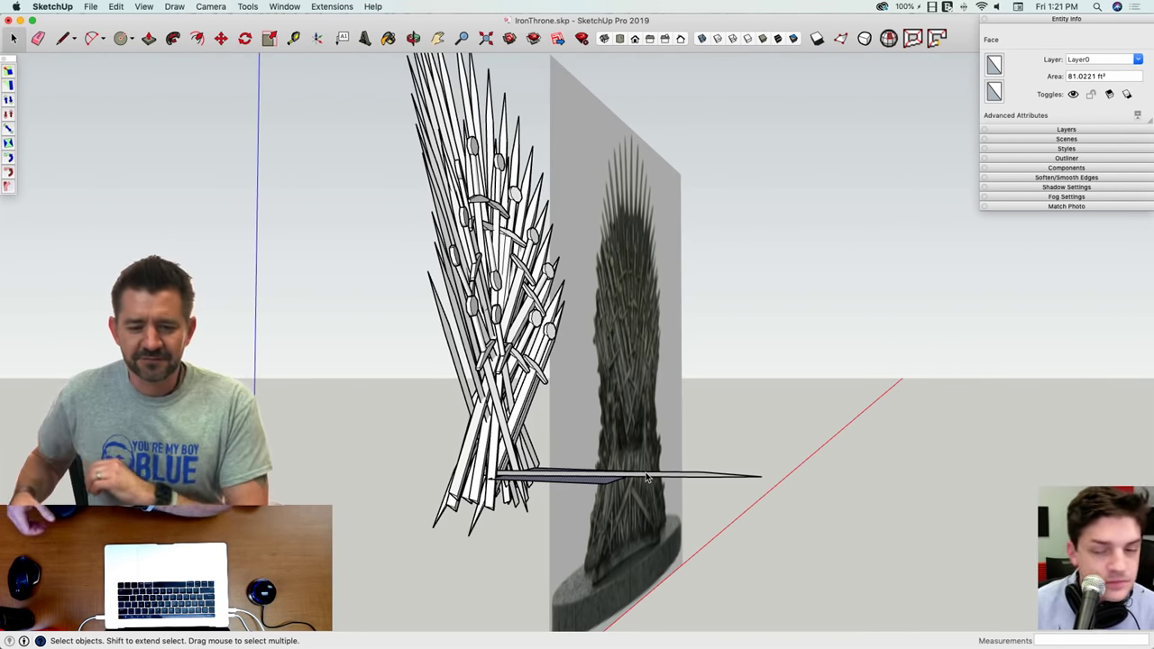
{"action": "middle_click_drag", "start_coordinate": [655, 438], "coordinate": [754, 410]}
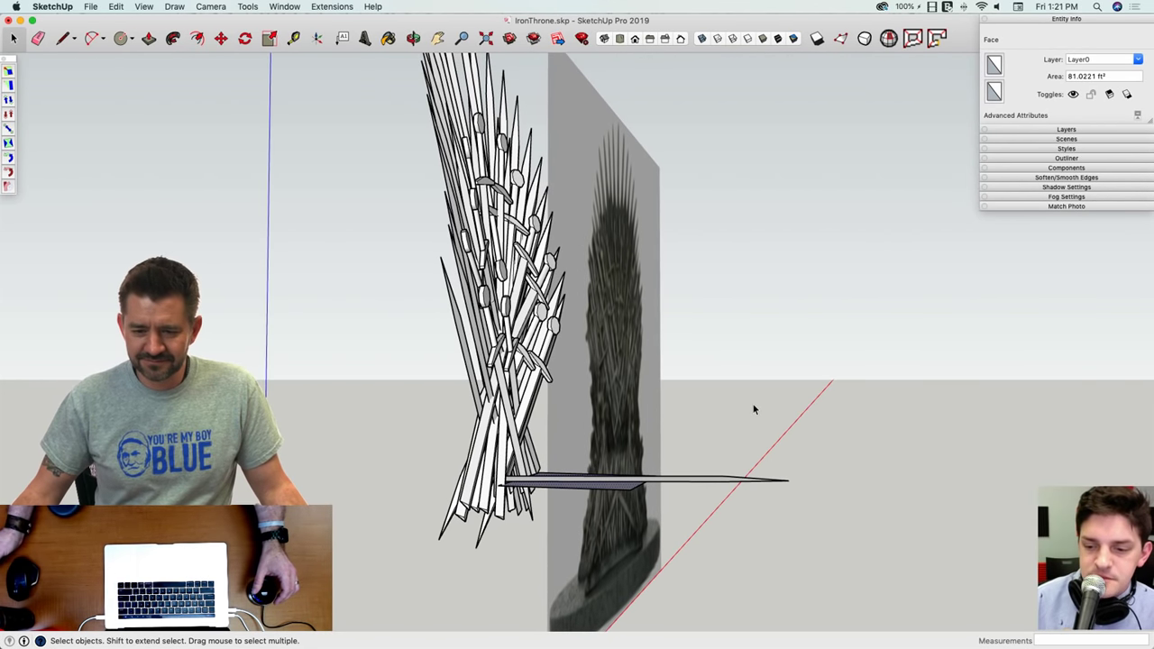
{"action": "scroll", "coordinate": [756, 400], "scroll_direction": "up", "scroll_amount": 5}
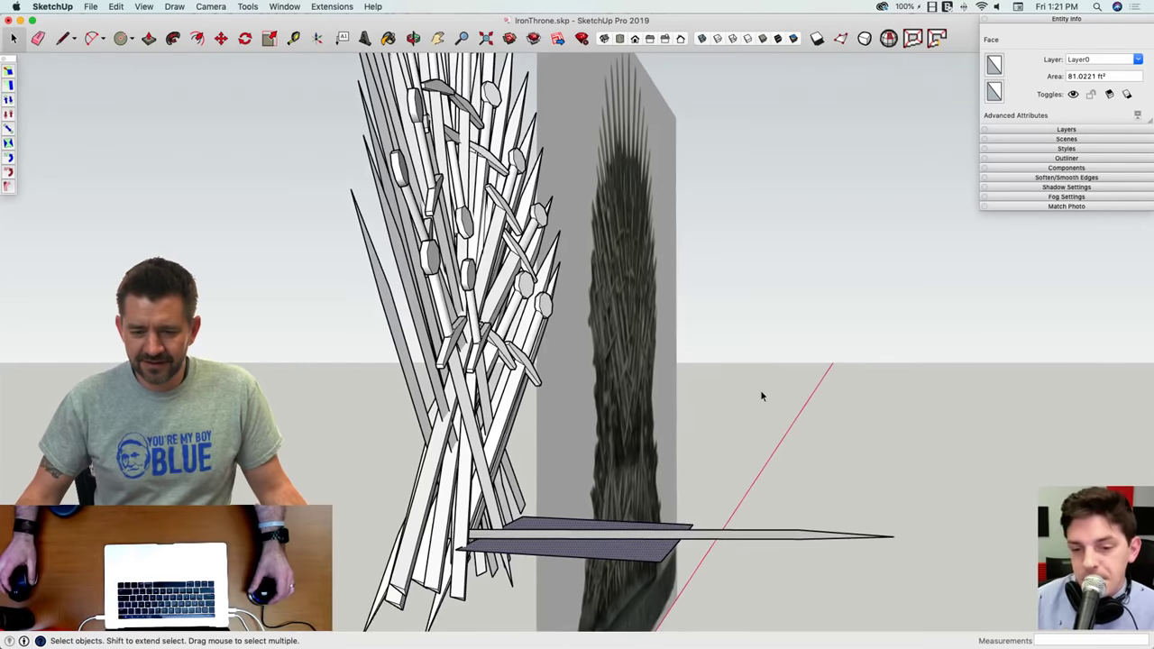
{"action": "scroll", "coordinate": [762, 395], "scroll_direction": "up", "scroll_amount": 2}
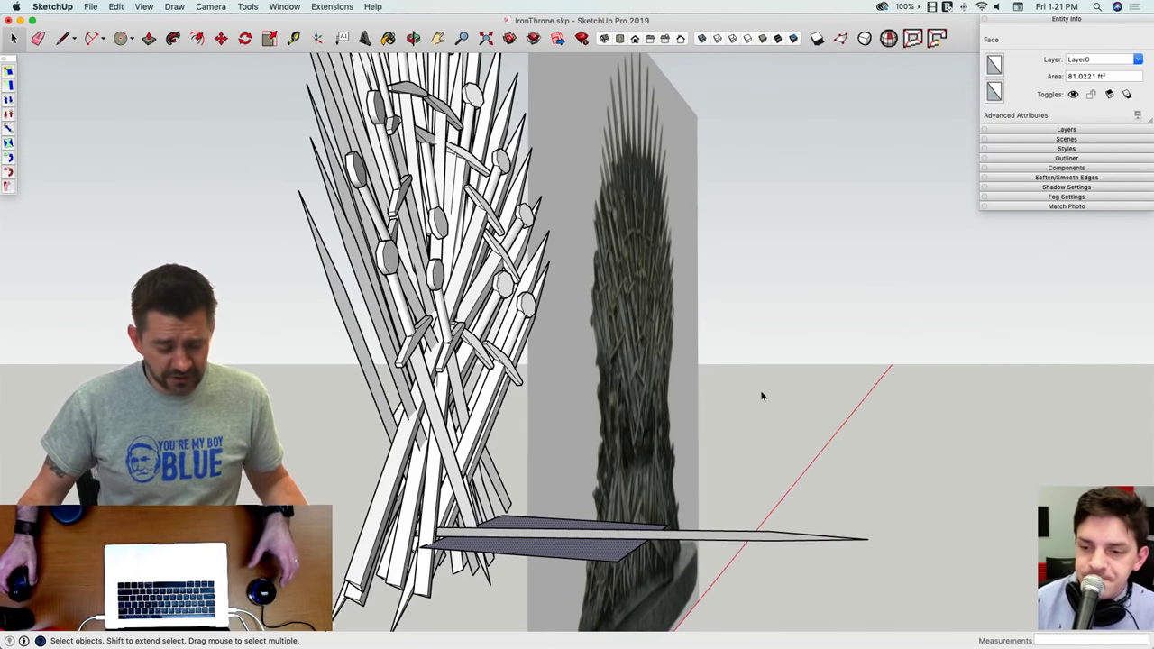
{"action": "middle_click_drag", "start_coordinate": [817, 419], "coordinate": [817, 423]}
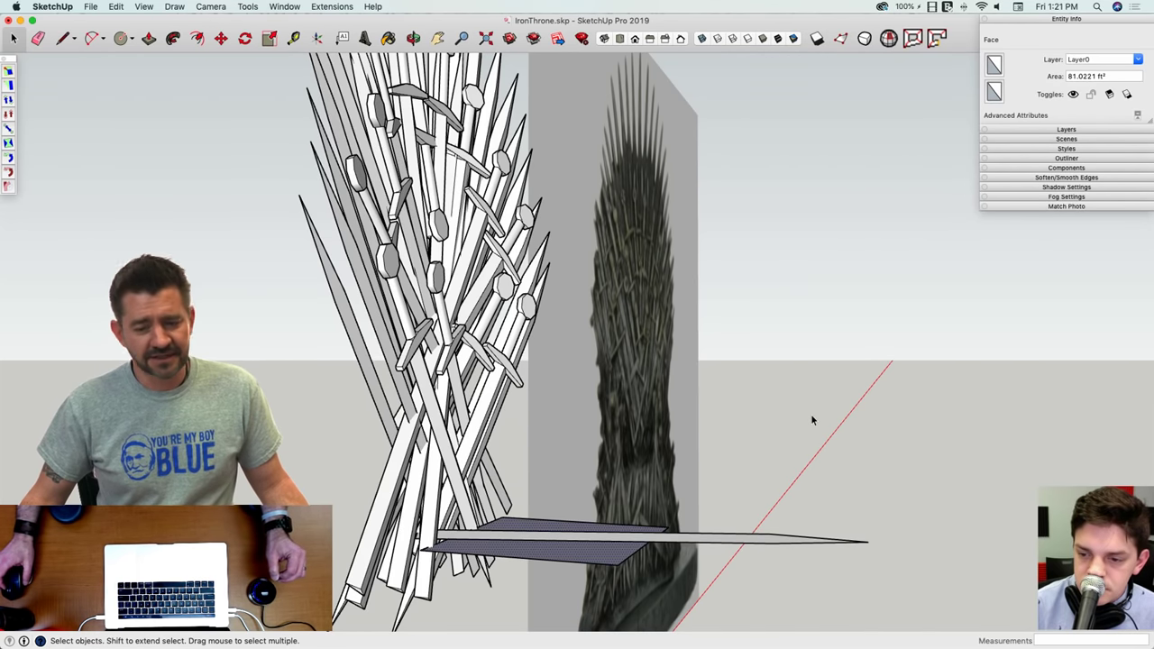
{"action": "middle_click_drag", "start_coordinate": [824, 415], "coordinate": [817, 409]}
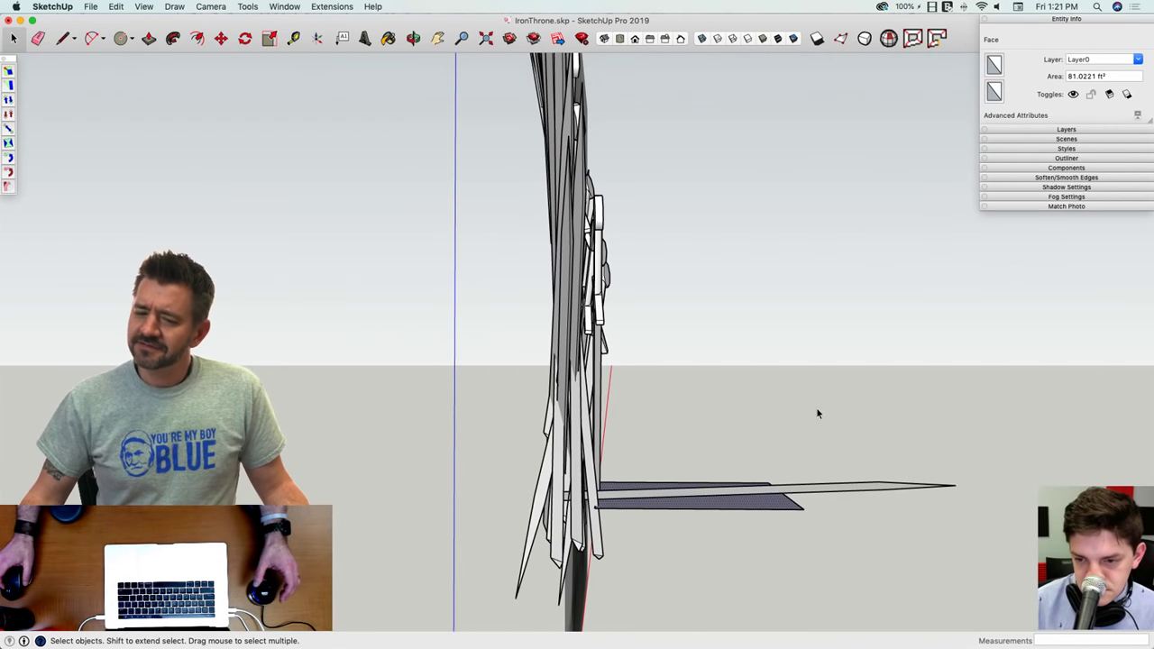
{"action": "scroll", "coordinate": [816, 413], "scroll_direction": "up", "scroll_amount": 10}
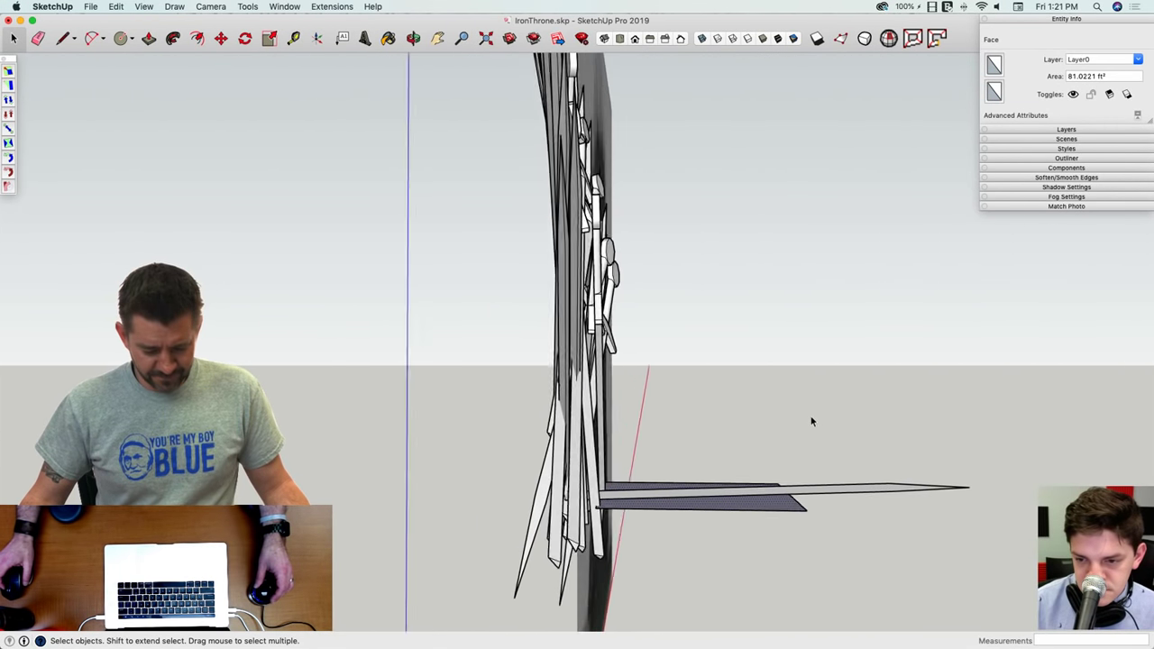
{"action": "left_click", "coordinate": [816, 446]}
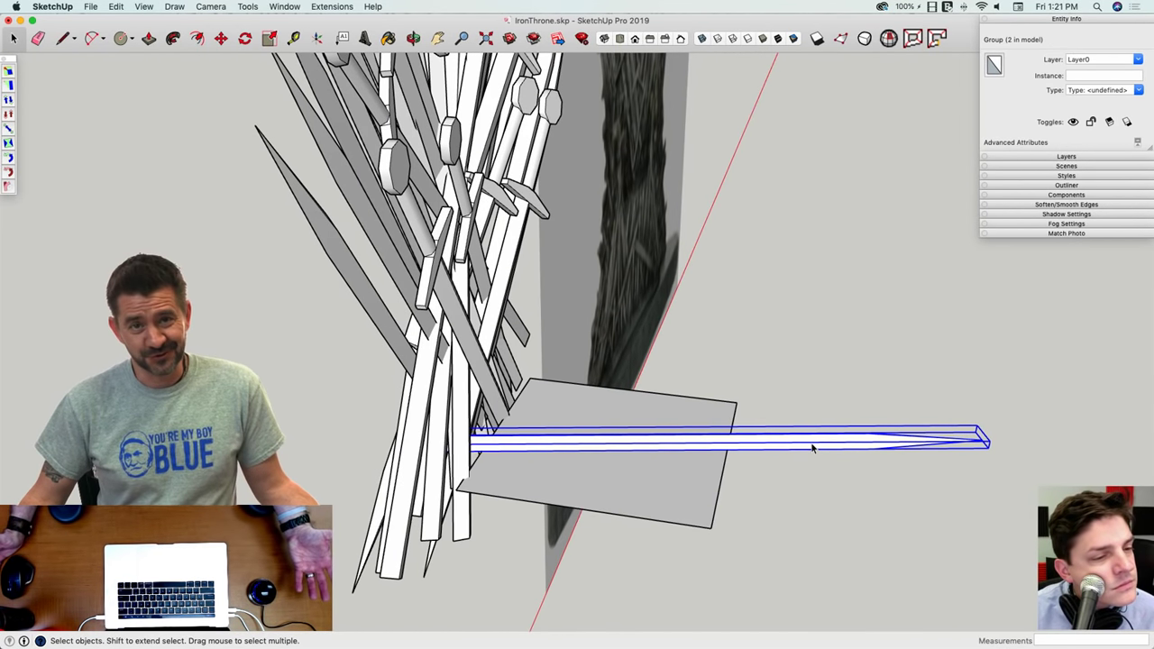
{"action": "middle_click_drag", "start_coordinate": [813, 445], "coordinate": [772, 386]}
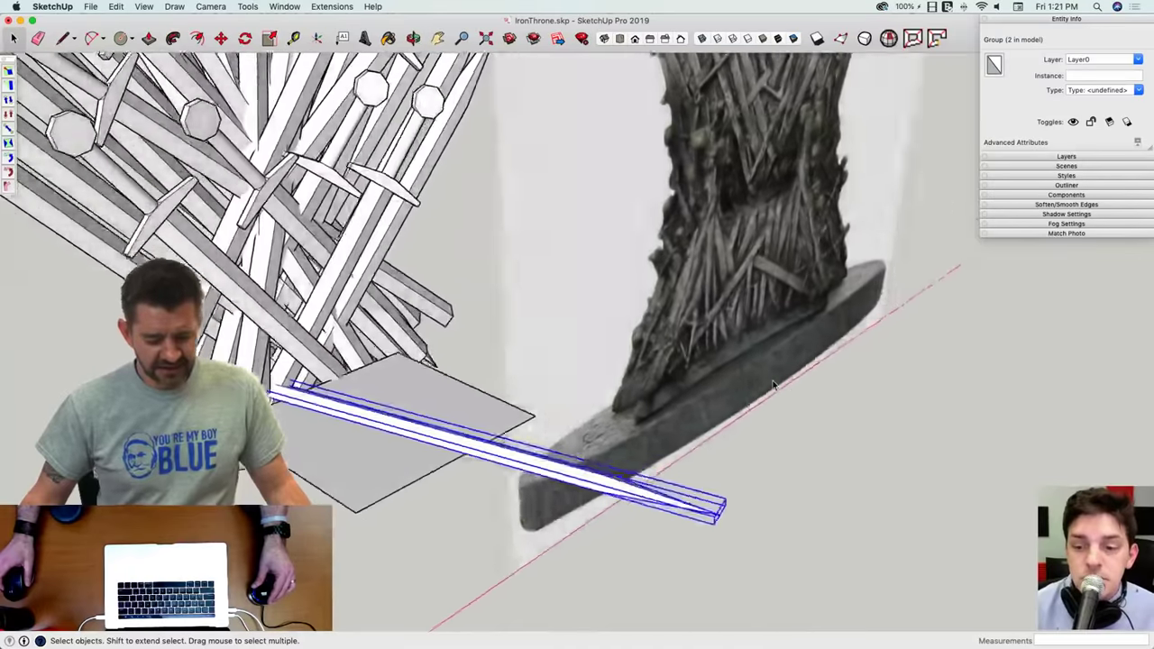
{"action": "scroll", "coordinate": [773, 386], "scroll_direction": "up", "scroll_amount": 5}
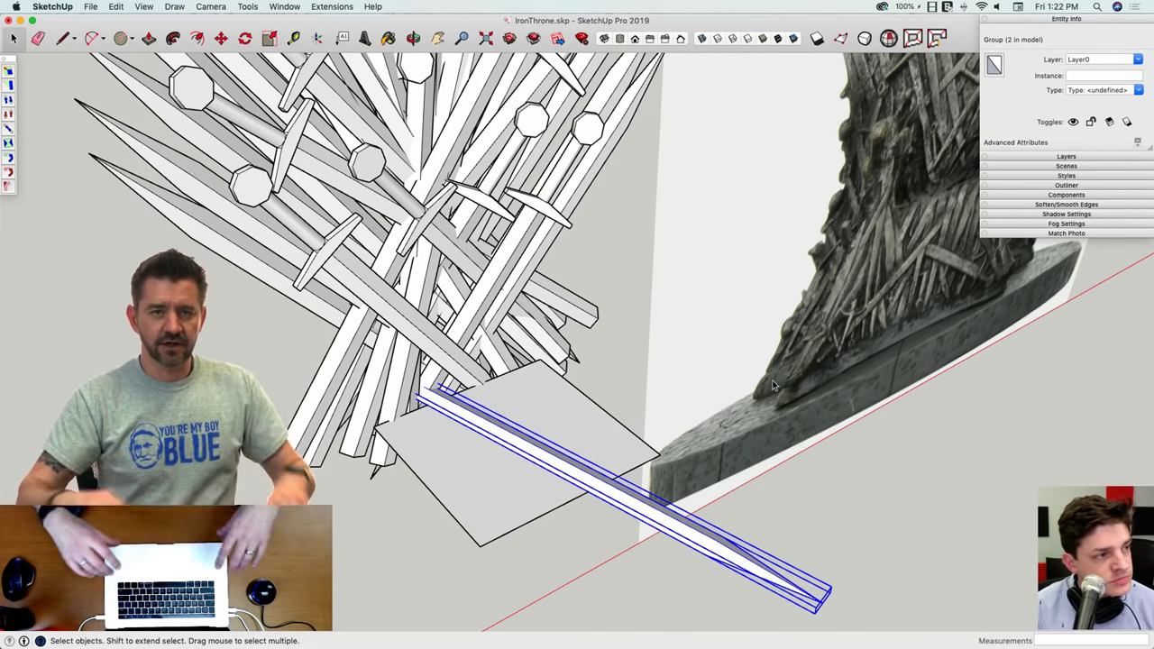
{"action": "middle_click_drag", "start_coordinate": [669, 366], "coordinate": [684, 382]}
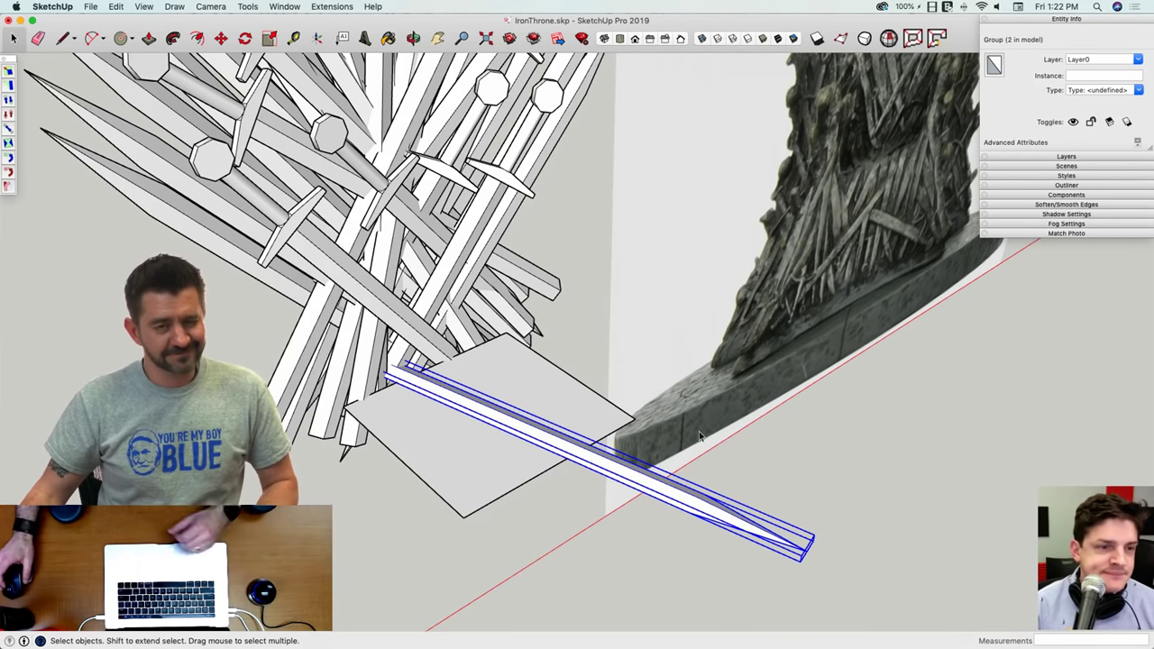
{"action": "scroll", "coordinate": [727, 443], "scroll_direction": "up", "scroll_amount": 5}
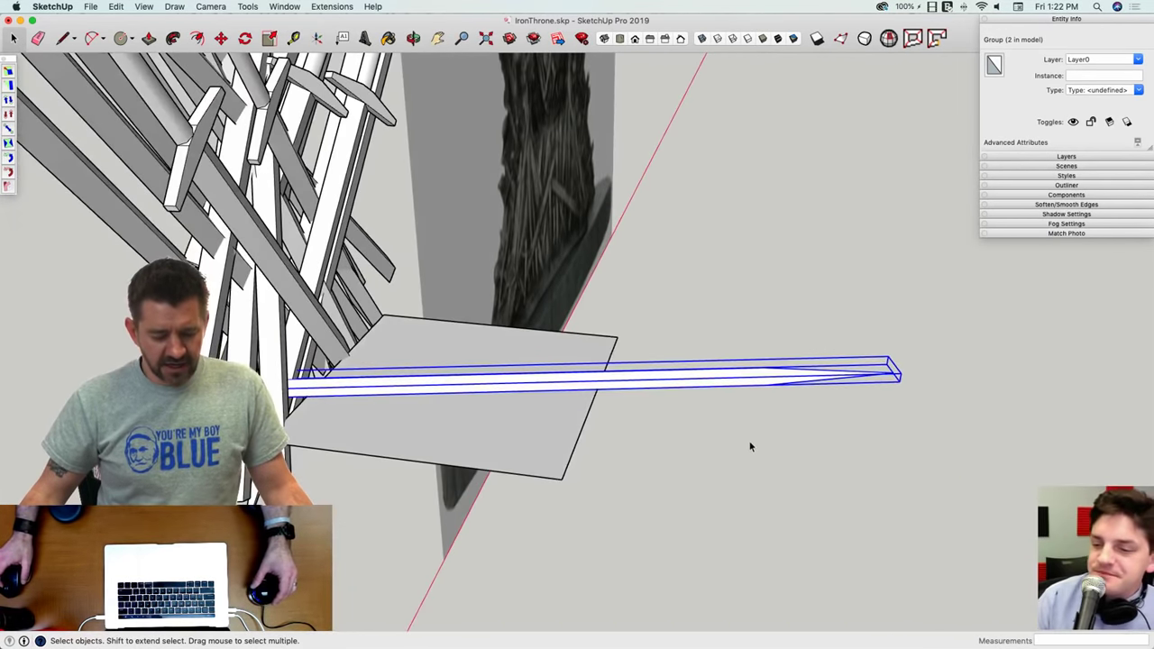
{"action": "middle_click_drag", "start_coordinate": [749, 445], "coordinate": [740, 444]}
{"action": "key", "text": "super+shift+e"}
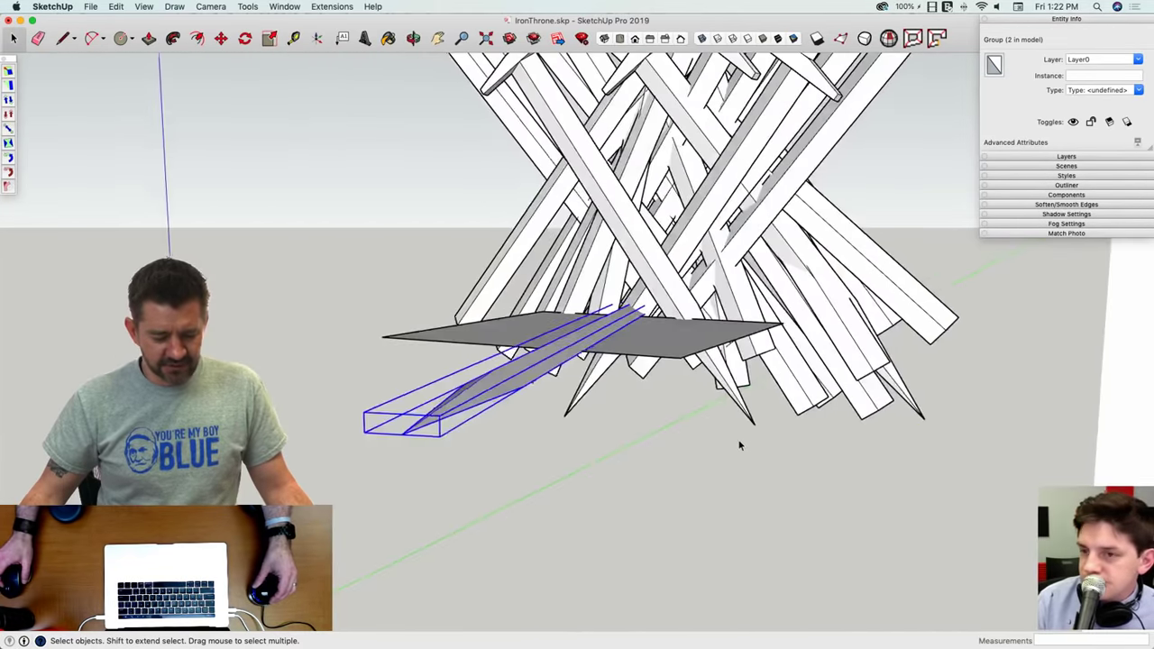
{"action": "key", "text": "Page_Up"}
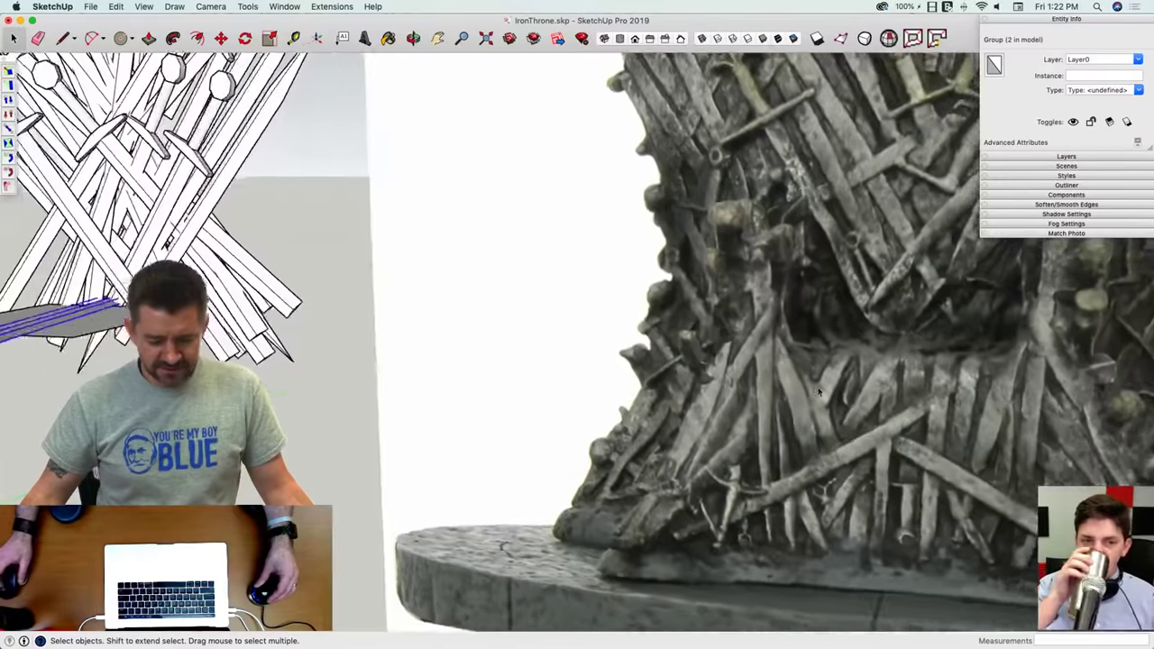
Step: Move the seat face's front edge back toward the sword fan by about 1' 2 11/16"
{"action": "middle_click_drag", "start_coordinate": [819, 391], "coordinate": [878, 355]}
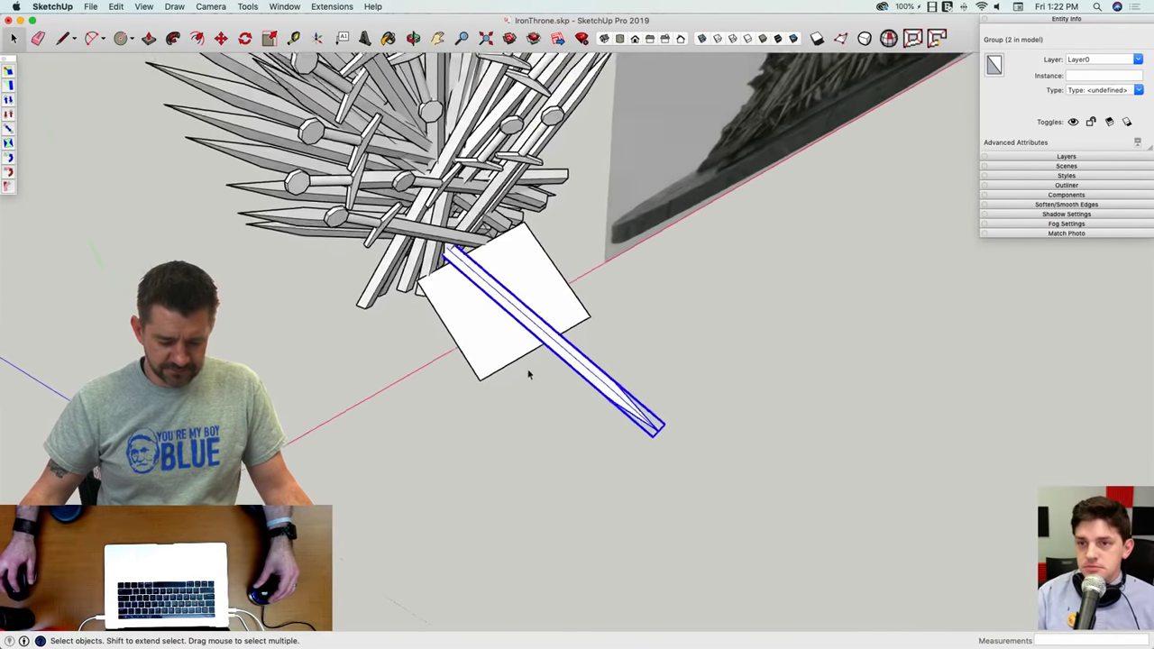
{"action": "left_click", "coordinate": [523, 364]}
{"action": "key", "text": "m"}
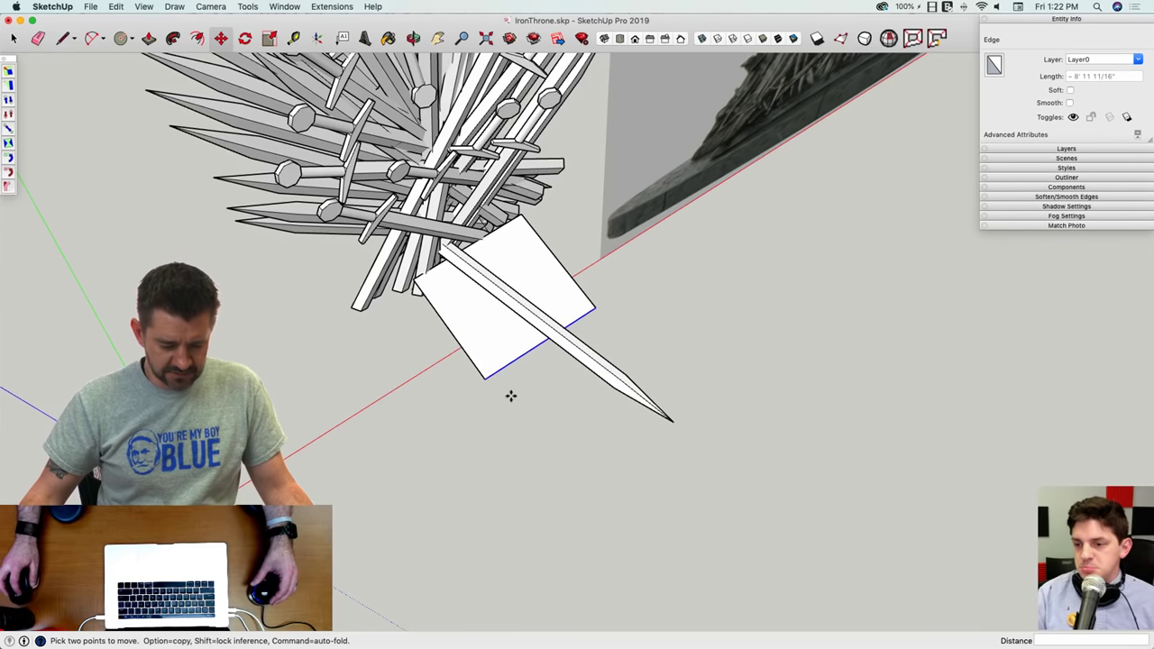
{"action": "left_click", "coordinate": [472, 367]}
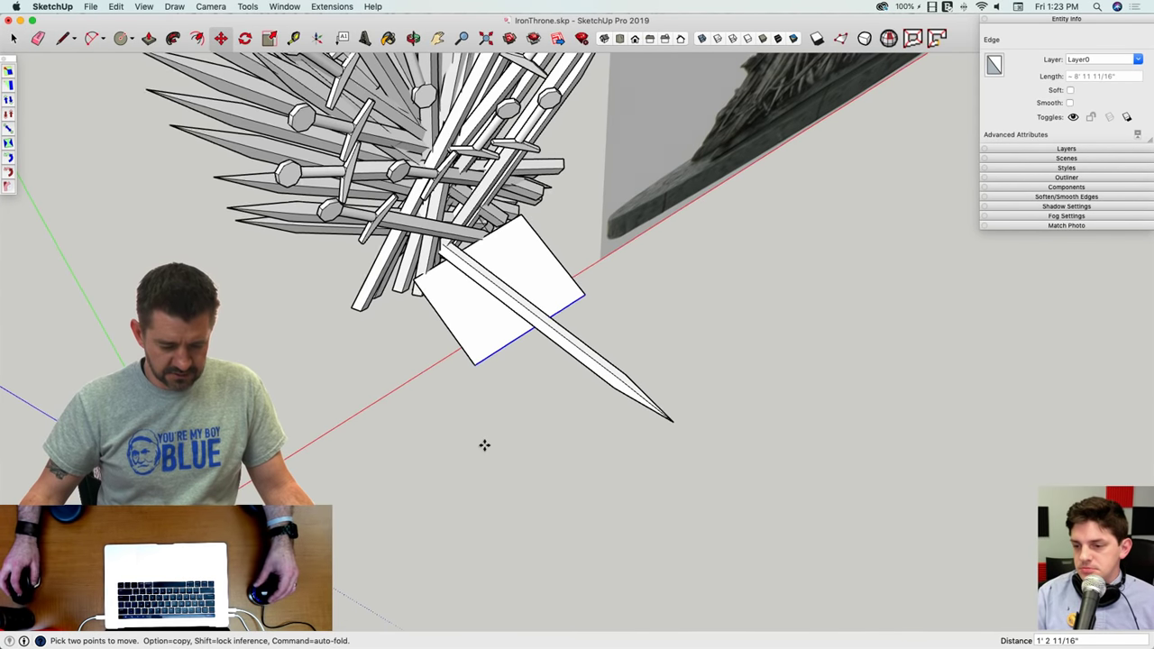
{"action": "key", "text": "space"}
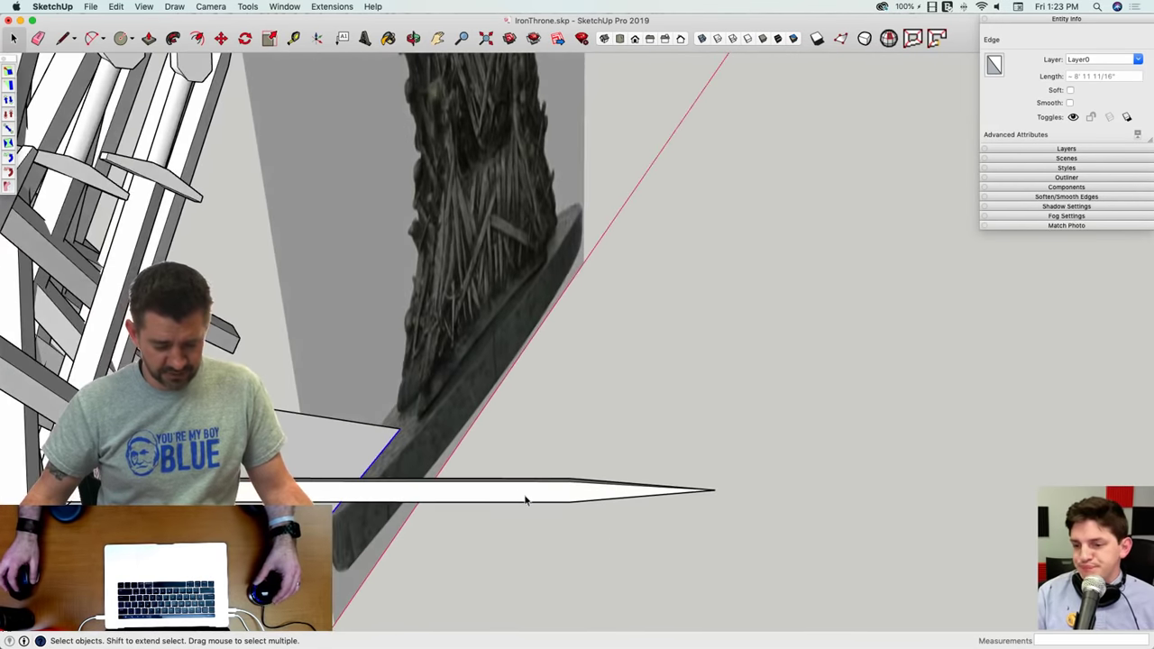
Step: Open the forward-pointing blade group for editing and select all of its connected geometry
{"action": "left_click", "coordinate": [512, 493]}
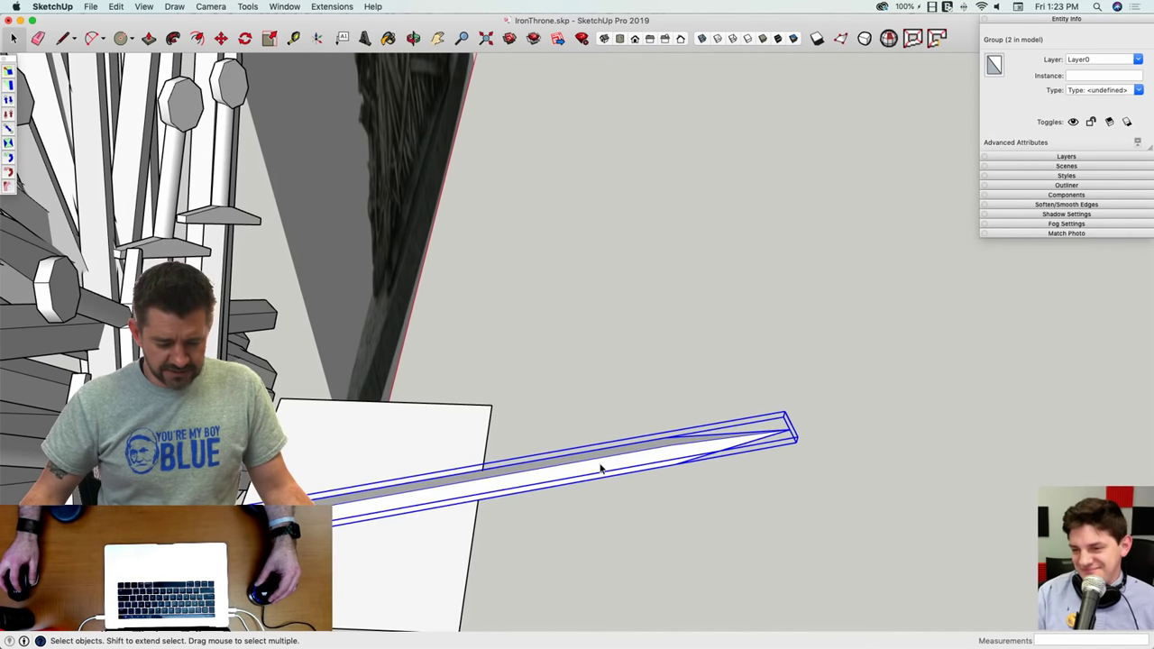
{"action": "double_click", "coordinate": [601, 468]}
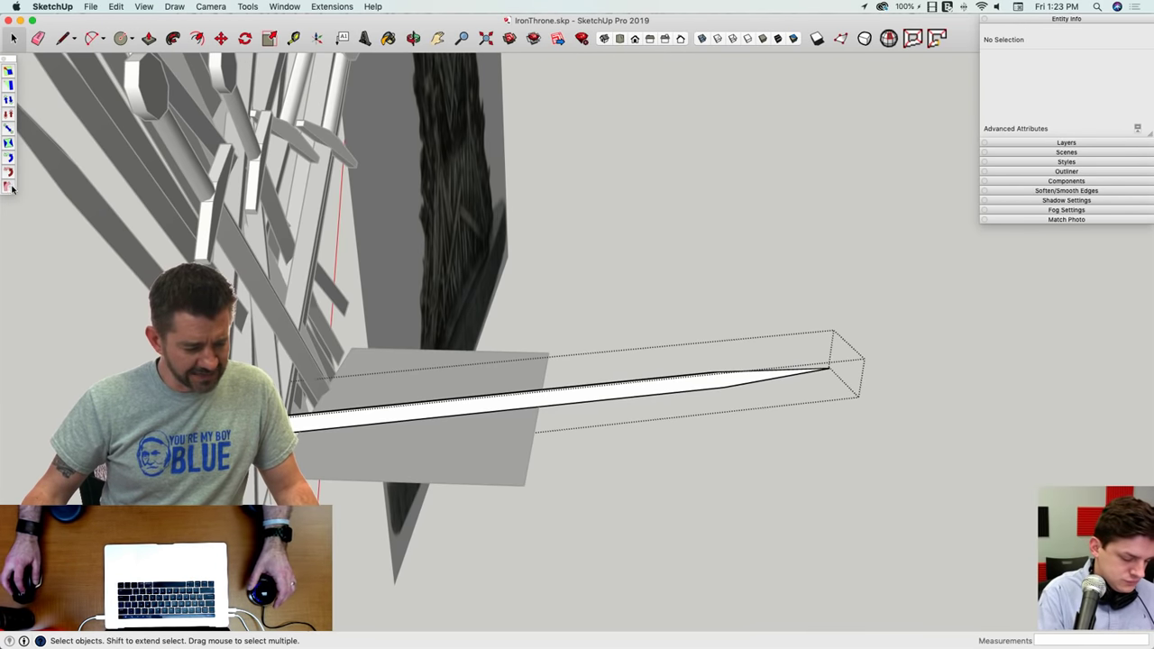
{"action": "scroll", "coordinate": [27, 167], "scroll_direction": "down", "scroll_amount": 3}
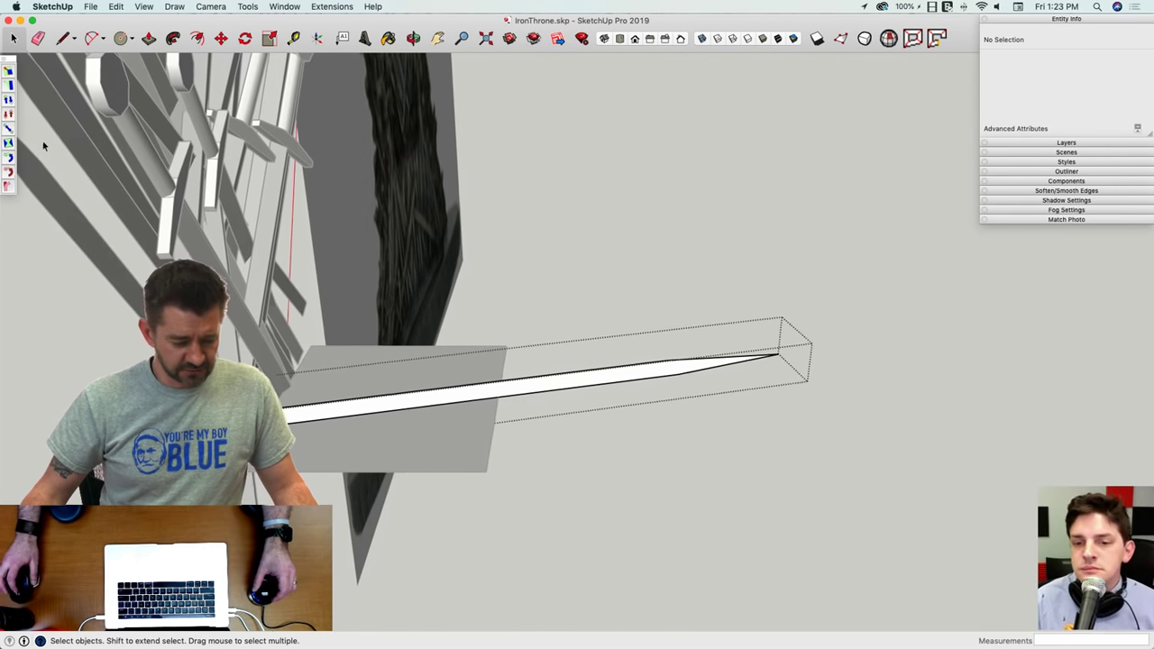
{"action": "scroll", "coordinate": [27, 163], "scroll_direction": "down", "scroll_amount": 10}
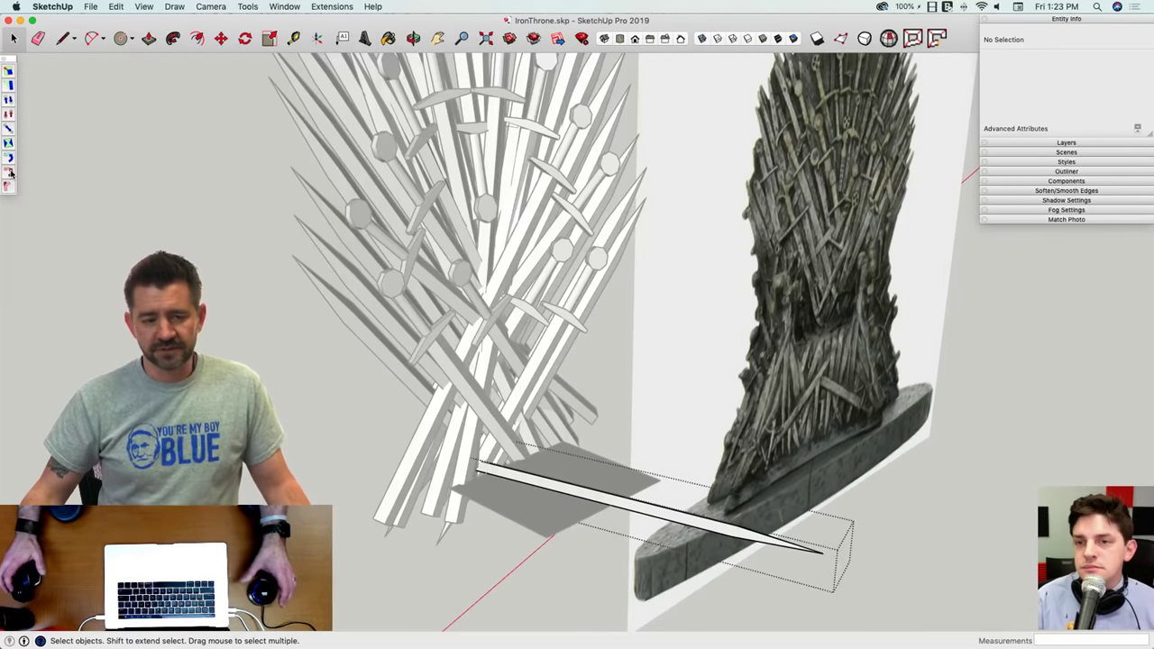
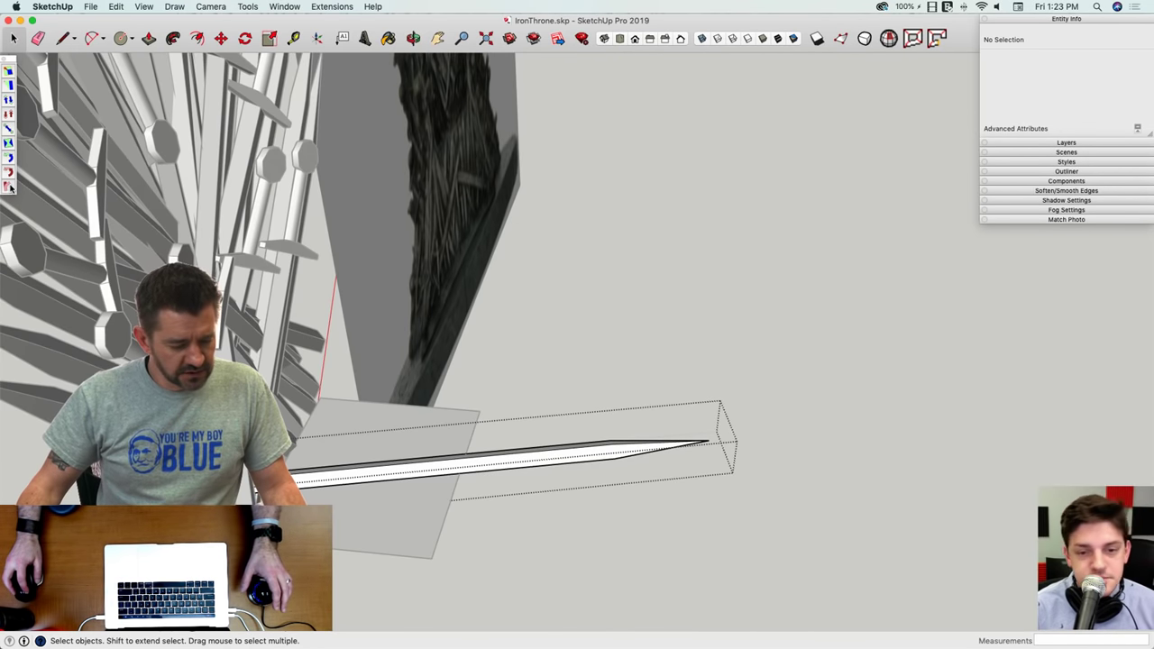
{"action": "left_click", "coordinate": [11, 186]}
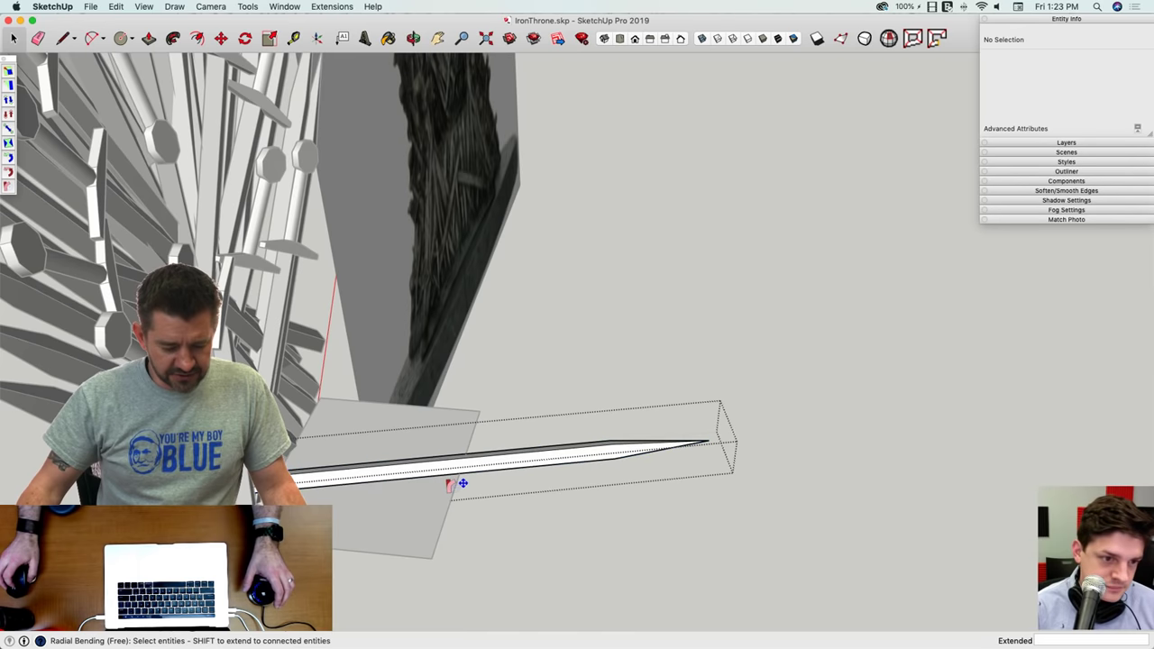
{"action": "left_click", "coordinate": [463, 479]}
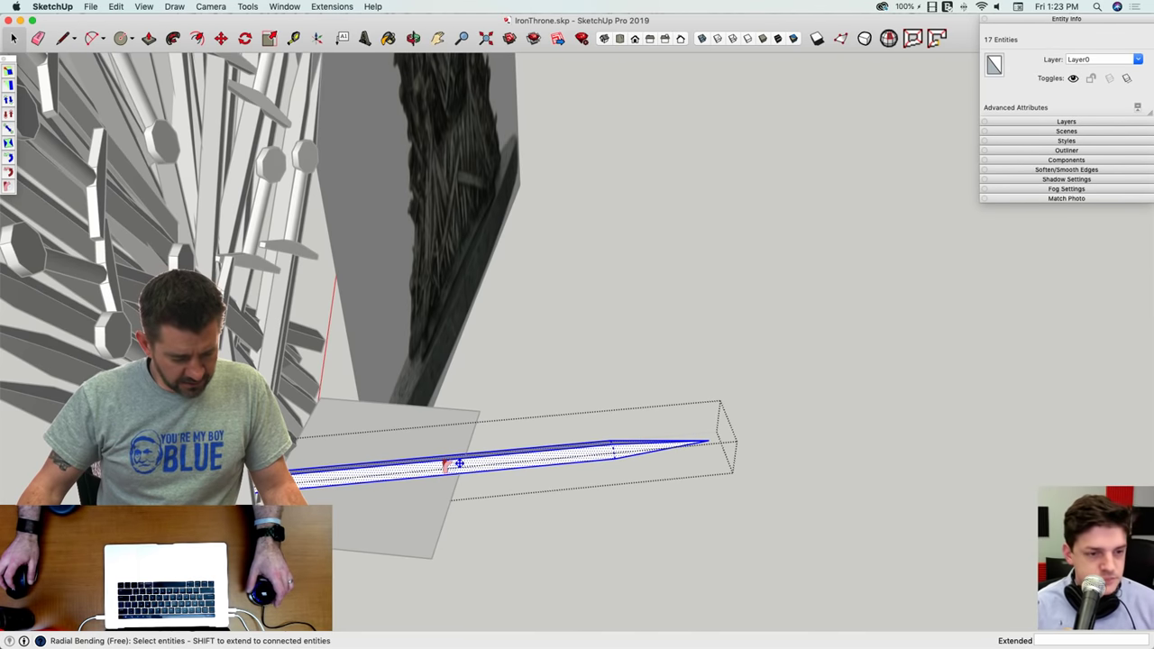
{"action": "key", "text": "space"}
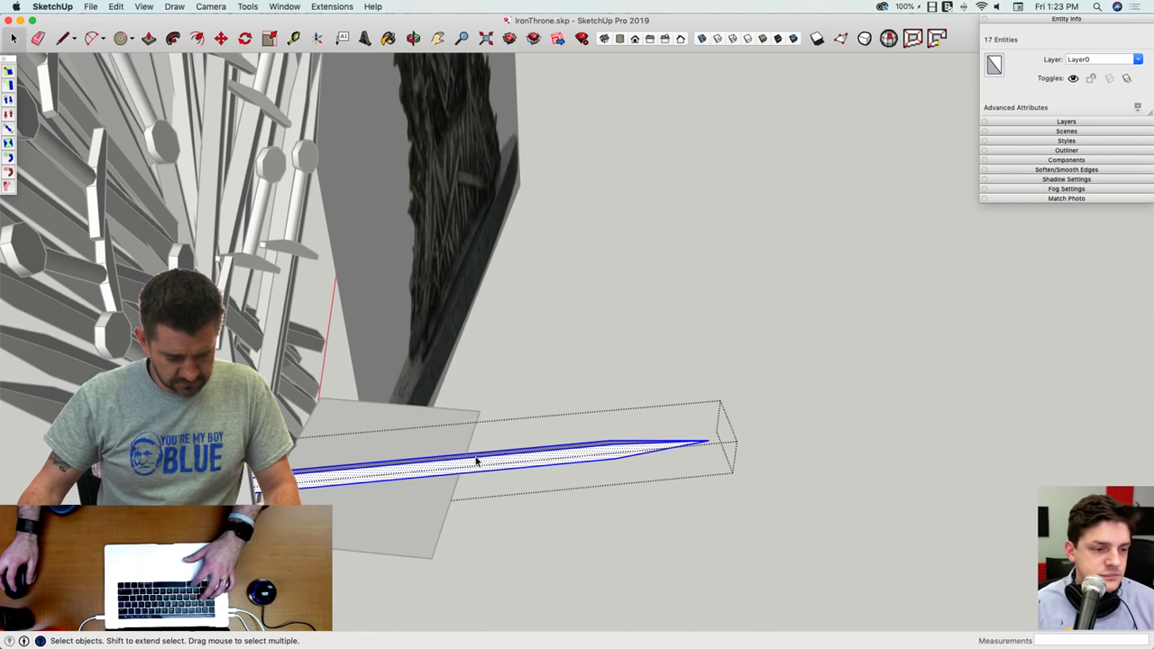
Step: Bend the blade 88 degrees downward over the seat's front edge with free Radial Bending locked to the red axis, and leave the group
{"action": "left_click", "coordinate": [7, 187]}
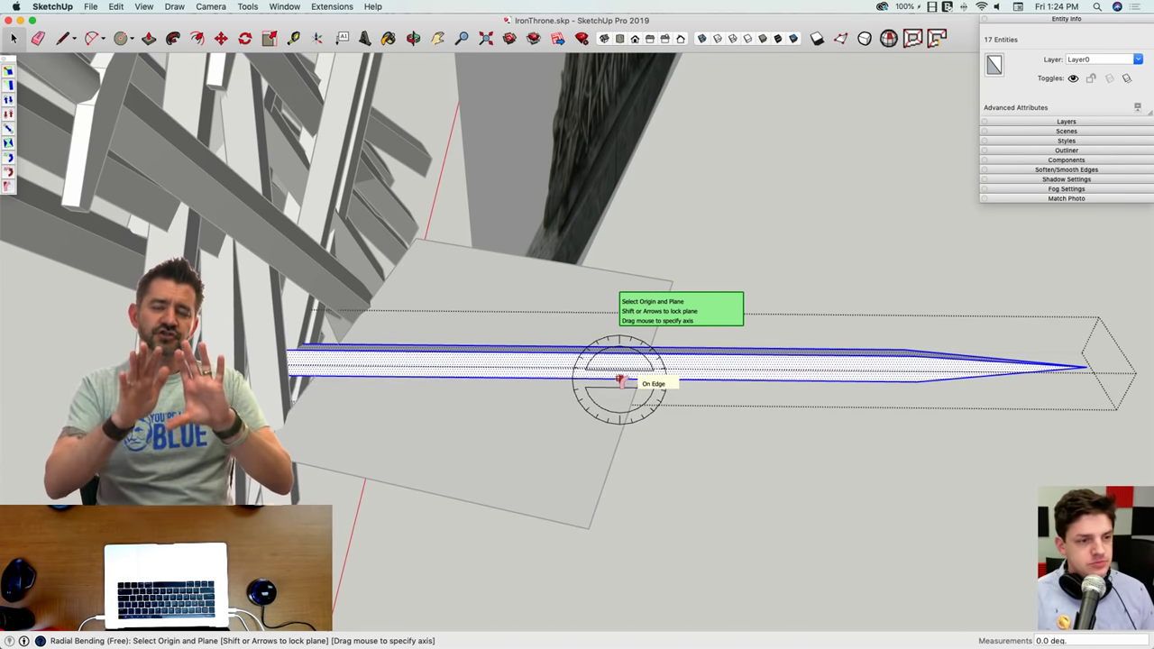
{"action": "middle_click_drag", "start_coordinate": [619, 379], "coordinate": [593, 324]}
{"action": "scroll", "coordinate": [570, 287], "scroll_direction": "up", "scroll_amount": 5}
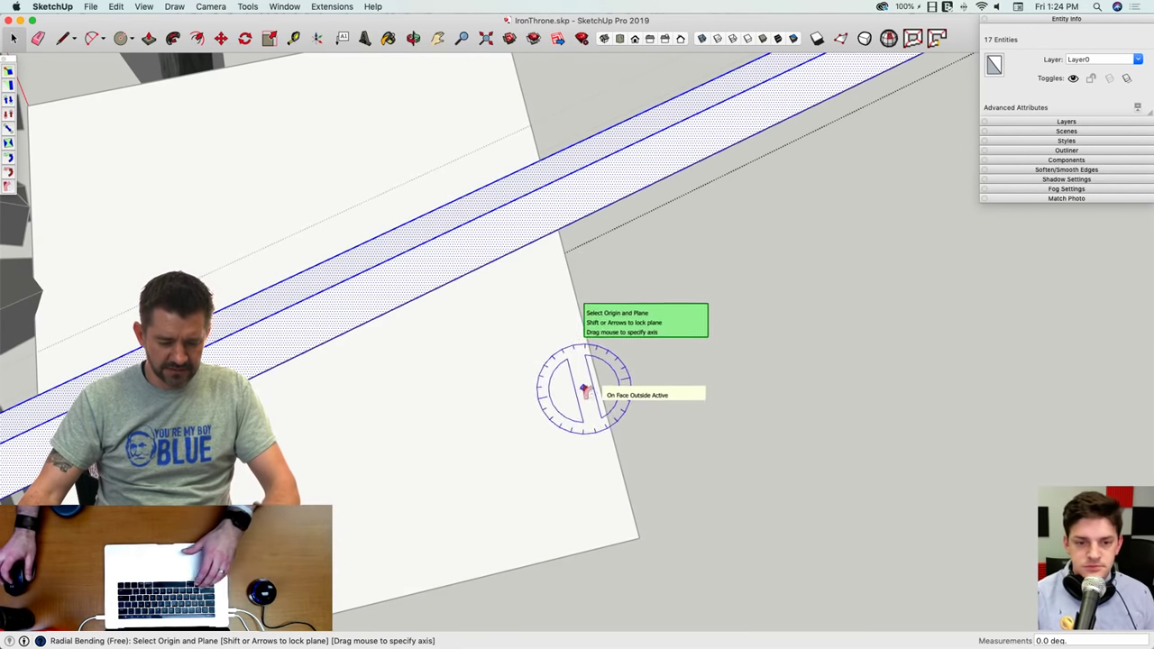
{"action": "middle_click_drag", "start_coordinate": [579, 309], "coordinate": [557, 320]}
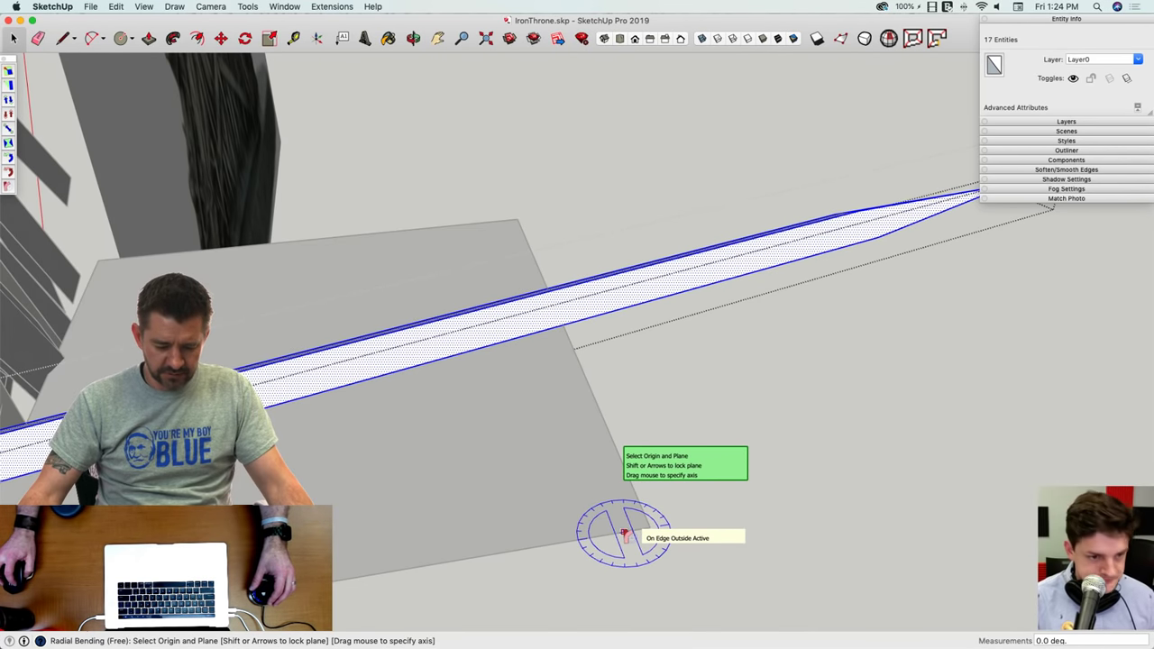
{"action": "key", "text": "Right"}
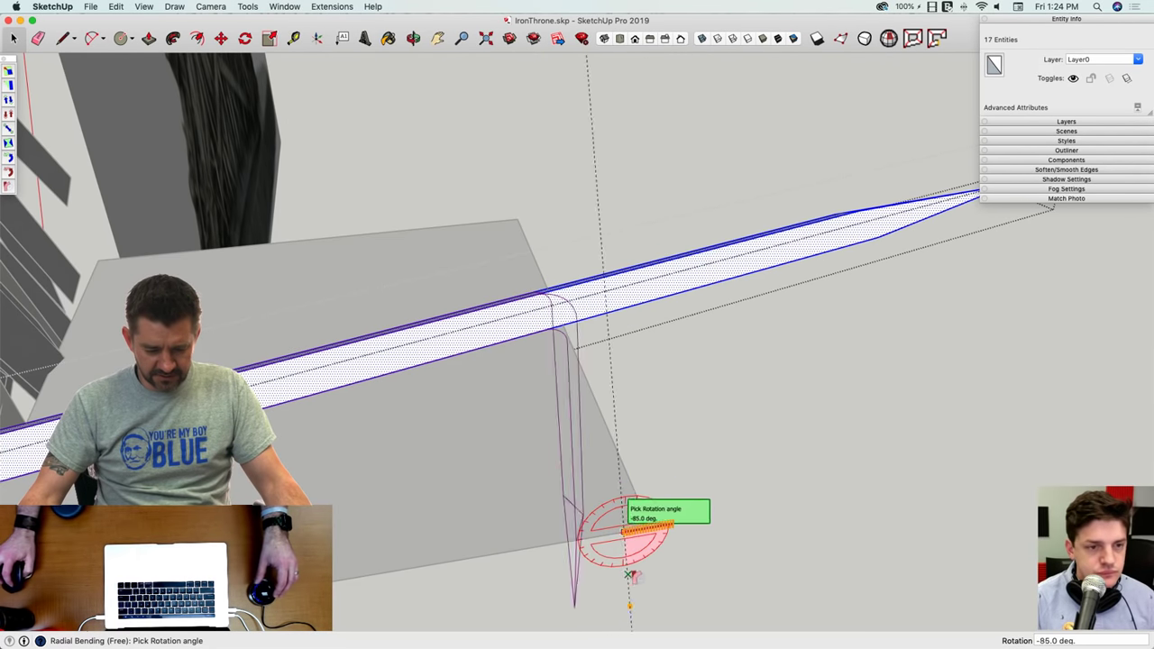
{"action": "middle_click_drag", "start_coordinate": [631, 577], "coordinate": [627, 561]}
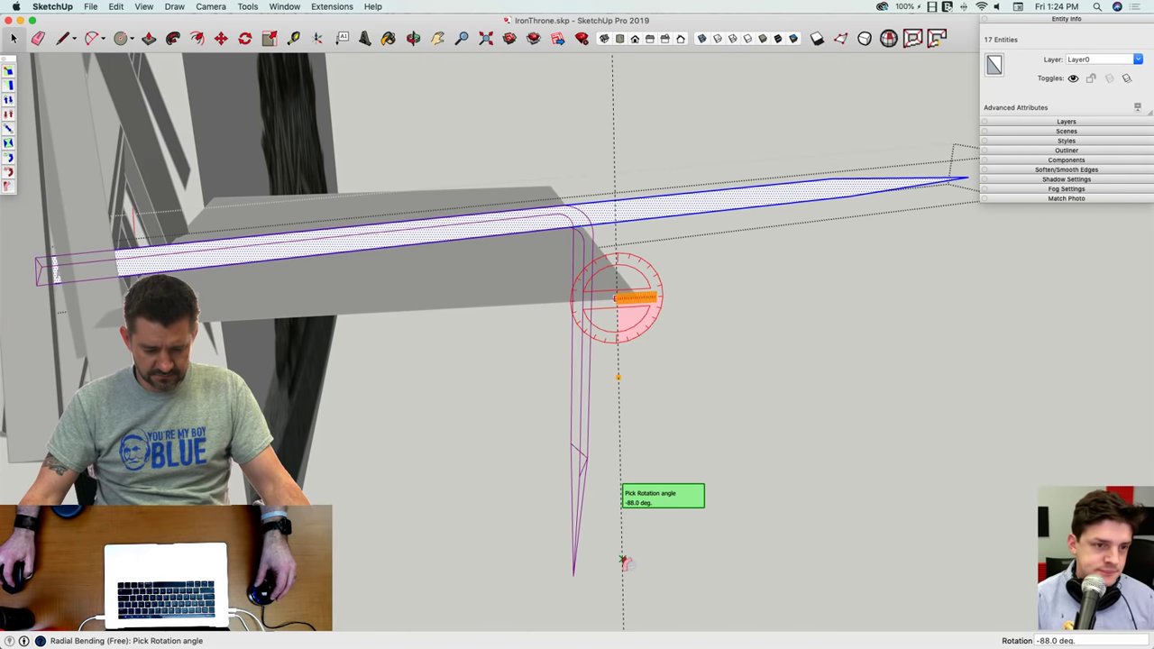
{"action": "left_click", "coordinate": [622, 560]}
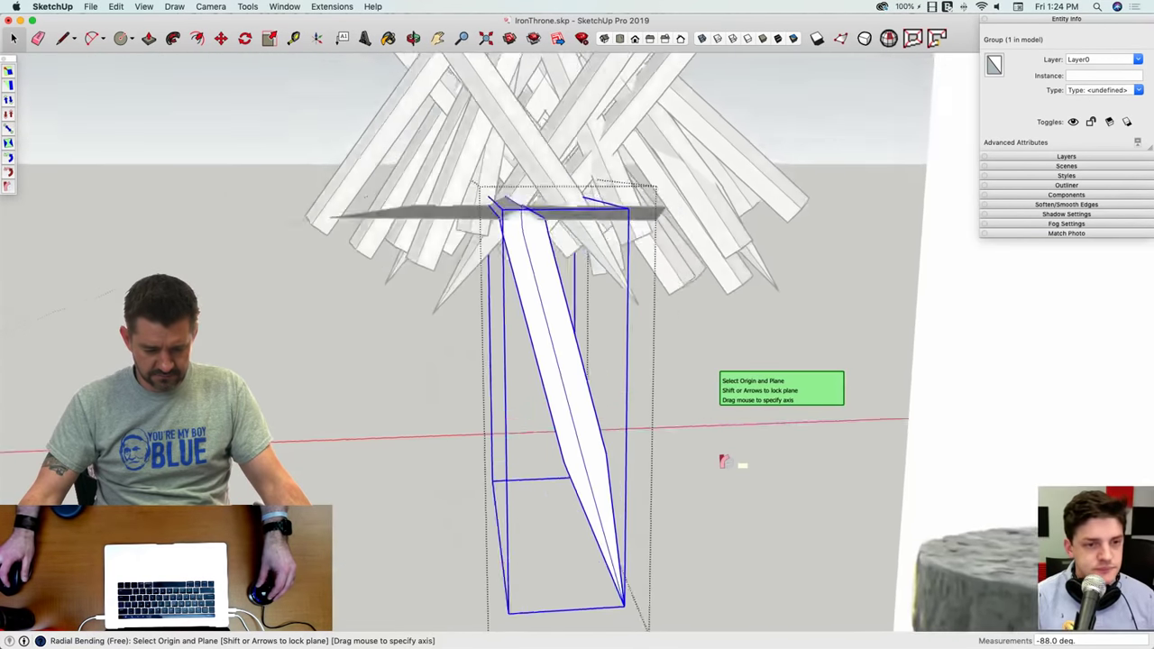
{"action": "key", "text": "space"}
{"action": "mouse_move", "coordinate": [724, 461]}
{"action": "middle_mouse_down"}
{"action": "mouse_move", "coordinate": [634, 481]}
{"action": "mouse_move", "coordinate": [600, 363]}
{"action": "mouse_move", "coordinate": [724, 399]}
{"action": "mouse_move", "coordinate": [495, 316]}
{"action": "mouse_move", "coordinate": [435, 255]}
{"action": "mouse_move", "coordinate": [459, 387]}
{"action": "mouse_move", "coordinate": [526, 430]}
{"action": "mouse_move", "coordinate": [532, 421]}
{"action": "mouse_move", "coordinate": [575, 507]}
{"action": "mouse_move", "coordinate": [708, 454]}
{"action": "middle_mouse_up"}
{"action": "left_click", "coordinate": [714, 463]}
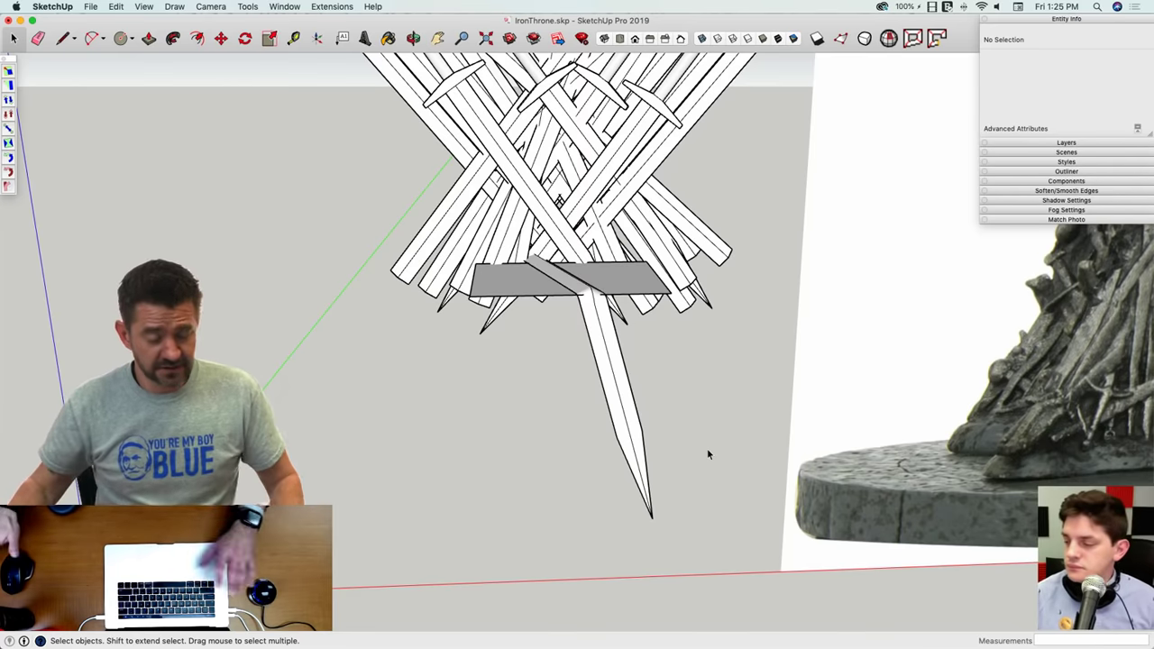
Step: Select the bent blade on the seat face and save the model
{"action": "middle_click_drag", "start_coordinate": [737, 379], "coordinate": [680, 376]}
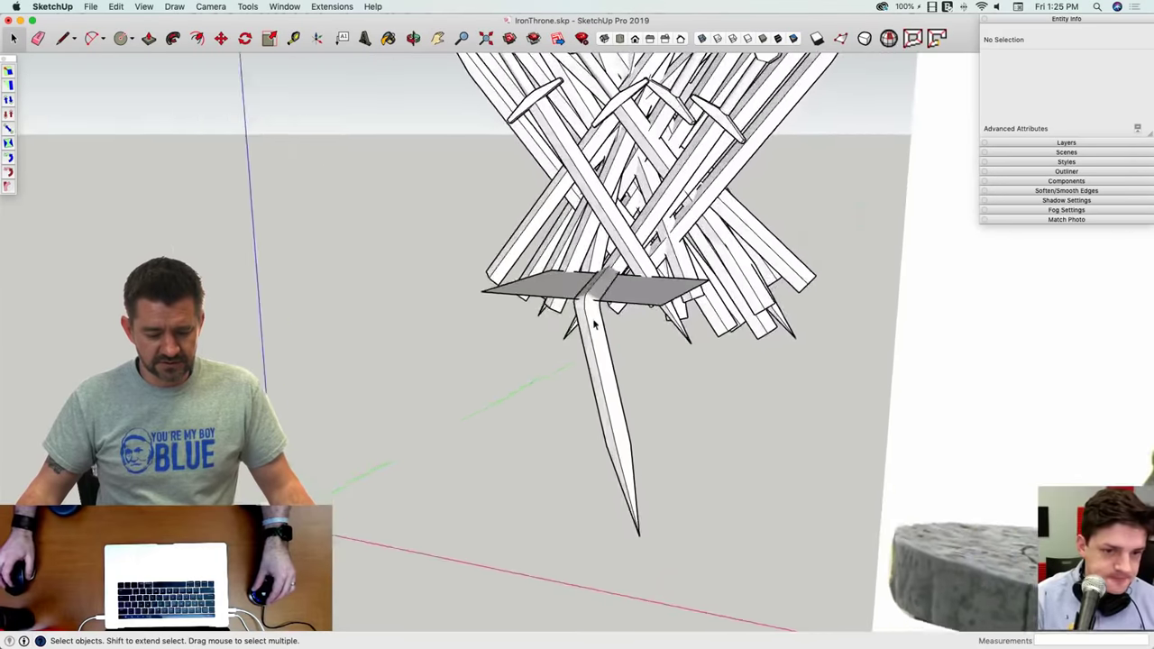
{"action": "left_click", "coordinate": [585, 325]}
{"action": "mouse_move", "coordinate": [586, 326]}
{"action": "middle_mouse_down"}
{"action": "mouse_move", "coordinate": [618, 327]}
{"action": "mouse_move", "coordinate": [593, 322]}
{"action": "middle_mouse_up"}
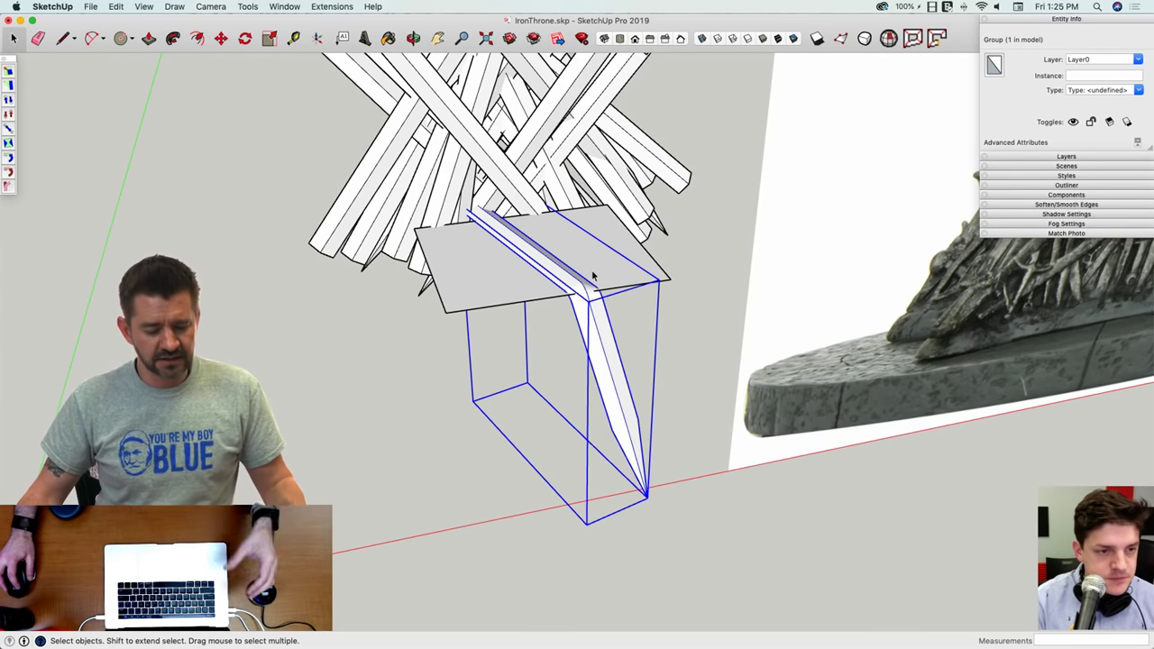
{"action": "middle_click_drag", "start_coordinate": [607, 336], "coordinate": [436, 207]}
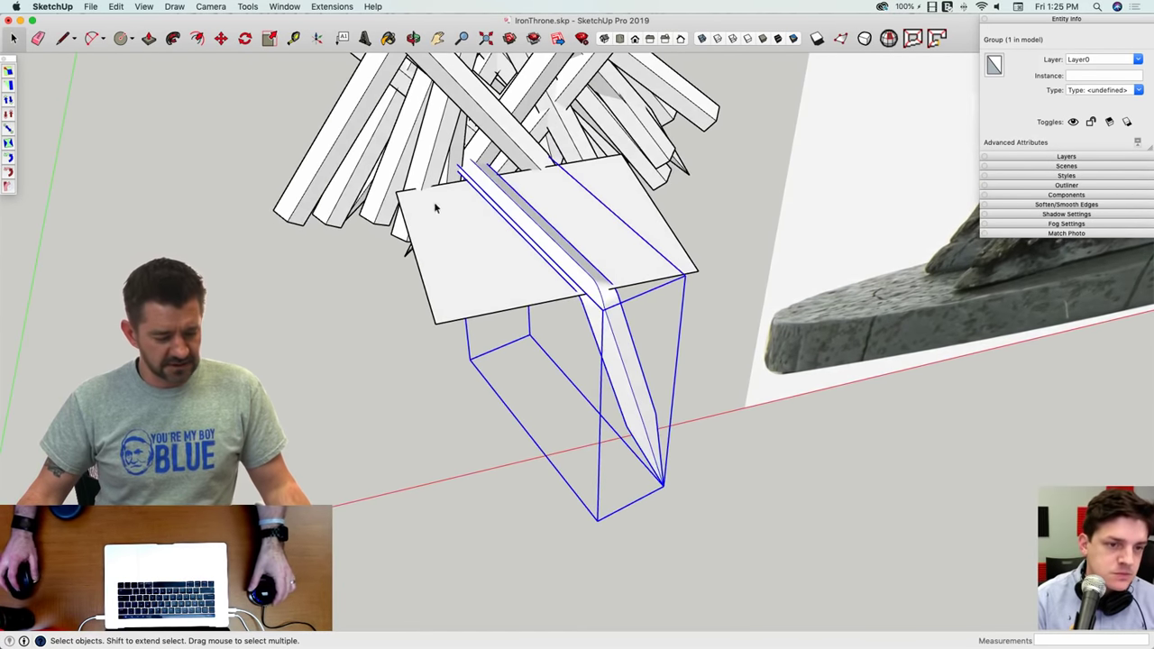
{"action": "left_click", "coordinate": [144, 7]}
{"action": "mouse_move", "coordinate": [95, 7]}
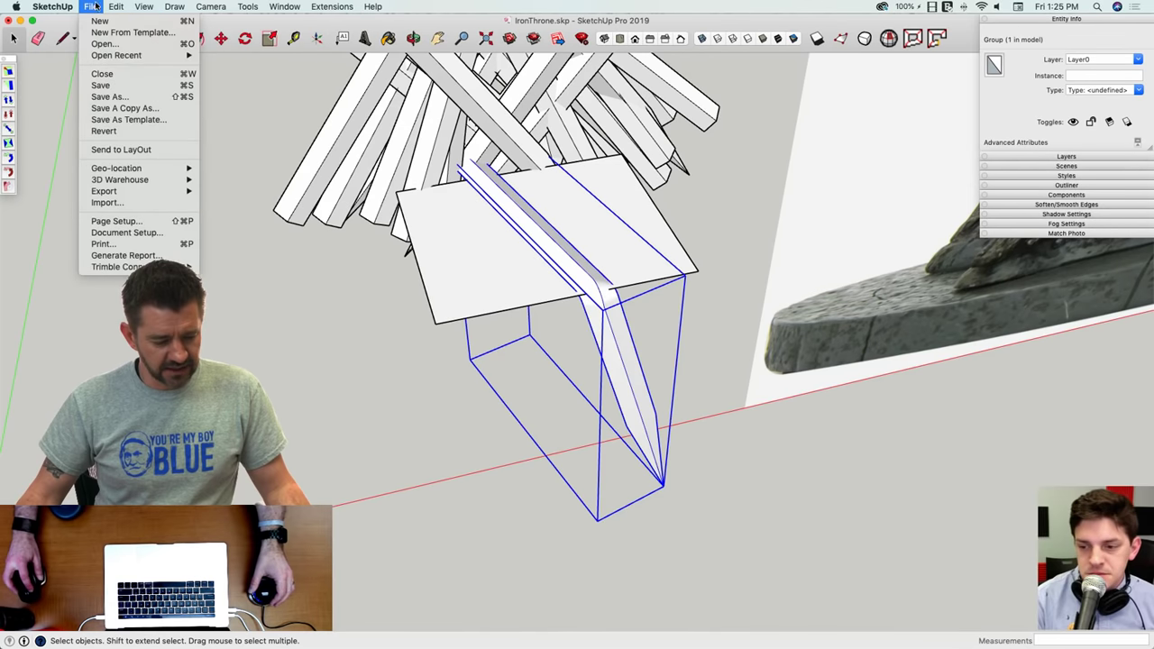
{"action": "left_click", "coordinate": [108, 86]}
Step: Turn on the display of hidden geometry
{"action": "left_click", "coordinate": [144, 8]}
{"action": "mouse_move", "coordinate": [175, 7]}
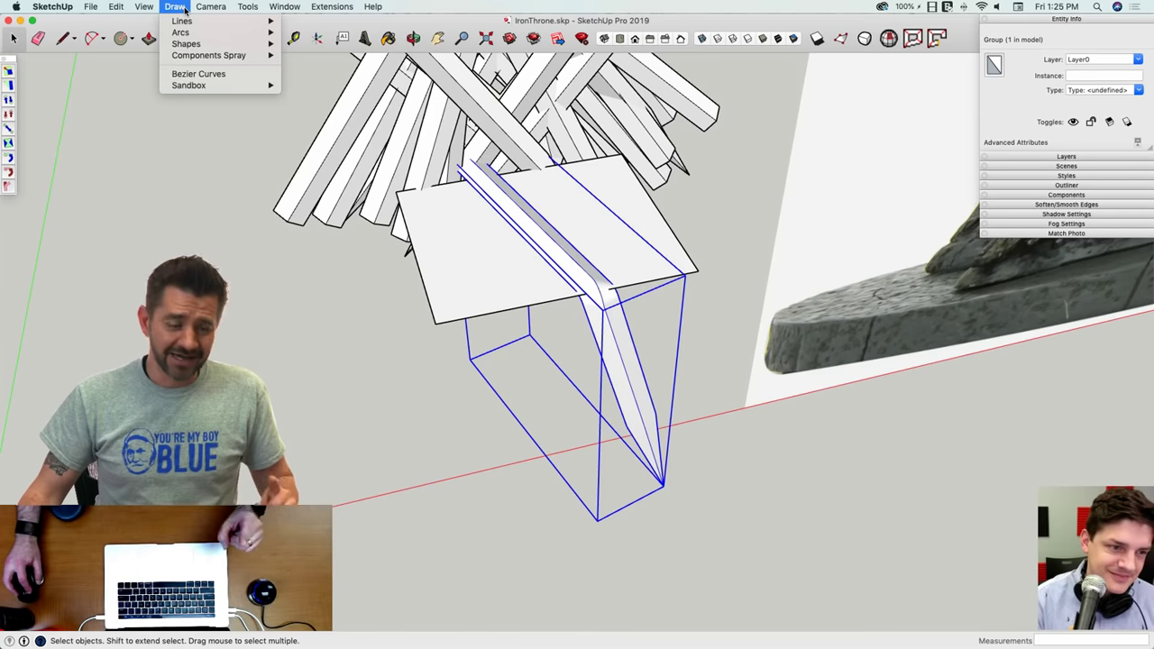
{"action": "mouse_move", "coordinate": [137, 6]}
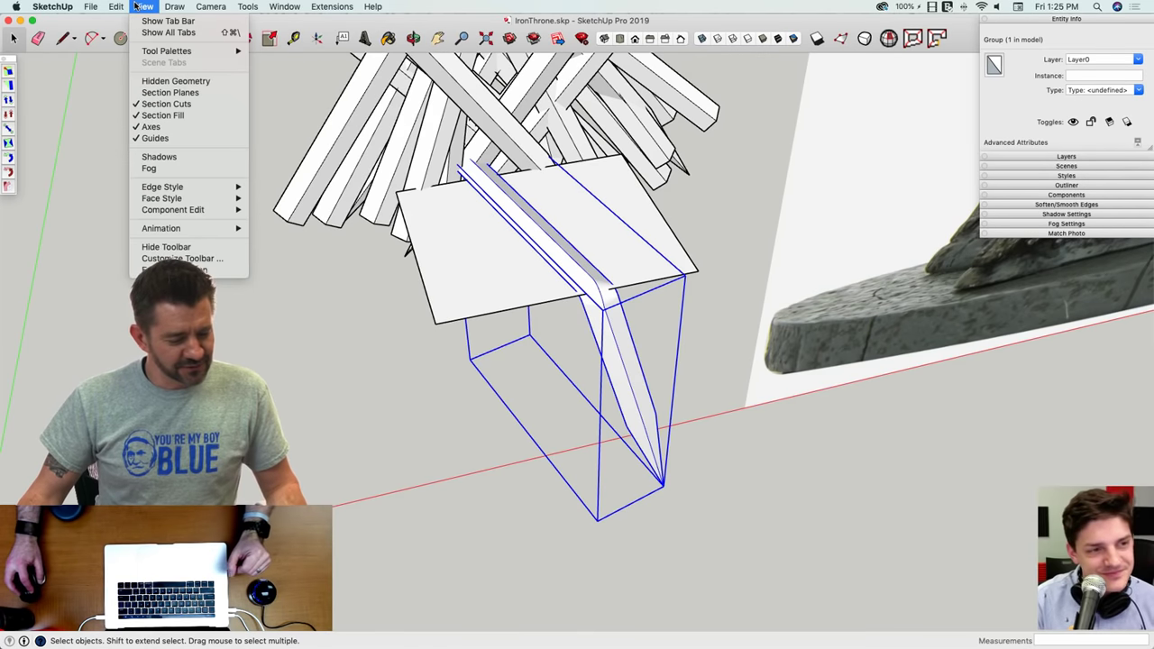
{"action": "left_click", "coordinate": [153, 80]}
Step: Examine the segmentation of the blade's bend and how it wraps over the seat face's front edge
{"action": "scroll", "coordinate": [601, 298], "scroll_direction": "up", "scroll_amount": 10}
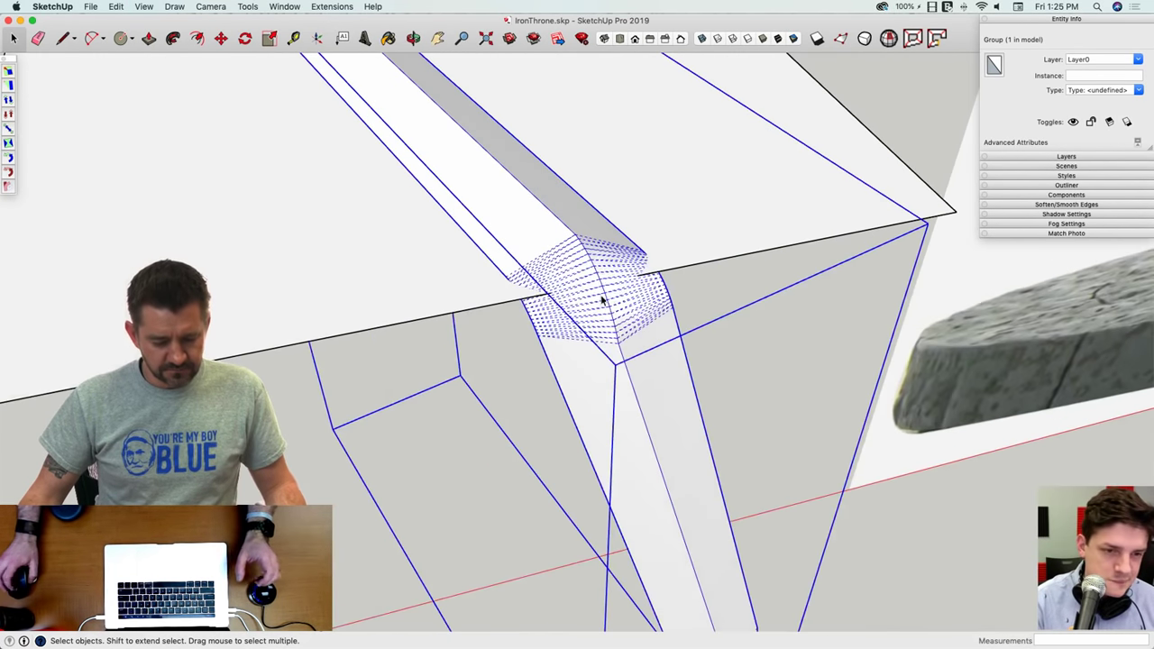
{"action": "scroll", "coordinate": [599, 293], "scroll_direction": "down", "scroll_amount": 10}
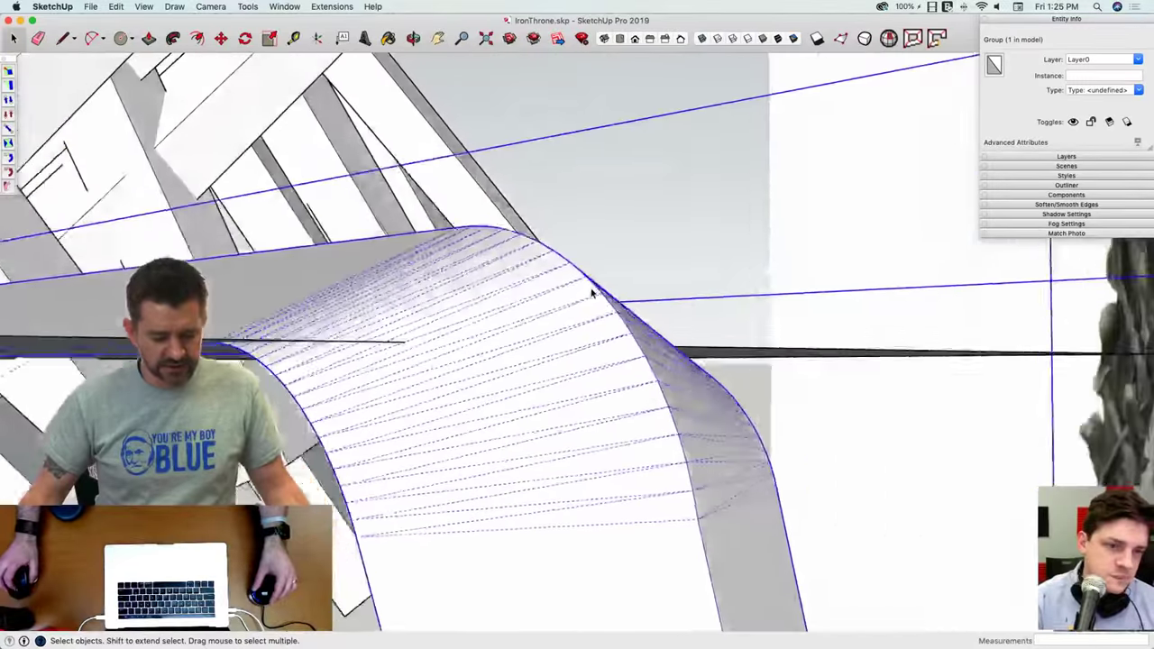
{"action": "scroll", "coordinate": [590, 288], "scroll_direction": "down", "scroll_amount": 3}
{"action": "scroll", "coordinate": [591, 287], "scroll_direction": "down", "scroll_amount": 8}
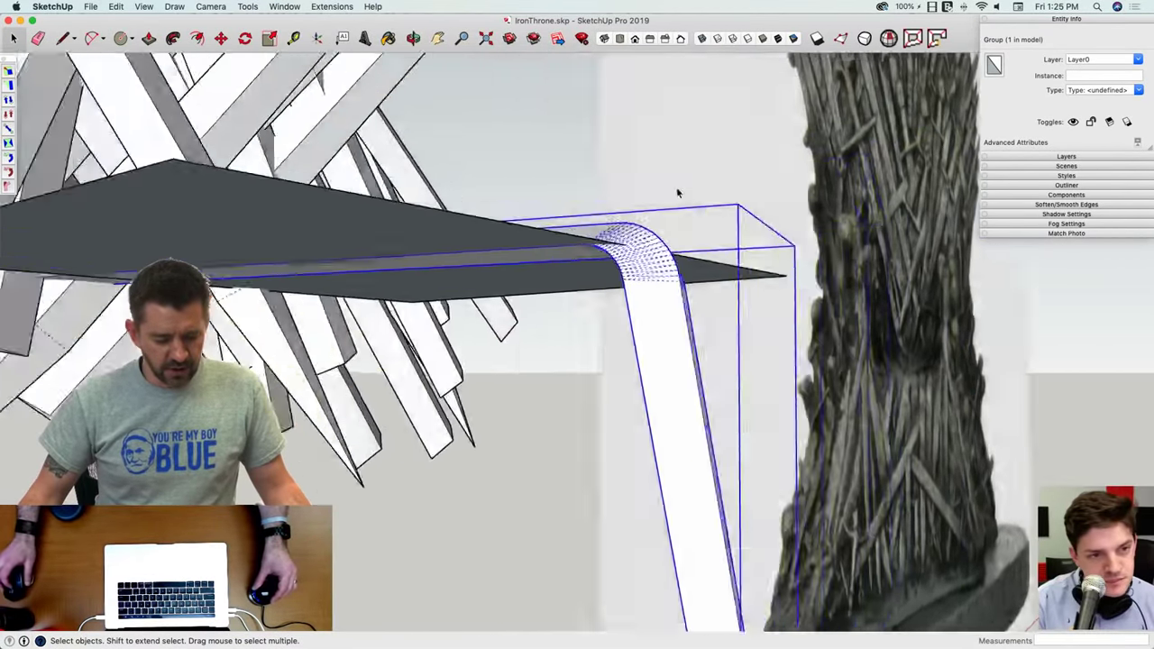
{"action": "scroll", "coordinate": [680, 193], "scroll_direction": "down", "scroll_amount": 5}
{"action": "mouse_move", "coordinate": [690, 193]}
{"action": "middle_mouse_down"}
{"action": "mouse_move", "coordinate": [549, 270]}
{"action": "mouse_move", "coordinate": [418, 242]}
{"action": "mouse_move", "coordinate": [469, 280]}
{"action": "mouse_move", "coordinate": [577, 420]}
{"action": "mouse_move", "coordinate": [647, 339]}
{"action": "middle_mouse_up"}
{"action": "scroll", "coordinate": [541, 315], "scroll_direction": "up", "scroll_amount": 6}
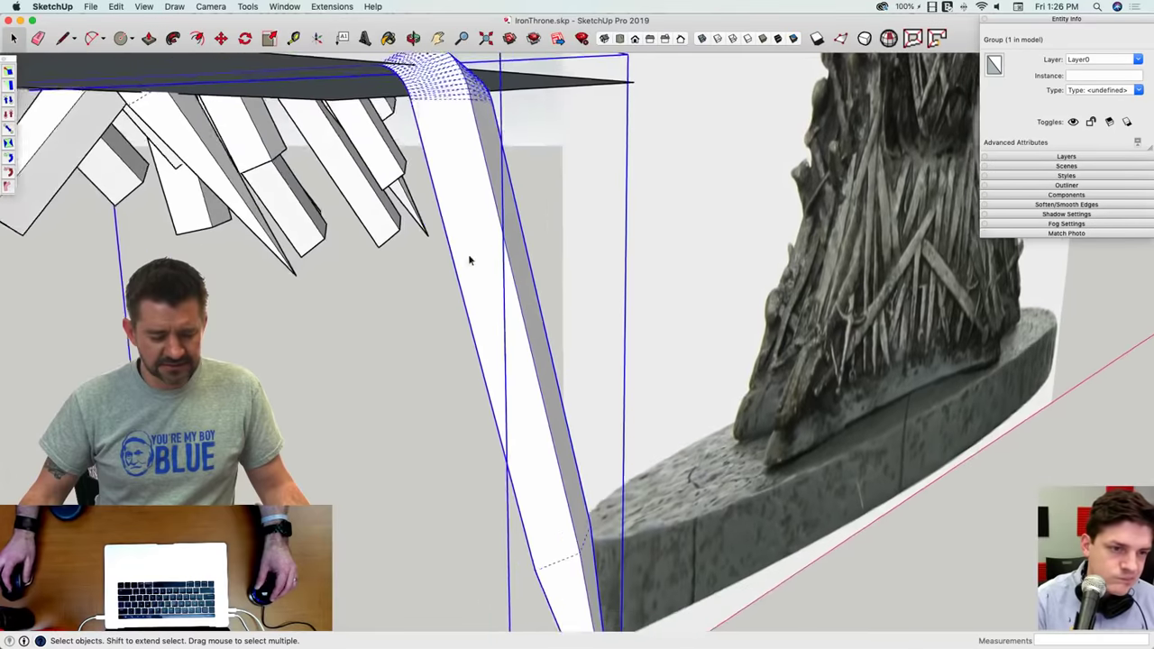
{"action": "middle_click_drag", "start_coordinate": [477, 215], "coordinate": [521, 327]}
{"action": "scroll", "coordinate": [467, 316], "scroll_direction": "up", "scroll_amount": 5}
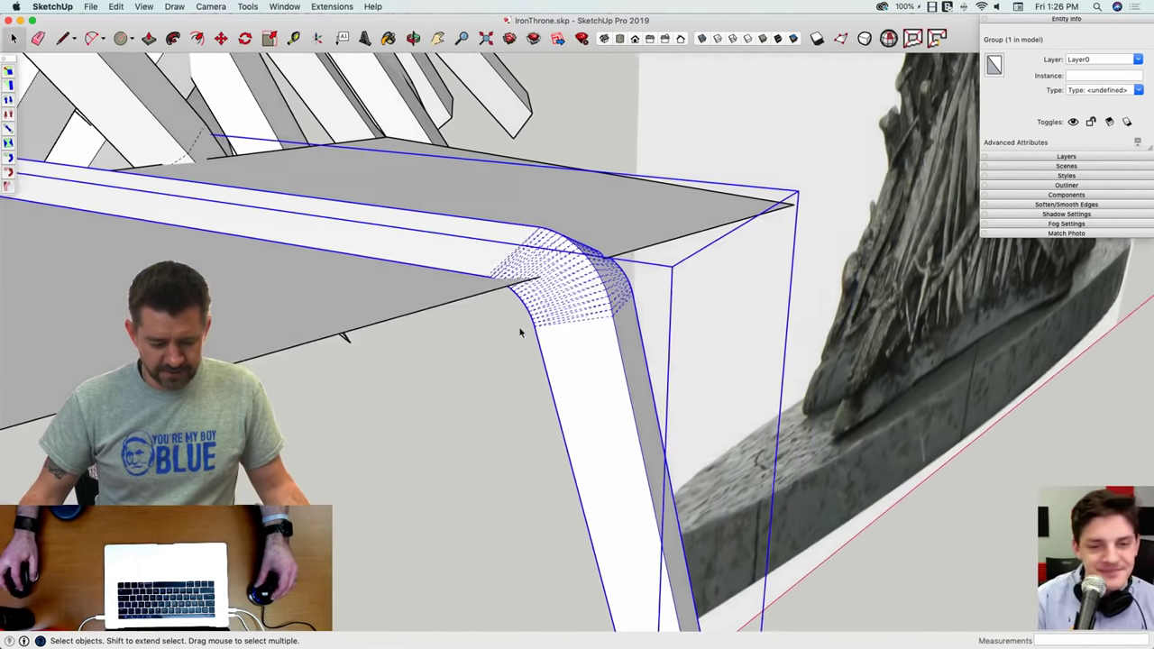
Step: Check the entity count of an upright sword at the top of the fan, and leave its group
{"action": "double_click", "coordinate": [571, 324]}
{"action": "scroll", "coordinate": [498, 286], "scroll_direction": "down", "scroll_amount": 8}
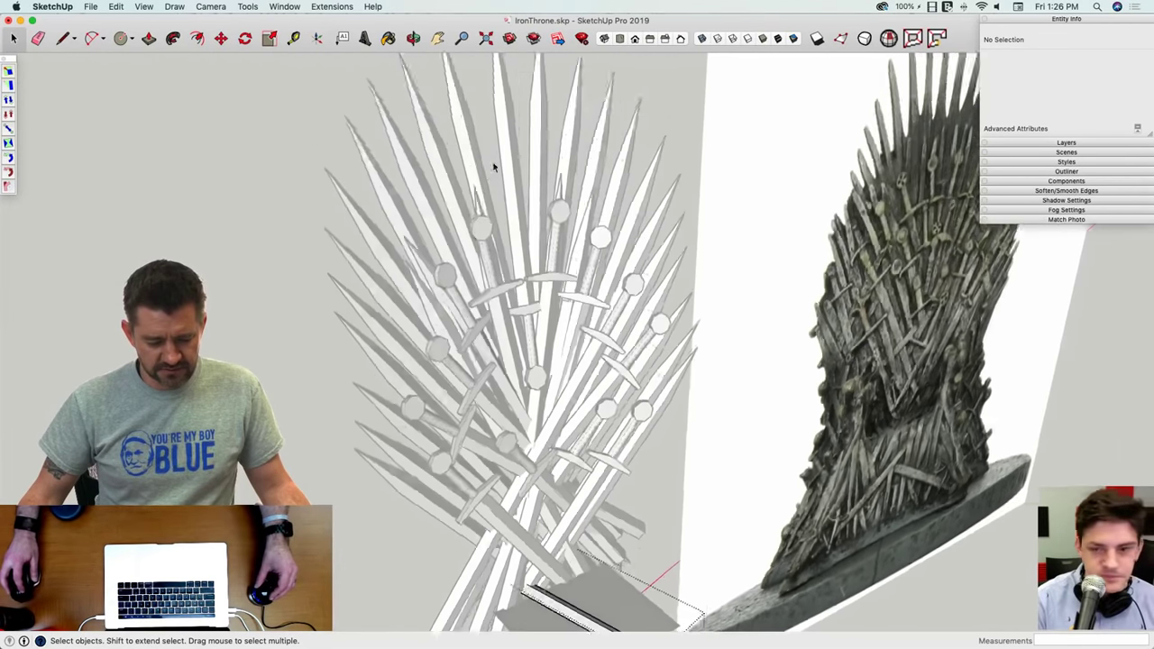
{"action": "middle_click_drag", "start_coordinate": [494, 167], "coordinate": [529, 226]}
{"action": "left_click", "coordinate": [527, 227]}
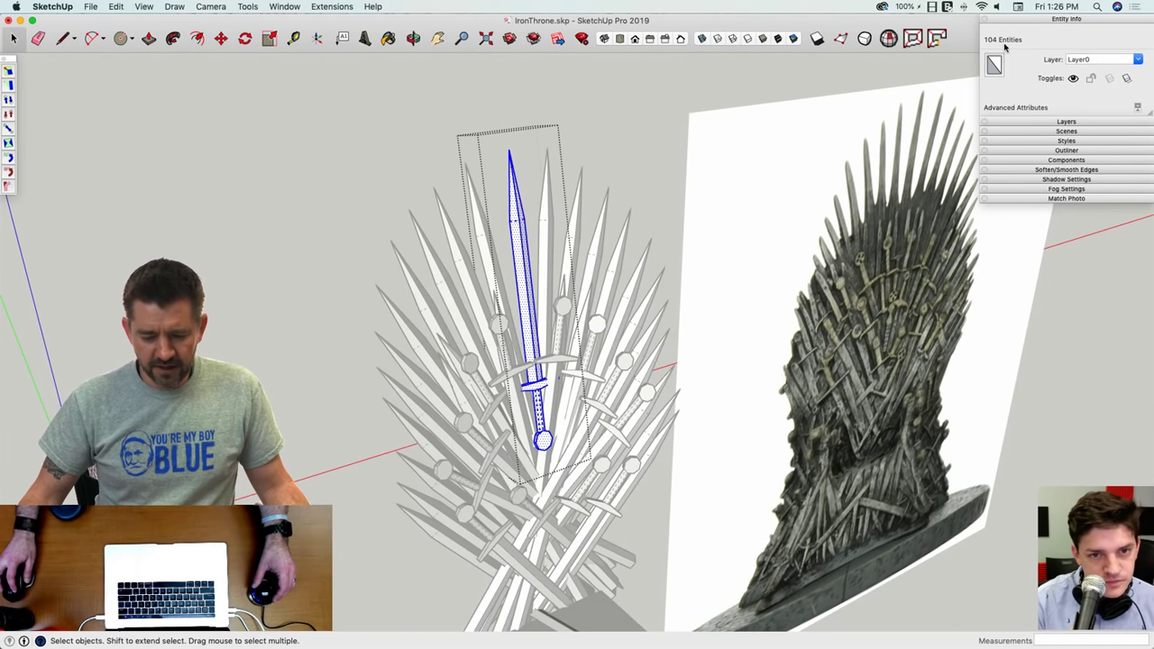
{"action": "middle_click_drag", "start_coordinate": [645, 505], "coordinate": [622, 497]}
{"action": "scroll", "coordinate": [622, 497], "scroll_direction": "up", "scroll_amount": 4}
{"action": "left_click", "coordinate": [582, 492]}
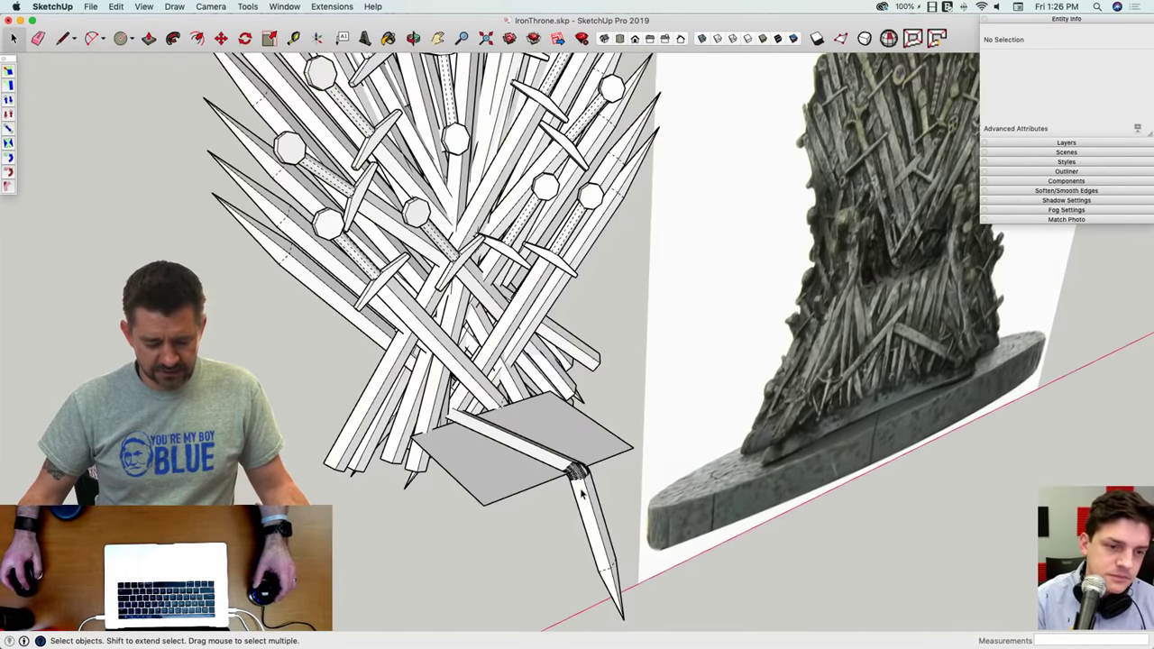
Step: Inspect the bent blade's geometry and entity count inside its group, and examine the segmented bend before leaving the group
{"action": "scroll", "coordinate": [581, 494], "scroll_direction": "up", "scroll_amount": 3}
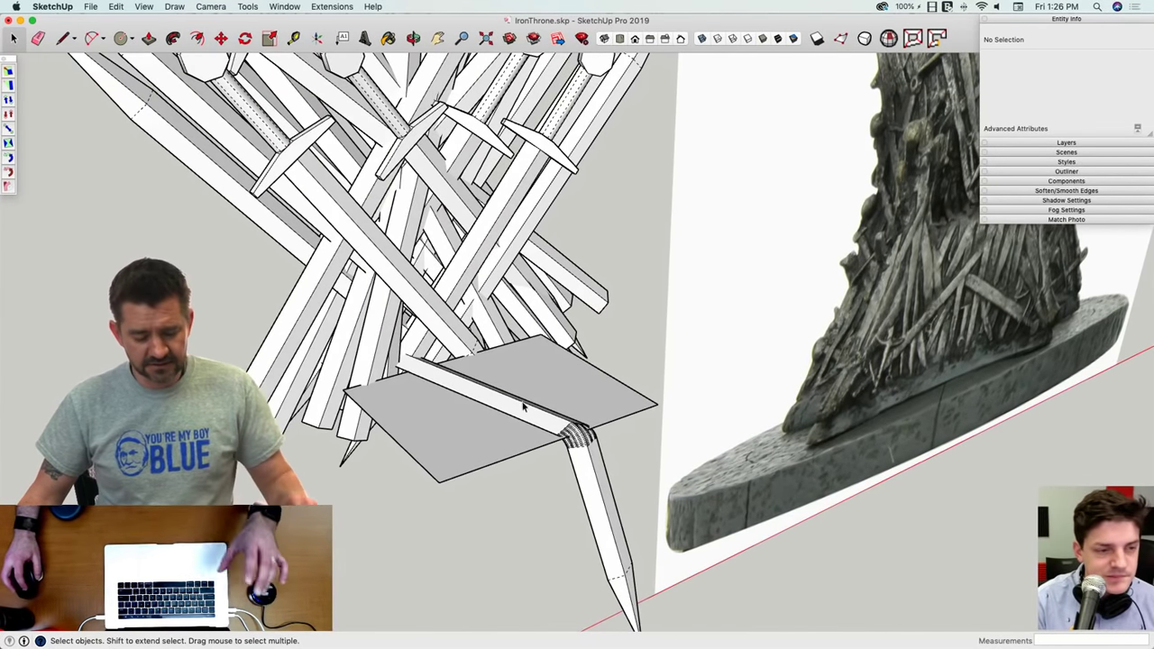
{"action": "middle_click_drag", "start_coordinate": [613, 464], "coordinate": [590, 467]}
{"action": "left_click", "coordinate": [591, 467]}
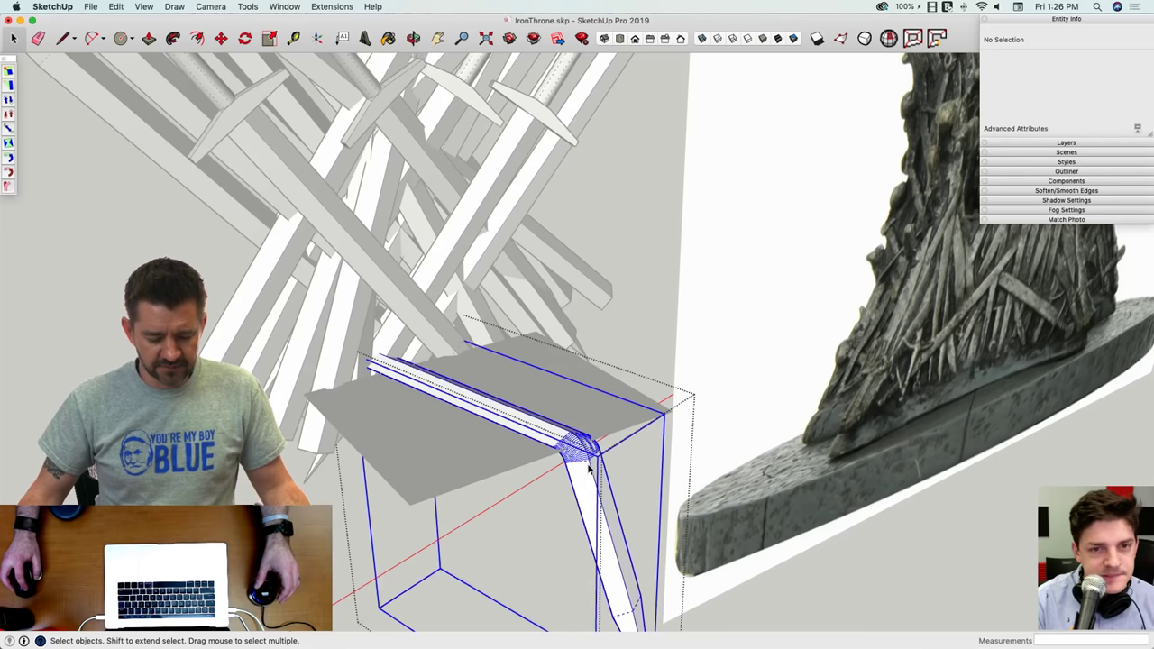
{"action": "triple_click", "coordinate": [590, 467]}
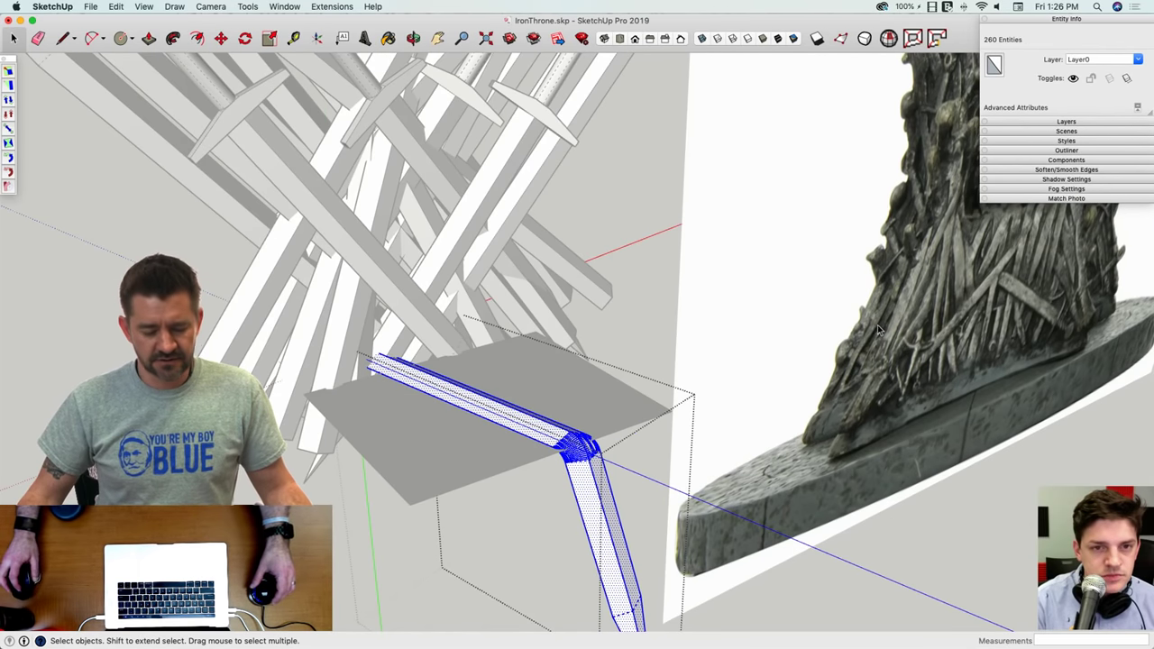
{"action": "middle_click_drag", "start_coordinate": [651, 364], "coordinate": [626, 366]}
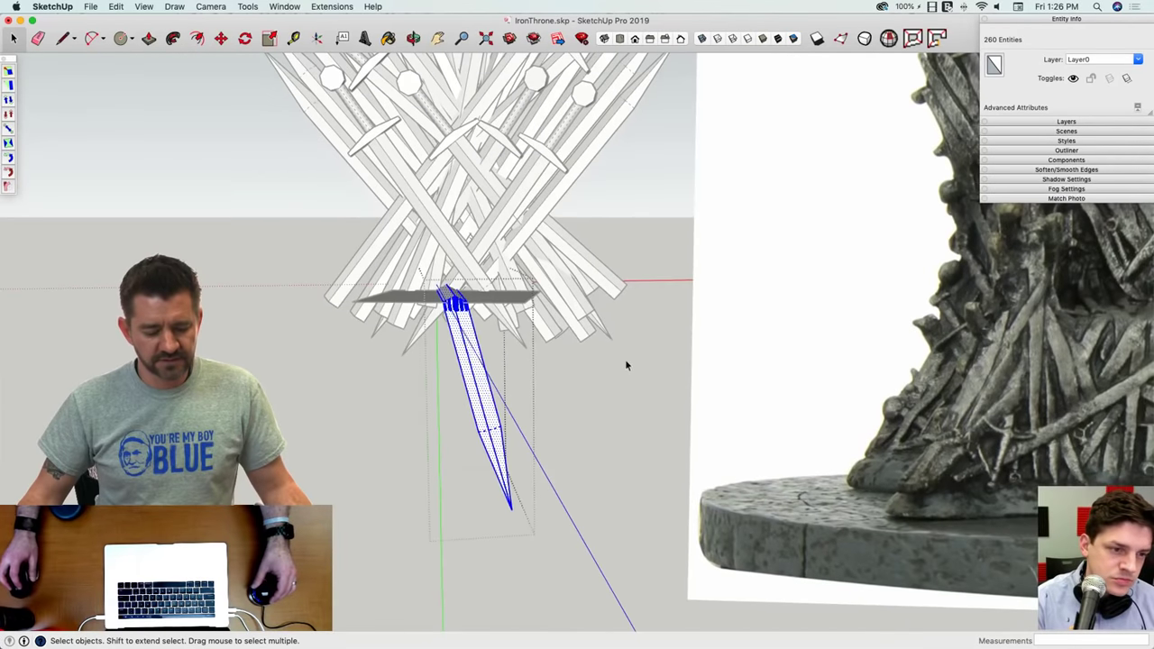
{"action": "left_click", "coordinate": [402, 358]}
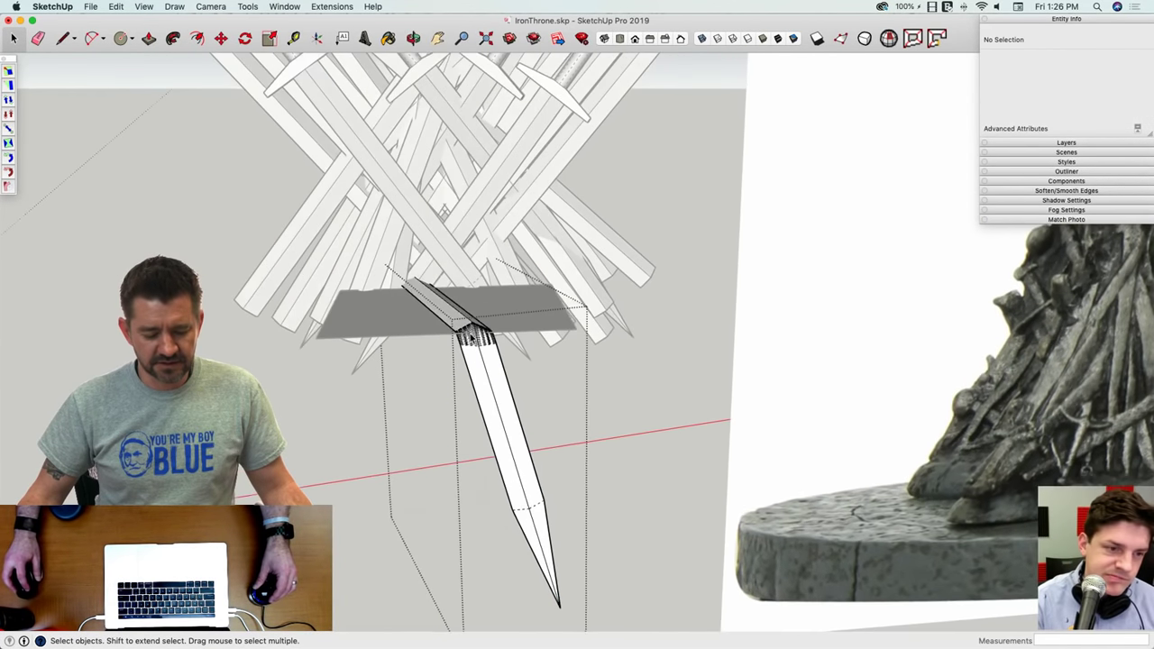
{"action": "middle_click_drag", "start_coordinate": [471, 338], "coordinate": [503, 382]}
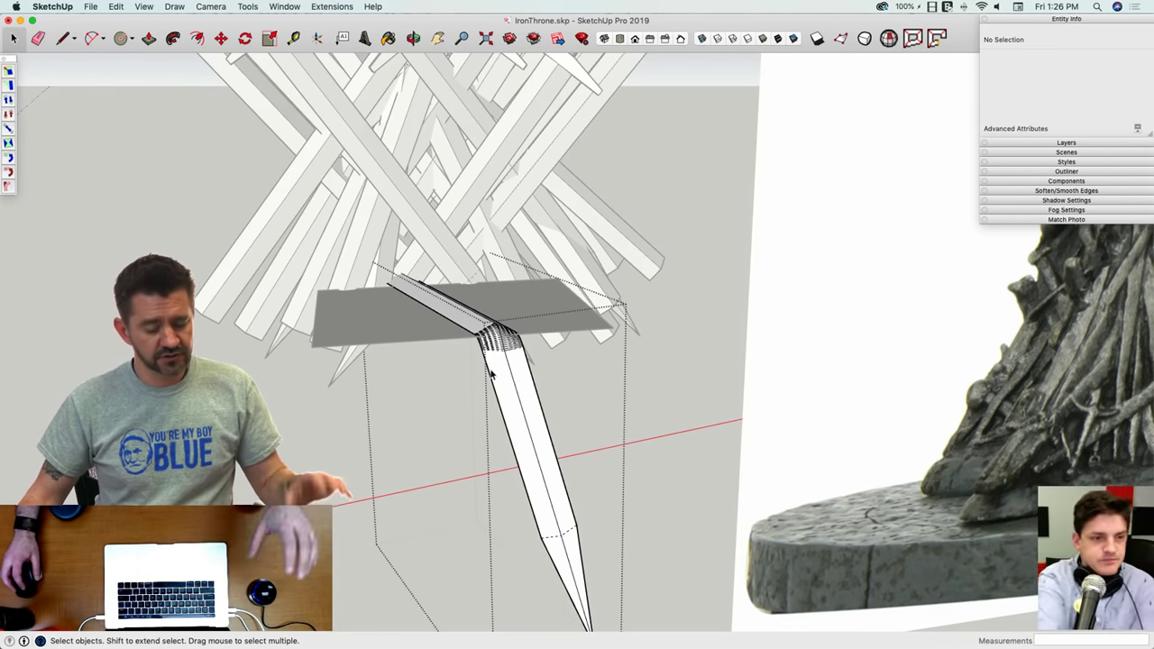
{"action": "left_click", "coordinate": [360, 395]}
{"action": "middle_click_drag", "start_coordinate": [281, 397], "coordinate": [295, 233]}
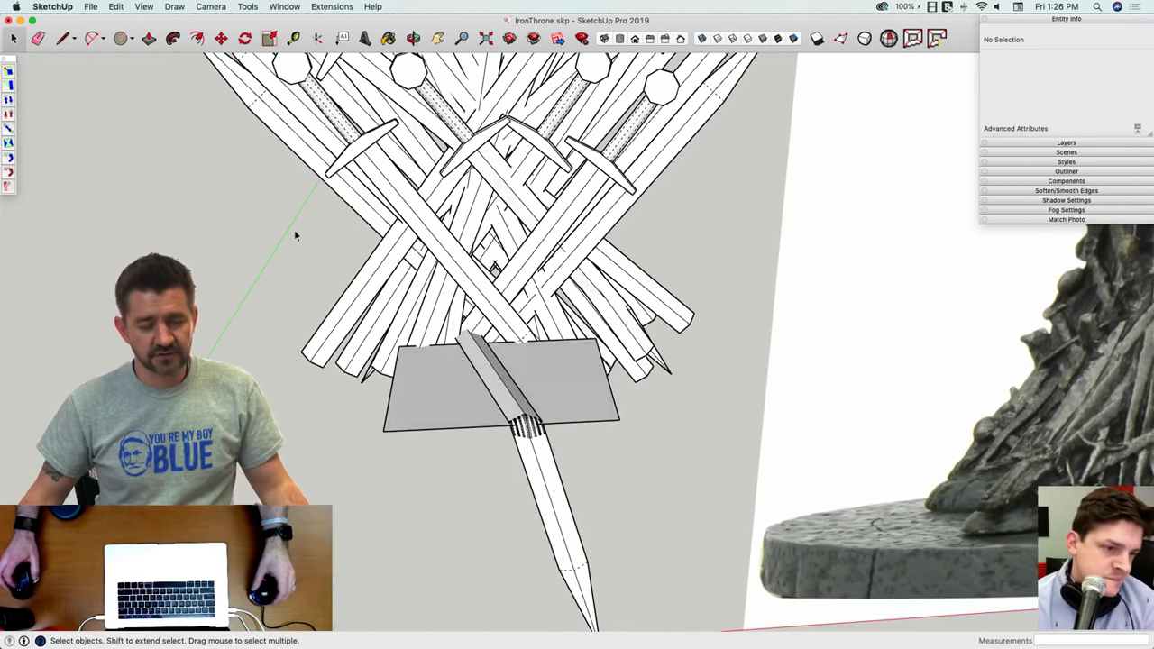
Step: Turn off the display of hidden geometry
{"action": "left_click", "coordinate": [112, 7]}
{"action": "mouse_move", "coordinate": [147, 6]}
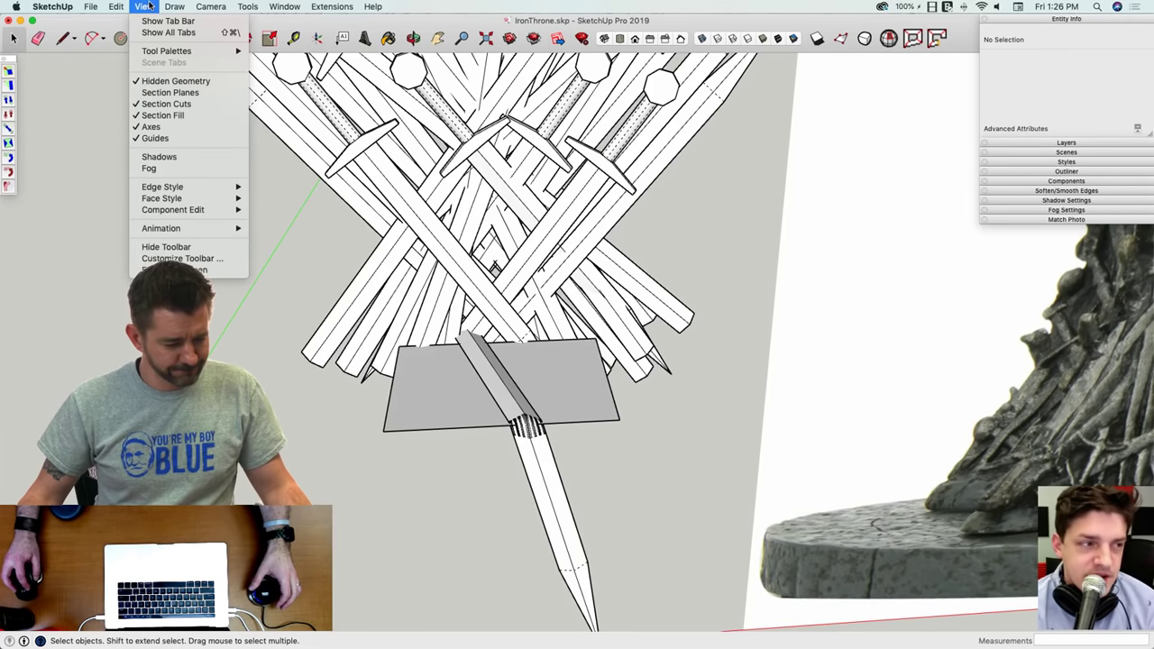
{"action": "left_click", "coordinate": [139, 81]}
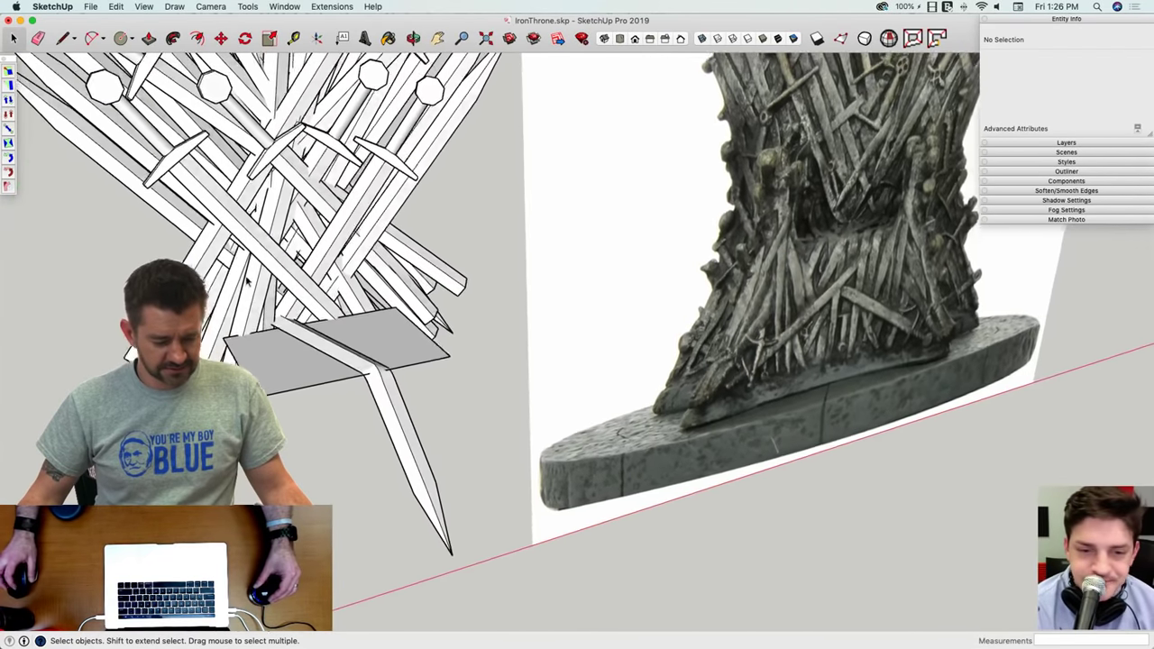
Step: Copy a hilted sword and a plain long blade from the fan about 30' 8" away, into the open space in front of the throne
{"action": "left_click", "coordinate": [268, 261]}
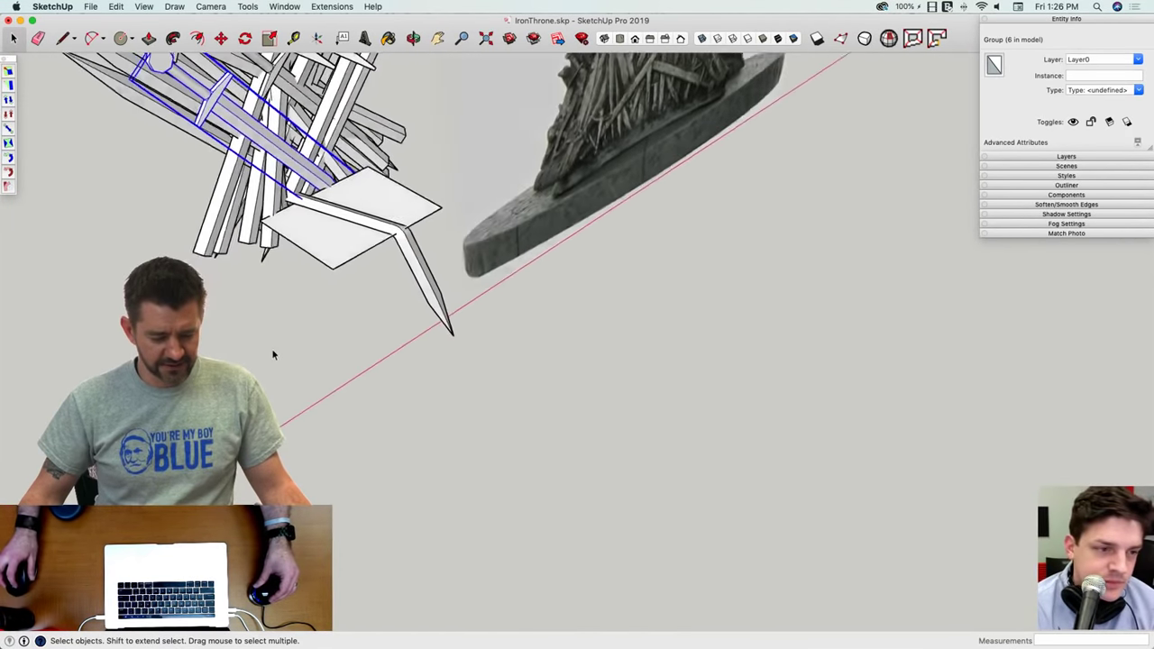
{"action": "key", "text": "m"}
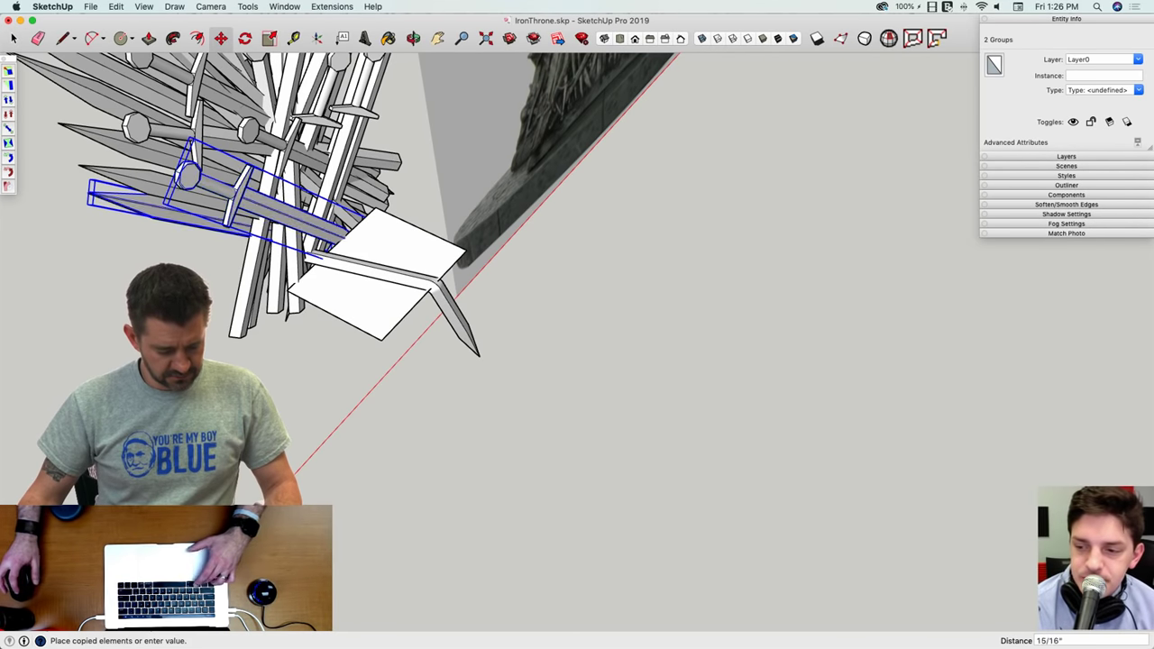
{"action": "left_click", "coordinate": [531, 388]}
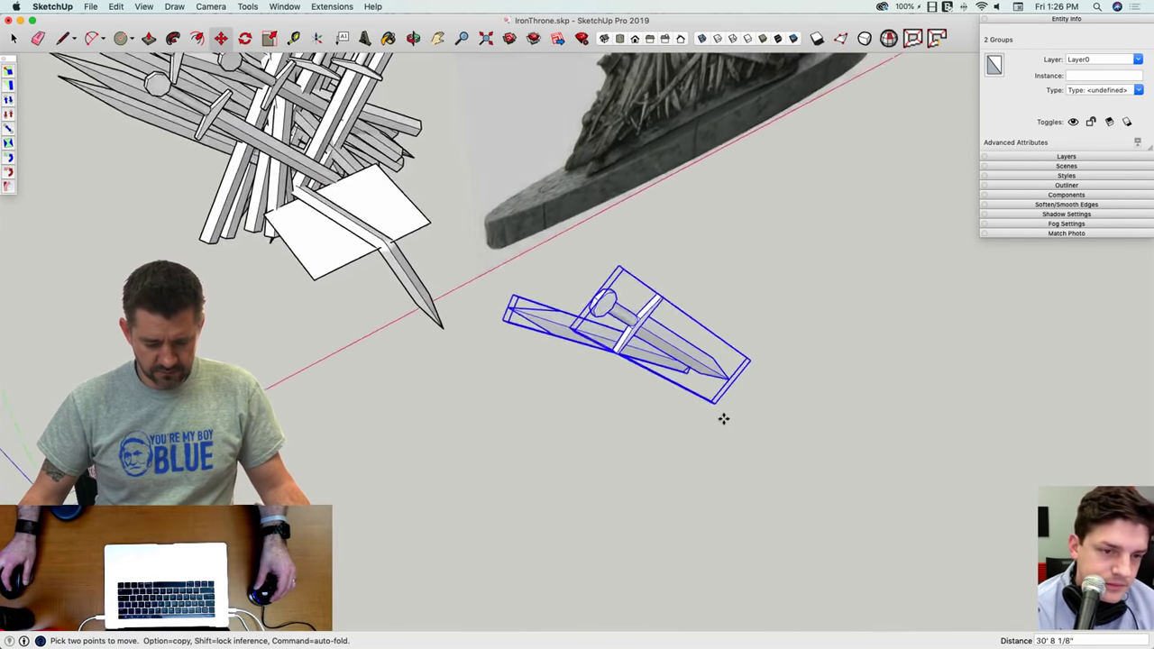
{"action": "key", "text": "space"}
Step: Rotate the copied plain blade about its different axes until it lies level, roughly along the red axis
{"action": "middle_click_drag", "start_coordinate": [695, 394], "coordinate": [579, 385]}
{"action": "left_click", "coordinate": [582, 385]}
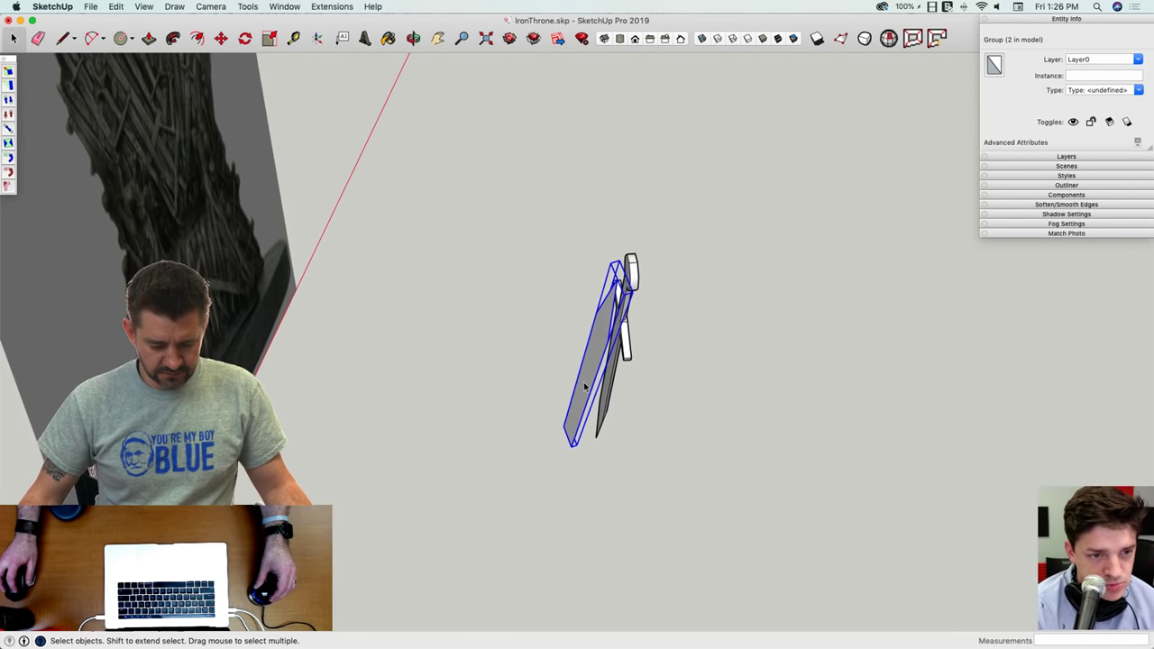
{"action": "middle_click_drag", "start_coordinate": [576, 424], "coordinate": [996, 218]}
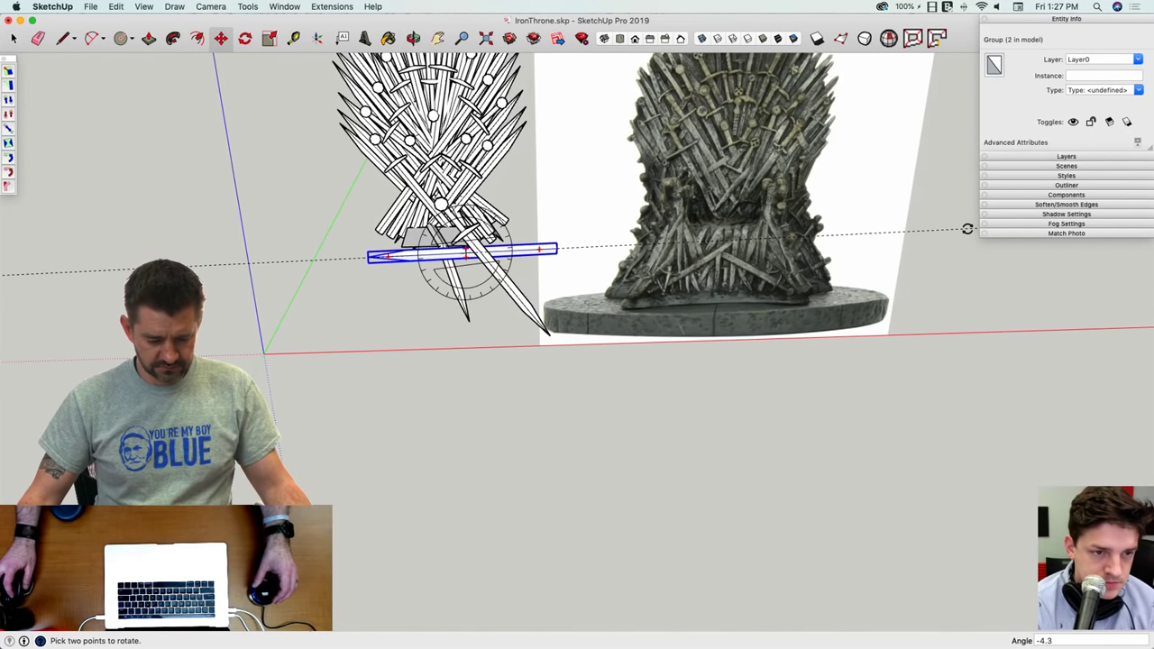
{"action": "middle_click_drag", "start_coordinate": [968, 229], "coordinate": [589, 307]}
{"action": "key", "text": "q"}
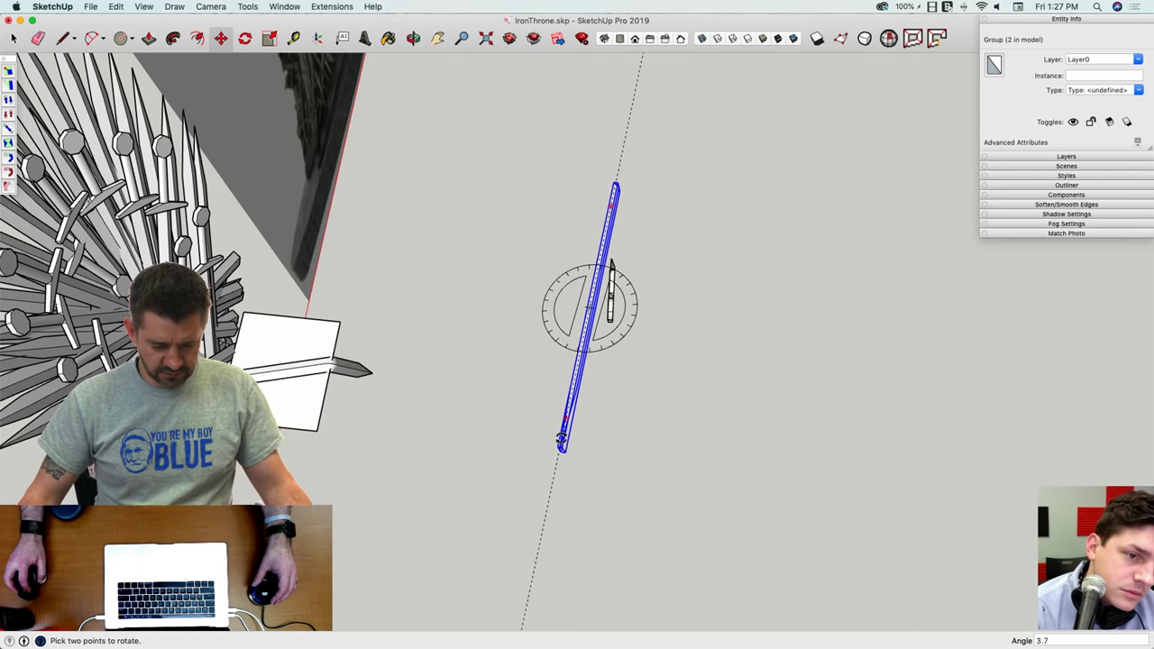
{"action": "middle_click_drag", "start_coordinate": [553, 440], "coordinate": [585, 403]}
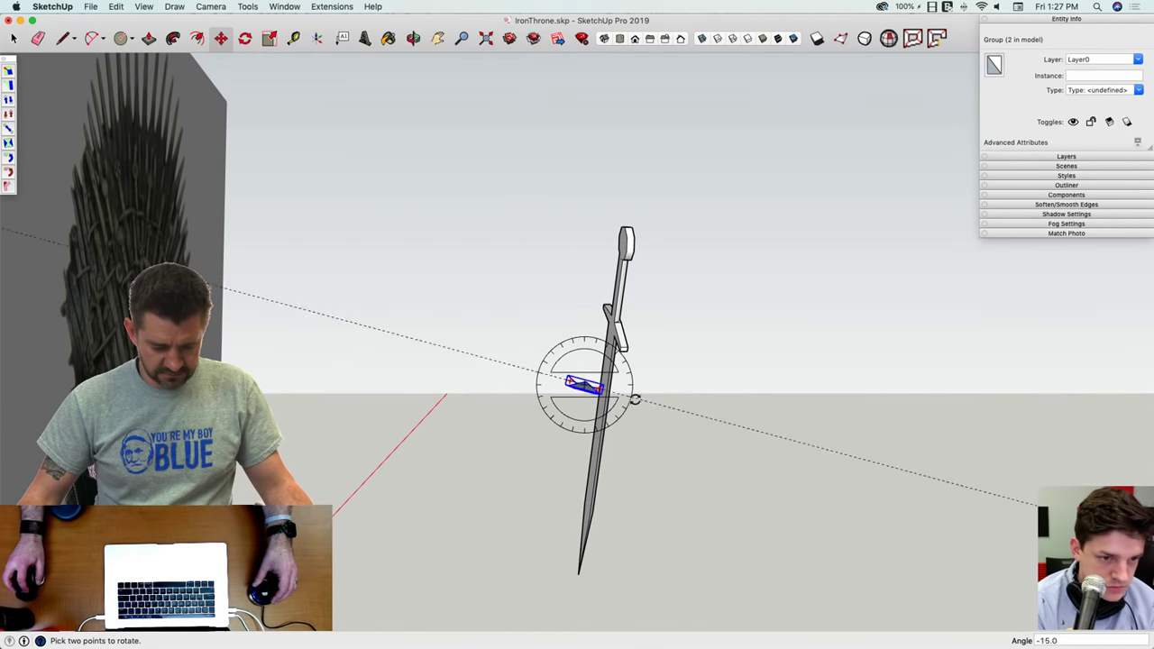
{"action": "key", "text": "space"}
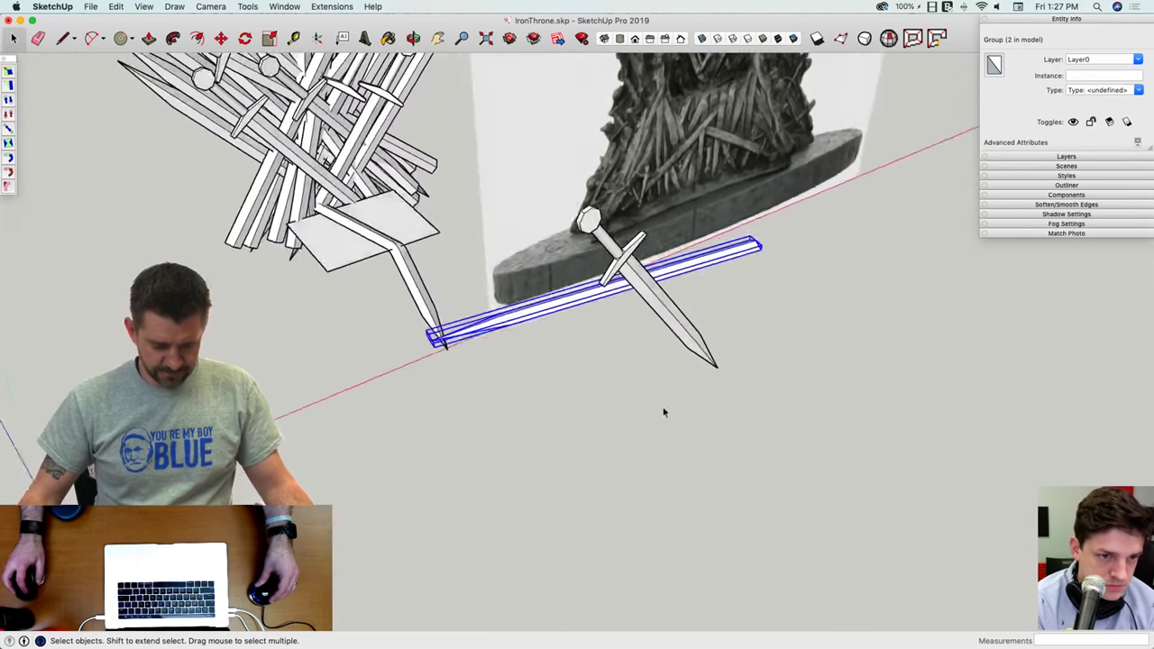
Step: Rotate the copied hilted sword to straighten its orientation beside the plain blade
{"action": "middle_click_drag", "start_coordinate": [682, 452], "coordinate": [737, 424]}
{"action": "key", "text": "m"}
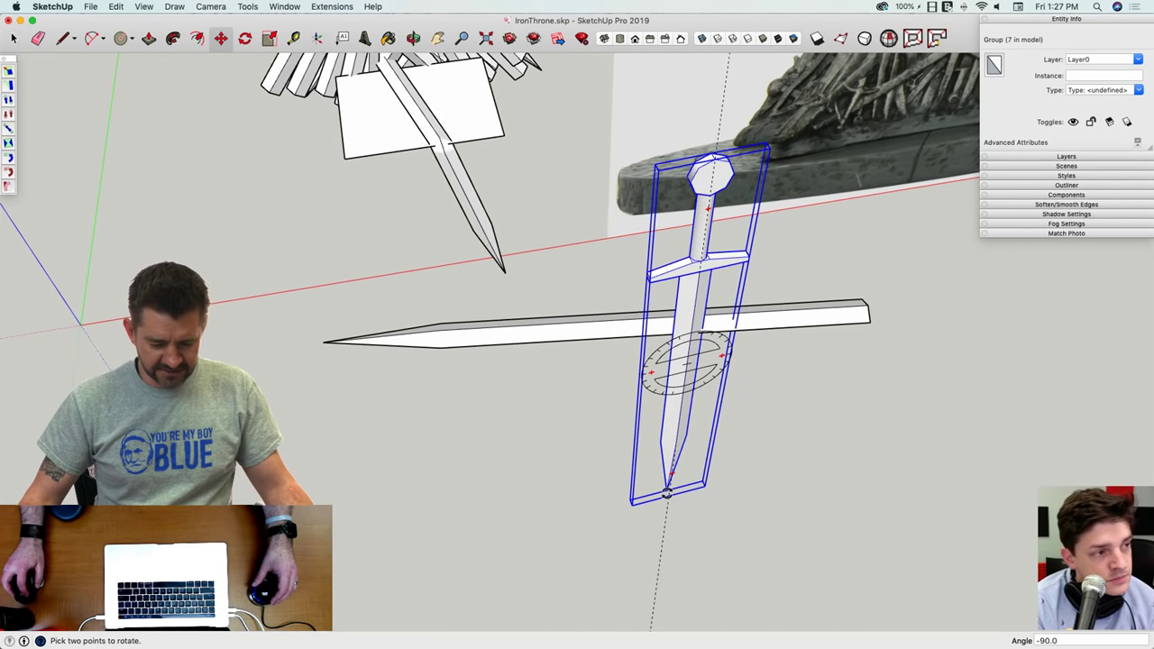
{"action": "left_click", "coordinate": [667, 494]}
Step: Move the copied hilted sword about 5' 3" along the green axis, clear of the plain blade
{"action": "key", "text": "m"}
{"action": "middle_click_drag", "start_coordinate": [667, 493], "coordinate": [562, 508]}
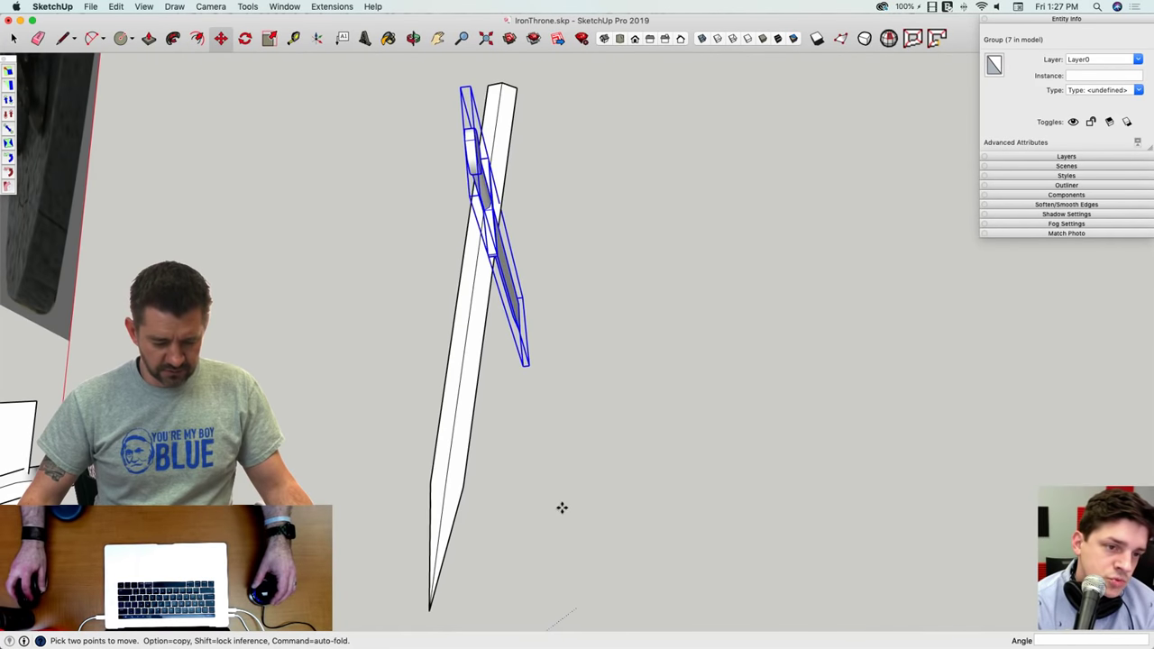
{"action": "left_click", "coordinate": [562, 508]}
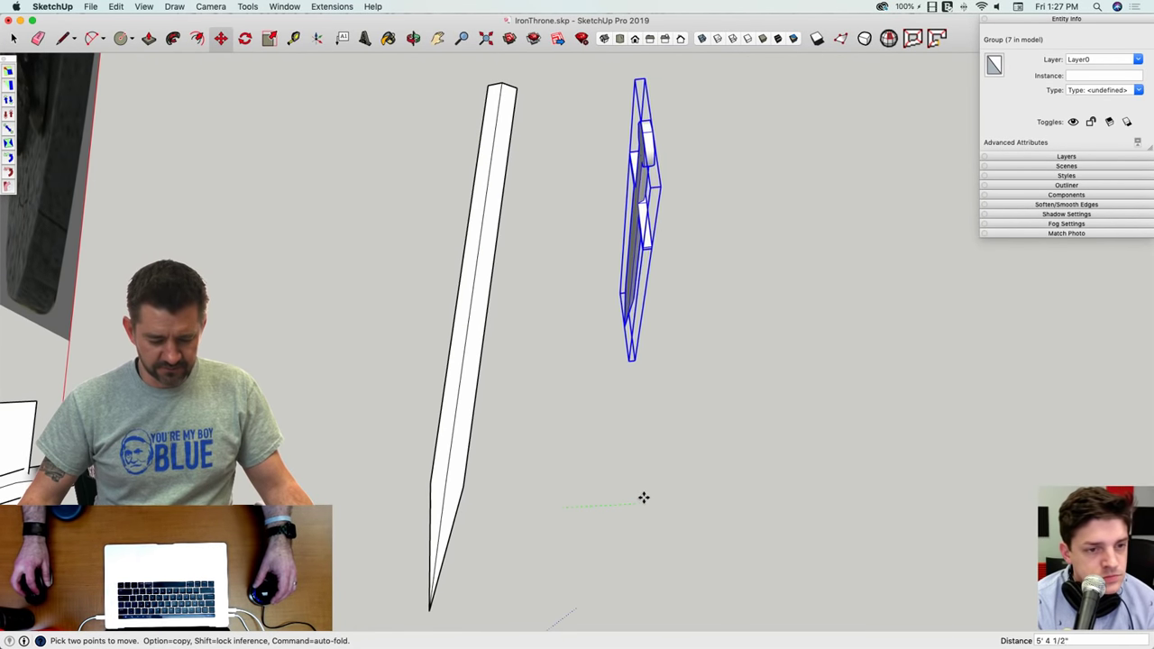
{"action": "left_click", "coordinate": [642, 506]}
{"action": "middle_click_drag", "start_coordinate": [642, 506], "coordinate": [665, 490]}
{"action": "scroll", "coordinate": [665, 489], "scroll_direction": "down", "scroll_amount": 3}
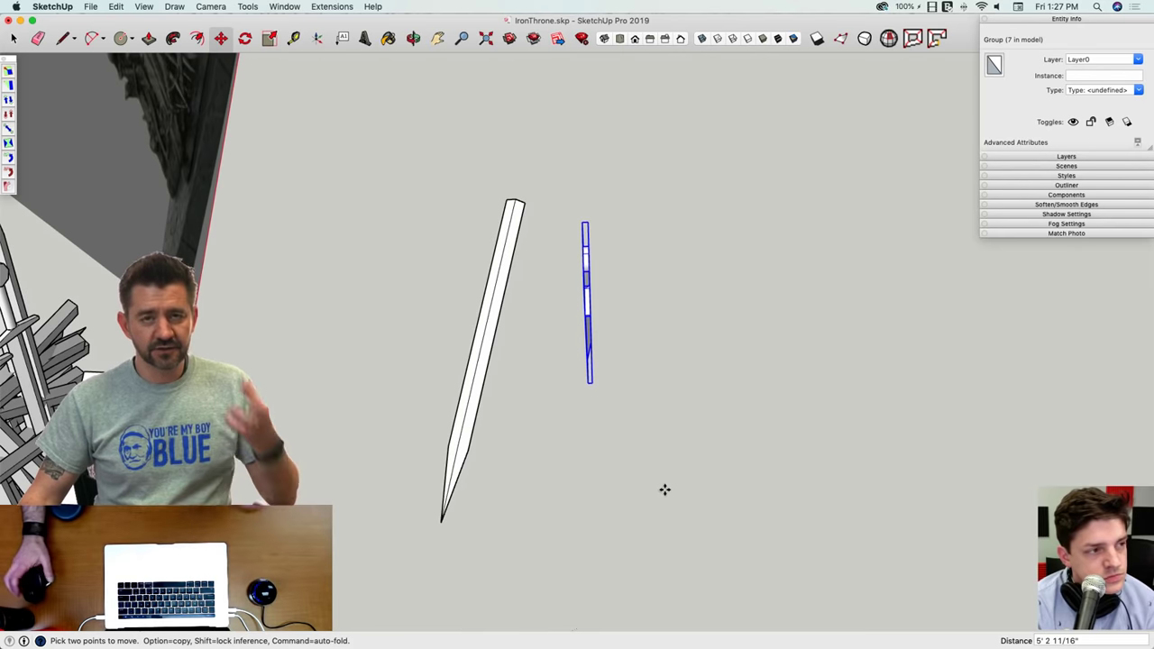
Step: Rotate the complete sword group 180 degrees about its centre
{"action": "mouse_move", "coordinate": [635, 339]}
{"action": "middle_mouse_down"}
{"action": "mouse_move", "coordinate": [631, 270]}
{"action": "mouse_move", "coordinate": [605, 335]}
{"action": "mouse_move", "coordinate": [611, 300]}
{"action": "middle_mouse_up"}
{"action": "key", "text": "q"}
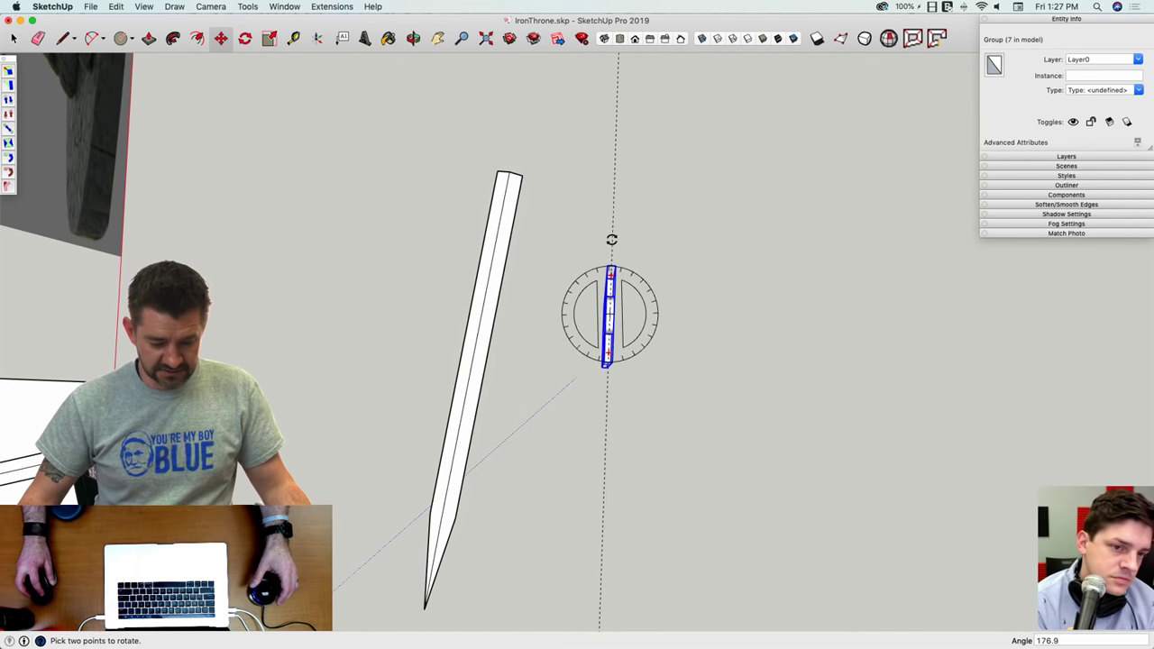
{"action": "mouse_move", "coordinate": [638, 292]}
{"action": "middle_mouse_down"}
{"action": "mouse_move", "coordinate": [624, 283]}
{"action": "mouse_move", "coordinate": [613, 319]}
{"action": "mouse_move", "coordinate": [653, 333]}
{"action": "middle_mouse_up"}
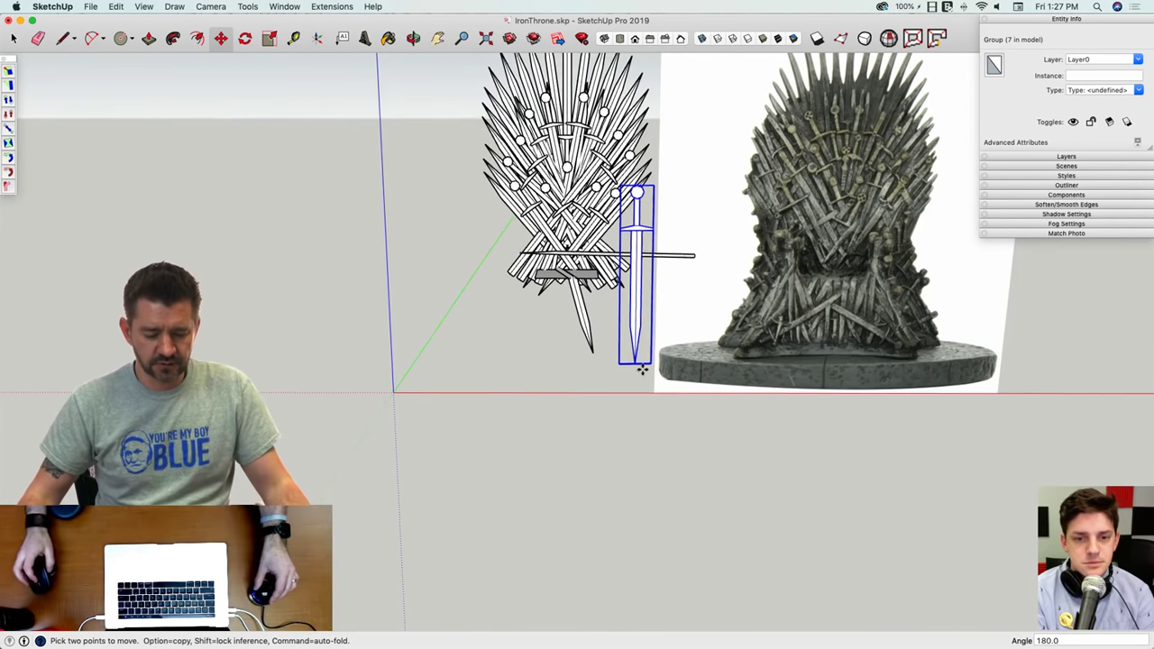
{"action": "middle_click_drag", "start_coordinate": [641, 368], "coordinate": [631, 287]}
{"action": "key", "text": "space"}
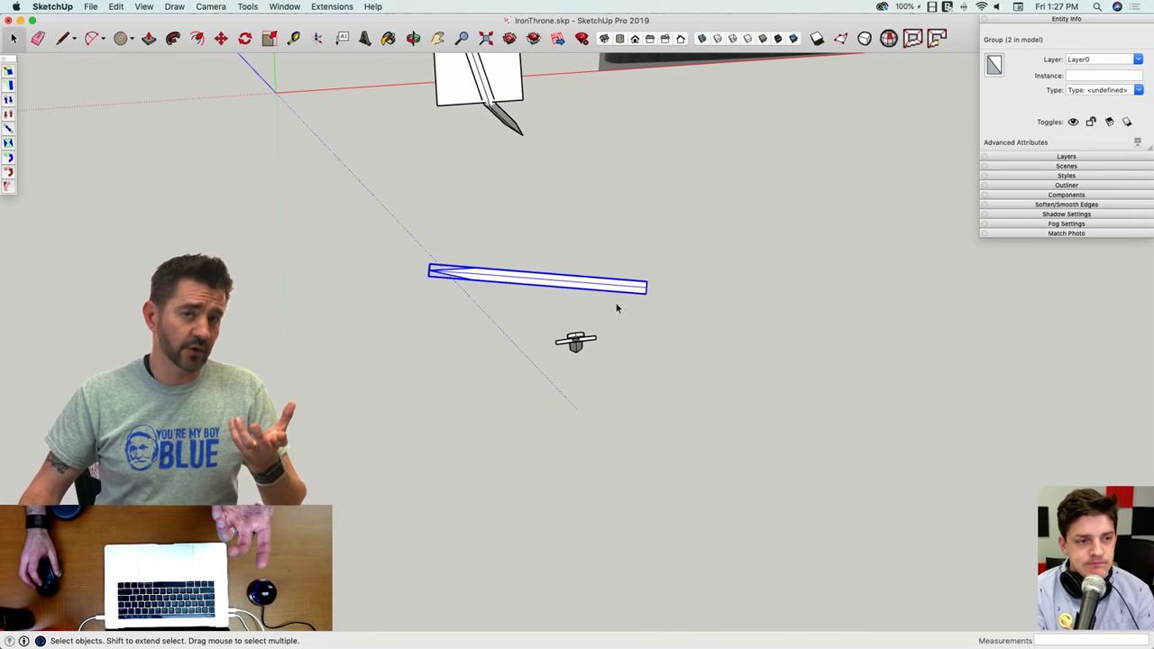
Step: Check the components in the model, and rotate the loose blade so it lies parallel to the red axis
{"action": "left_click", "coordinate": [1067, 196]}
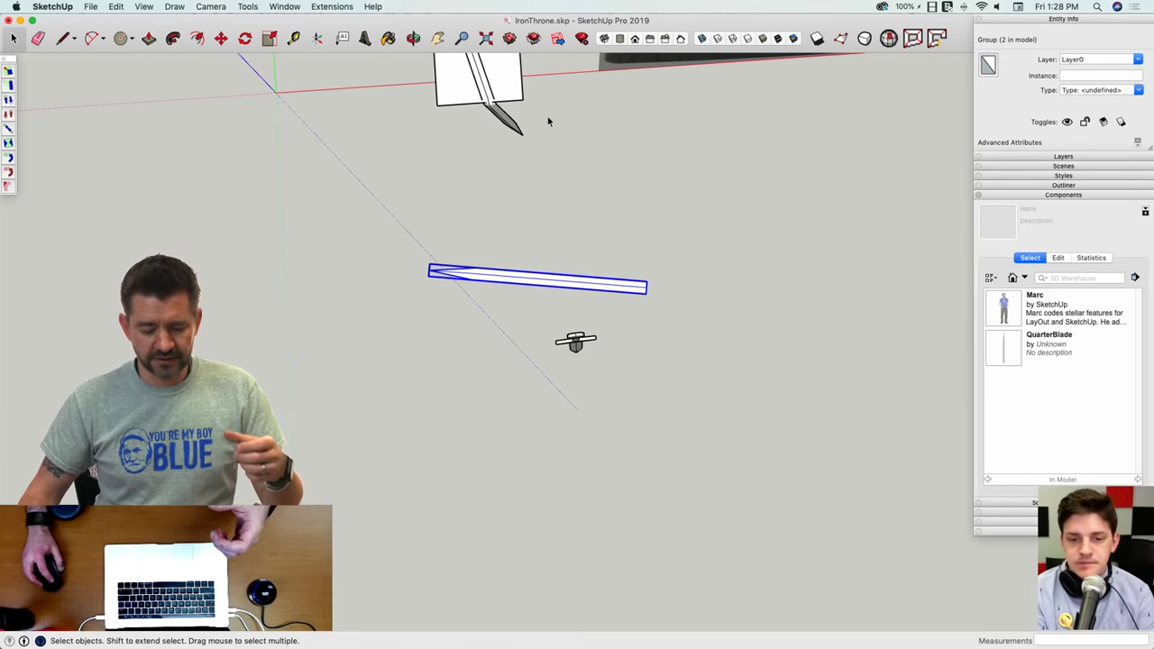
{"action": "left_click", "coordinate": [1046, 196]}
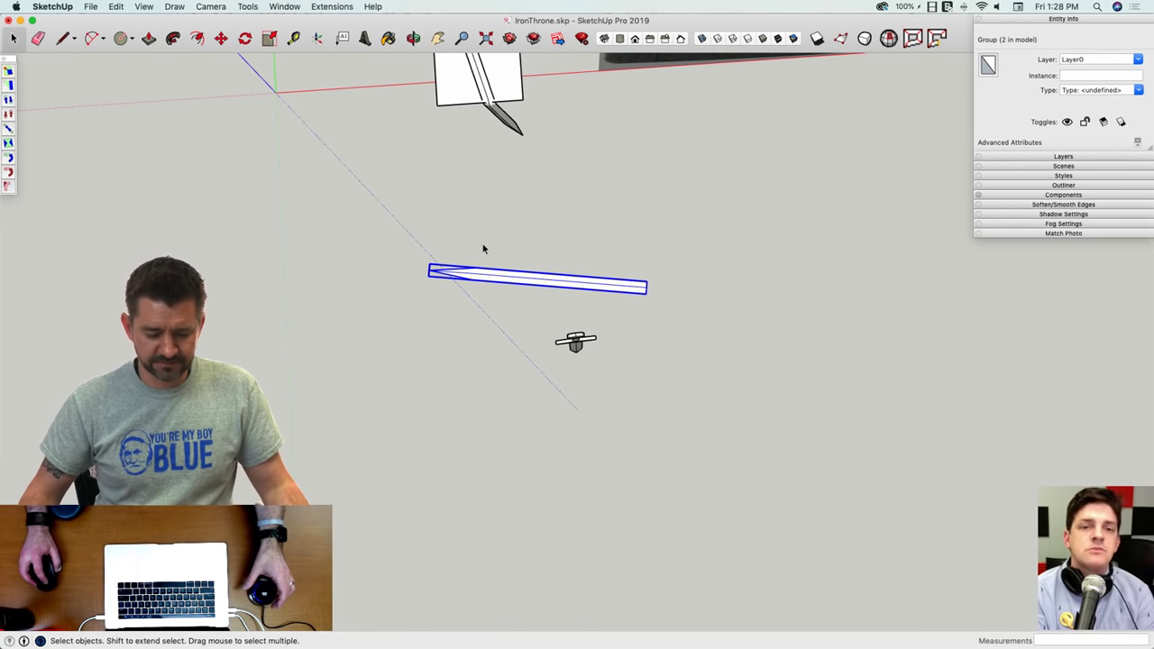
{"action": "key", "text": "m"}
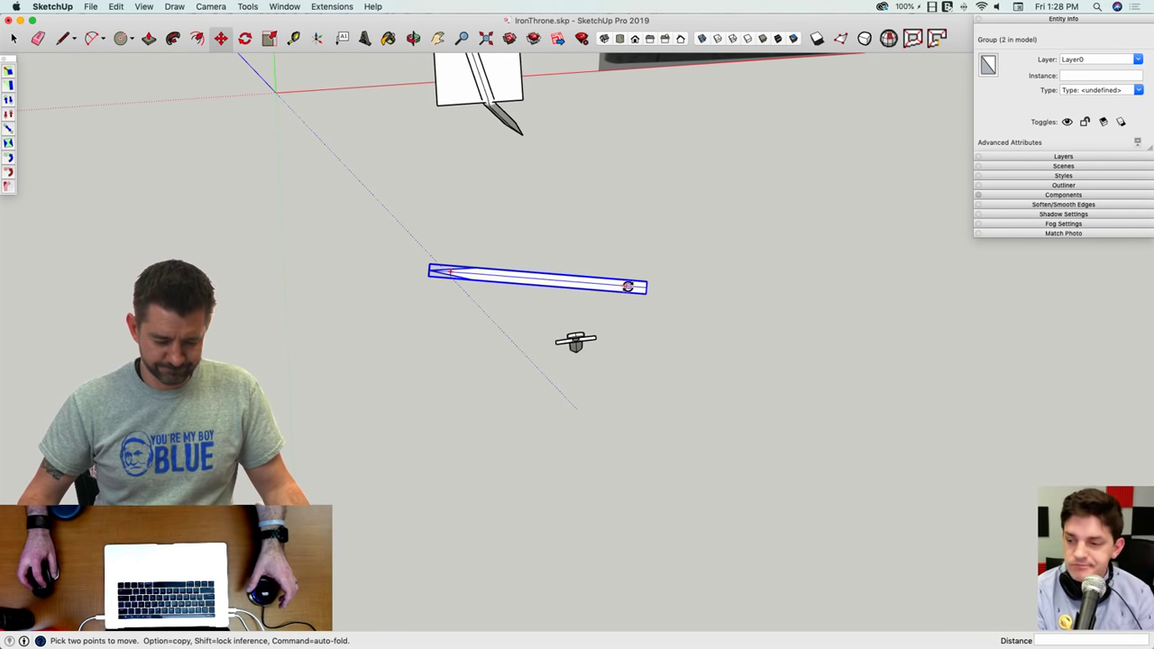
{"action": "left_click", "coordinate": [627, 285]}
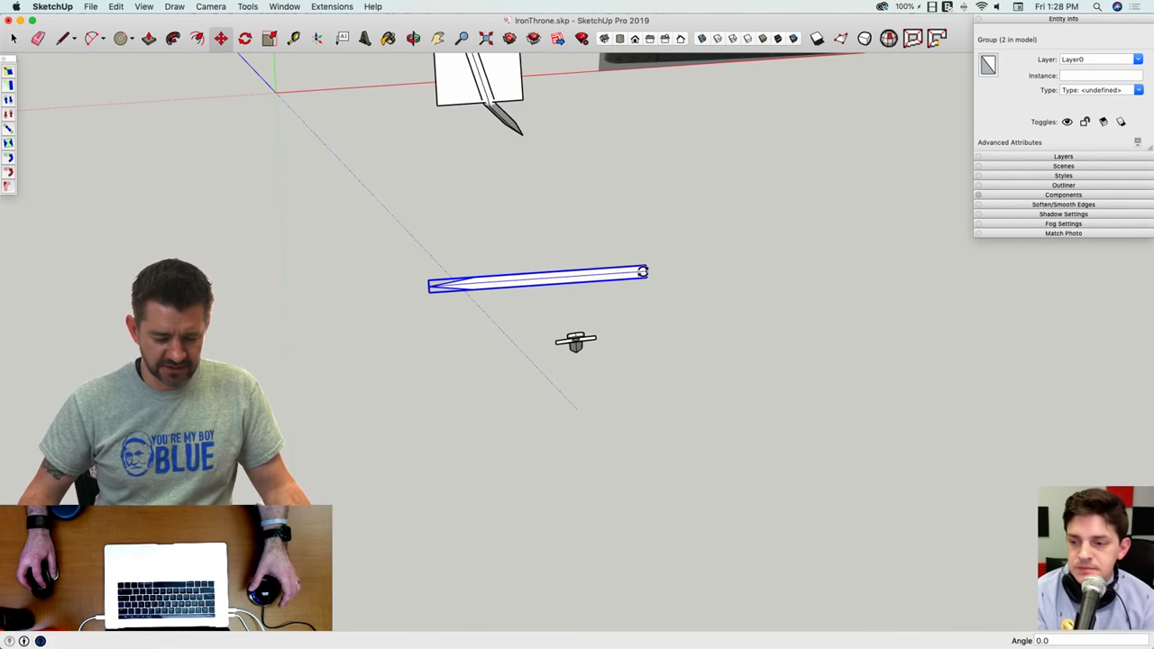
{"action": "key", "text": "space"}
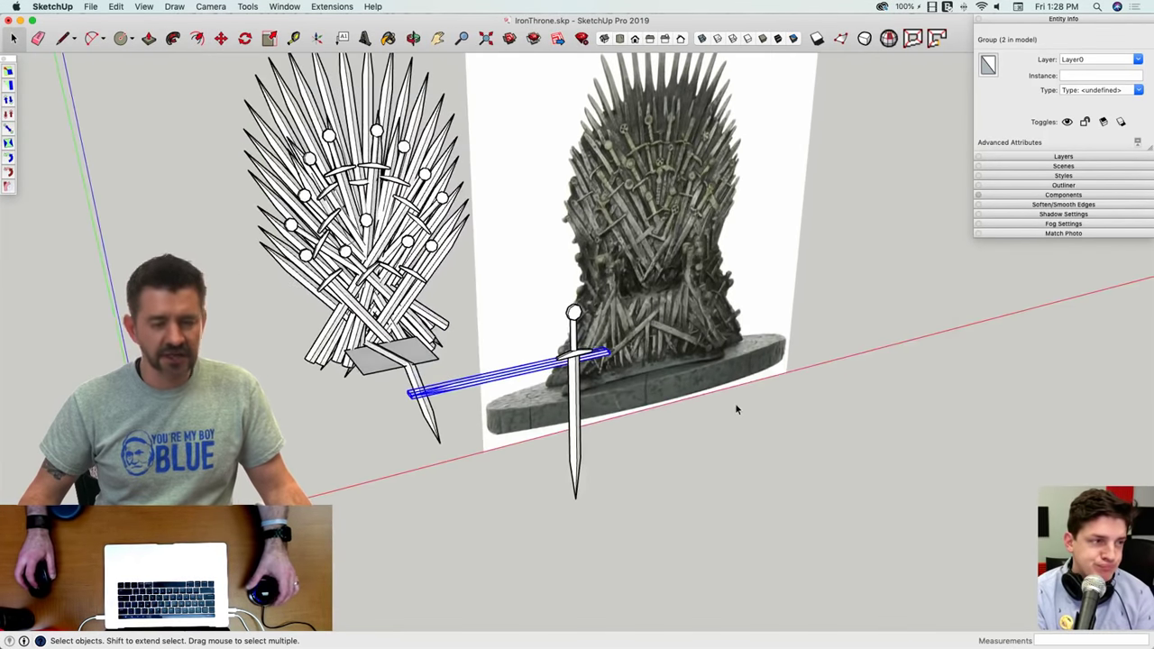
Step: Move the complete sword and the loose blade together about 49' away from the throne, to the other side of the origin
{"action": "middle_click_drag", "start_coordinate": [742, 405], "coordinate": [644, 460]}
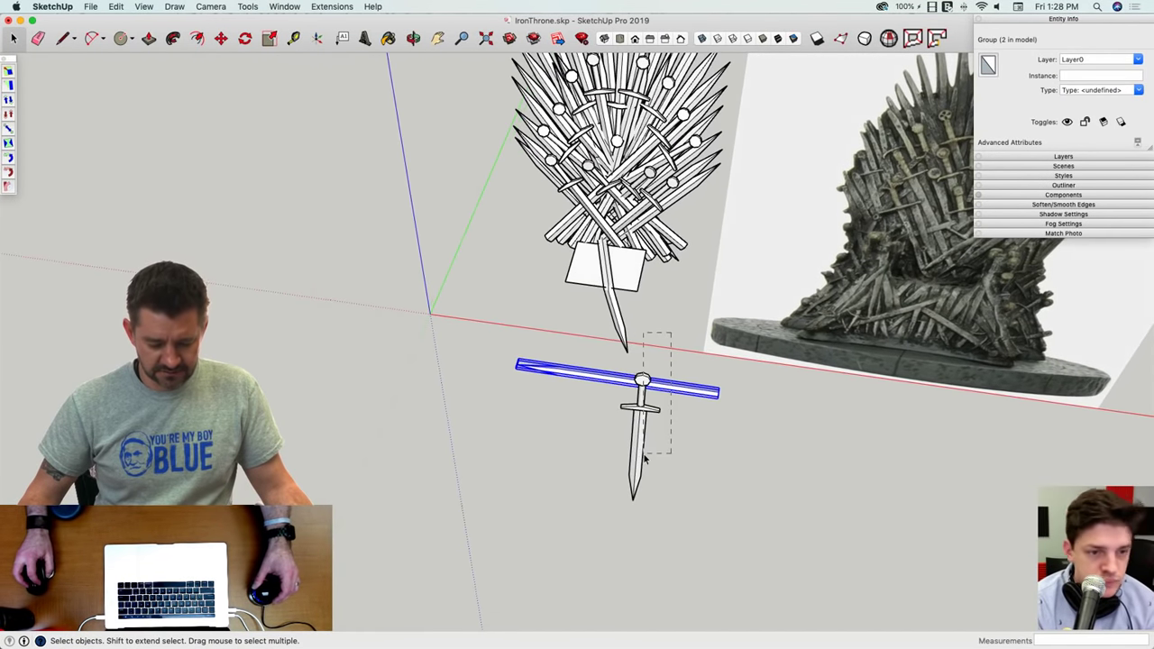
{"action": "key", "text": "m"}
{"action": "left_click", "coordinate": [781, 509]}
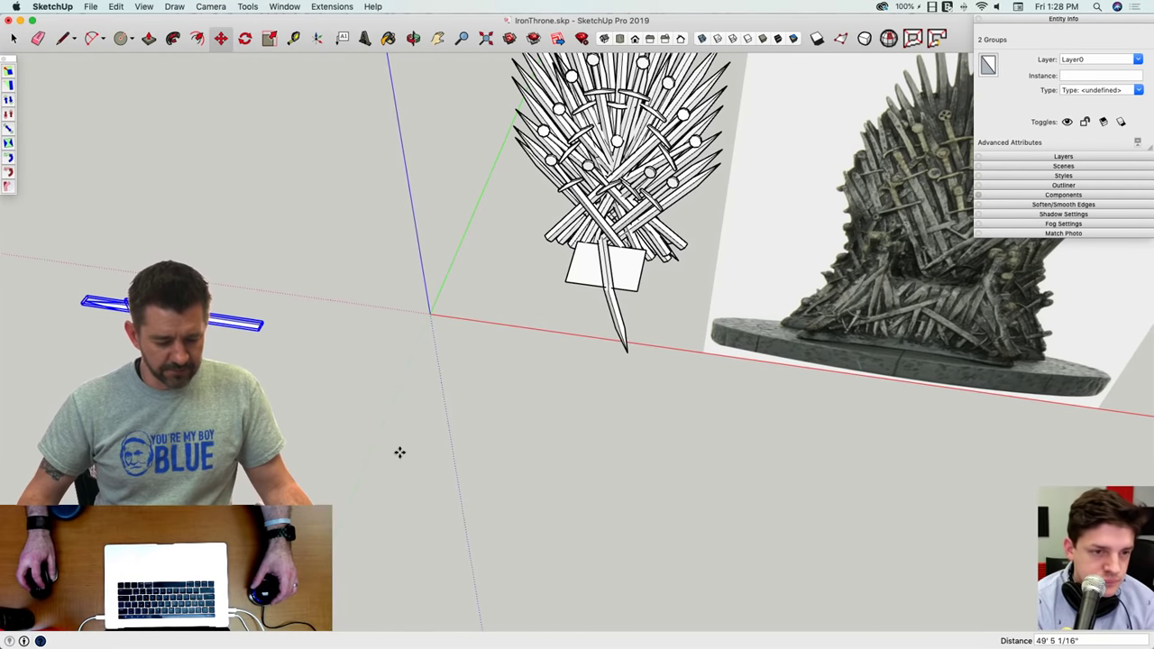
{"action": "key", "text": "space"}
{"action": "key", "text": "f"}
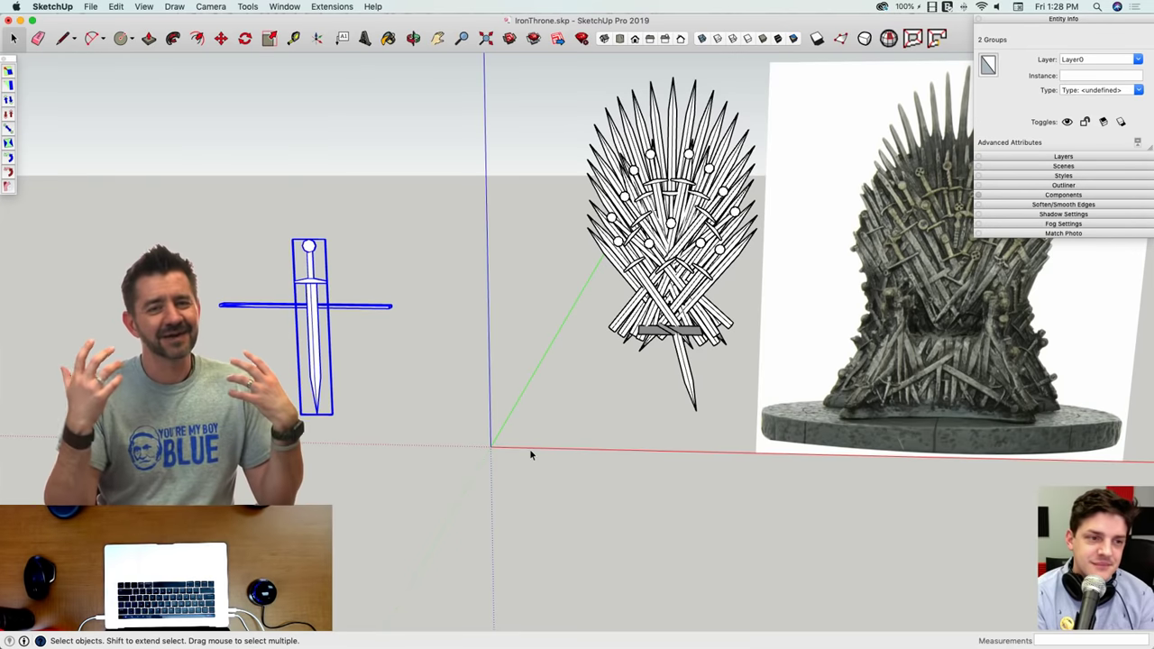
Step: Flip the complete sword upside down so its blade tip points straight up
{"action": "scroll", "coordinate": [530, 453], "scroll_direction": "right", "scroll_amount": 5}
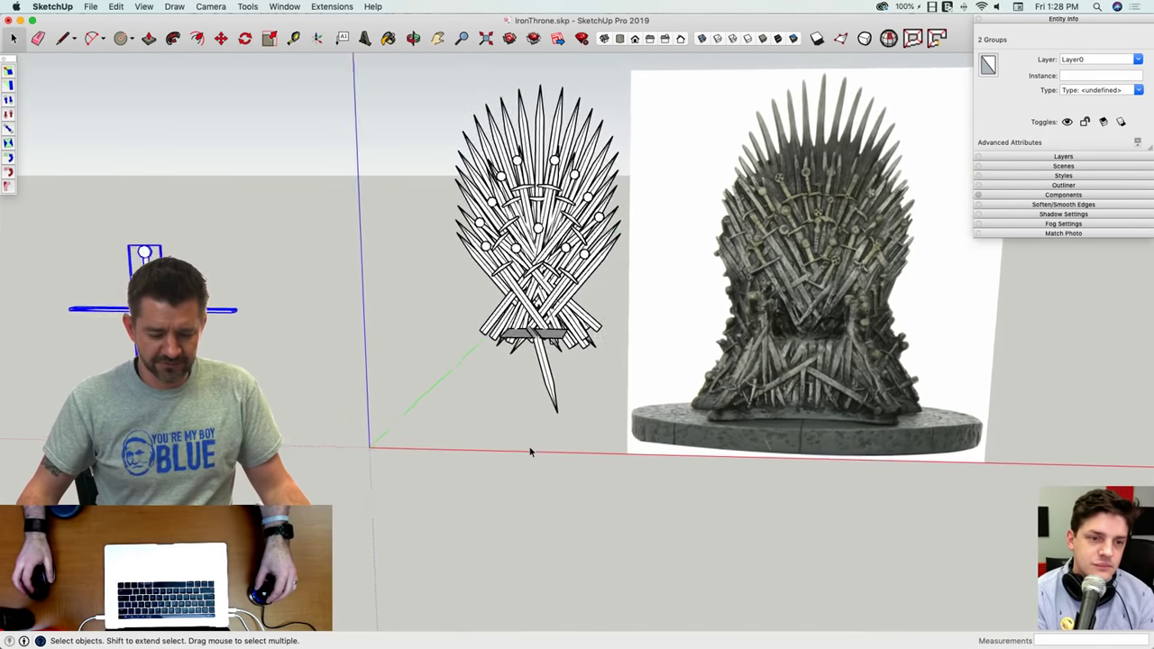
{"action": "scroll", "coordinate": [535, 453], "scroll_direction": "up", "scroll_amount": 3}
{"action": "scroll", "coordinate": [332, 365], "scroll_direction": "left", "scroll_amount": 2}
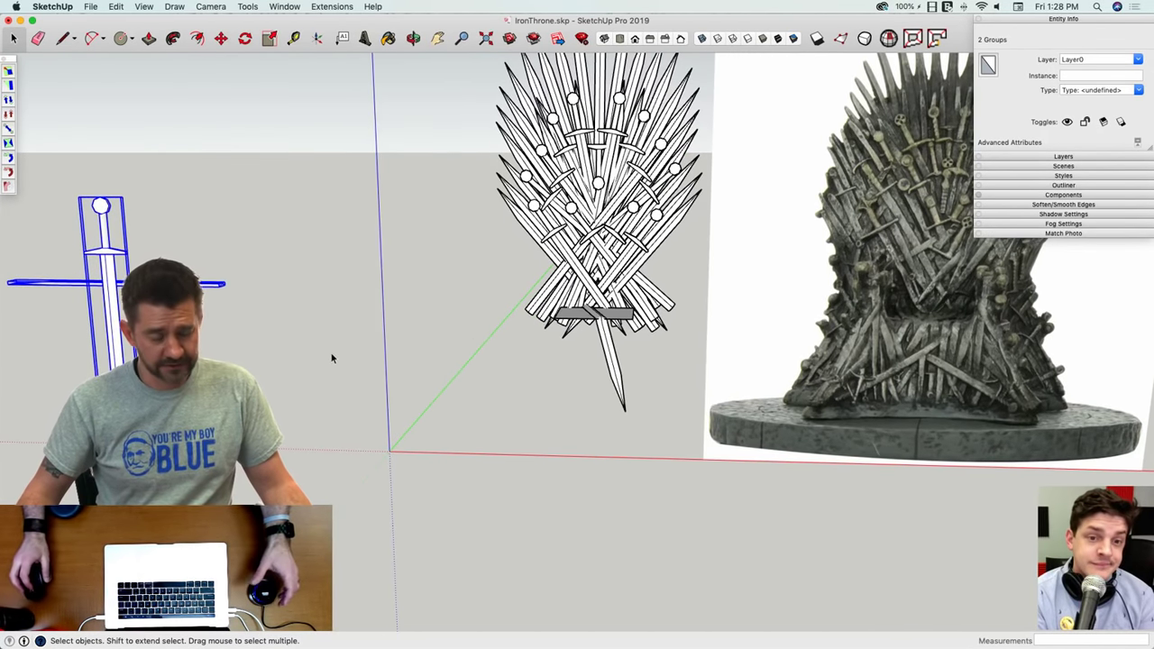
{"action": "middle_click_drag", "start_coordinate": [332, 358], "coordinate": [315, 340]}
{"action": "left_click", "coordinate": [316, 340]}
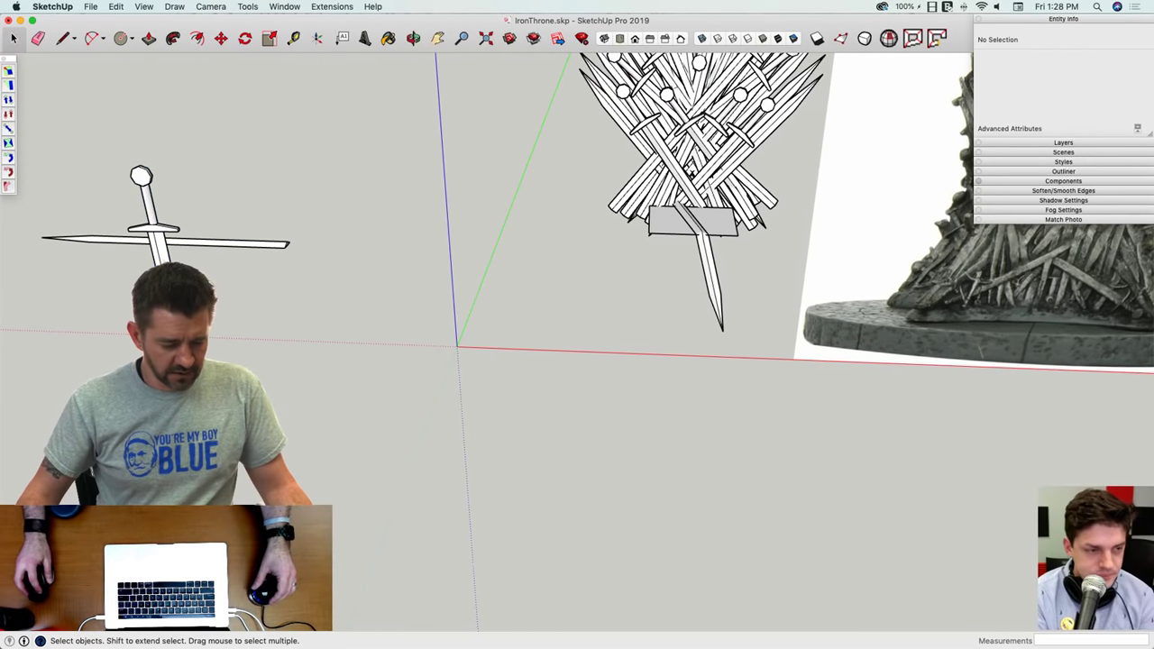
{"action": "scroll", "coordinate": [276, 310], "scroll_direction": "down", "scroll_amount": 3}
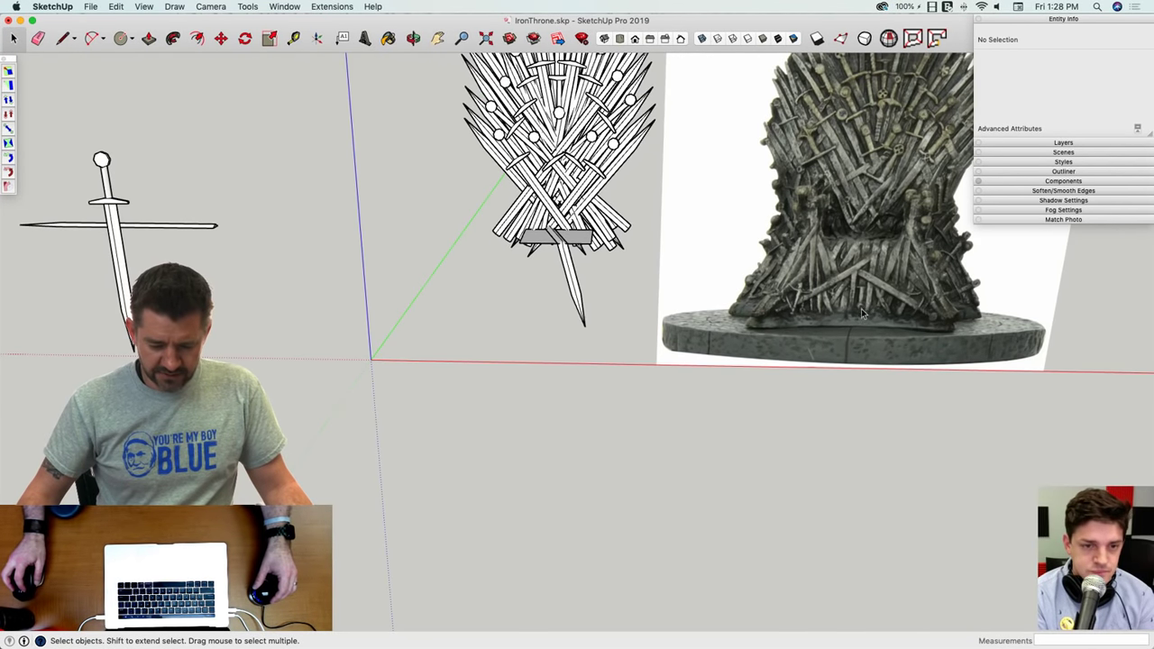
{"action": "middle_click_drag", "start_coordinate": [869, 255], "coordinate": [290, 180]}
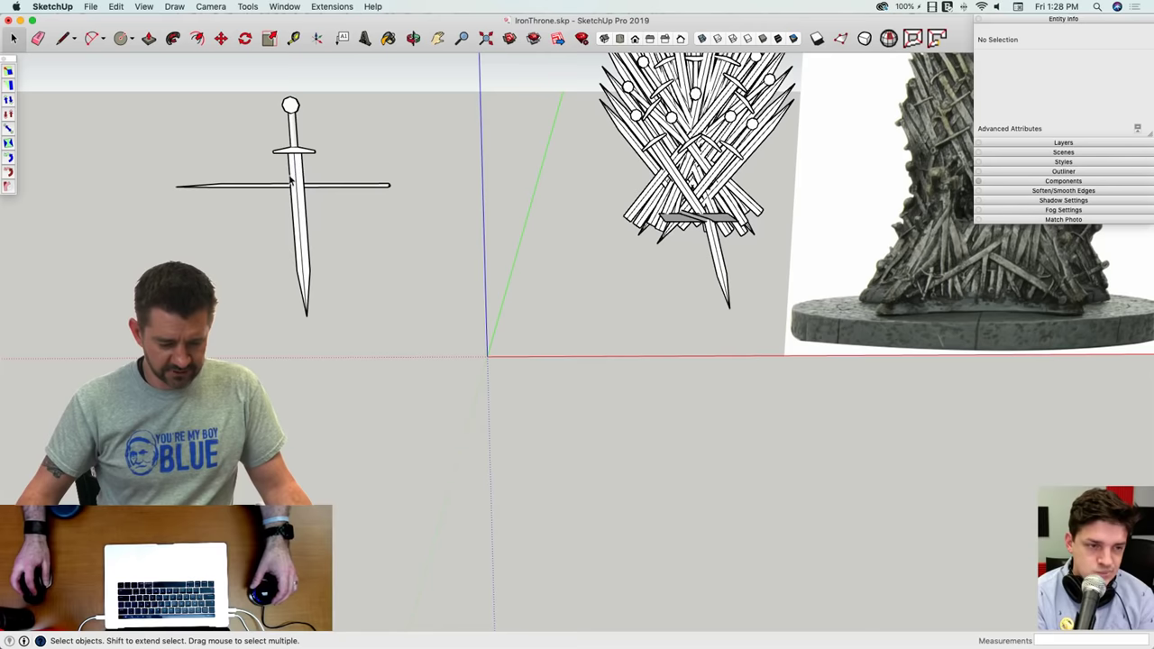
{"action": "left_click", "coordinate": [291, 186]}
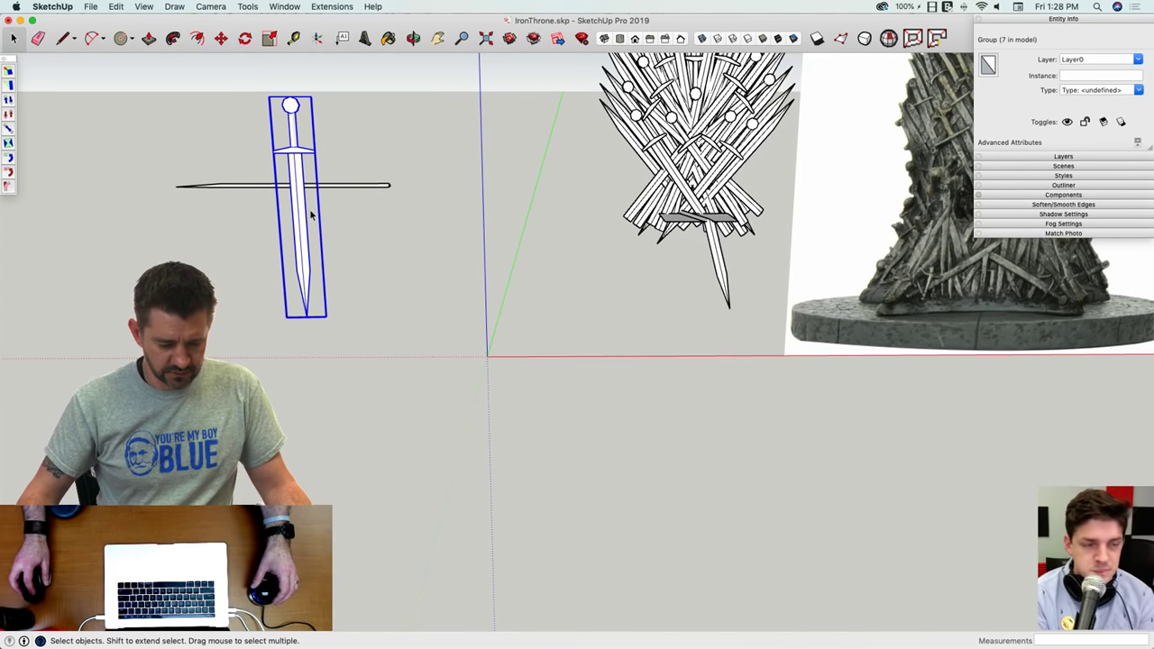
{"action": "key", "text": "m"}
{"action": "left_click", "coordinate": [305, 300]}
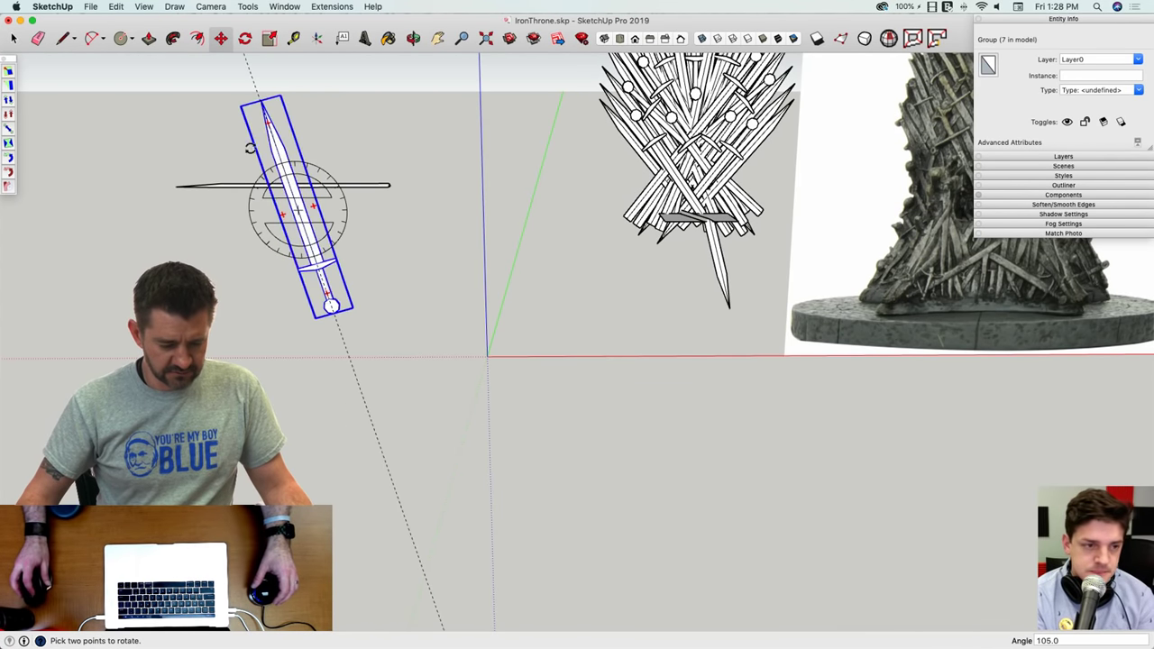
{"action": "left_click", "coordinate": [295, 126]}
{"action": "middle_click_drag", "start_coordinate": [433, 256], "coordinate": [523, 361]}
{"action": "key", "text": "space"}
Step: Draw a ground guide line through the bent blade's lower tip, parallel to the red axis and extending to both sides
{"action": "scroll", "coordinate": [518, 378], "scroll_direction": "up", "scroll_amount": 2}
{"action": "scroll", "coordinate": [518, 379], "scroll_direction": "up", "scroll_amount": 3}
{"action": "key", "text": "l"}
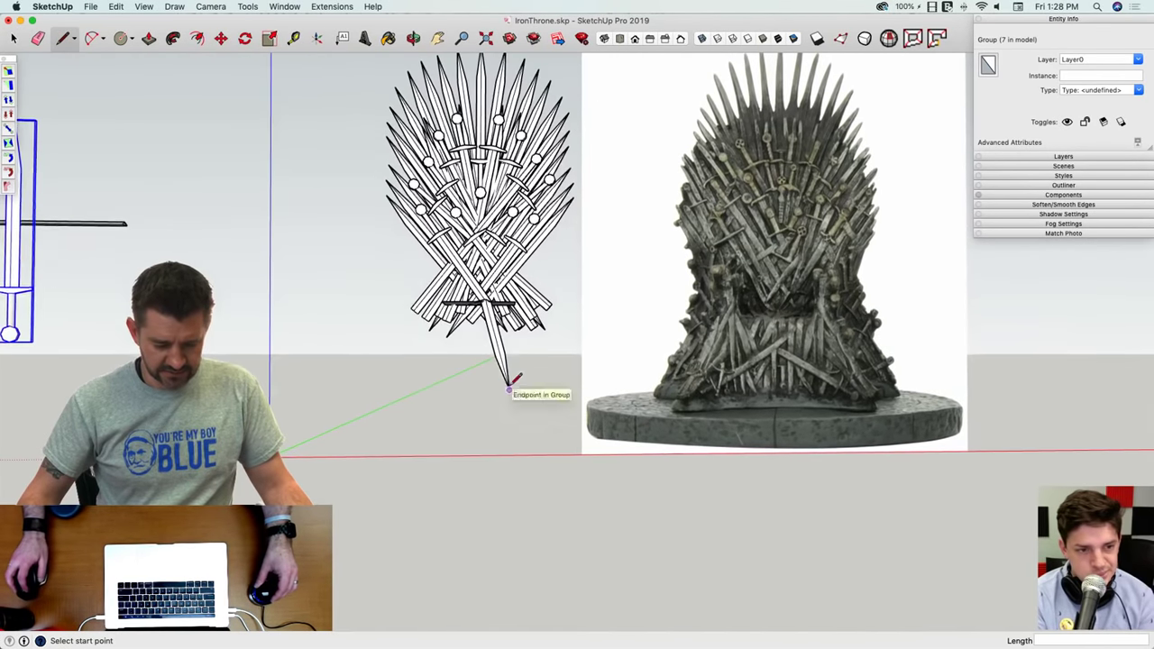
{"action": "scroll", "coordinate": [523, 387], "scroll_direction": "up", "scroll_amount": 2}
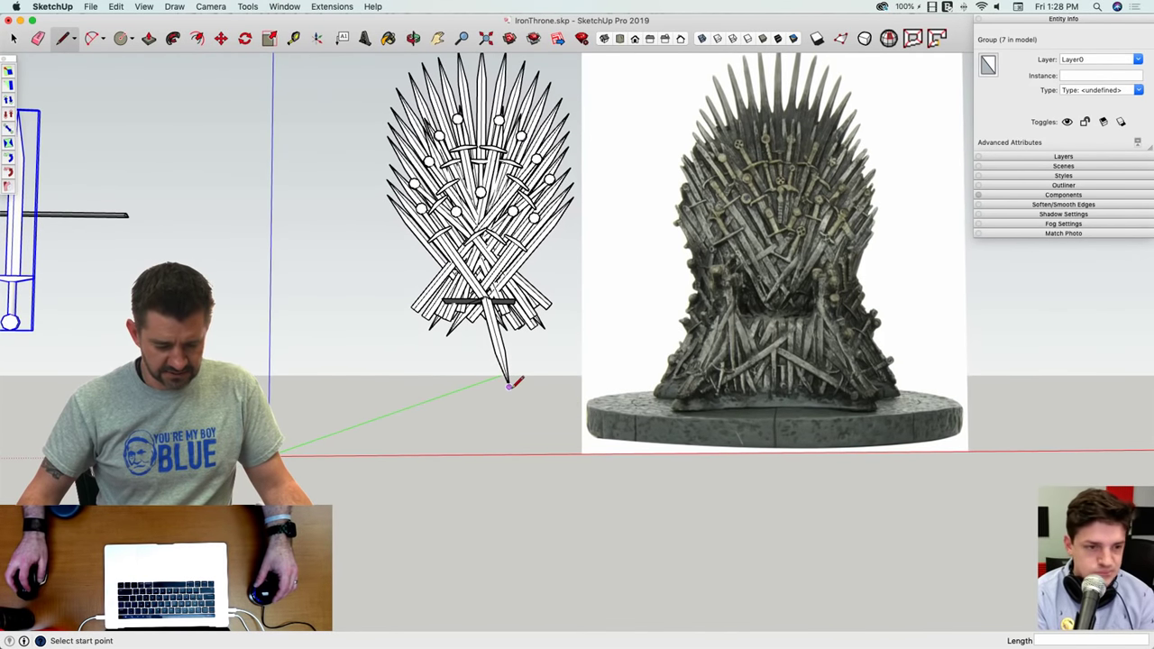
{"action": "left_click", "coordinate": [582, 386]}
{"action": "middle_click_drag", "start_coordinate": [583, 386], "coordinate": [582, 441]}
{"action": "key", "text": "e"}
{"action": "left_click", "coordinate": [557, 388]}
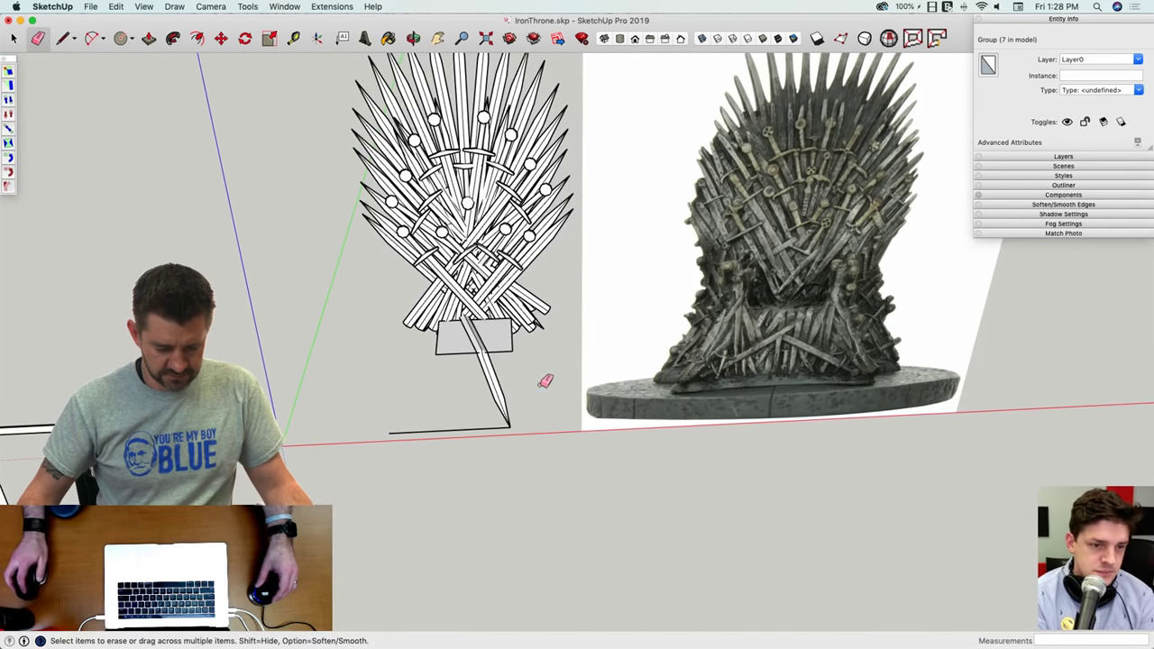
{"action": "key", "text": "l"}
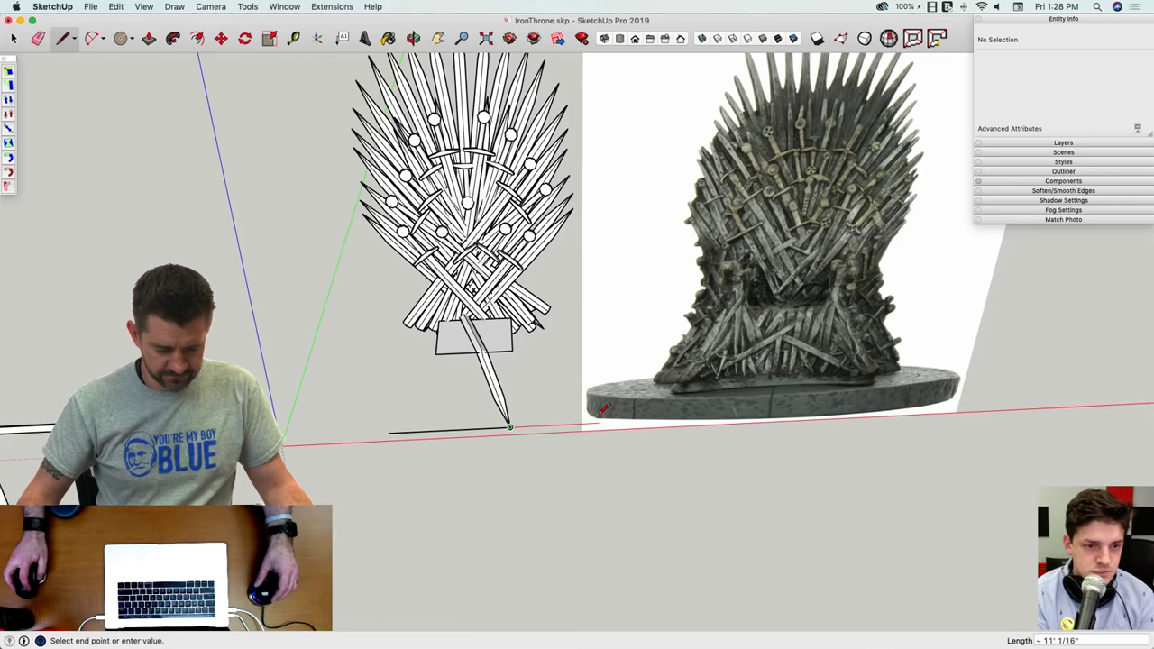
{"action": "middle_click_drag", "start_coordinate": [602, 408], "coordinate": [464, 319]}
Step: Move the upside-down complete sword beside the bent blade at the seat's front, with its pommel on the ground line
{"action": "key", "text": "space"}
{"action": "scroll", "coordinate": [510, 331], "scroll_direction": "up", "scroll_amount": 5}
{"action": "key", "text": "m"}
{"action": "left_click", "coordinate": [502, 311]}
{"action": "middle_click_drag", "start_coordinate": [577, 329], "coordinate": [677, 610]}
{"action": "scroll", "coordinate": [688, 496], "scroll_direction": "down", "scroll_amount": 5}
{"action": "left_click", "coordinate": [667, 528]}
{"action": "left_click", "coordinate": [662, 530]}
Step: Raise the bent blade group at the front of the seat by 4"
{"action": "key", "text": "space"}
{"action": "left_click", "coordinate": [670, 541]}
{"action": "key", "text": "m"}
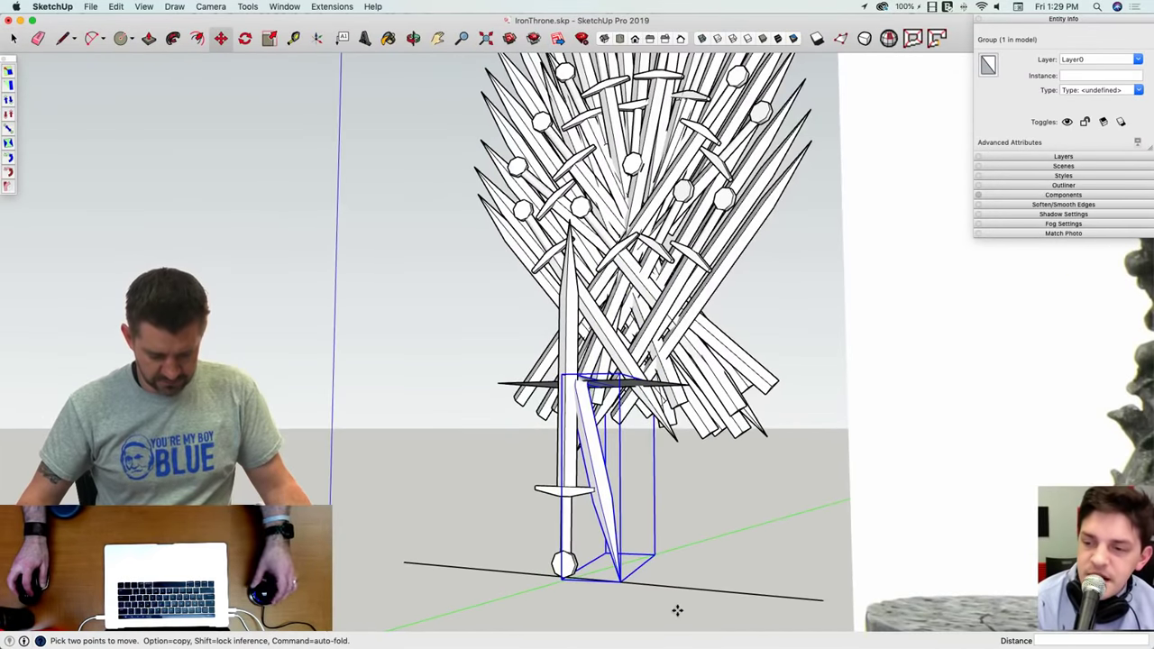
{"action": "left_click", "coordinate": [677, 610]}
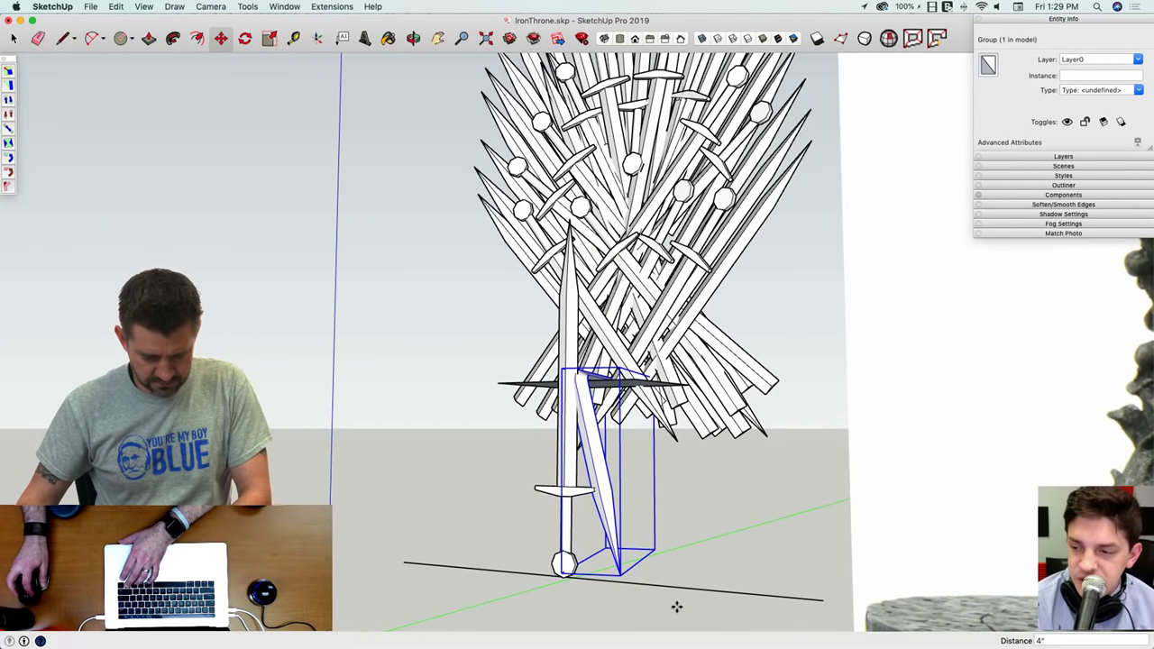
Step: Open the upside-down sword group, select its geometry and reposition it inside the group, and close the group
{"action": "middle_click_drag", "start_coordinate": [677, 609], "coordinate": [572, 497]}
{"action": "left_click", "coordinate": [583, 439]}
{"action": "double_click", "coordinate": [580, 439]}
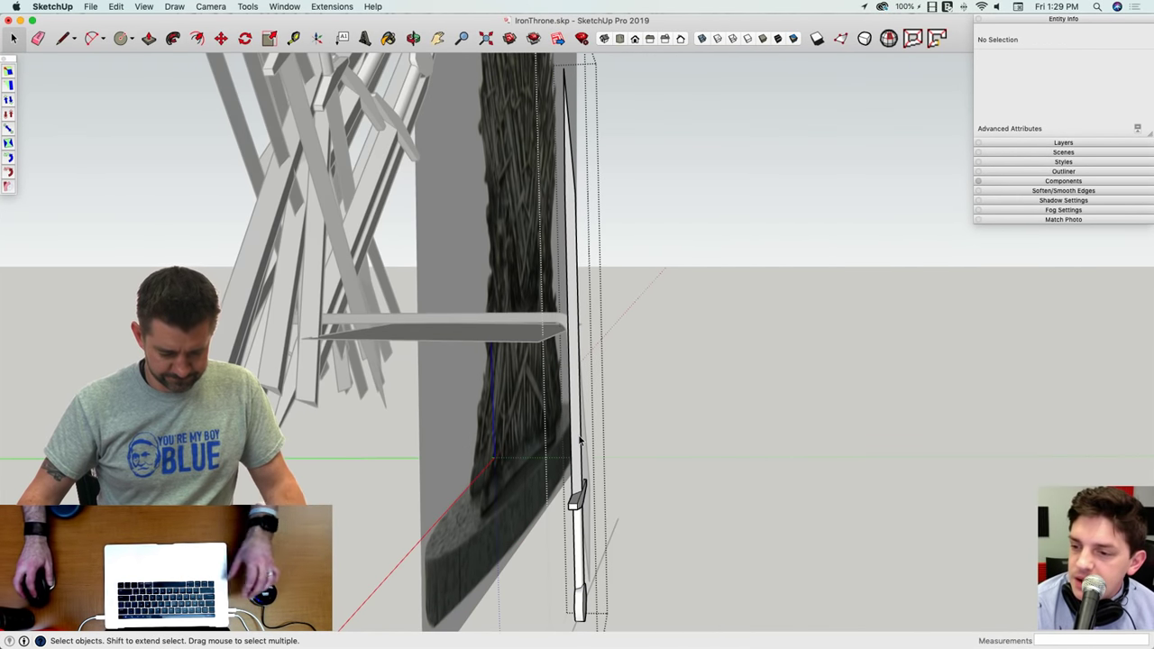
{"action": "middle_click_drag", "start_coordinate": [581, 439], "coordinate": [625, 236]}
{"action": "middle_click_drag", "start_coordinate": [515, 349], "coordinate": [709, 536]}
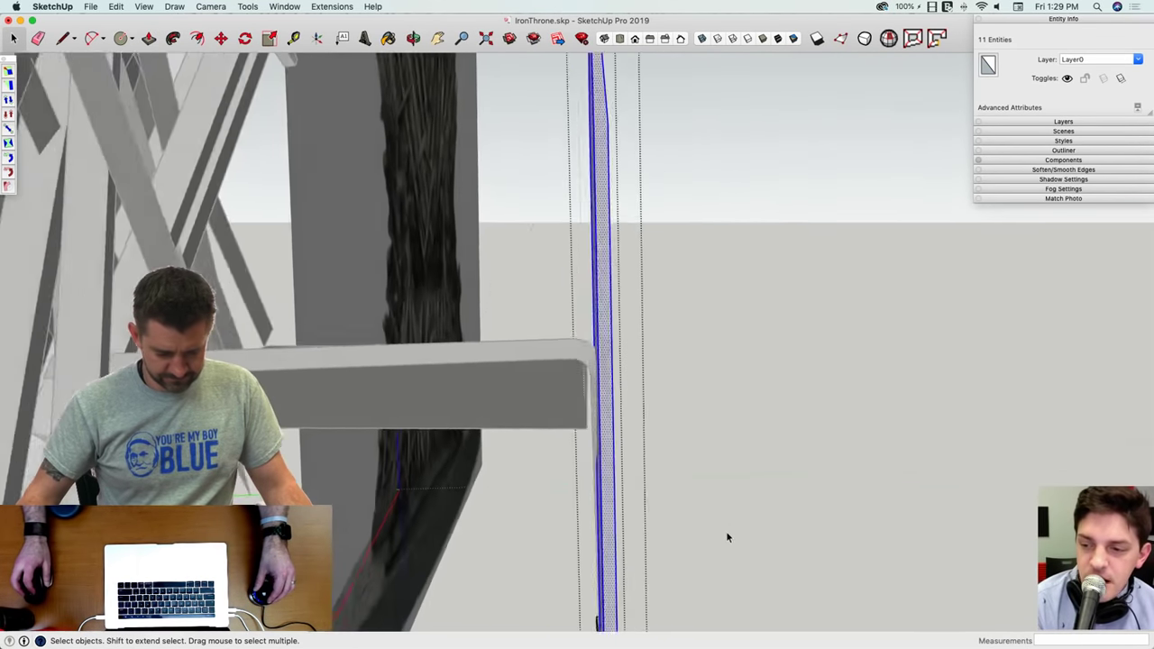
{"action": "key", "text": "m"}
{"action": "middle_click_drag", "start_coordinate": [508, 288], "coordinate": [625, 394]}
{"action": "left_click", "coordinate": [591, 358]}
{"action": "scroll", "coordinate": [627, 395], "scroll_direction": "down", "scroll_amount": 8}
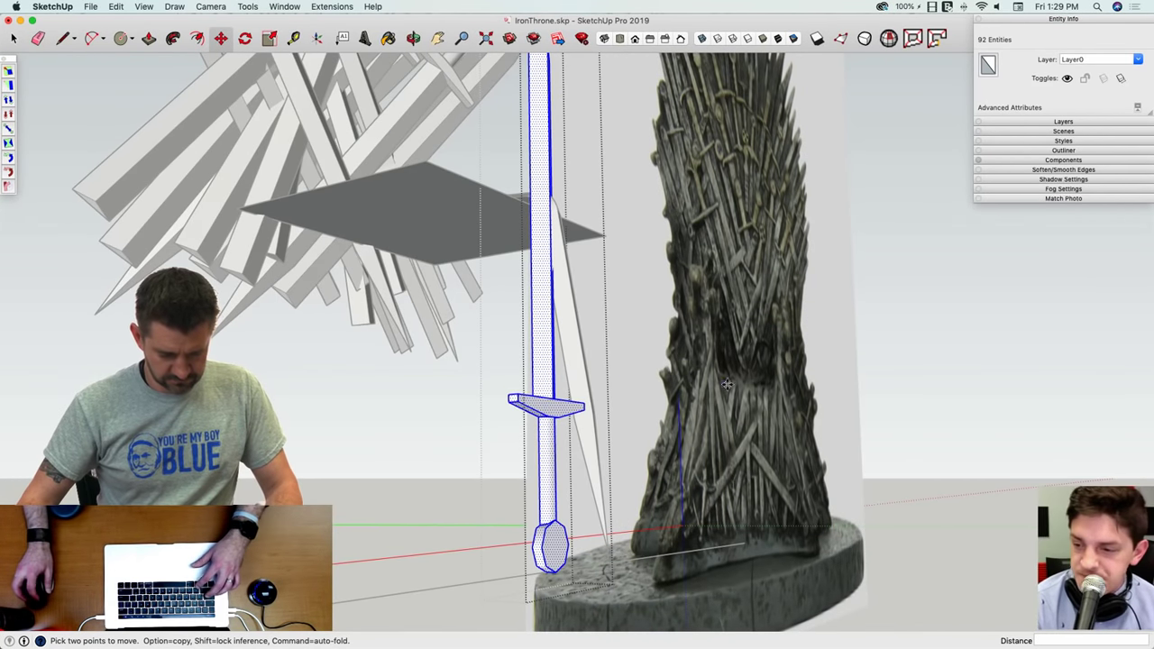
{"action": "key", "text": "space"}
{"action": "left_click", "coordinate": [613, 315]}
{"action": "left_click", "coordinate": [609, 306]}
Step: Move the upside-down sword group against the seat's front edge, next to the bend of the bent blade
{"action": "middle_click_drag", "start_coordinate": [607, 303], "coordinate": [672, 361]}
{"action": "left_click", "coordinate": [567, 292]}
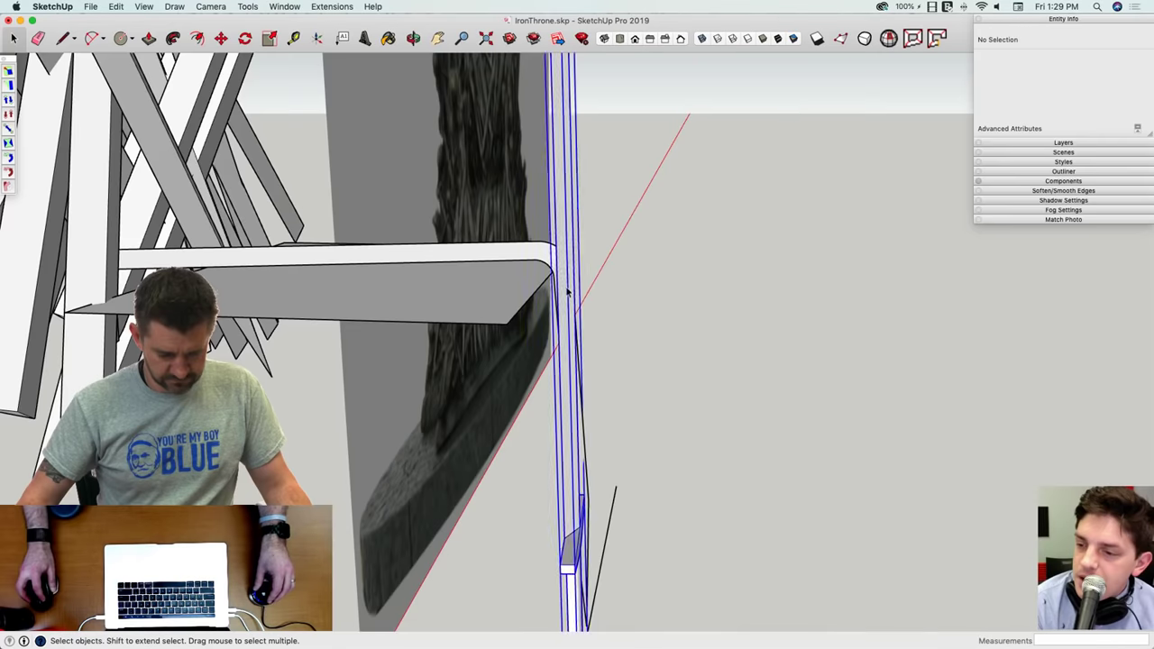
{"action": "left_click", "coordinate": [567, 291]}
{"action": "mouse_move", "coordinate": [567, 291]}
{"action": "middle_mouse_down"}
{"action": "mouse_move", "coordinate": [579, 327]}
{"action": "mouse_move", "coordinate": [559, 287]}
{"action": "middle_mouse_up"}
{"action": "key", "text": "m"}
{"action": "left_click", "coordinate": [563, 277]}
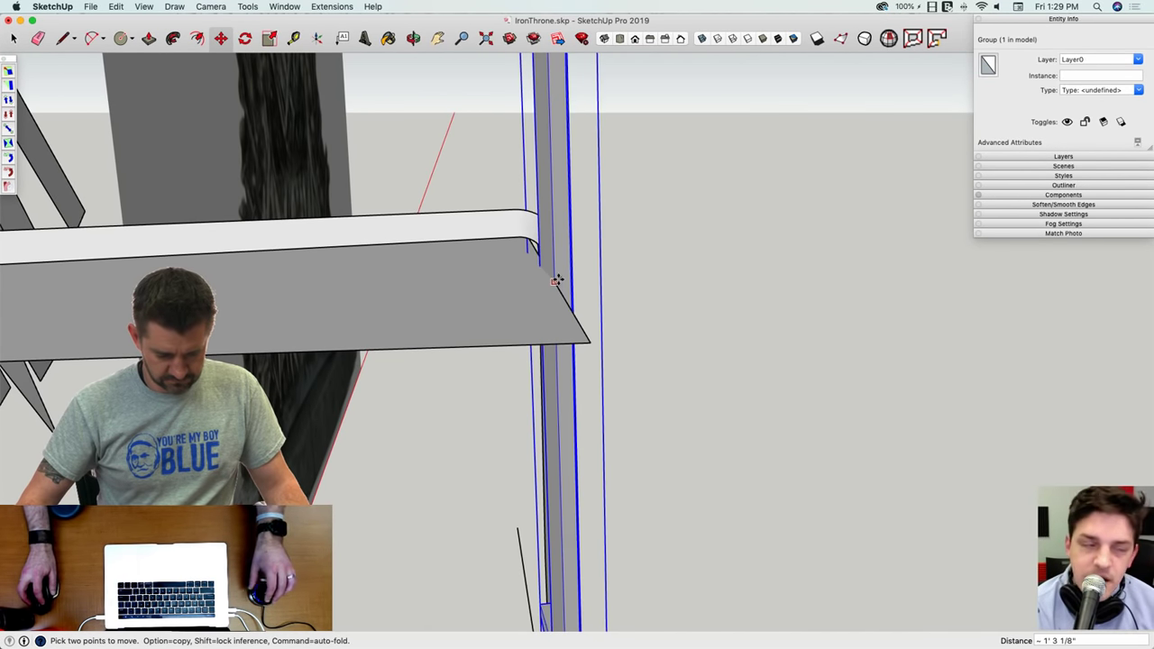
{"action": "scroll", "coordinate": [611, 330], "scroll_direction": "up", "scroll_amount": 10}
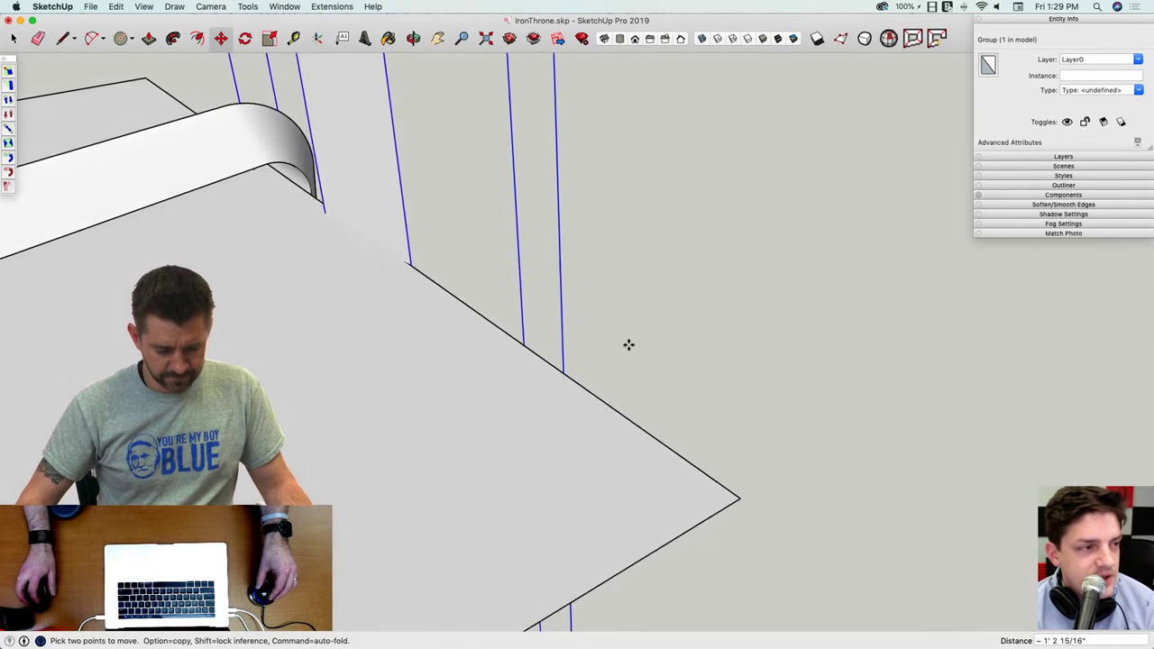
Step: Rotate the upside-down sword about 3.3 degrees around its corner on the seat edge so its back lies flush with that edge
{"action": "key", "text": "q"}
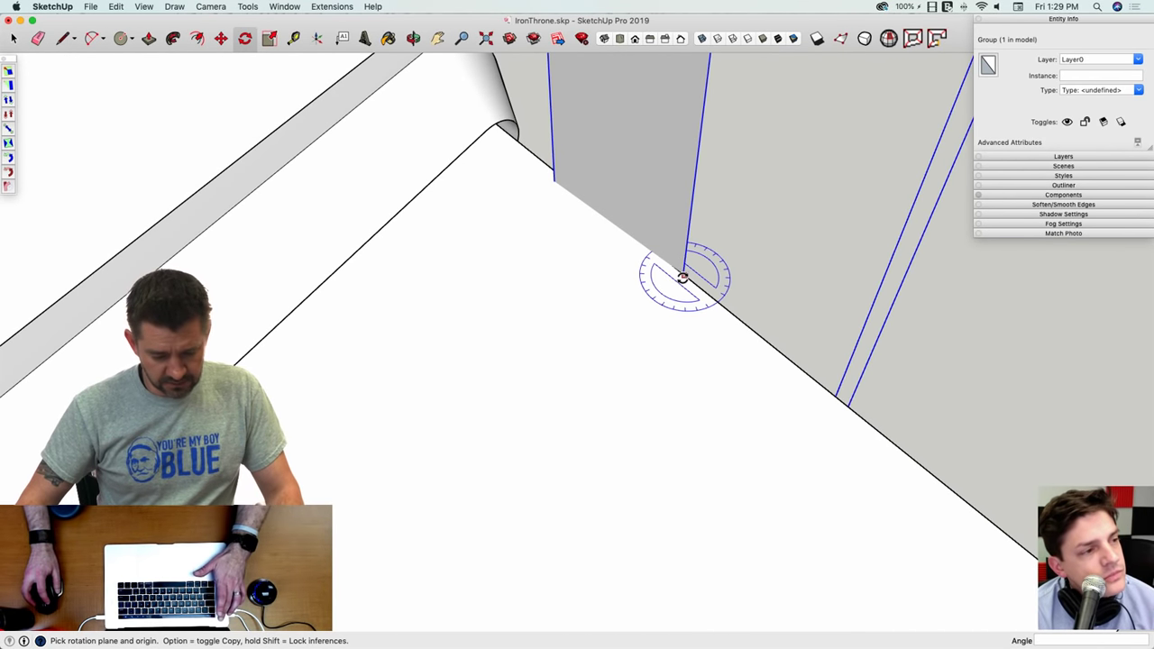
{"action": "left_click", "coordinate": [682, 275]}
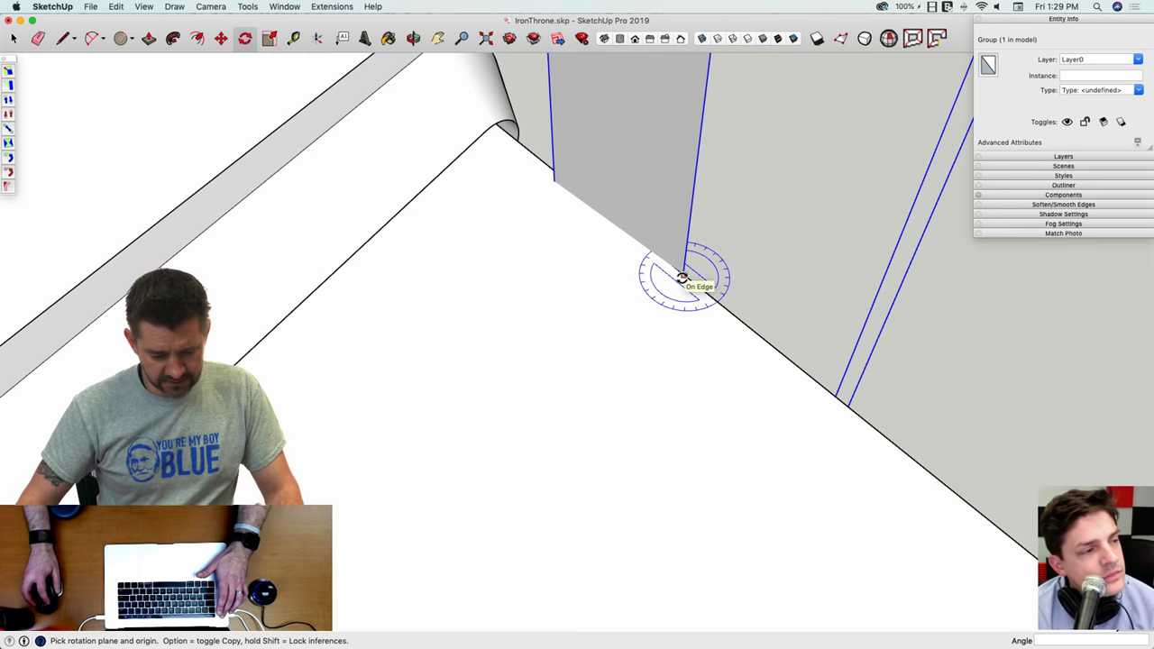
{"action": "left_click", "coordinate": [556, 181]}
{"action": "left_click", "coordinate": [555, 171]}
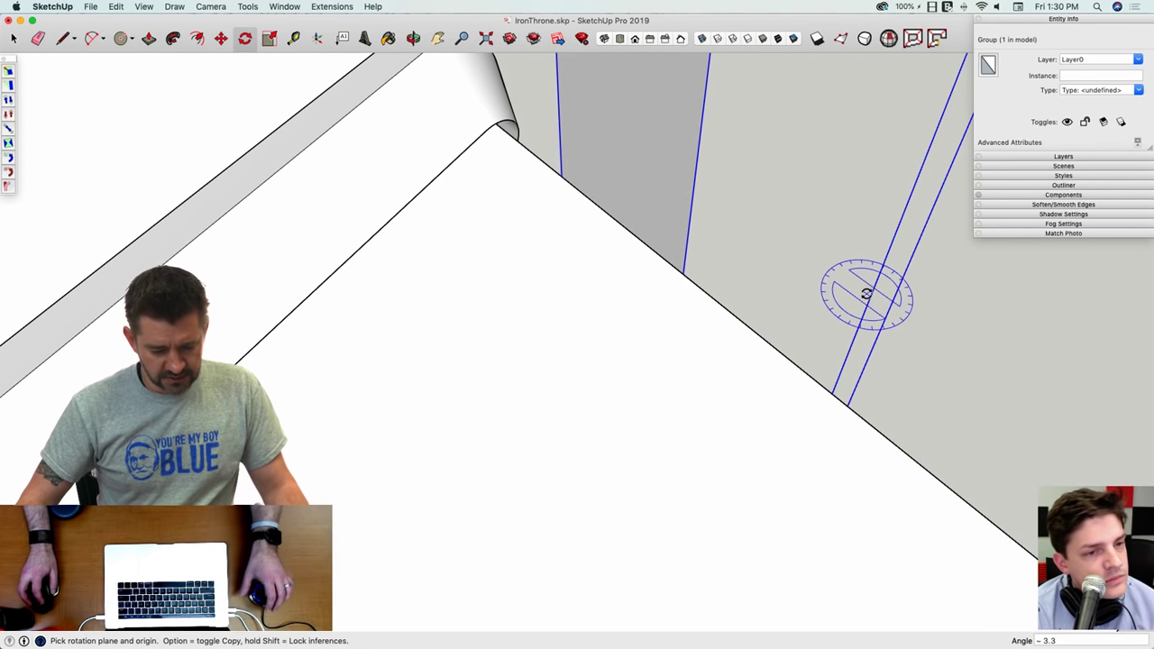
{"action": "key", "text": "space"}
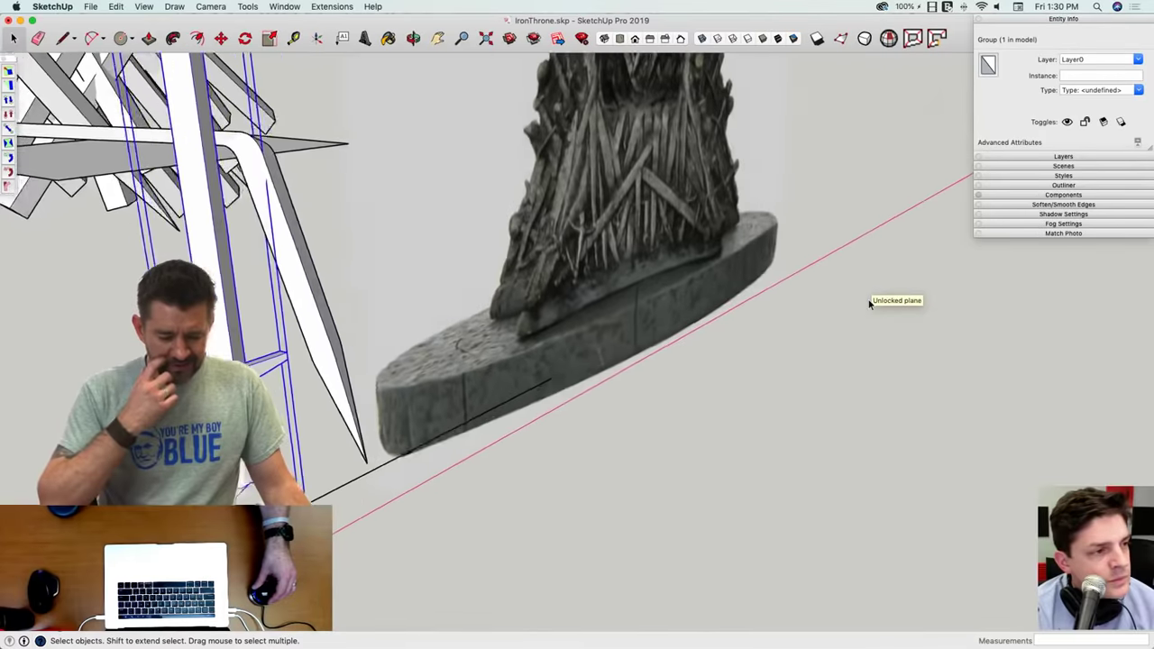
{"action": "middle_click_drag", "start_coordinate": [807, 345], "coordinate": [834, 304]}
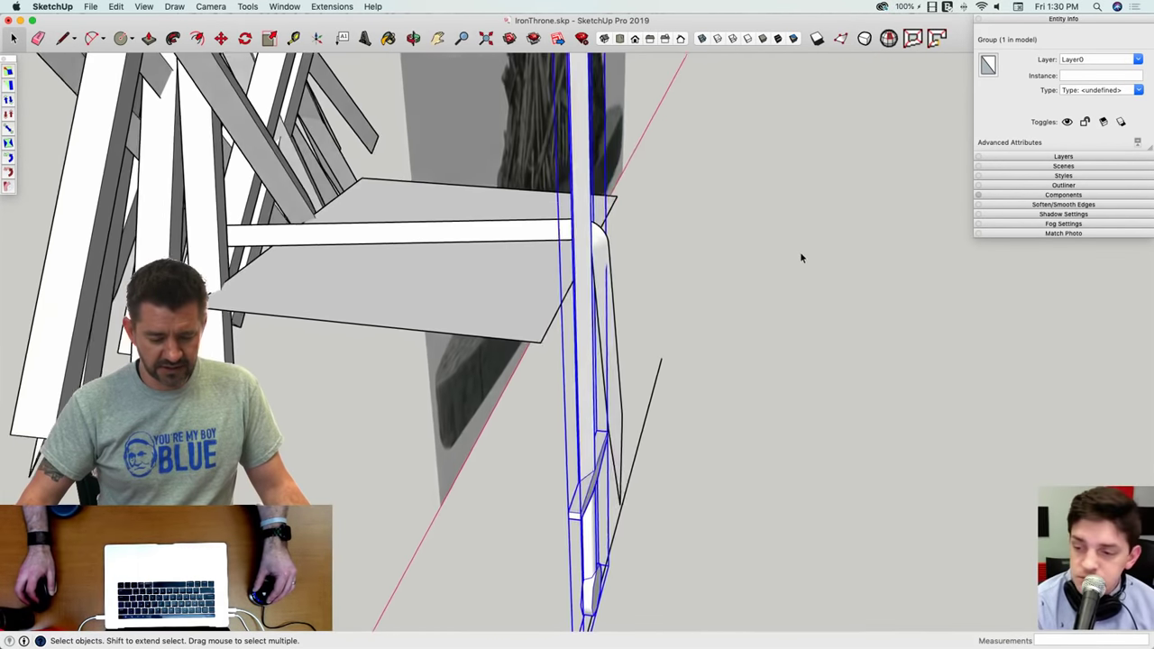
Step: Inside the upside-down sword group, radially bend the selected blade about 90.7 degrees over the seat's front edge
{"action": "middle_click_drag", "start_coordinate": [701, 207], "coordinate": [718, 211]}
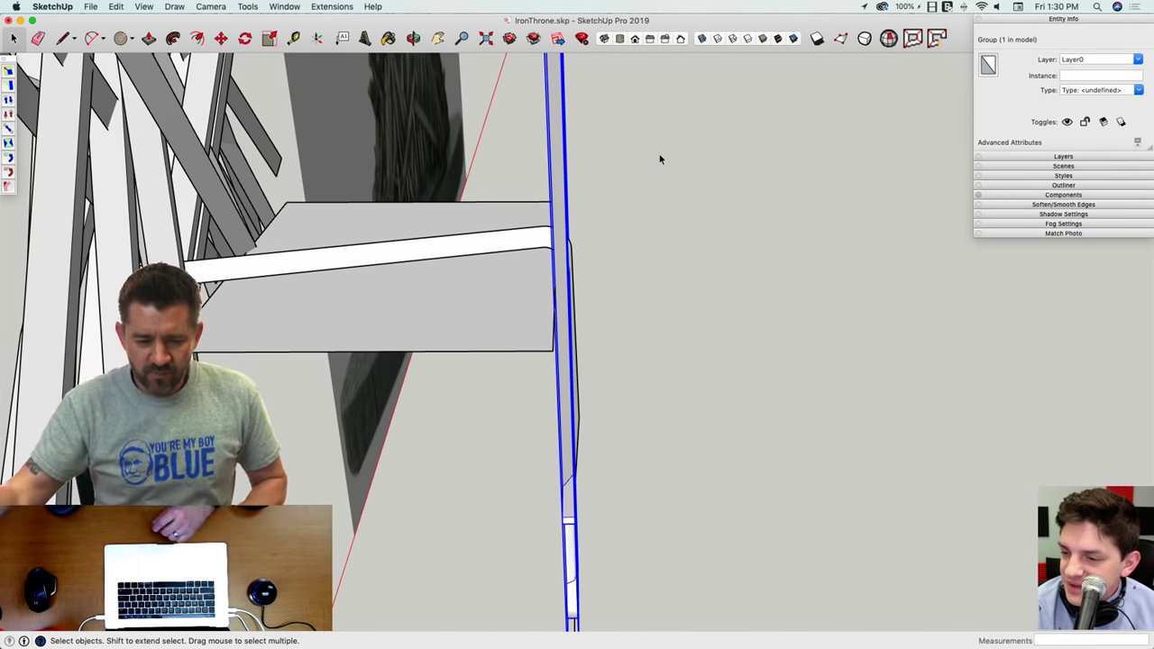
{"action": "middle_click_drag", "start_coordinate": [659, 159], "coordinate": [610, 210]}
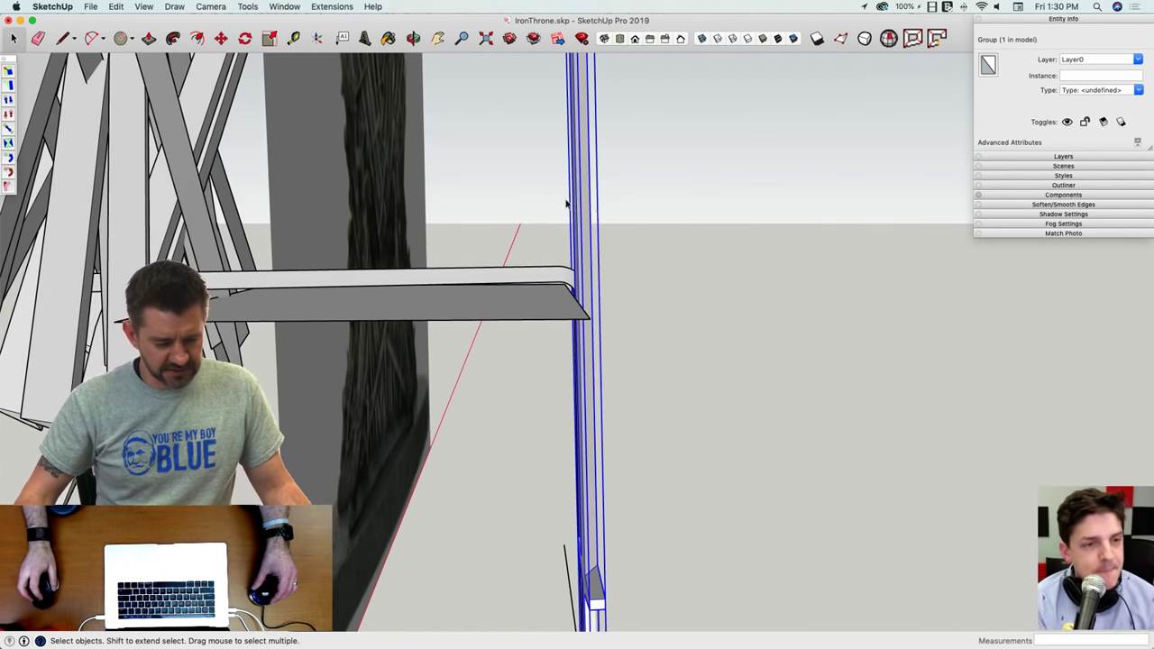
{"action": "double_click", "coordinate": [591, 187]}
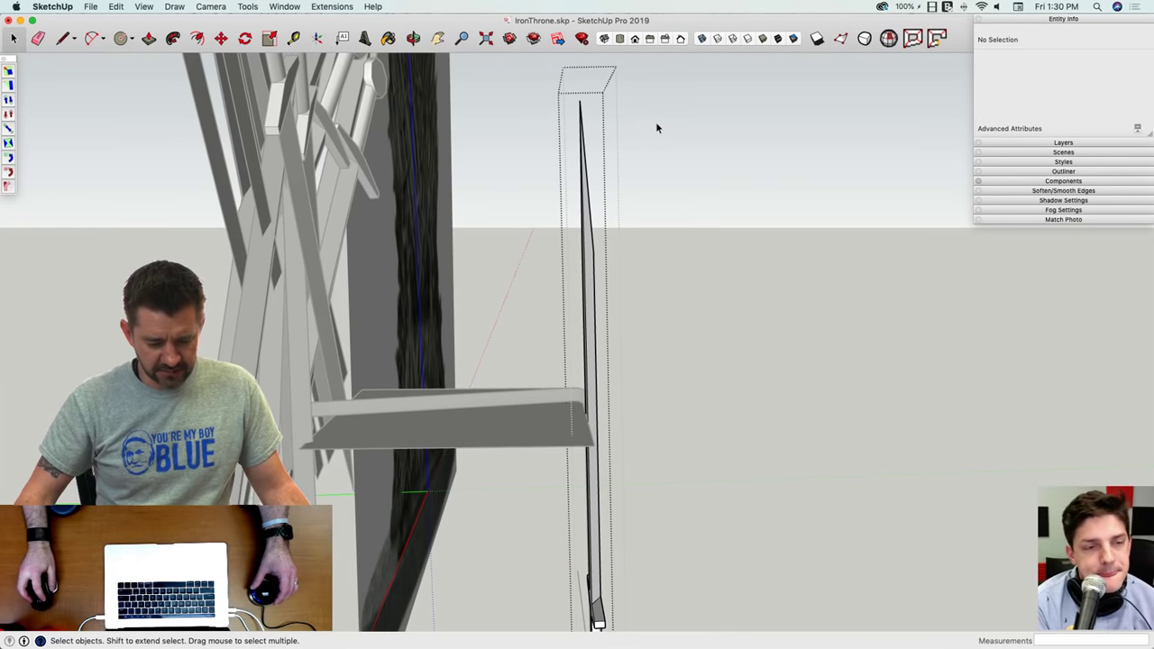
{"action": "left_click_drag", "start_coordinate": [555, 285], "coordinate": [553, 289]}
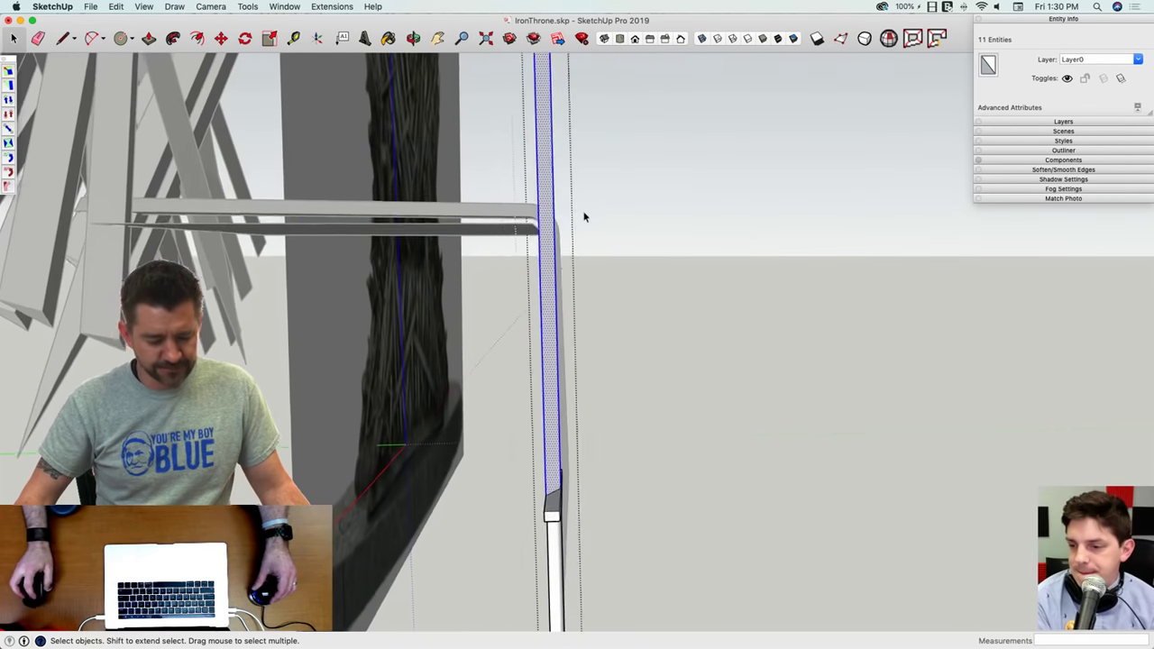
{"action": "left_click", "coordinate": [6, 186]}
{"action": "middle_click_drag", "start_coordinate": [541, 234], "coordinate": [583, 386]}
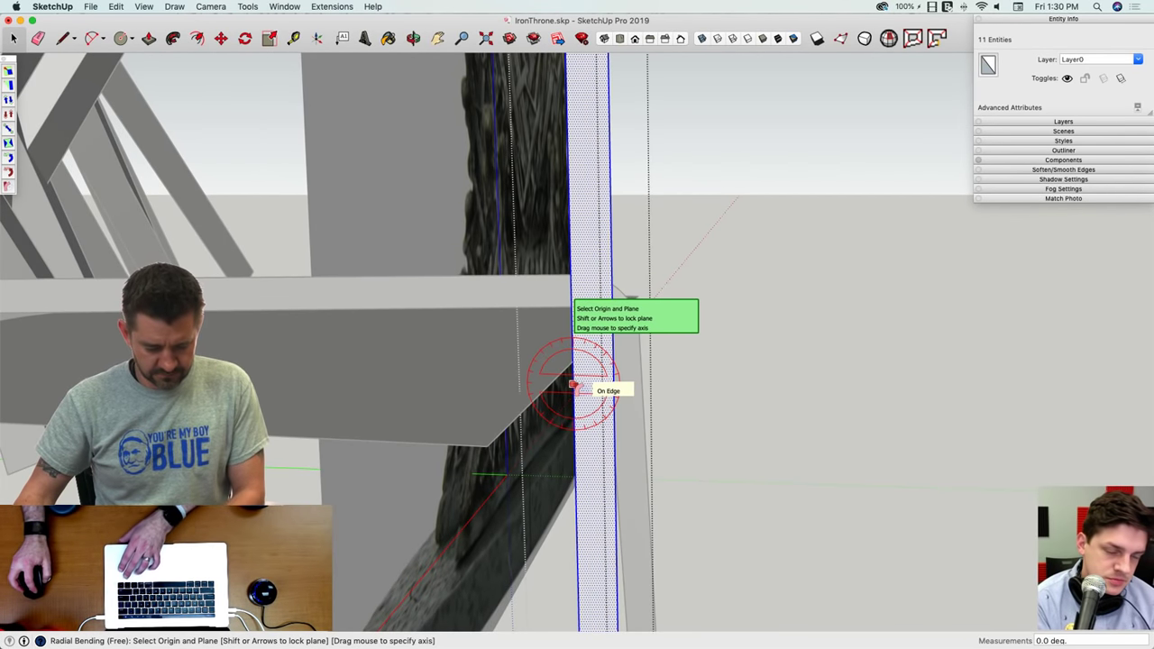
{"action": "left_click", "coordinate": [573, 385]}
{"action": "mouse_move", "coordinate": [573, 384]}
{"action": "middle_mouse_down"}
{"action": "mouse_move", "coordinate": [569, 294]}
{"action": "mouse_move", "coordinate": [559, 365]}
{"action": "middle_mouse_up"}
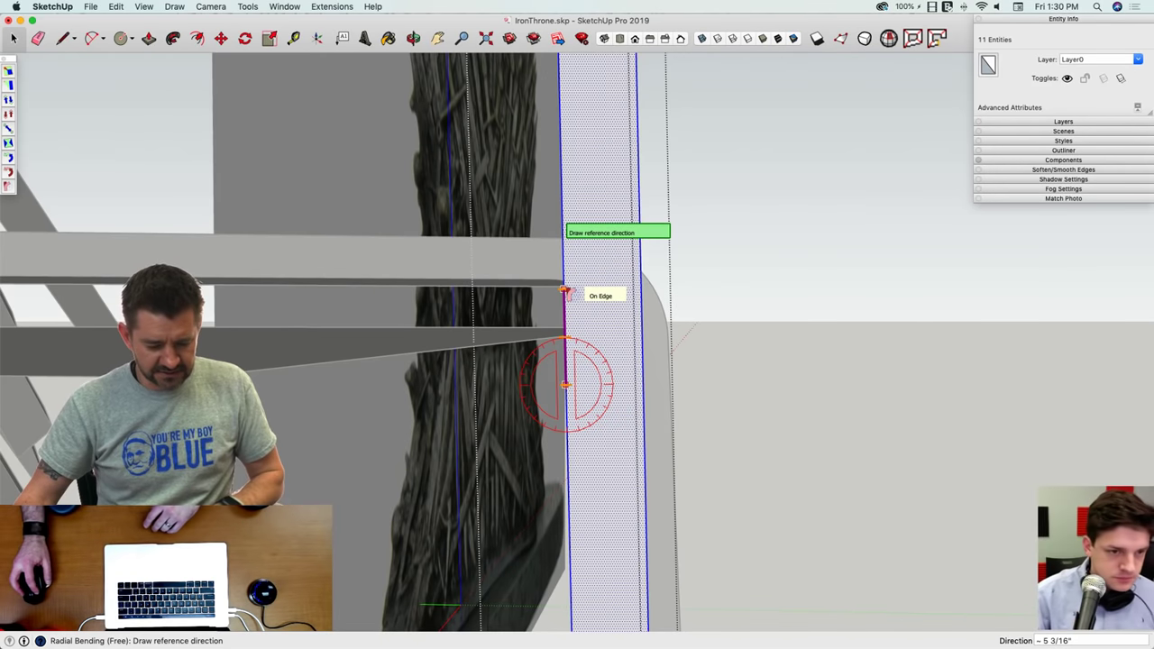
{"action": "left_click", "coordinate": [565, 291]}
{"action": "scroll", "coordinate": [585, 203], "scroll_direction": "down", "scroll_amount": 3}
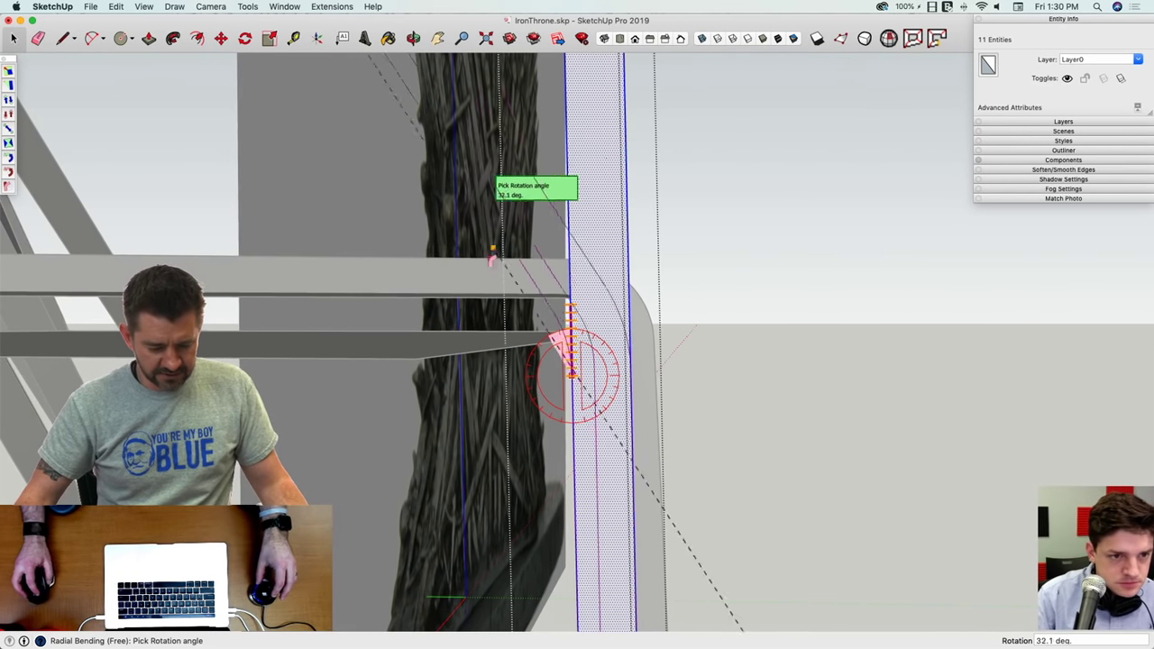
{"action": "middle_click_drag", "start_coordinate": [416, 375], "coordinate": [392, 322]}
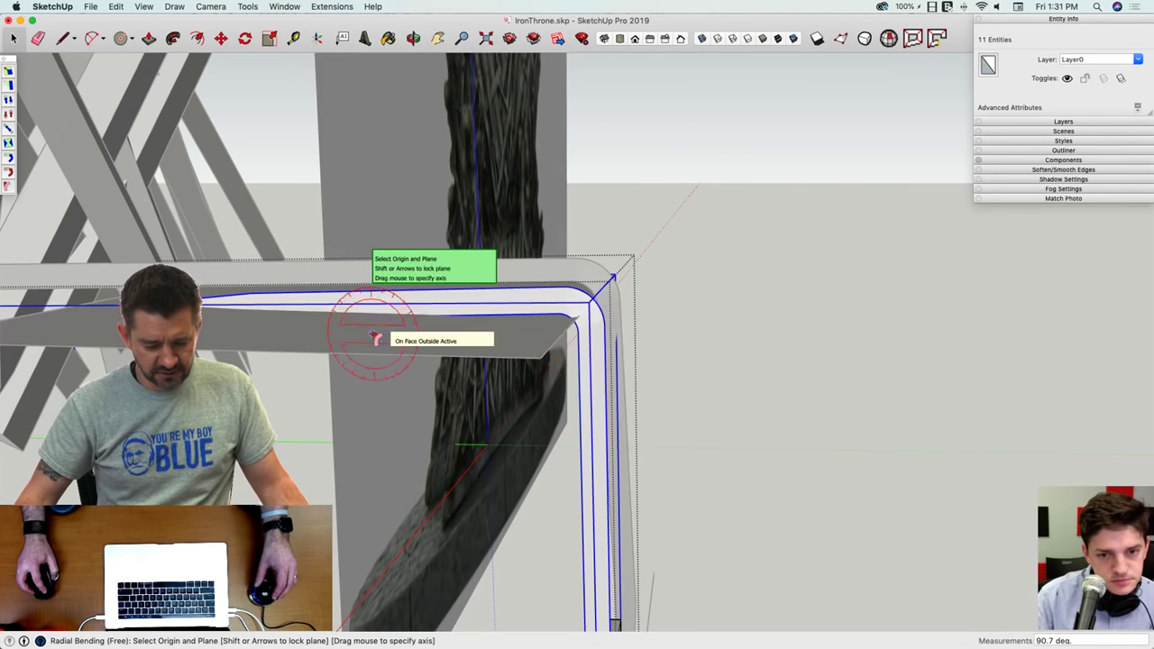
{"action": "key", "text": "space"}
Step: Move the bent upside-down sword group 15/16" to adjust its fit at the seat's front edge, and deselect it
{"action": "middle_click_drag", "start_coordinate": [804, 265], "coordinate": [687, 280]}
{"action": "key", "text": "m"}
{"action": "left_click", "coordinate": [687, 280]}
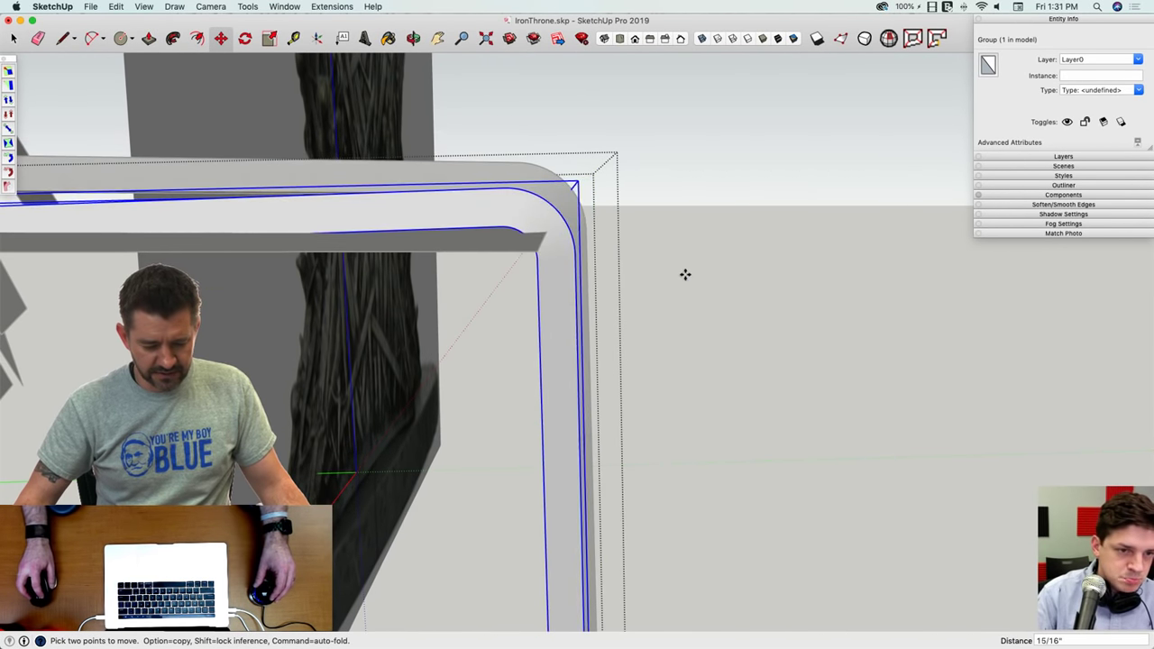
{"action": "middle_click_drag", "start_coordinate": [690, 275], "coordinate": [783, 443]}
{"action": "key", "text": "space"}
{"action": "left_click", "coordinate": [777, 439]}
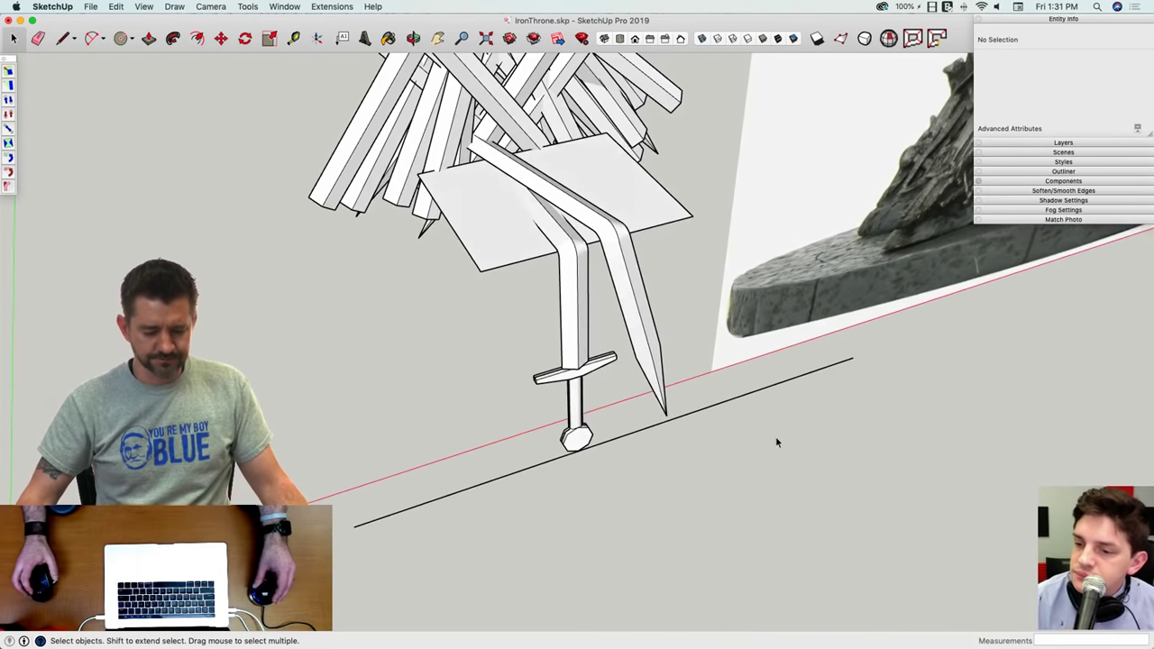
Step: Copy the bent blade group about 9' 10 1/2" along the seat's front and flip the copy so it mirrors the original
{"action": "middle_click_drag", "start_coordinate": [663, 338], "coordinate": [674, 293]}
{"action": "left_click", "coordinate": [674, 293]}
{"action": "key", "text": "m"}
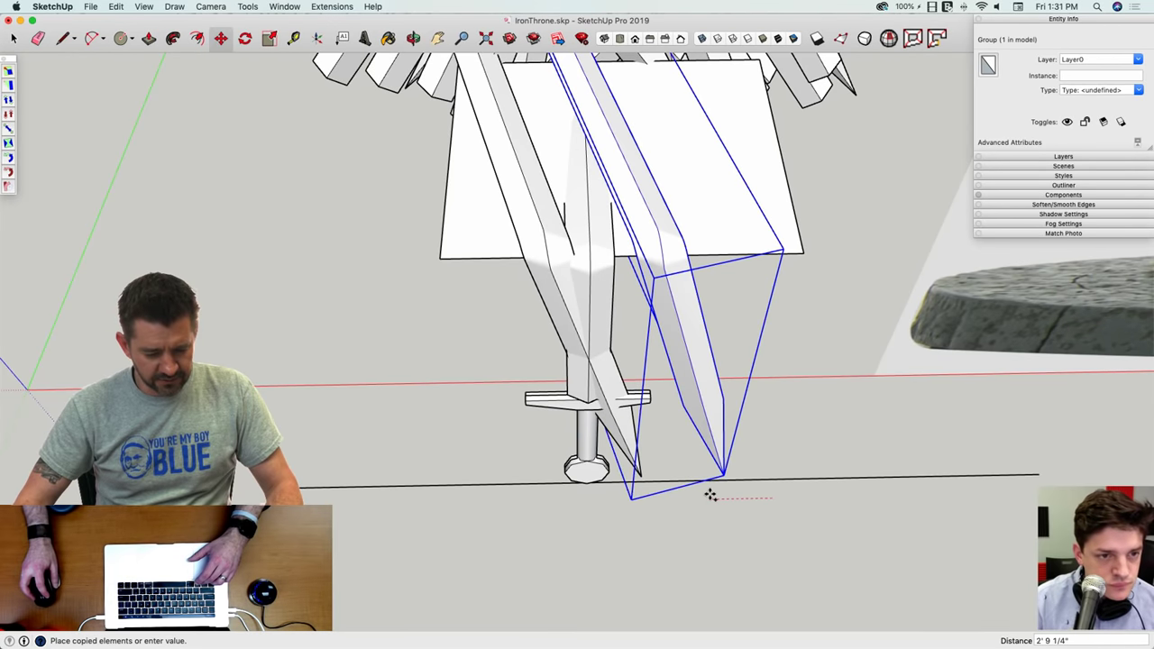
{"action": "left_click", "coordinate": [551, 507]}
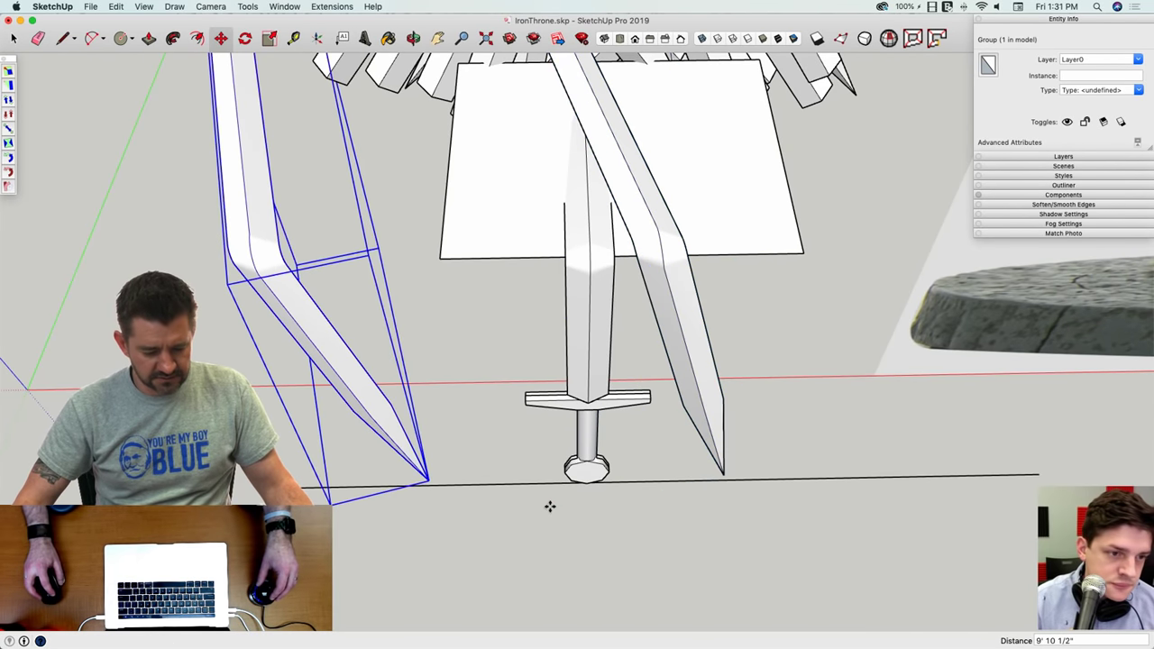
{"action": "right_click", "coordinate": [303, 330]}
{"action": "mouse_move", "coordinate": [379, 462]}
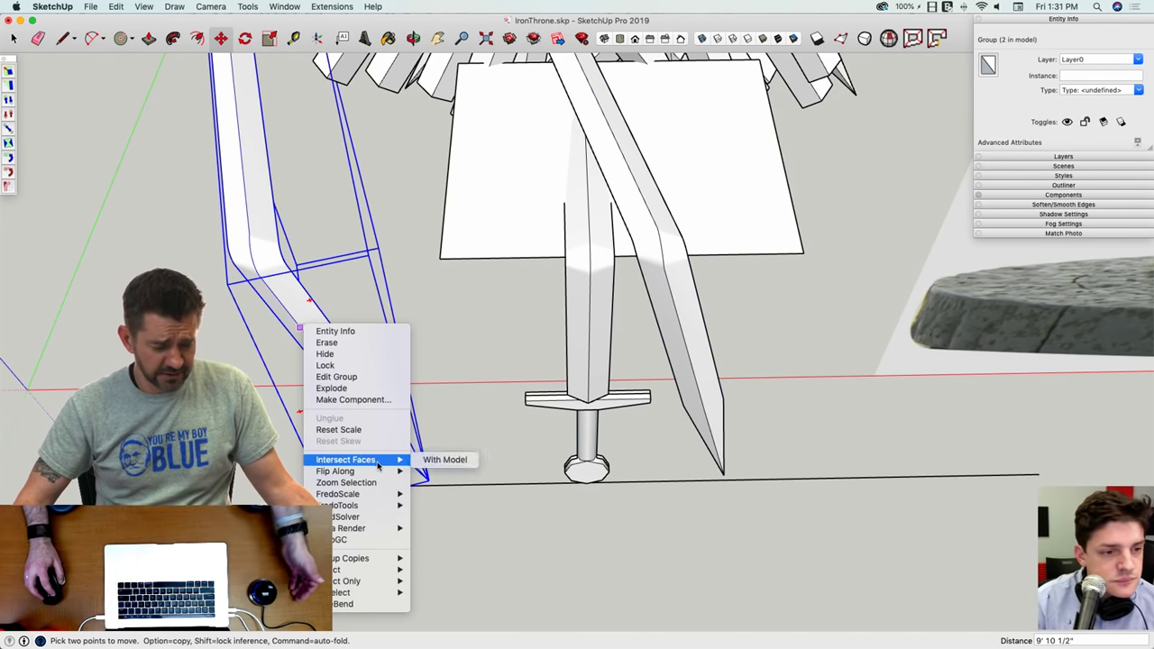
{"action": "left_click", "coordinate": [478, 471]}
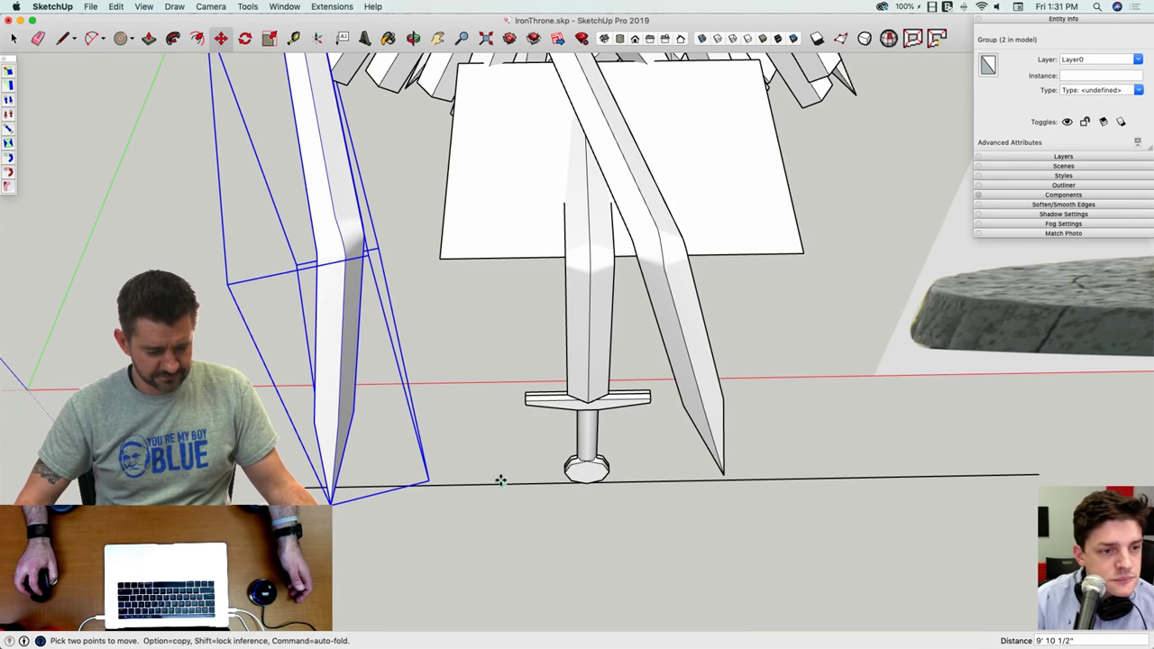
Step: Move the flipped blade back over the seat, to the side of the upside-down sword opposite the original blade
{"action": "middle_click_drag", "start_coordinate": [445, 457], "coordinate": [459, 533]}
{"action": "left_click", "coordinate": [459, 533]}
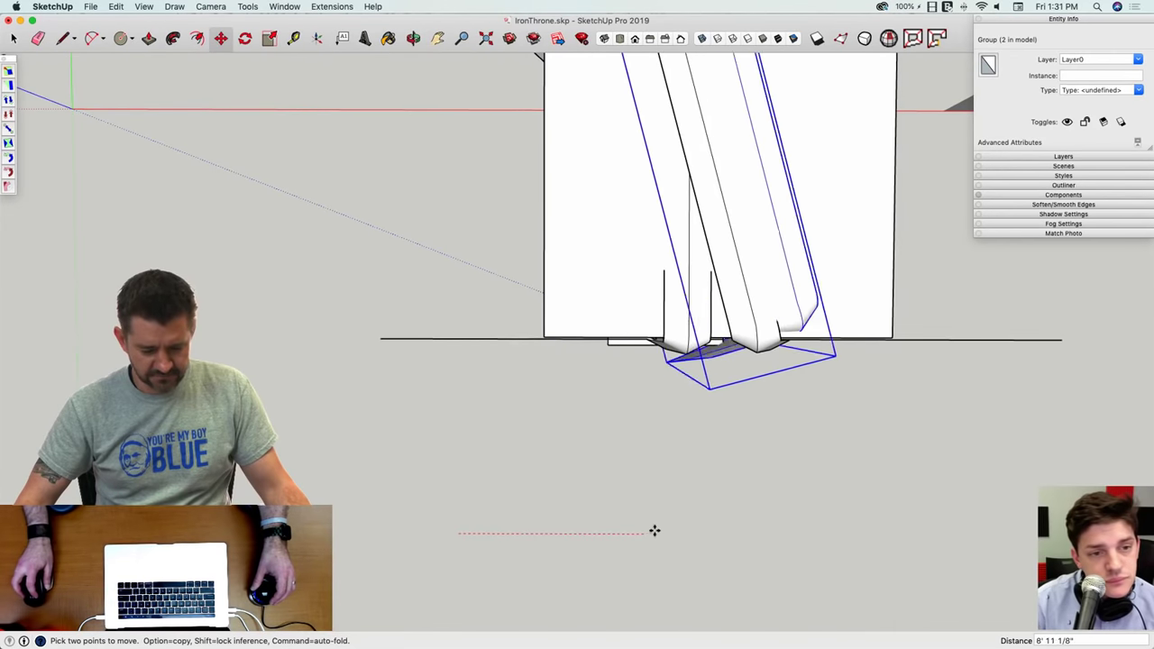
{"action": "left_click", "coordinate": [667, 532]}
{"action": "middle_click_drag", "start_coordinate": [667, 532], "coordinate": [729, 531]}
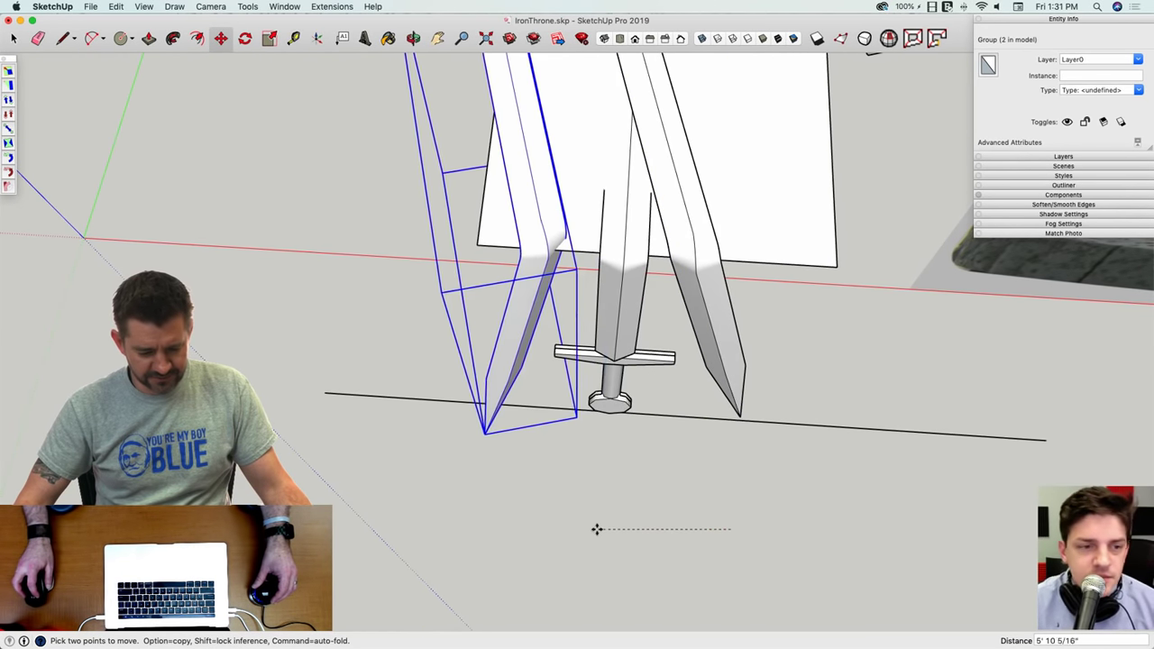
Step: Rotate the flipped blade about the vertical axis so its point splays outward, and shift it into place on the seat's front edge
{"action": "middle_click_drag", "start_coordinate": [606, 523], "coordinate": [520, 364]}
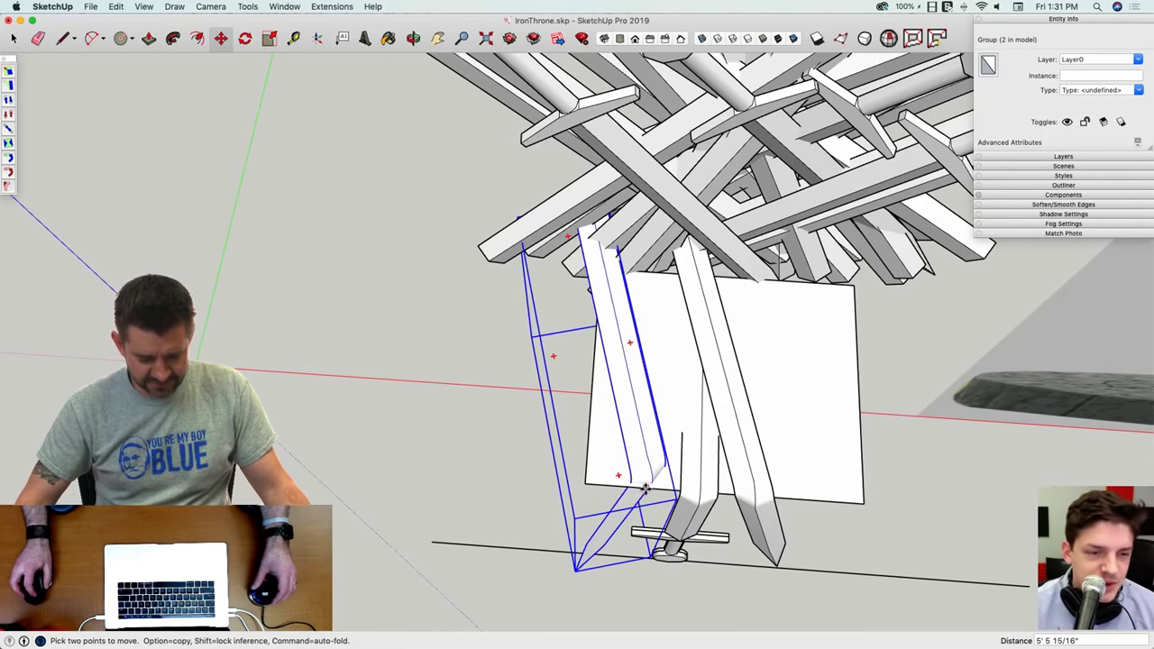
{"action": "left_click", "coordinate": [618, 476]}
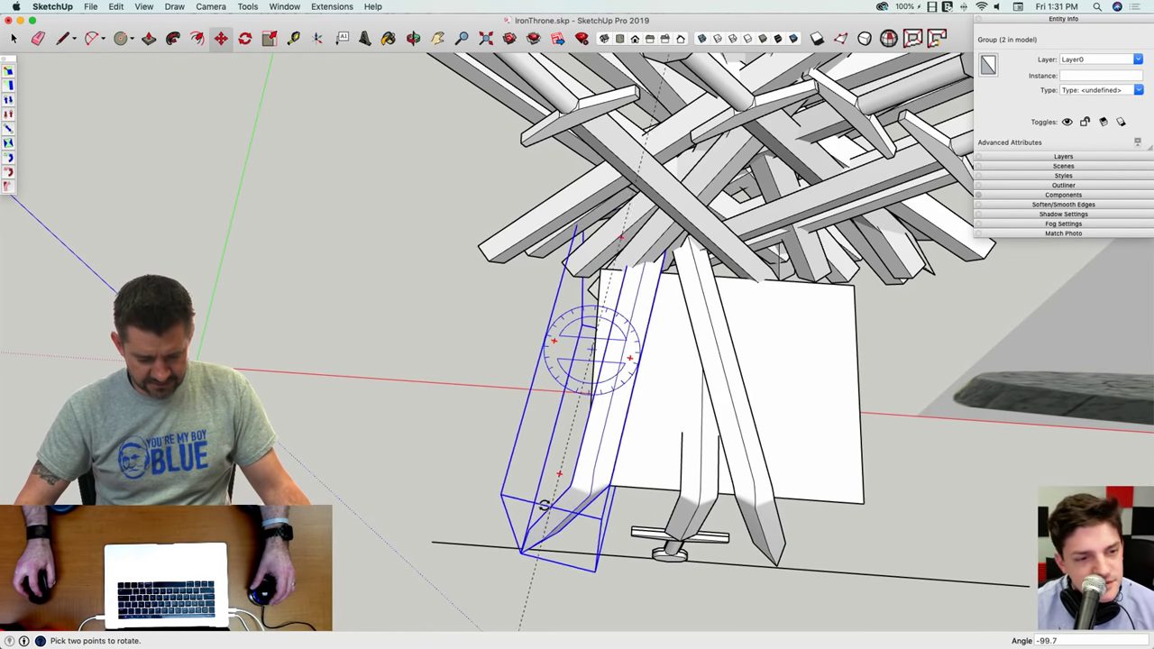
{"action": "middle_click_drag", "start_coordinate": [532, 503], "coordinate": [538, 407]}
{"action": "left_click", "coordinate": [491, 548]}
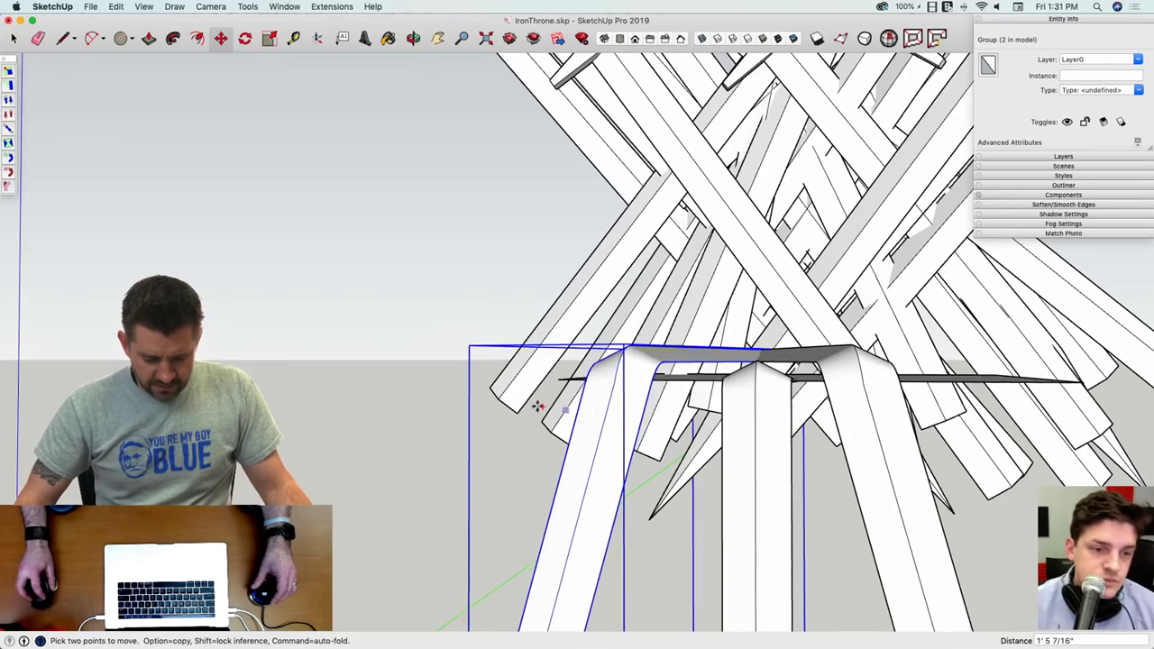
{"action": "left_click", "coordinate": [485, 410]}
{"action": "left_click", "coordinate": [483, 415]}
{"action": "scroll", "coordinate": [483, 414], "scroll_direction": "down", "scroll_amount": 10}
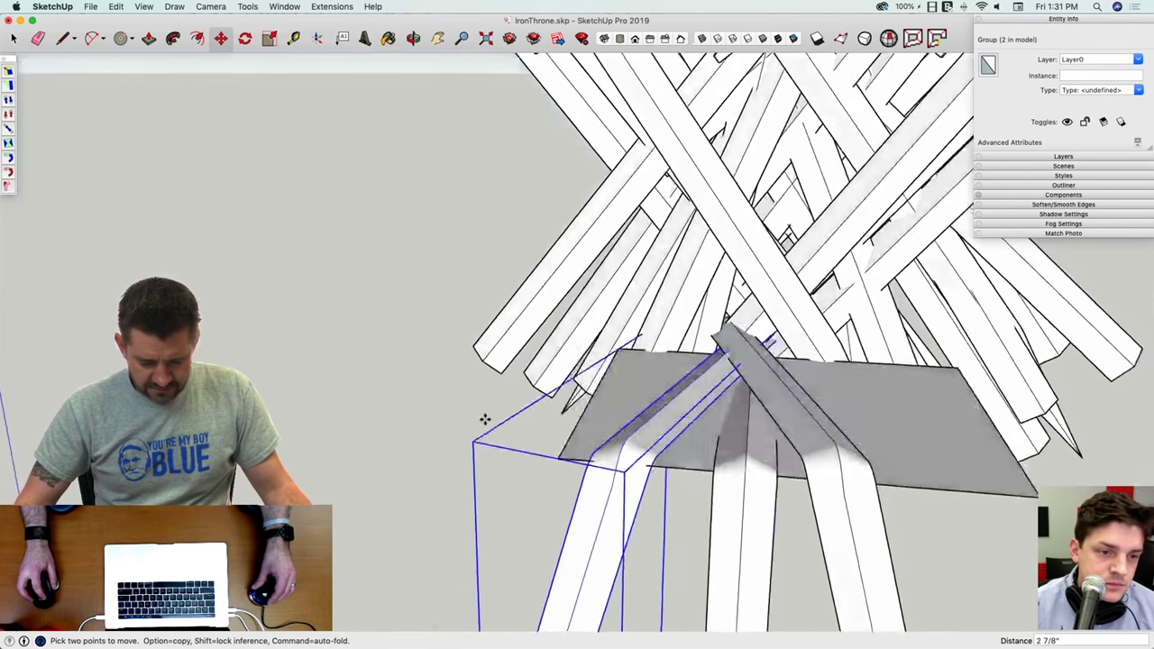
{"action": "key", "text": "space"}
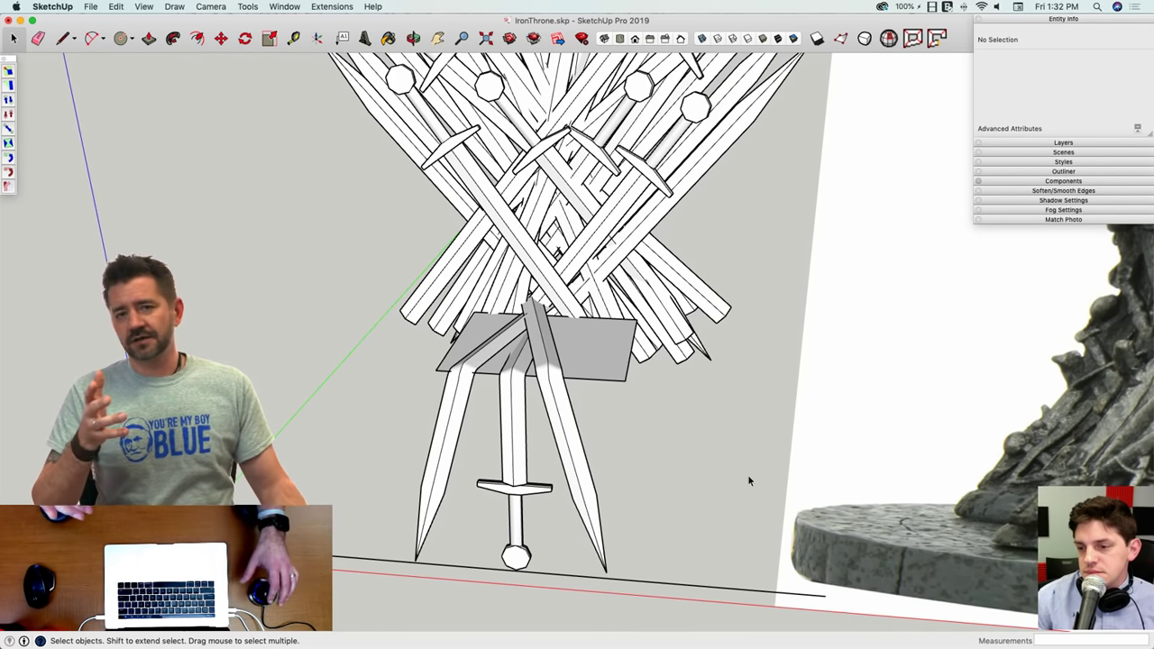
Step: Copy the bent upside-down sword sideways along the seat's front edge, beyond the original angled blade
{"action": "scroll", "coordinate": [747, 475], "scroll_direction": "up", "scroll_amount": 6}
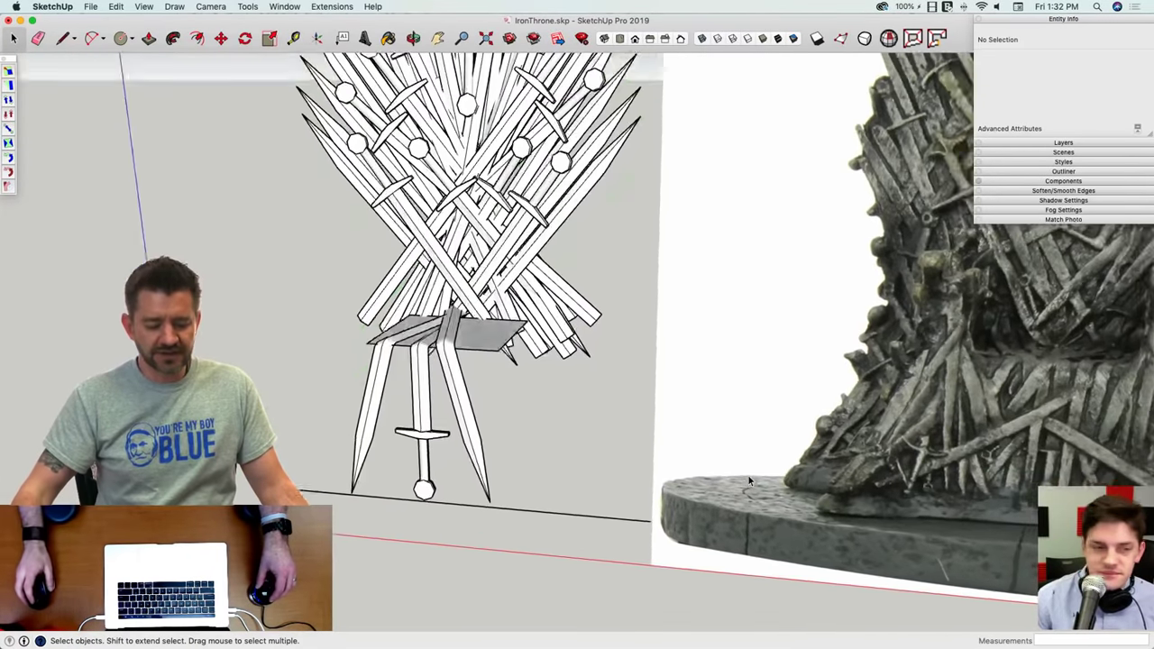
{"action": "middle_click_drag", "start_coordinate": [749, 481], "coordinate": [752, 490]}
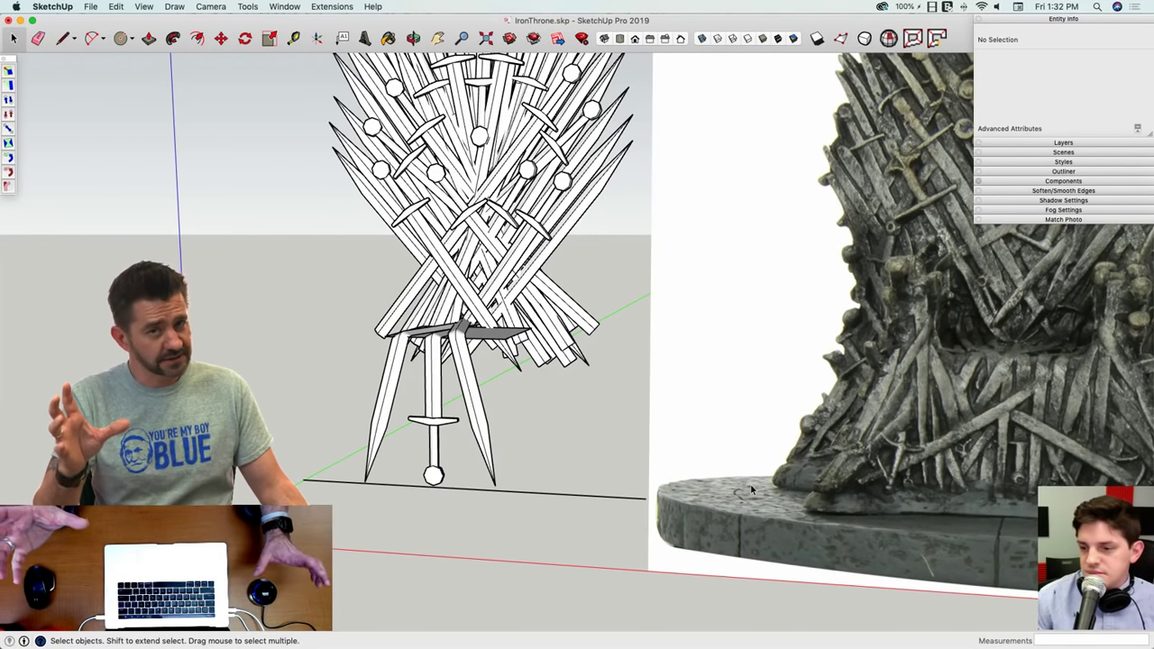
{"action": "scroll", "coordinate": [752, 488], "scroll_direction": "up", "scroll_amount": 3}
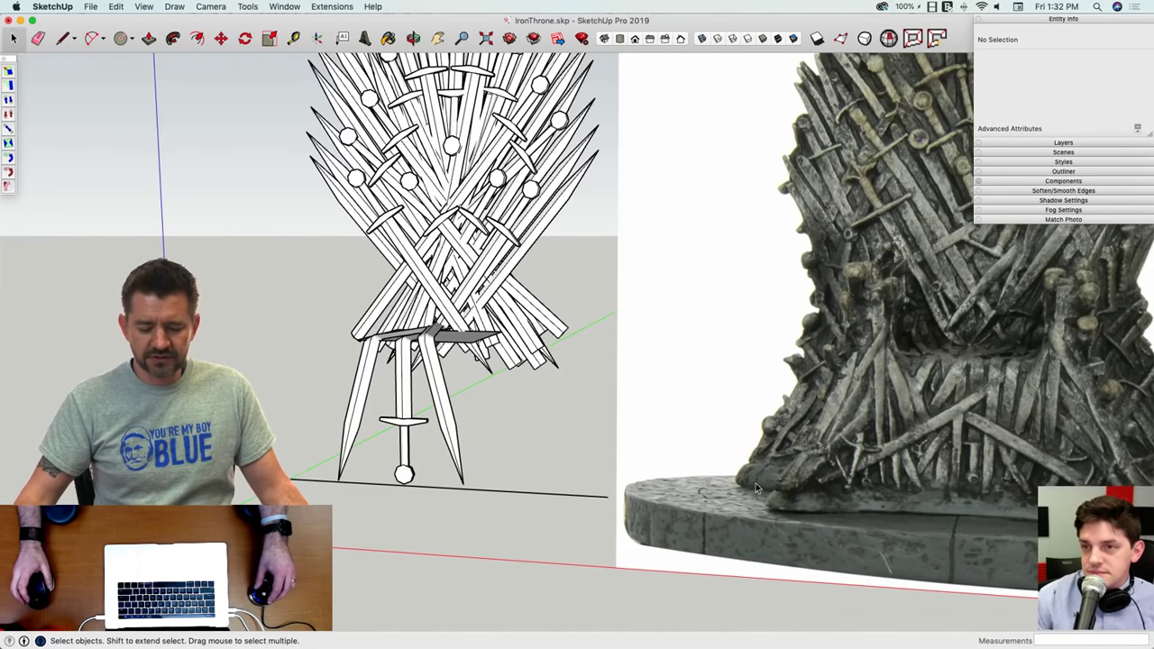
{"action": "scroll", "coordinate": [757, 487], "scroll_direction": "up", "scroll_amount": 1}
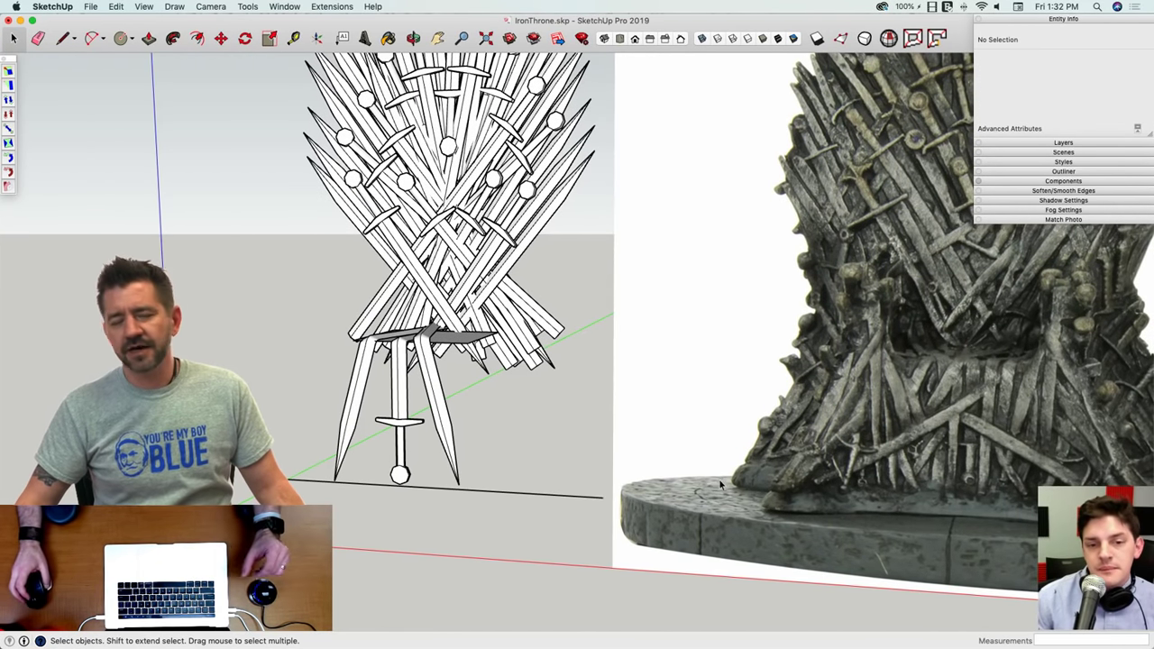
{"action": "middle_click_drag", "start_coordinate": [714, 487], "coordinate": [610, 442]}
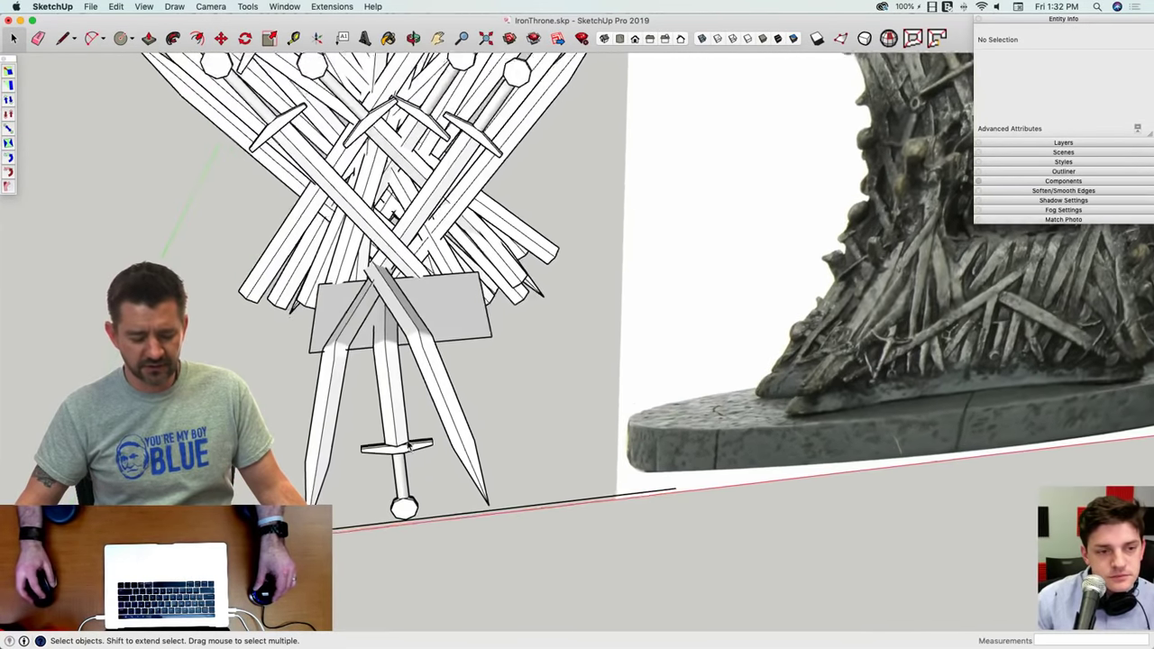
{"action": "left_click", "coordinate": [403, 435]}
{"action": "key", "text": "m"}
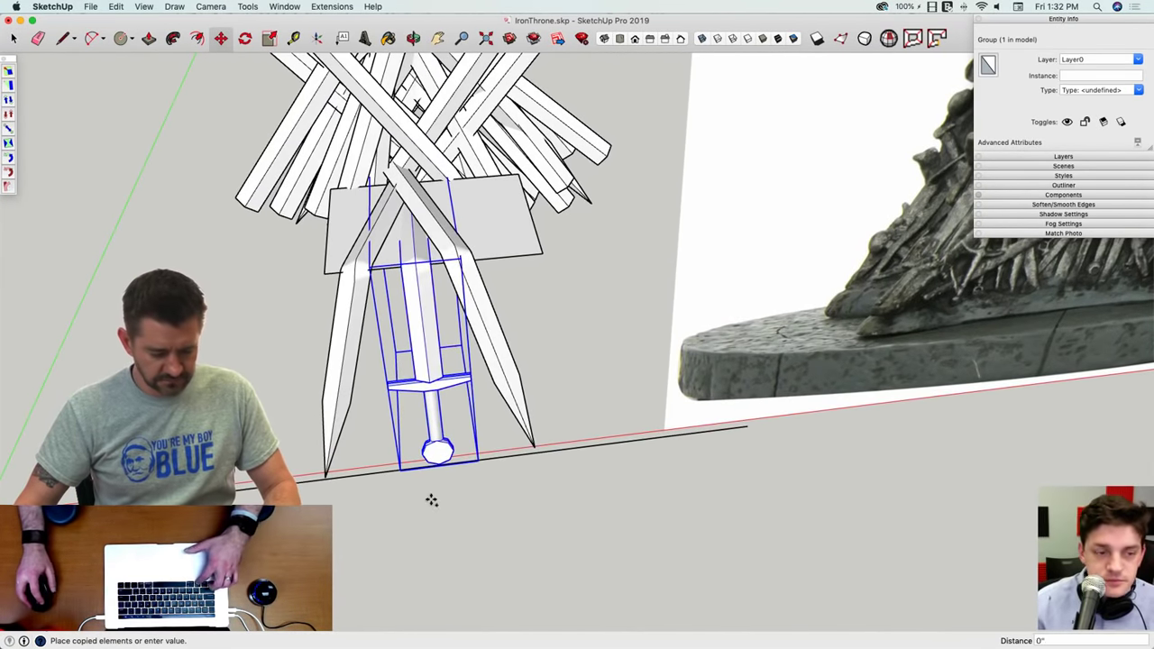
{"action": "left_click", "coordinate": [502, 492]}
Step: Tilt the copied upside-down sword about 1.6 degrees around the red axis
{"action": "middle_click_drag", "start_coordinate": [500, 489], "coordinate": [809, 454]}
{"action": "key", "text": "q"}
{"action": "left_click", "coordinate": [740, 448]}
{"action": "left_click", "coordinate": [875, 443]}
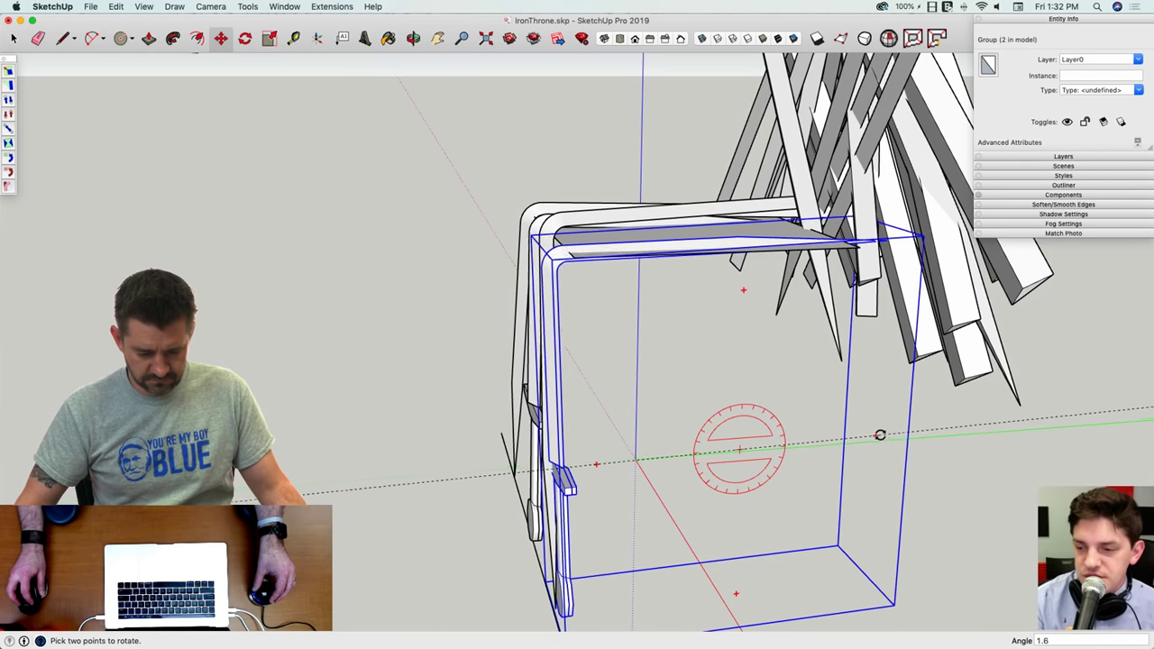
{"action": "left_click", "coordinate": [880, 434]}
Step: Move the copied upside-down sword against the seat's front edge and shift it sideways until it sits behind the original angled blade
{"action": "middle_click_drag", "start_coordinate": [879, 434], "coordinate": [669, 240]}
{"action": "scroll", "coordinate": [748, 442], "scroll_direction": "up", "scroll_amount": 4}
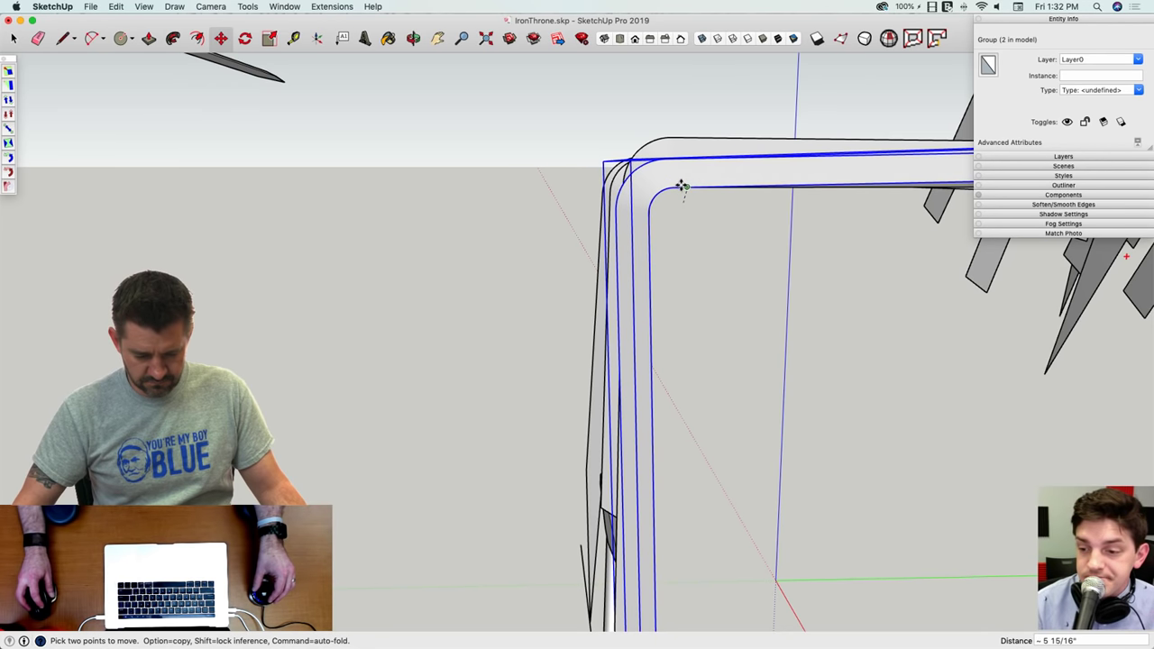
{"action": "middle_click_drag", "start_coordinate": [682, 216], "coordinate": [2, 379]}
{"action": "left_click", "coordinate": [836, 510]}
{"action": "left_click", "coordinate": [716, 517]}
{"action": "scroll", "coordinate": [720, 510], "scroll_direction": "down", "scroll_amount": 3}
{"action": "key", "text": "space"}
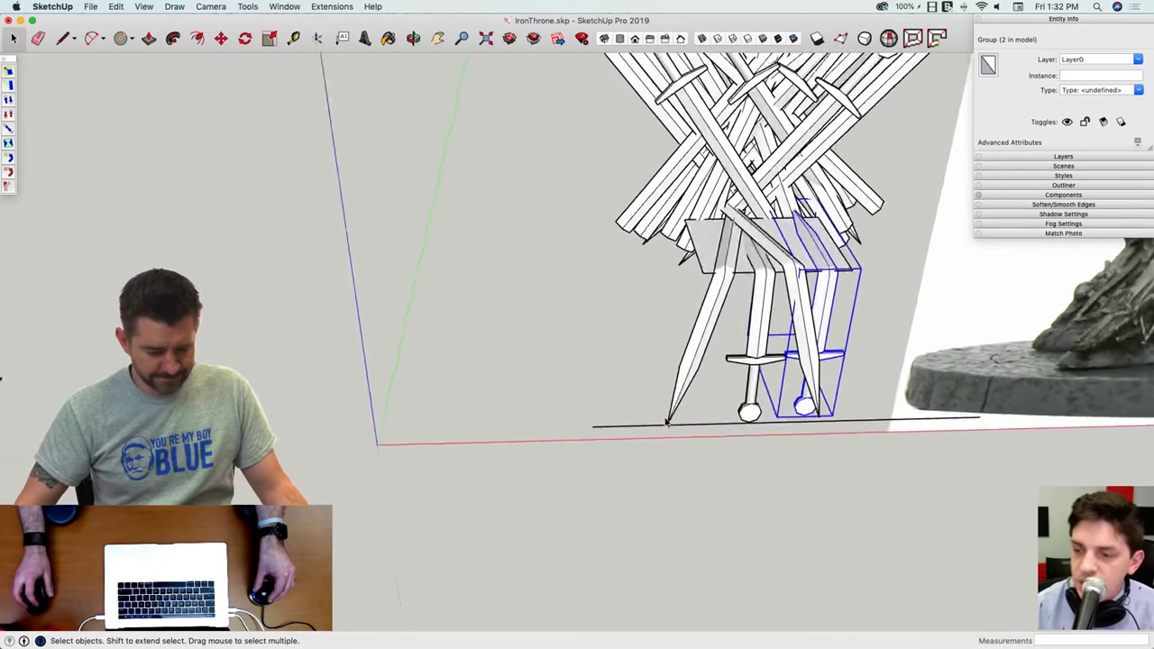
Step: Copy the straight blade group lying beside the throne about 35' 3 3/8" toward the front of the seat
{"action": "scroll", "coordinate": [434, 288], "scroll_direction": "down", "scroll_amount": 3}
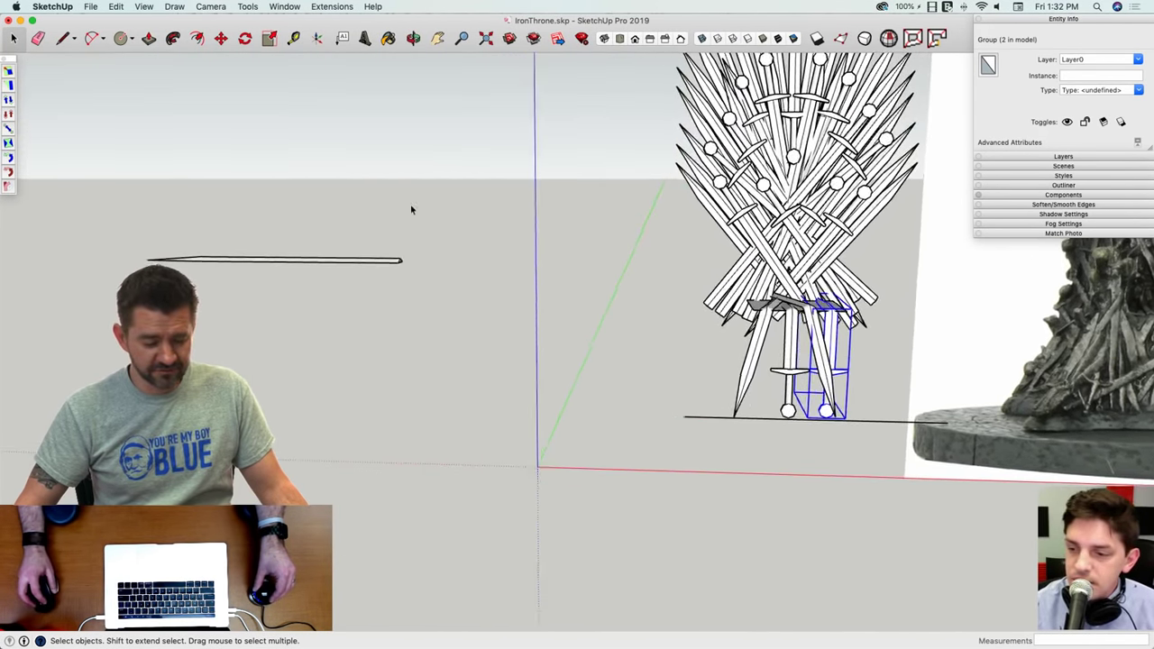
{"action": "left_click", "coordinate": [357, 302]}
{"action": "middle_click_drag", "start_coordinate": [357, 302], "coordinate": [541, 432]}
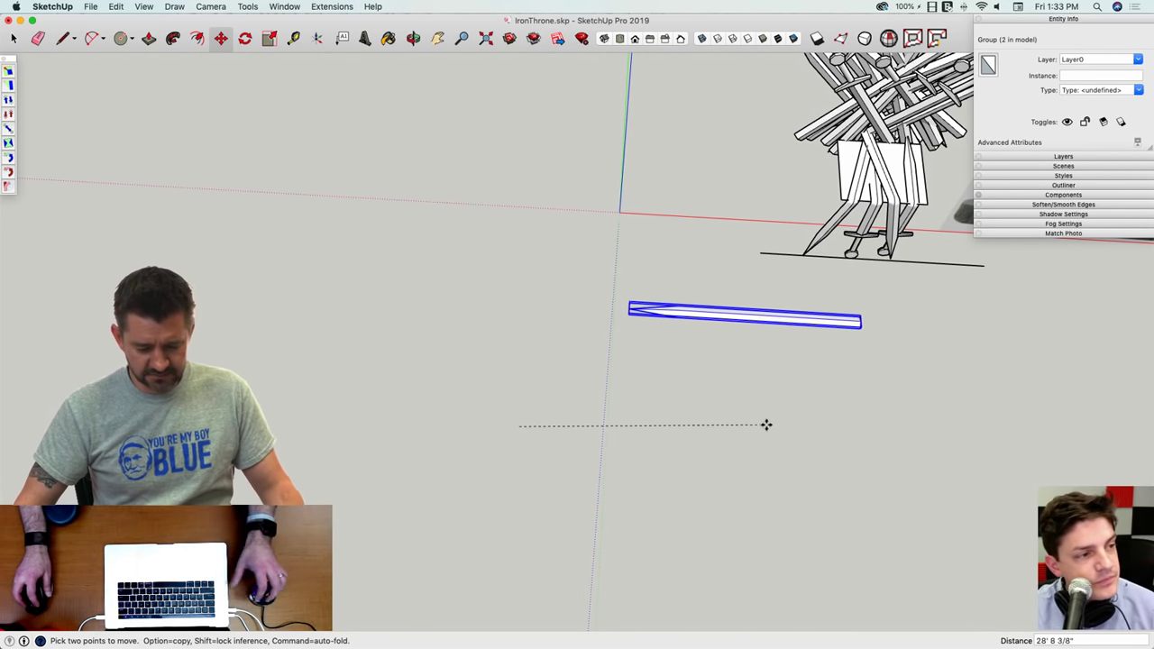
{"action": "key", "text": "alt"}
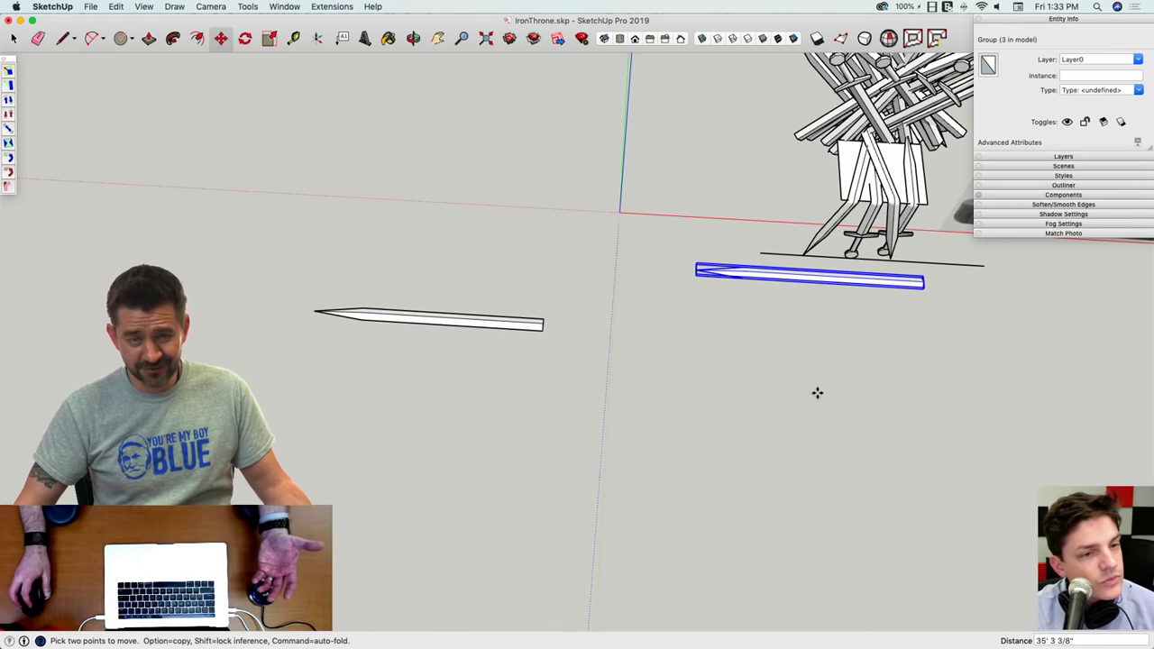
Step: Rotate the copied straight blade about 91.5 degrees around the blue axis so that it points forward
{"action": "middle_click_drag", "start_coordinate": [822, 429], "coordinate": [742, 530]}
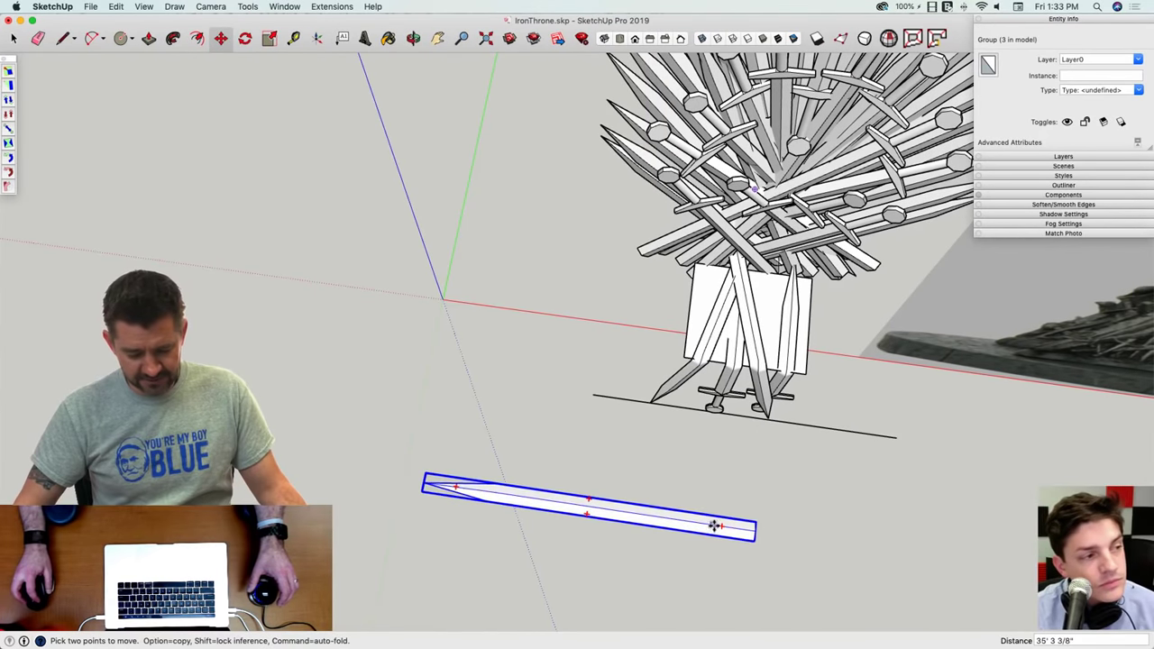
{"action": "left_click", "coordinate": [721, 525]}
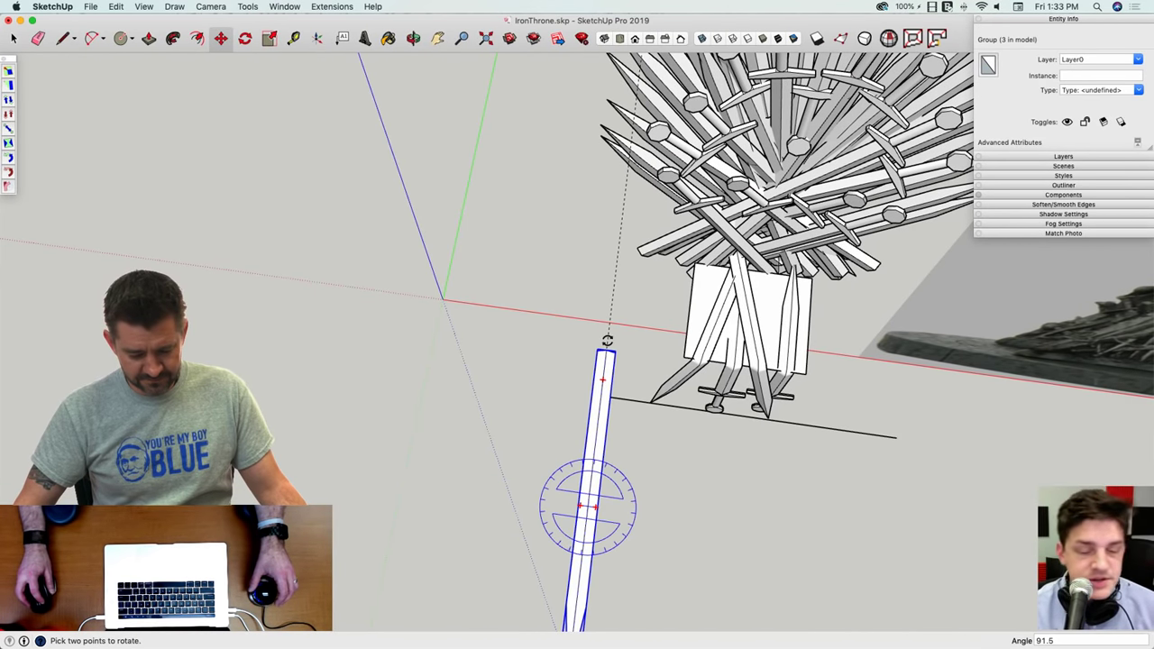
{"action": "left_click", "coordinate": [606, 341]}
Step: Move the rotated blade onto the seat with its point overhanging the front edge, and shift it sideways about 1' 7 7/8"
{"action": "middle_click_drag", "start_coordinate": [607, 341], "coordinate": [652, 332]}
{"action": "left_click", "coordinate": [659, 336]}
{"action": "scroll", "coordinate": [660, 337], "scroll_direction": "up", "scroll_amount": 8}
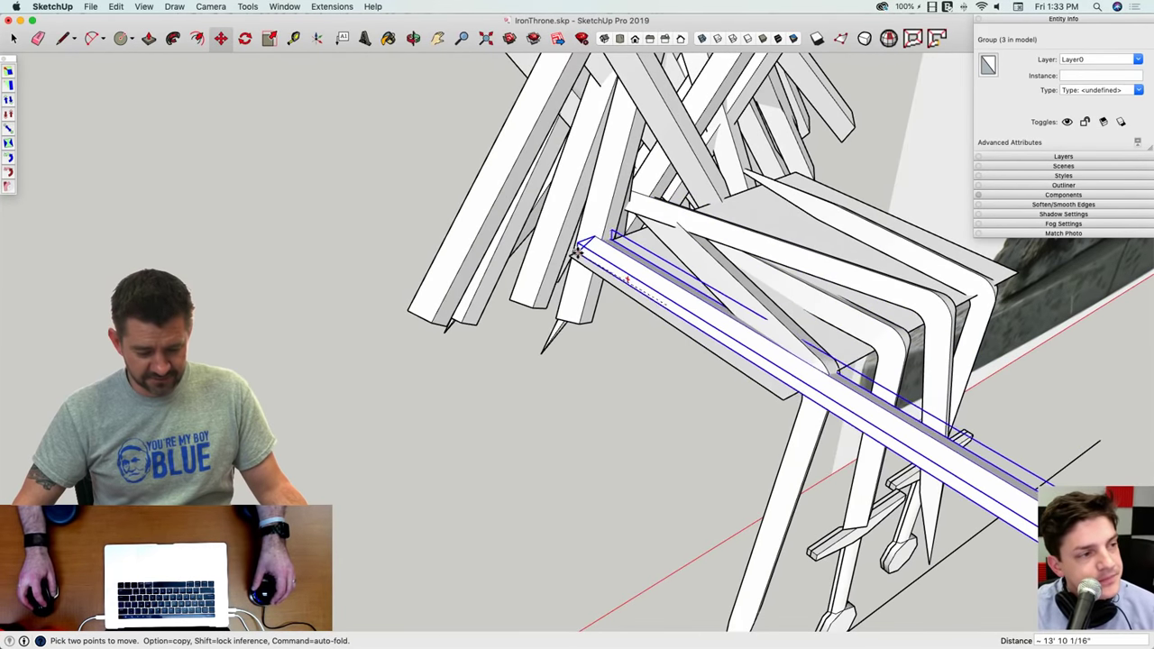
{"action": "middle_click_drag", "start_coordinate": [647, 321], "coordinate": [561, 507]}
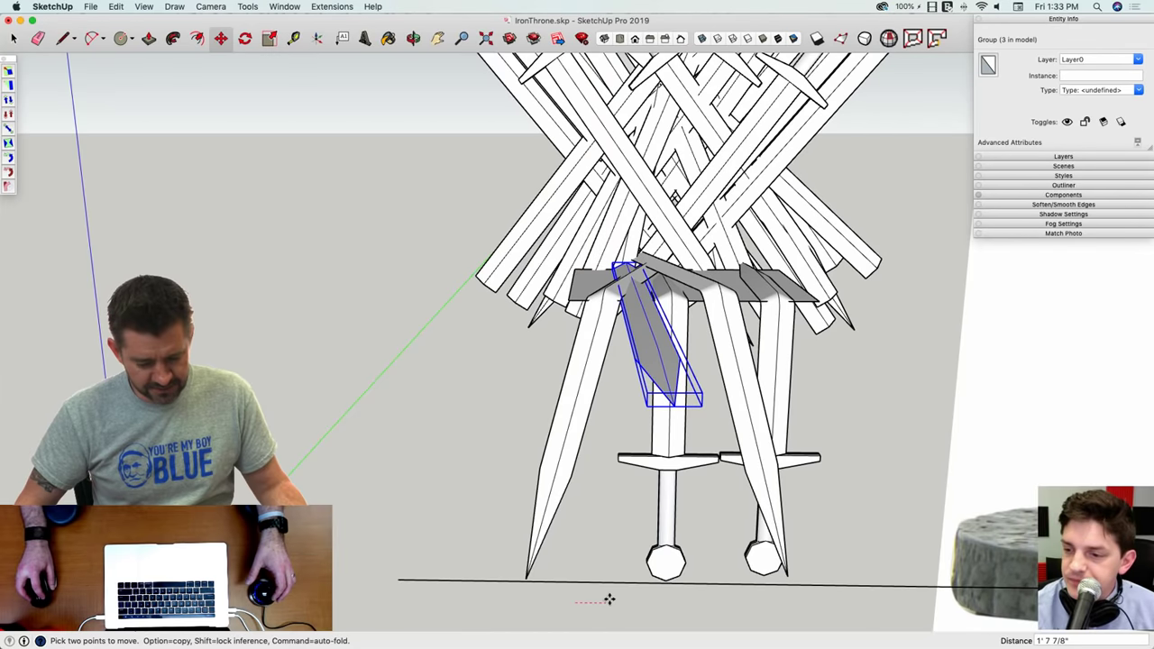
{"action": "middle_click_drag", "start_coordinate": [610, 601], "coordinate": [577, 382]}
{"action": "scroll", "coordinate": [577, 415], "scroll_direction": "up", "scroll_amount": 10}
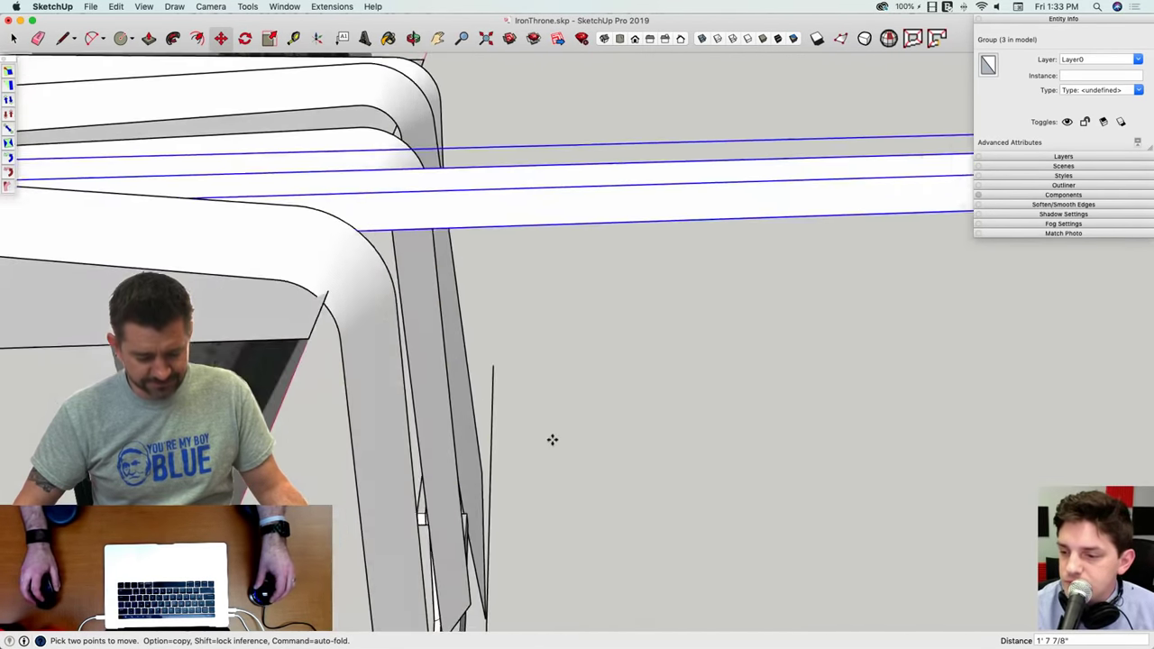
{"action": "middle_click_drag", "start_coordinate": [522, 406], "coordinate": [533, 379]}
{"action": "scroll", "coordinate": [525, 375], "scroll_direction": "down", "scroll_amount": 8}
Step: Try to bend all geometry inside the straight blade group about -87.2 degrees down over the seat's front edge with Radial Bending
{"action": "key", "text": "space"}
{"action": "triple_click", "coordinate": [569, 282]}
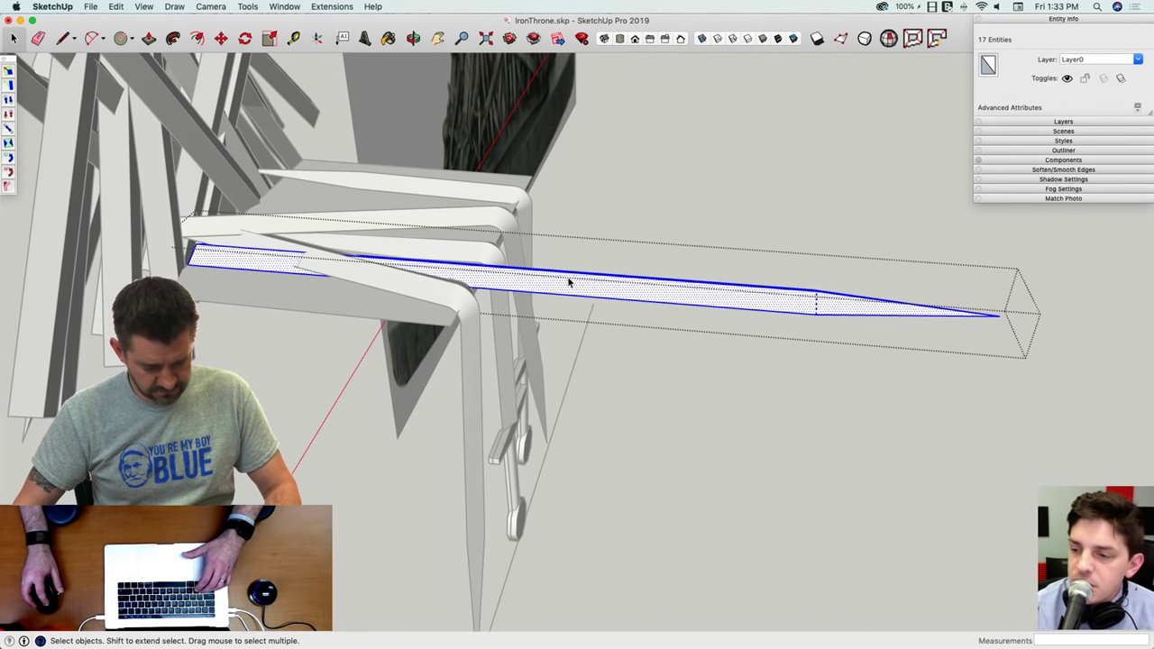
{"action": "scroll", "coordinate": [480, 287], "scroll_direction": "up", "scroll_amount": 6}
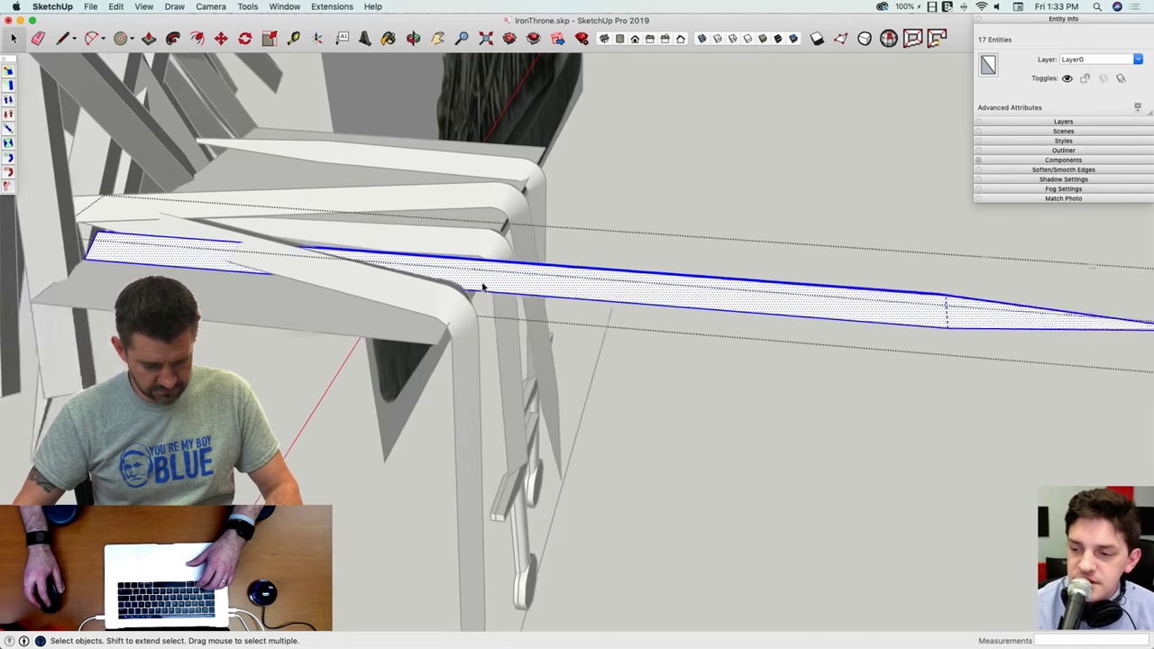
{"action": "scroll", "coordinate": [476, 293], "scroll_direction": "down", "scroll_amount": 4}
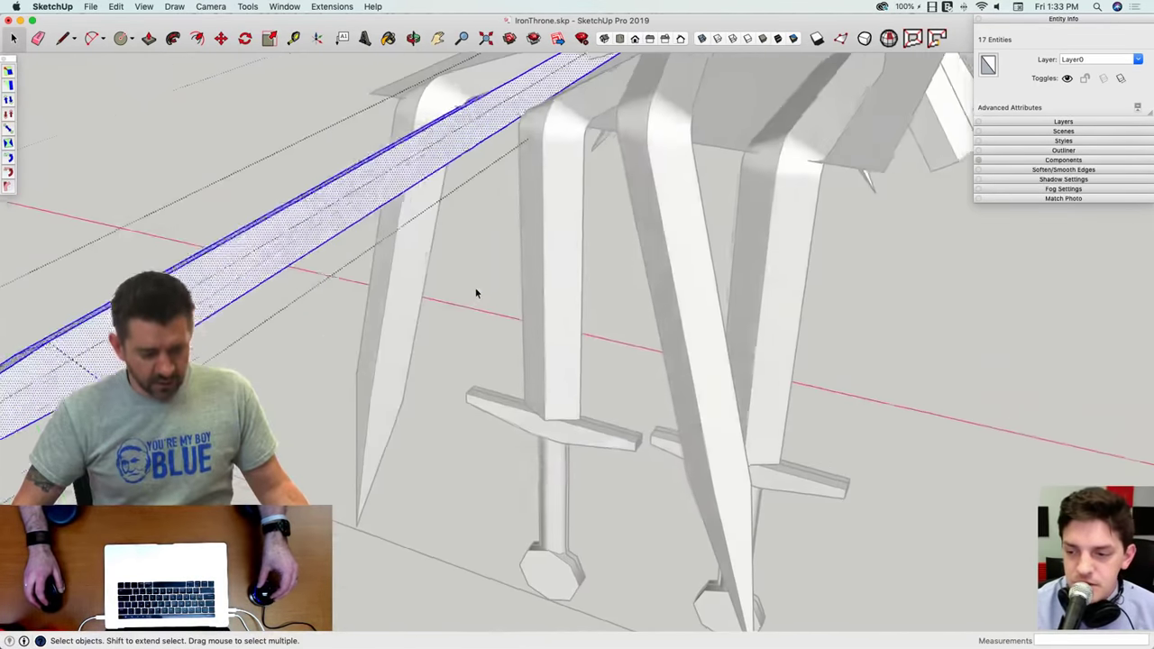
{"action": "mouse_move", "coordinate": [476, 293]}
{"action": "middle_mouse_down"}
{"action": "mouse_move", "coordinate": [495, 307]}
{"action": "mouse_move", "coordinate": [478, 270]}
{"action": "middle_mouse_up"}
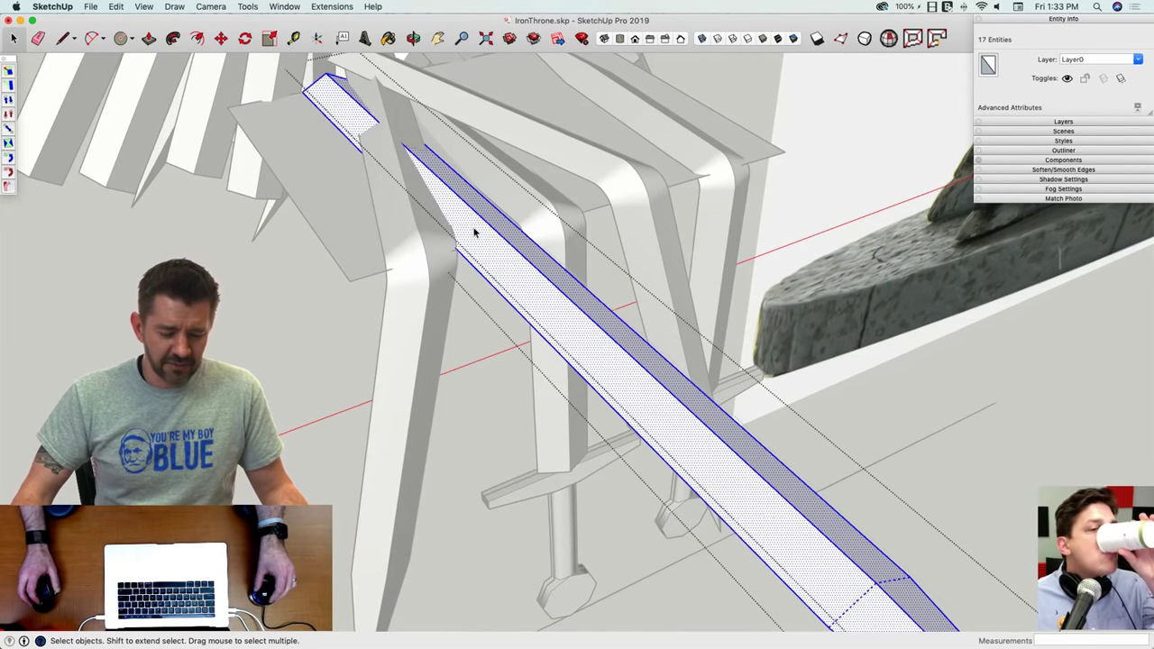
{"action": "middle_click_drag", "start_coordinate": [475, 233], "coordinate": [433, 253]}
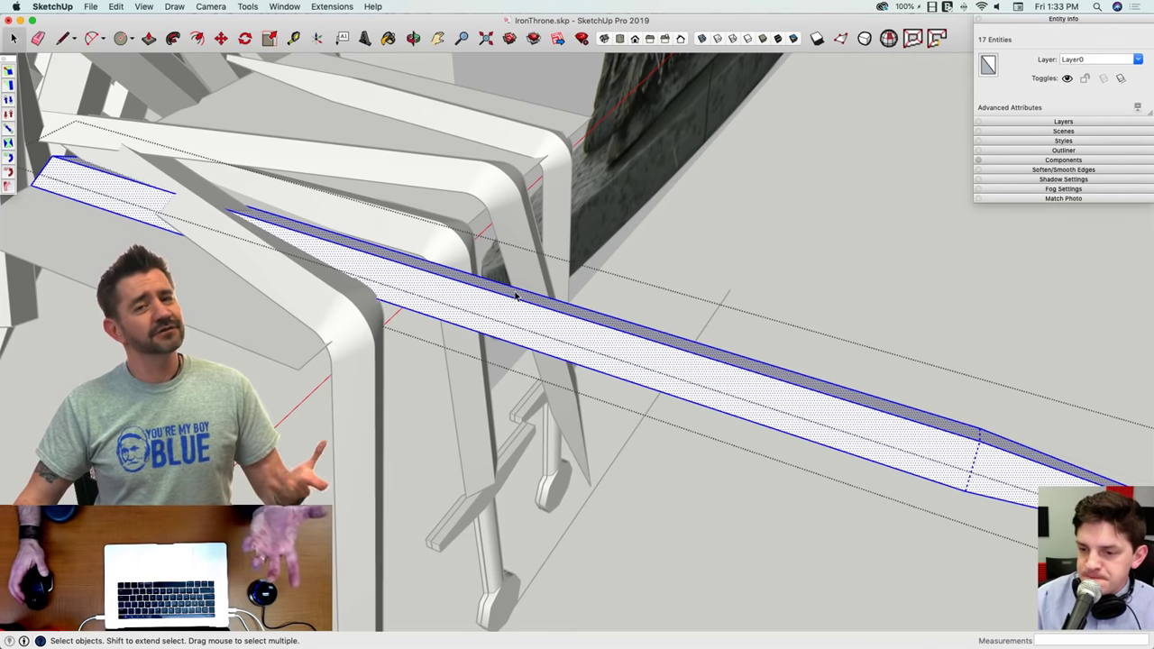
{"action": "middle_click_drag", "start_coordinate": [617, 347], "coordinate": [468, 346]}
{"action": "scroll", "coordinate": [467, 346], "scroll_direction": "down", "scroll_amount": 10}
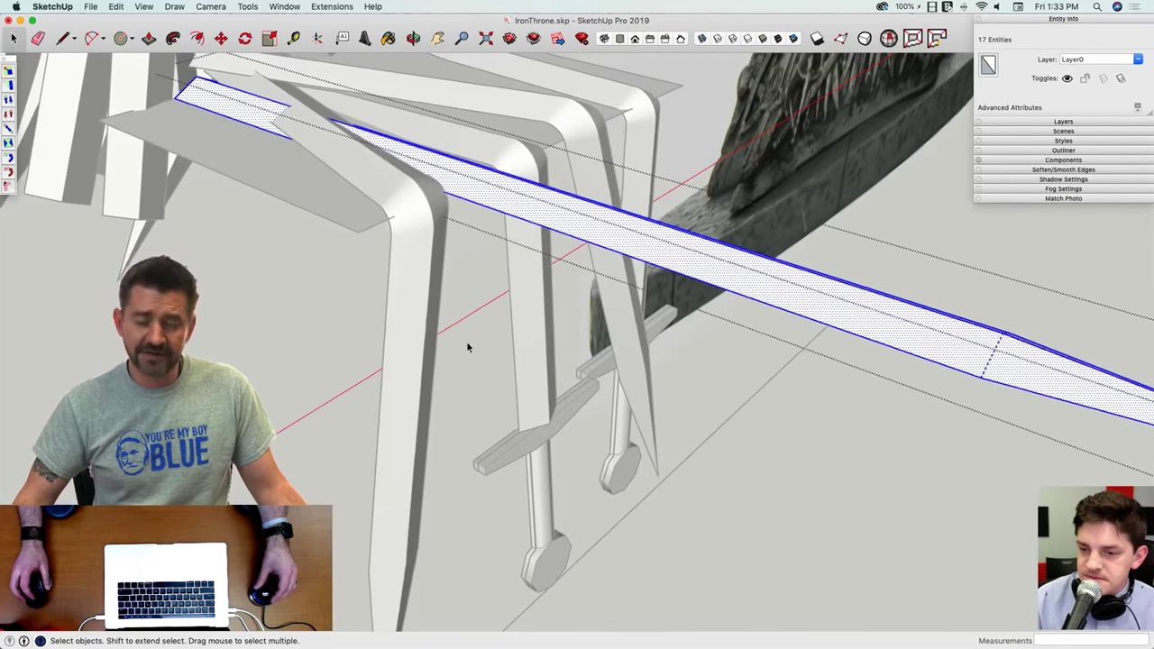
{"action": "scroll", "coordinate": [482, 344], "scroll_direction": "up", "scroll_amount": 15}
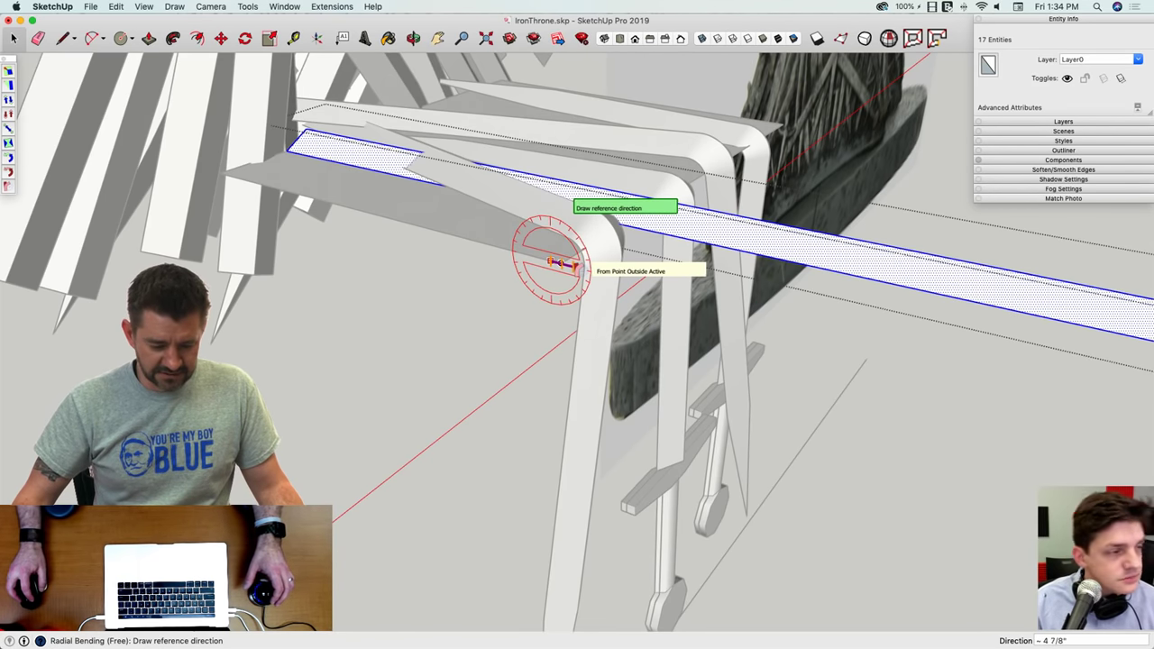
{"action": "middle_click_drag", "start_coordinate": [574, 266], "coordinate": [568, 241]}
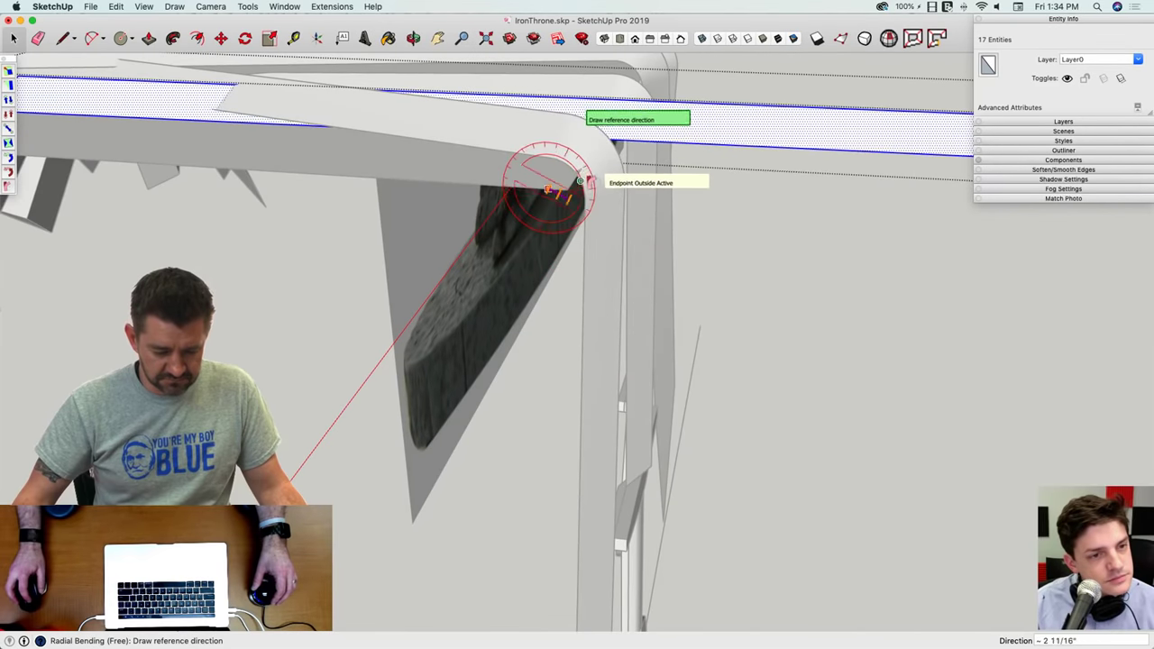
{"action": "mouse_move", "coordinate": [644, 190]}
{"action": "middle_mouse_down"}
{"action": "mouse_move", "coordinate": [708, 190]}
{"action": "mouse_move", "coordinate": [701, 258]}
{"action": "mouse_move", "coordinate": [732, 346]}
{"action": "mouse_move", "coordinate": [769, 393]}
{"action": "mouse_move", "coordinate": [745, 400]}
{"action": "mouse_move", "coordinate": [732, 327]}
{"action": "mouse_move", "coordinate": [715, 300]}
{"action": "mouse_move", "coordinate": [727, 235]}
{"action": "mouse_move", "coordinate": [706, 165]}
{"action": "mouse_move", "coordinate": [716, 128]}
{"action": "middle_mouse_up"}
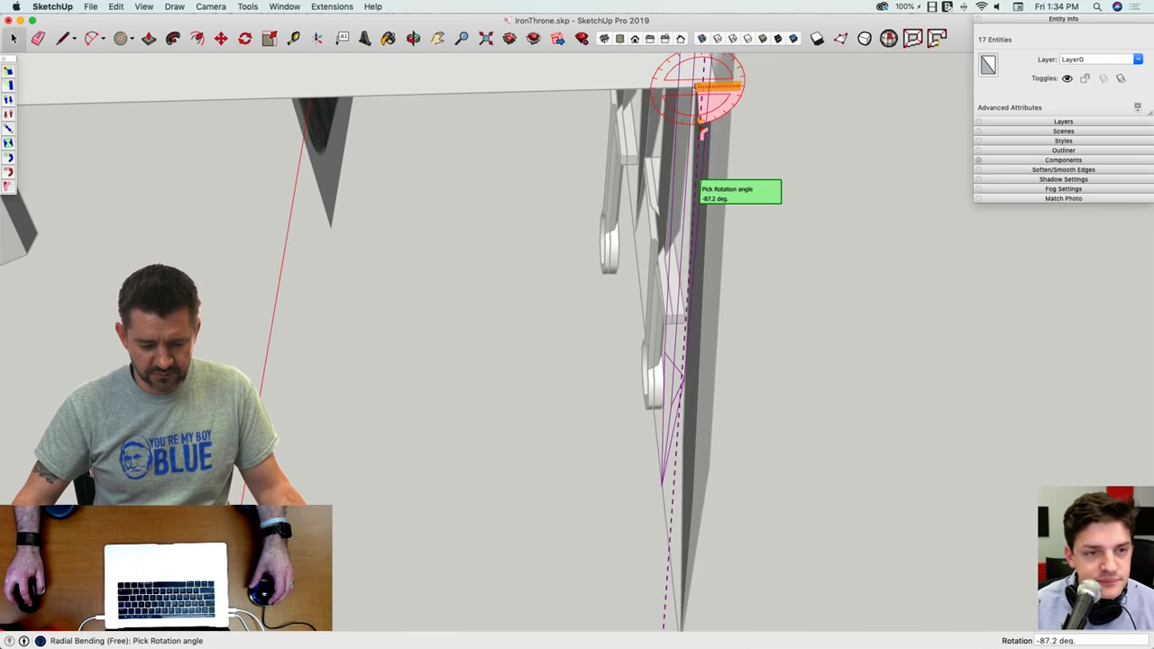
{"action": "left_click", "coordinate": [700, 125]}
Step: Leave Radial Bending and undo the last bend of the blade
{"action": "middle_click_drag", "start_coordinate": [797, 150], "coordinate": [602, 266]}
{"action": "key", "text": "space"}
{"action": "key", "text": "super+z"}
Step: Try to bend all of the blade's geometry about -85.2 degrees around the red axis, with the origin on the seat's front lower edge
{"action": "triple_click", "coordinate": [638, 242]}
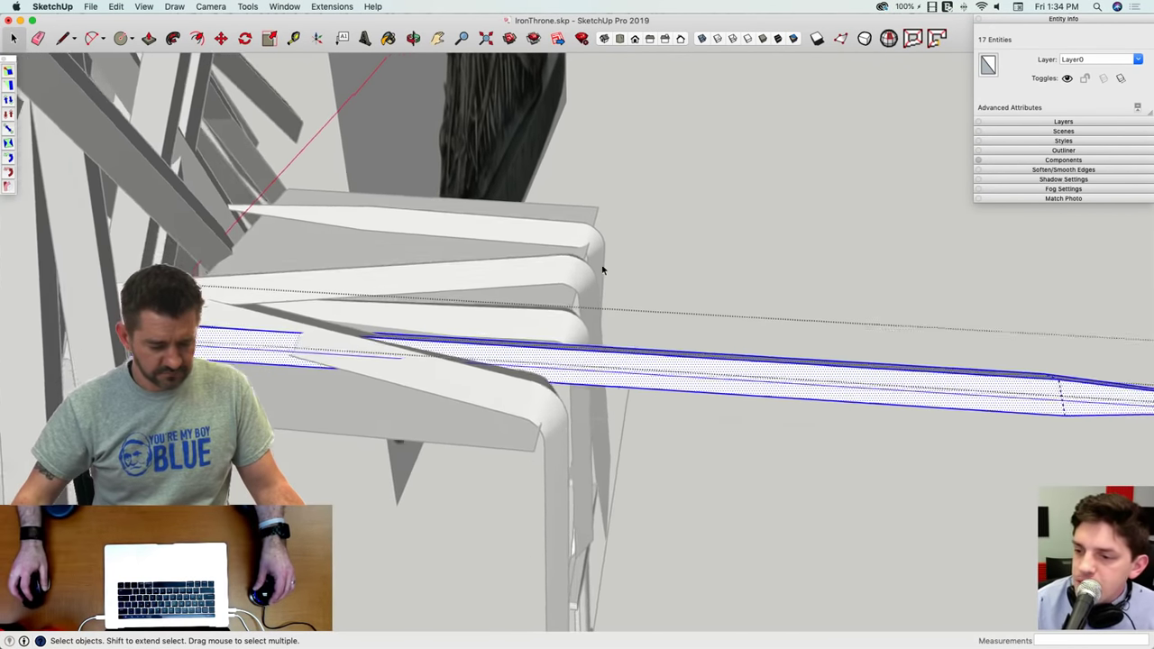
{"action": "left_click", "coordinate": [7, 184]}
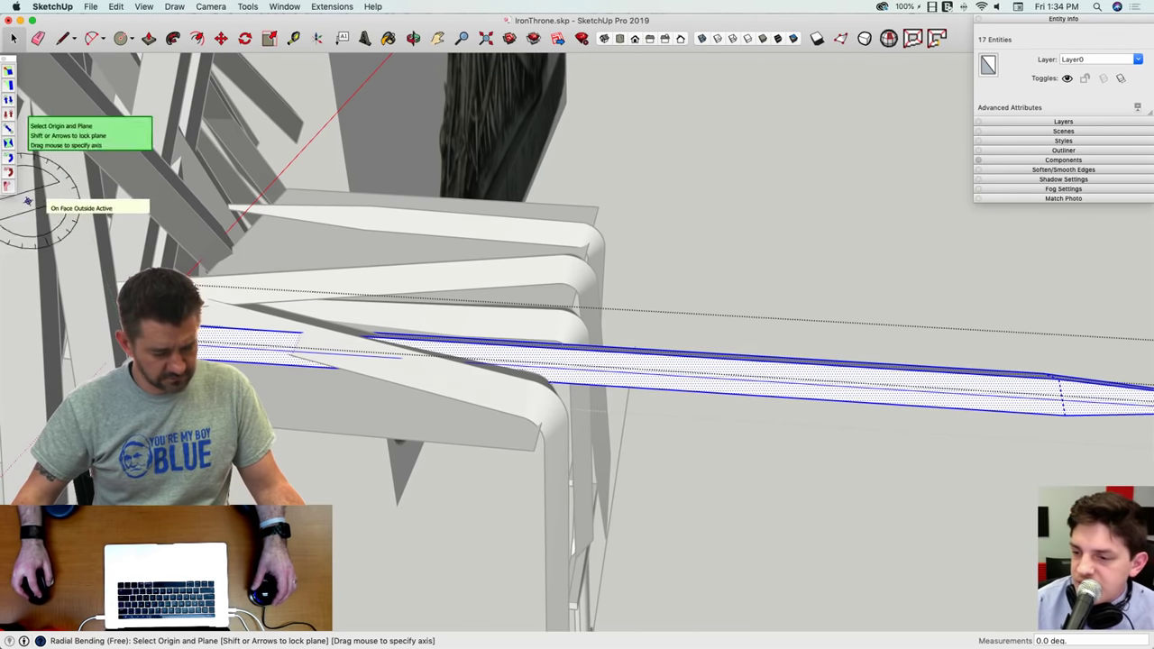
{"action": "left_click", "coordinate": [533, 454]}
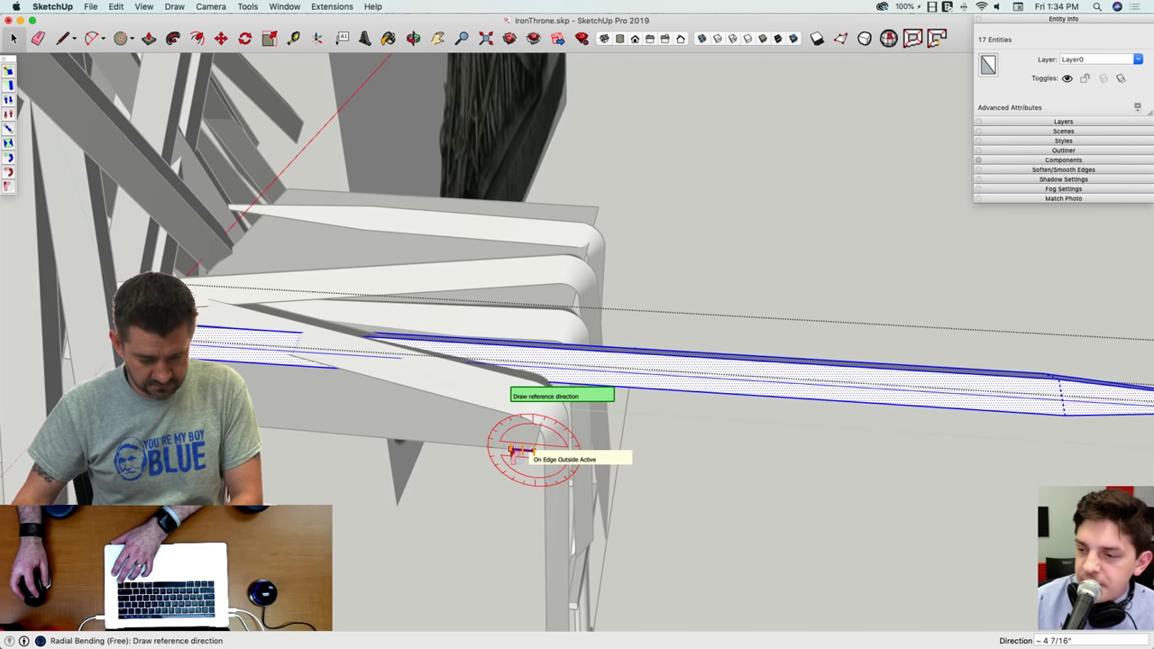
{"action": "key", "text": "Escape"}
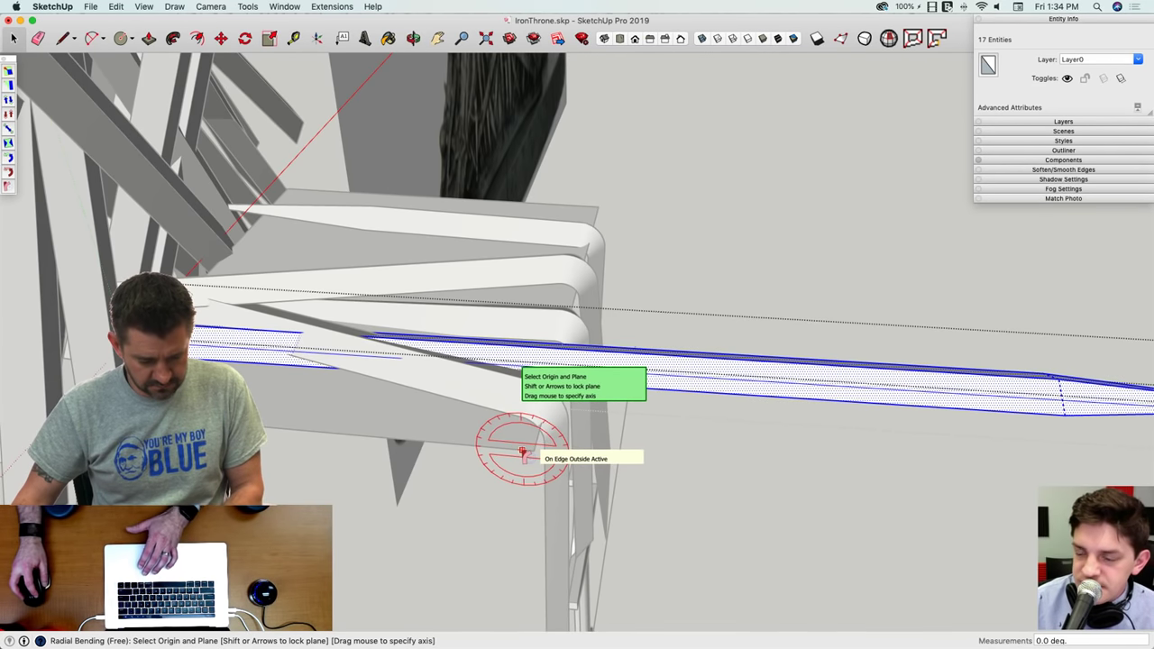
{"action": "left_click", "coordinate": [520, 451]}
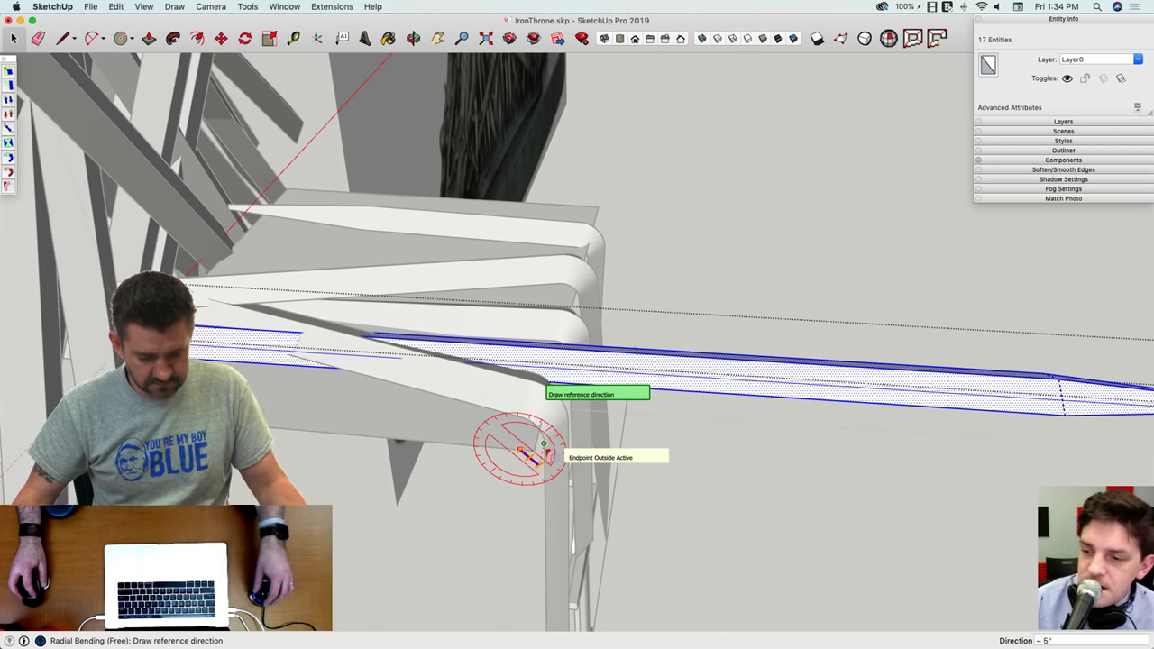
{"action": "middle_click_drag", "start_coordinate": [547, 457], "coordinate": [656, 478]}
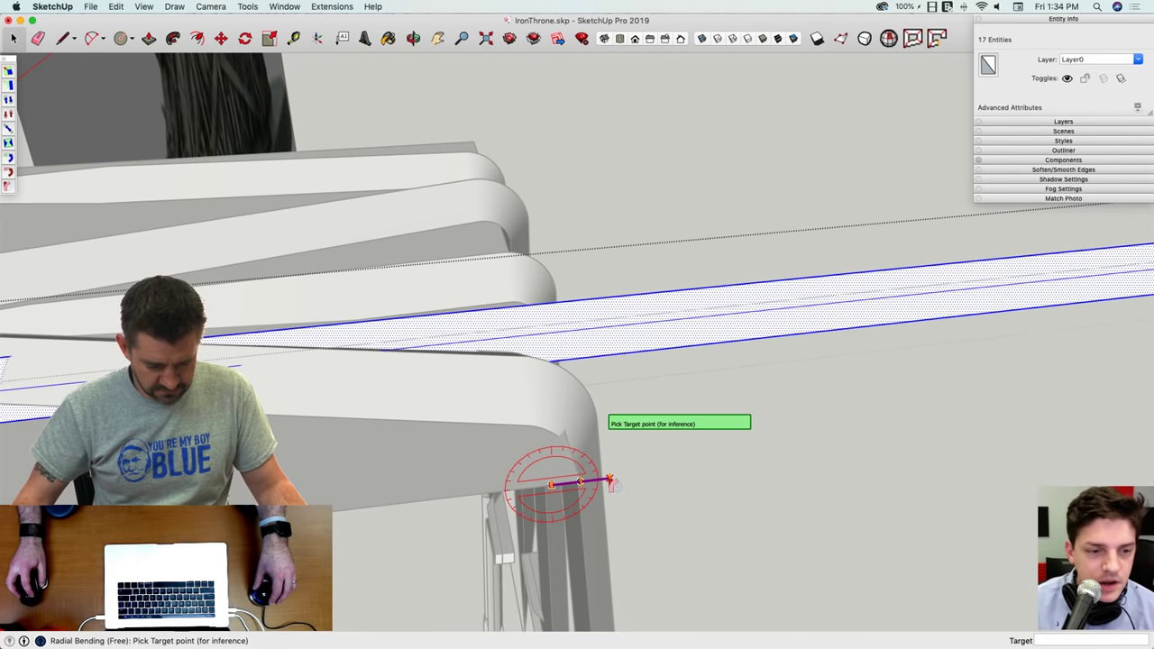
{"action": "left_click", "coordinate": [610, 480]}
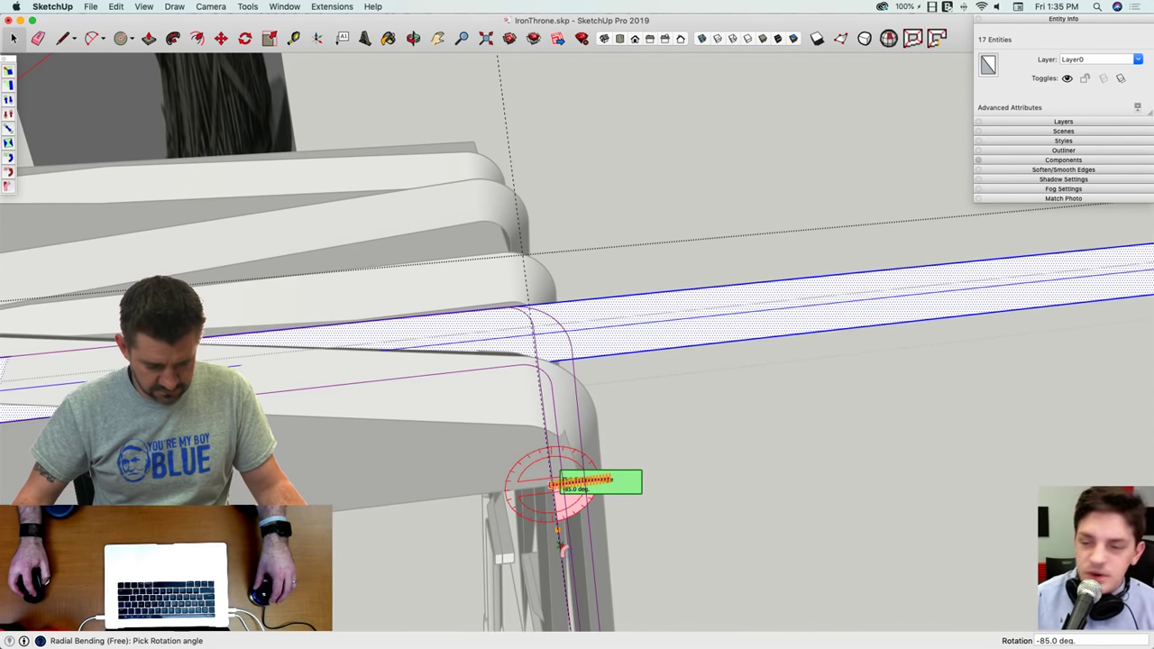
{"action": "middle_click_drag", "start_coordinate": [563, 550], "coordinate": [581, 476]}
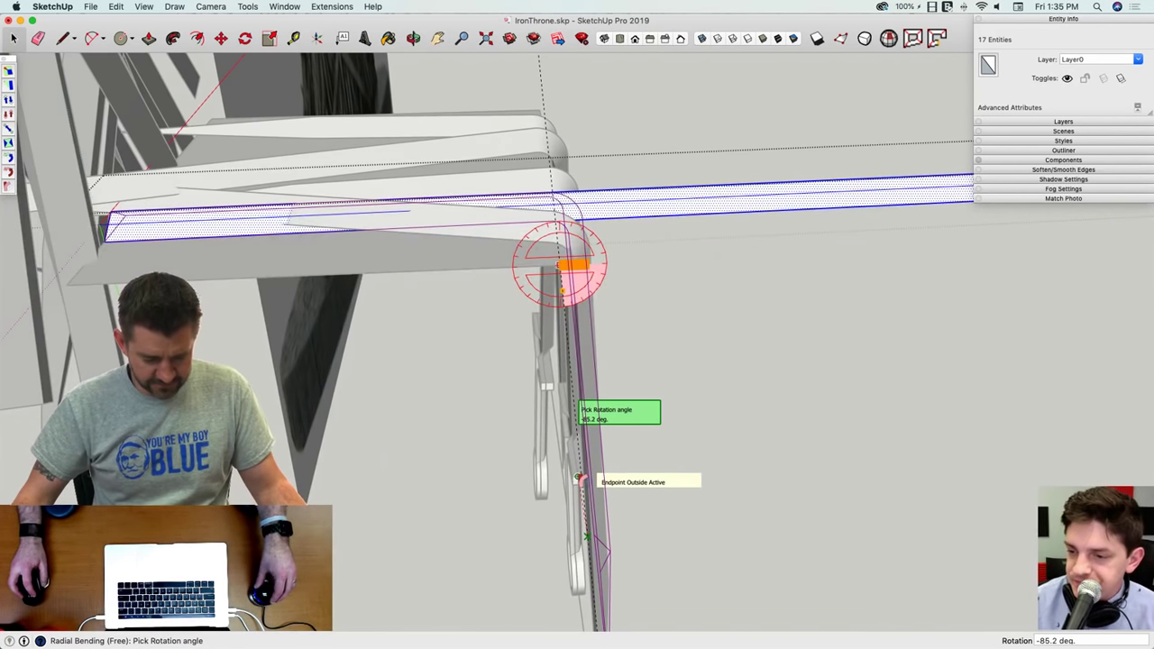
{"action": "left_click", "coordinate": [580, 477]}
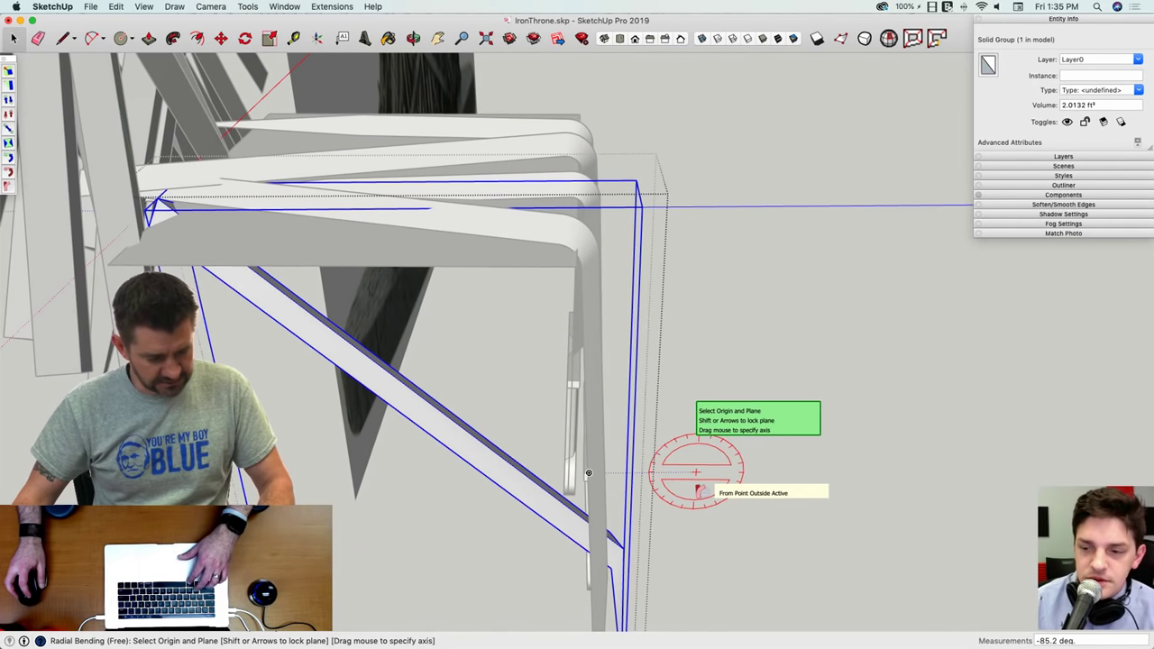
Step: Undo the -85.2 degree bend and close the blade group
{"action": "key", "text": "super+z"}
{"action": "key", "text": "space"}
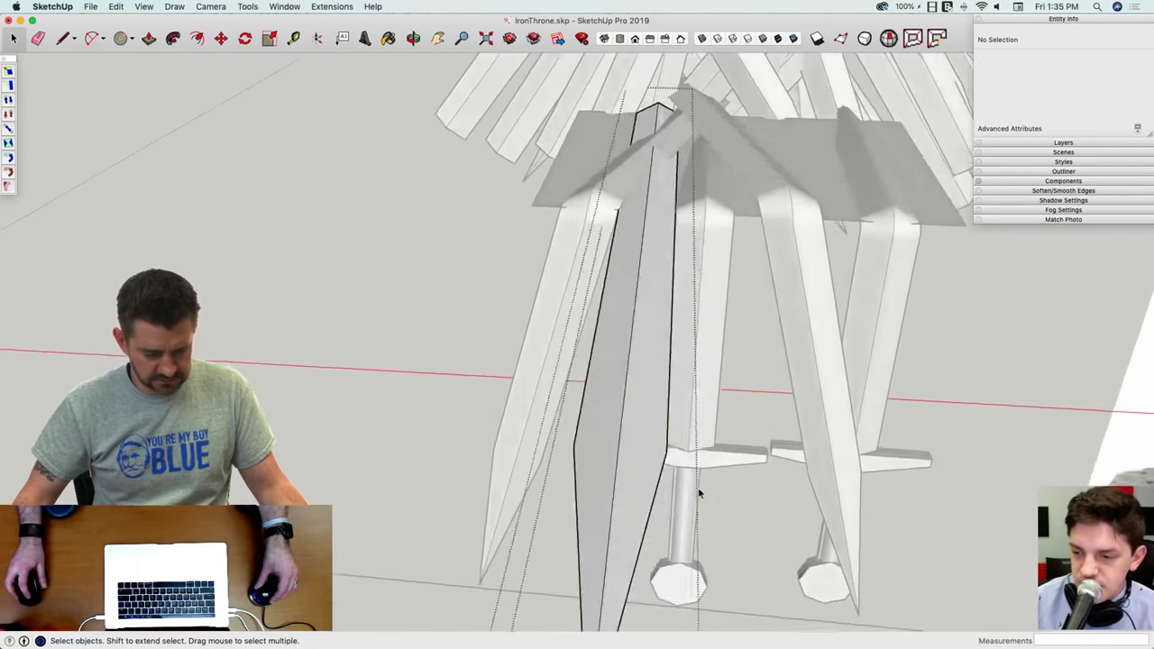
{"action": "middle_click_drag", "start_coordinate": [698, 490], "coordinate": [658, 466]}
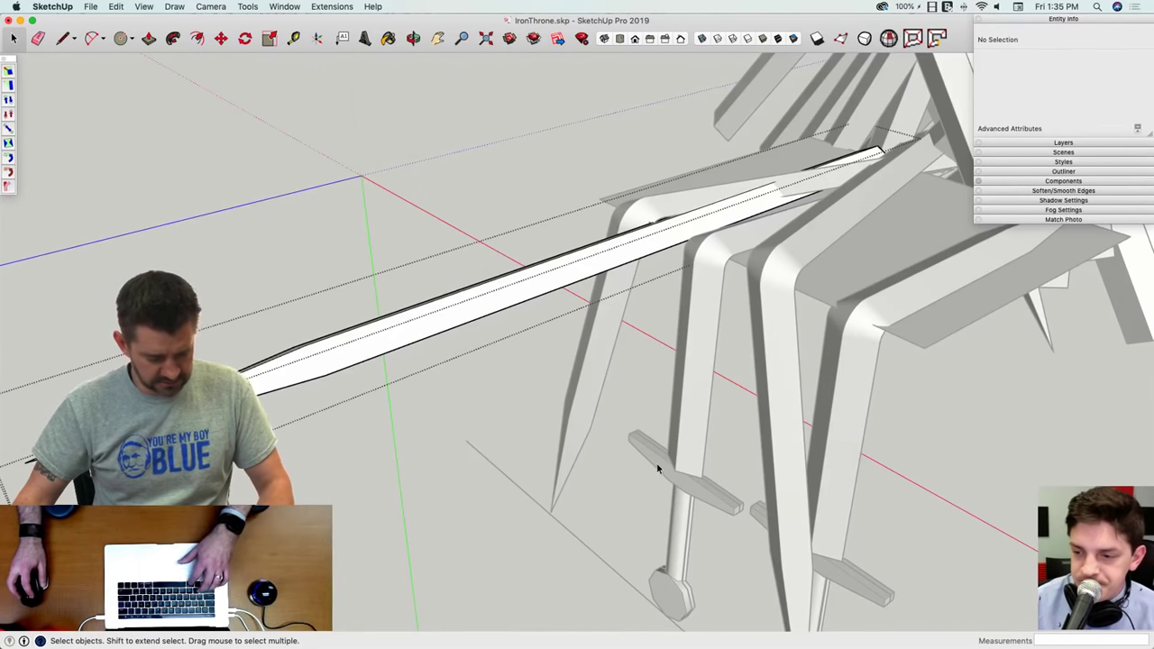
{"action": "left_click", "coordinate": [431, 179]}
Step: Try to bend the whole straight blade group -90 degrees around the red axis at the seat's front edge with Radial Bending
{"action": "left_click", "coordinate": [490, 284]}
{"action": "middle_click_drag", "start_coordinate": [491, 285], "coordinate": [766, 311]}
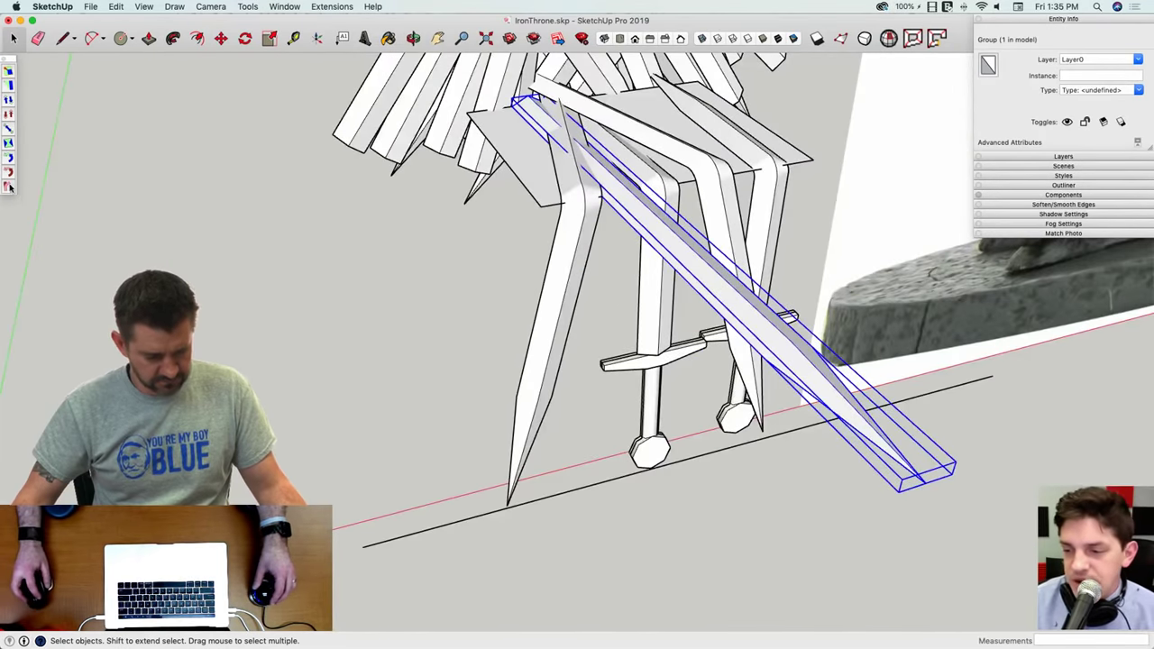
{"action": "left_click", "coordinate": [9, 187]}
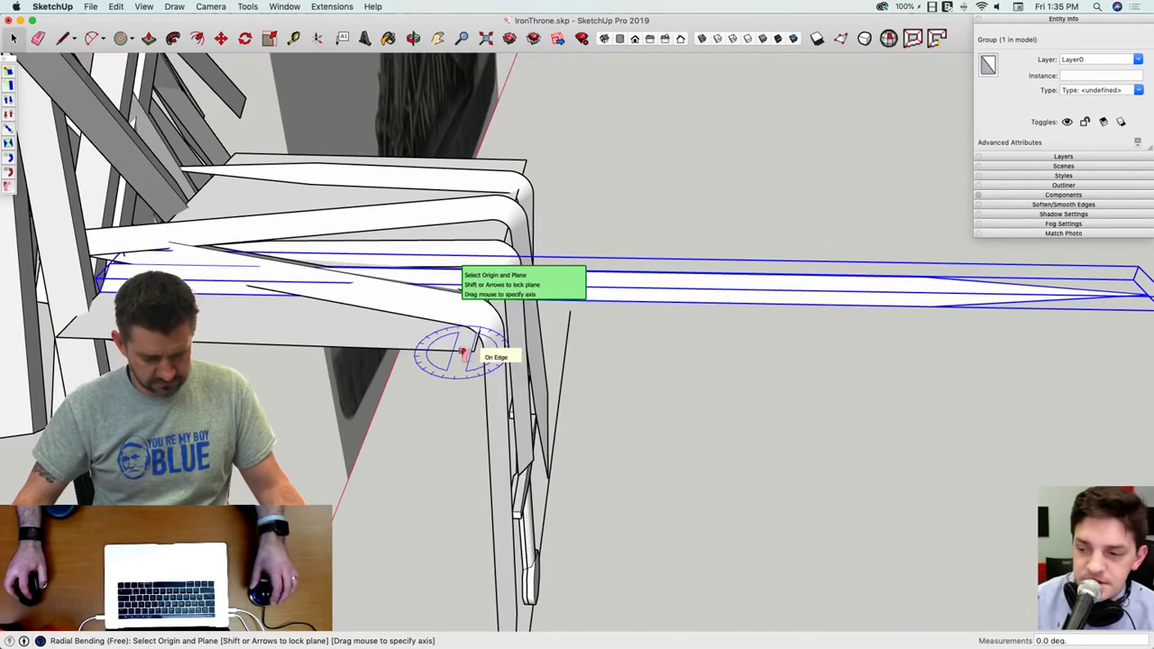
{"action": "key", "text": "Left"}
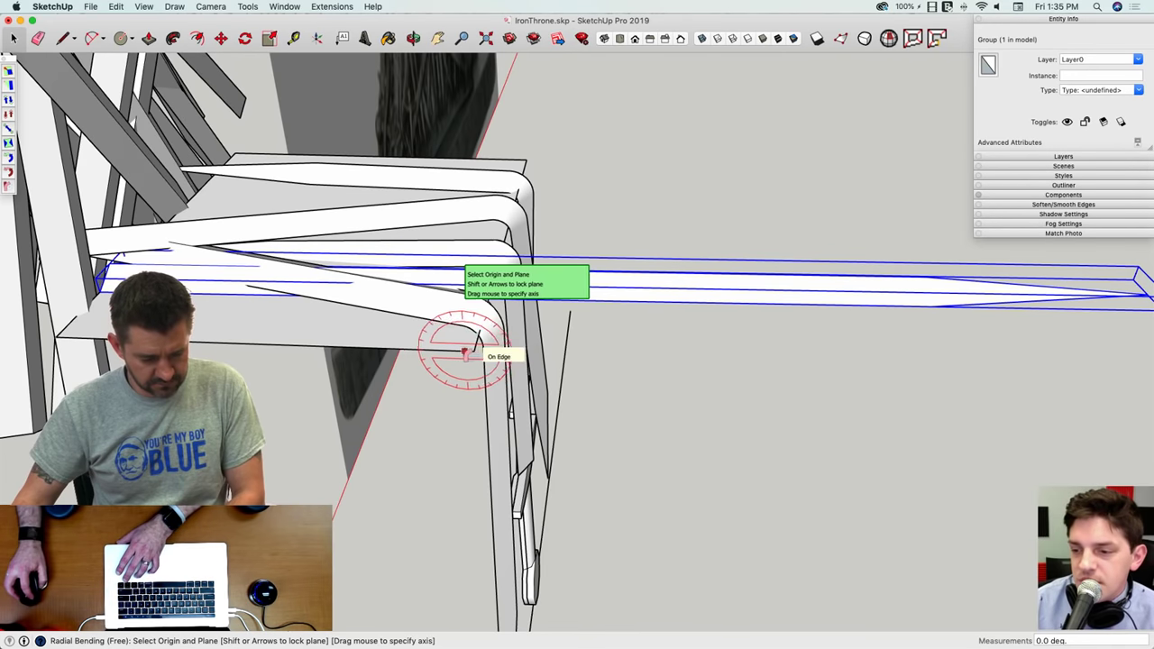
{"action": "left_click", "coordinate": [460, 352]}
{"action": "scroll", "coordinate": [505, 306], "scroll_direction": "up", "scroll_amount": 5}
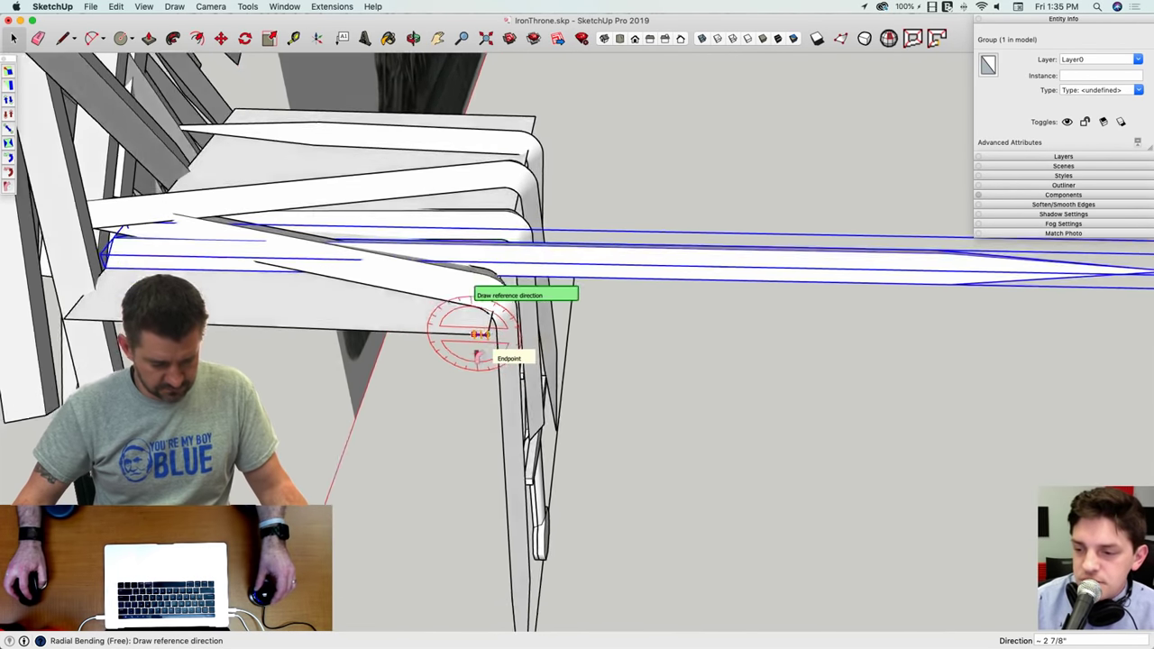
{"action": "middle_click_drag", "start_coordinate": [557, 261], "coordinate": [603, 214]}
{"action": "left_click", "coordinate": [601, 269]}
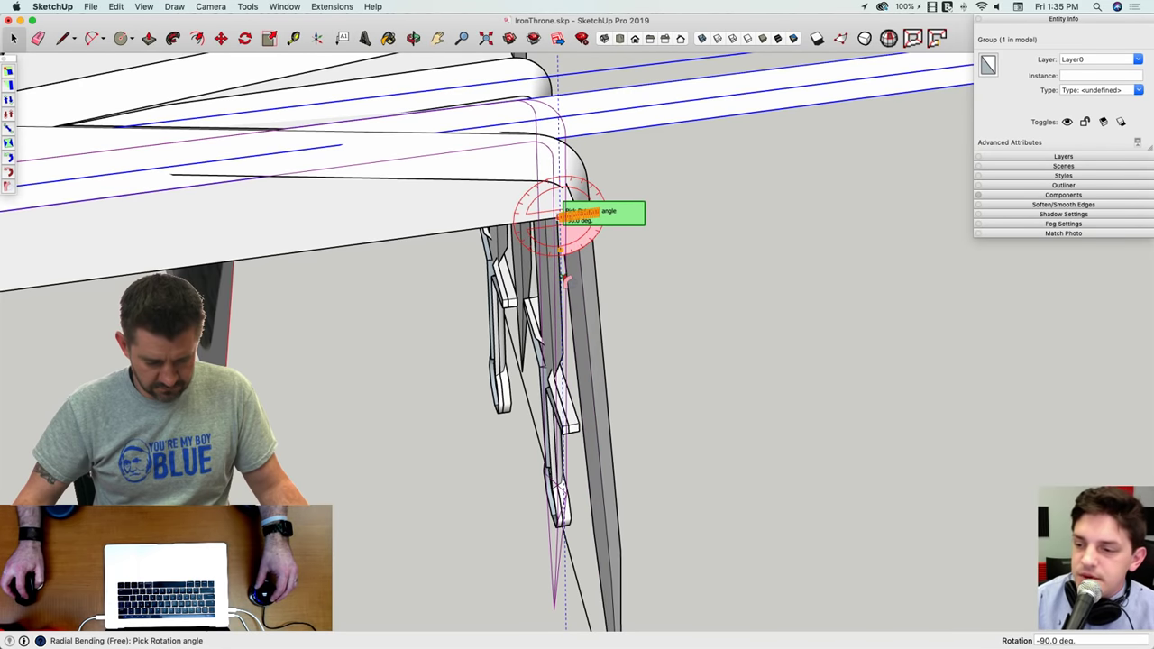
{"action": "left_click", "coordinate": [567, 279]}
{"action": "mouse_move", "coordinate": [568, 275]}
{"action": "middle_mouse_down"}
{"action": "mouse_move", "coordinate": [657, 257]}
{"action": "mouse_move", "coordinate": [716, 193]}
{"action": "middle_mouse_up"}
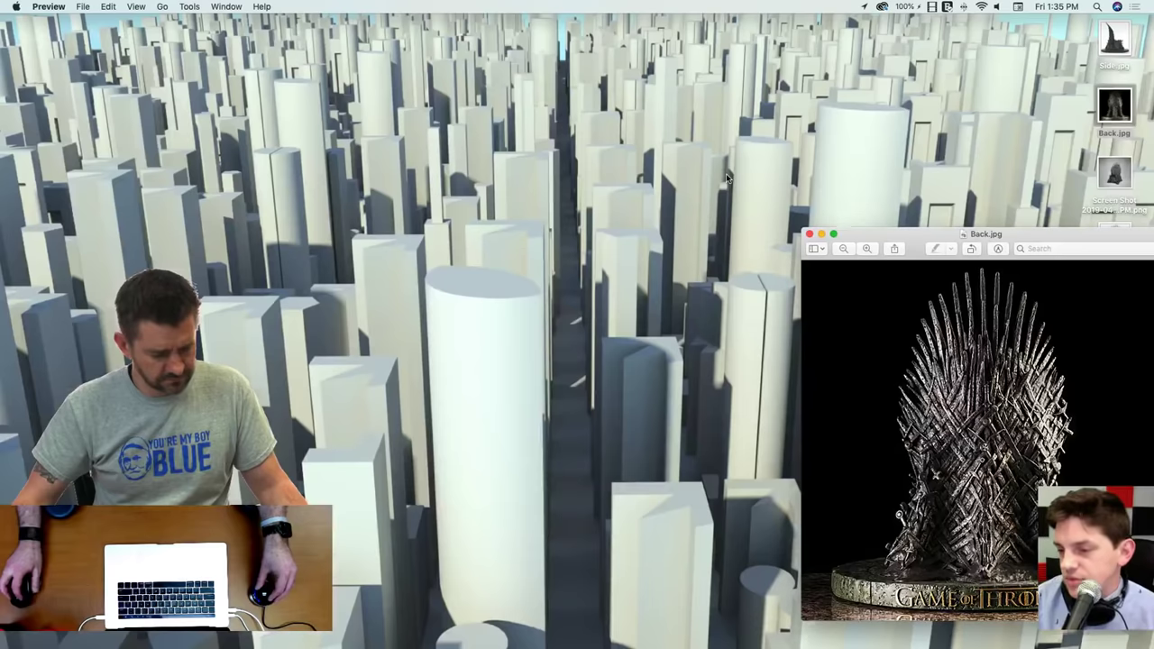
Step: Dismiss the crash report without sending it and reopen SketchUp with the IronThrone model
{"action": "left_click", "coordinate": [24, 44]}
{"action": "mouse_move", "coordinate": [2, 243]}
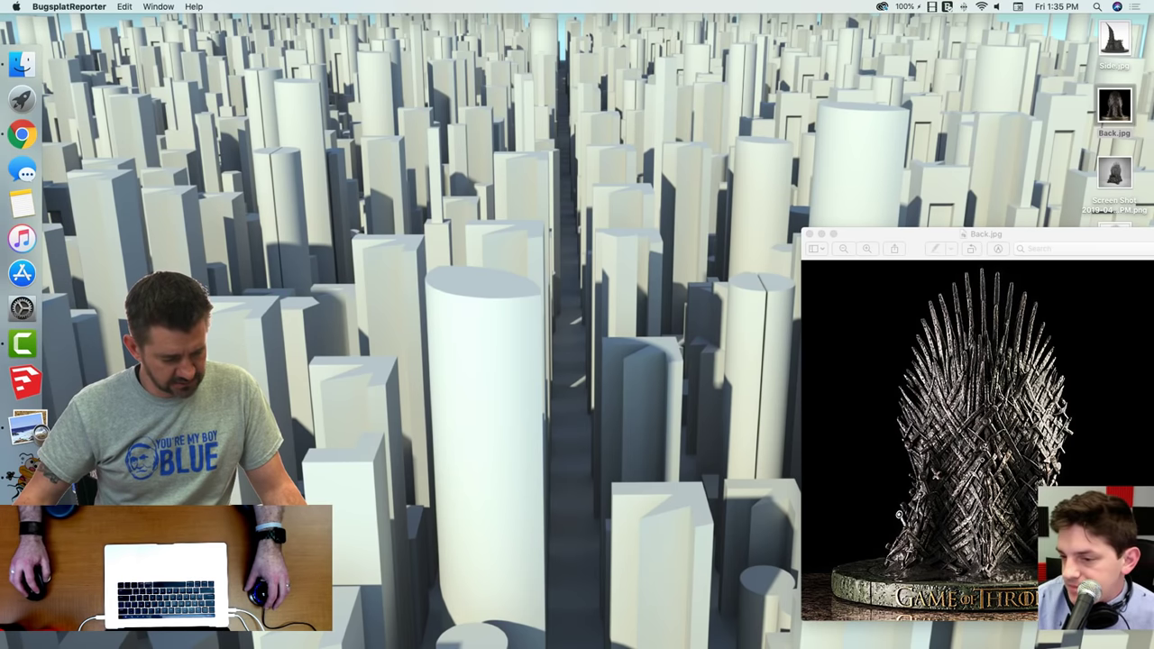
{"action": "left_click", "coordinate": [1114, 106]}
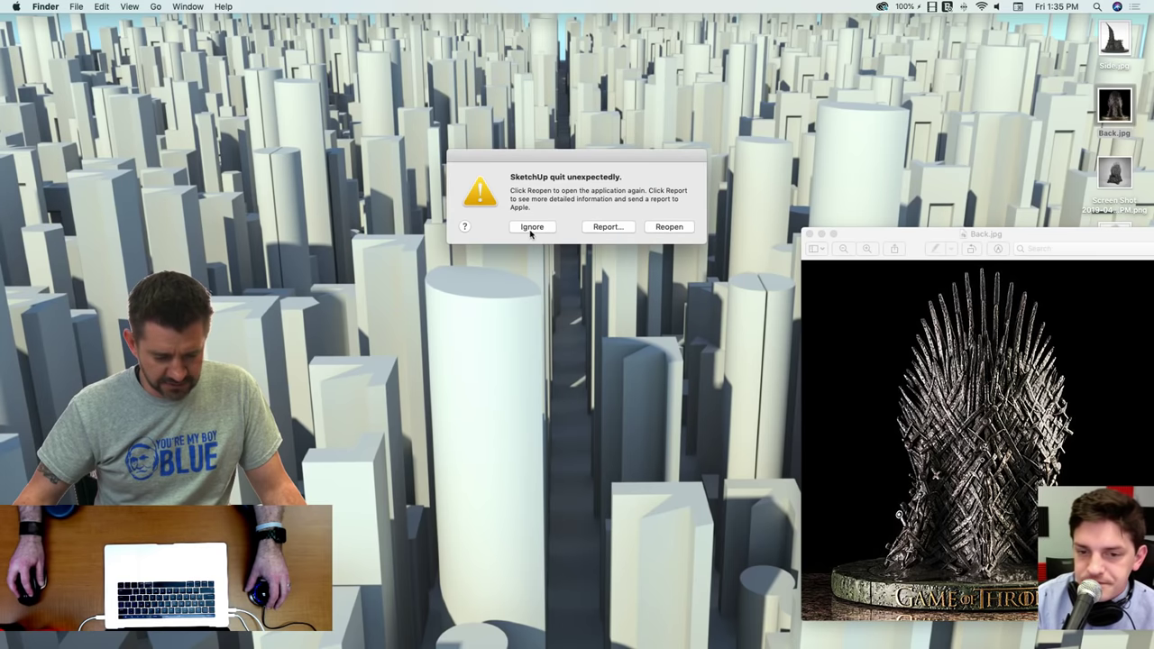
{"action": "left_click", "coordinate": [532, 228]}
{"action": "mouse_move", "coordinate": [2, 359]}
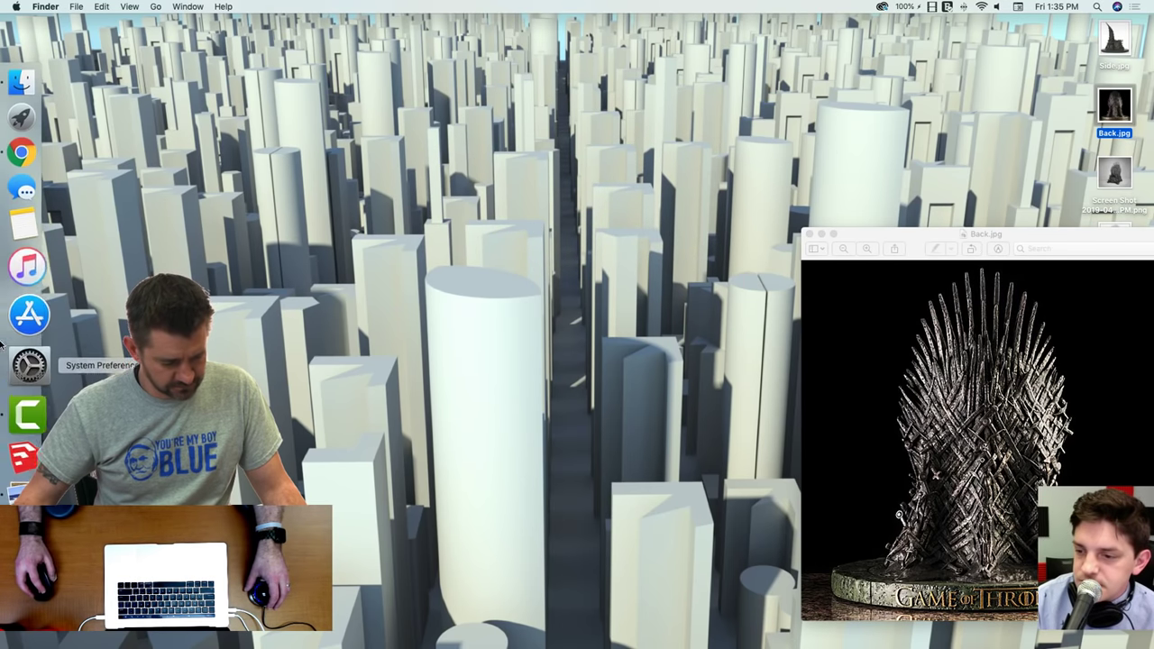
{"action": "left_click", "coordinate": [27, 435]}
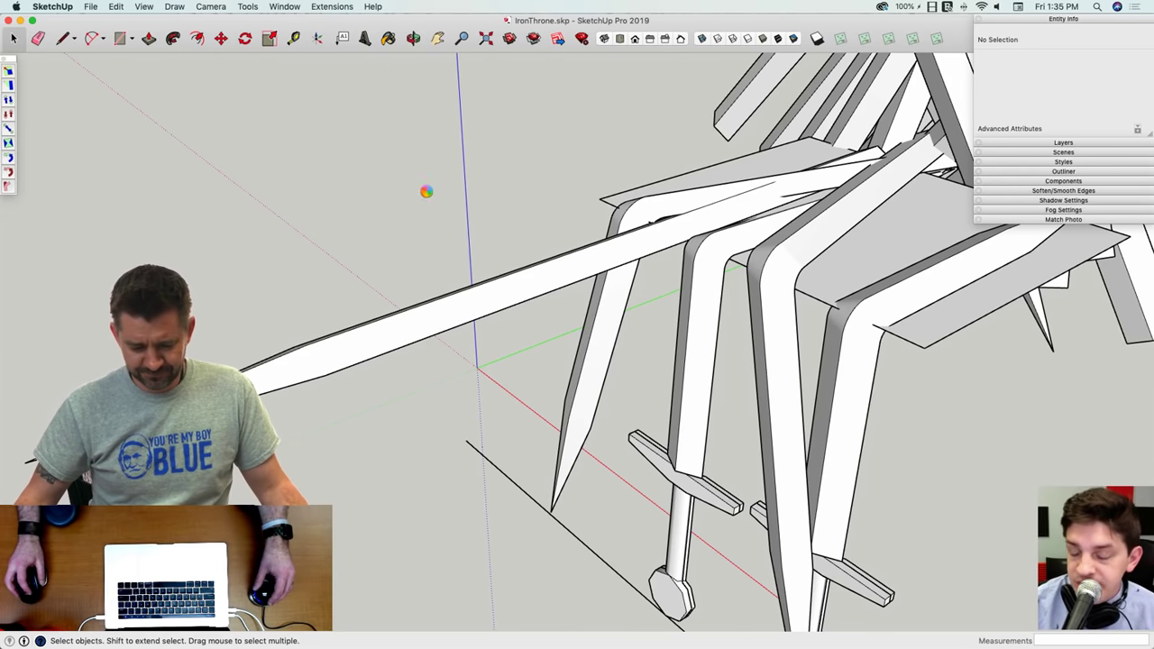
Step: Move the straight blade group 2' 2 1/2" back across the seat, away from its front edge
{"action": "scroll", "coordinate": [427, 192], "scroll_direction": "down", "scroll_amount": 1}
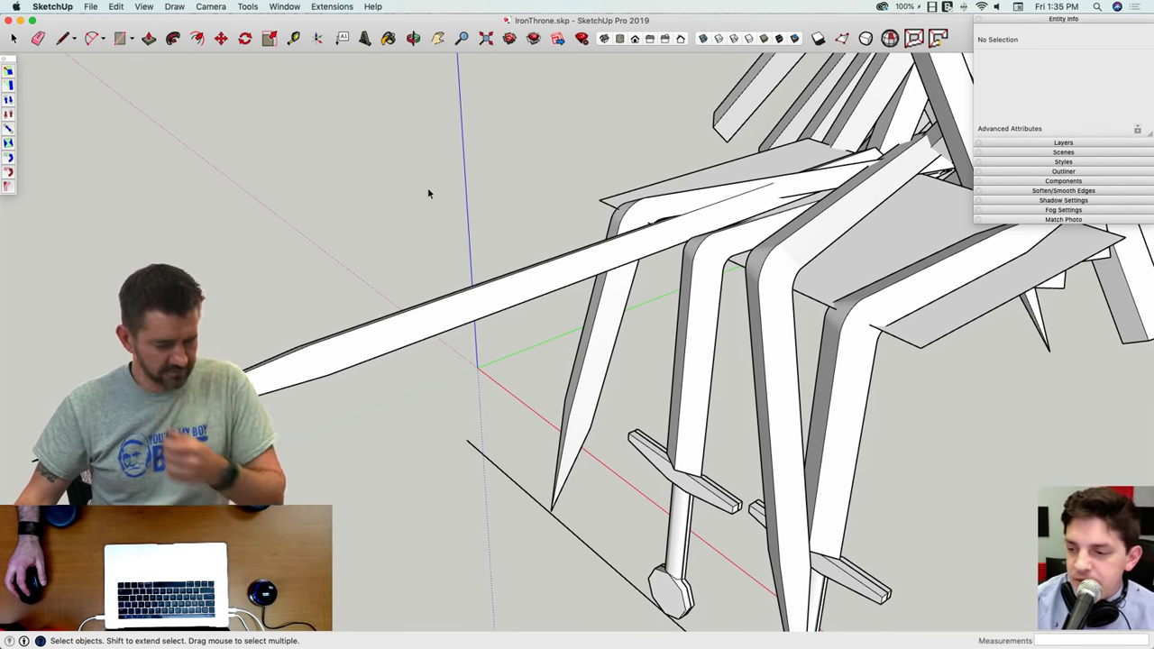
{"action": "scroll", "coordinate": [441, 223], "scroll_direction": "down", "scroll_amount": 2}
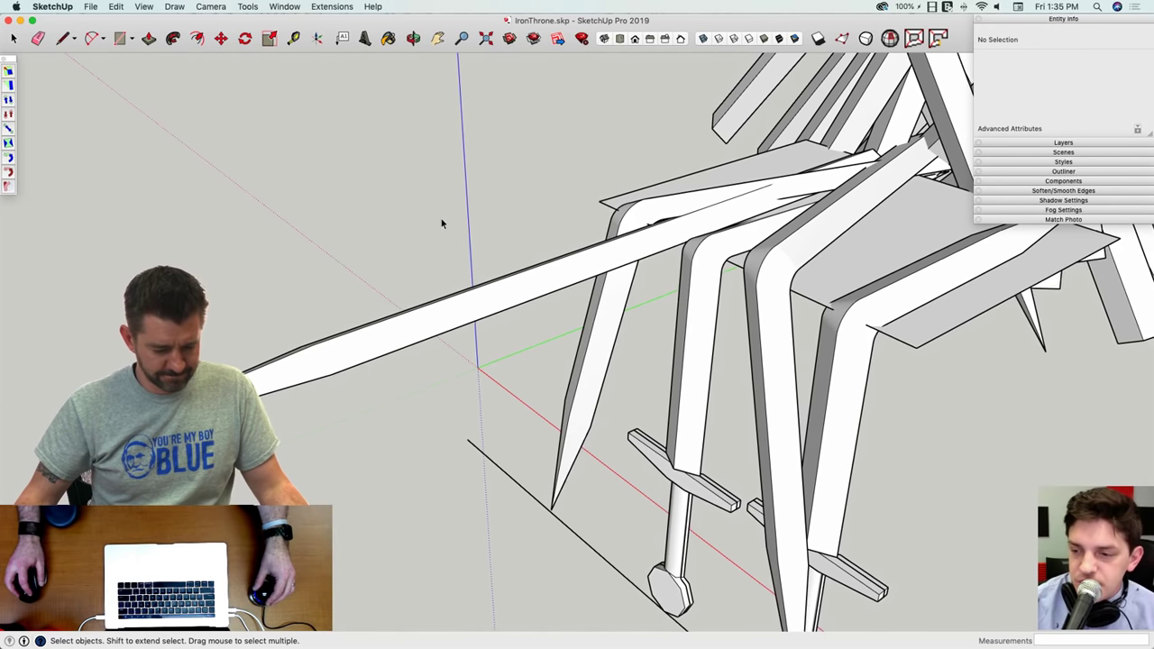
{"action": "middle_click_drag", "start_coordinate": [441, 223], "coordinate": [669, 249]}
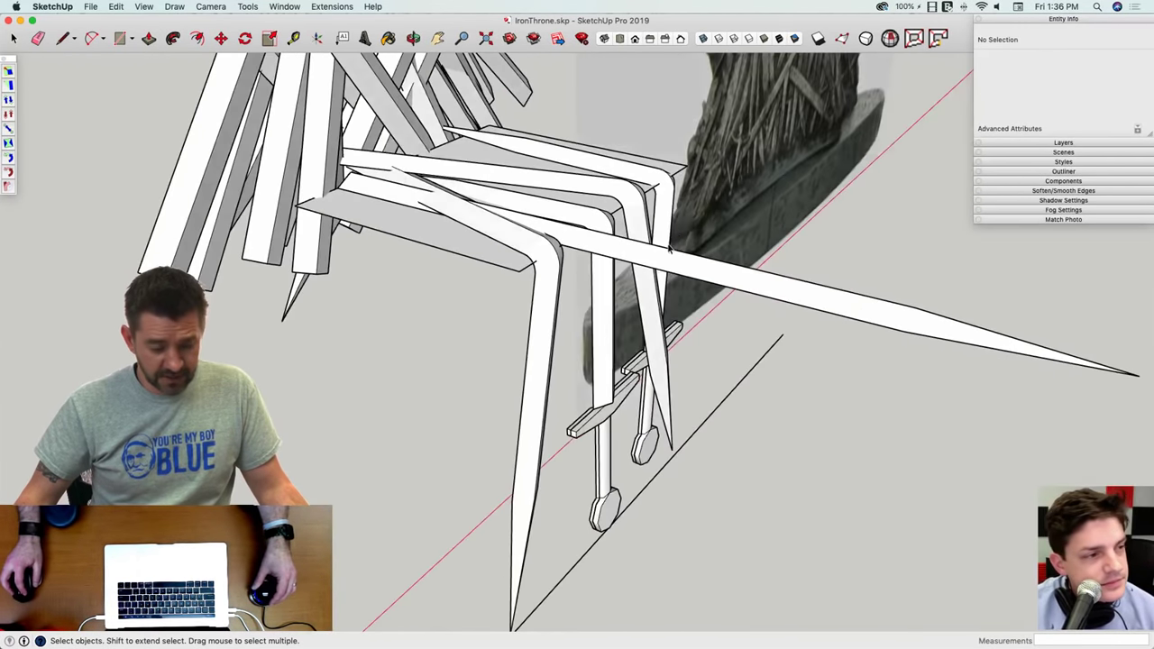
{"action": "left_click", "coordinate": [690, 252]}
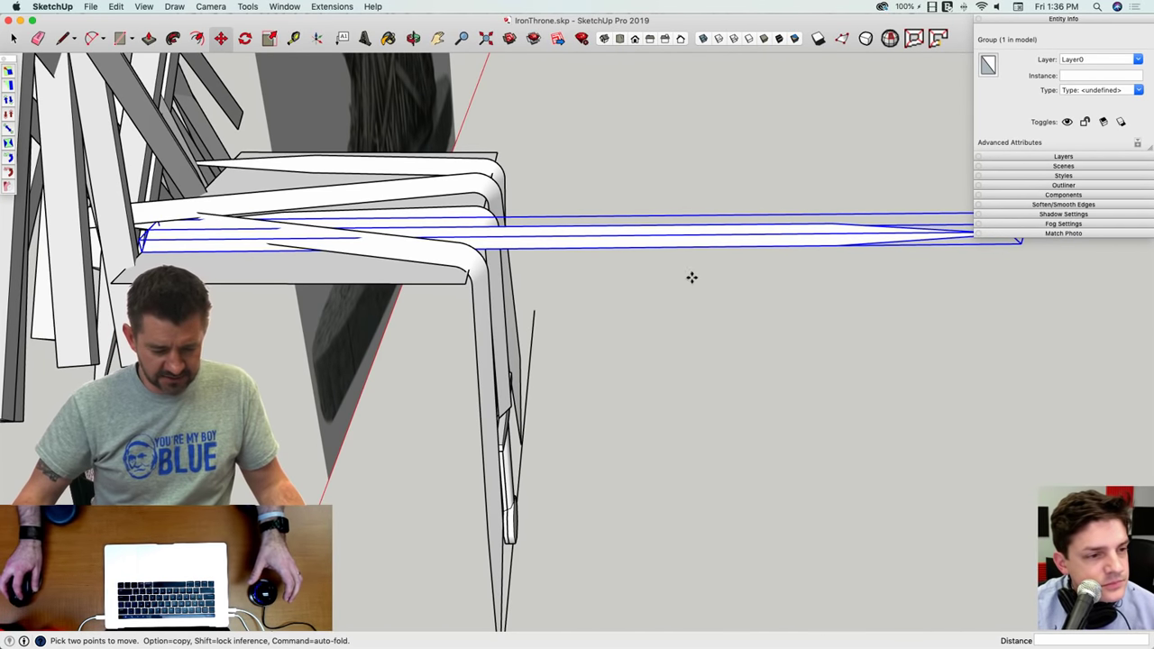
{"action": "left_click", "coordinate": [692, 278]}
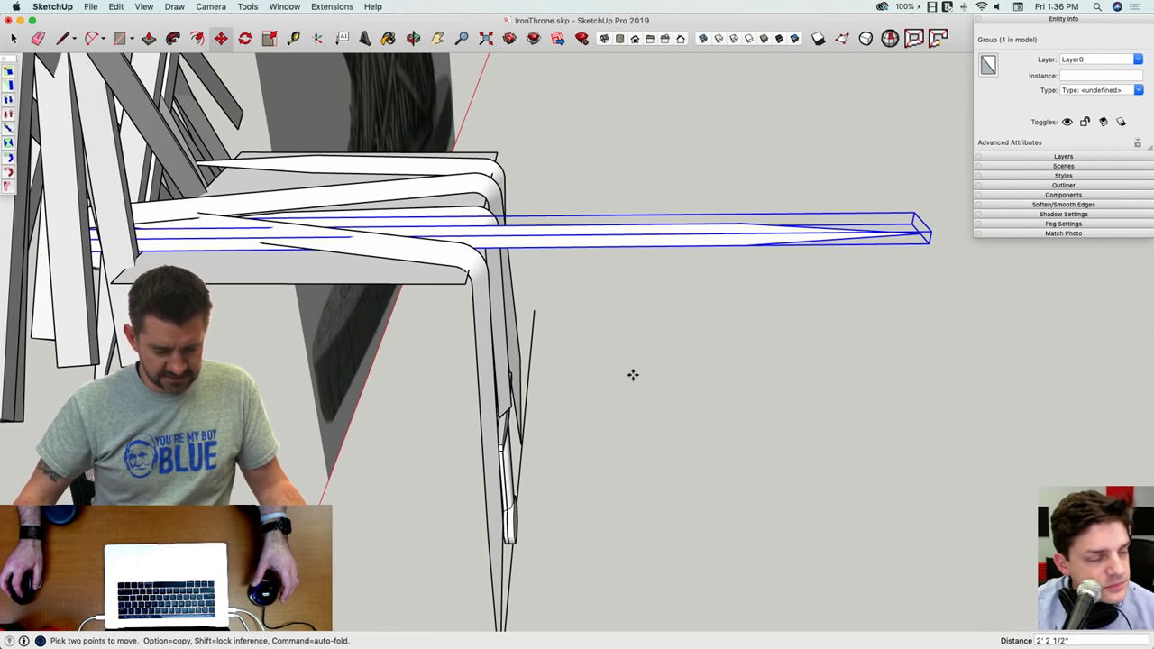
{"action": "middle_click_drag", "start_coordinate": [633, 375], "coordinate": [624, 367]}
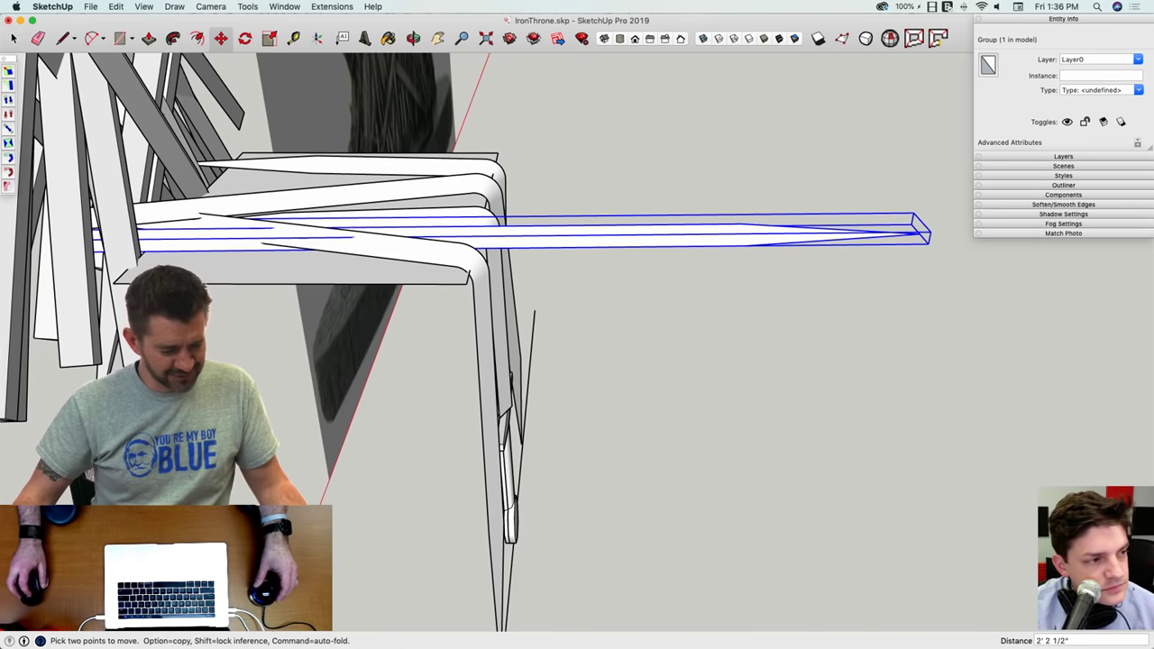
Step: Try to bend the whole blade group about -92 degrees with Radial Bending, with the origin on the seat's lower side edge near its front
{"action": "left_click", "coordinate": [7, 186]}
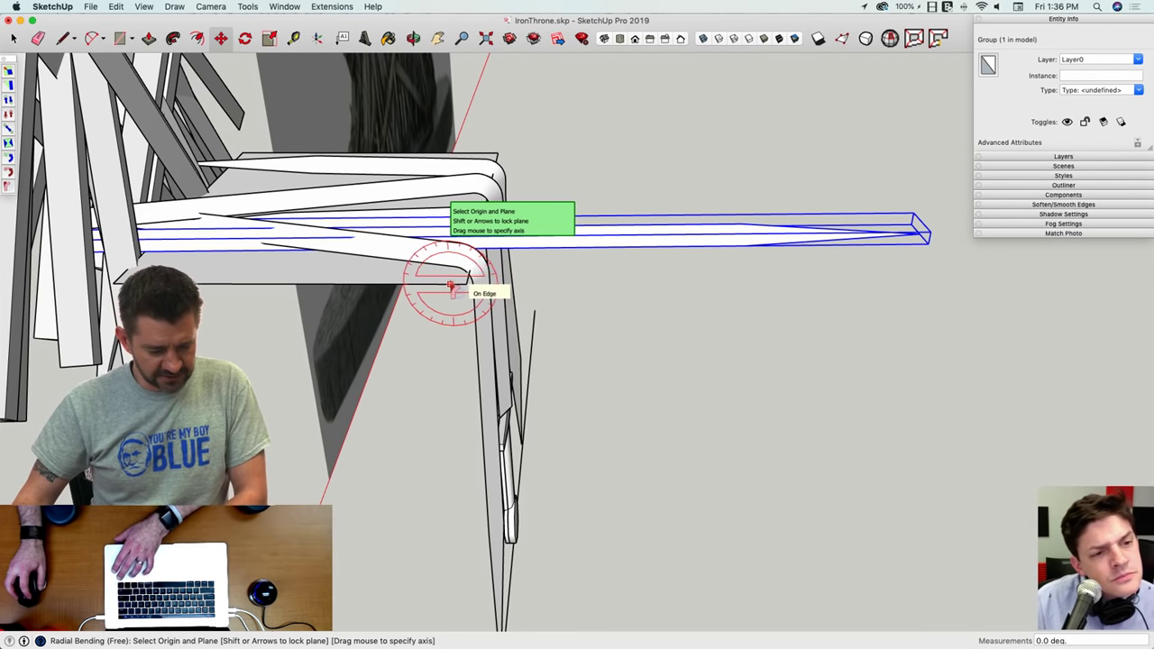
{"action": "left_click", "coordinate": [448, 284]}
{"action": "middle_click_drag", "start_coordinate": [474, 286], "coordinate": [603, 403]}
{"action": "scroll", "coordinate": [613, 406], "scroll_direction": "down", "scroll_amount": 10}
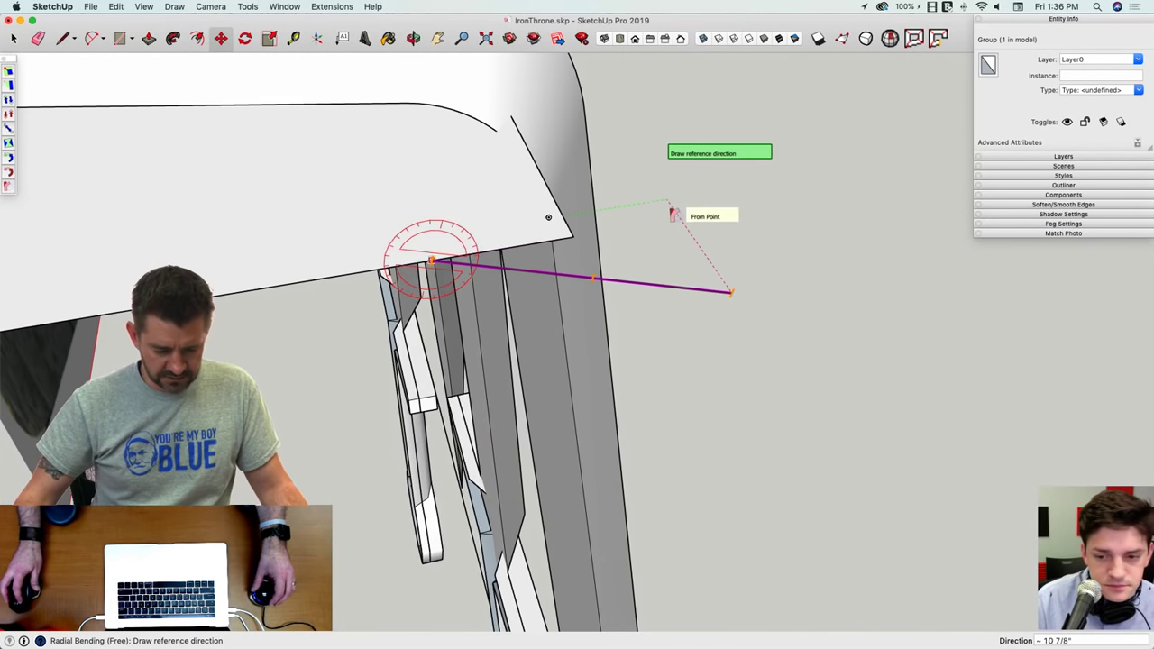
{"action": "middle_click_drag", "start_coordinate": [697, 169], "coordinate": [637, 195]}
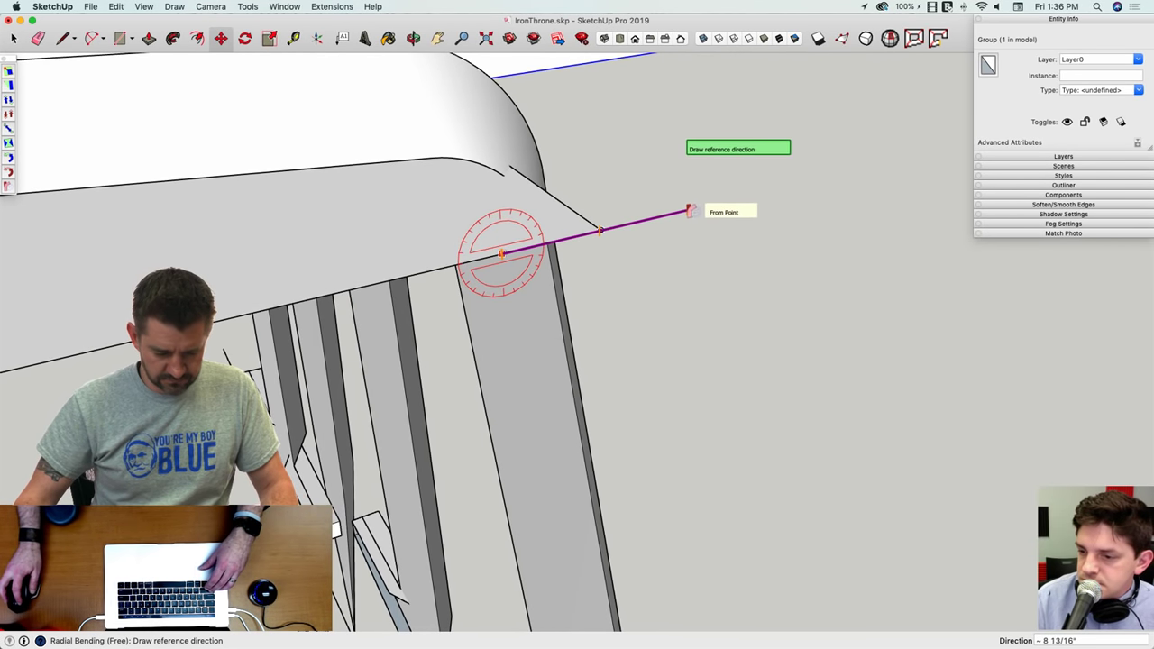
{"action": "middle_click_drag", "start_coordinate": [691, 211], "coordinate": [466, 382]}
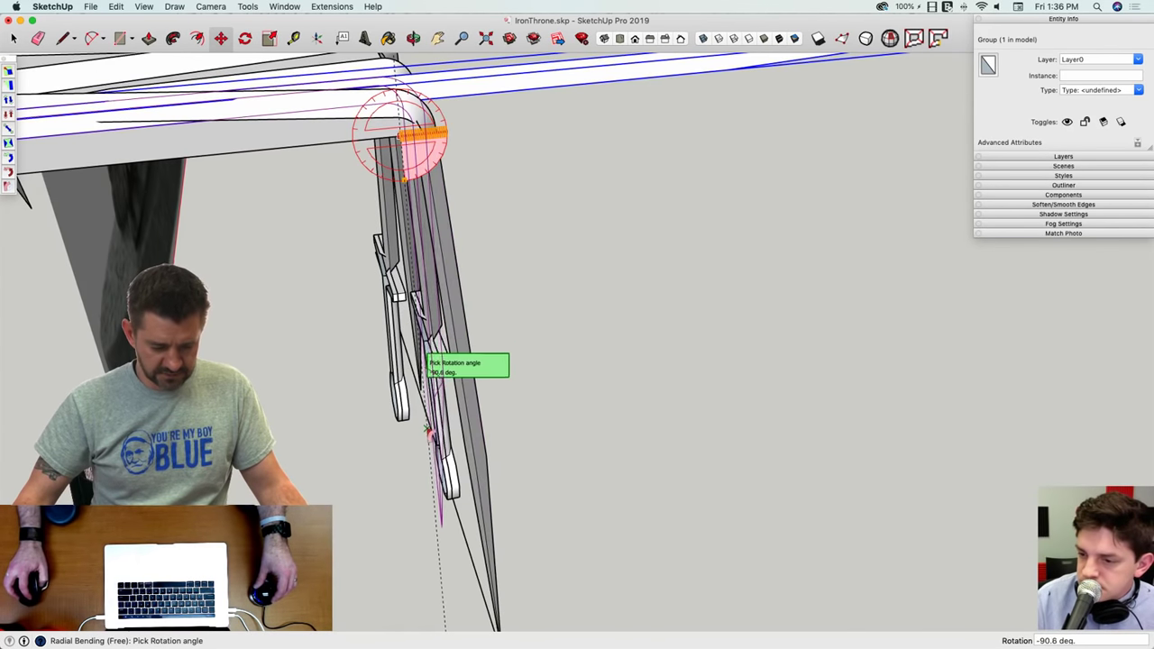
{"action": "left_click", "coordinate": [422, 434]}
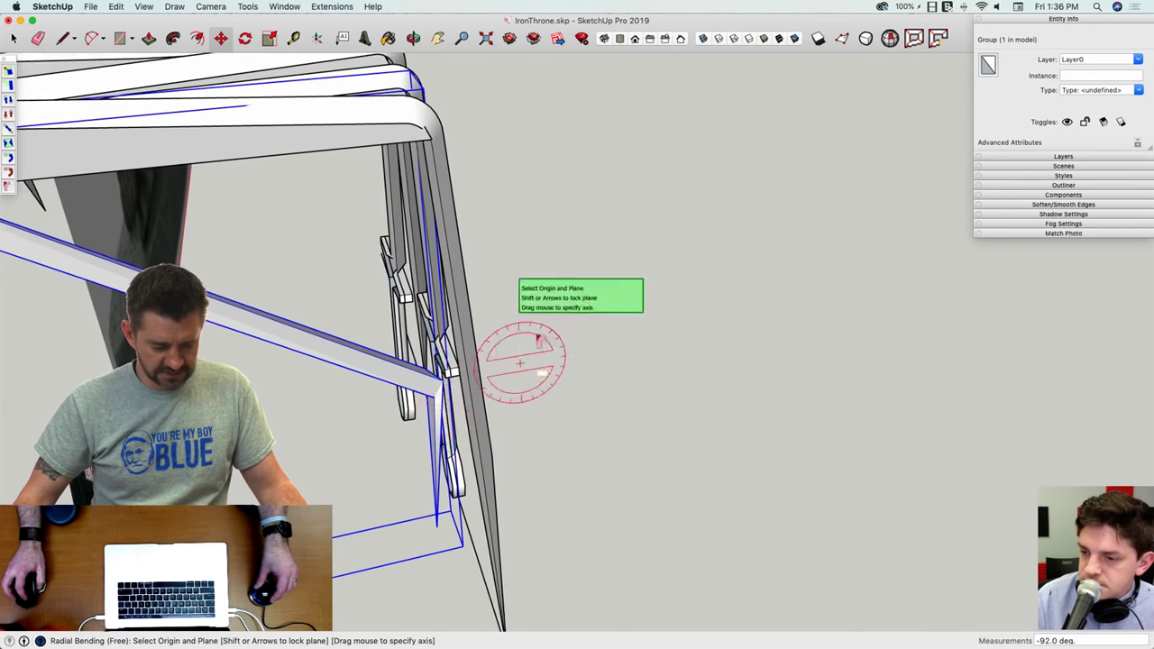
{"action": "middle_click_drag", "start_coordinate": [518, 361], "coordinate": [433, 298]}
Step: Relaunch SketchUp with the IronThrone model and ignore the unexpected-quit notice
{"action": "key", "text": "ctrl+Right"}
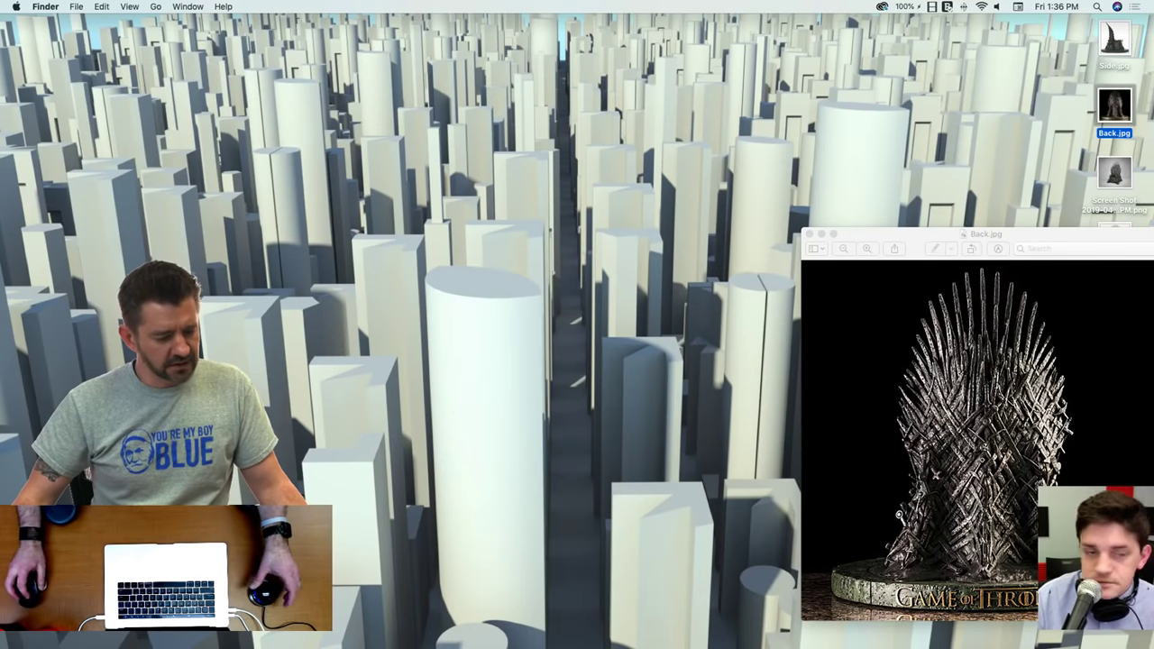
{"action": "mouse_move", "coordinate": [1, 313]}
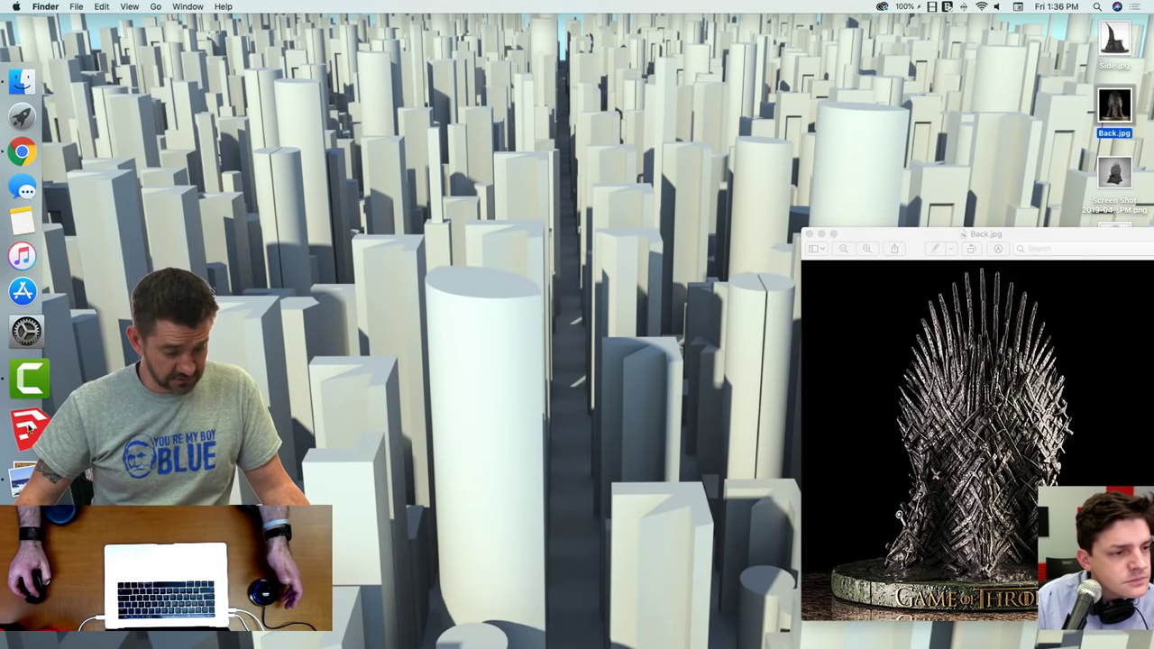
{"action": "left_click", "coordinate": [30, 430]}
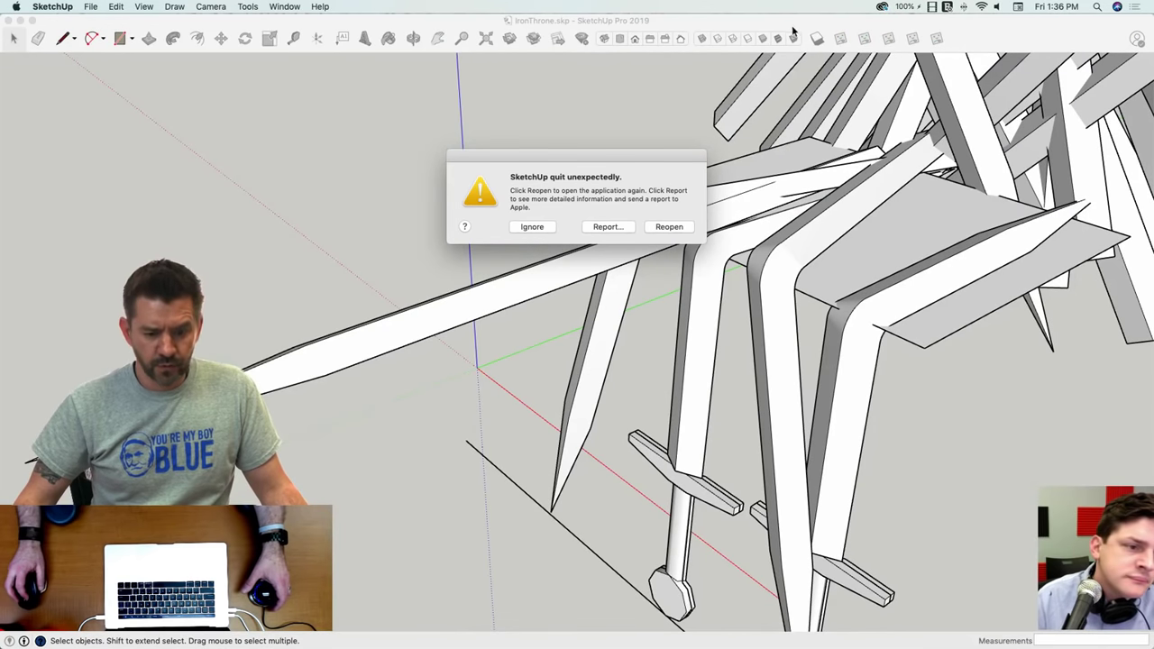
{"action": "left_click", "coordinate": [531, 228]}
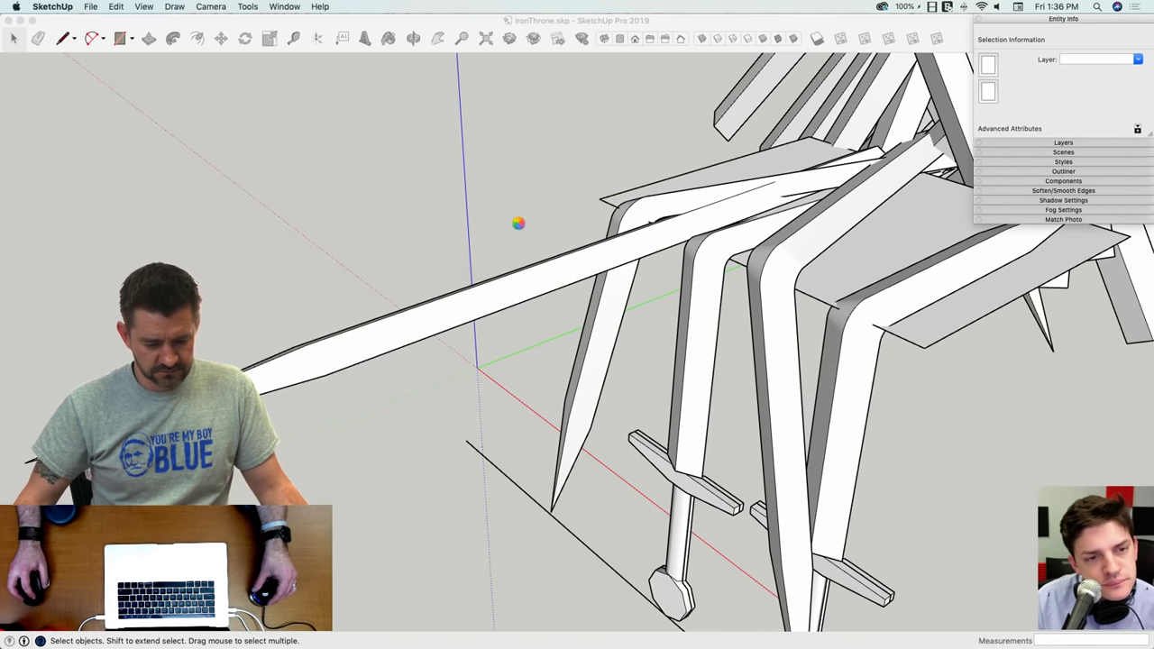
Step: Move the straight blade group about 16 feet forward, clear of the throne's seat
{"action": "left_click", "coordinate": [480, 305]}
{"action": "middle_click_drag", "start_coordinate": [477, 301], "coordinate": [724, 232]}
{"action": "left_click", "coordinate": [798, 451]}
{"action": "left_click", "coordinate": [724, 232]}
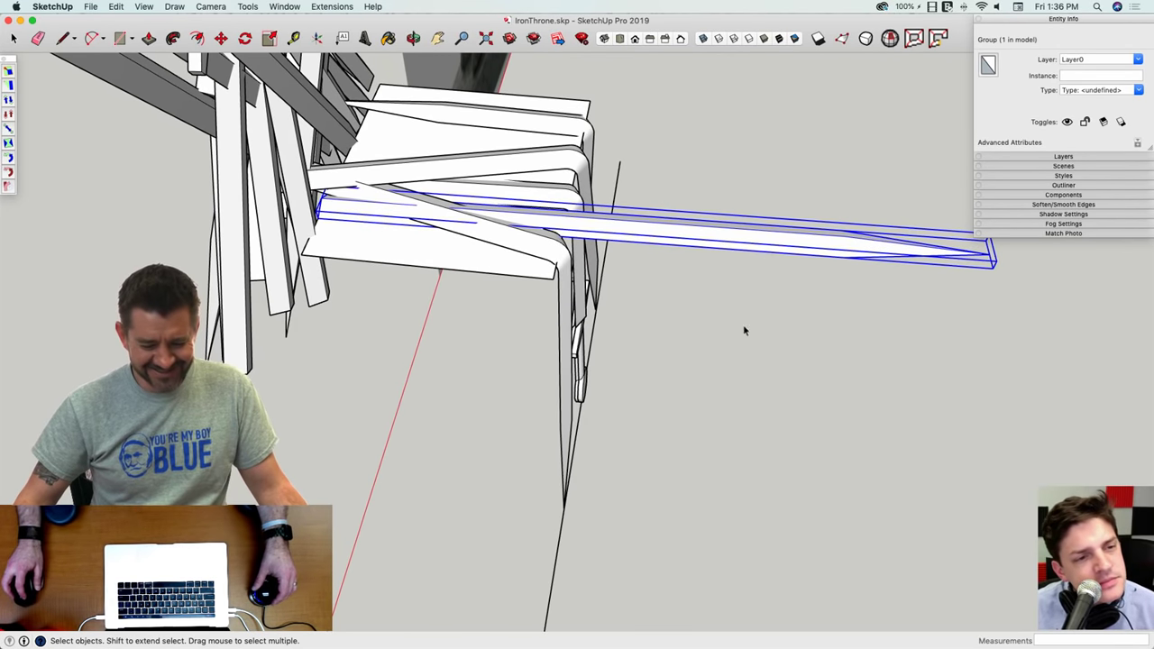
{"action": "right_click", "coordinate": [753, 247]}
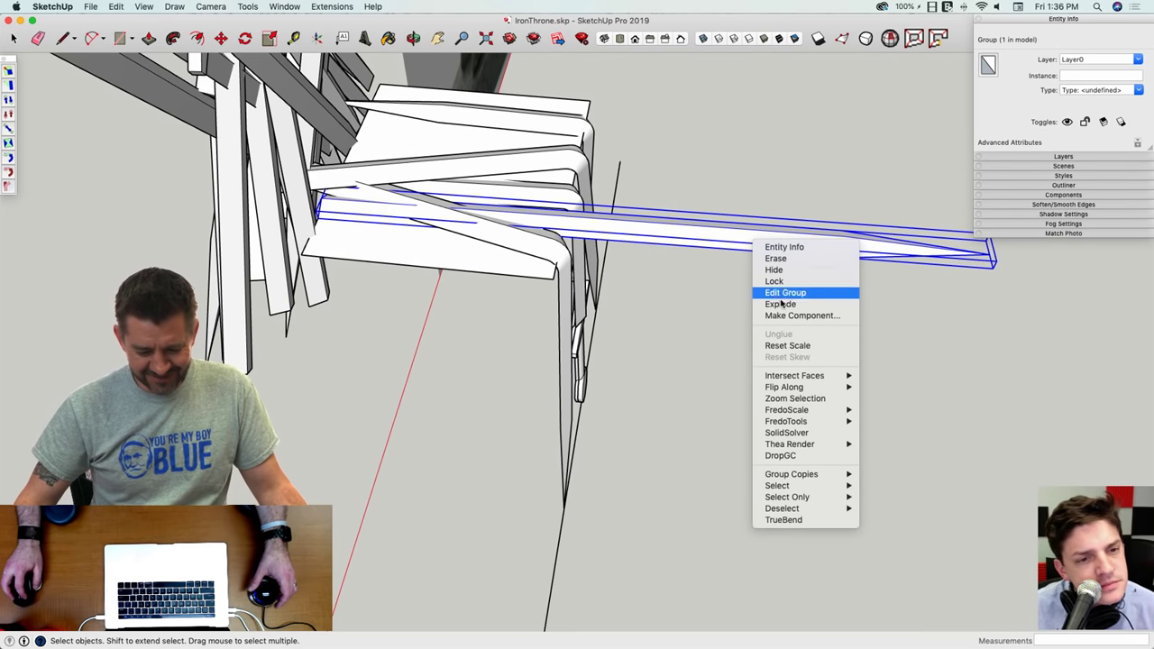
{"action": "middle_click_drag", "start_coordinate": [651, 214], "coordinate": [504, 334]}
{"action": "left_click", "coordinate": [552, 364]}
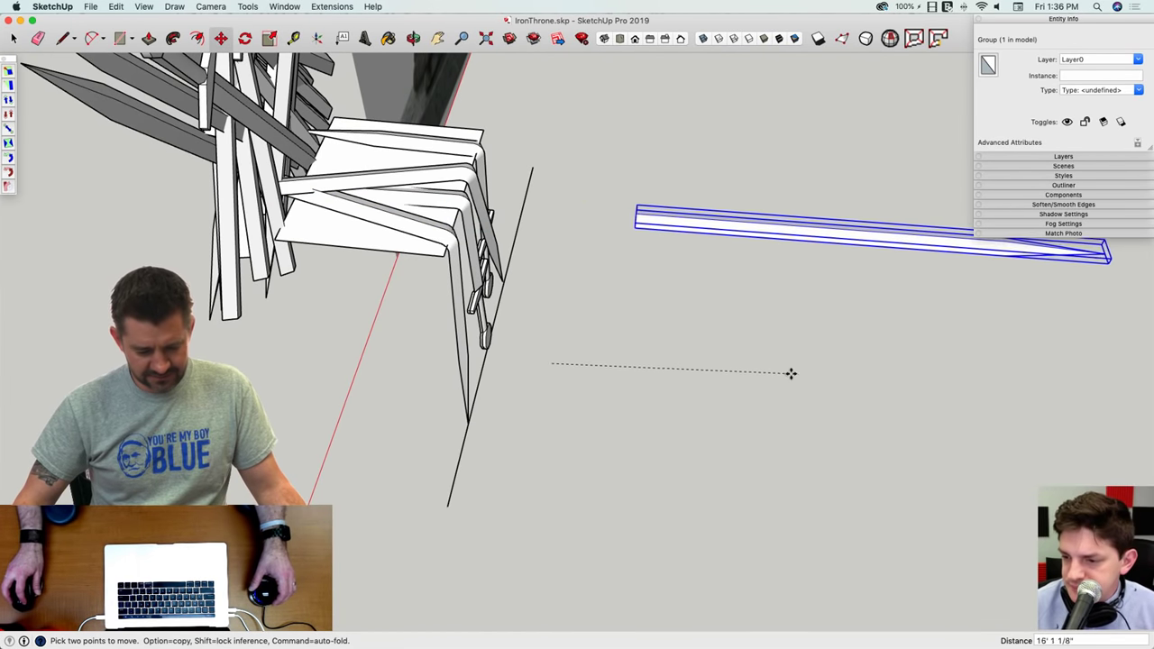
{"action": "left_click", "coordinate": [760, 371]}
{"action": "middle_click_drag", "start_coordinate": [760, 371], "coordinate": [640, 411]}
{"action": "key", "text": "space"}
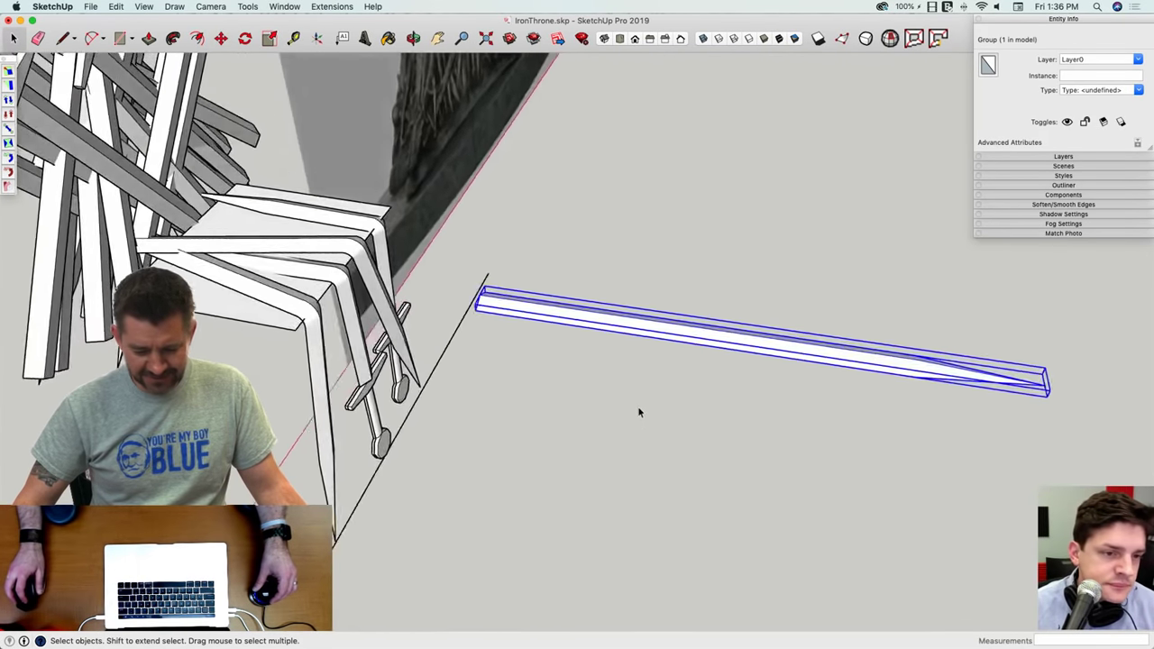
Step: Explode the detached blade's outer group and check the group nested inside it
{"action": "right_click", "coordinate": [549, 312]}
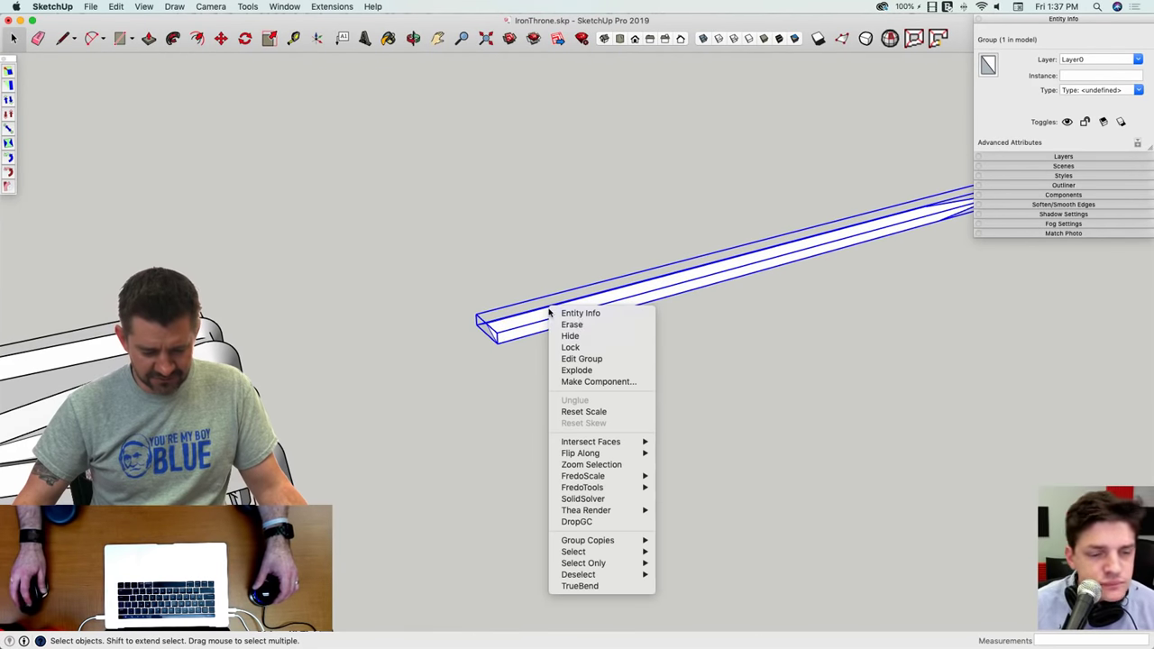
{"action": "left_click", "coordinate": [582, 372]}
{"action": "middle_click_drag", "start_coordinate": [587, 381], "coordinate": [561, 358]}
{"action": "left_click", "coordinate": [544, 326]}
{"action": "left_click", "coordinate": [565, 351]}
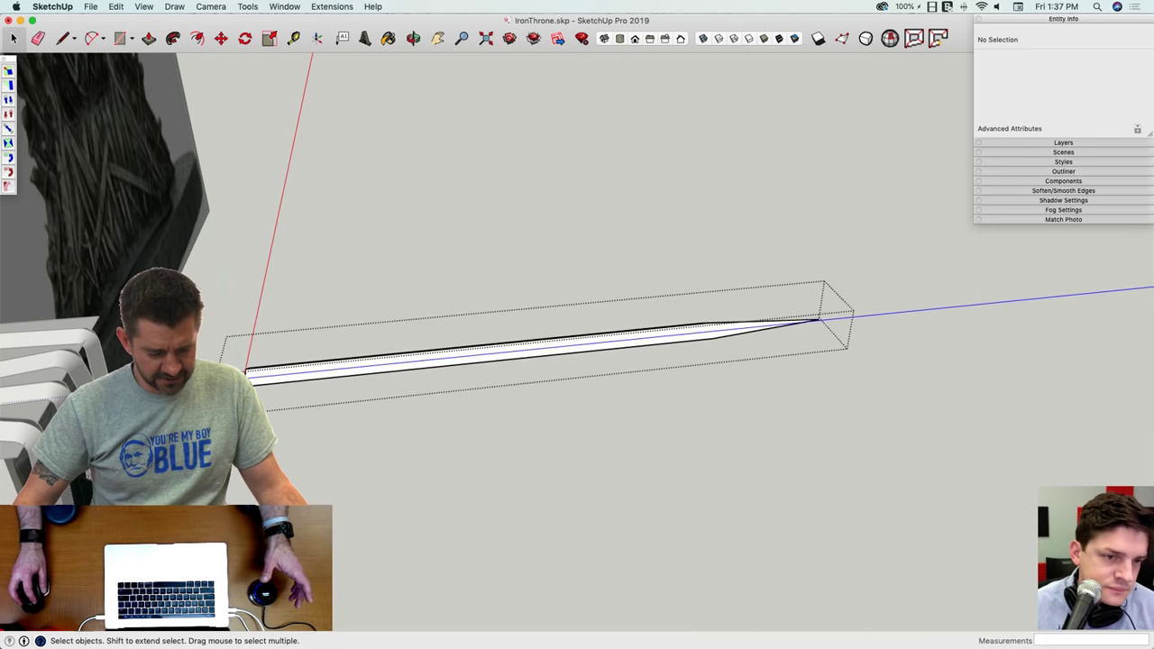
{"action": "left_click_drag", "start_coordinate": [855, 513], "coordinate": [883, 495]}
{"action": "key", "text": "g"}
{"action": "middle_click_drag", "start_coordinate": [884, 495], "coordinate": [344, 371]}
{"action": "left_click", "coordinate": [347, 446]}
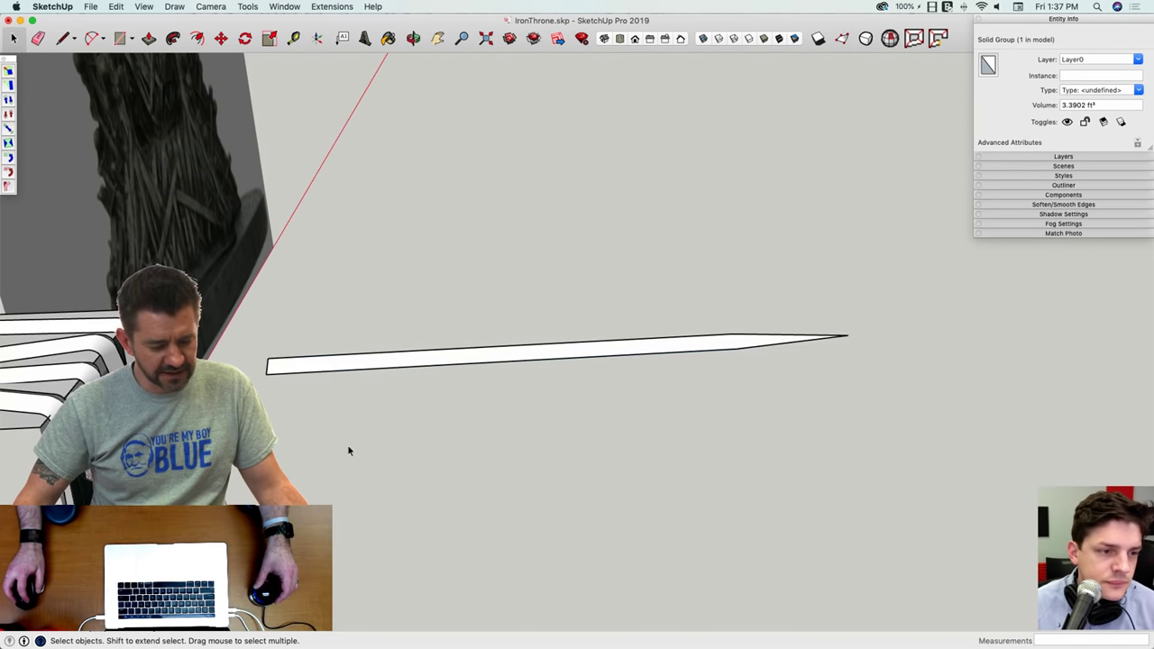
Step: Explode the blade's next group level and check the connected geometry inside the remaining group
{"action": "right_click", "coordinate": [333, 374]}
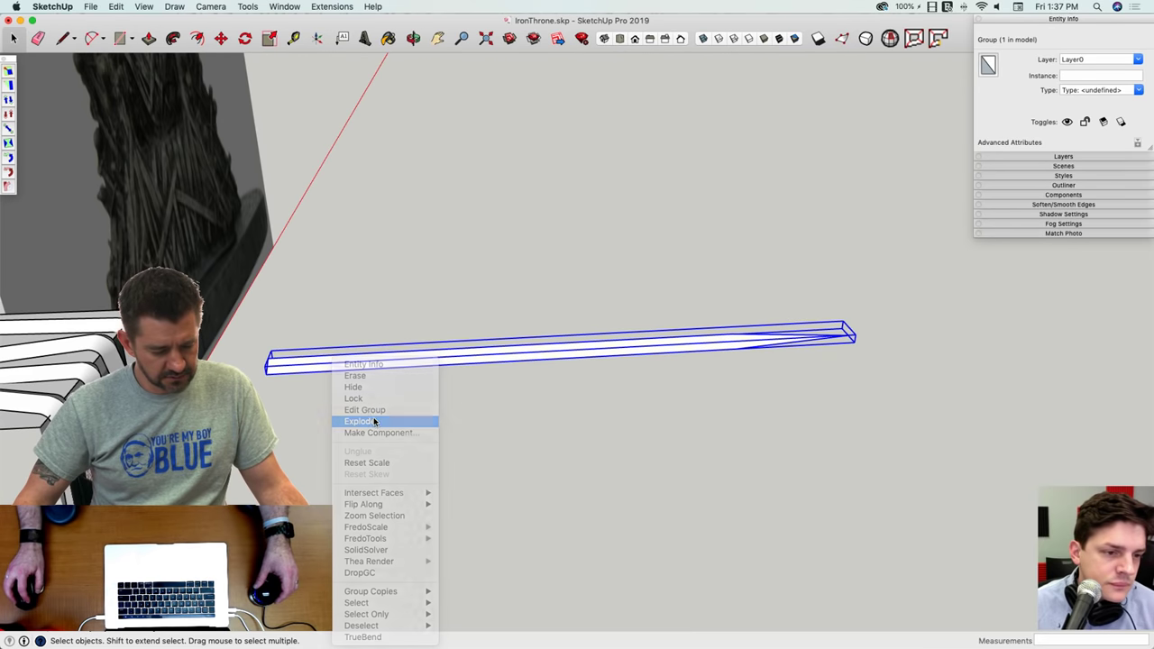
{"action": "left_click", "coordinate": [375, 422]}
{"action": "left_click", "coordinate": [334, 409]}
{"action": "left_click", "coordinate": [316, 370]}
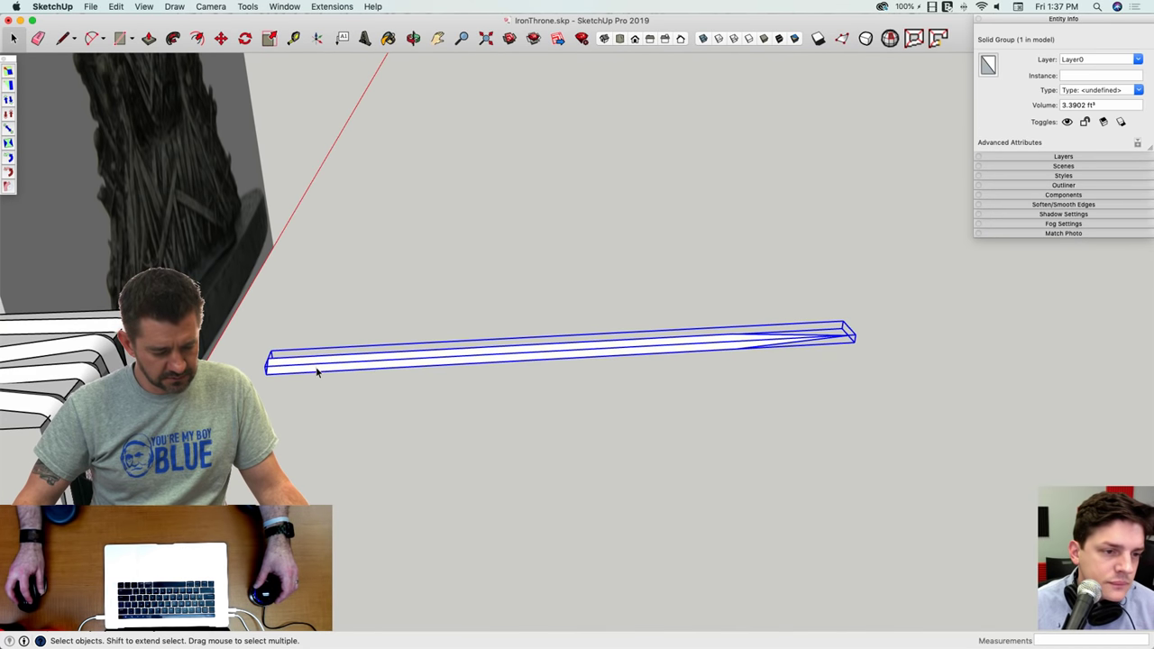
{"action": "double_click", "coordinate": [316, 371]}
{"action": "triple_click", "coordinate": [317, 370]}
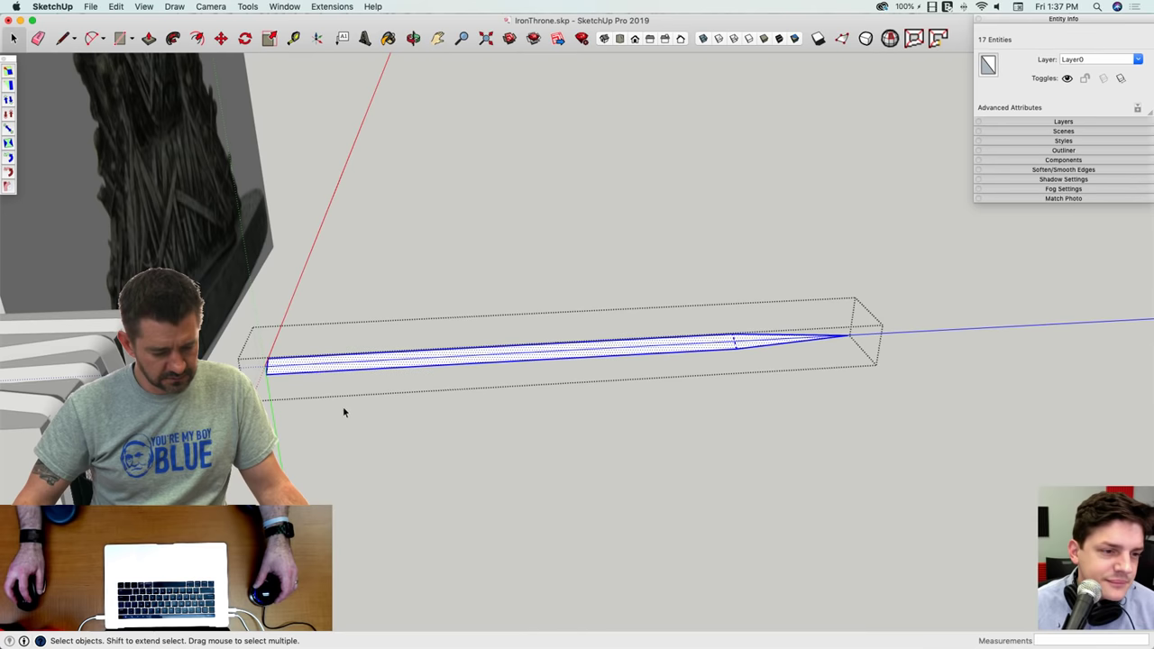
{"action": "left_click", "coordinate": [381, 448]}
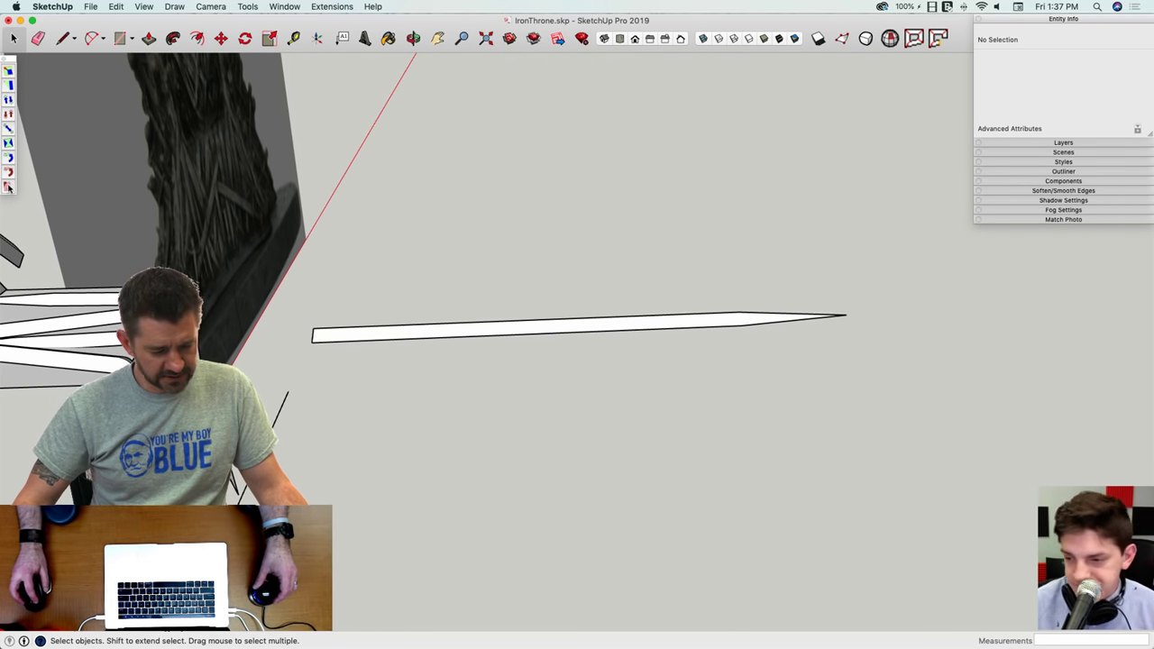
Step: Bend all geometry inside the blade group -90 degrees around the red axis with Radial Bending, originating near the middle of its lower edge
{"action": "double_click", "coordinate": [508, 327]}
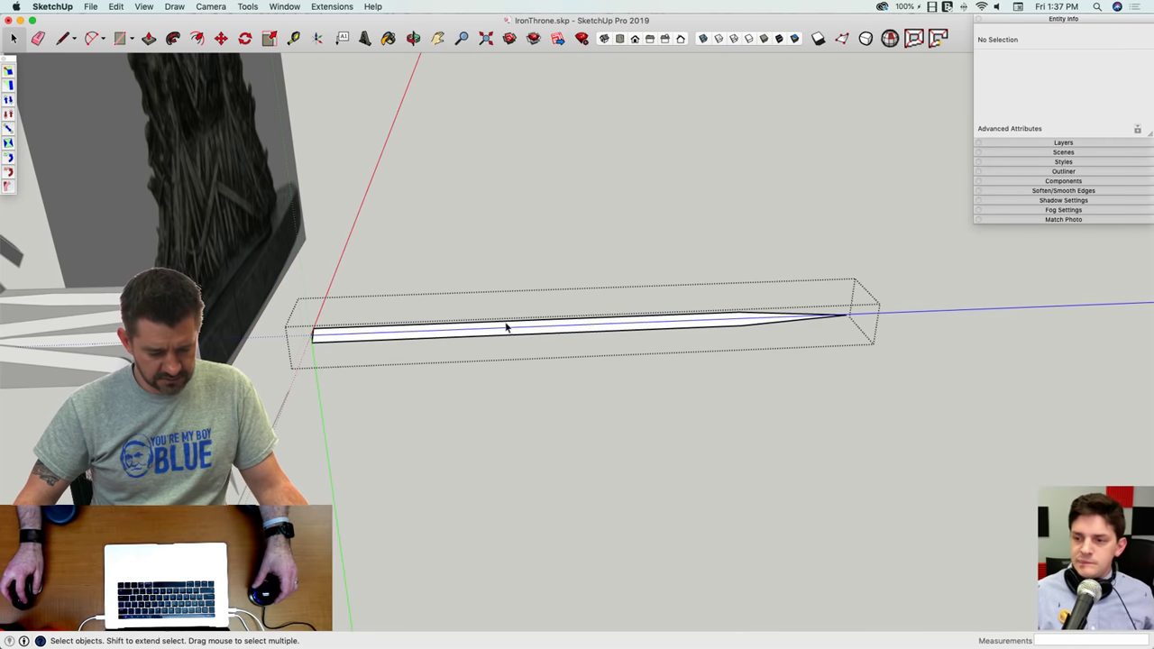
{"action": "key", "text": "super+a"}
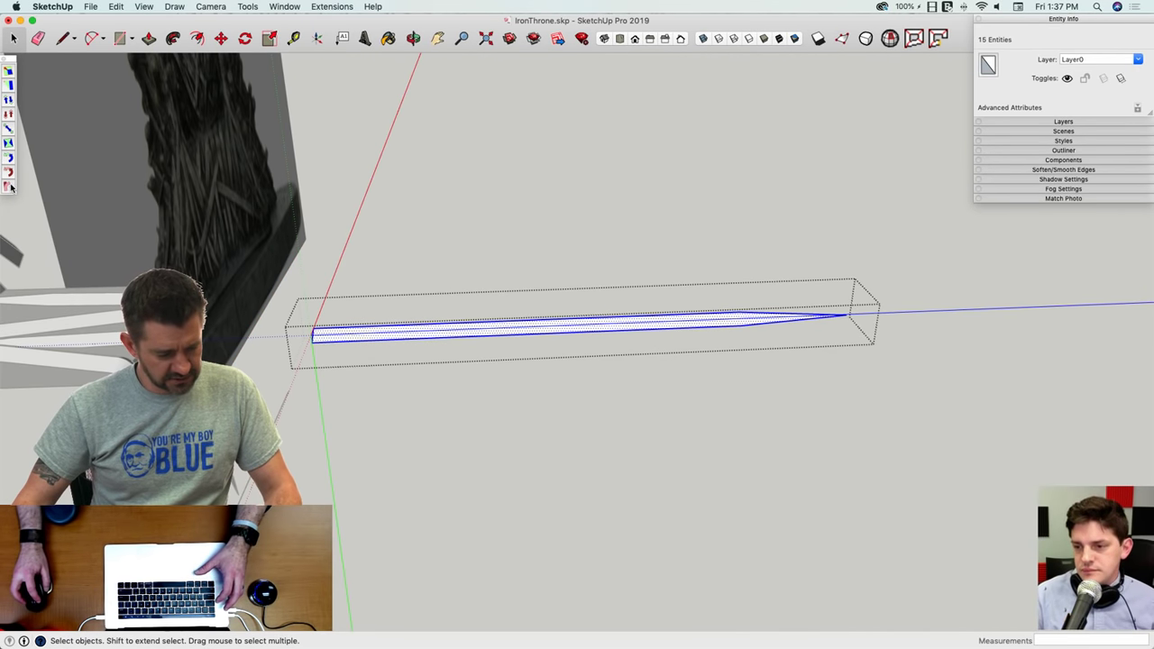
{"action": "left_click", "coordinate": [10, 187]}
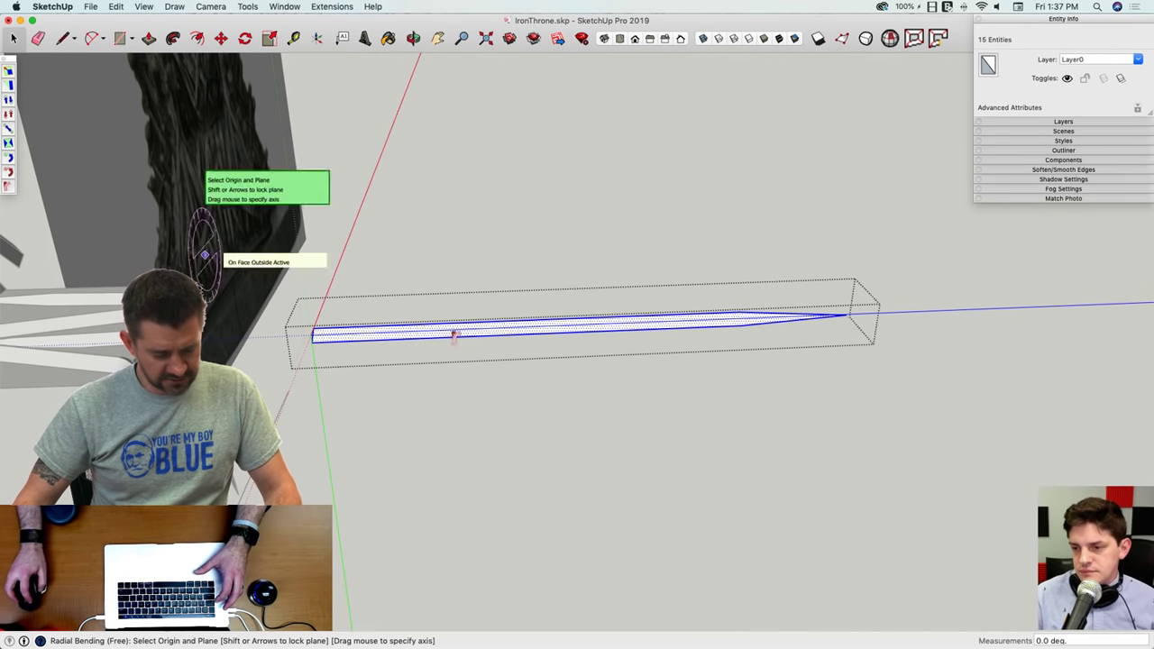
{"action": "key", "text": "Right"}
{"action": "left_click", "coordinate": [559, 334]}
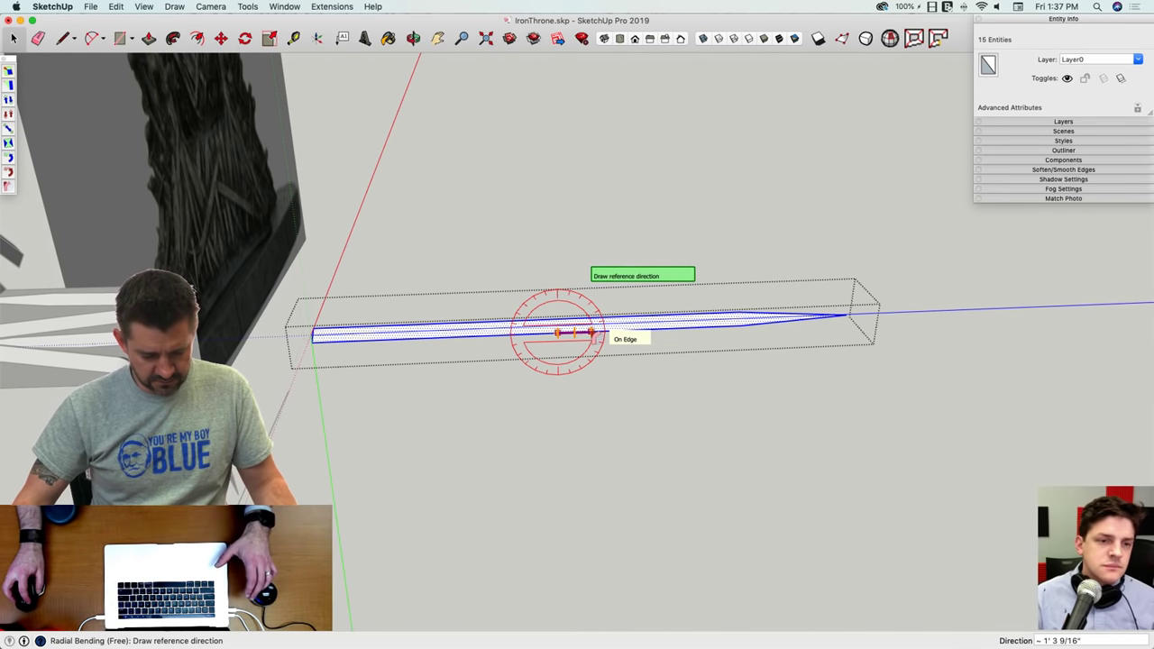
{"action": "left_click", "coordinate": [593, 335]}
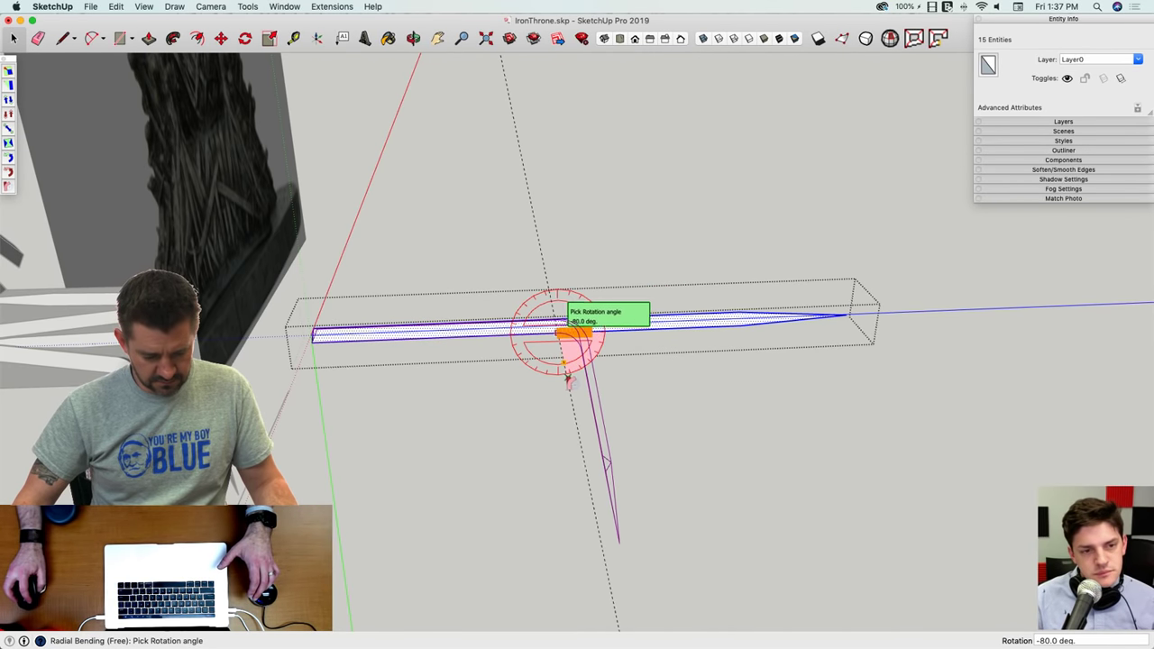
{"action": "left_click", "coordinate": [559, 381]}
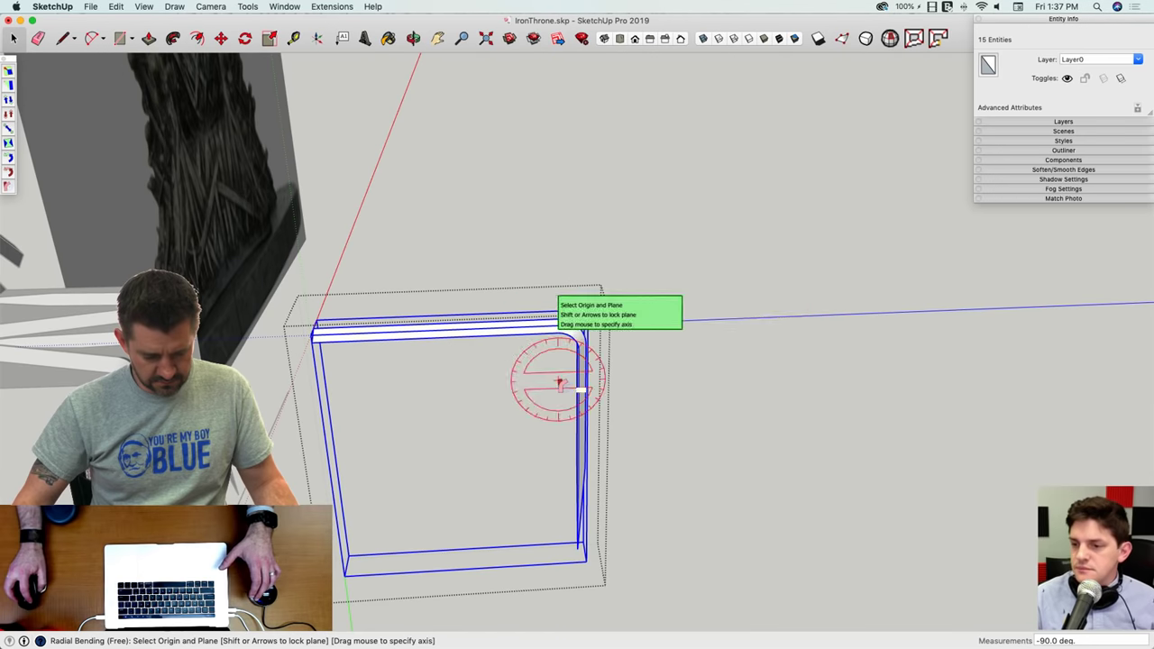
{"action": "key", "text": "space"}
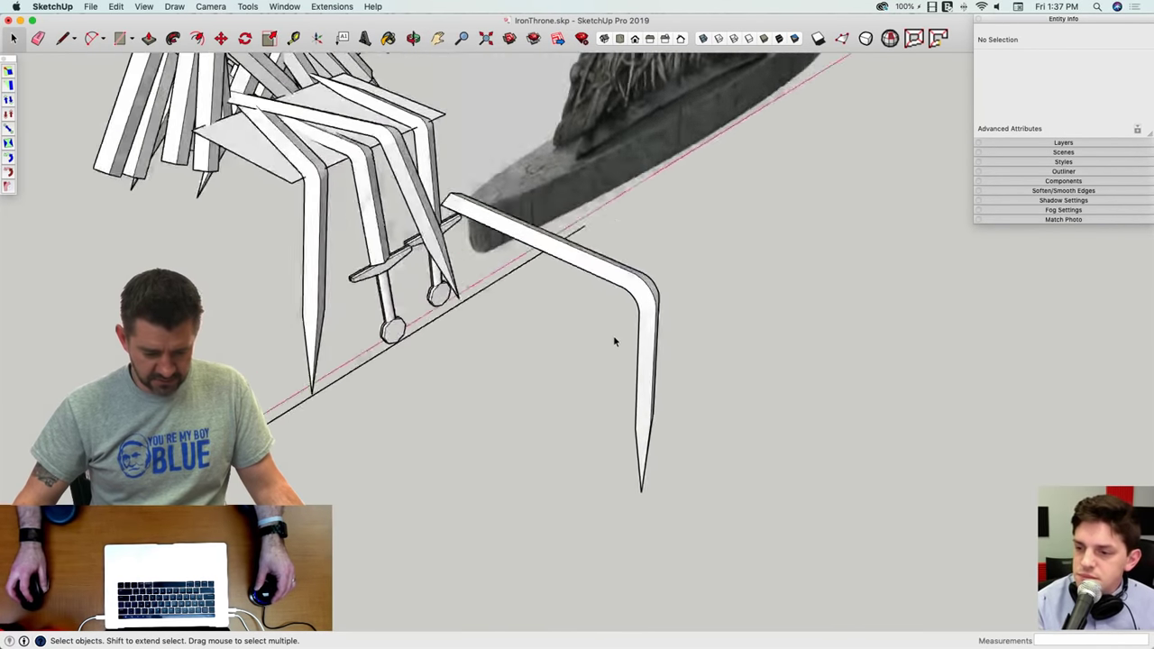
Step: Move the bent blade about 15' 9" back to the throne, placing it over the seat's front edge
{"action": "key", "text": "m"}
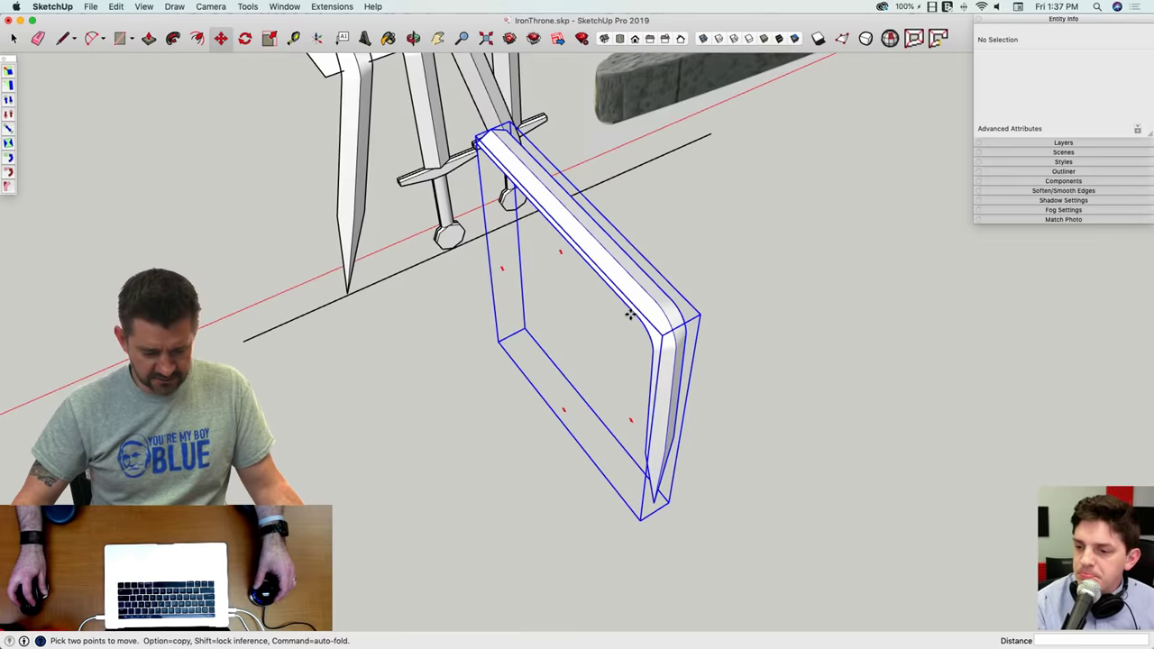
{"action": "left_click", "coordinate": [630, 314]}
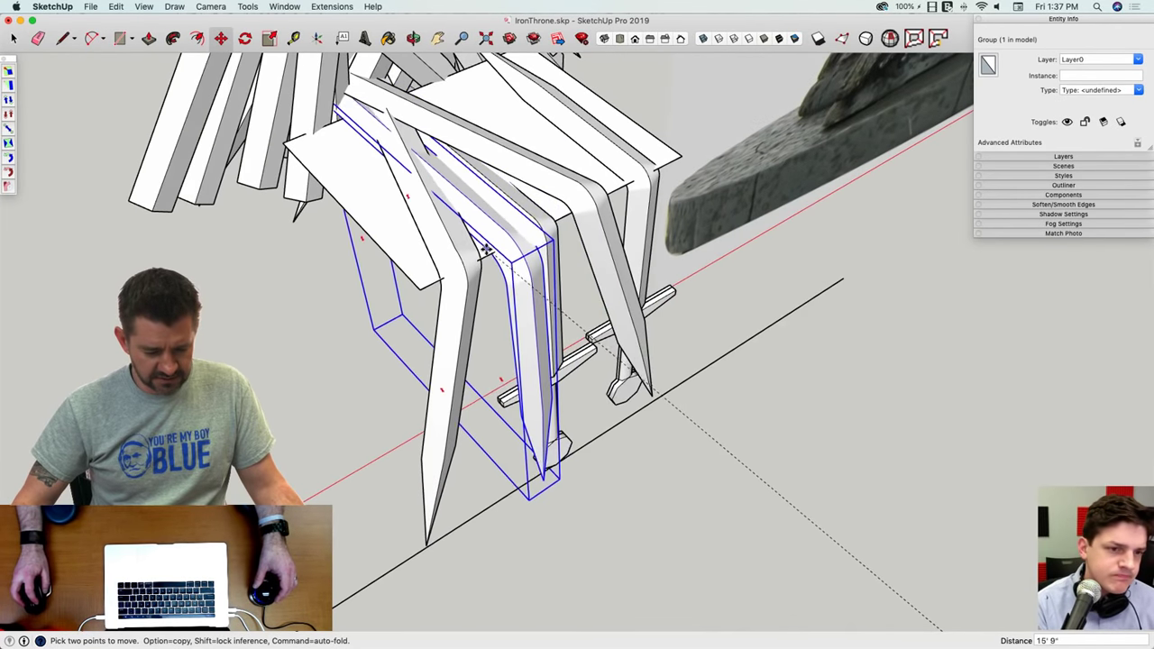
{"action": "left_click", "coordinate": [486, 255]}
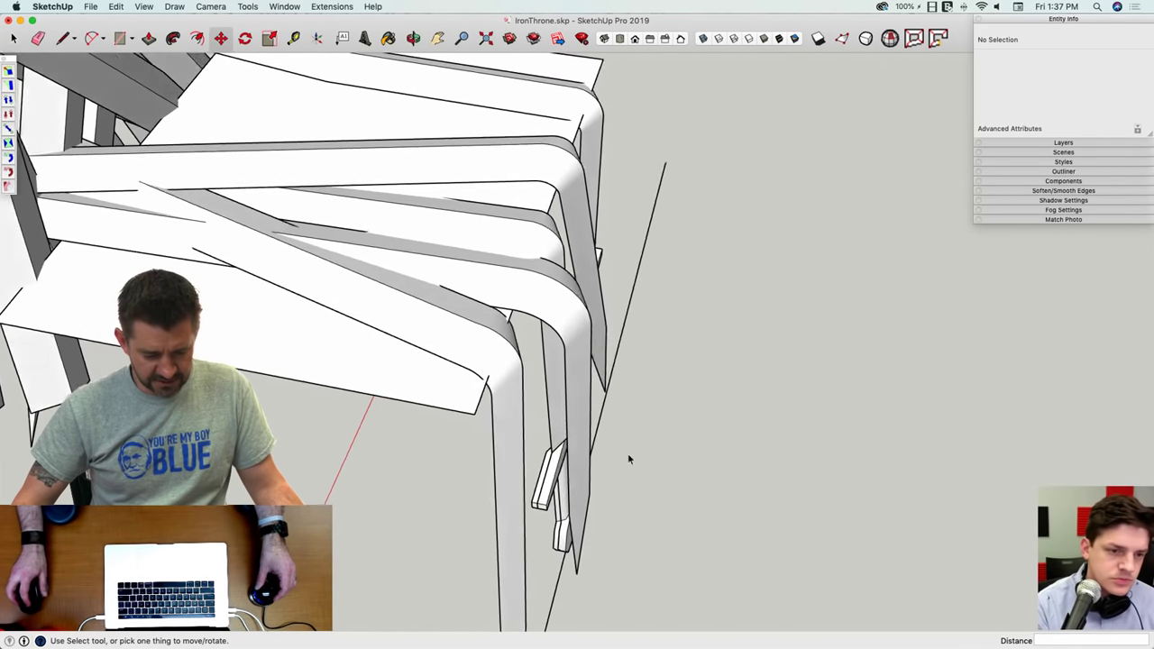
Step: Shift the bent blade another 9 1/2" back so its bend sits closer to the seat's front edge
{"action": "key", "text": "space"}
{"action": "left_click", "coordinate": [585, 436]}
{"action": "key", "text": "m"}
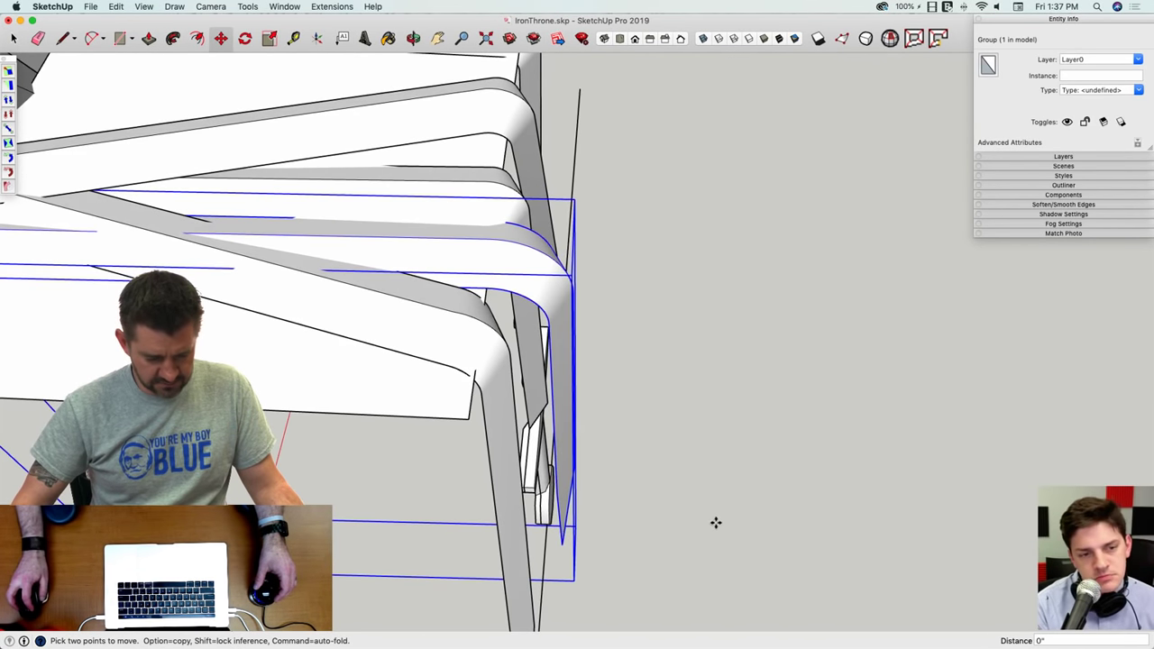
{"action": "left_click", "coordinate": [716, 523]}
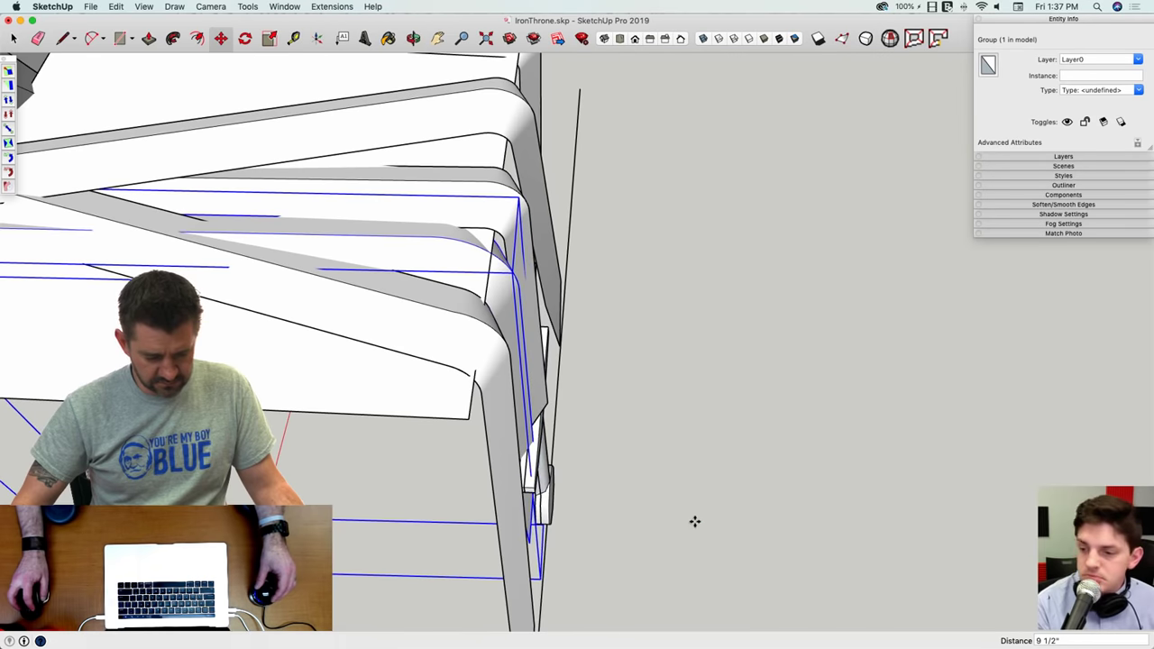
{"action": "left_click", "coordinate": [696, 522]}
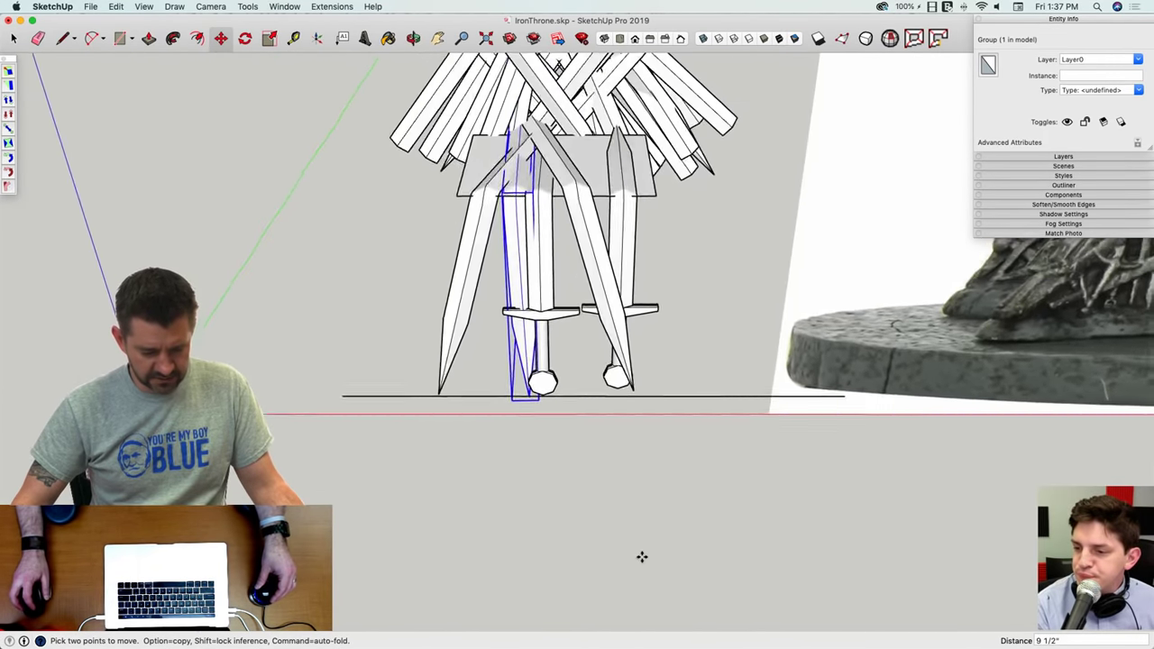
{"action": "key", "text": "space"}
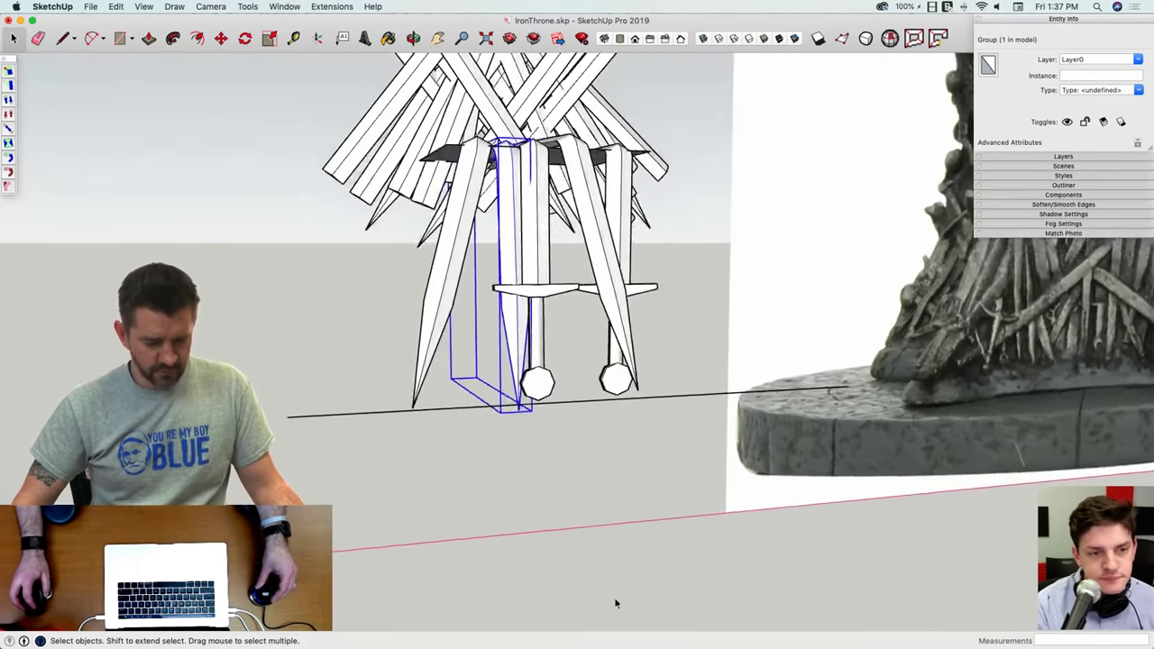
Step: Place two copies of the bent blade along the seat's front edge, with the second 2' 9" beyond the first
{"action": "middle_click_drag", "start_coordinate": [616, 602], "coordinate": [559, 551]}
{"action": "key", "text": "m"}
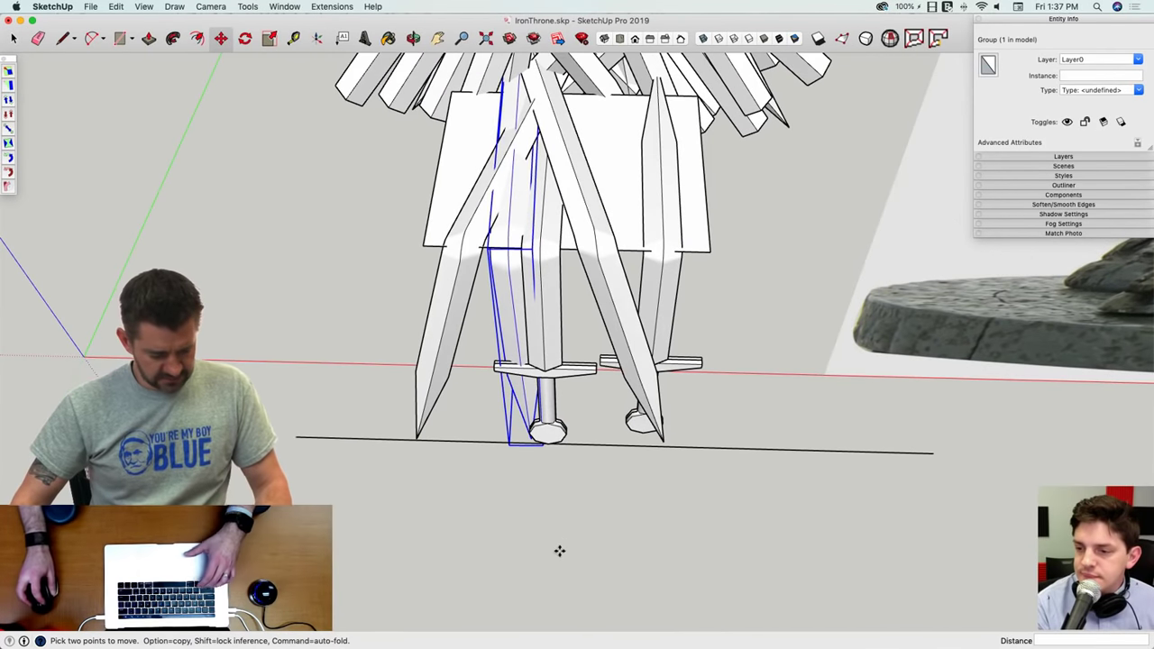
{"action": "left_click", "coordinate": [617, 525]}
{"action": "key", "text": "alt"}
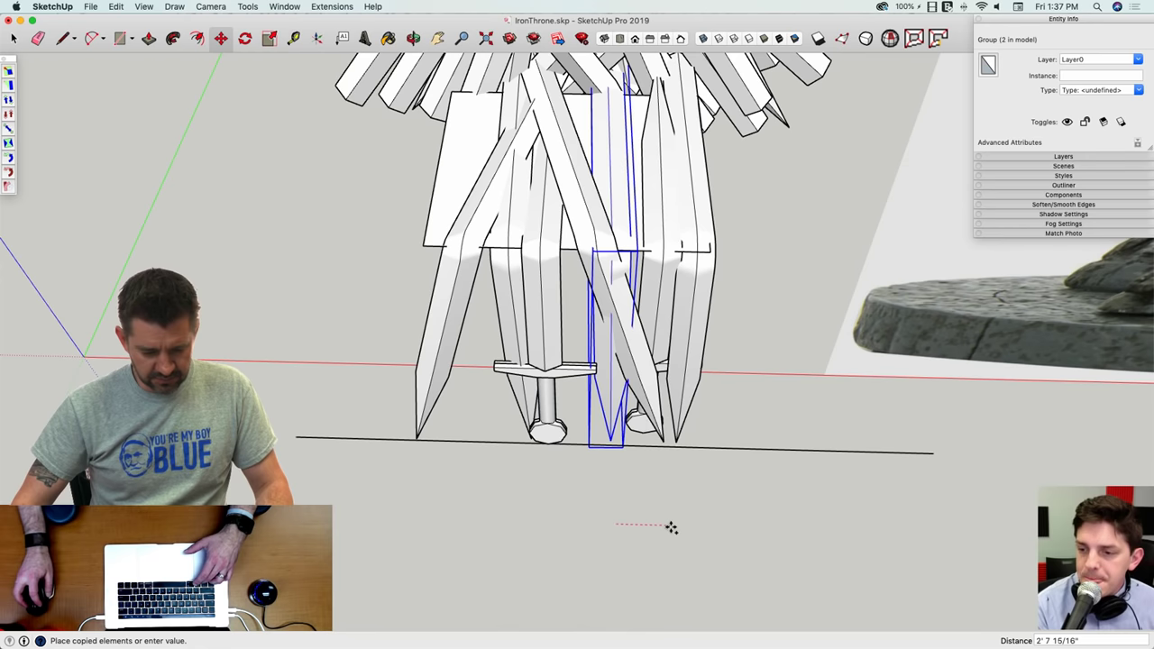
{"action": "scroll", "coordinate": [669, 536], "scroll_direction": "down", "scroll_amount": 5}
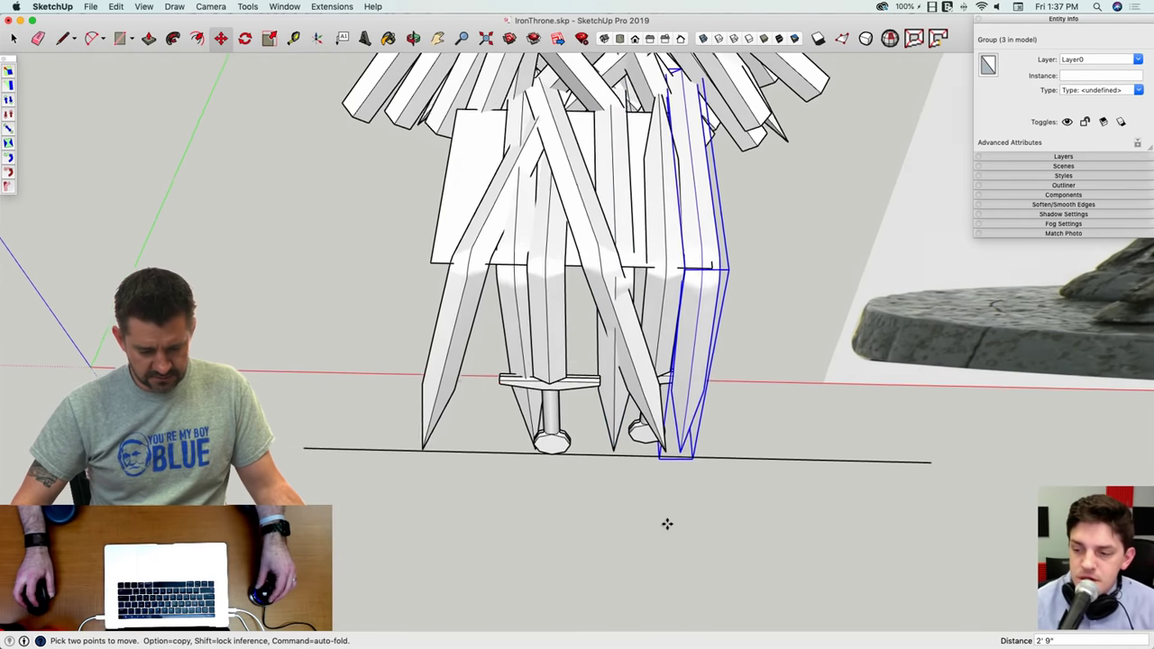
Step: Copy the bent blade 16' 2 3/4" sideways, clear of the throne's side
{"action": "scroll", "coordinate": [668, 525], "scroll_direction": "up", "scroll_amount": 2}
{"action": "key", "text": "space"}
{"action": "scroll", "coordinate": [683, 531], "scroll_direction": "up", "scroll_amount": 2}
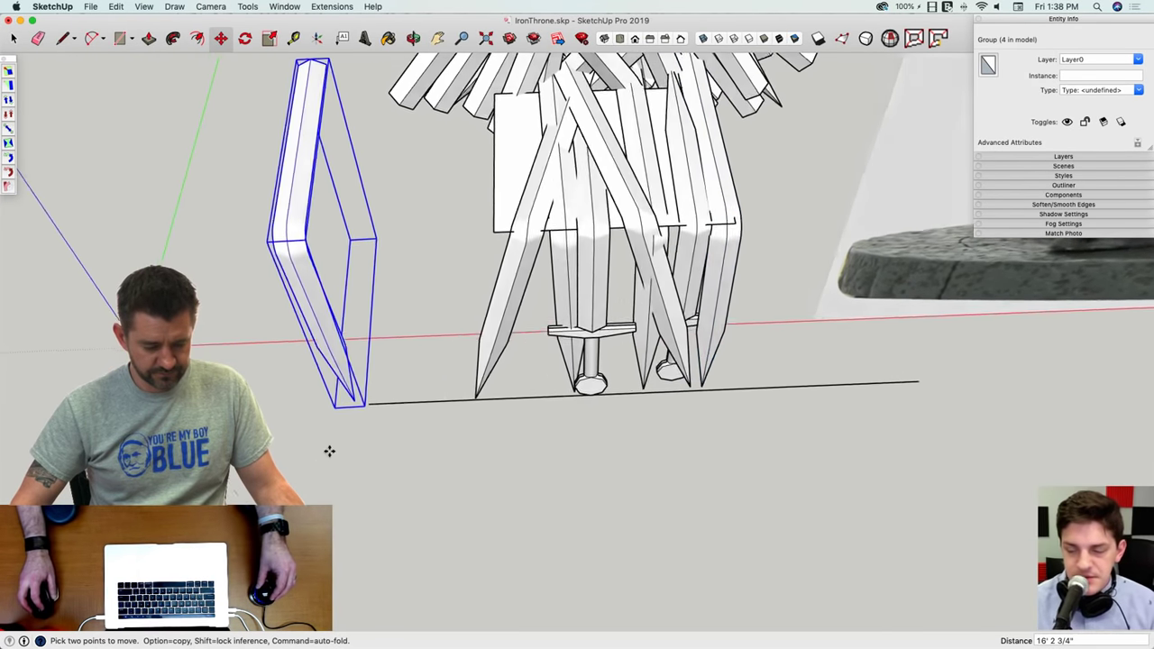
{"action": "middle_click_drag", "start_coordinate": [327, 451], "coordinate": [480, 511]}
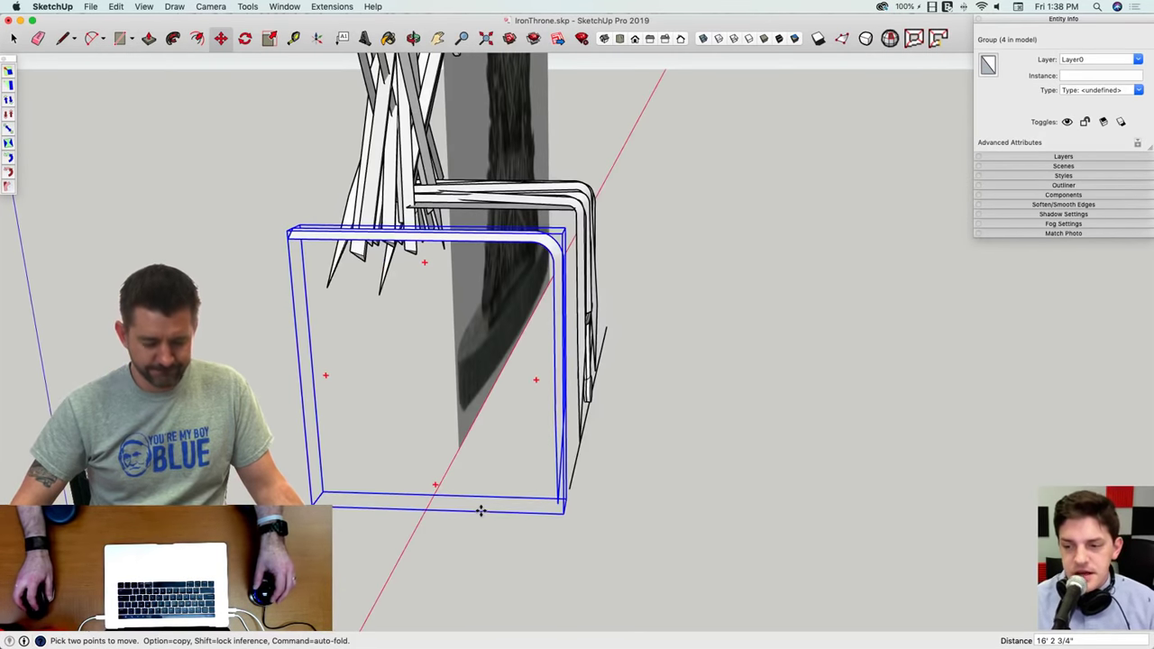
Step: Rotate the separate blade copy horizontally until its bend faces the rear of the throne
{"action": "left_click", "coordinate": [537, 379]}
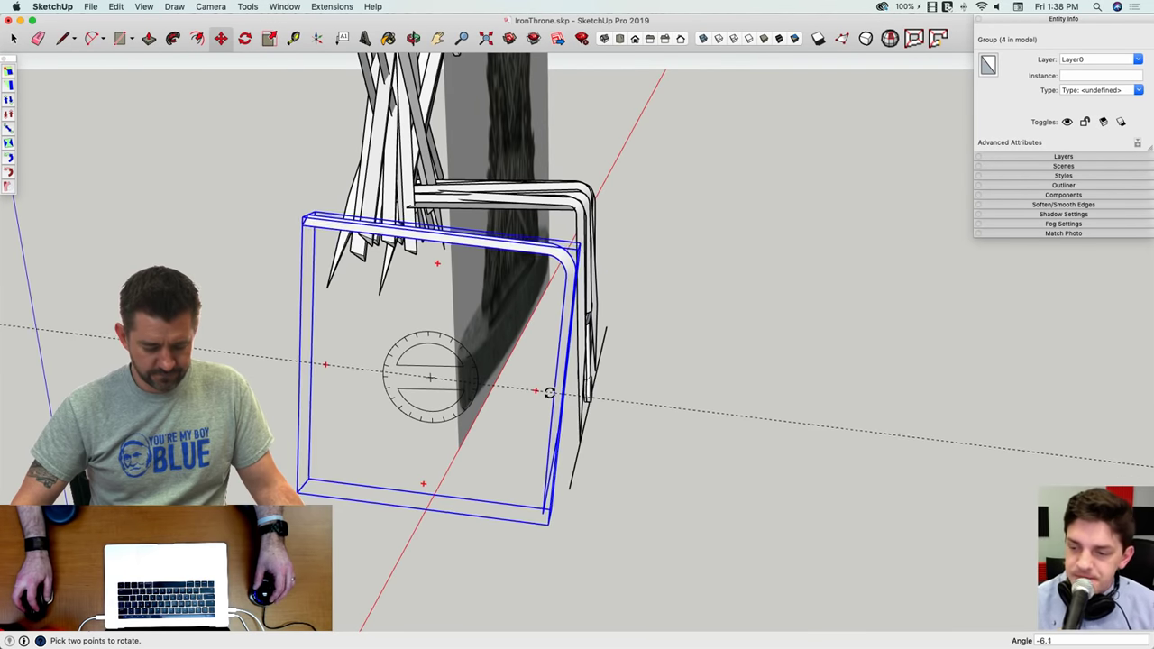
{"action": "key", "text": "Escape"}
{"action": "middle_click_drag", "start_coordinate": [549, 394], "coordinate": [517, 294]}
{"action": "left_click", "coordinate": [504, 297]}
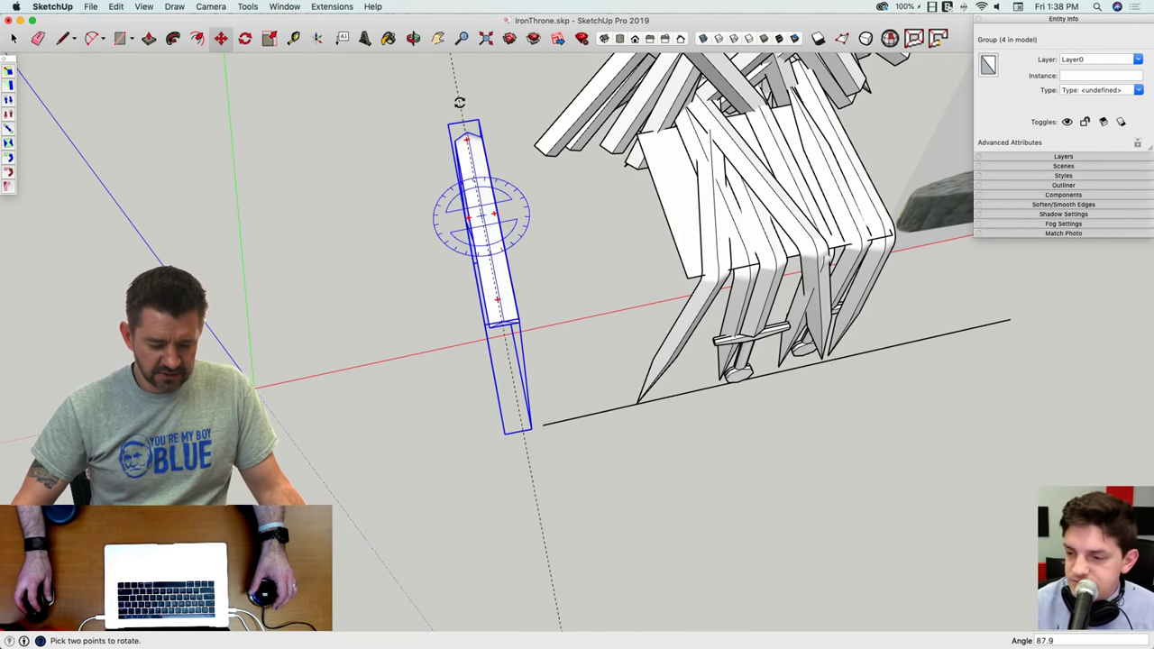
{"action": "middle_click_drag", "start_coordinate": [460, 102], "coordinate": [568, 251]}
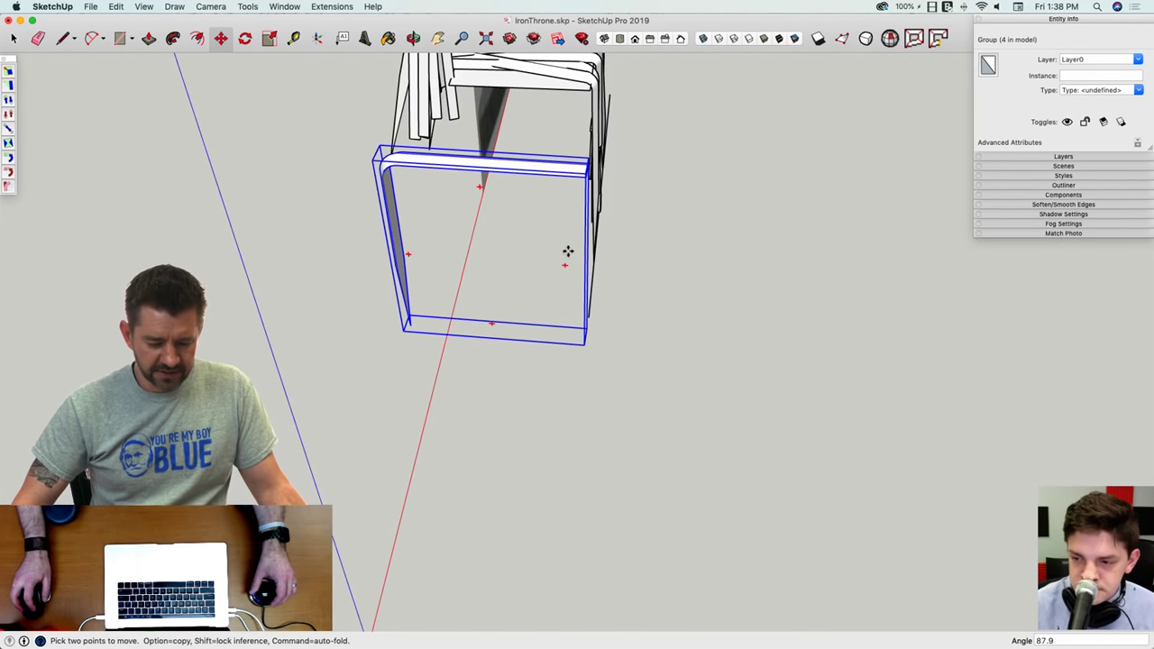
Step: Open the separate blade group and erase the edges forming its pointed tip
{"action": "key", "text": "space"}
{"action": "scroll", "coordinate": [397, 263], "scroll_direction": "up", "scroll_amount": 2}
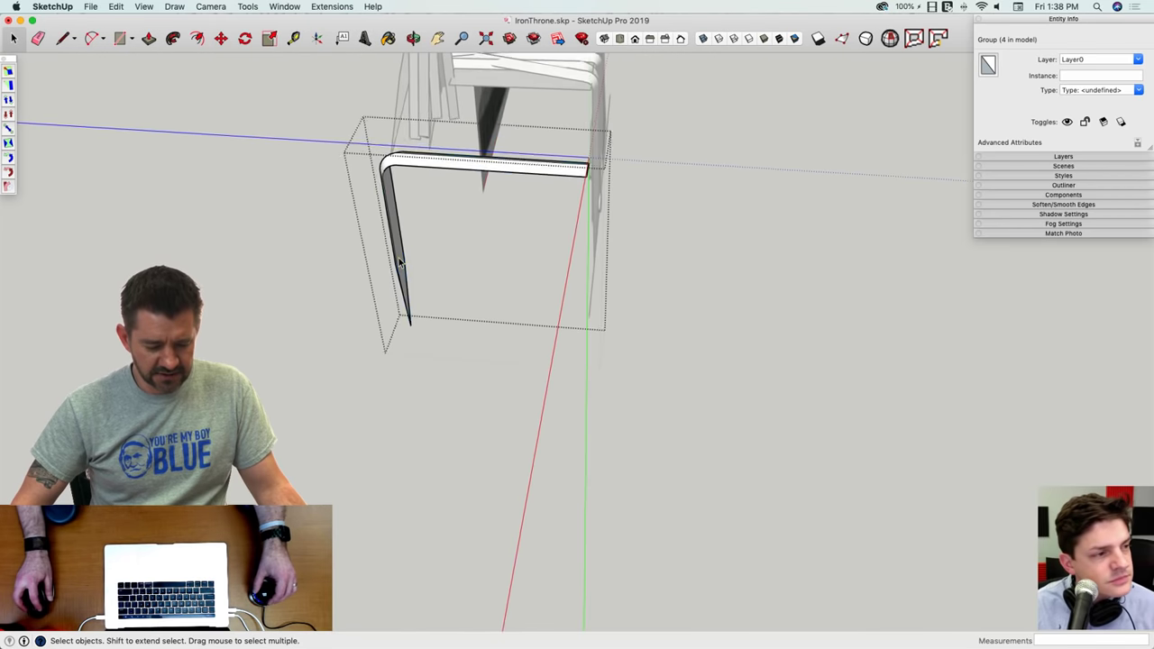
{"action": "double_click", "coordinate": [401, 266]}
{"action": "scroll", "coordinate": [407, 271], "scroll_direction": "up", "scroll_amount": 5}
{"action": "middle_click_drag", "start_coordinate": [362, 273], "coordinate": [364, 289]}
{"action": "key", "text": "e"}
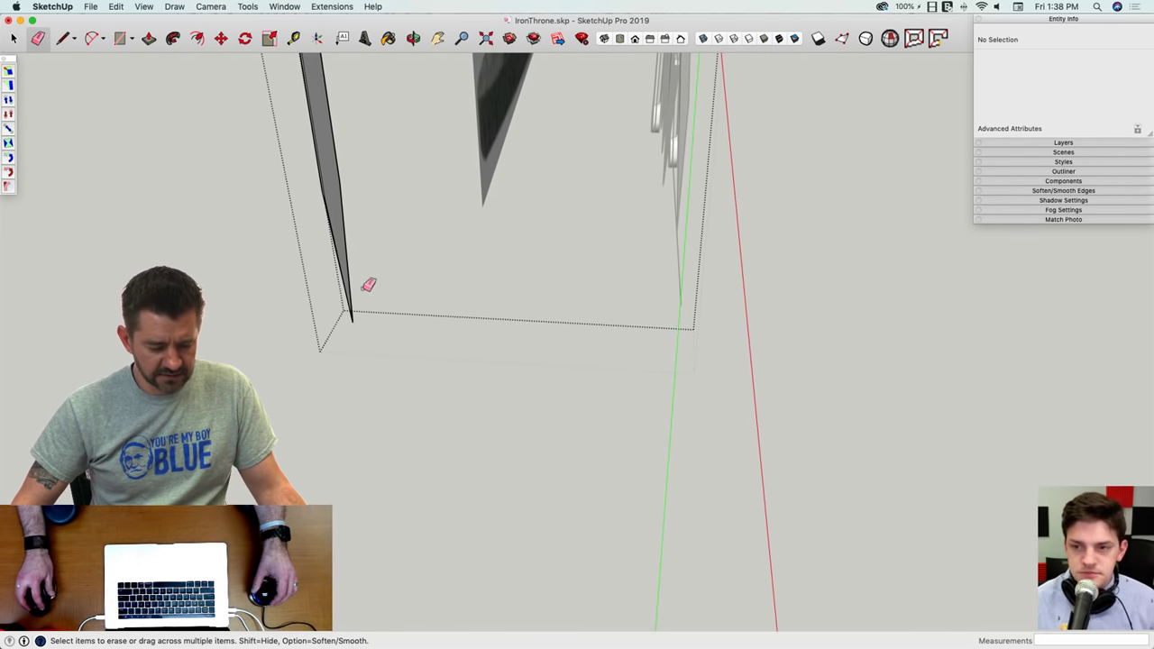
{"action": "left_click", "coordinate": [358, 317]}
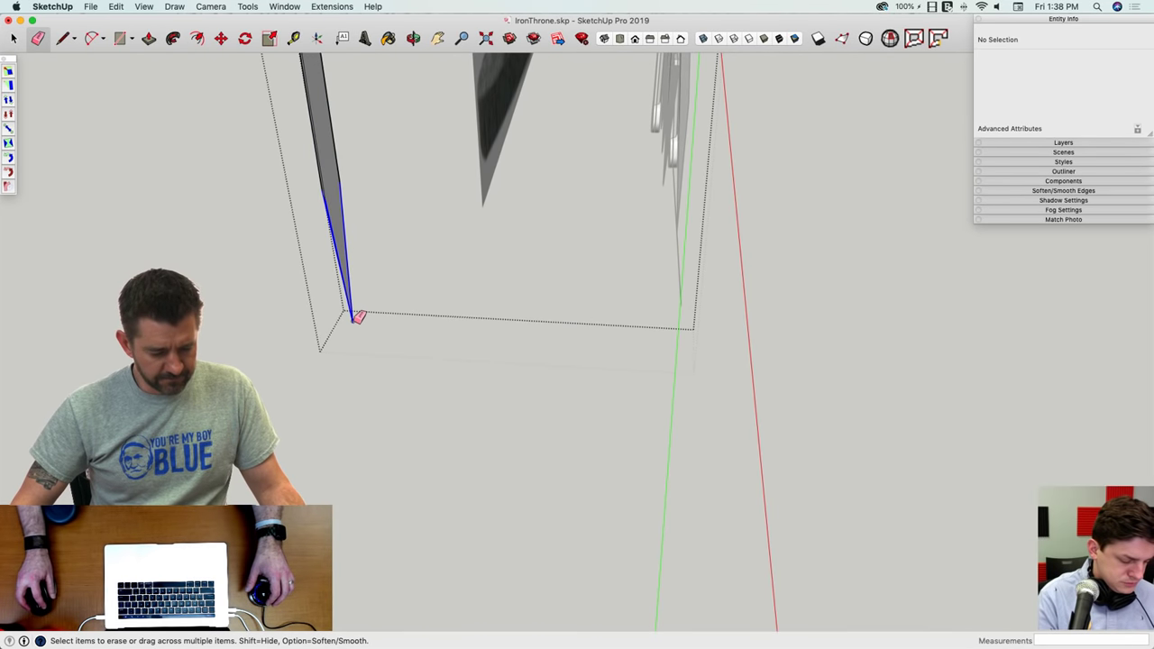
{"action": "left_click", "coordinate": [358, 317]}
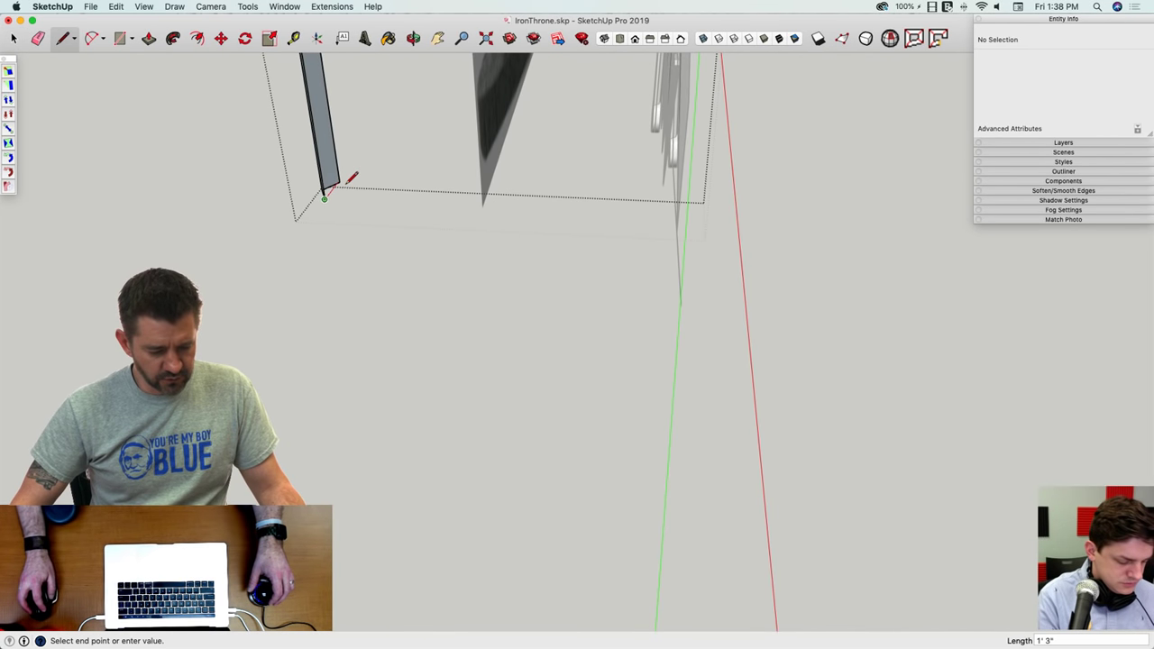
Step: Draw lines across the blade's open end to cap it with a flat face, and leave the group
{"action": "mouse_move", "coordinate": [338, 184]}
{"action": "middle_mouse_down"}
{"action": "mouse_move", "coordinate": [416, 292]}
{"action": "mouse_move", "coordinate": [555, 260]}
{"action": "middle_mouse_up"}
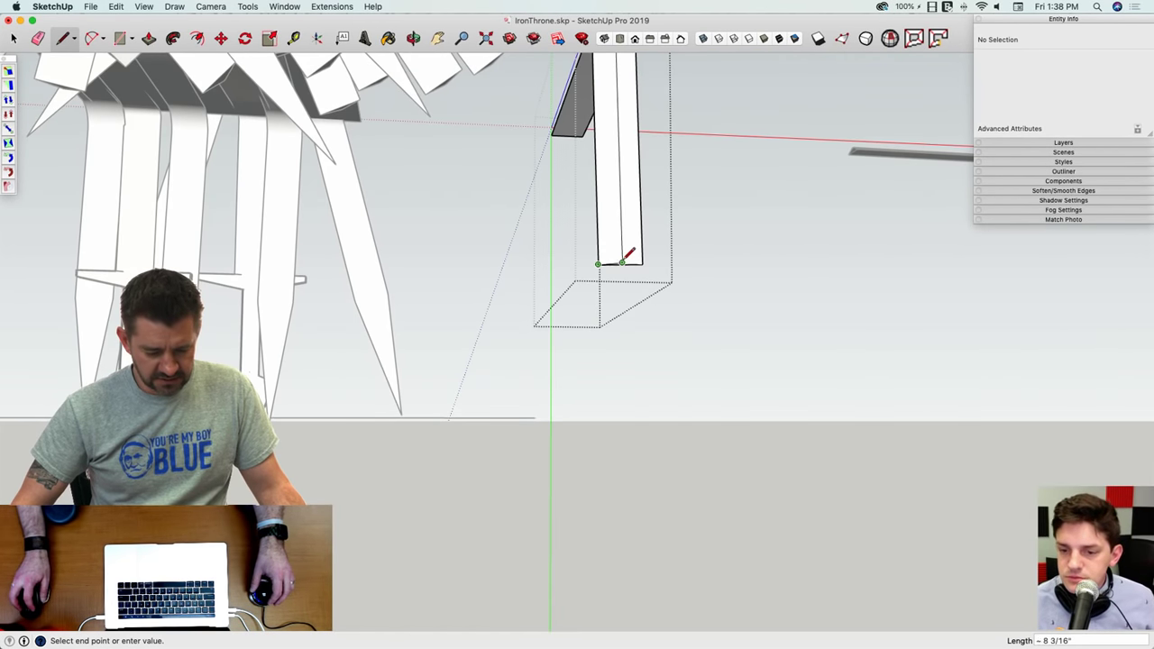
{"action": "middle_click_drag", "start_coordinate": [647, 257], "coordinate": [618, 310]}
{"action": "key", "text": "space"}
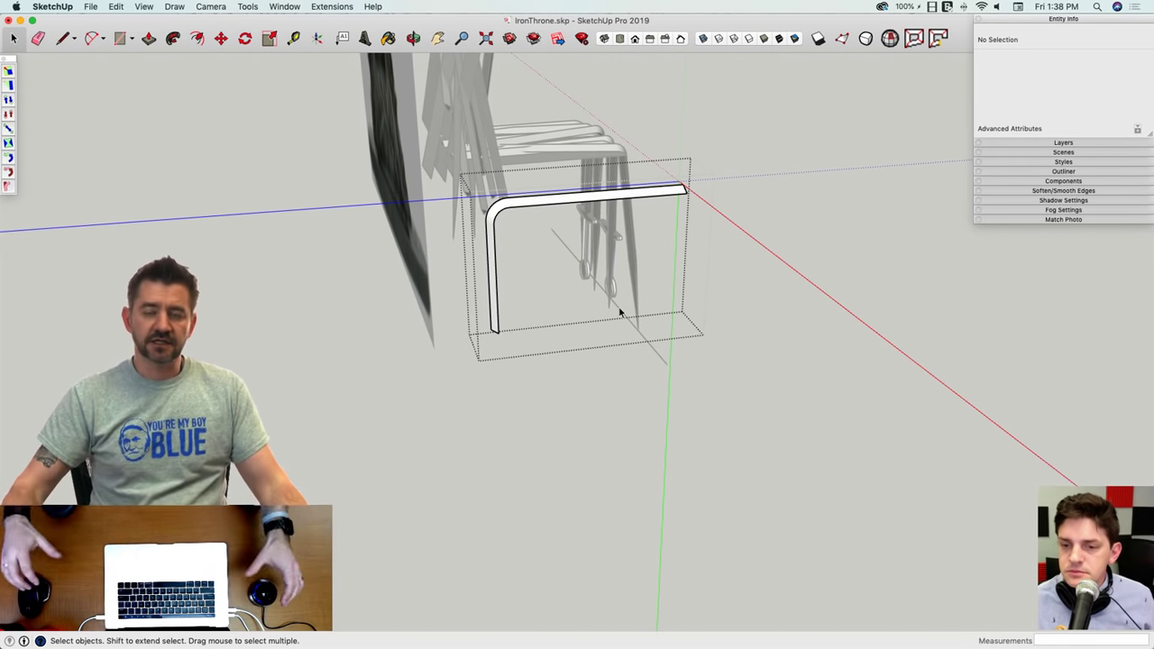
{"action": "middle_click_drag", "start_coordinate": [620, 313], "coordinate": [527, 362]}
{"action": "middle_click_drag", "start_coordinate": [387, 601], "coordinate": [432, 523]}
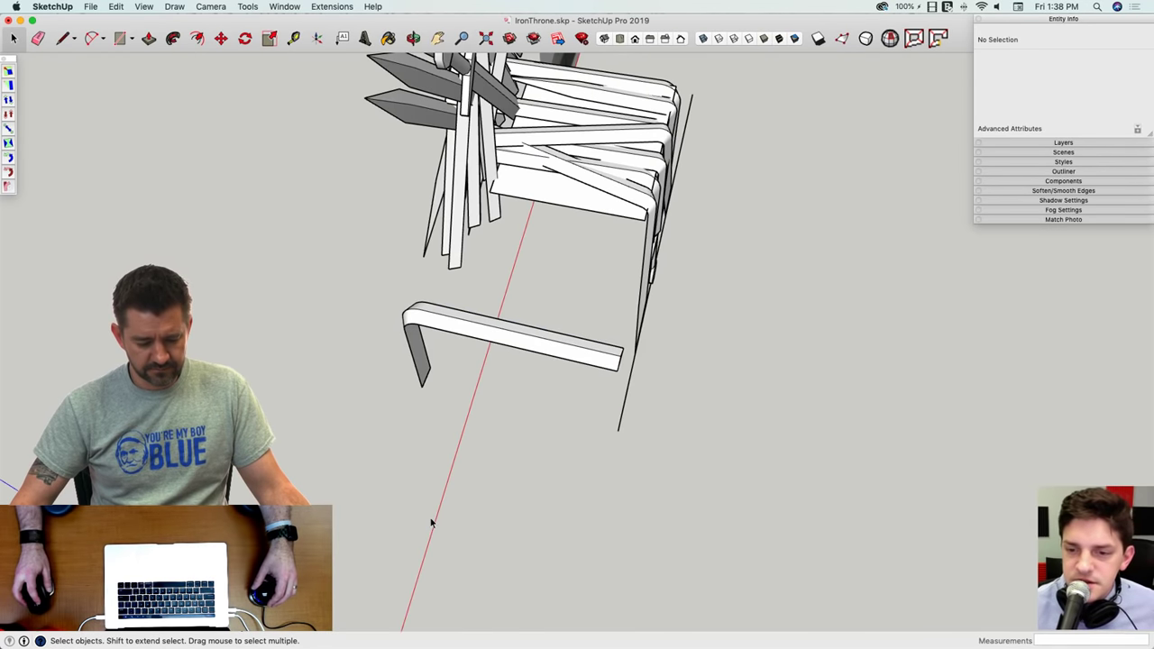
Step: Turn the cut blade to face forward and move it by its upper rear corner onto the seat's open side
{"action": "left_click", "coordinate": [598, 353]}
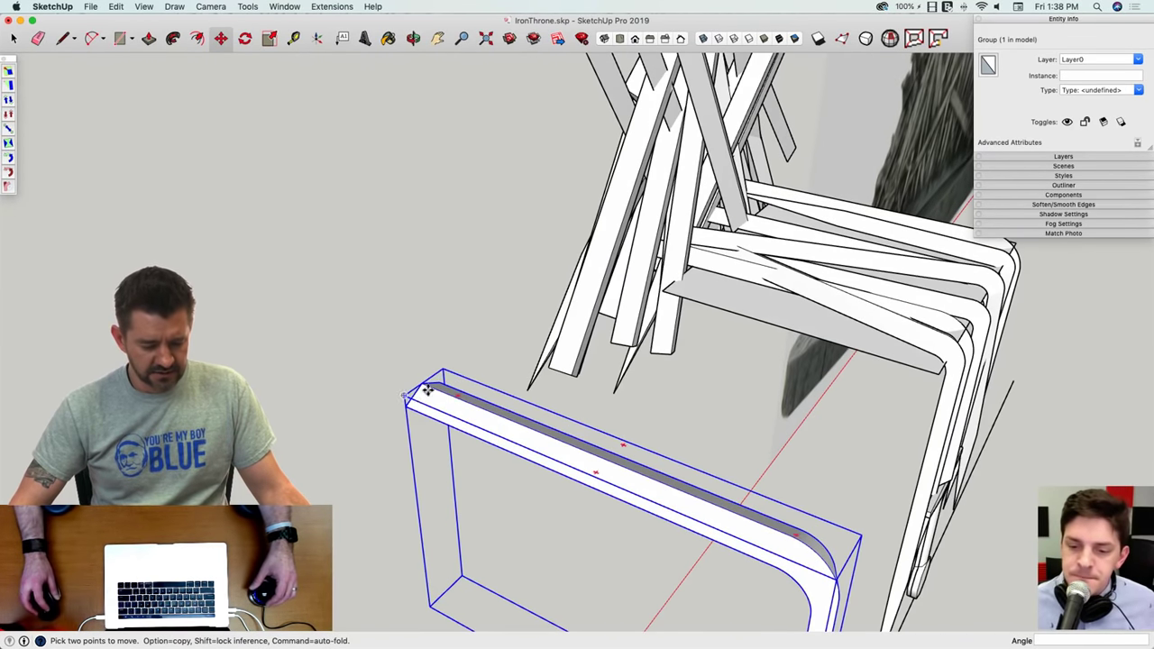
{"action": "left_click", "coordinate": [407, 405]}
{"action": "scroll", "coordinate": [784, 378], "scroll_direction": "up", "scroll_amount": 3}
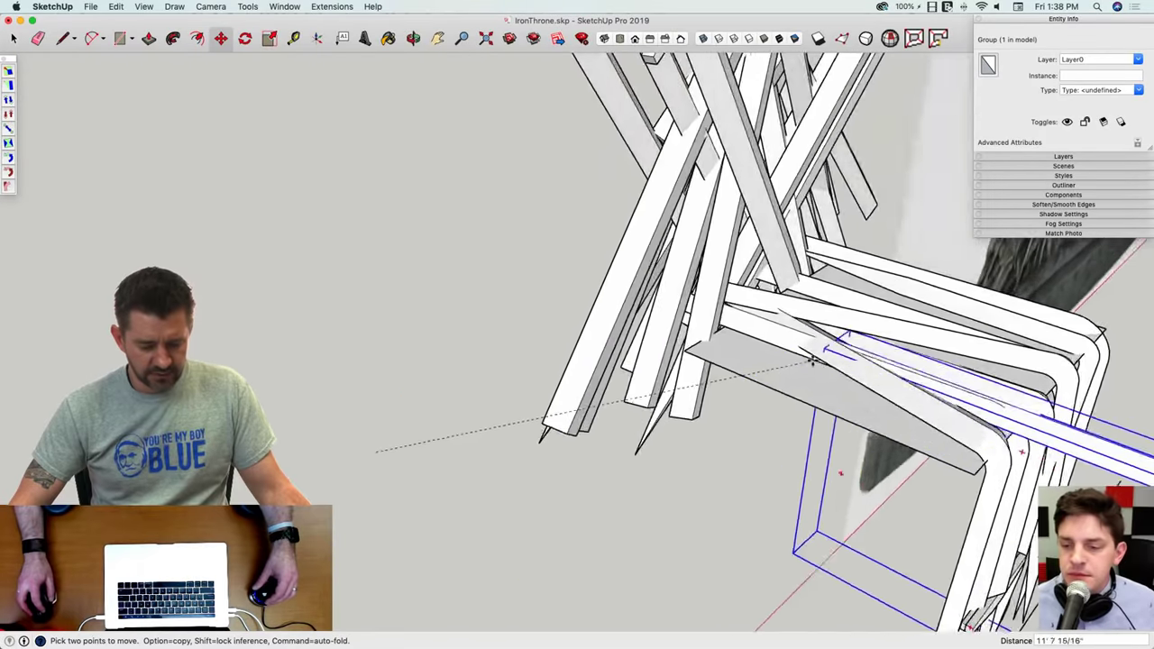
{"action": "left_click", "coordinate": [773, 366]}
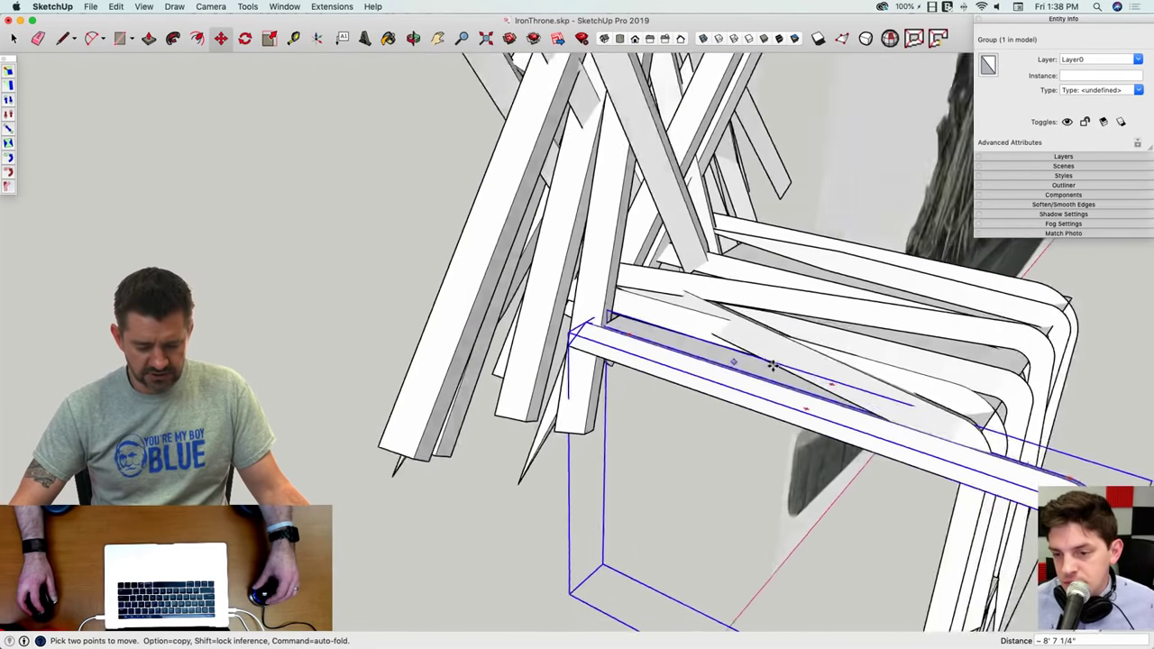
Step: Adjust the cut blade's position so it hangs over the seat's front edge behind the slanted blade
{"action": "left_click", "coordinate": [888, 509]}
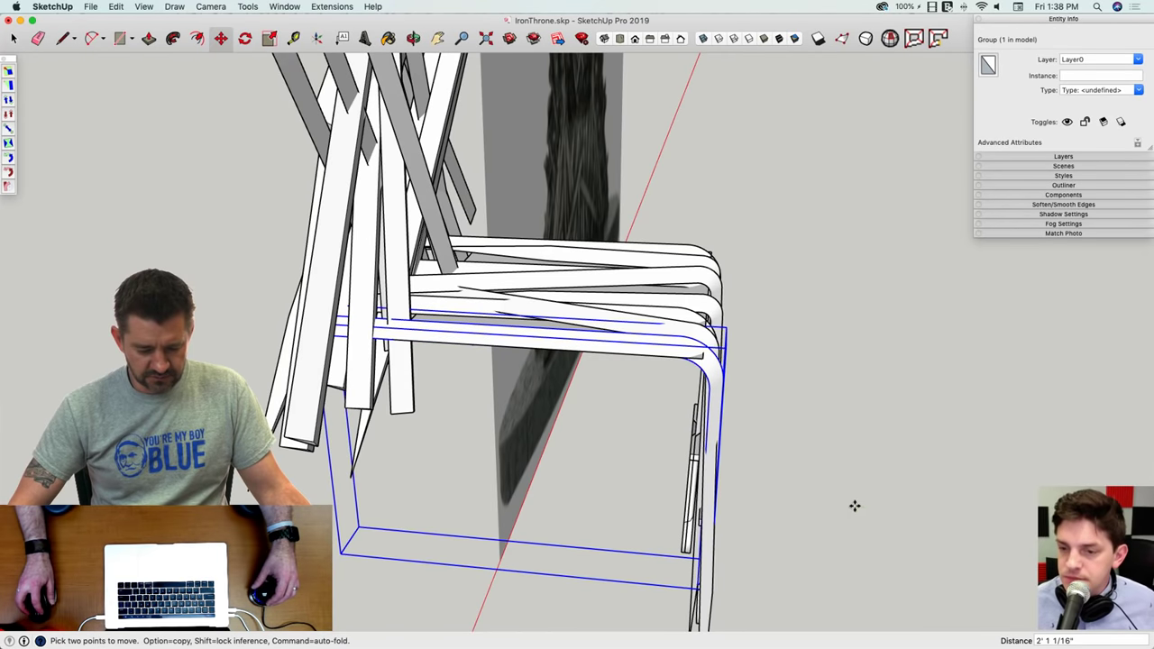
{"action": "scroll", "coordinate": [846, 508], "scroll_direction": "down", "scroll_amount": 5}
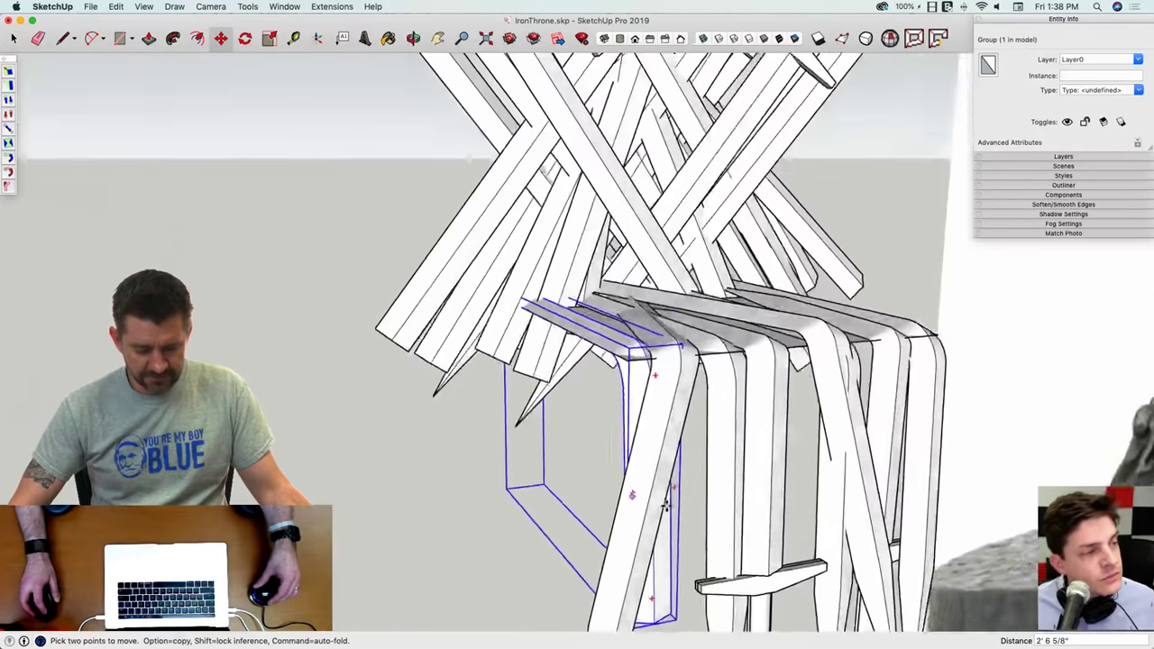
{"action": "scroll", "coordinate": [667, 538], "scroll_direction": "up", "scroll_amount": 3}
{"action": "left_click", "coordinate": [667, 538]}
{"action": "key", "text": "space"}
{"action": "scroll", "coordinate": [667, 539], "scroll_direction": "down", "scroll_amount": 1}
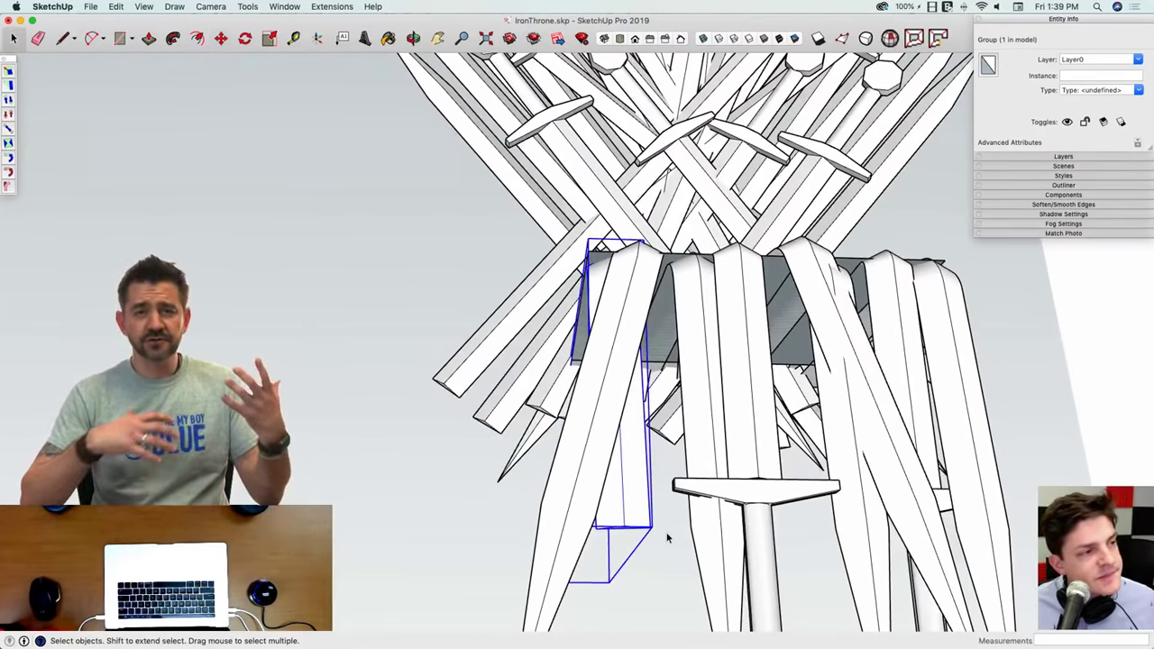
Step: Open the cut blade group and Push/Pull its lower end face down to the ground line, about 4' 4 5/8"
{"action": "middle_click_drag", "start_coordinate": [664, 536], "coordinate": [644, 458]}
{"action": "key", "text": "p"}
{"action": "key", "text": "space"}
{"action": "double_click", "coordinate": [641, 455]}
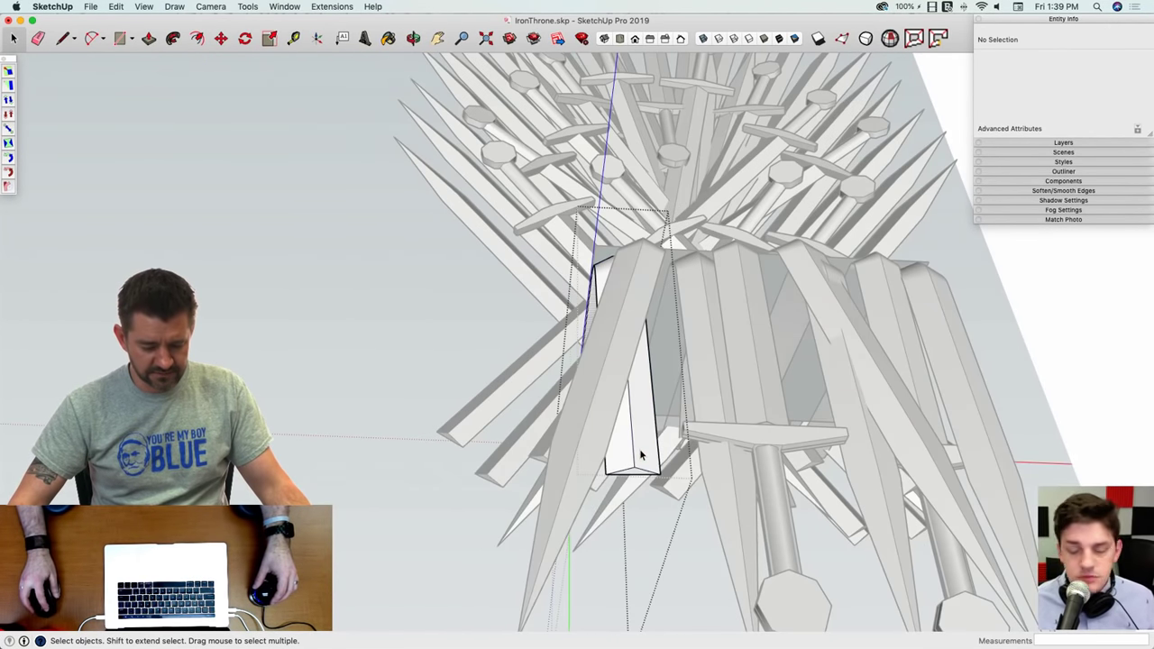
{"action": "left_click", "coordinate": [641, 456]}
{"action": "key", "text": "p"}
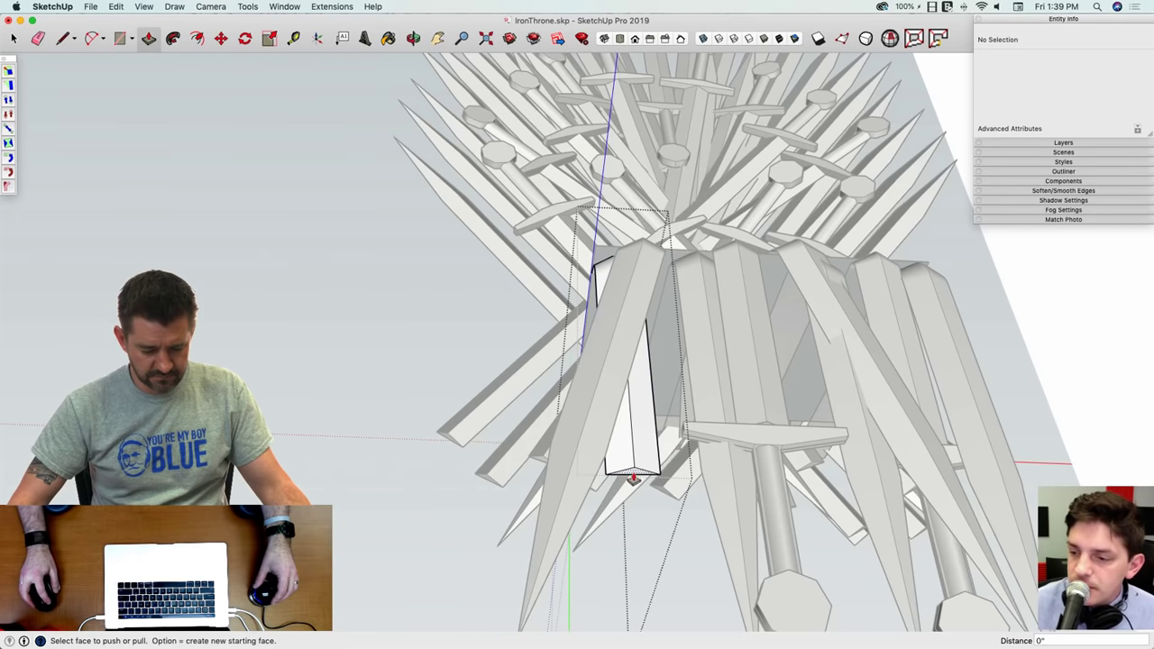
{"action": "left_click", "coordinate": [634, 473]}
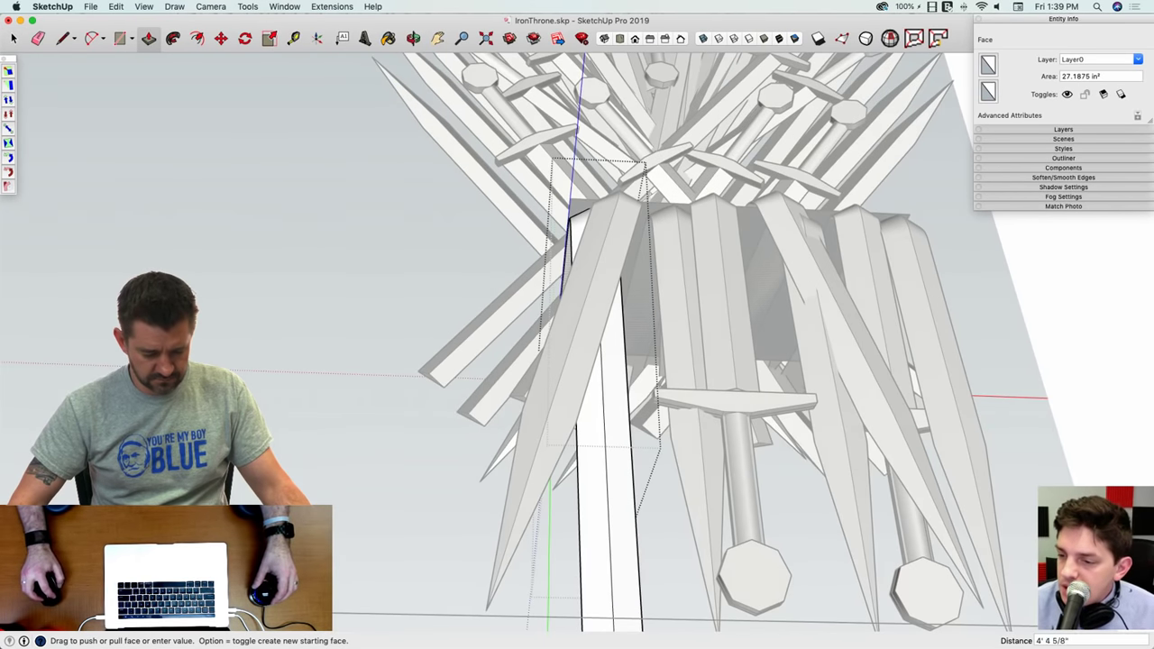
{"action": "left_click", "coordinate": [327, 613]}
{"action": "key", "text": "space"}
Step: Copy the extended blade about 1' 2" sideways along the seat's front edge
{"action": "middle_click_drag", "start_coordinate": [329, 606], "coordinate": [362, 454]}
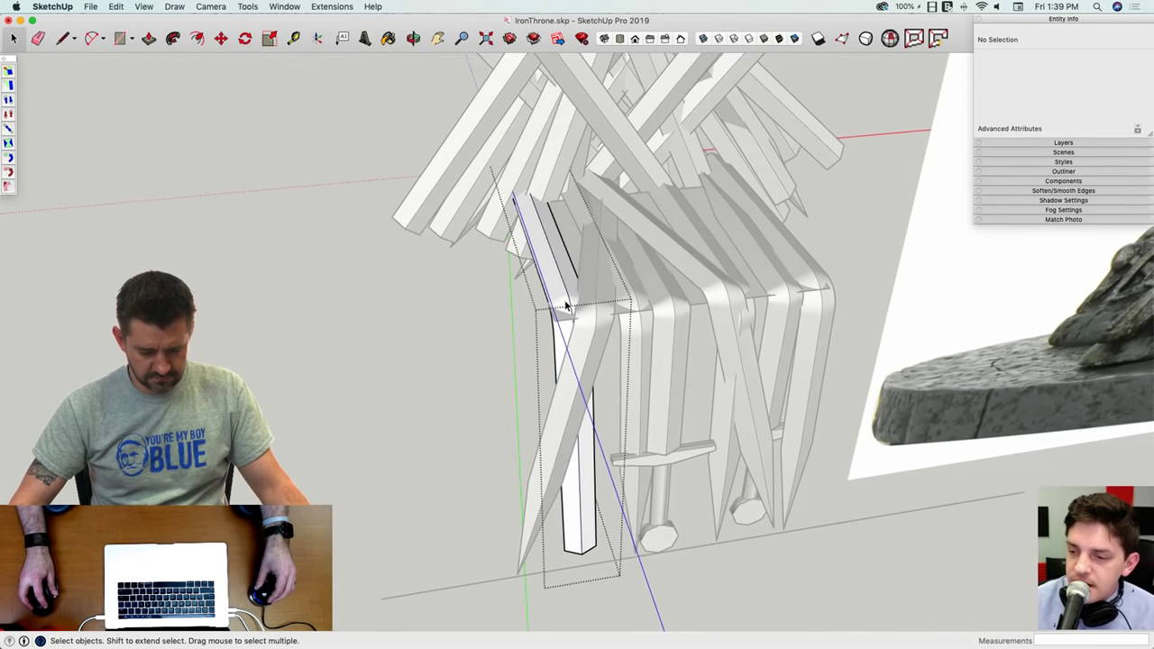
{"action": "left_click", "coordinate": [566, 332]}
{"action": "middle_click_drag", "start_coordinate": [566, 331], "coordinate": [499, 402]}
{"action": "key", "text": "m"}
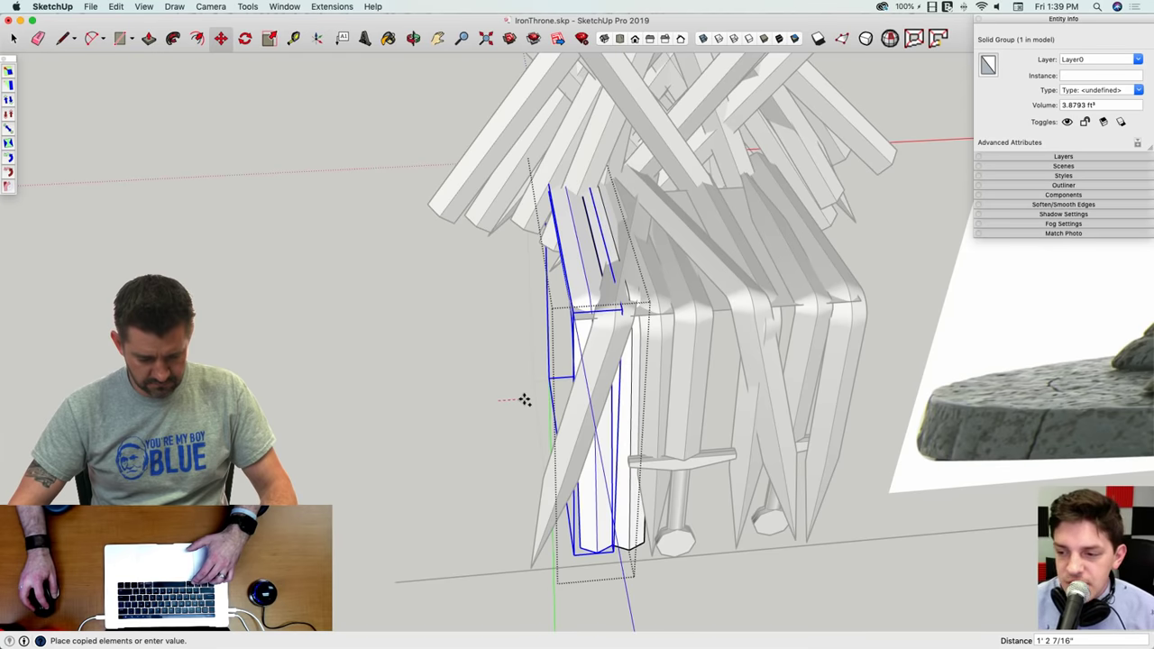
Step: Rotate the copied blade about 21.7 degrees around the green axis from its end corner, and leave the group
{"action": "middle_click_drag", "start_coordinate": [570, 427], "coordinate": [720, 414]}
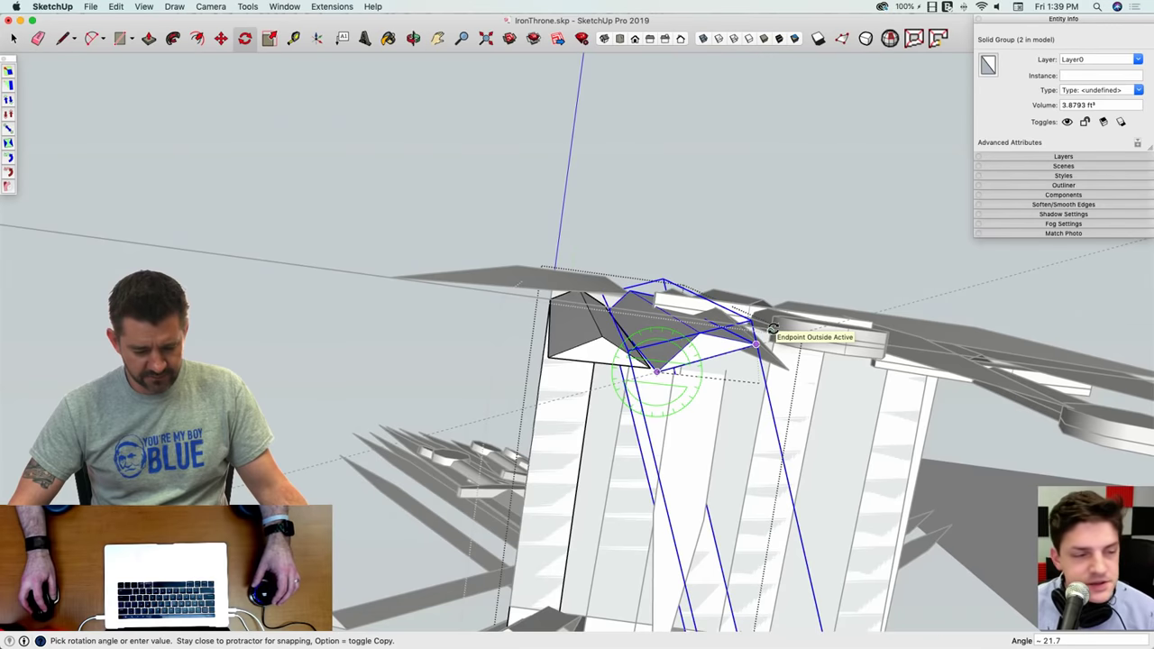
{"action": "left_click", "coordinate": [772, 330]}
{"action": "middle_click_drag", "start_coordinate": [773, 330], "coordinate": [829, 575]}
{"action": "key", "text": "space"}
{"action": "left_click", "coordinate": [827, 535]}
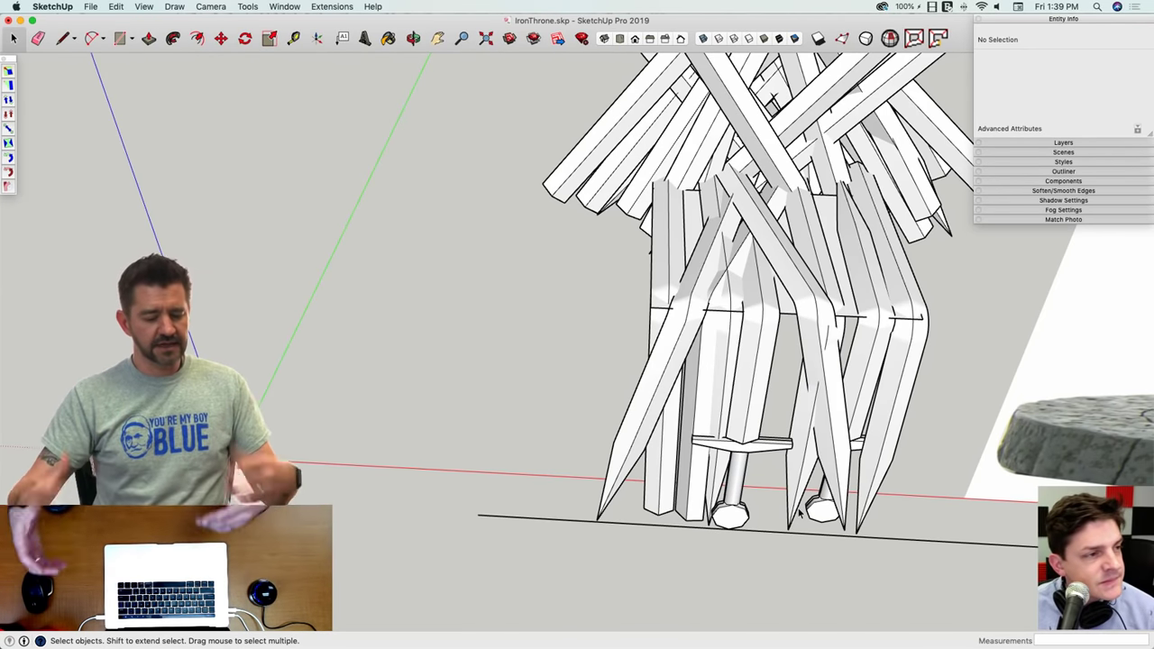
Step: Nudge the two slanted front blades into place, one by about 2 1/8" and the other by about 1 3/16"
{"action": "scroll", "coordinate": [681, 313], "scroll_direction": "up", "scroll_amount": 5}
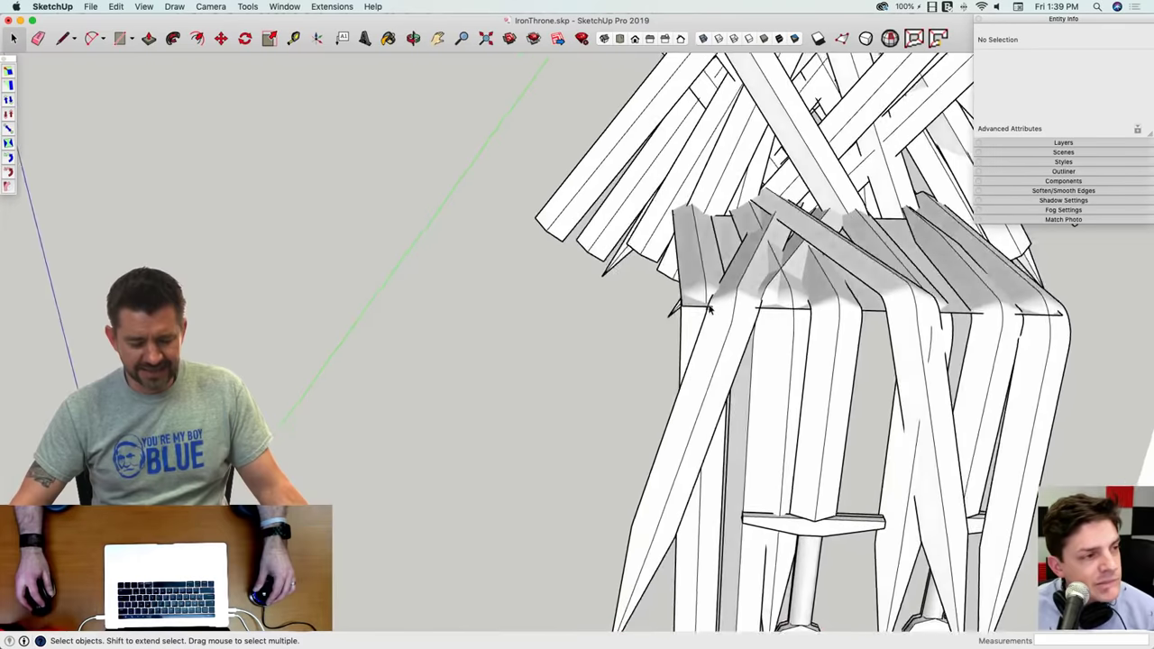
{"action": "left_click", "coordinate": [606, 435]}
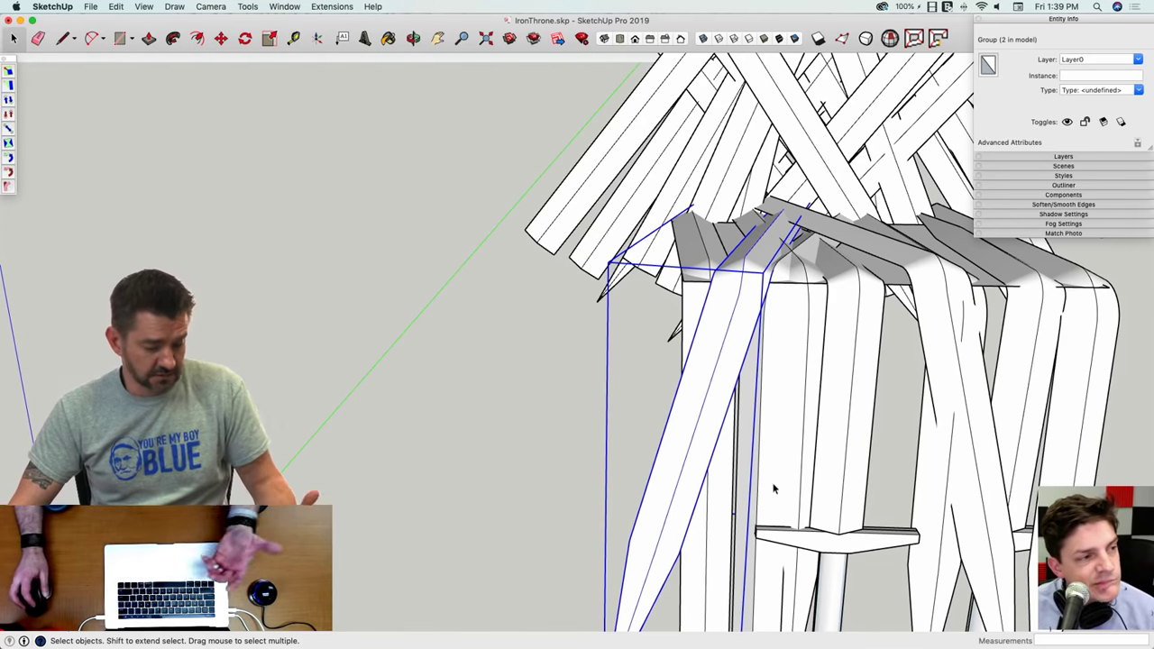
{"action": "middle_click_drag", "start_coordinate": [782, 403], "coordinate": [541, 548]}
{"action": "key", "text": "m"}
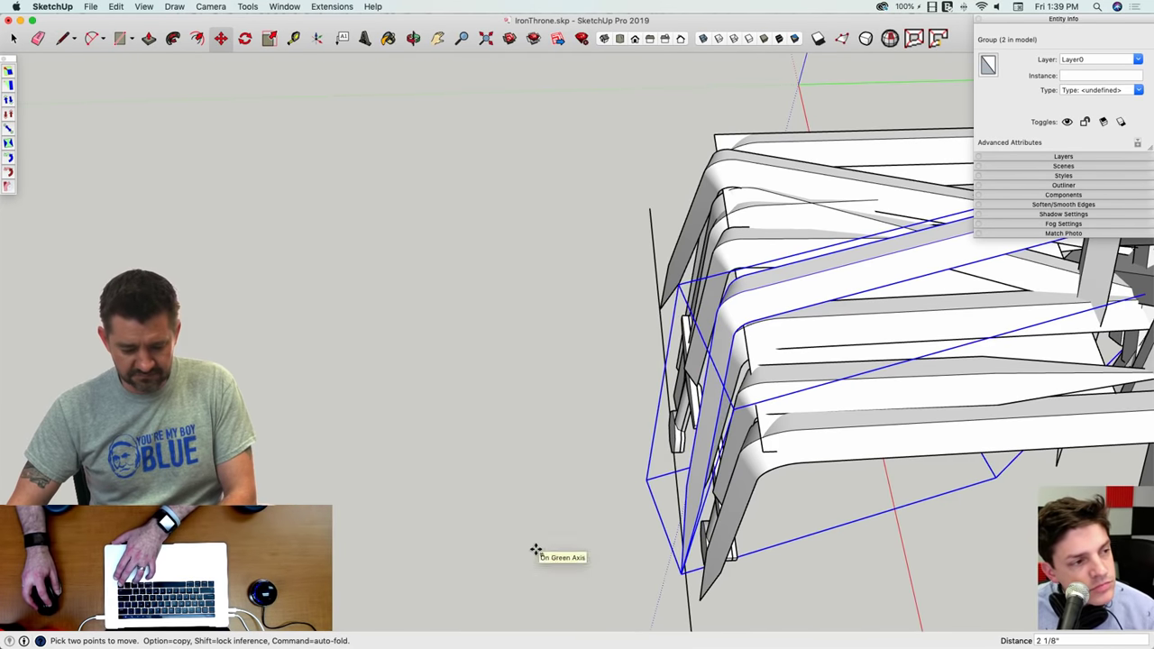
{"action": "middle_click_drag", "start_coordinate": [536, 553], "coordinate": [567, 611]}
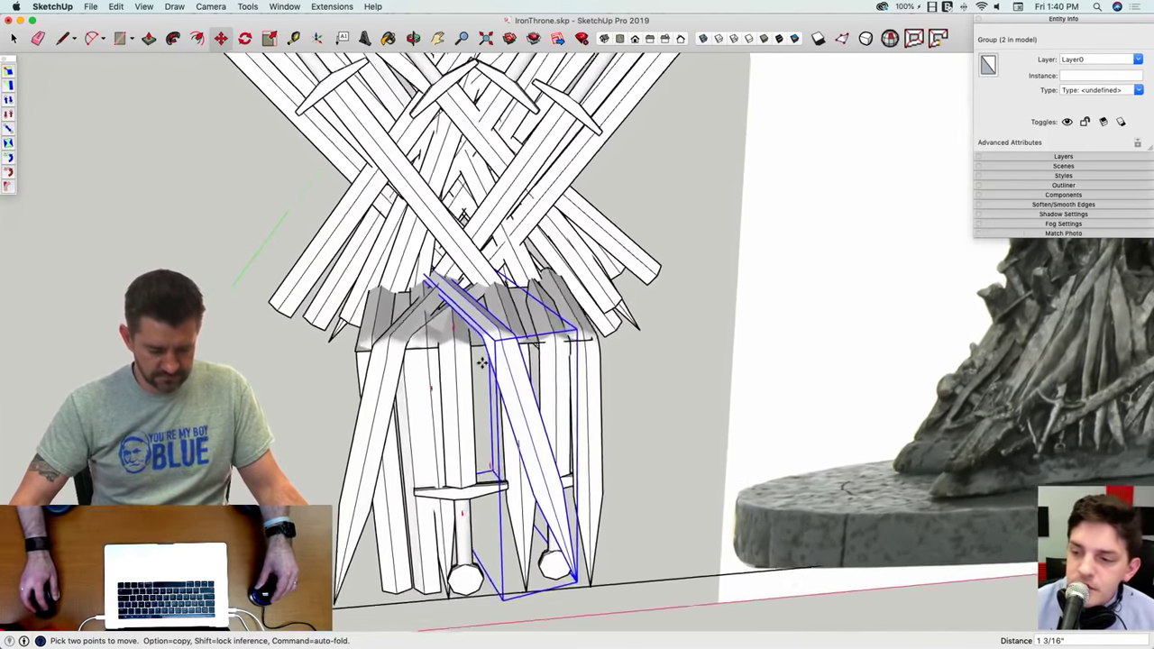
Step: Move the hilted sword in the middle of the seat front about 3 15/16" along the red axis
{"action": "middle_click_drag", "start_coordinate": [482, 362], "coordinate": [500, 554]}
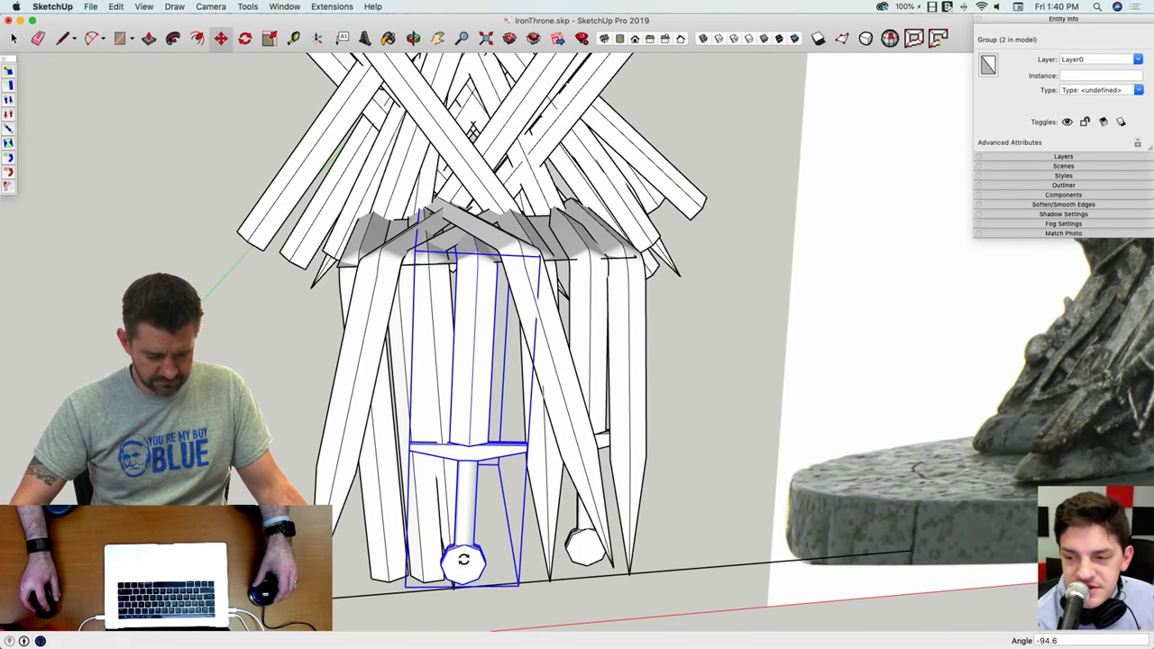
{"action": "middle_click_drag", "start_coordinate": [464, 559], "coordinate": [414, 610]}
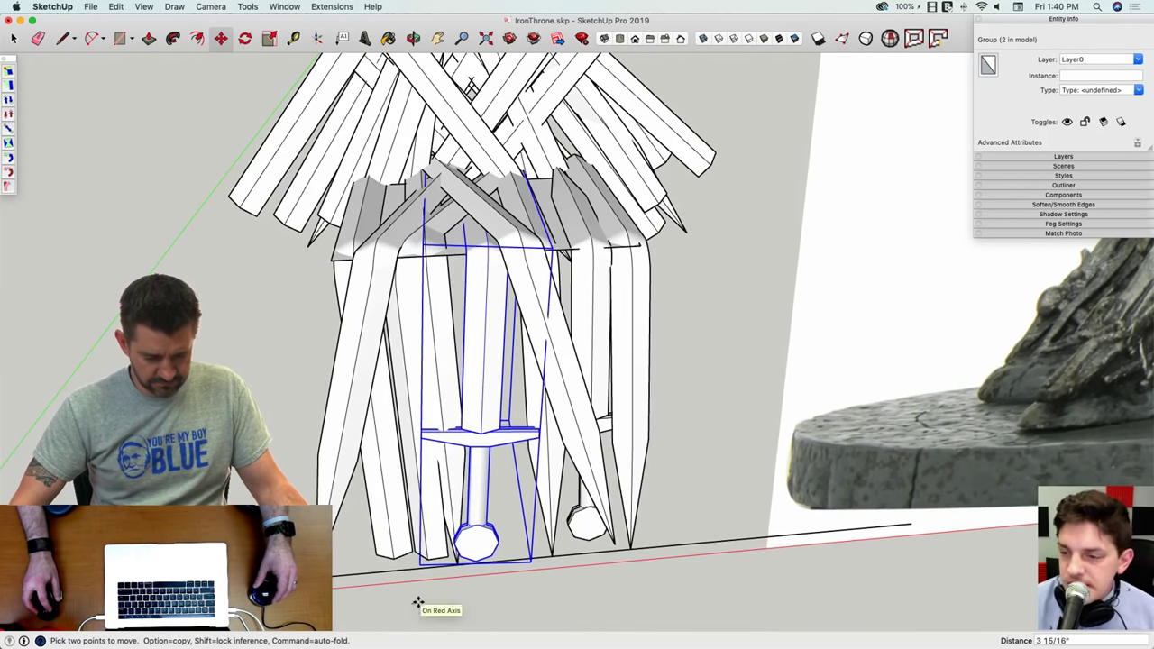
{"action": "key", "text": "space"}
Step: Copy the outermost pointed blade about 5' 1/2" along the red axis to the middle of the seat front
{"action": "scroll", "coordinate": [561, 412], "scroll_direction": "up", "scroll_amount": 5}
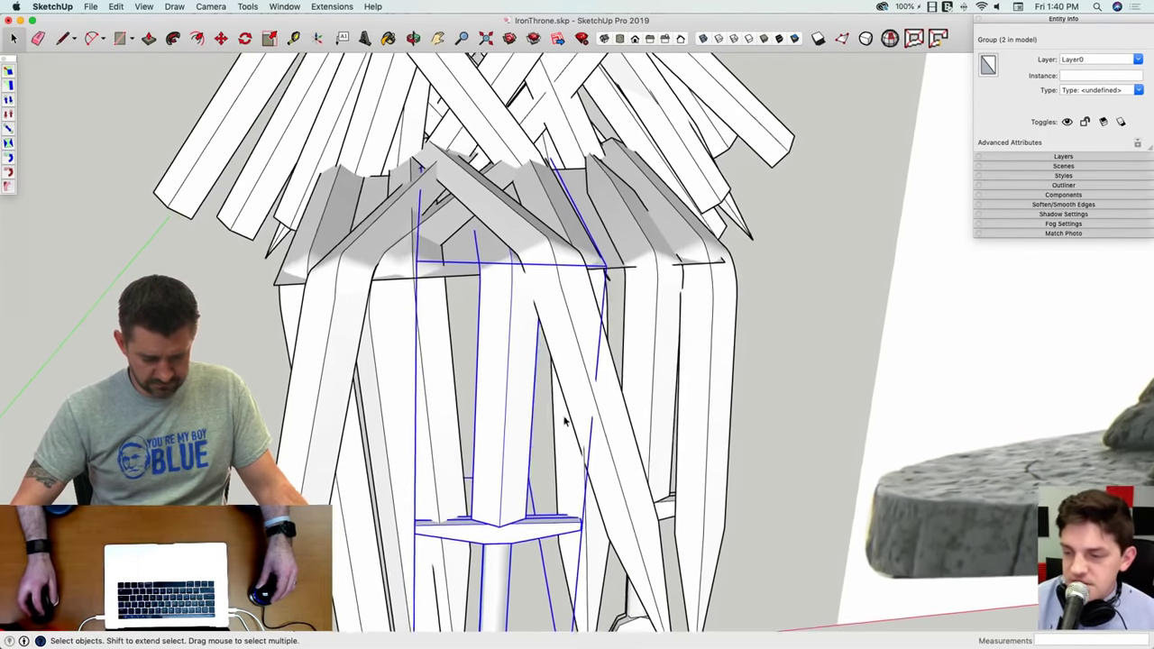
{"action": "left_click", "coordinate": [711, 328]}
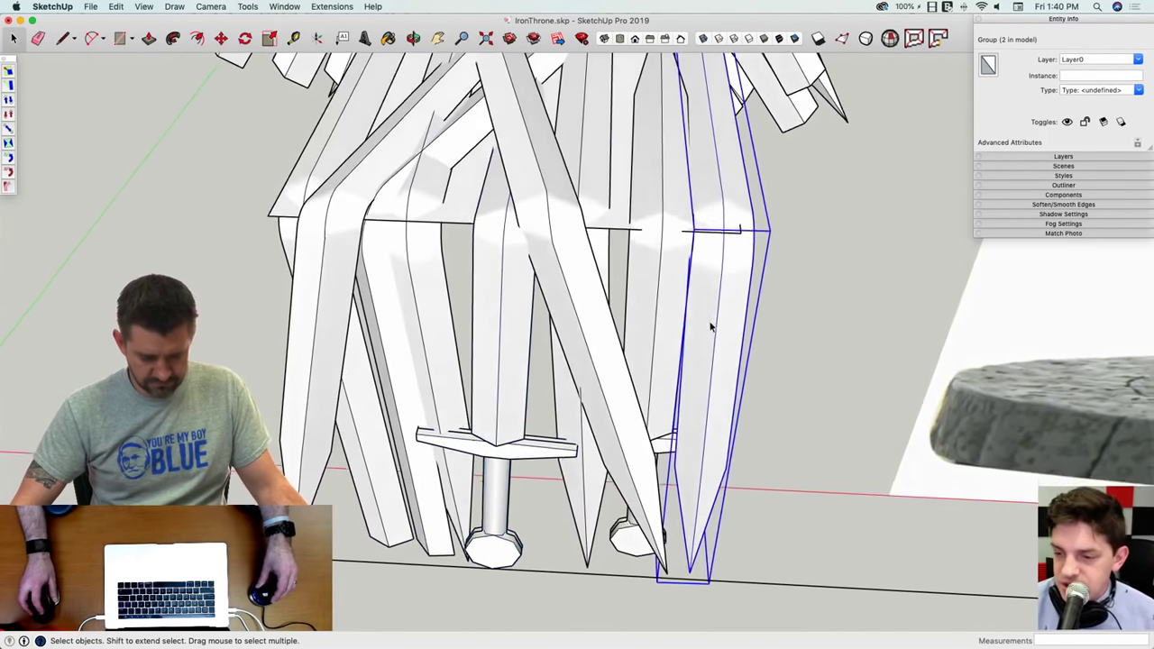
{"action": "key", "text": "m"}
{"action": "left_click", "coordinate": [872, 541]}
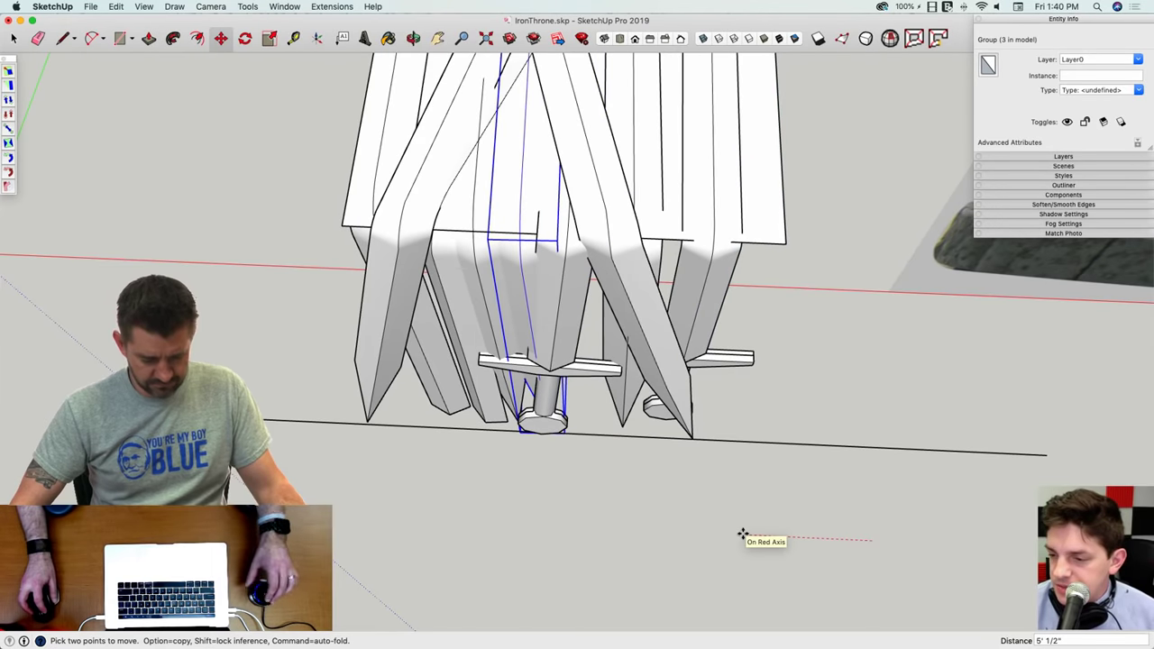
{"action": "key", "text": "alt"}
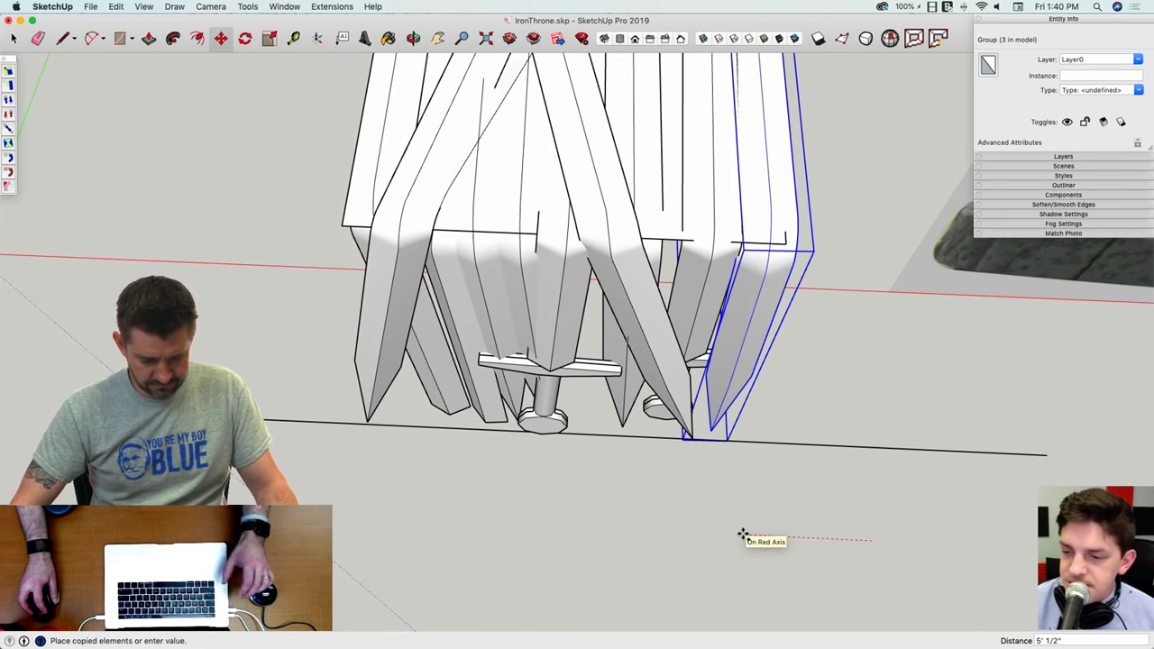
{"action": "left_click", "coordinate": [743, 535]}
{"action": "middle_click_drag", "start_coordinate": [742, 533], "coordinate": [698, 439]}
{"action": "scroll", "coordinate": [671, 595], "scroll_direction": "up", "scroll_amount": 3}
{"action": "key", "text": "space"}
Step: Explode the group holding the straight cut blades at the seat front so each blade can be handled separately
{"action": "left_click", "coordinate": [426, 561]}
{"action": "middle_click_drag", "start_coordinate": [426, 550], "coordinate": [401, 568]}
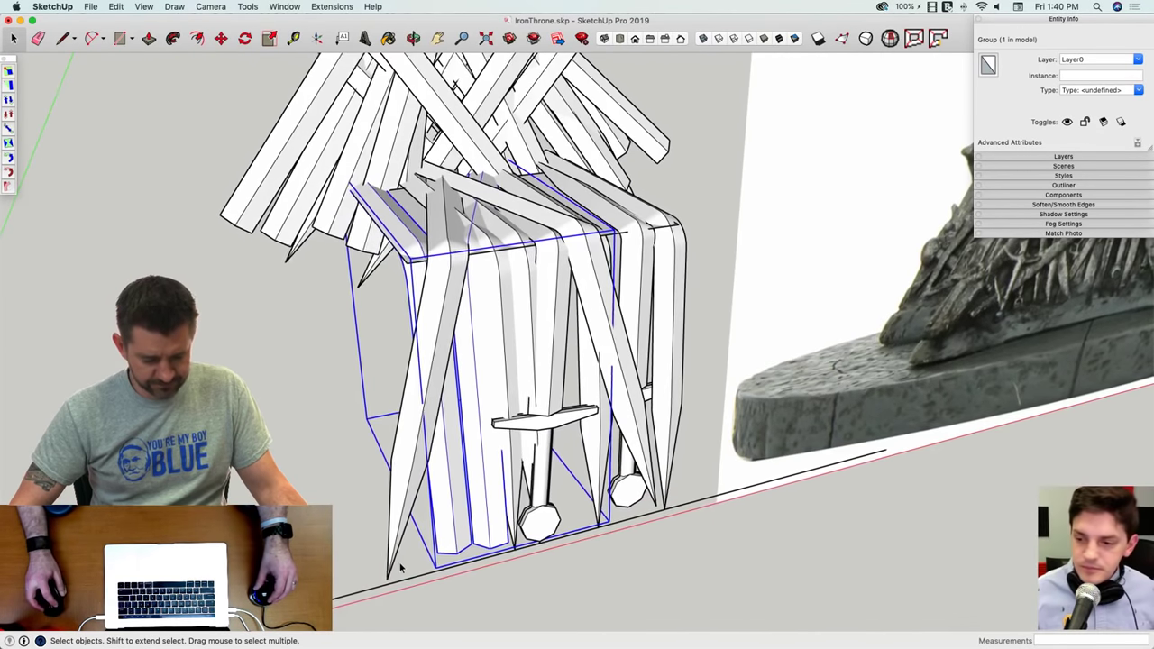
{"action": "left_click", "coordinate": [402, 567]}
{"action": "left_click", "coordinate": [457, 539]}
{"action": "right_click", "coordinate": [457, 539]}
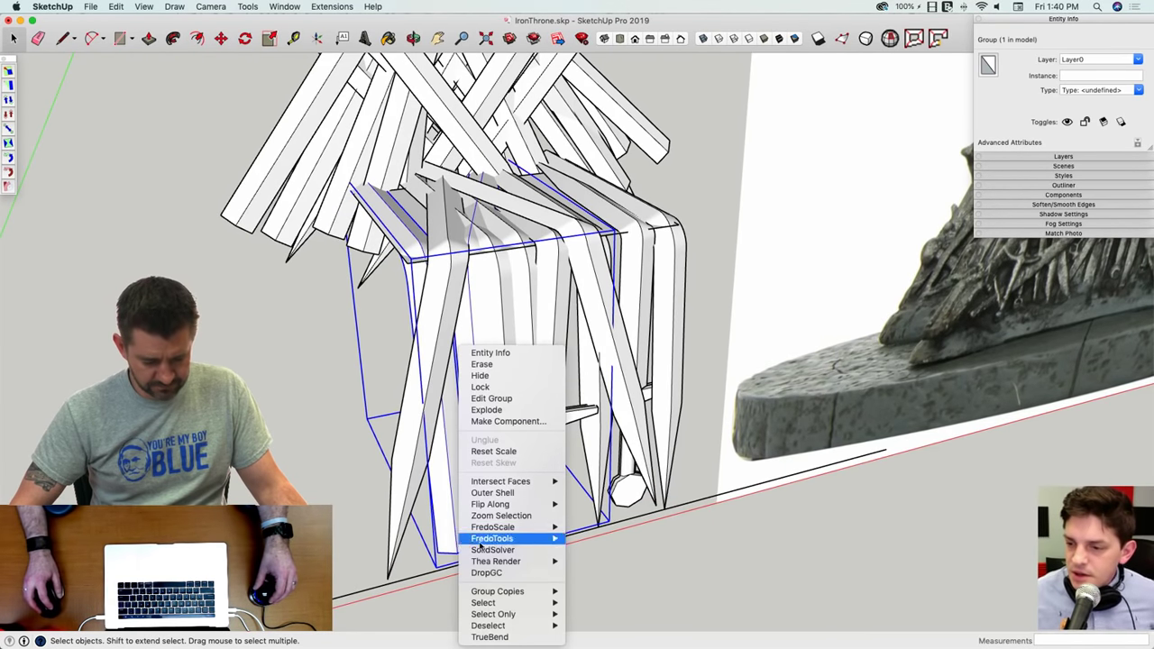
{"action": "left_click", "coordinate": [506, 409]}
{"action": "left_click", "coordinate": [512, 555]}
Step: Copy the outer straight cut blade about 5' 10 9/16" along the seat front and nudge the copy by about 2 7/8"
{"action": "middle_click_drag", "start_coordinate": [512, 555], "coordinate": [479, 570]}
{"action": "left_click", "coordinate": [479, 517]}
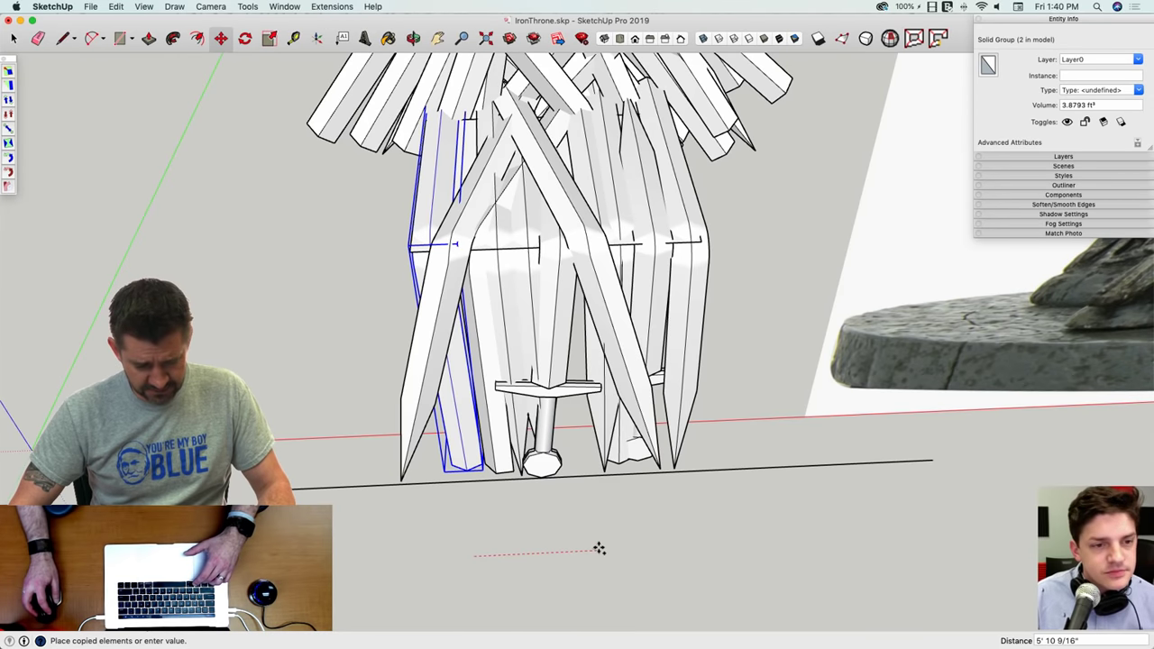
{"action": "middle_click_drag", "start_coordinate": [604, 547], "coordinate": [800, 552]}
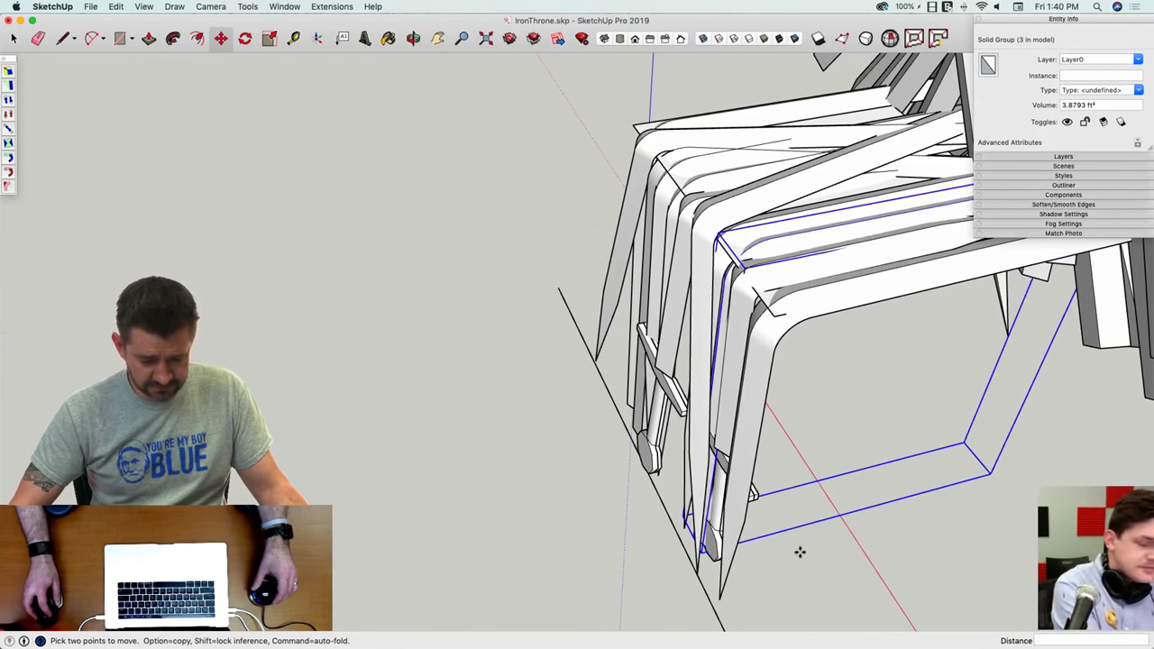
{"action": "left_click", "coordinate": [800, 552]}
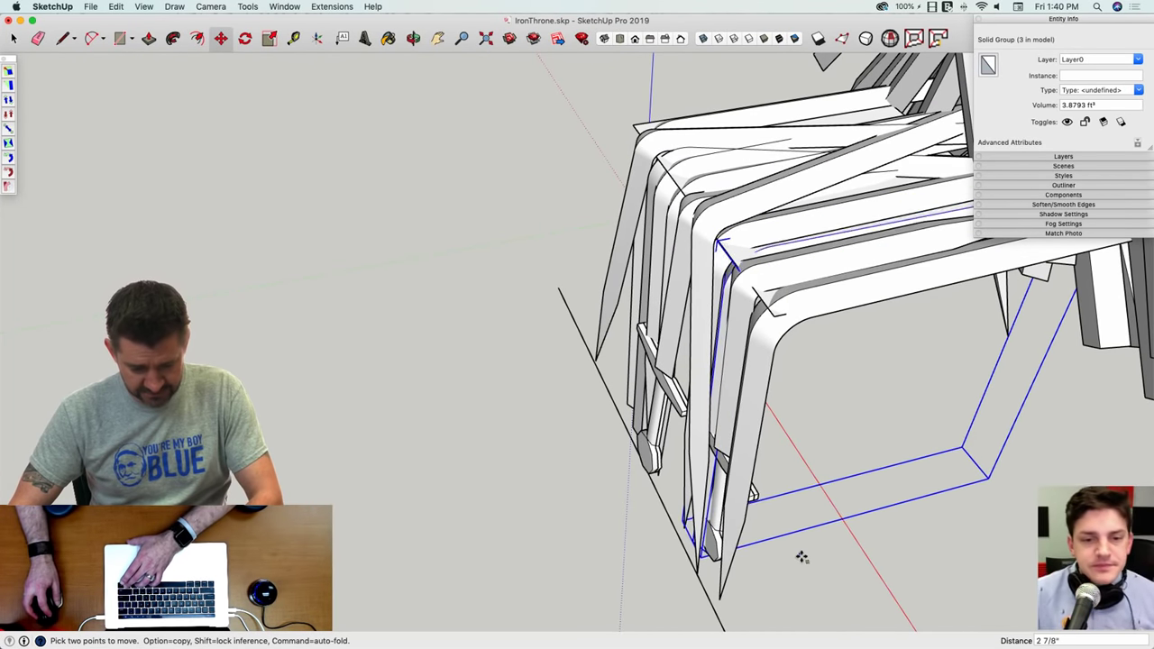
{"action": "key", "text": "space"}
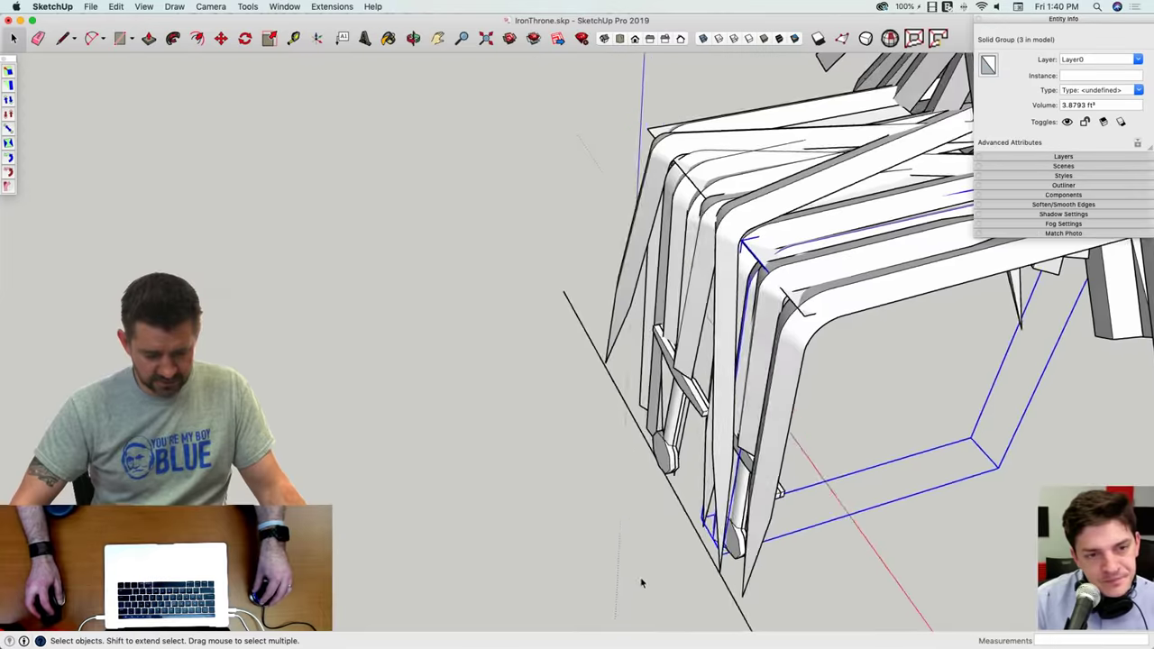
{"action": "left_click", "coordinate": [645, 592]}
Step: Delete the guide line on the ground and the flat seat guide face with its edges
{"action": "key", "text": "e"}
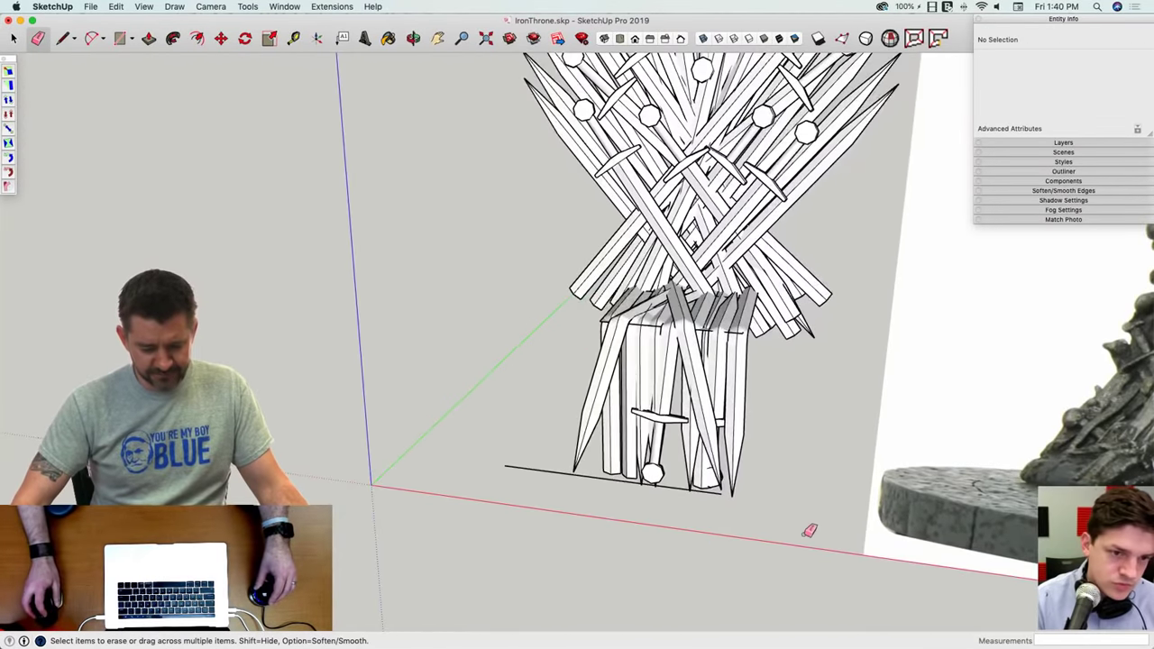
{"action": "middle_click_drag", "start_coordinate": [809, 531], "coordinate": [603, 517]}
{"action": "scroll", "coordinate": [609, 490], "scroll_direction": "up", "scroll_amount": 5}
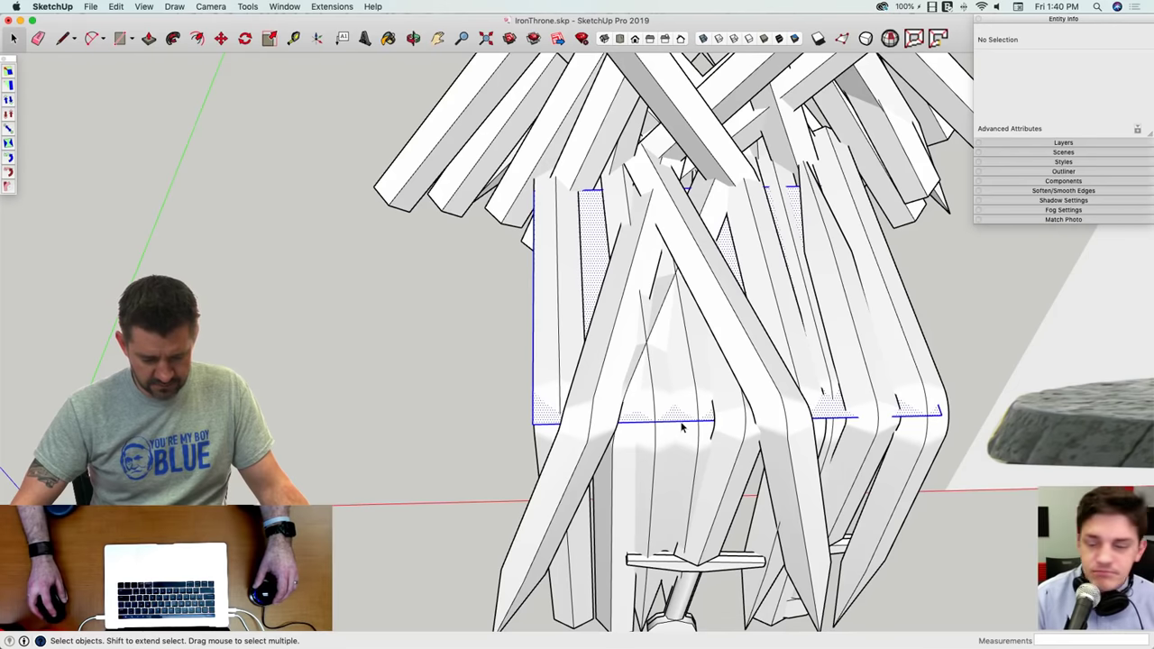
{"action": "key", "text": "Delete"}
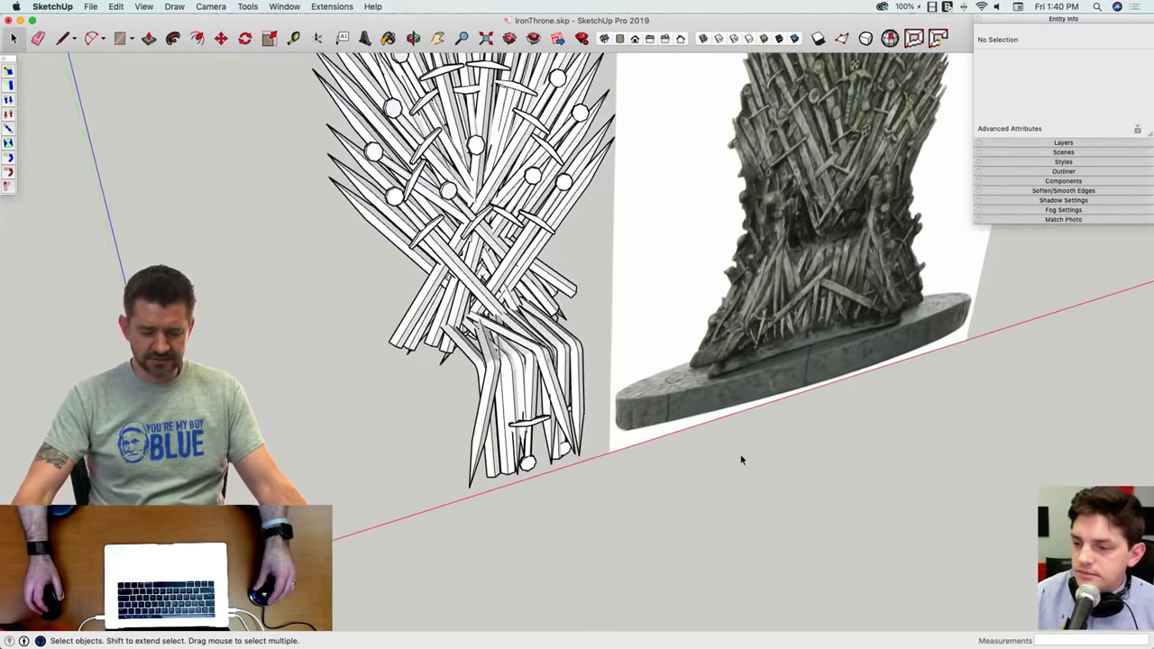
Step: Nudge the slanted blade beside the outer straight cut blade by about 1 7/8"
{"action": "mouse_move", "coordinate": [741, 460]}
{"action": "middle_mouse_down"}
{"action": "mouse_move", "coordinate": [670, 442]}
{"action": "mouse_move", "coordinate": [608, 388]}
{"action": "middle_mouse_up"}
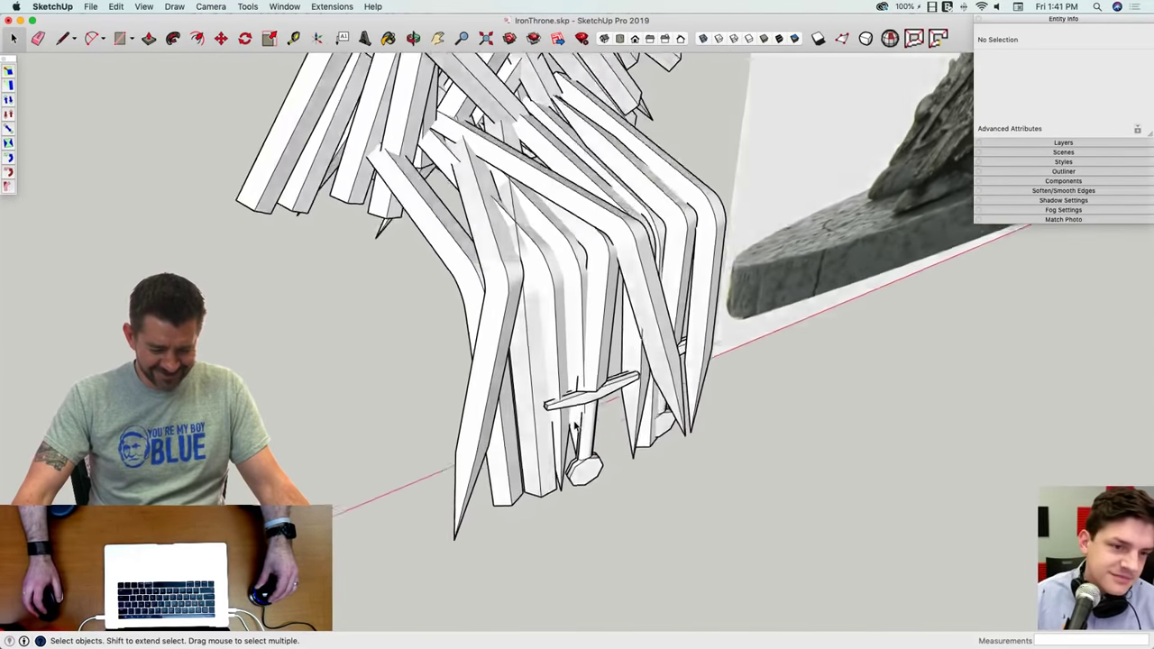
{"action": "left_click", "coordinate": [523, 351]}
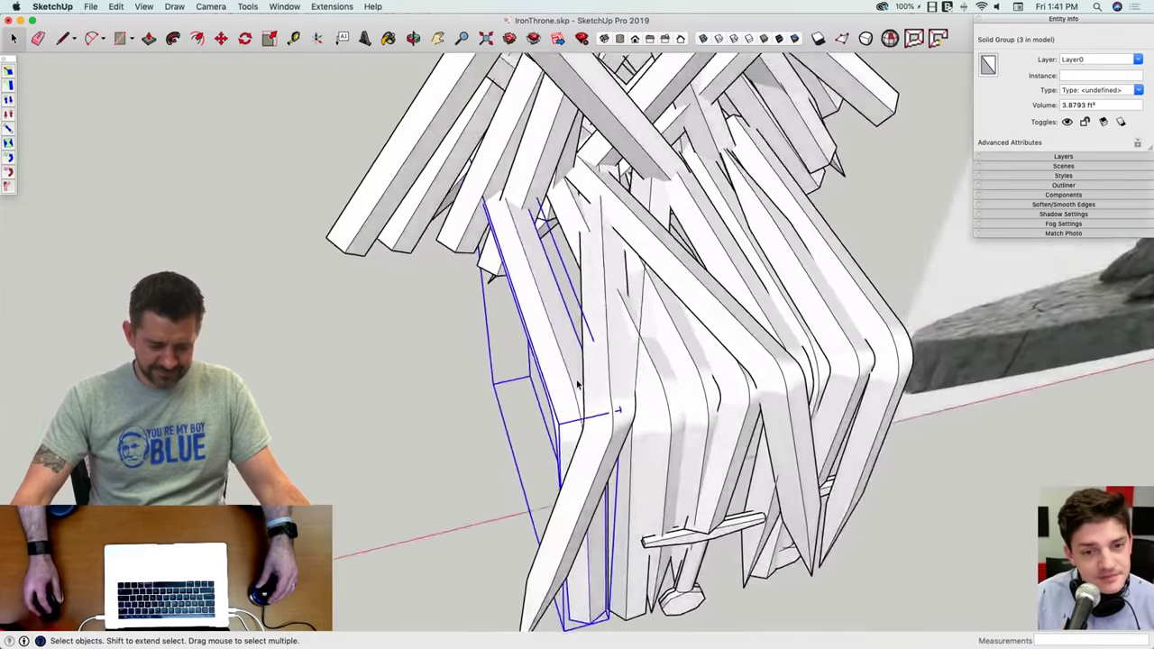
{"action": "middle_click_drag", "start_coordinate": [578, 385], "coordinate": [587, 304]}
{"action": "left_click", "coordinate": [582, 317]}
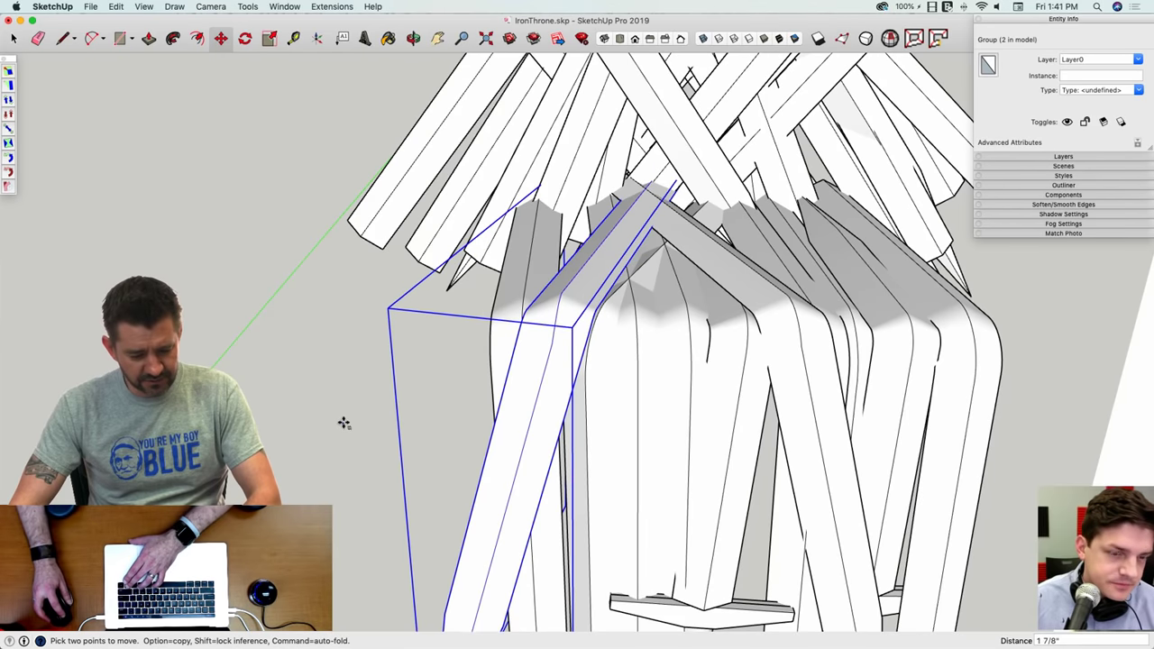
Step: Move the other slanted front blade about 1' 1 3/16" outward along the seat's front edge
{"action": "middle_click_drag", "start_coordinate": [357, 430], "coordinate": [643, 334]}
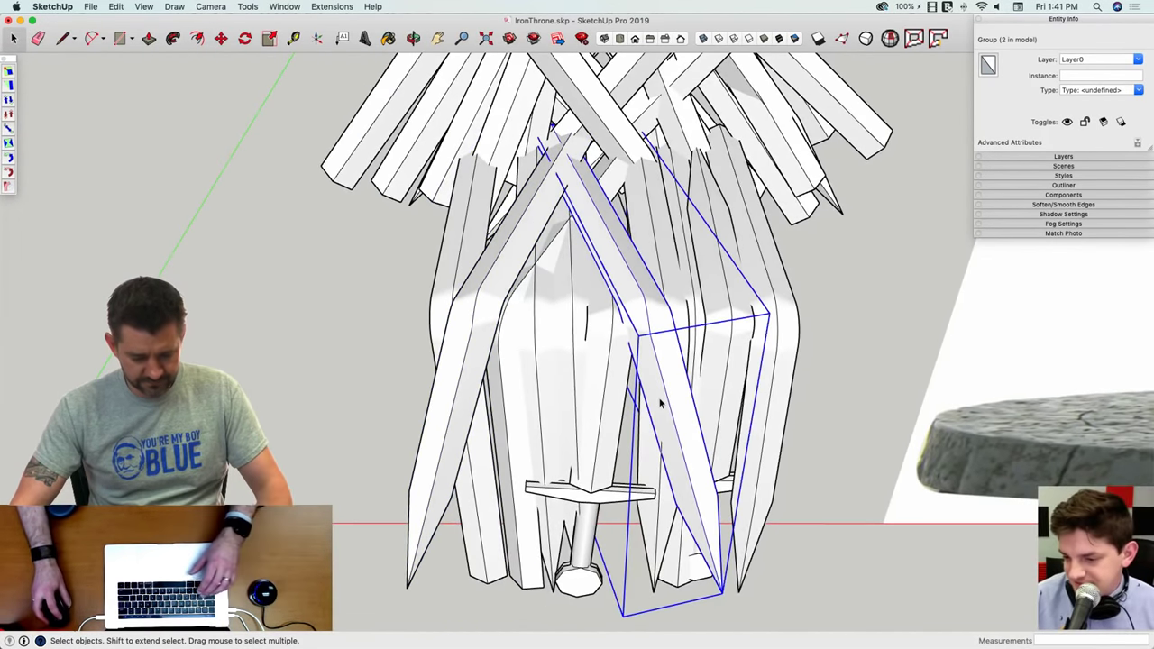
{"action": "left_click", "coordinate": [756, 582]}
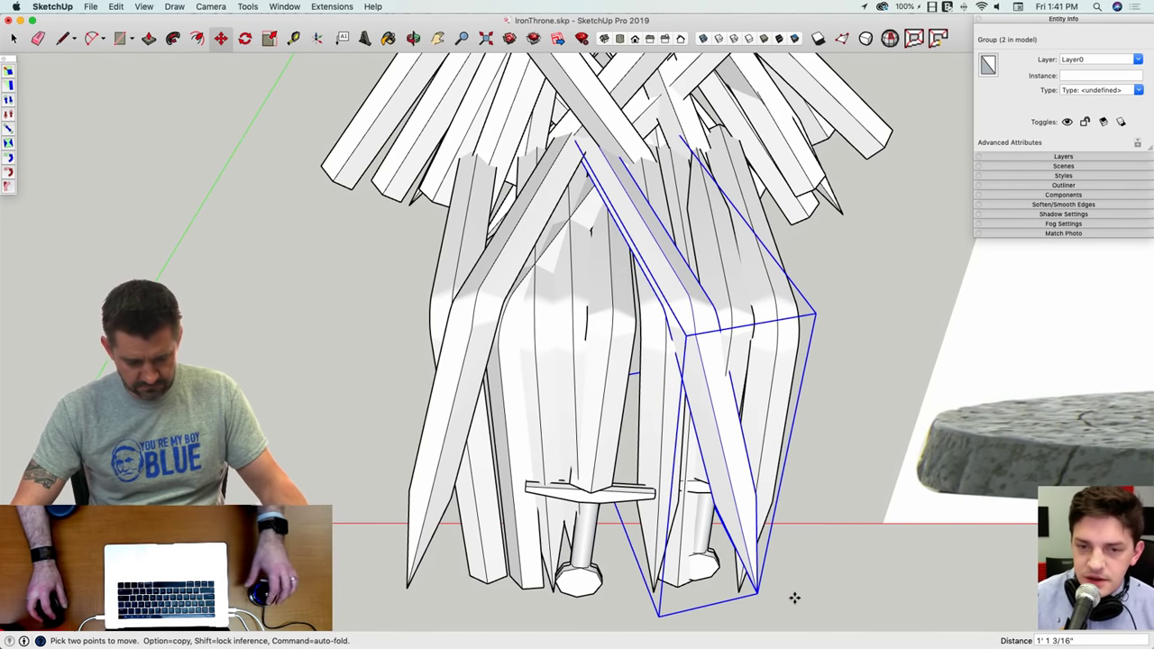
{"action": "left_click", "coordinate": [795, 598]}
{"action": "key", "text": "space"}
{"action": "left_click", "coordinate": [817, 567]}
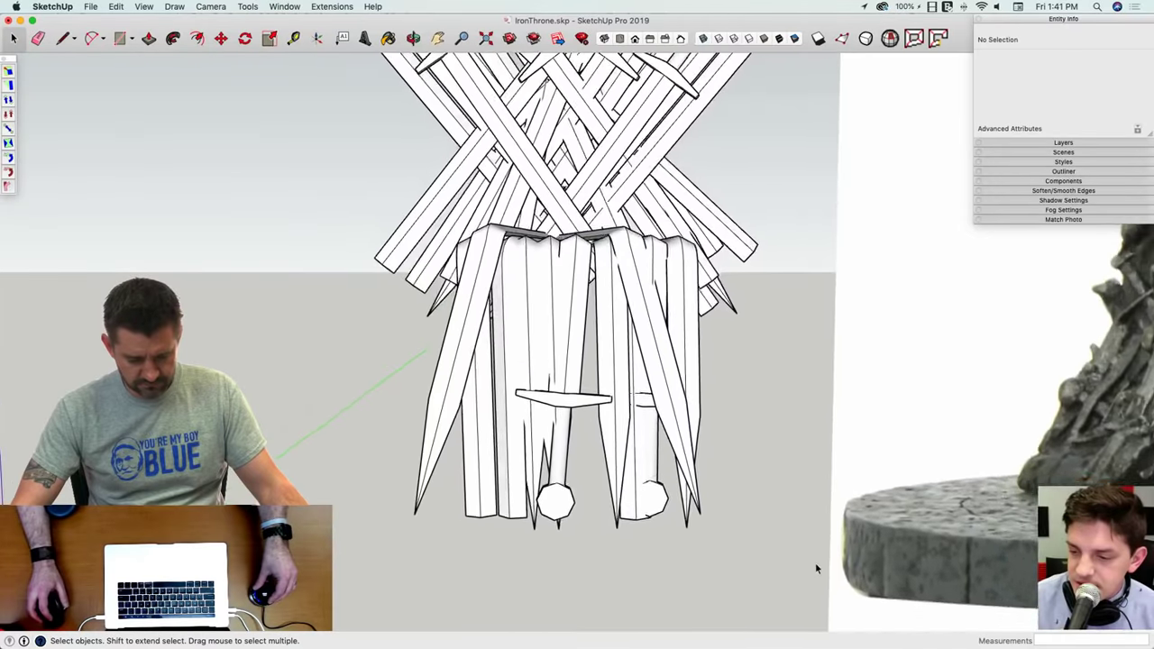
Step: Nudge the more central hilted sword at the seat front by about 2 3/16"
{"action": "middle_click_drag", "start_coordinate": [815, 562], "coordinate": [673, 500]}
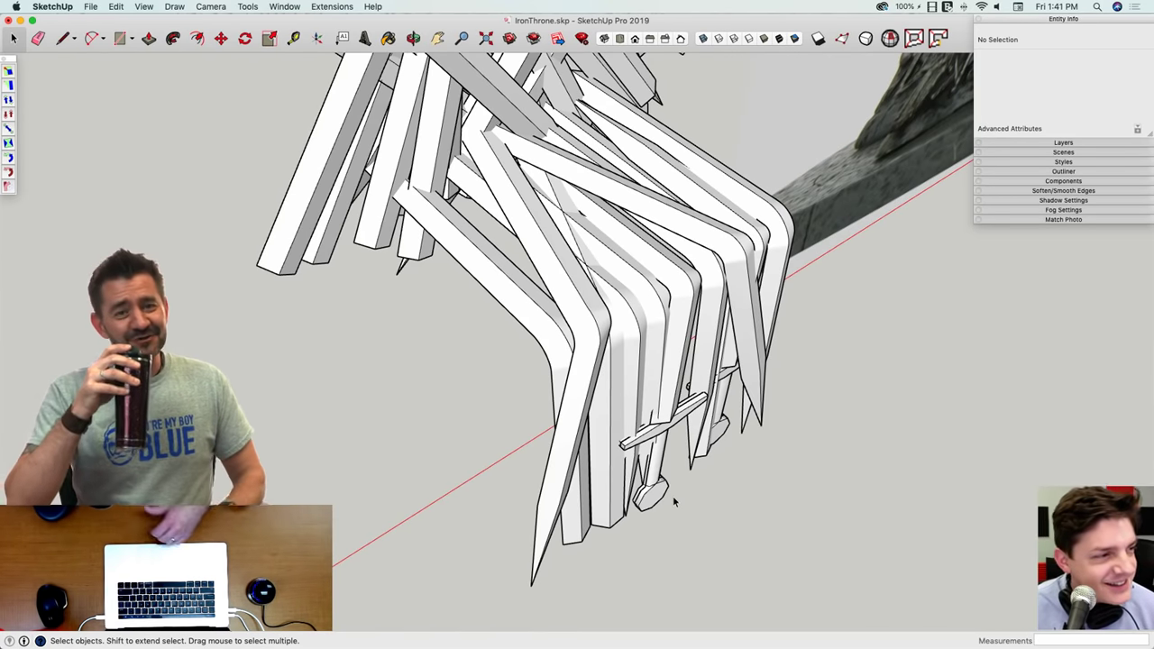
{"action": "key", "text": "super+3"}
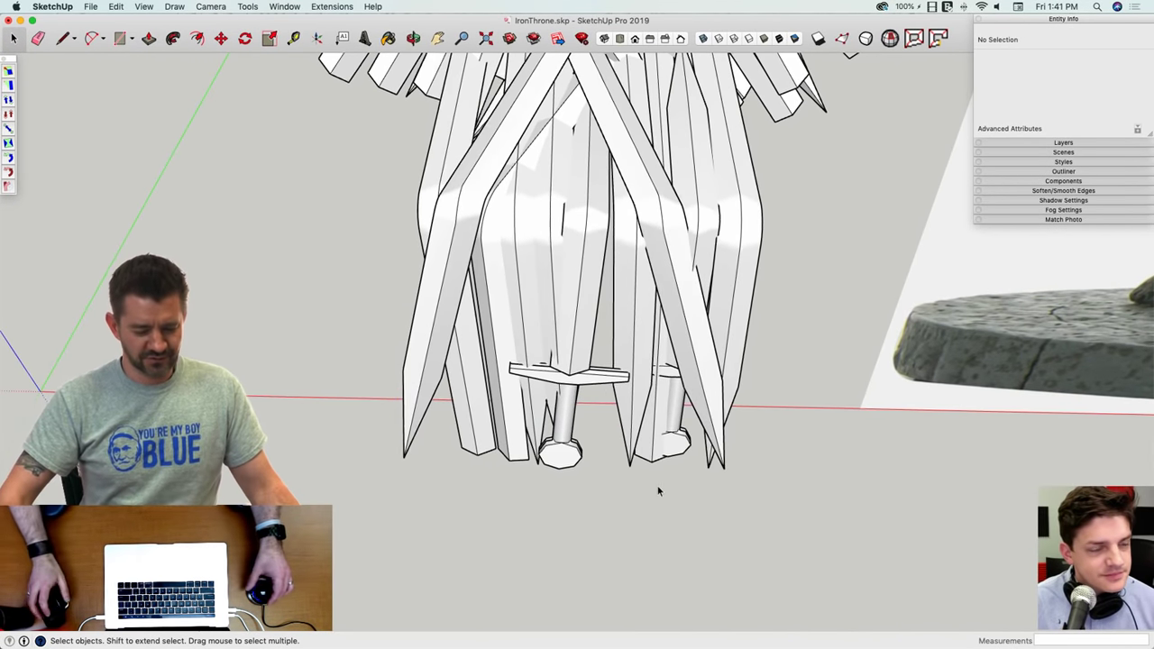
{"action": "left_click", "coordinate": [577, 403]}
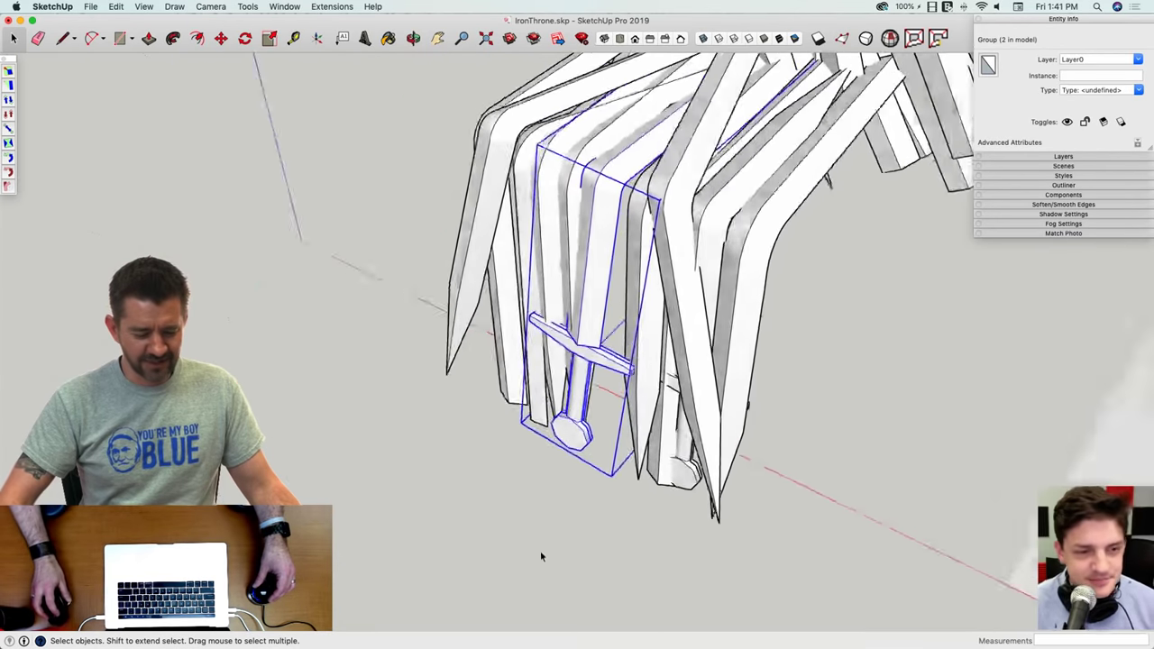
{"action": "key", "text": "m"}
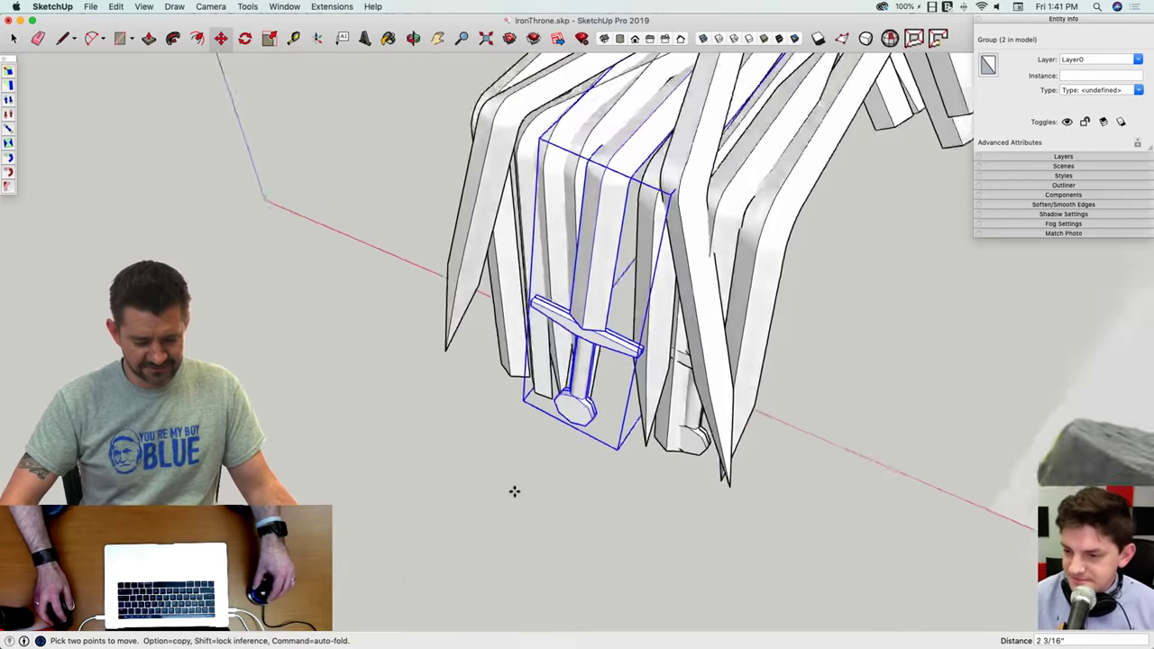
{"action": "key", "text": "space"}
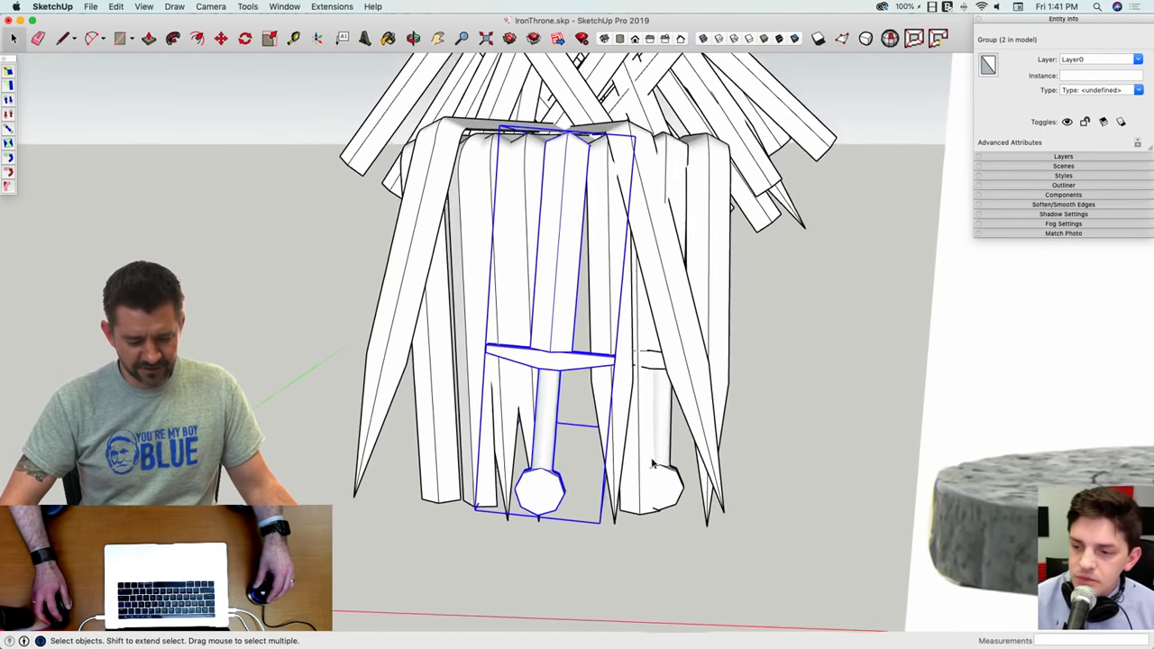
Step: Move the straight cut blade next to the central hilted sword and copy it about 1' 6 5/16" along the seat front
{"action": "left_click", "coordinate": [627, 492]}
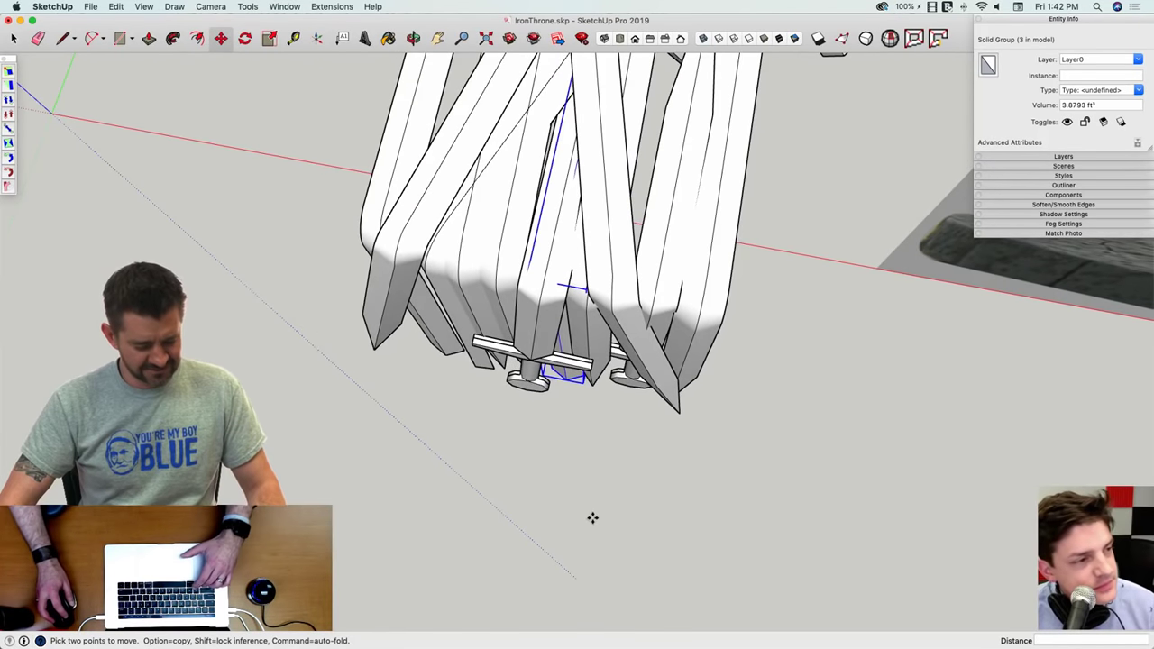
{"action": "key", "text": "alt"}
{"action": "left_click", "coordinate": [628, 523]}
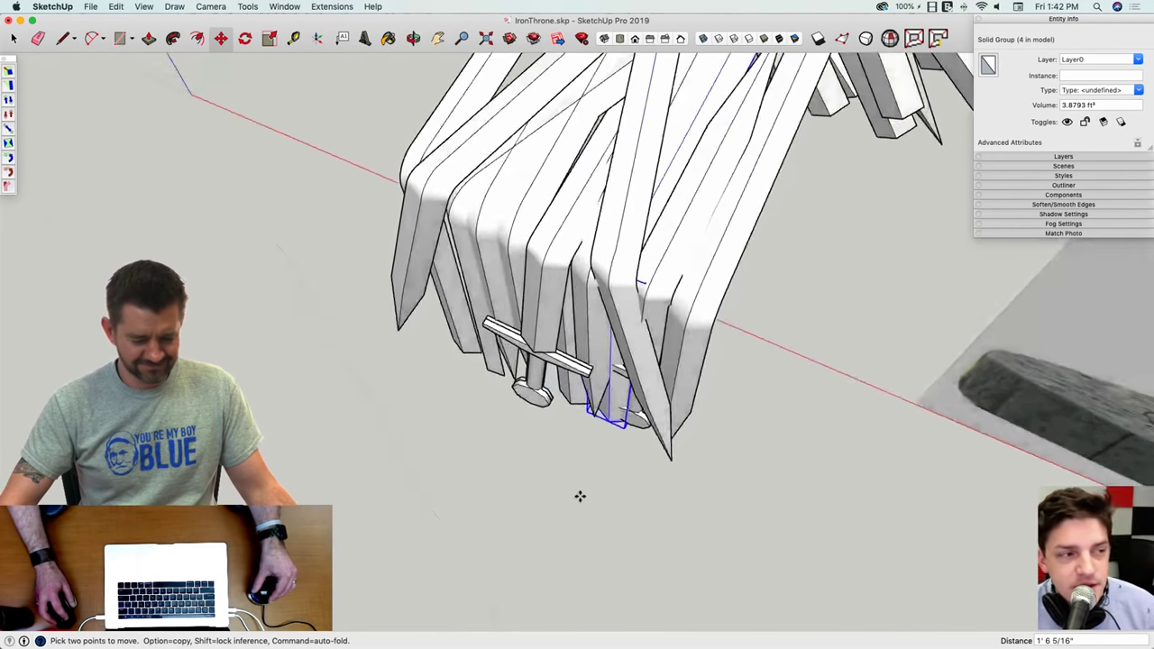
Step: Move the new straight blade copy about 2 1/8" along the green axis
{"action": "left_click", "coordinate": [697, 525]}
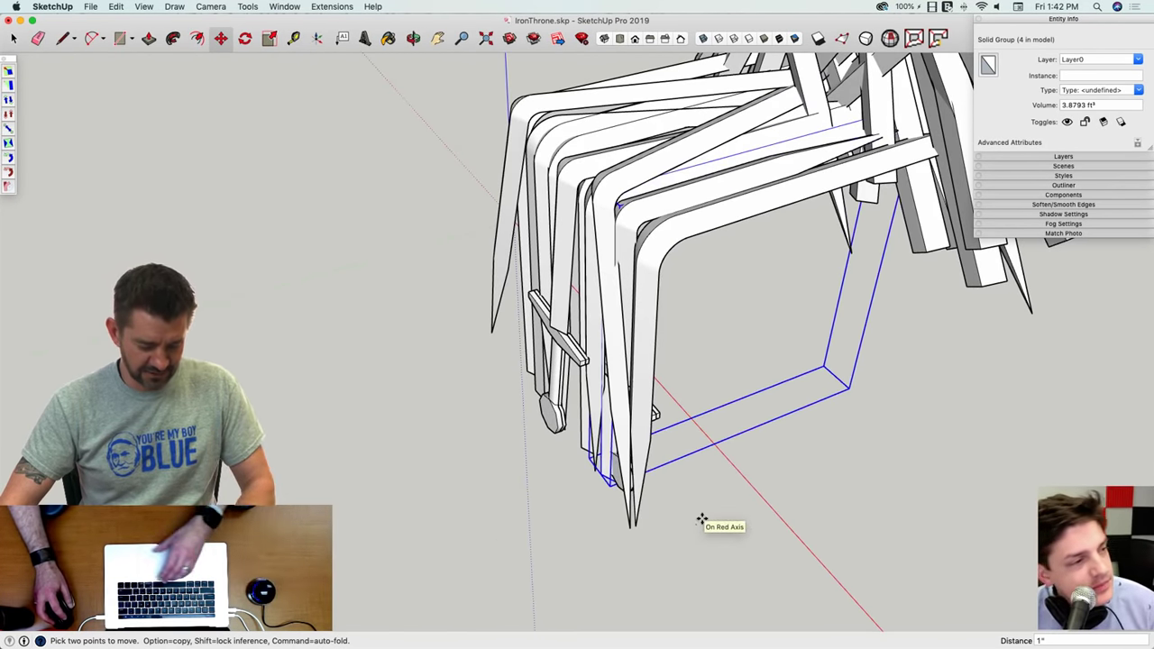
{"action": "key", "text": "Left"}
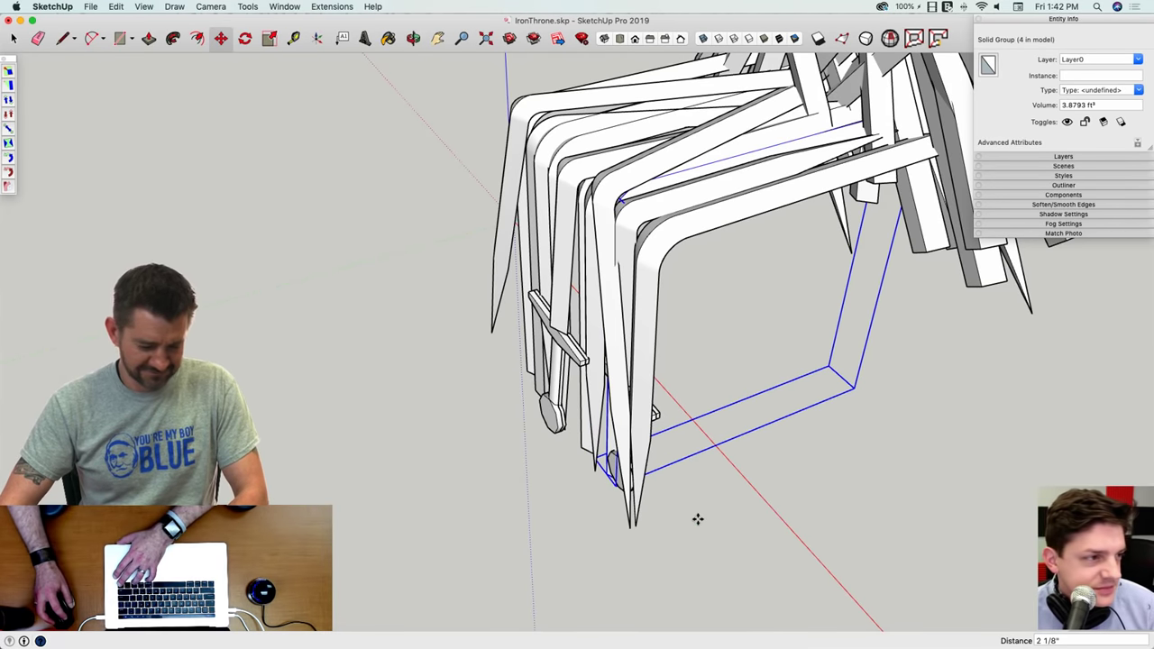
{"action": "key", "text": "space"}
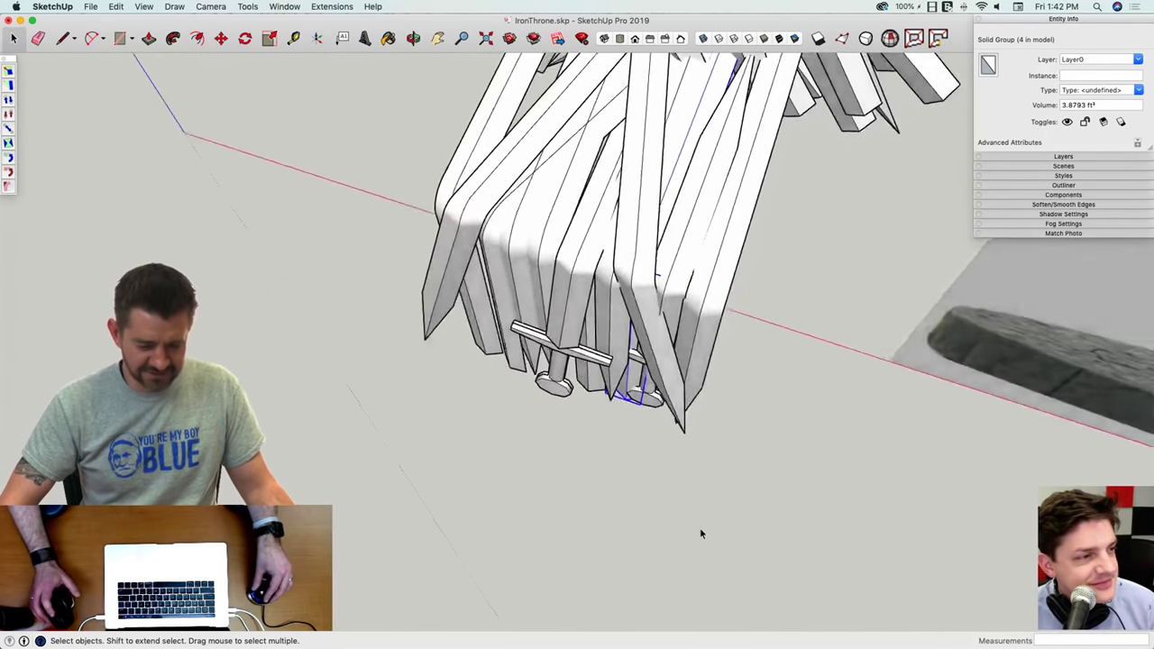
Step: Copy the selected straight blade about 4' 11 1/2" along the seat front to the far side
{"action": "middle_click_drag", "start_coordinate": [636, 459], "coordinate": [790, 244]}
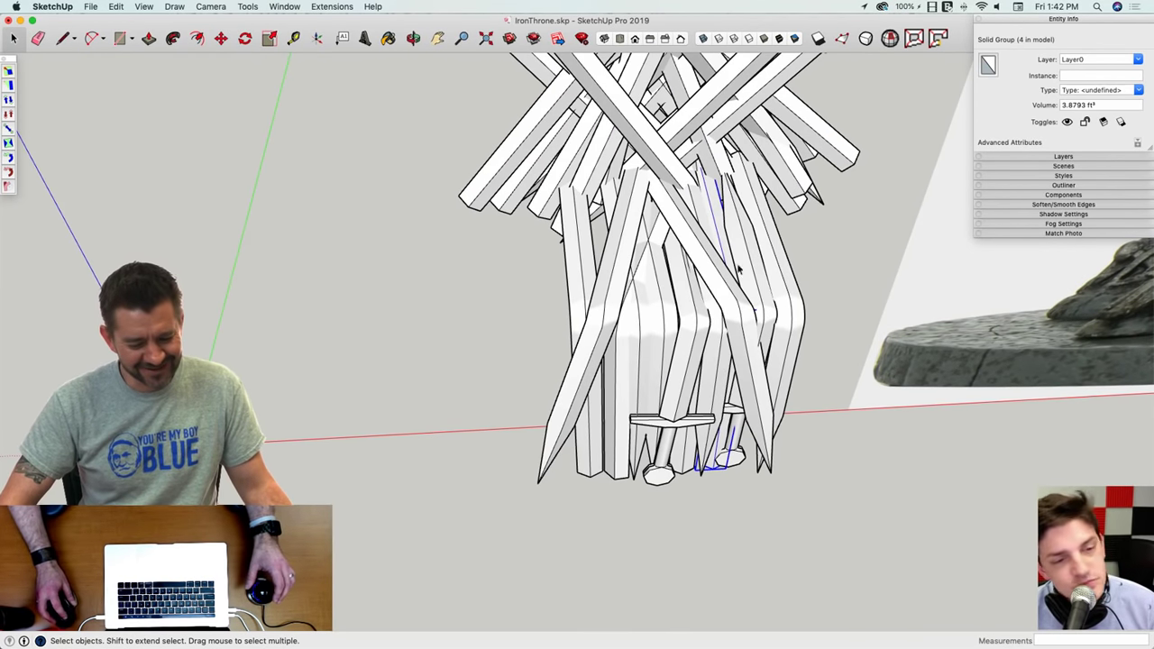
{"action": "key", "text": "m"}
{"action": "left_click", "coordinate": [818, 569], "text": "alt"}
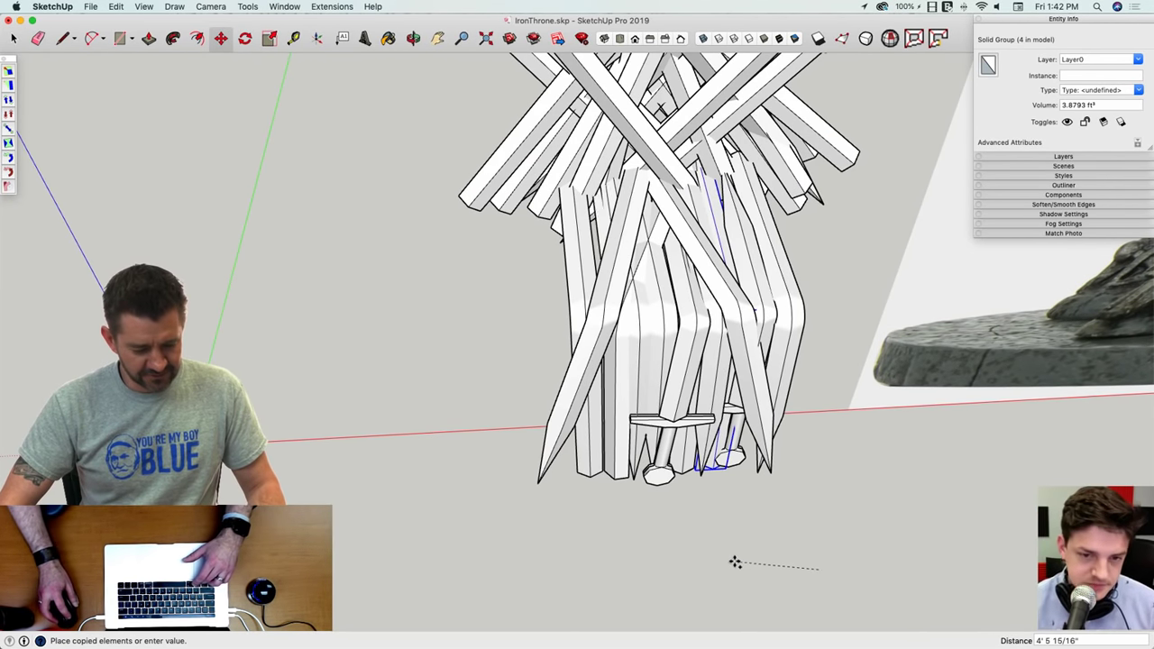
{"action": "left_click", "coordinate": [727, 563]}
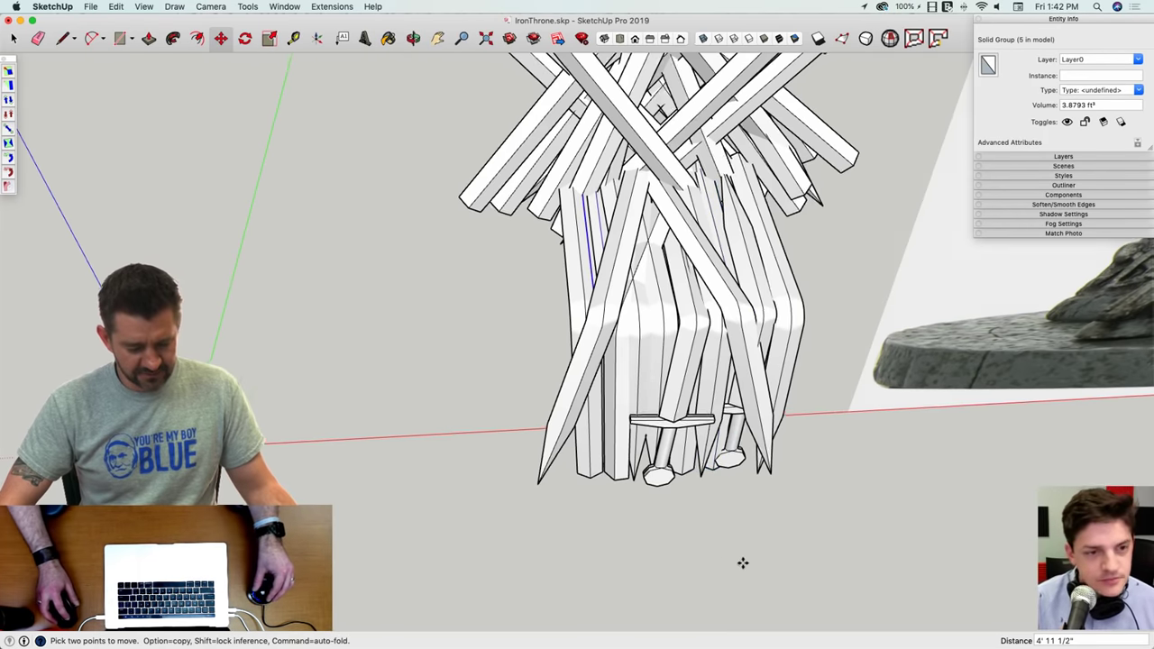
{"action": "key", "text": "super+3"}
{"action": "key", "text": "space"}
{"action": "scroll", "coordinate": [839, 596], "scroll_direction": "down", "scroll_amount": 6}
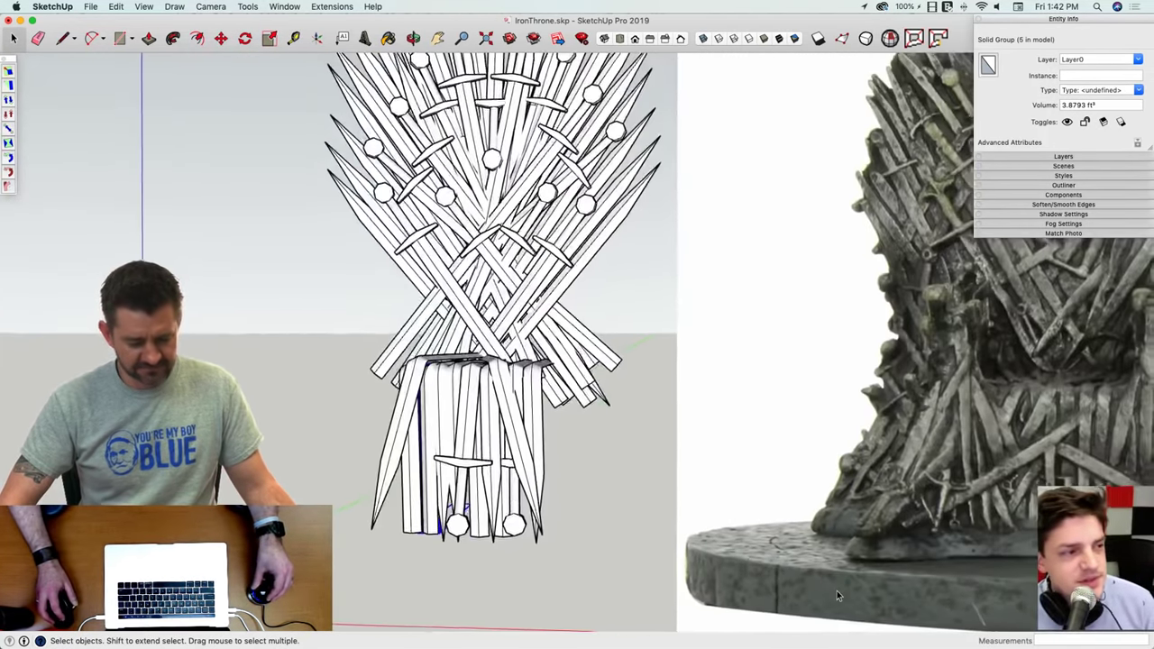
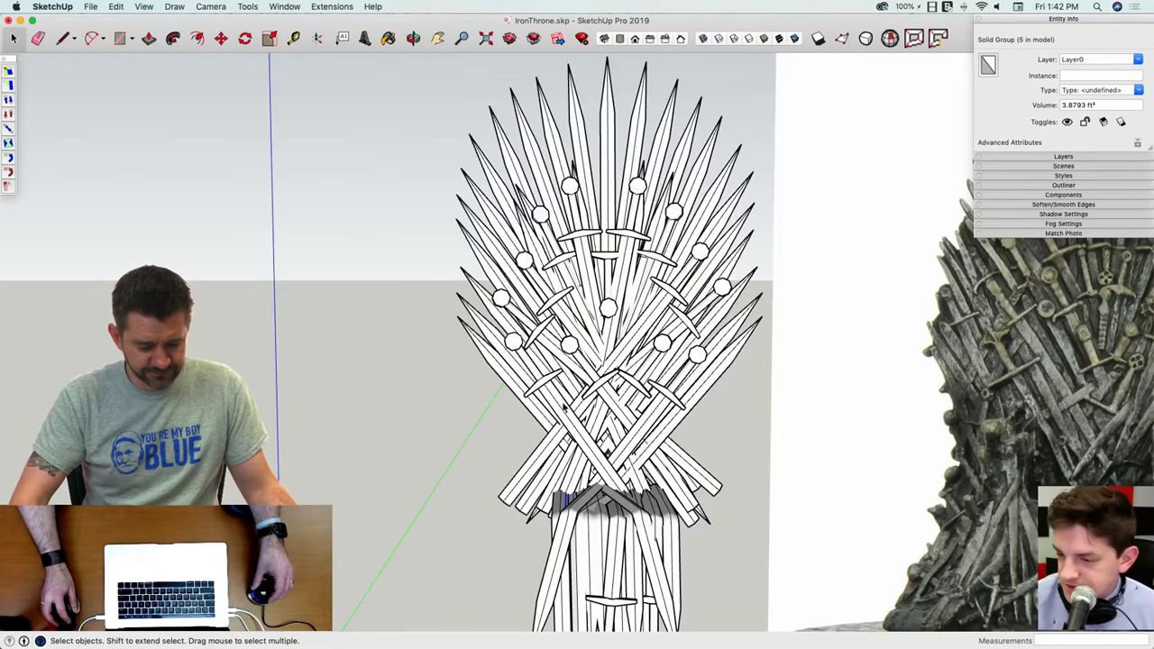
Step: Copy a crossing hilted sword from the backrest out beside the throne and rotate it about 27.5 degrees
{"action": "left_click", "coordinate": [564, 409]}
{"action": "key", "text": "m"}
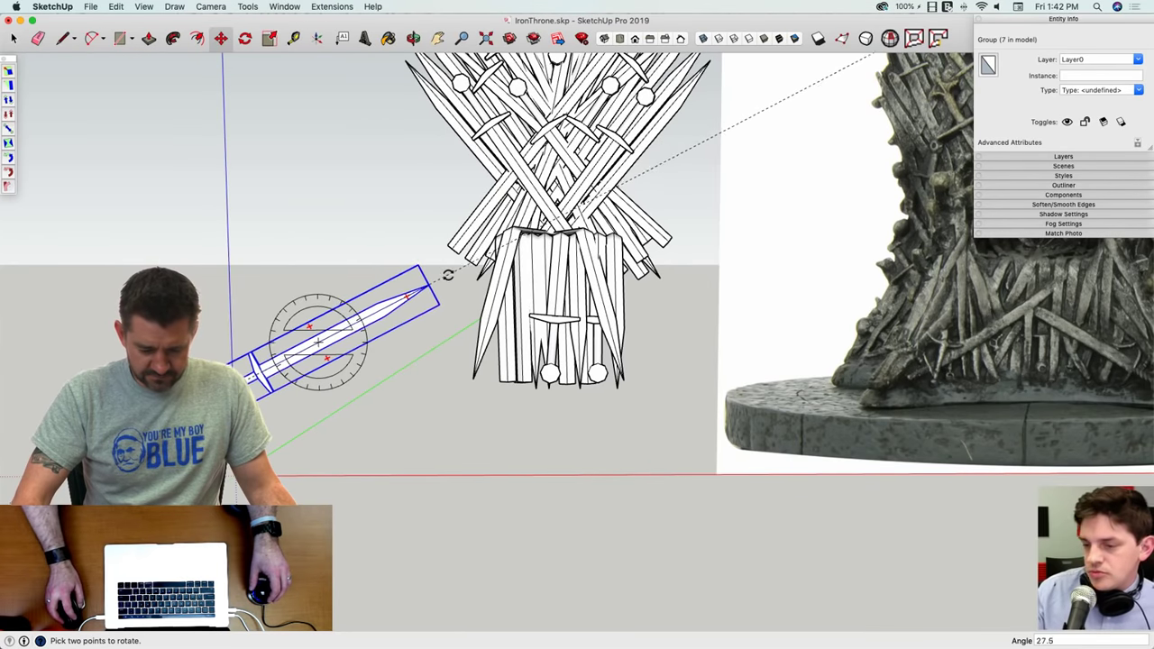
{"action": "key", "text": "m"}
{"action": "mouse_move", "coordinate": [438, 273]}
{"action": "middle_mouse_down"}
{"action": "mouse_move", "coordinate": [442, 301]}
{"action": "mouse_move", "coordinate": [477, 245]}
{"action": "mouse_move", "coordinate": [428, 285]}
{"action": "middle_mouse_up"}
{"action": "left_click", "coordinate": [487, 255]}
Step: Move the rotated hilted sword in front of the seat so its blade crosses the front blades diagonally
{"action": "scroll", "coordinate": [414, 261], "scroll_direction": "down", "scroll_amount": 3}
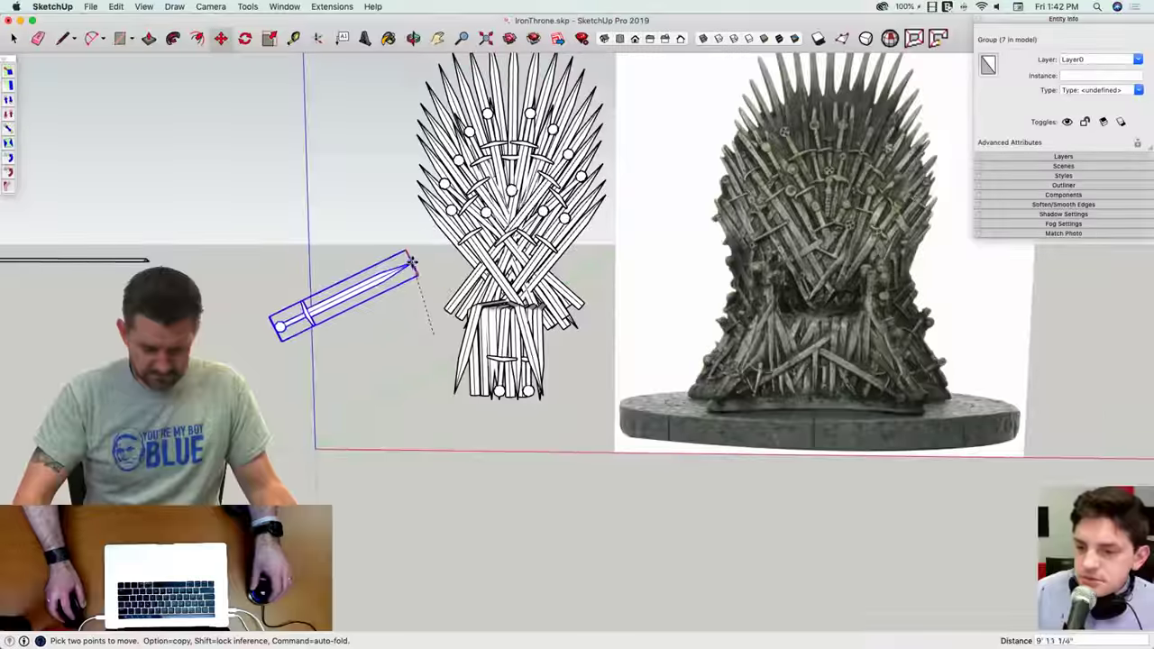
{"action": "scroll", "coordinate": [485, 307], "scroll_direction": "up", "scroll_amount": 8}
{"action": "middle_click_drag", "start_coordinate": [519, 334], "coordinate": [546, 365]}
{"action": "scroll", "coordinate": [518, 330], "scroll_direction": "up", "scroll_amount": 4}
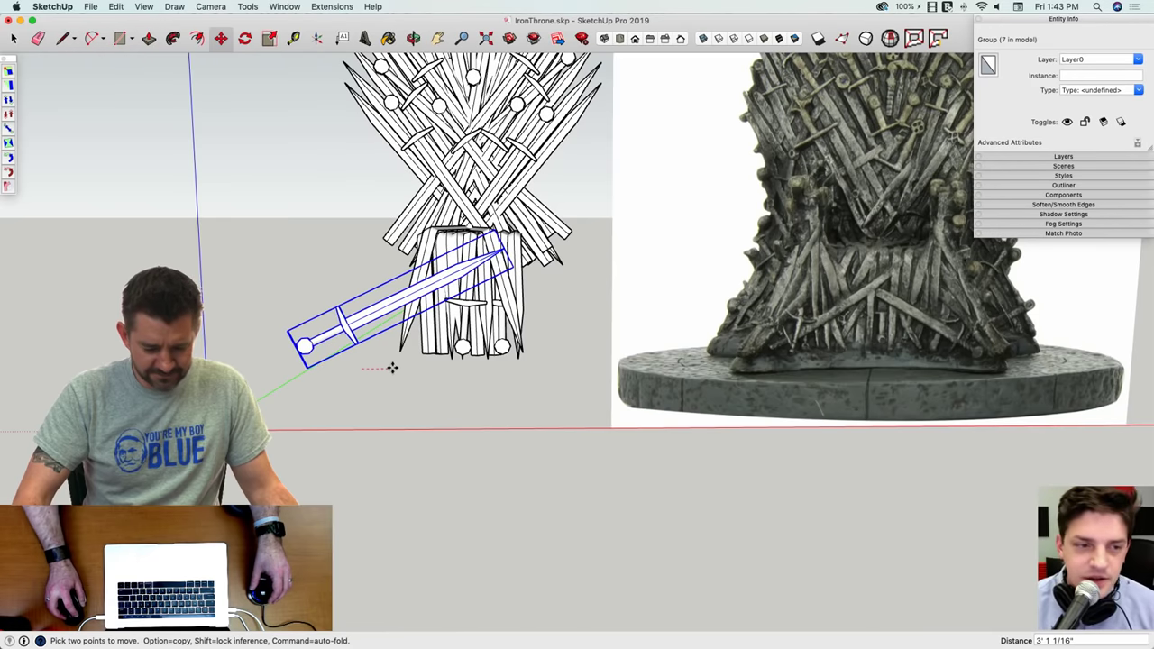
Step: Rotate the diagonal sword slightly in plan and shift it about 10 11/16" so its blade lies against the seat front
{"action": "middle_click_drag", "start_coordinate": [392, 367], "coordinate": [580, 381]}
{"action": "key", "text": "q"}
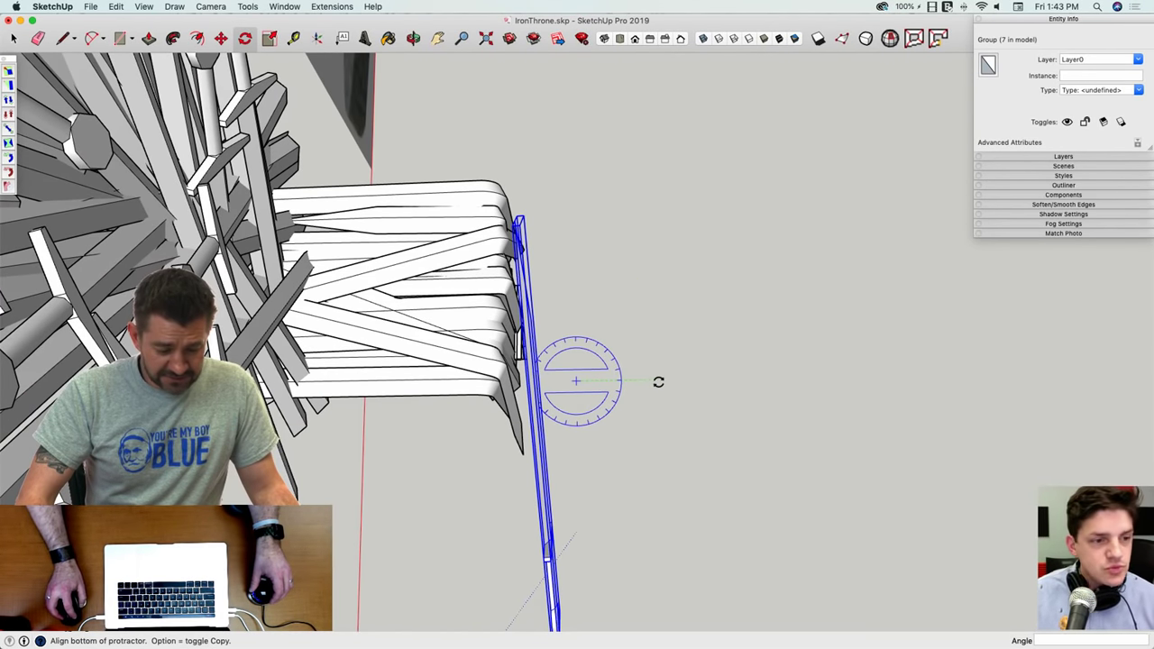
{"action": "left_click", "coordinate": [659, 380]}
{"action": "left_click", "coordinate": [670, 371]}
{"action": "middle_click_drag", "start_coordinate": [670, 370], "coordinate": [495, 451]}
{"action": "key", "text": "m"}
{"action": "left_click", "coordinate": [499, 448]}
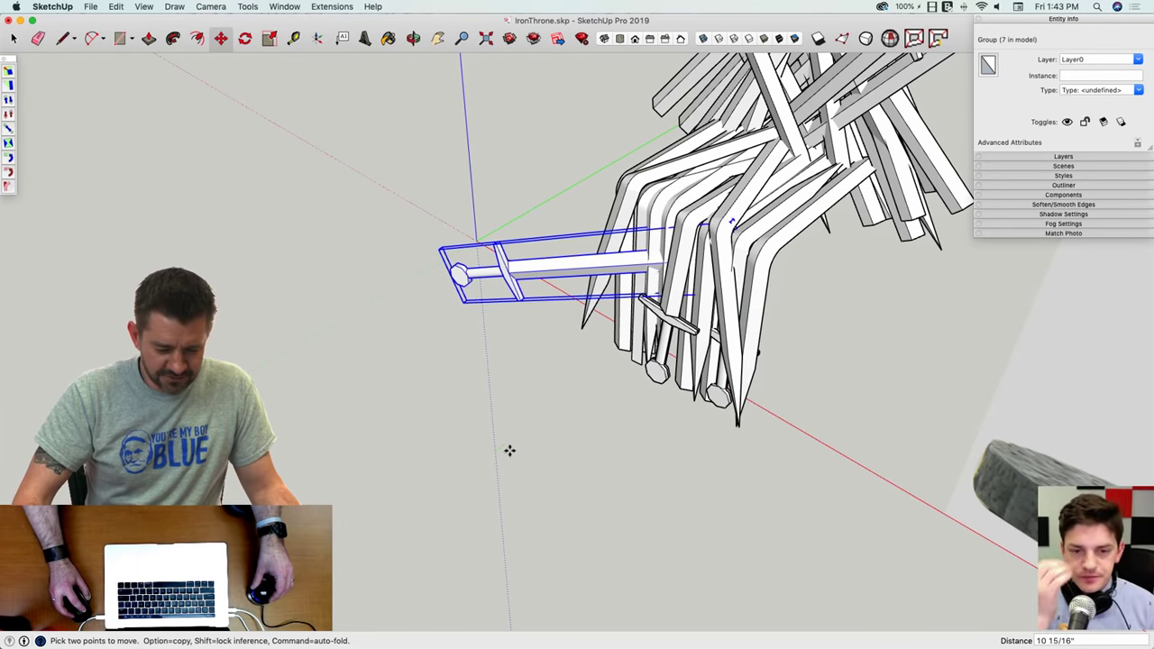
{"action": "middle_click_drag", "start_coordinate": [509, 451], "coordinate": [640, 379]}
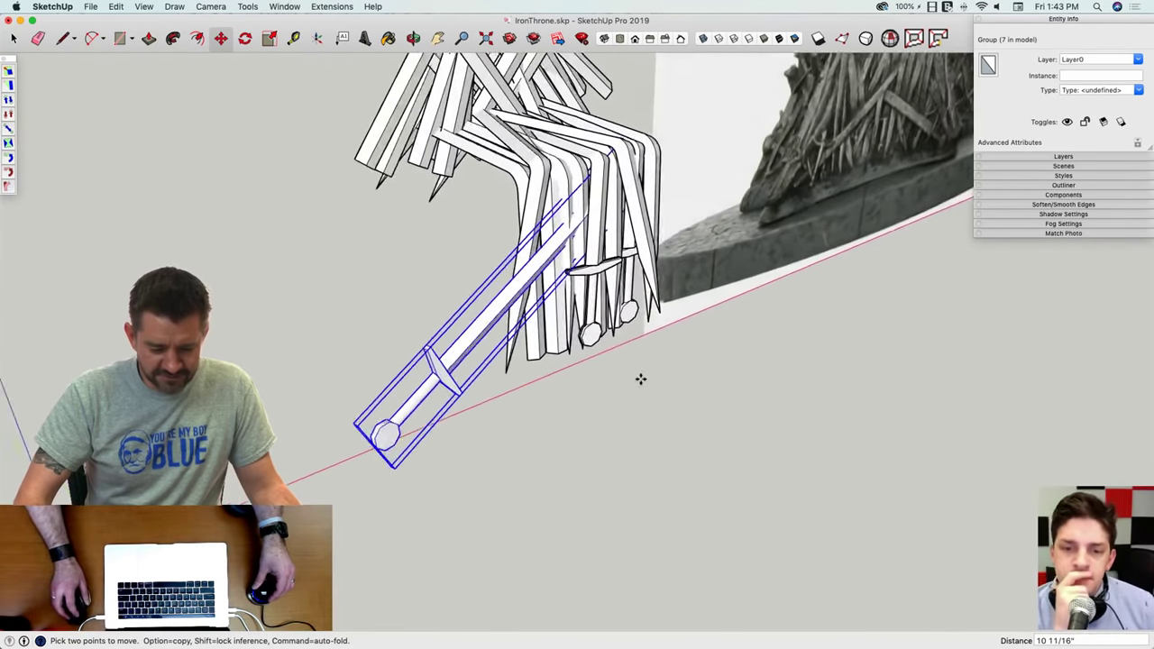
Step: Nudge the central hilted sword and the straight blade beside it outward from the seat front in two moves, the first about 2 3/8"
{"action": "key", "text": "space"}
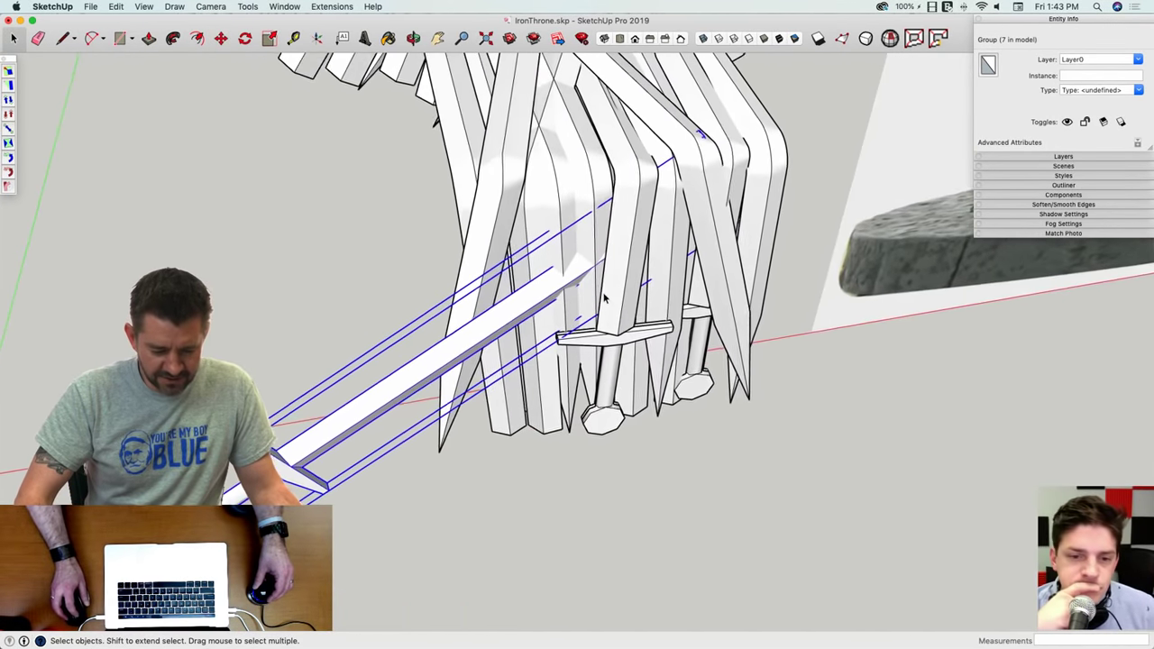
{"action": "middle_click_drag", "start_coordinate": [604, 299], "coordinate": [615, 311]}
{"action": "left_click", "coordinate": [617, 314]}
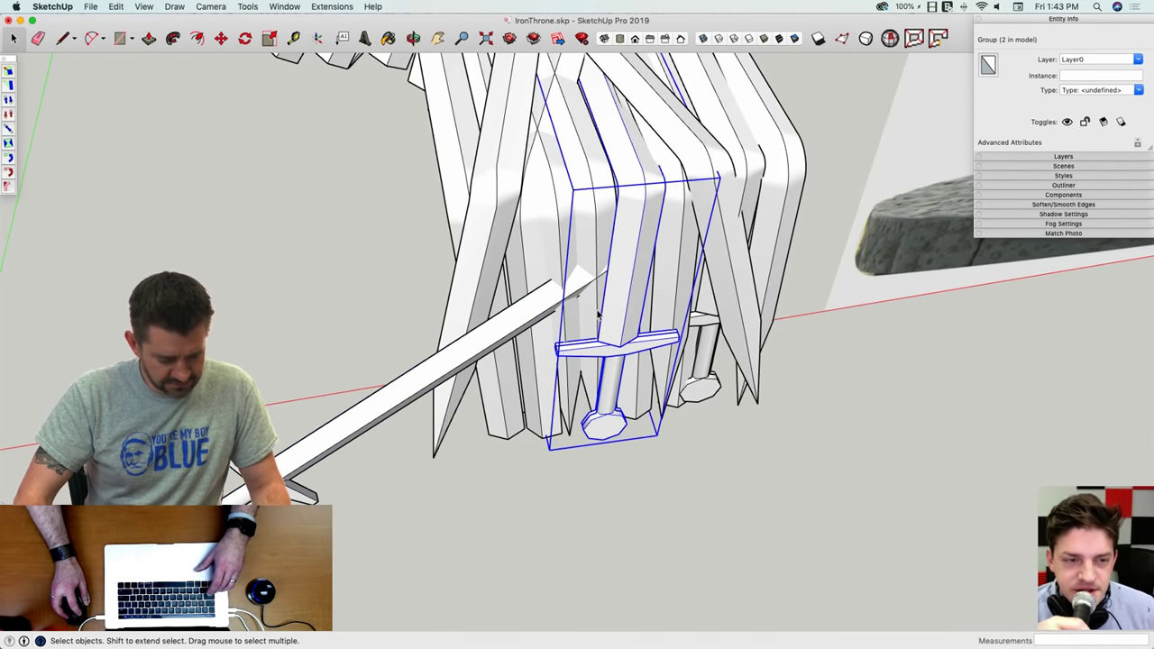
{"action": "key", "text": "m"}
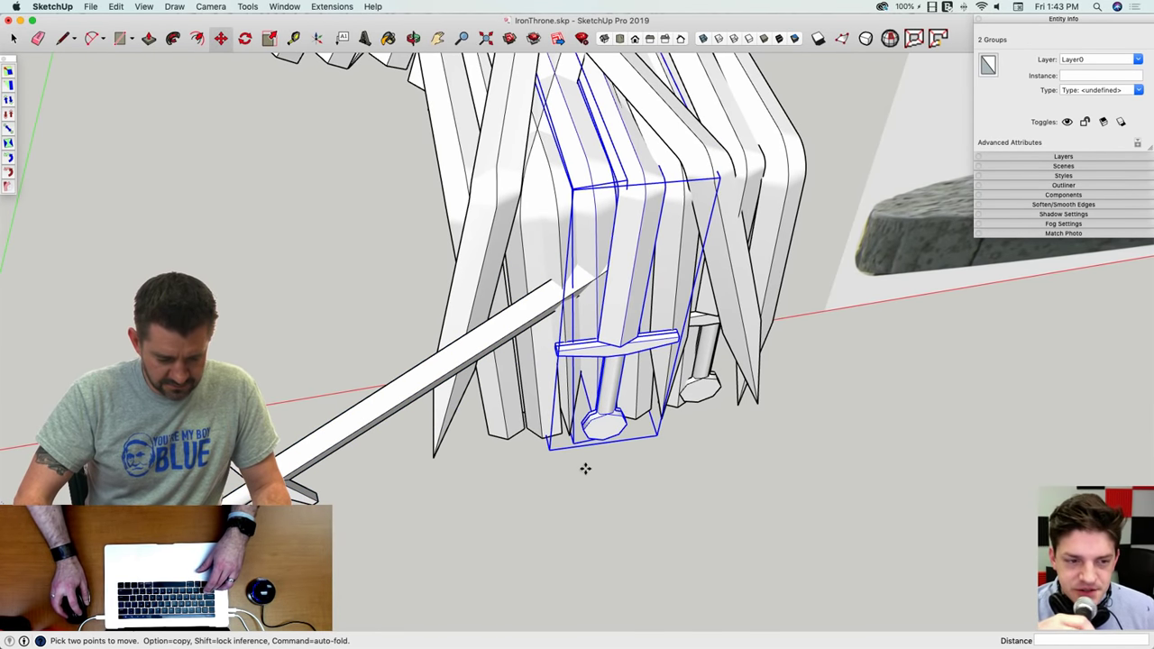
{"action": "left_click", "coordinate": [585, 469]}
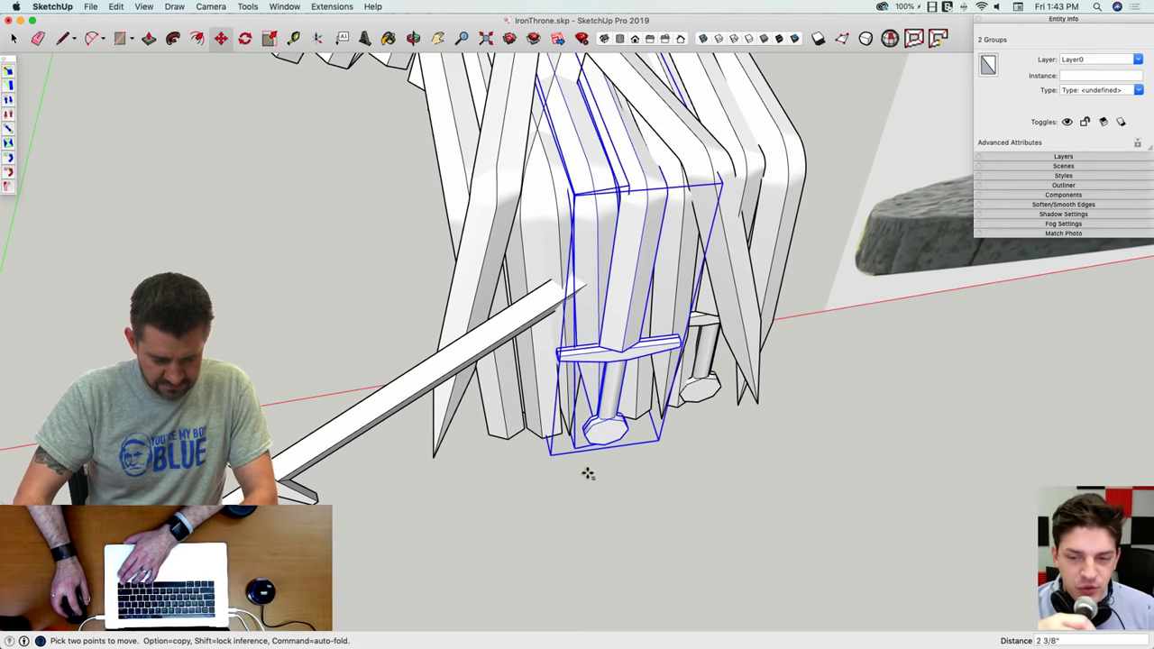
{"action": "left_click", "coordinate": [587, 477]}
{"action": "key", "text": "space"}
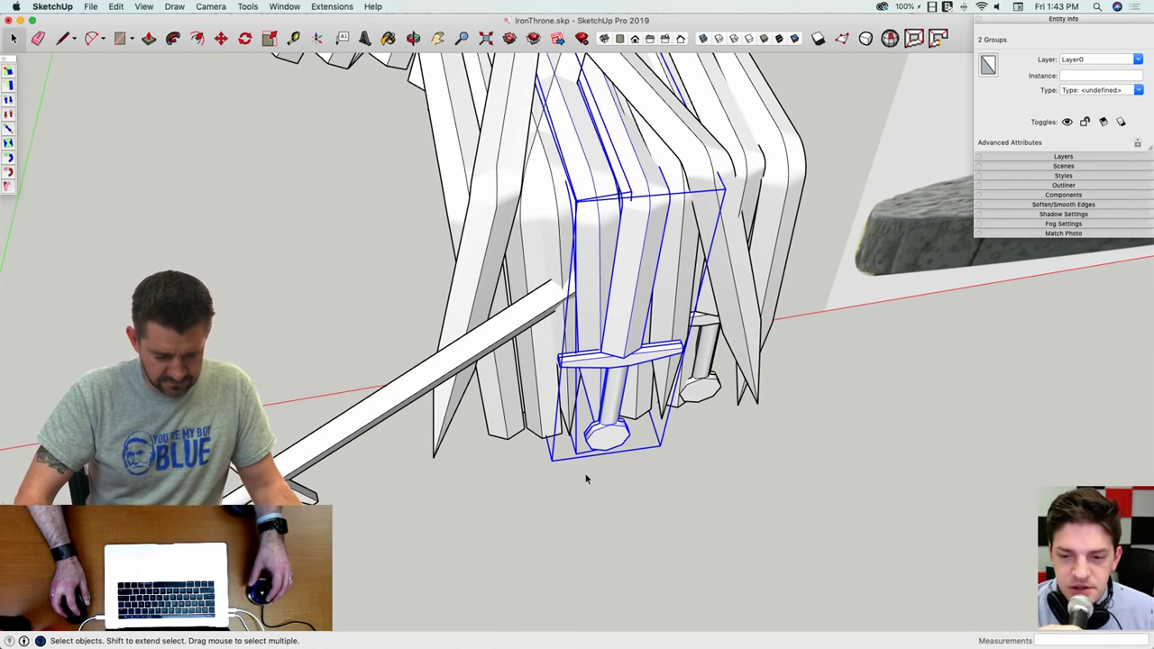
Step: Move the straight blade behind the diagonal sword's tip about 2 1/8" back toward the seat and clear the selection
{"action": "middle_click_drag", "start_coordinate": [585, 479], "coordinate": [563, 303]}
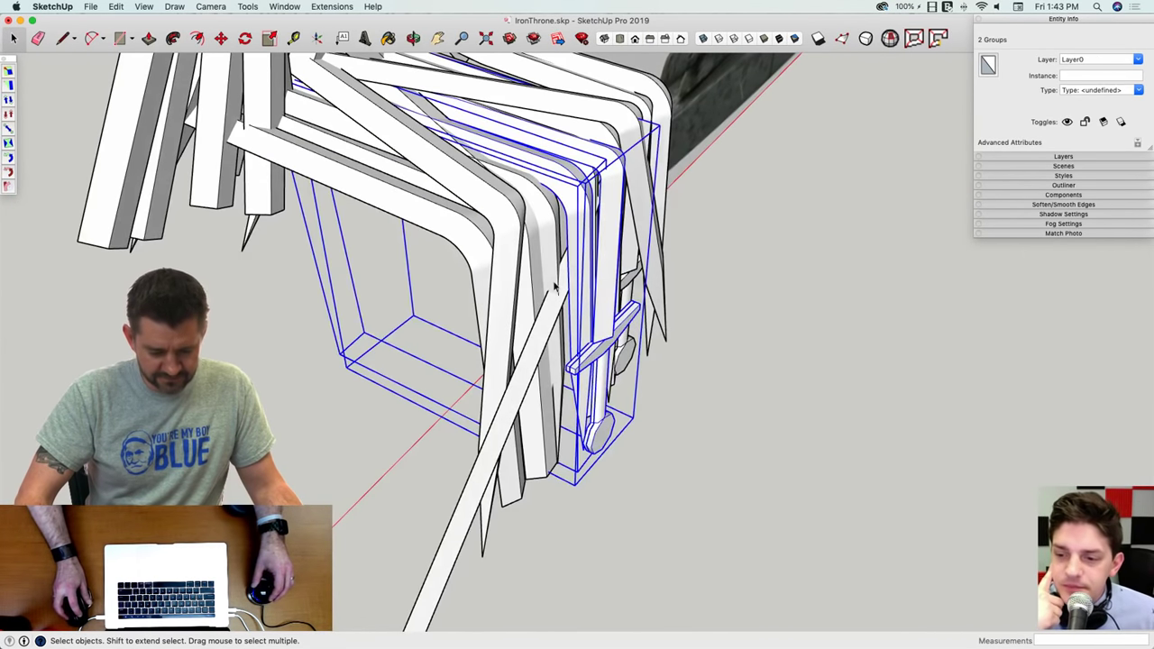
{"action": "left_click", "coordinate": [568, 281]}
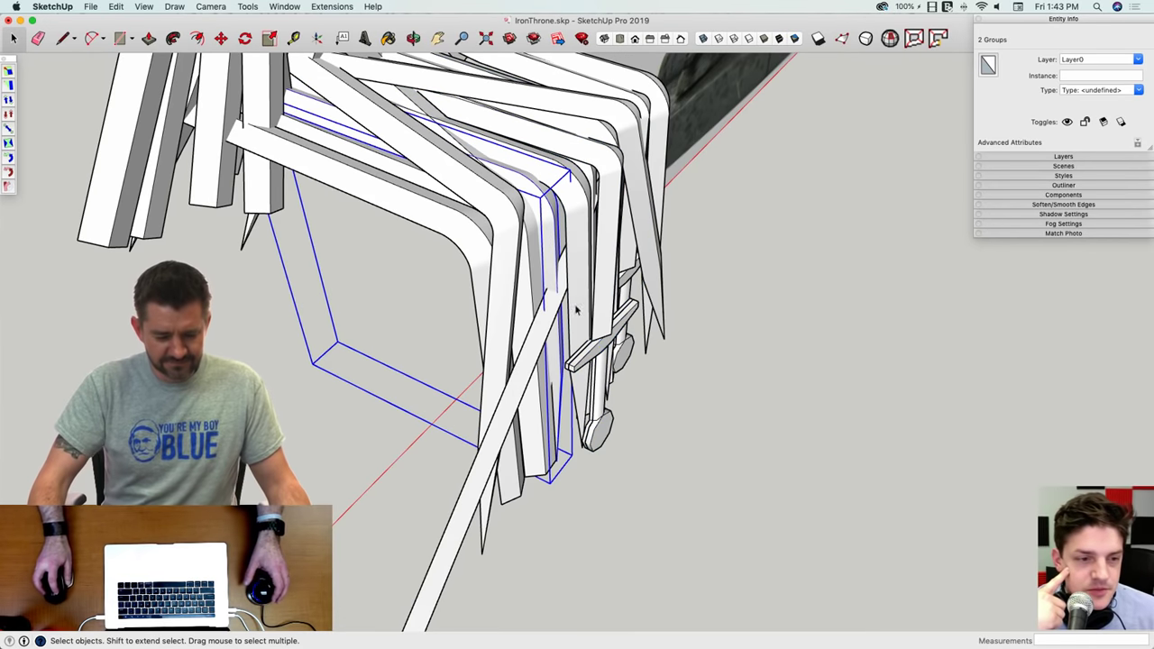
{"action": "key", "text": "m"}
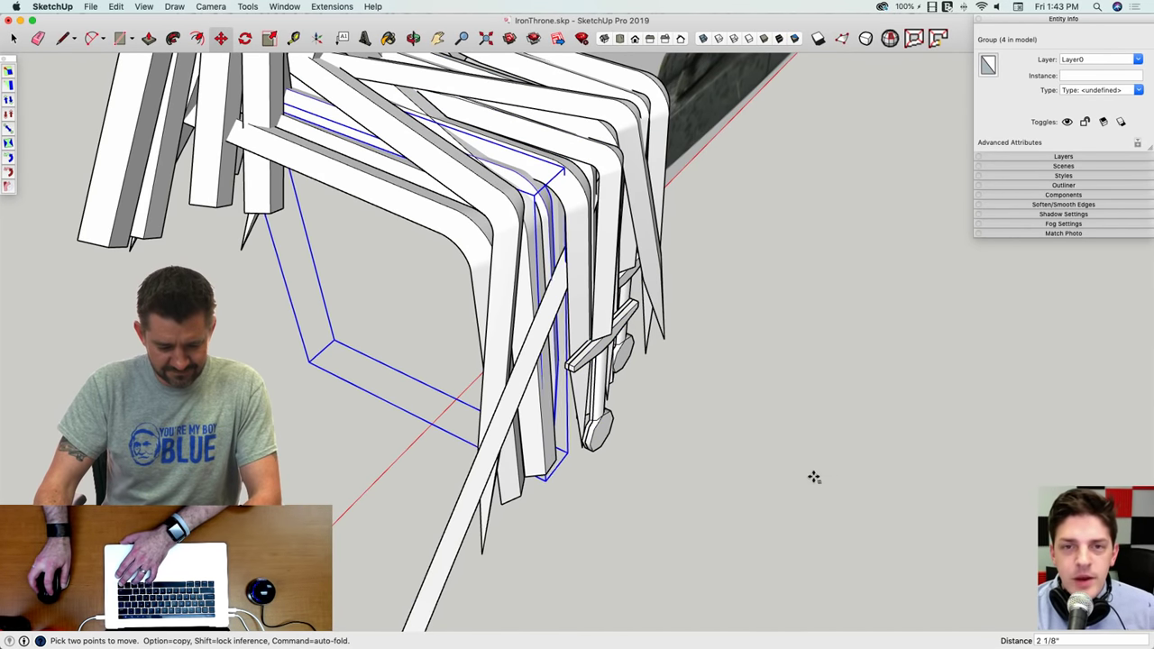
{"action": "left_click", "coordinate": [813, 478]}
{"action": "key", "text": "space"}
{"action": "left_click", "coordinate": [641, 495]}
{"action": "left_click", "coordinate": [640, 493]}
{"action": "key", "text": "super+3"}
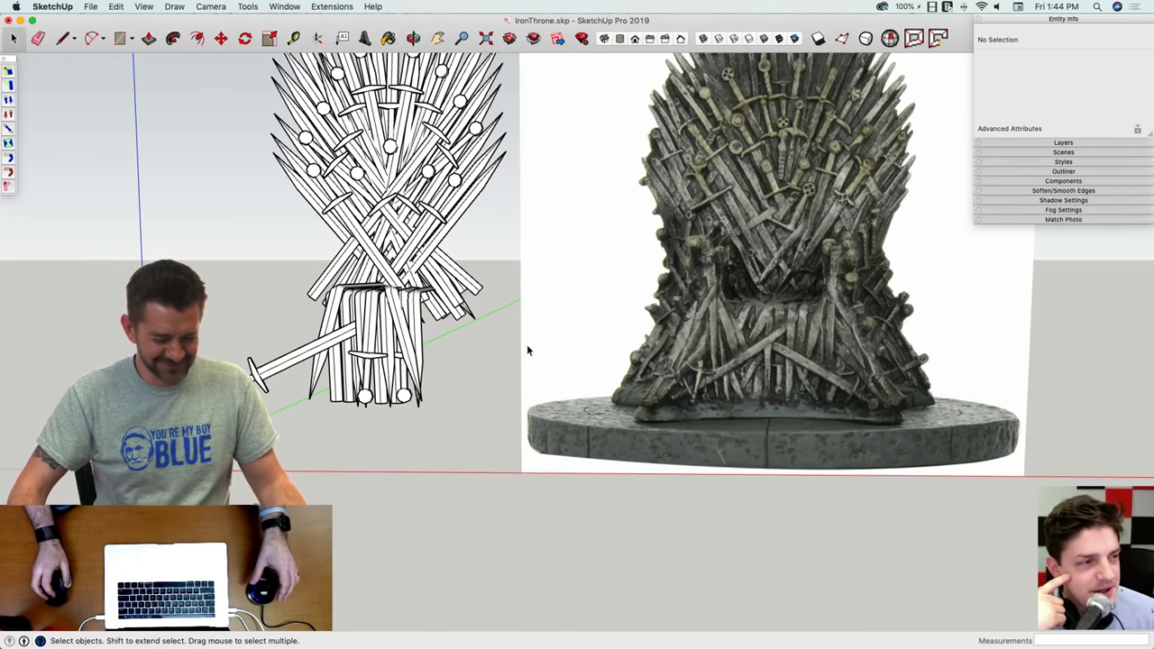
Step: Copy the diagonal hilted sword about 19' 2 3/16" to the other side of the seat front
{"action": "mouse_move", "coordinate": [528, 351]}
{"action": "middle_mouse_down"}
{"action": "mouse_move", "coordinate": [496, 328]}
{"action": "mouse_move", "coordinate": [453, 330]}
{"action": "mouse_move", "coordinate": [300, 364]}
{"action": "middle_mouse_up"}
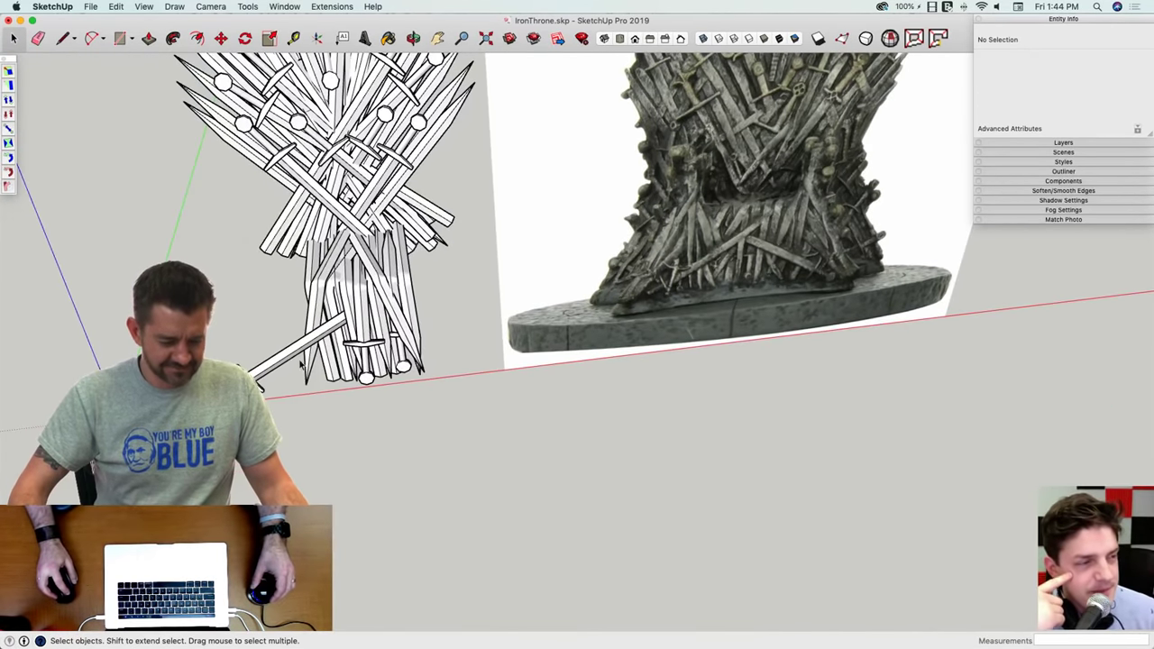
{"action": "left_click", "coordinate": [299, 358]}
{"action": "key", "text": "m"}
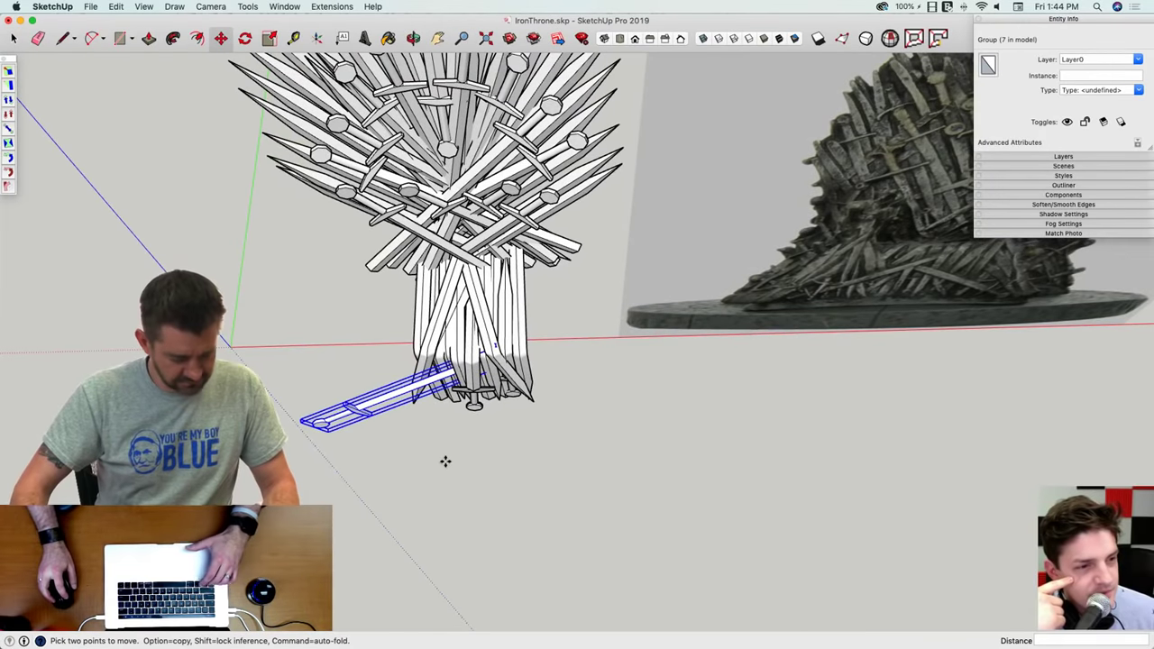
{"action": "left_click", "coordinate": [637, 458]}
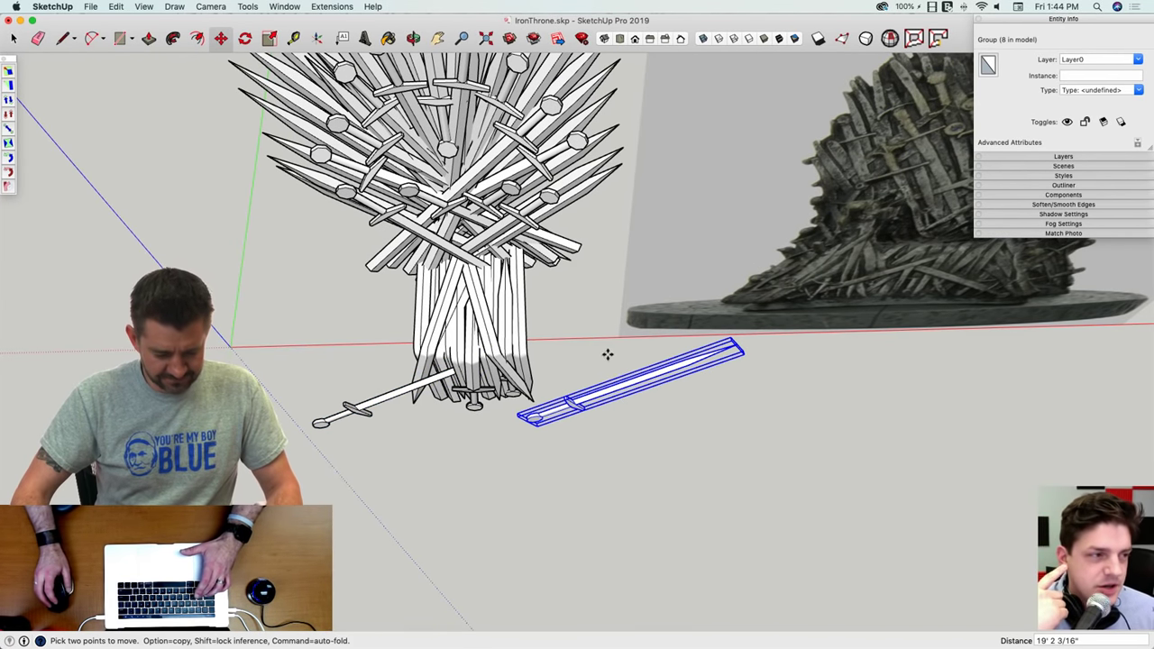
Step: Flip the copied diagonal sword along its group's red axis and deselect it
{"action": "right_click", "coordinate": [617, 383]}
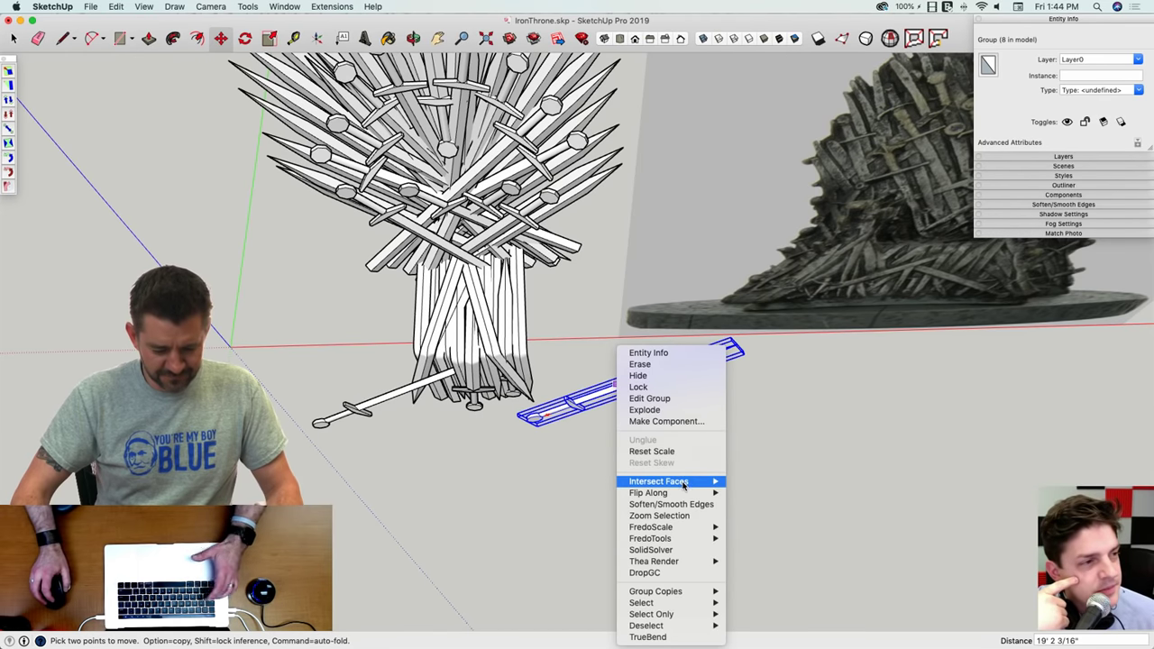
{"action": "mouse_move", "coordinate": [684, 483]}
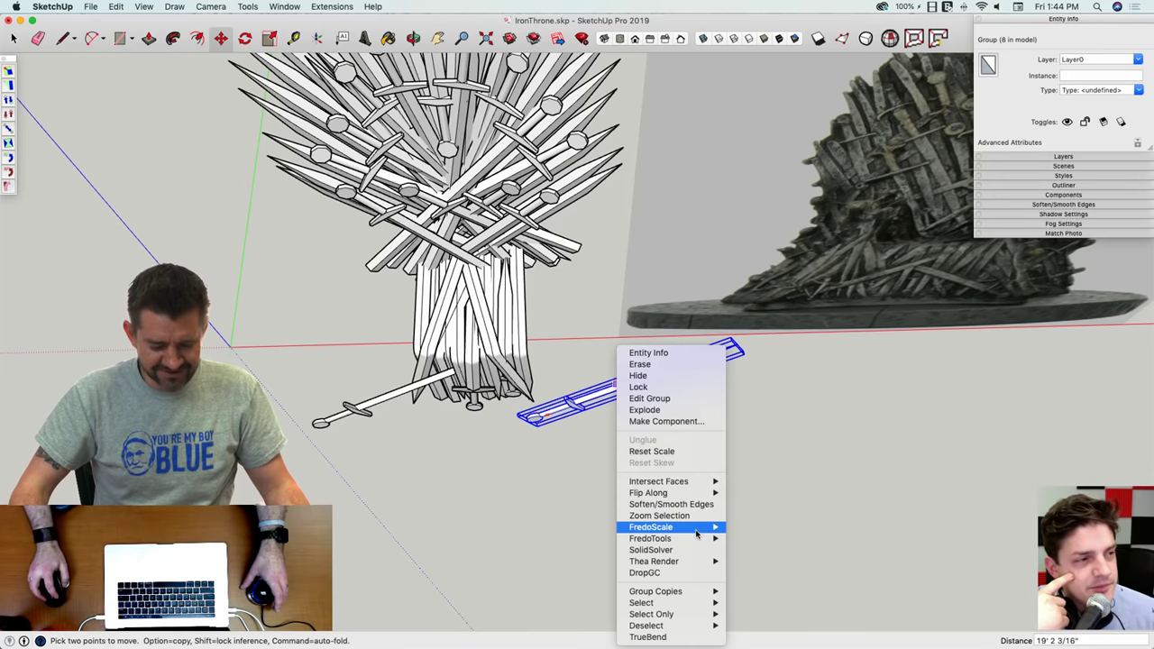
{"action": "mouse_move", "coordinate": [698, 540]}
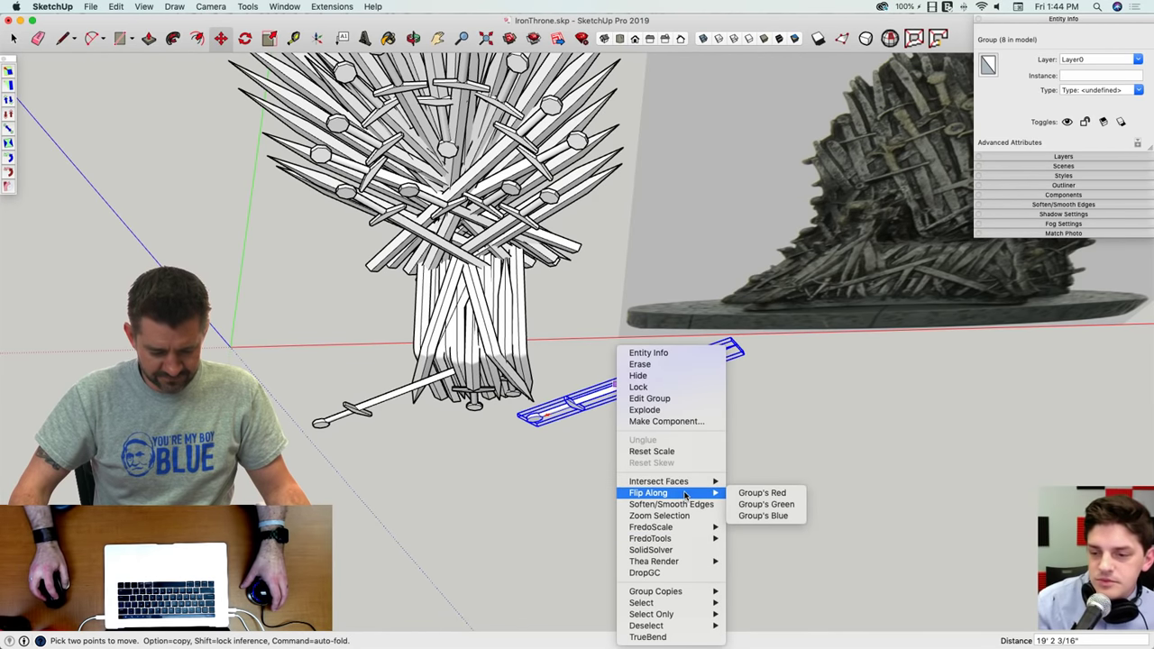
{"action": "left_click", "coordinate": [775, 494]}
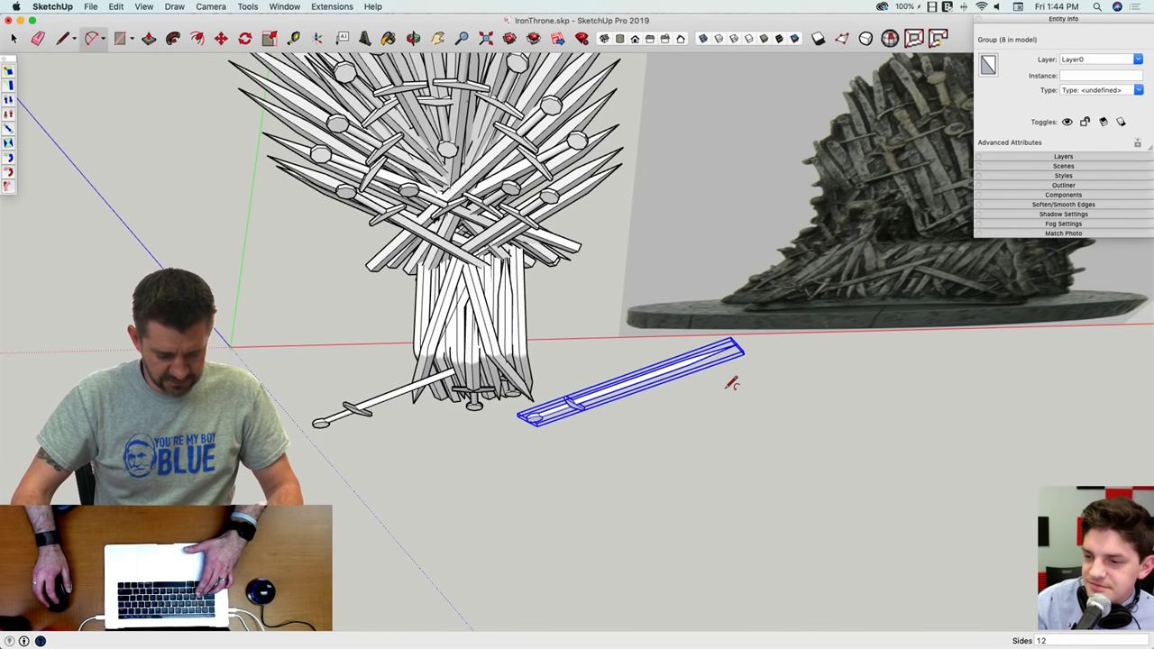
{"action": "key", "text": "space"}
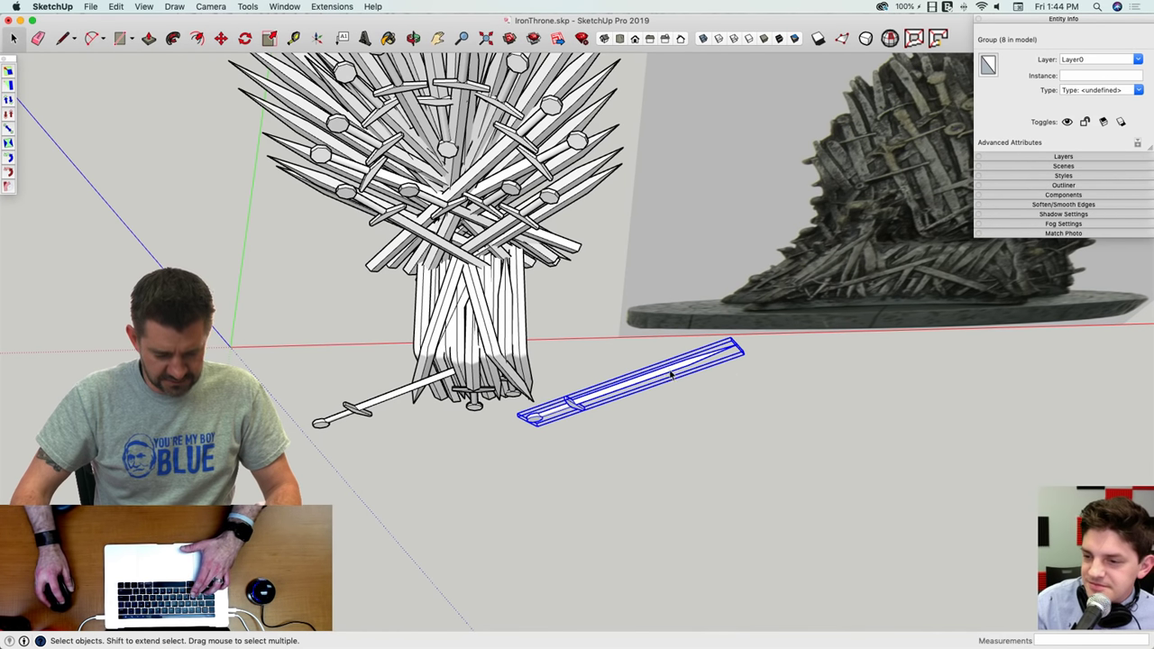
{"action": "key", "text": "s"}
{"action": "key", "text": "space"}
{"action": "left_click", "coordinate": [705, 416]}
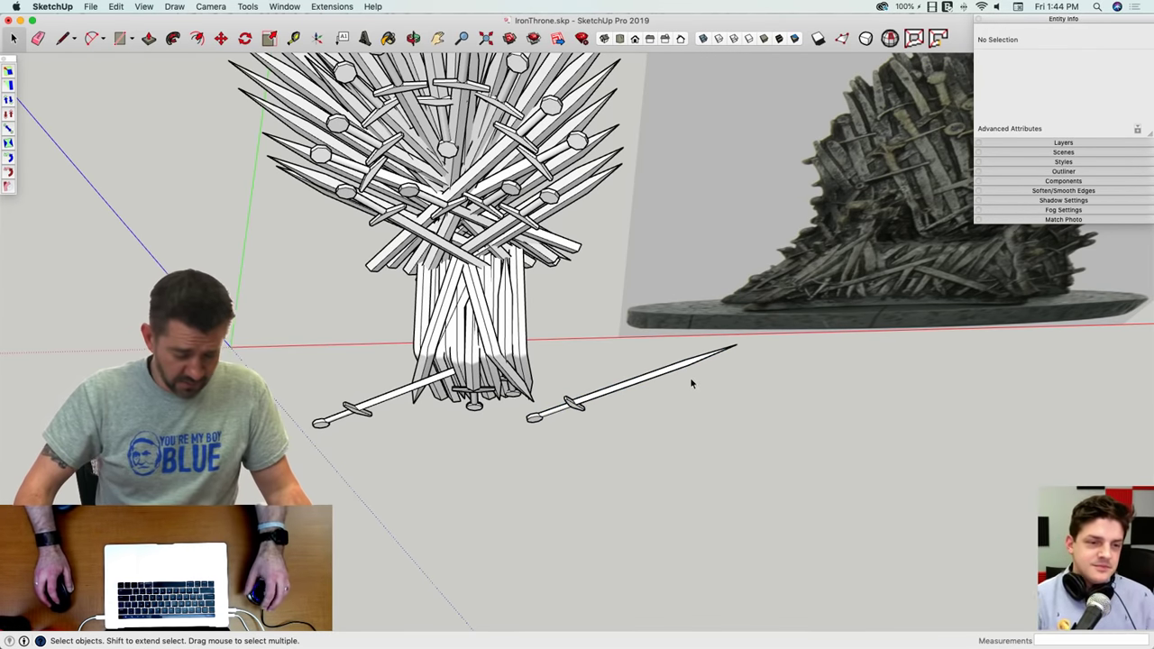
{"action": "key", "text": "super+3"}
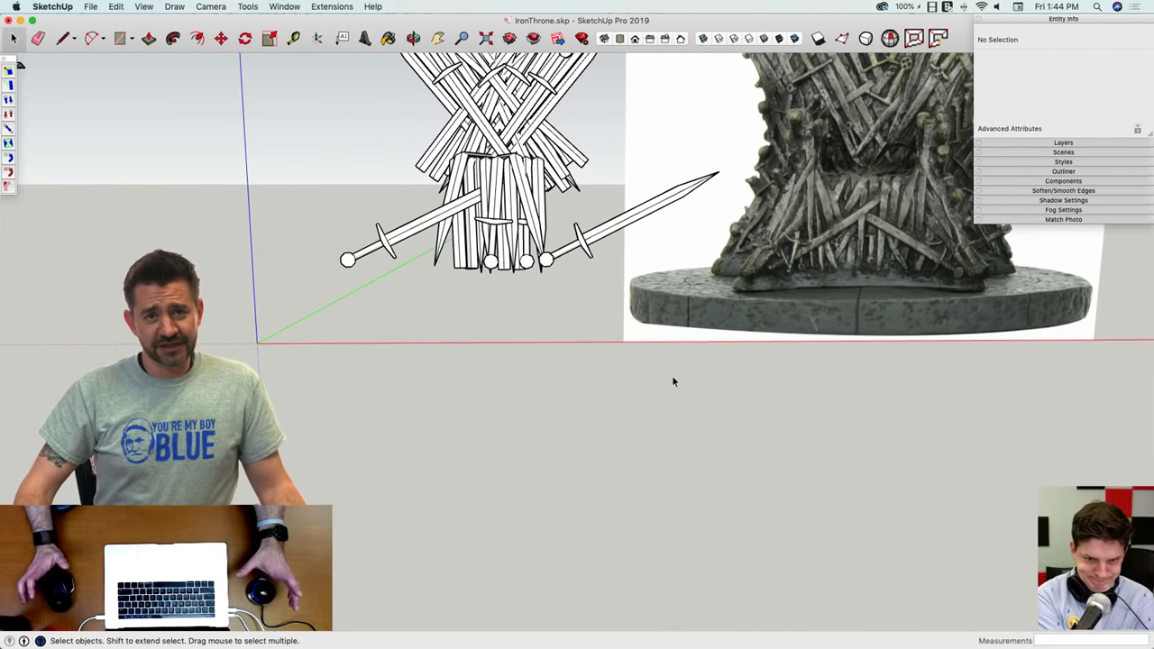
{"action": "middle_click_drag", "start_coordinate": [672, 378], "coordinate": [521, 421]}
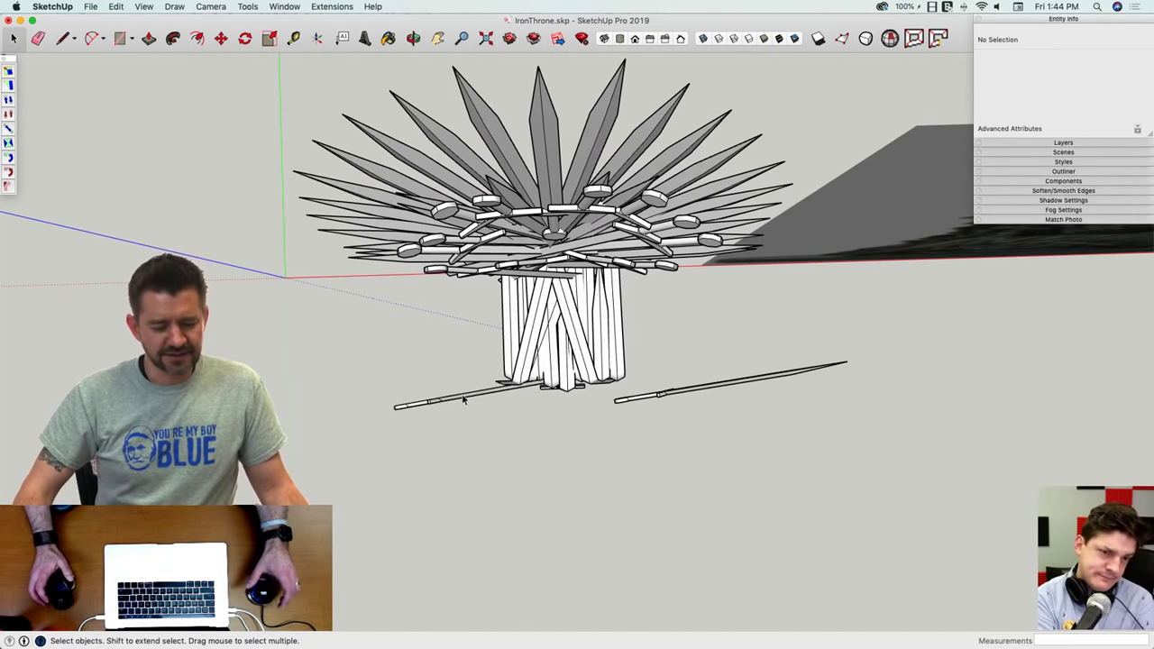
{"action": "key", "text": "super+6"}
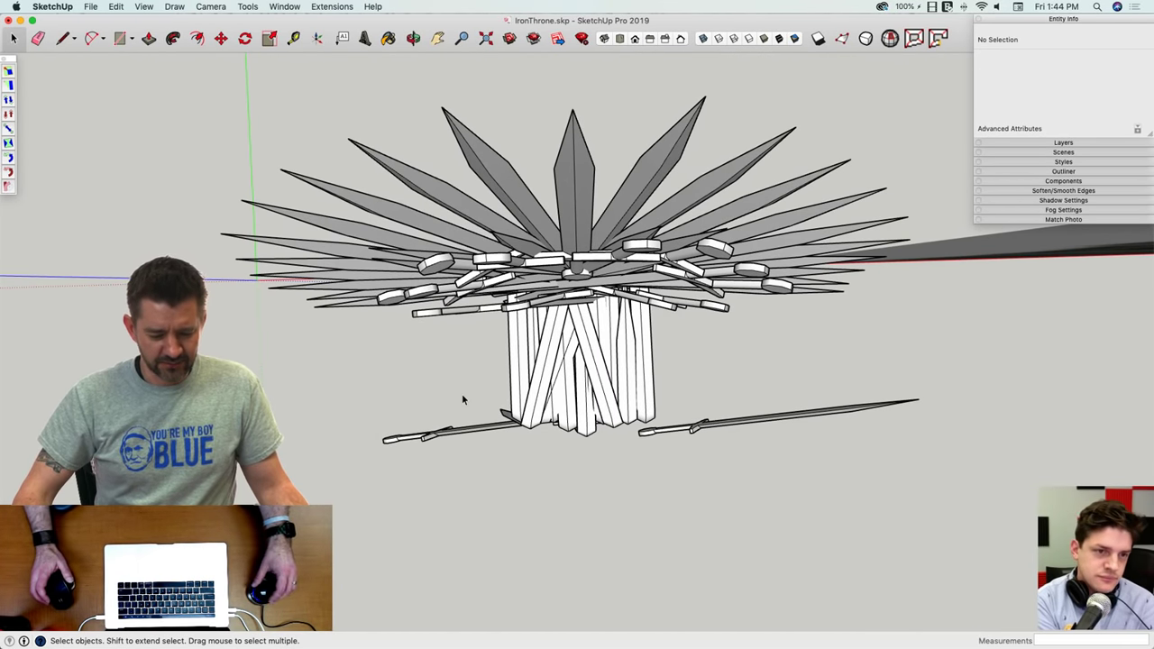
{"action": "key", "text": "super+7"}
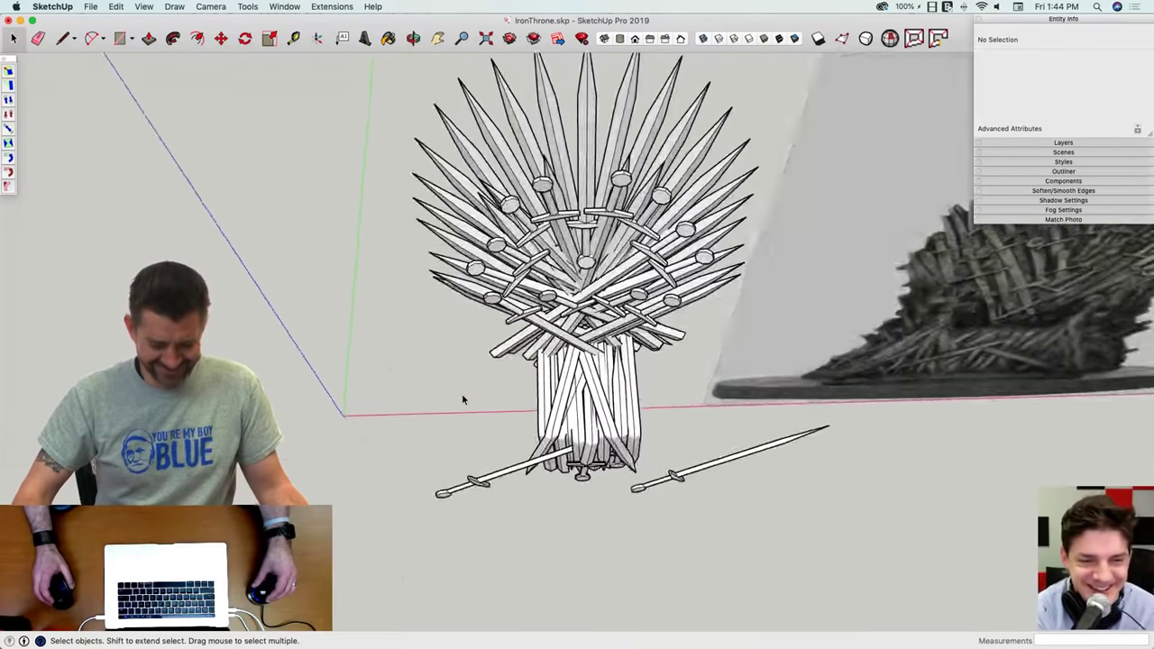
{"action": "key", "text": "super+8"}
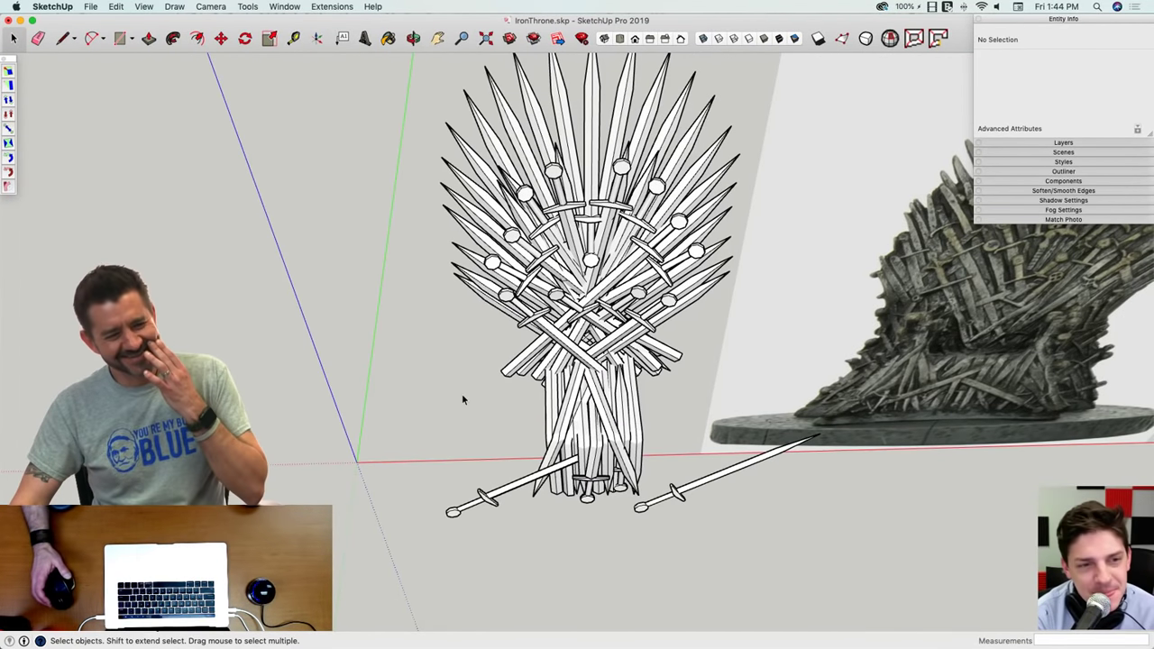
{"action": "key", "text": "super+9"}
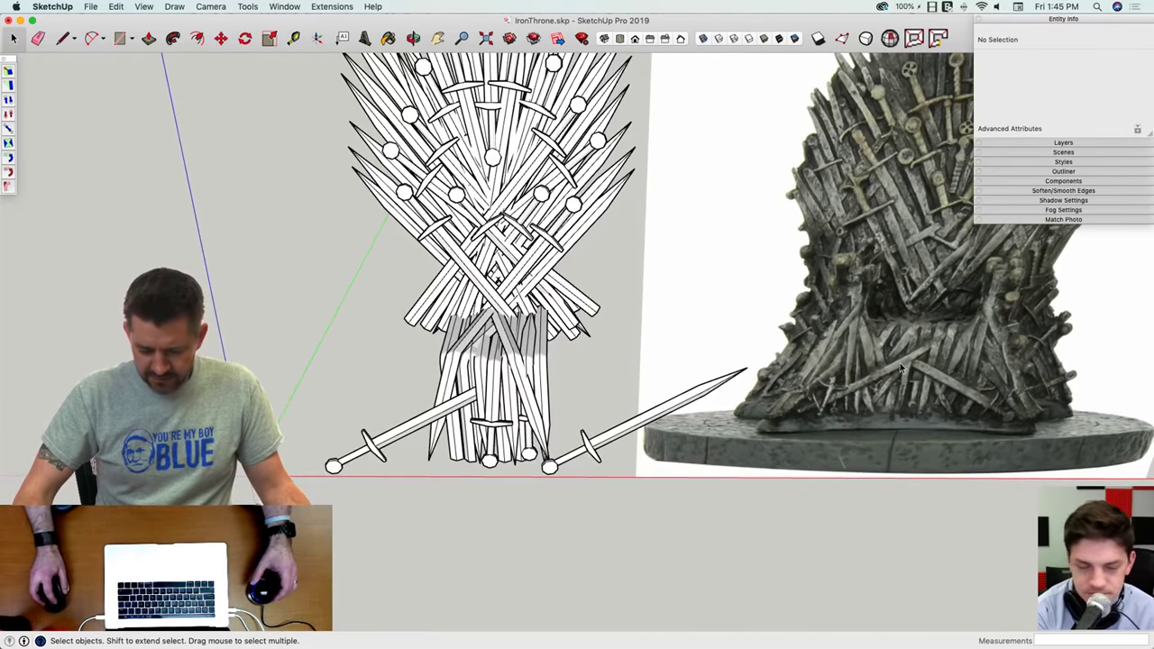
Step: Flip the copied diagonal sword beside the seat along its group's red axis
{"action": "key", "text": "Page_Down"}
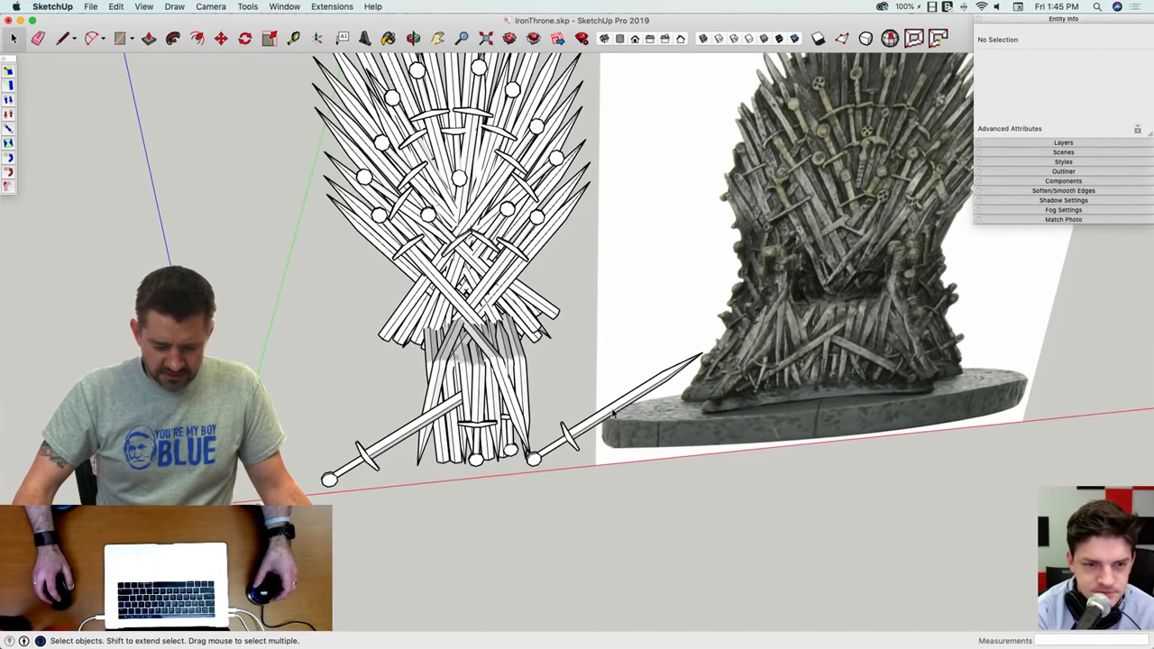
{"action": "key", "text": "Page_Down"}
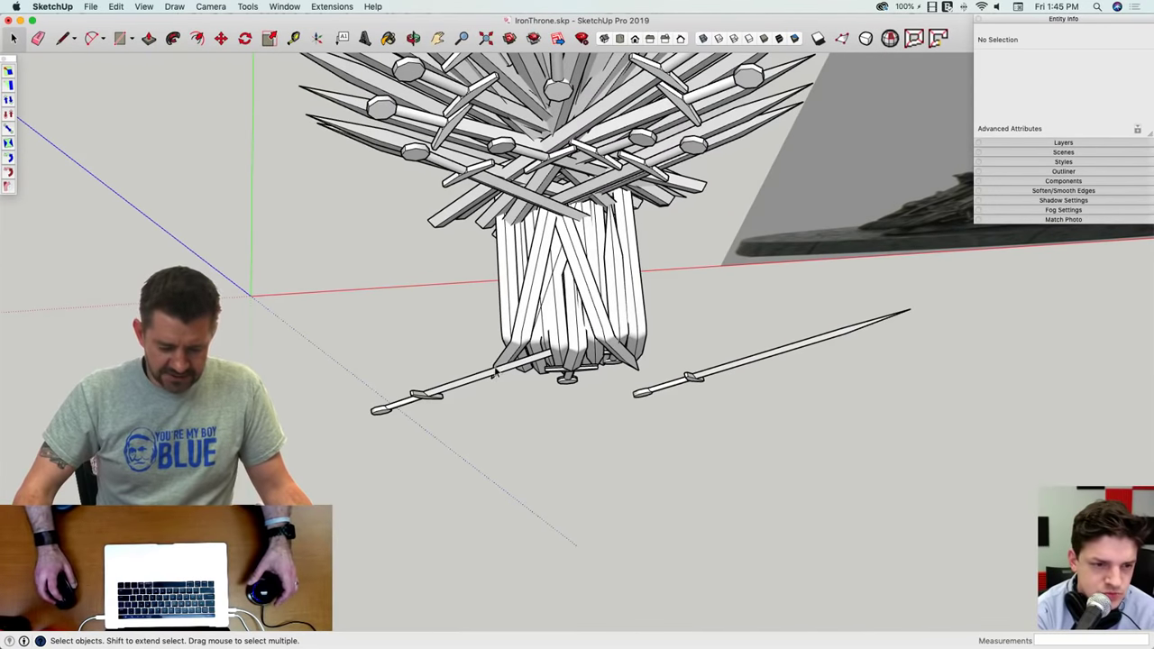
{"action": "key", "text": "Page_Down"}
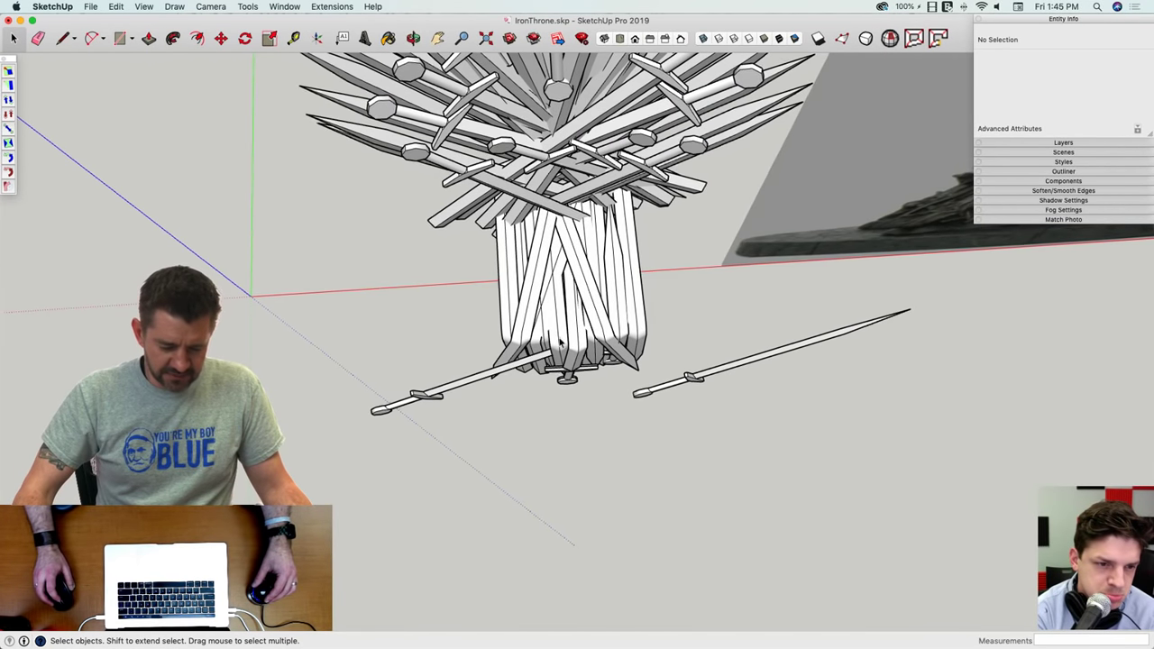
{"action": "left_click", "coordinate": [481, 430]}
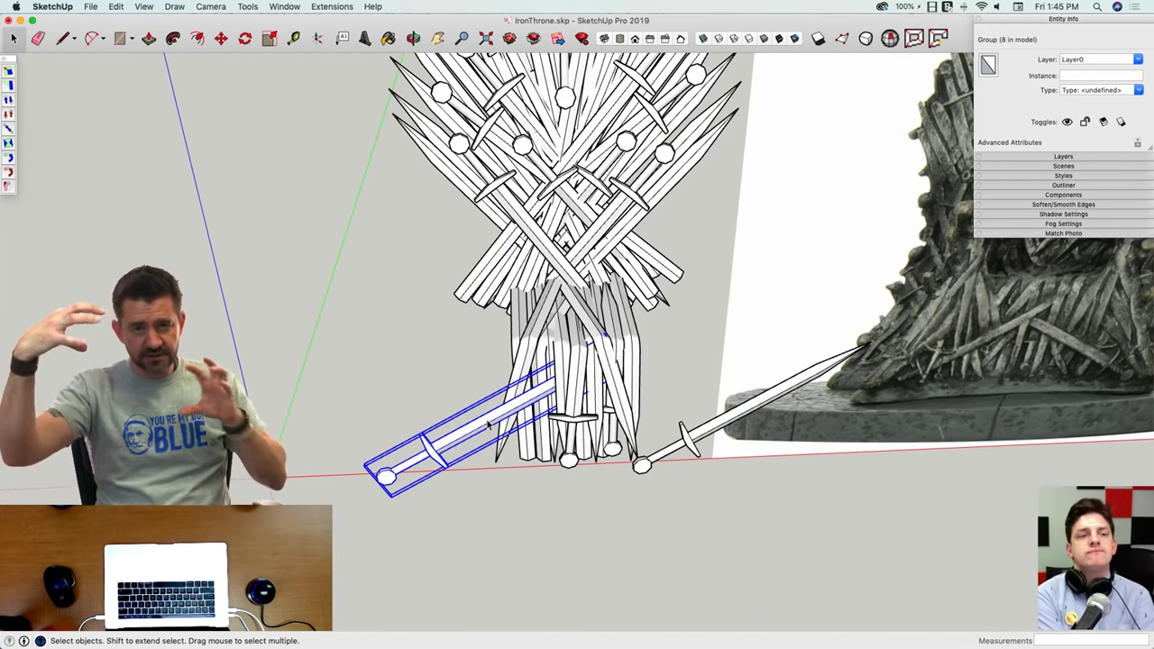
{"action": "middle_click_drag", "start_coordinate": [737, 476], "coordinate": [718, 443]}
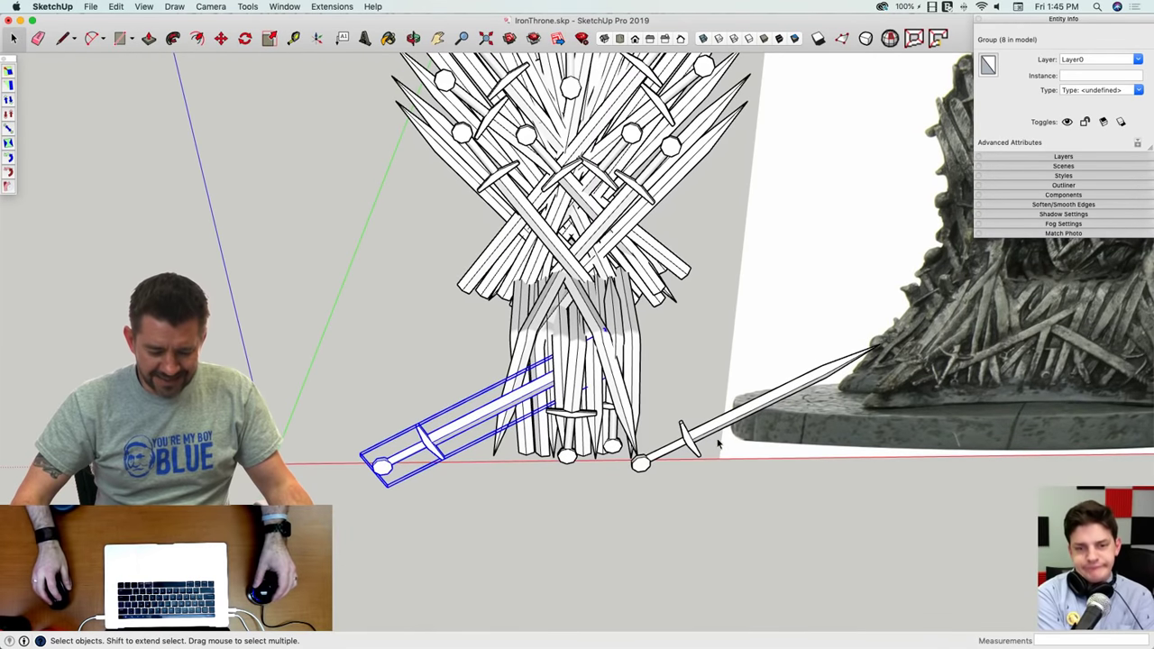
{"action": "left_click", "coordinate": [695, 439]}
{"action": "right_click", "coordinate": [695, 439]}
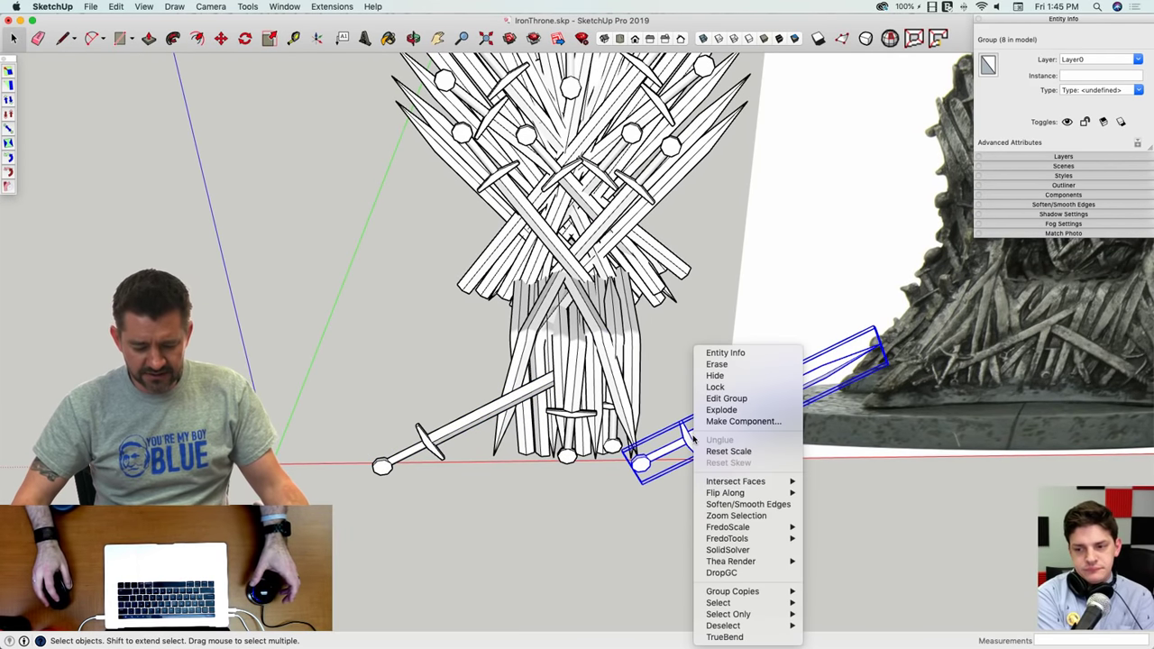
{"action": "mouse_move", "coordinate": [734, 494]}
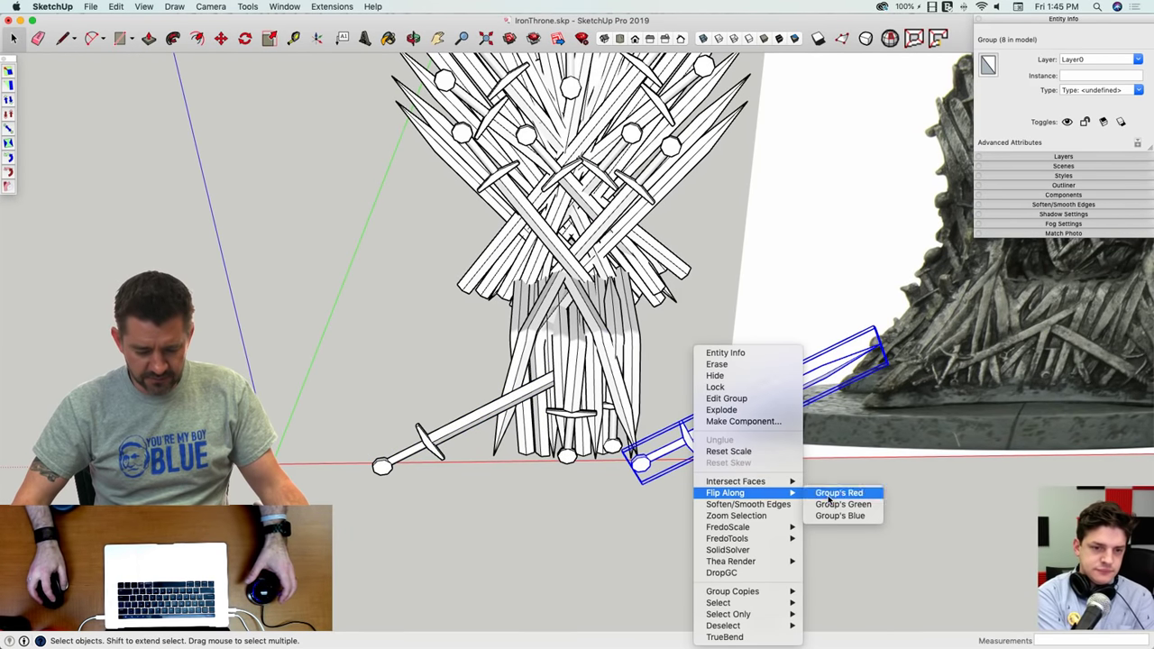
{"action": "left_click", "coordinate": [828, 496]}
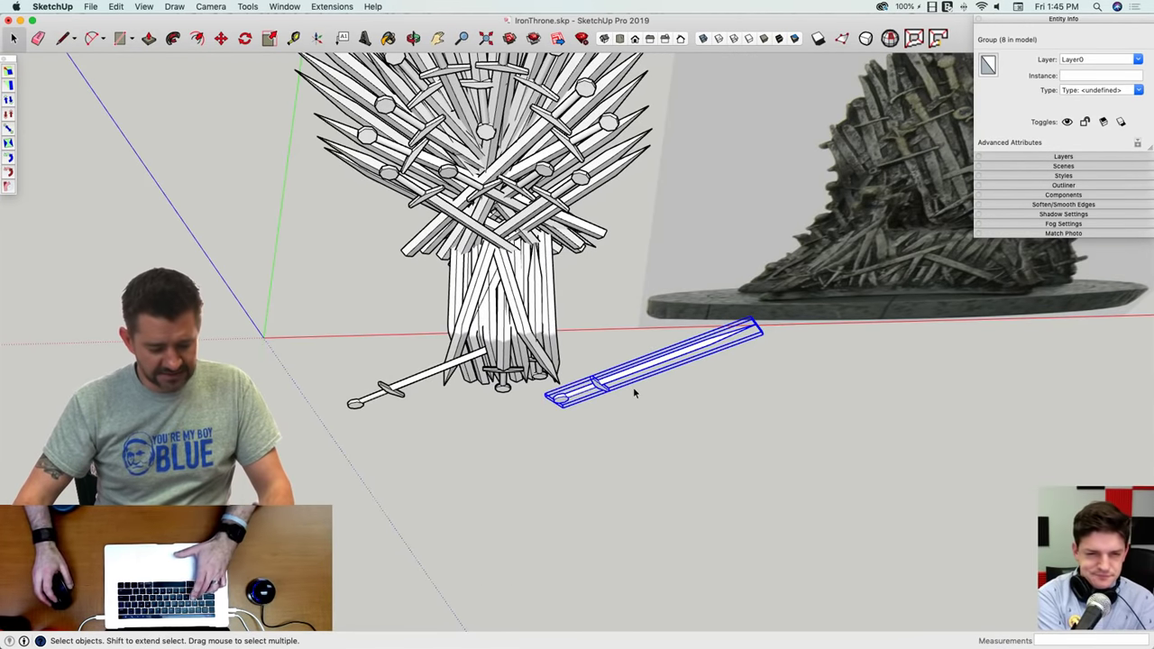
{"action": "key", "text": "s"}
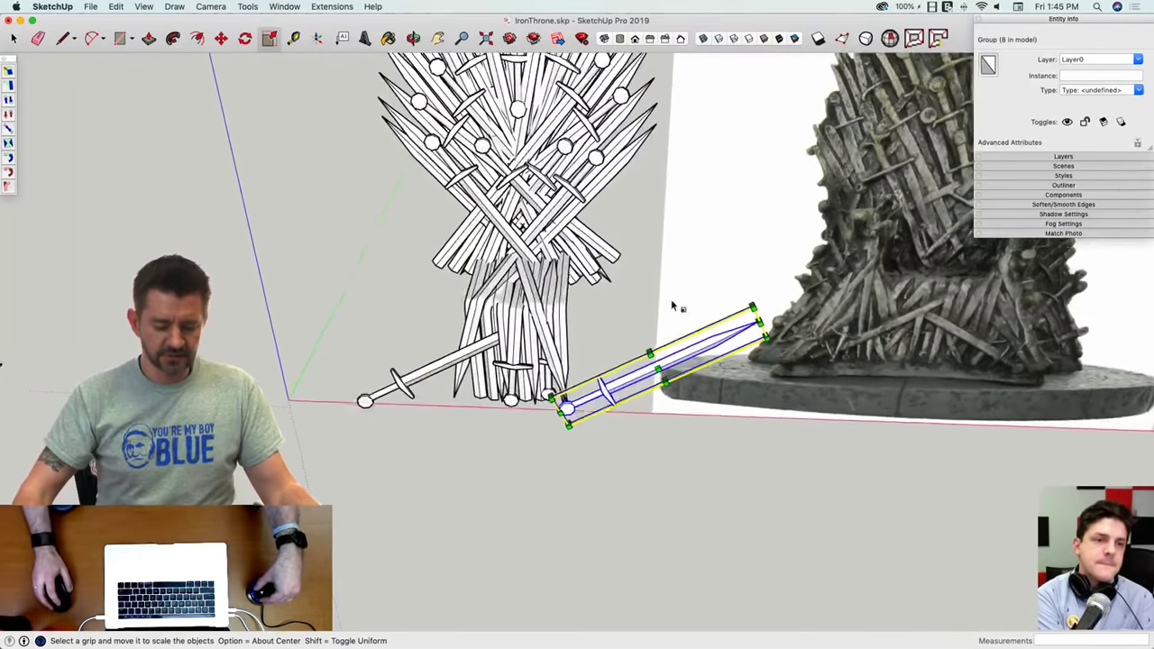
{"action": "key", "text": "space"}
{"action": "left_click", "coordinate": [710, 461]}
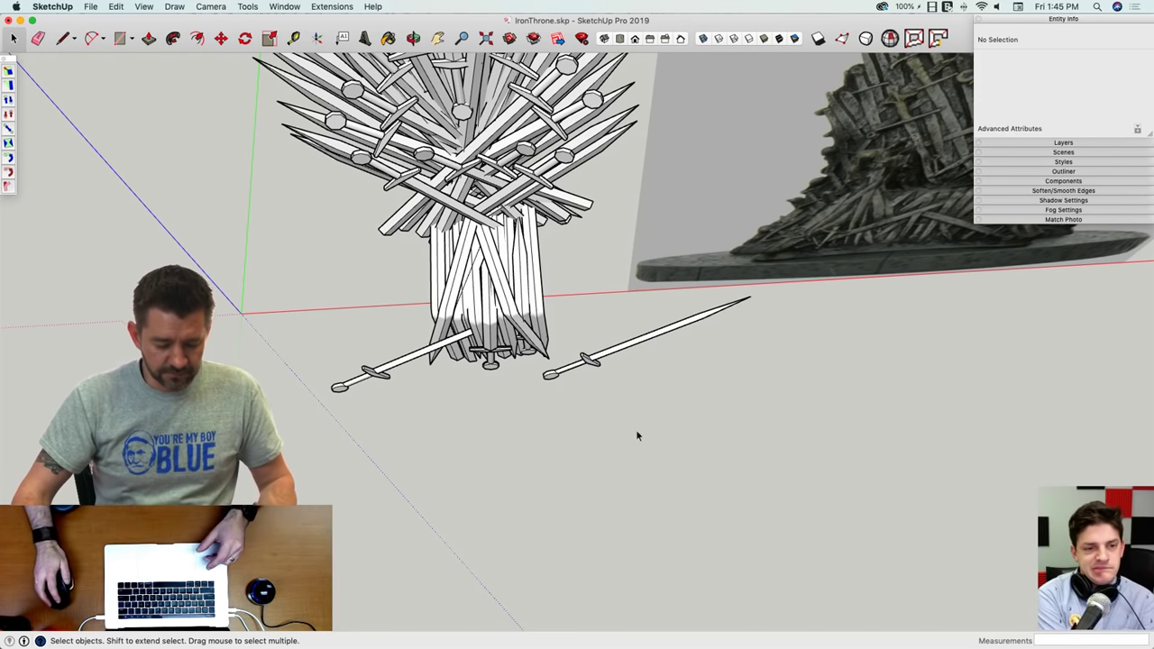
Step: Draw a helper line about 7' 5 1/16" along the red axis beside the copied sword and group both together
{"action": "key", "text": "l"}
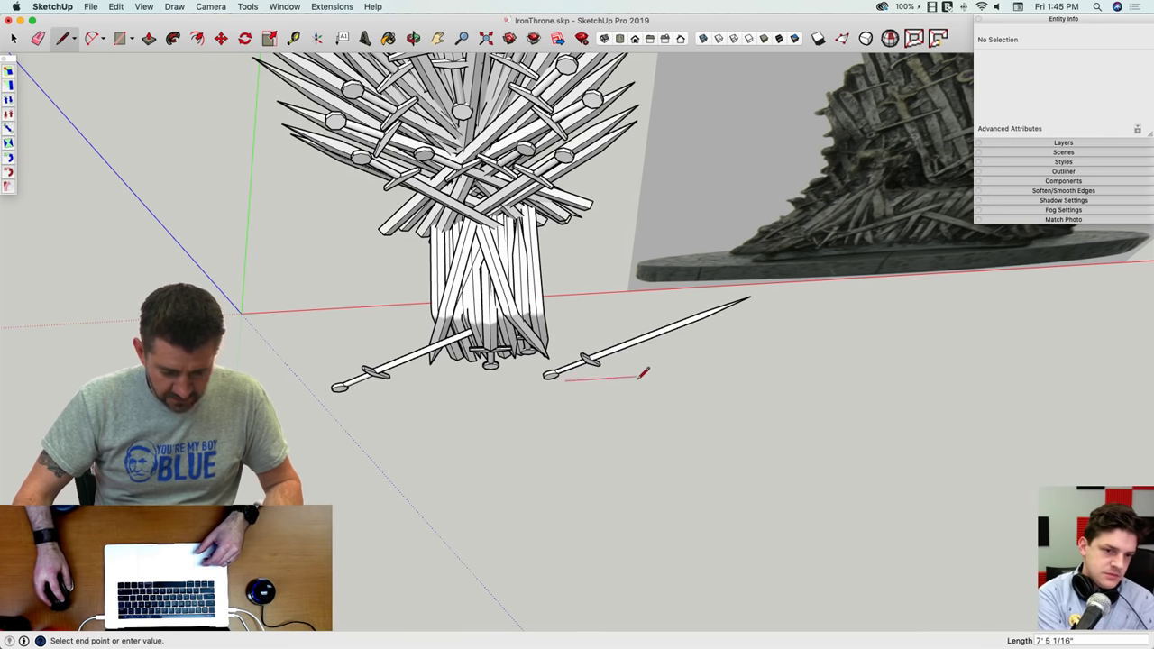
{"action": "key", "text": "space"}
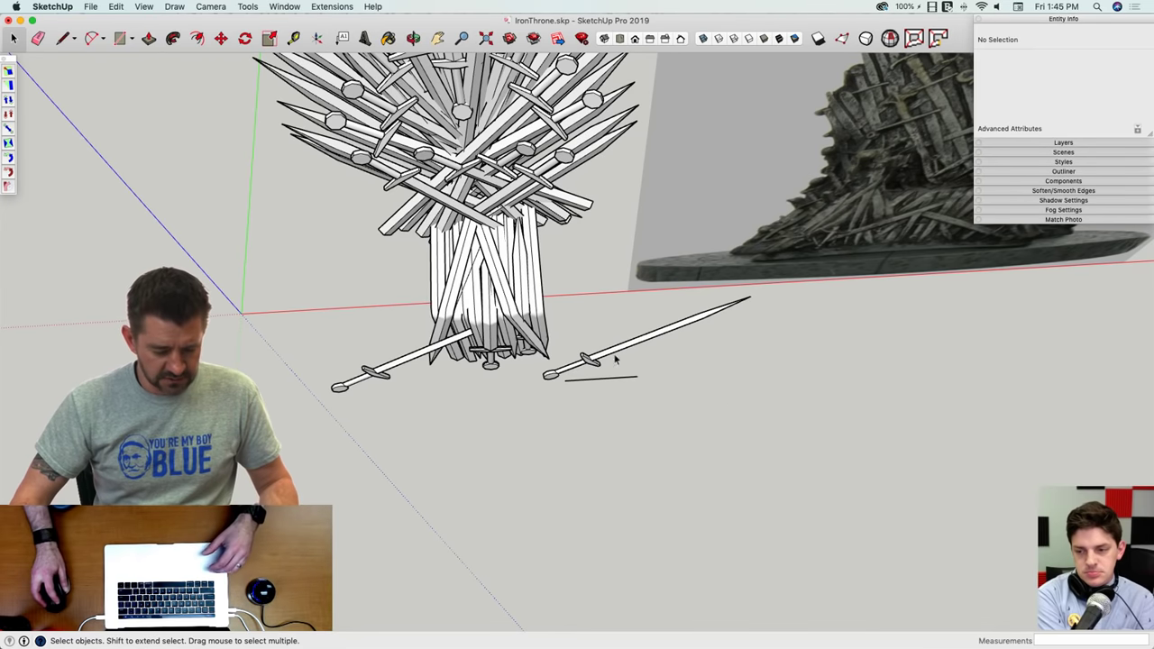
{"action": "left_click_drag", "start_coordinate": [595, 392], "coordinate": [595, 391]}
{"action": "right_click", "coordinate": [587, 360]}
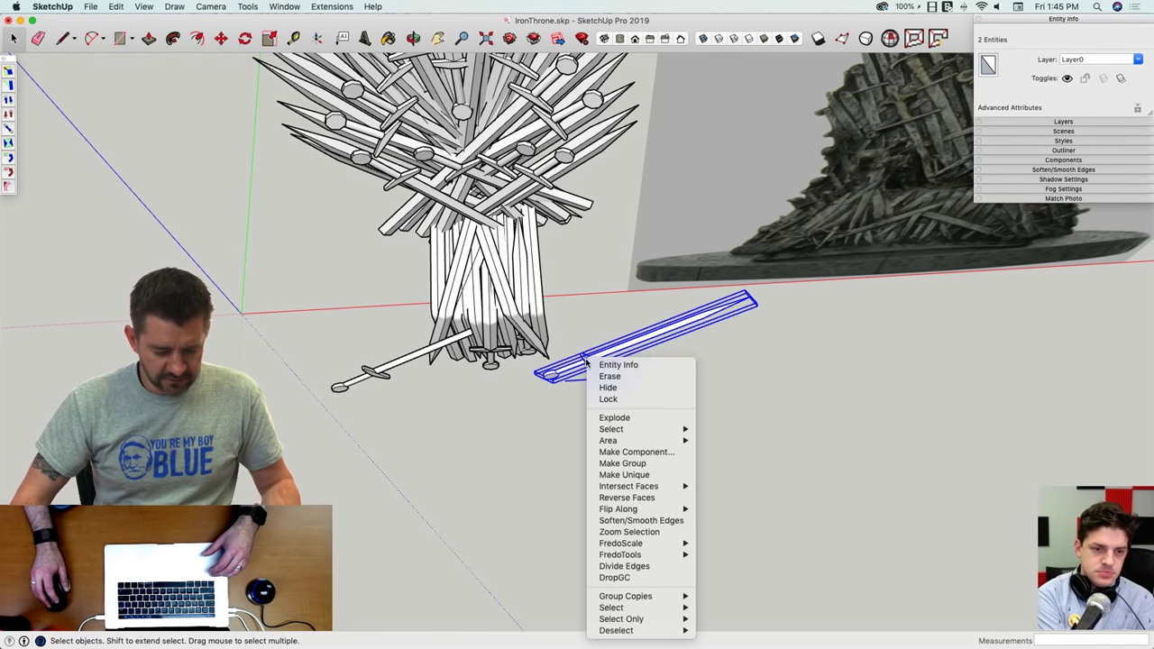
{"action": "left_click", "coordinate": [622, 464]}
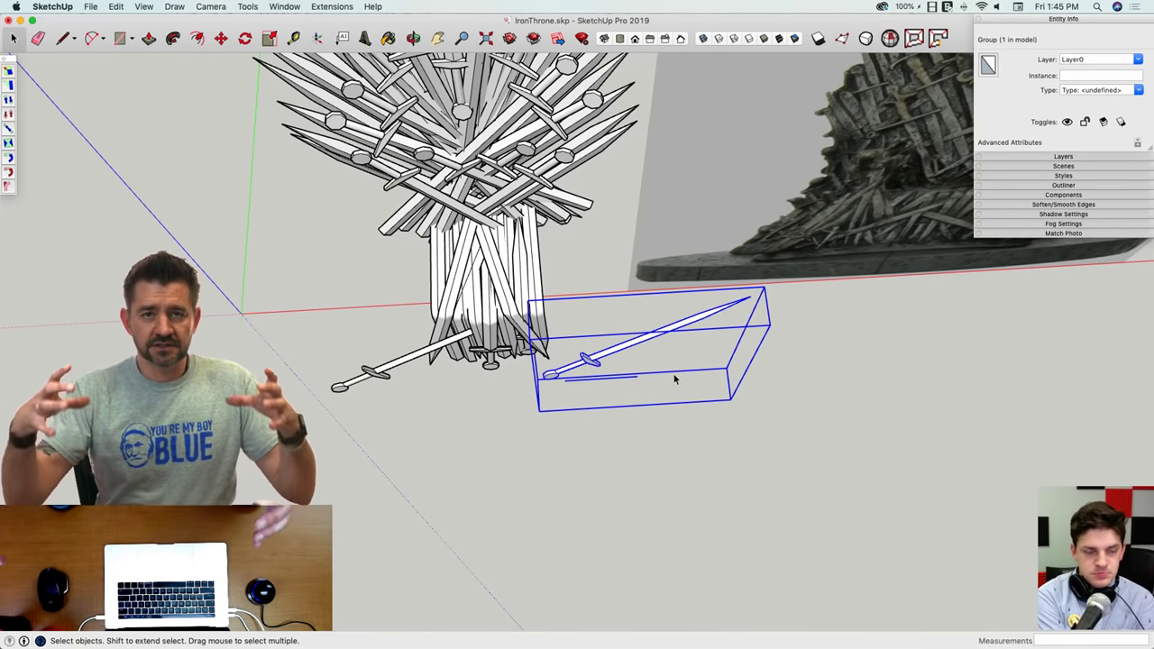
Step: Try mirroring the group of sword and helper line with a red scale of -1.00, and undo it
{"action": "middle_click_drag", "start_coordinate": [670, 378], "coordinate": [628, 405]}
{"action": "key", "text": "s"}
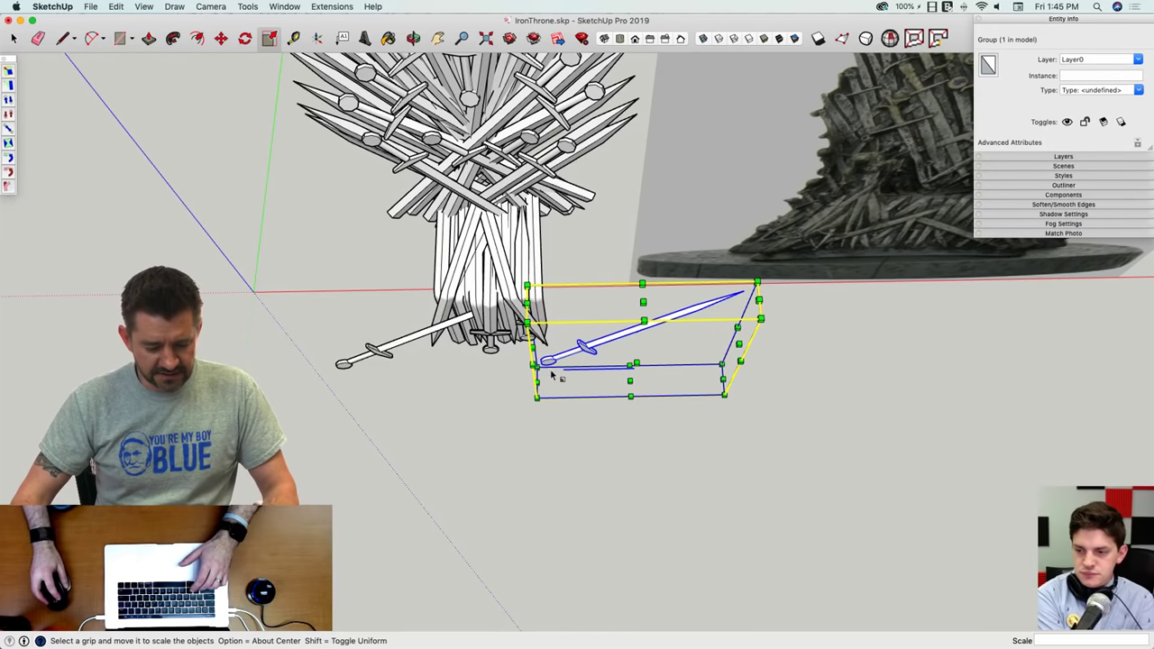
{"action": "left_click_drag", "start_coordinate": [532, 347], "coordinate": [934, 372]}
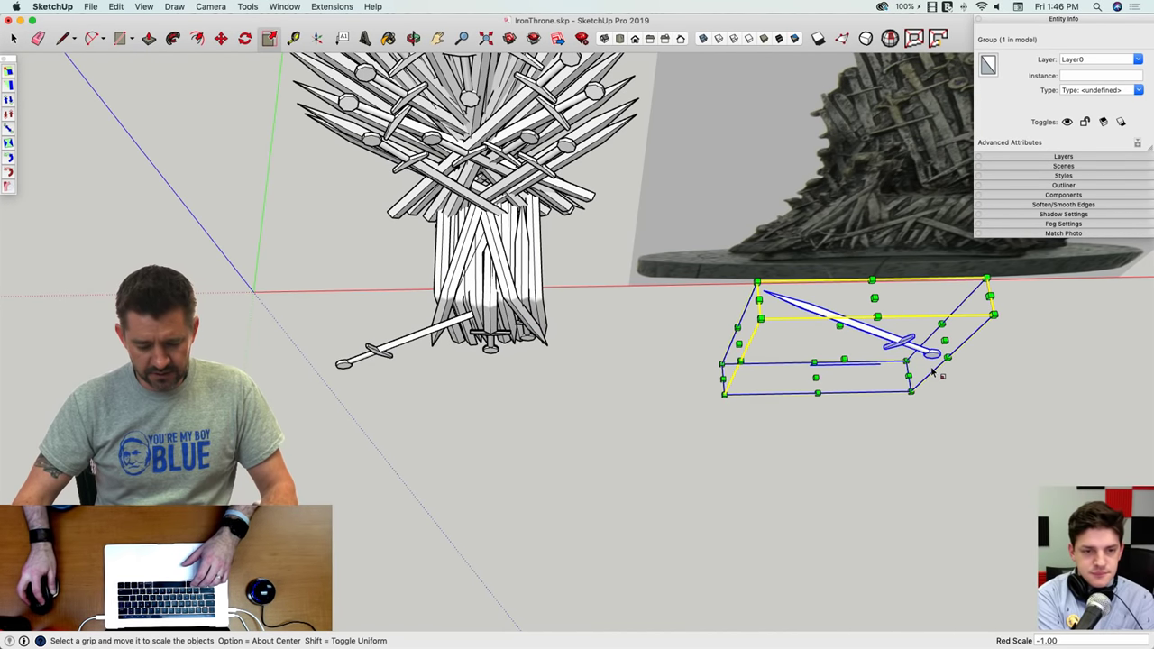
{"action": "key", "text": "super+z"}
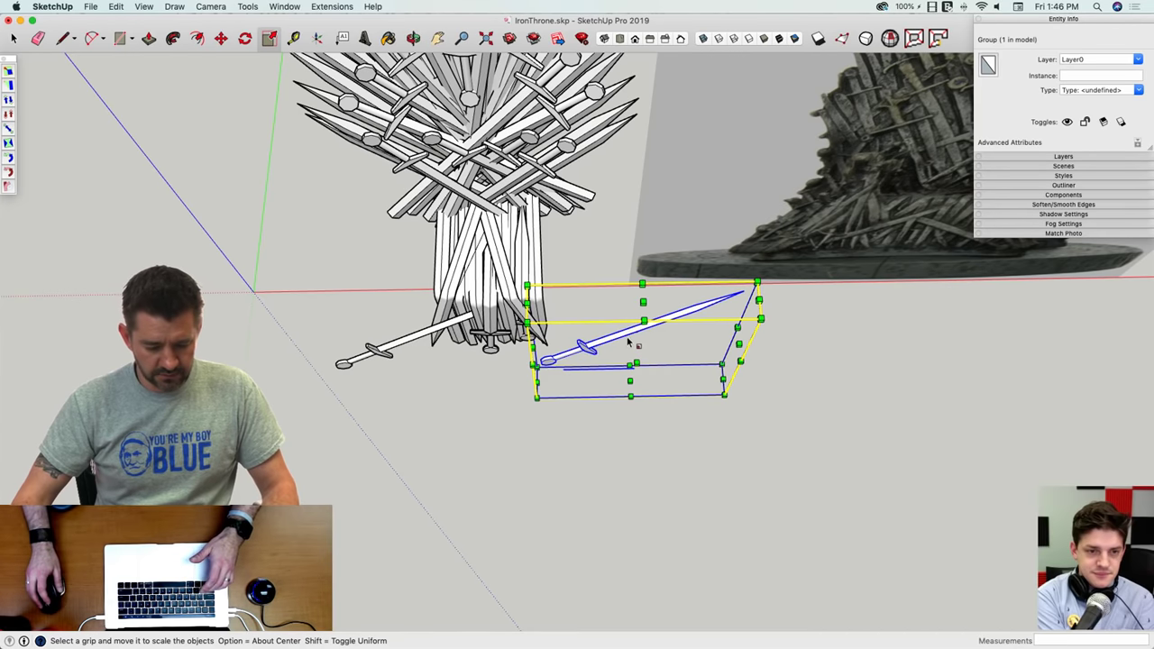
{"action": "right_click", "coordinate": [628, 342]}
{"action": "left_click", "coordinate": [532, 510]}
{"action": "key", "text": "space"}
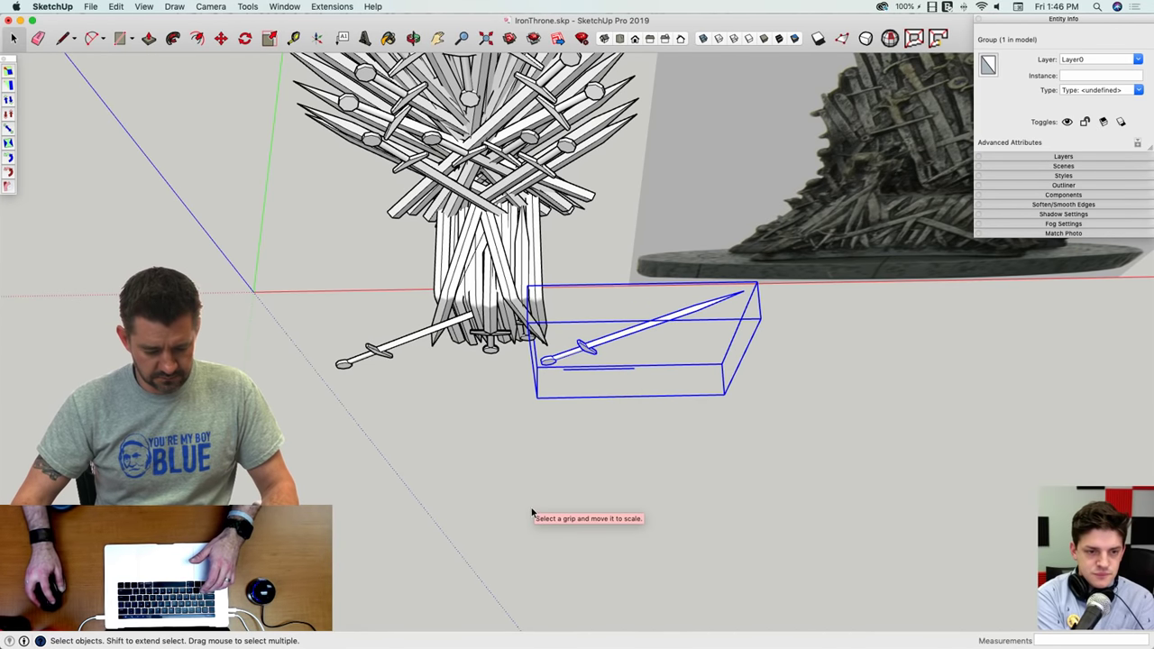
Step: Flip the group of sword and helper line along its red axis
{"action": "right_click", "coordinate": [620, 337]}
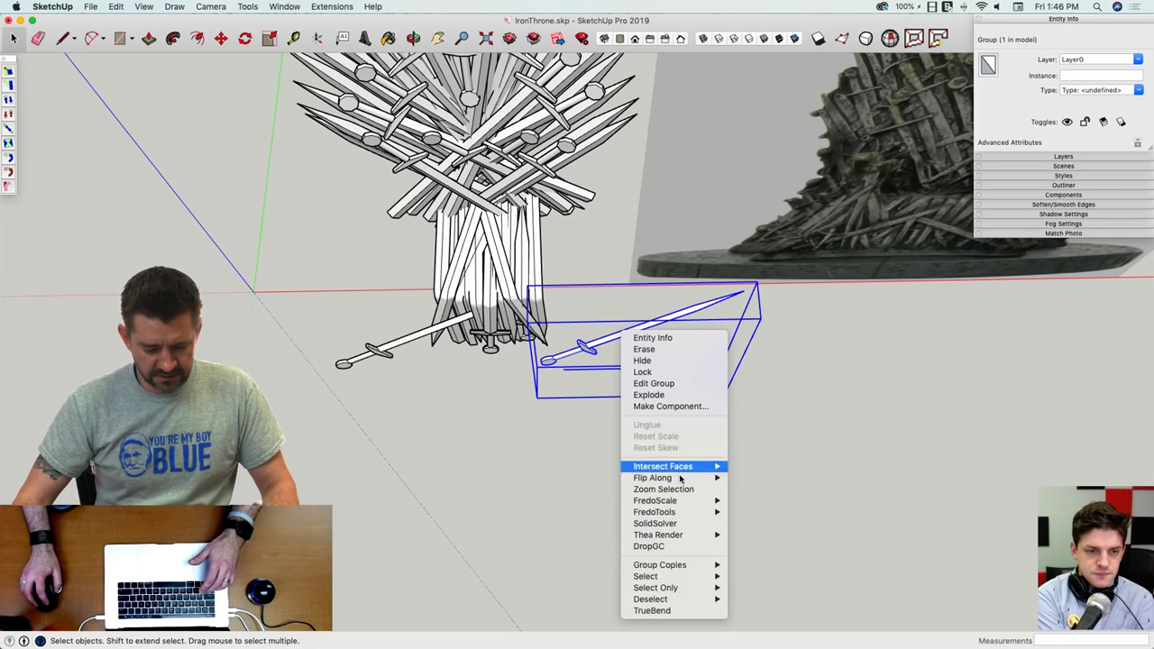
{"action": "mouse_move", "coordinate": [703, 478]}
{"action": "left_click", "coordinate": [755, 478]}
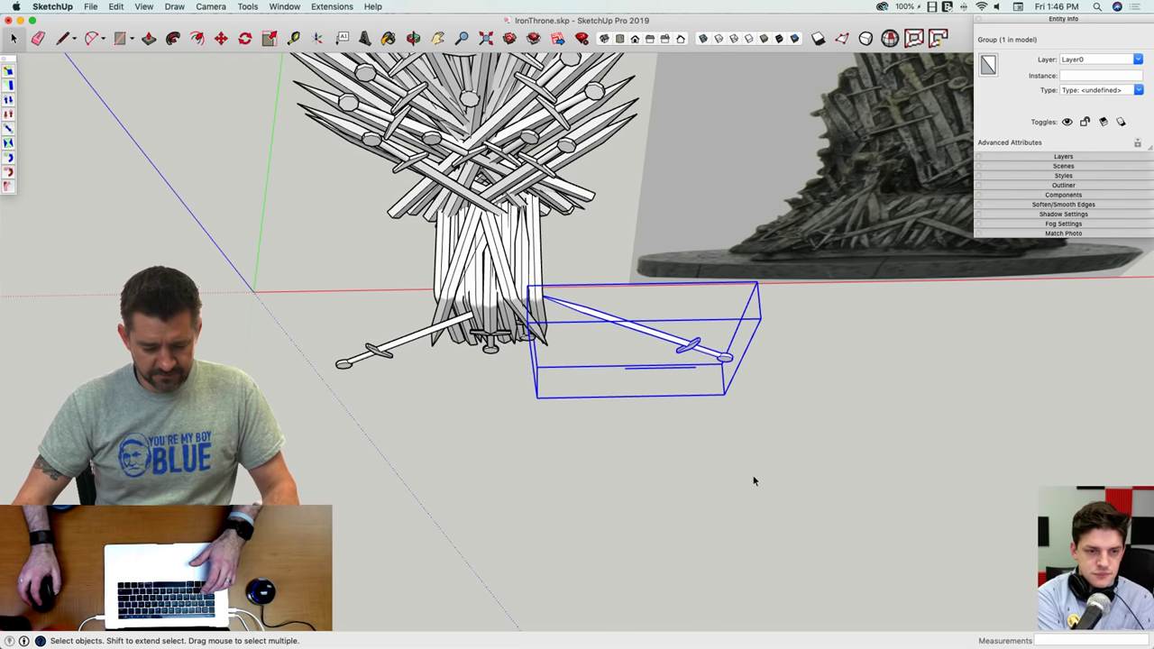
Step: Explode the temporary group around the mirrored sword and erase the helper line
{"action": "key", "text": "e"}
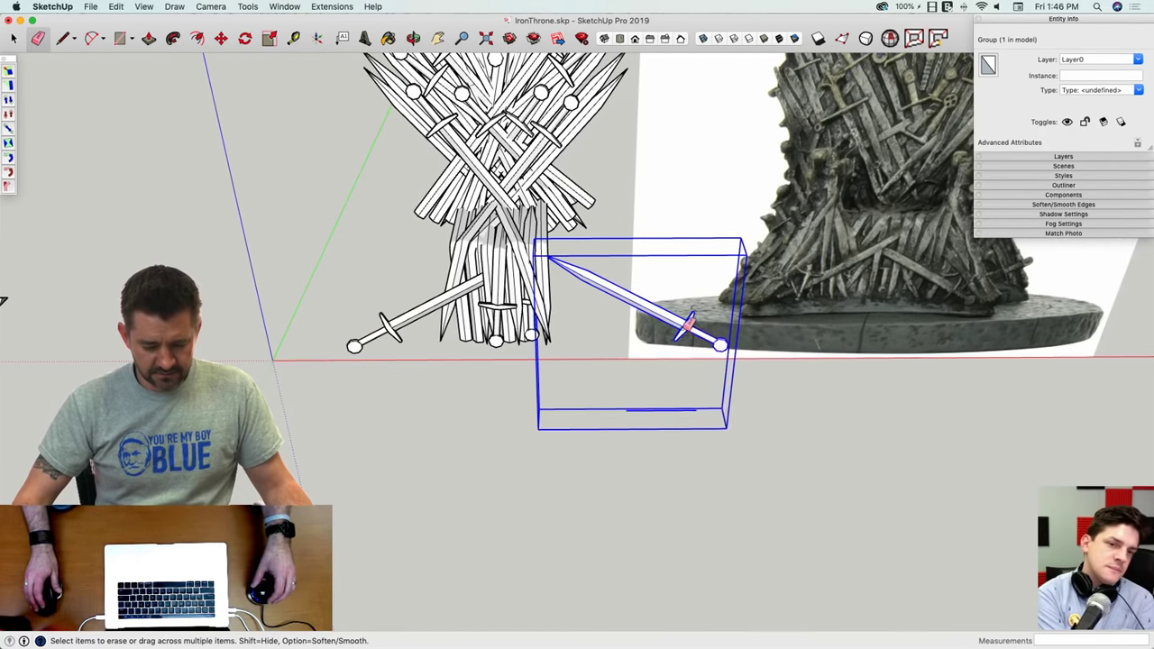
{"action": "right_click", "coordinate": [685, 326]}
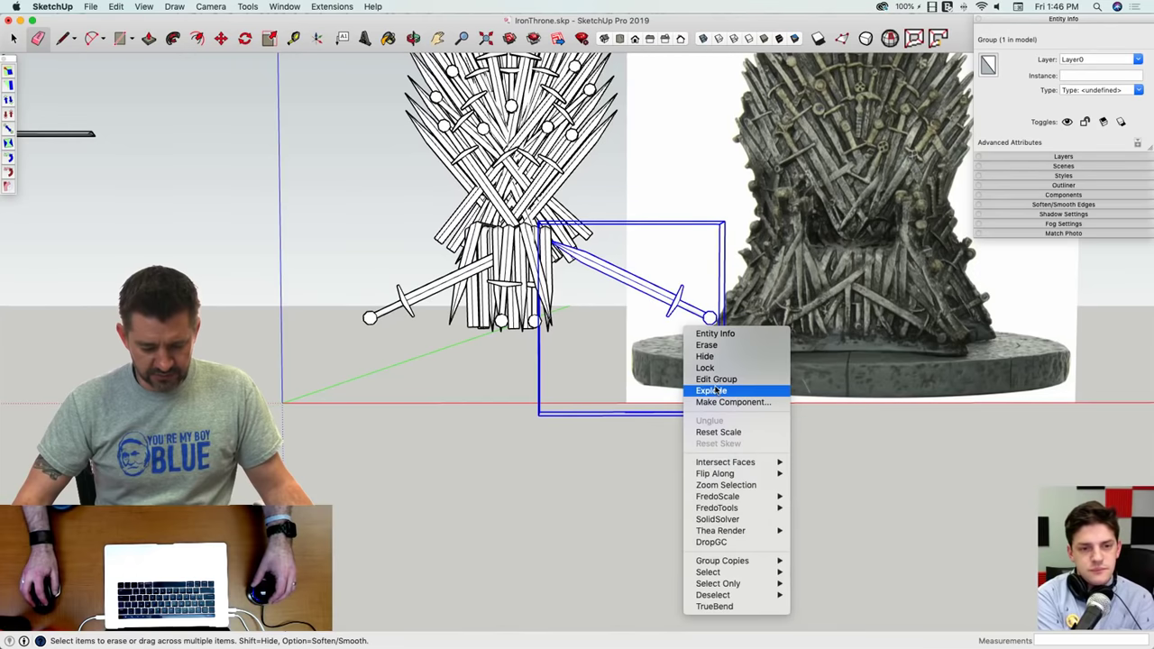
{"action": "left_click", "coordinate": [715, 392]}
{"action": "mouse_move", "coordinate": [670, 405]}
{"action": "middle_mouse_down"}
{"action": "mouse_move", "coordinate": [655, 423]}
{"action": "mouse_move", "coordinate": [638, 411]}
{"action": "mouse_move", "coordinate": [683, 466]}
{"action": "mouse_move", "coordinate": [785, 443]}
{"action": "middle_mouse_up"}
{"action": "key", "text": "space"}
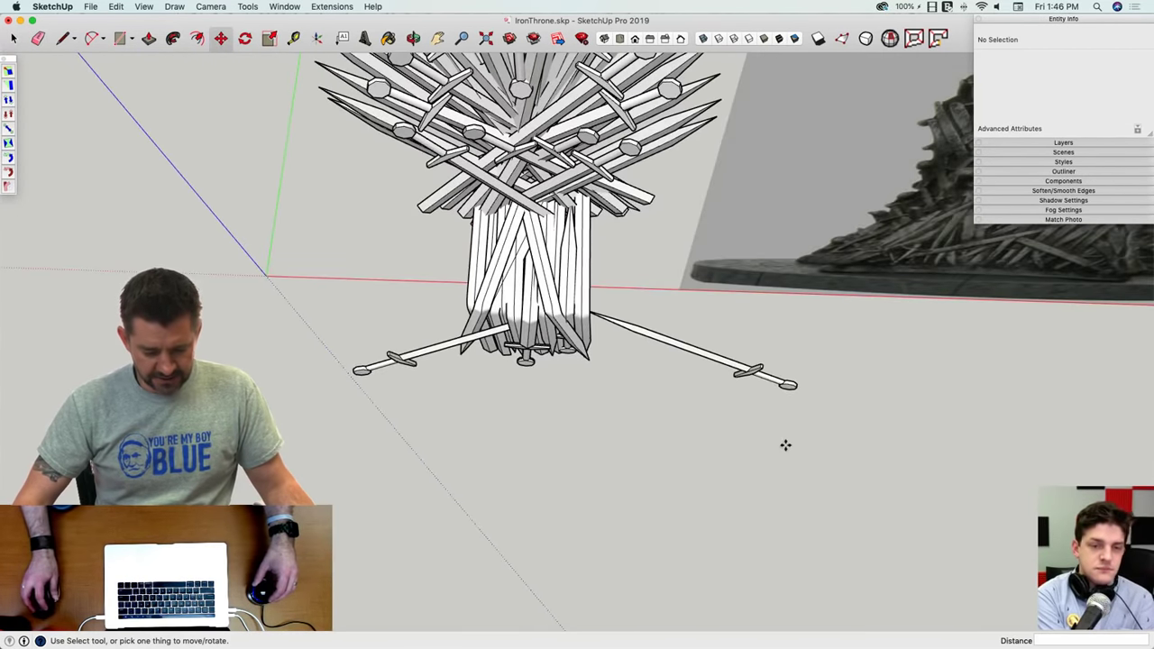
Step: Move the mirrored sword along the red axis until its blade crosses the seat front opposite the other diagonal sword, and deselect it
{"action": "left_click", "coordinate": [759, 383]}
{"action": "middle_click_drag", "start_coordinate": [759, 382], "coordinate": [794, 502]}
{"action": "key", "text": "m"}
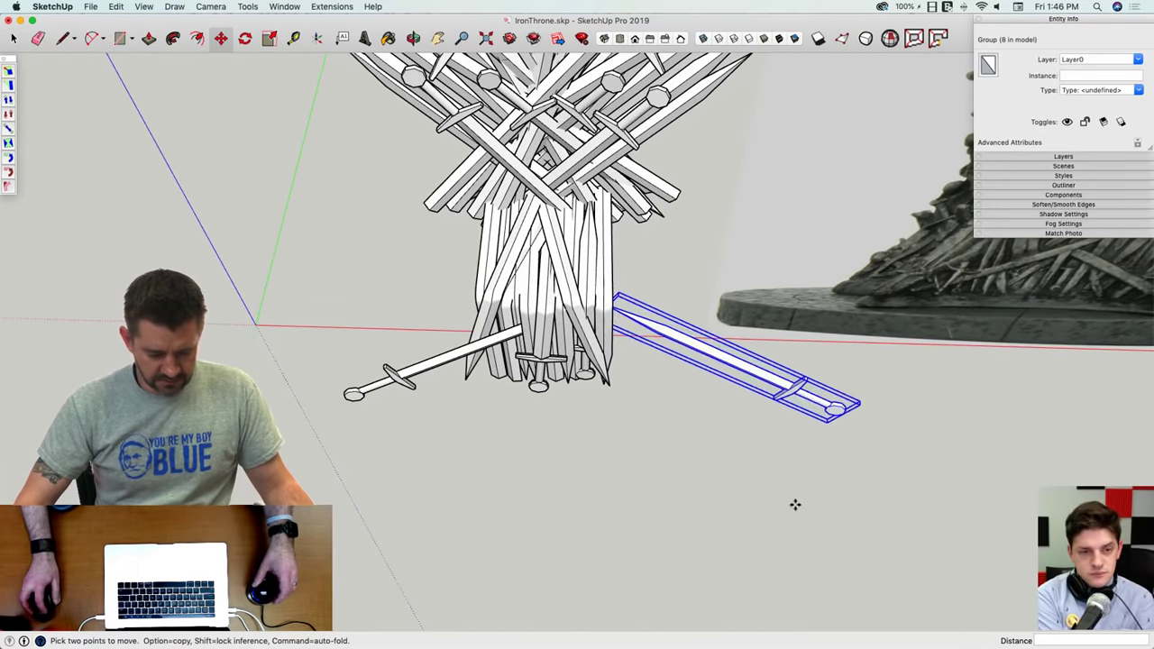
{"action": "left_click", "coordinate": [794, 502]}
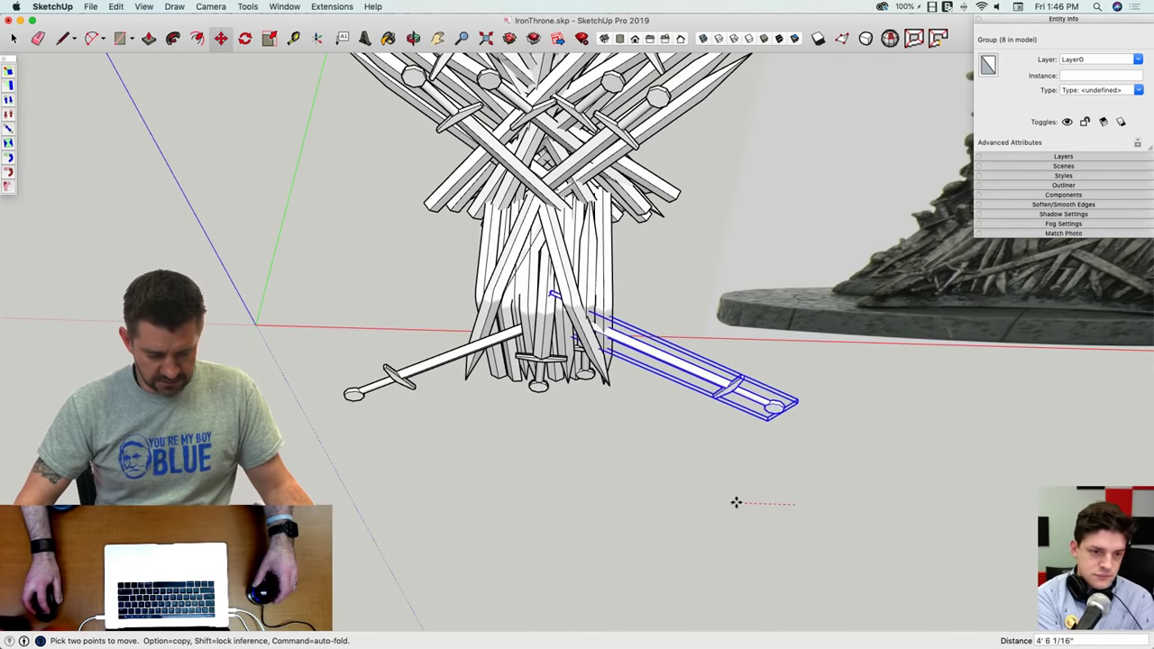
{"action": "left_click", "coordinate": [686, 502]}
{"action": "middle_click_drag", "start_coordinate": [686, 501], "coordinate": [657, 574]}
{"action": "key", "text": "space"}
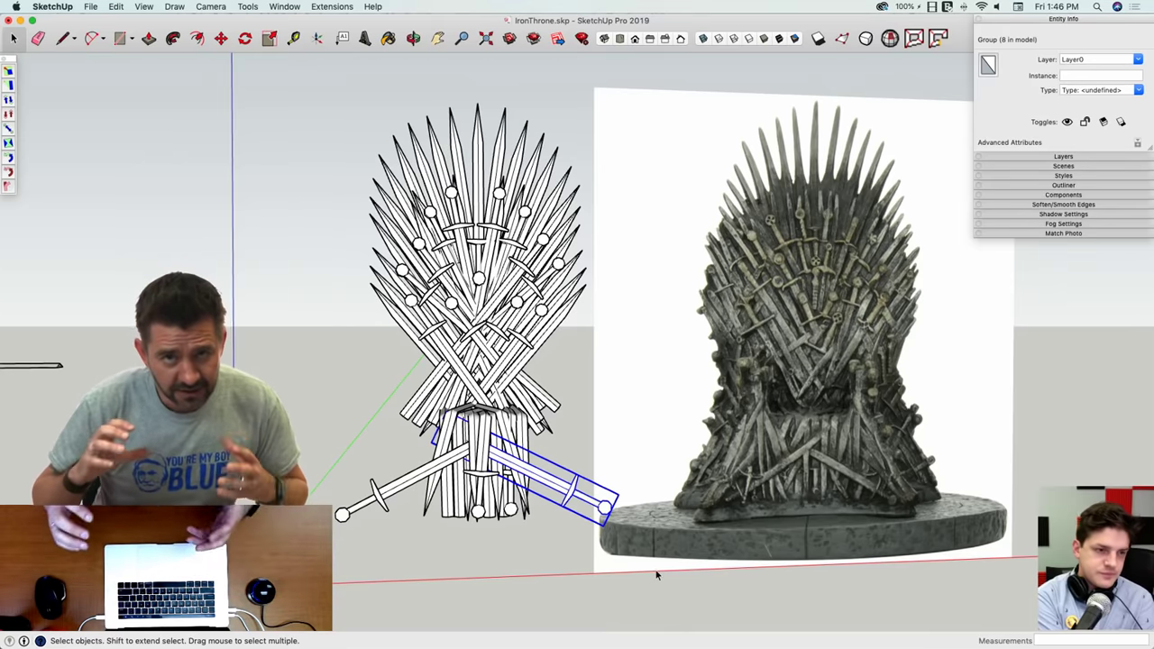
{"action": "scroll", "coordinate": [577, 546], "scroll_direction": "down", "scroll_amount": 3}
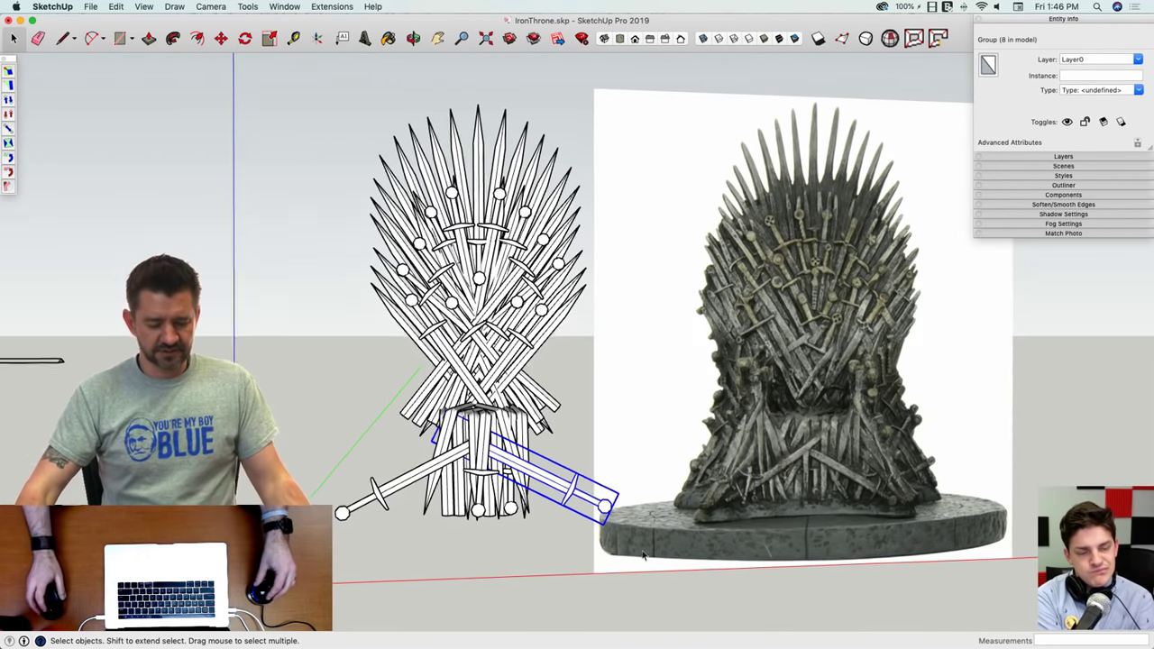
{"action": "left_click", "coordinate": [575, 540]}
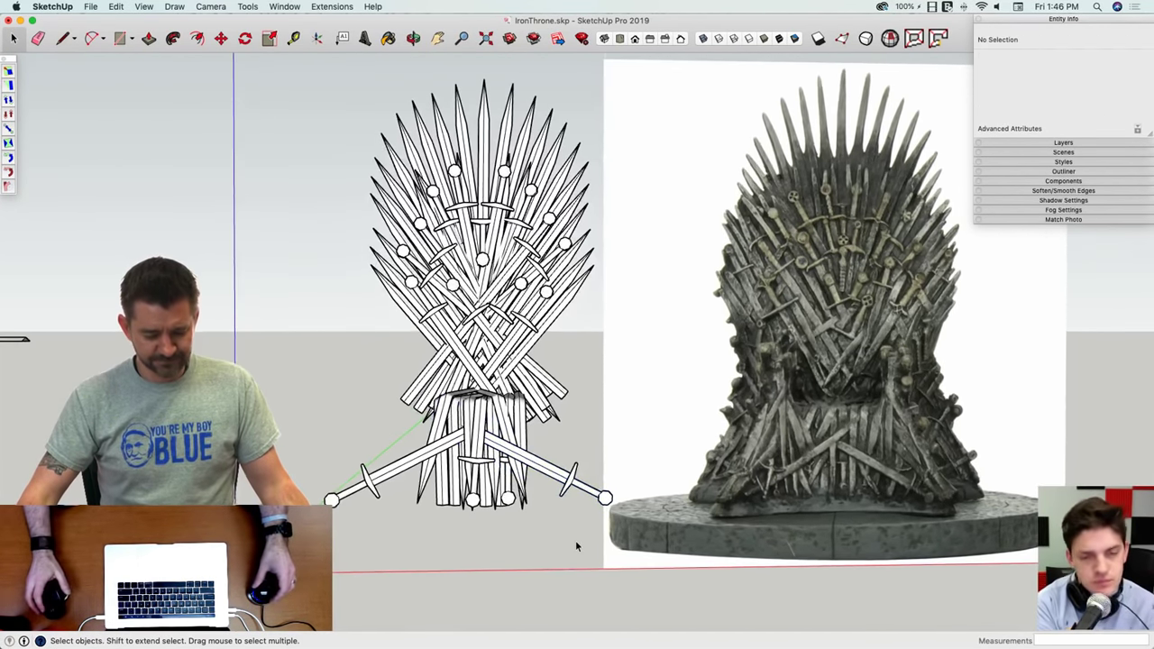
Step: Copy the mirrored diagonal sword about 32' 1/16" away from the throne into the empty space in front of the reference image
{"action": "scroll", "coordinate": [575, 540], "scroll_direction": "up", "scroll_amount": 4}
{"action": "scroll", "coordinate": [577, 555], "scroll_direction": "up", "scroll_amount": 5}
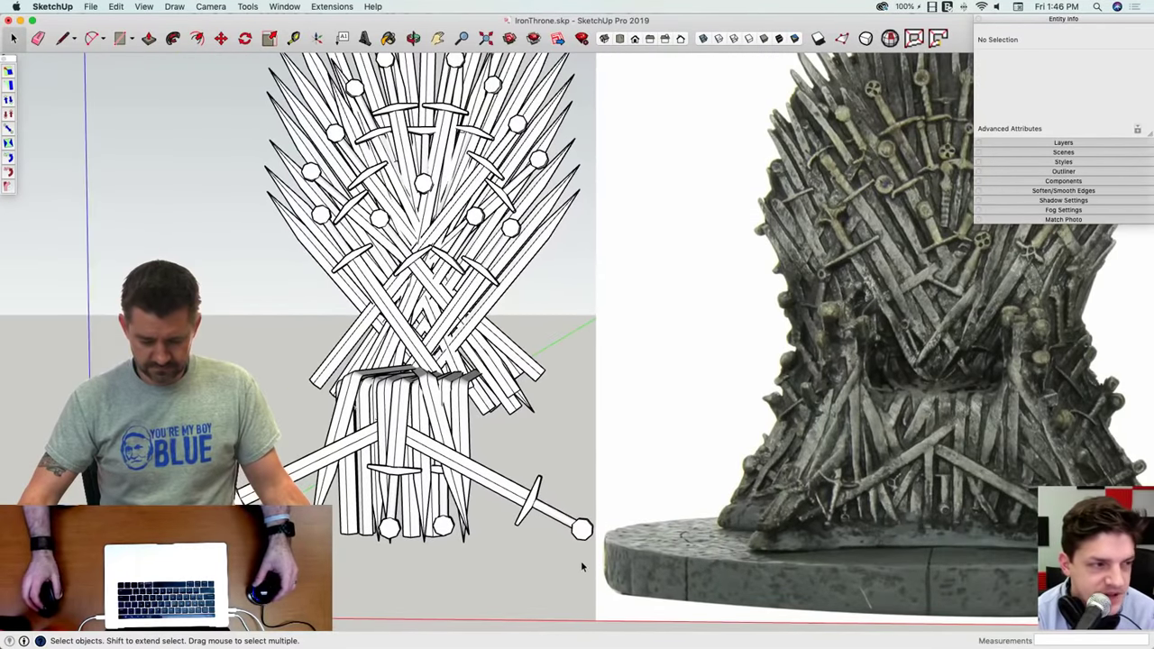
{"action": "mouse_move", "coordinate": [582, 564]}
{"action": "middle_mouse_down"}
{"action": "mouse_move", "coordinate": [508, 532]}
{"action": "mouse_move", "coordinate": [507, 502]}
{"action": "mouse_move", "coordinate": [543, 438]}
{"action": "mouse_move", "coordinate": [518, 422]}
{"action": "middle_mouse_up"}
{"action": "left_click", "coordinate": [518, 422]}
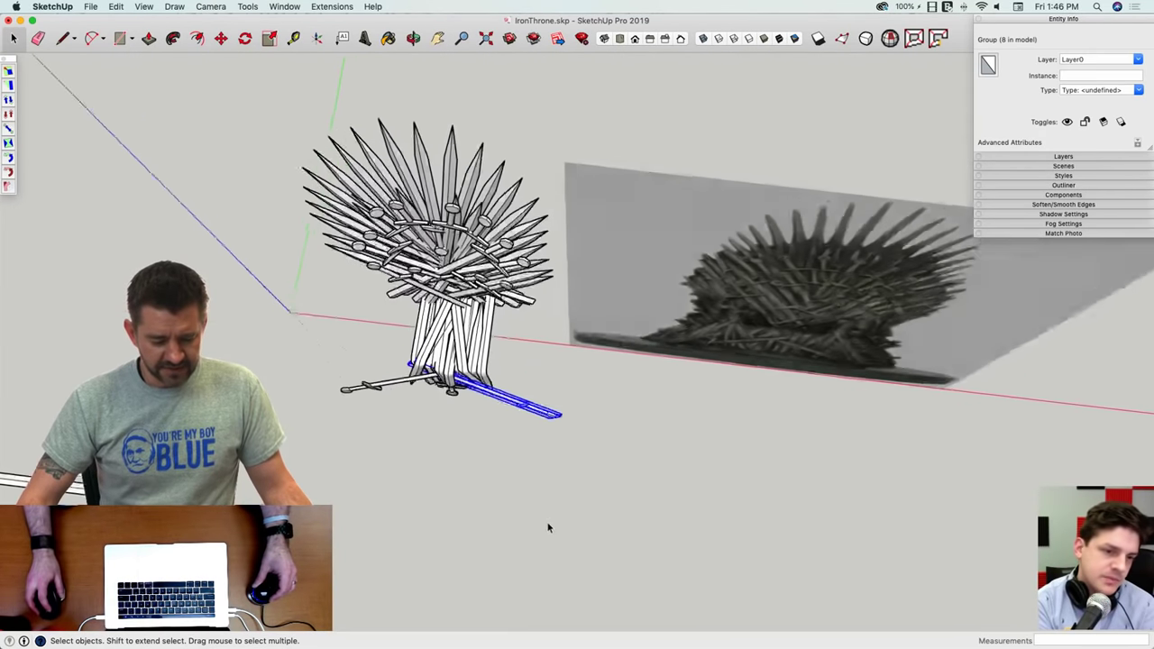
{"action": "key", "text": "m"}
{"action": "left_click", "coordinate": [547, 522]}
{"action": "key", "text": "alt"}
{"action": "left_click", "coordinate": [788, 549]}
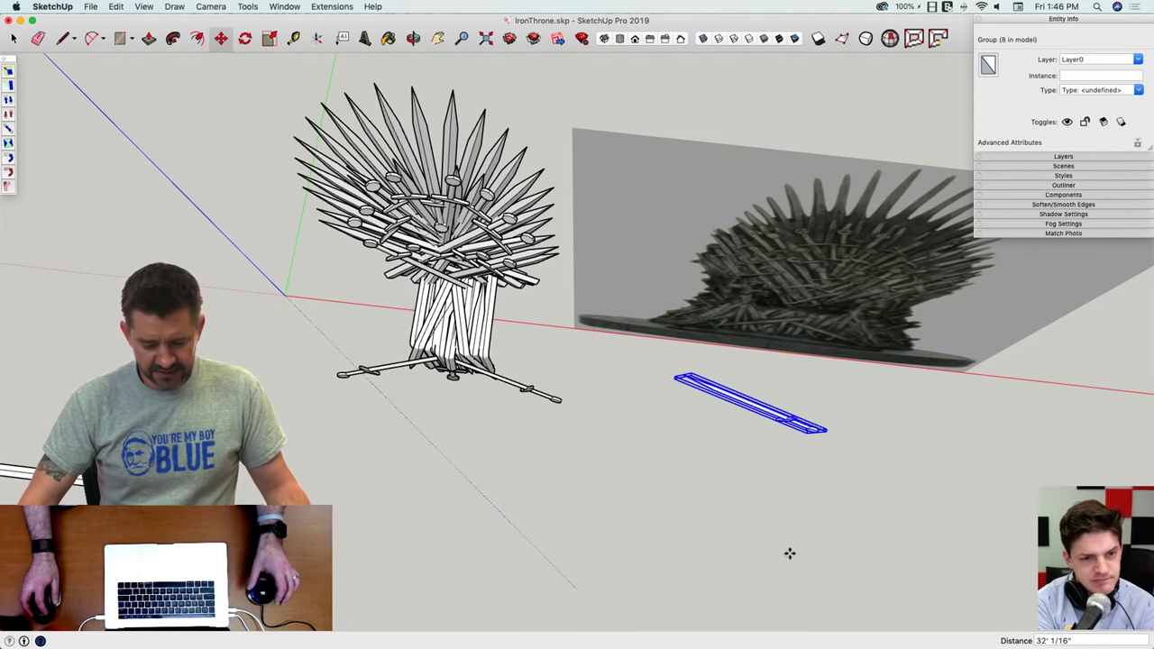
{"action": "key", "text": "space"}
Step: Open the copied sword's group for editing and reset its drawing axes
{"action": "scroll", "coordinate": [786, 559], "scroll_direction": "up", "scroll_amount": 5}
{"action": "middle_click_drag", "start_coordinate": [673, 530], "coordinate": [669, 491]}
{"action": "double_click", "coordinate": [667, 451]}
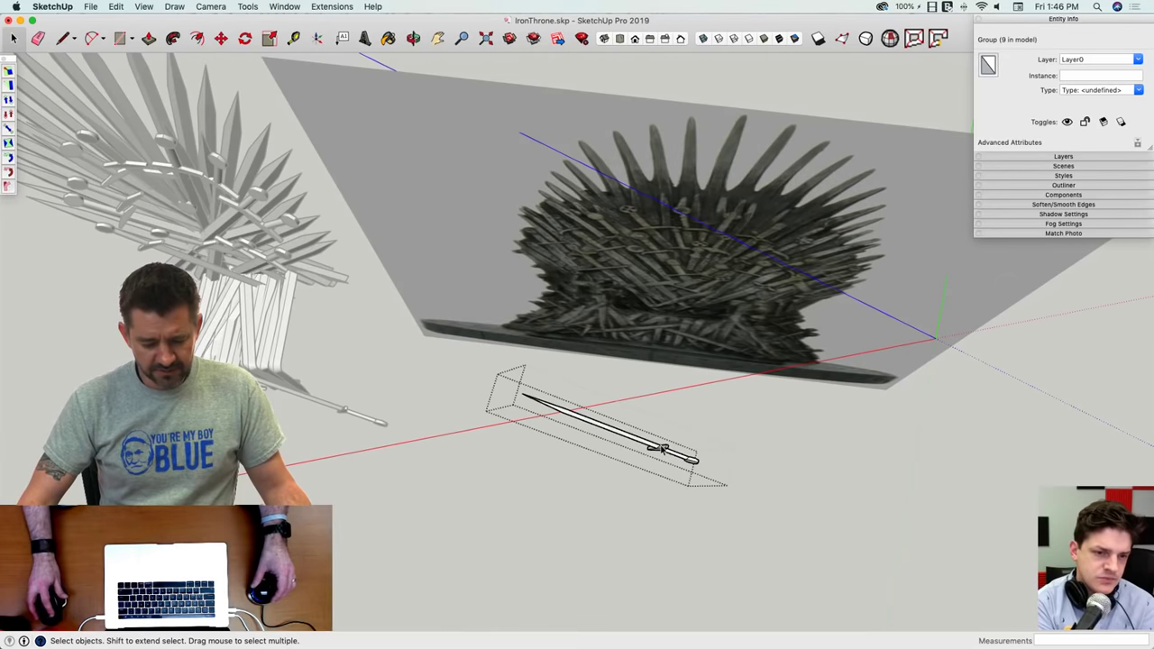
{"action": "middle_click_drag", "start_coordinate": [697, 575], "coordinate": [720, 454]}
{"action": "middle_click_drag", "start_coordinate": [896, 385], "coordinate": [907, 331]}
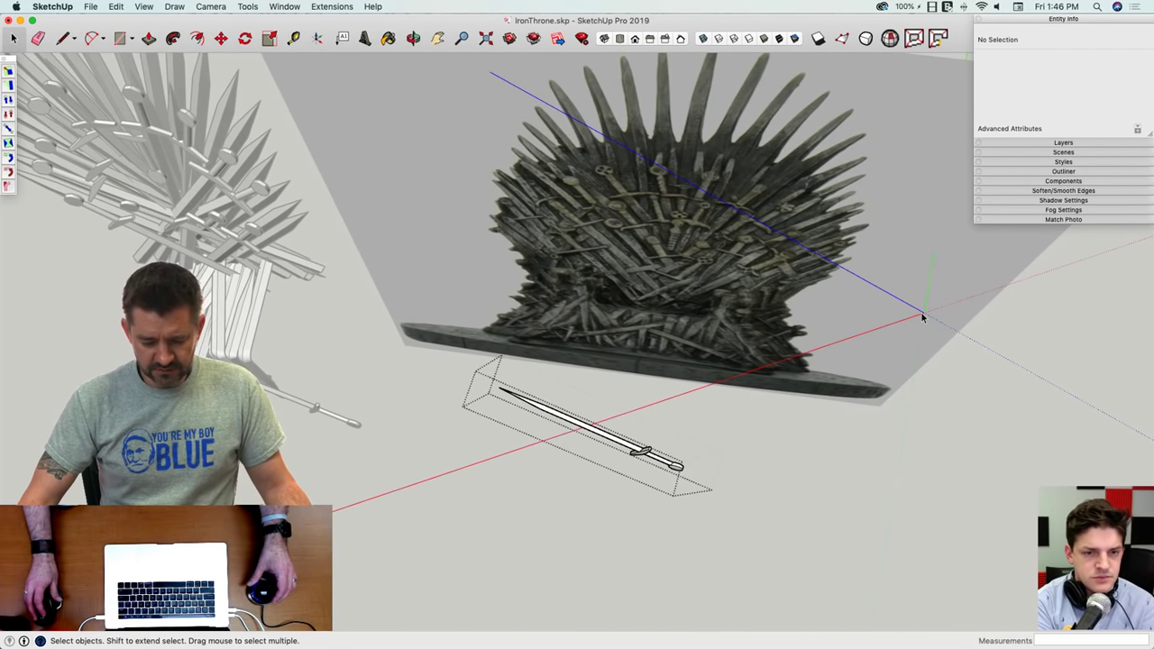
{"action": "right_click", "coordinate": [923, 317]}
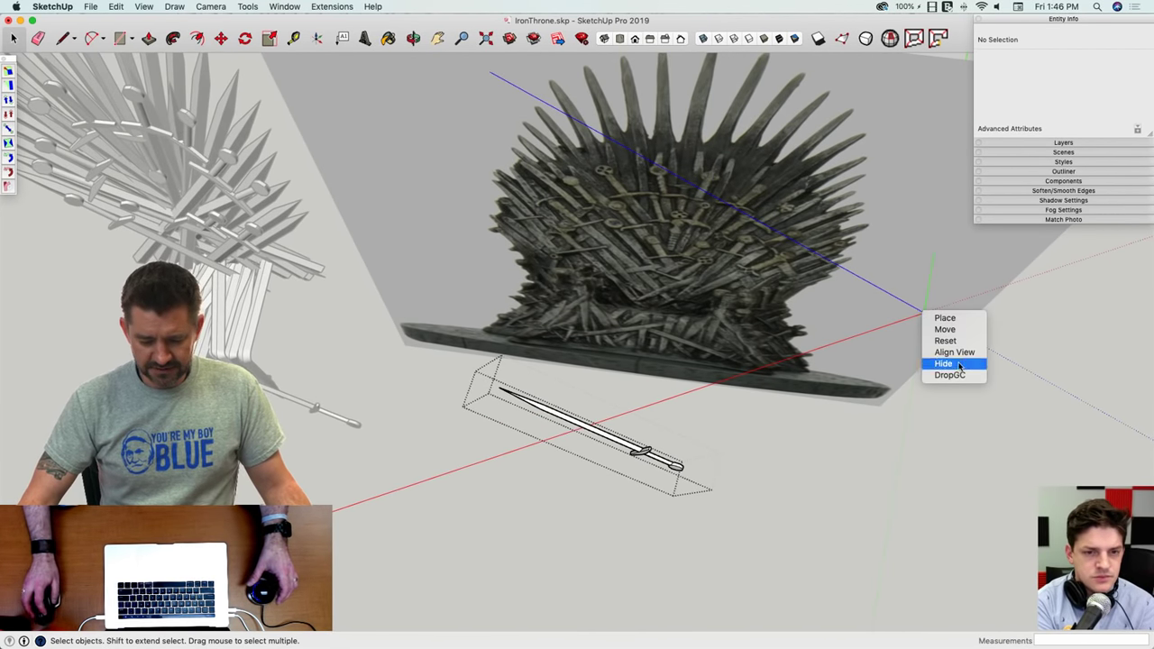
{"action": "left_click", "coordinate": [956, 341]}
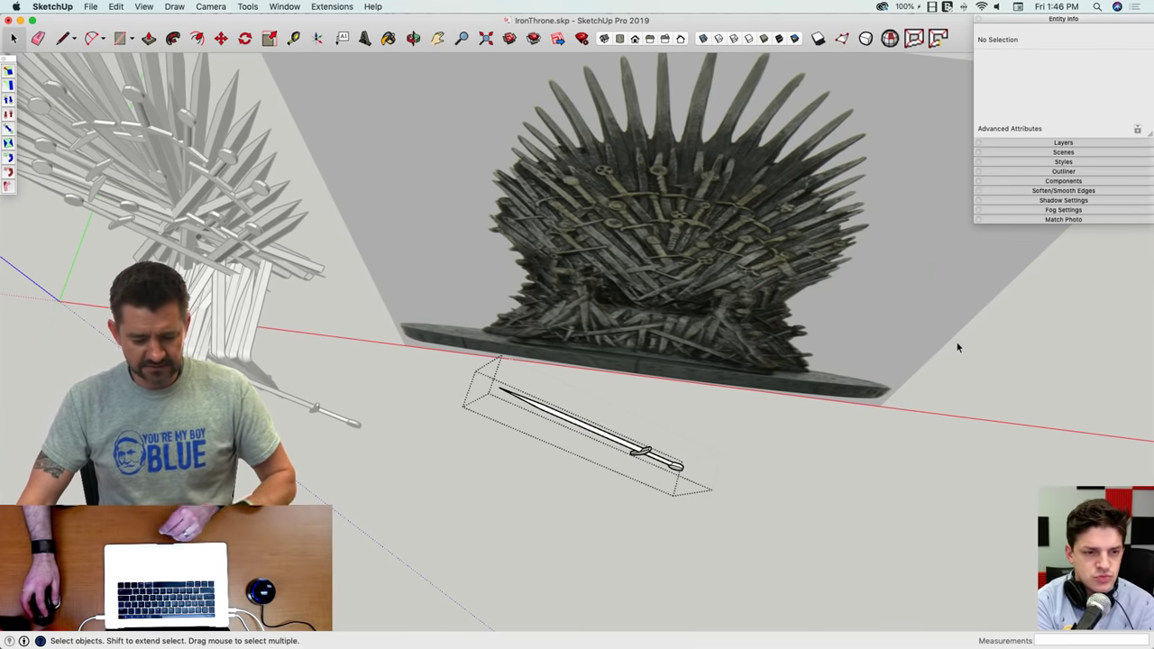
Step: Select the copied sword to check its bounding box, reopen its group, reset its drawing axes and close the group
{"action": "scroll", "coordinate": [821, 527], "scroll_direction": "down", "scroll_amount": 3}
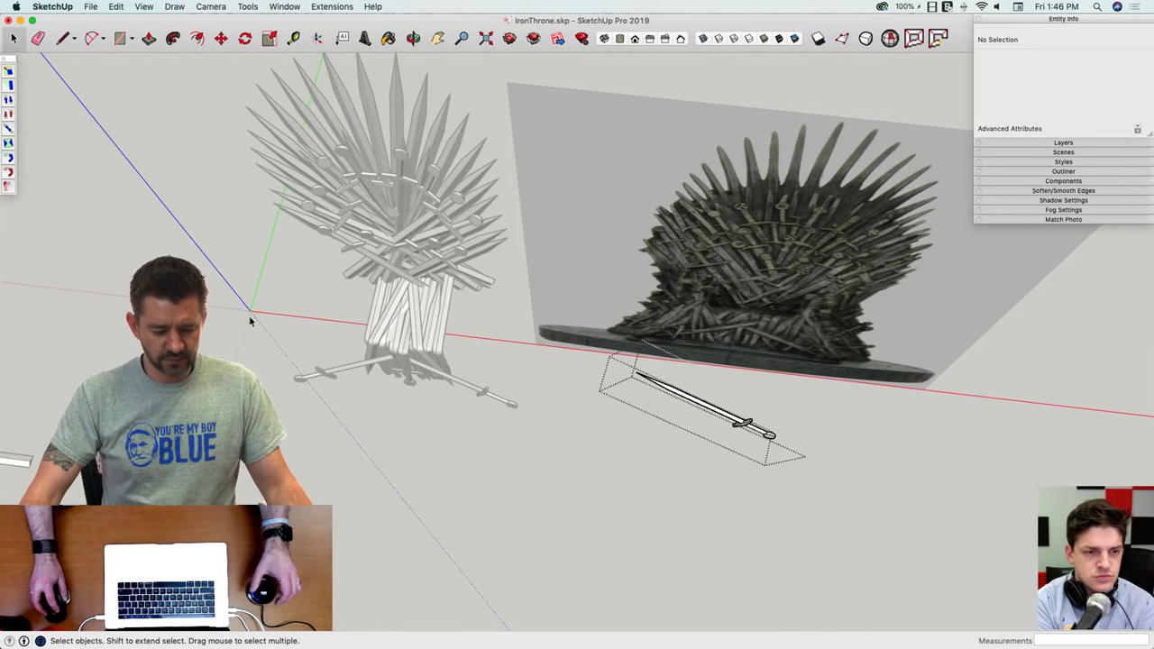
{"action": "left_click", "coordinate": [726, 522]}
{"action": "left_click", "coordinate": [746, 430]}
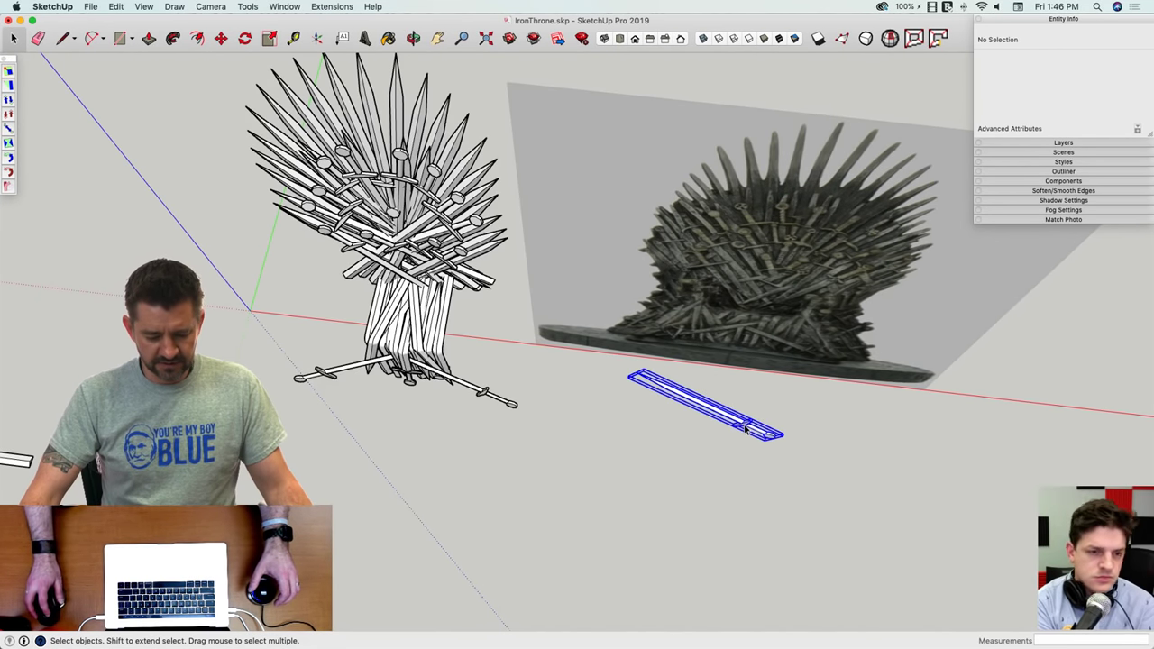
{"action": "scroll", "coordinate": [752, 394], "scroll_direction": "up", "scroll_amount": 5}
{"action": "scroll", "coordinate": [741, 396], "scroll_direction": "down", "scroll_amount": 5}
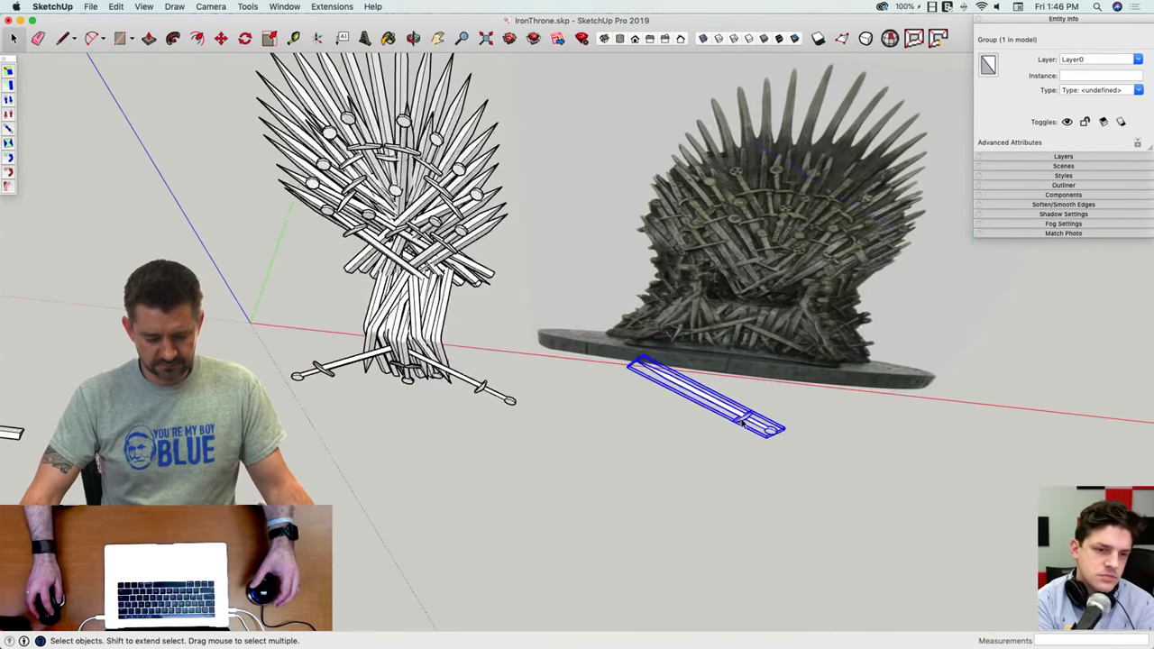
{"action": "double_click", "coordinate": [742, 401]}
{"action": "right_click", "coordinate": [965, 280]}
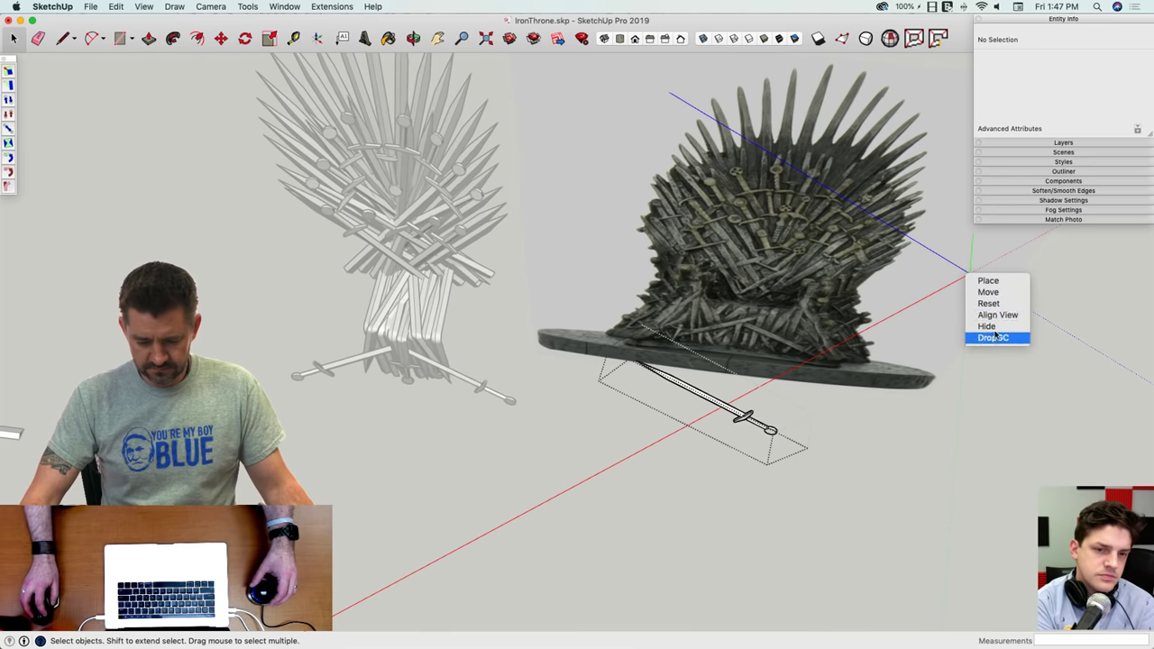
{"action": "left_click", "coordinate": [951, 352]}
{"action": "left_click", "coordinate": [951, 353]}
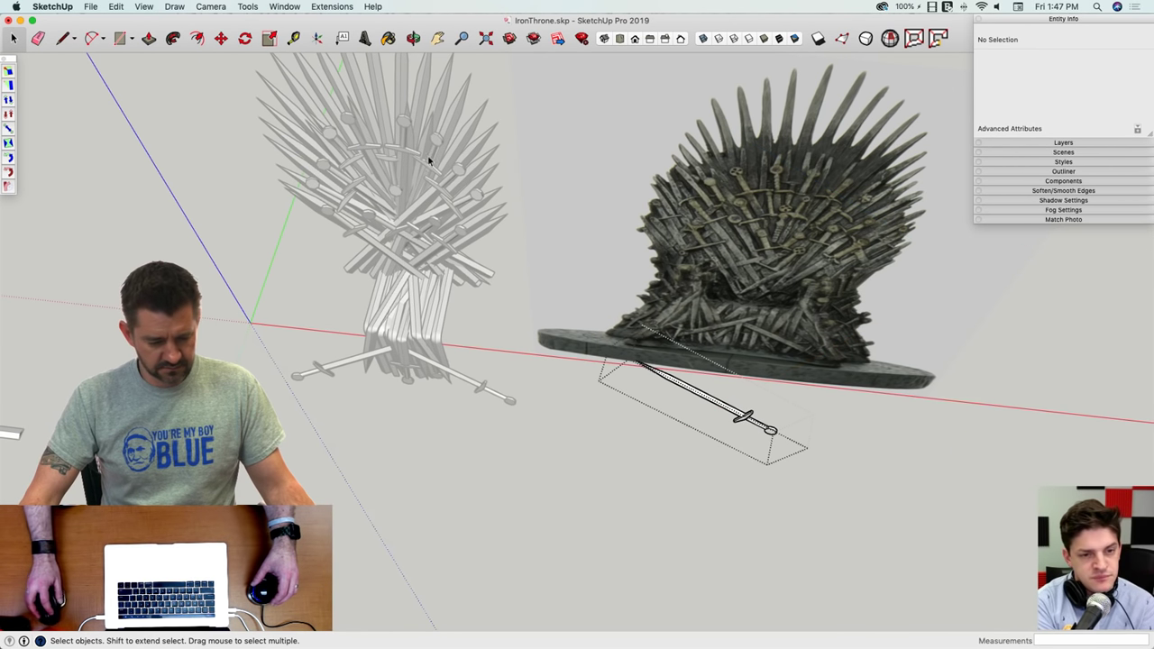
{"action": "left_click", "coordinate": [622, 437]}
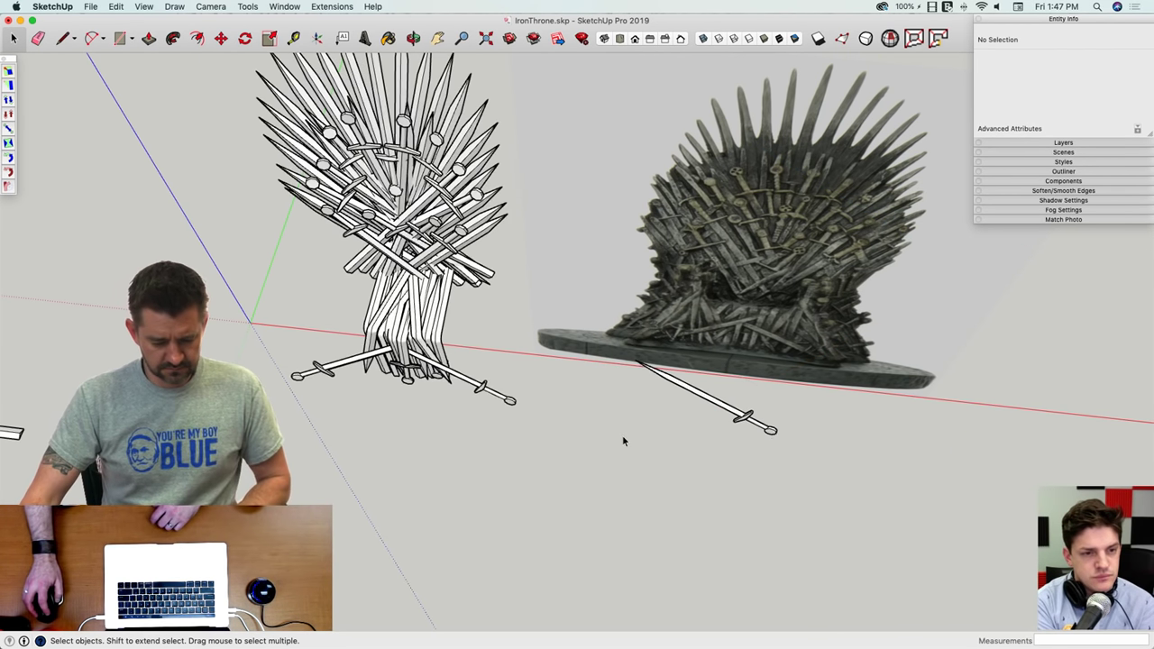
Step: Reopen the copied sword's group, reset its axes, try the Axes tool at the model origin, and reselect the closed group
{"action": "double_click", "coordinate": [741, 420]}
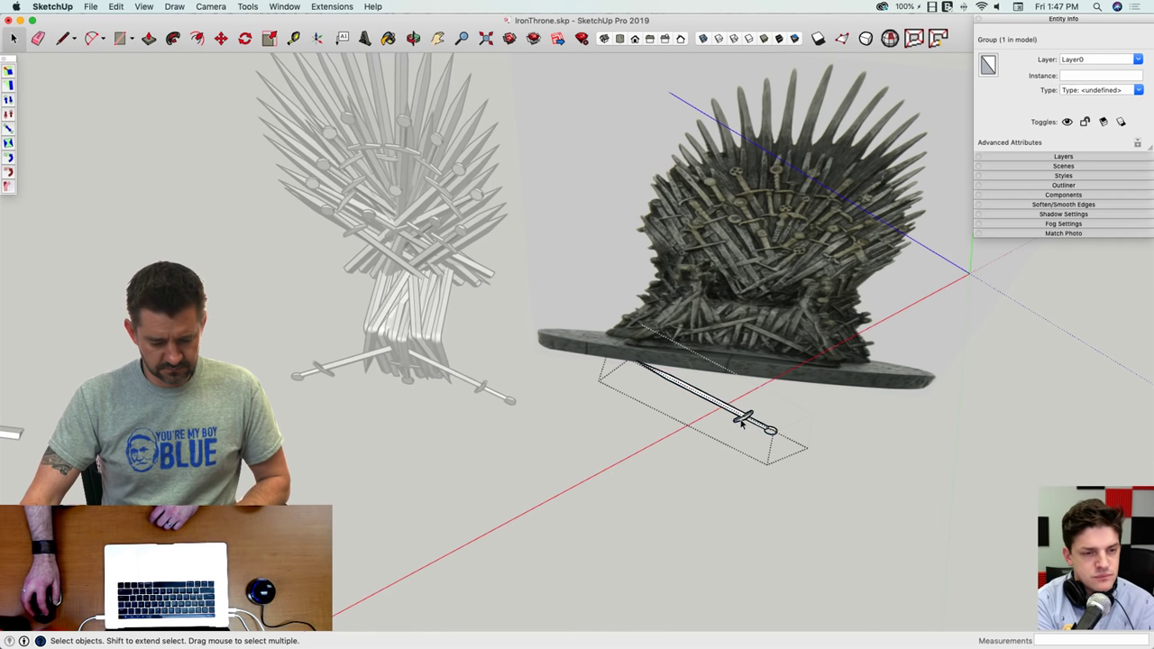
{"action": "right_click", "coordinate": [937, 297]}
{"action": "left_click", "coordinate": [950, 321]}
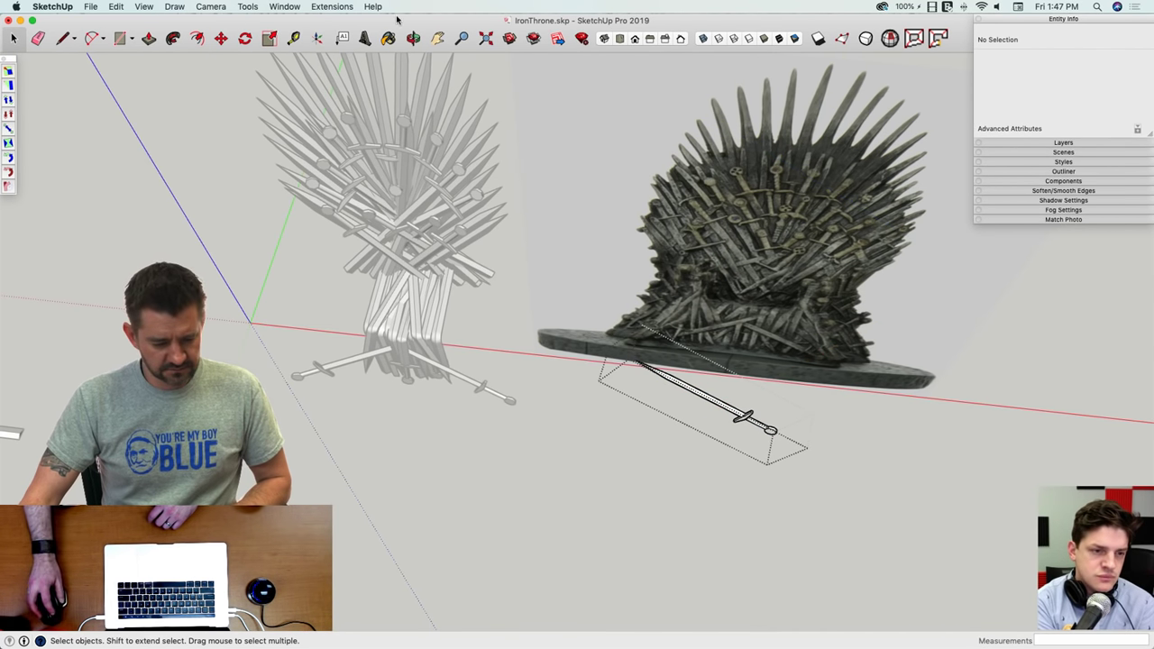
{"action": "left_click", "coordinate": [318, 37]}
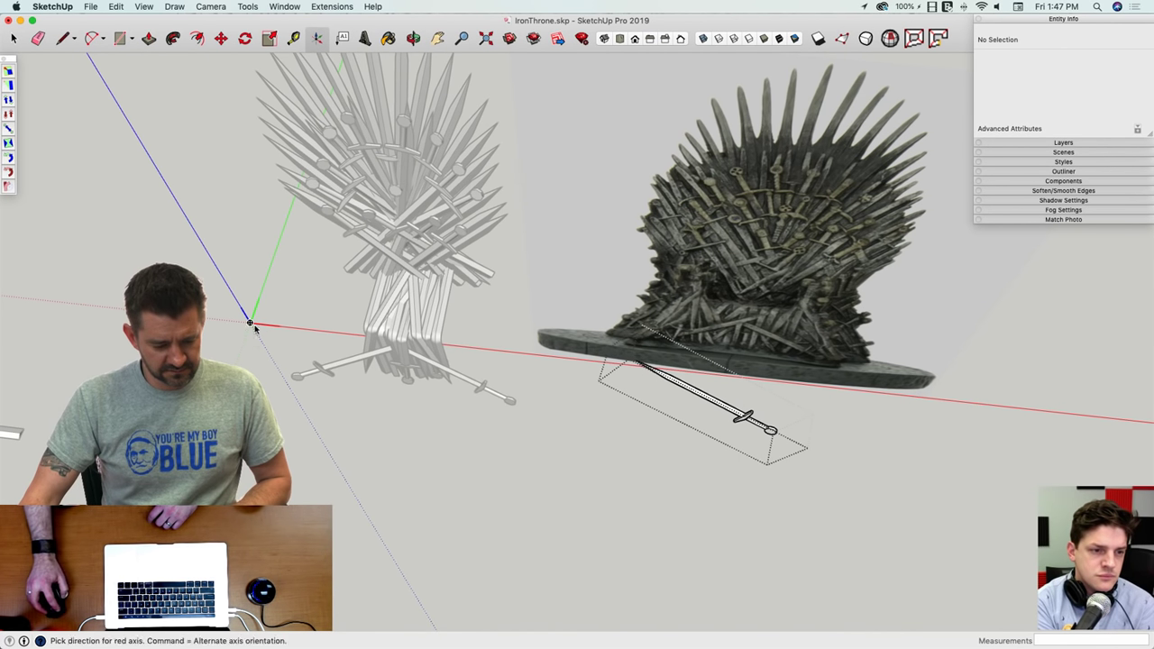
{"action": "key", "text": "space"}
{"action": "left_click", "coordinate": [882, 524]}
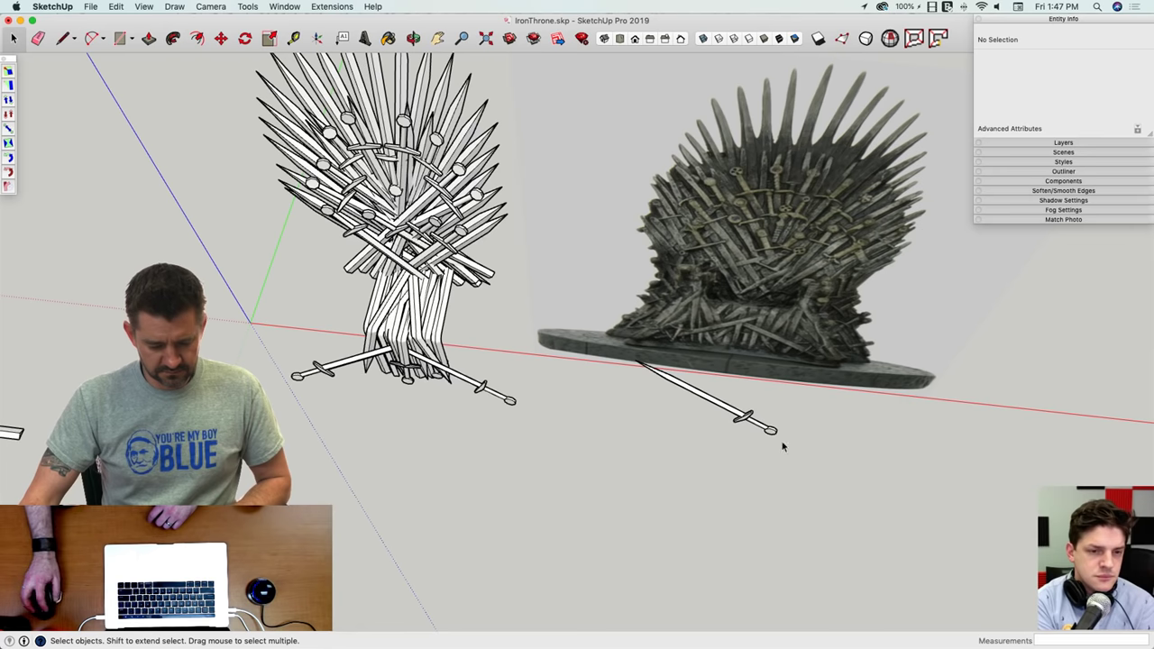
{"action": "left_click", "coordinate": [758, 431]}
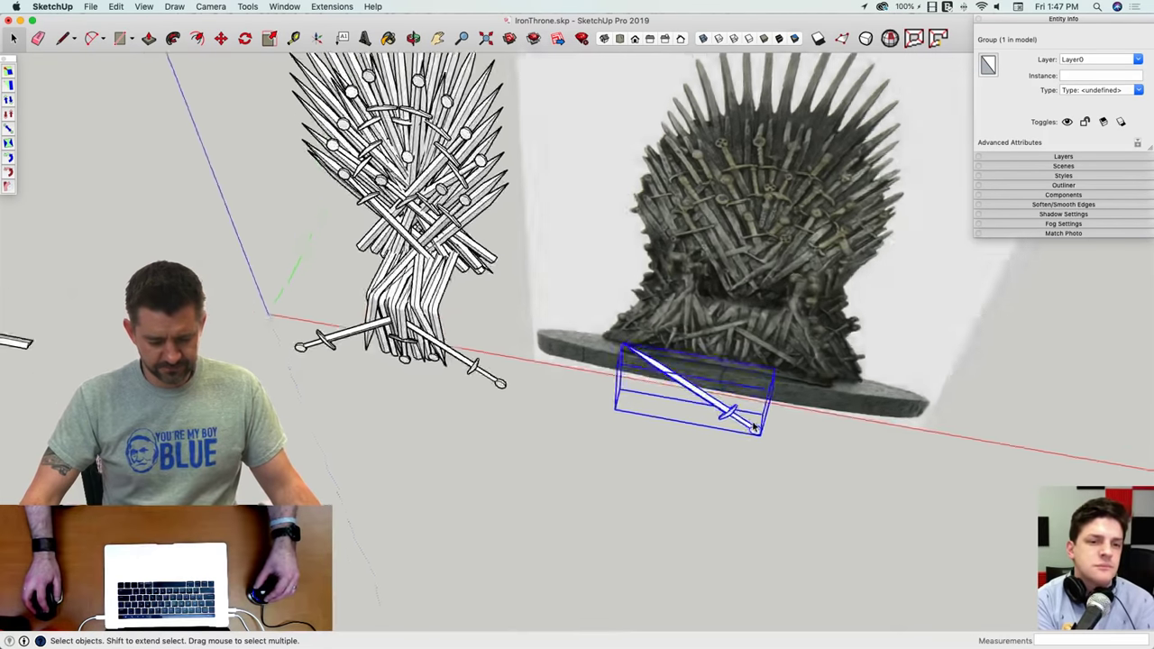
Step: Try to lengthen the copied sword's blade by moving its tip geometry about 4' 10 11/16" outward inside the group
{"action": "middle_click_drag", "start_coordinate": [622, 332], "coordinate": [573, 451]}
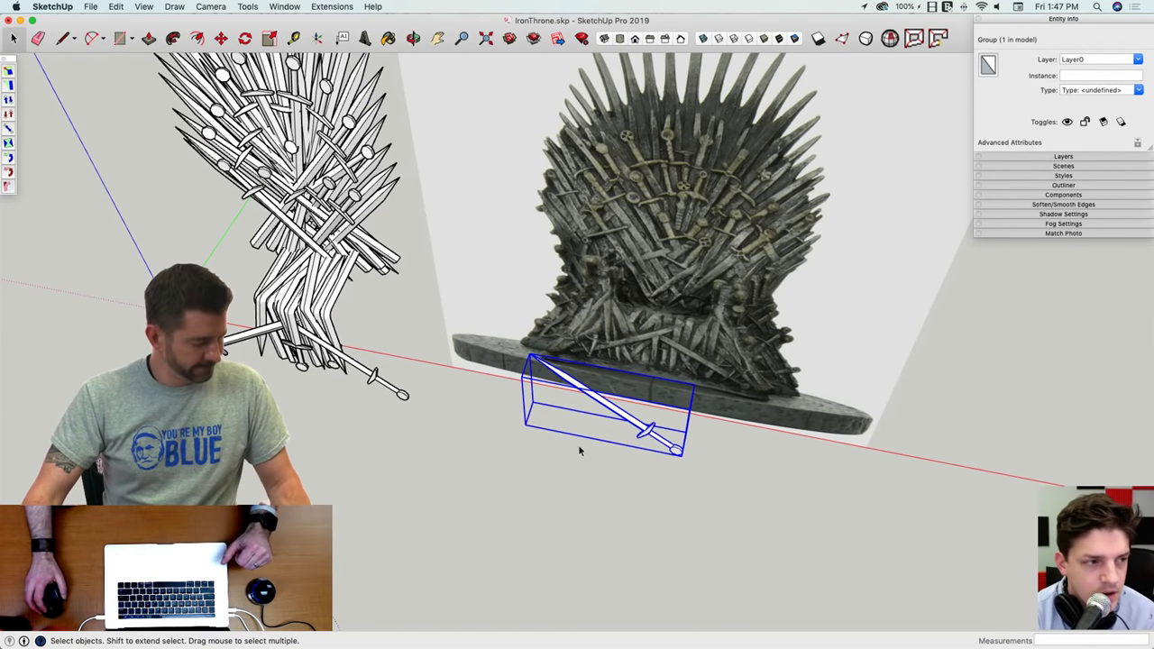
{"action": "middle_click_drag", "start_coordinate": [636, 408], "coordinate": [586, 412]}
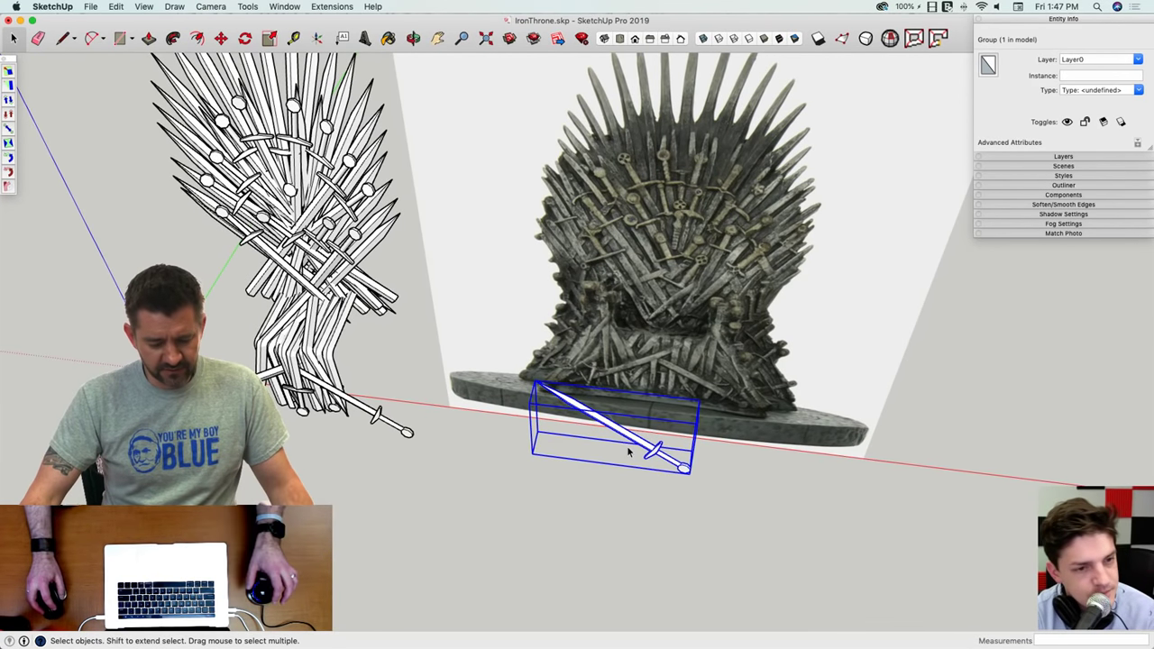
{"action": "middle_click_drag", "start_coordinate": [628, 451], "coordinate": [598, 449]}
{"action": "double_click", "coordinate": [597, 452]}
{"action": "scroll", "coordinate": [555, 417], "scroll_direction": "up", "scroll_amount": 3}
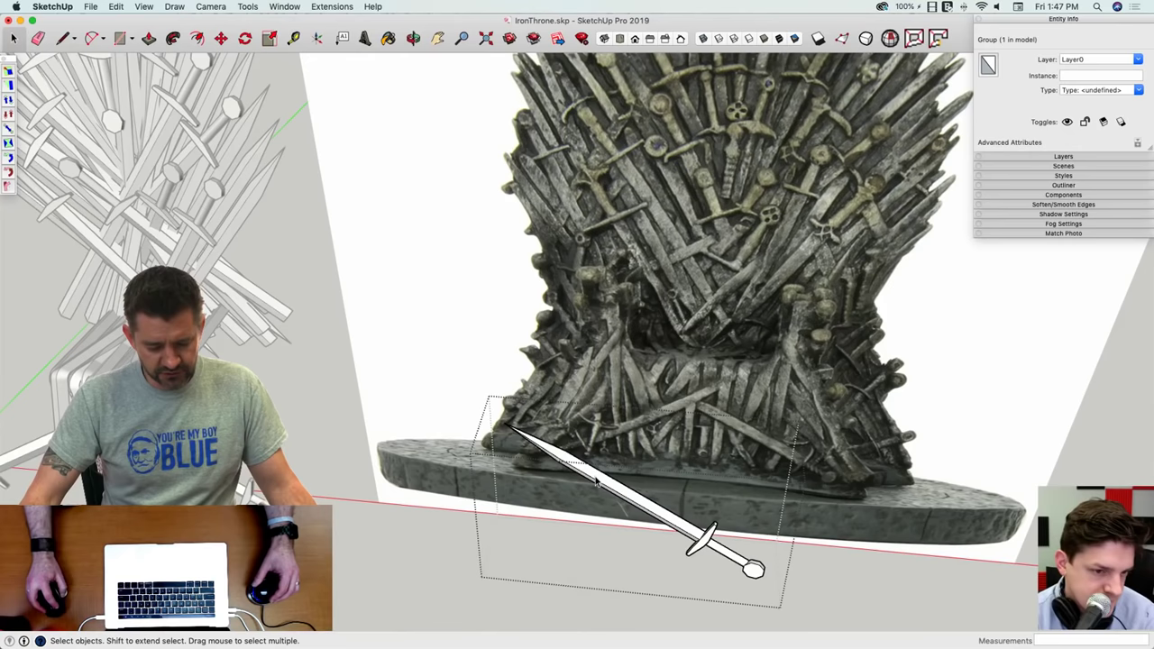
{"action": "left_click_drag", "start_coordinate": [658, 532], "coordinate": [656, 533]}
{"action": "key", "text": "m"}
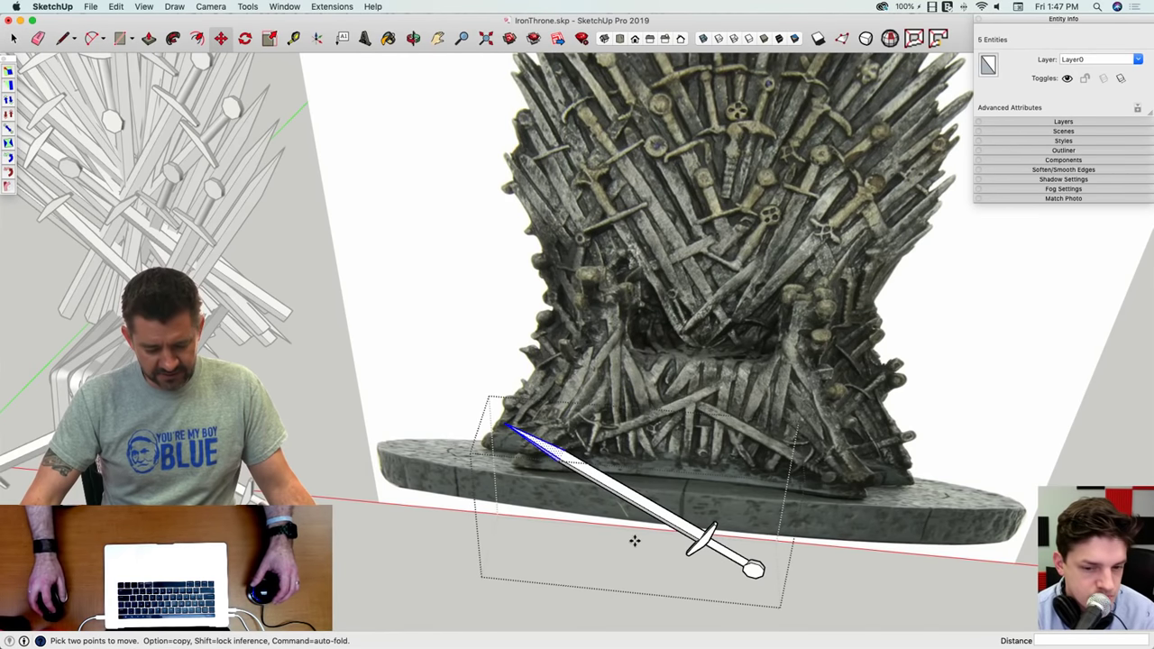
{"action": "left_click", "coordinate": [685, 519]}
{"action": "left_click_drag", "start_coordinate": [606, 466], "coordinate": [613, 508]}
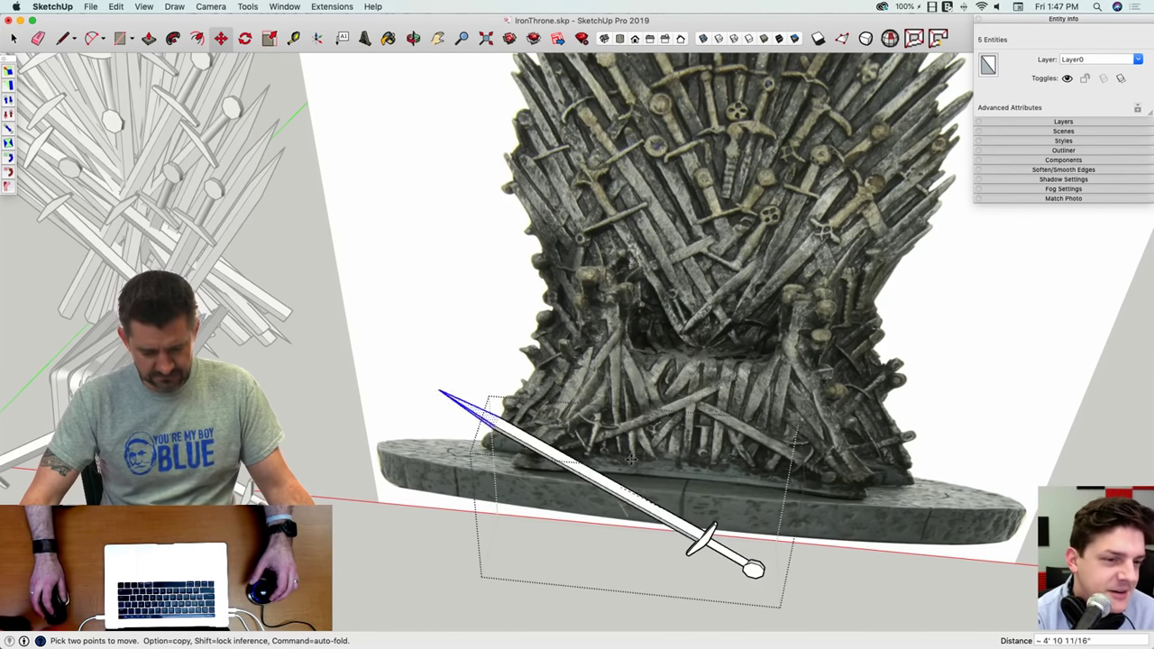
{"action": "key", "text": "Escape"}
{"action": "key", "text": "space"}
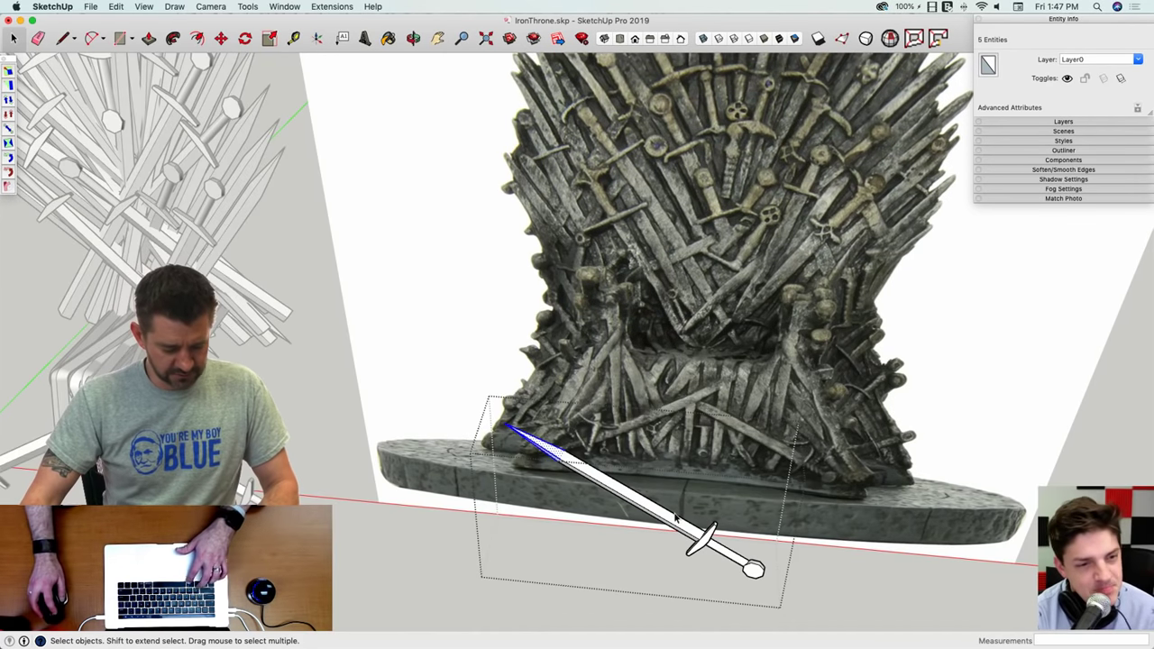
Step: Close the copied sword's group and scale it by 1.50 along its length from the tip end
{"action": "left_click", "coordinate": [668, 600]}
{"action": "left_click", "coordinate": [659, 518]}
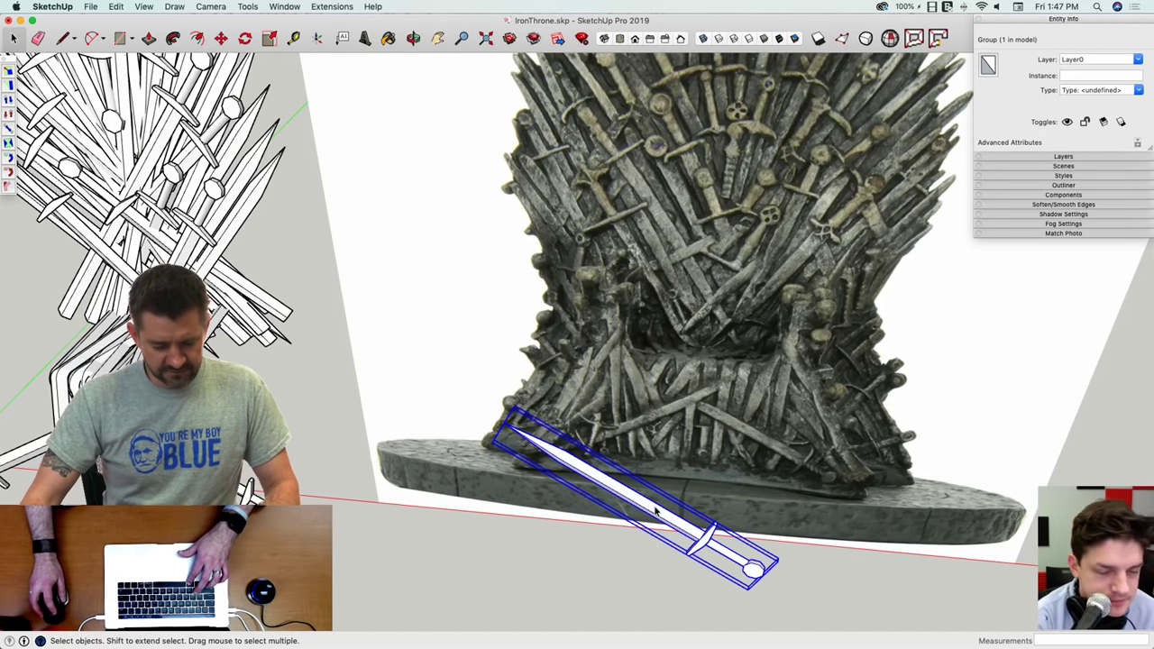
{"action": "key", "text": "s"}
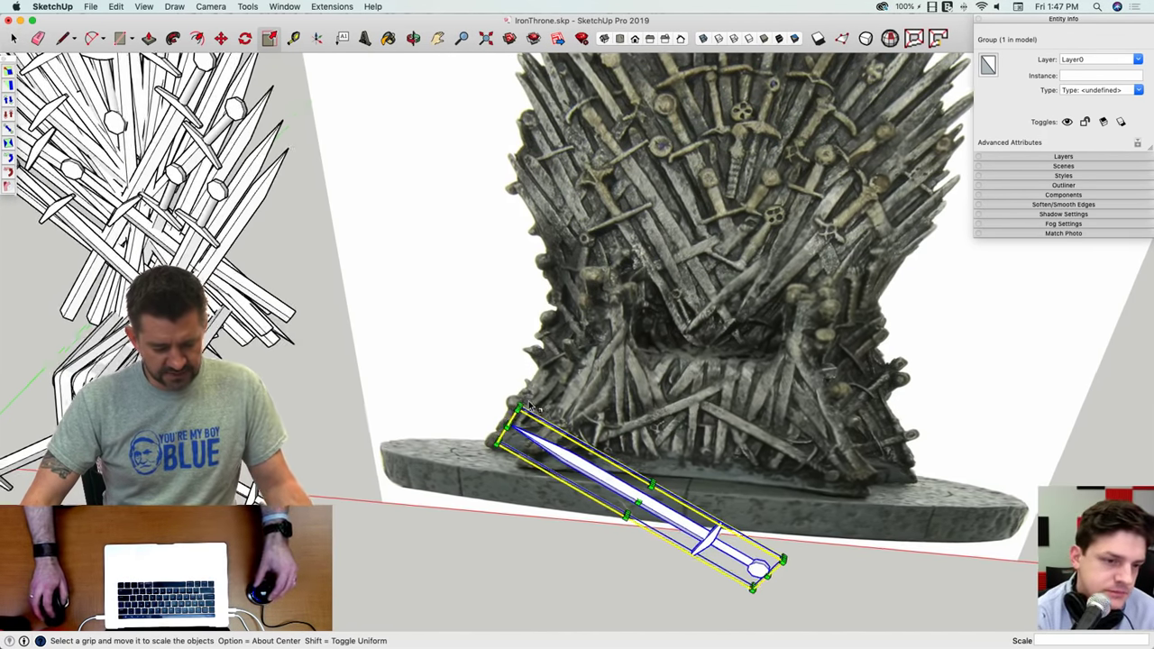
{"action": "middle_click_drag", "start_coordinate": [528, 401], "coordinate": [570, 458]}
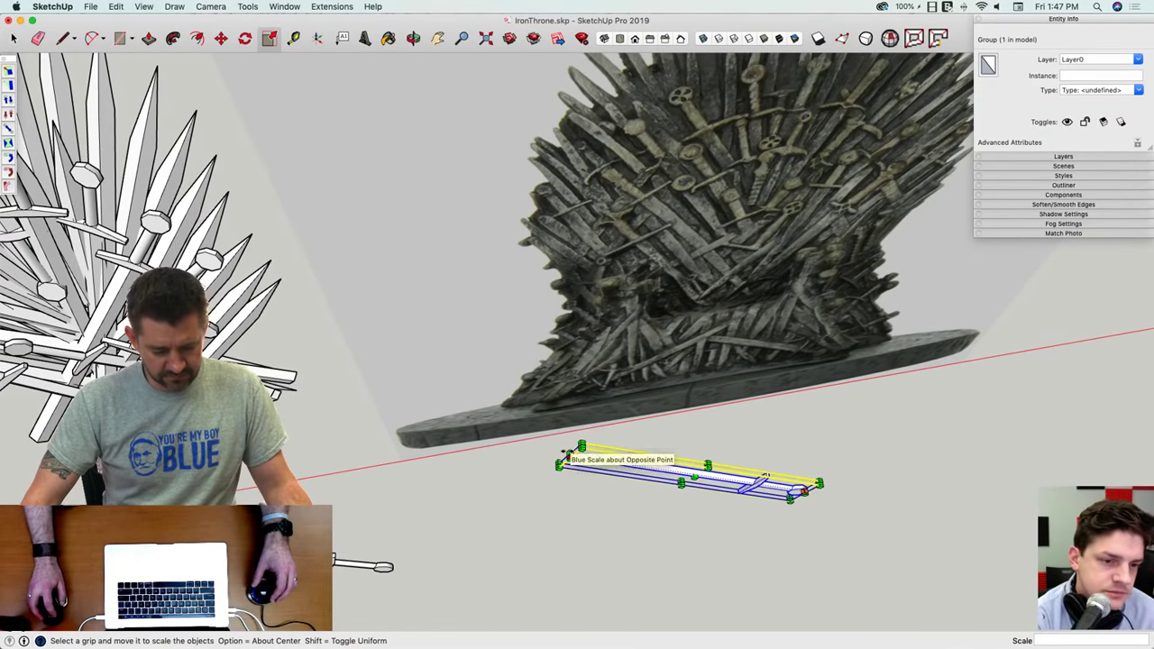
{"action": "left_click_drag", "start_coordinate": [567, 452], "coordinate": [495, 444]}
{"action": "left_click_drag", "start_coordinate": [569, 454], "coordinate": [439, 429]}
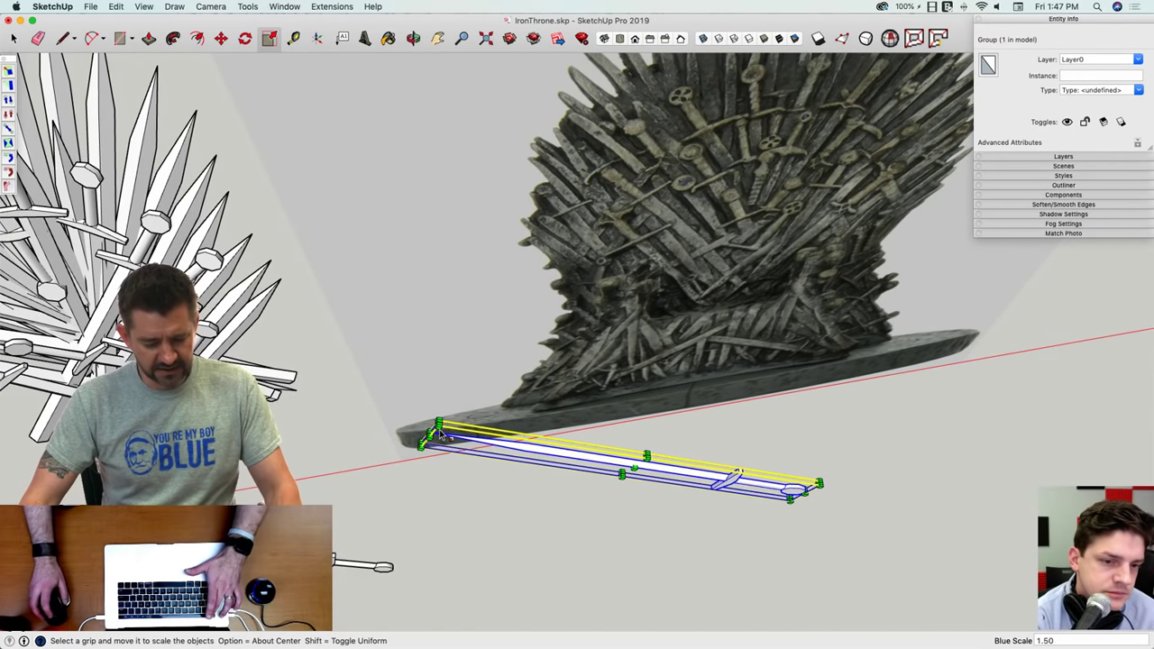
{"action": "left_click", "coordinate": [439, 429]}
Step: Delete the scaled sword copy in front of the reference image and show the whole model from the front
{"action": "key", "text": "super+2"}
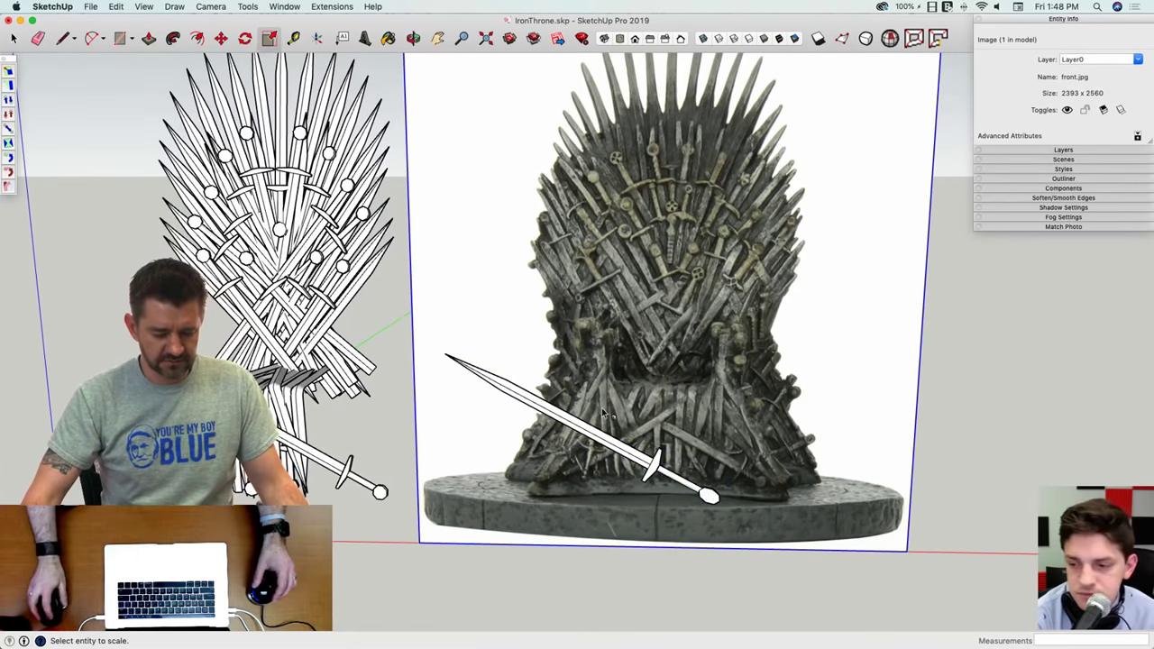
{"action": "key", "text": "space"}
{"action": "left_click", "coordinate": [592, 442]}
{"action": "key", "text": "Delete"}
{"action": "key", "text": "shift+z"}
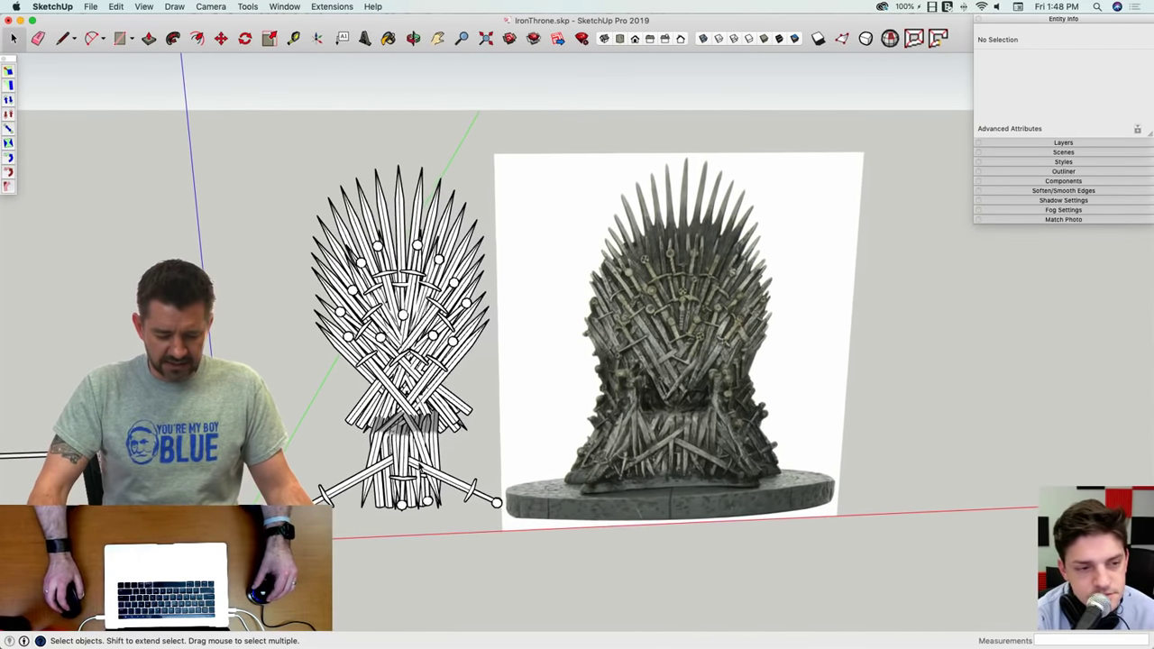
Step: Copy two bent sword groups from the seat's left end about 7' 8 3/8" along the red axis to its right end
{"action": "scroll", "coordinate": [415, 460], "scroll_direction": "up", "scroll_amount": 8}
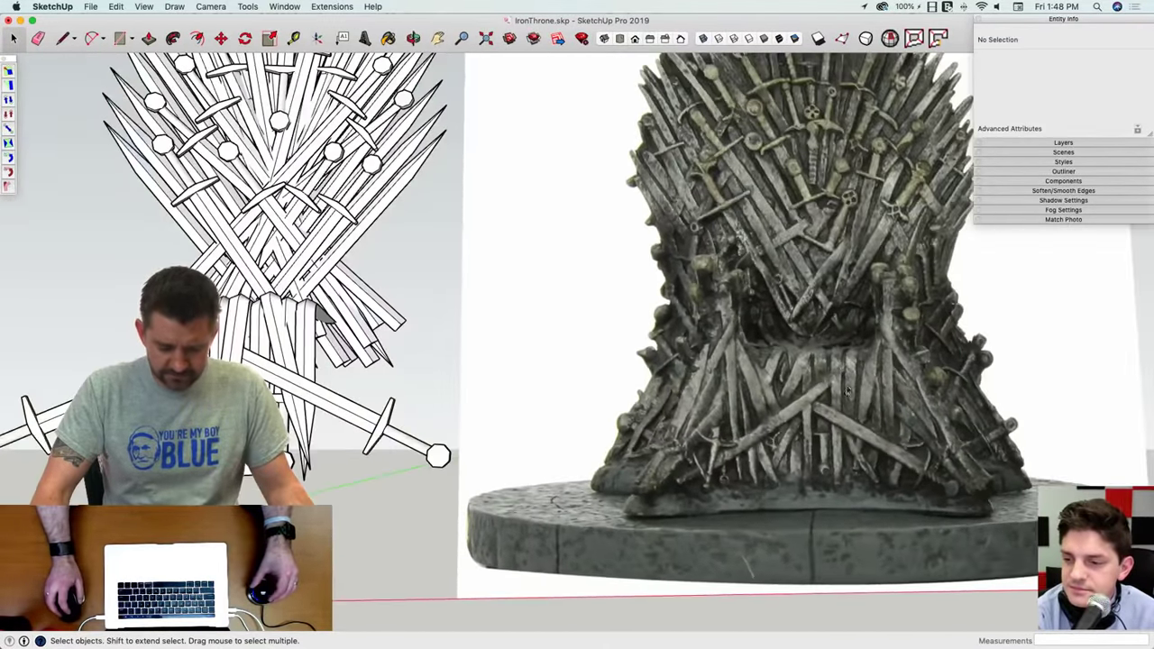
{"action": "scroll", "coordinate": [871, 386], "scroll_direction": "down", "scroll_amount": 5}
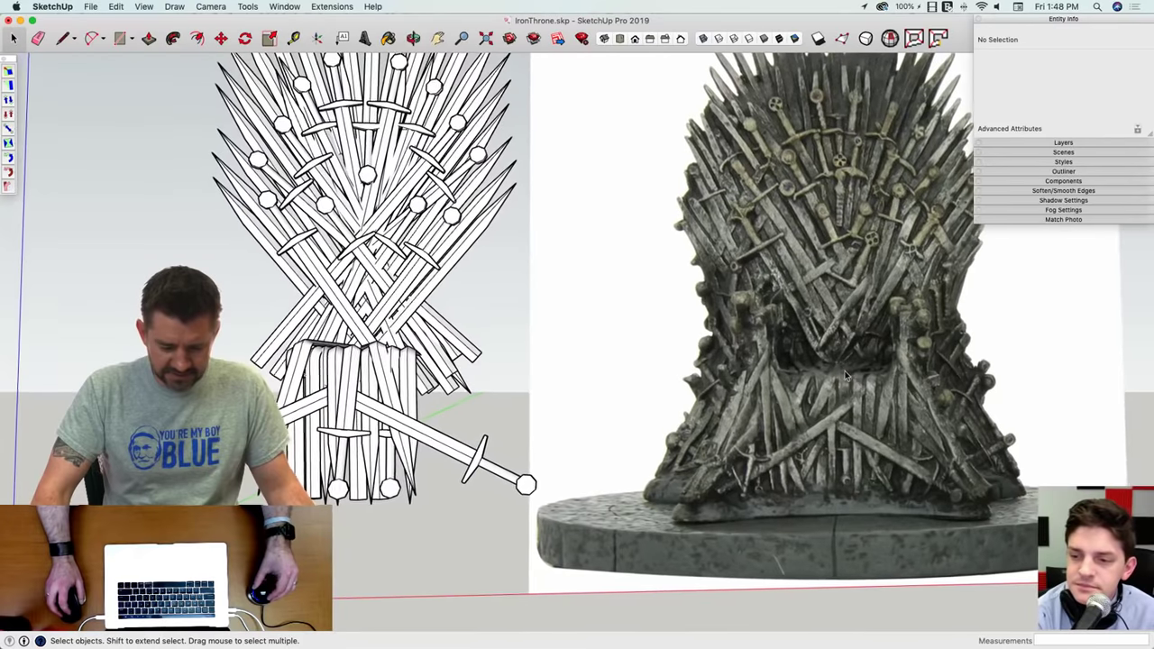
{"action": "scroll", "coordinate": [541, 420], "scroll_direction": "up", "scroll_amount": 6}
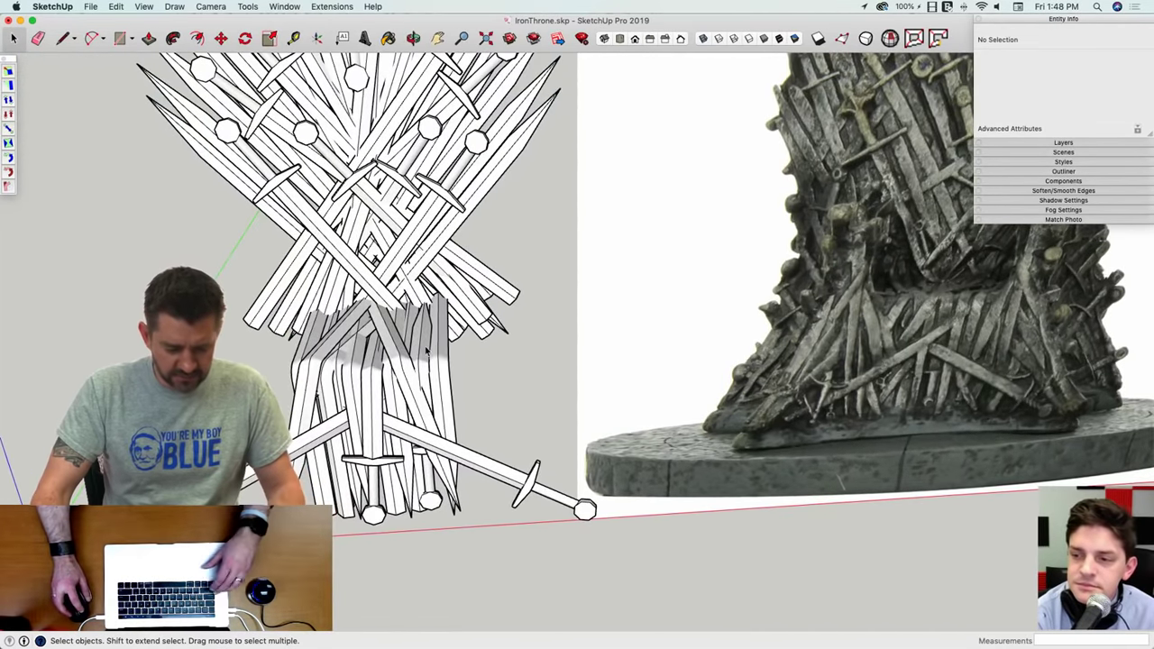
{"action": "left_click", "coordinate": [430, 354]}
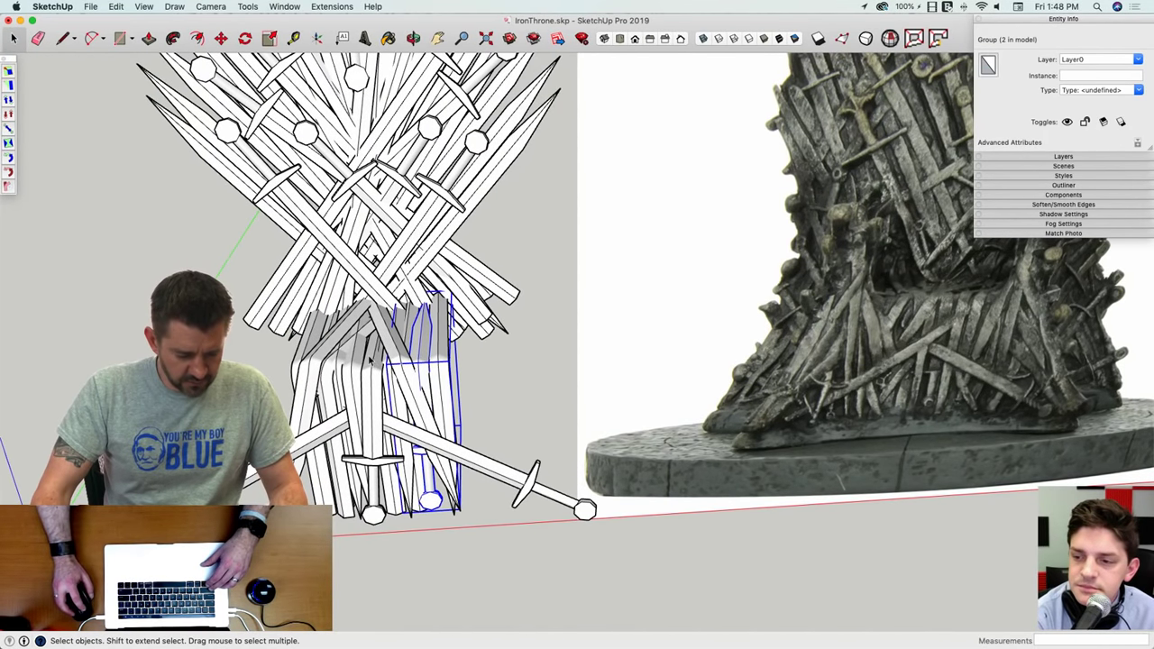
{"action": "left_click", "coordinate": [319, 368], "text": "shift"}
{"action": "key", "text": "m"}
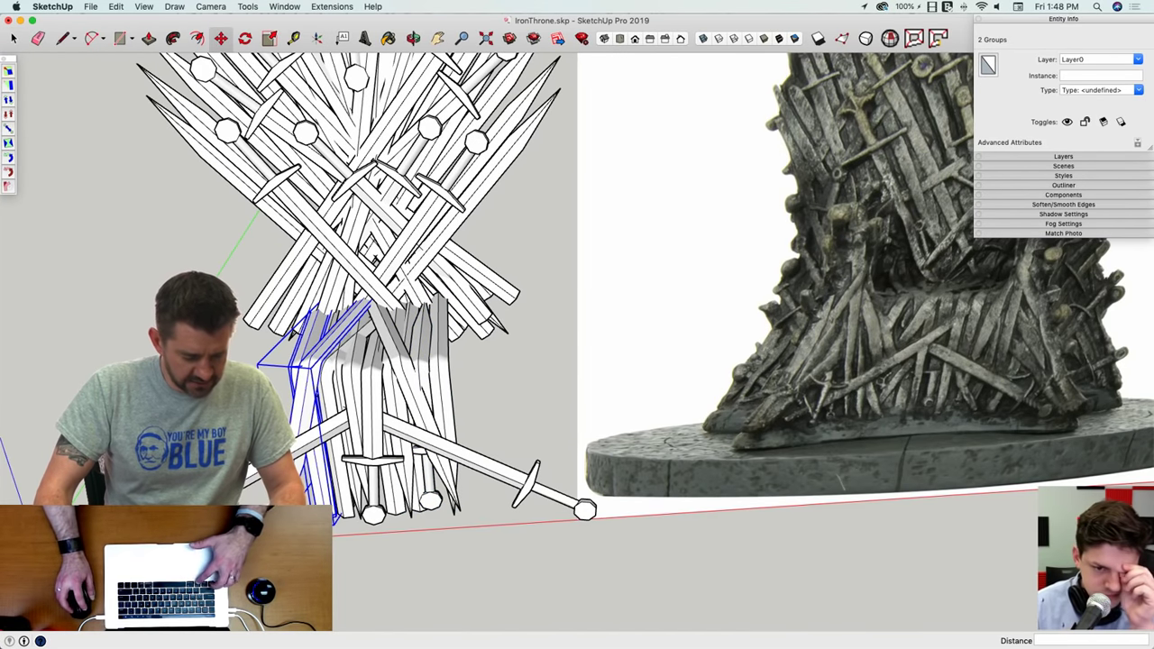
{"action": "key", "text": "alt"}
{"action": "left_click", "coordinate": [335, 542]}
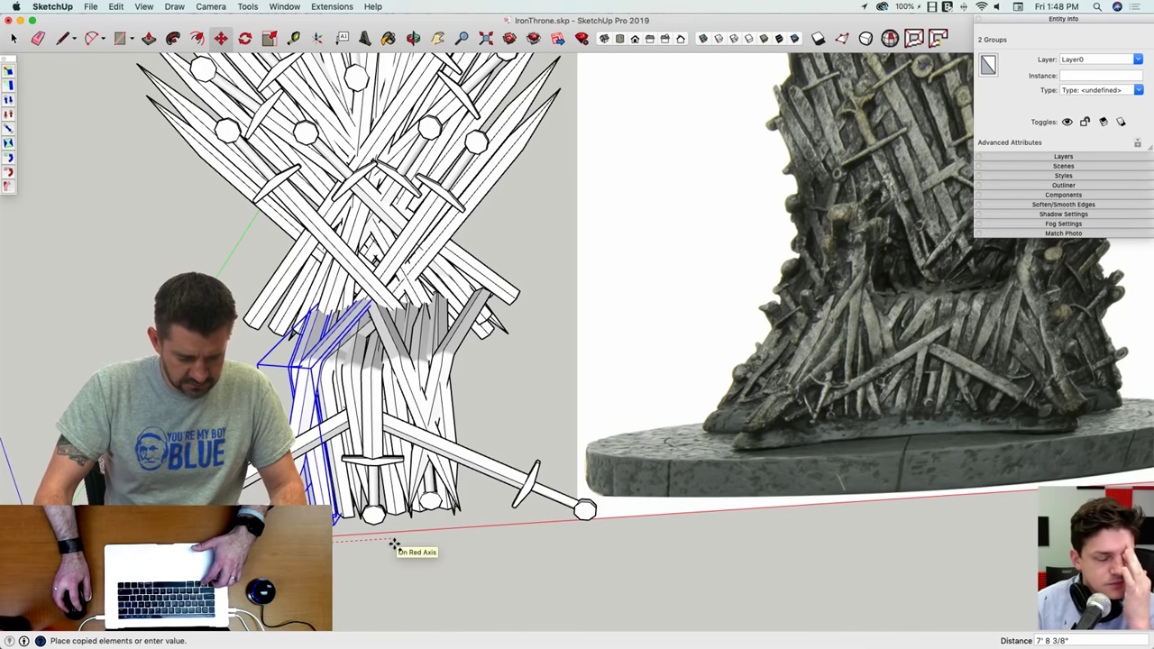
{"action": "left_click", "coordinate": [394, 544]}
{"action": "key", "text": "space"}
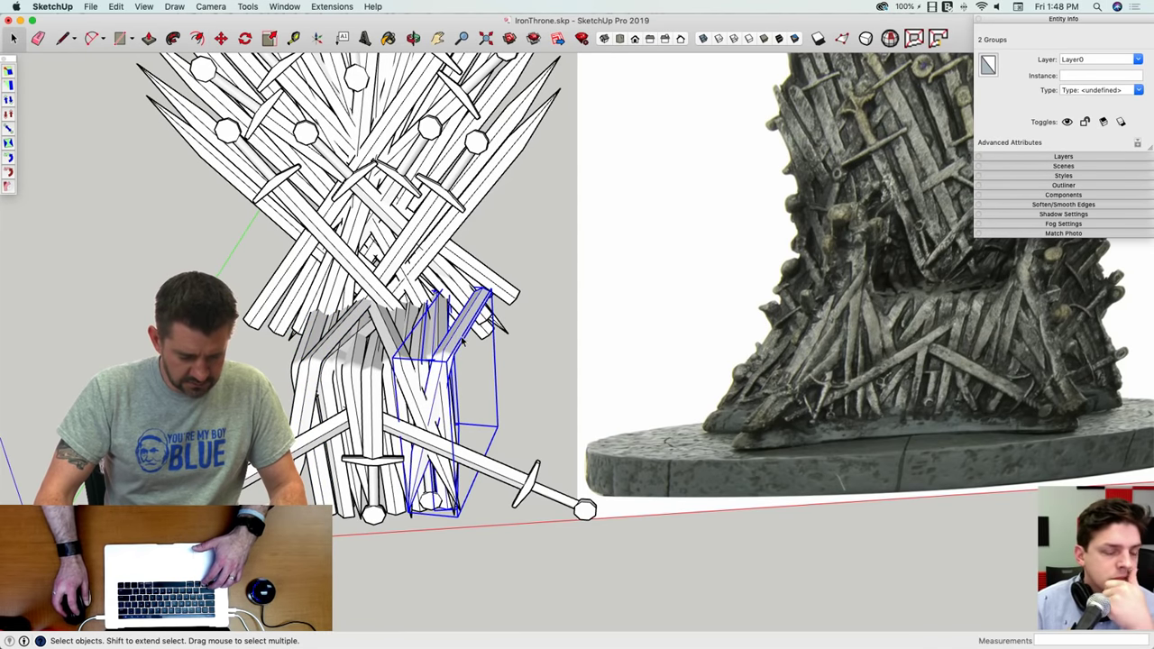
Step: Copy two bent sword groups beside the seat's centre about 3' 11 1/2" along the red axis to its left end
{"action": "left_click", "coordinate": [350, 380]}
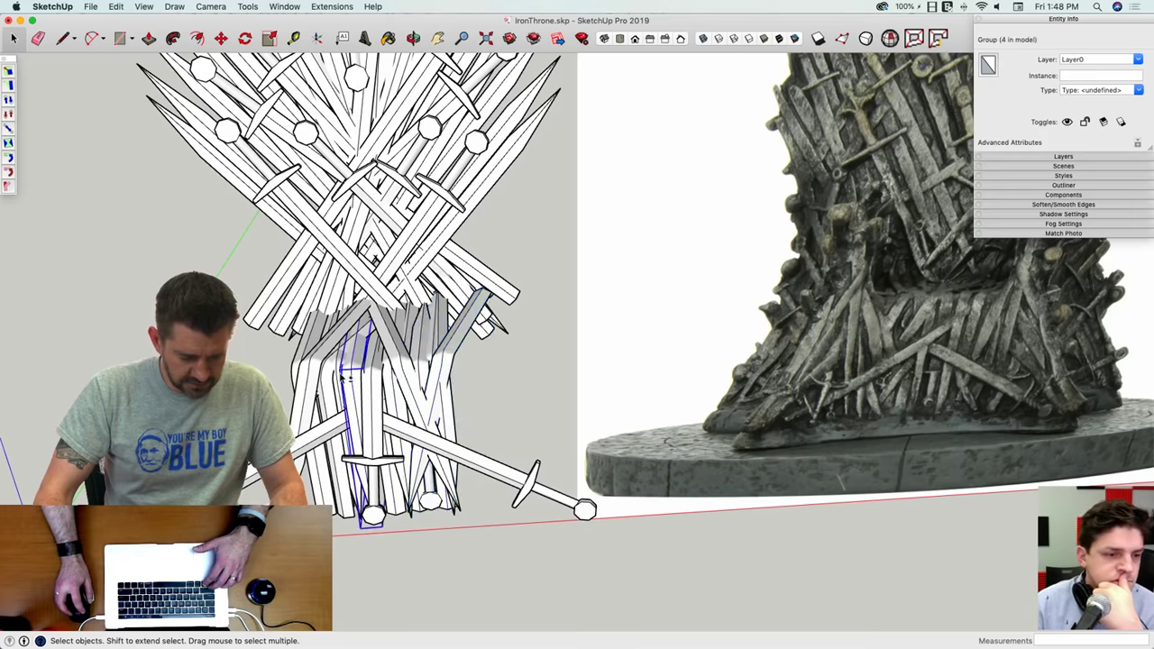
{"action": "key", "text": "m"}
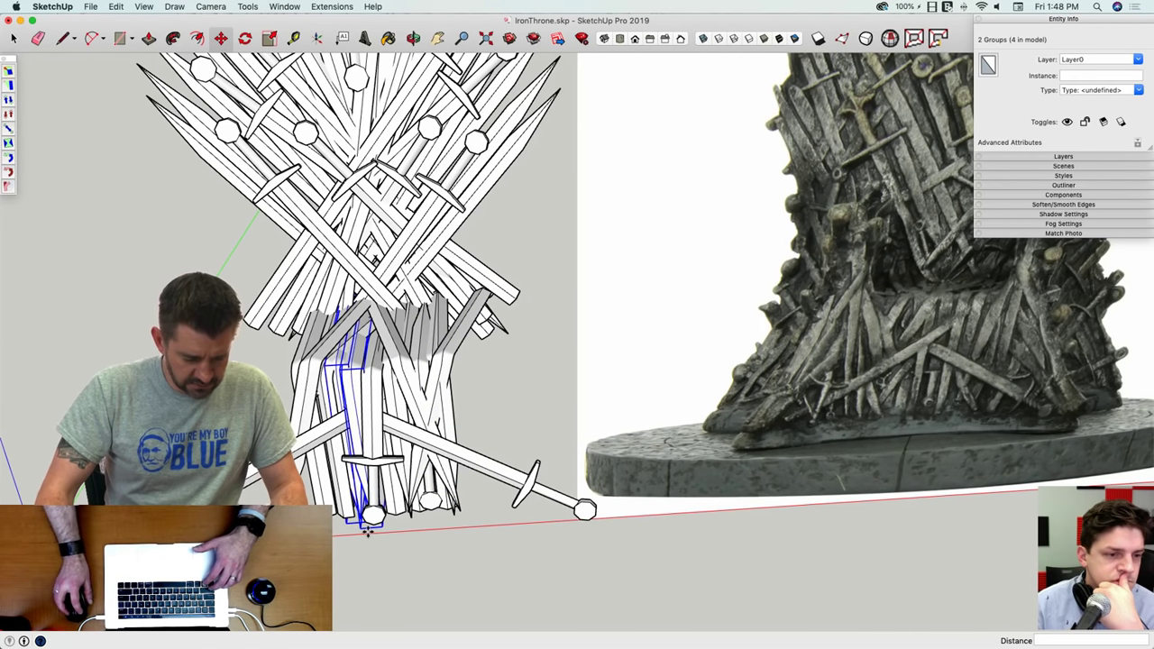
{"action": "left_click", "coordinate": [527, 559]}
{"action": "key", "text": "alt"}
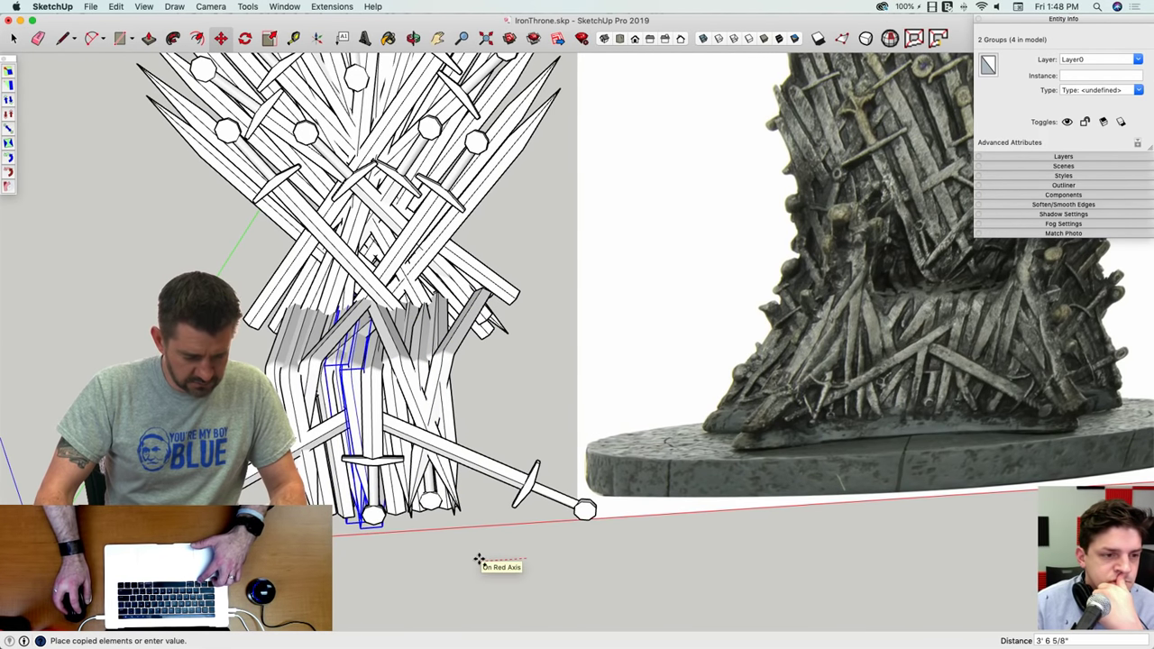
{"action": "left_click", "coordinate": [473, 561]}
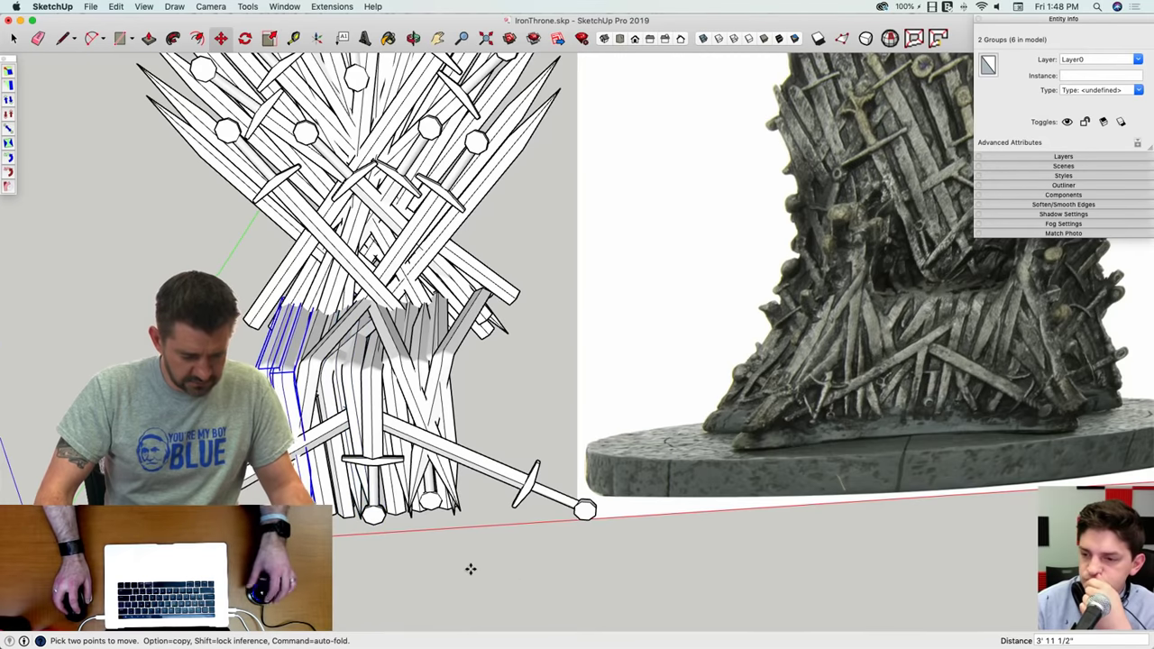
{"action": "key", "text": "space"}
{"action": "scroll", "coordinate": [459, 563], "scroll_direction": "up", "scroll_amount": 5}
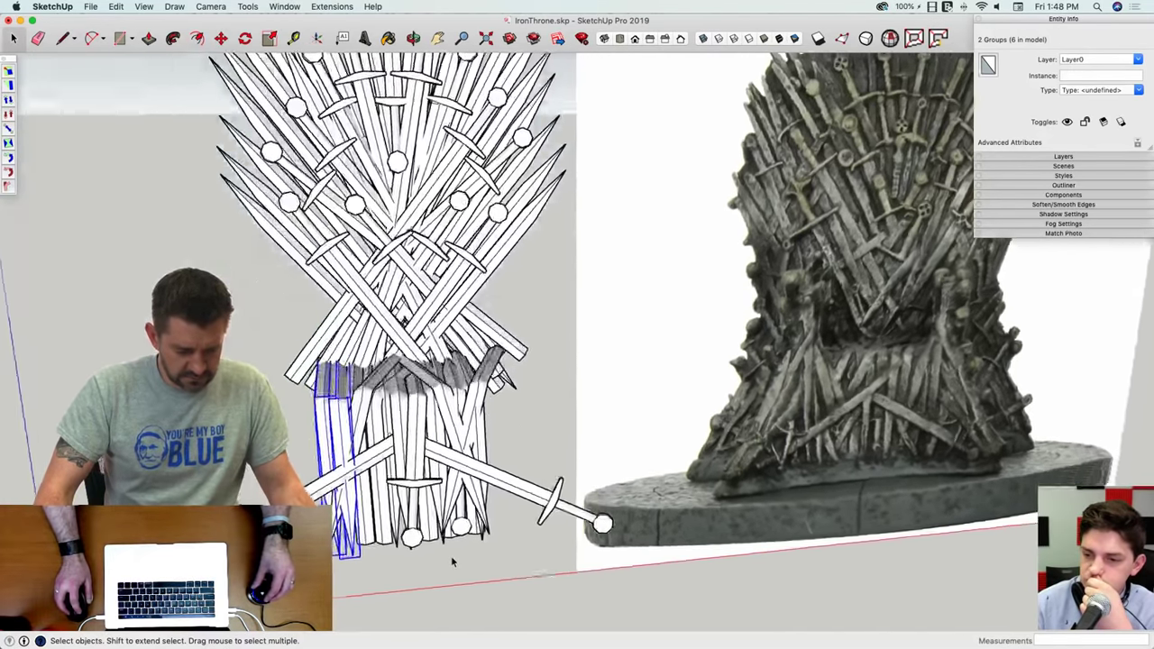
Step: Copy the bent sword group with the round pommel about 2' 7/16" along the red axis to the seat's right end
{"action": "middle_click_drag", "start_coordinate": [453, 562], "coordinate": [507, 415]}
{"action": "key", "text": "e"}
{"action": "left_click", "coordinate": [494, 409]}
{"action": "scroll", "coordinate": [494, 431], "scroll_direction": "up", "scroll_amount": 2}
{"action": "key", "text": "space"}
{"action": "scroll", "coordinate": [478, 431], "scroll_direction": "up", "scroll_amount": 2}
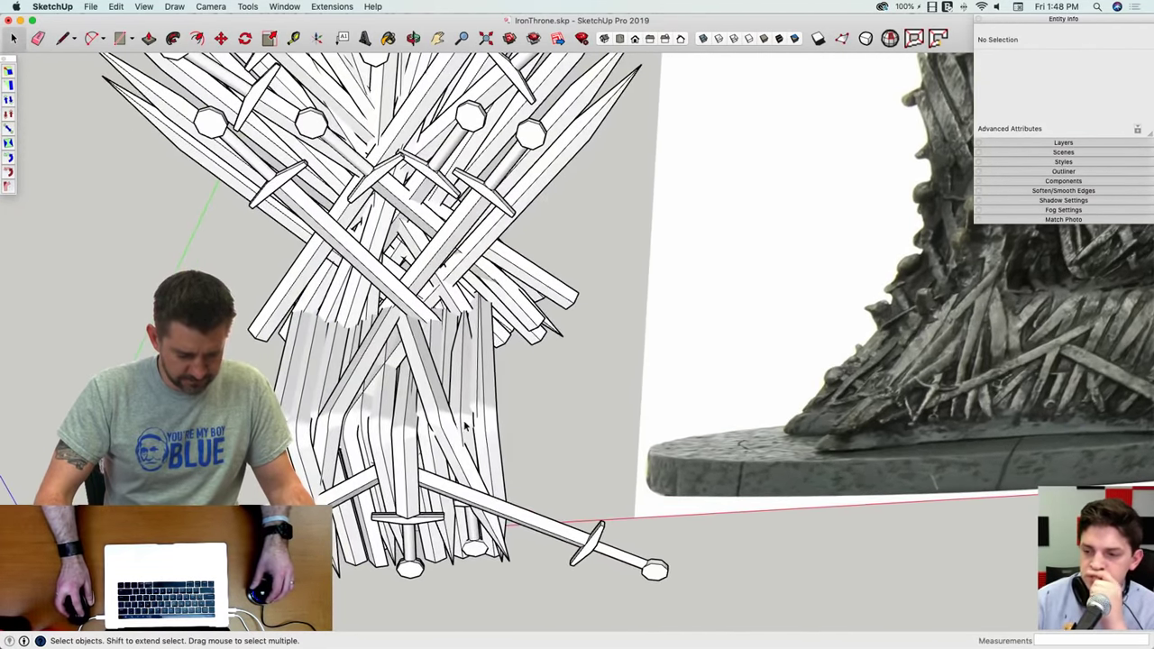
{"action": "left_click", "coordinate": [464, 423]}
{"action": "key", "text": "m"}
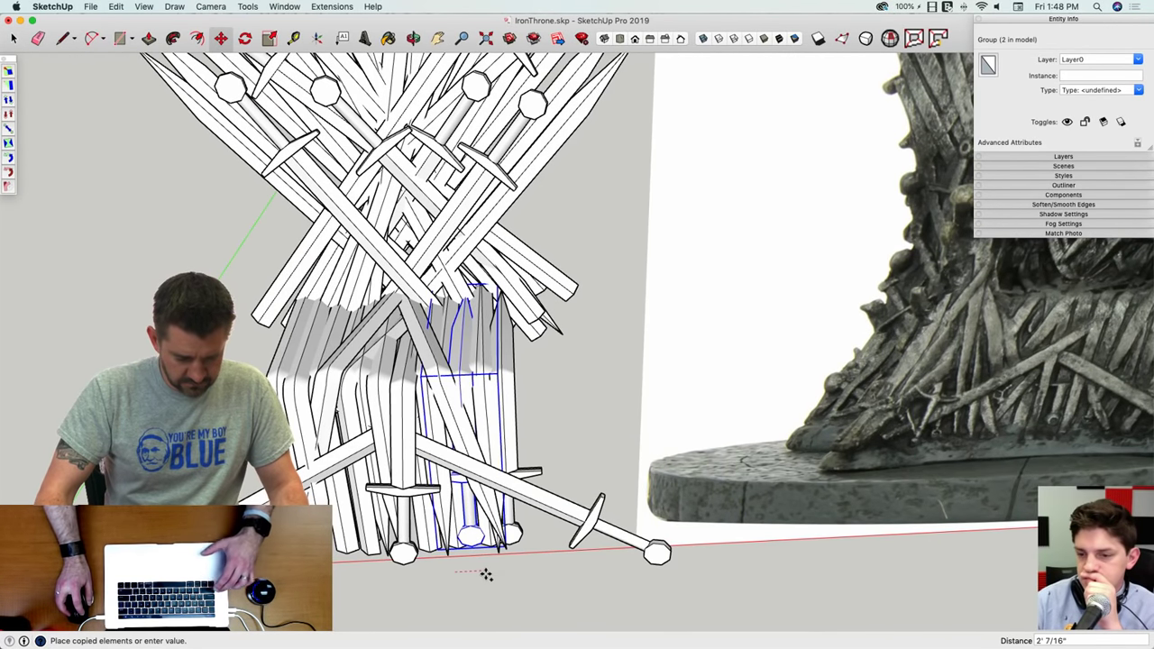
{"action": "left_click", "coordinate": [488, 574]}
{"action": "scroll", "coordinate": [488, 575], "scroll_direction": "down", "scroll_amount": 8}
{"action": "key", "text": "space"}
{"action": "left_click", "coordinate": [505, 582]}
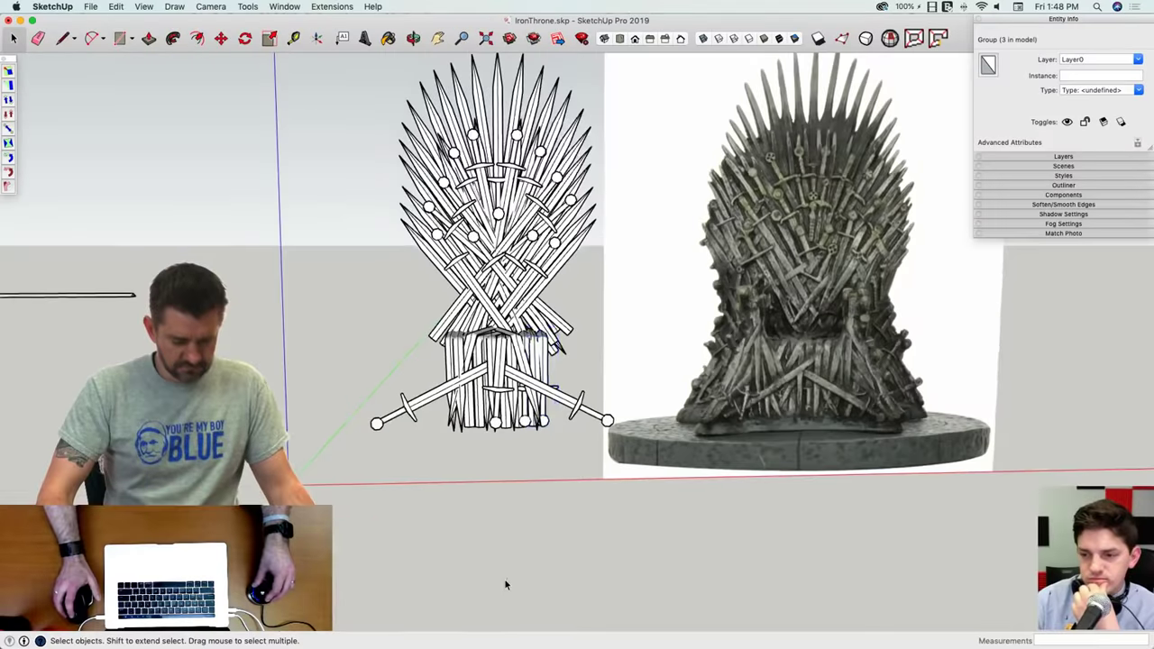
Step: Narrow the modelling window to uncover the desktop, close the Back.jpg preview and shift the Entity Info panel off the image files
{"action": "middle_click_drag", "start_coordinate": [506, 586], "coordinate": [622, 388]}
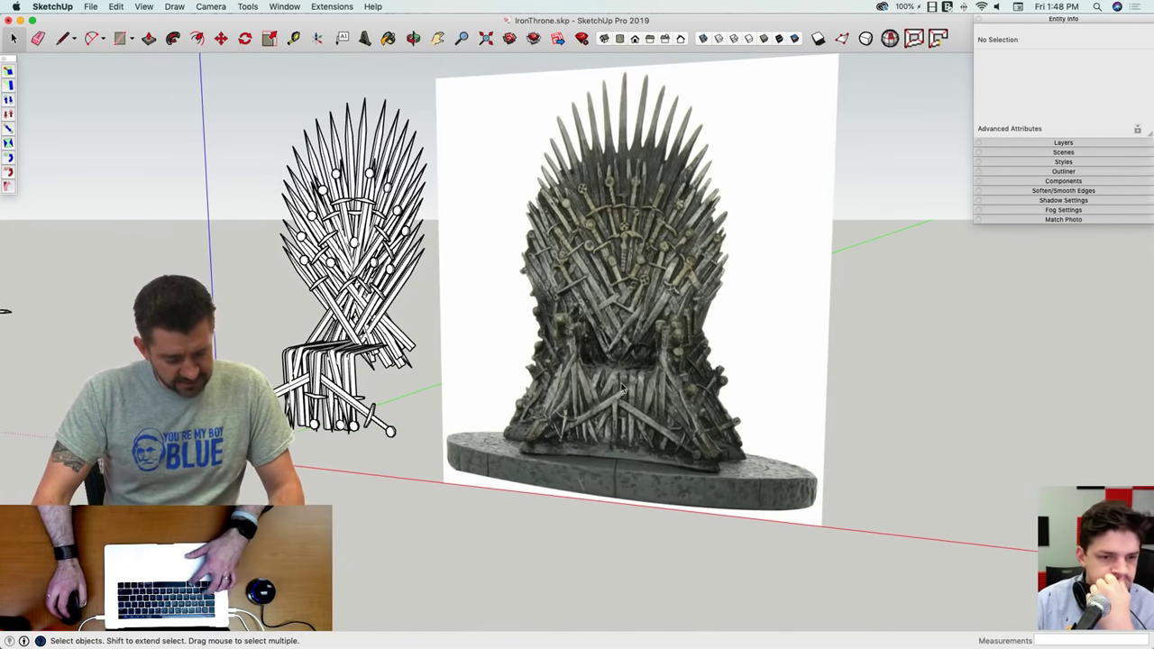
{"action": "scroll", "coordinate": [724, 422], "scroll_direction": "up", "scroll_amount": 5}
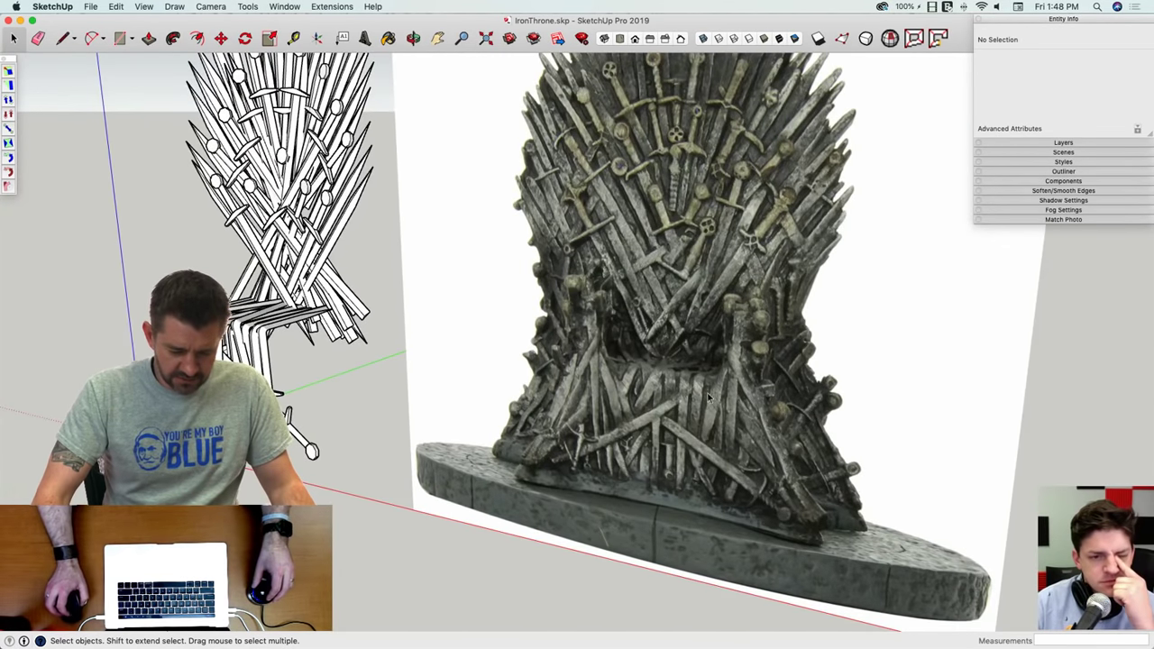
{"action": "scroll", "coordinate": [708, 397], "scroll_direction": "down", "scroll_amount": 6}
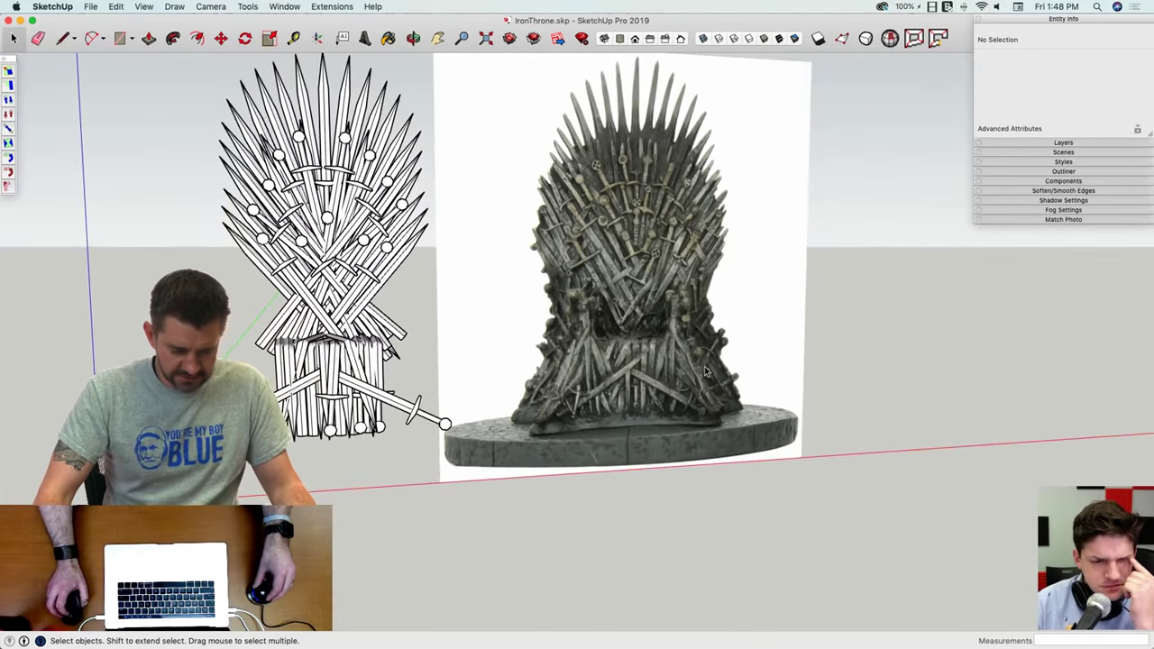
{"action": "scroll", "coordinate": [706, 372], "scroll_direction": "down", "scroll_amount": 5}
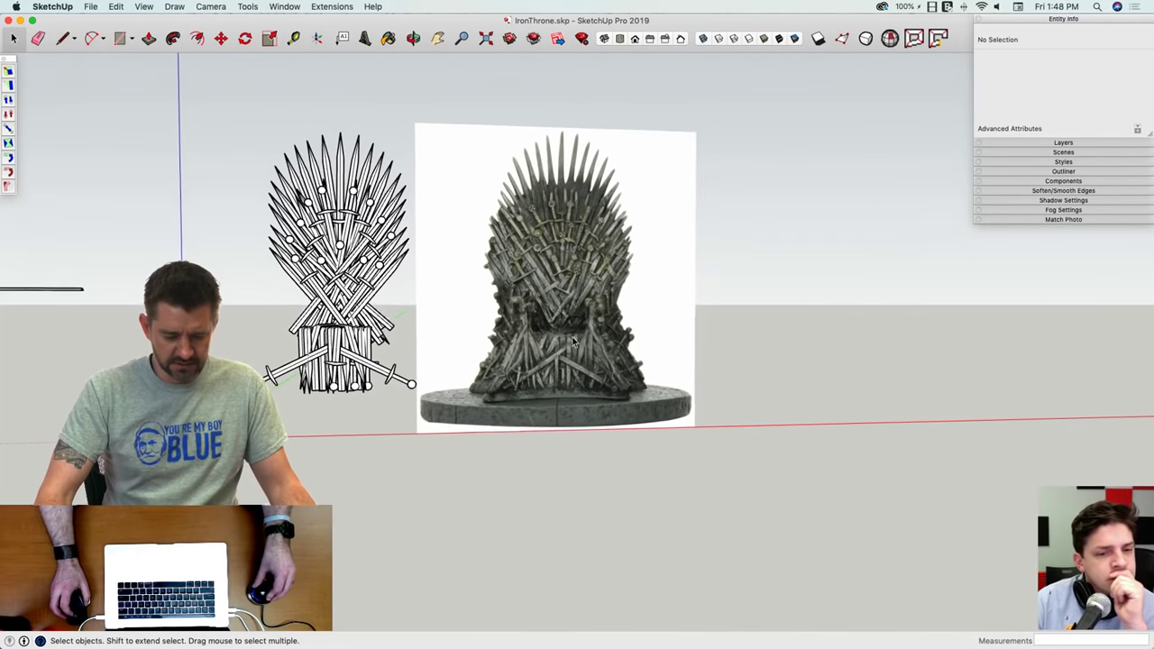
{"action": "middle_click_drag", "start_coordinate": [573, 341], "coordinate": [577, 345]}
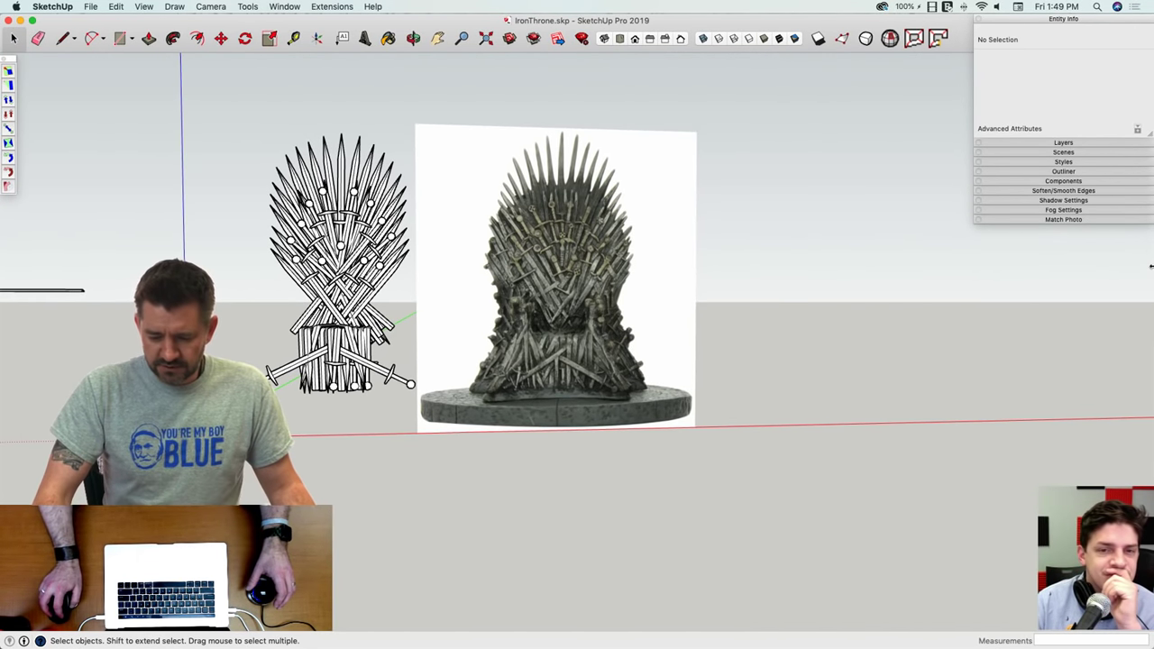
{"action": "left_click_drag", "start_coordinate": [1128, 264], "coordinate": [670, 256]}
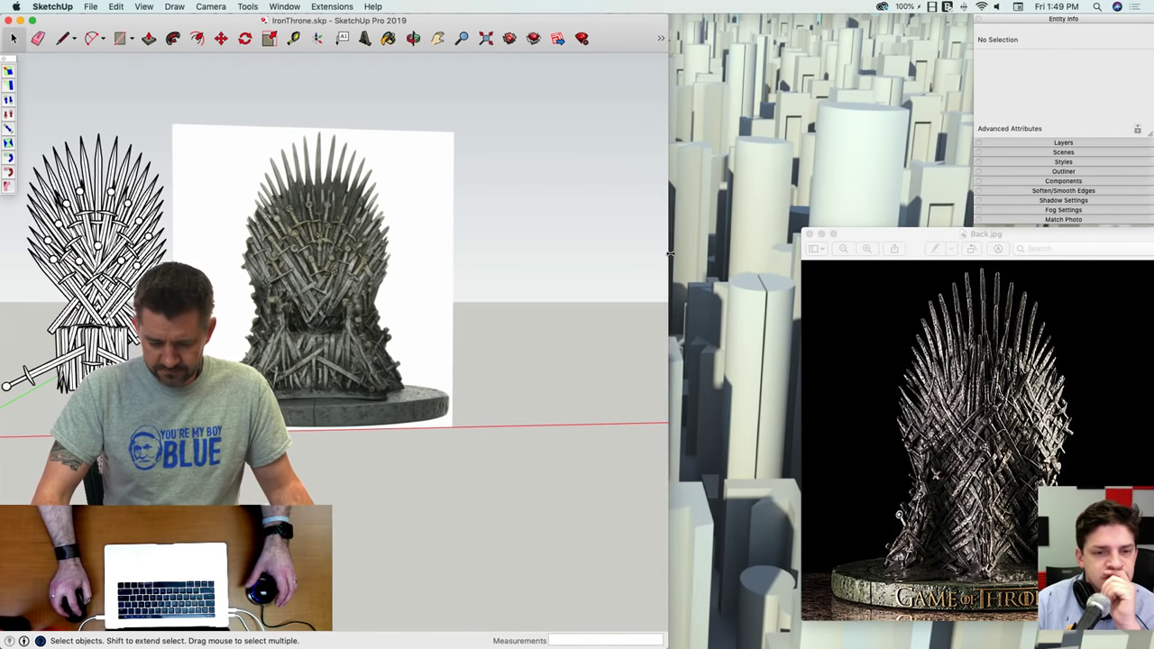
{"action": "left_click", "coordinate": [810, 235]}
{"action": "left_click_drag", "start_coordinate": [1012, 20], "coordinate": [934, 20]}
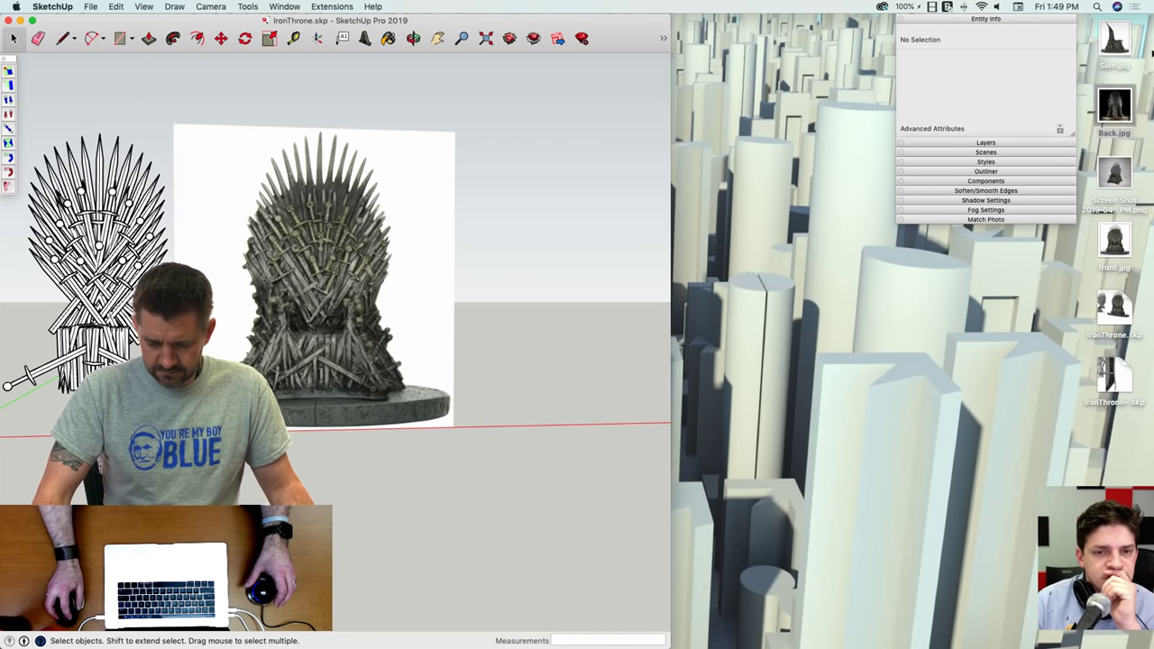
Step: Gather the Side.jpg, Back.jpg, screenshot and front.jpg files together in the open area of the desktop
{"action": "left_click_drag", "start_coordinate": [1133, 102], "coordinate": [921, 427]}
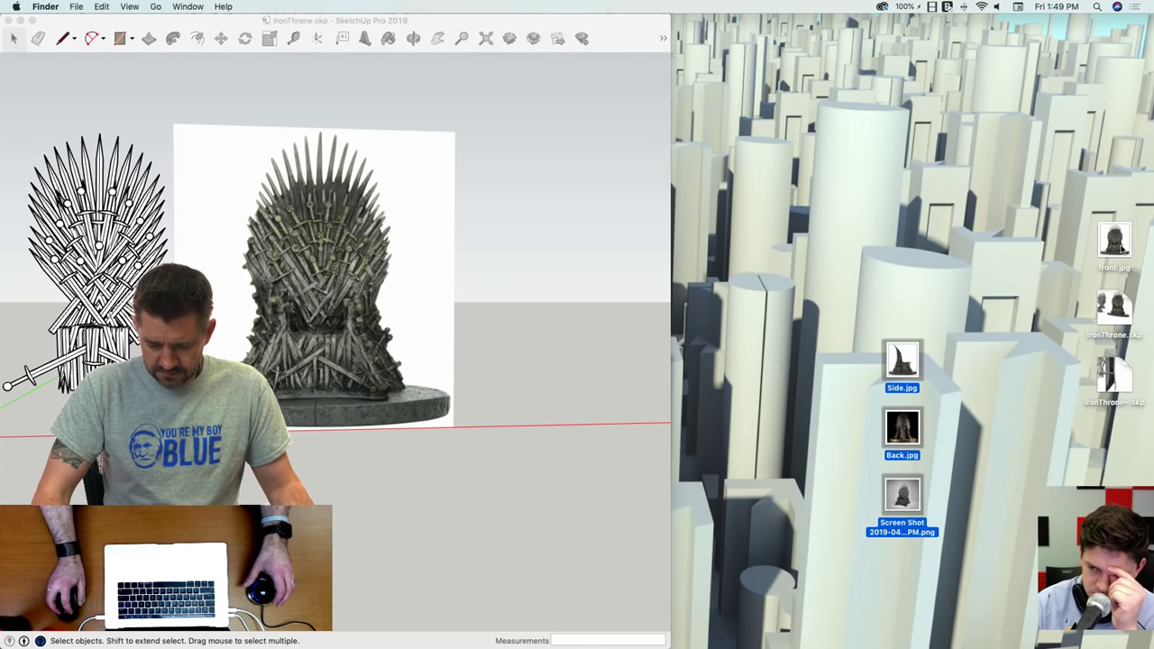
{"action": "left_click_drag", "start_coordinate": [1123, 250], "coordinate": [957, 381]}
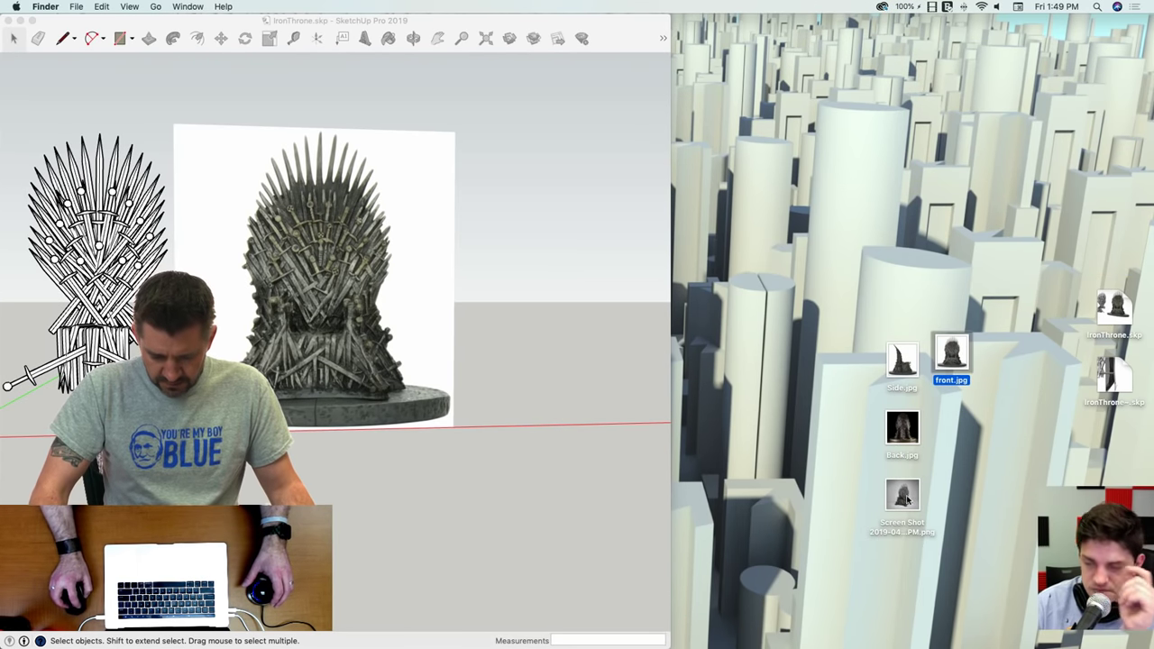
{"action": "left_click_drag", "start_coordinate": [907, 498], "coordinate": [966, 414]}
Step: Open the Side.jpg reference picture and place its window beside the modelling window
{"action": "left_click", "coordinate": [904, 362]}
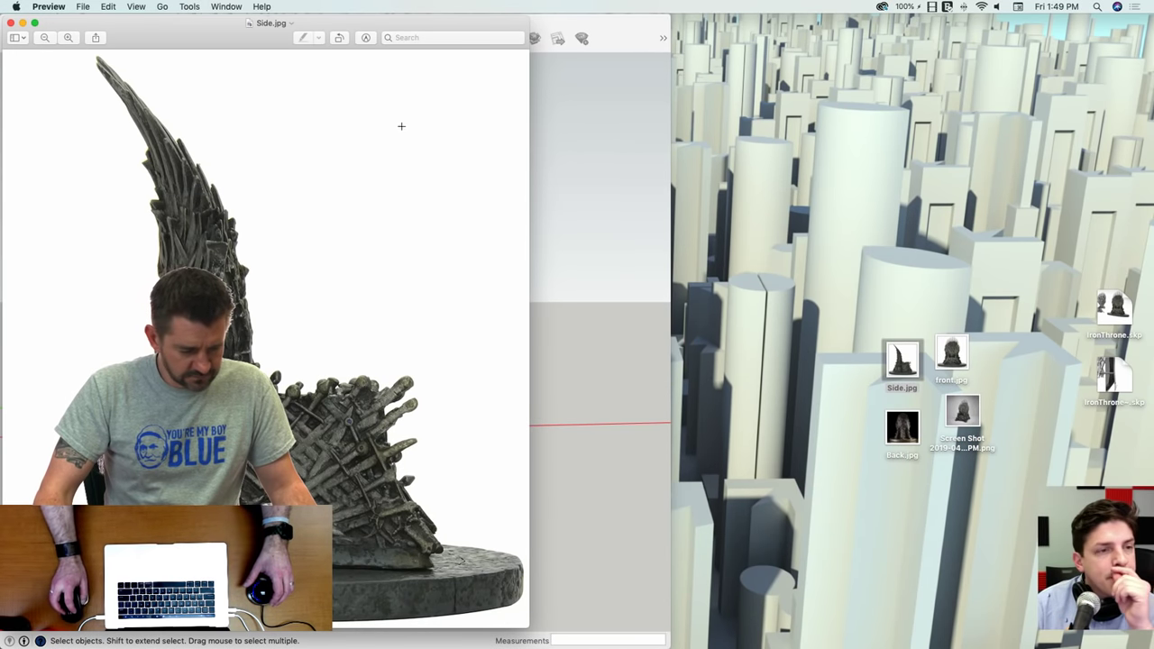
{"action": "left_click_drag", "start_coordinate": [205, 32], "coordinate": [857, 27]}
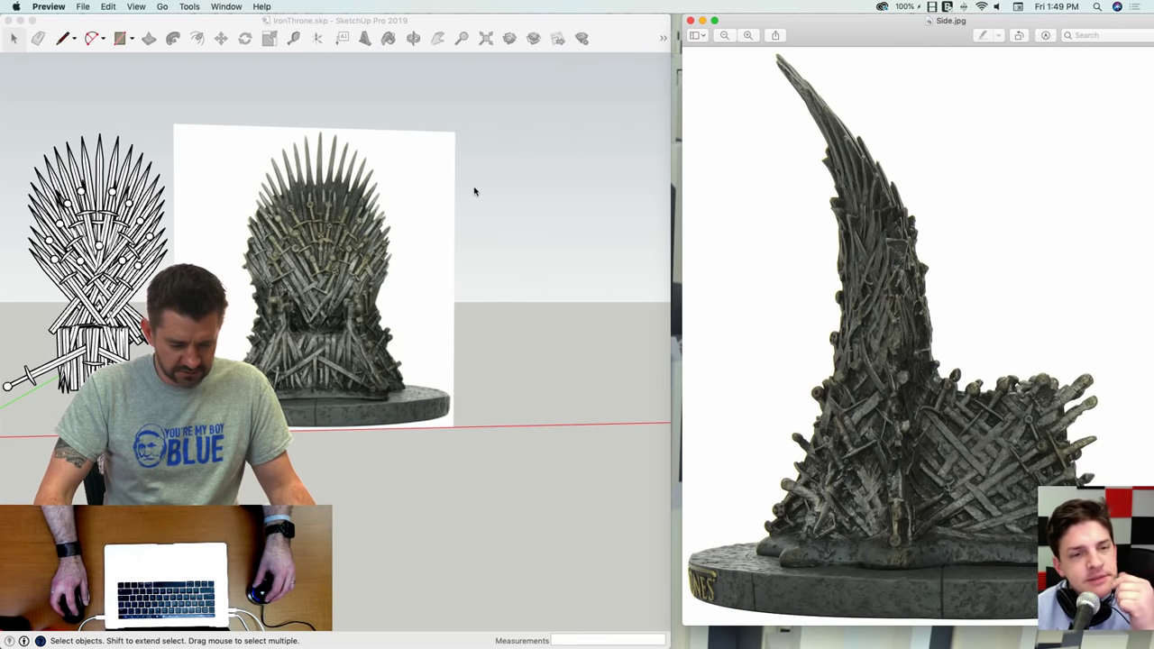
Step: Compare the throne model with the side-view reference picture from the side, the front and oblique angles
{"action": "left_click", "coordinate": [487, 208]}
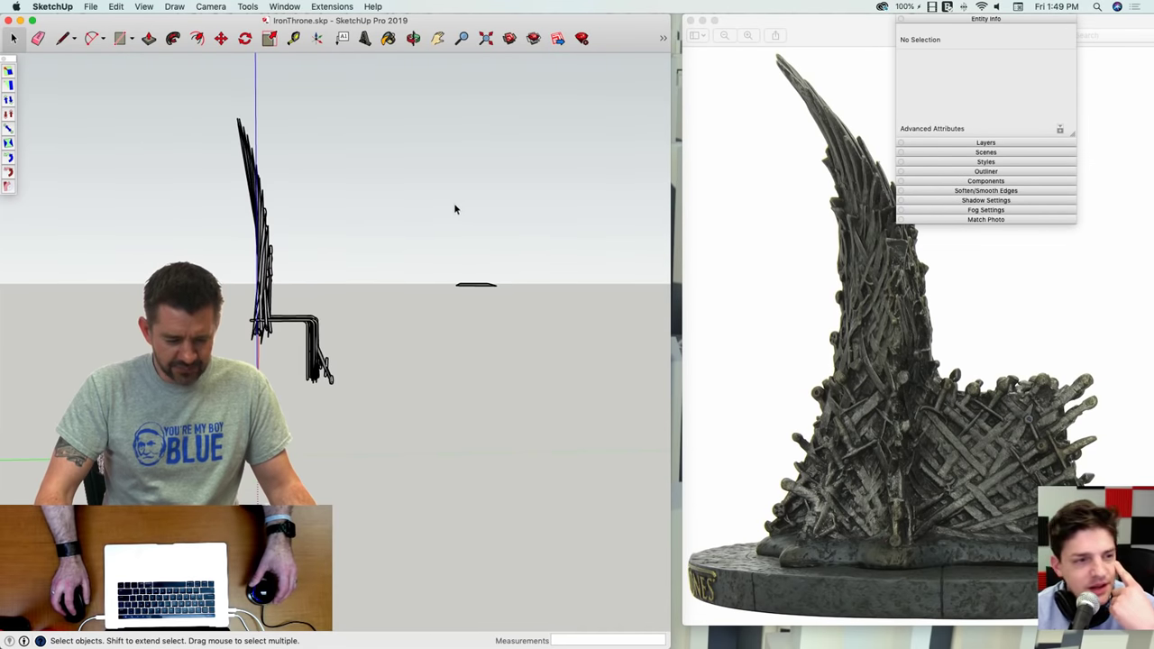
{"action": "key", "text": "super+3"}
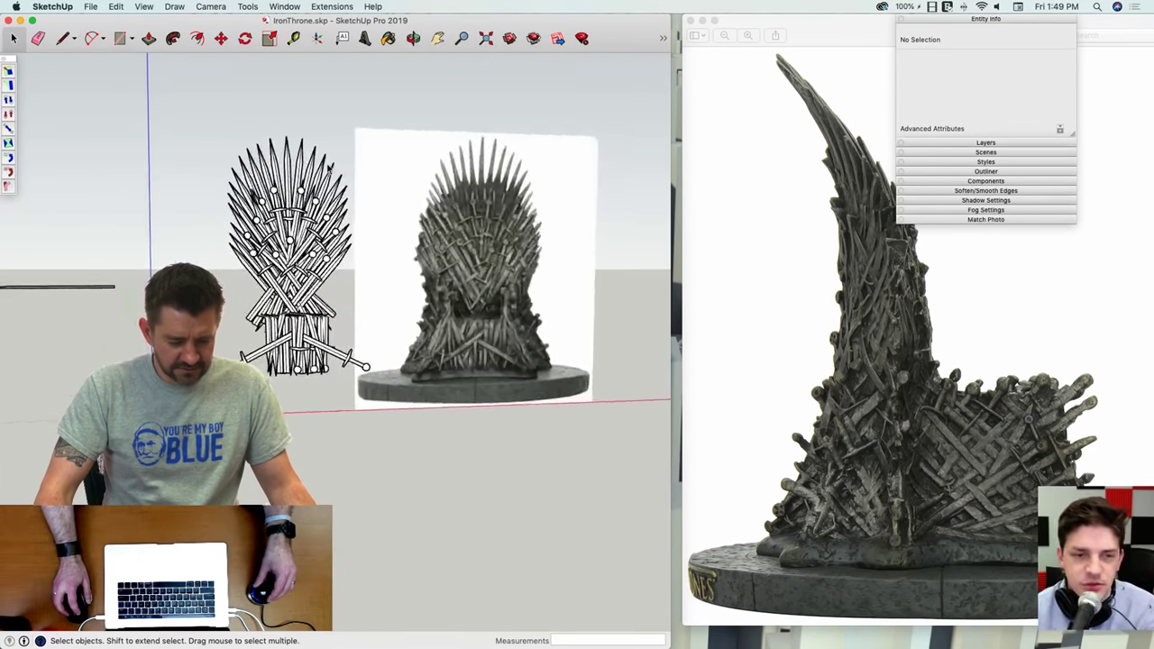
{"action": "key", "text": "super+1"}
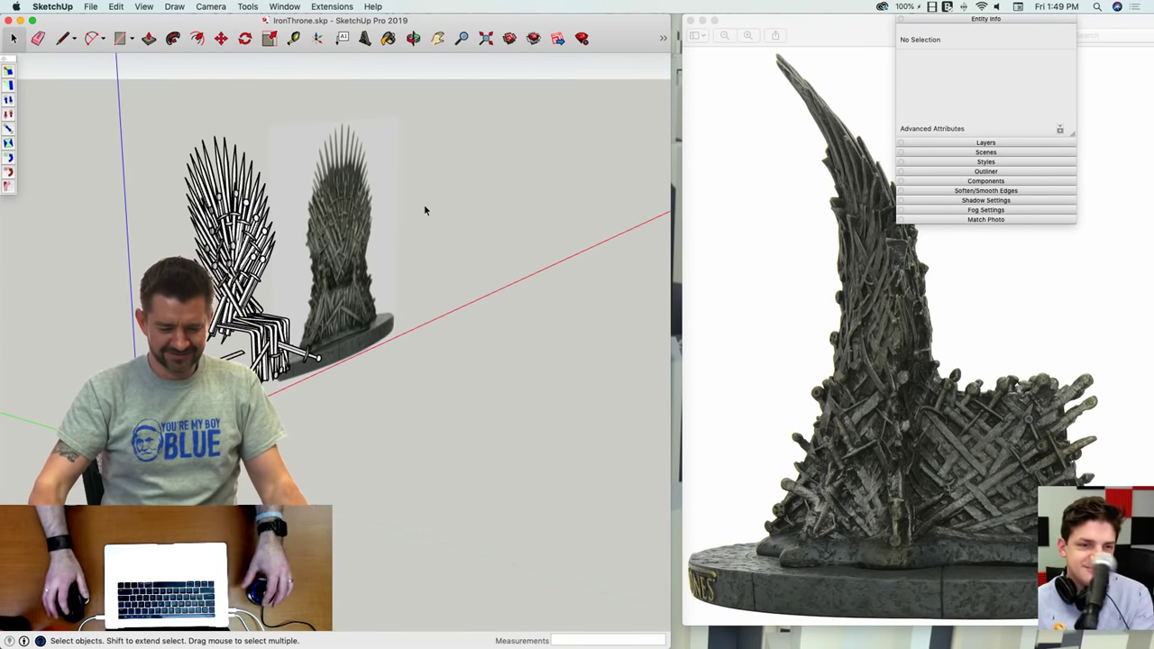
{"action": "middle_click_drag", "start_coordinate": [425, 210], "coordinate": [421, 204]}
{"action": "key", "text": "super+6"}
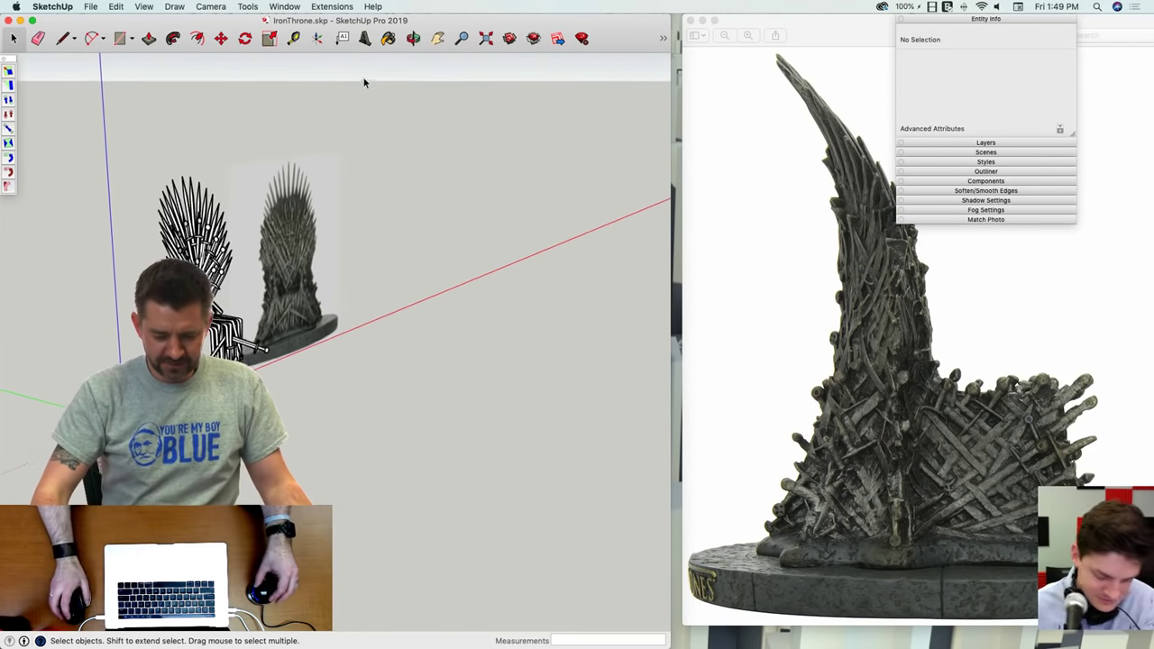
{"action": "mouse_move", "coordinate": [328, 135]}
{"action": "middle_mouse_down"}
{"action": "mouse_move", "coordinate": [333, 159]}
{"action": "mouse_move", "coordinate": [306, 154]}
{"action": "mouse_move", "coordinate": [290, 193]}
{"action": "middle_mouse_up"}
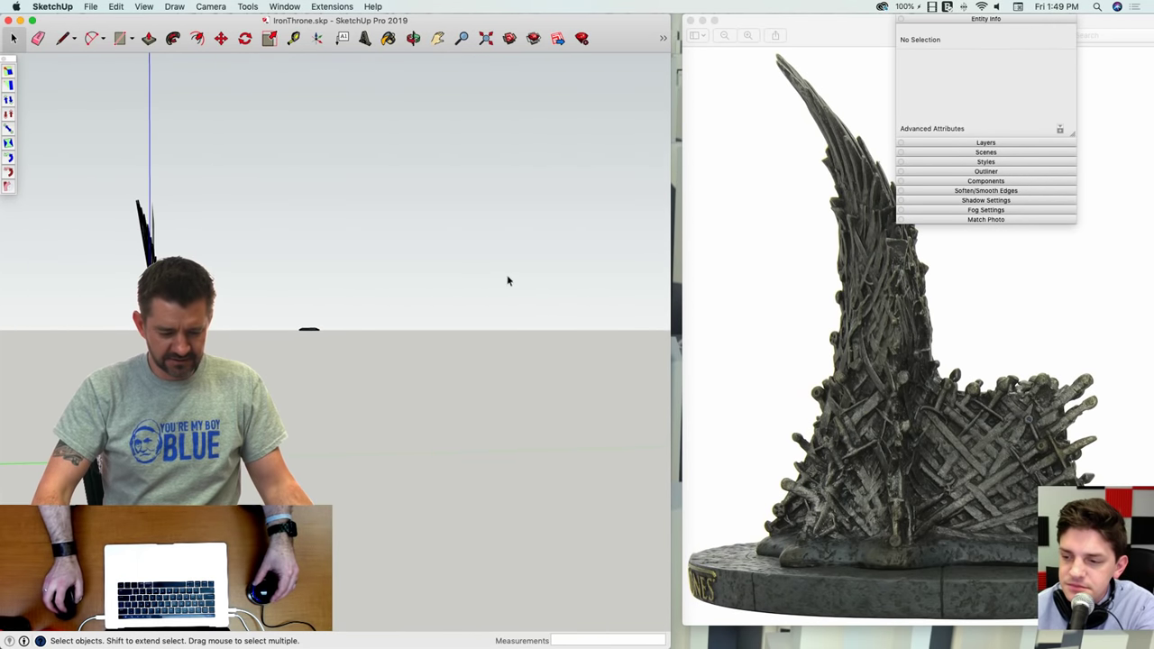
{"action": "middle_click_drag", "start_coordinate": [247, 258], "coordinate": [233, 243]}
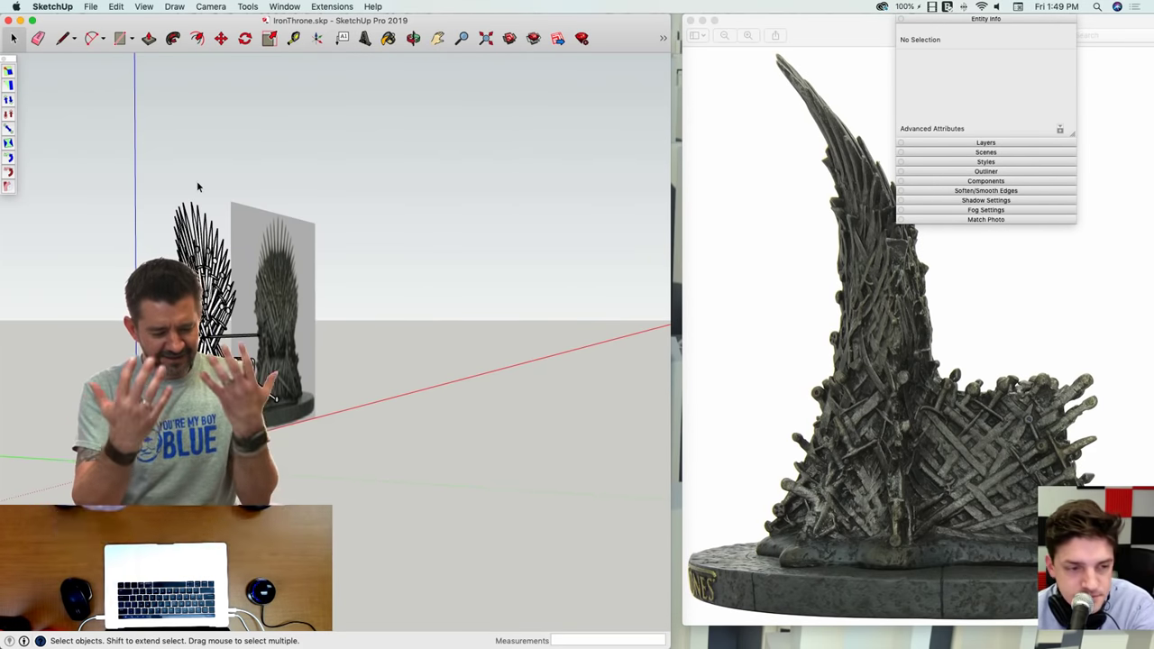
{"action": "mouse_move", "coordinate": [199, 186]}
{"action": "middle_mouse_down"}
{"action": "mouse_move", "coordinate": [262, 175]}
{"action": "mouse_move", "coordinate": [116, 281]}
{"action": "mouse_move", "coordinate": [120, 296]}
{"action": "mouse_move", "coordinate": [166, 299]}
{"action": "middle_mouse_up"}
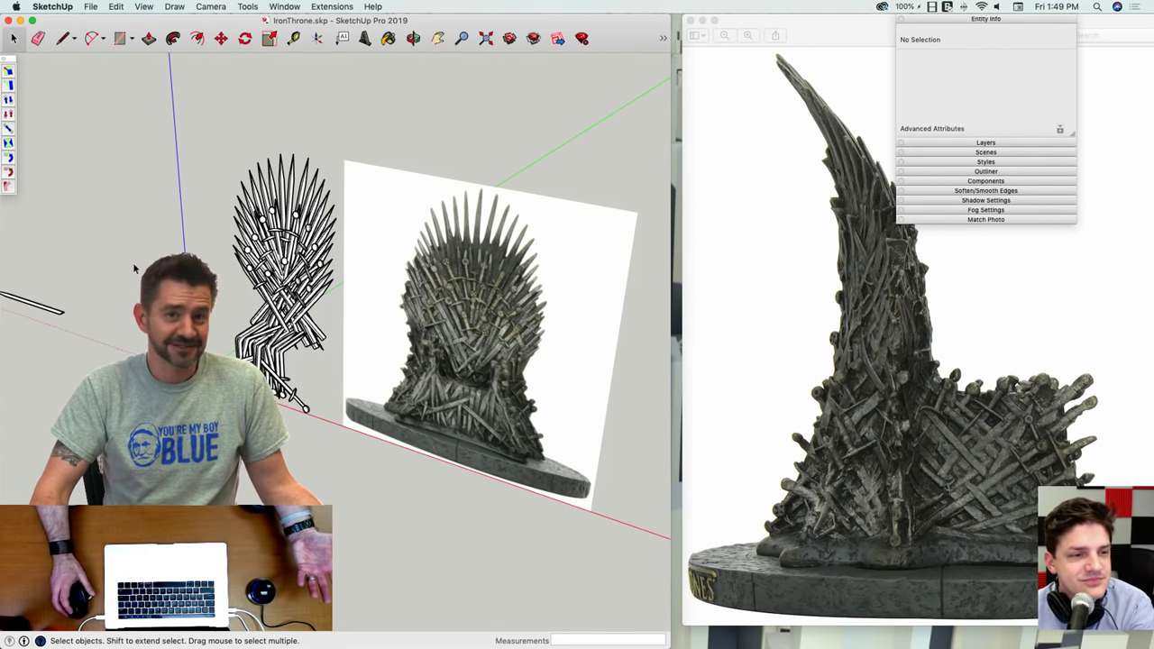
Step: Draw a closed upright rectangle about 8' 2 5/16" deep along the seat's left end as the armrest profile
{"action": "mouse_move", "coordinate": [225, 335]}
{"action": "middle_mouse_down"}
{"action": "mouse_move", "coordinate": [270, 318]}
{"action": "mouse_move", "coordinate": [598, 410]}
{"action": "mouse_move", "coordinate": [523, 395]}
{"action": "mouse_move", "coordinate": [1096, 396]}
{"action": "middle_mouse_up"}
{"action": "mouse_move", "coordinate": [958, 410]}
{"action": "middle_mouse_down"}
{"action": "mouse_move", "coordinate": [914, 439]}
{"action": "mouse_move", "coordinate": [824, 438]}
{"action": "mouse_move", "coordinate": [100, 345]}
{"action": "middle_mouse_up"}
{"action": "scroll", "coordinate": [261, 374], "scroll_direction": "up", "scroll_amount": 8}
{"action": "key", "text": "l"}
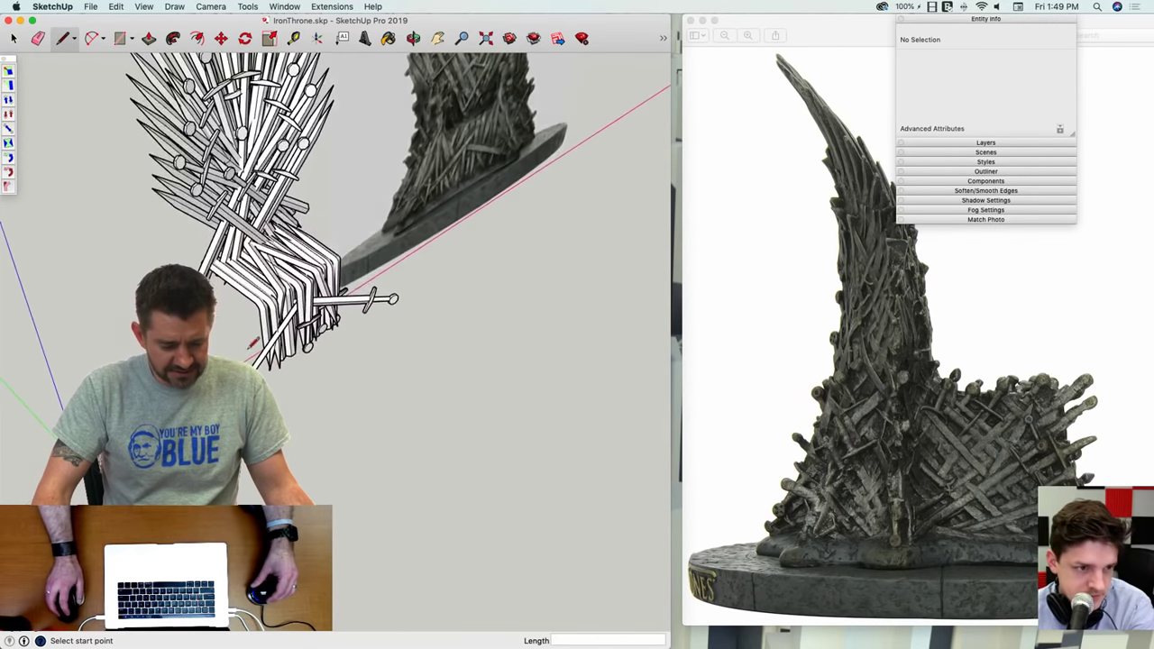
{"action": "mouse_move", "coordinate": [287, 386]}
{"action": "middle_mouse_down"}
{"action": "mouse_move", "coordinate": [316, 368]}
{"action": "mouse_move", "coordinate": [319, 419]}
{"action": "middle_mouse_up"}
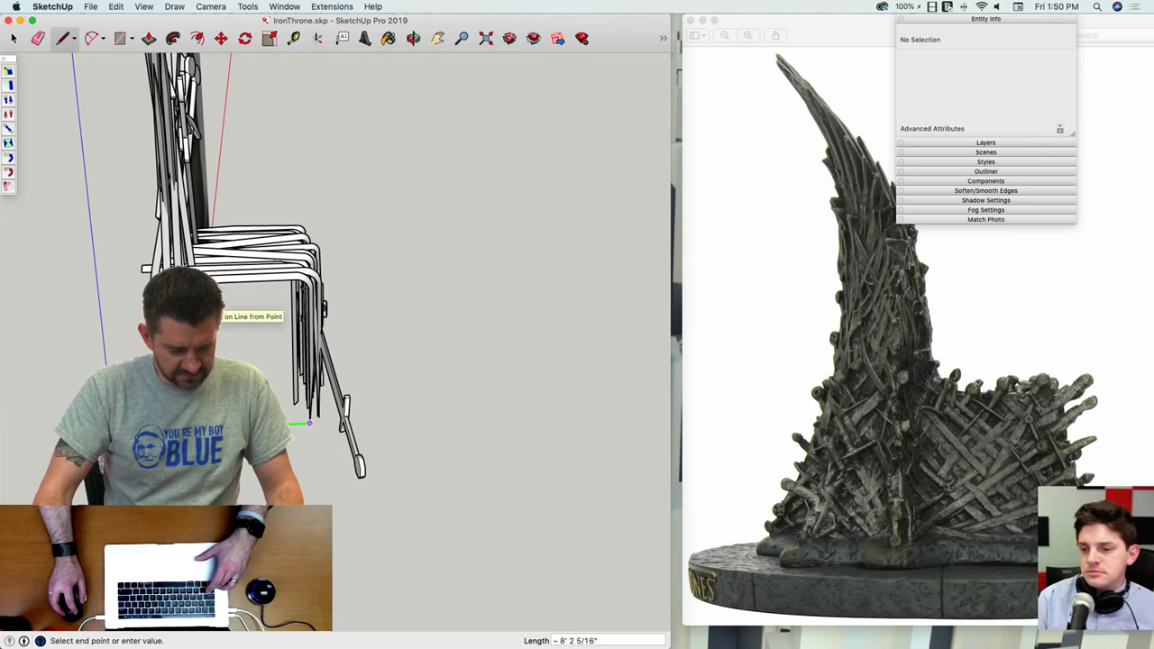
{"action": "middle_click_drag", "start_coordinate": [181, 233], "coordinate": [126, 200]}
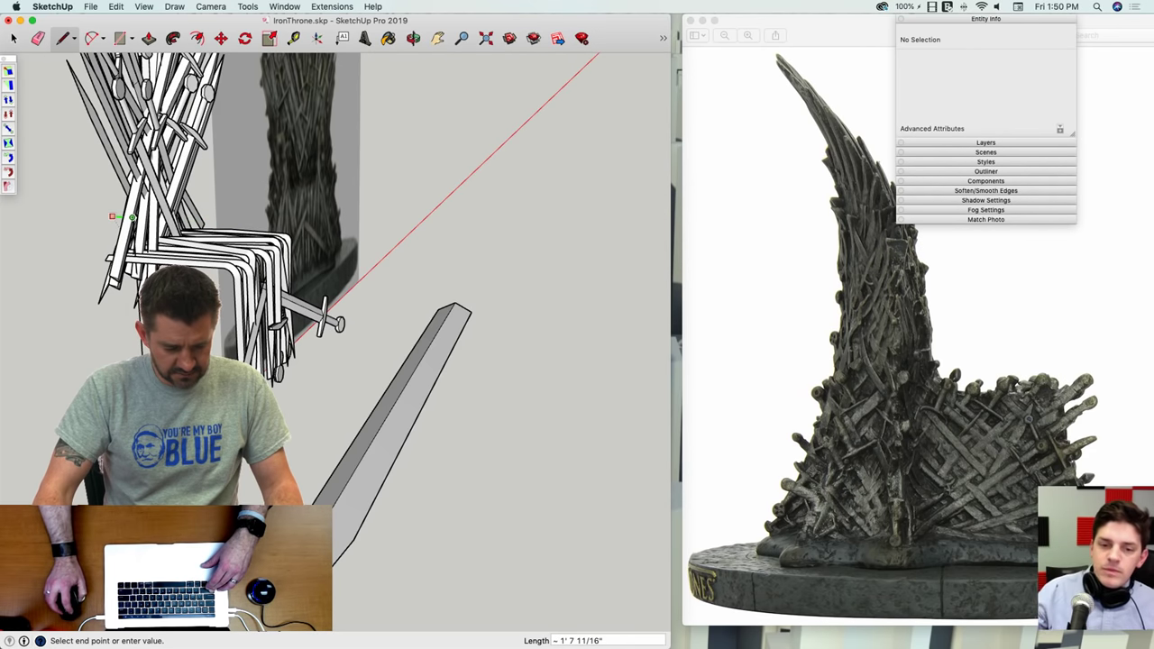
{"action": "middle_click_drag", "start_coordinate": [112, 217], "coordinate": [358, 405]}
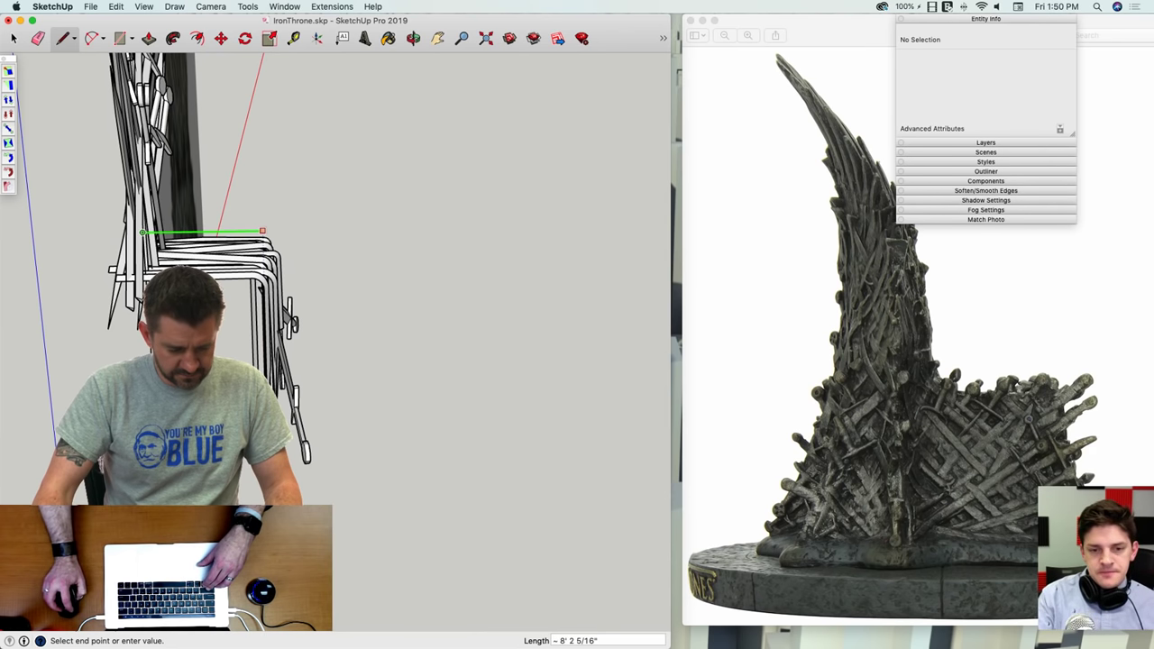
{"action": "left_click", "coordinate": [262, 232]}
Step: Push/Pull the armrest profile into a block about 2' 1 5/8" thick
{"action": "key", "text": "p"}
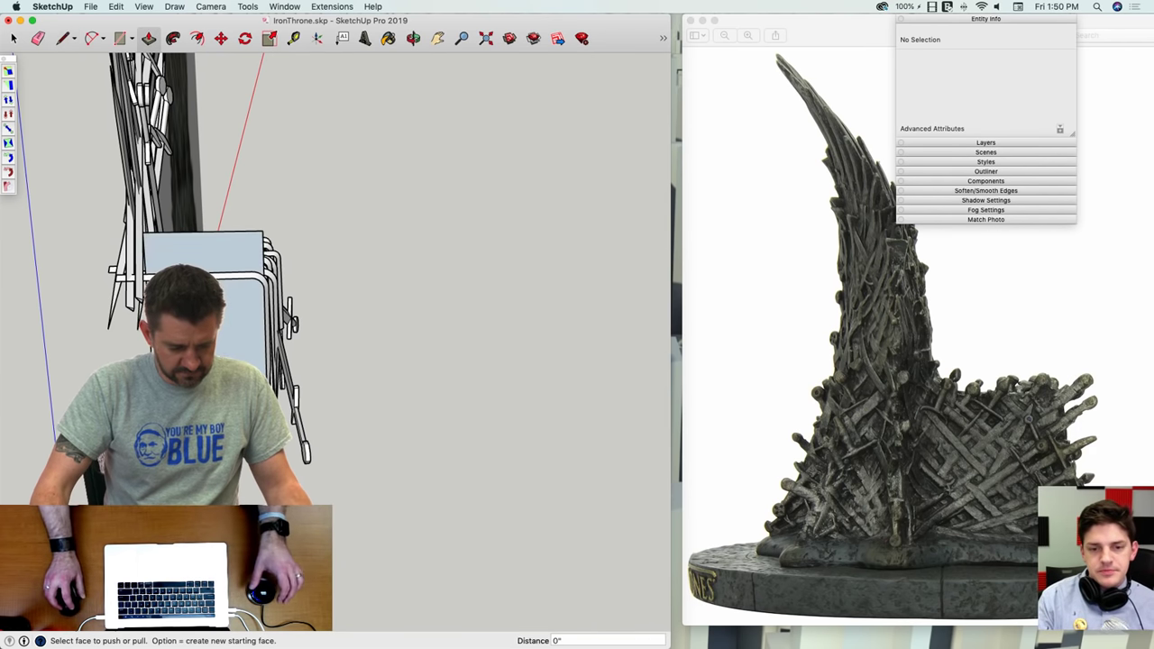
{"action": "left_click", "coordinate": [260, 242]}
{"action": "middle_click_drag", "start_coordinate": [577, 360], "coordinate": [252, 335]}
{"action": "scroll", "coordinate": [257, 336], "scroll_direction": "down", "scroll_amount": 3}
{"action": "scroll", "coordinate": [258, 336], "scroll_direction": "up", "scroll_amount": 6}
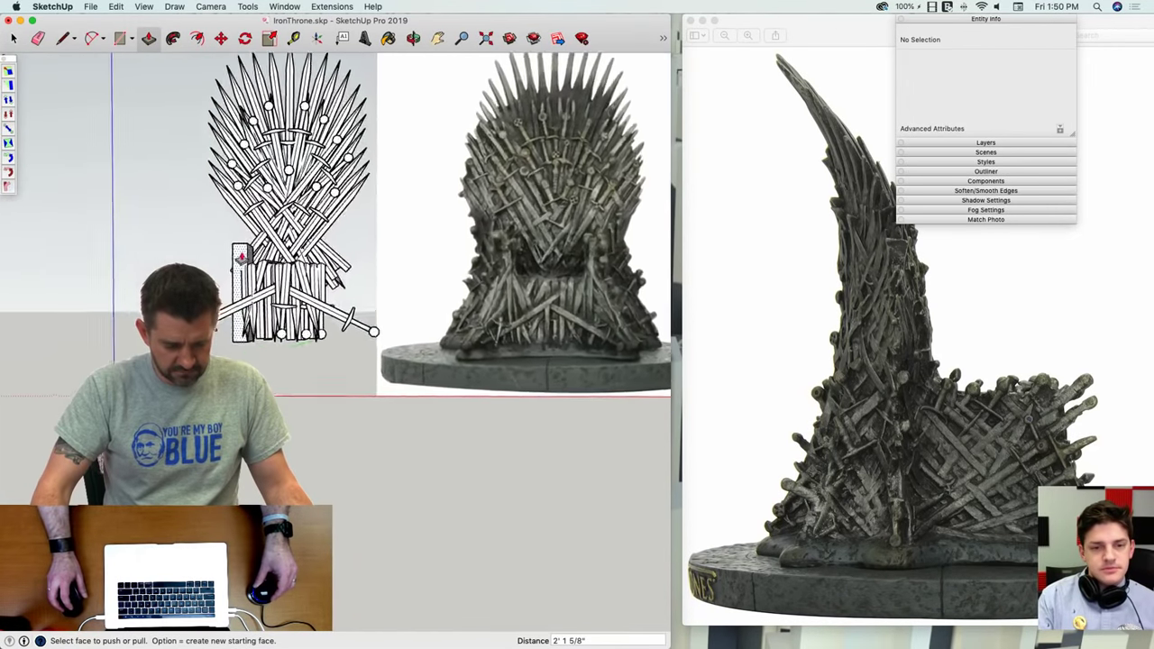
{"action": "mouse_move", "coordinate": [215, 227]}
{"action": "middle_mouse_down"}
{"action": "mouse_move", "coordinate": [586, 242]}
{"action": "mouse_move", "coordinate": [740, 186]}
{"action": "middle_mouse_up"}
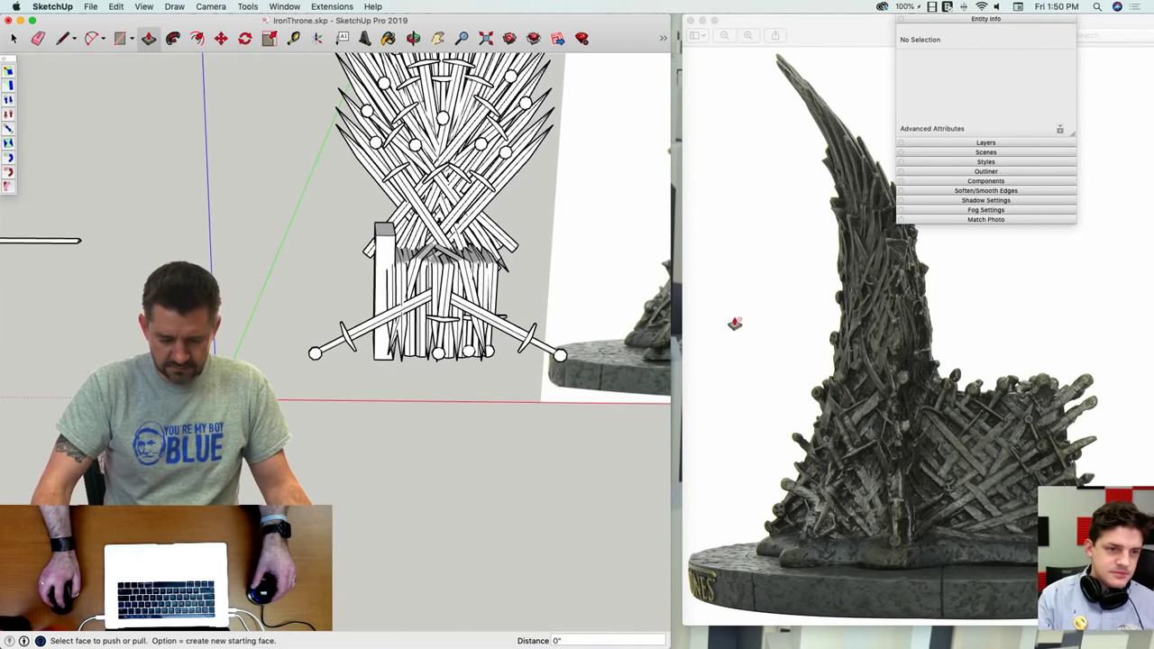
Step: Shrink the Side.jpg window towards the screen edge and widen the modelling window up to it
{"action": "left_click", "coordinate": [686, 258]}
{"action": "left_click_drag", "start_coordinate": [681, 260], "coordinate": [879, 298]}
{"action": "left_click", "coordinate": [669, 308]}
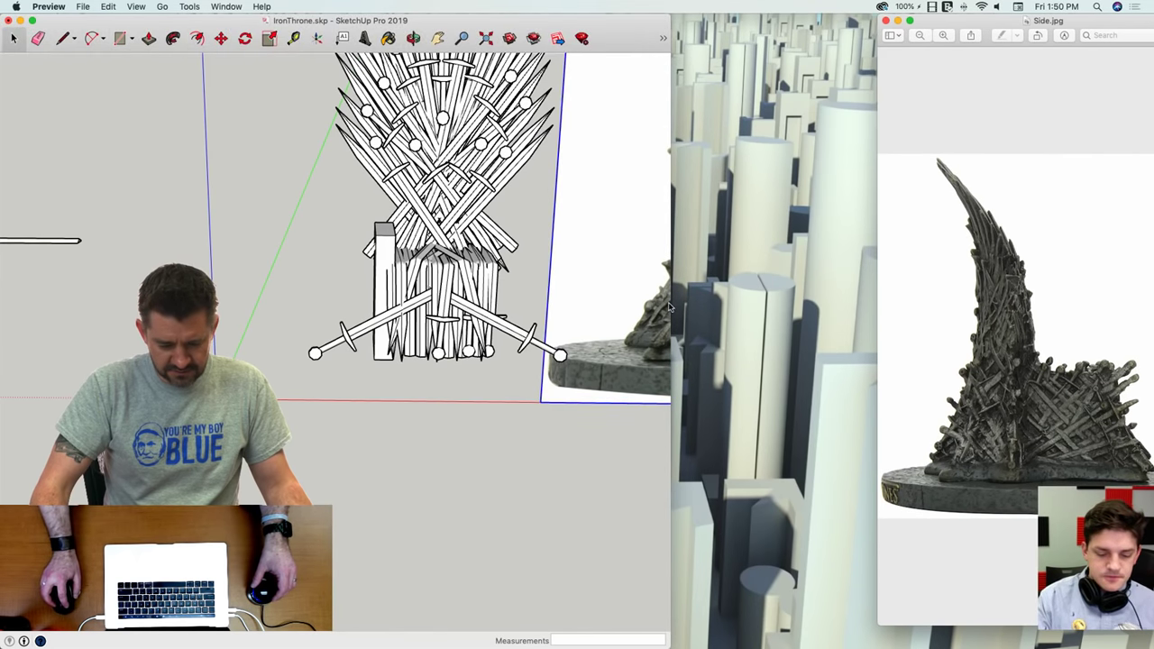
{"action": "left_click", "coordinate": [655, 463]}
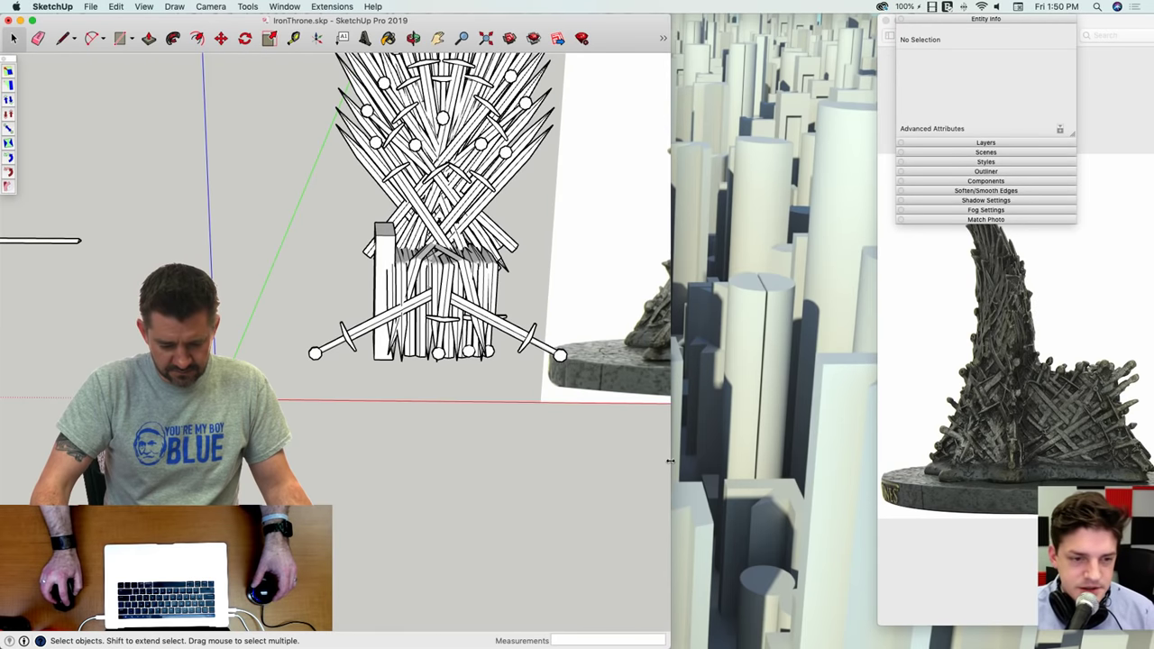
{"action": "left_click_drag", "start_coordinate": [670, 462], "coordinate": [878, 461]}
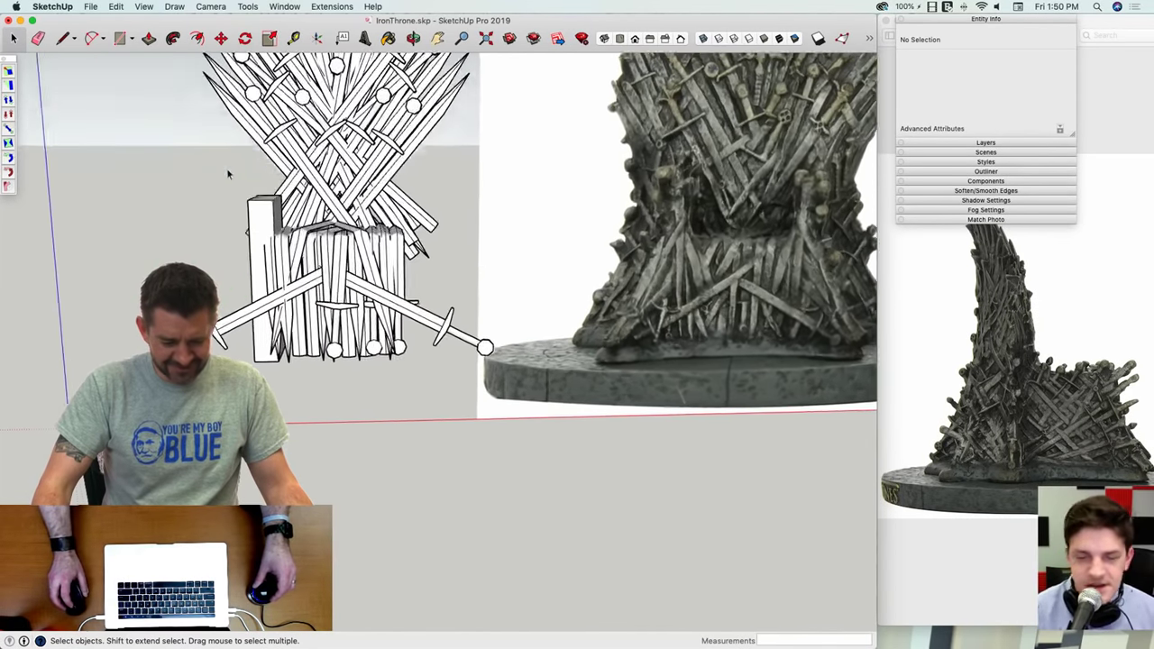
Step: Push the armrest block's outer side face inward about 9 13/16" to thin the block
{"action": "mouse_move", "coordinate": [228, 174]}
{"action": "middle_mouse_down"}
{"action": "mouse_move", "coordinate": [250, 152]}
{"action": "mouse_move", "coordinate": [228, 183]}
{"action": "middle_mouse_up"}
{"action": "key", "text": "p"}
{"action": "left_click", "coordinate": [254, 147]}
{"action": "left_click", "coordinate": [240, 182]}
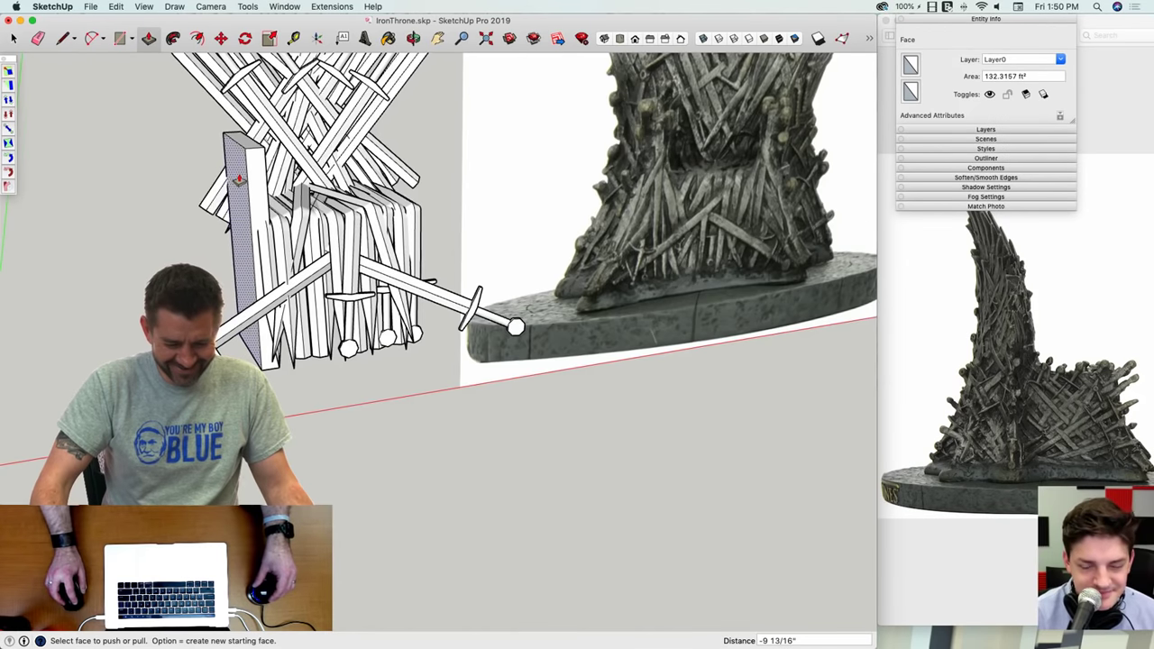
{"action": "key", "text": "space"}
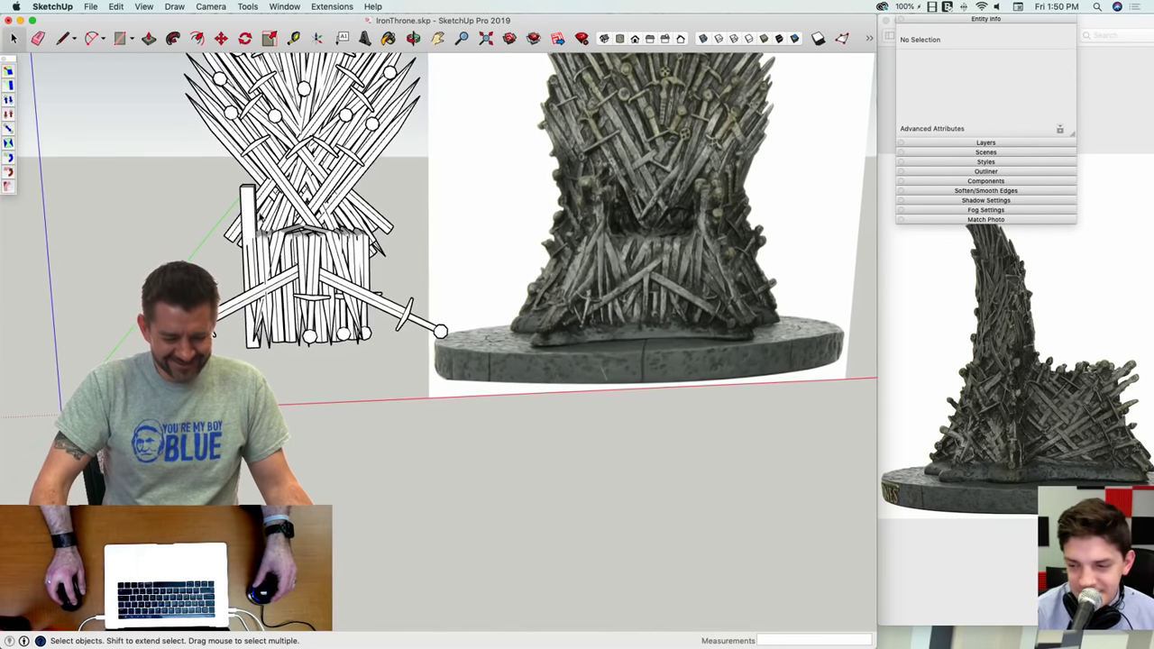
Step: Select the whole armrest block and move it about 7 9/16" outward from the seat
{"action": "triple_click", "coordinate": [249, 211]}
{"action": "key", "text": "m"}
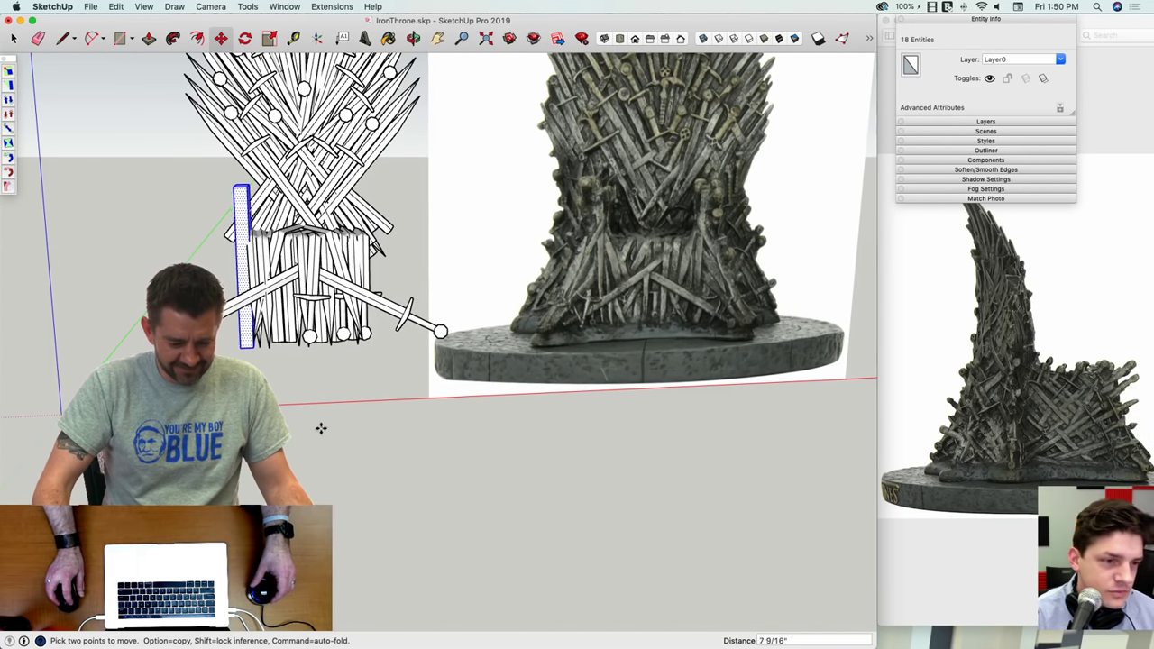
{"action": "key", "text": "space"}
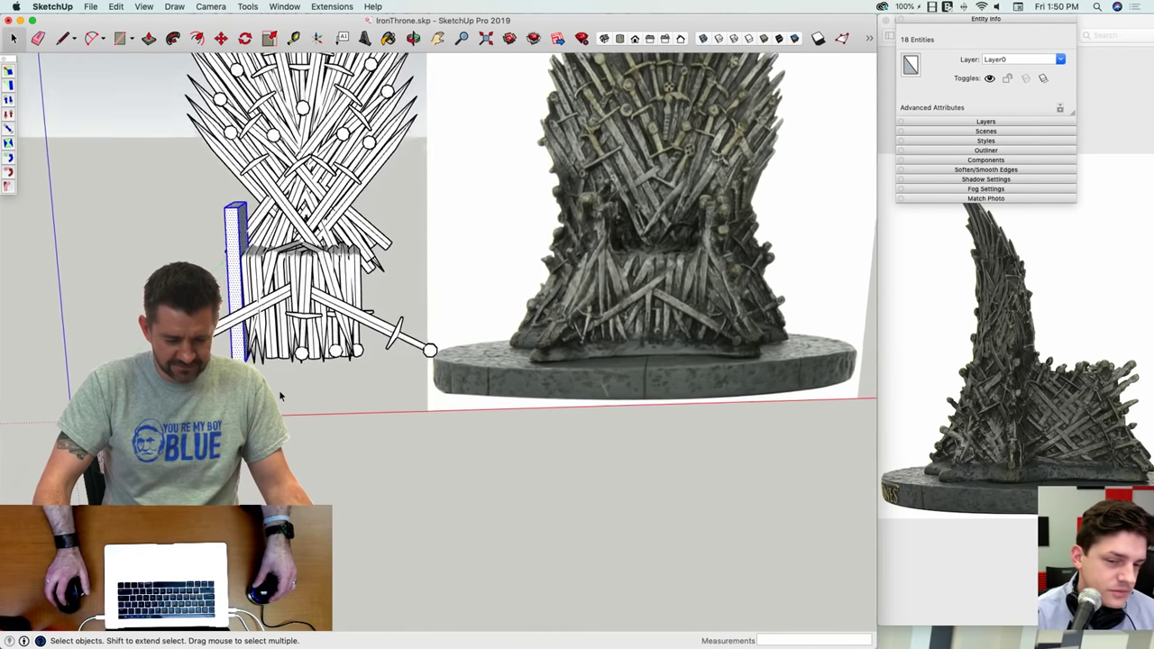
Step: Copy the armrest block about 13' 10 11/16" across to the opposite side of the seat
{"action": "middle_click_drag", "start_coordinate": [279, 395], "coordinate": [283, 404]}
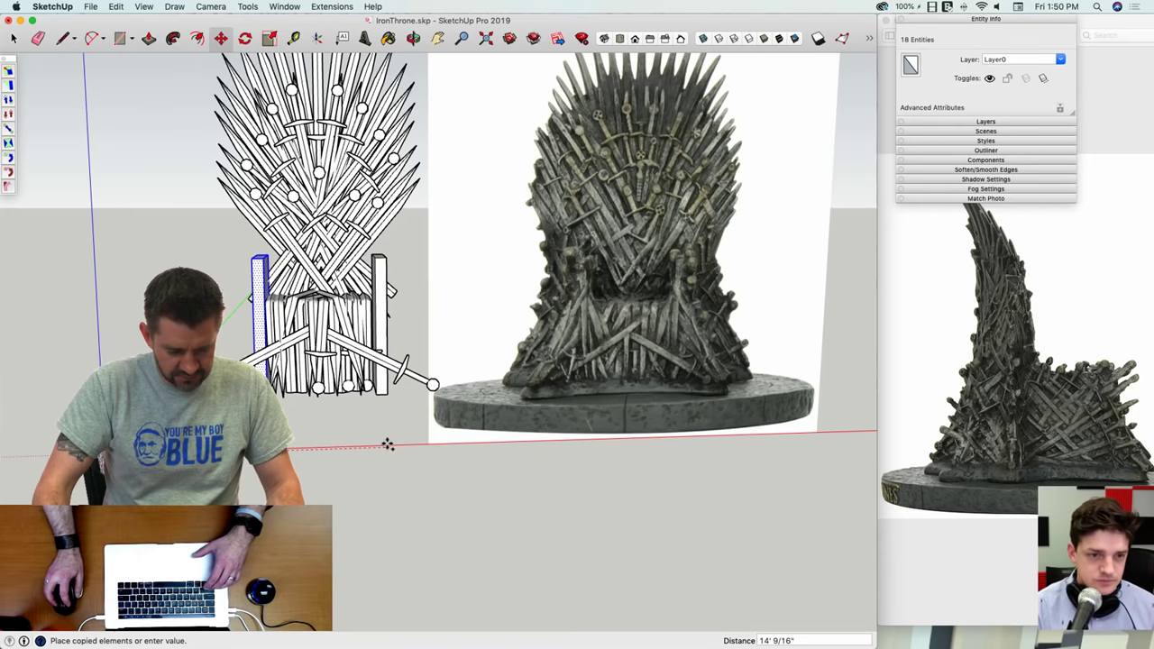
{"action": "scroll", "coordinate": [379, 460], "scroll_direction": "down", "scroll_amount": 5}
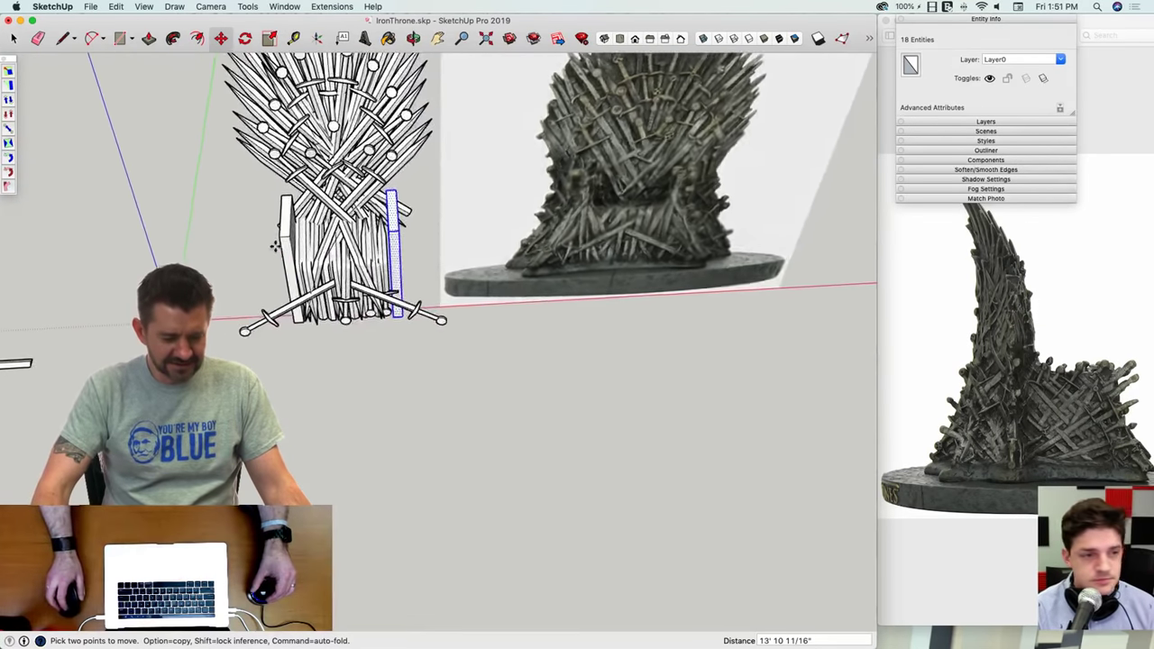
Step: Delete the outermost sword groups at both ends of the seat front, beside the armrest blocks
{"action": "key", "text": "space"}
{"action": "scroll", "coordinate": [281, 232], "scroll_direction": "up", "scroll_amount": 2}
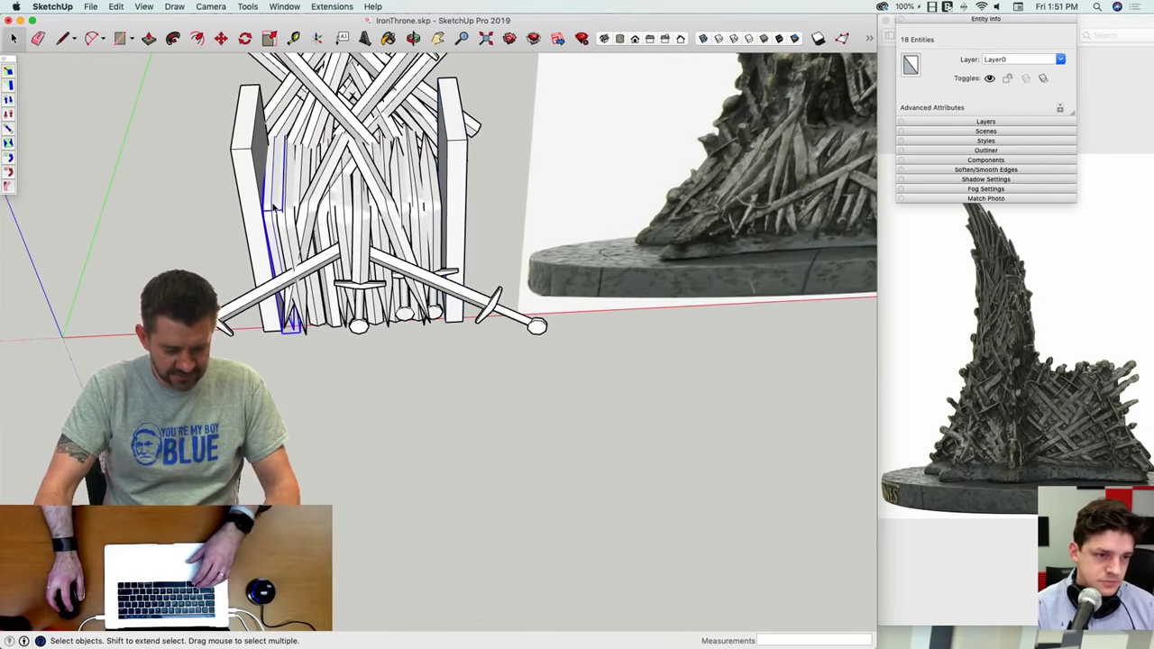
{"action": "key", "text": "super+g"}
{"action": "left_click", "coordinate": [441, 210]}
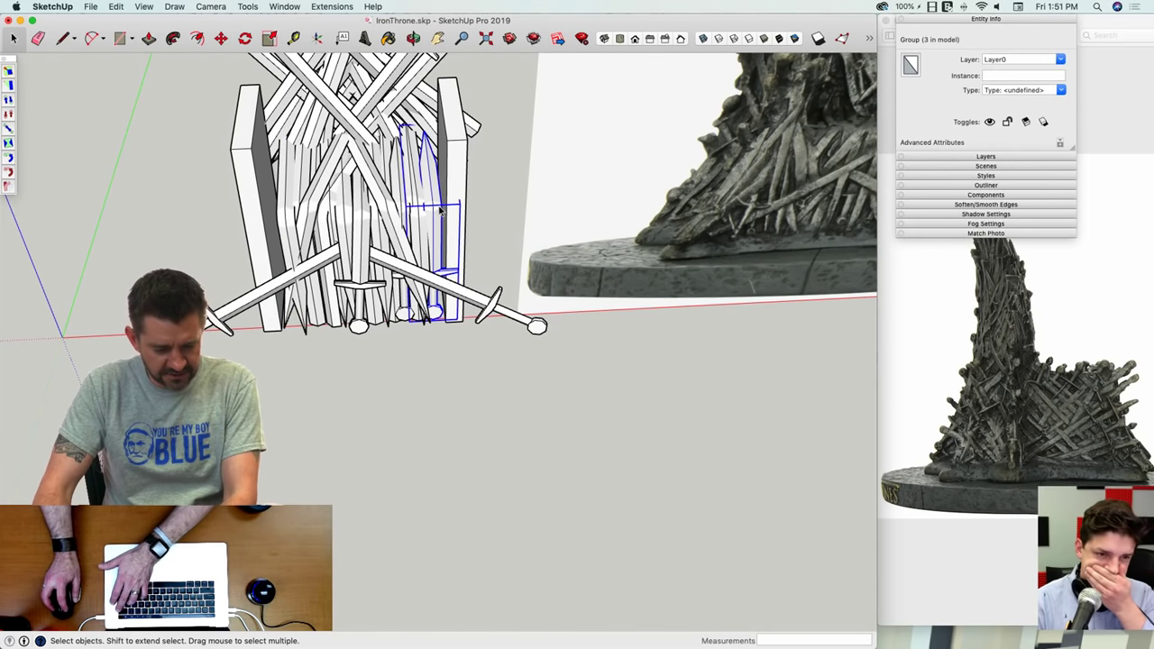
{"action": "key", "text": "Delete"}
Step: Move both armrest blocks inward against the remaining seat swords, shifting the second one about 8 11/16", and view them from the side
{"action": "triple_click", "coordinate": [458, 211]}
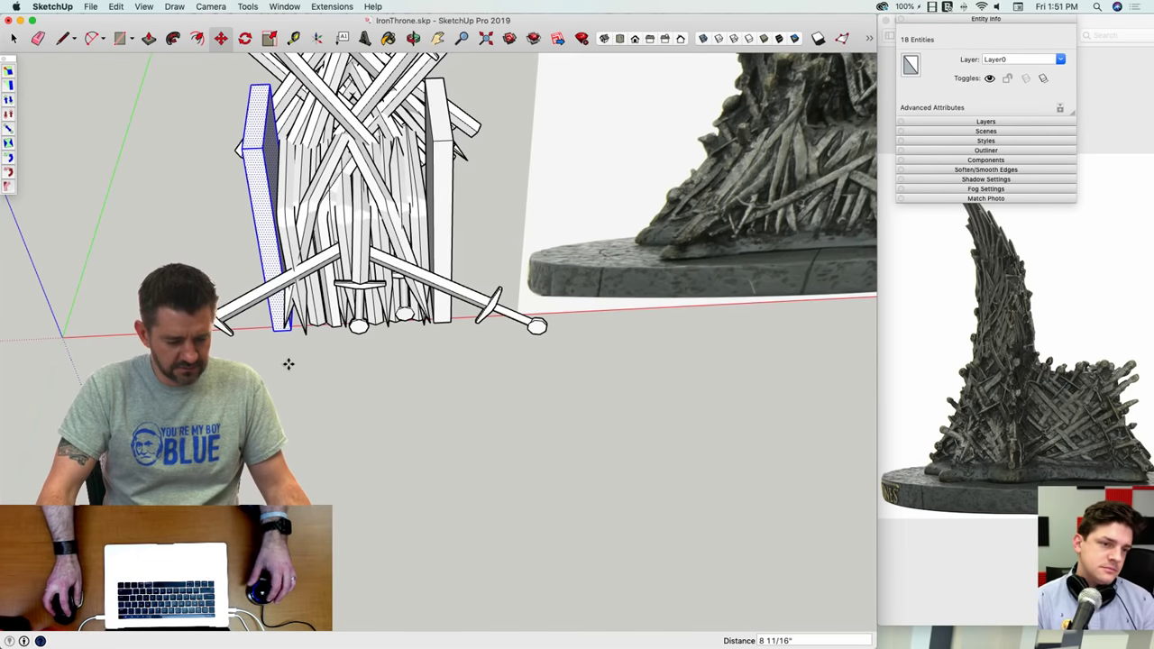
{"action": "scroll", "coordinate": [349, 540], "scroll_direction": "down", "scroll_amount": 5}
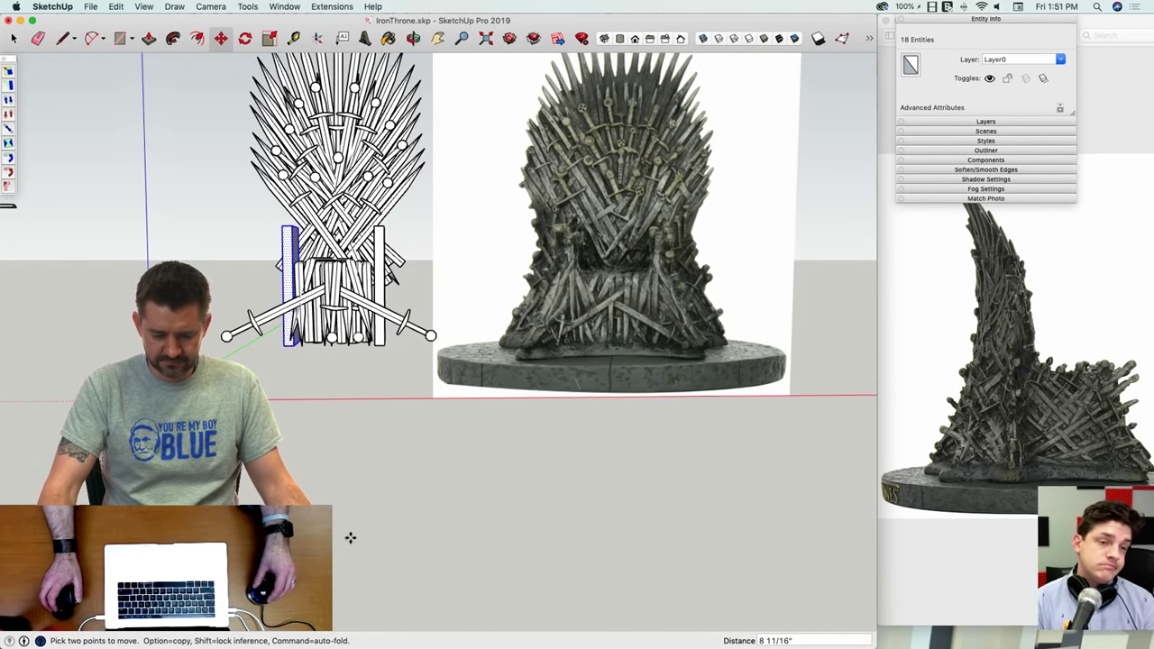
{"action": "key", "text": "super+6"}
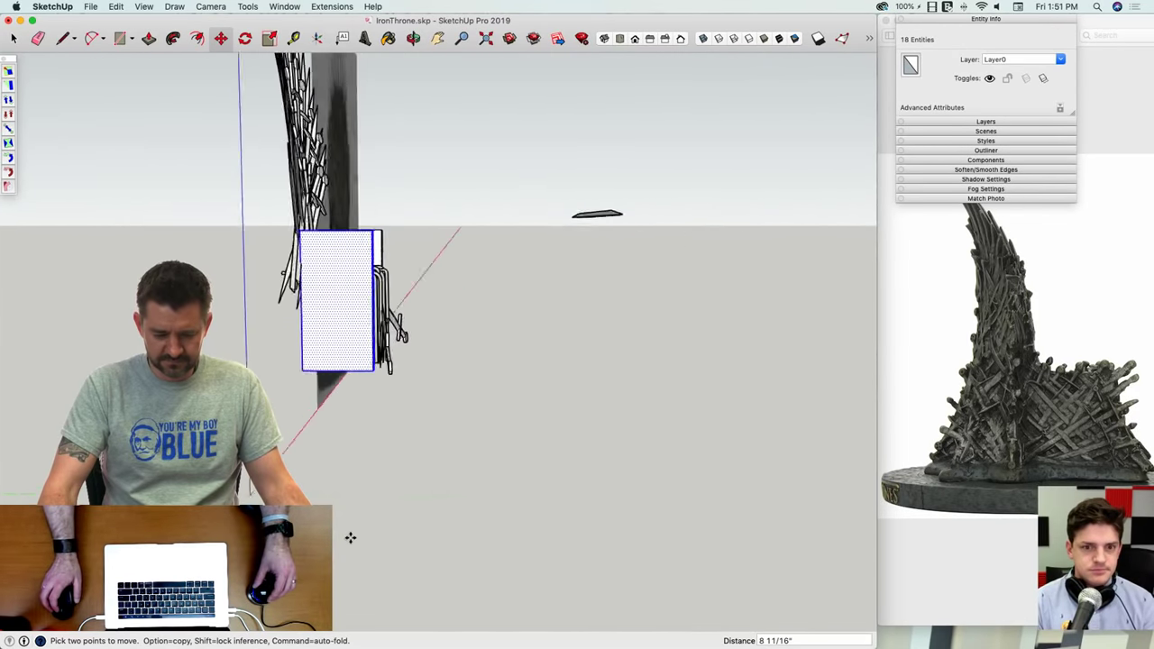
{"action": "key", "text": "super+1"}
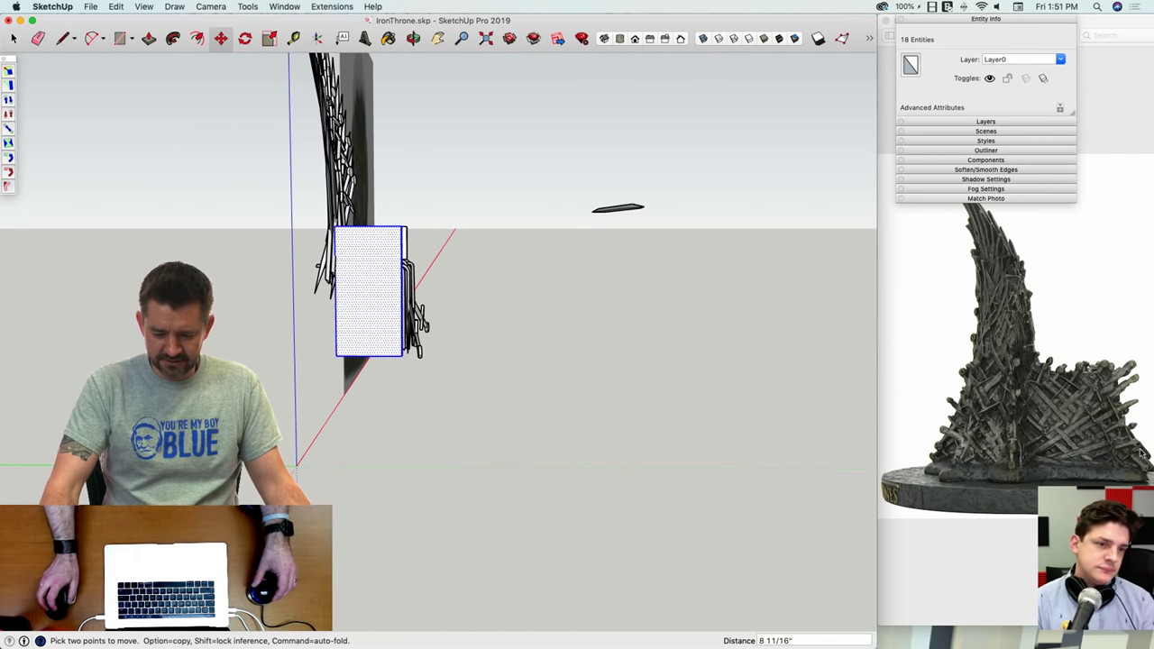
Step: Replace the side reference photo beside the model with Screen Shot 2019-04-16 at 9.23.38 PM.png and return to SketchUp
{"action": "key", "text": "super+3"}
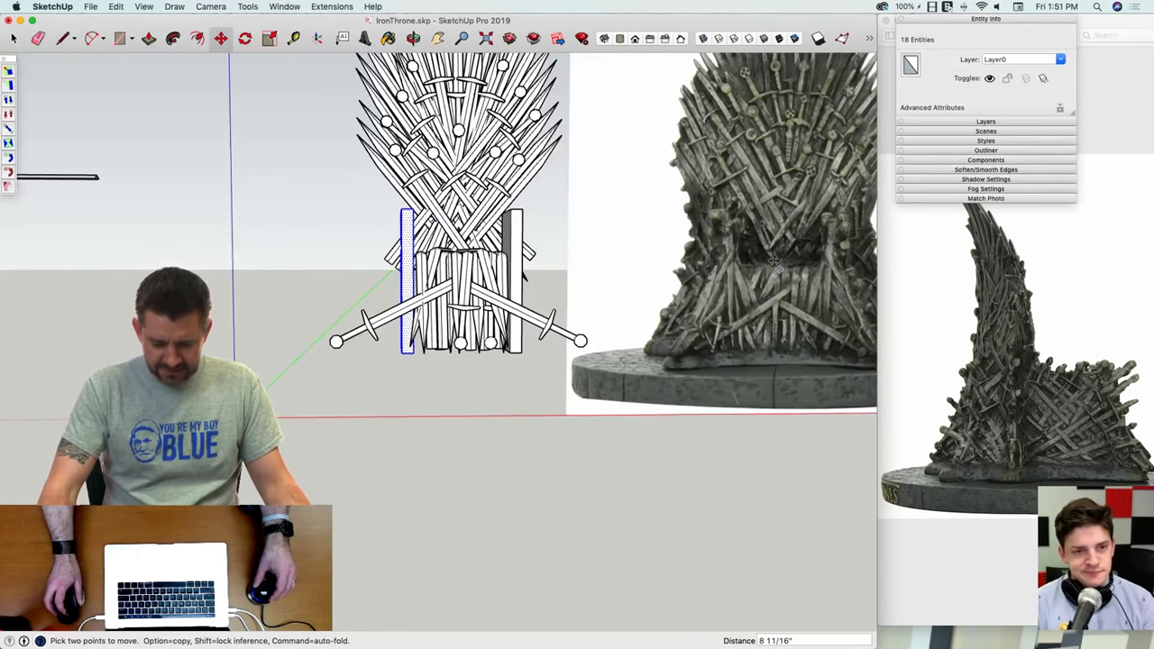
{"action": "middle_click_drag", "start_coordinate": [734, 309], "coordinate": [708, 365]}
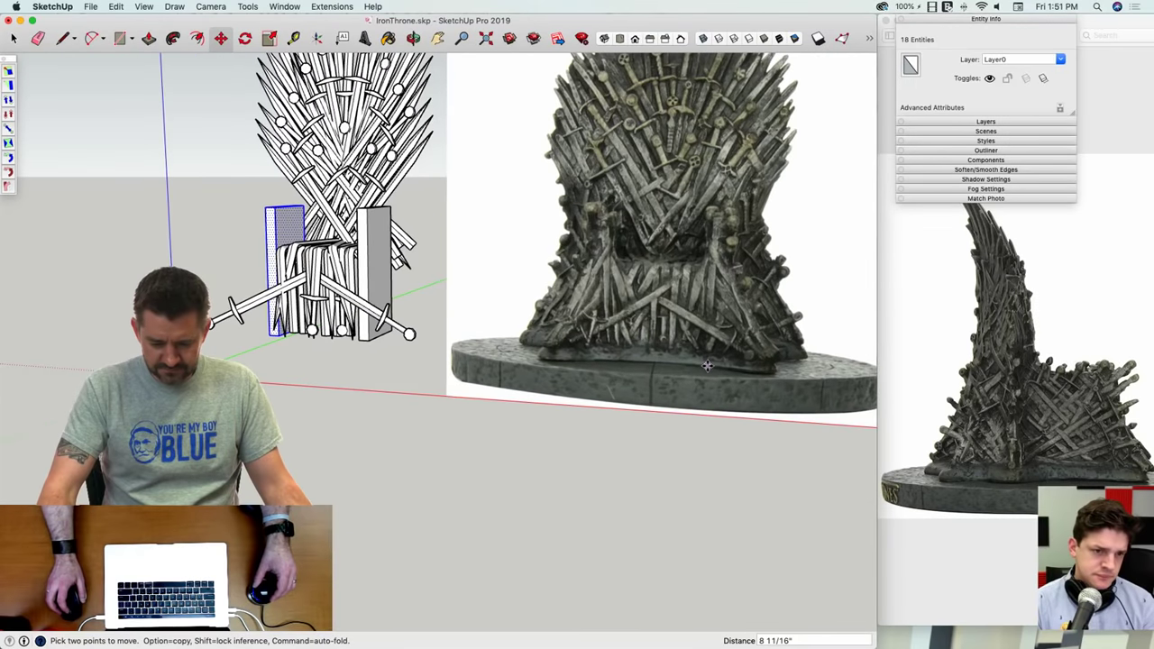
{"action": "left_click", "coordinate": [922, 250]}
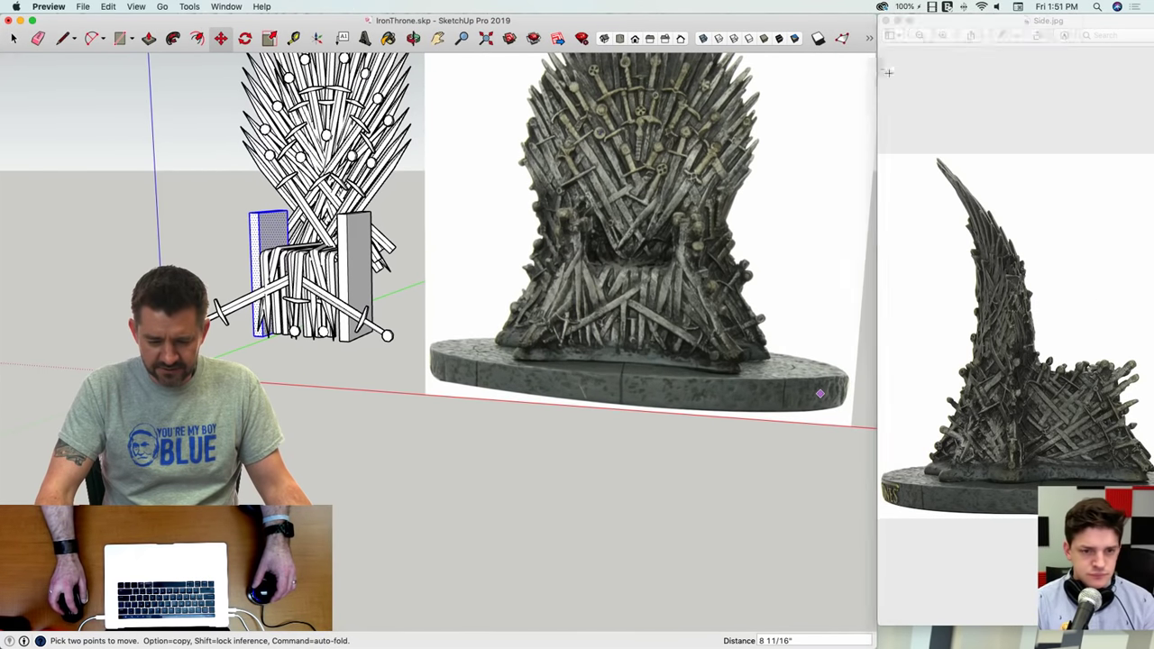
{"action": "left_click", "coordinate": [887, 21]}
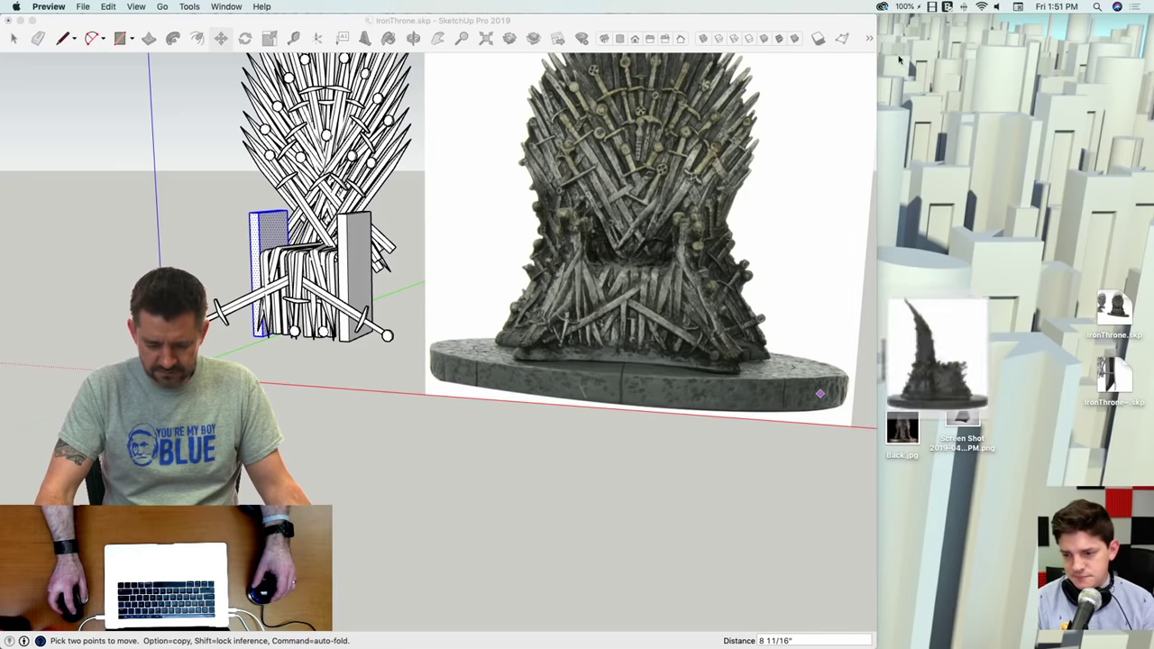
{"action": "double_click", "coordinate": [963, 416]}
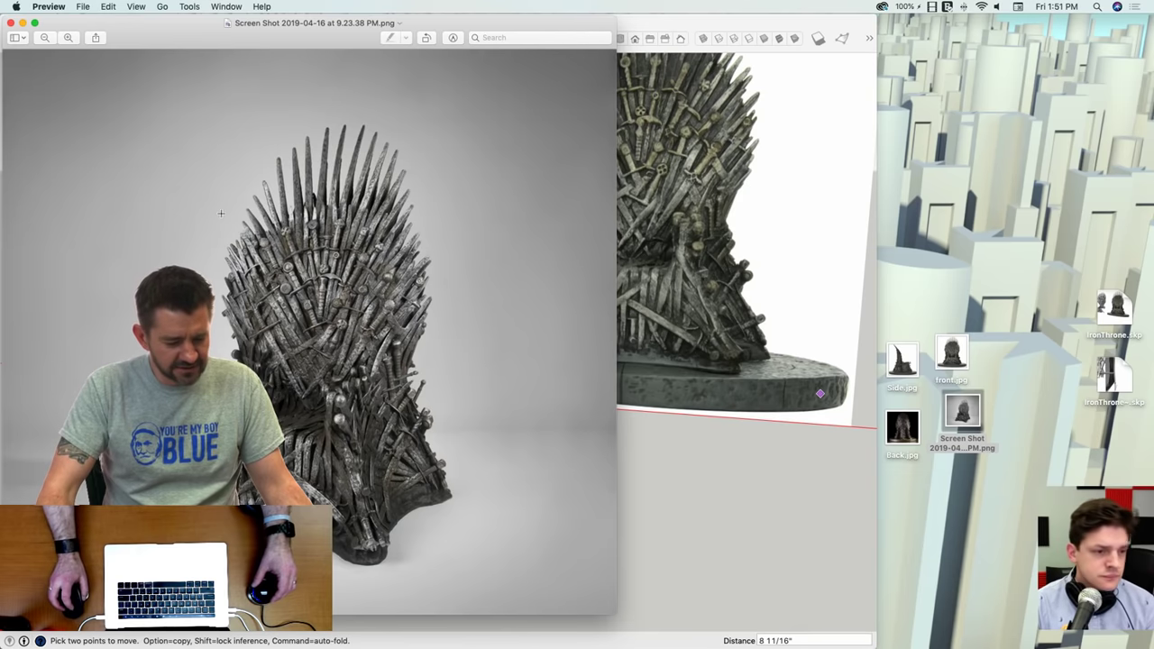
{"action": "mouse_move", "coordinate": [113, 29]}
{"action": "left_mouse_down"}
{"action": "mouse_move", "coordinate": [776, 5]}
{"action": "mouse_move", "coordinate": [727, 11]}
{"action": "left_mouse_up"}
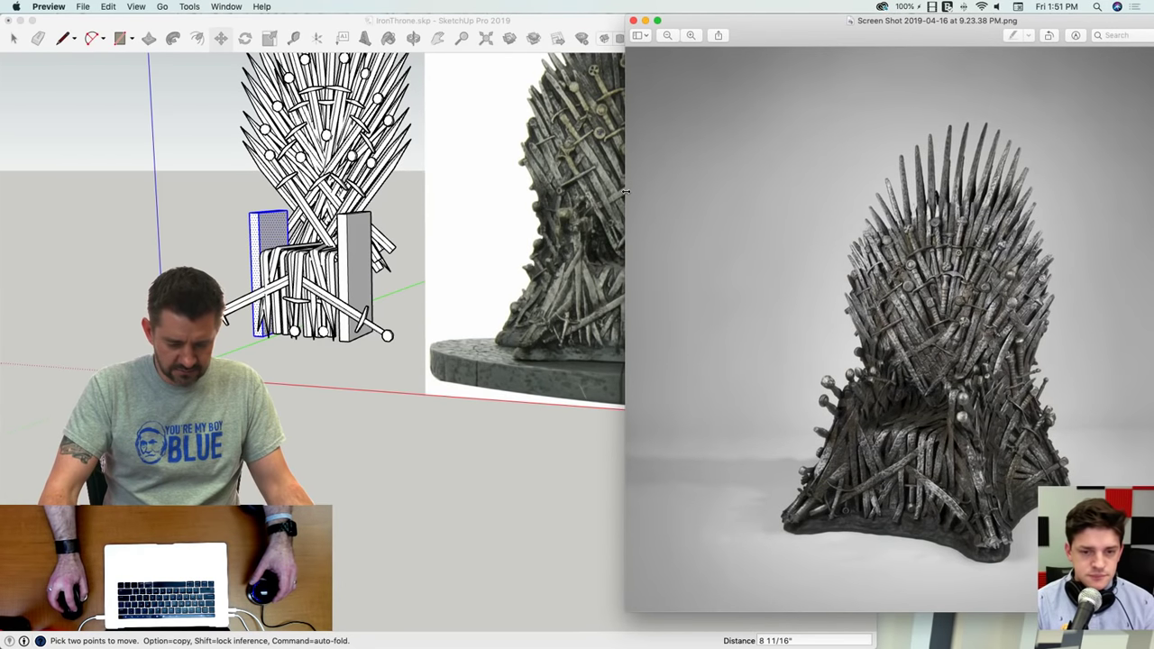
{"action": "left_click_drag", "start_coordinate": [625, 192], "coordinate": [877, 192]}
{"action": "left_click", "coordinate": [804, 193]}
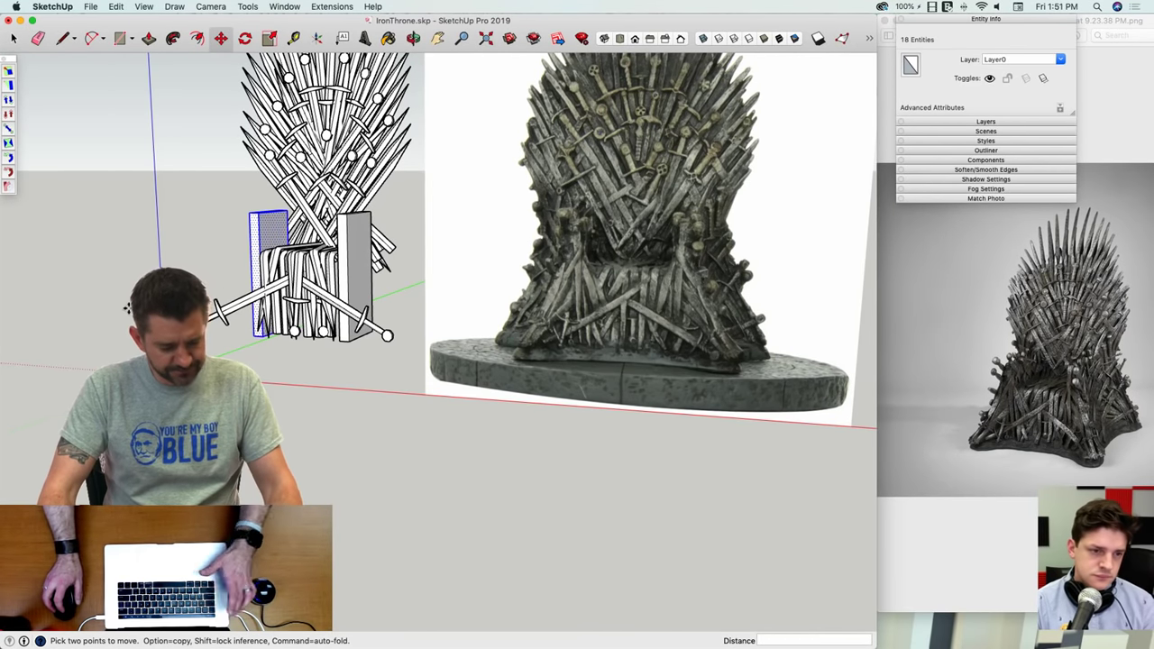
Step: Move both armrest panels and all the seat swords 2' 9 1/2" forward along the green axis, away from the backrest
{"action": "key", "text": "space"}
{"action": "middle_click_drag", "start_coordinate": [127, 308], "coordinate": [443, 253]}
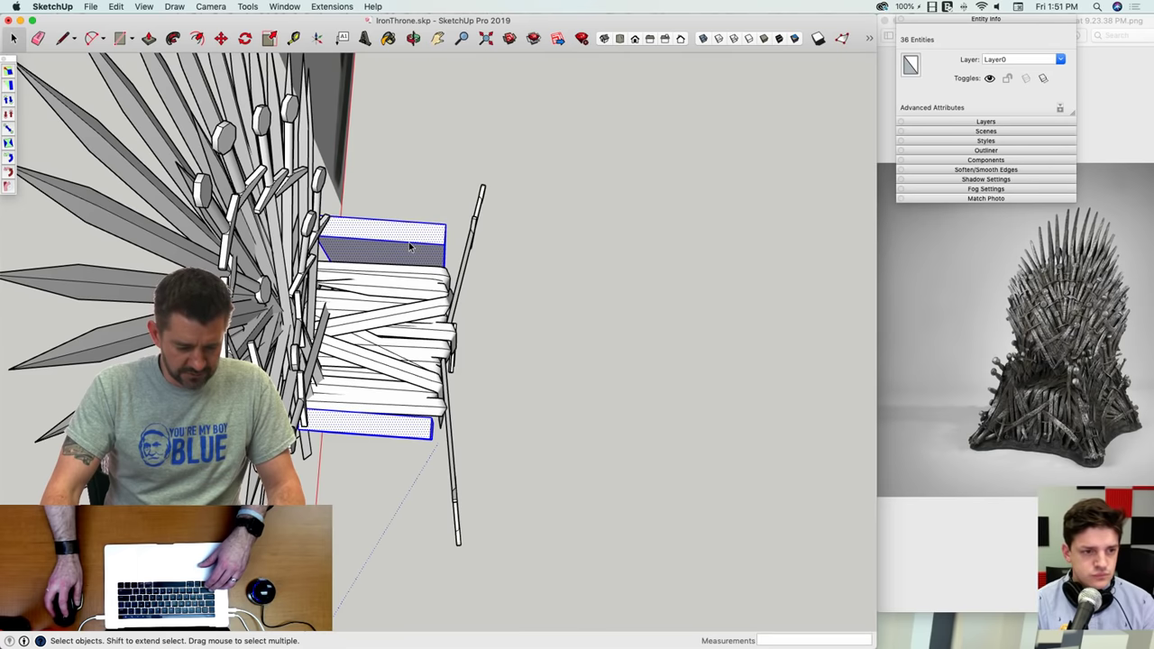
{"action": "left_click", "coordinate": [497, 307]}
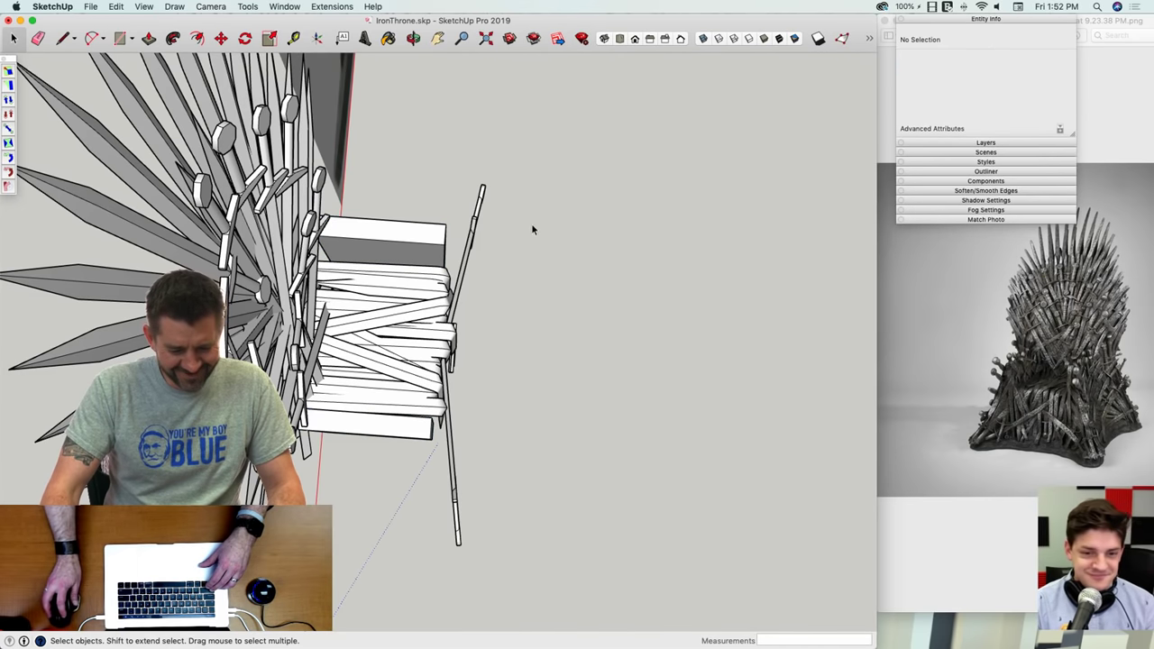
{"action": "left_click_drag", "start_coordinate": [401, 500], "coordinate": [401, 501]}
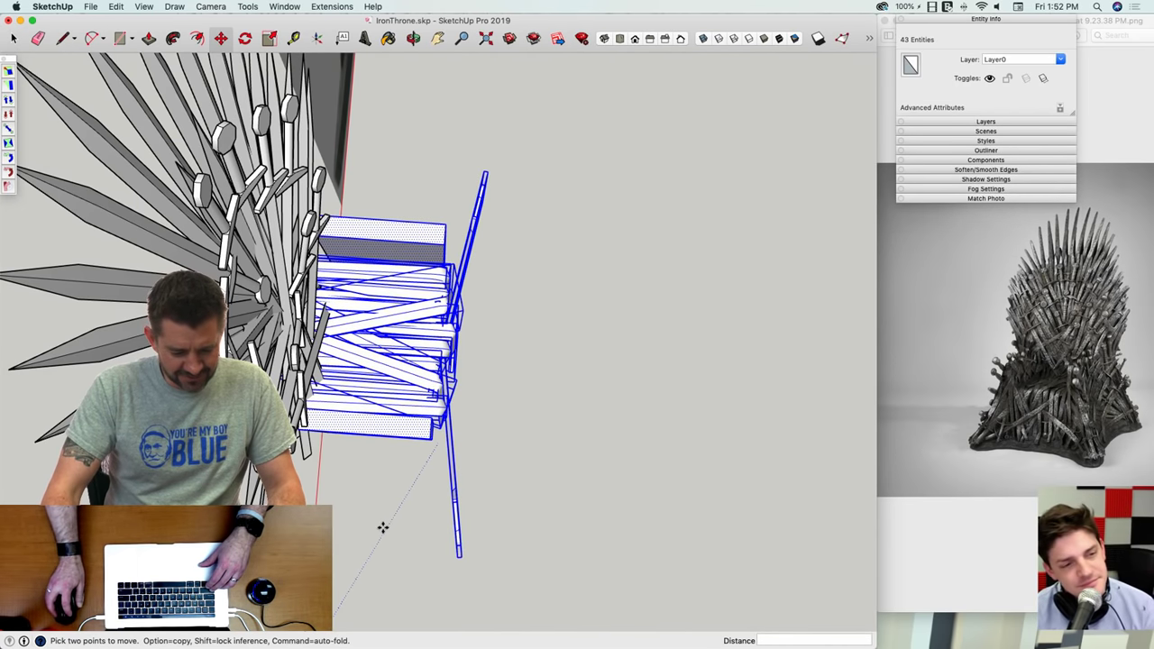
{"action": "left_click", "coordinate": [383, 527]}
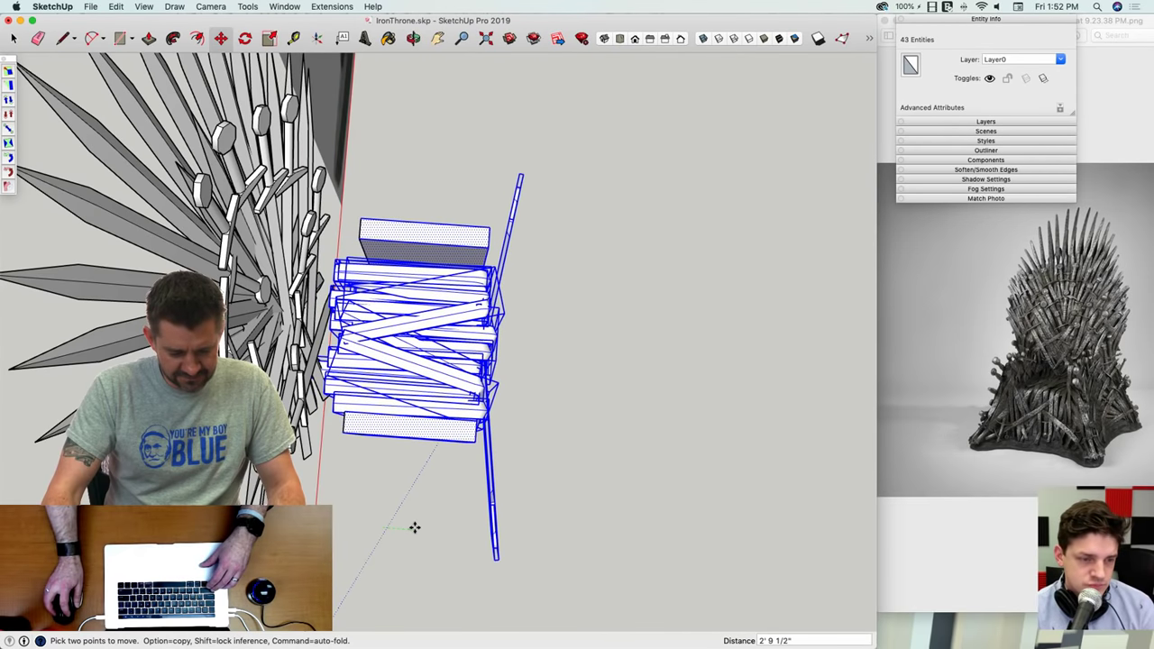
{"action": "middle_click_drag", "start_coordinate": [414, 528], "coordinate": [361, 577]}
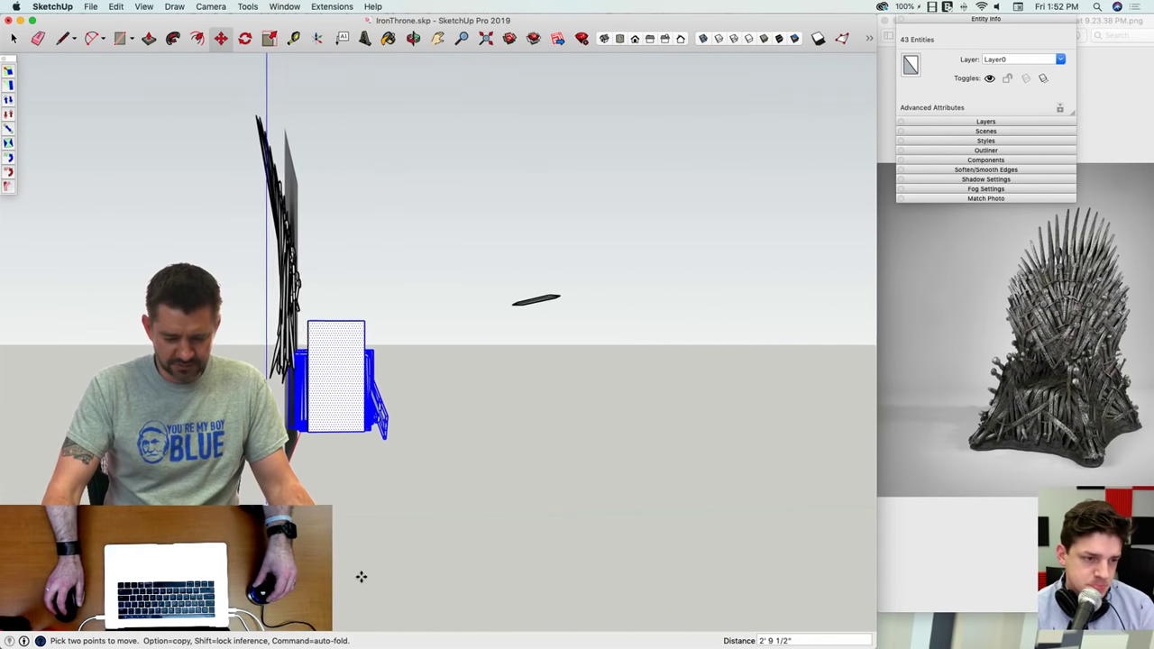
{"action": "key", "text": "space"}
{"action": "left_click", "coordinate": [500, 368]}
Step: Push/Pull the rear face of one armrest panel back about 2' 8 5/16" to meet the backrest swords
{"action": "middle_click_drag", "start_coordinate": [438, 410], "coordinate": [359, 382]}
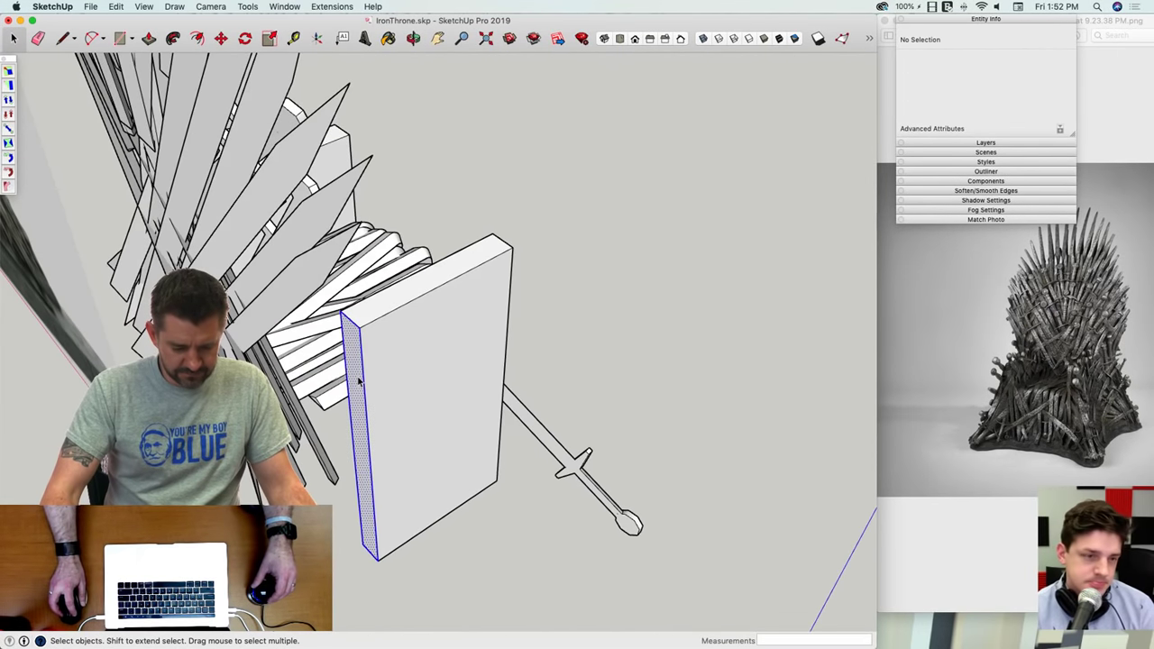
{"action": "left_click", "coordinate": [359, 383]}
{"action": "key", "text": "p"}
{"action": "left_click", "coordinate": [359, 382]}
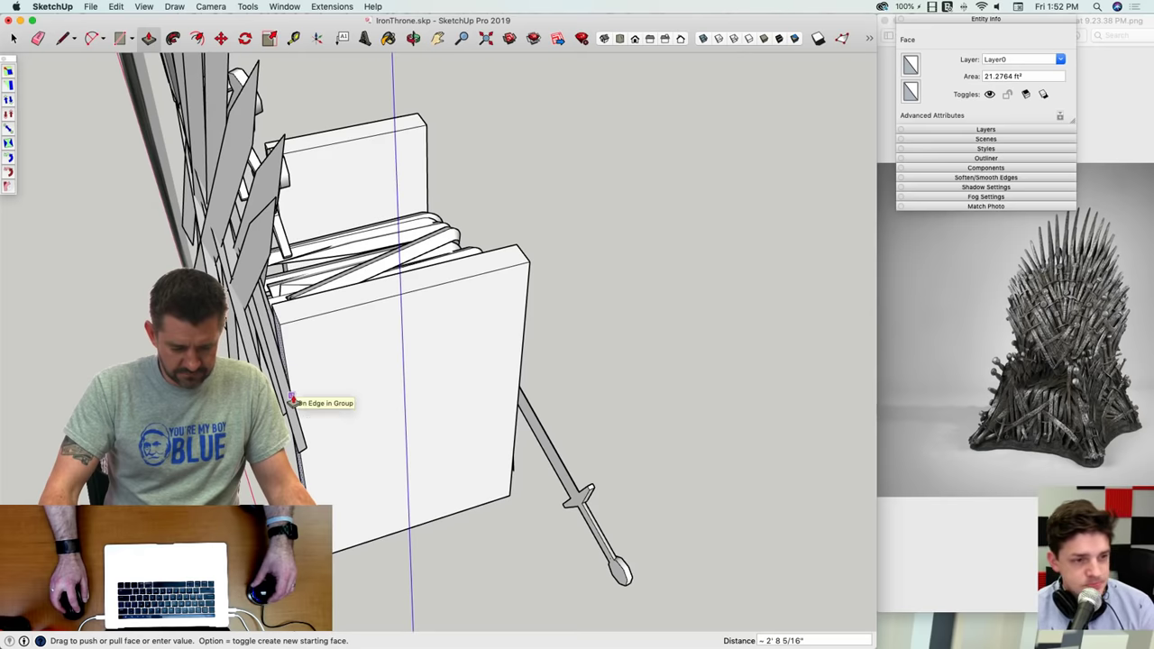
{"action": "left_click", "coordinate": [291, 400]}
Step: Delete the armrest panel on the opposite side of the seat
{"action": "middle_click_drag", "start_coordinate": [291, 399], "coordinate": [446, 342]}
{"action": "key", "text": "space"}
{"action": "double_click", "coordinate": [462, 391]}
{"action": "left_click", "coordinate": [463, 390]}
{"action": "key", "text": "Delete"}
Step: Extend the rear end of the seat sword just inside the outermost one into the backrest with Push/Pull
{"action": "scroll", "coordinate": [481, 381], "scroll_direction": "up", "scroll_amount": 6}
{"action": "key", "text": "p"}
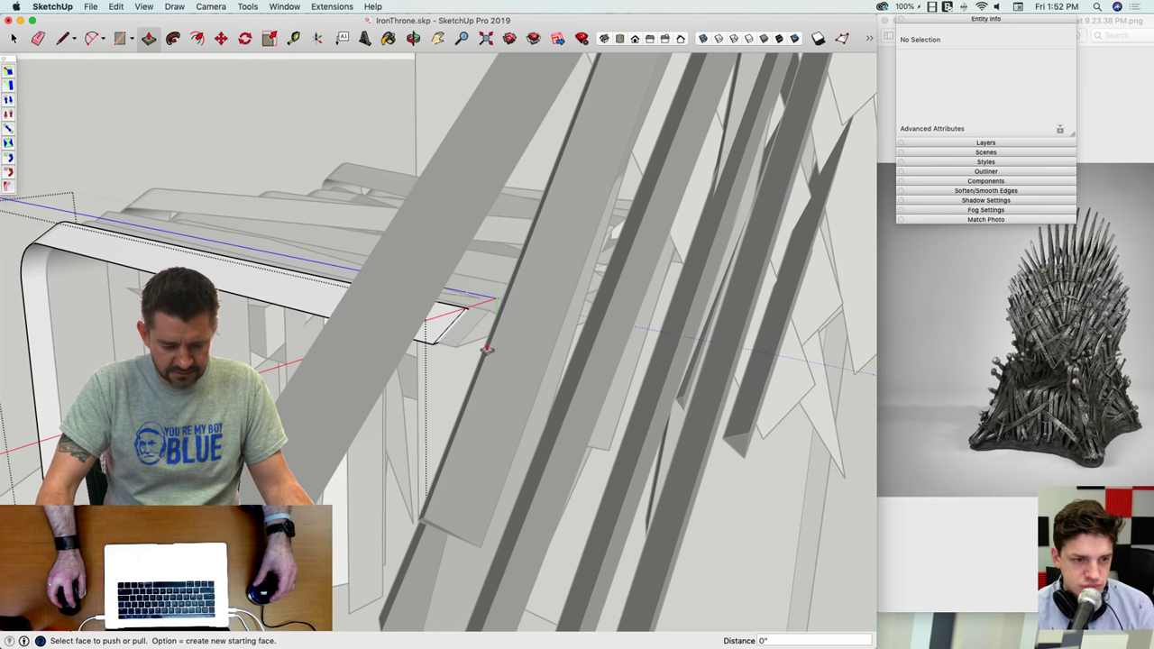
{"action": "scroll", "coordinate": [440, 344], "scroll_direction": "up", "scroll_amount": 5}
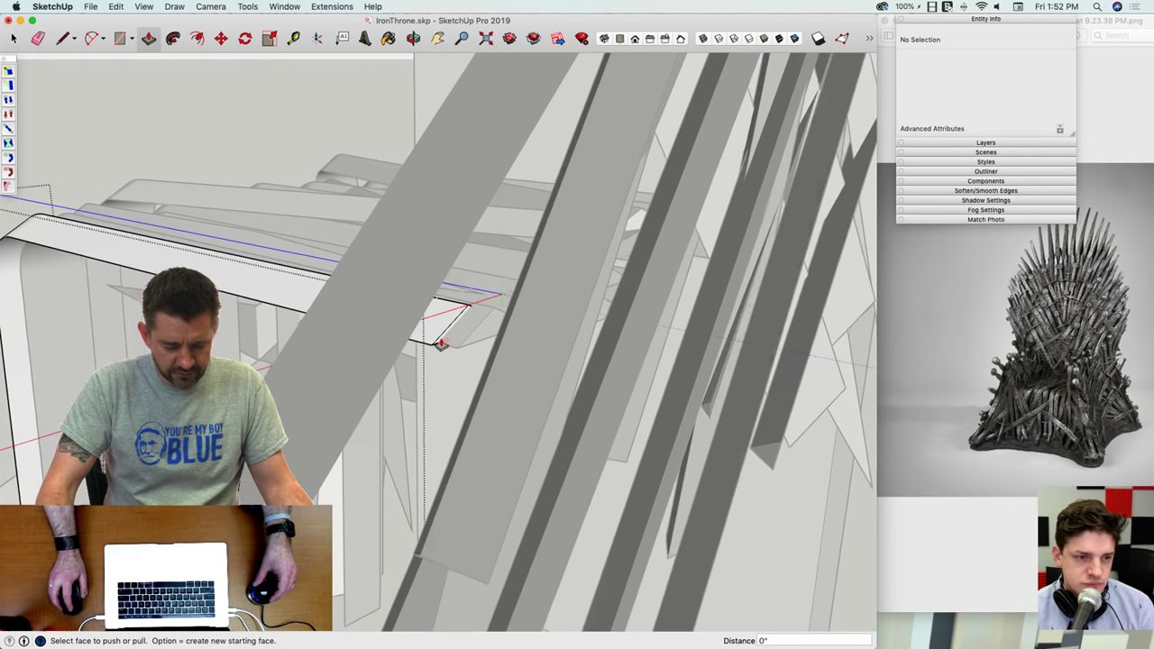
{"action": "left_click", "coordinate": [443, 343]}
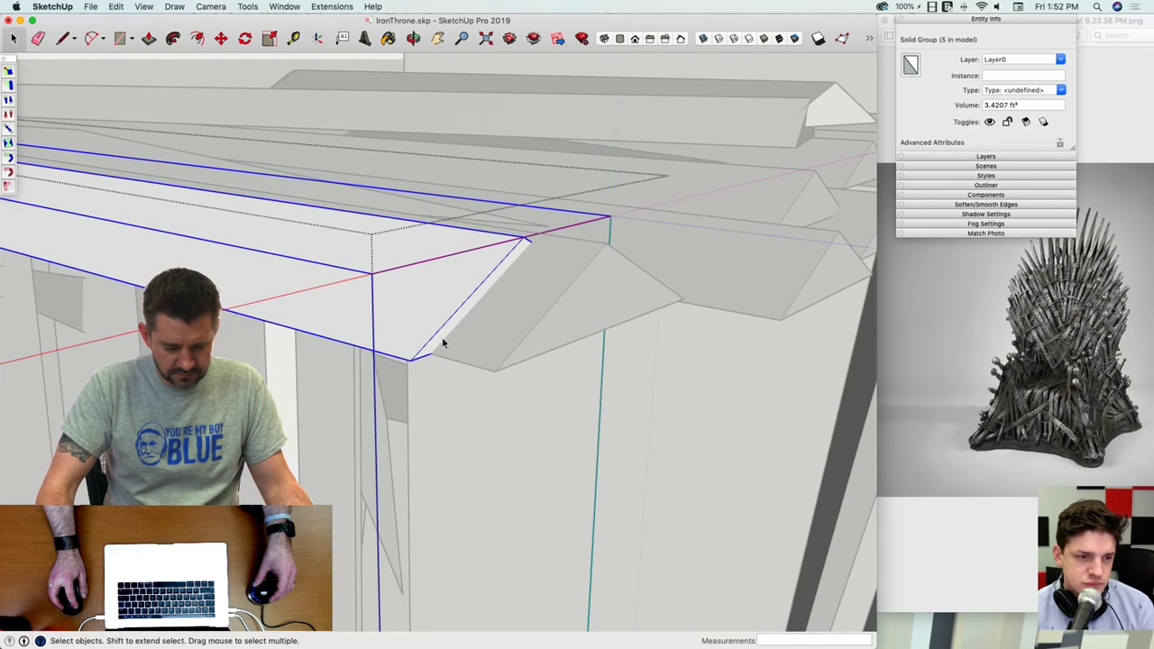
{"action": "double_click", "coordinate": [443, 343]}
{"action": "key", "text": "p"}
{"action": "key", "text": "space"}
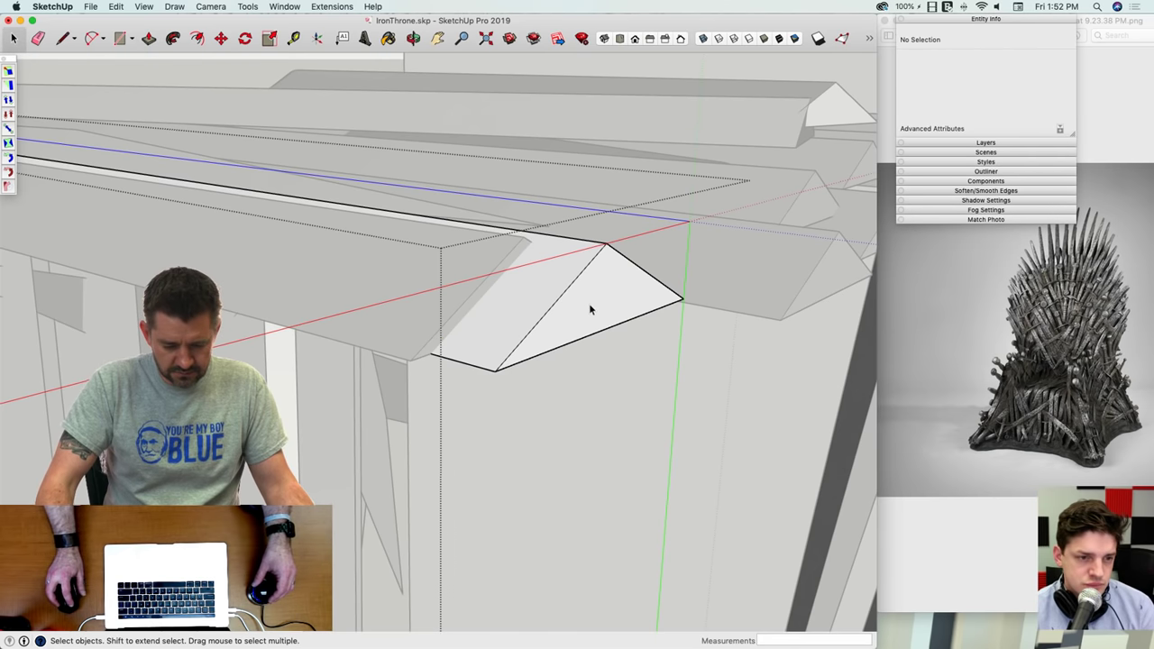
{"action": "left_click", "coordinate": [649, 309]}
{"action": "scroll", "coordinate": [745, 250], "scroll_direction": "down", "scroll_amount": 5}
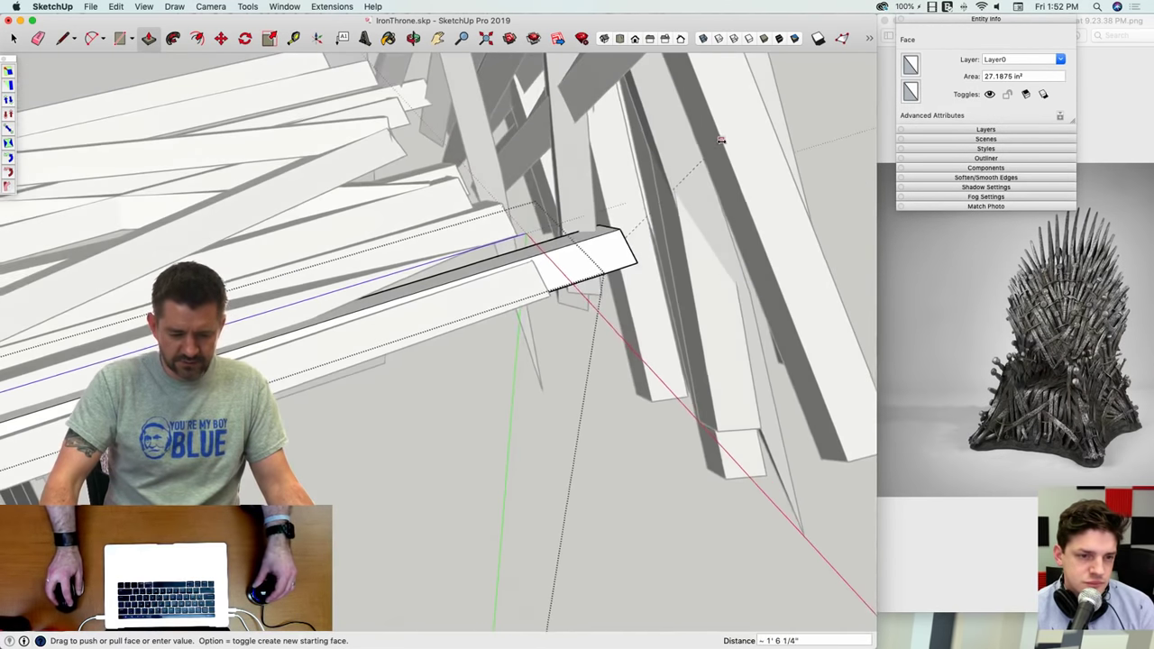
{"action": "left_click", "coordinate": [670, 212]}
{"action": "key", "text": "space"}
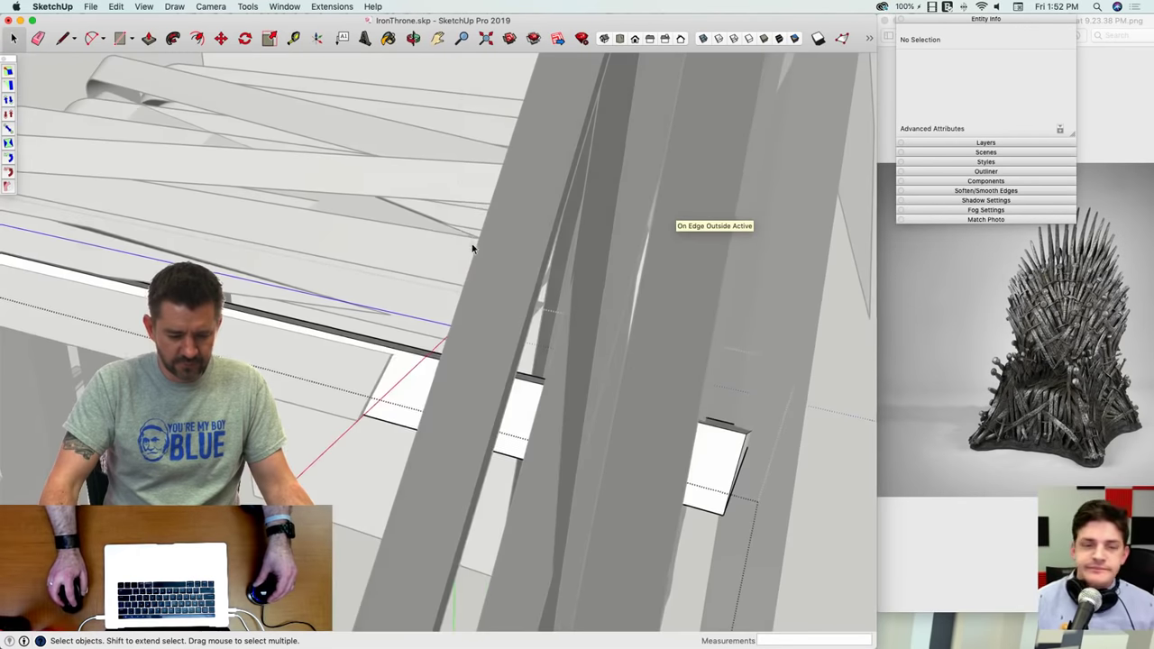
Step: Push/Pull the outermost seat sword's rear end face about 2' 8 11/16" back through the backrest
{"action": "middle_click_drag", "start_coordinate": [473, 248], "coordinate": [430, 299]}
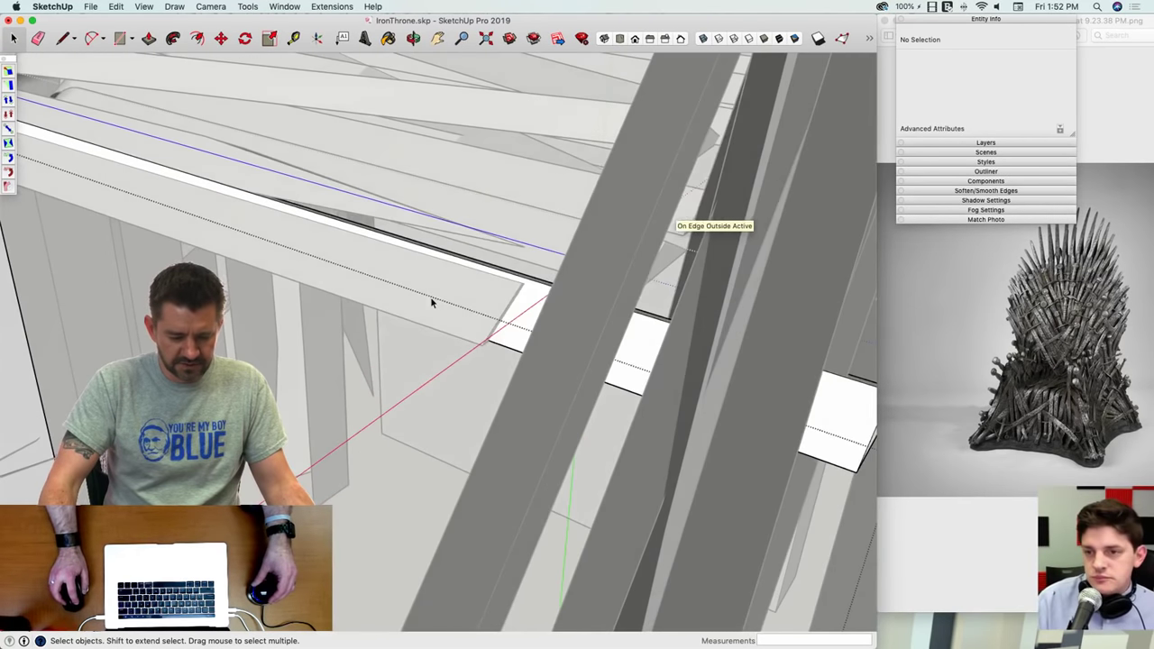
{"action": "left_click", "coordinate": [492, 340]}
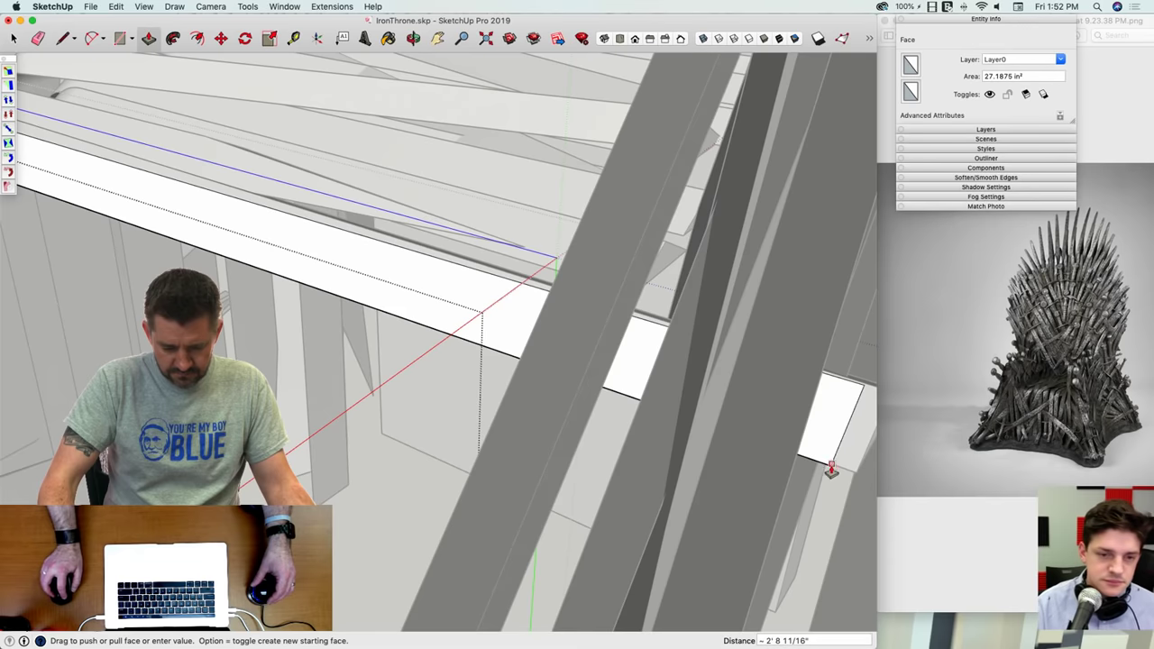
{"action": "left_click", "coordinate": [831, 467]}
{"action": "key", "text": "space"}
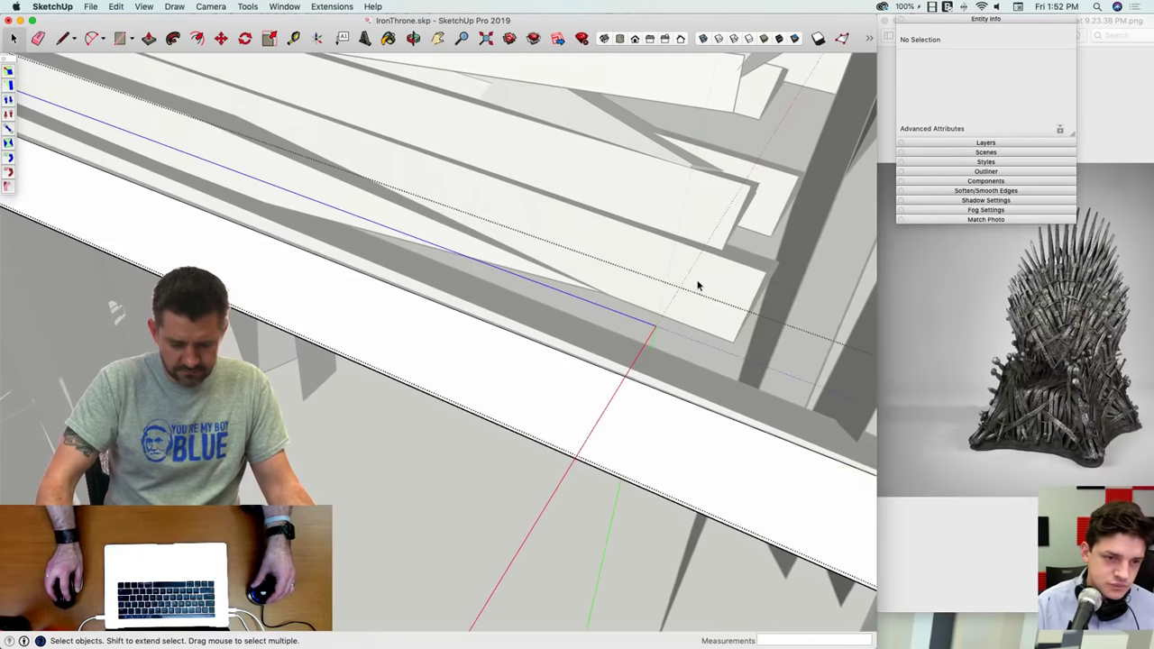
Step: Extend the rear end of the neighbouring seat sword about 2' 2 1/8" toward the backrest with Push/Pull
{"action": "middle_click_drag", "start_coordinate": [697, 286], "coordinate": [653, 266]}
{"action": "key", "text": "p"}
{"action": "left_click", "coordinate": [712, 299]}
{"action": "left_click", "coordinate": [689, 321]}
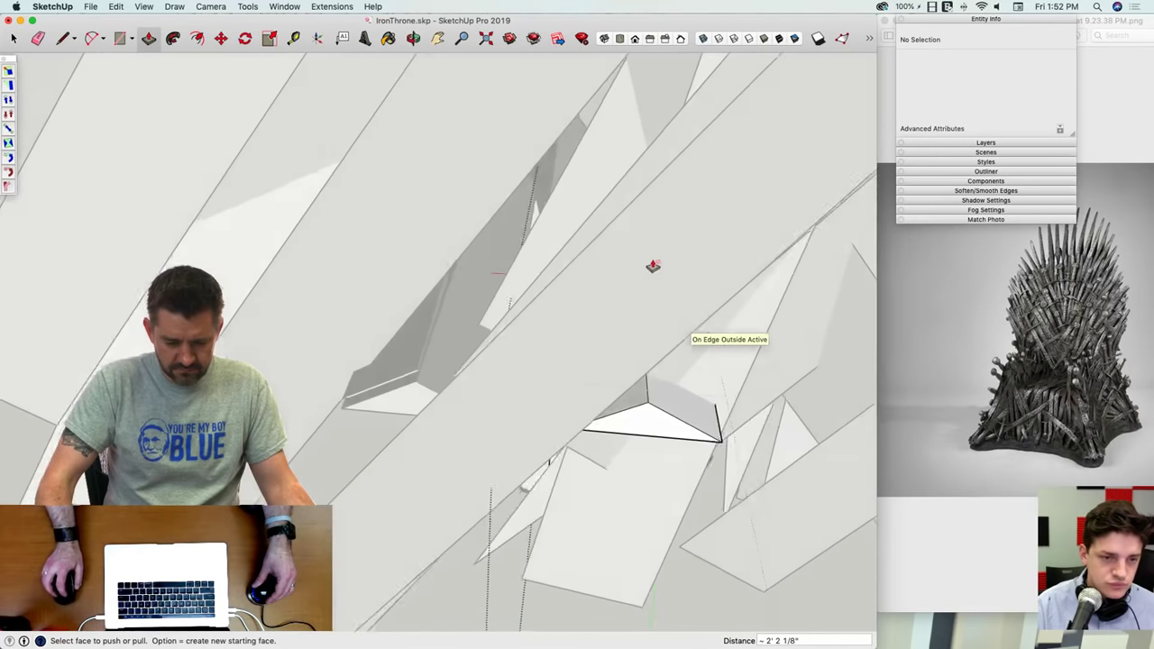
Step: Pull the short rear end face of another upper seat sword back 3' 4 11/16" past the backrest
{"action": "scroll", "coordinate": [653, 265], "scroll_direction": "up", "scroll_amount": 10}
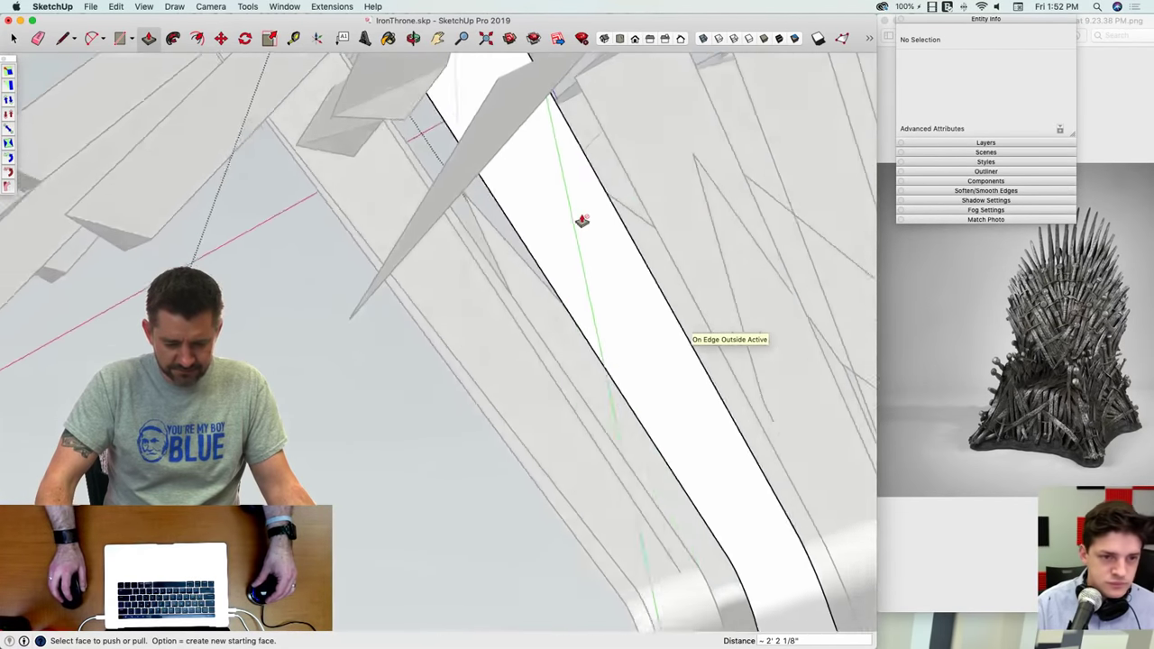
{"action": "scroll", "coordinate": [582, 220], "scroll_direction": "up", "scroll_amount": 10}
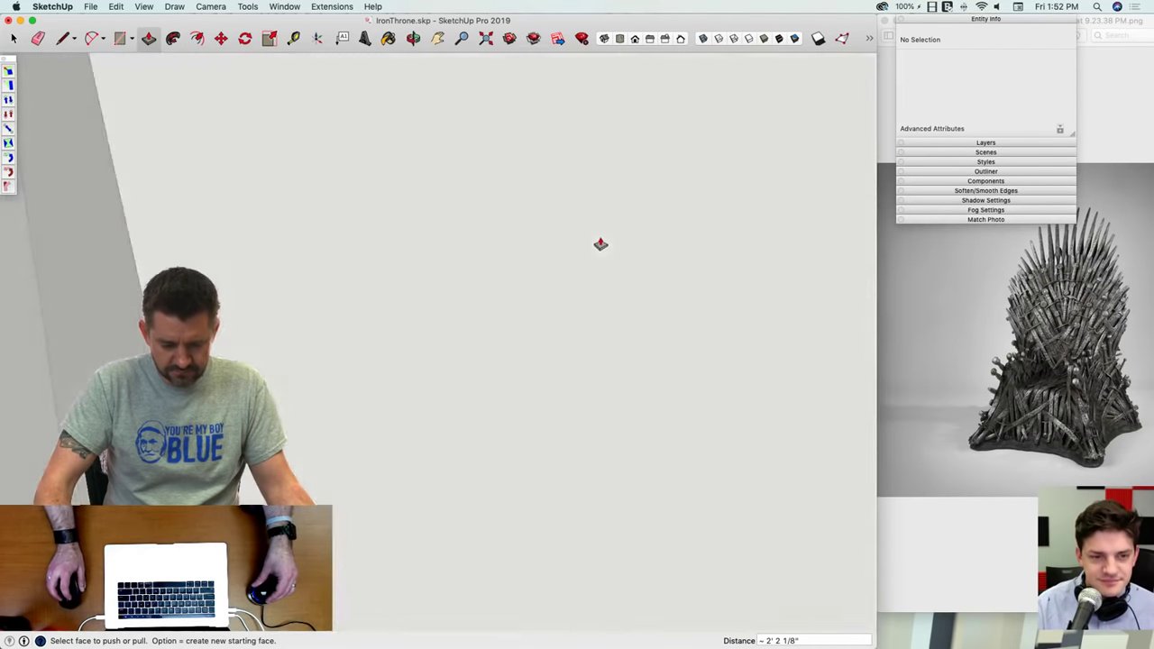
{"action": "scroll", "coordinate": [577, 236], "scroll_direction": "down", "scroll_amount": 10}
{"action": "key", "text": "space"}
{"action": "scroll", "coordinate": [511, 258], "scroll_direction": "up", "scroll_amount": 5}
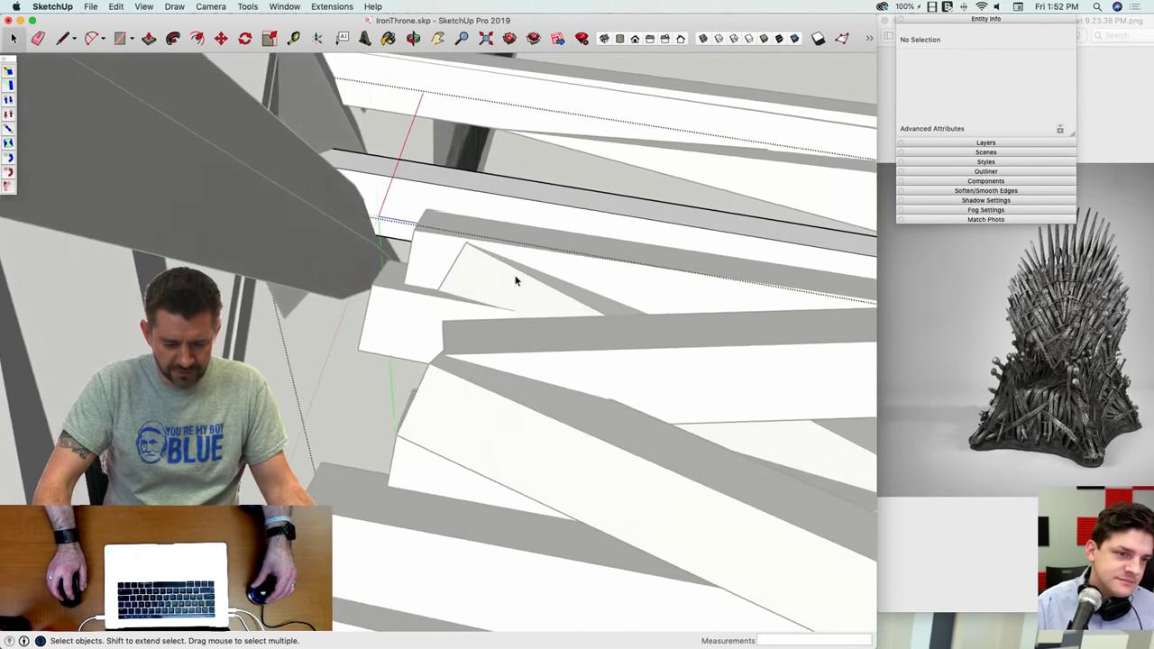
{"action": "middle_click_drag", "start_coordinate": [516, 281], "coordinate": [347, 215]}
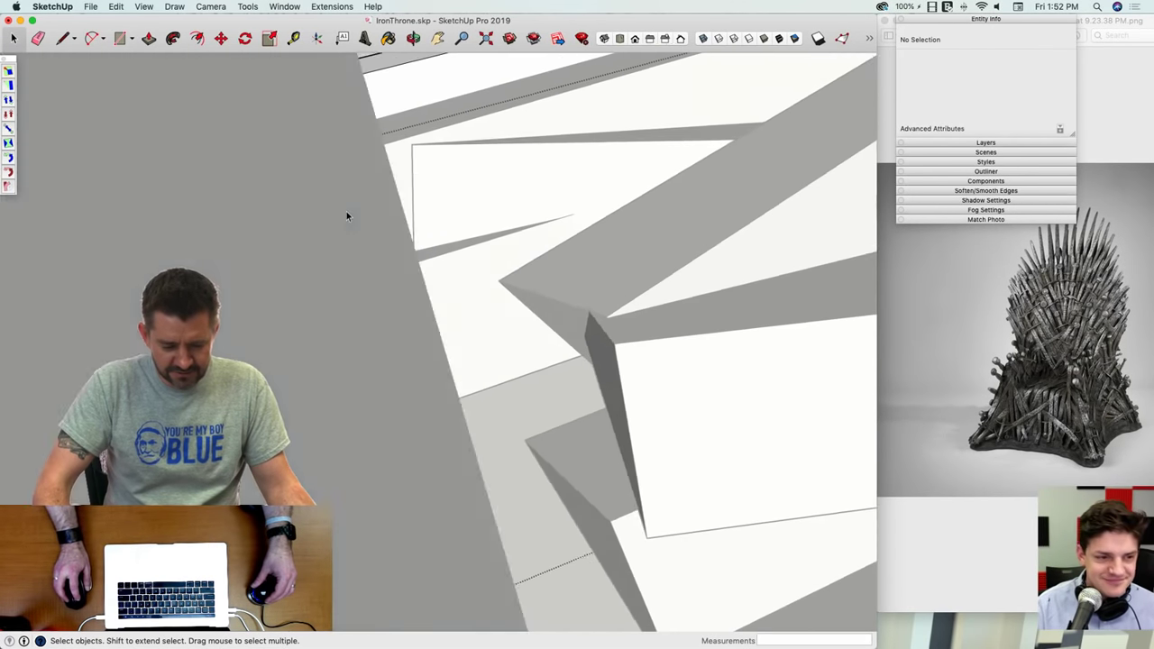
{"action": "scroll", "coordinate": [325, 212], "scroll_direction": "up", "scroll_amount": 4}
{"action": "scroll", "coordinate": [331, 203], "scroll_direction": "down", "scroll_amount": 6}
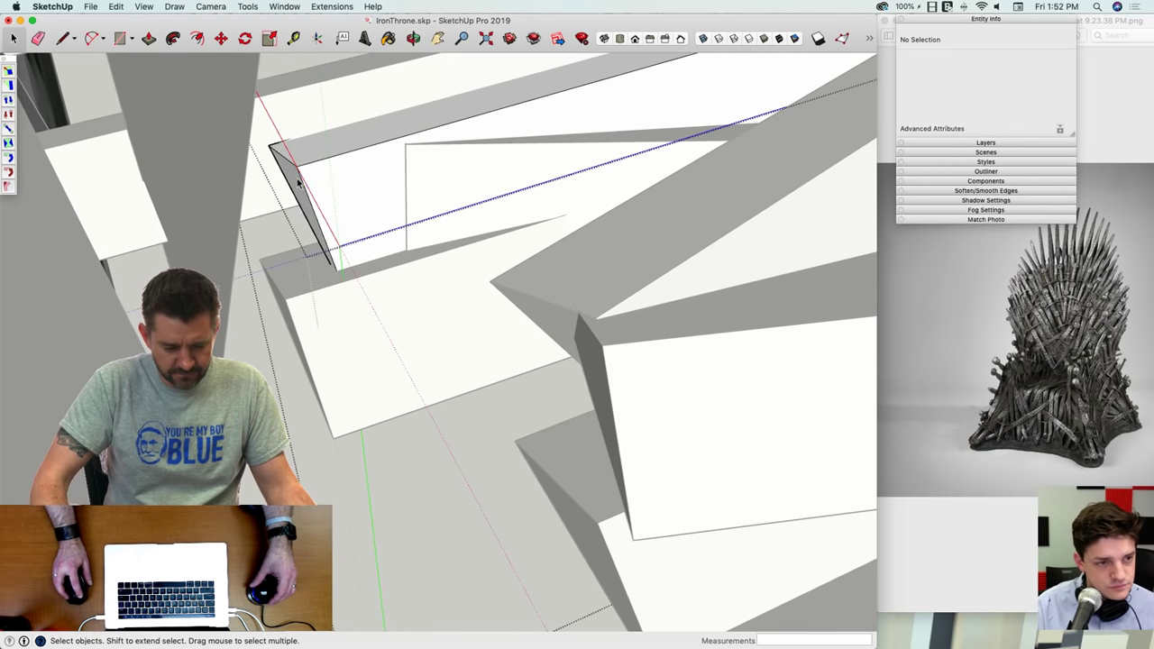
{"action": "left_click", "coordinate": [297, 185]}
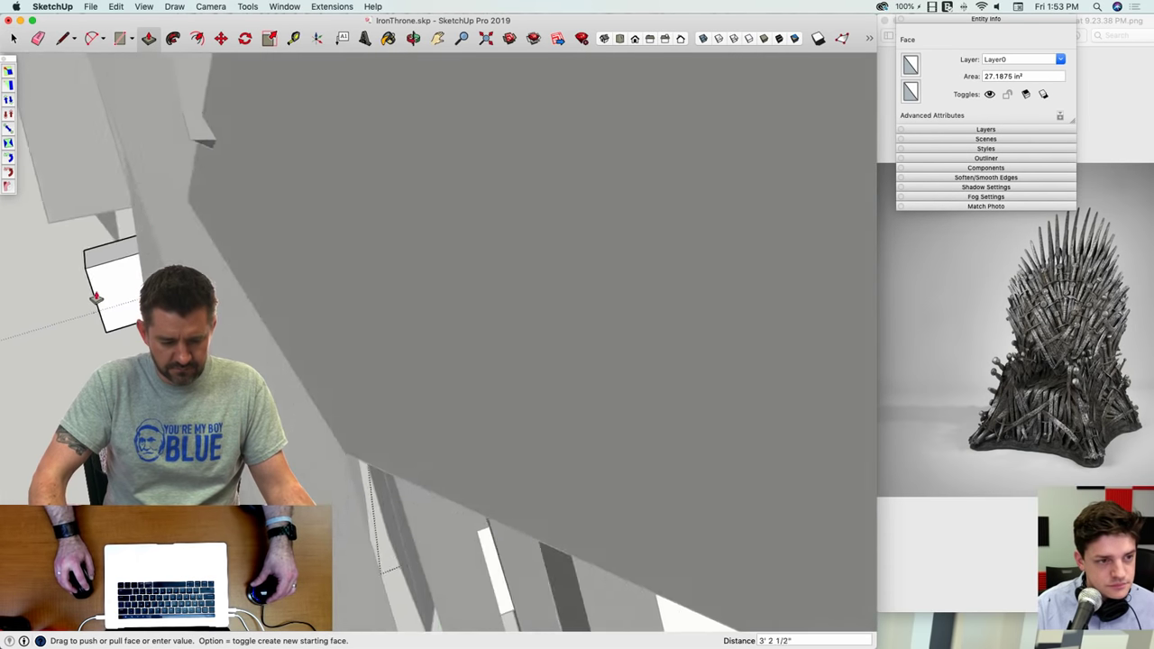
{"action": "left_click", "coordinate": [118, 291]}
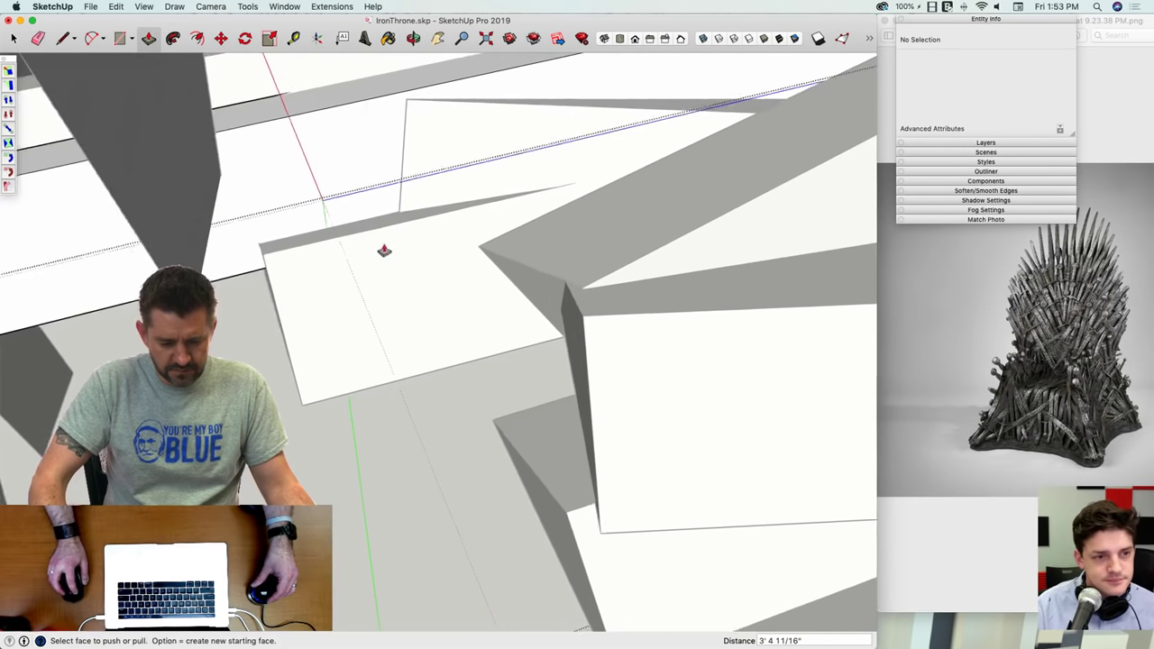
Step: Open the adjacent lower seat sword's group and extend its rear end face 1' 11" into the backrest
{"action": "middle_click_drag", "start_coordinate": [287, 307], "coordinate": [309, 299]}
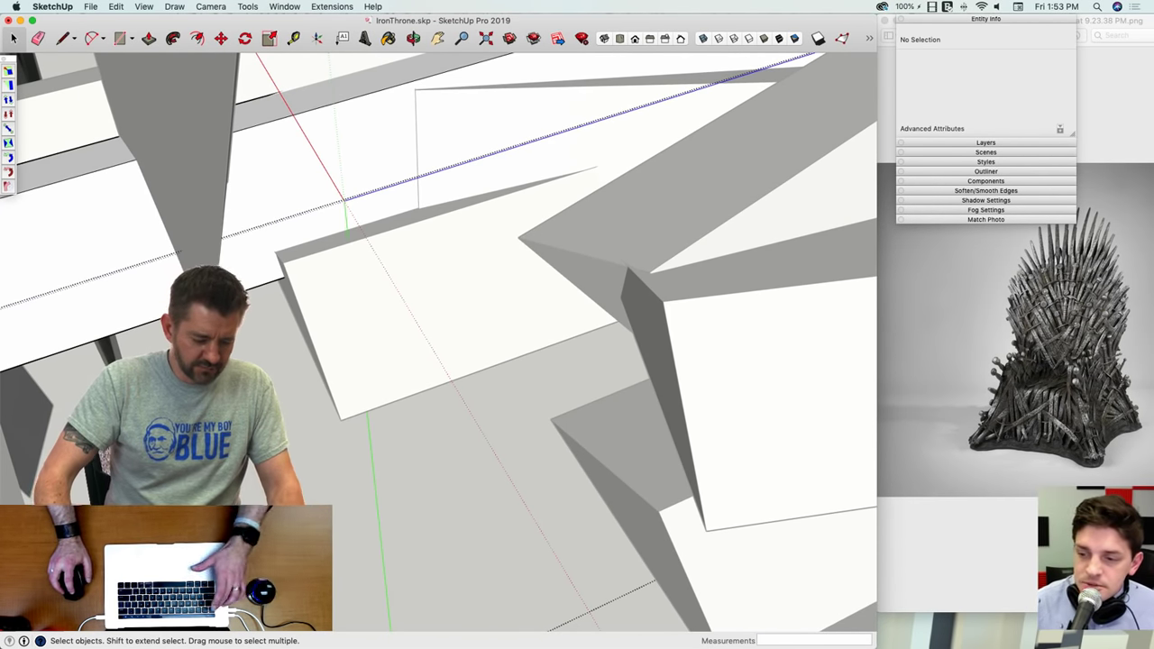
{"action": "double_click", "coordinate": [337, 333]}
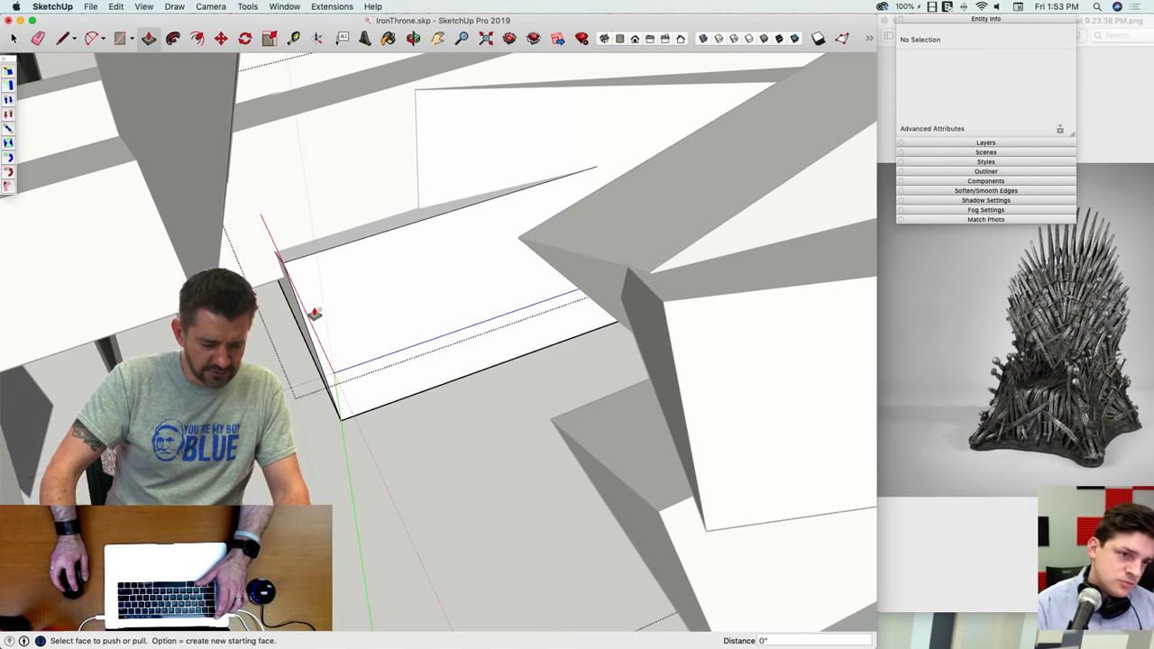
{"action": "left_click", "coordinate": [314, 313]}
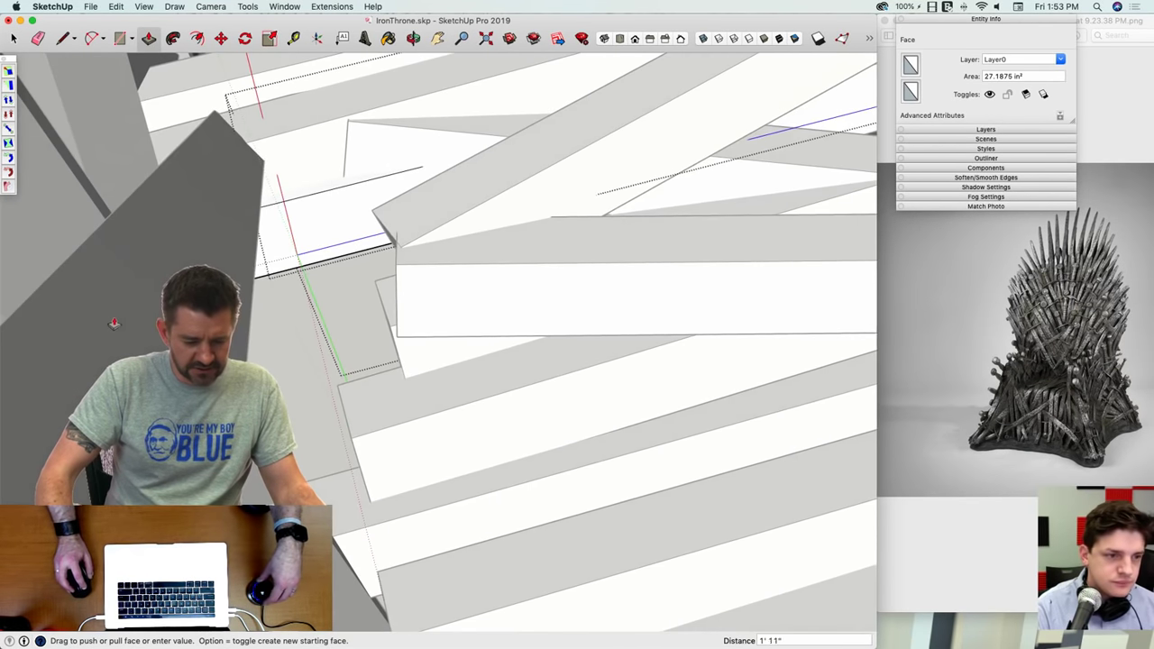
{"action": "left_click", "coordinate": [114, 325]}
{"action": "key", "text": "space"}
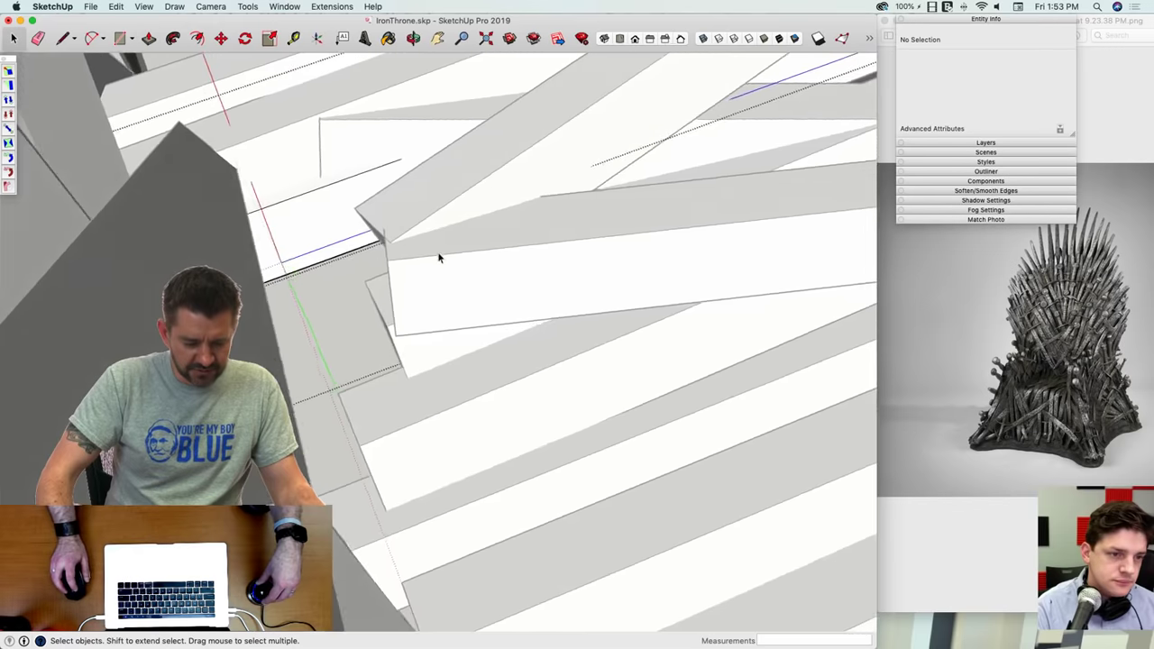
Step: Open the next short seat sword's group and extend its rear end face 2' 2 13/16" with Push/Pull
{"action": "left_click", "coordinate": [439, 257]}
{"action": "double_click", "coordinate": [328, 246]}
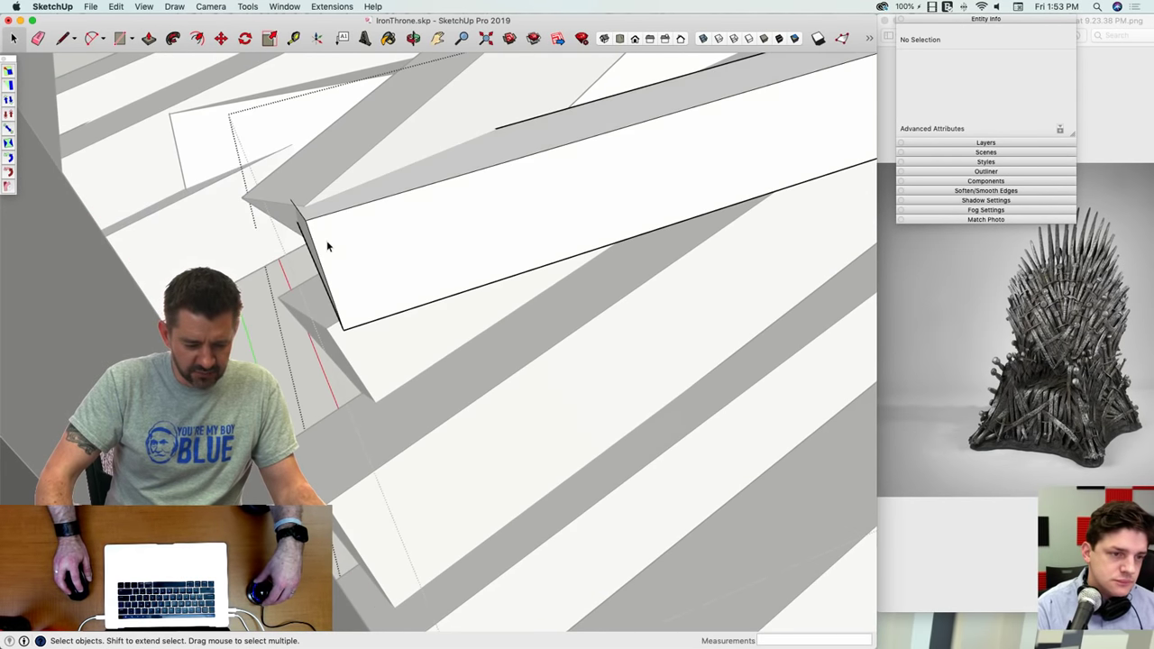
{"action": "key", "text": "p"}
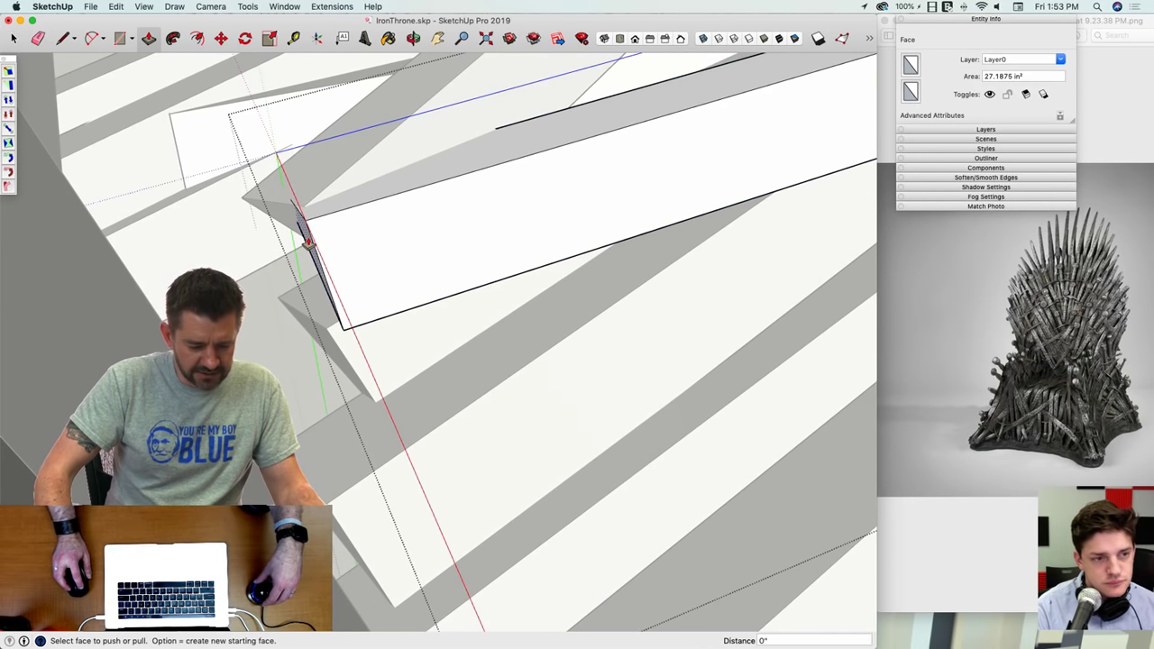
{"action": "left_click", "coordinate": [308, 244]}
{"action": "left_click", "coordinate": [1, 206]}
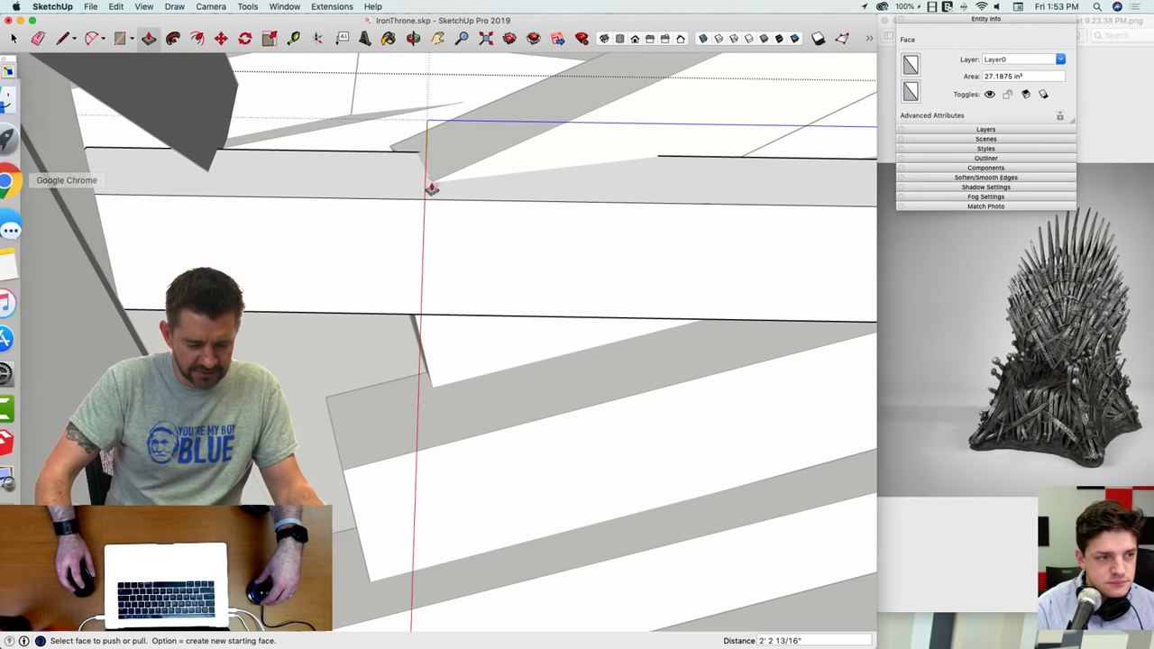
Step: Push/Pull the rear end face of the diagonal seat sword above it back 2' 6 9/16" into the backrest
{"action": "key", "text": "space"}
{"action": "double_click", "coordinate": [491, 150]}
{"action": "mouse_move", "coordinate": [445, 143]}
{"action": "middle_mouse_down"}
{"action": "mouse_move", "coordinate": [415, 161]}
{"action": "mouse_move", "coordinate": [451, 154]}
{"action": "middle_mouse_up"}
{"action": "key", "text": "p"}
{"action": "key", "text": "space"}
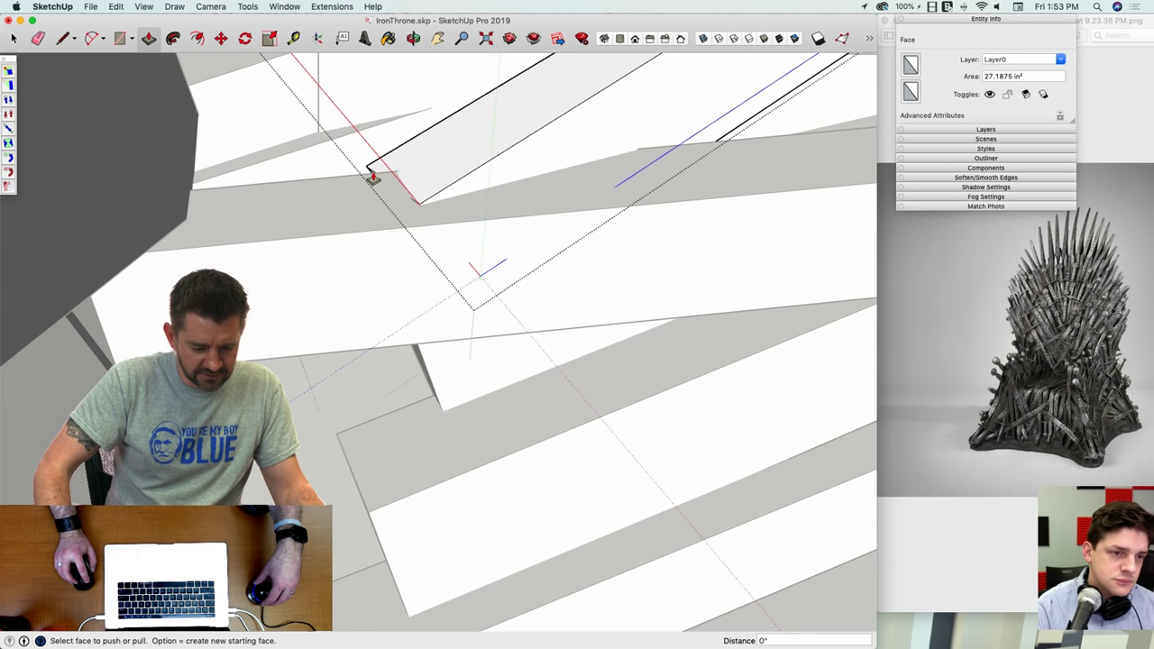
{"action": "left_click", "coordinate": [78, 376]}
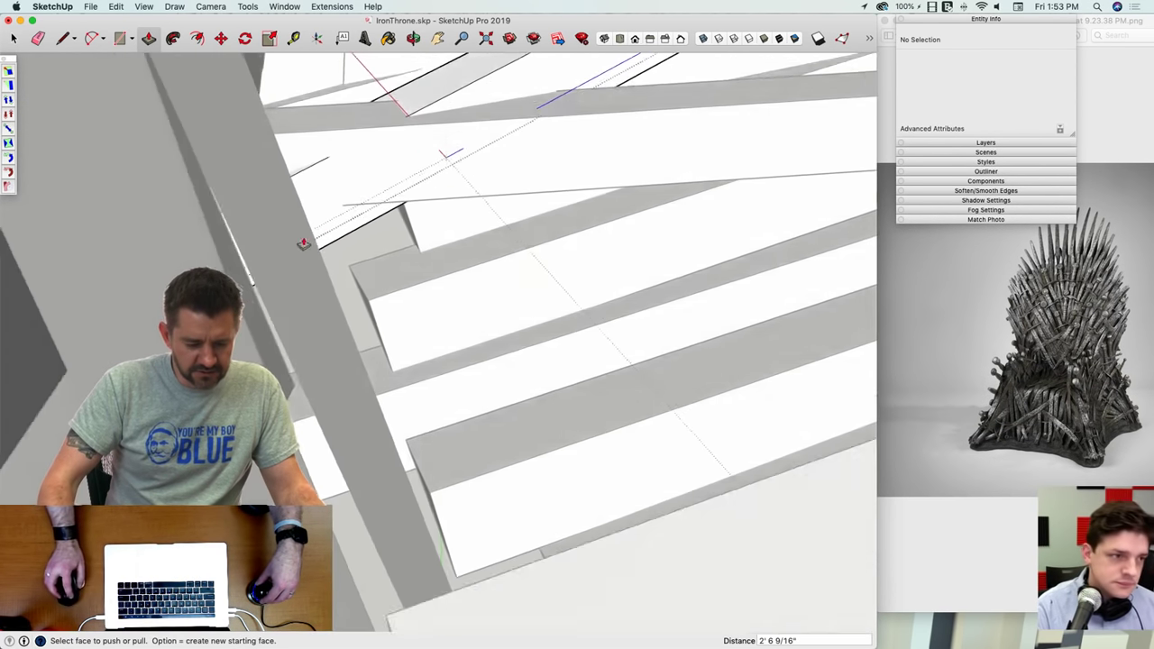
Step: Extend the rear end face of the seat sword beneath the crossing blade about 3' 1/16" with Push/Pull
{"action": "key", "text": "r"}
{"action": "mouse_move", "coordinate": [400, 229]}
{"action": "middle_mouse_down"}
{"action": "mouse_move", "coordinate": [416, 226]}
{"action": "mouse_move", "coordinate": [408, 235]}
{"action": "middle_mouse_up"}
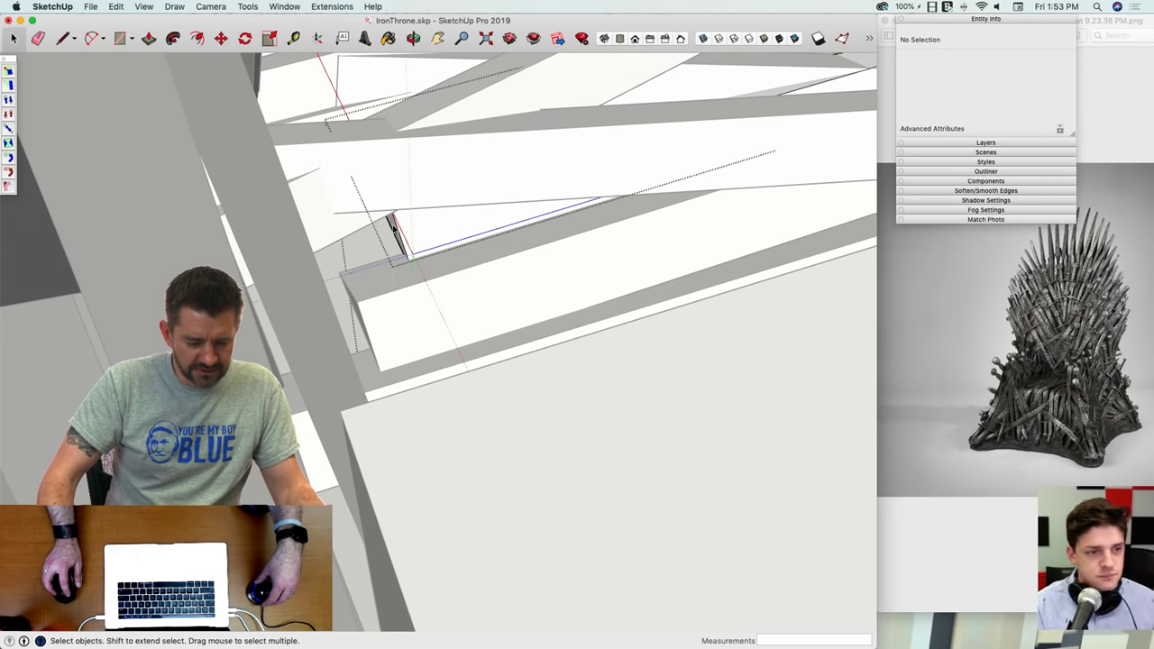
{"action": "left_click", "coordinate": [394, 224]}
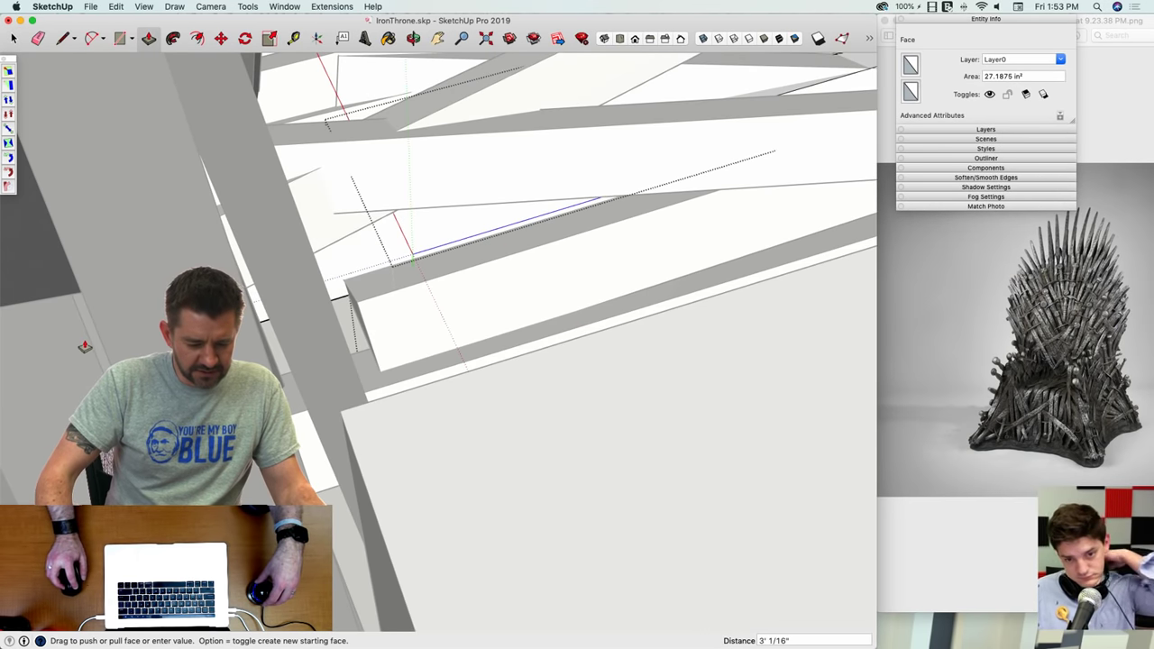
{"action": "left_click", "coordinate": [84, 347]}
{"action": "key", "text": "space"}
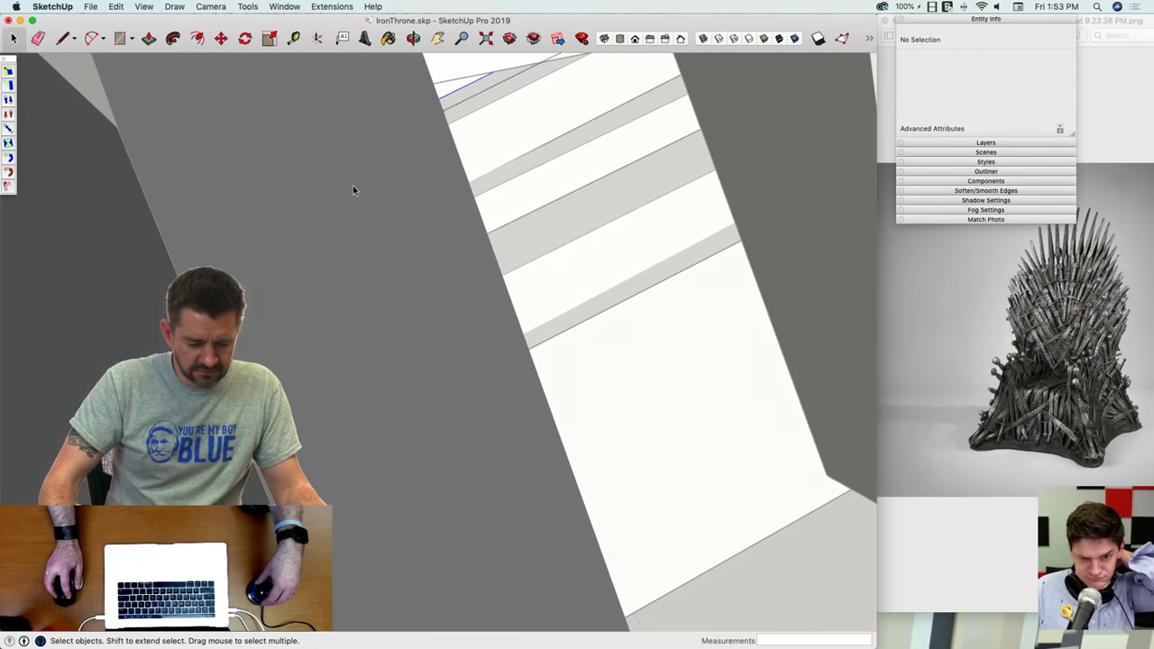
Step: Lengthen the next seat sword toward the plain block by pulling its rear end face back behind the backrest swords
{"action": "scroll", "coordinate": [353, 190], "scroll_direction": "down", "scroll_amount": 5}
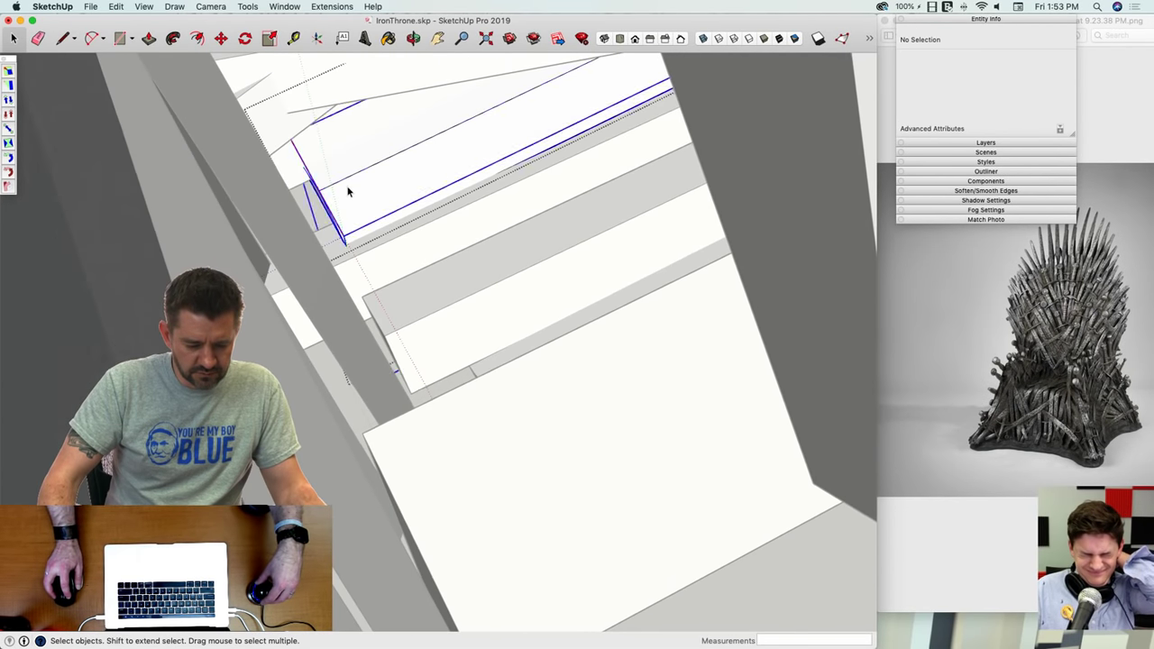
{"action": "scroll", "coordinate": [347, 191], "scroll_direction": "up", "scroll_amount": 3}
{"action": "key", "text": "p"}
{"action": "scroll", "coordinate": [334, 115], "scroll_direction": "up", "scroll_amount": 2}
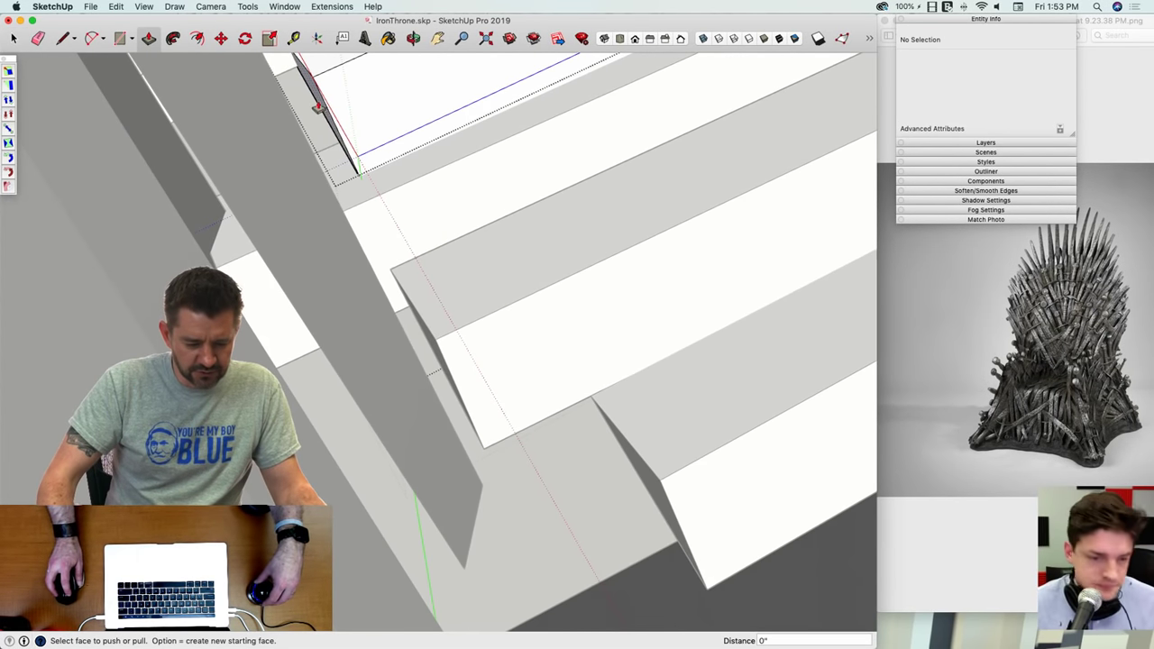
{"action": "left_click", "coordinate": [317, 108]}
{"action": "left_click", "coordinate": [11, 312]}
{"action": "key", "text": "space"}
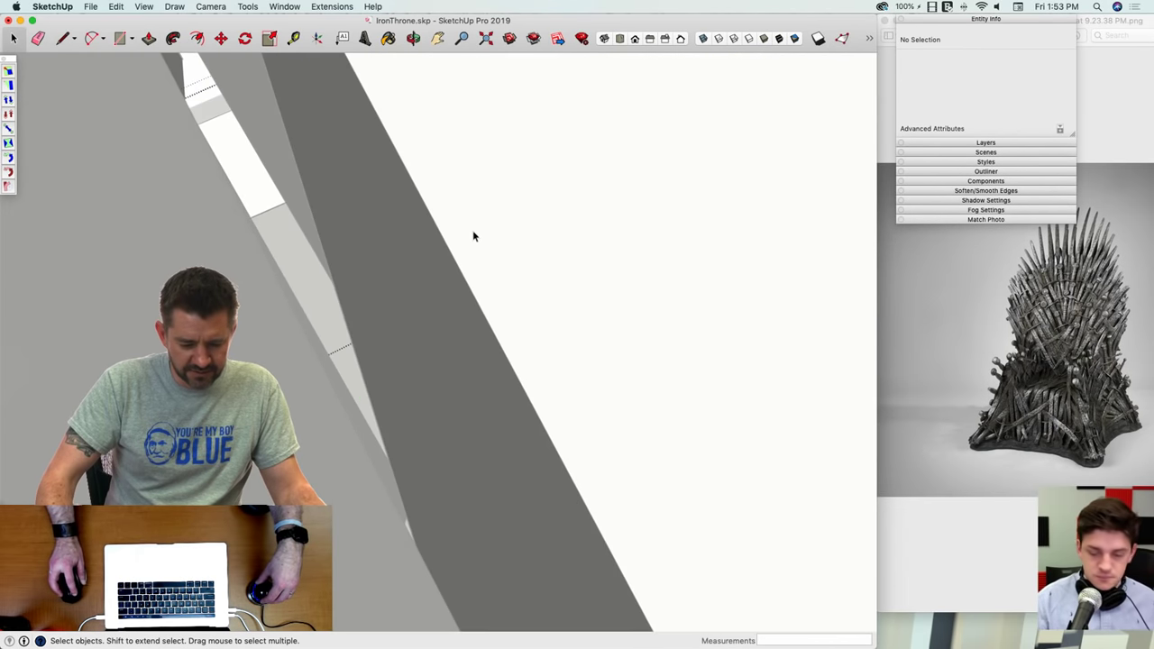
Step: Open the following seat sword's group and Push/Pull its short rear end face through the backrest
{"action": "scroll", "coordinate": [469, 229], "scroll_direction": "up", "scroll_amount": 5}
{"action": "scroll", "coordinate": [478, 236], "scroll_direction": "down", "scroll_amount": 3}
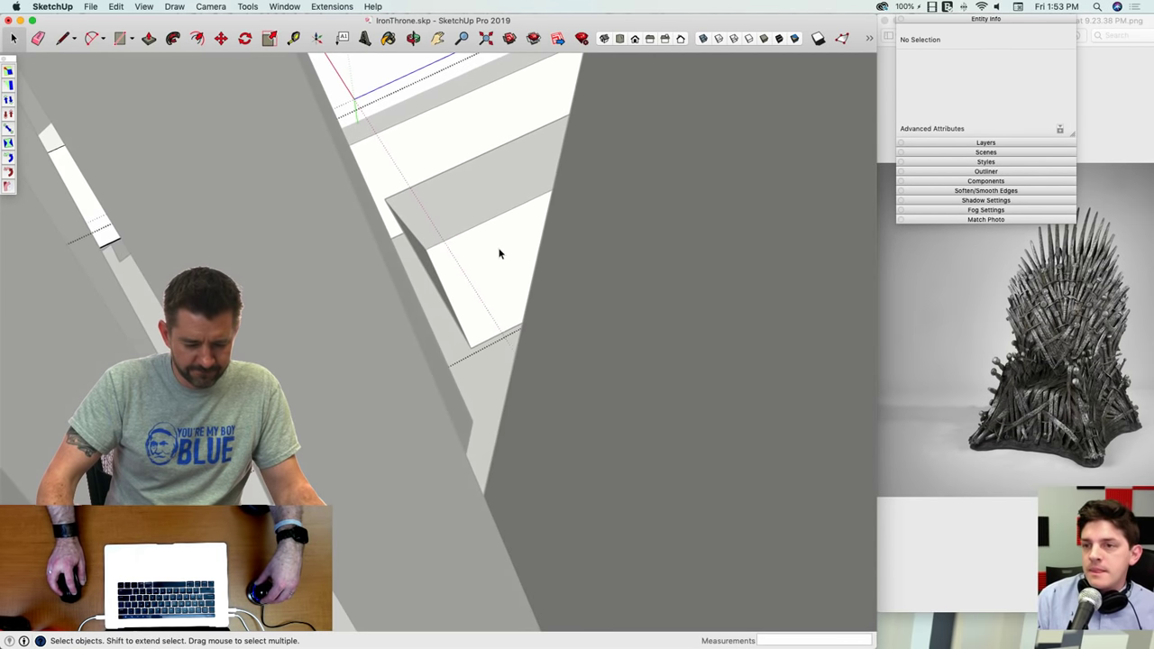
{"action": "key", "text": "Escape"}
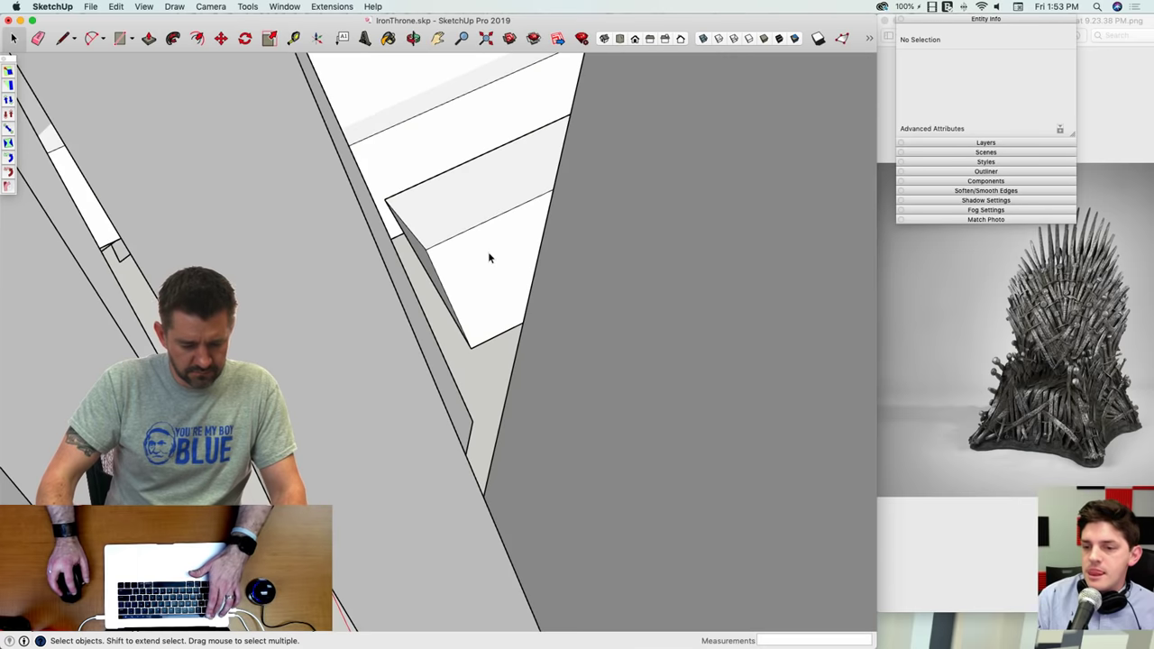
{"action": "double_click", "coordinate": [488, 252]}
{"action": "left_click", "coordinate": [488, 257]}
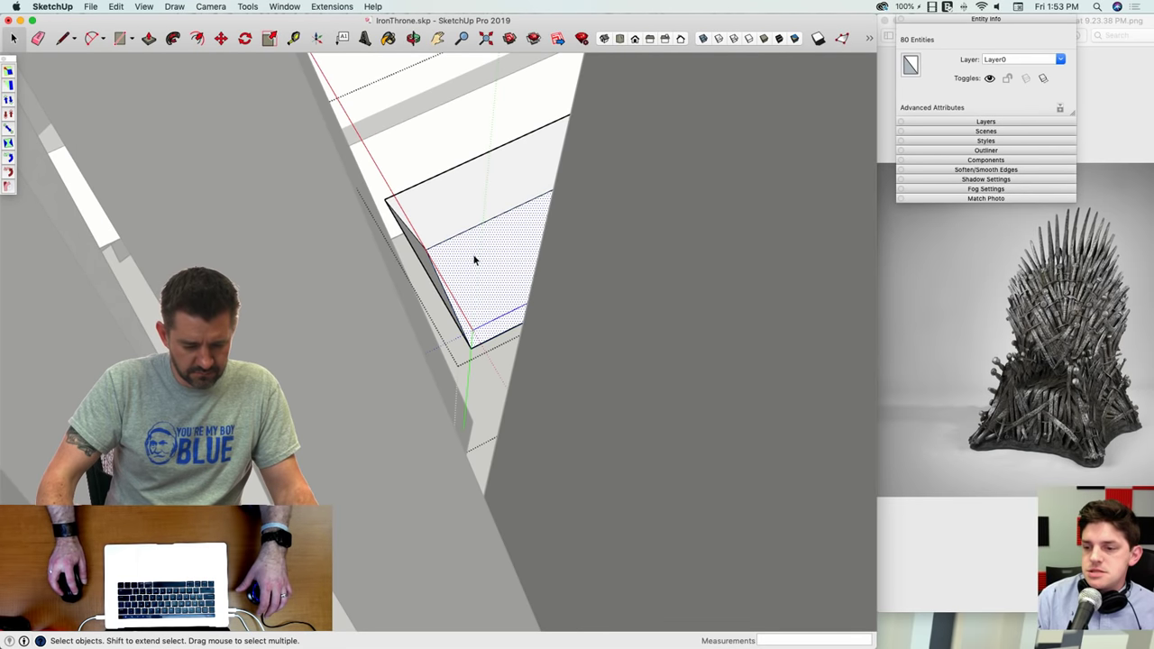
{"action": "left_click", "coordinate": [421, 280]}
{"action": "key", "text": "p"}
{"action": "left_click", "coordinate": [426, 269]}
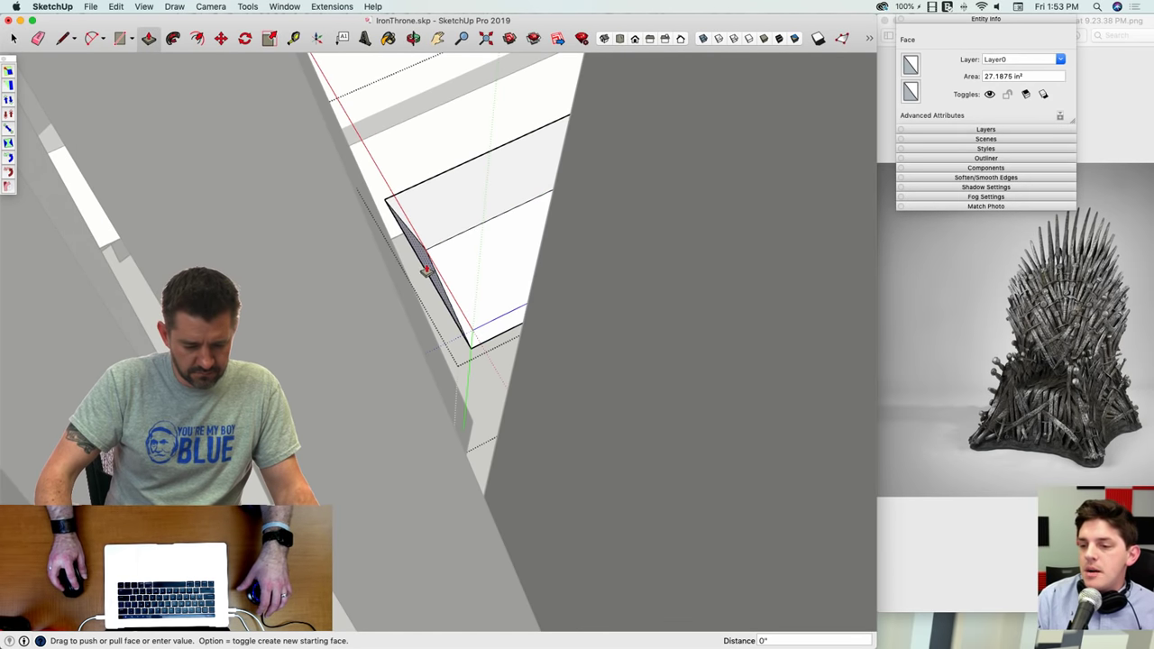
{"action": "scroll", "coordinate": [551, 240], "scroll_direction": "up", "scroll_amount": 5}
{"action": "key", "text": "space"}
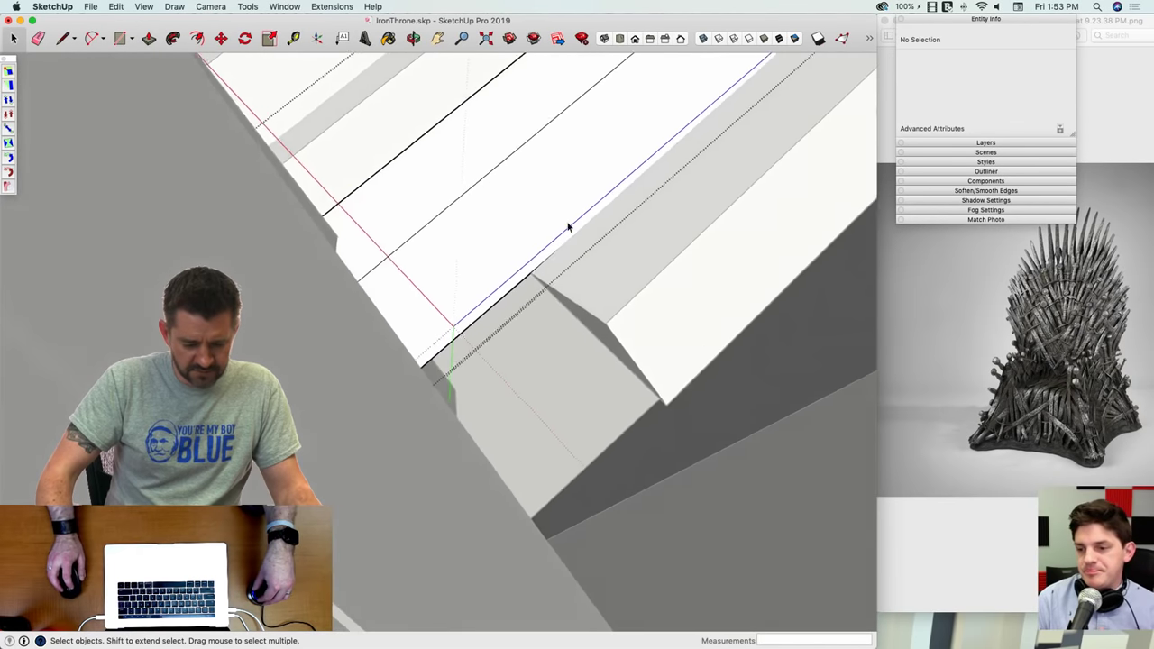
Step: Extend the rear end face of the last seat sword beside the plain block about 2' 5 1/2"
{"action": "scroll", "coordinate": [596, 275], "scroll_direction": "up", "scroll_amount": 10}
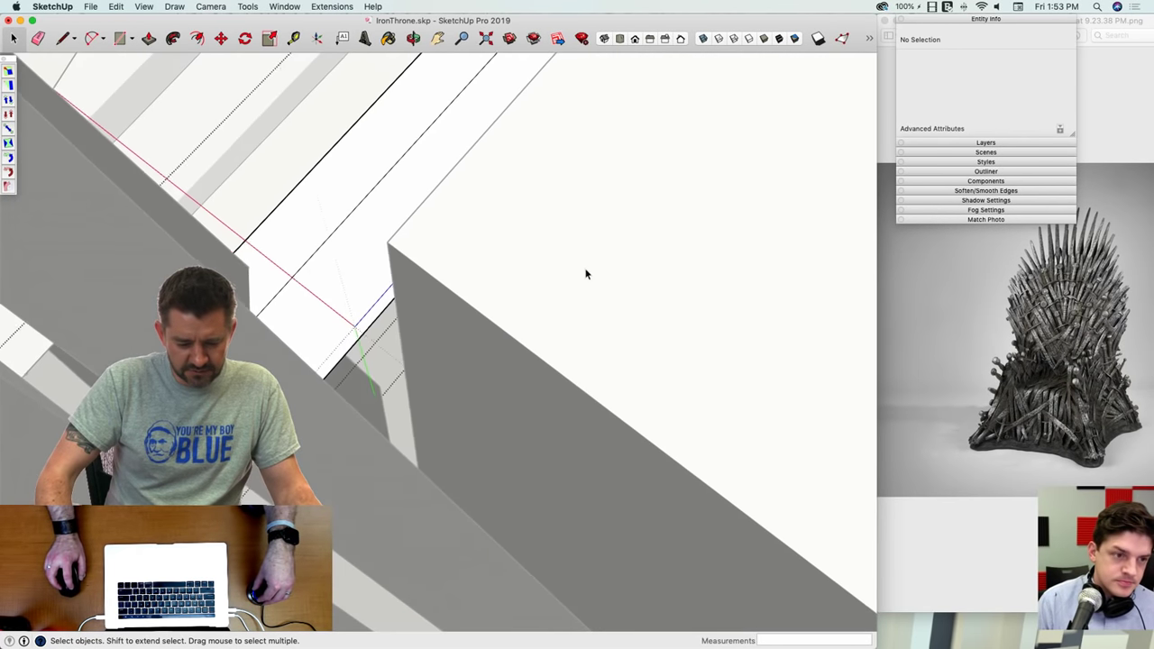
{"action": "scroll", "coordinate": [558, 271], "scroll_direction": "up", "scroll_amount": 3}
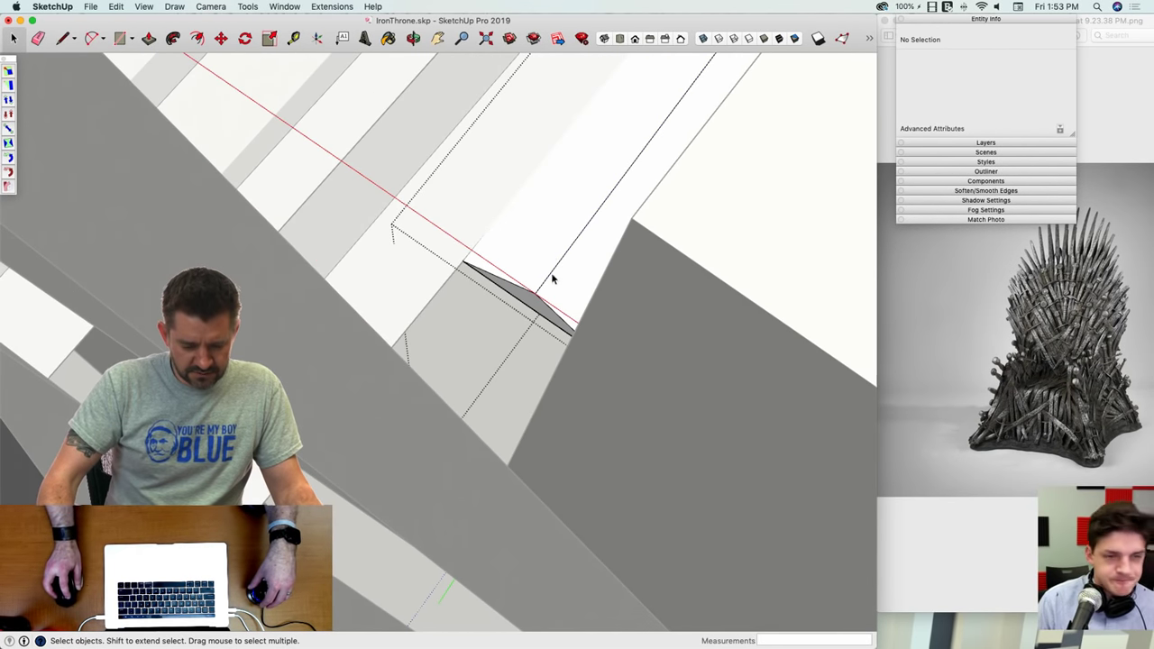
{"action": "left_click", "coordinate": [532, 302]}
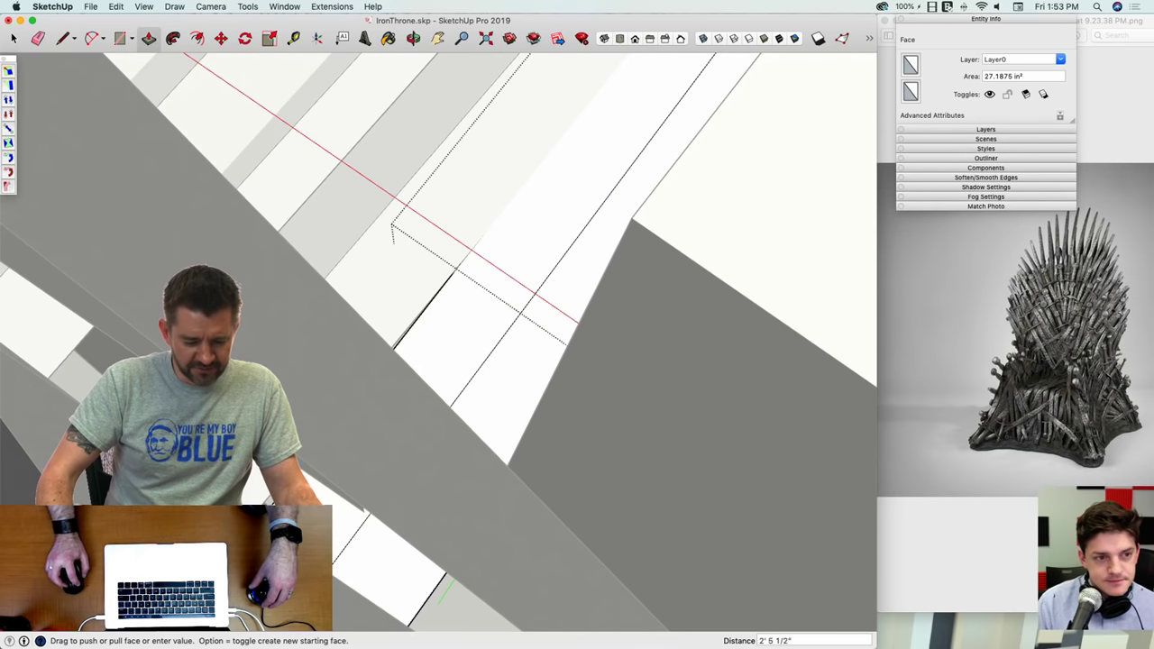
{"action": "key", "text": "space"}
Step: Open the remaining short sword in the middle of the seat and extend its rear end face with Push/Pull
{"action": "scroll", "coordinate": [379, 264], "scroll_direction": "down", "scroll_amount": 15}
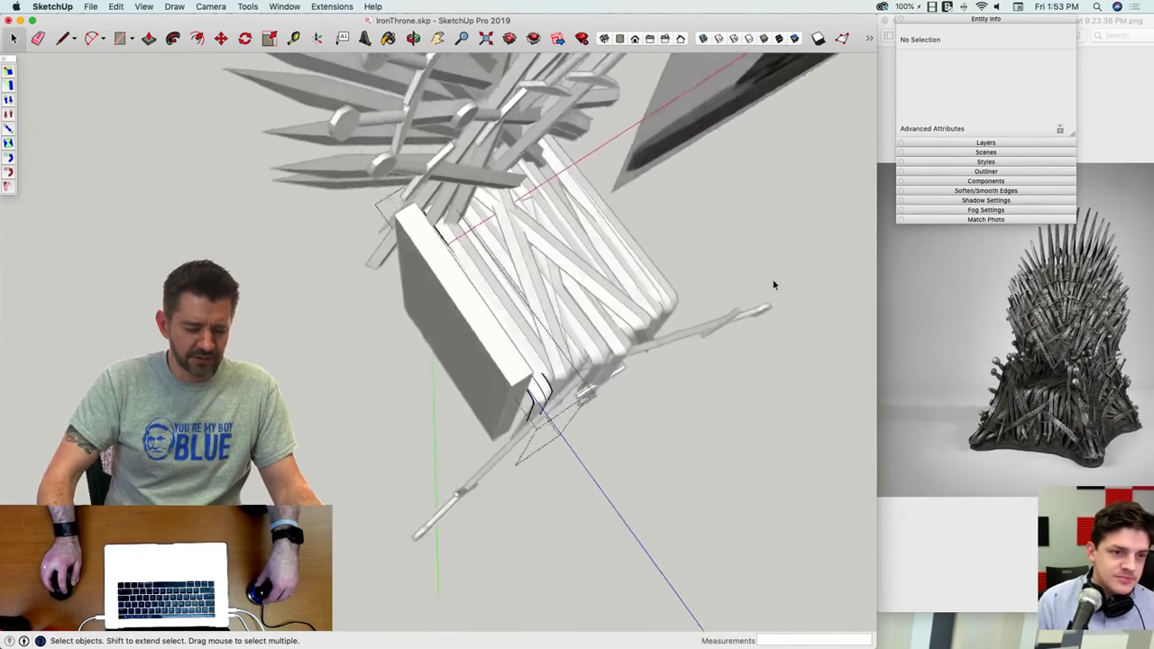
{"action": "middle_click_drag", "start_coordinate": [795, 253], "coordinate": [597, 266]}
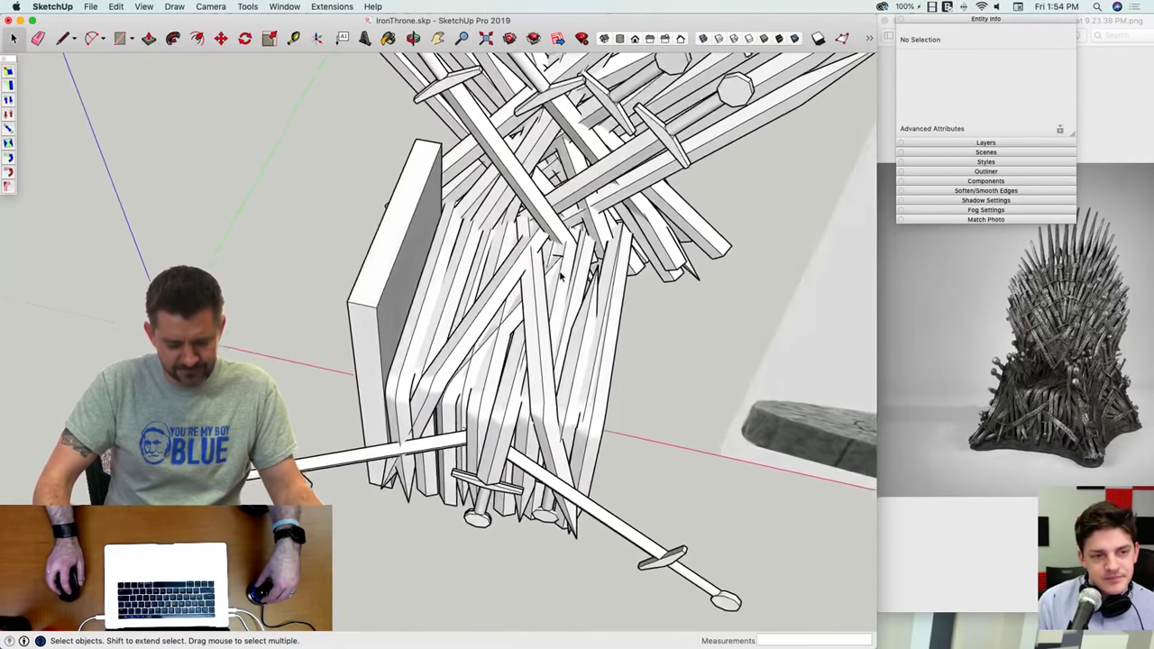
{"action": "scroll", "coordinate": [550, 267], "scroll_direction": "up", "scroll_amount": 10}
{"action": "scroll", "coordinate": [550, 270], "scroll_direction": "up", "scroll_amount": 10}
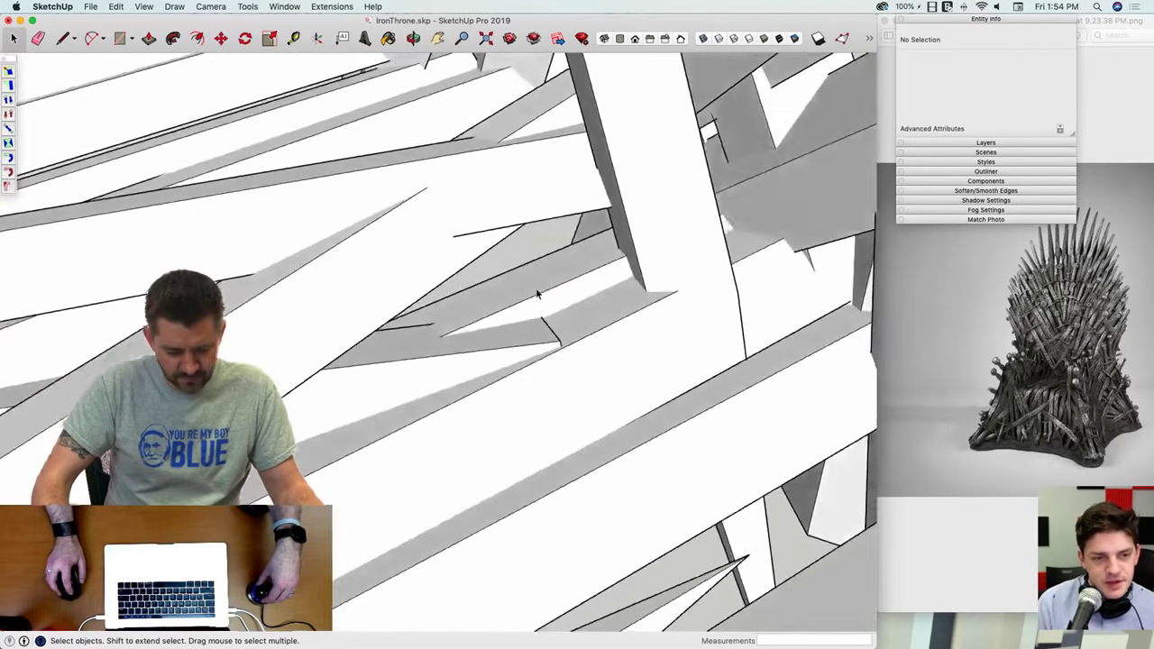
{"action": "scroll", "coordinate": [476, 187], "scroll_direction": "up", "scroll_amount": 3}
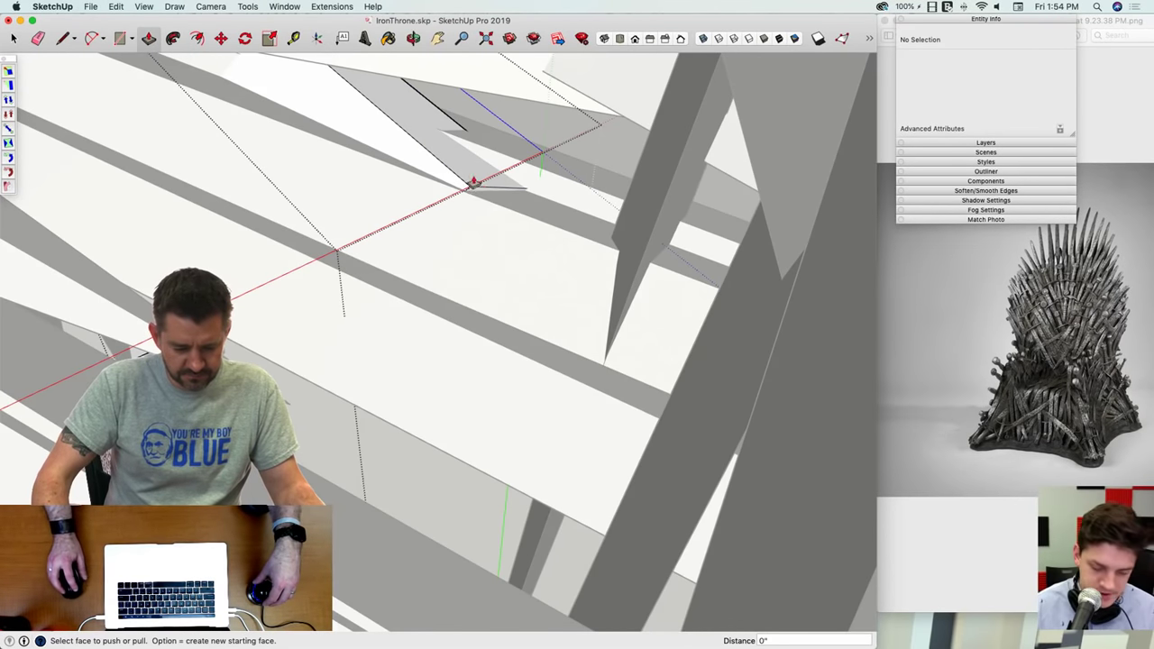
{"action": "key", "text": "space"}
{"action": "left_click", "coordinate": [484, 190]}
{"action": "key", "text": "p"}
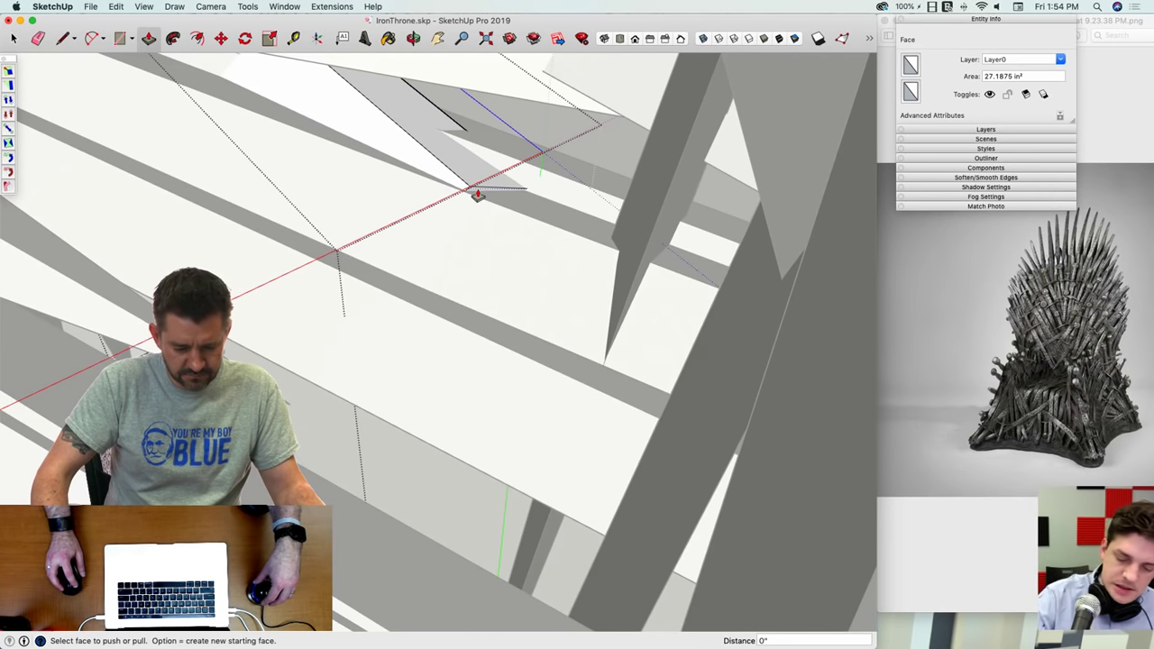
{"action": "middle_click_drag", "start_coordinate": [487, 207], "coordinate": [634, 245]}
{"action": "key", "text": "space"}
{"action": "left_click", "coordinate": [565, 296]}
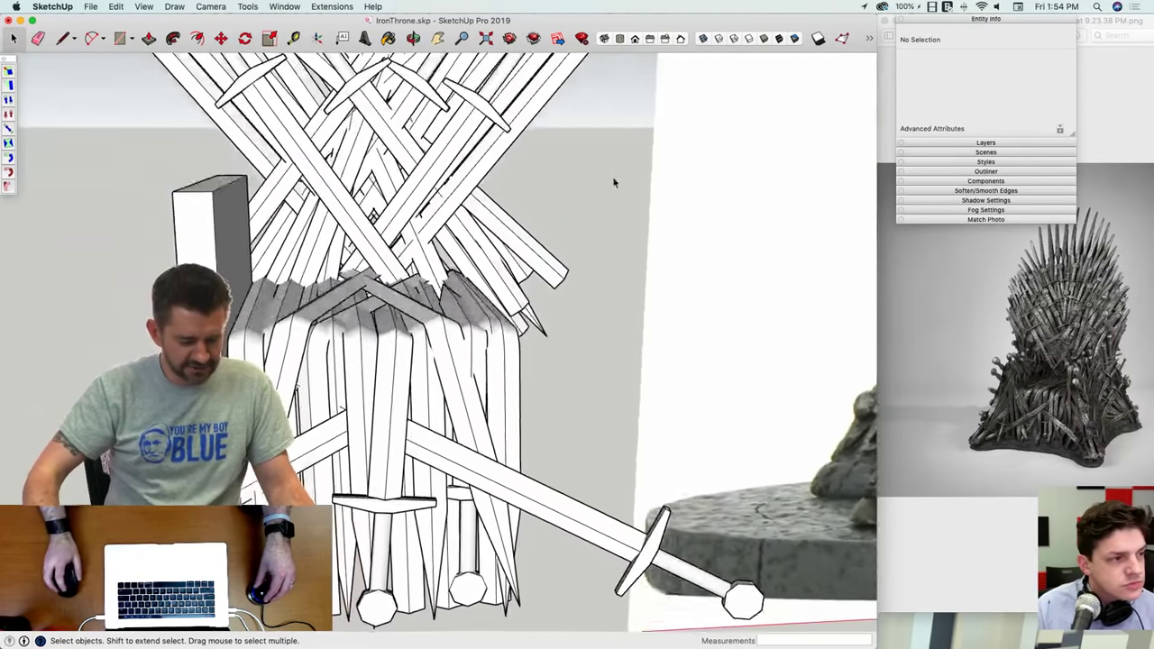
Step: Move the bent seat sword running beneath the crossing pair by about 2 3/8"
{"action": "left_click", "coordinate": [492, 205]}
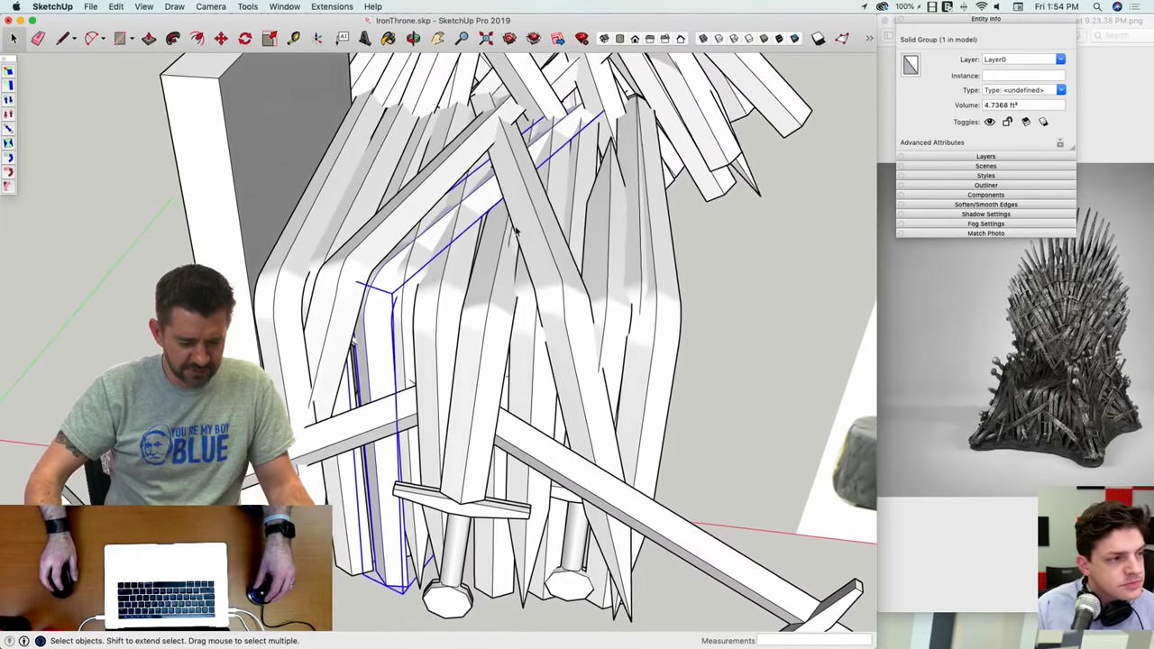
{"action": "key", "text": "m"}
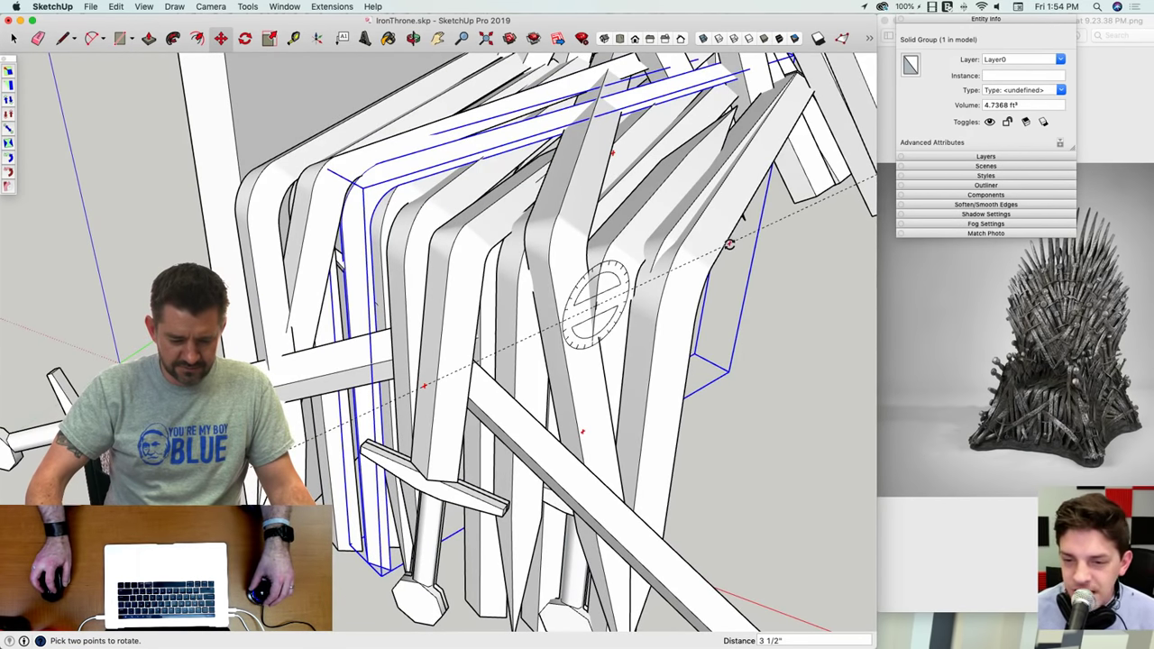
{"action": "left_click", "coordinate": [728, 243]}
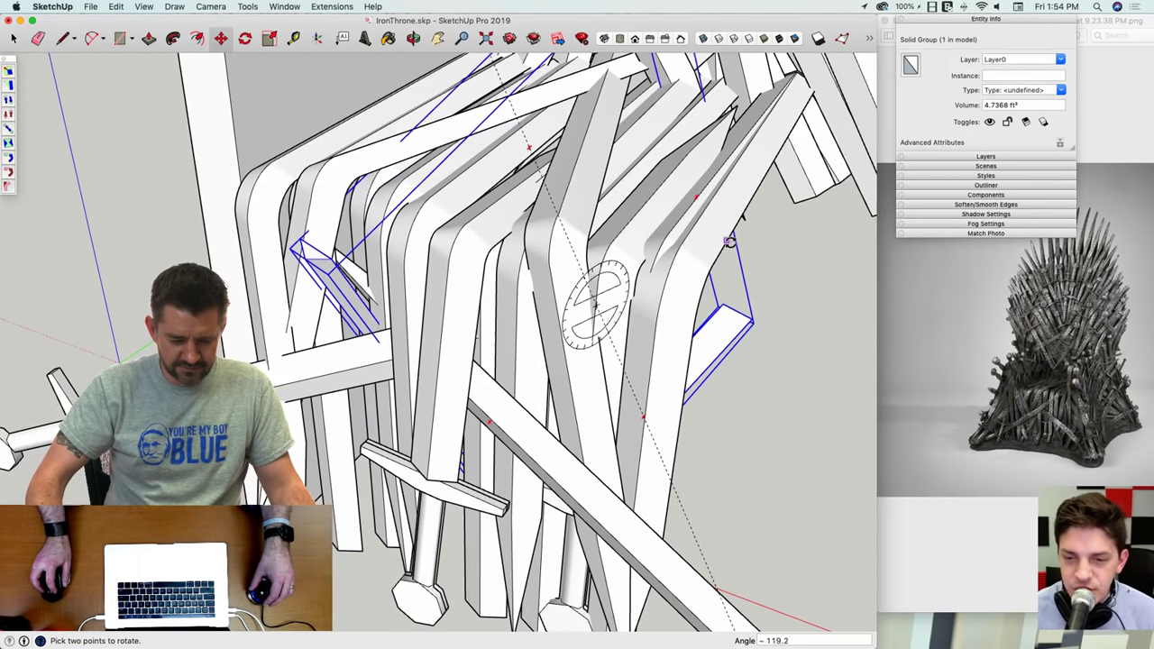
{"action": "left_click", "coordinate": [802, 217]}
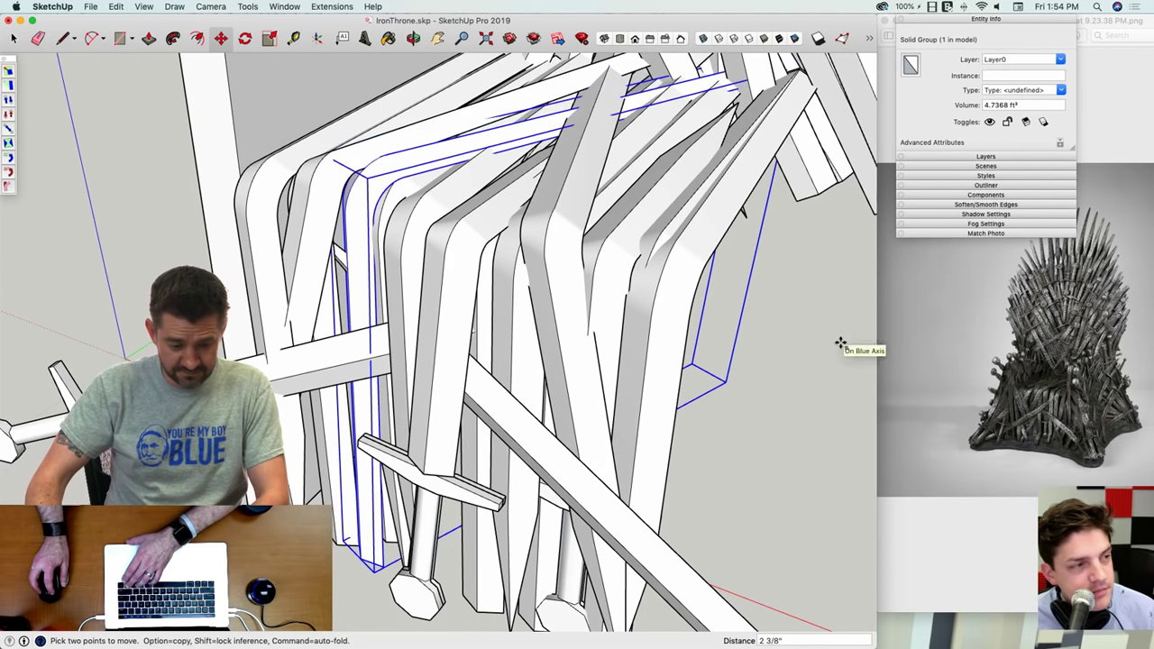
{"action": "key", "text": "space"}
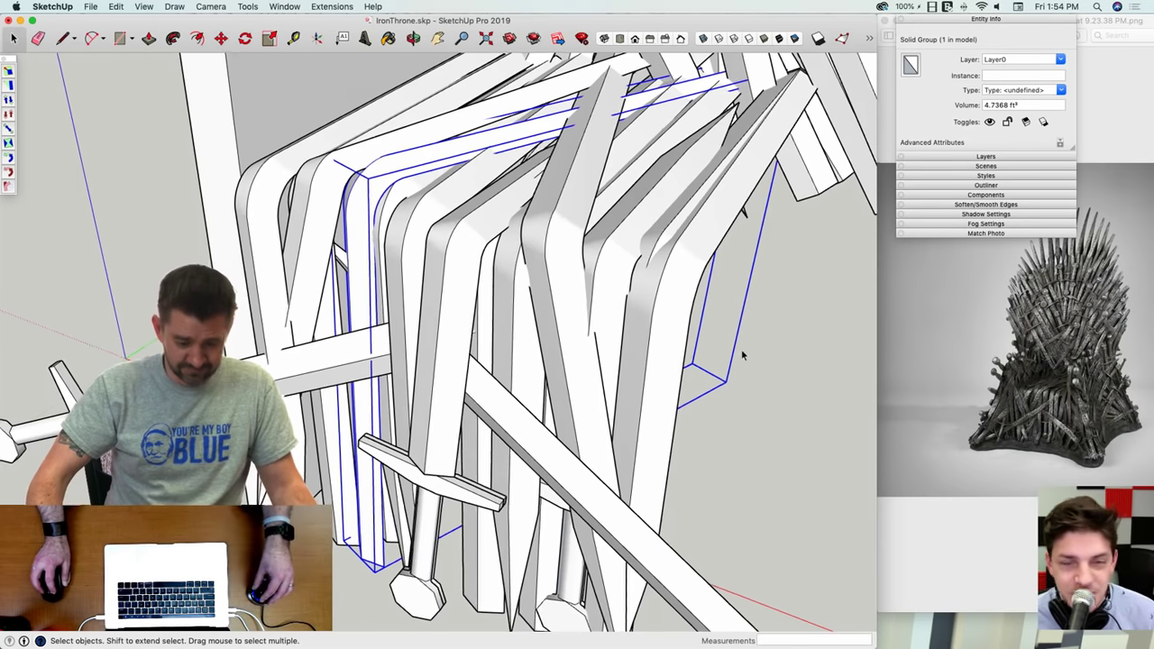
{"action": "middle_click_drag", "start_coordinate": [742, 353], "coordinate": [622, 281]}
{"action": "left_click", "coordinate": [676, 248]}
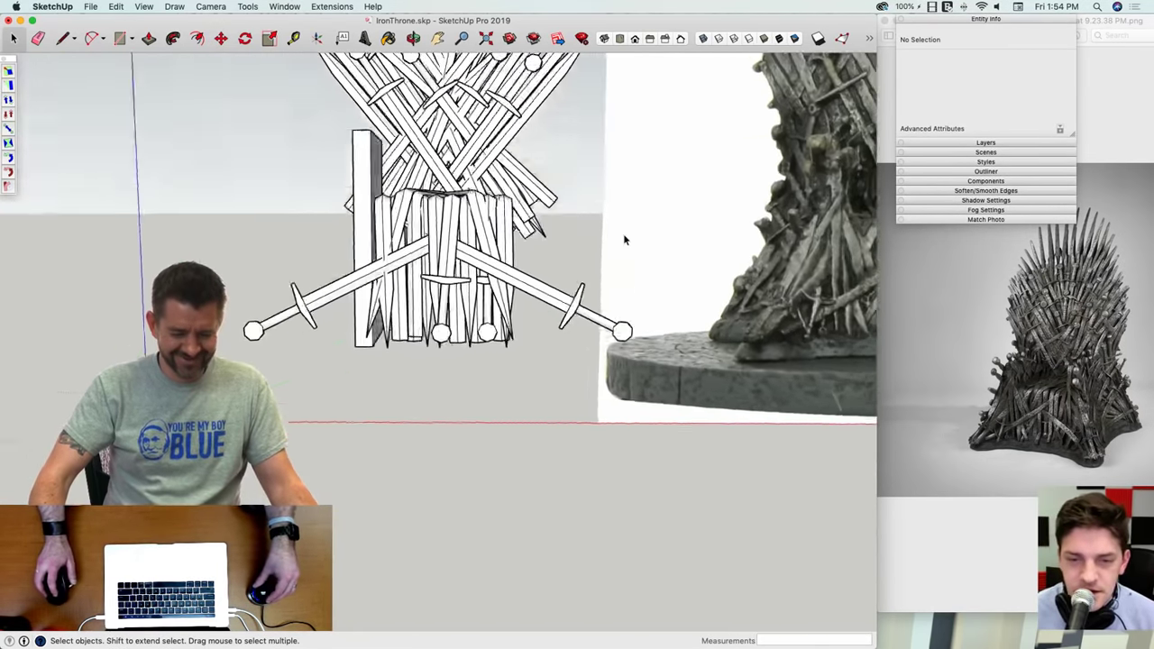
Step: Close the current reference photo, open Side.jpg in Preview and place it beside the model, then return to SketchUp
{"action": "middle_click_drag", "start_coordinate": [624, 238], "coordinate": [566, 255]}
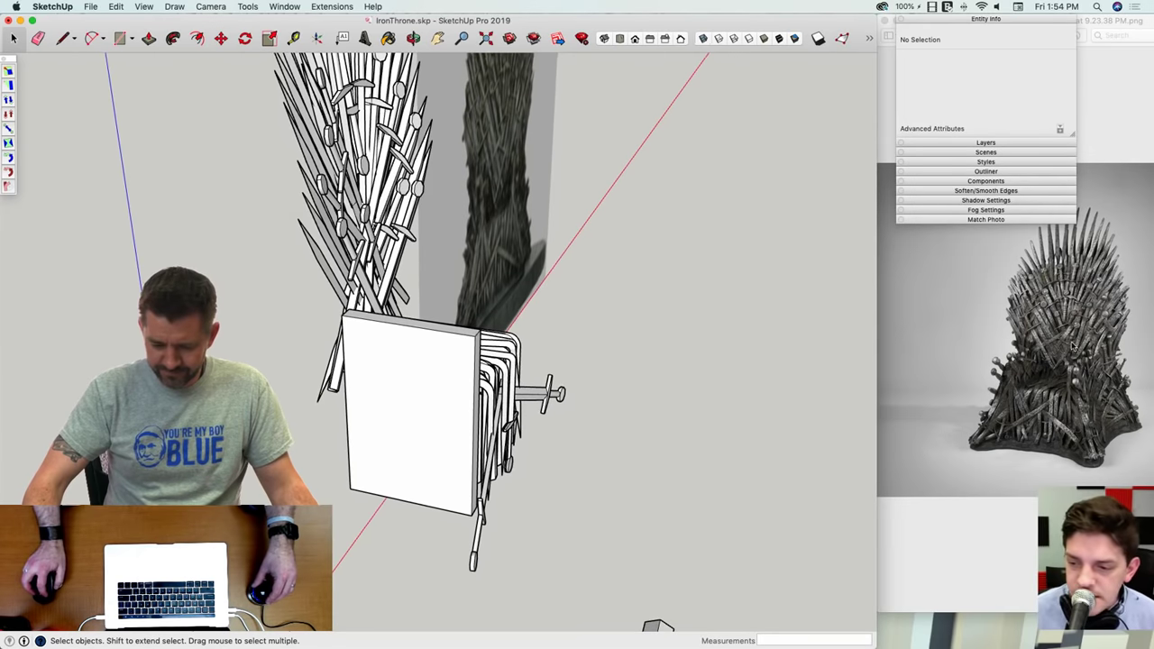
{"action": "left_click", "coordinate": [889, 17]}
{"action": "left_click", "coordinate": [884, 20]}
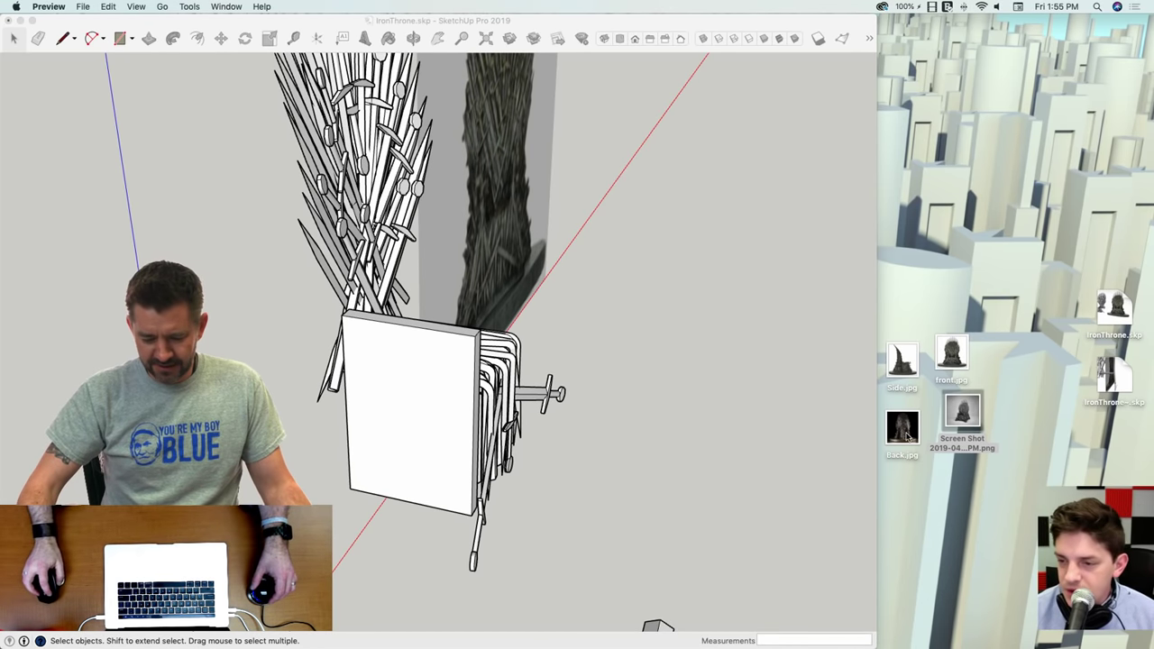
{"action": "double_click", "coordinate": [902, 360]}
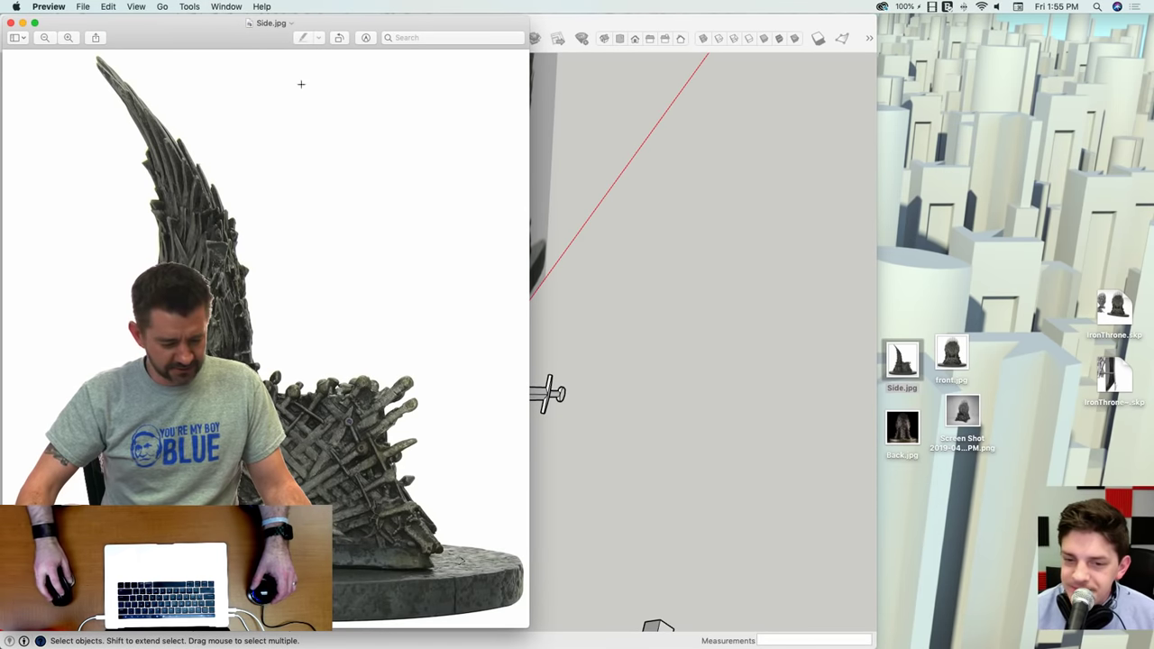
{"action": "mouse_move", "coordinate": [190, 16]}
{"action": "left_mouse_down"}
{"action": "mouse_move", "coordinate": [848, 7]}
{"action": "mouse_move", "coordinate": [803, 5]}
{"action": "mouse_move", "coordinate": [936, 40]}
{"action": "left_mouse_up"}
{"action": "left_click", "coordinate": [678, 233]}
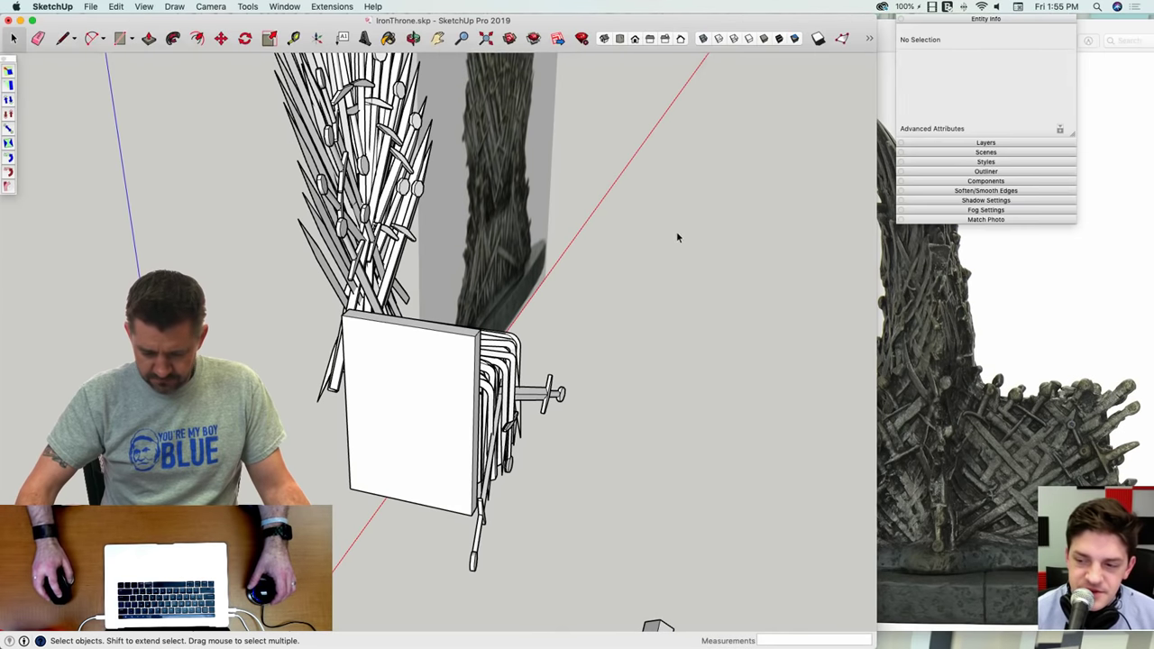
Step: Open the backrest sword that ends behind the plain block and extend its lower end face with Push/Pull
{"action": "middle_click_drag", "start_coordinate": [822, 484], "coordinate": [656, 448]}
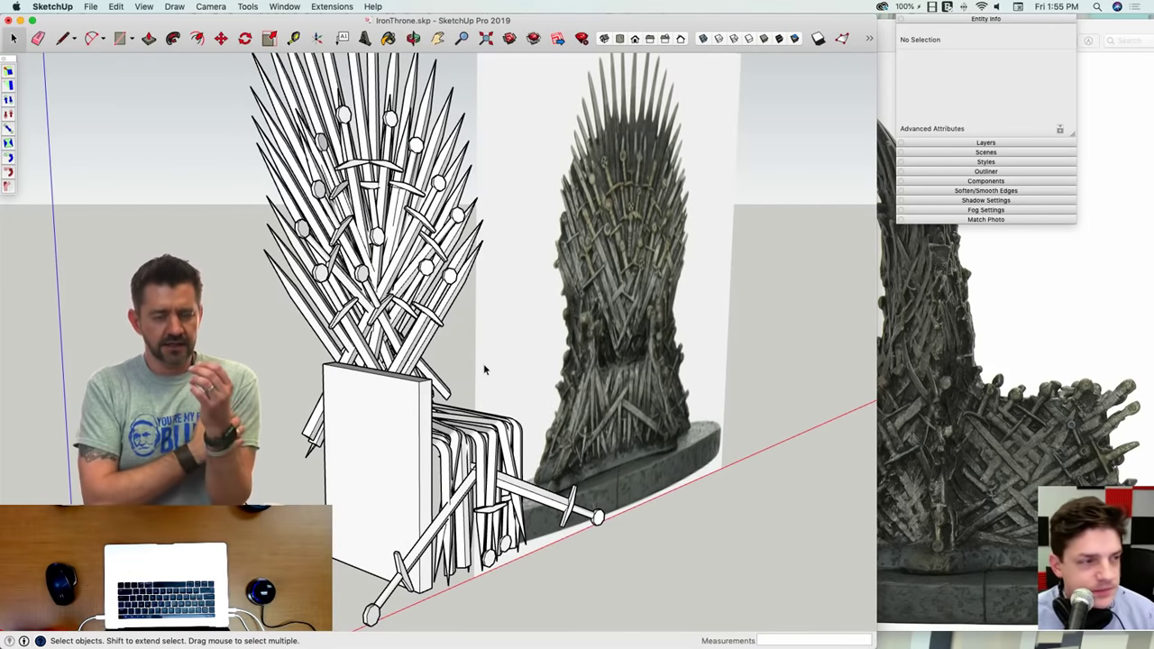
{"action": "middle_click_drag", "start_coordinate": [484, 369], "coordinate": [520, 459]}
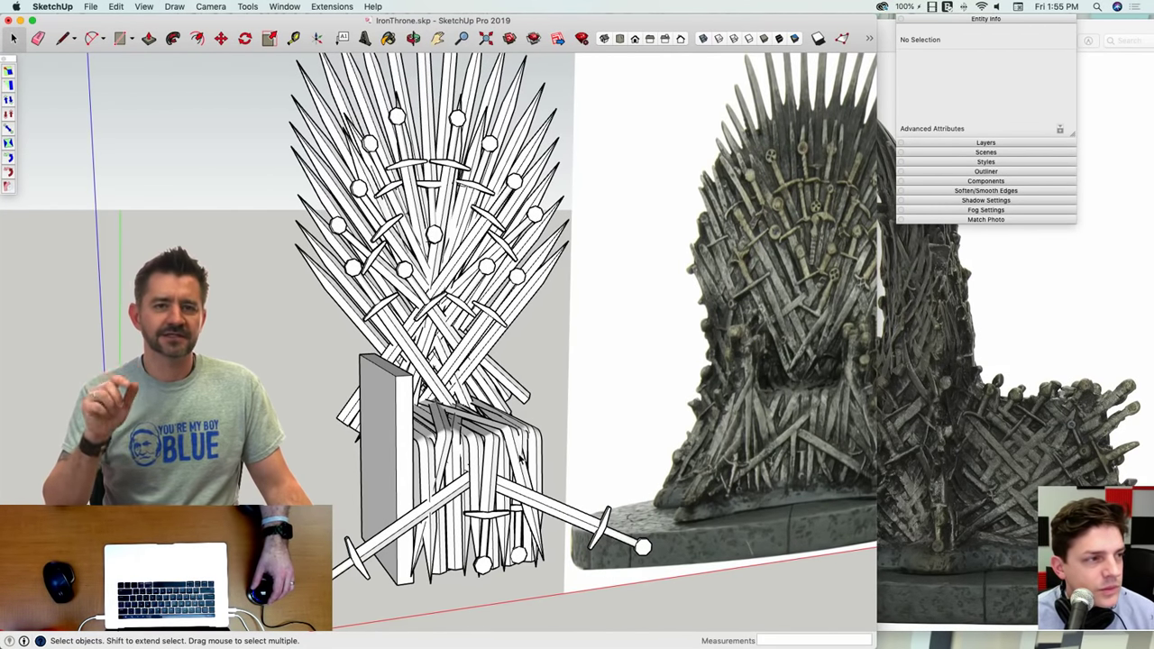
{"action": "middle_click_drag", "start_coordinate": [520, 459], "coordinate": [530, 359]}
{"action": "double_click", "coordinate": [514, 339]}
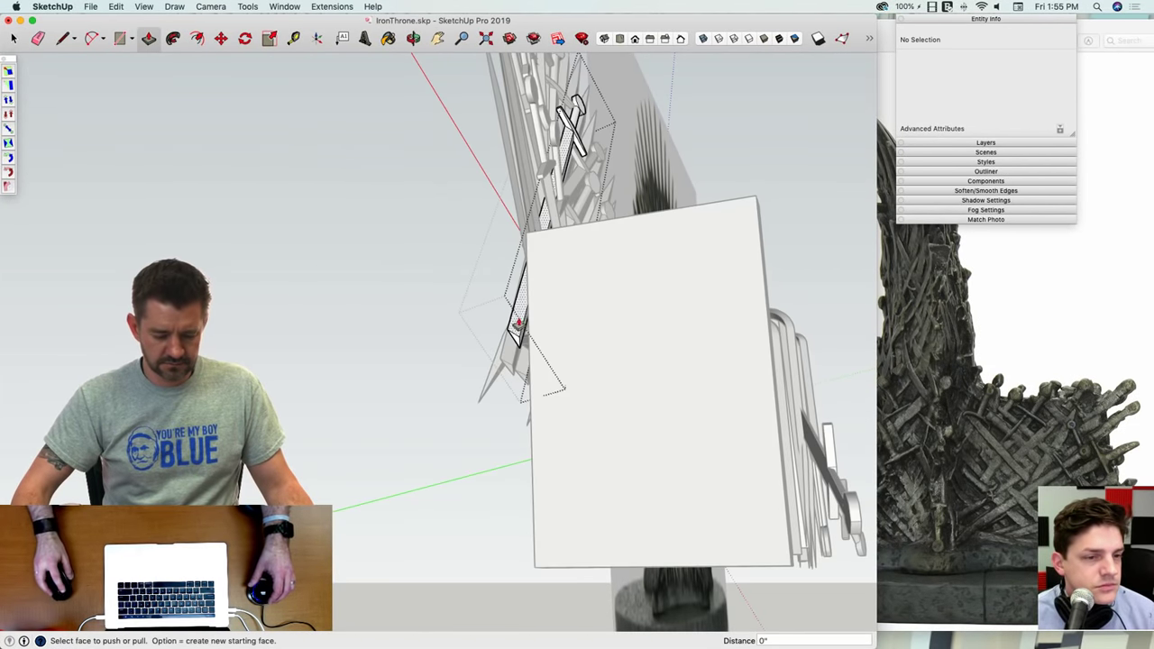
{"action": "double_click", "coordinate": [516, 346]}
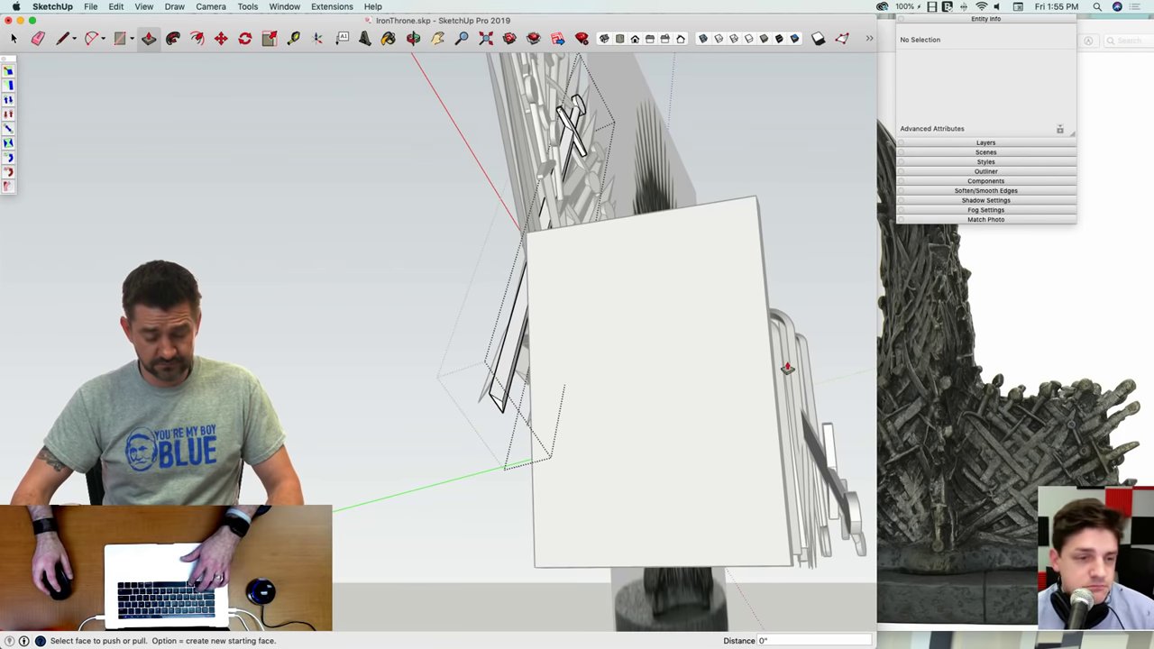
Step: Copy the straight crossing sword at the seat front nearest the block to the open area beside the block's outer face
{"action": "middle_click_drag", "start_coordinate": [735, 362], "coordinate": [615, 431]}
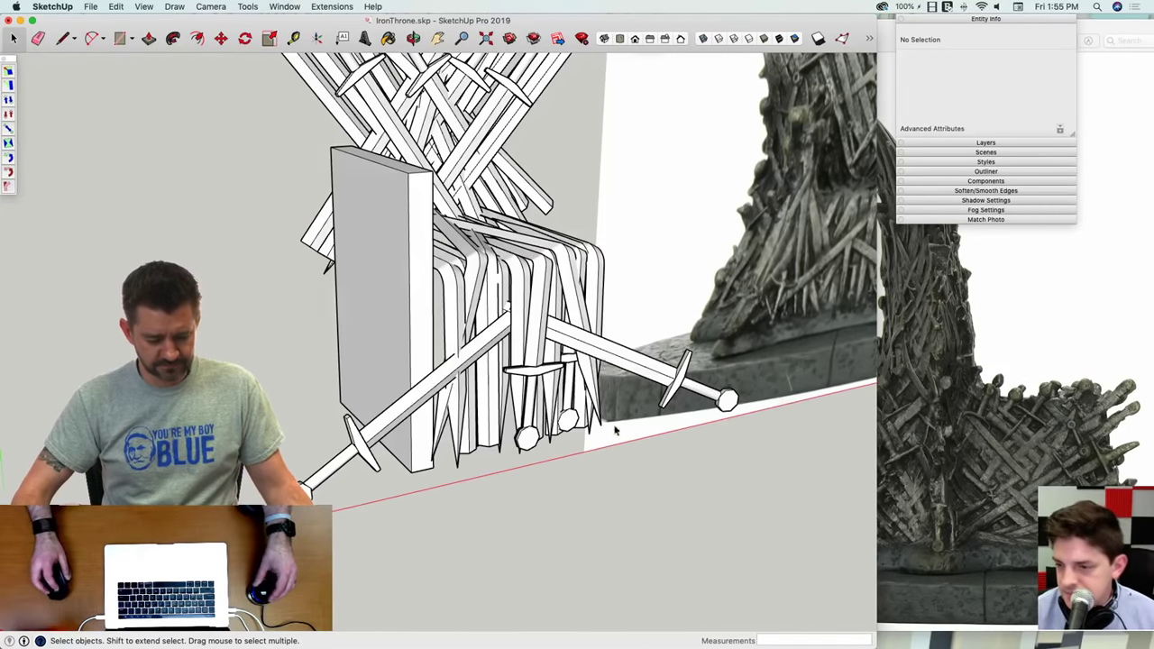
{"action": "left_click", "coordinate": [401, 408]}
{"action": "middle_click_drag", "start_coordinate": [402, 409], "coordinate": [605, 442]}
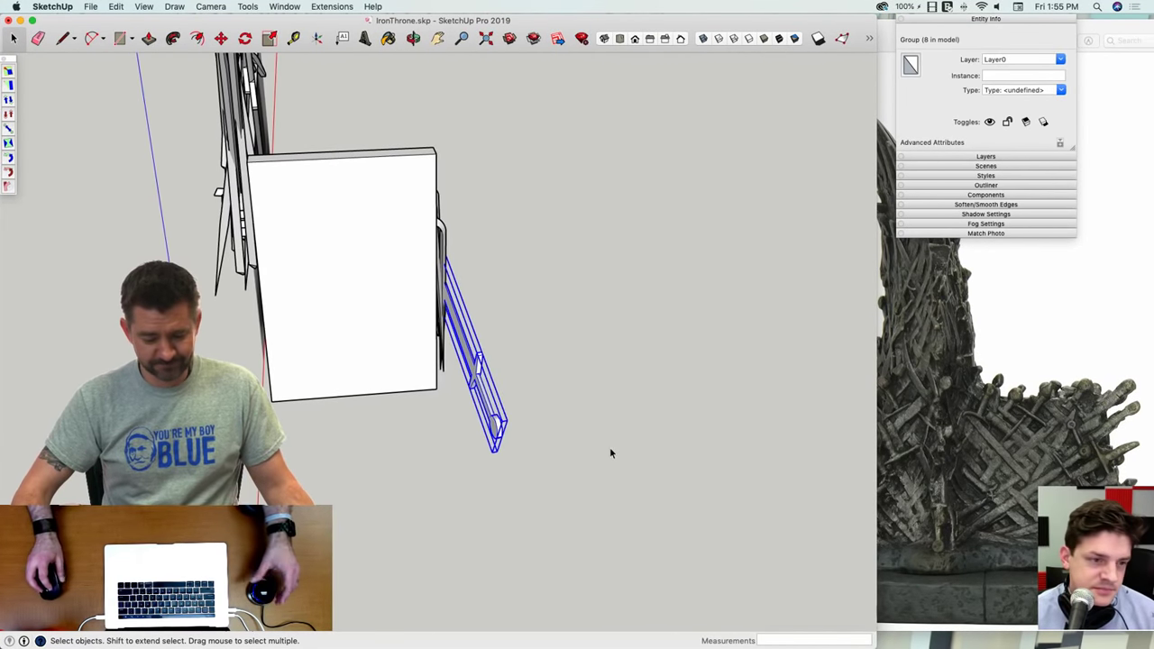
{"action": "key", "text": "alt"}
{"action": "left_click", "coordinate": [584, 441]}
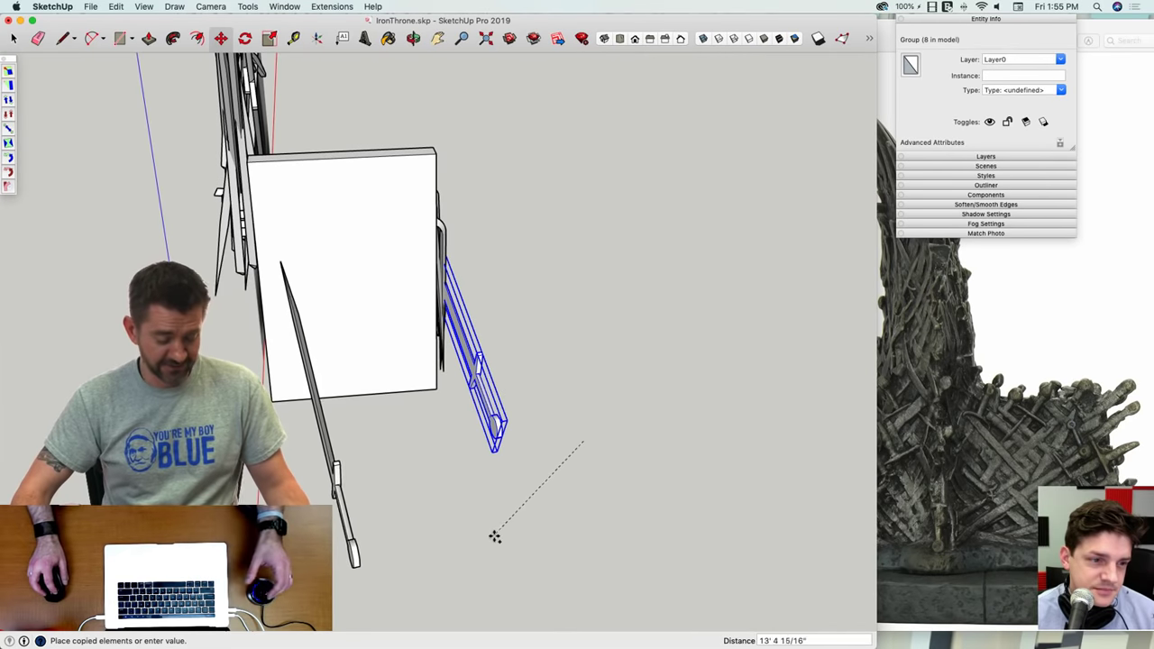
{"action": "left_click", "coordinate": [495, 538]}
Step: Rotate the copied sword until it lies nearly level and turn it in plan with its rotation grips
{"action": "middle_click_drag", "start_coordinate": [495, 536], "coordinate": [425, 301]}
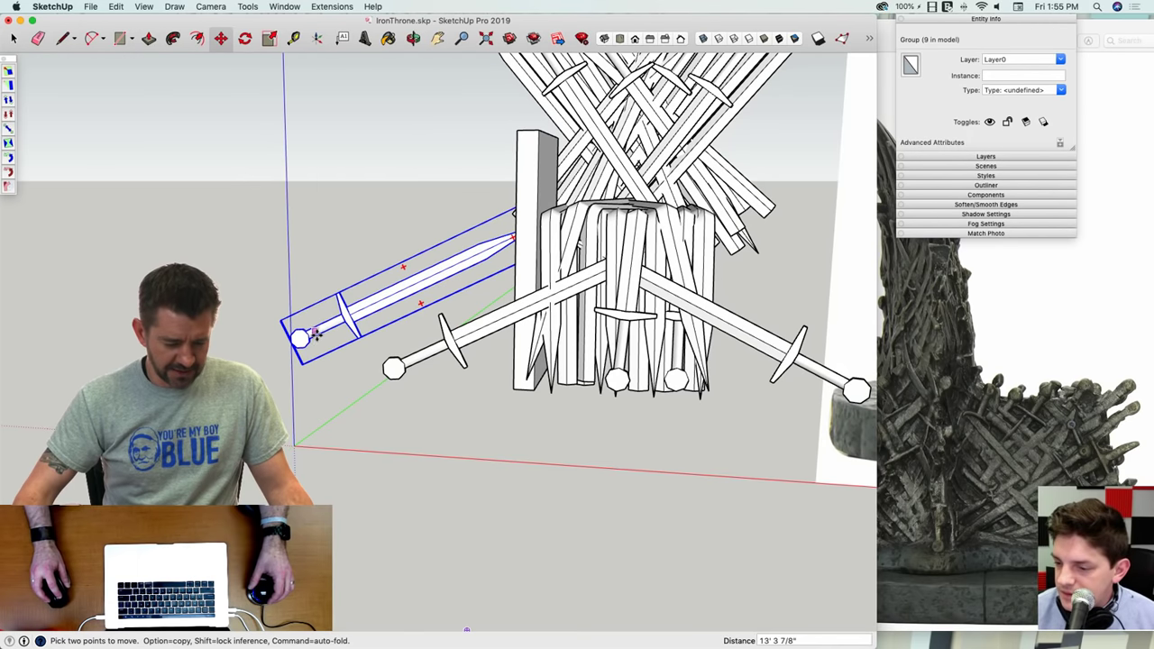
{"action": "left_click", "coordinate": [314, 331]}
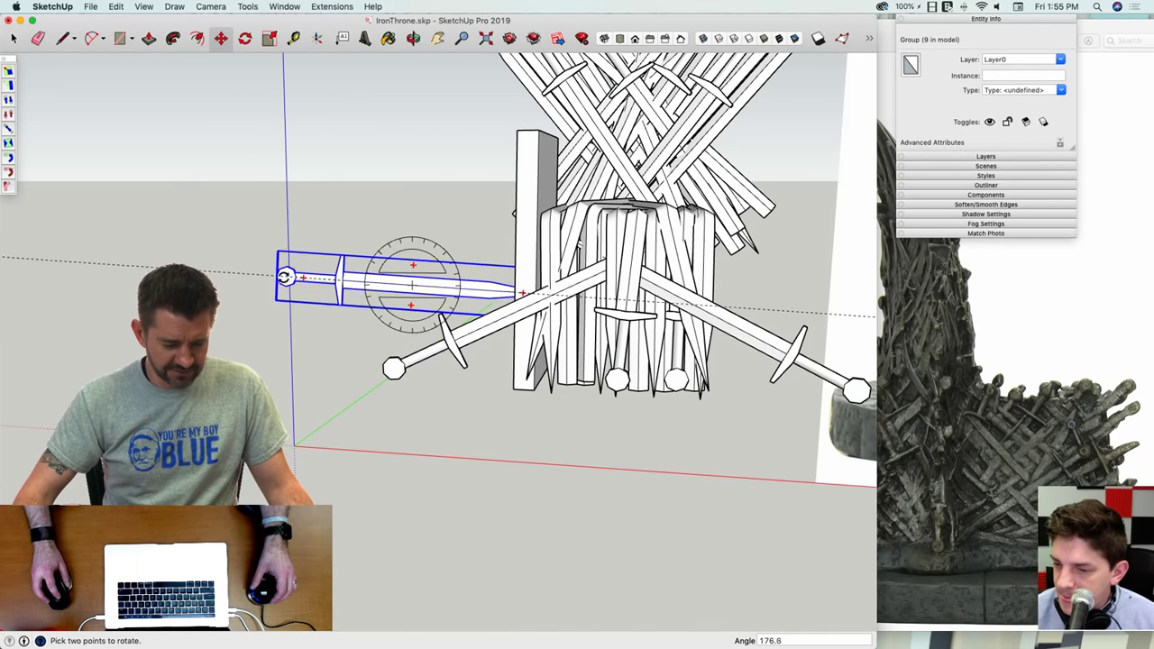
{"action": "middle_click_drag", "start_coordinate": [282, 283], "coordinate": [358, 365]}
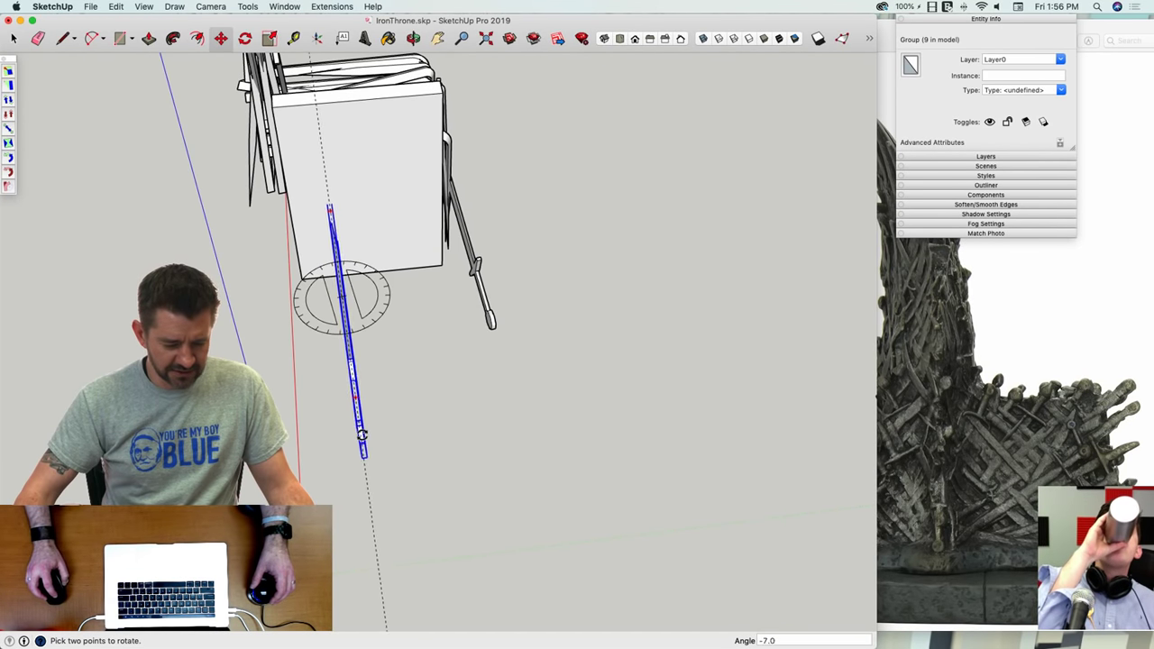
{"action": "middle_click_drag", "start_coordinate": [361, 435], "coordinate": [425, 471]}
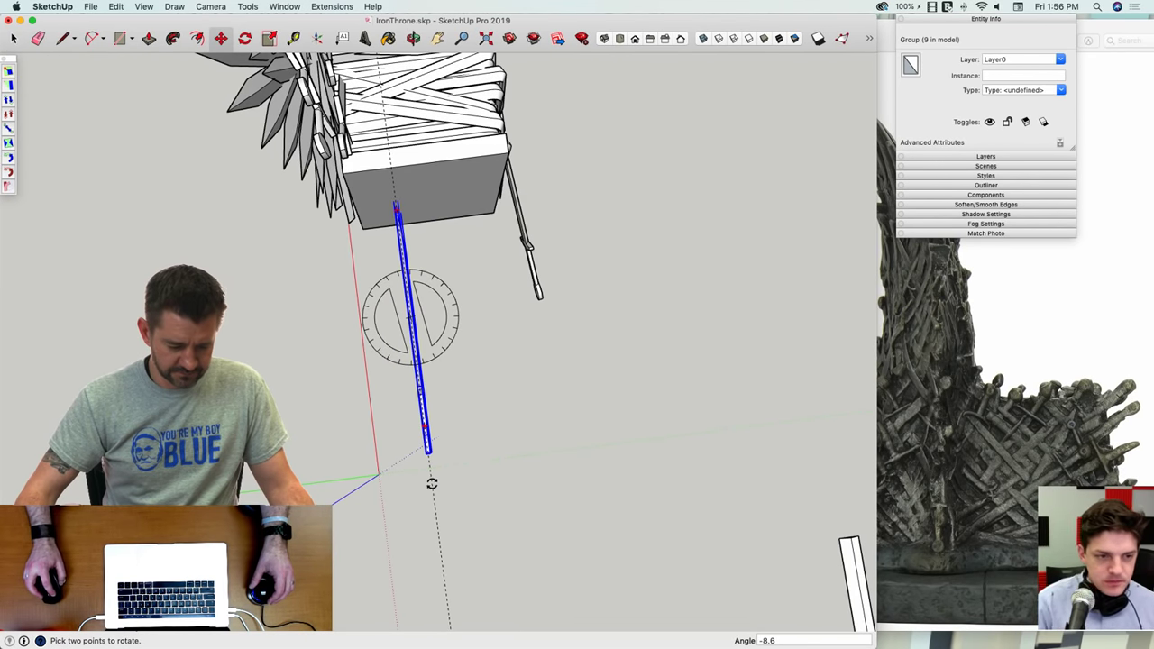
{"action": "left_click", "coordinate": [431, 484]}
{"action": "middle_click_drag", "start_coordinate": [432, 483], "coordinate": [436, 427]}
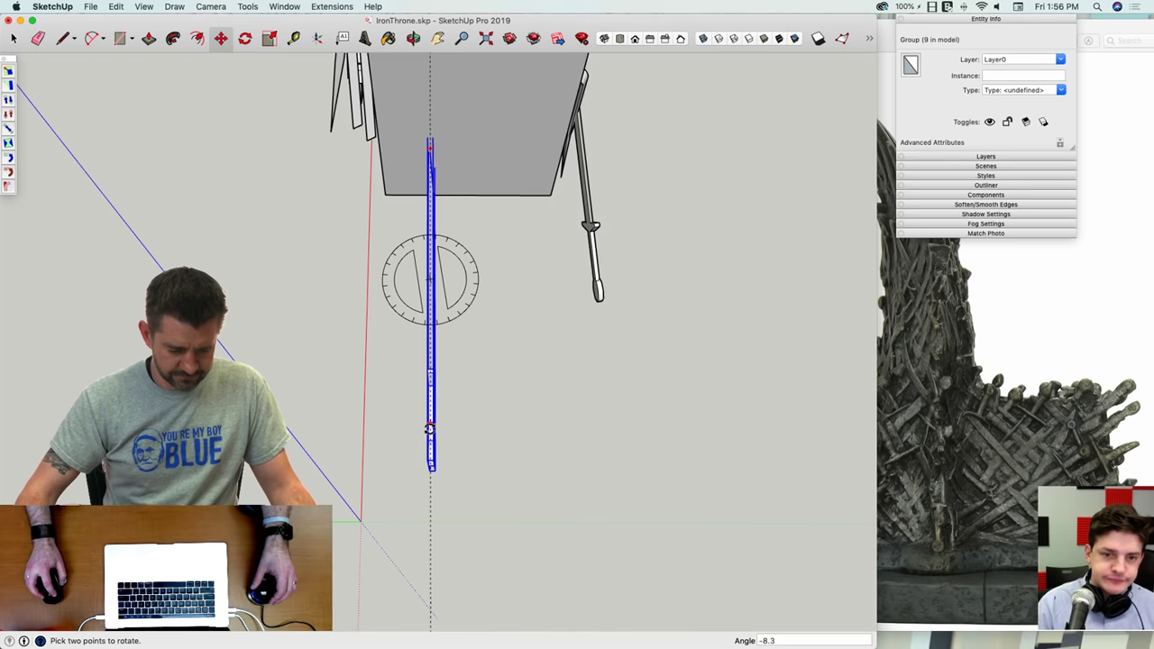
{"action": "left_click", "coordinate": [430, 429]}
Step: Move the copied sword farther from the throne and rotate it into a diagonal with its pommel raised towards the front
{"action": "middle_click_drag", "start_coordinate": [430, 429], "coordinate": [493, 367]}
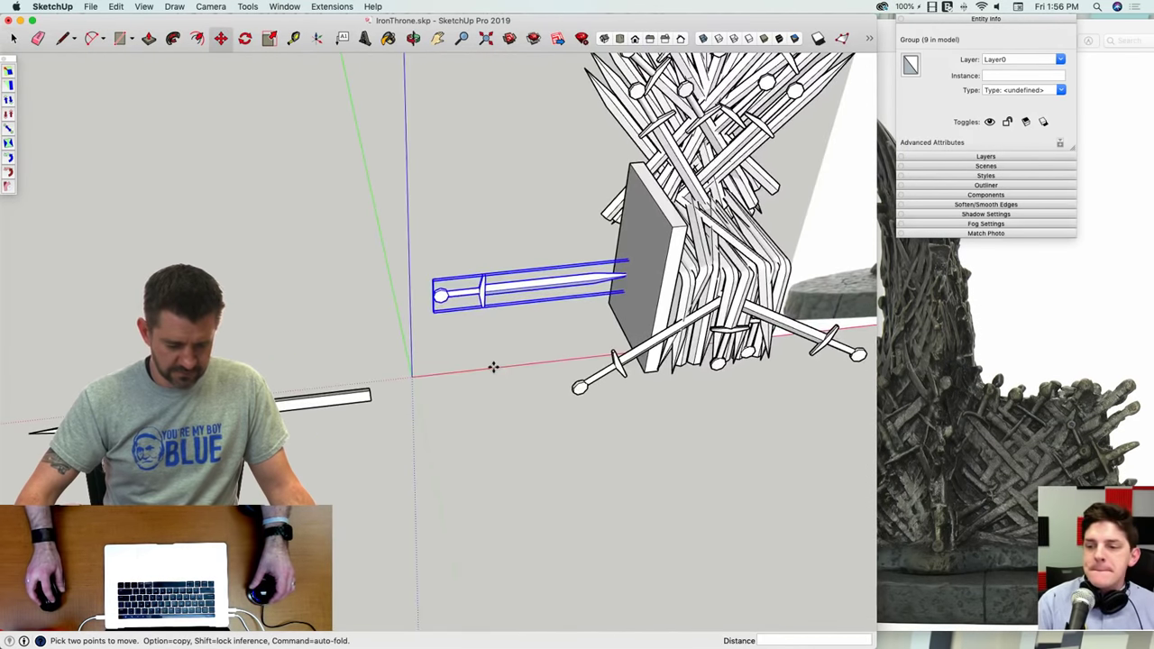
{"action": "left_click", "coordinate": [493, 367]}
{"action": "middle_click_drag", "start_coordinate": [207, 298], "coordinate": [433, 314]}
{"action": "left_click", "coordinate": [428, 305]}
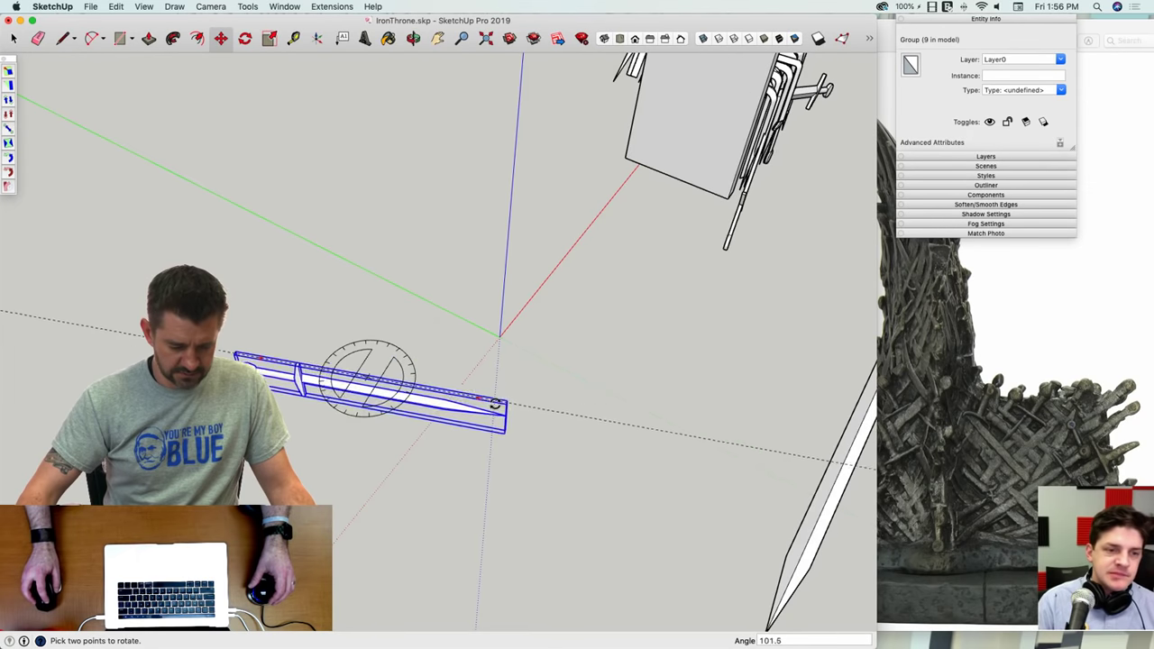
{"action": "middle_click_drag", "start_coordinate": [484, 422], "coordinate": [507, 414]}
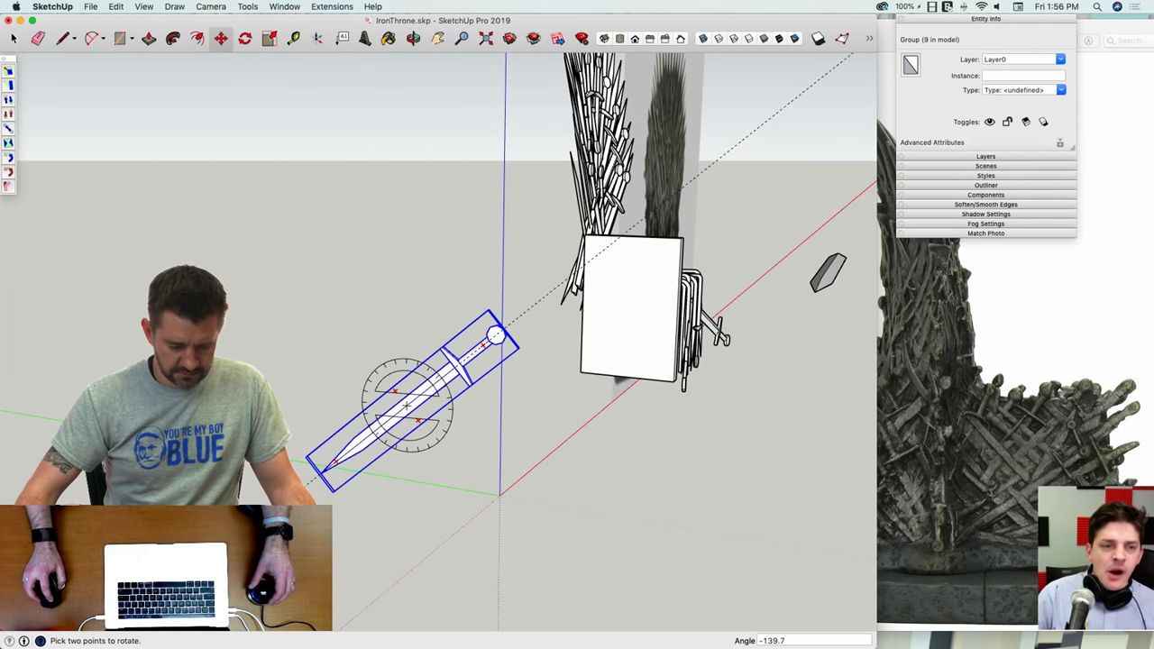
{"action": "left_click", "coordinate": [495, 330]}
Step: Rotate the copied sword about the vertical axis by about 8.7° to line it up with the green axis
{"action": "key", "text": "m"}
{"action": "mouse_move", "coordinate": [495, 330]}
{"action": "middle_mouse_down"}
{"action": "mouse_move", "coordinate": [403, 505]}
{"action": "mouse_move", "coordinate": [361, 497]}
{"action": "mouse_move", "coordinate": [400, 517]}
{"action": "mouse_move", "coordinate": [406, 441]}
{"action": "mouse_move", "coordinate": [396, 428]}
{"action": "mouse_move", "coordinate": [426, 243]}
{"action": "mouse_move", "coordinate": [393, 251]}
{"action": "middle_mouse_up"}
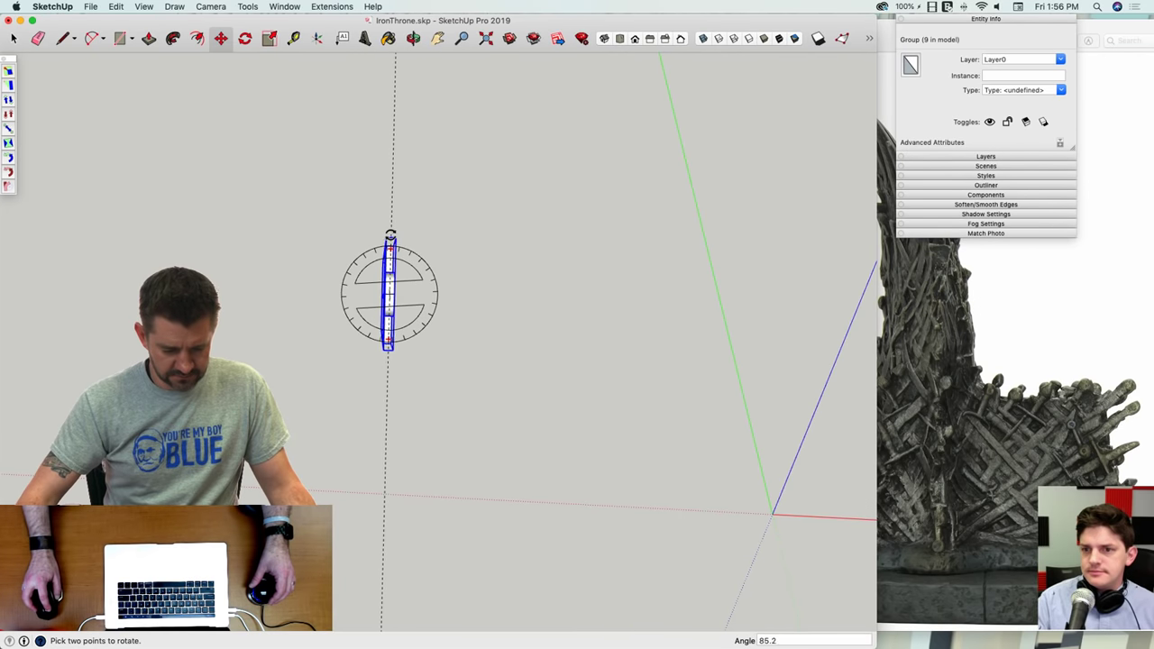
{"action": "mouse_move", "coordinate": [393, 239]}
{"action": "middle_mouse_down"}
{"action": "mouse_move", "coordinate": [479, 309]}
{"action": "mouse_move", "coordinate": [515, 321]}
{"action": "middle_mouse_up"}
{"action": "key", "text": "q"}
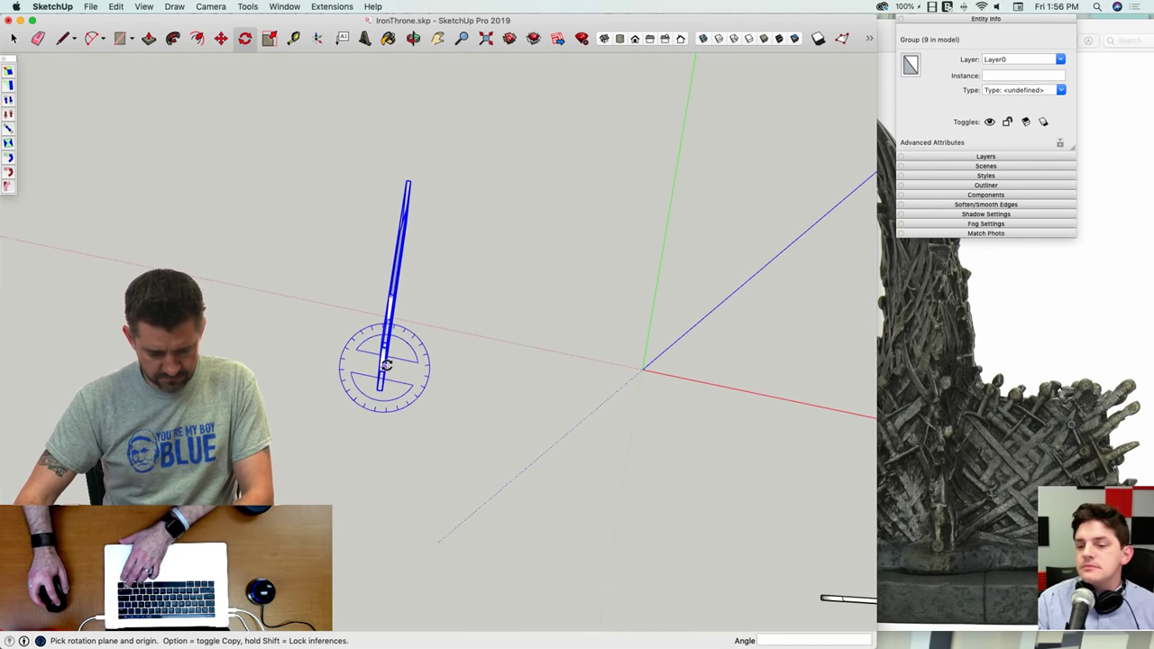
{"action": "left_click", "coordinate": [385, 364]}
{"action": "middle_click_drag", "start_coordinate": [404, 194], "coordinate": [541, 232]}
{"action": "left_click", "coordinate": [497, 198]}
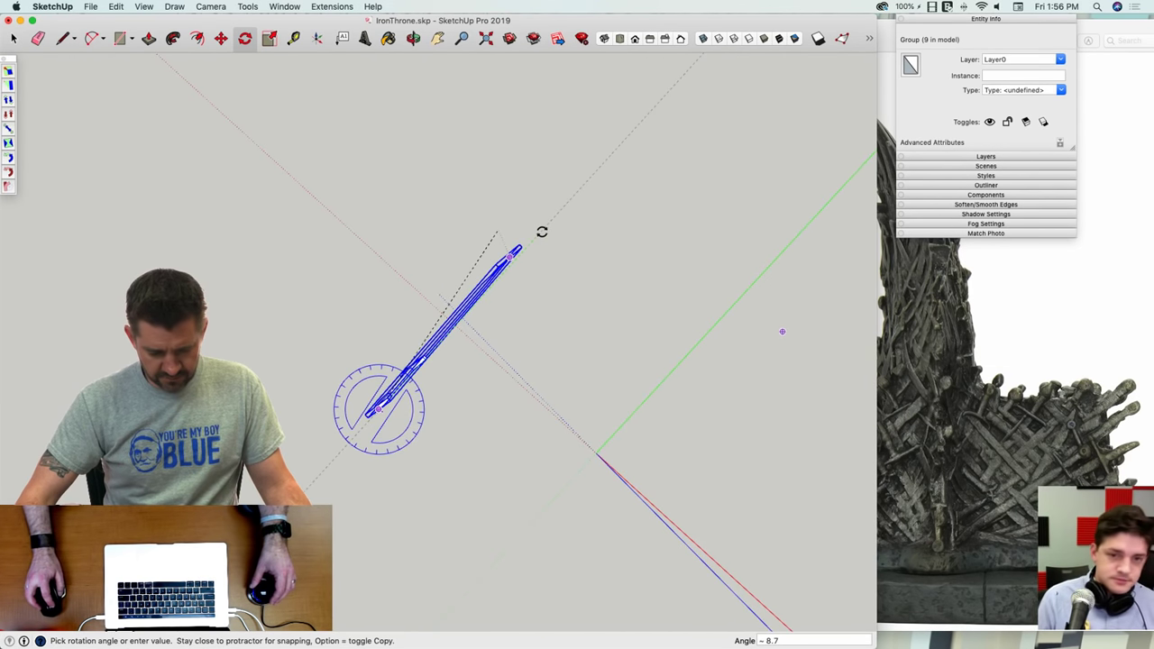
{"action": "left_click", "coordinate": [541, 232]}
Step: Rotate the copied sword about the green axis by about 1.8° to stand its flat side upright
{"action": "middle_click_drag", "start_coordinate": [615, 237], "coordinate": [459, 307]}
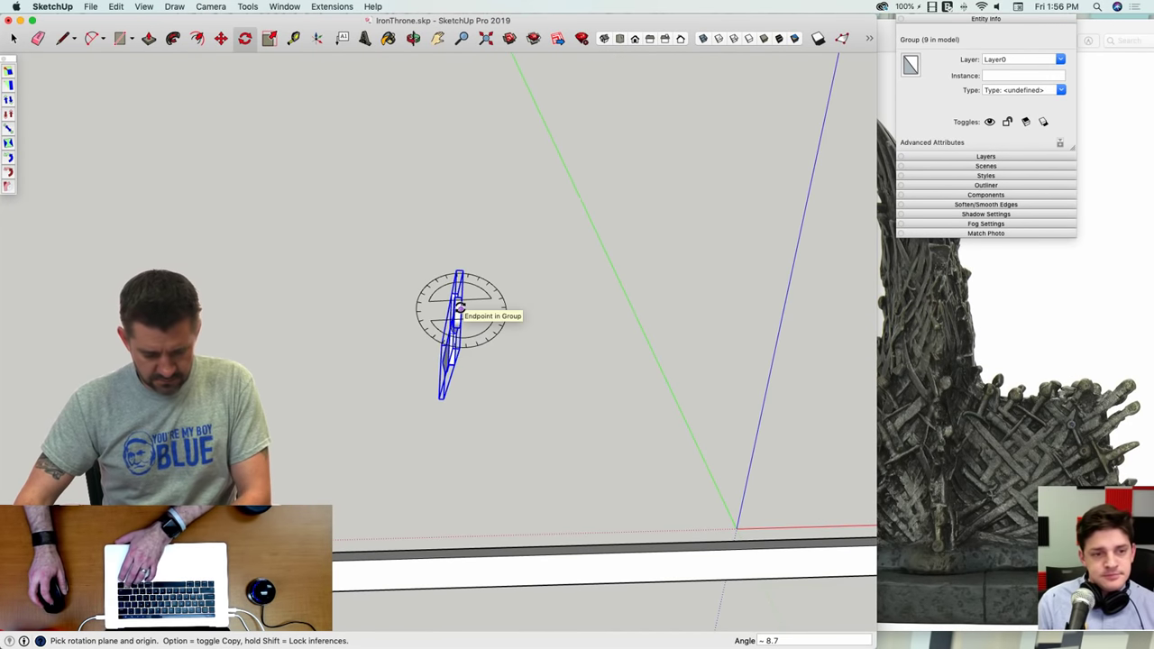
{"action": "key", "text": "Right"}
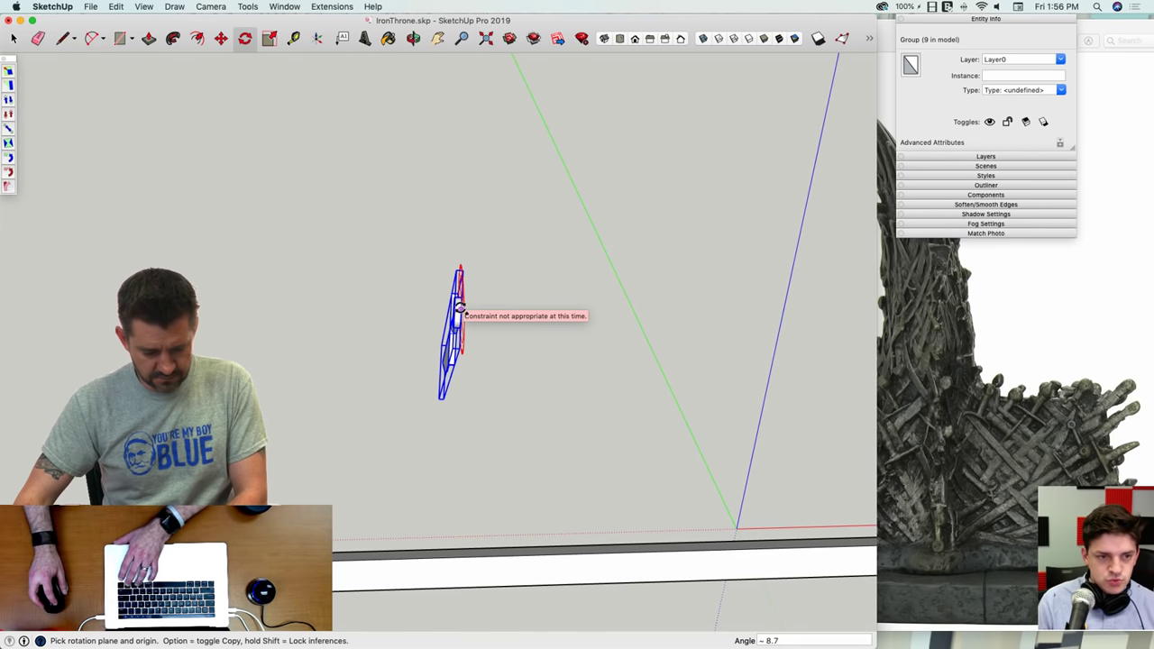
{"action": "left_click", "coordinate": [459, 308]}
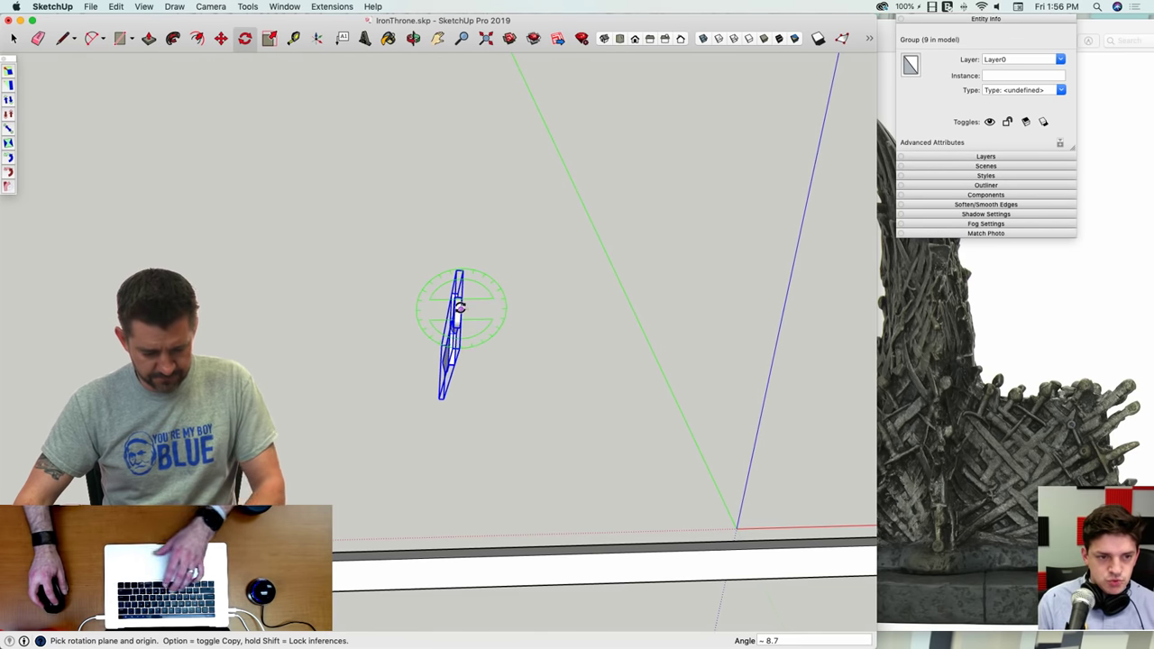
{"action": "scroll", "coordinate": [456, 362], "scroll_direction": "up", "scroll_amount": 5}
{"action": "left_click", "coordinate": [451, 371]}
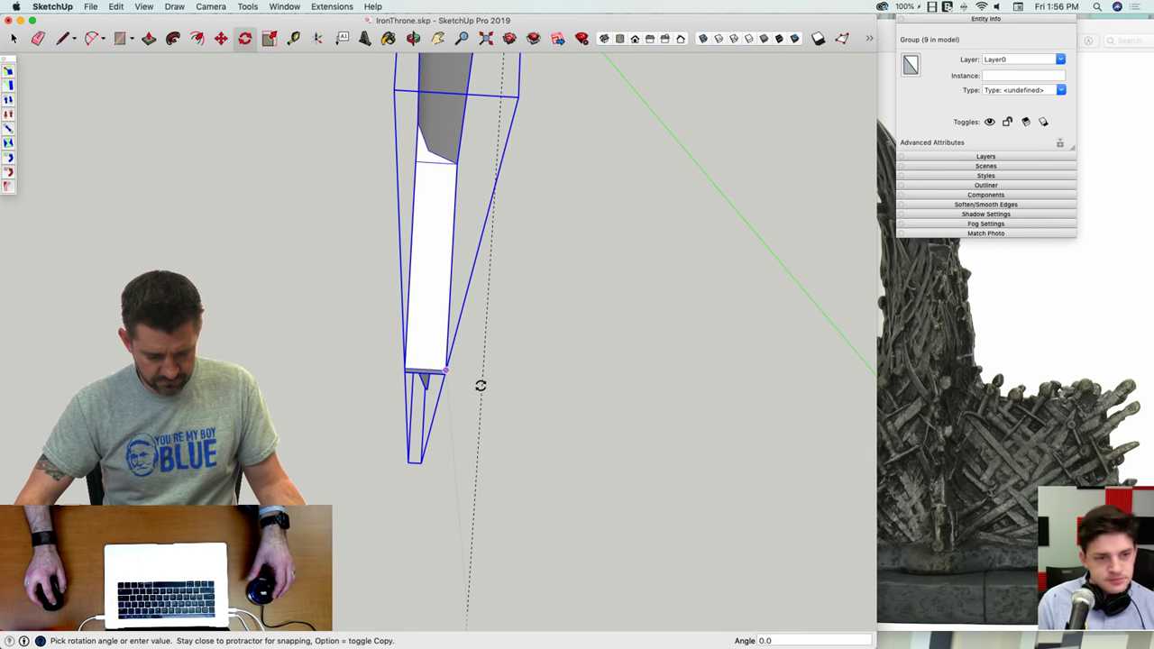
{"action": "scroll", "coordinate": [480, 385], "scroll_direction": "down", "scroll_amount": 5}
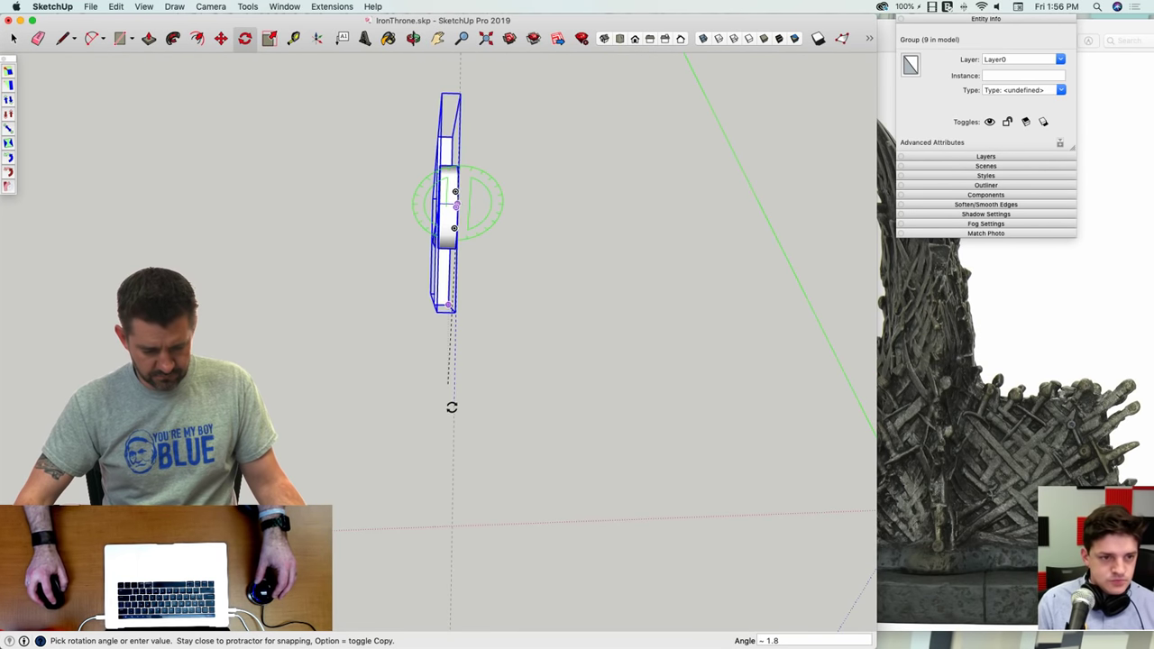
Step: Move the diagonal sword onto the block's outer face, with its guard at the upper front corner
{"action": "key", "text": "m"}
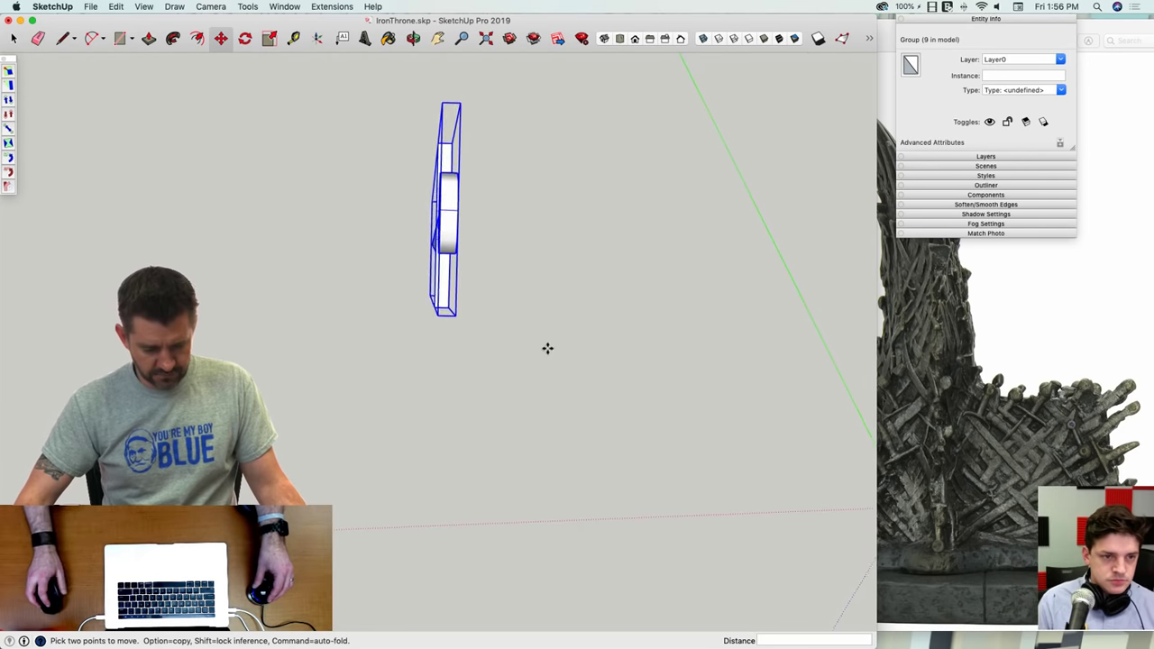
{"action": "middle_click_drag", "start_coordinate": [547, 348], "coordinate": [460, 311]}
{"action": "left_click", "coordinate": [462, 305]}
{"action": "scroll", "coordinate": [361, 552], "scroll_direction": "down", "scroll_amount": 5}
{"action": "middle_click_drag", "start_coordinate": [361, 552], "coordinate": [464, 322]}
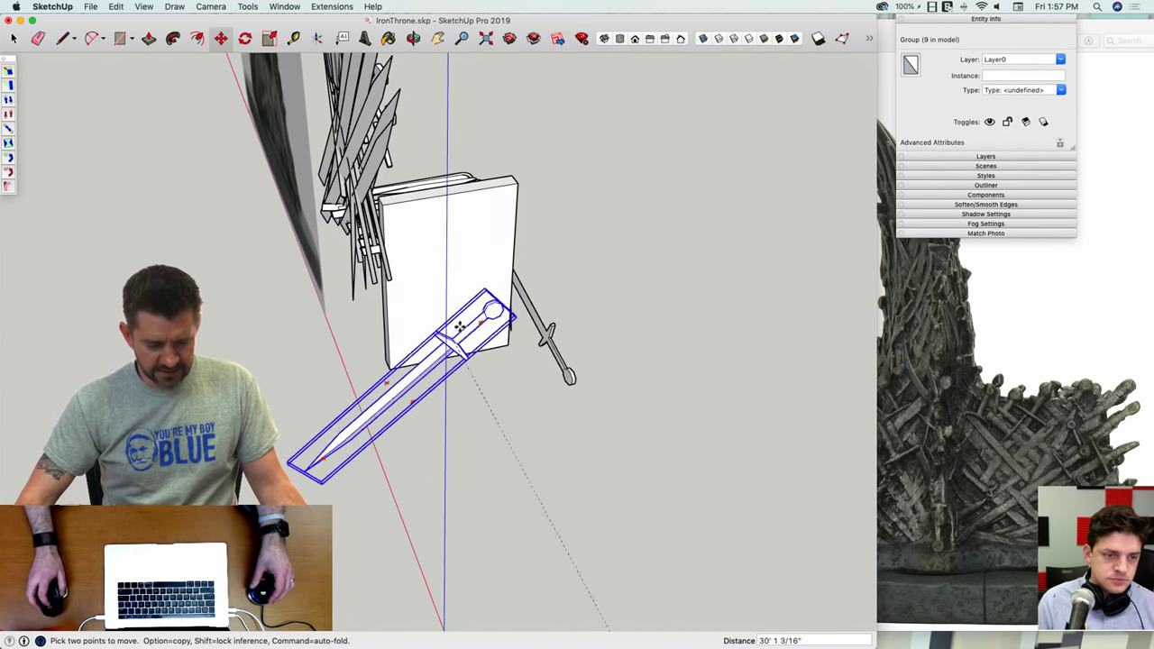
{"action": "scroll", "coordinate": [466, 248], "scroll_direction": "up", "scroll_amount": 3}
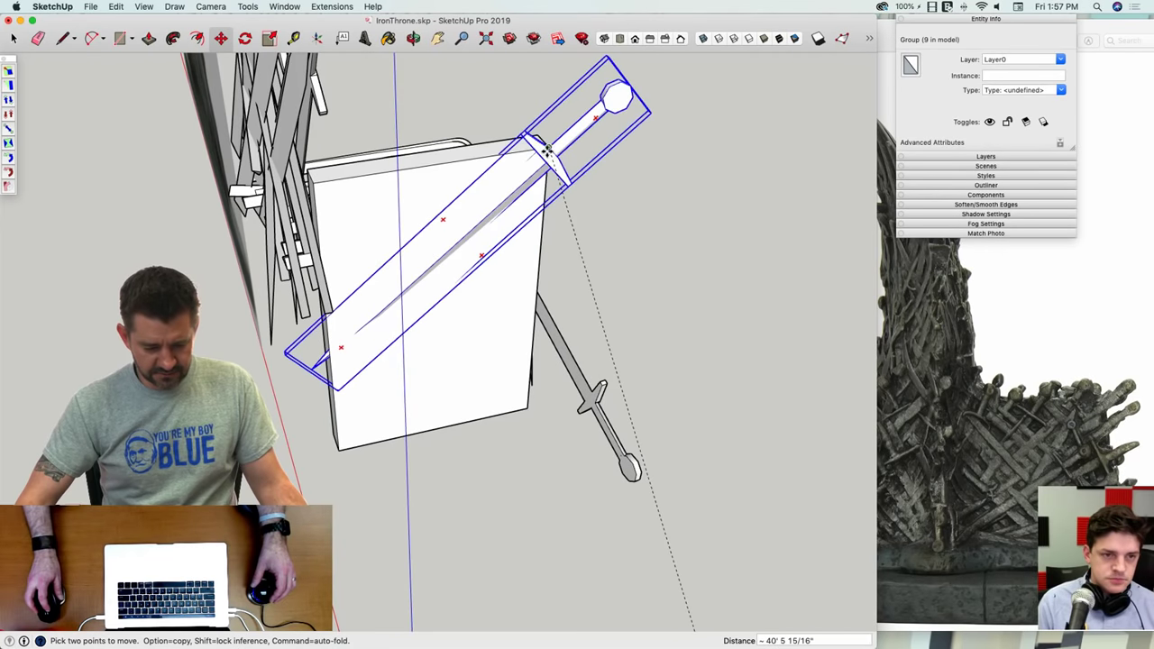
{"action": "middle_click_drag", "start_coordinate": [545, 152], "coordinate": [477, 347]}
{"action": "left_click", "coordinate": [476, 349]}
Step: Rotate the sword about the vertical axis by about 1.5° to bring its blade closer in line with the block's face
{"action": "key", "text": "q"}
{"action": "scroll", "coordinate": [471, 351], "scroll_direction": "up", "scroll_amount": 3}
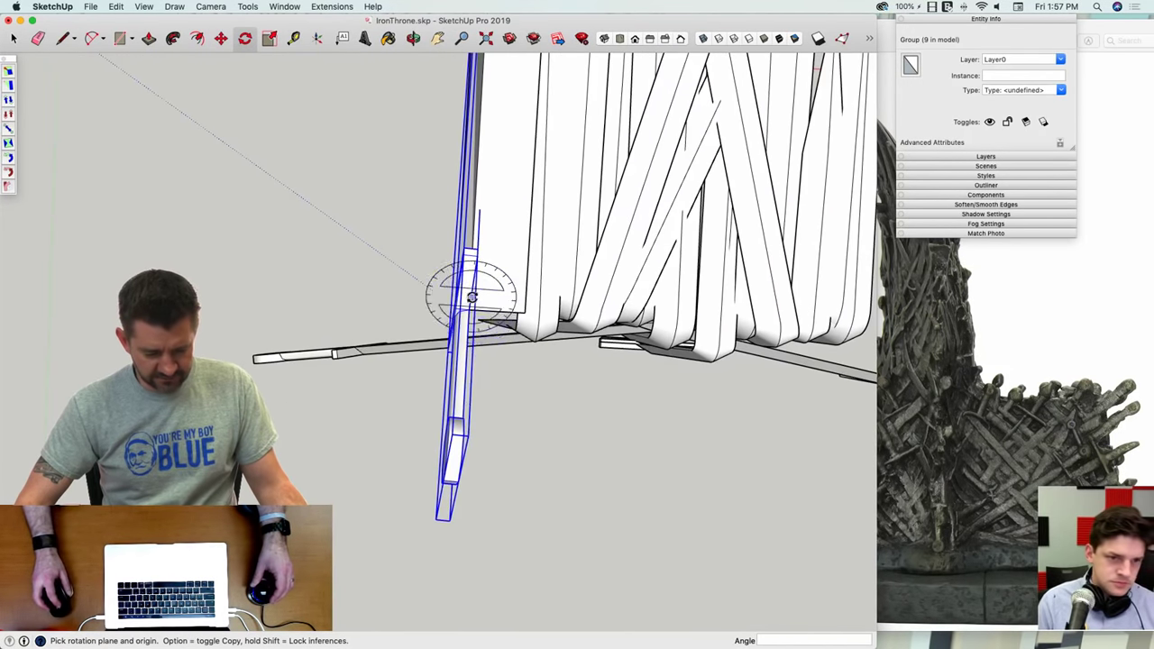
{"action": "key", "text": "Up"}
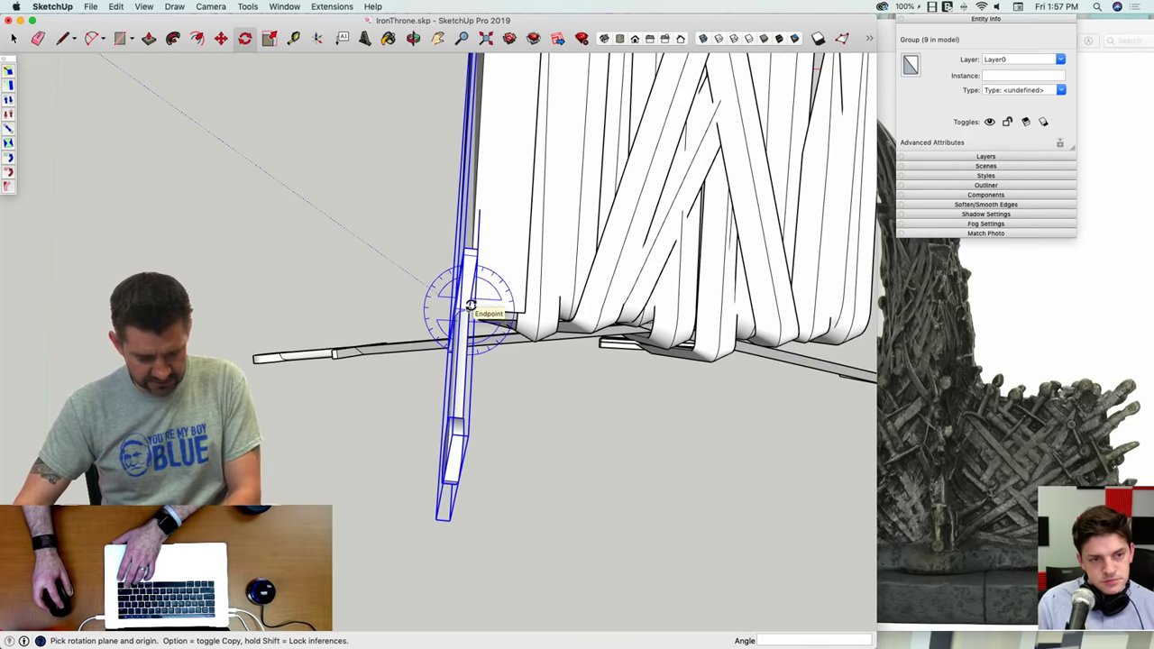
{"action": "middle_click_drag", "start_coordinate": [470, 306], "coordinate": [440, 333]}
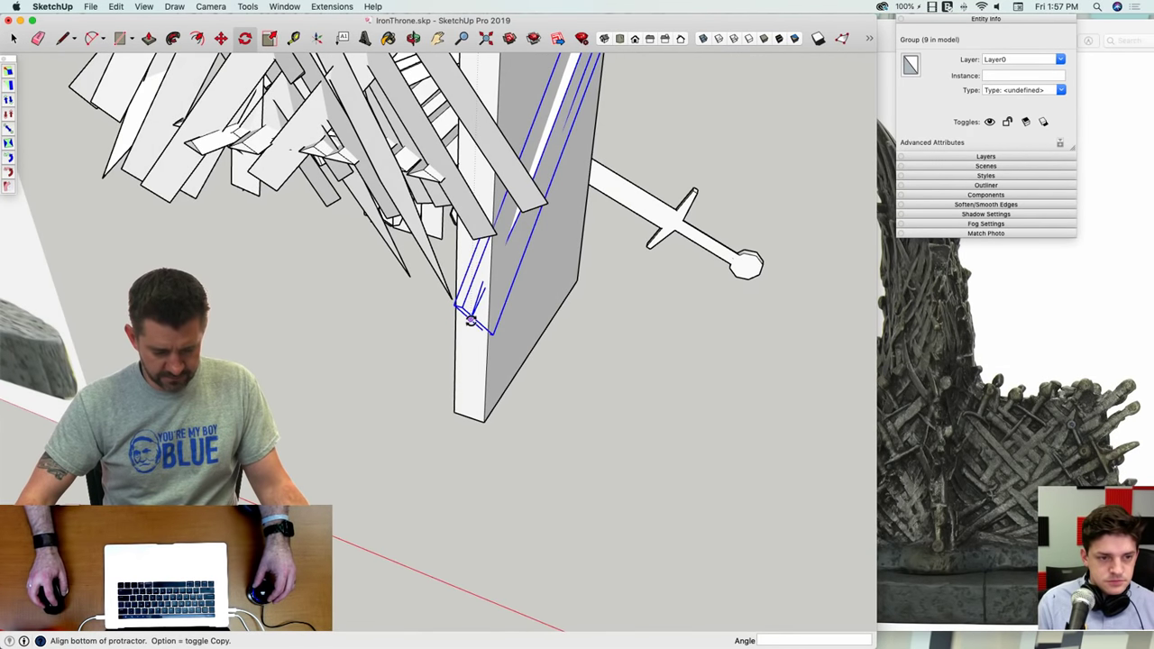
{"action": "left_click", "coordinate": [471, 321]}
{"action": "left_click", "coordinate": [485, 422]}
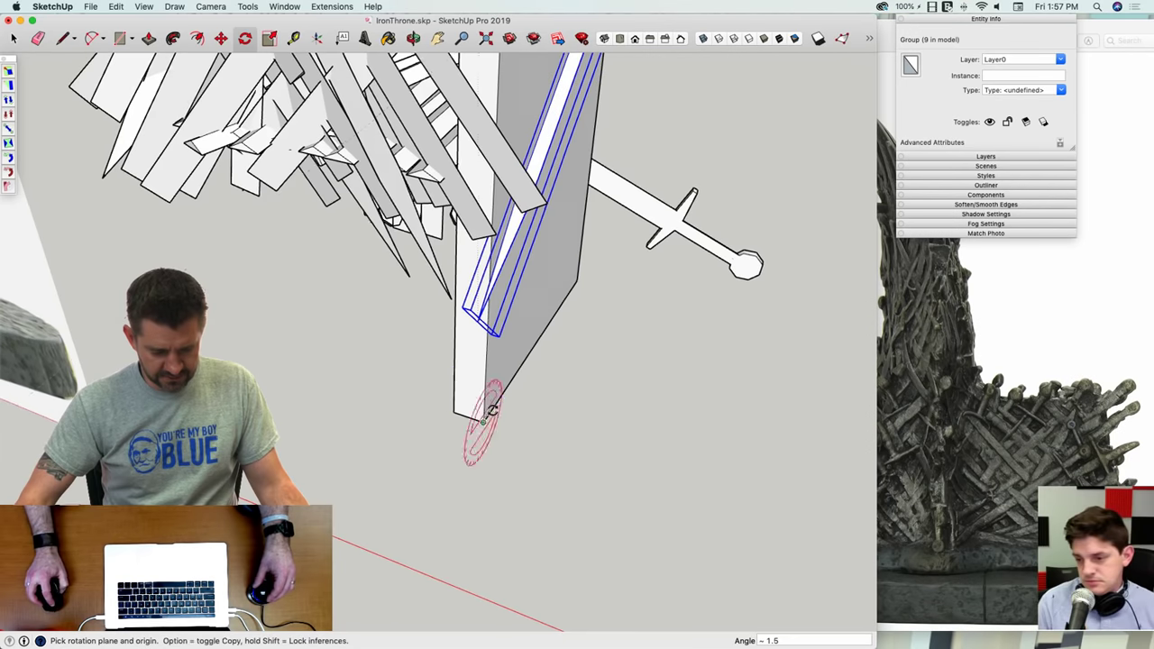
Step: Rotate the sword about the green axis at the block's upper front corner to align its guard with the block's face
{"action": "middle_click_drag", "start_coordinate": [491, 408], "coordinate": [497, 271]}
{"action": "key", "text": "space"}
{"action": "scroll", "coordinate": [514, 343], "scroll_direction": "up", "scroll_amount": 5}
{"action": "middle_click_drag", "start_coordinate": [522, 335], "coordinate": [512, 256]}
{"action": "key", "text": "q"}
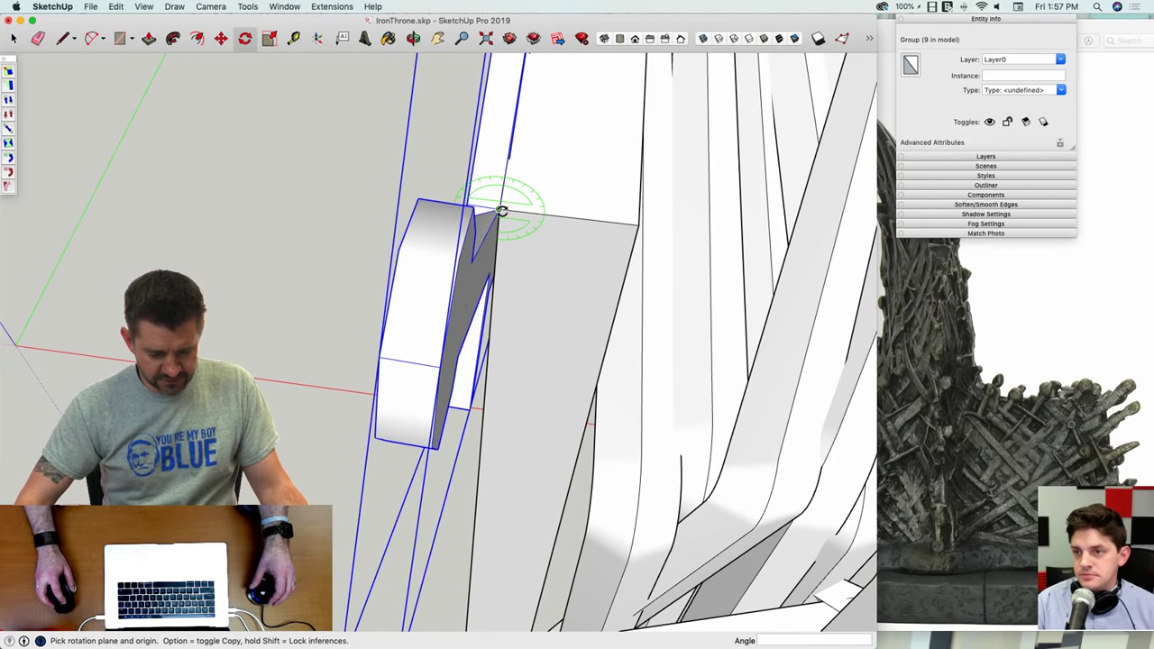
{"action": "middle_click_drag", "start_coordinate": [501, 211], "coordinate": [498, 397]}
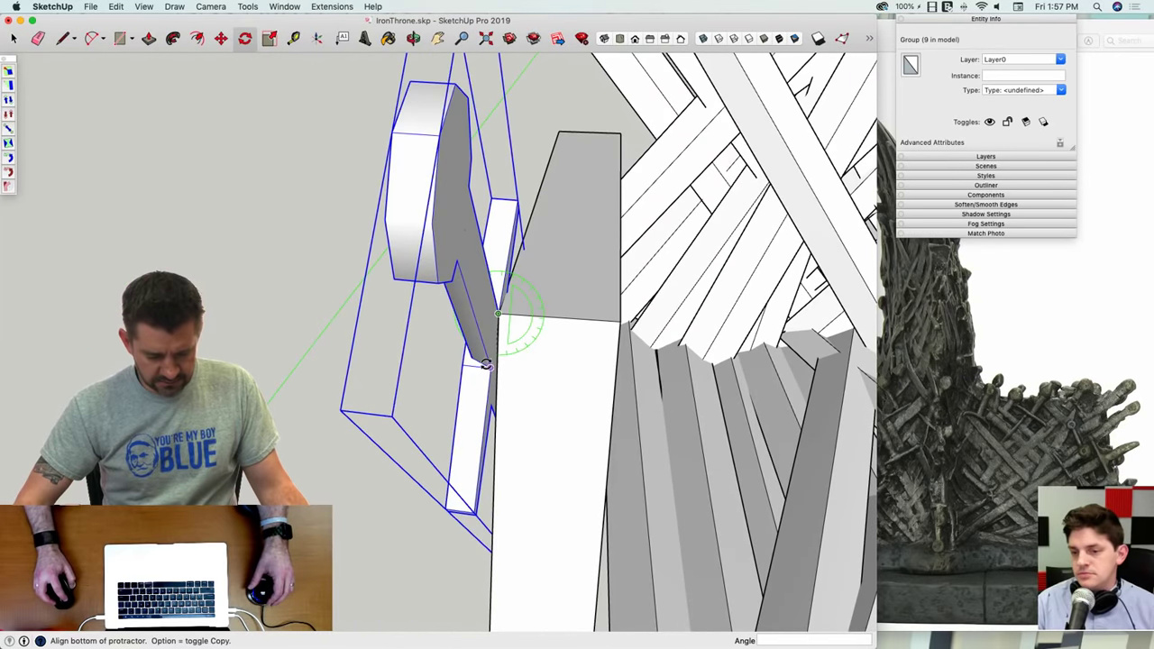
{"action": "left_click", "coordinate": [486, 365]}
{"action": "key", "text": "space"}
Step: Rotate the sword about the vertical axis at its guard by about 2.3° to align it with the block's upper edge
{"action": "middle_click_drag", "start_coordinate": [541, 252], "coordinate": [622, 344]}
{"action": "key", "text": "q"}
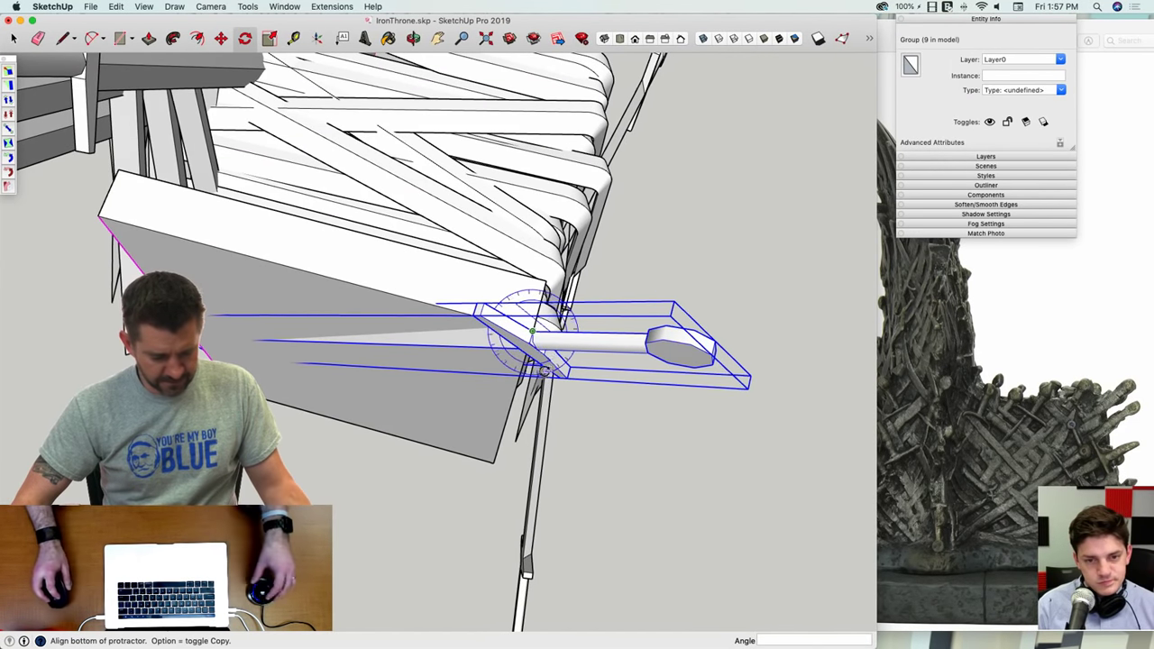
{"action": "middle_click_drag", "start_coordinate": [532, 332], "coordinate": [611, 174]}
{"action": "left_click", "coordinate": [145, 163]}
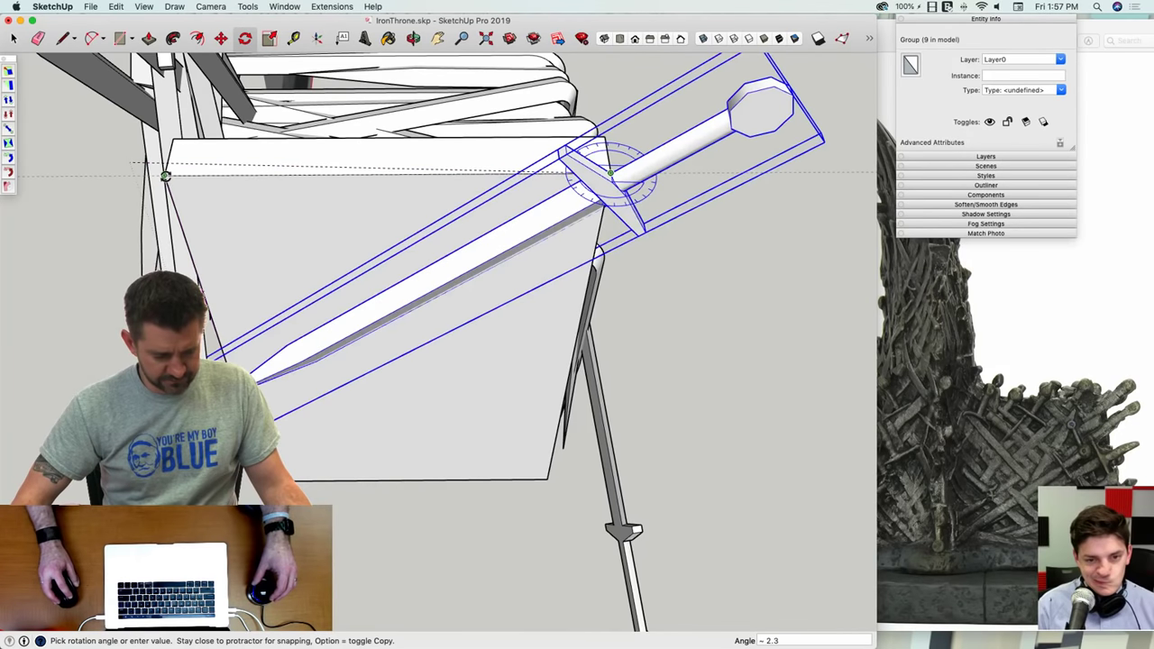
{"action": "left_click", "coordinate": [165, 176]}
{"action": "key", "text": "space"}
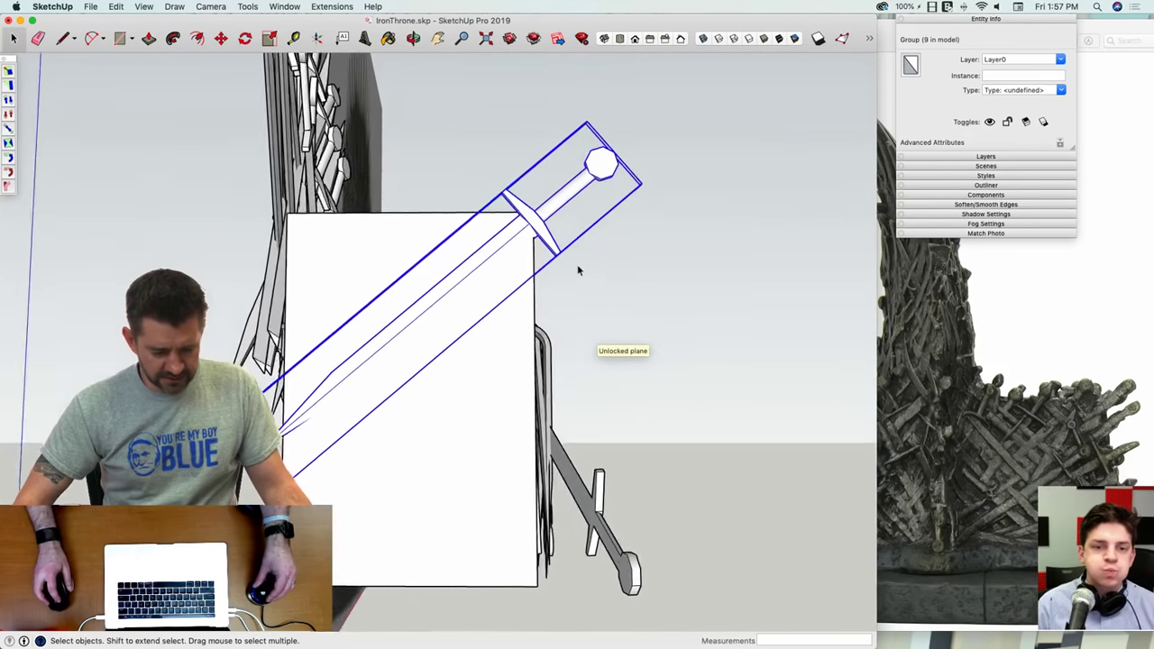
Step: Rotate the sword in the plane of the block's outer face to a steeper 45° diagonal
{"action": "mouse_move", "coordinate": [541, 231]}
{"action": "middle_mouse_down"}
{"action": "mouse_move", "coordinate": [561, 190]}
{"action": "mouse_move", "coordinate": [538, 225]}
{"action": "mouse_move", "coordinate": [551, 222]}
{"action": "middle_mouse_up"}
{"action": "key", "text": "m"}
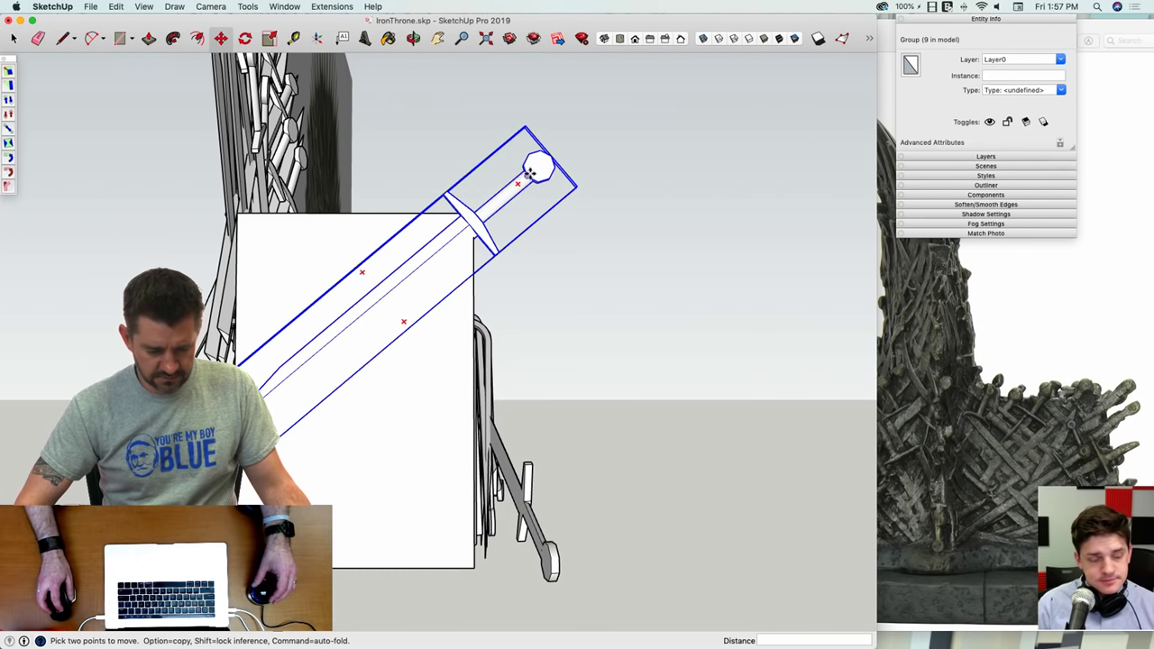
{"action": "left_click", "coordinate": [518, 185]}
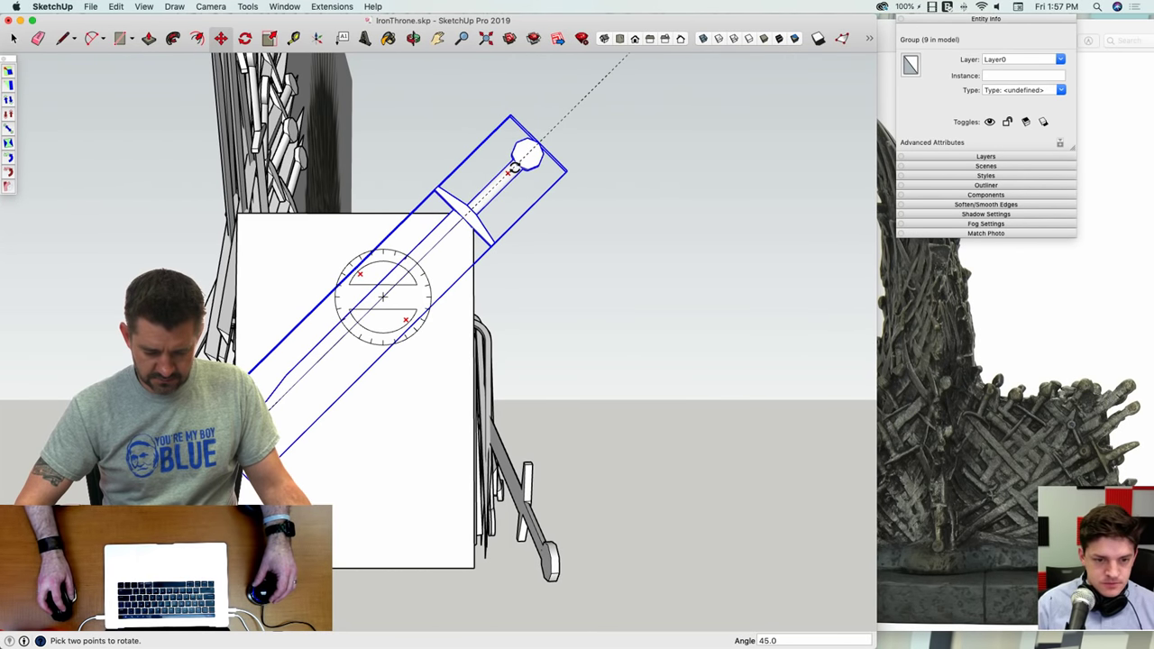
Step: Reposition the sword diagonally on the block's outer face, with its guard near the upper front corner and its tip near the rear edge
{"action": "middle_click_drag", "start_coordinate": [515, 169], "coordinate": [552, 261]}
{"action": "key", "text": "p"}
{"action": "left_click", "coordinate": [469, 272]}
{"action": "left_click", "coordinate": [484, 283]}
{"action": "key", "text": "m"}
{"action": "middle_click_drag", "start_coordinate": [518, 198], "coordinate": [544, 261], "text": "shift"}
{"action": "left_click", "coordinate": [514, 171]}
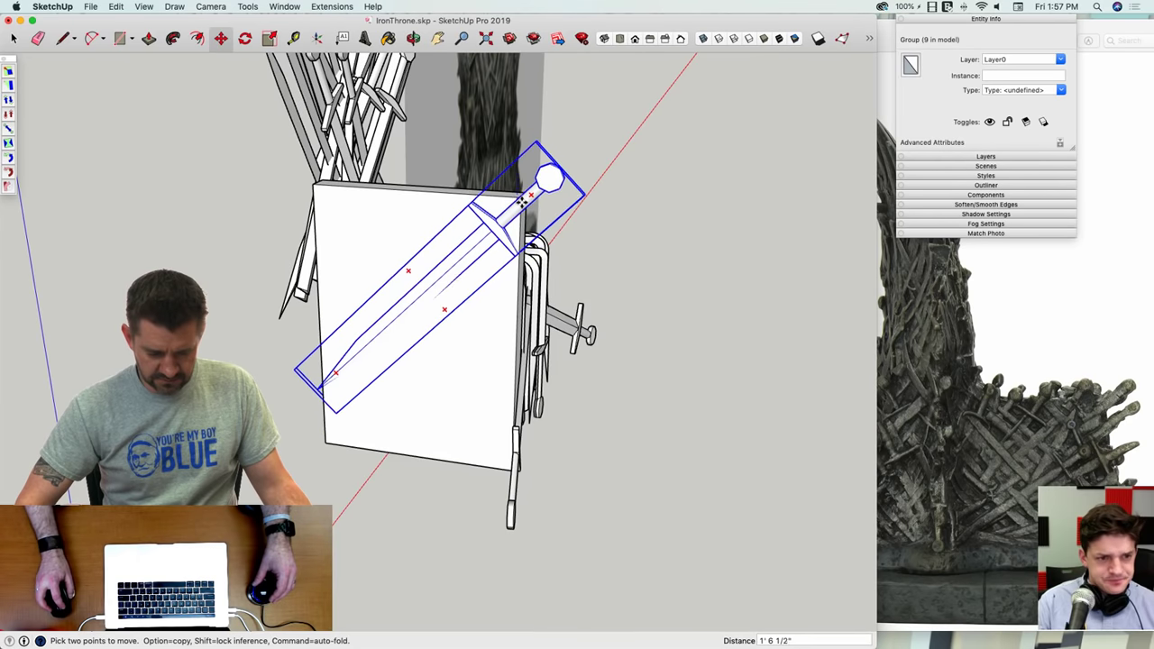
{"action": "left_click_drag", "start_coordinate": [521, 202], "coordinate": [520, 206]}
{"action": "left_click", "coordinate": [520, 205]}
{"action": "middle_click_drag", "start_coordinate": [520, 206], "coordinate": [463, 276]}
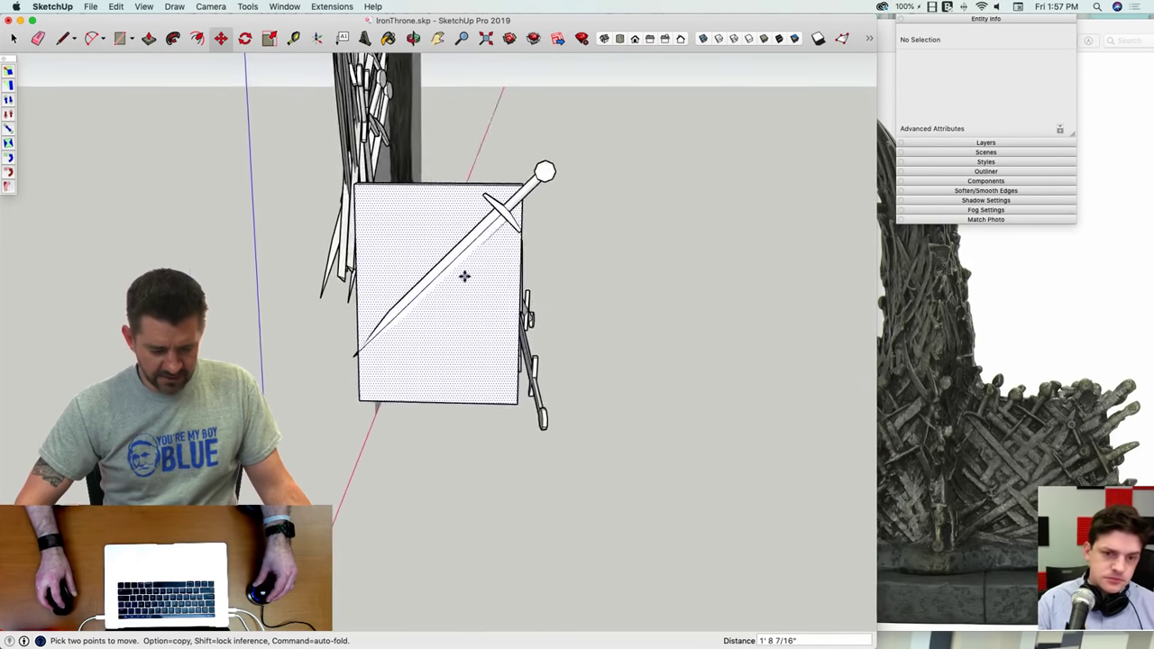
Step: Select the whole side block and make it a group
{"action": "middle_click_drag", "start_coordinate": [515, 207], "coordinate": [464, 303]}
{"action": "key", "text": "space"}
{"action": "triple_click", "coordinate": [464, 303]}
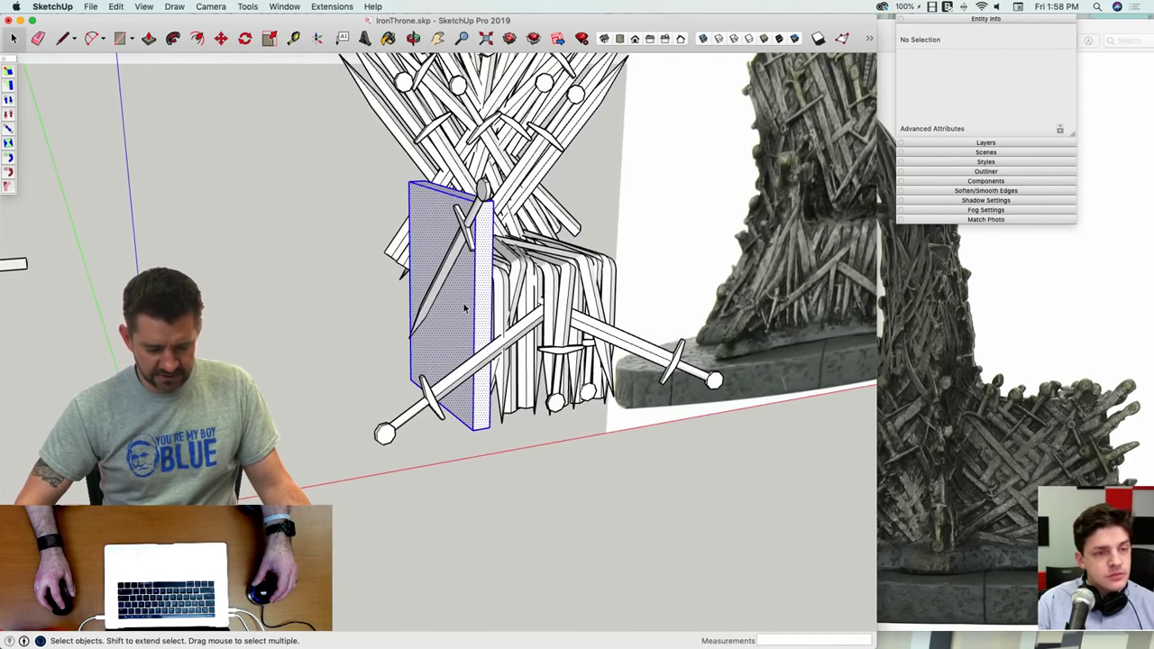
{"action": "right_click", "coordinate": [464, 302]}
{"action": "left_click", "coordinate": [502, 395]}
Step: Edit the diagonal sword's group and lengthen its blade by moving the tip geometry about 2' 1 3/8" outward along the blade
{"action": "middle_click_drag", "start_coordinate": [424, 213], "coordinate": [482, 280]}
{"action": "scroll", "coordinate": [482, 281], "scroll_direction": "up", "scroll_amount": 2}
{"action": "scroll", "coordinate": [482, 281], "scroll_direction": "up", "scroll_amount": 6}
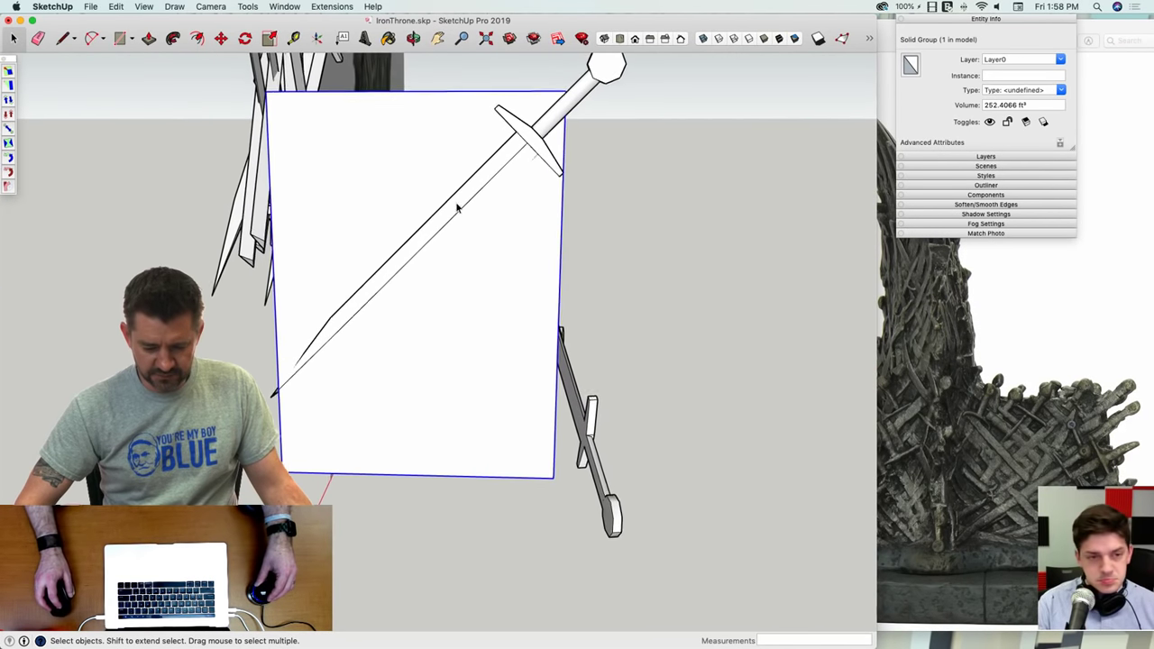
{"action": "middle_click_drag", "start_coordinate": [322, 381], "coordinate": [324, 281]}
{"action": "double_click", "coordinate": [332, 300]}
{"action": "left_click_drag", "start_coordinate": [450, 511], "coordinate": [450, 512]}
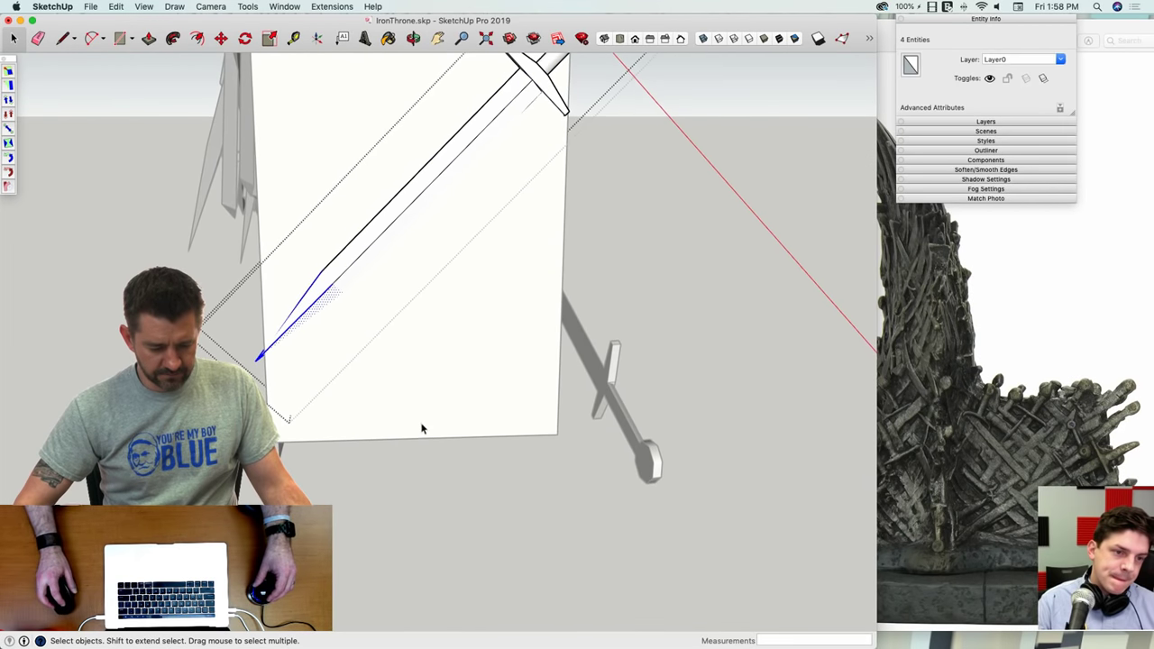
{"action": "key", "text": "m"}
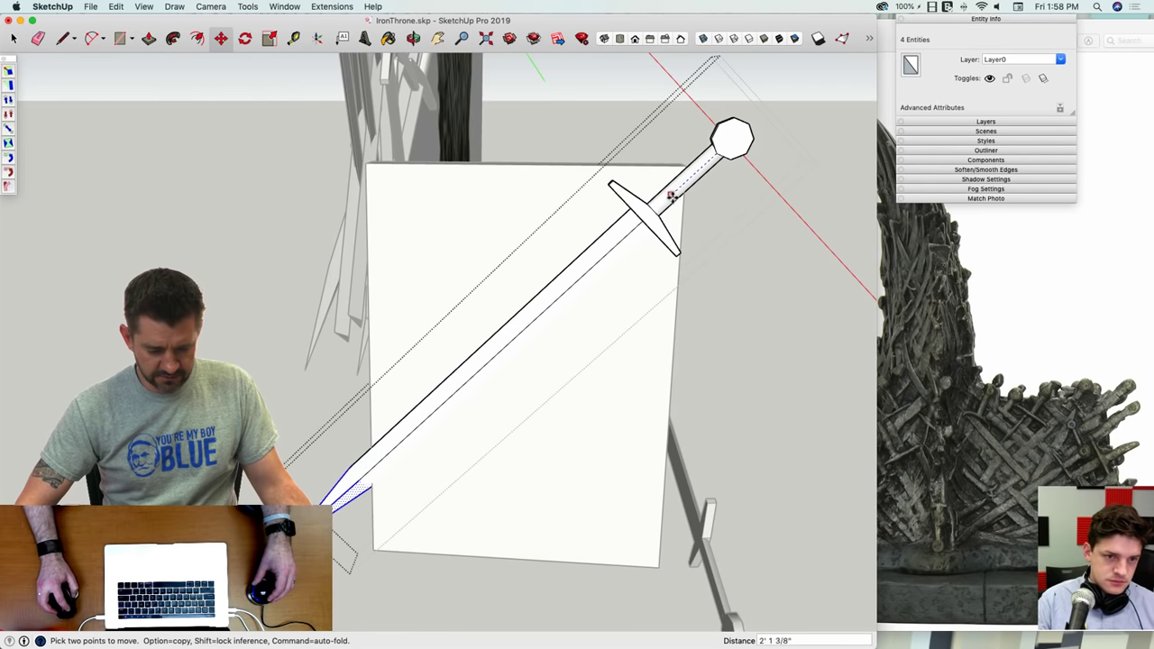
{"action": "left_click", "coordinate": [661, 206]}
{"action": "key", "text": "space"}
{"action": "scroll", "coordinate": [724, 241], "scroll_direction": "down", "scroll_amount": 3}
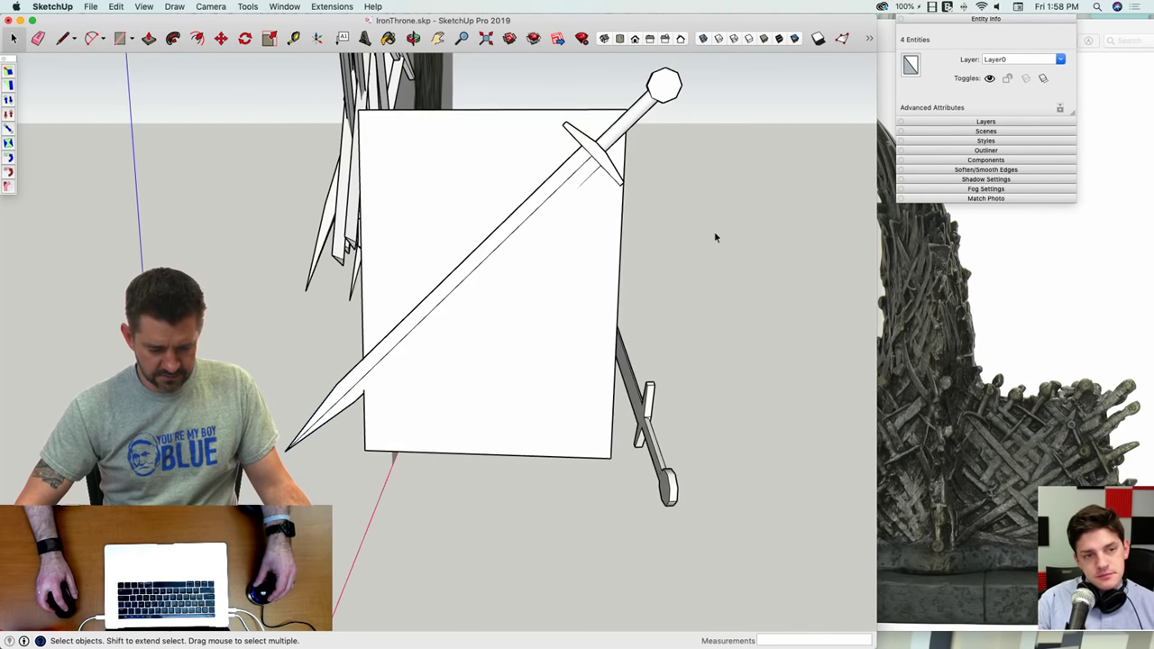
{"action": "left_click", "coordinate": [715, 231]}
Step: Copy the lengthened sword by rotating it about its blade tip, placing the copy about 7.3° below the original
{"action": "left_click", "coordinate": [514, 206]}
{"action": "key", "text": "q"}
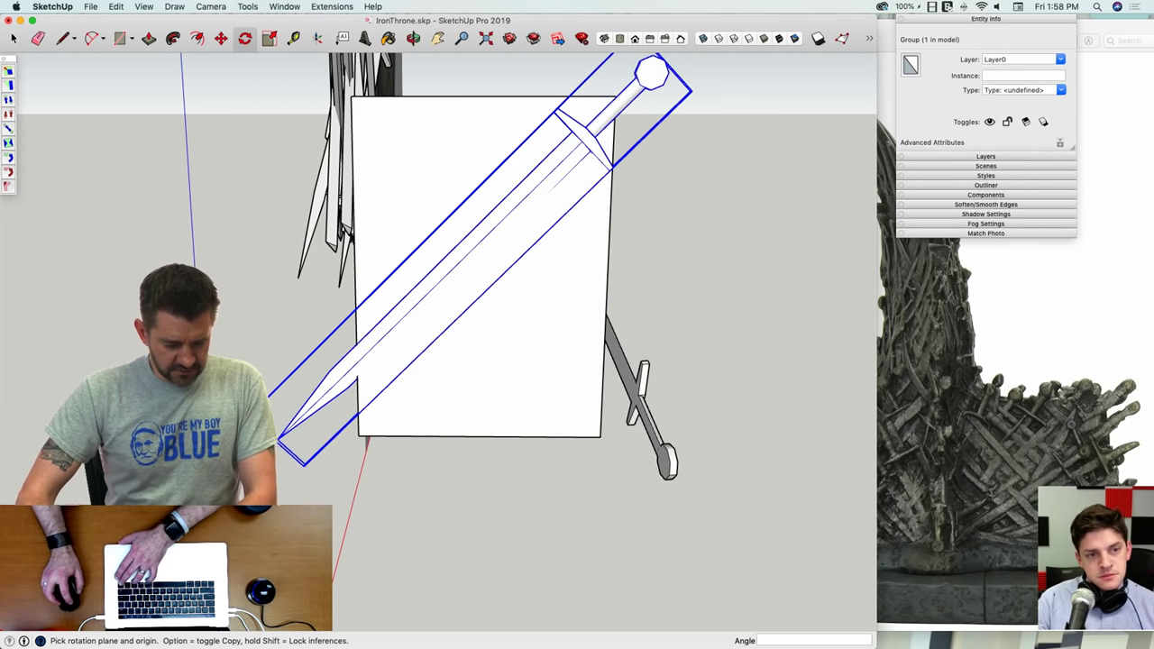
{"action": "left_click", "coordinate": [289, 432]}
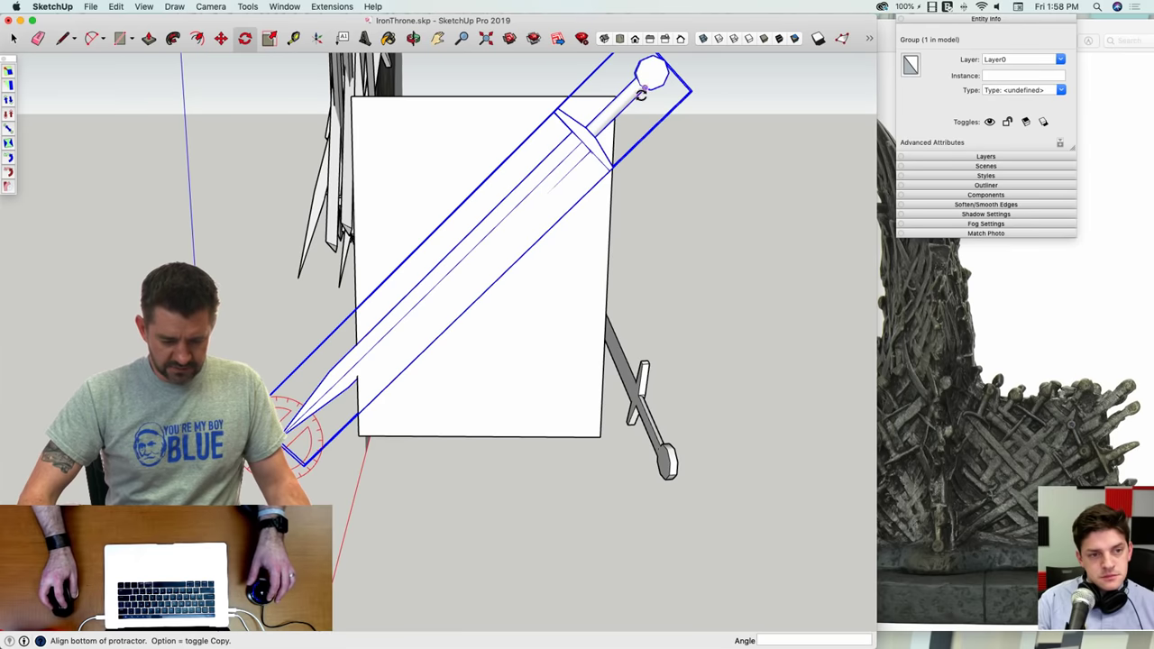
{"action": "left_click", "coordinate": [667, 81]}
{"action": "key", "text": "alt"}
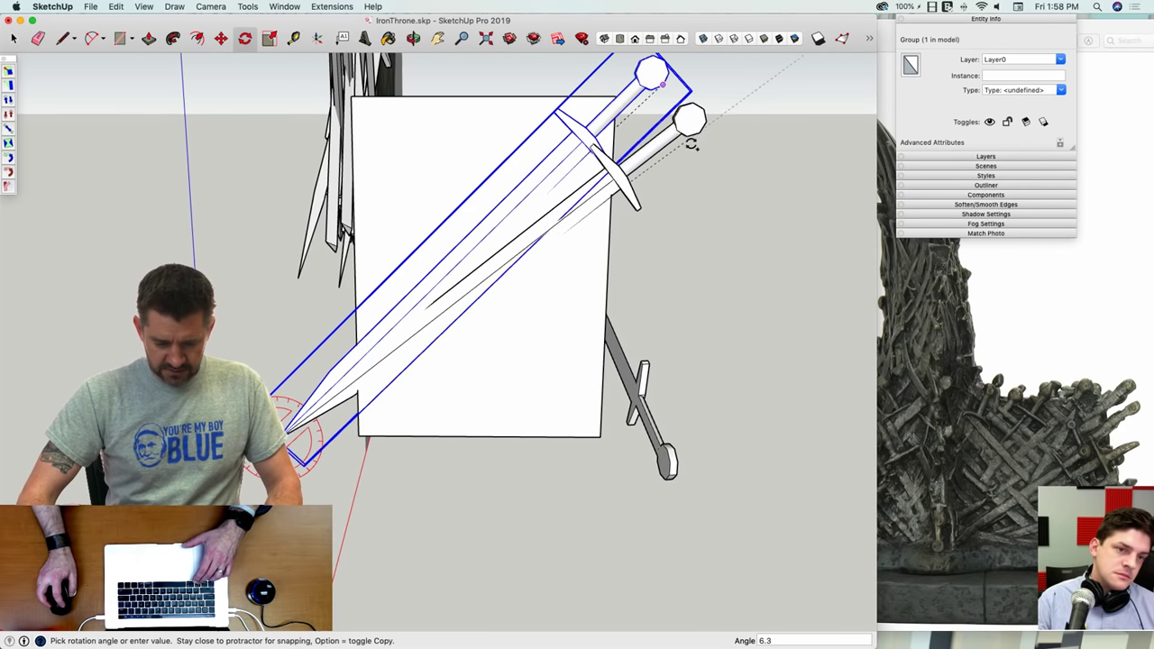
{"action": "left_click", "coordinate": [683, 135]}
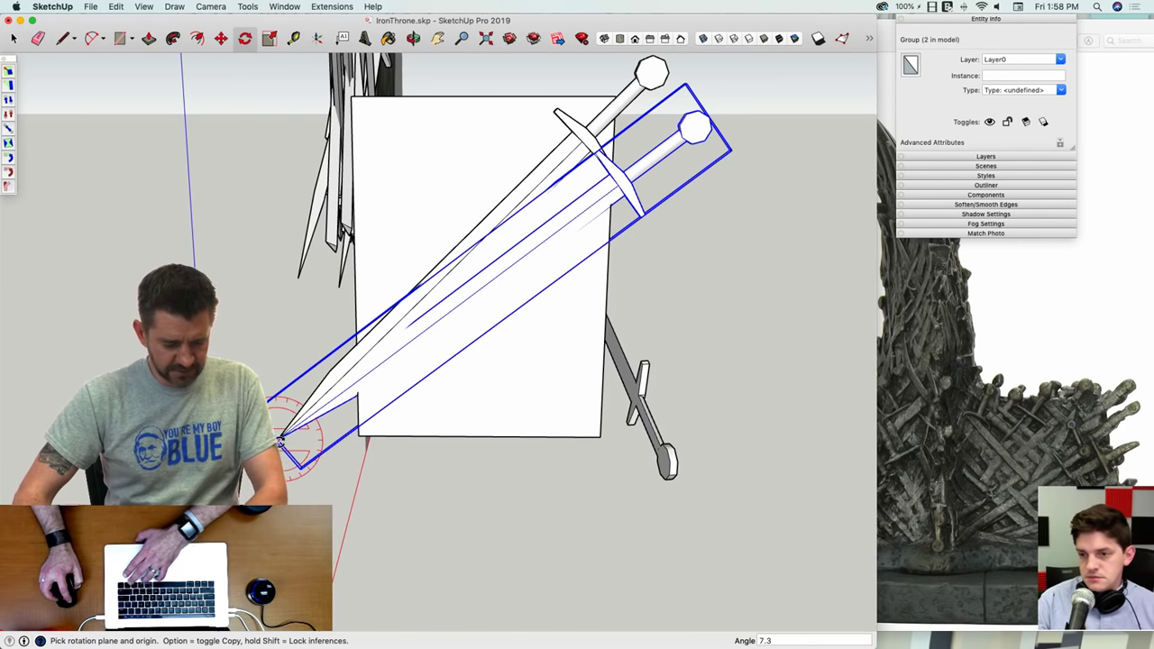
Step: Add two more rotated sword copies about the shared tip, the first about 11.1° lower and the second lower still, closer to horizontal
{"action": "left_click", "coordinate": [745, 117]}
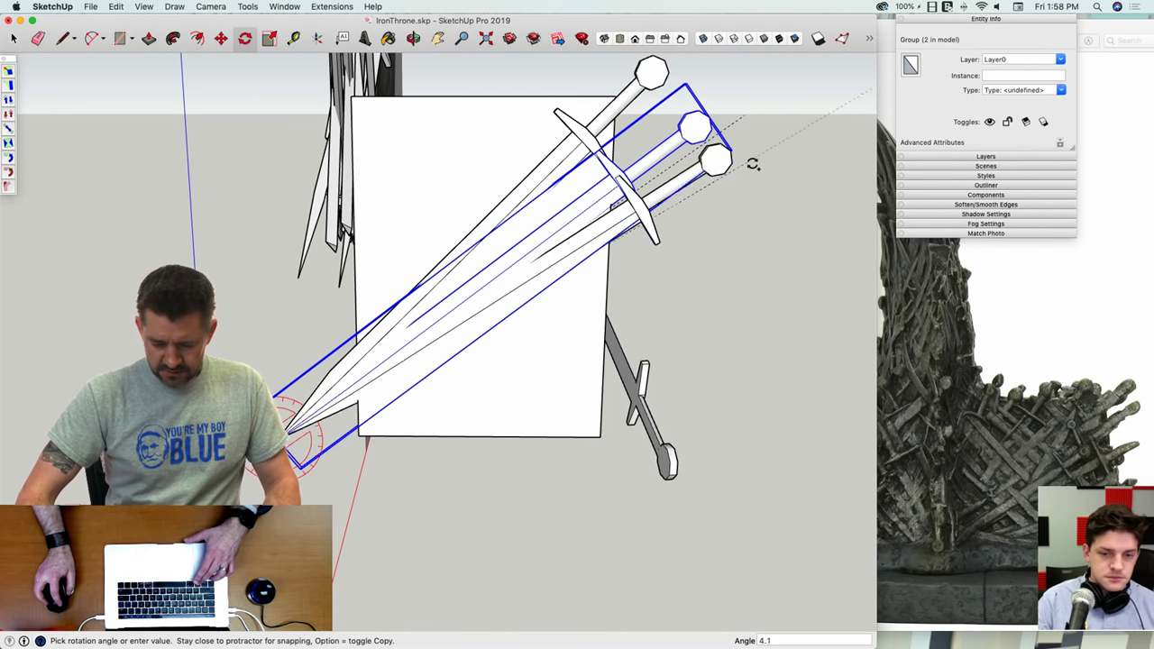
{"action": "left_click", "coordinate": [749, 237]}
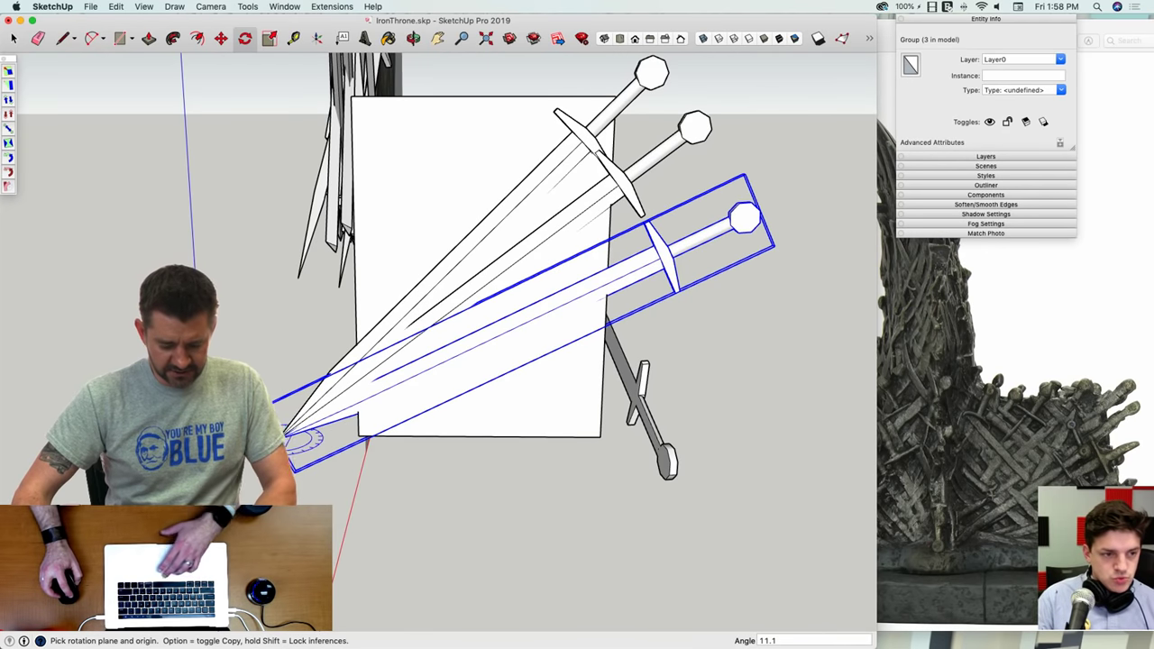
{"action": "left_click", "coordinate": [750, 281]}
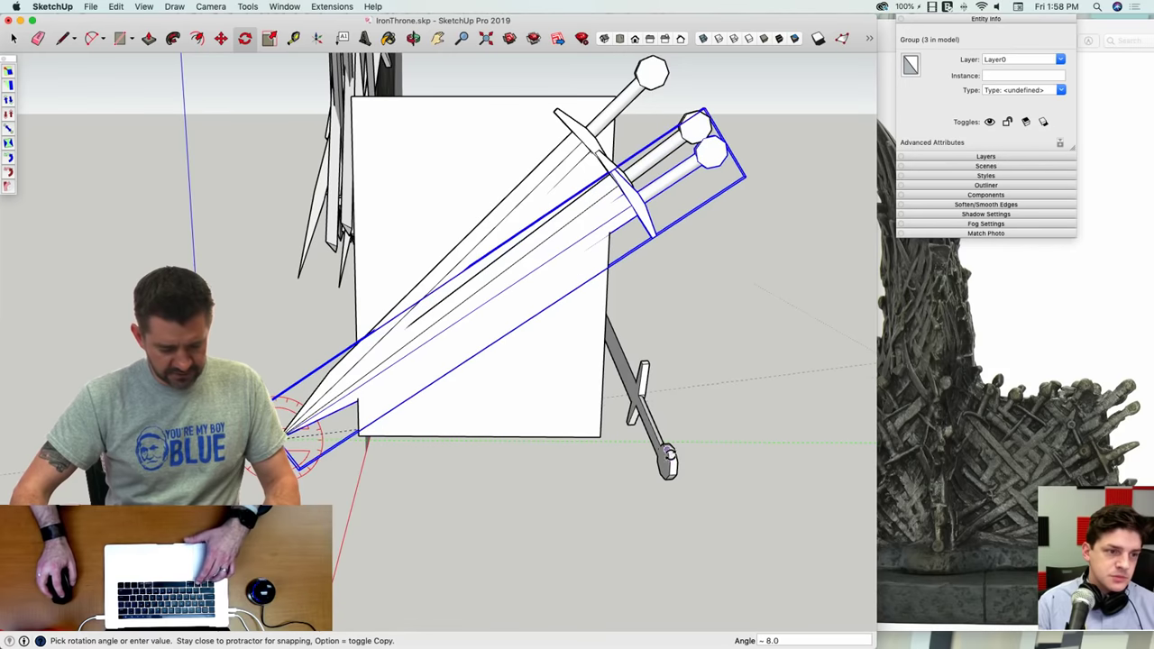
{"action": "left_click", "coordinate": [622, 509]}
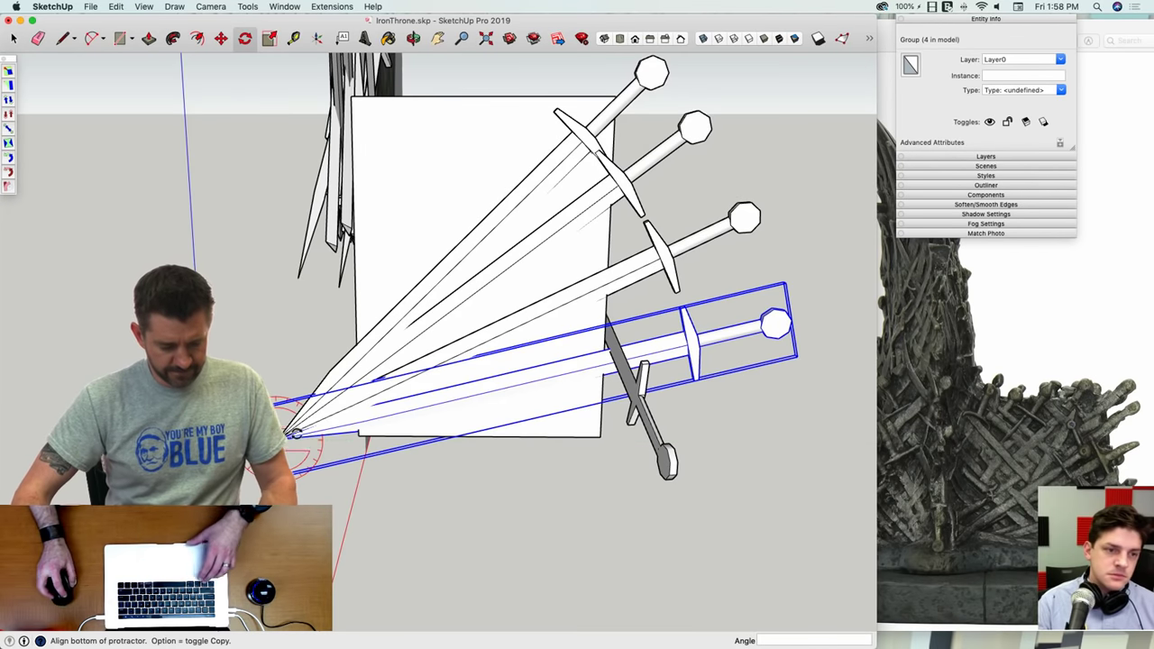
Step: Add two more rotated sword copies about the shared tip, fanning upward above the original diagonal sword
{"action": "left_click", "coordinate": [778, 403]}
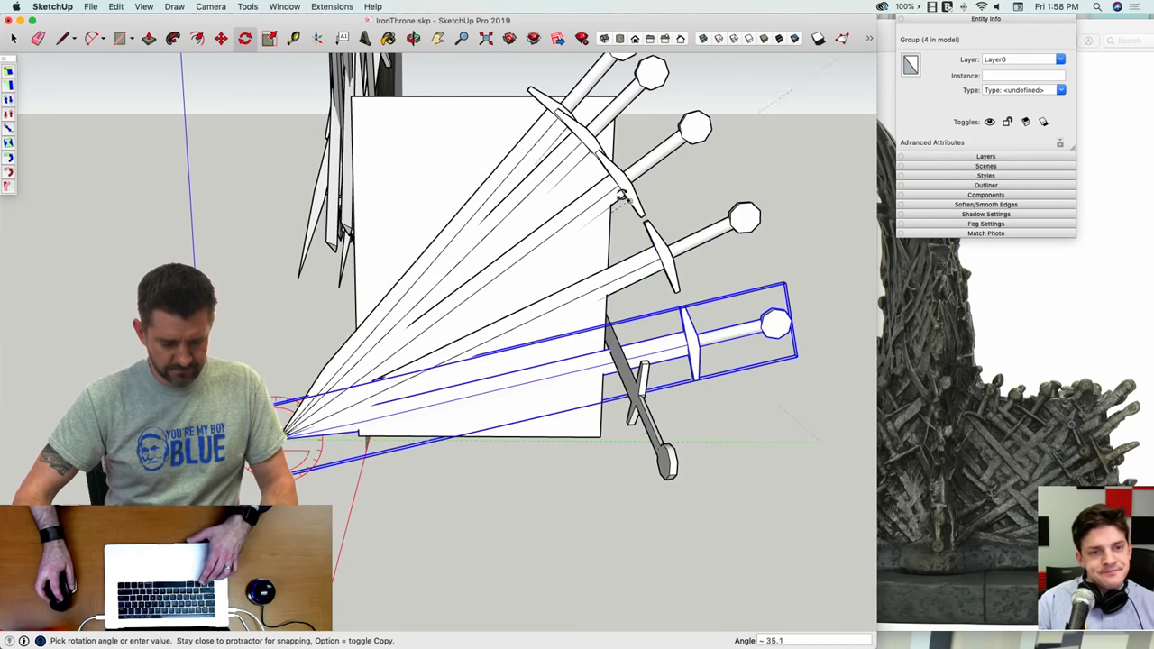
{"action": "left_click", "coordinate": [590, 172]}
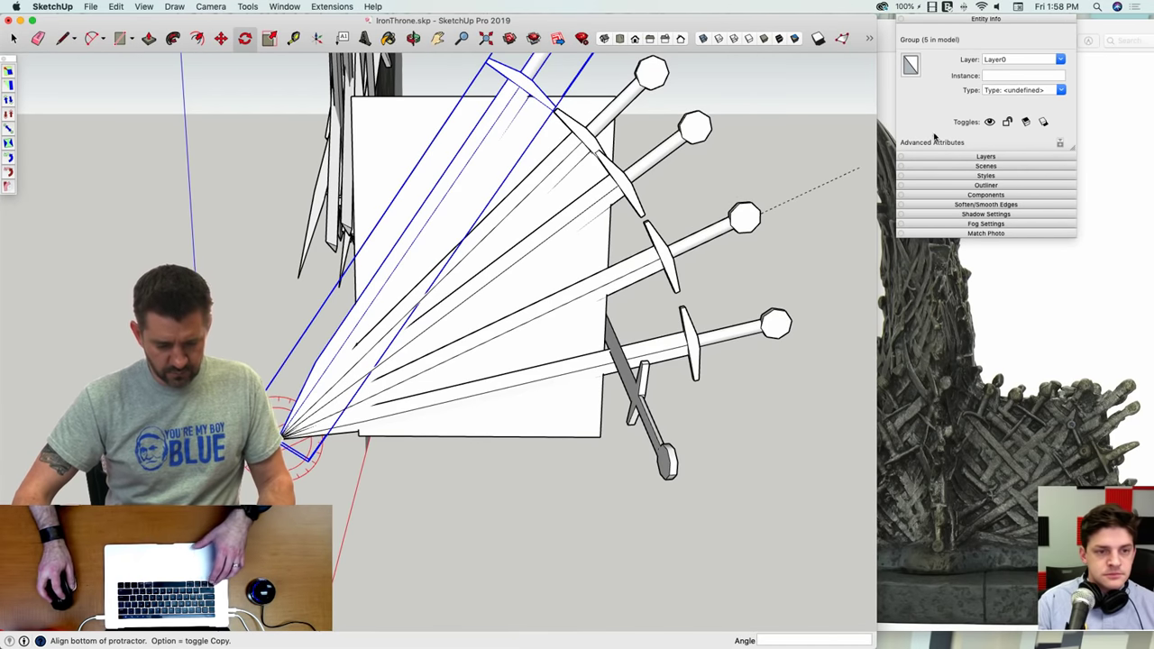
{"action": "left_click", "coordinate": [815, 253]}
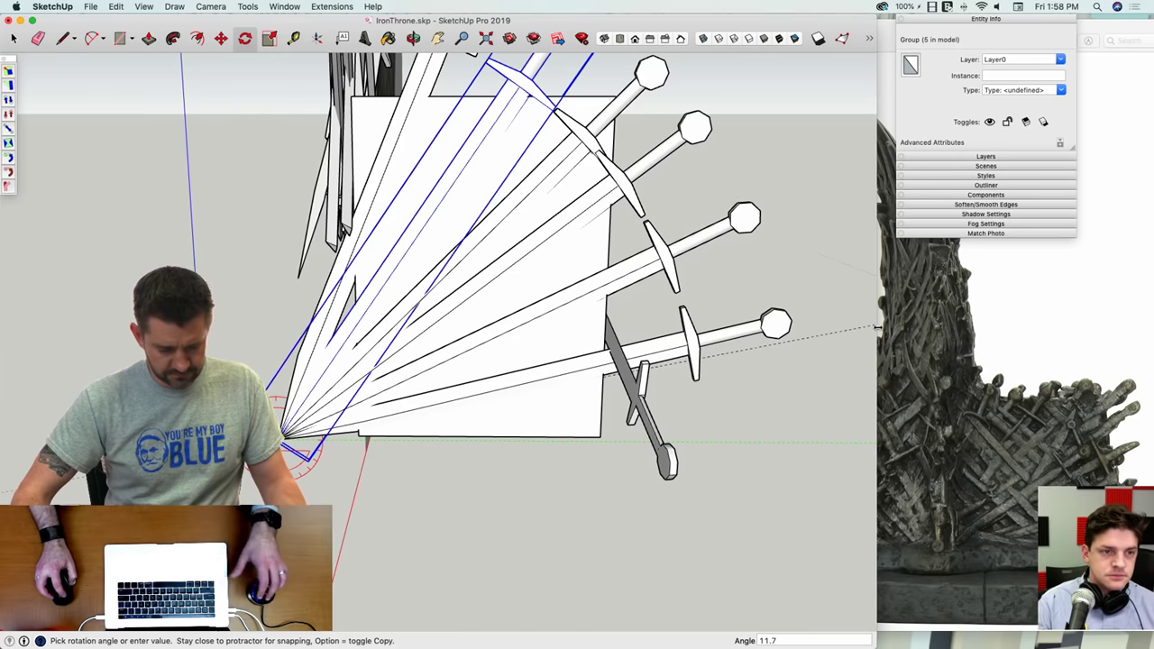
{"action": "key", "text": "space"}
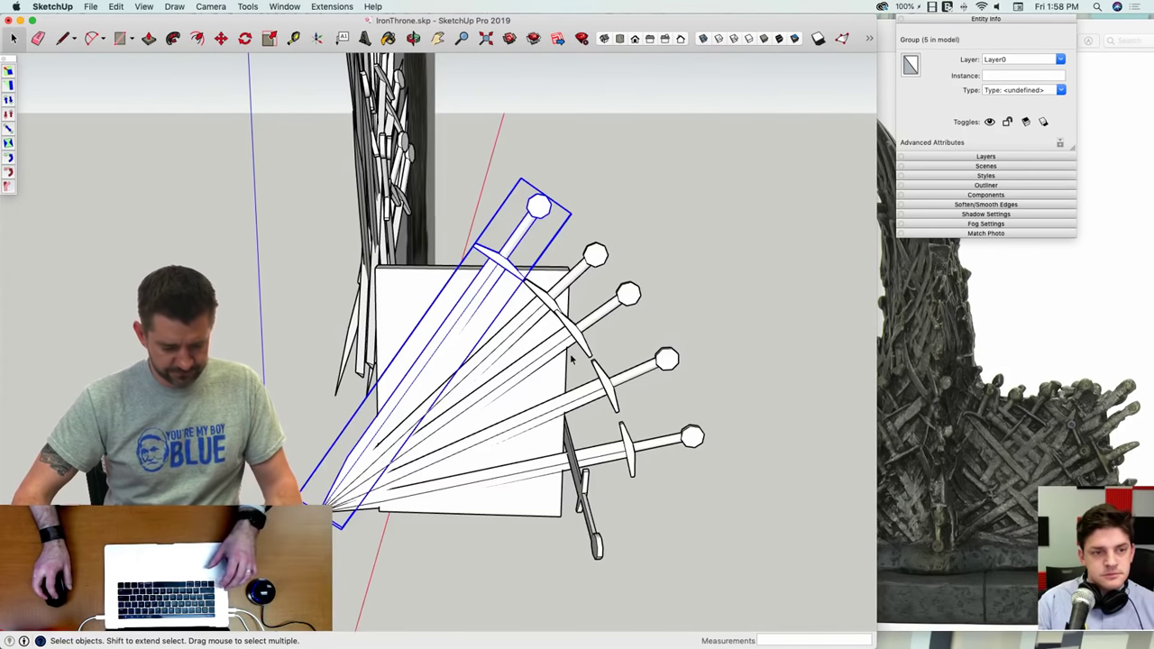
{"action": "key", "text": "q"}
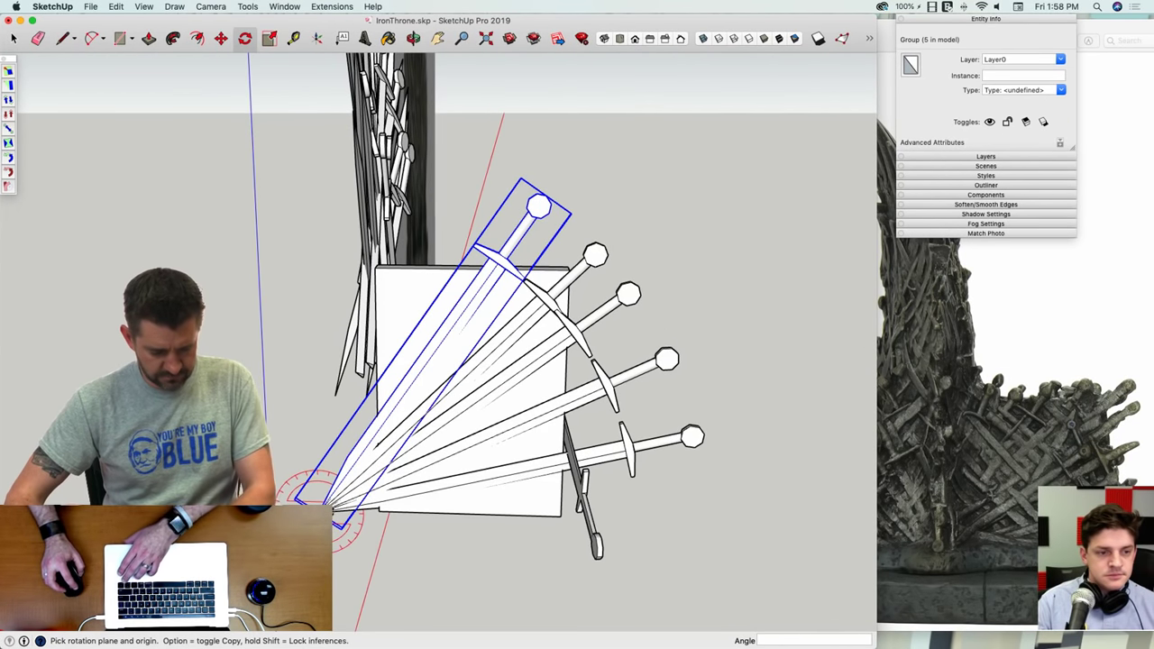
{"action": "left_click", "coordinate": [761, 404]}
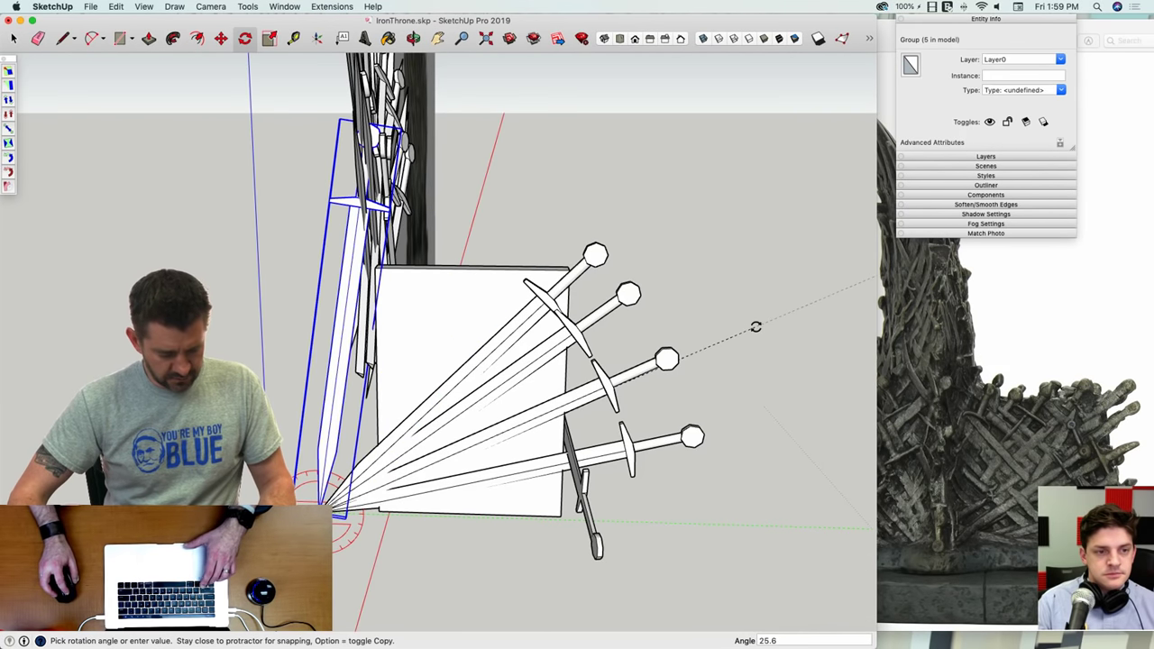
{"action": "left_click", "coordinate": [846, 433]}
{"action": "key", "text": "space"}
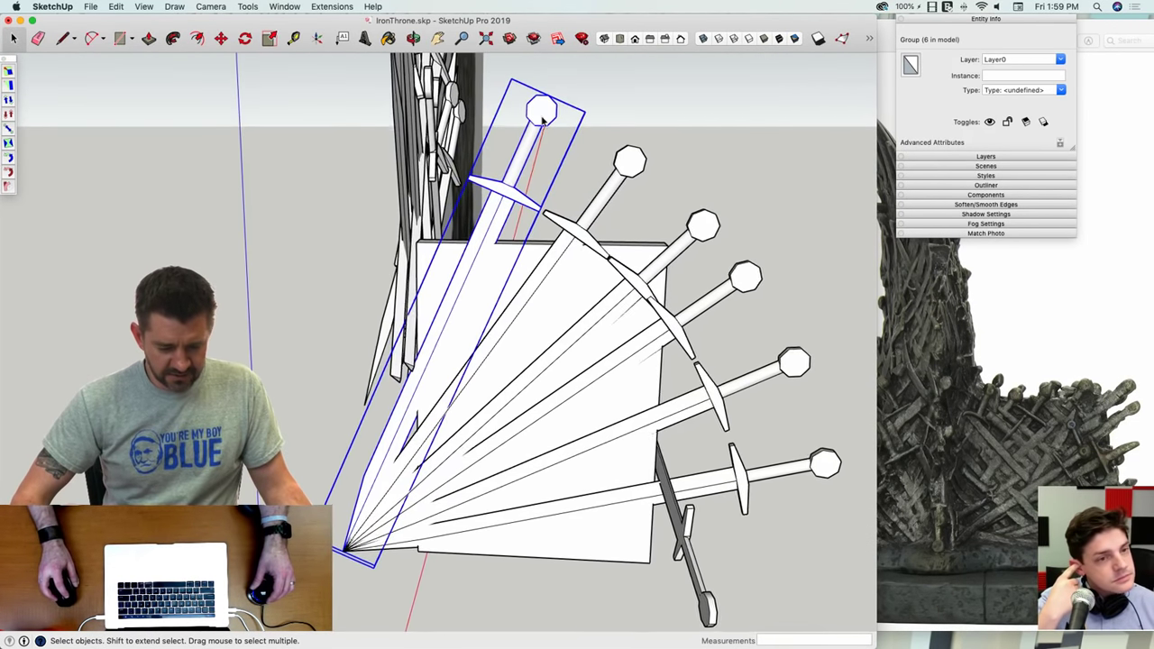
Step: Move the steepest sword about 5' 8 11/16" down along its blade so its pommel sits just above the block's top edge
{"action": "key", "text": "m"}
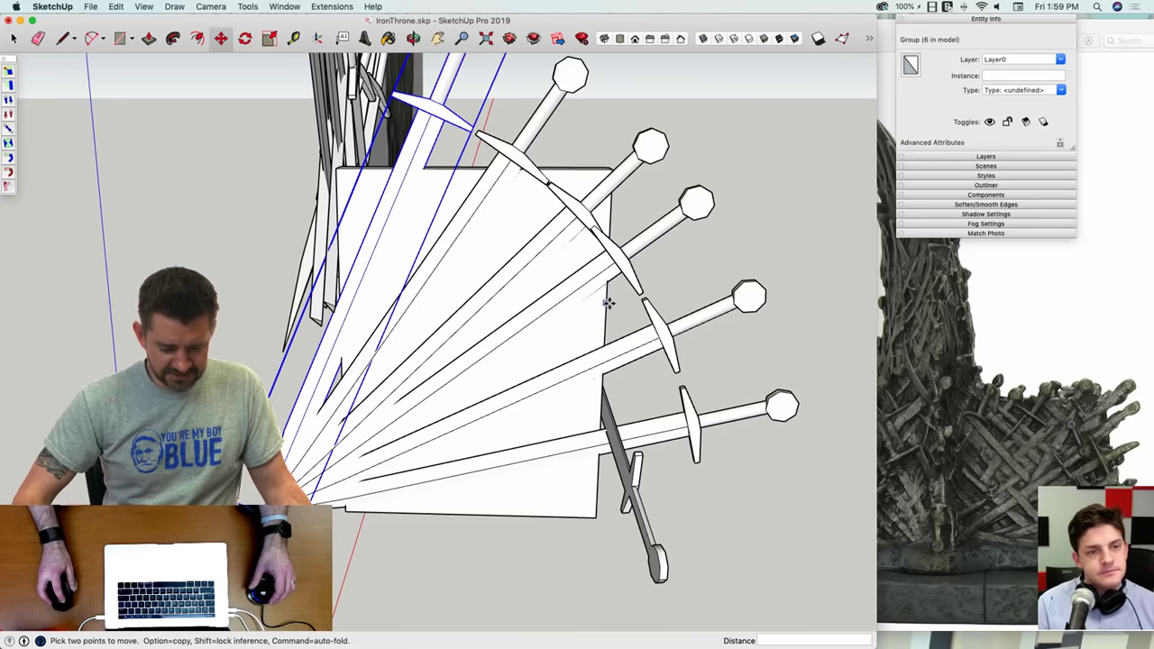
{"action": "left_click", "coordinate": [608, 307]}
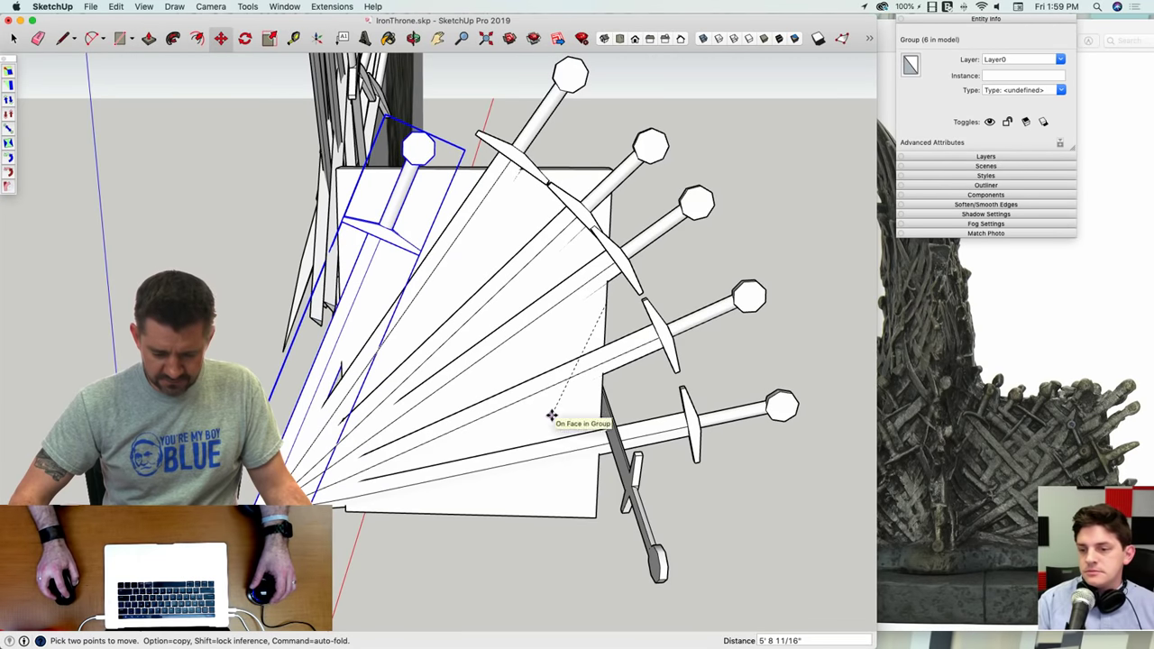
{"action": "middle_click_drag", "start_coordinate": [589, 411], "coordinate": [626, 456], "text": "shift"}
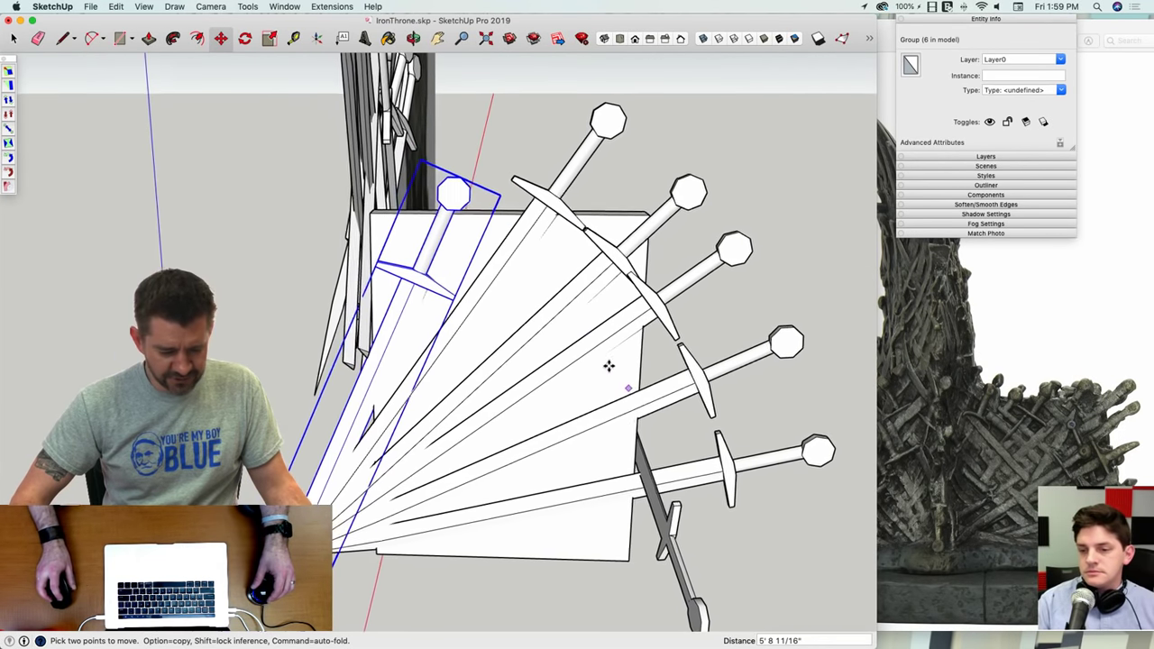
Step: Move the second-steepest sword about 4' 10 13/16" down along its blade so its pommel sits near the block's top edge
{"action": "left_click", "coordinate": [568, 183]}
{"action": "middle_click_drag", "start_coordinate": [568, 183], "coordinate": [625, 435]}
{"action": "key", "text": "m"}
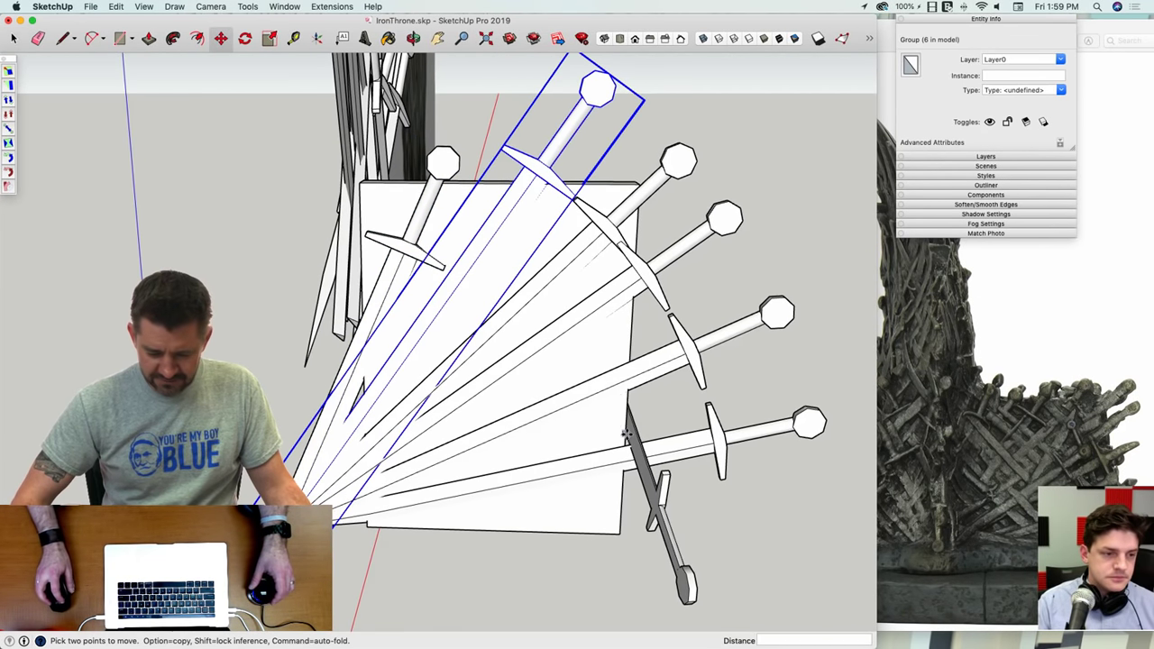
{"action": "left_click", "coordinate": [631, 325]}
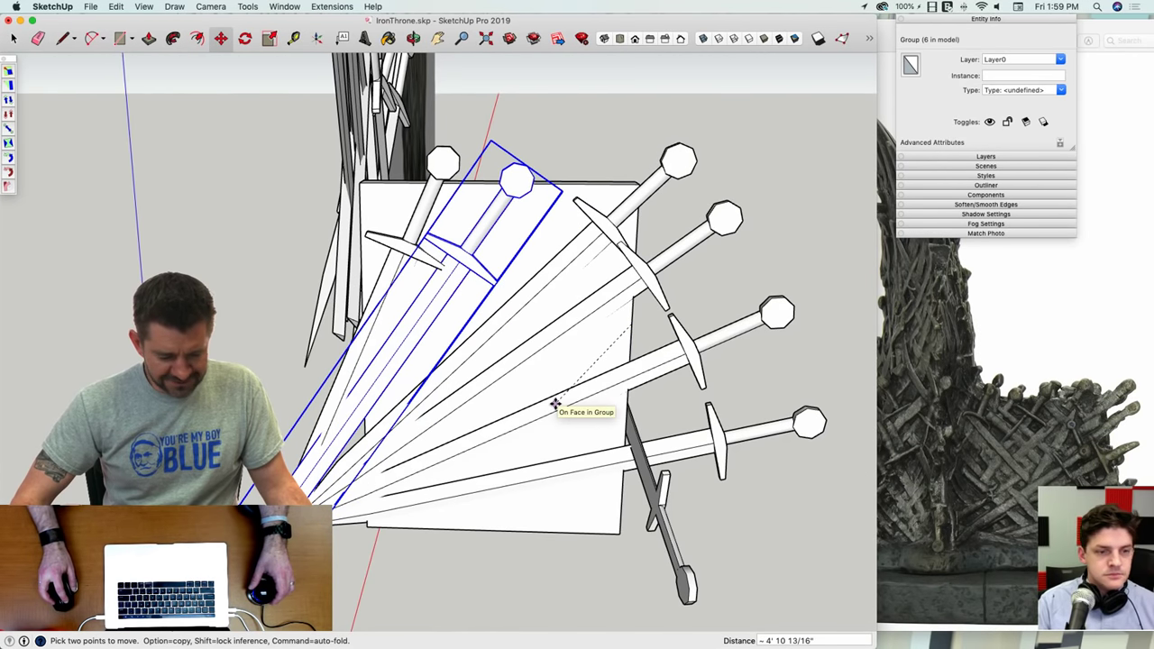
{"action": "left_click", "coordinate": [556, 404]}
{"action": "middle_click_drag", "start_coordinate": [556, 404], "coordinate": [583, 473]}
Step: Move the third-steepest sword about 3' 11/16" inward along its blade and raise it about 1' 1 15/16" to the block's top edge
{"action": "key", "text": "space"}
{"action": "key", "text": "m"}
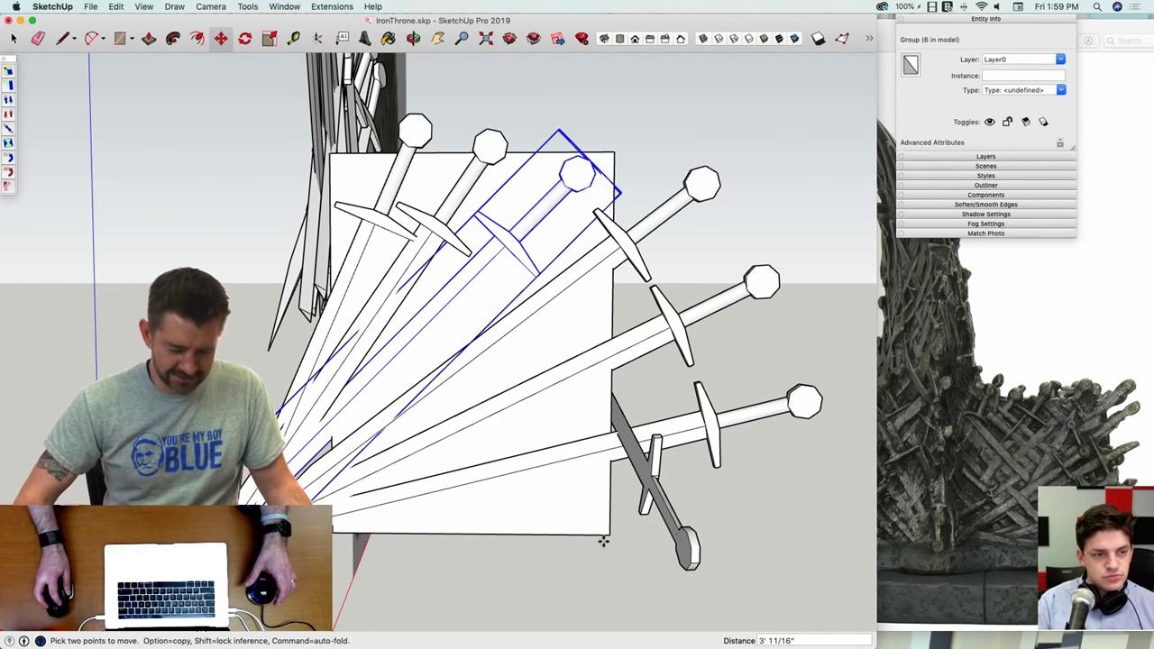
{"action": "left_click", "coordinate": [609, 534]}
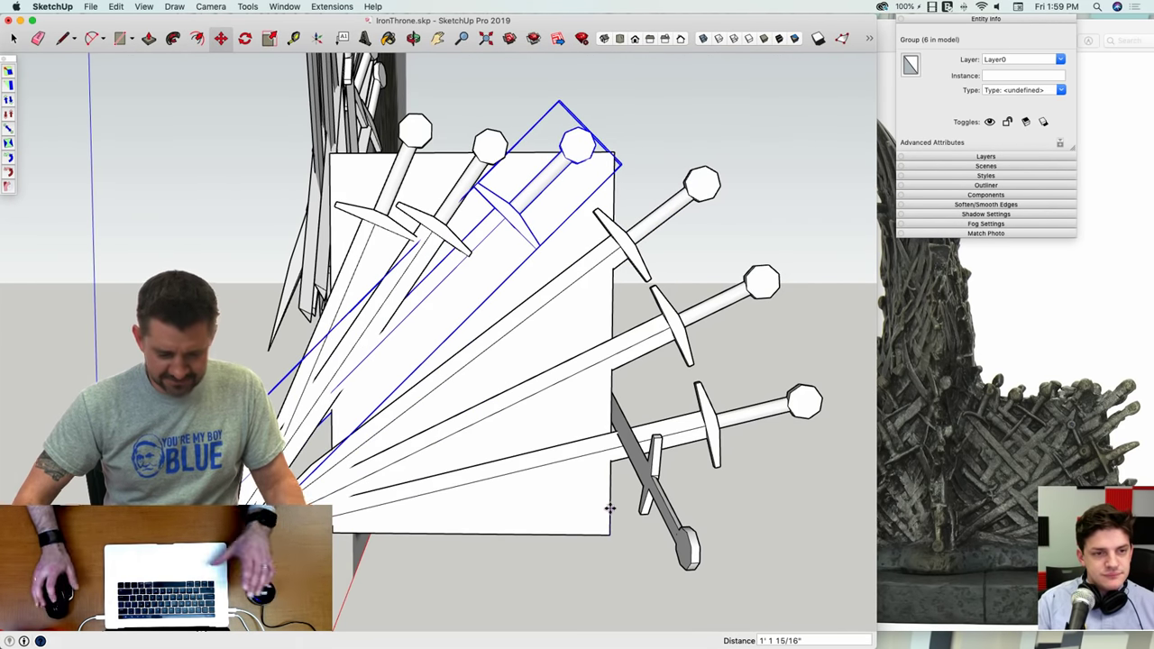
{"action": "left_click", "coordinate": [610, 509]}
{"action": "key", "text": "space"}
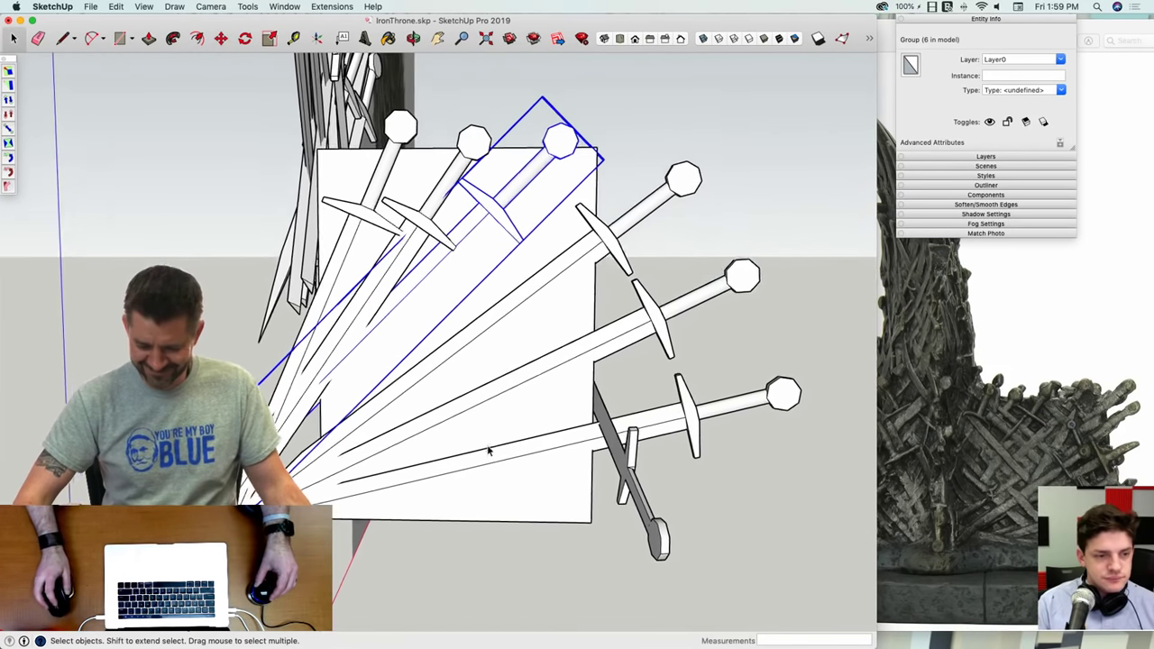
Step: Move the fourth-steepest sword rearward across the block so its pommel sits near the upper front corner
{"action": "left_click", "coordinate": [615, 242]}
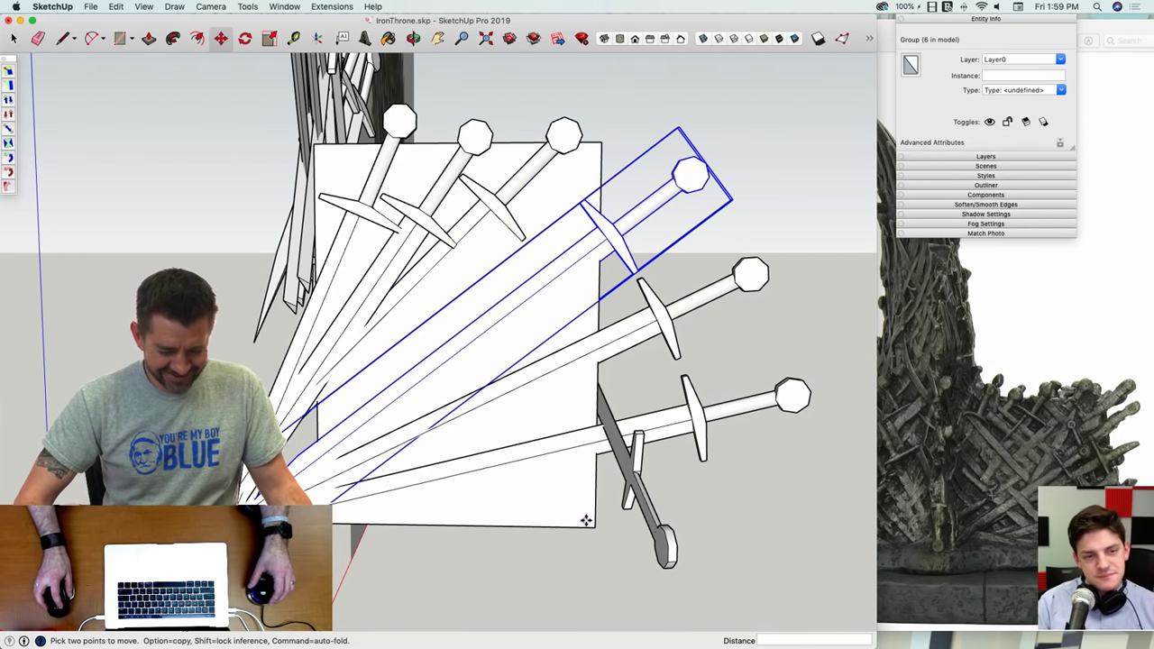
{"action": "left_click", "coordinate": [586, 520]}
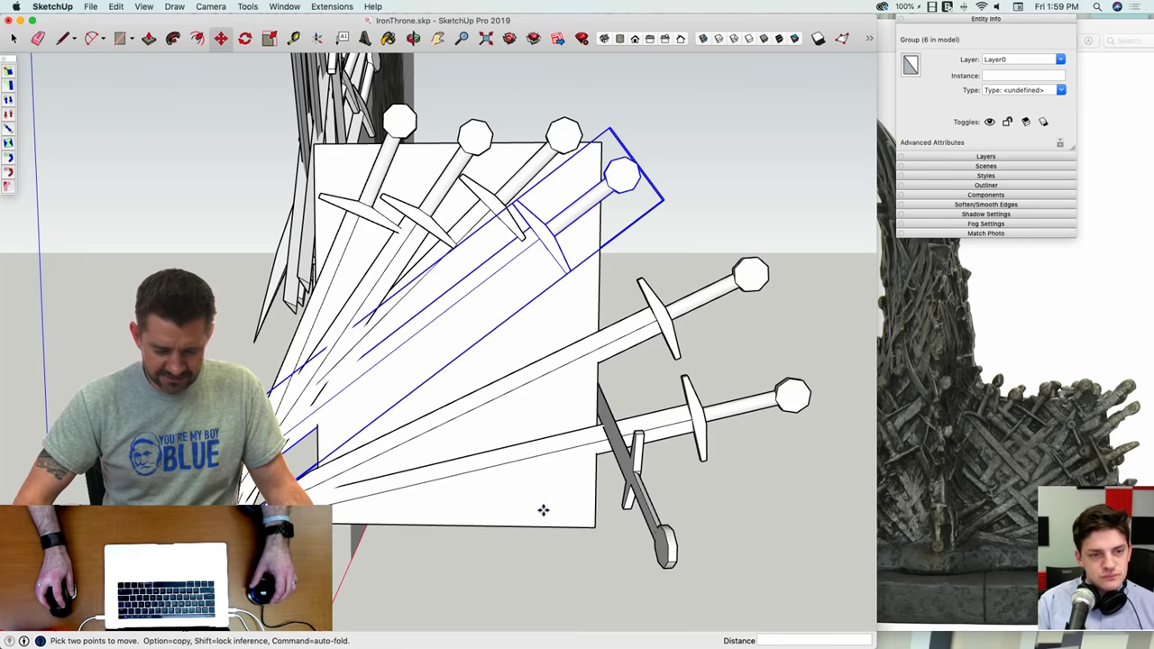
{"action": "left_click", "coordinate": [542, 499]}
{"action": "key", "text": "space"}
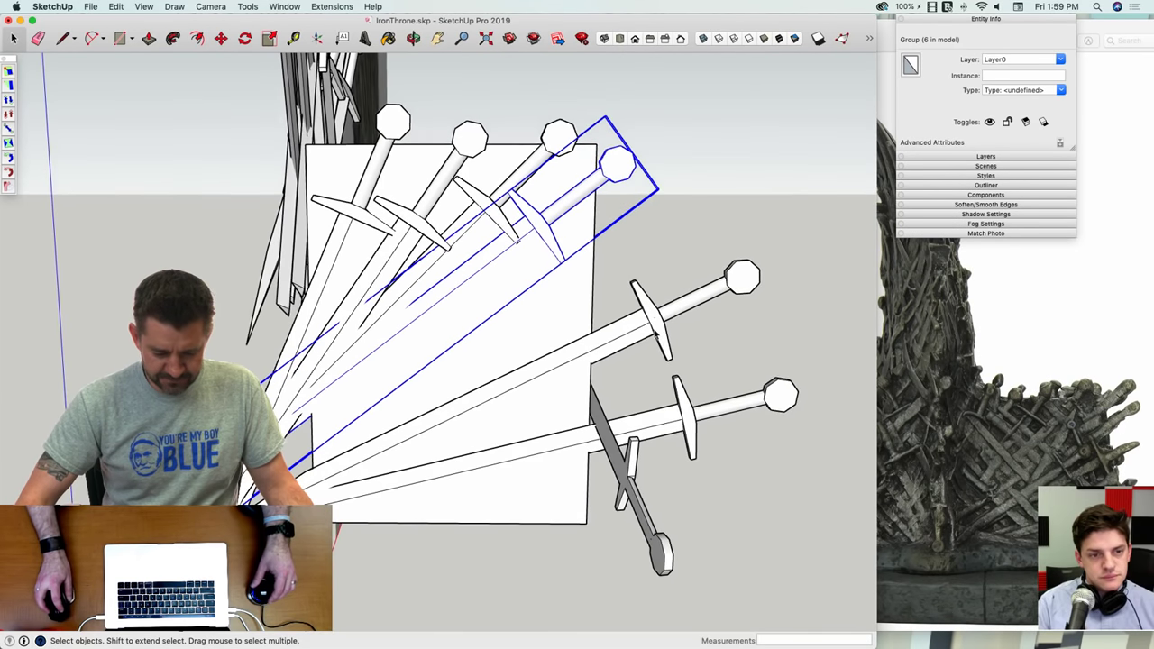
Step: Move the fifth-steepest sword rearward and upward along its blade so its crossguard sits at the block's front edge
{"action": "left_click", "coordinate": [640, 336]}
{"action": "key", "text": "m"}
{"action": "left_click", "coordinate": [529, 492]}
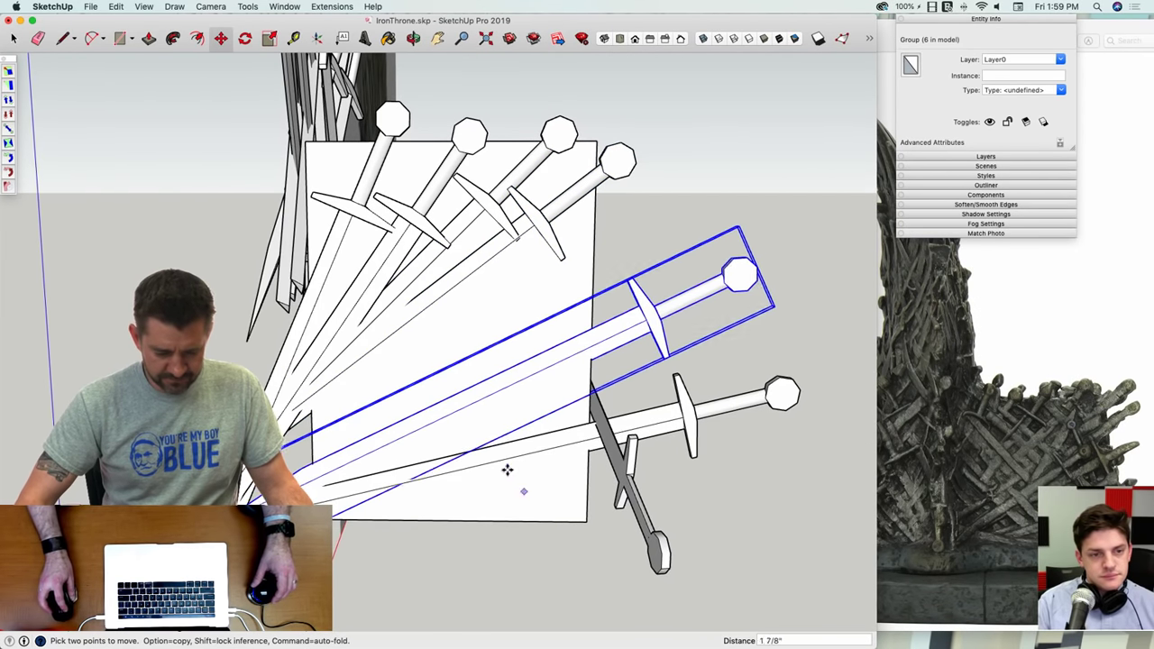
{"action": "left_click", "coordinate": [458, 445]}
{"action": "key", "text": "space"}
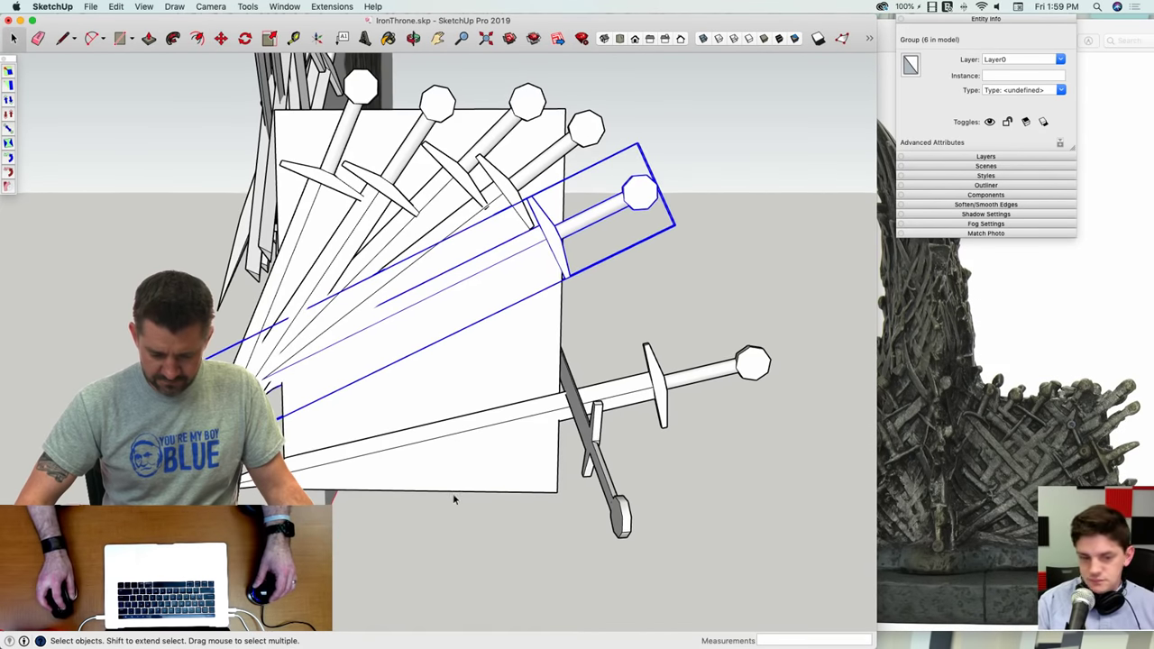
Step: Move the lowest sword rearward and upward so its crossguard sits at the block's front edge, below the fifth sword
{"action": "left_click", "coordinate": [509, 424]}
{"action": "key", "text": "m"}
{"action": "left_click", "coordinate": [541, 490]}
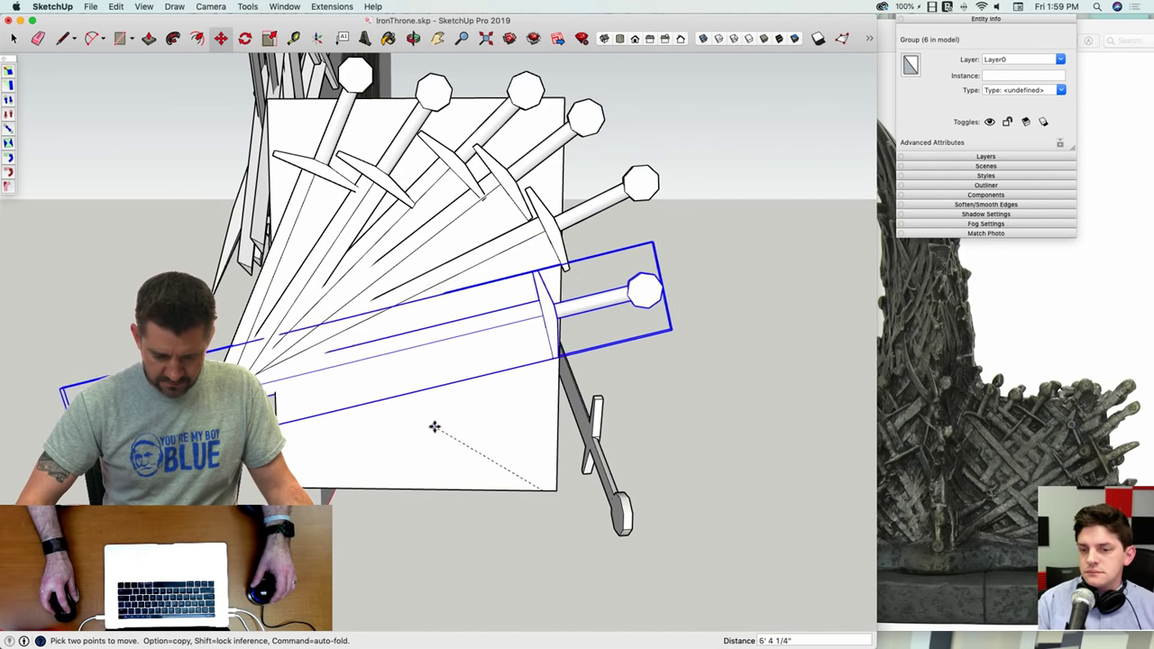
{"action": "left_click", "coordinate": [449, 422]}
{"action": "key", "text": "space"}
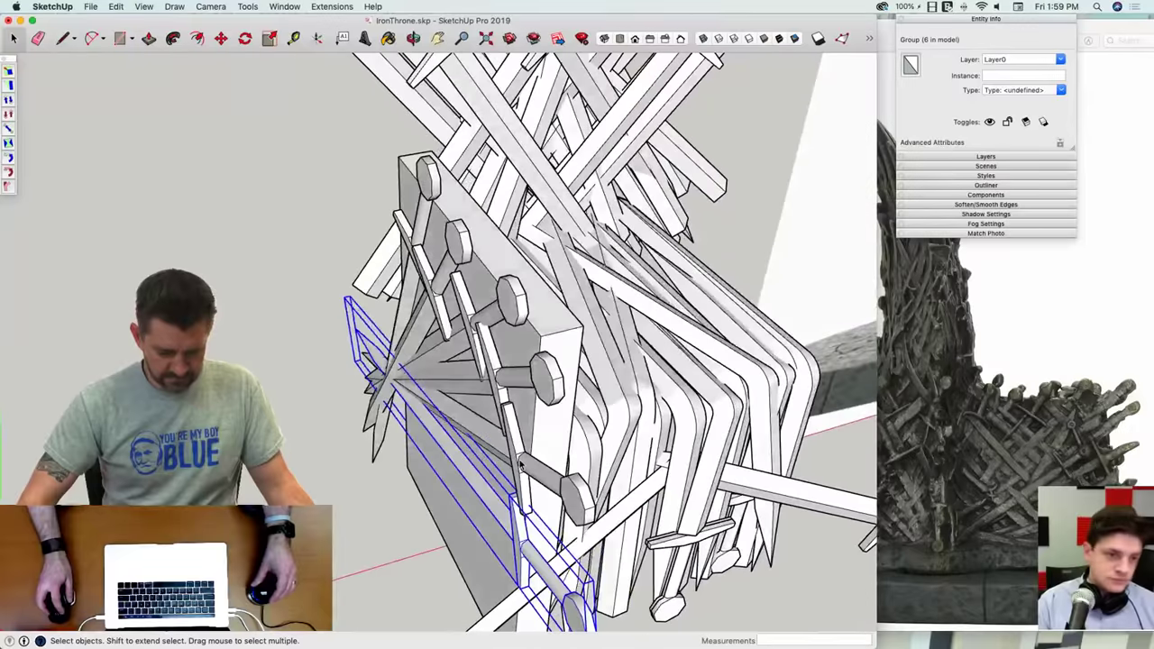
Step: Rotate the lowest sword slightly so its hilt swings in toward the side block
{"action": "key", "text": "m"}
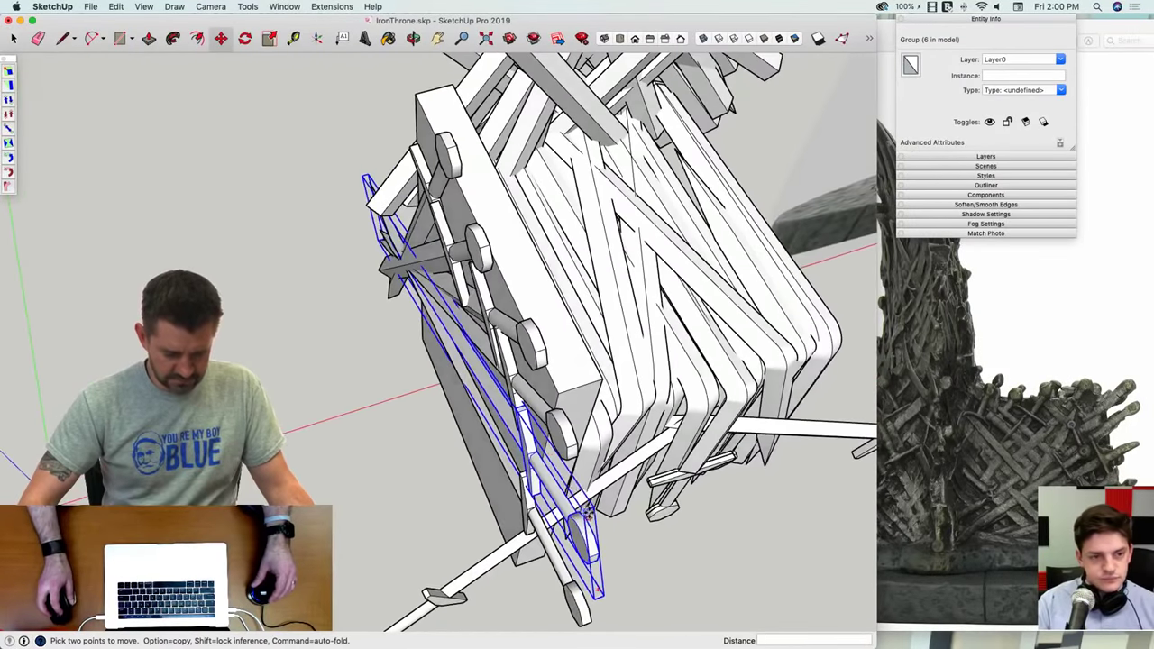
{"action": "left_click", "coordinate": [551, 452]}
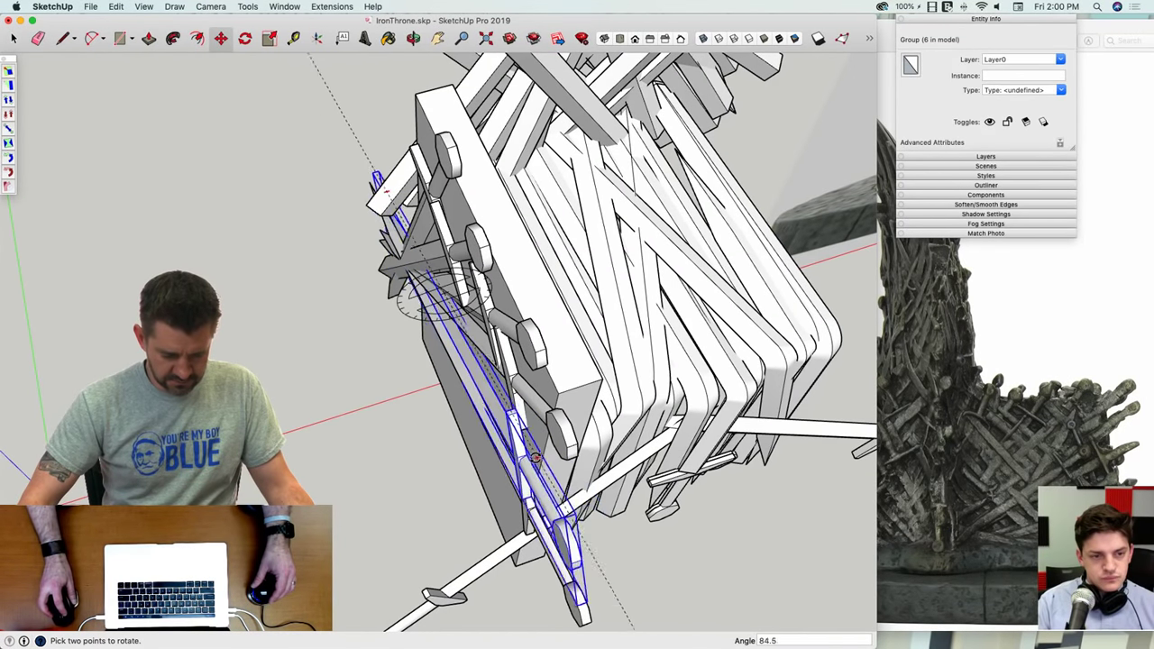
{"action": "left_click", "coordinate": [530, 464]}
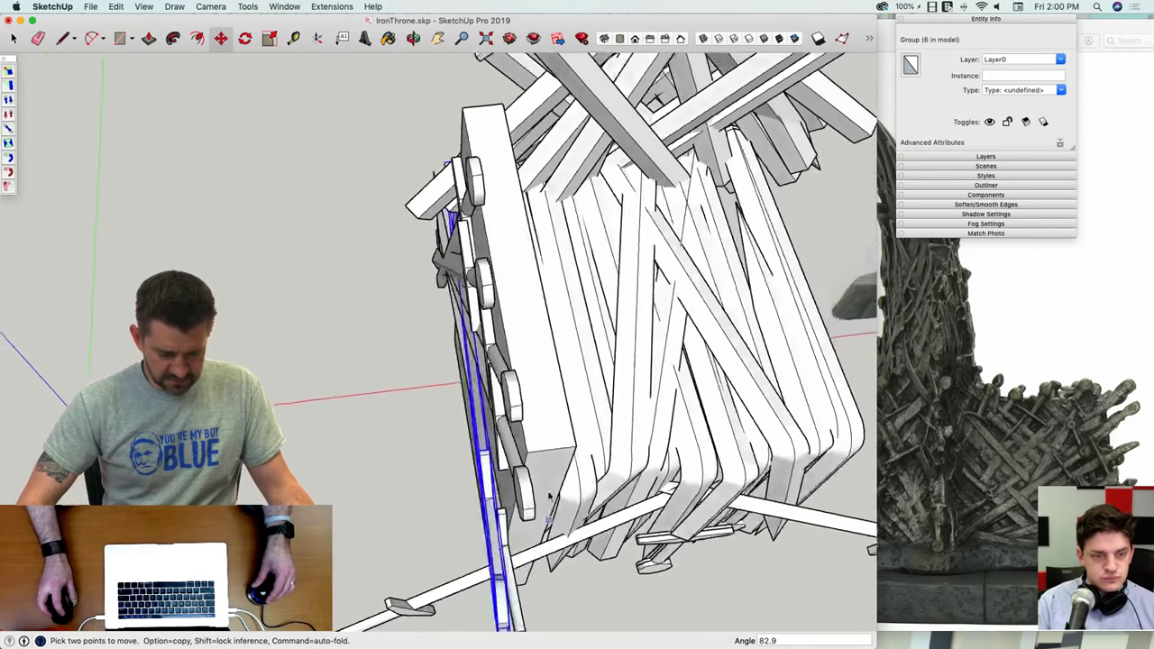
Step: Rotate the neighbouring swords above the lowest one slightly so their hilts lean toward the block's face
{"action": "key", "text": "space"}
{"action": "key", "text": "m"}
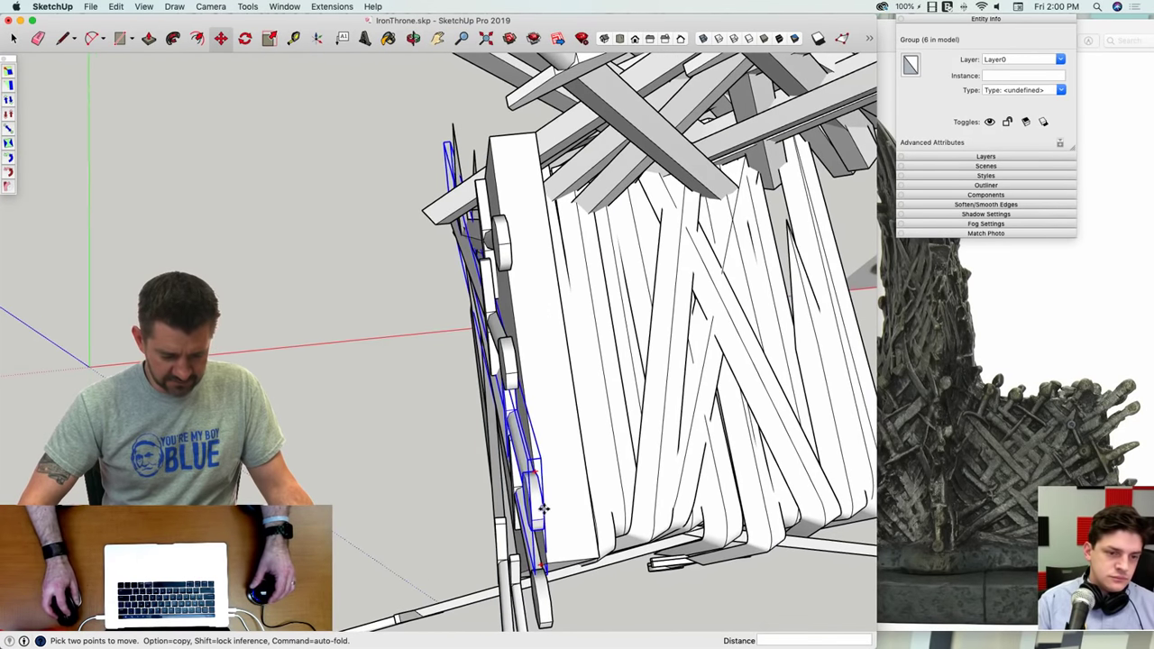
{"action": "mouse_move", "coordinate": [531, 469]}
{"action": "middle_mouse_down"}
{"action": "mouse_move", "coordinate": [505, 433]}
{"action": "mouse_move", "coordinate": [539, 481]}
{"action": "middle_mouse_up"}
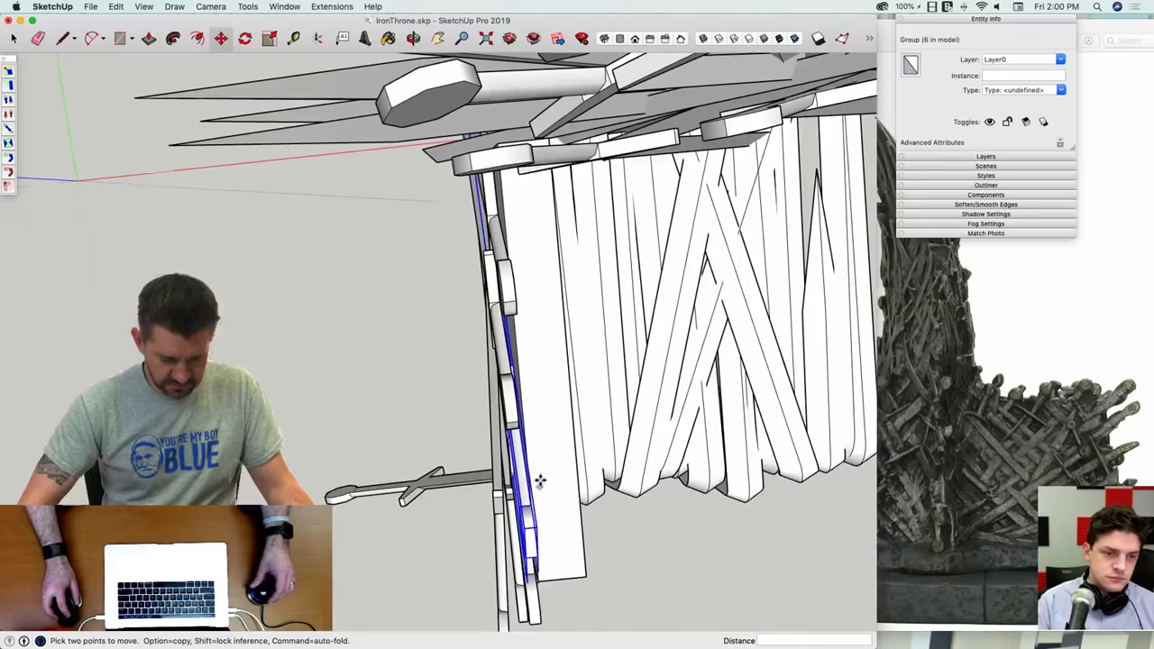
{"action": "left_click", "coordinate": [517, 441]}
{"action": "left_click", "coordinate": [511, 442]}
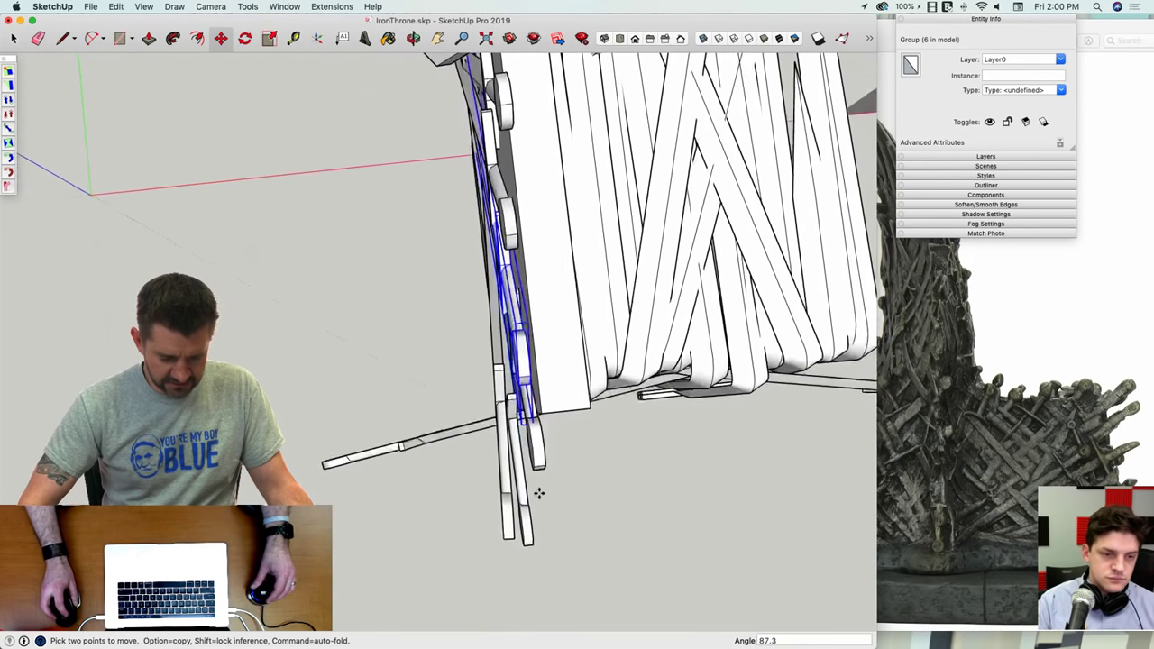
{"action": "left_click", "coordinate": [624, 511]}
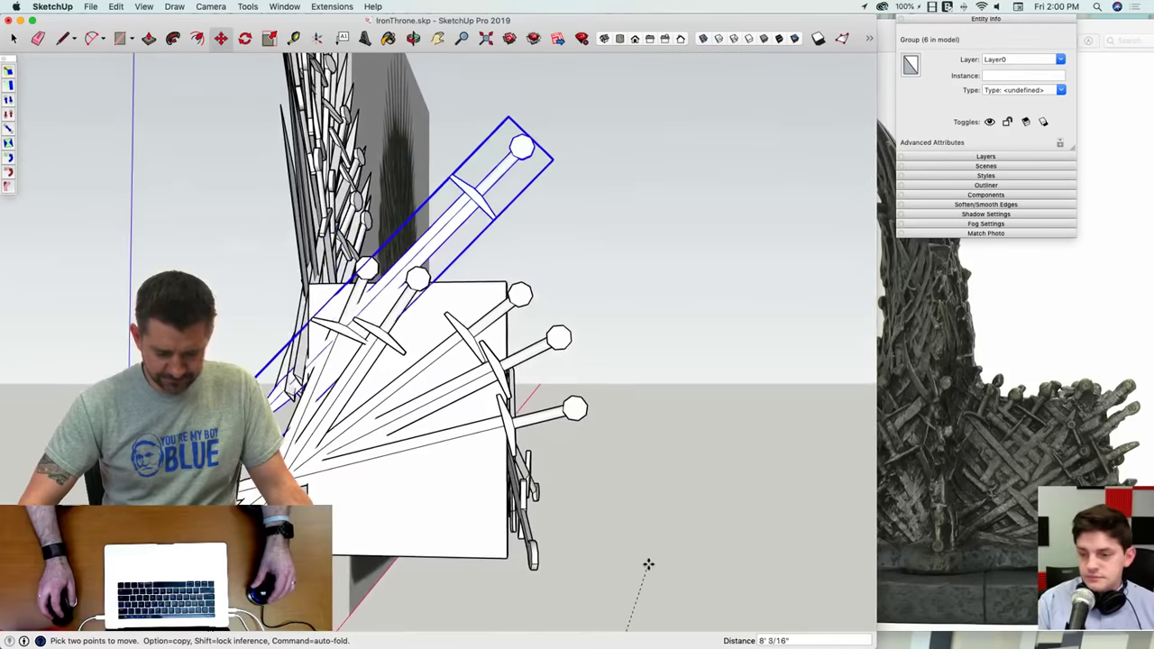
{"action": "key", "text": "Escape"}
{"action": "key", "text": "space"}
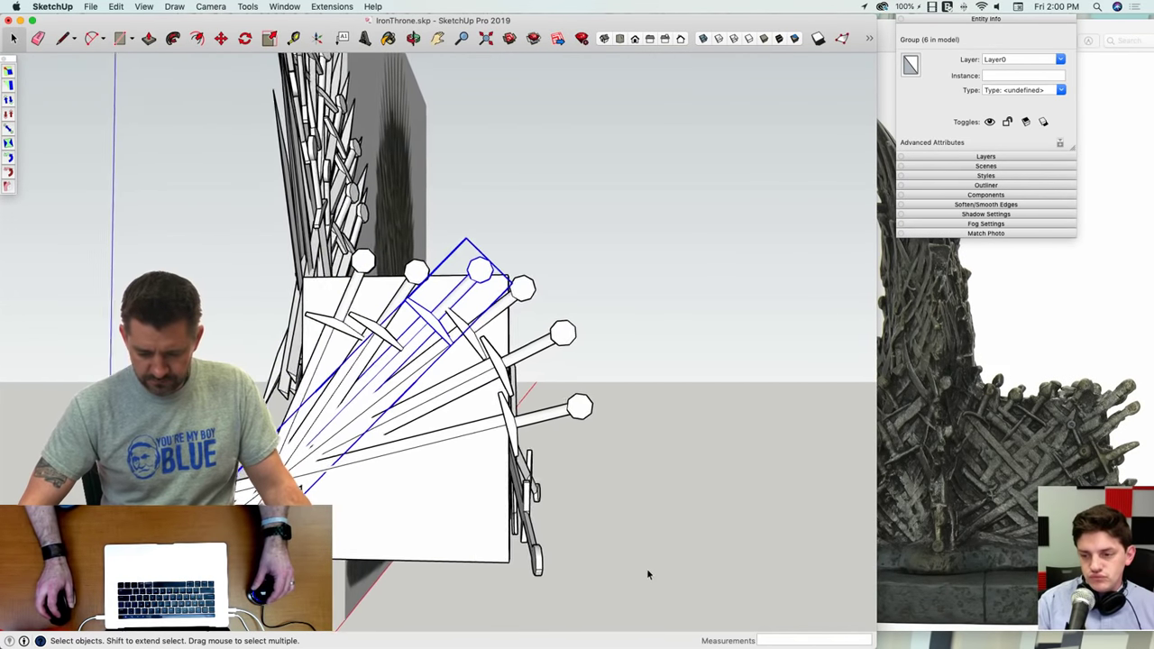
Step: Switch to the Side.jpg reference in Preview, shorten its window and place it beside the model, then return to SketchUp
{"action": "middle_click_drag", "start_coordinate": [646, 568], "coordinate": [646, 521]}
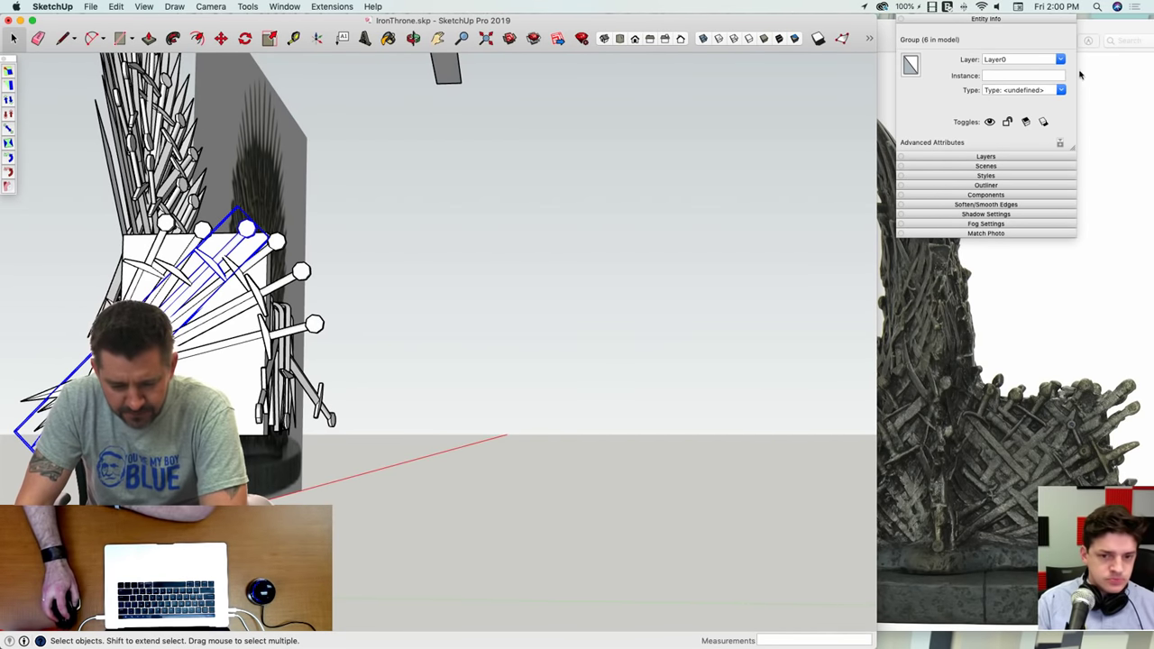
{"action": "left_click", "coordinate": [1081, 75]}
{"action": "mouse_move", "coordinate": [1097, 20]}
{"action": "left_mouse_down"}
{"action": "mouse_move", "coordinate": [586, 20]}
{"action": "mouse_move", "coordinate": [690, 20]}
{"action": "left_mouse_up"}
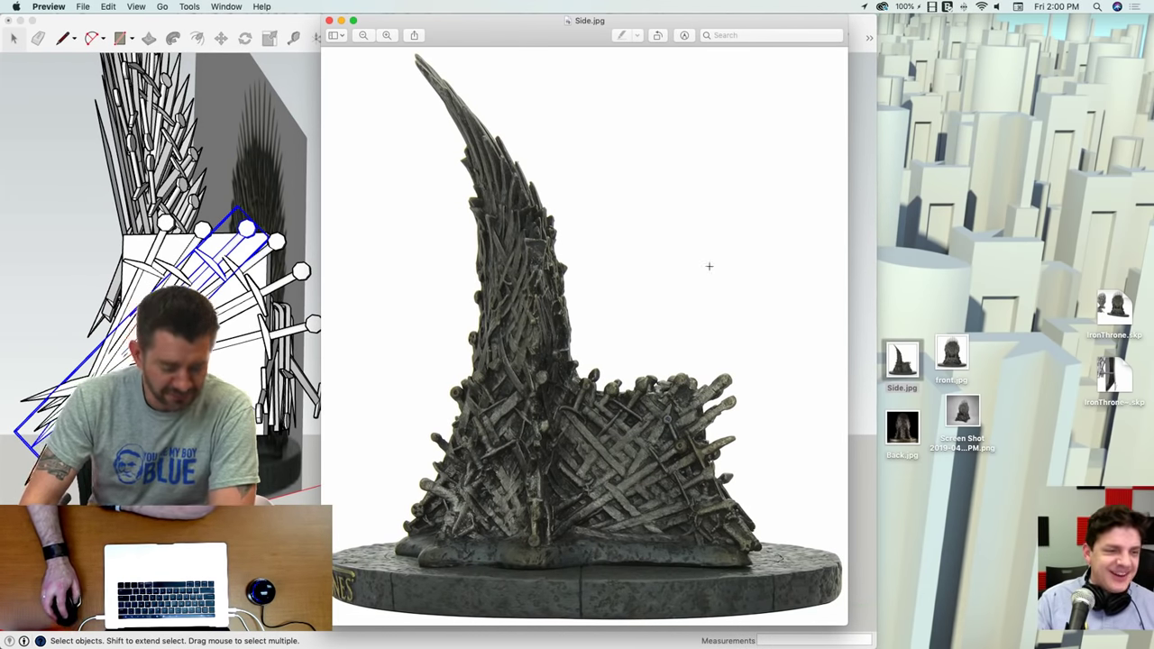
{"action": "left_click_drag", "start_coordinate": [722, 625], "coordinate": [722, 578]}
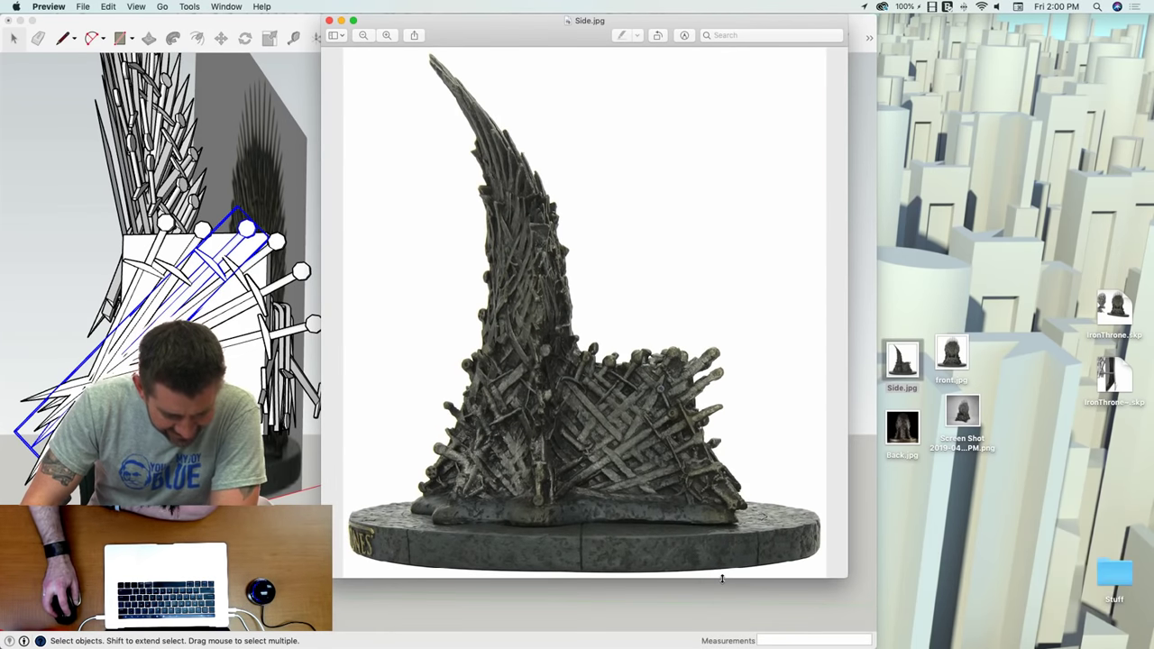
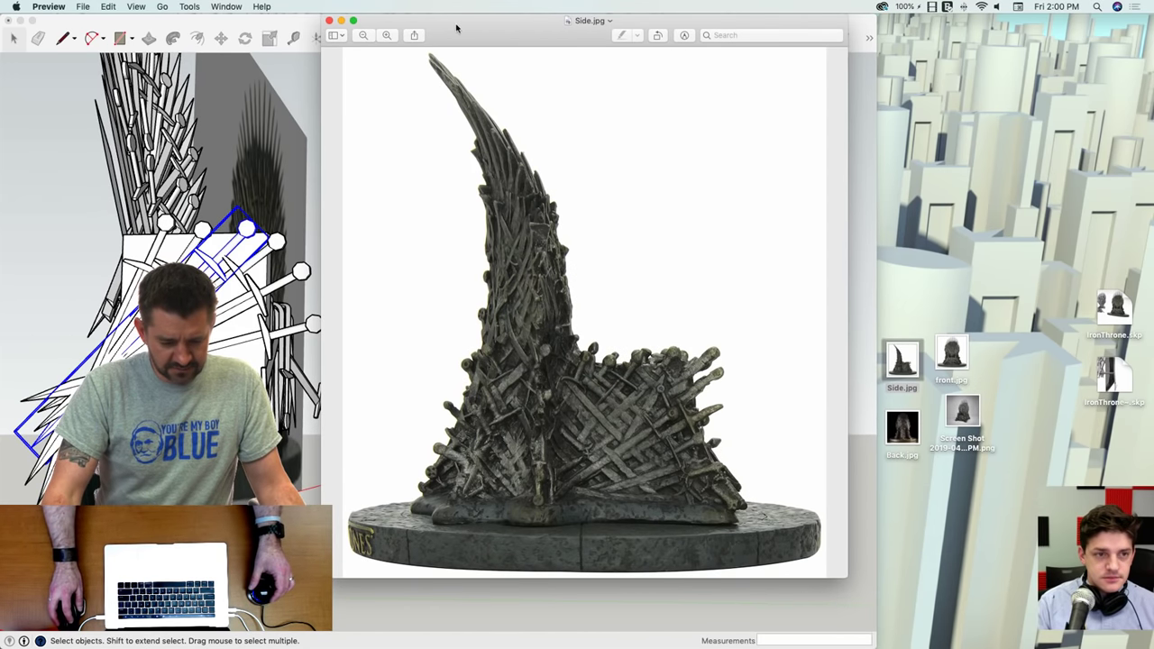
{"action": "mouse_move", "coordinate": [456, 28]}
{"action": "left_mouse_down"}
{"action": "mouse_move", "coordinate": [716, 10]}
{"action": "mouse_move", "coordinate": [705, 55]}
{"action": "left_mouse_up"}
{"action": "mouse_move", "coordinate": [768, 21]}
{"action": "left_mouse_down"}
{"action": "mouse_move", "coordinate": [792, 23]}
{"action": "mouse_move", "coordinate": [756, 25]}
{"action": "left_mouse_up"}
{"action": "left_click", "coordinate": [1023, 364]}
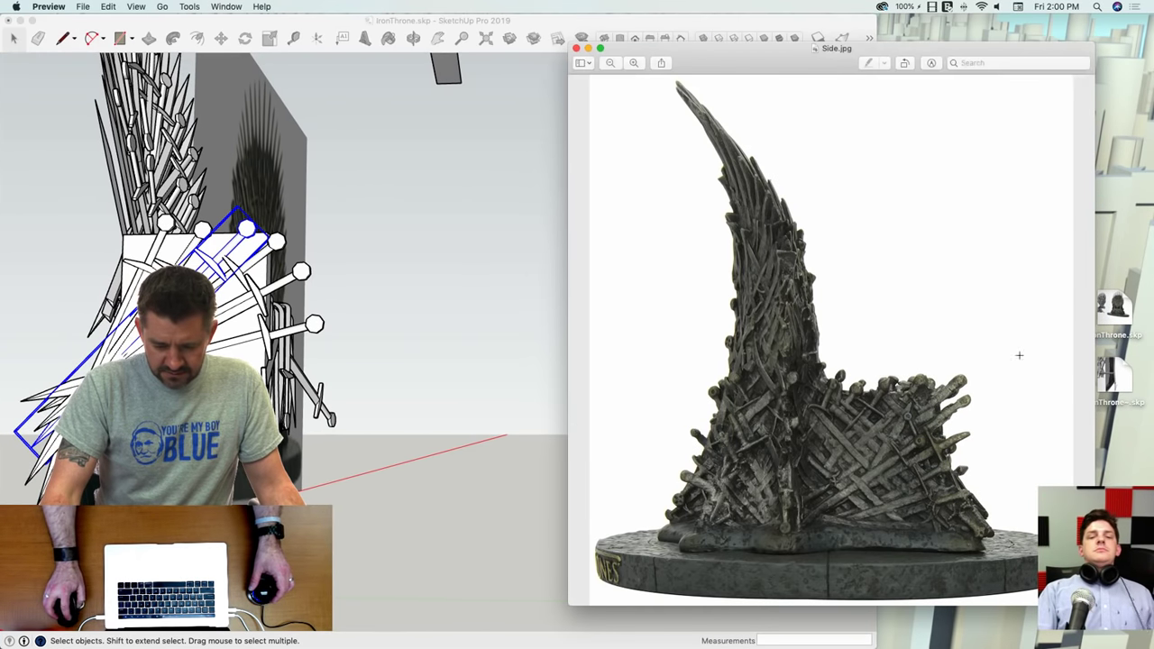
{"action": "left_click_drag", "start_coordinate": [835, 62], "coordinate": [903, 9]}
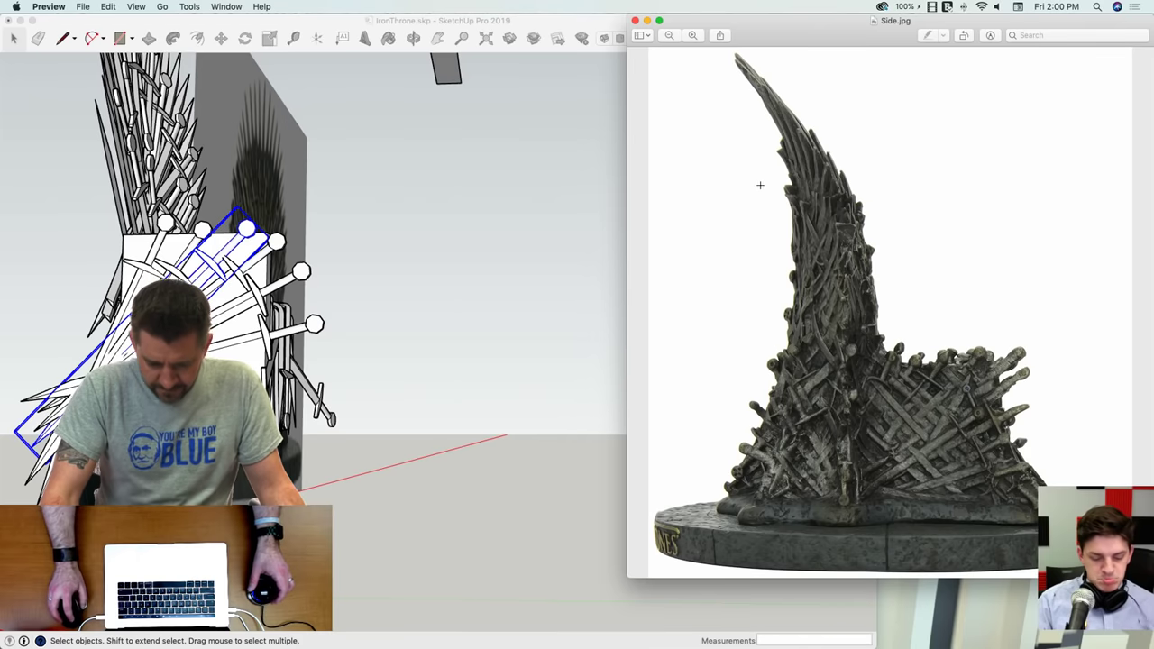
{"action": "left_click", "coordinate": [358, 259]}
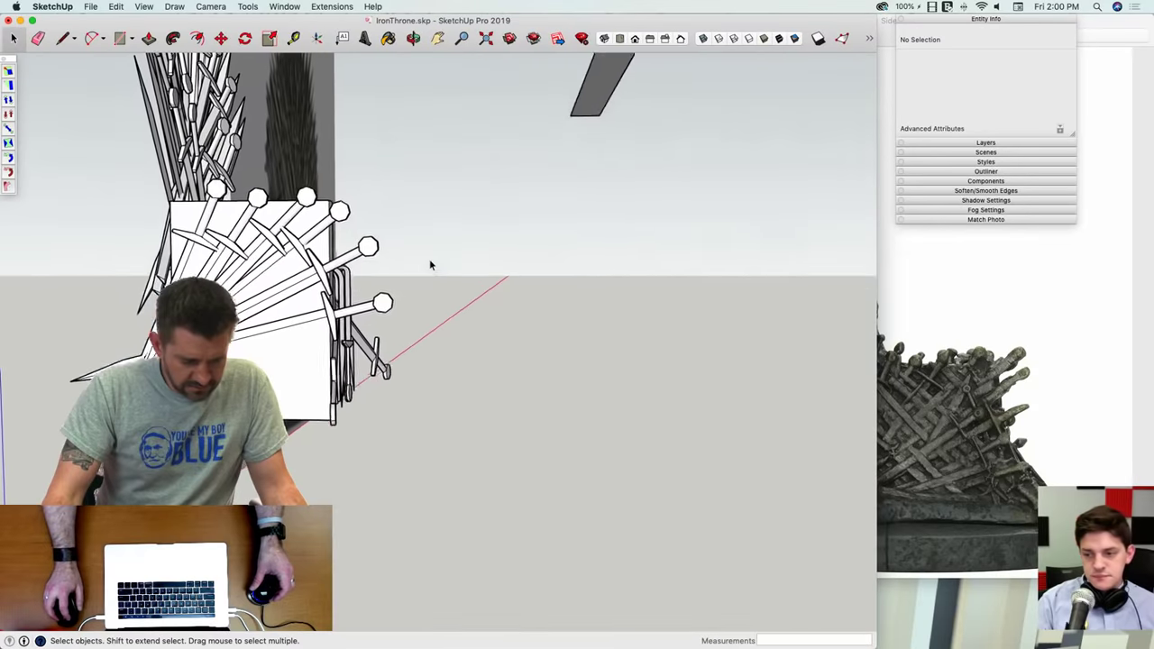
Step: Make a rotated copy of the lowest sword, turned about 133° around a point on its blade so it crosses the fan
{"action": "mouse_move", "coordinate": [430, 264]}
{"action": "middle_mouse_down"}
{"action": "mouse_move", "coordinate": [421, 268]}
{"action": "mouse_move", "coordinate": [431, 281]}
{"action": "middle_mouse_up"}
{"action": "middle_click_drag", "start_coordinate": [425, 279], "coordinate": [551, 298]}
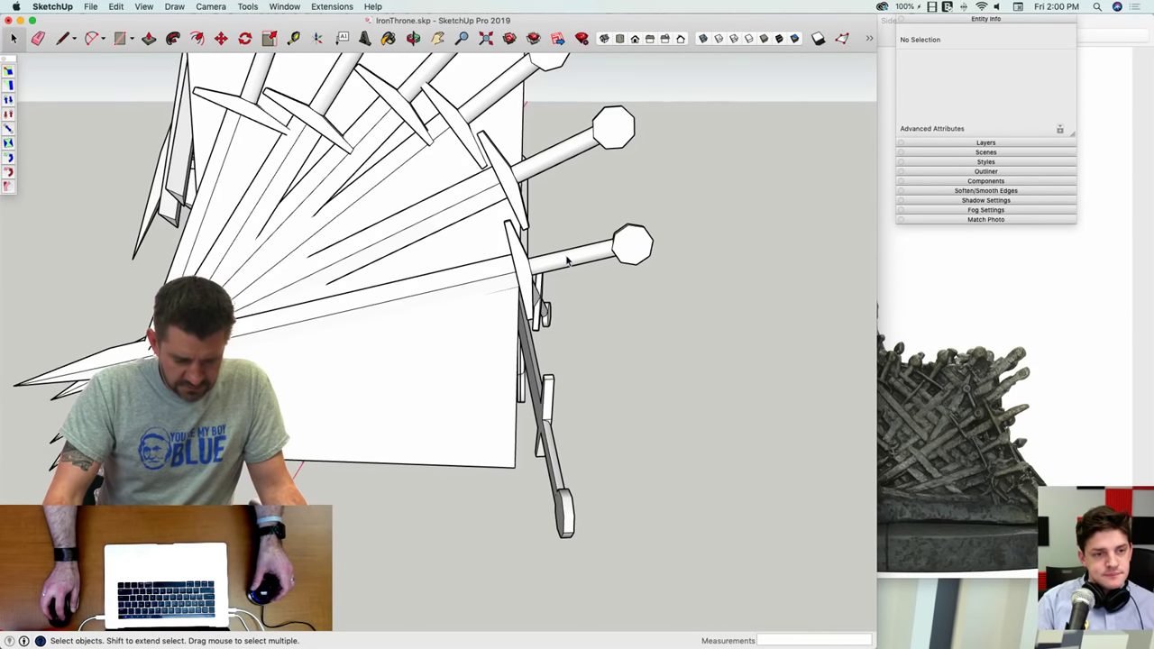
{"action": "left_click", "coordinate": [541, 279]}
{"action": "key", "text": "q"}
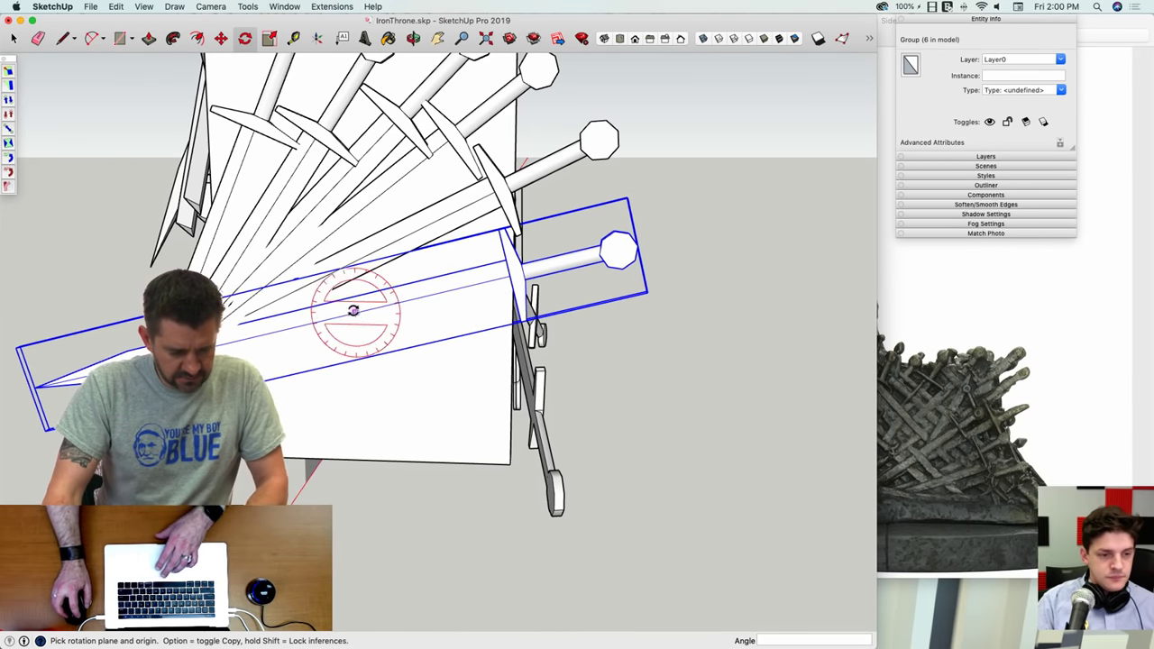
{"action": "left_click", "coordinate": [349, 314]}
{"action": "left_click", "coordinate": [406, 302]}
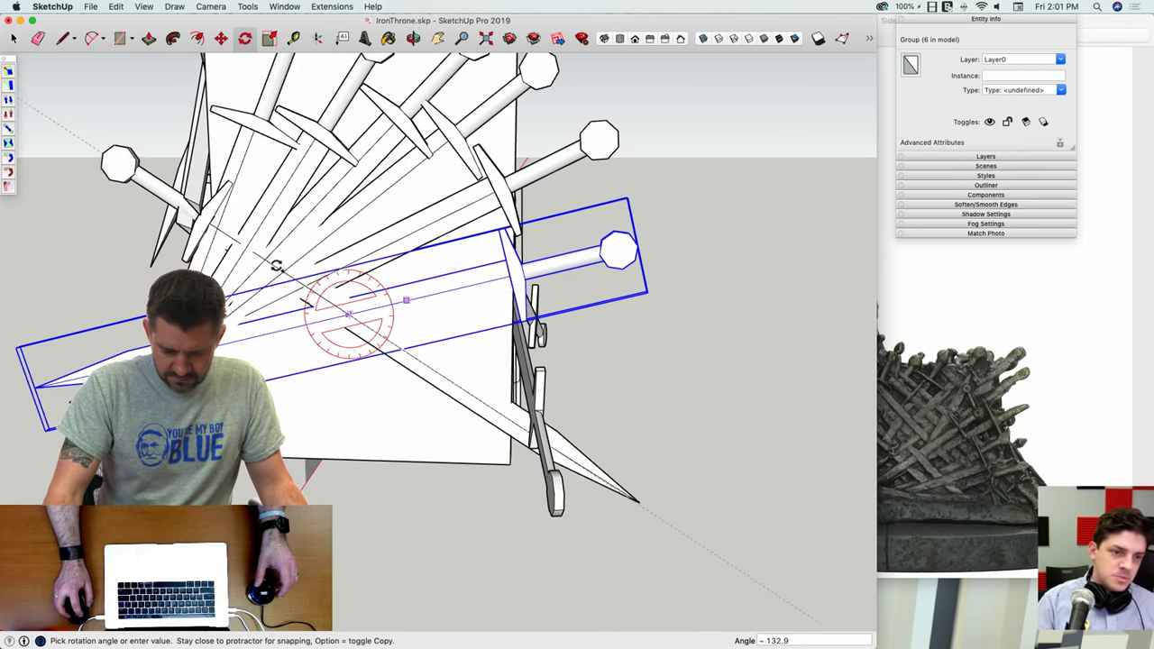
{"action": "left_click", "coordinate": [275, 269]}
Step: Move the crossing sword slightly so it lies outside the fanned swords
{"action": "middle_click_drag", "start_coordinate": [596, 454], "coordinate": [593, 442]}
{"action": "key", "text": "m"}
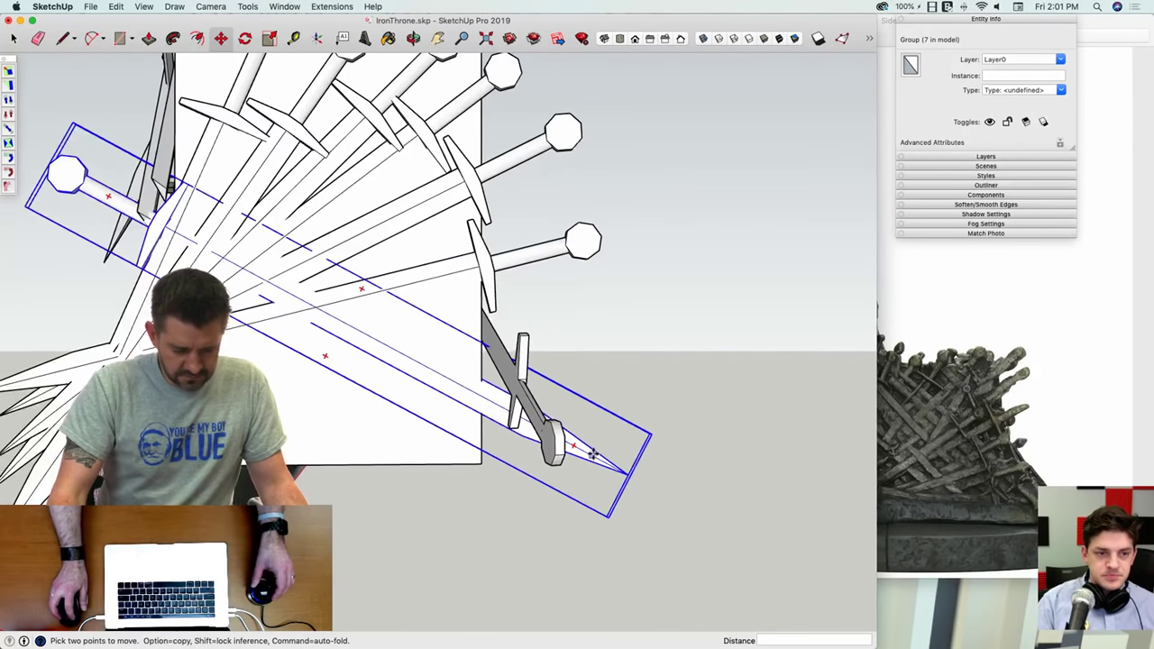
{"action": "left_click", "coordinate": [592, 459]}
{"action": "left_click", "coordinate": [582, 500]}
{"action": "middle_click_drag", "start_coordinate": [583, 503], "coordinate": [485, 448]}
{"action": "left_click", "coordinate": [486, 448]}
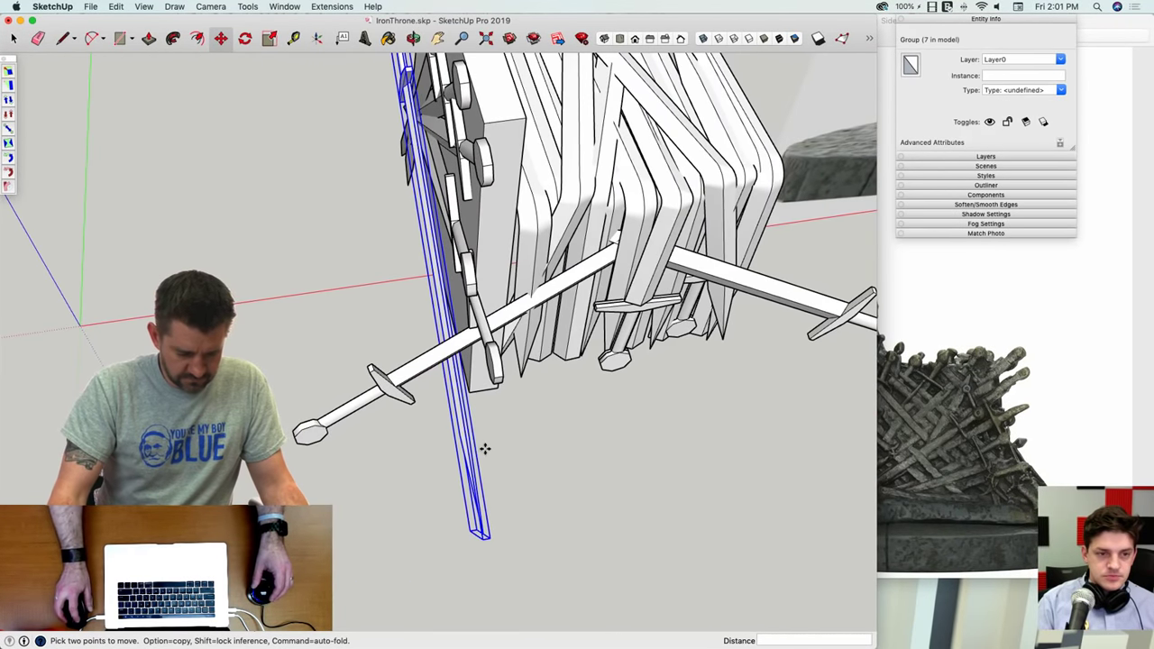
Step: Rotate the crossing sword slightly so its tip swings toward the block, and shift it about 3 7/16"
{"action": "left_click", "coordinate": [477, 479]}
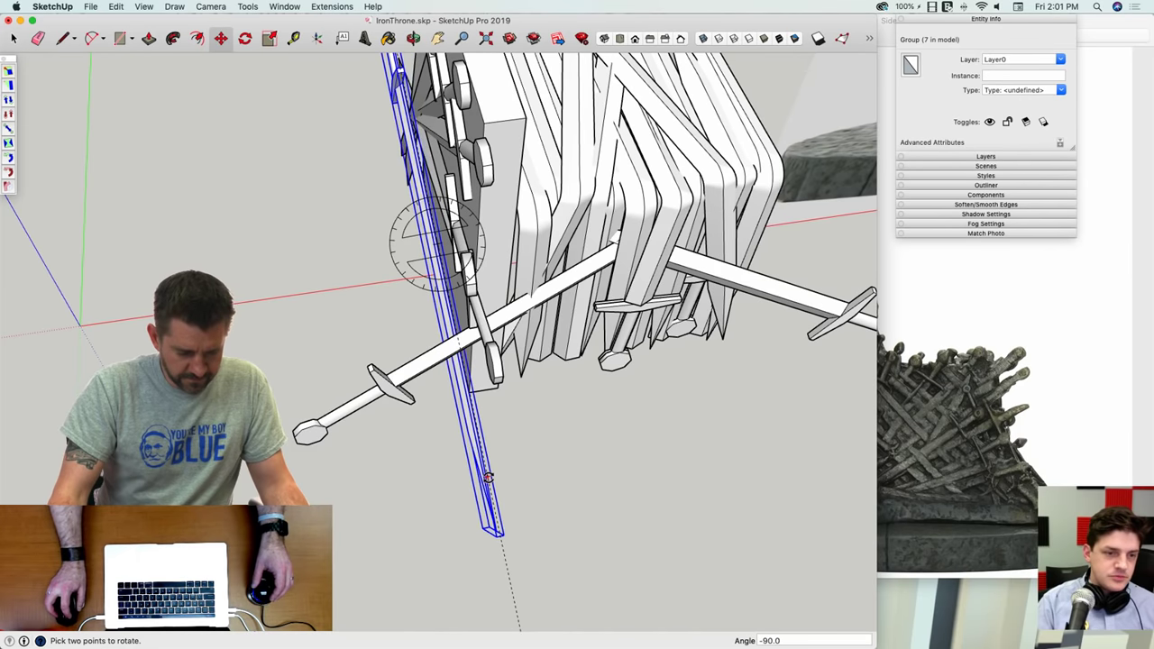
{"action": "left_click", "coordinate": [495, 479]}
{"action": "middle_click_drag", "start_coordinate": [495, 479], "coordinate": [553, 514]}
{"action": "left_click", "coordinate": [553, 513]}
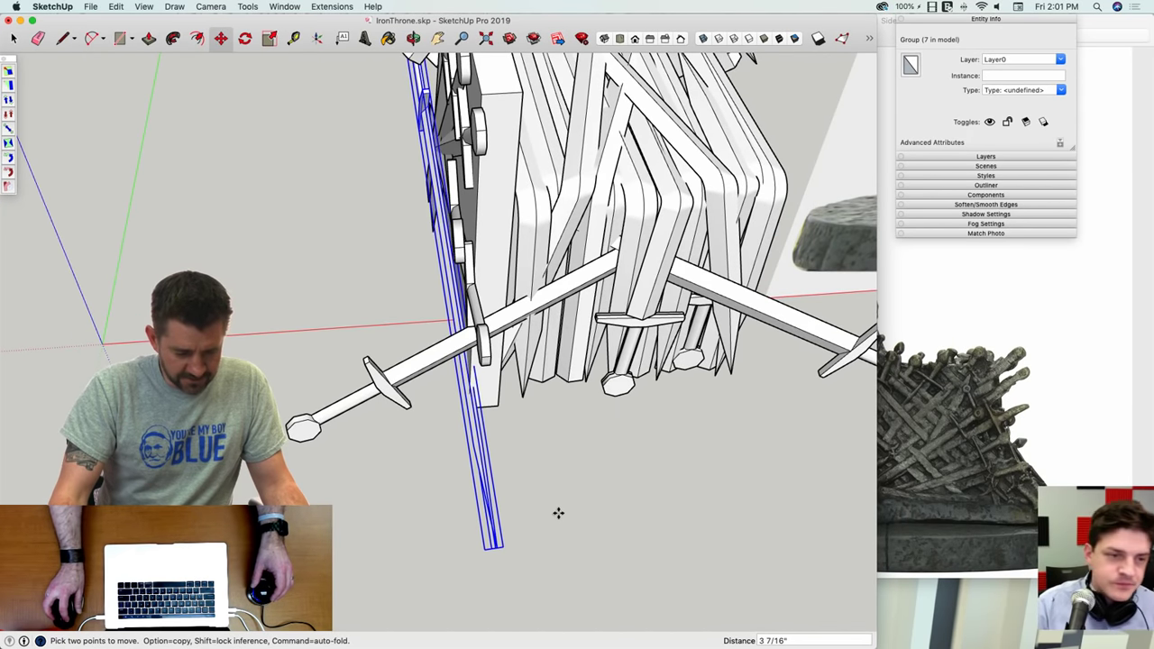
{"action": "key", "text": "space"}
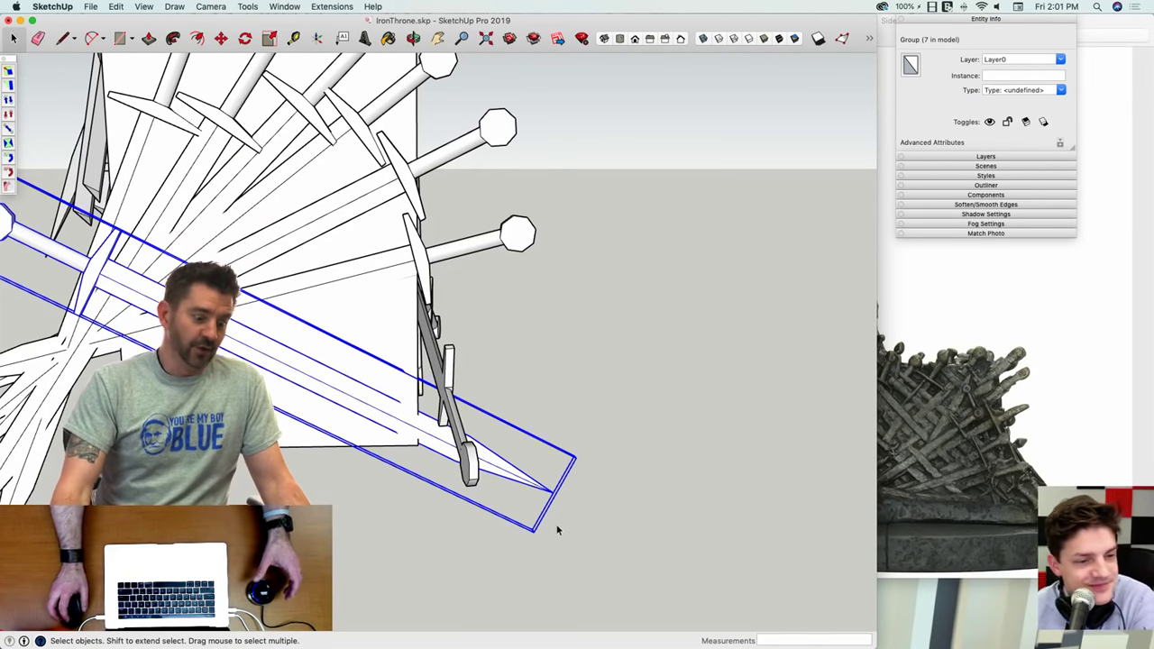
Step: Move the crossing sword about 1' 8" forward along the green axis
{"action": "left_click", "coordinate": [364, 546]}
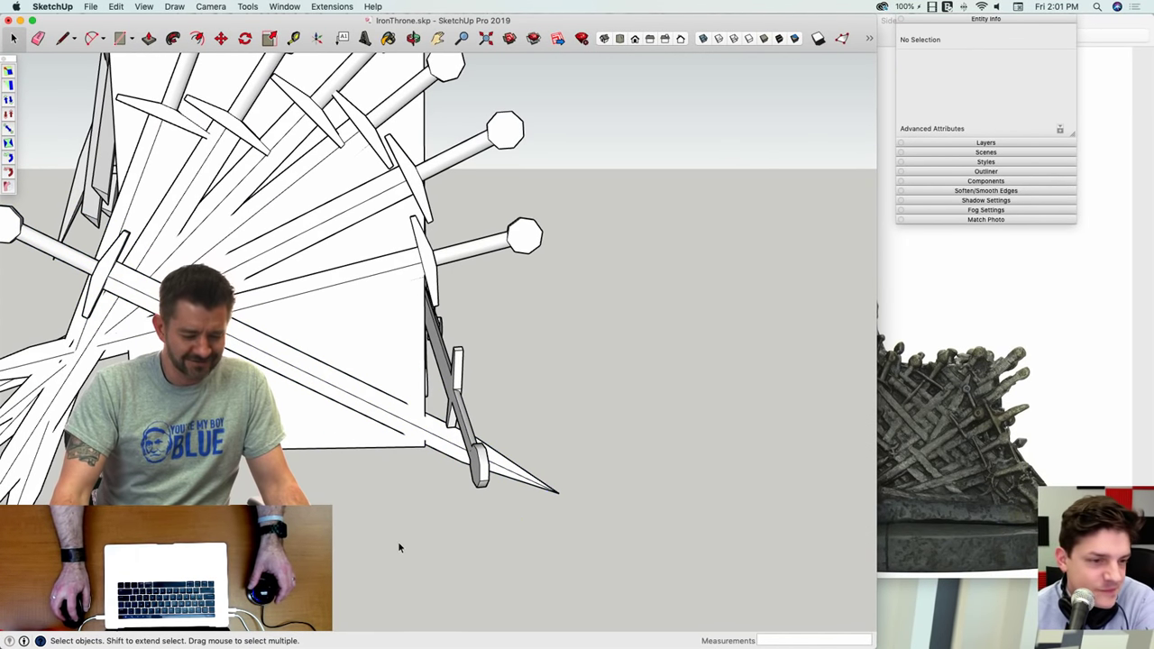
{"action": "left_click", "coordinate": [455, 430]}
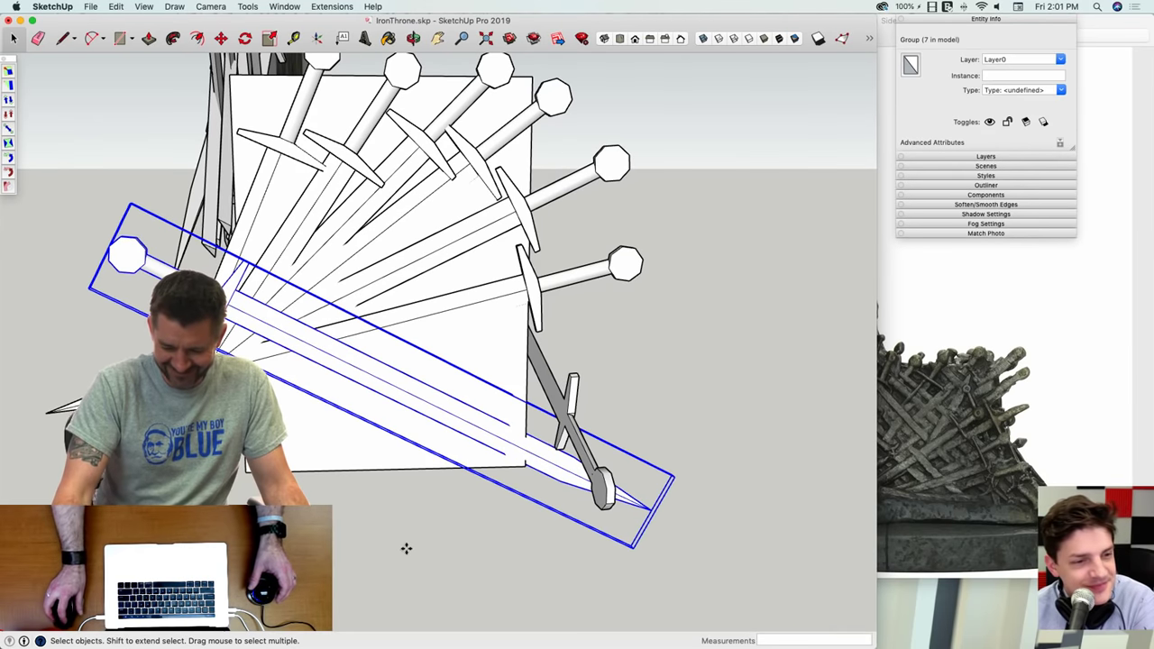
{"action": "key", "text": "m"}
{"action": "left_click", "coordinate": [377, 538]}
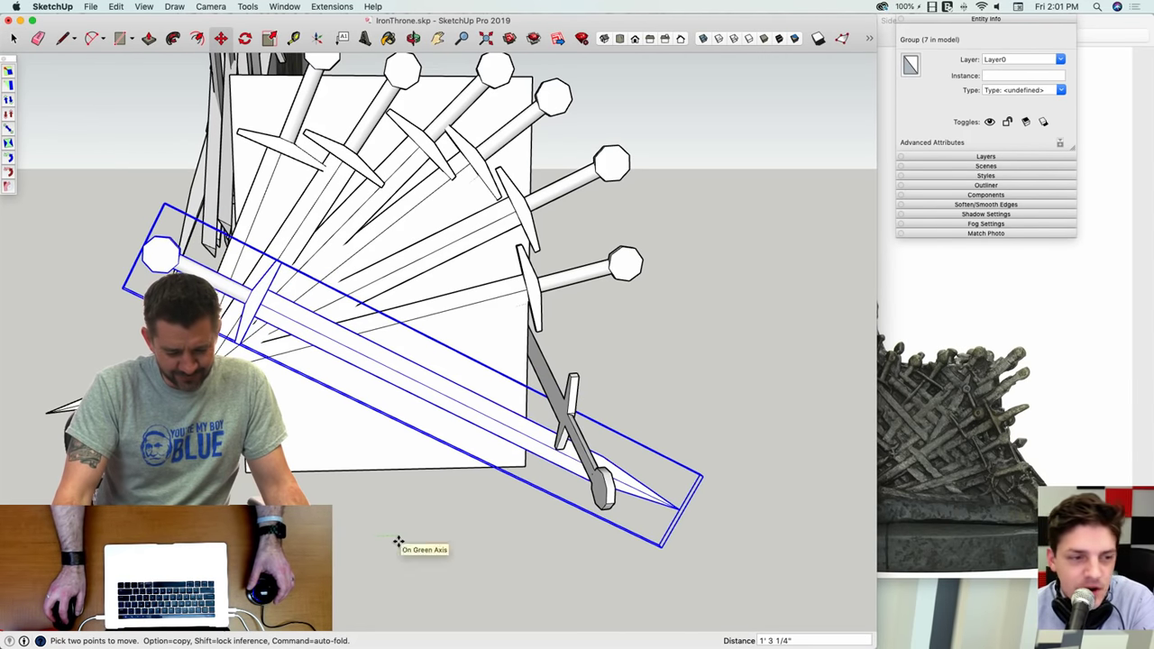
{"action": "left_click", "coordinate": [405, 540]}
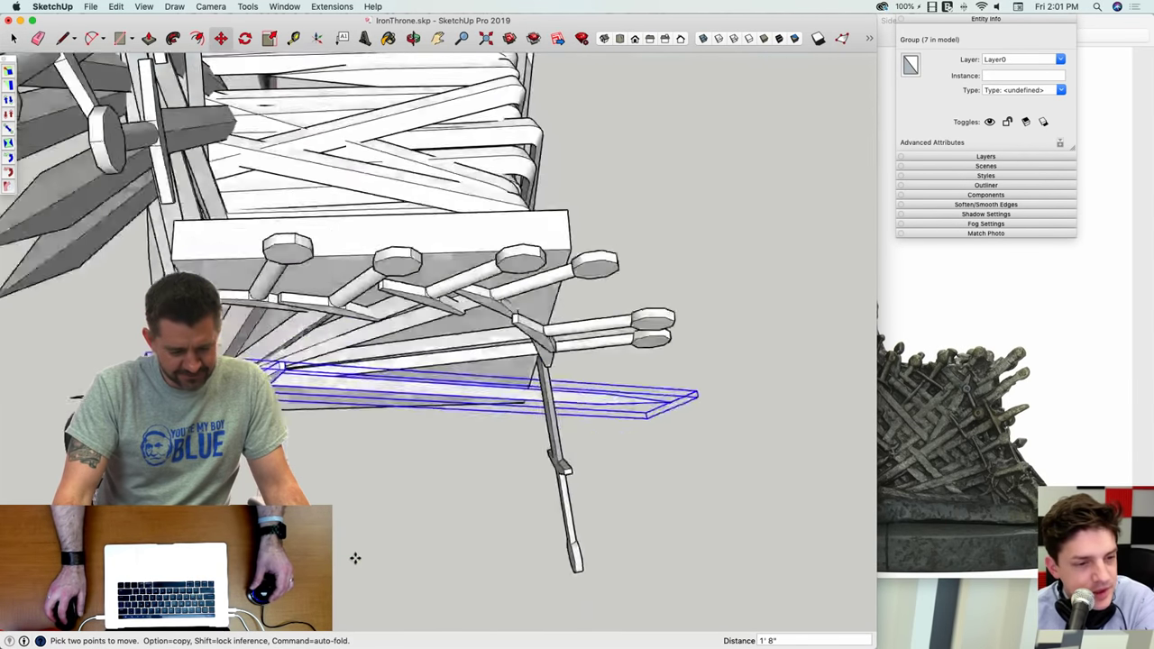
Step: Copy the crossing sword about 3' 11 1/2" downward so the copy runs parallel below it across the block's lower part
{"action": "middle_click_drag", "start_coordinate": [353, 556], "coordinate": [442, 540]}
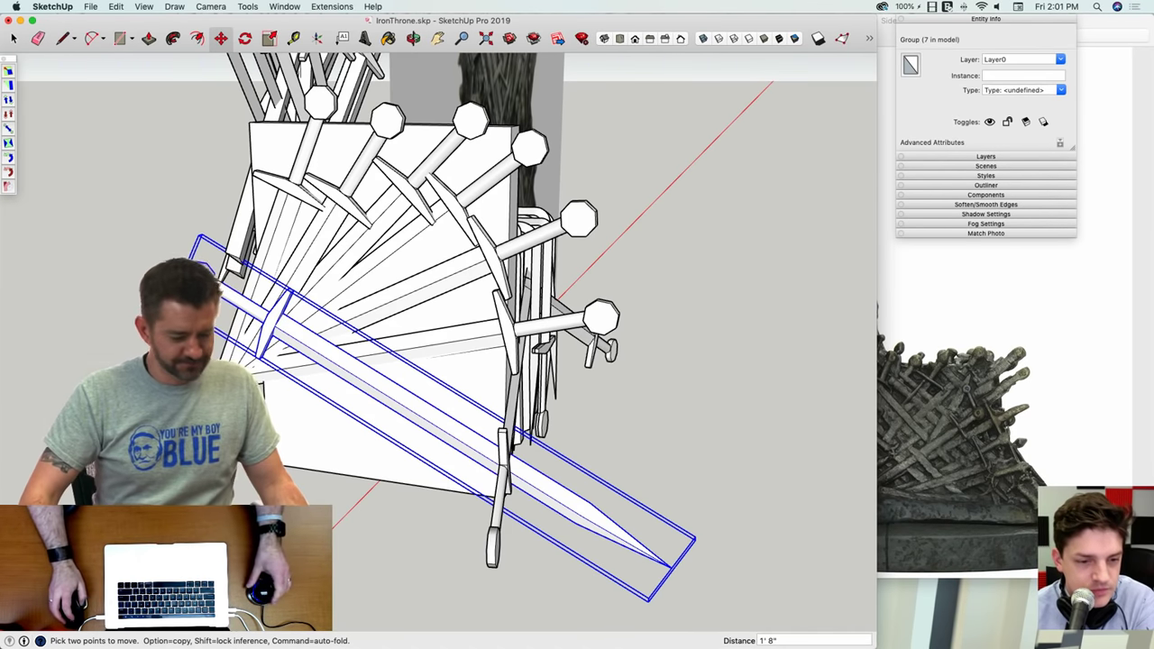
{"action": "middle_click_drag", "start_coordinate": [171, 623], "coordinate": [212, 600]}
{"action": "mouse_move", "coordinate": [345, 505]}
{"action": "middle_mouse_down"}
{"action": "mouse_move", "coordinate": [352, 482]}
{"action": "mouse_move", "coordinate": [372, 505]}
{"action": "middle_mouse_up"}
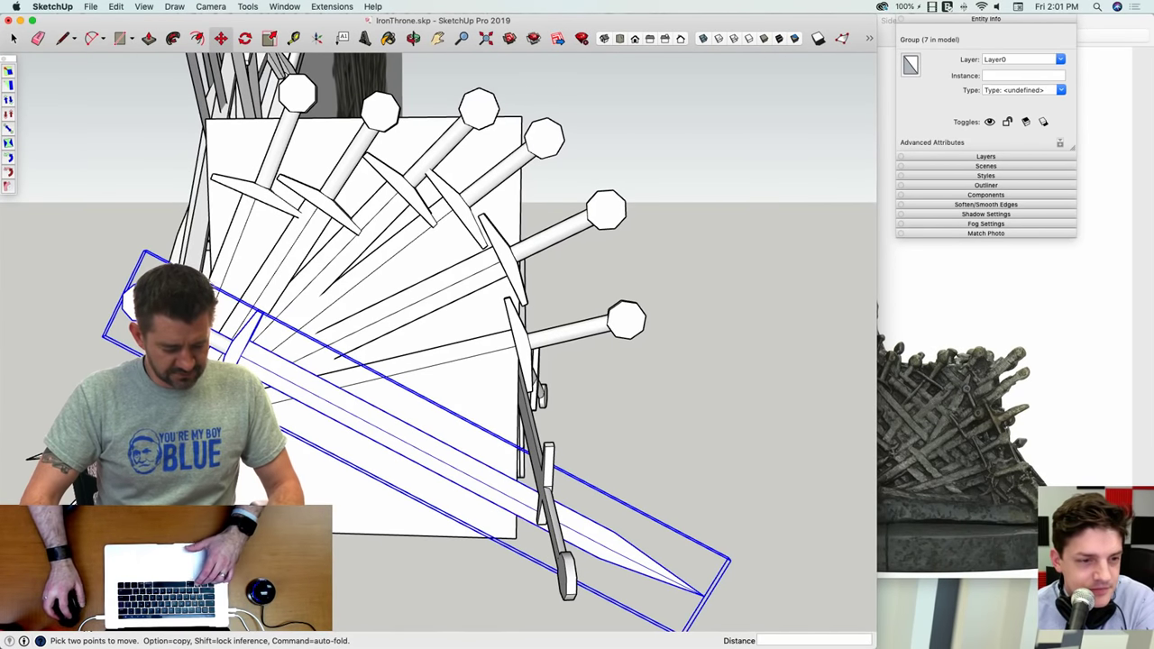
{"action": "key", "text": "alt"}
{"action": "left_click", "coordinate": [342, 568]}
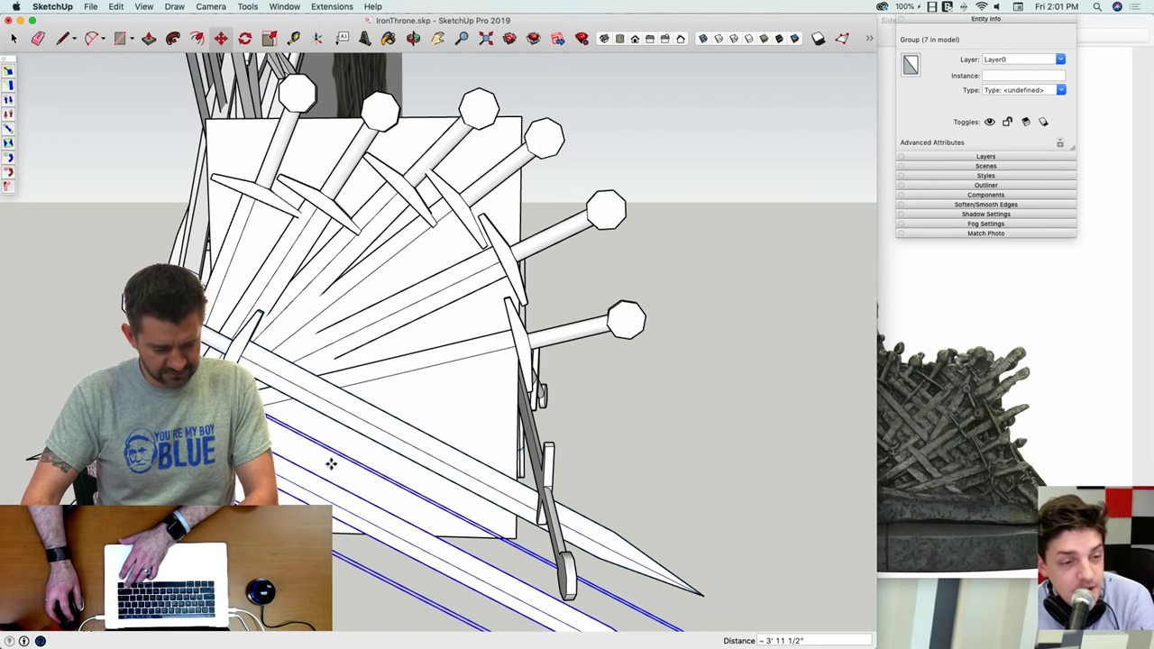
{"action": "key", "text": "space"}
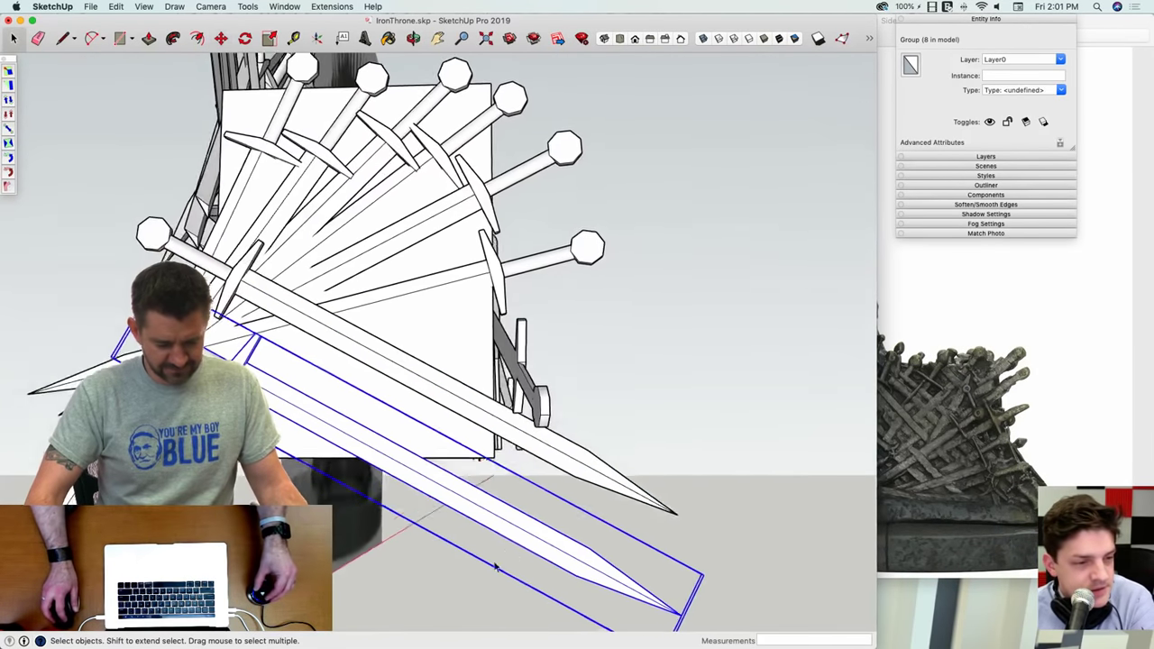
Step: Shorten the lower crossing sword by moving its tip geometry back along the blade
{"action": "double_click", "coordinate": [541, 538]}
{"action": "left_click_drag", "start_coordinate": [748, 646], "coordinate": [753, 633]}
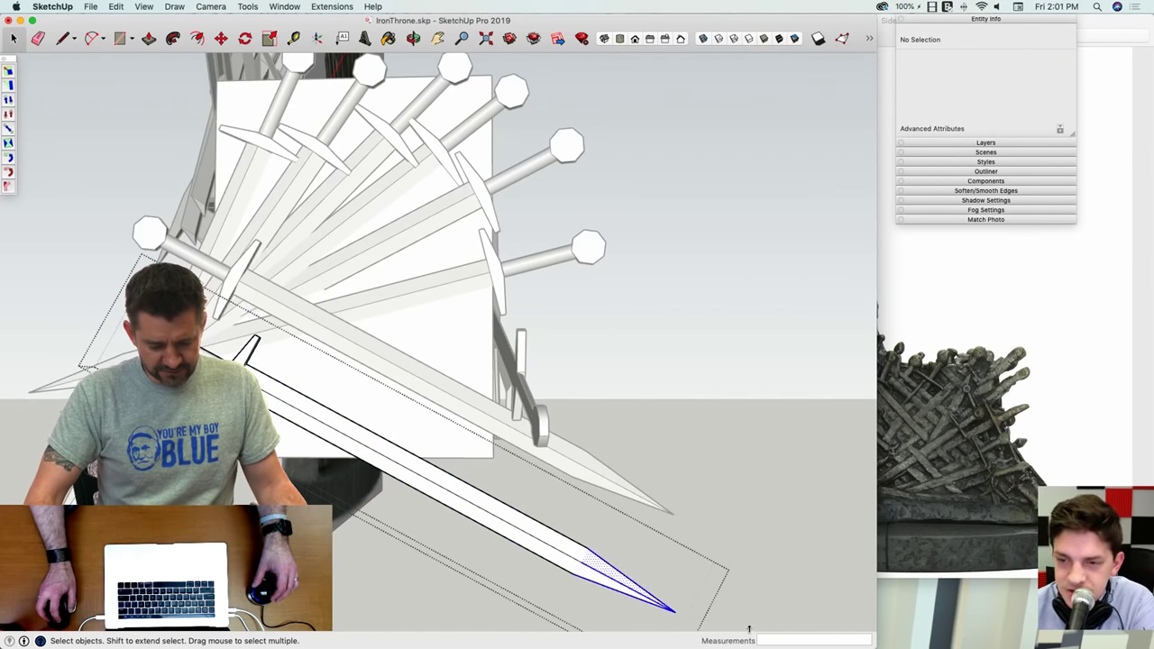
{"action": "key", "text": "m"}
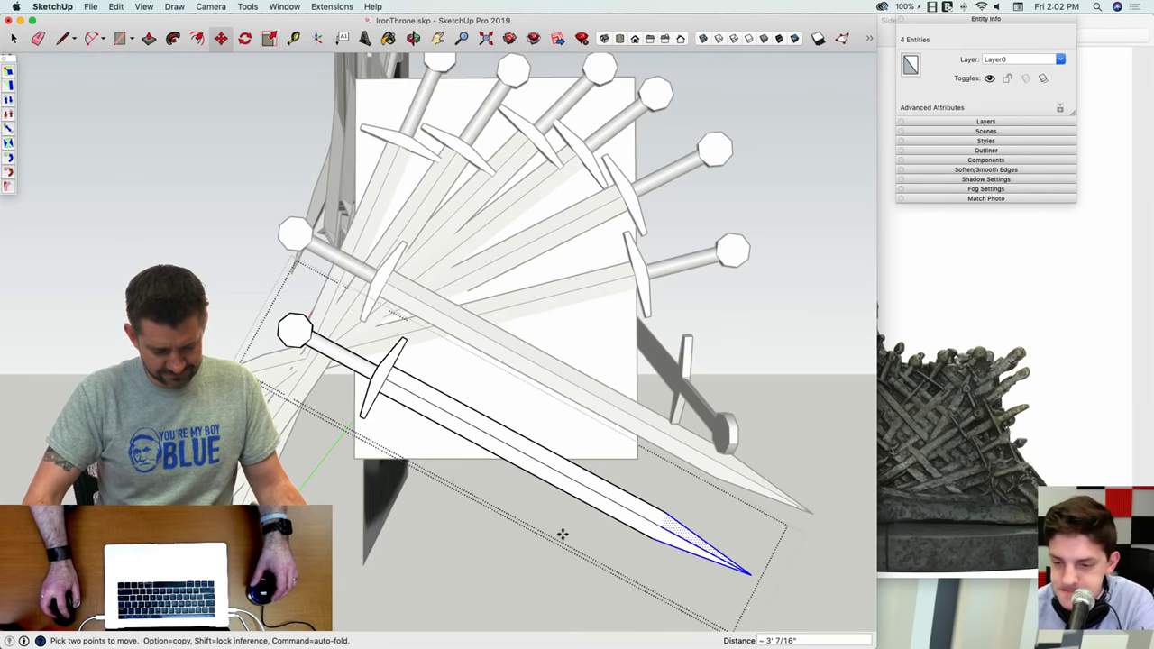
{"action": "left_click", "coordinate": [557, 519]}
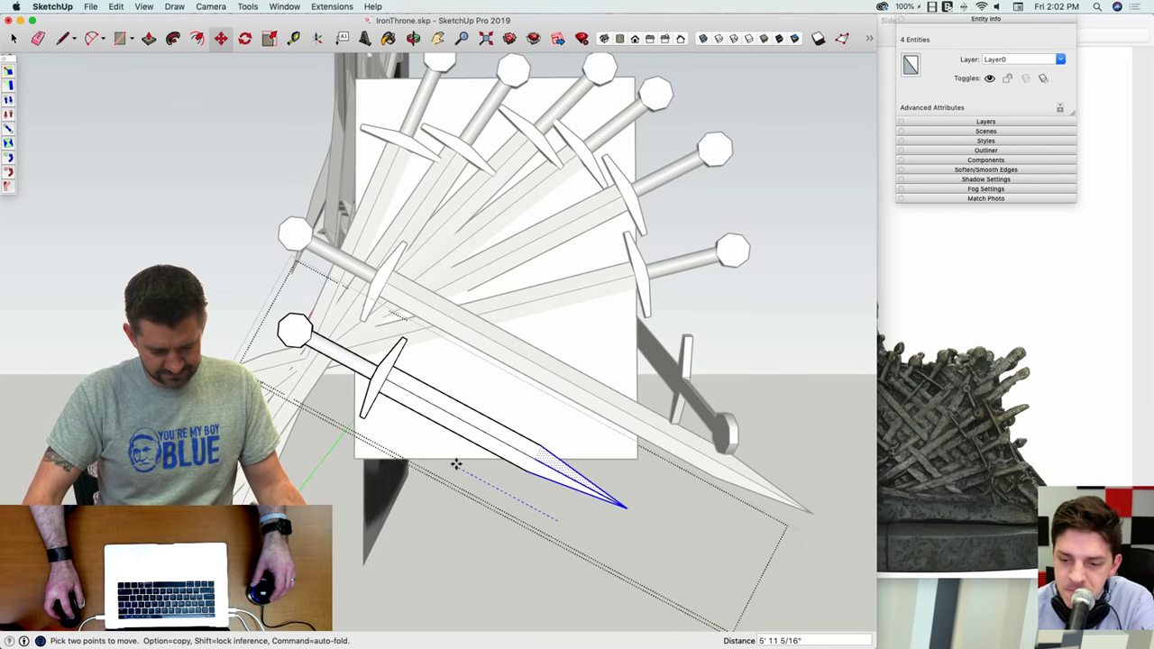
{"action": "middle_click_drag", "start_coordinate": [456, 464], "coordinate": [556, 513]}
{"action": "key", "text": "space"}
{"action": "left_click", "coordinate": [476, 584]}
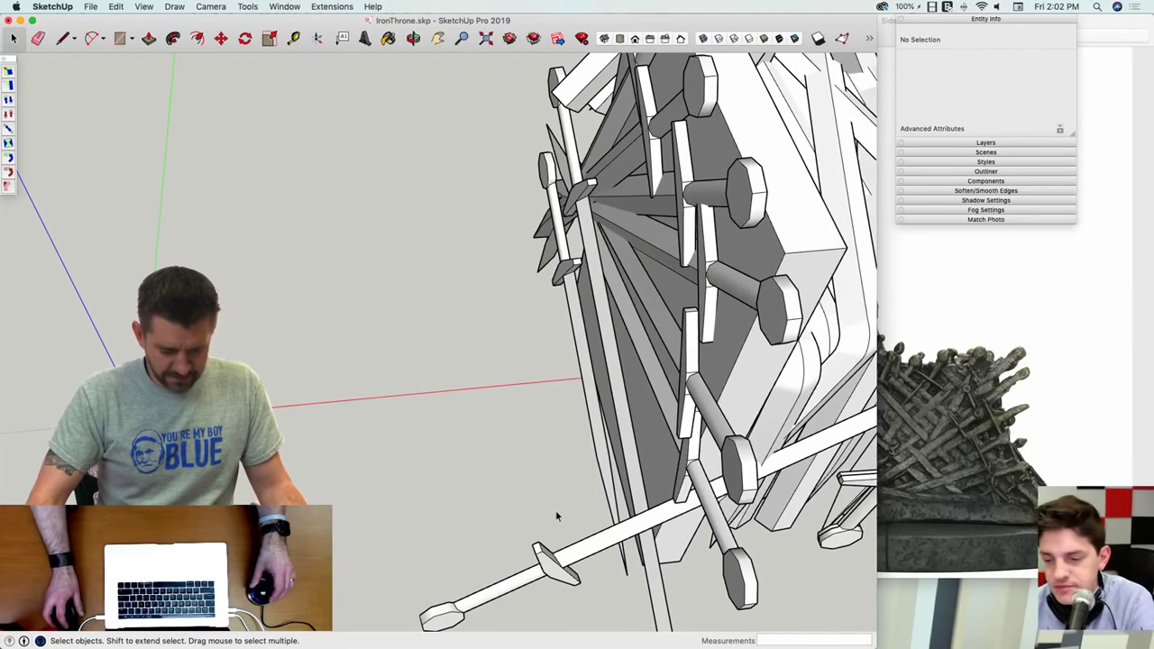
Step: Rotate the shortened lower sword so its hilt swings outward and its tip sinks into the side block
{"action": "key", "text": "m"}
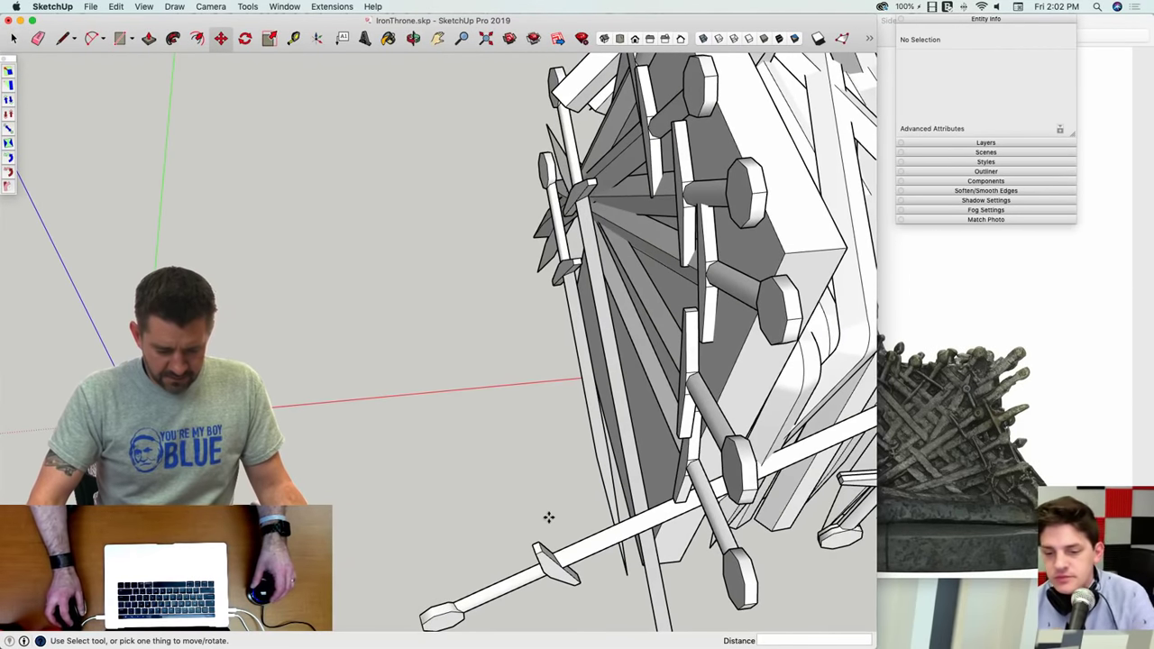
{"action": "key", "text": "space"}
{"action": "left_click", "coordinate": [606, 478]}
{"action": "key", "text": "m"}
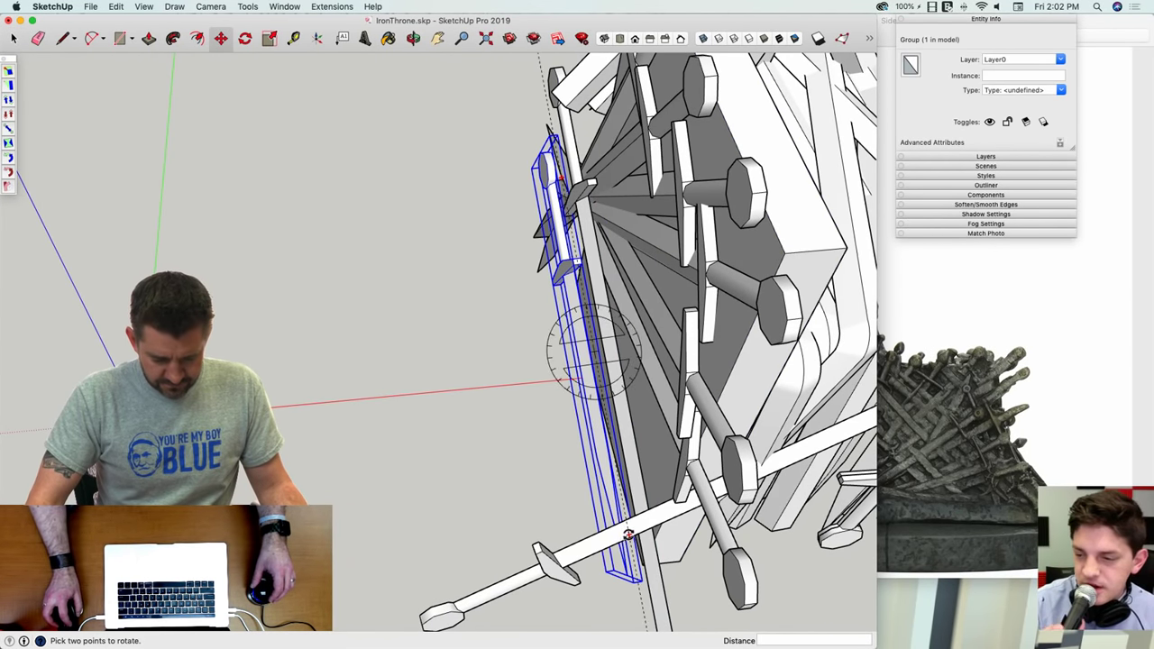
{"action": "left_click", "coordinate": [628, 534]}
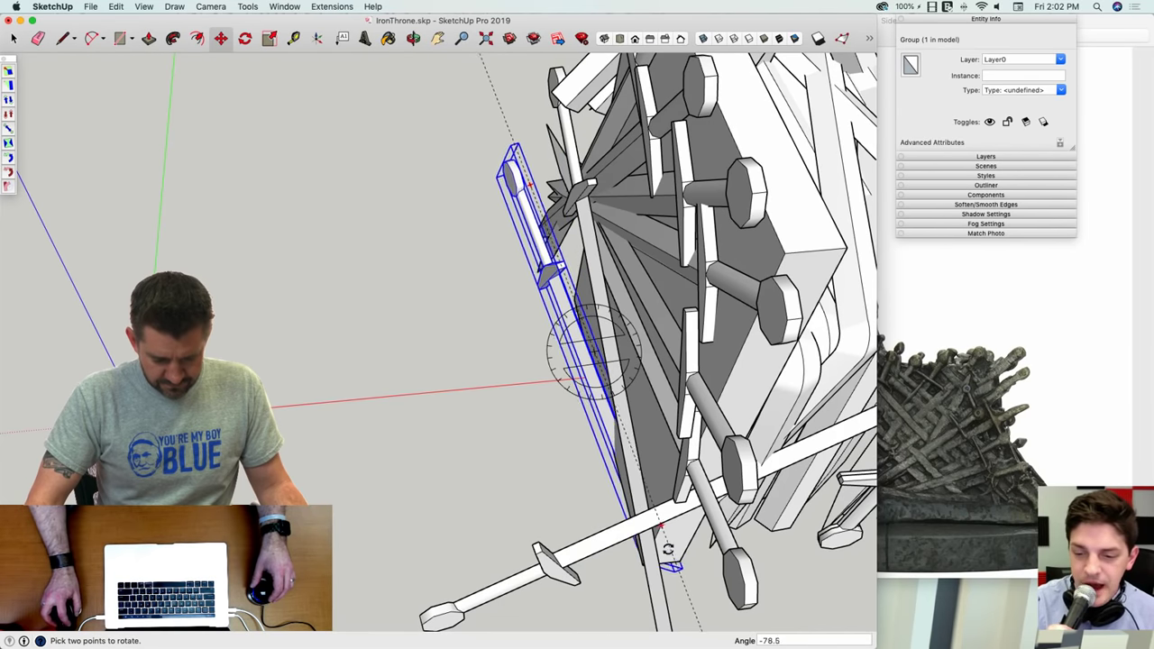
{"action": "left_click", "coordinate": [663, 554]}
Step: Move the shortened lower sword up about 1' 2 1/16" and rotate it to a flatter angle across the block
{"action": "middle_click_drag", "start_coordinate": [662, 554], "coordinate": [631, 593]}
{"action": "left_click", "coordinate": [632, 593]}
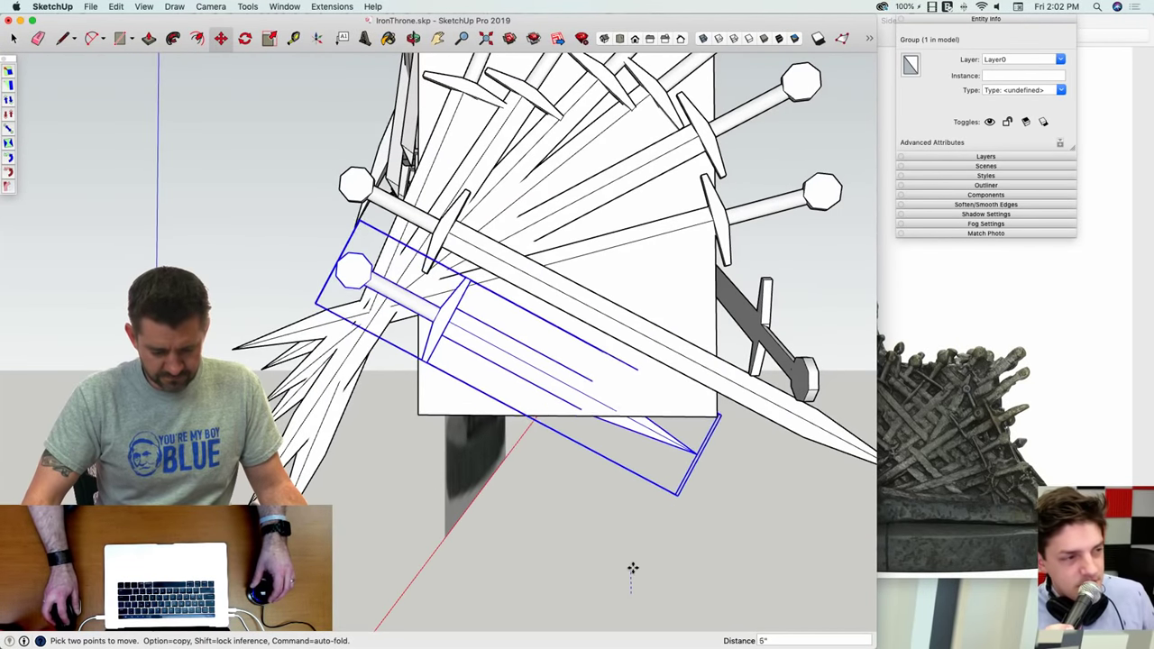
{"action": "left_click", "coordinate": [629, 528]}
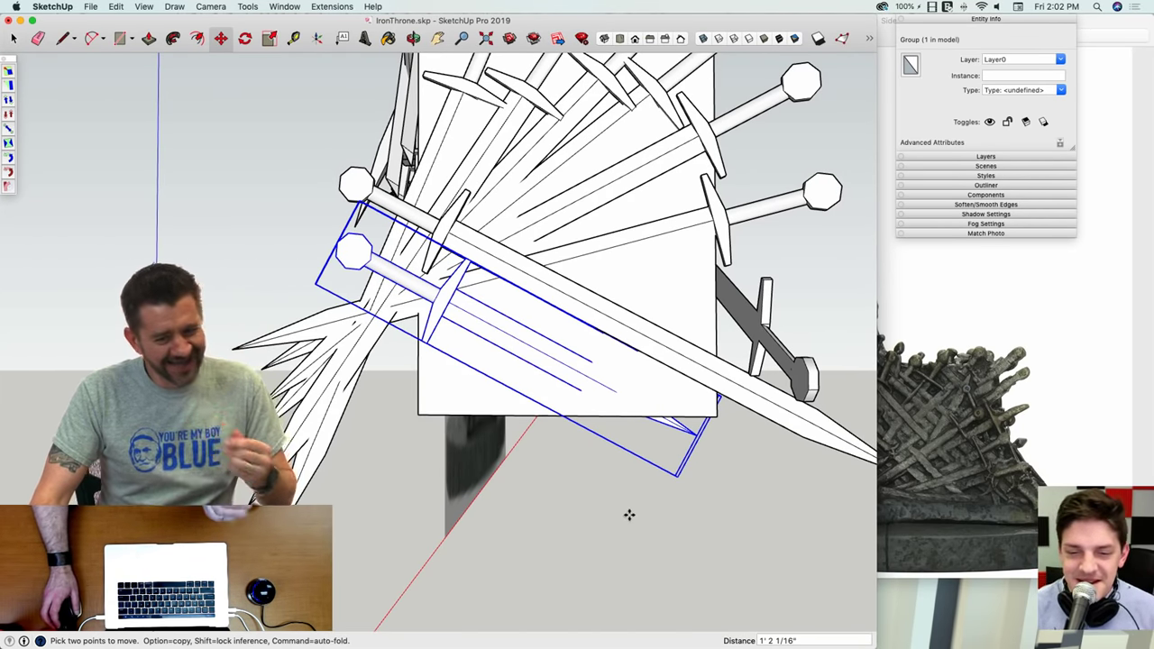
{"action": "scroll", "coordinate": [628, 611], "scroll_direction": "up", "scroll_amount": 5}
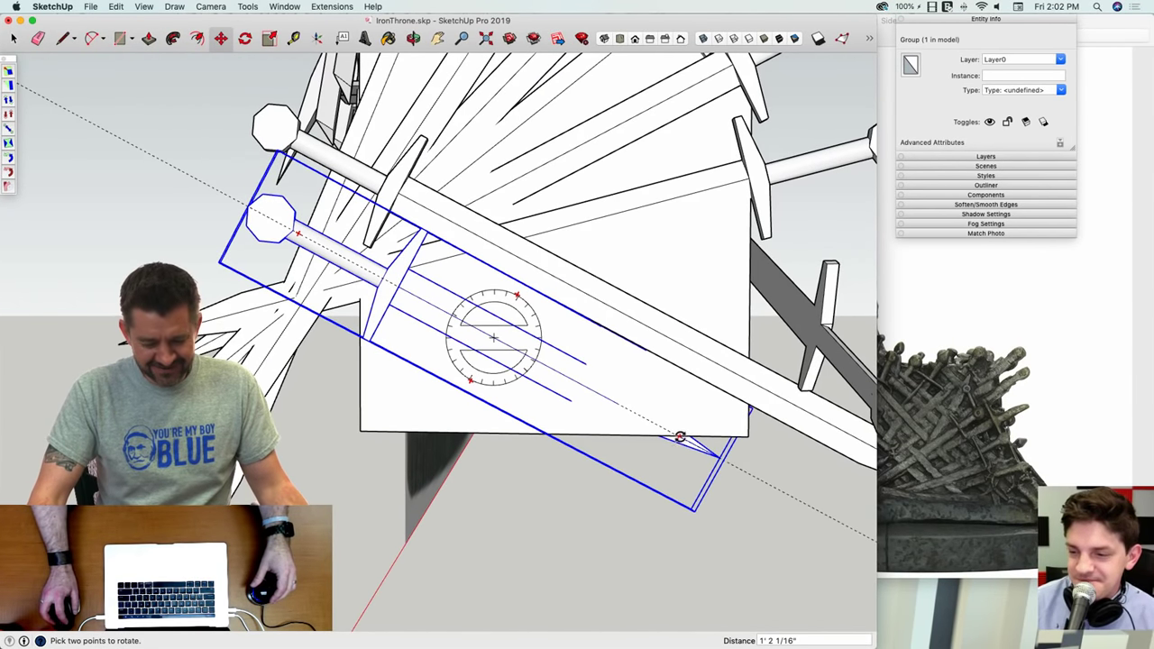
{"action": "left_click", "coordinate": [683, 433]}
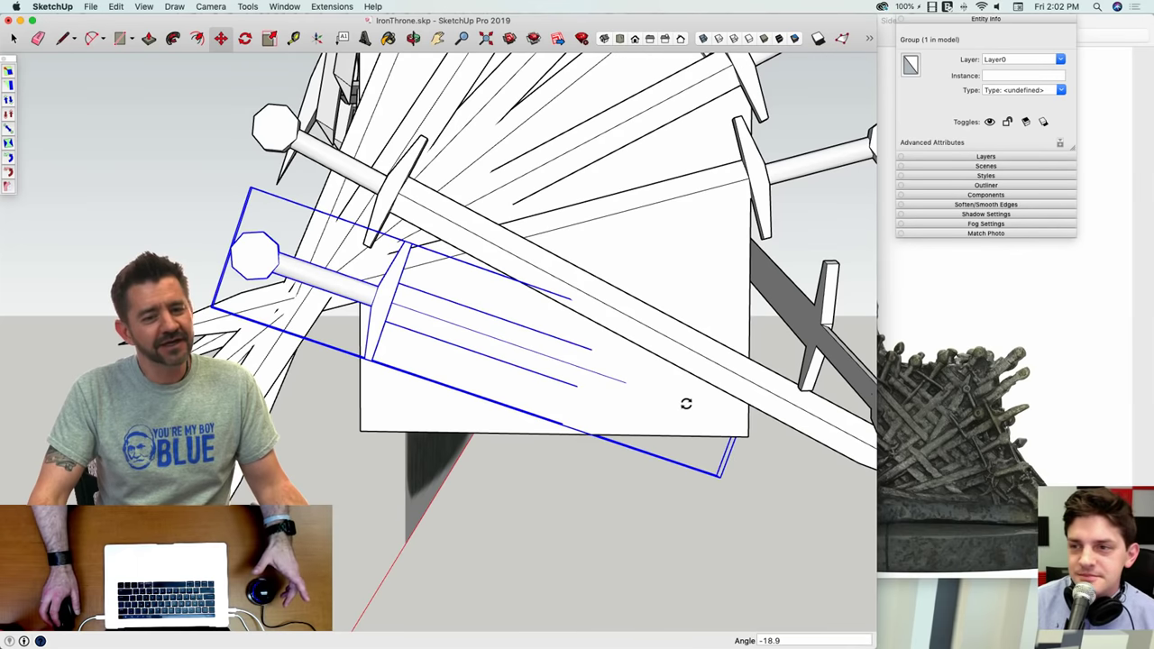
{"action": "left_click", "coordinate": [685, 404]}
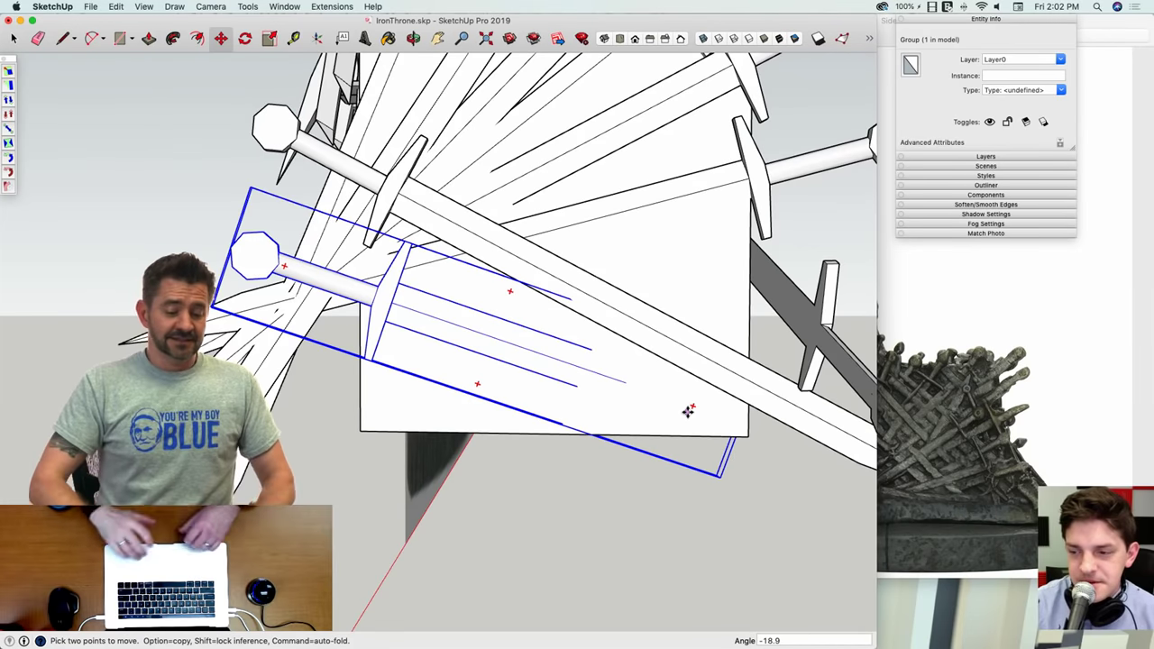
Step: Shorten the upper crossing sword by moving its tip edges back along the blade
{"action": "mouse_move", "coordinate": [691, 407]}
{"action": "middle_mouse_down"}
{"action": "mouse_move", "coordinate": [590, 427]}
{"action": "mouse_move", "coordinate": [600, 376]}
{"action": "mouse_move", "coordinate": [684, 414]}
{"action": "middle_mouse_up"}
{"action": "key", "text": "space"}
{"action": "double_click", "coordinate": [665, 469]}
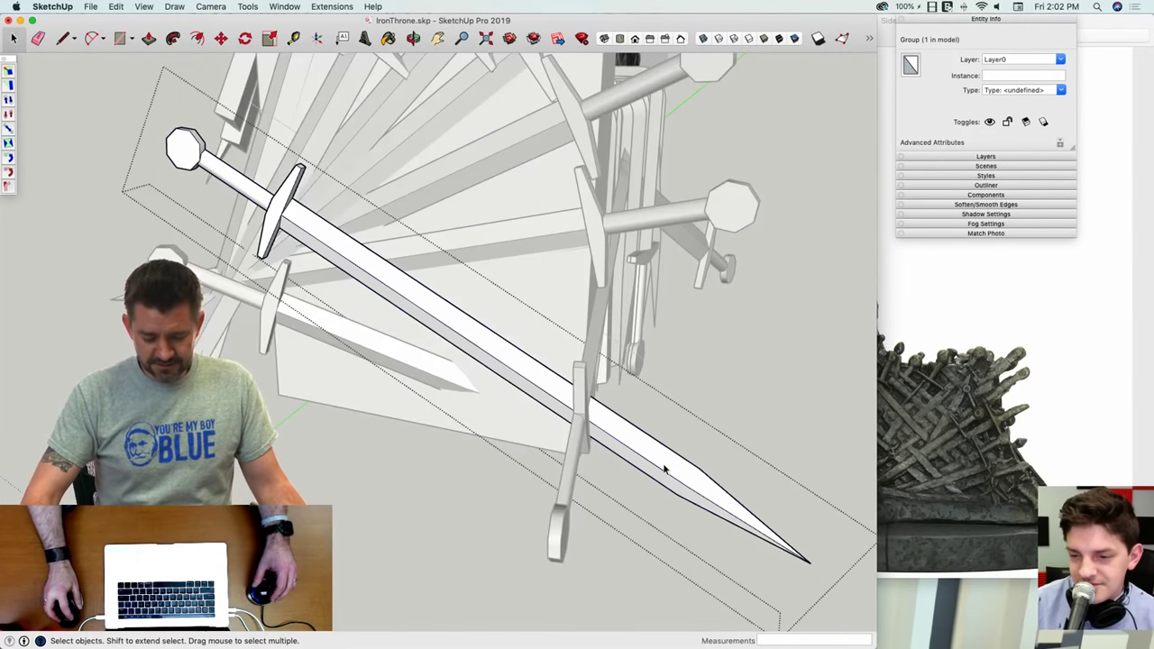
{"action": "left_click_drag", "start_coordinate": [654, 424], "coordinate": [814, 640]}
{"action": "middle_click_drag", "start_coordinate": [826, 615], "coordinate": [742, 578]}
{"action": "key", "text": "m"}
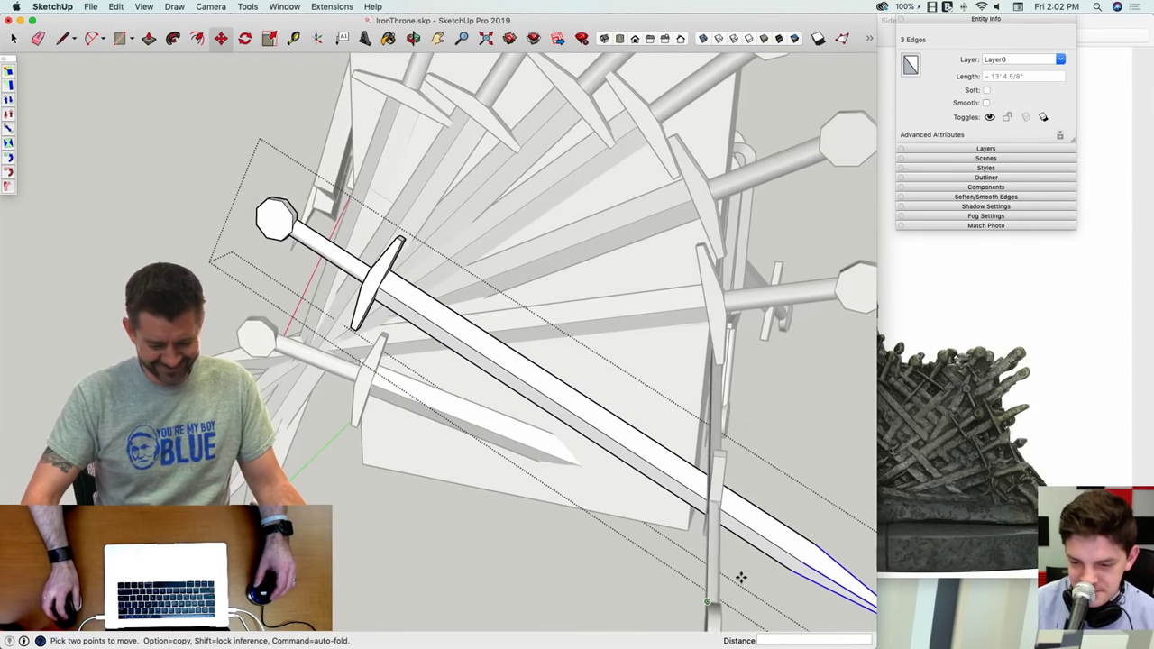
{"action": "left_click", "coordinate": [627, 449]}
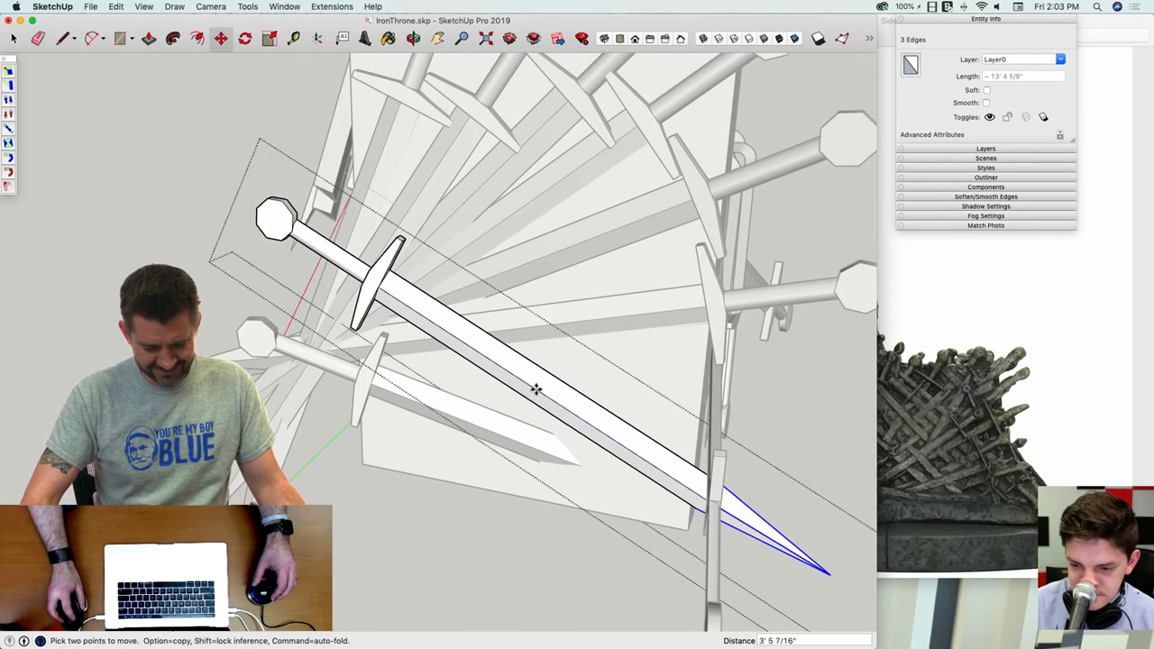
{"action": "left_click", "coordinate": [486, 357]}
{"action": "key", "text": "space"}
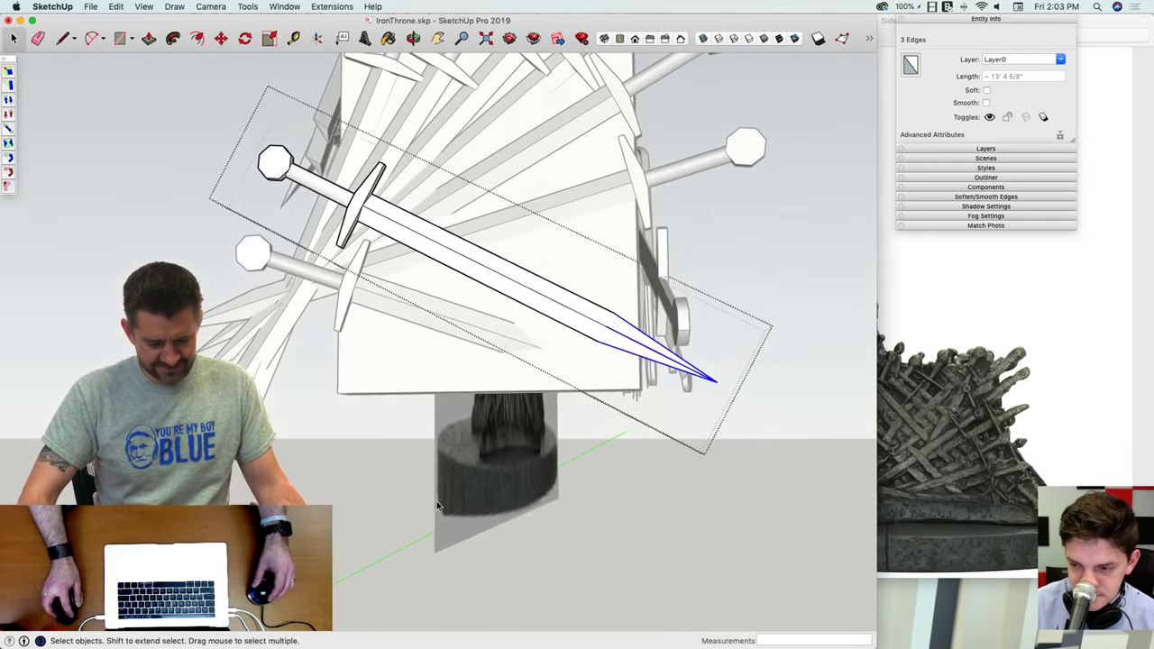
{"action": "left_click", "coordinate": [437, 505]}
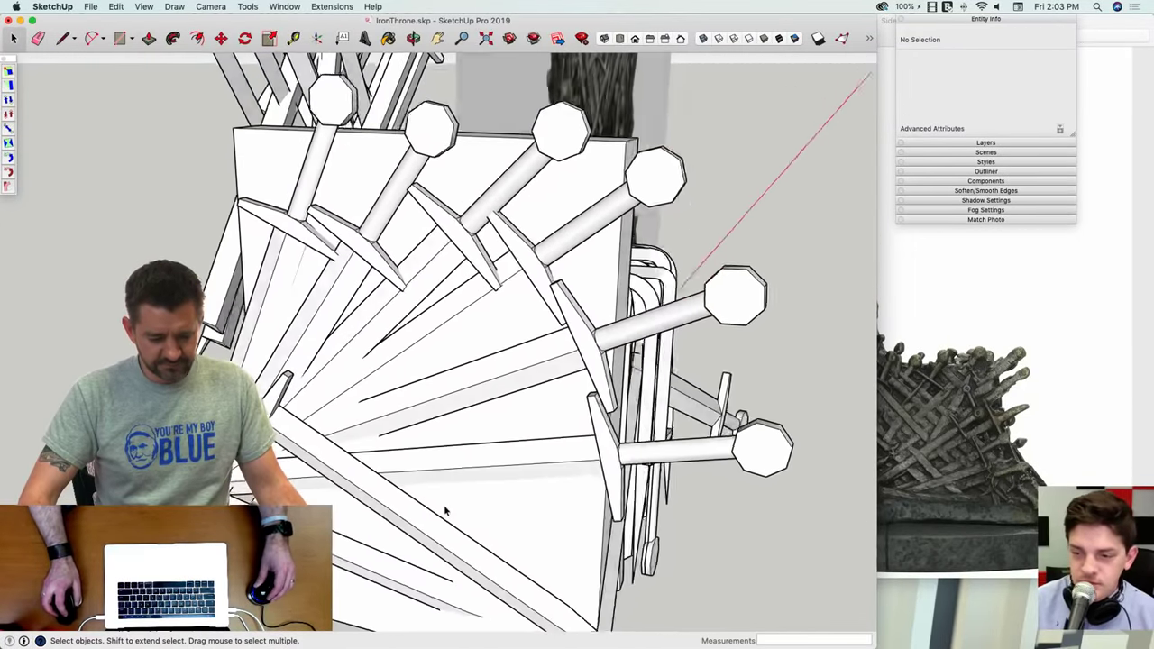
Step: Move the lowest fanned sword about 1' 9 1/16" along its blade so its hilt sits closer to the block's front edge
{"action": "middle_click_drag", "start_coordinate": [438, 514], "coordinate": [394, 457]}
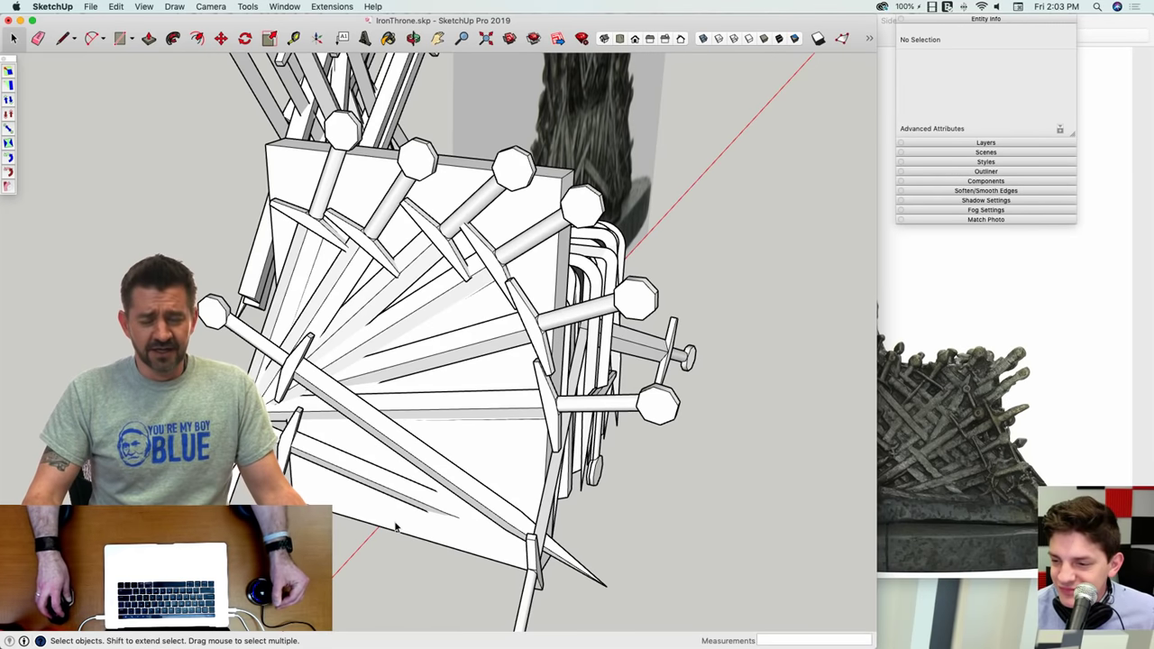
{"action": "mouse_move", "coordinate": [391, 485]}
{"action": "middle_mouse_down"}
{"action": "mouse_move", "coordinate": [367, 421]}
{"action": "mouse_move", "coordinate": [473, 311]}
{"action": "middle_mouse_up"}
{"action": "scroll", "coordinate": [367, 421], "scroll_direction": "up", "scroll_amount": 3}
{"action": "left_click", "coordinate": [545, 258]}
{"action": "key", "text": "m"}
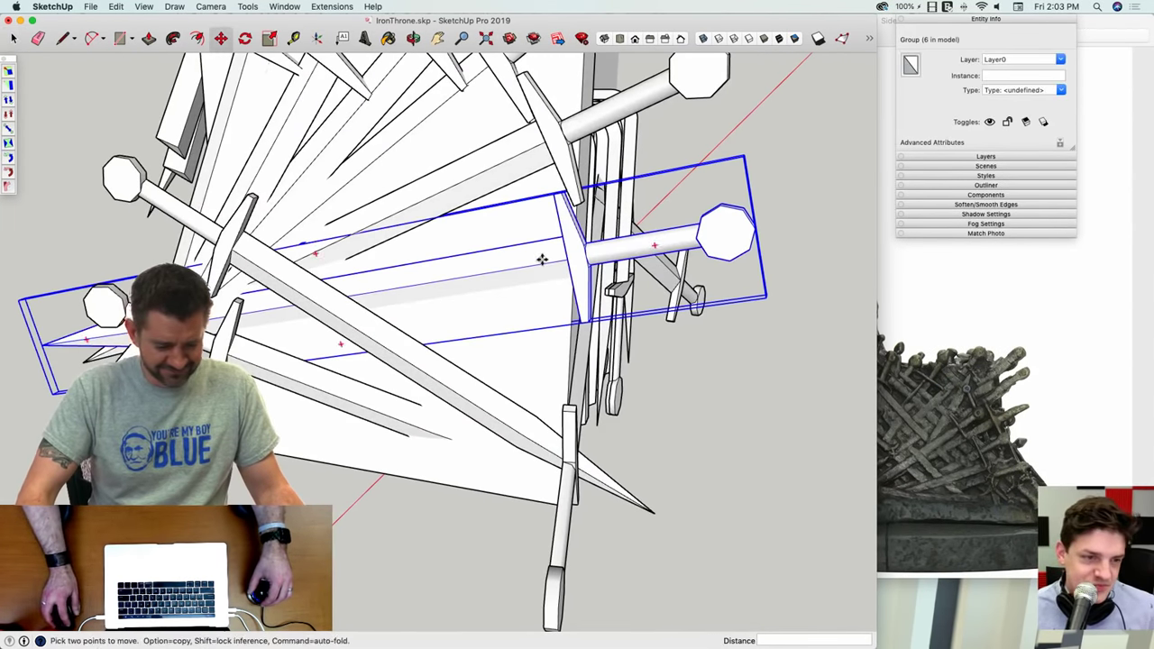
{"action": "left_click", "coordinate": [543, 260]}
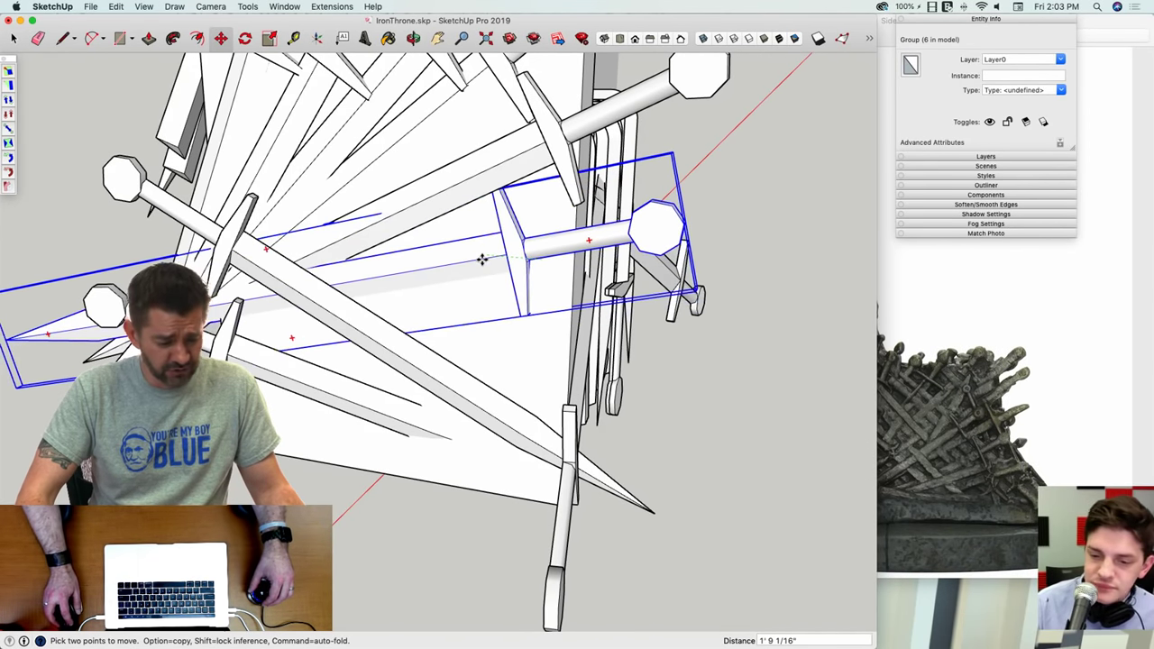
{"action": "left_click", "coordinate": [482, 259]}
{"action": "key", "text": "space"}
{"action": "left_click", "coordinate": [618, 403]}
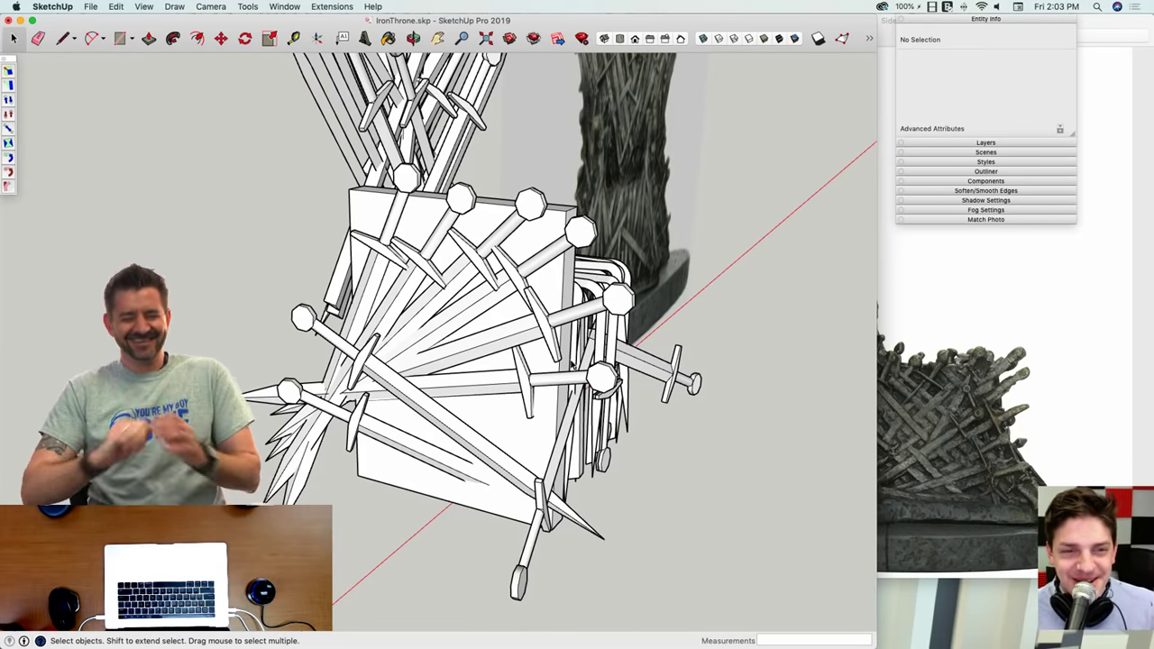
Step: Copy the outermost bent seat sword about 6' 9/16" up to the side block's top front corner
{"action": "middle_click_drag", "start_coordinate": [571, 364], "coordinate": [498, 388]}
{"action": "scroll", "coordinate": [499, 386], "scroll_direction": "up", "scroll_amount": 1}
{"action": "left_click", "coordinate": [498, 386]}
{"action": "scroll", "coordinate": [505, 397], "scroll_direction": "up", "scroll_amount": 6}
{"action": "key", "text": "m"}
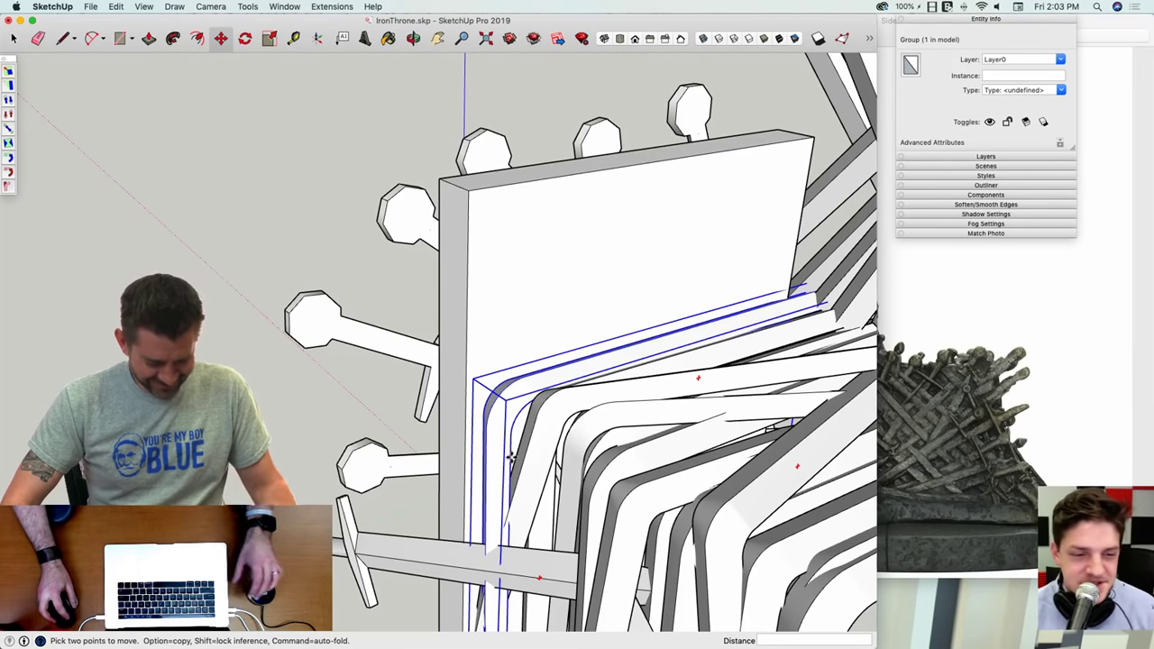
{"action": "left_click", "coordinate": [510, 458]}
{"action": "key", "text": "alt"}
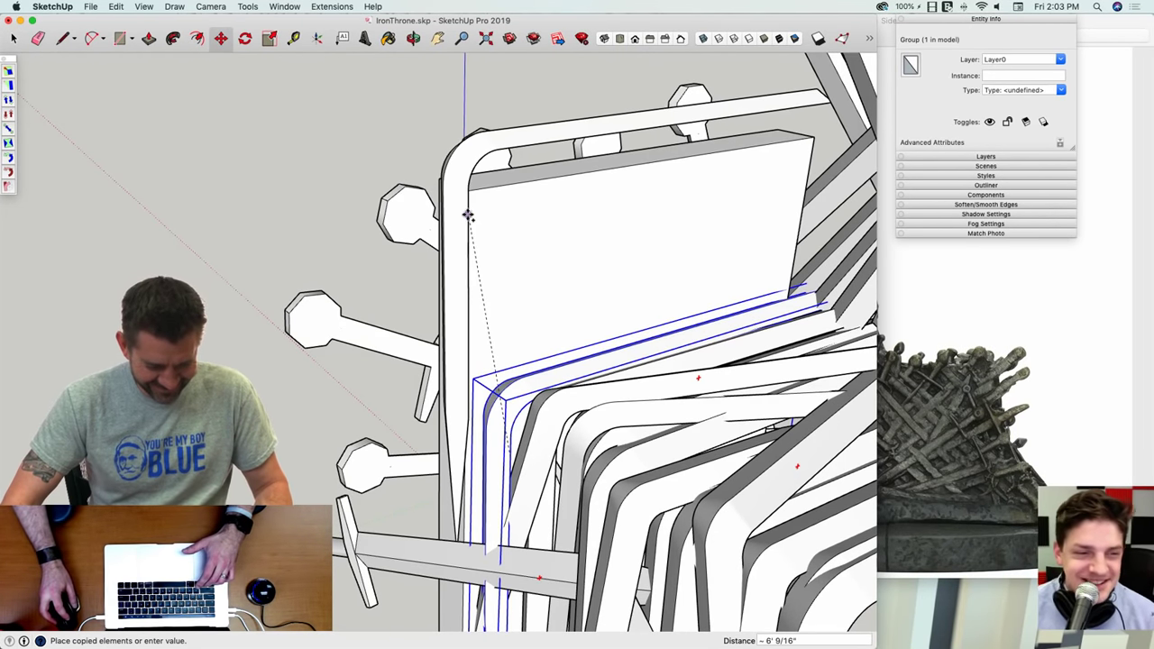
{"action": "left_click", "coordinate": [468, 214]}
Step: Move the copied bent sword about 10 3/16" onto the block's upper edge and rotate it in line with the block
{"action": "middle_click_drag", "start_coordinate": [468, 214], "coordinate": [398, 317]}
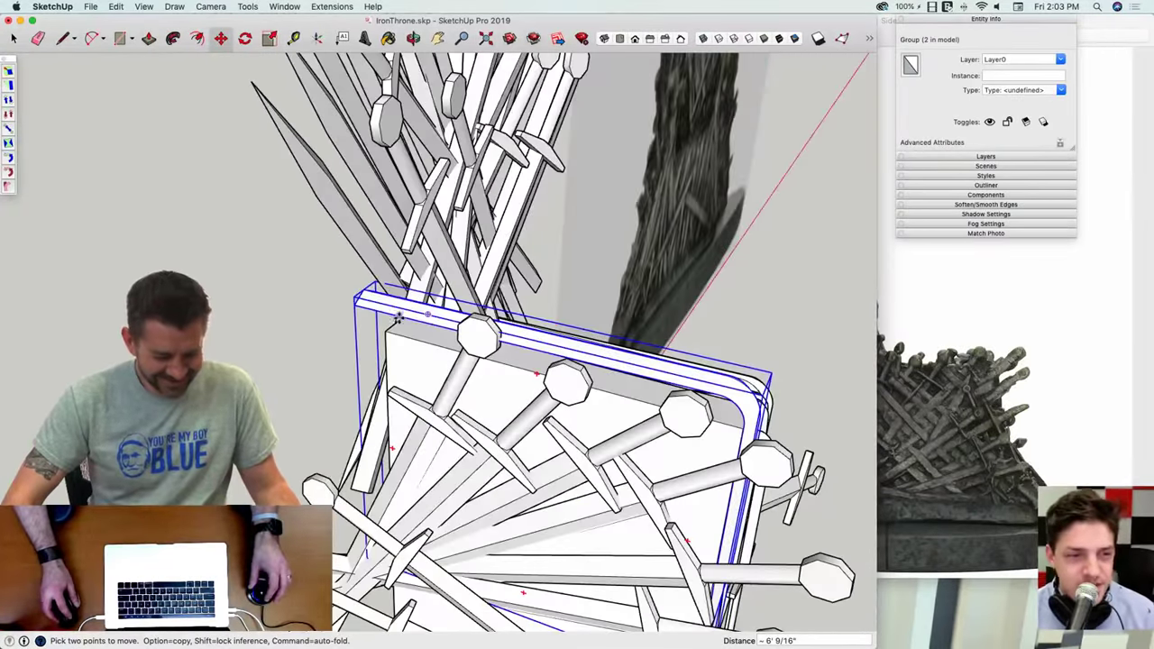
{"action": "left_click", "coordinate": [399, 318]}
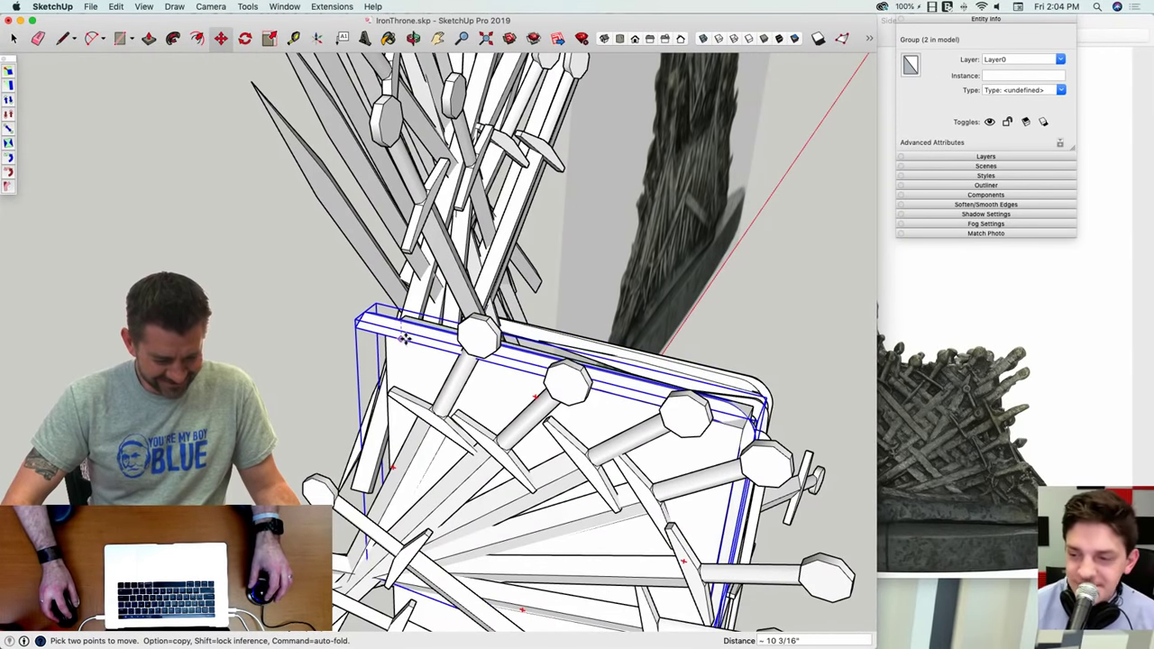
{"action": "middle_click_drag", "start_coordinate": [407, 339], "coordinate": [454, 462]}
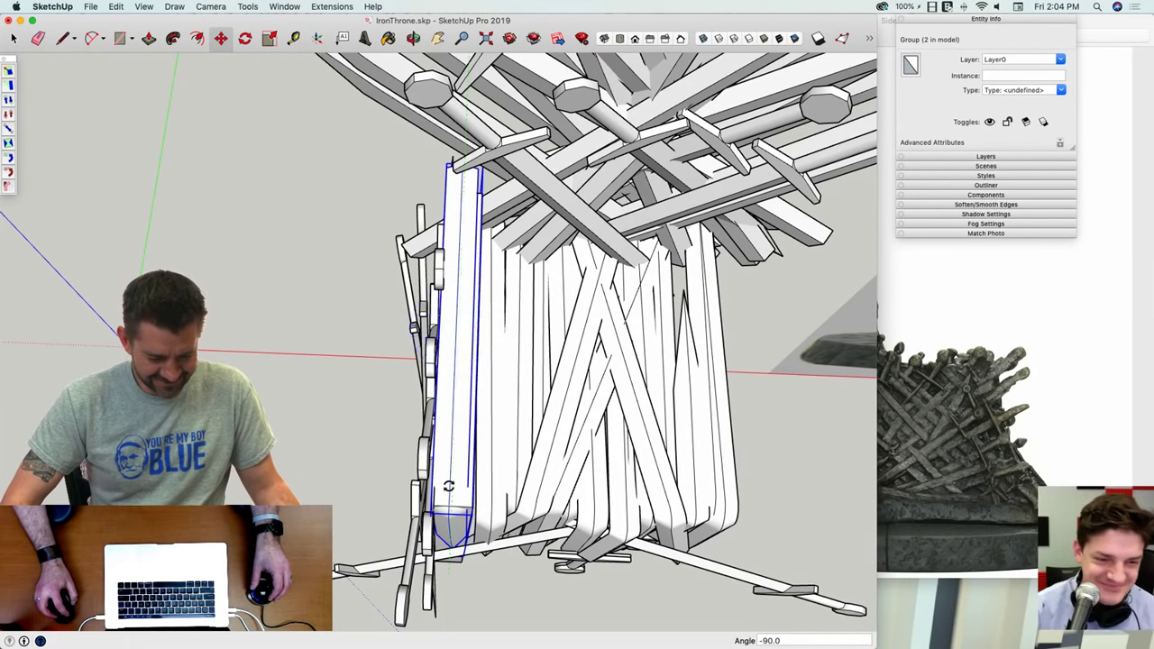
{"action": "middle_click_drag", "start_coordinate": [448, 486], "coordinate": [456, 455]}
{"action": "key", "text": "space"}
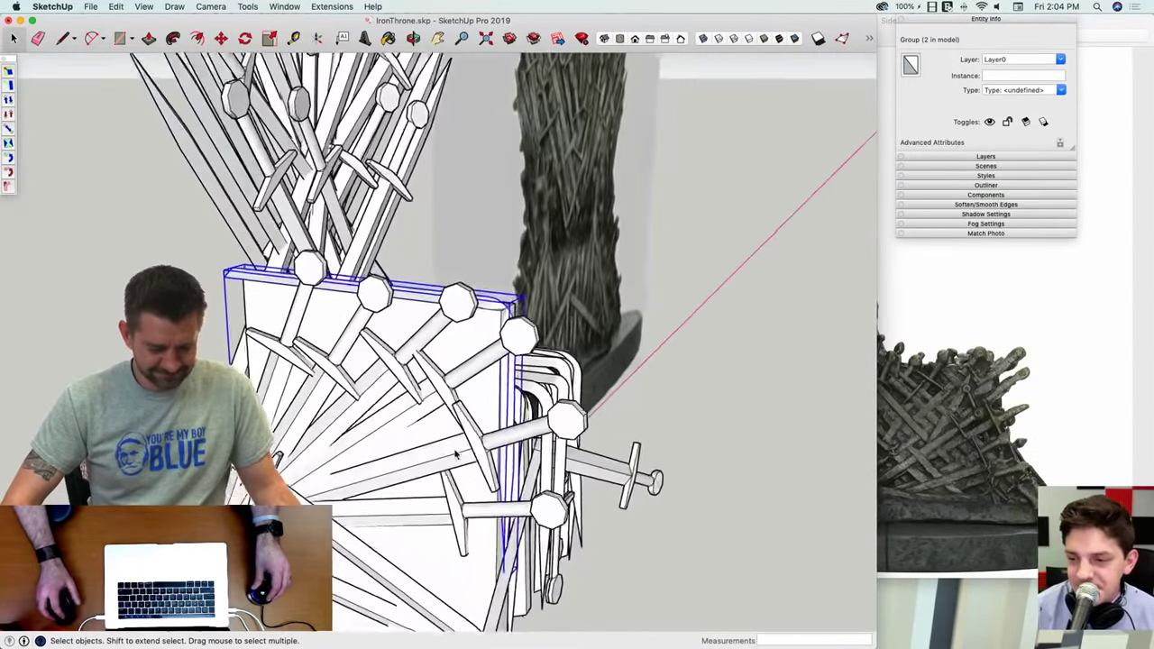
Step: Delete the plain side block behind the fanned swords
{"action": "scroll", "coordinate": [456, 453], "scroll_direction": "up", "scroll_amount": 4}
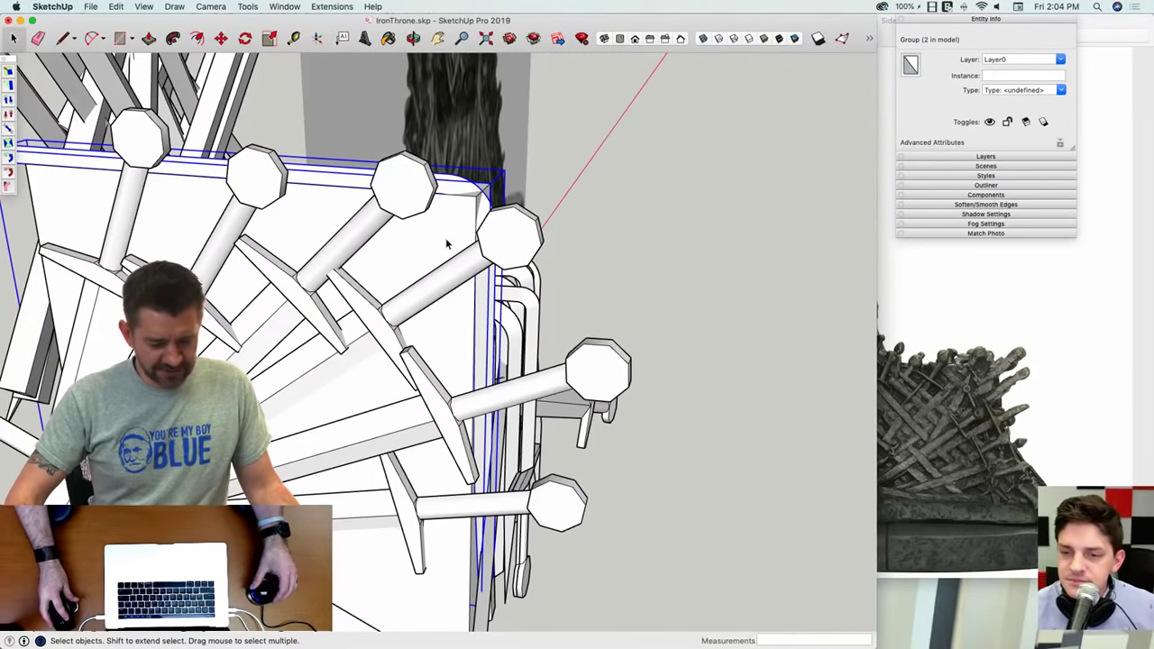
{"action": "left_click", "coordinate": [446, 243]}
{"action": "key", "text": "Delete"}
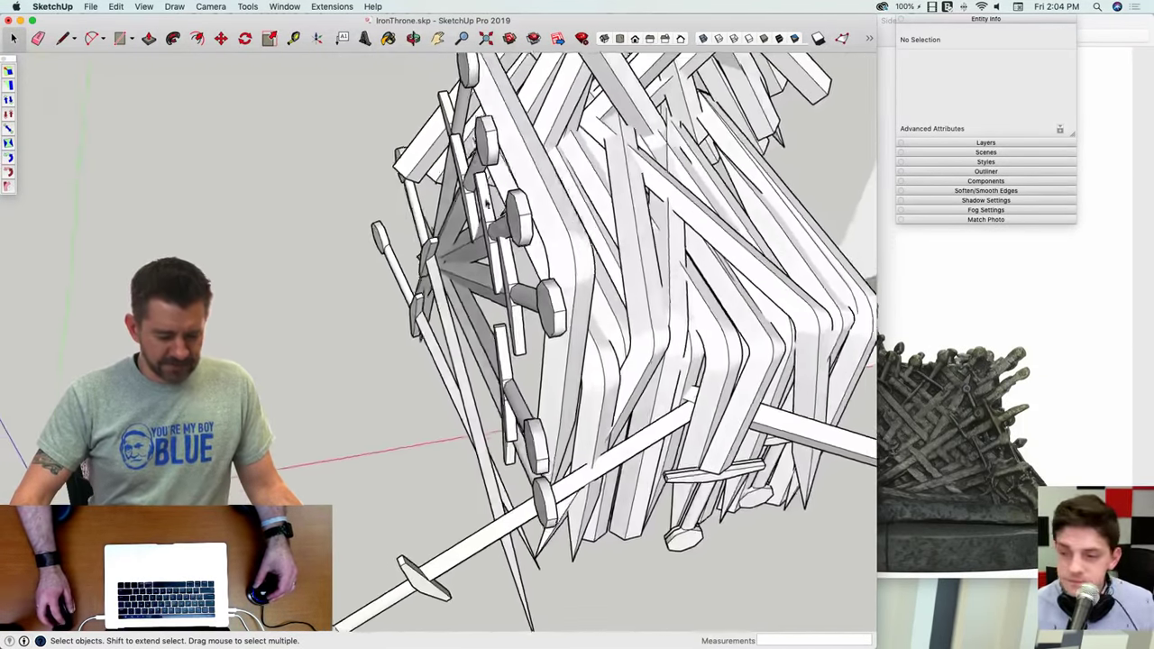
Step: Move the fanned sword second from the backrest about 1' 1 1/4" outward, away from the seat
{"action": "left_click", "coordinate": [482, 226]}
{"action": "left_click", "coordinate": [482, 225]}
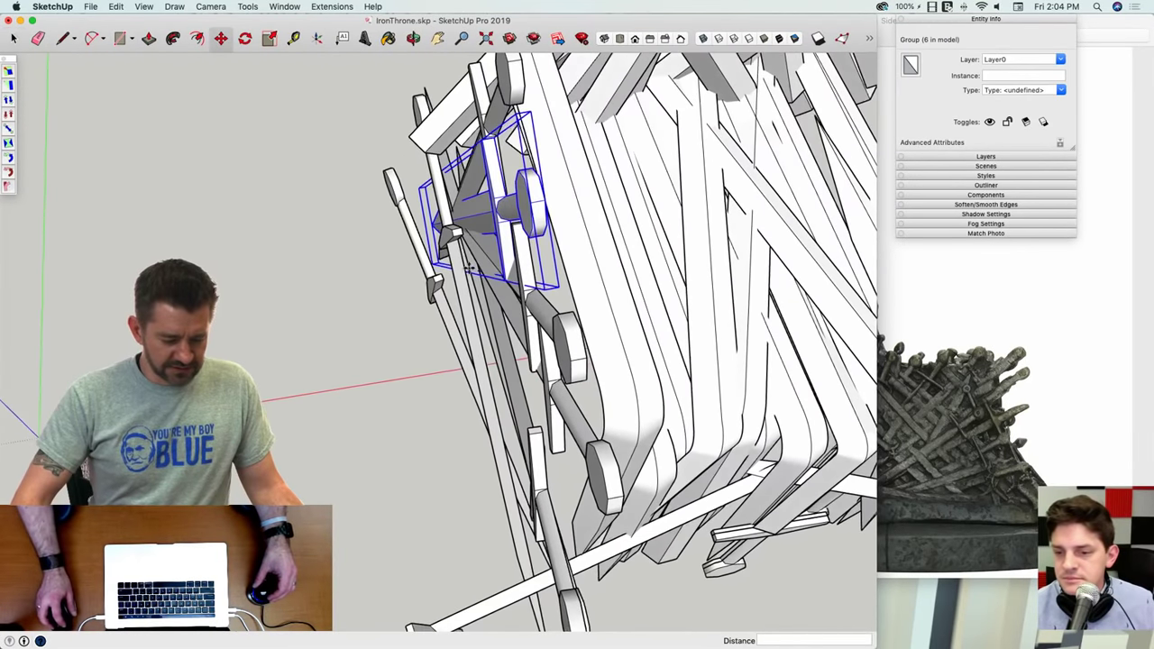
{"action": "key", "text": "m"}
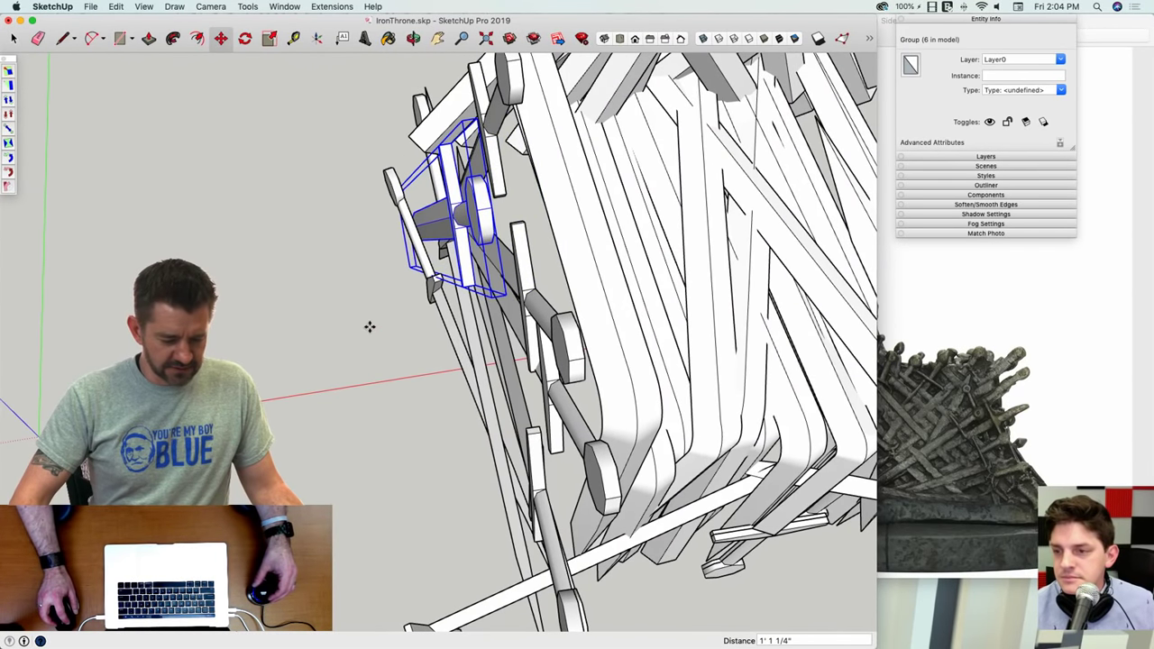
{"action": "middle_click_drag", "start_coordinate": [369, 327], "coordinate": [504, 260]}
Step: Move the second-lowest fanned sword about 5 5/8" outward, away from the seat
{"action": "key", "text": "space"}
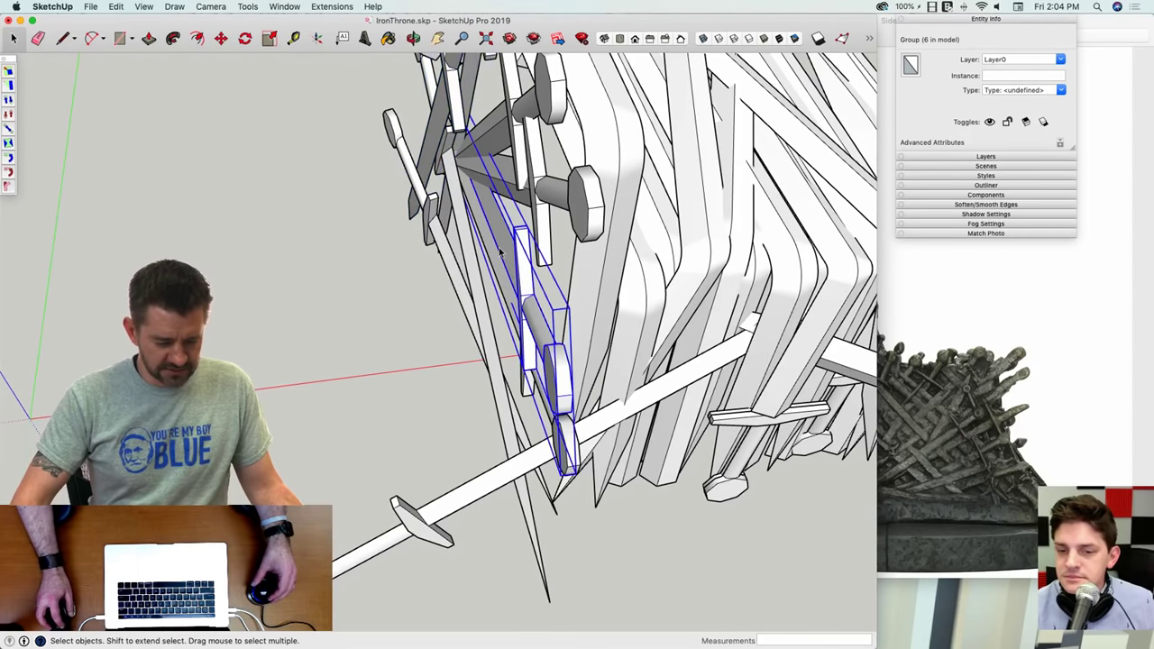
{"action": "left_click", "coordinate": [448, 312]}
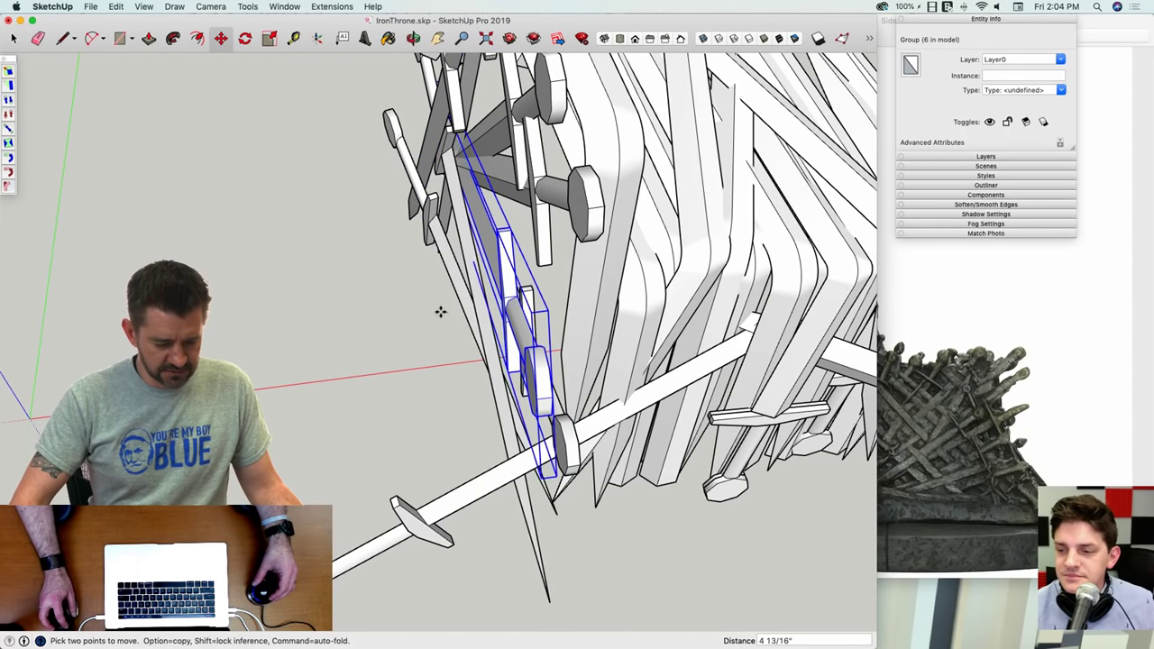
{"action": "middle_click_drag", "start_coordinate": [438, 309], "coordinate": [423, 330]}
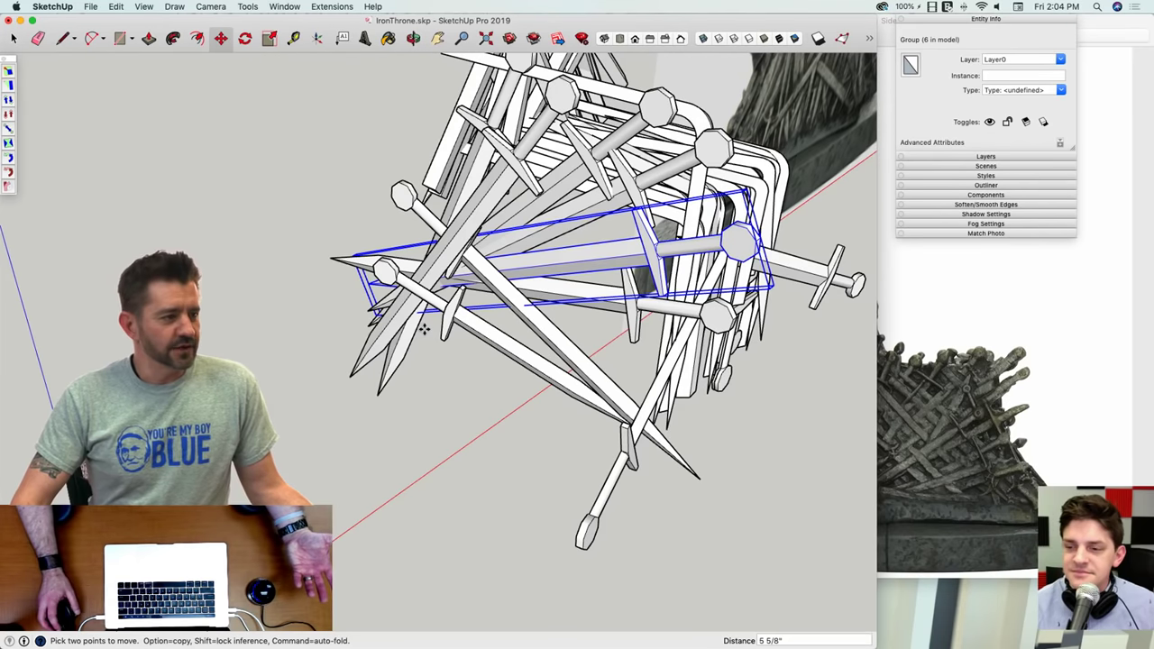
{"action": "middle_click_drag", "start_coordinate": [425, 328], "coordinate": [359, 393]}
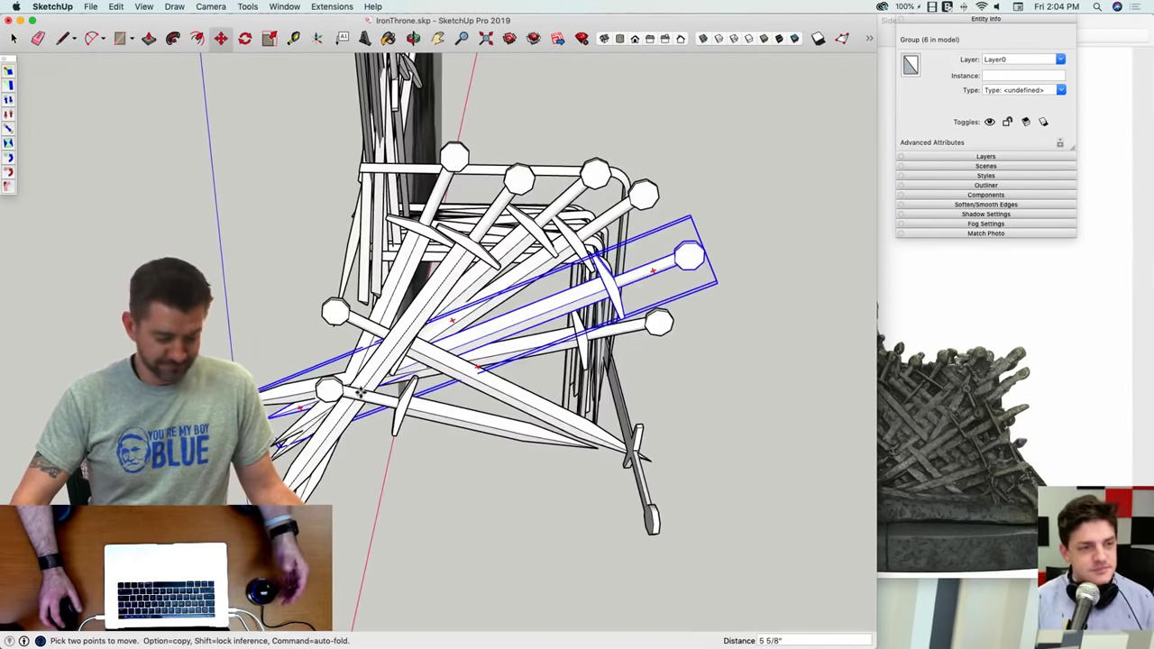
Step: Rotate the loose sword blade beside the throne 90 degrees so that it lies horizontally
{"action": "left_click_drag", "start_coordinate": [374, 395], "coordinate": [385, 389]}
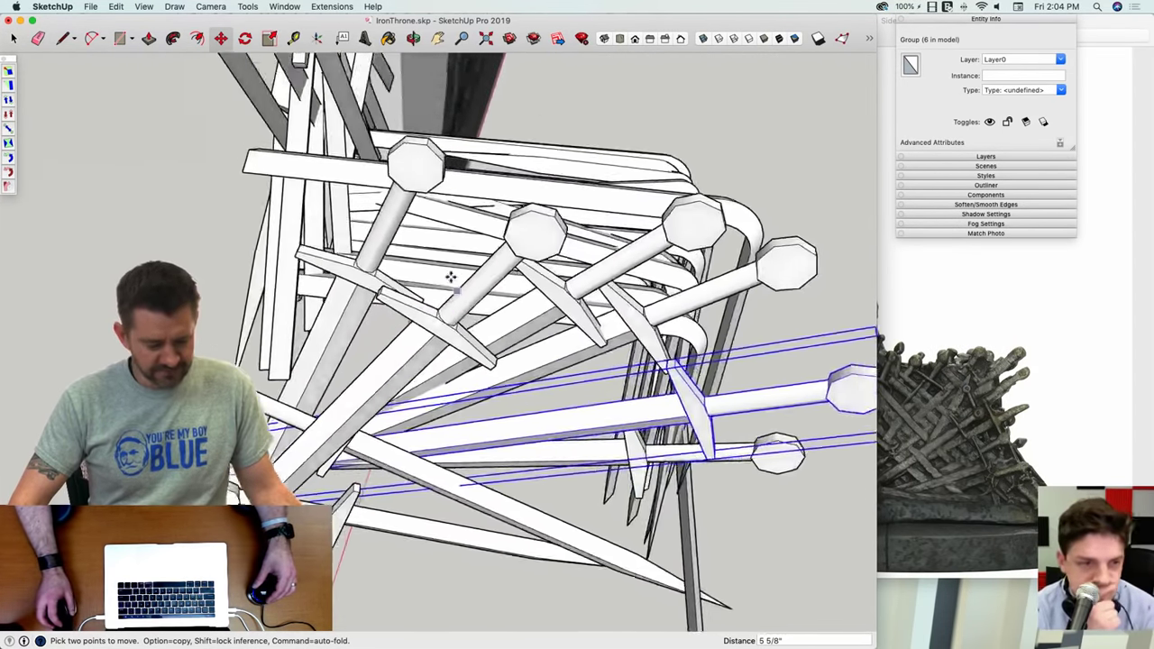
{"action": "key", "text": "space"}
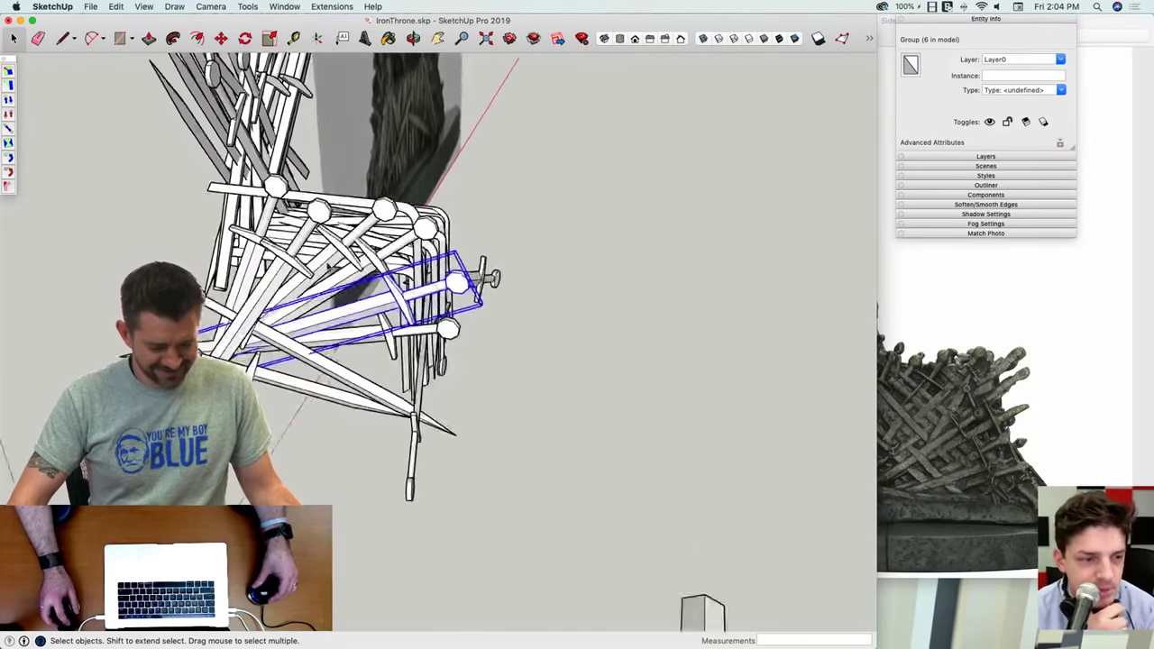
{"action": "left_click", "coordinate": [402, 273]}
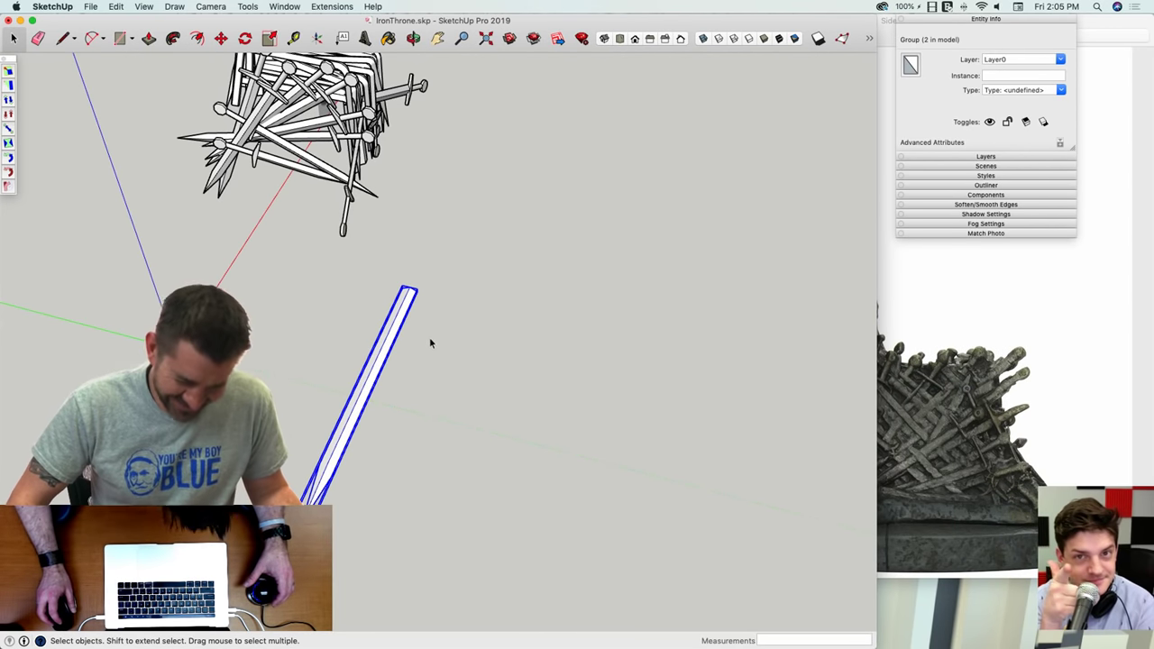
{"action": "key", "text": "m"}
{"action": "left_click", "coordinate": [400, 307]}
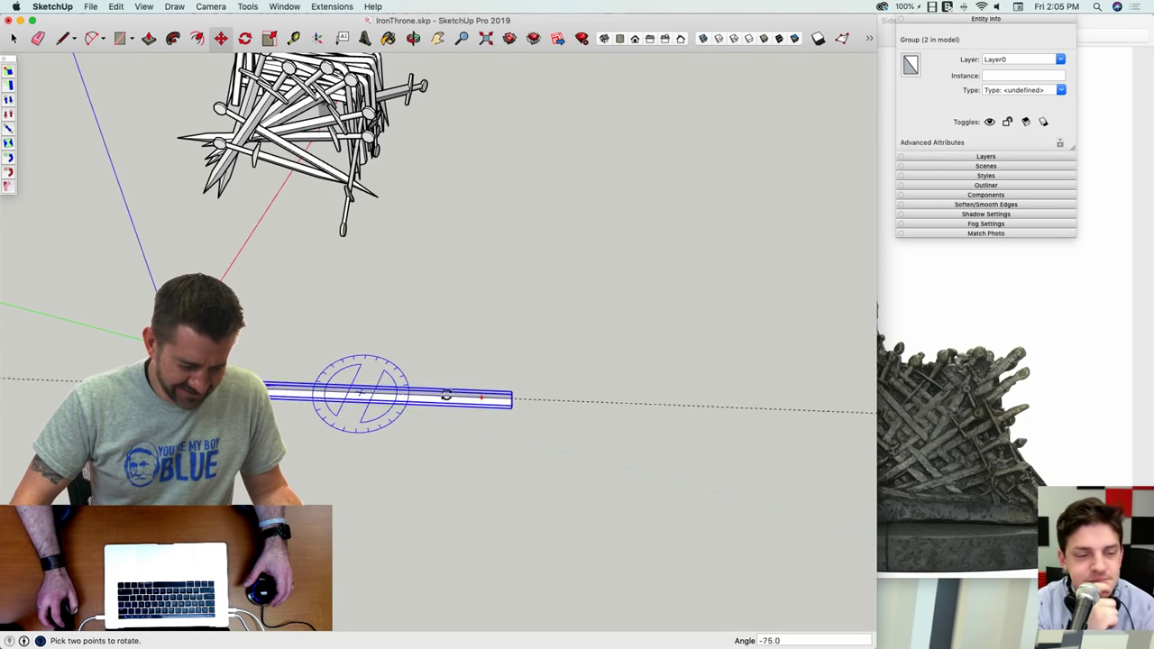
Step: Roll the loose blade 90 degrees about its long axis so that it stands on edge
{"action": "middle_click_drag", "start_coordinate": [434, 414], "coordinate": [360, 273]}
{"action": "scroll", "coordinate": [359, 272], "scroll_direction": "up", "scroll_amount": 6}
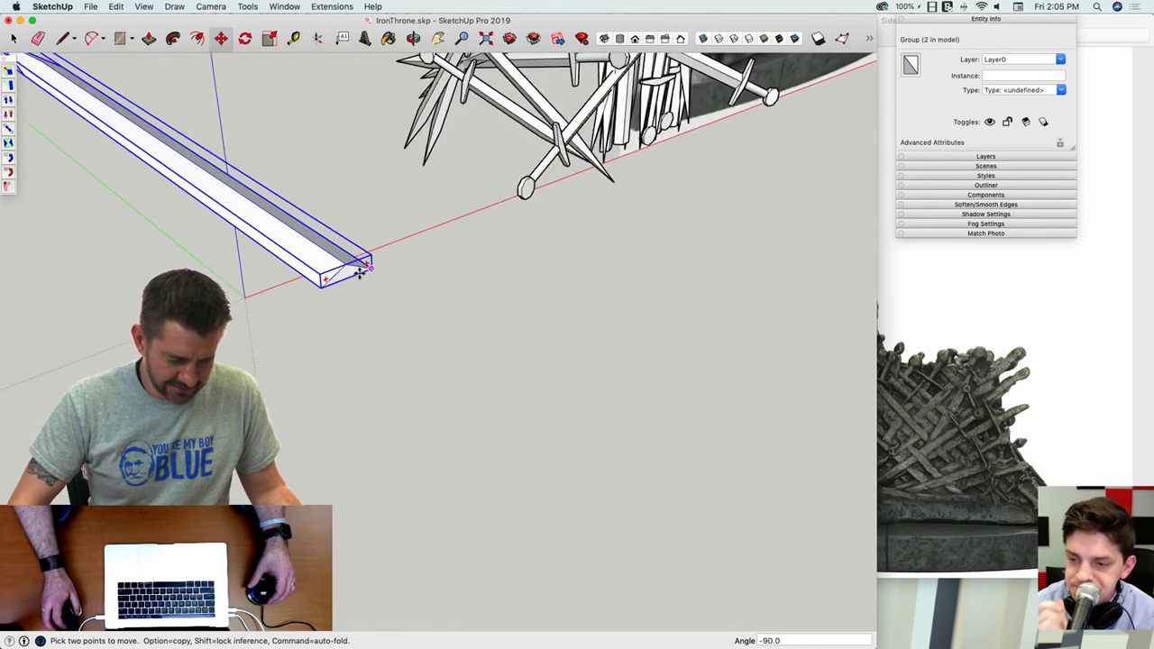
{"action": "key", "text": "q"}
{"action": "left_click", "coordinate": [373, 258]}
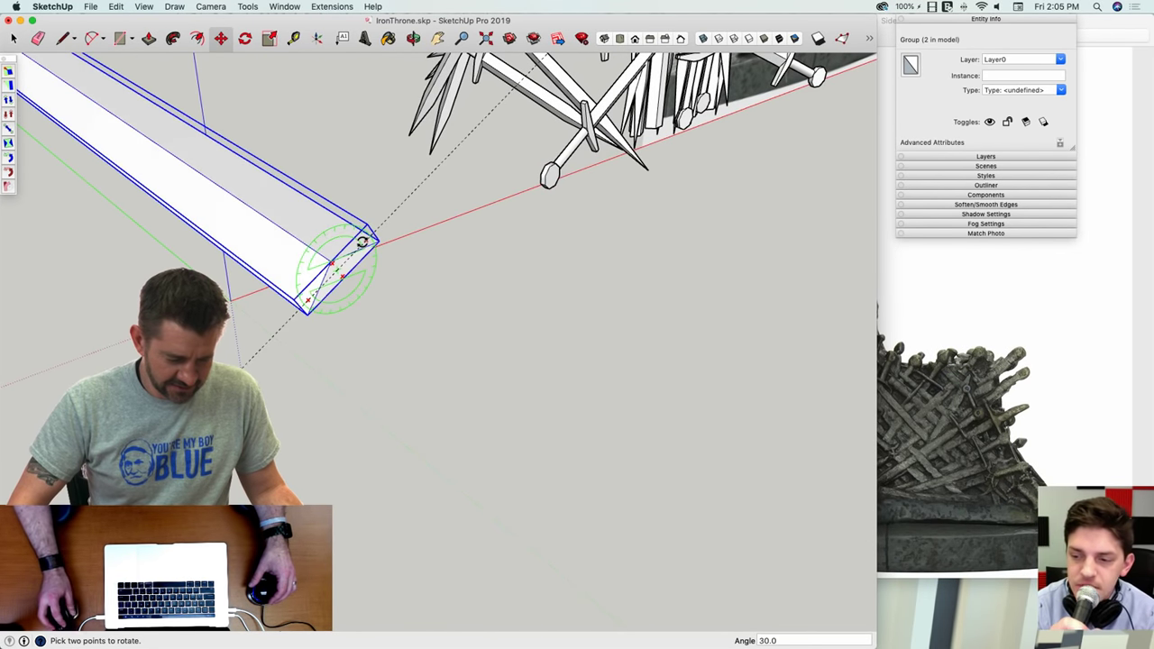
{"action": "left_click", "coordinate": [332, 213]}
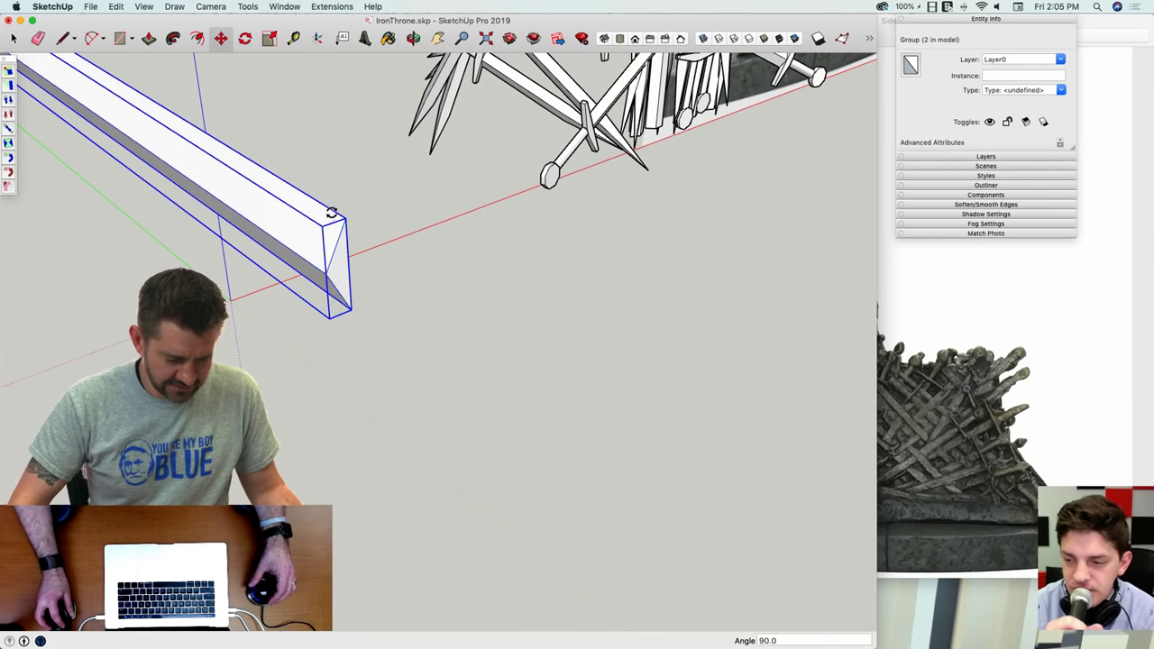
Step: Move the loose blade over to the armrest and place it behind the handles of the fanned swords
{"action": "left_click", "coordinate": [345, 219]}
{"action": "scroll", "coordinate": [361, 253], "scroll_direction": "down", "scroll_amount": 5}
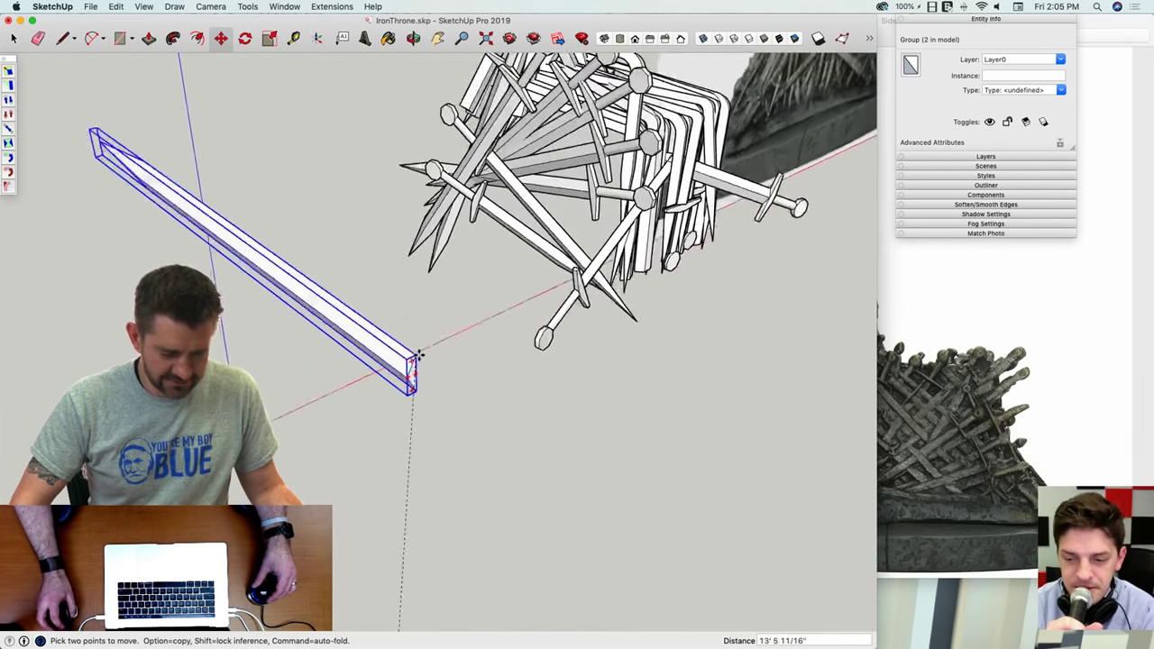
{"action": "scroll", "coordinate": [689, 271], "scroll_direction": "up", "scroll_amount": 7}
{"action": "middle_click_drag", "start_coordinate": [669, 247], "coordinate": [618, 303]}
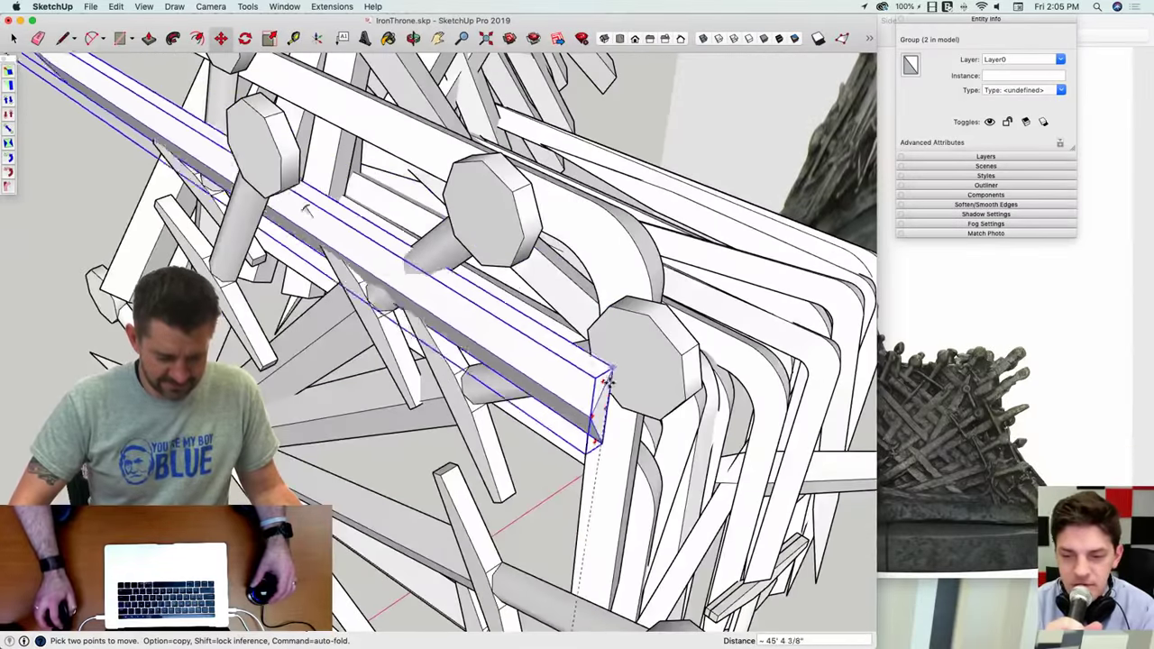
{"action": "middle_click_drag", "start_coordinate": [592, 408], "coordinate": [494, 525]}
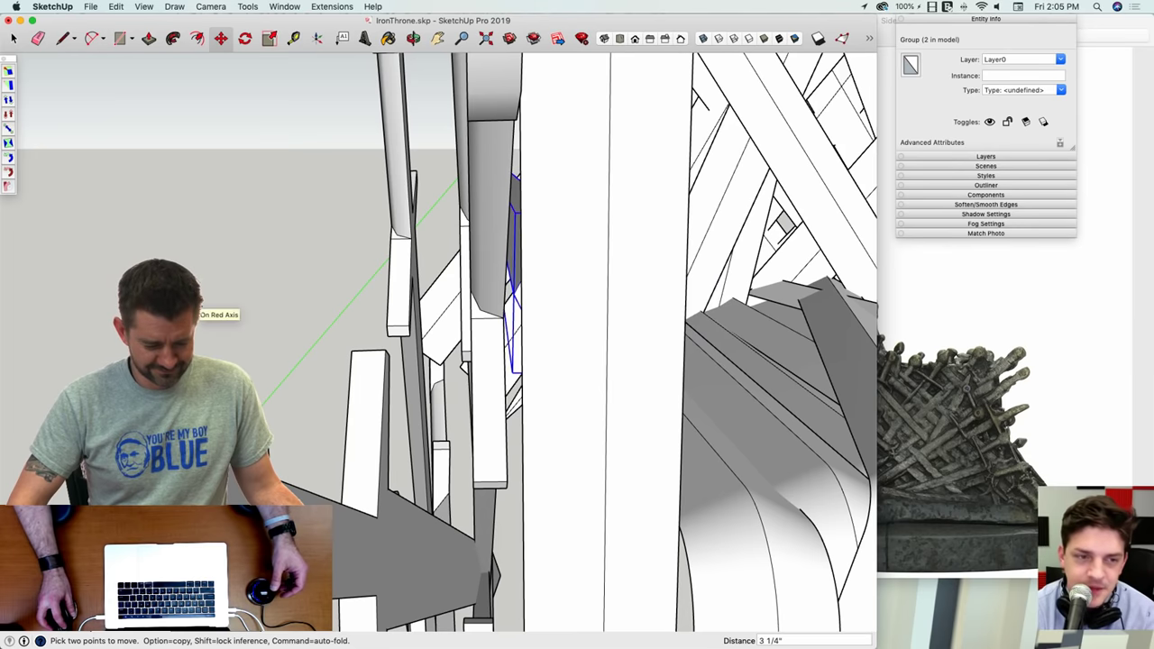
{"action": "middle_click_drag", "start_coordinate": [100, 351], "coordinate": [406, 281]}
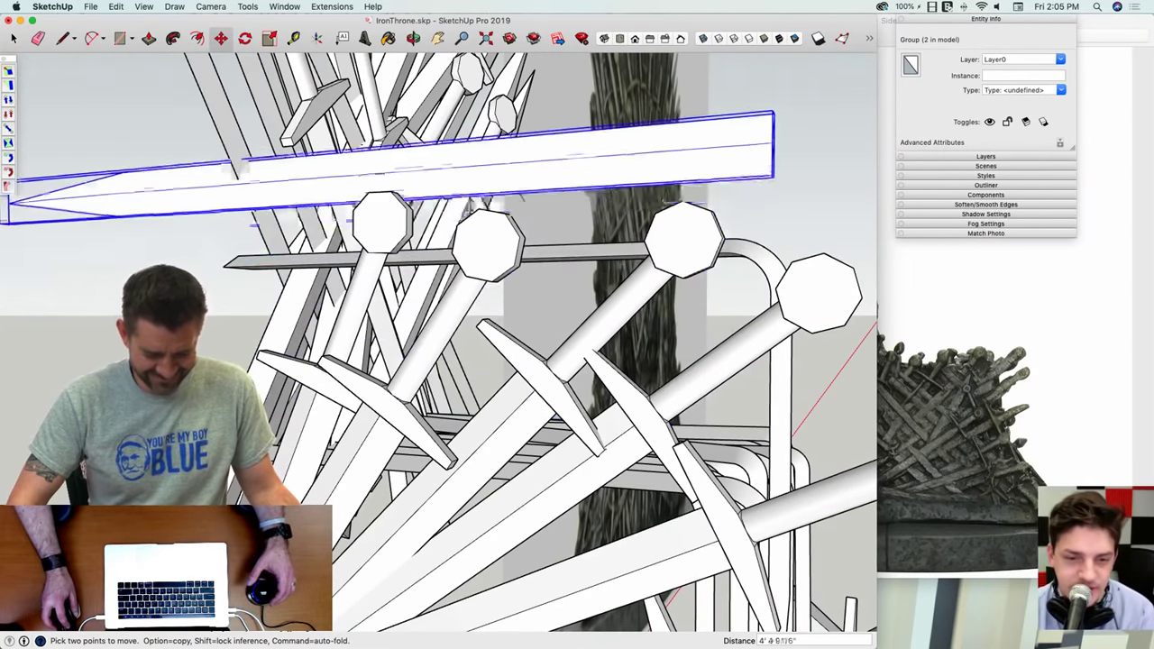
{"action": "middle_click_drag", "start_coordinate": [406, 307], "coordinate": [451, 328]}
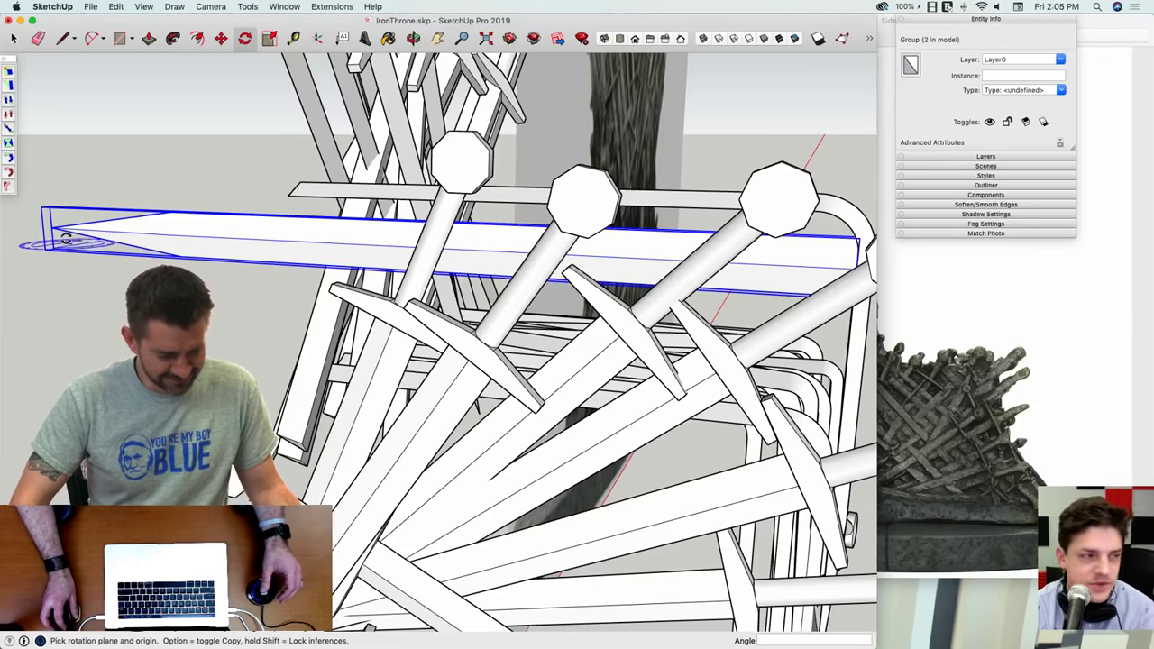
Step: Make a copy of the horizontal blade rotated 4.4 degrees about its tip, and lower the copy 11 7/16"
{"action": "left_click", "coordinate": [202, 239]}
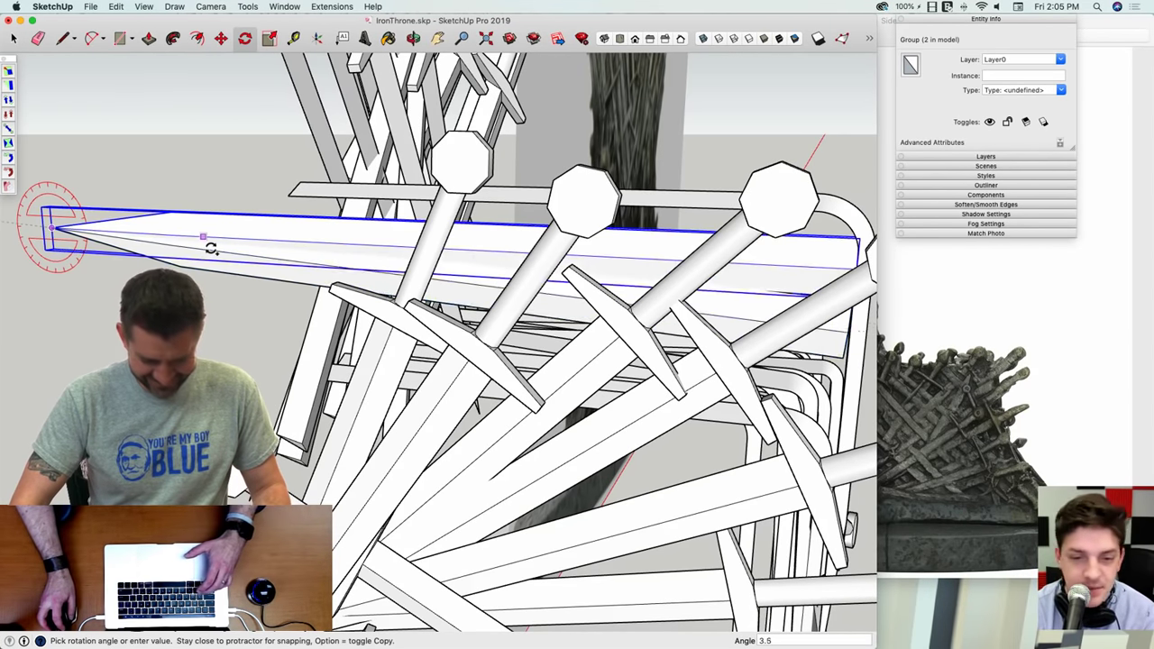
{"action": "left_click", "coordinate": [207, 249]}
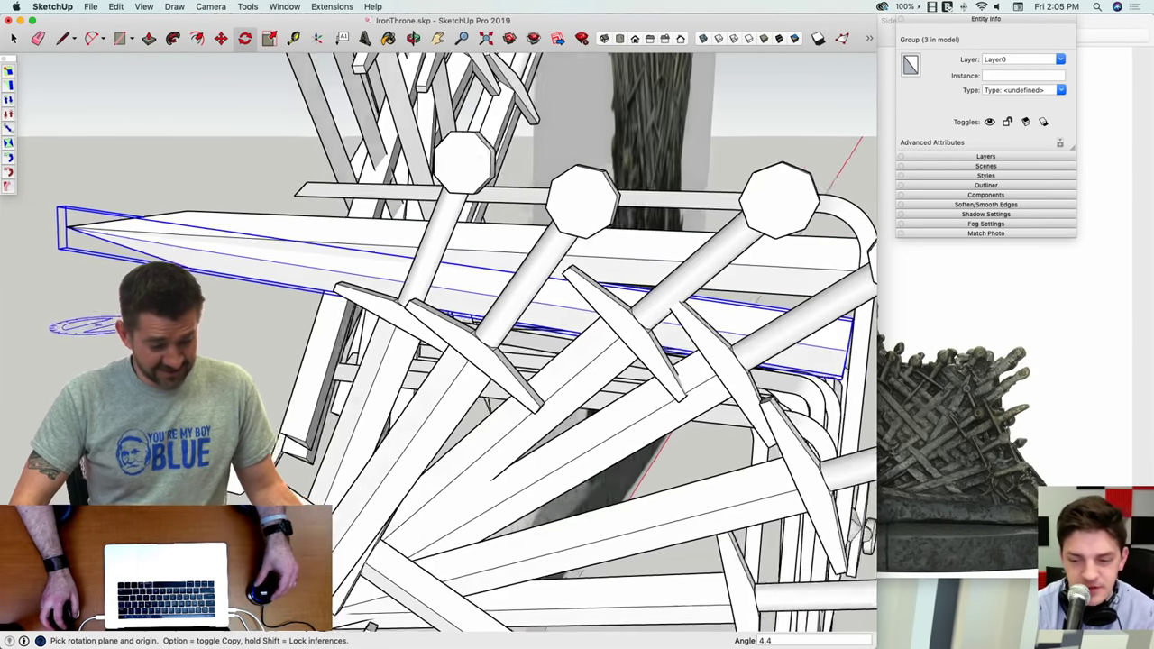
{"action": "key", "text": "m"}
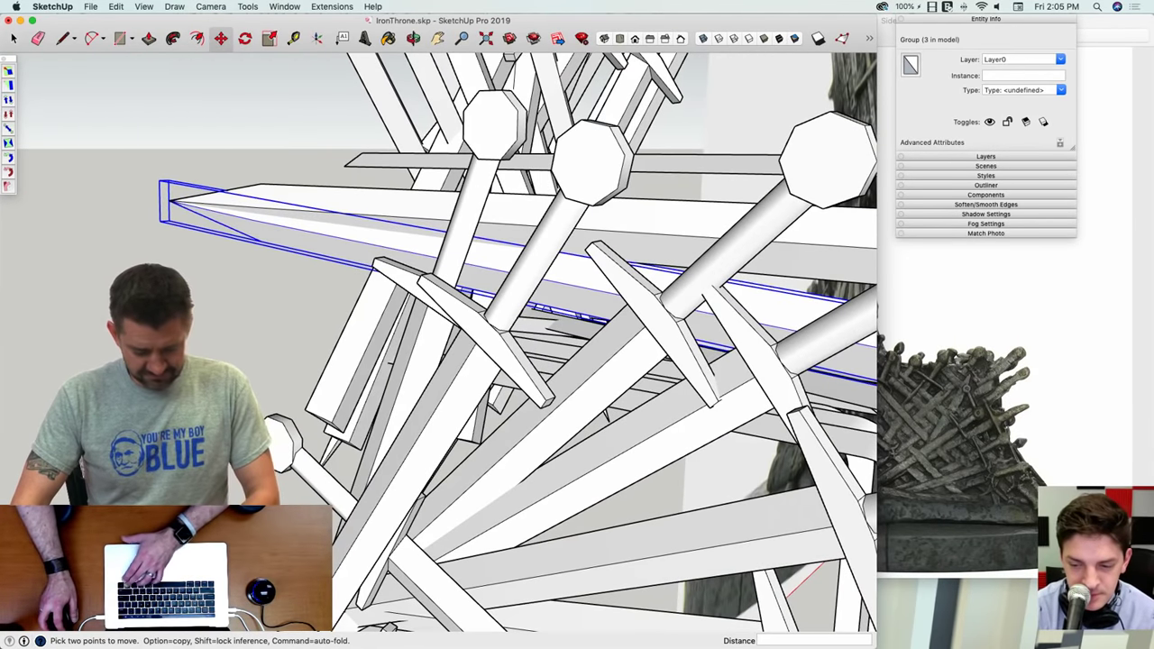
{"action": "left_click", "coordinate": [170, 201]}
{"action": "left_click", "coordinate": [172, 234]}
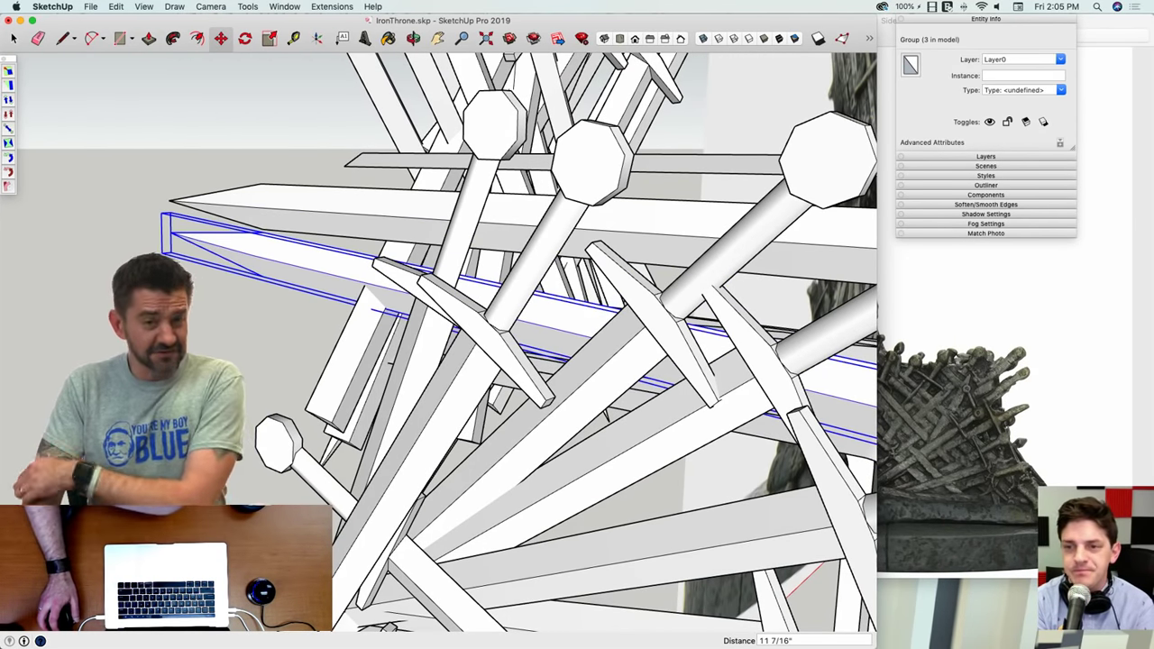
{"action": "scroll", "coordinate": [108, 356], "scroll_direction": "down", "scroll_amount": 4}
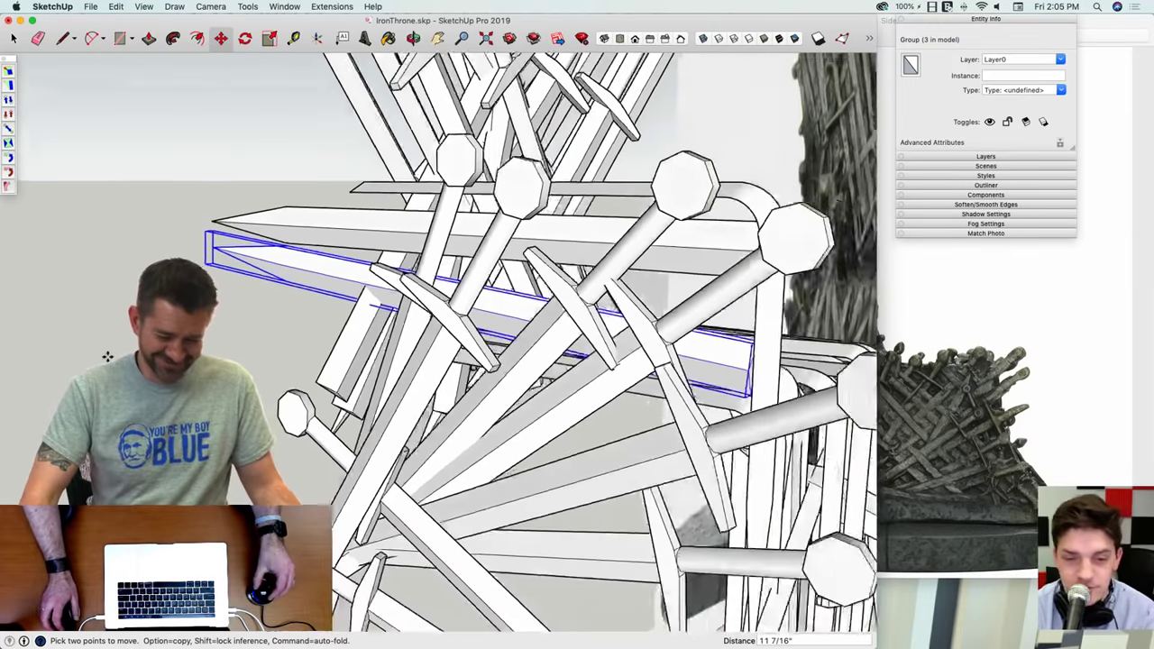
{"action": "scroll", "coordinate": [685, 375], "scroll_direction": "up", "scroll_amount": 5}
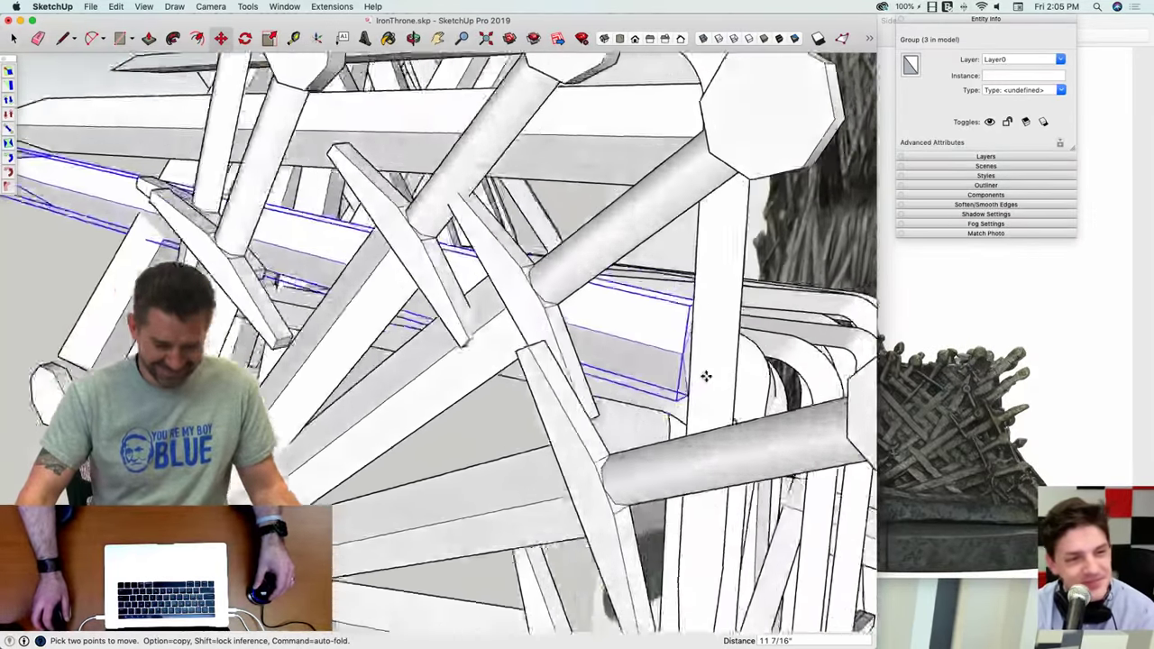
Step: Copy the lower horizontal blade 1' 6 5/8" straight down behind the fanned swords
{"action": "key", "text": "space"}
{"action": "scroll", "coordinate": [686, 414], "scroll_direction": "down", "scroll_amount": 6}
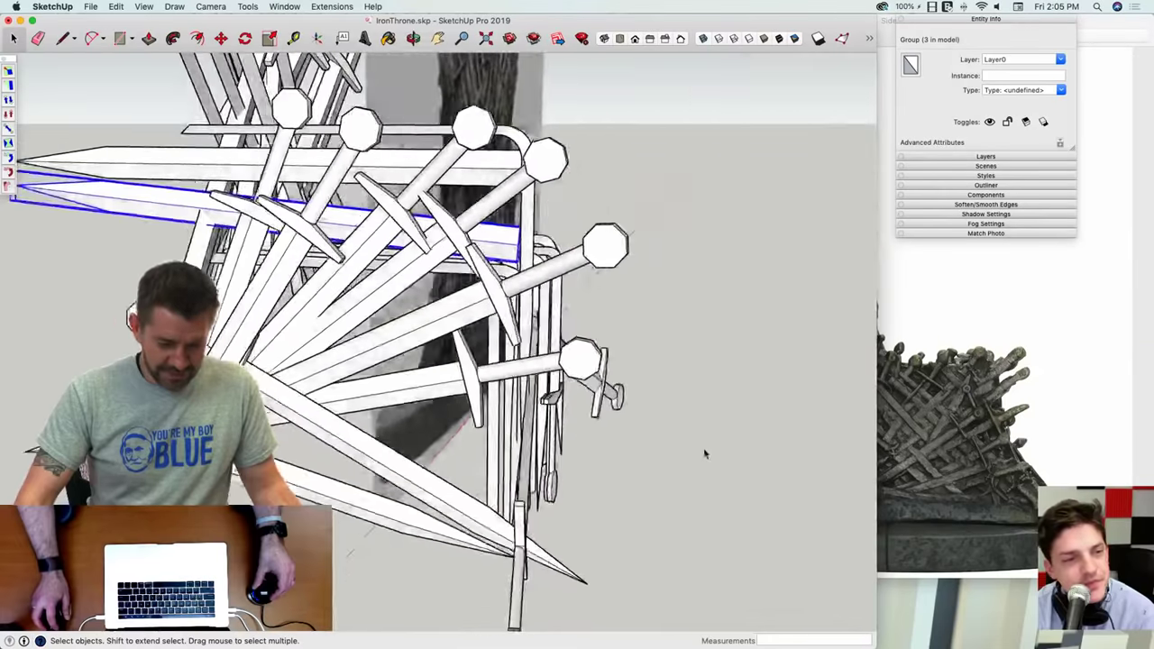
{"action": "key", "text": "m"}
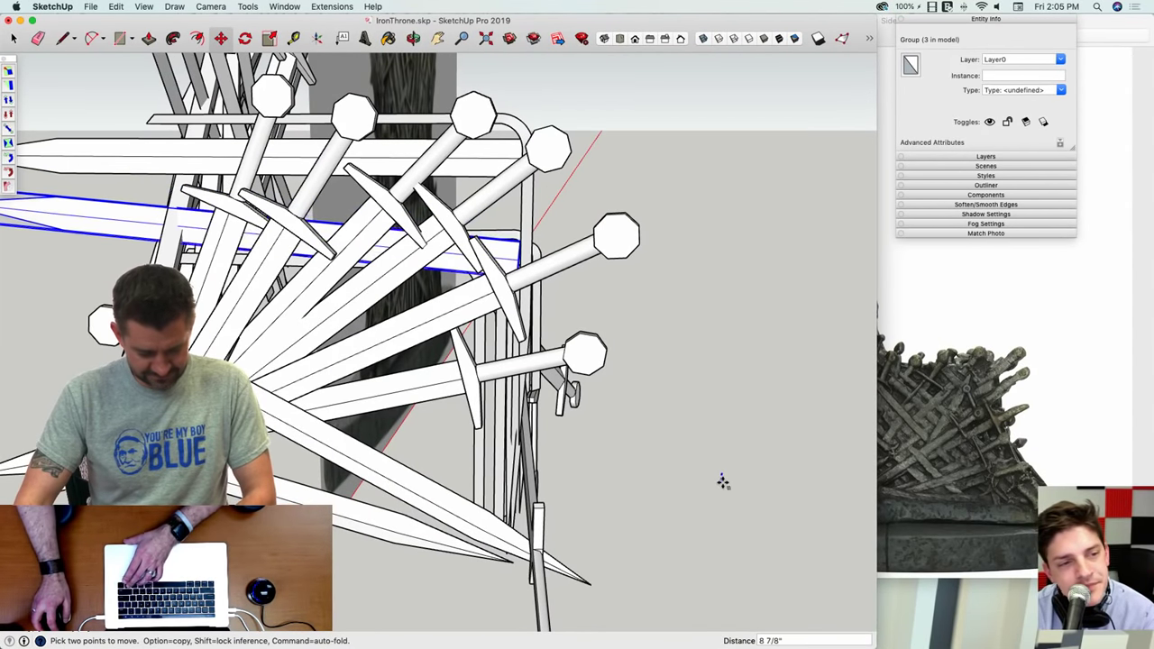
{"action": "key", "text": "alt"}
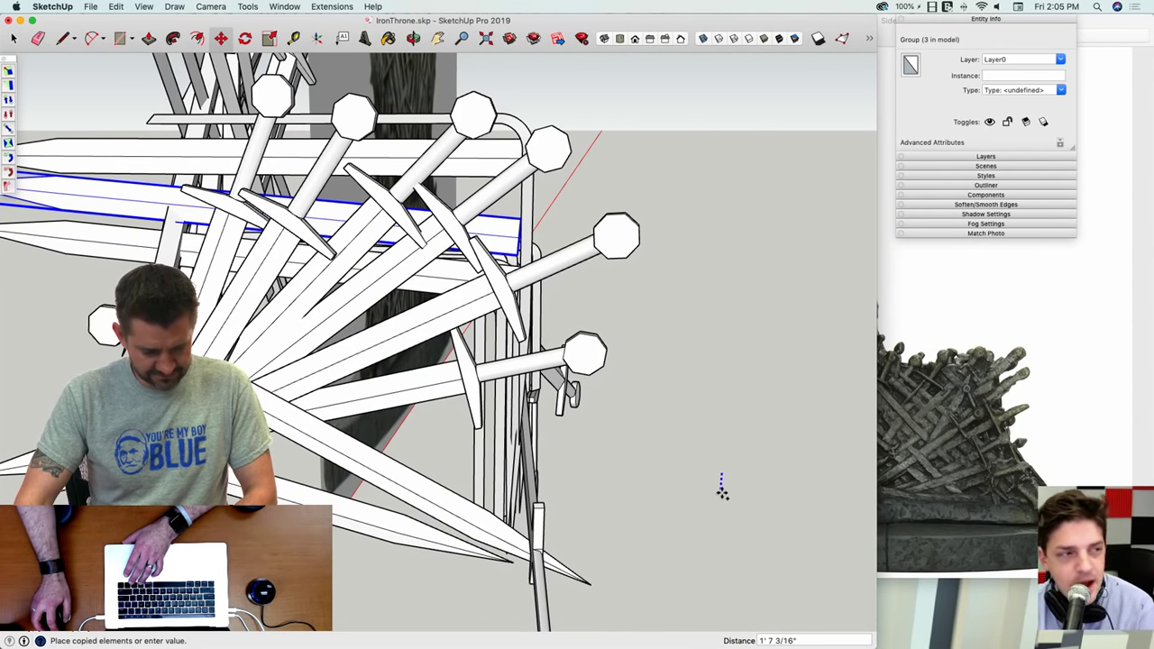
{"action": "left_click", "coordinate": [721, 493]}
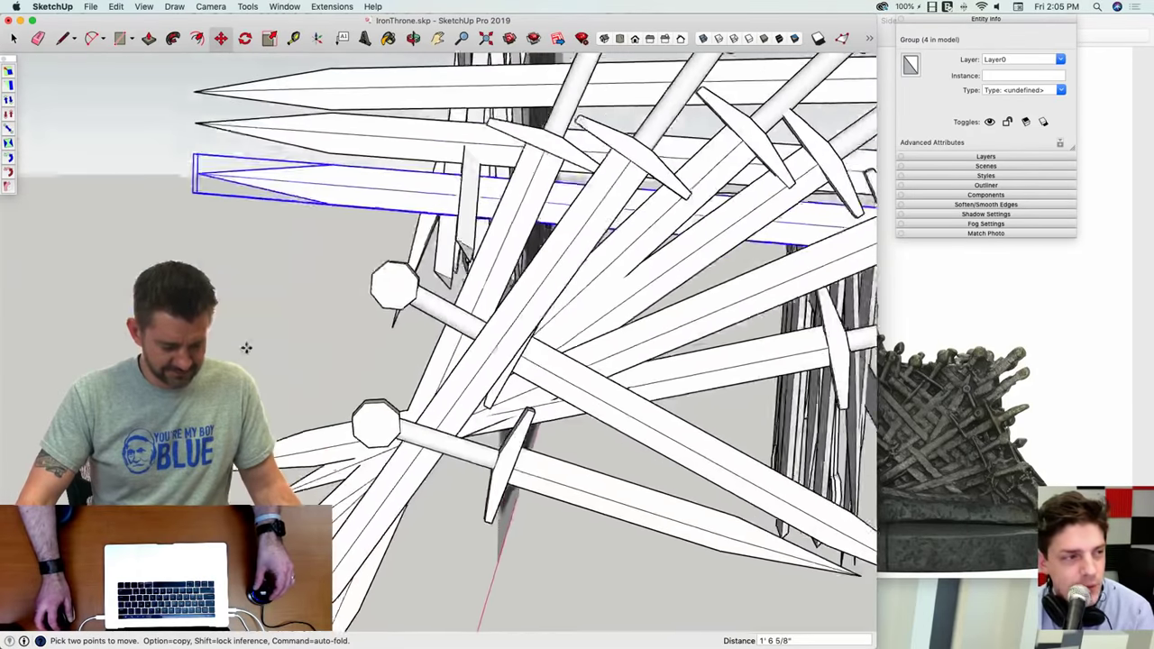
Step: Rotate the lowest horizontal blade slightly about its center so that it lies closer to level
{"action": "key", "text": "space"}
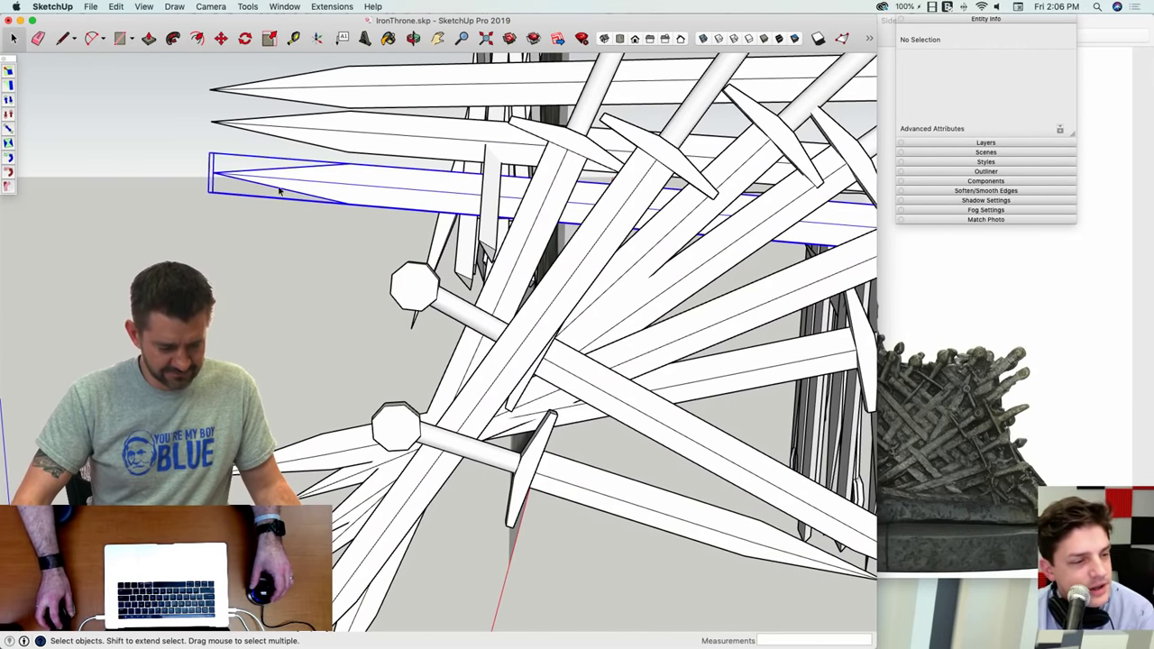
{"action": "left_click", "coordinate": [276, 197]}
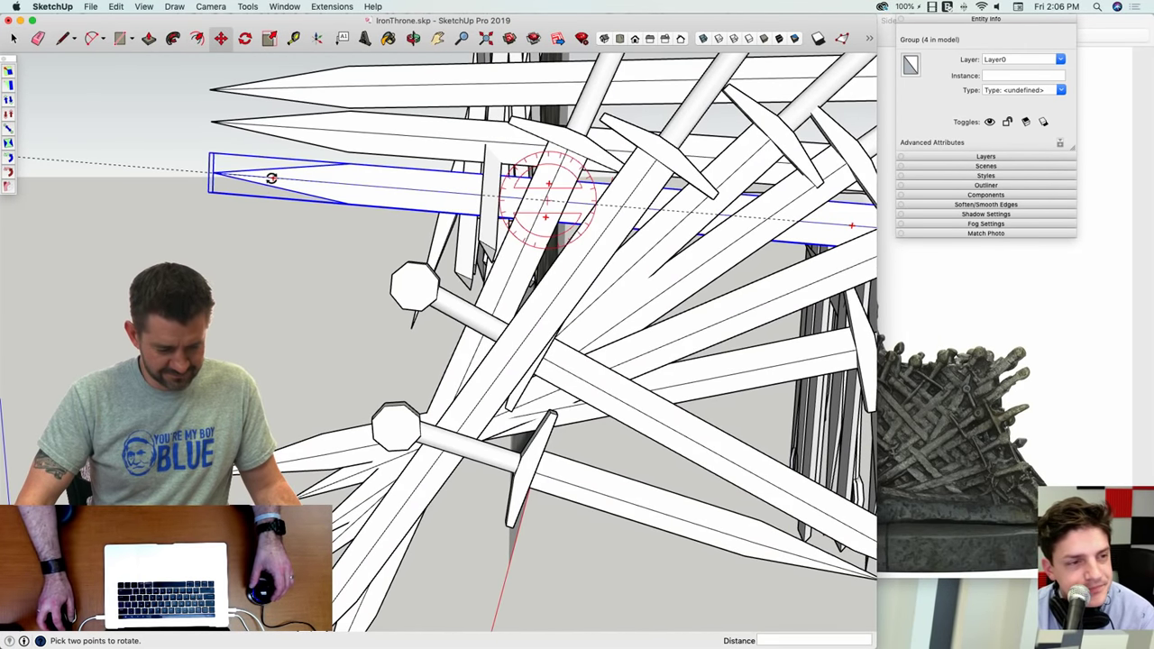
{"action": "left_click", "coordinate": [272, 178]}
{"action": "left_click", "coordinate": [271, 193]}
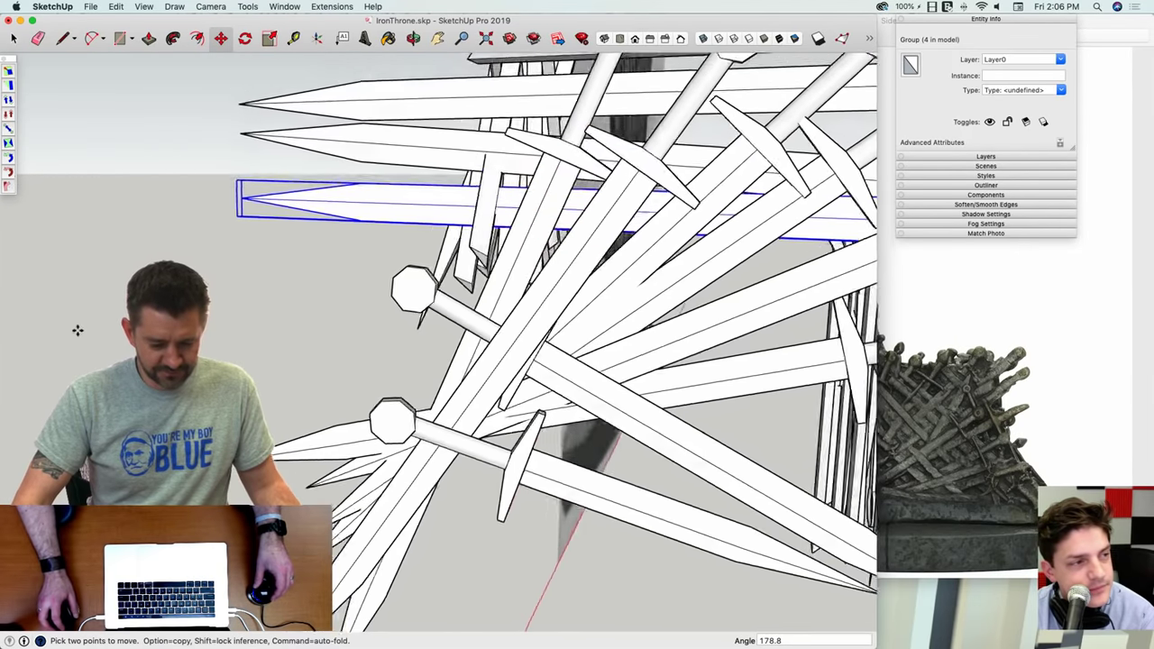
Step: Copy the lowest of the three horizontal blades 1' 8 1/4" straight down as a fourth blade
{"action": "key", "text": "space"}
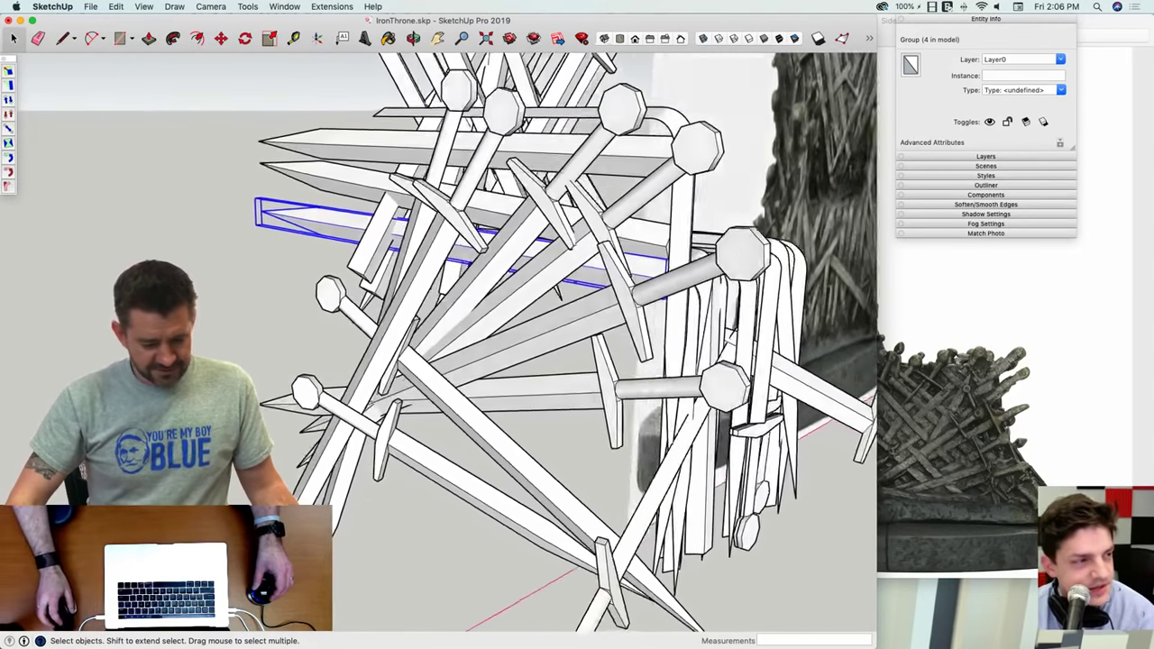
{"action": "middle_click_drag", "start_coordinate": [108, 361], "coordinate": [180, 377]}
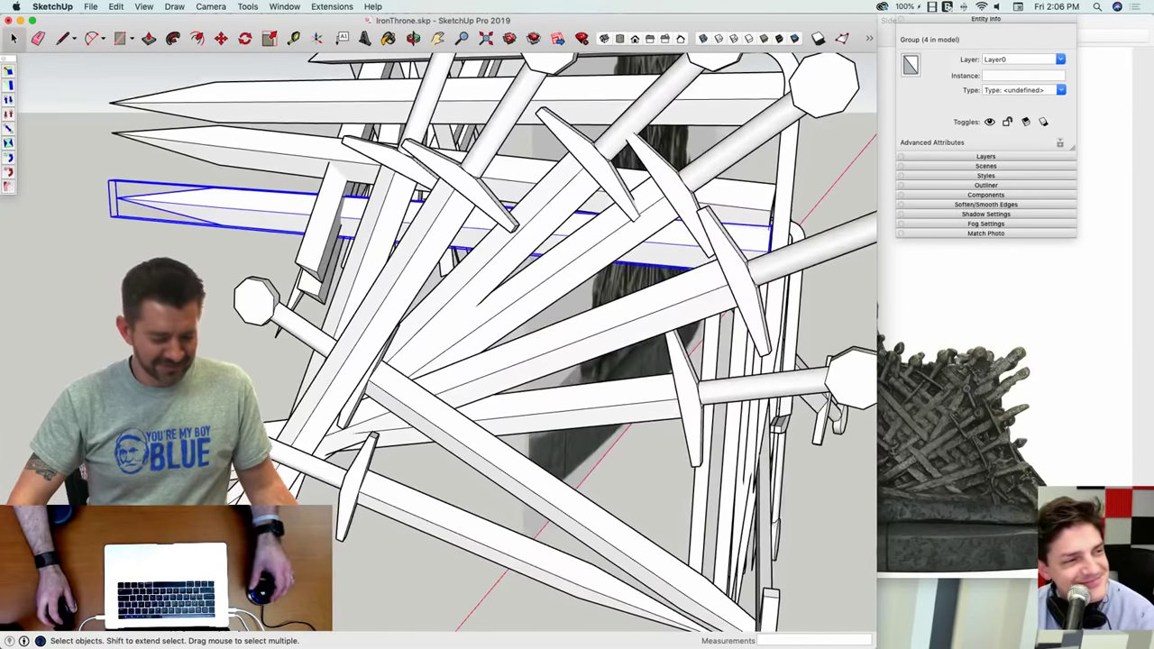
{"action": "key", "text": "m"}
{"action": "key", "text": "alt"}
{"action": "left_click", "coordinate": [121, 353]}
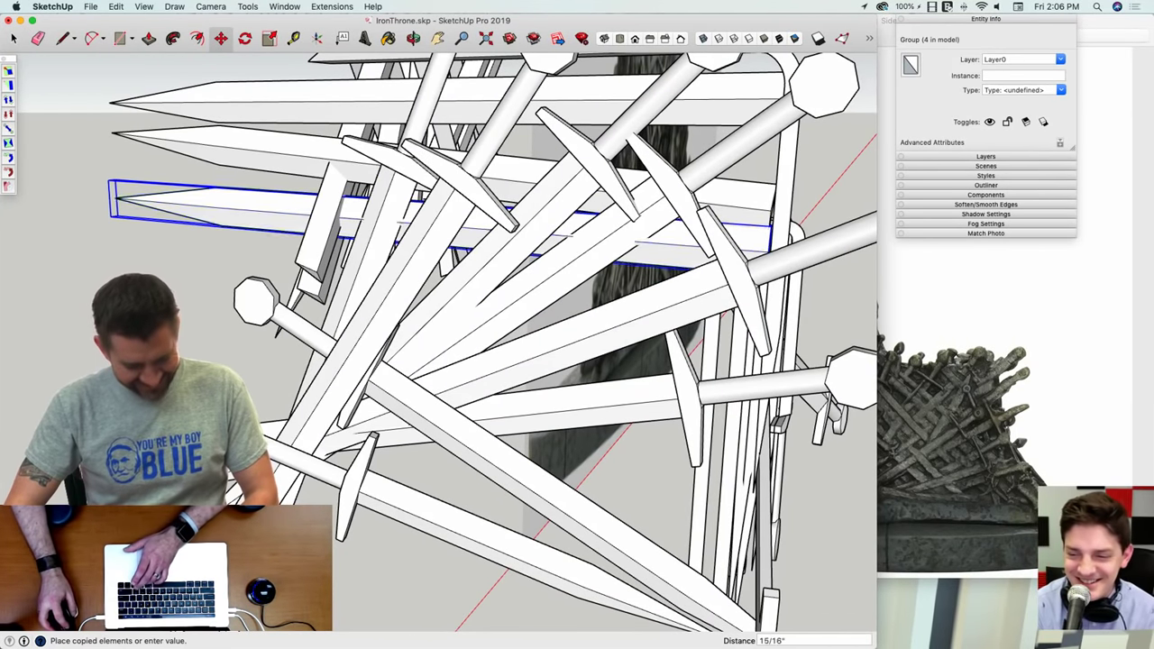
{"action": "left_click", "coordinate": [122, 247]}
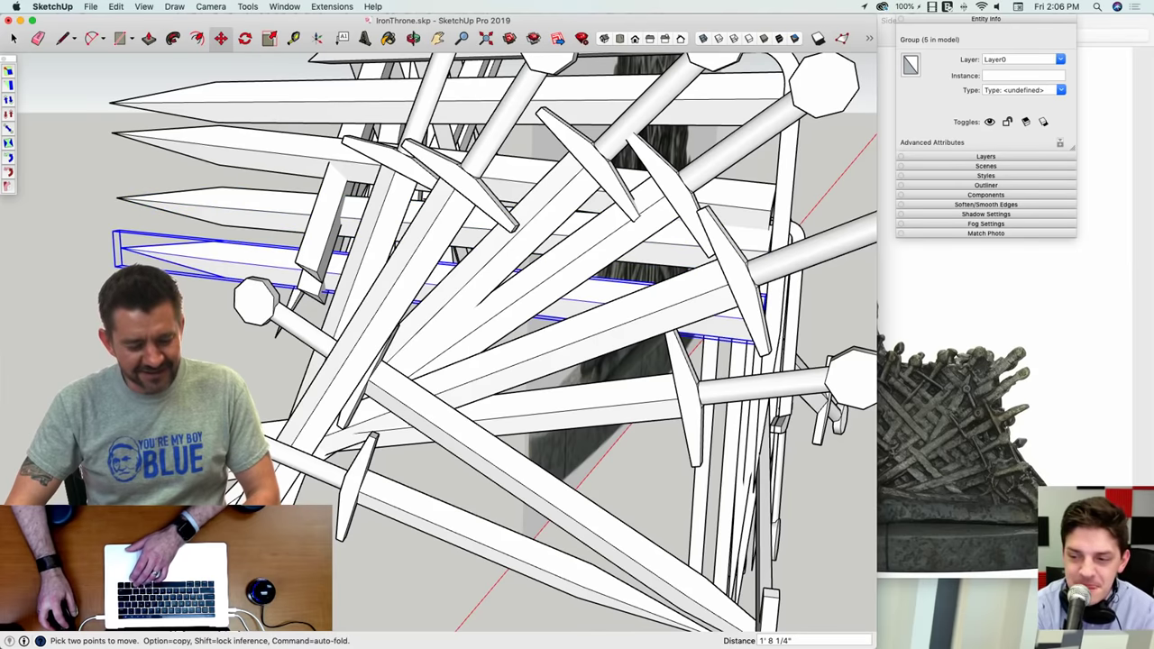
Step: Swing the fourth horizontal blade 3.6 degrees in plan about its front end, away from the seat
{"action": "middle_click_drag", "start_coordinate": [505, 334], "coordinate": [534, 511]}
{"action": "key", "text": "q"}
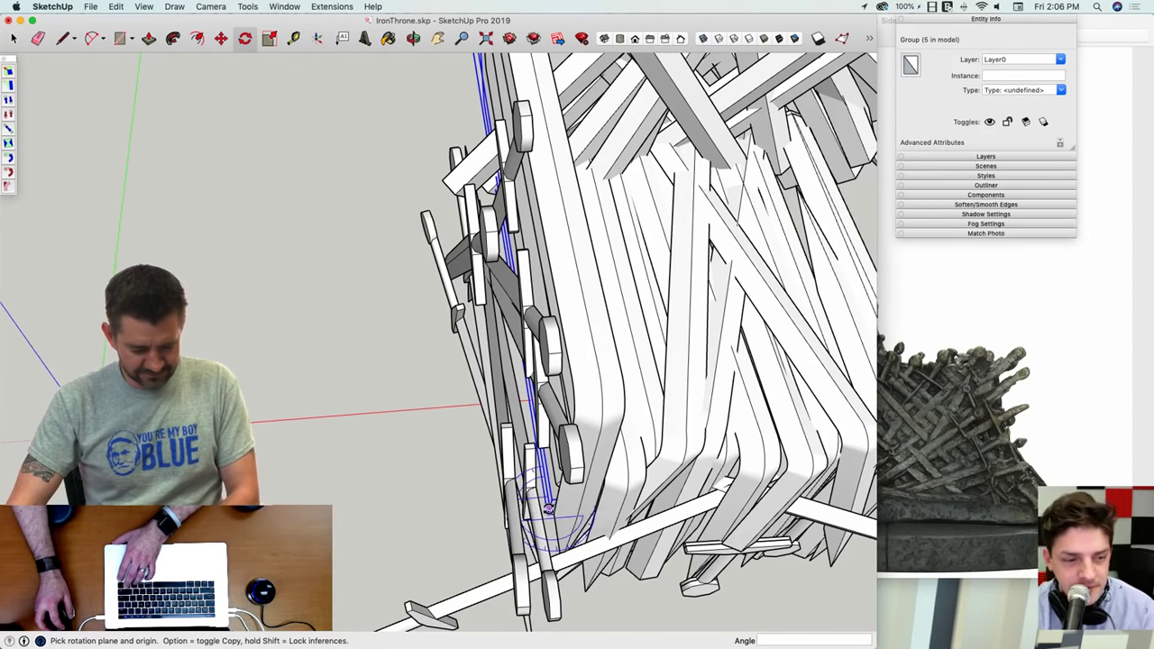
{"action": "left_click", "coordinate": [547, 509]}
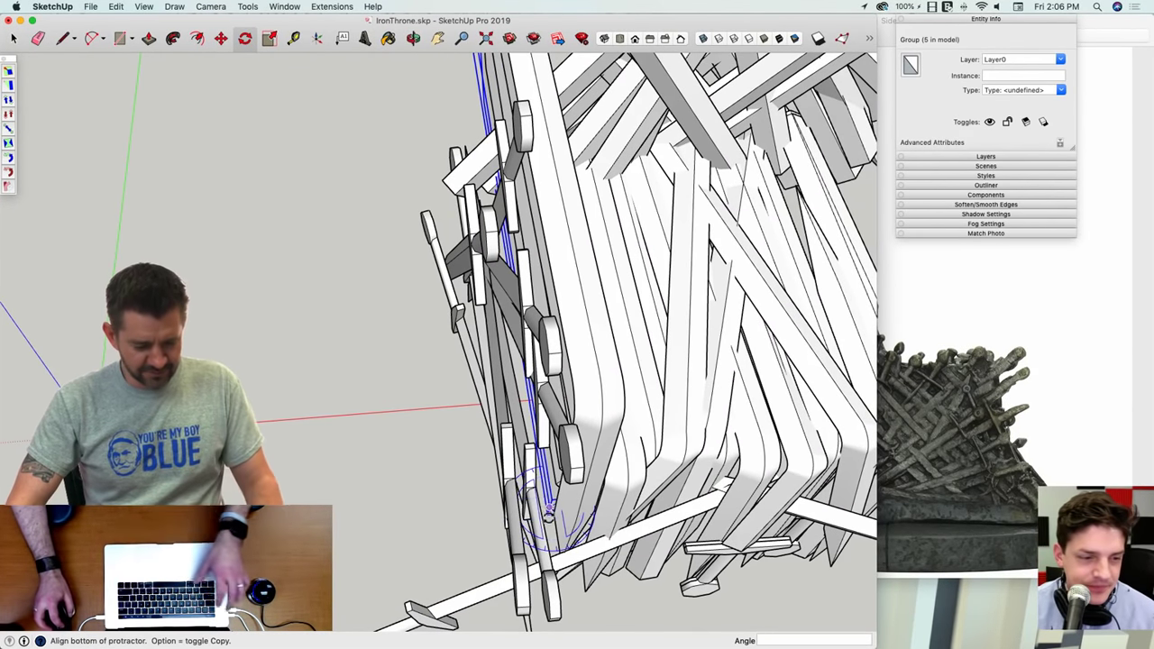
{"action": "left_click", "coordinate": [435, 75]}
{"action": "left_click", "coordinate": [406, 75]}
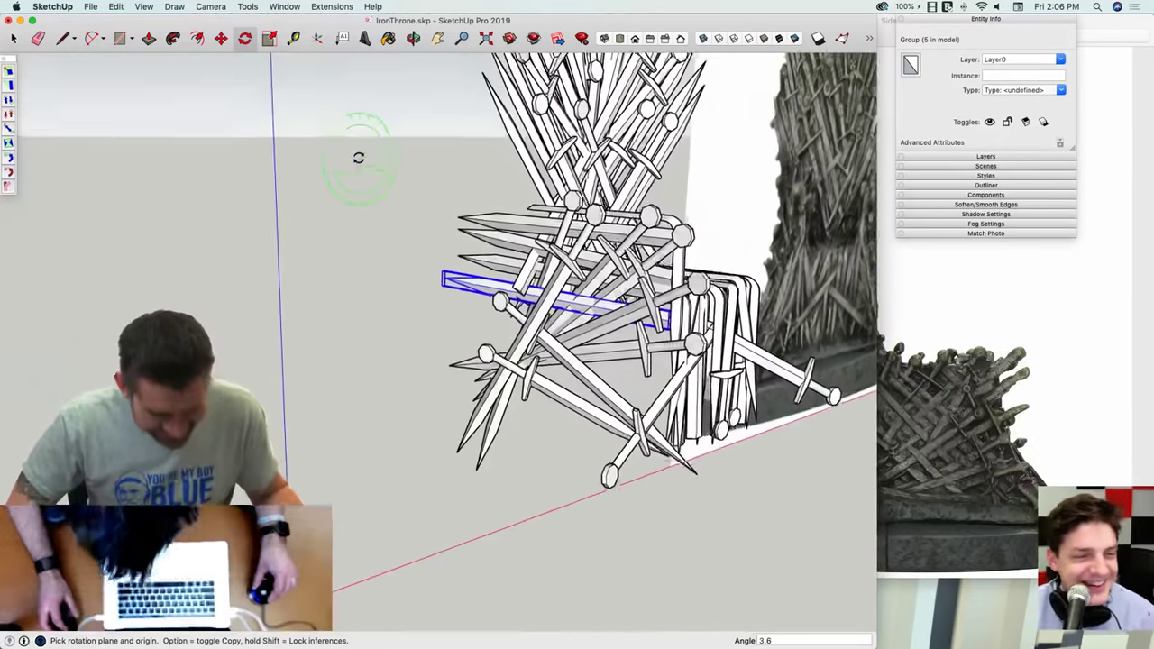
Step: Examine how the horizontal blades sit behind the fanned swords on the armrest, and clear the selection
{"action": "middle_click_drag", "start_coordinate": [359, 158], "coordinate": [562, 394]}
{"action": "scroll", "coordinate": [624, 392], "scroll_direction": "up", "scroll_amount": 3}
{"action": "middle_click_drag", "start_coordinate": [634, 410], "coordinate": [622, 427]}
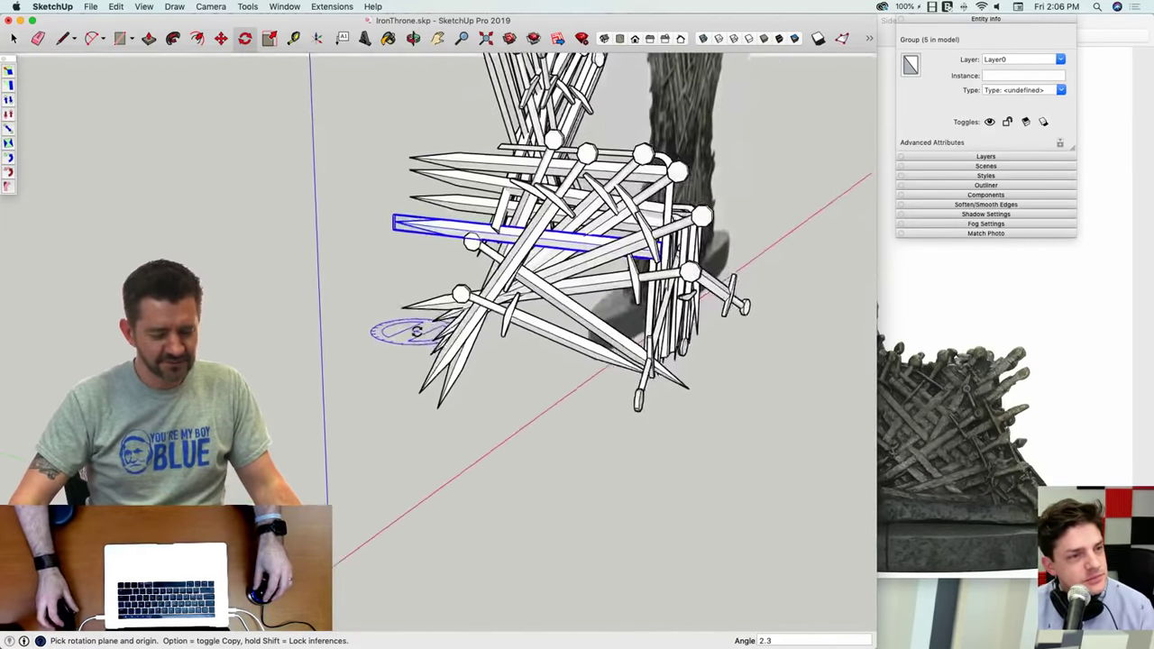
{"action": "middle_click_drag", "start_coordinate": [414, 332], "coordinate": [436, 410]}
{"action": "key", "text": "space"}
{"action": "scroll", "coordinate": [486, 428], "scroll_direction": "up", "scroll_amount": 3}
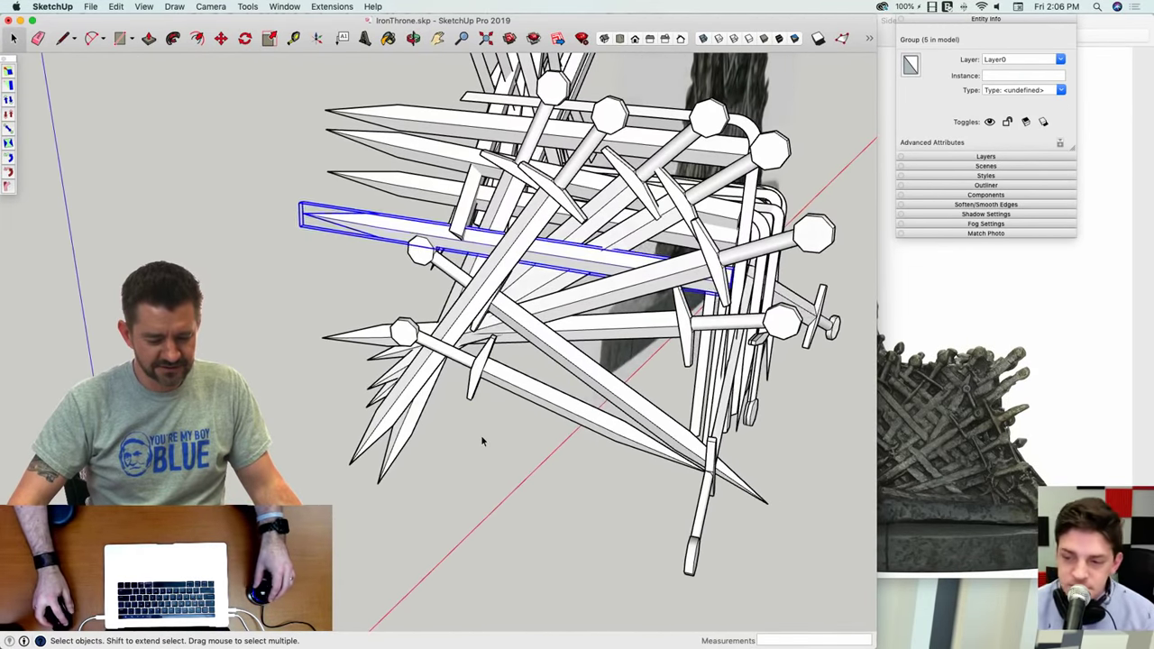
{"action": "left_click", "coordinate": [481, 435]}
{"action": "scroll", "coordinate": [478, 433], "scroll_direction": "up", "scroll_amount": 6}
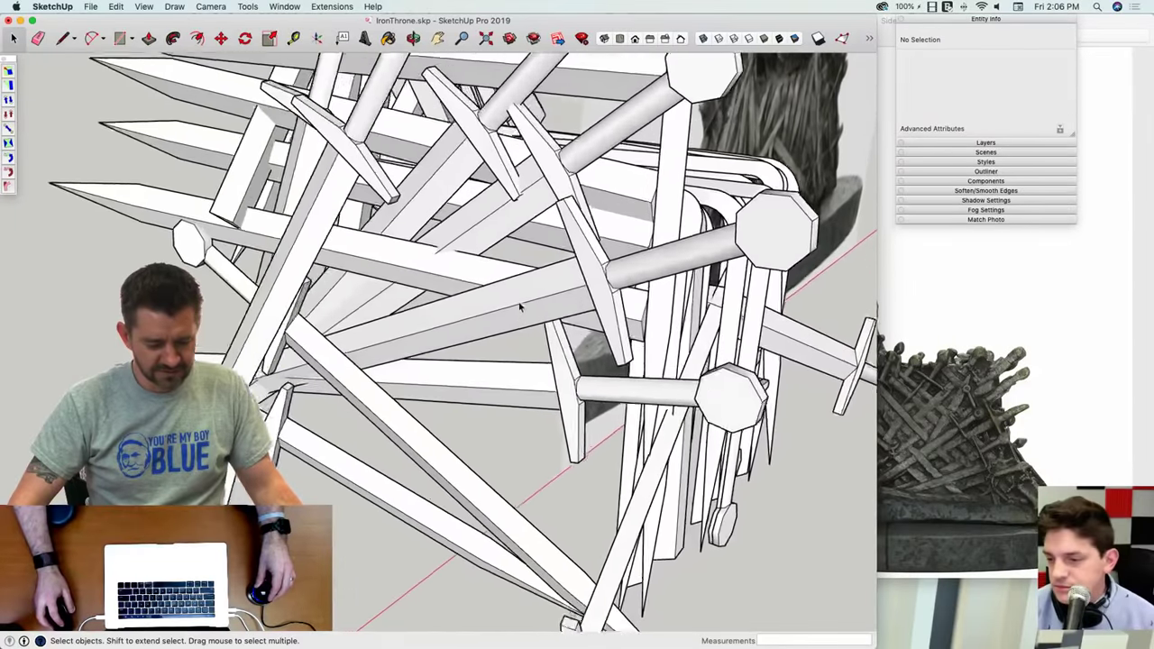
Step: Copy one of the horizontal blades straight up to just below the top of the armrest
{"action": "middle_click_drag", "start_coordinate": [520, 307], "coordinate": [297, 443]}
{"action": "left_click", "coordinate": [625, 333]}
{"action": "key", "text": "m"}
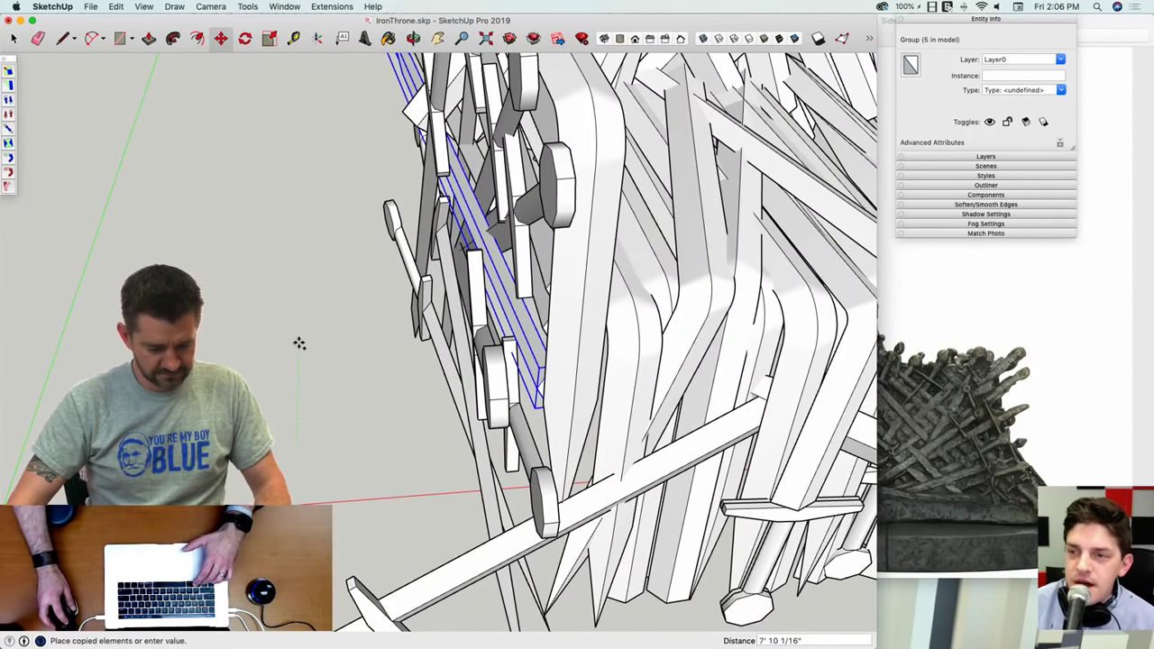
{"action": "key", "text": "Up"}
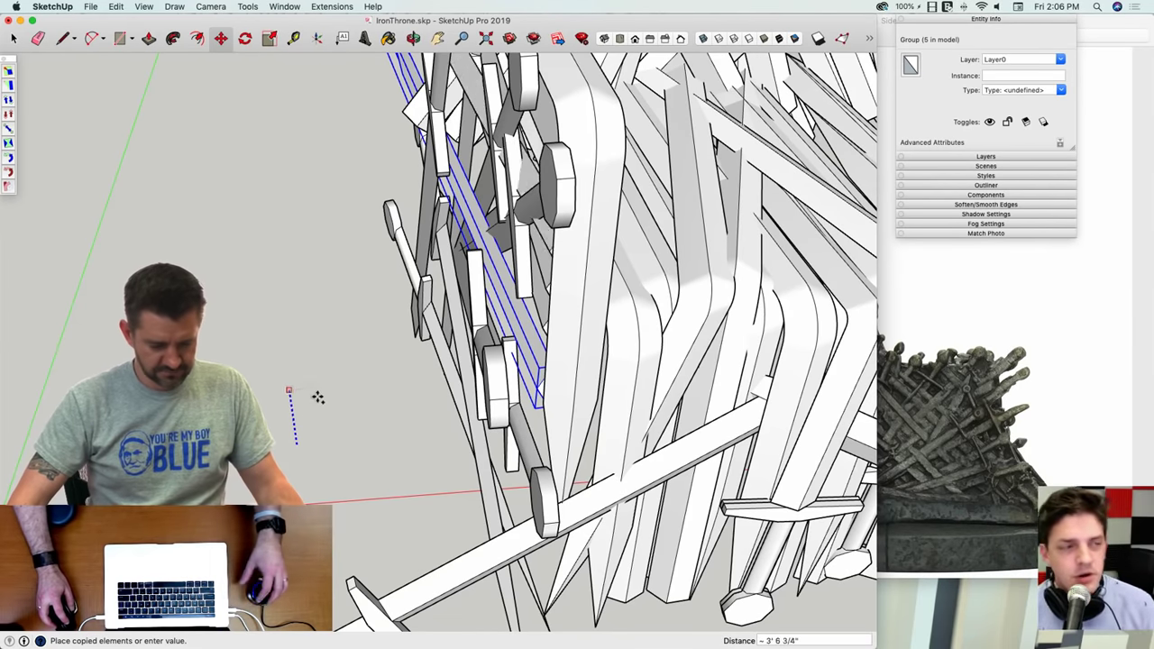
{"action": "left_click", "coordinate": [320, 383]}
{"action": "middle_click_drag", "start_coordinate": [320, 383], "coordinate": [233, 479]}
{"action": "key", "text": "space"}
Step: Rotate the copied upper blade slightly in plan about its front end to fit it behind the fanned swords
{"action": "scroll", "coordinate": [491, 219], "scroll_direction": "up", "scroll_amount": 2}
{"action": "middle_click_drag", "start_coordinate": [491, 219], "coordinate": [297, 433]}
{"action": "middle_click_drag", "start_coordinate": [245, 487], "coordinate": [228, 478]}
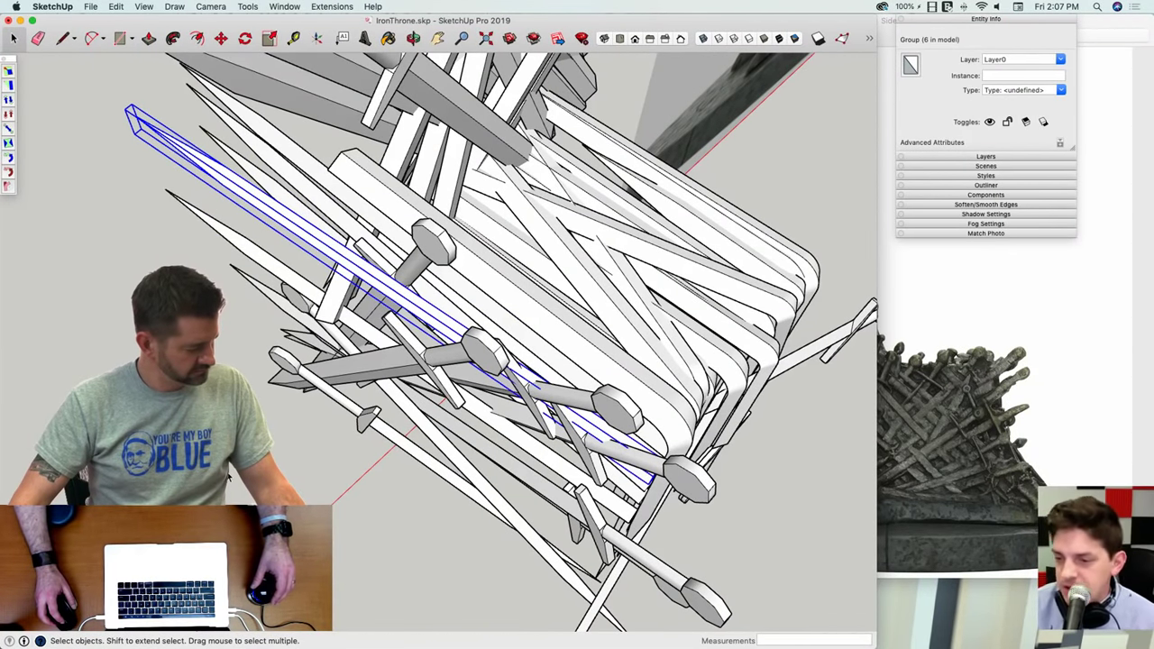
{"action": "middle_click_drag", "start_coordinate": [229, 477], "coordinate": [230, 481]}
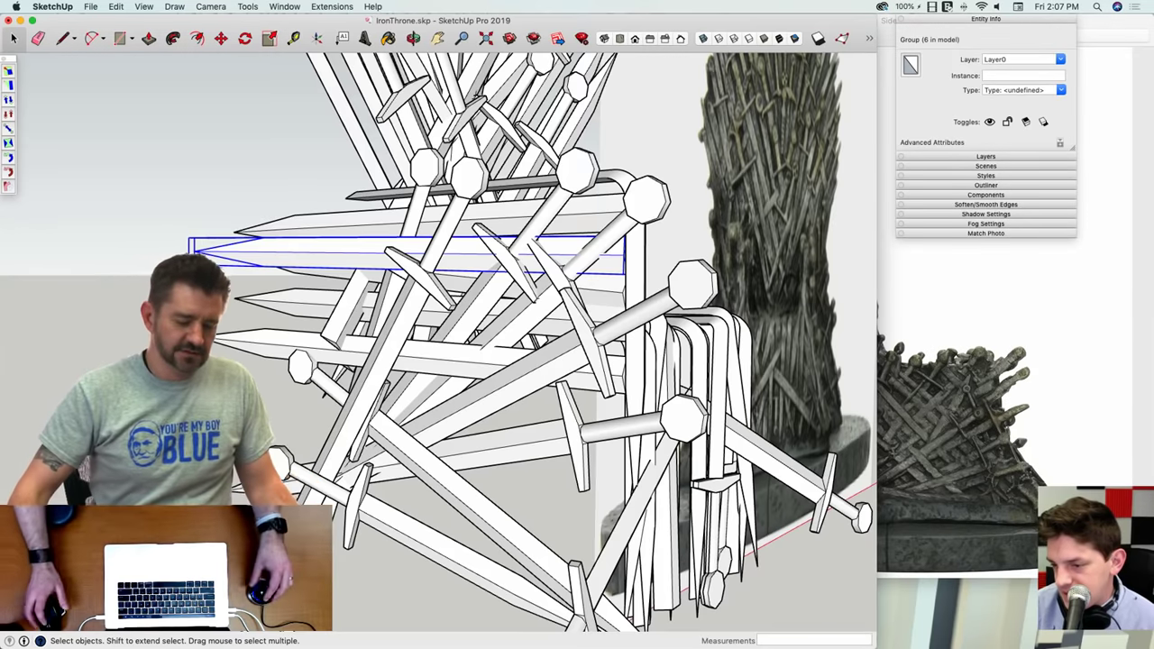
{"action": "scroll", "coordinate": [264, 481], "scroll_direction": "down", "scroll_amount": 5}
{"action": "scroll", "coordinate": [448, 294], "scroll_direction": "up", "scroll_amount": 10}
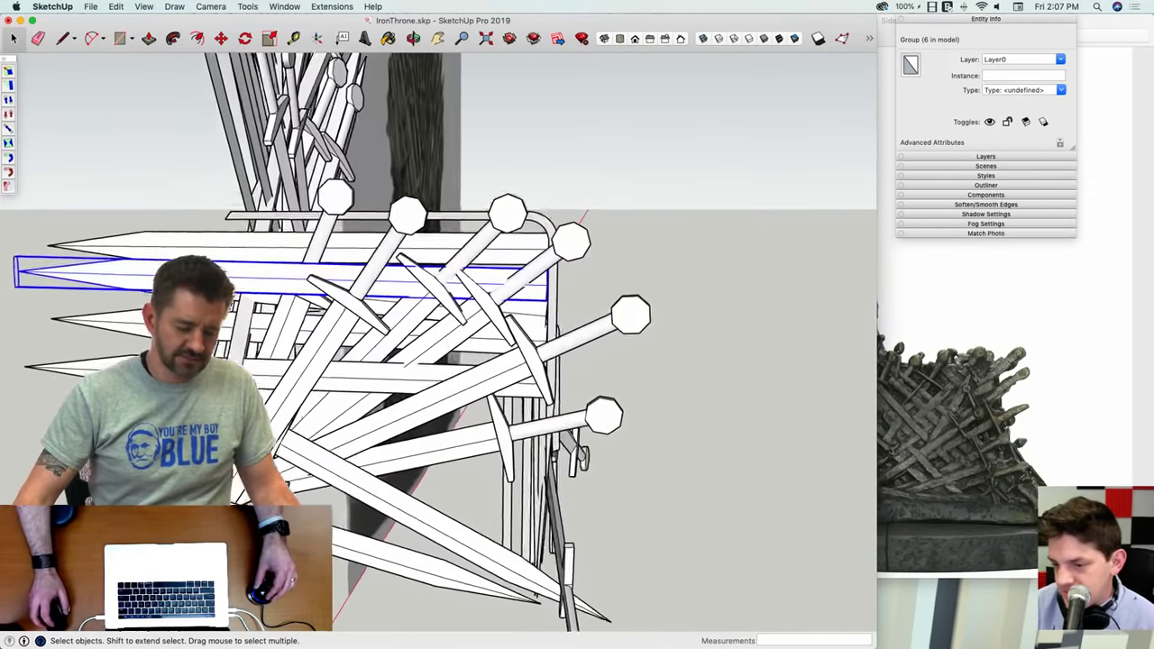
{"action": "middle_click_drag", "start_coordinate": [603, 358], "coordinate": [518, 397]}
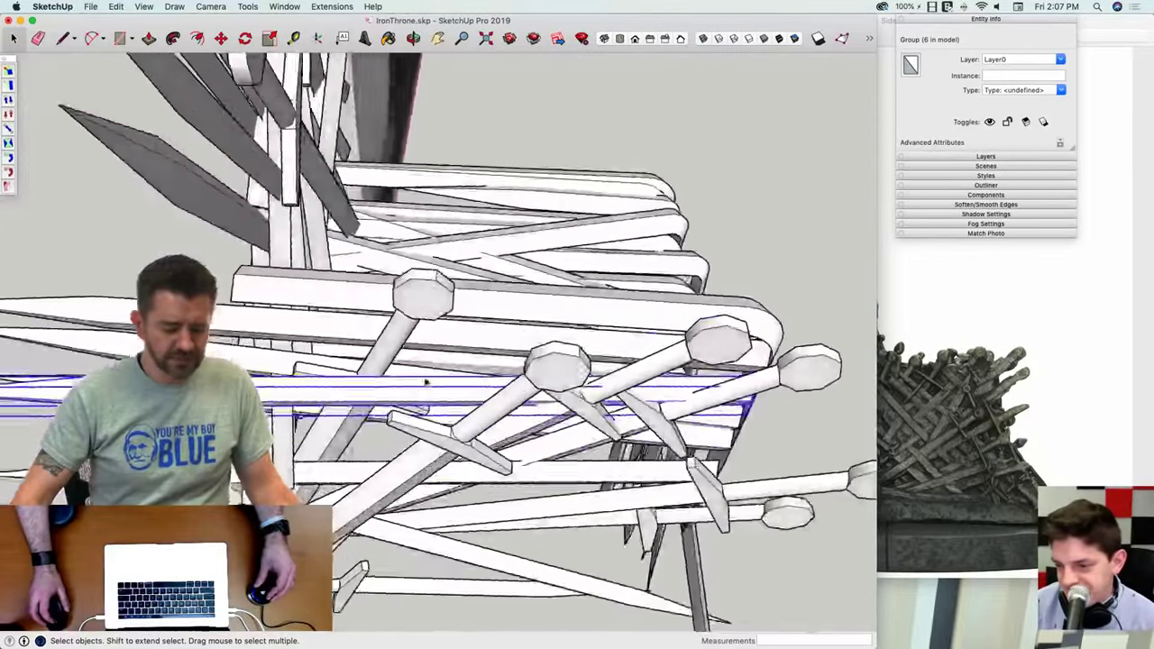
{"action": "mouse_move", "coordinate": [426, 383]}
{"action": "middle_mouse_down"}
{"action": "mouse_move", "coordinate": [489, 374]}
{"action": "mouse_move", "coordinate": [451, 445]}
{"action": "middle_mouse_up"}
{"action": "key", "text": "q"}
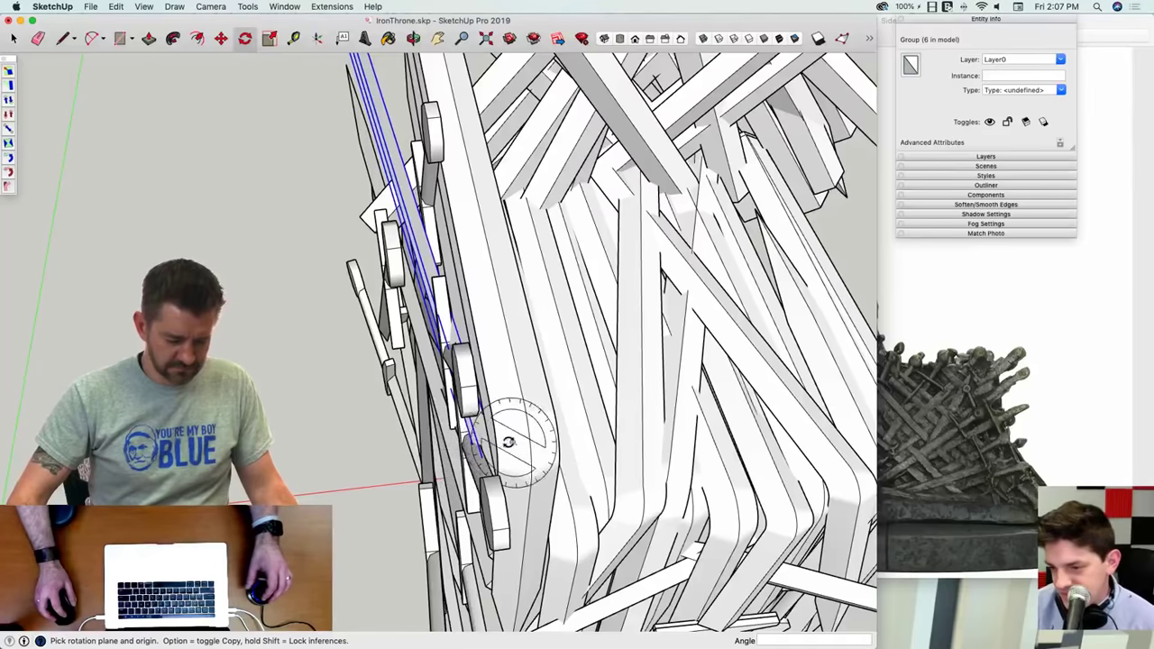
{"action": "mouse_move", "coordinate": [483, 311]}
{"action": "middle_mouse_down"}
{"action": "mouse_move", "coordinate": [471, 270]}
{"action": "mouse_move", "coordinate": [456, 334]}
{"action": "middle_mouse_up"}
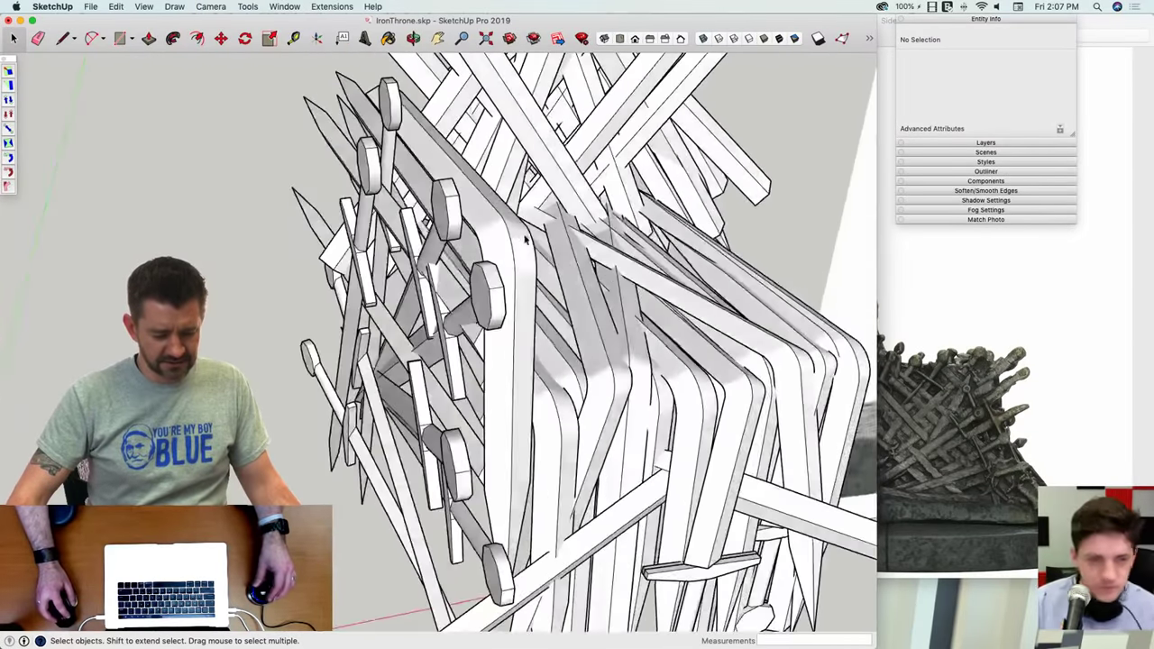
Step: Lower the outermost bent blade of the armrest slightly along the vertical axis and clear the selection
{"action": "key", "text": "m"}
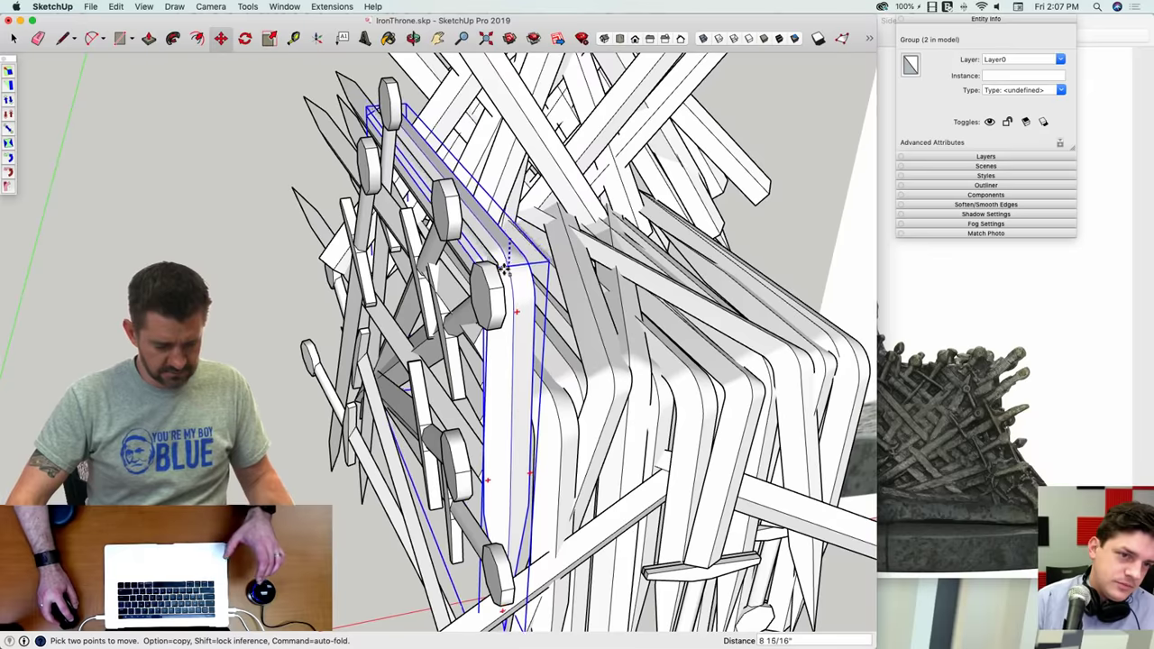
{"action": "left_click", "coordinate": [504, 261]}
{"action": "key", "text": "space"}
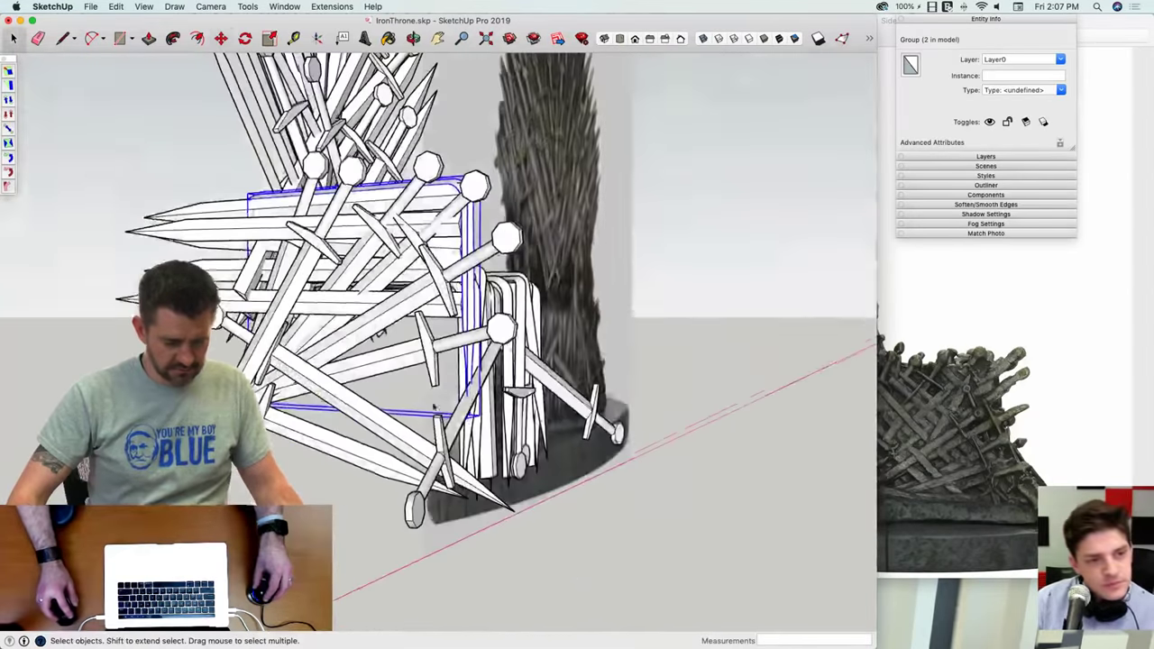
{"action": "left_click", "coordinate": [658, 429]}
{"action": "left_click", "coordinate": [658, 433]}
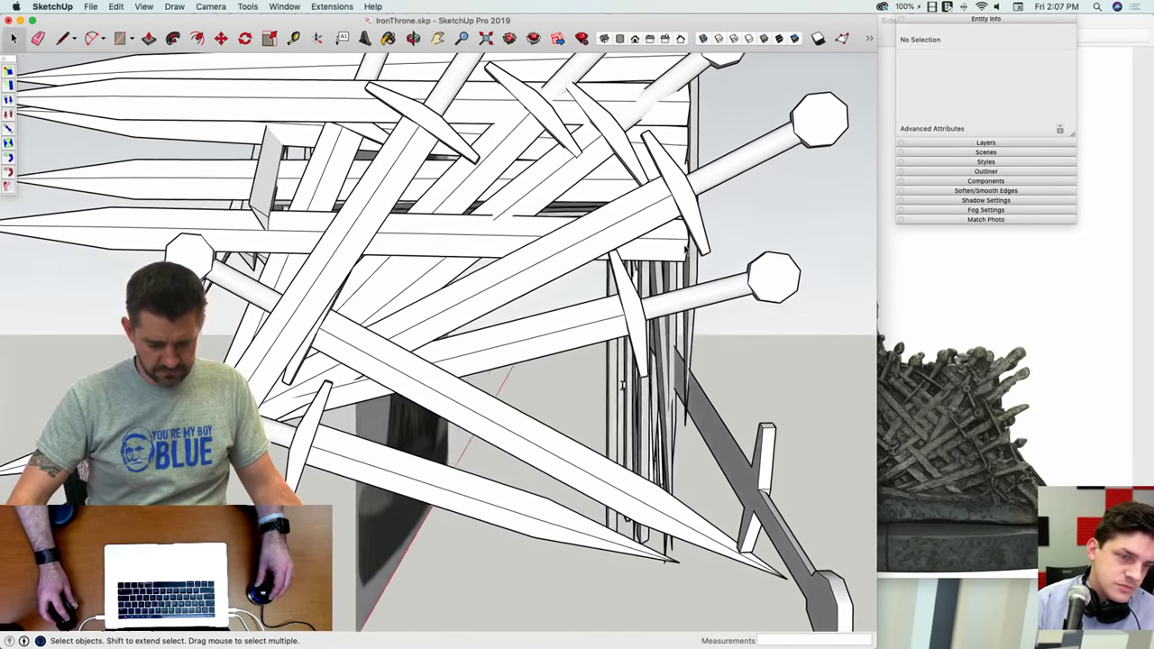
Step: Copy the lowest level blade 3' 3 3/4" straight down and tilt the copy 12.5 degrees with its front end downward
{"action": "left_click", "coordinate": [686, 253]}
{"action": "left_click", "coordinate": [682, 245]}
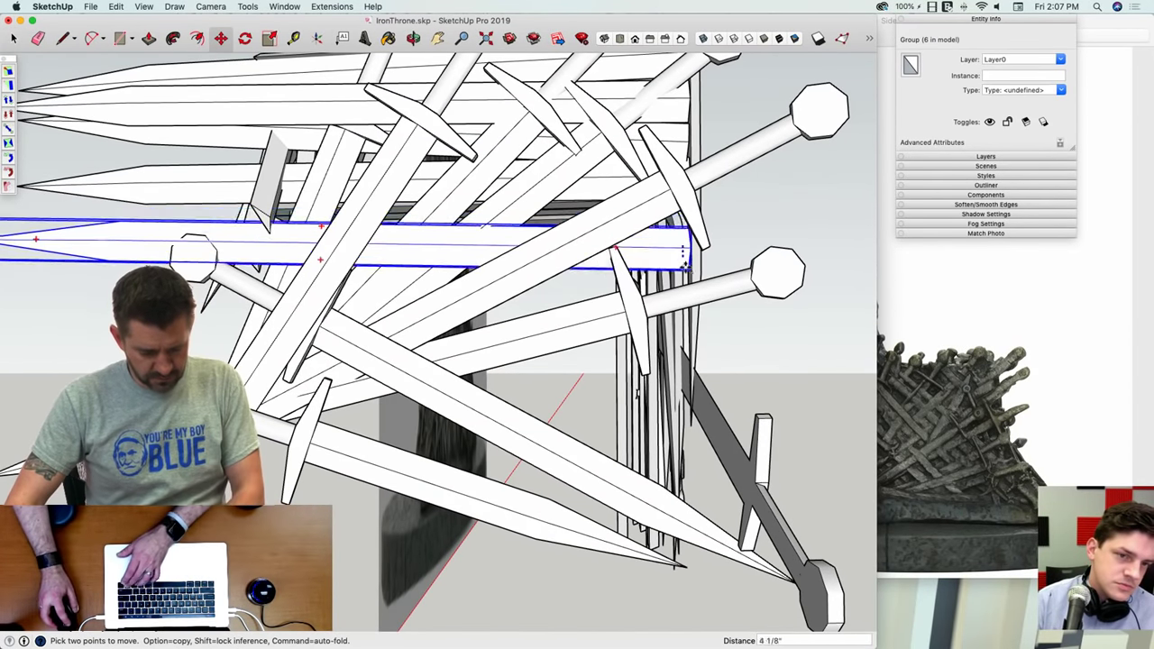
{"action": "key", "text": "alt"}
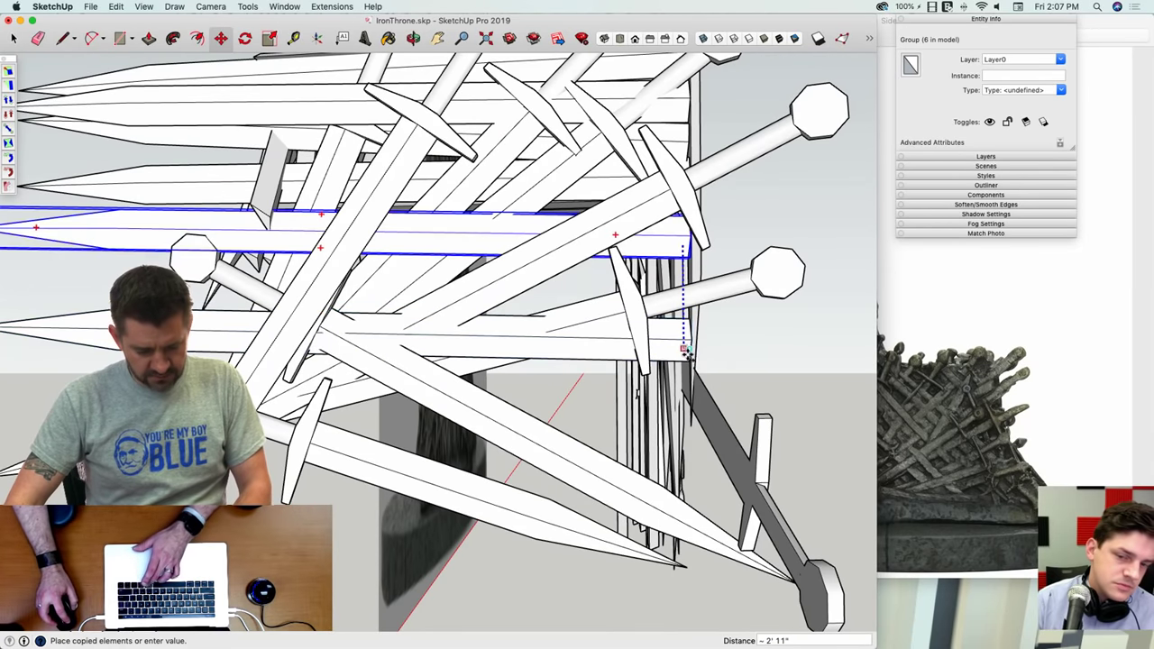
{"action": "left_click", "coordinate": [694, 367]}
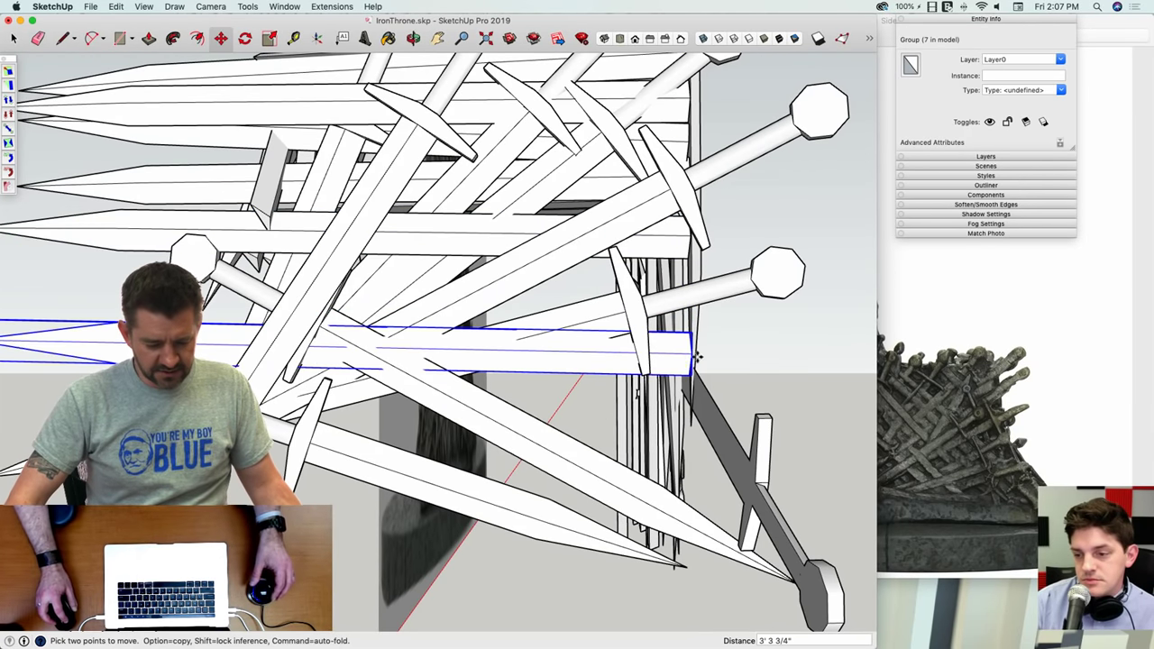
{"action": "left_click", "coordinate": [617, 350]}
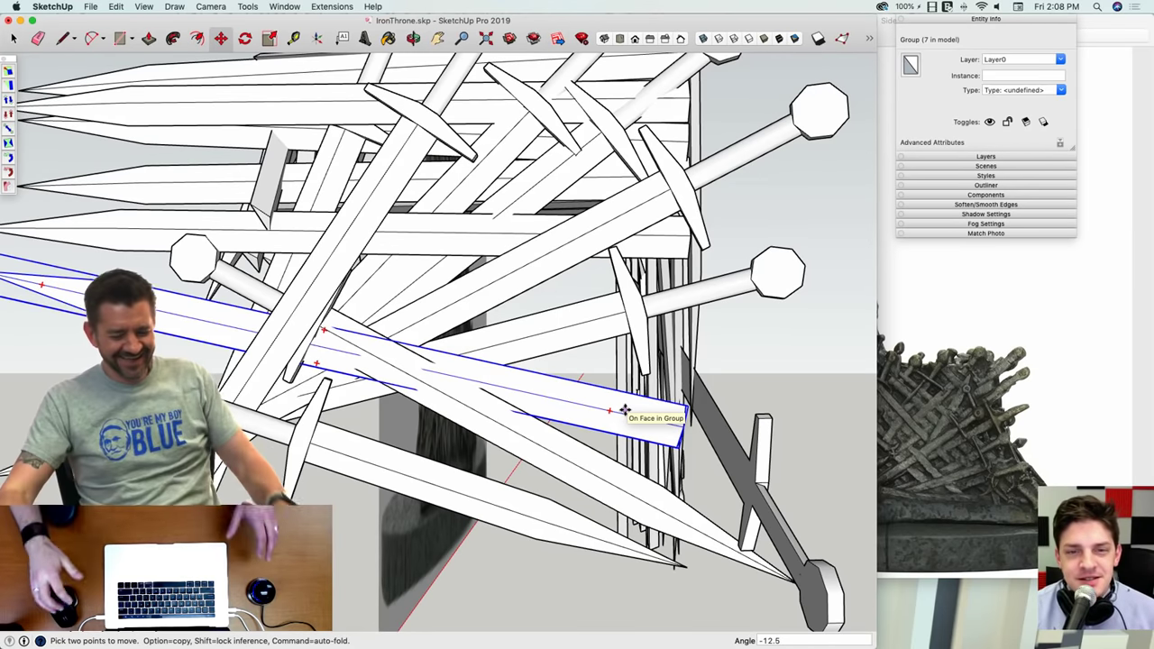
Step: Add two more copies of the tilted blade, one beneath it and one in the gap under the level blades
{"action": "middle_click_drag", "start_coordinate": [638, 394], "coordinate": [677, 460]}
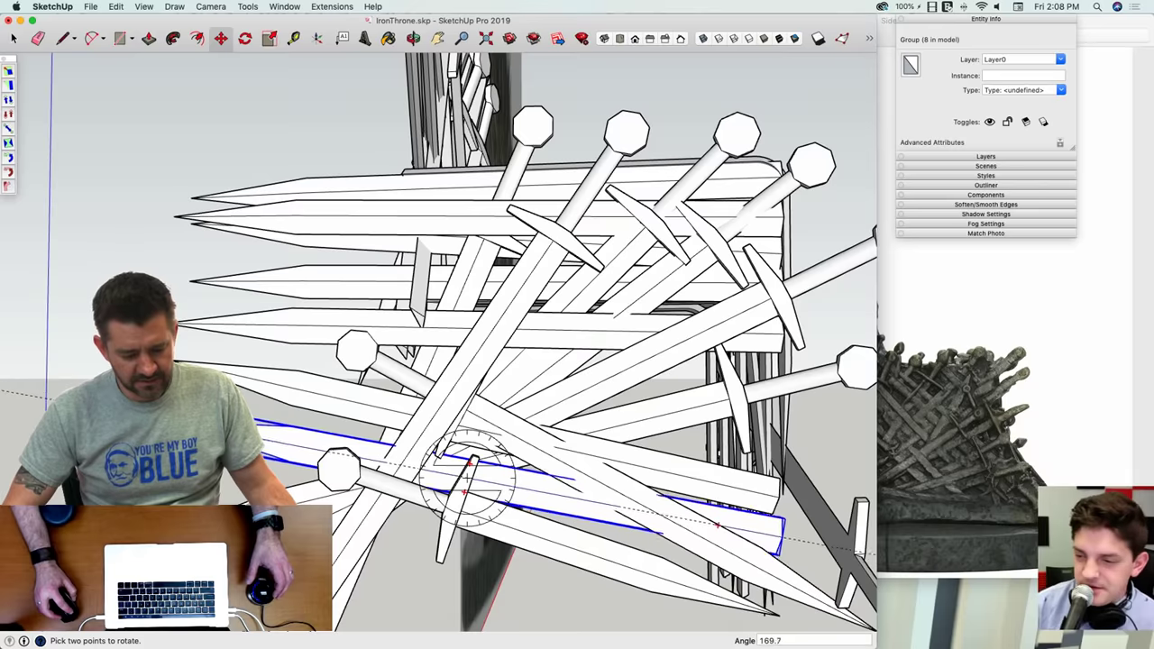
{"action": "middle_click_drag", "start_coordinate": [318, 370], "coordinate": [585, 513]}
{"action": "key", "text": "space"}
{"action": "key", "text": "m"}
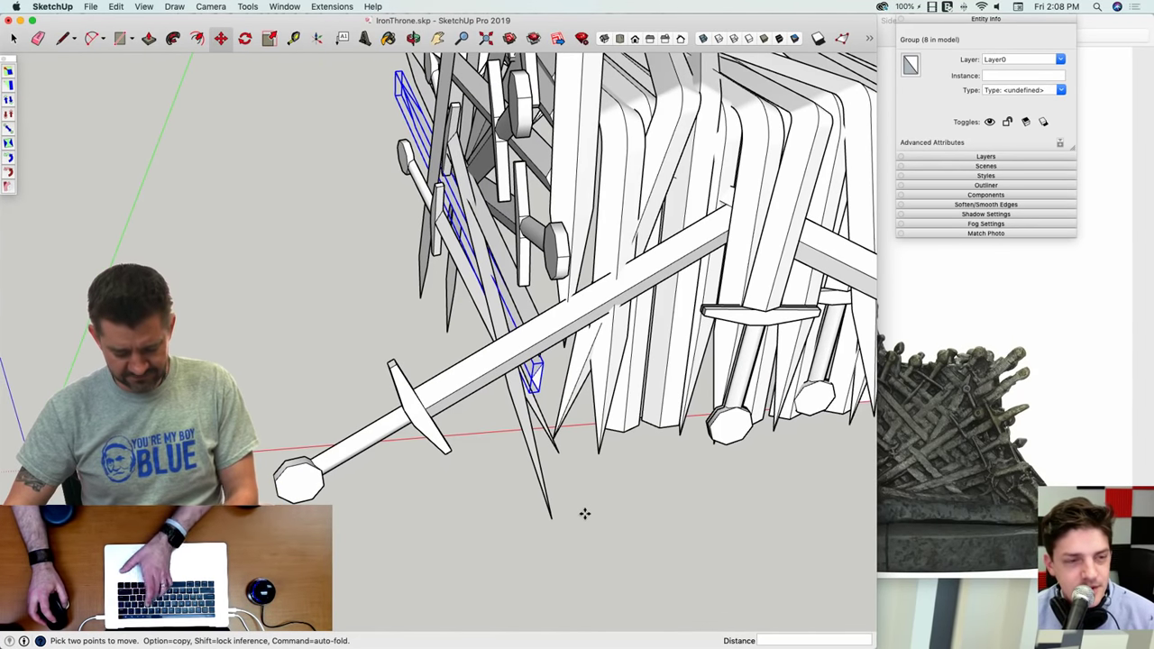
{"action": "left_click_drag", "start_coordinate": [585, 514], "coordinate": [595, 440]}
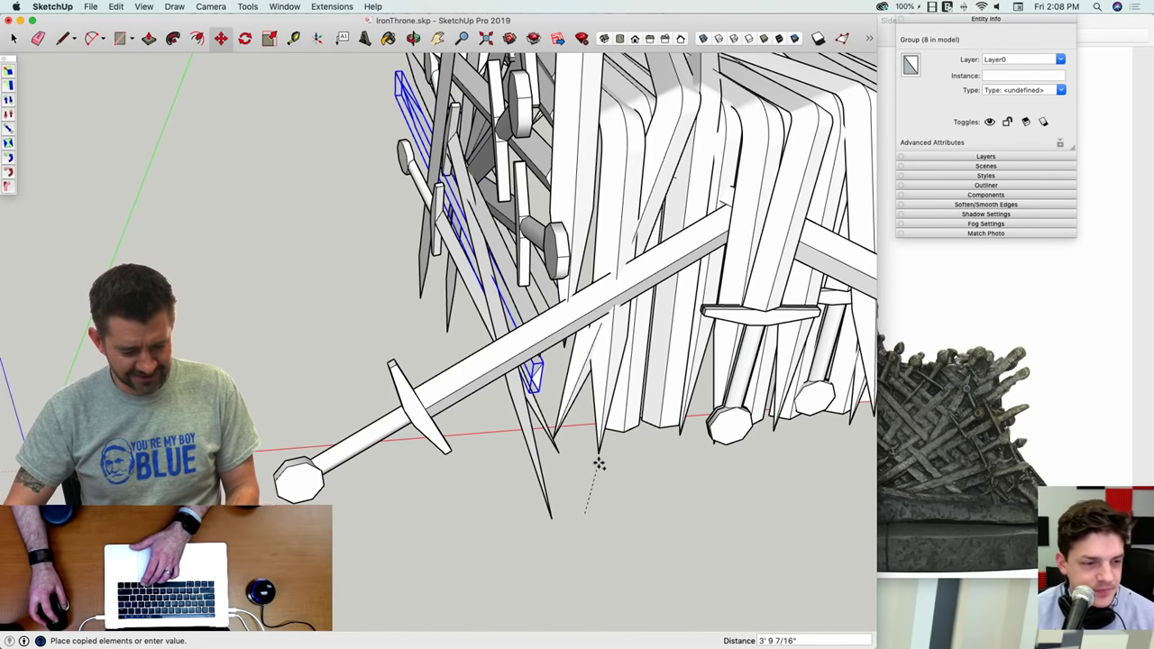
{"action": "middle_click_drag", "start_coordinate": [596, 461], "coordinate": [383, 479]}
{"action": "key", "text": "space"}
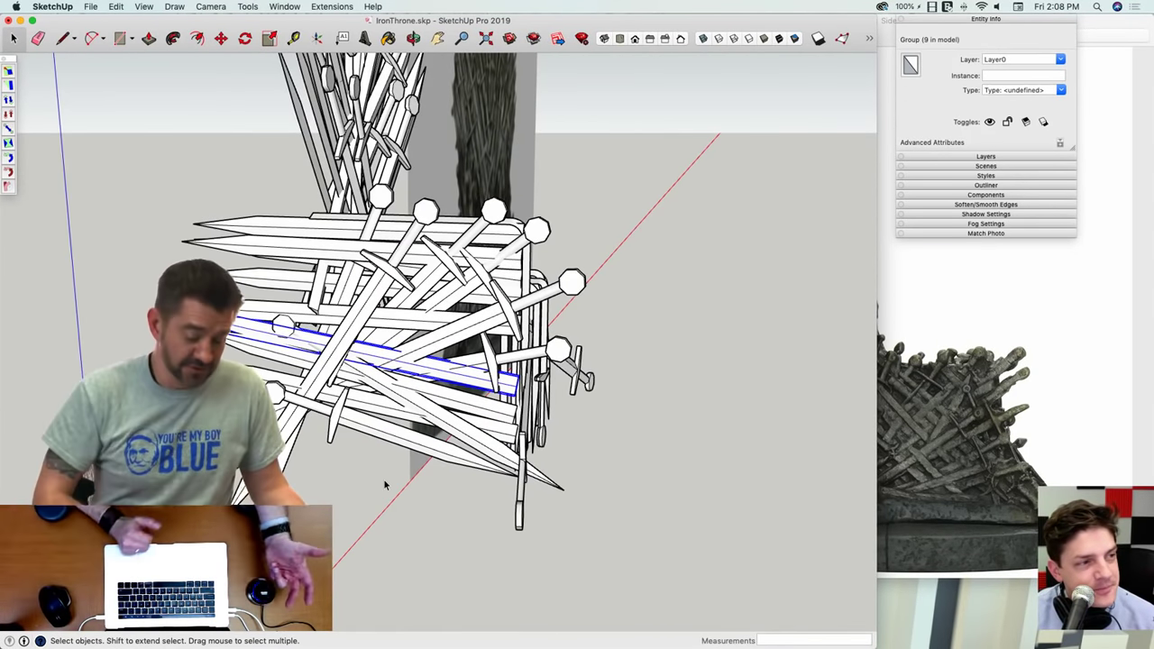
Step: Rotate a copy of the second-lowest fanned sword about its guard so its tip points diagonally down toward the front
{"action": "middle_click_drag", "start_coordinate": [385, 484], "coordinate": [112, 286]}
{"action": "left_click", "coordinate": [515, 338]}
{"action": "key", "text": "q"}
{"action": "middle_click_drag", "start_coordinate": [519, 337], "coordinate": [613, 357]}
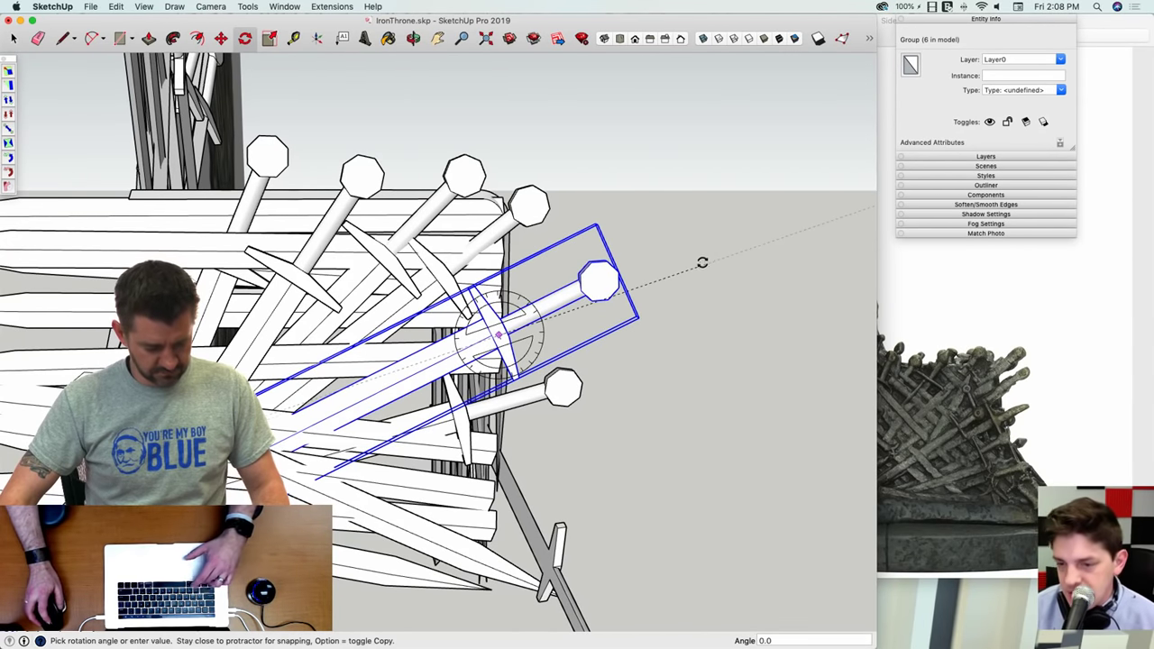
{"action": "left_click", "coordinate": [311, 71]}
Step: Move the new diagonal sword outward along the green axis so it lies in front of the fanned swords
{"action": "key", "text": "m"}
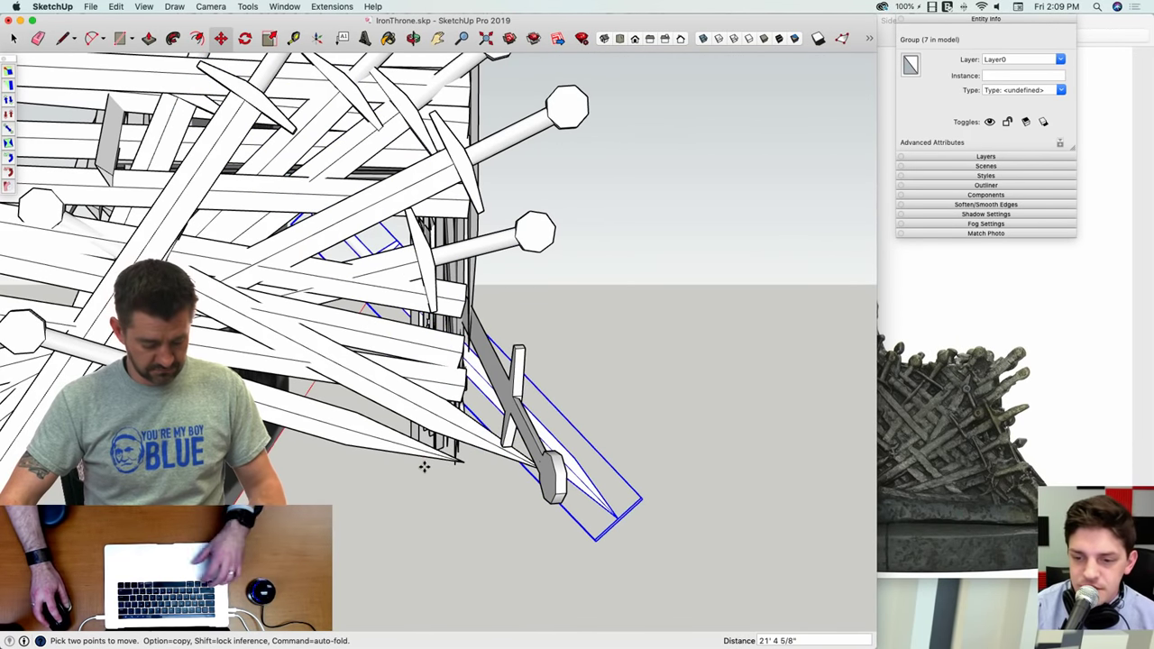
{"action": "key", "text": "super+z"}
{"action": "left_click", "coordinate": [685, 566]}
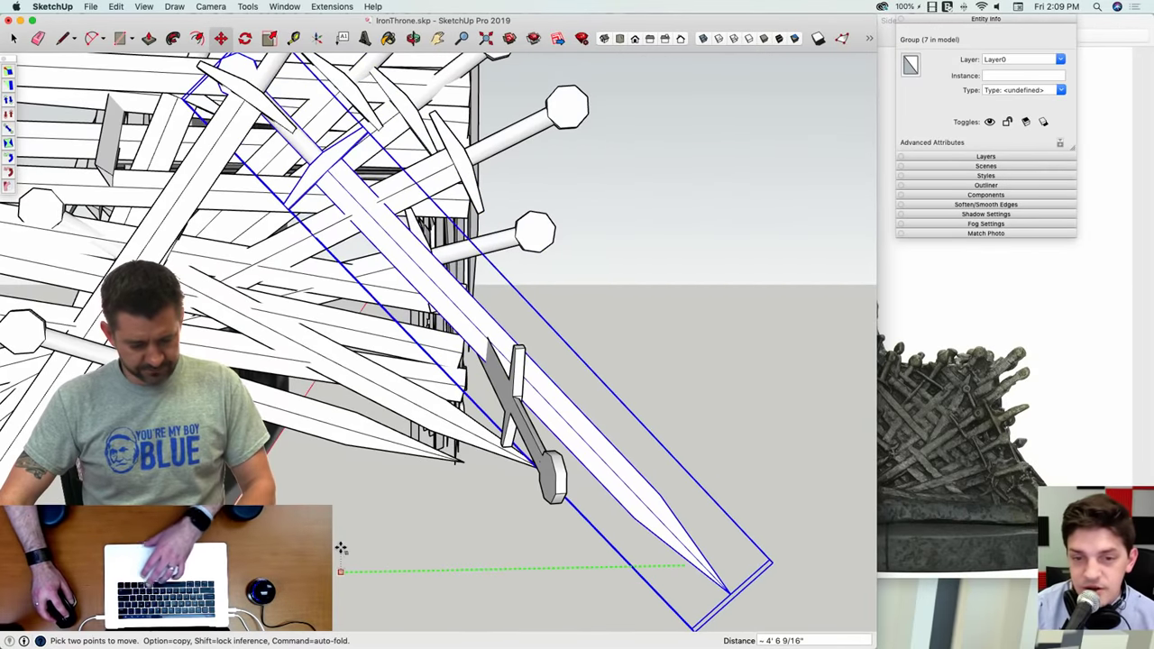
{"action": "middle_click_drag", "start_coordinate": [617, 614], "coordinate": [693, 412]}
{"action": "key", "text": "space"}
Step: Copy the lowest hilted side sword to the armrest's front corner and tilt the copy more steeply, tip downward
{"action": "left_click", "coordinate": [510, 505]}
{"action": "key", "text": "m"}
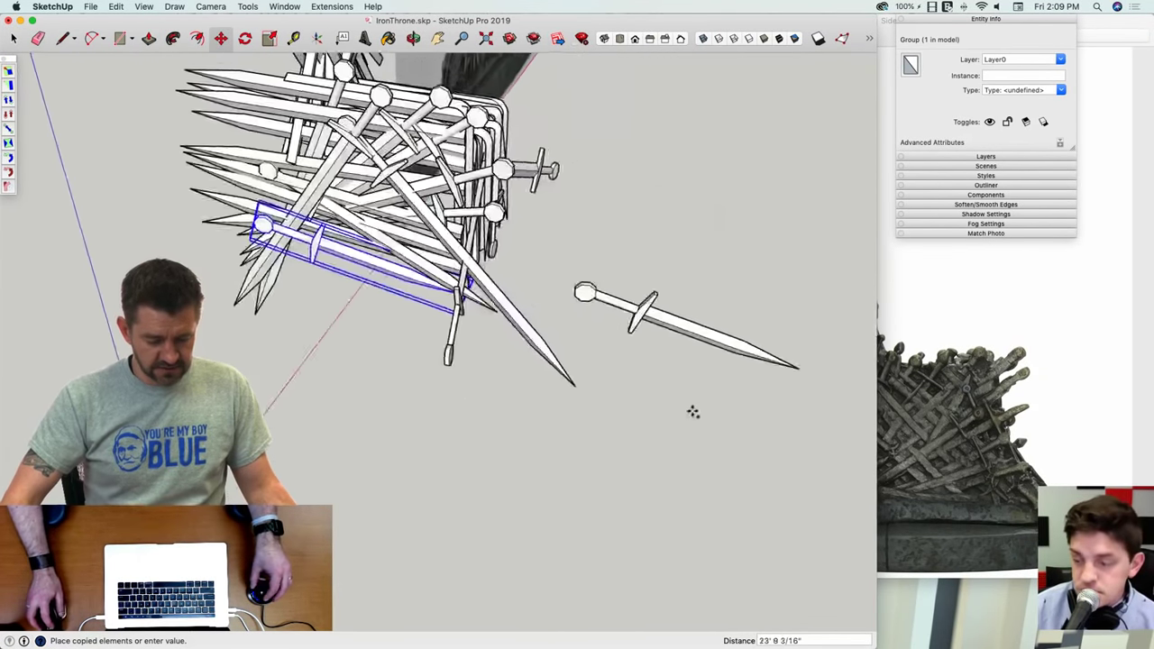
{"action": "left_click", "coordinate": [554, 388]}
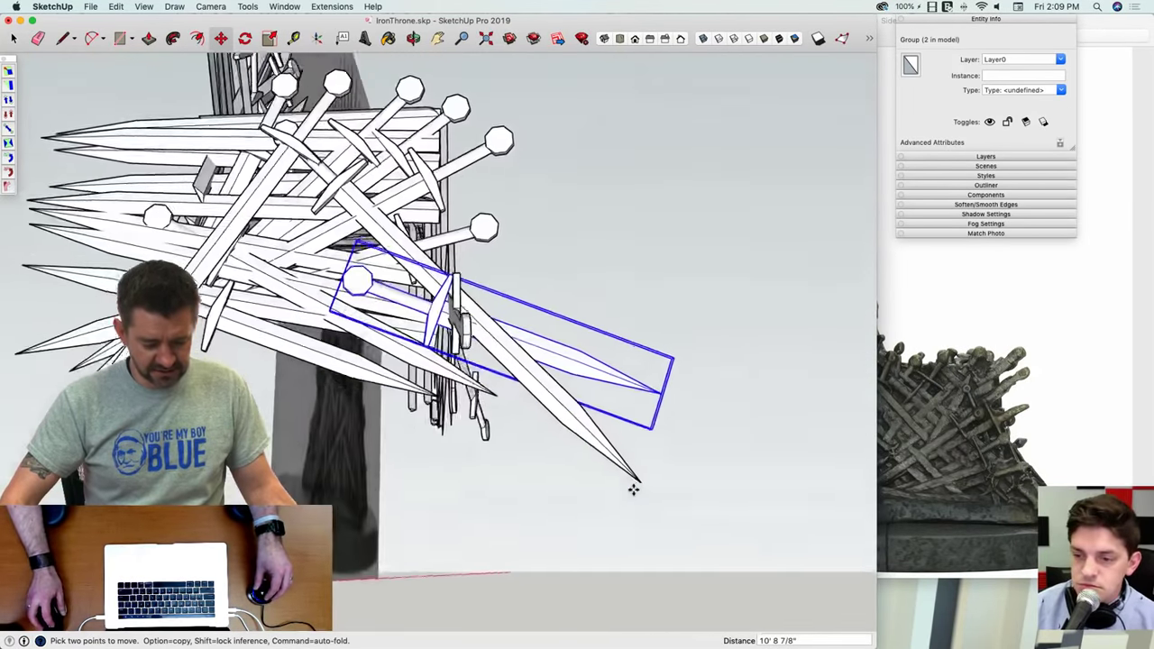
{"action": "middle_click_drag", "start_coordinate": [703, 449], "coordinate": [485, 540]}
{"action": "left_click", "coordinate": [662, 532]}
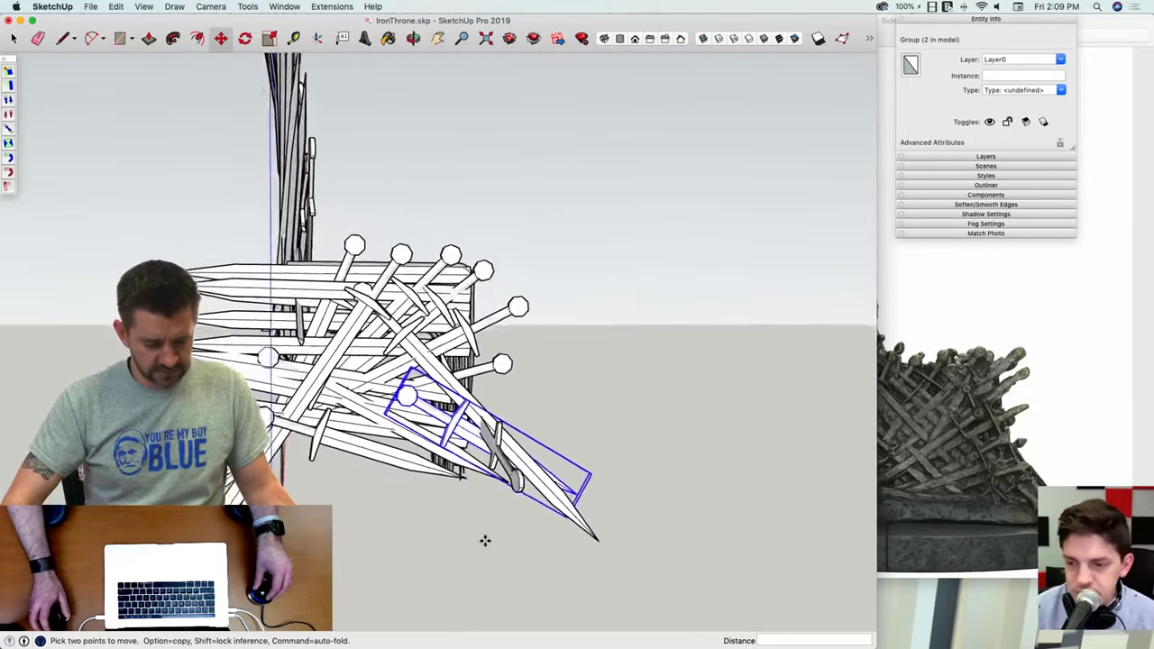
{"action": "middle_click_drag", "start_coordinate": [467, 578], "coordinate": [503, 578]}
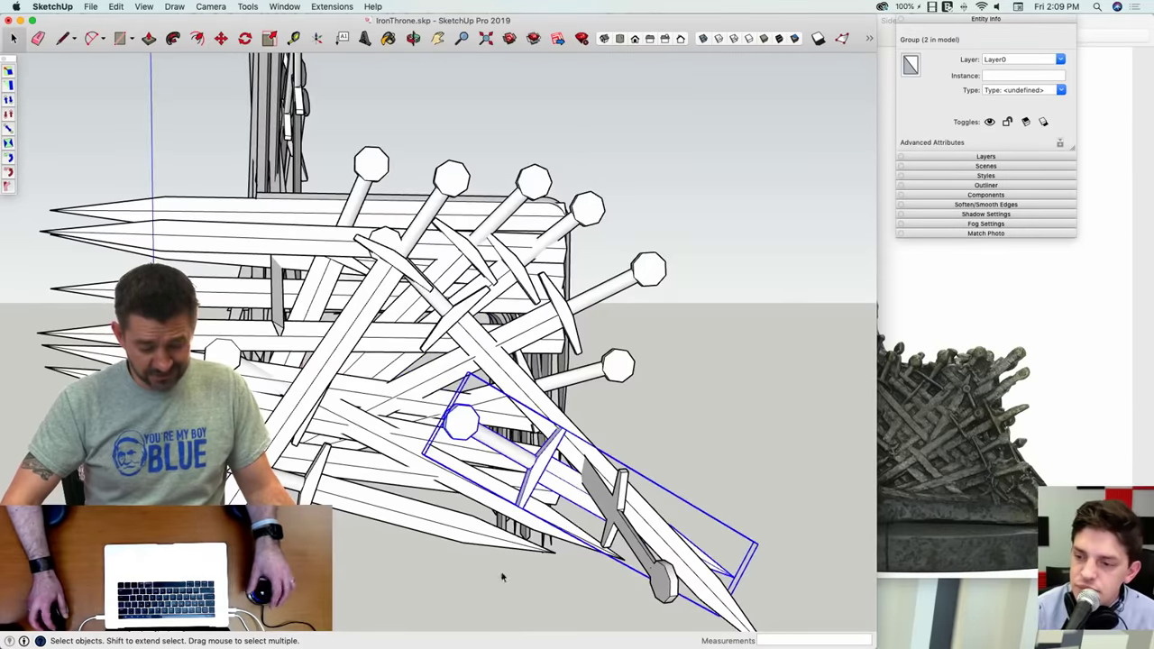
{"action": "left_click", "coordinate": [440, 548]}
Step: Move the long diagonal sword 1' 1/4" and clear the selection
{"action": "middle_click_drag", "start_coordinate": [440, 547], "coordinate": [463, 551]}
{"action": "left_click", "coordinate": [510, 487]}
{"action": "key", "text": "m"}
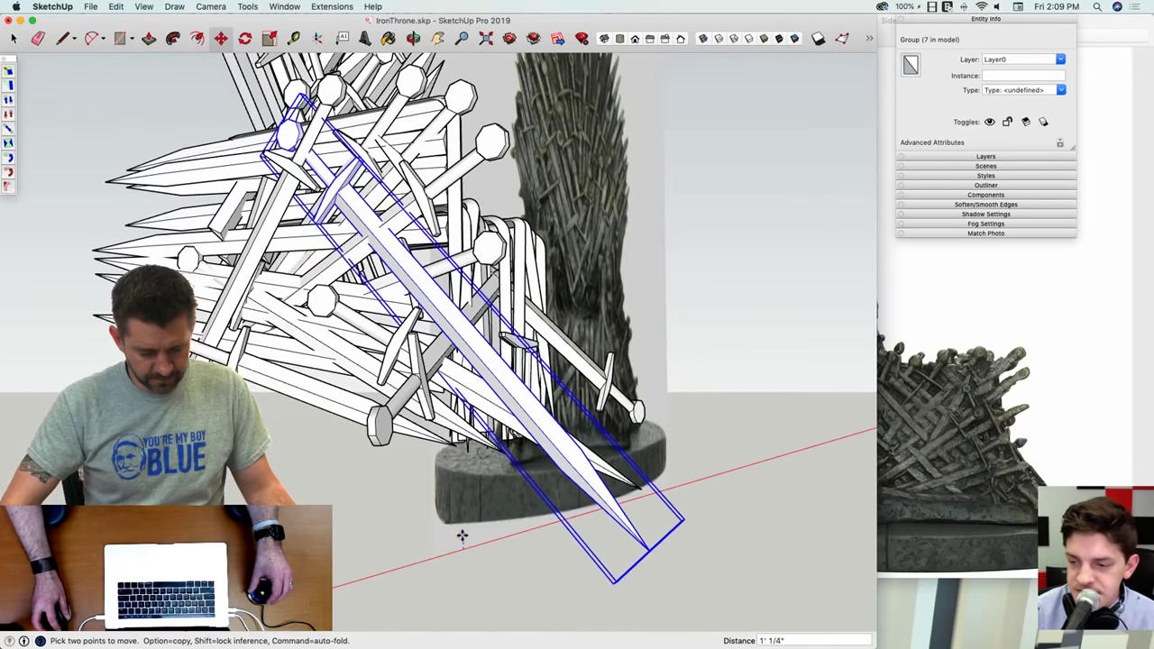
{"action": "left_click", "coordinate": [462, 536]}
{"action": "key", "text": "space"}
{"action": "left_click", "coordinate": [384, 577]}
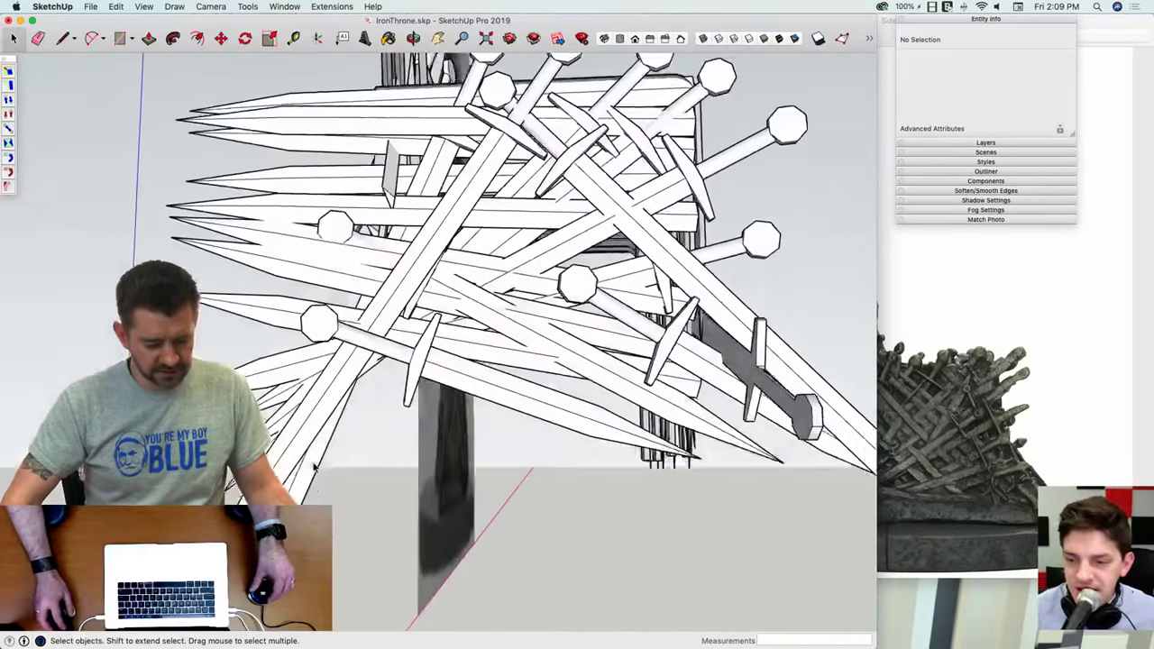
Step: Copy one of the upper horizontal blades straight down into the gap beneath the tilted blades
{"action": "middle_click_drag", "start_coordinate": [361, 406], "coordinate": [354, 424]}
{"action": "key", "text": "m"}
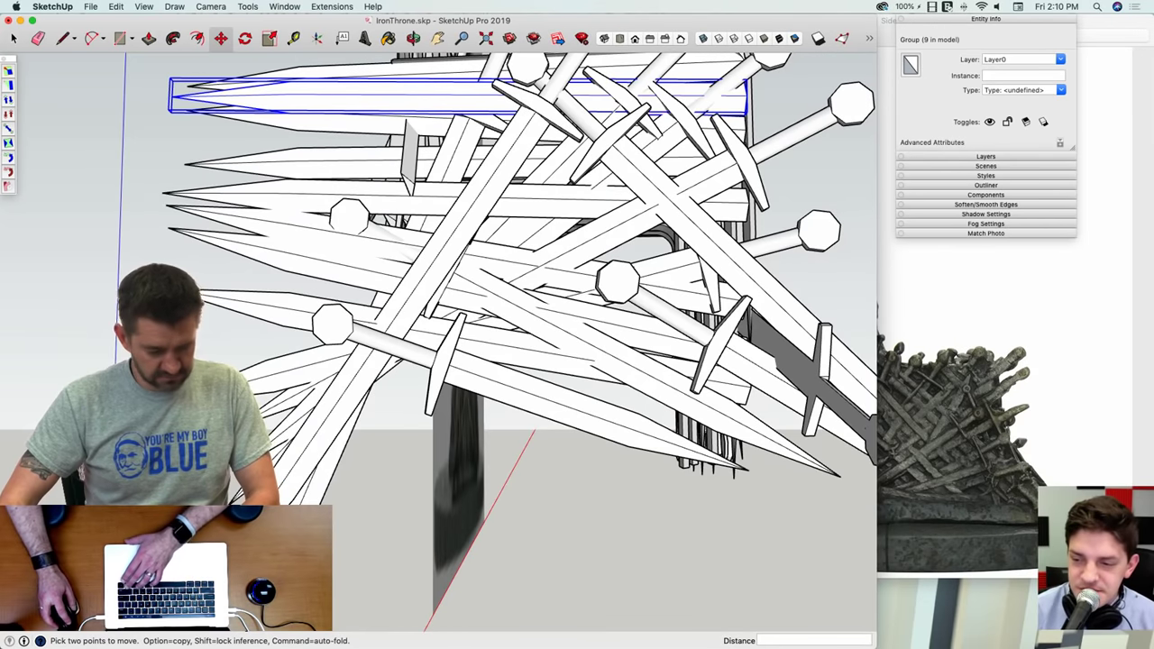
{"action": "left_click", "coordinate": [112, 234]}
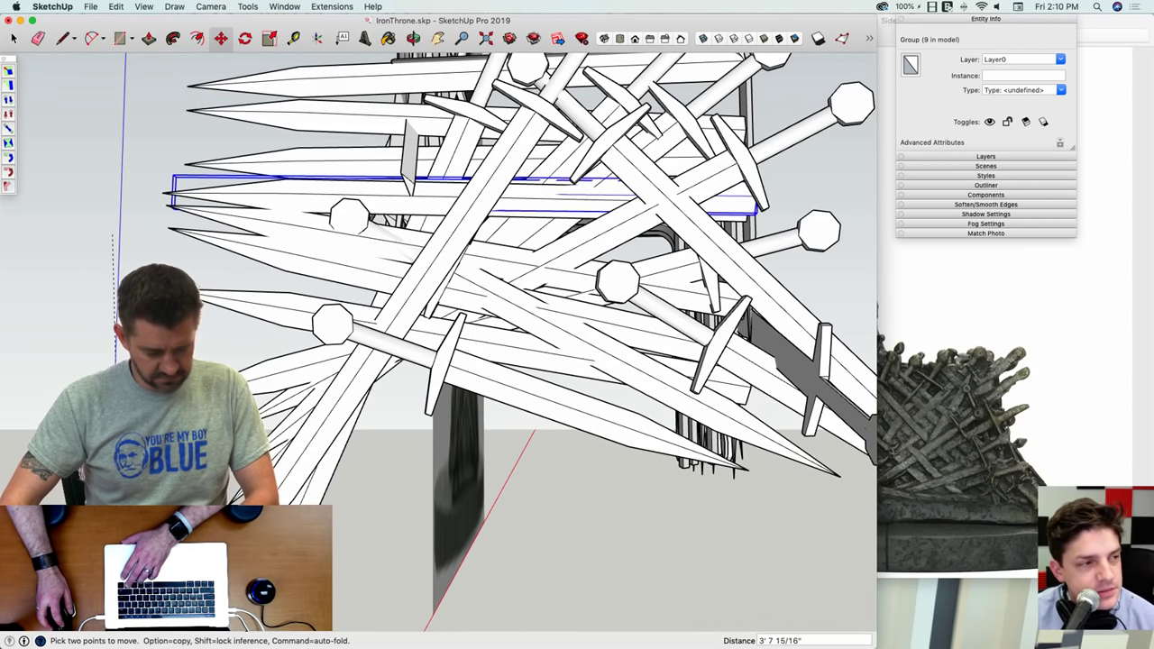
{"action": "key", "text": "alt"}
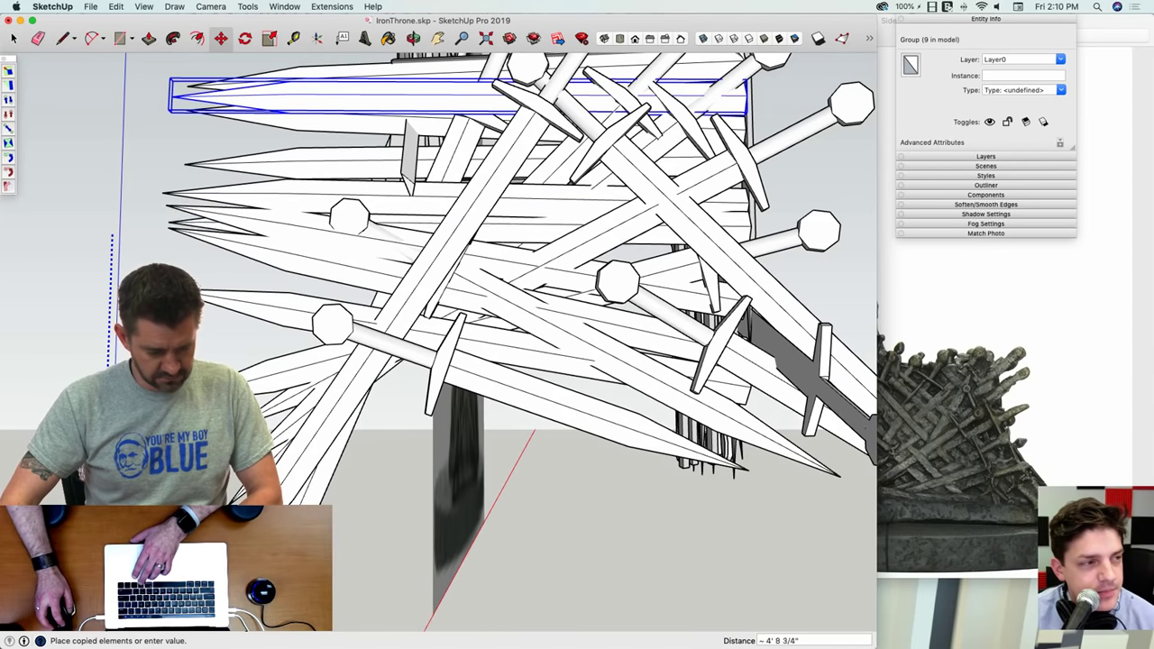
{"action": "left_click", "coordinate": [108, 363]}
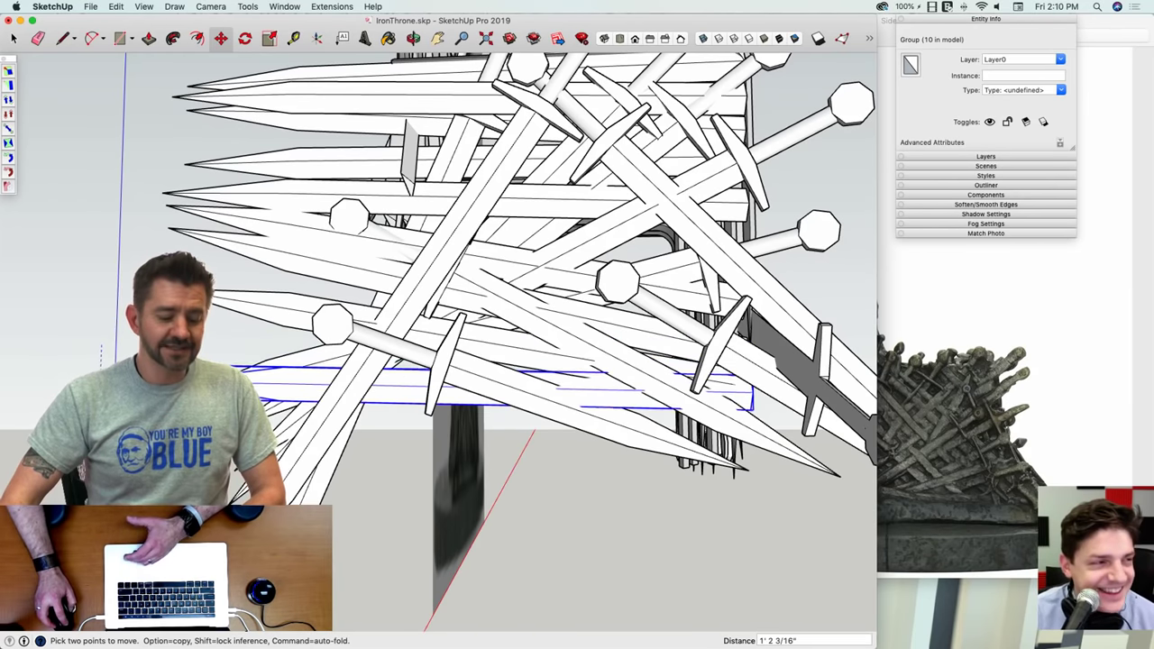
{"action": "middle_click_drag", "start_coordinate": [667, 360], "coordinate": [433, 419]}
{"action": "middle_click_drag", "start_coordinate": [406, 361], "coordinate": [406, 397]}
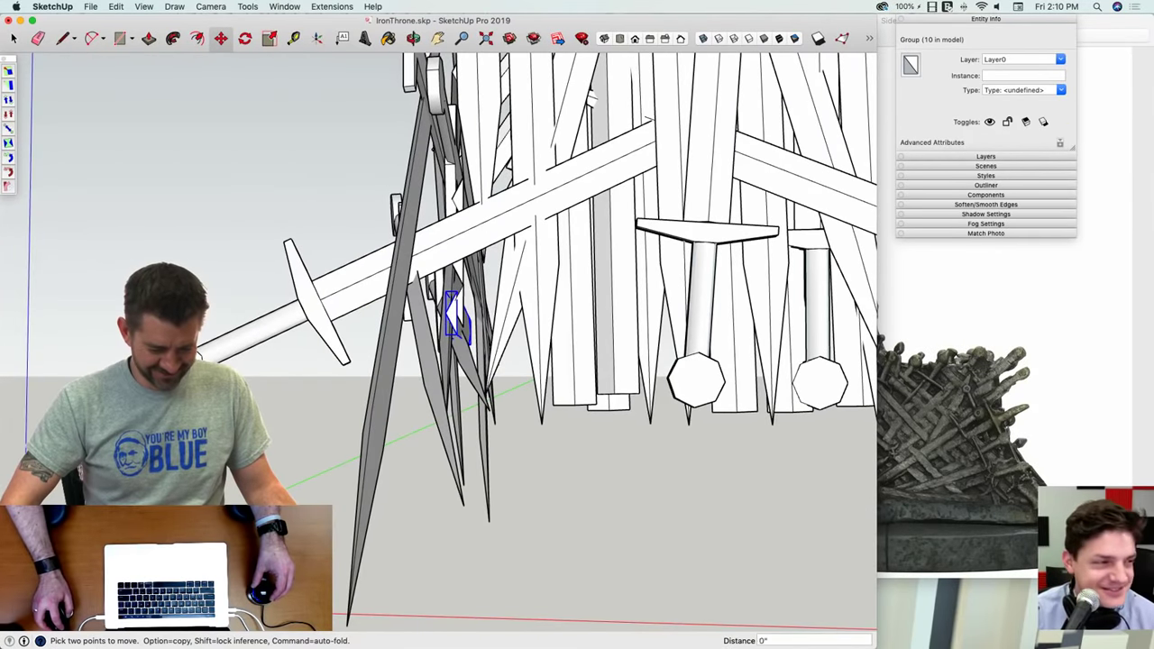
{"action": "middle_click_drag", "start_coordinate": [432, 361], "coordinate": [653, 379]}
{"action": "key", "text": "space"}
Step: Rotate a copy of the selected horizontal blade by about 98 degrees so it stands nearly upright across the armrest's side
{"action": "middle_click_drag", "start_coordinate": [374, 343], "coordinate": [577, 279]}
{"action": "scroll", "coordinate": [345, 400], "scroll_direction": "up", "scroll_amount": 10}
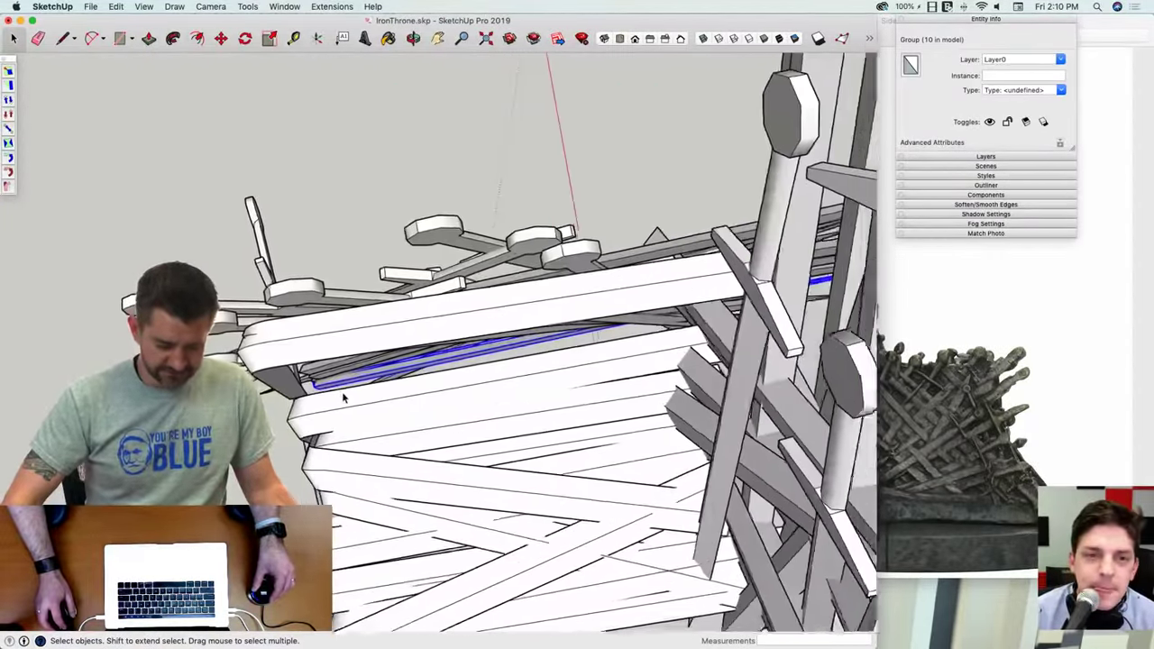
{"action": "middle_click_drag", "start_coordinate": [443, 365], "coordinate": [482, 374]}
{"action": "key", "text": "q"}
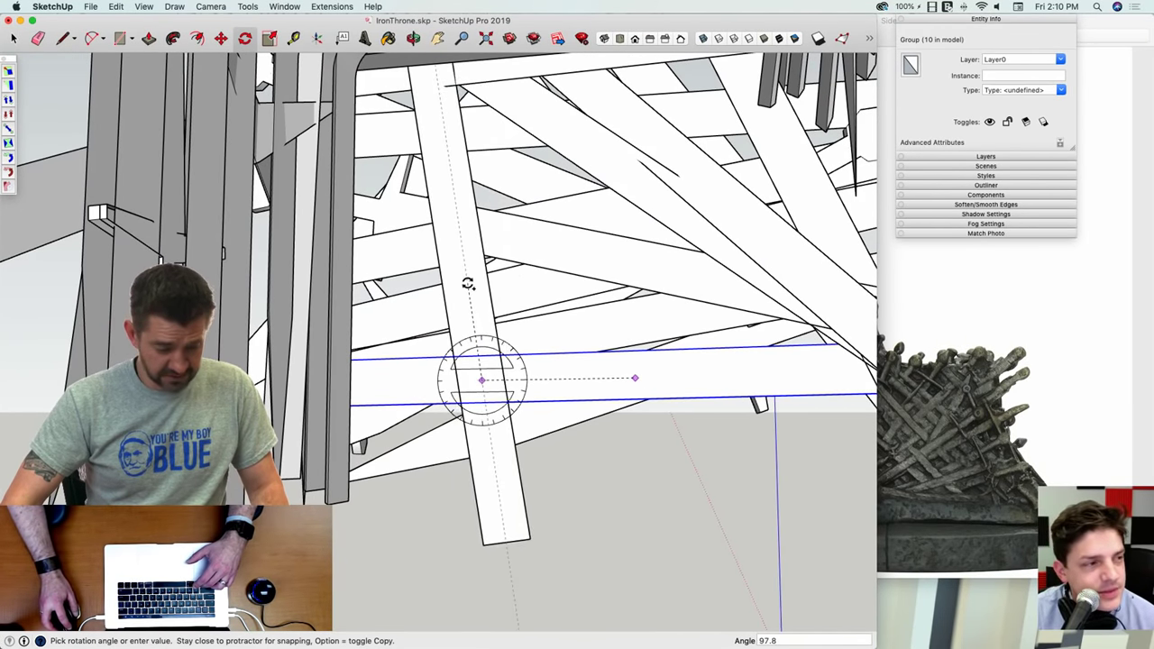
{"action": "scroll", "coordinate": [505, 320], "scroll_direction": "down", "scroll_amount": 4}
{"action": "key", "text": "space"}
Step: Open the upright blade's group for editing and delete its tapered tip
{"action": "middle_click_drag", "start_coordinate": [550, 363], "coordinate": [512, 197]}
{"action": "double_click", "coordinate": [502, 283]}
{"action": "left_click", "coordinate": [481, 169]}
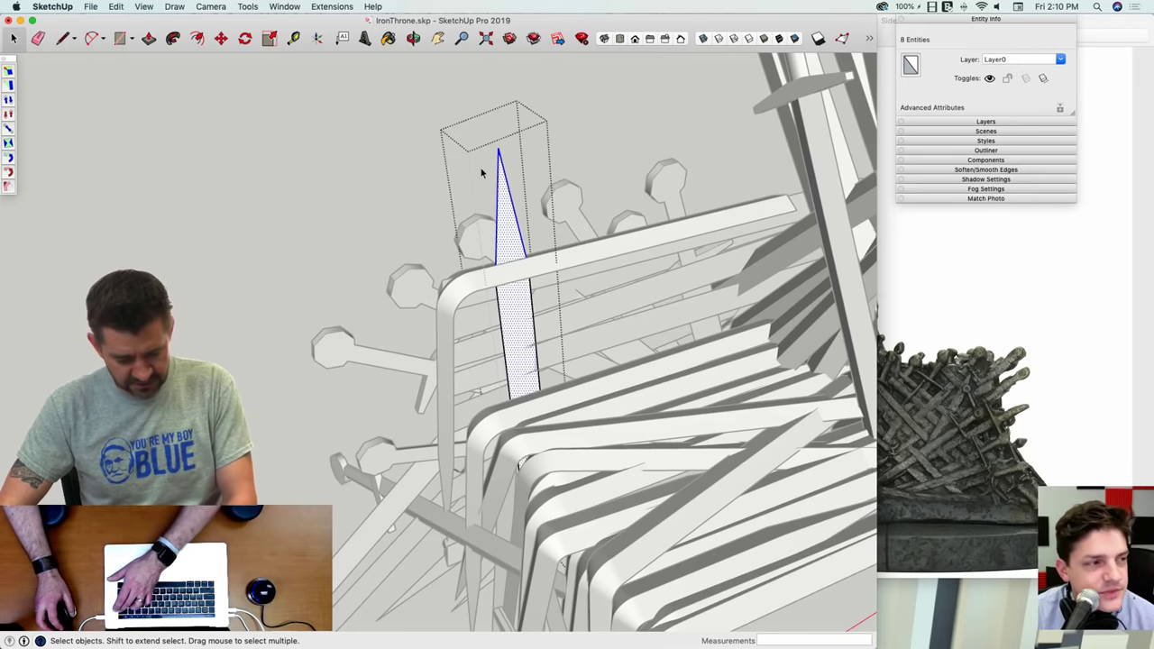
{"action": "key", "text": "Delete"}
Step: Adjust the upright blade's position behind the armrest's side swords and clear the selection
{"action": "key", "text": "l"}
{"action": "middle_click_drag", "start_coordinate": [501, 202], "coordinate": [699, 457]}
{"action": "scroll", "coordinate": [530, 260], "scroll_direction": "up", "scroll_amount": 2}
{"action": "left_click", "coordinate": [593, 245]}
{"action": "key", "text": "m"}
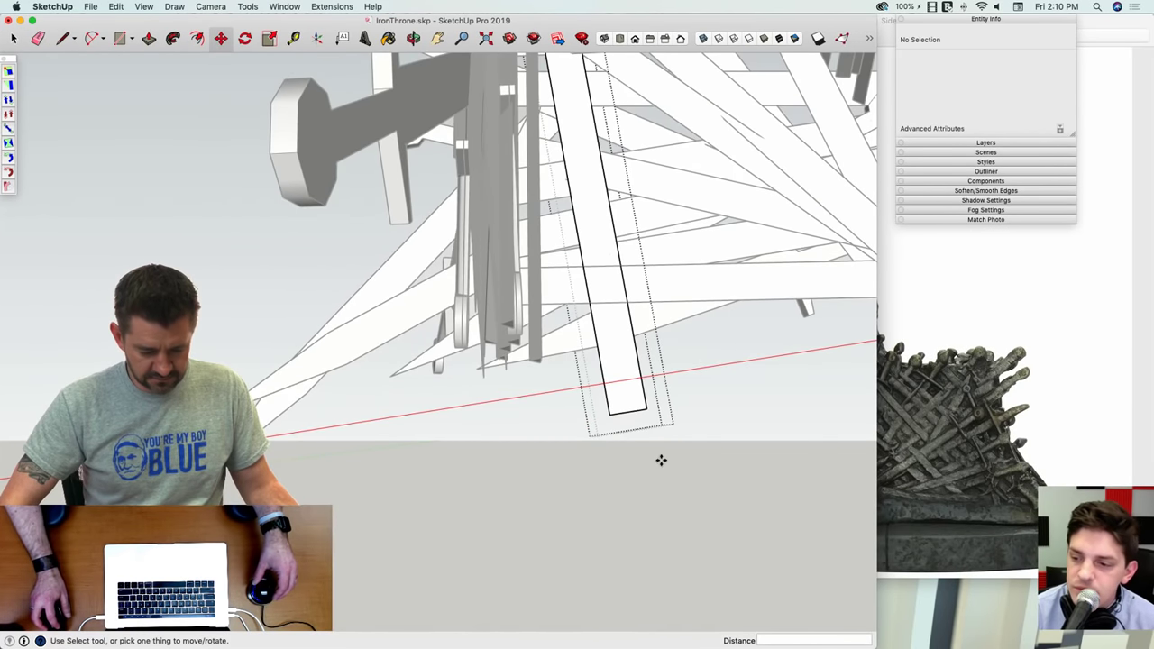
{"action": "key", "text": "Escape"}
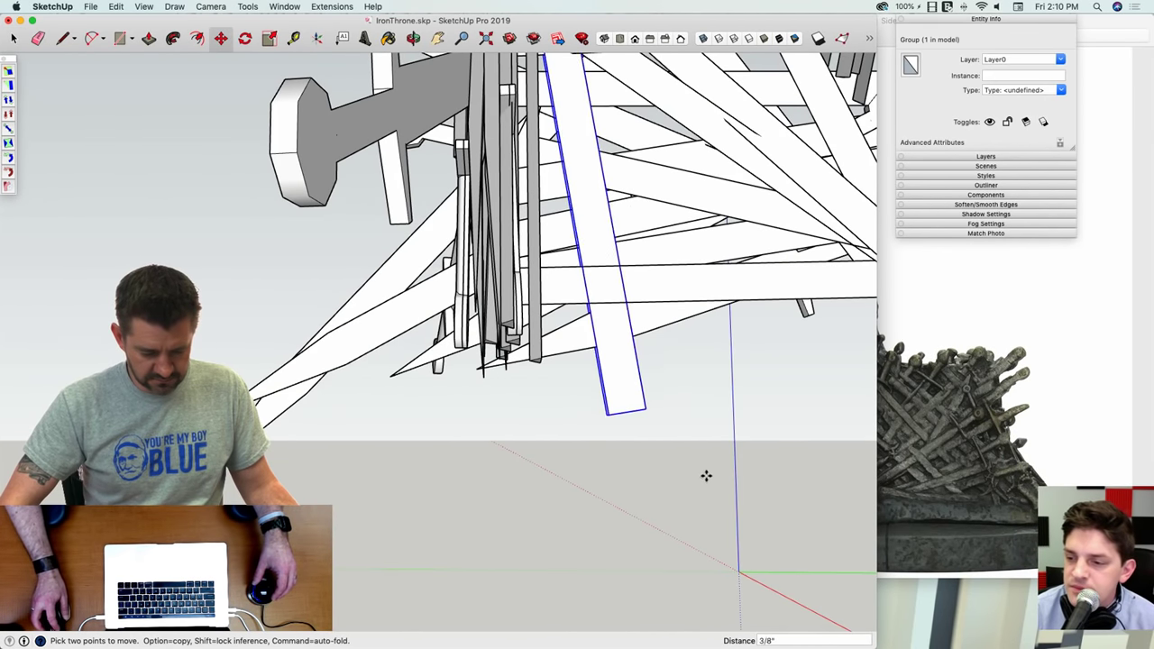
{"action": "middle_click_drag", "start_coordinate": [675, 479], "coordinate": [711, 505]}
{"action": "key", "text": "space"}
{"action": "left_click", "coordinate": [679, 536]}
Step: Draw an edge across the open lower end of the upright blade inside its group
{"action": "scroll", "coordinate": [580, 533], "scroll_direction": "up", "scroll_amount": 10}
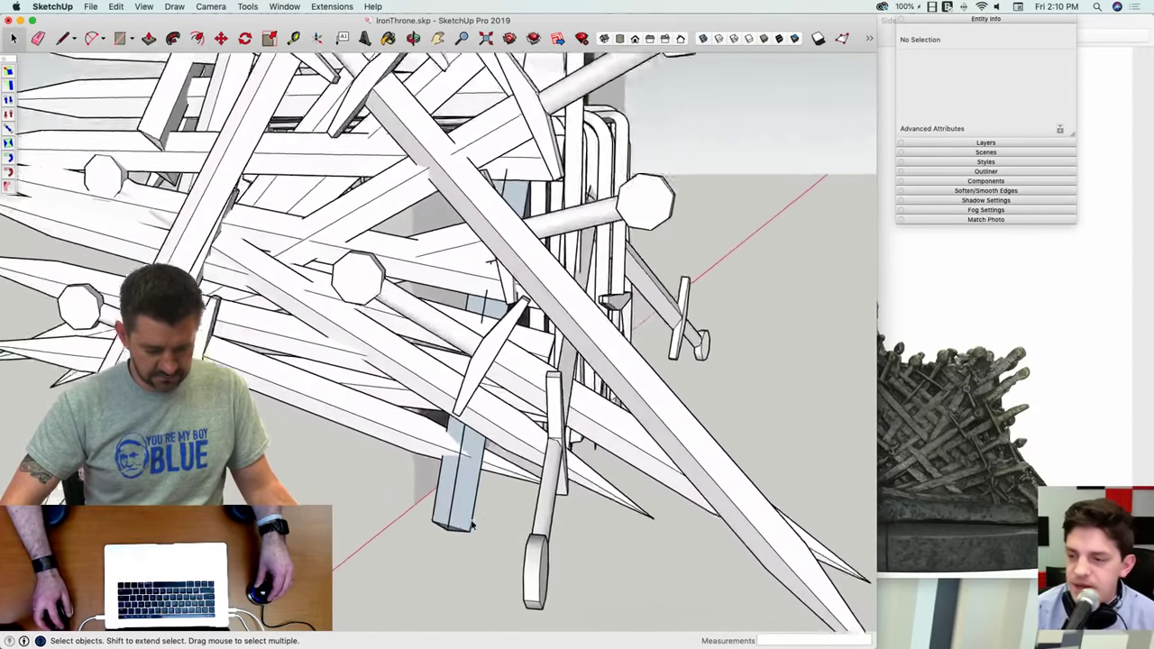
{"action": "key", "text": "l"}
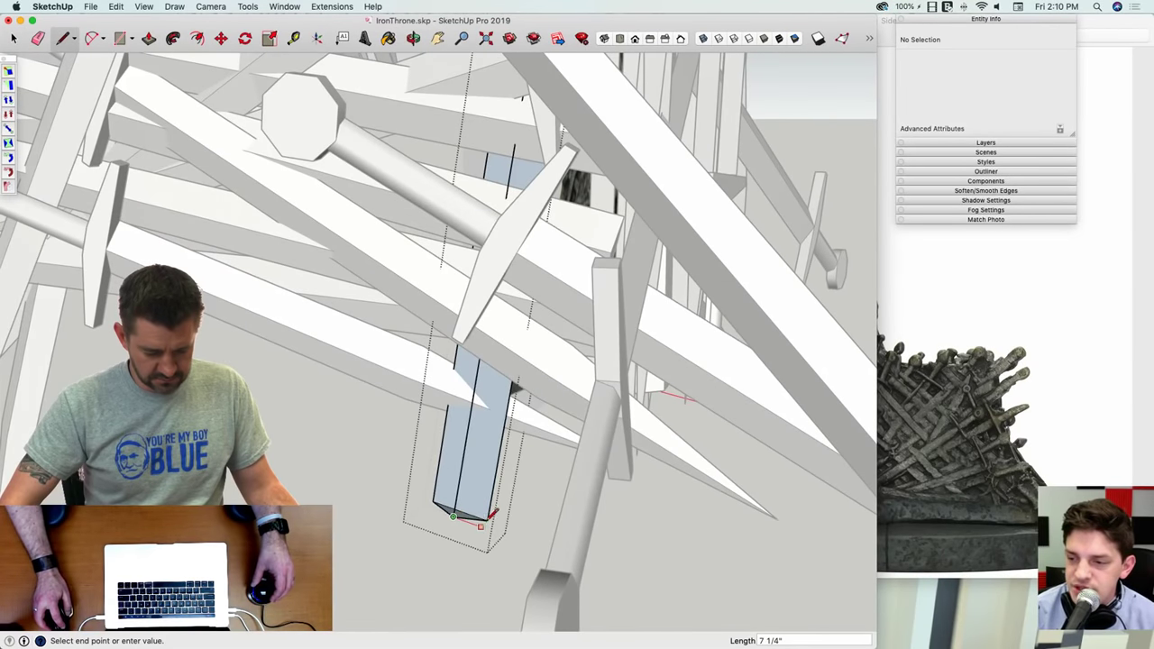
{"action": "scroll", "coordinate": [488, 519], "scroll_direction": "down", "scroll_amount": 10}
{"action": "key", "text": "space"}
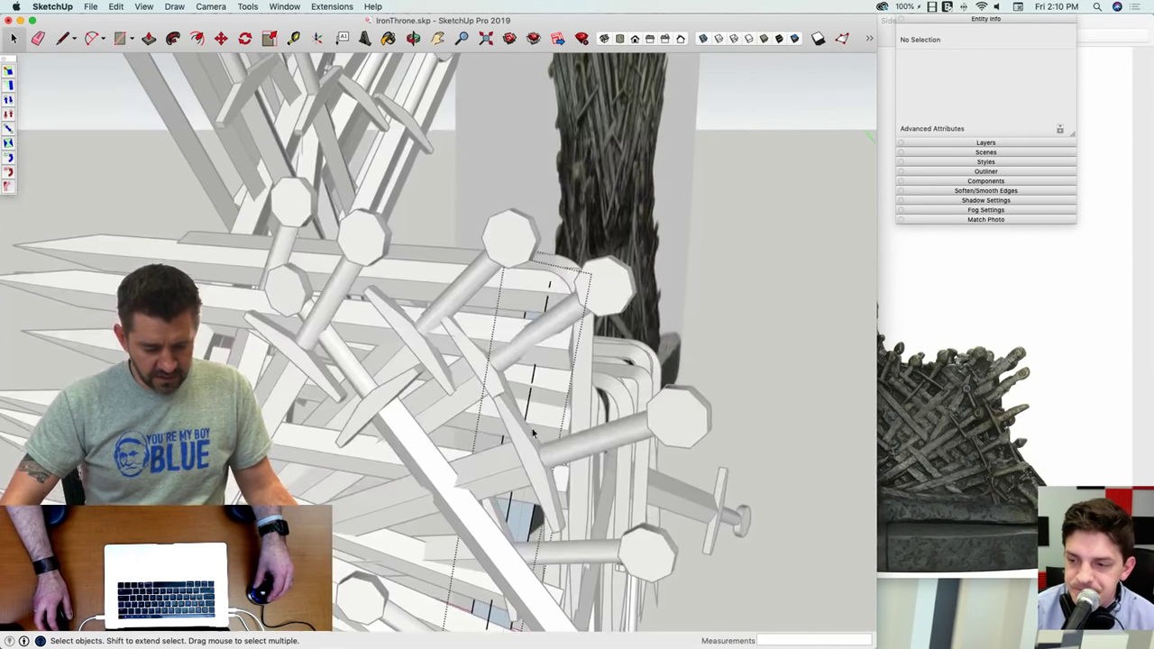
Step: Hide the rest of the model while editing the blade's group
{"action": "scroll", "coordinate": [550, 285], "scroll_direction": "up", "scroll_amount": 5}
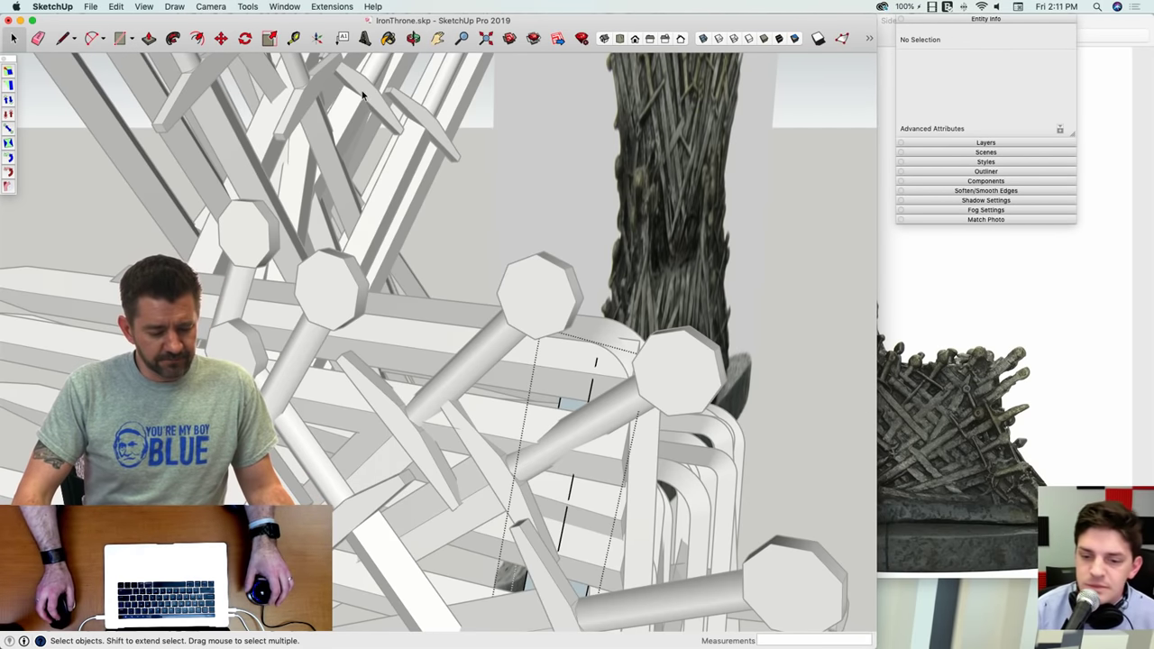
{"action": "left_click", "coordinate": [142, 7]}
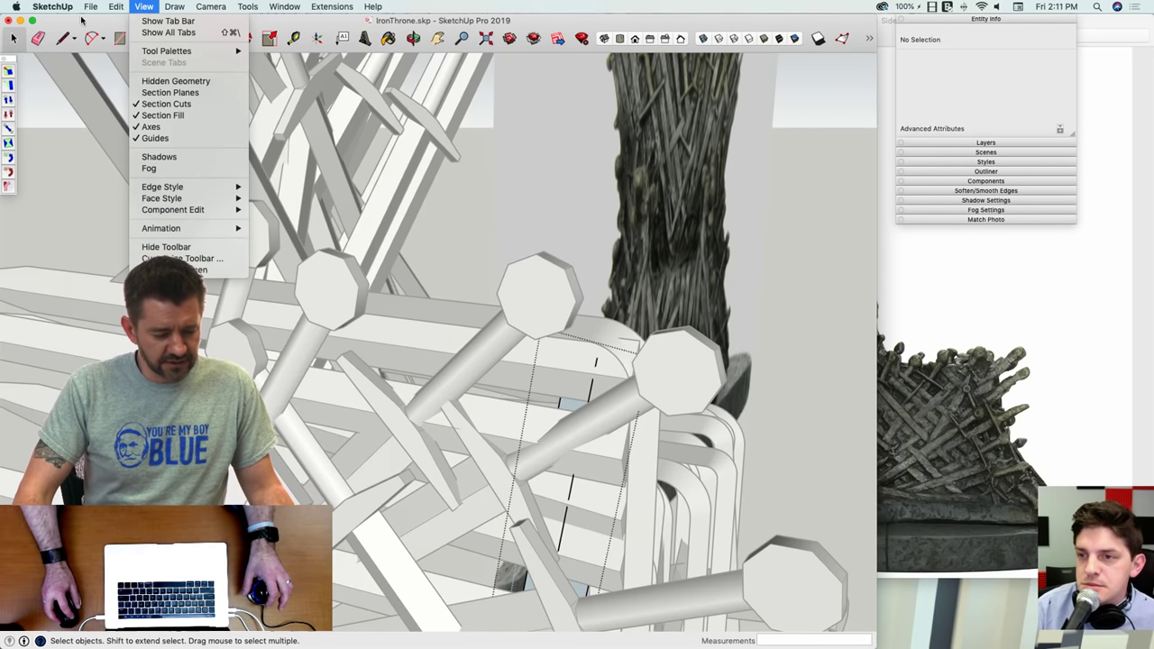
{"action": "mouse_move", "coordinate": [93, 7]}
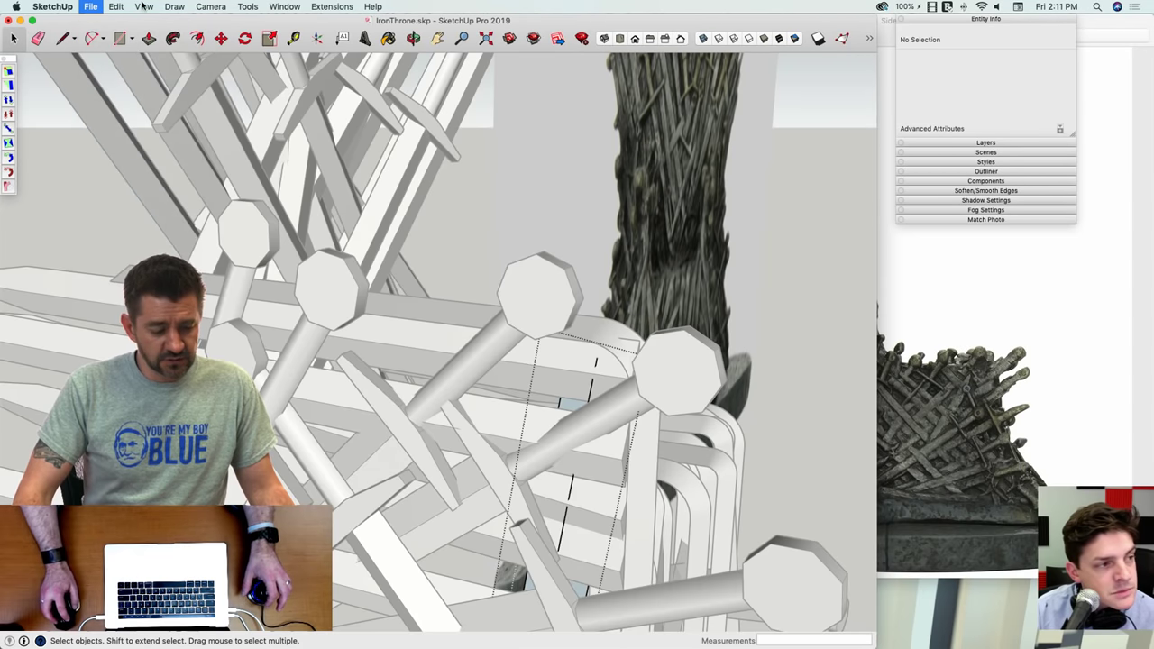
{"action": "mouse_move", "coordinate": [145, 6]}
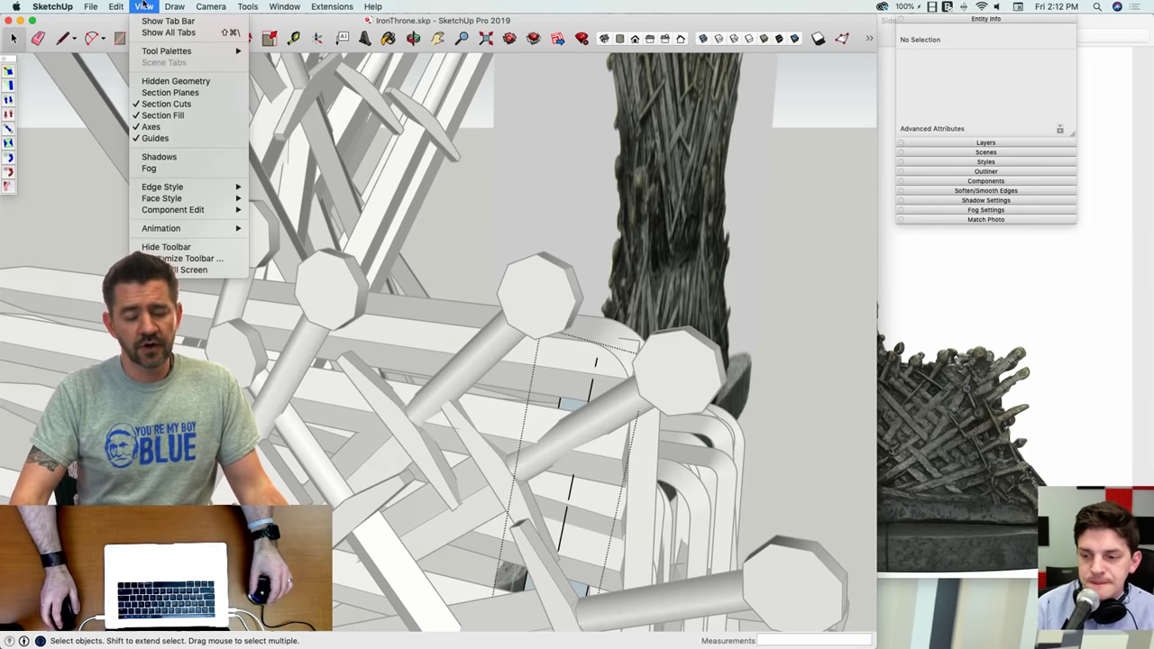
{"action": "mouse_move", "coordinate": [175, 7]}
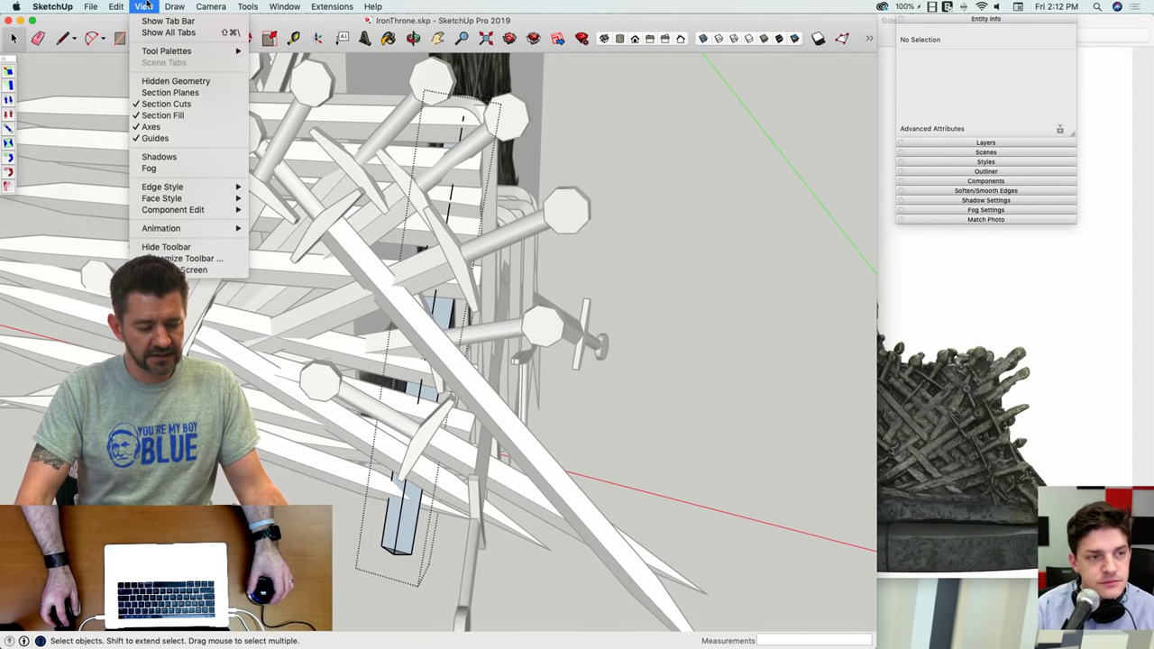
{"action": "mouse_move", "coordinate": [188, 211]}
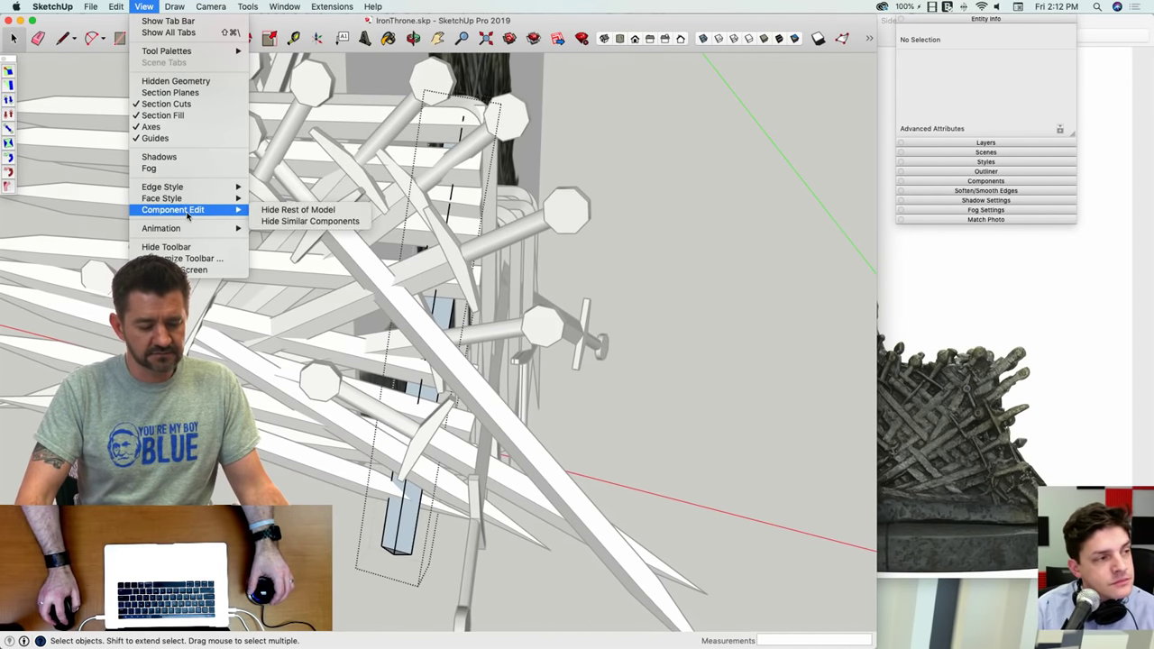
{"action": "left_click", "coordinate": [298, 209]}
Step: Draw edges across the blade's open upper end to close it, and leave the group
{"action": "key", "text": "l"}
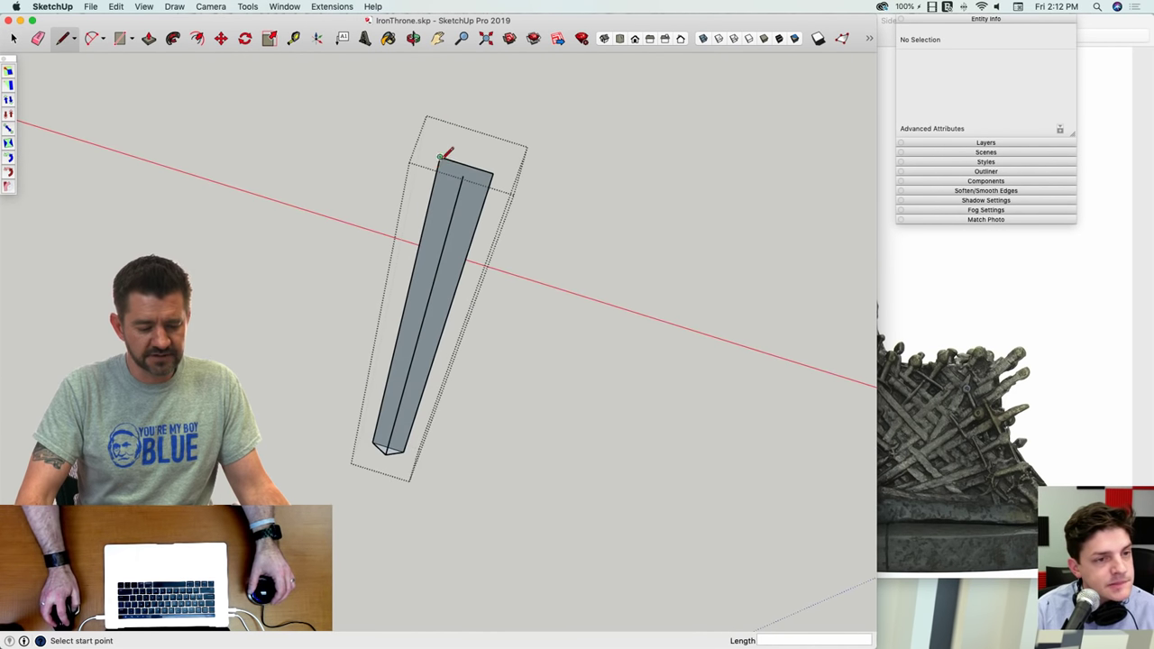
{"action": "left_click", "coordinate": [462, 176]}
{"action": "left_click", "coordinate": [462, 176]}
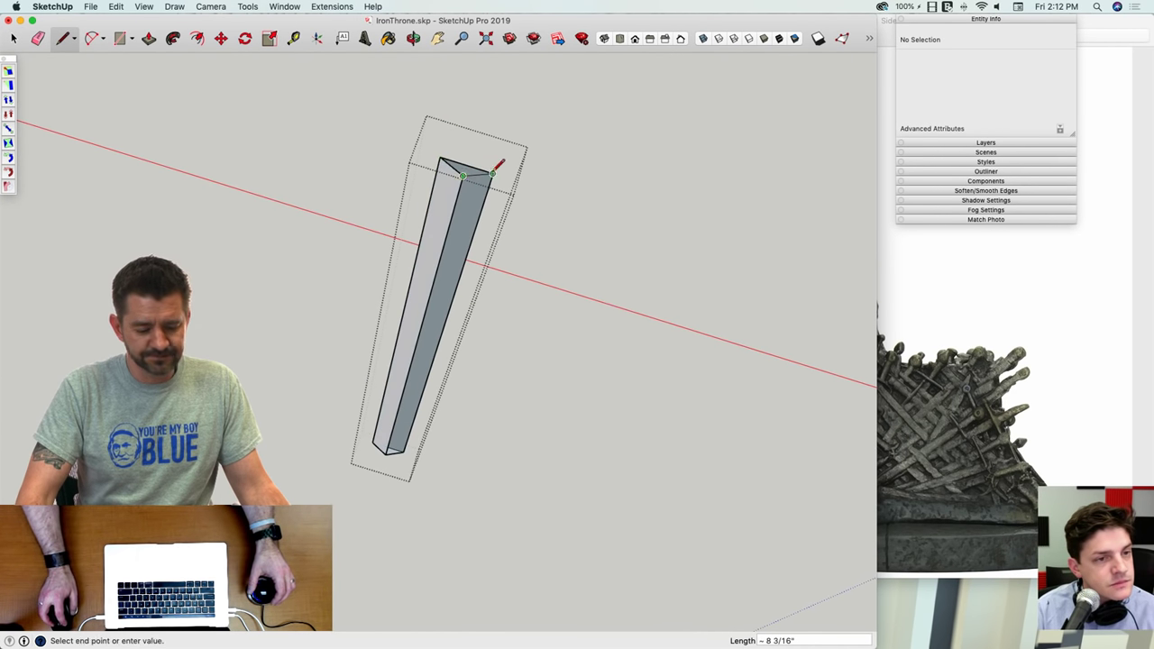
{"action": "left_click", "coordinate": [492, 173]}
{"action": "key", "text": "space"}
{"action": "left_click", "coordinate": [574, 304]}
Step: Reopen the upright blade's group and push its upper end face inward 4 5/8", shortening the blade
{"action": "scroll", "coordinate": [550, 261], "scroll_direction": "up", "scroll_amount": 10}
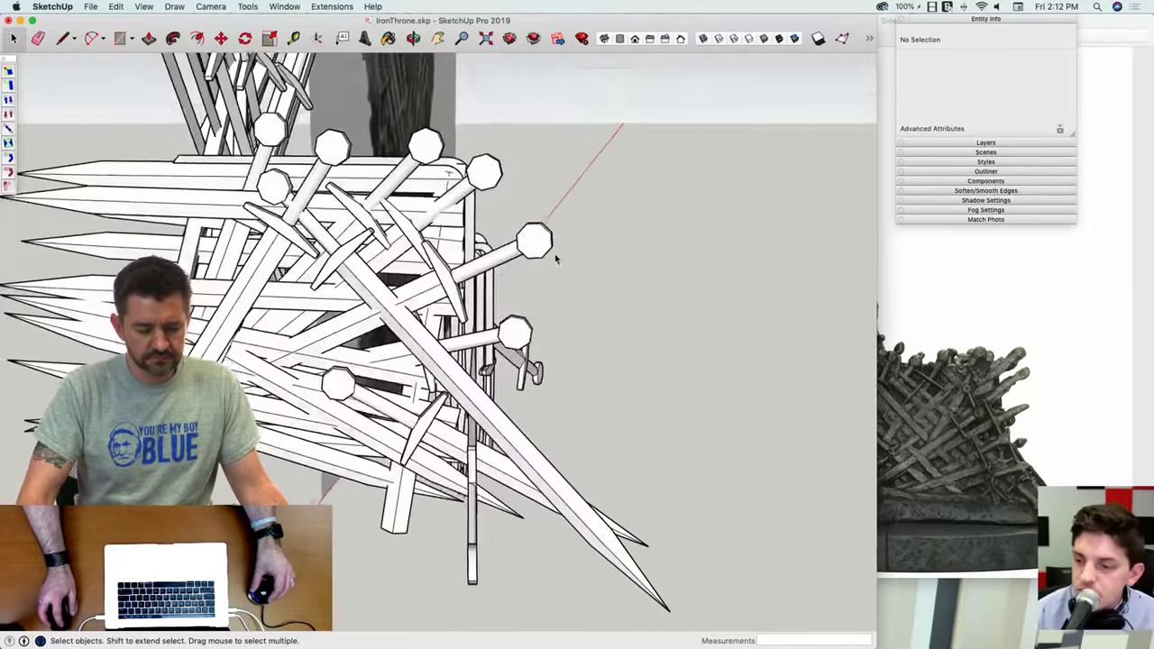
{"action": "middle_click_drag", "start_coordinate": [494, 140], "coordinate": [703, 121]}
{"action": "left_click", "coordinate": [536, 346]}
{"action": "double_click", "coordinate": [505, 252]}
{"action": "key", "text": "p"}
{"action": "left_click_drag", "start_coordinate": [645, 94], "coordinate": [634, 114]}
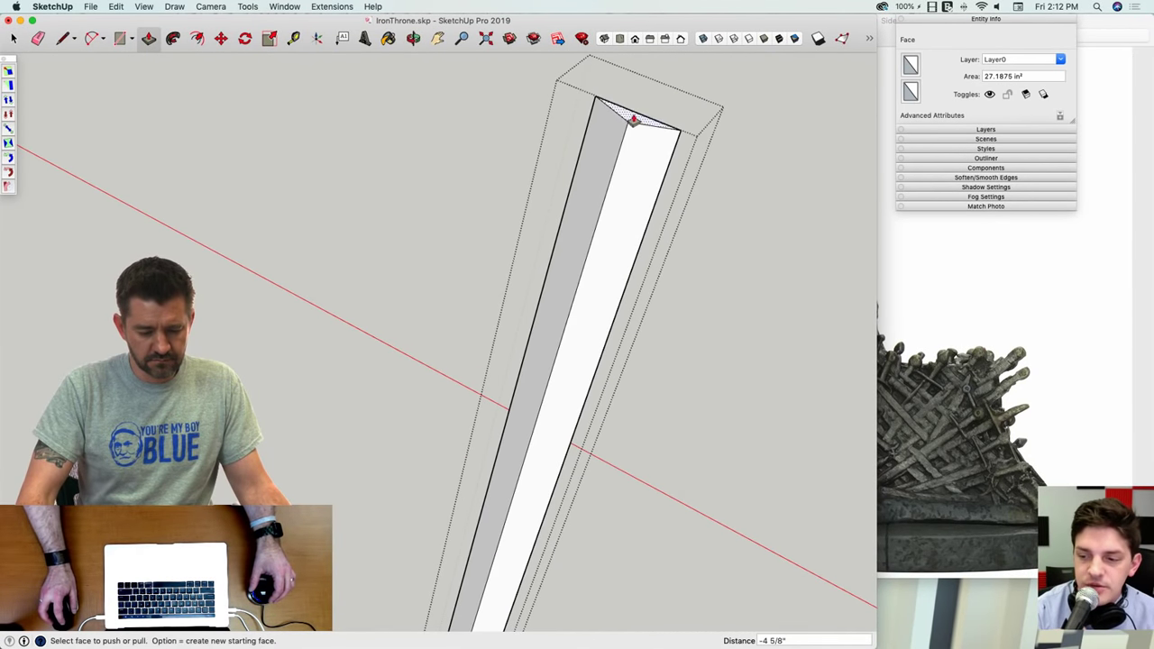
{"action": "key", "text": "space"}
{"action": "left_click", "coordinate": [202, 77]}
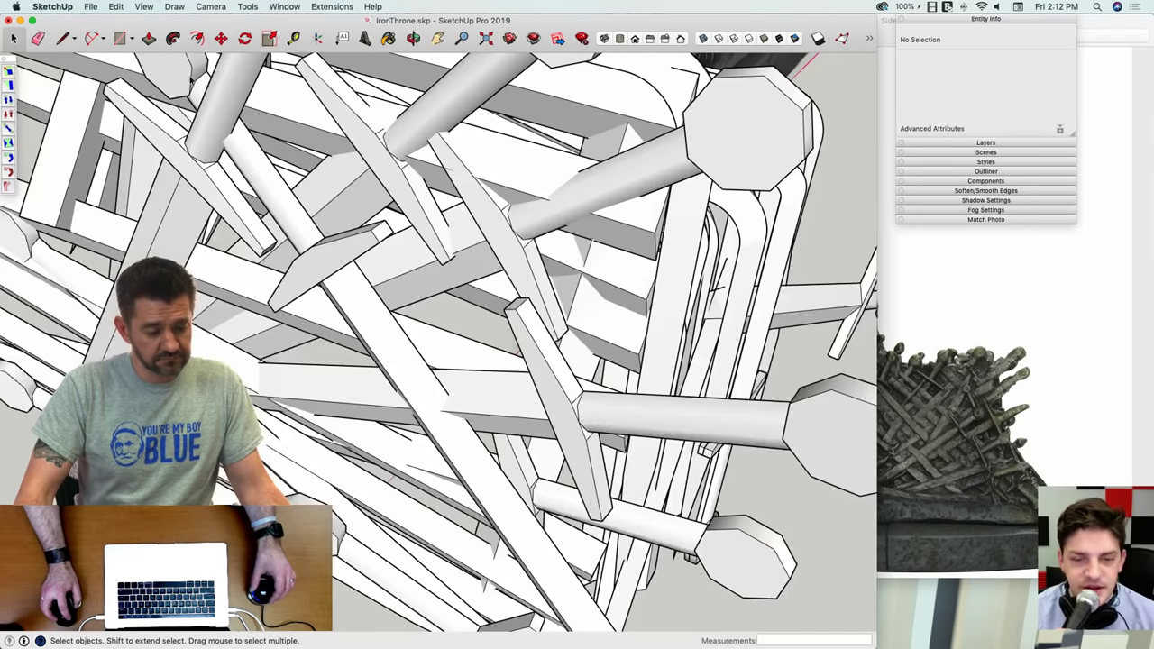
{"action": "left_click", "coordinate": [148, 7]}
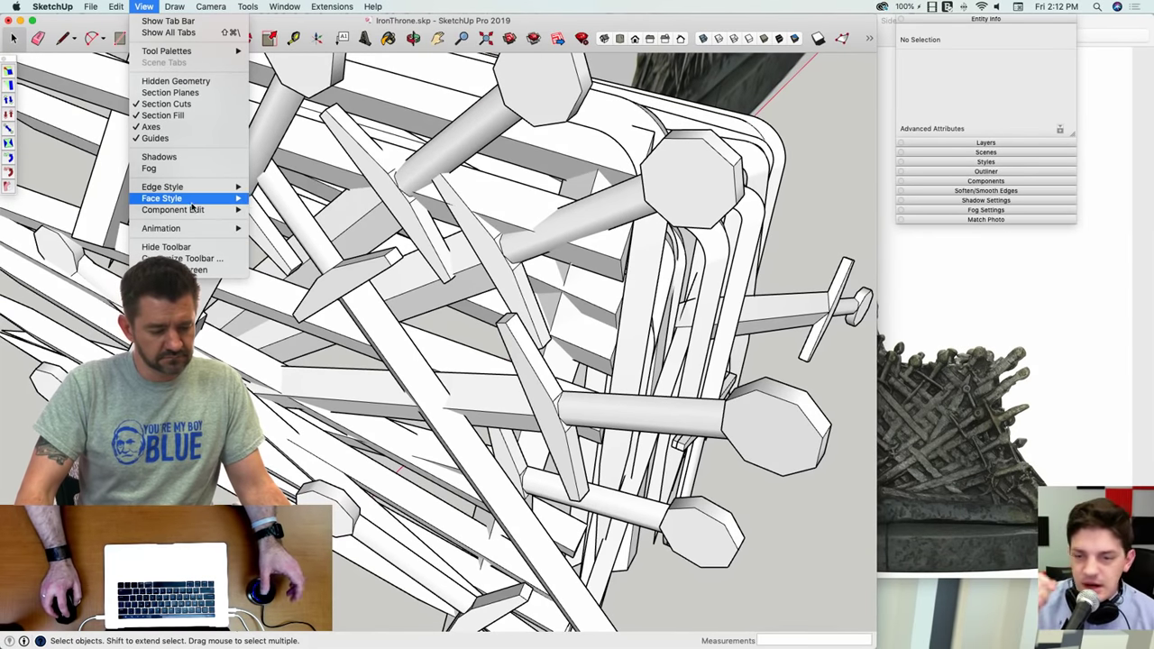
{"action": "mouse_move", "coordinate": [192, 198]}
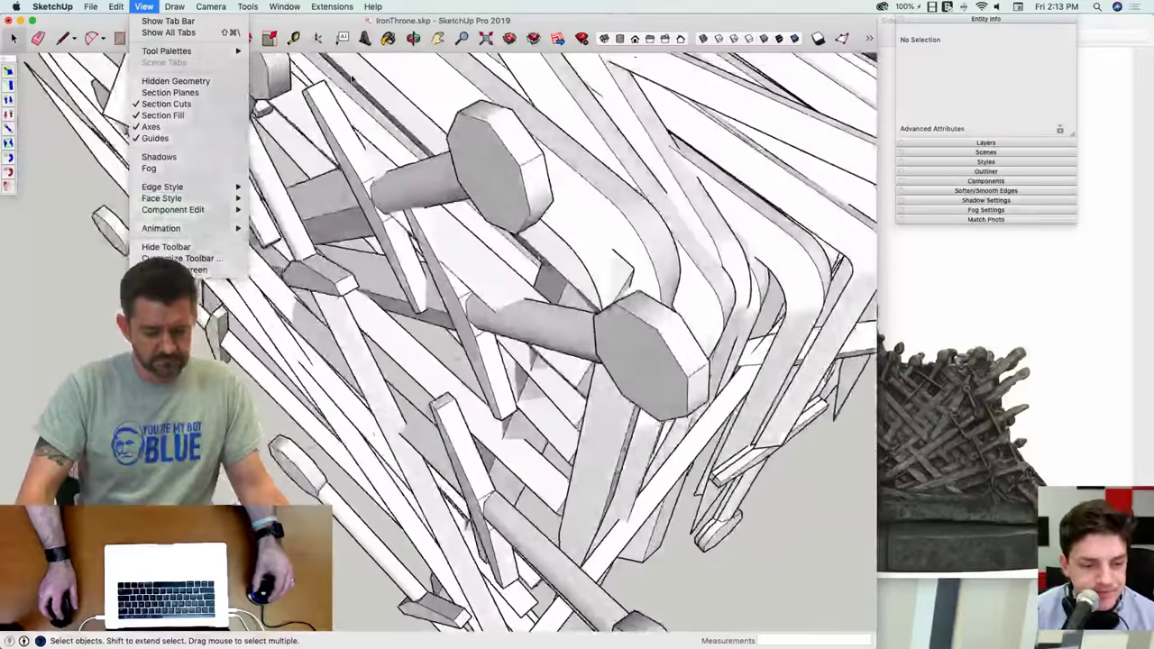
{"action": "left_click", "coordinate": [352, 79]}
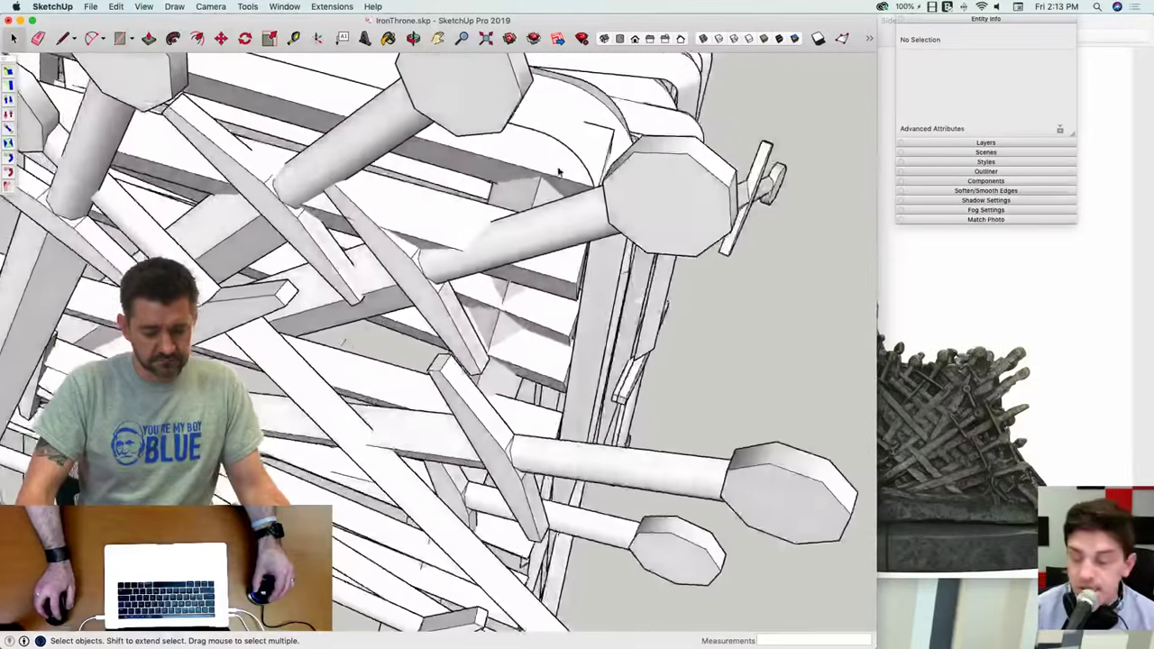
Step: Push the upright blade's upper end face further inward inside its group, and close the group
{"action": "double_click", "coordinate": [552, 159]}
{"action": "key", "text": "p"}
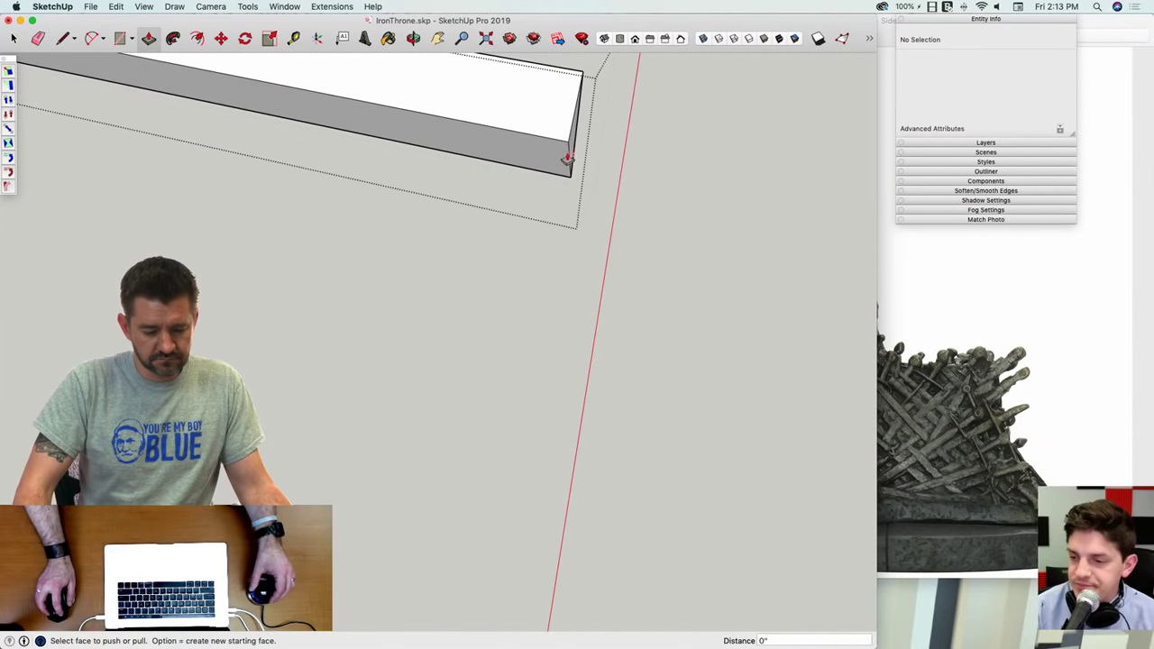
{"action": "left_click", "coordinate": [570, 152]}
{"action": "left_click", "coordinate": [547, 150]}
{"action": "key", "text": "space"}
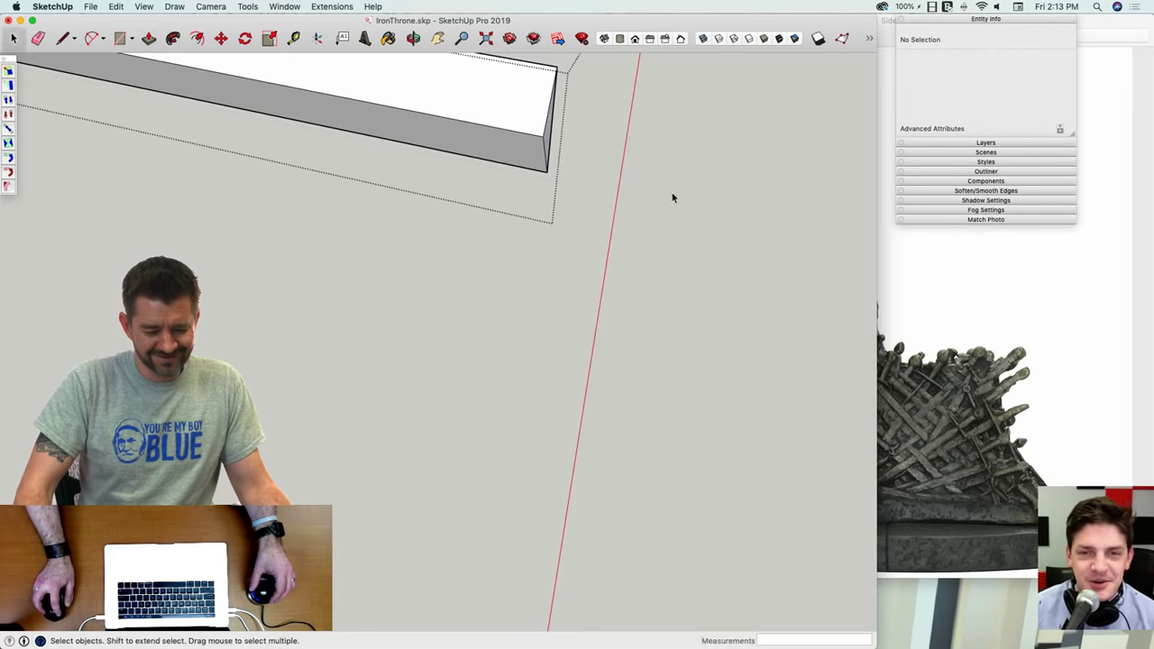
{"action": "left_click", "coordinate": [672, 196]}
Step: Trim the upper end of the upright blade once more with Push/Pull so it stays under the armrest's curved edge
{"action": "scroll", "coordinate": [573, 136], "scroll_direction": "down", "scroll_amount": 5}
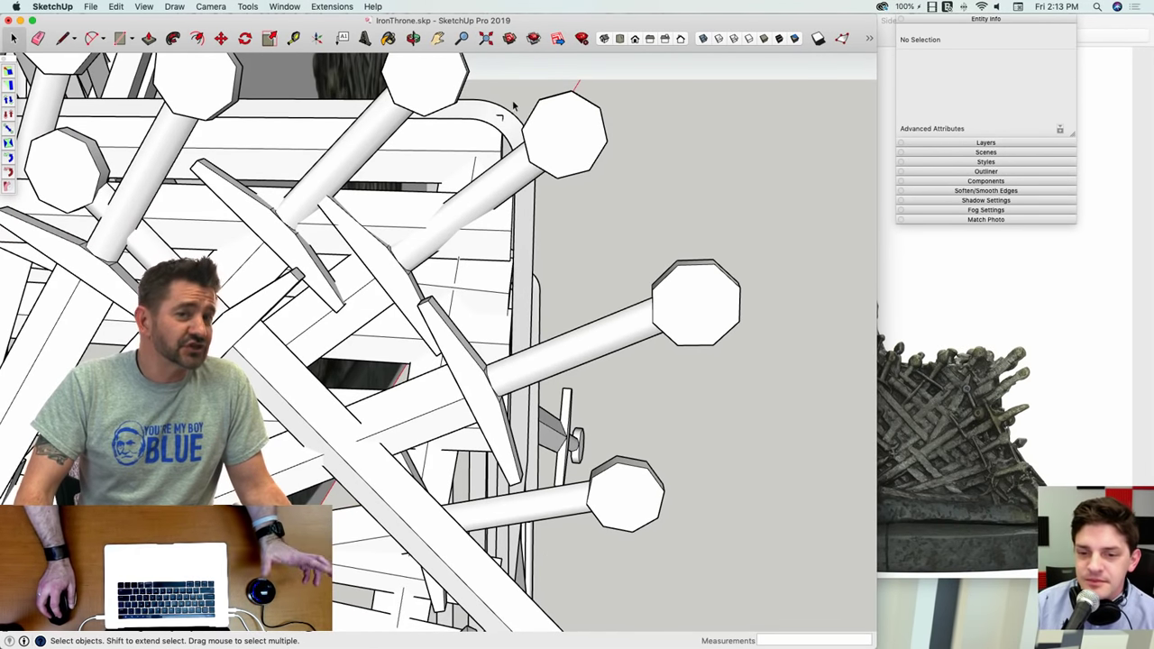
{"action": "middle_click_drag", "start_coordinate": [502, 104], "coordinate": [545, 106]}
{"action": "double_click", "coordinate": [544, 106]}
{"action": "key", "text": "p"}
{"action": "left_click", "coordinate": [568, 130]}
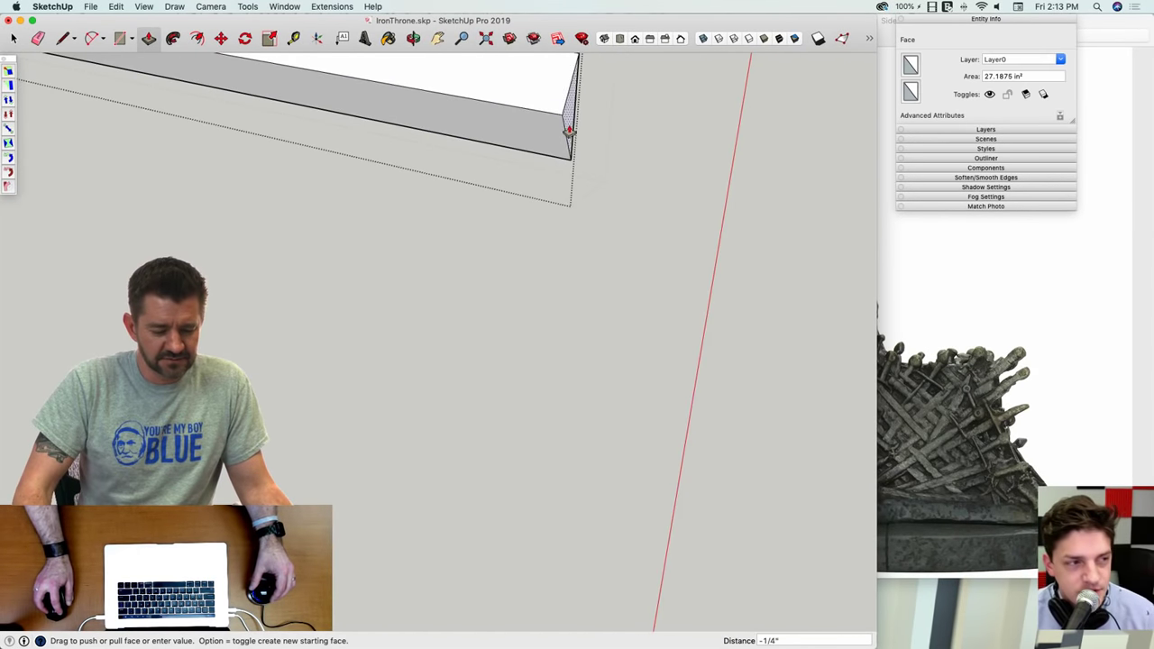
{"action": "left_click", "coordinate": [559, 131]}
{"action": "key", "text": "space"}
{"action": "left_click", "coordinate": [604, 142]}
Step: Check from the front and the side how the shortened upright blade sits behind the armrest's swords
{"action": "scroll", "coordinate": [598, 111], "scroll_direction": "down", "scroll_amount": 5}
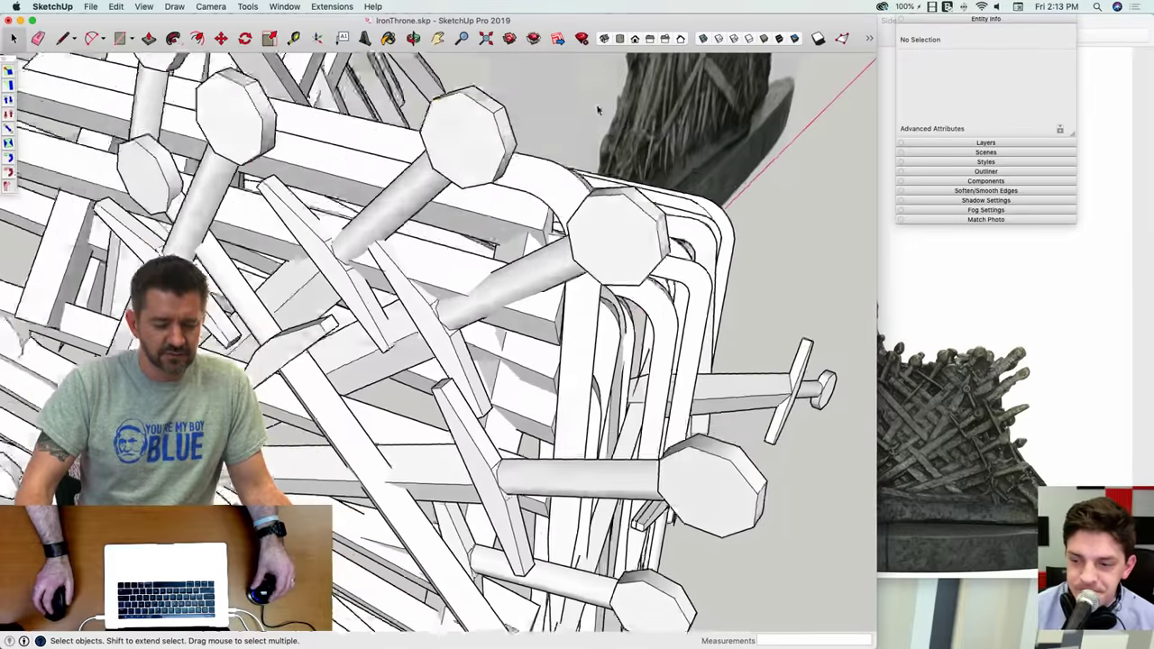
{"action": "middle_click_drag", "start_coordinate": [467, 309], "coordinate": [504, 212]}
{"action": "left_click", "coordinate": [499, 215]}
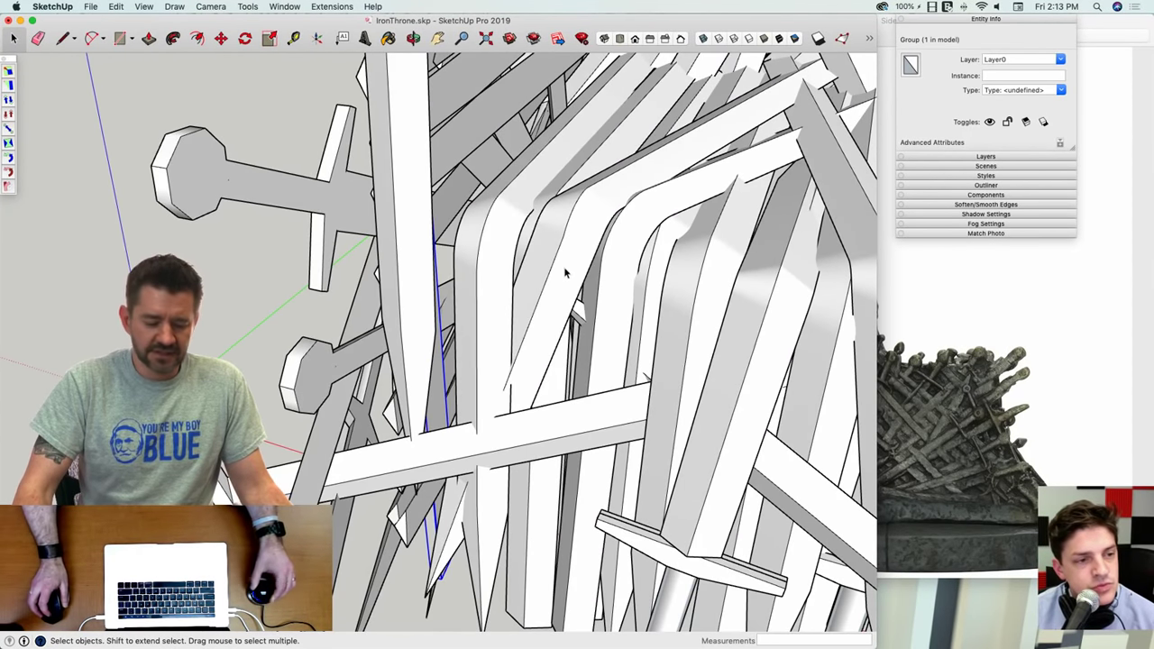
{"action": "middle_click_drag", "start_coordinate": [567, 273], "coordinate": [387, 554]}
{"action": "key", "text": "m"}
{"action": "key", "text": "space"}
{"action": "middle_click_drag", "start_coordinate": [388, 507], "coordinate": [487, 624]}
{"action": "left_click", "coordinate": [388, 559]}
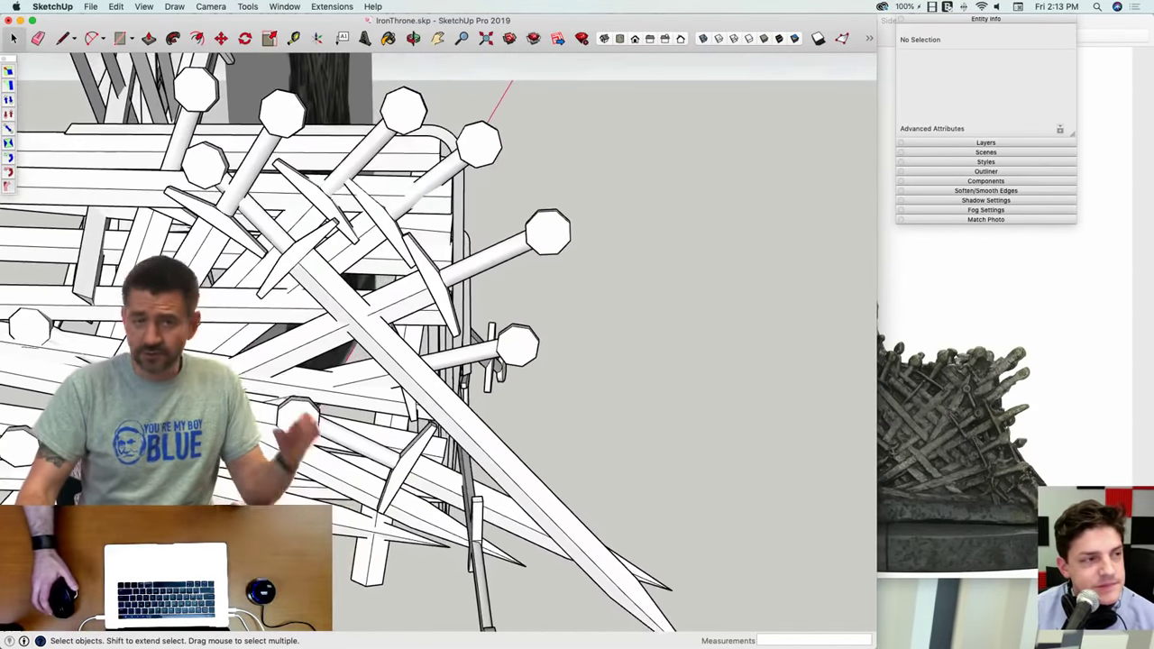
Step: Rotate a copy of the upright blade about 8 degrees around its lower end, with the rotation locked to the red axis
{"action": "middle_click_drag", "start_coordinate": [382, 612], "coordinate": [389, 600]}
{"action": "left_click", "coordinate": [380, 559]}
{"action": "middle_click_drag", "start_coordinate": [379, 559], "coordinate": [406, 573]}
{"action": "key", "text": "q"}
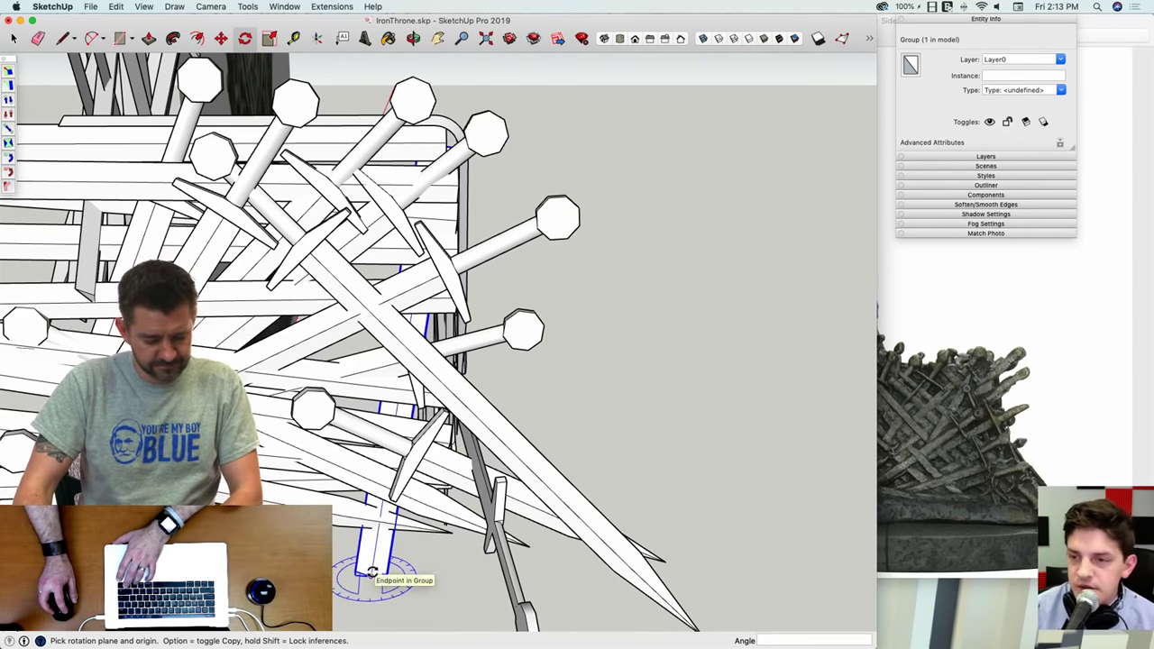
{"action": "key", "text": "Left"}
{"action": "key", "text": "Right"}
{"action": "left_click", "coordinate": [372, 572]}
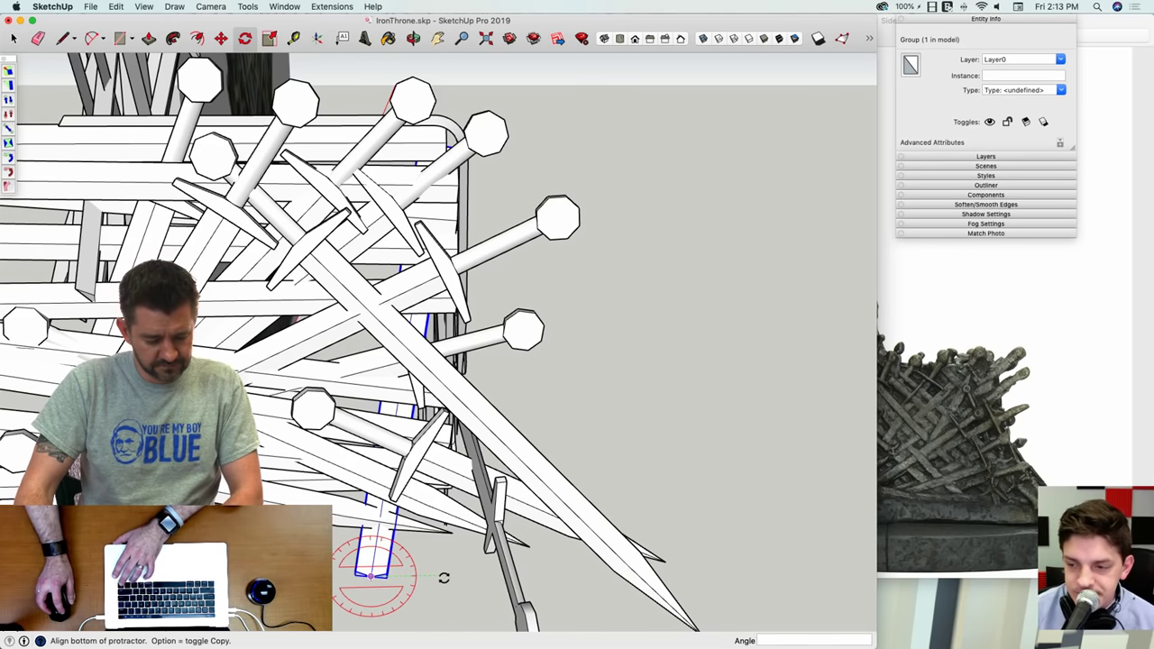
{"action": "left_click", "coordinate": [444, 578]}
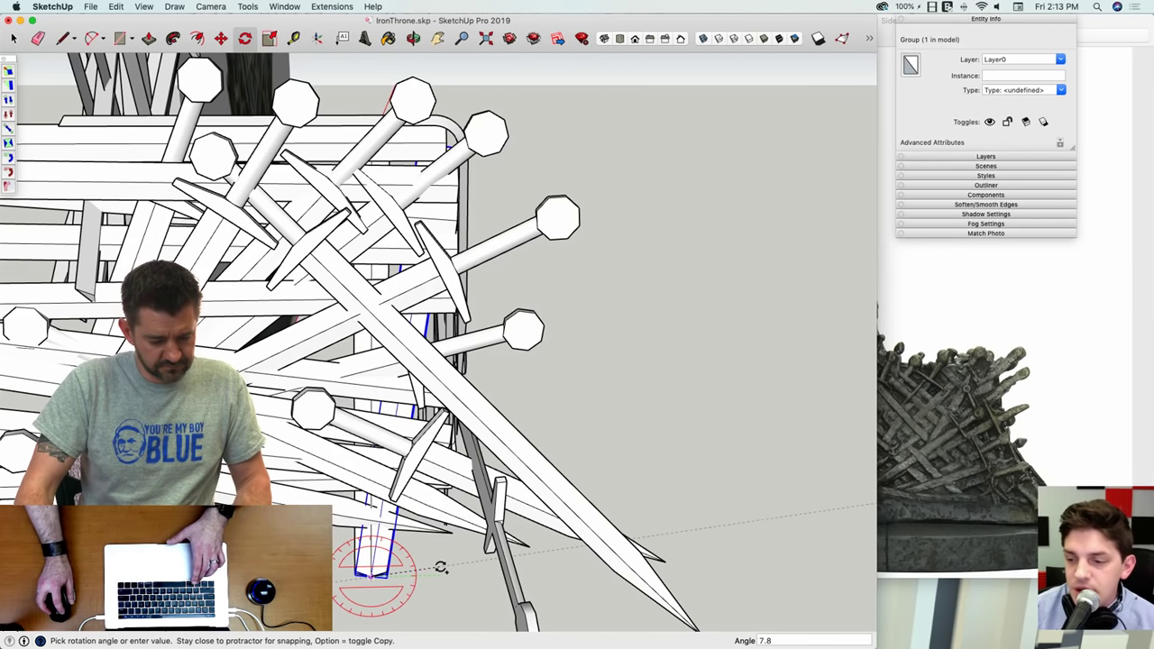
{"action": "left_click", "coordinate": [438, 560]}
Step: Shift the rotated blade copy along the green axis and place another copy beside it under the side swords
{"action": "key", "text": "m"}
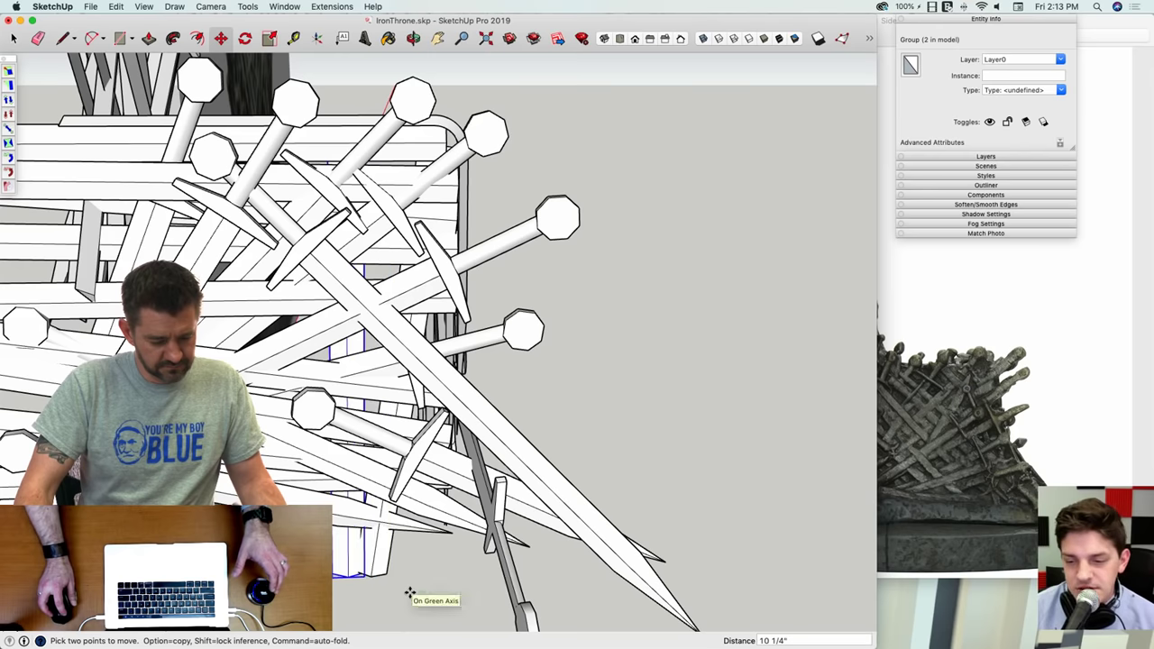
{"action": "left_click", "coordinate": [406, 592]}
{"action": "middle_click_drag", "start_coordinate": [391, 590], "coordinate": [423, 593]}
{"action": "left_click", "coordinate": [434, 580], "text": "alt"}
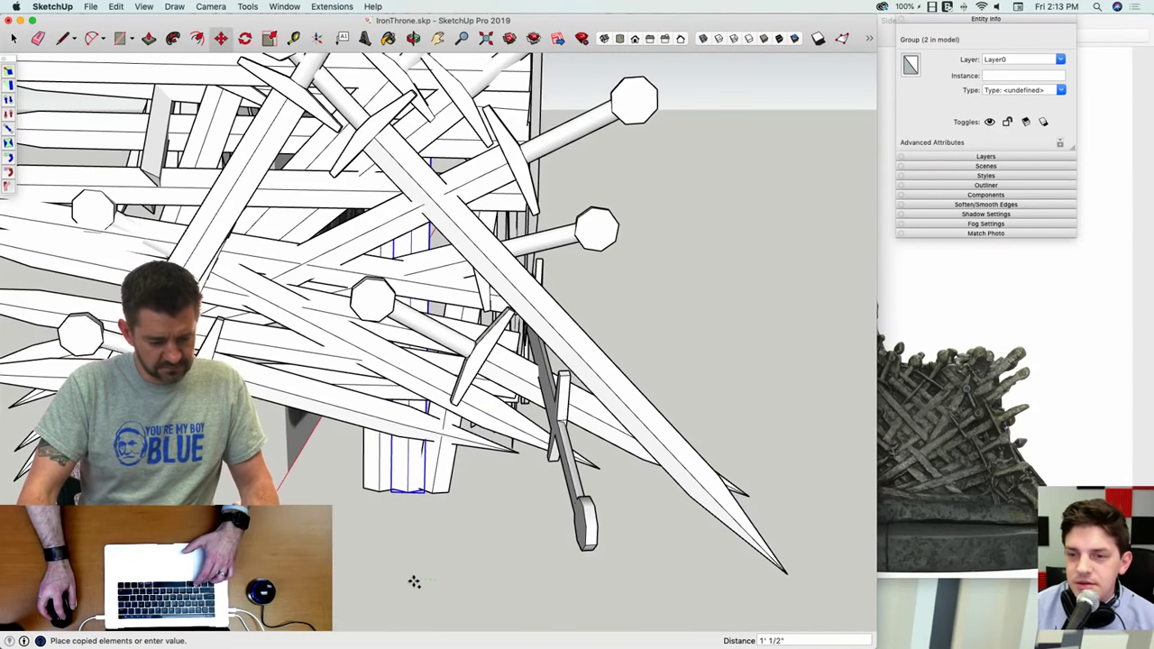
{"action": "left_click", "coordinate": [403, 580]}
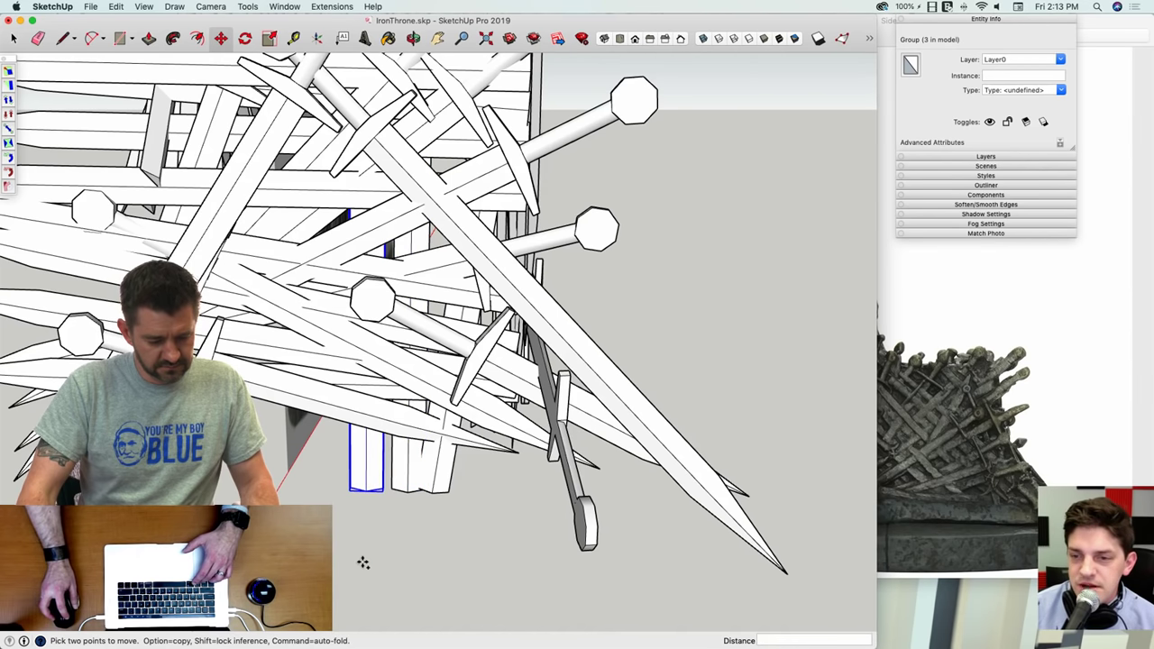
Step: Add two more copies of the upright blade to the row behind the armrest's side swords, the second offset about 1' 11" along the green axis
{"action": "left_click", "coordinate": [363, 563], "text": "alt"}
{"action": "left_click", "coordinate": [287, 562]}
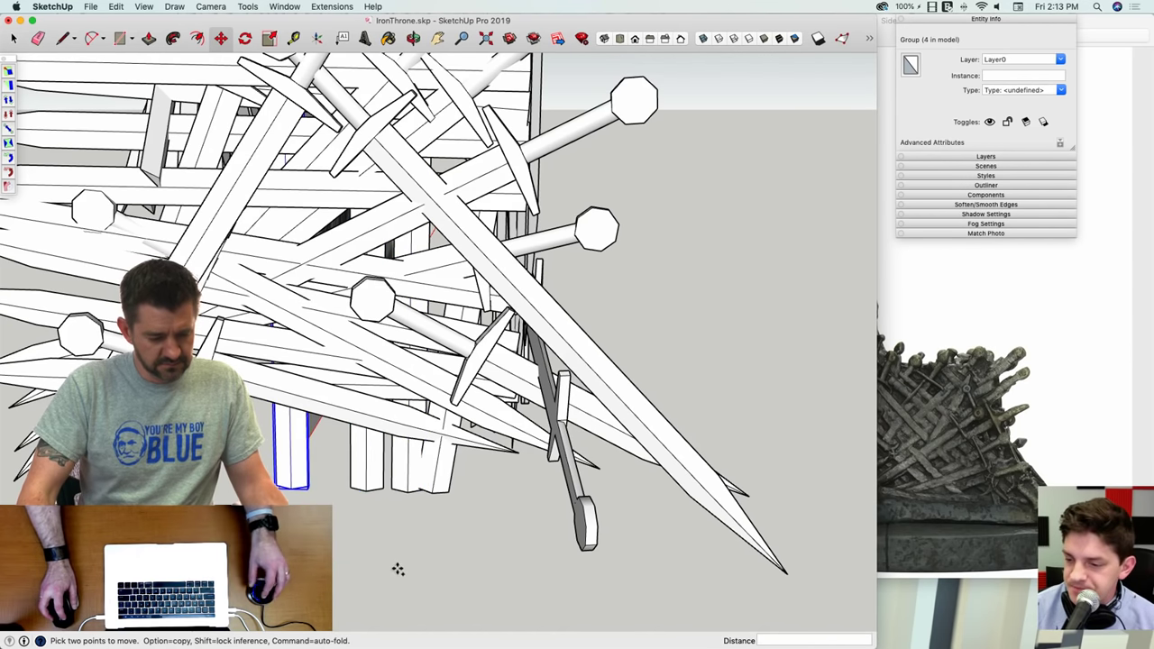
{"action": "middle_click_drag", "start_coordinate": [397, 568], "coordinate": [489, 589]}
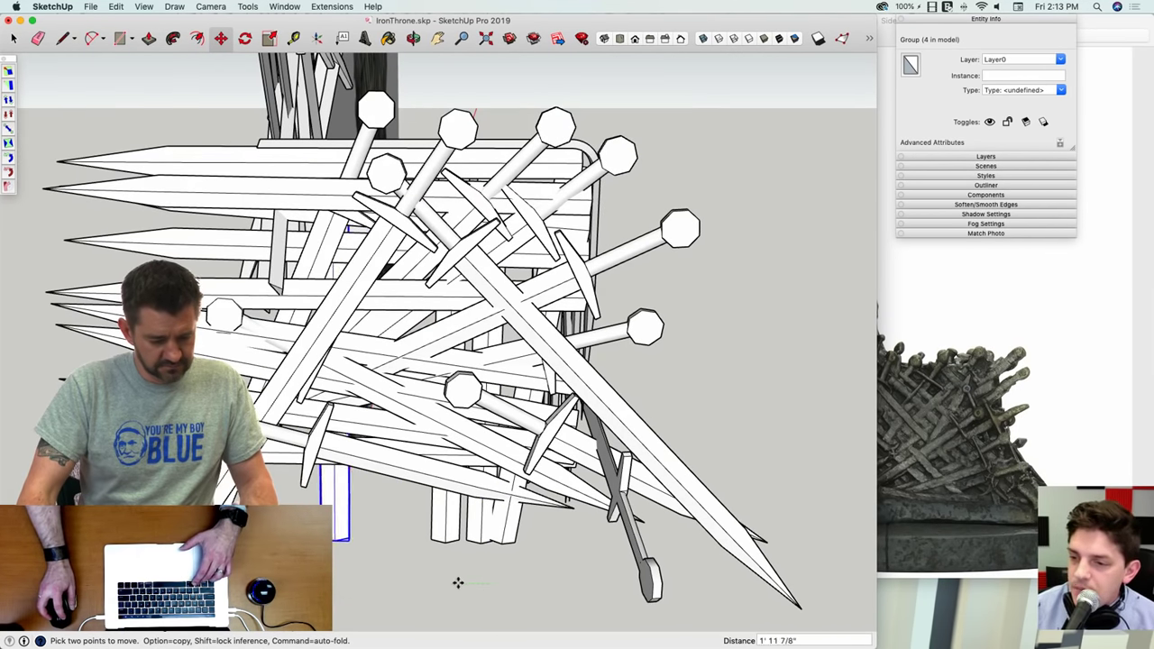
{"action": "left_click", "coordinate": [458, 584]}
{"action": "key", "text": "alt"}
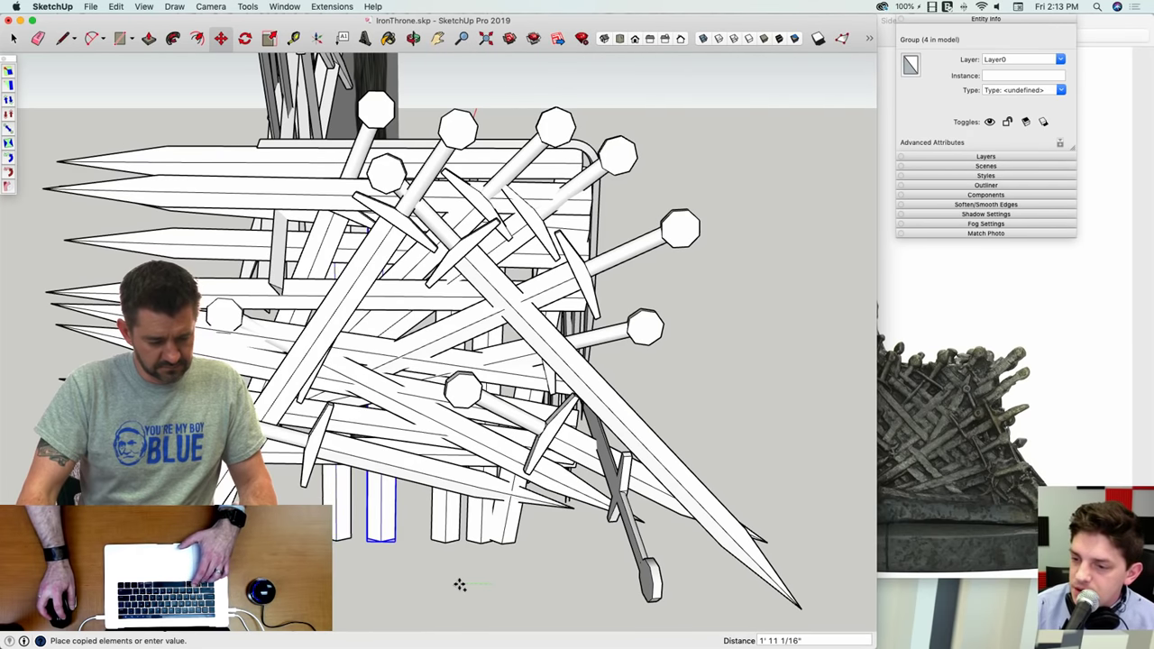
{"action": "left_click", "coordinate": [460, 585]}
Step: Shift the last upright blade copy about 11" along the red axis and deselect it
{"action": "middle_click_drag", "start_coordinate": [459, 577], "coordinate": [445, 541]}
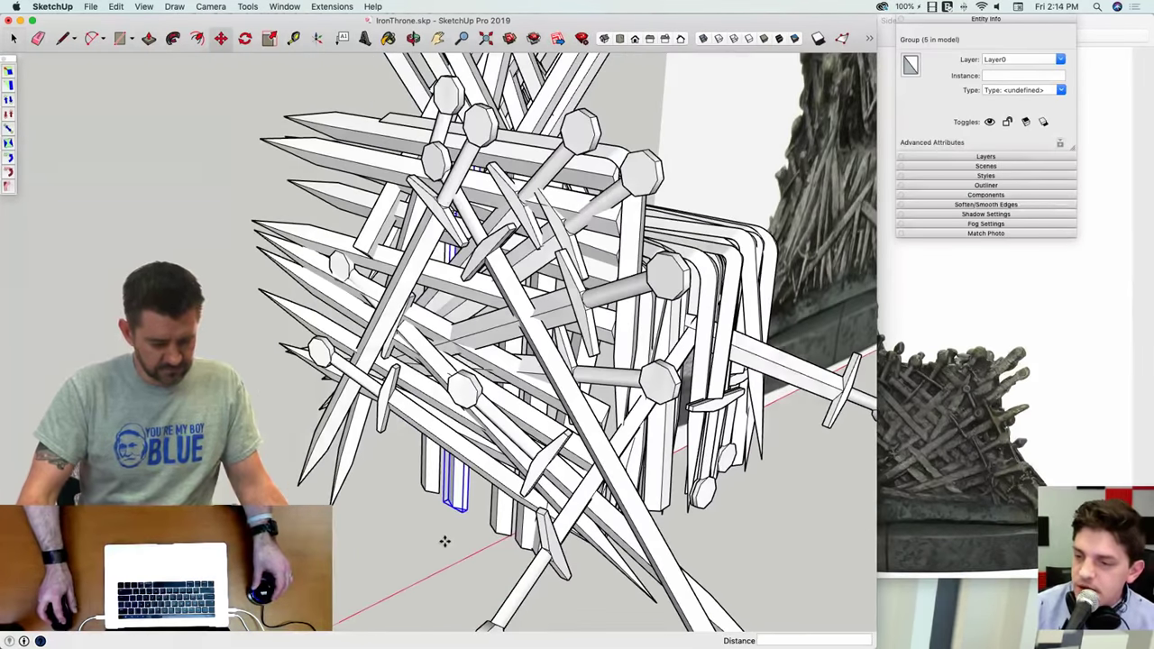
{"action": "left_click", "coordinate": [444, 541]}
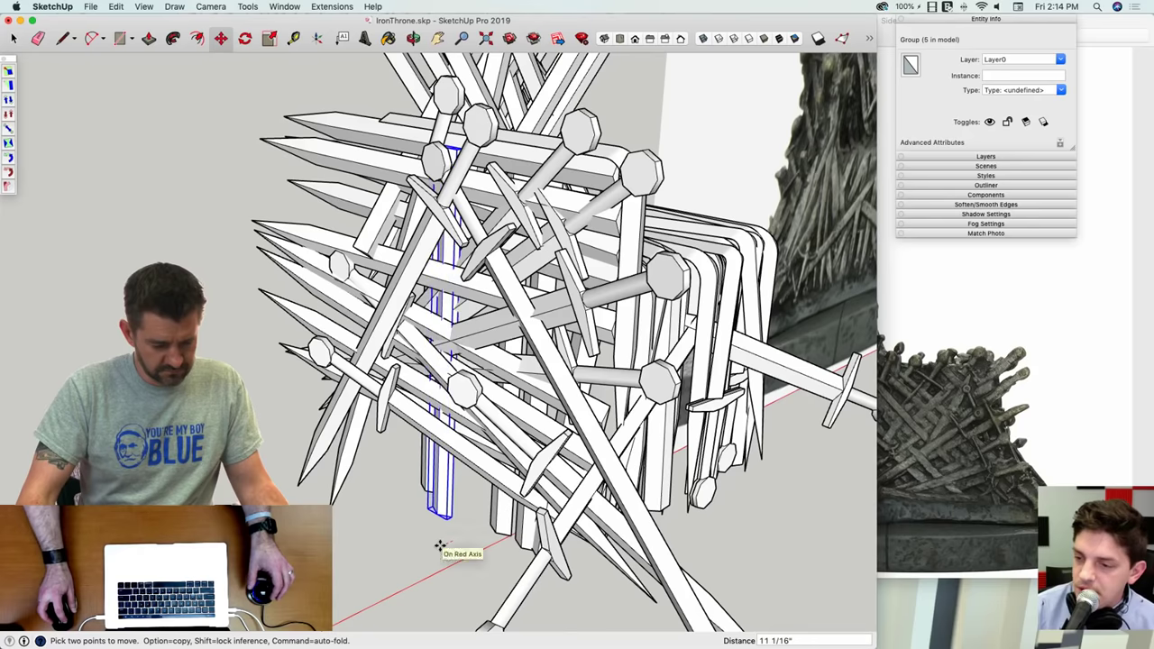
{"action": "left_click", "coordinate": [441, 547]}
{"action": "middle_click_drag", "start_coordinate": [441, 546], "coordinate": [543, 548]}
{"action": "key", "text": "space"}
{"action": "left_click", "coordinate": [464, 541]}
{"action": "left_click", "coordinate": [462, 535]}
Step: Copy the diagonal side sword that points down at the rear of the armrest about 5' 1" outward along the red axis
{"action": "middle_click_drag", "start_coordinate": [532, 519], "coordinate": [586, 426]}
{"action": "scroll", "coordinate": [586, 428], "scroll_direction": "up", "scroll_amount": 5}
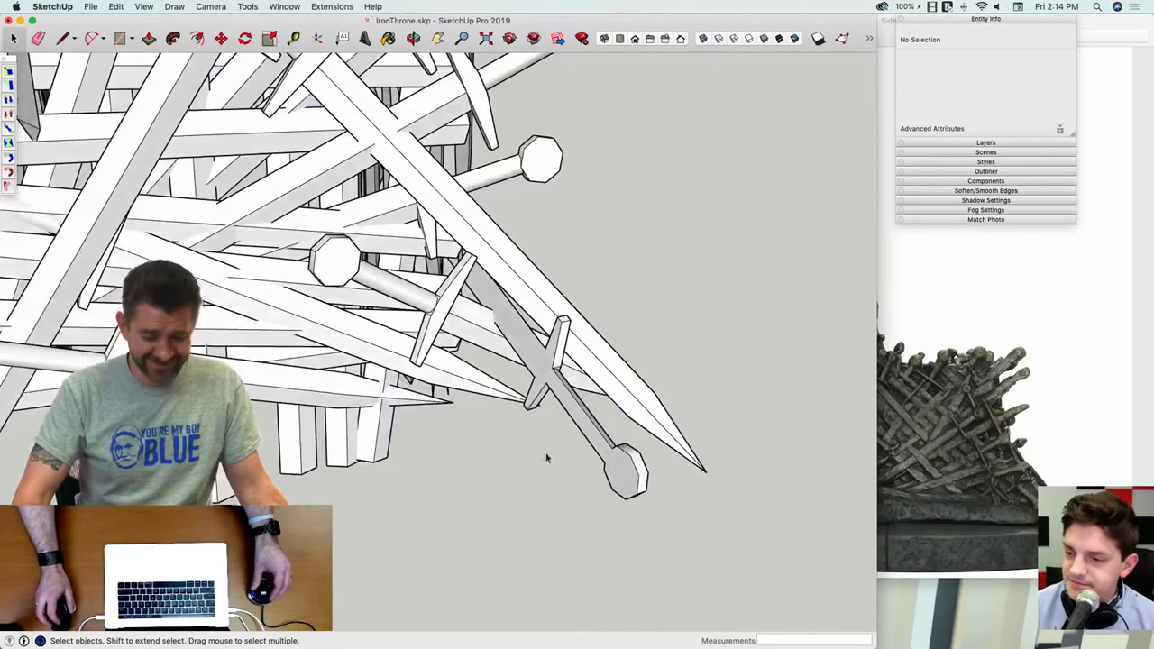
{"action": "scroll", "coordinate": [487, 439], "scroll_direction": "down", "scroll_amount": 10}
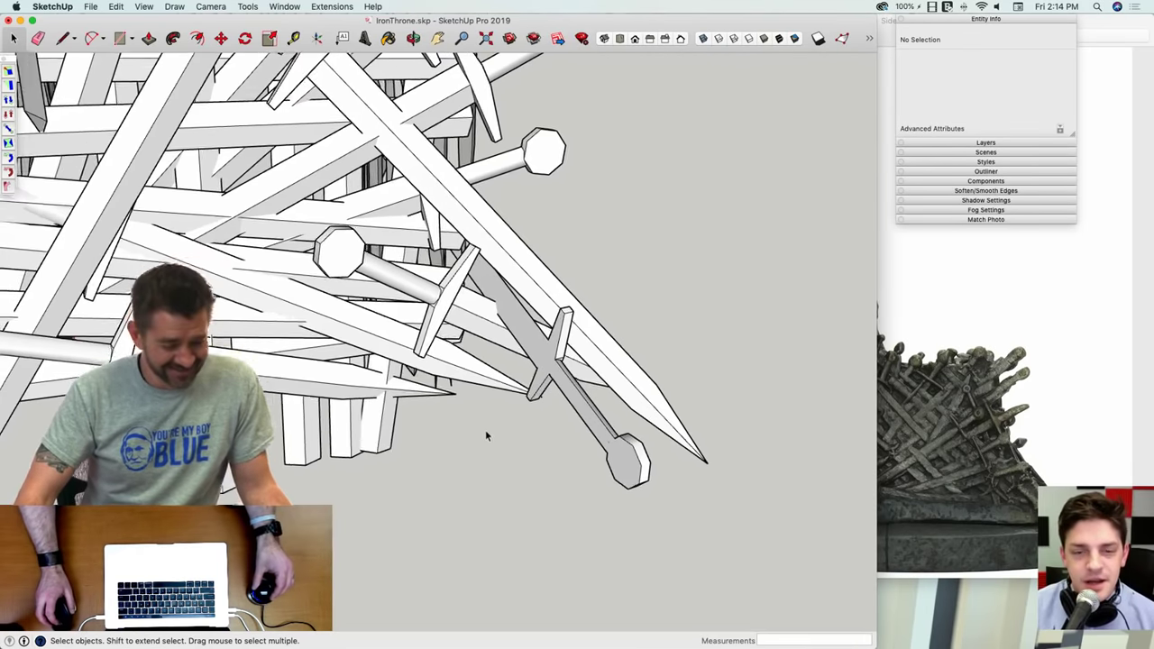
{"action": "scroll", "coordinate": [414, 405], "scroll_direction": "up", "scroll_amount": 4}
{"action": "middle_click_drag", "start_coordinate": [413, 405], "coordinate": [347, 461]}
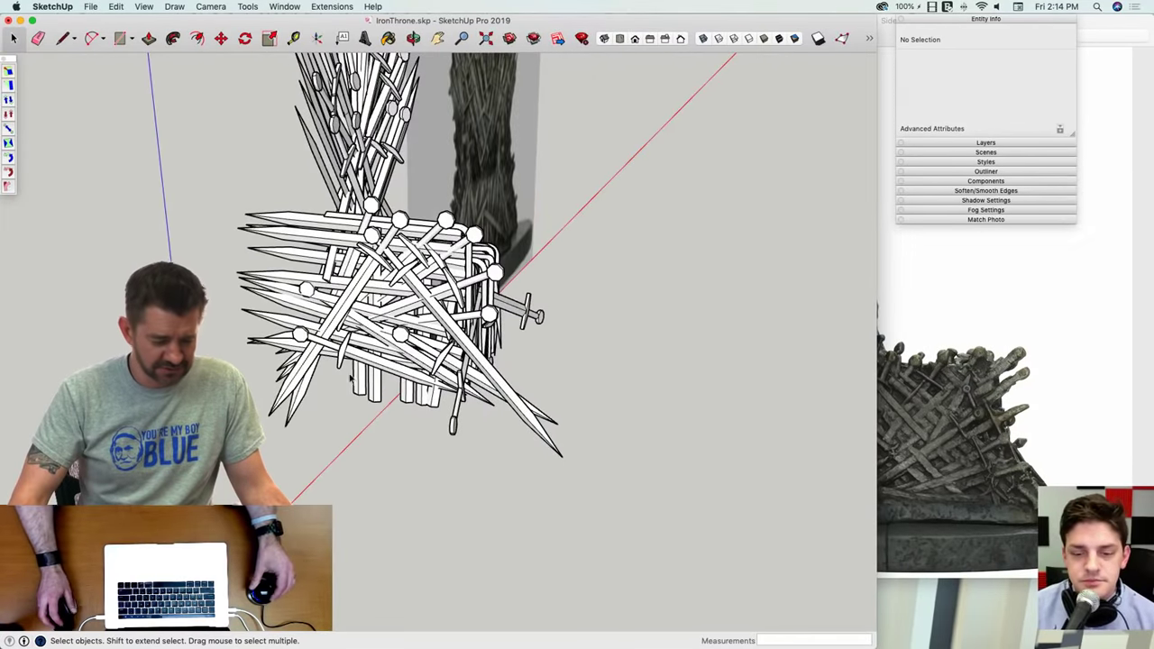
{"action": "scroll", "coordinate": [350, 376], "scroll_direction": "up", "scroll_amount": 6}
{"action": "middle_click_drag", "start_coordinate": [348, 371], "coordinate": [380, 354]}
{"action": "scroll", "coordinate": [381, 354], "scroll_direction": "up", "scroll_amount": 2}
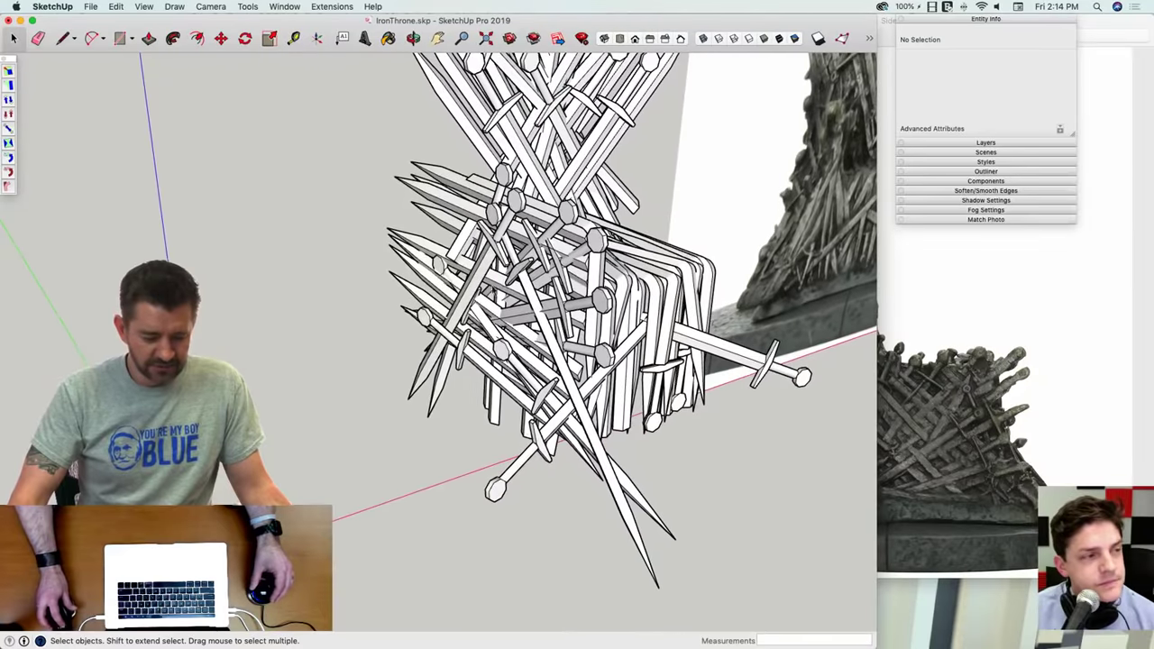
{"action": "left_click", "coordinate": [484, 273]}
{"action": "middle_click_drag", "start_coordinate": [484, 274], "coordinate": [477, 459]}
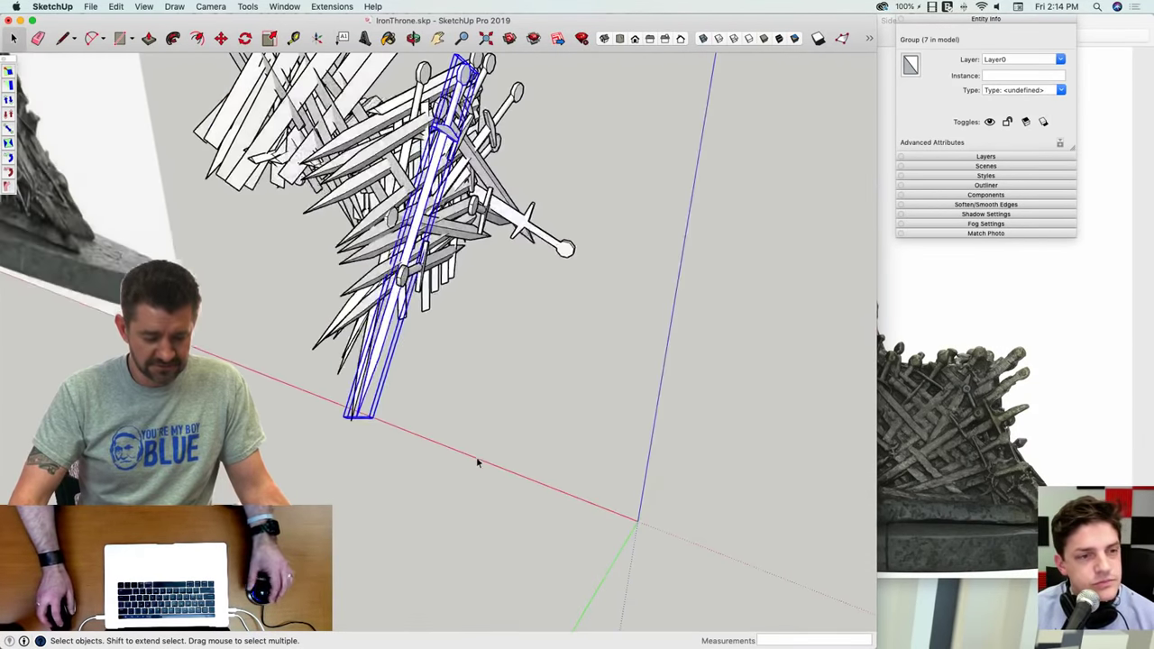
{"action": "key", "text": "m"}
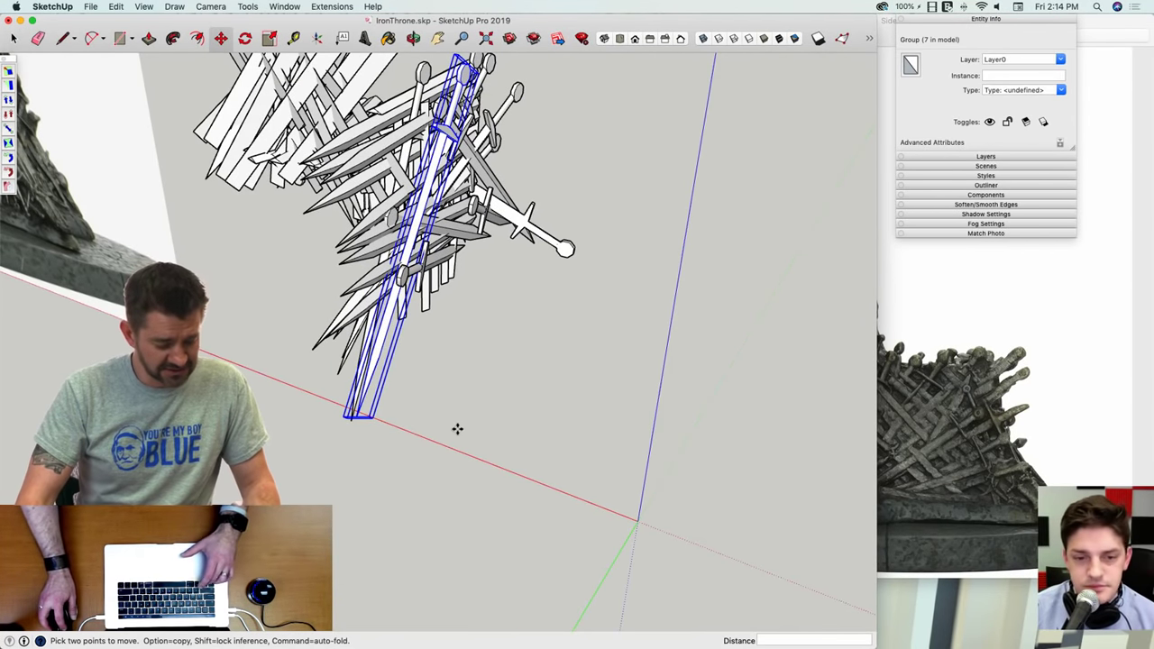
{"action": "left_click", "coordinate": [515, 450]}
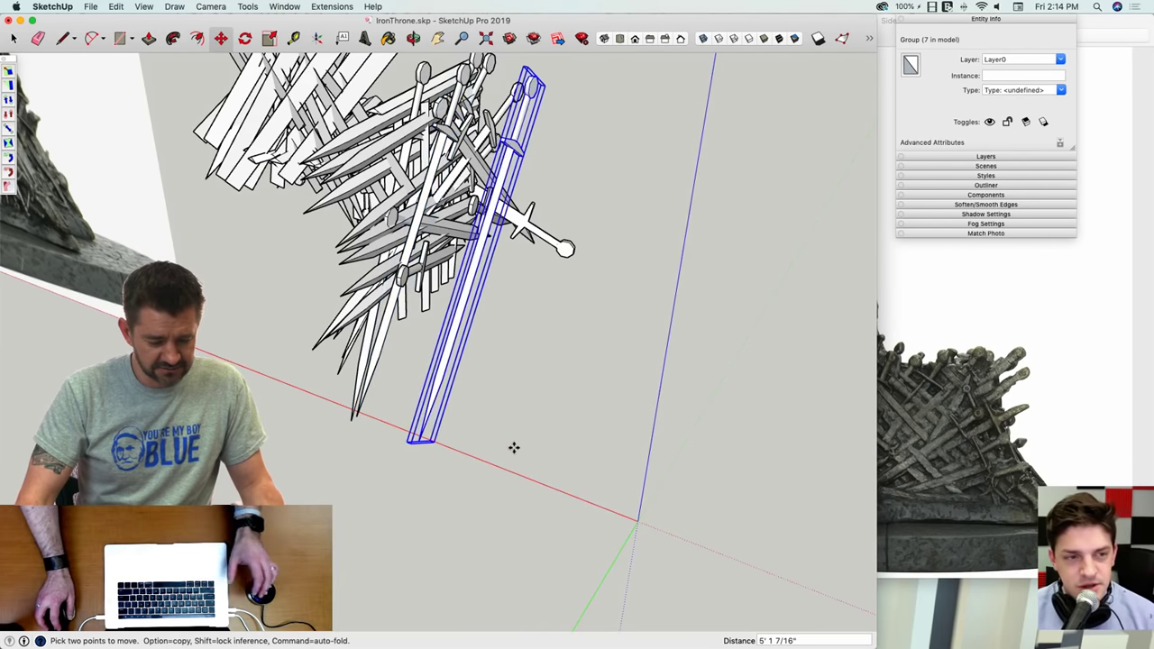
Step: Rotate the copied sword about 86 degrees around the blue axis so that it leans in towards the backrest
{"action": "key", "text": "q"}
{"action": "middle_click_drag", "start_coordinate": [510, 459], "coordinate": [512, 460]}
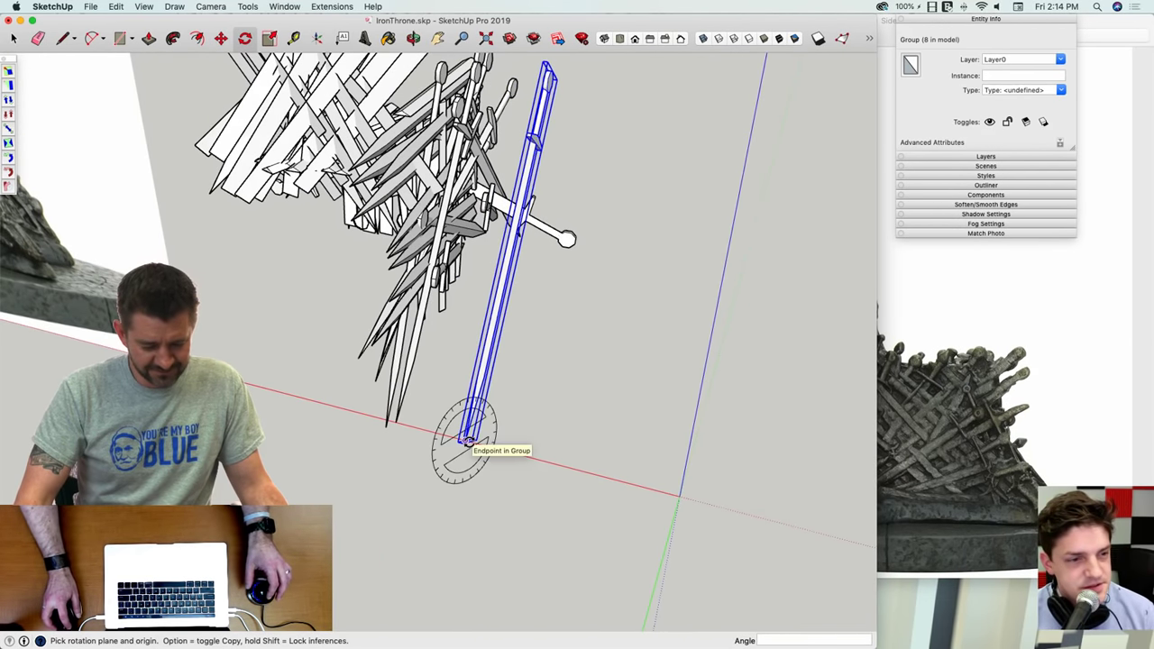
{"action": "left_click", "coordinate": [613, 478]}
{"action": "middle_click_drag", "start_coordinate": [641, 459], "coordinate": [440, 537]}
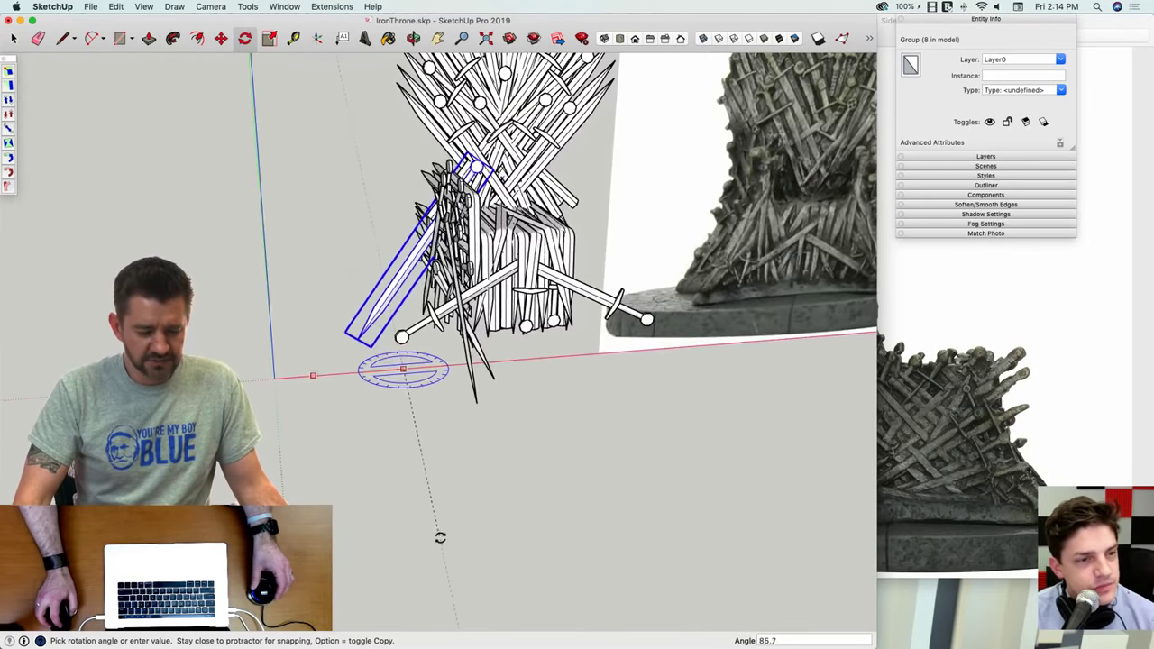
{"action": "left_click", "coordinate": [440, 534]}
{"action": "key", "text": "space"}
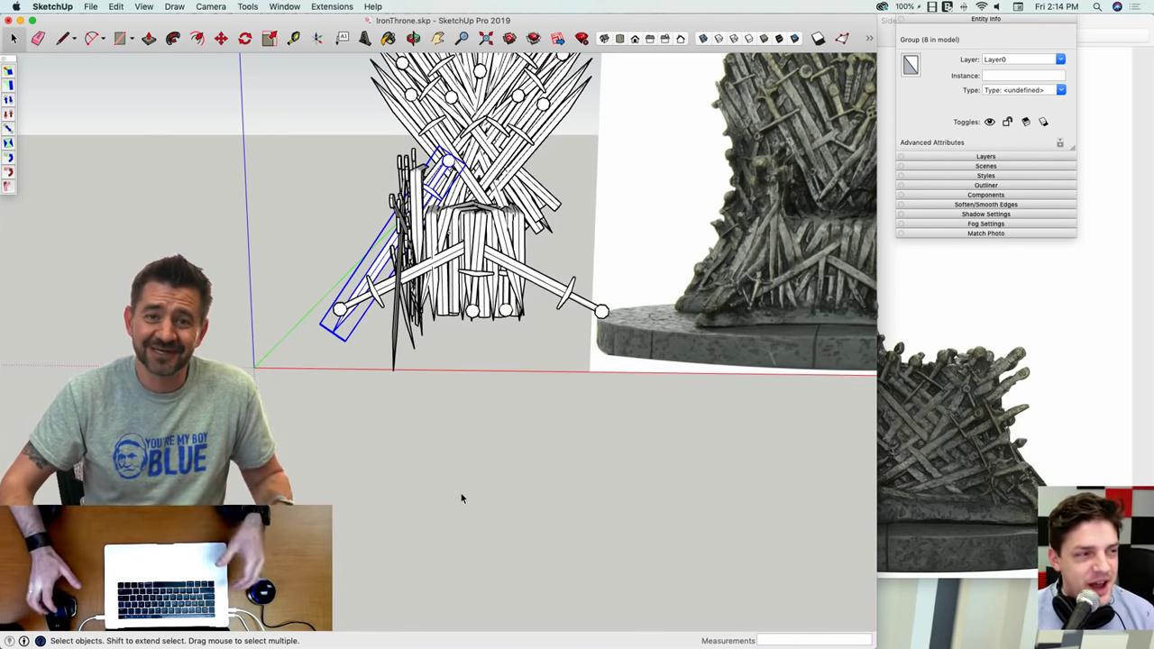
Step: Lengthen the blunt slanted blade behind the armrest with Push/Pull so that it reaches down beside the leaning sword
{"action": "middle_click_drag", "start_coordinate": [406, 406], "coordinate": [337, 348]}
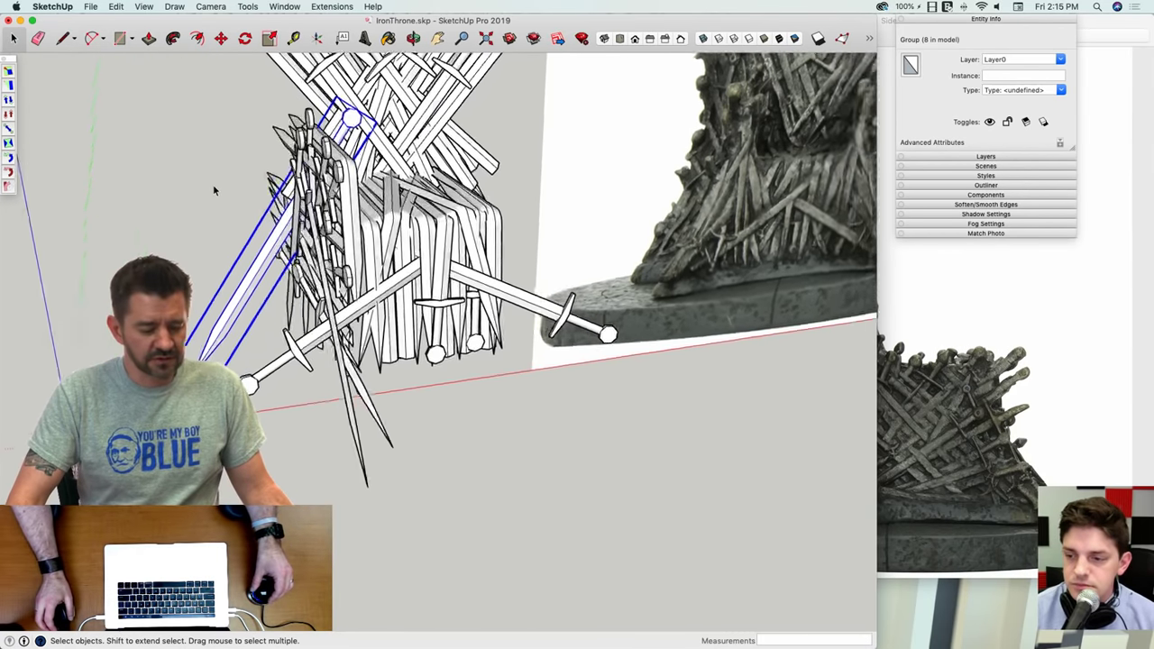
{"action": "middle_click_drag", "start_coordinate": [180, 193], "coordinate": [203, 186]}
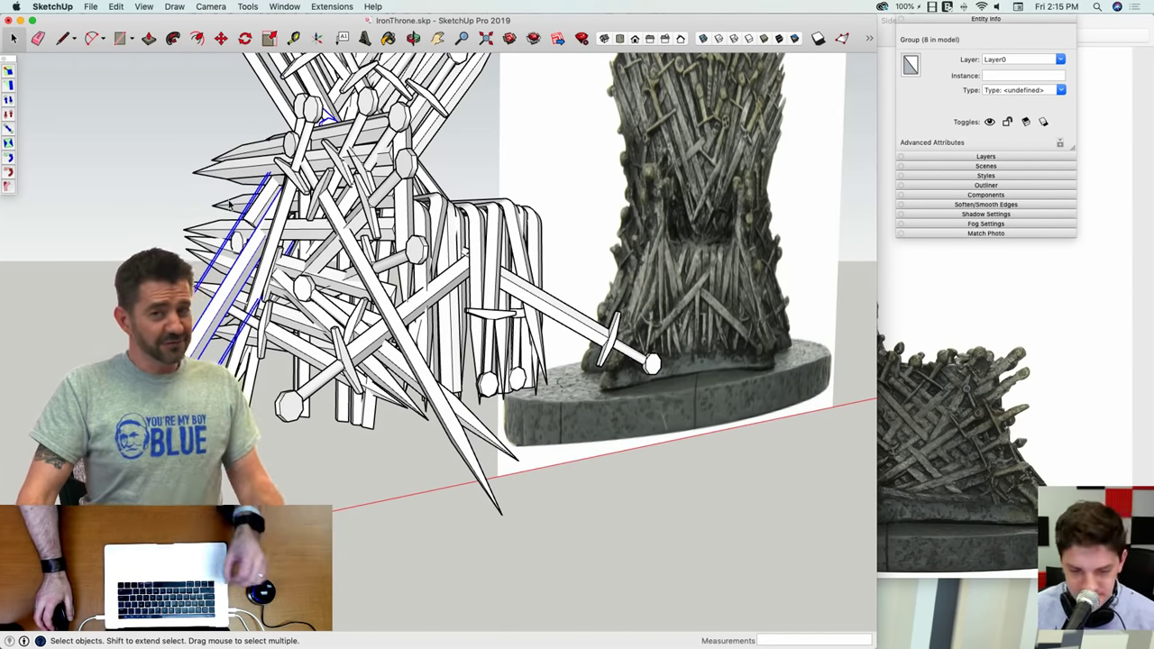
{"action": "scroll", "coordinate": [244, 162], "scroll_direction": "up", "scroll_amount": 5}
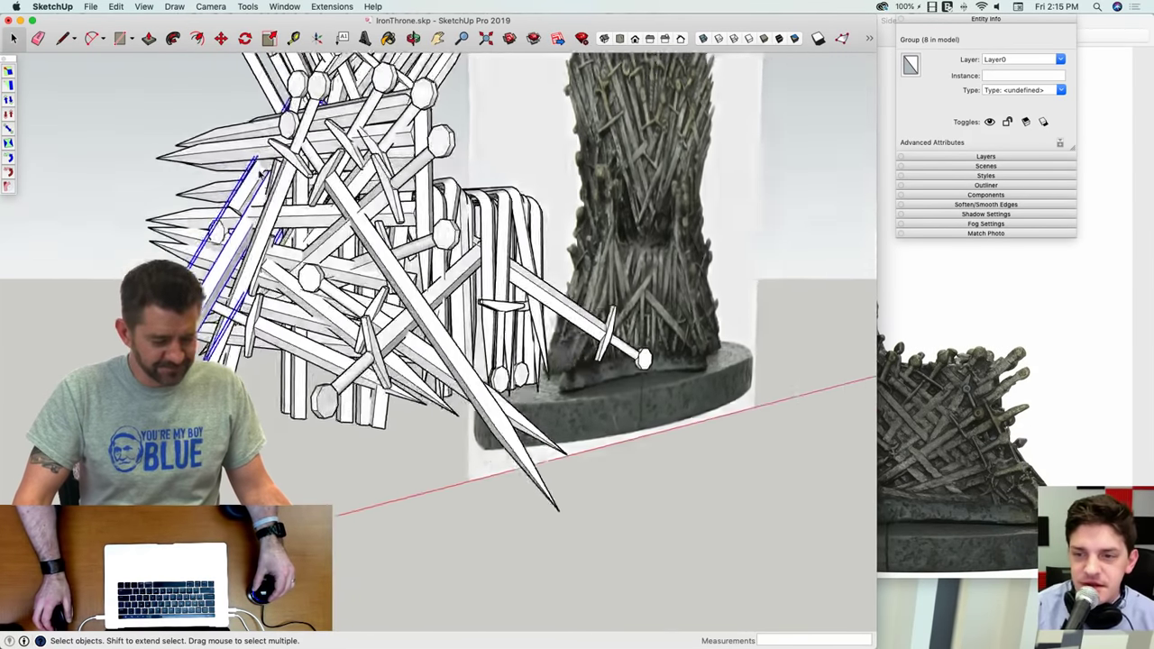
{"action": "scroll", "coordinate": [246, 155], "scroll_direction": "up", "scroll_amount": 3}
{"action": "key", "text": "p"}
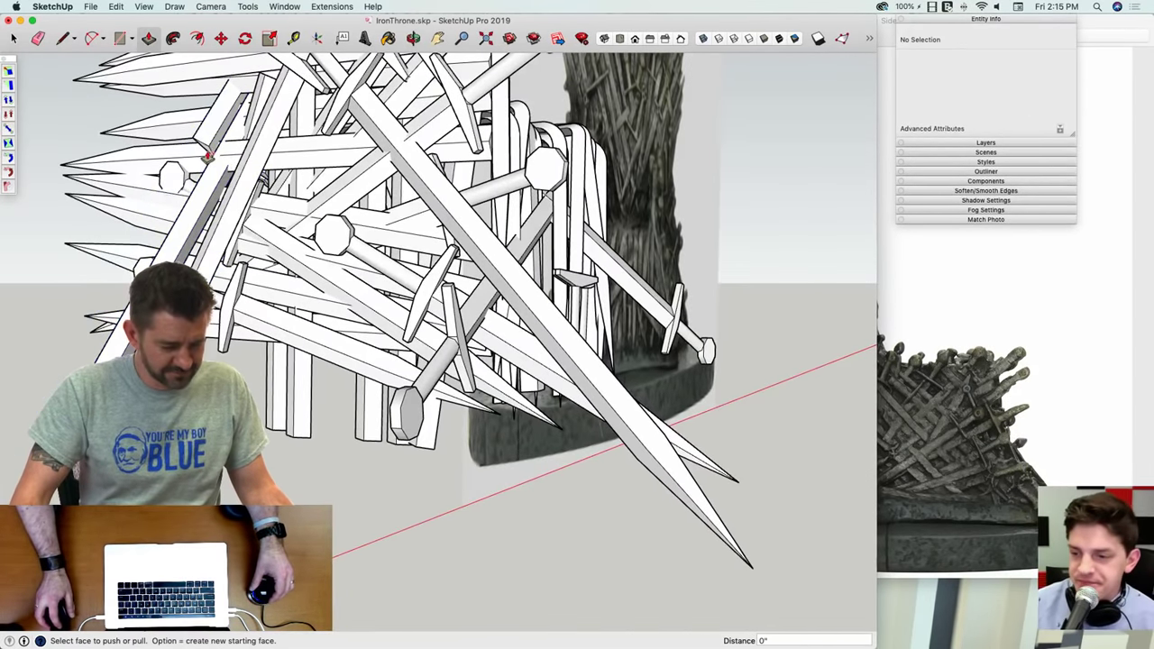
{"action": "double_click", "coordinate": [211, 148]}
{"action": "left_click", "coordinate": [211, 153]}
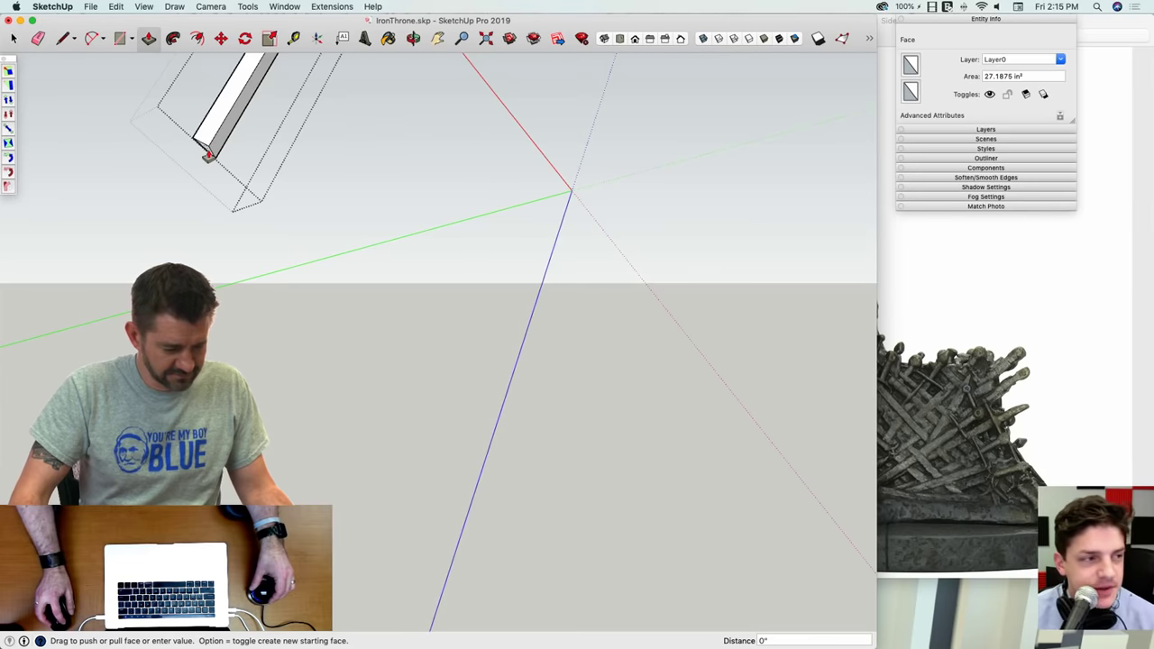
{"action": "left_click", "coordinate": [149, 360]}
{"action": "key", "text": "space"}
{"action": "key", "text": "Escape"}
{"action": "scroll", "coordinate": [361, 270], "scroll_direction": "down", "scroll_amount": 10}
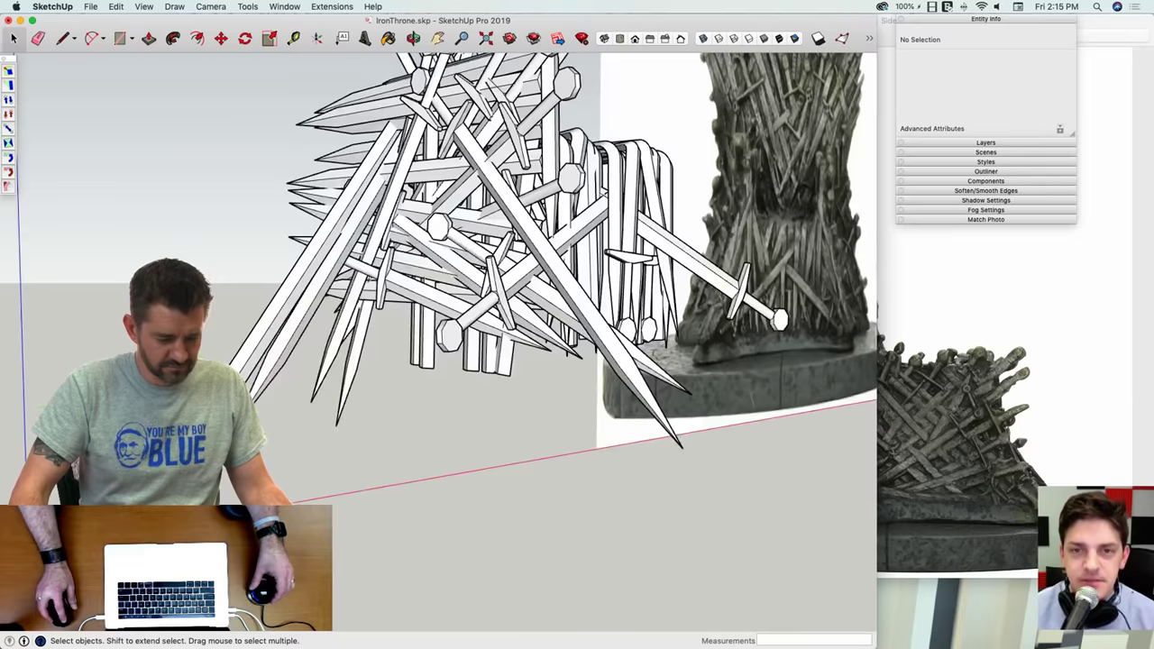
Step: Copy one of the backrest's hilted swords about 13' 3" downward so its hilt rises behind the armrest
{"action": "mouse_move", "coordinate": [577, 298]}
{"action": "middle_mouse_down"}
{"action": "mouse_move", "coordinate": [406, 311]}
{"action": "mouse_move", "coordinate": [415, 298]}
{"action": "mouse_move", "coordinate": [451, 311]}
{"action": "middle_mouse_up"}
{"action": "scroll", "coordinate": [406, 311], "scroll_direction": "down", "scroll_amount": 3}
{"action": "scroll", "coordinate": [469, 235], "scroll_direction": "down", "scroll_amount": 5}
{"action": "scroll", "coordinate": [408, 230], "scroll_direction": "up", "scroll_amount": 5}
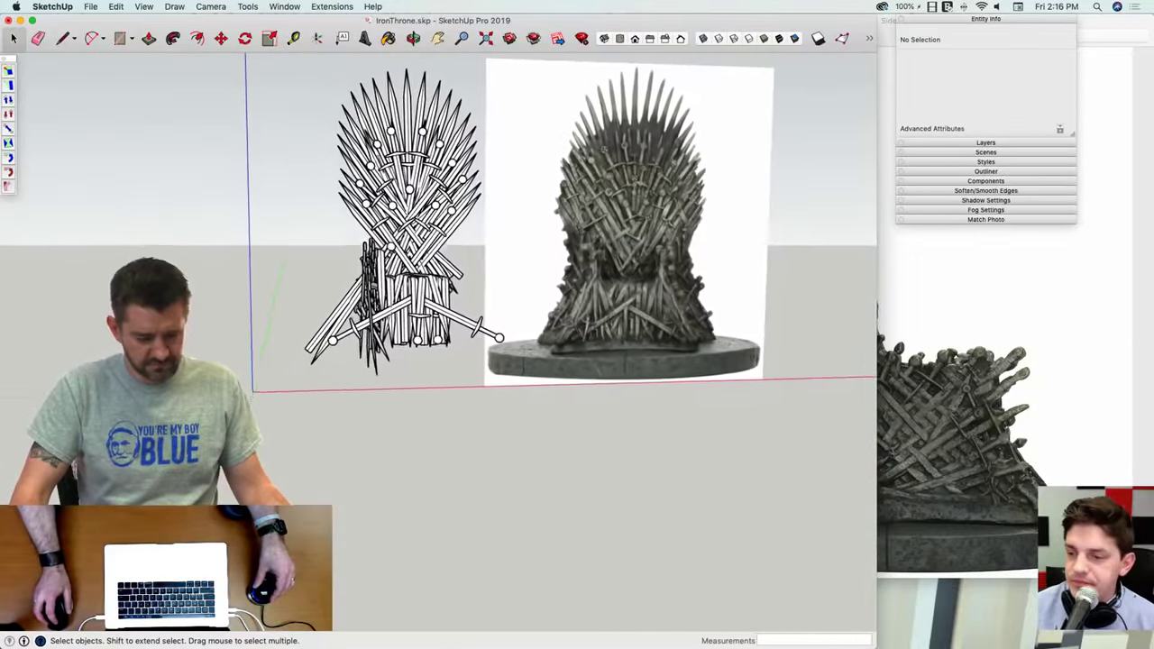
{"action": "mouse_move", "coordinate": [392, 320]}
{"action": "middle_mouse_down"}
{"action": "mouse_move", "coordinate": [595, 329]}
{"action": "mouse_move", "coordinate": [775, 361]}
{"action": "mouse_move", "coordinate": [748, 383]}
{"action": "mouse_move", "coordinate": [559, 352]}
{"action": "mouse_move", "coordinate": [432, 347]}
{"action": "middle_mouse_up"}
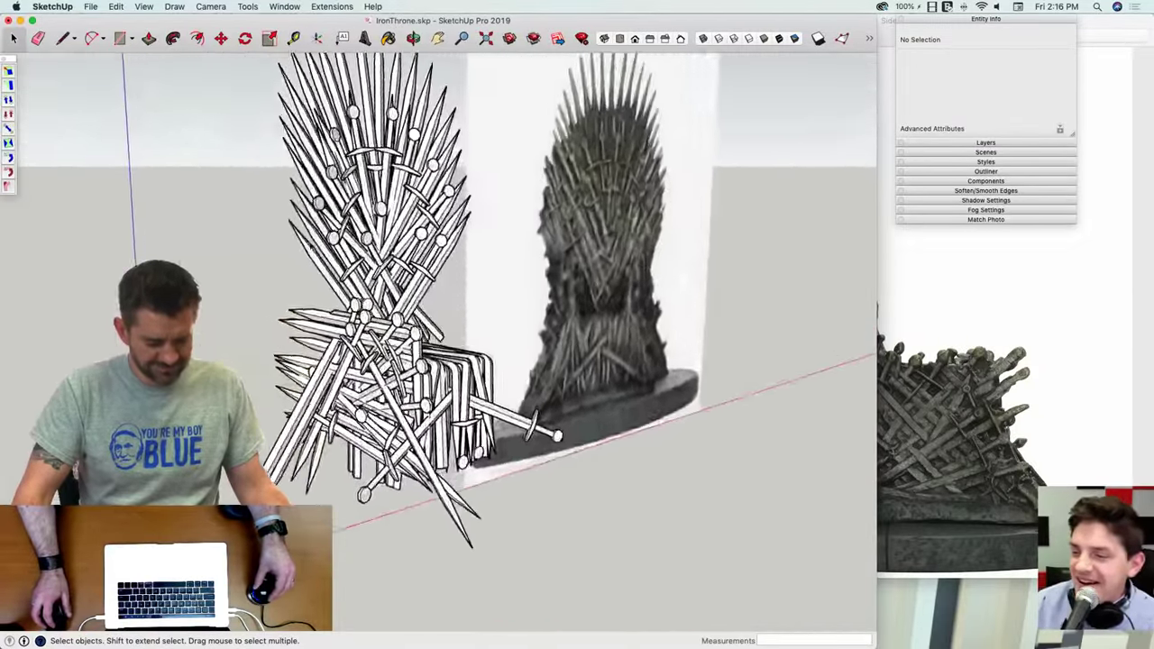
{"action": "scroll", "coordinate": [361, 361], "scroll_direction": "up", "scroll_amount": 5}
{"action": "middle_click_drag", "start_coordinate": [369, 297], "coordinate": [356, 383], "text": "shift"}
{"action": "left_click", "coordinate": [376, 150]}
{"action": "middle_click_drag", "start_coordinate": [376, 150], "coordinate": [356, 126]}
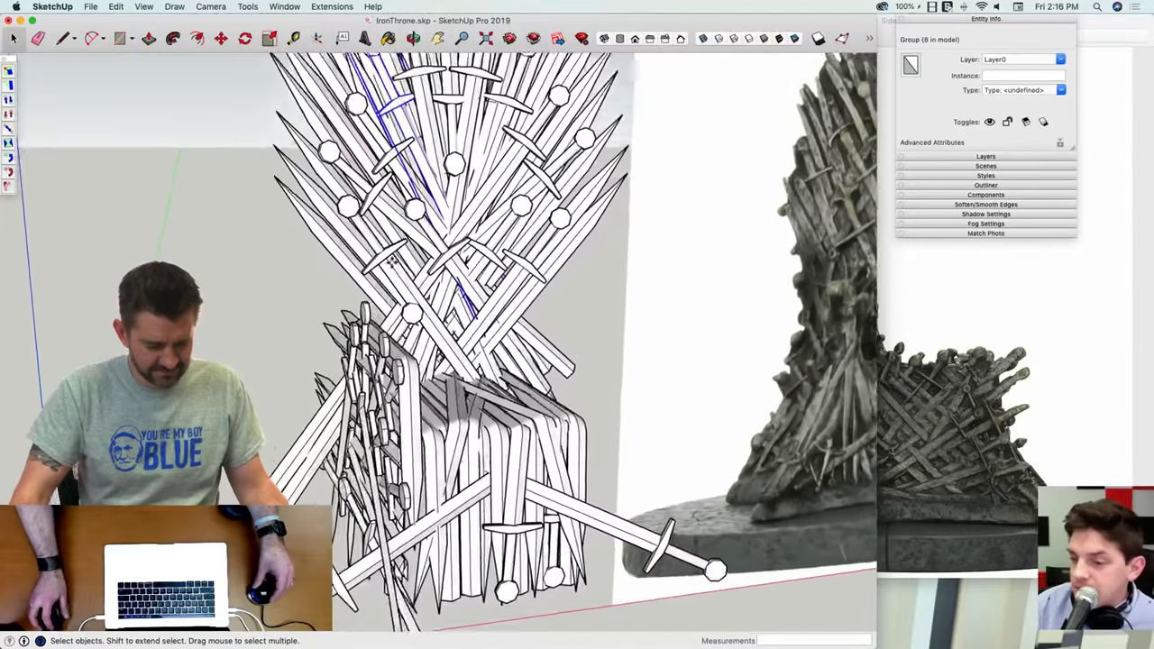
{"action": "key", "text": "m"}
{"action": "middle_click_drag", "start_coordinate": [595, 338], "coordinate": [540, 314]}
{"action": "scroll", "coordinate": [540, 314], "scroll_direction": "down", "scroll_amount": 2}
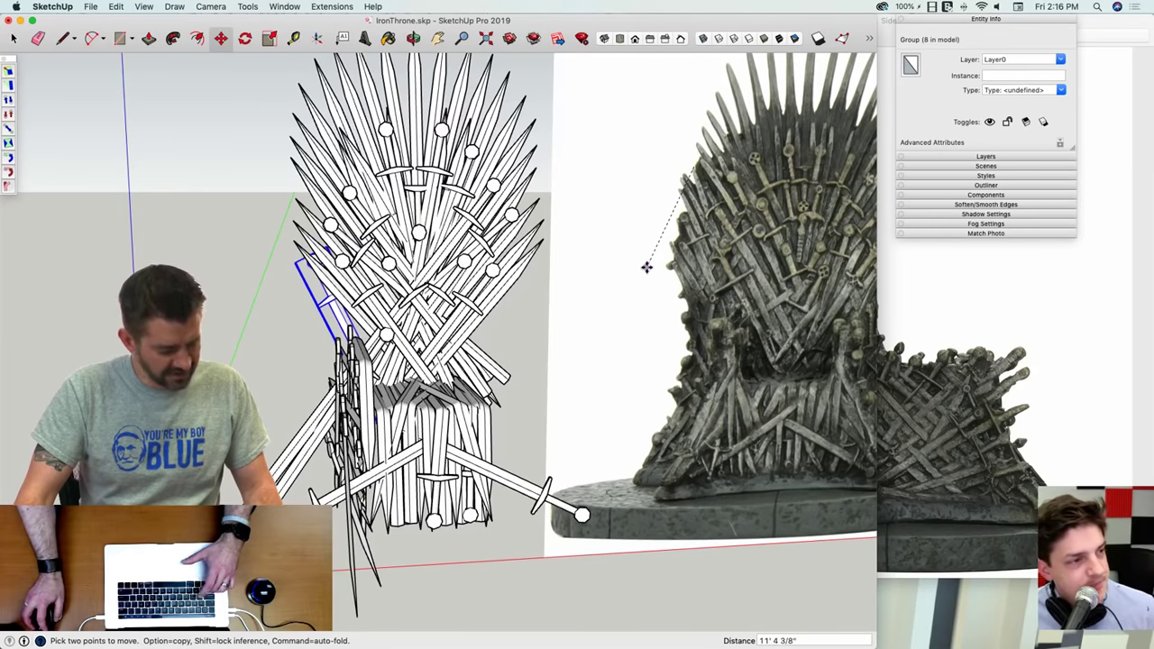
{"action": "key", "text": "alt"}
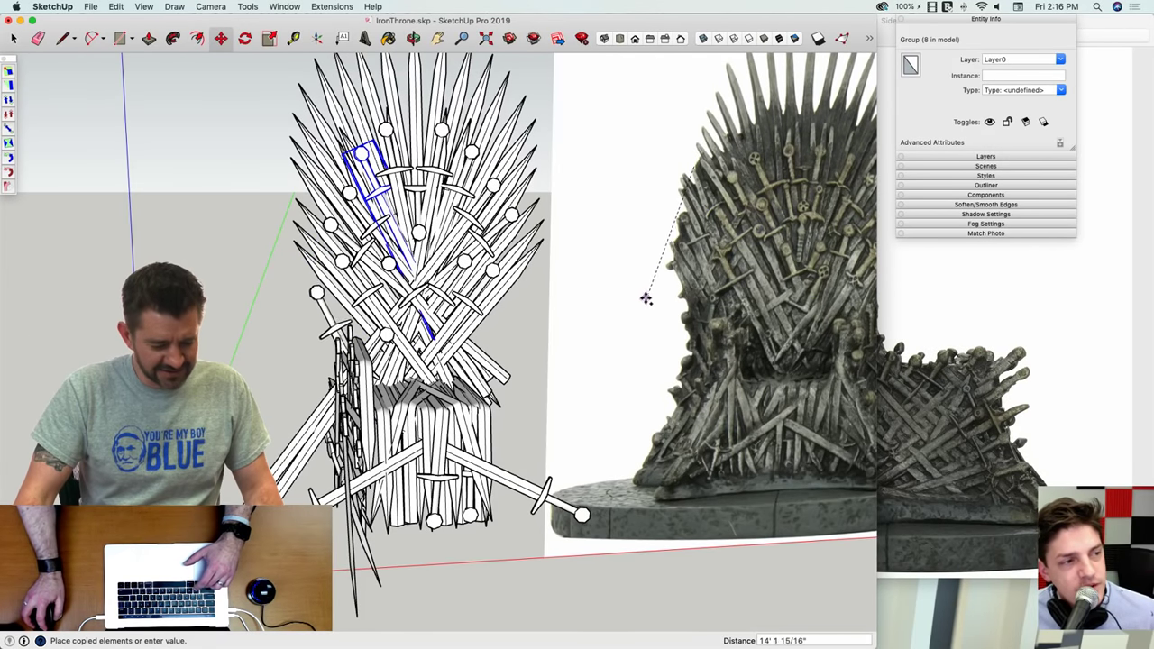
{"action": "left_click", "coordinate": [640, 285]}
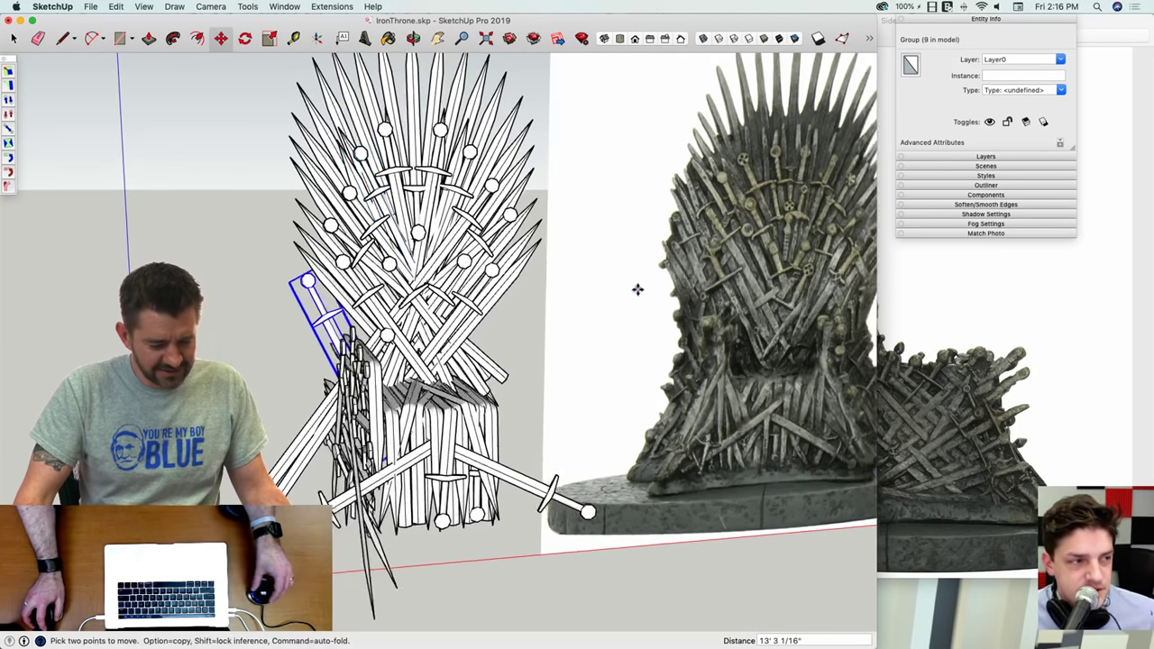
Step: Copy the backrest's outer hiltless blade downward along the blue axis to fill the gap beside the newly placed hilted sword
{"action": "middle_click_drag", "start_coordinate": [636, 289], "coordinate": [546, 505]}
{"action": "key", "text": "space"}
{"action": "scroll", "coordinate": [382, 236], "scroll_direction": "up", "scroll_amount": 2}
{"action": "middle_click_drag", "start_coordinate": [523, 311], "coordinate": [532, 276]}
{"action": "left_click", "coordinate": [466, 216]}
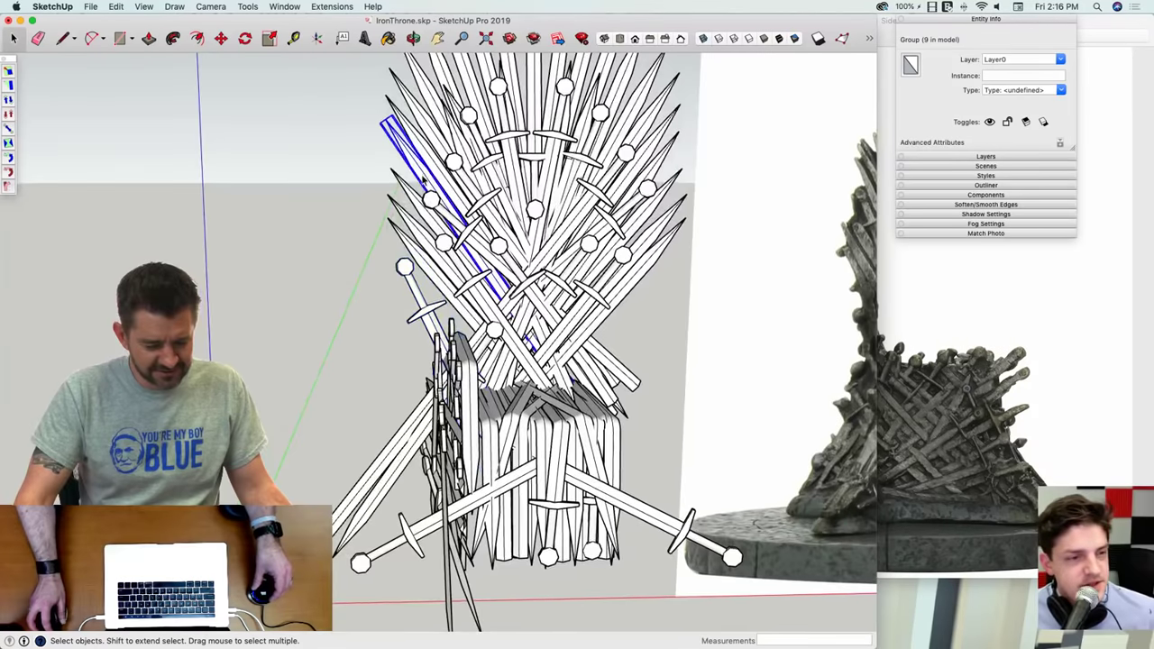
{"action": "middle_click_drag", "start_coordinate": [369, 347], "coordinate": [364, 323]}
{"action": "key", "text": "m"}
{"action": "scroll", "coordinate": [361, 316], "scroll_direction": "up", "scroll_amount": 2}
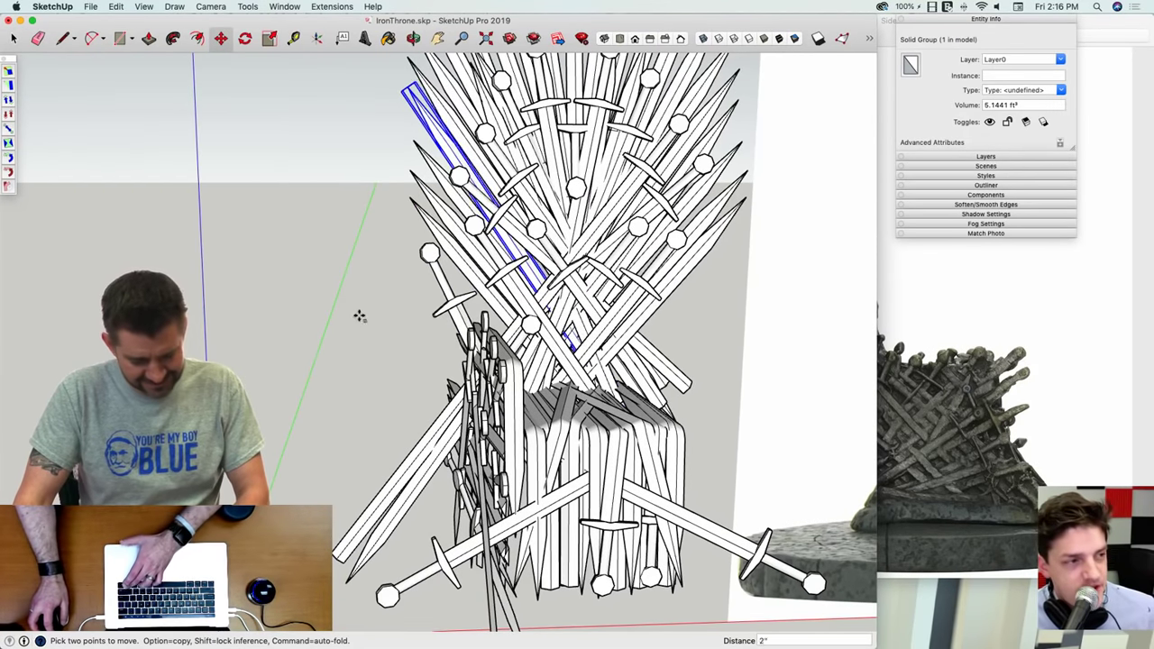
{"action": "left_click", "coordinate": [360, 316]}
{"action": "key", "text": "alt"}
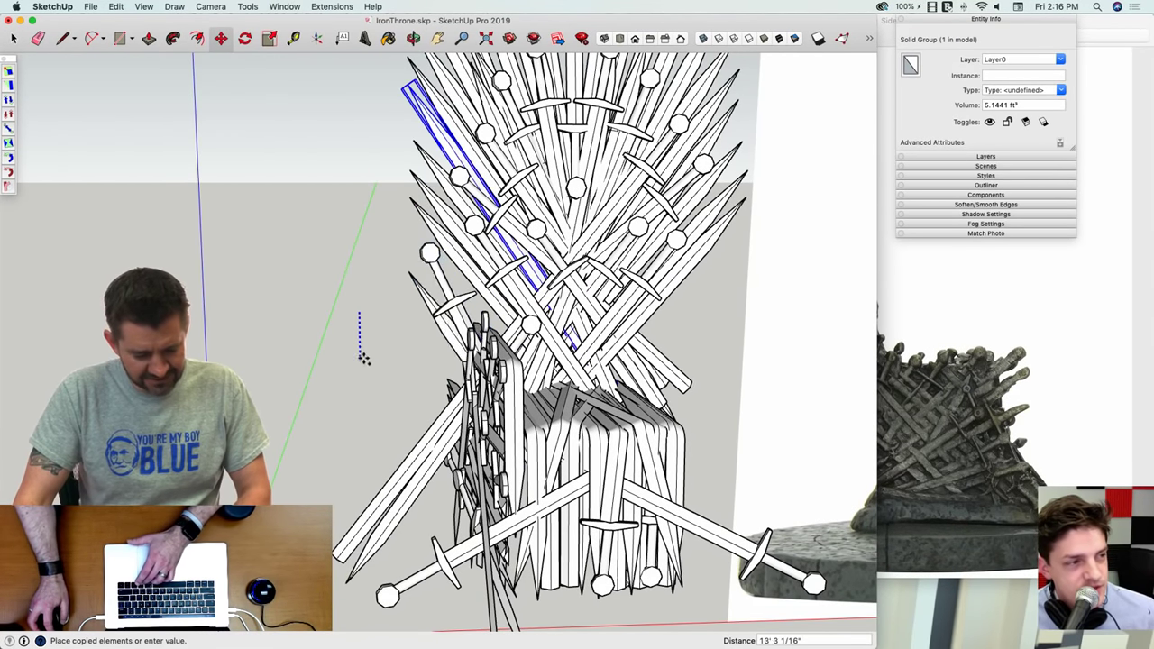
{"action": "left_click", "coordinate": [364, 344]}
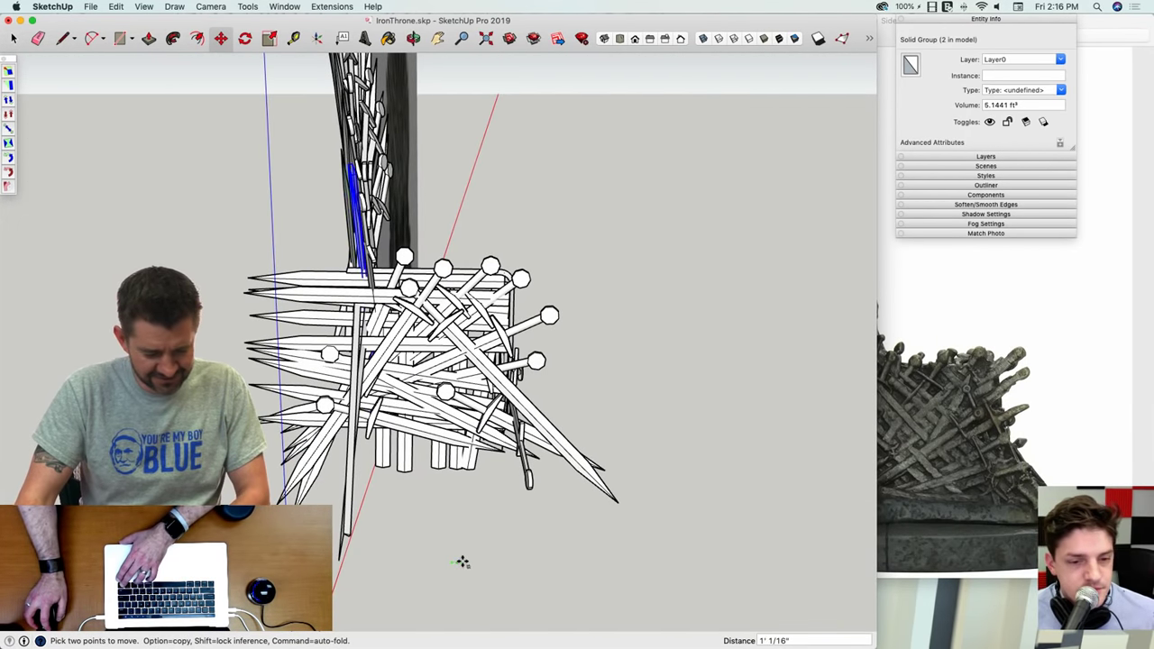
Step: Place a further copy of the hiltless blade beside the previous one above the armrest and clear the selection
{"action": "middle_click_drag", "start_coordinate": [722, 261], "coordinate": [513, 278]}
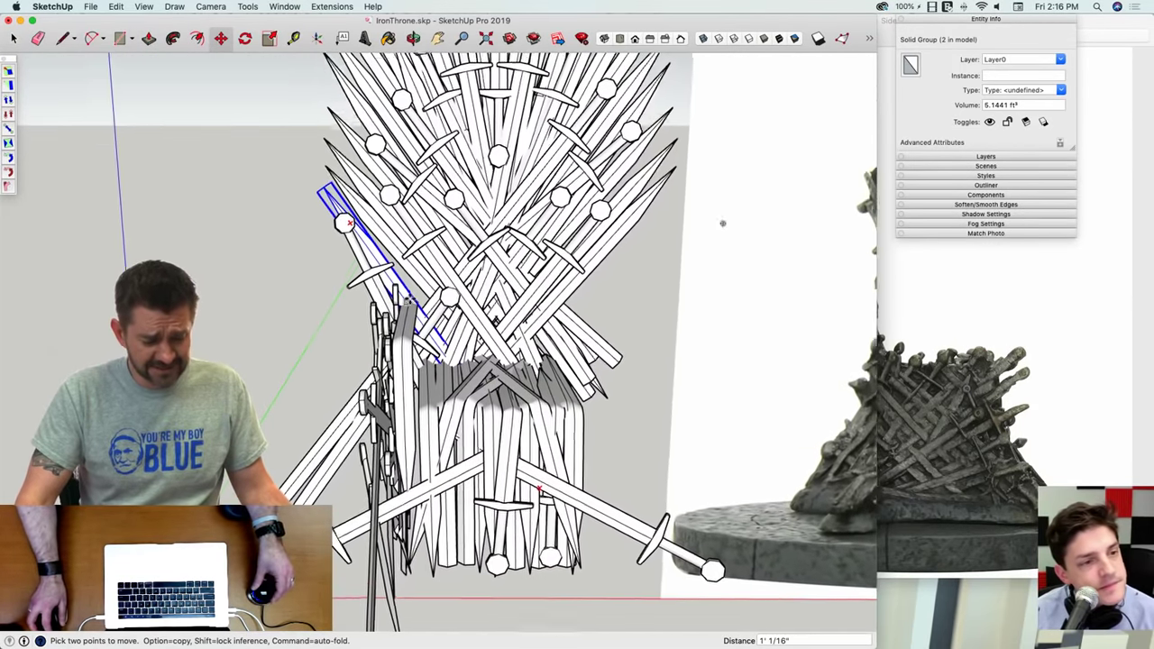
{"action": "key", "text": "alt"}
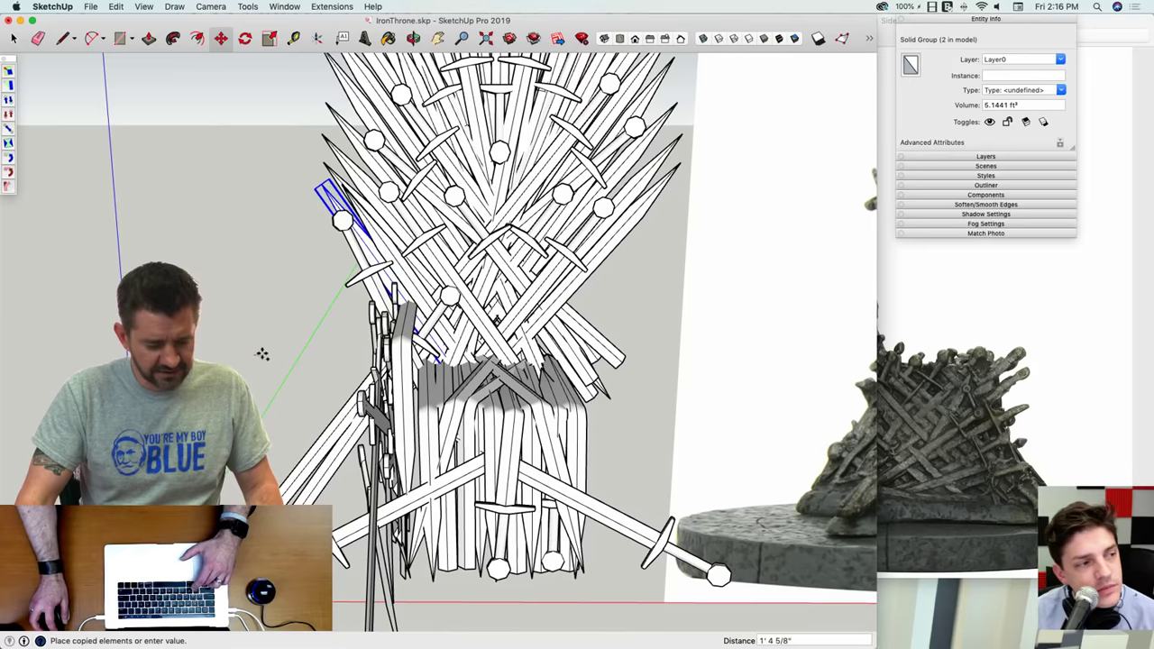
{"action": "key", "text": "space"}
{"action": "key", "text": "Page_Down"}
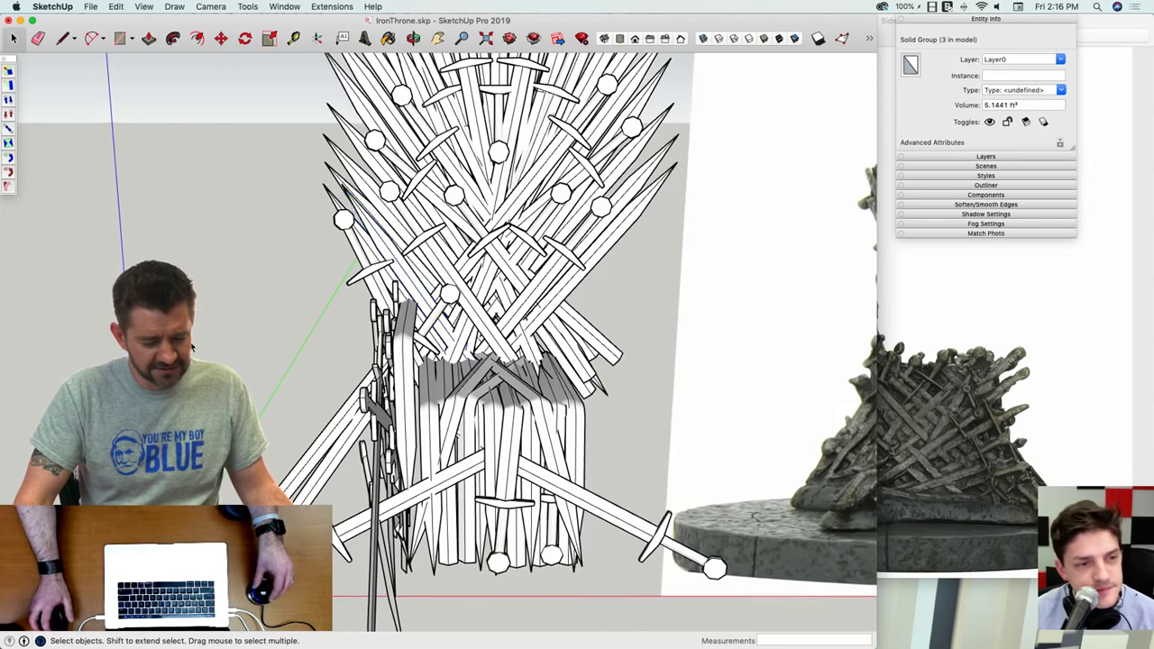
{"action": "left_click", "coordinate": [189, 341]}
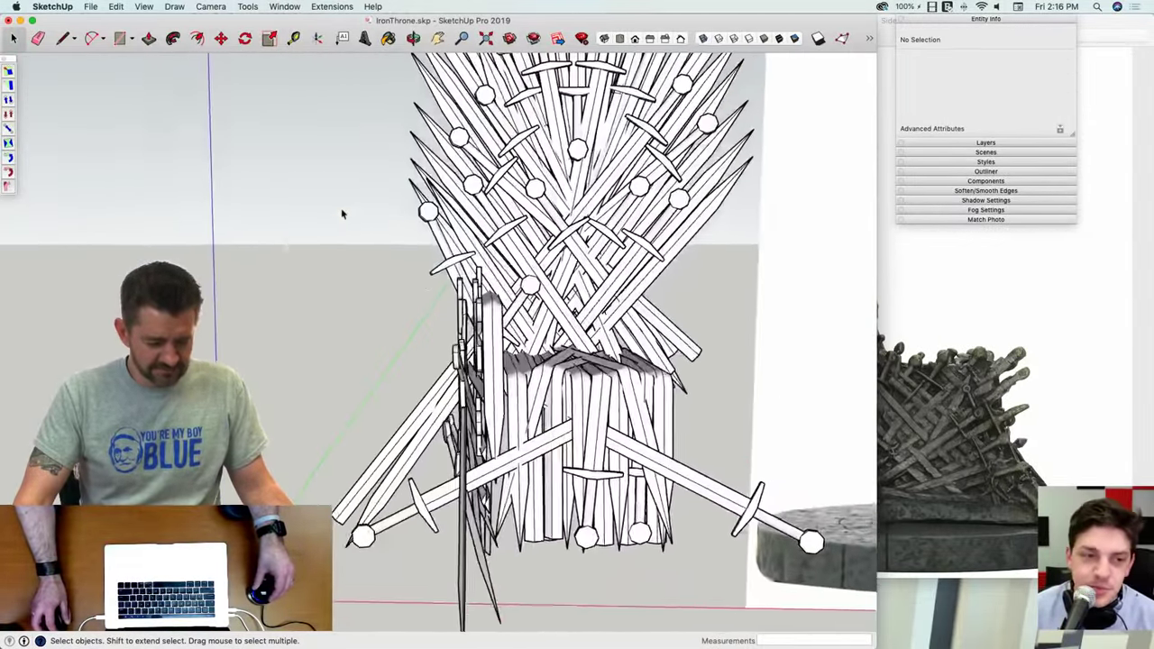
Step: Rotate a copy of the backrest's lower hilted sword about 50 degrees around its pommel so that the blade points down behind the armrest
{"action": "left_click", "coordinate": [430, 192]}
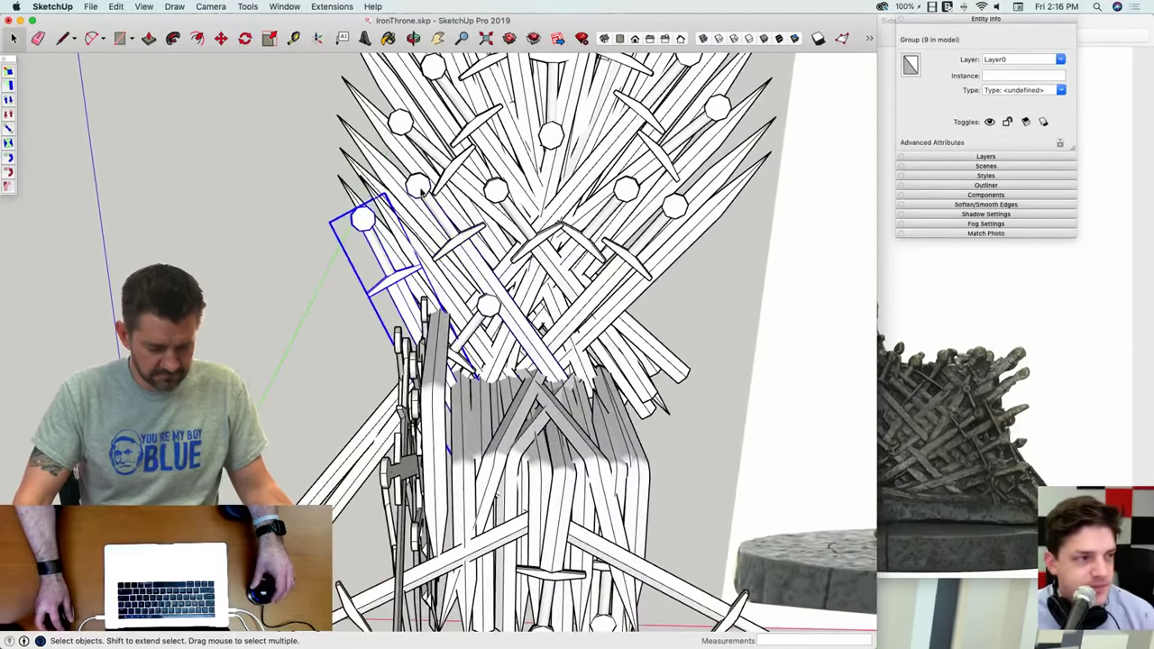
{"action": "left_click_drag", "start_coordinate": [419, 185], "coordinate": [424, 202]}
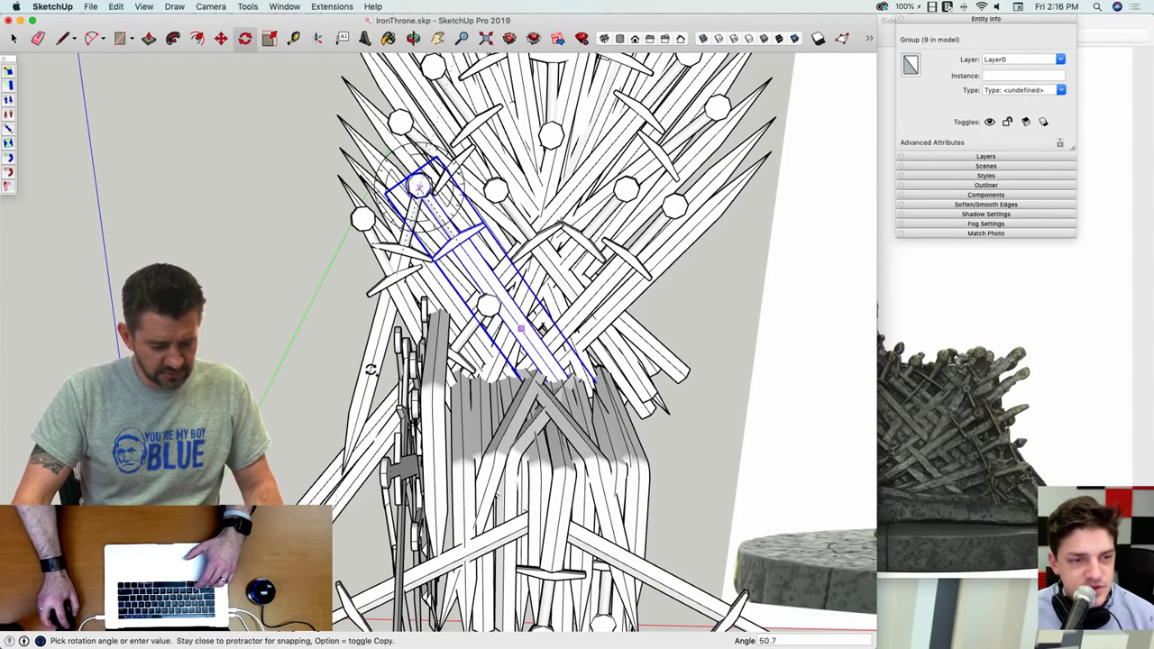
{"action": "left_click", "coordinate": [380, 370]}
Step: Move the rotated sword outward and down to the rear end of the armrest and place a further copy beside it
{"action": "key", "text": "m"}
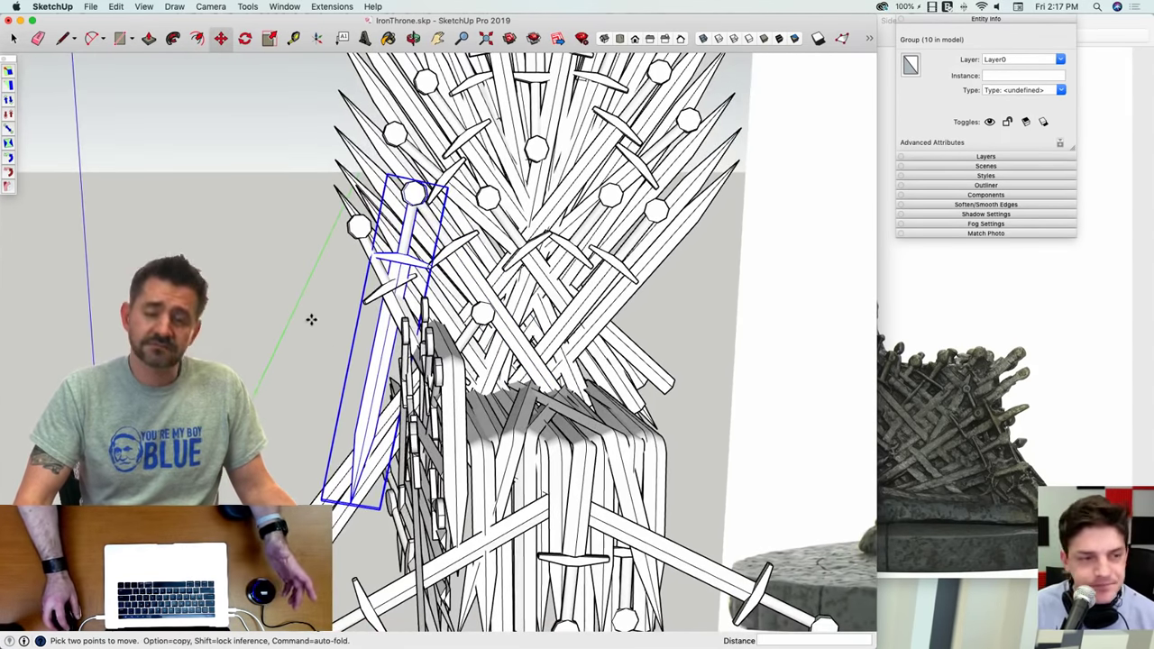
{"action": "left_click", "coordinate": [295, 320]}
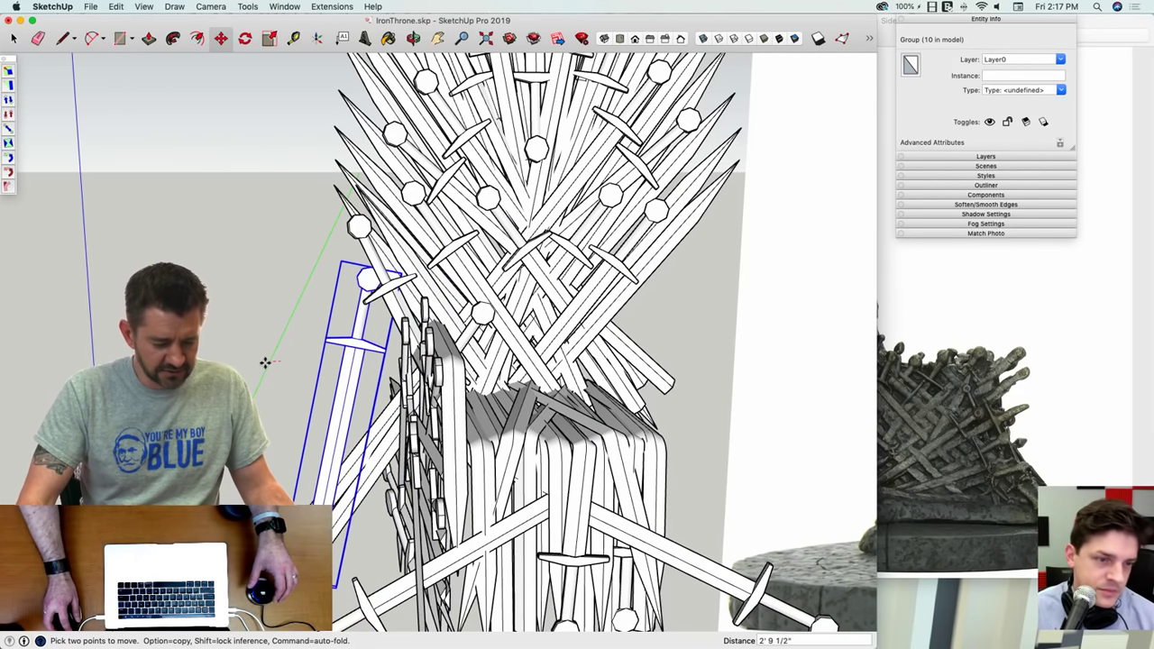
{"action": "scroll", "coordinate": [270, 363], "scroll_direction": "down", "scroll_amount": 5}
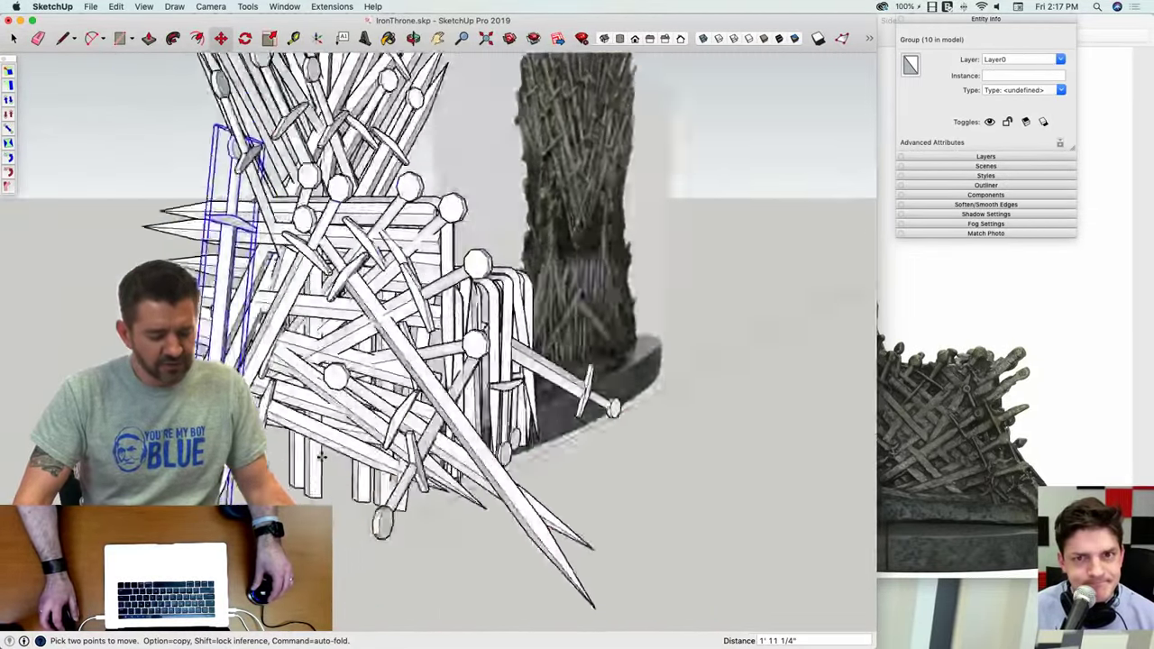
{"action": "mouse_move", "coordinate": [322, 457]}
{"action": "middle_mouse_down"}
{"action": "mouse_move", "coordinate": [282, 438]}
{"action": "mouse_move", "coordinate": [325, 459]}
{"action": "mouse_move", "coordinate": [360, 516]}
{"action": "middle_mouse_up"}
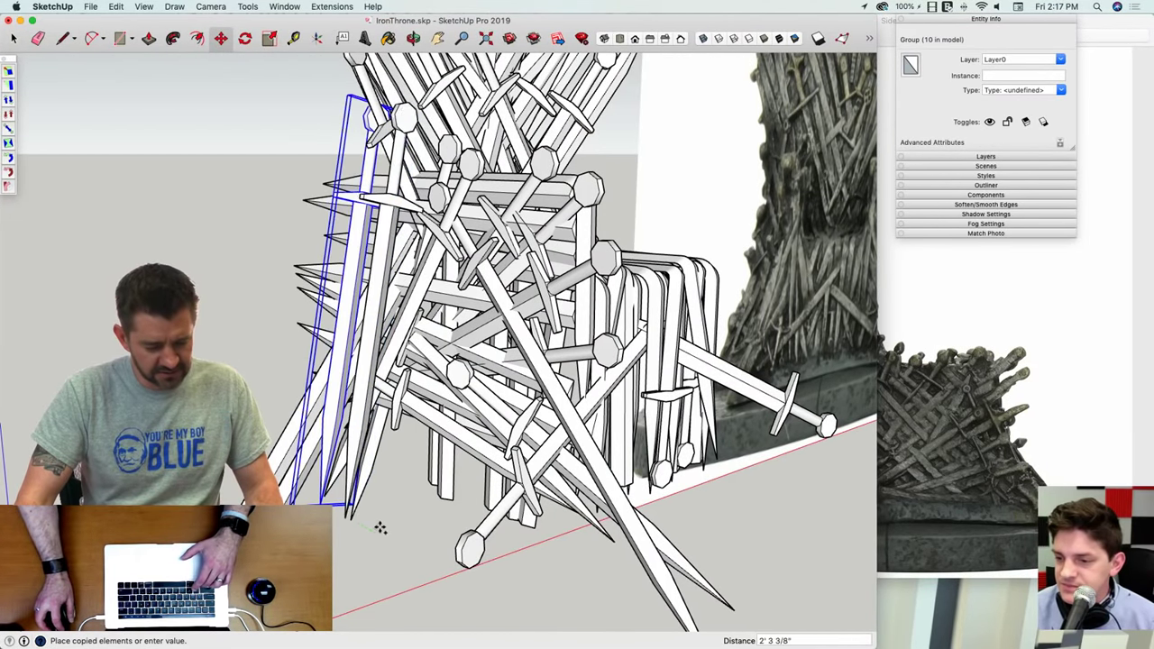
Step: Place a copy of the selected sword lower down, outside the throne's left armrest
{"action": "middle_click_drag", "start_coordinate": [371, 473], "coordinate": [407, 511]}
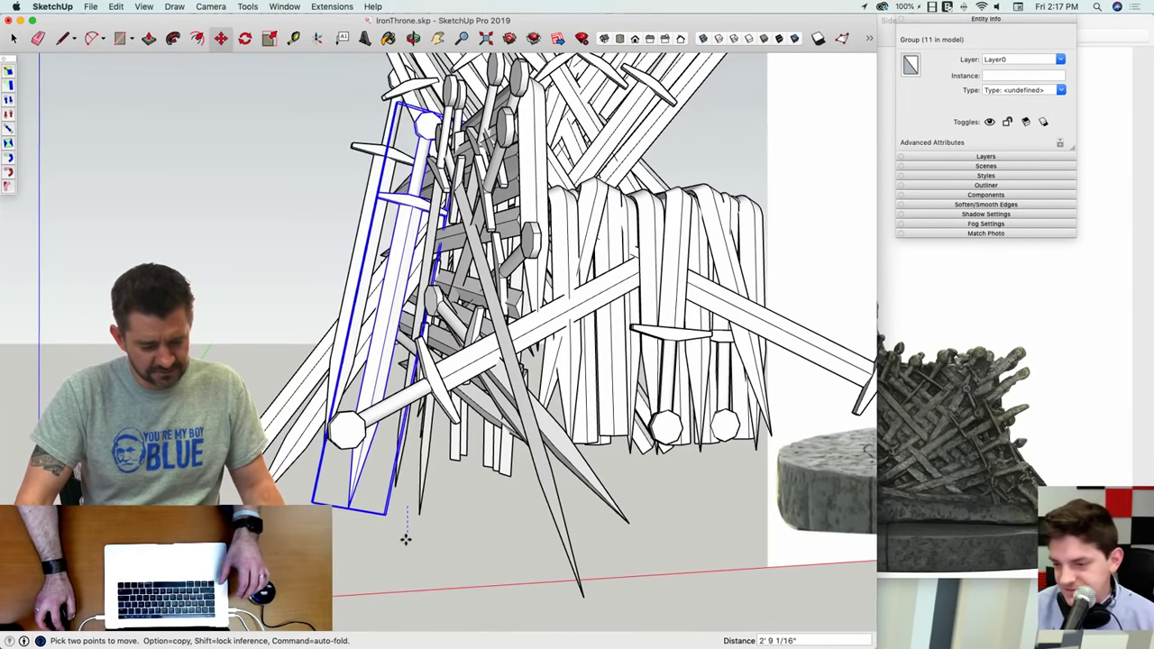
{"action": "key", "text": "space"}
{"action": "middle_click_drag", "start_coordinate": [332, 506], "coordinate": [346, 537]}
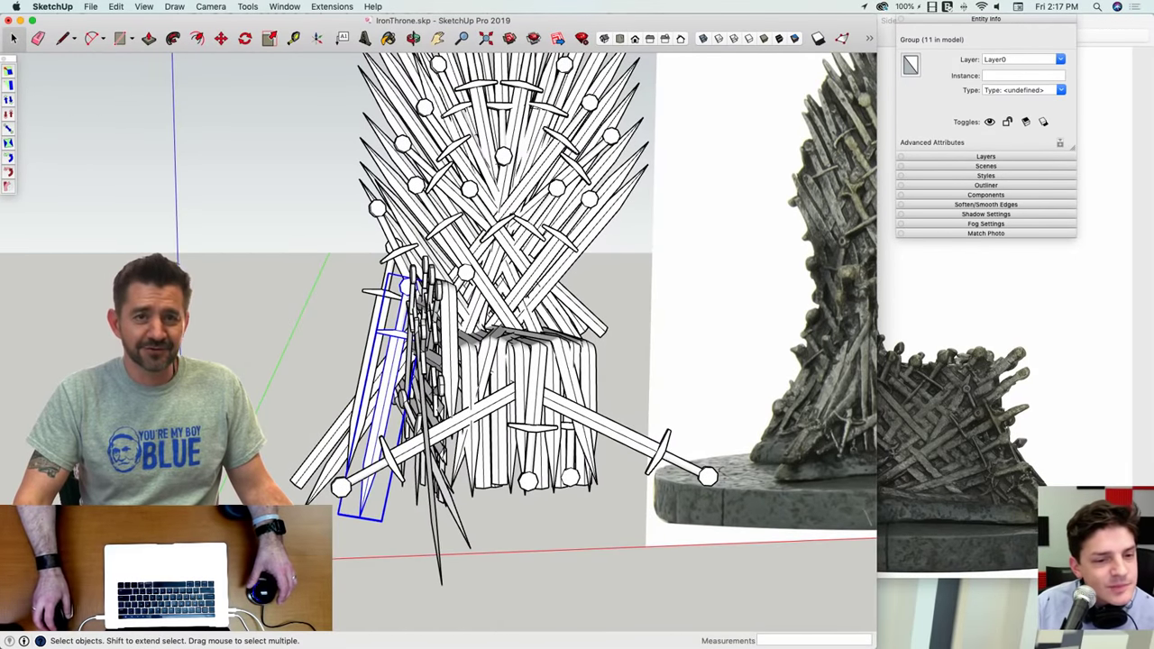
Step: Rotate the copied sword outside the left armrest more upright and move it by 5' 1 1/2"
{"action": "mouse_move", "coordinate": [364, 489]}
{"action": "middle_mouse_down"}
{"action": "mouse_move", "coordinate": [348, 477]}
{"action": "mouse_move", "coordinate": [371, 493]}
{"action": "mouse_move", "coordinate": [373, 467]}
{"action": "middle_mouse_up"}
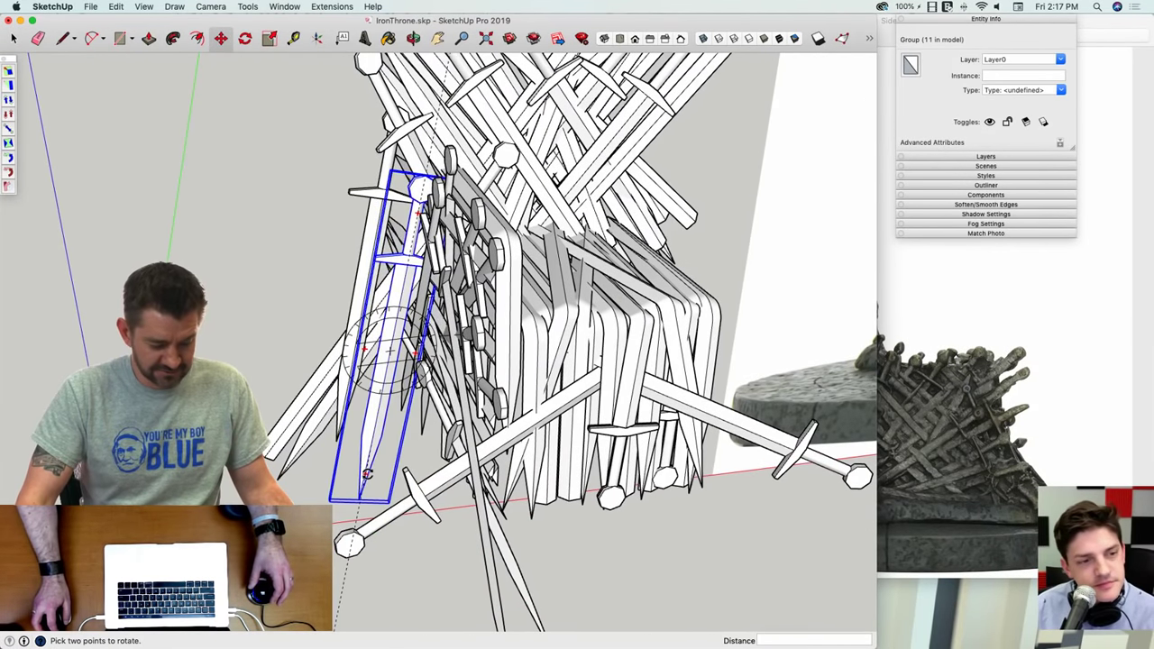
{"action": "scroll", "coordinate": [325, 482], "scroll_direction": "up", "scroll_amount": 2}
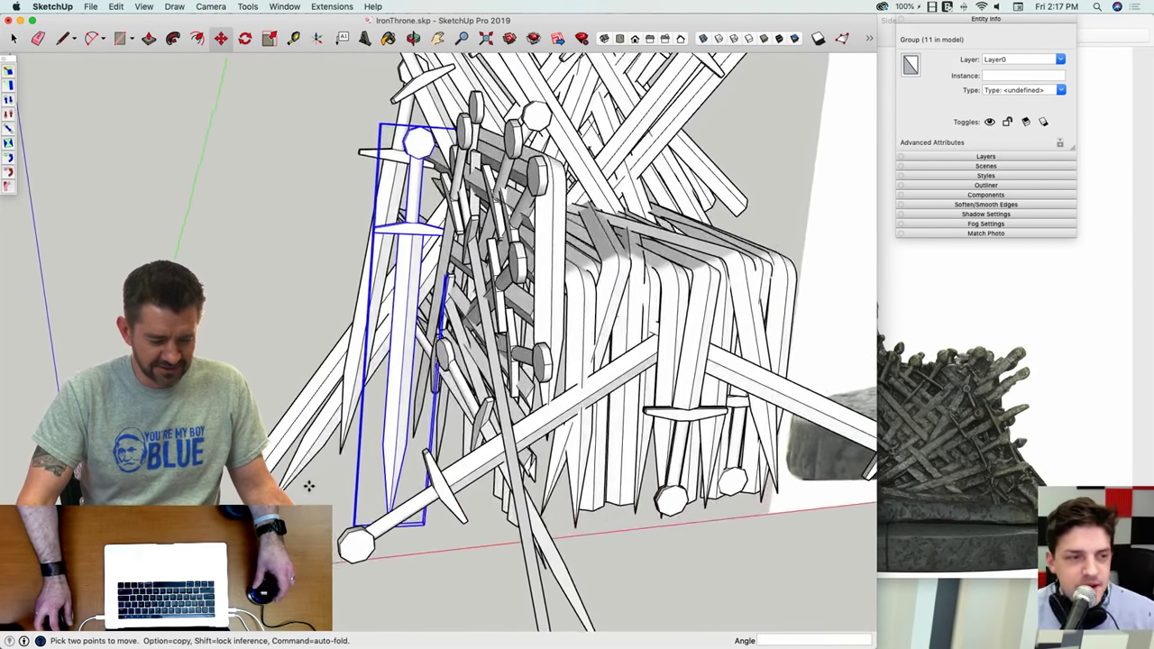
{"action": "middle_click_drag", "start_coordinate": [315, 488], "coordinate": [298, 472]}
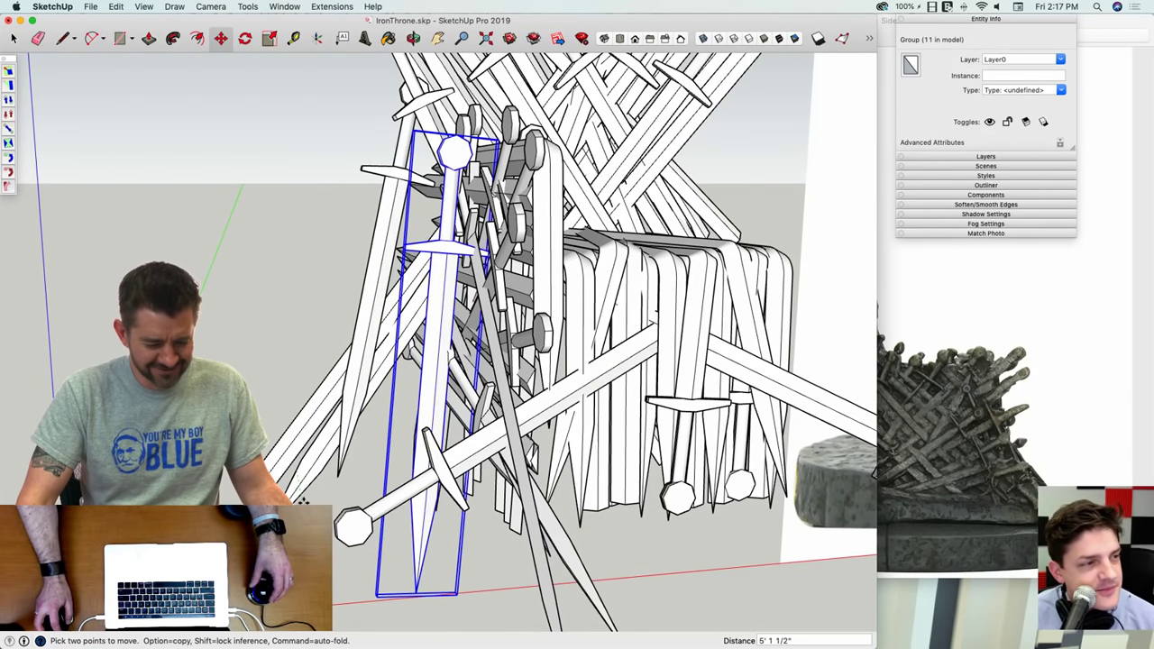
{"action": "scroll", "coordinate": [383, 367], "scroll_direction": "down", "scroll_amount": 8}
{"action": "key", "text": "space"}
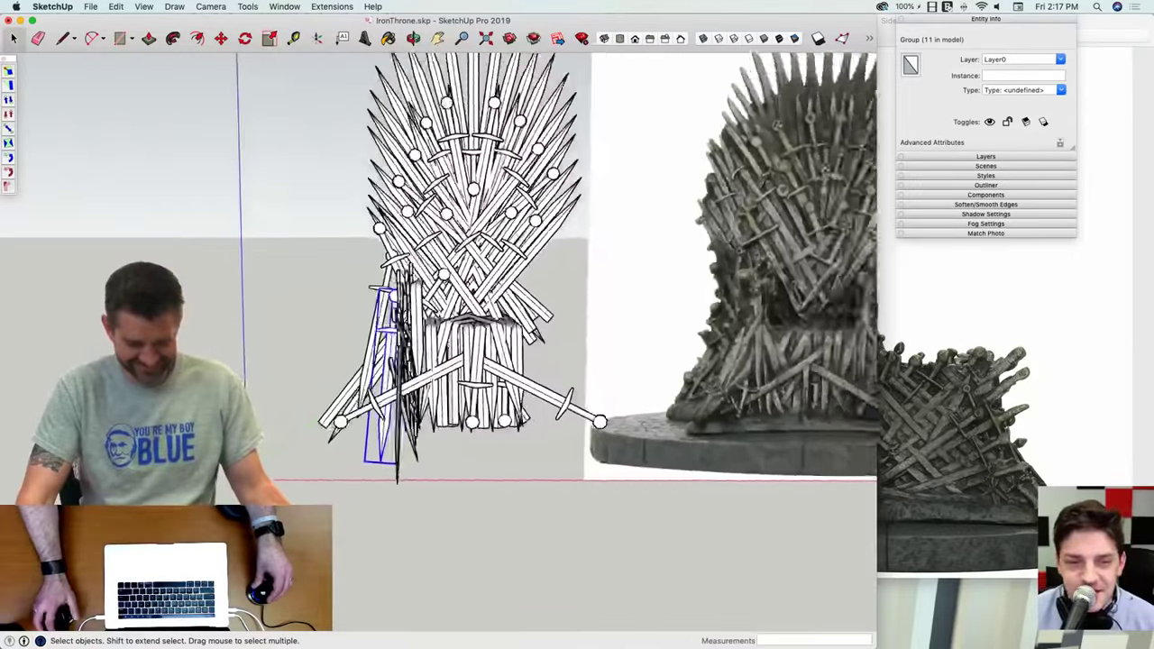
Step: Clear the selection and examine the throne's armrest, seat and backrest swords from several angles against the reference image
{"action": "middle_click_drag", "start_coordinate": [387, 365], "coordinate": [469, 383]}
{"action": "scroll", "coordinate": [396, 352], "scroll_direction": "up", "scroll_amount": 2}
{"action": "scroll", "coordinate": [397, 360], "scroll_direction": "down", "scroll_amount": 1}
{"action": "scroll", "coordinate": [361, 361], "scroll_direction": "up", "scroll_amount": 5}
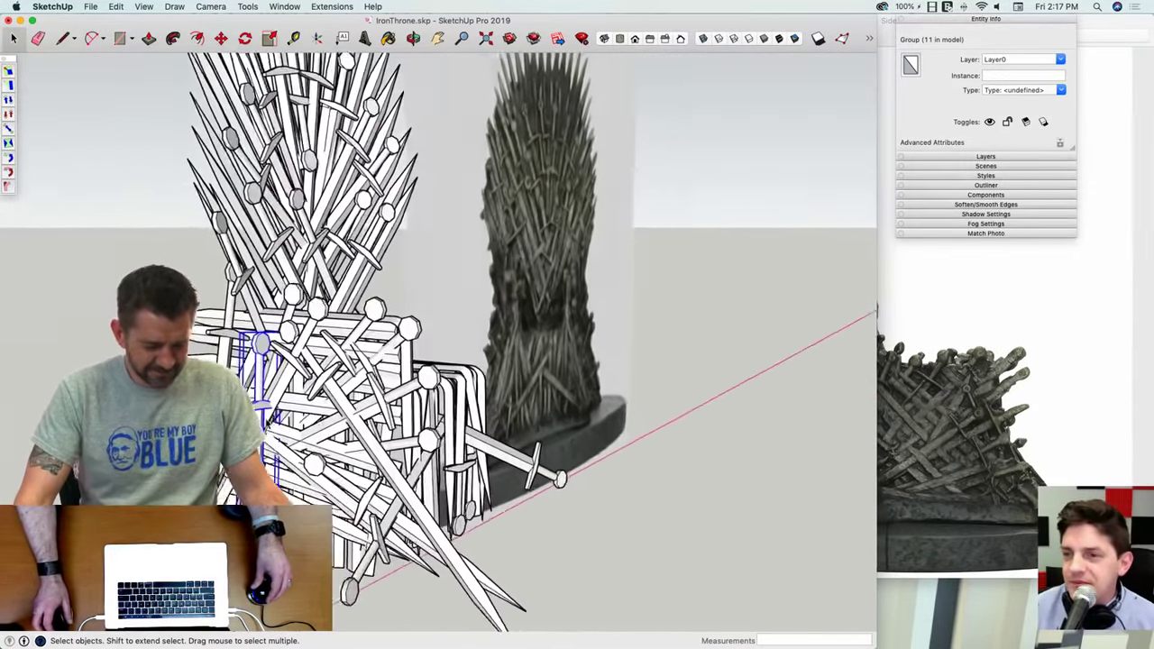
{"action": "middle_click_drag", "start_coordinate": [360, 361], "coordinate": [423, 320]}
{"action": "left_click", "coordinate": [843, 185]}
{"action": "middle_click_drag", "start_coordinate": [811, 181], "coordinate": [399, 201]}
{"action": "middle_click_drag", "start_coordinate": [262, 408], "coordinate": [293, 429]}
{"action": "middle_click_drag", "start_coordinate": [365, 417], "coordinate": [357, 415]}
{"action": "scroll", "coordinate": [621, 254], "scroll_direction": "down", "scroll_amount": 2}
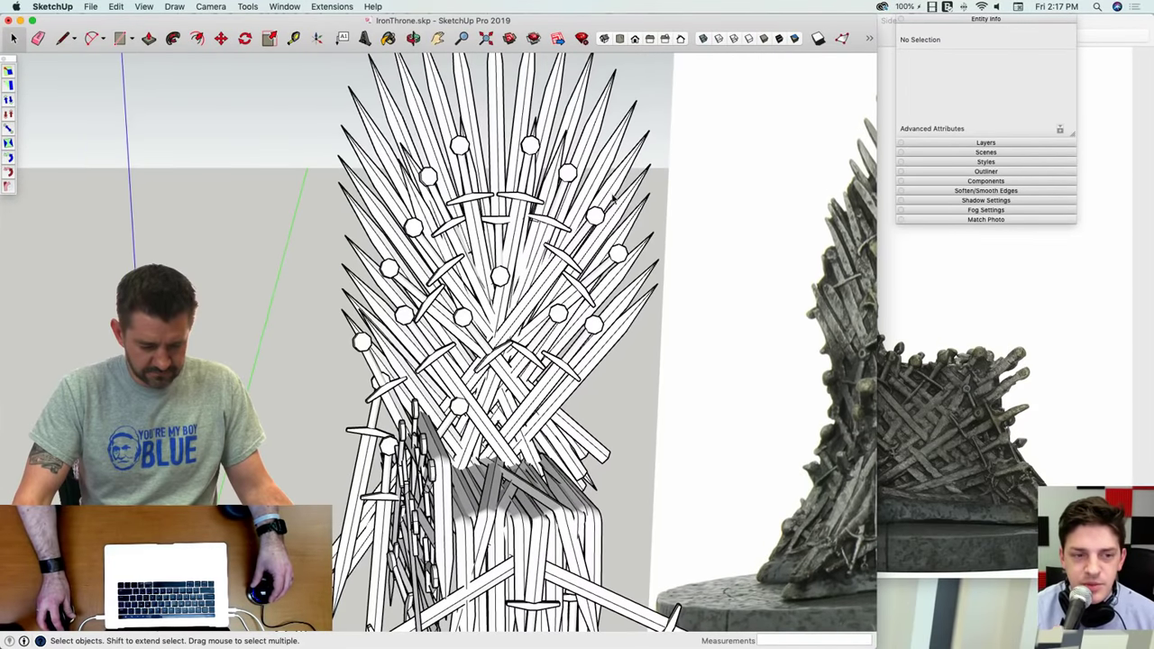
Step: Copy the long sword slanting across the backrest's left side to a lower position behind the armrest and seat
{"action": "left_click", "coordinate": [613, 191]}
{"action": "scroll", "coordinate": [613, 191], "scroll_direction": "down", "scroll_amount": 6}
{"action": "key", "text": "m"}
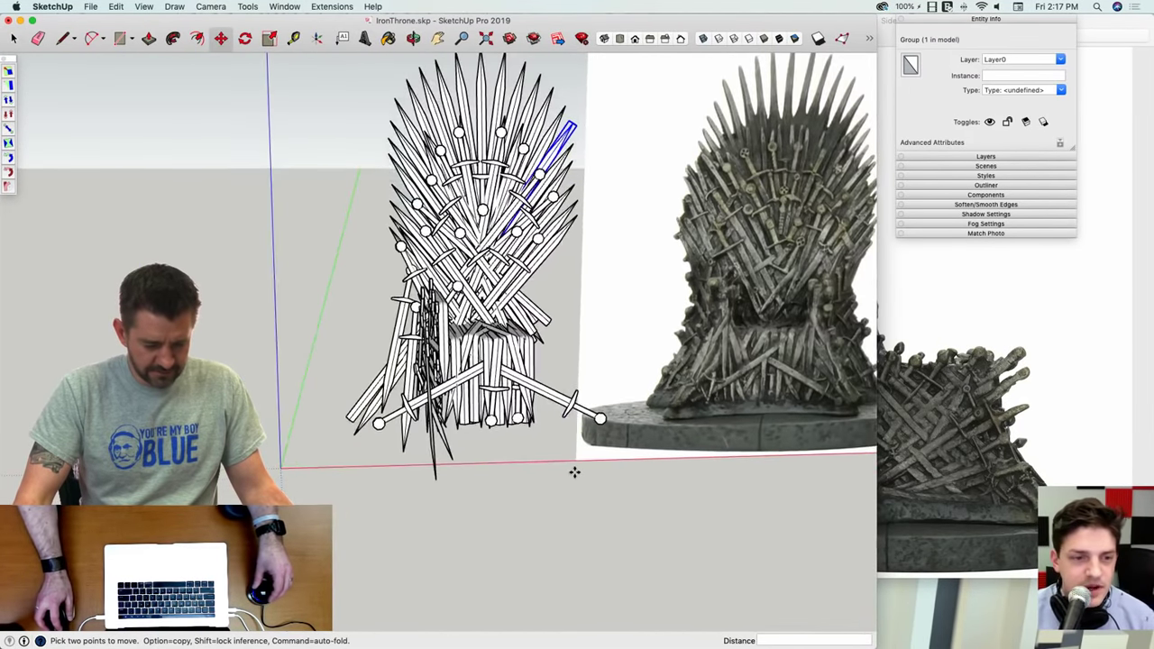
{"action": "key", "text": "space"}
{"action": "left_click", "coordinate": [546, 156]}
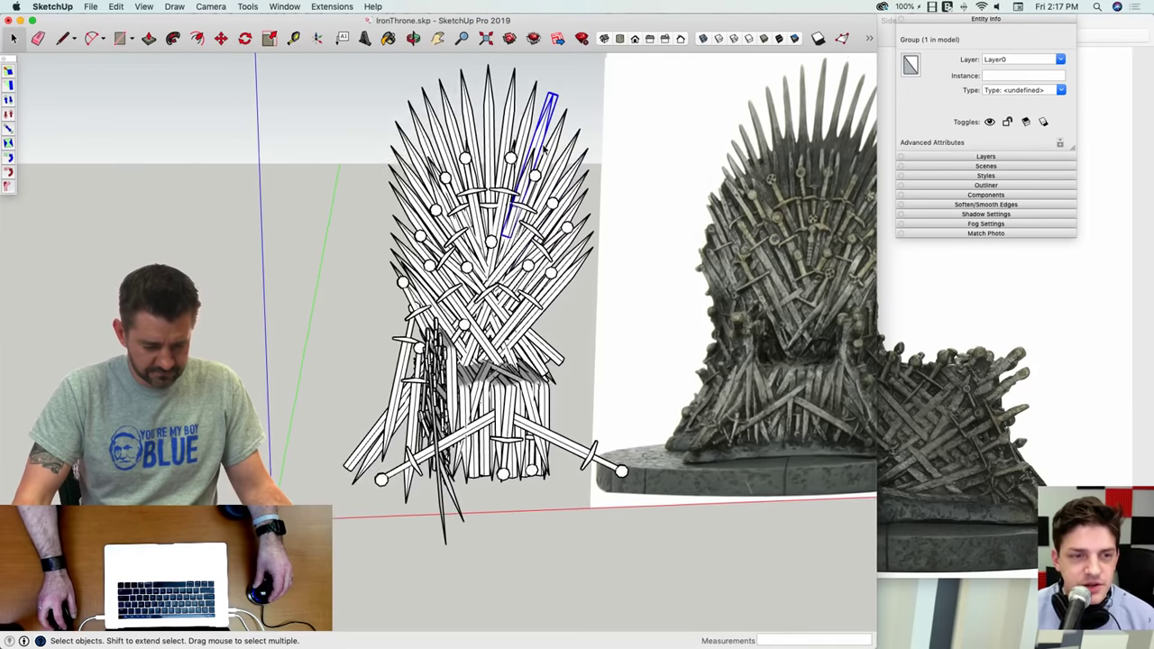
{"action": "left_click", "coordinate": [415, 189]}
{"action": "key", "text": "m"}
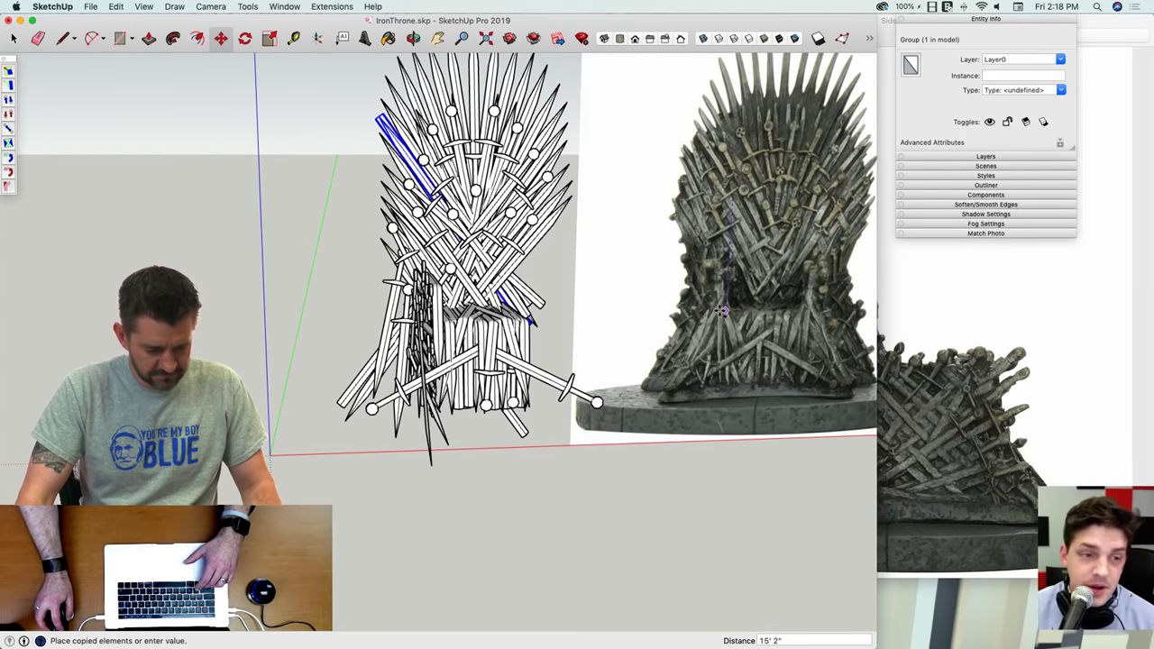
{"action": "middle_click_drag", "start_coordinate": [717, 311], "coordinate": [454, 471]}
{"action": "key", "text": "space"}
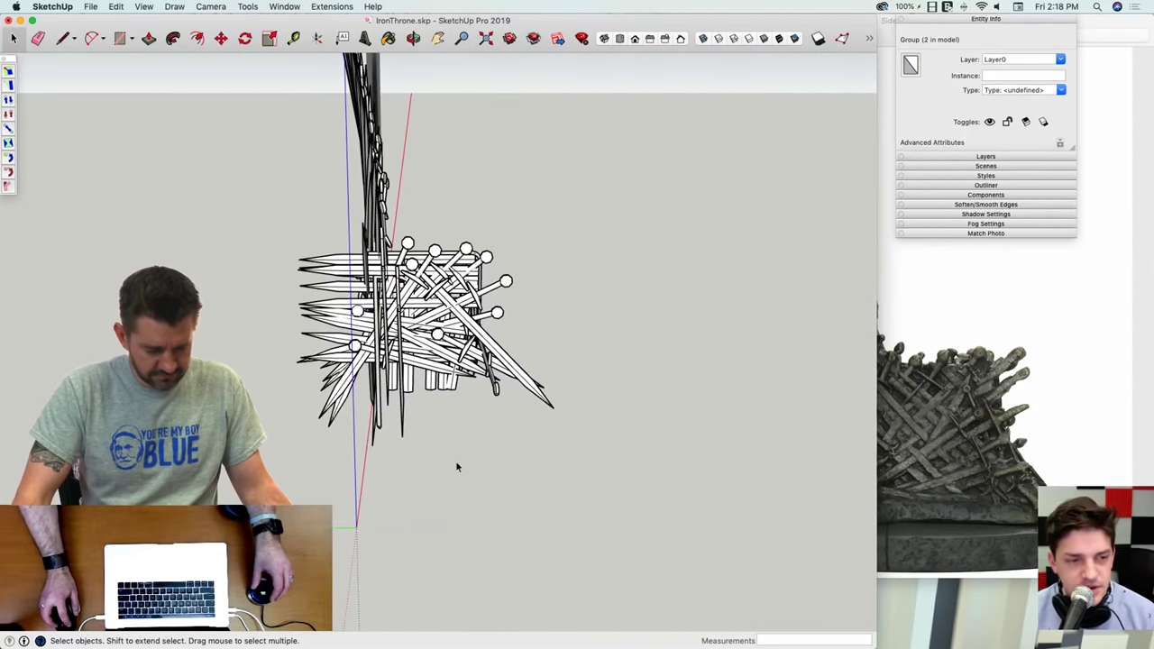
Step: Move the lowered backrest sword copy 1' 2 1/2" toward the front of the throne
{"action": "left_click", "coordinate": [454, 466]}
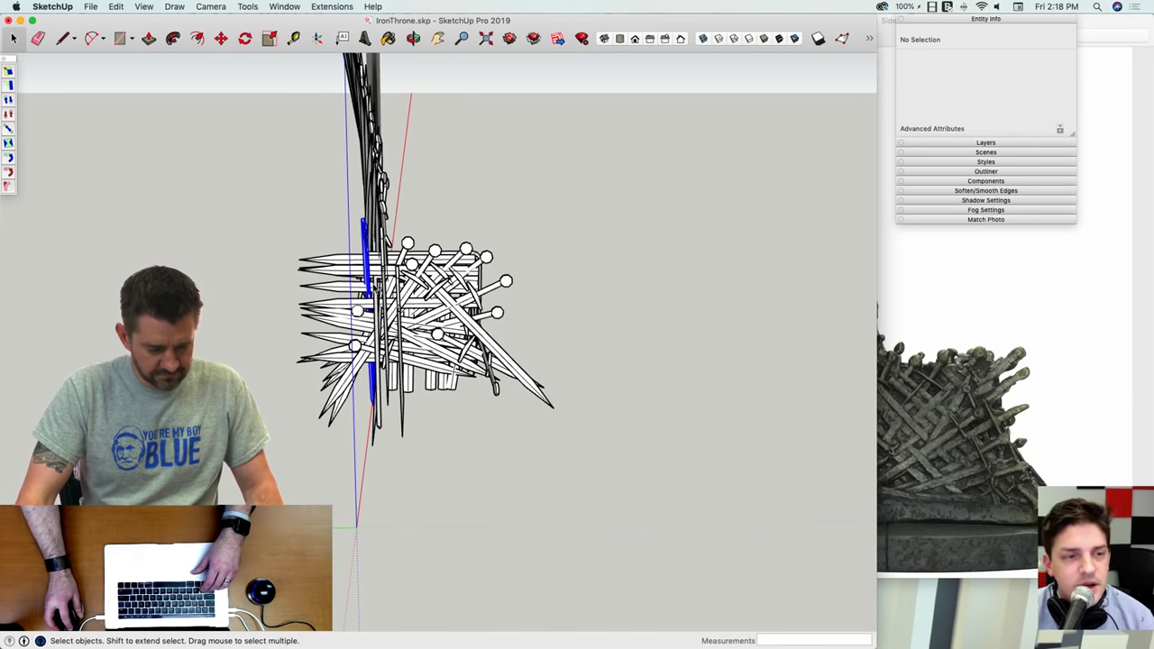
{"action": "key", "text": "m"}
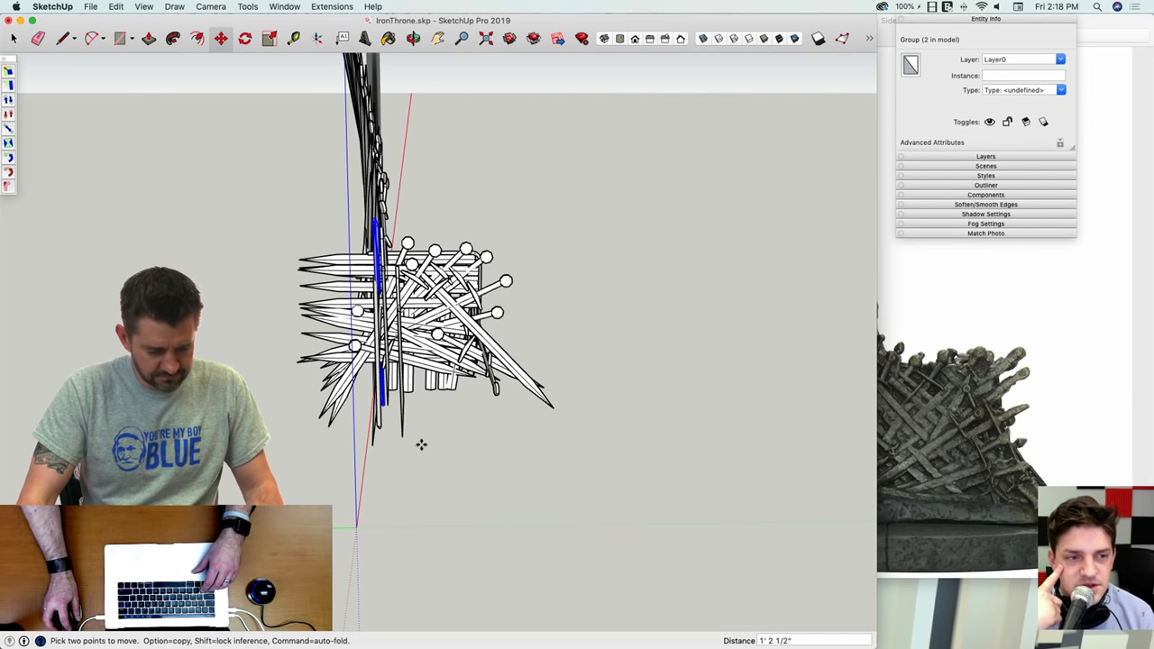
{"action": "key", "text": "space"}
{"action": "middle_click_drag", "start_coordinate": [584, 469], "coordinate": [448, 523]}
{"action": "scroll", "coordinate": [505, 361], "scroll_direction": "up", "scroll_amount": 3}
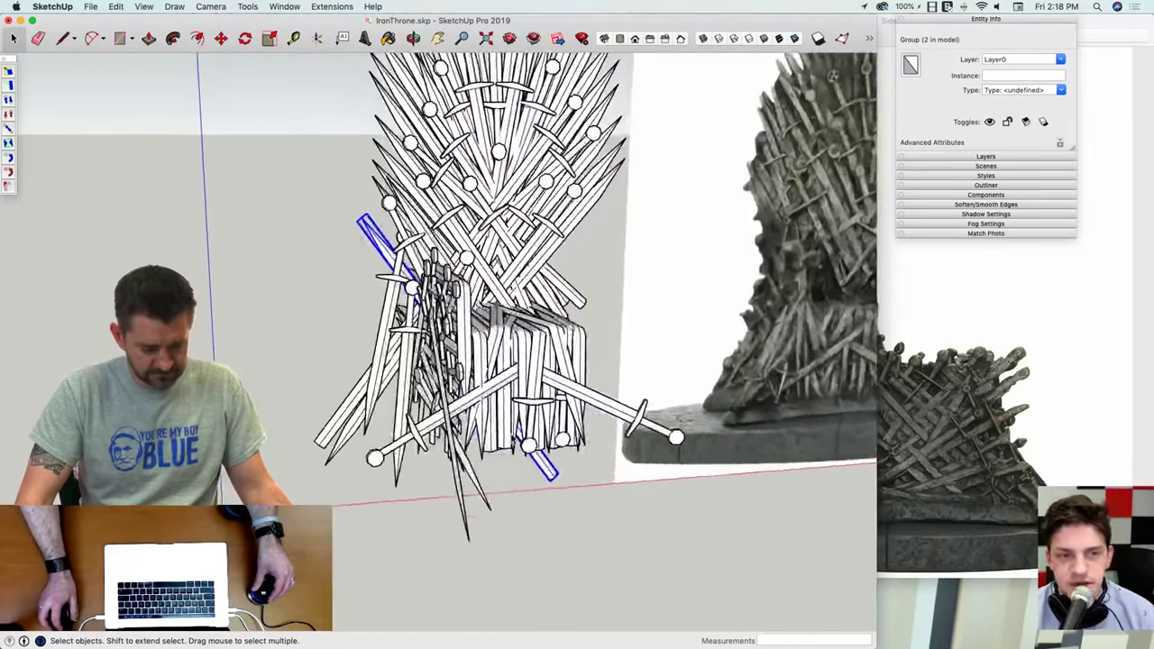
Step: Rotate the sword outside the armrest about the vertical axis so it runs alongside the neighbouring armrest swords
{"action": "middle_click_drag", "start_coordinate": [613, 324], "coordinate": [587, 302]}
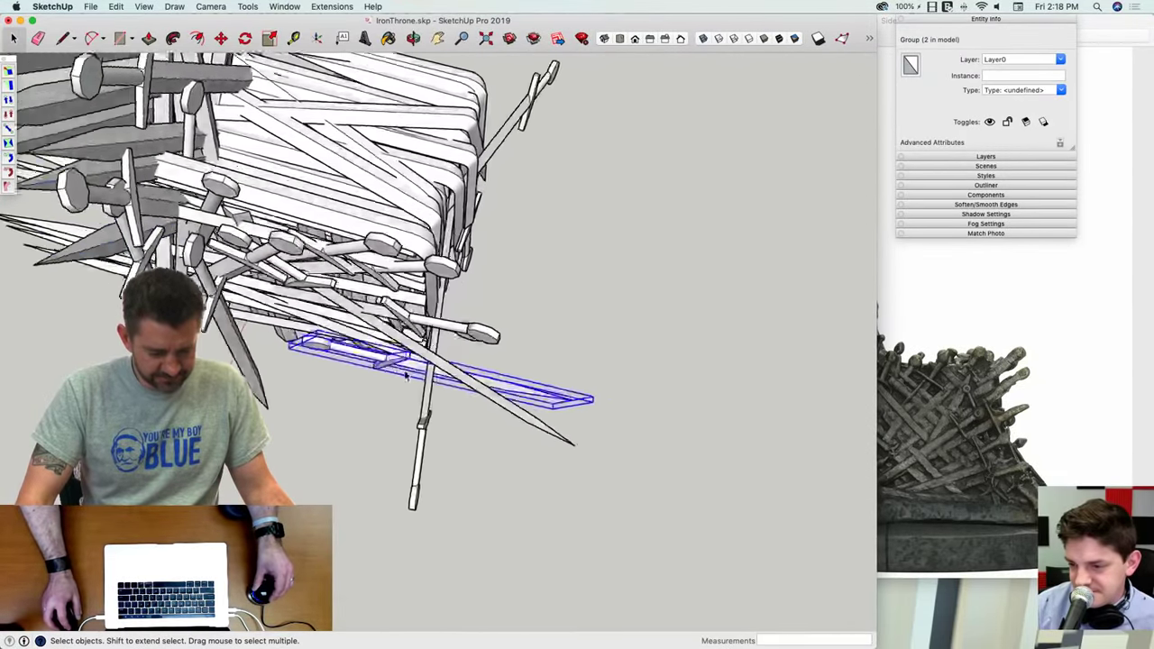
{"action": "key", "text": "q"}
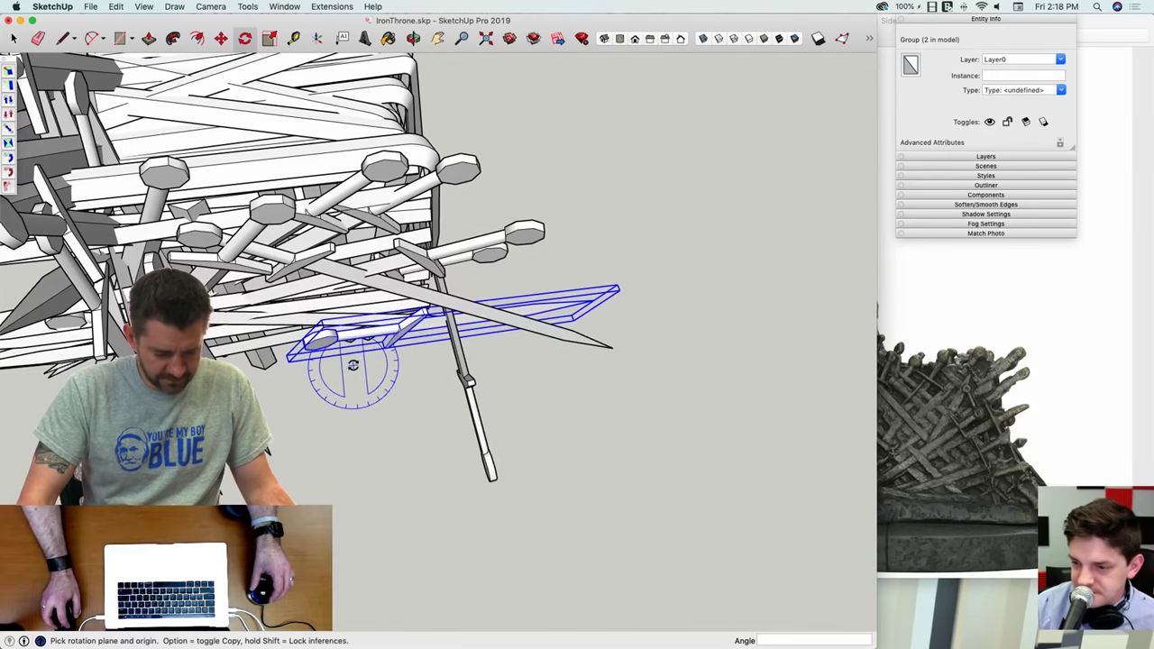
{"action": "left_click", "coordinate": [633, 332]}
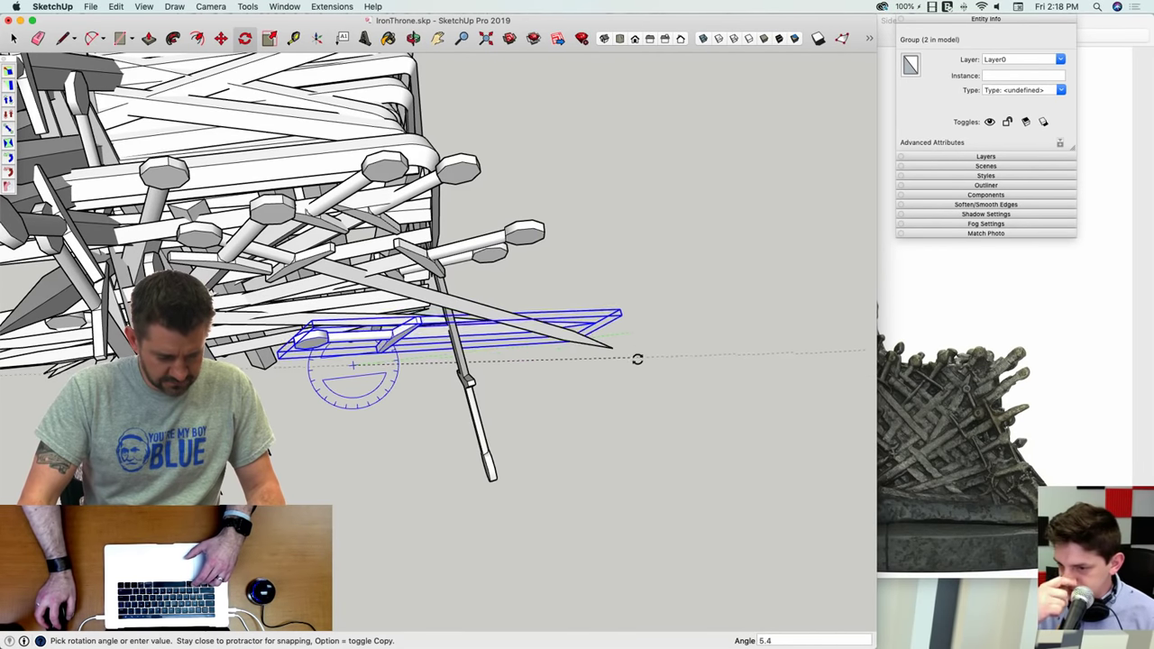
{"action": "left_click", "coordinate": [647, 403]}
{"action": "key", "text": "m"}
{"action": "scroll", "coordinate": [555, 442], "scroll_direction": "up", "scroll_amount": 3}
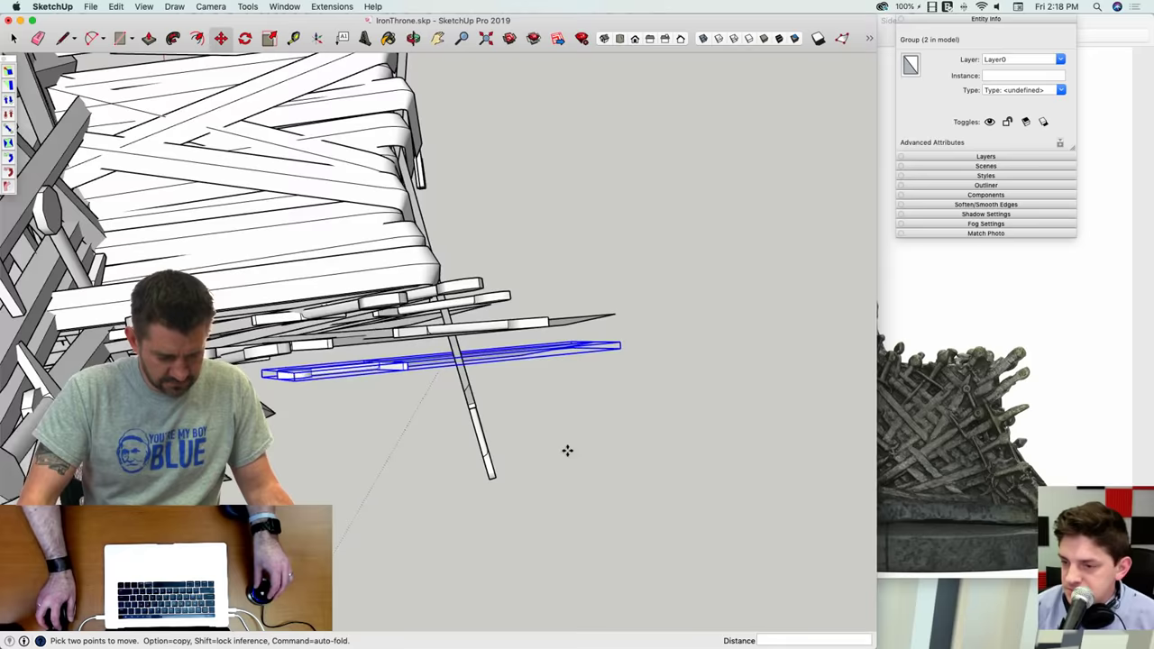
Step: Make a copy of the armrest sword rotated by 15 degrees and shift it about 4 13/16" among the lower swords
{"action": "middle_click_drag", "start_coordinate": [584, 450], "coordinate": [532, 316]}
{"action": "key", "text": "q"}
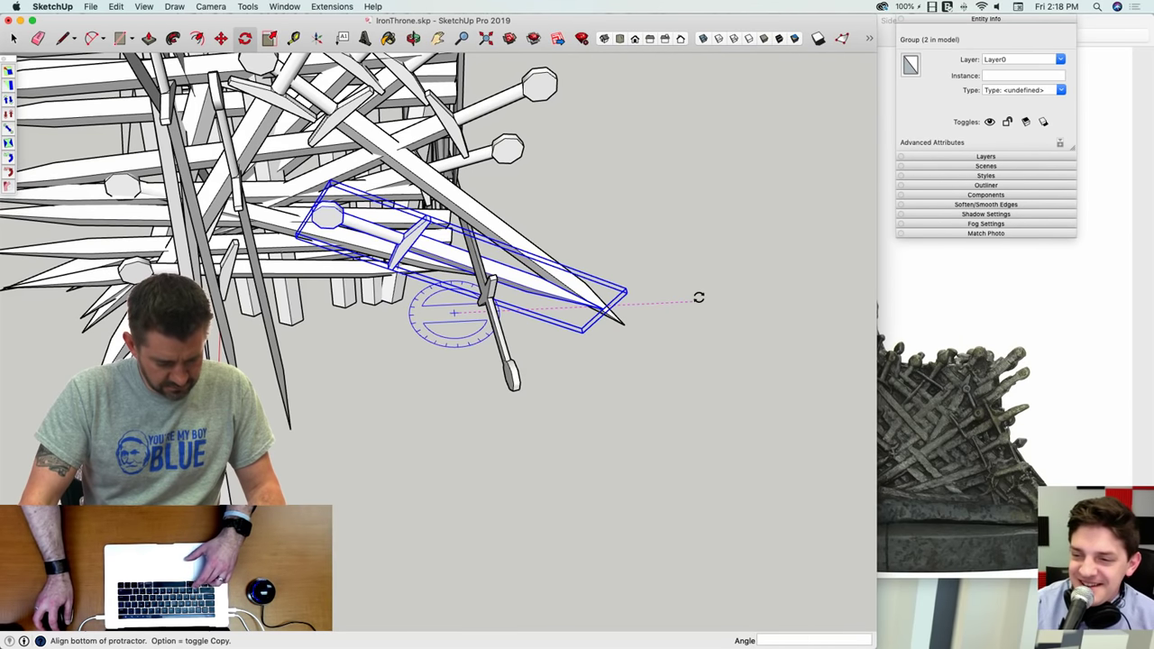
{"action": "left_click", "coordinate": [694, 348]}
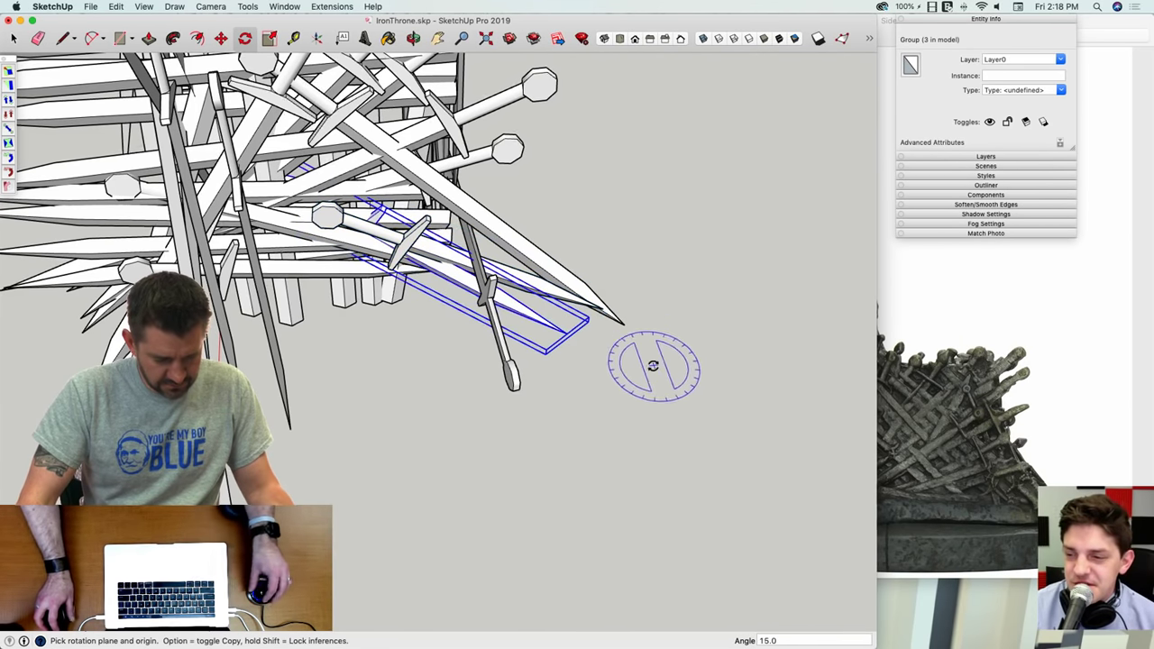
{"action": "key", "text": "m"}
{"action": "mouse_move", "coordinate": [652, 366]}
{"action": "middle_mouse_down"}
{"action": "mouse_move", "coordinate": [619, 399]}
{"action": "mouse_move", "coordinate": [647, 361]}
{"action": "middle_mouse_up"}
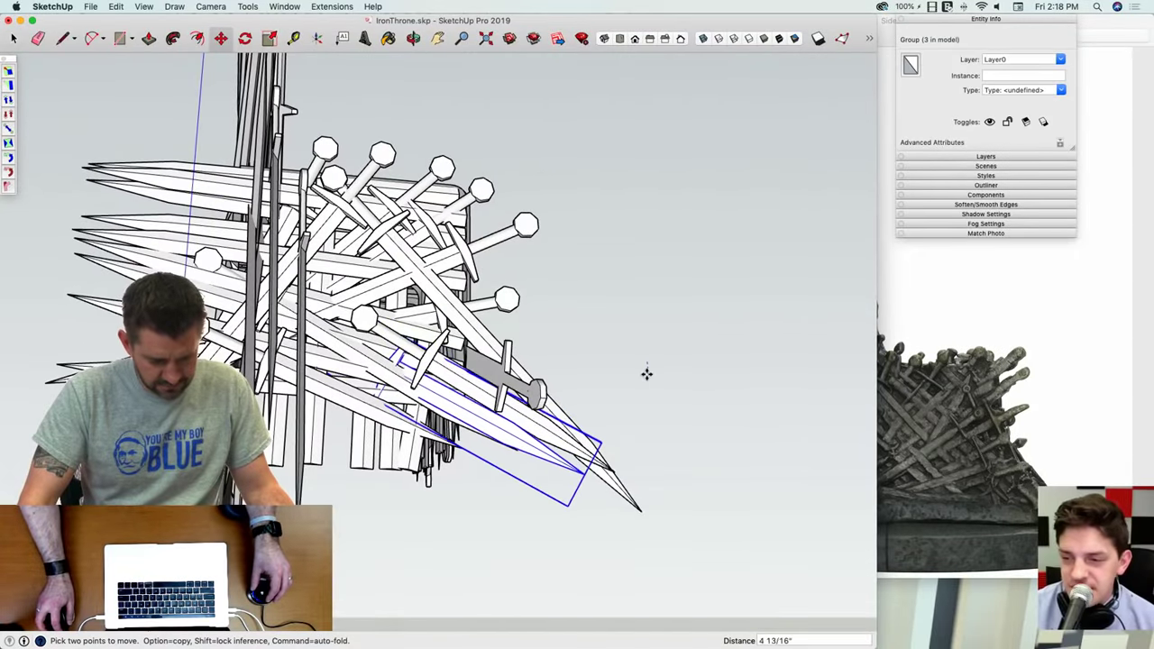
{"action": "middle_click_drag", "start_coordinate": [647, 374], "coordinate": [361, 263]}
{"action": "key", "text": "space"}
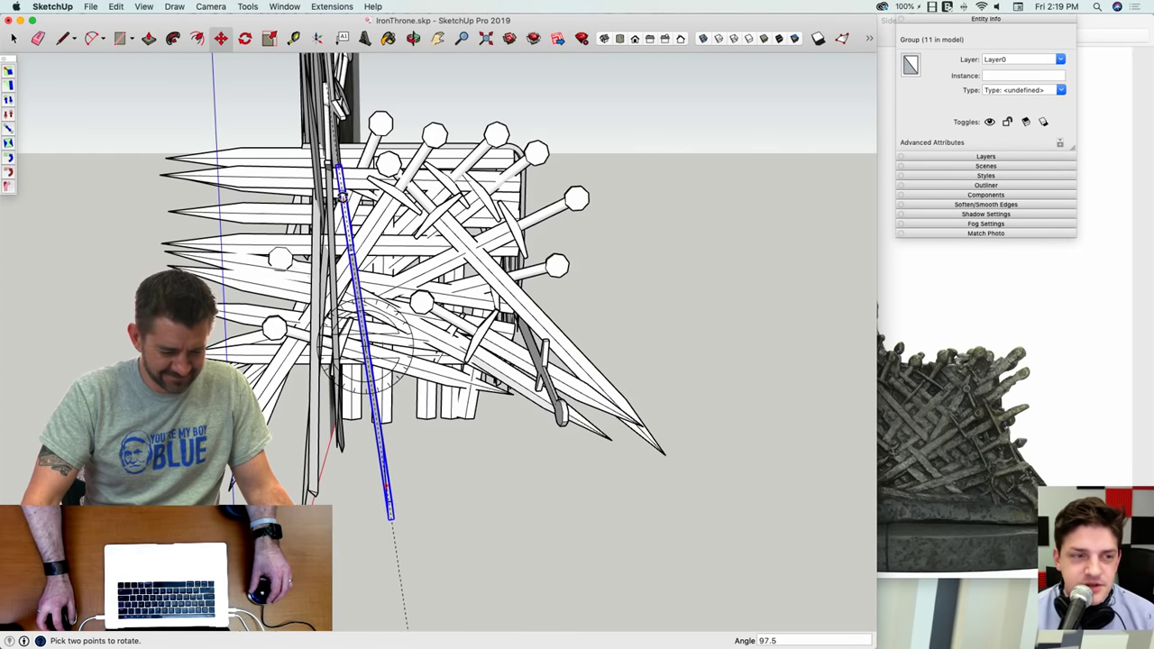
Step: Adjust the tilt and position of the upright sword so it leans against the back of the armrest
{"action": "key", "text": "m"}
{"action": "middle_click_drag", "start_coordinate": [372, 347], "coordinate": [327, 451]}
{"action": "left_click", "coordinate": [392, 483]}
{"action": "key", "text": "space"}
{"action": "scroll", "coordinate": [338, 501], "scroll_direction": "down", "scroll_amount": 5}
{"action": "middle_click_drag", "start_coordinate": [247, 410], "coordinate": [442, 450]}
{"action": "scroll", "coordinate": [311, 442], "scroll_direction": "up", "scroll_amount": 5}
Step: Copy the leaning sword behind the armrest straight down toward the ground
{"action": "key", "text": "m"}
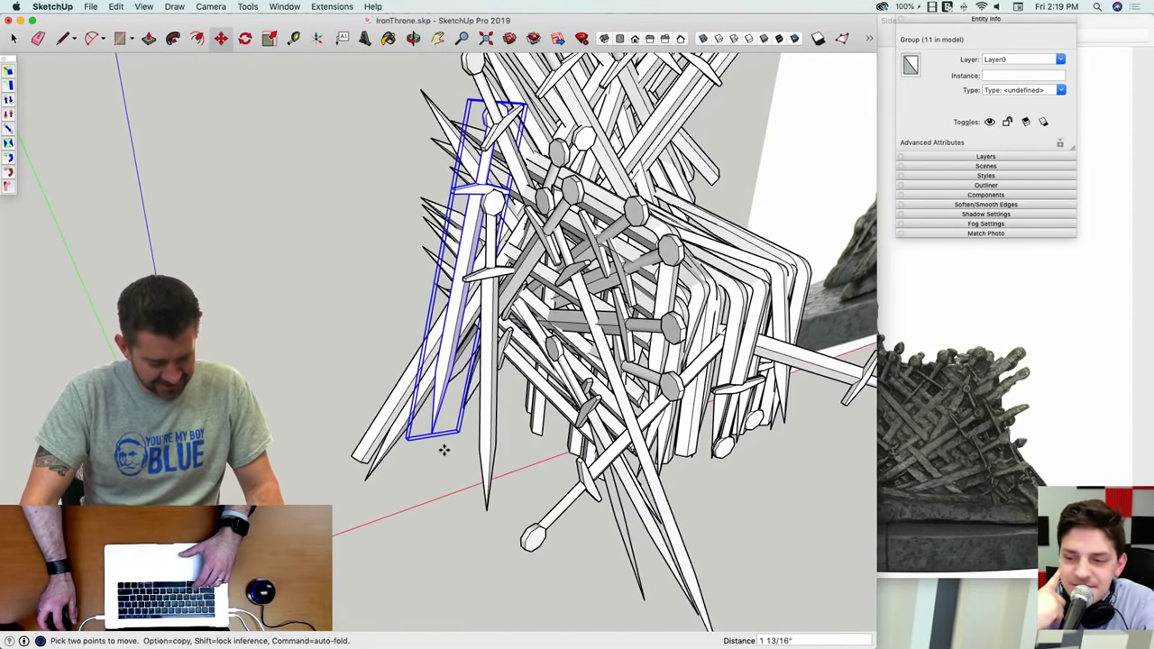
{"action": "left_click", "coordinate": [444, 450], "text": "alt"}
{"action": "mouse_move", "coordinate": [428, 501]}
{"action": "middle_mouse_down"}
{"action": "mouse_move", "coordinate": [427, 471]}
{"action": "mouse_move", "coordinate": [422, 518]}
{"action": "middle_mouse_up"}
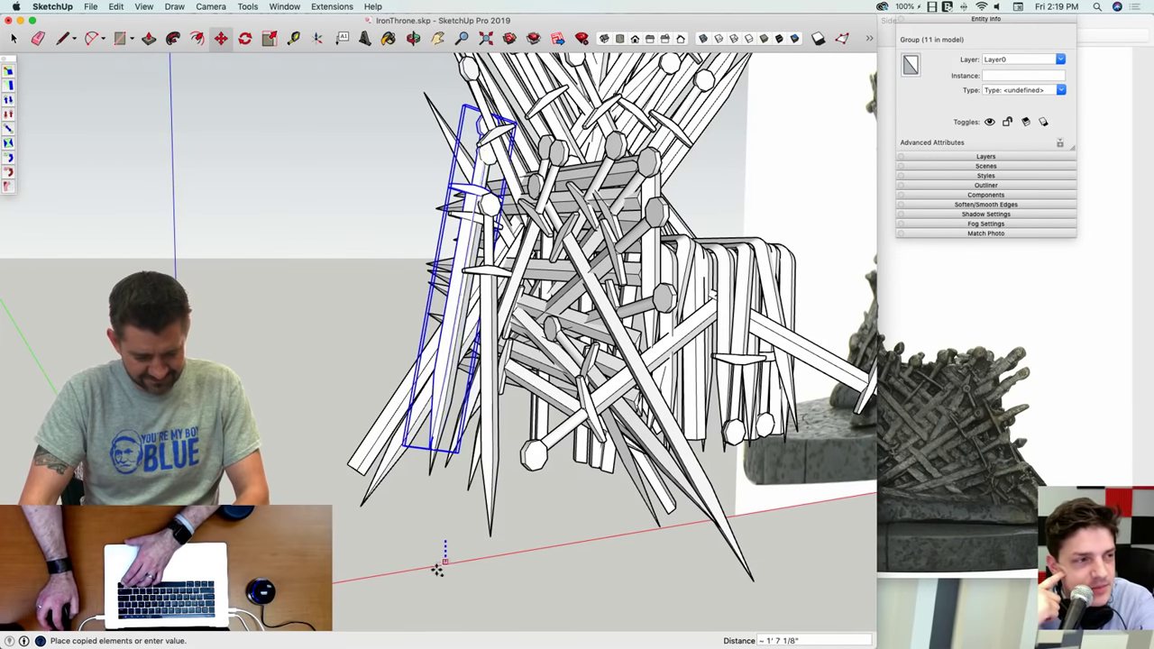
{"action": "left_click", "coordinate": [432, 608]}
Step: Rotate the lowered sword copy to slant the opposite way across its neighbours and move it beside the armrest
{"action": "middle_click_drag", "start_coordinate": [438, 600], "coordinate": [488, 490]}
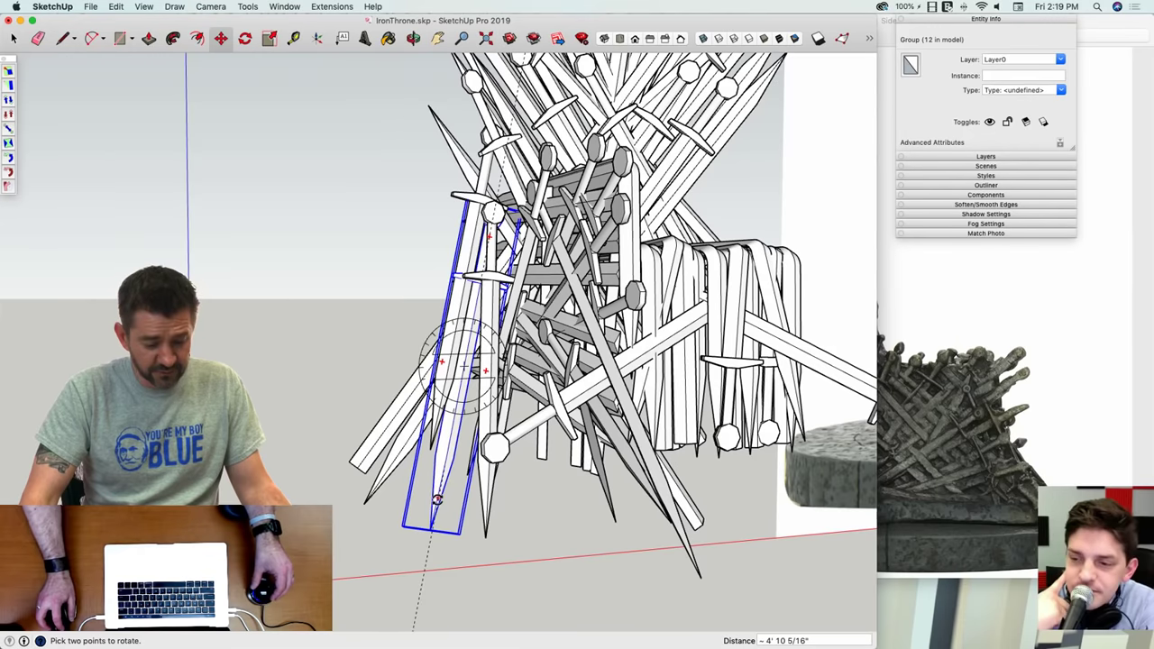
{"action": "middle_click_drag", "start_coordinate": [522, 521], "coordinate": [490, 531]}
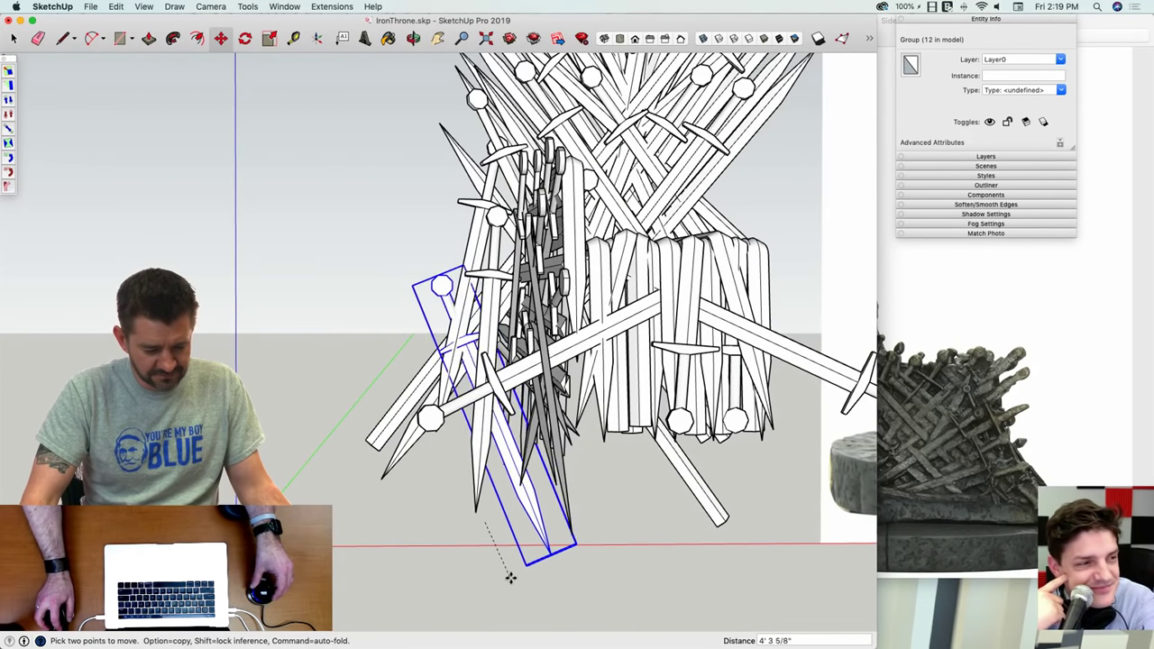
{"action": "middle_click_drag", "start_coordinate": [510, 578], "coordinate": [489, 486]}
{"action": "scroll", "coordinate": [520, 511], "scroll_direction": "down", "scroll_amount": 4}
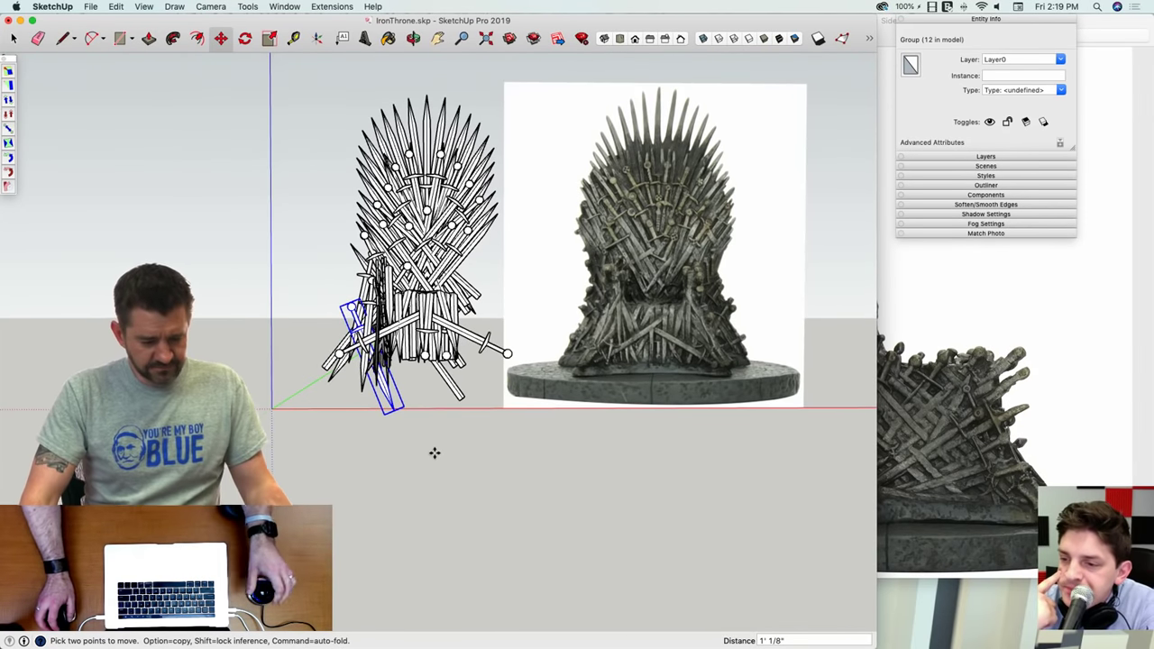
{"action": "middle_click_drag", "start_coordinate": [428, 270], "coordinate": [421, 293]}
{"action": "key", "text": "space"}
Step: Move the slanted sword at the backrest's left edge outward by 9 5/16"
{"action": "scroll", "coordinate": [421, 293], "scroll_direction": "up", "scroll_amount": 5}
{"action": "scroll", "coordinate": [402, 261], "scroll_direction": "up", "scroll_amount": 2}
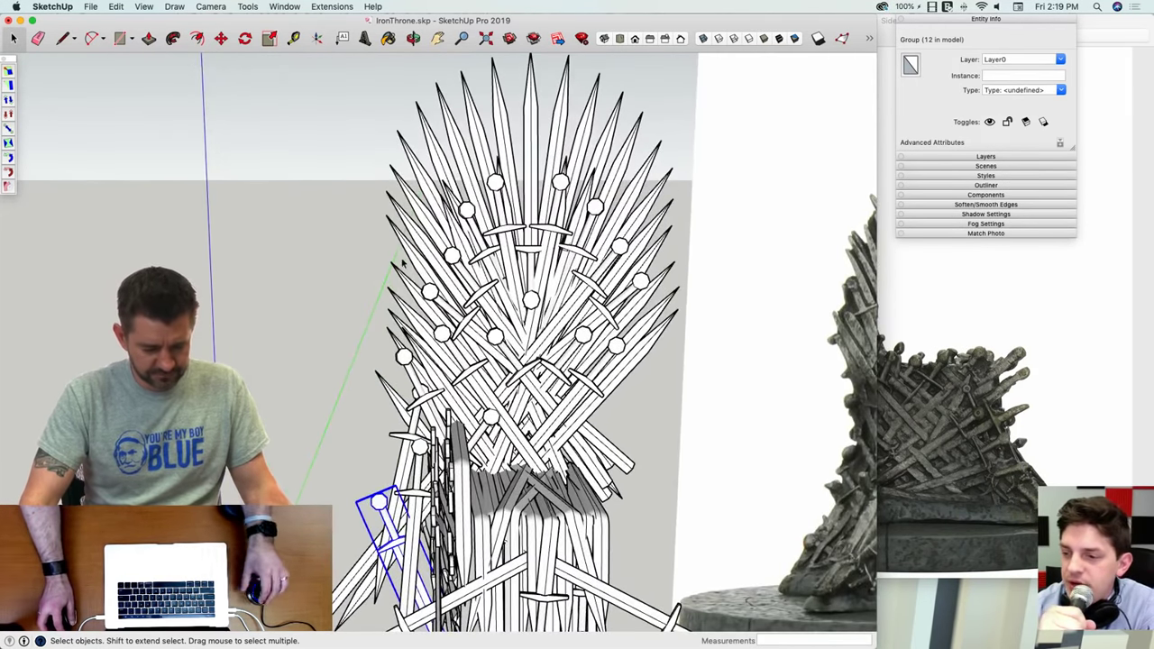
{"action": "key", "text": "m"}
{"action": "right_click", "coordinate": [407, 277]}
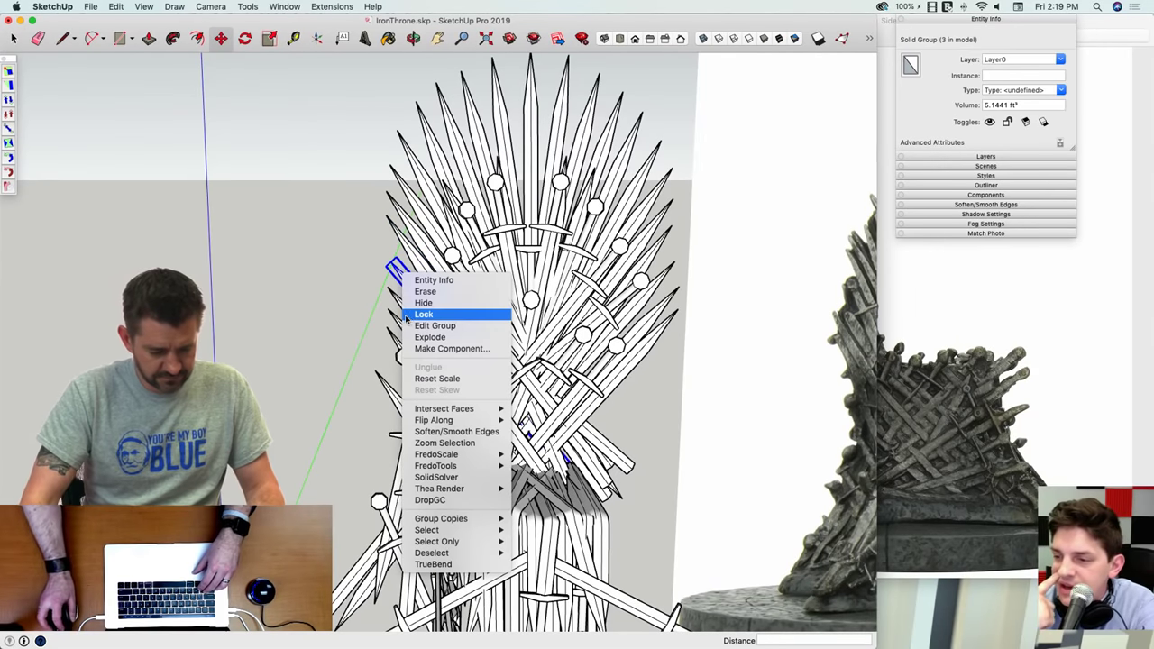
{"action": "left_click", "coordinate": [391, 238]}
{"action": "left_click", "coordinate": [393, 238]}
{"action": "key", "text": "space"}
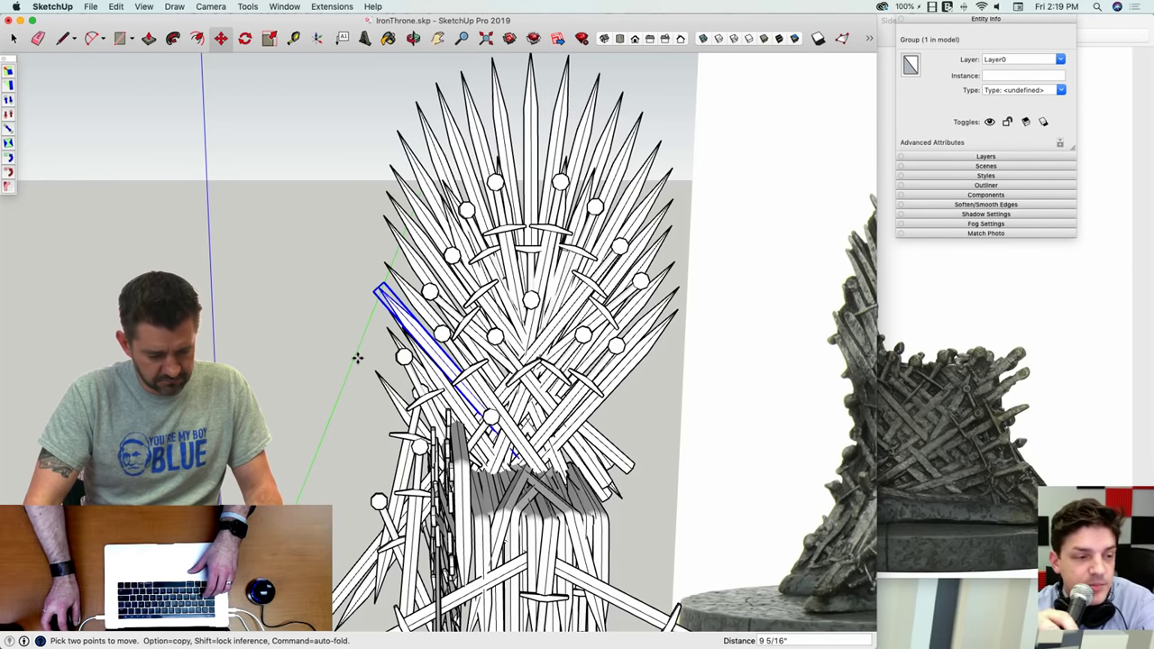
Step: Move the short slanted blade behind the lowest left backrest hilt by 1 5/8" and clear the selection
{"action": "scroll", "coordinate": [424, 357], "scroll_direction": "up", "scroll_amount": 3}
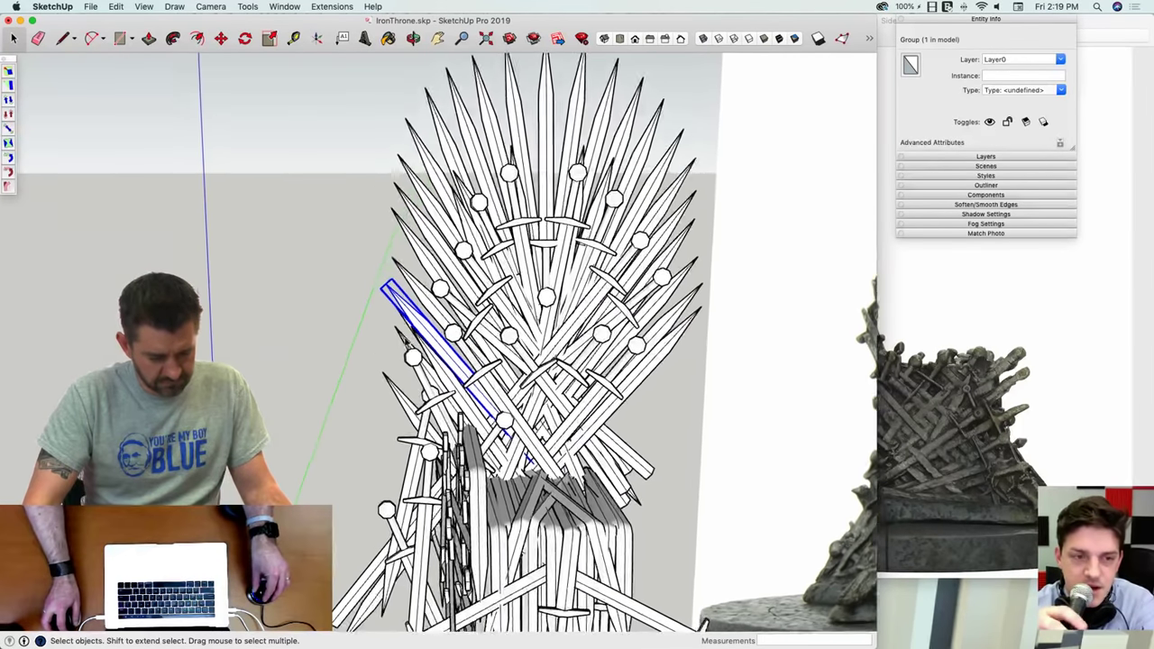
{"action": "key", "text": "m"}
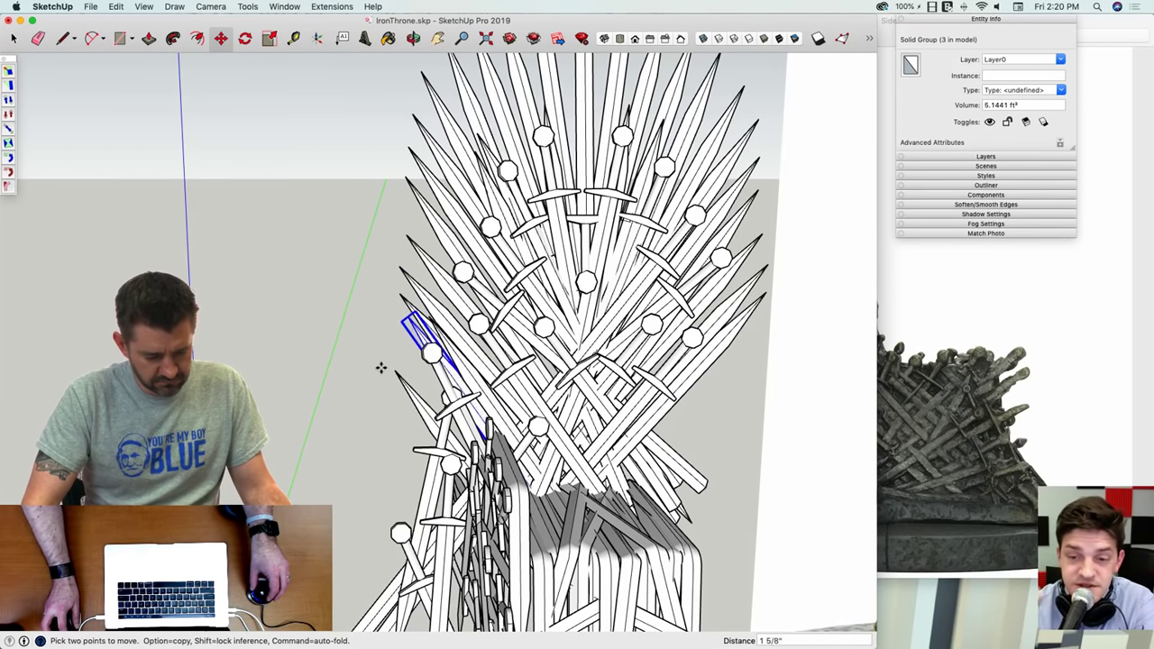
{"action": "key", "text": "space"}
{"action": "scroll", "coordinate": [378, 371], "scroll_direction": "down", "scroll_amount": 5}
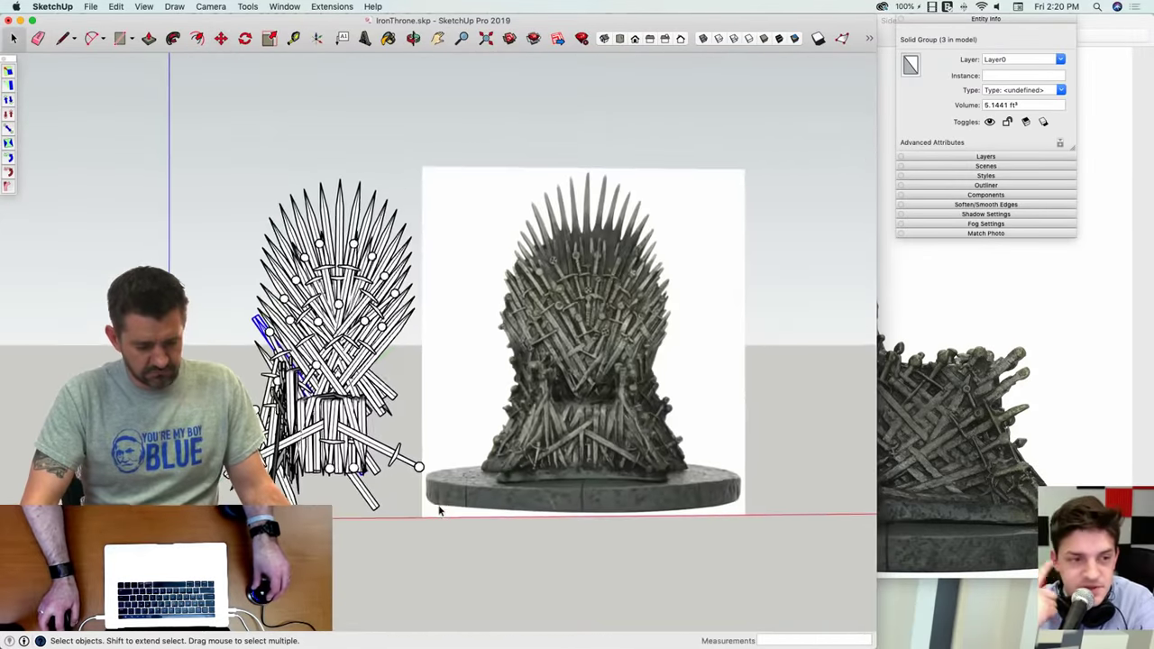
{"action": "left_click", "coordinate": [460, 527]}
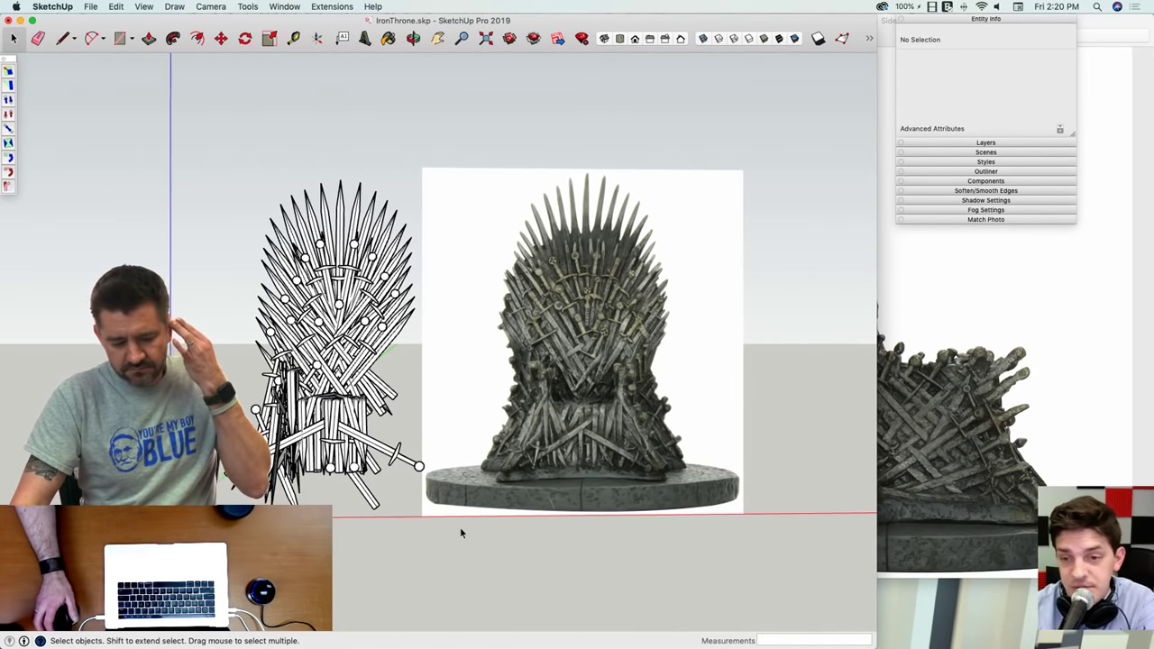
Step: Compare the seat and left armrest swords with the front reference image from several angles and at close range
{"action": "middle_click_drag", "start_coordinate": [463, 483], "coordinate": [614, 468]}
{"action": "middle_click_drag", "start_coordinate": [469, 422], "coordinate": [343, 243]}
{"action": "scroll", "coordinate": [311, 224], "scroll_direction": "up", "scroll_amount": 10}
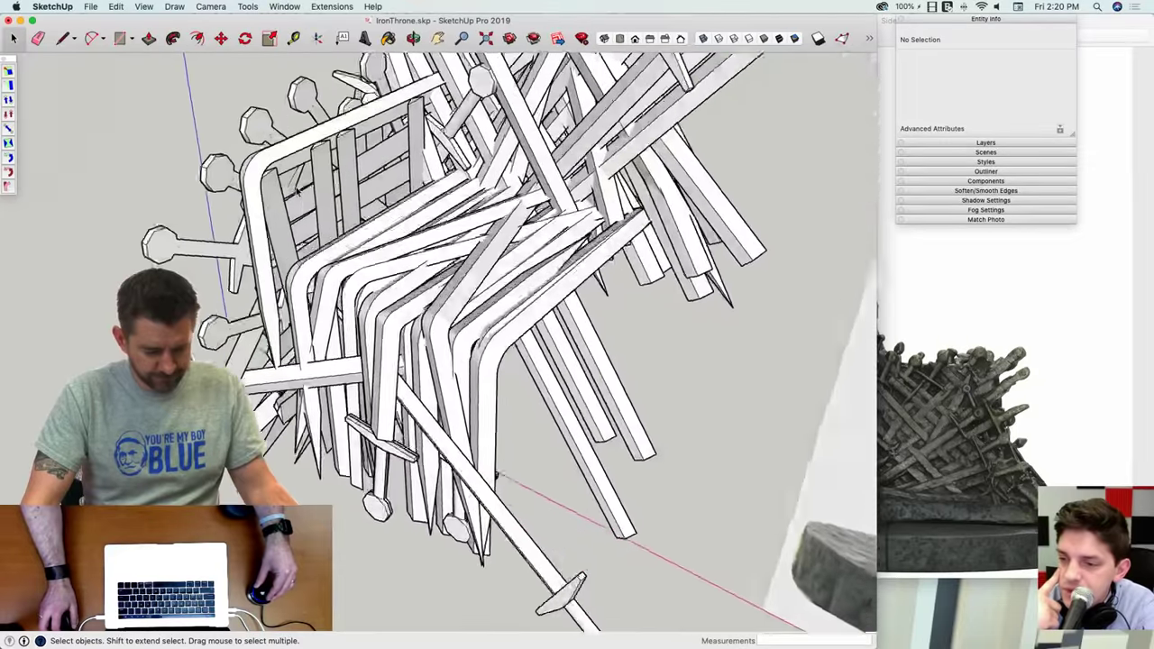
{"action": "scroll", "coordinate": [311, 225], "scroll_direction": "down", "scroll_amount": 10}
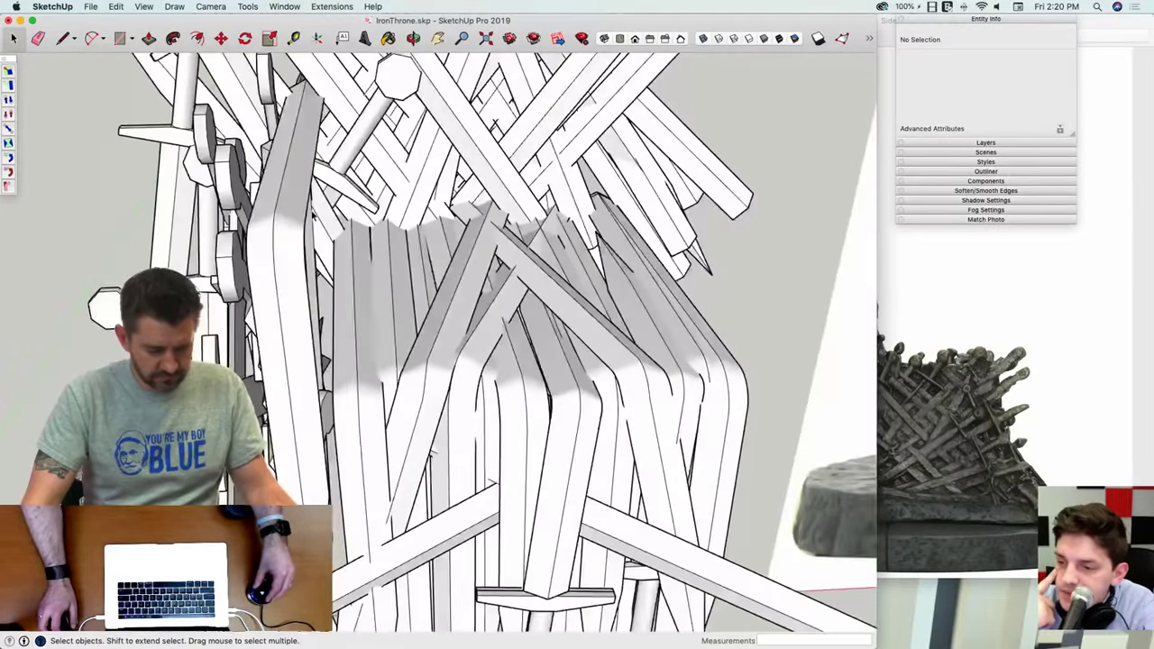
{"action": "scroll", "coordinate": [313, 215], "scroll_direction": "down", "scroll_amount": 4}
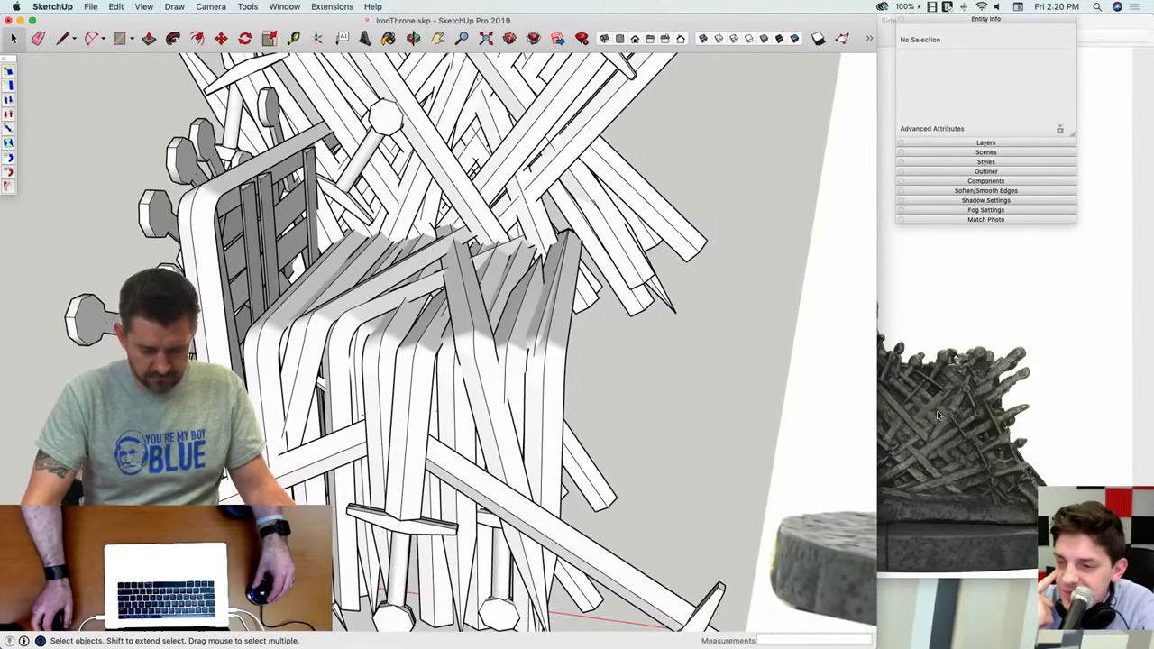
{"action": "scroll", "coordinate": [747, 323], "scroll_direction": "up", "scroll_amount": 10}
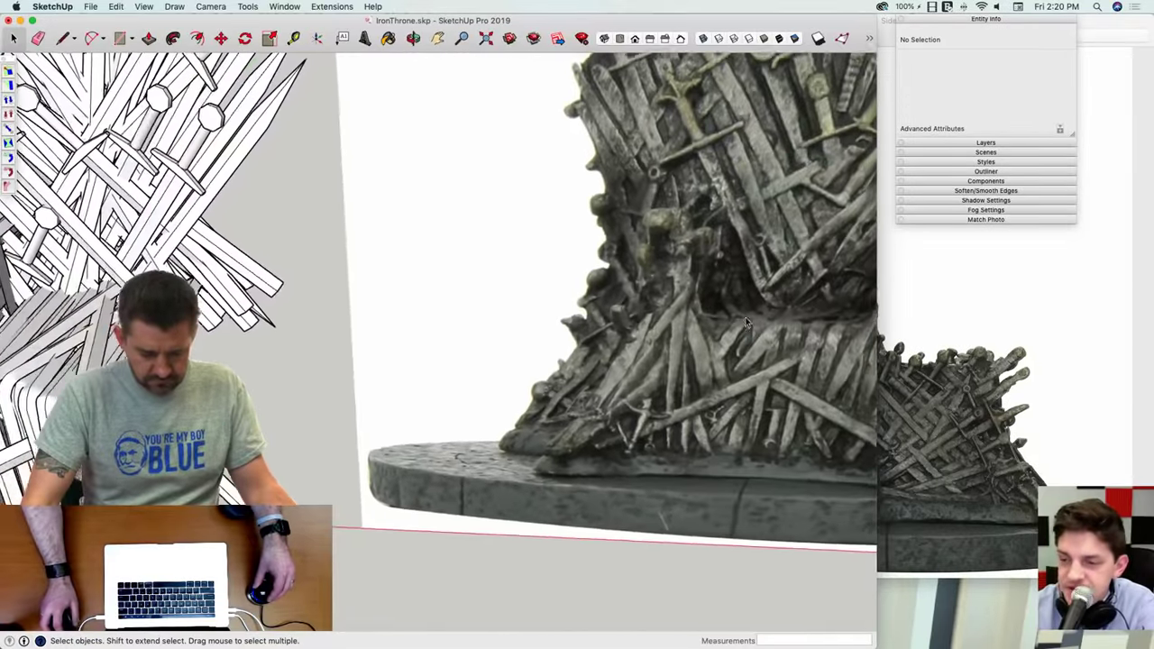
{"action": "mouse_move", "coordinate": [747, 323]}
{"action": "middle_mouse_down"}
{"action": "mouse_move", "coordinate": [803, 301]}
{"action": "mouse_move", "coordinate": [191, 194]}
{"action": "mouse_move", "coordinate": [194, 144]}
{"action": "mouse_move", "coordinate": [232, 73]}
{"action": "middle_mouse_up"}
{"action": "scroll", "coordinate": [232, 72], "scroll_direction": "down", "scroll_amount": 4}
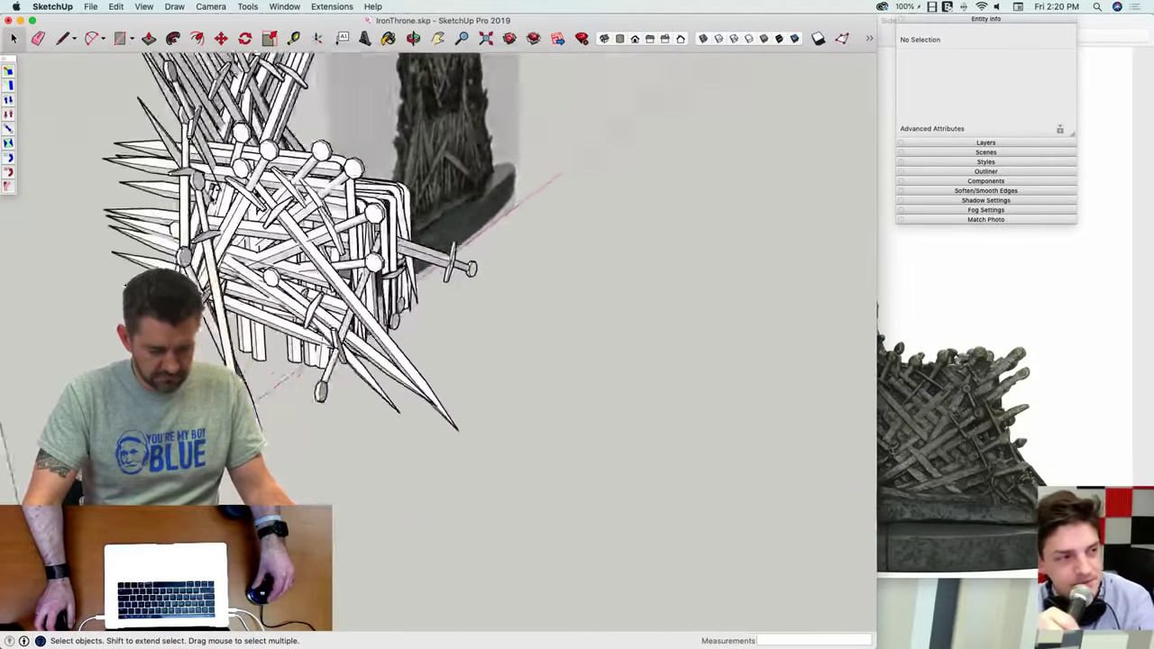
Step: Select all the swords forming the left armrest, including the slanted ones at the backrest's lower left edge, leaving out the backrest's own diagonal sword
{"action": "middle_click_drag", "start_coordinate": [124, 287], "coordinate": [446, 187]}
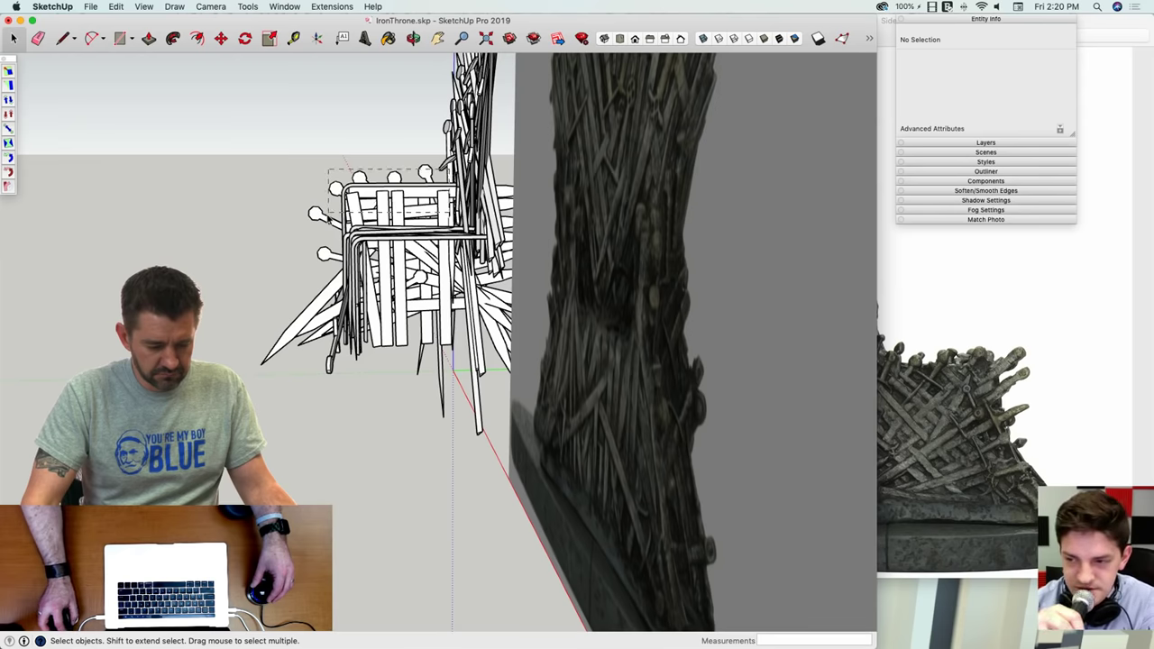
{"action": "left_click_drag", "start_coordinate": [316, 224], "coordinate": [316, 224]}
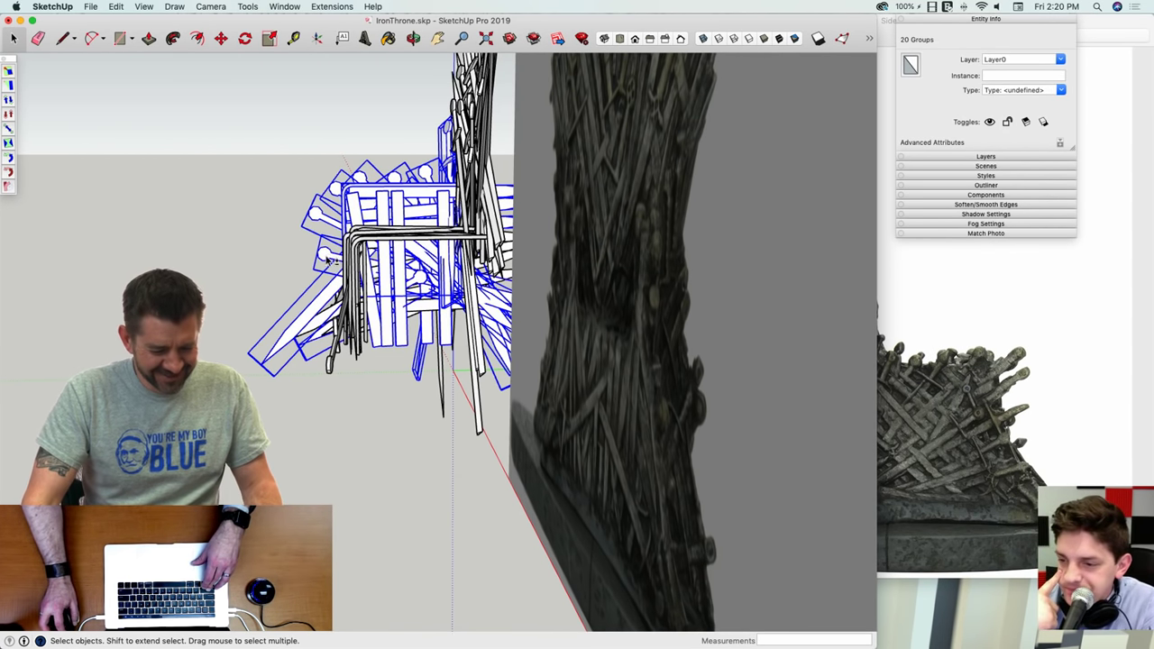
{"action": "scroll", "coordinate": [320, 338], "scroll_direction": "up", "scroll_amount": 3}
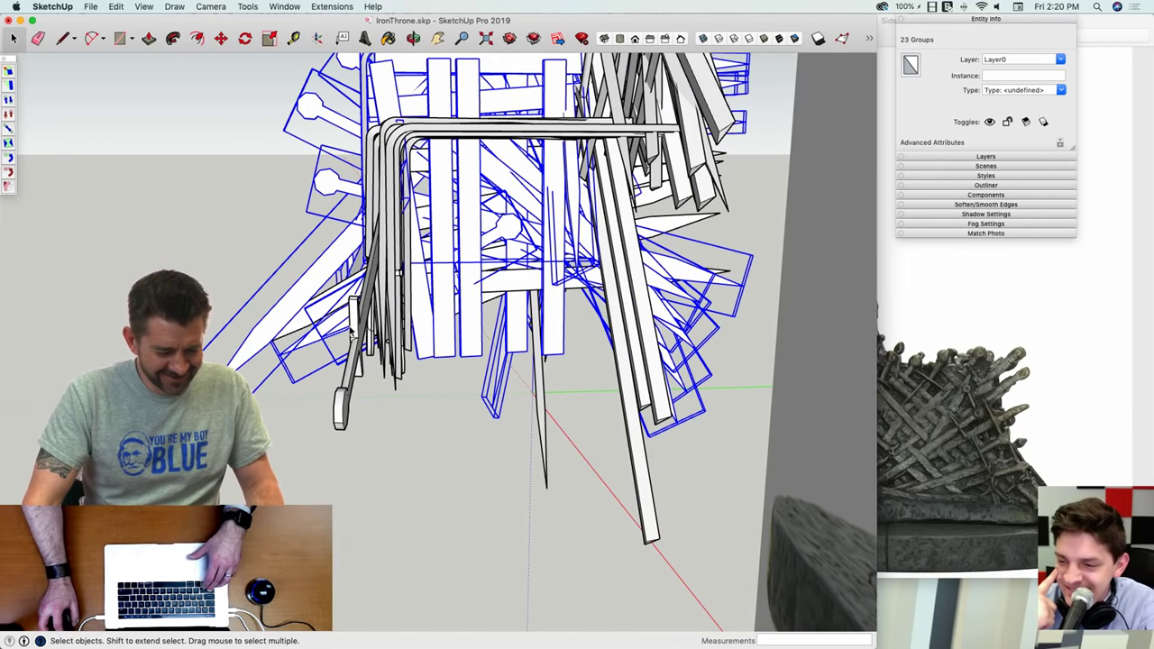
{"action": "middle_click_drag", "start_coordinate": [351, 332], "coordinate": [416, 308]}
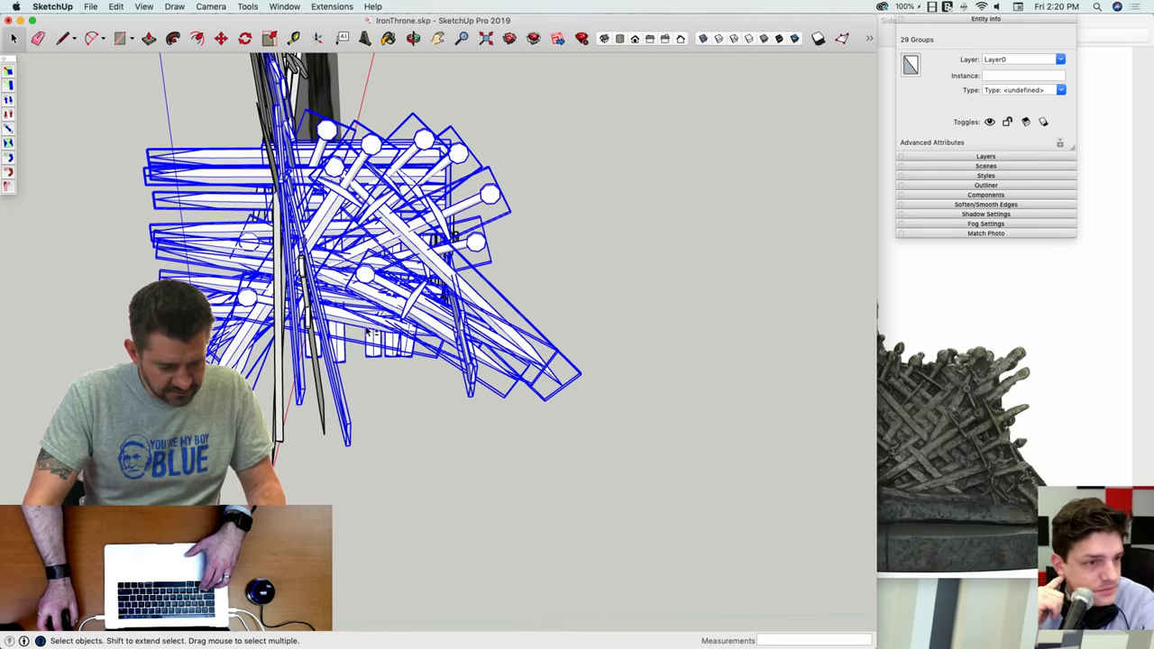
{"action": "left_click", "coordinate": [276, 451], "text": "shift"}
{"action": "middle_click_drag", "start_coordinate": [352, 362], "coordinate": [242, 441]}
{"action": "middle_click_drag", "start_coordinate": [293, 356], "coordinate": [321, 249]}
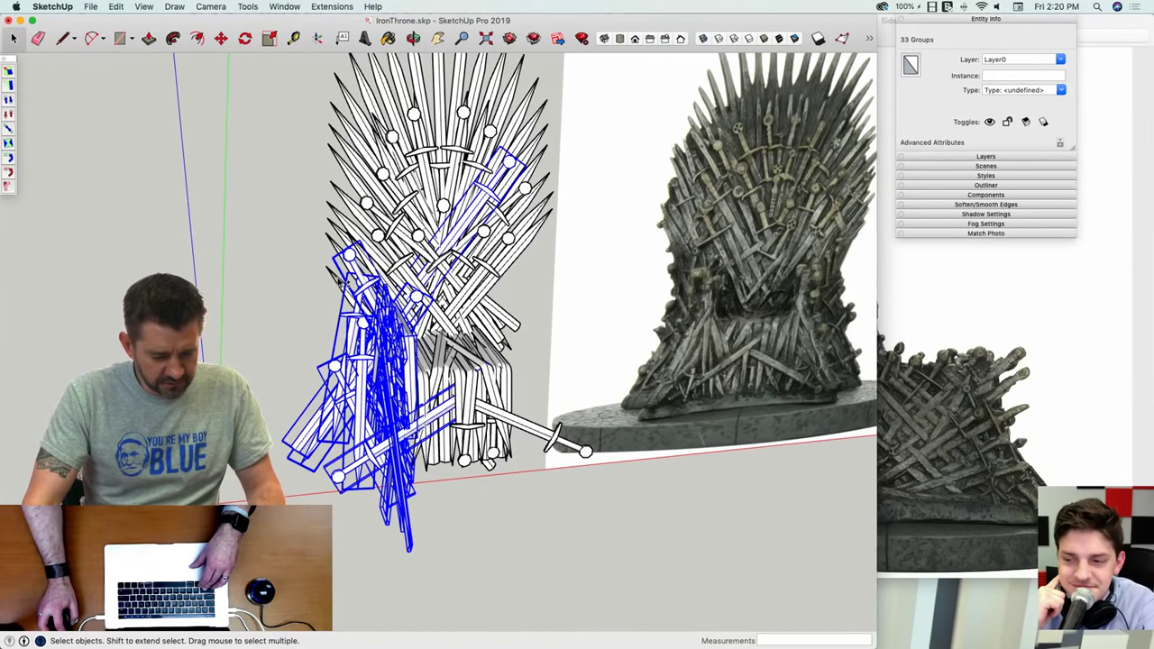
{"action": "left_click", "coordinate": [340, 280], "text": "shift"}
{"action": "left_click", "coordinate": [334, 249], "text": "shift"}
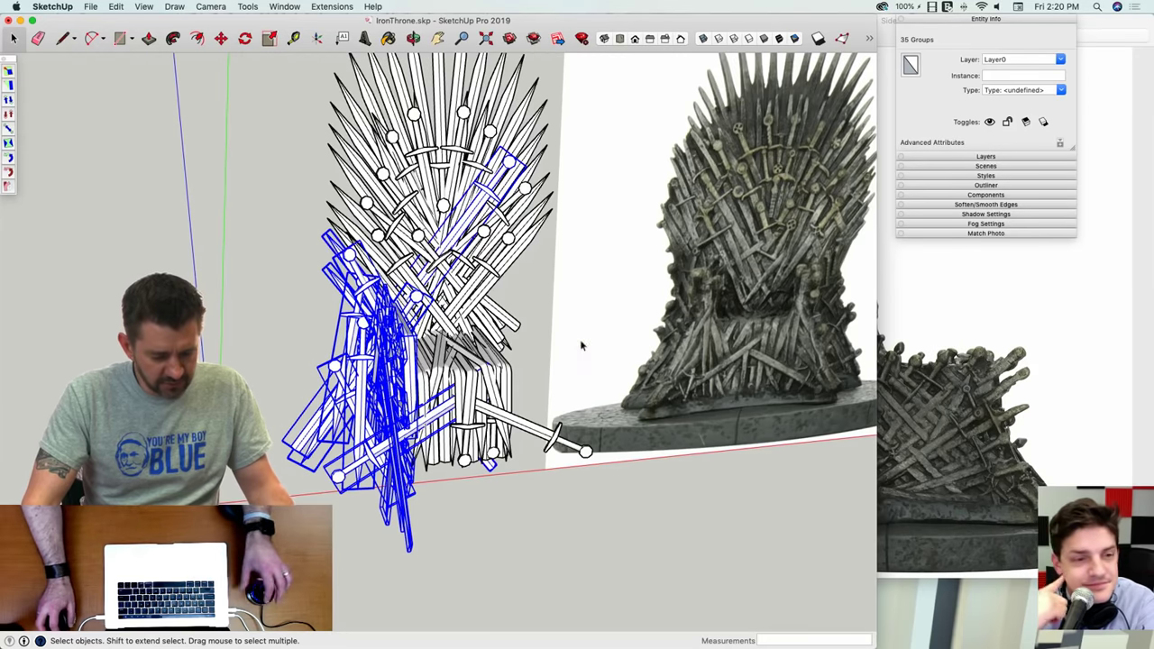
{"action": "middle_click_drag", "start_coordinate": [580, 343], "coordinate": [410, 177]}
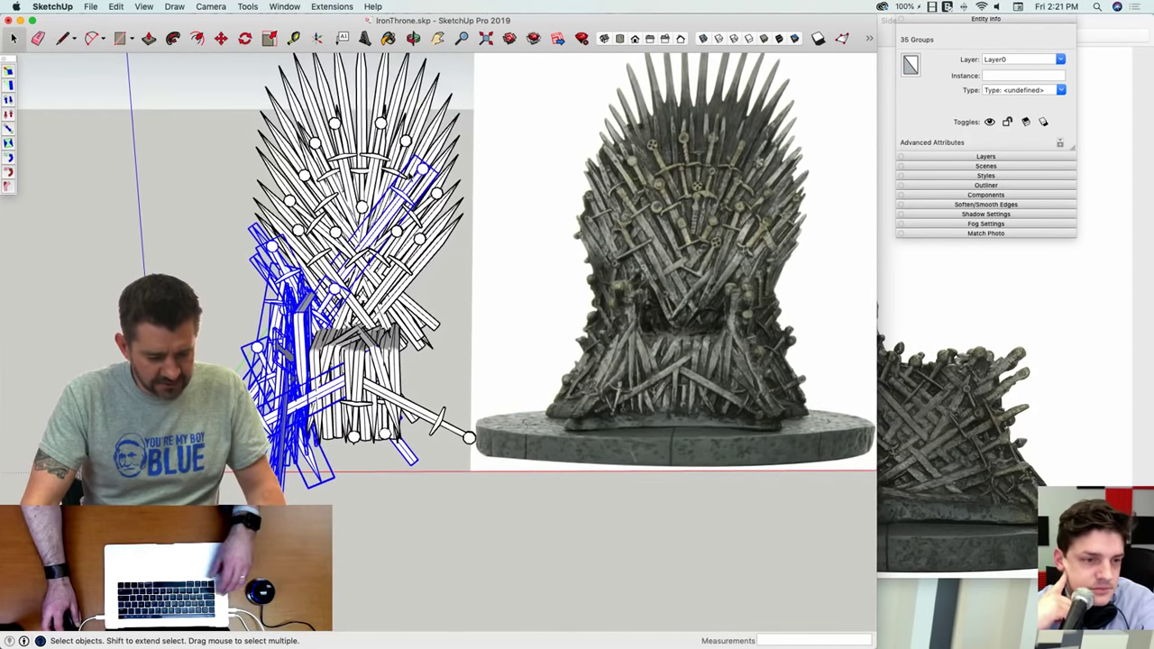
{"action": "left_click", "coordinate": [410, 201], "text": "shift"}
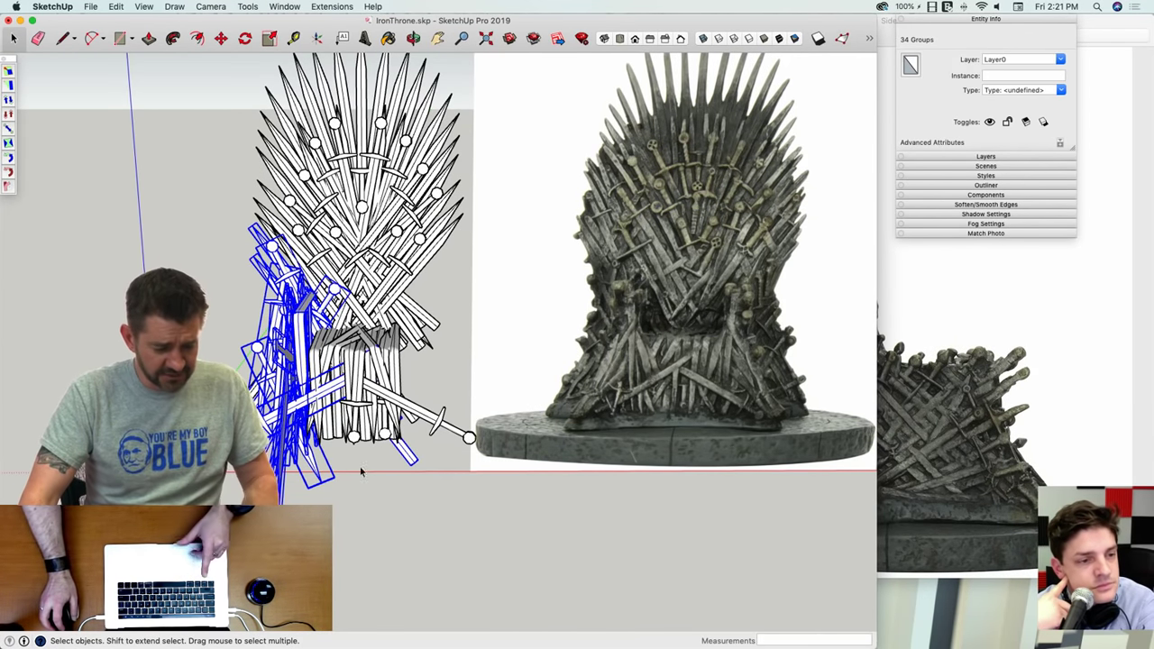
Step: Copy the selected armrest swords about 41' 2" away from the throne, into the empty space beyond its left side
{"action": "key", "text": "m"}
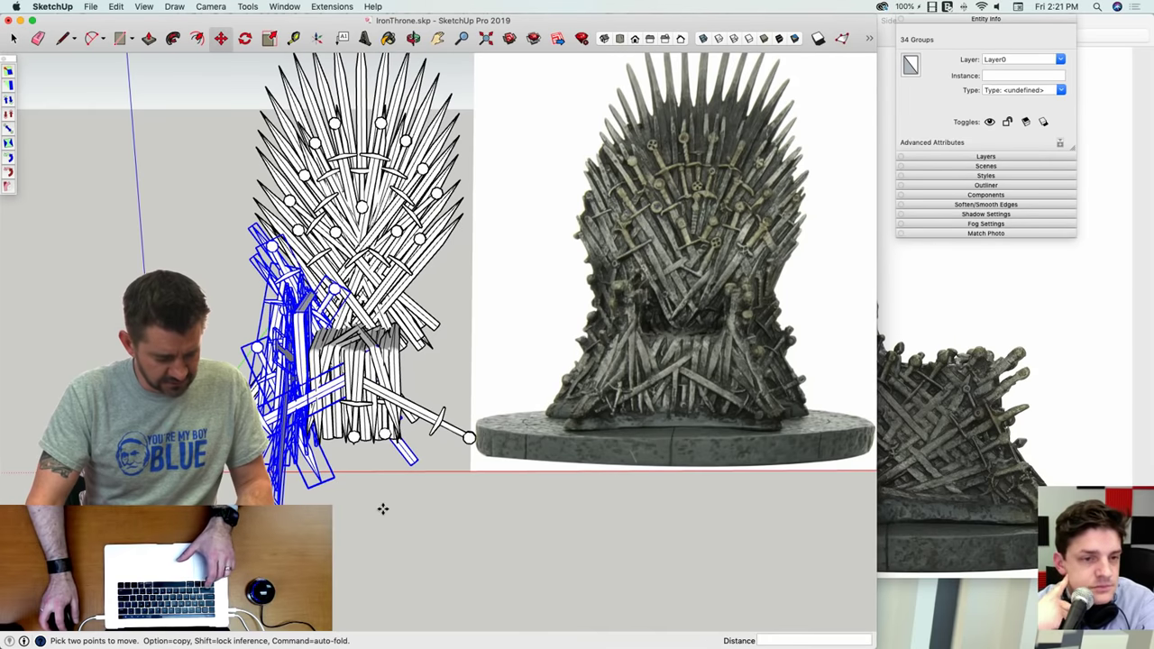
{"action": "left_click", "coordinate": [382, 509]}
{"action": "key", "text": "alt"}
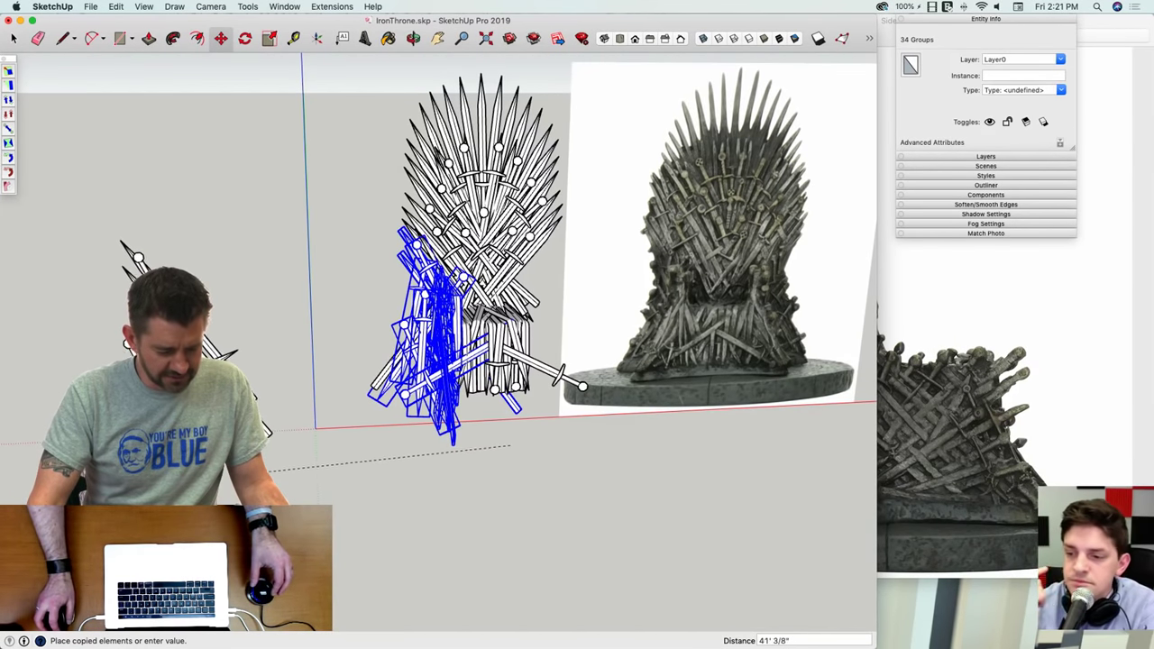
{"action": "left_click", "coordinate": [254, 472]}
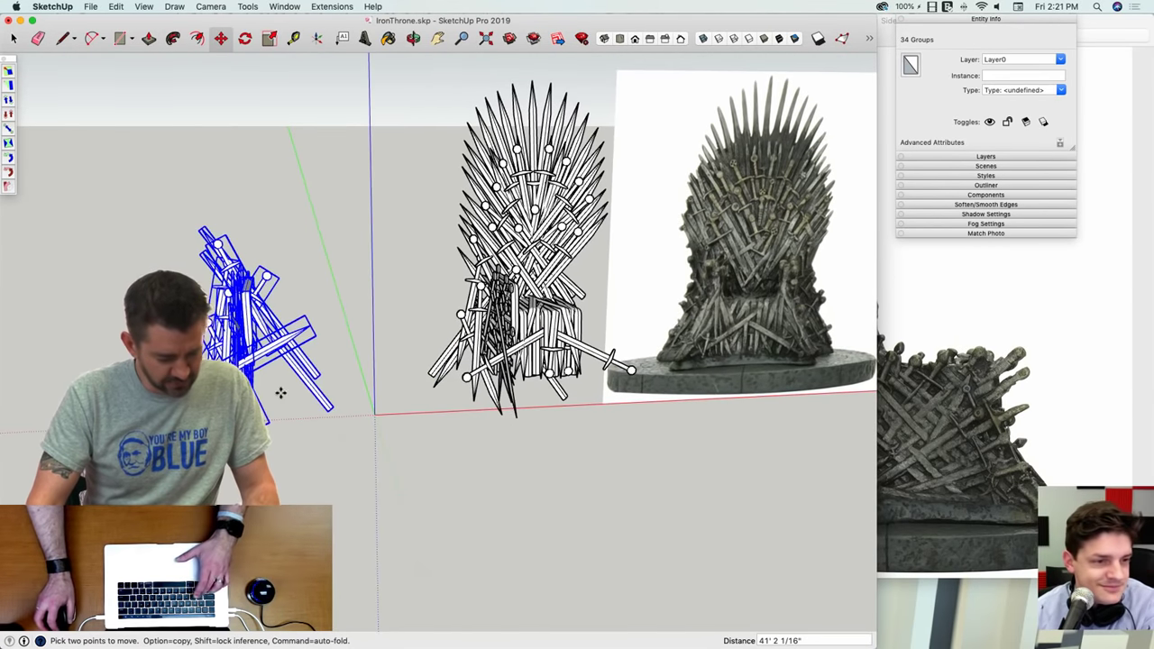
Step: Mirror the copied armrest swords across their width with a red-axis scale of -1
{"action": "key", "text": "s"}
{"action": "left_click", "coordinate": [319, 330]}
{"action": "left_click", "coordinate": [122, 334]}
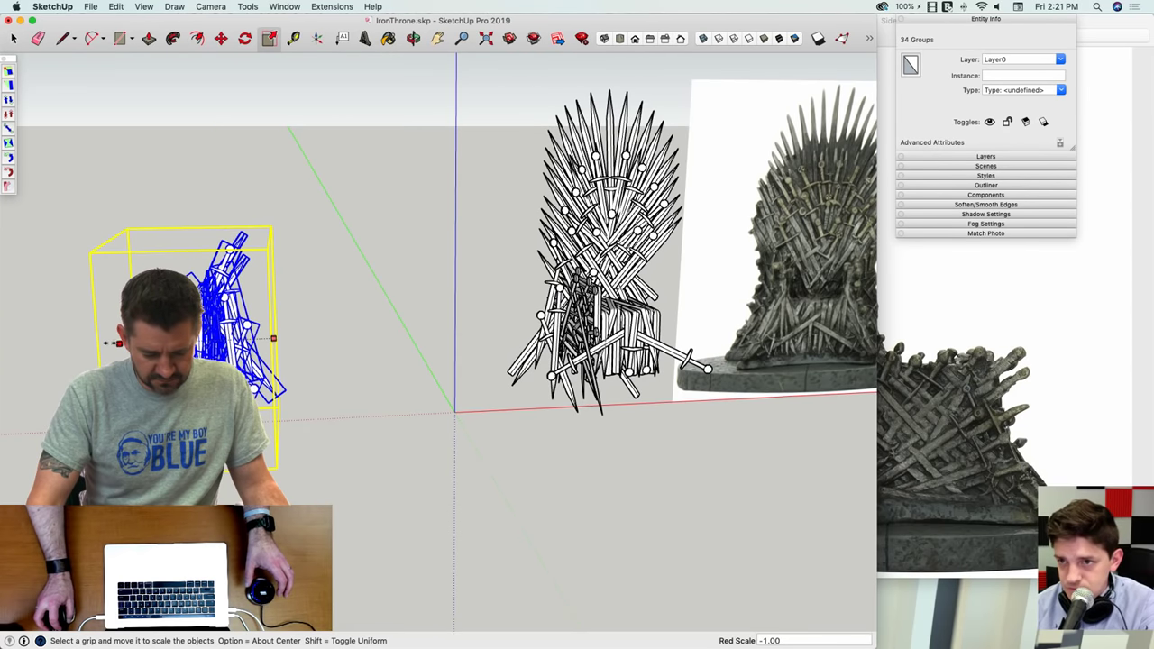
{"action": "left_click", "coordinate": [118, 343]}
Step: Move the mirrored armrest about 75' 1" along the red axis to the throne's right side and clear the selection
{"action": "key", "text": "m"}
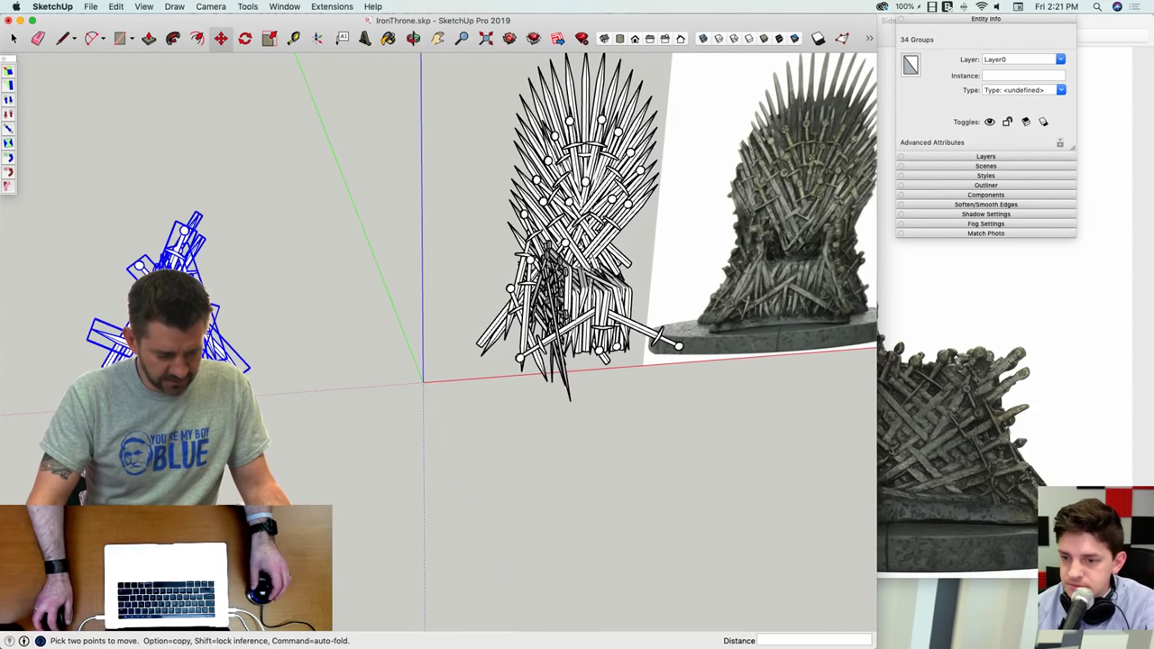
{"action": "left_click", "coordinate": [188, 507]}
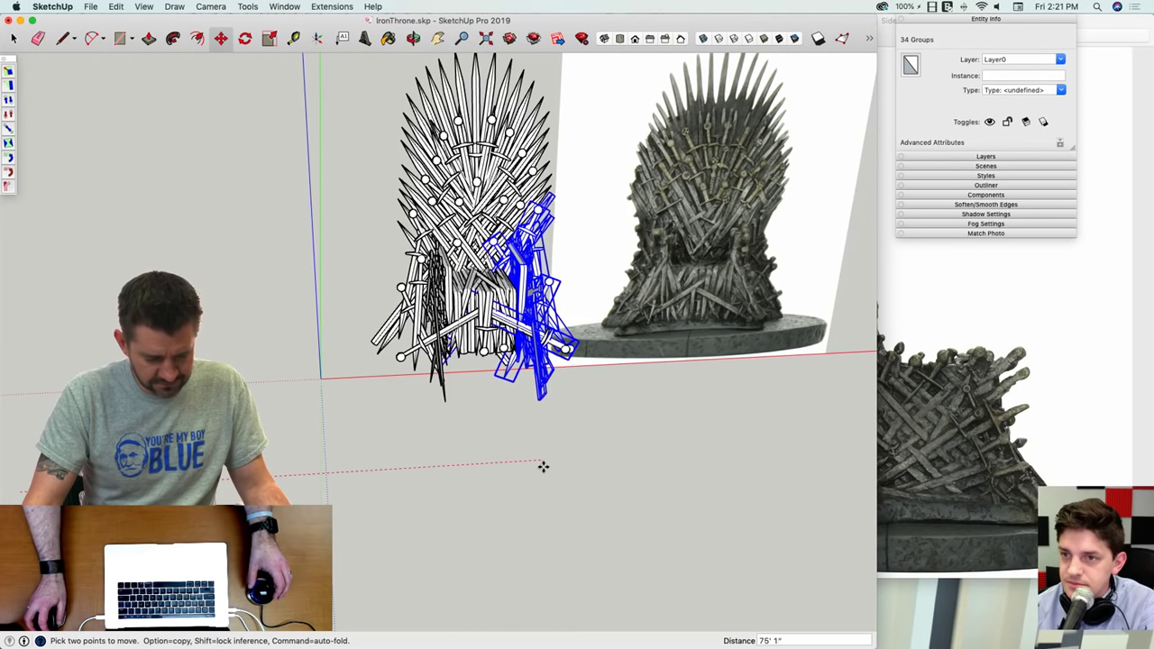
{"action": "middle_click_drag", "start_coordinate": [541, 467], "coordinate": [703, 430]}
{"action": "scroll", "coordinate": [502, 474], "scroll_direction": "up", "scroll_amount": 4}
{"action": "scroll", "coordinate": [505, 474], "scroll_direction": "down", "scroll_amount": 5}
{"action": "key", "text": "space"}
{"action": "left_click", "coordinate": [504, 474]}
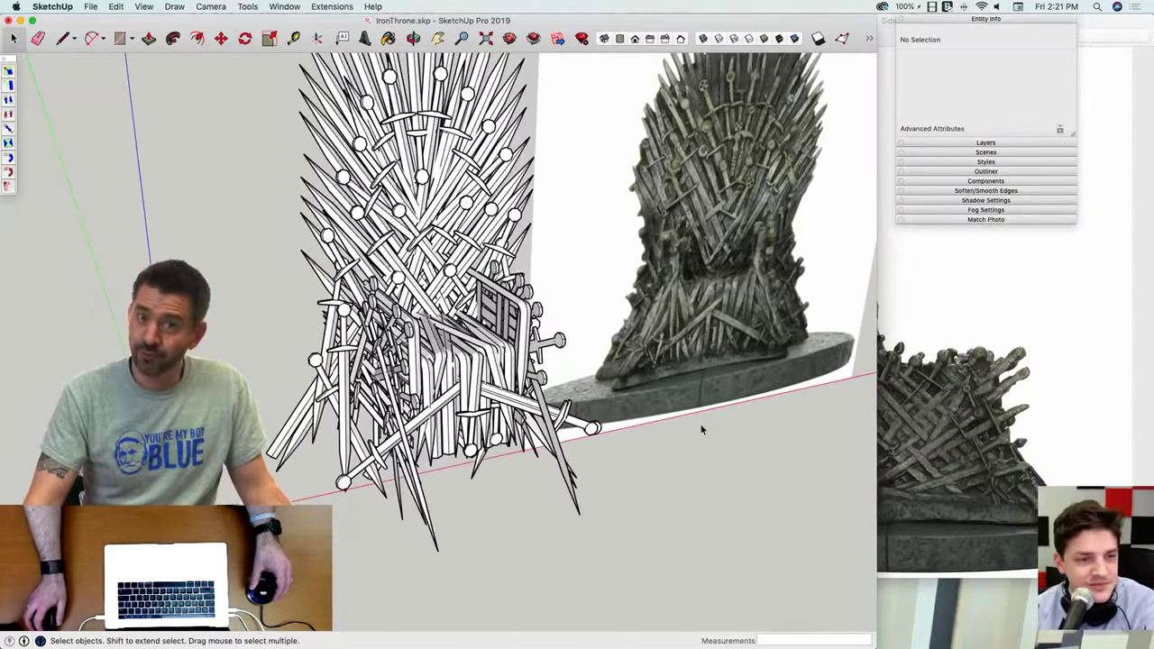
Step: Move the front.jpg reference image away from the throne in two moves, the second about 54' 6 3/4" along the red axis
{"action": "scroll", "coordinate": [702, 429], "scroll_direction": "up", "scroll_amount": 6}
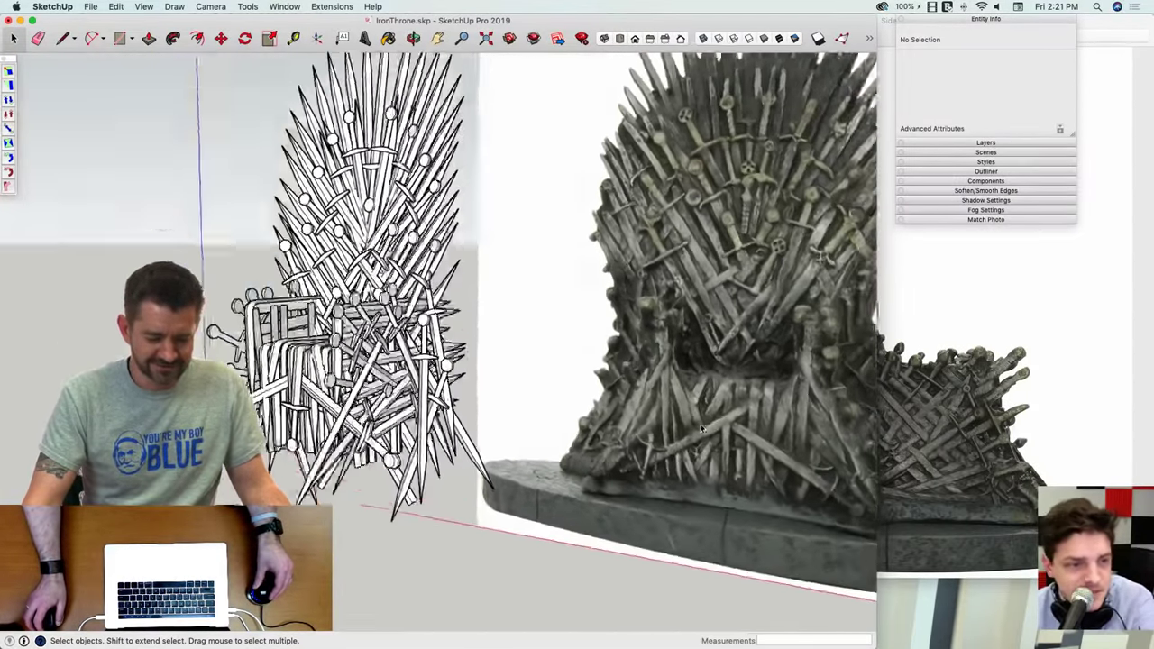
{"action": "scroll", "coordinate": [699, 424], "scroll_direction": "down", "scroll_amount": 6}
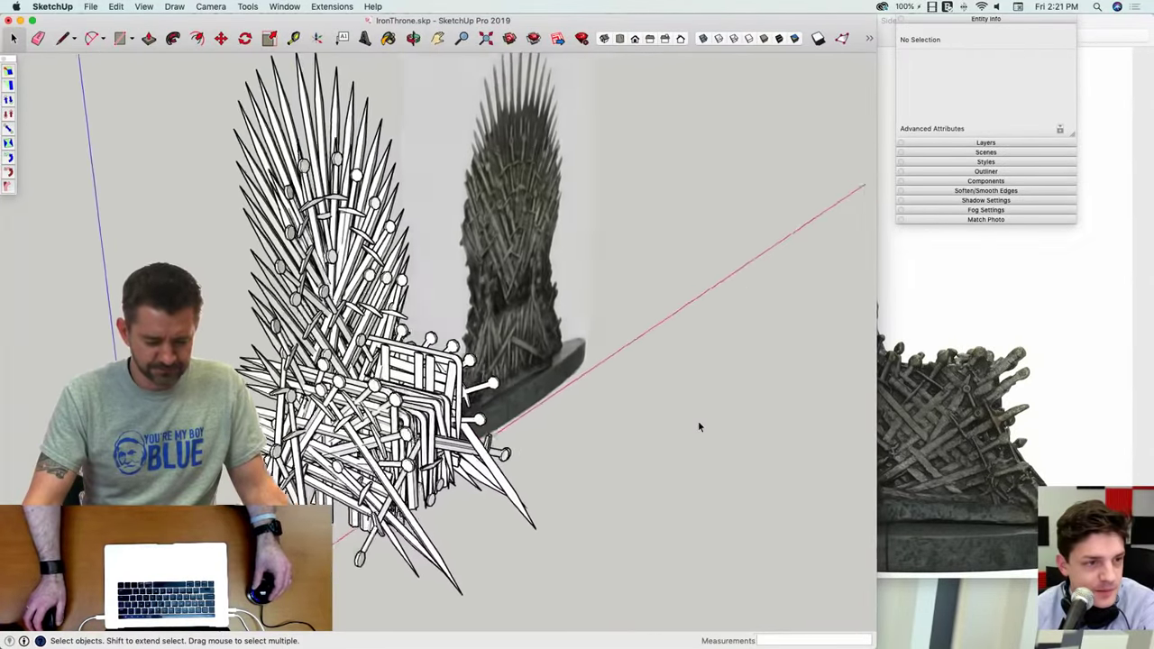
{"action": "middle_click_drag", "start_coordinate": [698, 421], "coordinate": [614, 413]}
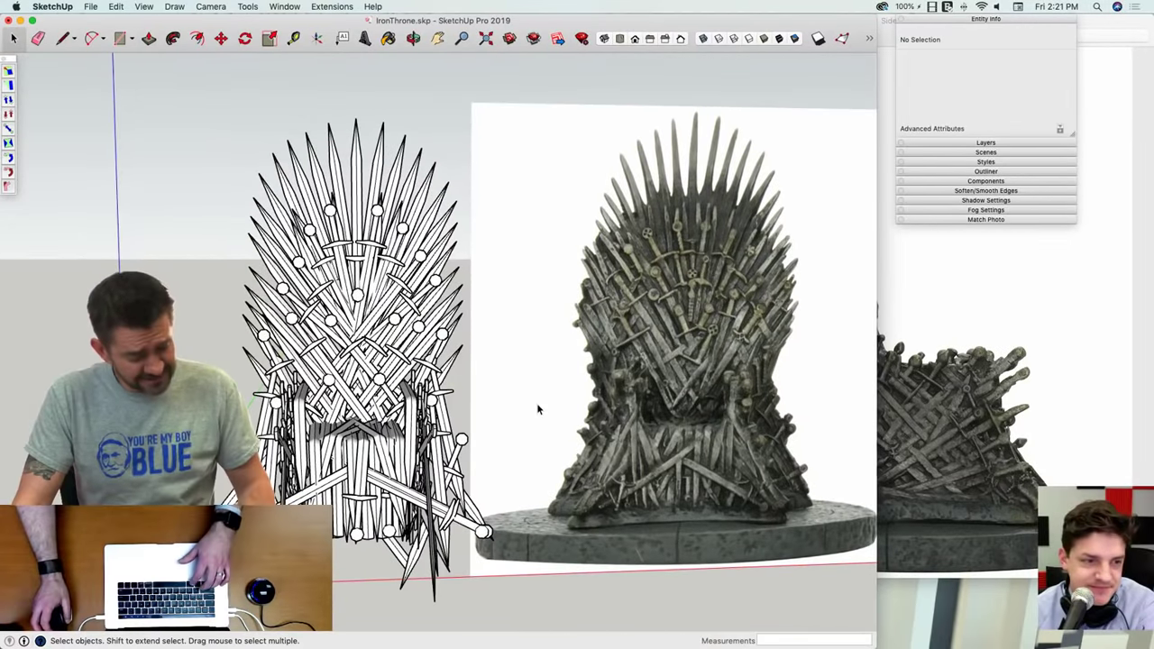
{"action": "middle_click_drag", "start_coordinate": [537, 403], "coordinate": [557, 436]}
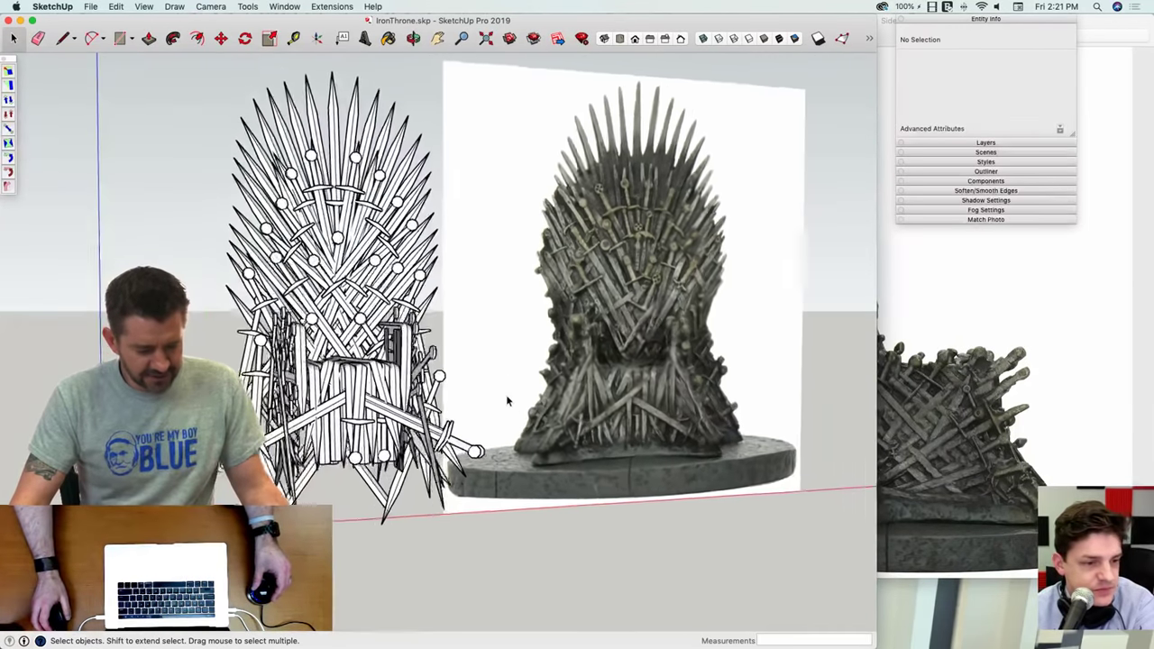
{"action": "middle_click_drag", "start_coordinate": [506, 394], "coordinate": [506, 394]}
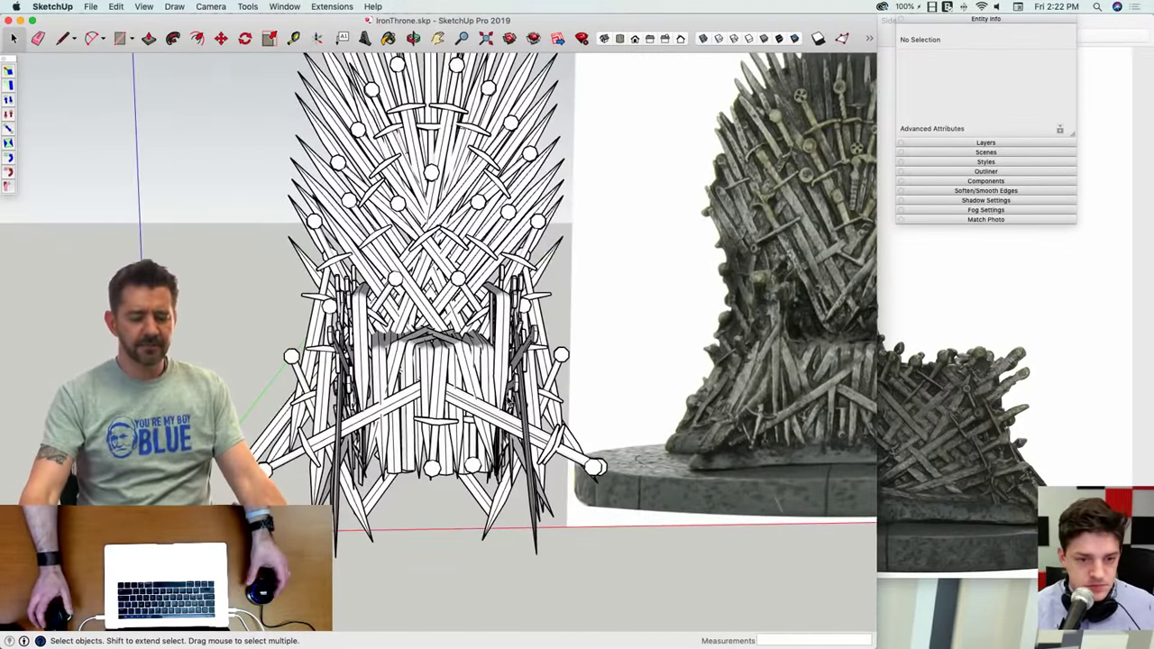
{"action": "scroll", "coordinate": [634, 235], "scroll_direction": "down", "scroll_amount": 5}
{"action": "left_click", "coordinate": [634, 234]}
{"action": "key", "text": "m"}
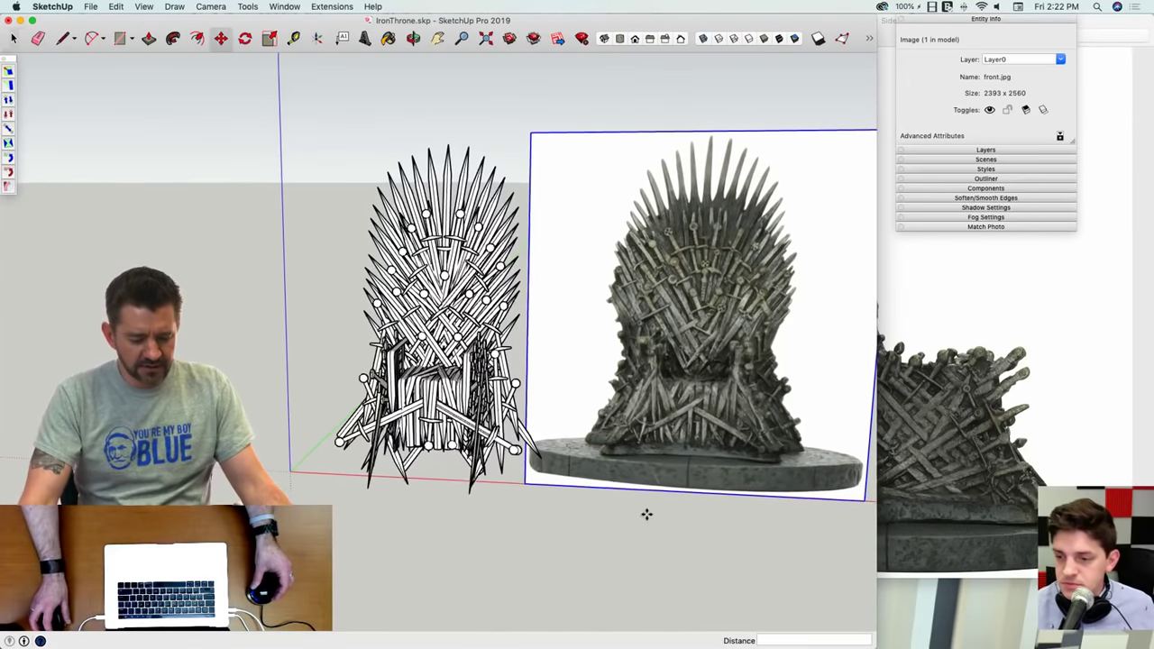
{"action": "left_click", "coordinate": [427, 546]}
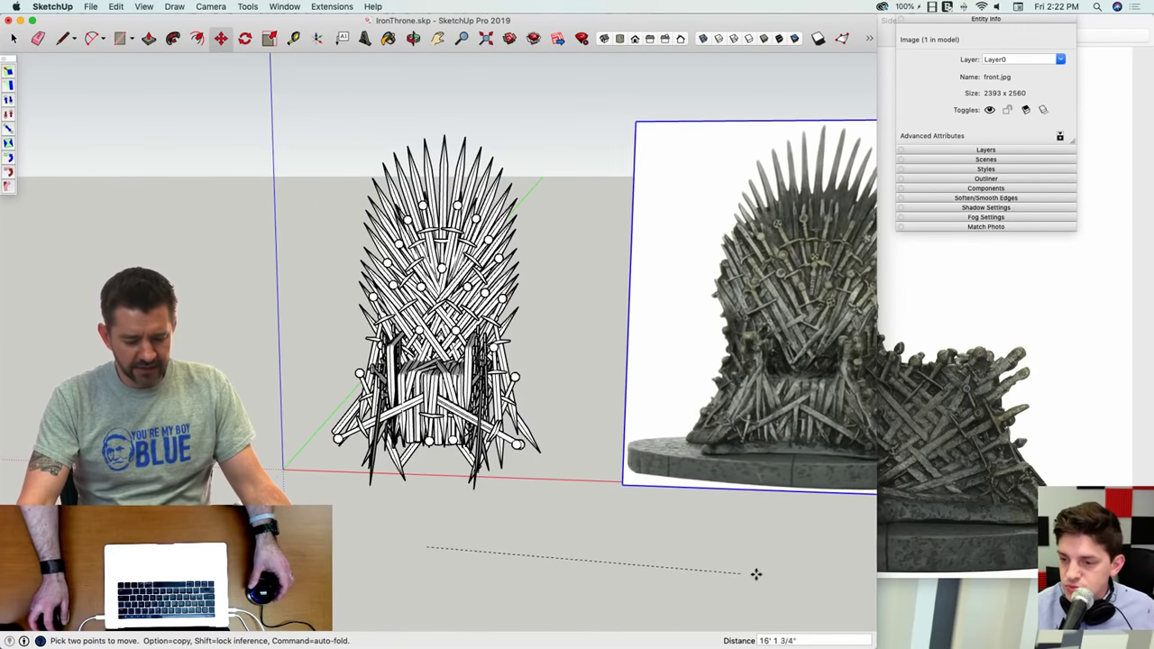
{"action": "left_click", "coordinate": [839, 561]}
{"action": "left_click", "coordinate": [400, 538]}
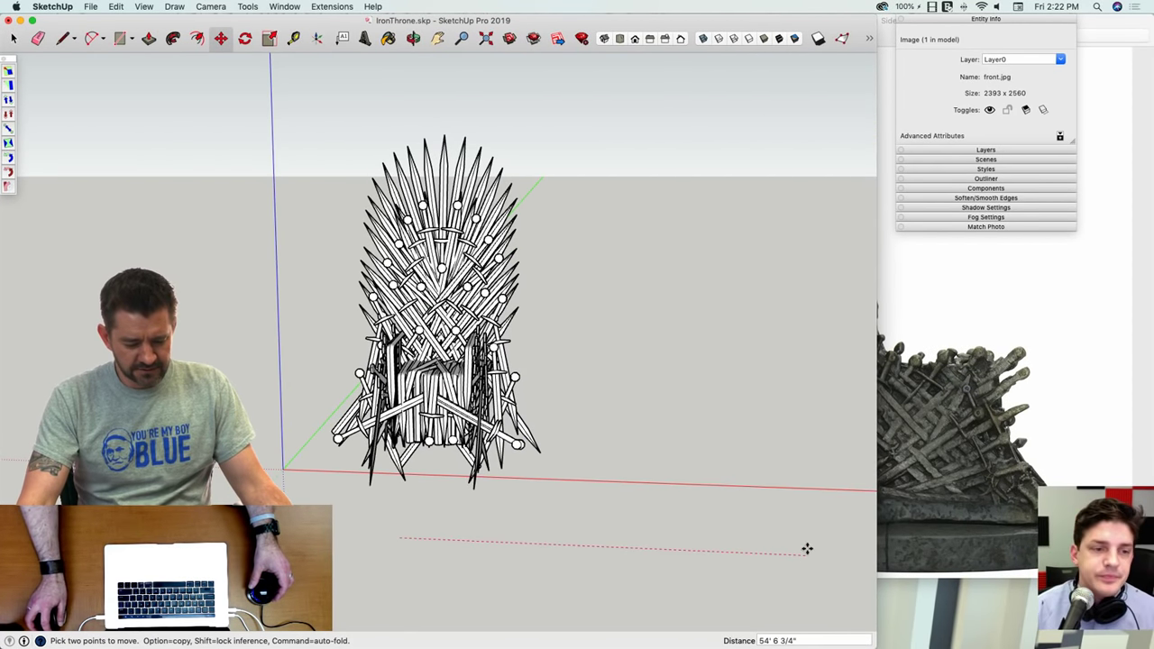
Step: Examine the whole throne with both armrests from the front and from each side
{"action": "scroll", "coordinate": [646, 520], "scroll_direction": "up", "scroll_amount": 1}
{"action": "scroll", "coordinate": [520, 502], "scroll_direction": "up", "scroll_amount": 3}
{"action": "scroll", "coordinate": [520, 501], "scroll_direction": "up", "scroll_amount": 3}
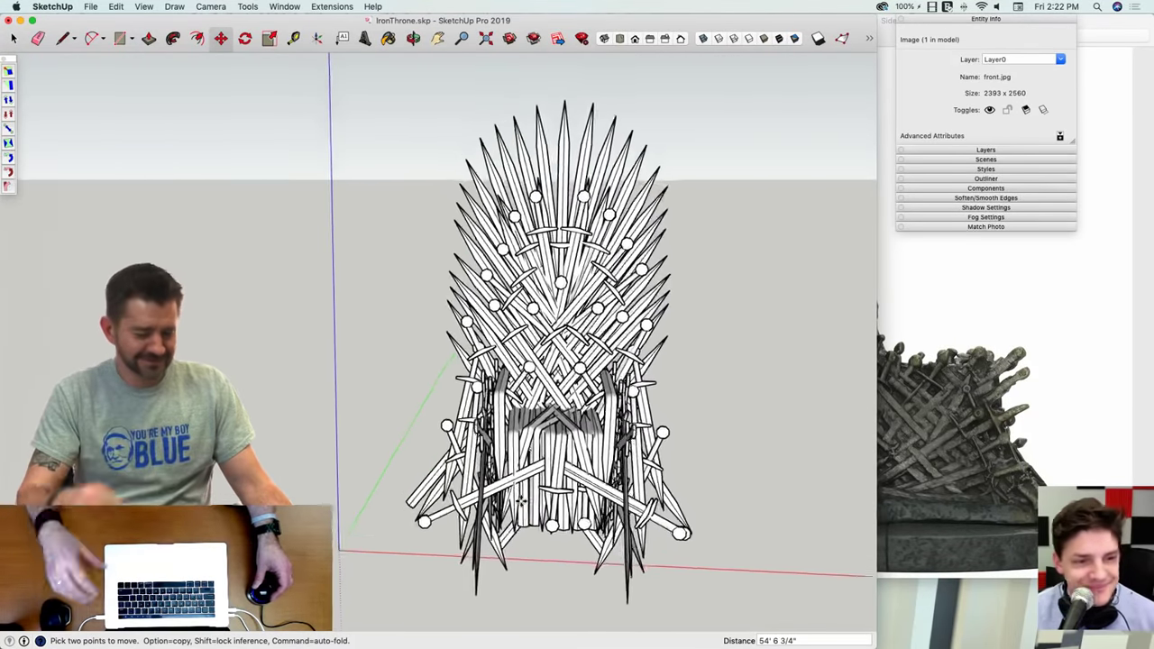
{"action": "middle_click_drag", "start_coordinate": [520, 502], "coordinate": [508, 494]}
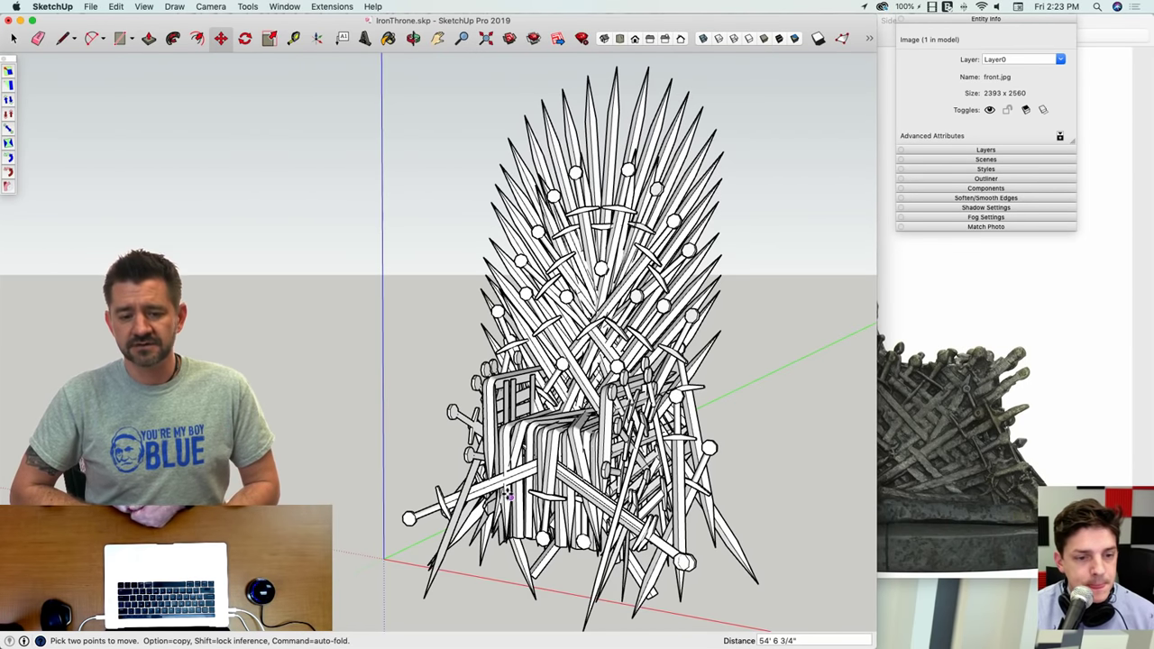
{"action": "key", "text": "f"}
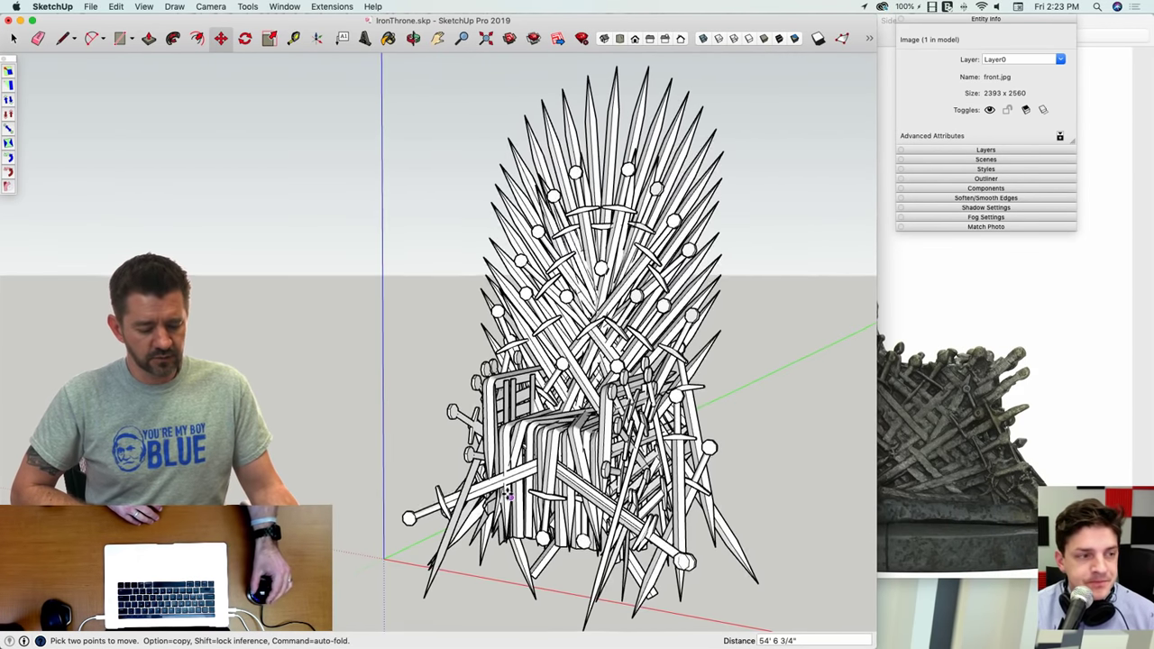
{"action": "key", "text": "super+1"}
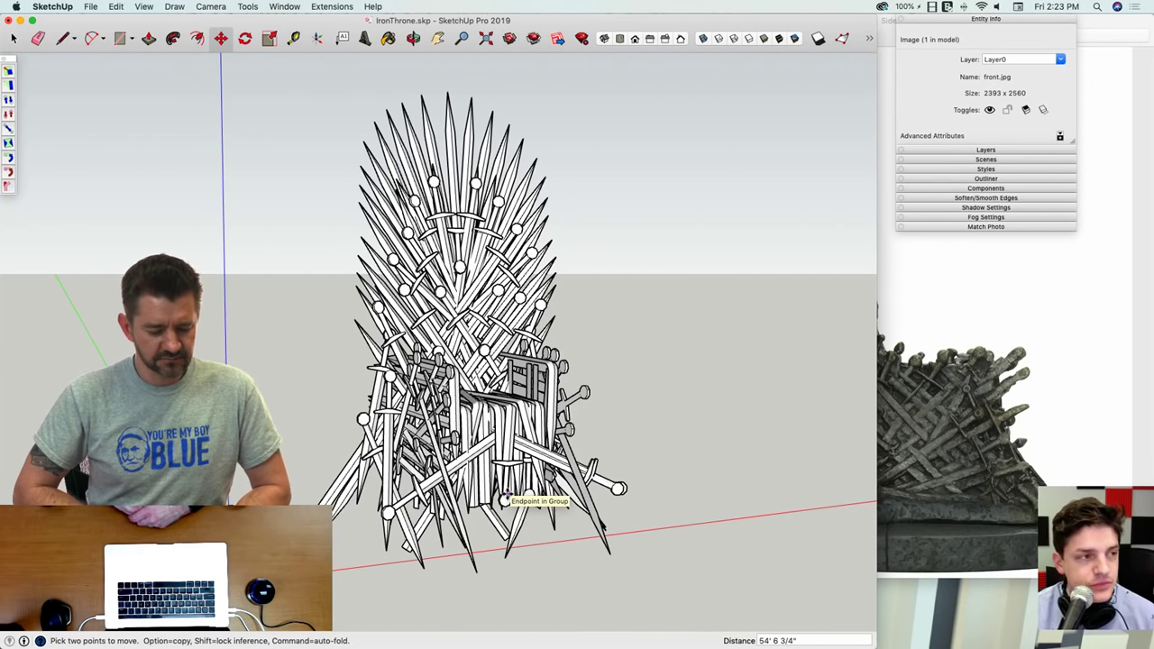
{"action": "middle_click_drag", "start_coordinate": [505, 500], "coordinate": [444, 530]}
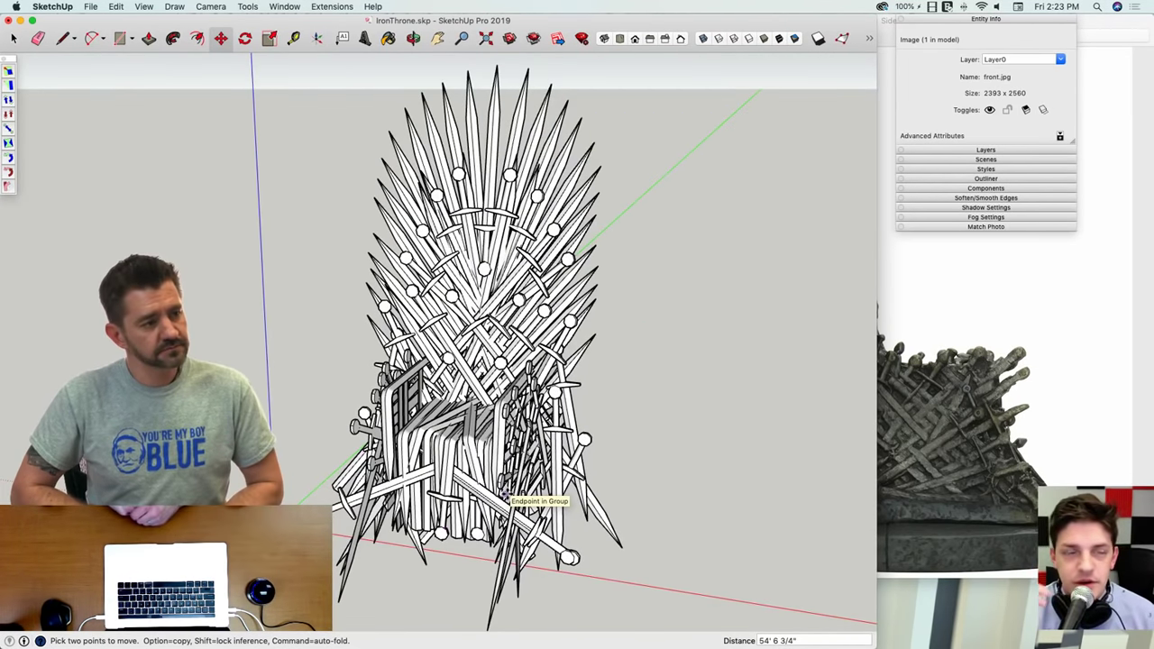
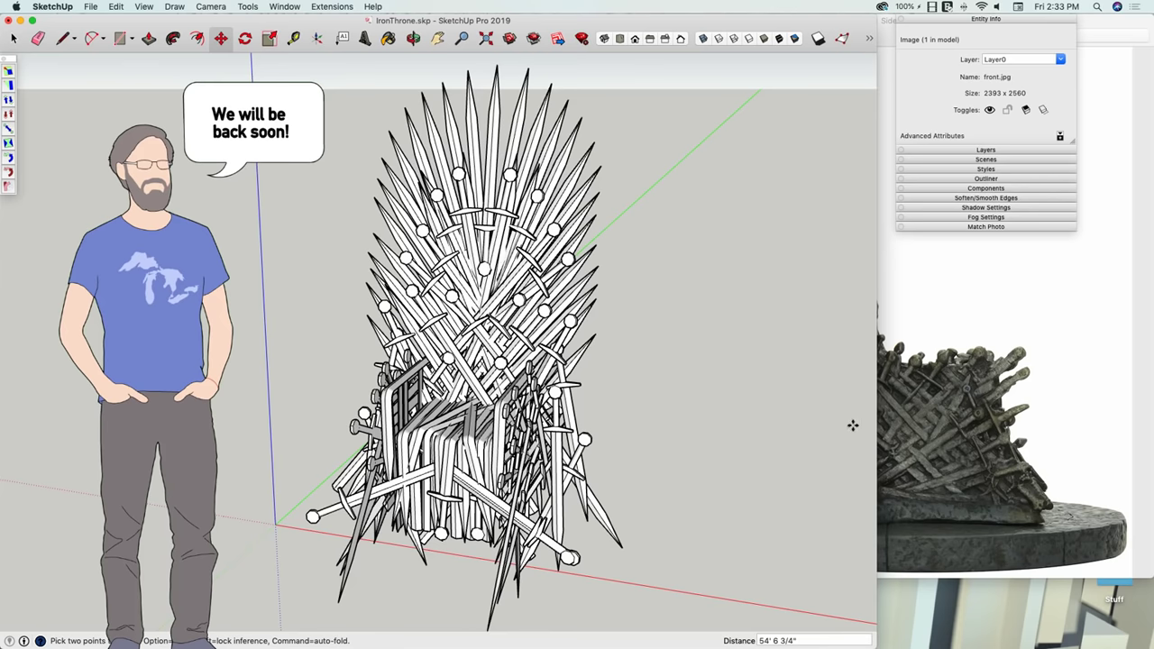
{"action": "middle_click_drag", "start_coordinate": [852, 424], "coordinate": [738, 404]}
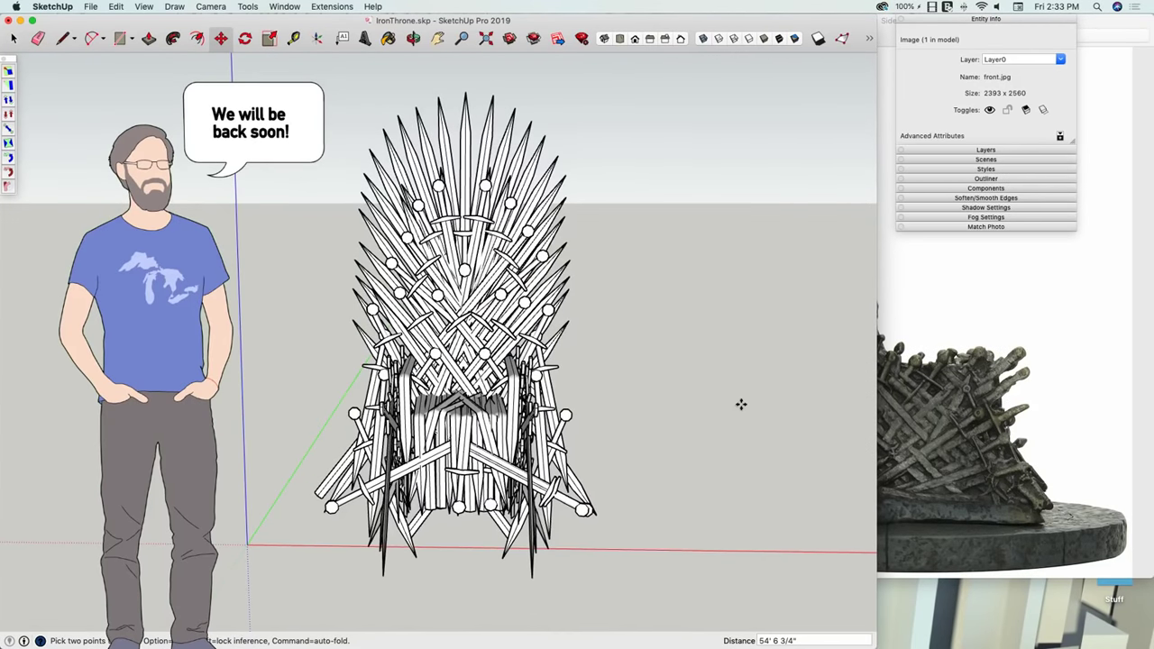
{"action": "key", "text": "super+1"}
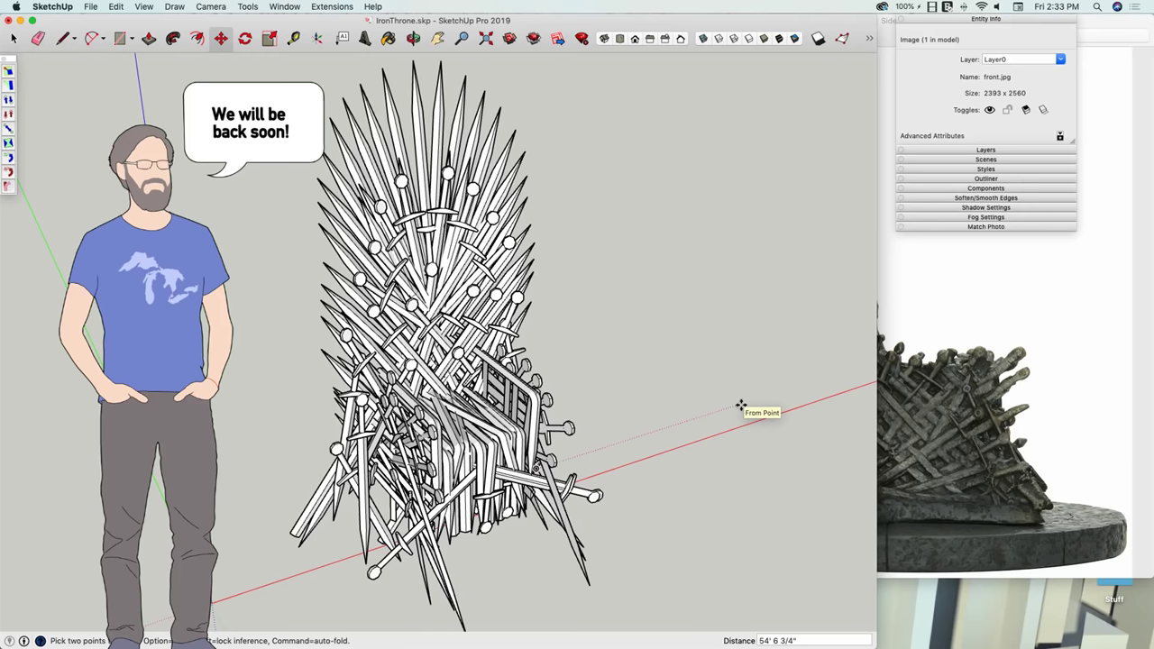
{"action": "key", "text": "super+3"}
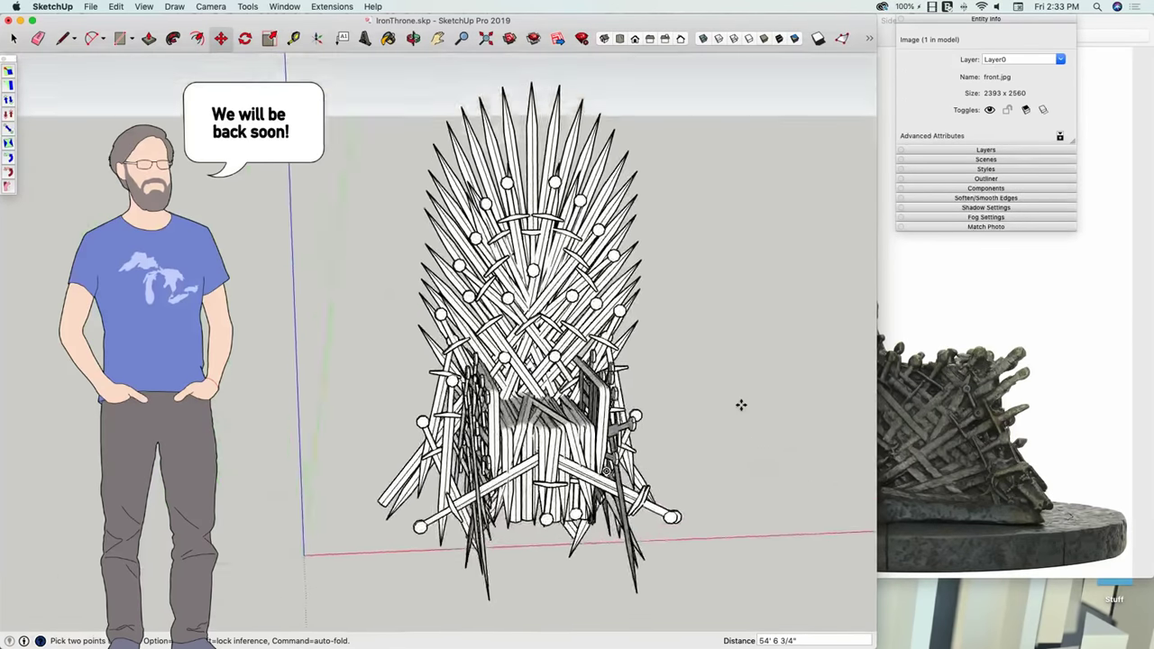
{"action": "key", "text": "super+4"}
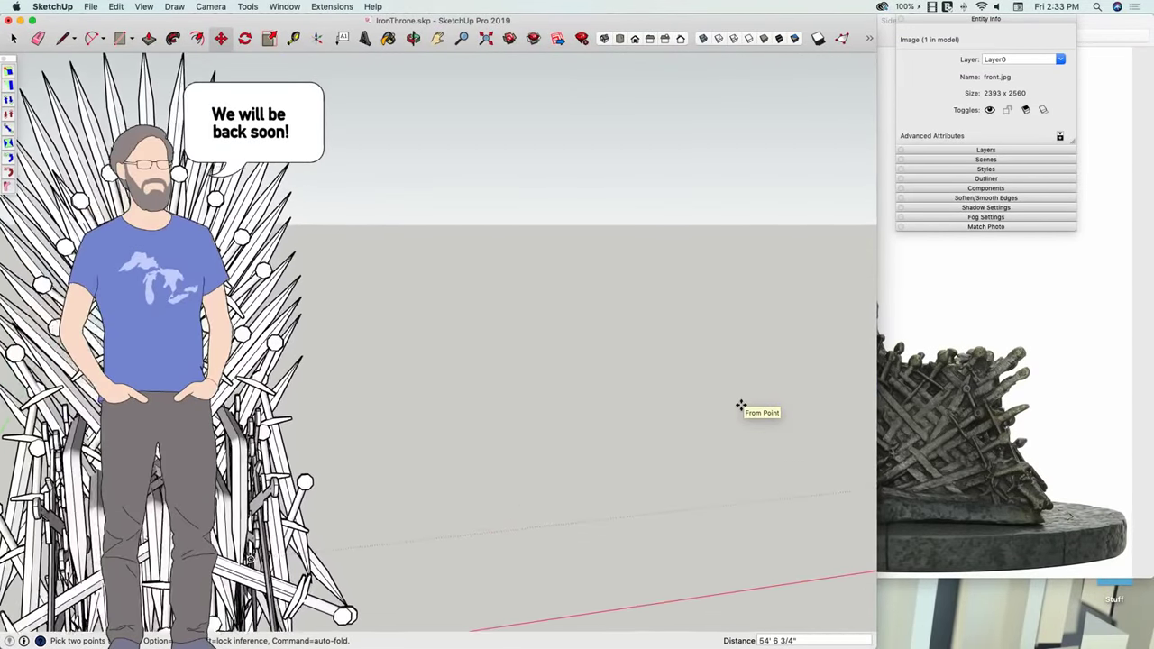
{"action": "key", "text": "super+3"}
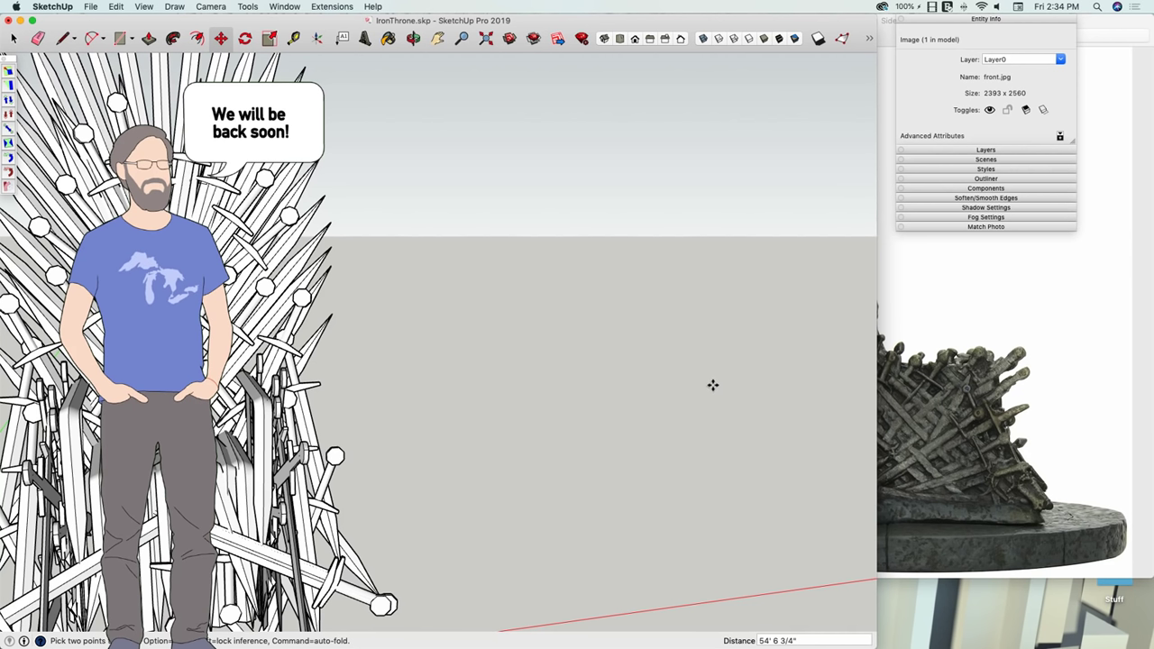
{"action": "scroll", "coordinate": [657, 359], "scroll_direction": "down", "scroll_amount": 8}
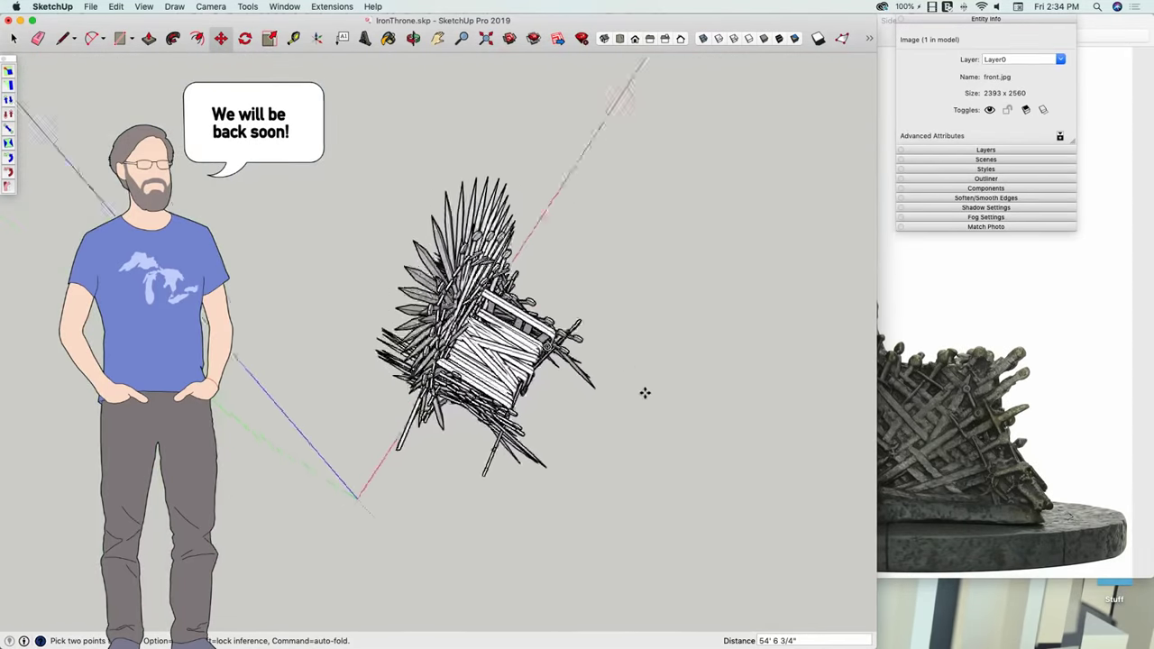
Step: Centre a 48-sided circle of about 1809 ft² beneath the throne, using a temporary vertical line dropped about 63' 4 3/8" from the top sword's tip
{"action": "key", "text": "l"}
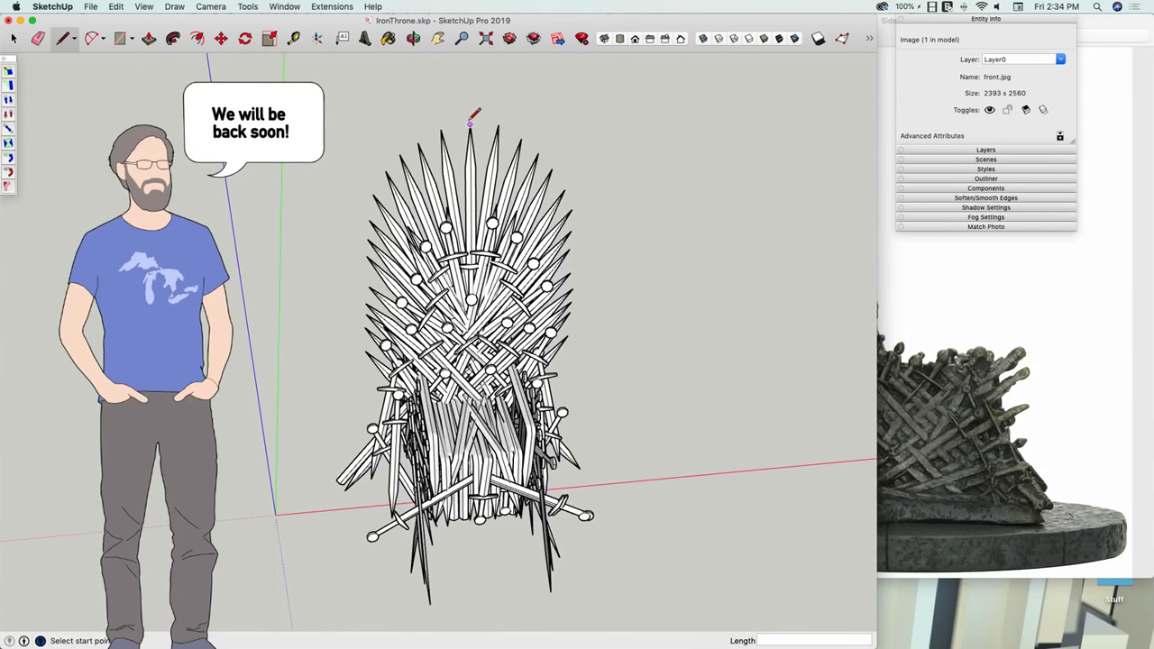
{"action": "left_click", "coordinate": [470, 124]}
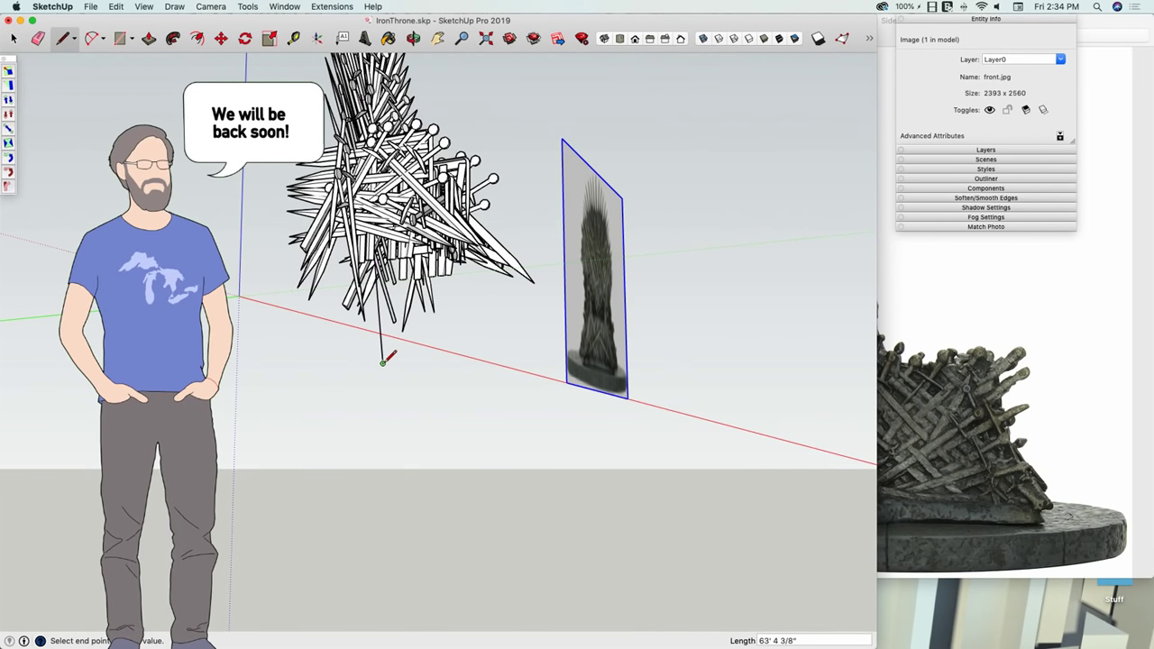
{"action": "key", "text": "c"}
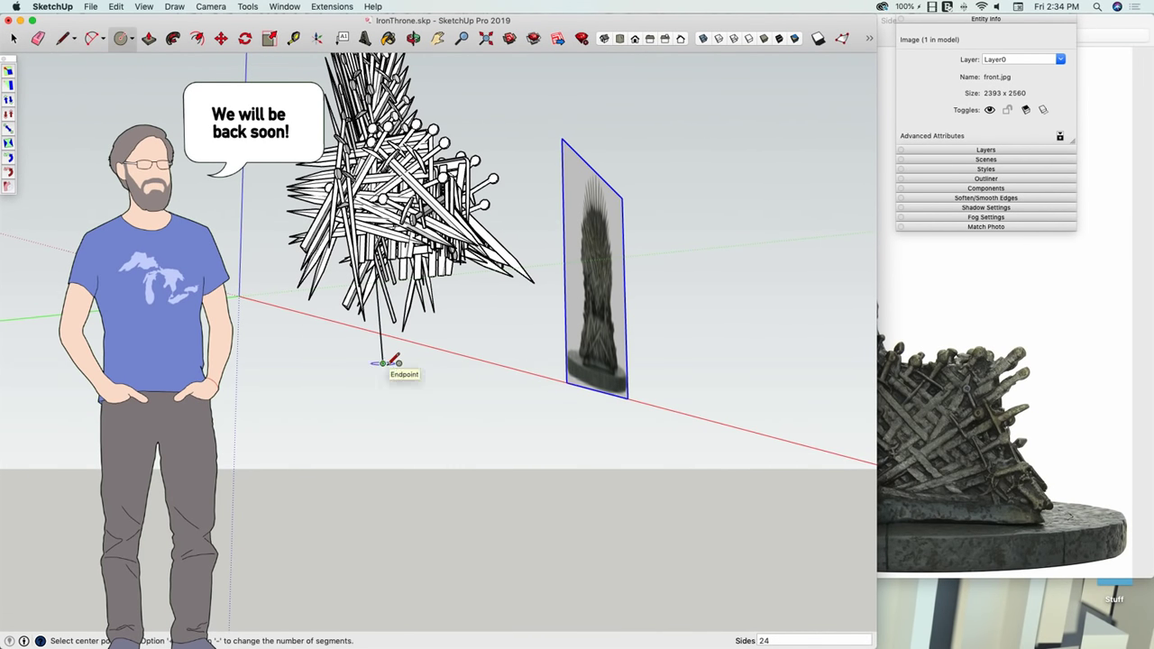
{"action": "left_click", "coordinate": [385, 363]}
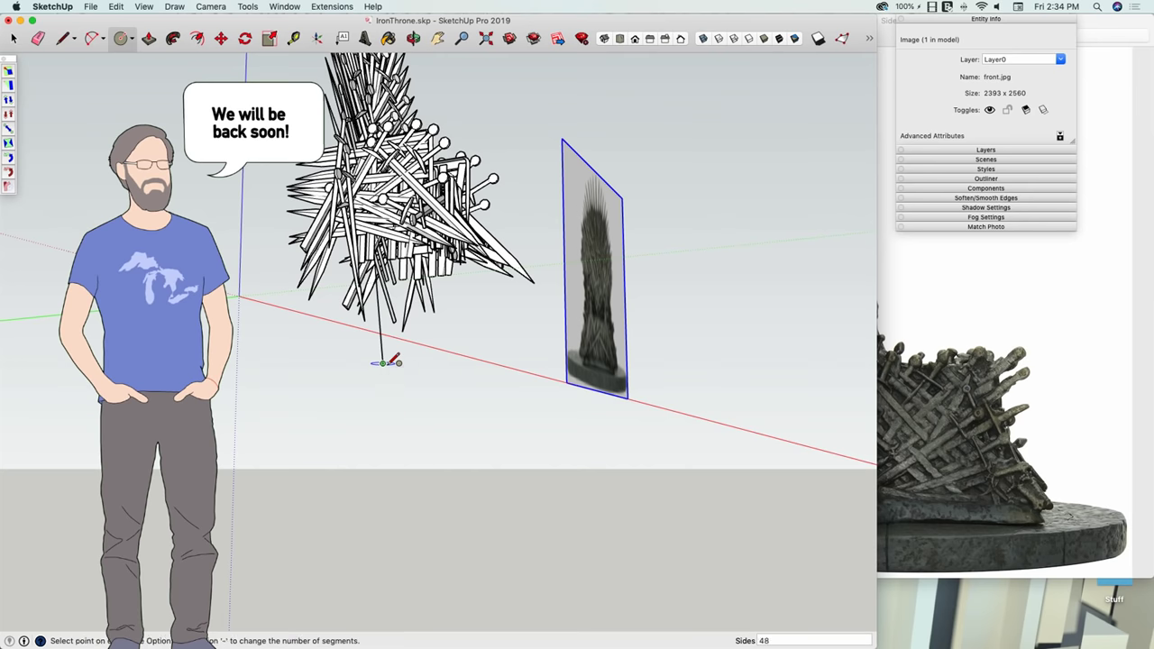
{"action": "mouse_move", "coordinate": [458, 363]}
{"action": "middle_mouse_down"}
{"action": "mouse_move", "coordinate": [438, 400]}
{"action": "mouse_move", "coordinate": [436, 475]}
{"action": "mouse_move", "coordinate": [466, 482]}
{"action": "mouse_move", "coordinate": [443, 489]}
{"action": "mouse_move", "coordinate": [456, 501]}
{"action": "mouse_move", "coordinate": [424, 477]}
{"action": "mouse_move", "coordinate": [377, 496]}
{"action": "mouse_move", "coordinate": [382, 551]}
{"action": "middle_mouse_up"}
{"action": "left_click", "coordinate": [475, 483]}
{"action": "key", "text": "e"}
Step: Move the circular face about 7' 9 1/2" so it sits under the throne
{"action": "key", "text": "space"}
{"action": "left_click", "coordinate": [382, 550]}
{"action": "key", "text": "m"}
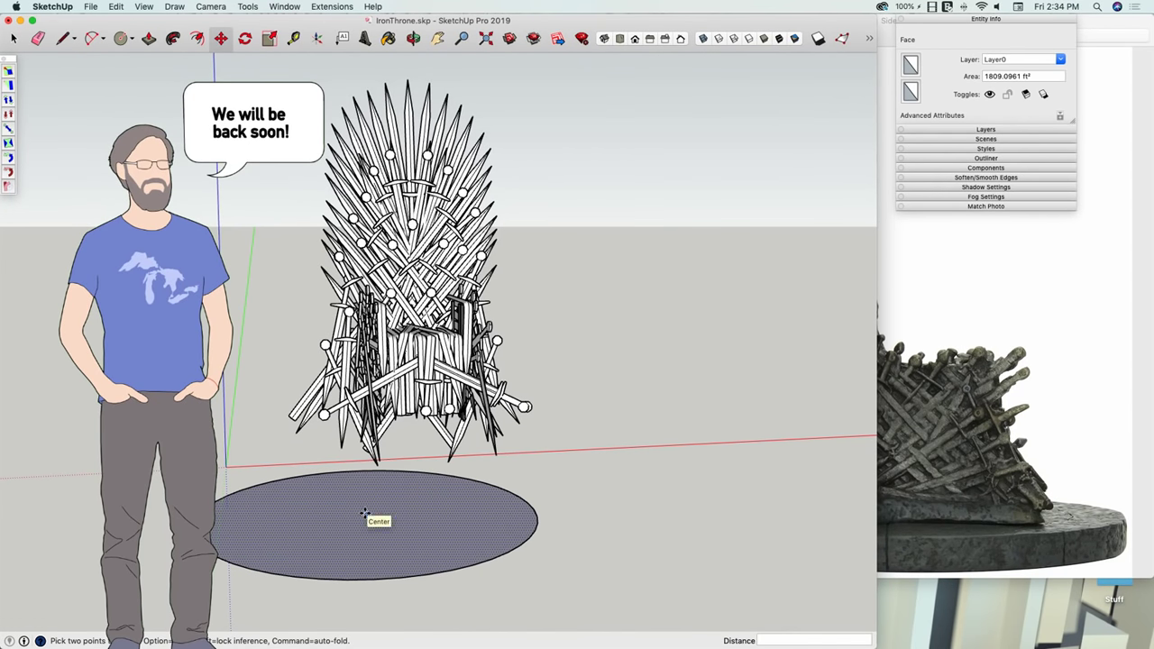
{"action": "left_click", "coordinate": [365, 514]}
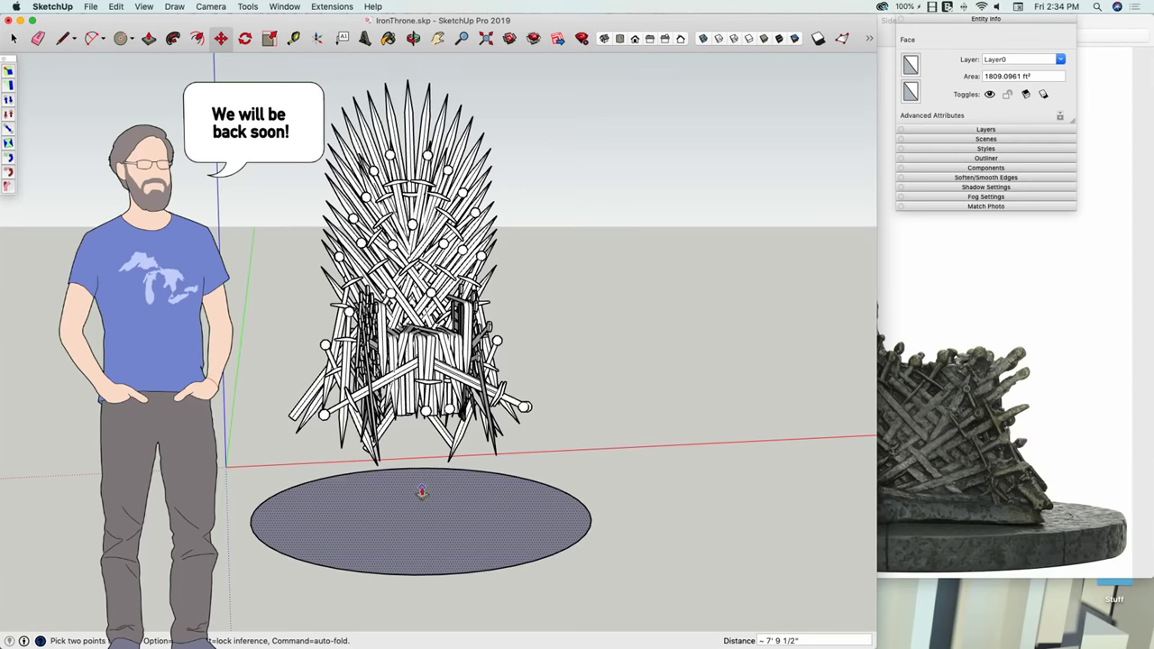
{"action": "left_click", "coordinate": [421, 492]}
Step: Extrude the circle up about 15' 4 11/16" to the throne's feet as a round base, and reduce its thickness from the underside
{"action": "middle_click_drag", "start_coordinate": [421, 491], "coordinate": [405, 515]}
{"action": "key", "text": "p"}
{"action": "left_click", "coordinate": [405, 515]}
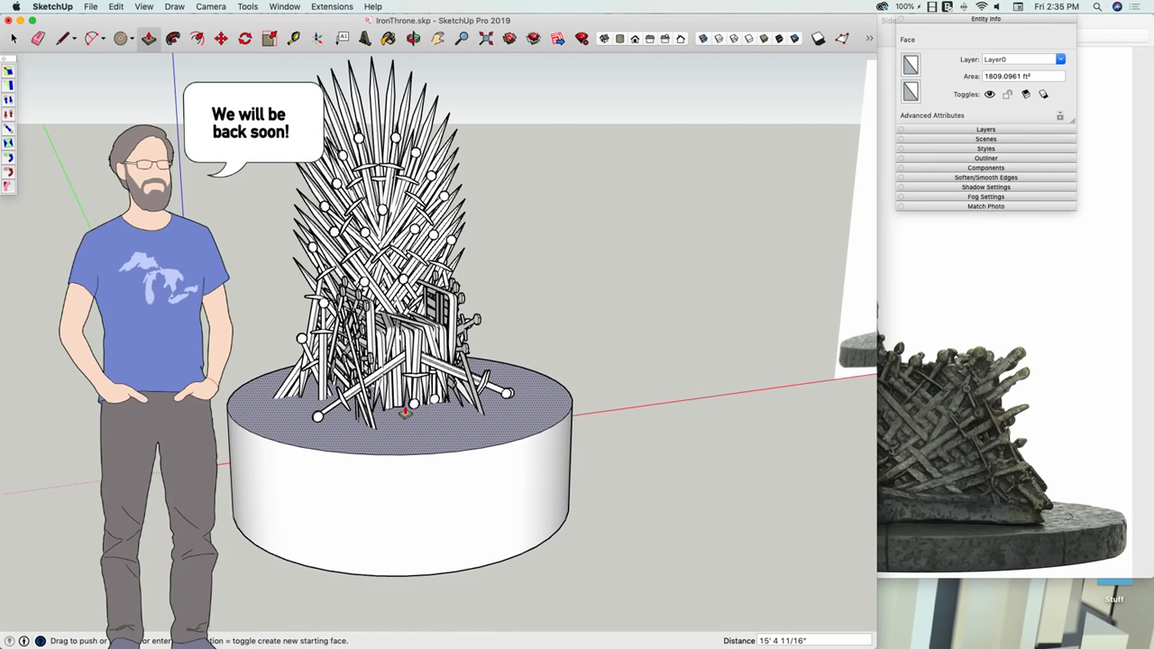
{"action": "middle_click_drag", "start_coordinate": [405, 412], "coordinate": [403, 443]}
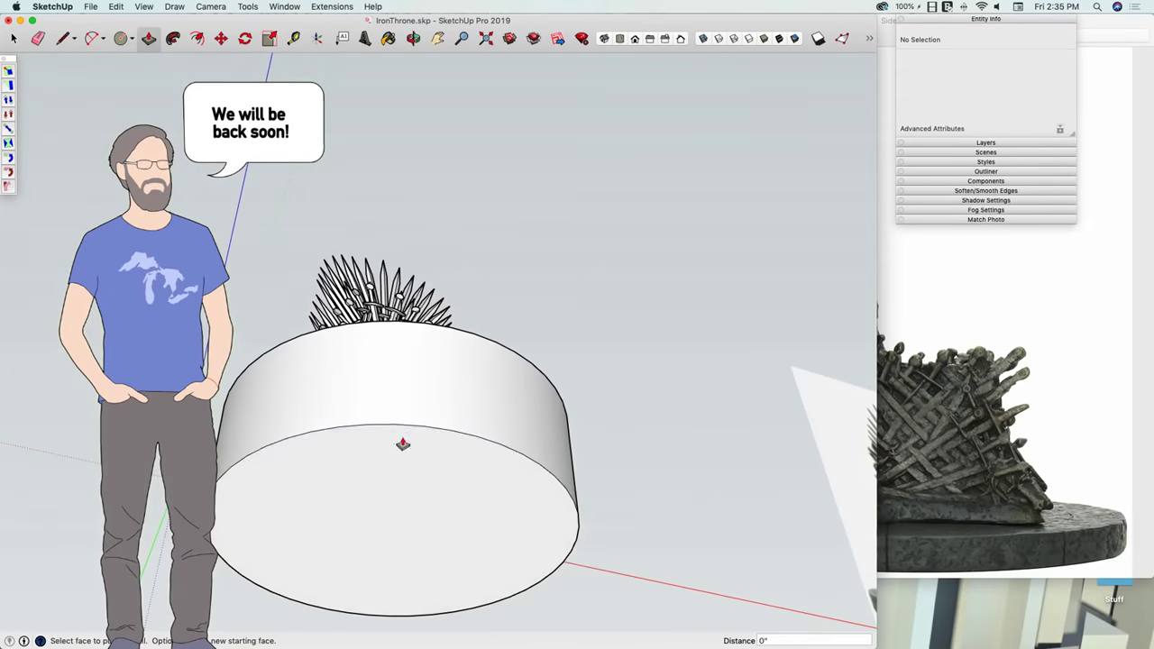
{"action": "left_click", "coordinate": [401, 482]}
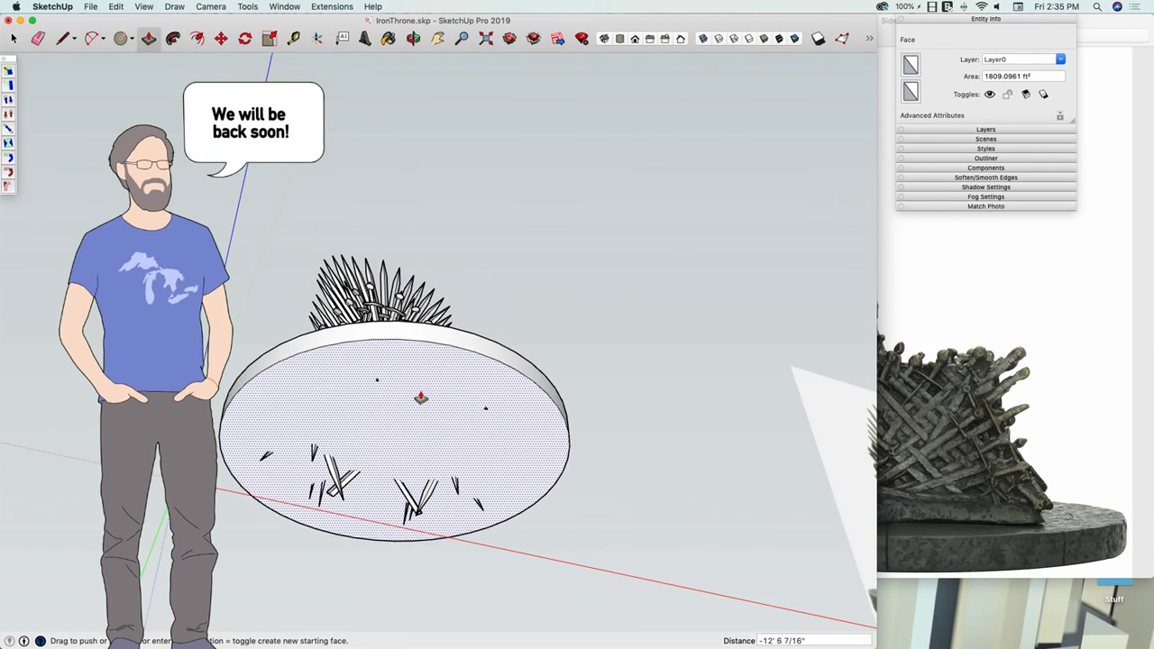
{"action": "left_click", "coordinate": [409, 447]}
{"action": "key", "text": "space"}
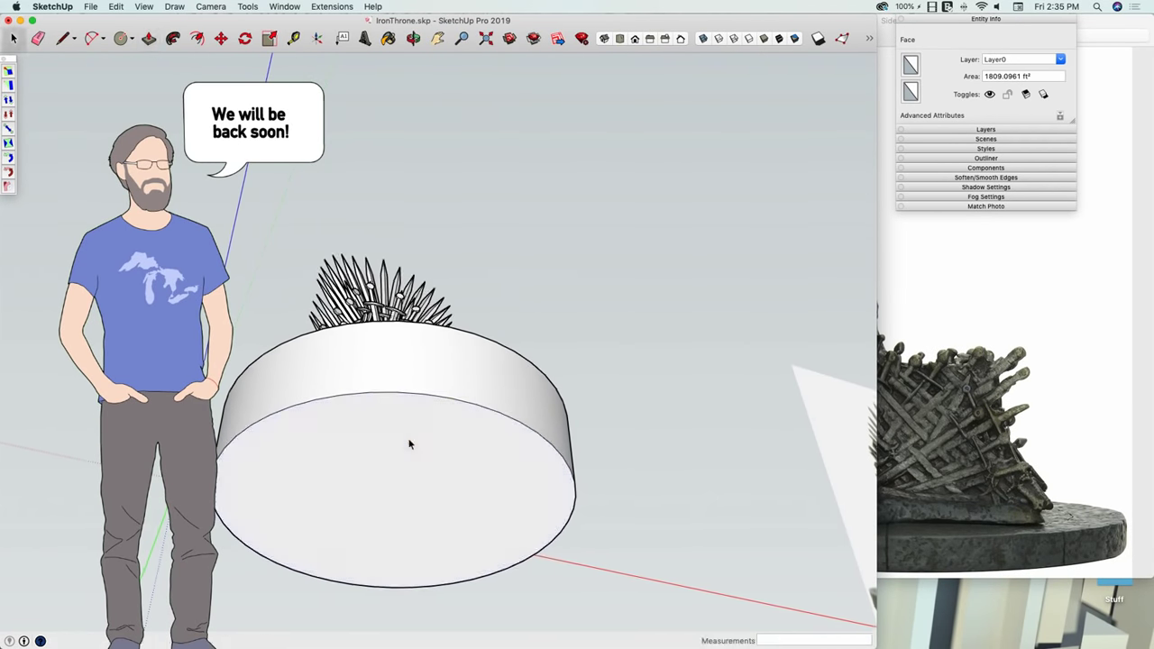
Step: Move a single blade from the upper left of the backrest to the front right corner of the seat
{"action": "middle_click_drag", "start_coordinate": [408, 441], "coordinate": [649, 335]}
{"action": "key", "text": "super+1"}
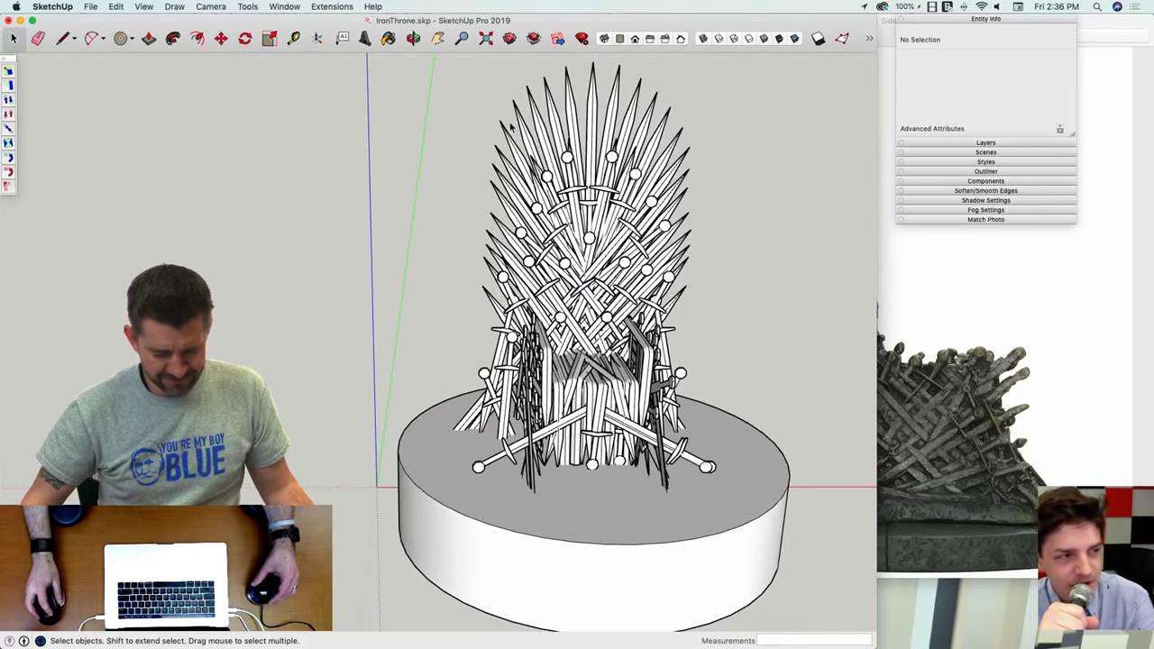
{"action": "left_click", "coordinate": [502, 125]}
{"action": "key", "text": "m"}
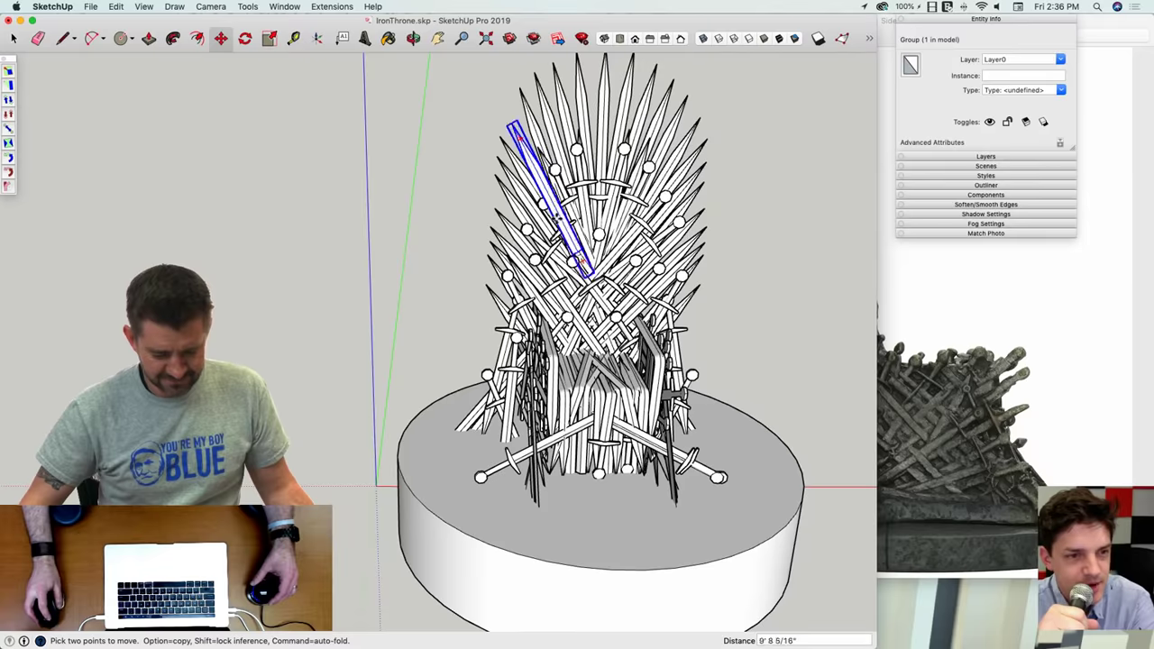
{"action": "middle_click_drag", "start_coordinate": [642, 413], "coordinate": [739, 452]}
Step: Rotate the relocated blade about 34.7 degrees around its upper end at the seat's front corner
{"action": "key", "text": "q"}
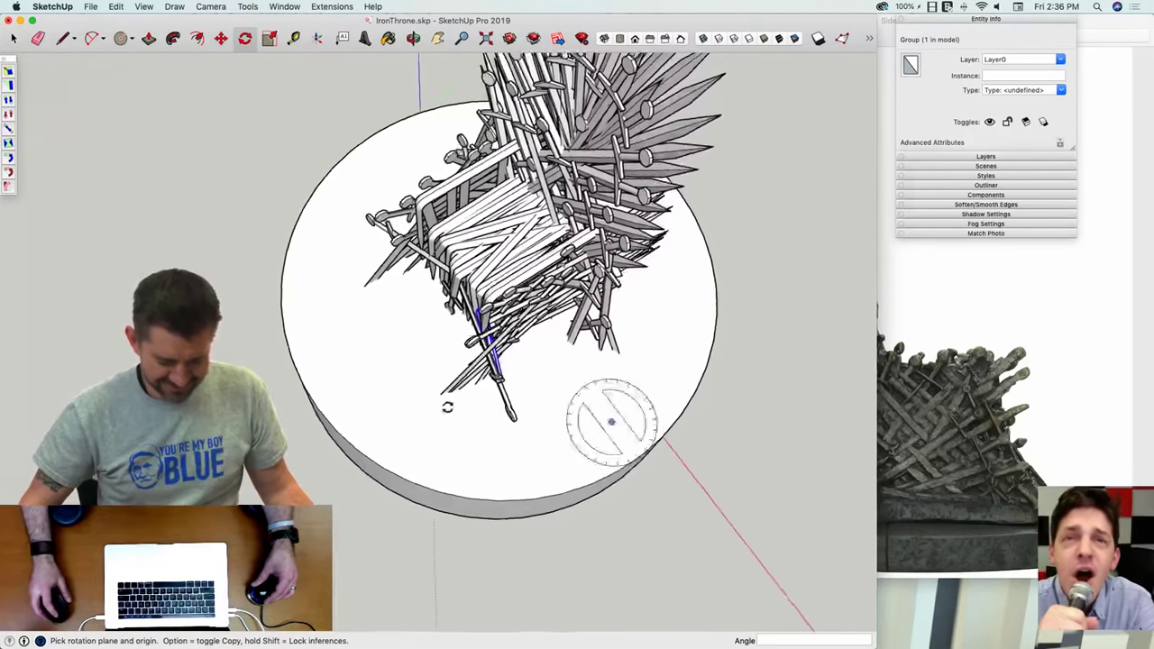
{"action": "scroll", "coordinate": [493, 405], "scroll_direction": "up", "scroll_amount": 10}
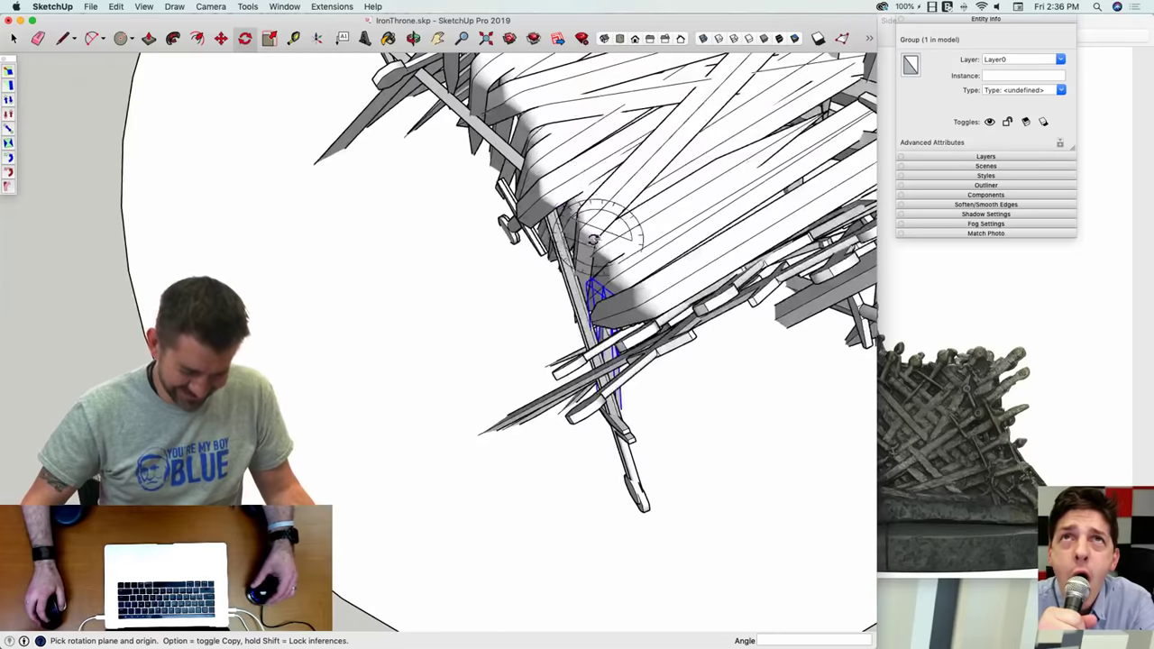
{"action": "middle_click_drag", "start_coordinate": [594, 239], "coordinate": [597, 265]}
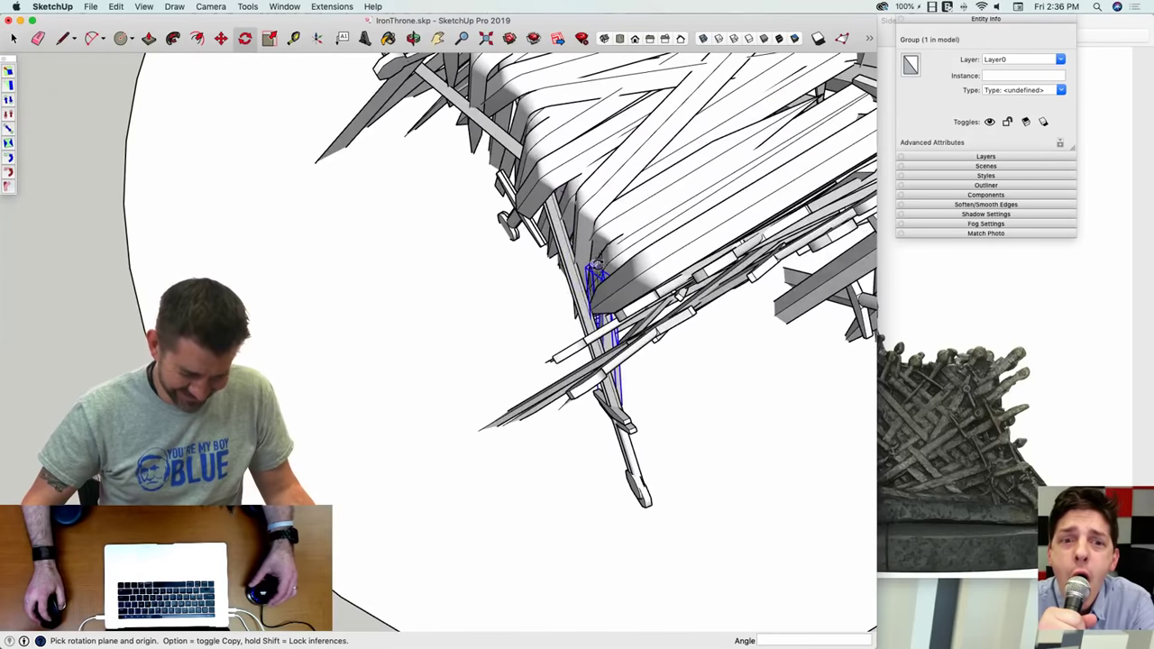
{"action": "left_click", "coordinate": [600, 270]}
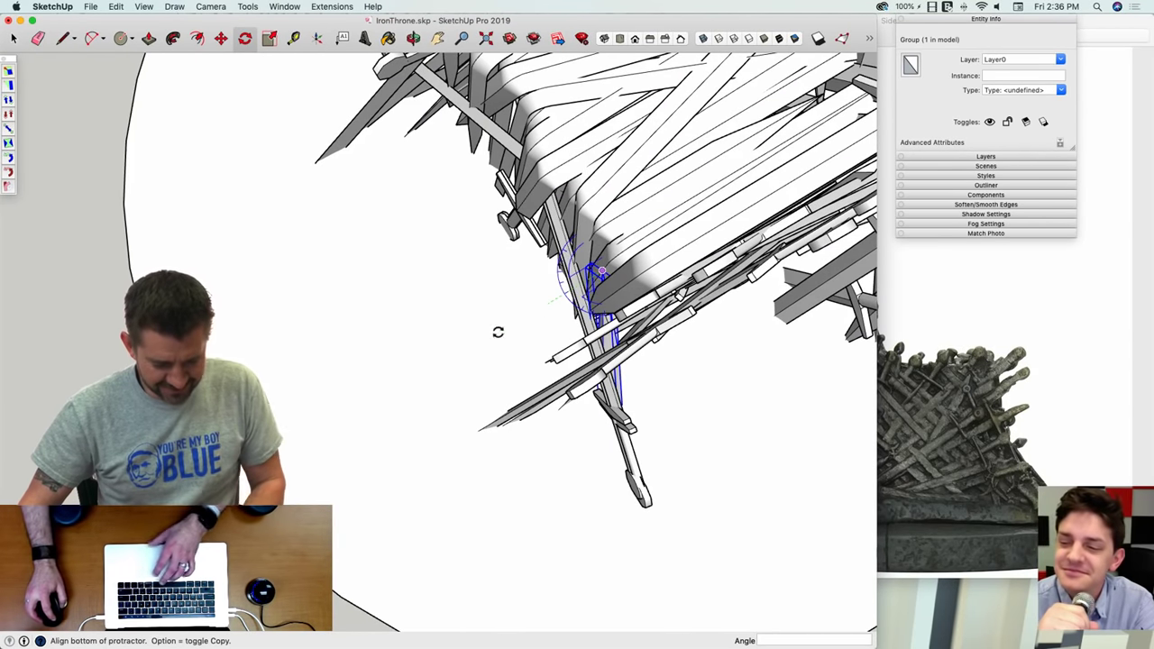
{"action": "left_click", "coordinate": [392, 409]}
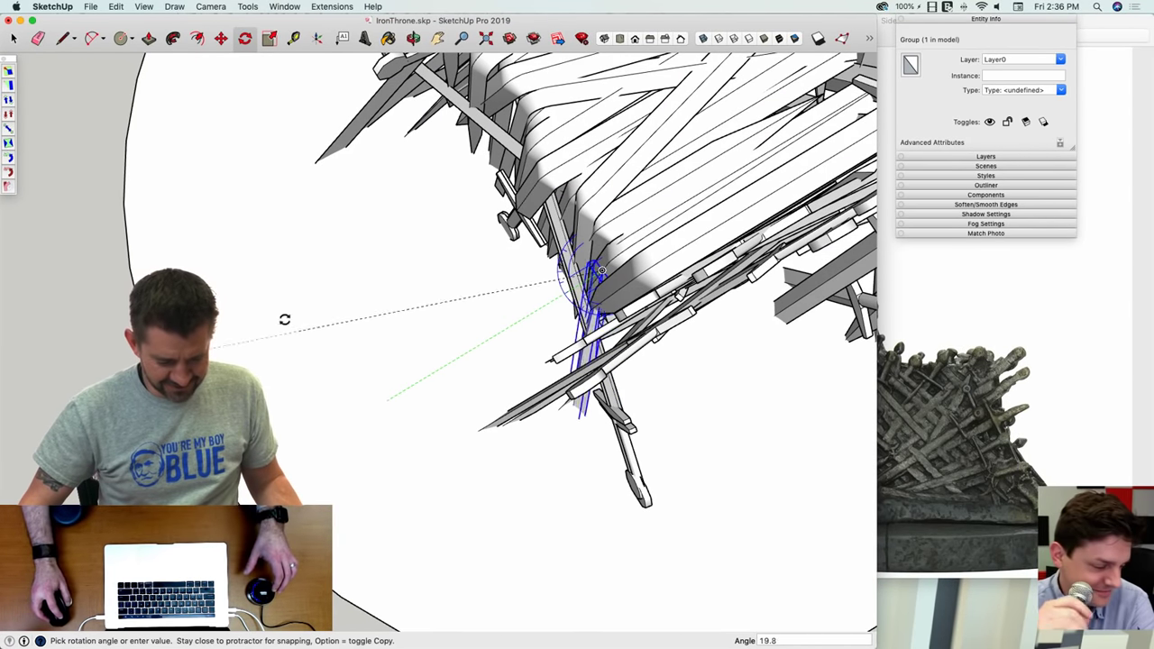
{"action": "left_click", "coordinate": [193, 246]}
Step: Shift the rotated blade about 3 15/16" to settle it against the swords at the seat's front right corner
{"action": "middle_click_drag", "start_coordinate": [195, 247], "coordinate": [420, 341]}
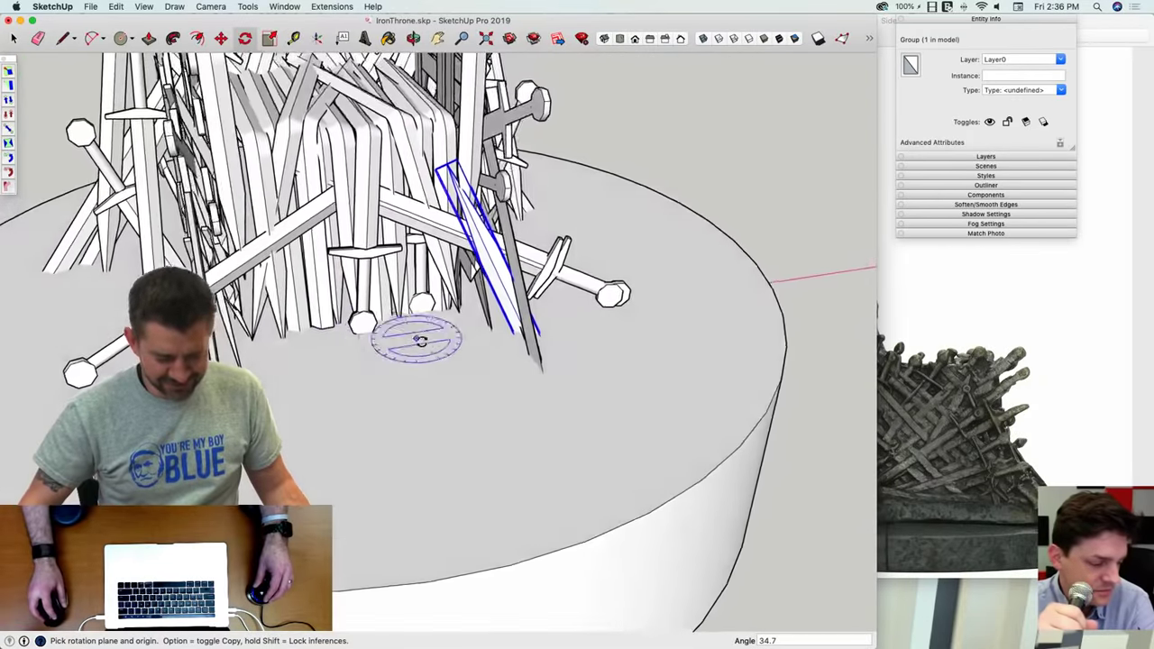
{"action": "scroll", "coordinate": [420, 341], "scroll_direction": "up", "scroll_amount": 2}
{"action": "left_click", "coordinate": [438, 365]}
{"action": "key", "text": "space"}
{"action": "scroll", "coordinate": [447, 372], "scroll_direction": "up", "scroll_amount": 4}
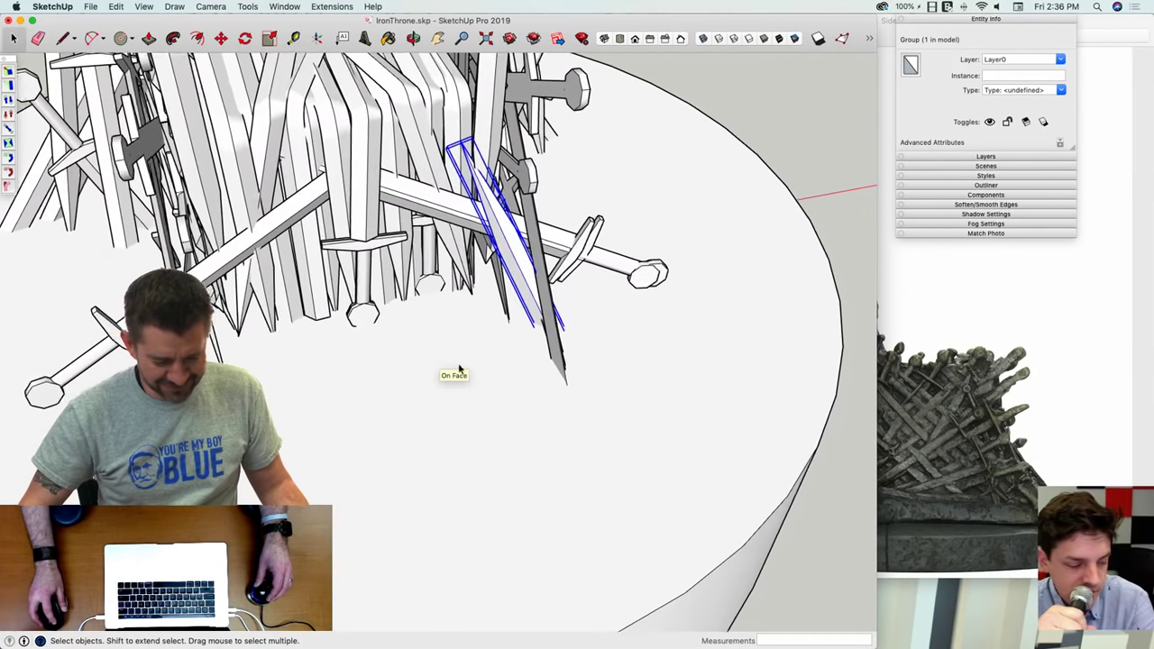
{"action": "key", "text": "m"}
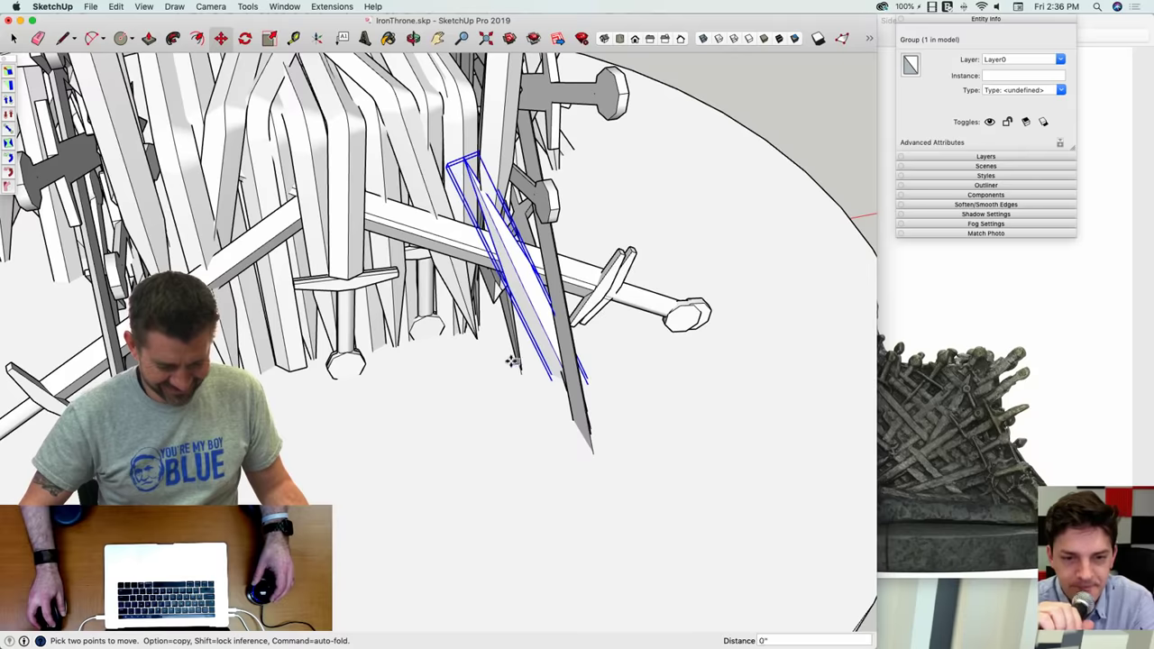
{"action": "scroll", "coordinate": [464, 388], "scroll_direction": "down", "scroll_amount": 6}
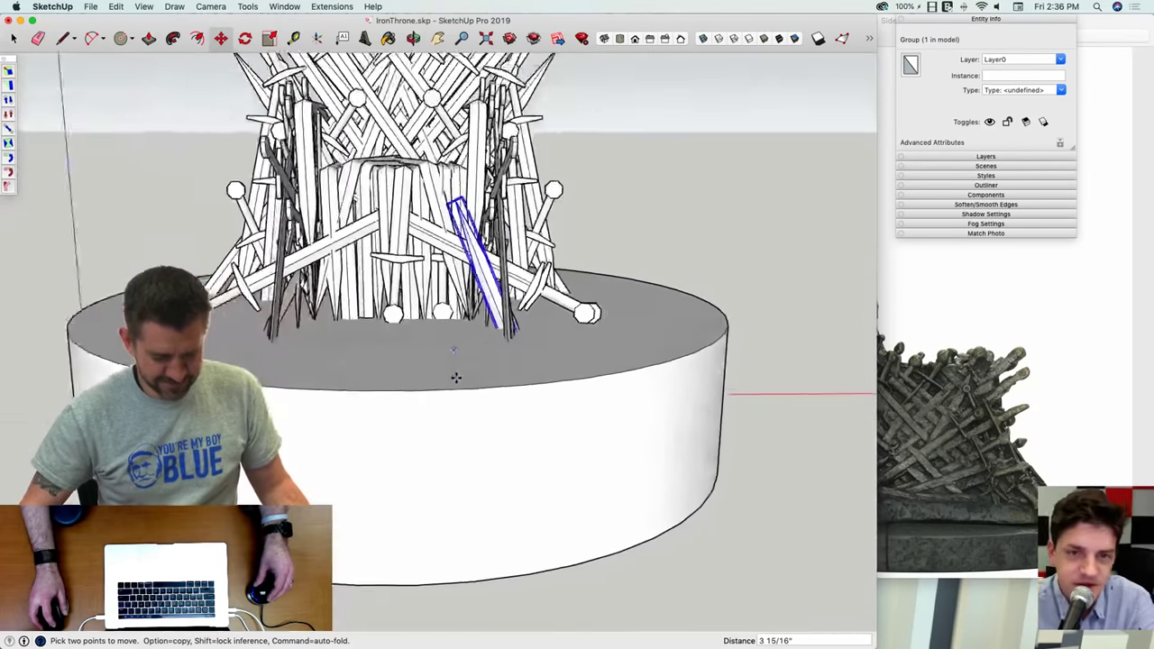
{"action": "key", "text": "space"}
Step: Check individual blades on the right side of the backrest by selecting them one after another
{"action": "middle_click_drag", "start_coordinate": [443, 402], "coordinate": [630, 86]}
{"action": "left_click", "coordinate": [566, 135]}
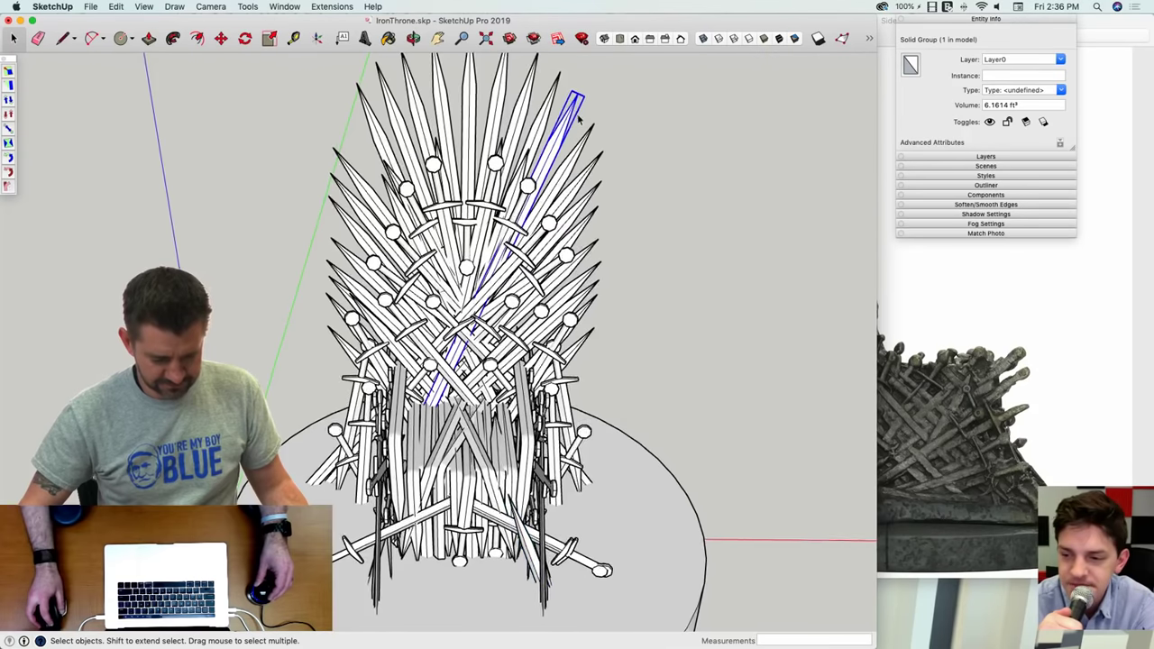
{"action": "key", "text": "m"}
{"action": "scroll", "coordinate": [591, 126], "scroll_direction": "up", "scroll_amount": 3}
{"action": "key", "text": "space"}
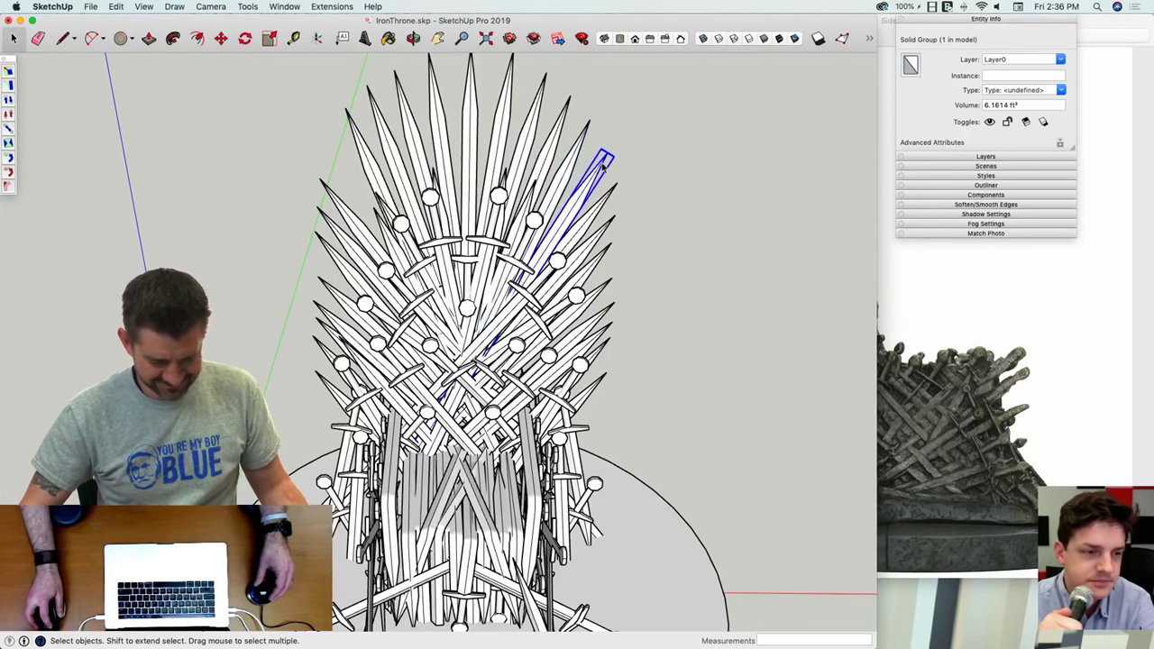
{"action": "middle_click_drag", "start_coordinate": [605, 162], "coordinate": [591, 259]}
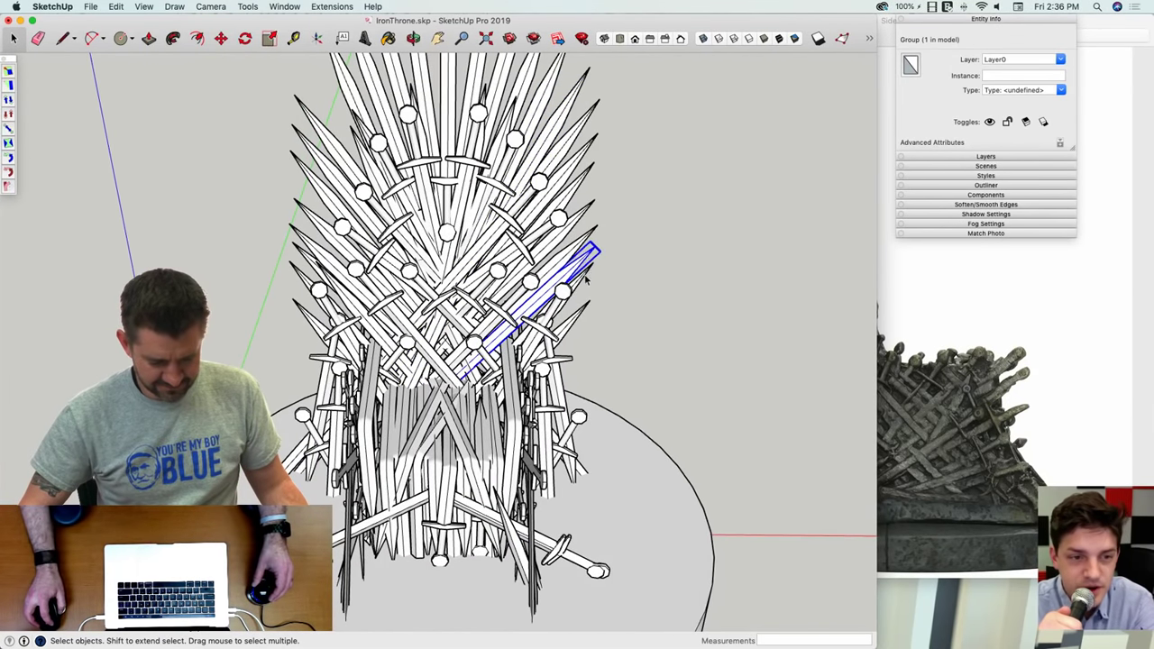
{"action": "left_click", "coordinate": [586, 277]}
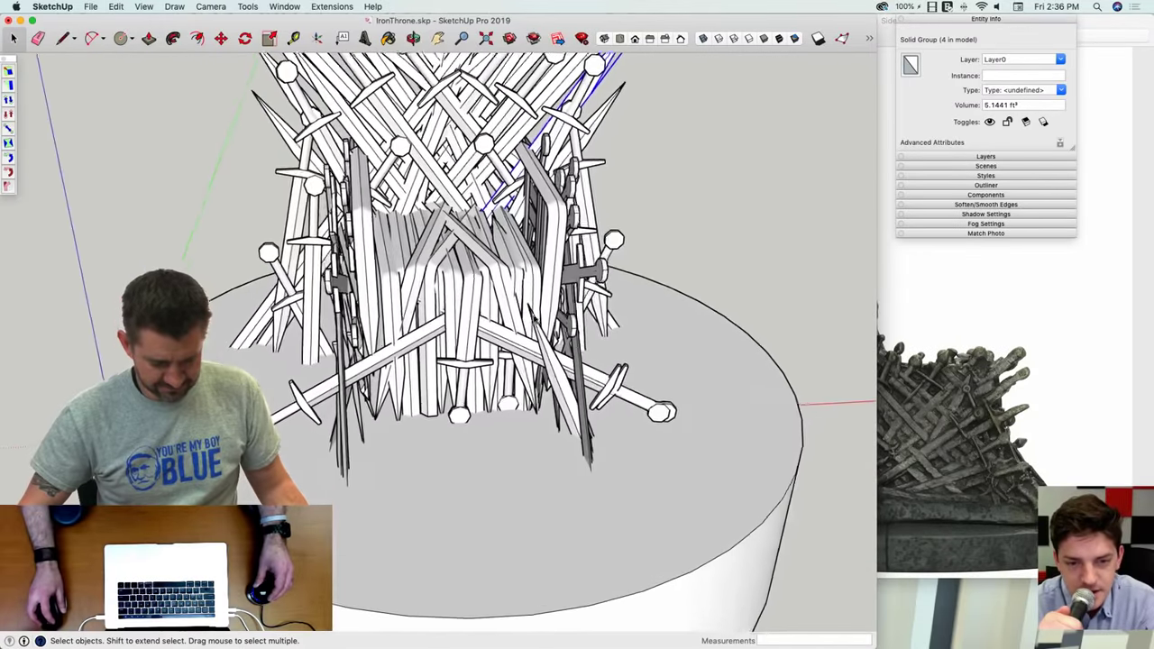
{"action": "middle_click_drag", "start_coordinate": [532, 305], "coordinate": [534, 372]}
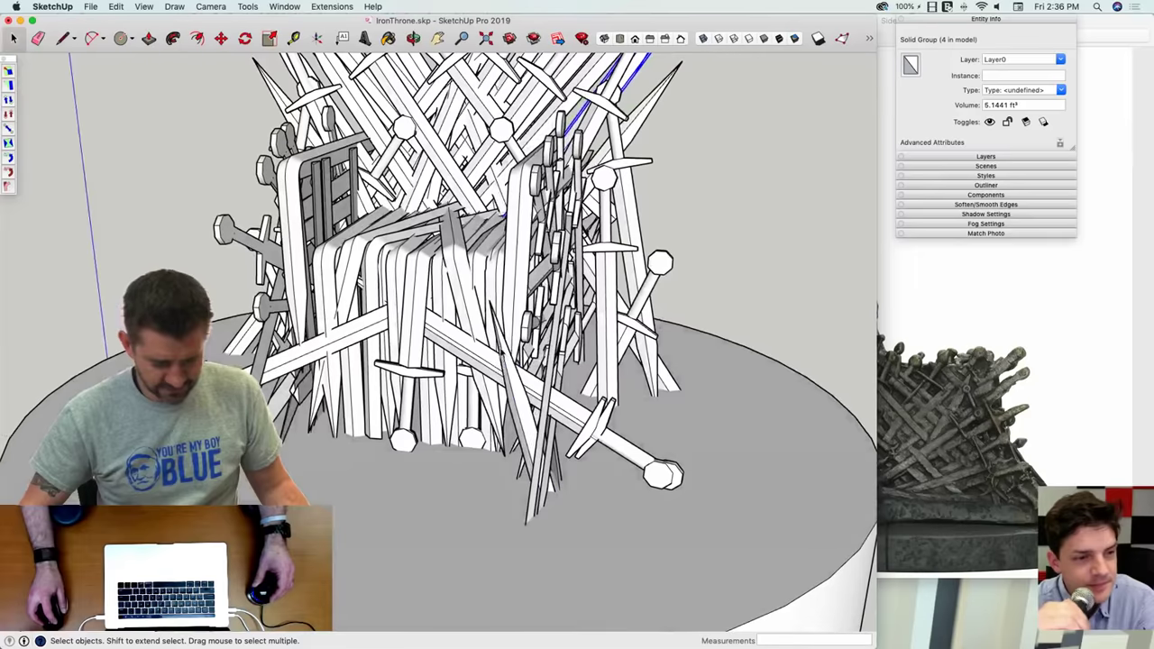
Step: Copy the loose blade from the seat's front right corner to the standing swords beside the backrest, and nudge the copy about 6 11/16" into place
{"action": "left_click", "coordinate": [512, 363]}
{"action": "key", "text": "m"}
{"action": "left_click", "coordinate": [491, 303]}
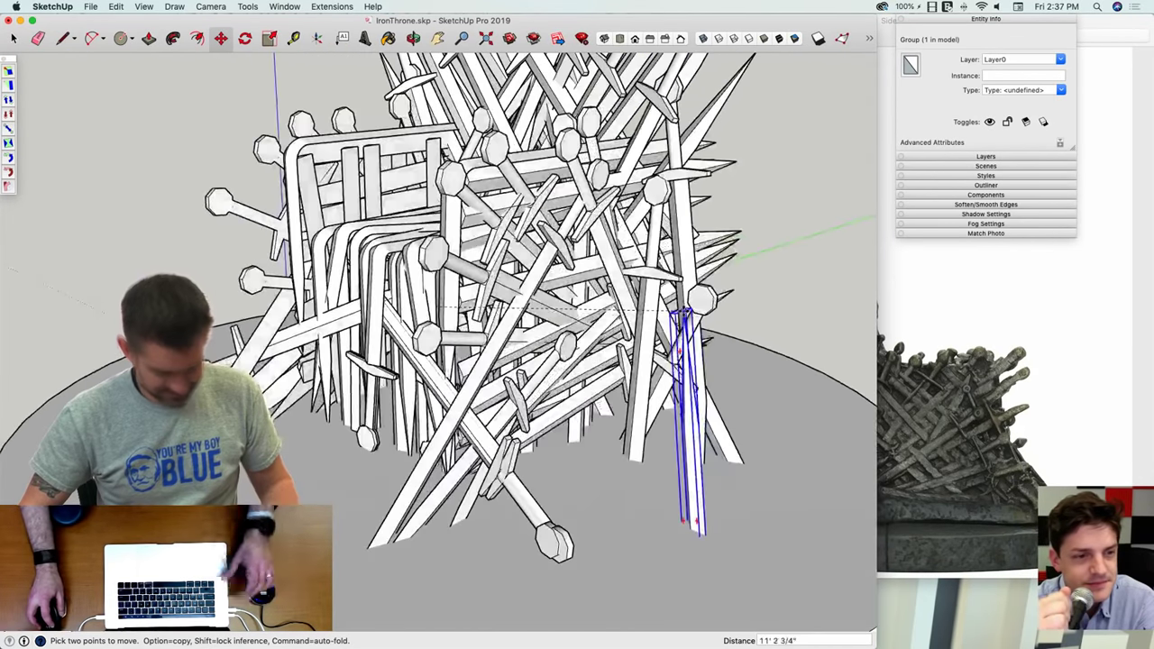
{"action": "key", "text": "alt"}
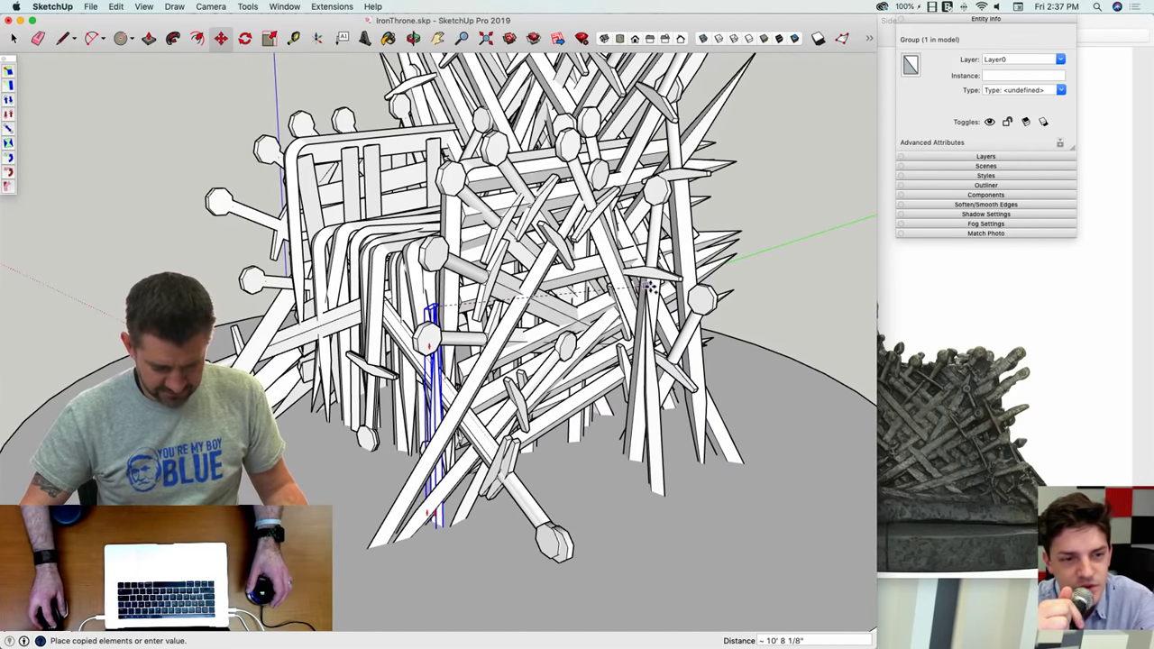
{"action": "scroll", "coordinate": [658, 279], "scroll_direction": "up", "scroll_amount": 4}
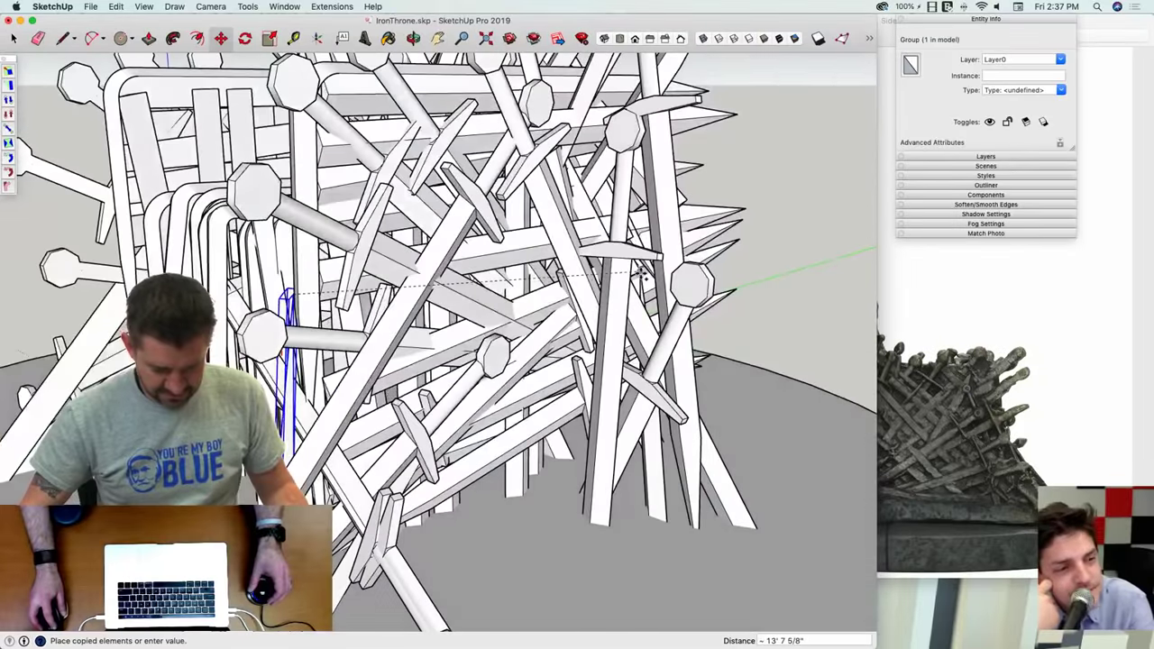
{"action": "mouse_move", "coordinate": [639, 269]}
{"action": "middle_mouse_down"}
{"action": "mouse_move", "coordinate": [643, 248]}
{"action": "mouse_move", "coordinate": [631, 260]}
{"action": "middle_mouse_up"}
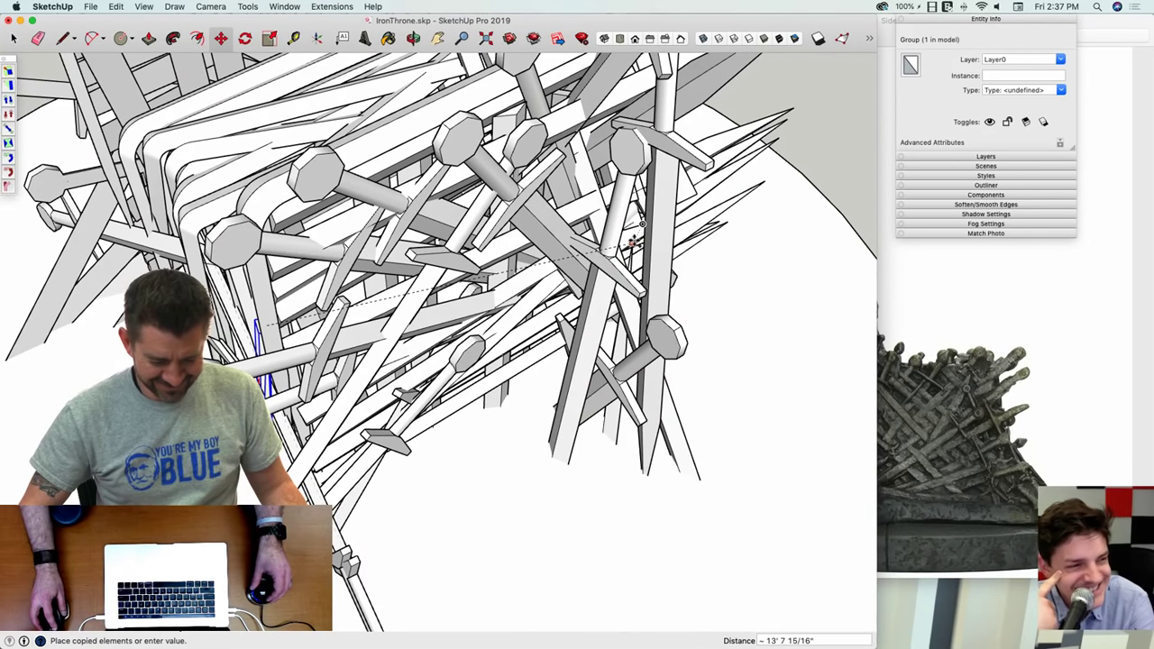
{"action": "left_click", "coordinate": [633, 241]}
{"action": "middle_click_drag", "start_coordinate": [633, 242], "coordinate": [562, 441]}
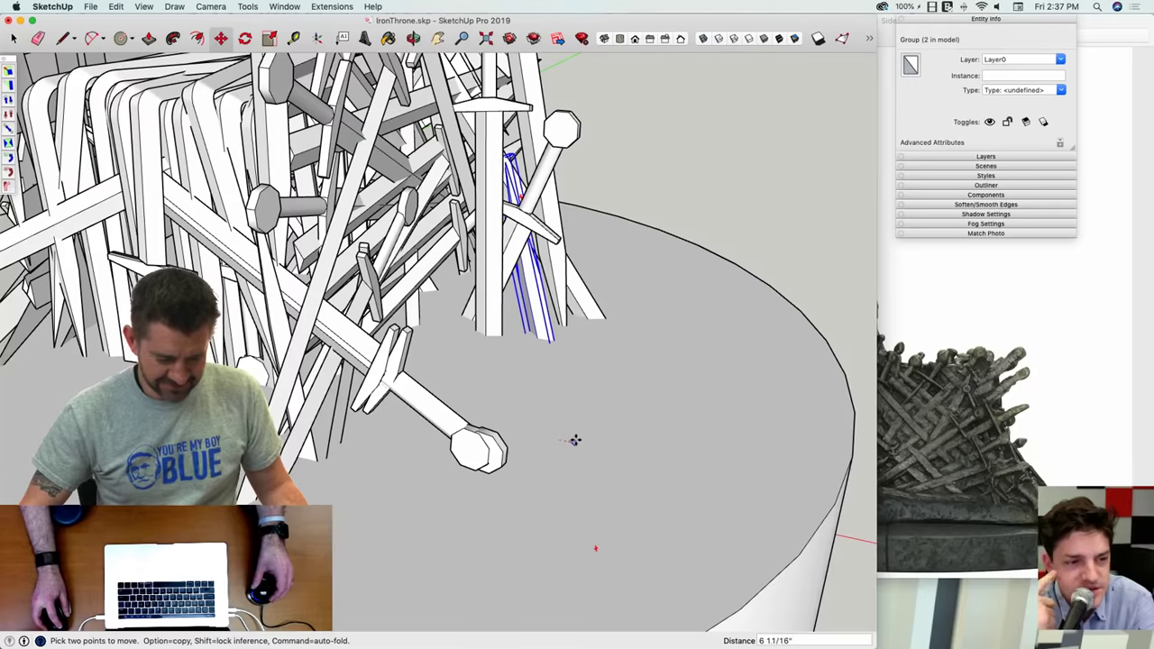
{"action": "left_click", "coordinate": [575, 440]}
{"action": "key", "text": "space"}
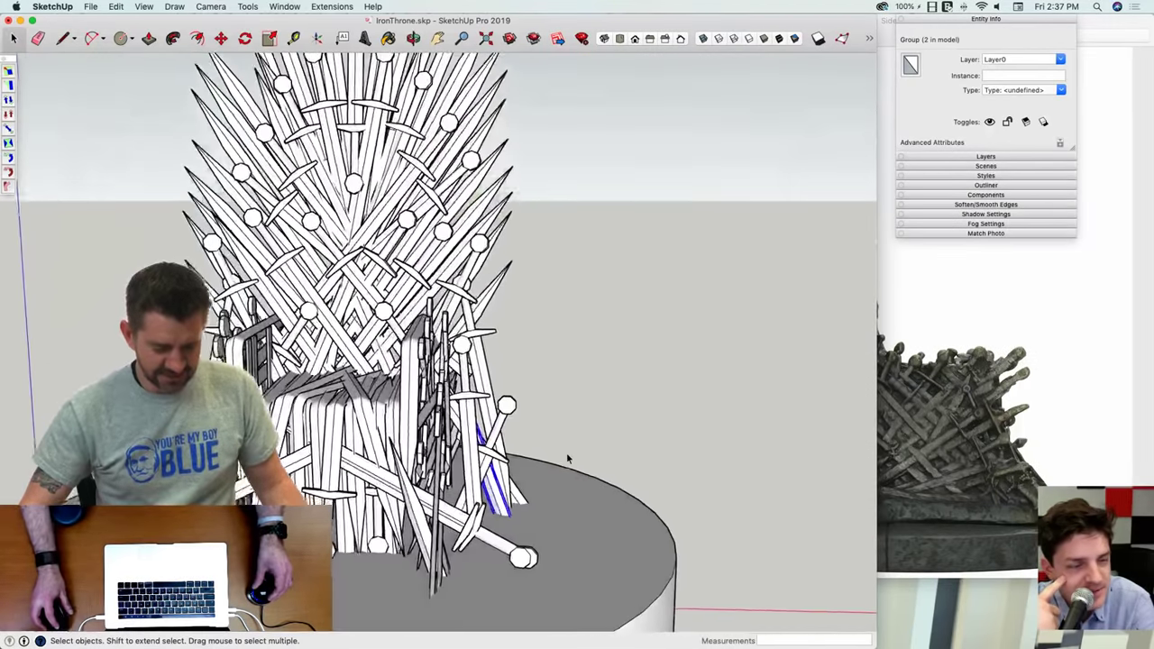
Step: Copy the newly placed blade about 3' 3 9/16" toward the right armrest, on the inner side of the upright sword
{"action": "scroll", "coordinate": [568, 460], "scroll_direction": "up", "scroll_amount": 6}
{"action": "key", "text": "m"}
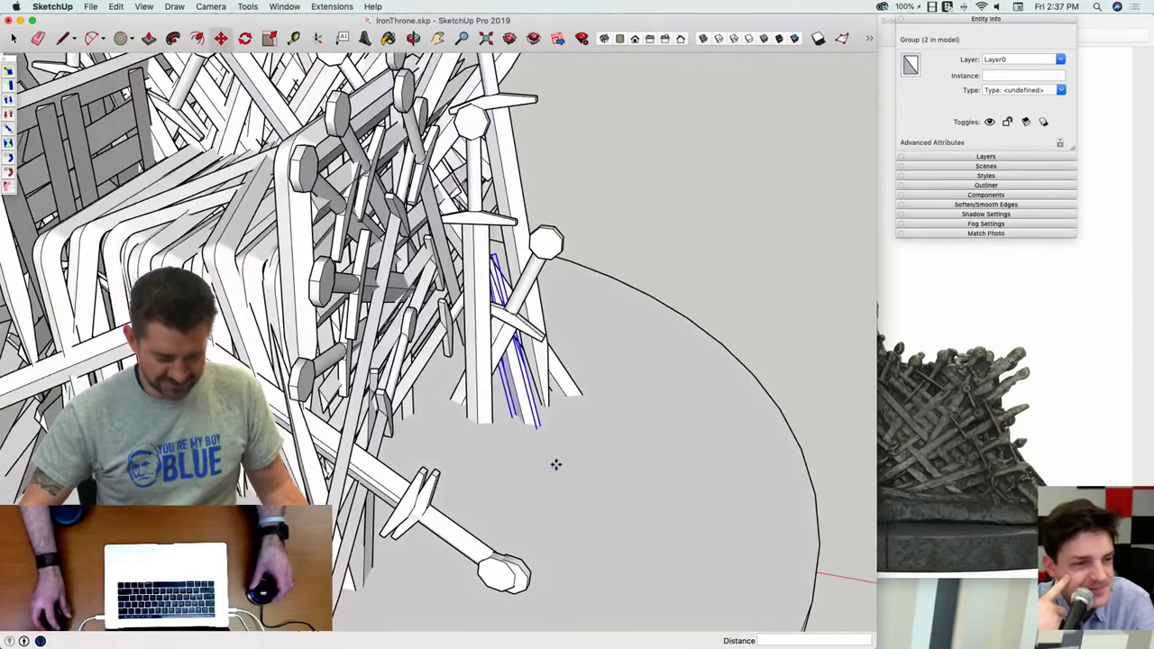
{"action": "key", "text": "alt"}
{"action": "left_click", "coordinate": [621, 475]}
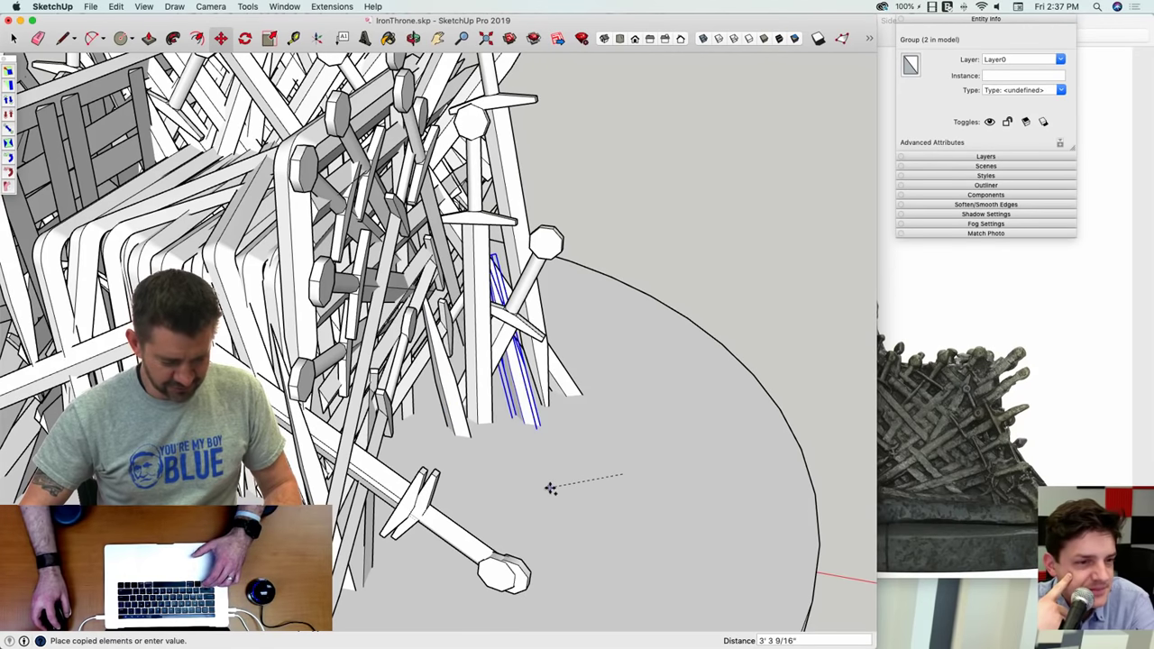
{"action": "left_click", "coordinate": [551, 486]}
Step: Make another copy of the leaning blade about 1' 5 13/16" away, in front of the upright sword on the throne's right side
{"action": "middle_click_drag", "start_coordinate": [551, 487], "coordinate": [532, 515]}
{"action": "key", "text": "alt"}
{"action": "left_click", "coordinate": [541, 516]}
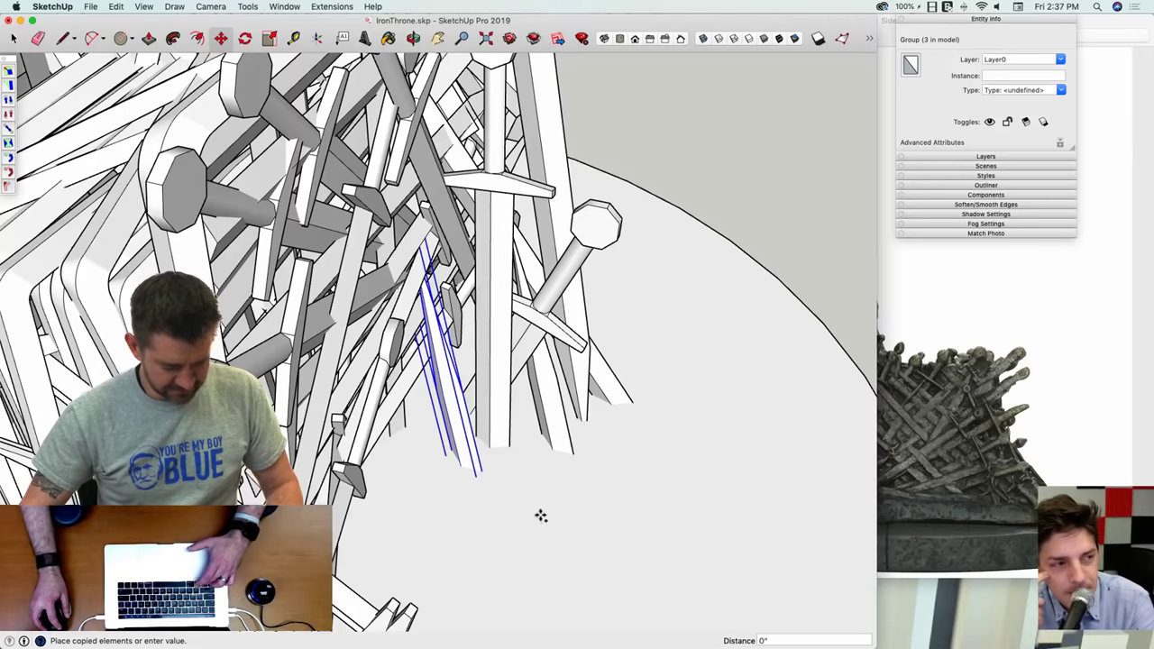
{"action": "middle_click_drag", "start_coordinate": [589, 530], "coordinate": [491, 408]}
{"action": "left_click", "coordinate": [491, 407]}
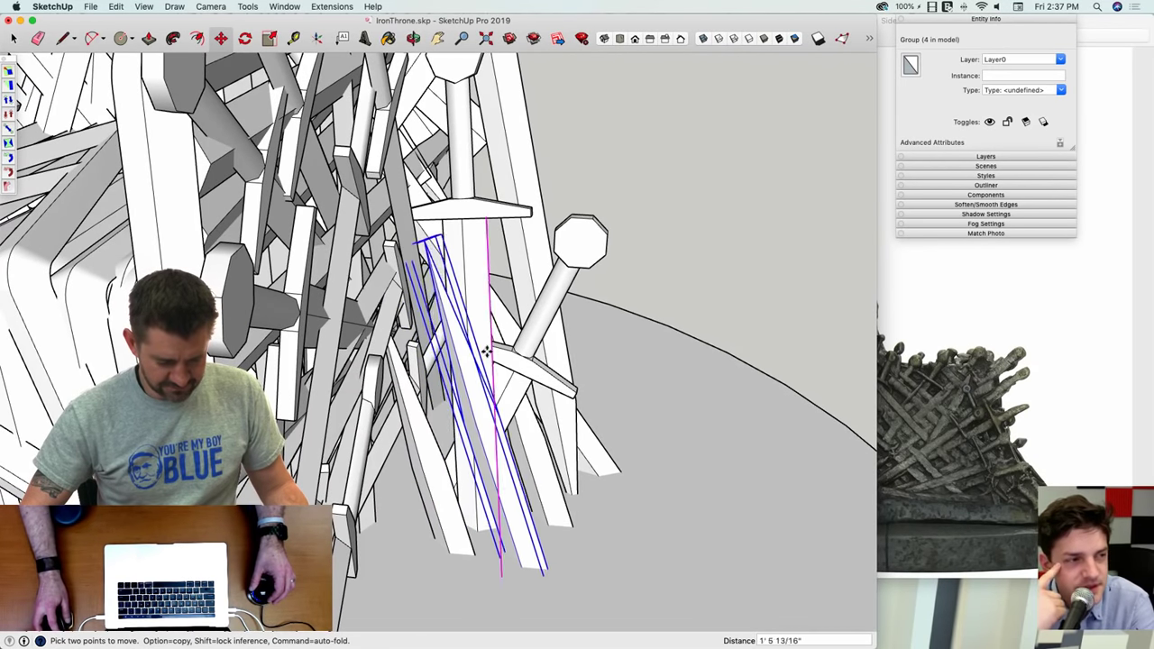
Step: Rotate the newest blade copy about 19.9 degrees around its upper end, seen from above
{"action": "scroll", "coordinate": [480, 306], "scroll_direction": "down", "scroll_amount": 5}
{"action": "middle_click_drag", "start_coordinate": [479, 307], "coordinate": [556, 602]}
{"action": "scroll", "coordinate": [412, 438], "scroll_direction": "up", "scroll_amount": 10}
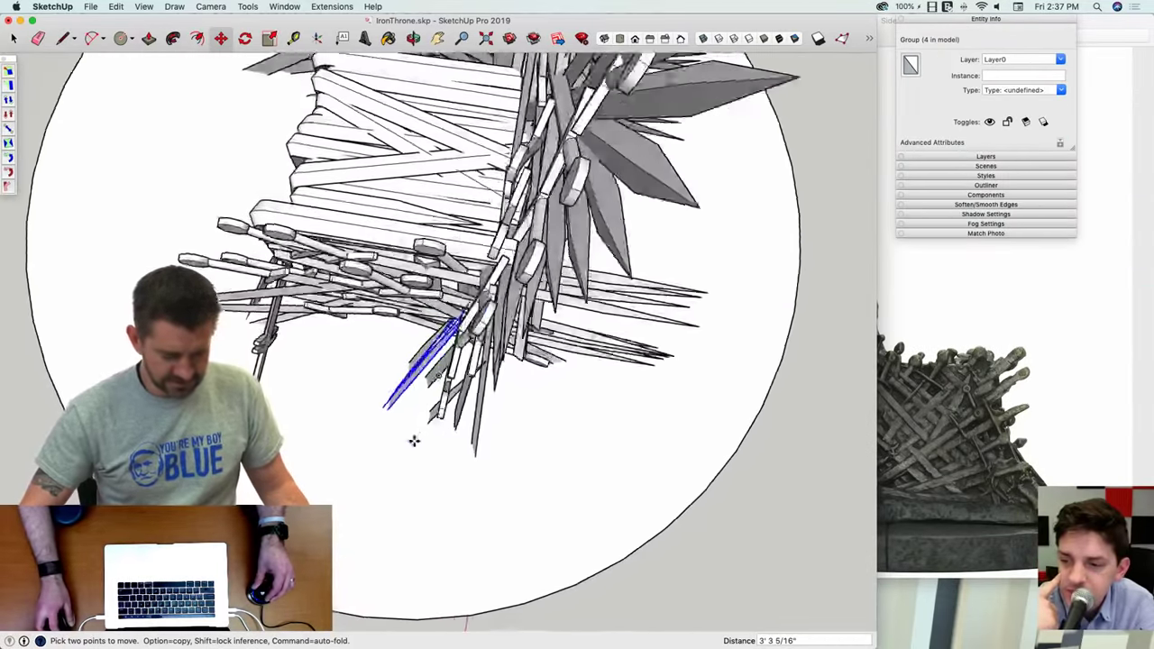
{"action": "key", "text": "q"}
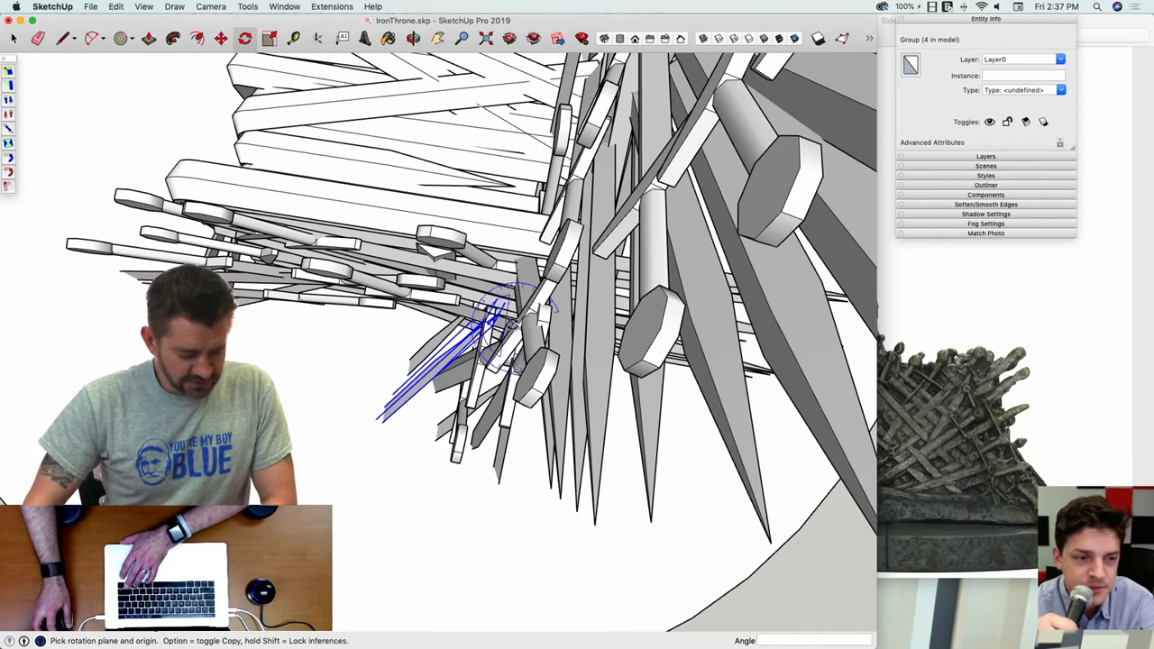
{"action": "left_click", "coordinate": [494, 315]}
{"action": "left_click", "coordinate": [295, 412]}
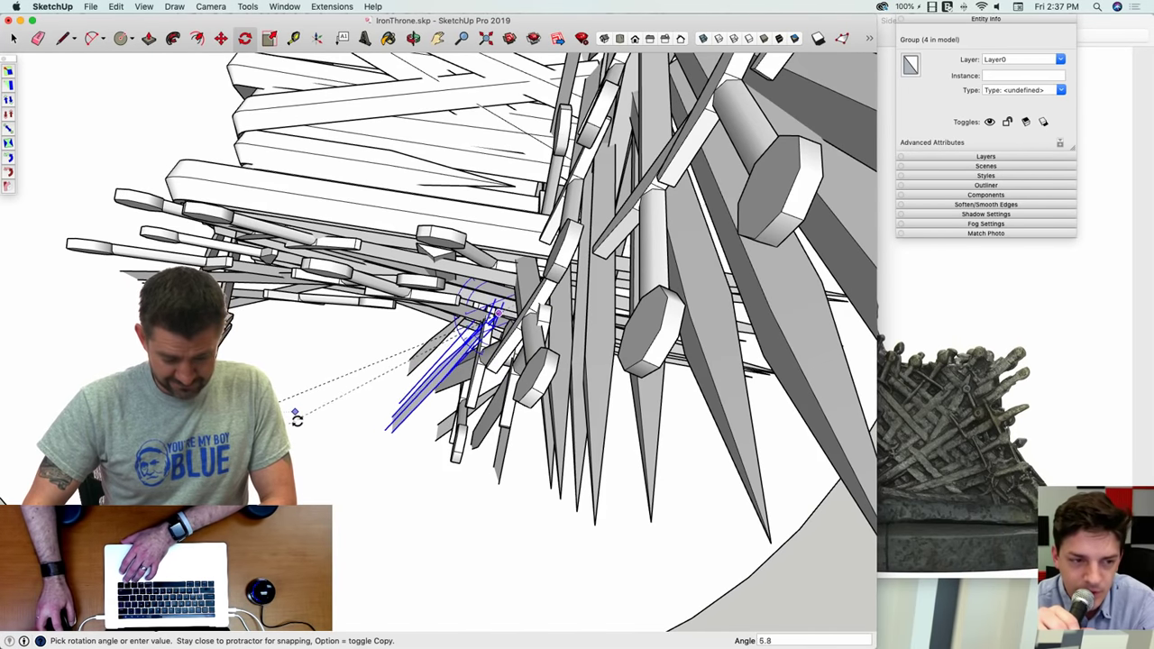
{"action": "left_click", "coordinate": [325, 469]}
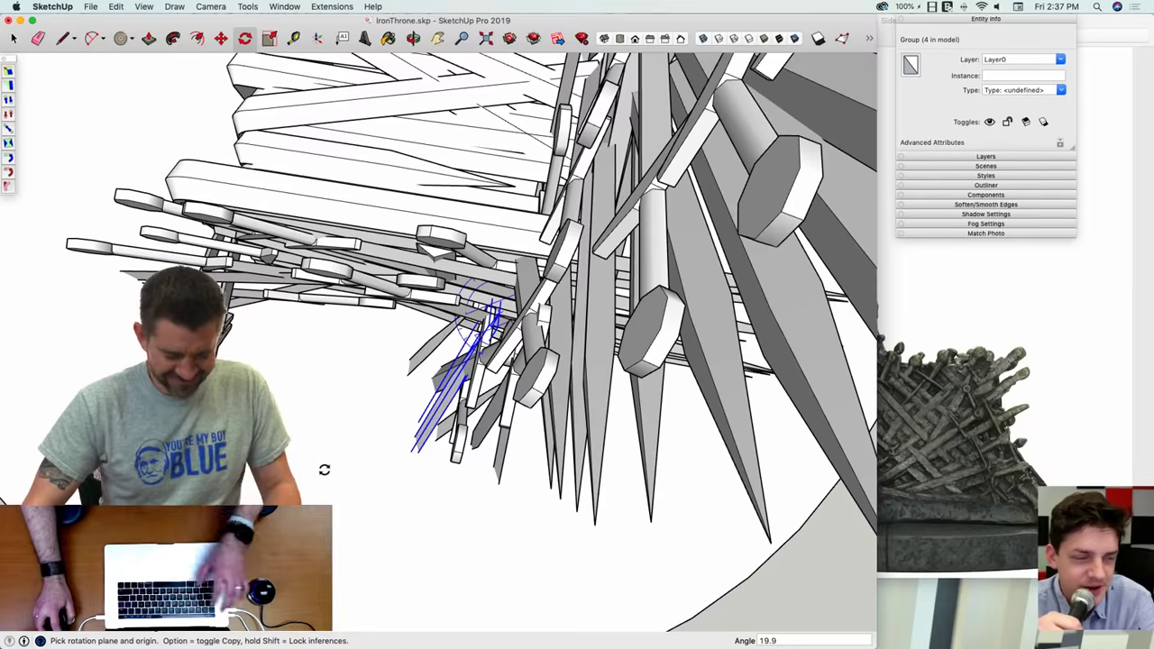
Step: Shift the rotated blade about 5" to settle it among the swords beside the right armrest
{"action": "middle_click_drag", "start_coordinate": [325, 469], "coordinate": [619, 474]}
{"action": "key", "text": "space"}
{"action": "key", "text": "m"}
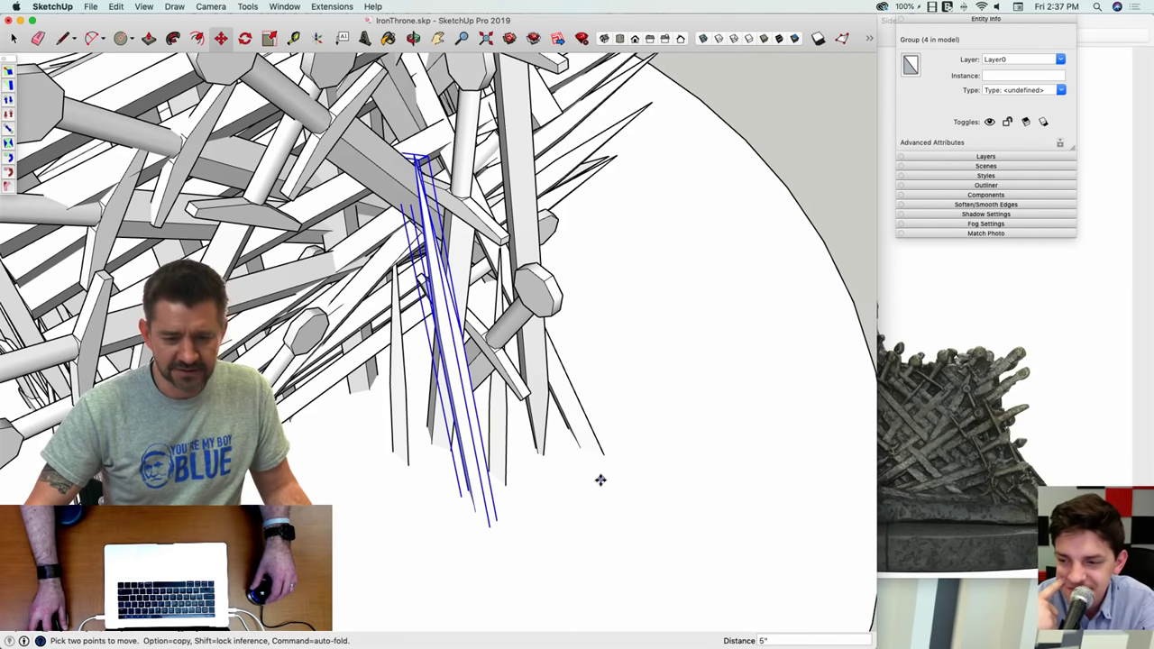
{"action": "middle_click_drag", "start_coordinate": [601, 479], "coordinate": [586, 496]}
{"action": "scroll", "coordinate": [587, 495], "scroll_direction": "down", "scroll_amount": 5}
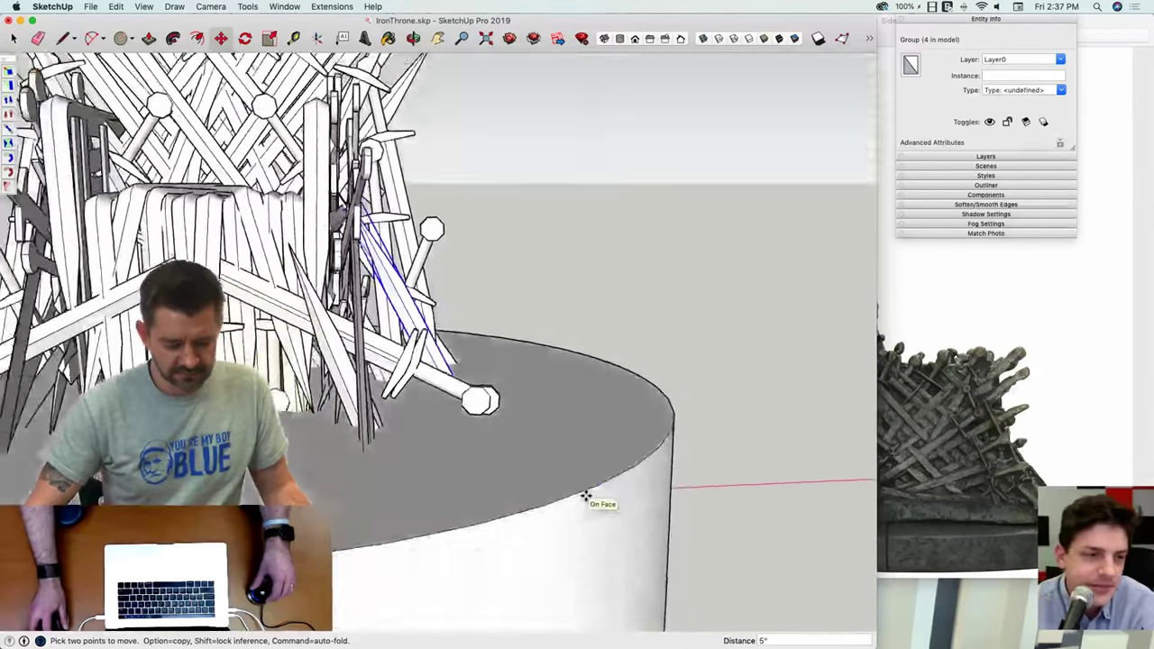
{"action": "scroll", "coordinate": [587, 496], "scroll_direction": "up", "scroll_amount": 4}
{"action": "scroll", "coordinate": [586, 498], "scroll_direction": "up", "scroll_amount": 6}
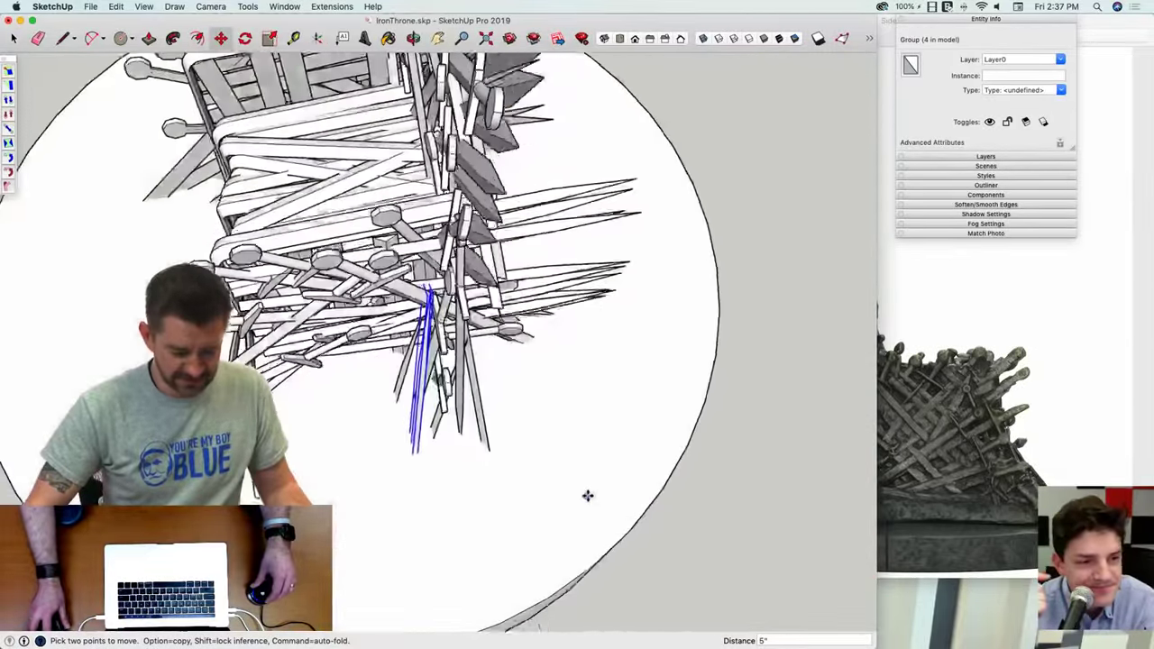
{"action": "key", "text": "space"}
Step: From behind the throne, lengthen an upper-left backrest blade by moving its tip outward about 1' 7 3/8" inside its group
{"action": "middle_click_drag", "start_coordinate": [586, 504], "coordinate": [570, 492]}
{"action": "scroll", "coordinate": [586, 505], "scroll_direction": "down", "scroll_amount": 3}
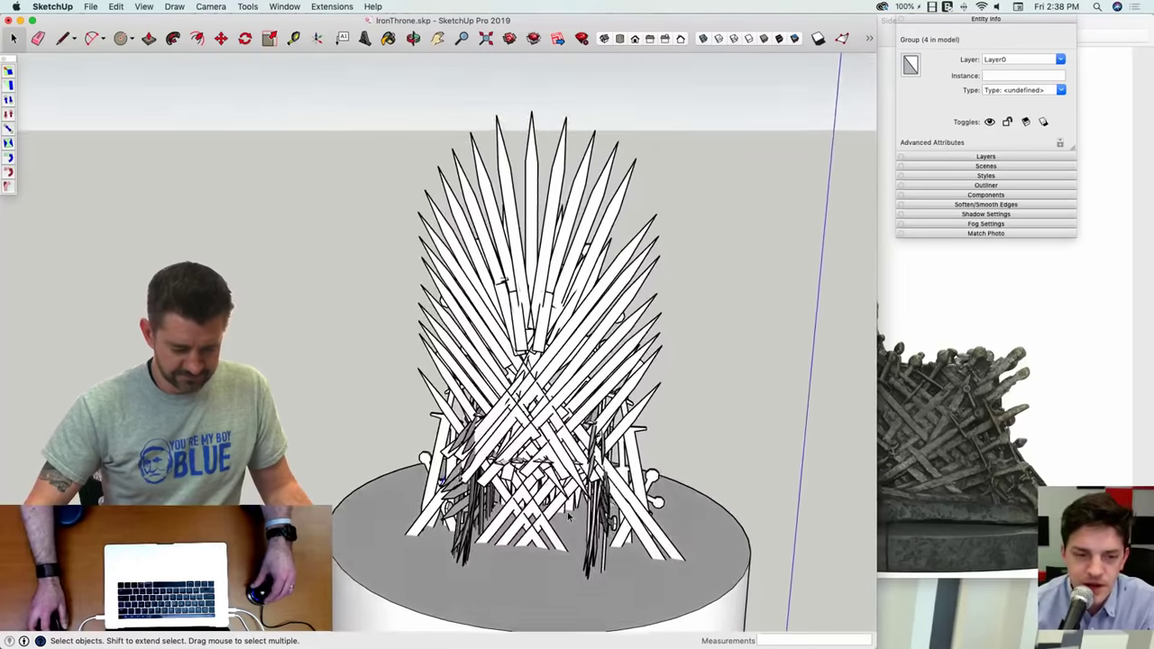
{"action": "scroll", "coordinate": [431, 386], "scroll_direction": "up", "scroll_amount": 5}
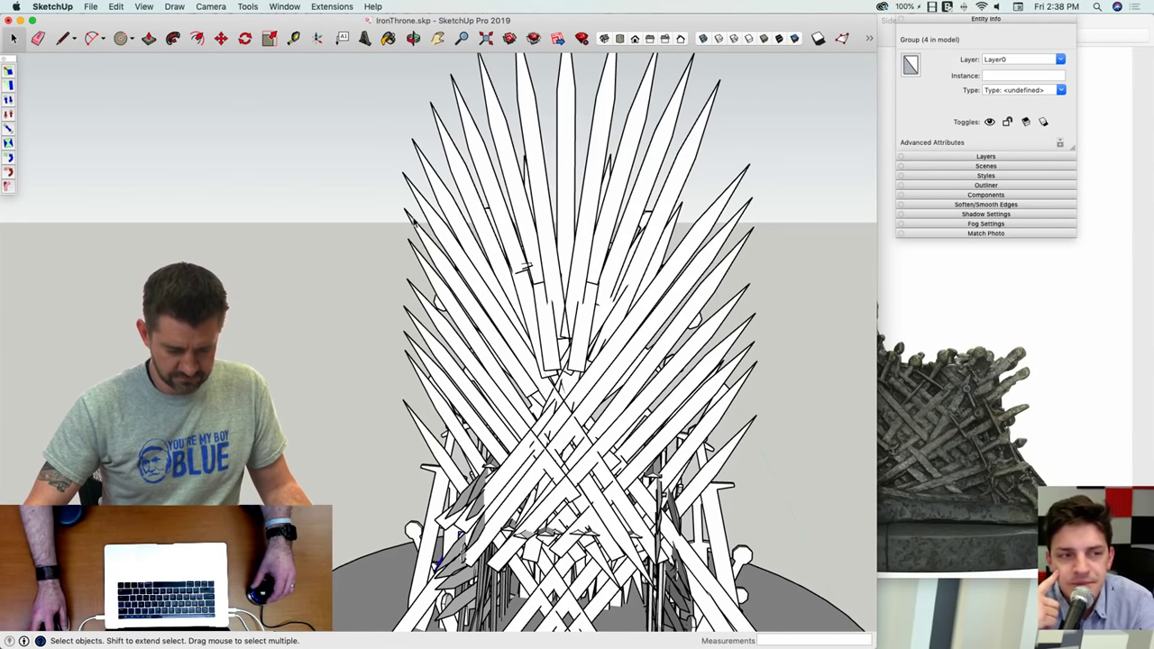
{"action": "double_click", "coordinate": [423, 242]}
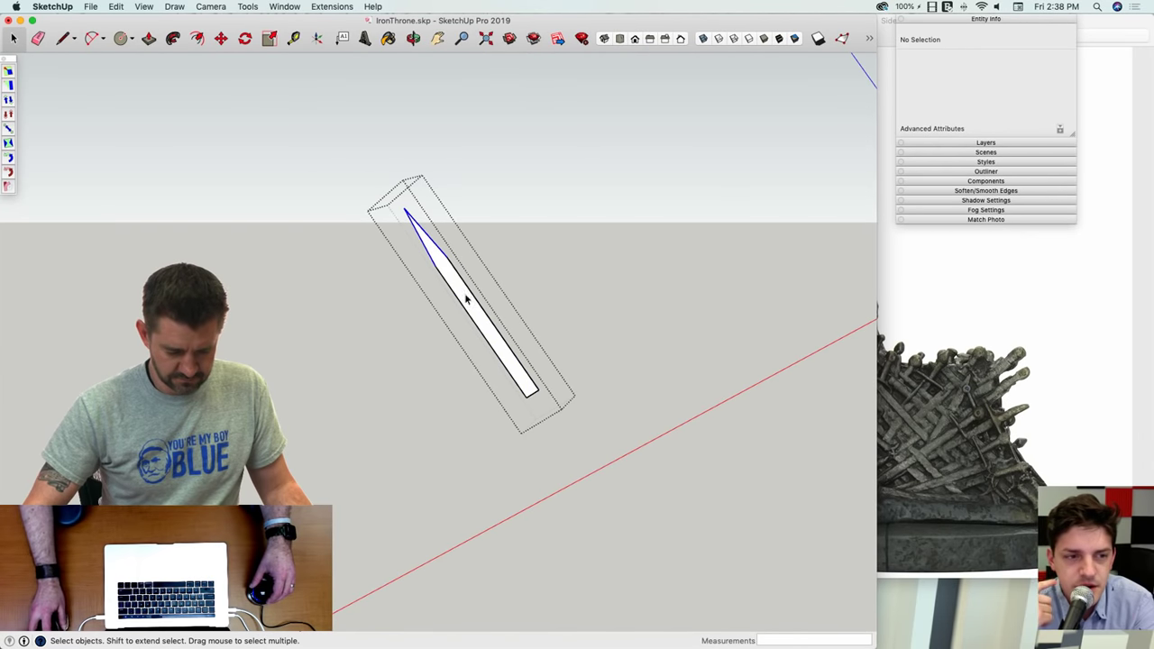
{"action": "key", "text": "super+a"}
{"action": "key", "text": "m"}
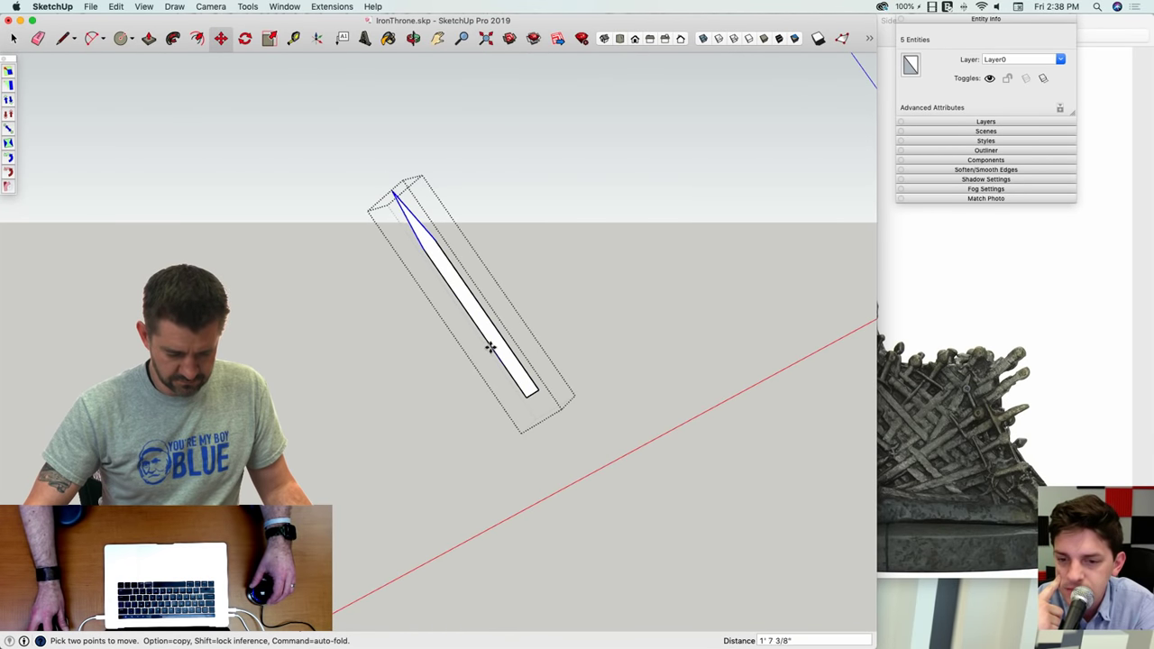
{"action": "key", "text": "space"}
{"action": "left_click", "coordinate": [433, 399]}
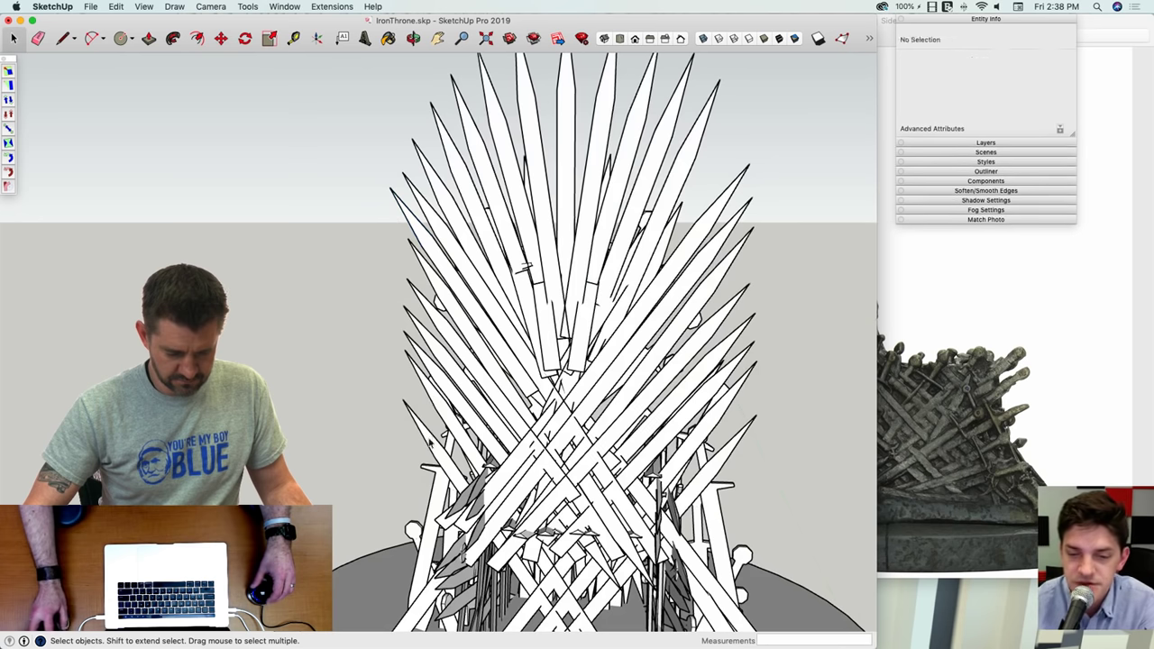
Step: Lengthen the next blade down on the backrest's left edge by moving its tip outward about 2' 4 1/16"
{"action": "double_click", "coordinate": [429, 274]}
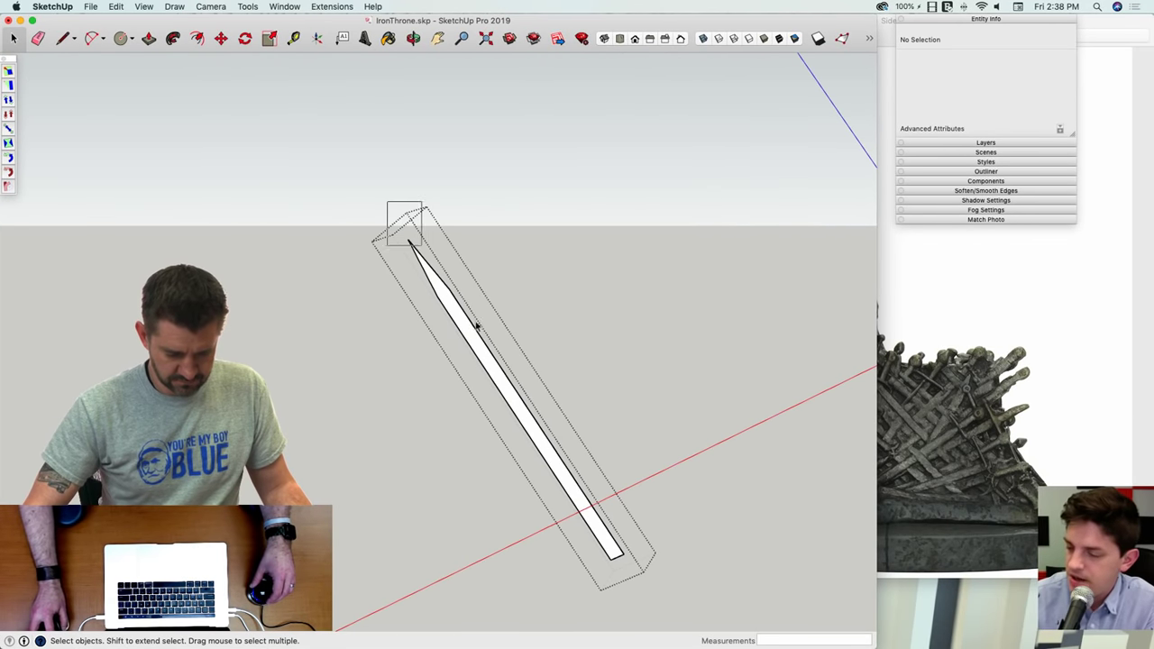
{"action": "key", "text": "super+a"}
{"action": "key", "text": "m"}
{"action": "left_click", "coordinate": [538, 451]}
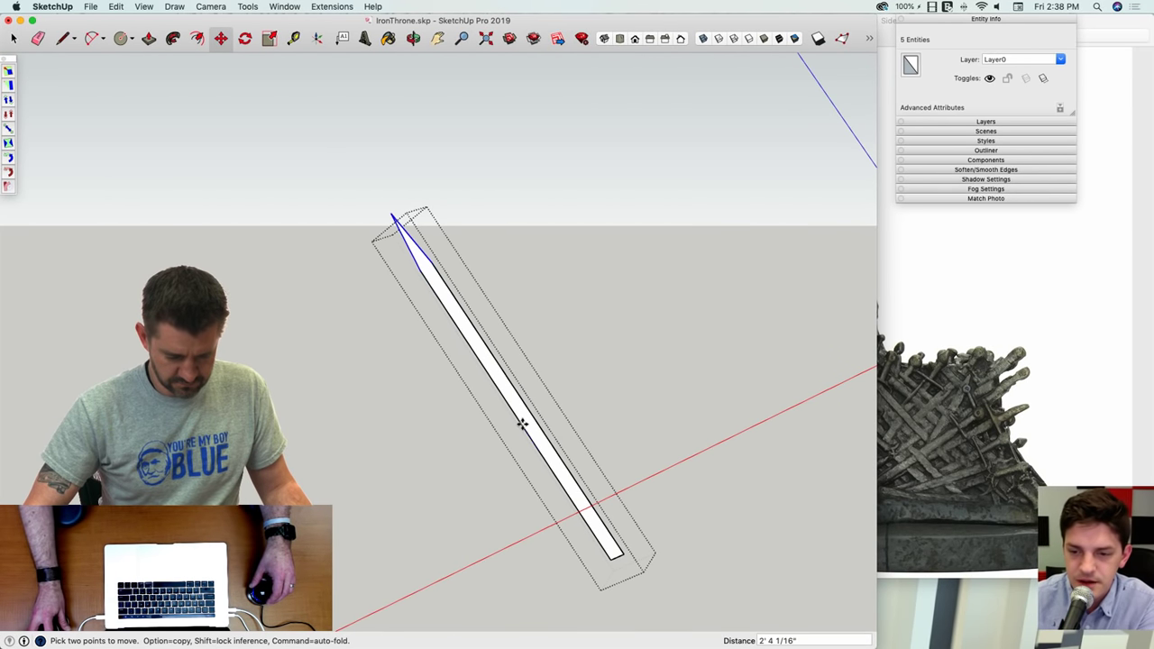
{"action": "left_click", "coordinate": [522, 428]}
{"action": "key", "text": "space"}
{"action": "left_click", "coordinate": [423, 473]}
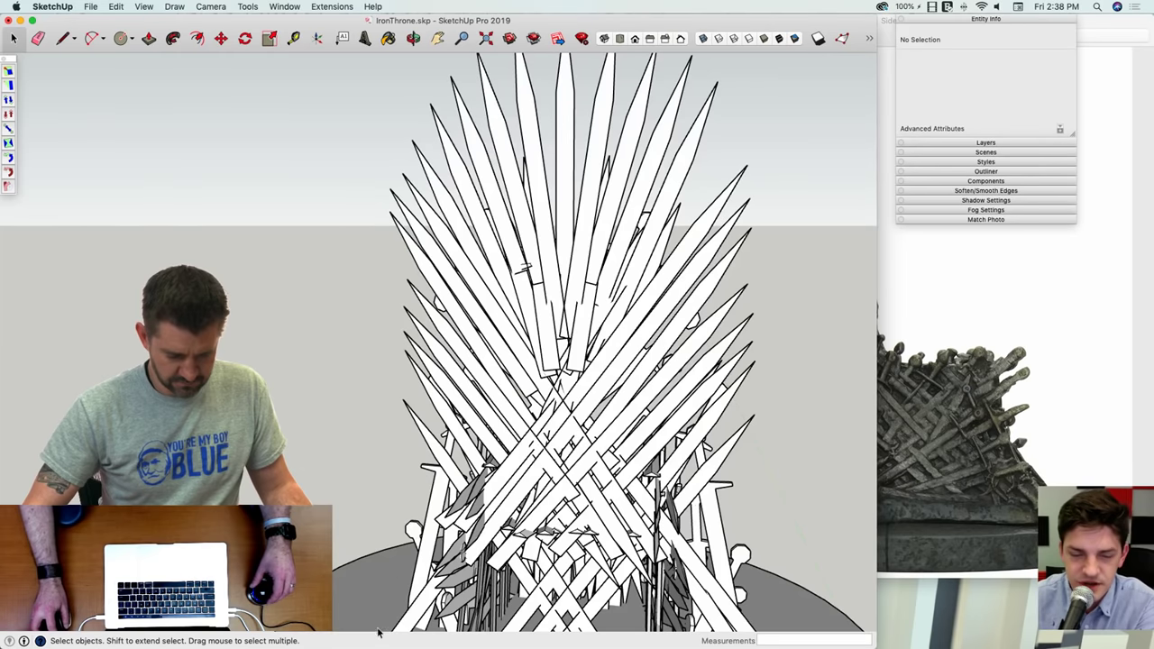
Step: Lengthen the following blade on the backrest's left edge by moving its tip outward about 3' 6 3/16"
{"action": "double_click", "coordinate": [451, 336]}
{"action": "key", "text": "super+a"}
{"action": "key", "text": "m"}
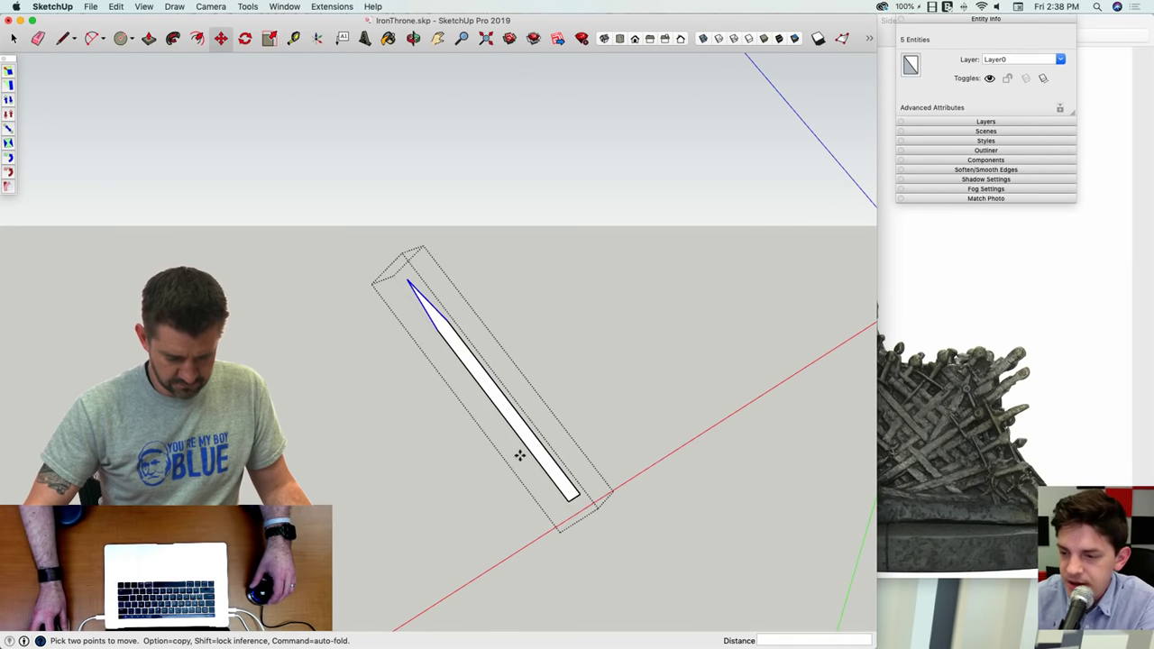
{"action": "left_click", "coordinate": [507, 424]}
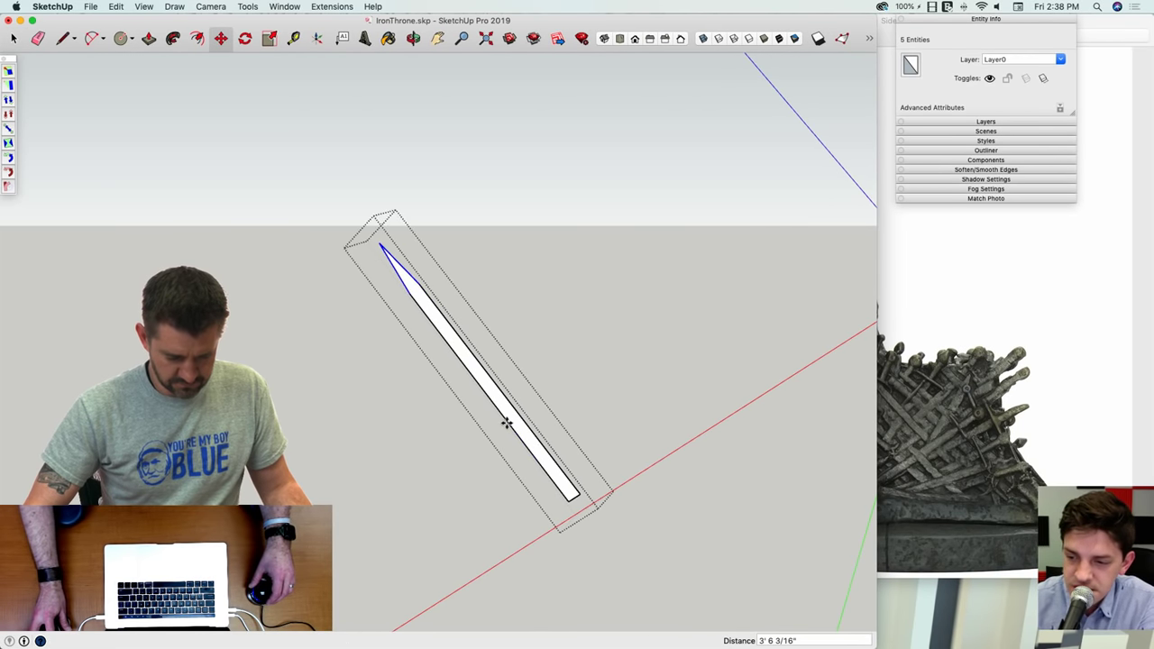
{"action": "key", "text": "space"}
{"action": "left_click", "coordinate": [401, 378]}
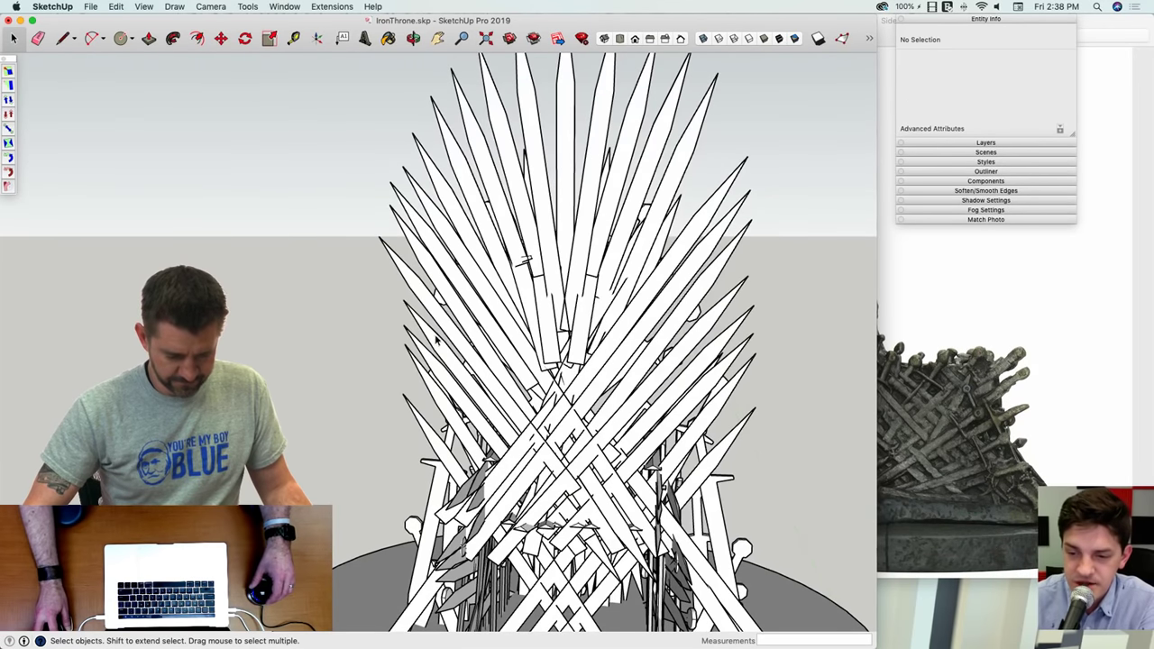
Step: Extend the tip of the blade just below the longest left-edge one outward about 1' 10 7/16"
{"action": "double_click", "coordinate": [408, 311]}
{"action": "key", "text": "super+a"}
{"action": "key", "text": "m"}
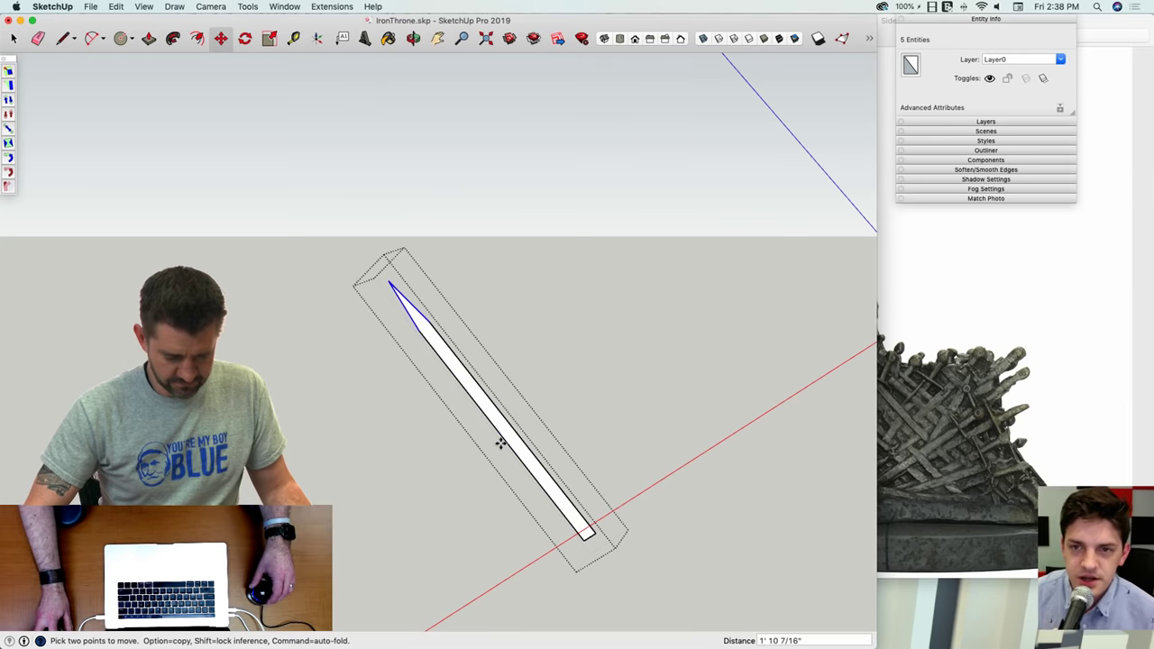
{"action": "key", "text": "space"}
{"action": "left_click", "coordinate": [444, 492]}
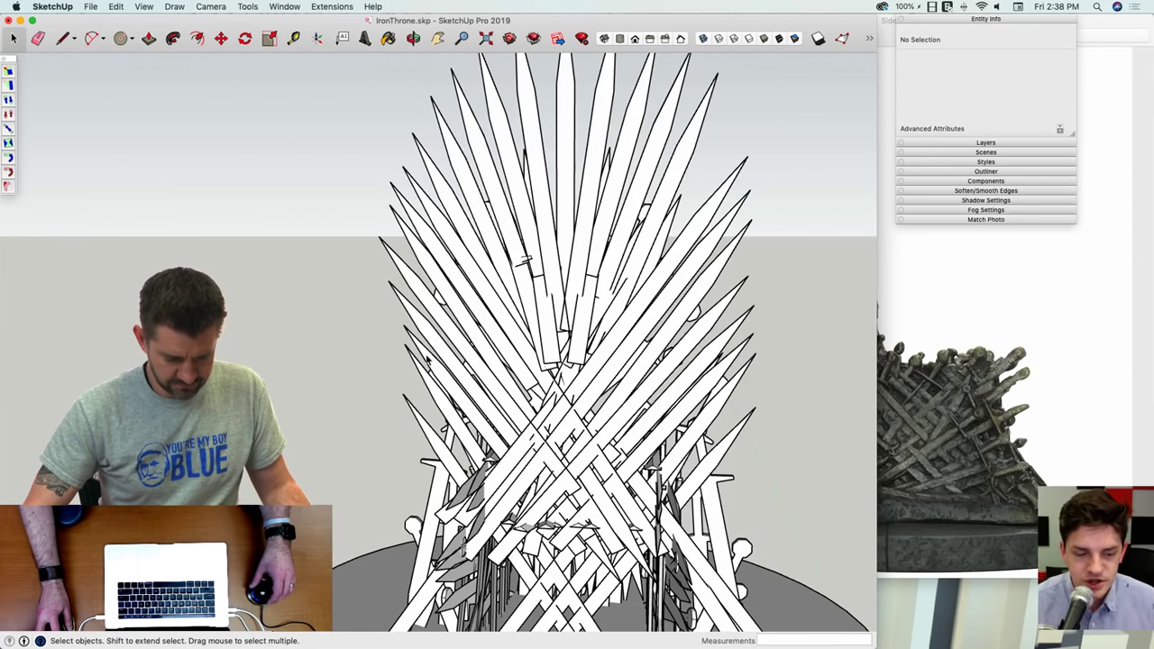
Step: Stretch the next lower left-edge blade outward from its tip so it ends beyond the neighbouring blades, and close its group
{"action": "double_click", "coordinate": [427, 358]}
{"action": "key", "text": "super+a"}
{"action": "key", "text": "m"}
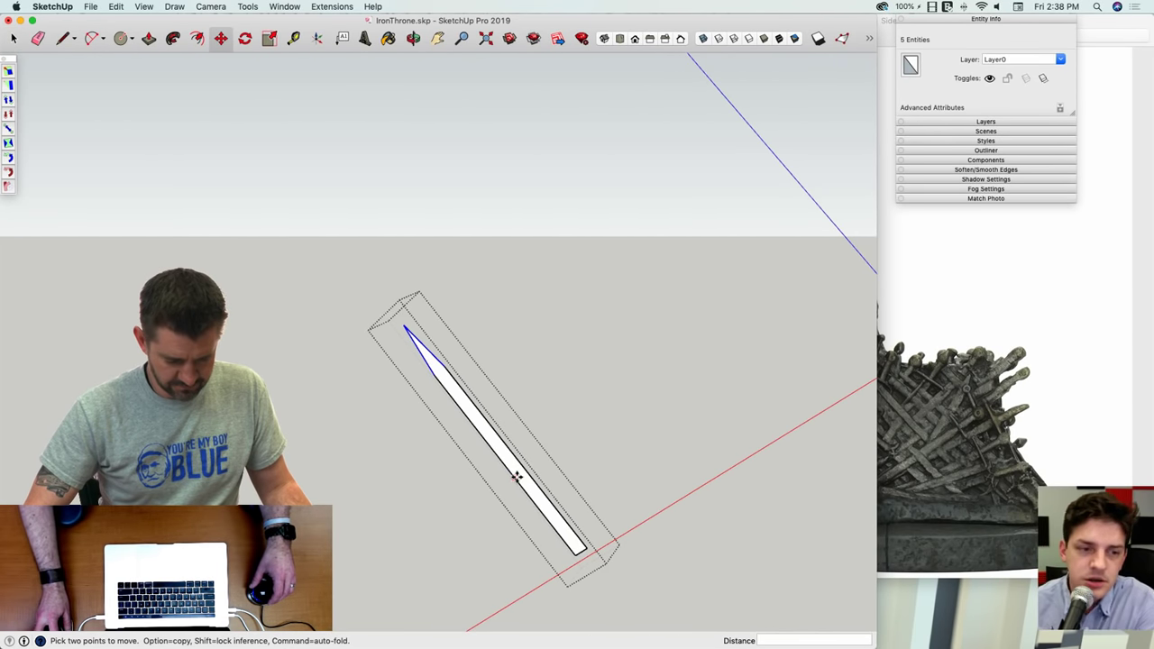
{"action": "key", "text": "space"}
{"action": "left_click", "coordinate": [448, 478]}
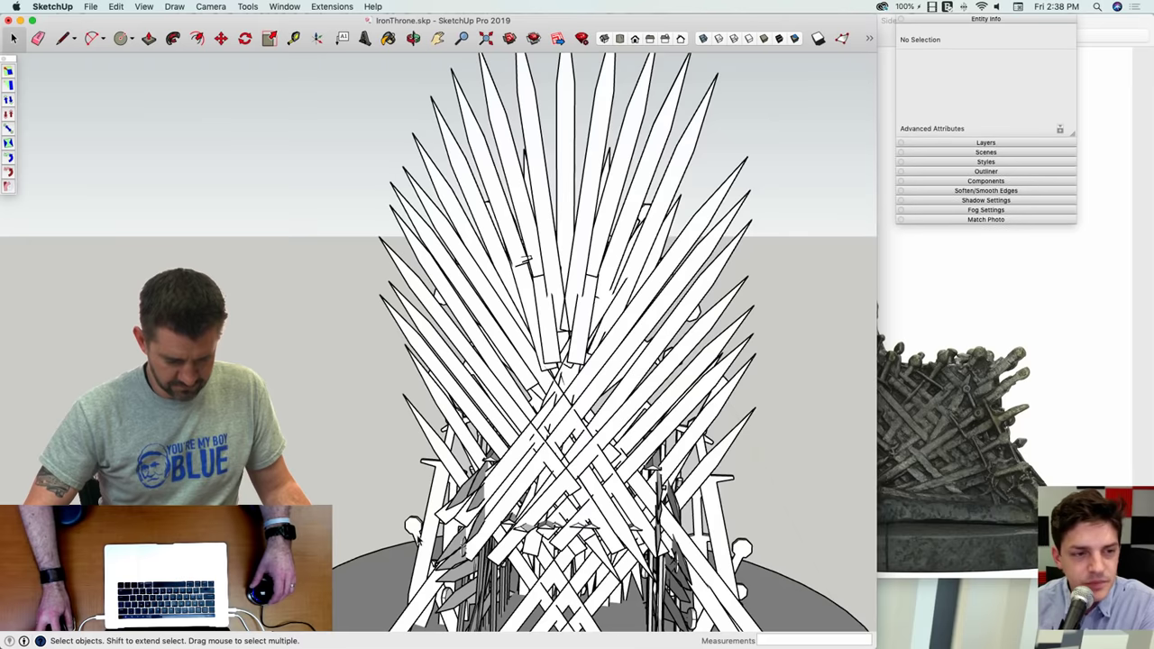
Step: From the front, lengthen a lower blade on the backrest's right edge by moving its tip outward about 2' 4 15/16"
{"action": "mouse_move", "coordinate": [434, 397]}
{"action": "middle_mouse_down"}
{"action": "mouse_move", "coordinate": [495, 406]}
{"action": "mouse_move", "coordinate": [466, 451]}
{"action": "middle_mouse_up"}
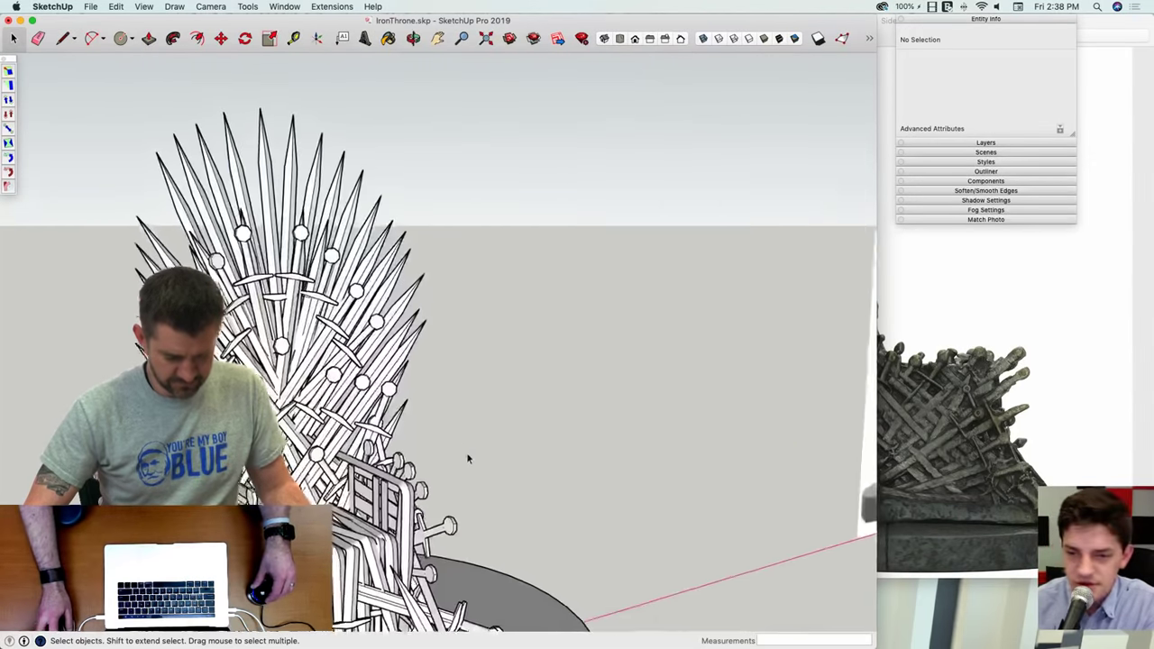
{"action": "scroll", "coordinate": [466, 452], "scroll_direction": "down", "scroll_amount": 2}
{"action": "scroll", "coordinate": [444, 364], "scroll_direction": "up", "scroll_amount": 1}
{"action": "double_click", "coordinate": [389, 369]}
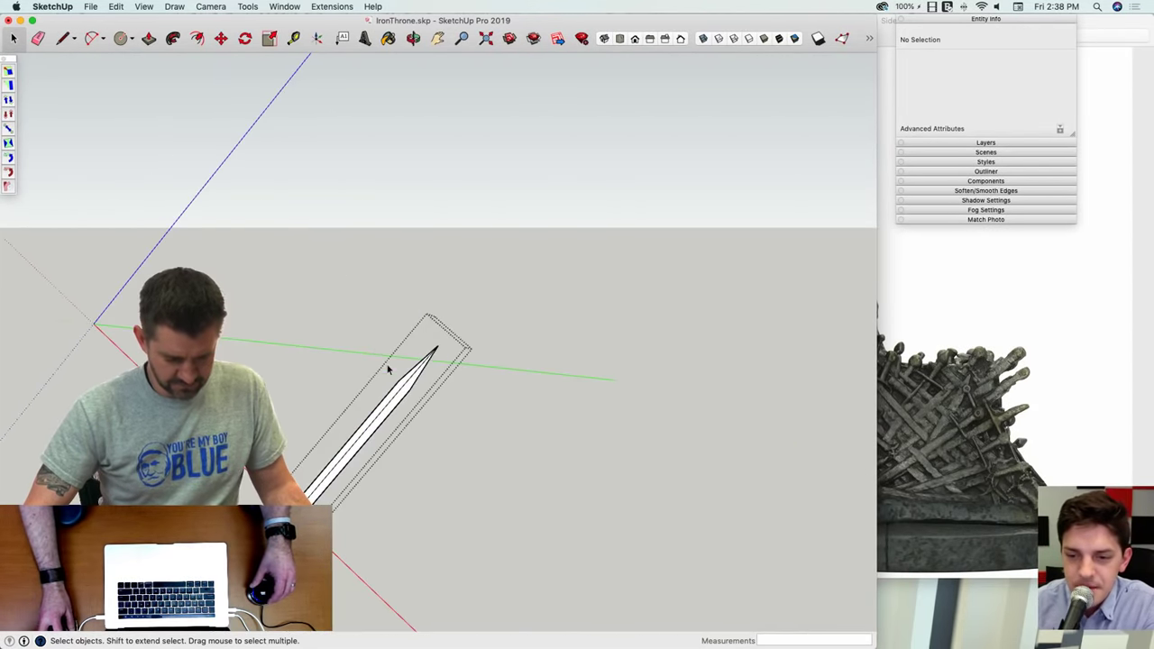
{"action": "left_click_drag", "start_coordinate": [528, 475], "coordinate": [529, 476]}
{"action": "key", "text": "m"}
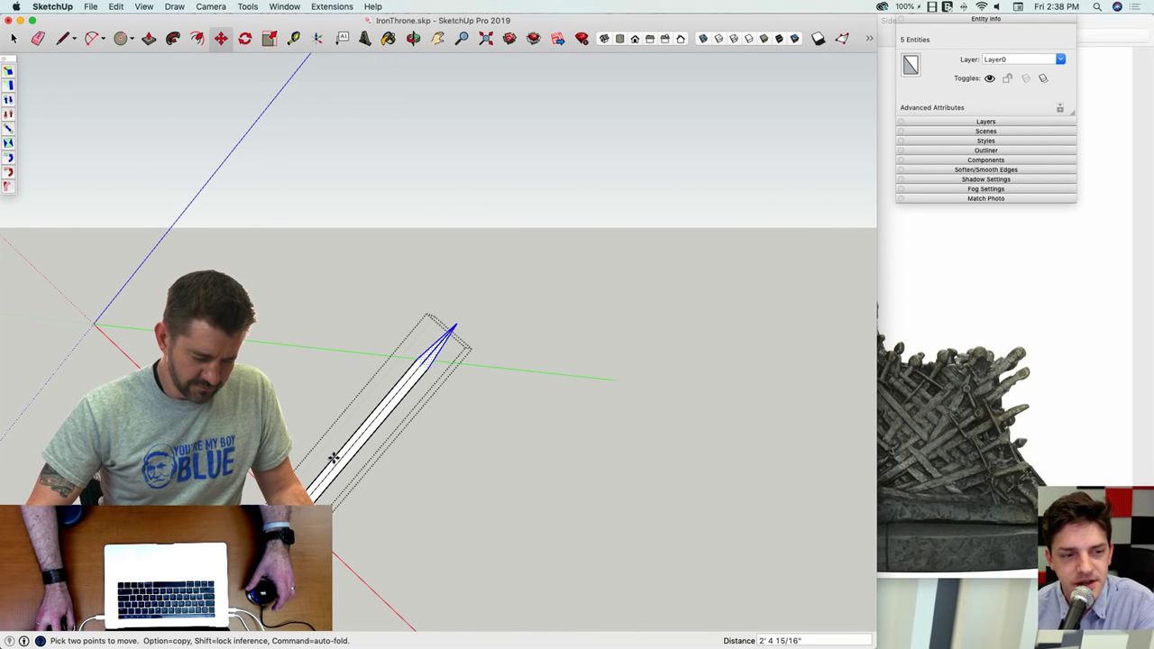
Step: Nudge the tip of the opened right-edge backrest blade by about 13/16" and close its group
{"action": "left_click", "coordinate": [334, 458]}
{"action": "left_click", "coordinate": [336, 457]}
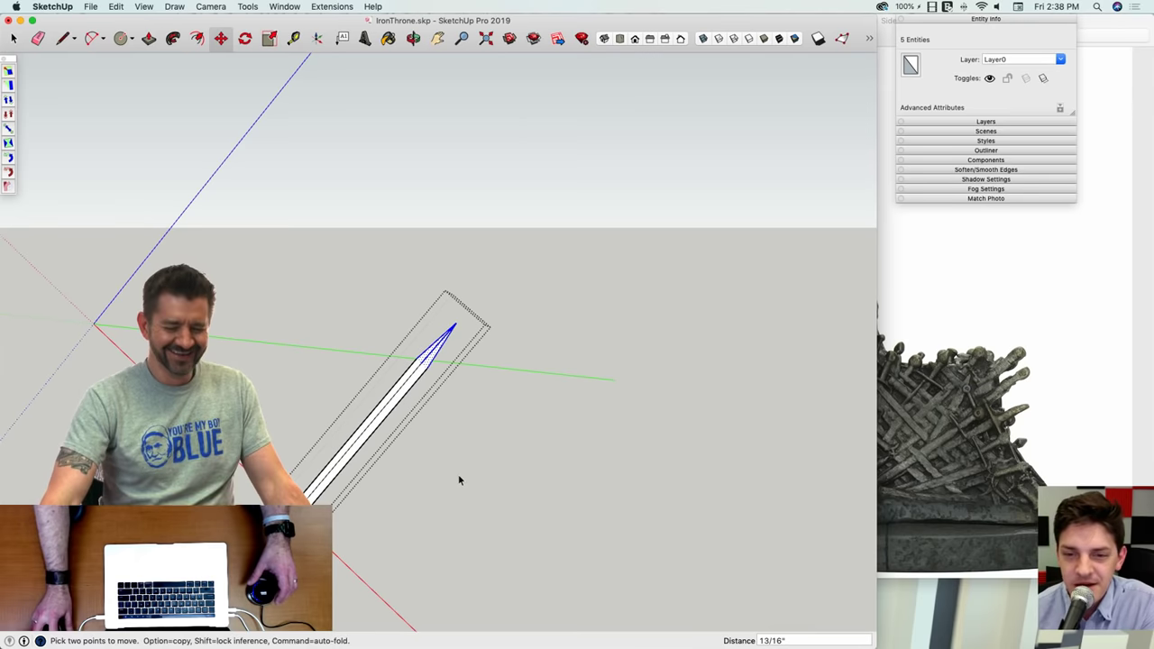
{"action": "key", "text": "space"}
{"action": "left_click", "coordinate": [467, 481]}
{"action": "middle_click_drag", "start_coordinate": [467, 482], "coordinate": [477, 484]}
{"action": "scroll", "coordinate": [477, 484], "scroll_direction": "down", "scroll_amount": 3}
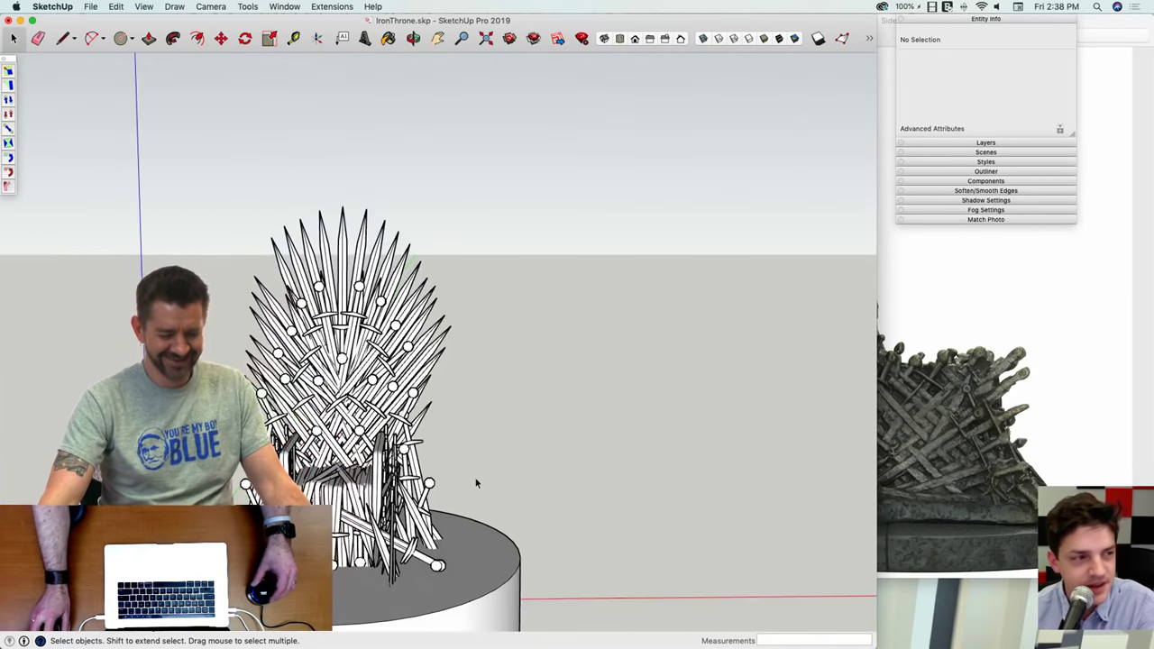
Step: From the front, lengthen the blade below the gap on the backrest's upper-left edge by moving its tip slightly outward
{"action": "scroll", "coordinate": [477, 484], "scroll_direction": "up", "scroll_amount": 10}
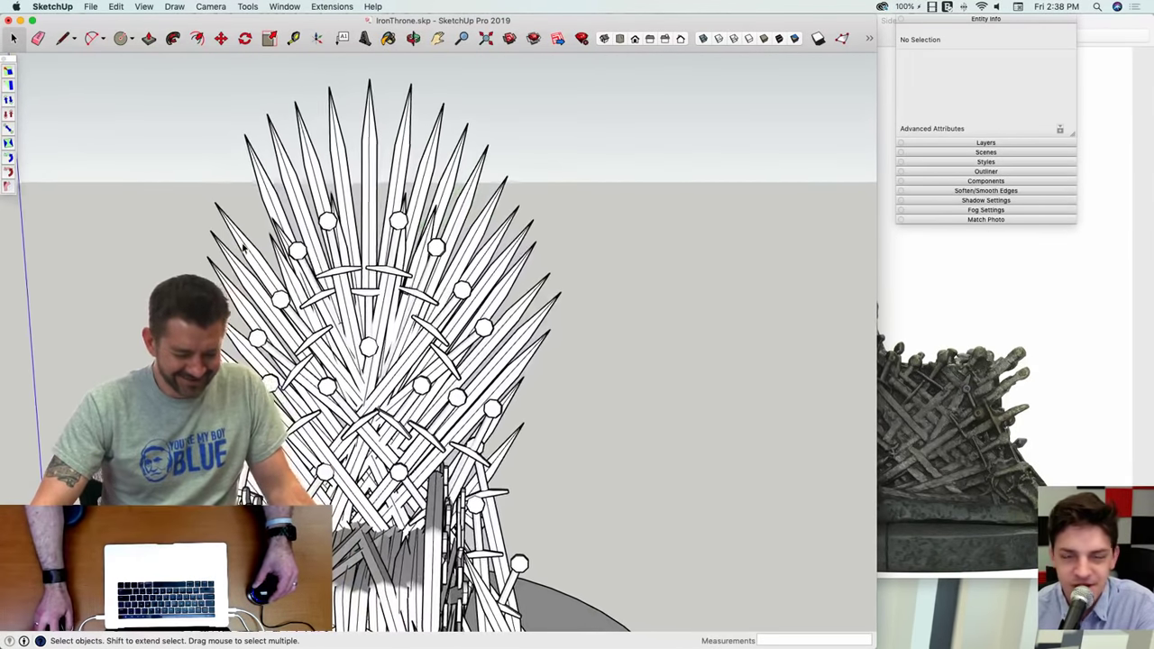
{"action": "left_click", "coordinate": [241, 247]}
{"action": "scroll", "coordinate": [242, 245], "scroll_direction": "up", "scroll_amount": 3}
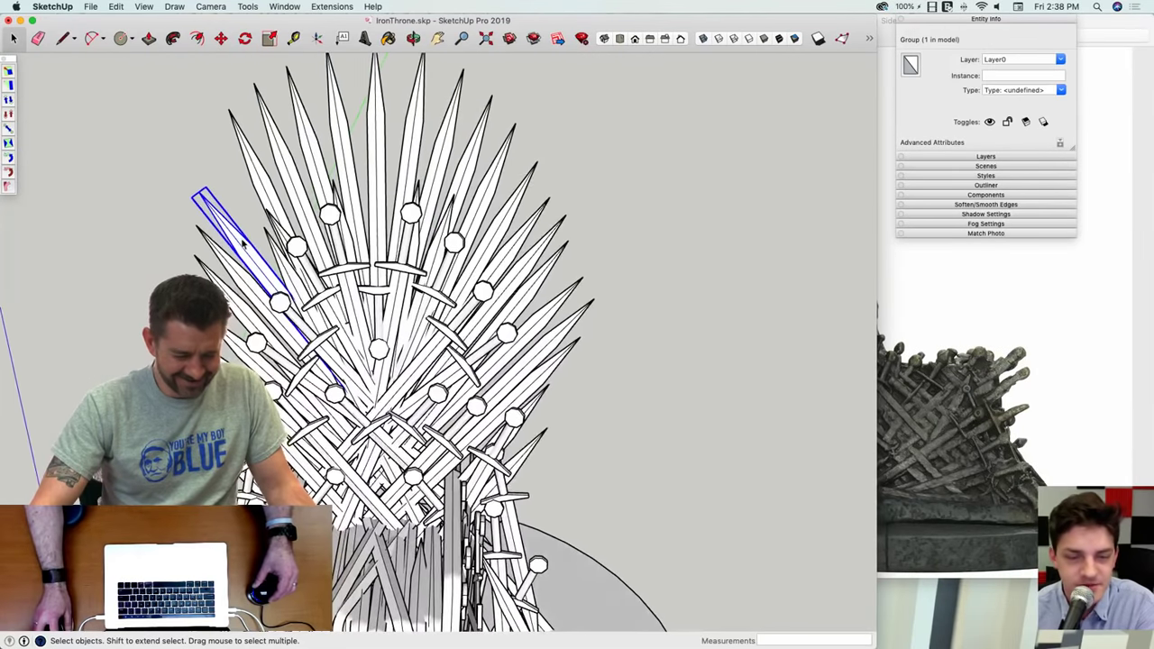
{"action": "double_click", "coordinate": [242, 243]}
{"action": "key", "text": "super+a"}
{"action": "key", "text": "m"}
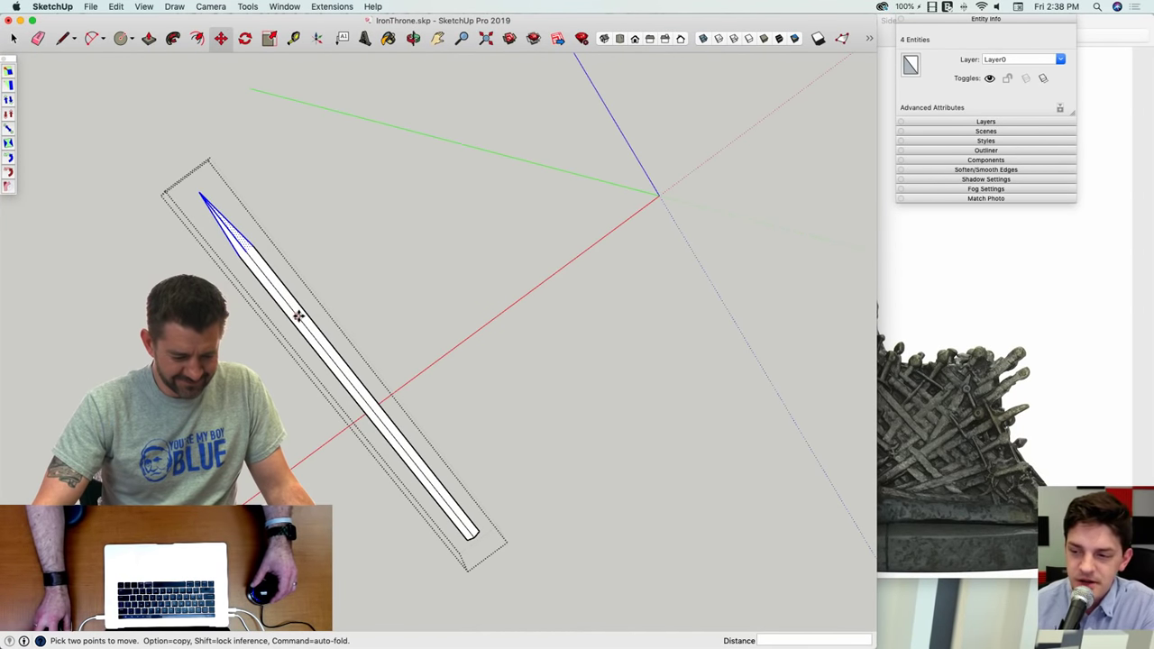
{"action": "key", "text": "space"}
{"action": "key", "text": "Escape"}
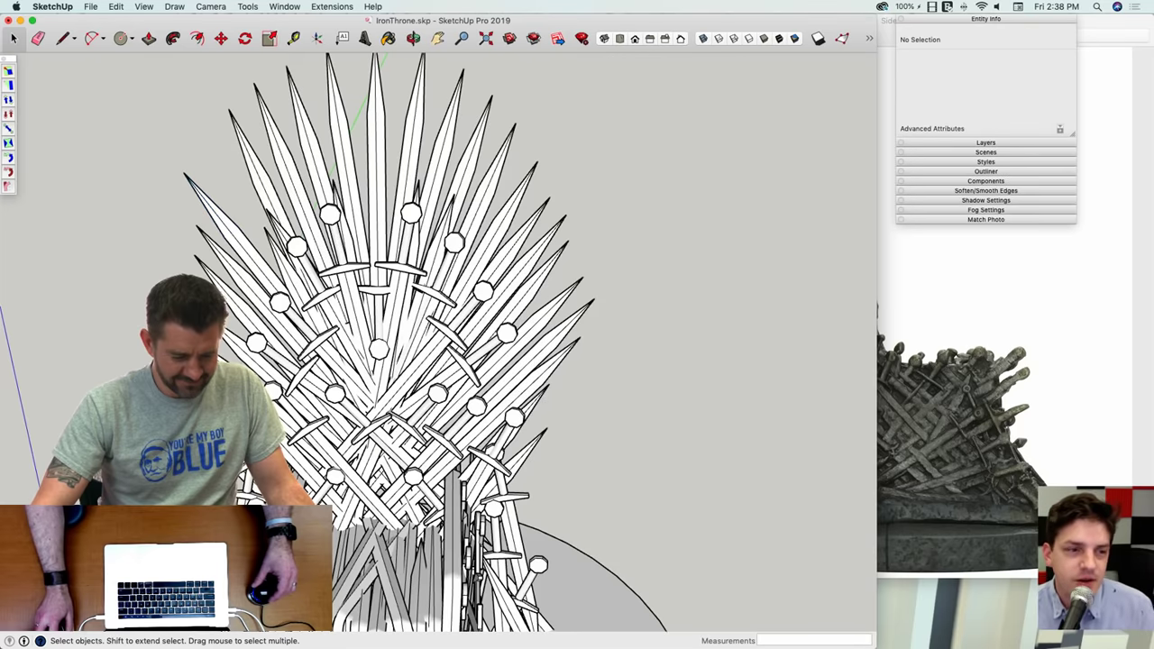
Step: Lengthen the next blade down on the left edge by moving its tip outward about 2' 10 5/8"
{"action": "mouse_move", "coordinate": [257, 277]}
{"action": "middle_mouse_down"}
{"action": "mouse_move", "coordinate": [256, 248]}
{"action": "mouse_move", "coordinate": [287, 293]}
{"action": "mouse_move", "coordinate": [280, 225]}
{"action": "mouse_move", "coordinate": [246, 279]}
{"action": "middle_mouse_up"}
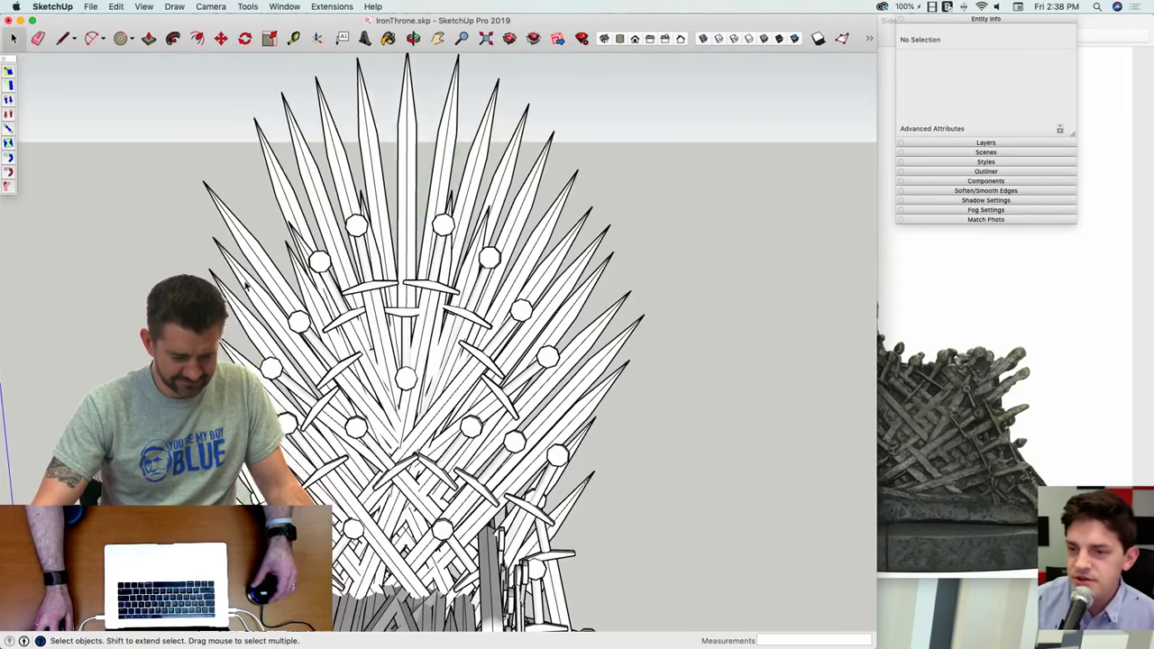
{"action": "double_click", "coordinate": [246, 279]}
{"action": "left_click_drag", "start_coordinate": [352, 408], "coordinate": [349, 408]}
{"action": "key", "text": "m"}
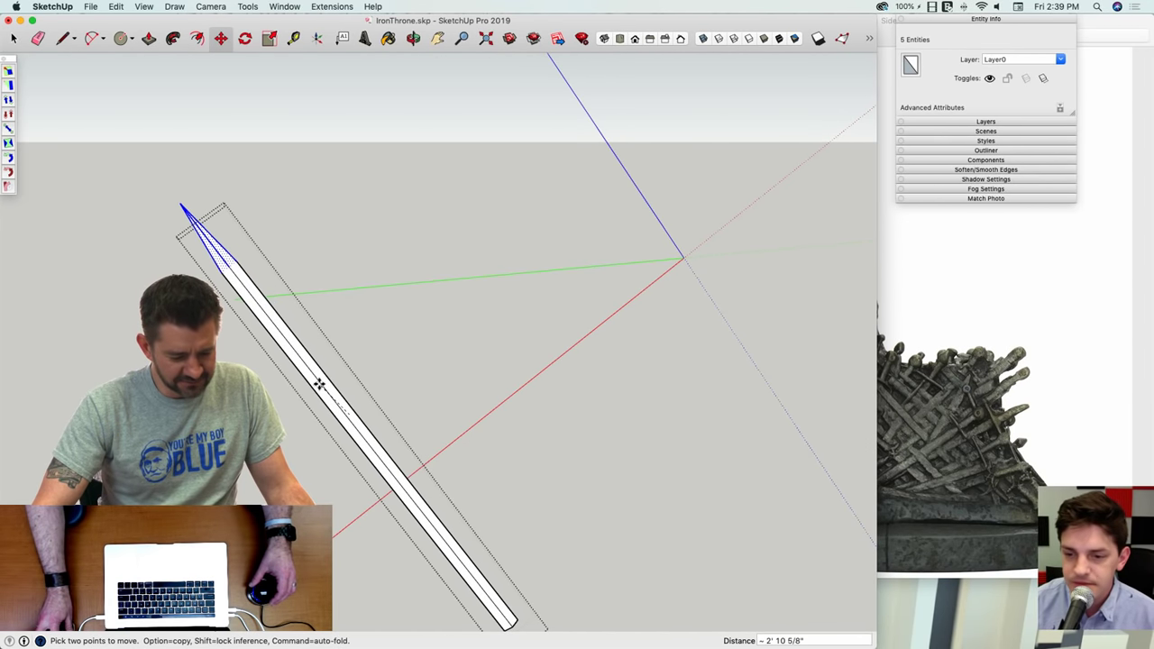
{"action": "key", "text": "space"}
{"action": "left_click", "coordinate": [289, 457]}
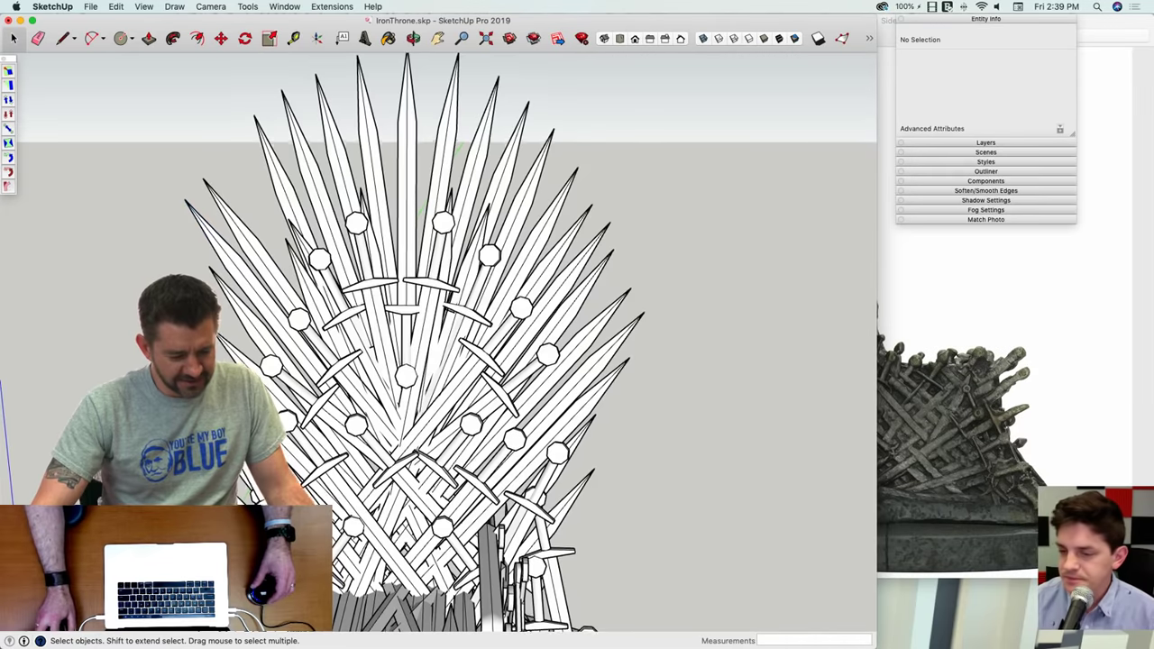
Step: Extend the tip of the third blade below the left-edge gap outward about 2' 5 11/16" and close its group
{"action": "double_click", "coordinate": [251, 312]}
{"action": "left_click_drag", "start_coordinate": [299, 364], "coordinate": [321, 404]}
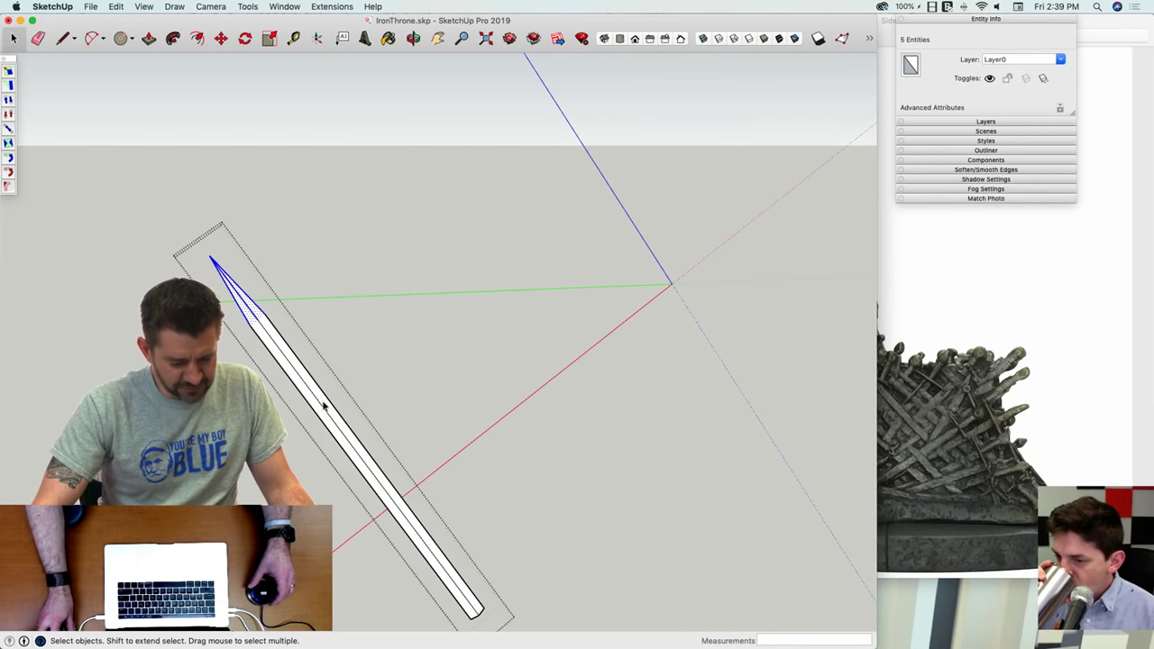
{"action": "key", "text": "m"}
{"action": "left_click", "coordinate": [324, 415]}
{"action": "left_click", "coordinate": [305, 385]}
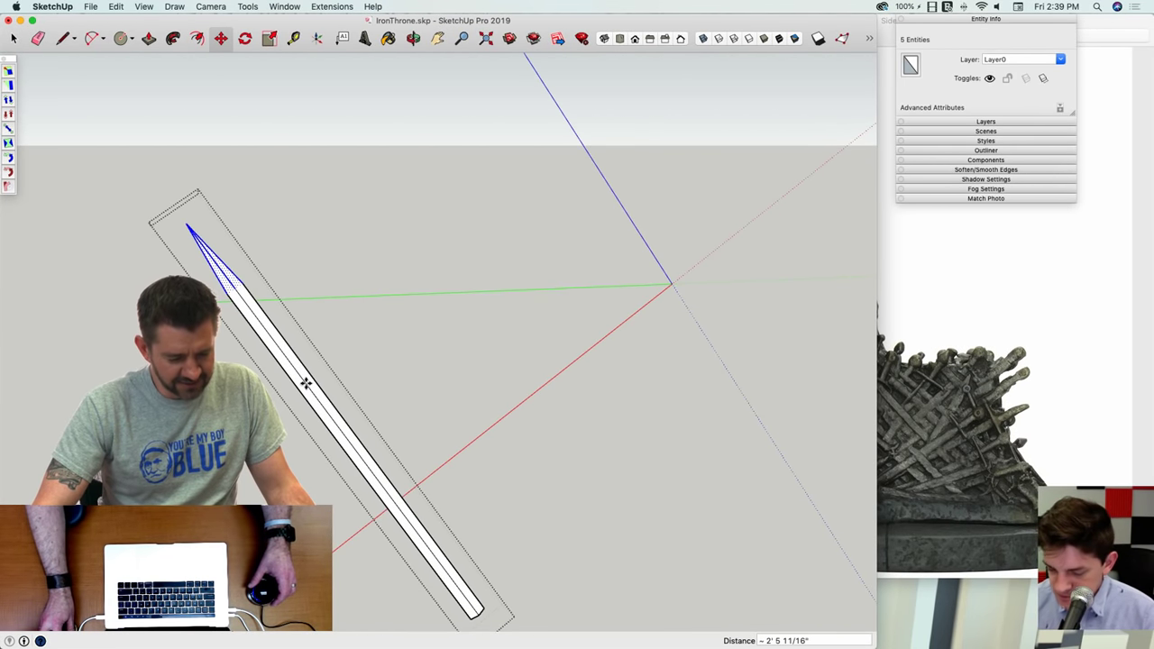
{"action": "key", "text": "space"}
{"action": "left_click", "coordinate": [287, 431]}
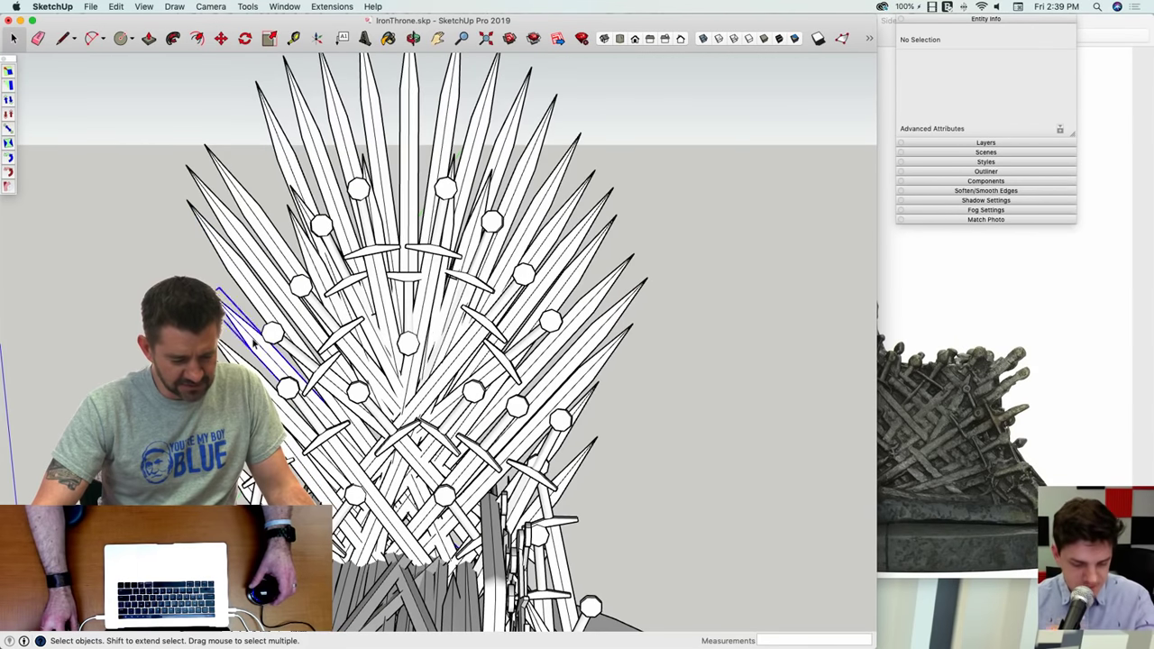
Step: Move the tip of the following left-edge blade outward about 1' 10 5/8" along its length
{"action": "double_click", "coordinate": [253, 342]}
{"action": "key", "text": "m"}
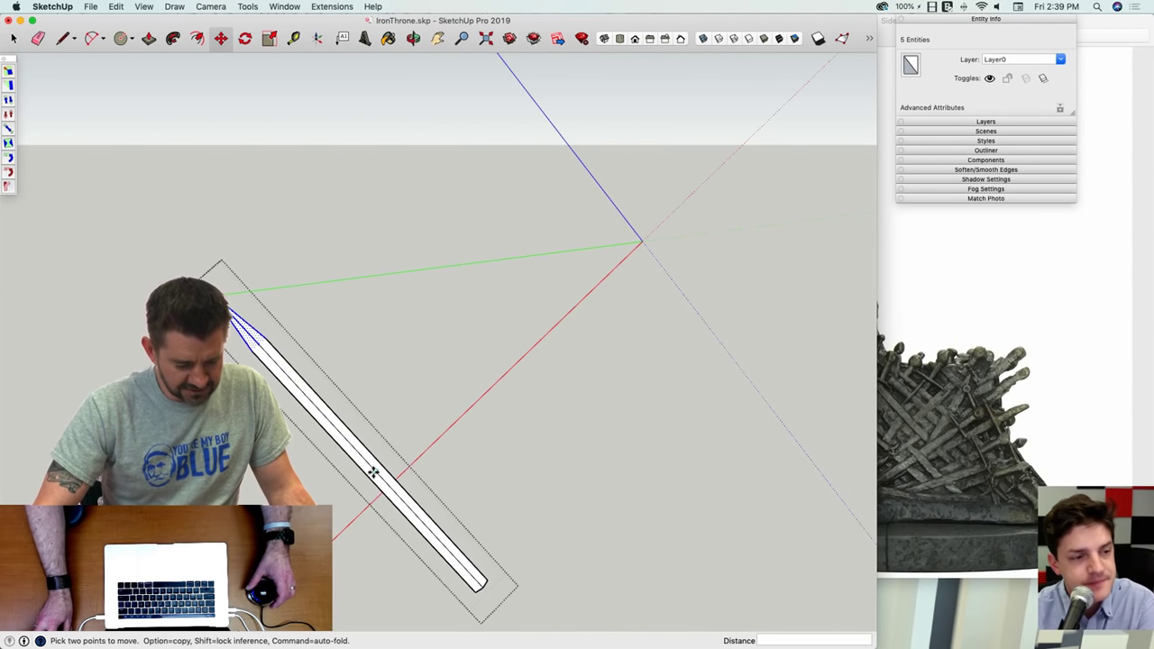
{"action": "left_click", "coordinate": [378, 470]}
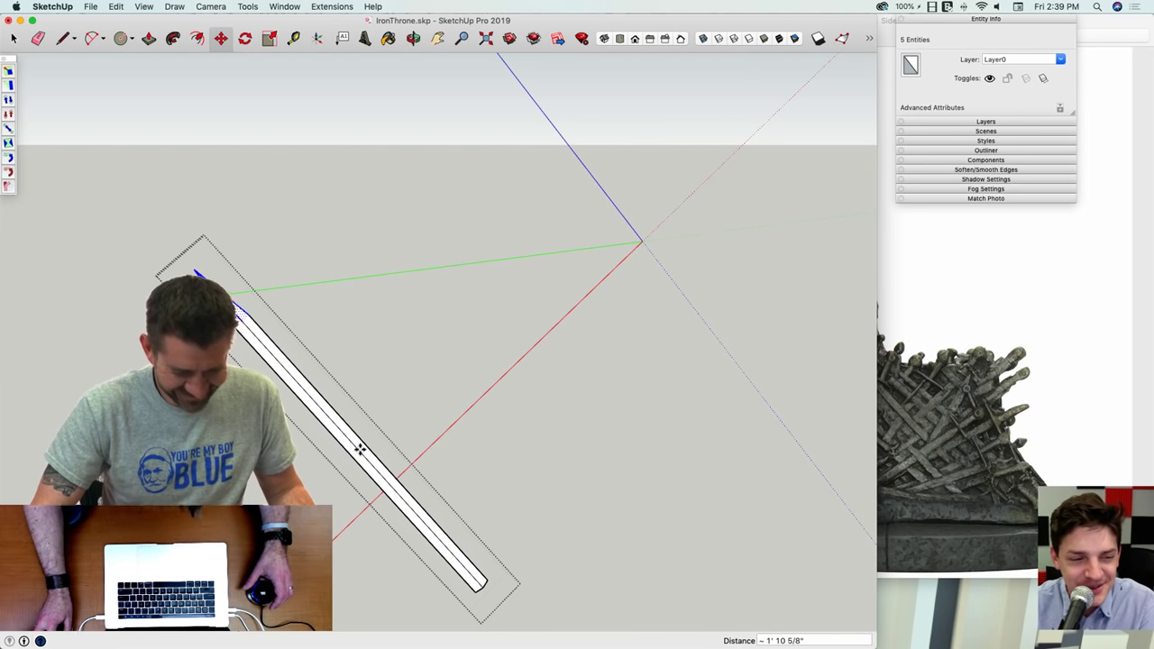
{"action": "left_click", "coordinate": [360, 449]}
{"action": "key", "text": "space"}
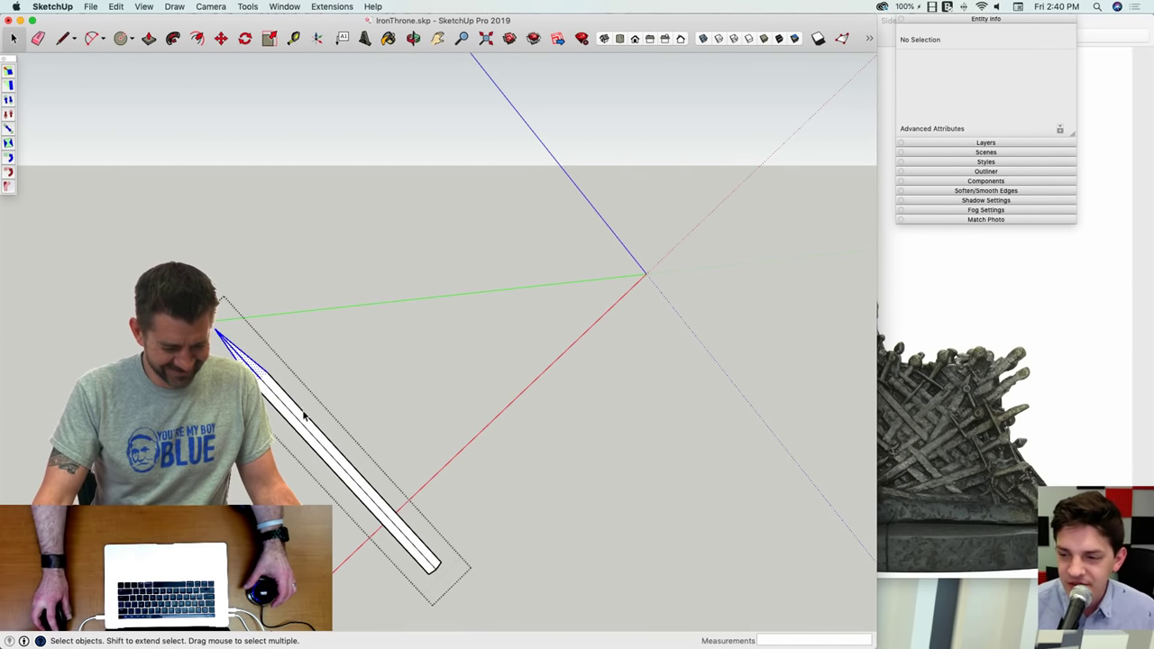
Step: Adjust the tips of the remaining left-edge blades, extending a short lower one outward about 1' 5 13/16"
{"action": "key", "text": "m"}
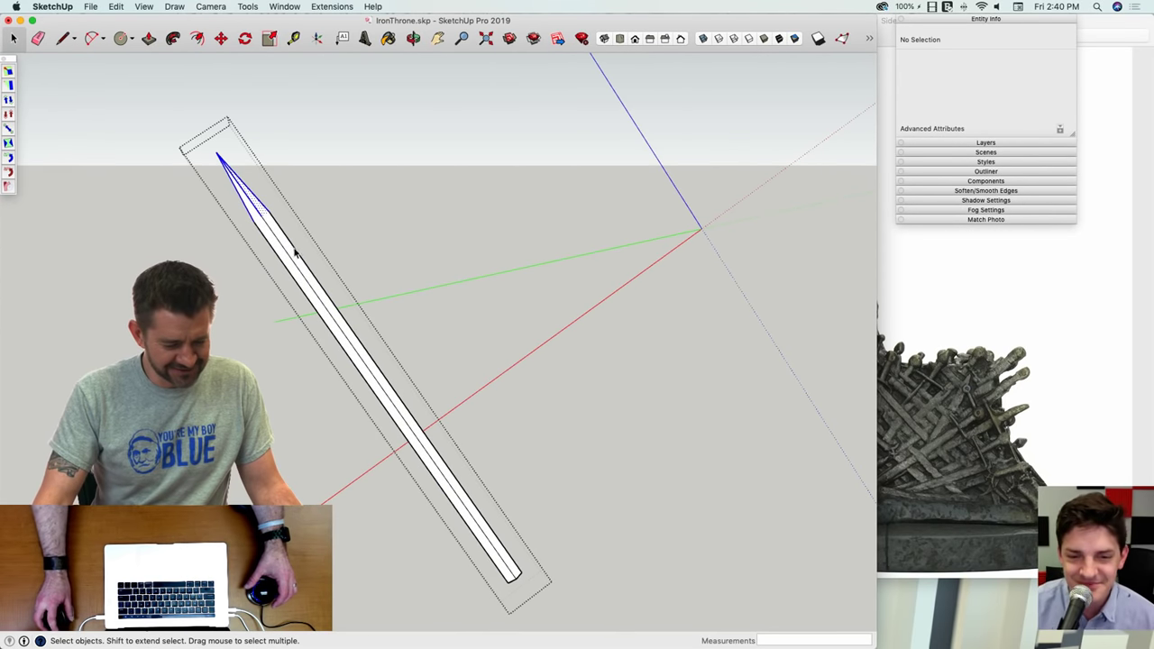
{"action": "key", "text": "m"}
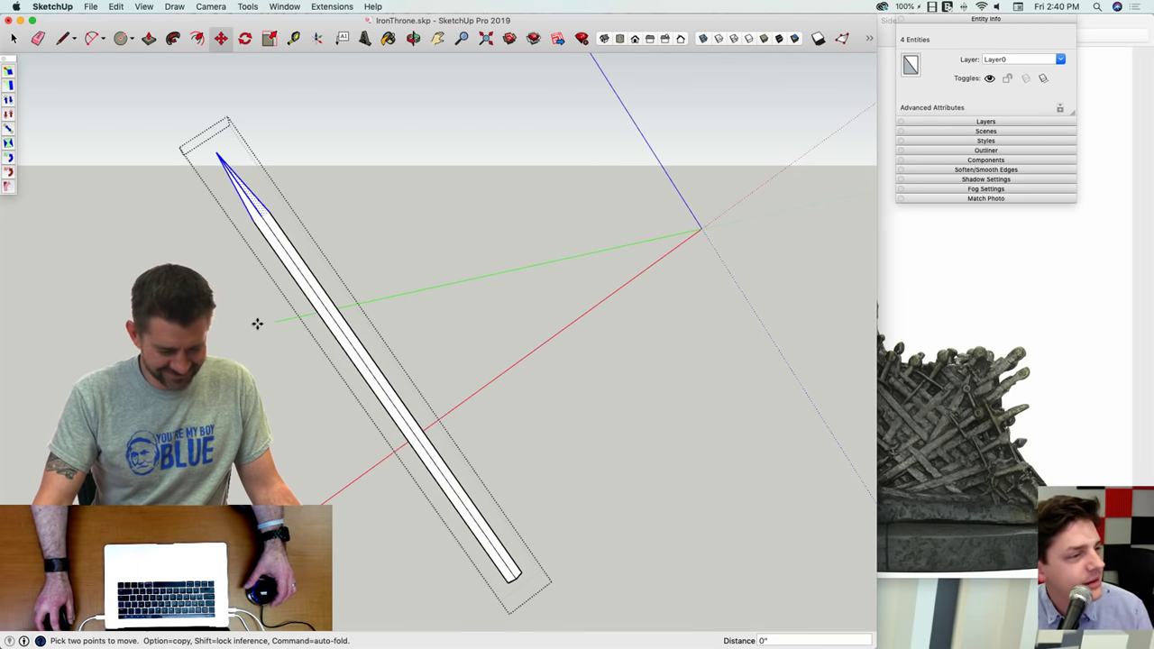
{"action": "key", "text": "space"}
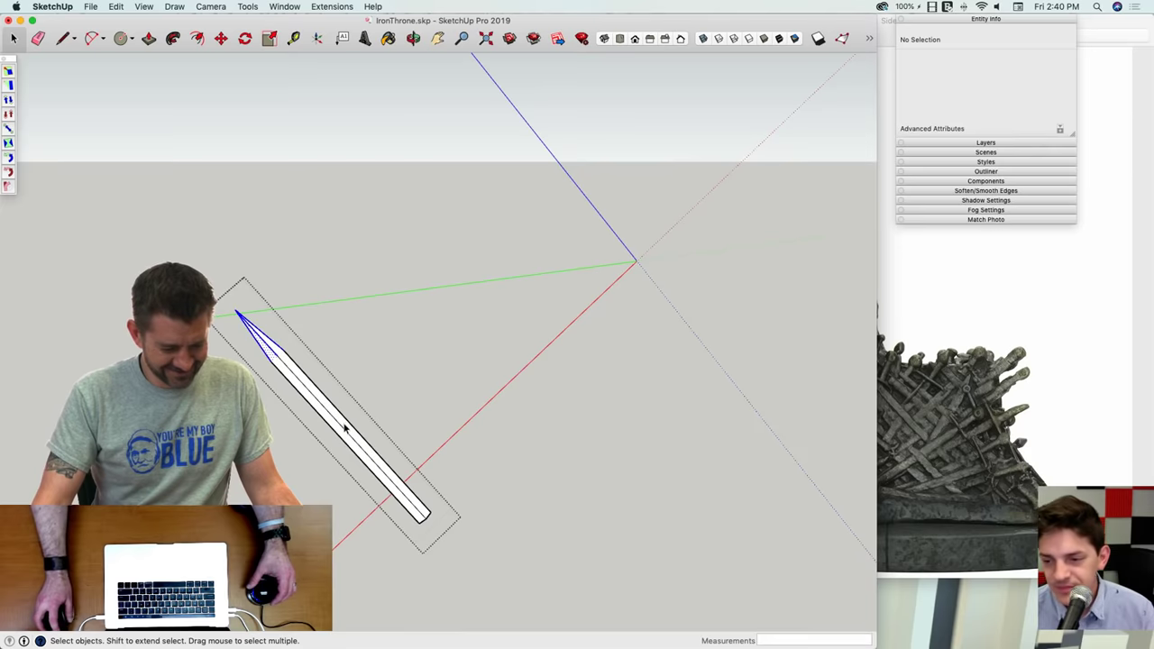
{"action": "key", "text": "m"}
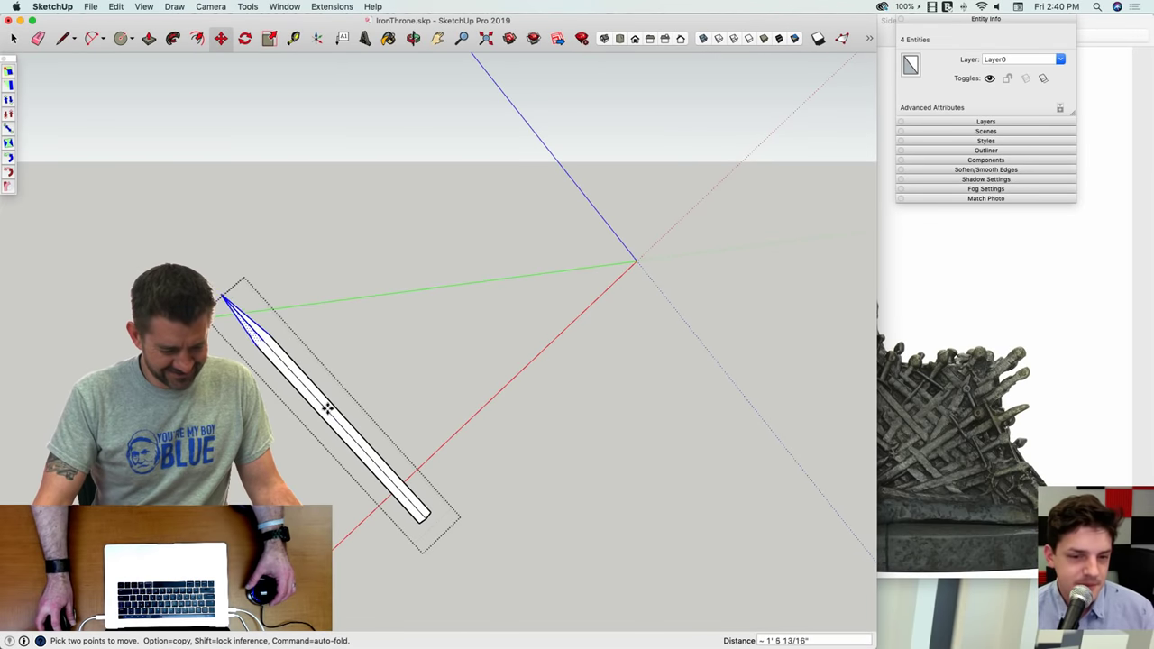
{"action": "key", "text": "space"}
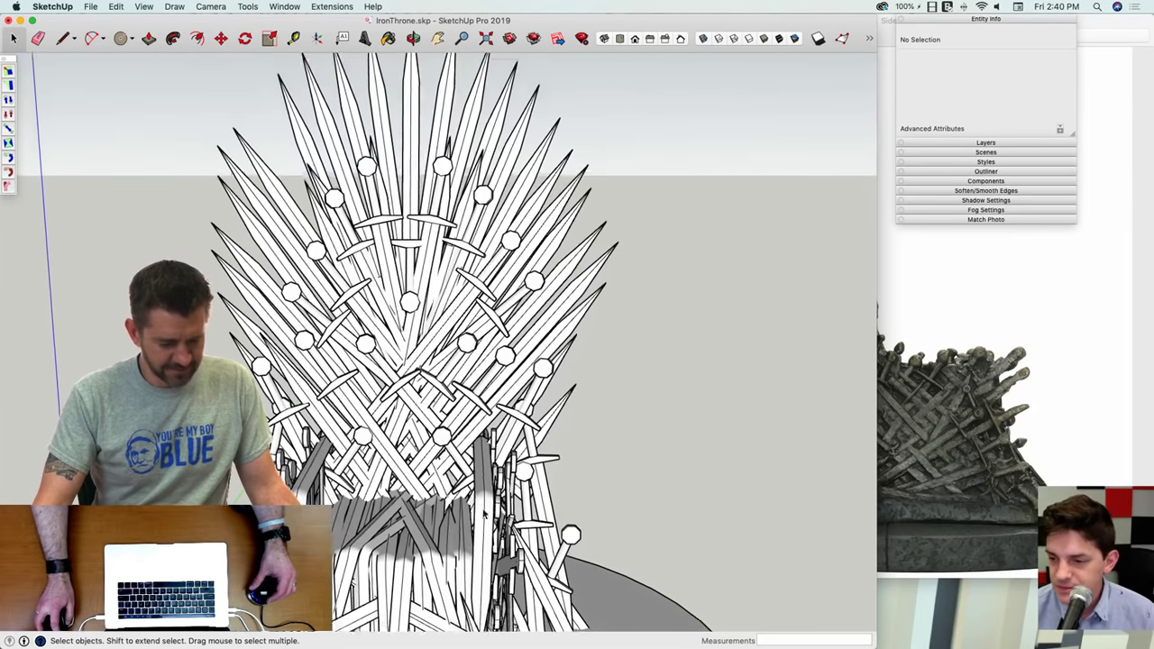
Step: From behind the throne, make a copy of the blade beside the upper-right gap, rotated 12° about its lower part
{"action": "mouse_move", "coordinate": [546, 461]}
{"action": "middle_mouse_down"}
{"action": "mouse_move", "coordinate": [549, 476]}
{"action": "mouse_move", "coordinate": [541, 463]}
{"action": "middle_mouse_up"}
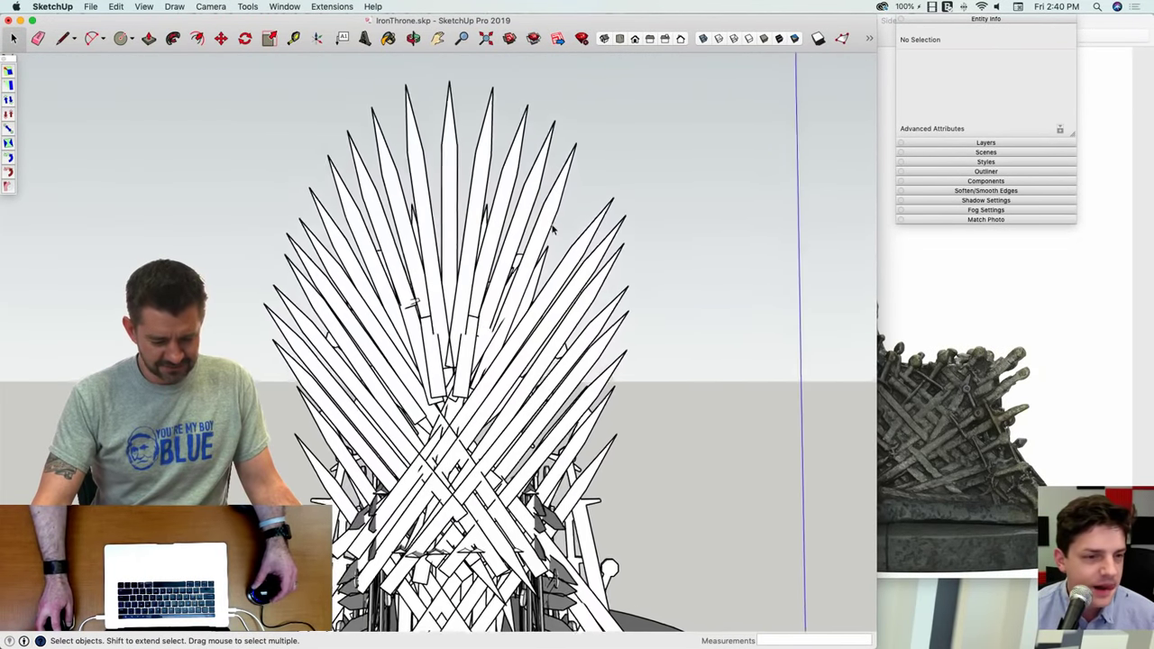
{"action": "left_click", "coordinate": [537, 252]}
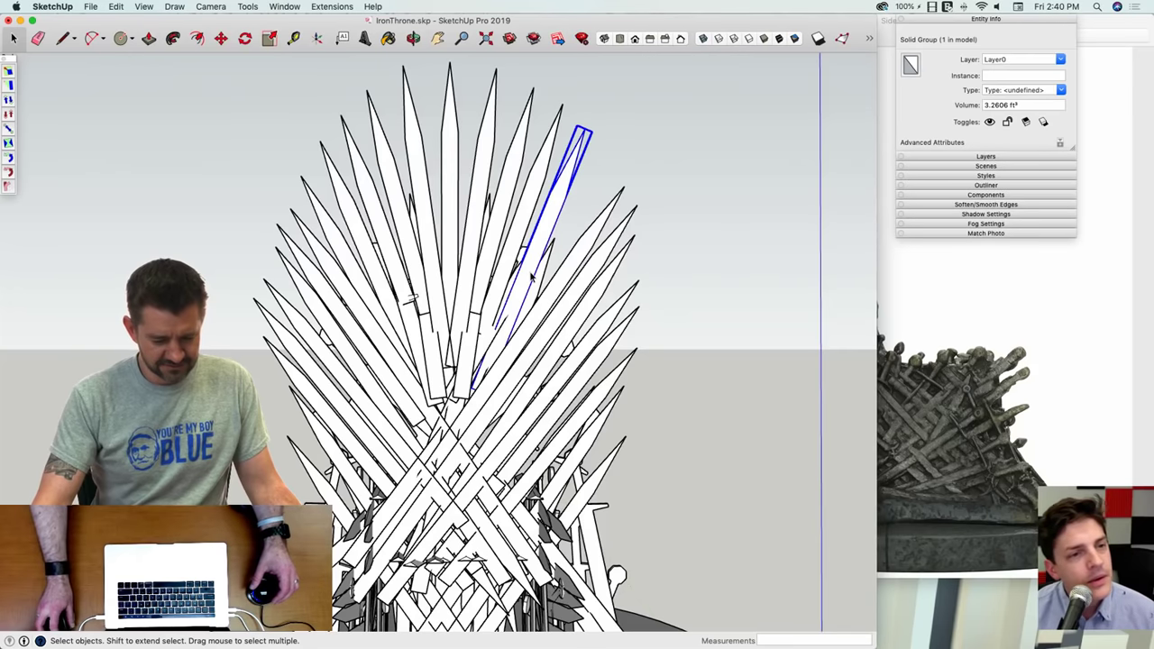
{"action": "key", "text": "q"}
{"action": "left_click_drag", "start_coordinate": [511, 307], "coordinate": [544, 239]}
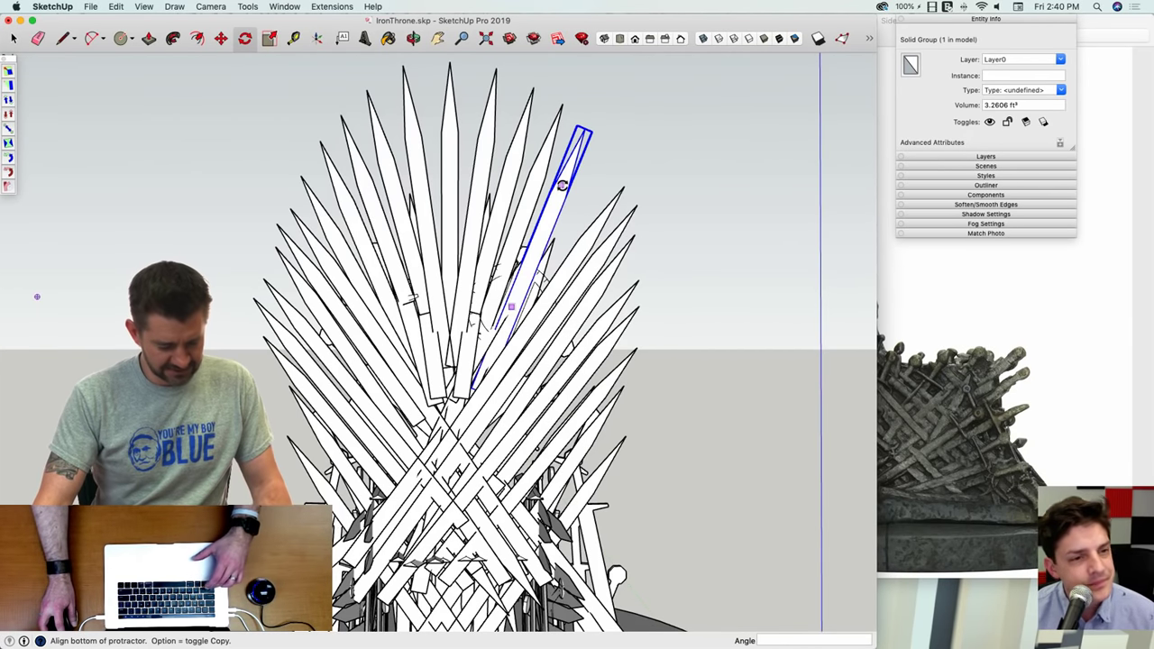
{"action": "left_click", "coordinate": [561, 185]}
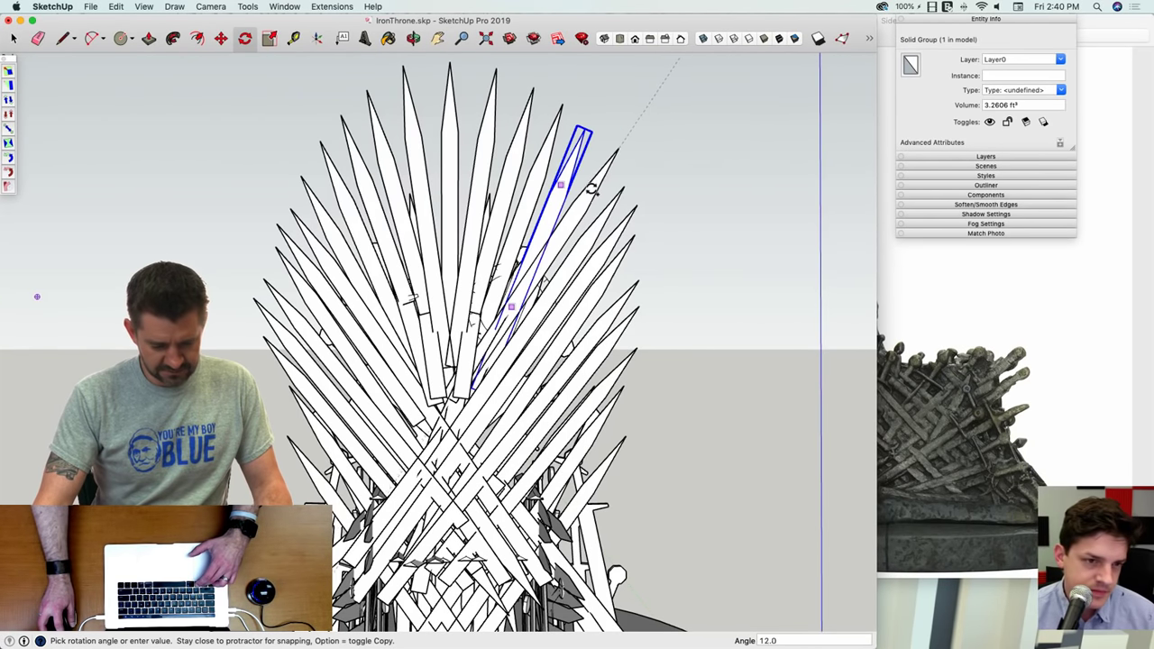
{"action": "left_click", "coordinate": [592, 188]}
Step: Move the rotated blade copy about 1' 1 13/16" into the gap, then shift it about 8 3/8" in depth to fit its neighbours
{"action": "key", "text": "m"}
{"action": "left_click", "coordinate": [677, 170]}
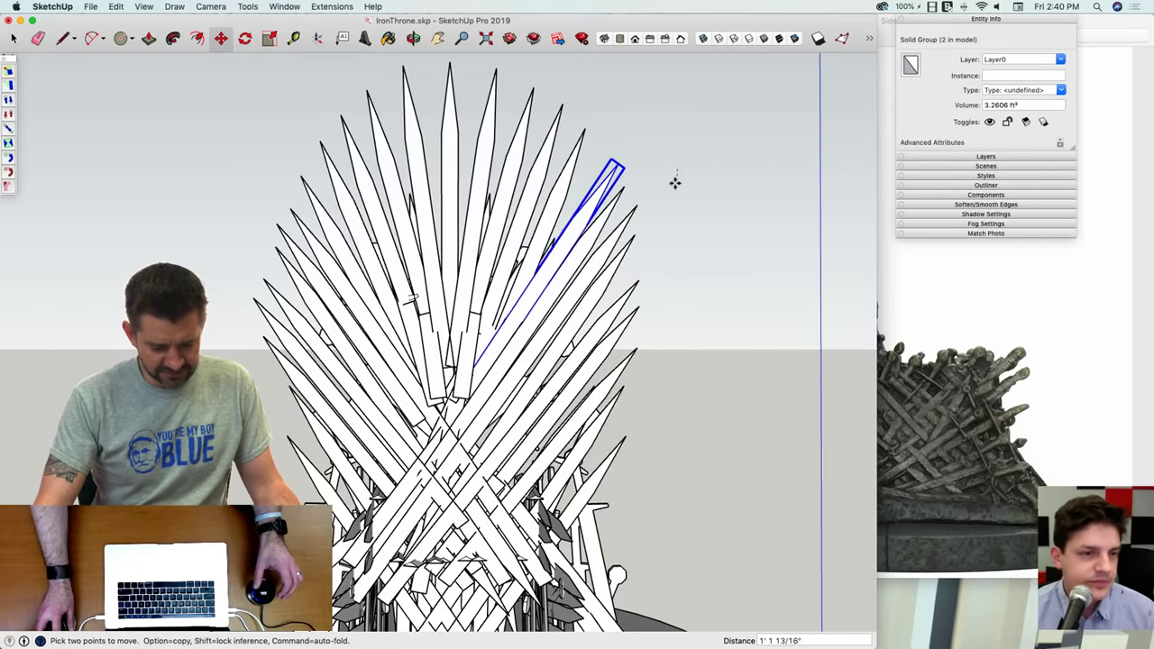
{"action": "middle_click_drag", "start_coordinate": [673, 178], "coordinate": [630, 313]}
{"action": "left_click", "coordinate": [631, 313]}
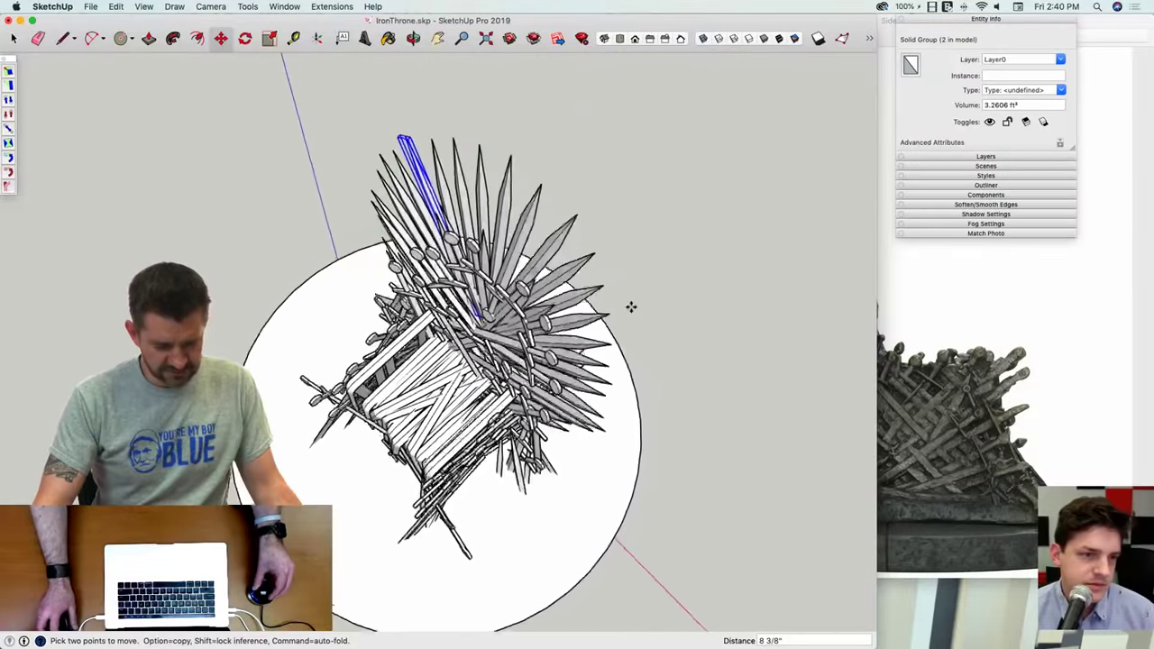
{"action": "key", "text": "space"}
{"action": "left_click", "coordinate": [668, 320]}
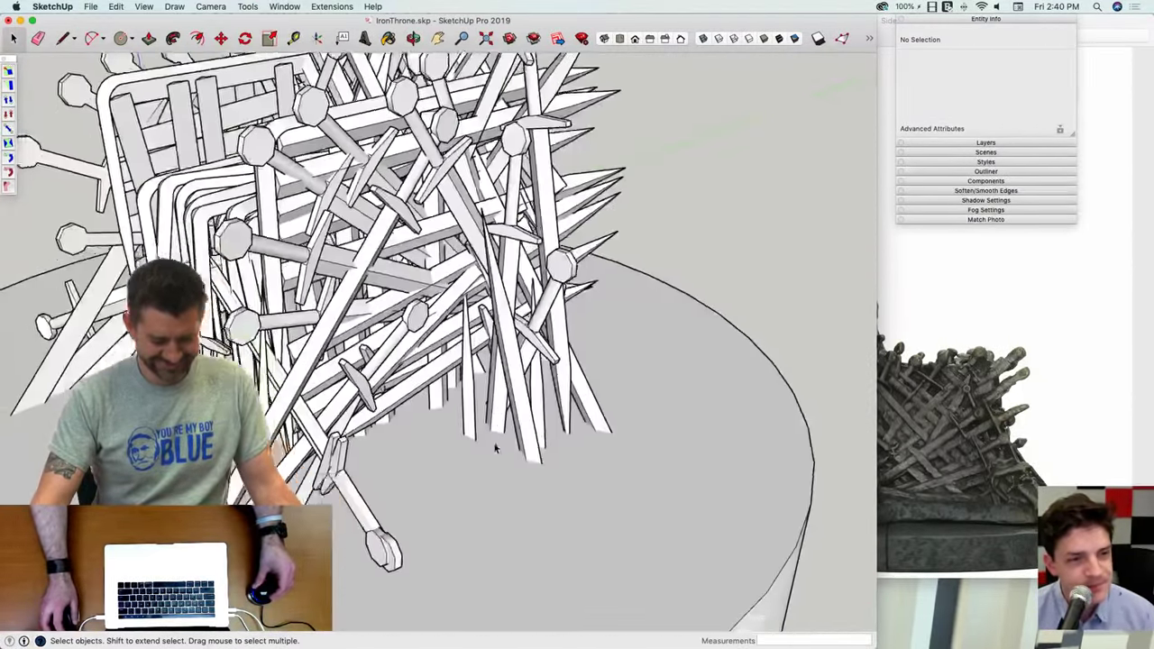
Step: Copy the leaning blade at the throne's side forward along the base toward the front corner of the seat
{"action": "scroll", "coordinate": [474, 427], "scroll_direction": "down", "scroll_amount": 5}
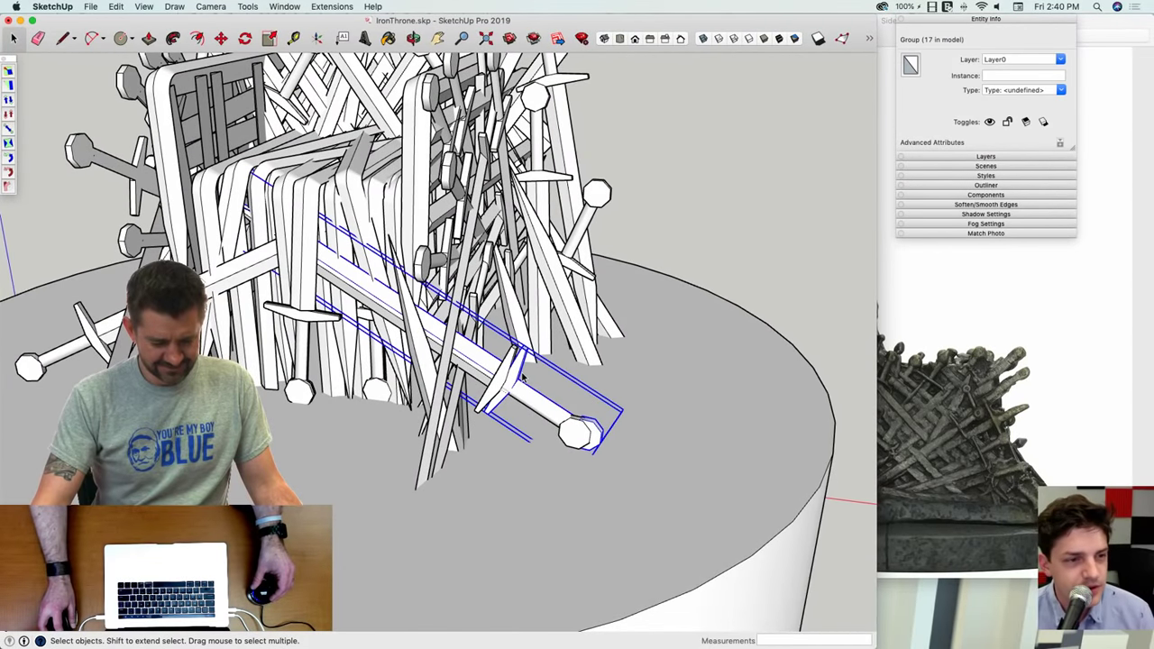
{"action": "scroll", "coordinate": [577, 315], "scroll_direction": "up", "scroll_amount": 5}
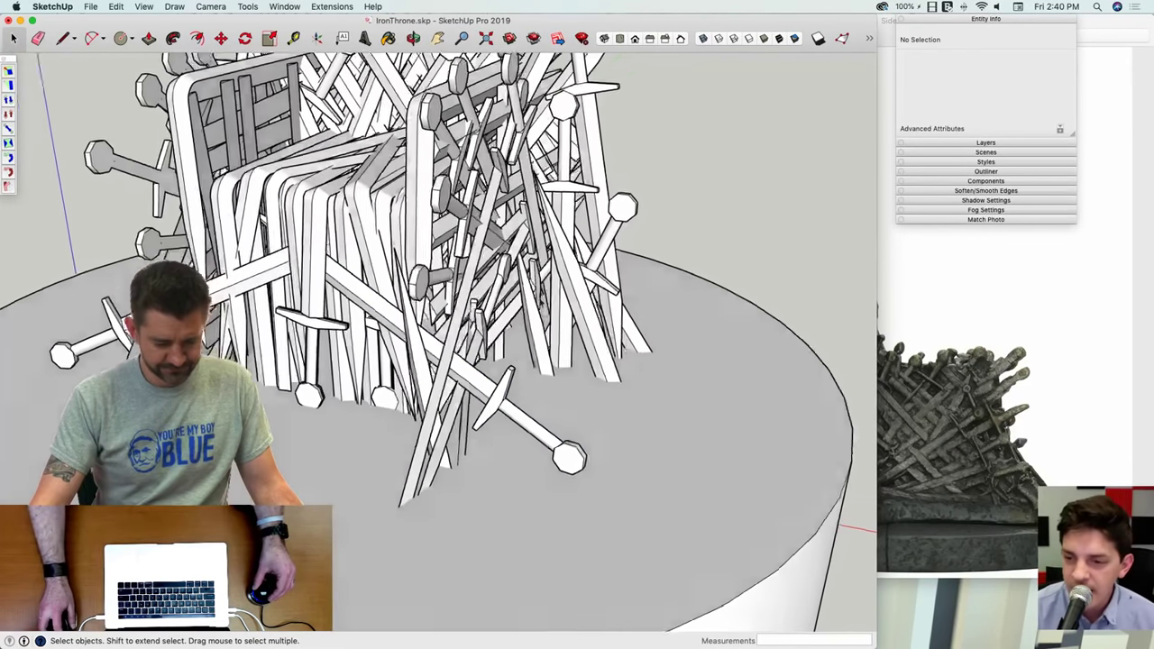
{"action": "left_click", "coordinate": [595, 290]}
{"action": "middle_click_drag", "start_coordinate": [595, 291], "coordinate": [605, 466]}
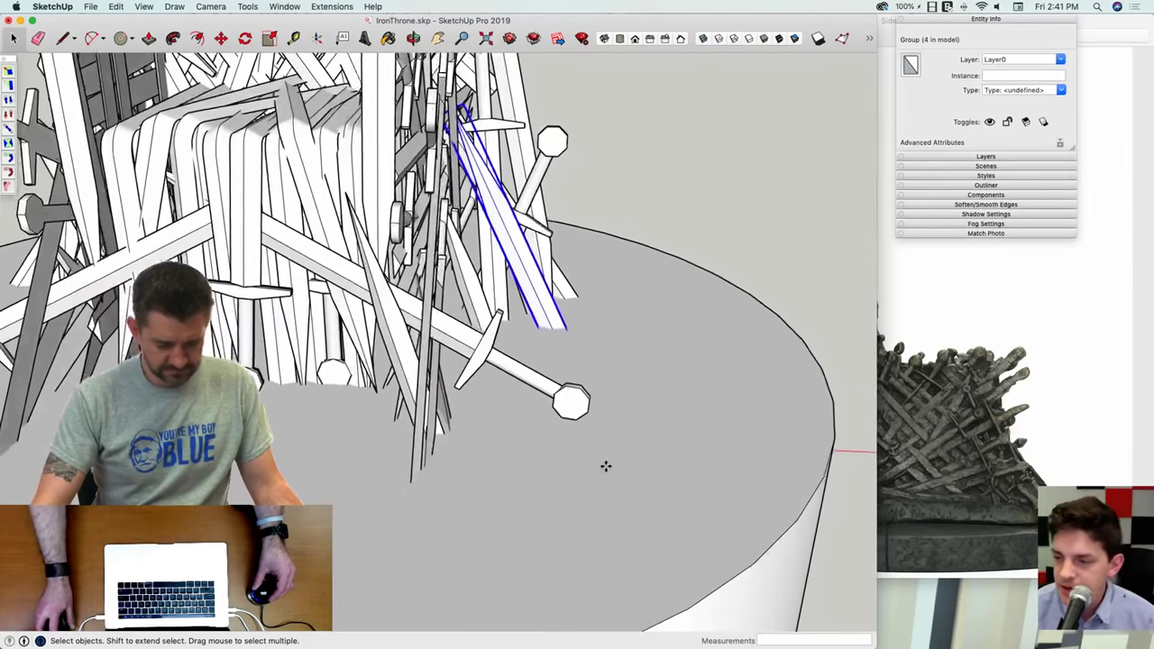
{"action": "key", "text": "m"}
{"action": "middle_click_drag", "start_coordinate": [703, 397], "coordinate": [654, 320]}
{"action": "left_click", "coordinate": [656, 414]}
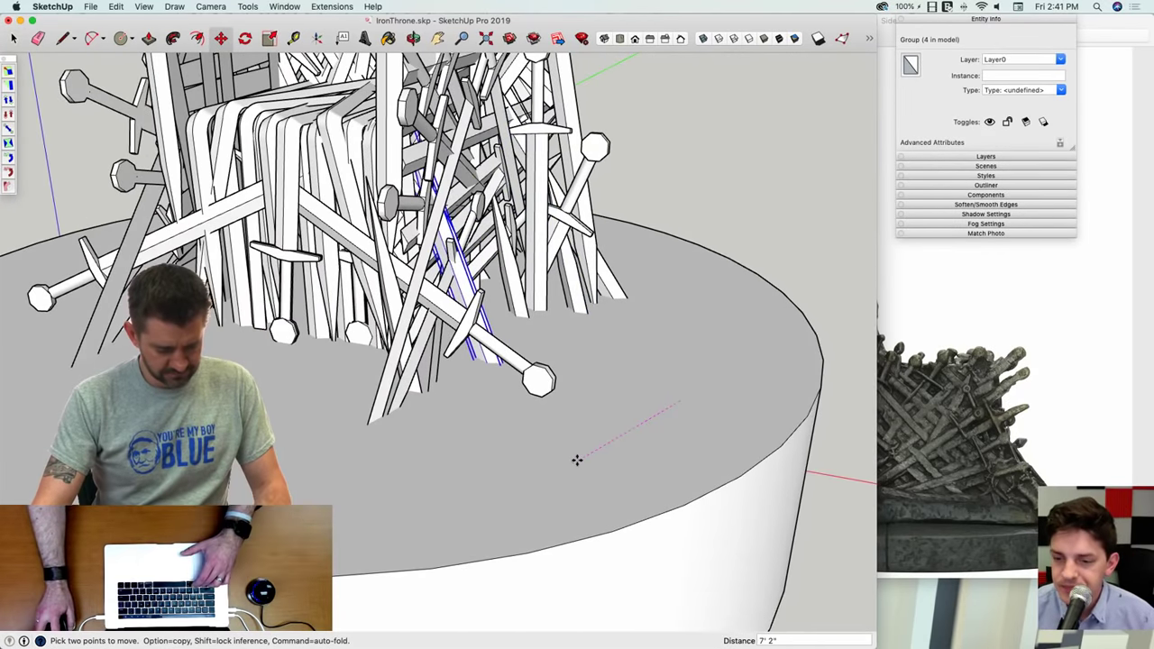
{"action": "left_click", "coordinate": [577, 535]}
Step: Reposition the copied leaning blade so it stands beside the crossed swords at the front corner, and deselect it
{"action": "middle_click_drag", "start_coordinate": [577, 535], "coordinate": [416, 433]}
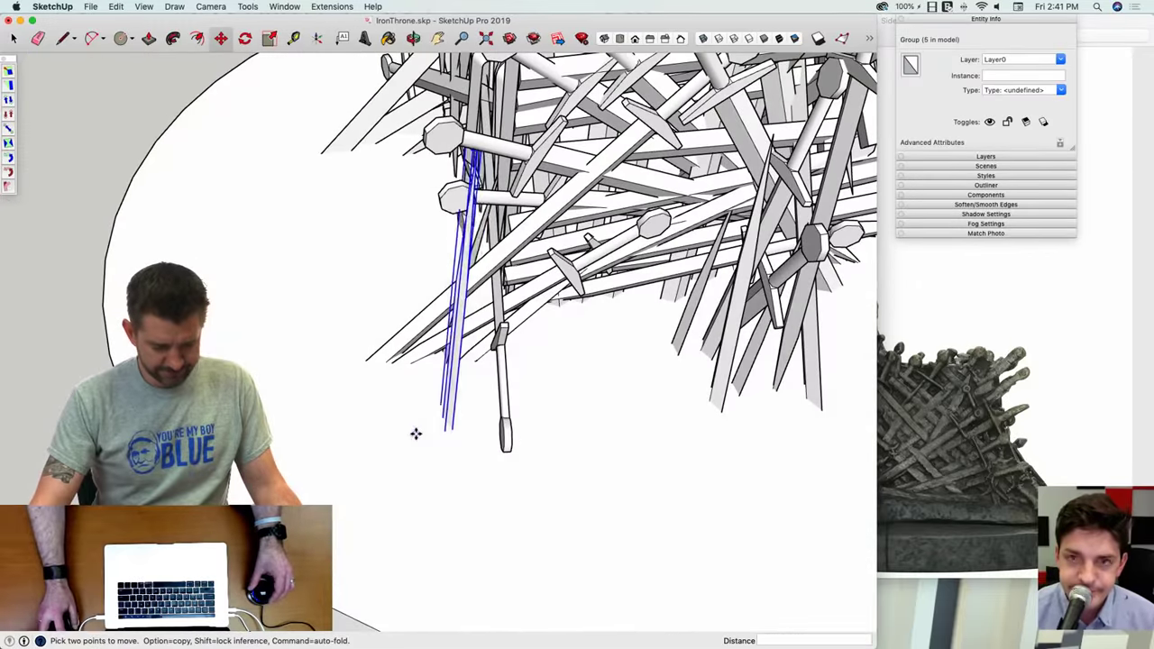
{"action": "left_click", "coordinate": [432, 433]}
{"action": "key", "text": "space"}
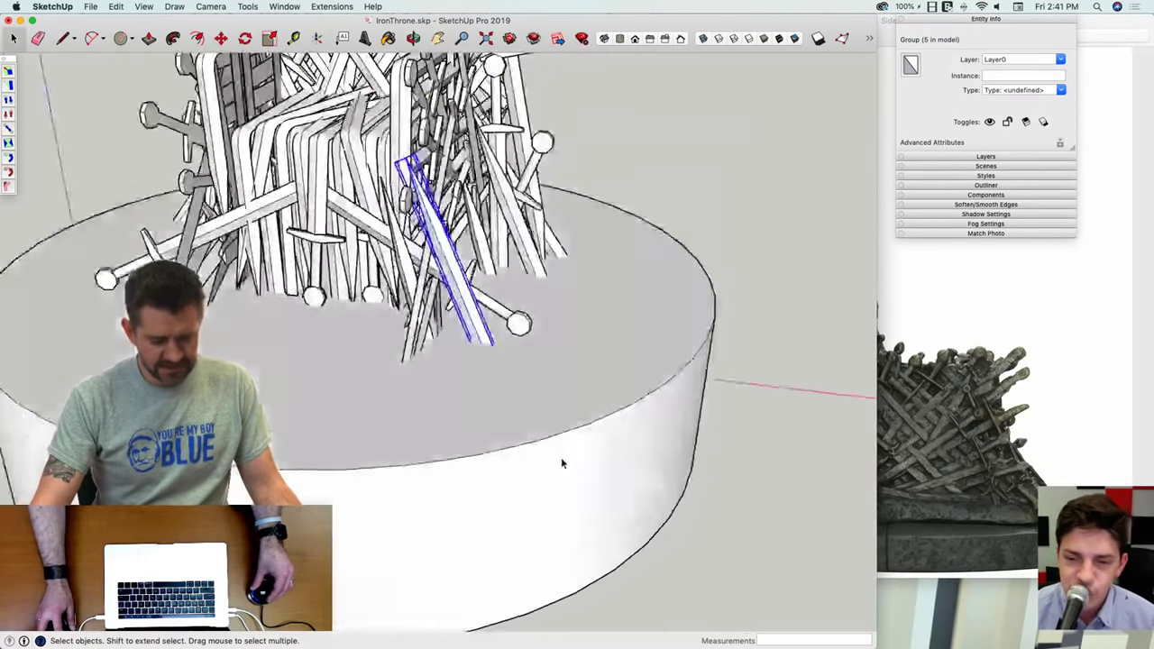
{"action": "left_click", "coordinate": [687, 442]}
{"action": "left_click", "coordinate": [685, 444]}
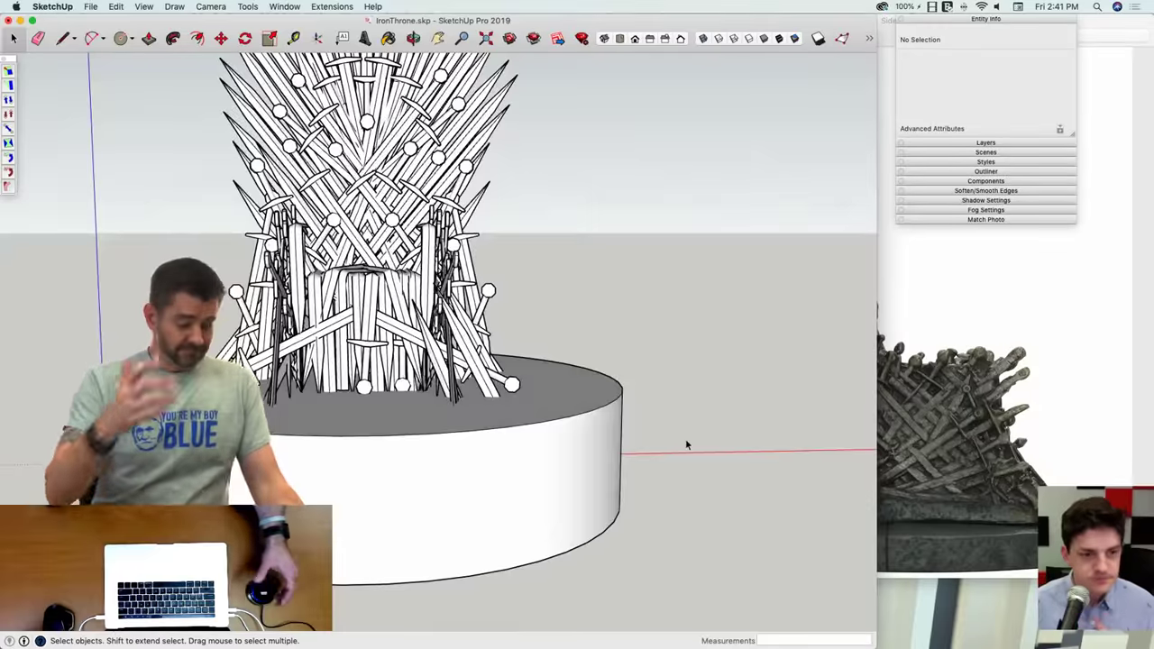
Step: Copy the blade sticking out behind one armrest about 23' across to the throne's opposite side, among the leaning swords
{"action": "mouse_move", "coordinate": [685, 444]}
{"action": "middle_mouse_down"}
{"action": "mouse_move", "coordinate": [706, 448]}
{"action": "mouse_move", "coordinate": [695, 438]}
{"action": "mouse_move", "coordinate": [739, 471]}
{"action": "mouse_move", "coordinate": [670, 451]}
{"action": "middle_mouse_up"}
{"action": "scroll", "coordinate": [497, 392], "scroll_direction": "up", "scroll_amount": 3}
{"action": "middle_click_drag", "start_coordinate": [498, 392], "coordinate": [393, 532]}
{"action": "scroll", "coordinate": [365, 370], "scroll_direction": "down", "scroll_amount": 3}
{"action": "middle_click_drag", "start_coordinate": [557, 347], "coordinate": [520, 302]}
{"action": "left_click", "coordinate": [519, 300]}
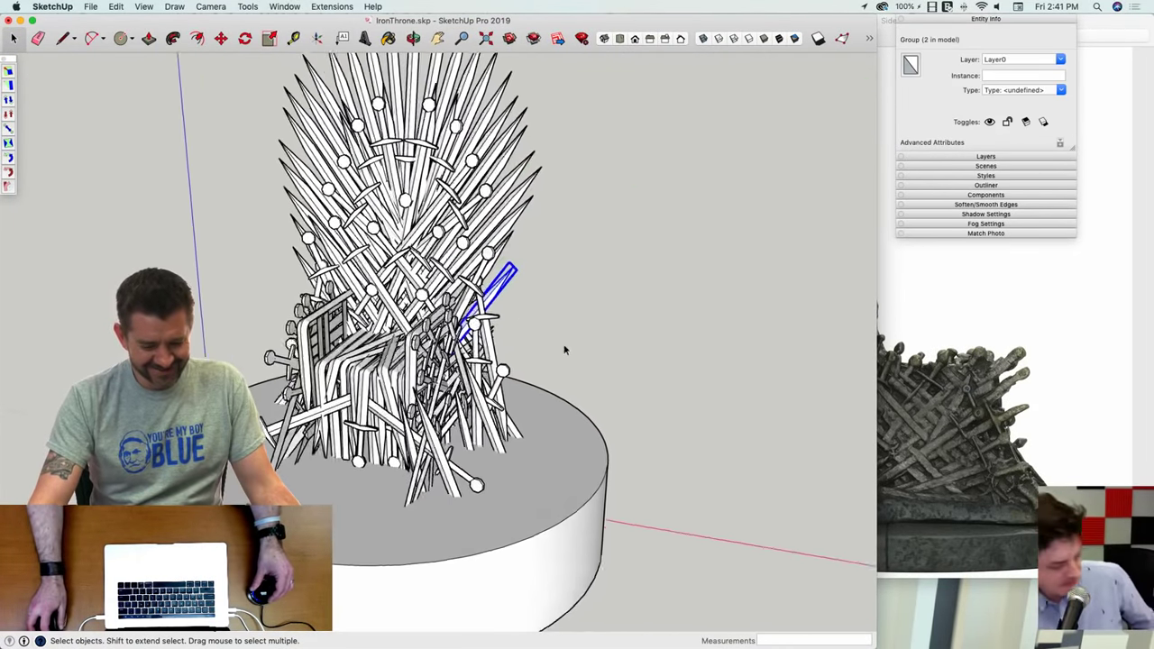
{"action": "key", "text": "m"}
{"action": "scroll", "coordinate": [531, 271], "scroll_direction": "up", "scroll_amount": 2}
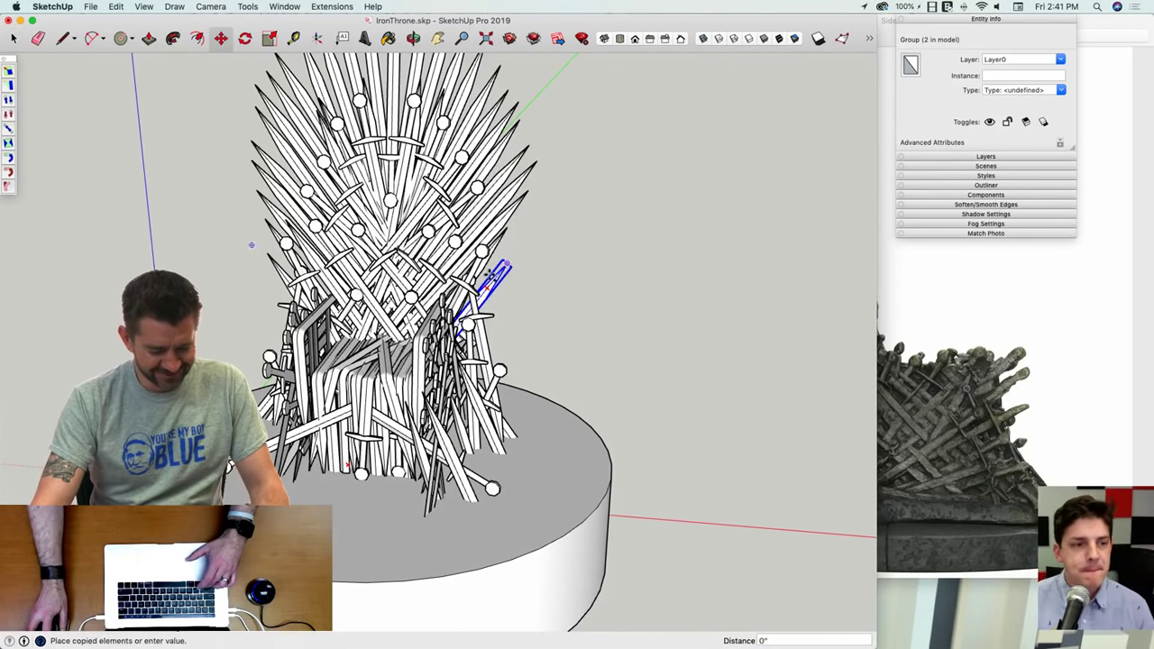
{"action": "scroll", "coordinate": [495, 272], "scroll_direction": "up", "scroll_amount": 8}
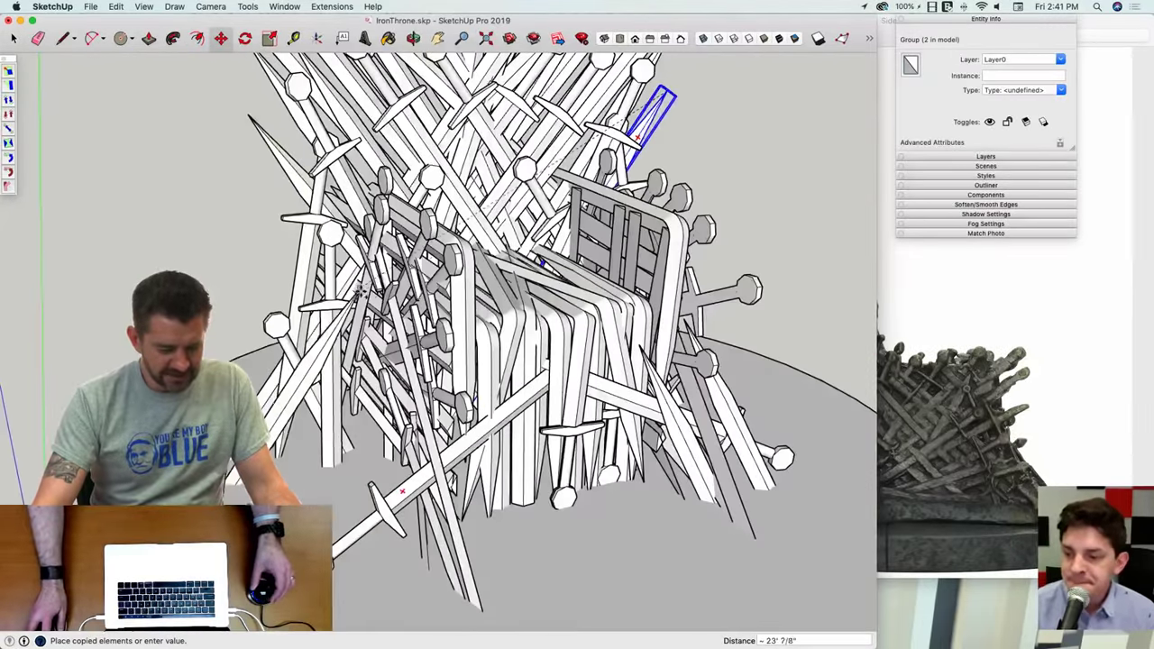
{"action": "left_click", "coordinate": [366, 302]}
{"action": "scroll", "coordinate": [366, 302], "scroll_direction": "down", "scroll_amount": 4}
{"action": "middle_click_drag", "start_coordinate": [366, 302], "coordinate": [410, 135]}
Step: Shorten the copied blade by pushing in its lower end face, and close the group
{"action": "key", "text": "space"}
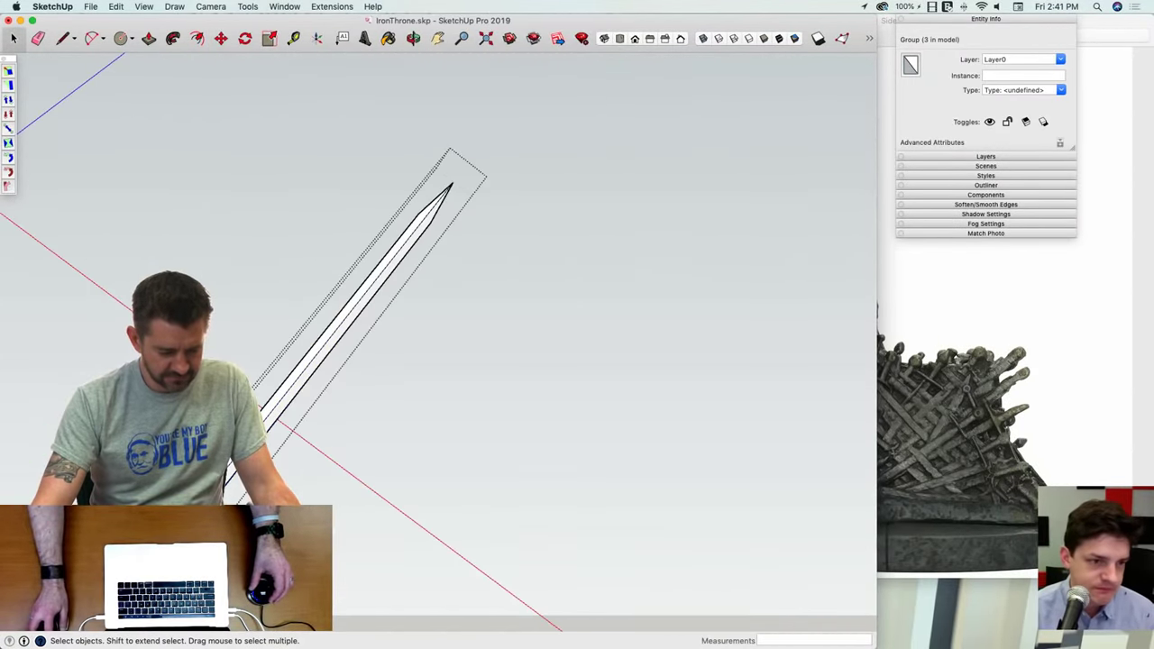
{"action": "key", "text": "p"}
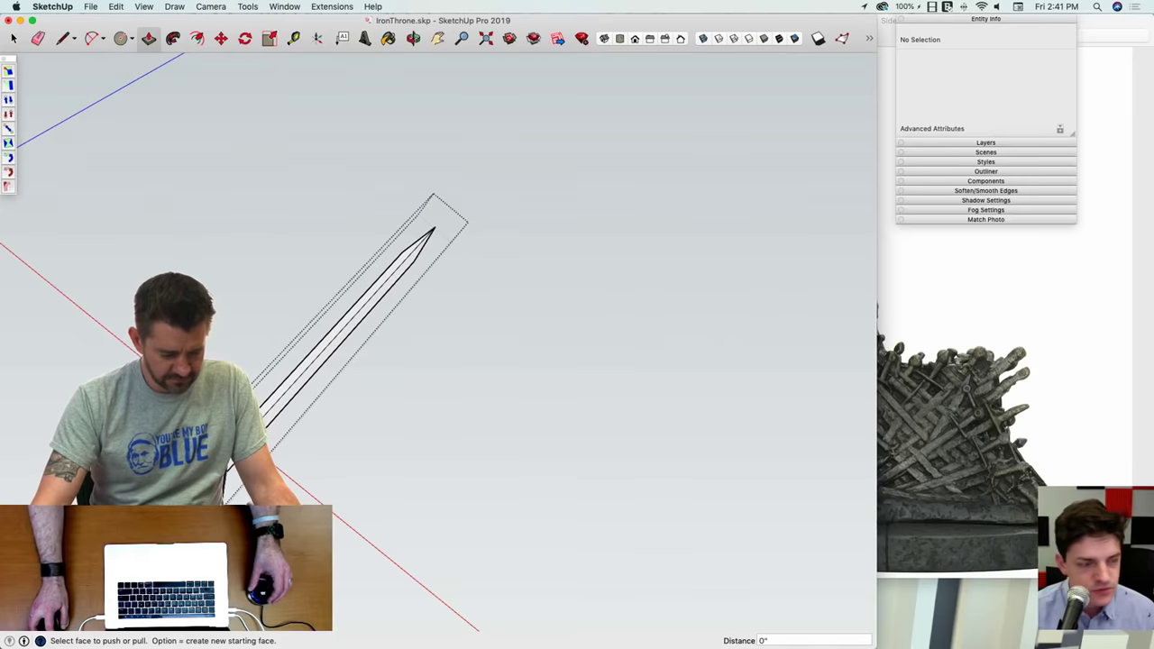
{"action": "left_click", "coordinate": [228, 472]}
{"action": "left_click", "coordinate": [342, 383]}
{"action": "key", "text": "space"}
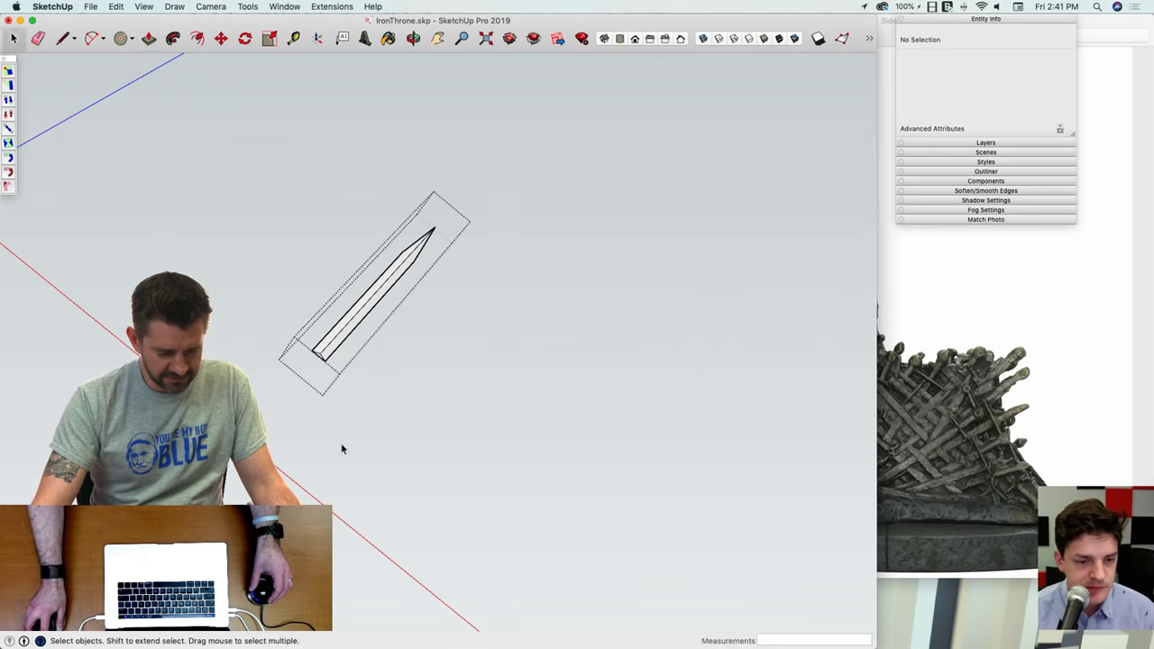
{"action": "left_click", "coordinate": [328, 473]}
{"action": "middle_click_drag", "start_coordinate": [326, 475], "coordinate": [347, 573]}
{"action": "scroll", "coordinate": [343, 379], "scroll_direction": "up", "scroll_amount": 3}
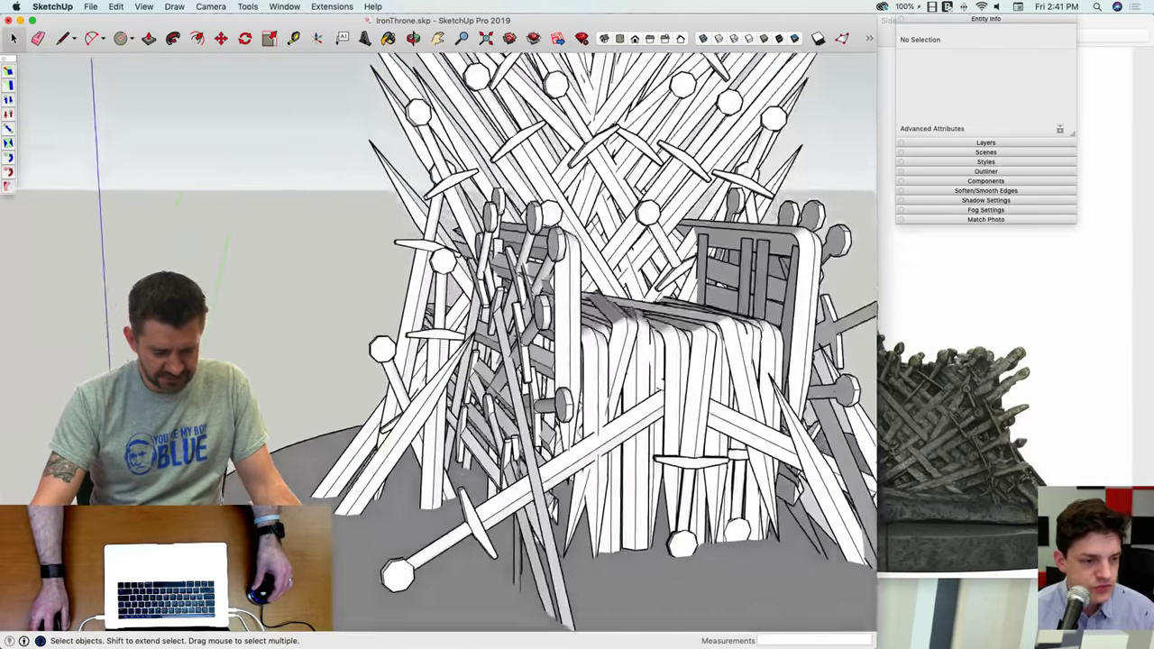
Step: Copy the shortened leaning blade 2' 7 7/8" along the base at the throne's side
{"action": "middle_click_drag", "start_coordinate": [338, 361], "coordinate": [379, 450]}
{"action": "key", "text": "m"}
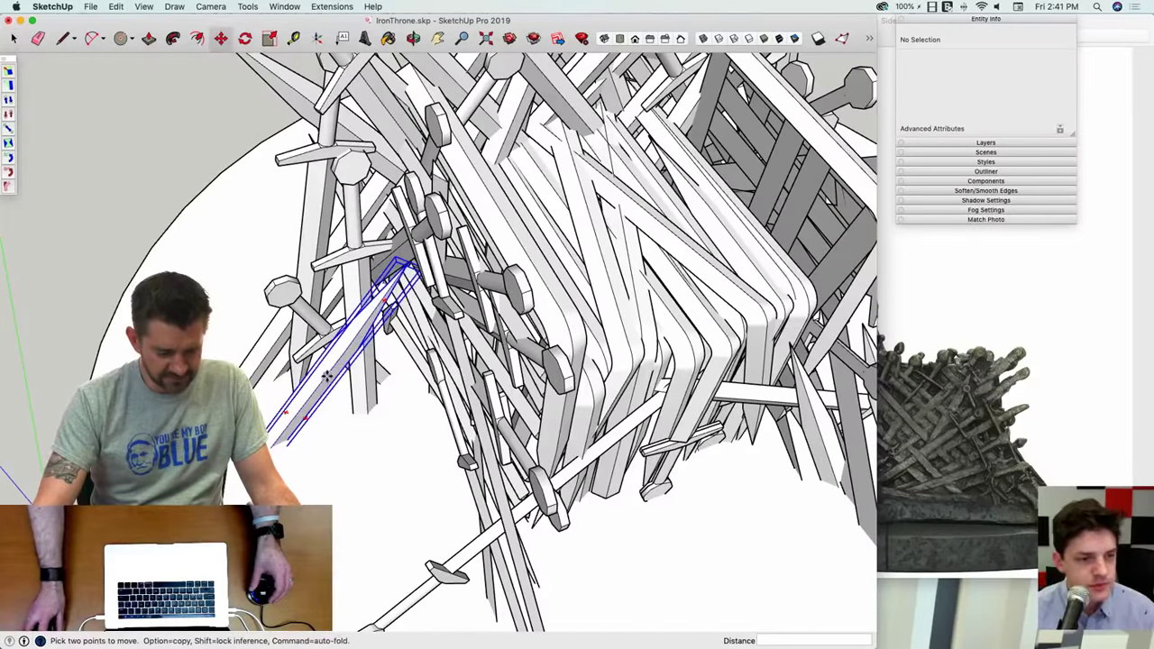
{"action": "left_click", "coordinate": [298, 422]}
{"action": "key", "text": "m"}
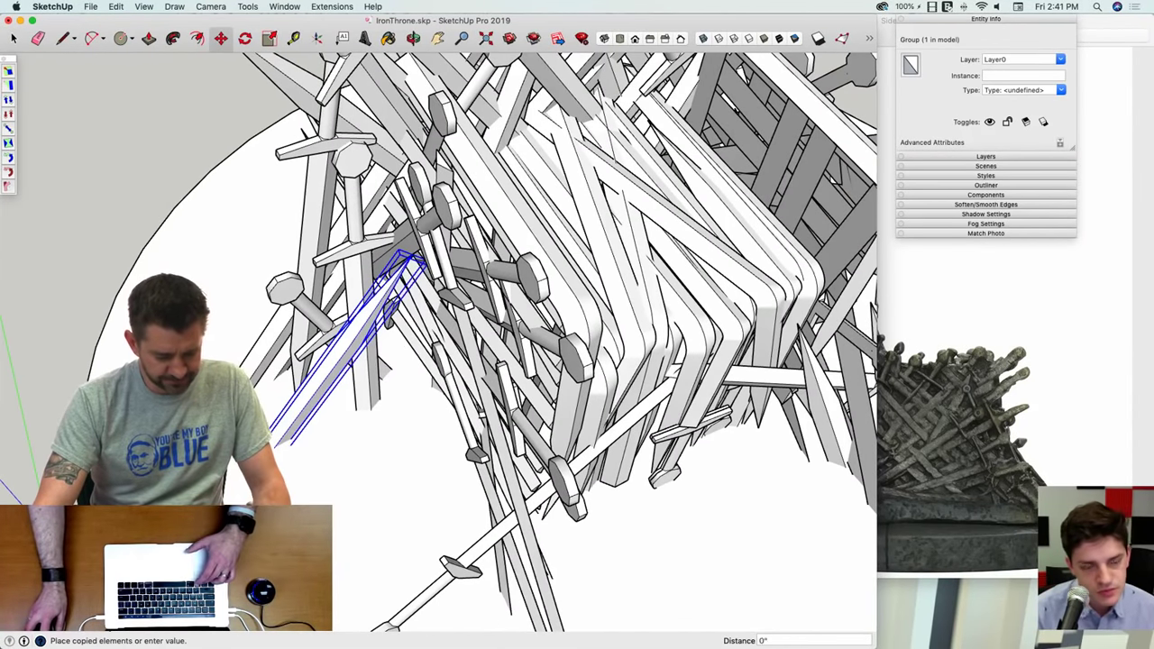
{"action": "left_click", "coordinate": [347, 424]}
{"action": "middle_click_drag", "start_coordinate": [342, 422], "coordinate": [352, 302]}
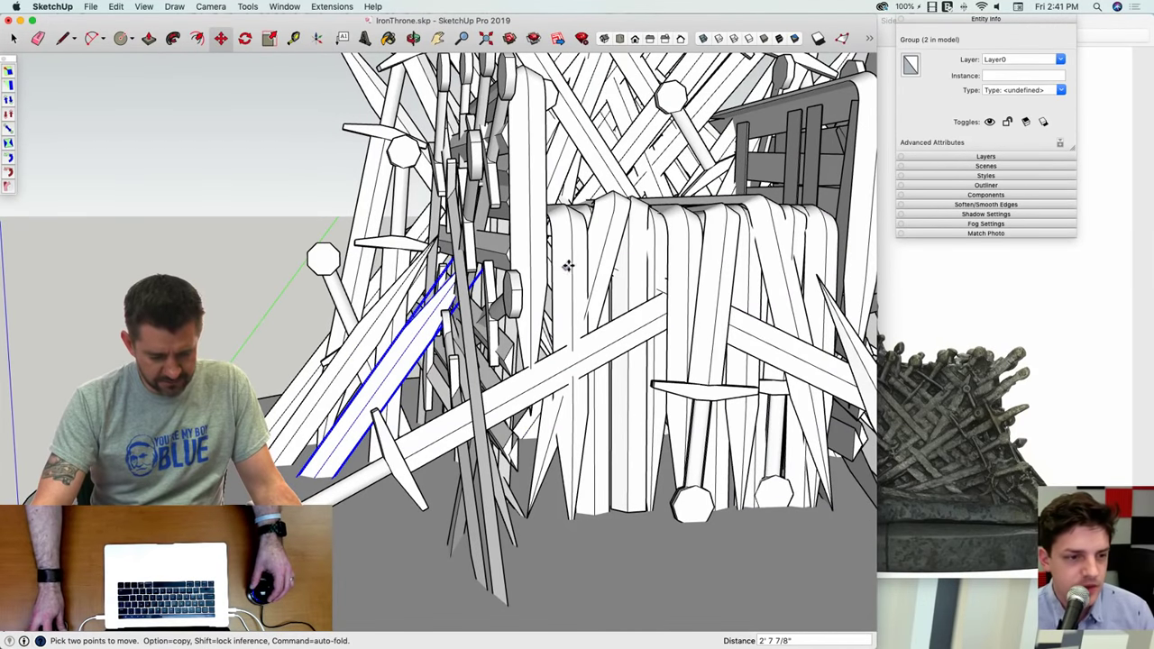
Step: Copy the shortened blade forward about 9' to the seat's front corner beside the crossed sword, and deselect it
{"action": "middle_click_drag", "start_coordinate": [573, 309], "coordinate": [753, 447]}
{"action": "key", "text": "space"}
{"action": "scroll", "coordinate": [520, 520], "scroll_direction": "down", "scroll_amount": 3}
{"action": "middle_click_drag", "start_coordinate": [520, 520], "coordinate": [397, 332], "text": "shift"}
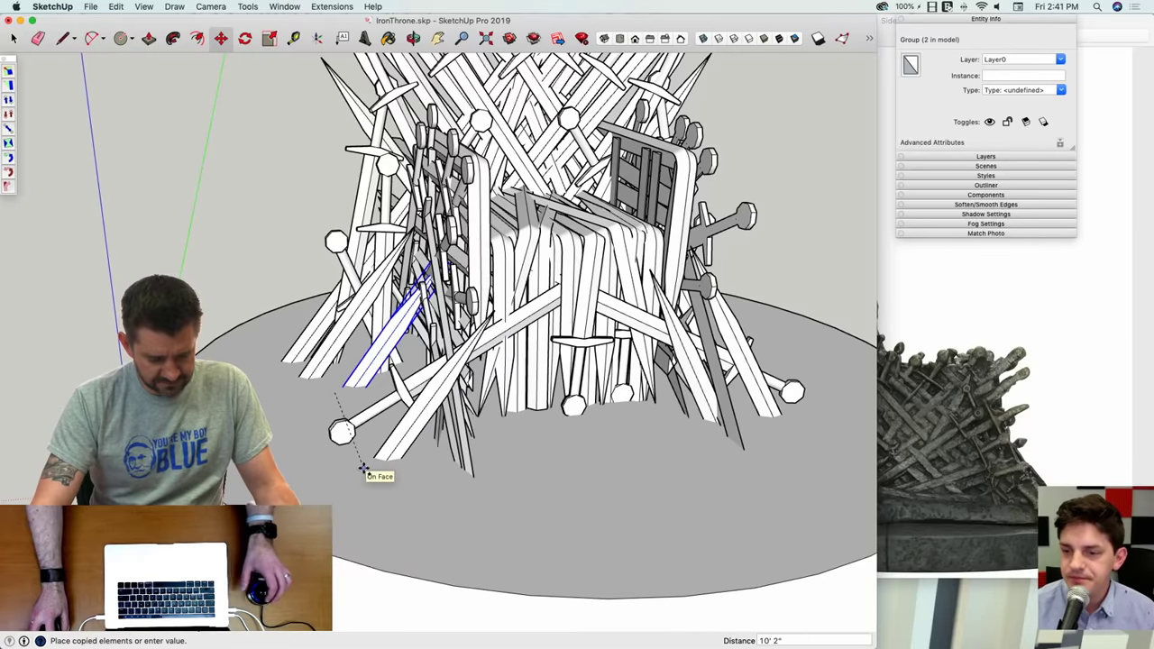
{"action": "scroll", "coordinate": [363, 468], "scroll_direction": "up", "scroll_amount": 5}
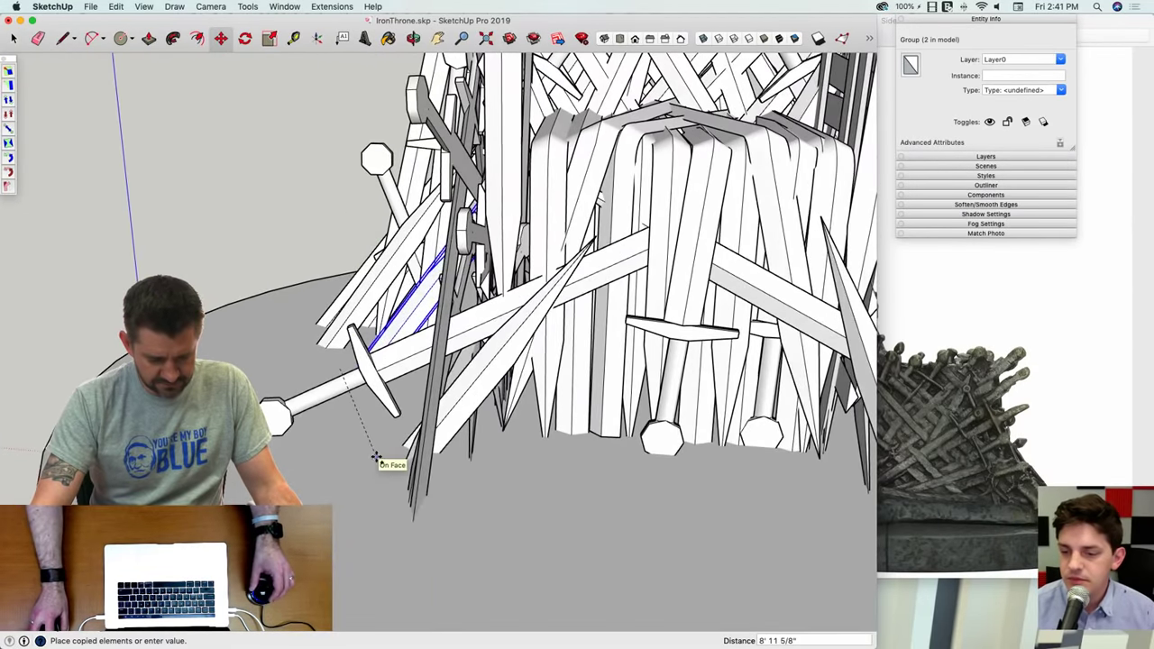
{"action": "scroll", "coordinate": [361, 459], "scroll_direction": "down", "scroll_amount": 10}
{"action": "key", "text": "space"}
{"action": "left_click", "coordinate": [341, 474]}
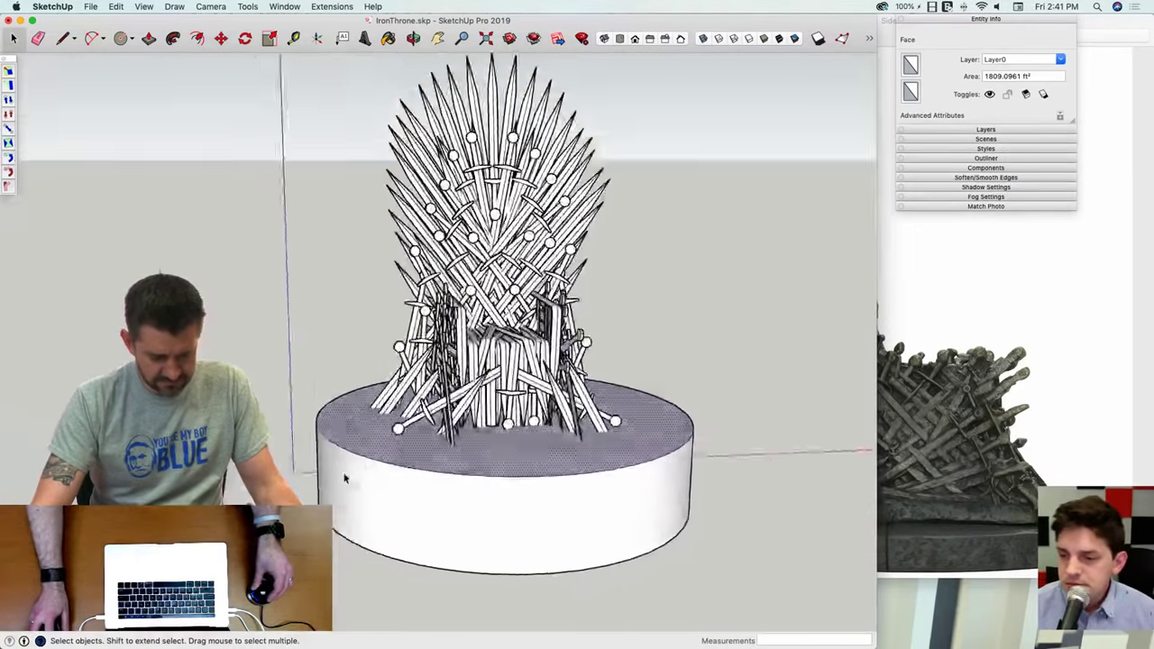
Step: Shift the front-corner blade about 4' 1/4" so it sits against the crossed swords, and deselect it
{"action": "middle_click_drag", "start_coordinate": [345, 478], "coordinate": [477, 523]}
{"action": "scroll", "coordinate": [466, 467], "scroll_direction": "up", "scroll_amount": 5}
{"action": "left_click", "coordinate": [470, 471]}
{"action": "key", "text": "m"}
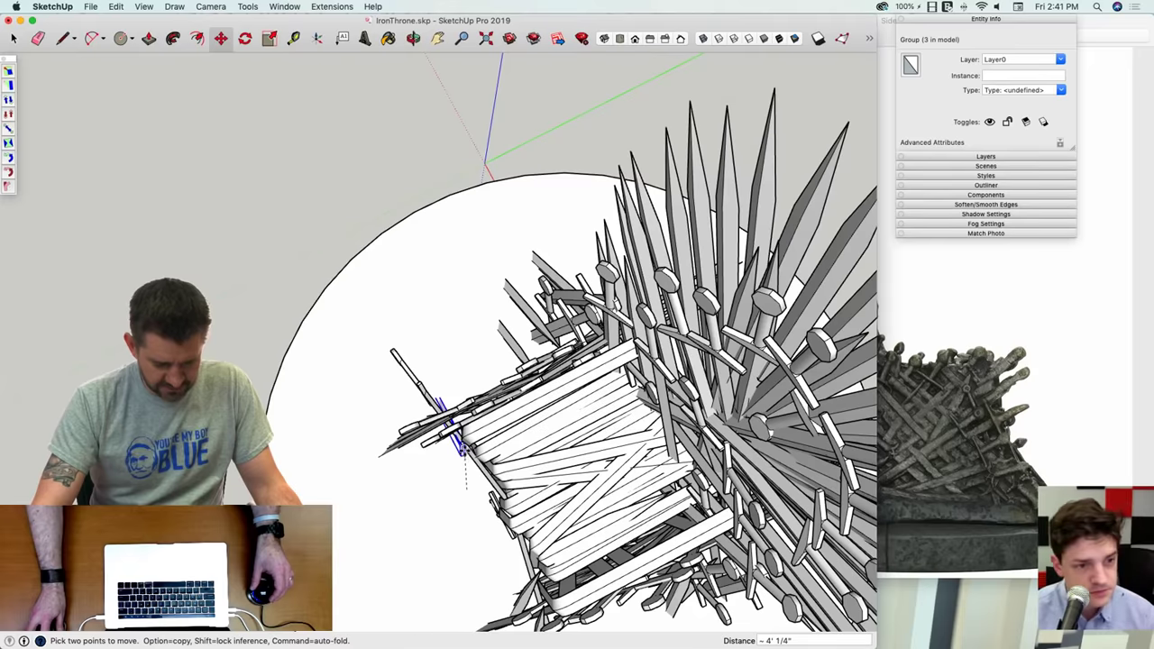
{"action": "left_click", "coordinate": [463, 450]}
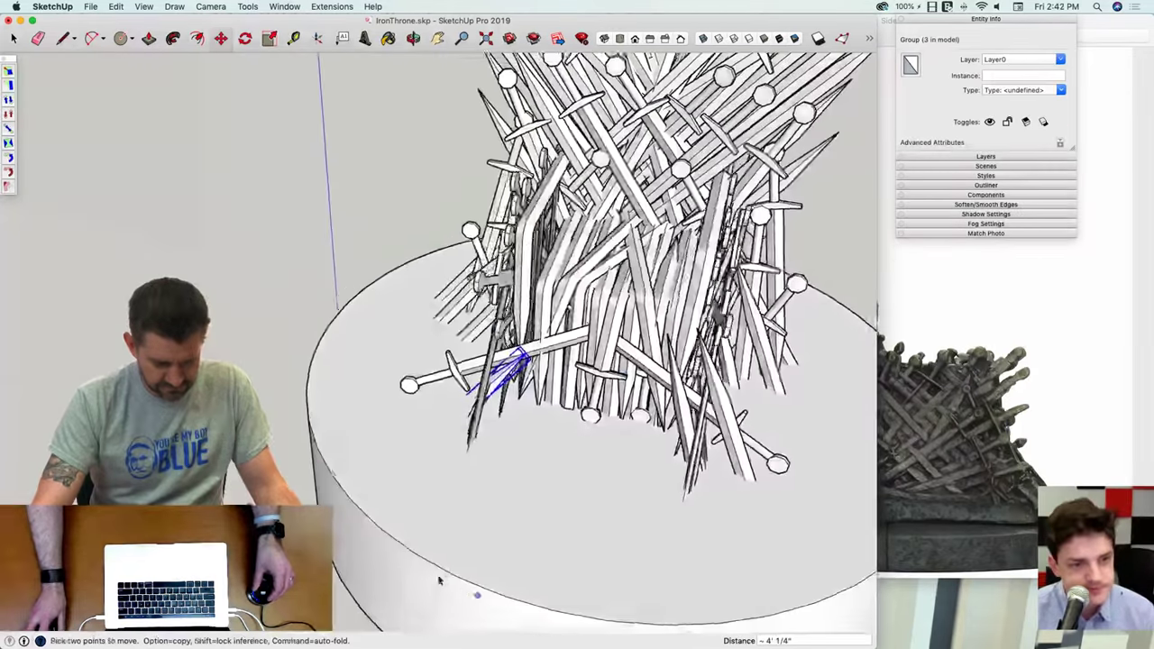
{"action": "key", "text": "space"}
{"action": "left_click", "coordinate": [466, 549]}
Step: Make another copy of the front-corner blade about 2' 9 13/16" away and fit it beside the crossed sword at the seat's corner
{"action": "mouse_move", "coordinate": [424, 568]}
{"action": "middle_mouse_down"}
{"action": "mouse_move", "coordinate": [436, 526]}
{"action": "mouse_move", "coordinate": [445, 559]}
{"action": "mouse_move", "coordinate": [491, 600]}
{"action": "mouse_move", "coordinate": [516, 473]}
{"action": "mouse_move", "coordinate": [424, 469]}
{"action": "middle_mouse_up"}
{"action": "scroll", "coordinate": [438, 522], "scroll_direction": "up", "scroll_amount": 2}
{"action": "scroll", "coordinate": [505, 464], "scroll_direction": "up", "scroll_amount": 3}
{"action": "left_click", "coordinate": [418, 473]}
{"action": "middle_click_drag", "start_coordinate": [451, 542], "coordinate": [539, 550]}
{"action": "key", "text": "m"}
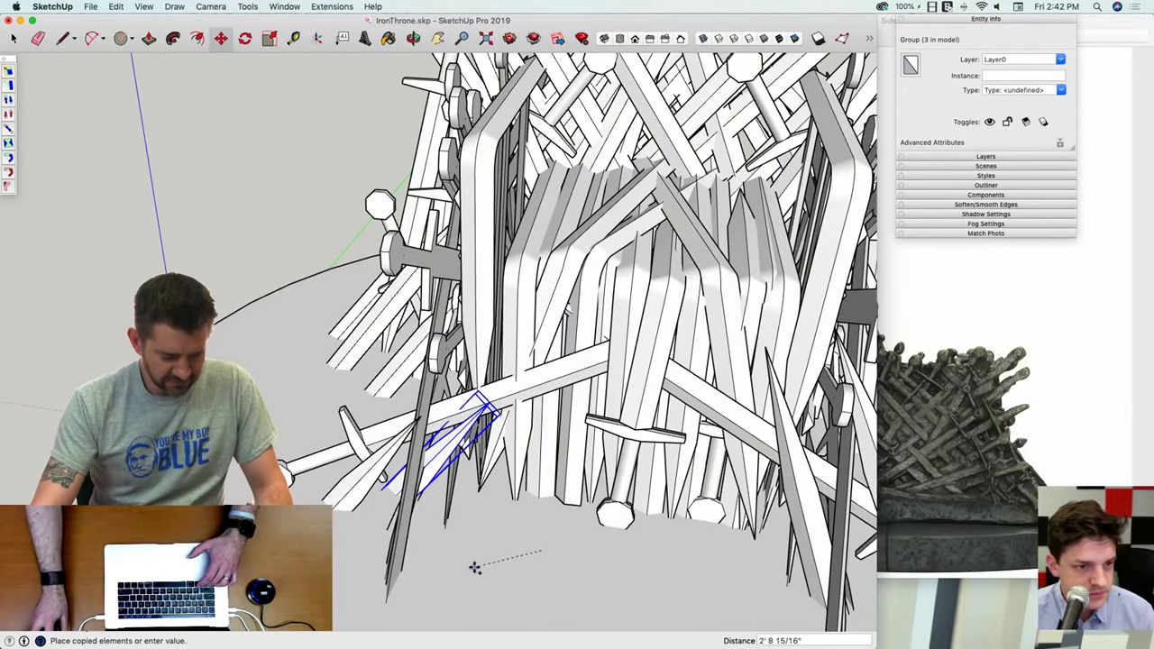
{"action": "mouse_move", "coordinate": [365, 496]}
{"action": "middle_mouse_down"}
{"action": "mouse_move", "coordinate": [428, 561]}
{"action": "mouse_move", "coordinate": [454, 533]}
{"action": "mouse_move", "coordinate": [468, 570]}
{"action": "middle_mouse_up"}
{"action": "scroll", "coordinate": [469, 544], "scroll_direction": "up", "scroll_amount": 2}
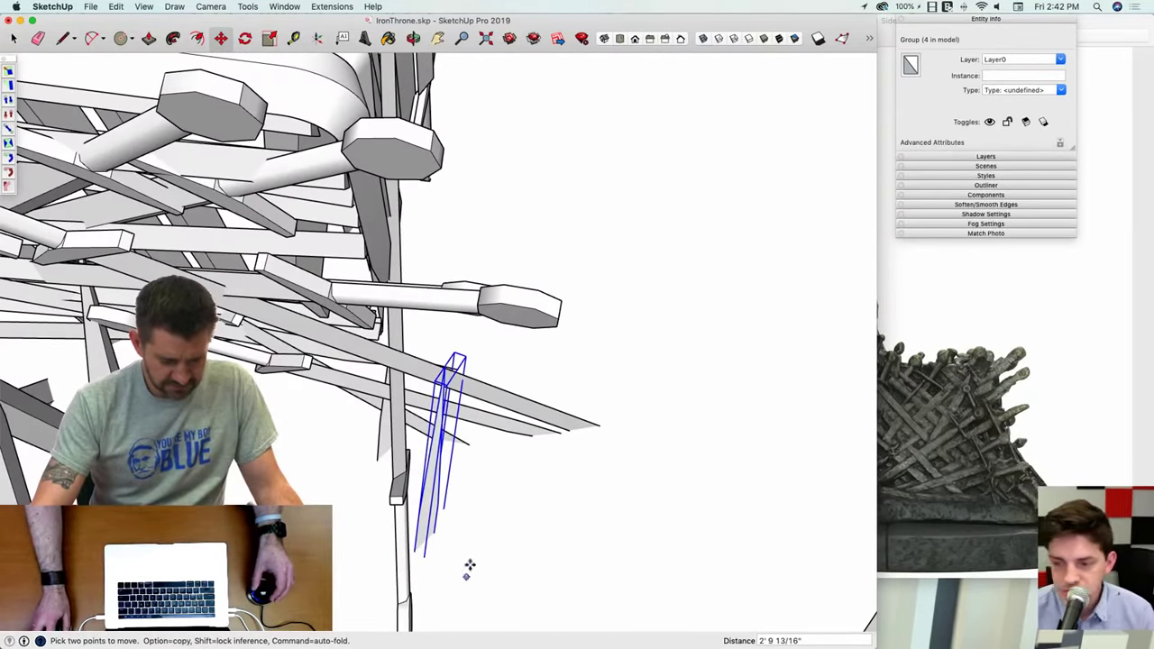
{"action": "left_click", "coordinate": [549, 511]}
{"action": "mouse_move", "coordinate": [539, 521]}
{"action": "middle_mouse_down"}
{"action": "mouse_move", "coordinate": [515, 496]}
{"action": "mouse_move", "coordinate": [586, 534]}
{"action": "mouse_move", "coordinate": [512, 526]}
{"action": "mouse_move", "coordinate": [481, 505]}
{"action": "mouse_move", "coordinate": [587, 501]}
{"action": "mouse_move", "coordinate": [622, 553]}
{"action": "mouse_move", "coordinate": [532, 536]}
{"action": "middle_mouse_up"}
{"action": "key", "text": "space"}
Step: Copy the leaning corner blade about 3' 9 5/8" and rotate the copy about its foot on the base
{"action": "scroll", "coordinate": [532, 536], "scroll_direction": "up", "scroll_amount": 5}
{"action": "key", "text": "m"}
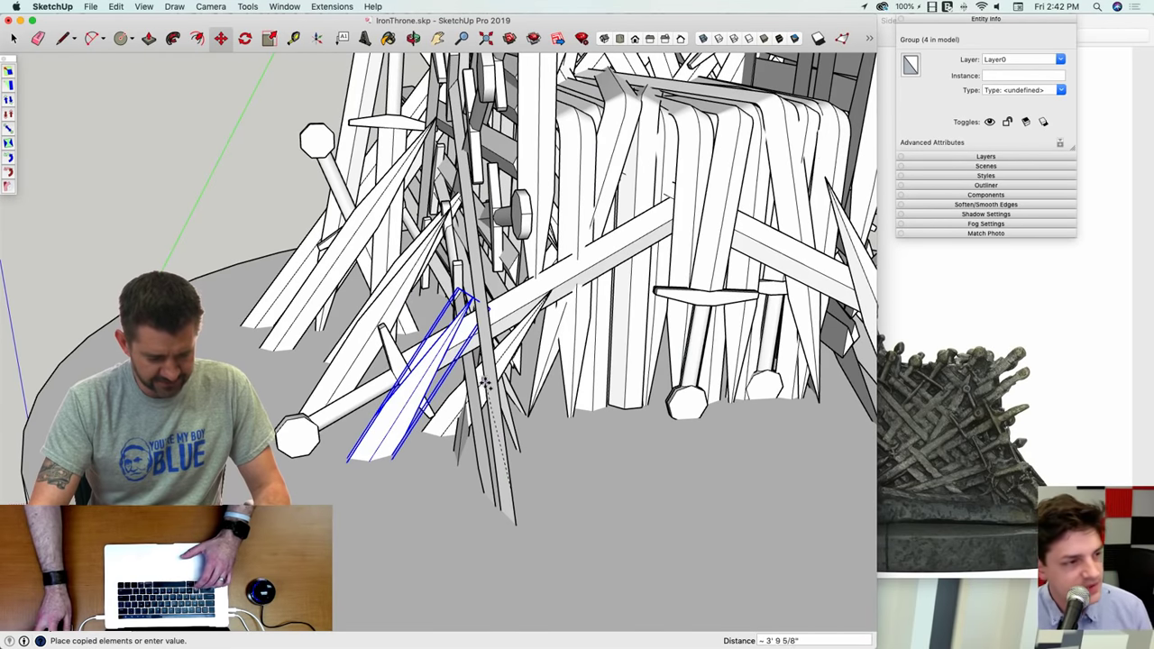
{"action": "middle_click_drag", "start_coordinate": [482, 392], "coordinate": [440, 523]}
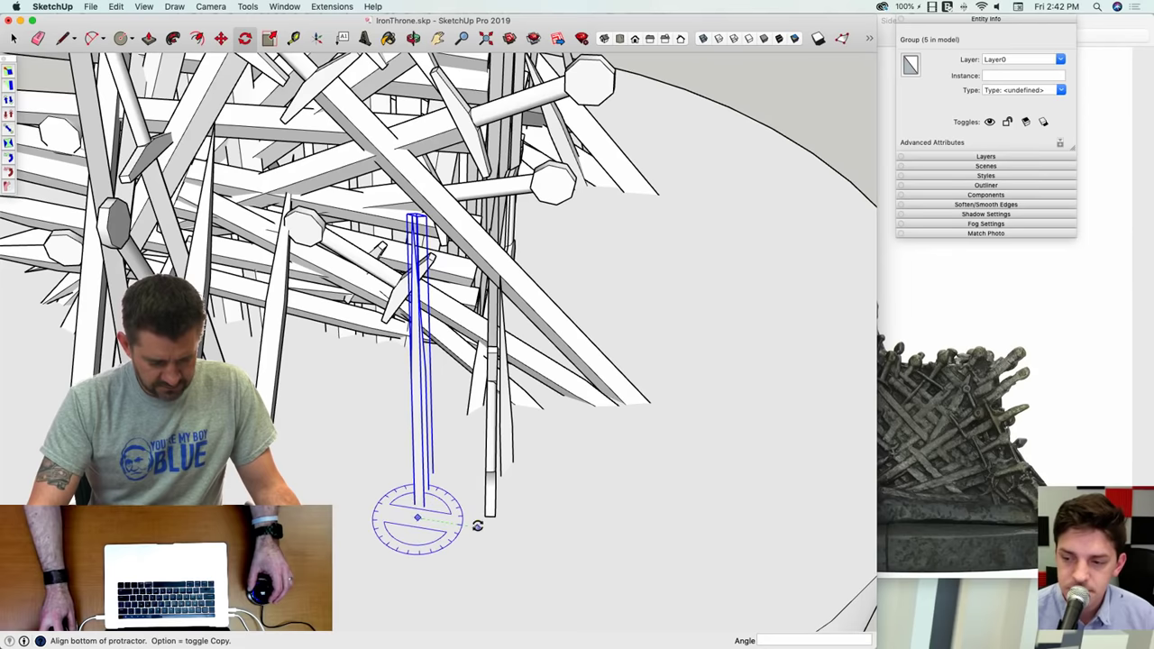
{"action": "middle_click_drag", "start_coordinate": [481, 555], "coordinate": [660, 530]}
Step: Move the rotated blade 2' 3" sideways, shift it a further 9 3/8" behind the crossed sword, and deselect it
{"action": "key", "text": "m"}
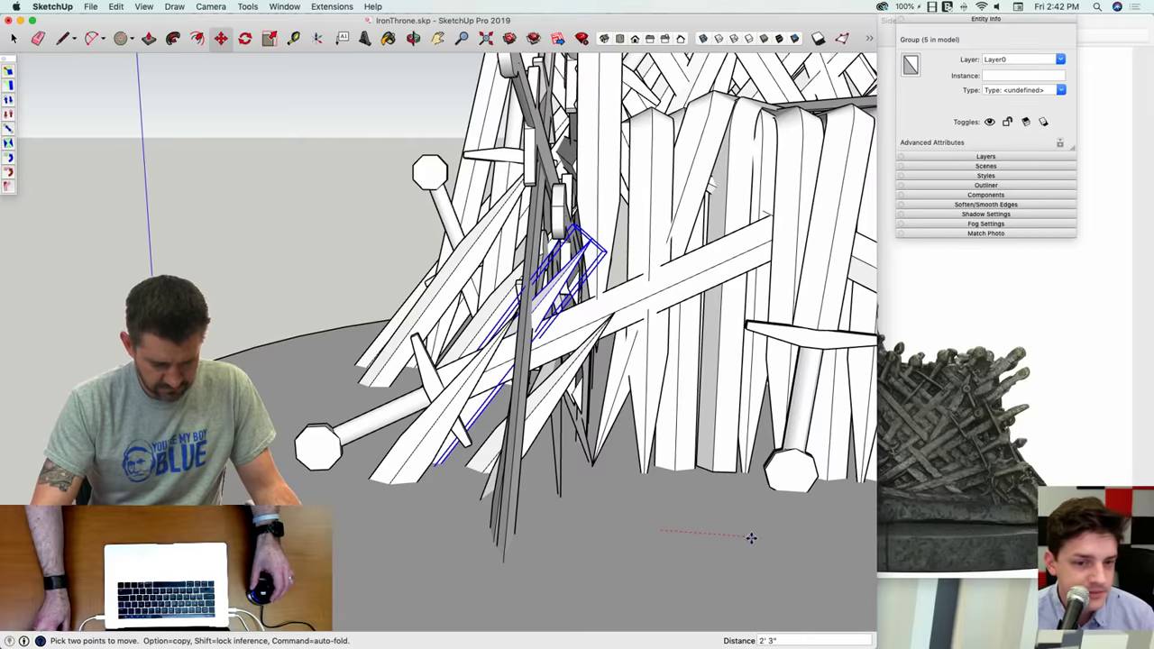
{"action": "middle_click_drag", "start_coordinate": [751, 538], "coordinate": [725, 526]}
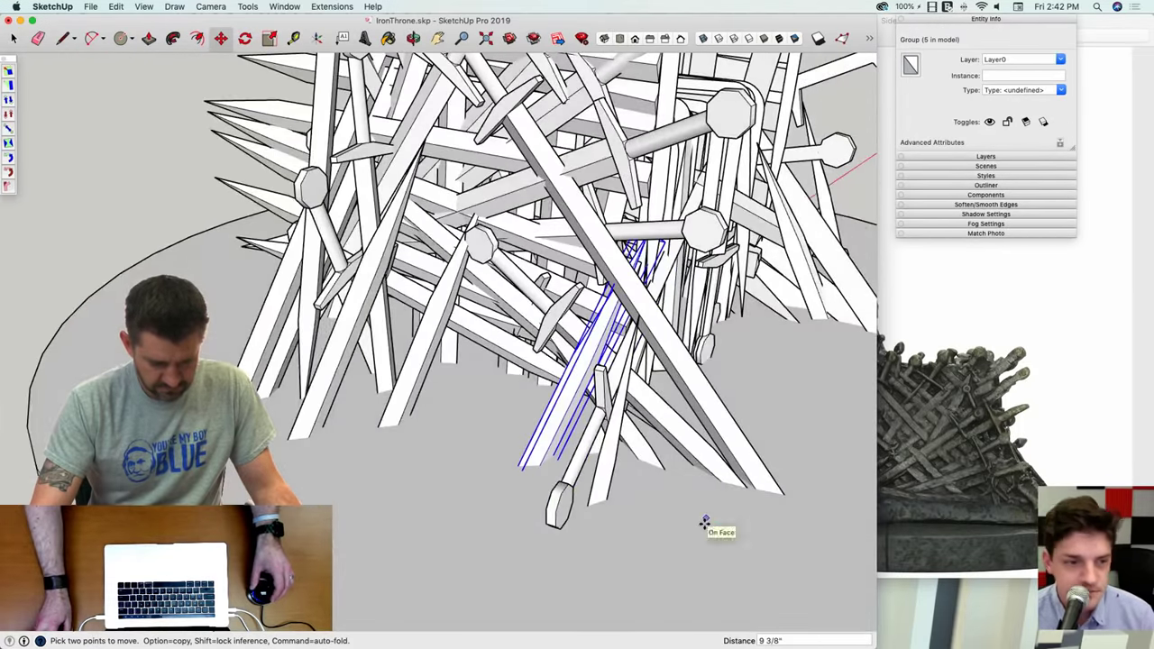
{"action": "key", "text": "super+2"}
{"action": "key", "text": "space"}
{"action": "left_click", "coordinate": [681, 591]}
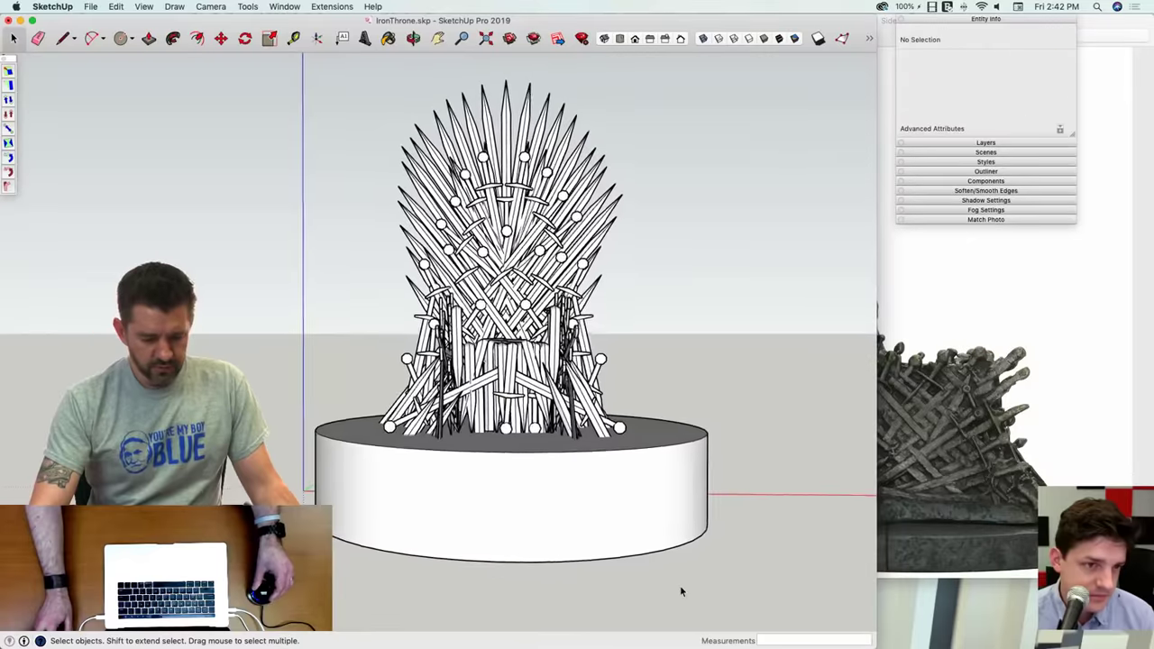
Step: Move the blade beside the seat 1' 1 1/4" to the armrest's inner face and rotate it to follow the armrest
{"action": "middle_click_drag", "start_coordinate": [681, 592], "coordinate": [685, 514]}
{"action": "scroll", "coordinate": [685, 514], "scroll_direction": "up", "scroll_amount": 4}
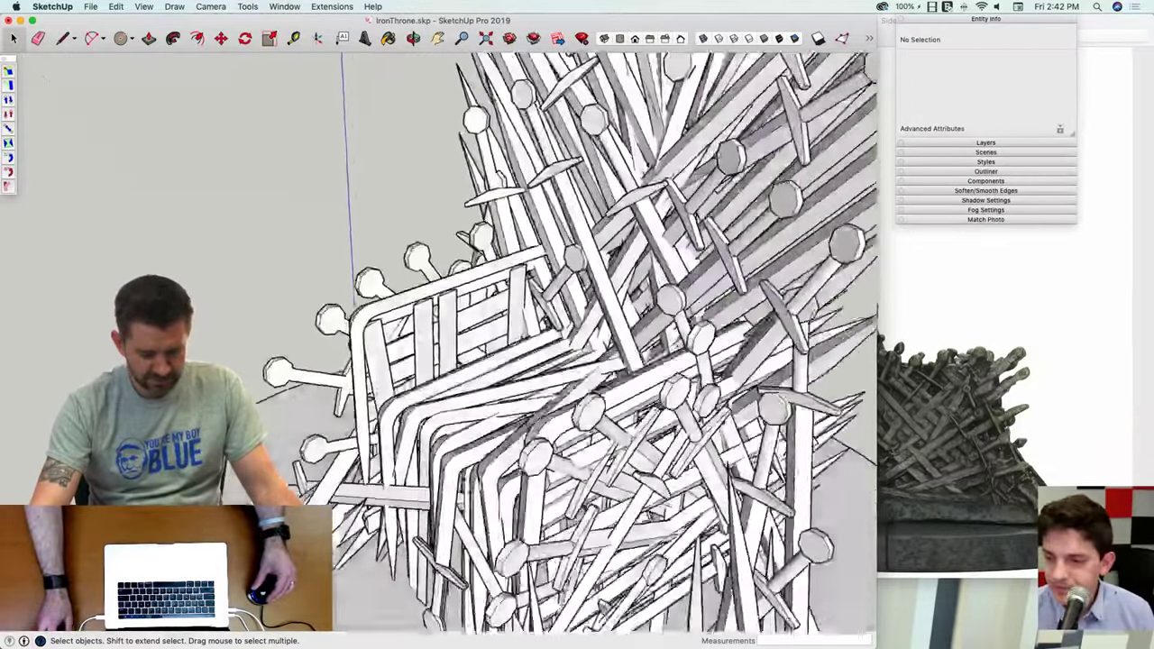
{"action": "scroll", "coordinate": [530, 247], "scroll_direction": "up", "scroll_amount": 5}
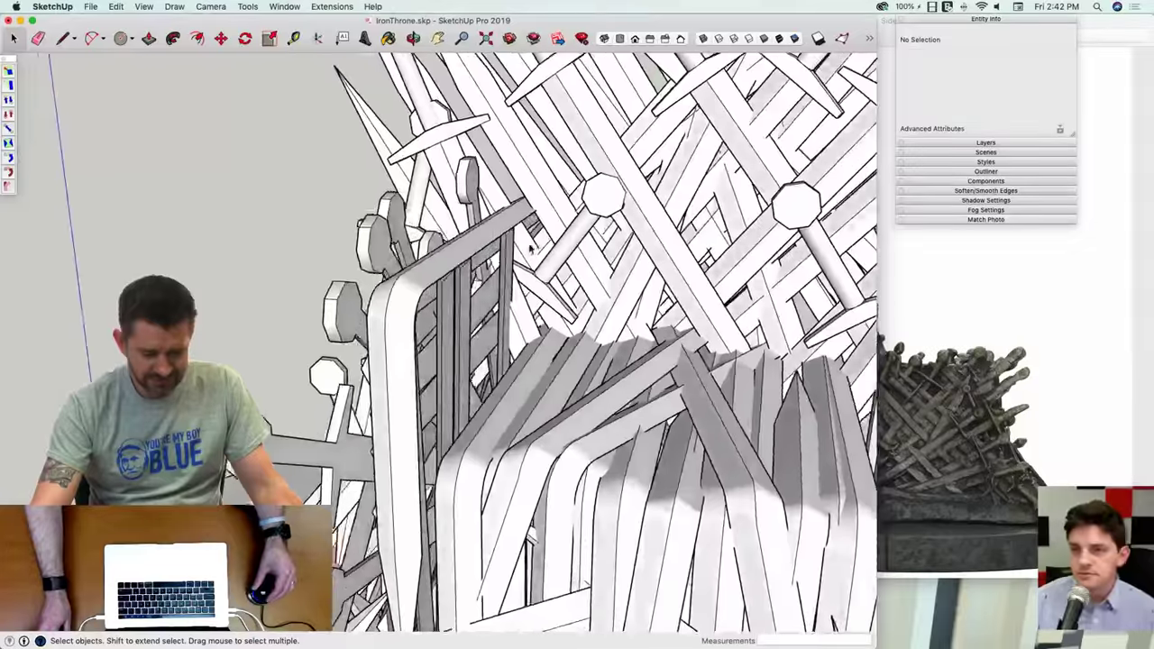
{"action": "middle_click_drag", "start_coordinate": [530, 248], "coordinate": [486, 498]}
{"action": "left_click", "coordinate": [358, 469]}
{"action": "key", "text": "m"}
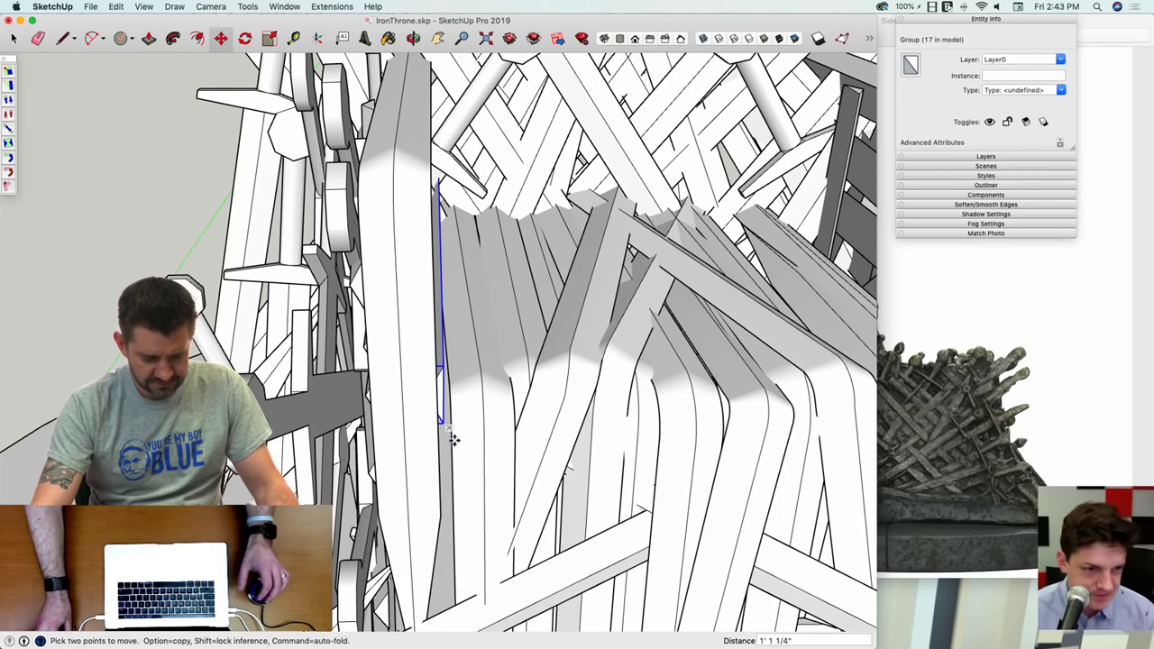
{"action": "middle_click_drag", "start_coordinate": [448, 373], "coordinate": [436, 373]}
{"action": "key", "text": "q"}
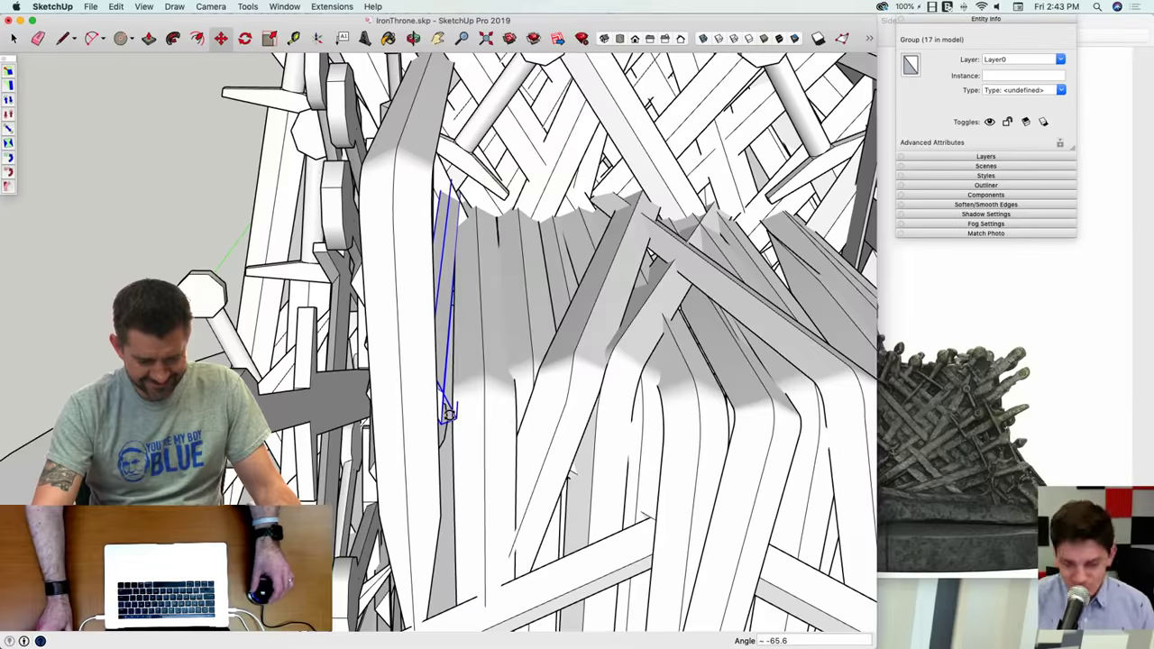
Step: Copy the armrest's inner blade about 3' 10 1/2" straight up to just below the top rail
{"action": "middle_click_drag", "start_coordinate": [449, 415], "coordinate": [418, 555]}
{"action": "left_click", "coordinate": [417, 555]}
{"action": "key", "text": "alt"}
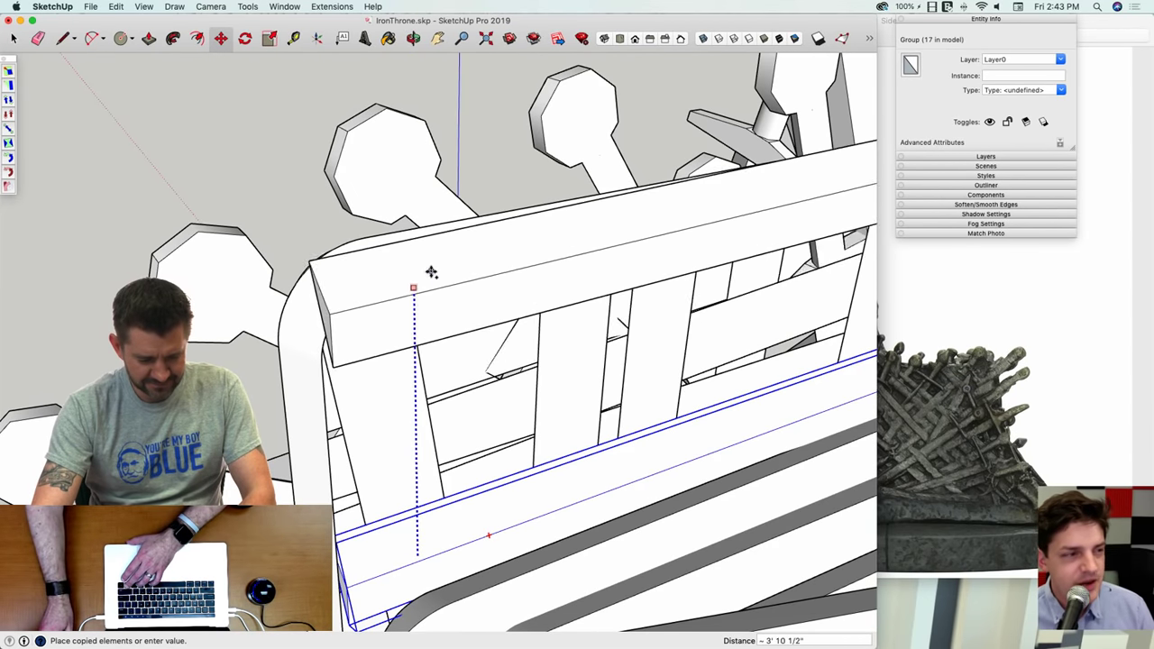
Step: Angle the middle blade inside the armrest between the upper and lower ones, and slide it 10 9/16" toward the front
{"action": "middle_click_drag", "start_coordinate": [375, 372], "coordinate": [510, 382]}
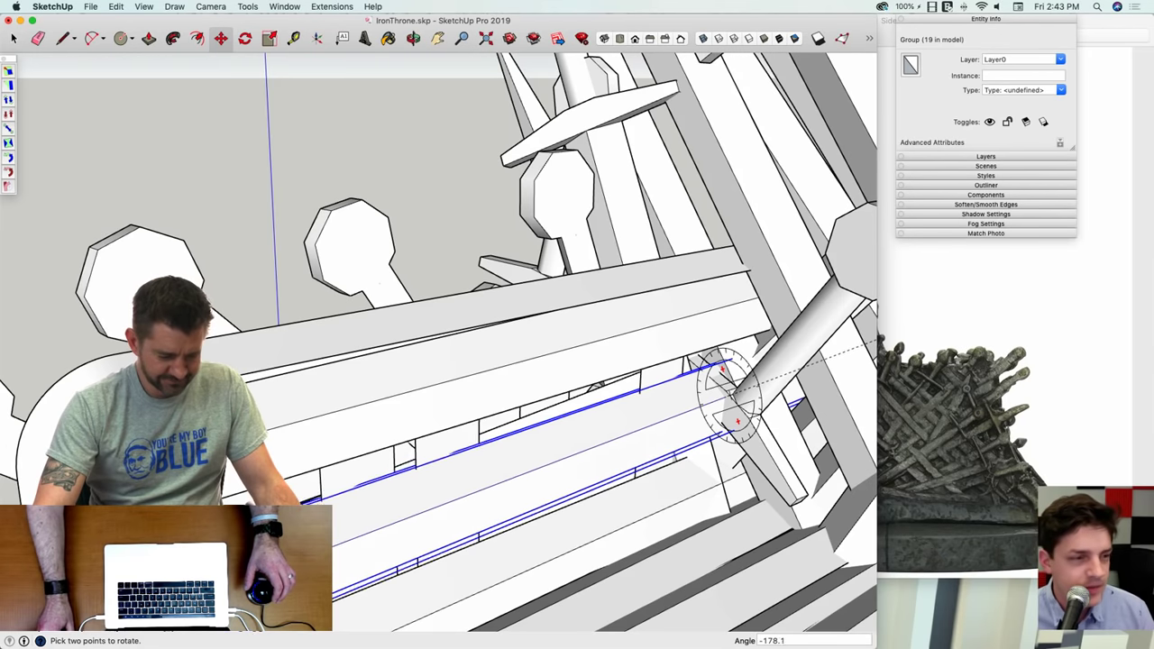
{"action": "left_click", "coordinate": [326, 552]}
{"action": "middle_click_drag", "start_coordinate": [357, 540], "coordinate": [631, 422], "text": "shift"}
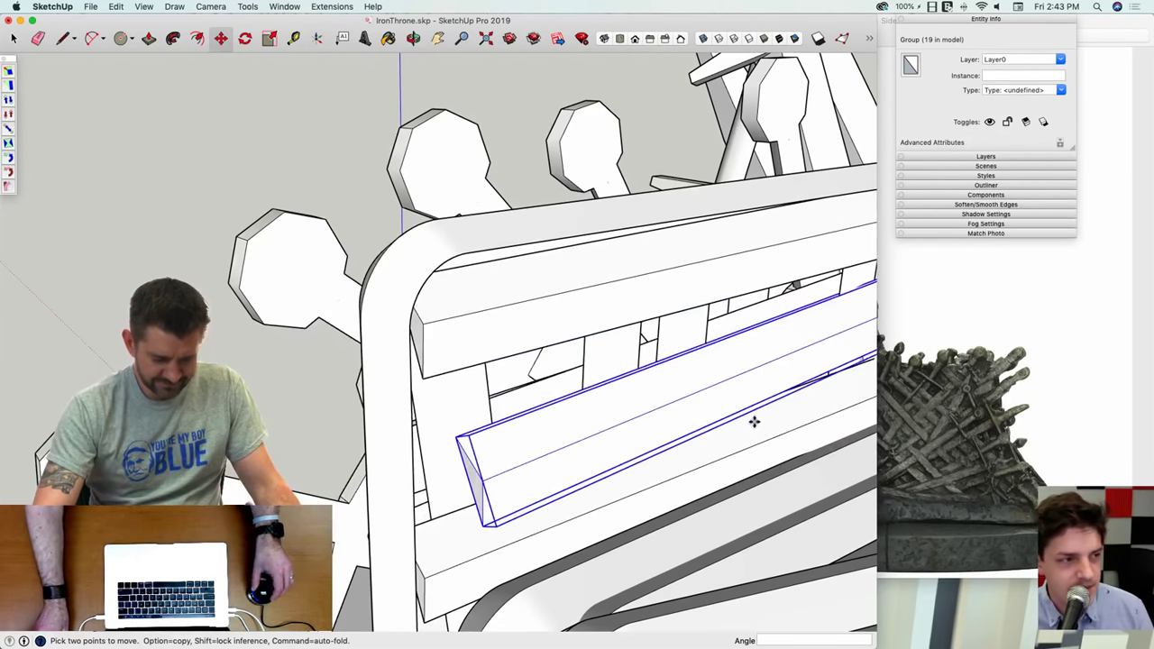
{"action": "left_click", "coordinate": [698, 413]}
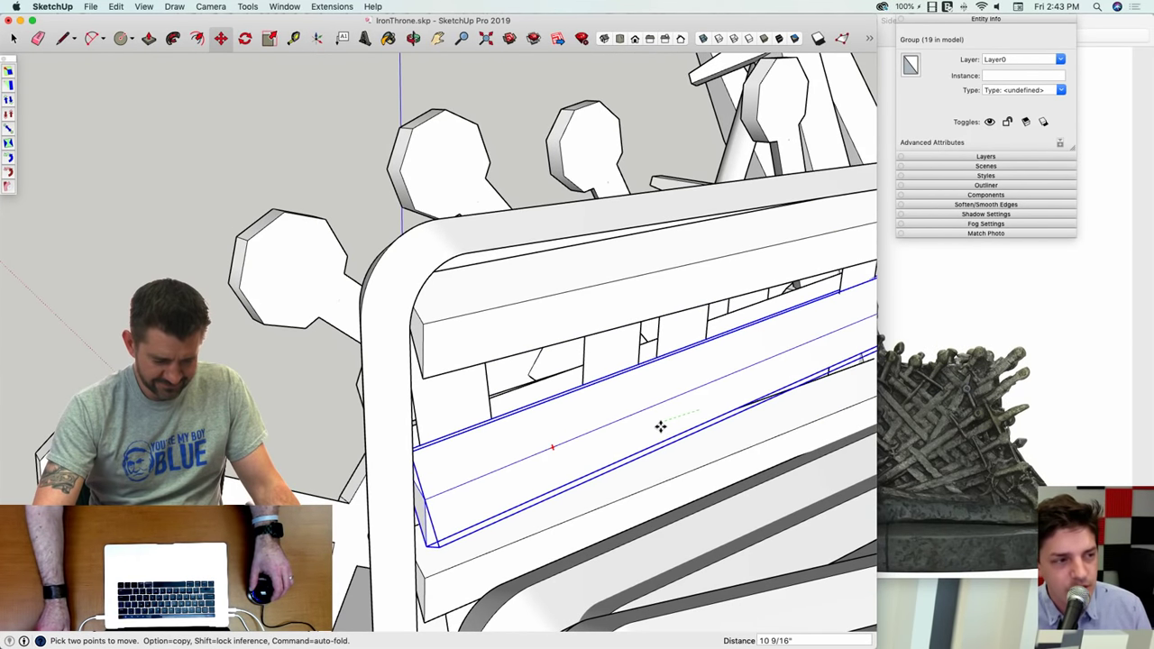
{"action": "left_click", "coordinate": [653, 430]}
Step: Shift the three inner armrest blades together 2 3/8" along the red axis, and deselect them
{"action": "scroll", "coordinate": [652, 430], "scroll_direction": "down", "scroll_amount": 5}
{"action": "middle_click_drag", "start_coordinate": [559, 429], "coordinate": [631, 515]}
{"action": "key", "text": "space"}
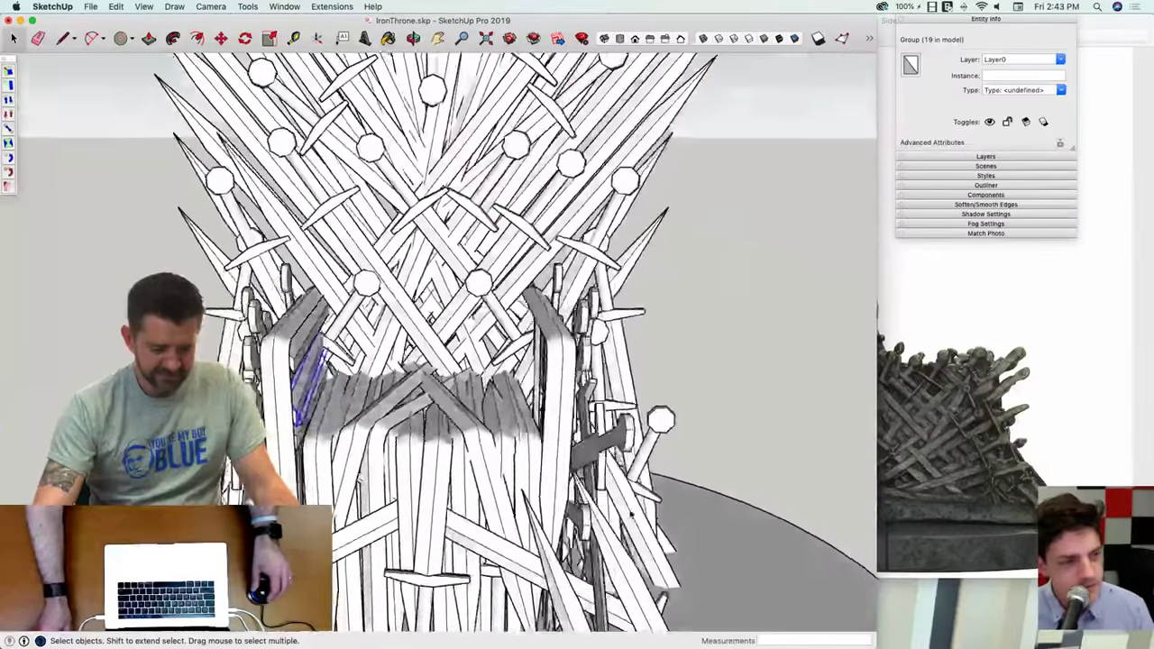
{"action": "scroll", "coordinate": [357, 319], "scroll_direction": "up", "scroll_amount": 8}
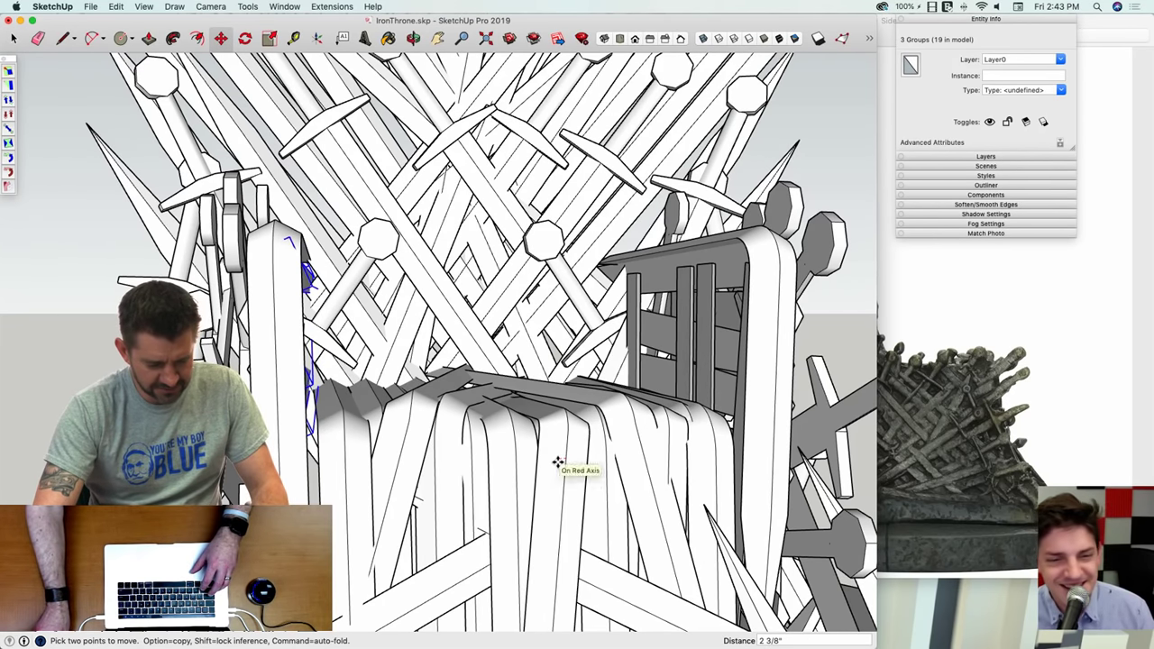
{"action": "mouse_move", "coordinate": [313, 424]}
{"action": "middle_mouse_down"}
{"action": "mouse_move", "coordinate": [171, 458]}
{"action": "mouse_move", "coordinate": [36, 468]}
{"action": "middle_mouse_up"}
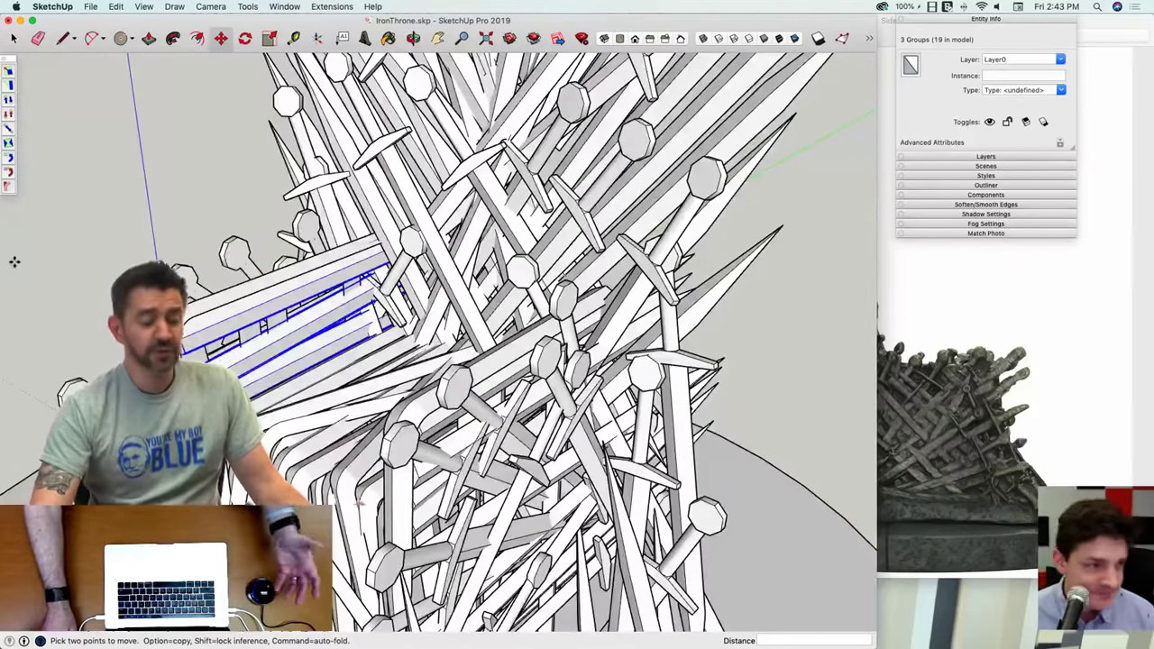
{"action": "key", "text": "super+3"}
{"action": "left_click", "coordinate": [69, 254]}
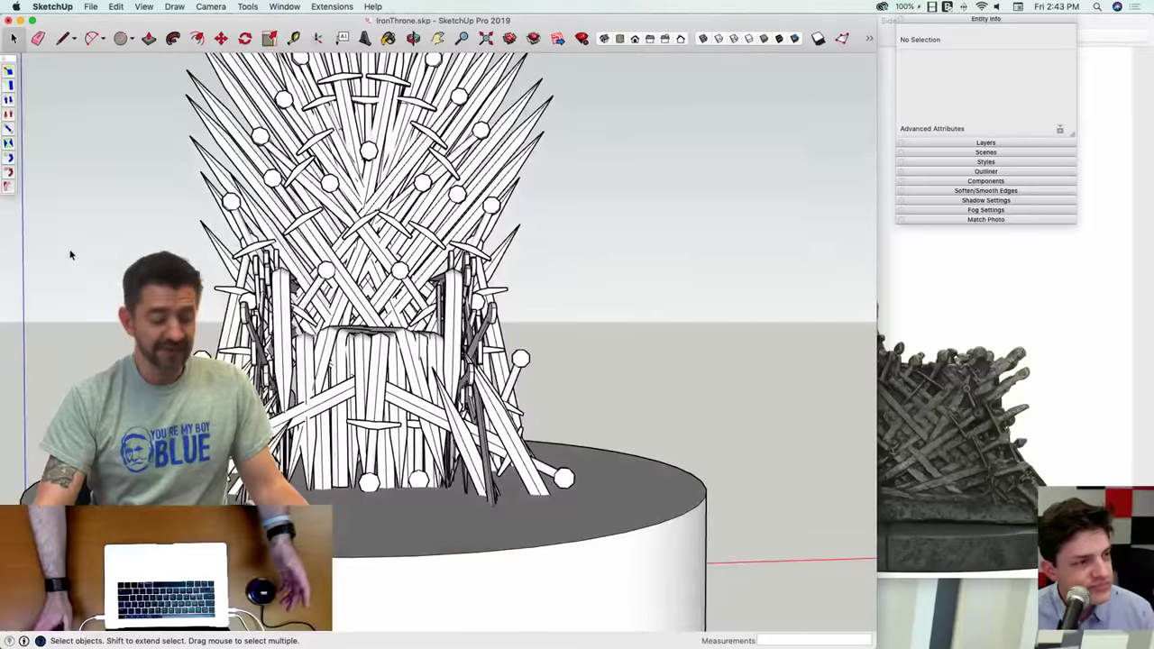
{"action": "scroll", "coordinate": [228, 351], "scroll_direction": "up", "scroll_amount": 6}
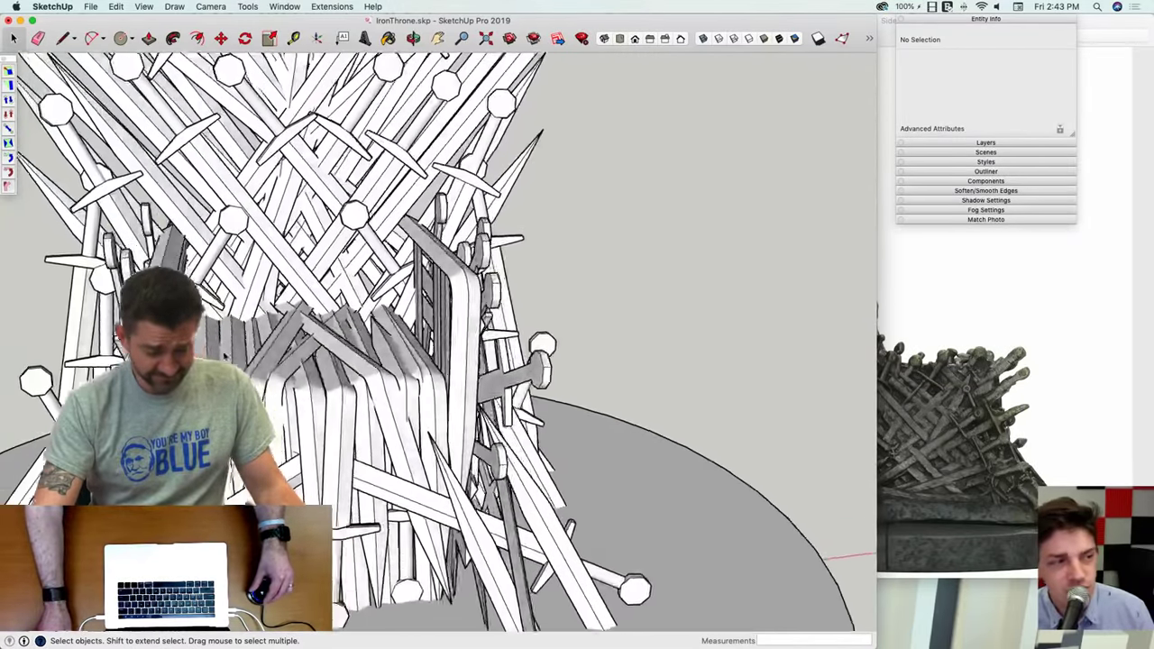
Step: Shift the blade at the inner face of the opposite armrest by 4 11/16"
{"action": "scroll", "coordinate": [227, 351], "scroll_direction": "up", "scroll_amount": 5}
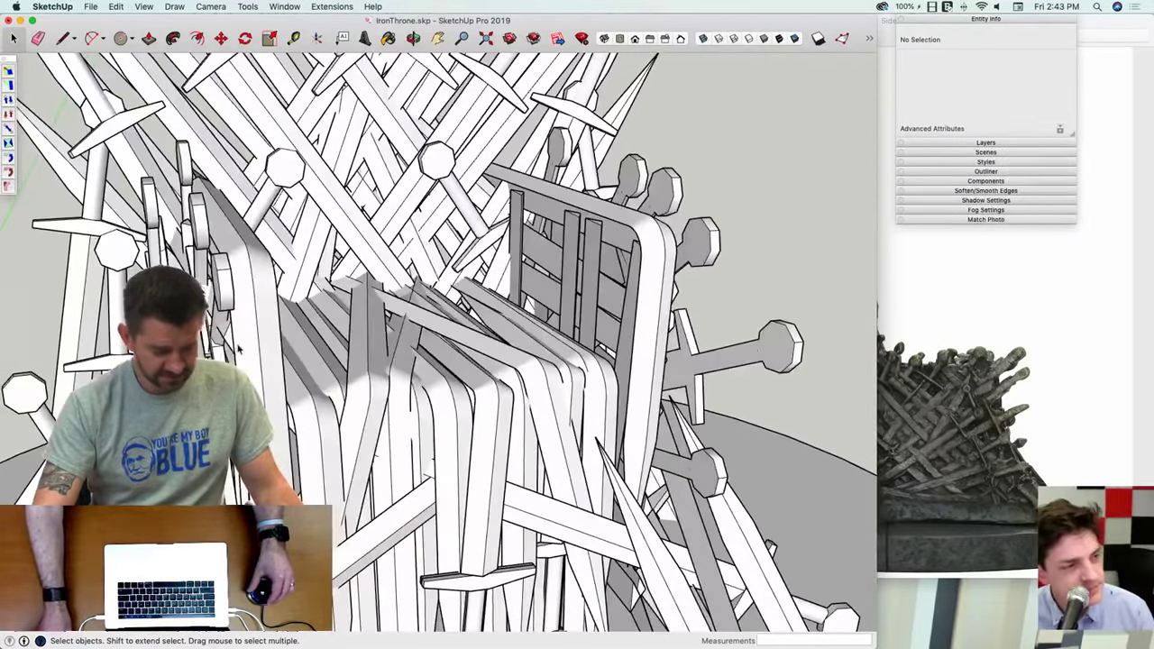
{"action": "left_click", "coordinate": [217, 345]}
{"action": "middle_click_drag", "start_coordinate": [217, 344], "coordinate": [2, 356]}
{"action": "key", "text": "m"}
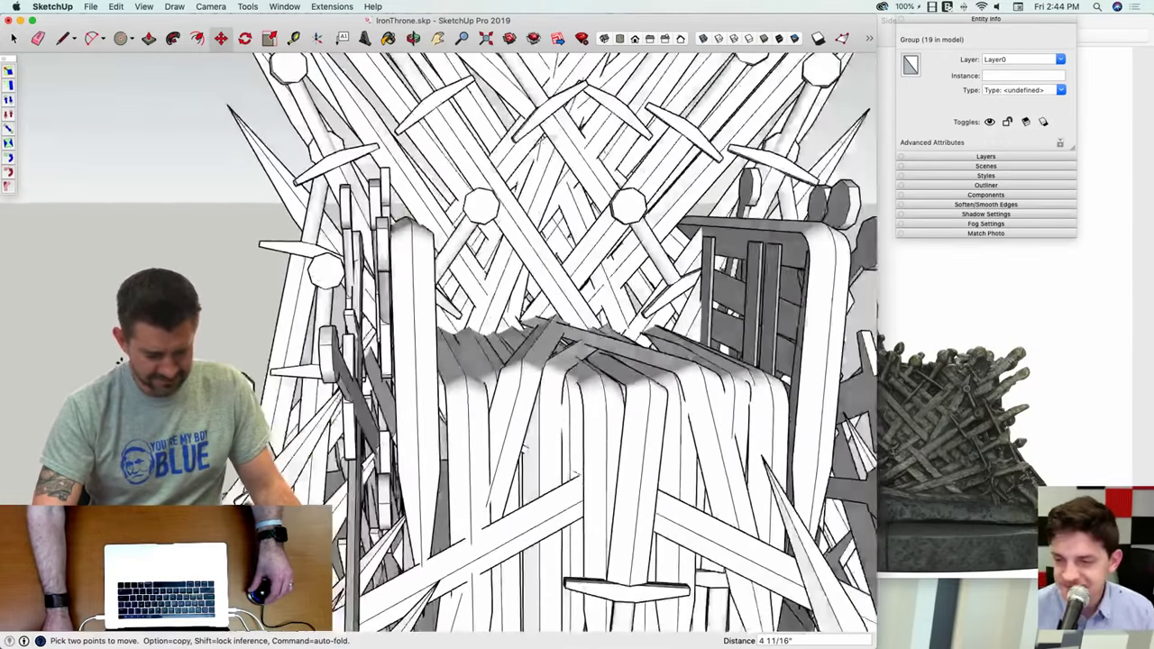
{"action": "key", "text": "space"}
Step: Copy the shifted blade about 10' across the seat to the other armrest, and move the copy about 1' 4" against its inner face
{"action": "middle_click_drag", "start_coordinate": [311, 390], "coordinate": [356, 352]}
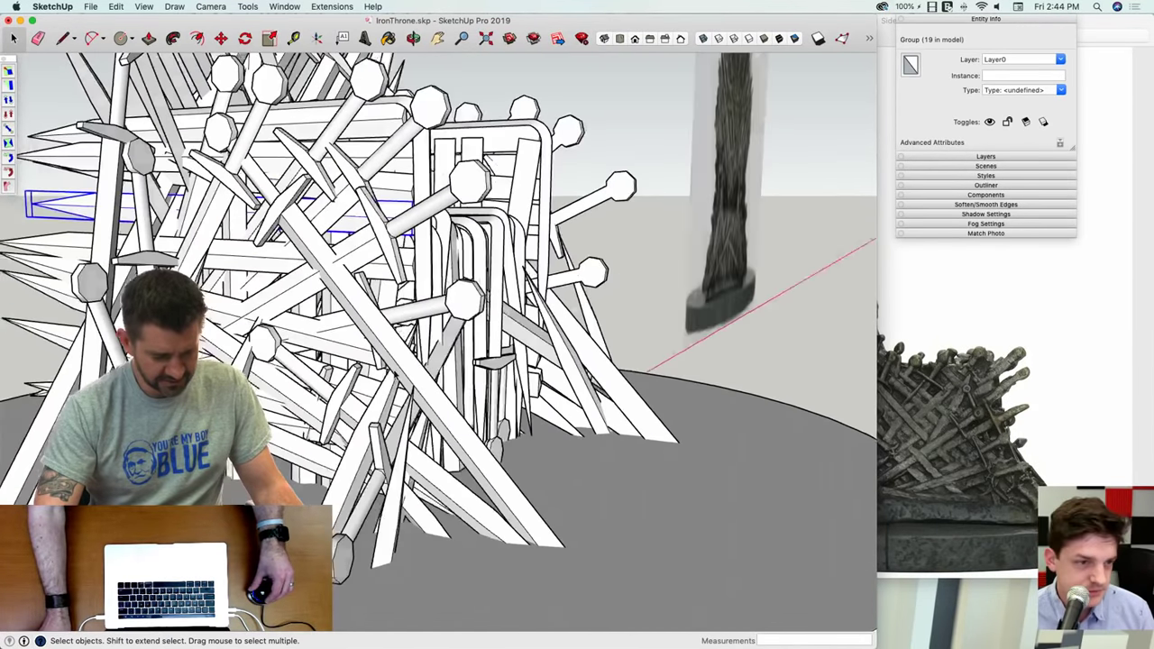
{"action": "middle_click_drag", "start_coordinate": [416, 374], "coordinate": [417, 318]}
{"action": "scroll", "coordinate": [468, 311], "scroll_direction": "up", "scroll_amount": 5}
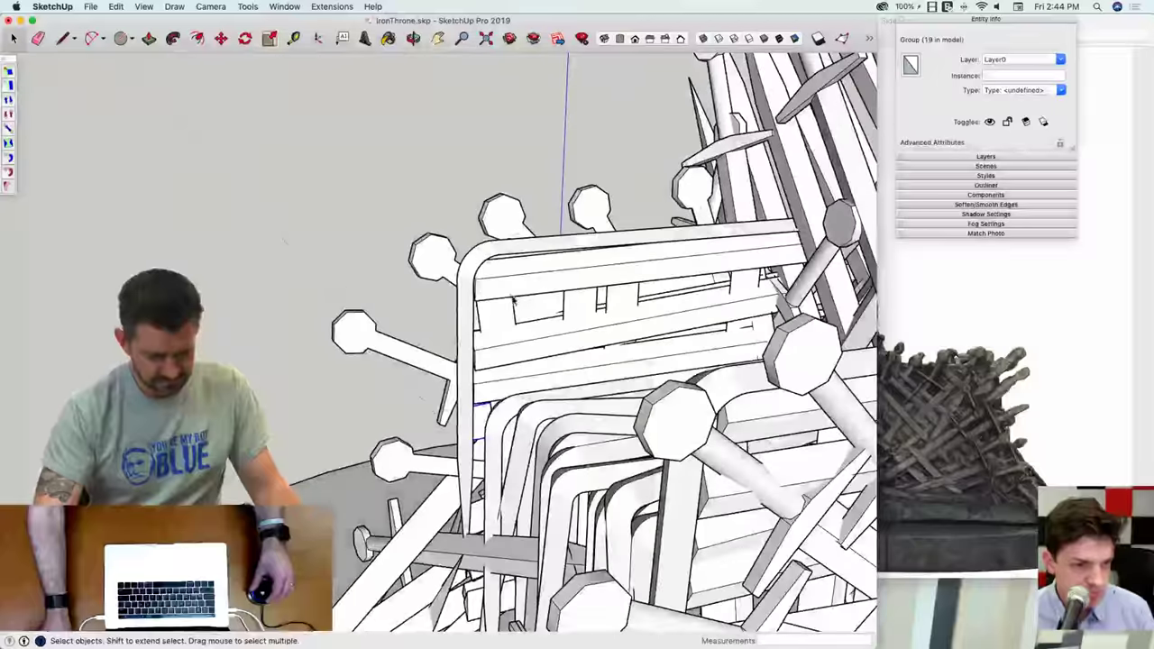
{"action": "scroll", "coordinate": [529, 311], "scroll_direction": "down", "scroll_amount": 5}
{"action": "middle_click_drag", "start_coordinate": [530, 309], "coordinate": [430, 311]}
{"action": "mouse_move", "coordinate": [511, 326]}
{"action": "middle_mouse_down"}
{"action": "mouse_move", "coordinate": [349, 466]}
{"action": "mouse_move", "coordinate": [490, 341]}
{"action": "mouse_move", "coordinate": [480, 361]}
{"action": "mouse_move", "coordinate": [512, 454]}
{"action": "mouse_move", "coordinate": [507, 507]}
{"action": "middle_mouse_up"}
{"action": "left_click", "coordinate": [478, 339]}
{"action": "key", "text": "m"}
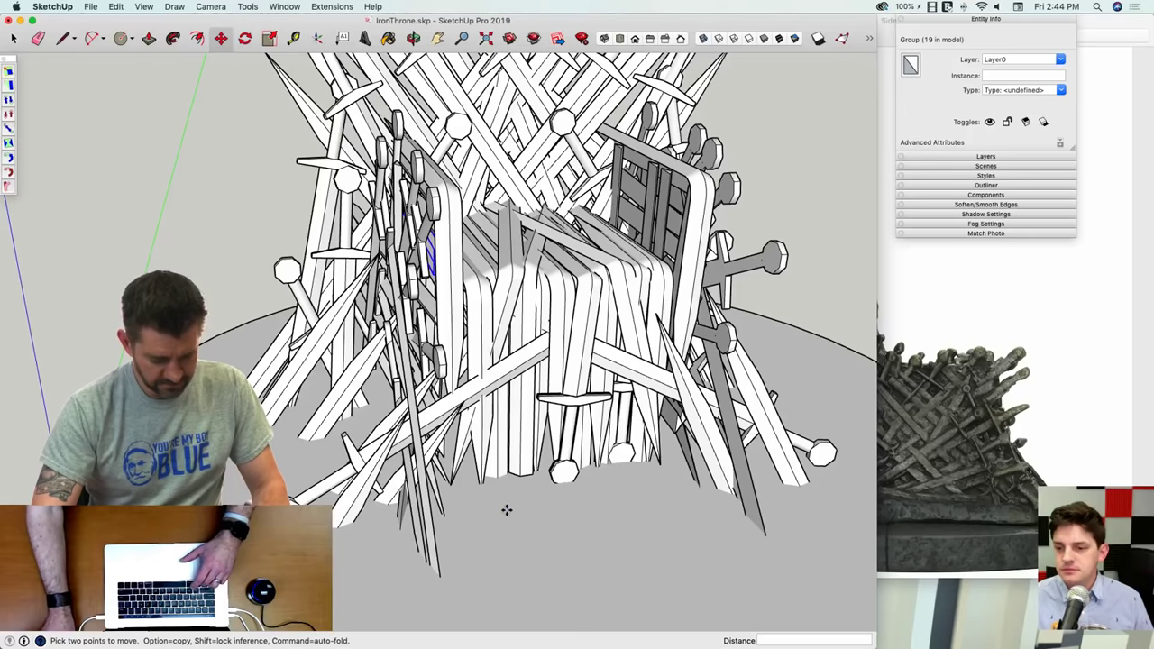
{"action": "left_click", "coordinate": [507, 507]}
{"action": "key", "text": "alt"}
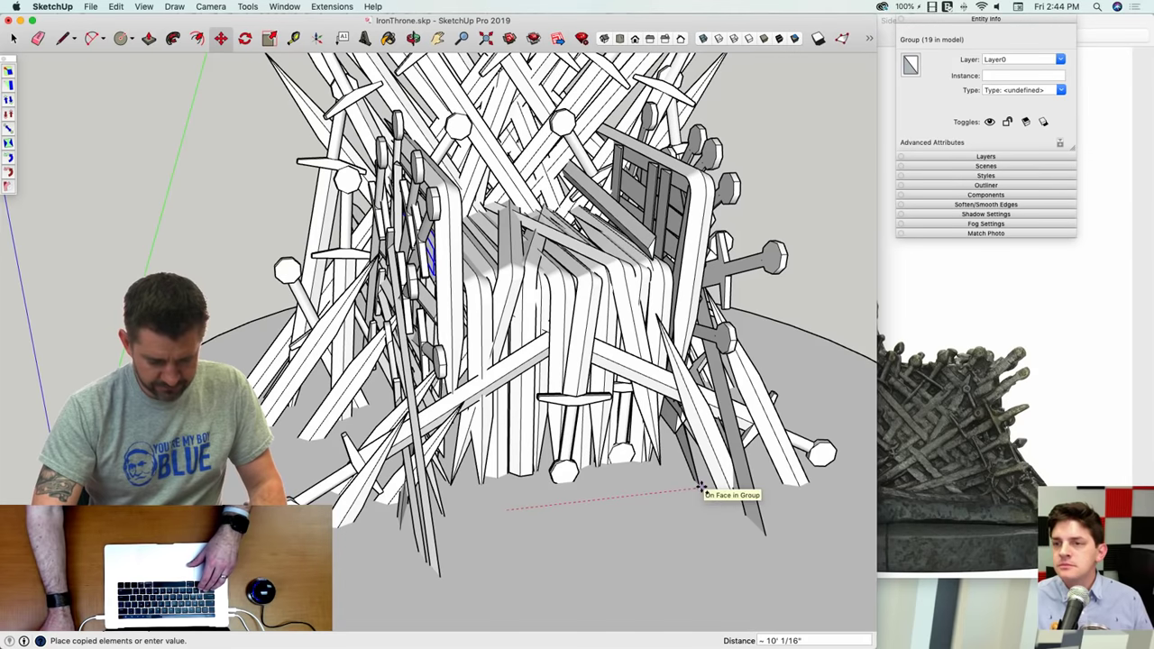
{"action": "left_click", "coordinate": [702, 488]}
{"action": "left_click", "coordinate": [559, 532]}
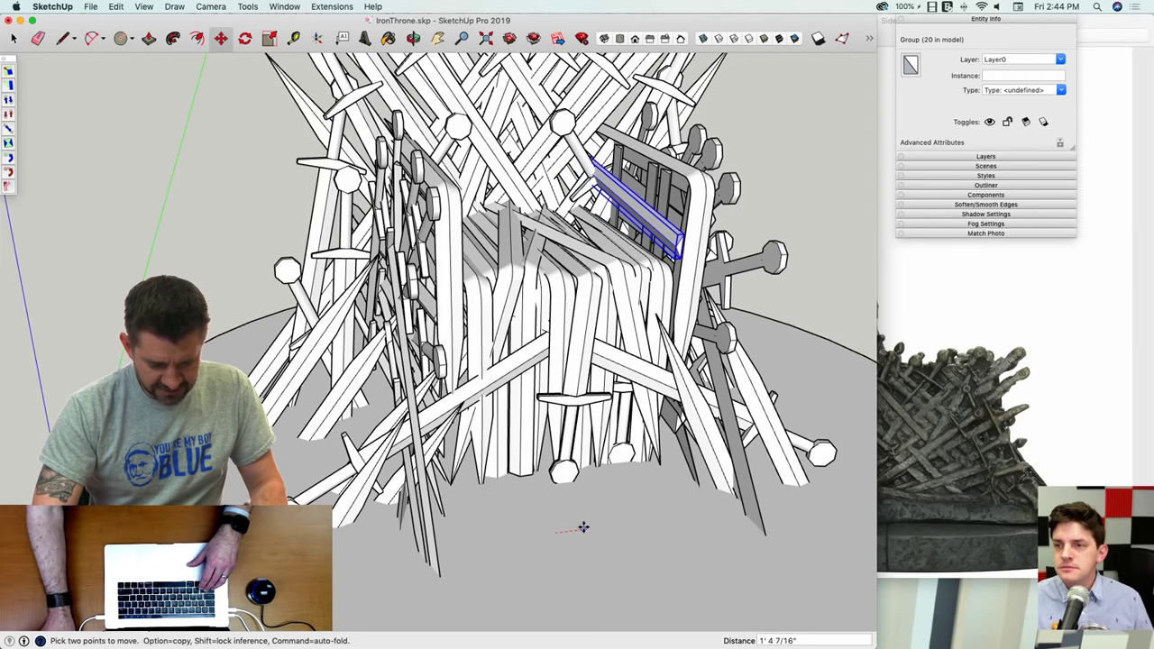
{"action": "left_click", "coordinate": [589, 527]}
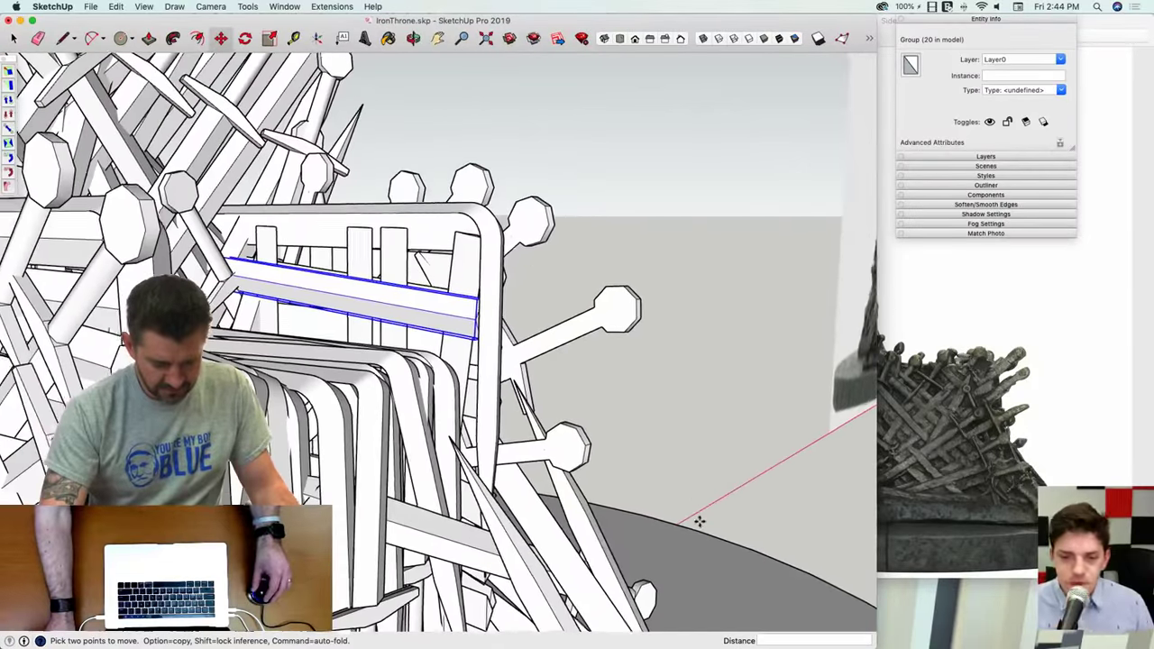
Step: Copy the new armrest blade straight up to just below the armrest's top rail
{"action": "middle_click_drag", "start_coordinate": [699, 521], "coordinate": [465, 245]}
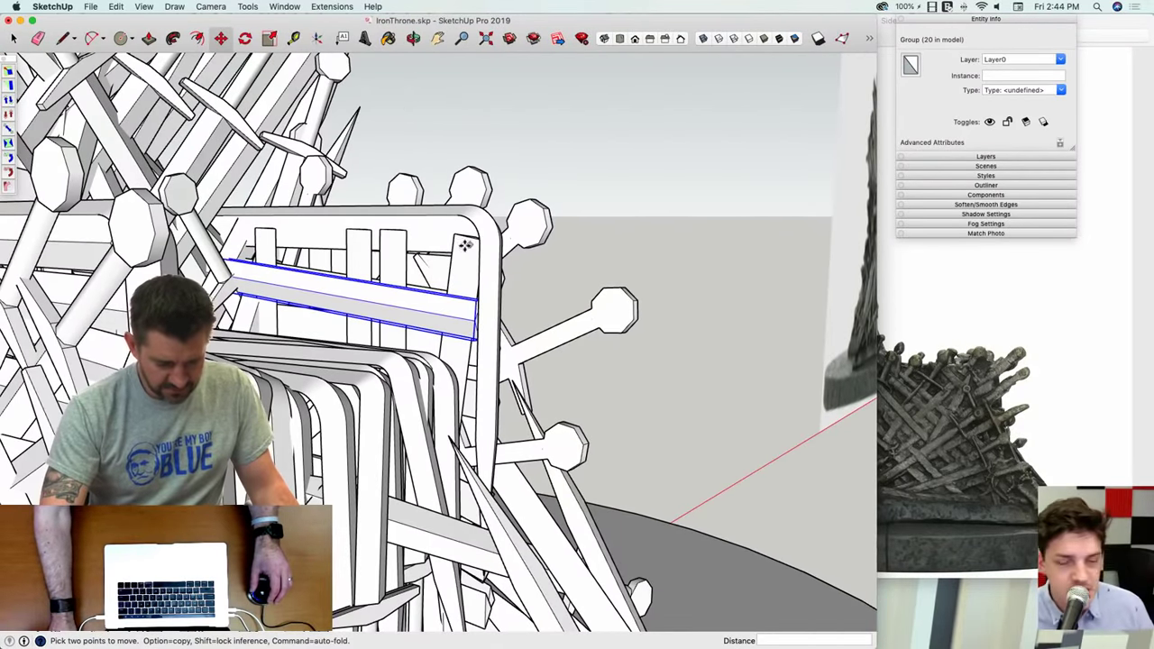
{"action": "left_click", "coordinate": [533, 225]}
{"action": "scroll", "coordinate": [531, 247], "scroll_direction": "up", "scroll_amount": 3}
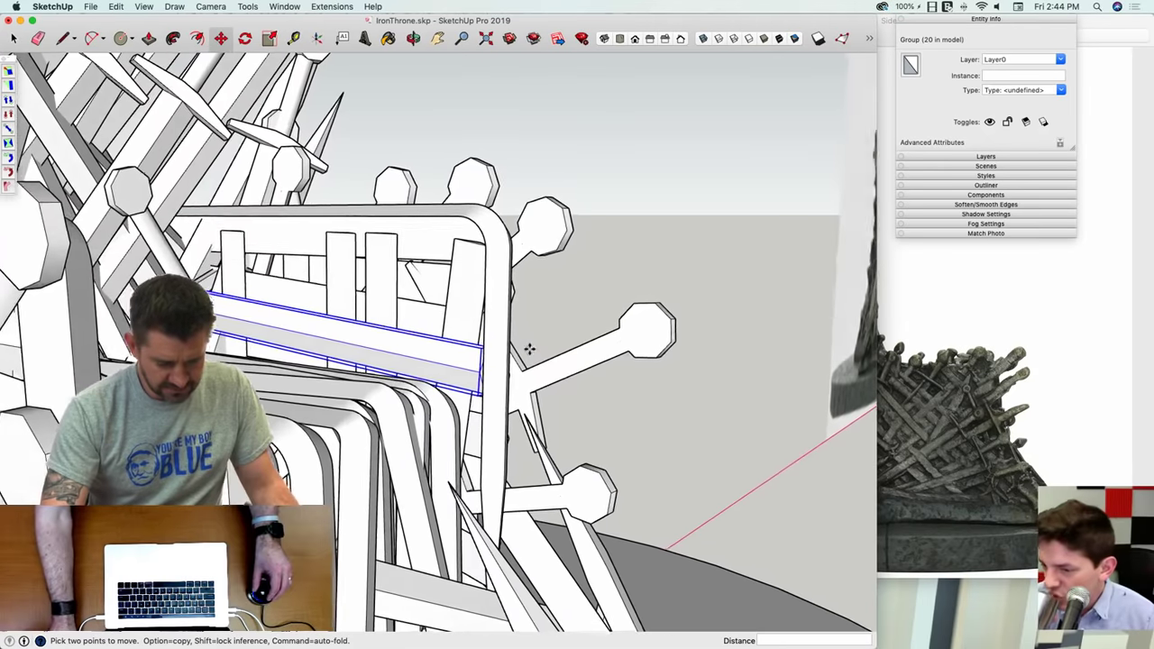
{"action": "left_click", "coordinate": [640, 344]}
{"action": "key", "text": "alt"}
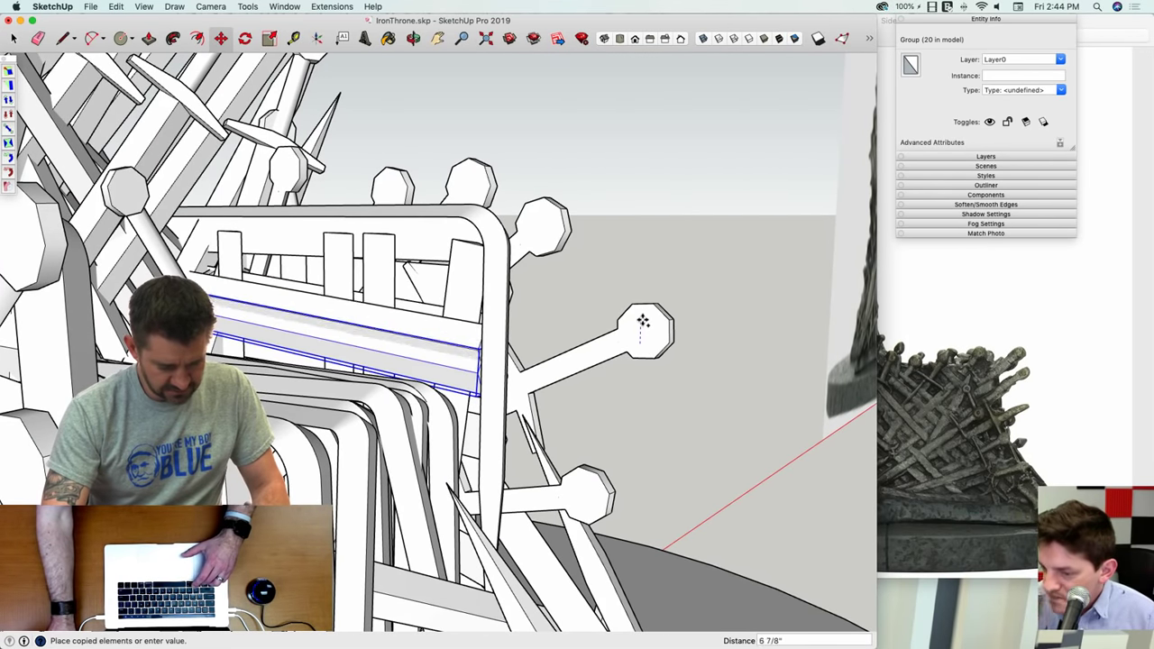
{"action": "left_click", "coordinate": [639, 250]}
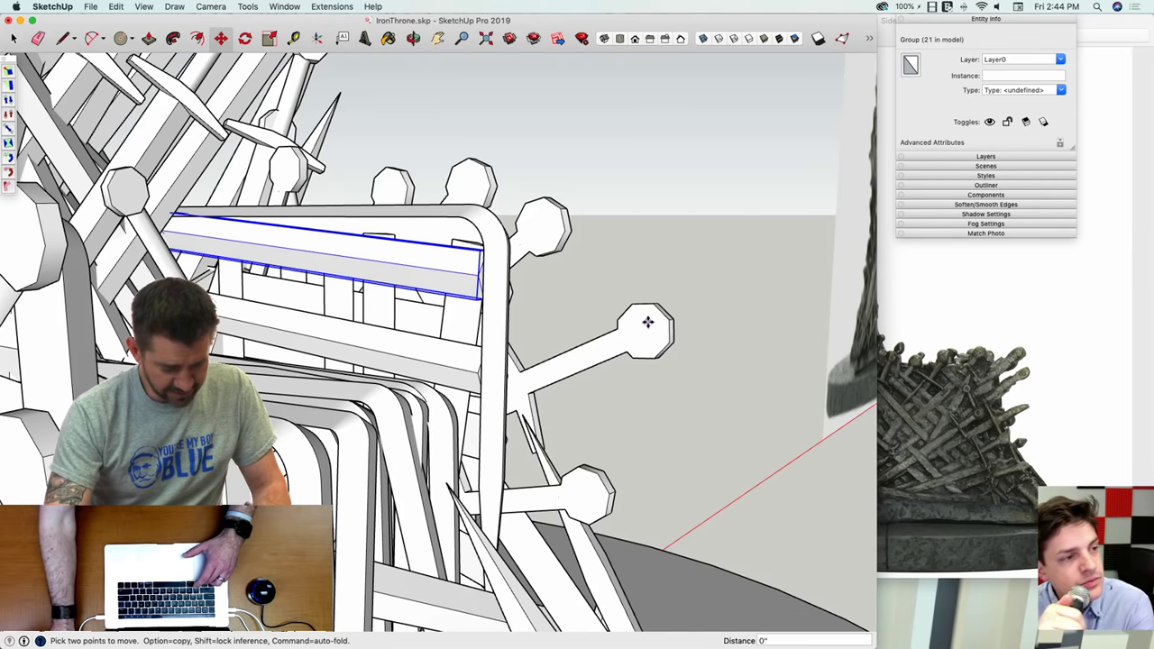
Step: Add another copy of the blade, angle it between the upper and lower ones, shift it 5 7/16", and deselect it
{"action": "left_click", "coordinate": [649, 351]}
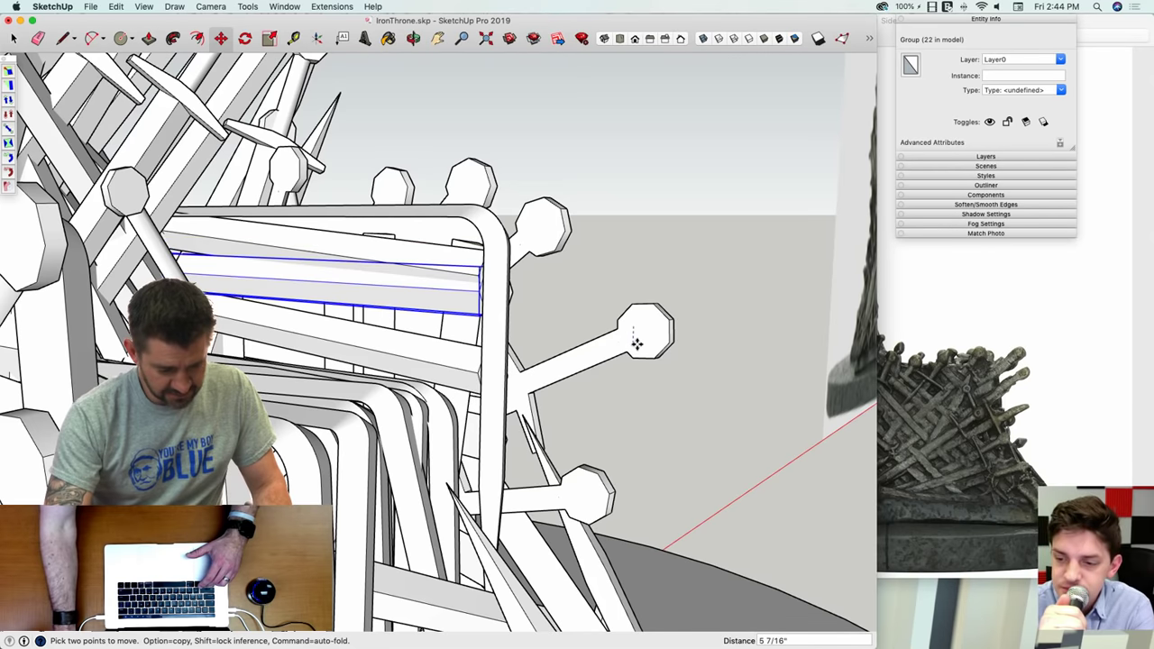
{"action": "key", "text": "space"}
{"action": "left_click", "coordinate": [700, 442]}
Step: Examine the whole throne from the back, the side and the front
{"action": "scroll", "coordinate": [701, 442], "scroll_direction": "down", "scroll_amount": 10}
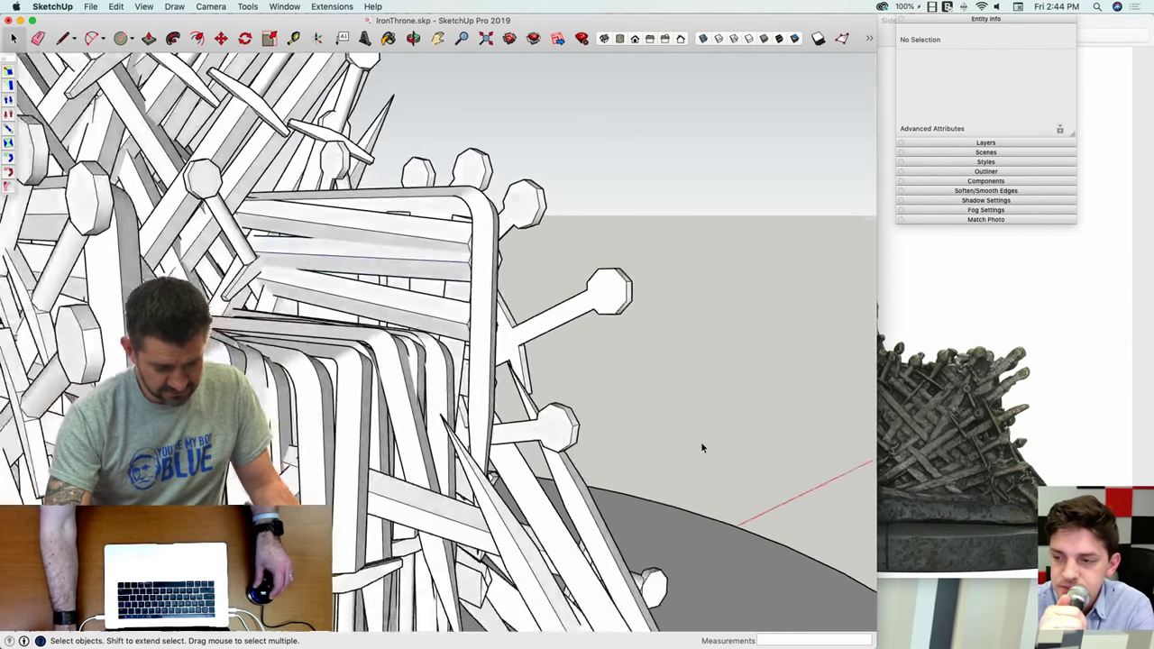
{"action": "middle_click_drag", "start_coordinate": [646, 452], "coordinate": [598, 312]}
{"action": "scroll", "coordinate": [598, 312], "scroll_direction": "up", "scroll_amount": 6}
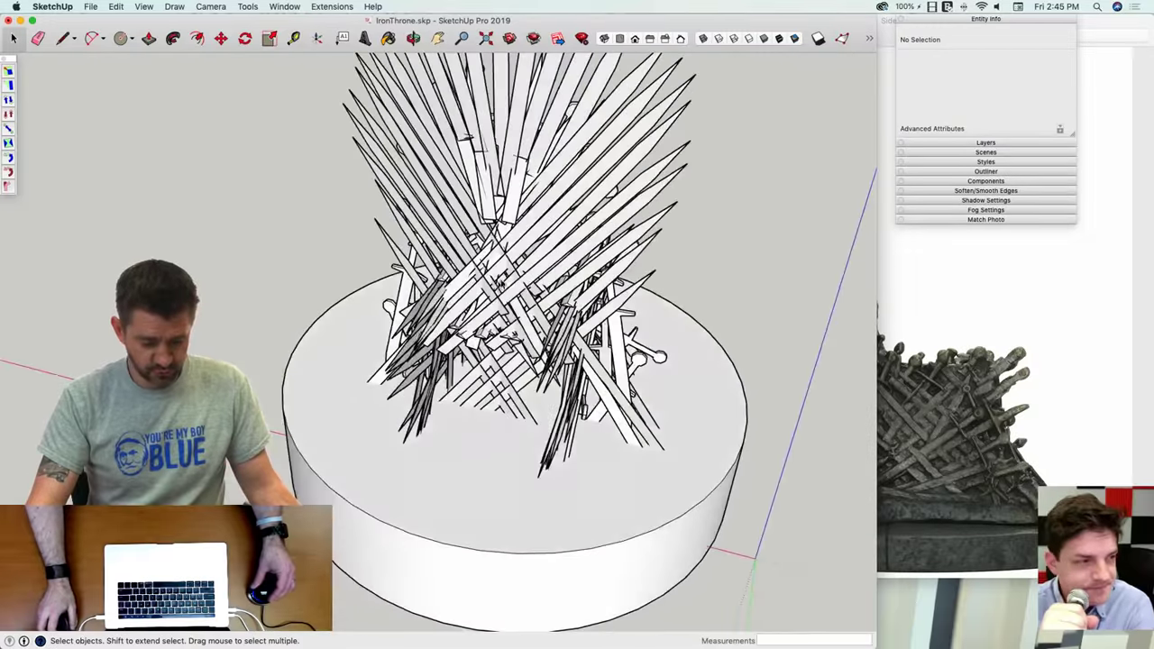
{"action": "middle_click_drag", "start_coordinate": [532, 302], "coordinate": [519, 259]}
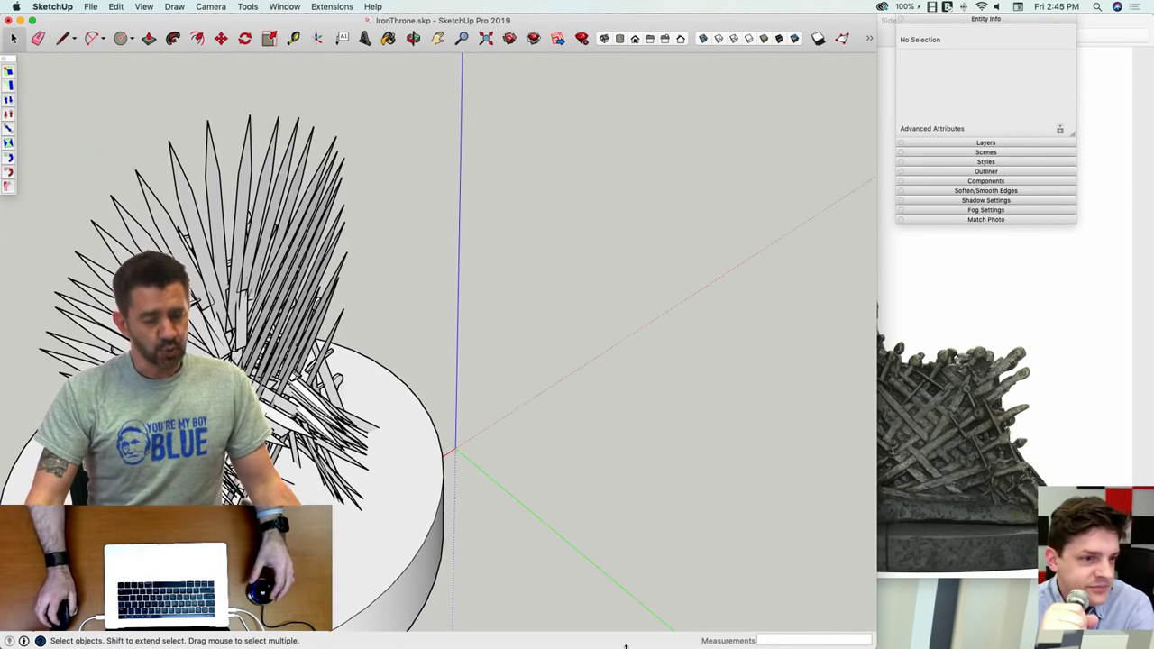
{"action": "middle_click_drag", "start_coordinate": [626, 646], "coordinate": [622, 406]}
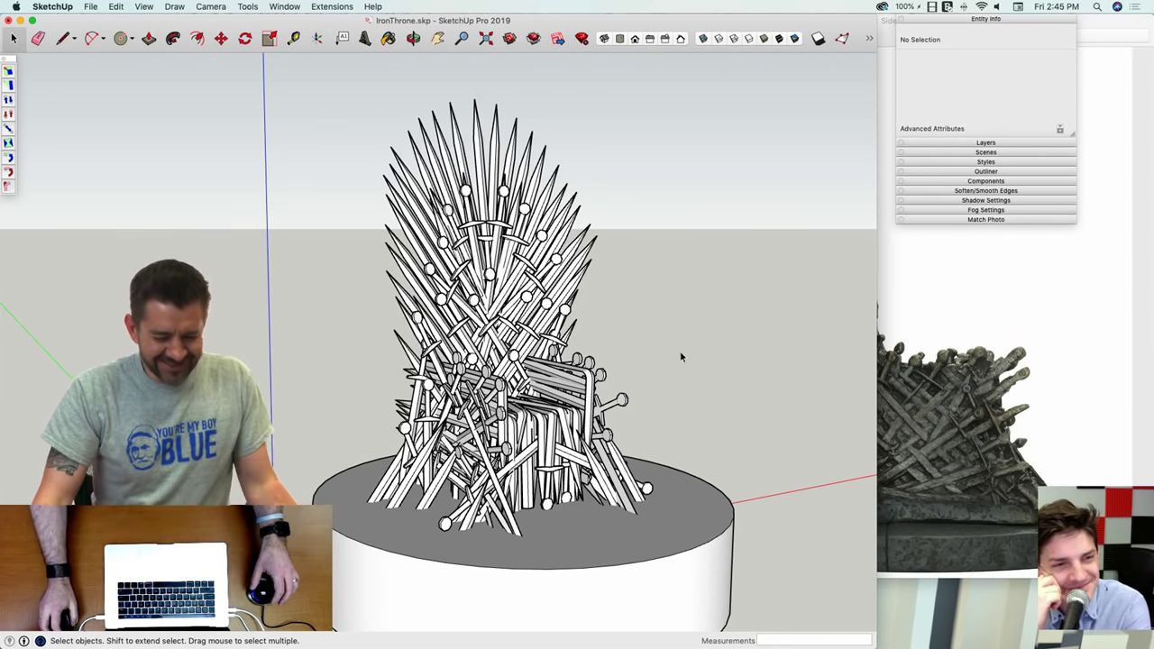
{"action": "middle_click_drag", "start_coordinate": [673, 378], "coordinate": [803, 368]}
{"action": "middle_click_drag", "start_coordinate": [604, 361], "coordinate": [329, 361]}
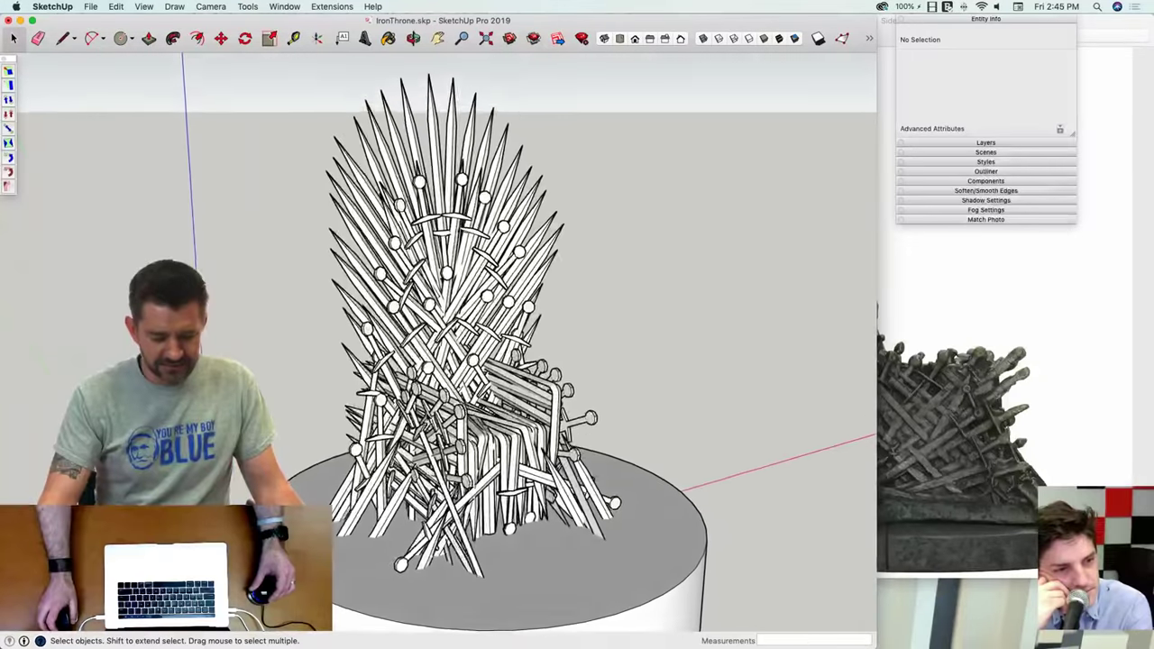
{"action": "middle_click_drag", "start_coordinate": [450, 360], "coordinate": [483, 358]}
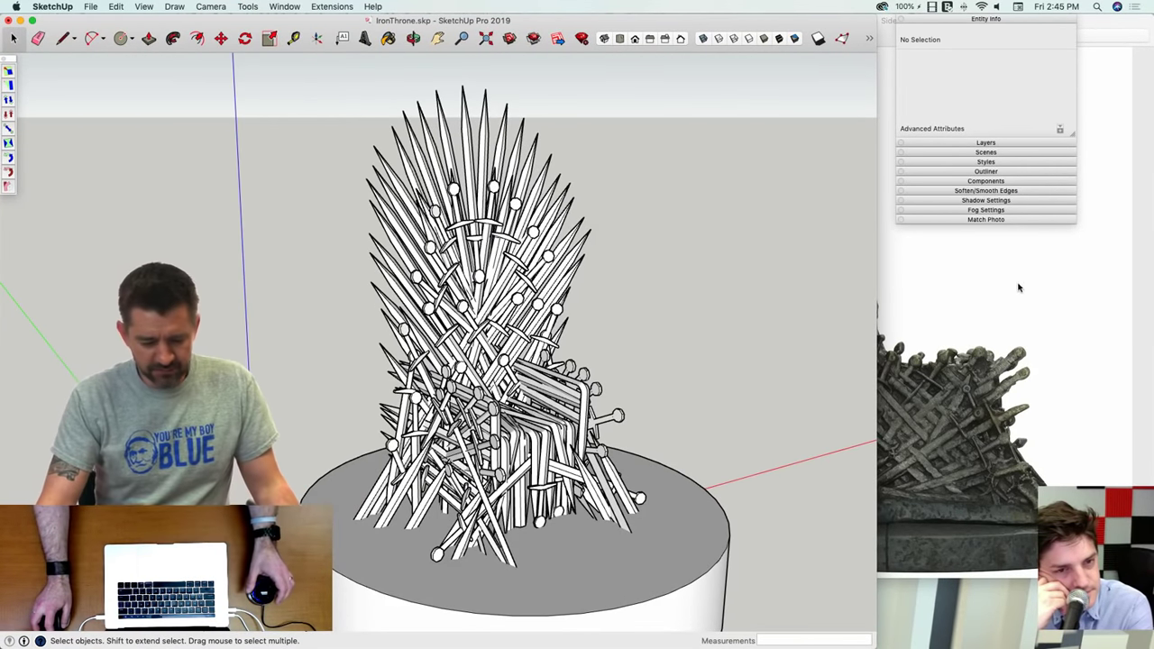
Step: Move the front.jpg reference image about 61' 6" to stand close beside the throne's base
{"action": "left_click", "coordinate": [773, 333]}
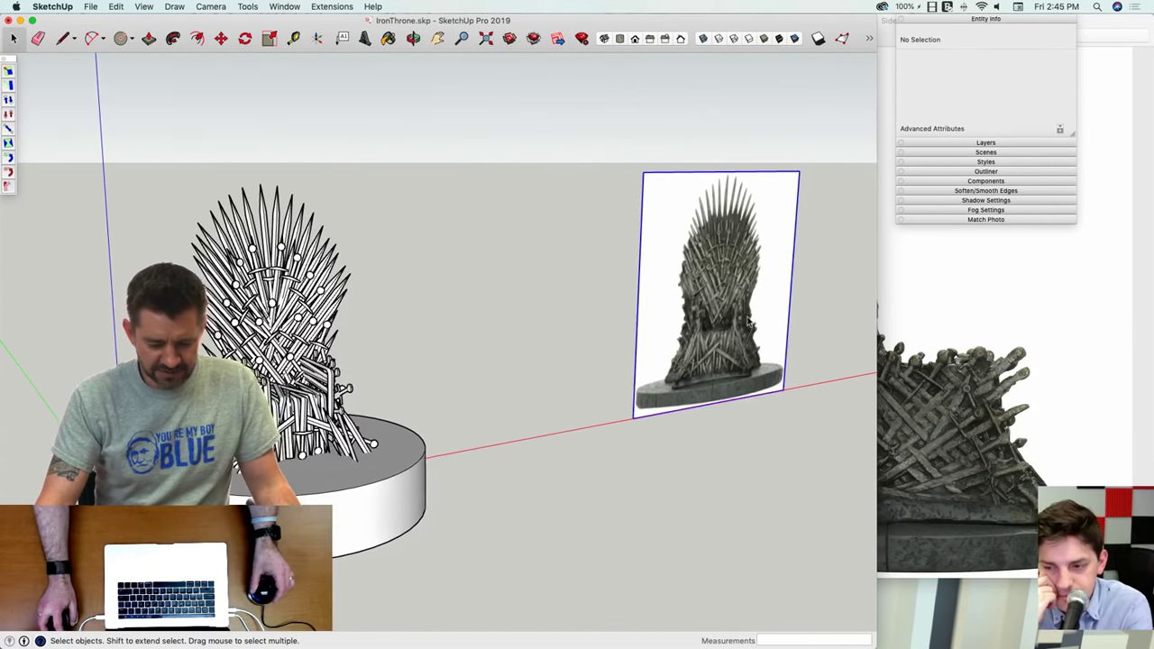
{"action": "key", "text": "m"}
{"action": "left_click", "coordinate": [779, 486]}
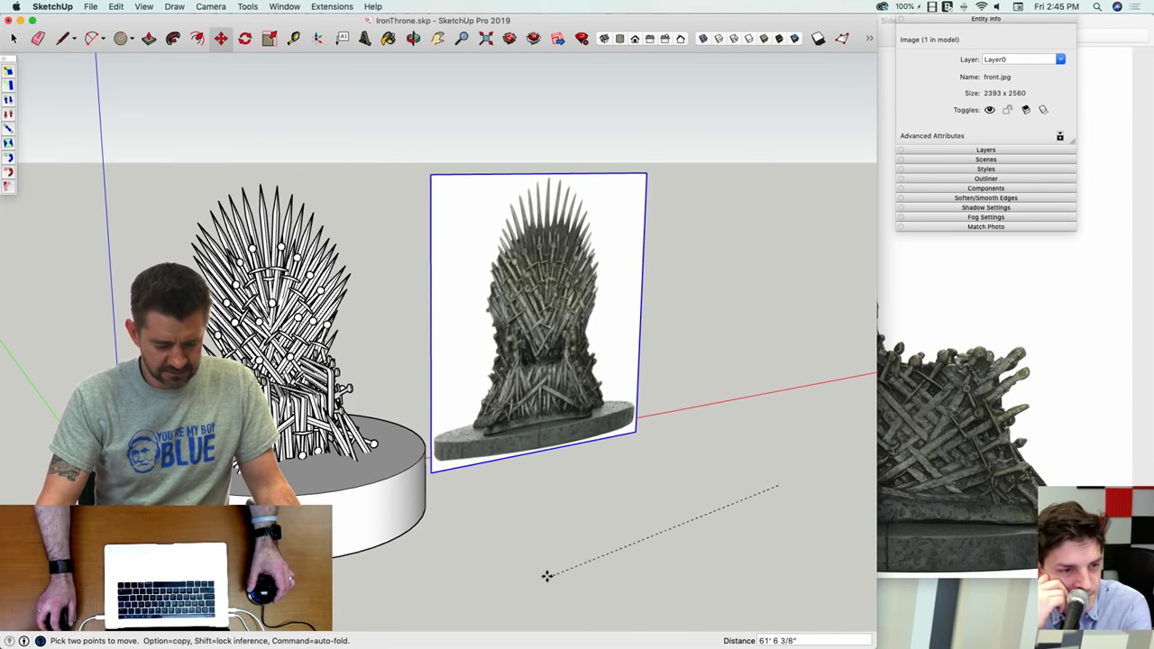
{"action": "left_click", "coordinate": [503, 559]}
{"action": "key", "text": "space"}
Step: Open one of the two uppermost hilted swords on the backrest and offset its pommel face about 5" inward
{"action": "scroll", "coordinate": [144, 325], "scroll_direction": "up", "scroll_amount": 5}
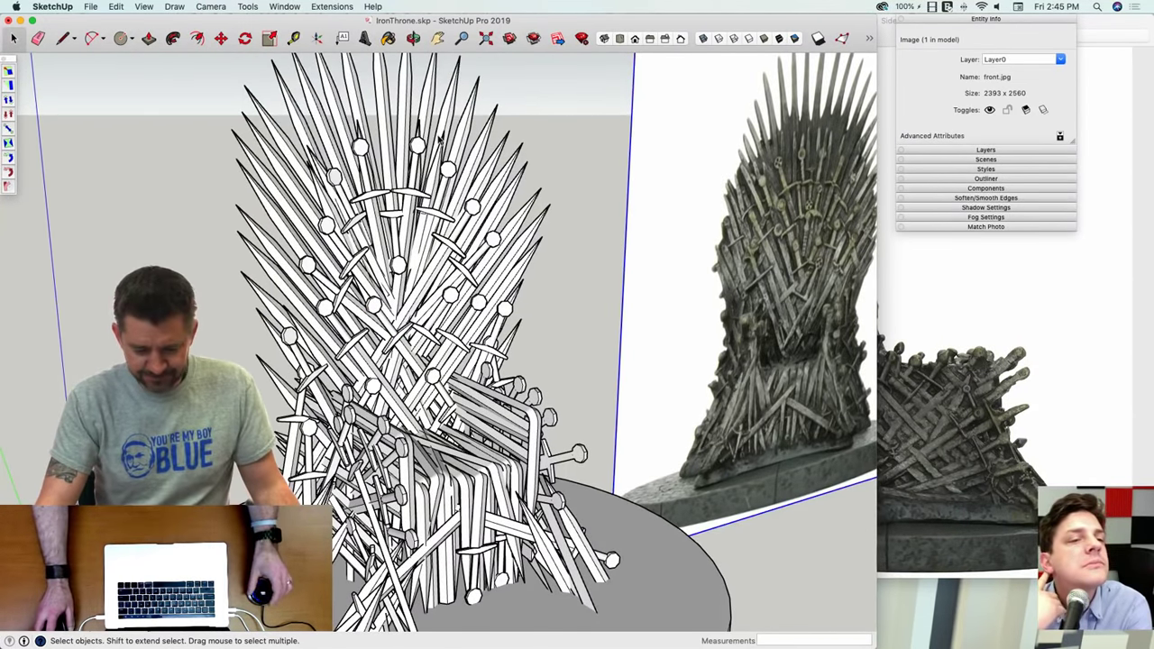
{"action": "middle_click_drag", "start_coordinate": [439, 138], "coordinate": [377, 232]}
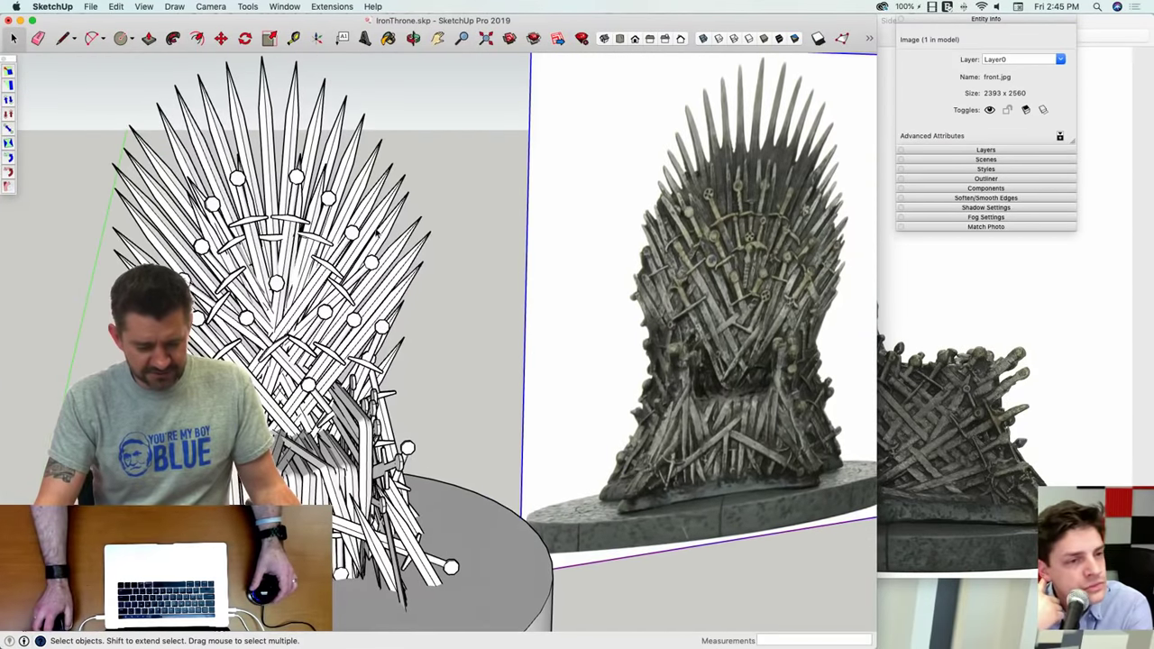
{"action": "middle_click_drag", "start_coordinate": [285, 280], "coordinate": [305, 289]}
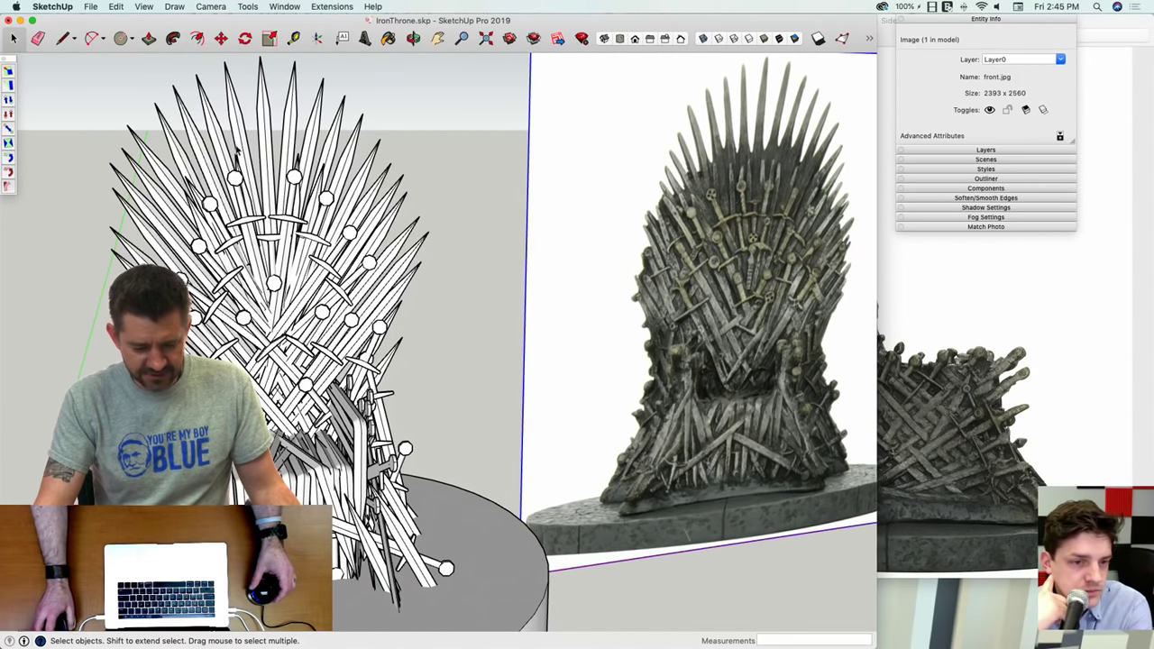
{"action": "double_click", "coordinate": [237, 179]}
{"action": "scroll", "coordinate": [236, 180], "scroll_direction": "up", "scroll_amount": 8}
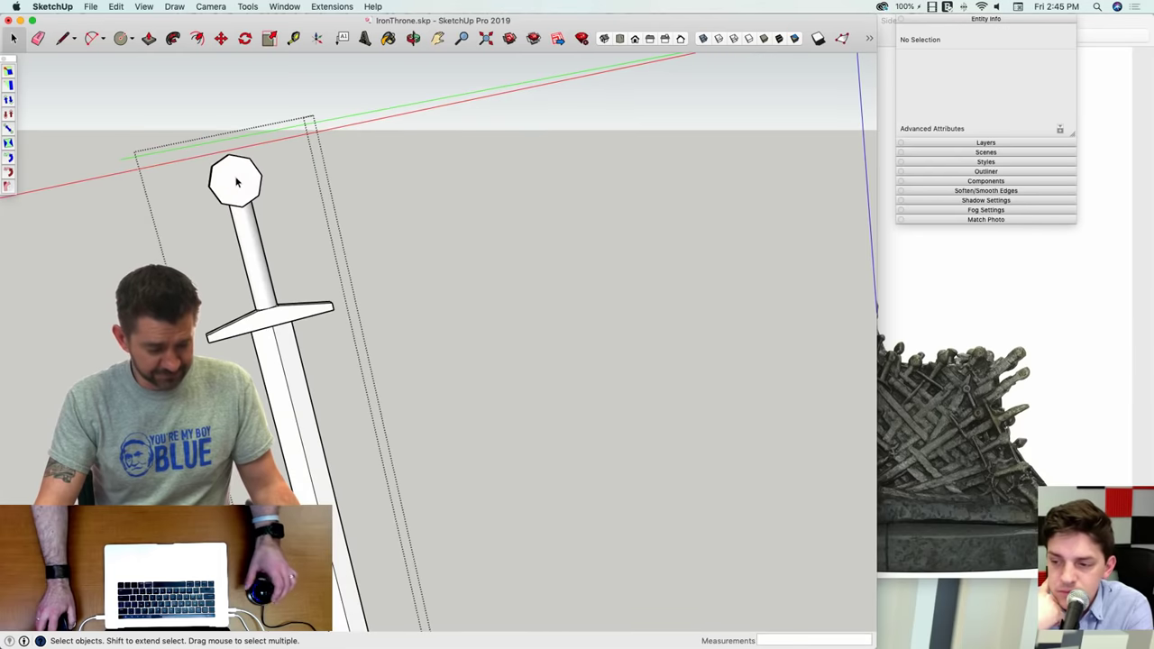
{"action": "key", "text": "f"}
{"action": "left_click", "coordinate": [234, 178]}
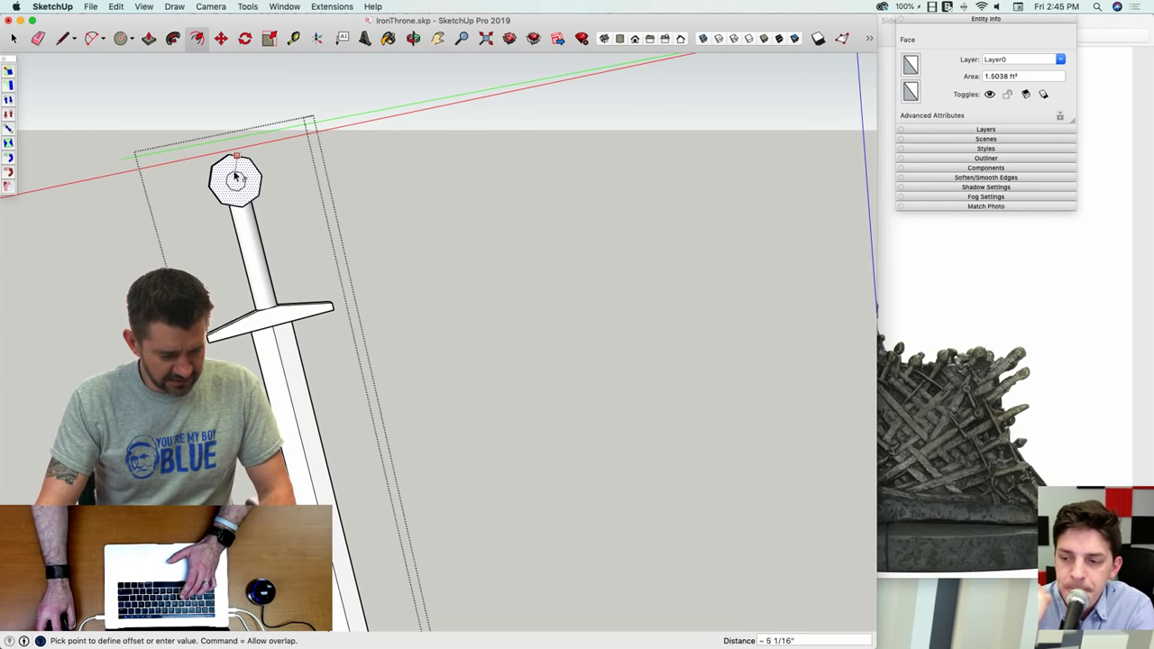
{"action": "left_click", "coordinate": [236, 189]}
Step: Extrude the inset face of the pommel 6 1/16" outward and leave the sword group
{"action": "key", "text": "p"}
{"action": "left_click", "coordinate": [225, 177]}
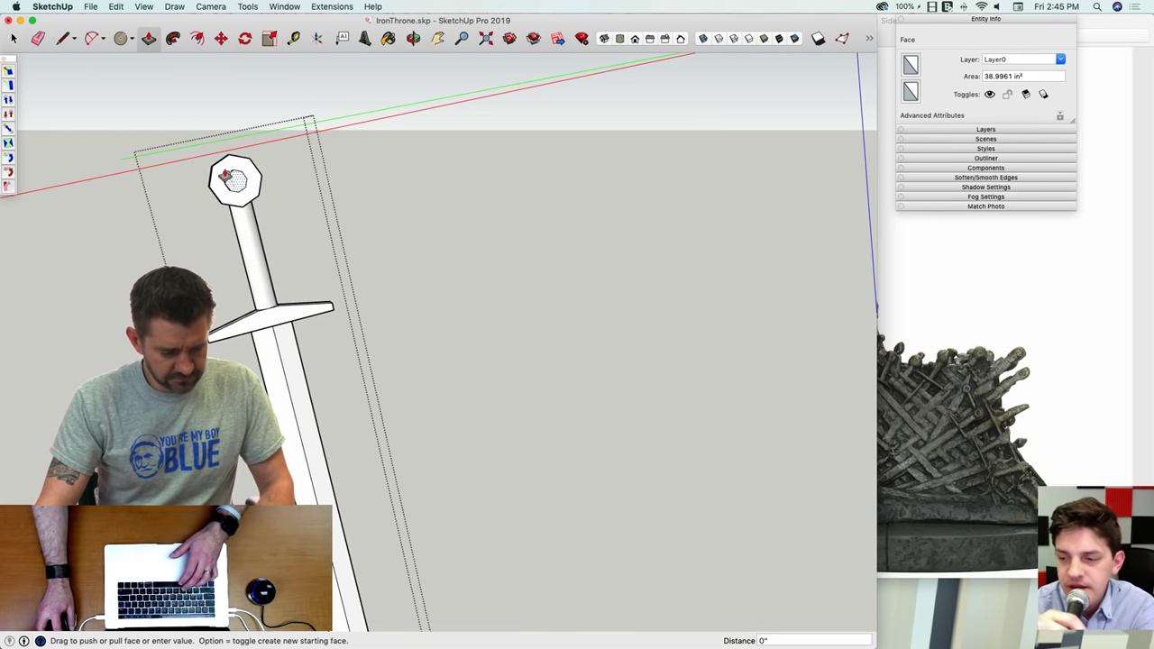
{"action": "middle_click_drag", "start_coordinate": [228, 162], "coordinate": [222, 186]}
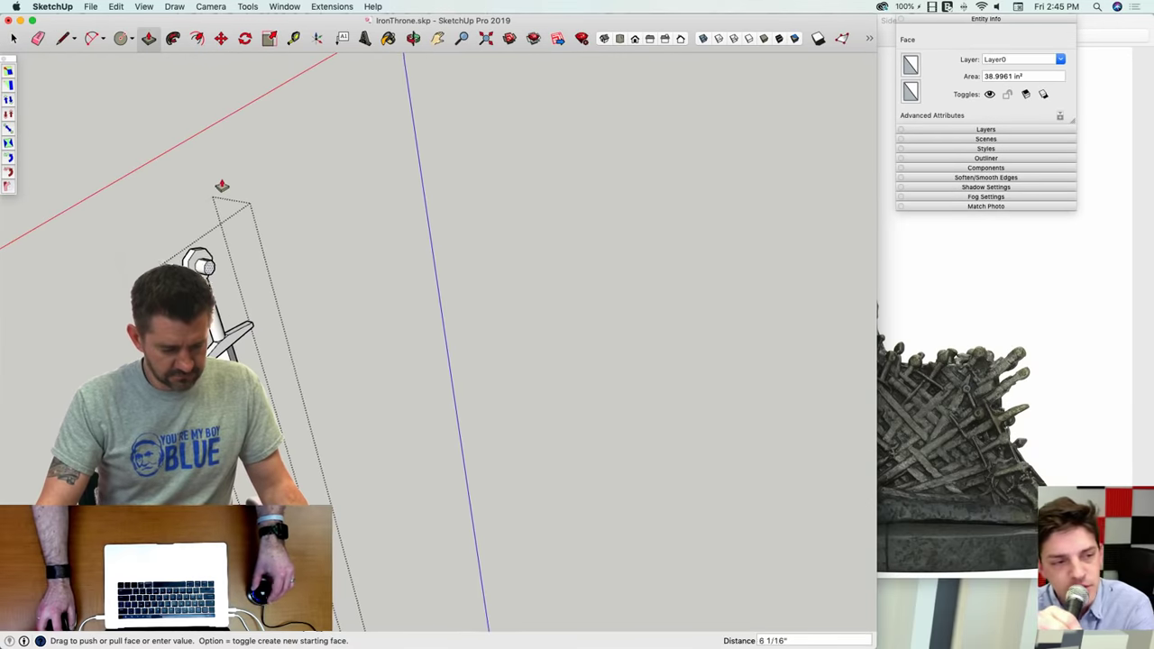
{"action": "left_click", "coordinate": [183, 261]}
{"action": "key", "text": "space"}
{"action": "middle_click_drag", "start_coordinate": [226, 227], "coordinate": [586, 216]}
{"action": "left_click", "coordinate": [280, 197]}
Step: Open the other uppermost hilted sword and draw two parallel lengthwise lines about 1' 3" long across its pommel face
{"action": "scroll", "coordinate": [261, 170], "scroll_direction": "down", "scroll_amount": 5}
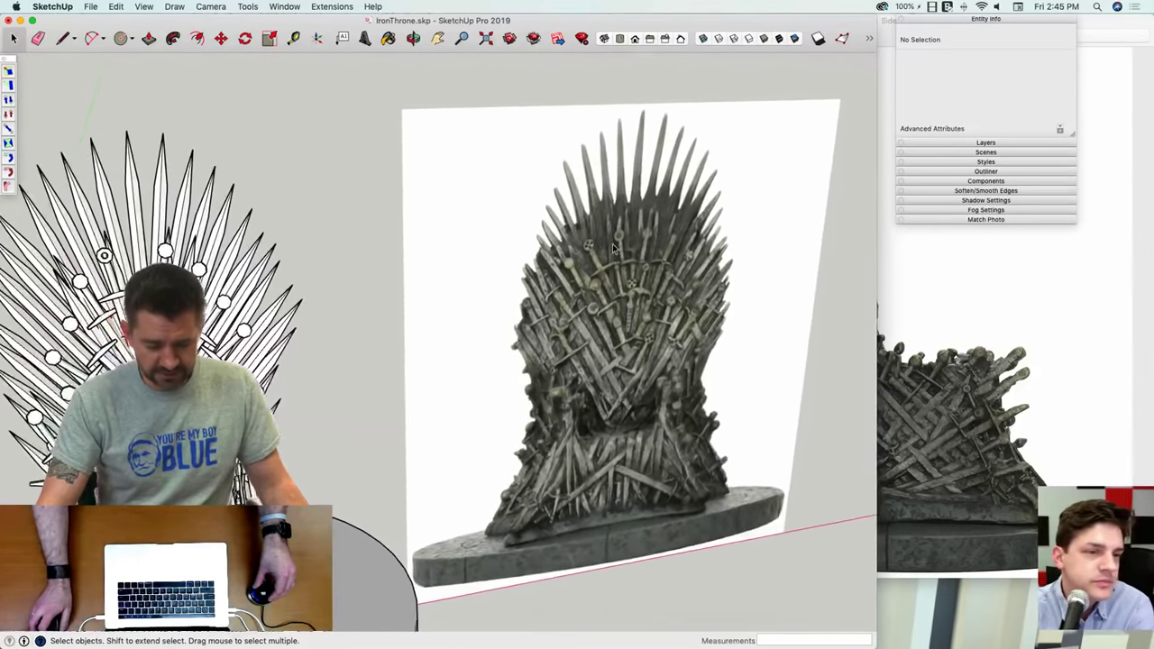
{"action": "scroll", "coordinate": [656, 241], "scroll_direction": "up", "scroll_amount": 8}
{"action": "scroll", "coordinate": [655, 240], "scroll_direction": "down", "scroll_amount": 4}
{"action": "middle_click_drag", "start_coordinate": [656, 241], "coordinate": [172, 250]}
{"action": "scroll", "coordinate": [172, 250], "scroll_direction": "up", "scroll_amount": 4}
{"action": "scroll", "coordinate": [256, 304], "scroll_direction": "up", "scroll_amount": 10}
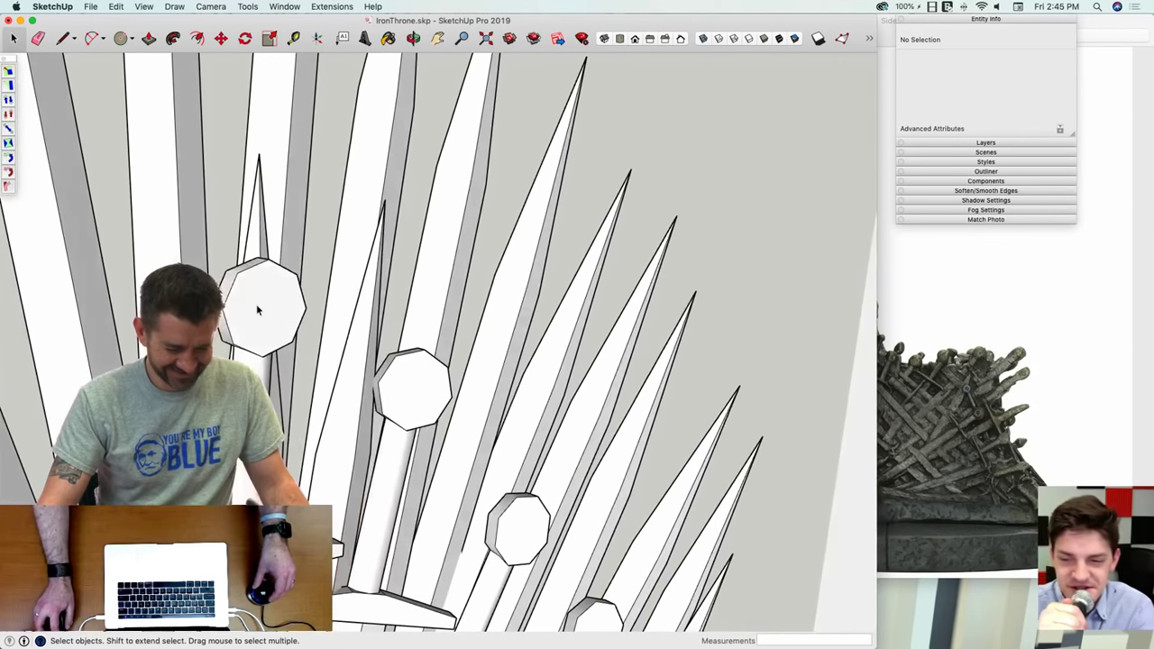
{"action": "mouse_move", "coordinate": [256, 304]}
{"action": "middle_mouse_down"}
{"action": "mouse_move", "coordinate": [294, 289]}
{"action": "mouse_move", "coordinate": [252, 163]}
{"action": "middle_mouse_up"}
{"action": "key", "text": "l"}
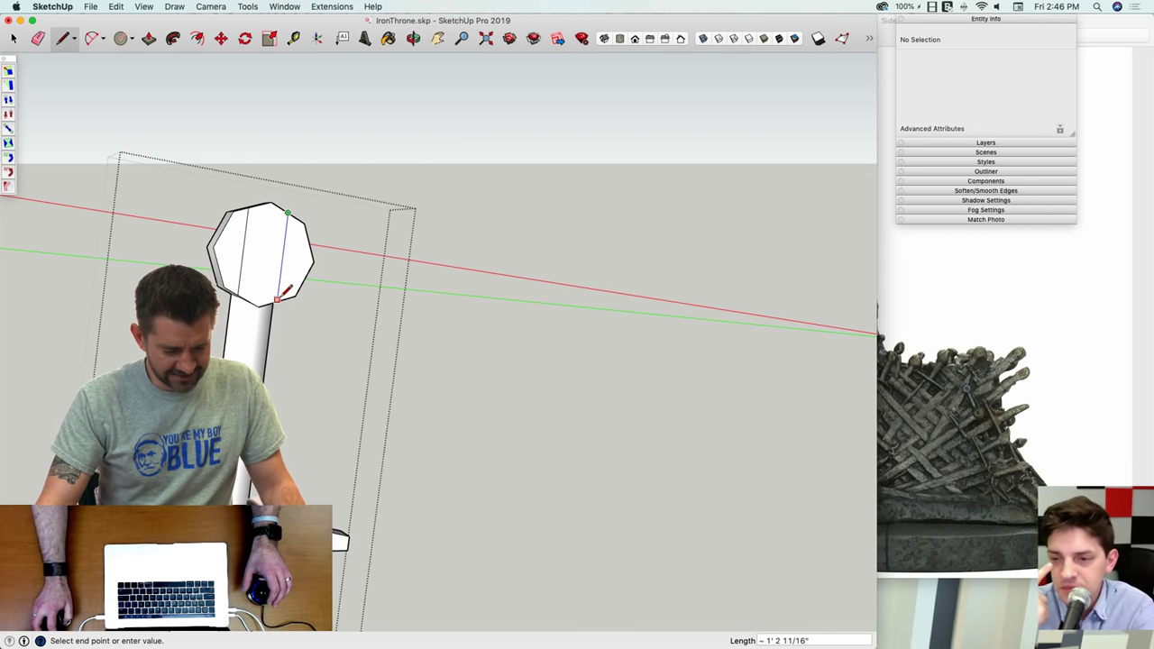
{"action": "mouse_move", "coordinate": [228, 223]}
{"action": "middle_mouse_down"}
{"action": "mouse_move", "coordinate": [327, 244]}
{"action": "mouse_move", "coordinate": [211, 243]}
{"action": "mouse_move", "coordinate": [257, 250]}
{"action": "middle_mouse_up"}
{"action": "key", "text": "e"}
{"action": "key", "text": "l"}
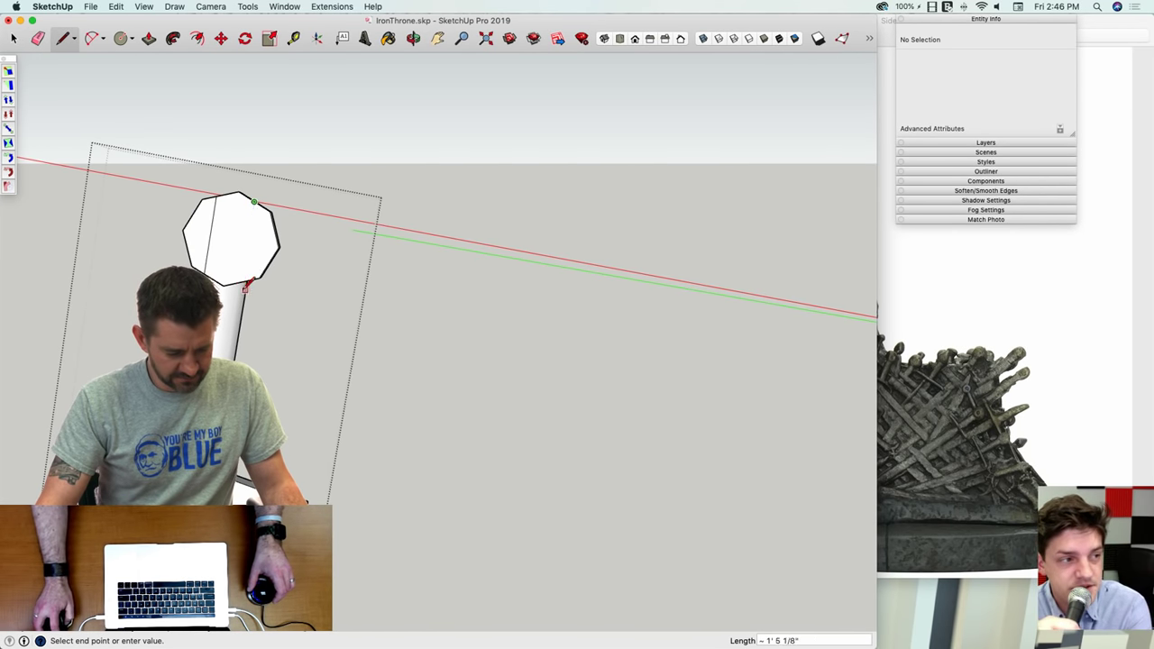
Step: Draw two parallel crosswise lines over the lengthwise ones and erase the grid's inner segments to leave a cross on the pommel face
{"action": "scroll", "coordinate": [245, 287], "scroll_direction": "up", "scroll_amount": 5}
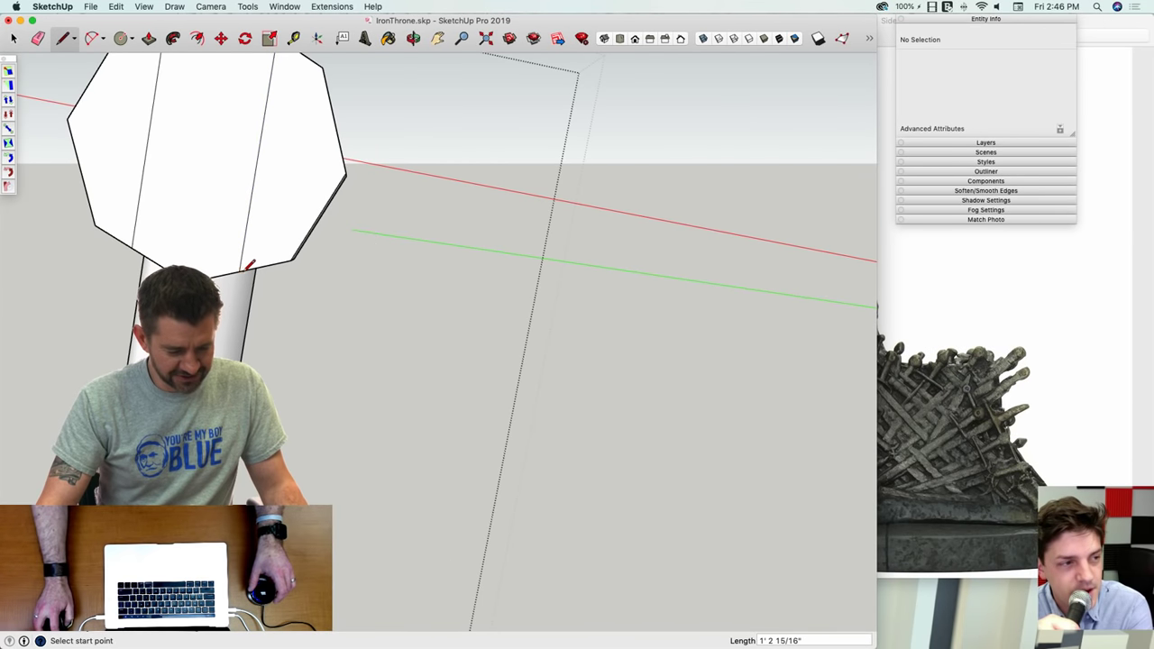
{"action": "middle_click_drag", "start_coordinate": [250, 265], "coordinate": [152, 99]}
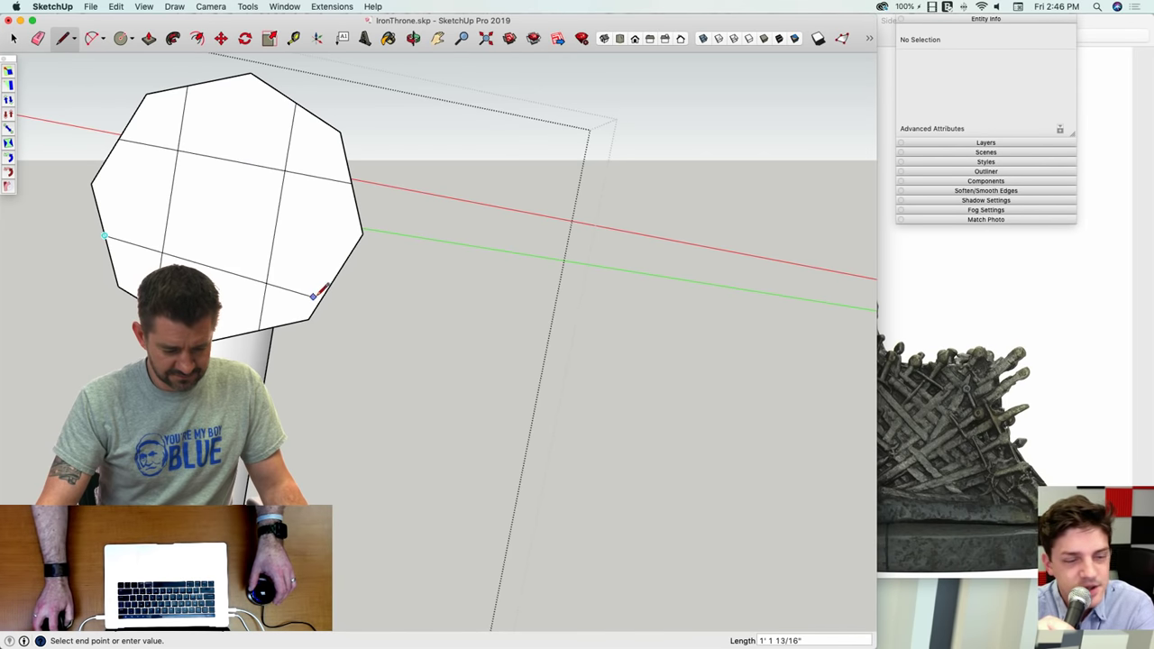
{"action": "key", "text": "e"}
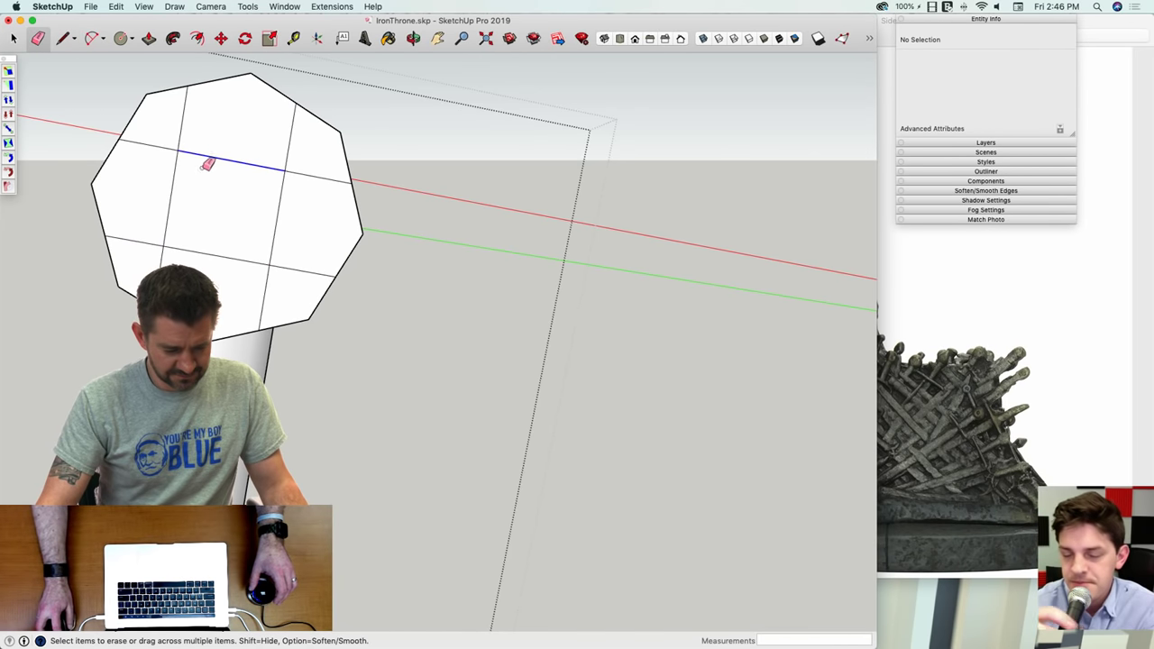
{"action": "left_click_drag", "start_coordinate": [207, 164], "coordinate": [181, 226]}
Step: Push the four corner faces around the cross back 1 1/4" and leave the sword group
{"action": "key", "text": "p"}
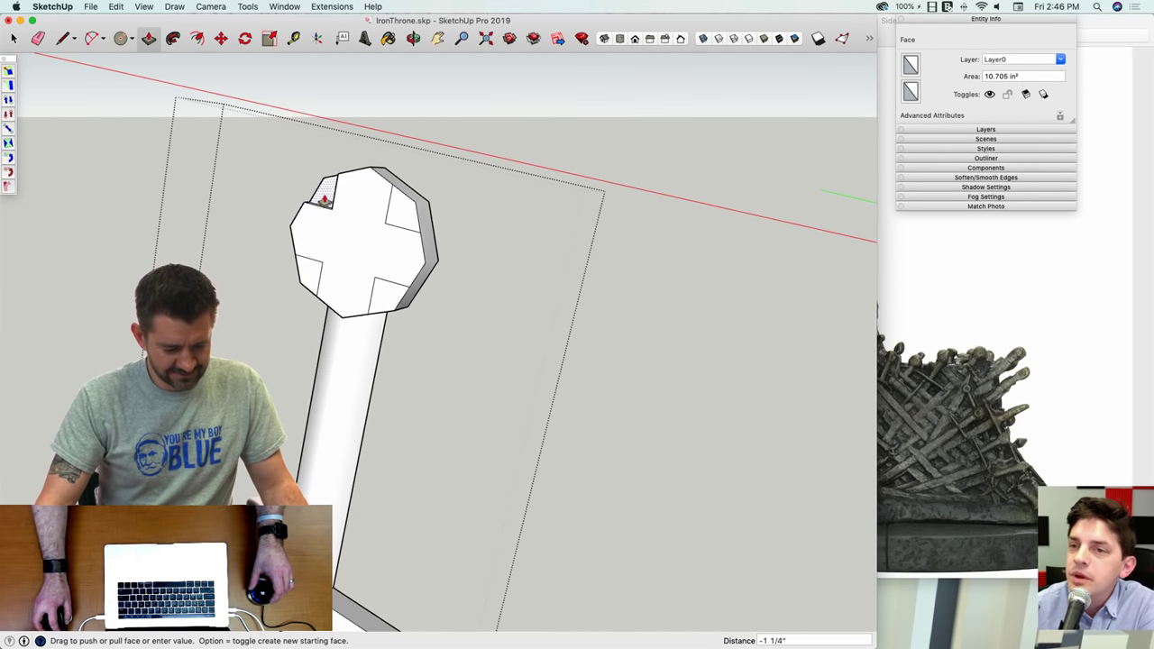
{"action": "left_click", "coordinate": [325, 198]}
{"action": "double_click", "coordinate": [399, 214]}
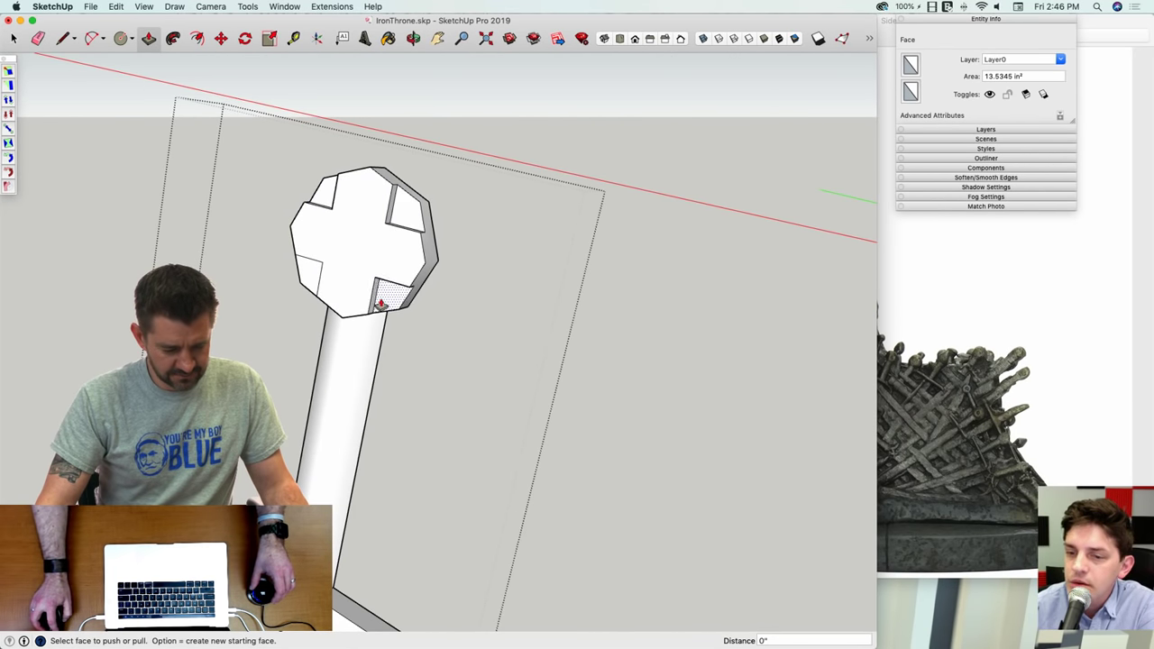
{"action": "double_click", "coordinate": [313, 281]}
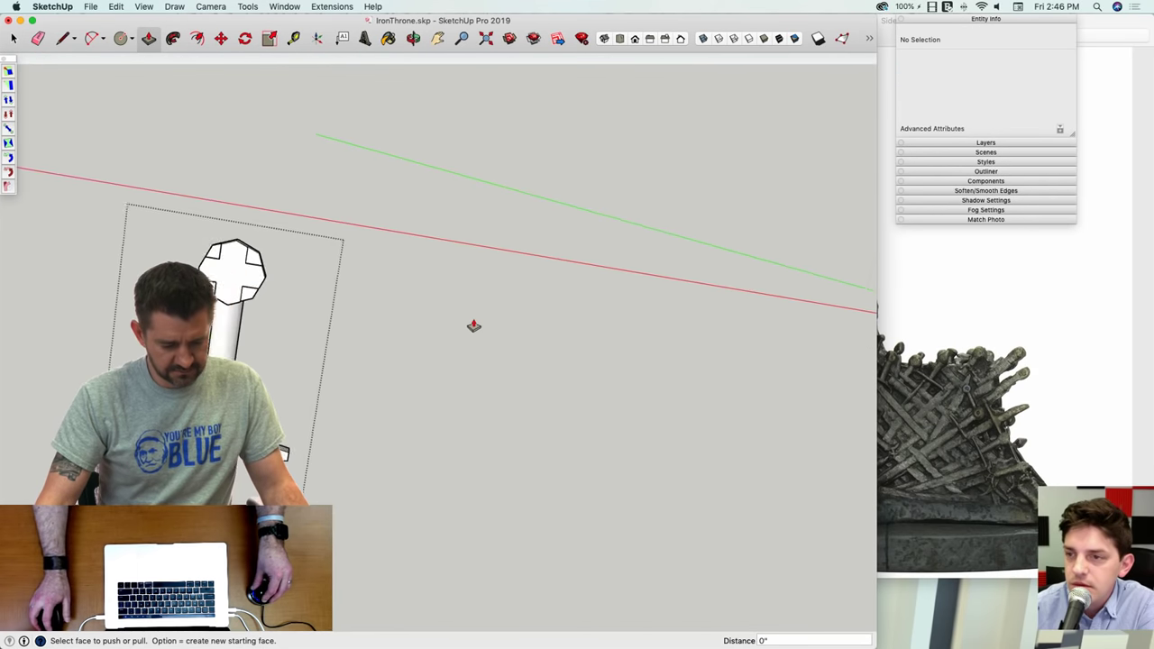
{"action": "scroll", "coordinate": [474, 326], "scroll_direction": "down", "scroll_amount": 5}
{"action": "mouse_move", "coordinate": [474, 325]}
{"action": "middle_mouse_down"}
{"action": "mouse_move", "coordinate": [508, 244]}
{"action": "mouse_move", "coordinate": [603, 338]}
{"action": "mouse_move", "coordinate": [747, 396]}
{"action": "mouse_move", "coordinate": [712, 461]}
{"action": "middle_mouse_up"}
{"action": "key", "text": "space"}
{"action": "left_click", "coordinate": [508, 244]}
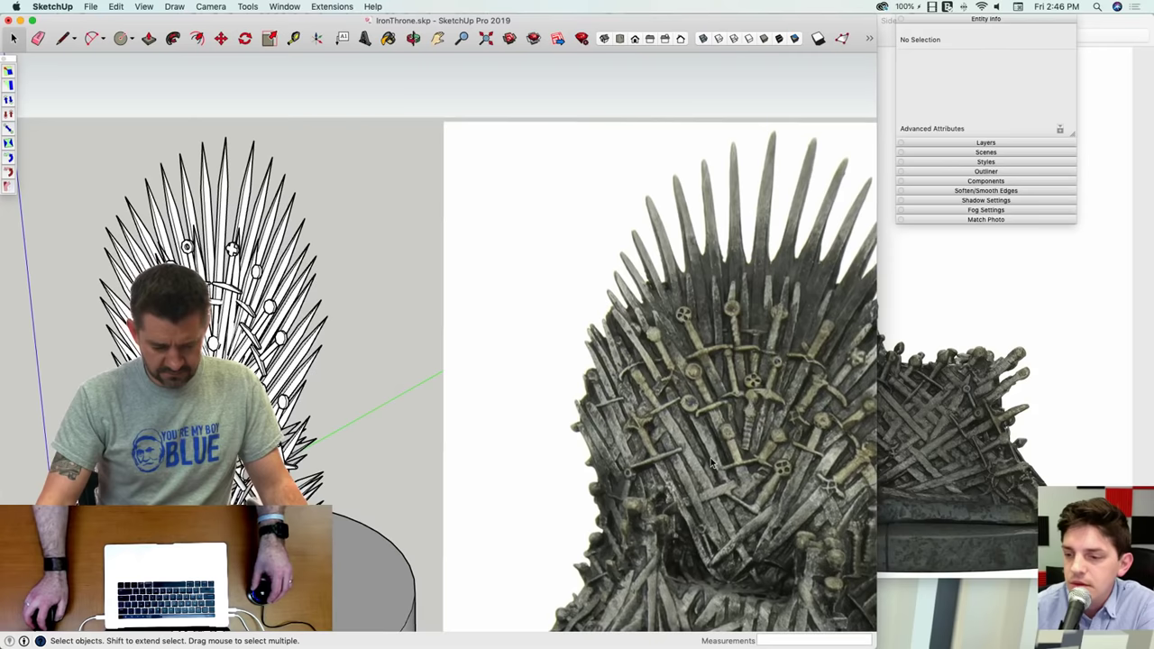
Step: Open the central downward-facing hilted sword and draw a 1' 7 1/4" line between opposite vertices of its pommel face, in line with the handle
{"action": "scroll", "coordinate": [282, 354], "scroll_direction": "up", "scroll_amount": 10}
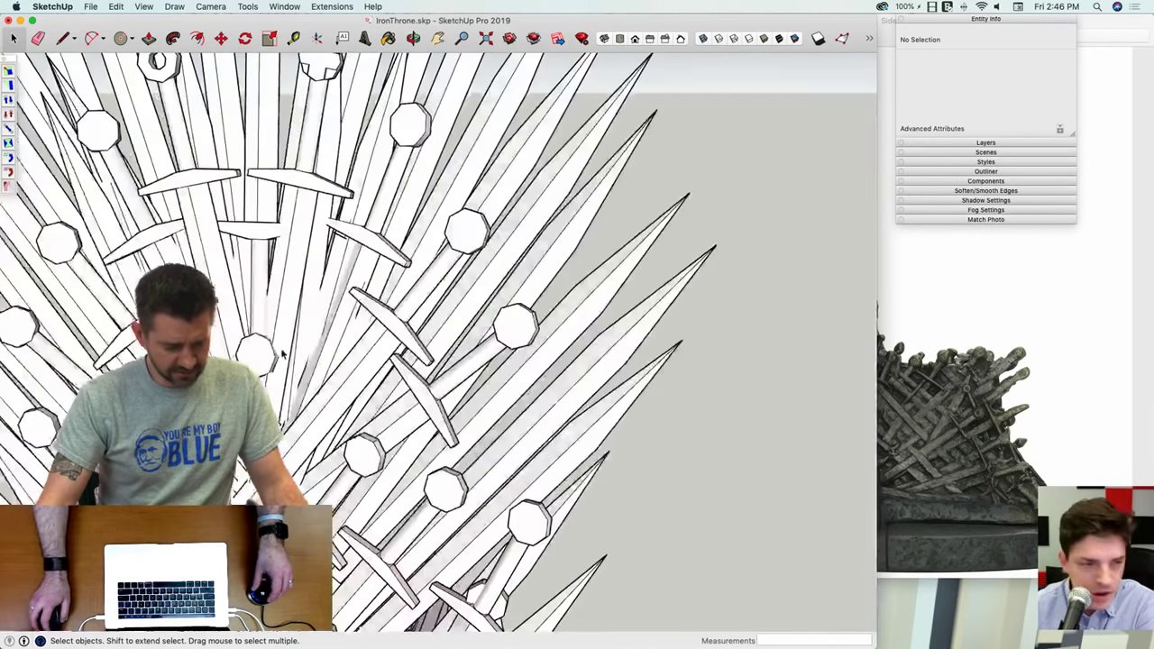
{"action": "scroll", "coordinate": [282, 355], "scroll_direction": "up", "scroll_amount": 10}
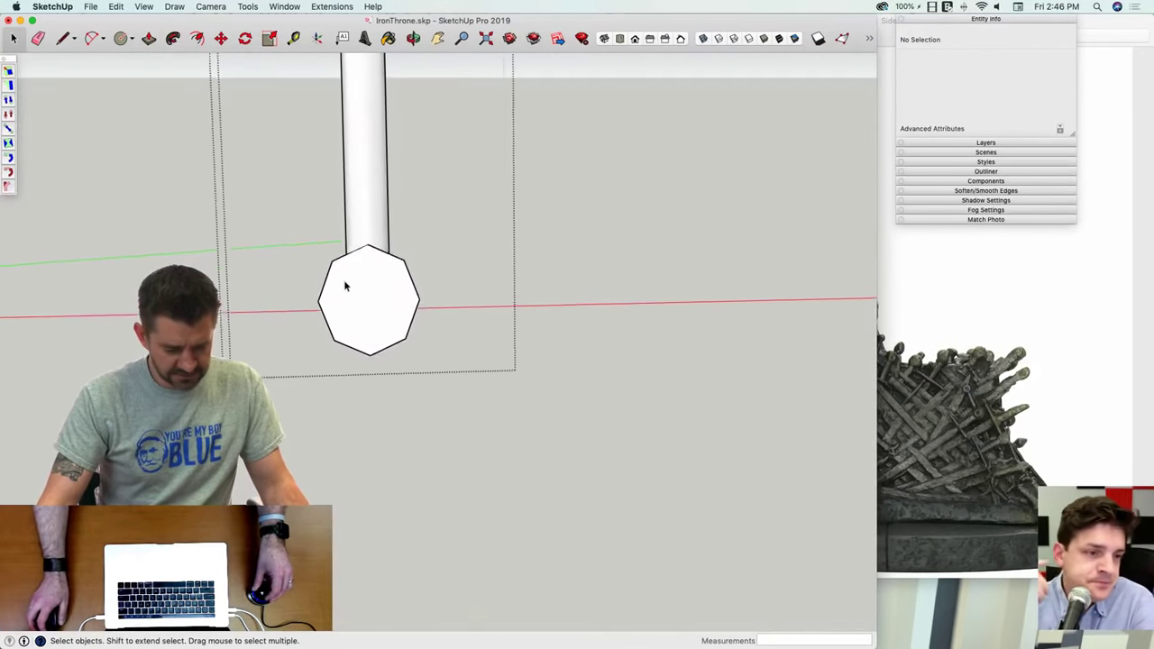
{"action": "scroll", "coordinate": [344, 287], "scroll_direction": "up", "scroll_amount": 5}
{"action": "key", "text": "r"}
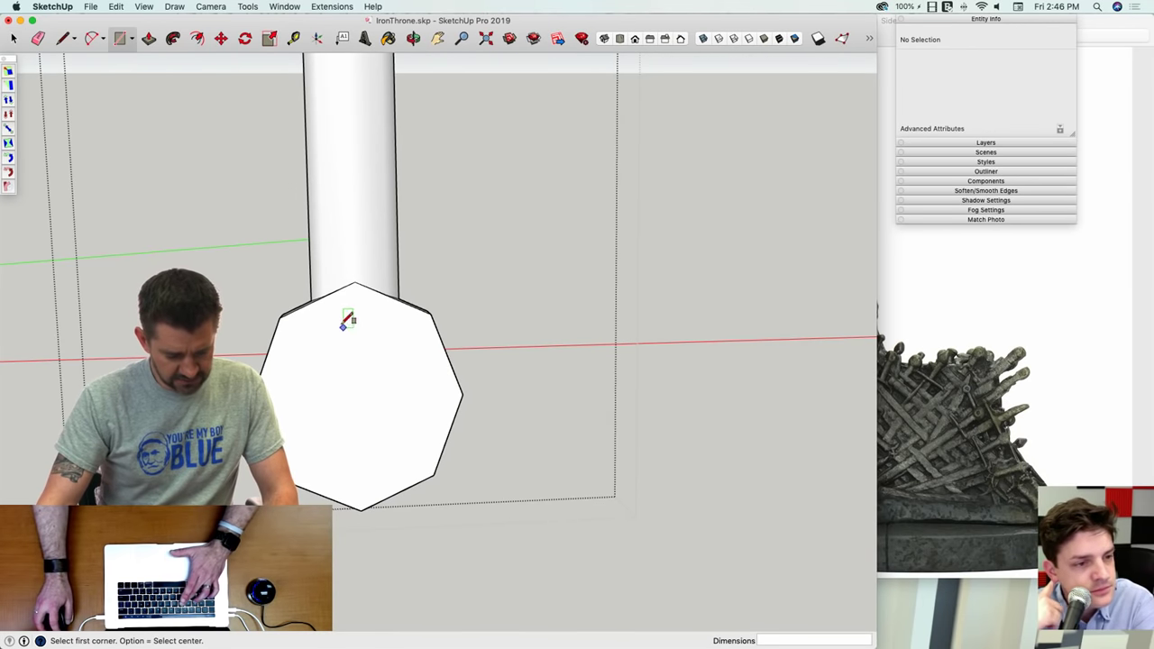
{"action": "key", "text": "alt"}
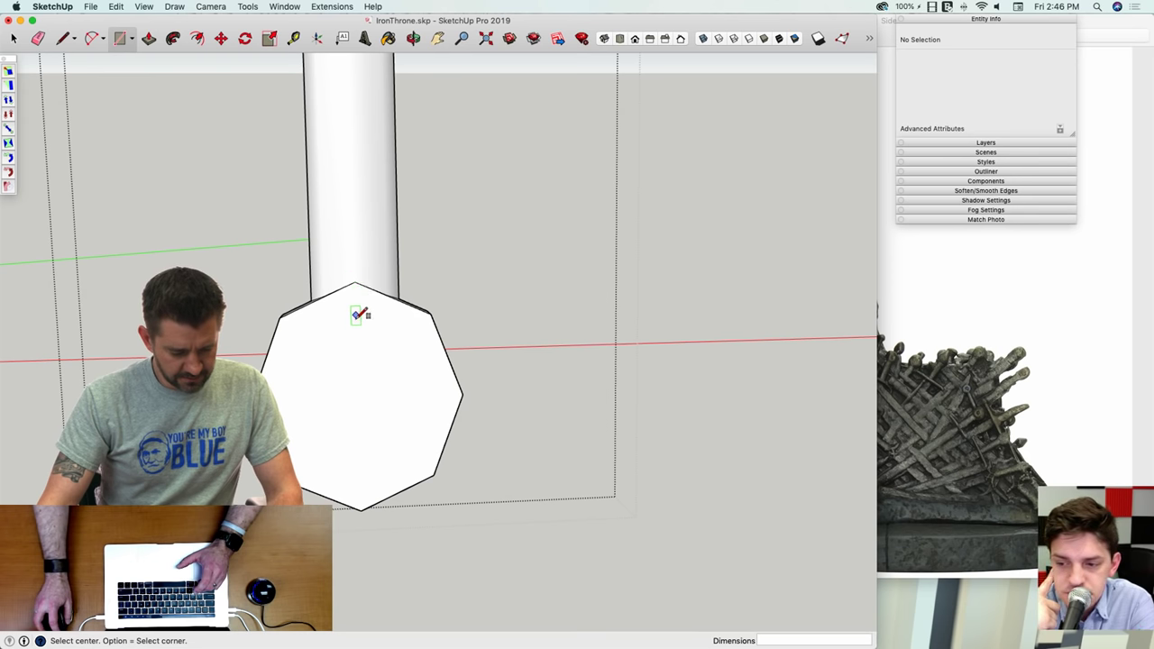
{"action": "key", "text": "l"}
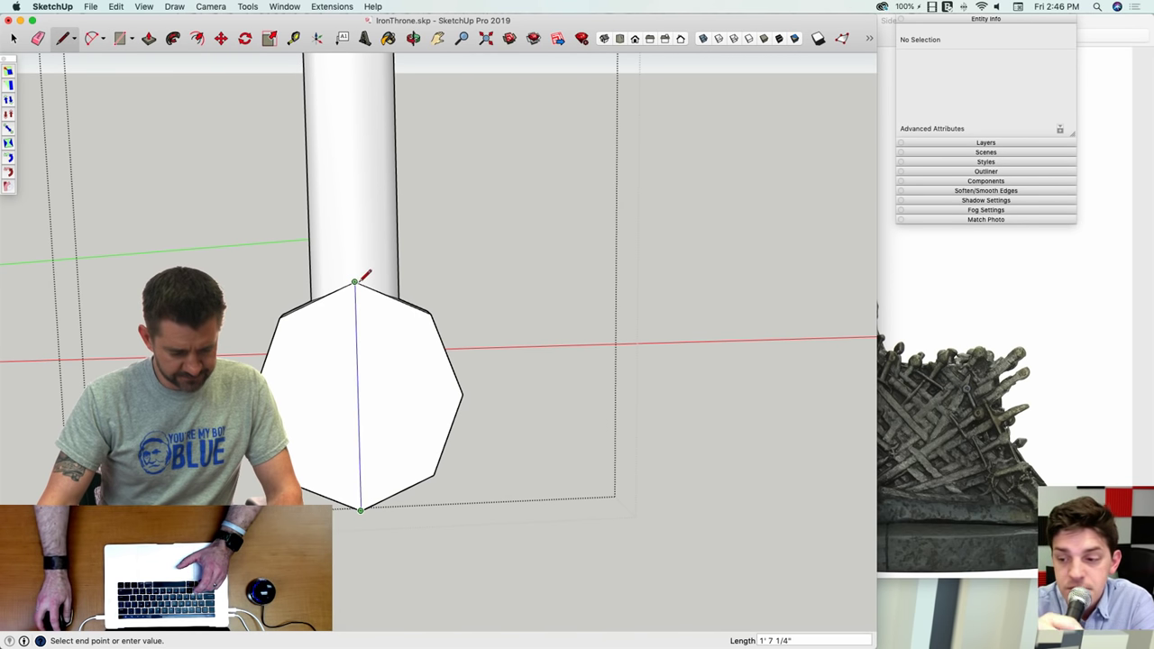
{"action": "left_click", "coordinate": [355, 282]}
Step: Draw a rectangle about 4 7/16" by 2 3/4" centred on the line near the handle and erase the leftover line
{"action": "key", "text": "r"}
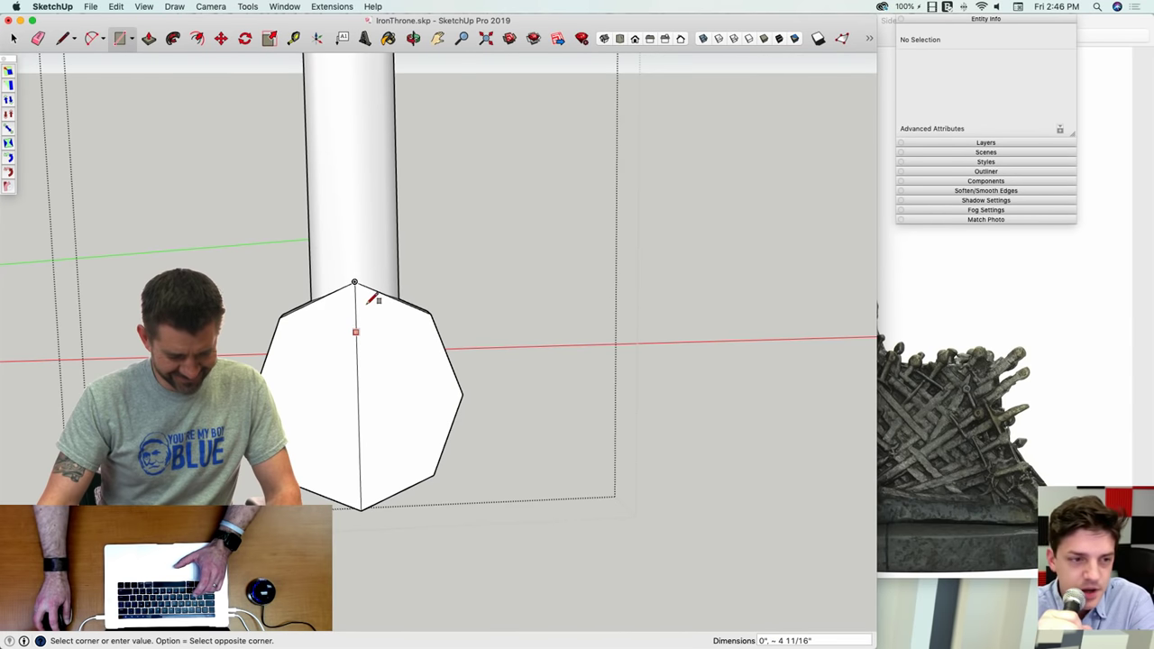
{"action": "scroll", "coordinate": [377, 305], "scroll_direction": "up", "scroll_amount": 3}
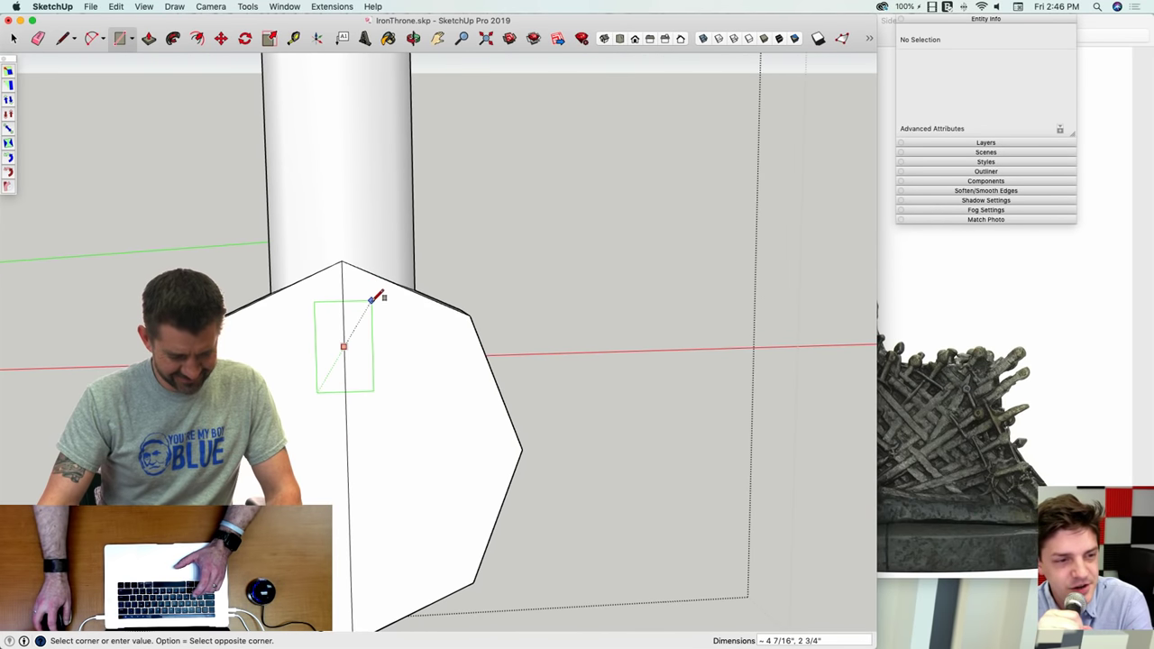
{"action": "key", "text": "e"}
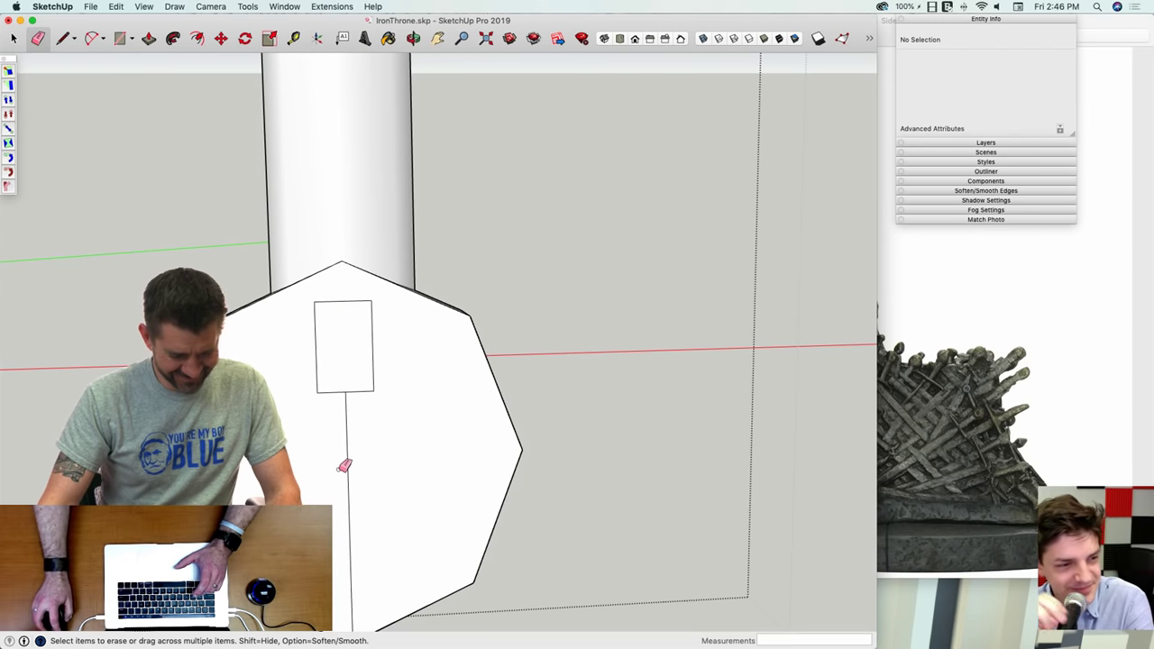
{"action": "left_click", "coordinate": [355, 478]}
Step: Push the rectangle 2 3/16" into the pommel to form a recess
{"action": "key", "text": "p"}
{"action": "left_click", "coordinate": [344, 371]}
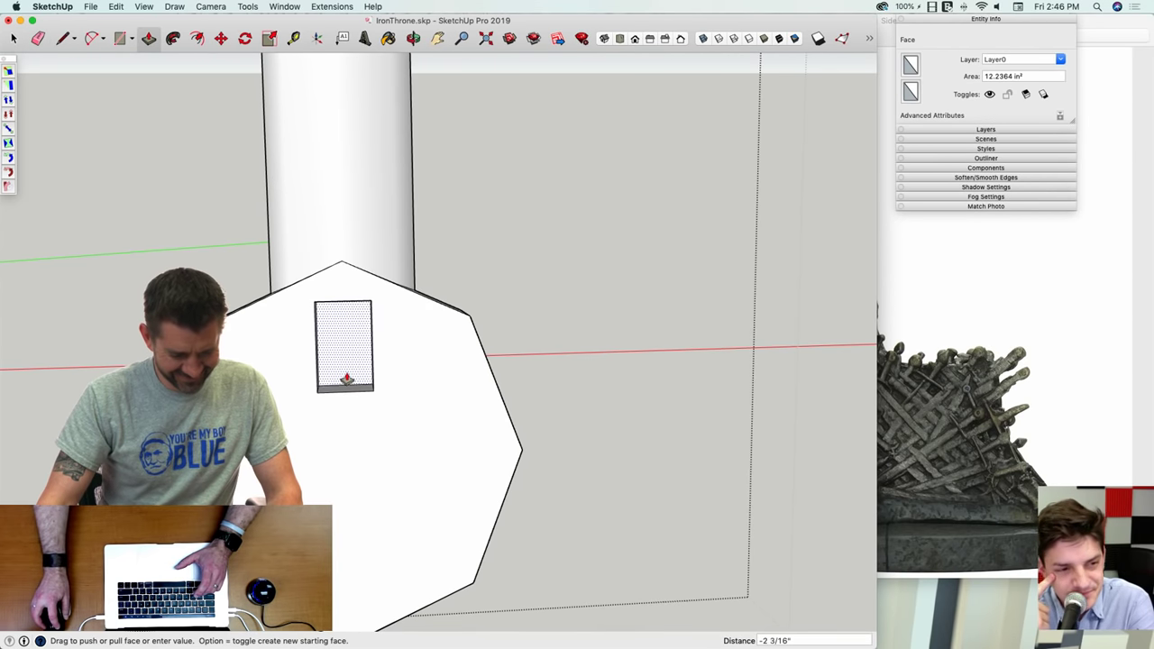
{"action": "left_click", "coordinate": [348, 379]}
Step: Select the recess geometry and draw a helper line 8 3/4" long from the pommel's side vertex to its centre
{"action": "key", "text": "space"}
{"action": "left_click_drag", "start_coordinate": [302, 288], "coordinate": [390, 413]}
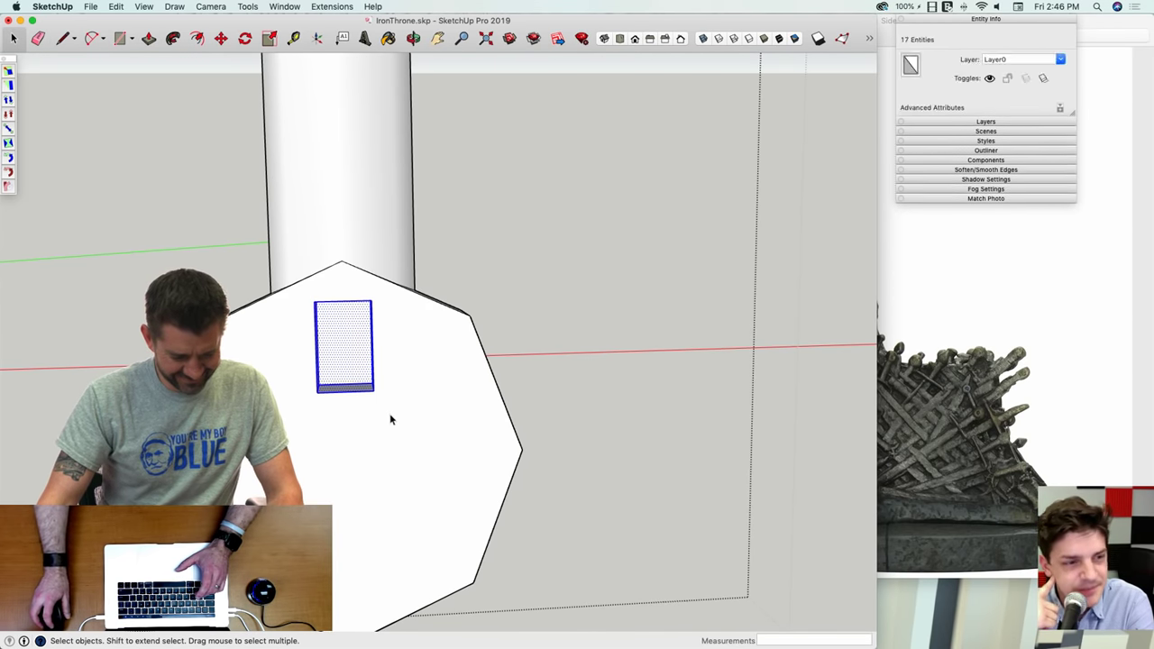
{"action": "key", "text": "q"}
{"action": "key", "text": "l"}
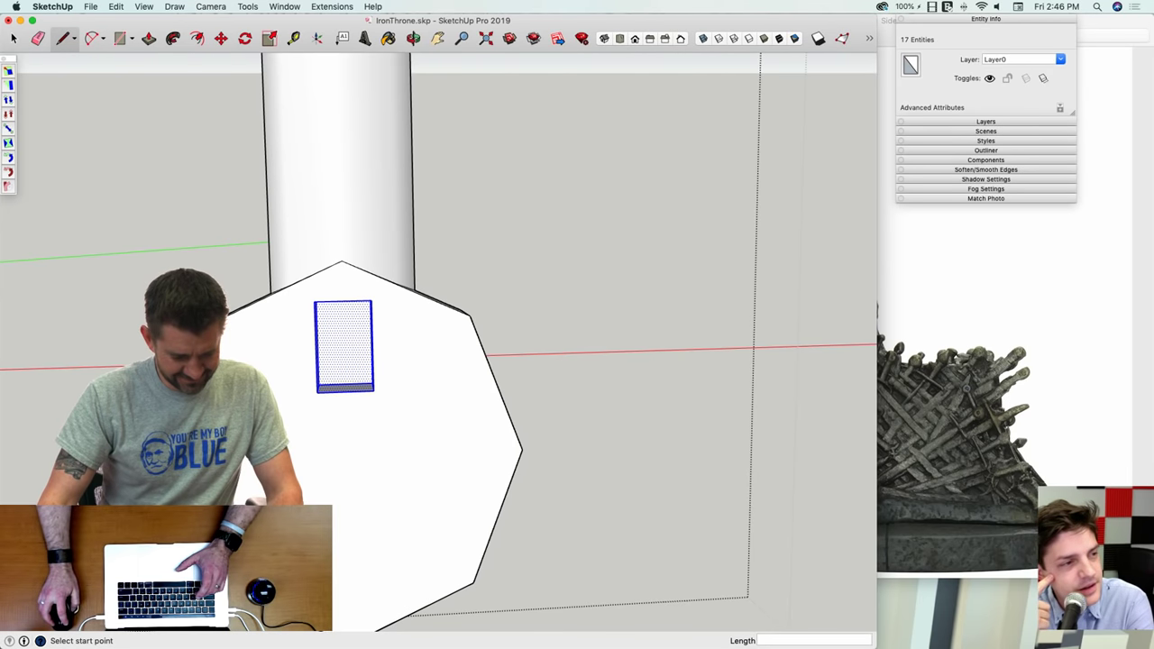
{"action": "left_click", "coordinate": [348, 456]}
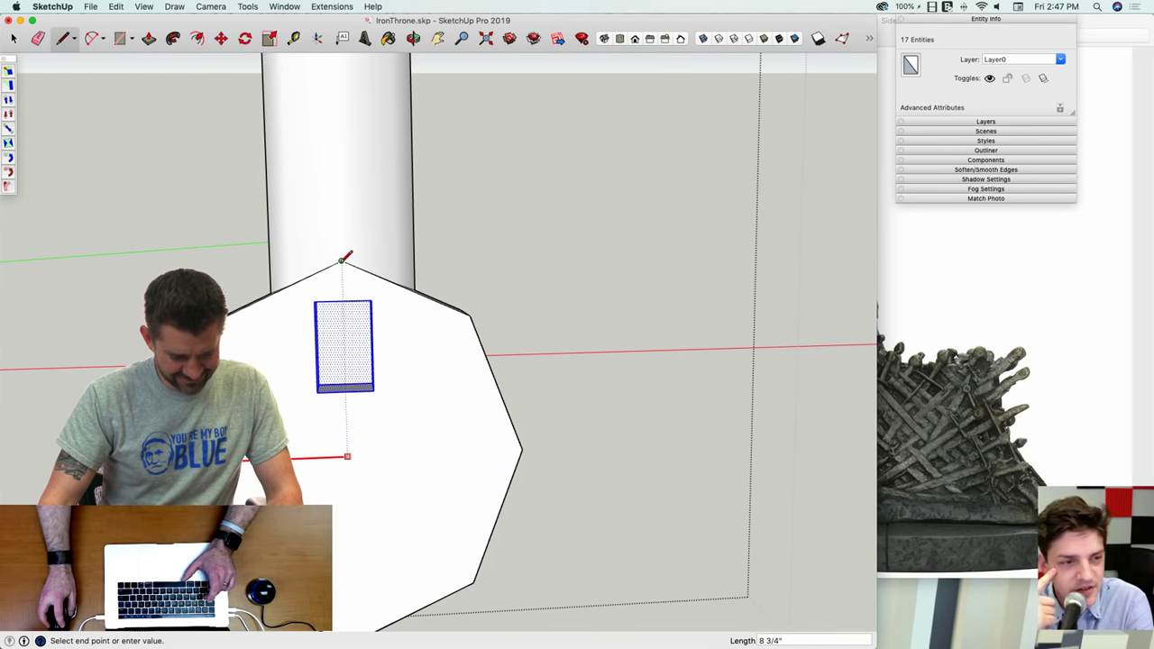
Step: Rotate-copy the recess about the pommel's centre to its other three sides, then erase the helper line and leave the sword group
{"action": "key", "text": "q"}
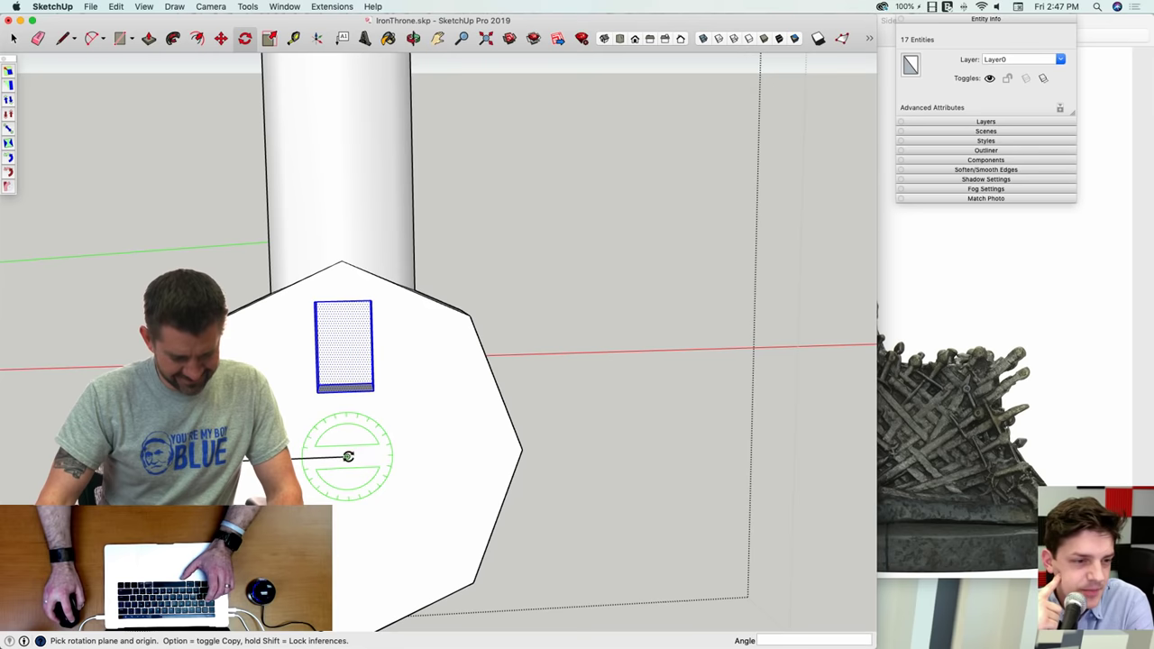
{"action": "left_click", "coordinate": [348, 456]}
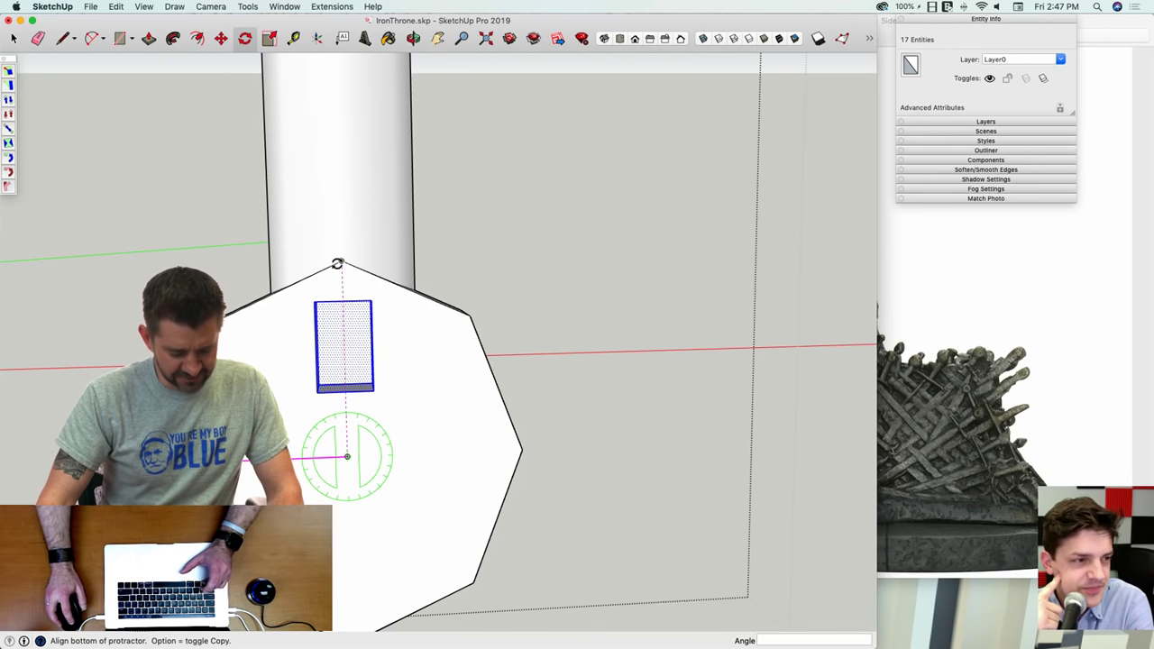
{"action": "left_click", "coordinate": [339, 262]}
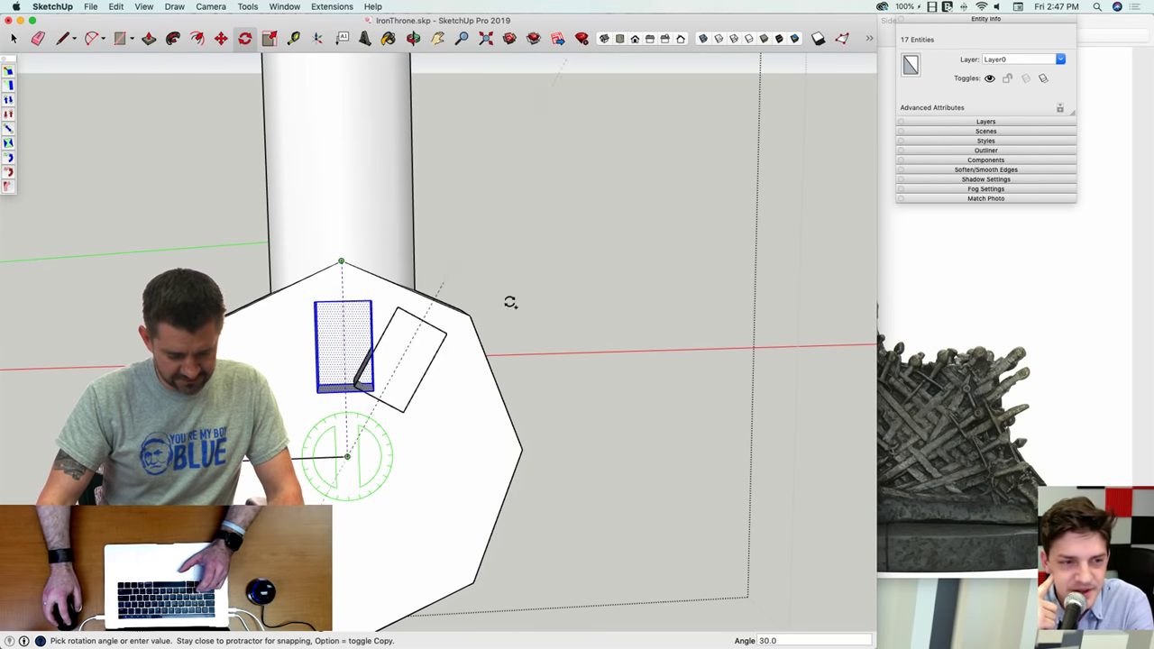
{"action": "left_click", "coordinate": [519, 450]}
{"action": "key", "text": "e"}
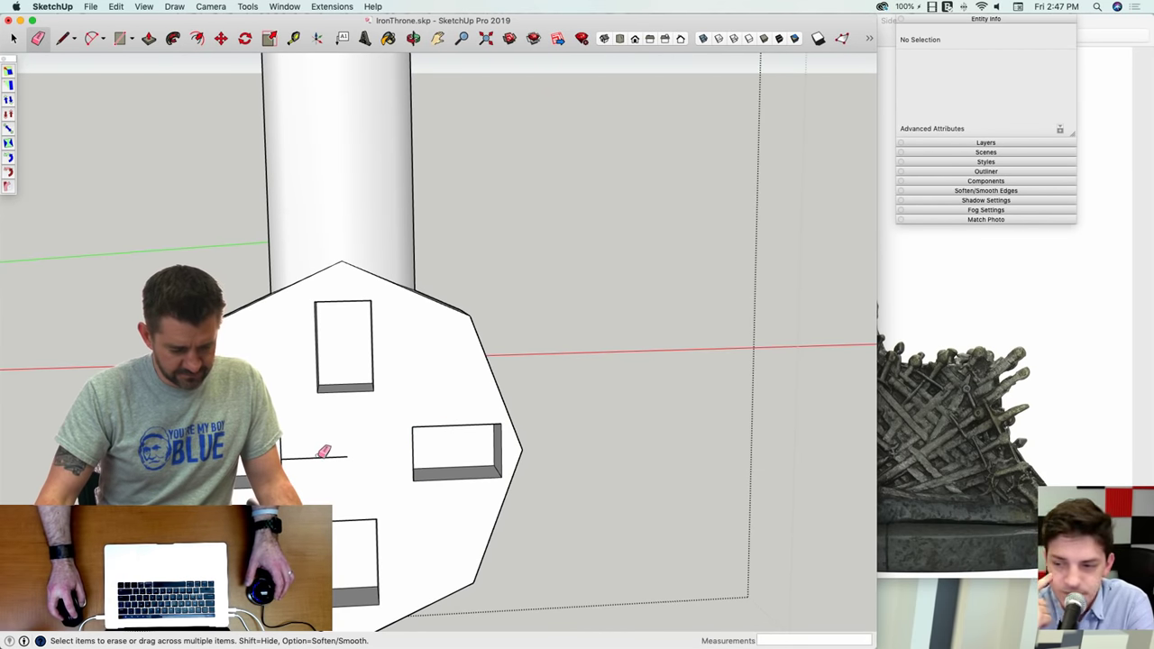
{"action": "left_click", "coordinate": [318, 456]}
{"action": "key", "text": "space"}
{"action": "left_click", "coordinate": [591, 473]}
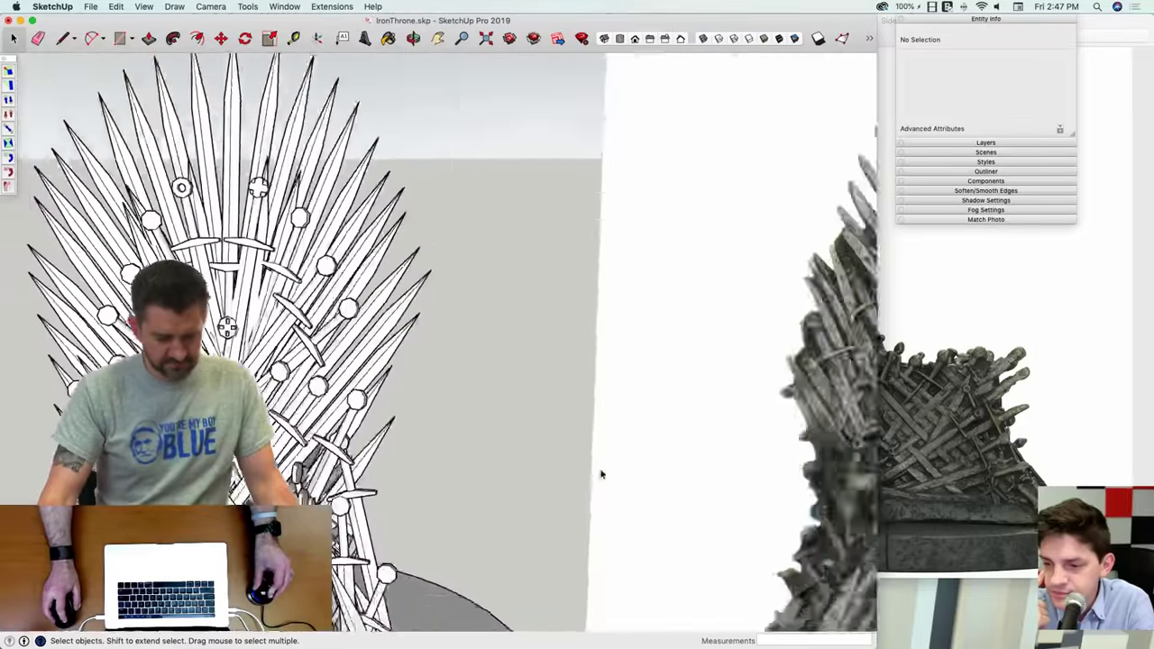
Step: Open the hilted sword beside the cross-pommel one and draw an 8-sided circle of about 4 5/16" radius centred on its pommel face
{"action": "scroll", "coordinate": [601, 474], "scroll_direction": "down", "scroll_amount": 3}
{"action": "scroll", "coordinate": [637, 394], "scroll_direction": "up", "scroll_amount": 4}
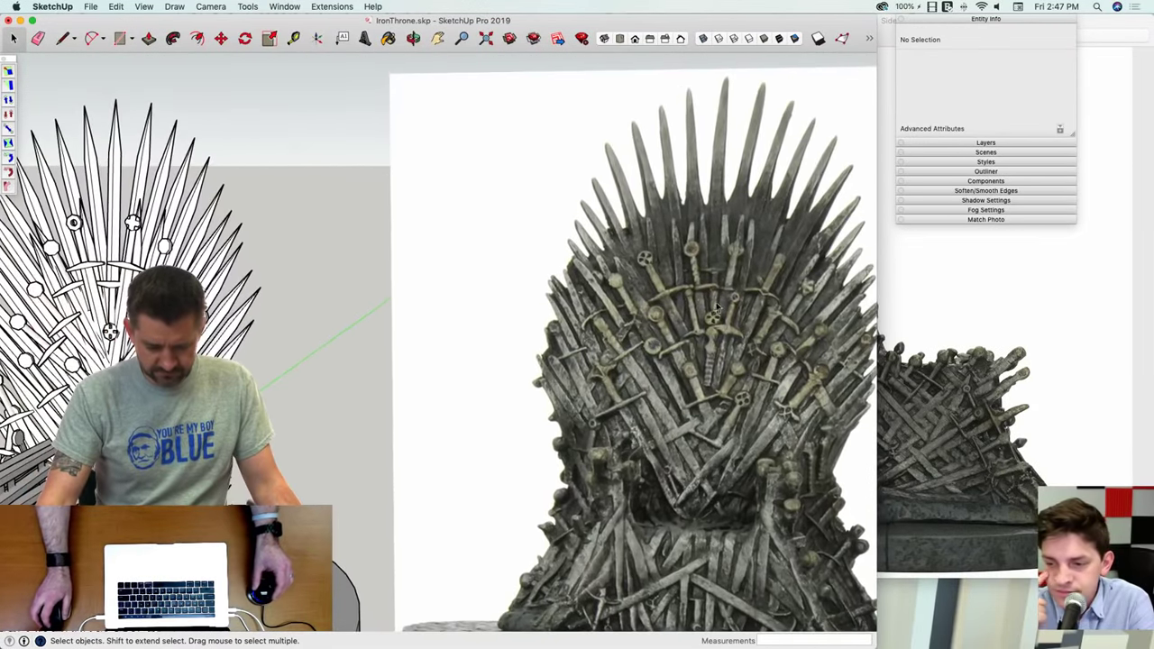
{"action": "scroll", "coordinate": [292, 259], "scroll_direction": "up", "scroll_amount": 10}
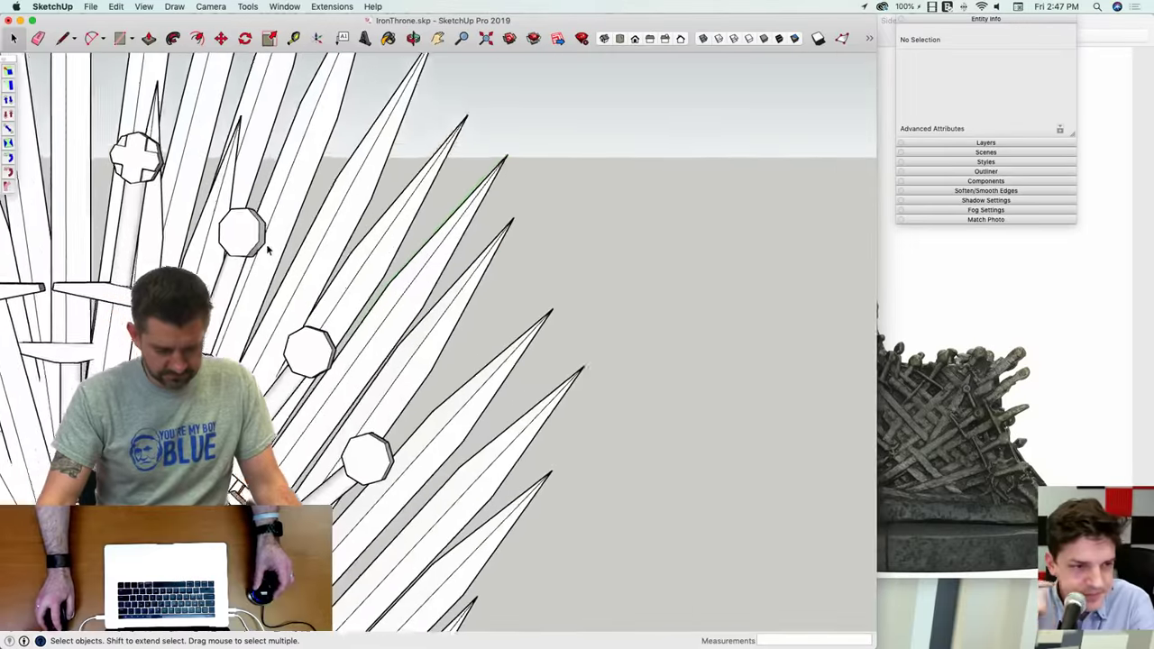
{"action": "scroll", "coordinate": [293, 257], "scroll_direction": "up", "scroll_amount": 6}
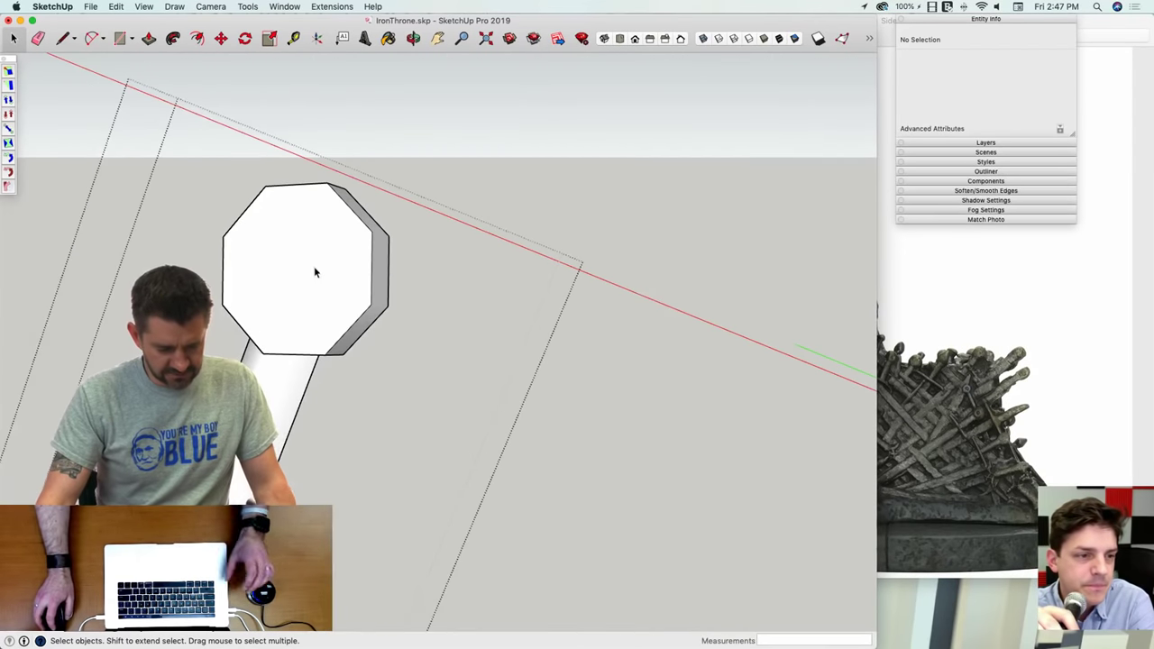
{"action": "type", "text": "c"}
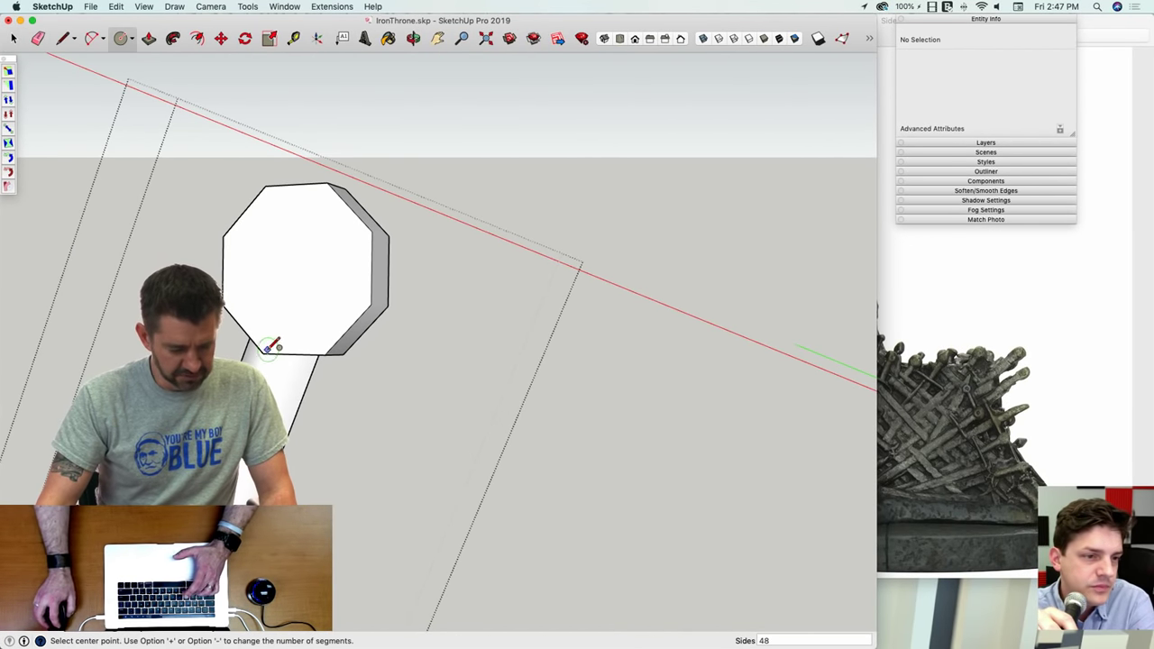
{"action": "type", "text": "8"}
{"action": "key", "text": "Return"}
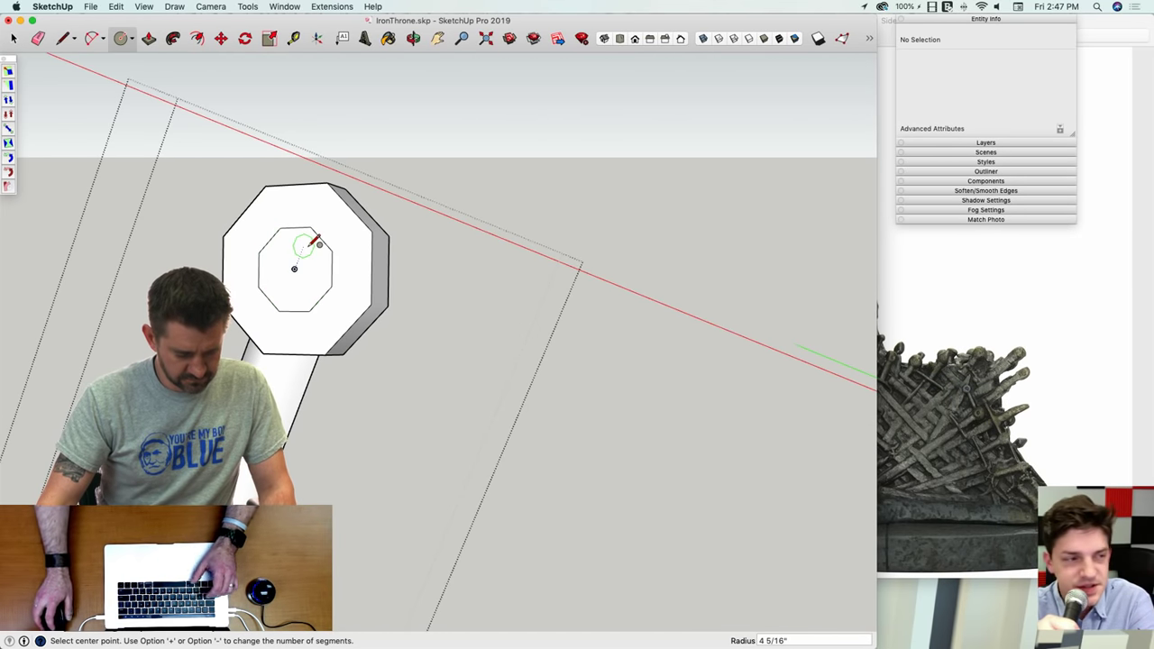
Step: Try to push or pull the pommel's outer ring face by 2"
{"action": "middle_click_drag", "start_coordinate": [316, 242], "coordinate": [298, 268]}
{"action": "key", "text": "p"}
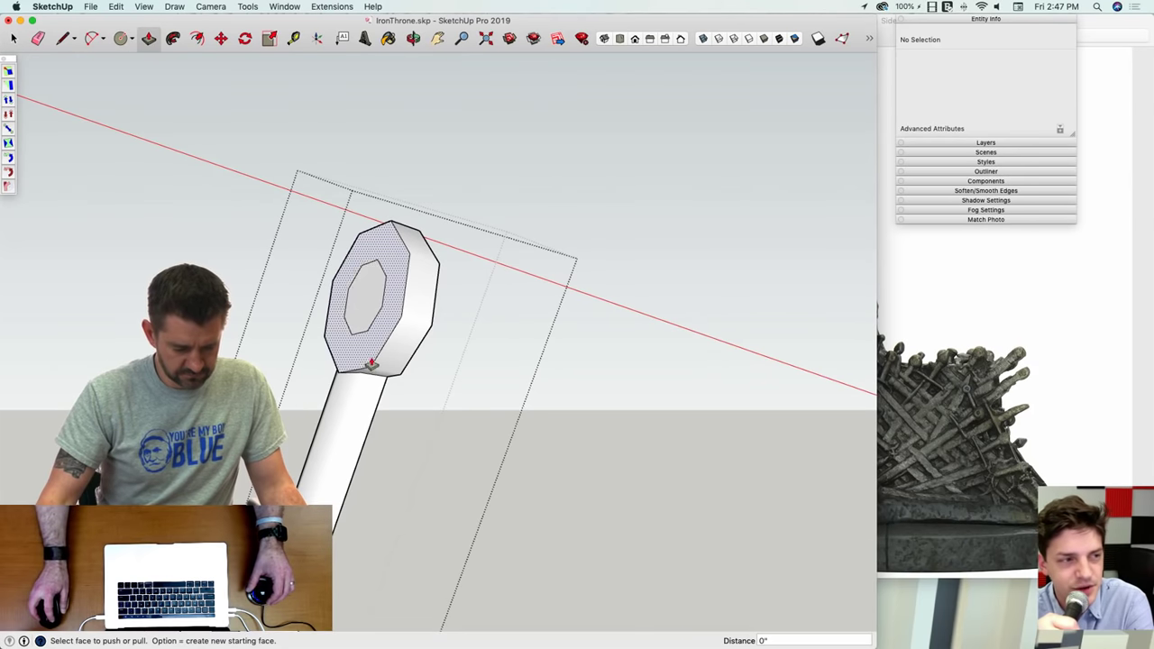
{"action": "left_click", "coordinate": [371, 364]}
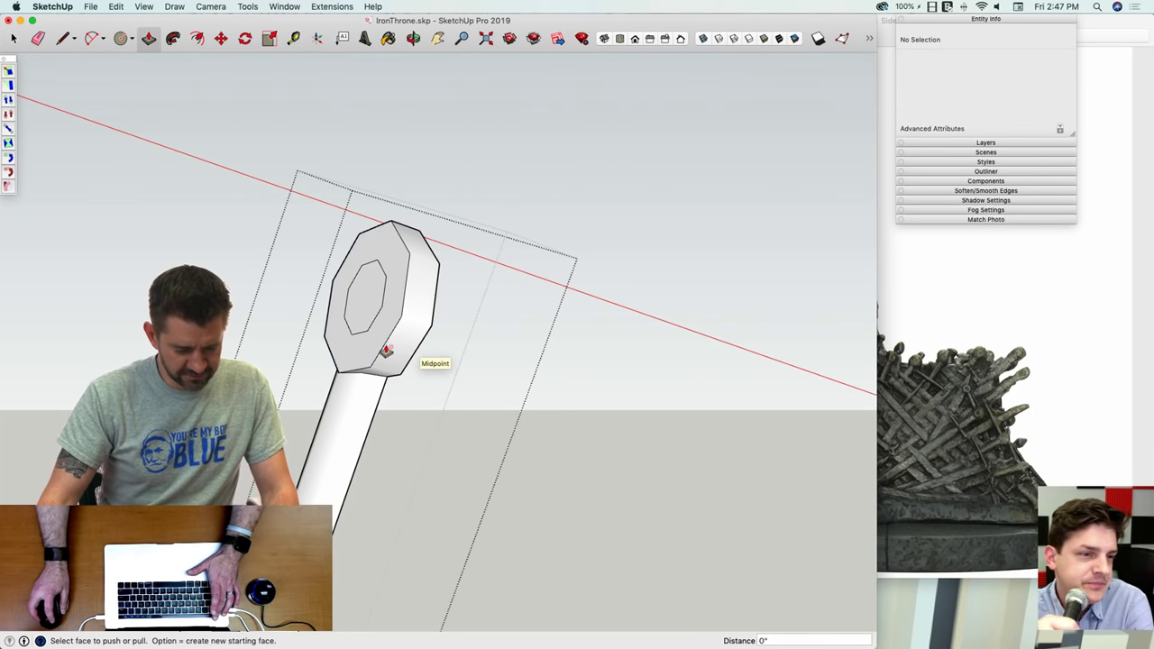
{"action": "type", "text": "2"}
{"action": "key", "text": "Return"}
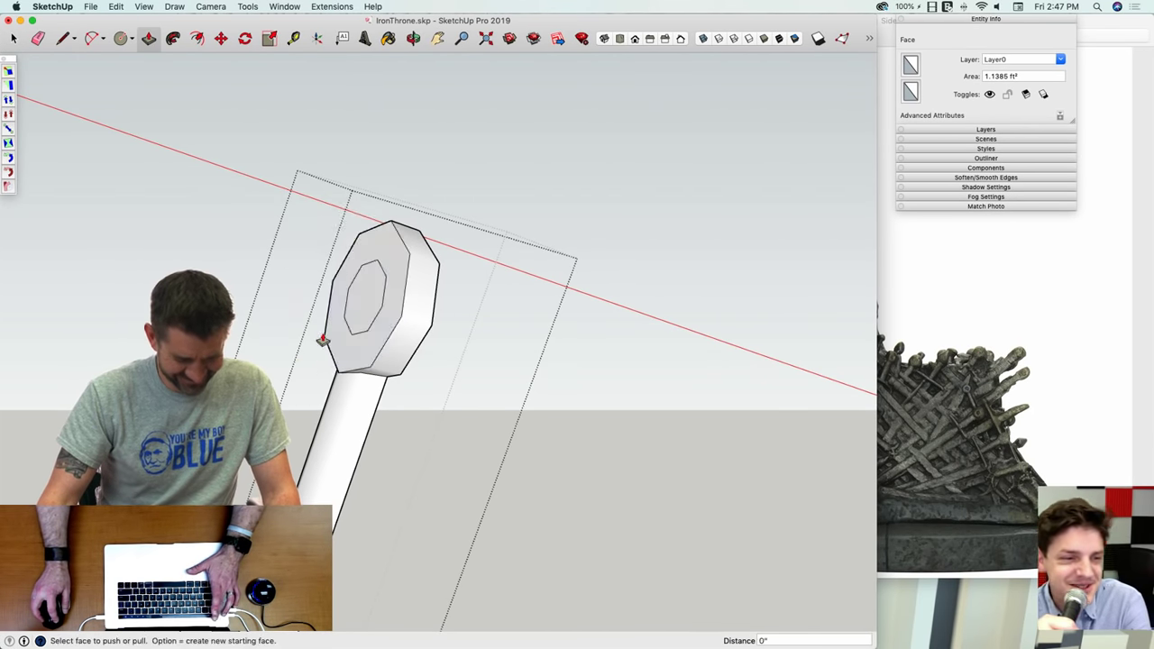
Step: Scale the outer edges of the pommel's front face to 0.50 about their centre to taper the pommel, and leave the sword group
{"action": "key", "text": "space"}
{"action": "middle_click_drag", "start_coordinate": [296, 313], "coordinate": [294, 338]}
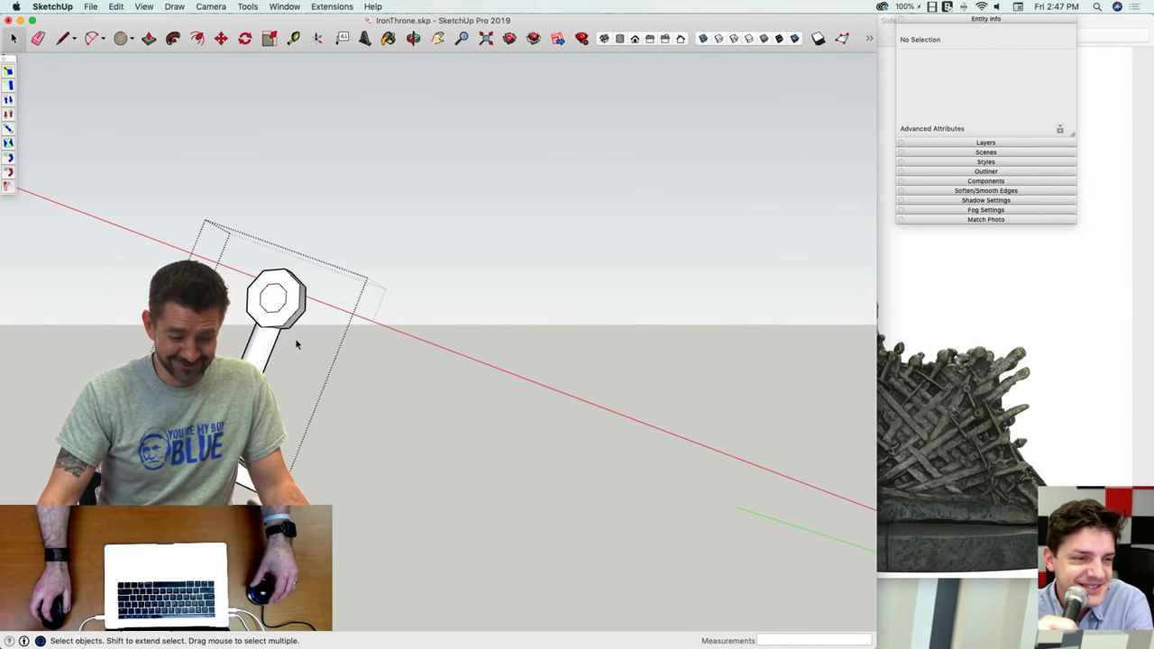
{"action": "scroll", "coordinate": [302, 327], "scroll_direction": "up", "scroll_amount": 4}
{"action": "left_click", "coordinate": [306, 330]}
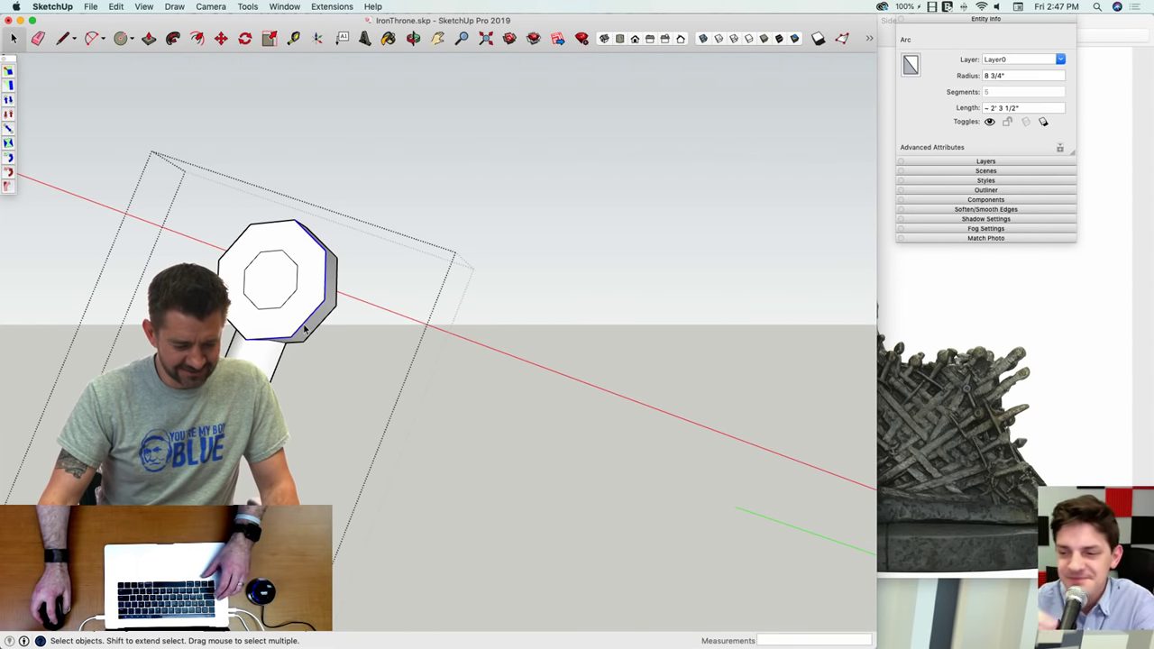
{"action": "left_click", "coordinate": [228, 256], "text": "shift"}
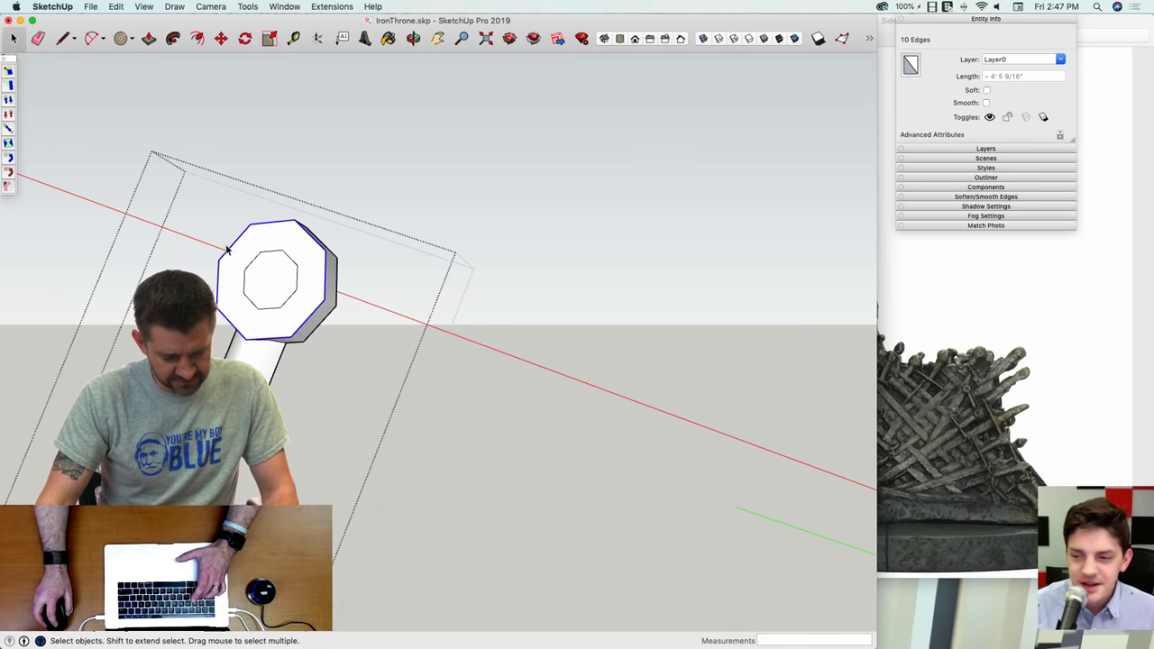
{"action": "key", "text": "s"}
{"action": "left_click_drag", "start_coordinate": [242, 200], "coordinate": [258, 237]}
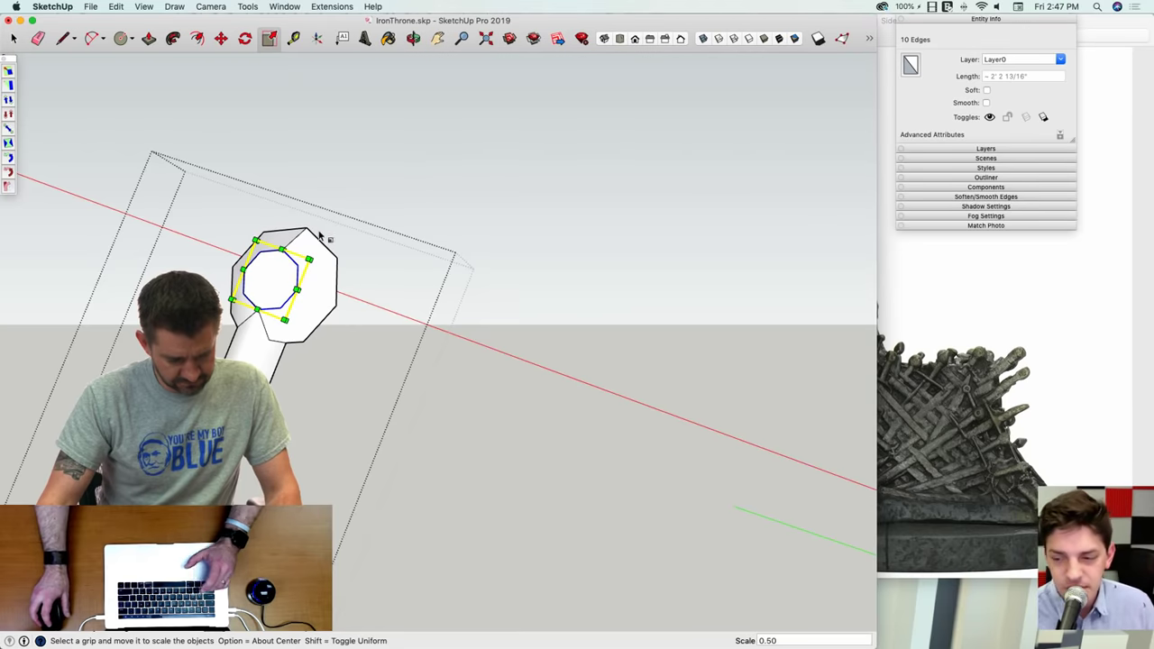
{"action": "key", "text": "space"}
{"action": "left_click", "coordinate": [469, 213]}
Step: Open the next hilted sword beyond the tapered-pommel one and offset its octagonal pommel face inward by about 4 15/16"
{"action": "scroll", "coordinate": [470, 214], "scroll_direction": "down", "scroll_amount": 10}
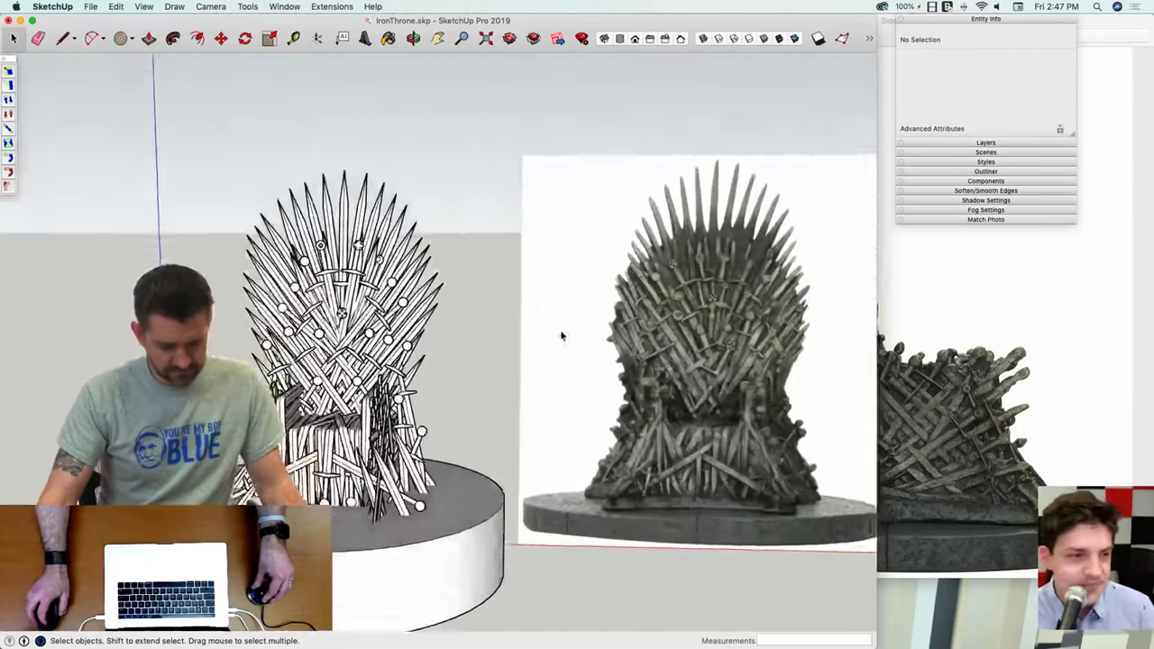
{"action": "scroll", "coordinate": [560, 335], "scroll_direction": "up", "scroll_amount": 8}
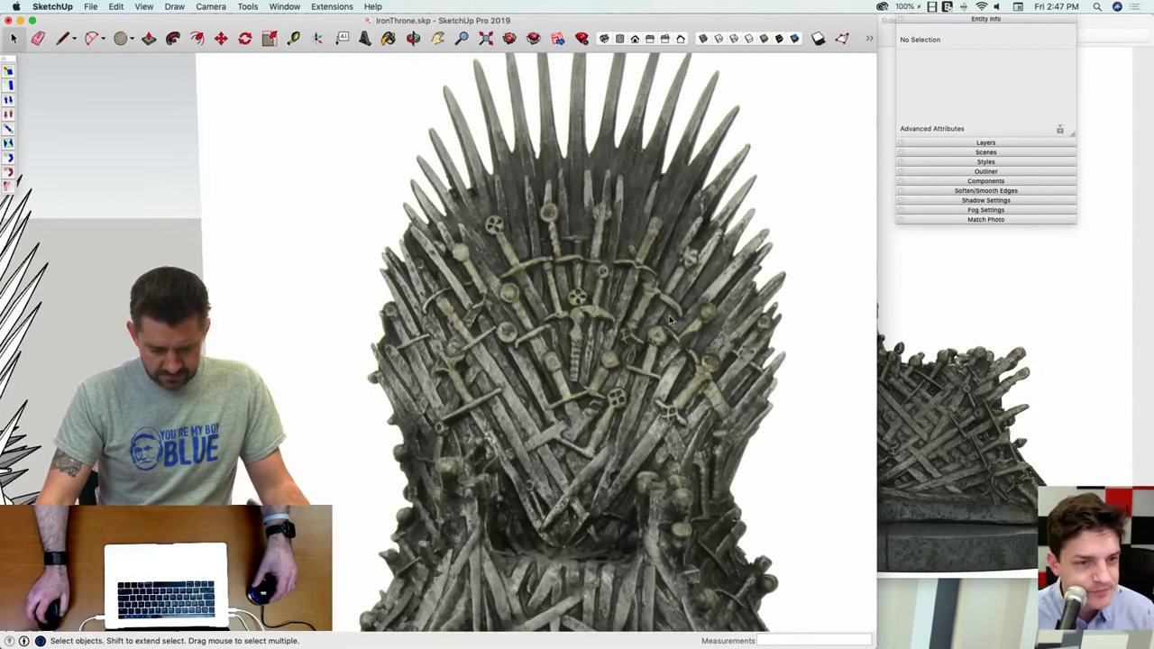
{"action": "scroll", "coordinate": [669, 320], "scroll_direction": "down", "scroll_amount": 4}
{"action": "scroll", "coordinate": [231, 319], "scroll_direction": "up", "scroll_amount": 8}
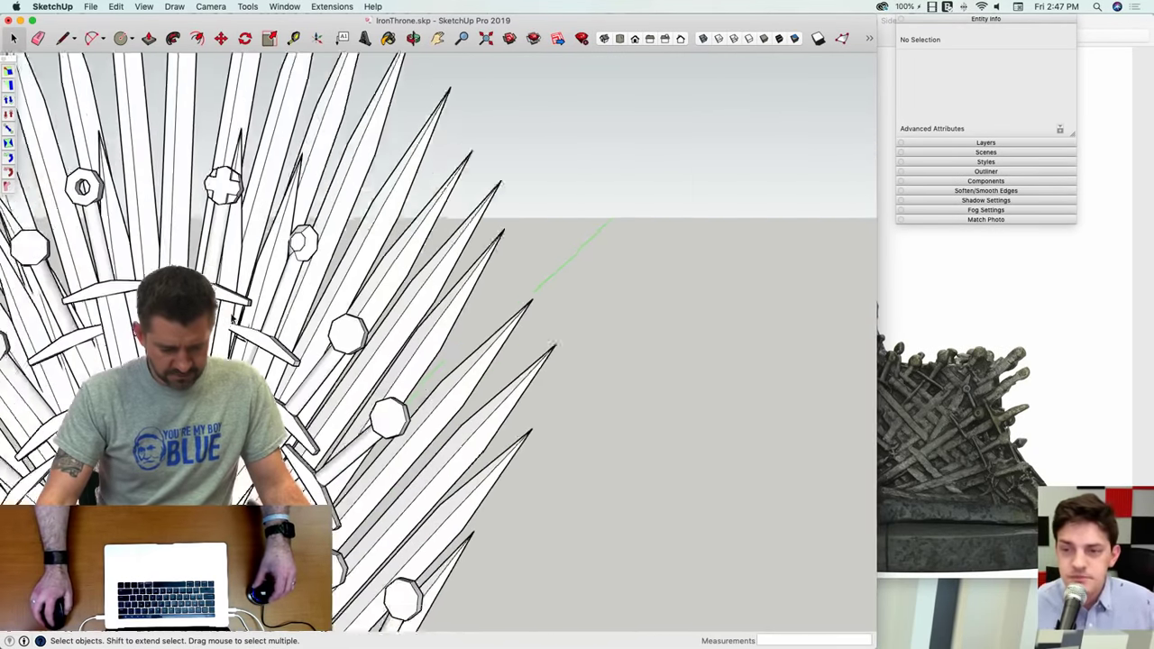
{"action": "scroll", "coordinate": [232, 317], "scroll_direction": "up", "scroll_amount": 5}
{"action": "double_click", "coordinate": [351, 261]}
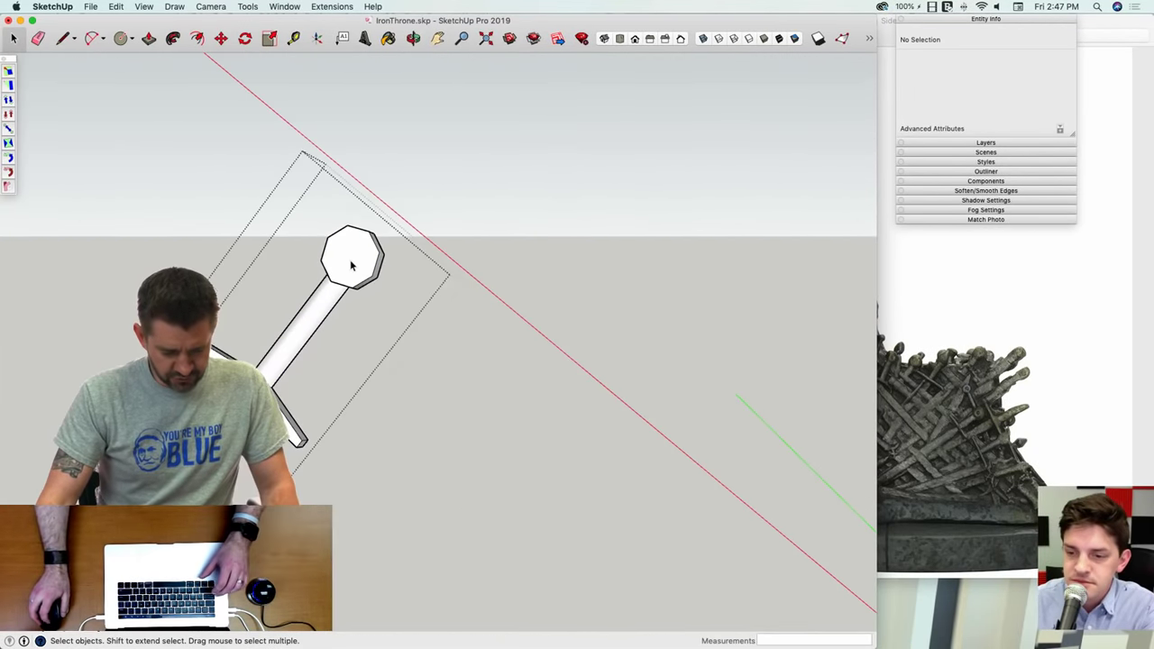
{"action": "scroll", "coordinate": [351, 264], "scroll_direction": "up", "scroll_amount": 2}
{"action": "key", "text": "c"}
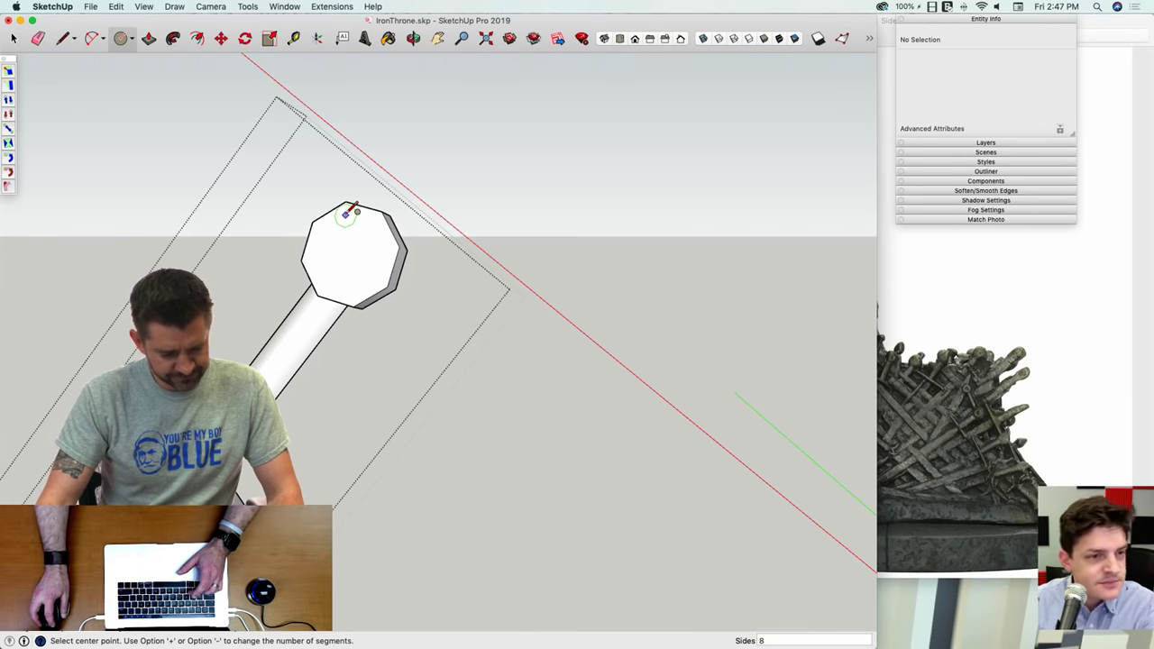
{"action": "key", "text": "f"}
{"action": "left_click", "coordinate": [338, 209]}
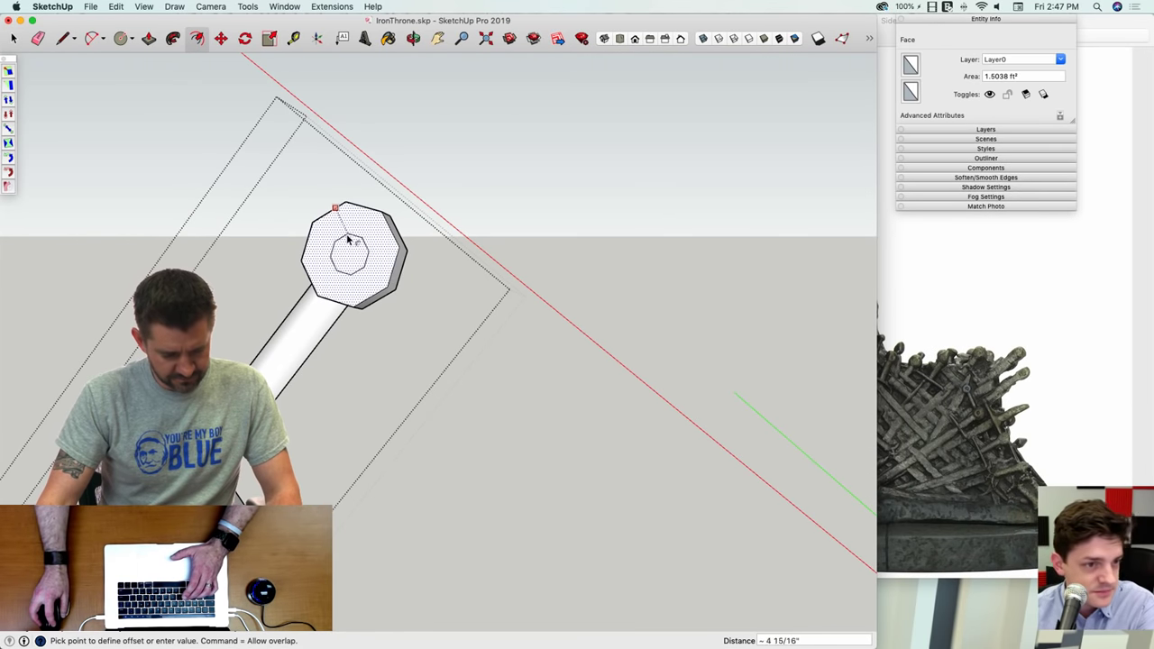
{"action": "left_click", "coordinate": [345, 242]}
Step: Push the inner octagon through the pommel by about 3 3/4" to cut a hole, and leave the sword group
{"action": "key", "text": "p"}
{"action": "left_click", "coordinate": [346, 257]}
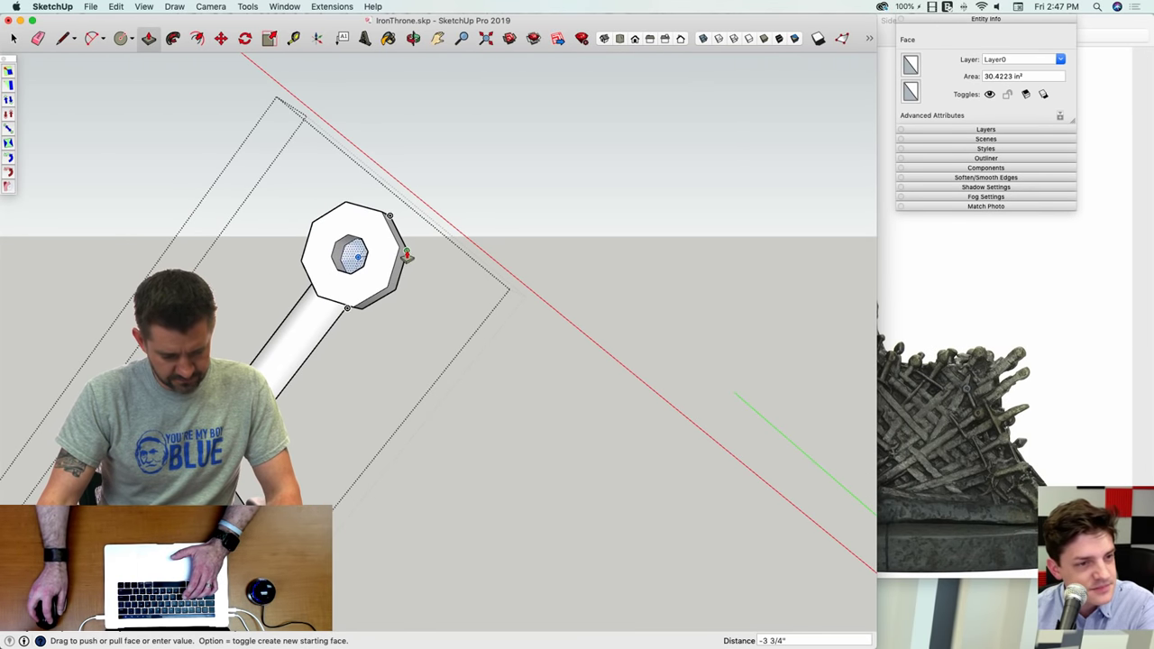
{"action": "left_click", "coordinate": [407, 255]}
{"action": "key", "text": "space"}
{"action": "left_click", "coordinate": [506, 213]}
Step: Compare the backrest pommels with the reference image and open the next hilted sword beside the ring-pommel one
{"action": "scroll", "coordinate": [507, 214], "scroll_direction": "down", "scroll_amount": 10}
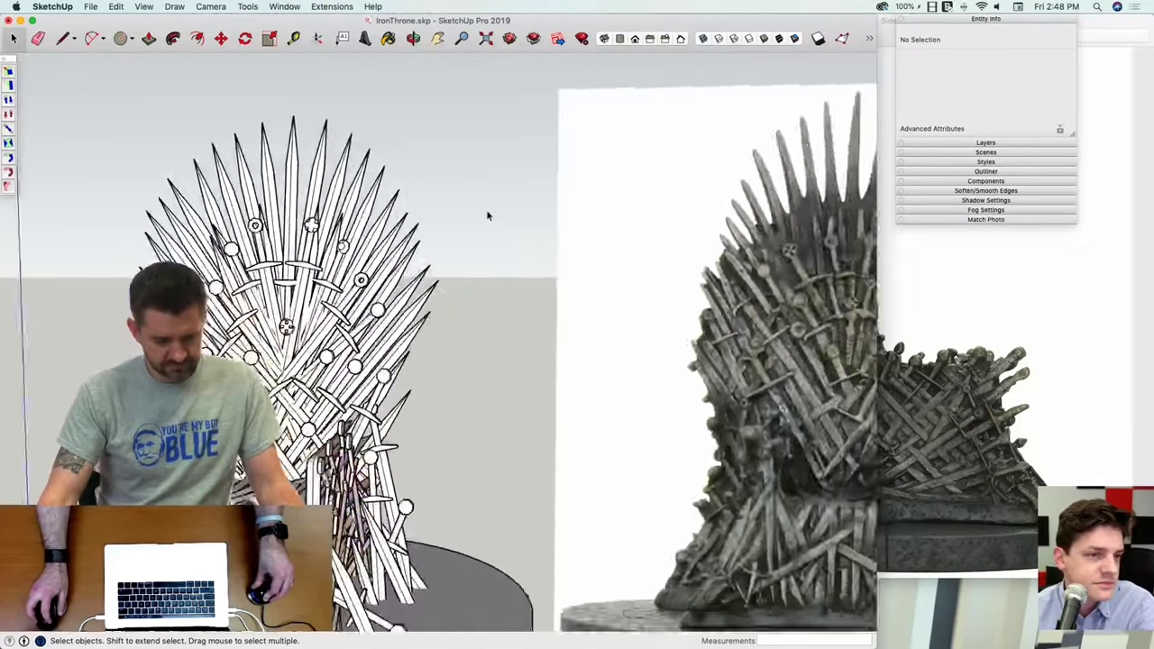
{"action": "scroll", "coordinate": [487, 215], "scroll_direction": "down", "scroll_amount": 5}
{"action": "middle_click_drag", "start_coordinate": [511, 226], "coordinate": [528, 238]}
{"action": "scroll", "coordinate": [755, 167], "scroll_direction": "up", "scroll_amount": 6}
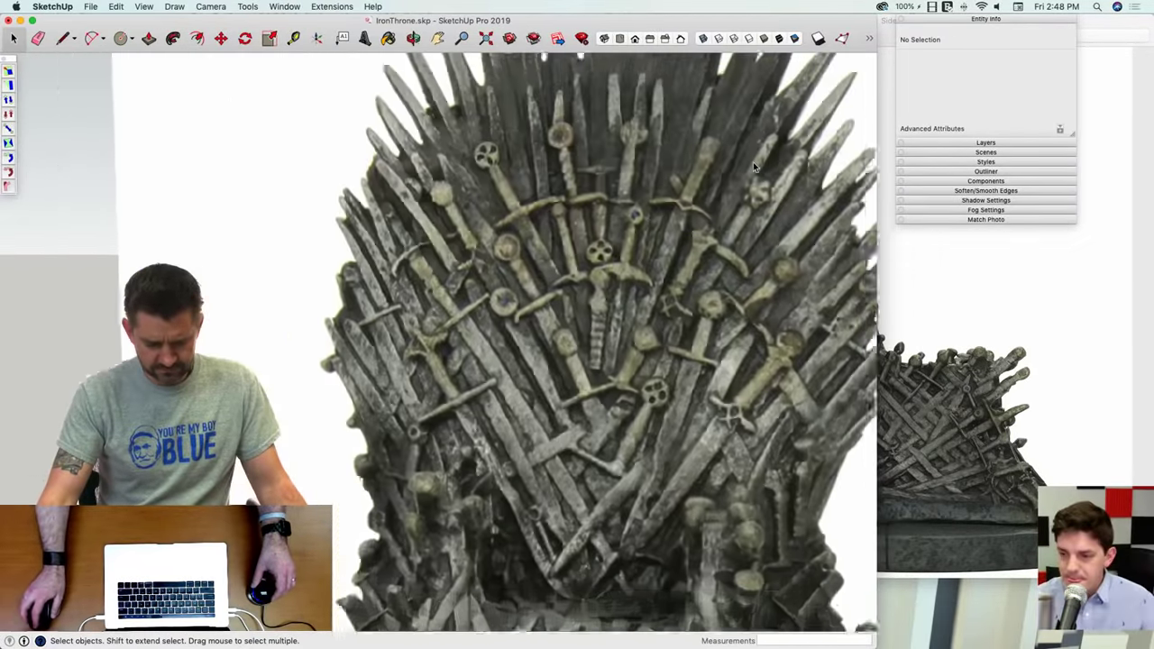
{"action": "scroll", "coordinate": [462, 340], "scroll_direction": "down", "scroll_amount": 10}
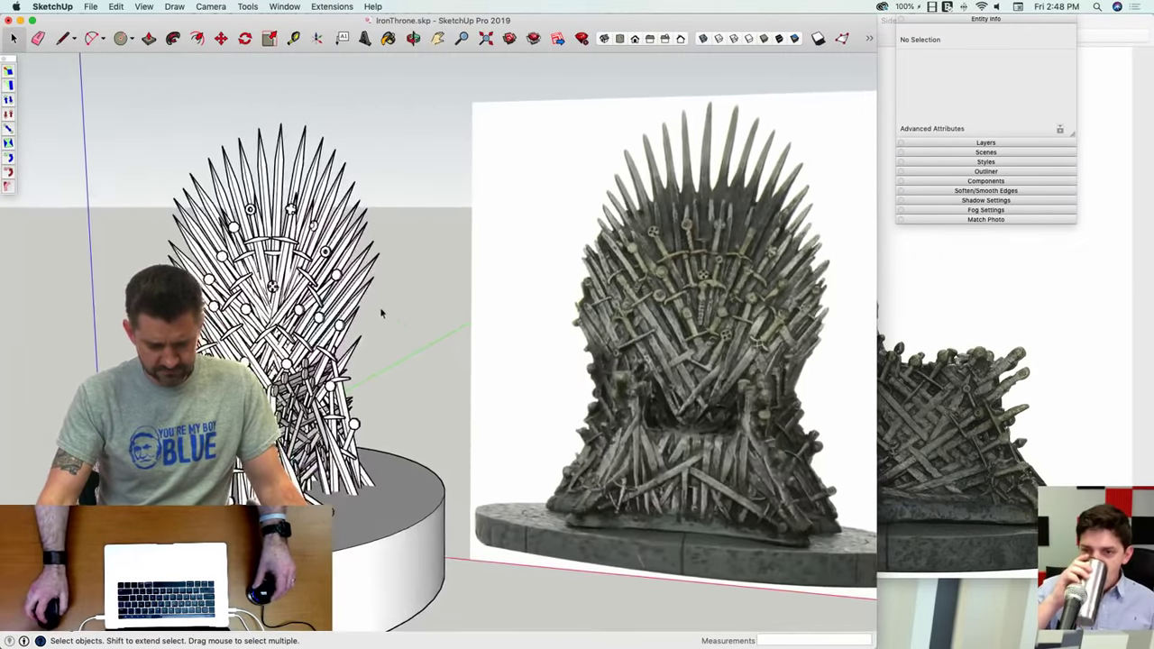
{"action": "scroll", "coordinate": [326, 269], "scroll_direction": "up", "scroll_amount": 8}
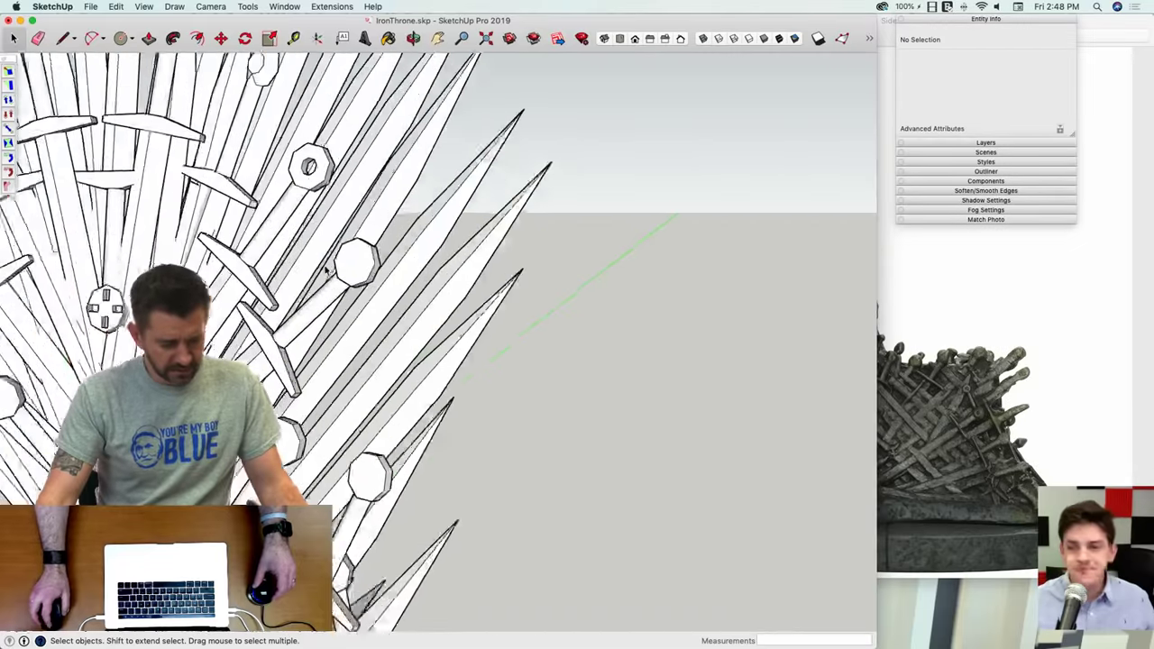
{"action": "scroll", "coordinate": [327, 270], "scroll_direction": "up", "scroll_amount": 4}
{"action": "double_click", "coordinate": [366, 265]}
{"action": "middle_click_drag", "start_coordinate": [366, 265], "coordinate": [364, 202]}
{"action": "key", "text": "l"}
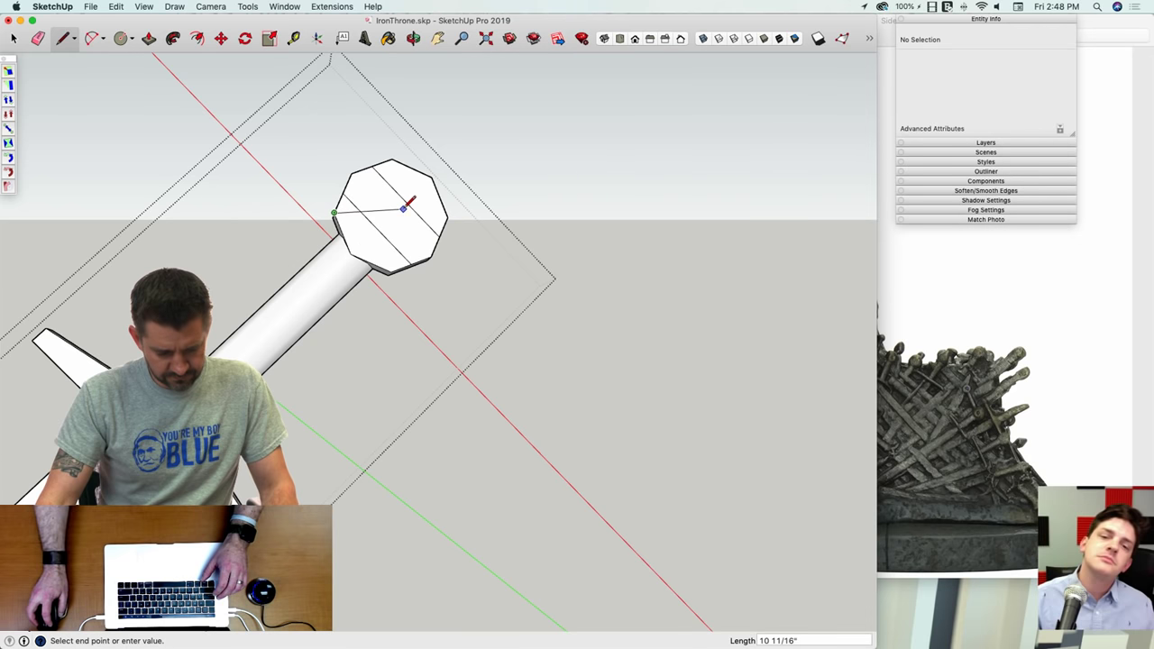
{"action": "key", "text": "e"}
{"action": "left_click", "coordinate": [392, 226]}
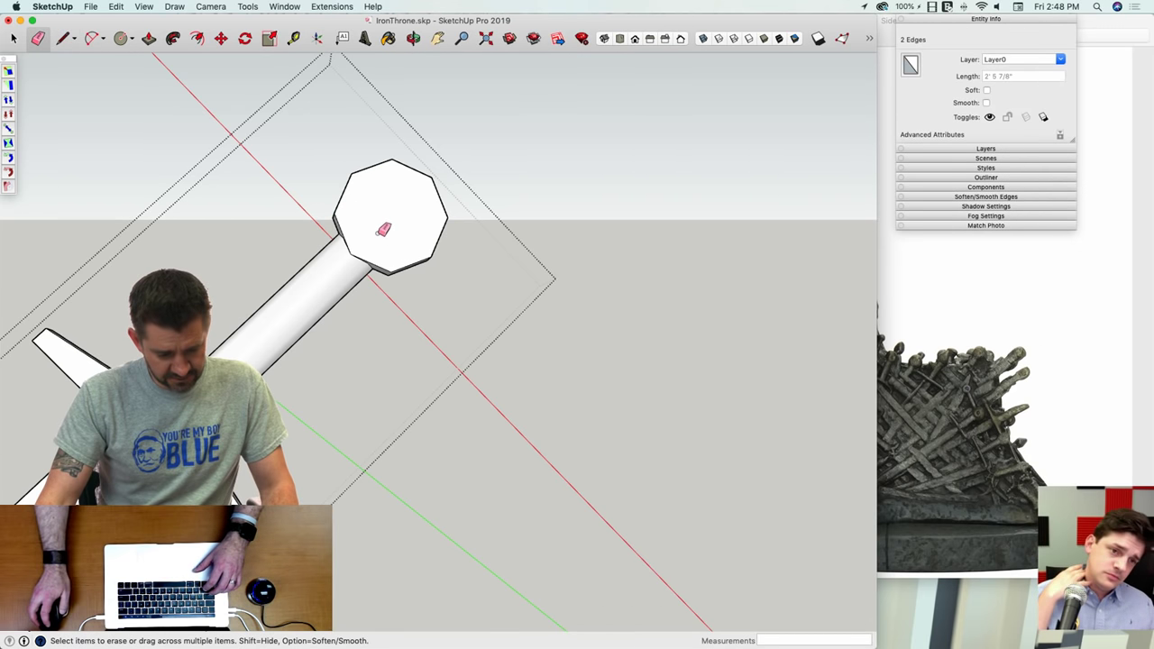
{"action": "key", "text": "l"}
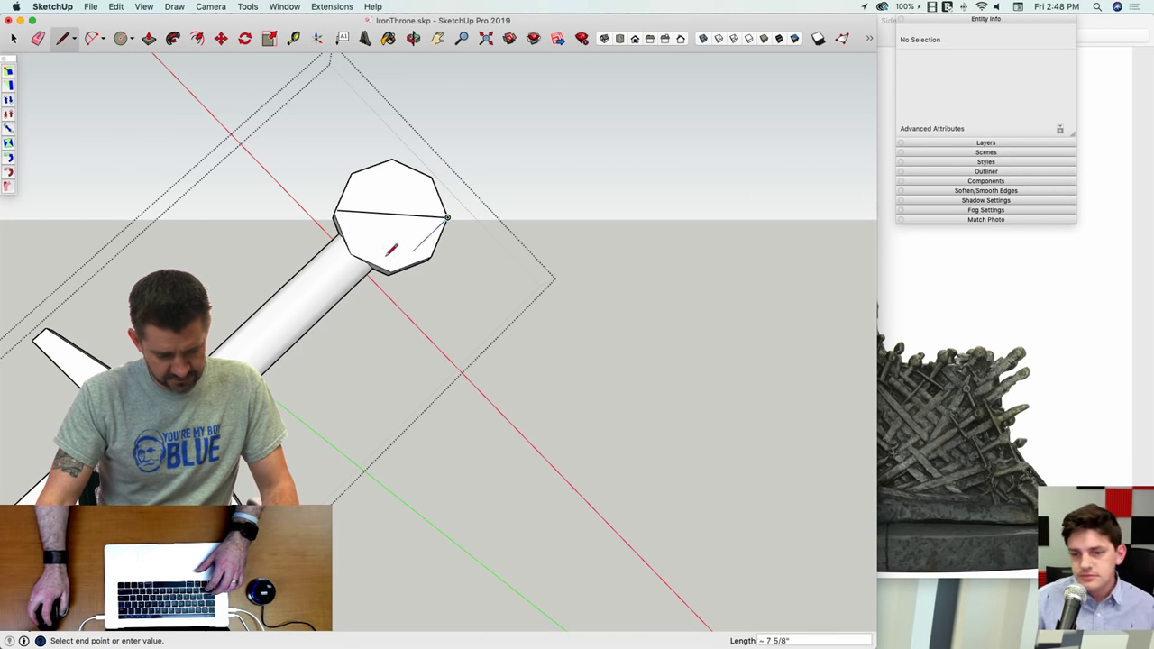
{"action": "left_click", "coordinate": [389, 162]}
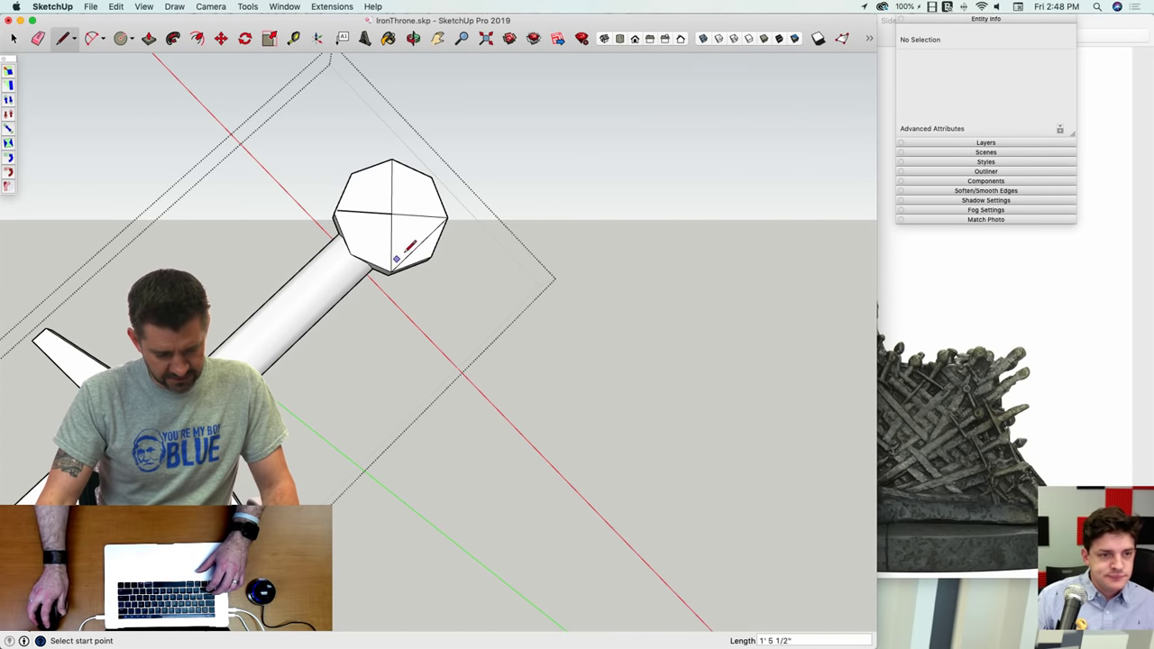
{"action": "key", "text": "e"}
{"action": "key", "text": "l"}
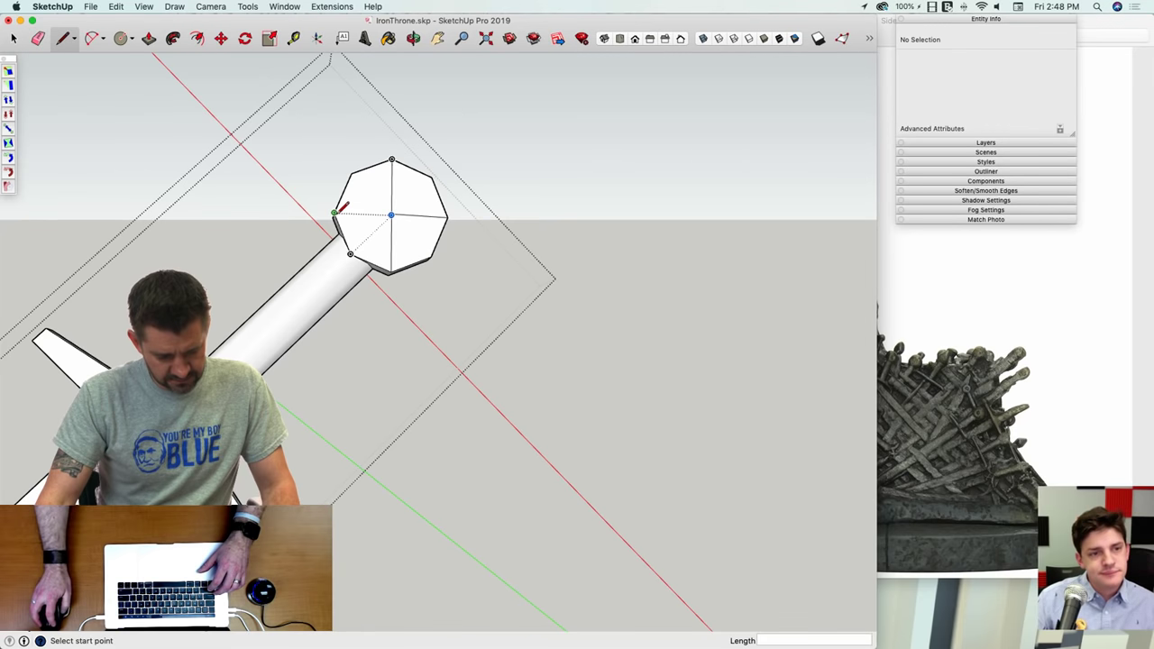
{"action": "key", "text": "e"}
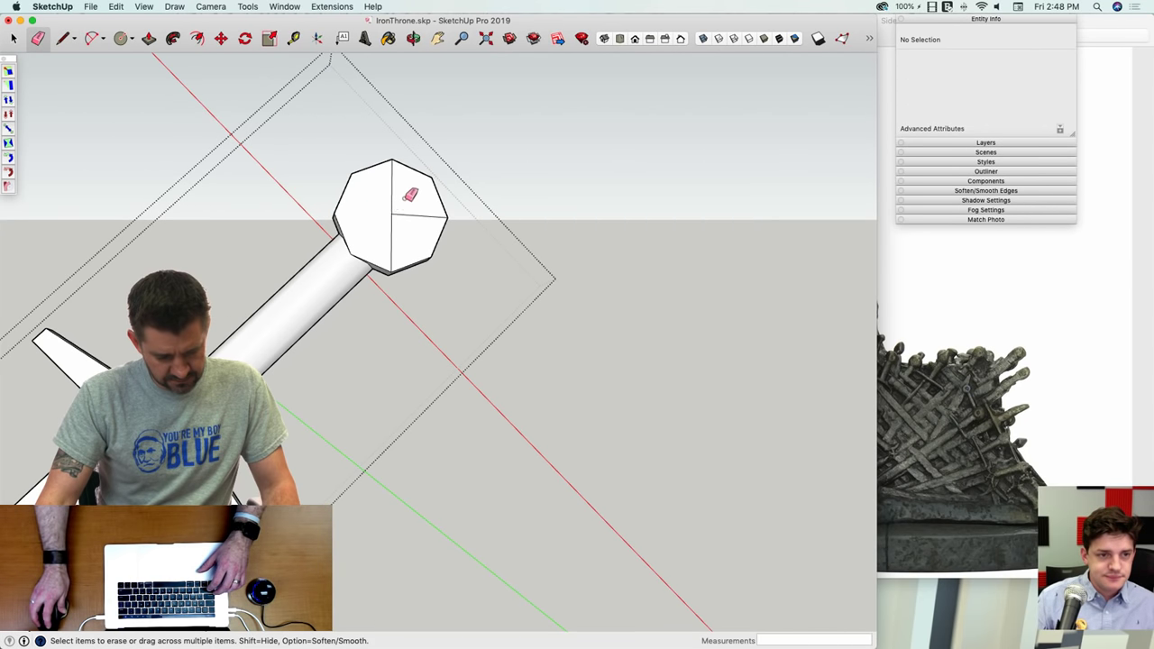
{"action": "left_click_drag", "start_coordinate": [384, 214], "coordinate": [392, 207]}
Step: Draw lines of about 1' 5 1/2" between opposite vertices of the pommel face to divide it into eight wedges
{"action": "key", "text": "l"}
{"action": "scroll", "coordinate": [354, 220], "scroll_direction": "up", "scroll_amount": 4}
{"action": "mouse_move", "coordinate": [377, 216]}
{"action": "middle_mouse_down"}
{"action": "mouse_move", "coordinate": [354, 220]}
{"action": "mouse_move", "coordinate": [243, 305]}
{"action": "middle_mouse_up"}
{"action": "left_click", "coordinate": [197, 329]}
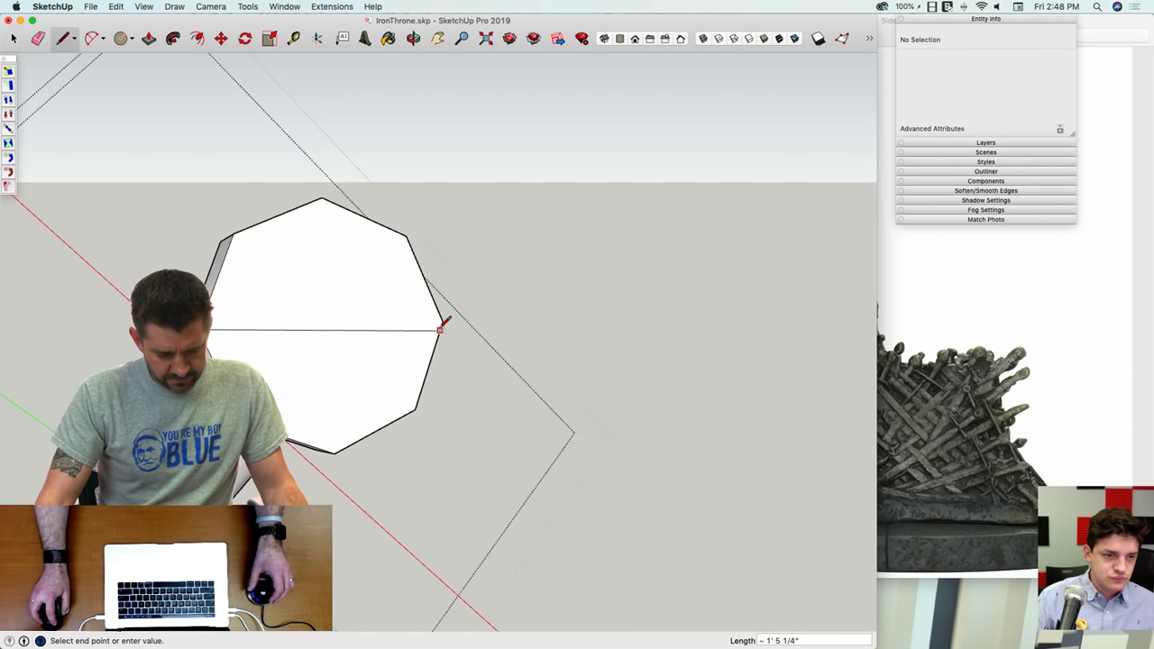
{"action": "left_click", "coordinate": [322, 198]}
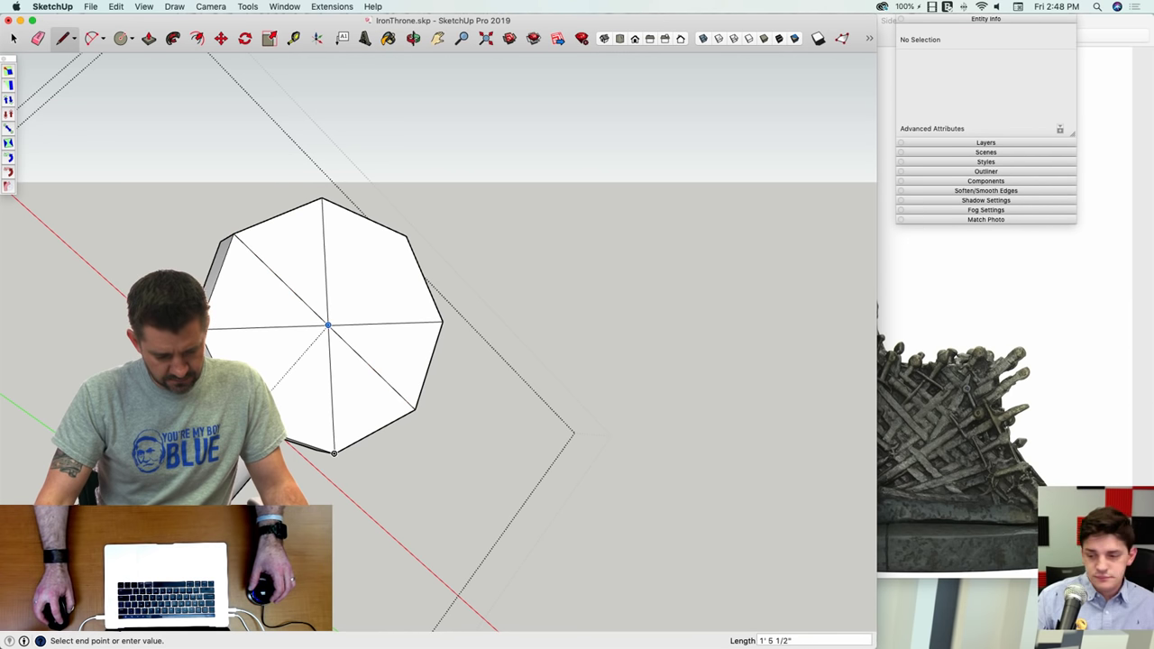
Step: Offset one wedge of the pommel face inward and repeat the same offset on the other seven wedges
{"action": "key", "text": "f"}
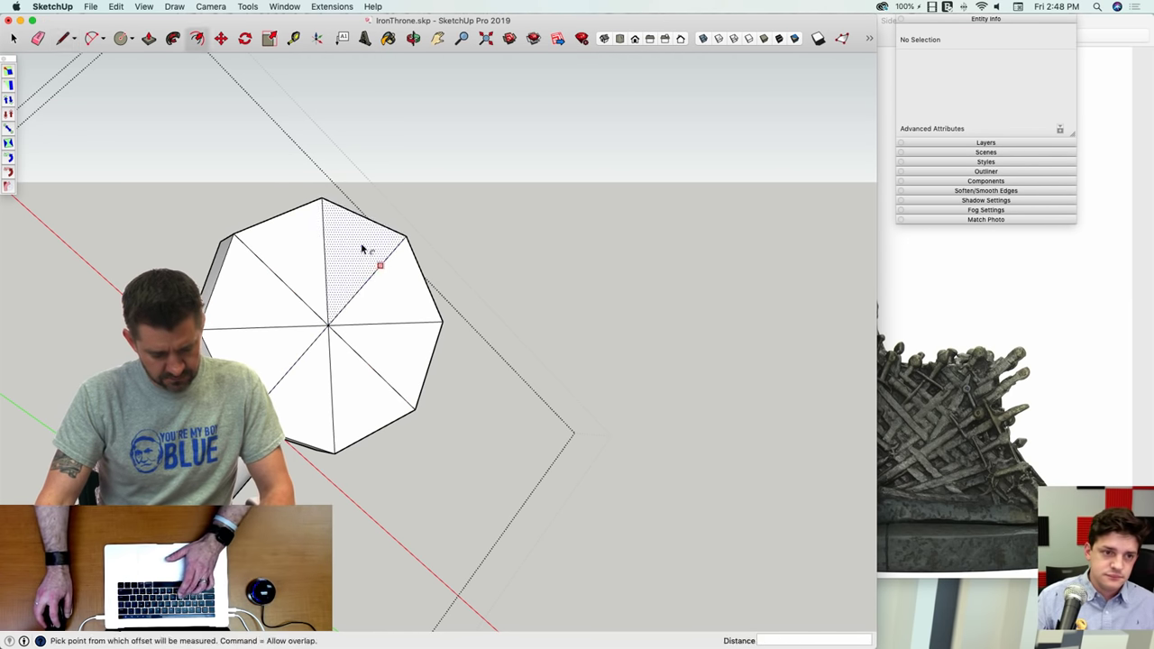
{"action": "left_click", "coordinate": [361, 241]}
{"action": "left_click", "coordinate": [362, 236]}
{"action": "double_click", "coordinate": [393, 300]}
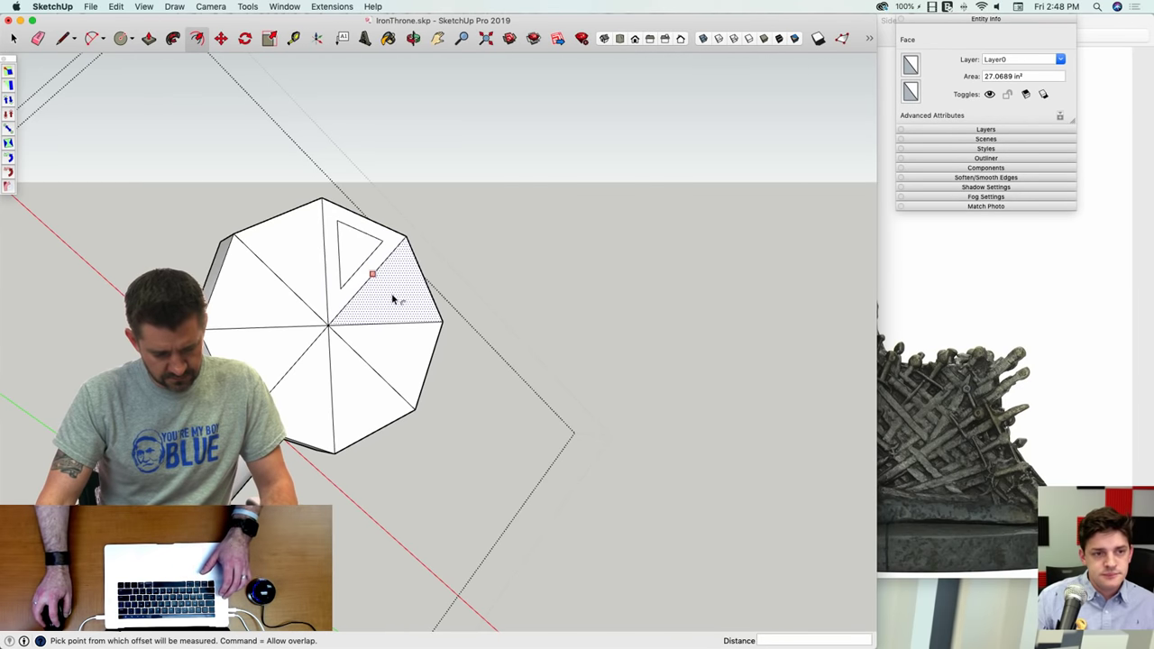
{"action": "double_click", "coordinate": [386, 357]}
{"action": "double_click", "coordinate": [351, 381]}
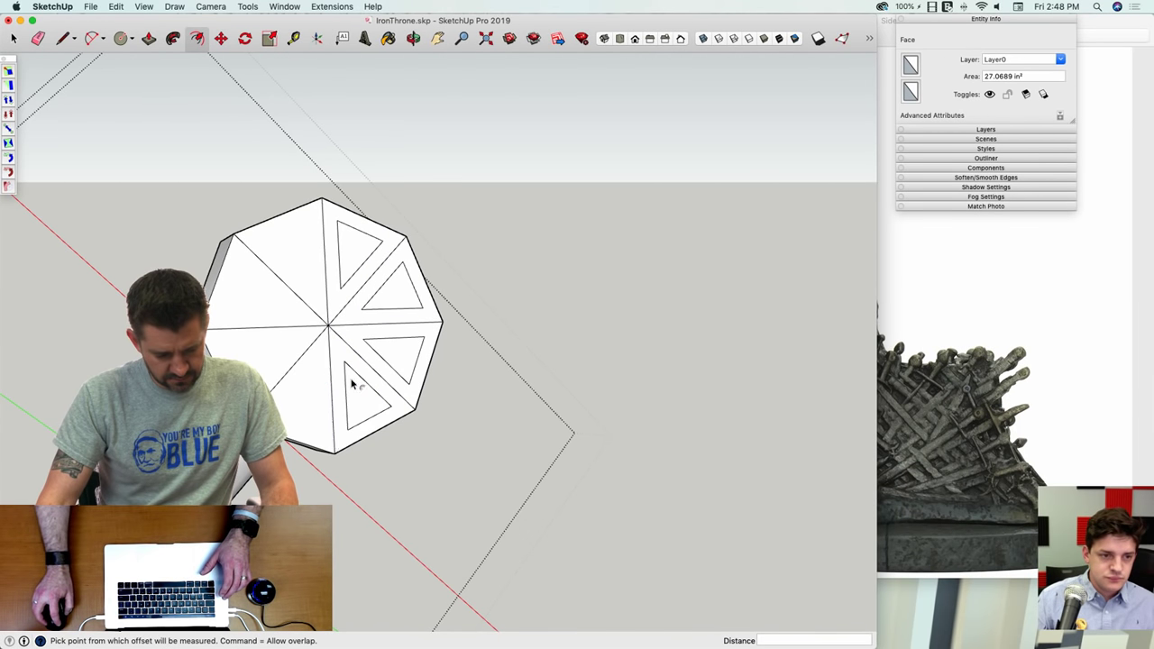
{"action": "double_click", "coordinate": [300, 389]}
{"action": "double_click", "coordinate": [264, 371]}
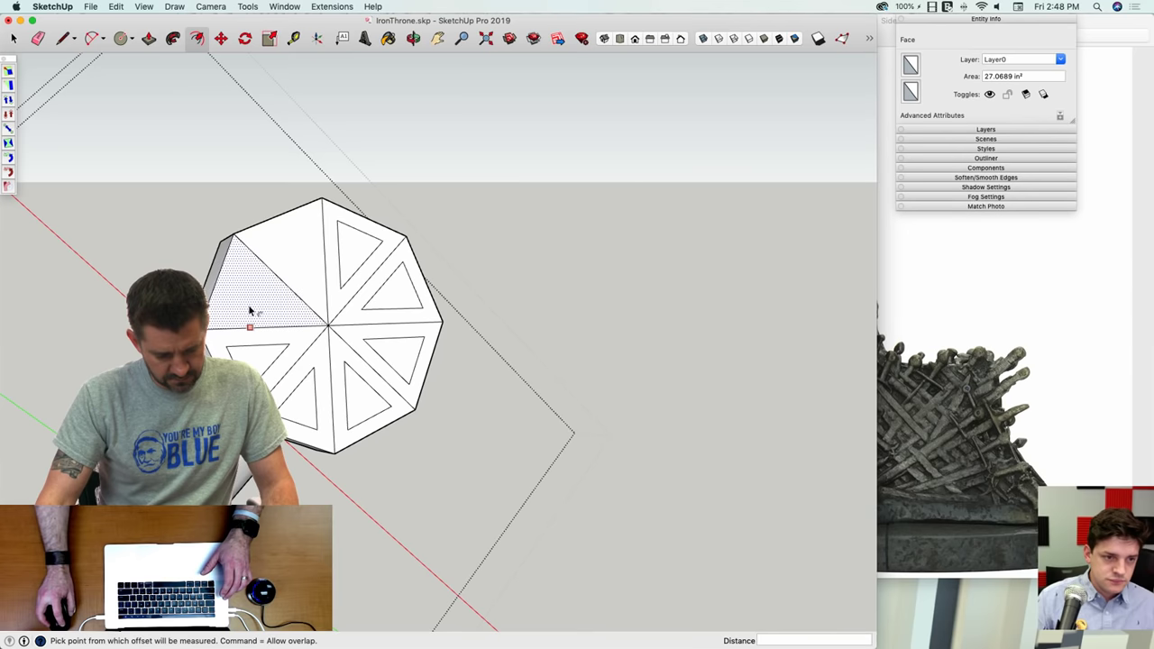
{"action": "double_click", "coordinate": [250, 308]}
{"action": "double_click", "coordinate": [283, 259]}
Step: Push one inner triangle 3/4" into the pommel and repeat the same recess on the other seven triangles
{"action": "key", "text": "p"}
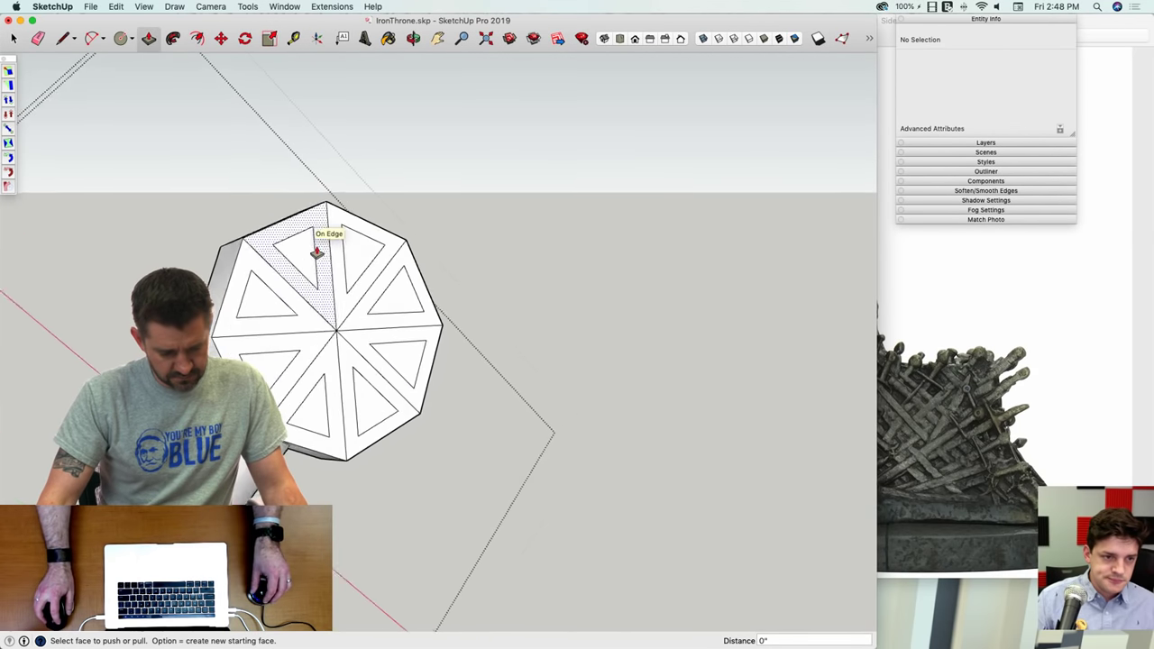
{"action": "left_click", "coordinate": [318, 257]}
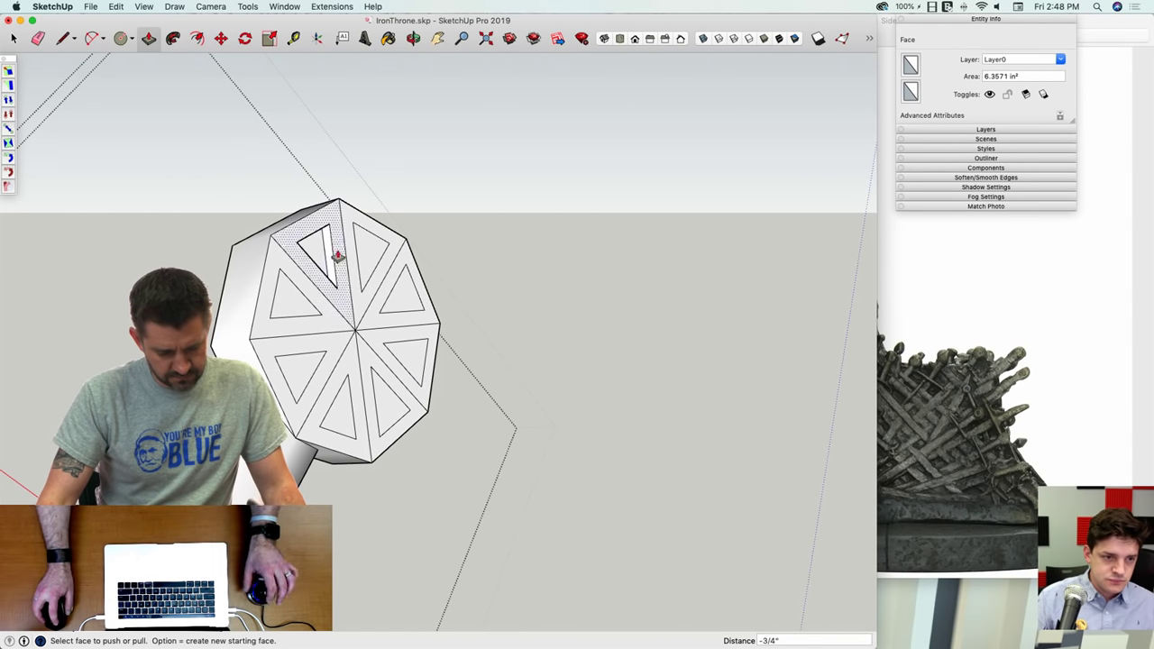
{"action": "left_click", "coordinate": [334, 253]}
{"action": "double_click", "coordinate": [369, 258]}
{"action": "double_click", "coordinate": [410, 303]}
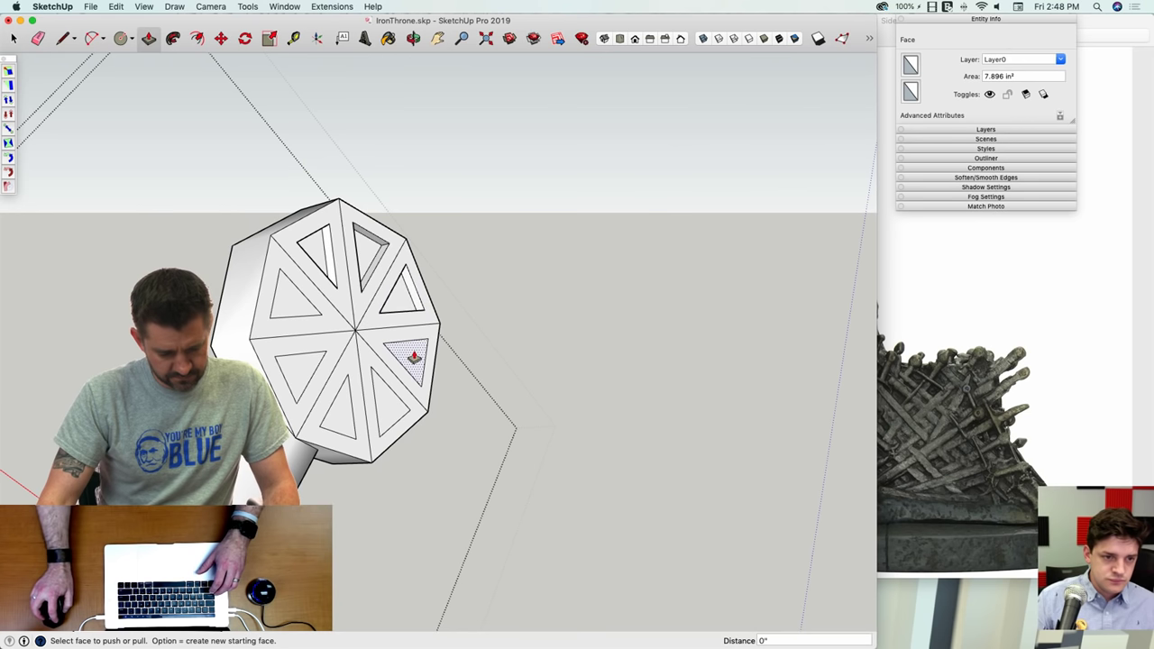
{"action": "double_click", "coordinate": [341, 427]}
{"action": "double_click", "coordinate": [291, 308]}
Step: Erase the lines radiating from the pommel's centre between the triangular recesses and leave the sword group
{"action": "key", "text": "e"}
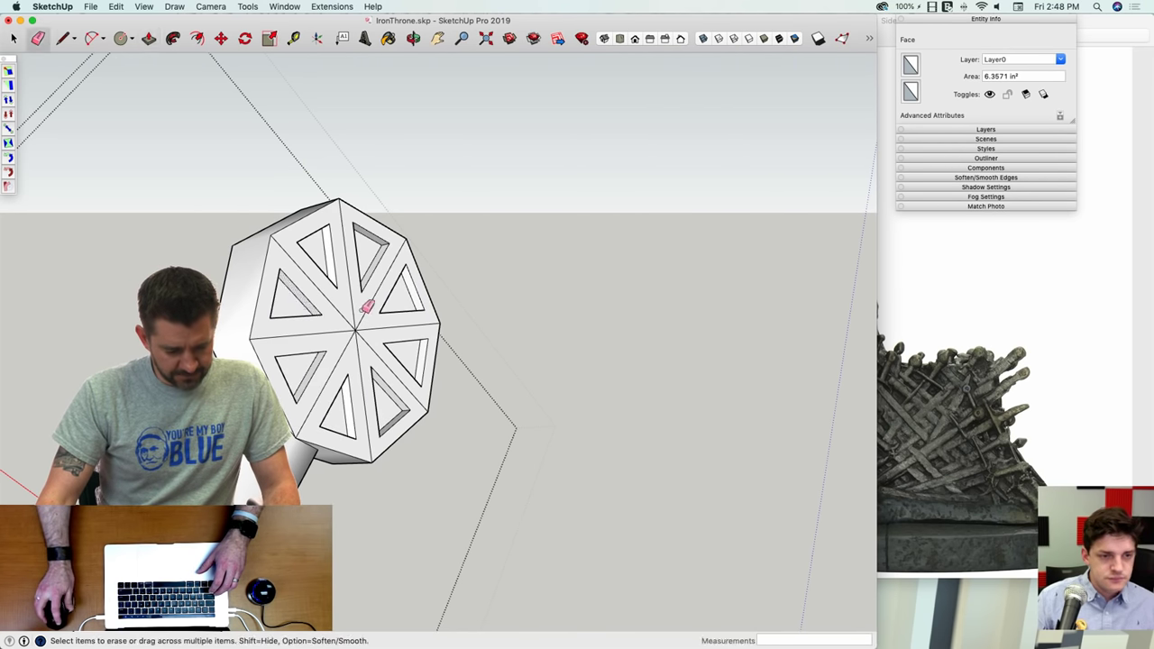
{"action": "left_click", "coordinate": [355, 330]}
{"action": "key", "text": "space"}
{"action": "left_click", "coordinate": [549, 321]}
Step: Open the plain-pommel sword at the backrest's outer side for editing and offset its pommel face inward twice to form concentric octagons
{"action": "scroll", "coordinate": [549, 321], "scroll_direction": "down", "scroll_amount": 10}
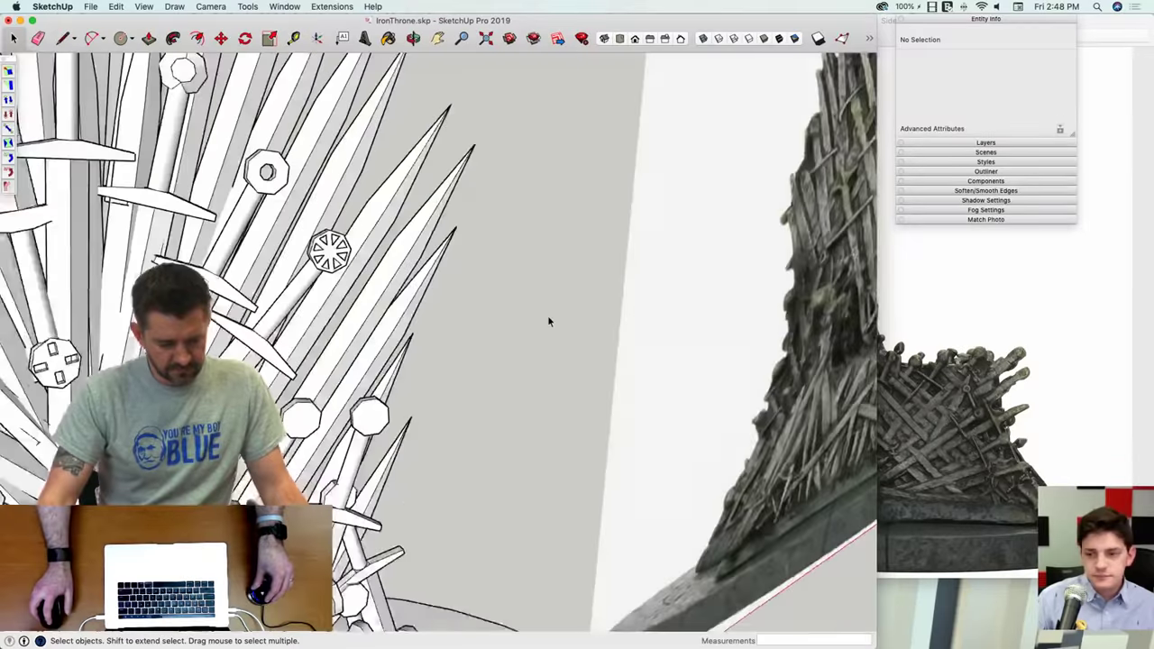
{"action": "mouse_move", "coordinate": [529, 315]}
{"action": "middle_mouse_down"}
{"action": "mouse_move", "coordinate": [577, 261]}
{"action": "mouse_move", "coordinate": [560, 210]}
{"action": "middle_mouse_up"}
{"action": "scroll", "coordinate": [577, 262], "scroll_direction": "up", "scroll_amount": 1}
{"action": "scroll", "coordinate": [254, 223], "scroll_direction": "up", "scroll_amount": 10}
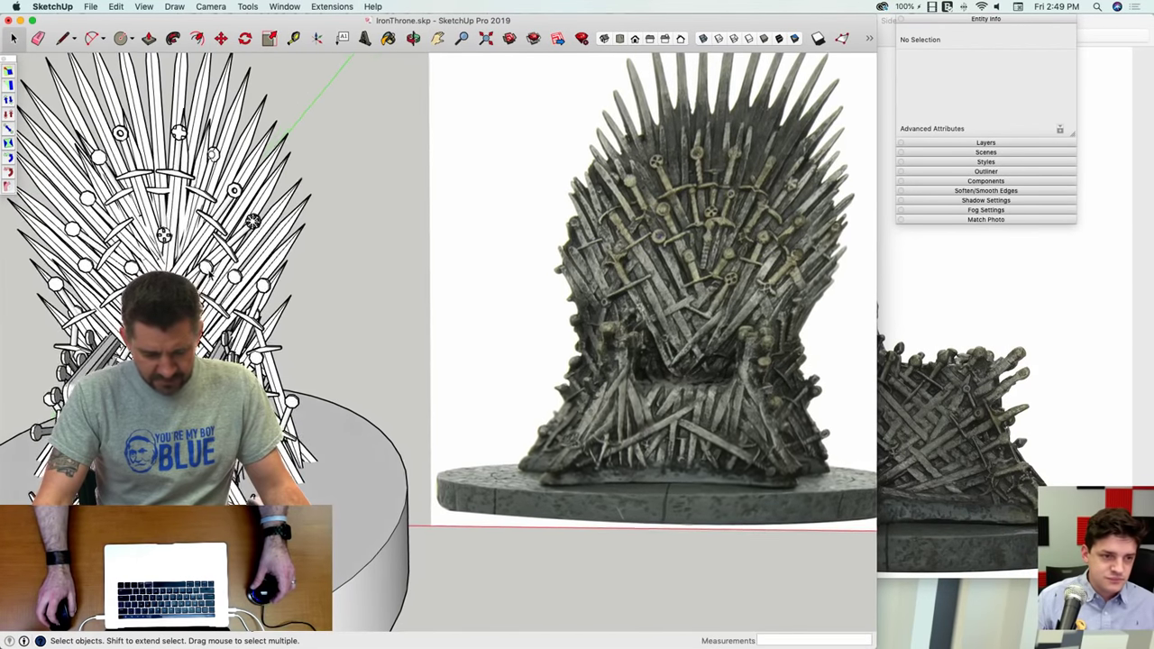
{"action": "scroll", "coordinate": [270, 289], "scroll_direction": "up", "scroll_amount": 5}
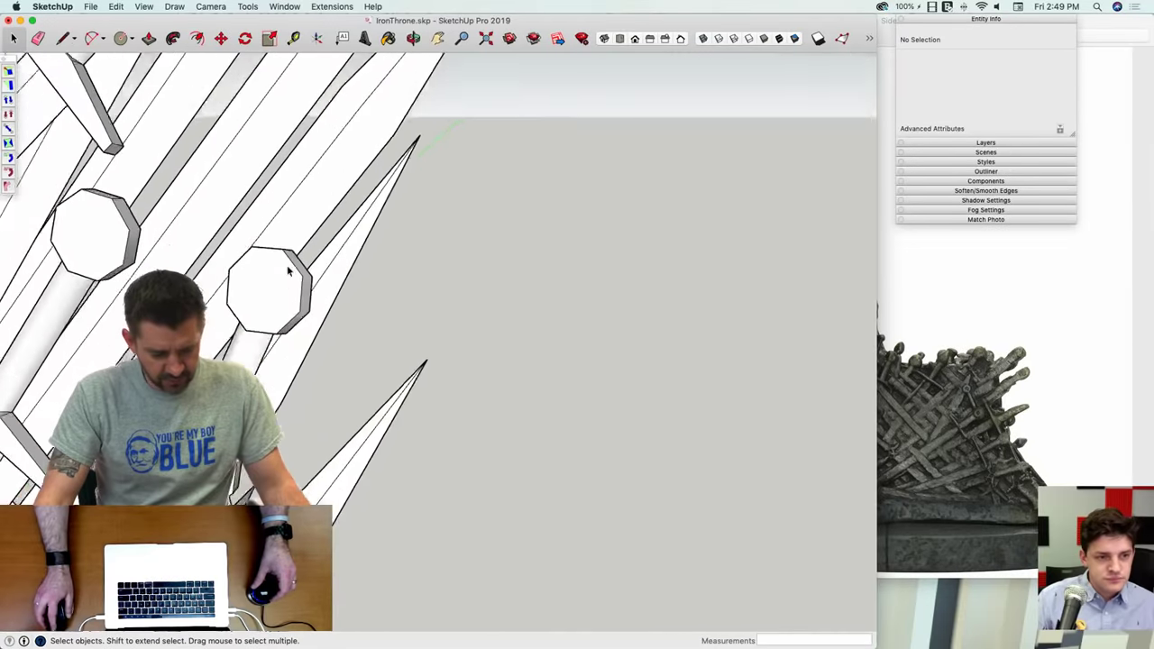
{"action": "left_click", "coordinate": [272, 290]}
{"action": "double_click", "coordinate": [272, 290]}
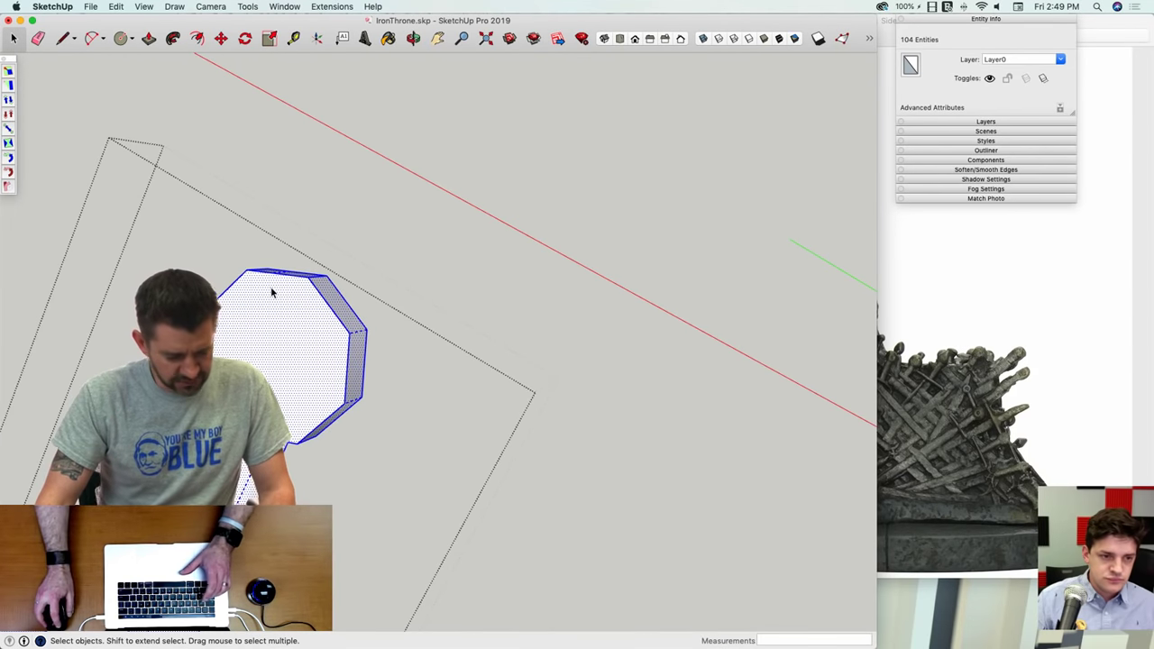
{"action": "left_click", "coordinate": [271, 286]}
{"action": "key", "text": "f"}
{"action": "left_click", "coordinate": [270, 287]}
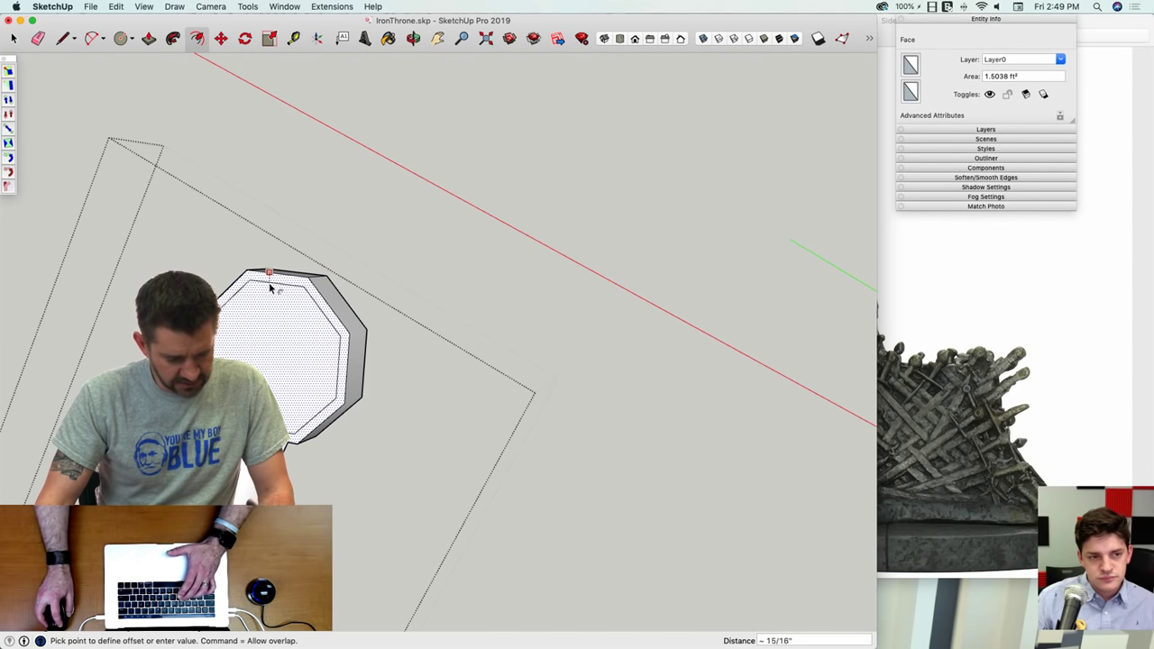
{"action": "left_click", "coordinate": [270, 294]}
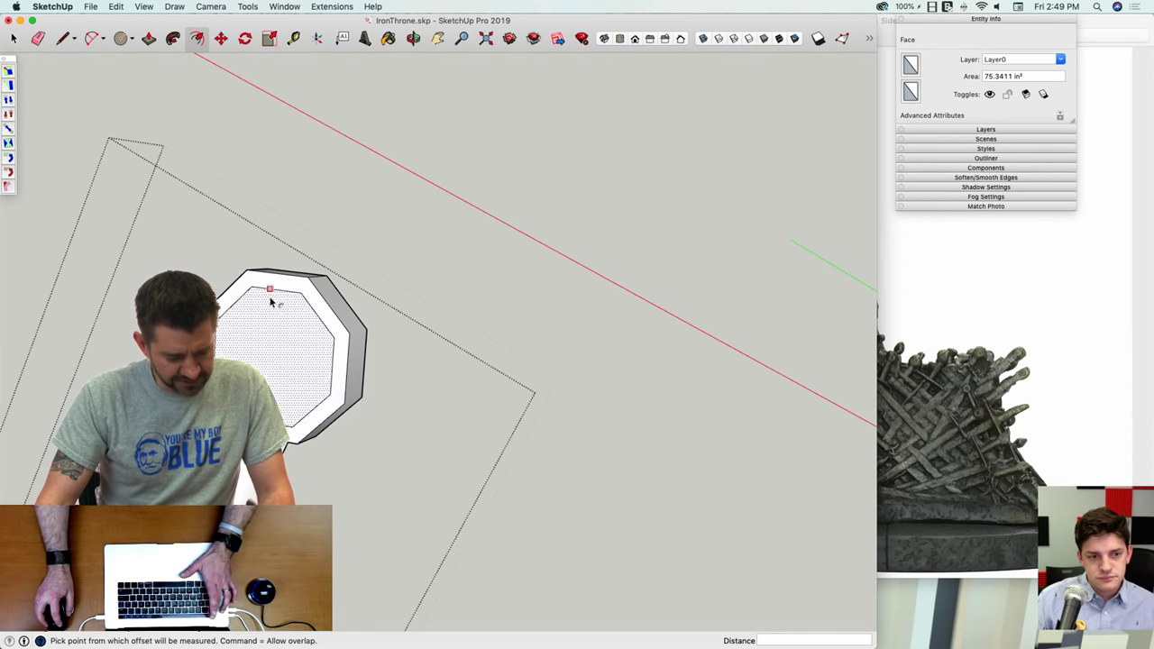
{"action": "left_click", "coordinate": [271, 296]}
{"action": "left_click", "coordinate": [272, 308]}
Step: Pull the band between the two concentric octagons out of the pommel face and leave the sword group
{"action": "key", "text": "p"}
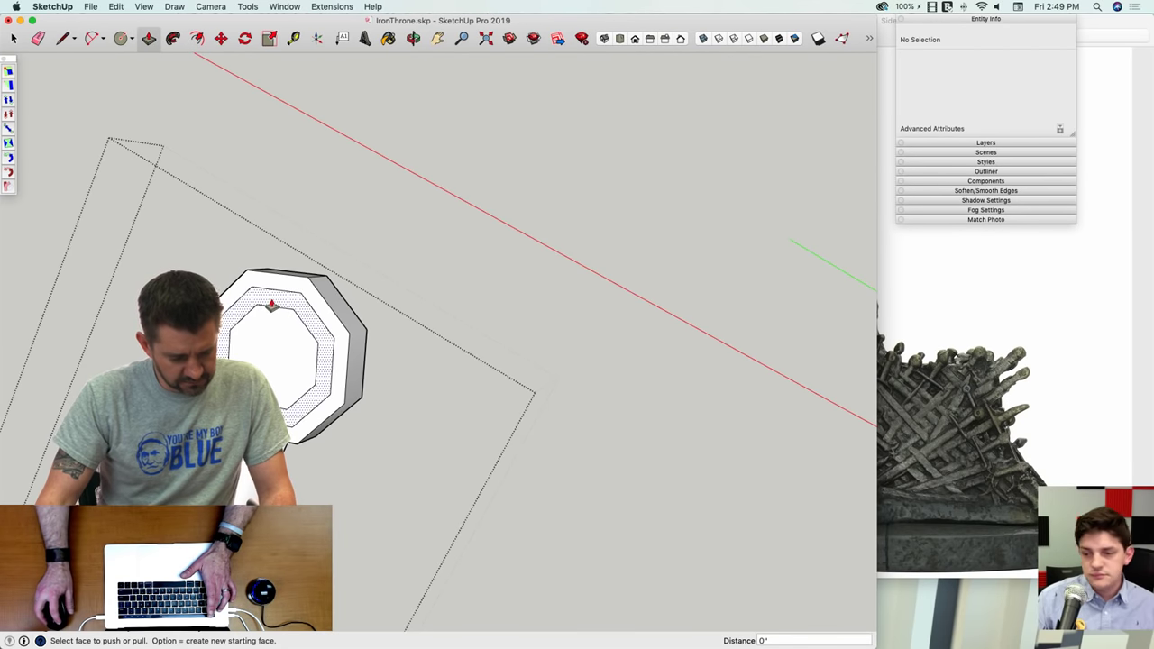
{"action": "left_click", "coordinate": [259, 309]}
{"action": "left_click", "coordinate": [258, 310]}
{"action": "key", "text": "space"}
{"action": "left_click", "coordinate": [435, 321]}
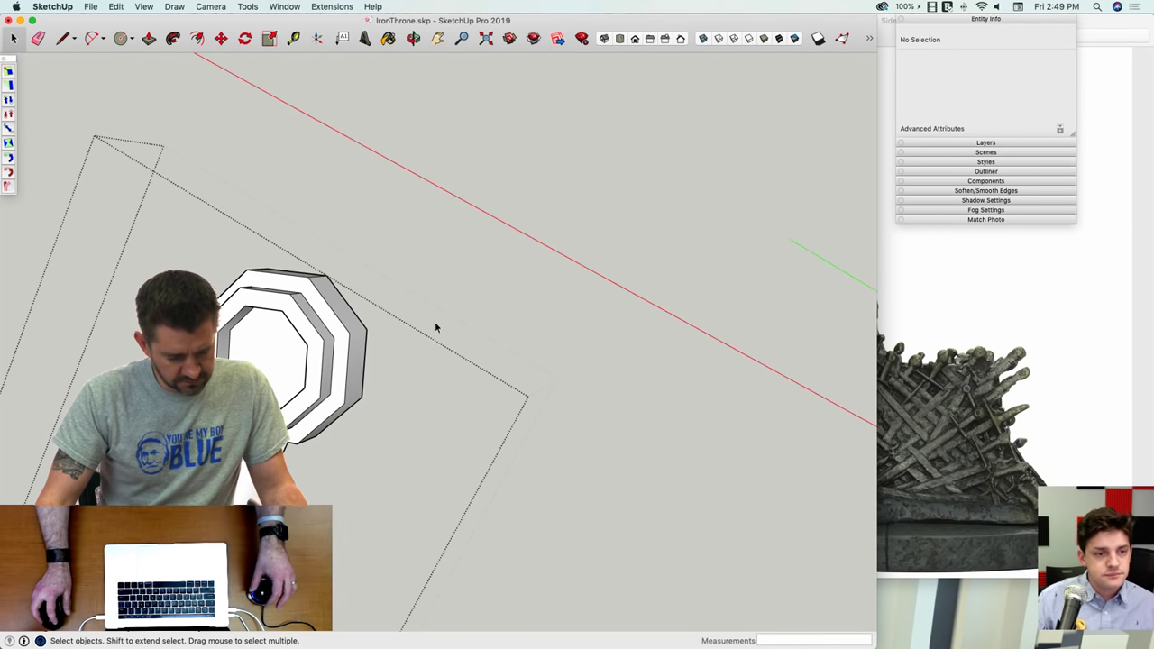
Step: On a backrest sword's crossguard, draw 3 3/4" lines across the underside beside the blade and pull the middle section 1' 2 5/8" along the blade
{"action": "scroll", "coordinate": [442, 315], "scroll_direction": "down", "scroll_amount": 8}
{"action": "scroll", "coordinate": [443, 313], "scroll_direction": "down", "scroll_amount": 8}
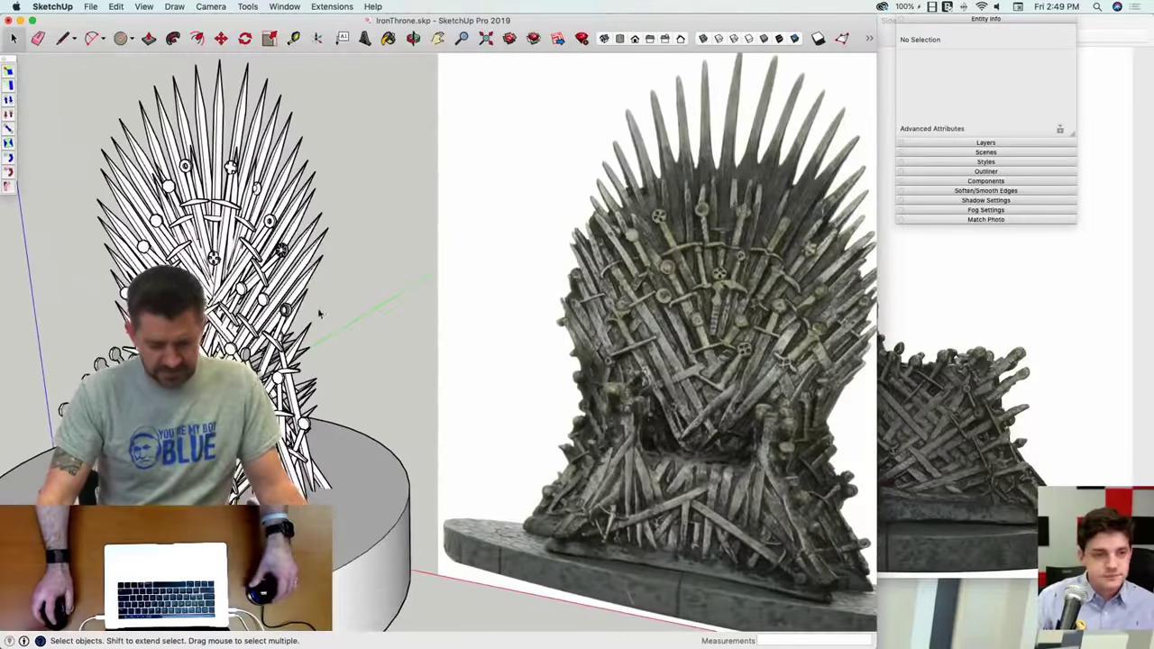
{"action": "scroll", "coordinate": [243, 273], "scroll_direction": "up", "scroll_amount": 10}
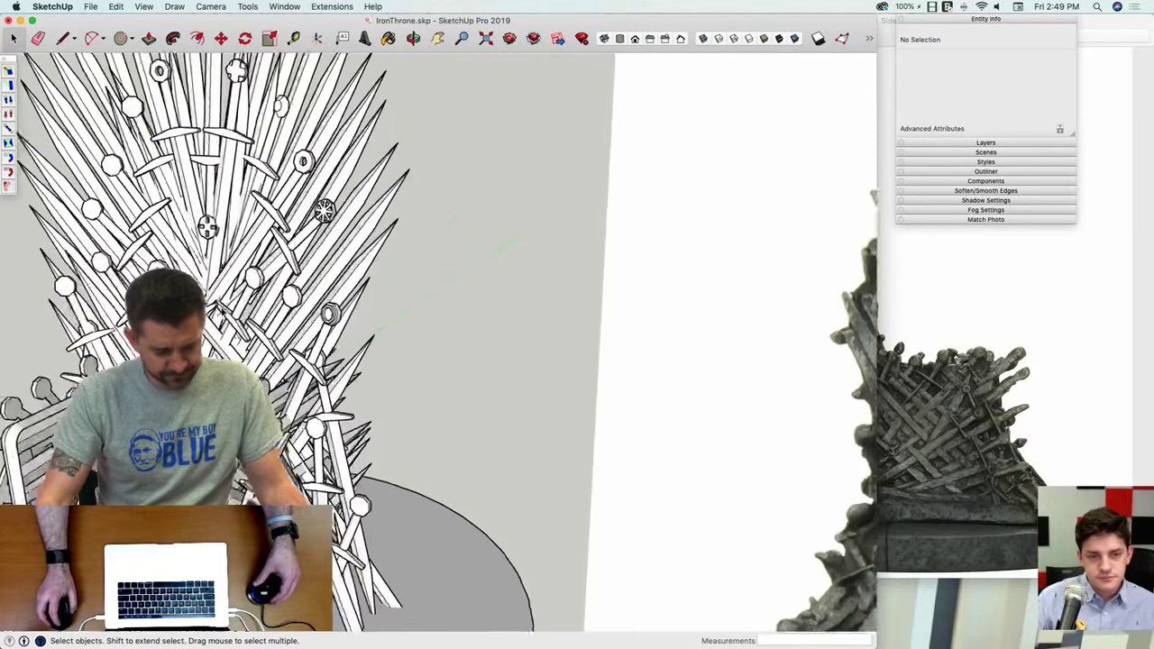
{"action": "scroll", "coordinate": [242, 273], "scroll_direction": "up", "scroll_amount": 3}
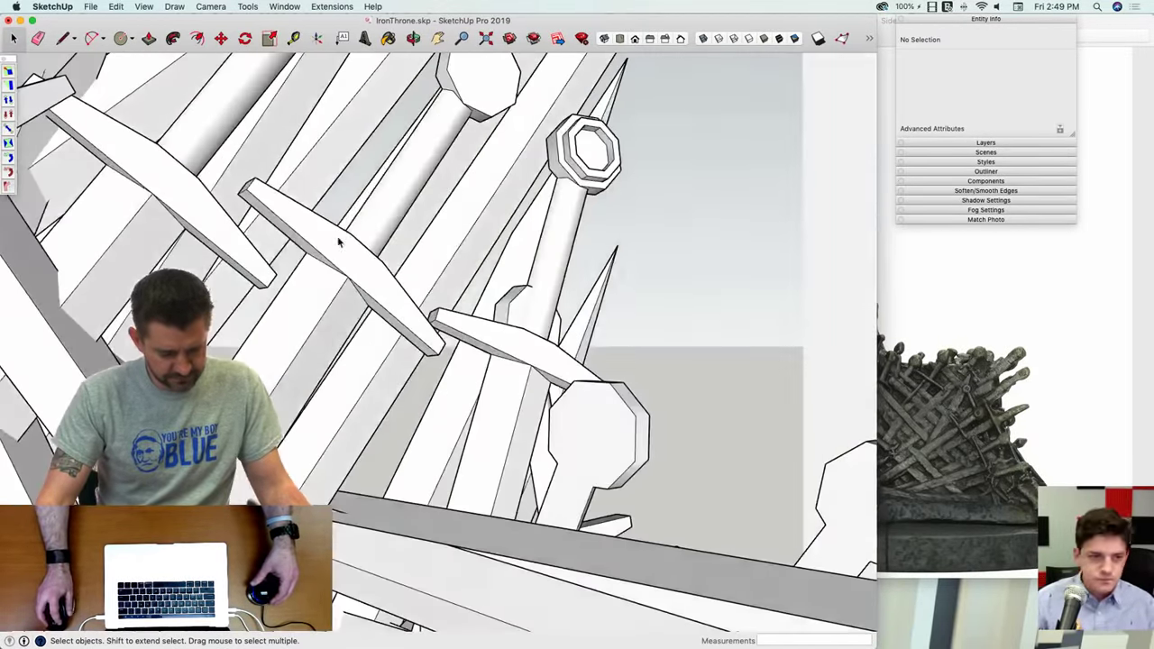
{"action": "double_click", "coordinate": [335, 244]}
{"action": "scroll", "coordinate": [307, 216], "scroll_direction": "up", "scroll_amount": 1}
{"action": "key", "text": "l"}
{"action": "left_click", "coordinate": [279, 224]}
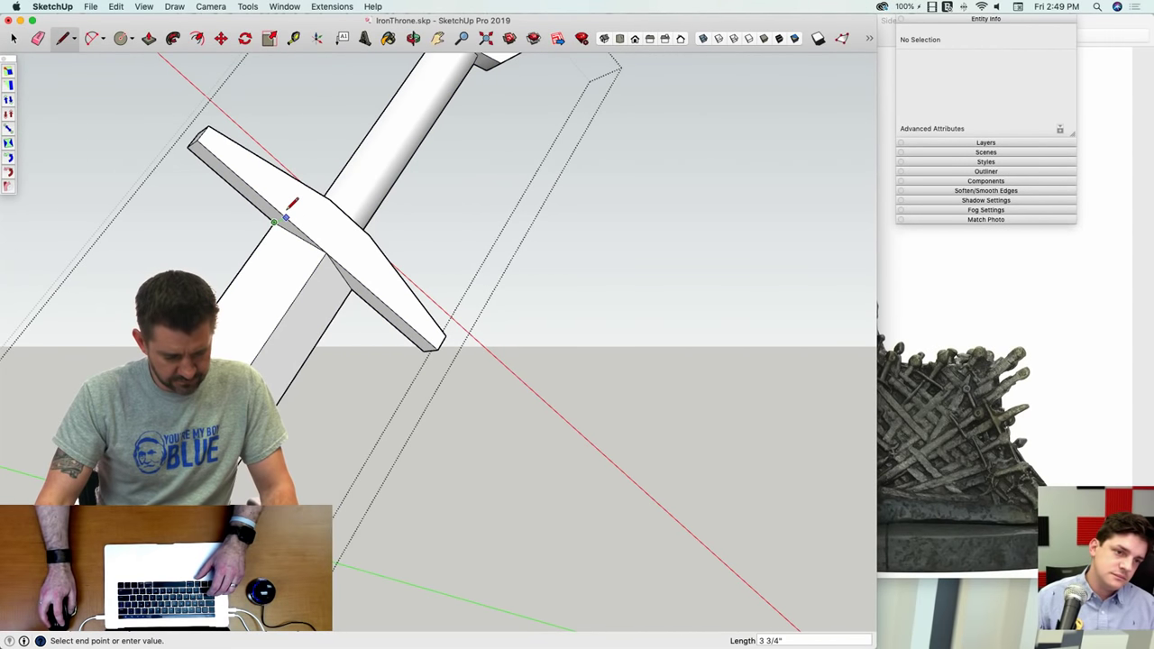
{"action": "key", "text": "p"}
{"action": "left_click", "coordinate": [353, 287]}
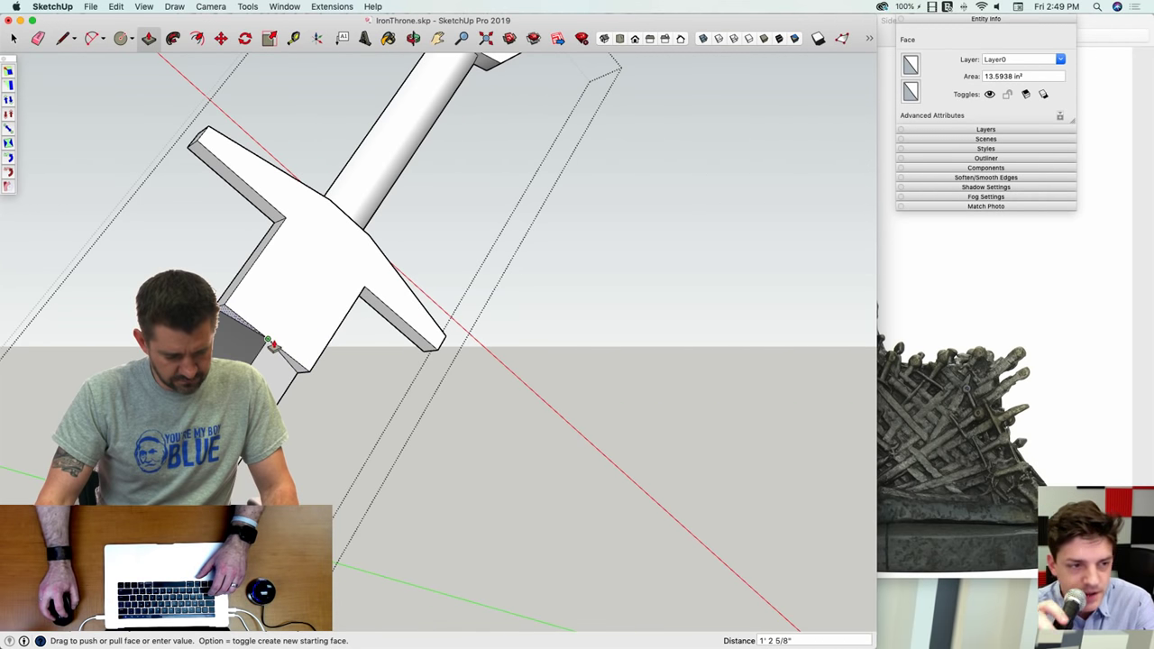
{"action": "left_click", "coordinate": [268, 340]}
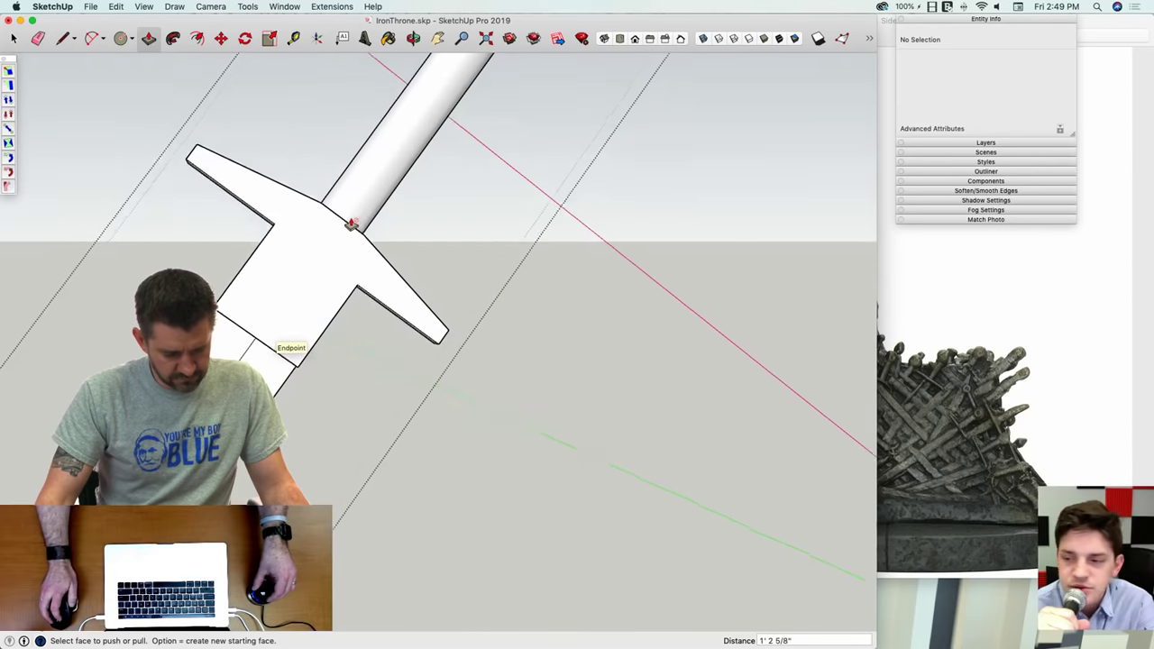
Step: Draw a line between the crossguard's two inner corners to separate the new block's front face from the guard
{"action": "key", "text": "l"}
{"action": "middle_click_drag", "start_coordinate": [313, 211], "coordinate": [278, 212]}
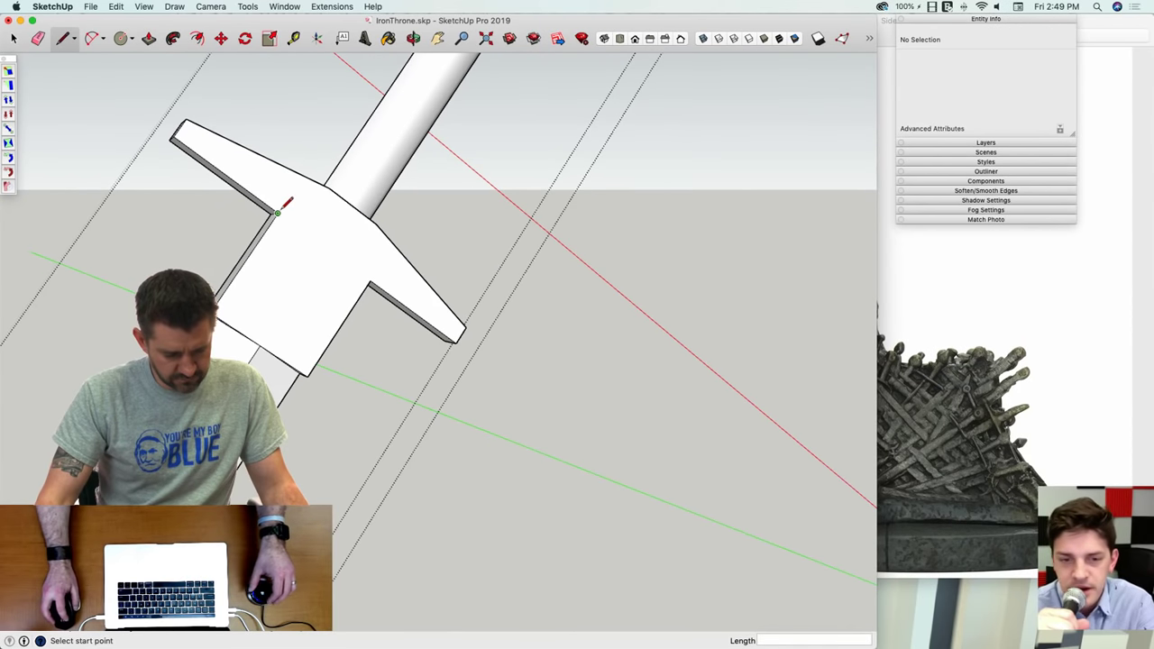
{"action": "left_click", "coordinate": [370, 280]}
{"action": "key", "text": "space"}
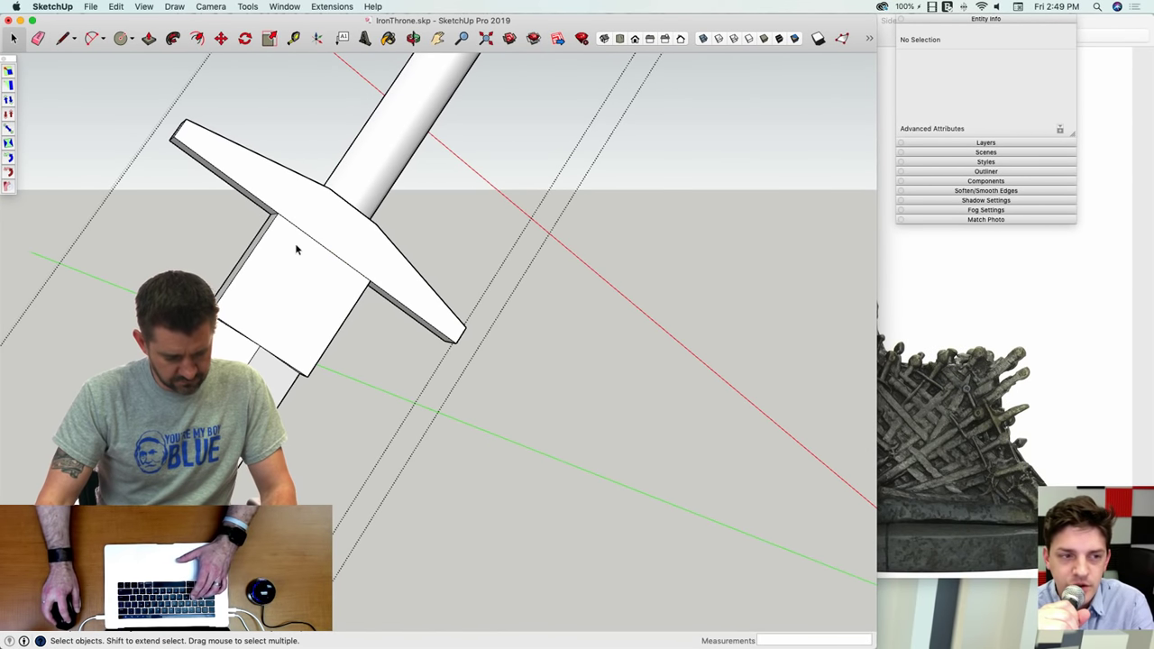
Step: Offset the block's front face inward about 2 1/8" and split the inner rectangle into four strips with lines about 10 7/16" long
{"action": "left_click", "coordinate": [293, 245]}
{"action": "key", "text": "f"}
{"action": "left_click", "coordinate": [292, 246]}
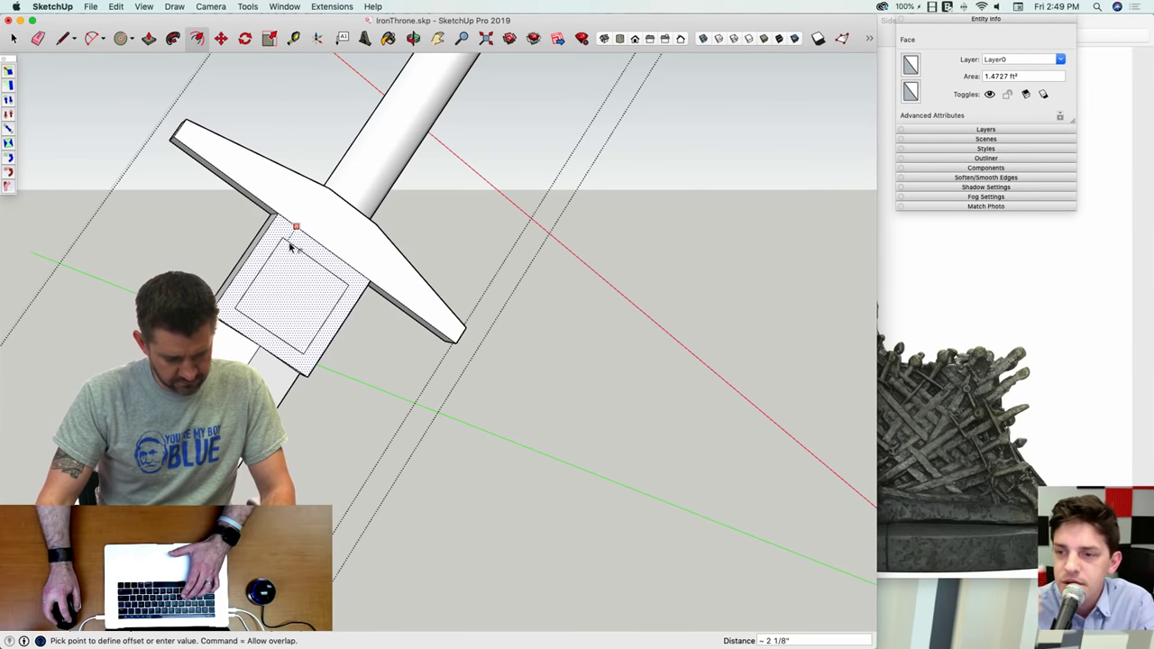
{"action": "left_click", "coordinate": [292, 248]}
{"action": "key", "text": "l"}
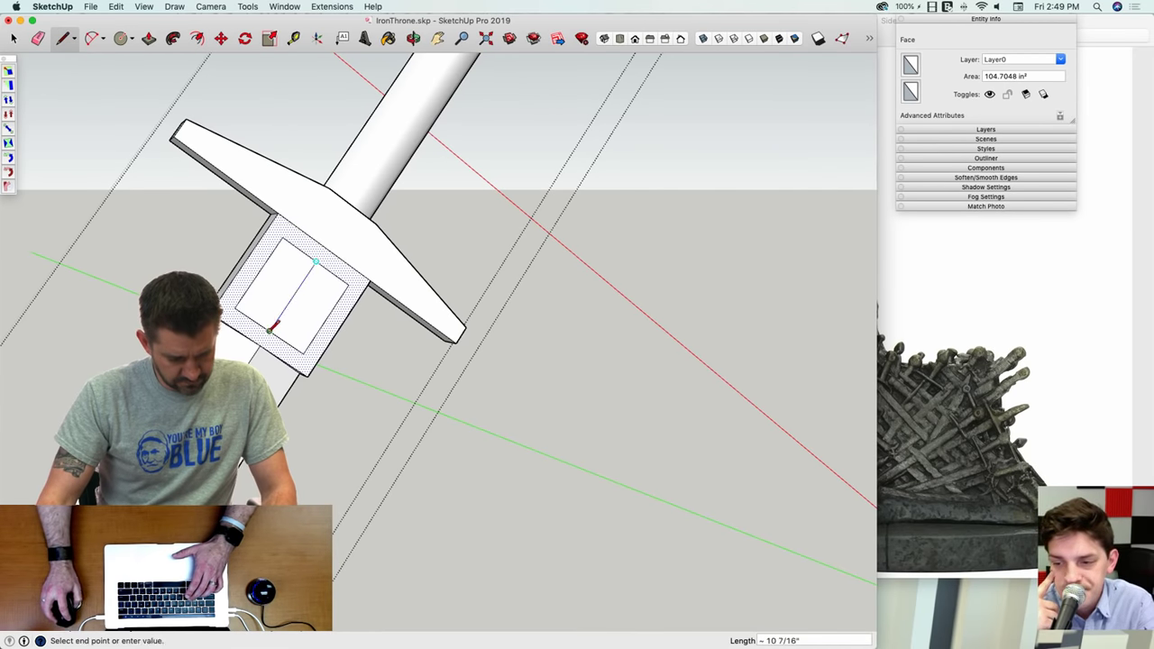
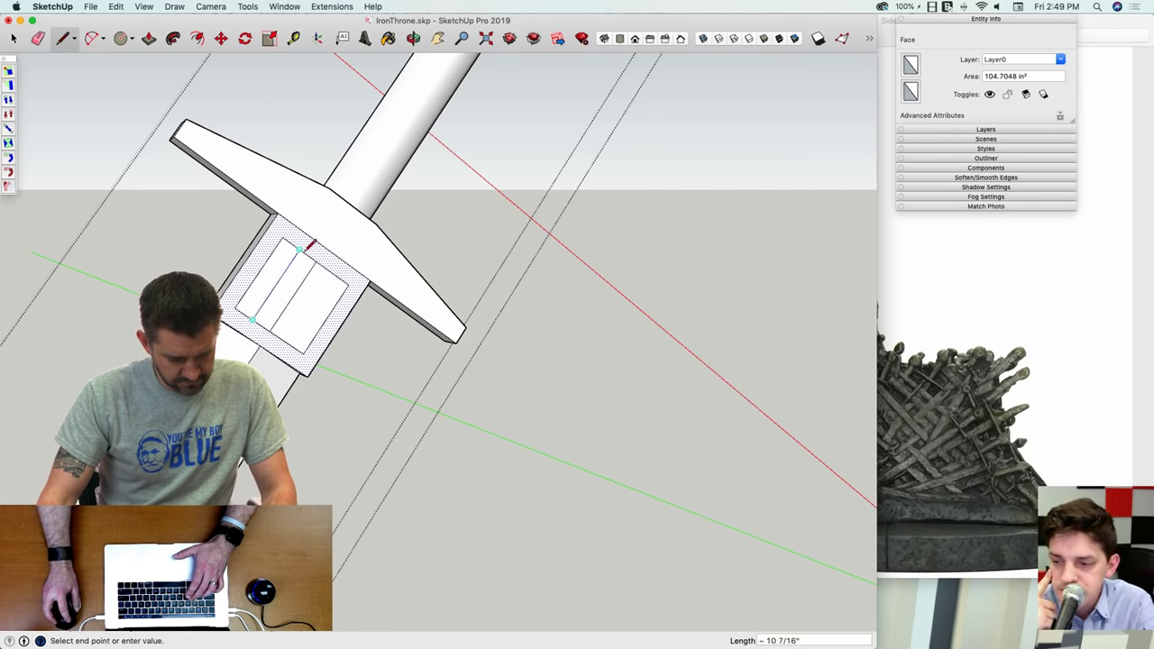
{"action": "left_click", "coordinate": [287, 336]}
Step: Push the two outer strips 11/16" into the block and erase the leftover lines around the two middle strips
{"action": "key", "text": "p"}
{"action": "middle_click_drag", "start_coordinate": [270, 276], "coordinate": [339, 281]}
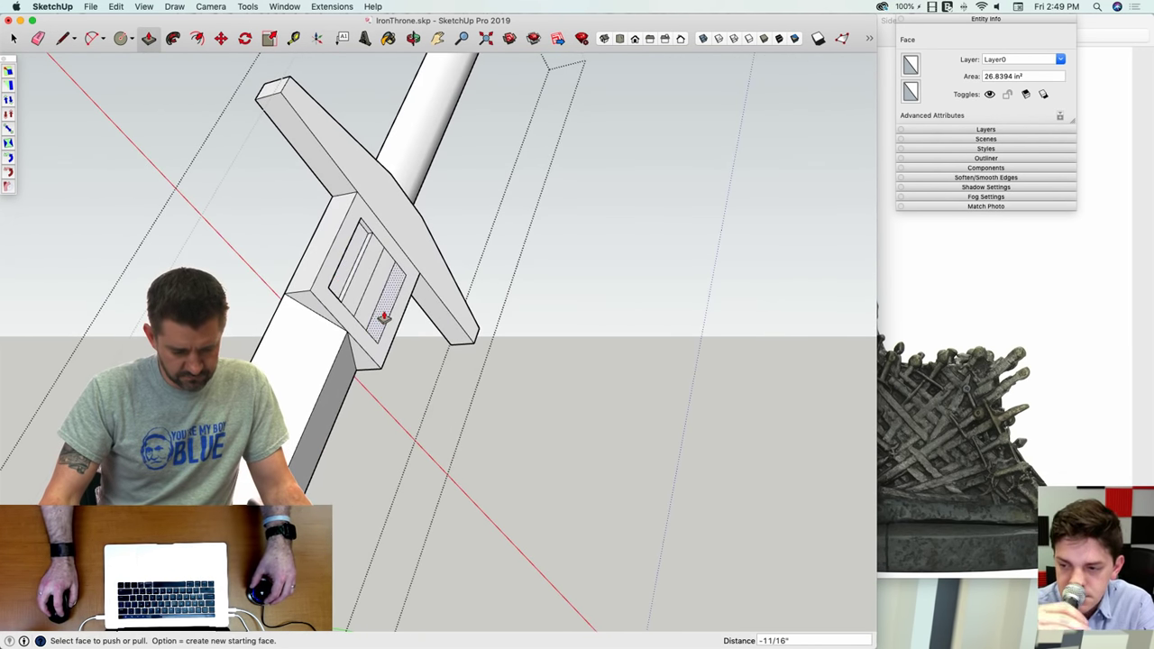
{"action": "left_click", "coordinate": [342, 289]}
{"action": "key", "text": "e"}
{"action": "left_click_drag", "start_coordinate": [387, 242], "coordinate": [382, 265]}
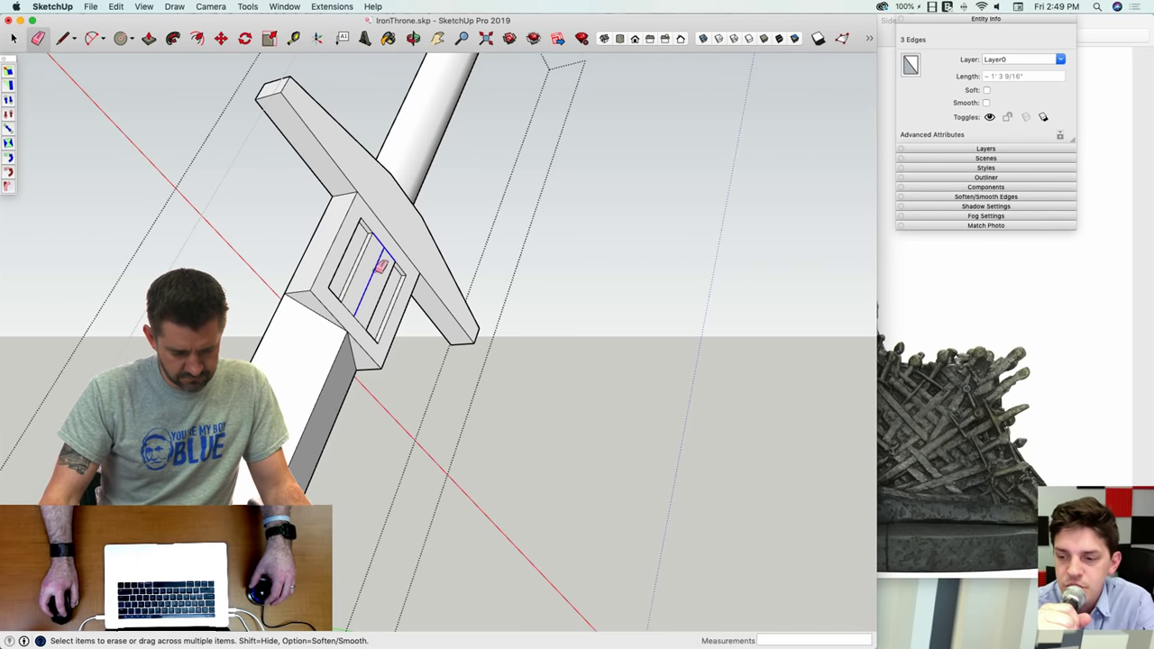
{"action": "left_click_drag", "start_coordinate": [361, 313], "coordinate": [387, 249]}
Step: Push the inner side wall of each slot back 3/4" to widen both slots, and leave the sword group
{"action": "mouse_move", "coordinate": [387, 250]}
{"action": "middle_mouse_down"}
{"action": "mouse_move", "coordinate": [306, 296]}
{"action": "mouse_move", "coordinate": [347, 259]}
{"action": "middle_mouse_up"}
{"action": "key", "text": "space"}
{"action": "key", "text": "p"}
{"action": "left_click", "coordinate": [366, 298]}
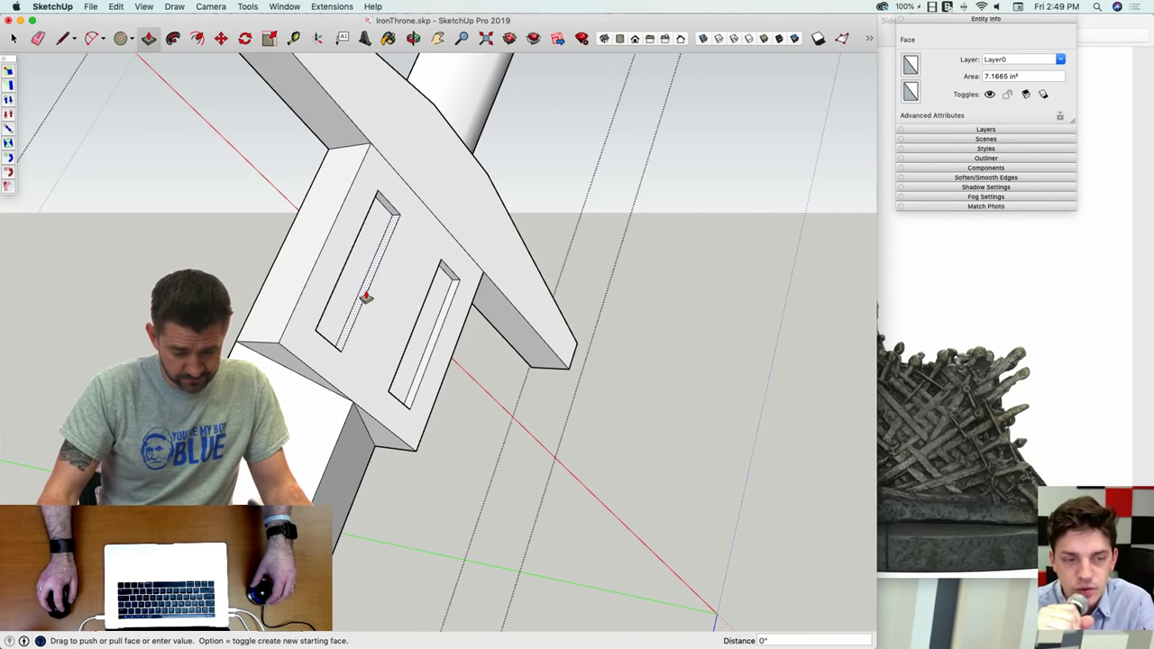
{"action": "left_click", "coordinate": [369, 306]}
{"action": "middle_click_drag", "start_coordinate": [370, 307], "coordinate": [423, 332]}
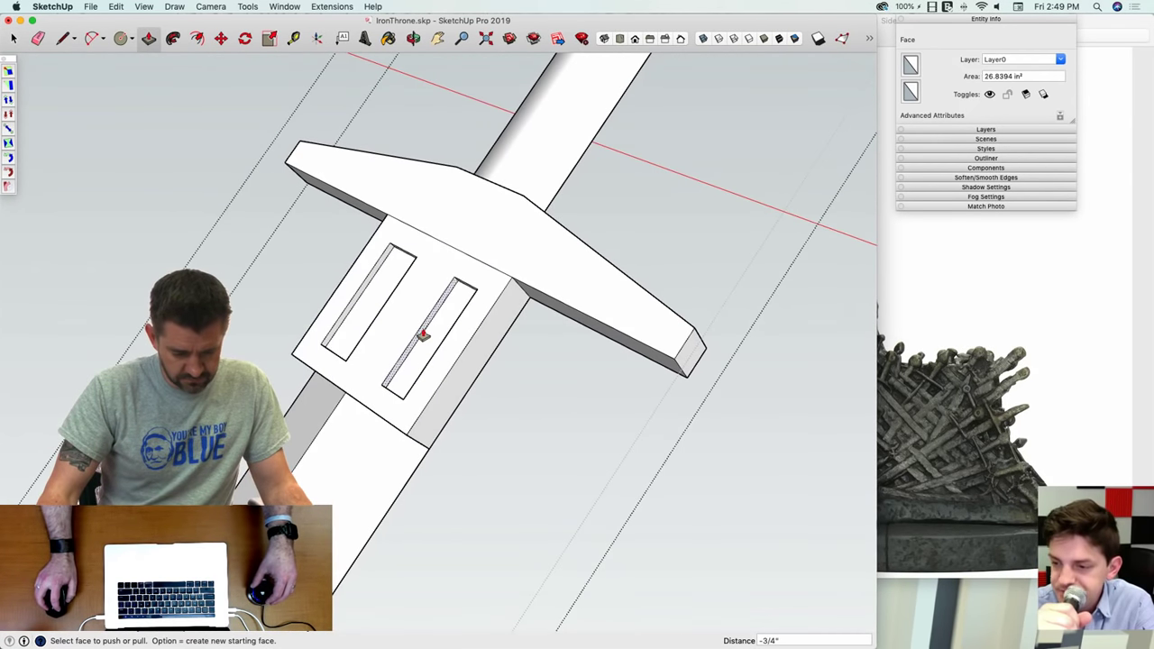
{"action": "double_click", "coordinate": [423, 334]}
{"action": "key", "text": "space"}
{"action": "left_click", "coordinate": [518, 272]}
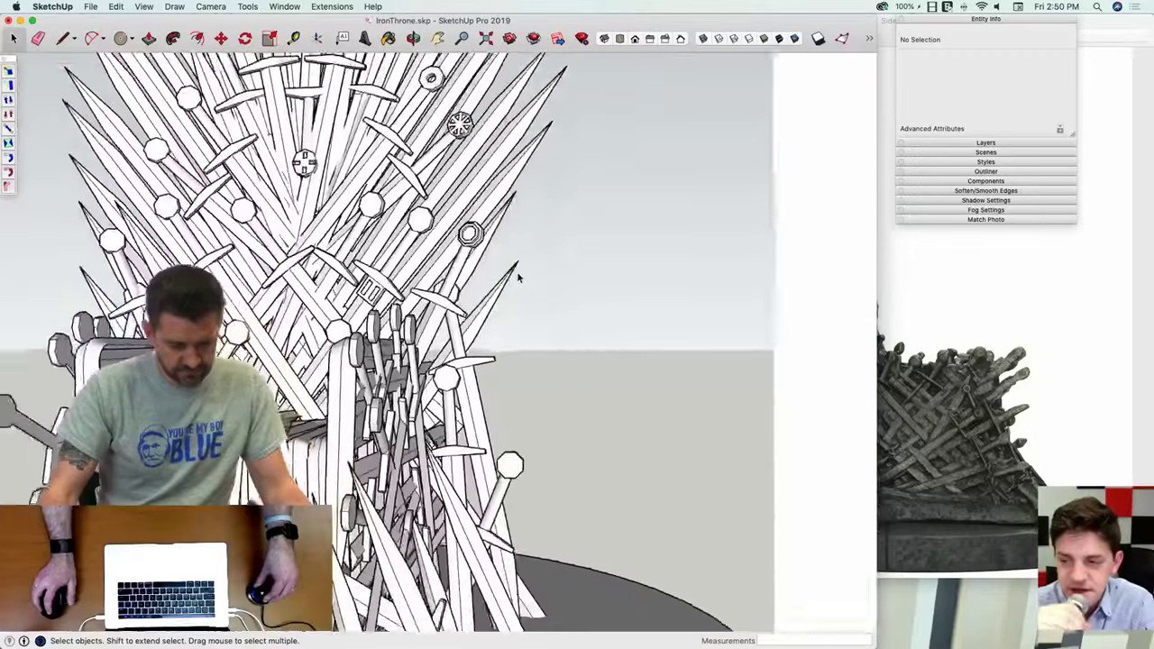
Step: Open the plain-pommel sword beside the ringed one and draw 3 3/4" lines across the pommel's rim at the corners flanking the grip
{"action": "scroll", "coordinate": [518, 273], "scroll_direction": "down", "scroll_amount": 5}
{"action": "middle_click_drag", "start_coordinate": [518, 273], "coordinate": [492, 244]}
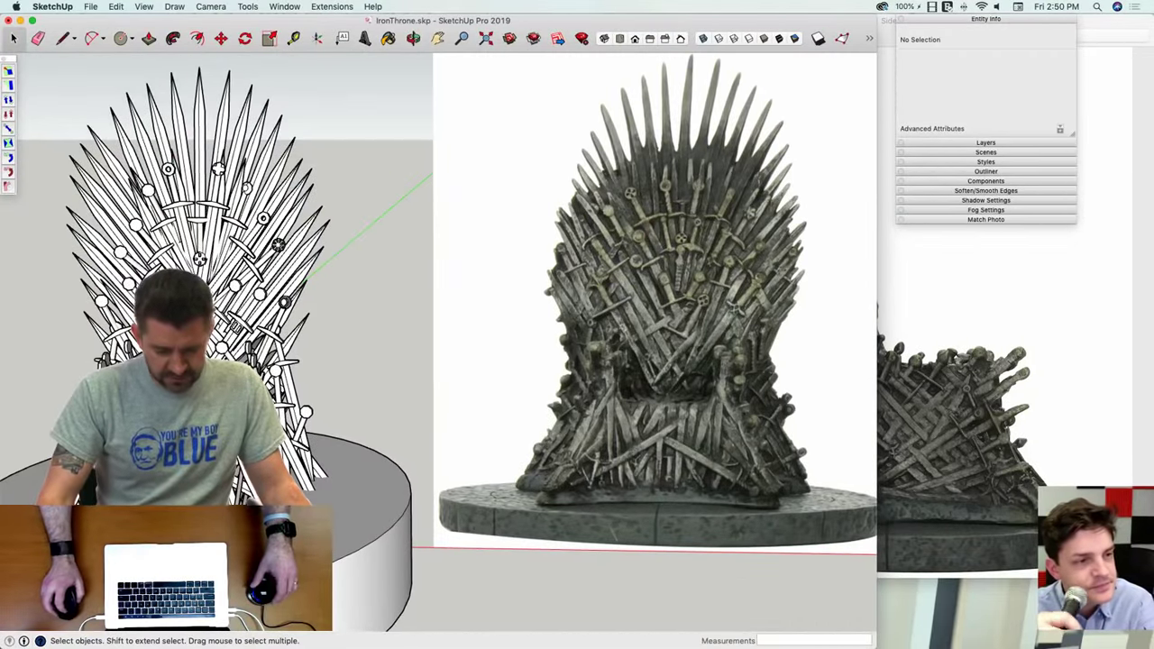
{"action": "scroll", "coordinate": [386, 280], "scroll_direction": "up", "scroll_amount": 10}
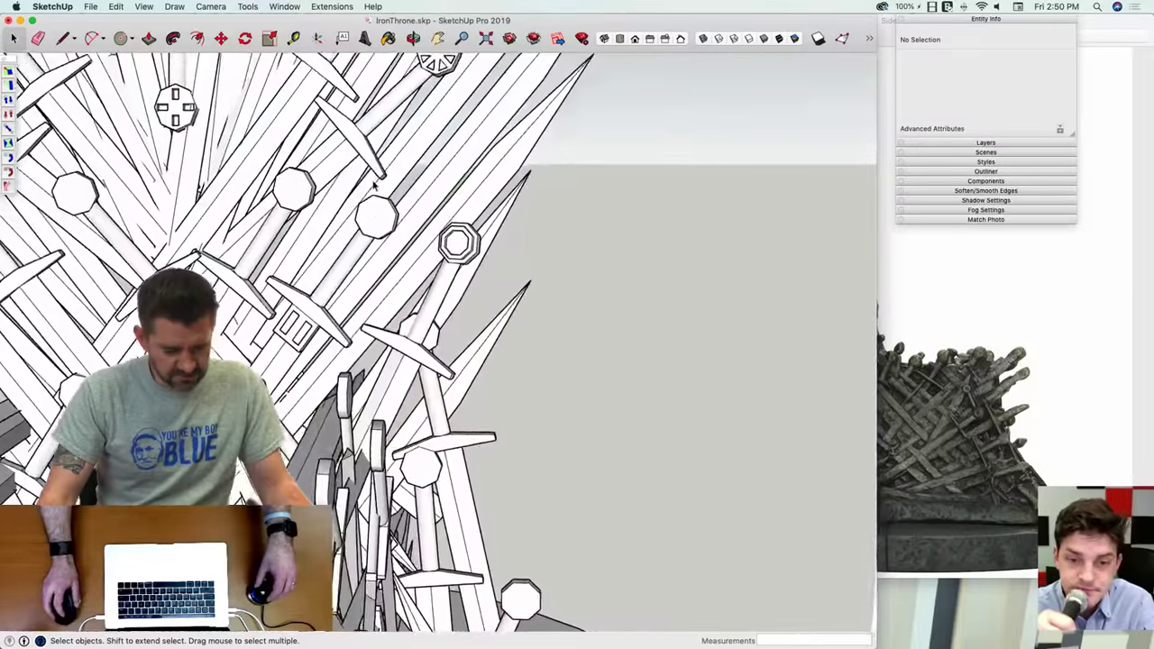
{"action": "scroll", "coordinate": [386, 280], "scroll_direction": "up", "scroll_amount": 8}
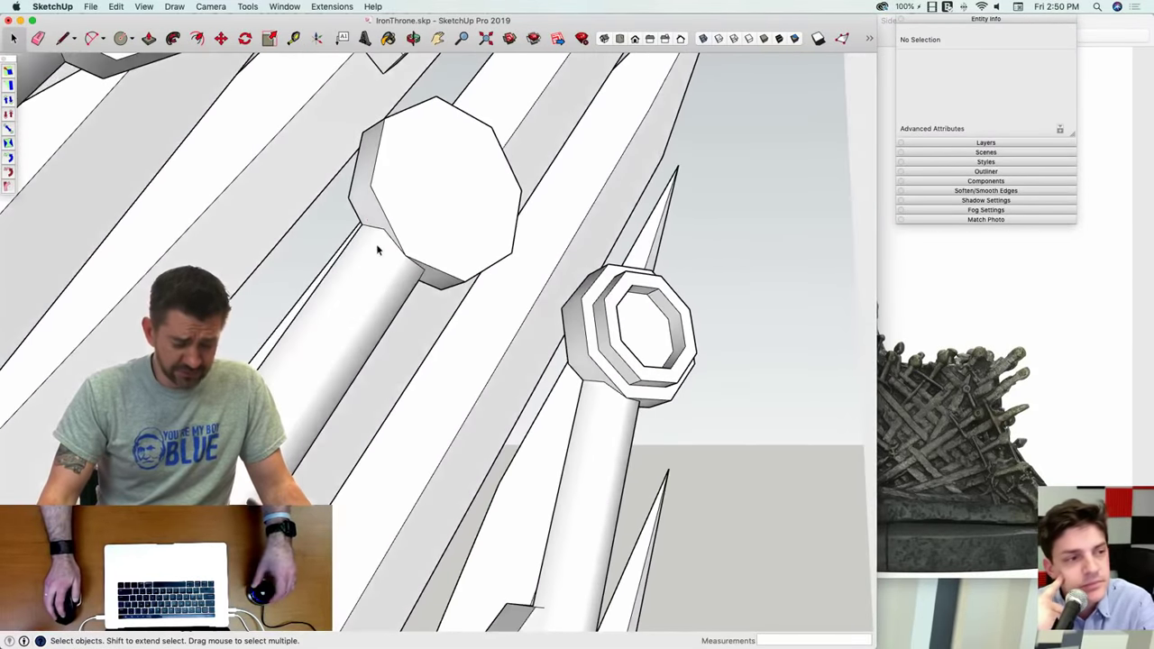
{"action": "key", "text": "l"}
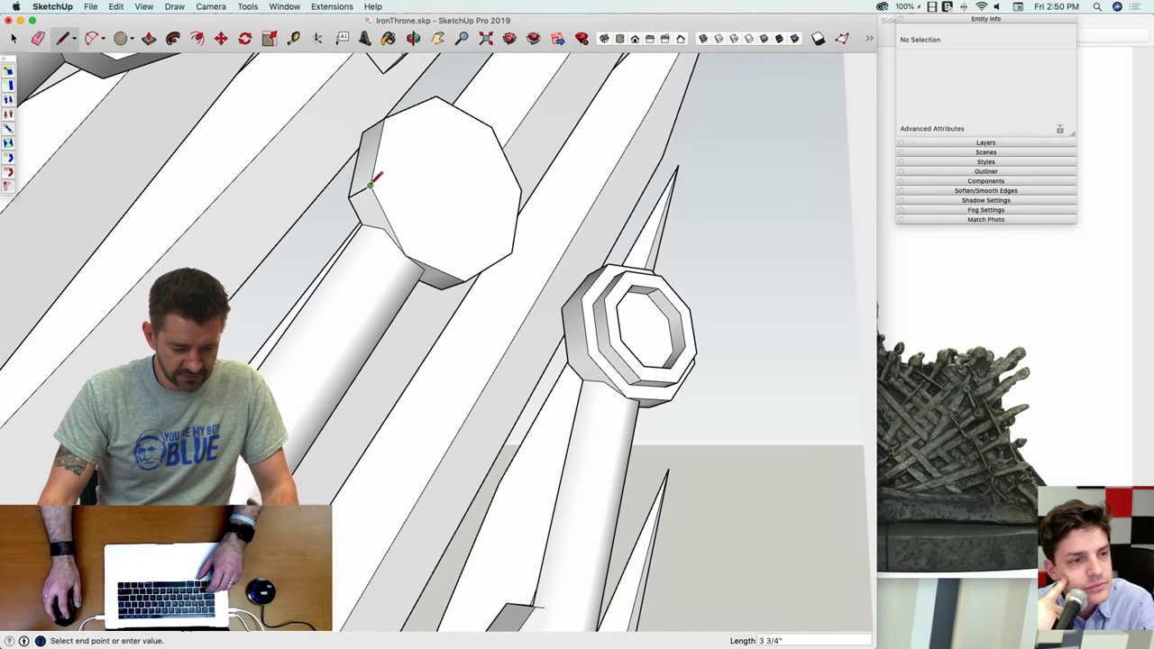
{"action": "key", "text": "space"}
{"action": "double_click", "coordinate": [400, 214]}
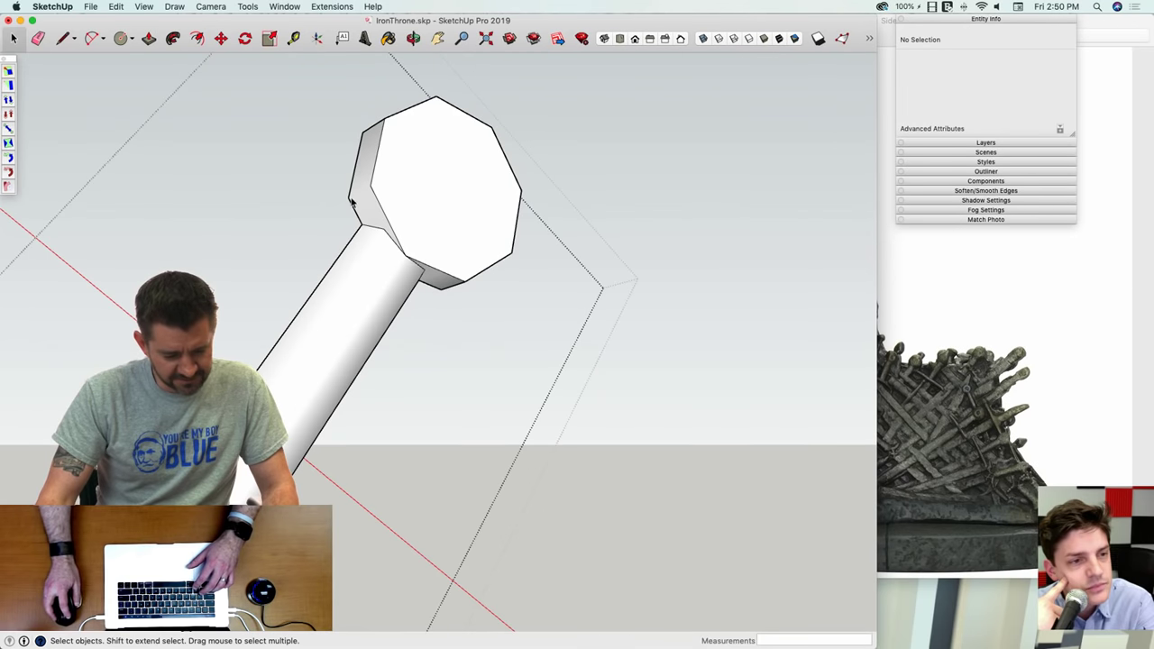
{"action": "key", "text": "l"}
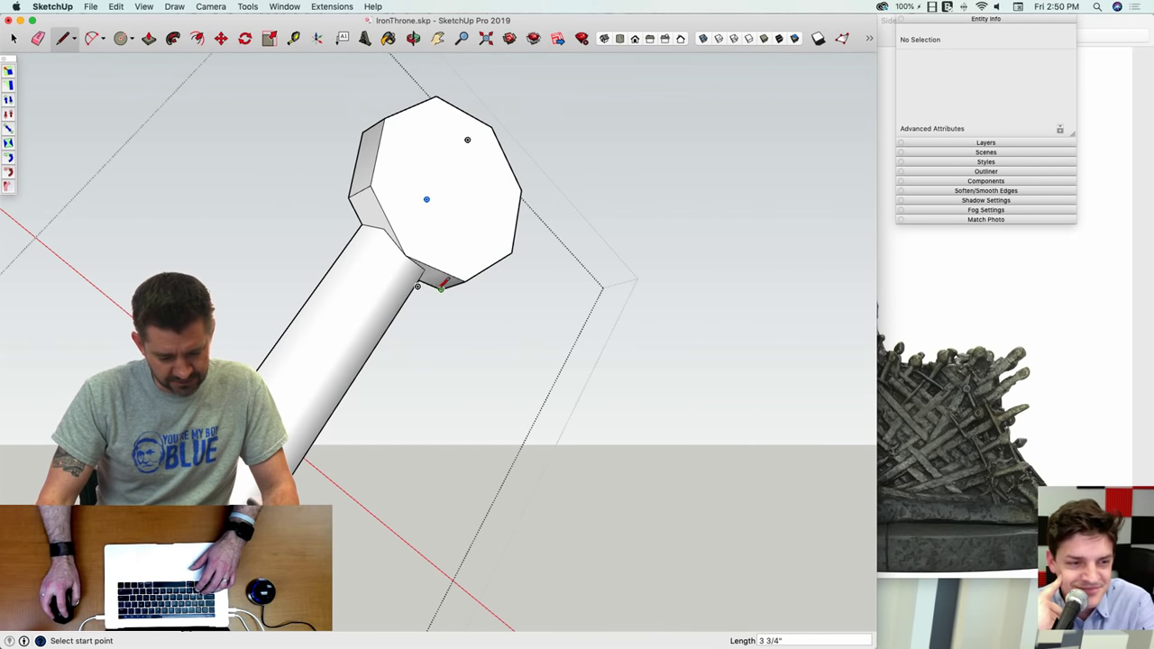
{"action": "left_click", "coordinate": [465, 281]}
Step: Try pulling the pommel's rim face beside the grip outward, inspect the shape and undo the pull
{"action": "key", "text": "p"}
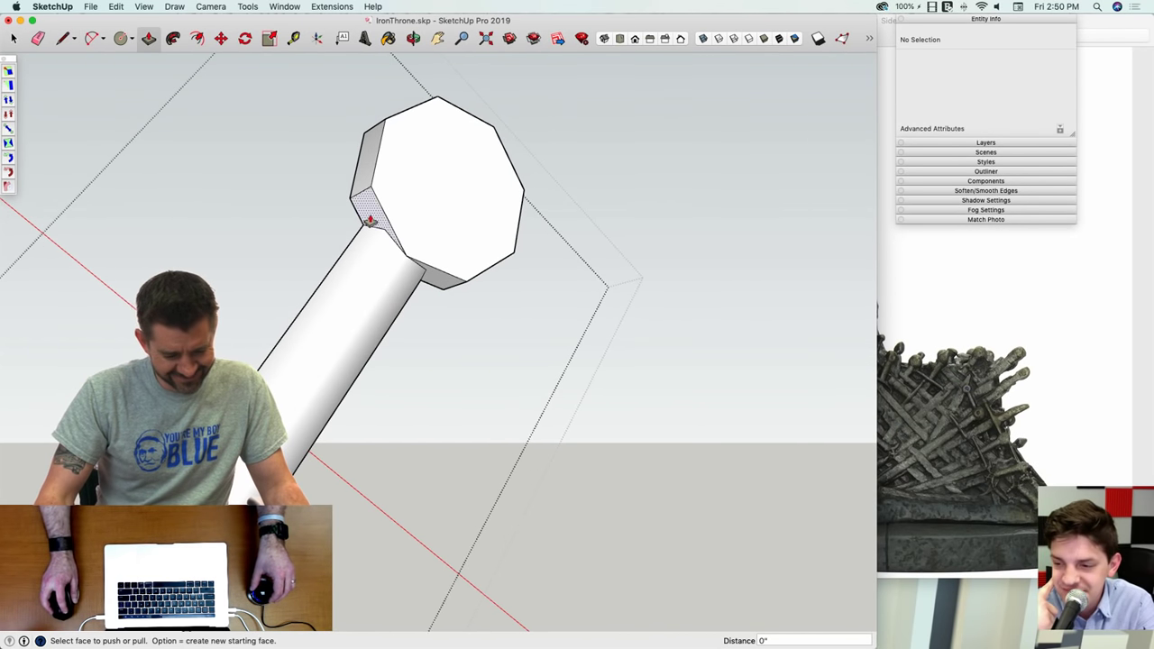
{"action": "left_click", "coordinate": [374, 222]}
{"action": "mouse_move", "coordinate": [355, 241]}
{"action": "middle_mouse_down"}
{"action": "mouse_move", "coordinate": [316, 214]}
{"action": "mouse_move", "coordinate": [345, 229]}
{"action": "middle_mouse_up"}
{"action": "left_click", "coordinate": [360, 240]}
{"action": "scroll", "coordinate": [352, 226], "scroll_direction": "up", "scroll_amount": 4}
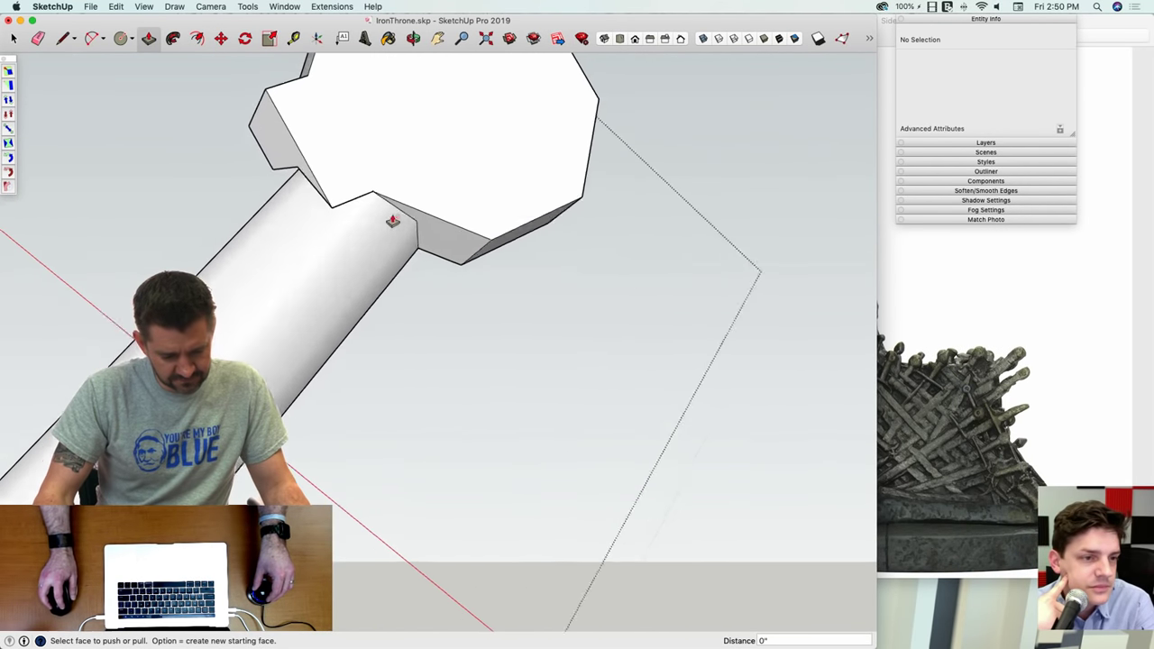
{"action": "key", "text": "space"}
{"action": "left_click", "coordinate": [421, 240]}
{"action": "left_click", "coordinate": [427, 275]}
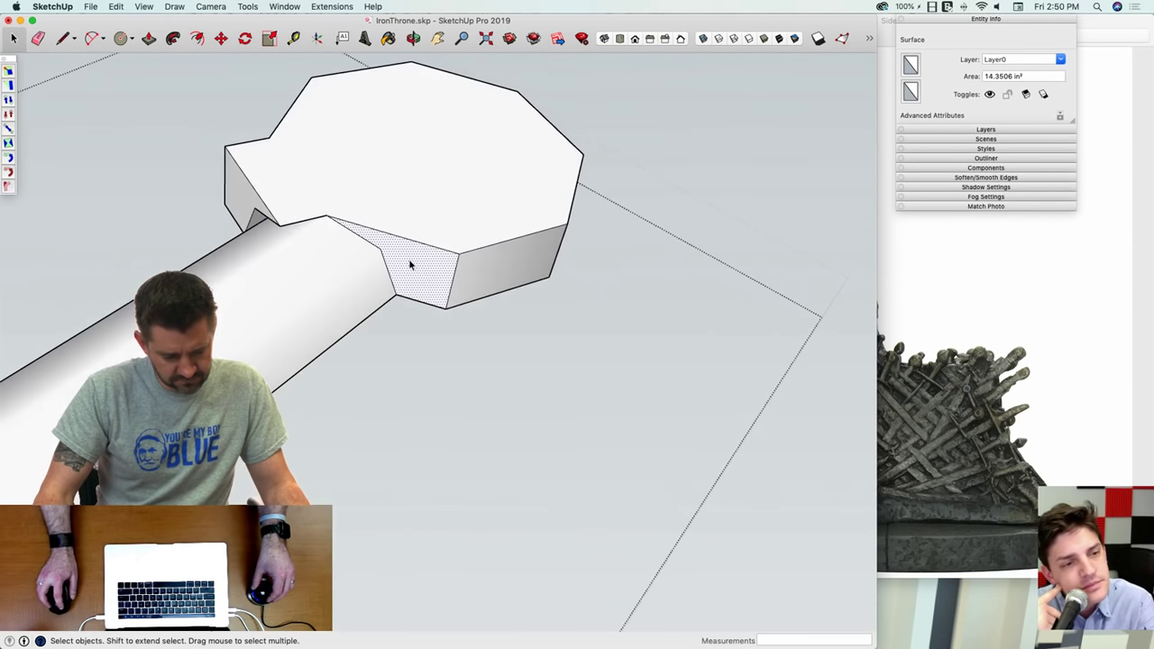
{"action": "key", "text": "p"}
{"action": "key", "text": "space"}
{"action": "key", "text": "e"}
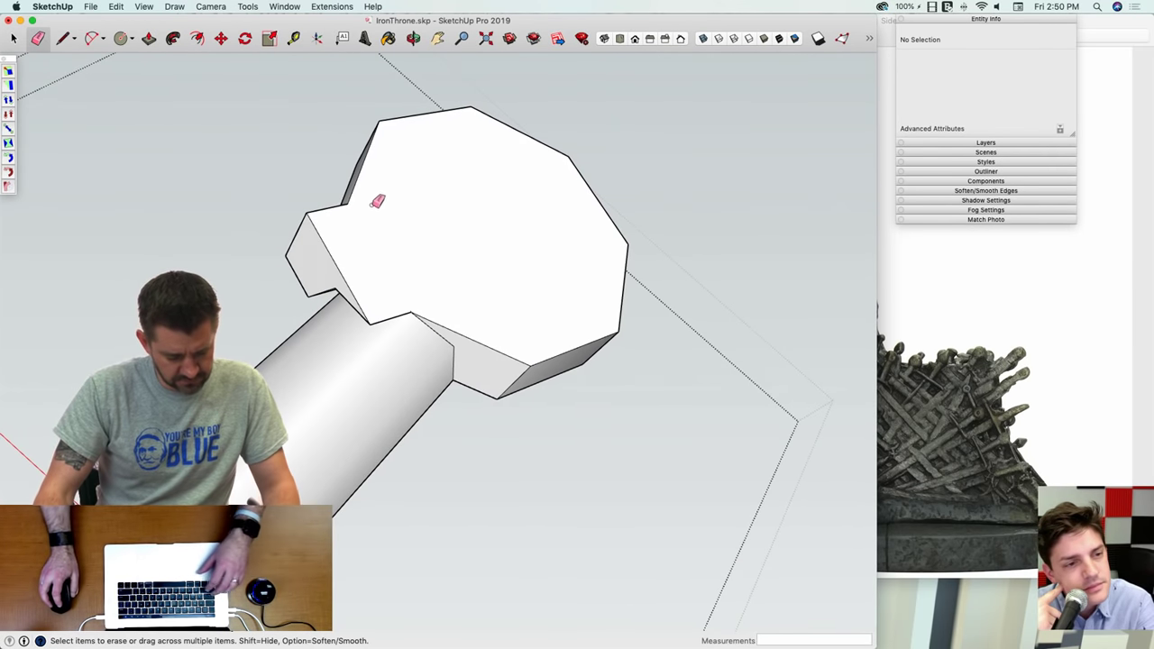
{"action": "key", "text": "super+z"}
Step: Outline small corner faces with 2 1/4" lines on both sides of the grip and extrude them 3 3/4" through the pommel's thickness
{"action": "key", "text": "l"}
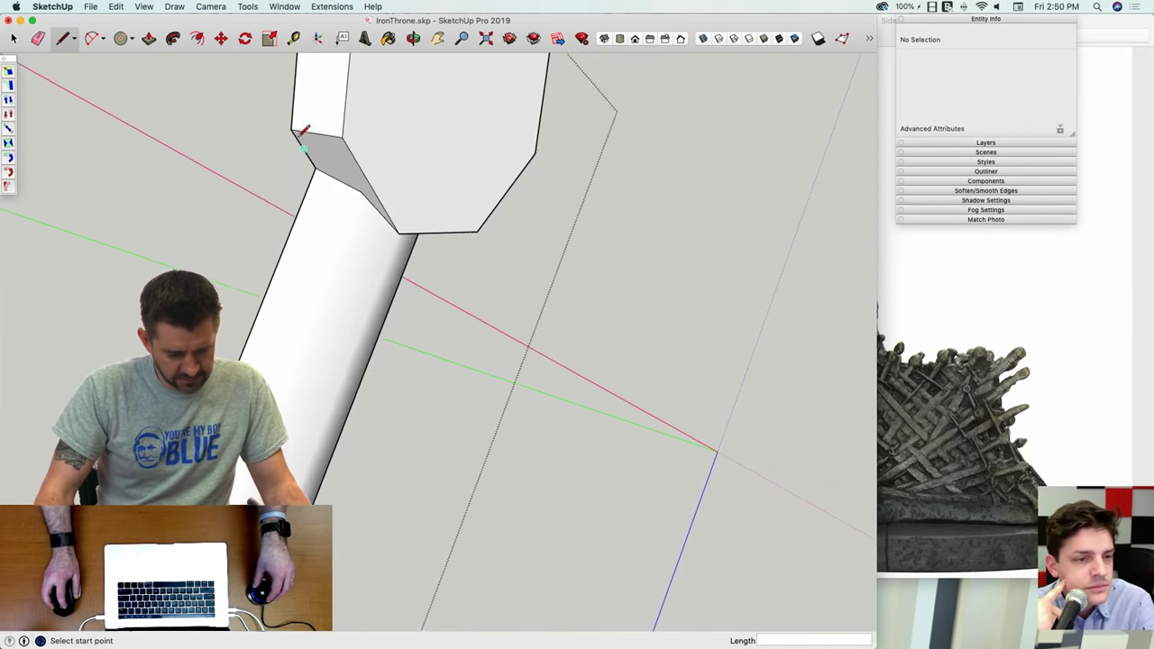
{"action": "left_click", "coordinate": [255, 213]}
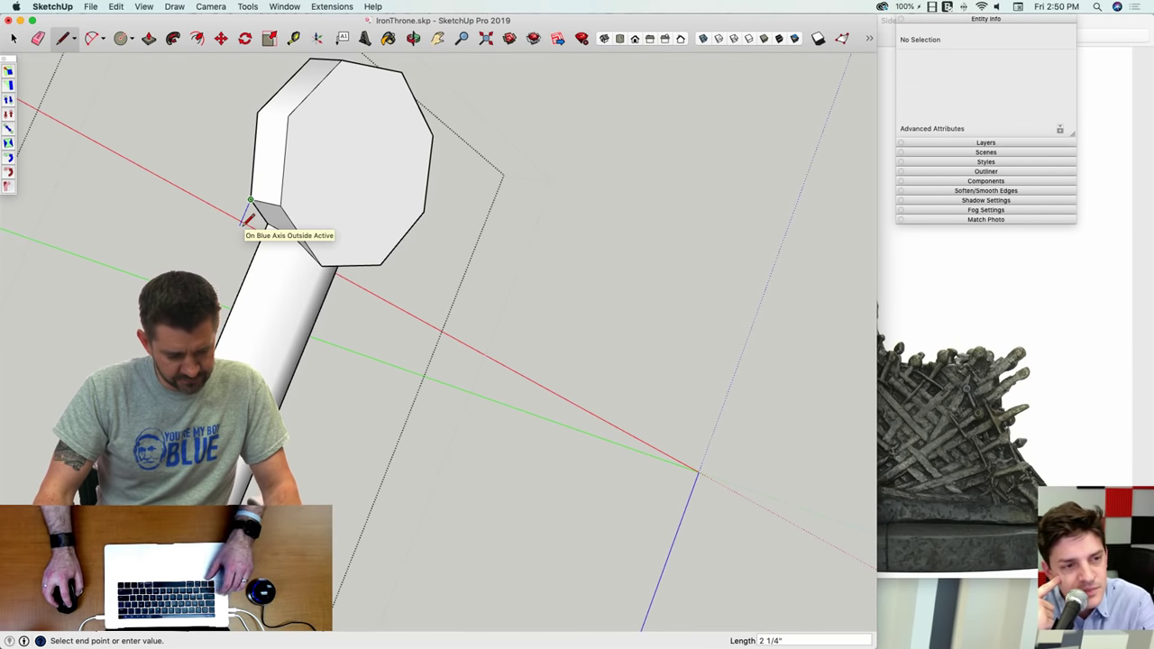
{"action": "middle_click_drag", "start_coordinate": [250, 220], "coordinate": [321, 237]}
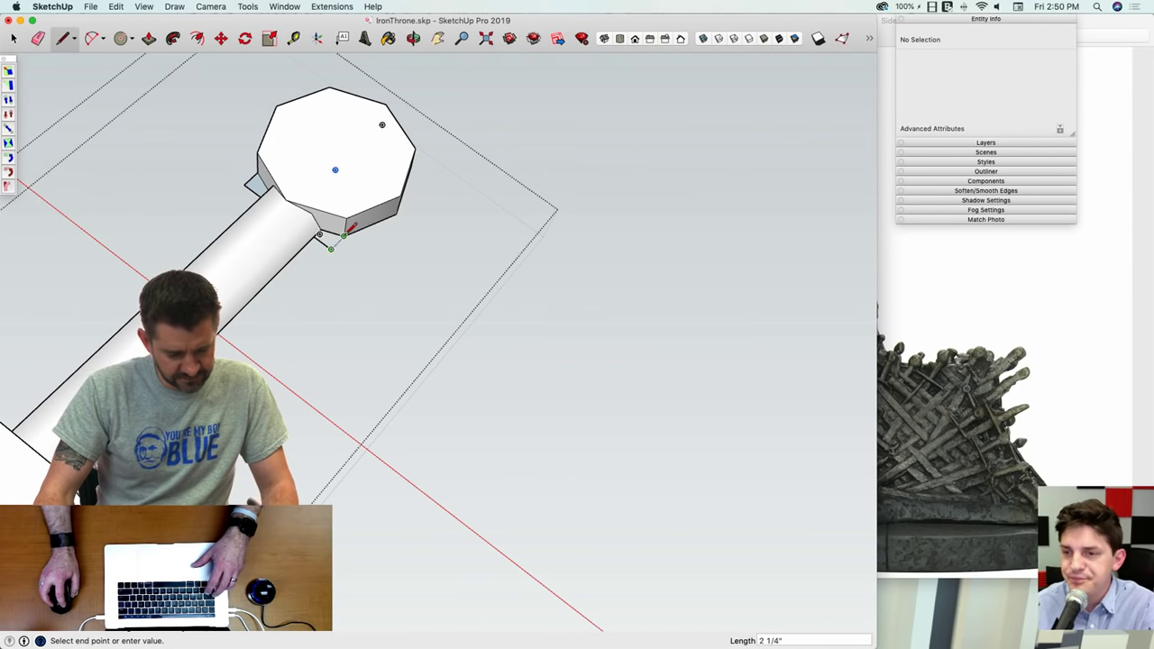
{"action": "left_click", "coordinate": [346, 231]}
{"action": "key", "text": "p"}
{"action": "left_click_drag", "start_coordinate": [346, 231], "coordinate": [350, 221]}
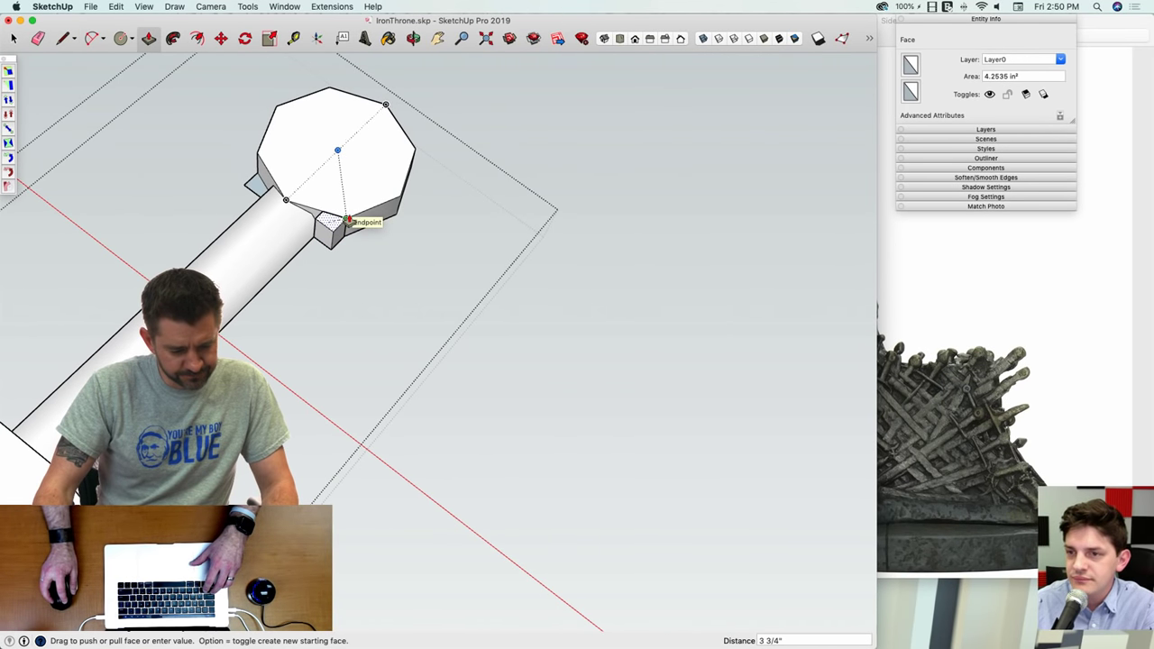
{"action": "left_click", "coordinate": [350, 221]}
Step: Draw a line joining the two corner blocks across the pommel and erase the leftover edges so they merge with its face
{"action": "key", "text": "l"}
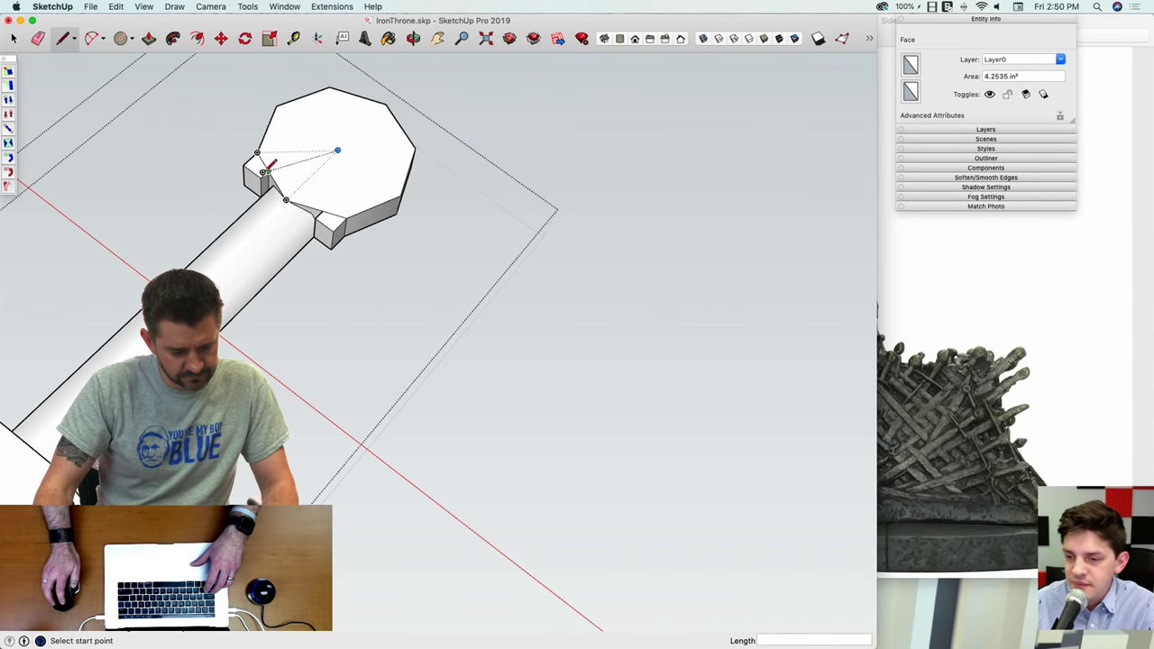
{"action": "left_click", "coordinate": [262, 174]}
{"action": "key", "text": "e"}
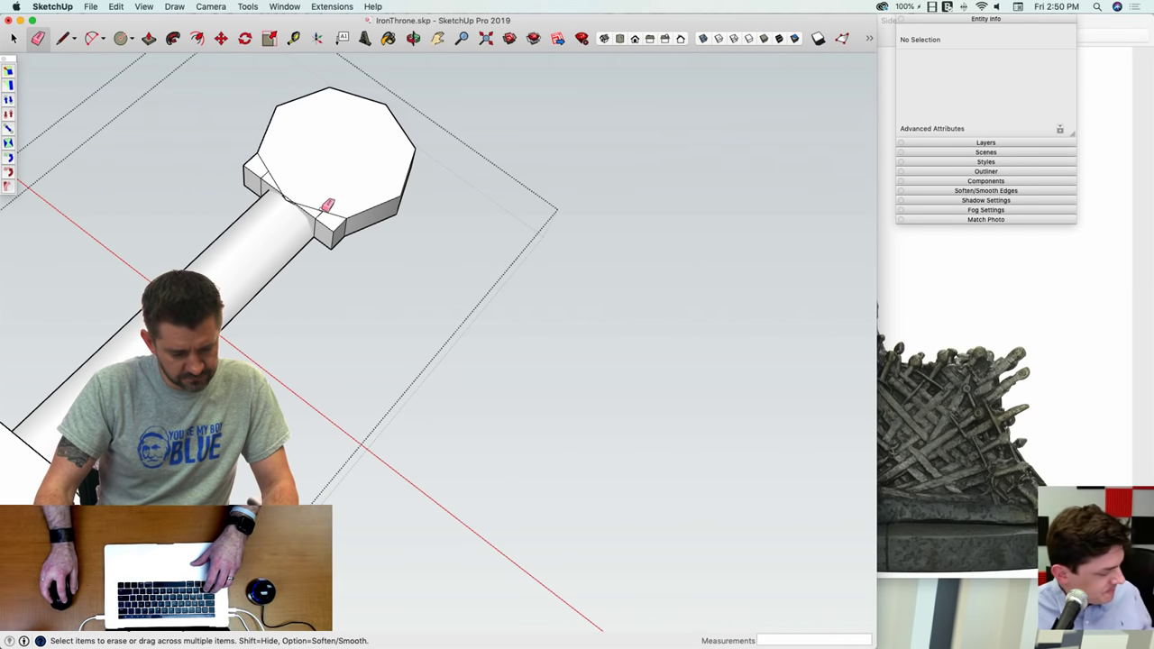
{"action": "left_click", "coordinate": [328, 208]}
{"action": "left_click", "coordinate": [275, 171]}
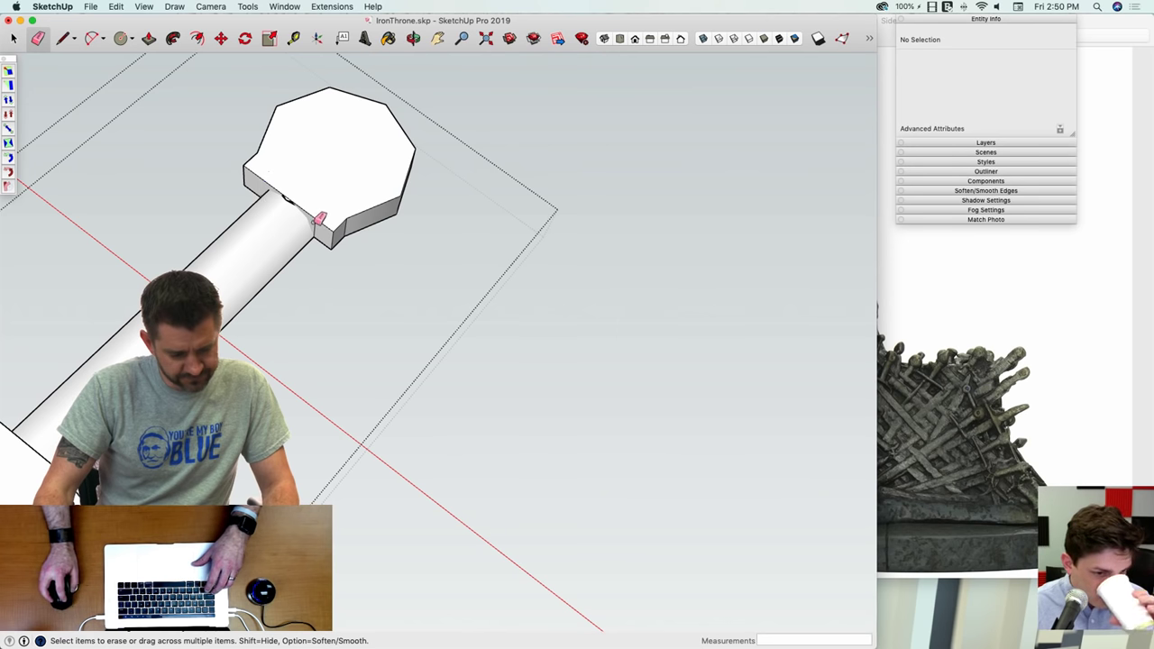
Step: Draw lines from the tips of the grip's open end to the pommel's lower edge
{"action": "scroll", "coordinate": [312, 211], "scroll_direction": "up", "scroll_amount": 8}
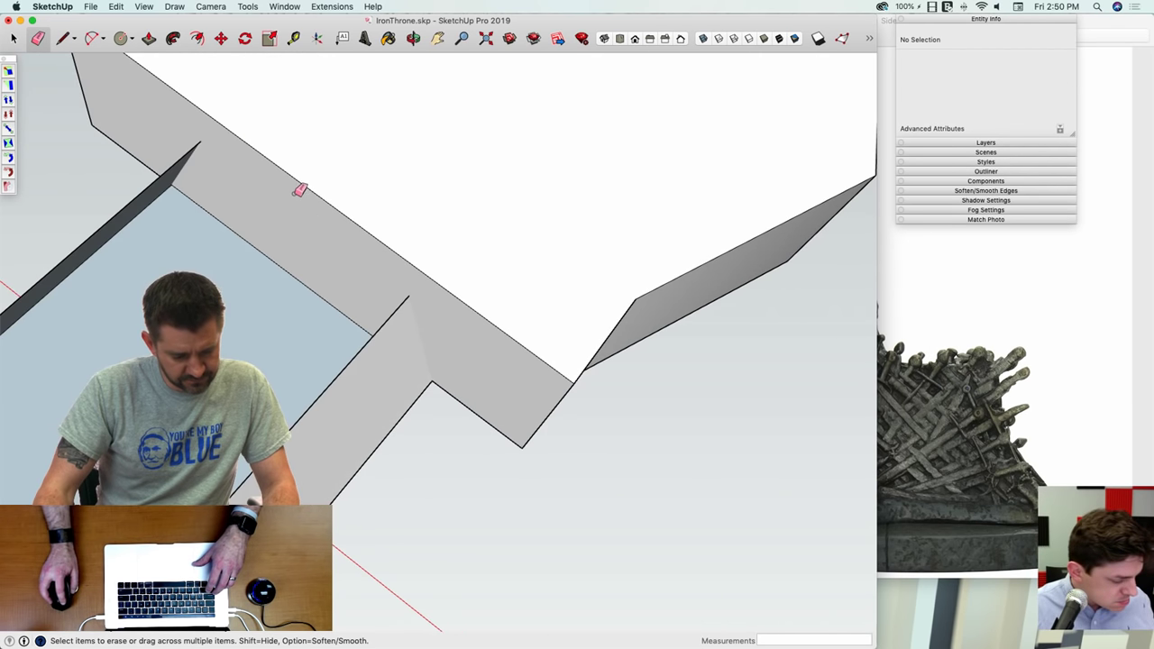
{"action": "key", "text": "l"}
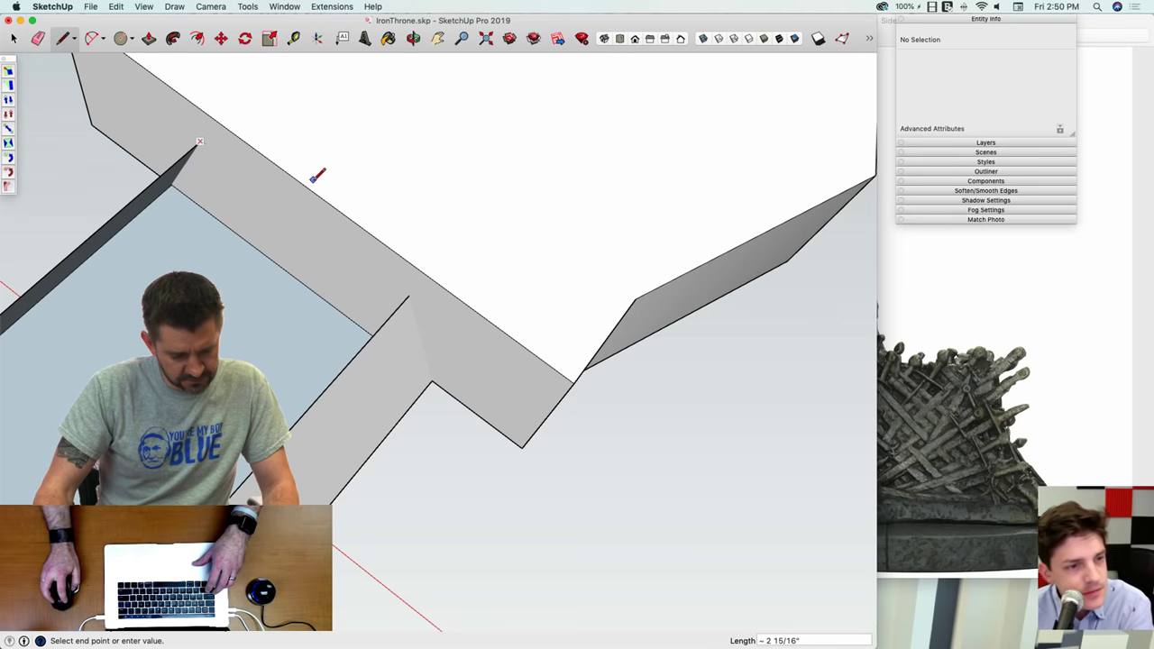
{"action": "left_click", "coordinate": [410, 293]}
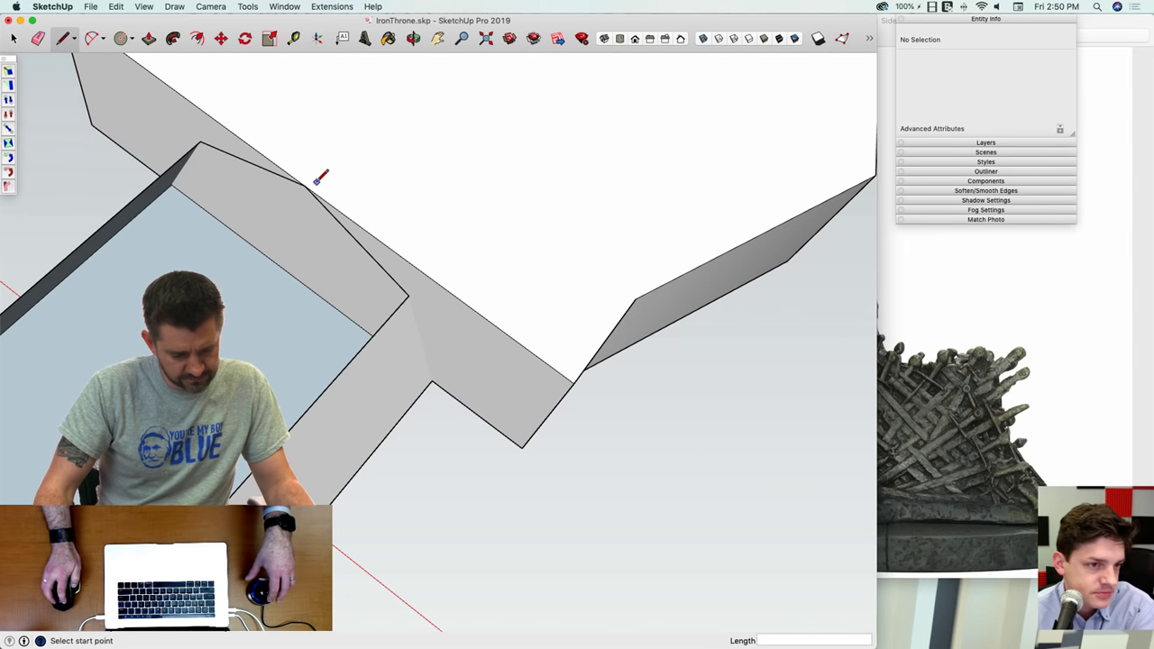
{"action": "scroll", "coordinate": [399, 146], "scroll_direction": "down", "scroll_amount": 6}
{"action": "scroll", "coordinate": [404, 308], "scroll_direction": "down", "scroll_amount": 5}
{"action": "middle_click_drag", "start_coordinate": [404, 307], "coordinate": [461, 273]}
{"action": "scroll", "coordinate": [473, 263], "scroll_direction": "up", "scroll_amount": 8}
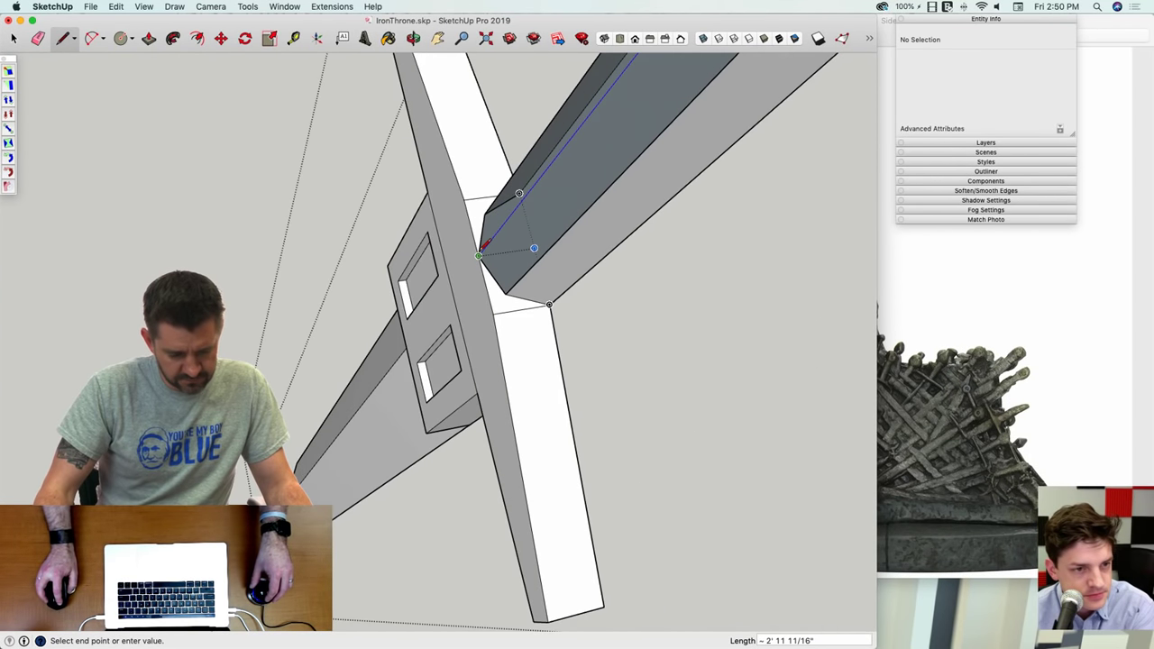
{"action": "key", "text": "Escape"}
Step: Leave the sword and examine the pommel designs in the reference image of the throne
{"action": "scroll", "coordinate": [487, 226], "scroll_direction": "down", "scroll_amount": 10}
{"action": "key", "text": "e"}
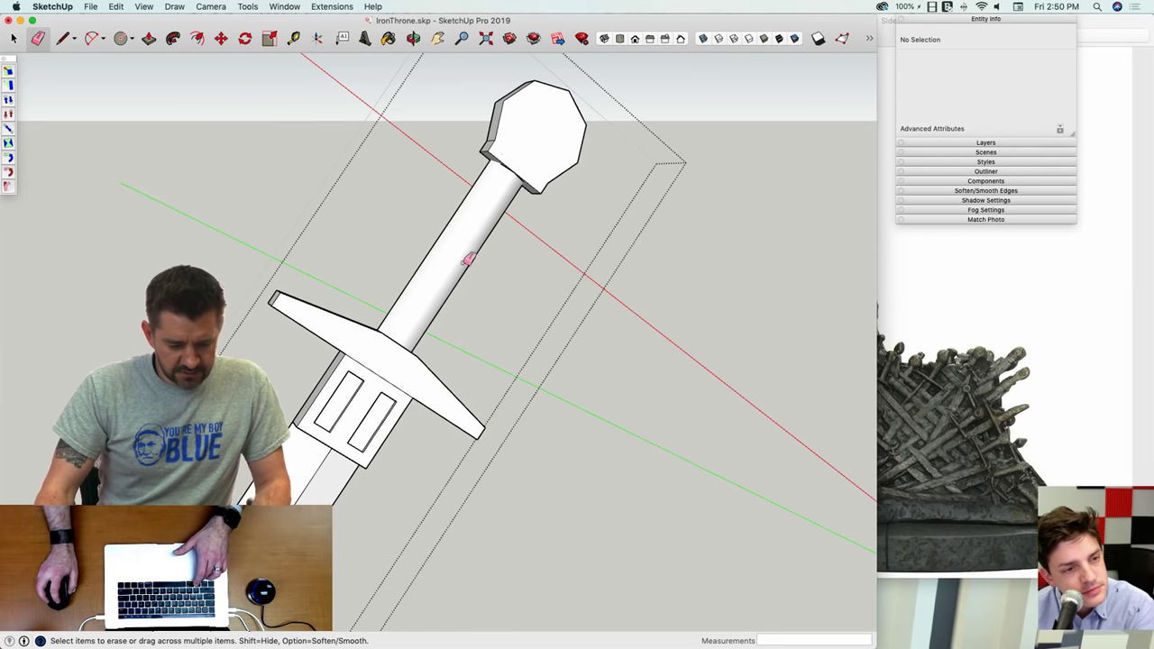
{"action": "scroll", "coordinate": [529, 144], "scroll_direction": "down", "scroll_amount": 5}
{"action": "key", "text": "space"}
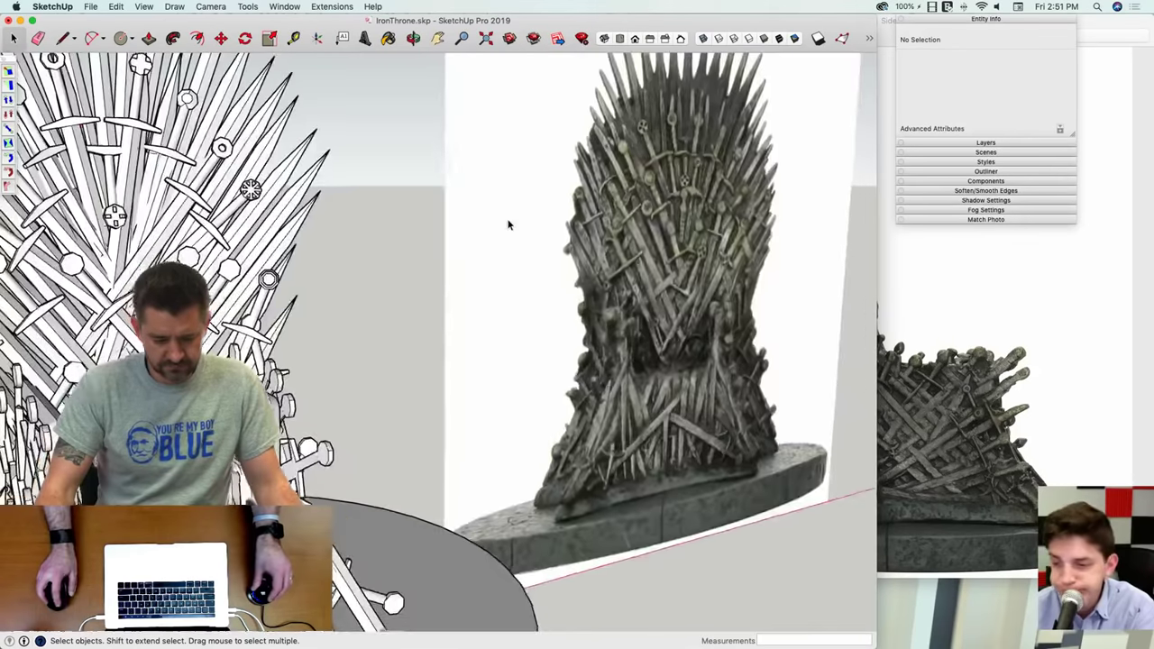
{"action": "scroll", "coordinate": [534, 345], "scroll_direction": "up", "scroll_amount": 10}
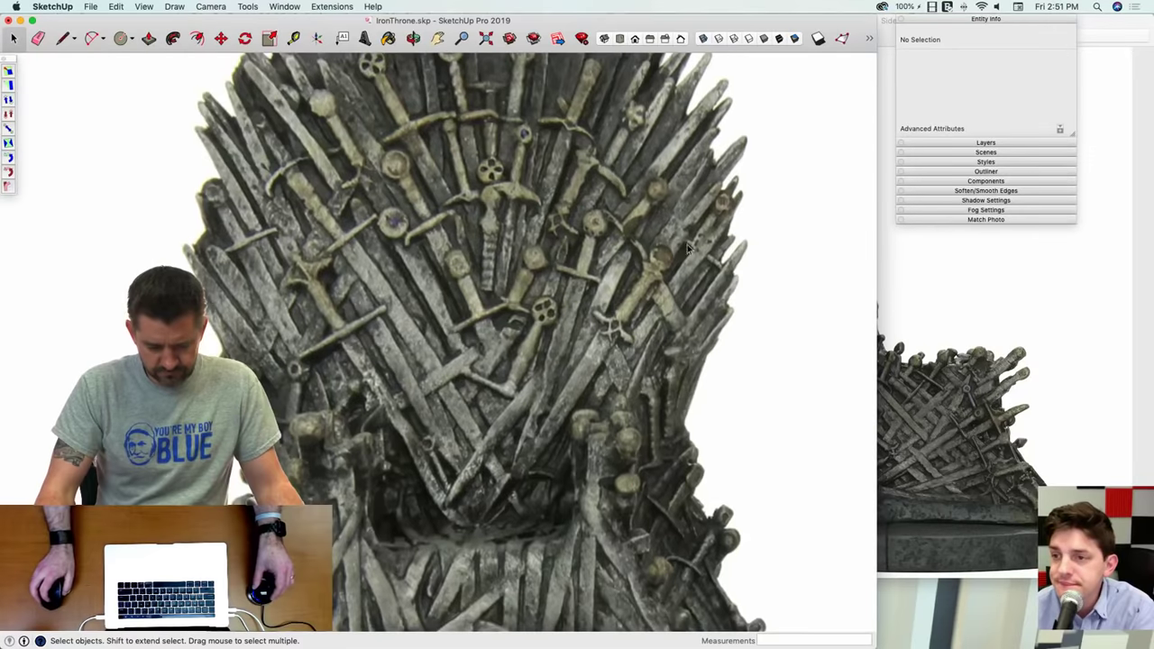
{"action": "scroll", "coordinate": [223, 273], "scroll_direction": "up", "scroll_amount": 10}
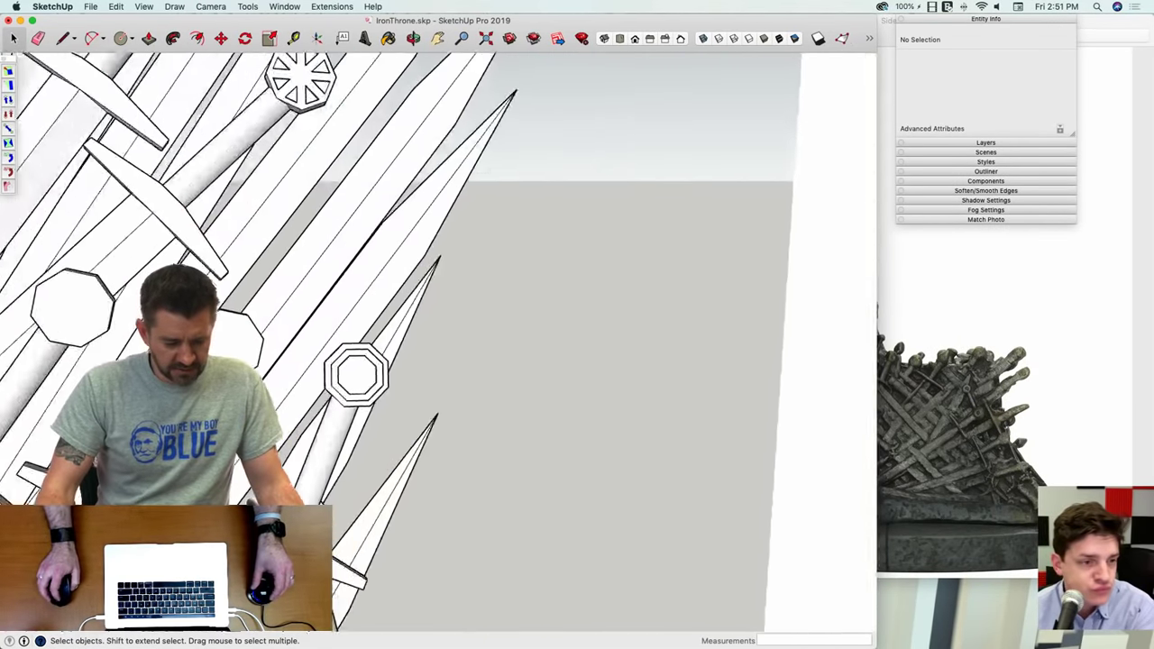
Step: Reopen the sword and outline a panel on the pommel's outer half by splitting the face corner to corner, offsetting that half inward and erasing the dividing line
{"action": "key", "text": "l"}
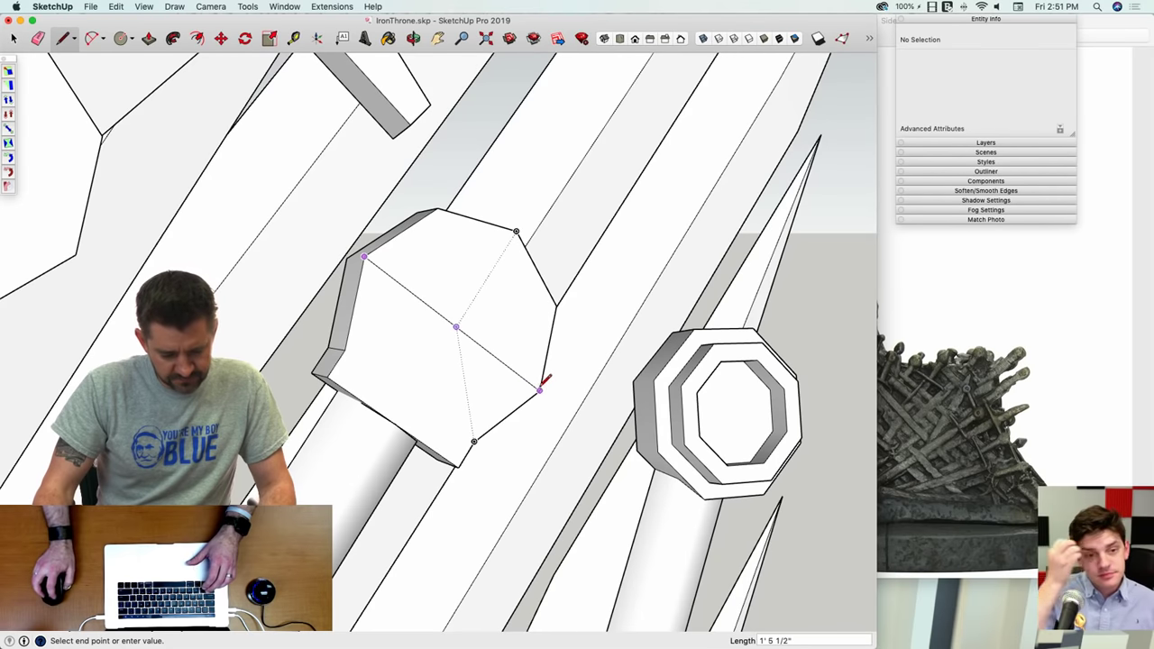
{"action": "double_click", "coordinate": [503, 371]}
{"action": "key", "text": "l"}
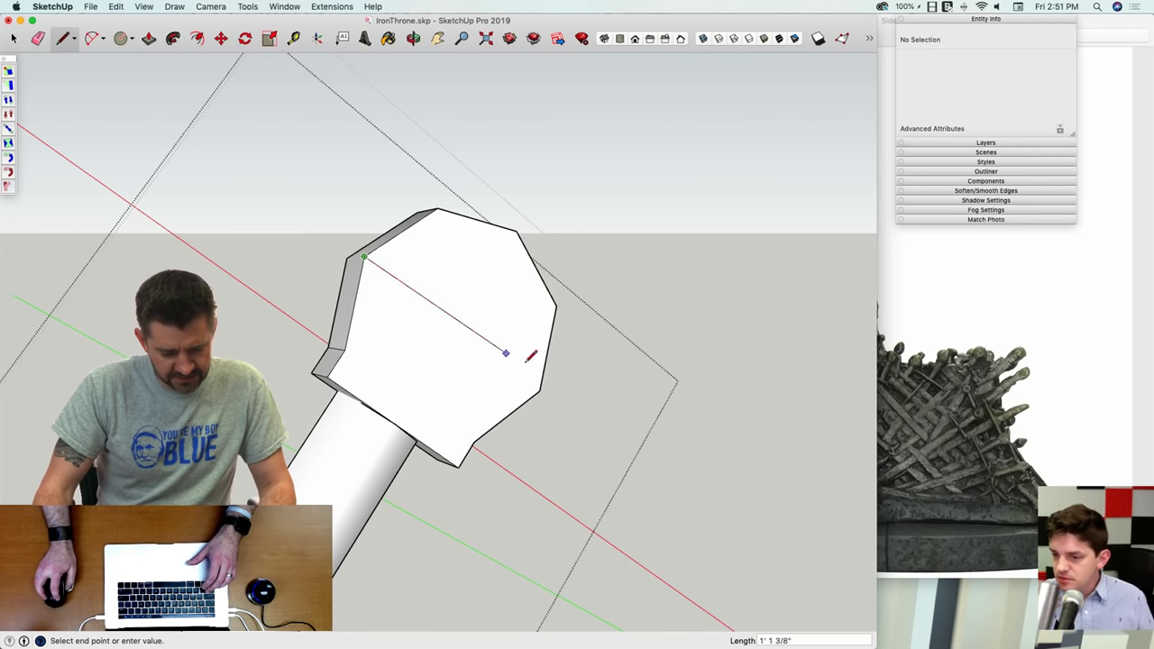
{"action": "key", "text": "f"}
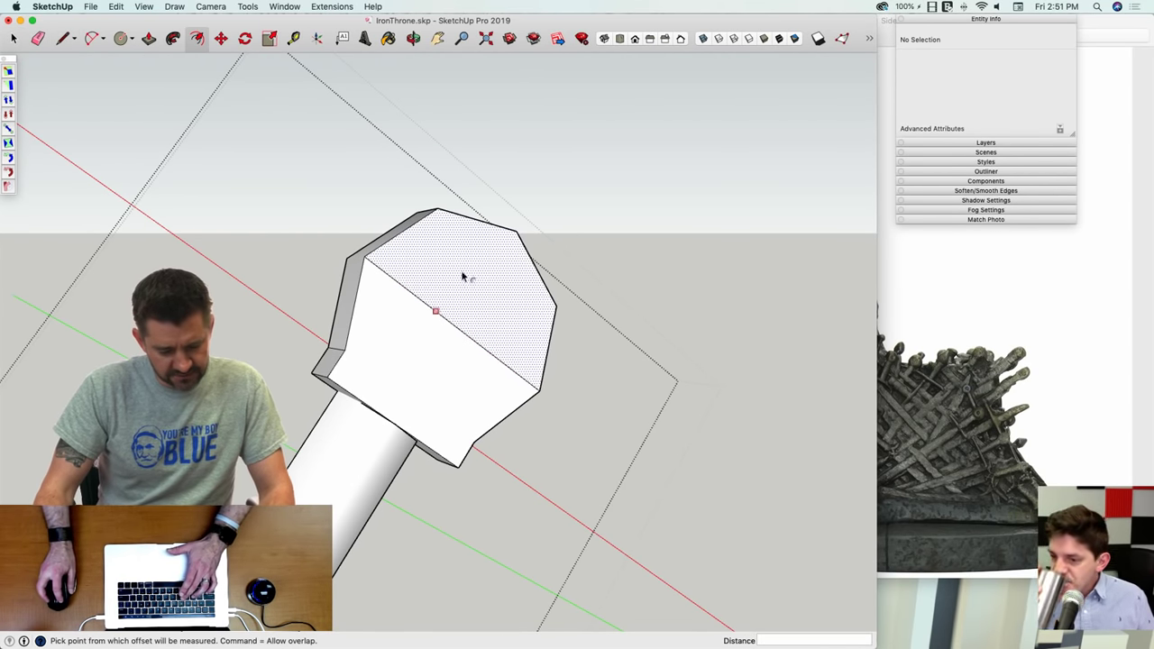
{"action": "left_click", "coordinate": [464, 276]}
{"action": "left_click", "coordinate": [440, 300]}
{"action": "key", "text": "e"}
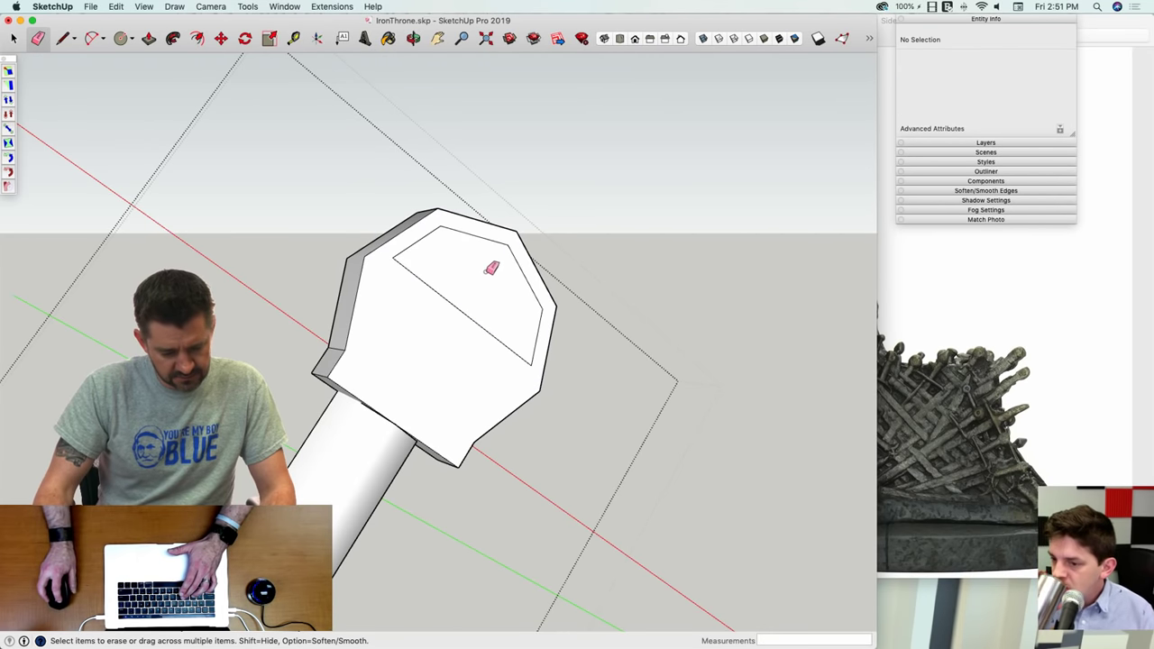
Step: Recess the inset half-octagon face on the sword pommel by about 1 3/16" with Push/Pull and leave the sword group
{"action": "key", "text": "p"}
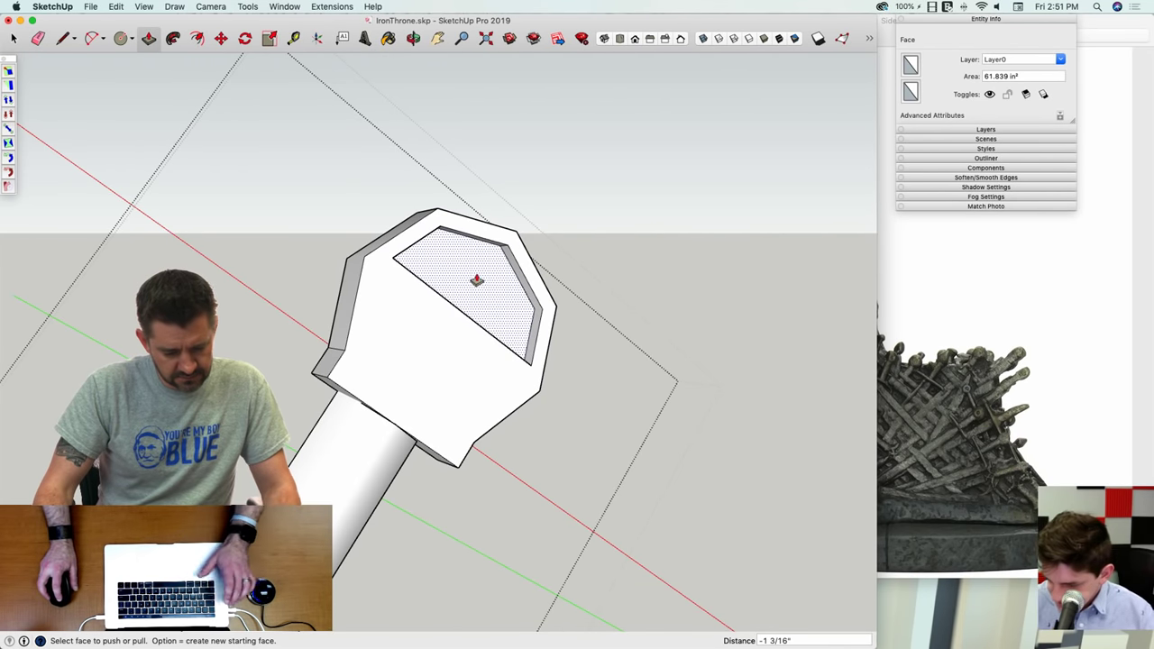
{"action": "key", "text": "space"}
{"action": "left_click", "coordinate": [630, 259]}
{"action": "scroll", "coordinate": [629, 258], "scroll_direction": "down", "scroll_amount": 10}
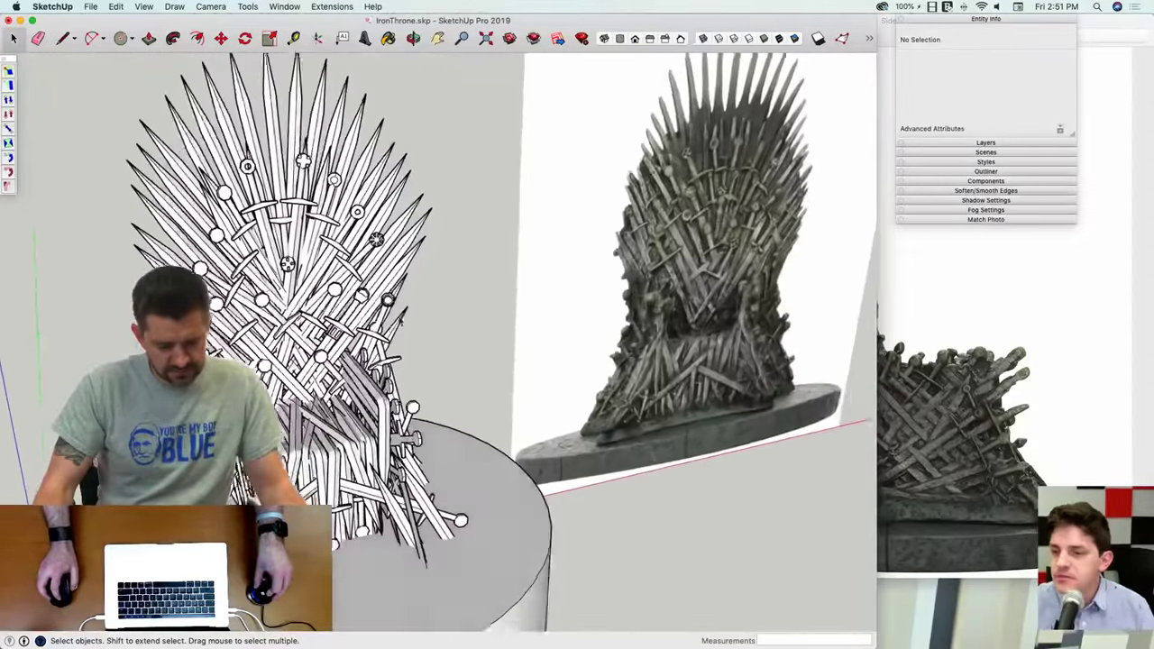
Step: Offset the octagonal face of a plain pommel on the upper swords inward and pull the inner octagon out about 2 5/16"
{"action": "scroll", "coordinate": [400, 319], "scroll_direction": "up", "scroll_amount": 5}
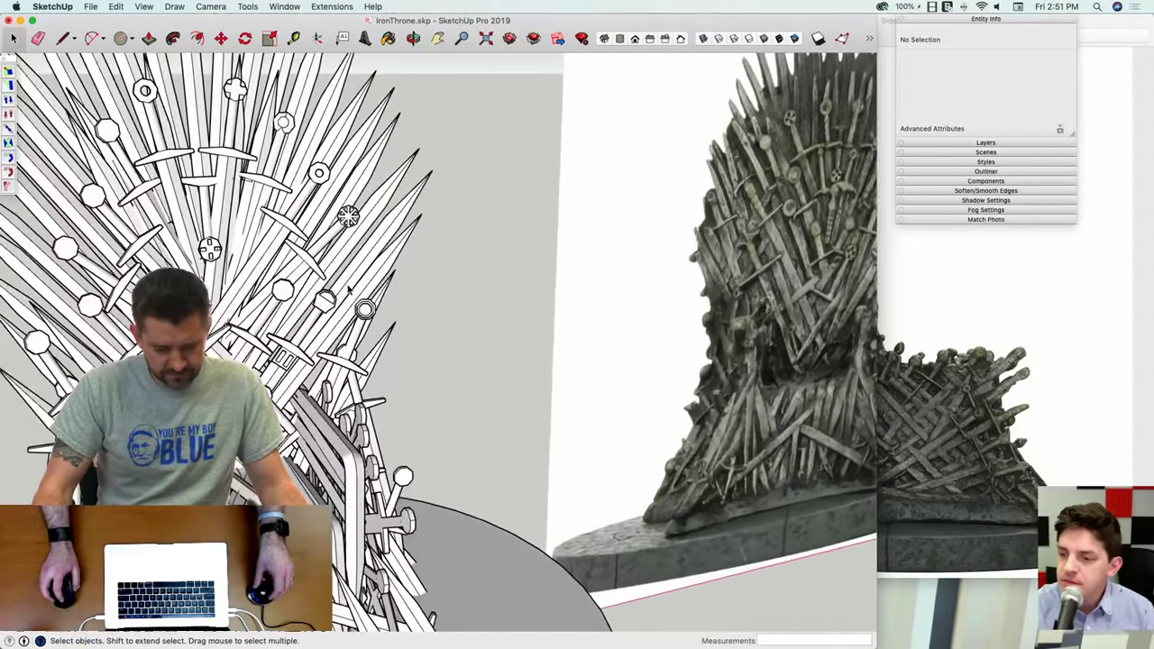
{"action": "scroll", "coordinate": [349, 289], "scroll_direction": "down", "scroll_amount": 2}
{"action": "middle_click_drag", "start_coordinate": [298, 299], "coordinate": [234, 309]}
{"action": "scroll", "coordinate": [234, 309], "scroll_direction": "up", "scroll_amount": 4}
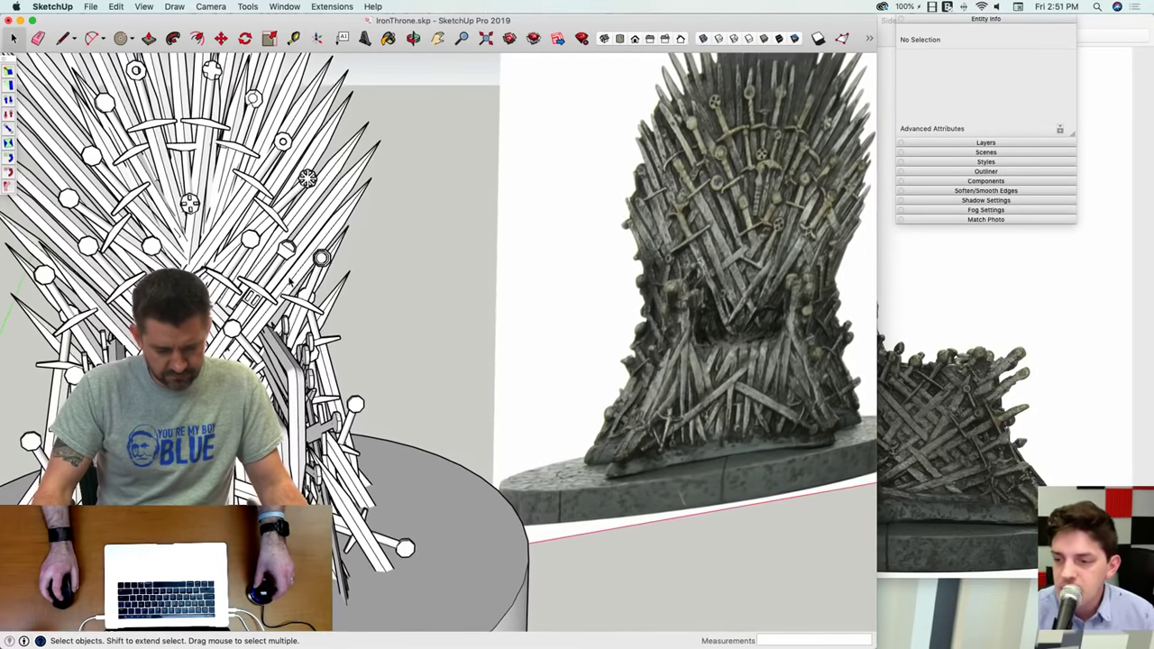
{"action": "scroll", "coordinate": [234, 326], "scroll_direction": "down", "scroll_amount": 4}
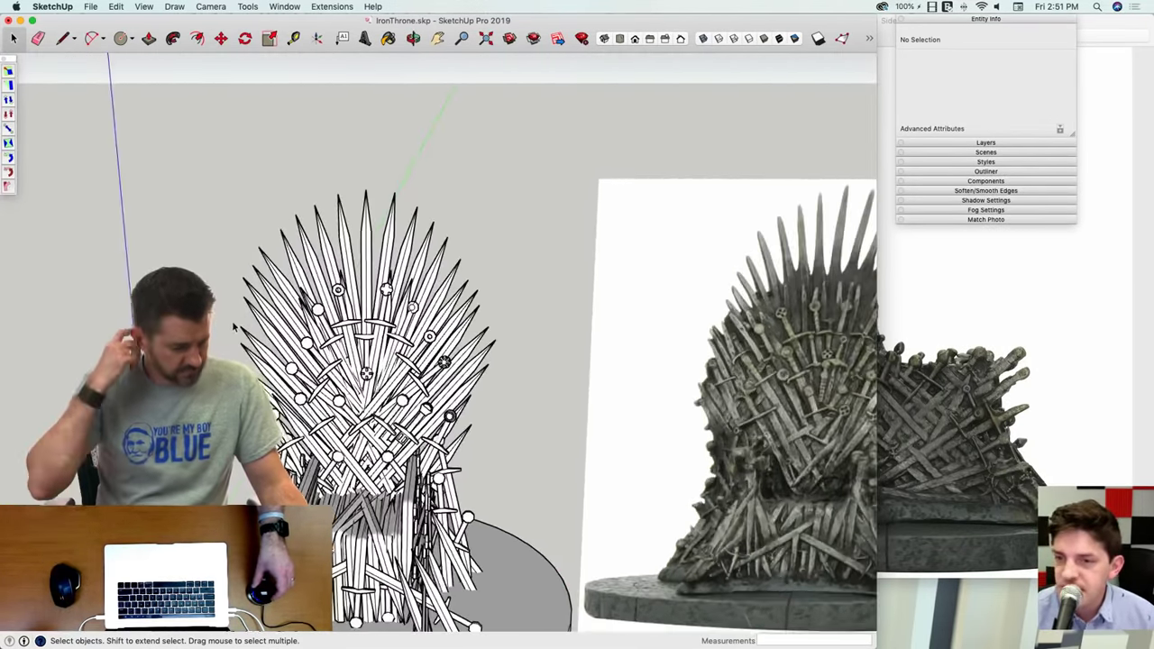
{"action": "scroll", "coordinate": [233, 326], "scroll_direction": "up", "scroll_amount": 5}
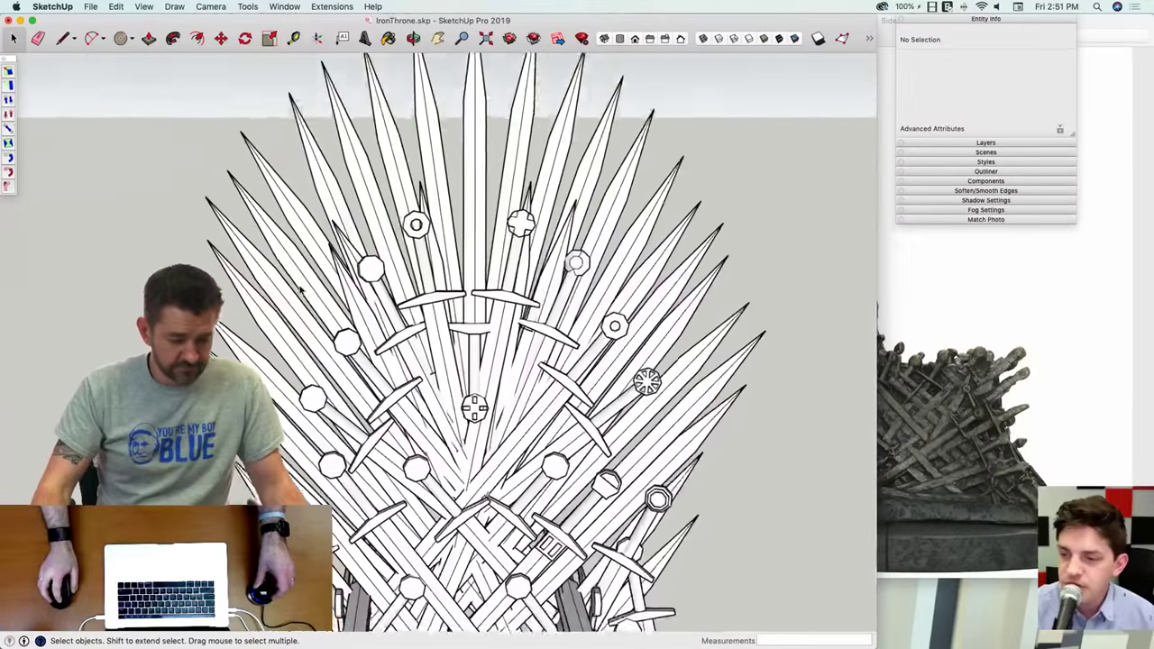
{"action": "scroll", "coordinate": [390, 257], "scroll_direction": "up", "scroll_amount": 10}
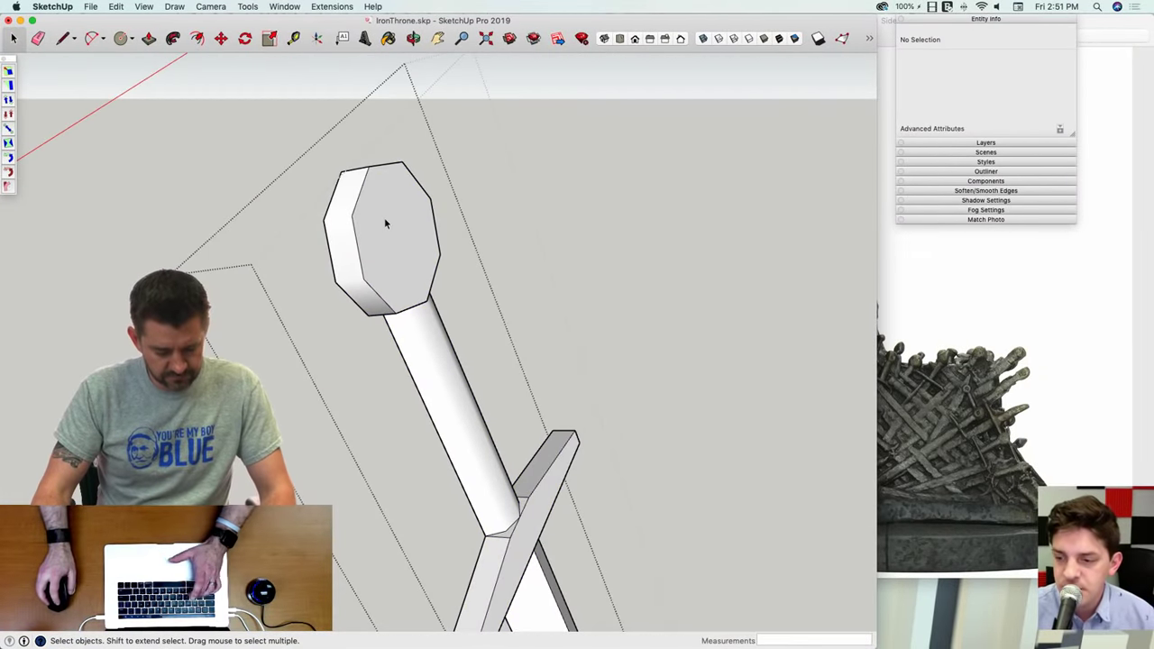
{"action": "key", "text": "c"}
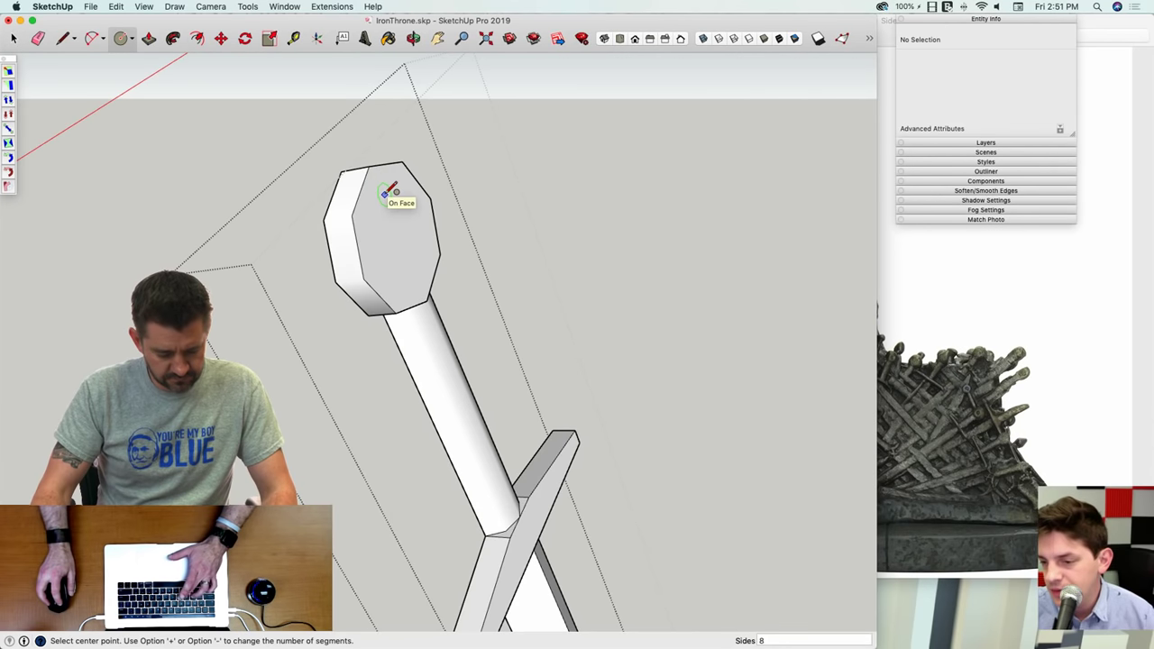
{"action": "key", "text": "f"}
{"action": "left_click", "coordinate": [381, 178]}
{"action": "left_click", "coordinate": [387, 193]}
{"action": "key", "text": "p"}
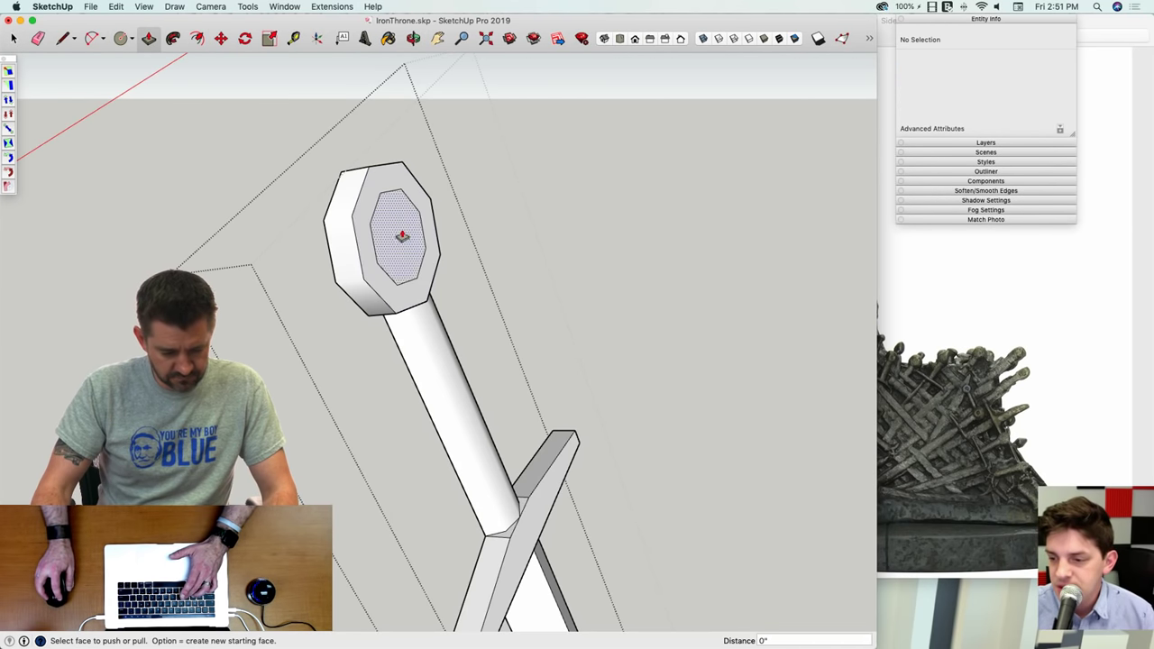
{"action": "left_click", "coordinate": [402, 236]}
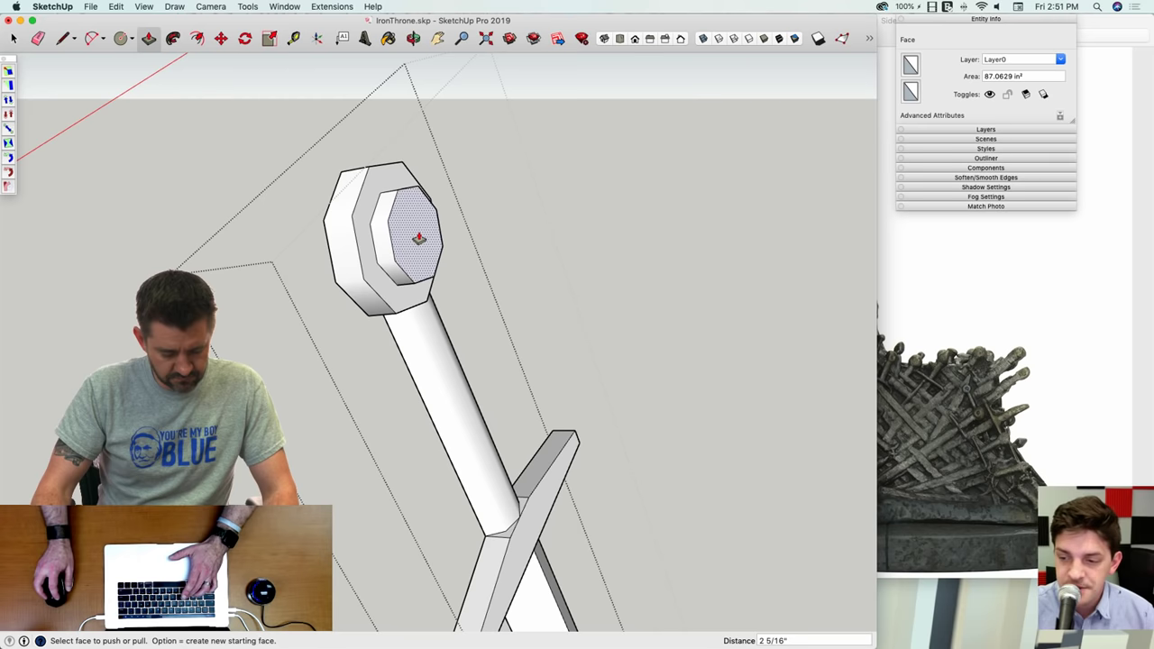
Step: Offset a smaller octagon about 3 15/16" inside the raised pommel face and pull it out about 5/8"
{"action": "key", "text": "f"}
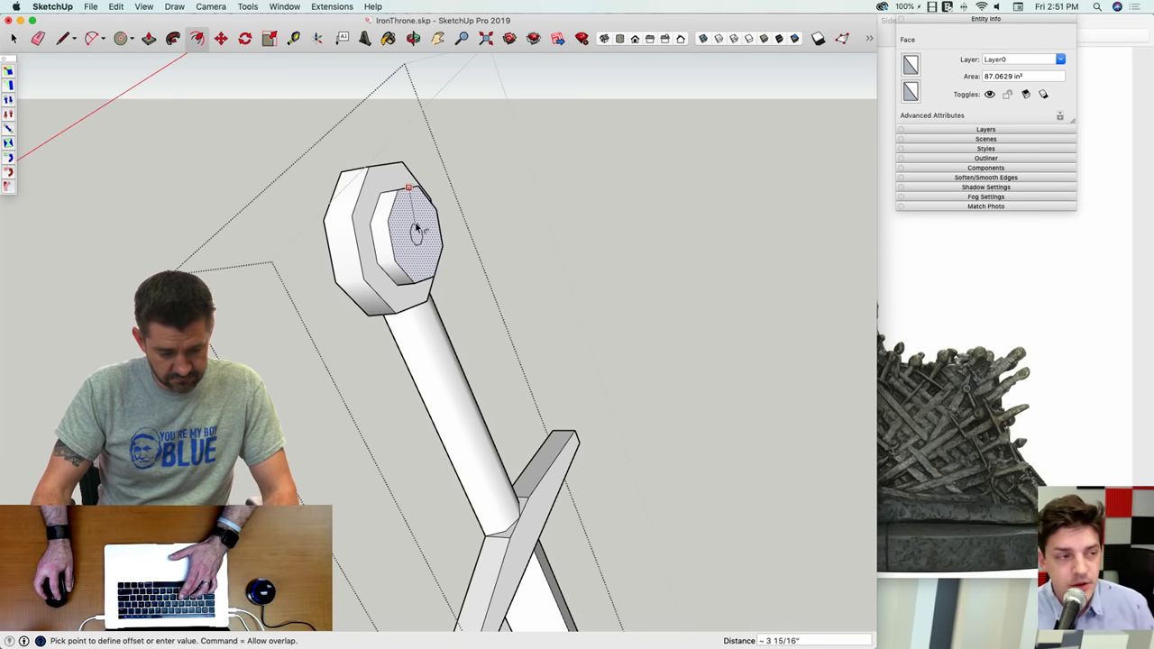
{"action": "key", "text": "p"}
{"action": "left_click", "coordinate": [417, 236]}
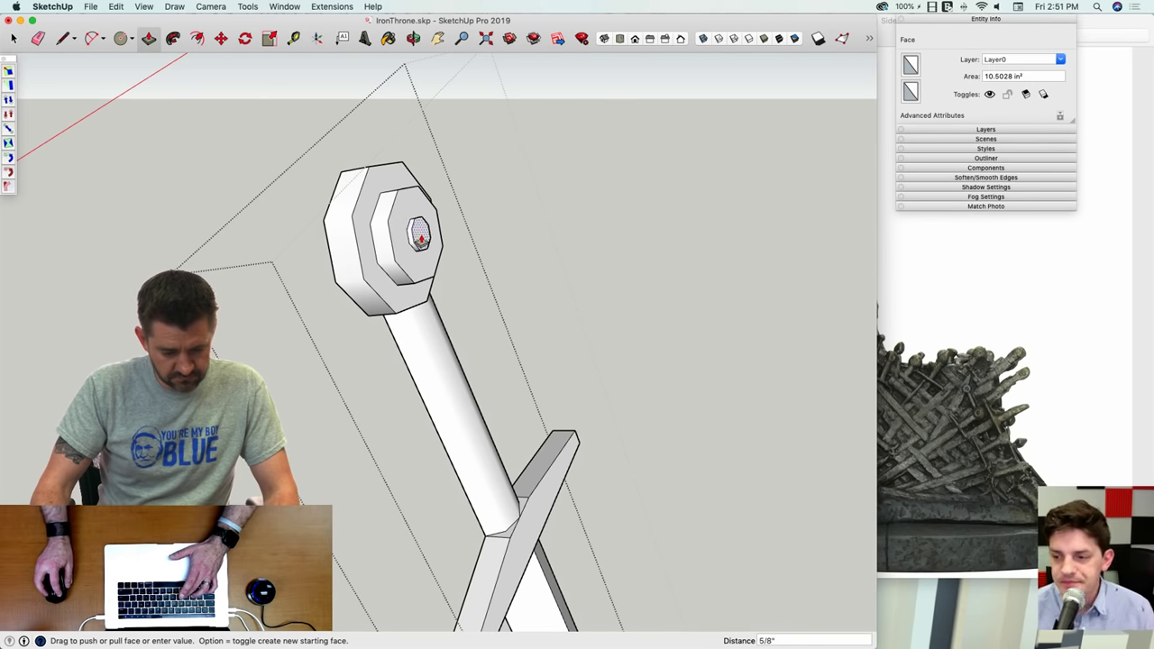
{"action": "left_click", "coordinate": [420, 238]}
{"action": "key", "text": "space"}
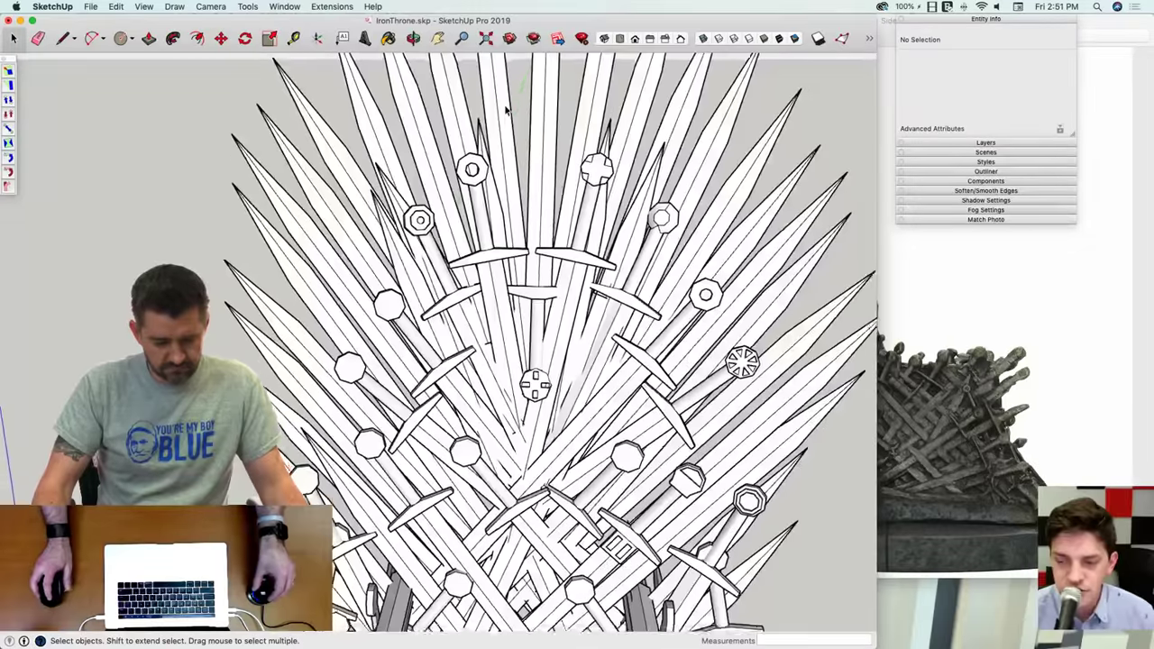
Step: Draw lines cutting off two opposite corners of the next plain pommel's face and push both segments through 3 3/4" to remove them
{"action": "scroll", "coordinate": [506, 110], "scroll_direction": "down", "scroll_amount": 10}
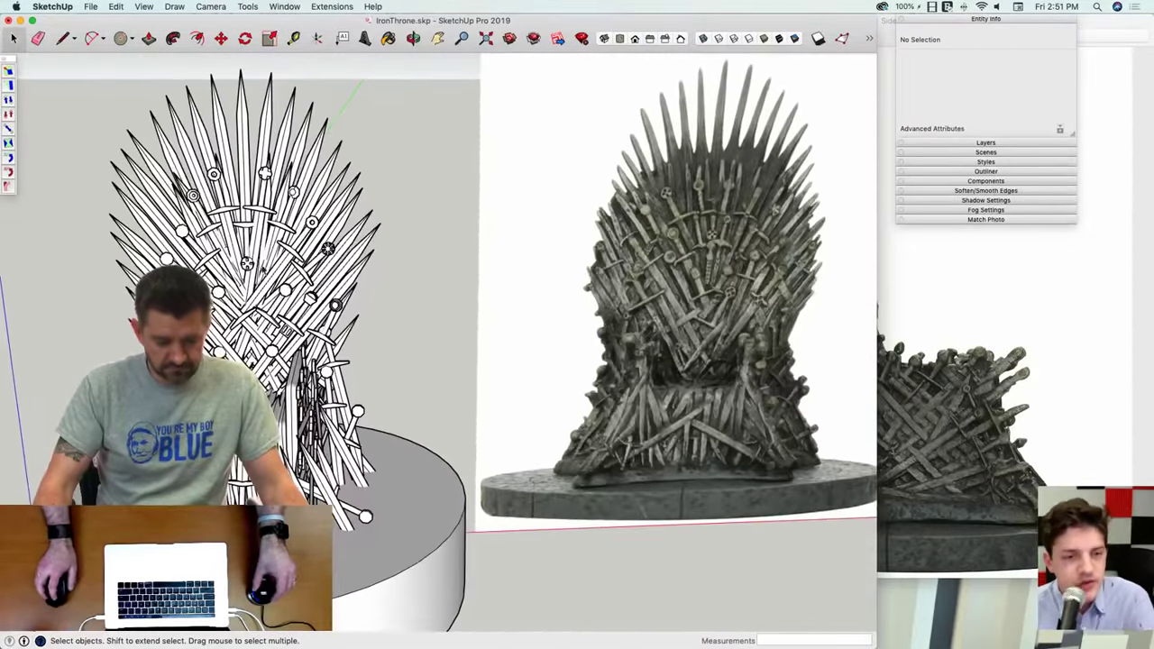
{"action": "mouse_move", "coordinate": [213, 260]}
{"action": "middle_mouse_down"}
{"action": "mouse_move", "coordinate": [200, 230]}
{"action": "mouse_move", "coordinate": [236, 225]}
{"action": "middle_mouse_up"}
{"action": "scroll", "coordinate": [189, 241], "scroll_direction": "up", "scroll_amount": 8}
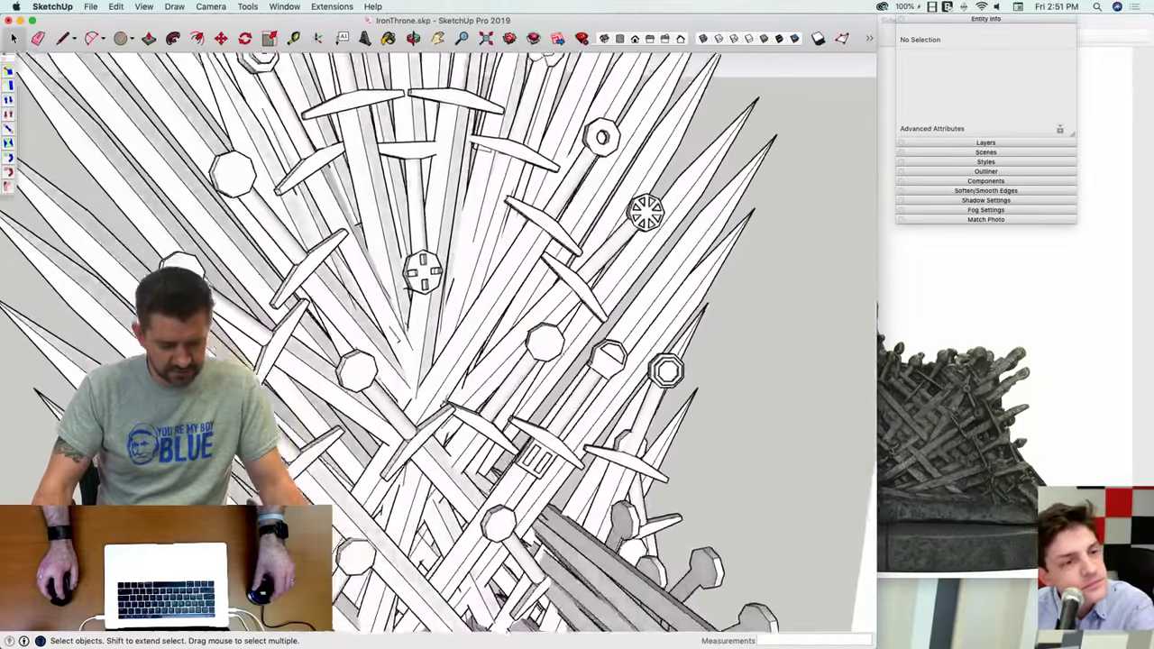
{"action": "scroll", "coordinate": [270, 259], "scroll_direction": "up", "scroll_amount": 8}
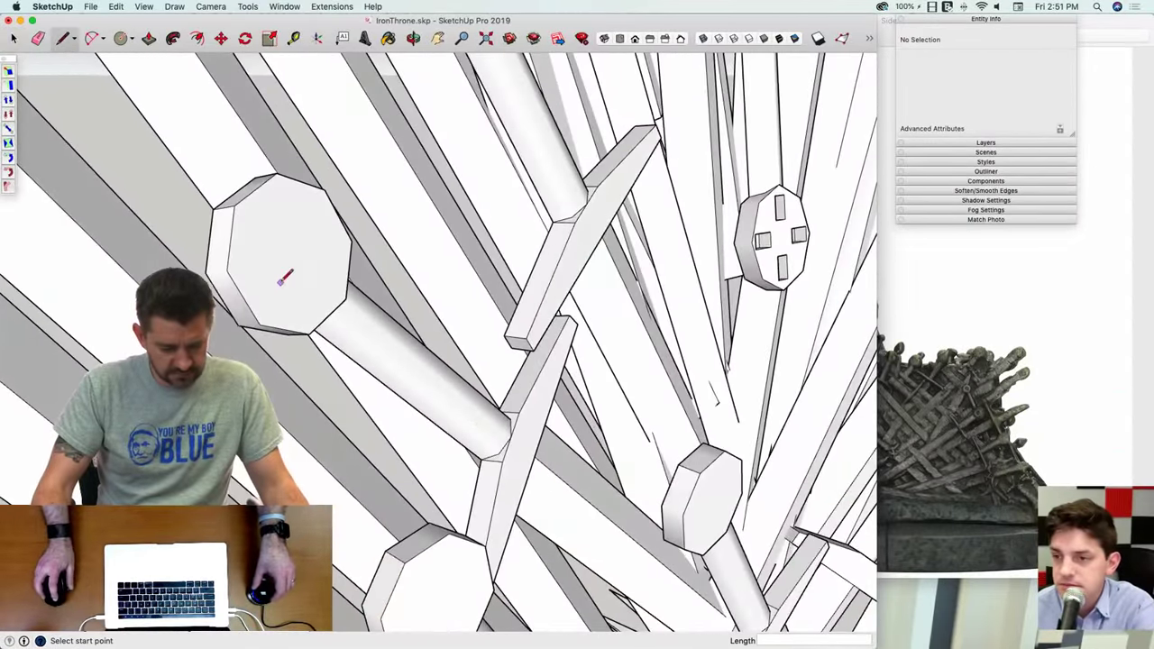
{"action": "key", "text": "space"}
{"action": "double_click", "coordinate": [240, 265]}
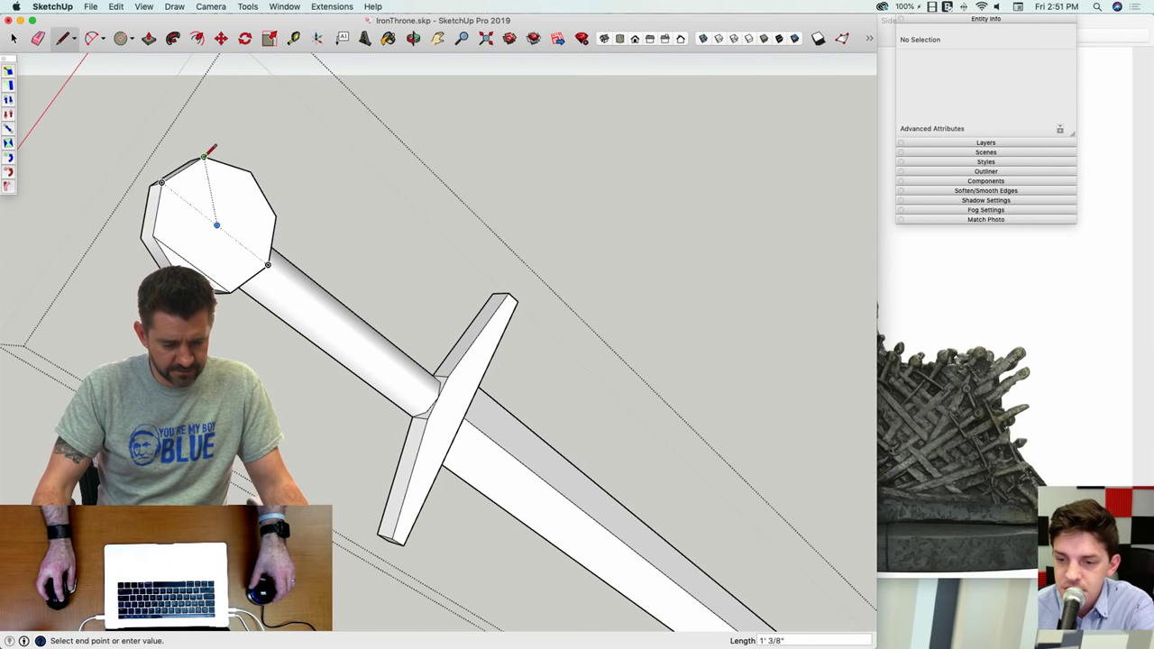
{"action": "middle_click_drag", "start_coordinate": [277, 217], "coordinate": [237, 247]}
{"action": "key", "text": "p"}
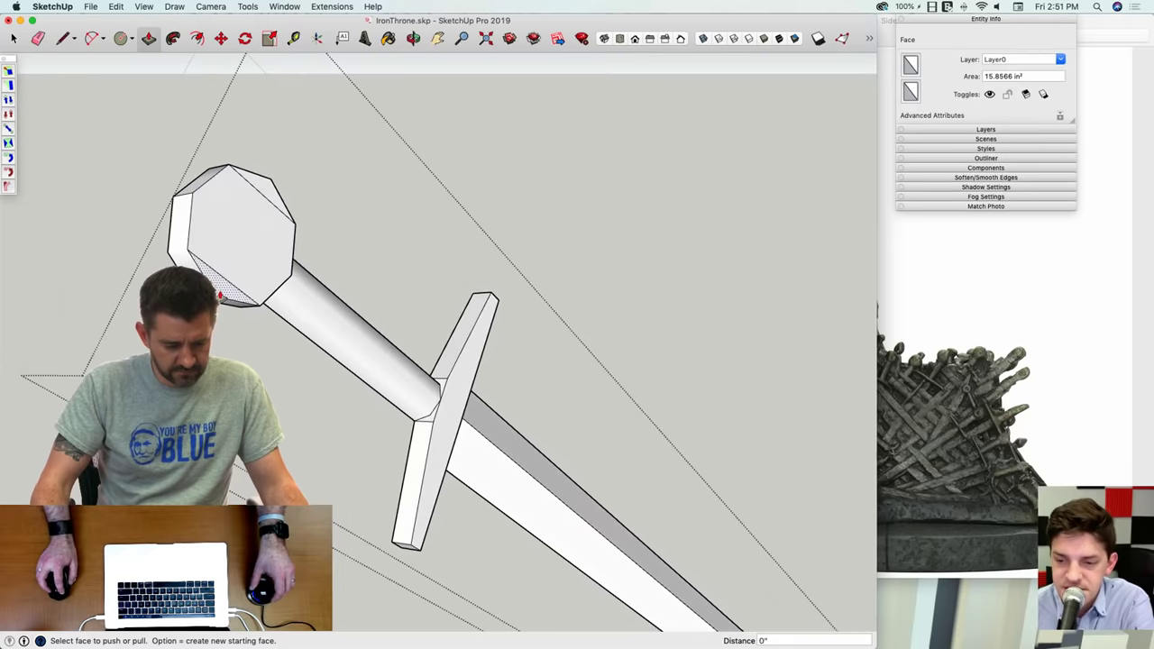
{"action": "key", "text": "space"}
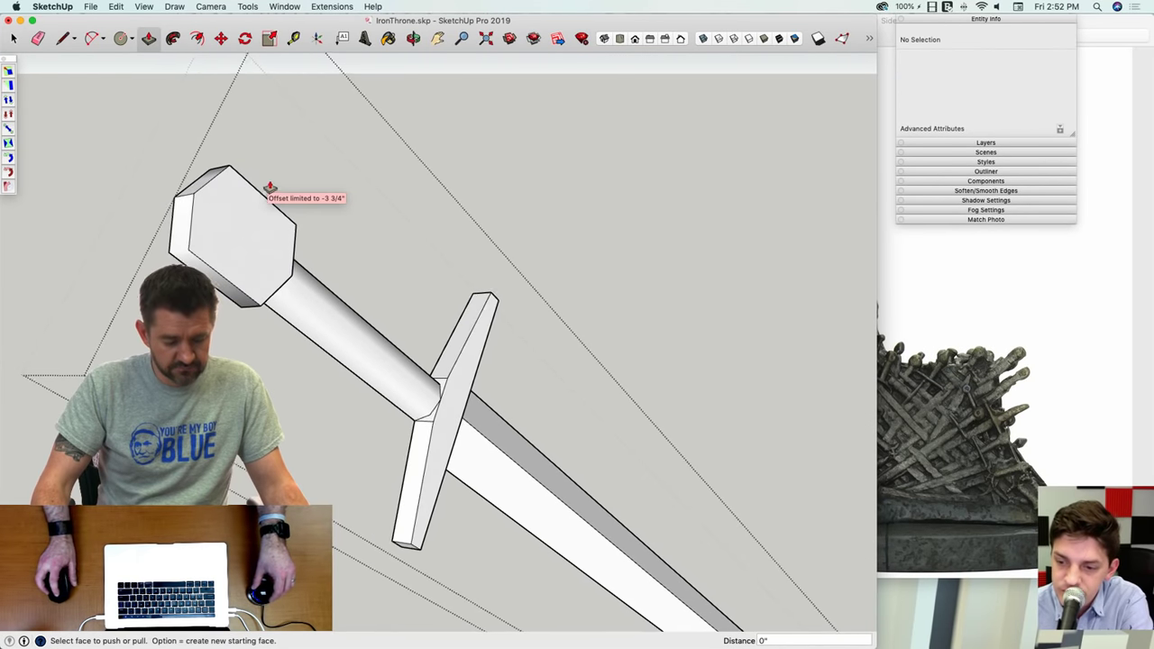
{"action": "scroll", "coordinate": [271, 193], "scroll_direction": "down", "scroll_amount": 3}
{"action": "left_click", "coordinate": [412, 166]}
Step: Cut two adjacent outer corners off the next lower plain pommel, pushing the segments through 3 3/4" to form a pointed end
{"action": "scroll", "coordinate": [412, 166], "scroll_direction": "down", "scroll_amount": 8}
{"action": "middle_click_drag", "start_coordinate": [412, 166], "coordinate": [330, 291]}
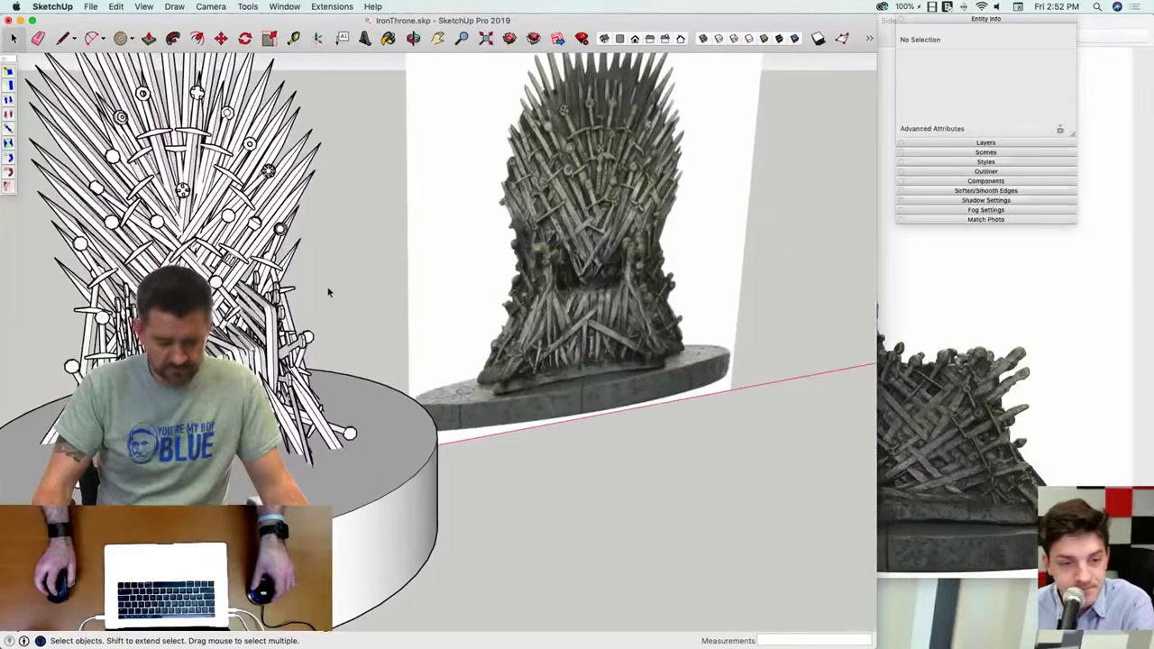
{"action": "scroll", "coordinate": [107, 158], "scroll_direction": "up", "scroll_amount": 3}
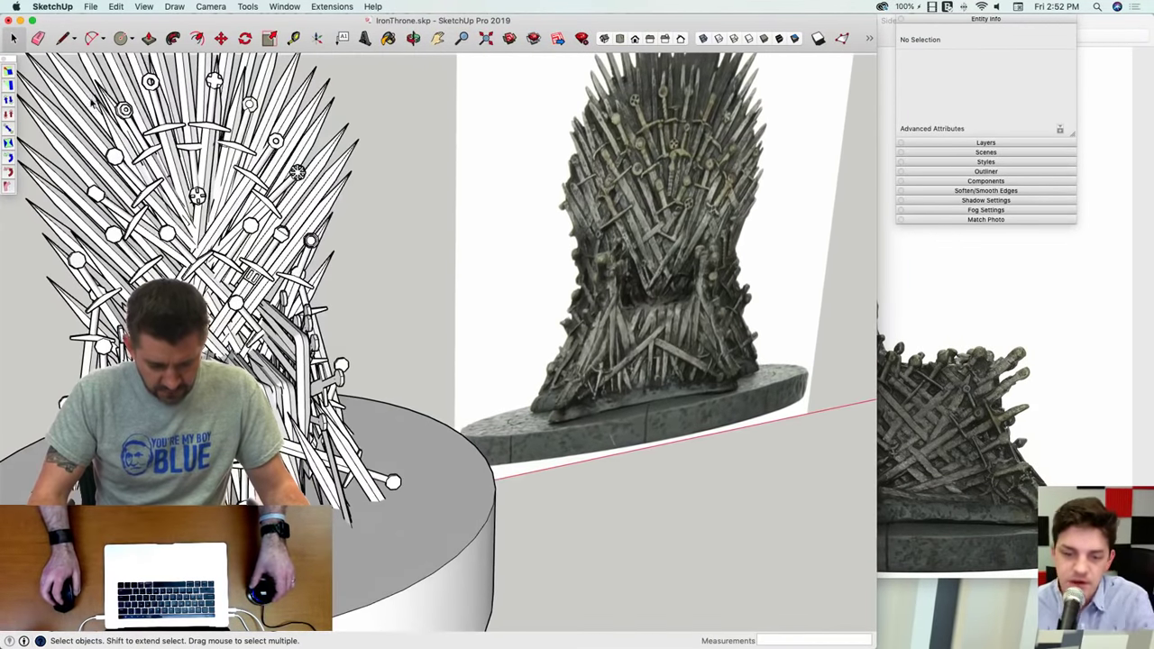
{"action": "scroll", "coordinate": [53, 187], "scroll_direction": "up", "scroll_amount": 3}
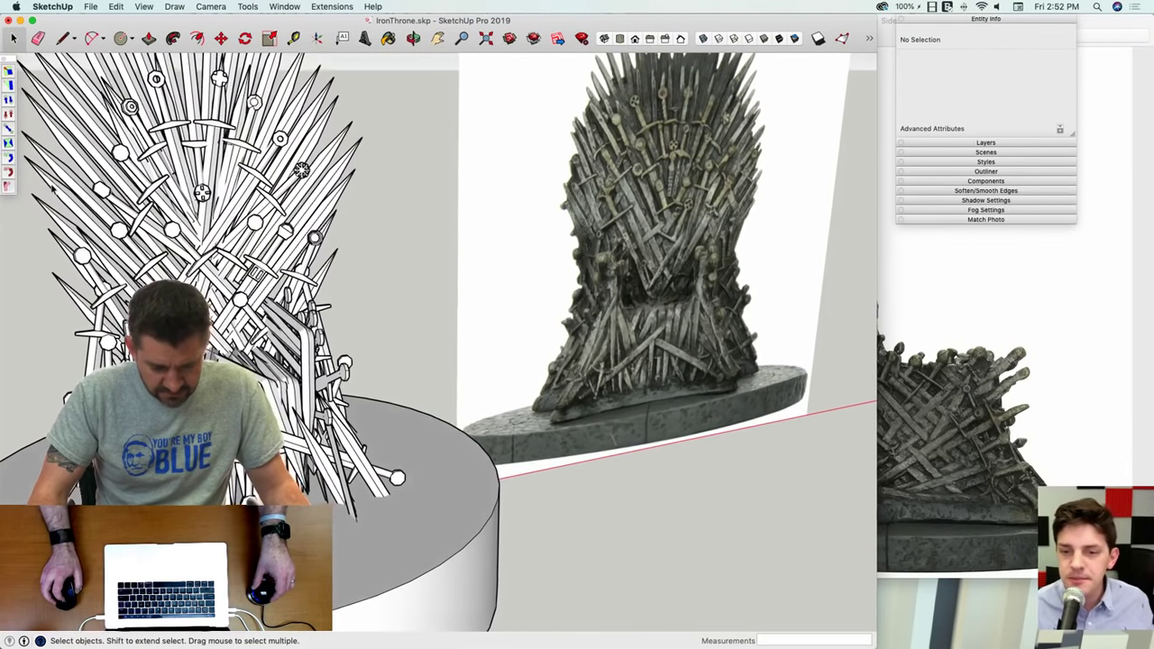
{"action": "scroll", "coordinate": [58, 200], "scroll_direction": "up", "scroll_amount": 2}
{"action": "scroll", "coordinate": [203, 248], "scroll_direction": "up", "scroll_amount": 5}
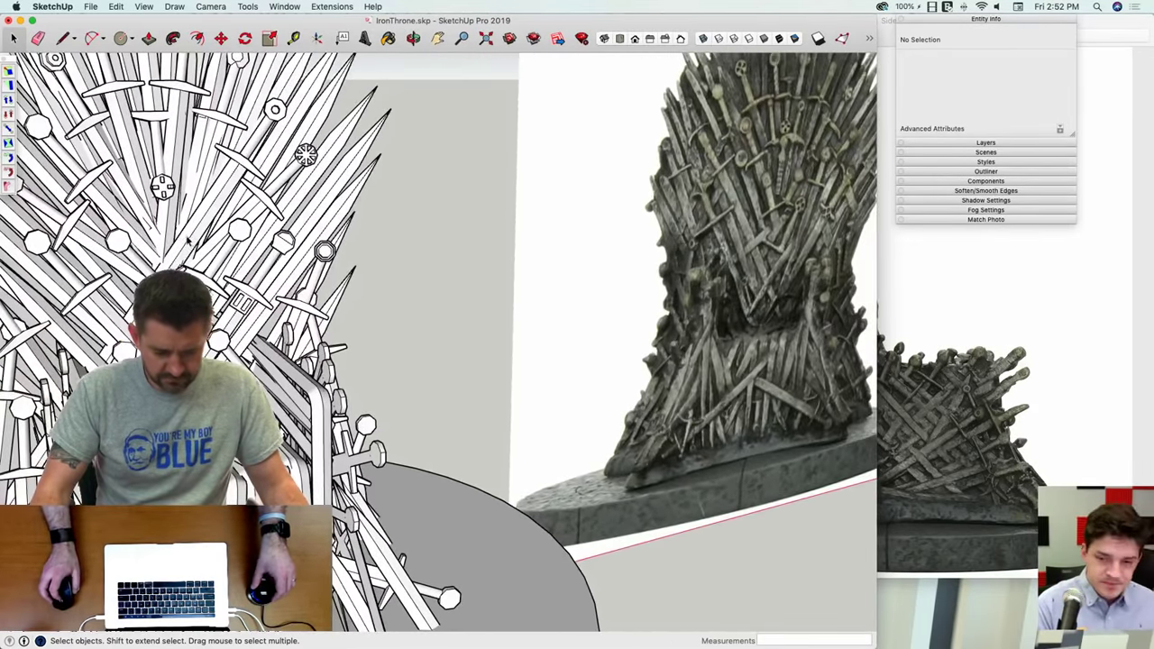
{"action": "scroll", "coordinate": [194, 239], "scroll_direction": "up", "scroll_amount": 10}
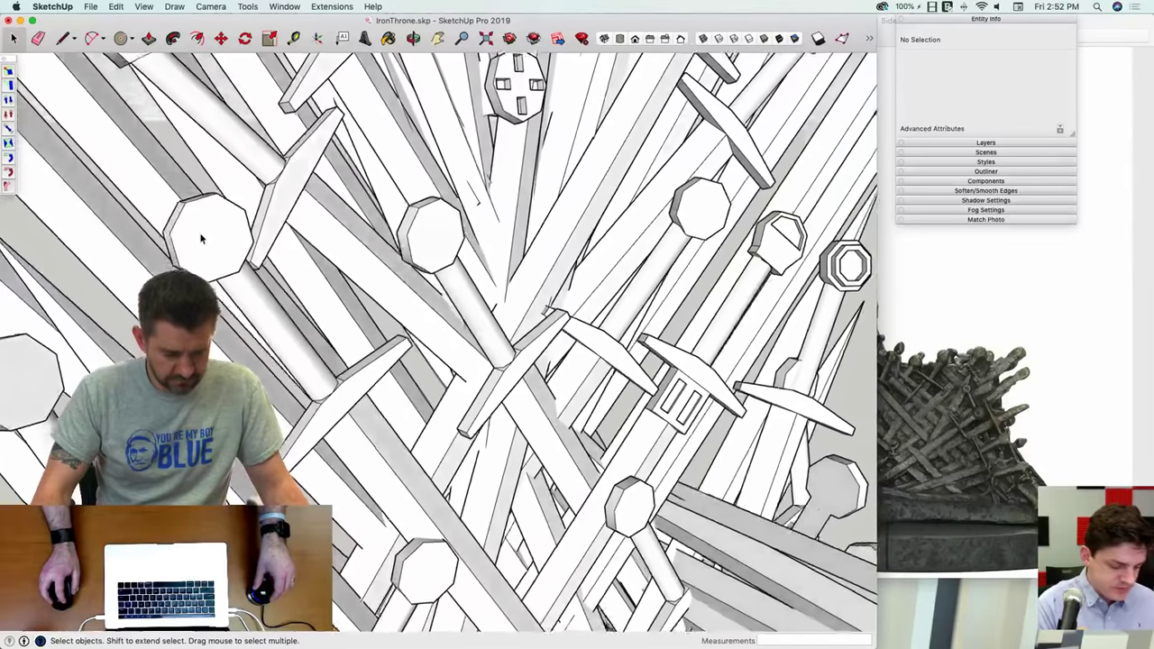
{"action": "scroll", "coordinate": [201, 238], "scroll_direction": "up", "scroll_amount": 10}
{"action": "key", "text": "l"}
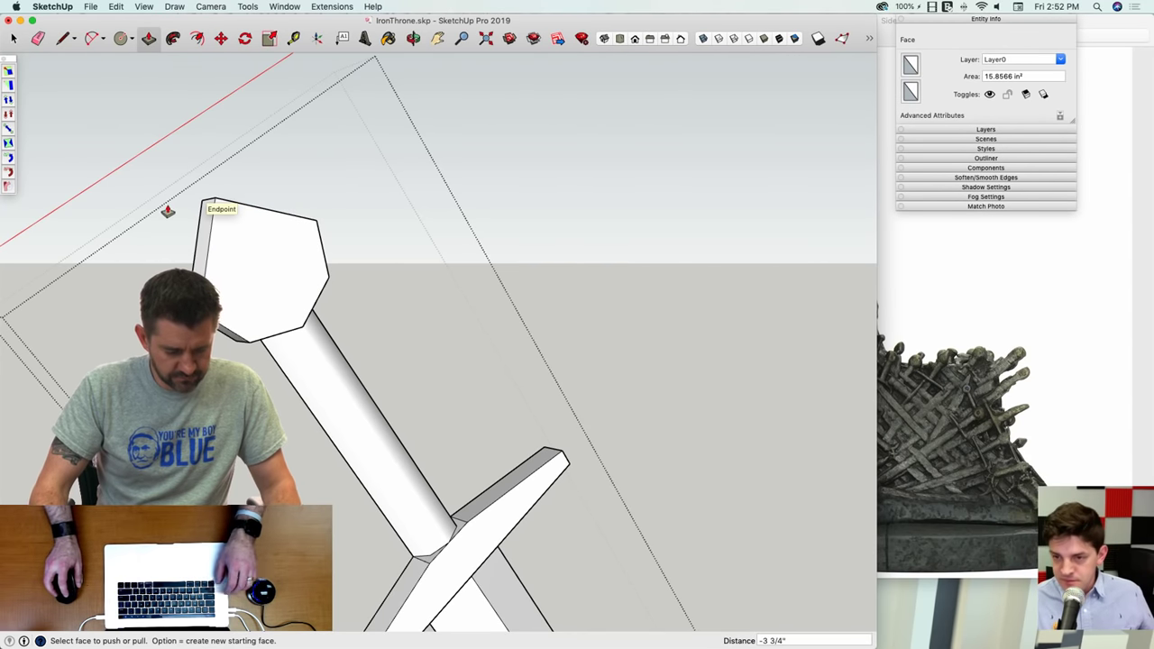
{"action": "key", "text": "space"}
Step: Draw a line across the pointed pommel's face between its side edges and push the pointed part in about 1 5/16"
{"action": "middle_click_drag", "start_coordinate": [283, 221], "coordinate": [426, 231]}
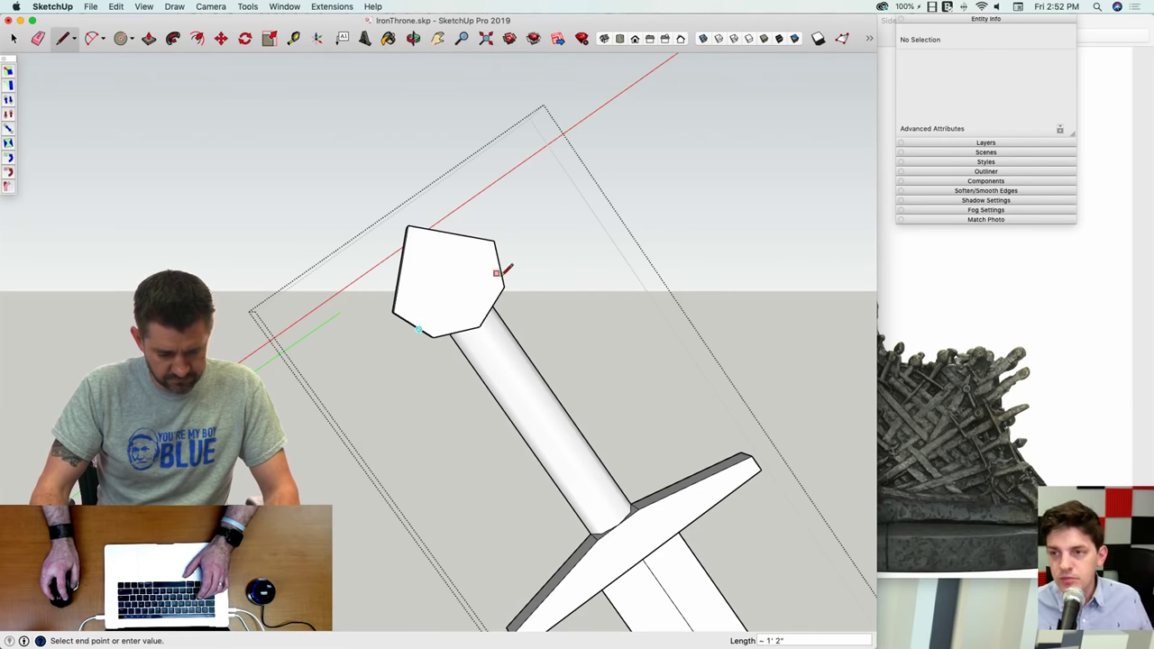
{"action": "scroll", "coordinate": [502, 271], "scroll_direction": "up", "scroll_amount": 3}
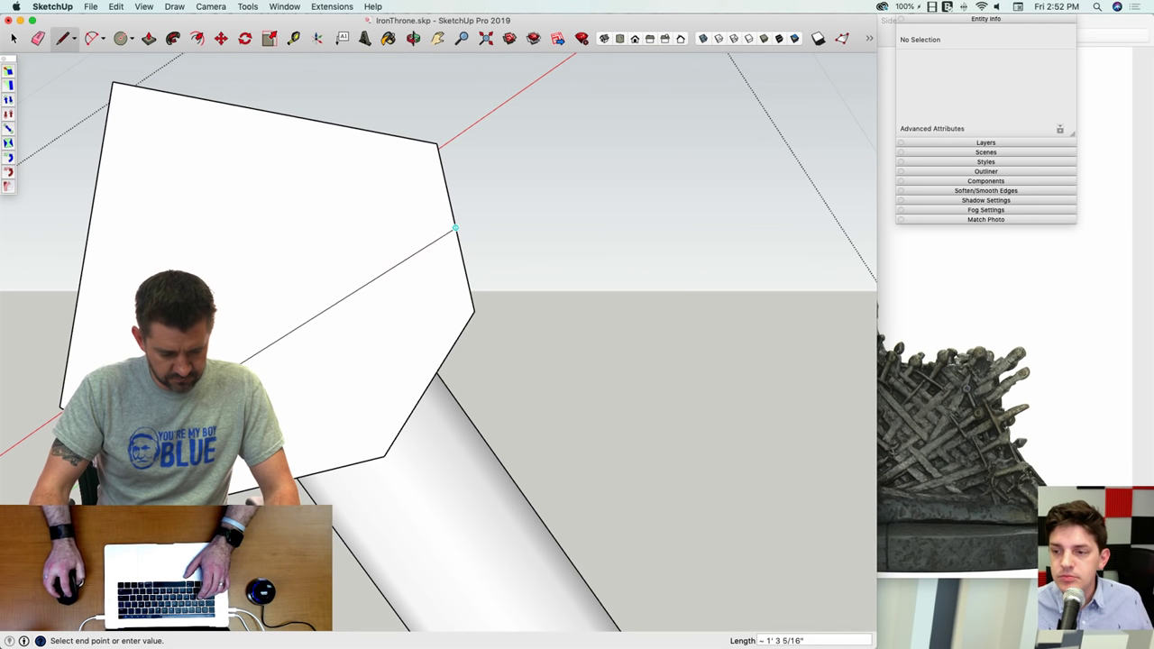
{"action": "key", "text": "p"}
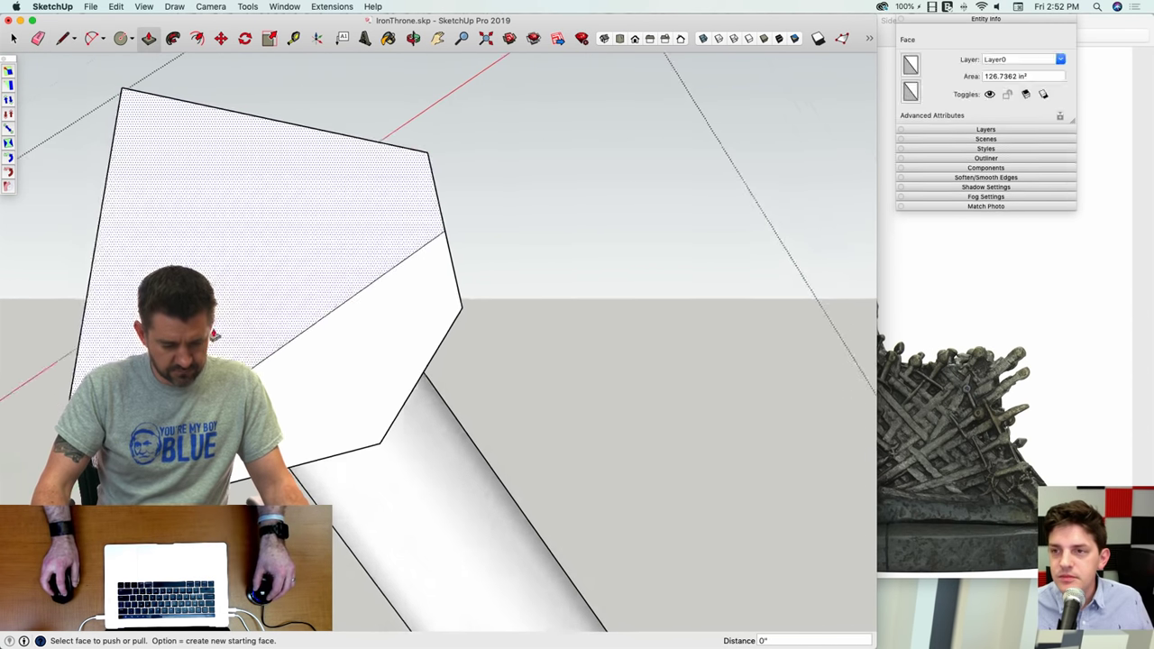
{"action": "left_click", "coordinate": [216, 345]}
{"action": "middle_click_drag", "start_coordinate": [223, 339], "coordinate": [279, 304]}
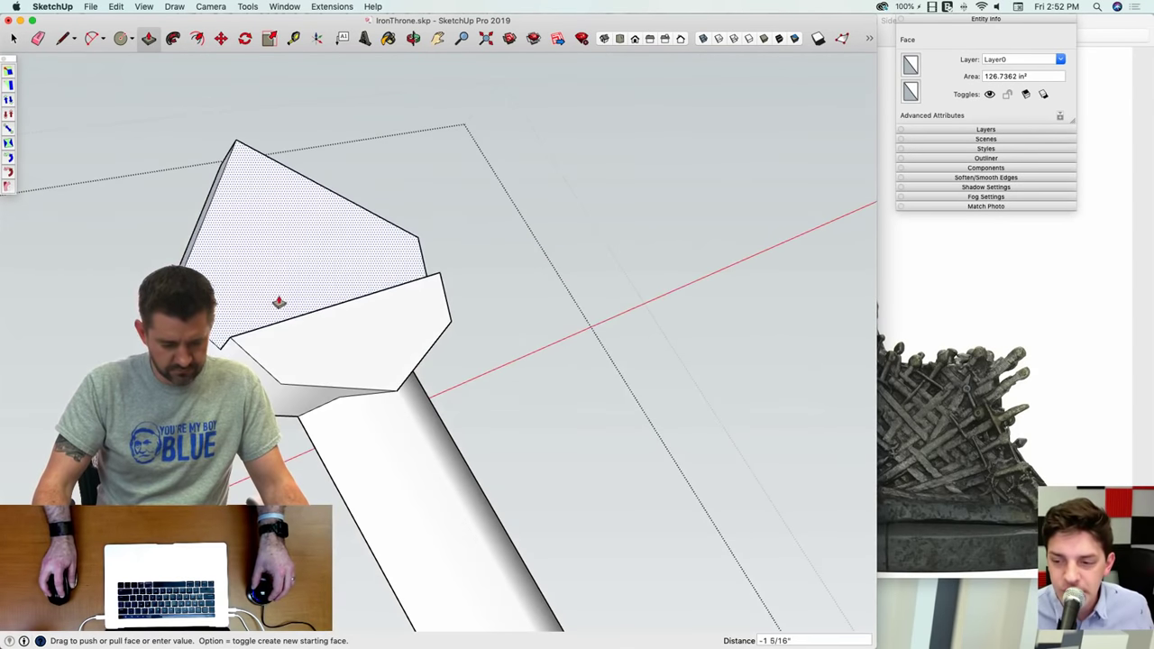
{"action": "left_click", "coordinate": [307, 290]}
{"action": "key", "text": "space"}
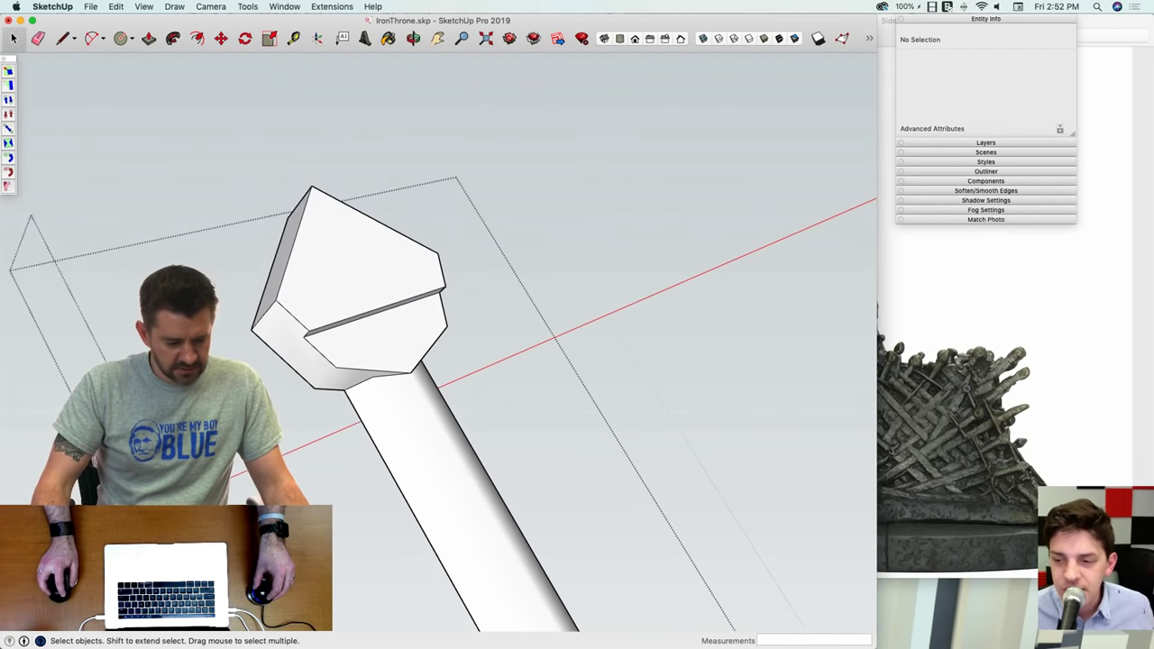
{"action": "scroll", "coordinate": [306, 289], "scroll_direction": "down", "scroll_amount": 10}
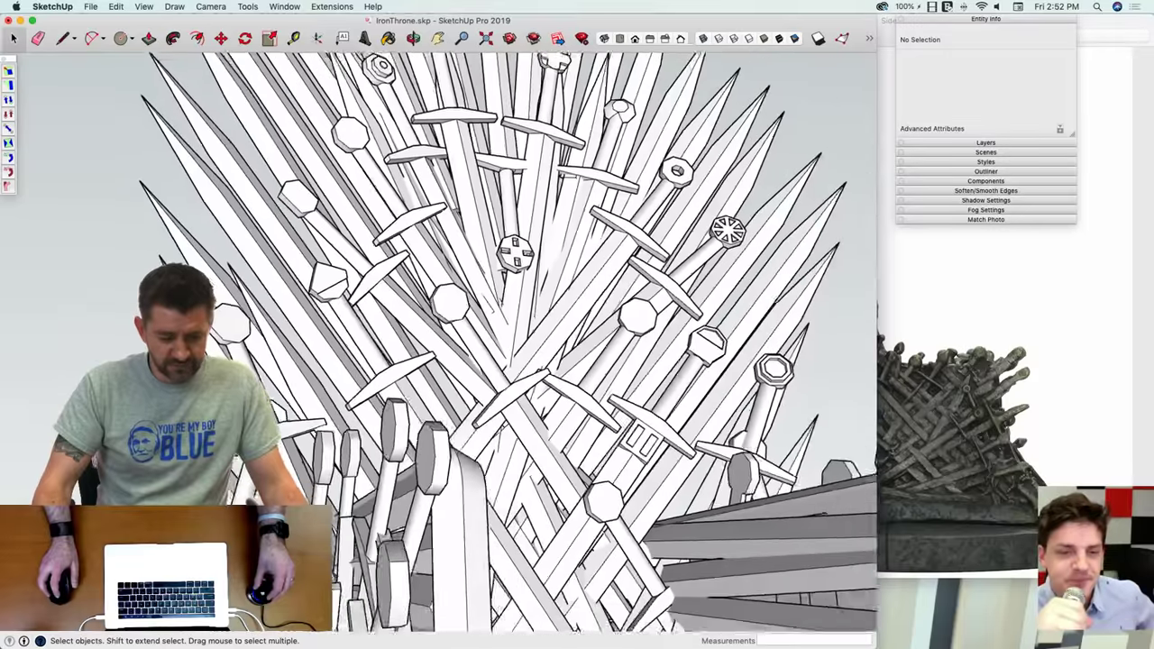
Step: Split the plain octagonal pommel at the backrest's outer edge with a 1' 5 1/2" line, offset an outline inside each half and erase the divider
{"action": "scroll", "coordinate": [440, 343], "scroll_direction": "down", "scroll_amount": 8}
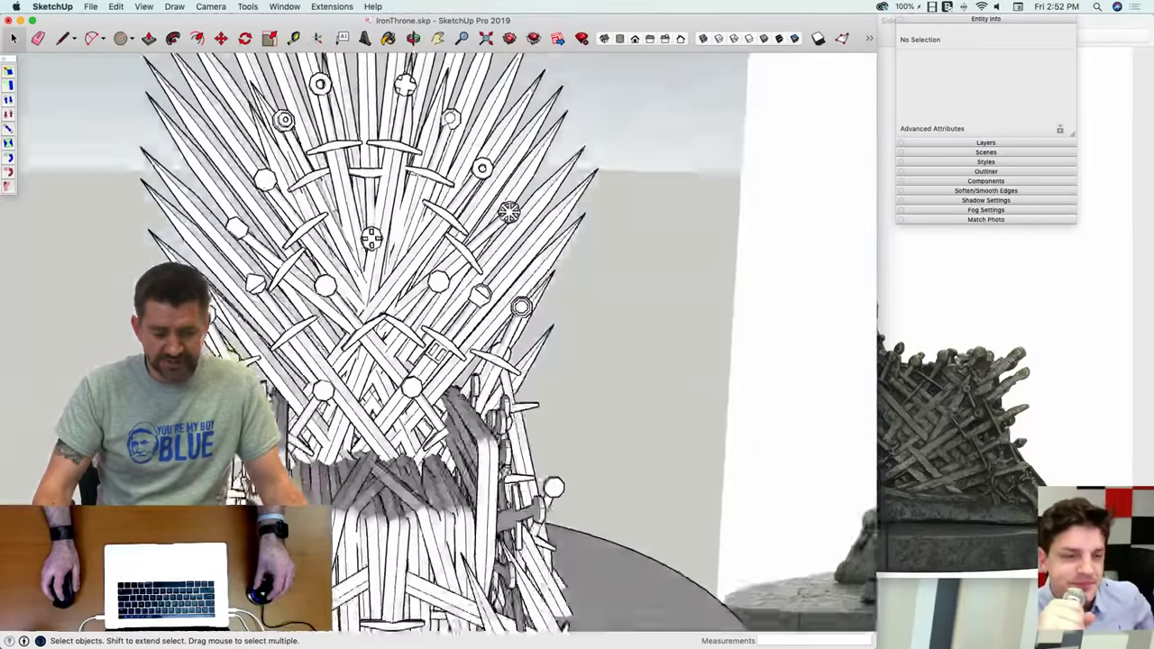
{"action": "middle_click_drag", "start_coordinate": [690, 216], "coordinate": [574, 227], "text": "shift"}
{"action": "scroll", "coordinate": [483, 253], "scroll_direction": "up", "scroll_amount": 10}
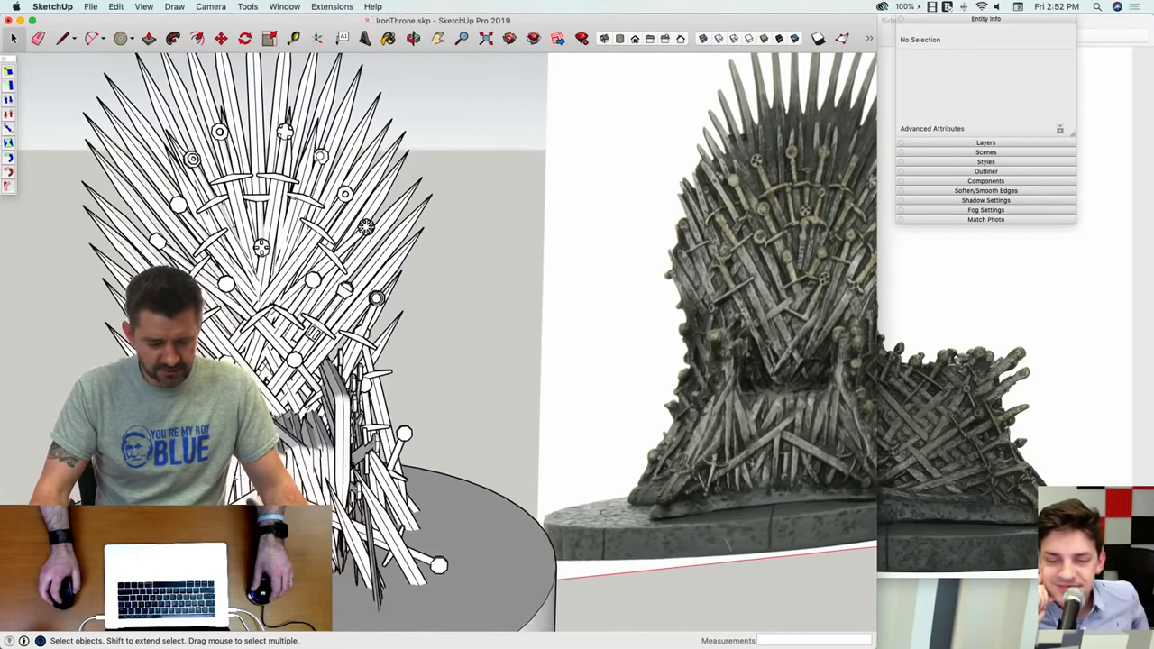
{"action": "scroll", "coordinate": [271, 235], "scroll_direction": "up", "scroll_amount": 5}
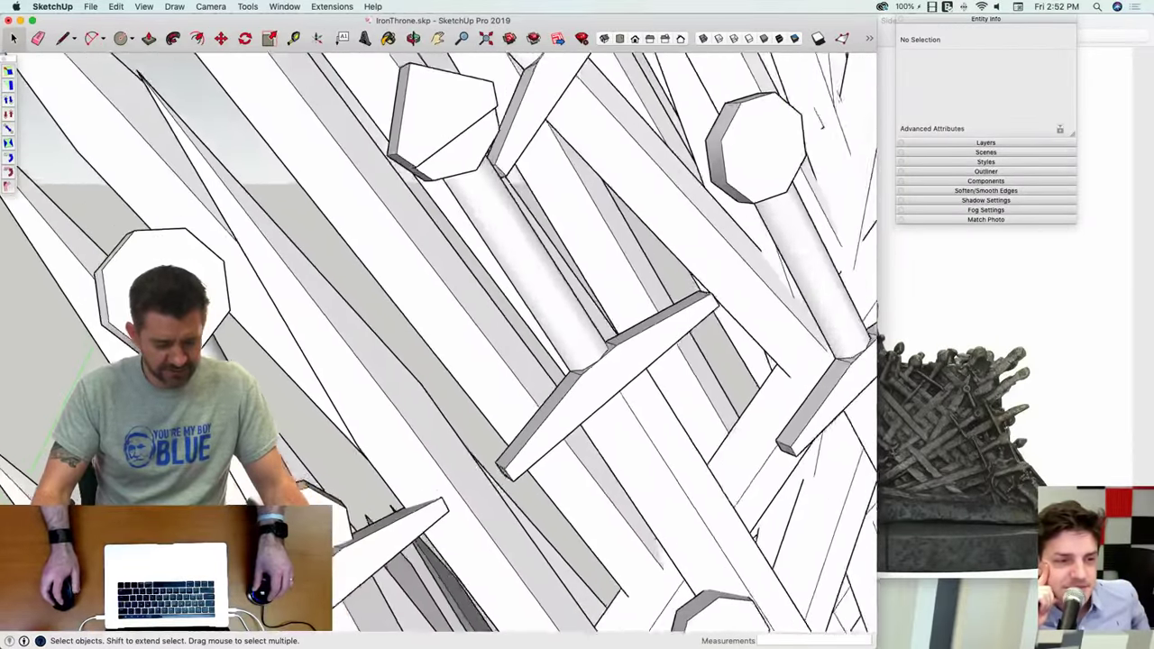
{"action": "key", "text": "l"}
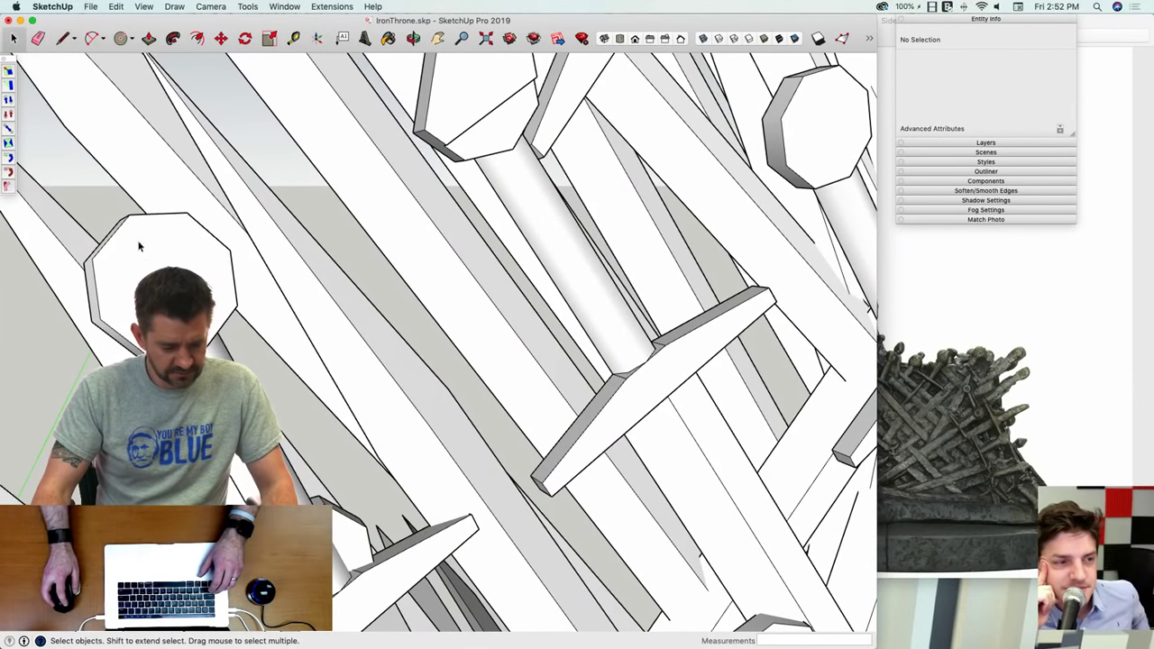
{"action": "double_click", "coordinate": [141, 253]}
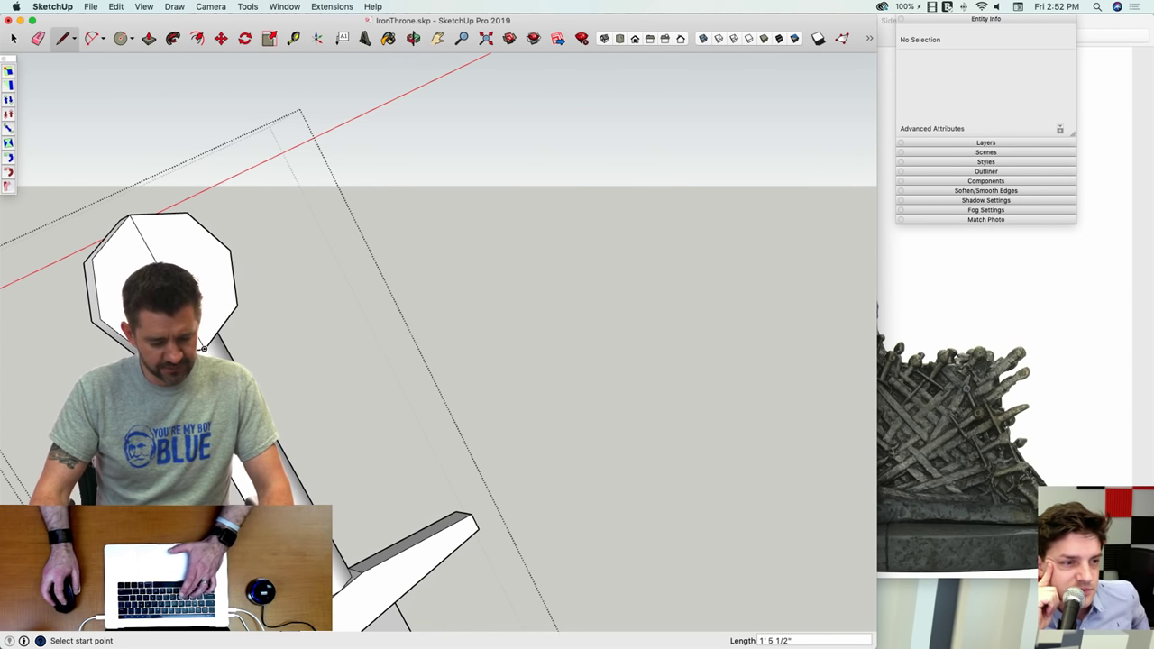
{"action": "left_click", "coordinate": [115, 261]}
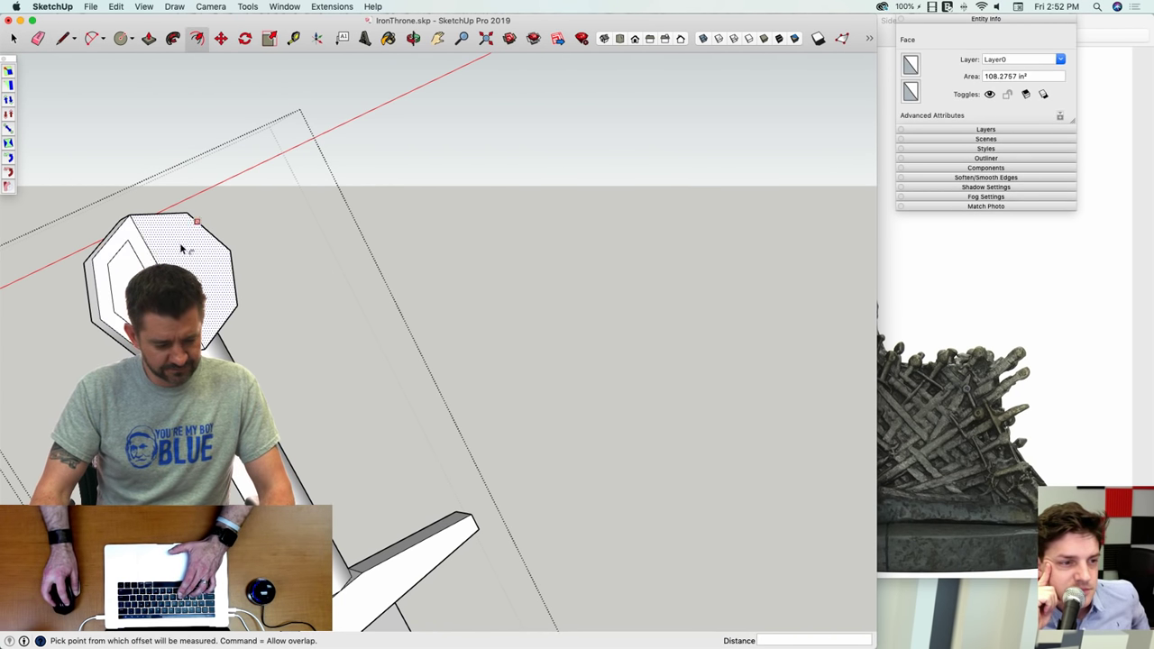
{"action": "key", "text": "e"}
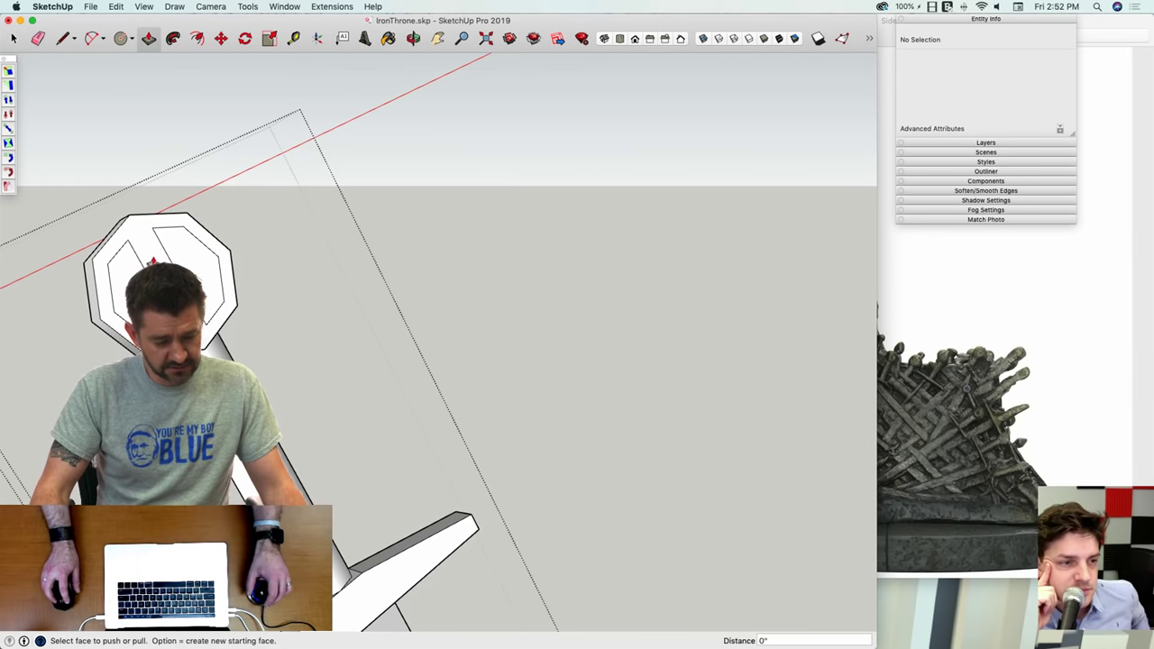
Step: Push both inset half panels 1" into the pommel's face to form two recesses
{"action": "middle_click_drag", "start_coordinate": [151, 262], "coordinate": [566, 283]}
{"action": "left_click", "coordinate": [552, 285]}
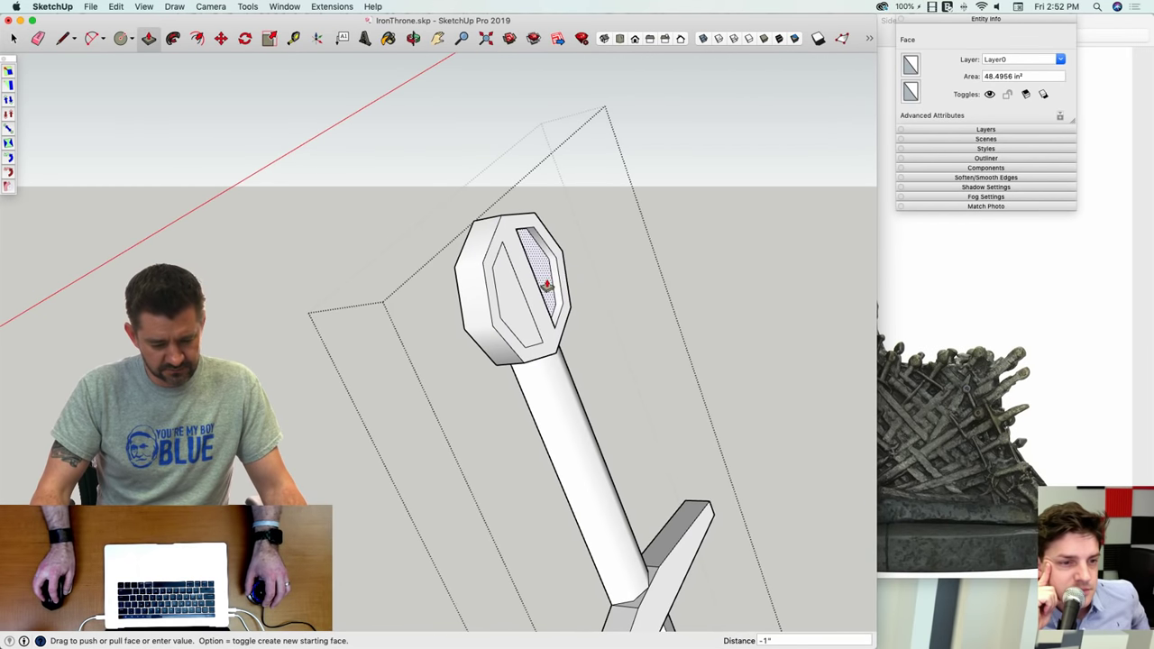
{"action": "left_click", "coordinate": [543, 290]}
{"action": "key", "text": "space"}
{"action": "scroll", "coordinate": [369, 384], "scroll_direction": "down", "scroll_amount": 3}
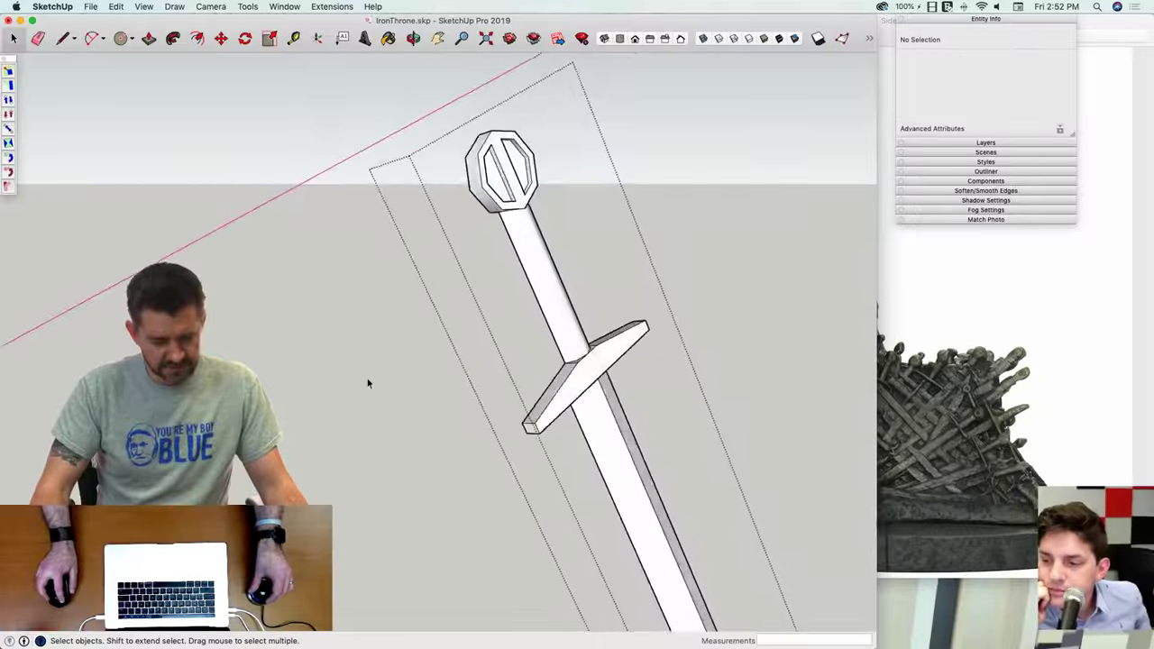
{"action": "left_click", "coordinate": [365, 386]}
Step: Draw a line separating a plain armrest pommel's face from its handle and pull the octagonal face out to thicken the pommel
{"action": "scroll", "coordinate": [365, 386], "scroll_direction": "down", "scroll_amount": 8}
{"action": "middle_click_drag", "start_coordinate": [498, 358], "coordinate": [181, 293]}
{"action": "scroll", "coordinate": [521, 397], "scroll_direction": "up", "scroll_amount": 10}
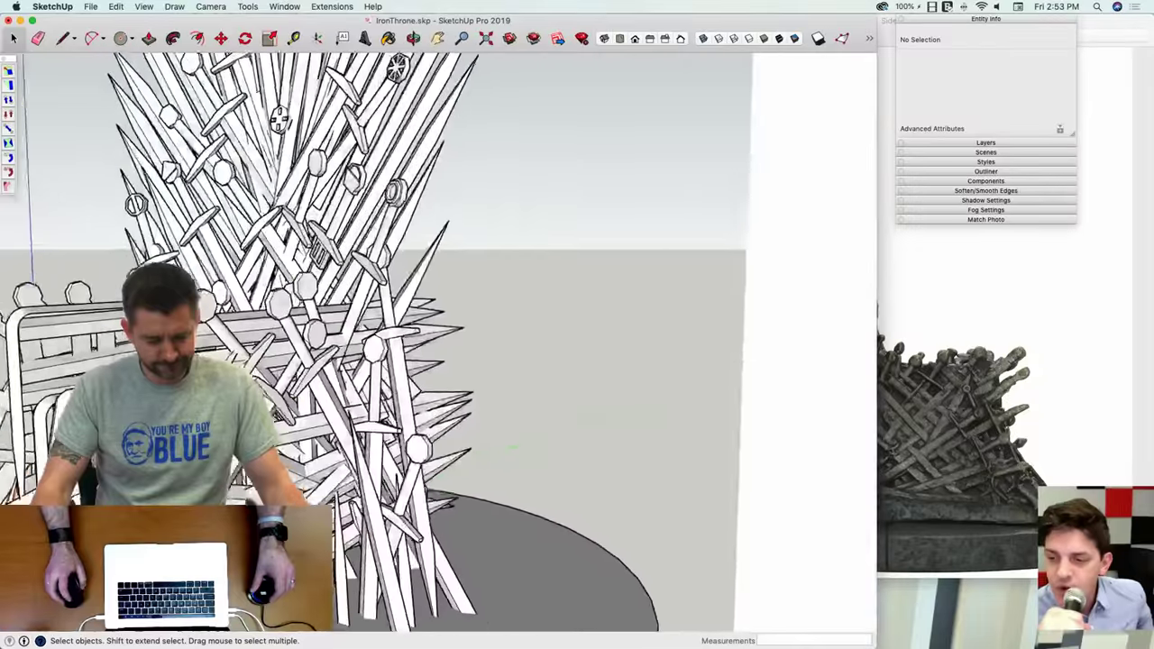
{"action": "scroll", "coordinate": [522, 398], "scroll_direction": "up", "scroll_amount": 10}
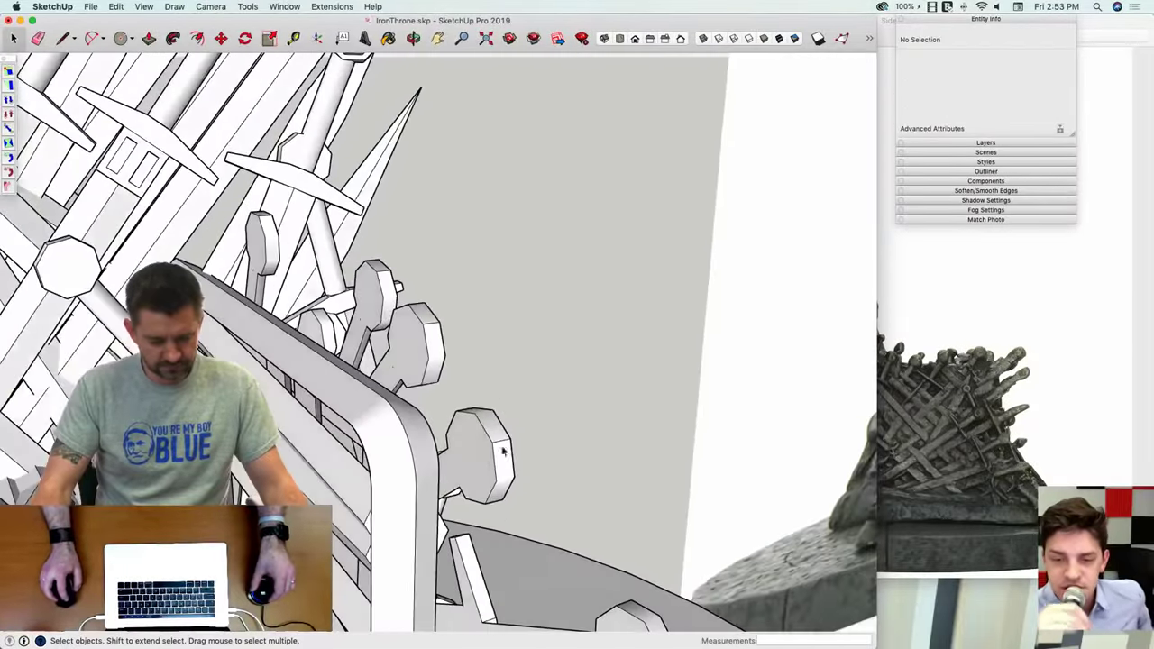
{"action": "key", "text": "l"}
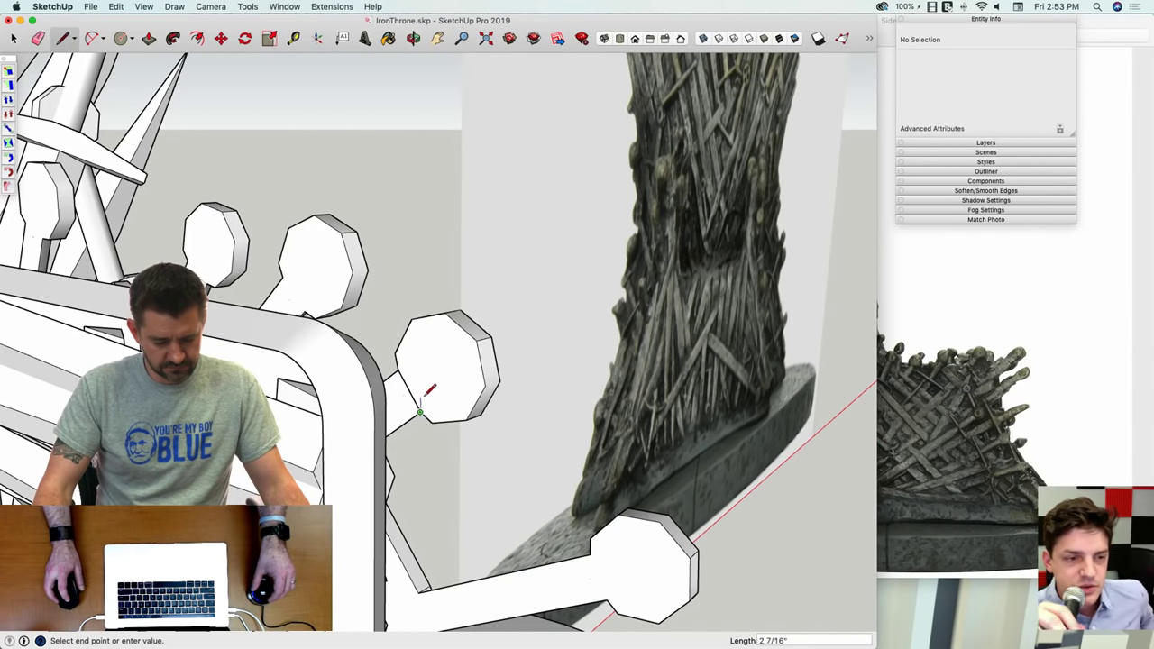
{"action": "key", "text": "space"}
{"action": "double_click", "coordinate": [427, 394]}
{"action": "key", "text": "l"}
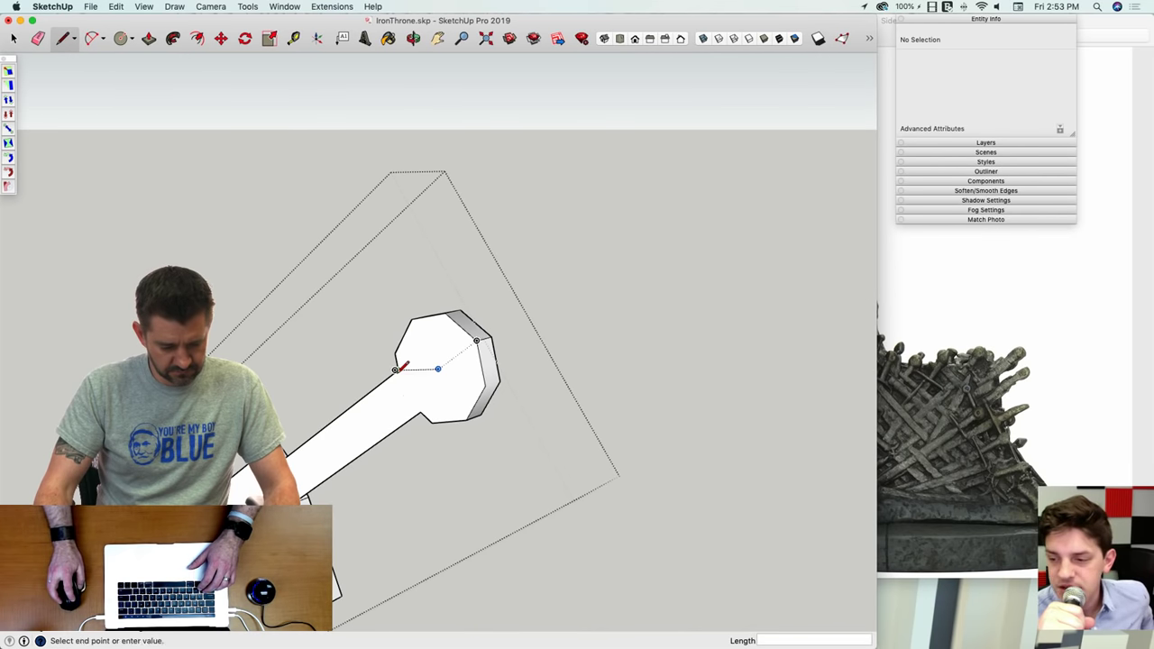
{"action": "key", "text": "p"}
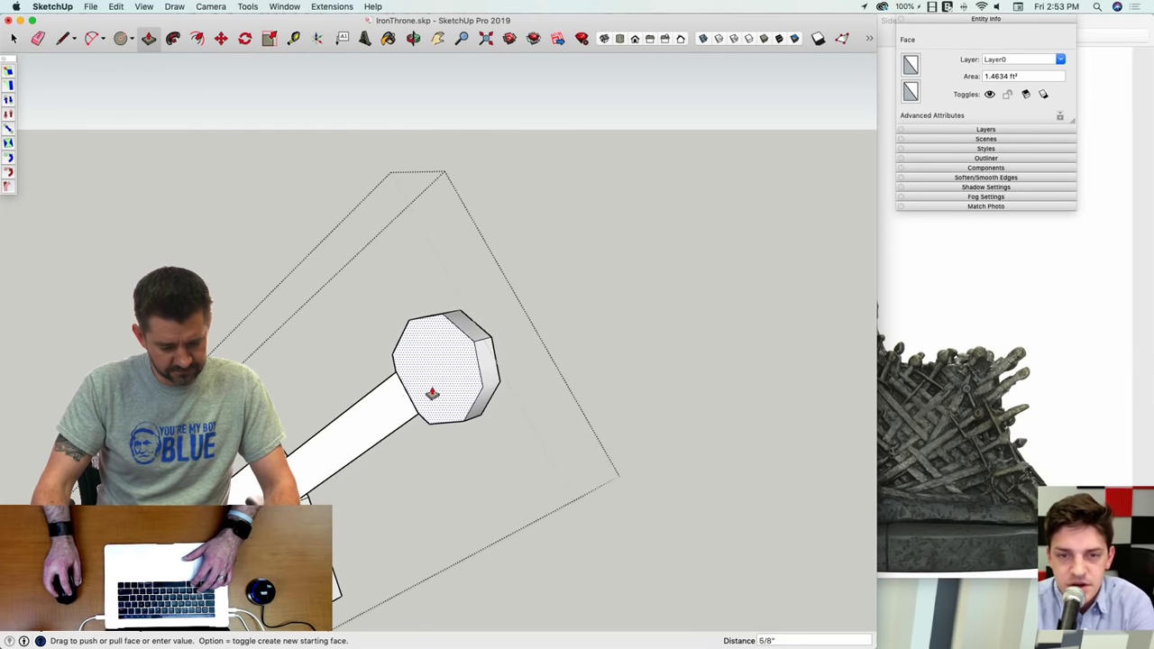
Step: Soften the leftover seam edges around the side of the thickened armrest pommel
{"action": "key", "text": "e"}
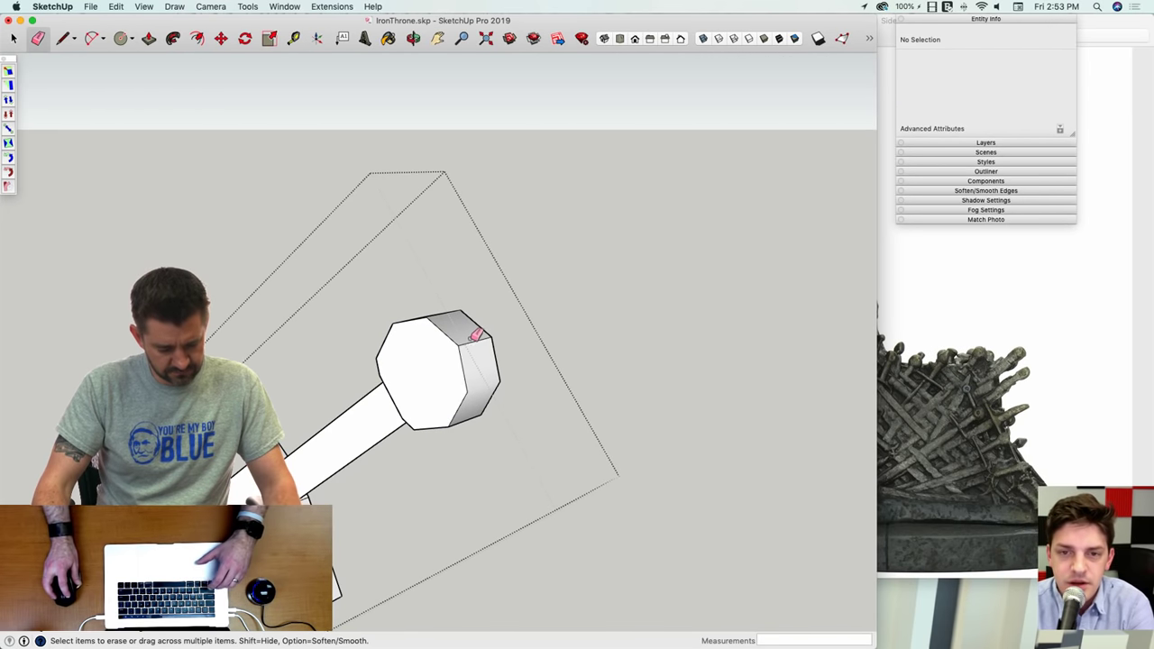
{"action": "left_click_drag", "start_coordinate": [478, 340], "coordinate": [526, 352], "text": "alt"}
{"action": "key", "text": "space"}
{"action": "left_click", "coordinate": [584, 360]}
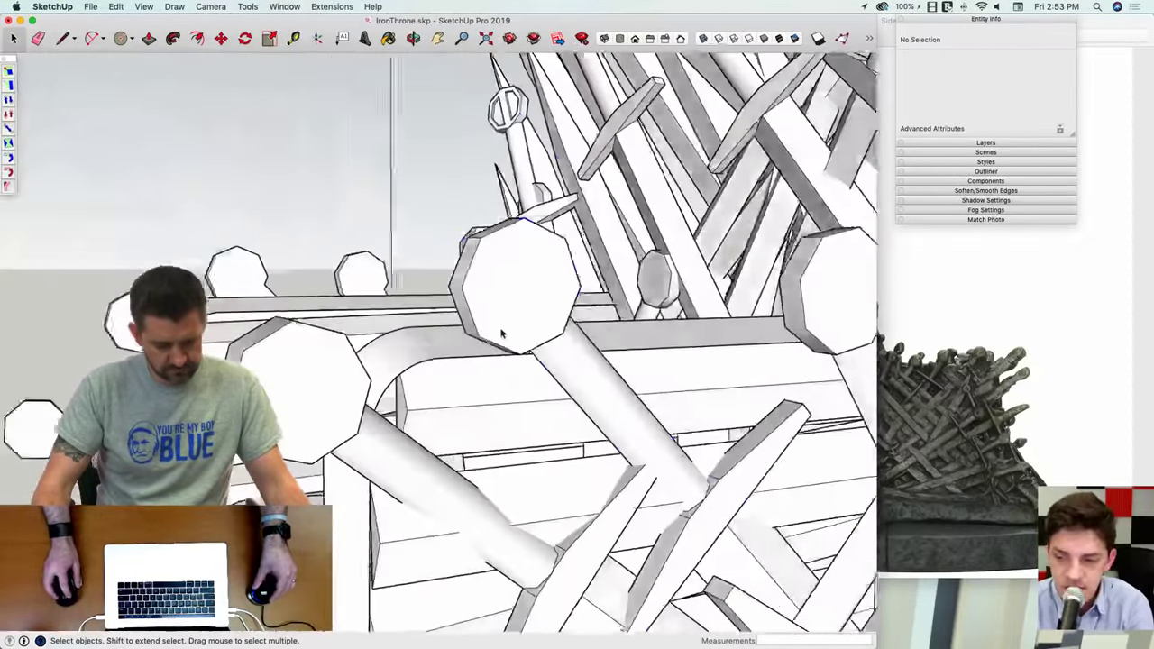
Step: Draw 1' 3/8" lines cutting off two opposite corners of the neighbouring armrest pommel's face and push both segments through to remove them
{"action": "double_click", "coordinate": [509, 304]}
{"action": "key", "text": "l"}
{"action": "middle_click_drag", "start_coordinate": [503, 300], "coordinate": [412, 301]}
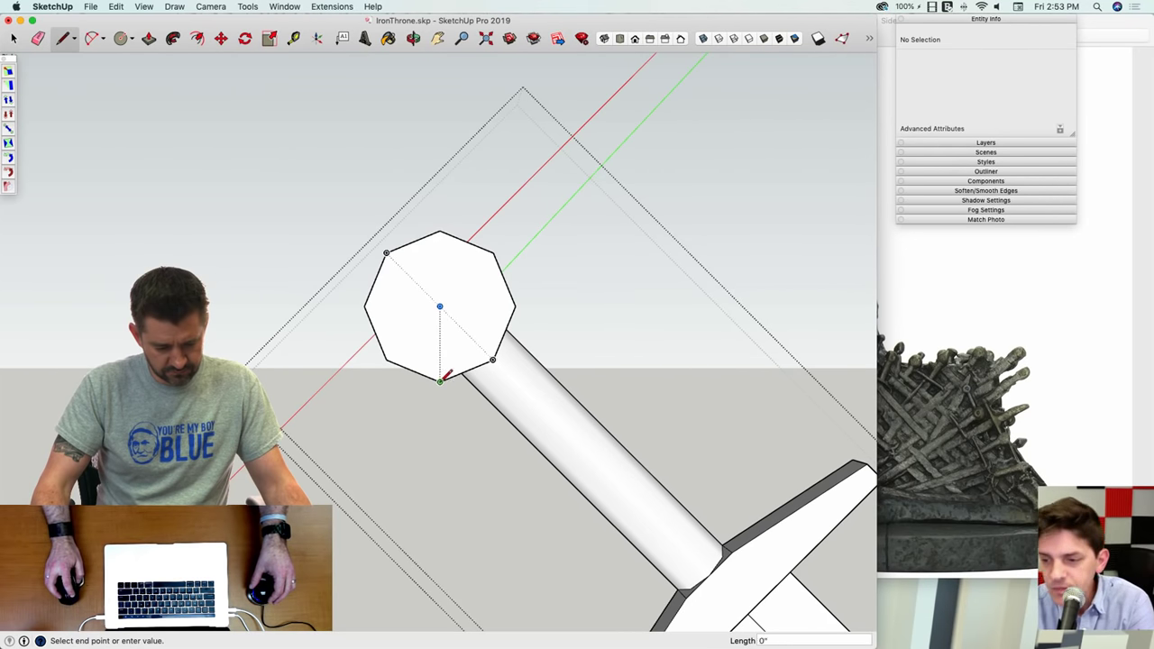
{"action": "scroll", "coordinate": [417, 259], "scroll_direction": "up", "scroll_amount": 4}
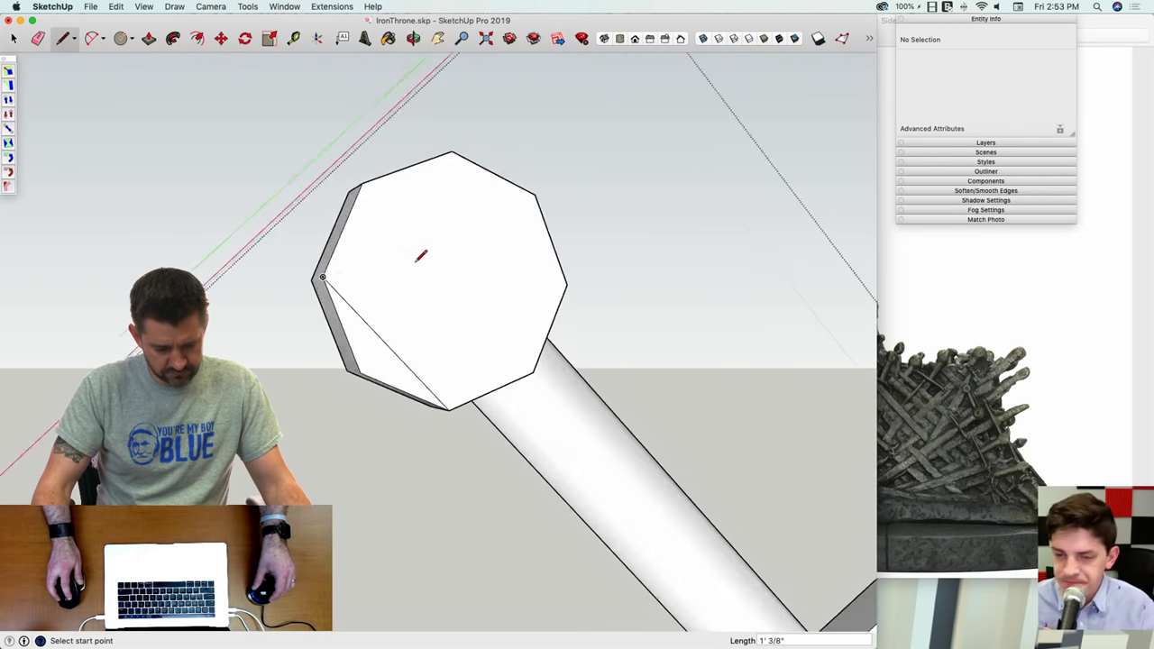
{"action": "left_click", "coordinate": [578, 277]}
{"action": "middle_click_drag", "start_coordinate": [569, 270], "coordinate": [334, 304]}
{"action": "key", "text": "p"}
{"action": "left_click", "coordinate": [368, 355]}
{"action": "left_click", "coordinate": [323, 361]}
{"action": "left_click", "coordinate": [447, 260]}
Step: Draw a 7 1/2" line between the trimmed pommel's face and its handle and pull the face out to thicken the pommel
{"action": "key", "text": "l"}
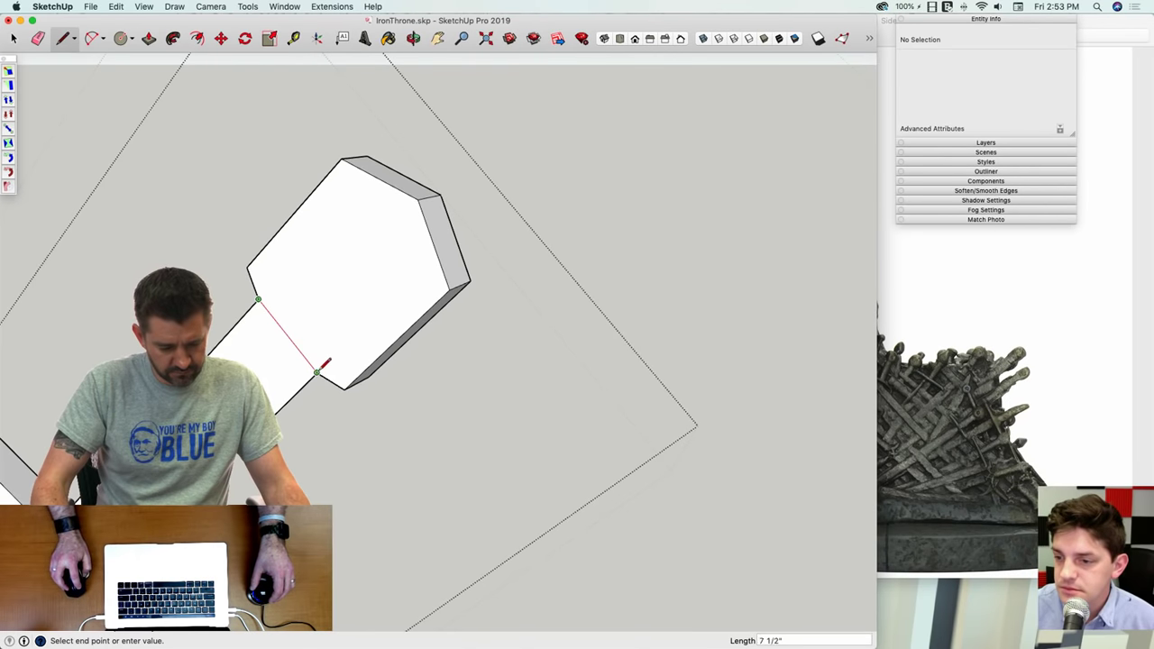
{"action": "key", "text": "p"}
{"action": "left_click", "coordinate": [345, 288]}
{"action": "left_click", "coordinate": [355, 276]}
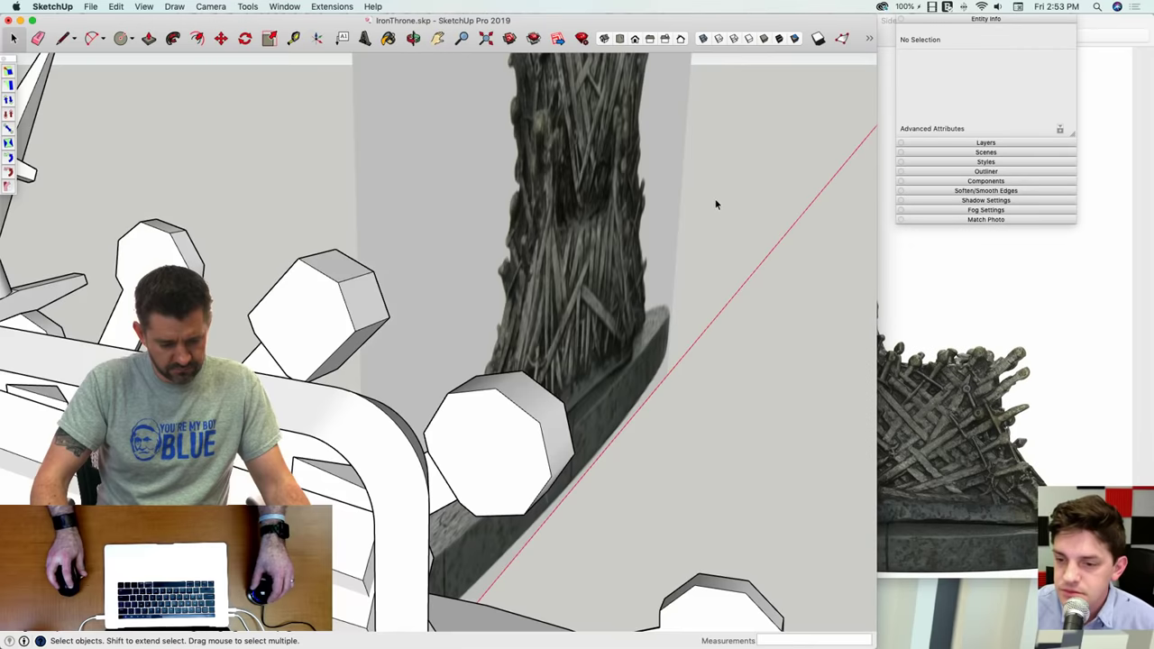
Step: Offset a smaller octagon about 4 5/16" inside the plain pommel's face at the lower backrest beside the armrest
{"action": "scroll", "coordinate": [717, 205], "scroll_direction": "down", "scroll_amount": 5}
{"action": "middle_click_drag", "start_coordinate": [631, 216], "coordinate": [388, 268]}
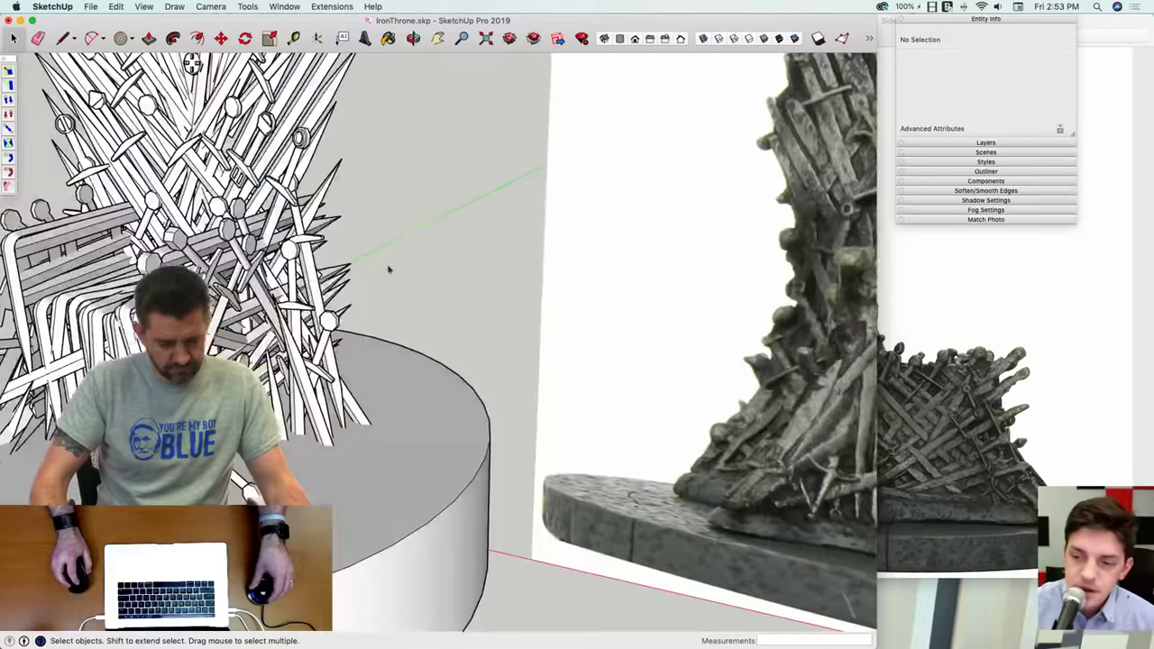
{"action": "mouse_move", "coordinate": [262, 62]}
{"action": "middle_mouse_down"}
{"action": "mouse_move", "coordinate": [233, 65]}
{"action": "mouse_move", "coordinate": [249, 62]}
{"action": "middle_mouse_up"}
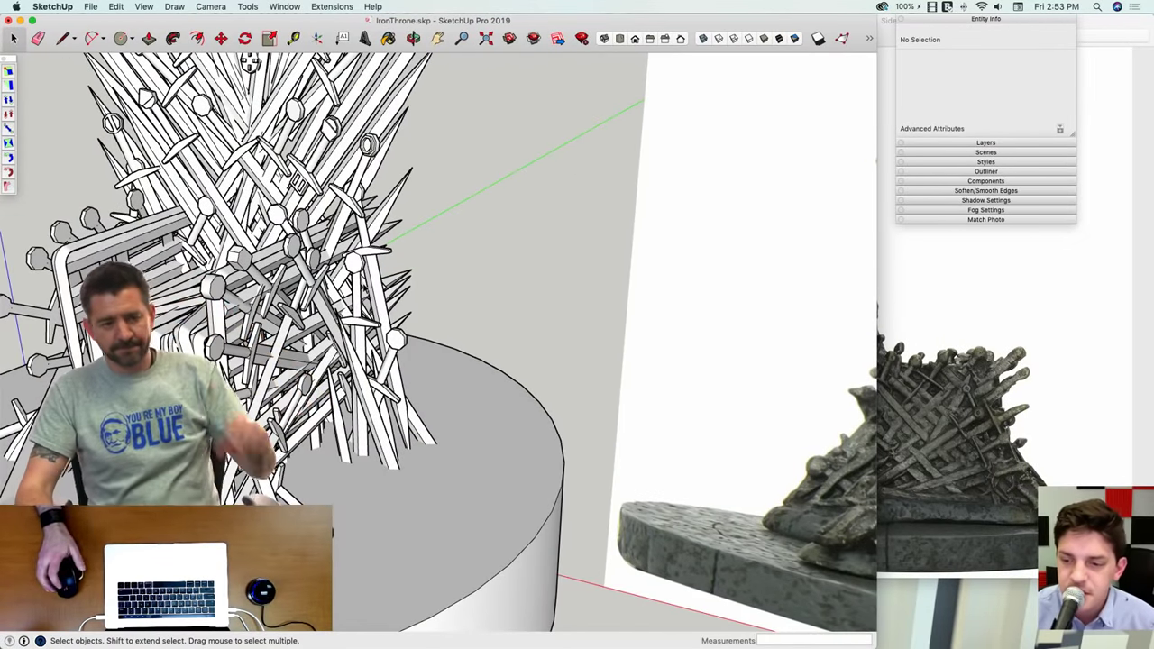
{"action": "mouse_move", "coordinate": [357, 159]}
{"action": "middle_mouse_down"}
{"action": "mouse_move", "coordinate": [397, 200]}
{"action": "mouse_move", "coordinate": [494, 233]}
{"action": "mouse_move", "coordinate": [586, 230]}
{"action": "mouse_move", "coordinate": [603, 216]}
{"action": "middle_mouse_up"}
{"action": "scroll", "coordinate": [348, 315], "scroll_direction": "up", "scroll_amount": 3}
{"action": "scroll", "coordinate": [403, 281], "scroll_direction": "up", "scroll_amount": 6}
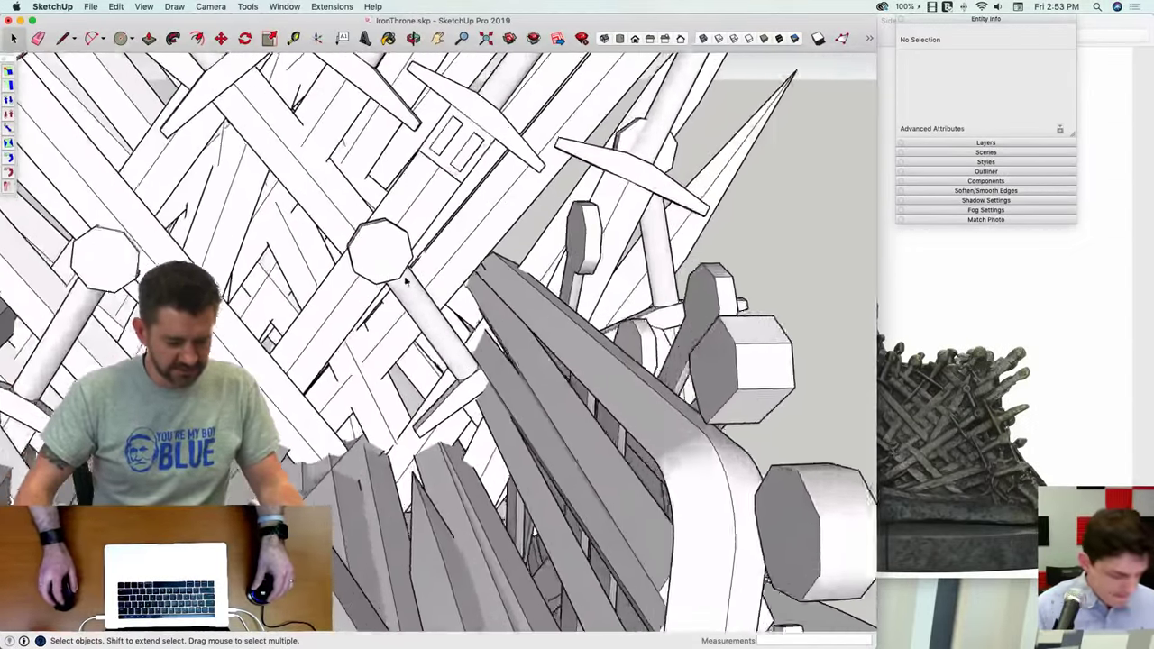
{"action": "double_click", "coordinate": [404, 288]}
{"action": "scroll", "coordinate": [436, 285], "scroll_direction": "up", "scroll_amount": 2}
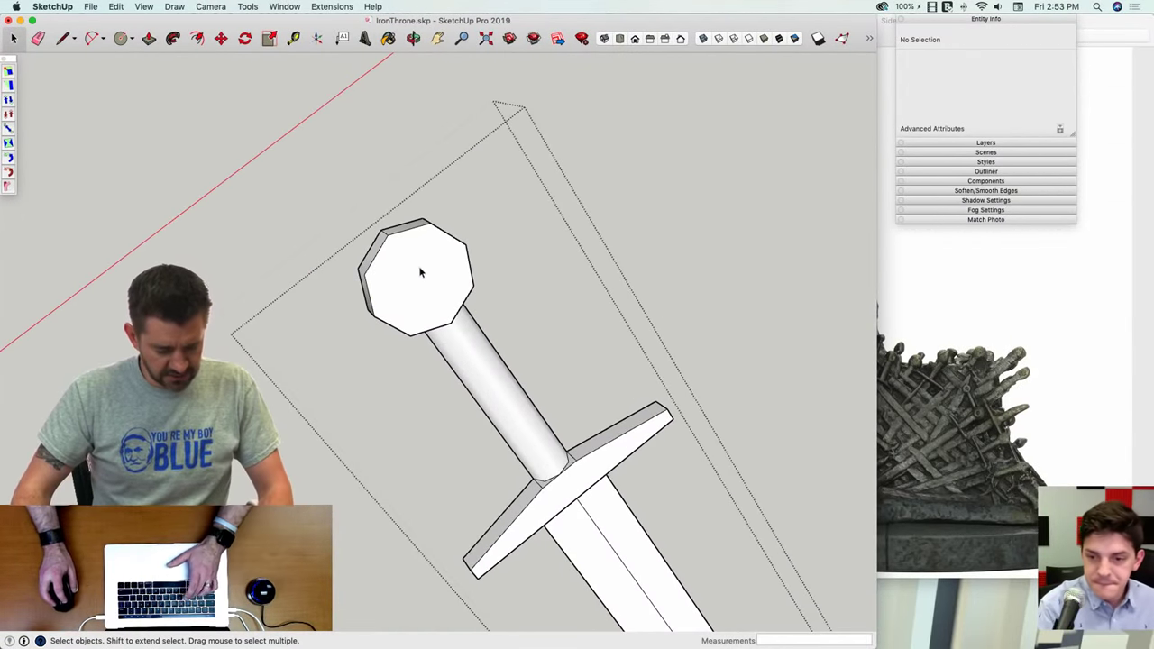
{"action": "key", "text": "f"}
{"action": "left_click", "coordinate": [406, 231]}
{"action": "left_click", "coordinate": [415, 262]}
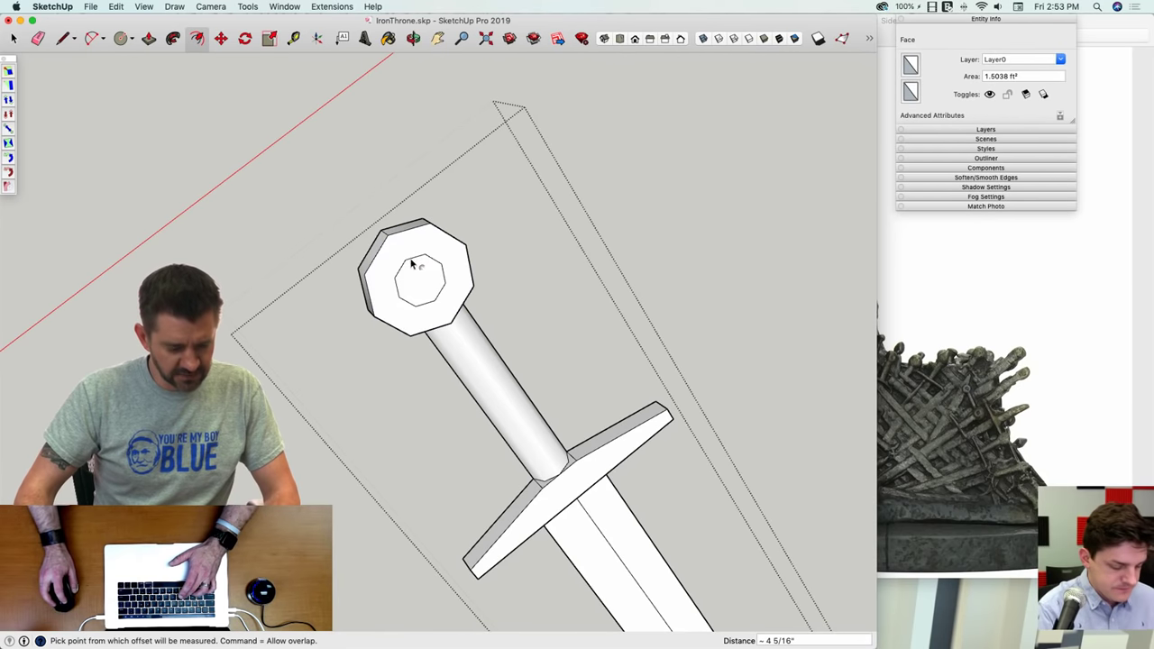
Step: Push the inner octagon through the pommel to open a hole in its centre
{"action": "key", "text": "p"}
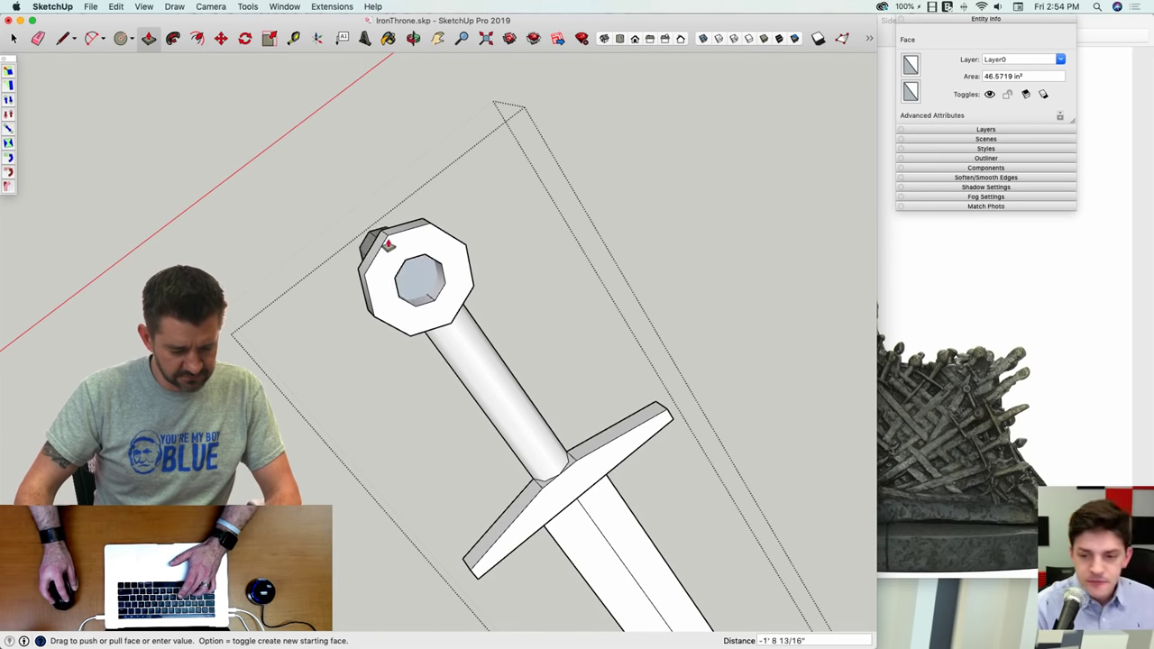
{"action": "key", "text": "space"}
{"action": "left_click", "coordinate": [650, 253]}
Step: Cut one corner off the plain lower backrest pommel across from the ring-shaped one with a 1' 3/8" line, pushing the segment through
{"action": "scroll", "coordinate": [620, 252], "scroll_direction": "down", "scroll_amount": 5}
{"action": "scroll", "coordinate": [245, 278], "scroll_direction": "up", "scroll_amount": 8}
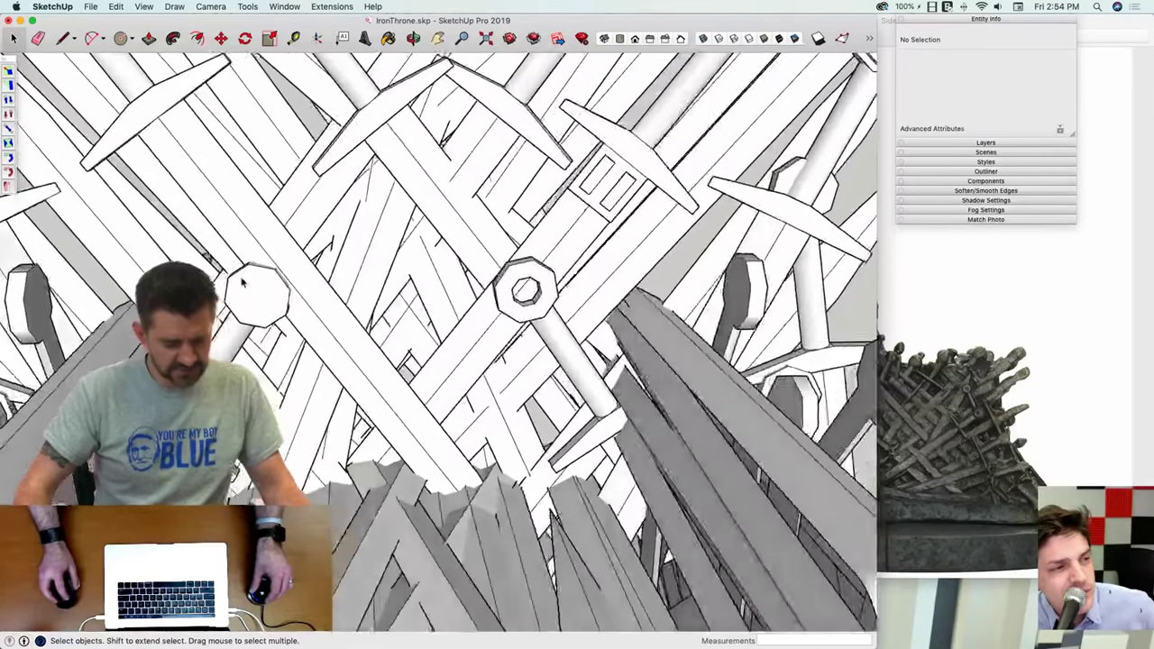
{"action": "left_click", "coordinate": [323, 264]}
{"action": "scroll", "coordinate": [323, 263], "scroll_direction": "up", "scroll_amount": 3}
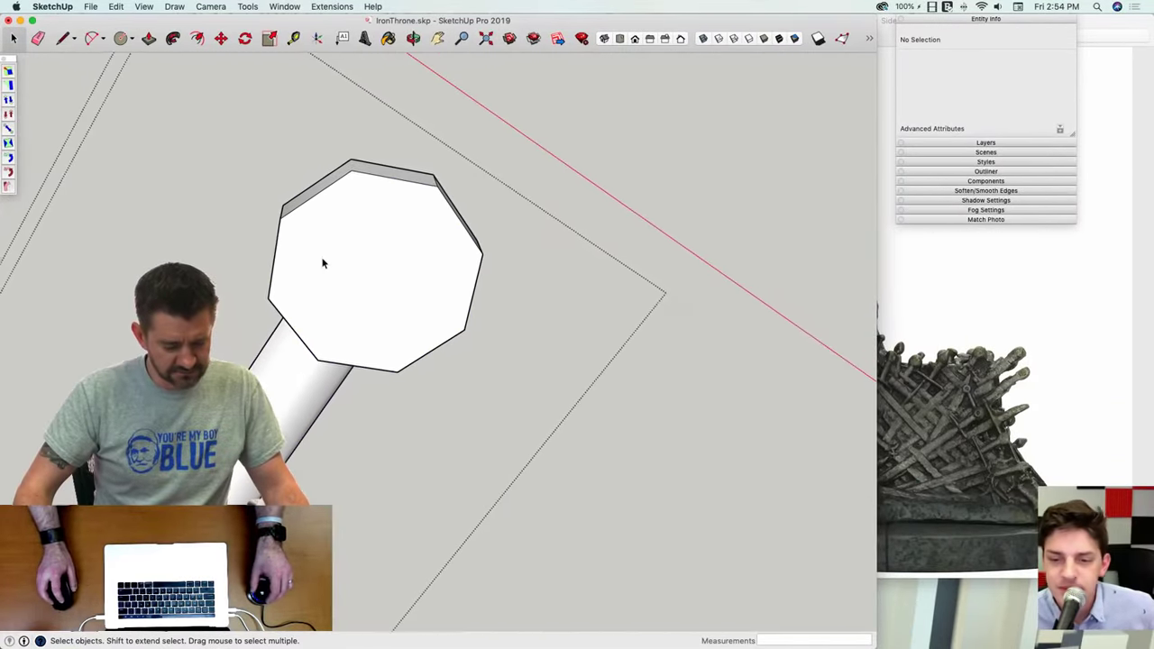
{"action": "key", "text": "l"}
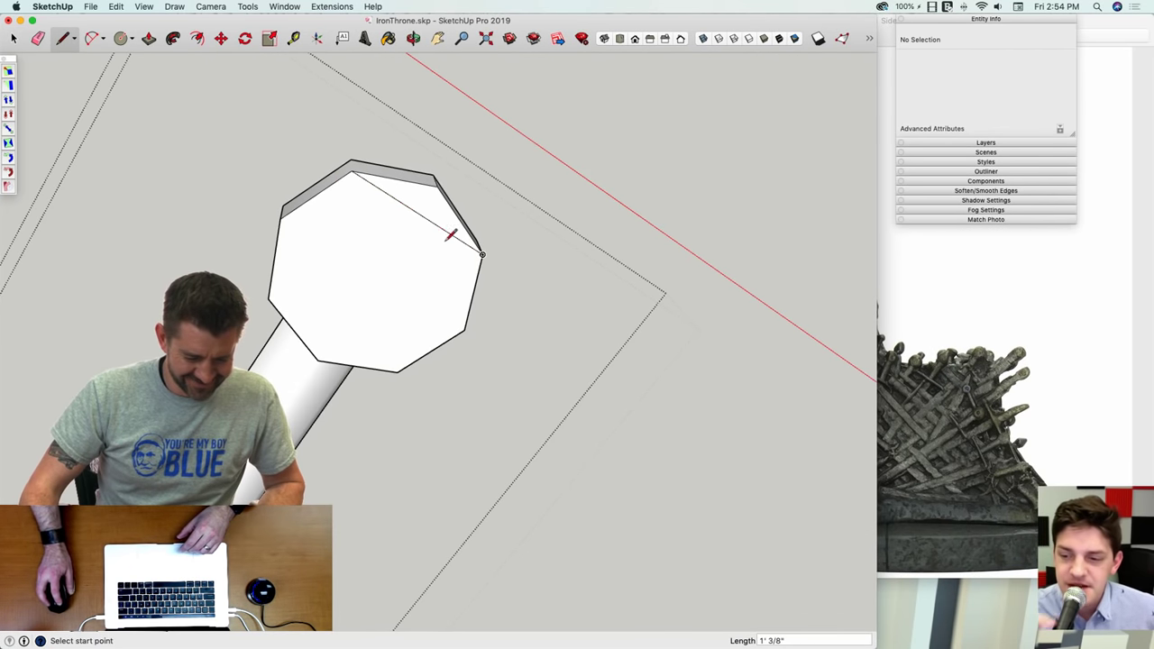
{"action": "left_click", "coordinate": [426, 210]}
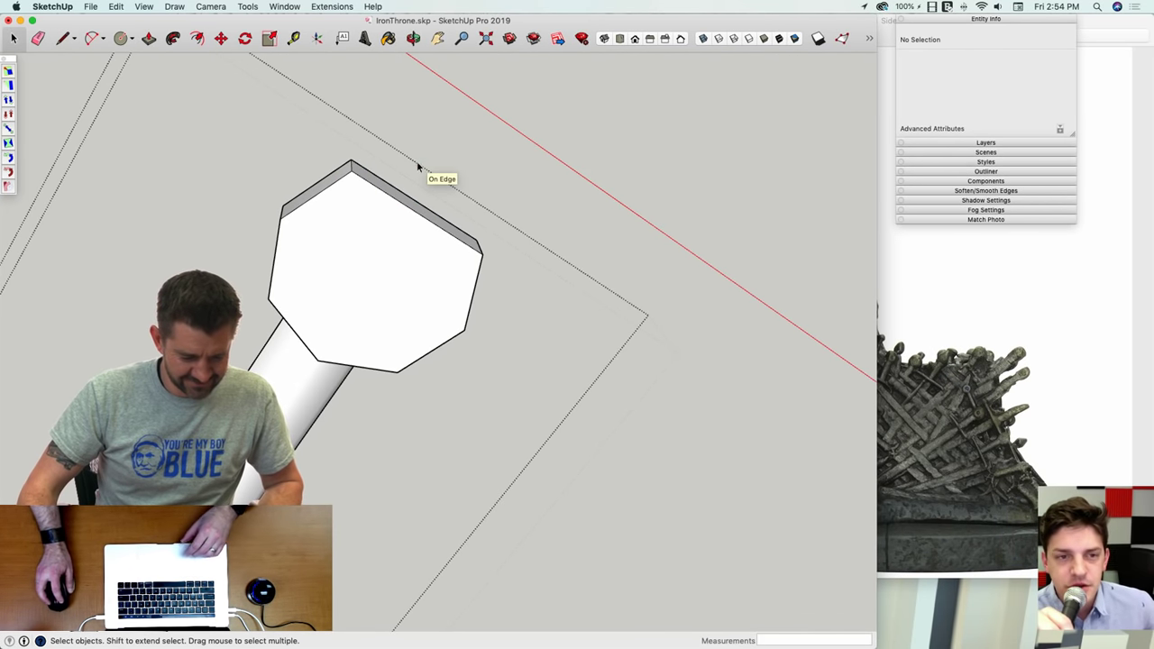
Step: Draw lines across two more corners of the same pommel's face and push both segments through to remove them
{"action": "mouse_move", "coordinate": [274, 176]}
{"action": "middle_mouse_down"}
{"action": "mouse_move", "coordinate": [346, 206]}
{"action": "mouse_move", "coordinate": [325, 216]}
{"action": "middle_mouse_up"}
{"action": "key", "text": "l"}
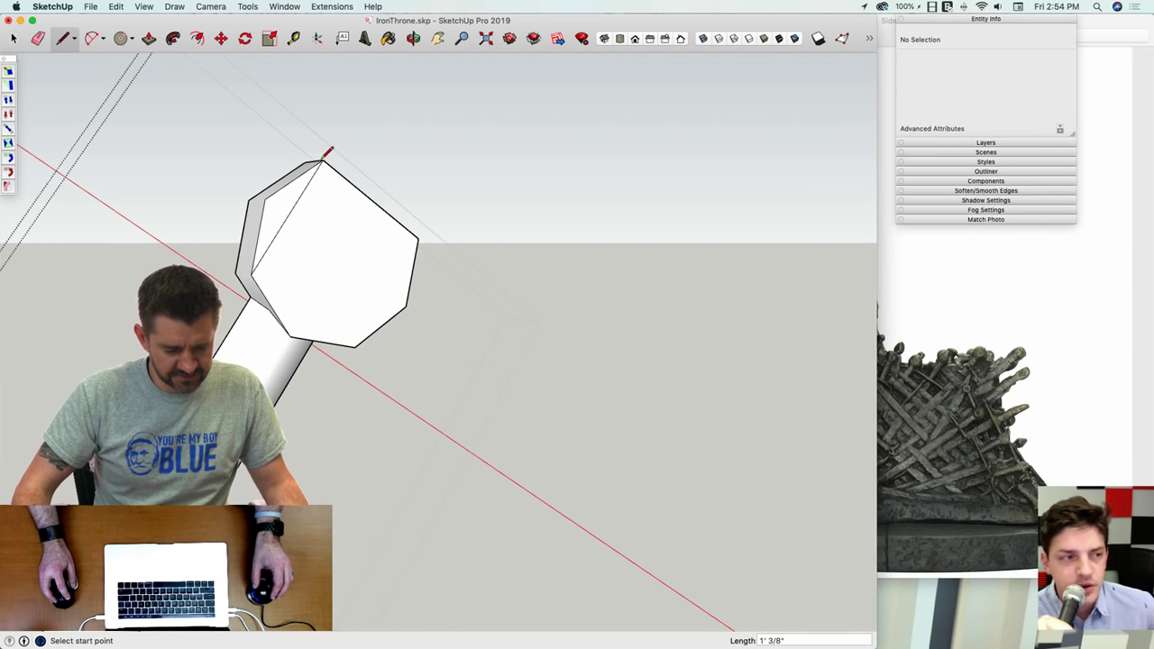
{"action": "left_click_drag", "start_coordinate": [309, 170], "coordinate": [237, 207]}
{"action": "key", "text": "l"}
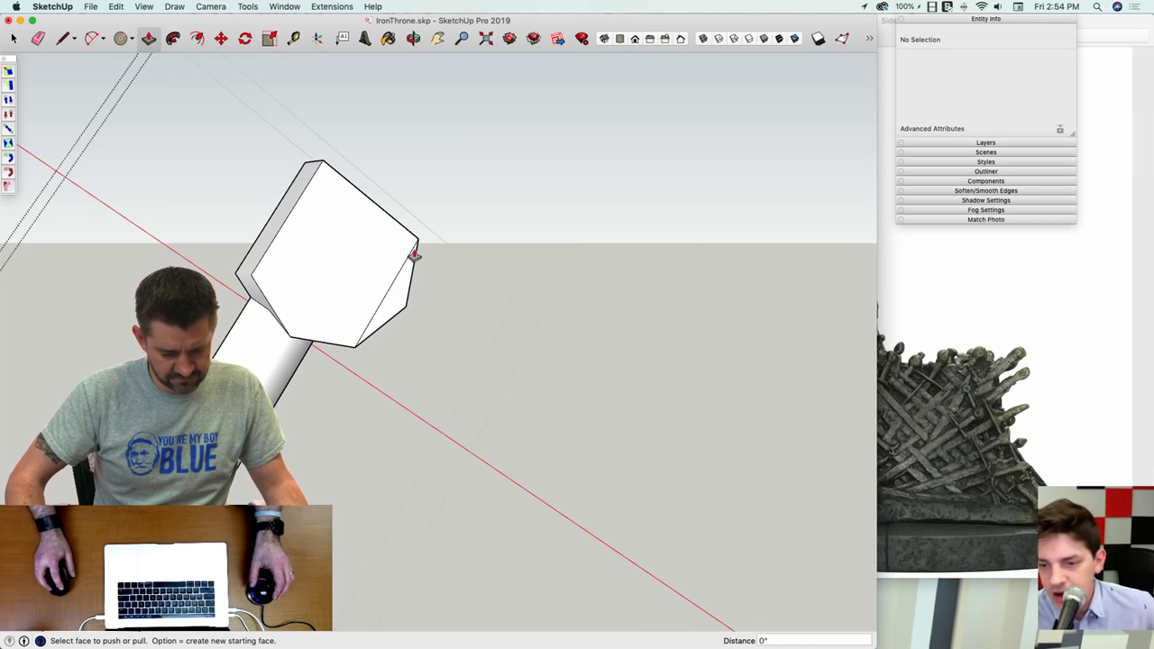
{"action": "double_click", "coordinate": [396, 293]}
{"action": "scroll", "coordinate": [444, 250], "scroll_direction": "down", "scroll_amount": 5}
{"action": "key", "text": "space"}
{"action": "left_click", "coordinate": [444, 250]}
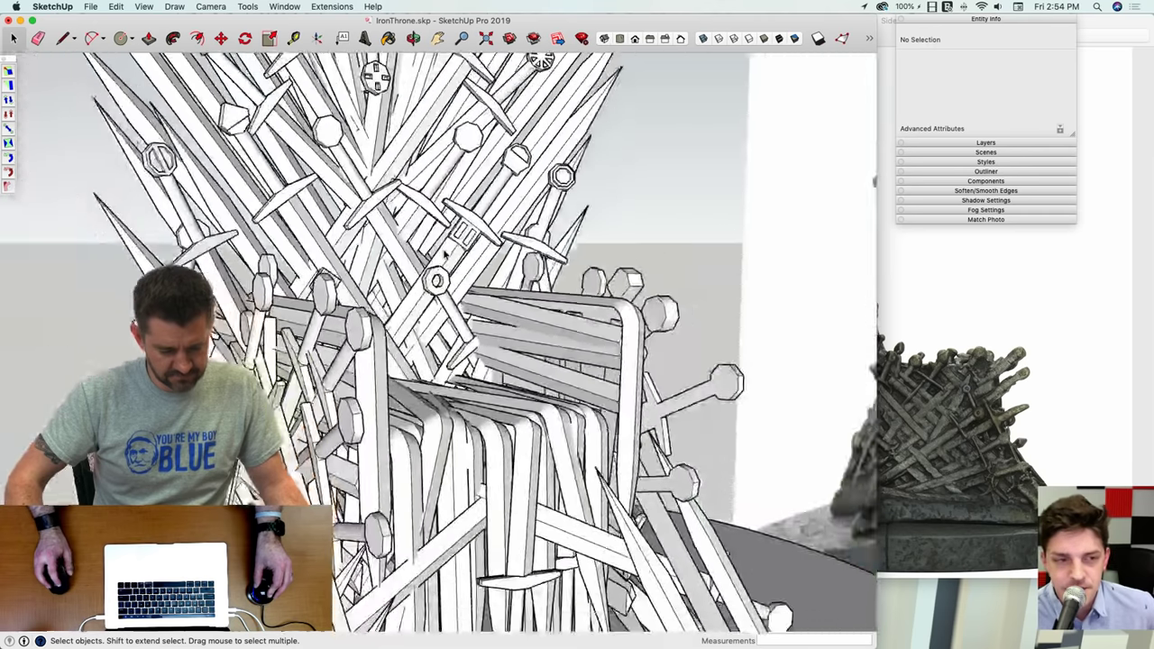
Step: Complete the handle of the sword jutting from the armrest's front by rotating a copy of its pommel and grip 180° about the guard's midpoint
{"action": "scroll", "coordinate": [444, 254], "scroll_direction": "down", "scroll_amount": 4}
{"action": "mouse_move", "coordinate": [724, 129]}
{"action": "middle_mouse_down"}
{"action": "mouse_move", "coordinate": [662, 195]}
{"action": "mouse_move", "coordinate": [670, 186]}
{"action": "mouse_move", "coordinate": [641, 165]}
{"action": "mouse_move", "coordinate": [596, 204]}
{"action": "mouse_move", "coordinate": [532, 390]}
{"action": "mouse_move", "coordinate": [469, 397]}
{"action": "middle_mouse_up"}
{"action": "scroll", "coordinate": [356, 262], "scroll_direction": "up", "scroll_amount": 4}
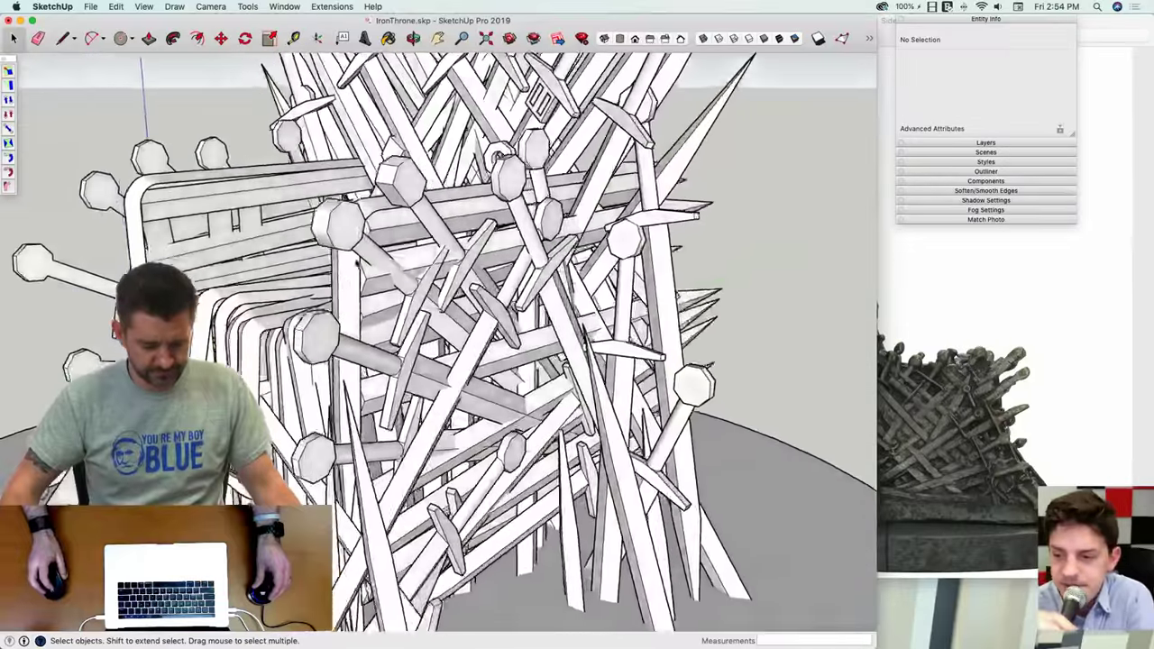
{"action": "scroll", "coordinate": [435, 293], "scroll_direction": "up", "scroll_amount": 8}
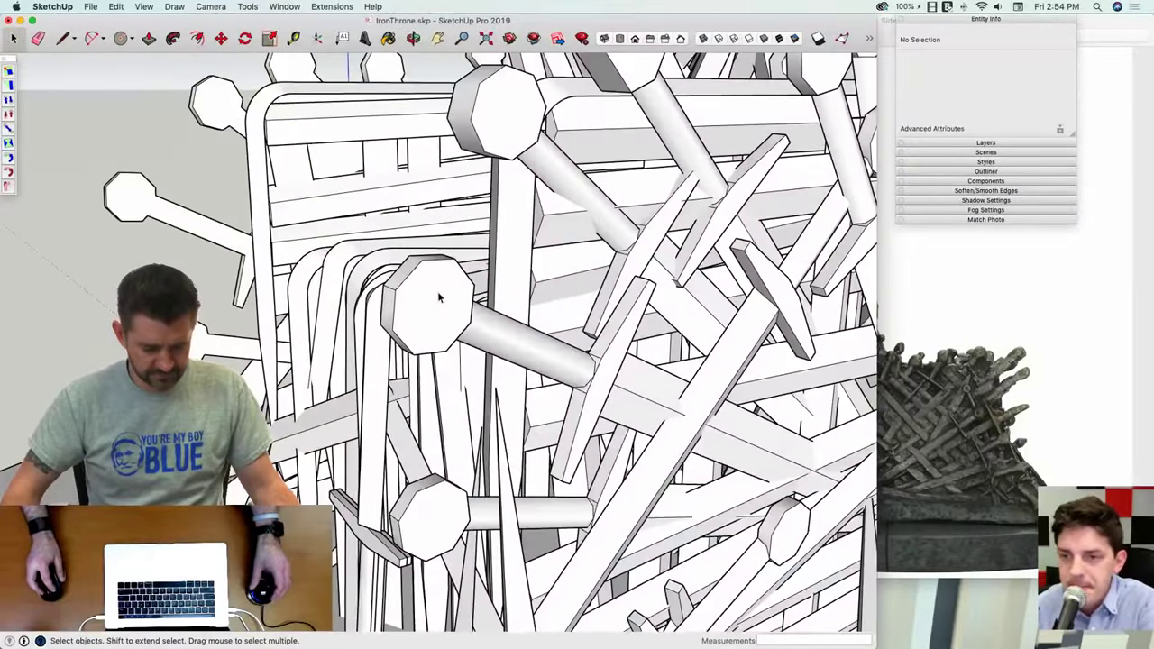
{"action": "double_click", "coordinate": [436, 293]}
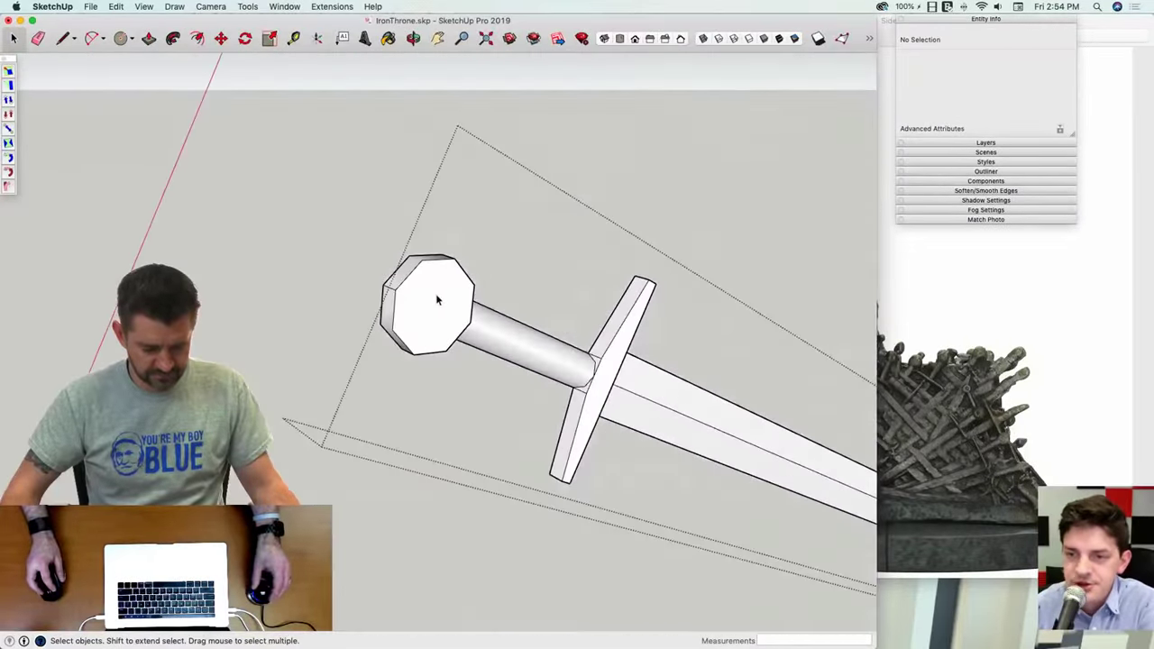
{"action": "middle_click_drag", "start_coordinate": [435, 293], "coordinate": [268, 361]}
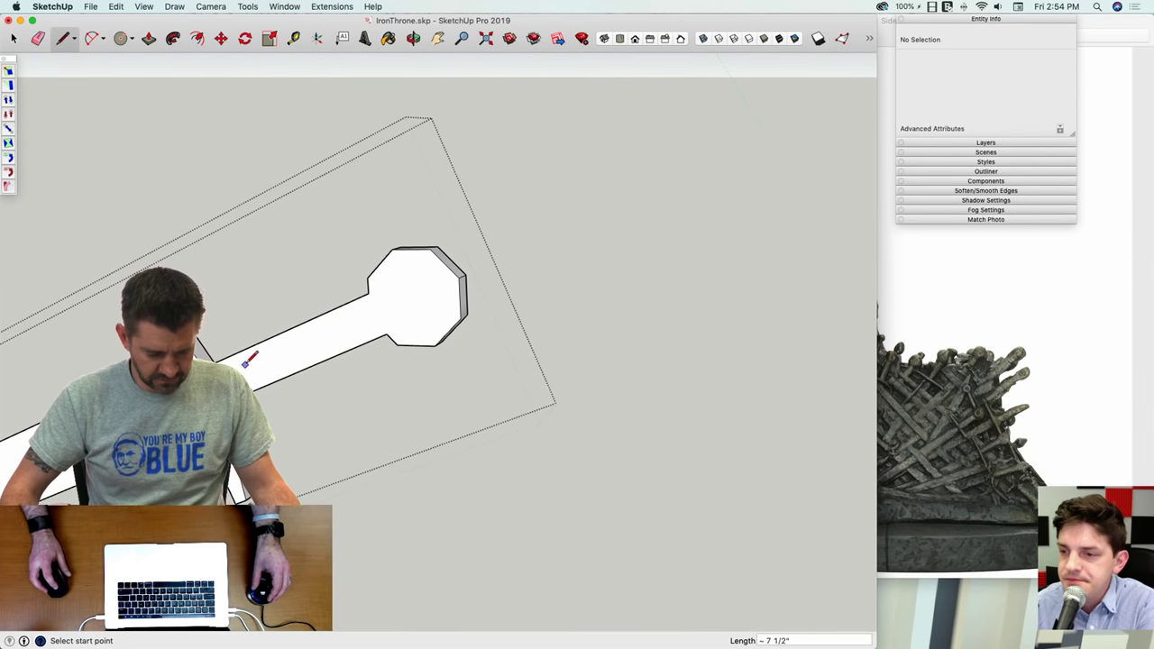
{"action": "key", "text": "space"}
{"action": "middle_click_drag", "start_coordinate": [244, 365], "coordinate": [488, 422]}
{"action": "middle_click_drag", "start_coordinate": [529, 478], "coordinate": [561, 319]}
{"action": "left_click_drag", "start_coordinate": [566, 310], "coordinate": [312, 493]}
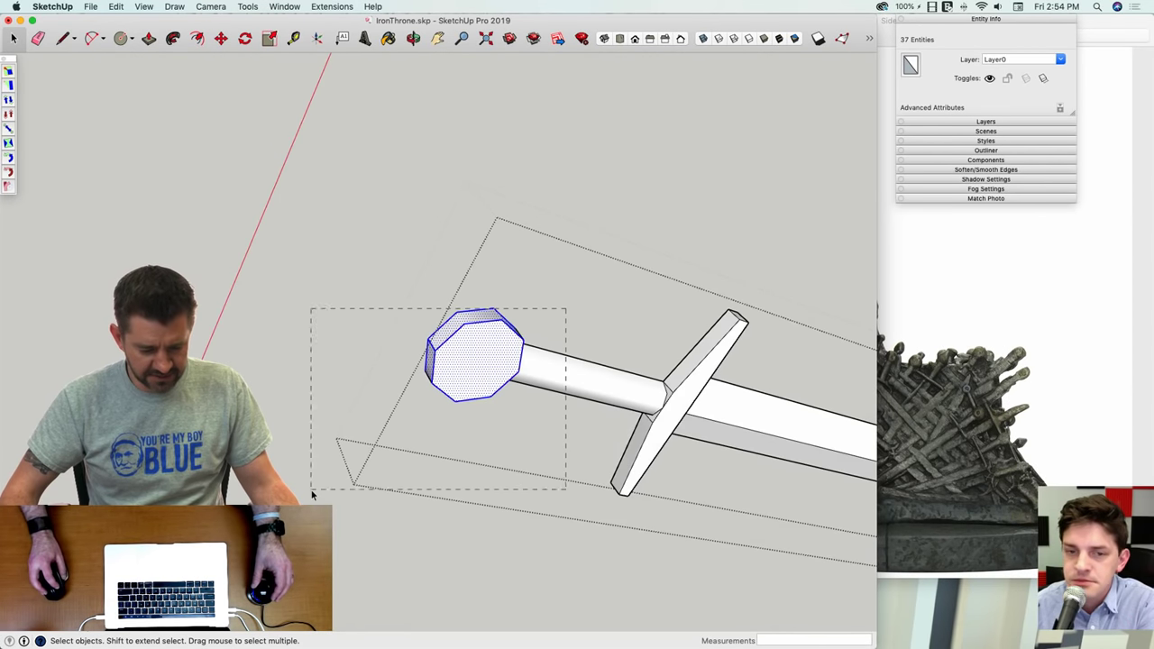
{"action": "middle_click_drag", "start_coordinate": [312, 493], "coordinate": [542, 354]}
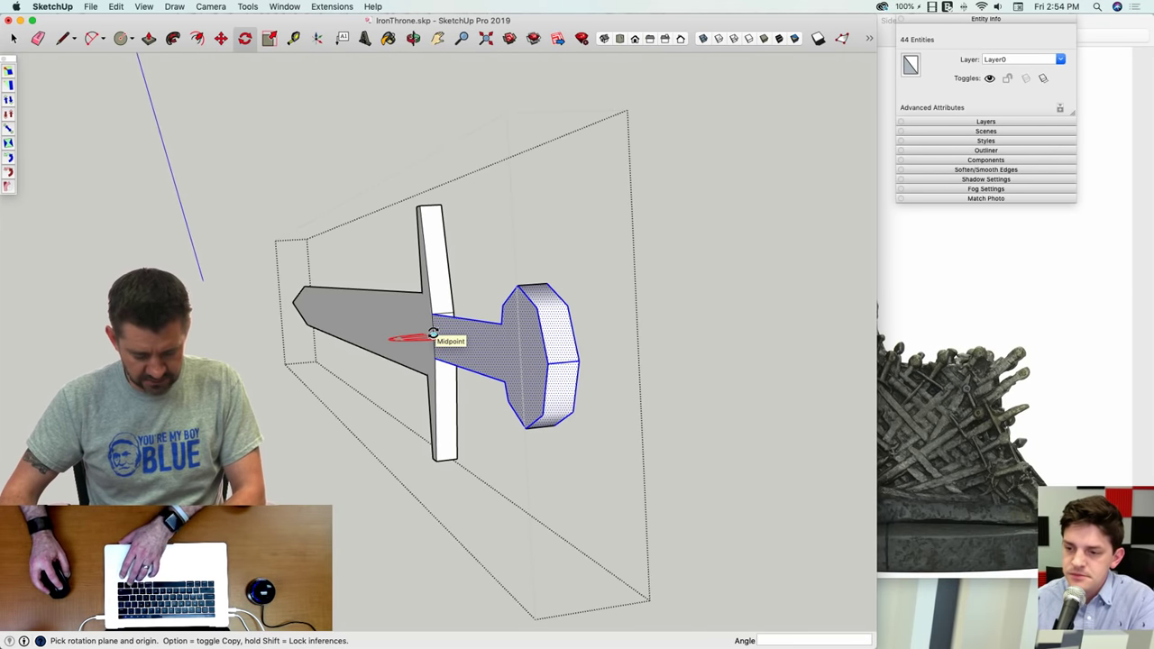
{"action": "left_click", "coordinate": [434, 334]}
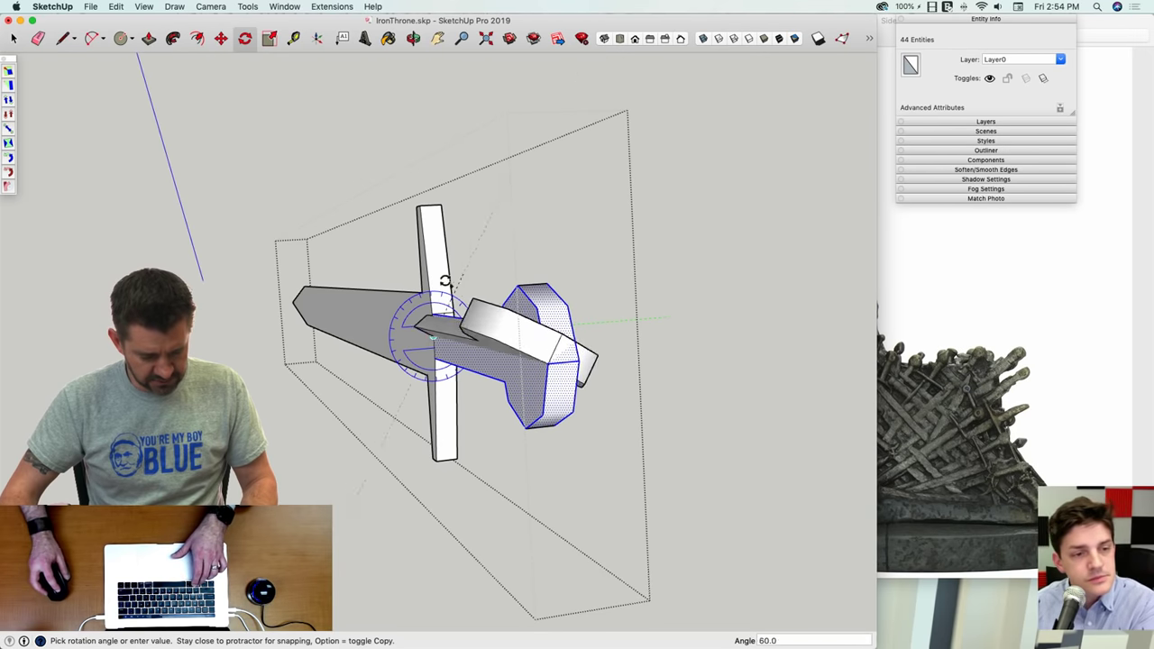
{"action": "left_click", "coordinate": [261, 351]}
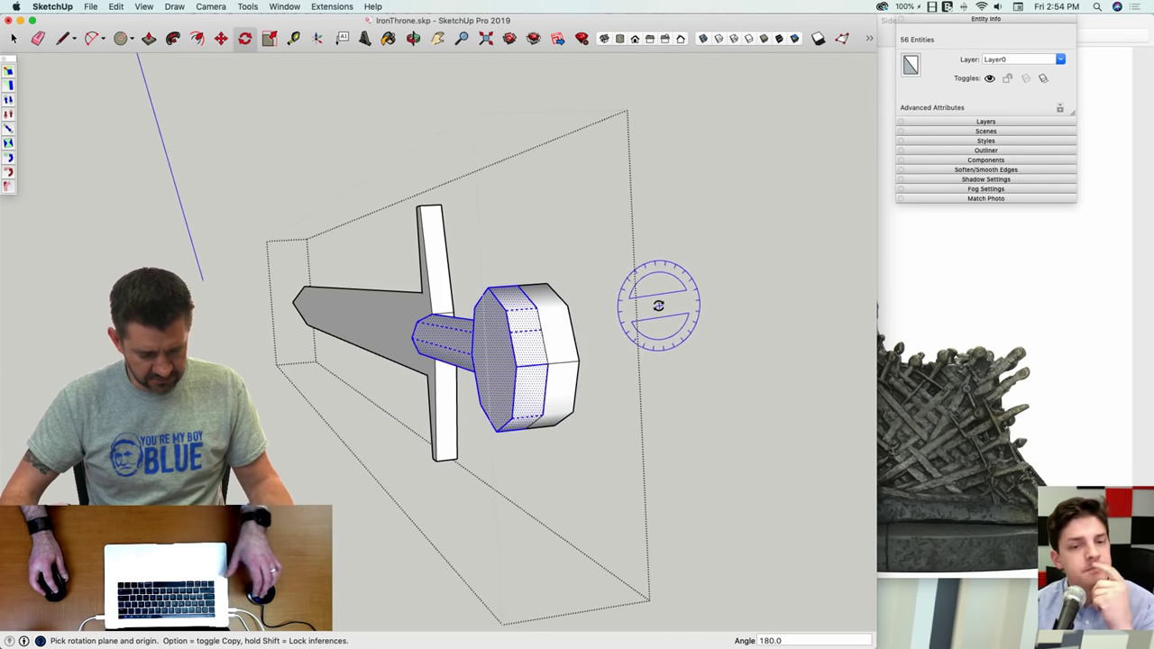
{"action": "left_click", "coordinate": [654, 325]}
{"action": "scroll", "coordinate": [668, 330], "scroll_direction": "down", "scroll_amount": 5}
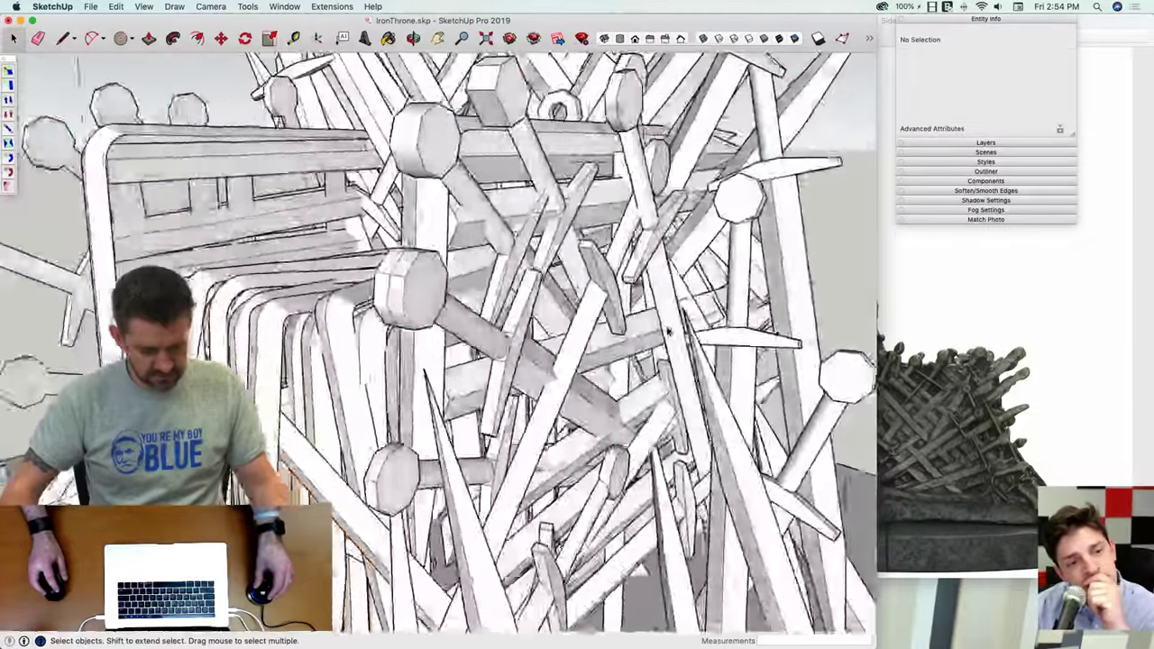
Step: Offset an inner octagon about 2 1/16" inside the face of that thickened armrest pommel
{"action": "middle_click_drag", "start_coordinate": [669, 331], "coordinate": [479, 327]}
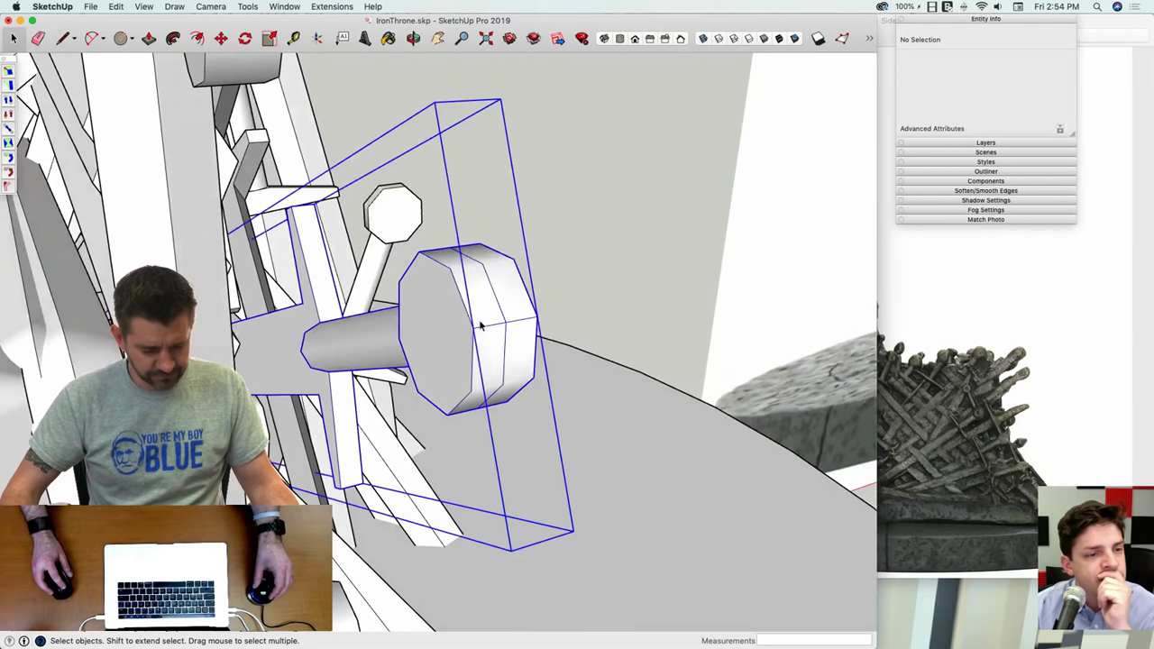
{"action": "double_click", "coordinate": [479, 327]}
{"action": "scroll", "coordinate": [481, 326], "scroll_direction": "up", "scroll_amount": 3}
{"action": "key", "text": "f"}
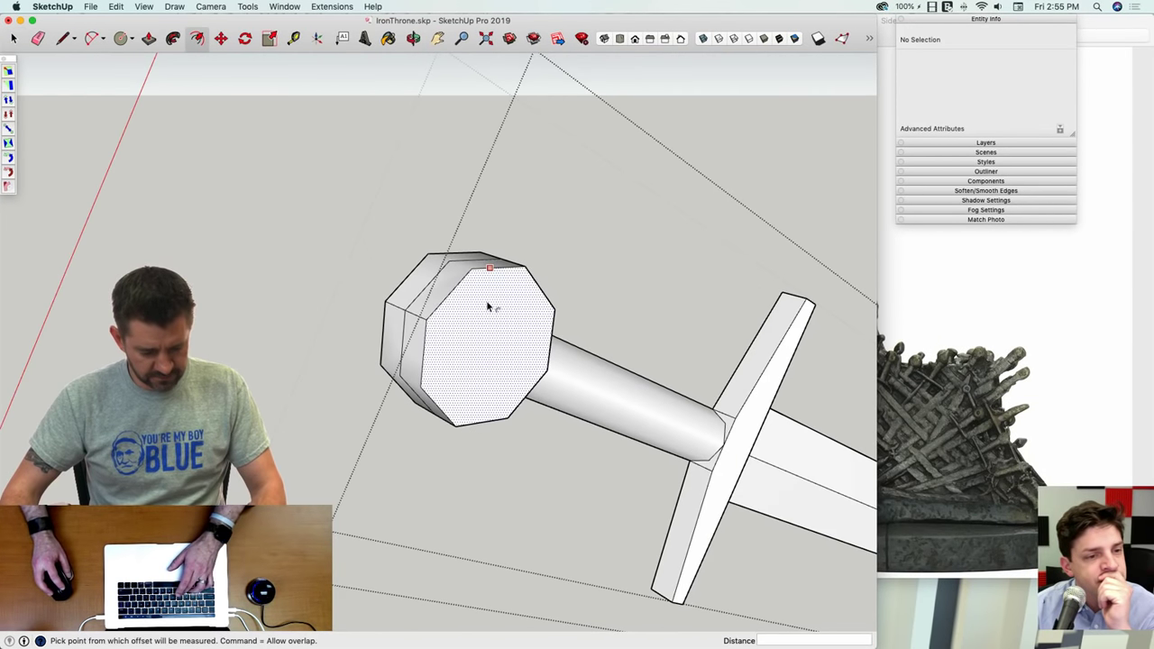
{"action": "left_click", "coordinate": [490, 318]}
{"action": "left_click", "coordinate": [492, 298]}
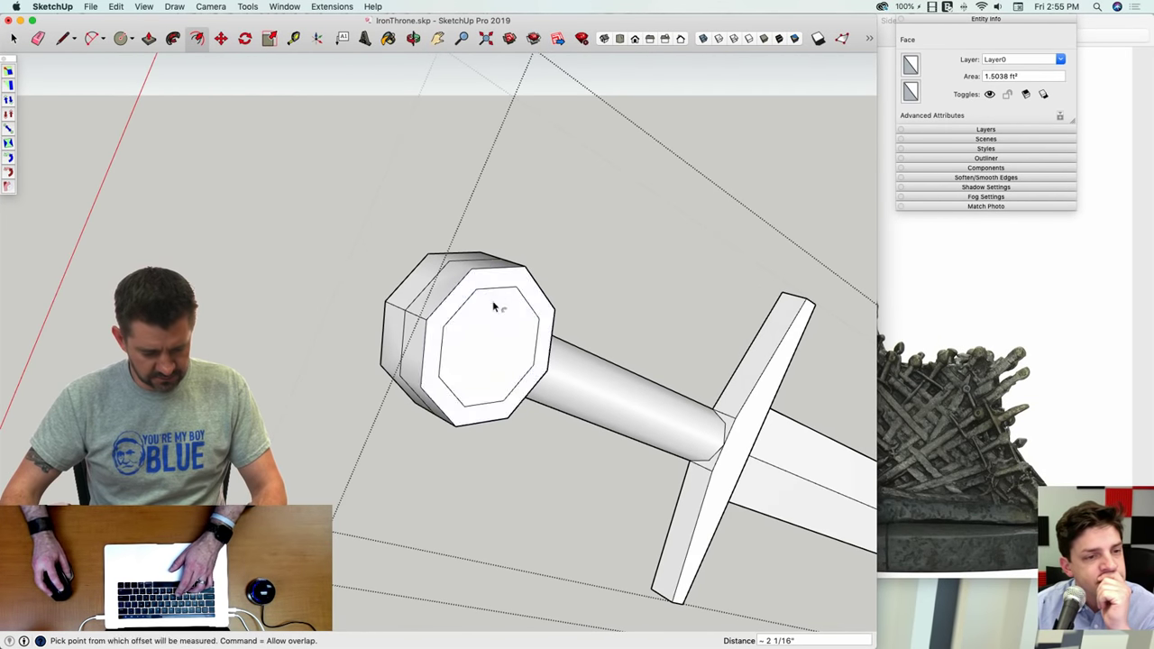
Step: Push the inner octagon through the pommel to make a ring, and erase the seam lines around its rim
{"action": "key", "text": "p"}
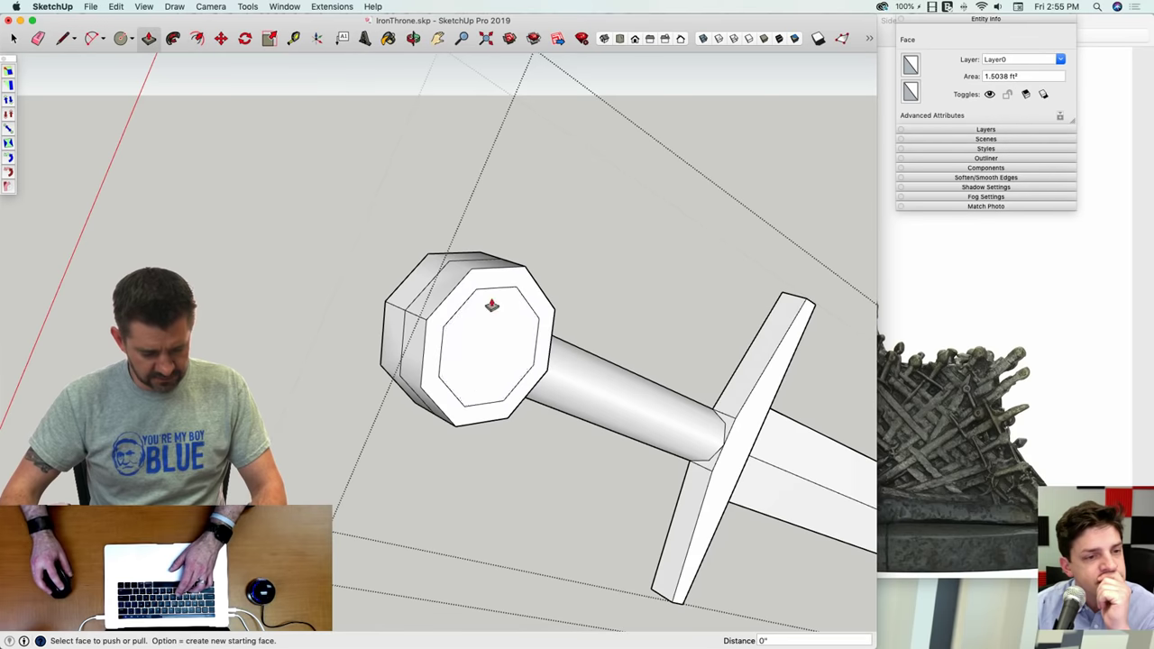
{"action": "left_click", "coordinate": [481, 367]}
{"action": "key", "text": "e"}
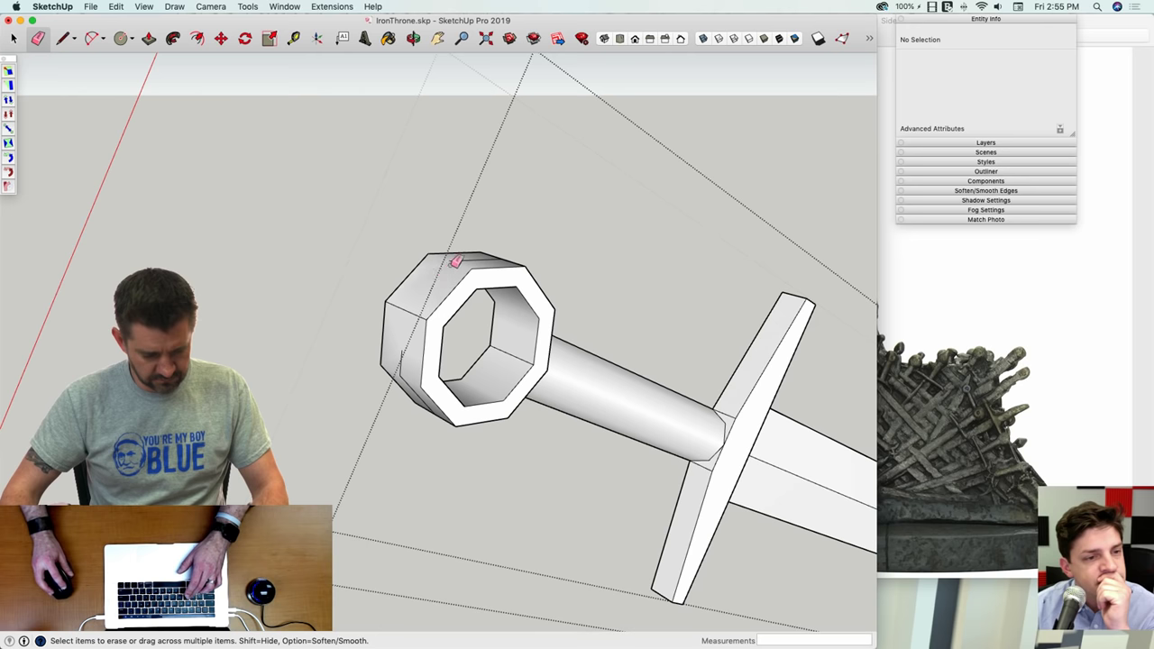
{"action": "middle_click_drag", "start_coordinate": [404, 360], "coordinate": [546, 311]}
{"action": "key", "text": "space"}
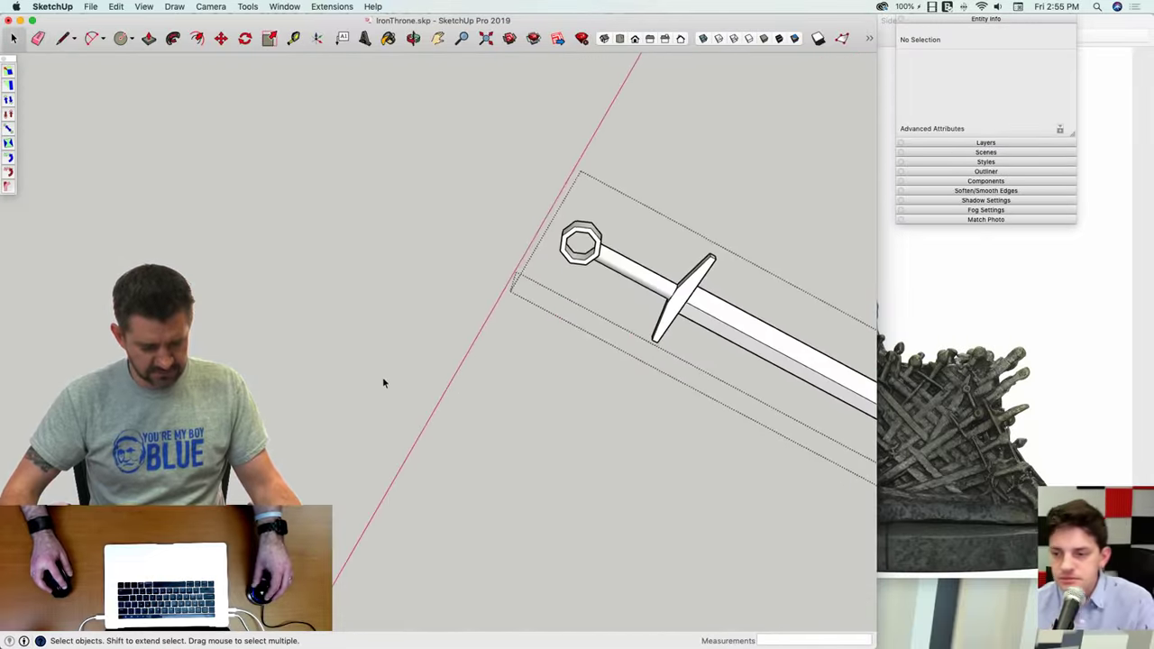
{"action": "left_click", "coordinate": [382, 377]}
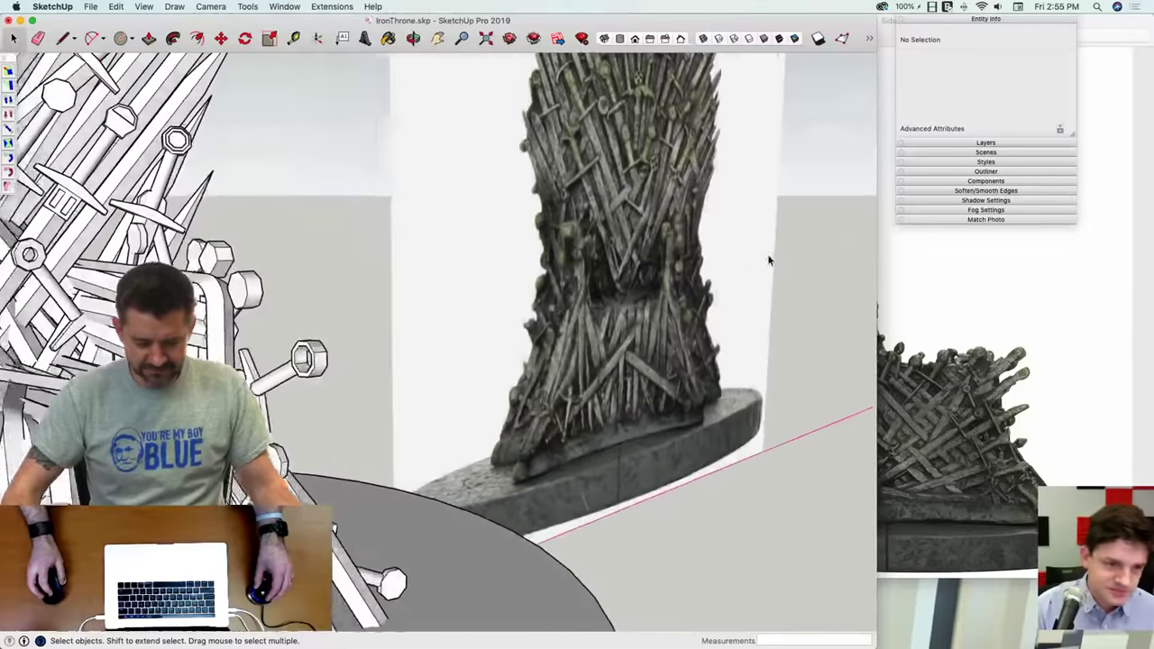
Step: Move the ring pommel of that armrest sword about 8 7/8" along its grip toward the guard
{"action": "middle_click_drag", "start_coordinate": [769, 260], "coordinate": [653, 238]}
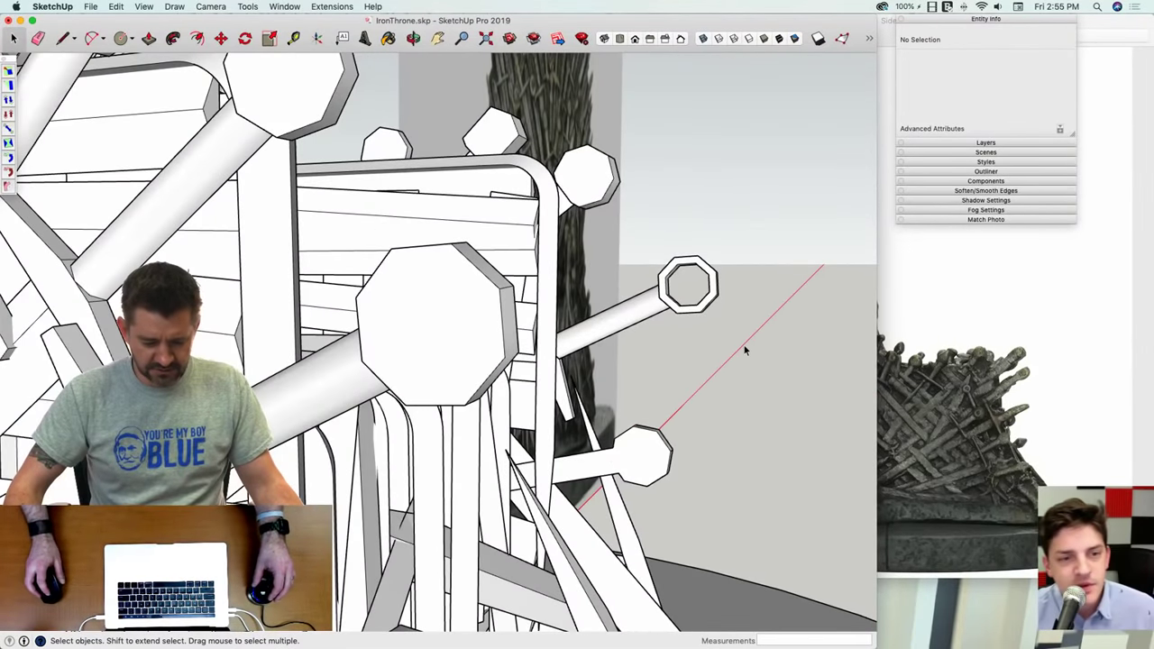
{"action": "double_click", "coordinate": [671, 305]}
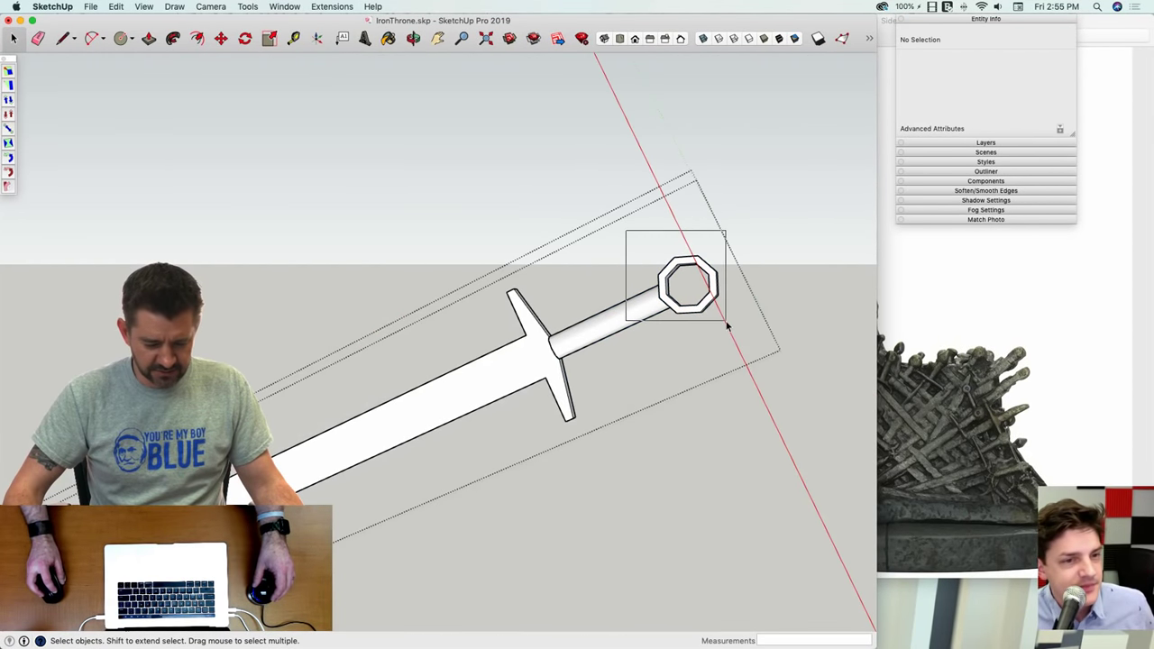
{"action": "key", "text": "super+a"}
{"action": "key", "text": "m"}
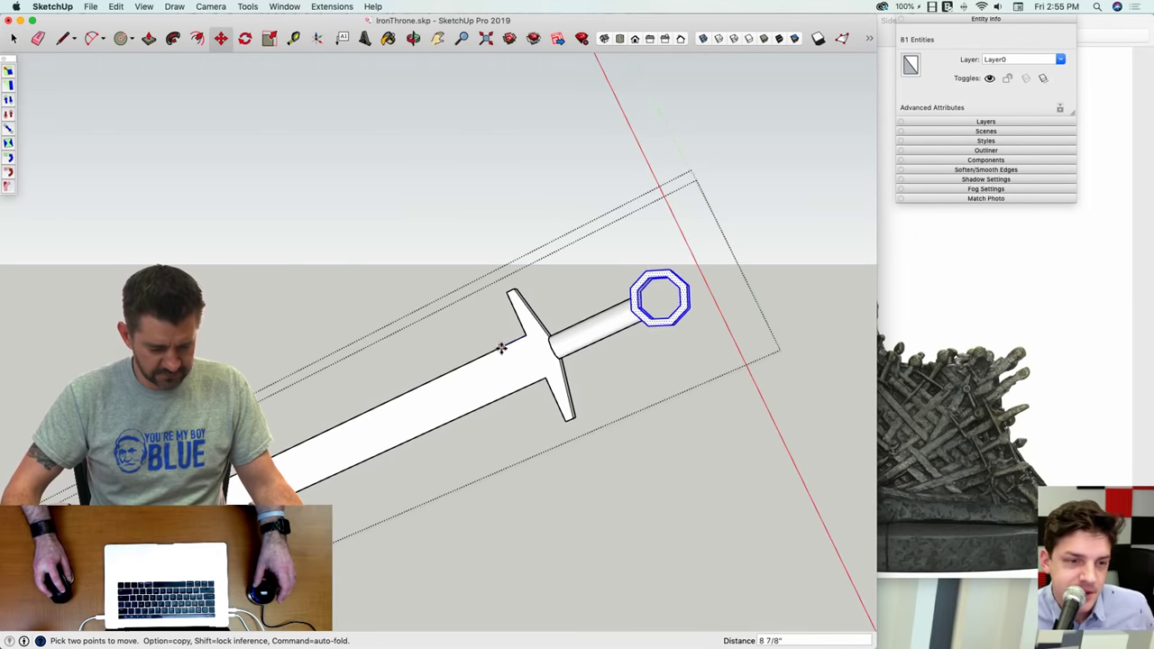
{"action": "key", "text": "space"}
{"action": "left_click", "coordinate": [765, 320]}
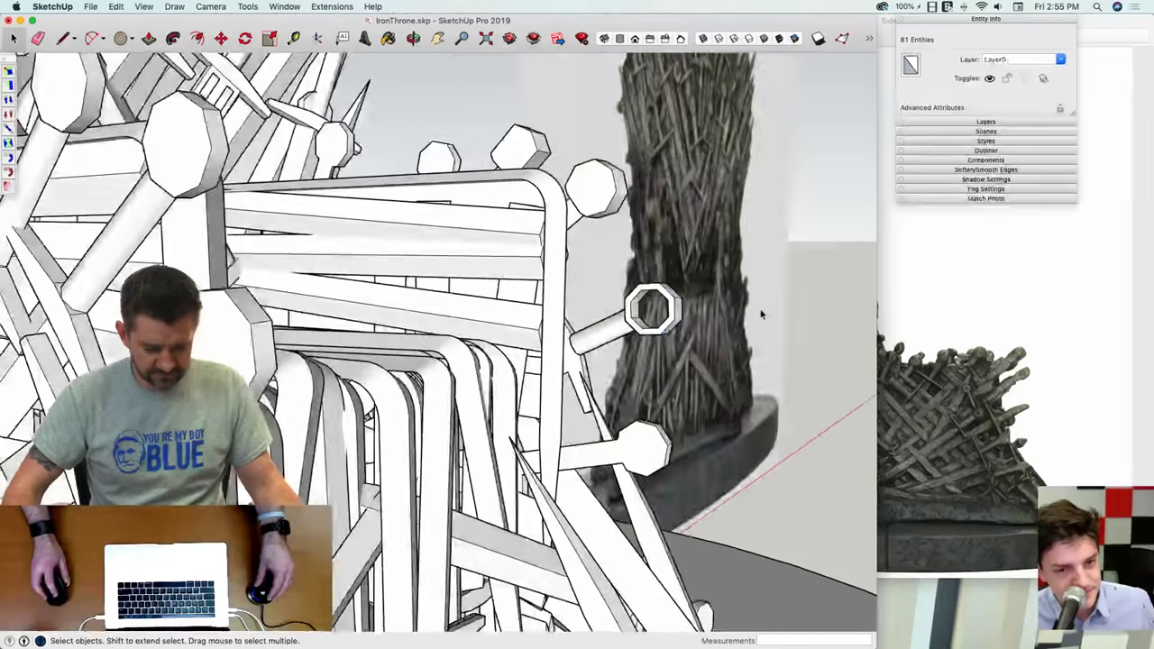
Step: Offset two concentric octagons on a plain pommel above the same armrest, the inner one about 2" inside the outer one
{"action": "middle_click_drag", "start_coordinate": [762, 316], "coordinate": [586, 462]}
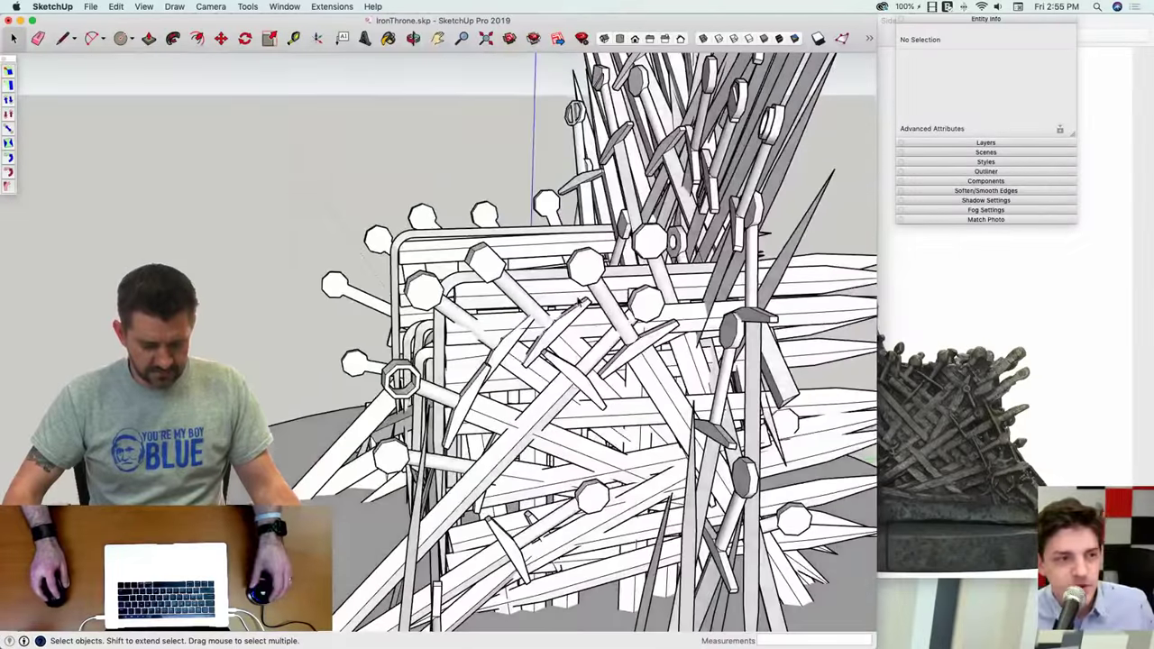
{"action": "scroll", "coordinate": [676, 270], "scroll_direction": "up", "scroll_amount": 6}
{"action": "double_click", "coordinate": [674, 273]}
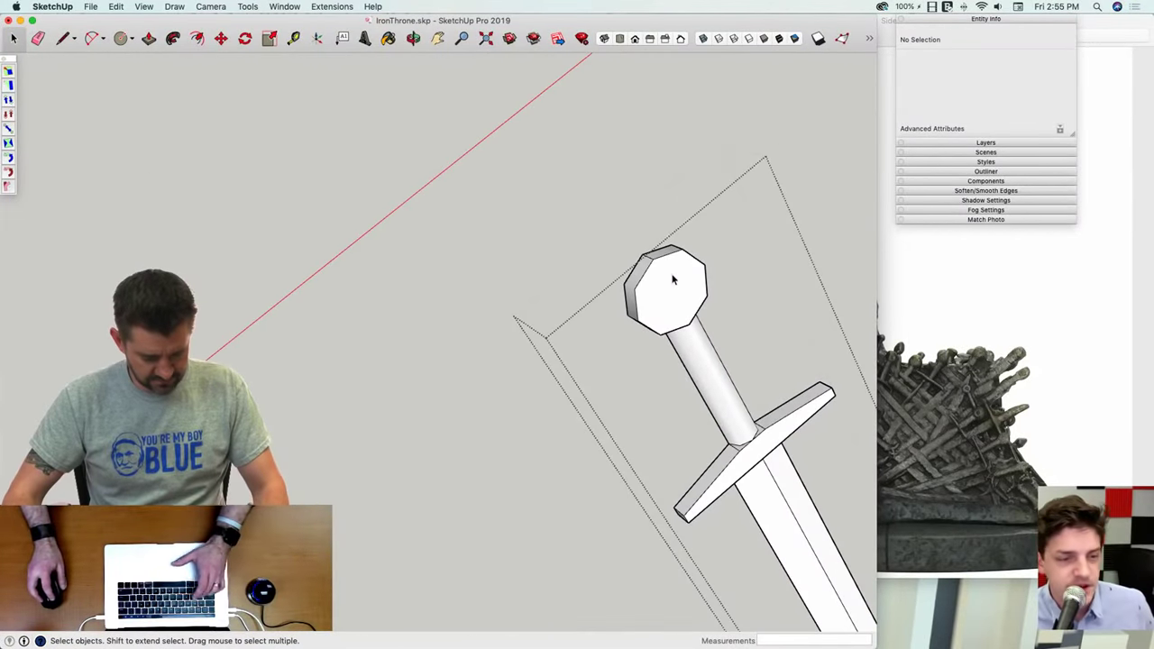
{"action": "key", "text": "f"}
{"action": "left_click", "coordinate": [670, 277]}
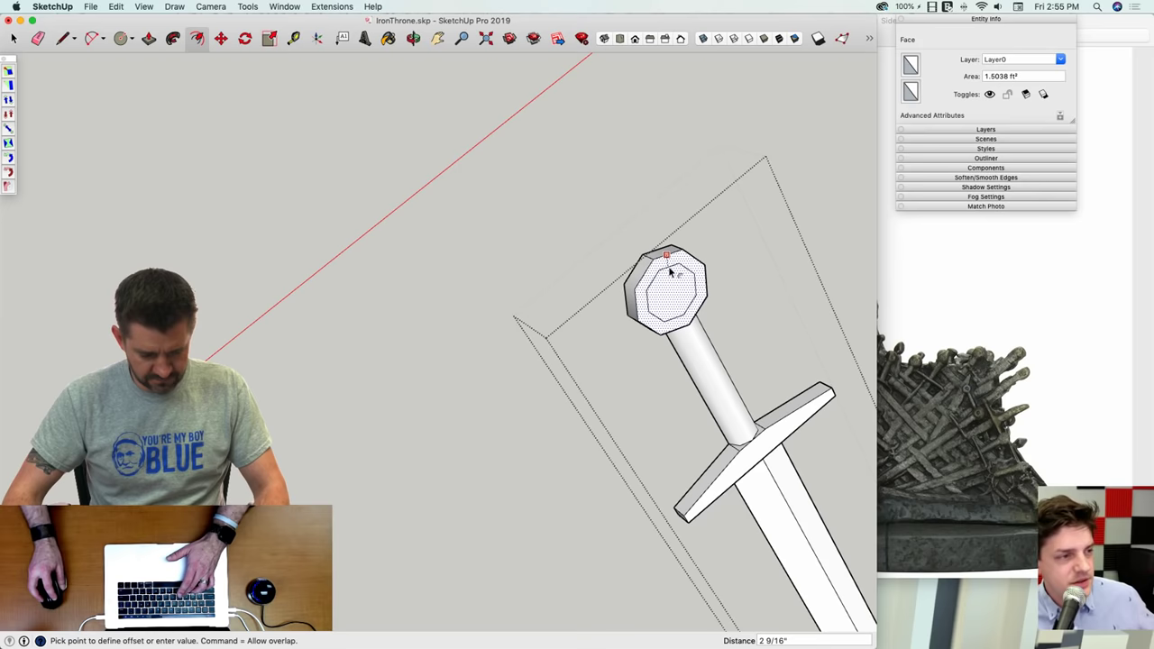
{"action": "left_click", "coordinate": [672, 270]}
{"action": "left_click", "coordinate": [678, 276]}
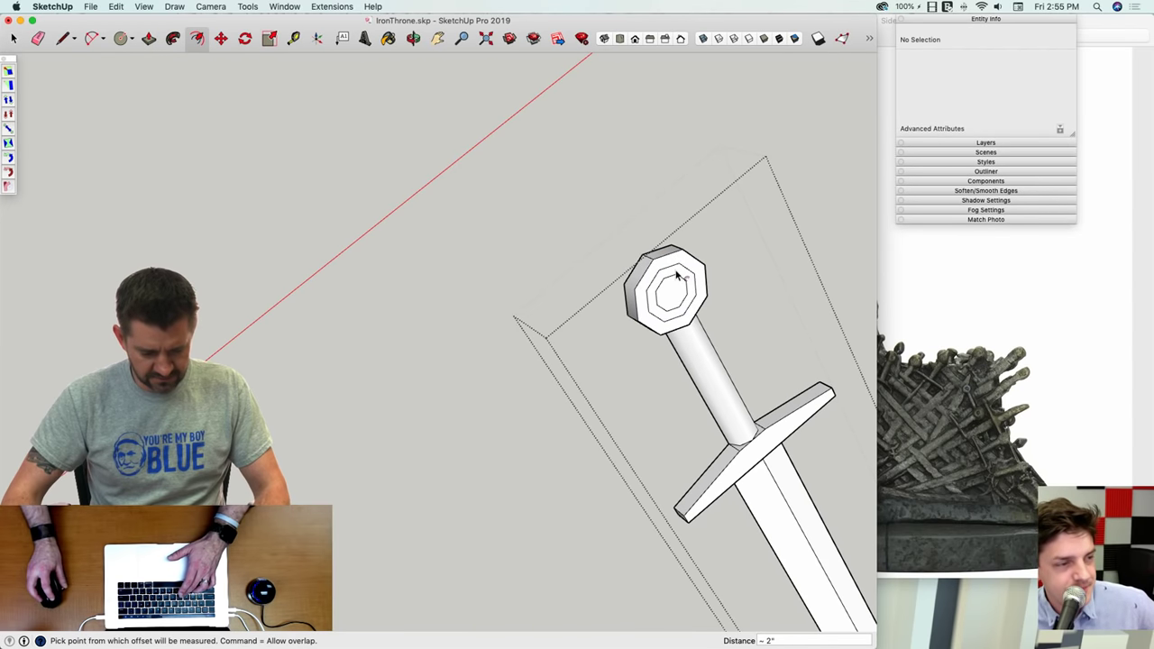
Step: Push/Pull the offset faces of that pommel to give it stepped octagonal relief
{"action": "left_click", "coordinate": [677, 279]}
{"action": "left_click", "coordinate": [677, 279]}
{"action": "key", "text": "space"}
{"action": "scroll", "coordinate": [458, 321], "scroll_direction": "down", "scroll_amount": 3}
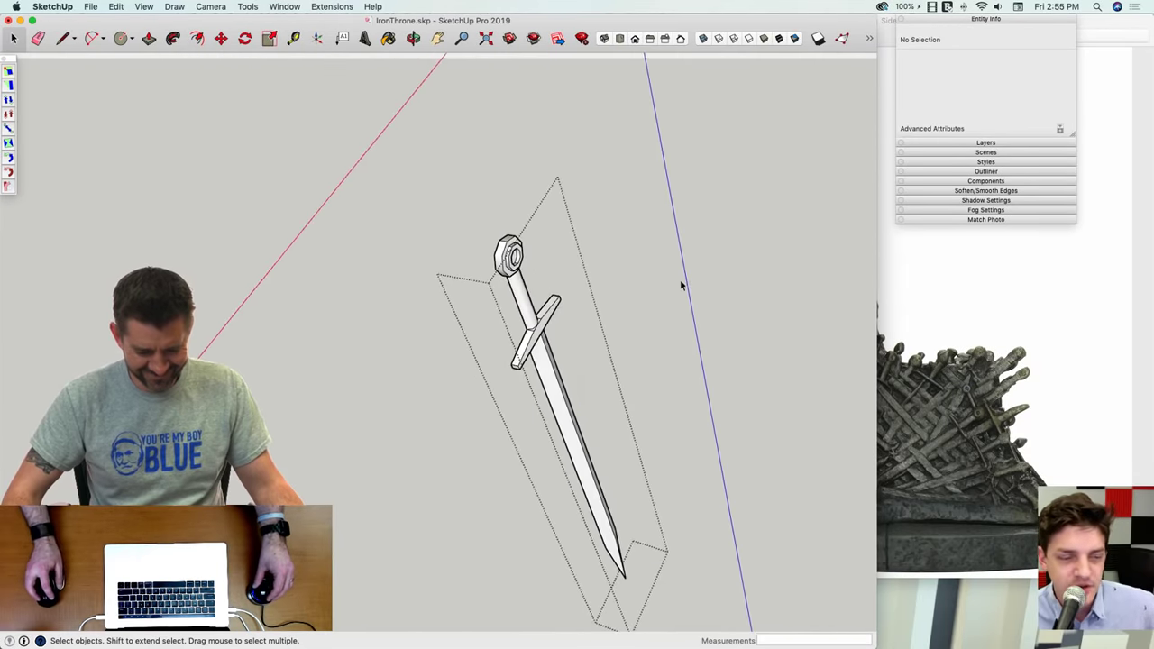
{"action": "left_click", "coordinate": [682, 284]}
Step: Draw two lines from one corner across another plain armrest pommel's face, the first about 1' 4 3/16" long
{"action": "mouse_move", "coordinate": [682, 284]}
{"action": "middle_mouse_down"}
{"action": "mouse_move", "coordinate": [633, 259]}
{"action": "mouse_move", "coordinate": [629, 244]}
{"action": "mouse_move", "coordinate": [618, 260]}
{"action": "middle_mouse_up"}
{"action": "scroll", "coordinate": [635, 257], "scroll_direction": "up", "scroll_amount": 3}
{"action": "double_click", "coordinate": [636, 256]}
{"action": "key", "text": "l"}
{"action": "scroll", "coordinate": [617, 259], "scroll_direction": "up", "scroll_amount": 2}
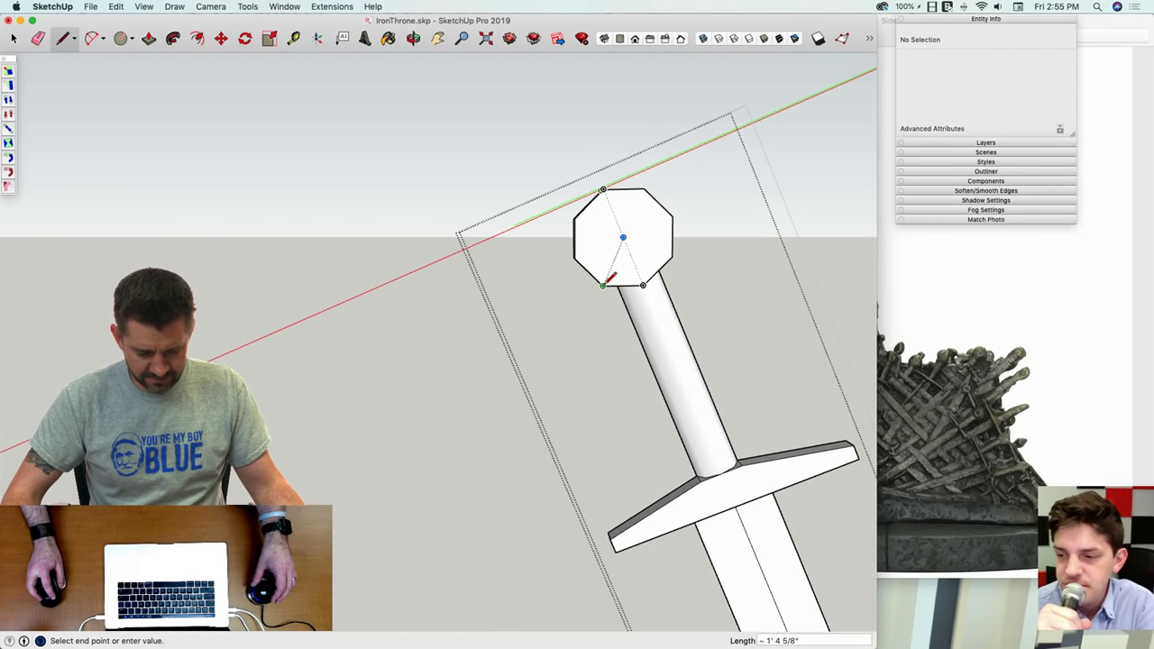
{"action": "key", "text": "space"}
{"action": "middle_click_drag", "start_coordinate": [603, 283], "coordinate": [681, 231]}
{"action": "key", "text": "l"}
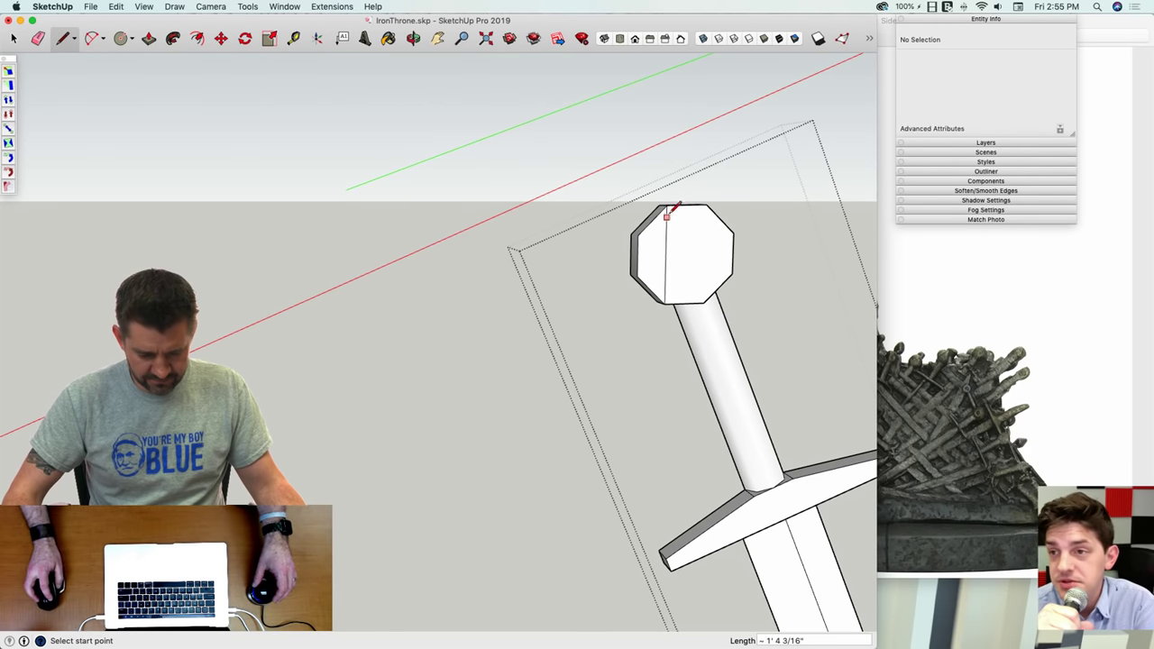
{"action": "middle_click_drag", "start_coordinate": [735, 260], "coordinate": [678, 271]}
Step: Push the two outer segments of that pommel through to leave a pointed wedge
{"action": "key", "text": "p"}
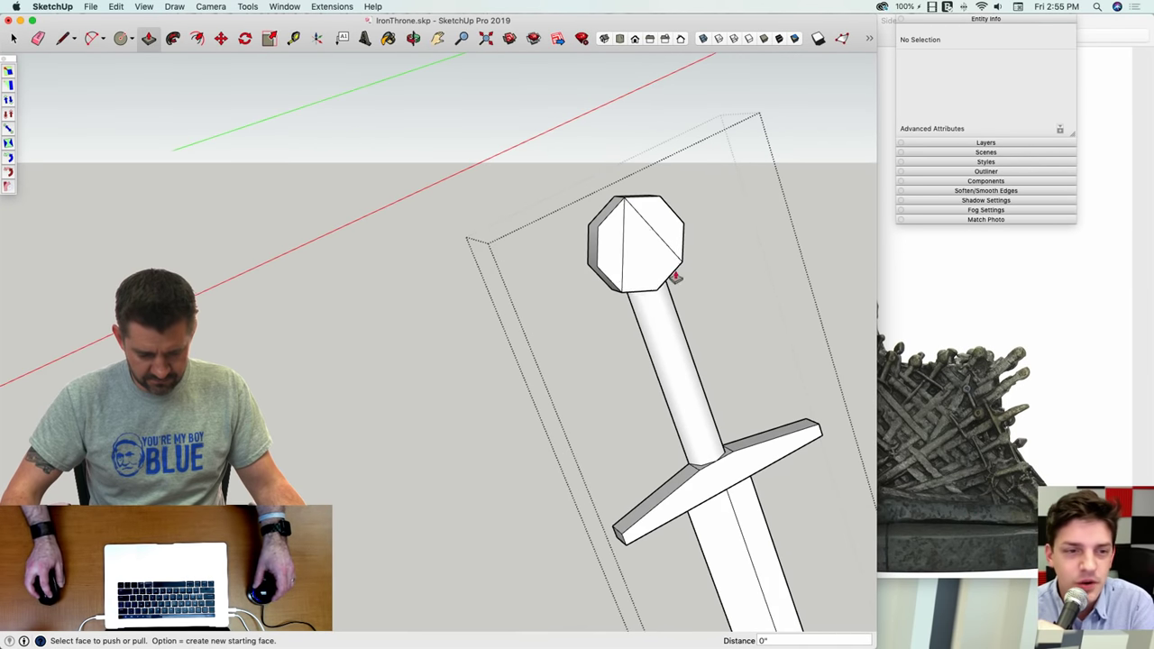
{"action": "key", "text": "space"}
{"action": "scroll", "coordinate": [676, 227], "scroll_direction": "down", "scroll_amount": 10}
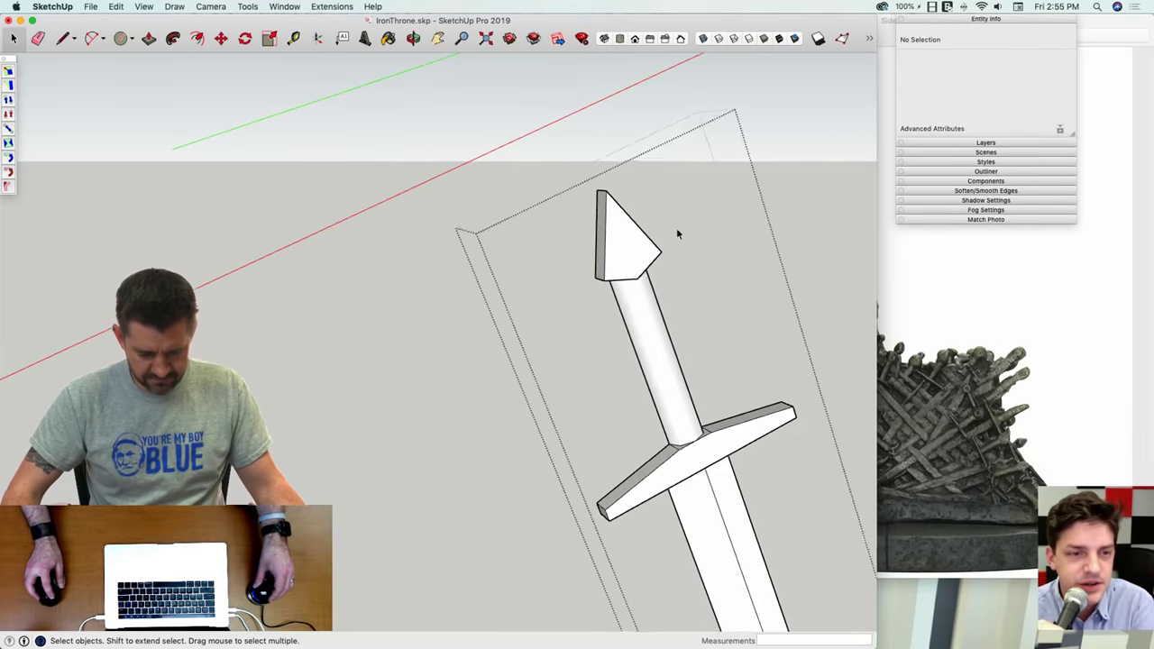
Step: Cut the outer corner off another plain armrest pommel with a line across its face, pushing the segment 3 3/4" through
{"action": "scroll", "coordinate": [661, 275], "scroll_direction": "down", "scroll_amount": 10}
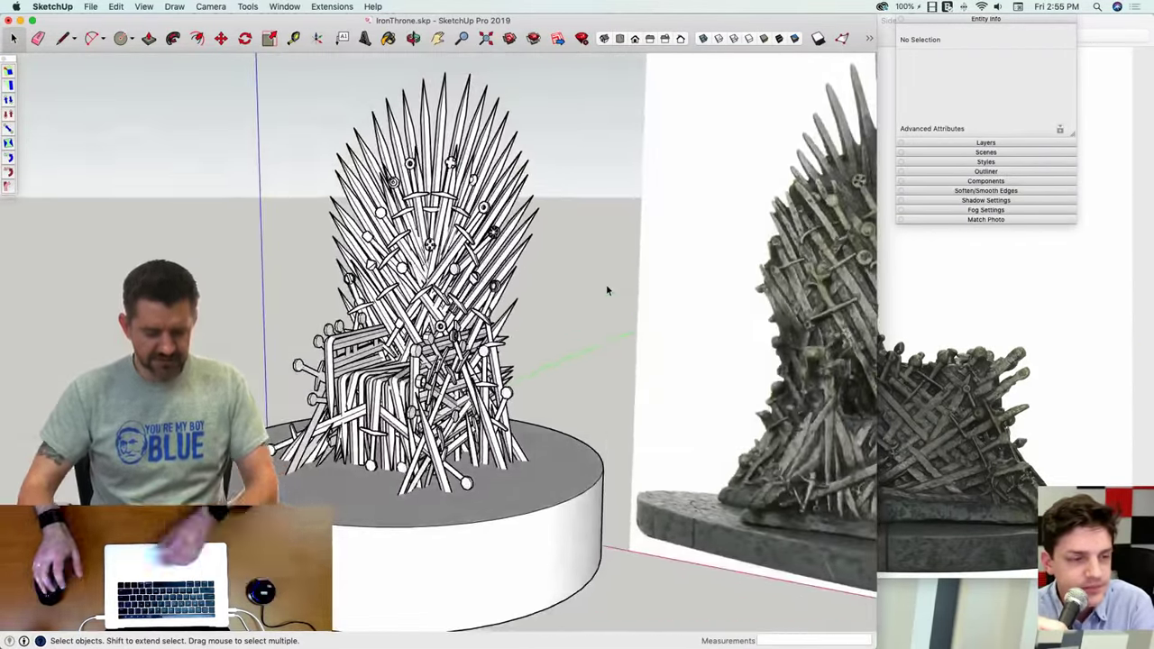
{"action": "scroll", "coordinate": [607, 290], "scroll_direction": "down", "scroll_amount": 2}
{"action": "scroll", "coordinate": [606, 284], "scroll_direction": "up", "scroll_amount": 10}
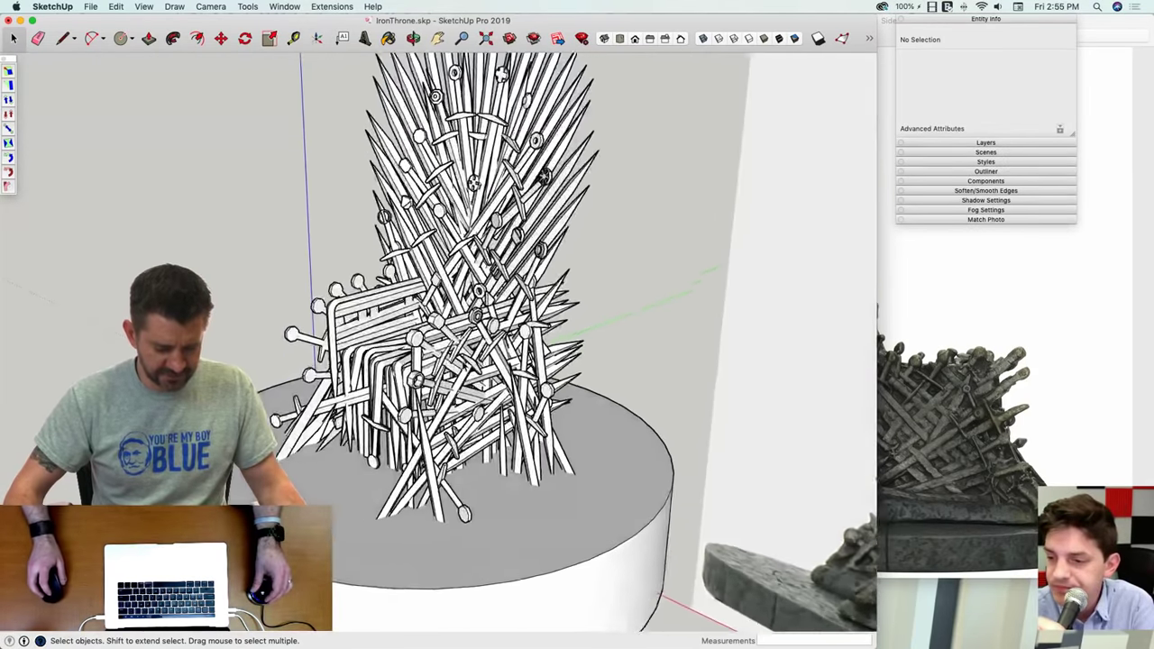
{"action": "scroll", "coordinate": [530, 323], "scroll_direction": "up", "scroll_amount": 8}
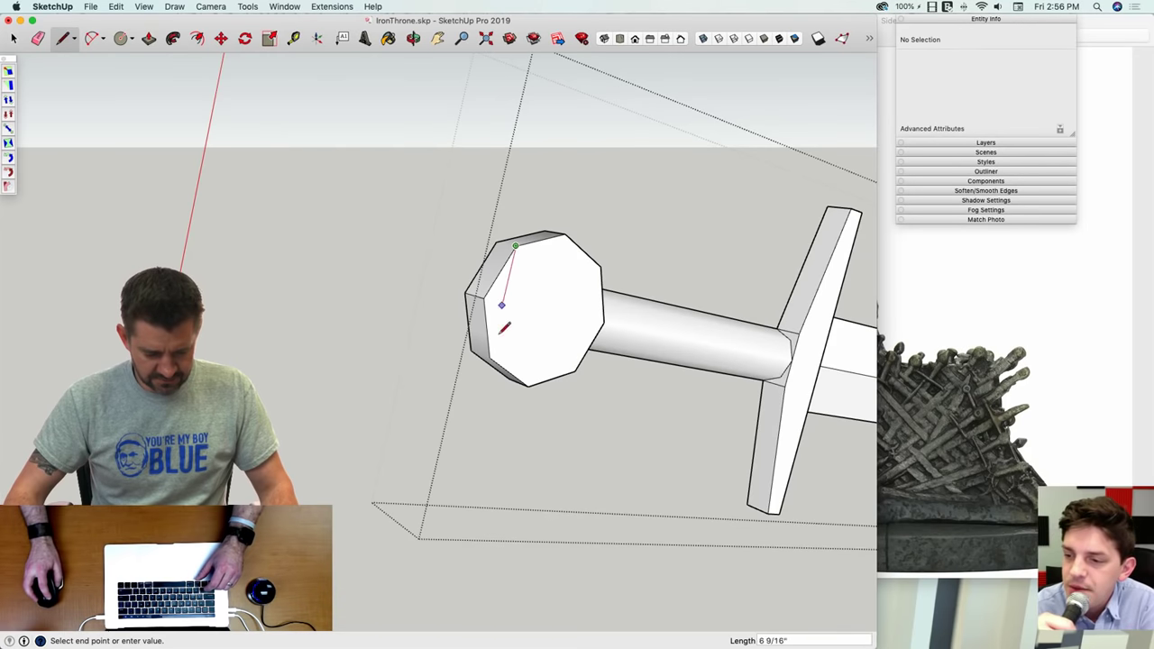
{"action": "left_click", "coordinate": [494, 318]}
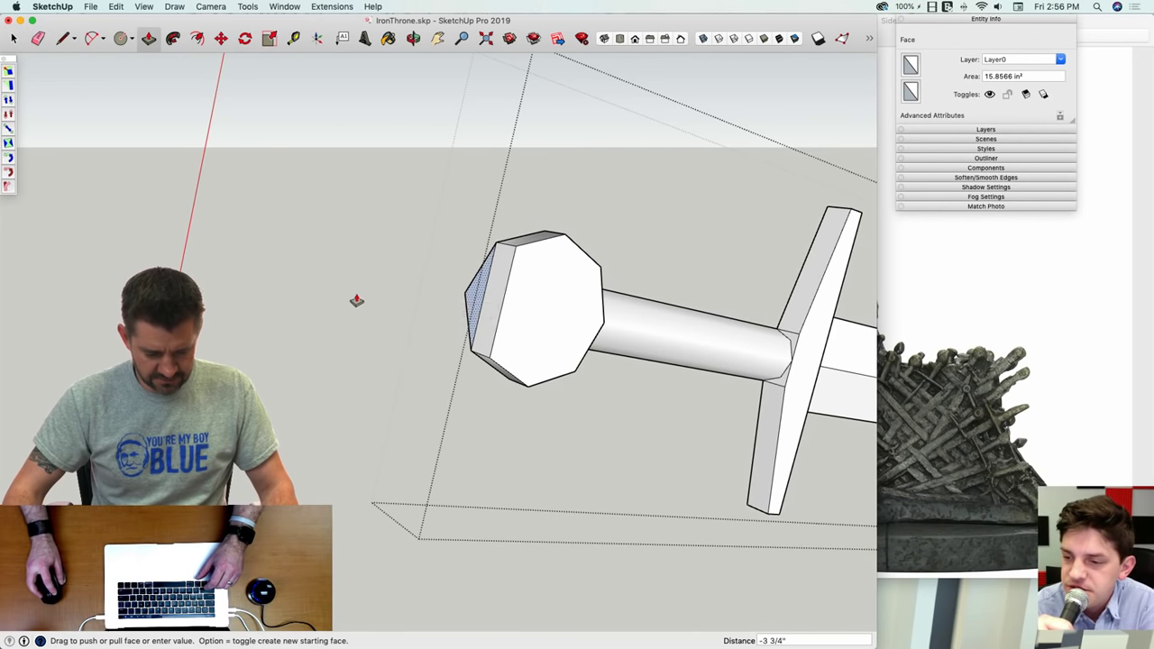
{"action": "left_click", "coordinate": [468, 298]}
{"action": "key", "text": "space"}
{"action": "middle_click_drag", "start_coordinate": [542, 248], "coordinate": [523, 214]}
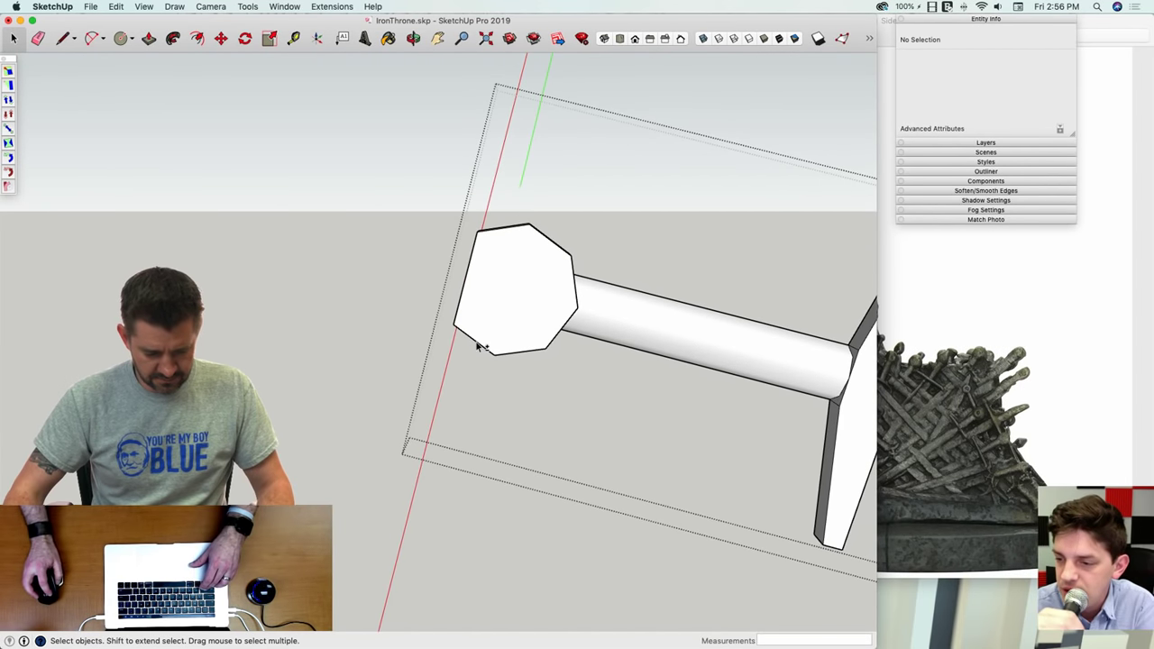
{"action": "key", "text": "space"}
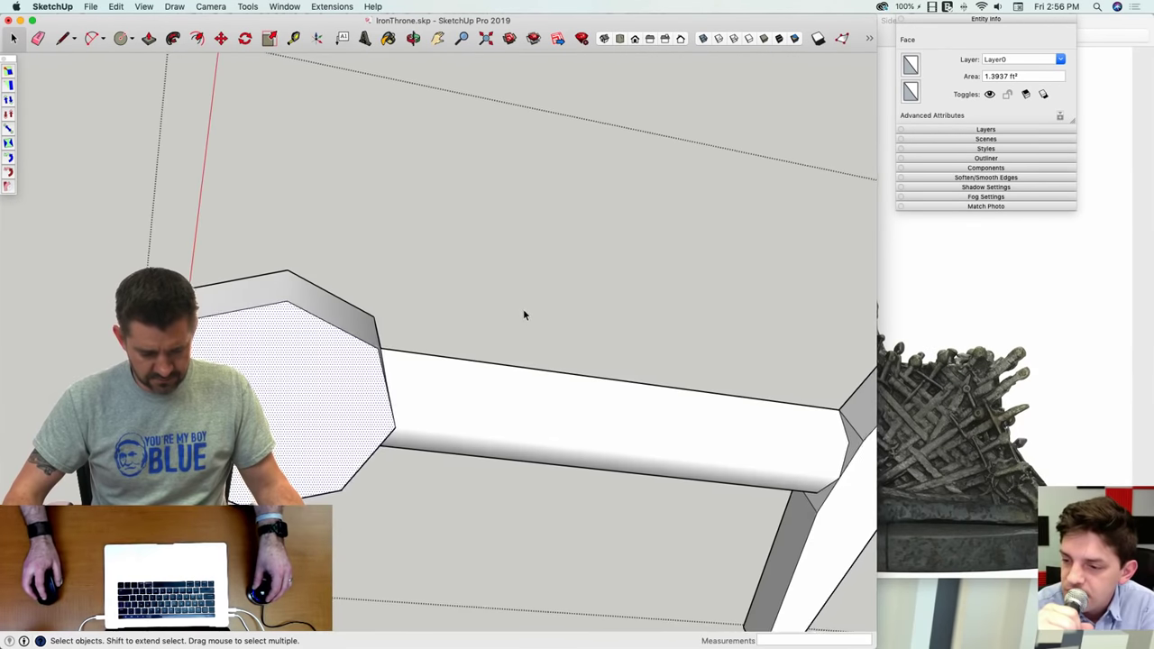
Step: Pull the outer end facet of that armrest pommel outward to form a projecting block
{"action": "key", "text": "p"}
{"action": "middle_click_drag", "start_coordinate": [516, 412], "coordinate": [484, 302]}
{"action": "key", "text": "l"}
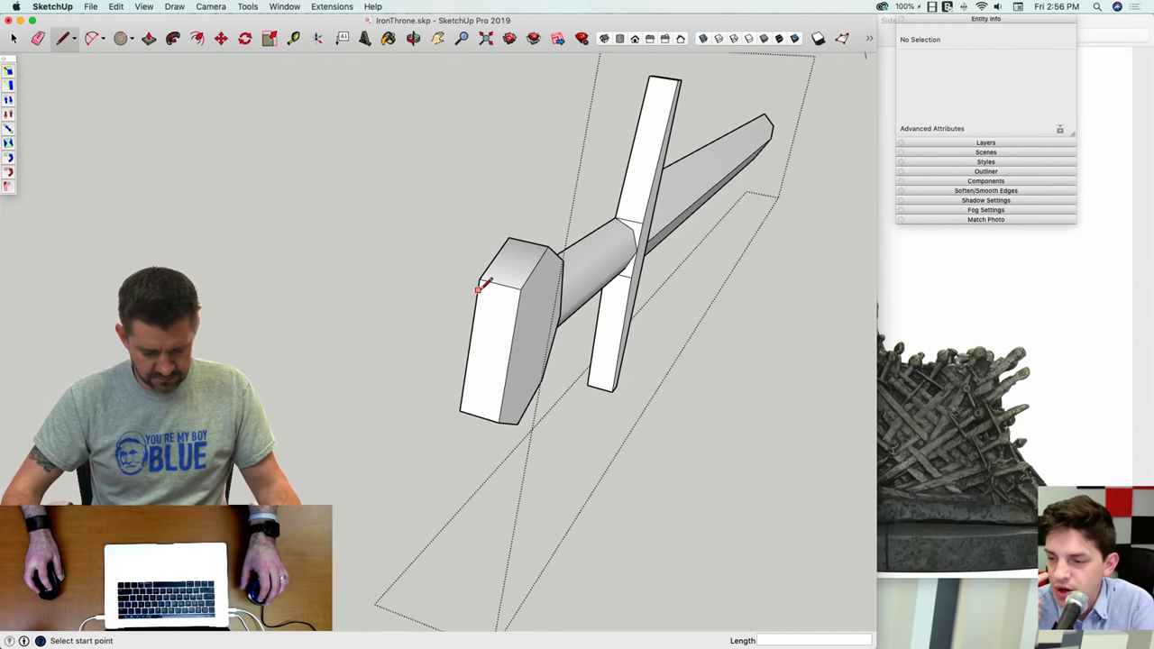
{"action": "key", "text": "p"}
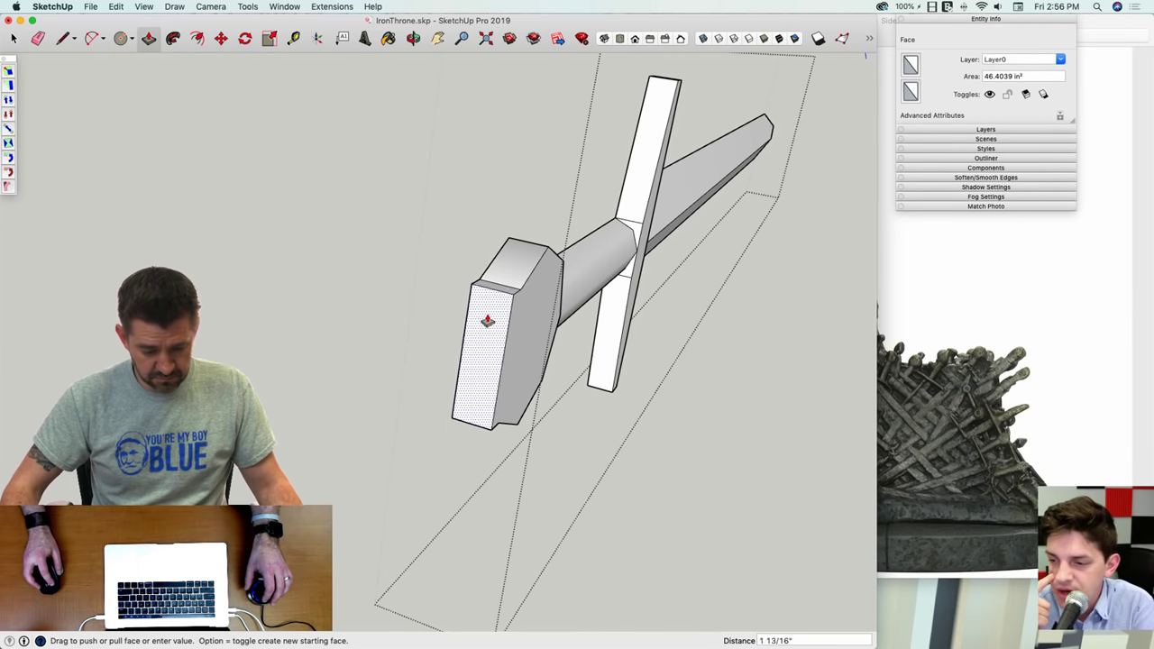
{"action": "left_click", "coordinate": [472, 329]}
Step: Draw a dividing line across the pommel's face beside the projecting block and pull the block's side out 1 5/16"
{"action": "key", "text": "l"}
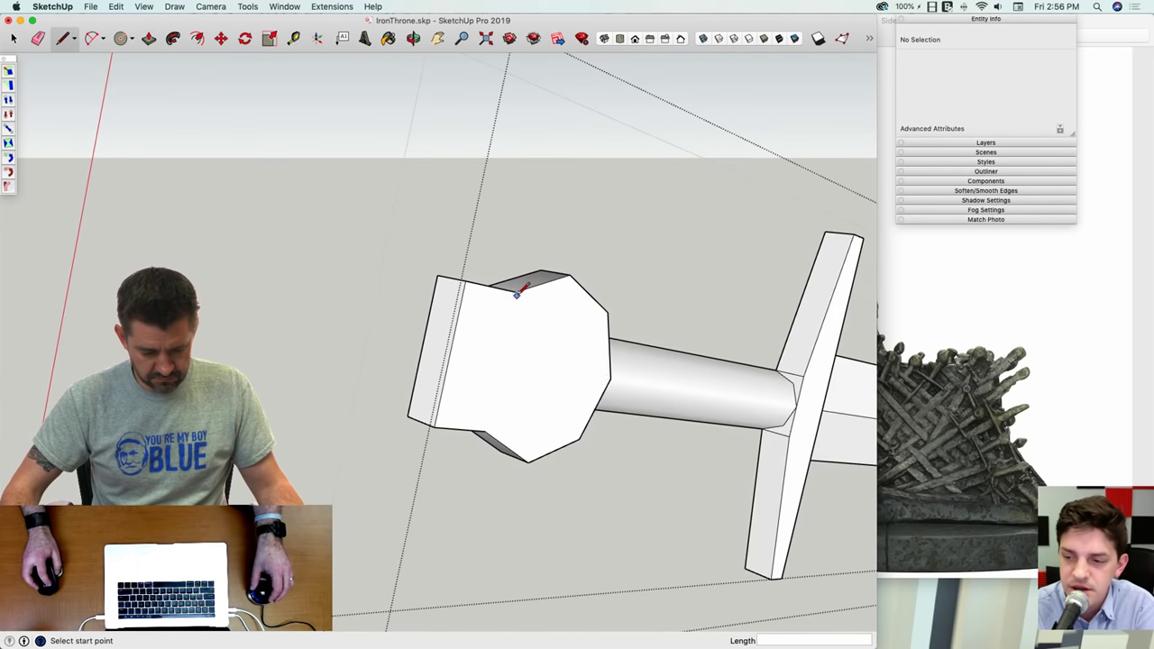
{"action": "left_click", "coordinate": [488, 428]}
{"action": "middle_click_drag", "start_coordinate": [488, 429], "coordinate": [446, 354]}
{"action": "key", "text": "p"}
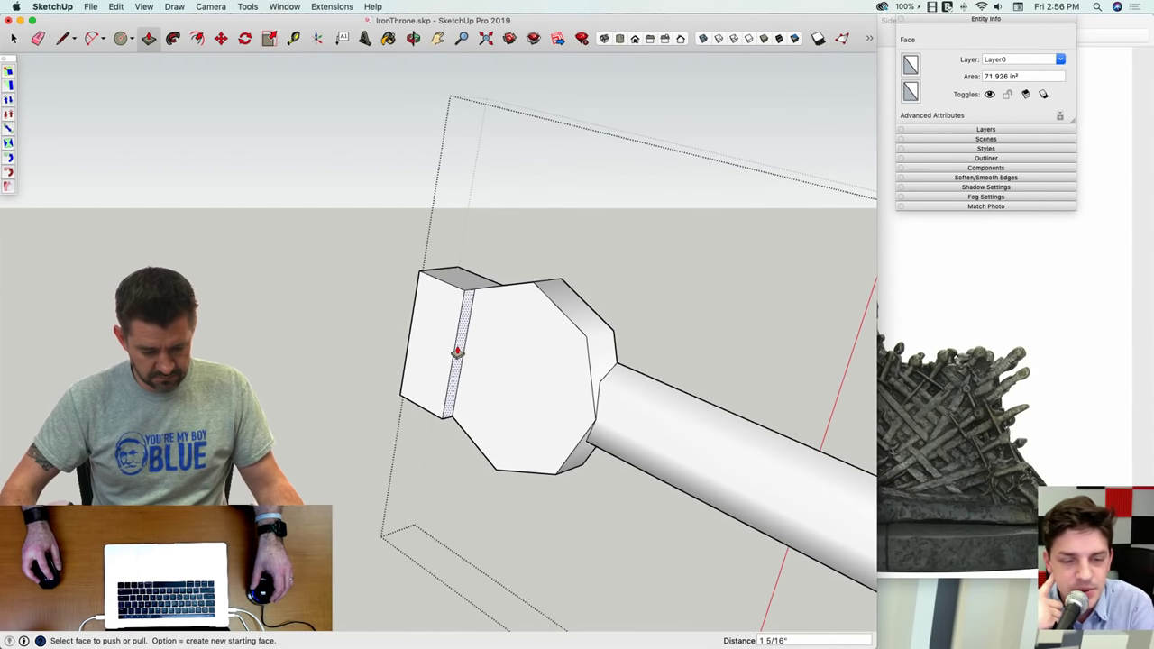
{"action": "left_click", "coordinate": [537, 390]}
{"action": "key", "text": "space"}
{"action": "left_click", "coordinate": [503, 437]}
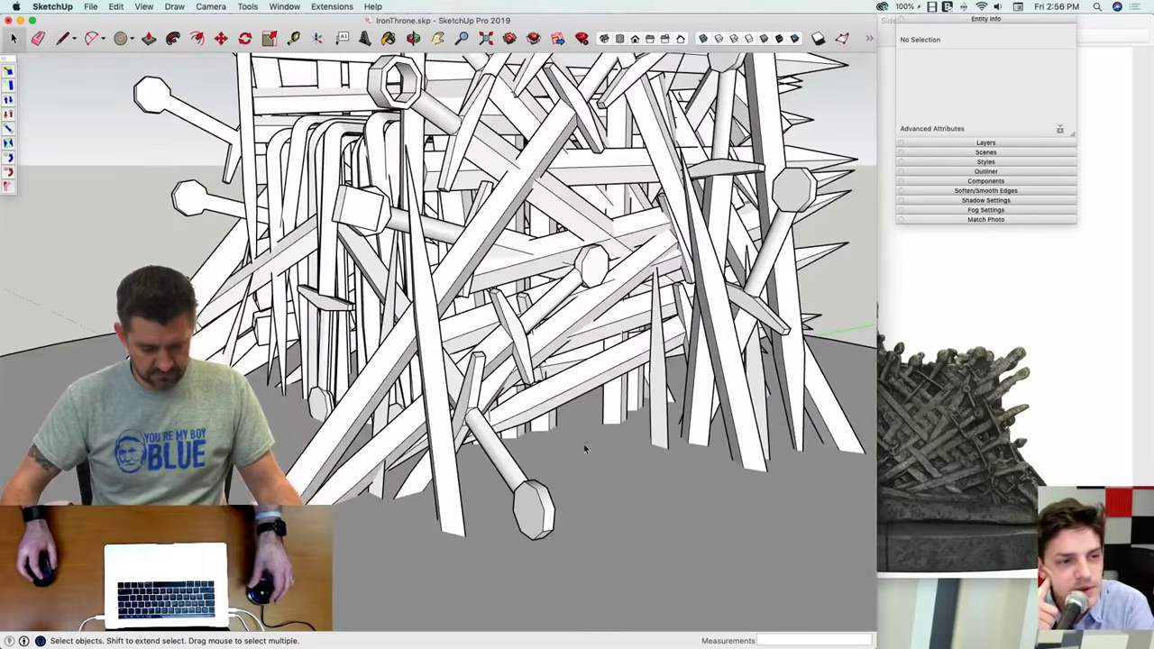
Step: Open another armrest sword, draw a corner-to-corner line across its octagonal pommel, and push the outer half through to remove it
{"action": "left_click", "coordinate": [625, 242]}
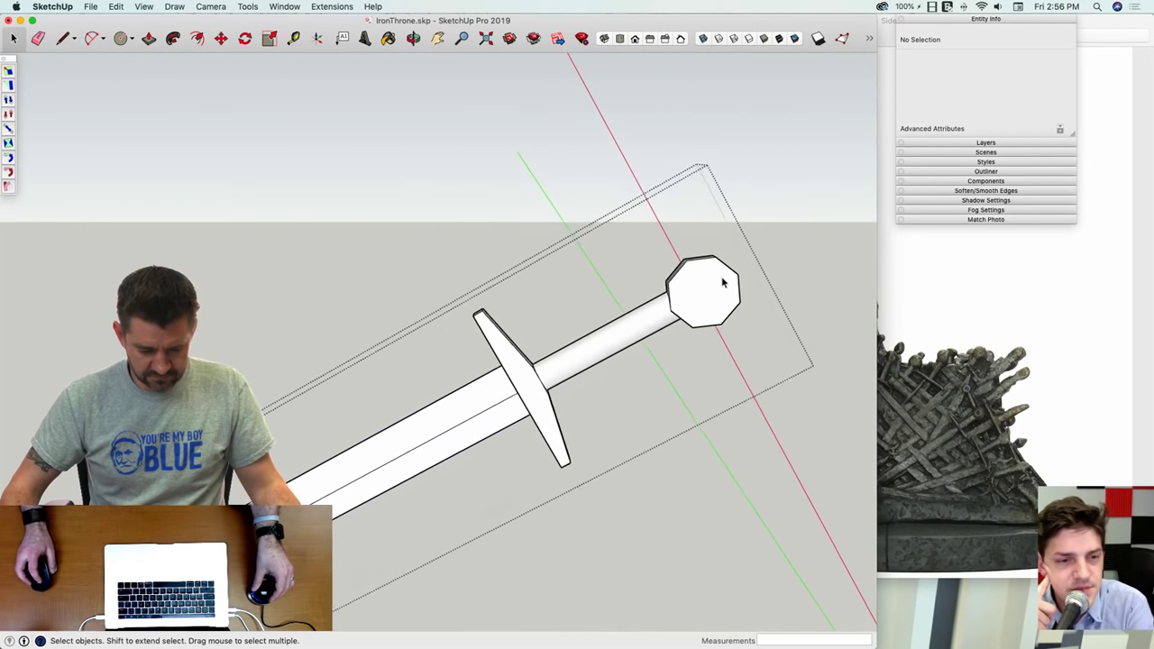
{"action": "scroll", "coordinate": [722, 283], "scroll_direction": "up", "scroll_amount": 5}
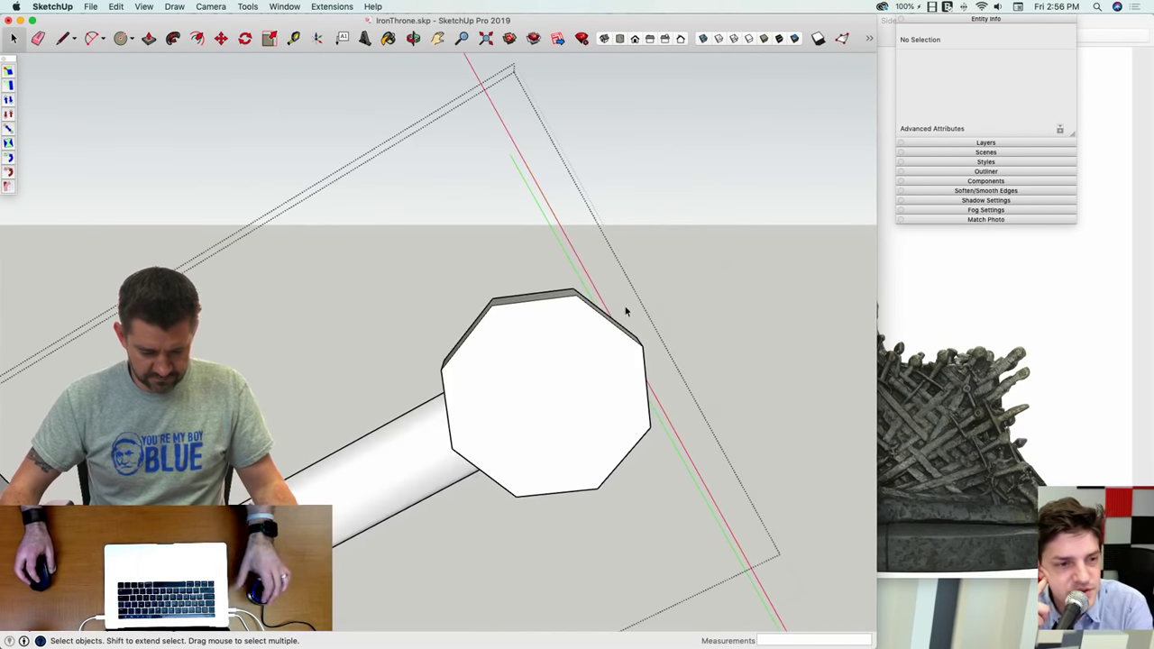
{"action": "key", "text": "l"}
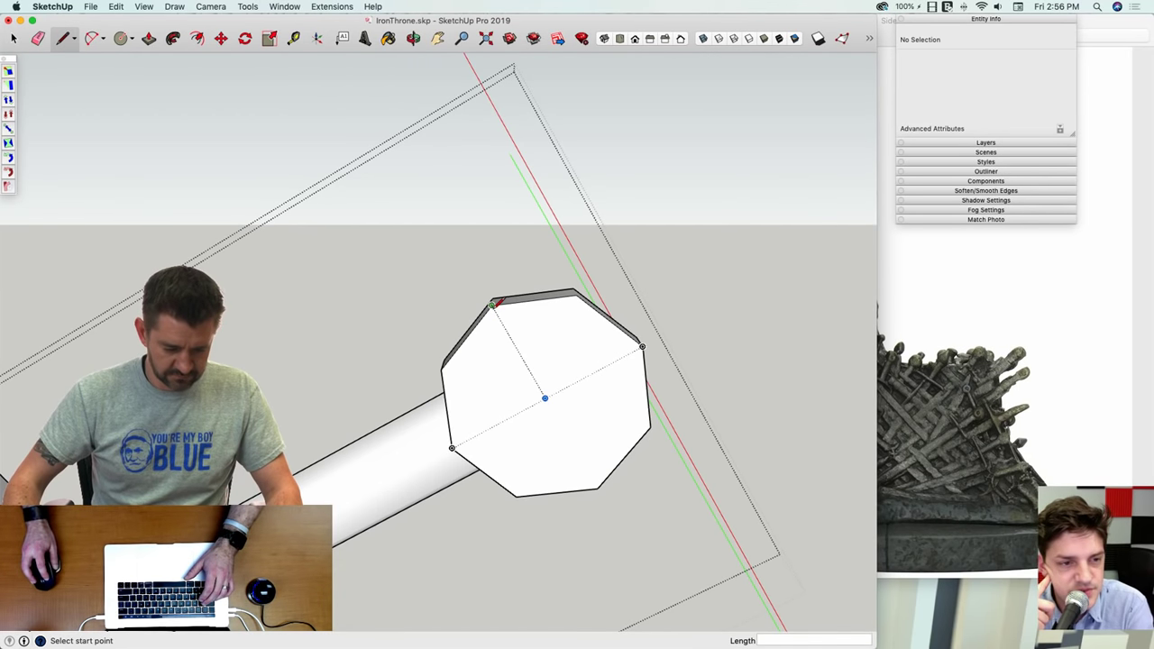
{"action": "key", "text": "p"}
{"action": "left_click", "coordinate": [605, 393]}
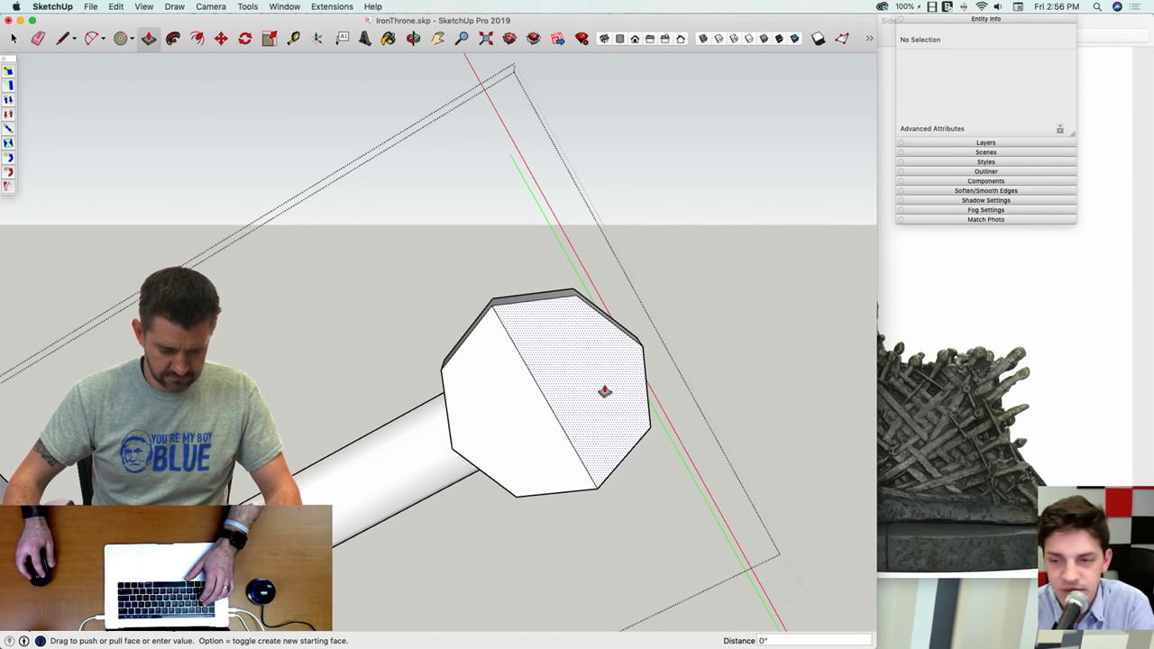
{"action": "left_click", "coordinate": [584, 311]}
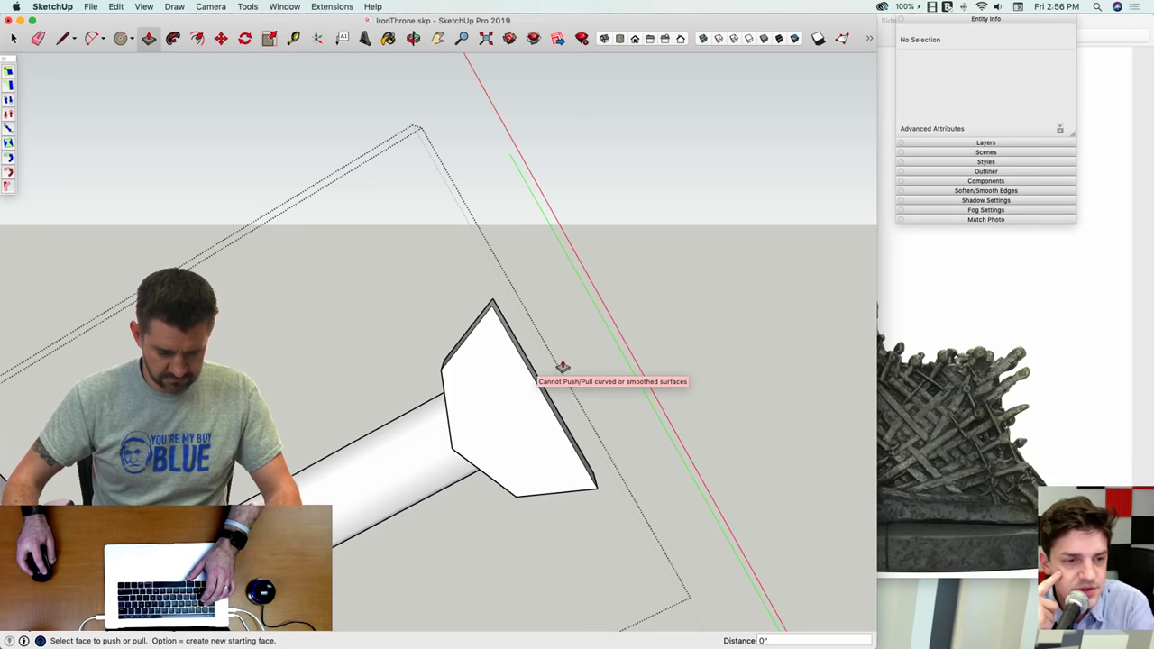
Step: Pull the half pommel's flat cut face outward and scale its outer end
{"action": "middle_click_drag", "start_coordinate": [551, 356], "coordinate": [295, 323]}
{"action": "key", "text": "space"}
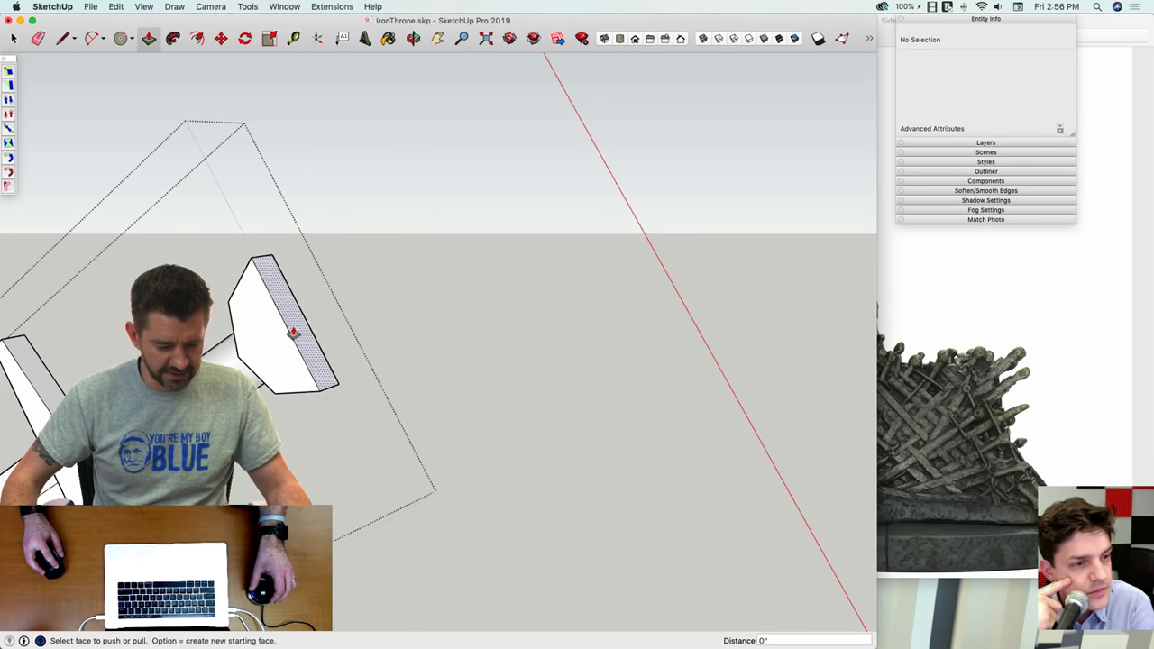
{"action": "left_click_drag", "start_coordinate": [293, 333], "coordinate": [330, 324]}
{"action": "mouse_move", "coordinate": [339, 318]}
{"action": "middle_mouse_down"}
{"action": "mouse_move", "coordinate": [456, 298]}
{"action": "mouse_move", "coordinate": [417, 291]}
{"action": "mouse_move", "coordinate": [353, 322]}
{"action": "mouse_move", "coordinate": [350, 309]}
{"action": "middle_mouse_up"}
{"action": "key", "text": "space"}
{"action": "left_click", "coordinate": [350, 309]}
{"action": "key", "text": "s"}
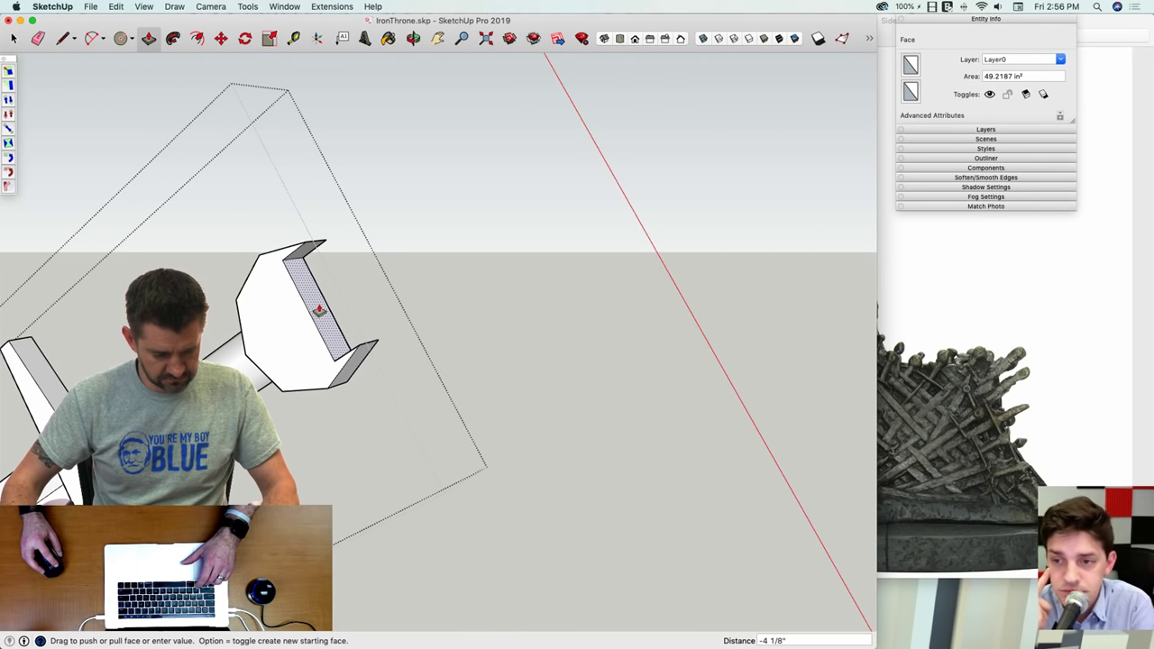
Step: Push the middle section of that extended face back about 4 1/8" to leave two prongs, and close the sword
{"action": "left_click", "coordinate": [313, 319]}
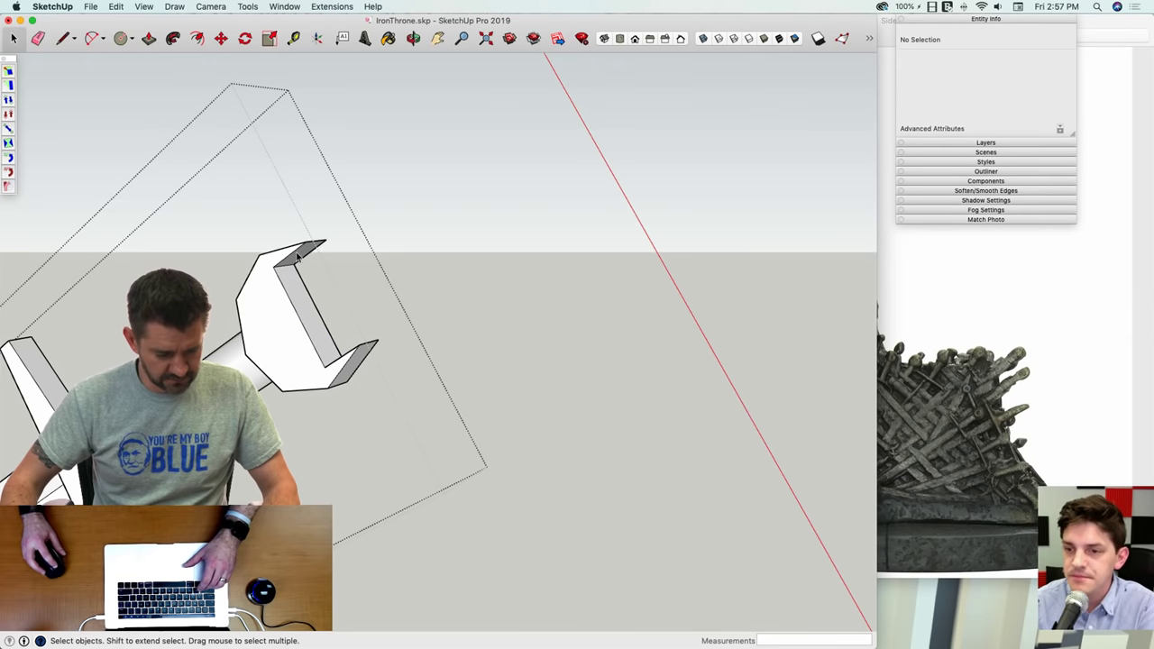
{"action": "left_click", "coordinate": [294, 262]}
{"action": "middle_click_drag", "start_coordinate": [320, 273], "coordinate": [418, 385]}
{"action": "double_click", "coordinate": [421, 384]}
{"action": "scroll", "coordinate": [423, 382], "scroll_direction": "down", "scroll_amount": 3}
{"action": "key", "text": "space"}
{"action": "left_click", "coordinate": [507, 308]}
{"action": "scroll", "coordinate": [507, 307], "scroll_direction": "down", "scroll_amount": 5}
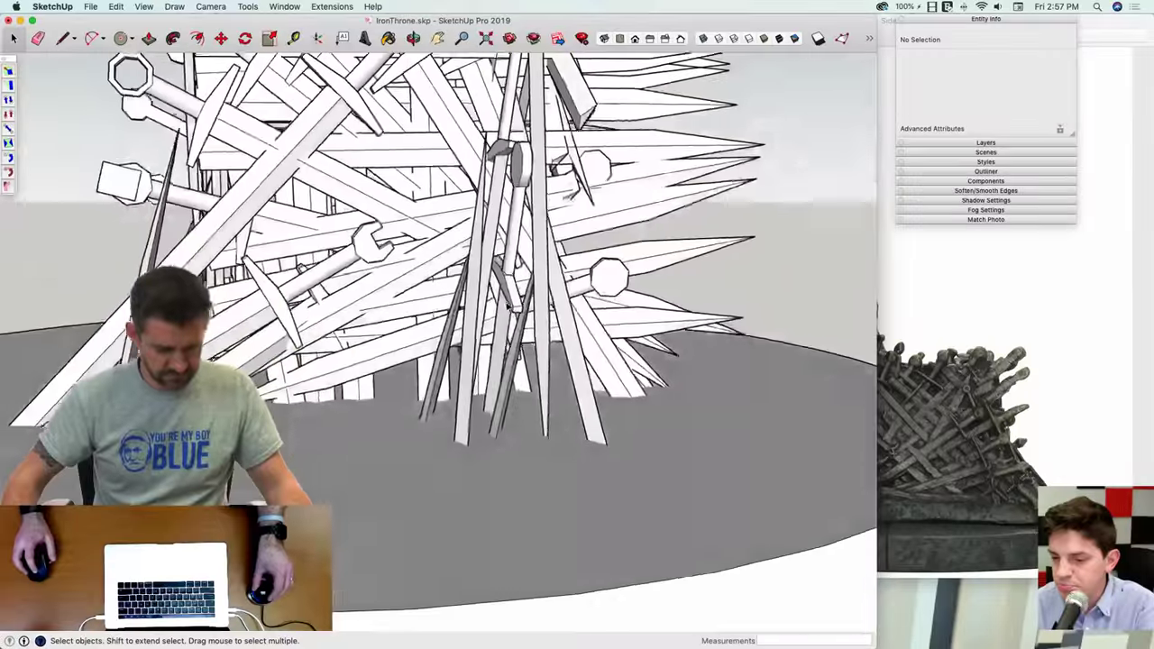
Step: Open the low armrest sword near the floor and offset its pommel's octagonal face inward about 3 3/16"
{"action": "middle_click_drag", "start_coordinate": [474, 262], "coordinate": [349, 298]}
{"action": "scroll", "coordinate": [332, 290], "scroll_direction": "up", "scroll_amount": 3}
{"action": "double_click", "coordinate": [348, 301]}
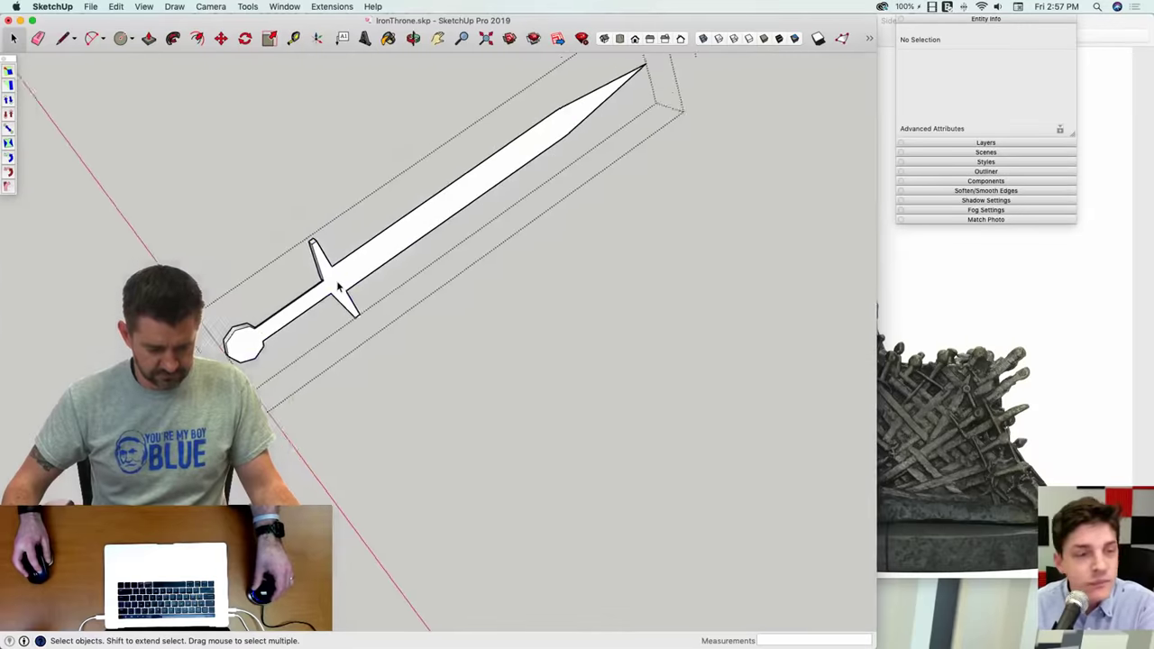
{"action": "scroll", "coordinate": [348, 270], "scroll_direction": "up", "scroll_amount": 8}
{"action": "scroll", "coordinate": [360, 361], "scroll_direction": "down", "scroll_amount": 5}
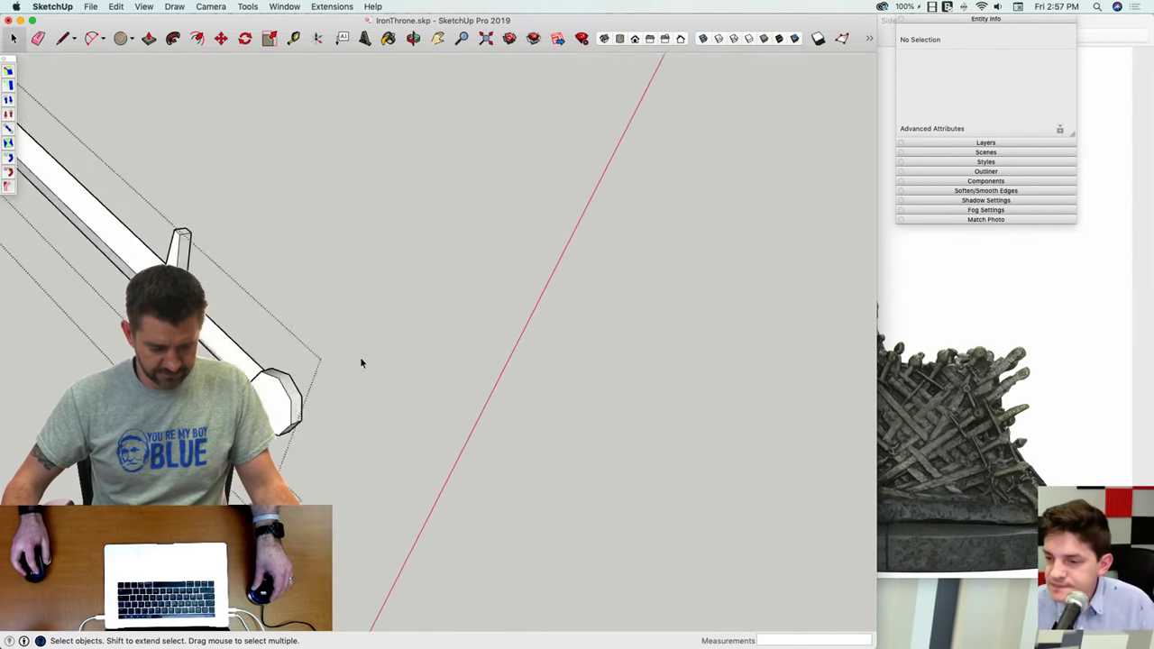
{"action": "scroll", "coordinate": [394, 338], "scroll_direction": "up", "scroll_amount": 5}
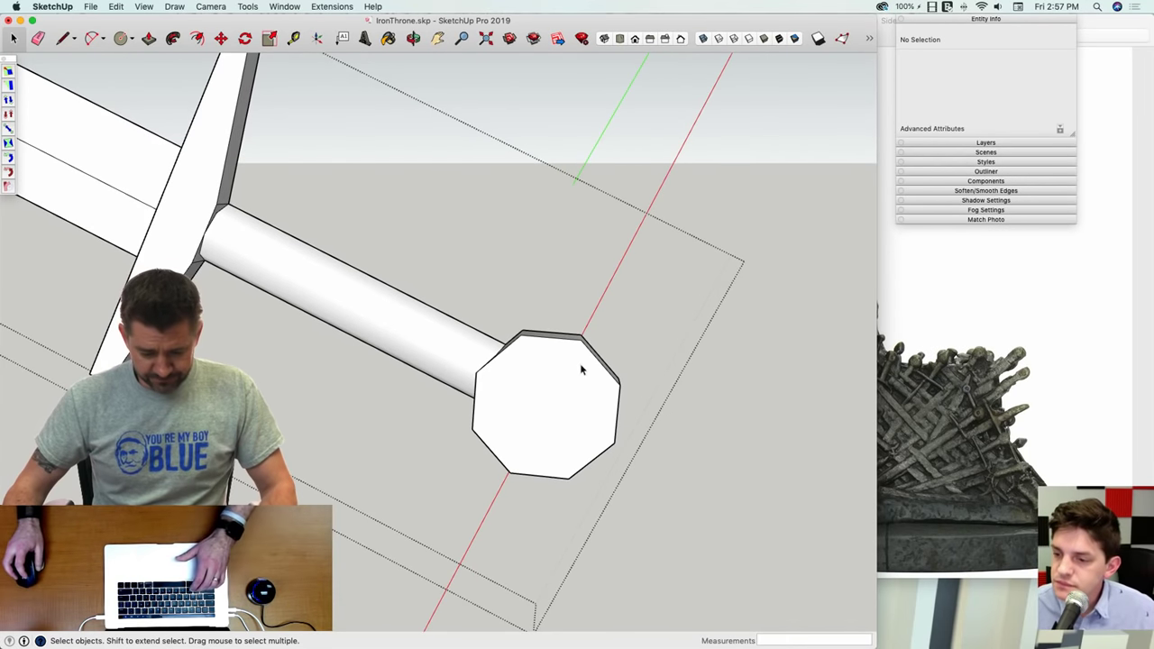
{"action": "key", "text": "f"}
{"action": "left_click", "coordinate": [544, 339]}
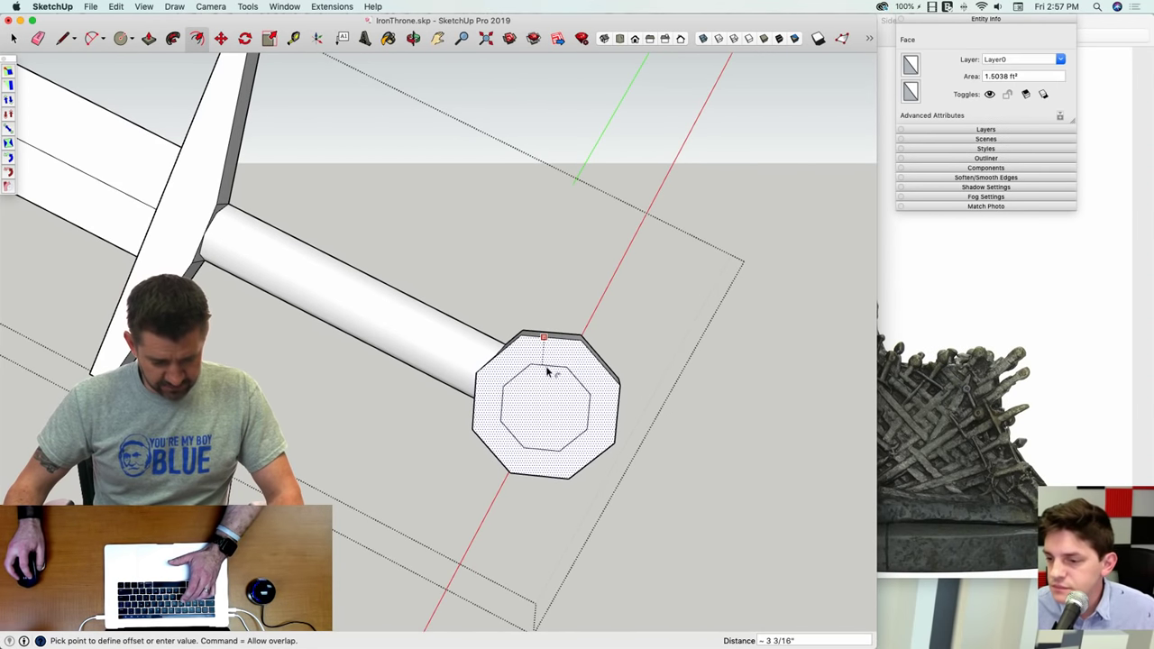
{"action": "left_click", "coordinate": [547, 376]}
Step: Move the inner octagon outward from the pommel so its sides taper, and close the sword
{"action": "key", "text": "space"}
{"action": "left_click", "coordinate": [543, 405]}
{"action": "middle_click_drag", "start_coordinate": [544, 405], "coordinate": [508, 442]}
{"action": "key", "text": "m"}
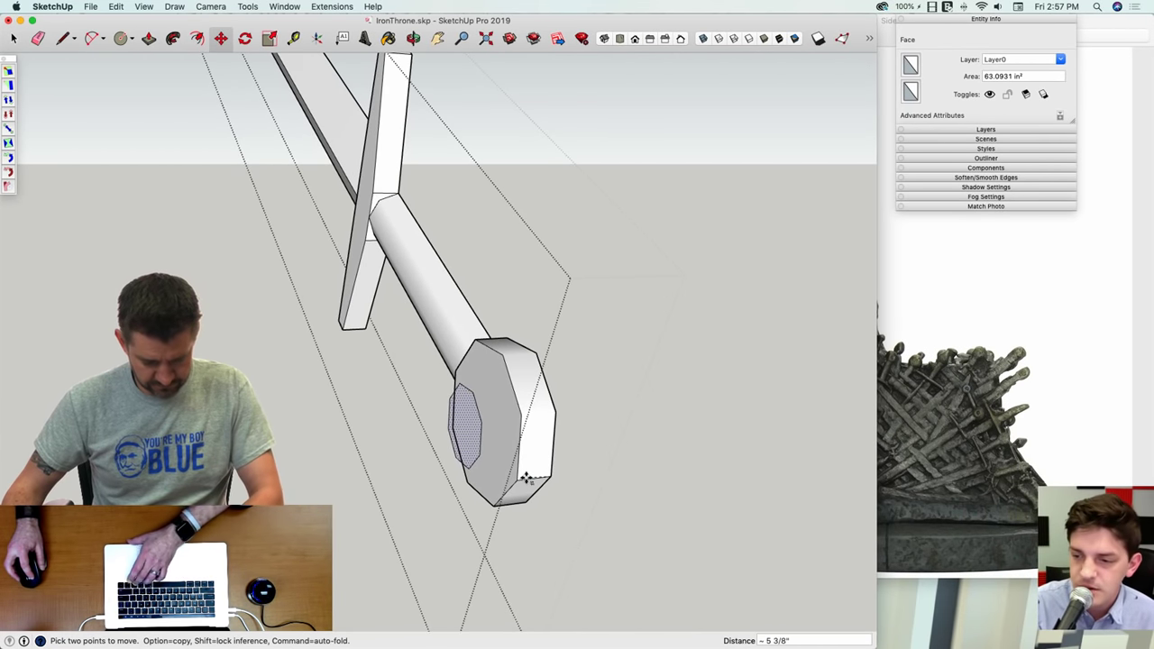
{"action": "left_click", "coordinate": [519, 479]}
{"action": "key", "text": "space"}
{"action": "scroll", "coordinate": [632, 500], "scroll_direction": "down", "scroll_amount": 10}
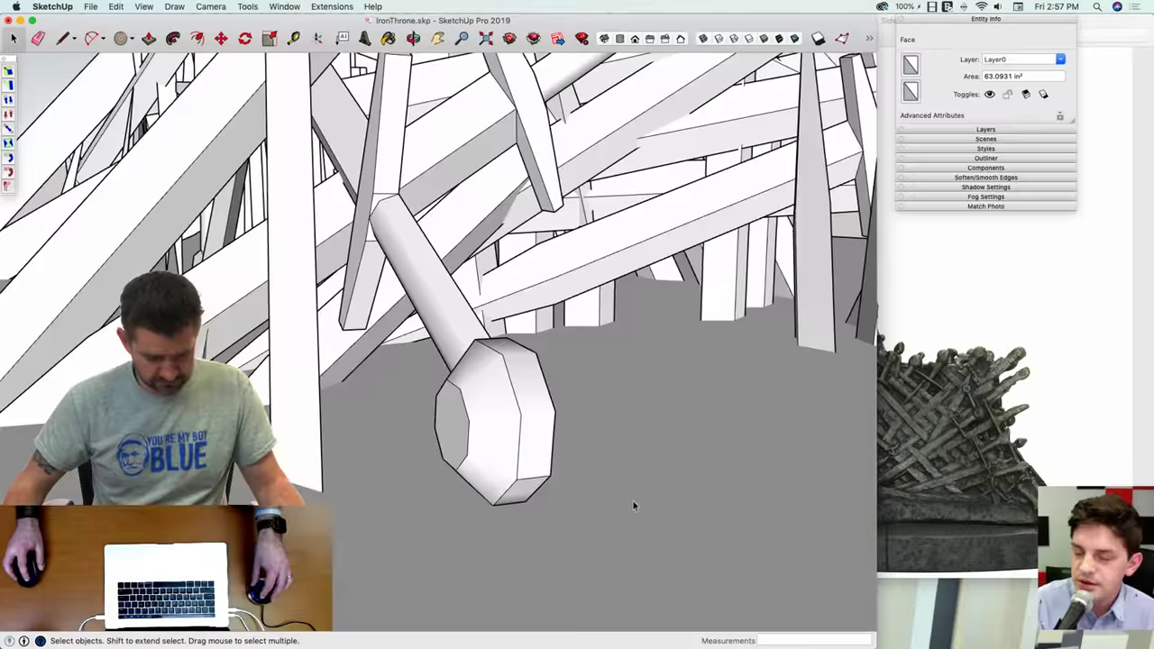
{"action": "left_click", "coordinate": [632, 499]}
Step: Try to erase the seam edges along the grip and pommel of a sword hanging below the seat
{"action": "scroll", "coordinate": [632, 508], "scroll_direction": "down", "scroll_amount": 10}
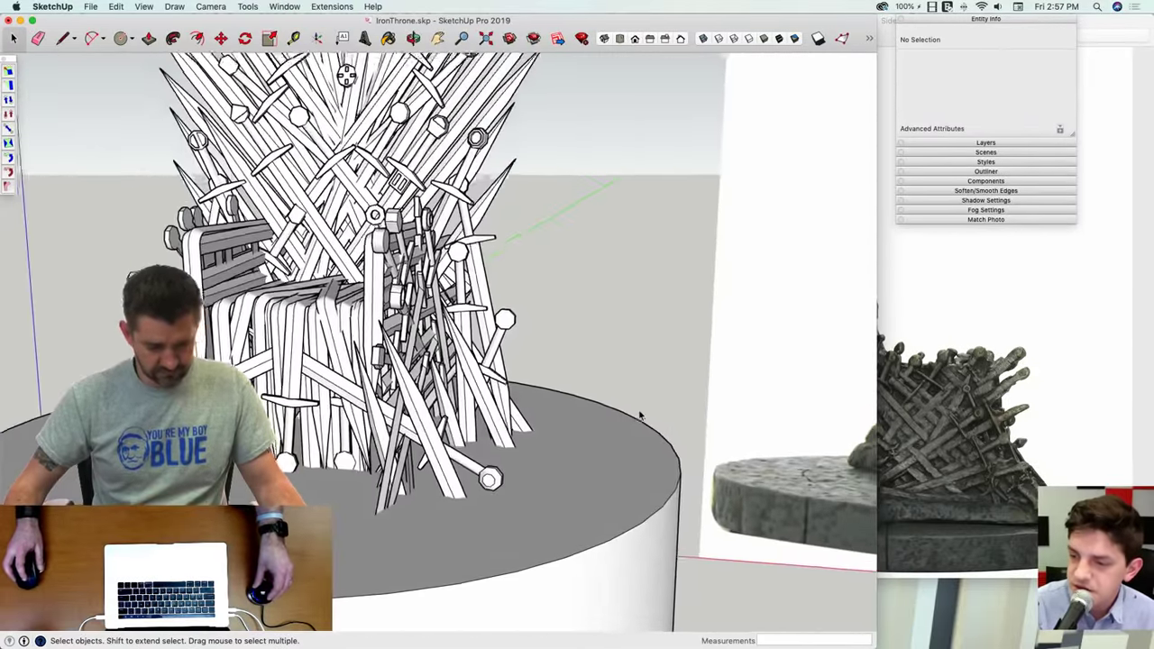
{"action": "scroll", "coordinate": [456, 468], "scroll_direction": "up", "scroll_amount": 10}
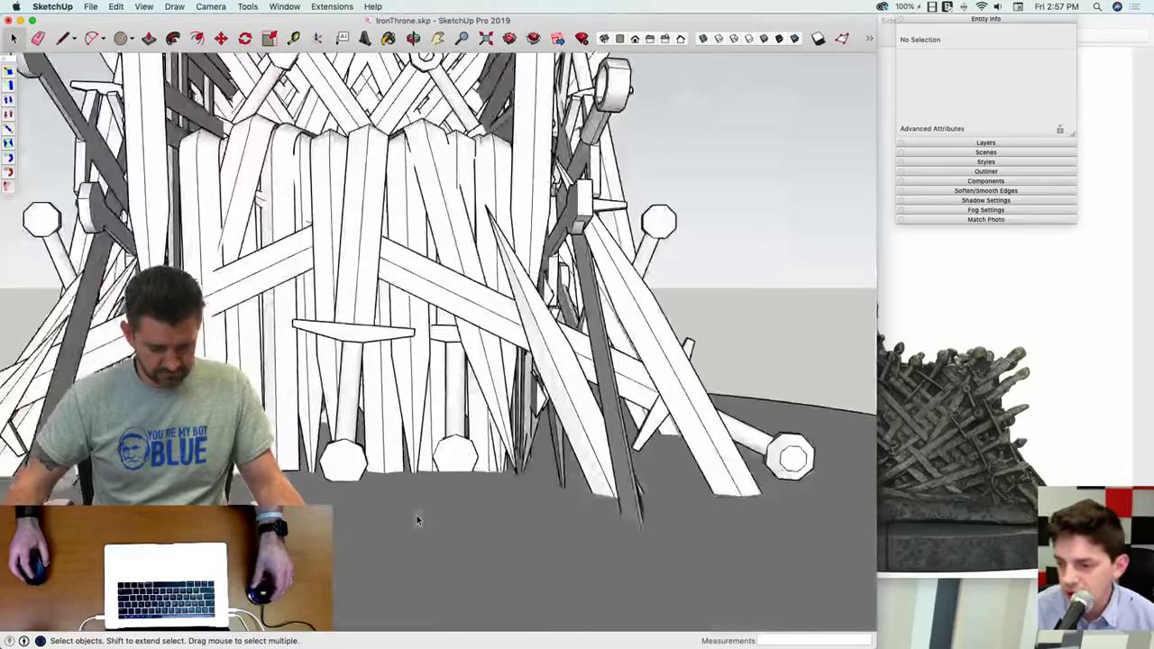
{"action": "scroll", "coordinate": [330, 452], "scroll_direction": "up", "scroll_amount": 8}
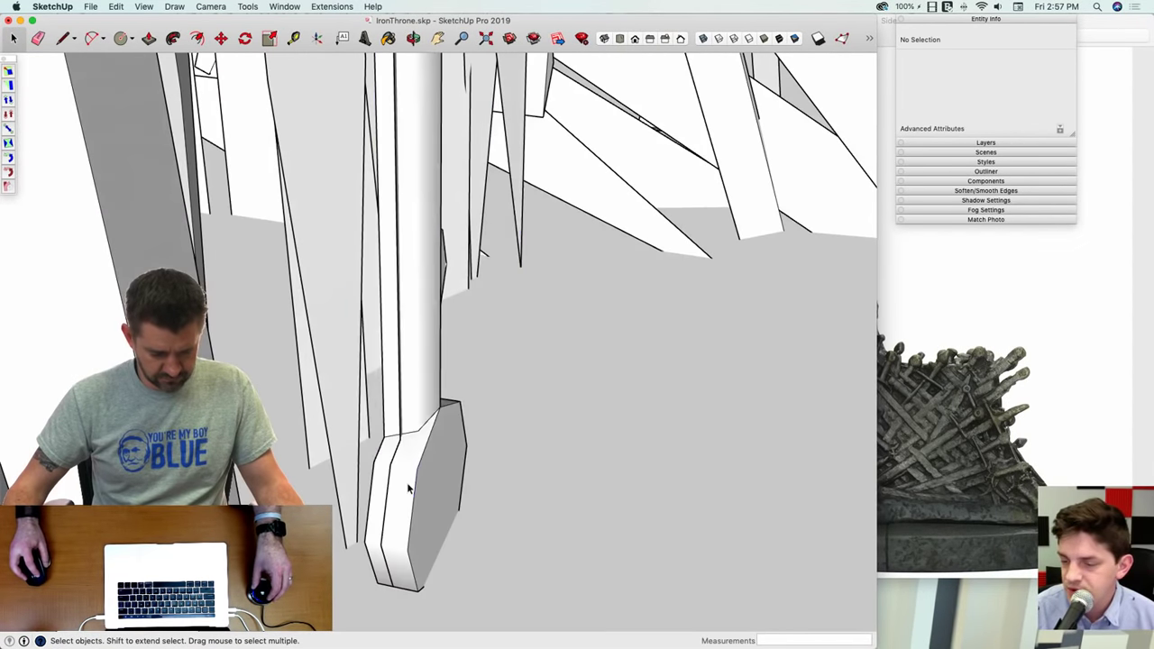
{"action": "double_click", "coordinate": [408, 489]}
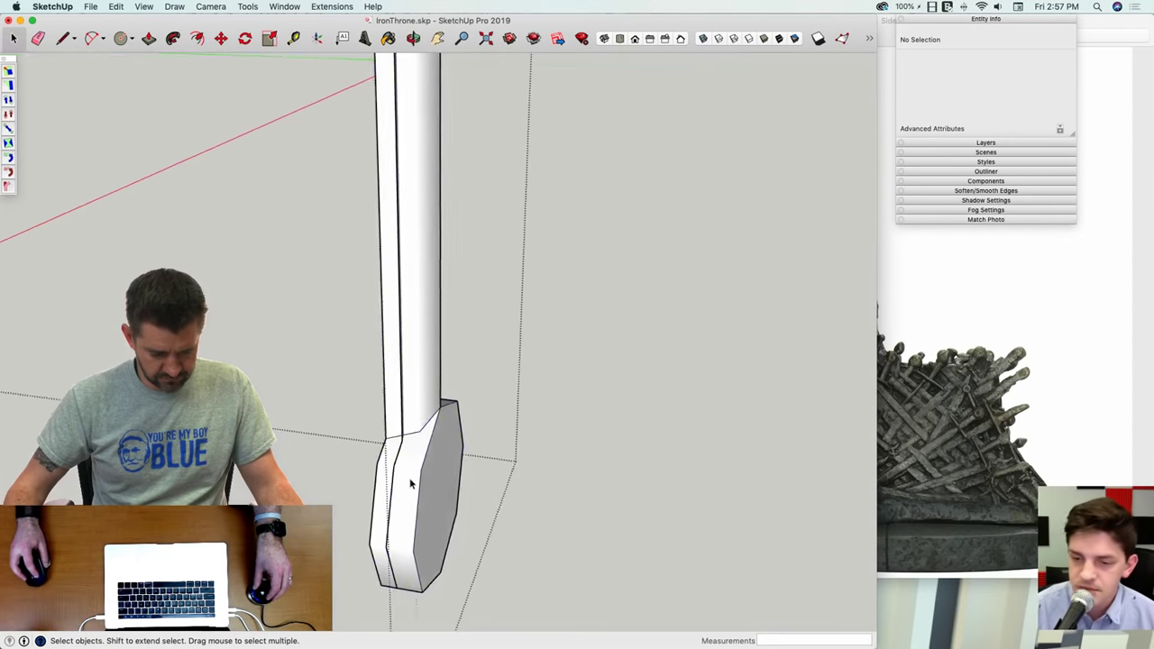
{"action": "key", "text": "e"}
{"action": "left_click", "coordinate": [406, 446]}
{"action": "left_click_drag", "start_coordinate": [412, 442], "coordinate": [412, 442]}
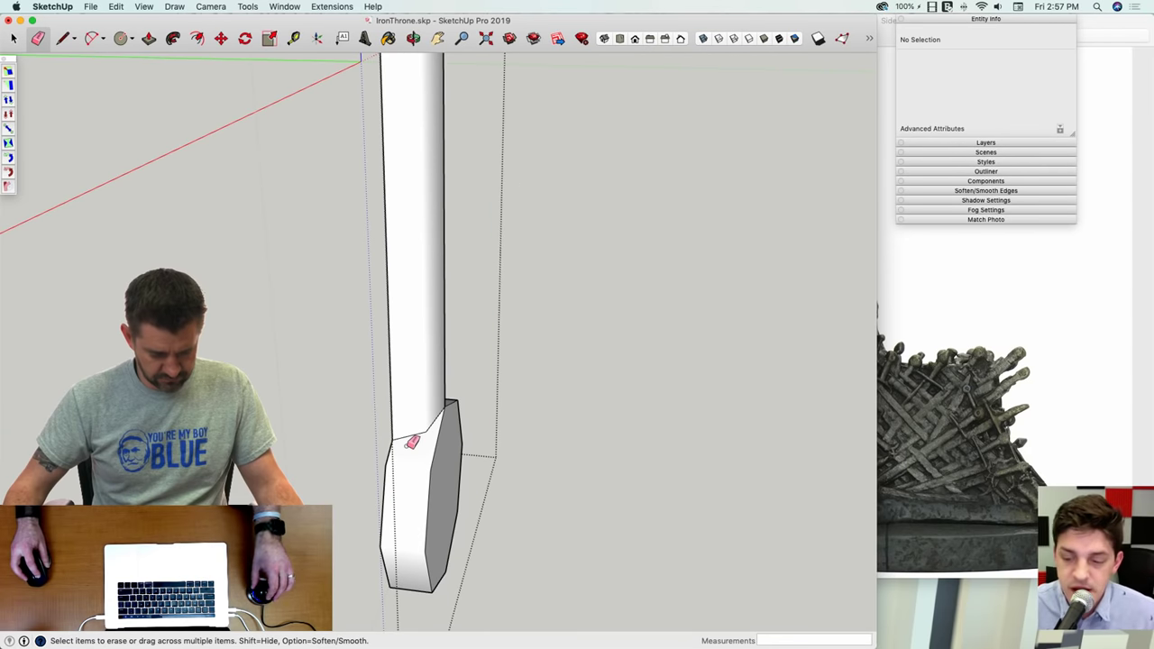
{"action": "scroll", "coordinate": [421, 442], "scroll_direction": "down", "scroll_amount": 6}
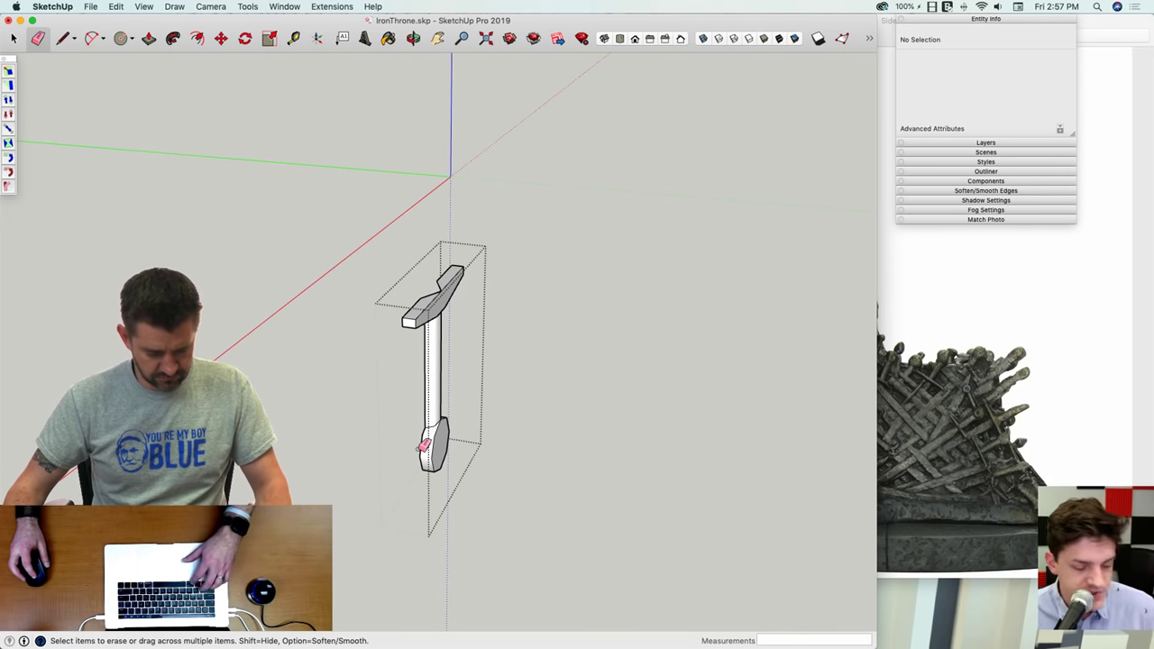
{"action": "key", "text": "super+z"}
{"action": "left_click", "coordinate": [526, 466]}
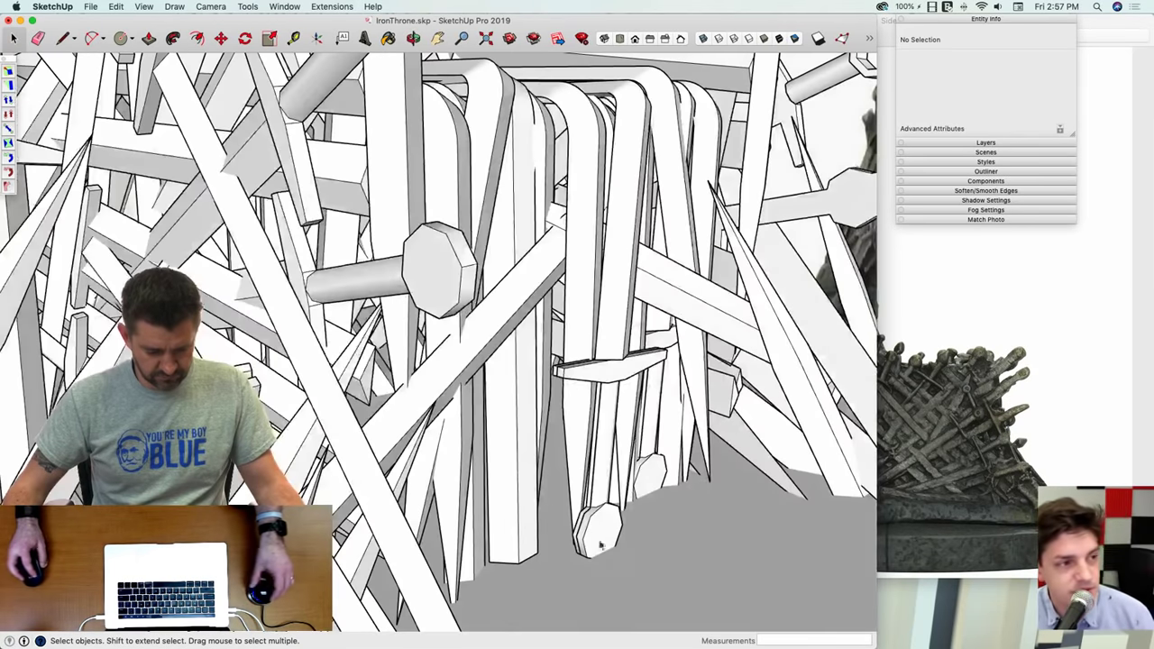
Step: Open the foremost sword hanging below the seat and offset its pommel's octagonal face inward
{"action": "left_click", "coordinate": [596, 533]}
{"action": "double_click", "coordinate": [595, 533]}
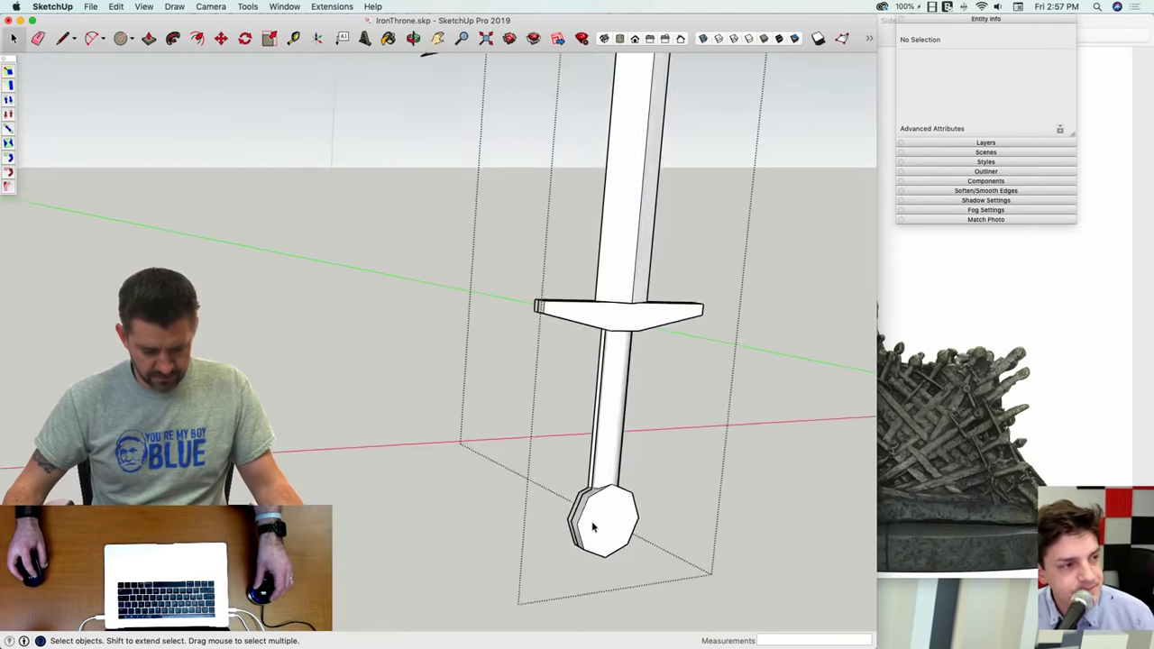
{"action": "left_click", "coordinate": [596, 528]}
{"action": "scroll", "coordinate": [595, 523], "scroll_direction": "up", "scroll_amount": 4}
{"action": "middle_click_drag", "start_coordinate": [591, 511], "coordinate": [570, 499]}
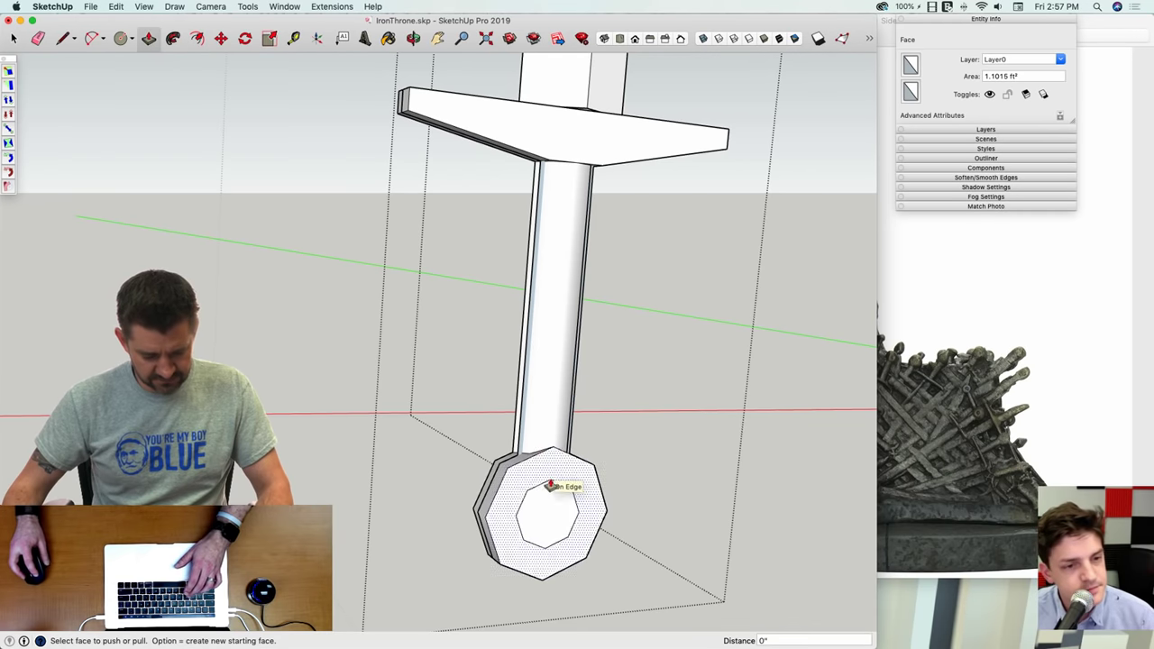
Step: Push the inner octagon of that pommel in about 1 7/16" to form a recess, and close the sword
{"action": "left_click_drag", "start_coordinate": [548, 496], "coordinate": [528, 507]}
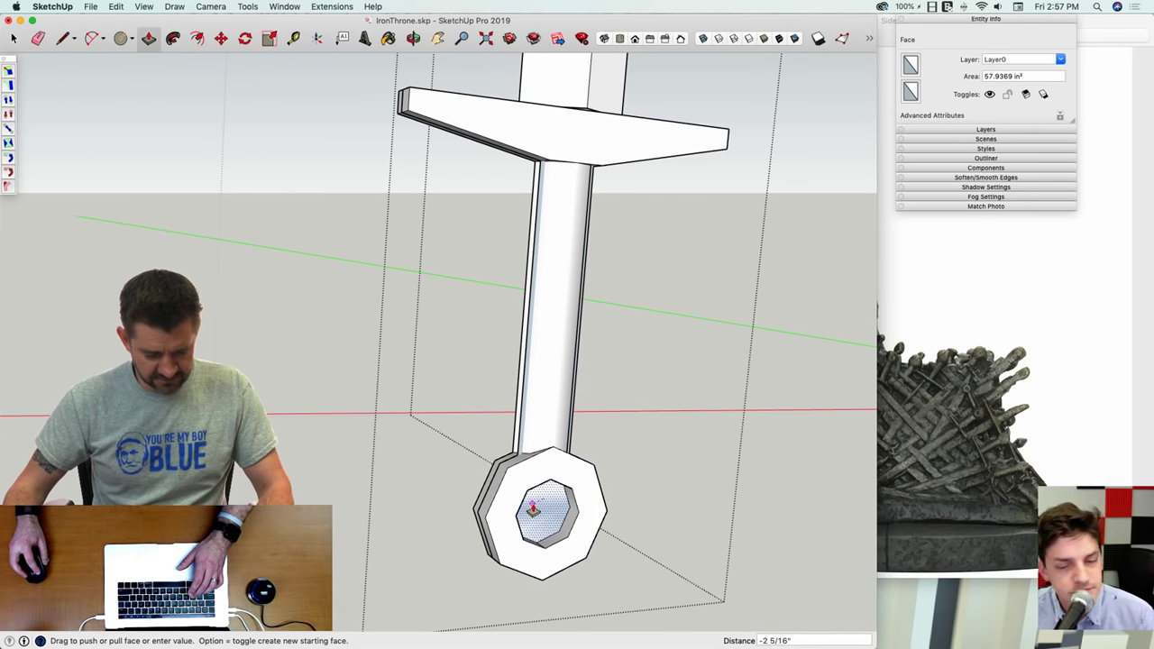
{"action": "scroll", "coordinate": [557, 528], "scroll_direction": "up", "scroll_amount": 3}
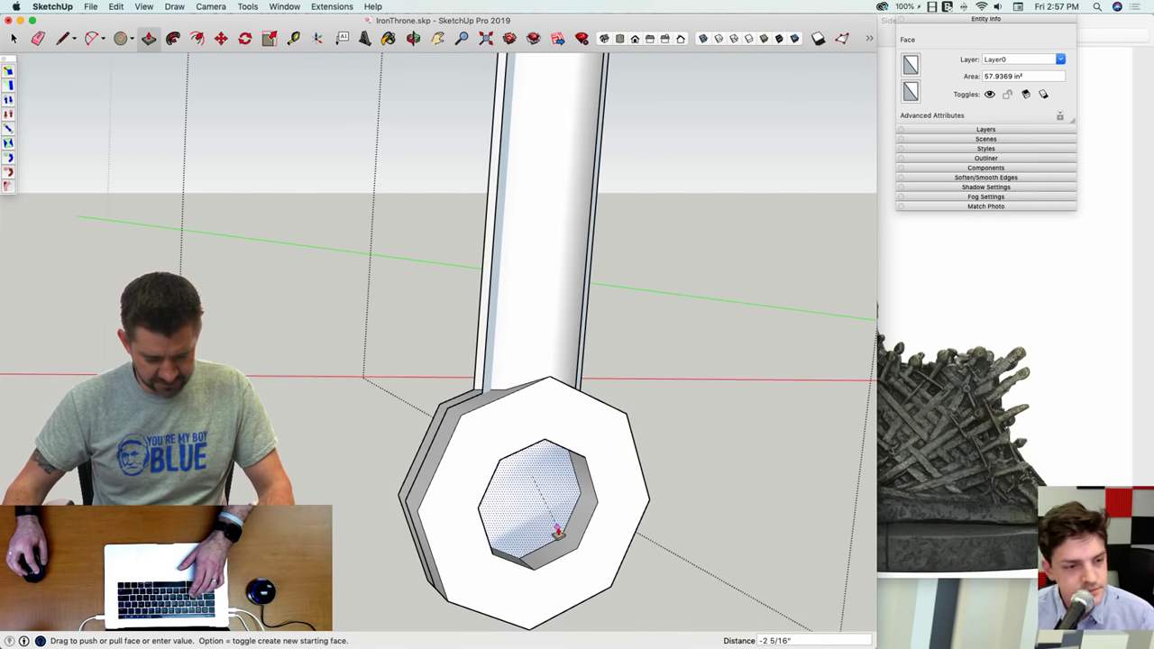
{"action": "mouse_move", "coordinate": [558, 532]}
{"action": "left_mouse_down"}
{"action": "mouse_move", "coordinate": [570, 541]}
{"action": "mouse_move", "coordinate": [593, 412]}
{"action": "mouse_move", "coordinate": [477, 417]}
{"action": "mouse_move", "coordinate": [527, 443]}
{"action": "mouse_move", "coordinate": [507, 430]}
{"action": "mouse_move", "coordinate": [513, 438]}
{"action": "left_mouse_up"}
{"action": "scroll", "coordinate": [562, 531], "scroll_direction": "up", "scroll_amount": 3}
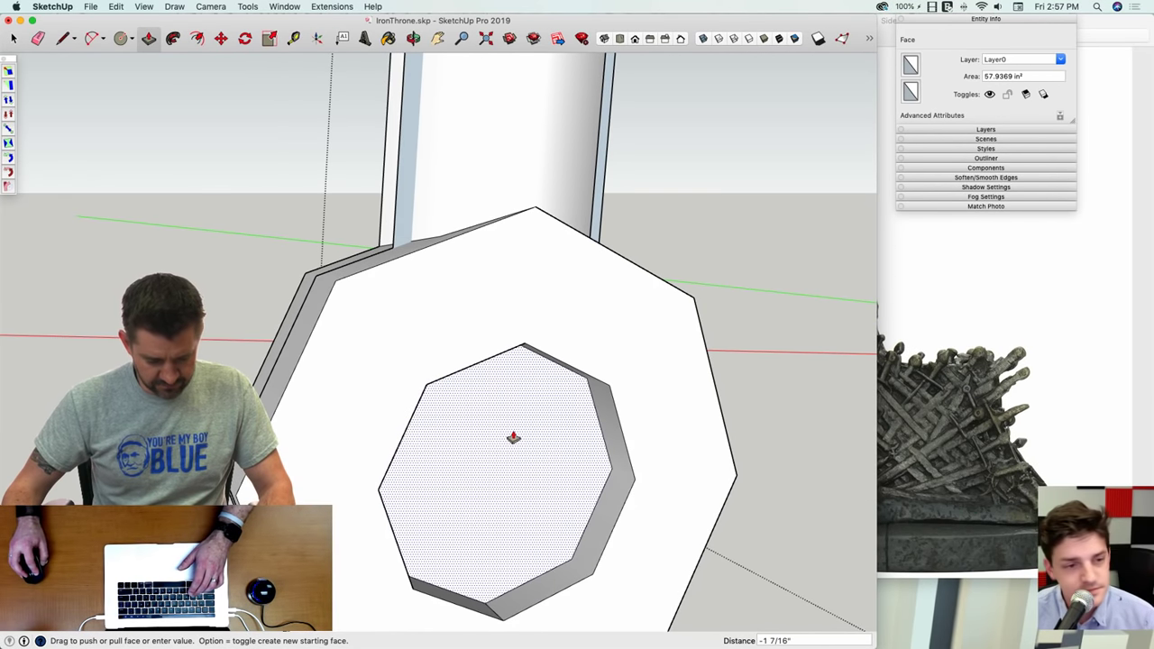
{"action": "key", "text": "space"}
{"action": "scroll", "coordinate": [516, 422], "scroll_direction": "down", "scroll_amount": 7}
{"action": "left_click", "coordinate": [631, 441]}
{"action": "scroll", "coordinate": [631, 441], "scroll_direction": "down", "scroll_amount": 3}
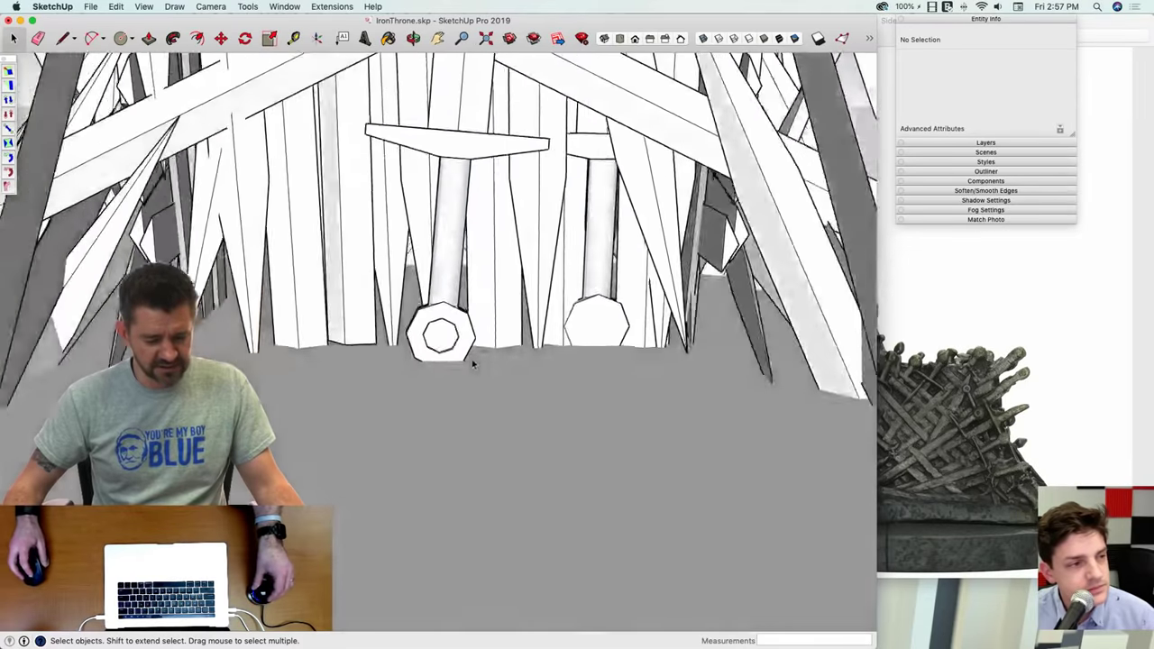
Step: Open the other sword hanging below the seat and draw a square in the middle of its octagonal pommel face
{"action": "middle_click_drag", "start_coordinate": [472, 361], "coordinate": [475, 321]}
{"action": "scroll", "coordinate": [475, 329], "scroll_direction": "down", "scroll_amount": 4}
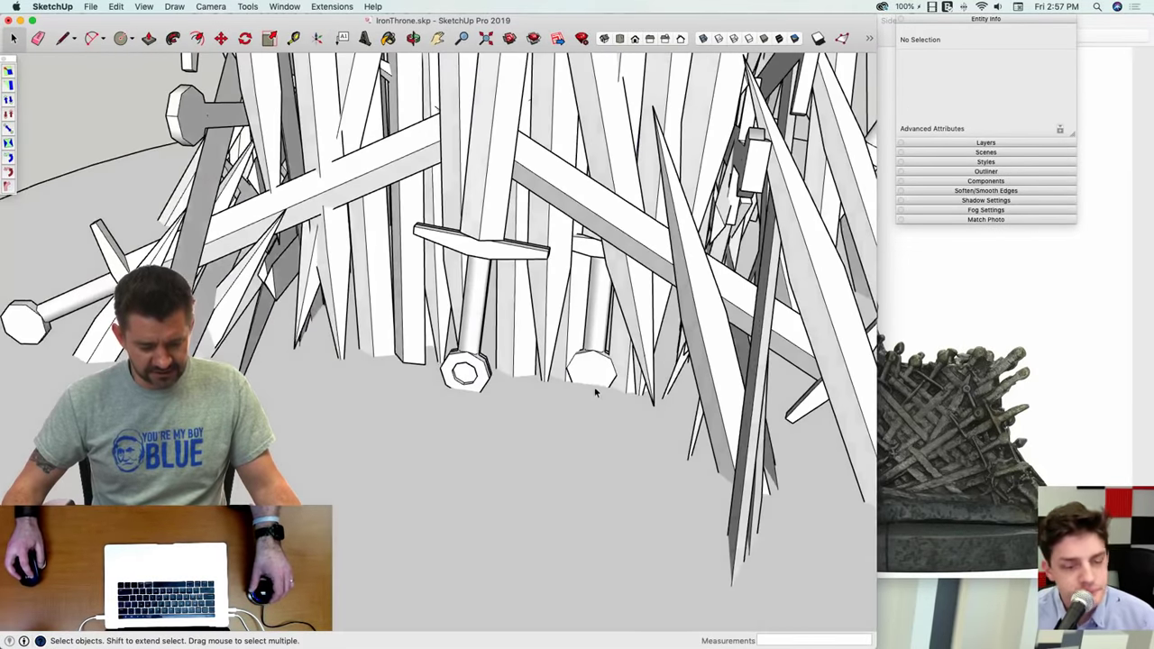
{"action": "double_click", "coordinate": [595, 386]}
{"action": "scroll", "coordinate": [595, 386], "scroll_direction": "up", "scroll_amount": 6}
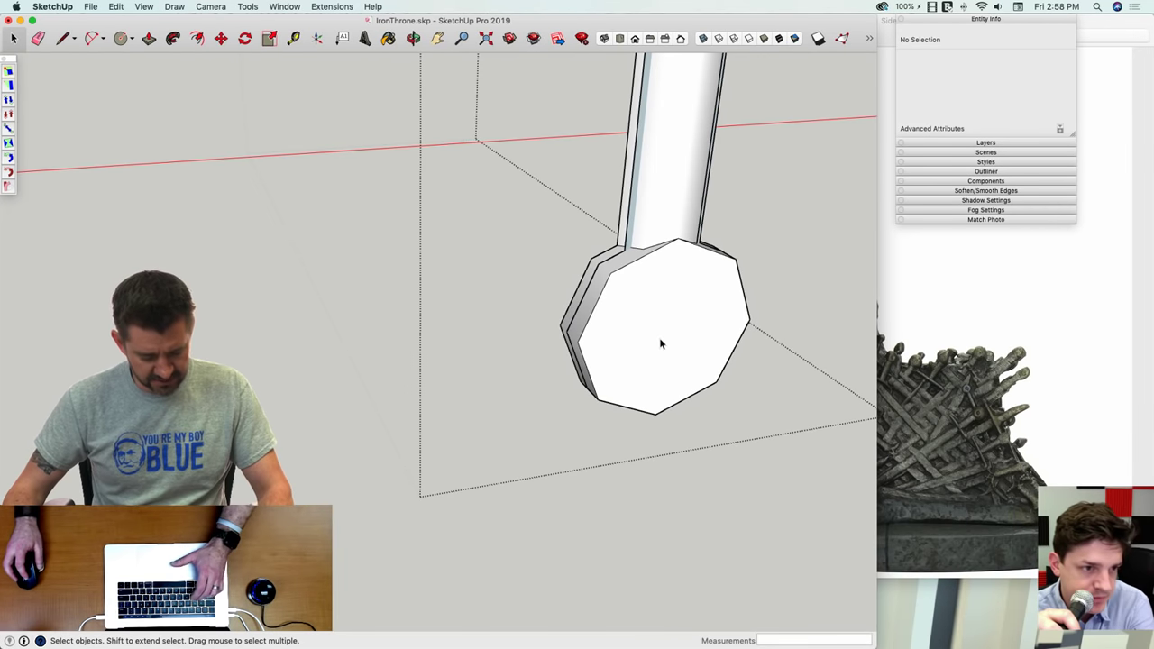
{"action": "key", "text": "r"}
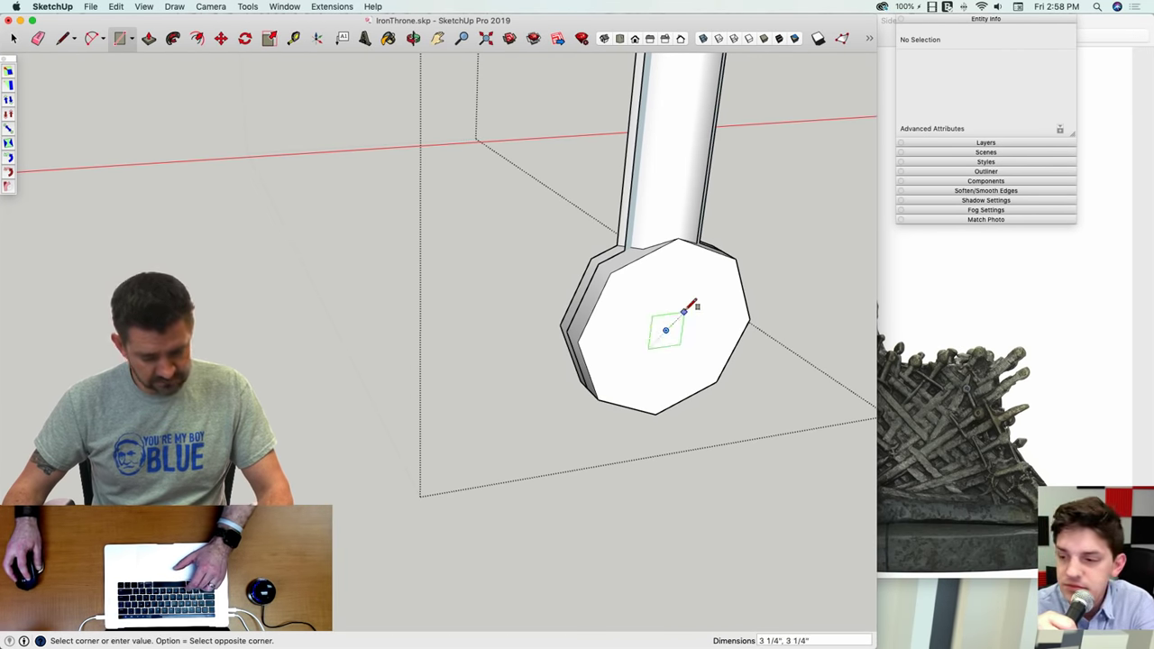
{"action": "left_click", "coordinate": [672, 316]}
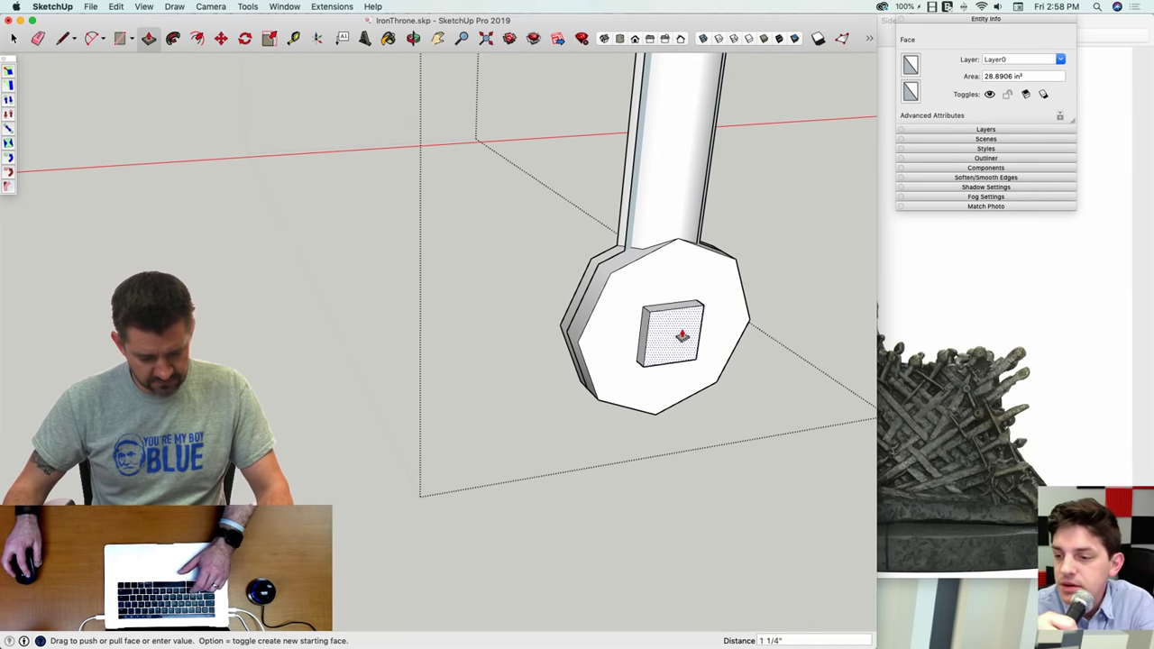
Step: Pull the square on that pommel outward about 1 1/4" to form a raised block, and close the sword
{"action": "left_click", "coordinate": [678, 334]}
{"action": "key", "text": "space"}
{"action": "left_click", "coordinate": [629, 446]}
{"action": "scroll", "coordinate": [631, 443], "scroll_direction": "down", "scroll_amount": 5}
{"action": "scroll", "coordinate": [636, 442], "scroll_direction": "down", "scroll_amount": 5}
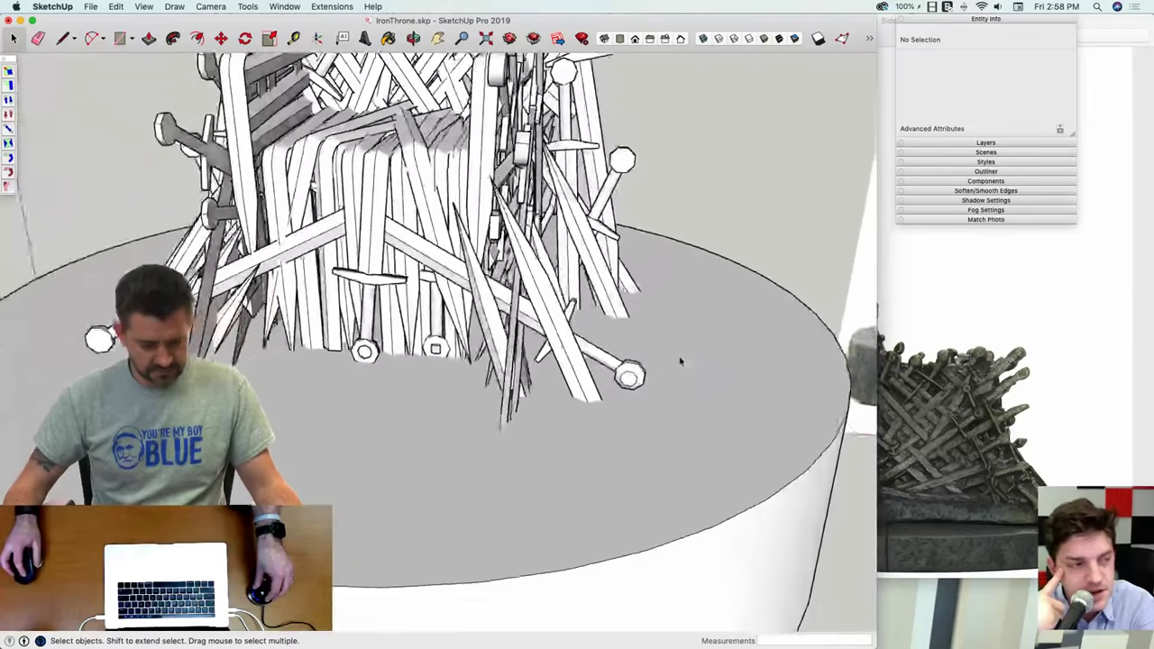
Step: Open a backrest sword that still has a plain octagonal pommel and offset the pommel's face inward
{"action": "middle_click_drag", "start_coordinate": [680, 361], "coordinate": [688, 304]}
{"action": "scroll", "coordinate": [685, 303], "scroll_direction": "up", "scroll_amount": 2}
{"action": "scroll", "coordinate": [685, 304], "scroll_direction": "up", "scroll_amount": 4}
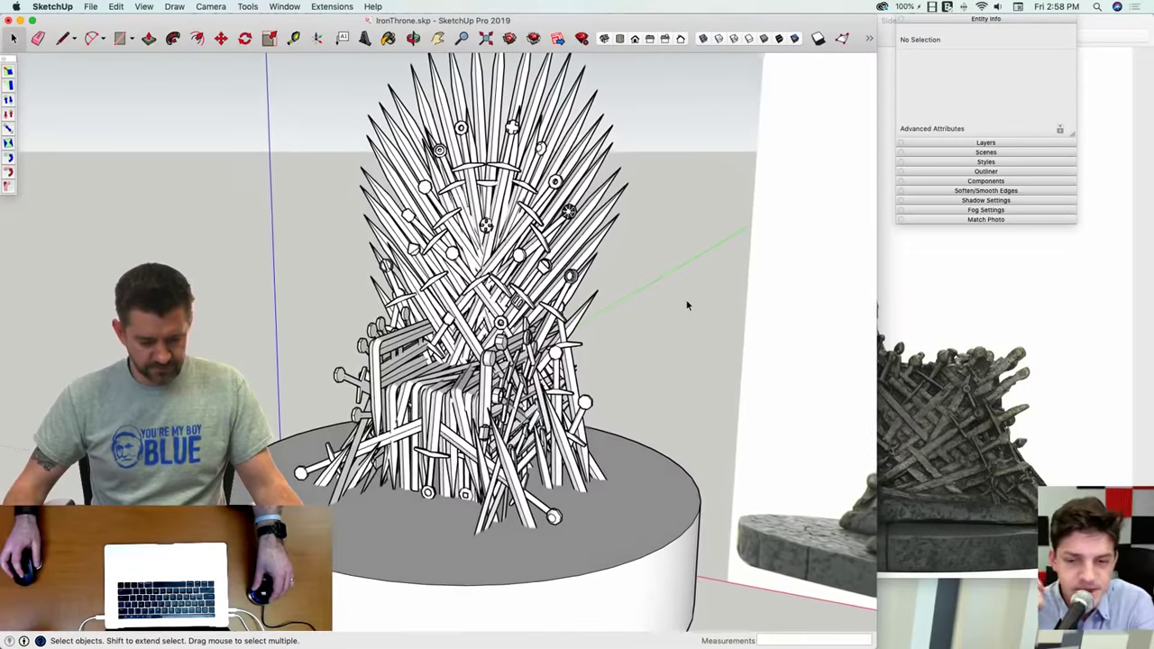
{"action": "scroll", "coordinate": [488, 270], "scroll_direction": "up", "scroll_amount": 5}
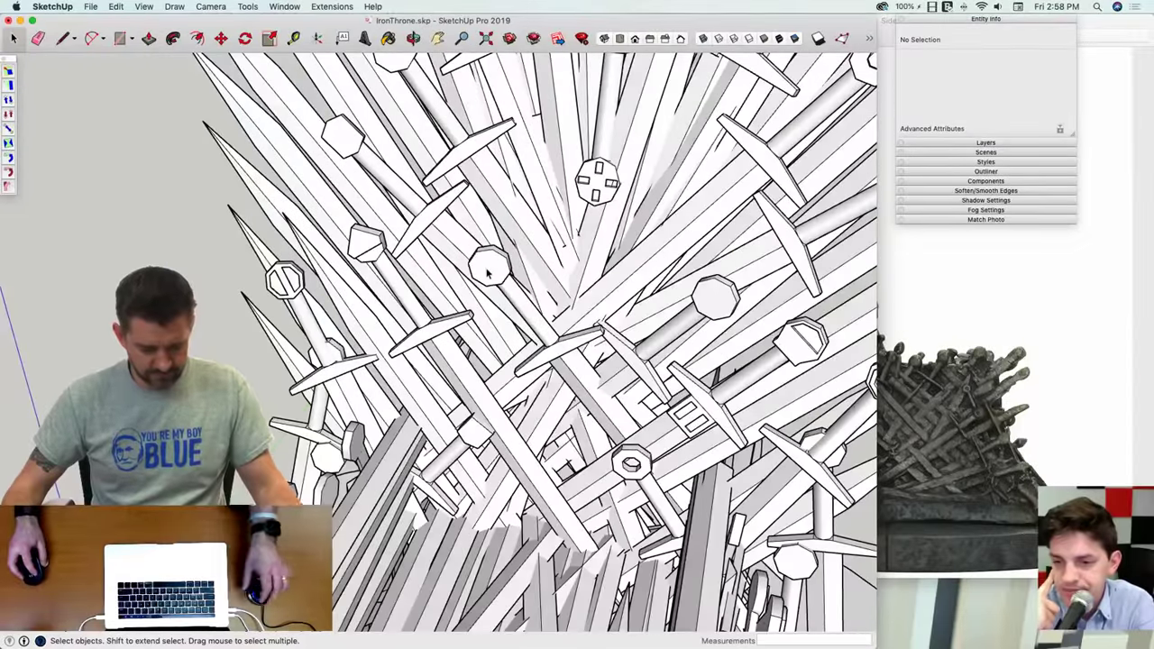
{"action": "double_click", "coordinate": [488, 272]}
{"action": "scroll", "coordinate": [488, 270], "scroll_direction": "down", "scroll_amount": 2}
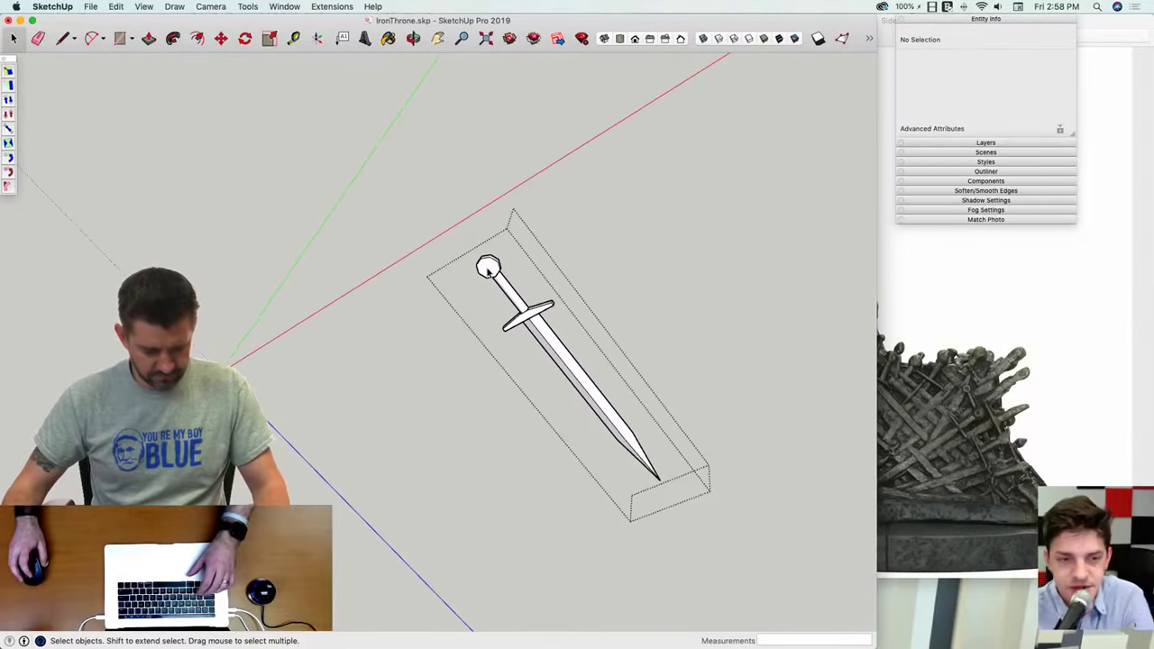
{"action": "scroll", "coordinate": [487, 266], "scroll_direction": "up", "scroll_amount": 7}
{"action": "key", "text": "f"}
{"action": "left_click", "coordinate": [481, 218]}
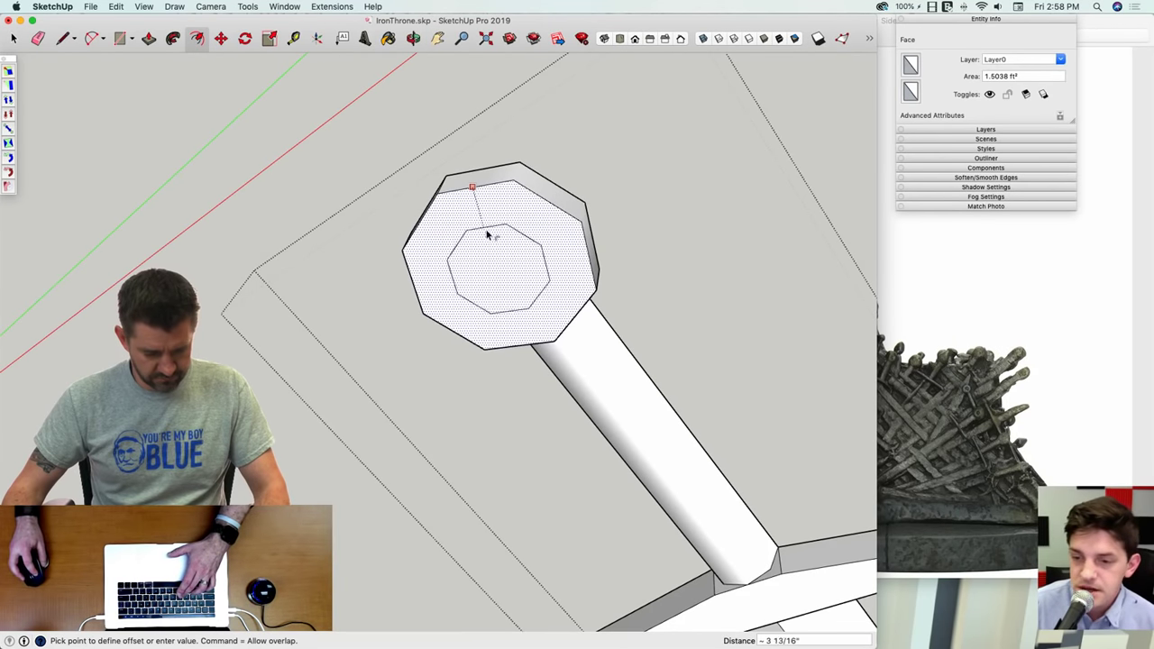
{"action": "left_click", "coordinate": [489, 228]}
Step: Move the inner octagon about 3 3/4" outward along the green axis to taper the backrest pommel, and close the sword
{"action": "key", "text": "space"}
{"action": "left_click", "coordinate": [505, 282]}
{"action": "key", "text": "m"}
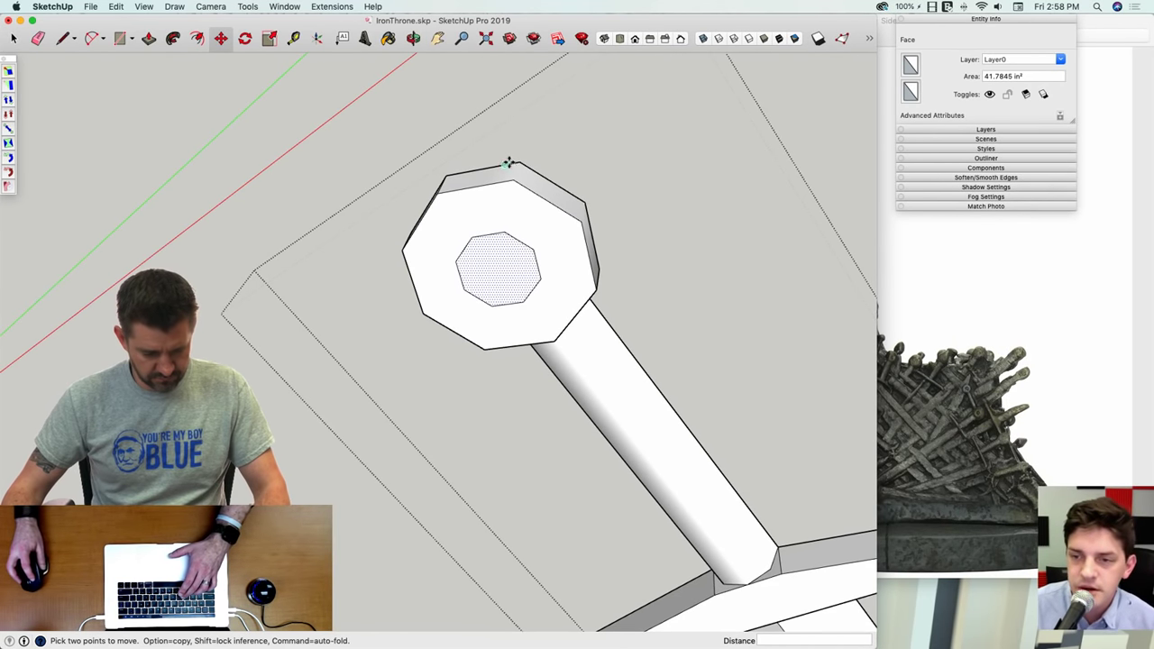
{"action": "key", "text": "Left"}
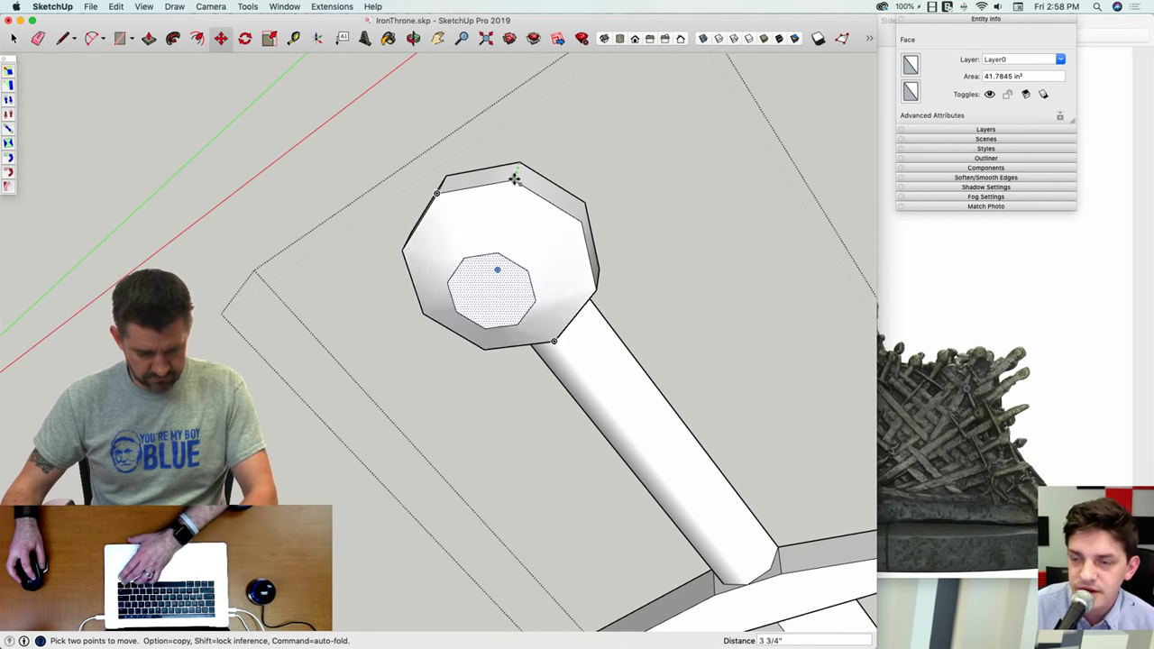
{"action": "key", "text": "Escape"}
{"action": "scroll", "coordinate": [631, 420], "scroll_direction": "down", "scroll_amount": 10}
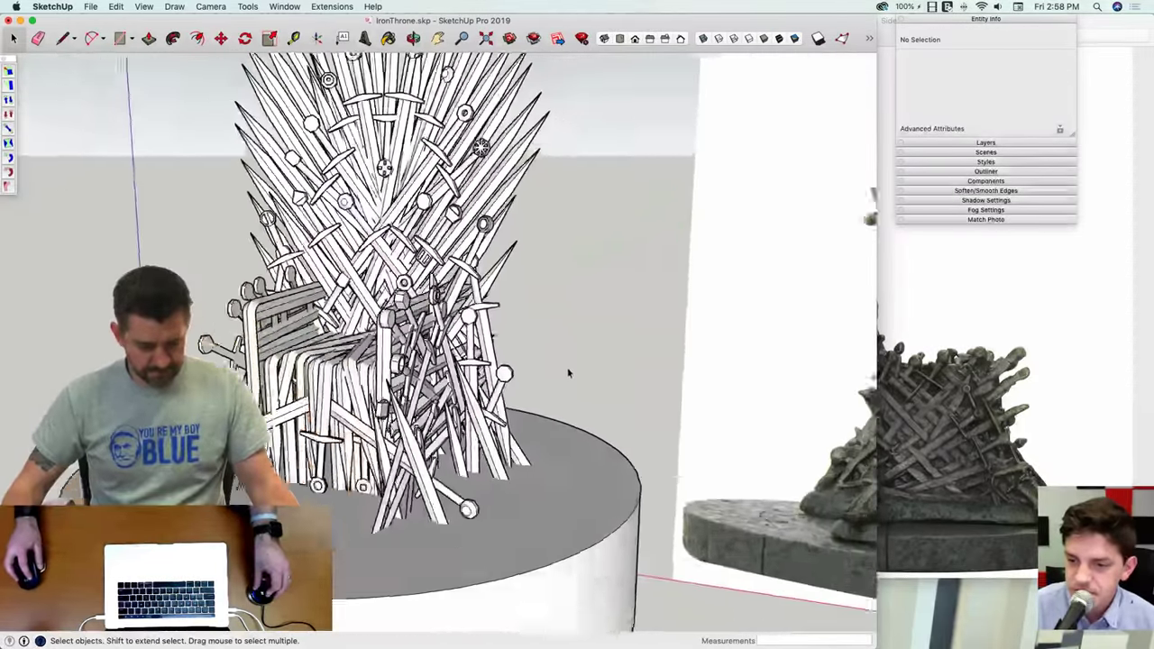
Step: Open the low sword outside the armrest, draw lines across its pommel face, and push away the two opposite side corners
{"action": "middle_click_drag", "start_coordinate": [568, 373], "coordinate": [523, 389]}
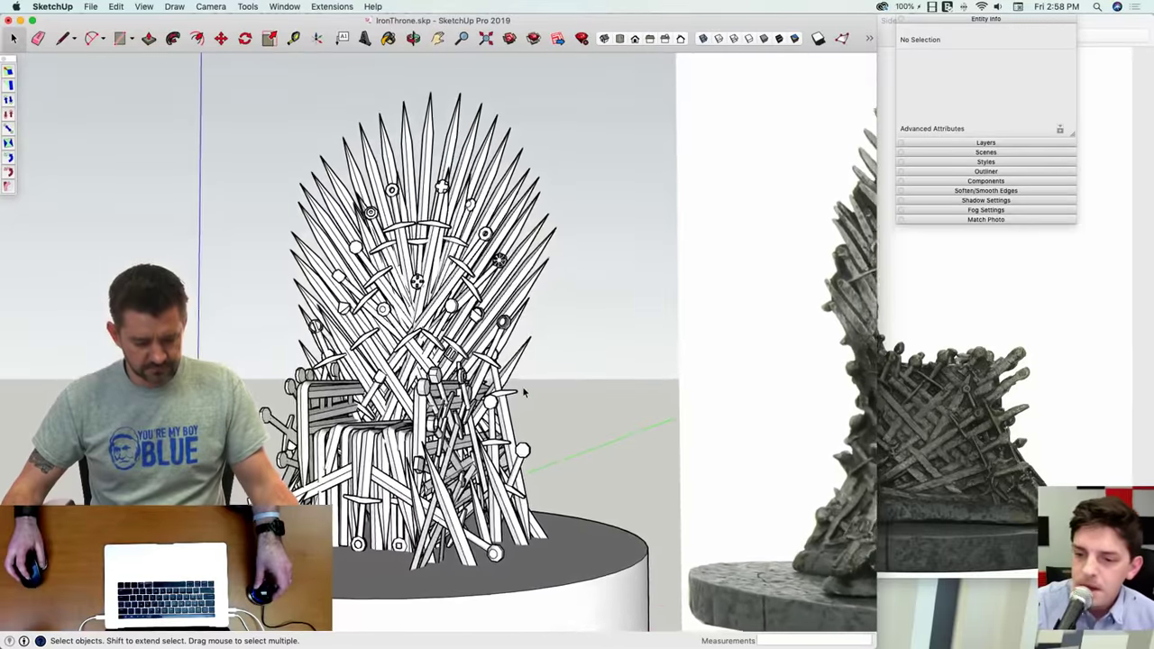
{"action": "scroll", "coordinate": [523, 387], "scroll_direction": "up", "scroll_amount": 8}
{"action": "scroll", "coordinate": [518, 423], "scroll_direction": "up", "scroll_amount": 10}
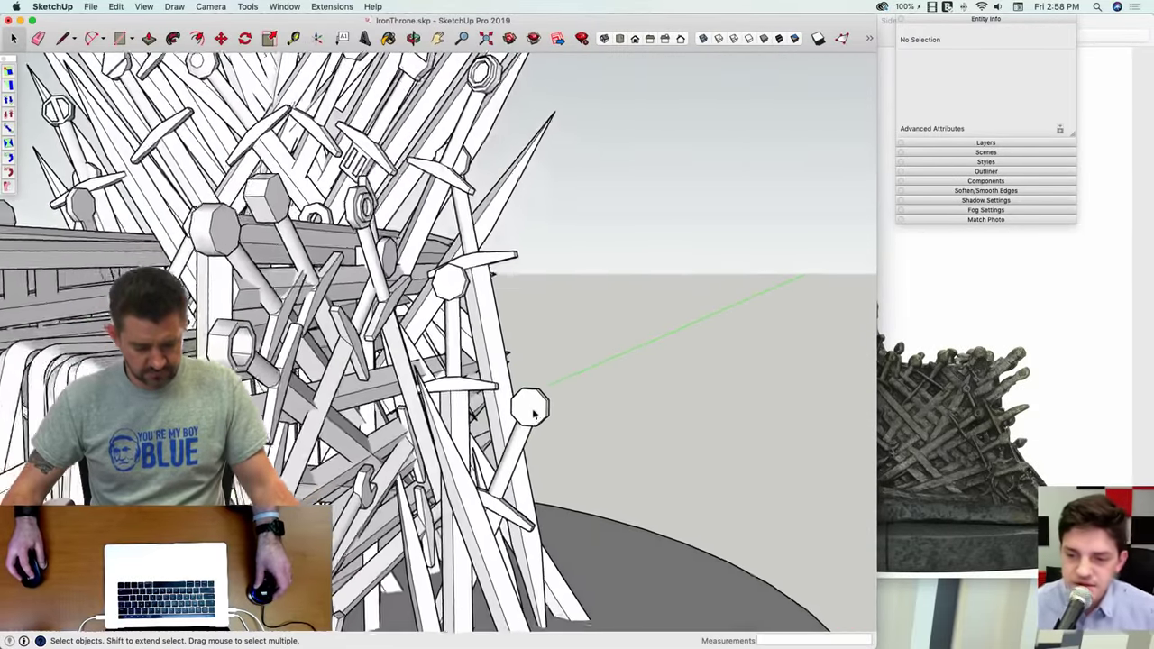
{"action": "key", "text": "l"}
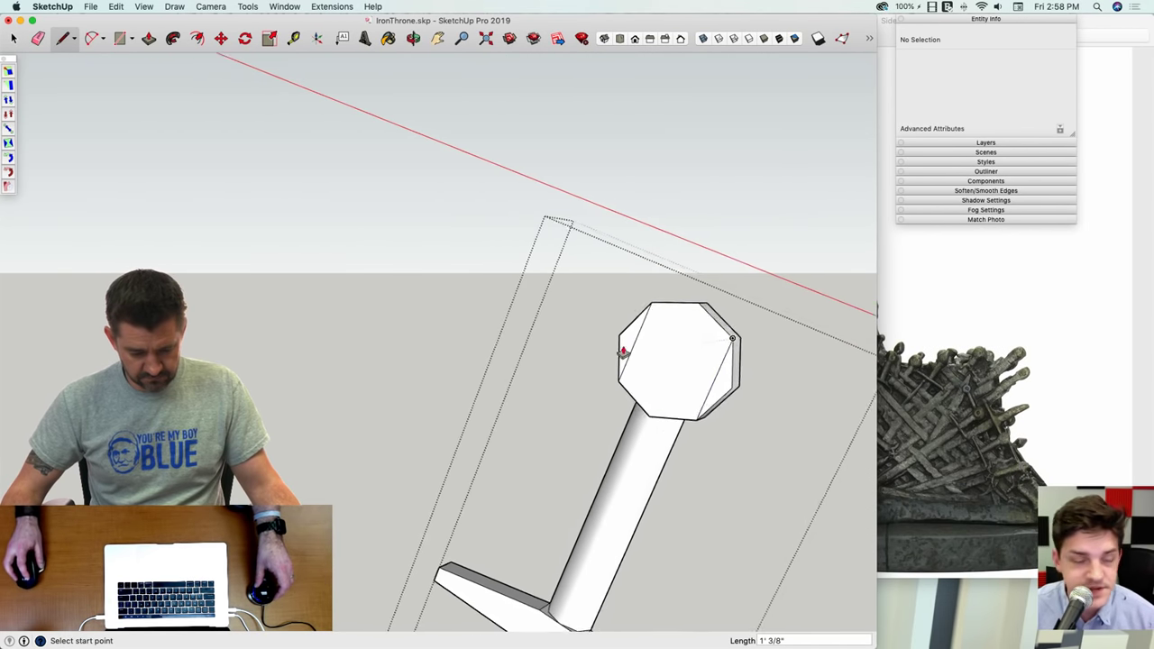
{"action": "key", "text": "p"}
{"action": "left_click", "coordinate": [732, 387]}
{"action": "left_click", "coordinate": [743, 384]}
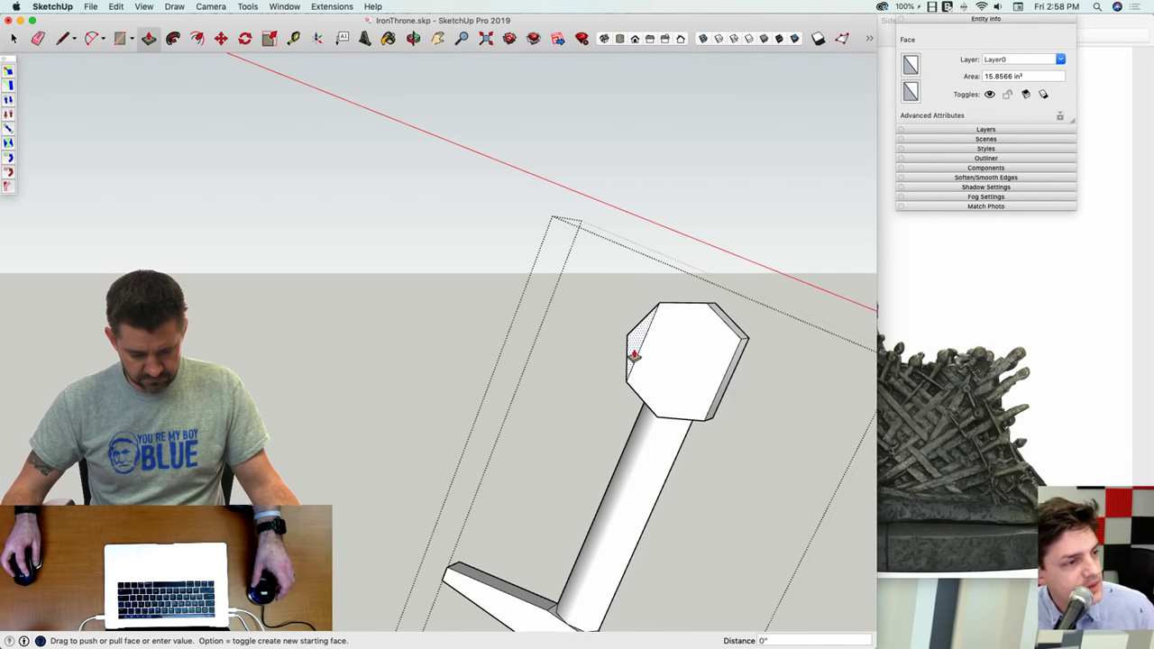
{"action": "key", "text": "Escape"}
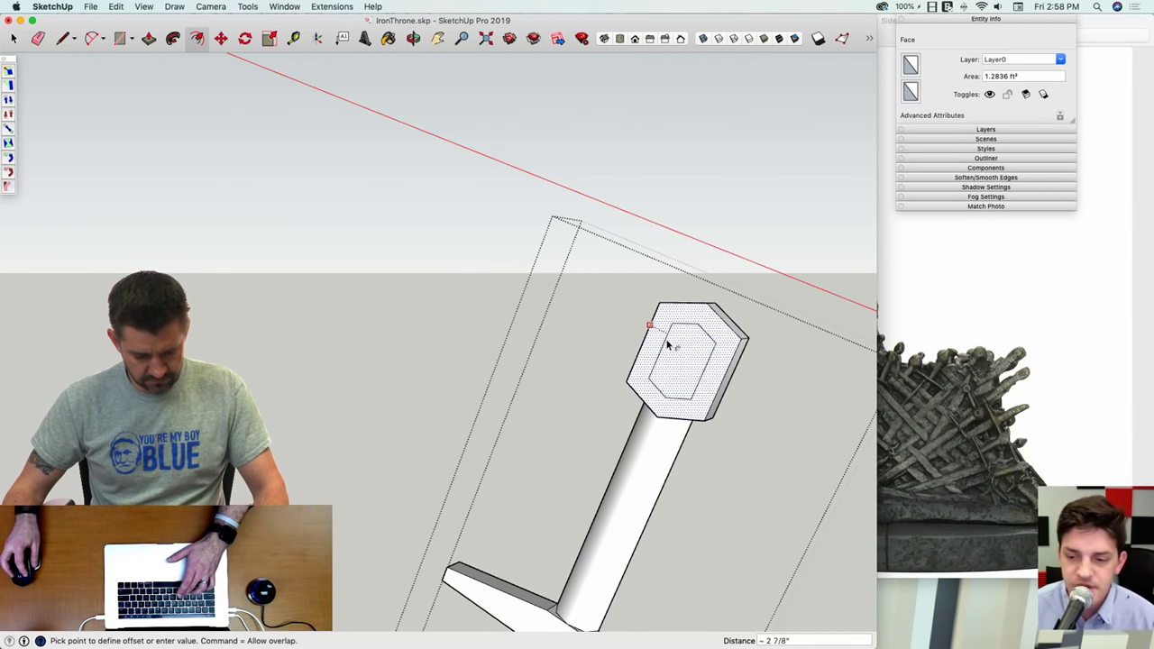
Step: Offset the trimmed pommel's face inward about 2 7/8", push the inner face in about 2 1/8", and close the sword
{"action": "left_click", "coordinate": [669, 347]}
{"action": "key", "text": "p"}
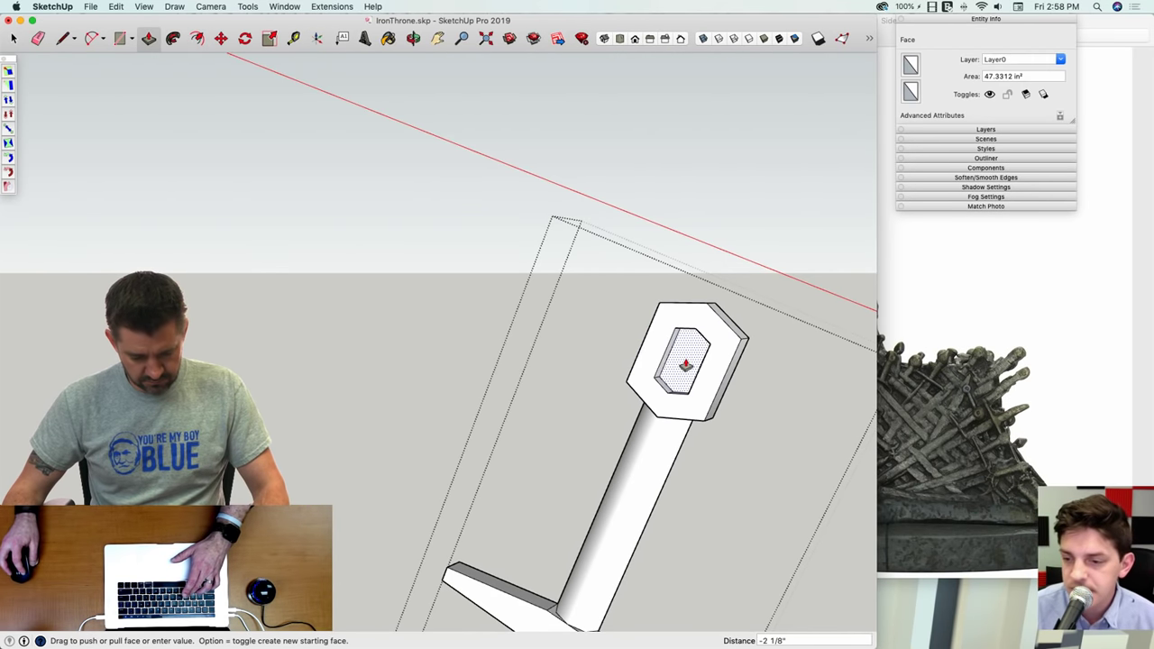
{"action": "key", "text": "space"}
{"action": "left_click", "coordinate": [738, 206]}
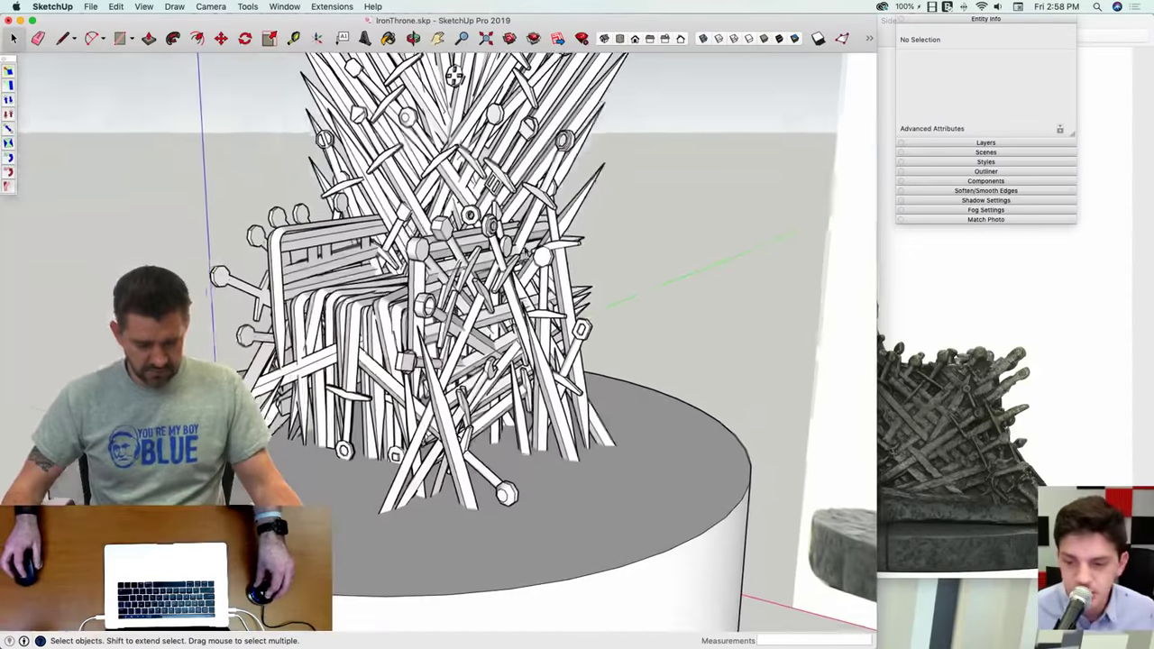
Step: Open the upright sword just above that one outside the armrest and offset its octagonal pommel face inward
{"action": "double_click", "coordinate": [544, 257]}
{"action": "scroll", "coordinate": [566, 279], "scroll_direction": "up", "scroll_amount": 3}
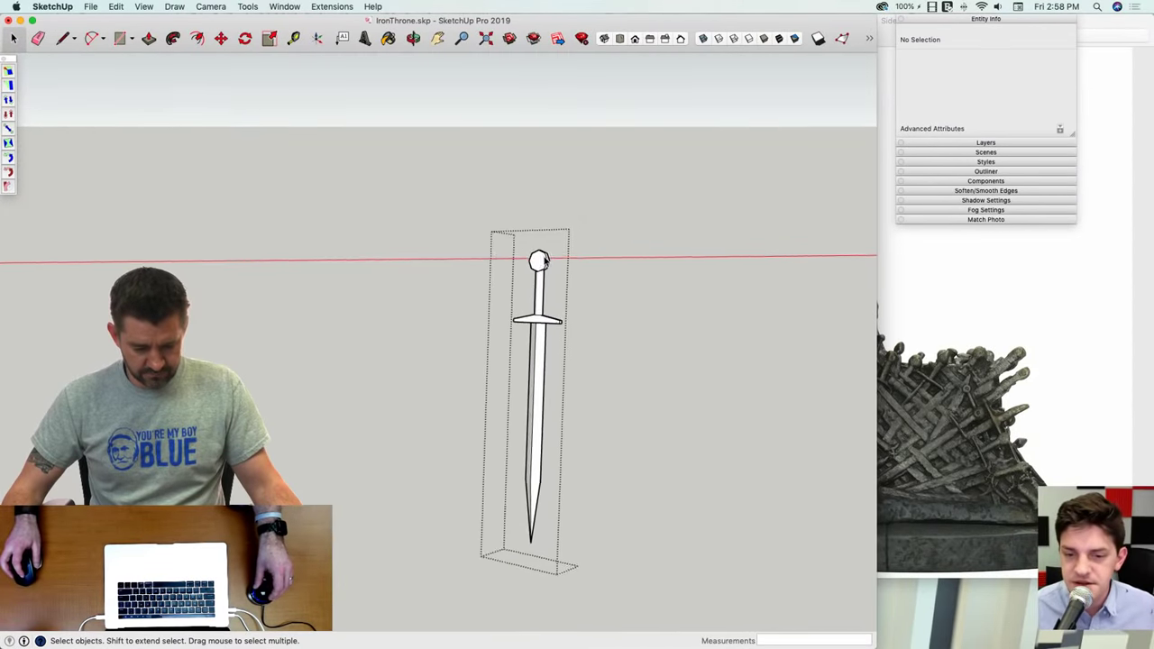
{"action": "scroll", "coordinate": [567, 285], "scroll_direction": "up", "scroll_amount": 3}
{"action": "key", "text": "f"}
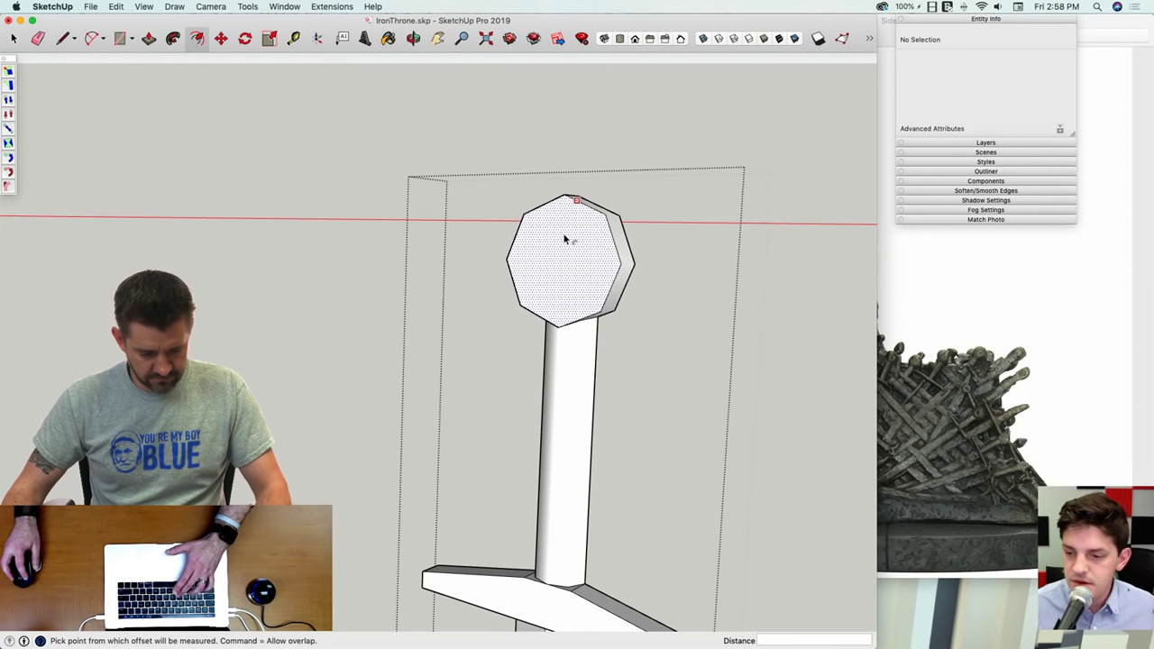
{"action": "left_click", "coordinate": [566, 242]}
{"action": "left_click", "coordinate": [567, 243]}
Step: Move the inner octagon about 3 3/4" outward from the upright sword's pommel so its sides taper, and close the sword
{"action": "key", "text": "space"}
{"action": "left_click", "coordinate": [582, 260]}
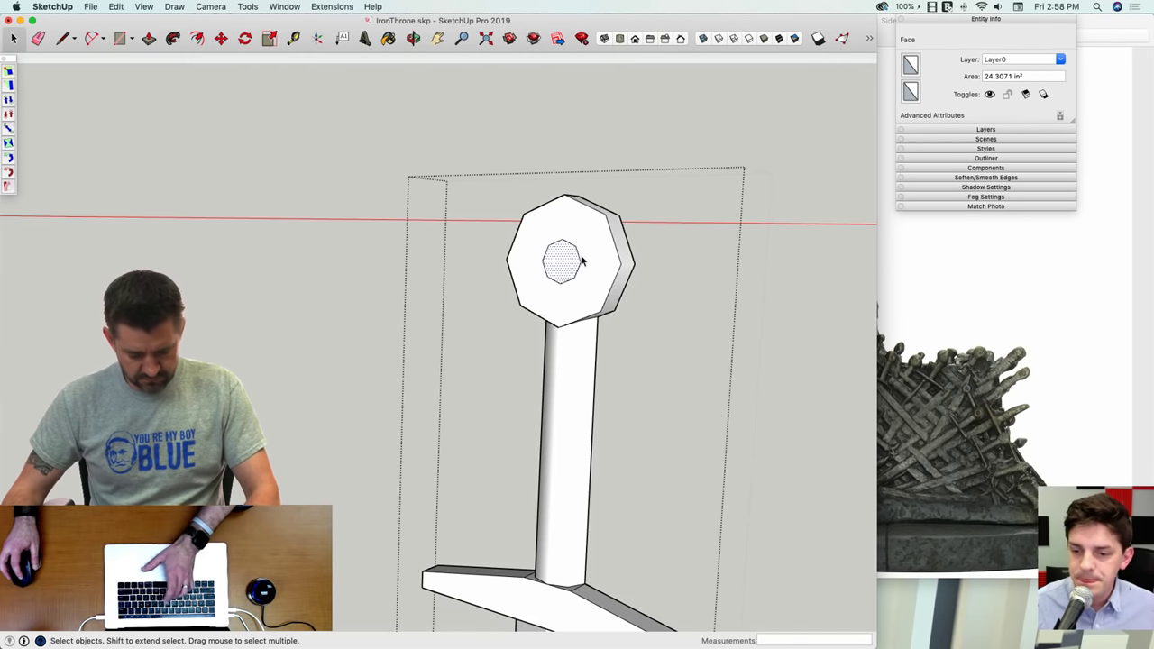
{"action": "key", "text": "m"}
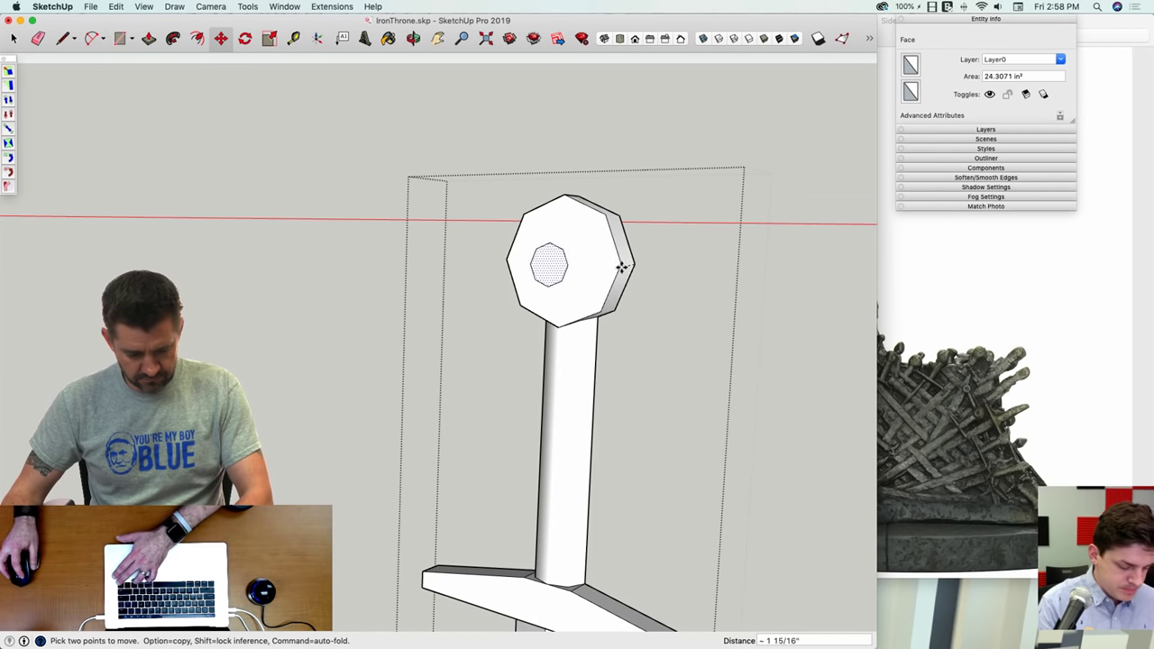
{"action": "left_click", "coordinate": [619, 265]}
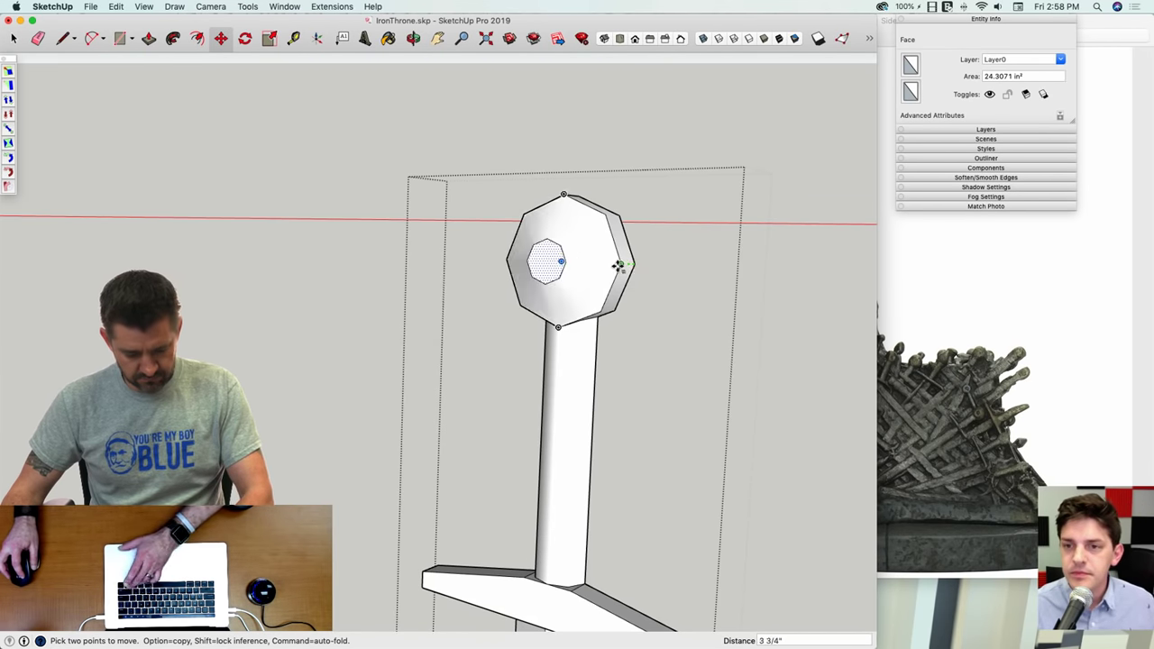
{"action": "key", "text": "space"}
{"action": "left_click", "coordinate": [727, 308]}
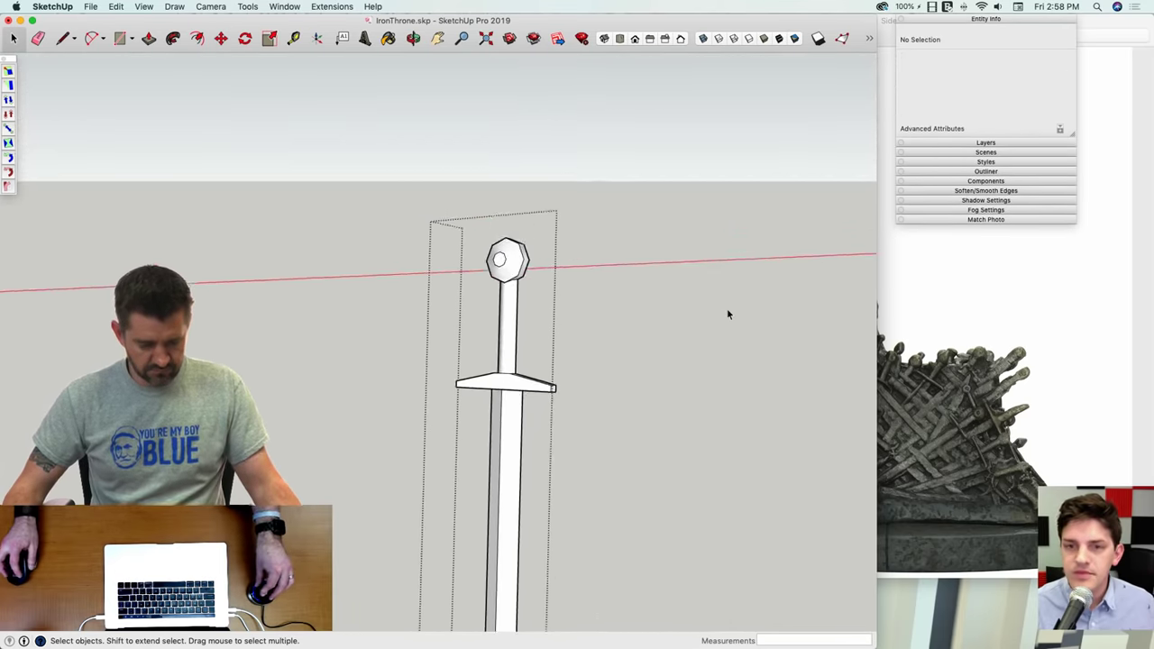
{"action": "left_click", "coordinate": [727, 309]}
{"action": "left_click", "coordinate": [678, 308]}
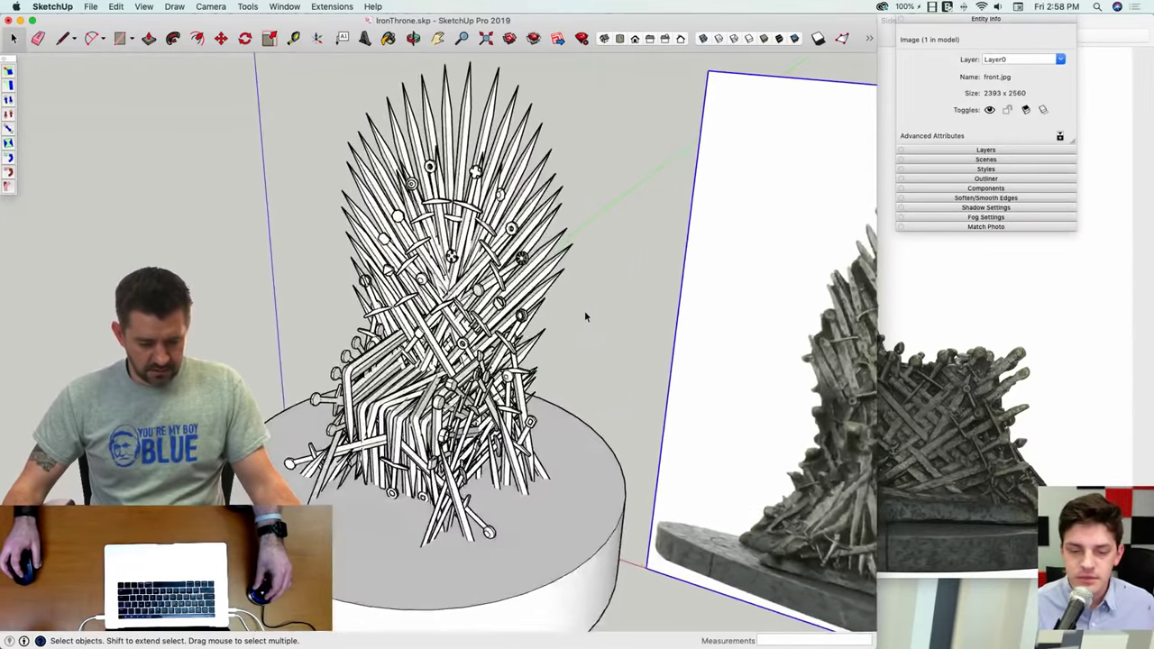
Step: Open a sword on the throne's other side and draw a line about 7 1/2" long between its grip and pommel's flat face
{"action": "scroll", "coordinate": [586, 316], "scroll_direction": "up", "scroll_amount": 3}
{"action": "middle_click_drag", "start_coordinate": [587, 316], "coordinate": [602, 311]}
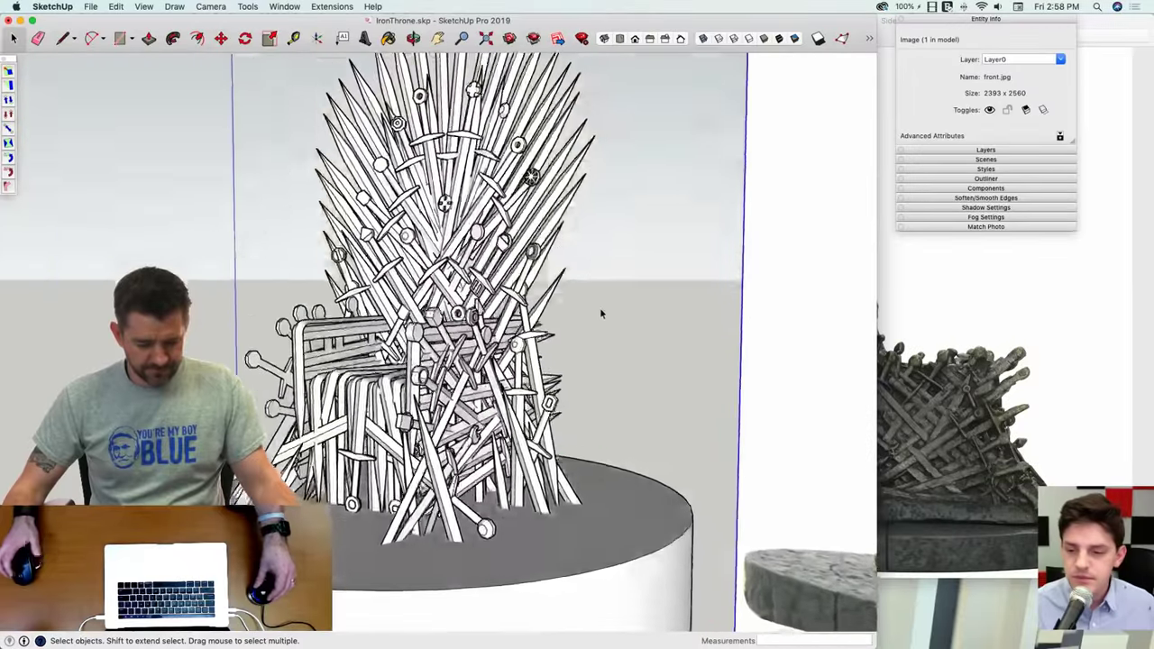
{"action": "scroll", "coordinate": [601, 311], "scroll_direction": "down", "scroll_amount": 3}
{"action": "left_click", "coordinate": [600, 309]}
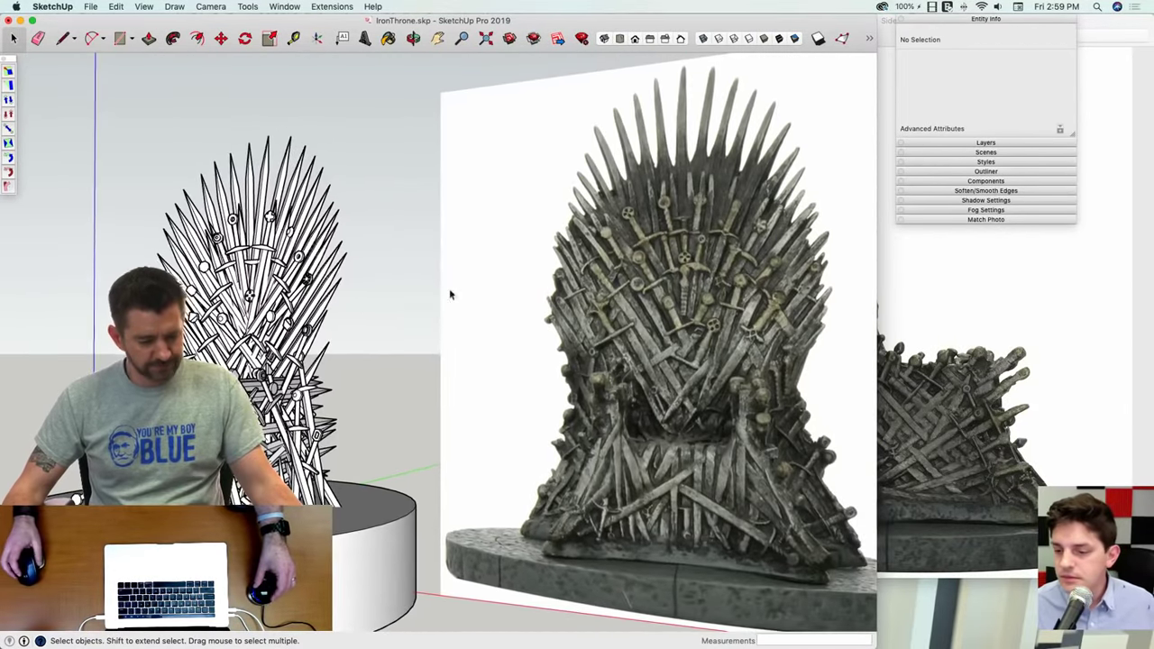
{"action": "middle_click_drag", "start_coordinate": [450, 294], "coordinate": [479, 433]}
{"action": "scroll", "coordinate": [482, 436], "scroll_direction": "up", "scroll_amount": 10}
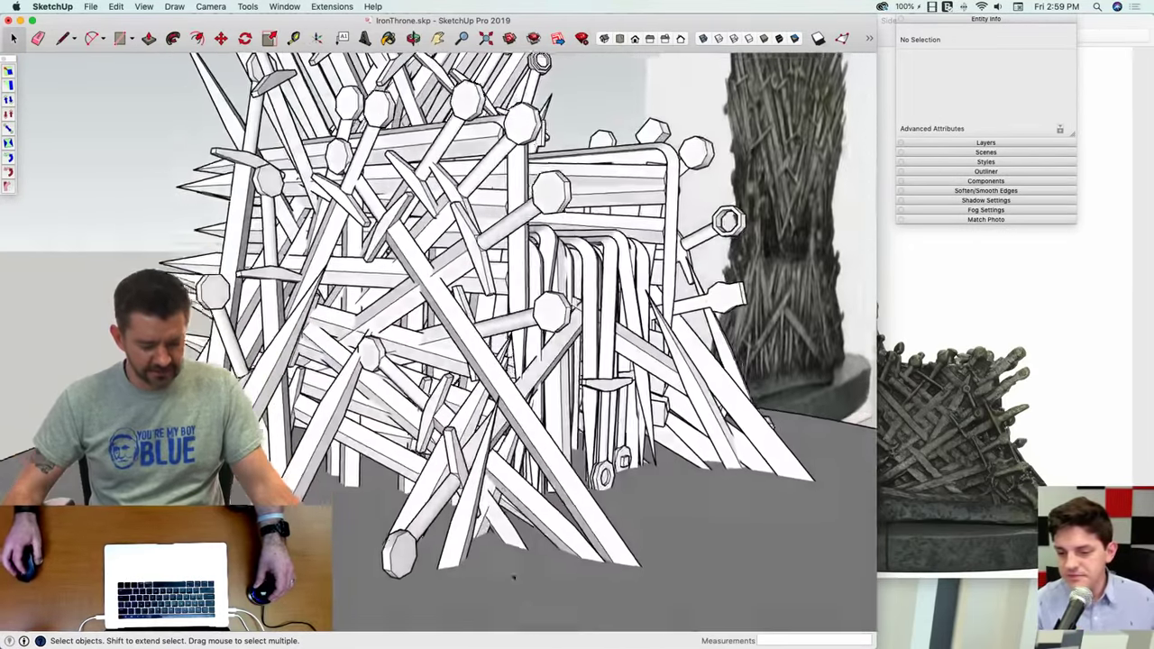
{"action": "middle_click_drag", "start_coordinate": [514, 577], "coordinate": [454, 223]}
{"action": "double_click", "coordinate": [453, 223]}
{"action": "scroll", "coordinate": [553, 251], "scroll_direction": "up", "scroll_amount": 3}
{"action": "key", "text": "l"}
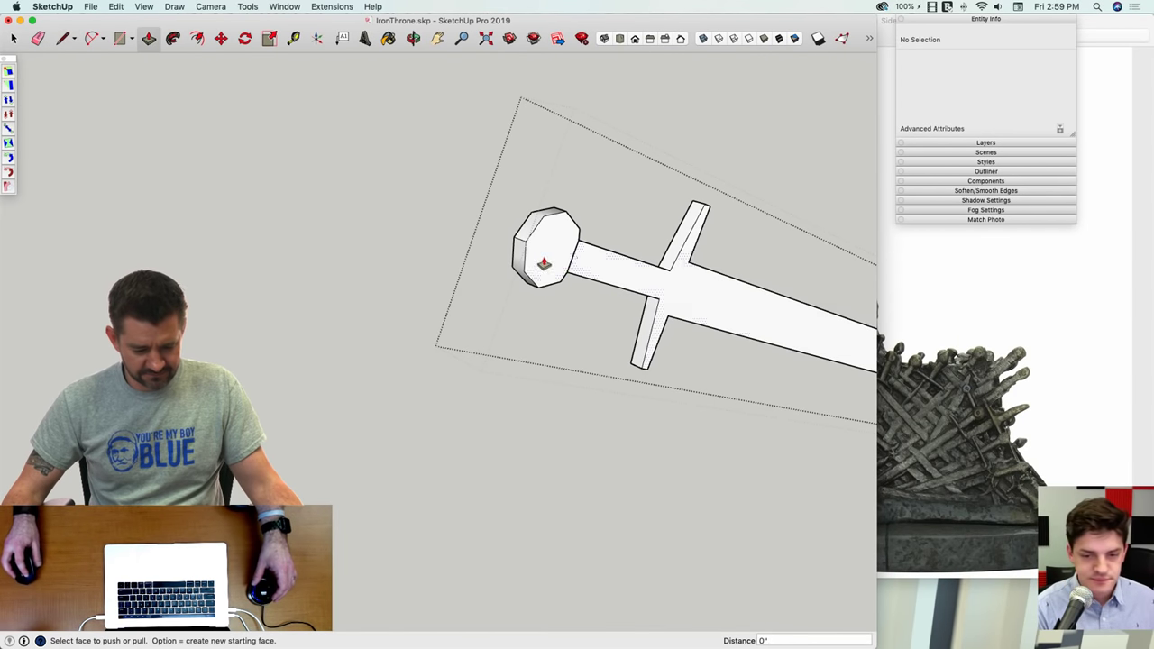
{"action": "key", "text": "space"}
{"action": "key", "text": "e"}
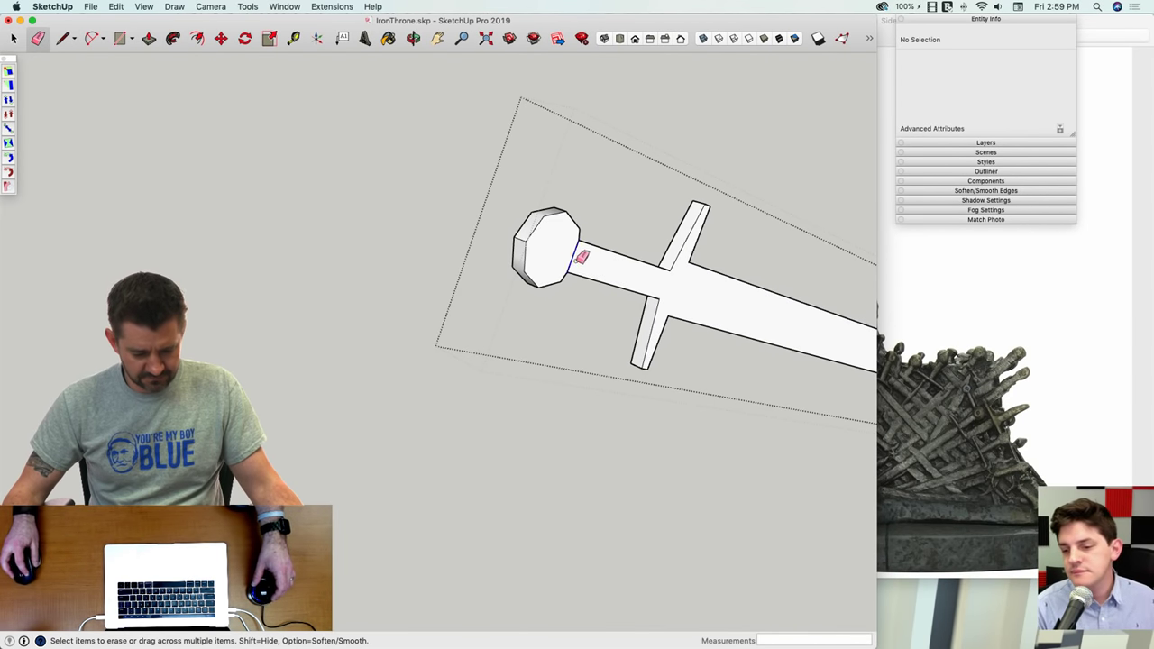
{"action": "scroll", "coordinate": [568, 270], "scroll_direction": "up", "scroll_amount": 2}
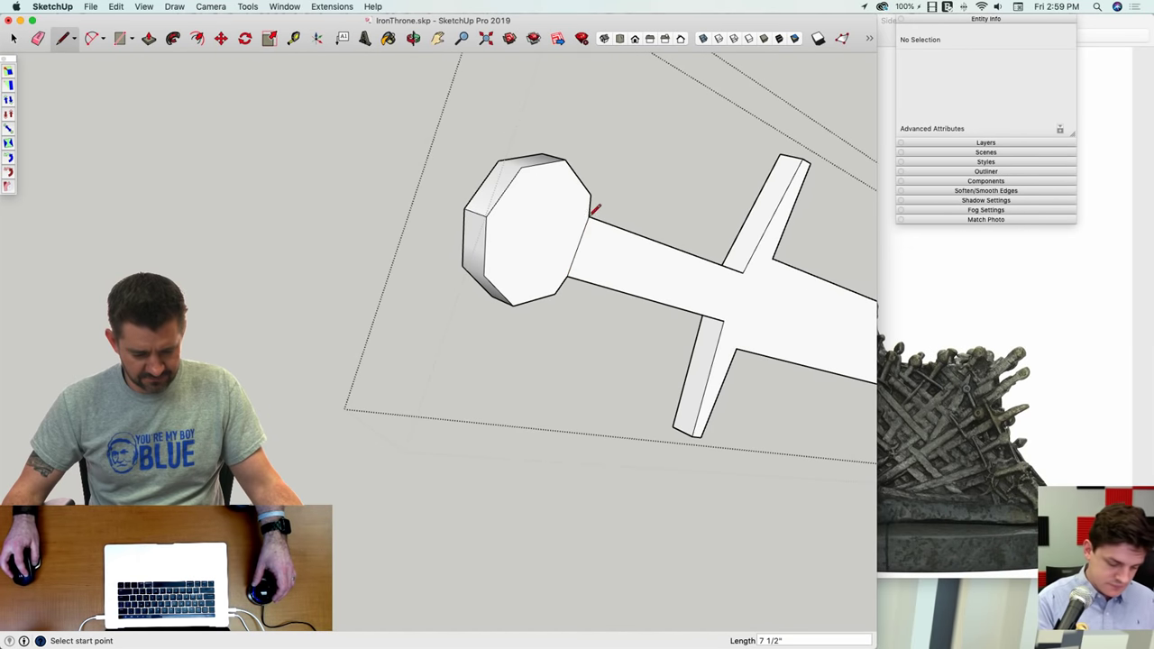
Step: Pull the separated pommel face outward to thicken the pommel, and close the sword
{"action": "left_click_drag", "start_coordinate": [541, 227], "coordinate": [558, 242]}
{"action": "key", "text": "space"}
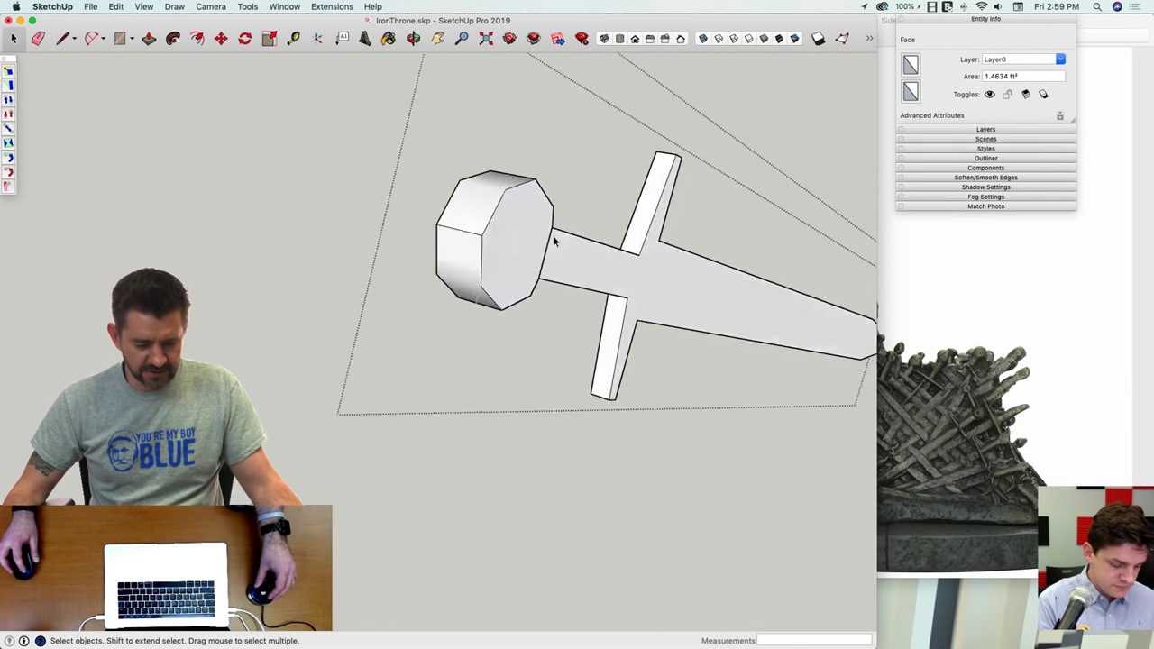
{"action": "left_click", "coordinate": [586, 252]}
{"action": "left_click", "coordinate": [591, 258]}
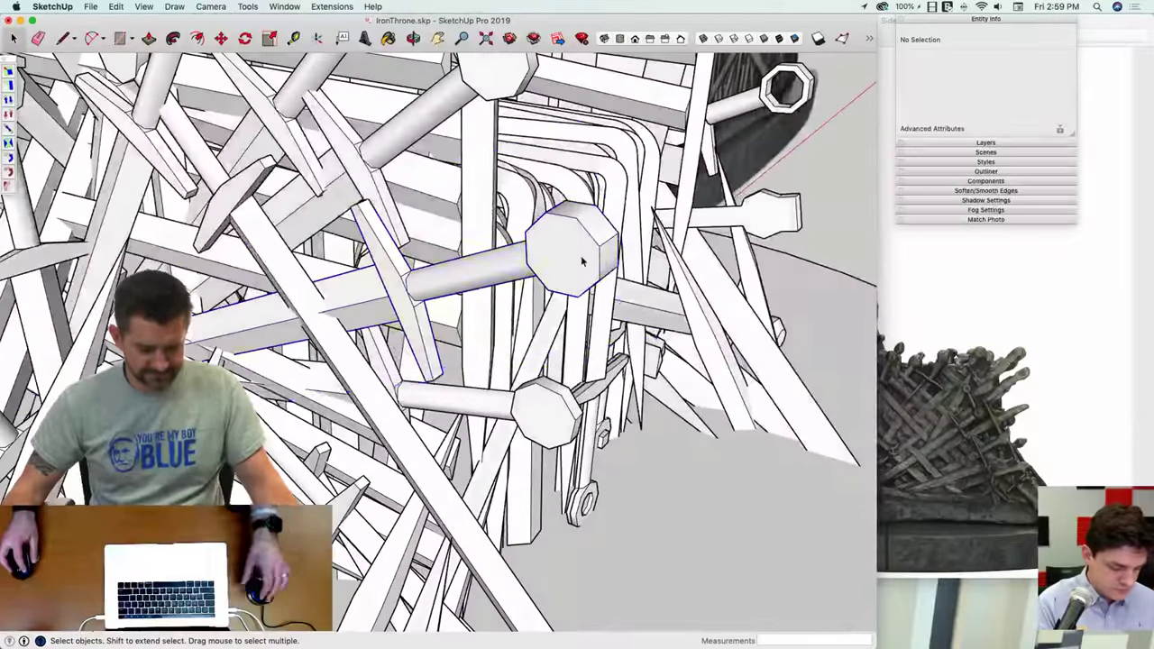
Step: Open the sword with the thick pommel jutting out beside the seat and offset its octagonal face inward about 5 3/16"
{"action": "double_click", "coordinate": [581, 256]}
{"action": "key", "text": "f"}
{"action": "left_click", "coordinate": [569, 248]}
{"action": "left_click", "coordinate": [568, 249]}
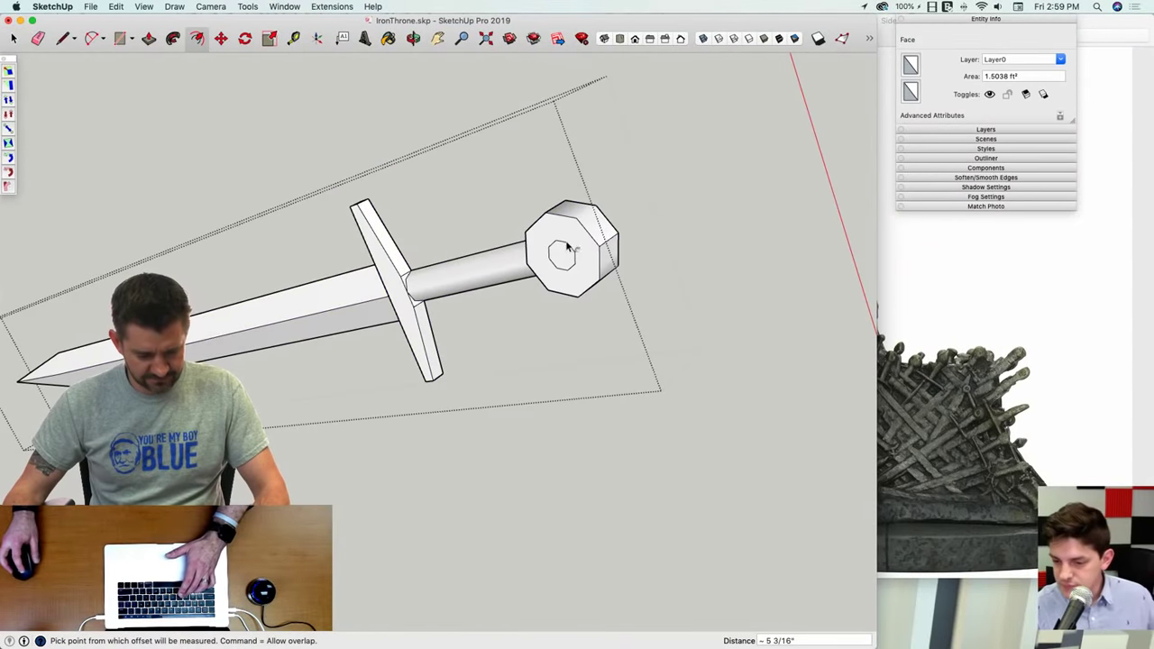
Step: Push the inner octagon through the pommel to cut an octagonal hole, and close the sword
{"action": "key", "text": "p"}
{"action": "left_click_drag", "start_coordinate": [561, 253], "coordinate": [630, 250]}
{"action": "left_click", "coordinate": [619, 239]}
{"action": "key", "text": "space"}
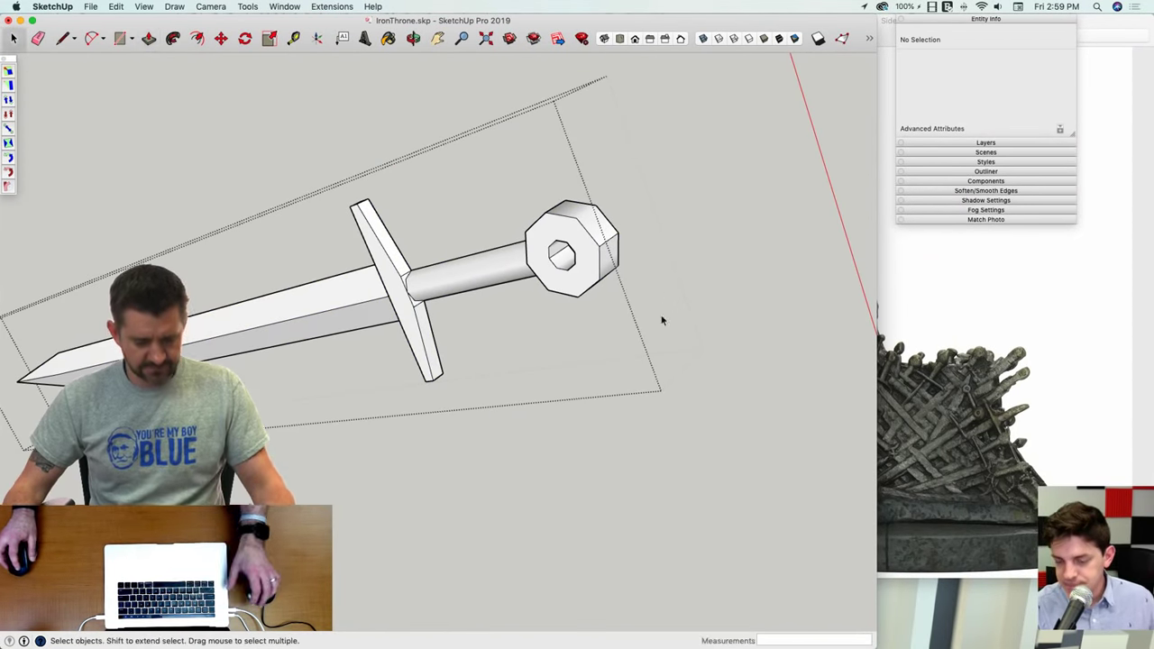
{"action": "left_click", "coordinate": [682, 325]}
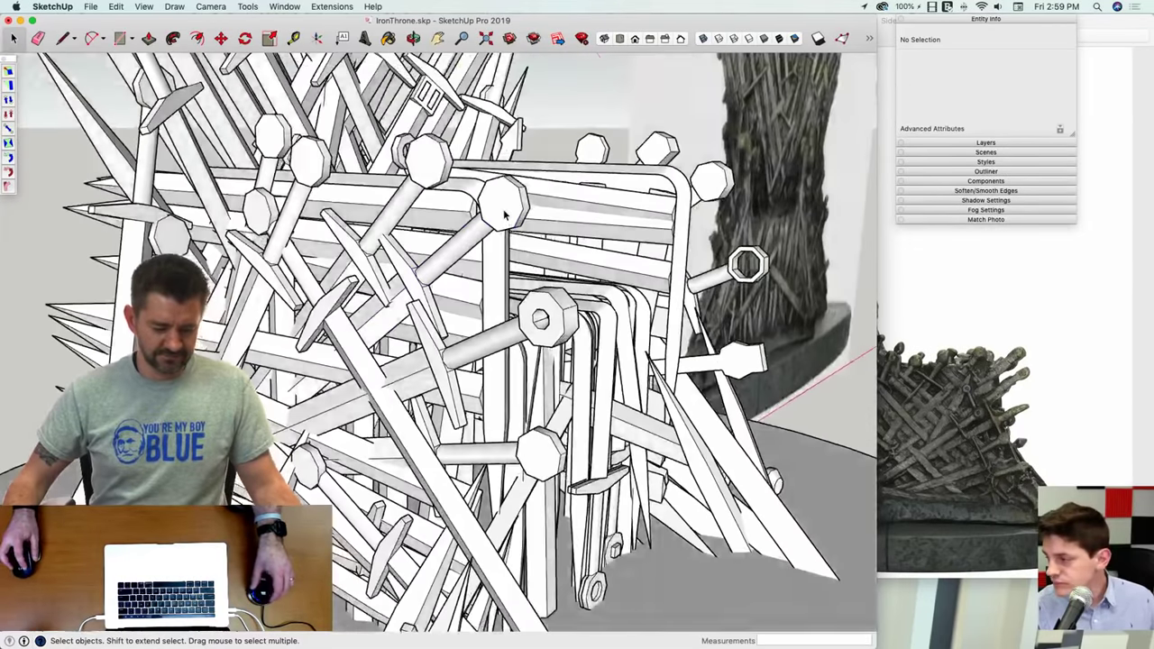
Step: Open the sword just above the holed pommel and draw a line about 7 1/2" long across the grip at the crossguard
{"action": "double_click", "coordinate": [506, 215]}
{"action": "scroll", "coordinate": [509, 227], "scroll_direction": "up", "scroll_amount": 2}
{"action": "key", "text": "l"}
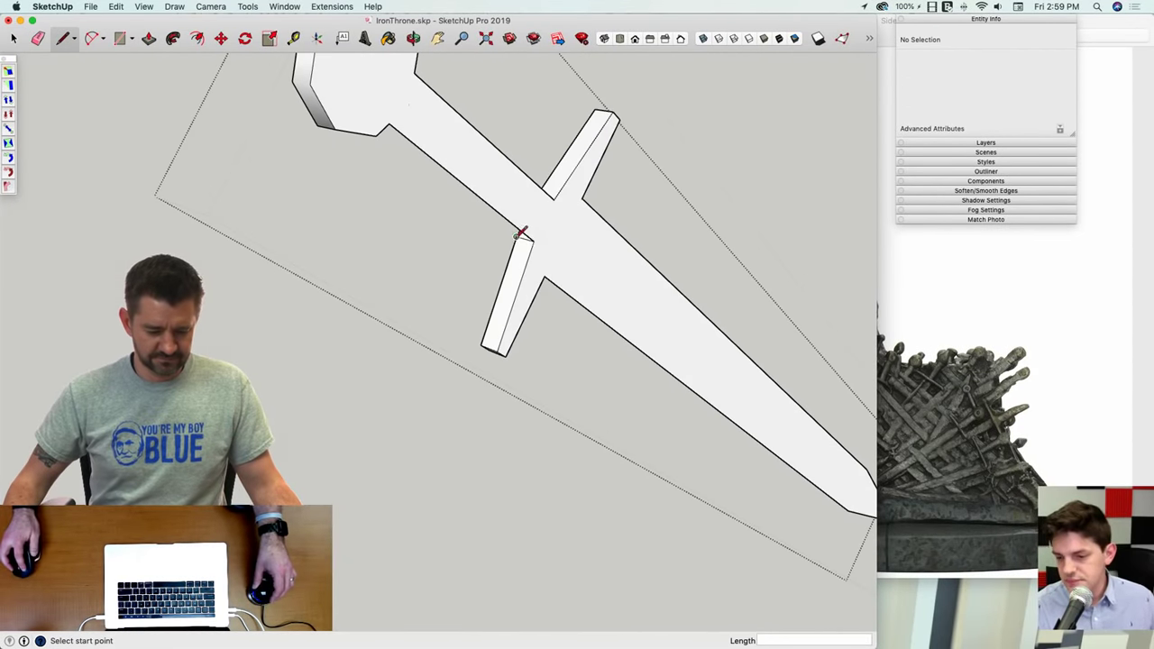
{"action": "left_click", "coordinate": [554, 199]}
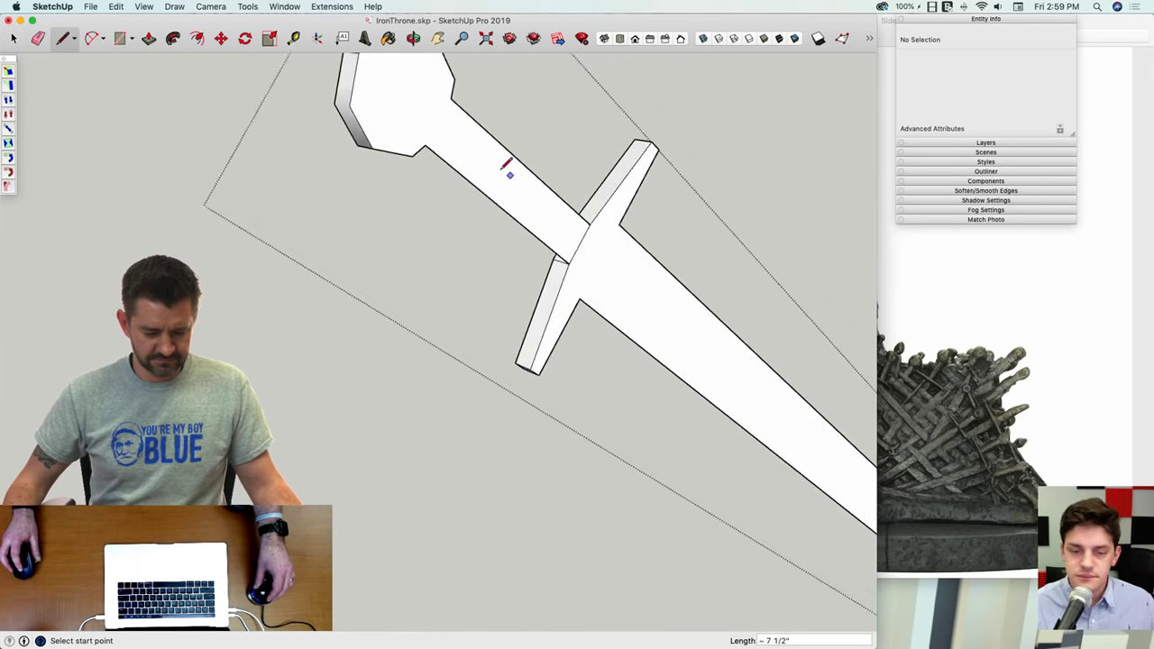
Step: Select the grip and pommel half and rotate a copy about the grip's axis to form the handle's other side
{"action": "key", "text": "space"}
{"action": "left_click_drag", "start_coordinate": [487, 333], "coordinate": [486, 334]}
{"action": "key", "text": "q"}
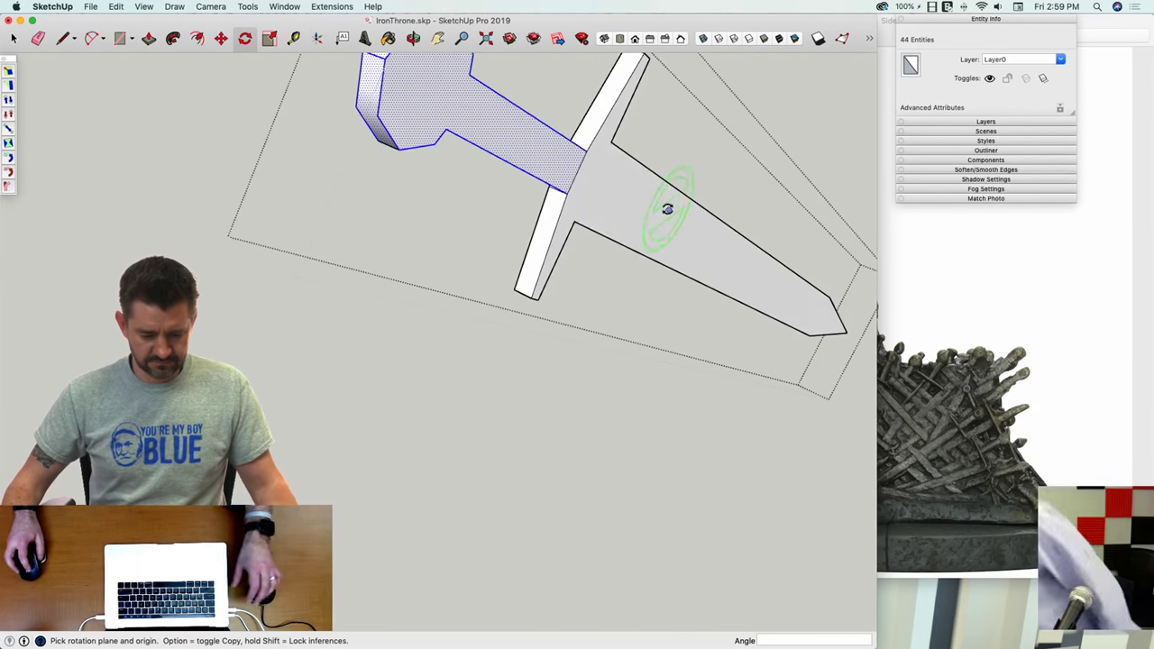
{"action": "left_click", "coordinate": [581, 163]}
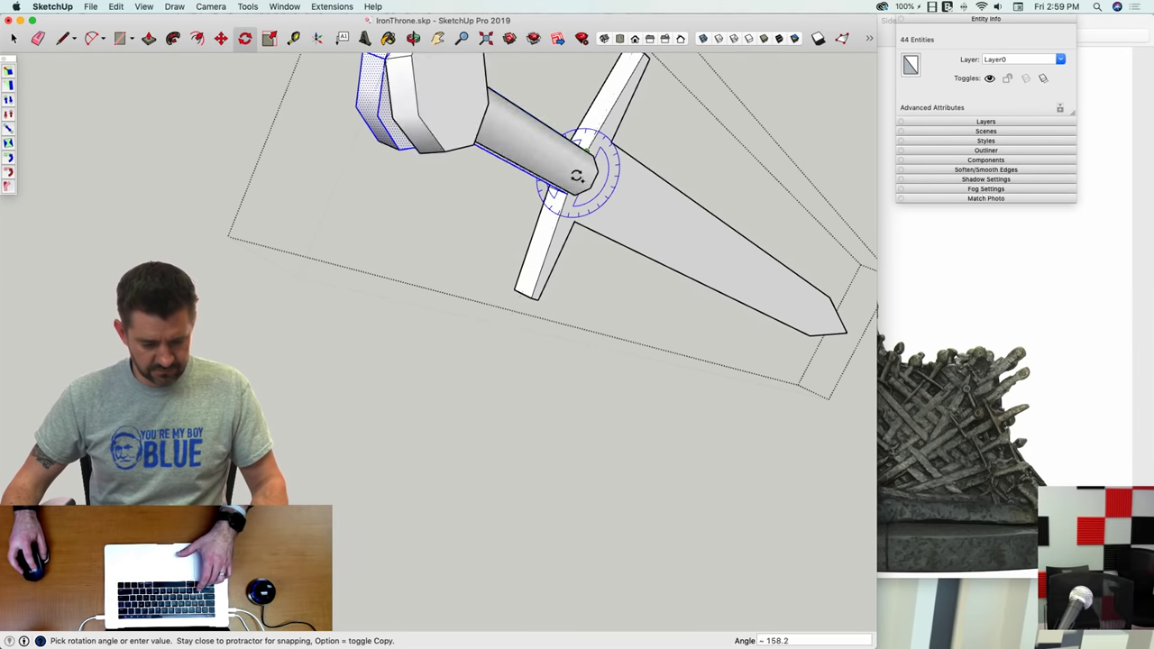
{"action": "left_click", "coordinate": [572, 175]}
{"action": "key", "text": "r"}
{"action": "left_click", "coordinate": [394, 217]}
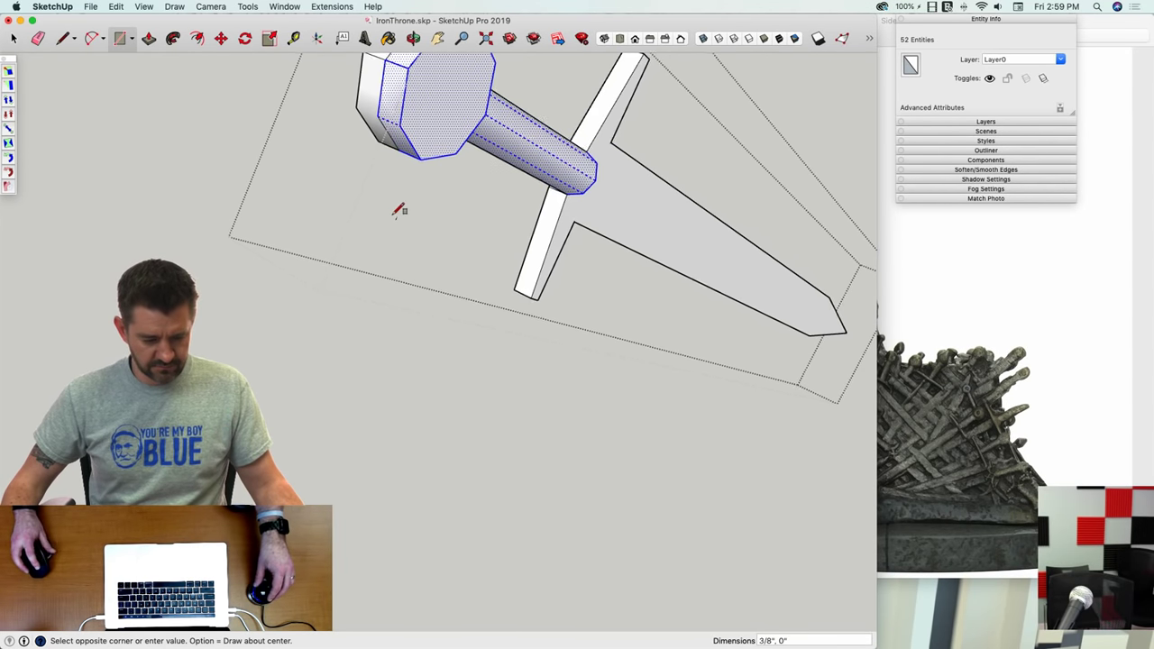
{"action": "key", "text": "space"}
Step: Draw two parallel lines across the pommel's octagonal face, cutting off a corner on each of two opposite sides
{"action": "key", "text": "l"}
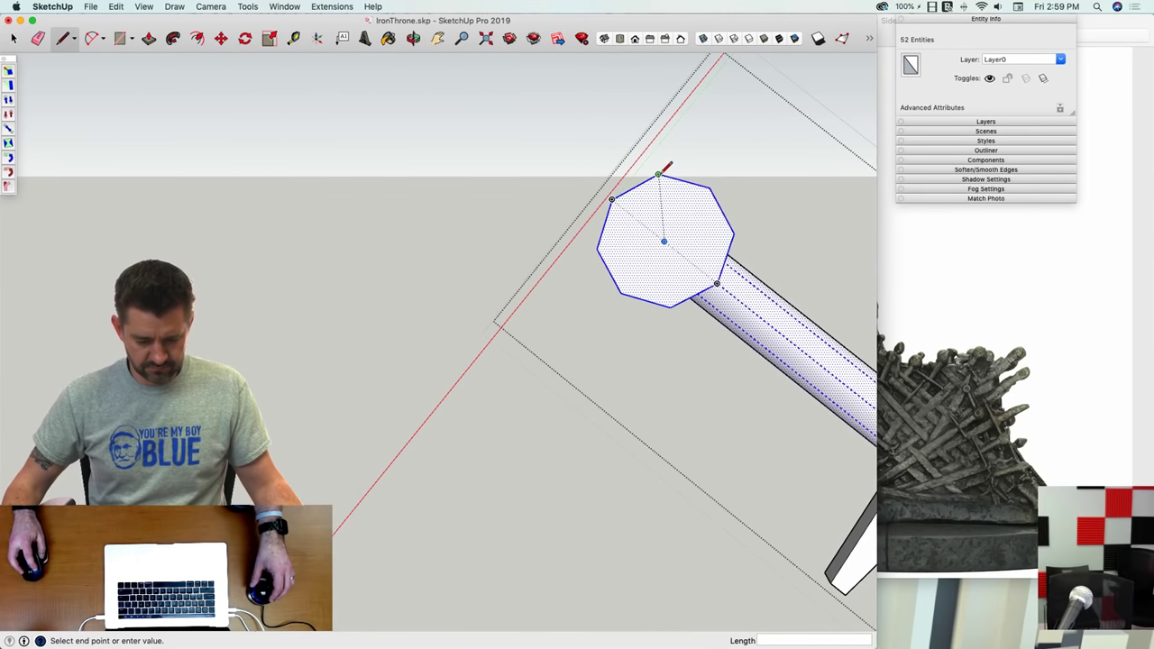
{"action": "left_click", "coordinate": [733, 233]}
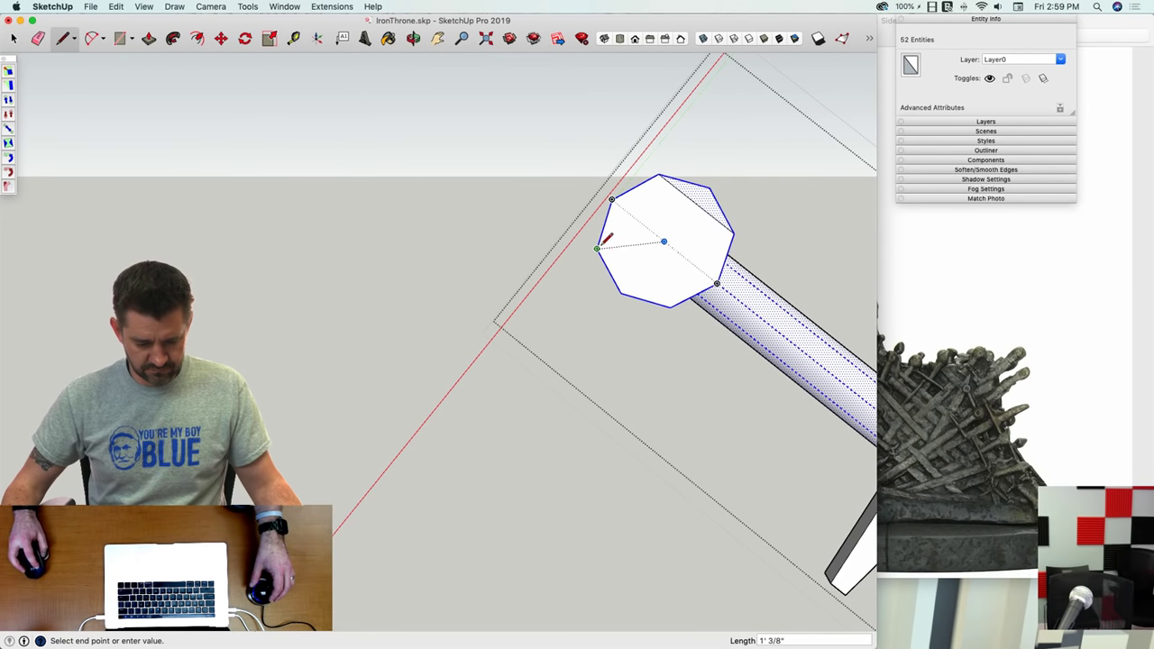
{"action": "left_click", "coordinate": [672, 306]}
Step: Push one cut-off corner back through both 3 3/4" halves of the pommel and erase the leftover seam edges
{"action": "key", "text": "p"}
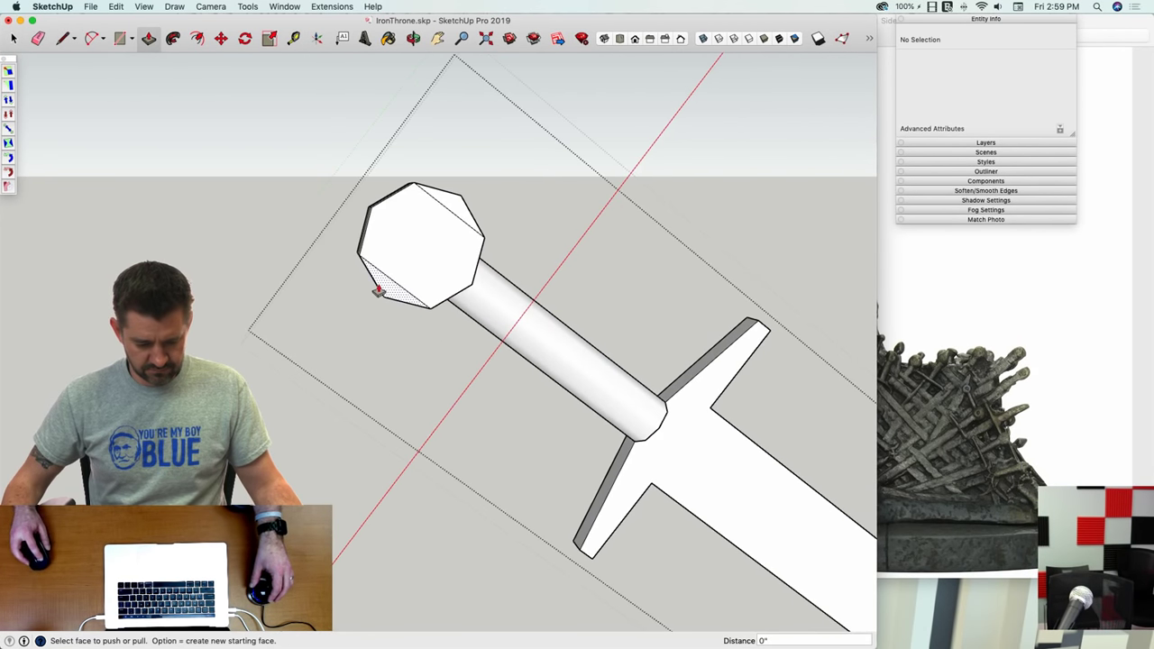
{"action": "left_click", "coordinate": [379, 290]}
{"action": "middle_click_drag", "start_coordinate": [316, 304], "coordinate": [454, 307]}
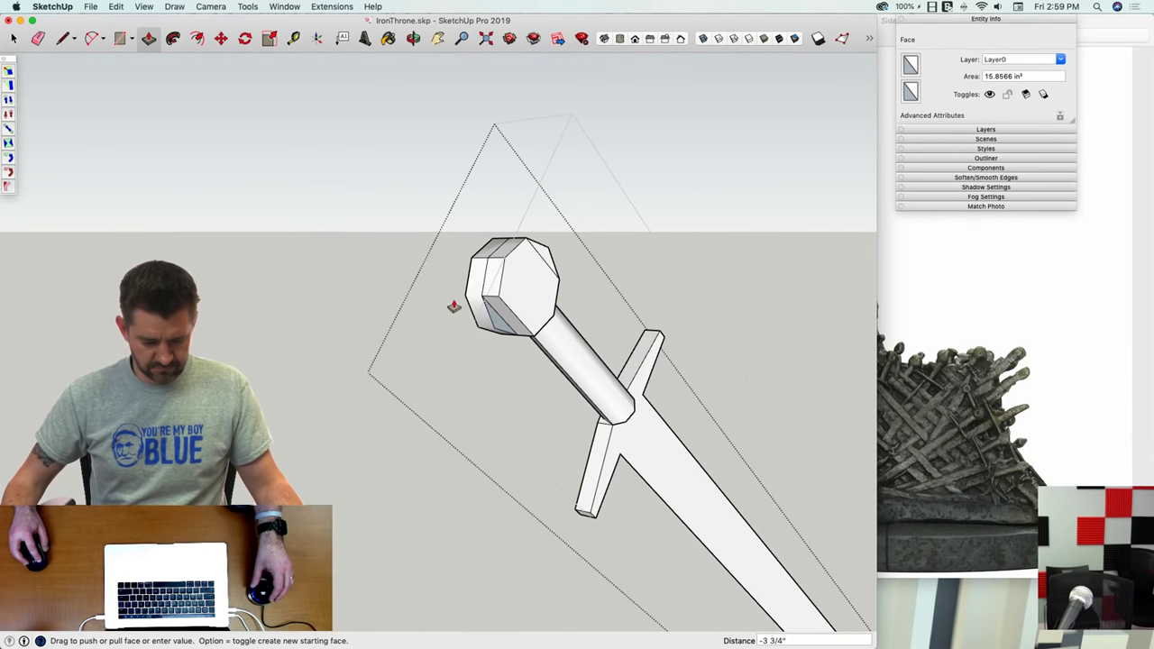
{"action": "left_click", "coordinate": [467, 302]}
{"action": "key", "text": "l"}
{"action": "left_click", "coordinate": [482, 297]}
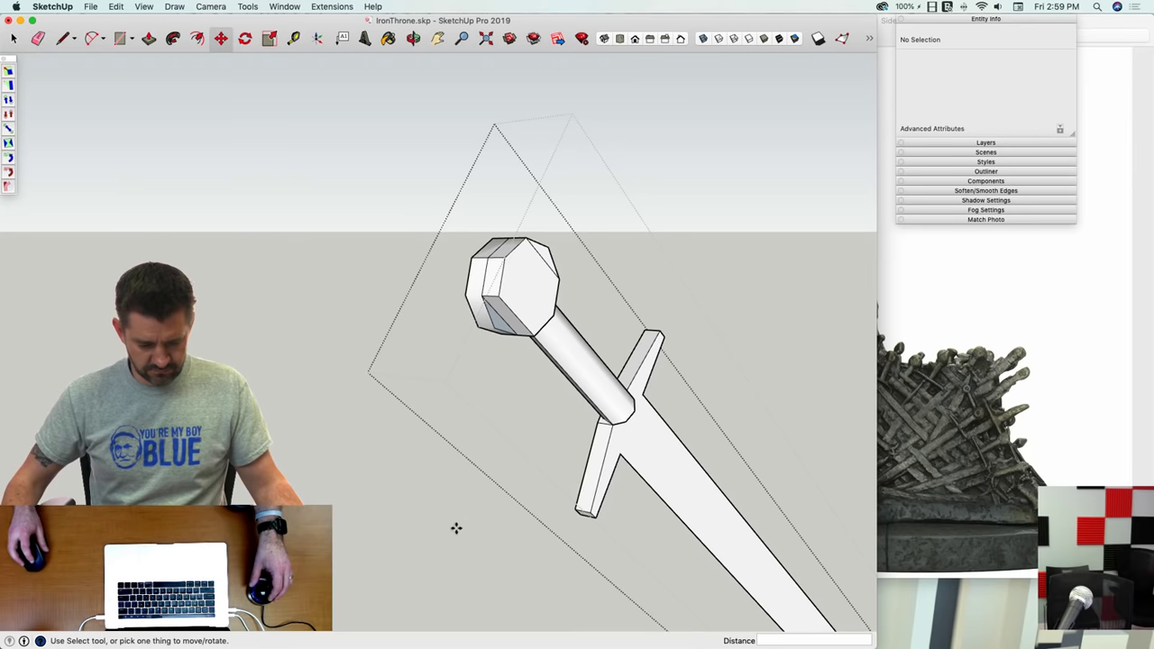
{"action": "middle_click_drag", "start_coordinate": [456, 529], "coordinate": [547, 246]}
{"action": "key", "text": "p"}
{"action": "left_click", "coordinate": [543, 320]}
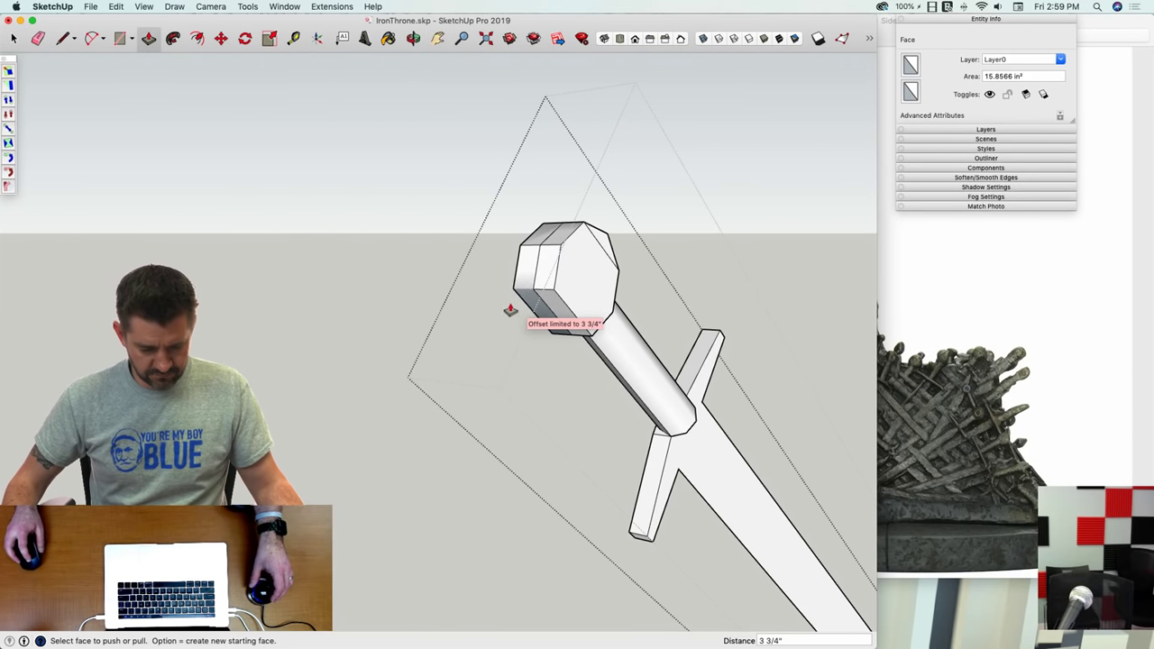
{"action": "key", "text": "e"}
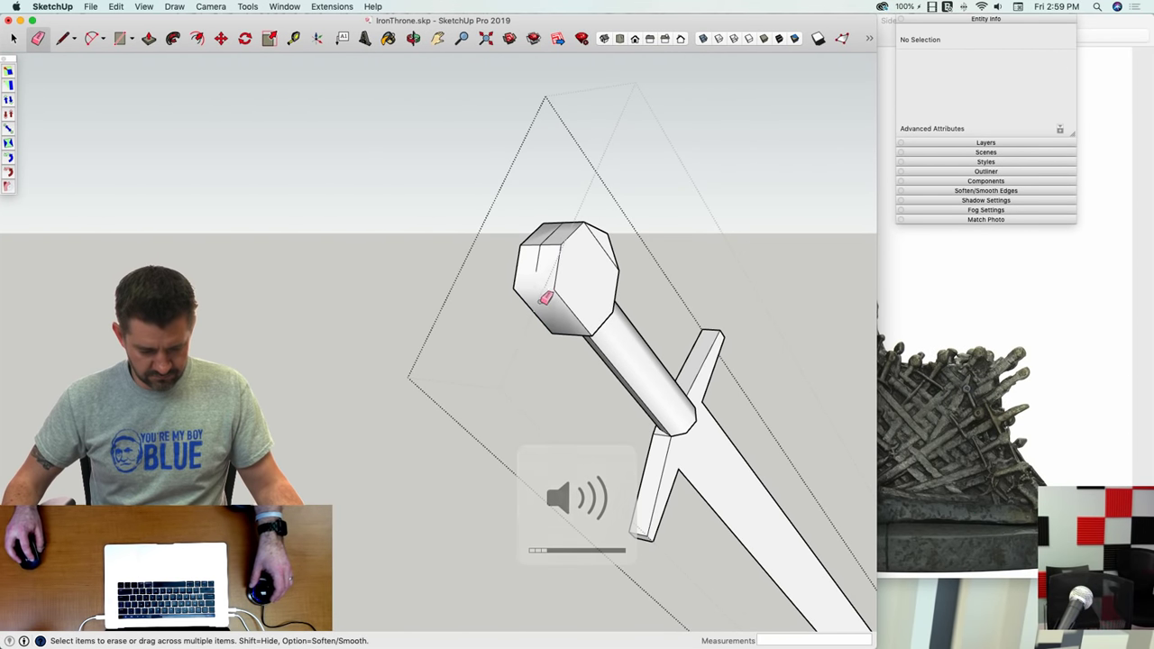
Step: Push the opposite cut-off corner through the pommel to flatten that side as well, and close the sword
{"action": "mouse_move", "coordinate": [557, 238]}
{"action": "middle_mouse_down"}
{"action": "mouse_move", "coordinate": [631, 232]}
{"action": "mouse_move", "coordinate": [539, 229]}
{"action": "mouse_move", "coordinate": [532, 248]}
{"action": "middle_mouse_up"}
{"action": "key", "text": "p"}
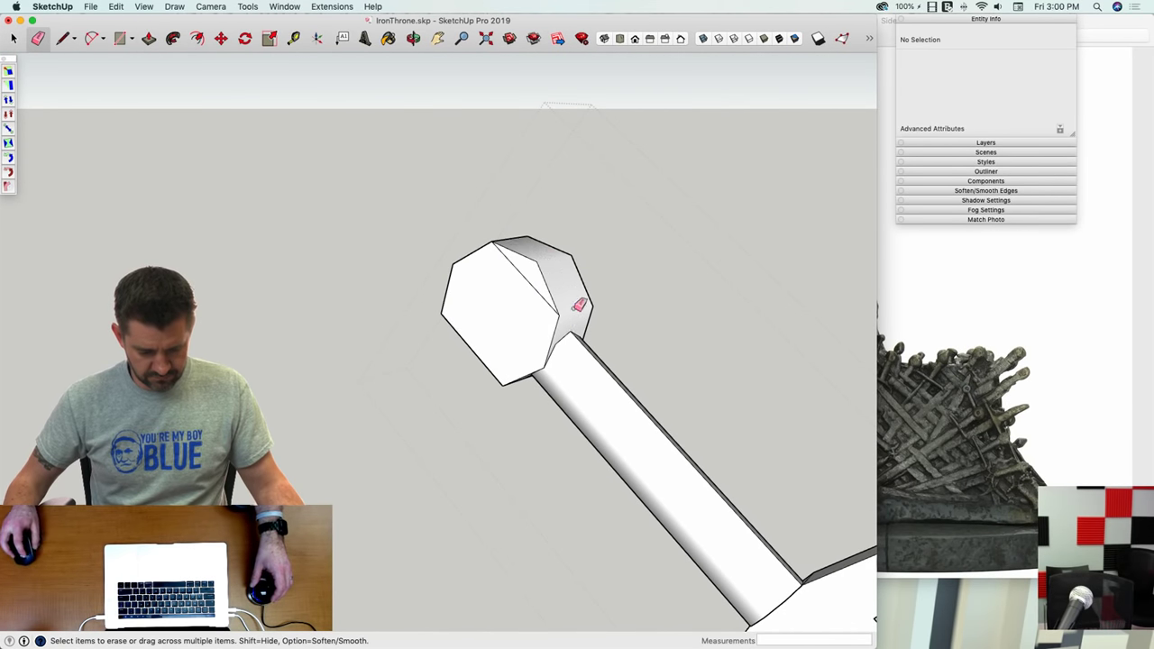
{"action": "left_click", "coordinate": [536, 288]}
{"action": "left_click", "coordinate": [603, 263]}
{"action": "middle_click_drag", "start_coordinate": [603, 262], "coordinate": [579, 258]}
{"action": "key", "text": "space"}
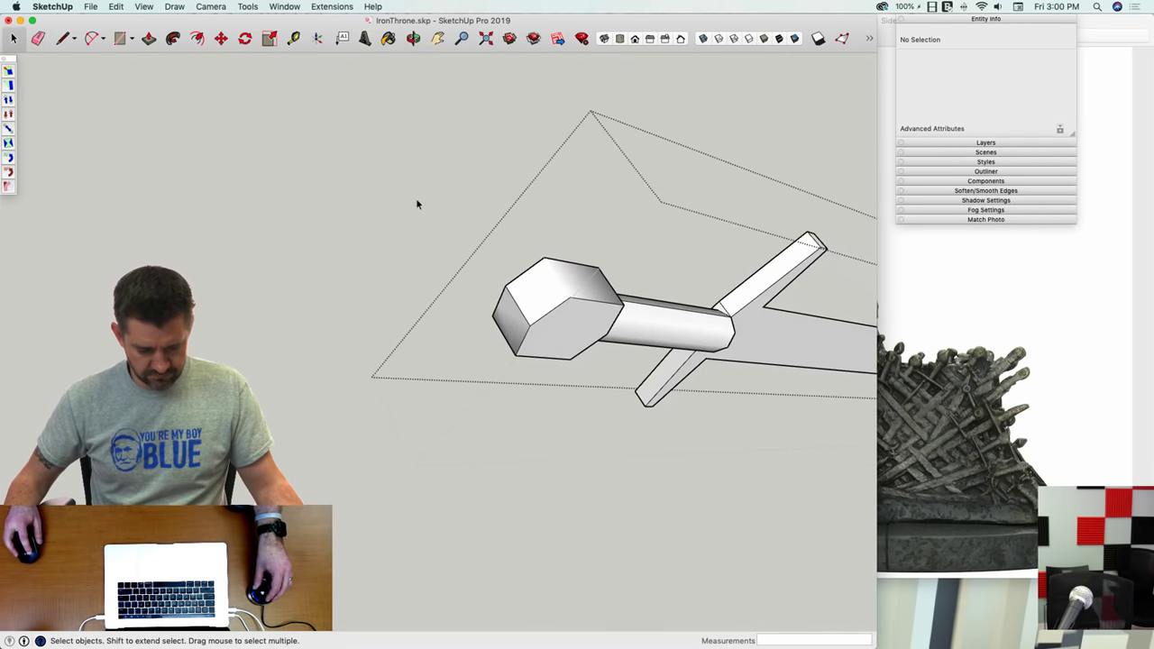
{"action": "left_click", "coordinate": [411, 196]}
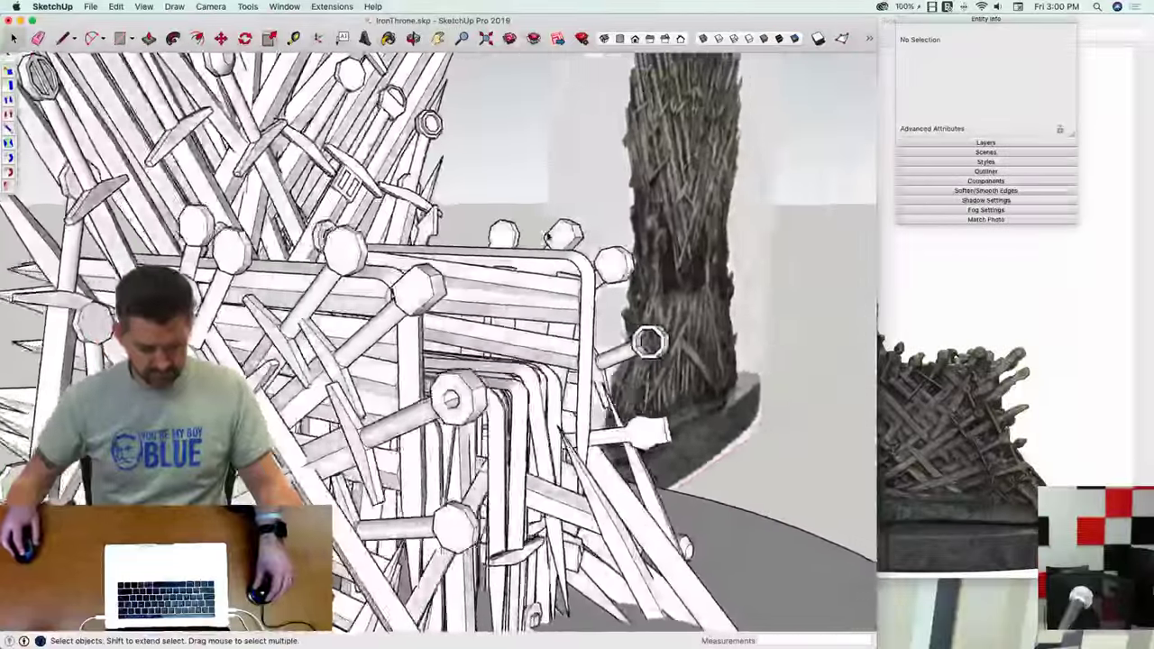
Step: Open another armrest sword, separate grip and pommel with a 7 1/2" line, and pull the pommel face outward to thicken it
{"action": "middle_click_drag", "start_coordinate": [547, 236], "coordinate": [715, 198]}
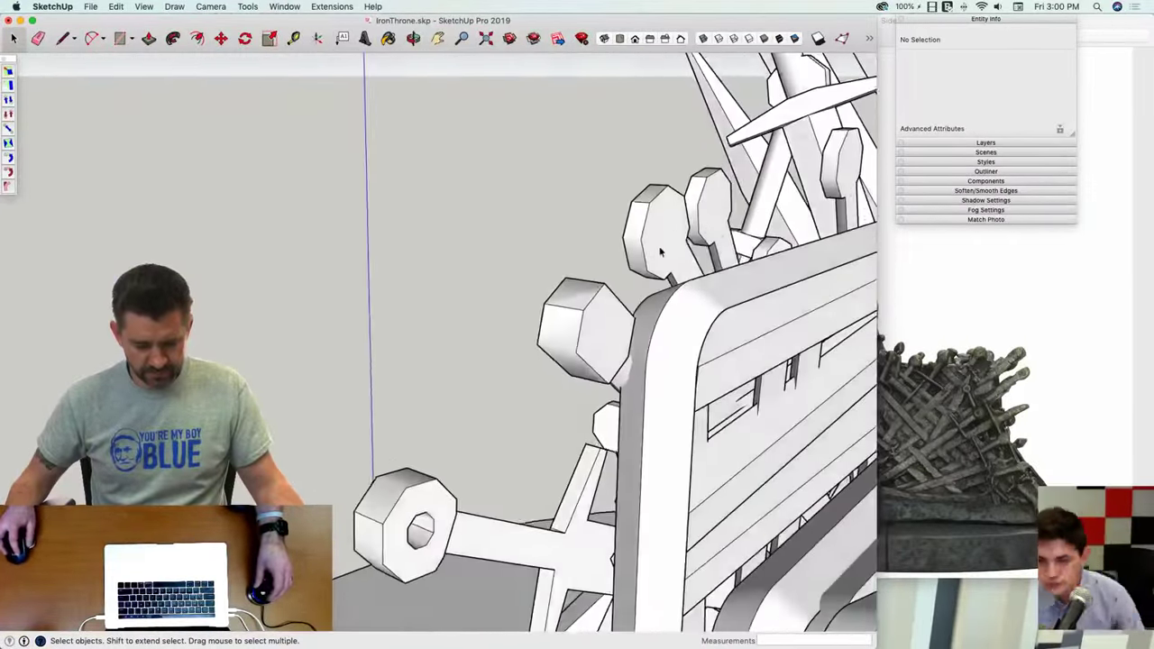
{"action": "key", "text": "l"}
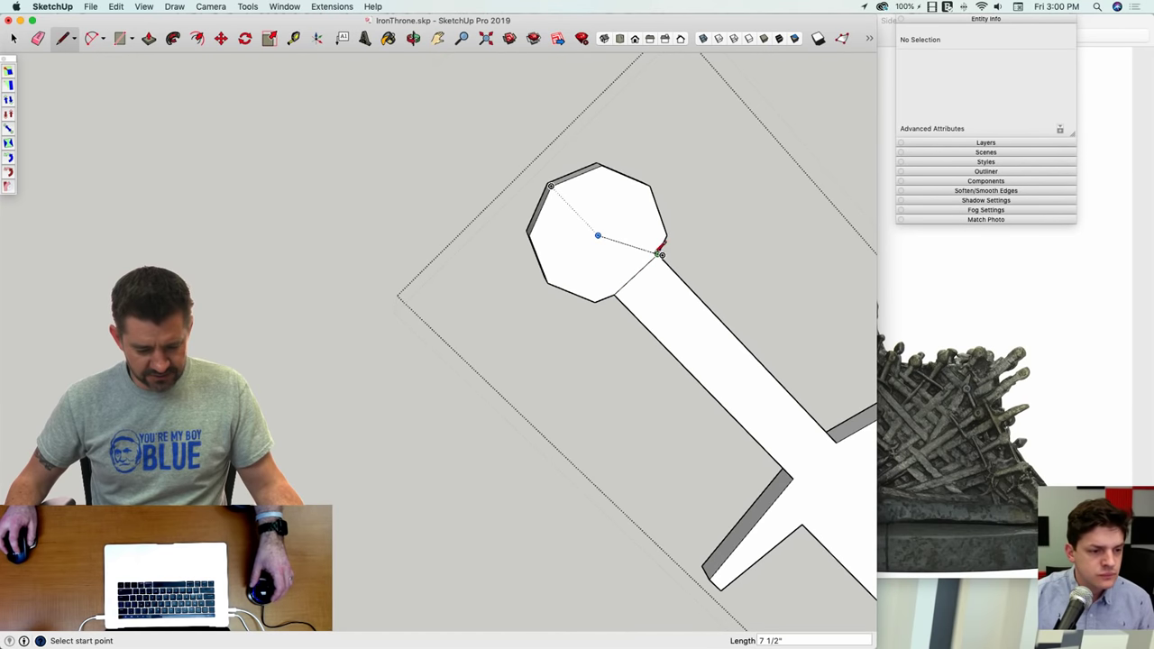
{"action": "key", "text": "space"}
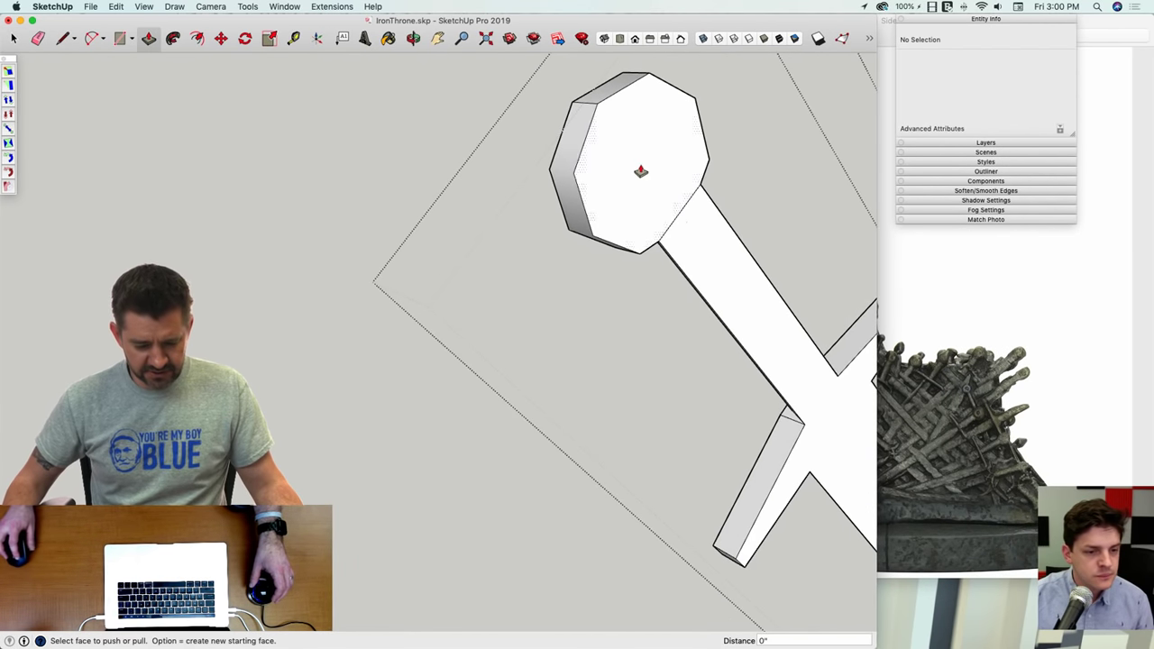
{"action": "left_click_drag", "start_coordinate": [640, 171], "coordinate": [650, 189]}
{"action": "key", "text": "space"}
Step: Offset the thickened pommel's octagonal face inward to create a smaller octagon in its centre
{"action": "middle_click_drag", "start_coordinate": [650, 188], "coordinate": [522, 197]}
{"action": "key", "text": "f"}
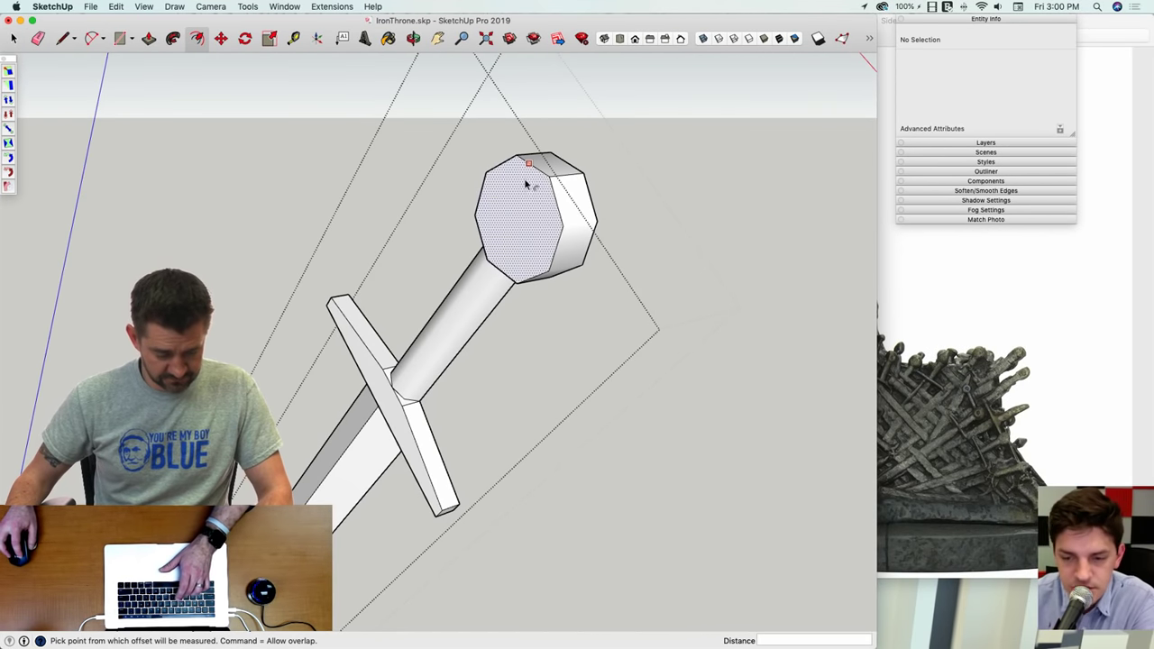
{"action": "left_click", "coordinate": [529, 165]}
{"action": "left_click", "coordinate": [530, 196]}
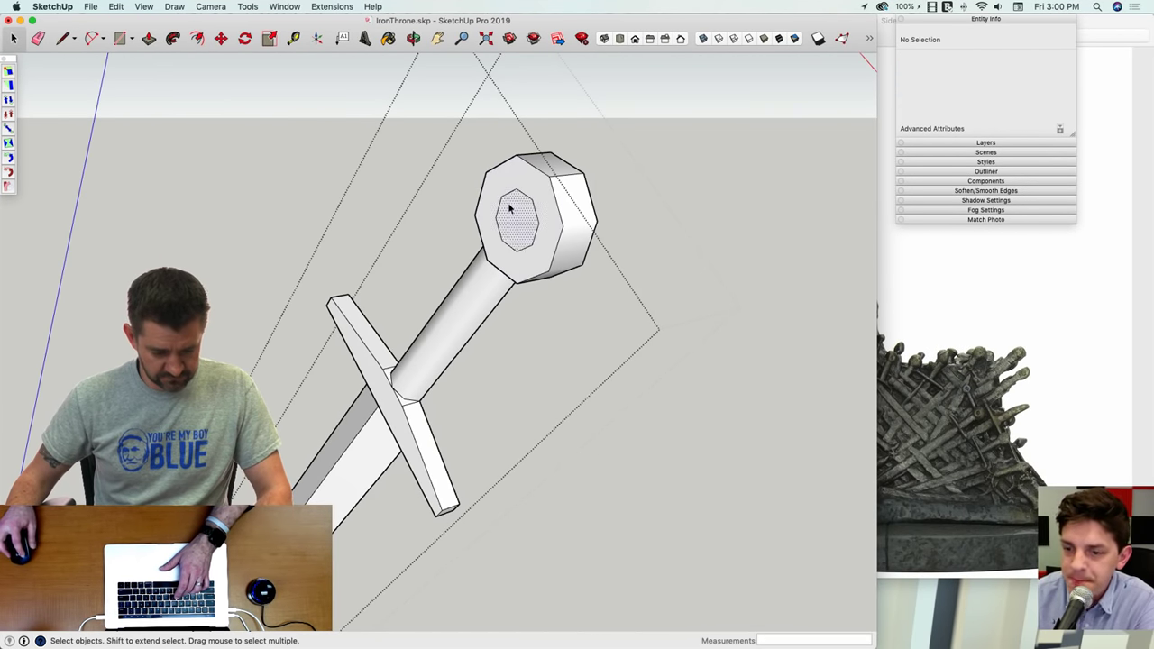
Step: Move the inner octagon about 3 1/4" outward so the pommel's face tapers, and close the sword
{"action": "left_click", "coordinate": [509, 208]}
{"action": "key", "text": "p"}
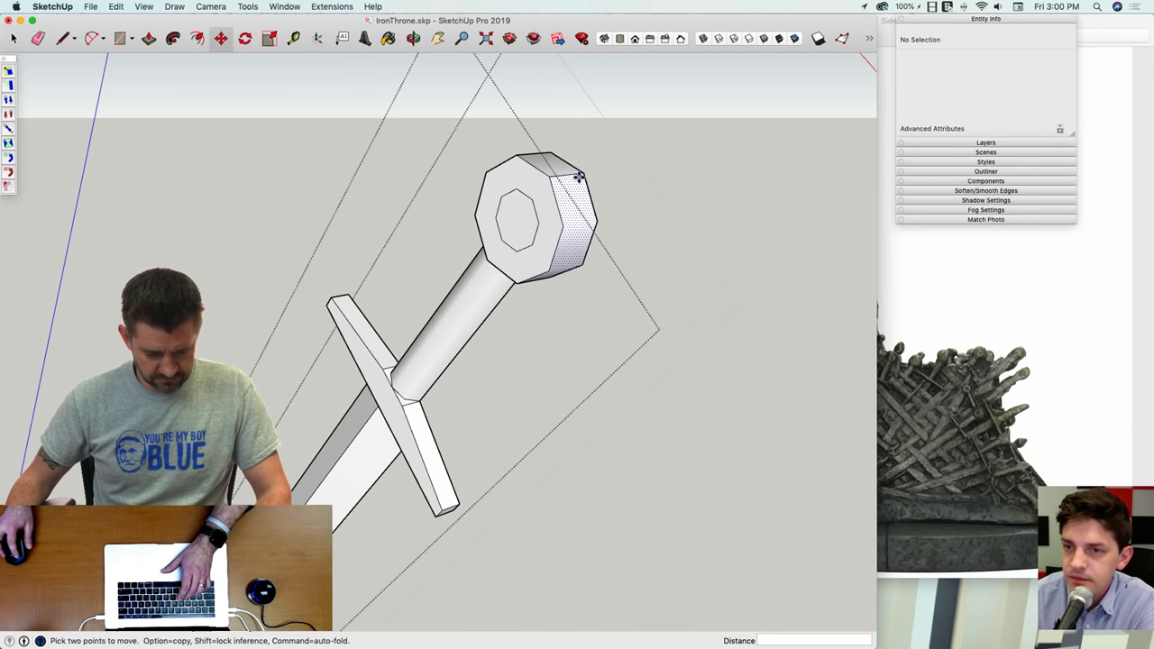
{"action": "left_click", "coordinate": [575, 175]}
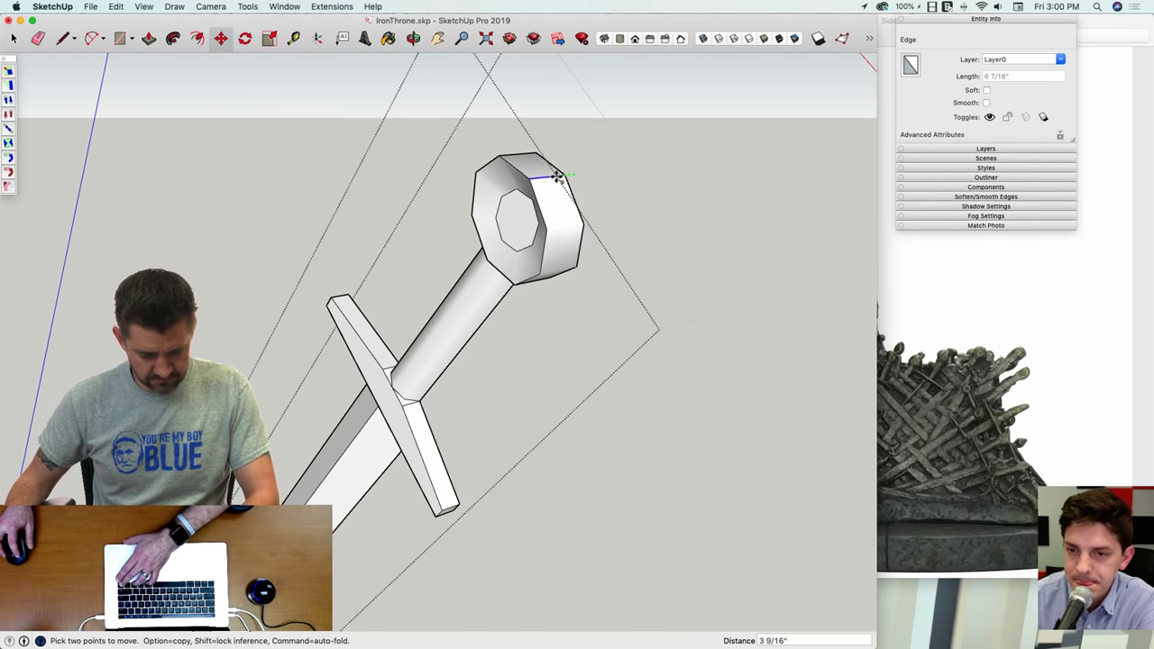
{"action": "key", "text": "space"}
{"action": "left_click", "coordinate": [526, 222]}
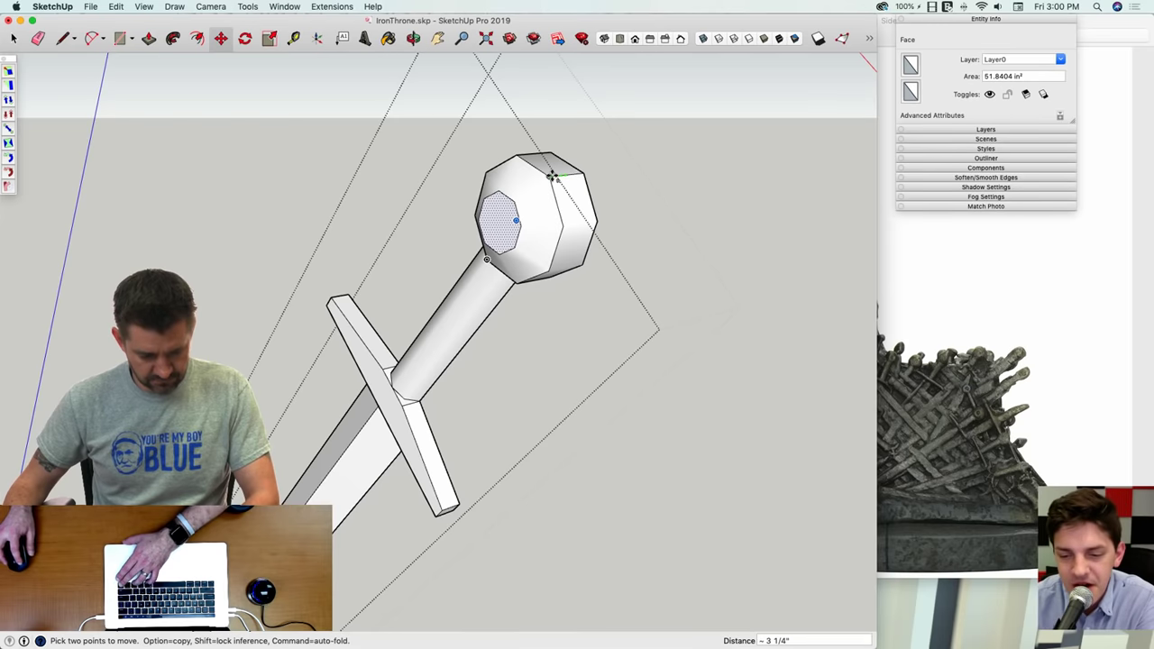
{"action": "key", "text": "space"}
{"action": "left_click", "coordinate": [230, 211]}
Step: Open the upright sword on the throne's side and draw lines about 8 3/4" long from the pommel face's centre to two adjacent corners
{"action": "scroll", "coordinate": [232, 215], "scroll_direction": "down", "scroll_amount": 10}
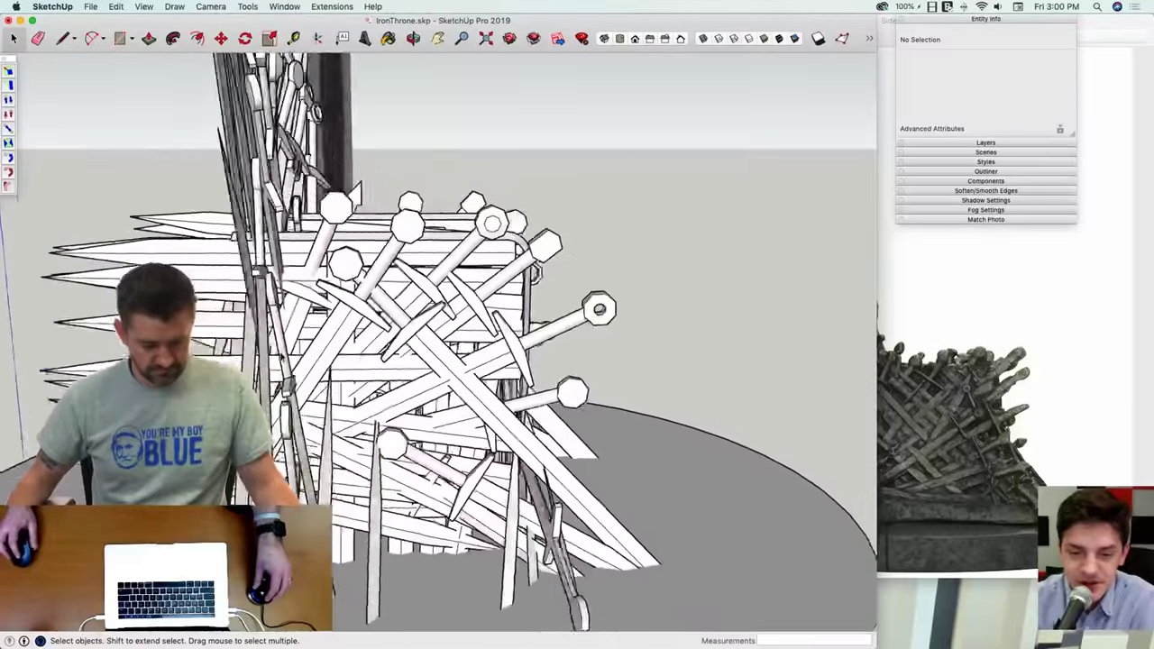
{"action": "middle_click_drag", "start_coordinate": [492, 225], "coordinate": [397, 248]}
{"action": "middle_click_drag", "start_coordinate": [491, 225], "coordinate": [438, 248]}
{"action": "scroll", "coordinate": [439, 248], "scroll_direction": "up", "scroll_amount": 4}
{"action": "scroll", "coordinate": [439, 248], "scroll_direction": "up", "scroll_amount": 6}
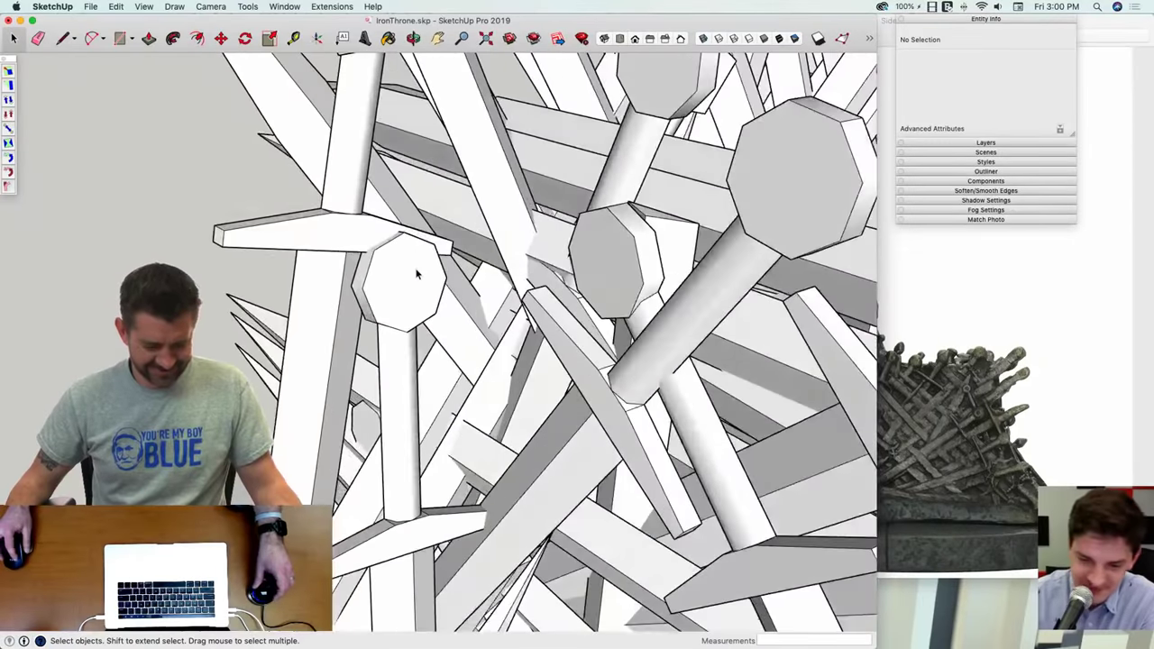
{"action": "double_click", "coordinate": [419, 272]}
{"action": "middle_click_drag", "start_coordinate": [418, 272], "coordinate": [443, 229]}
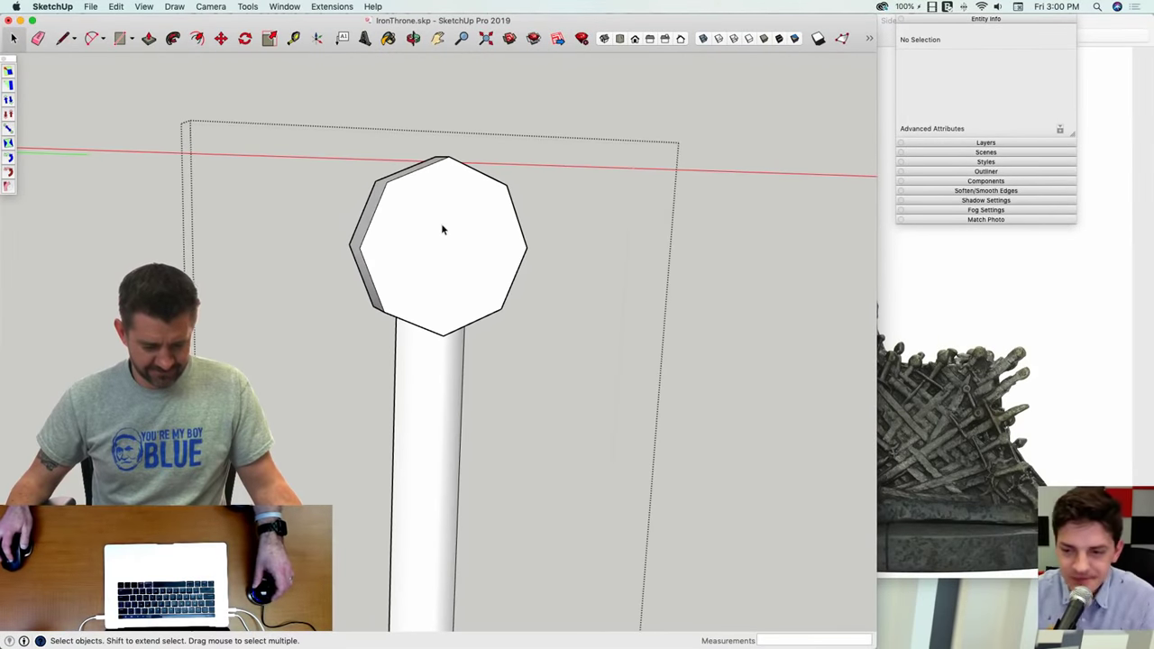
{"action": "key", "text": "l"}
{"action": "scroll", "coordinate": [456, 185], "scroll_direction": "up", "scroll_amount": 5}
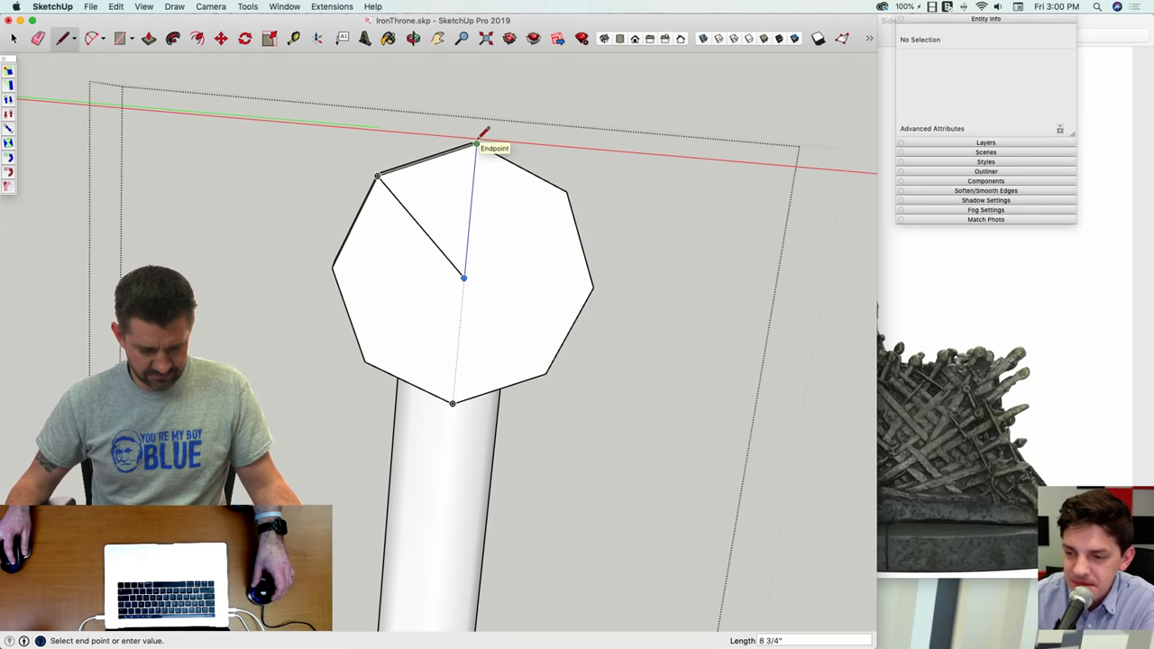
Step: Offset the triangular wedge inward on the pommel face and erase the two lines running to the centre
{"action": "key", "text": "f"}
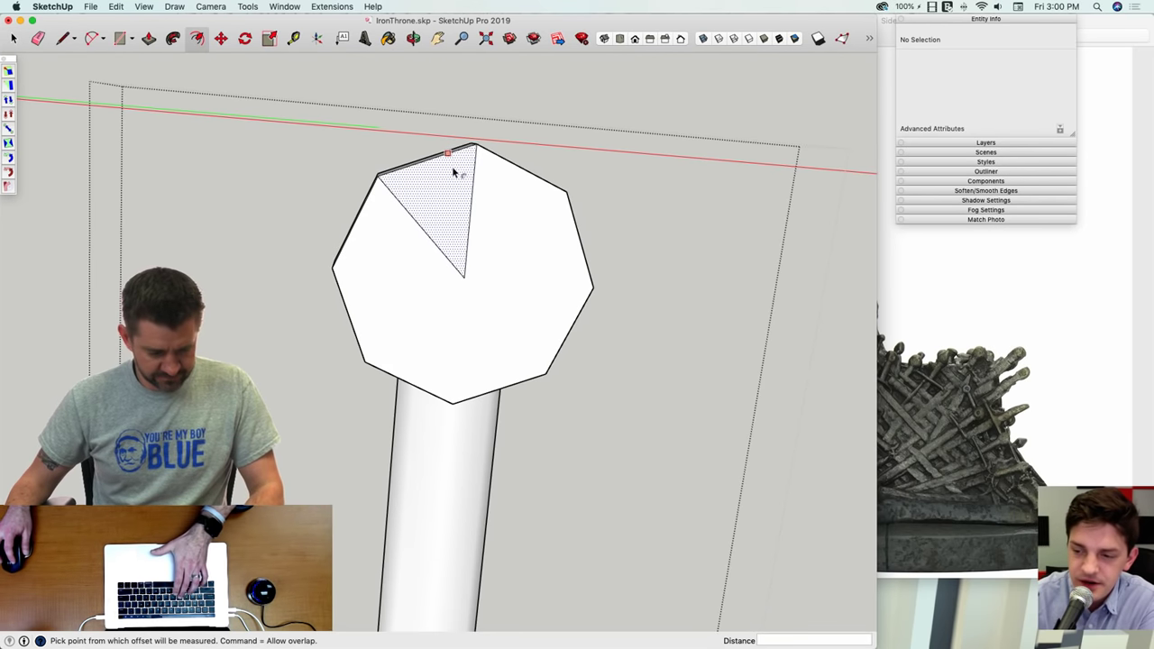
{"action": "left_click", "coordinate": [453, 173]}
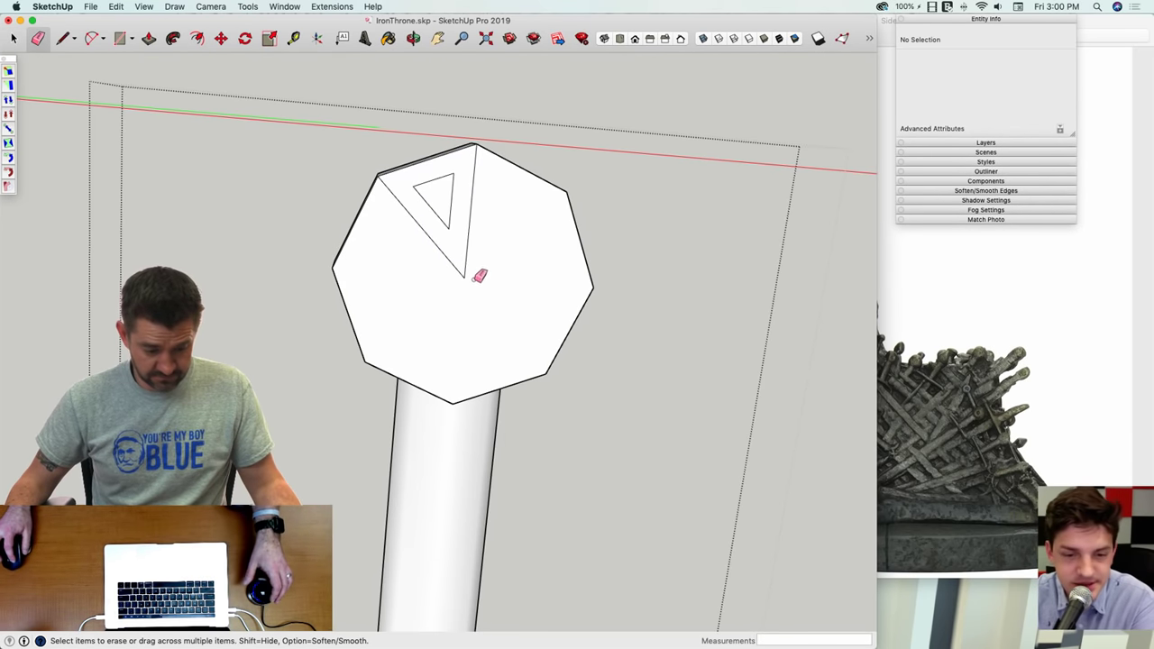
{"action": "left_click_drag", "start_coordinate": [458, 274], "coordinate": [460, 271]}
Step: Use Push/Pull on the small triangle to give it depth in the pommel face
{"action": "mouse_move", "coordinate": [459, 271]}
{"action": "middle_mouse_down"}
{"action": "mouse_move", "coordinate": [463, 219]}
{"action": "mouse_move", "coordinate": [406, 160]}
{"action": "mouse_move", "coordinate": [406, 142]}
{"action": "middle_mouse_up"}
{"action": "key", "text": "p"}
{"action": "left_click", "coordinate": [420, 188]}
{"action": "left_click", "coordinate": [426, 189]}
Step: Select the triangle's geometry and rotate copies of it around the pommel's centre at 45° with a multiplier of x7
{"action": "key", "text": "space"}
{"action": "left_click_drag", "start_coordinate": [406, 142], "coordinate": [515, 229]}
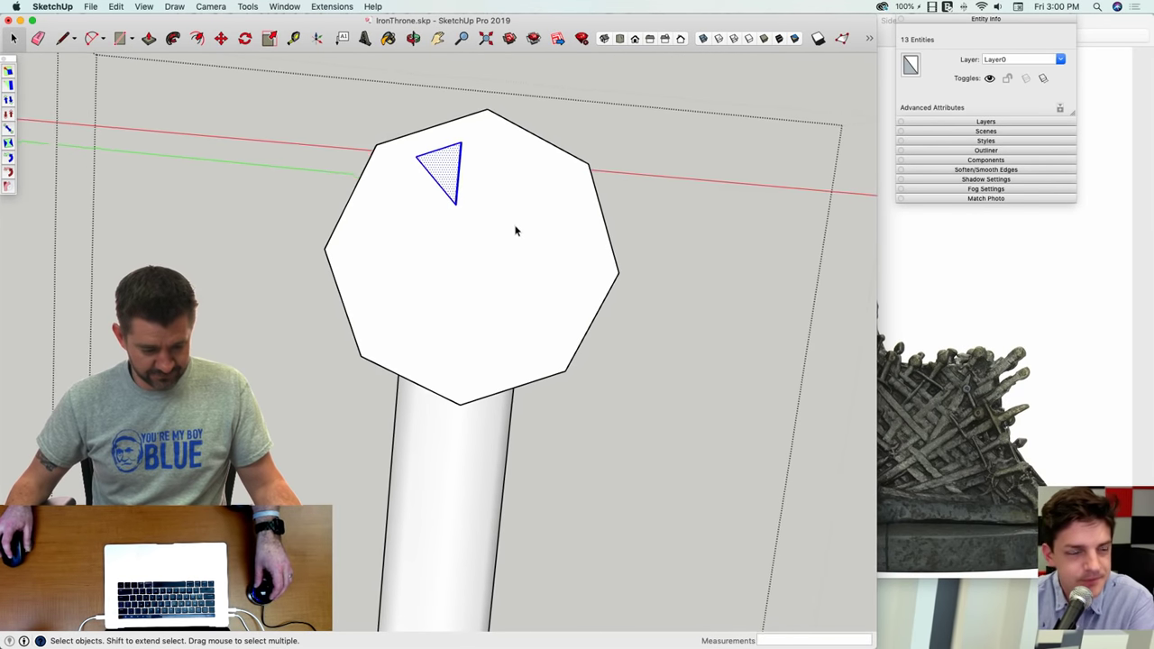
{"action": "key", "text": "q"}
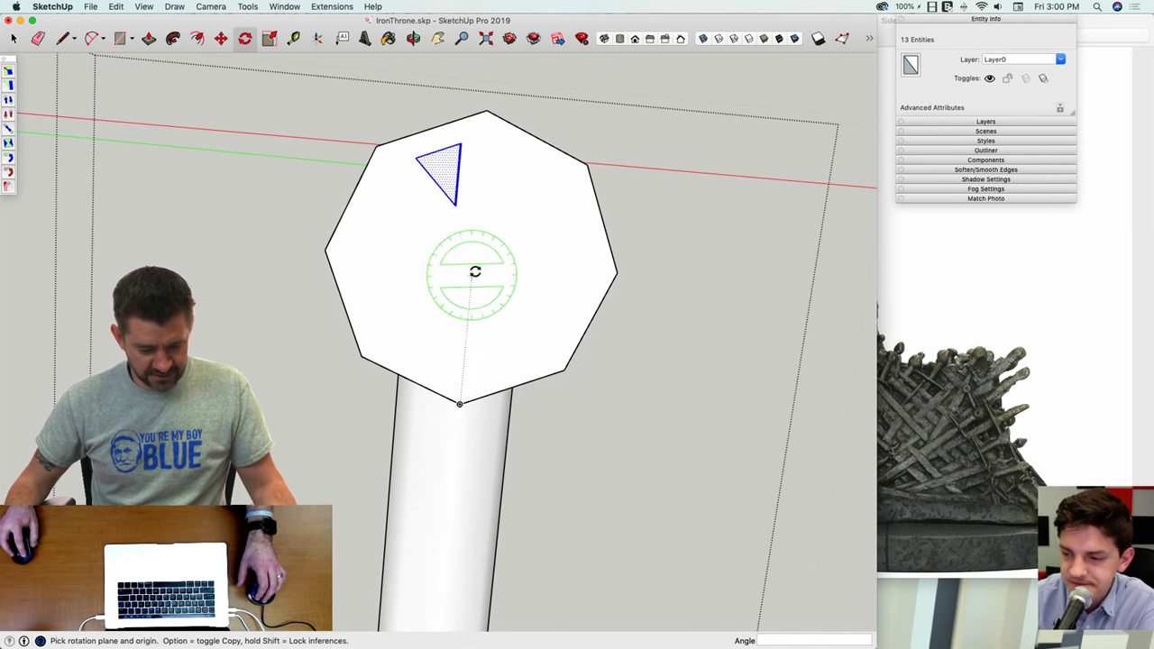
{"action": "left_click", "coordinate": [487, 112]}
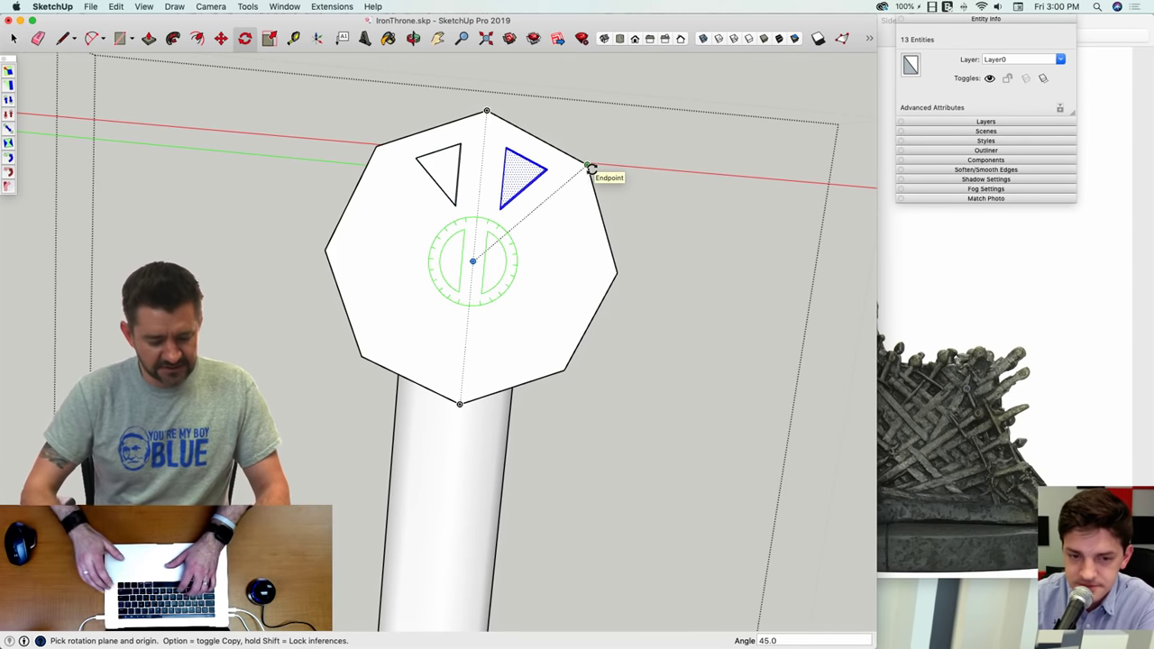
{"action": "type", "text": "x7"}
{"action": "key", "text": "Return"}
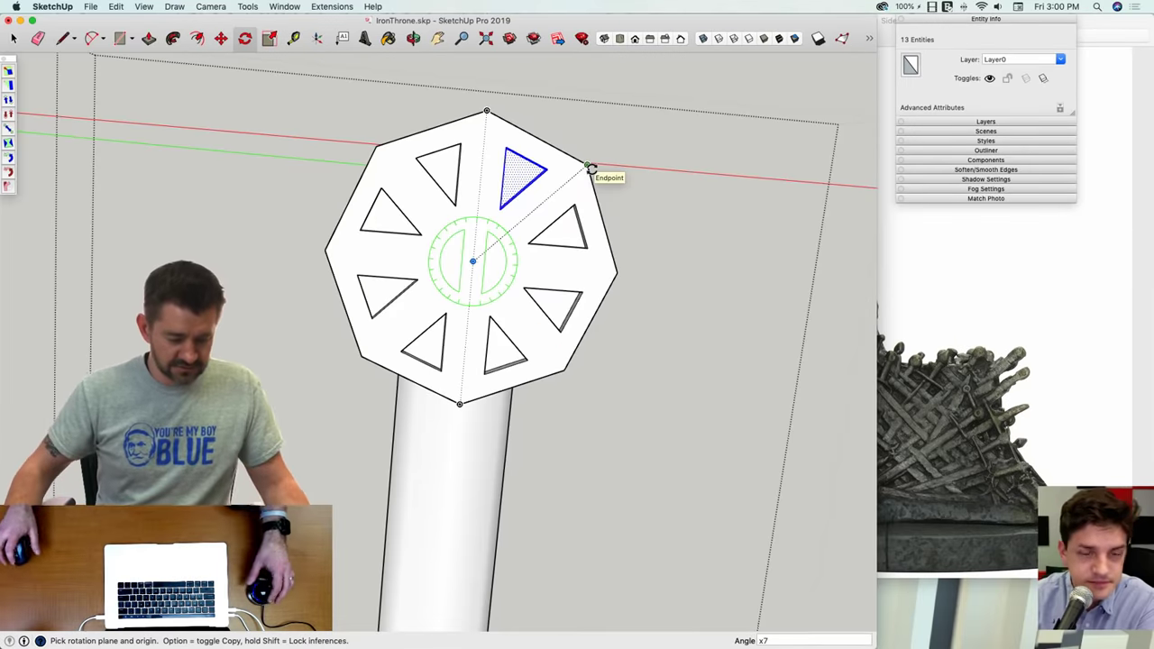
Step: Leave the Rotate command and close the sword with the eight-triangle pommel for editing
{"action": "key", "text": "r"}
{"action": "left_click", "coordinate": [697, 342]}
{"action": "key", "text": "space"}
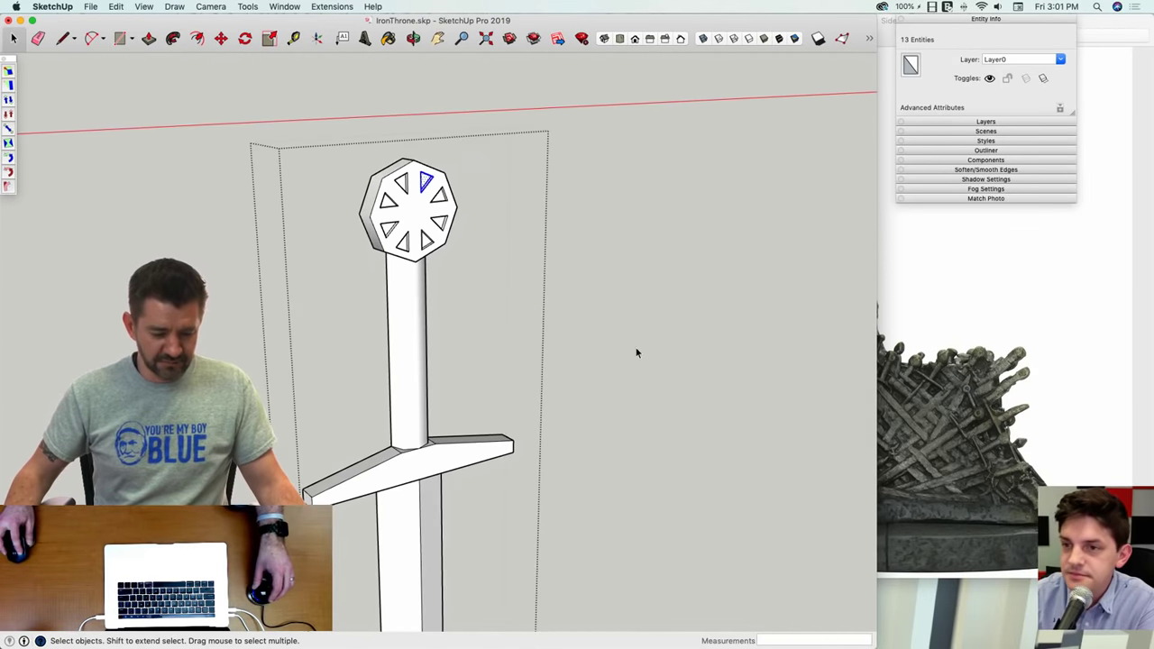
{"action": "left_click", "coordinate": [637, 353]}
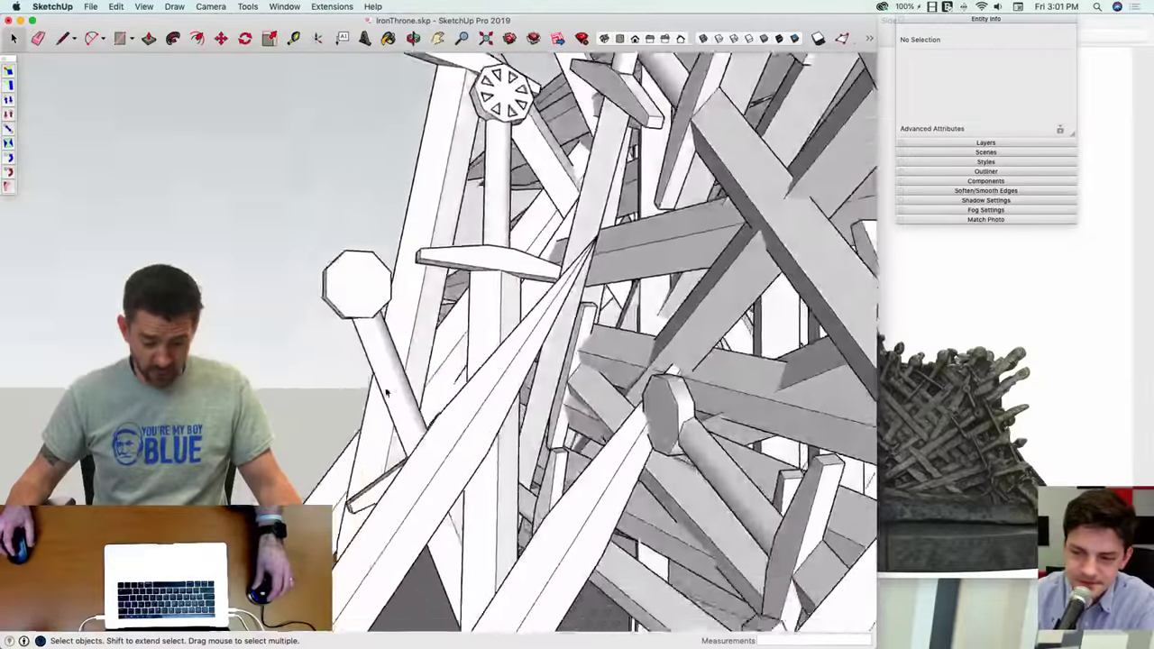
Step: Cut the leaning side sword's pommel along a diagonal of about 1' 4 1/2" and close the open cut with a 4 7/8" edge
{"action": "scroll", "coordinate": [517, 487], "scroll_direction": "up", "scroll_amount": 6}
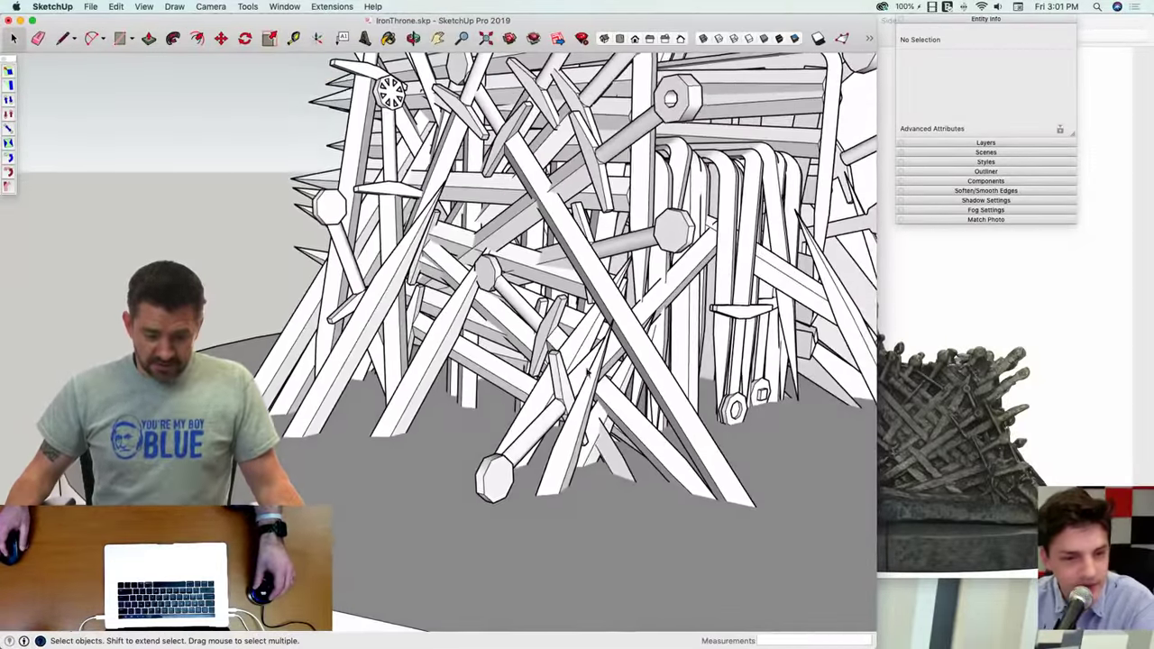
{"action": "scroll", "coordinate": [463, 279], "scroll_direction": "up", "scroll_amount": 8}
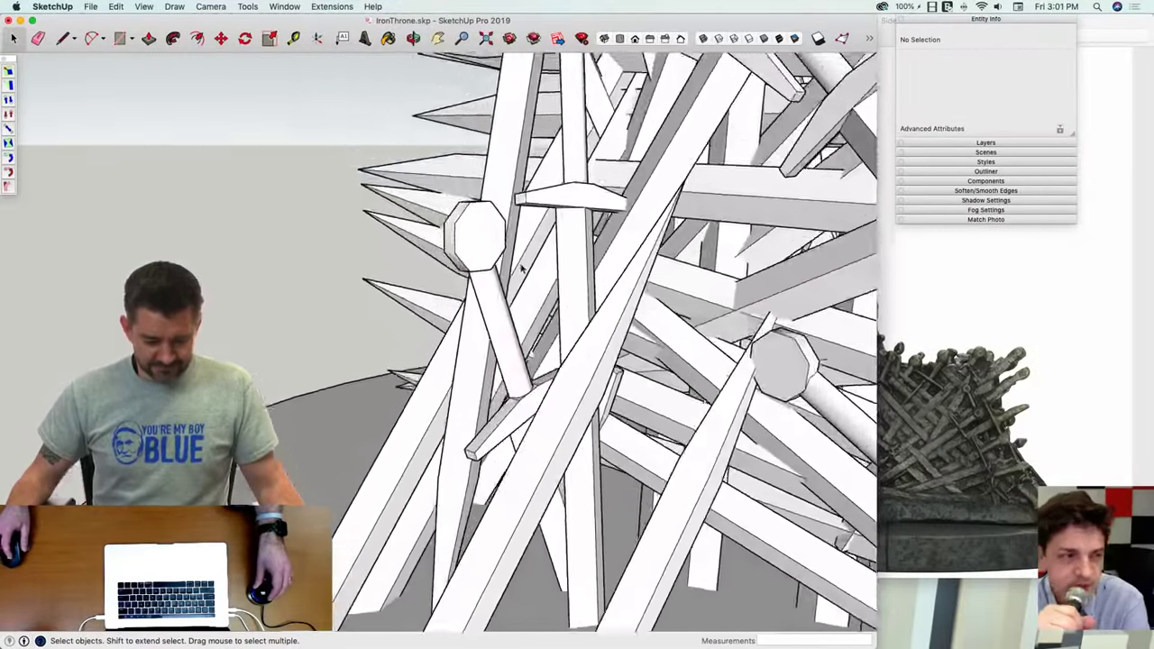
{"action": "key", "text": "l"}
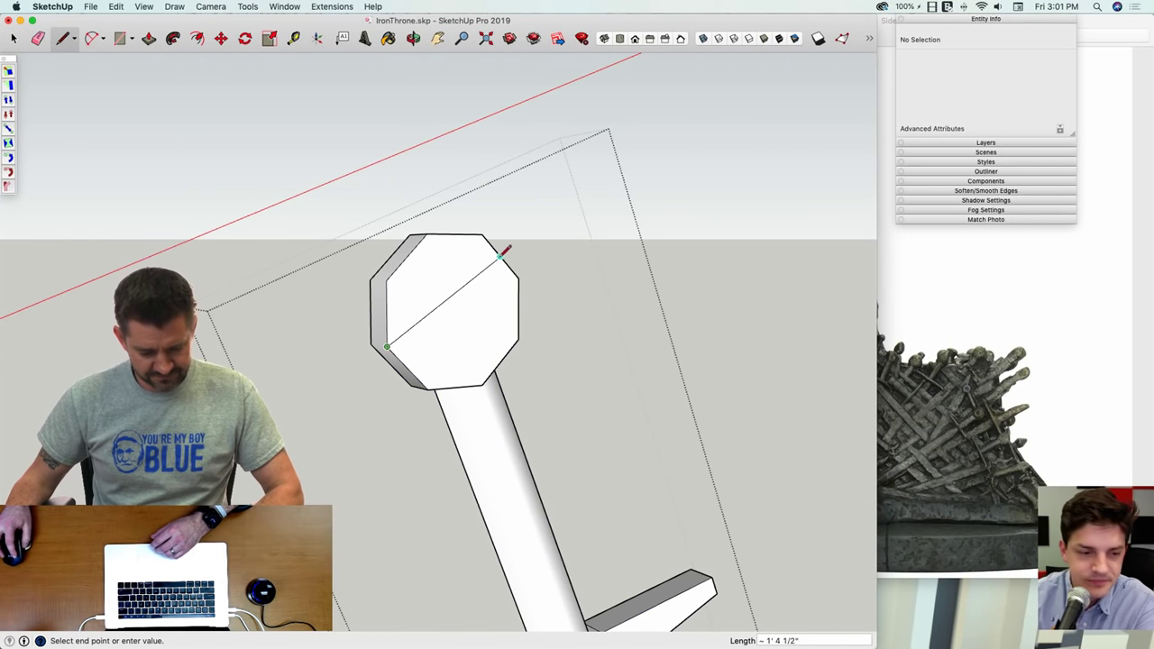
{"action": "key", "text": "p"}
{"action": "left_click_drag", "start_coordinate": [438, 265], "coordinate": [442, 291]}
{"action": "key", "text": "l"}
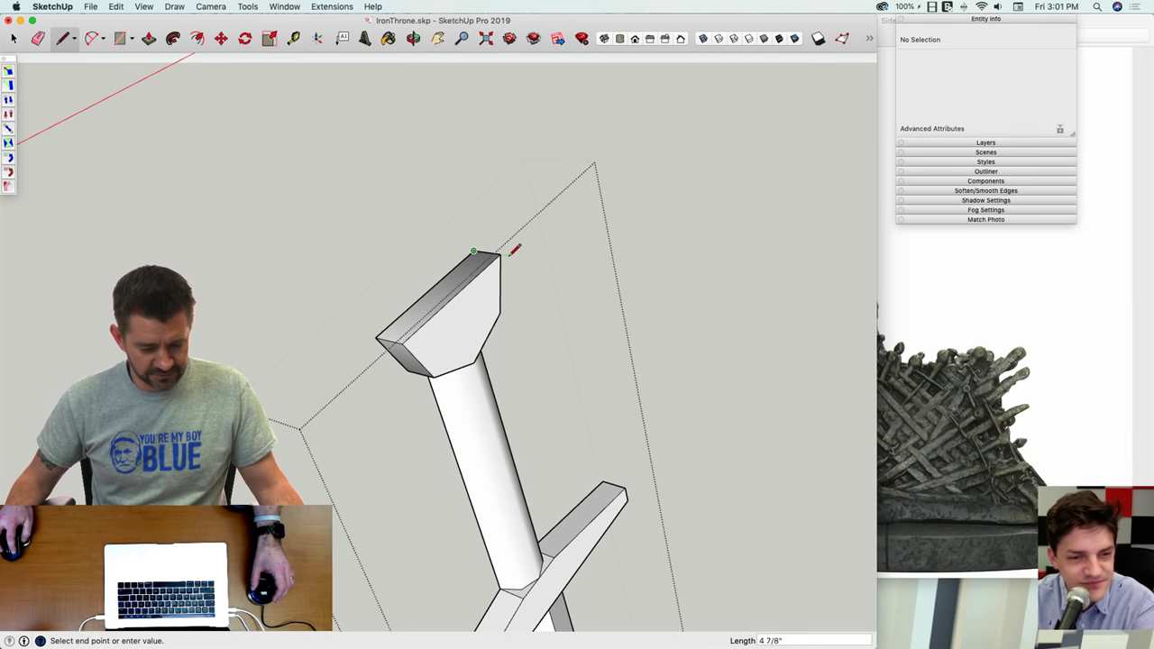
{"action": "key", "text": "p"}
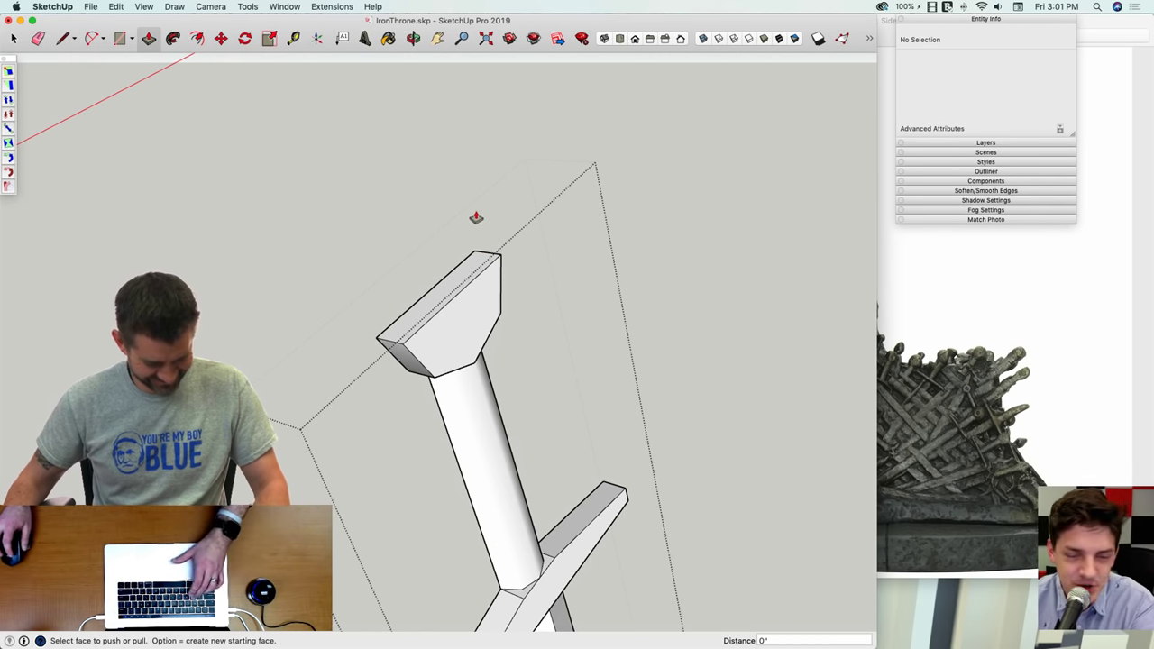
Step: Offset the pommel's cut face inward, Push/Pull the inner rectangle out into a raised block, and close the sword
{"action": "key", "text": "space"}
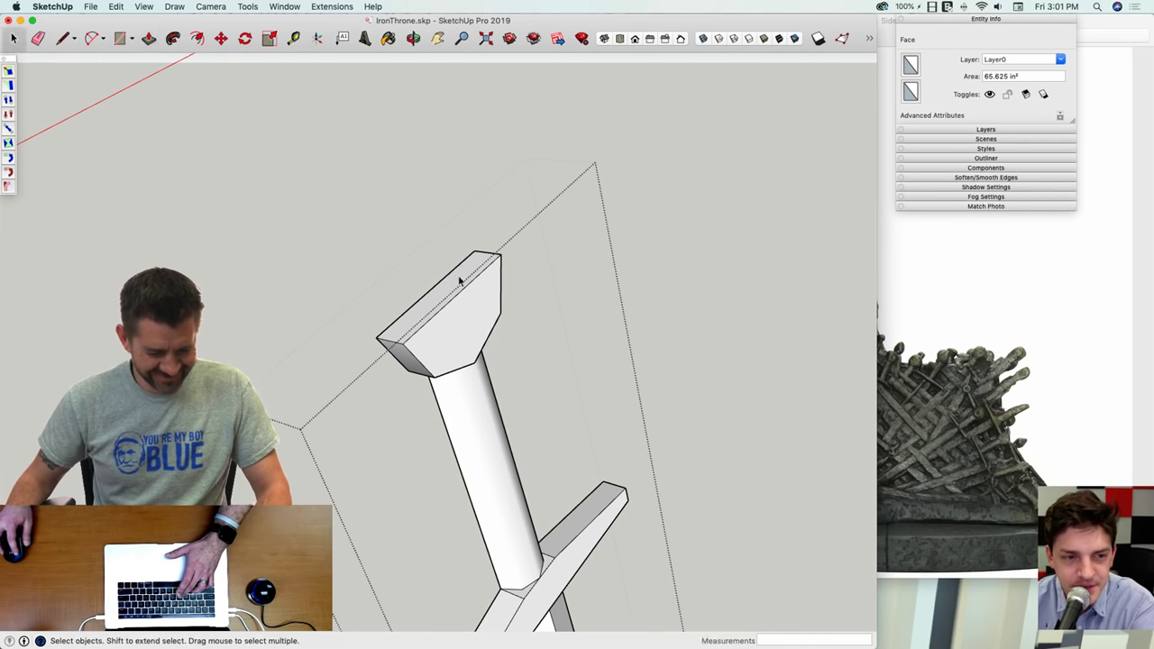
{"action": "left_click", "coordinate": [459, 281]}
{"action": "key", "text": "f"}
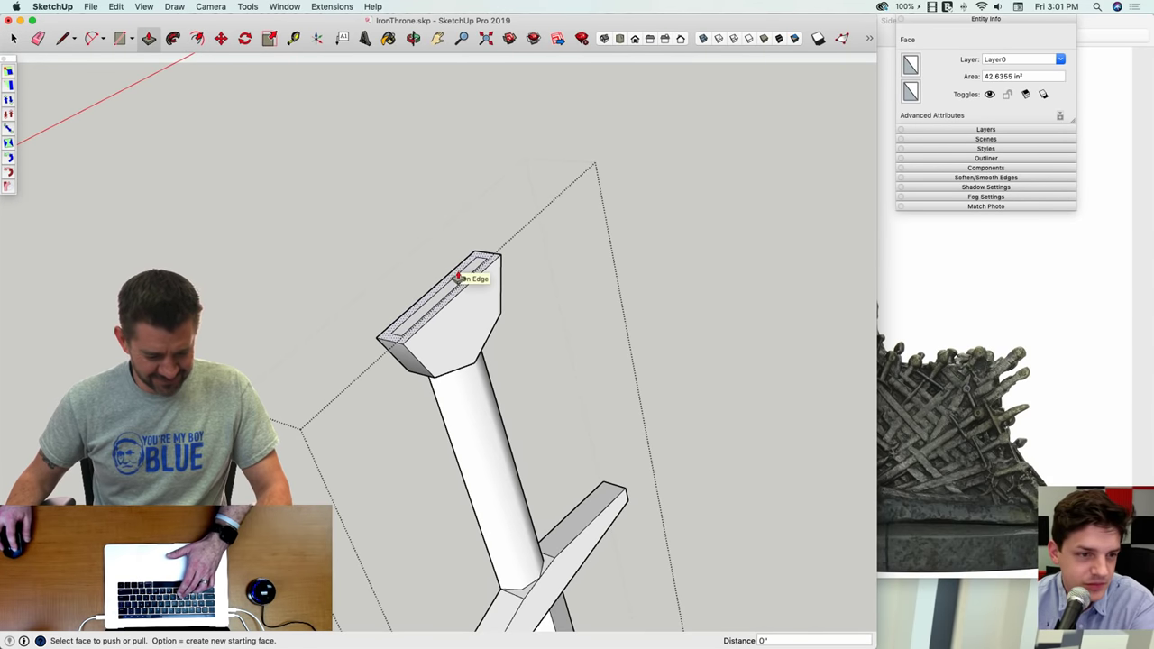
{"action": "left_click", "coordinate": [443, 246]}
{"action": "key", "text": "space"}
{"action": "left_click", "coordinate": [503, 237]}
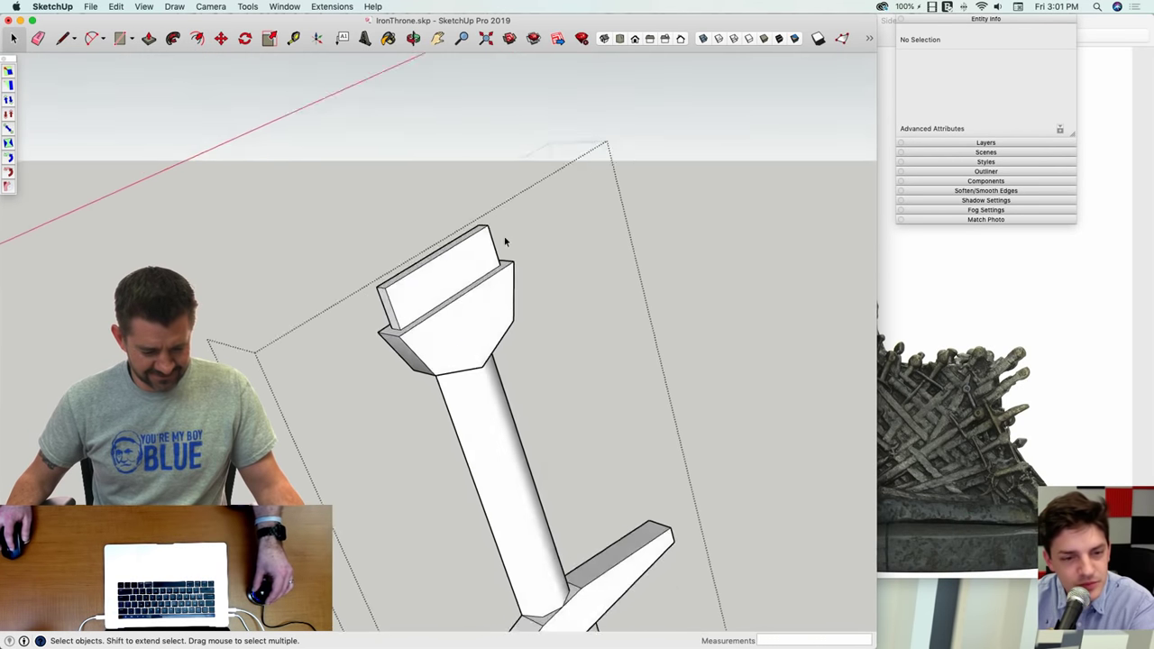
{"action": "left_click", "coordinate": [582, 293]}
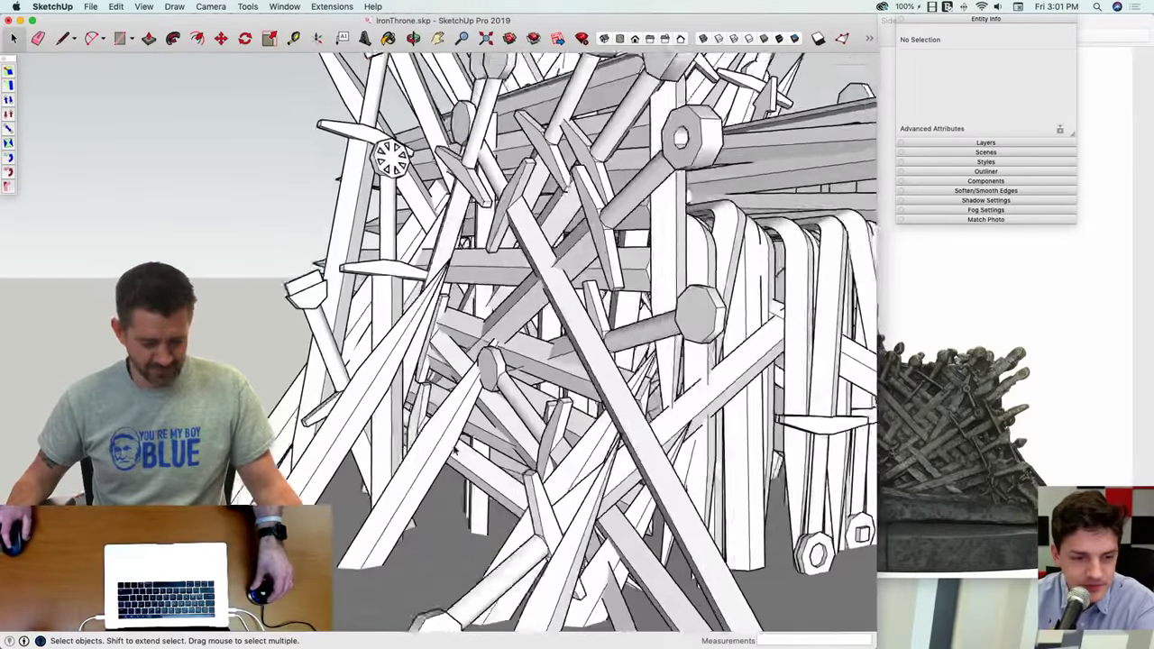
Step: Open the neighbouring side sword and offset its octagonal pommel face inward by about 3 15/16"
{"action": "scroll", "coordinate": [530, 291], "scroll_direction": "up", "scroll_amount": 10}
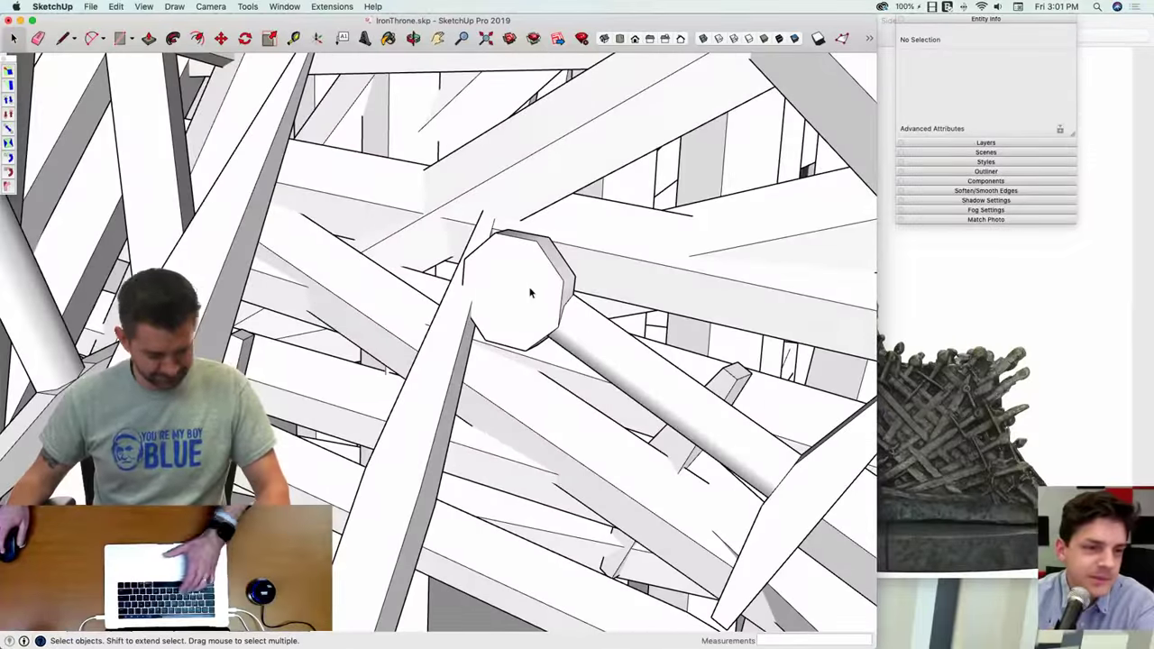
{"action": "double_click", "coordinate": [531, 291]}
{"action": "left_click", "coordinate": [516, 263]}
{"action": "key", "text": "f"}
{"action": "left_click", "coordinate": [516, 264]}
{"action": "left_click", "coordinate": [518, 269]}
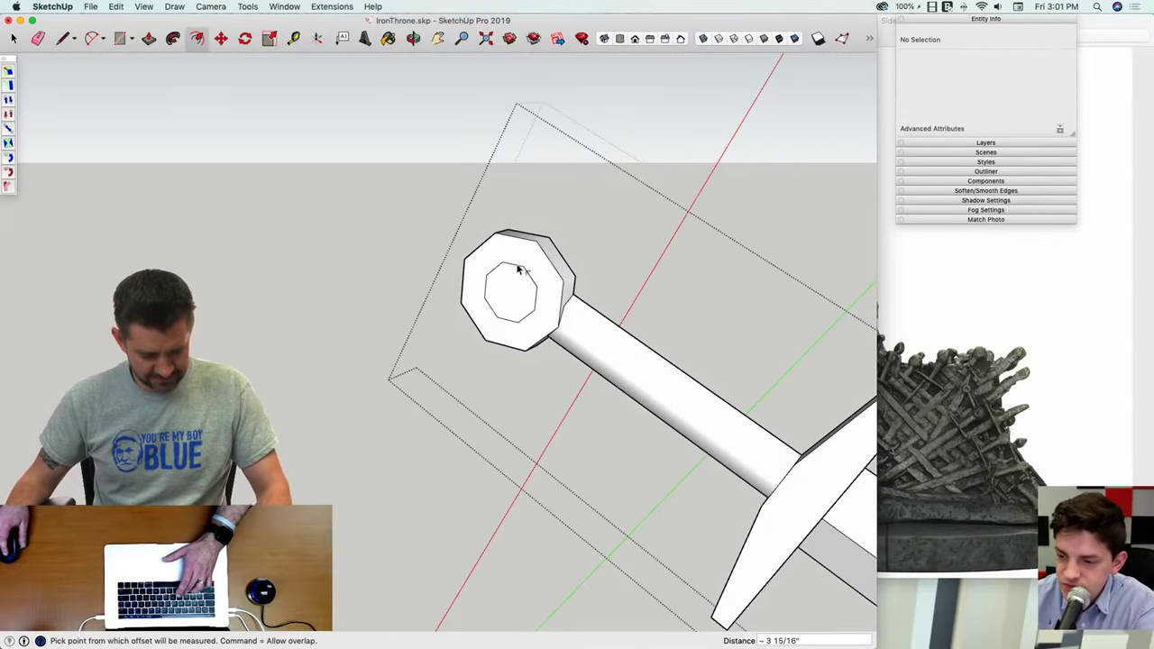
Step: Push/Pull the inner octagon 1' 8 5/16" through the pommel, level its far end with the rear face to open a hole, and close the sword
{"action": "left_click", "coordinate": [514, 295]}
{"action": "left_click", "coordinate": [582, 278]}
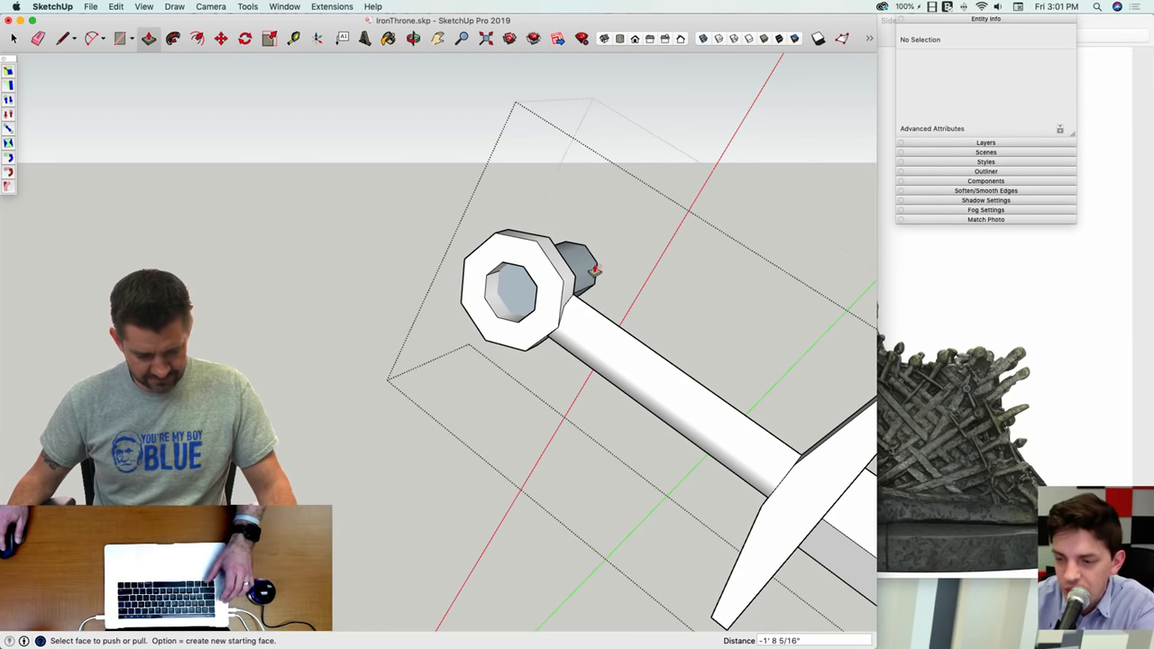
{"action": "middle_click_drag", "start_coordinate": [596, 270], "coordinate": [611, 284]}
{"action": "left_click", "coordinate": [439, 304]}
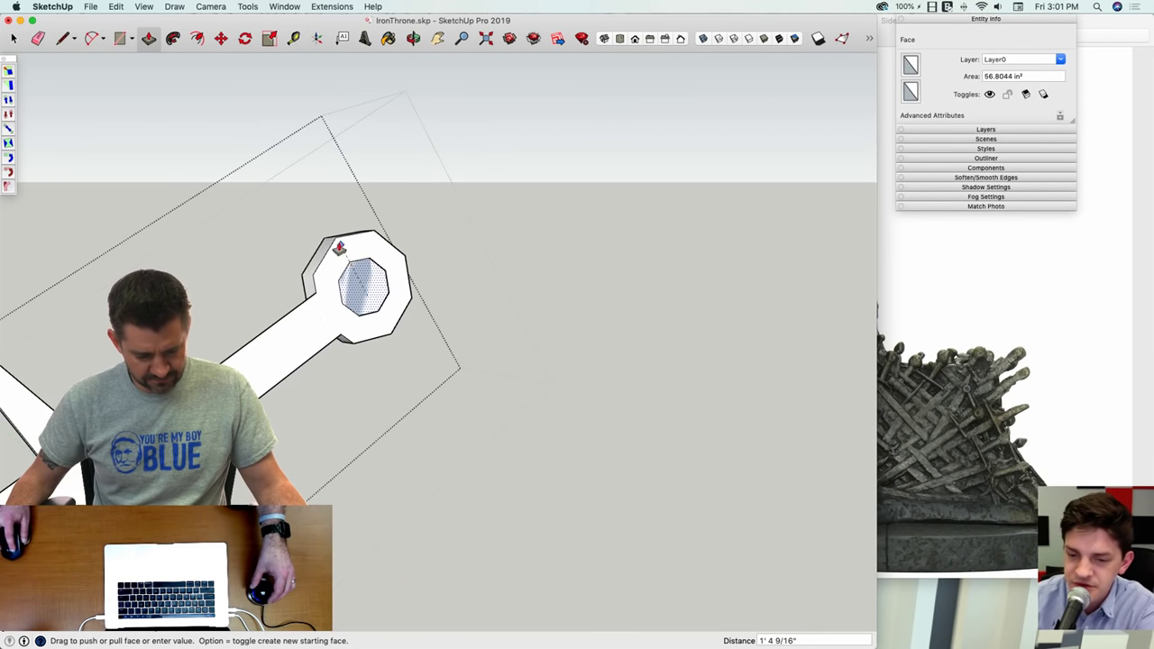
{"action": "left_click", "coordinate": [336, 243]}
{"action": "key", "text": "space"}
{"action": "scroll", "coordinate": [502, 273], "scroll_direction": "down", "scroll_amount": 3}
{"action": "left_click", "coordinate": [502, 273]}
{"action": "scroll", "coordinate": [518, 412], "scroll_direction": "down", "scroll_amount": 5}
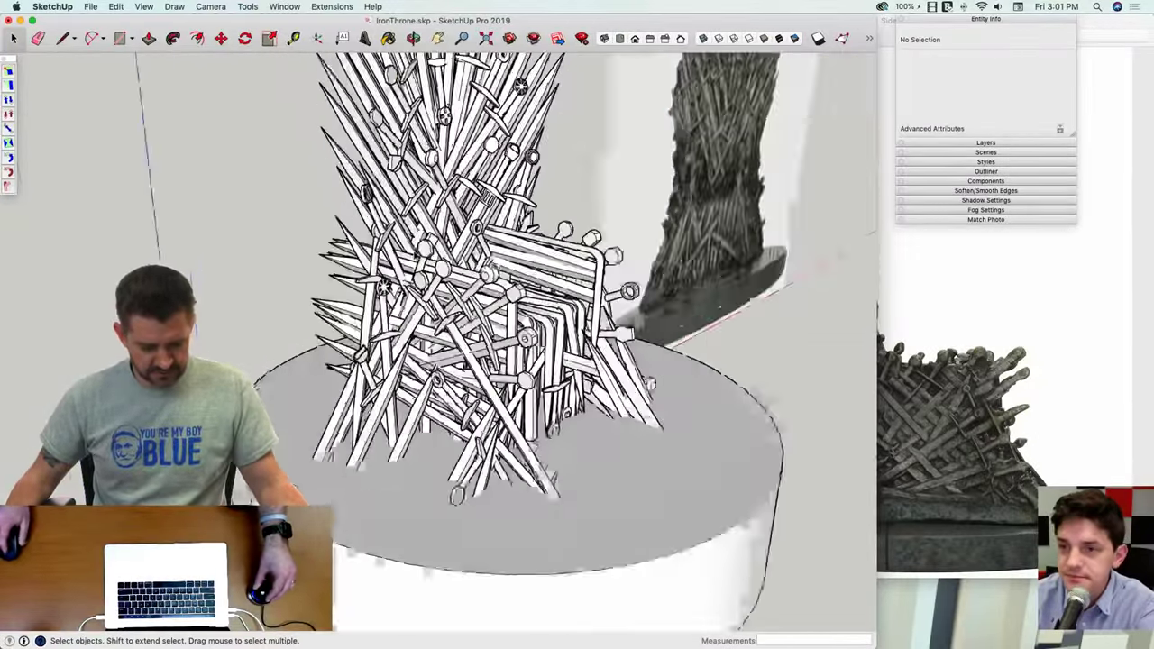
Step: Offset another side sword's pommel face inward and move the inner octagon 3 3/4" outward to taper the pommel
{"action": "scroll", "coordinate": [439, 261], "scroll_direction": "up", "scroll_amount": 5}
{"action": "scroll", "coordinate": [439, 261], "scroll_direction": "up", "scroll_amount": 10}
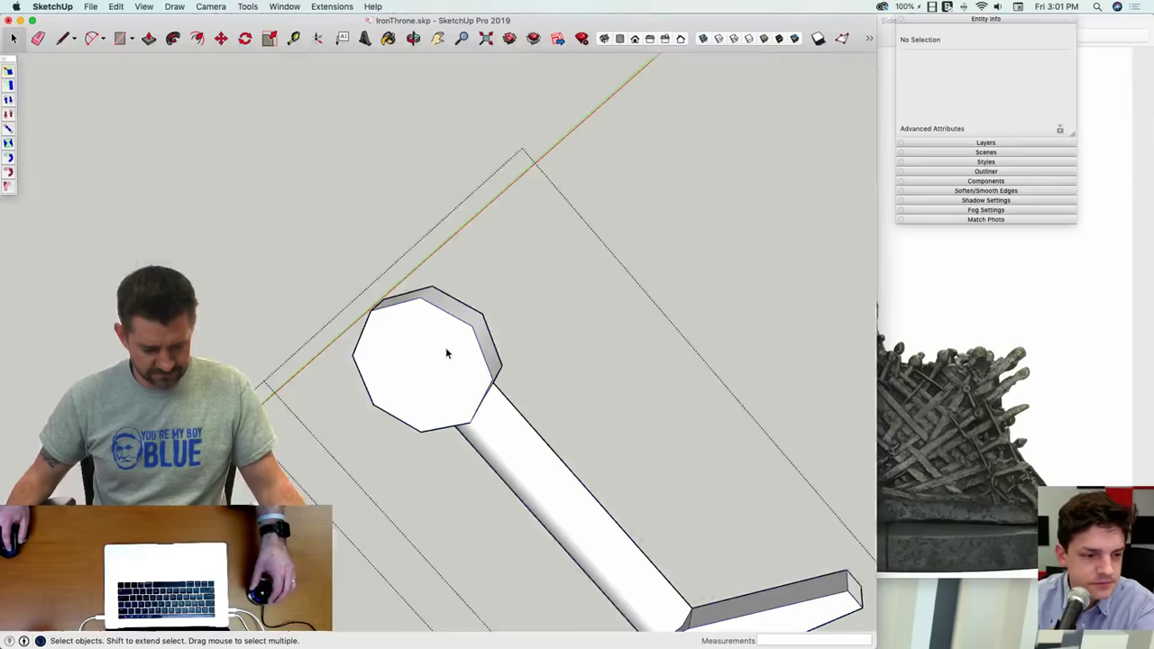
{"action": "key", "text": "f"}
{"action": "left_click", "coordinate": [421, 323]}
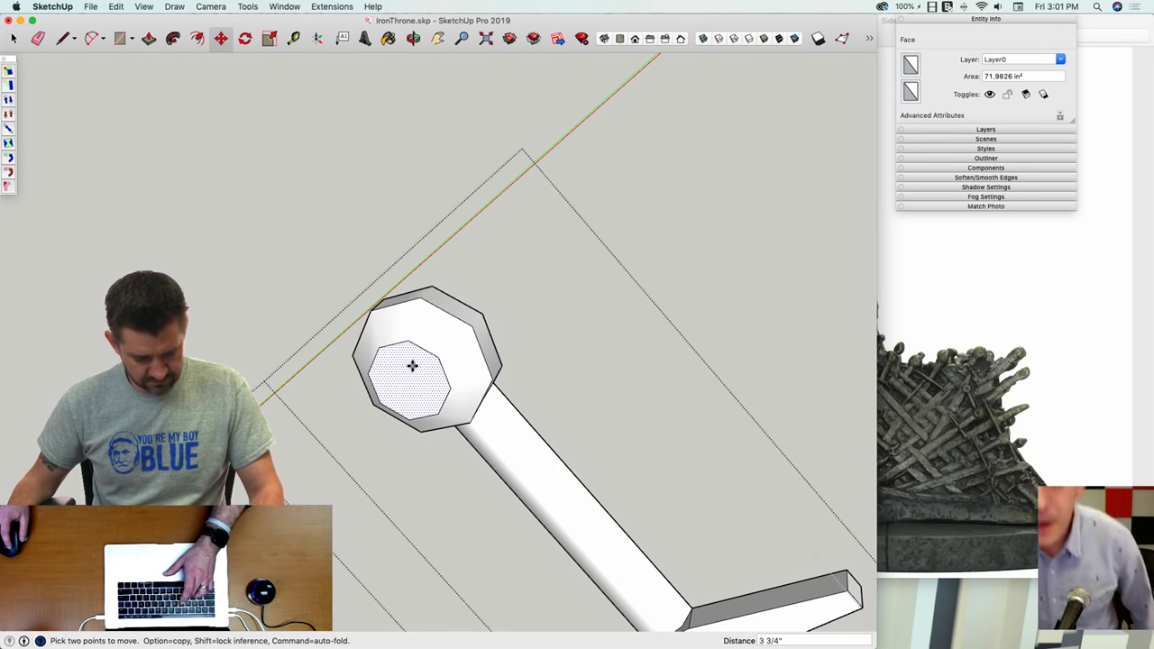
Step: Offset the tapered pommel's front face inward, move the smaller octagon 3 3/4" back into the pommel, and close the sword
{"action": "key", "text": "f"}
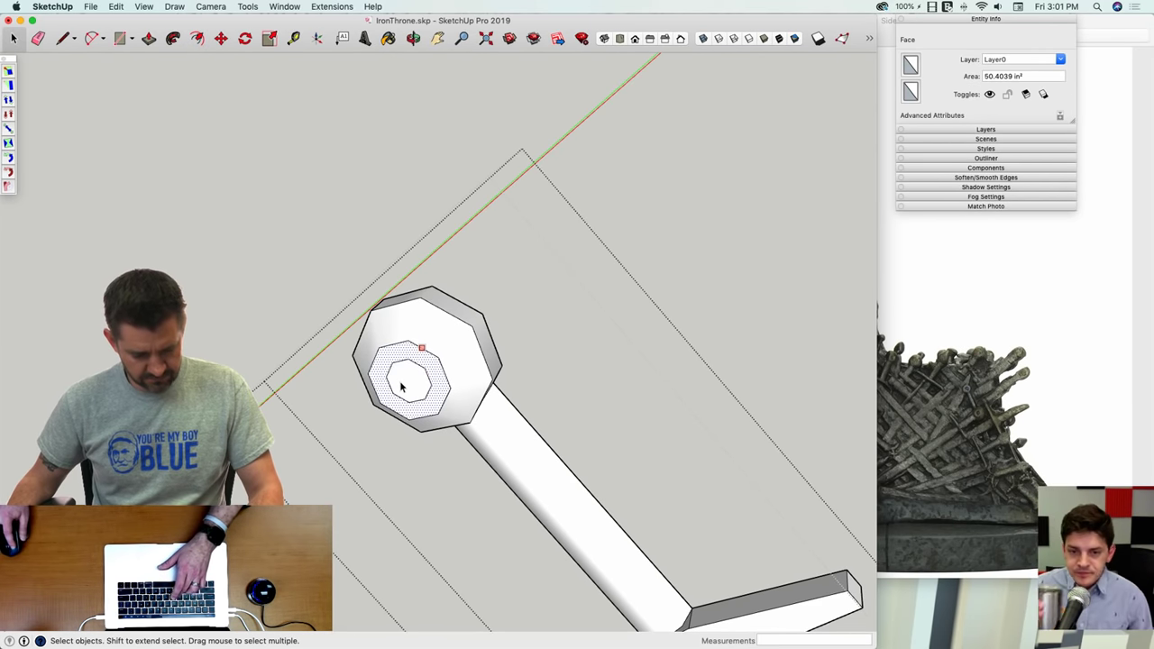
{"action": "key", "text": "m"}
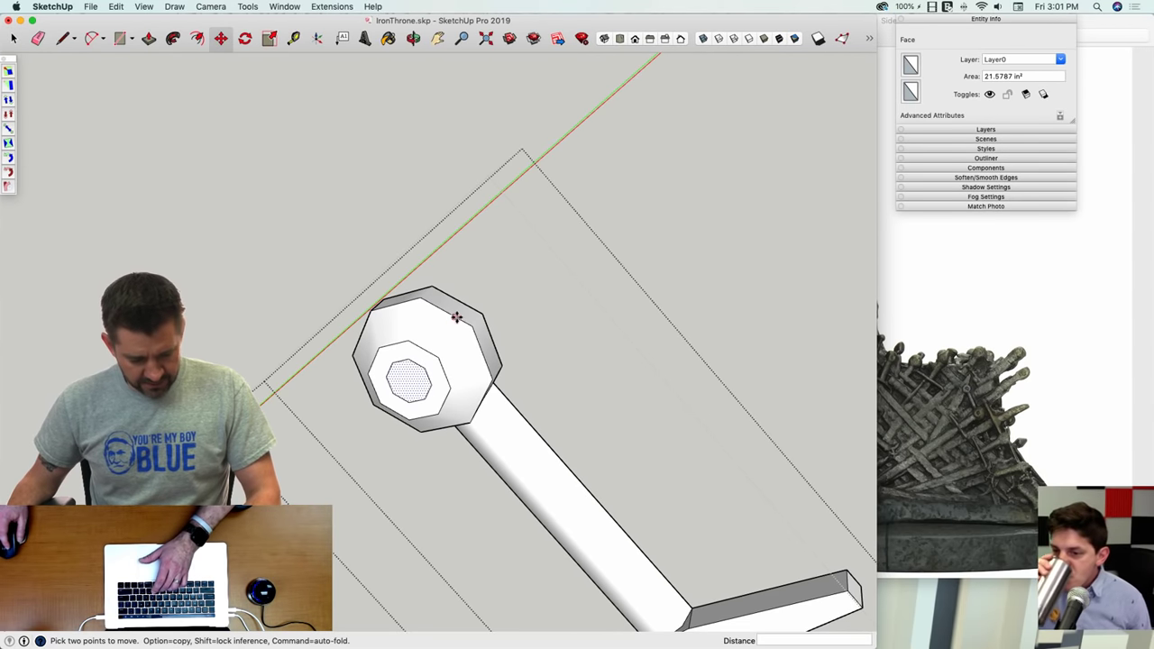
{"action": "left_click", "coordinate": [471, 325]}
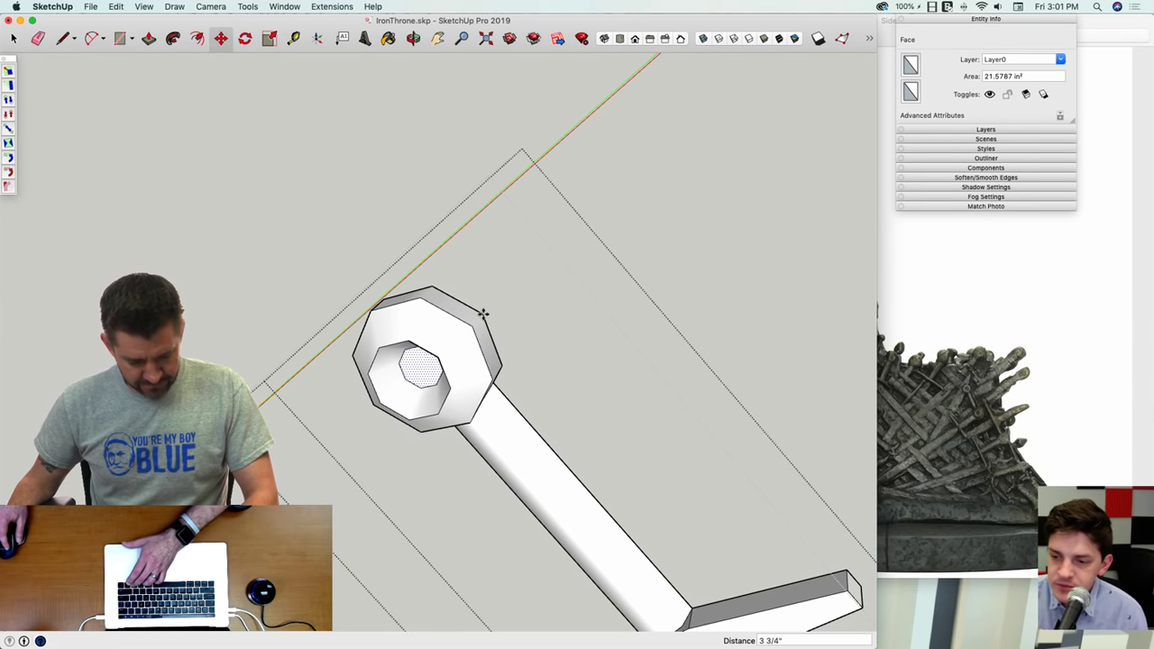
{"action": "key", "text": "space"}
{"action": "left_click", "coordinate": [426, 269]}
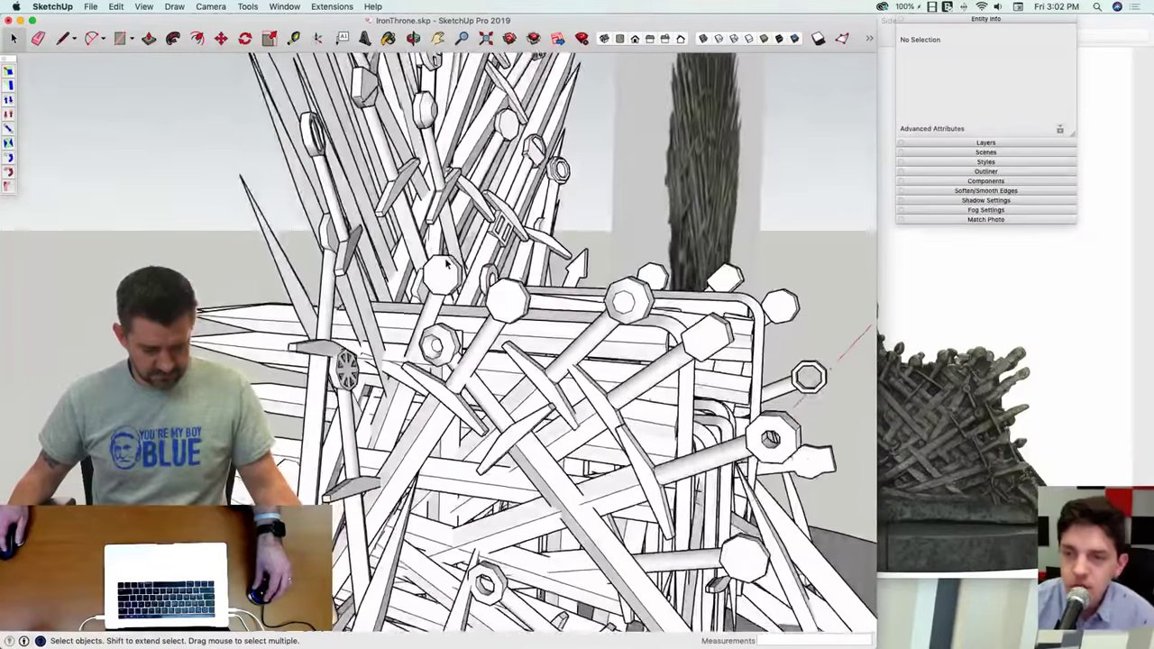
Step: Open the plain-pommel sword beside the armrest and draw lines about 1' 3/8" long between the face's corners to mark off its segments
{"action": "scroll", "coordinate": [446, 262], "scroll_direction": "up", "scroll_amount": 10}
{"action": "double_click", "coordinate": [448, 286]}
{"action": "key", "text": "l"}
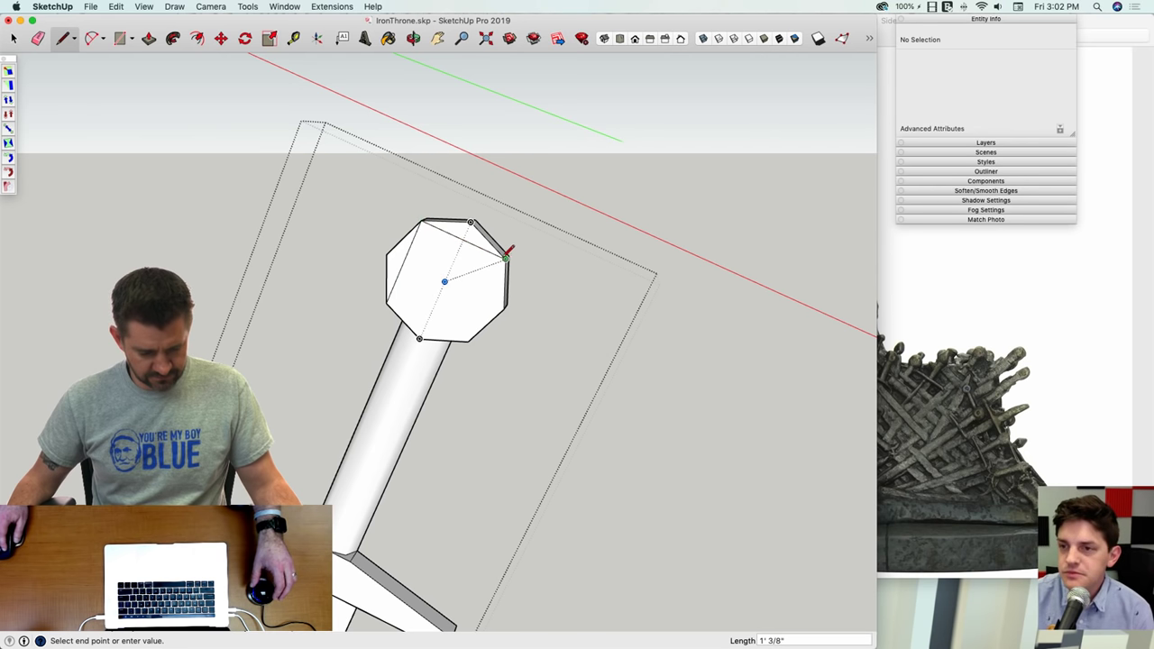
Step: Push/Pull the outer segments marked on the pommel face through its full depth to leave a shield-like block
{"action": "key", "text": "p"}
{"action": "middle_click_drag", "start_coordinate": [464, 309], "coordinate": [479, 326]}
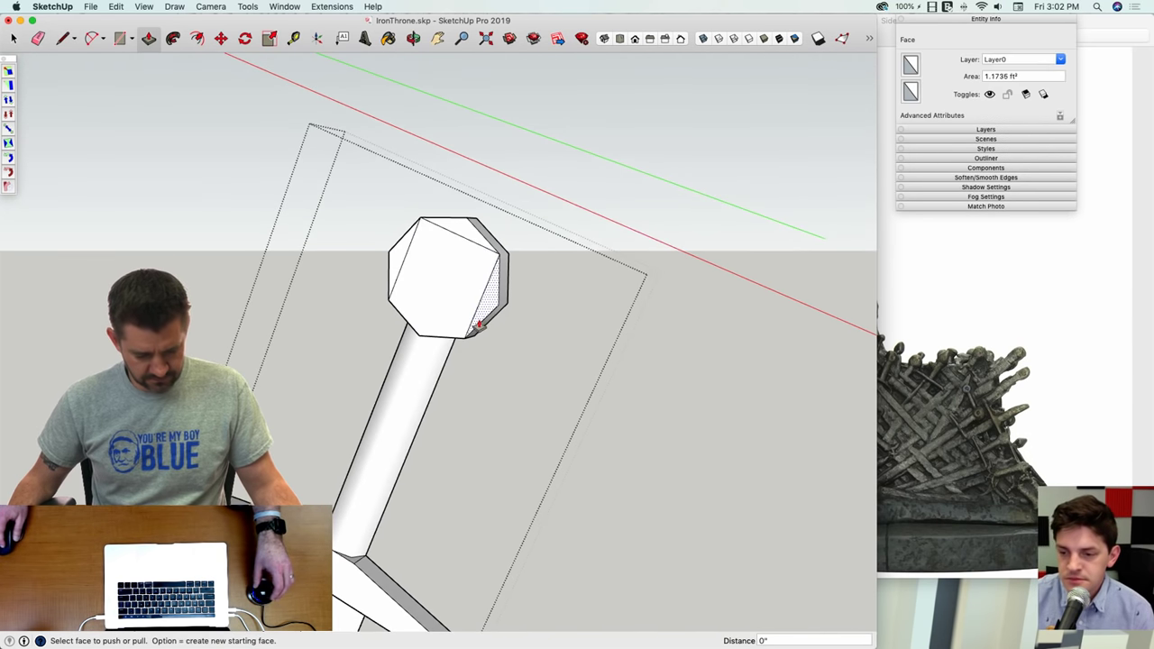
{"action": "left_click", "coordinate": [482, 319]}
{"action": "left_click", "coordinate": [450, 318]}
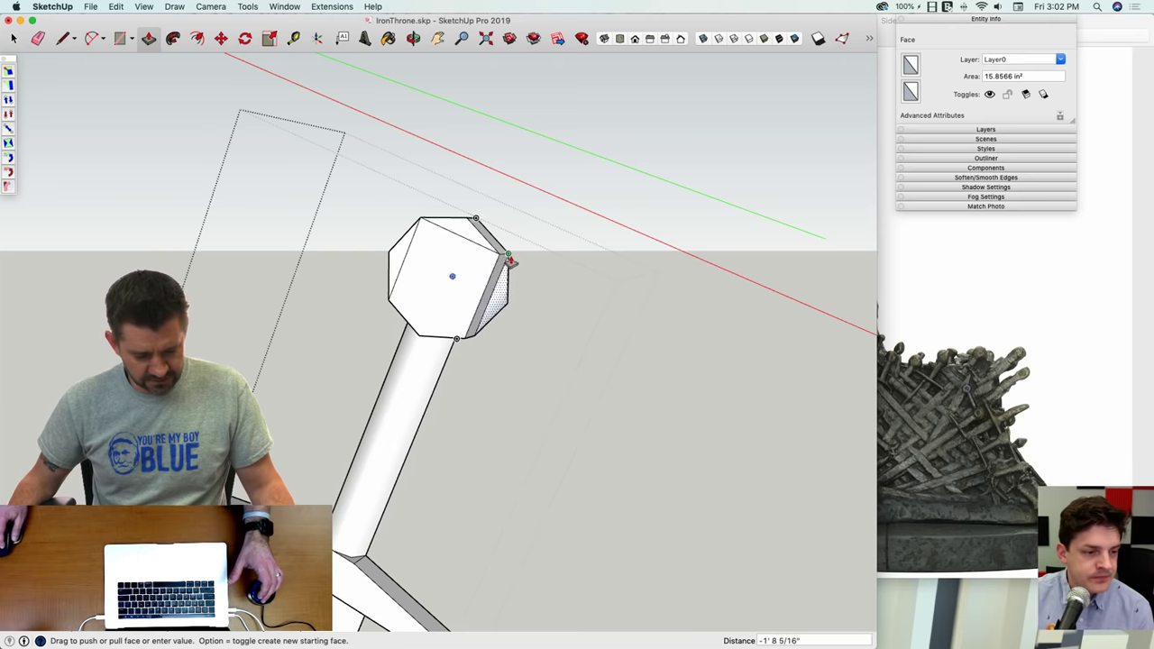
{"action": "left_click", "coordinate": [505, 256]}
{"action": "double_click", "coordinate": [480, 242]}
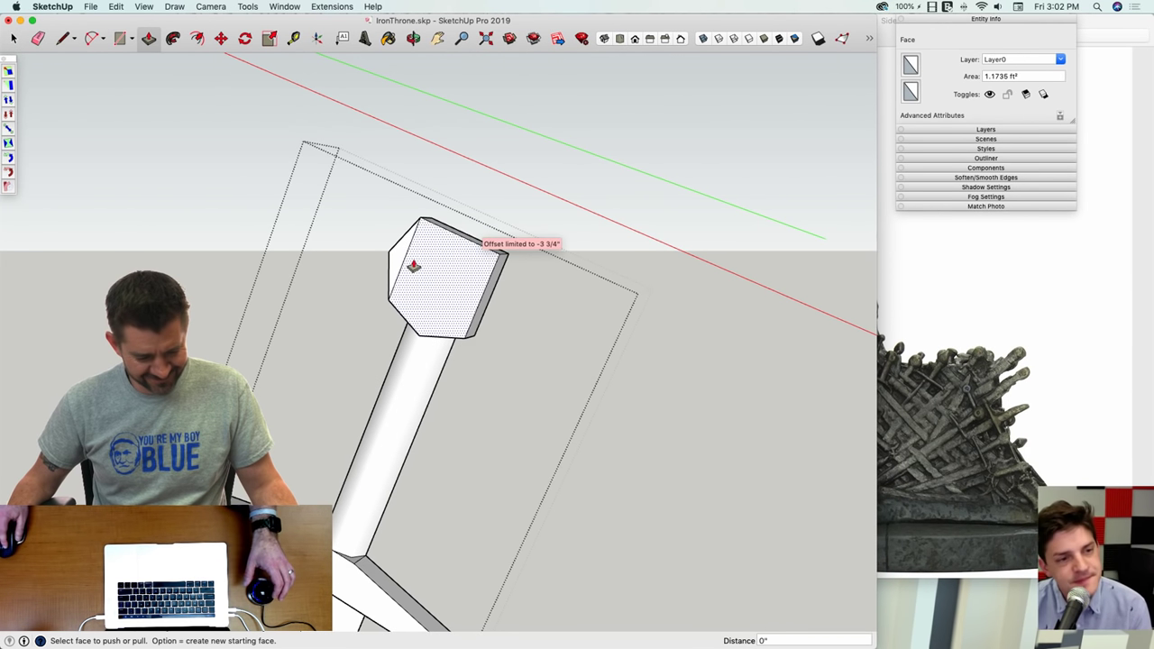
{"action": "double_click", "coordinate": [399, 268]}
Step: Offset the shield-like pommel face inward and recess the inner face by about 1 5/8" with Push/Pull
{"action": "key", "text": "f"}
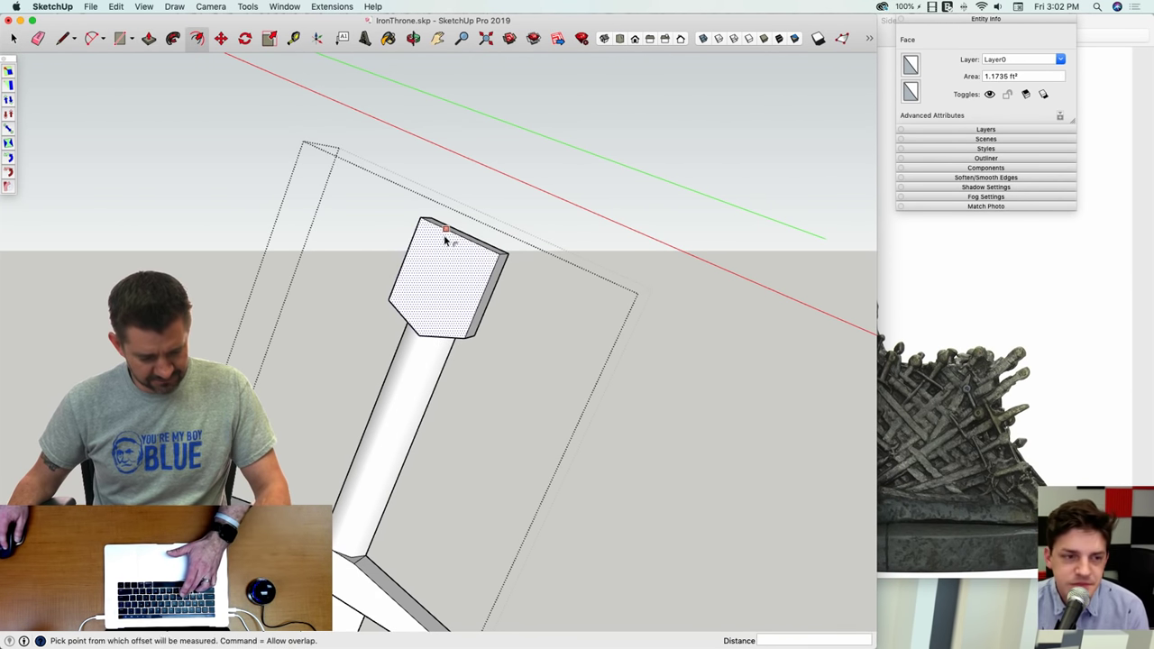
{"action": "left_click", "coordinate": [444, 236]}
{"action": "left_click", "coordinate": [423, 273]}
{"action": "key", "text": "p"}
{"action": "left_click", "coordinate": [443, 282]}
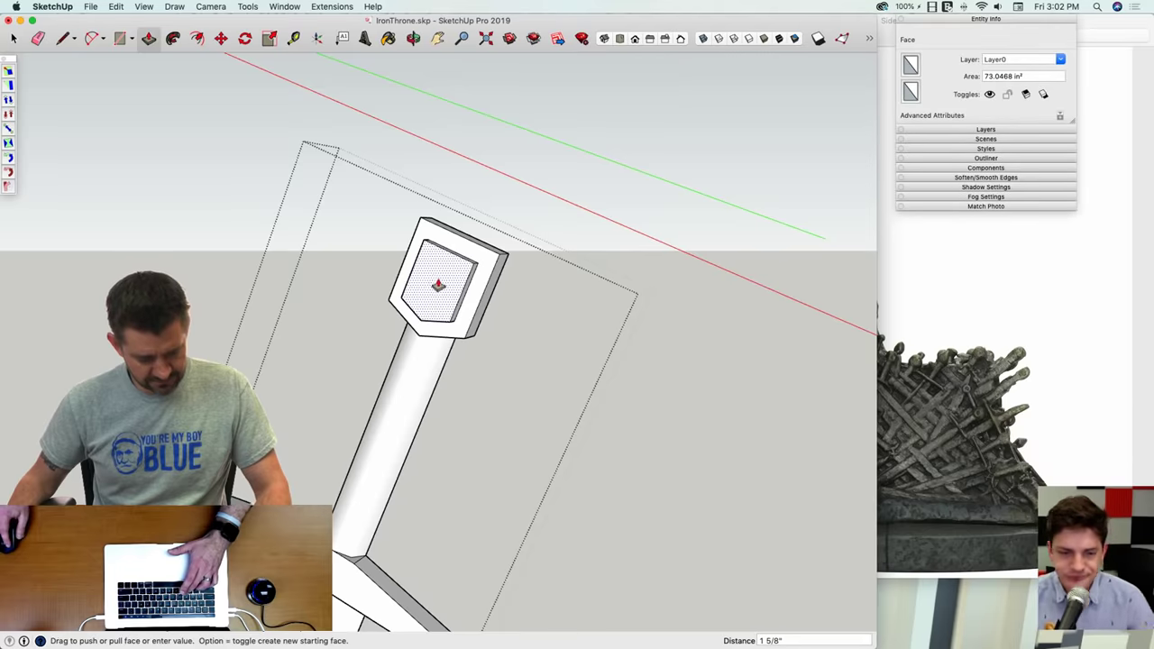
{"action": "left_click", "coordinate": [438, 285]}
Step: Close the sword for editing, fit the whole model in view, and save the file
{"action": "key", "text": "space"}
{"action": "left_click", "coordinate": [252, 246]}
{"action": "key", "text": "shift+z"}
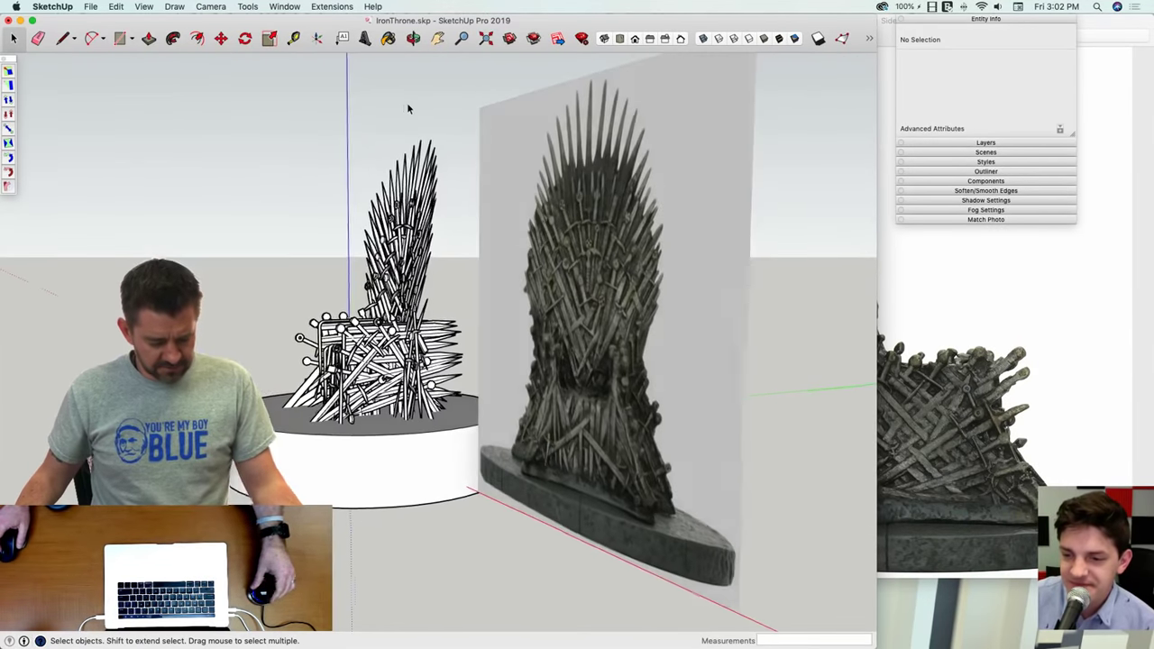
{"action": "key", "text": "super+s"}
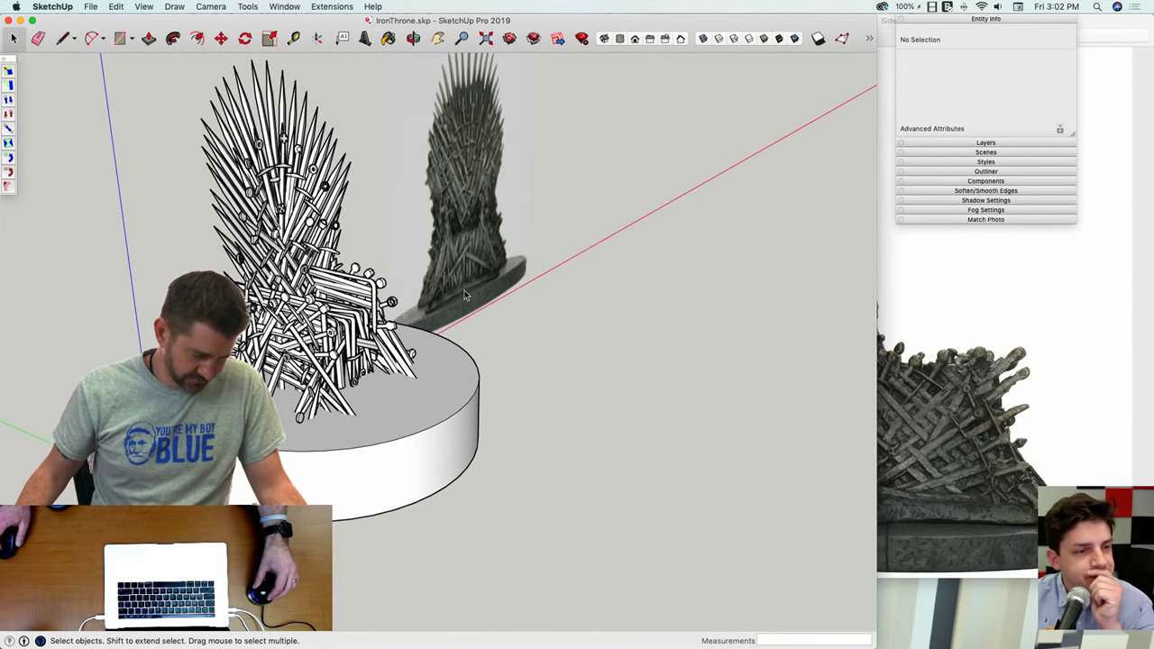
Step: Erase the front.jpg reference image standing behind the throne
{"action": "left_click", "coordinate": [479, 282]}
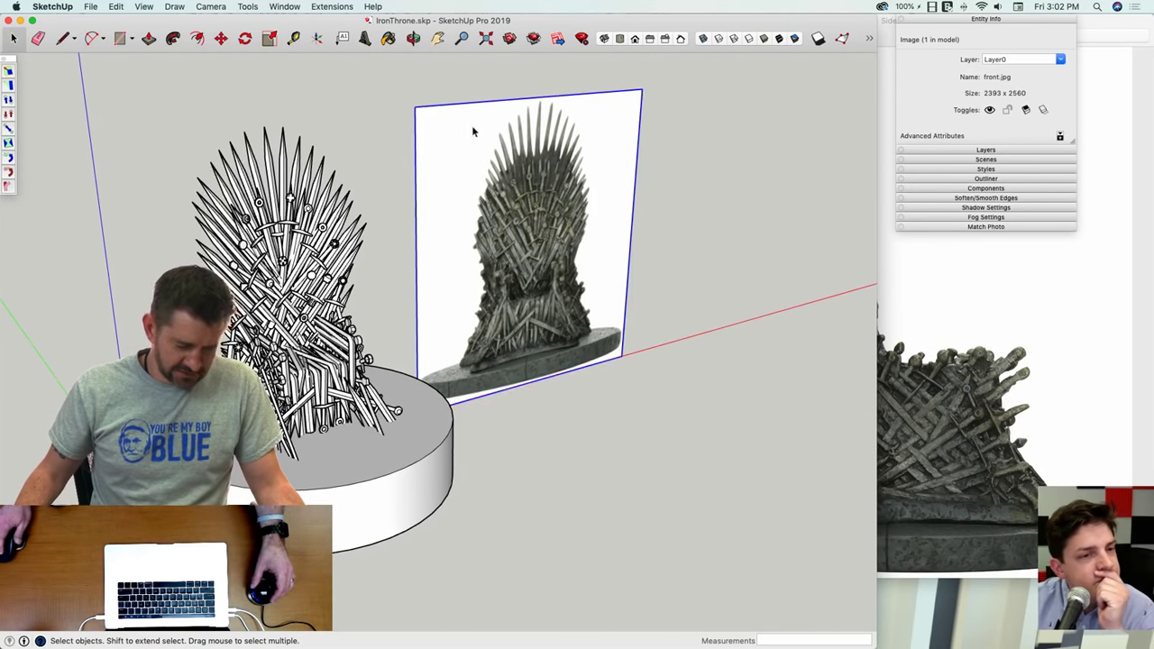
{"action": "key", "text": "e"}
{"action": "left_click", "coordinate": [421, 106]}
{"action": "scroll", "coordinate": [492, 210], "scroll_direction": "up", "scroll_amount": 3}
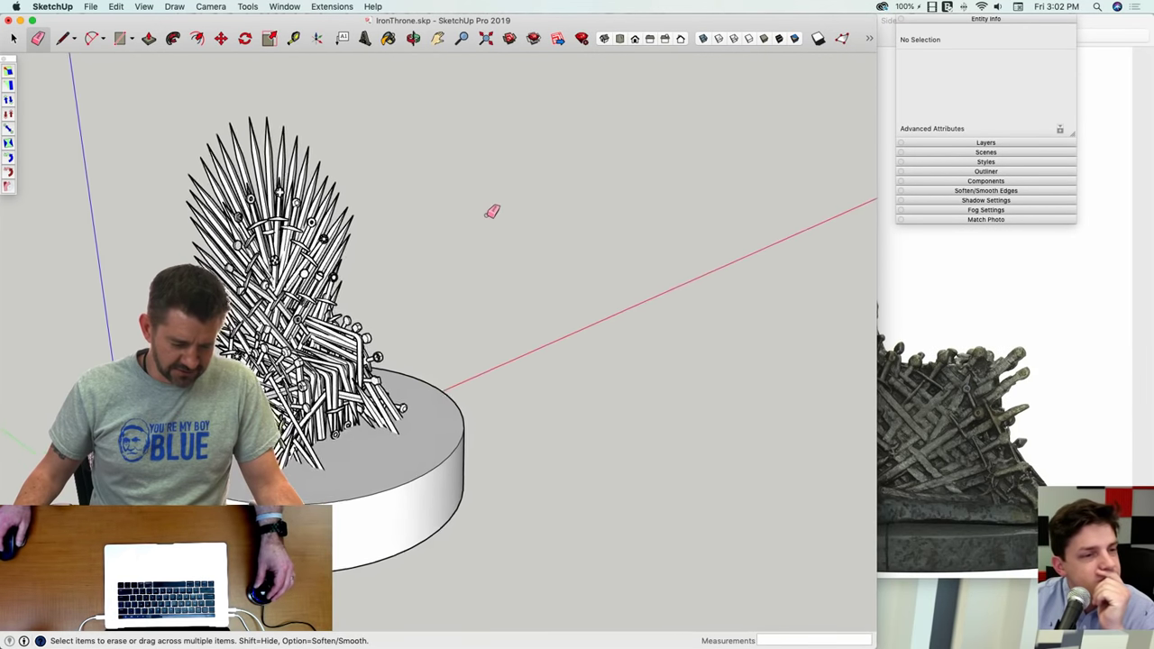
Step: Turn on the X-ray face style and view the sword ends inside the round base from the side
{"action": "mouse_move", "coordinate": [495, 211]}
{"action": "middle_mouse_down"}
{"action": "mouse_move", "coordinate": [456, 247]}
{"action": "mouse_move", "coordinate": [456, 265]}
{"action": "mouse_move", "coordinate": [404, 236]}
{"action": "mouse_move", "coordinate": [377, 268]}
{"action": "mouse_move", "coordinate": [393, 267]}
{"action": "middle_mouse_up"}
{"action": "left_click", "coordinate": [702, 39]}
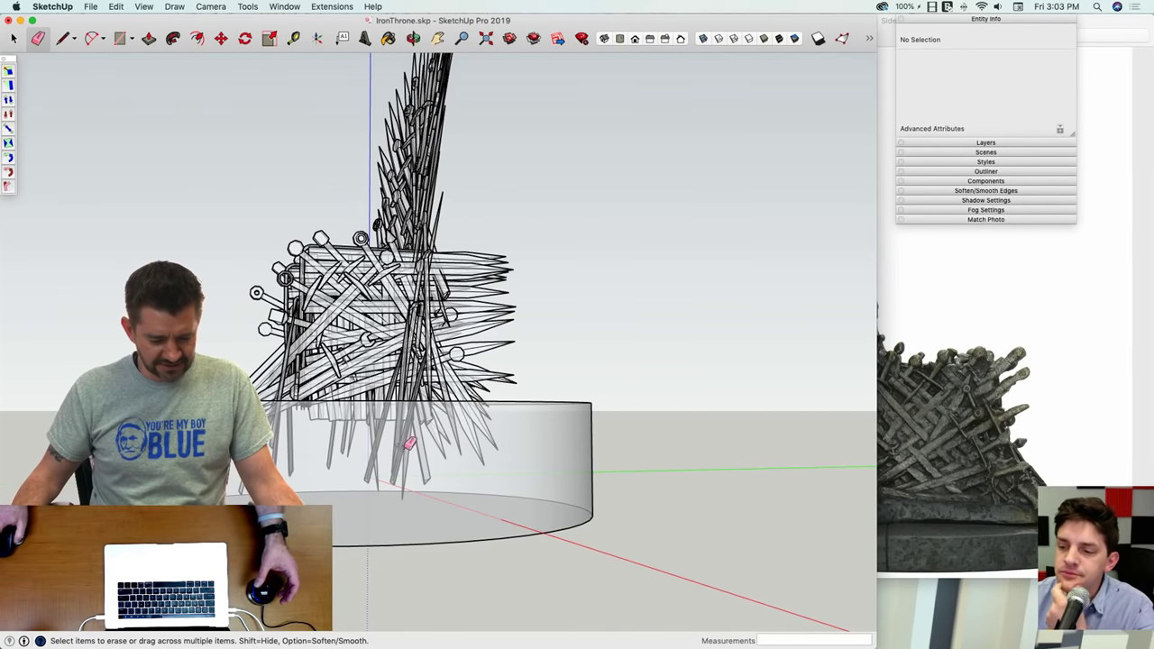
{"action": "middle_click_drag", "start_coordinate": [469, 364], "coordinate": [474, 212]}
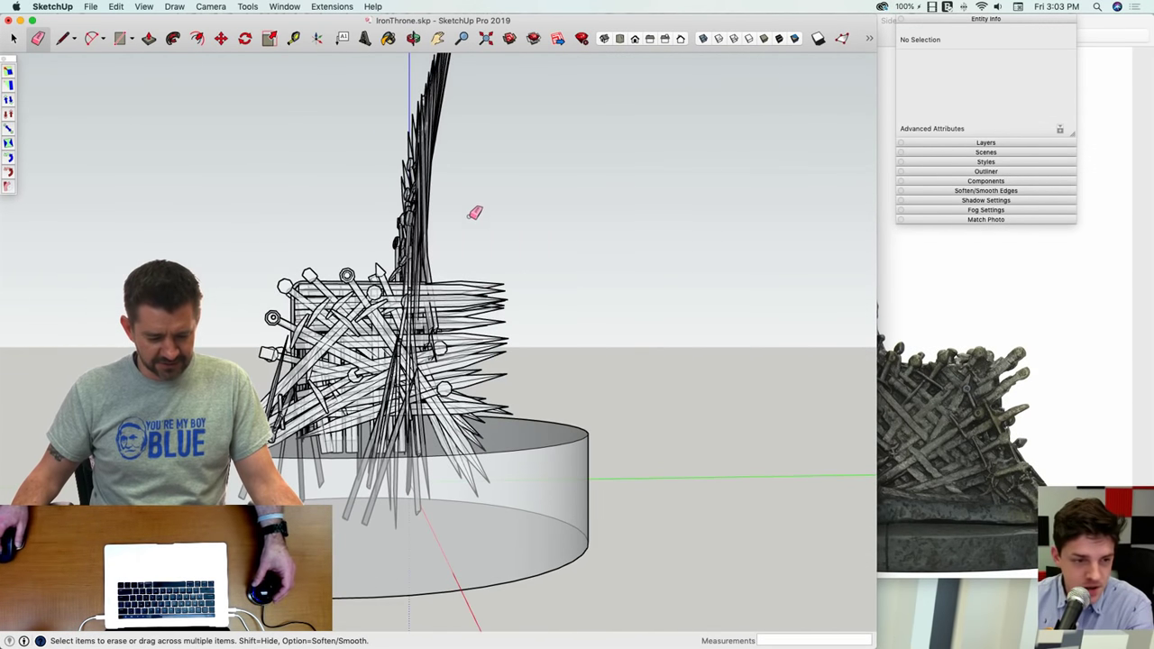
{"action": "key", "text": "space"}
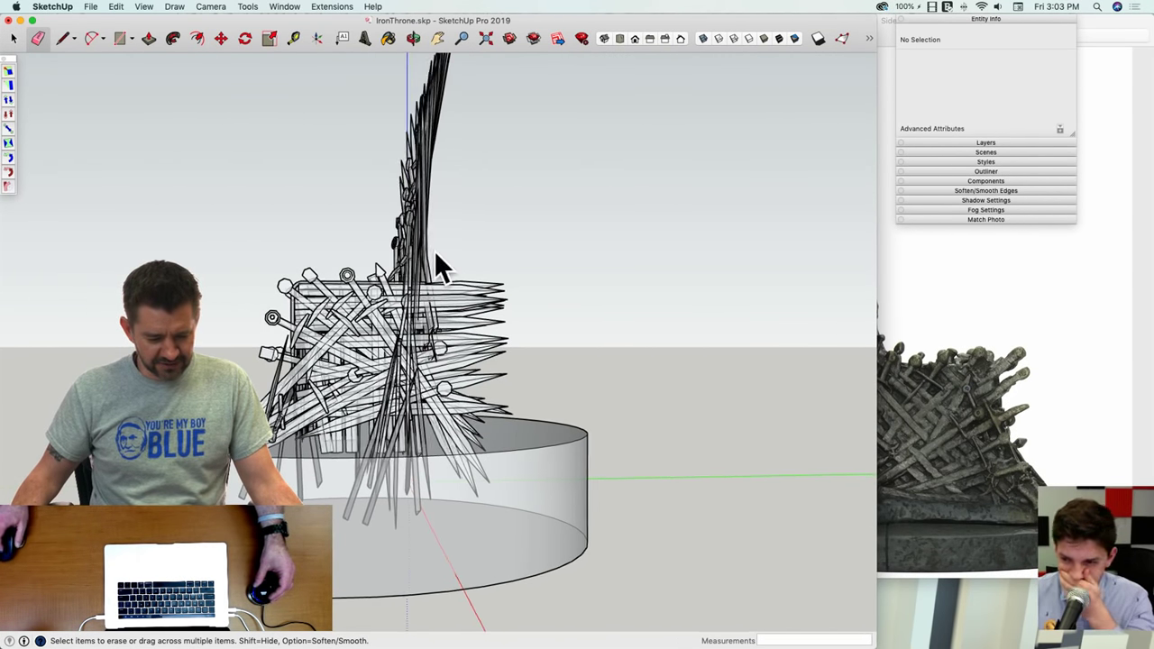
Step: Turn off the X-ray face style and select the entire throne together with its round base
{"action": "mouse_move", "coordinate": [438, 263]}
{"action": "middle_mouse_down"}
{"action": "mouse_move", "coordinate": [459, 244]}
{"action": "mouse_move", "coordinate": [605, 283]}
{"action": "mouse_move", "coordinate": [586, 299]}
{"action": "mouse_move", "coordinate": [572, 94]}
{"action": "middle_mouse_up"}
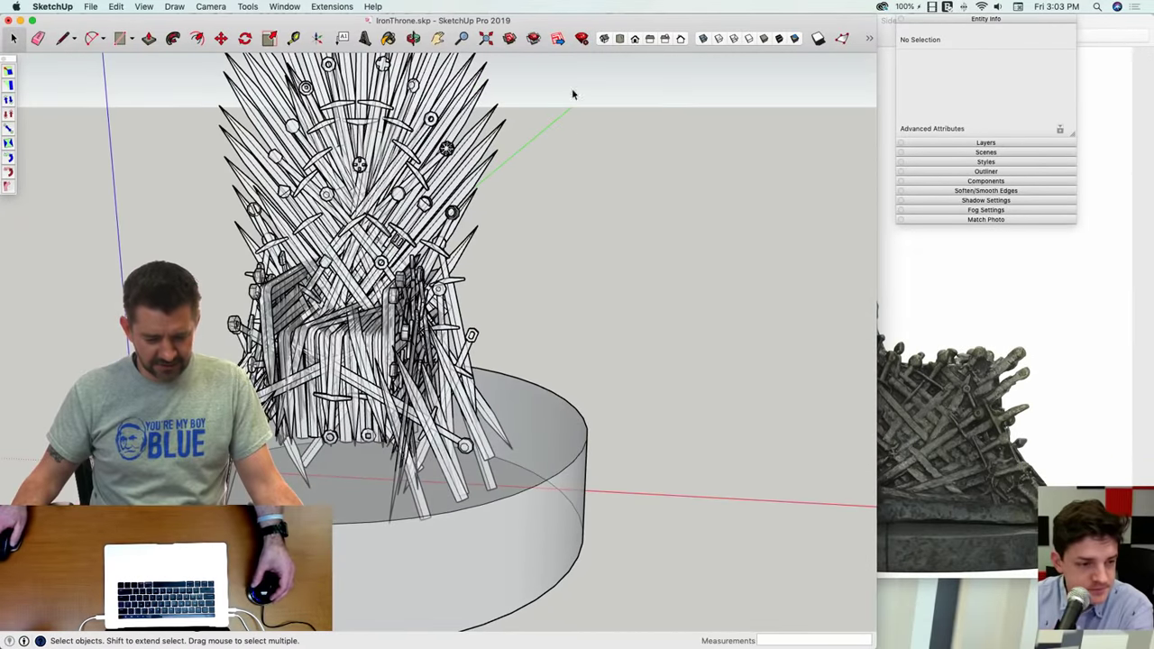
{"action": "left_click", "coordinate": [703, 40]}
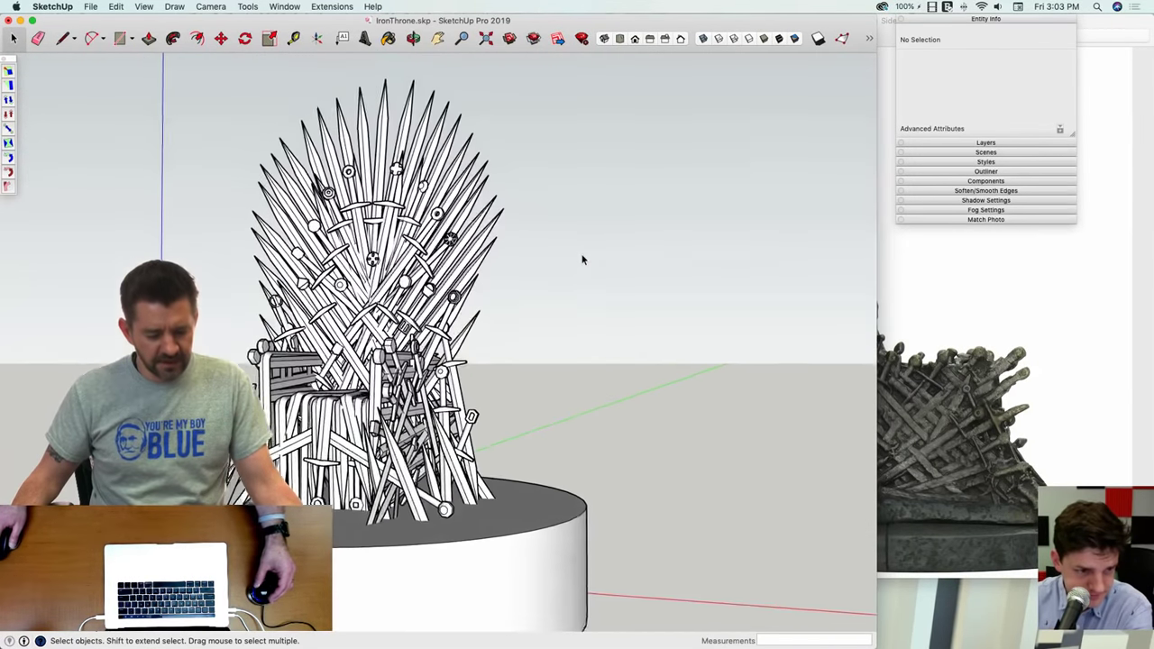
{"action": "middle_click_drag", "start_coordinate": [566, 240], "coordinate": [612, 529]}
{"action": "left_click_drag", "start_coordinate": [647, 588], "coordinate": [648, 589]}
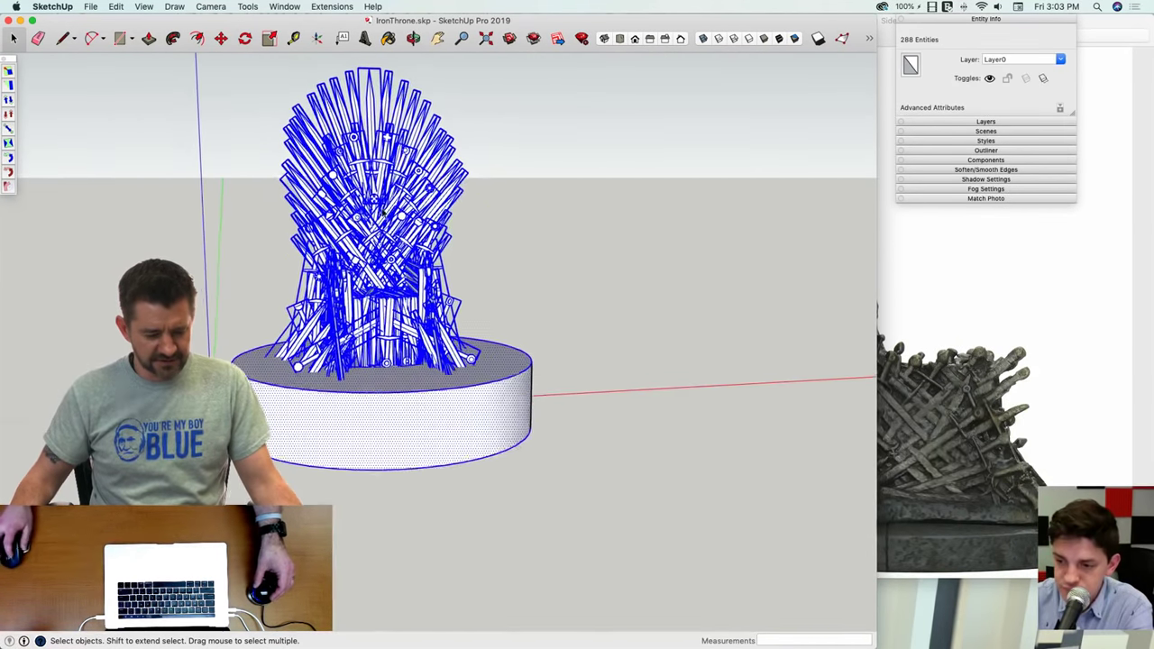
Step: Review the entity statistics of the entire model, including nested components, in the model information
{"action": "left_click", "coordinate": [284, 7]}
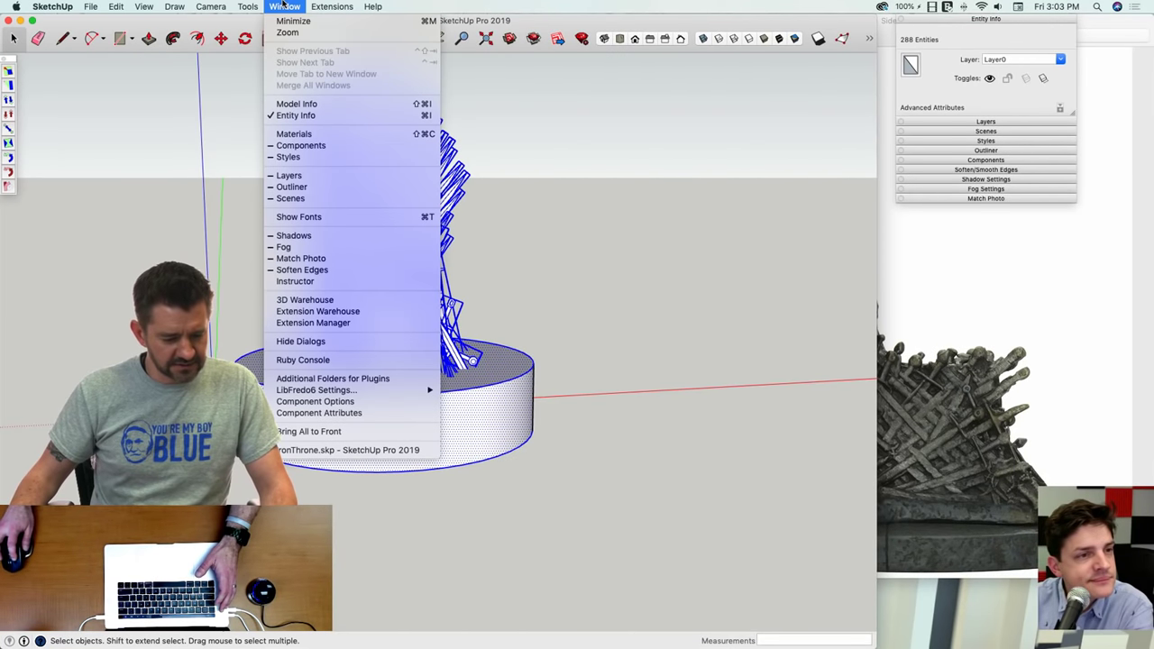
{"action": "left_click", "coordinate": [302, 103]}
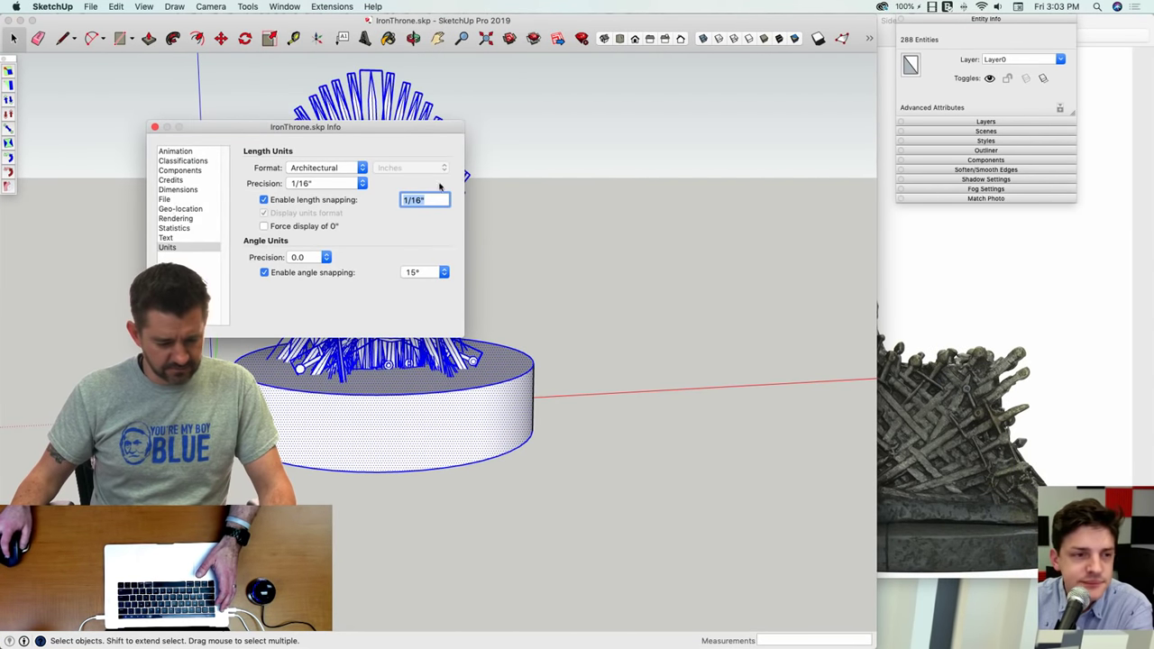
{"action": "left_click", "coordinate": [175, 228]}
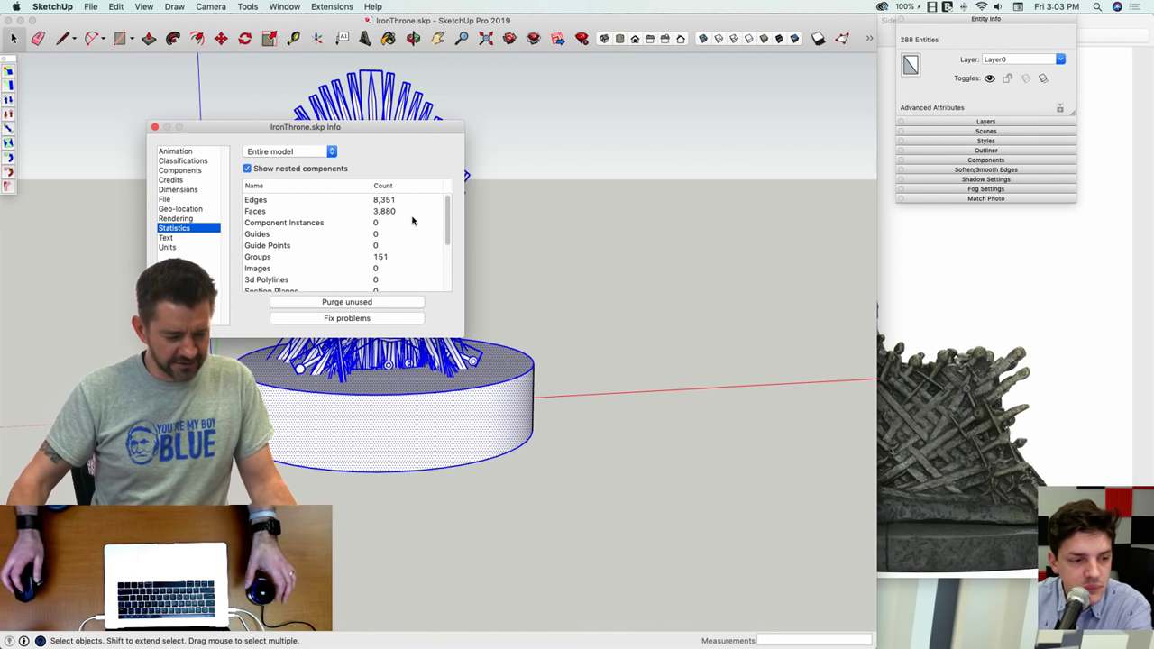
{"action": "left_click", "coordinate": [154, 127]}
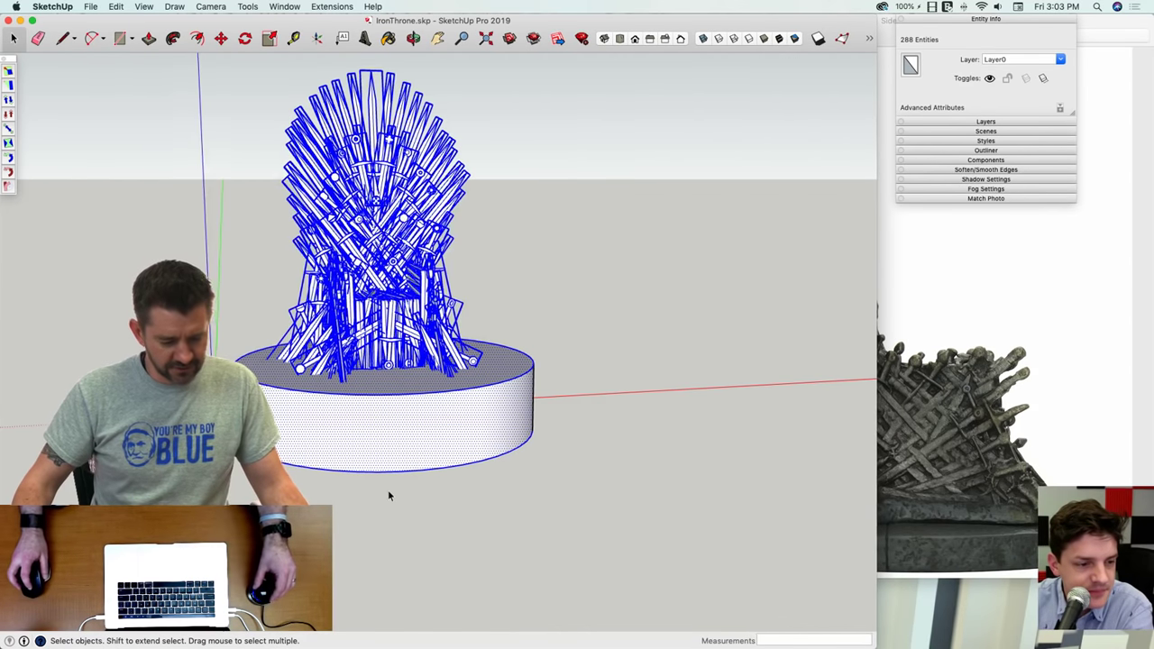
Step: Make one group of all the selected swords and the round base
{"action": "scroll", "coordinate": [389, 494], "scroll_direction": "down", "scroll_amount": 3}
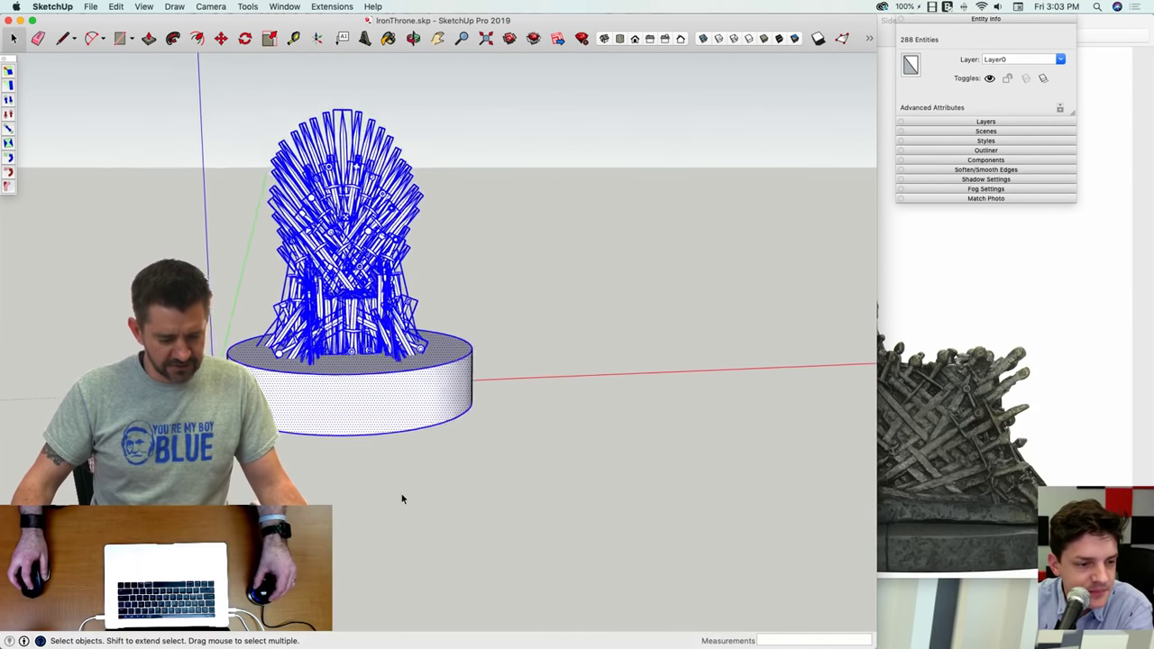
{"action": "right_click", "coordinate": [343, 403]}
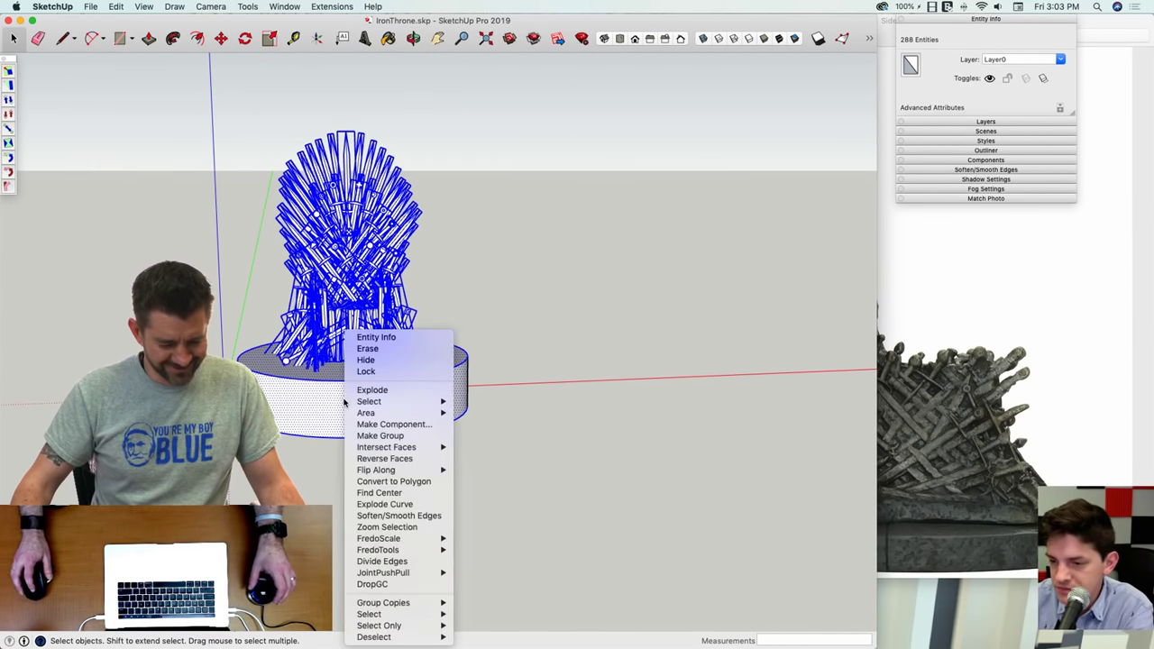
{"action": "left_click", "coordinate": [384, 436]}
Step: Place a copy of the grouped throne beside the original along the red axis and clear the selection
{"action": "key", "text": "m"}
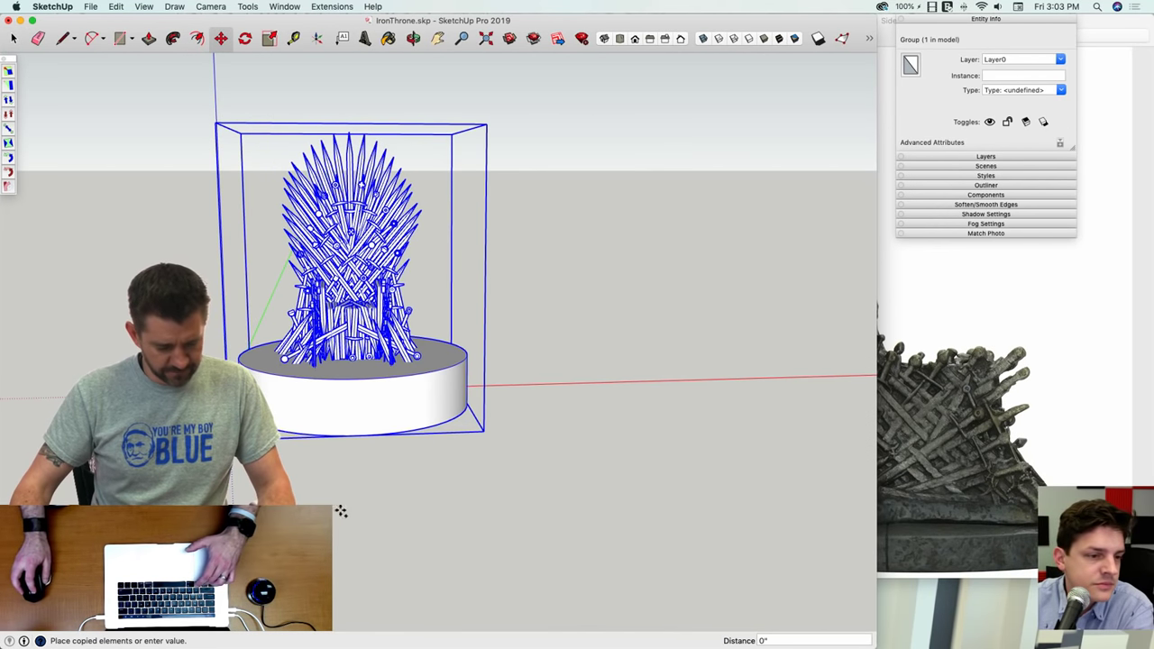
{"action": "left_click", "coordinate": [836, 487]}
{"action": "key", "text": "space"}
{"action": "left_click", "coordinate": [524, 500]}
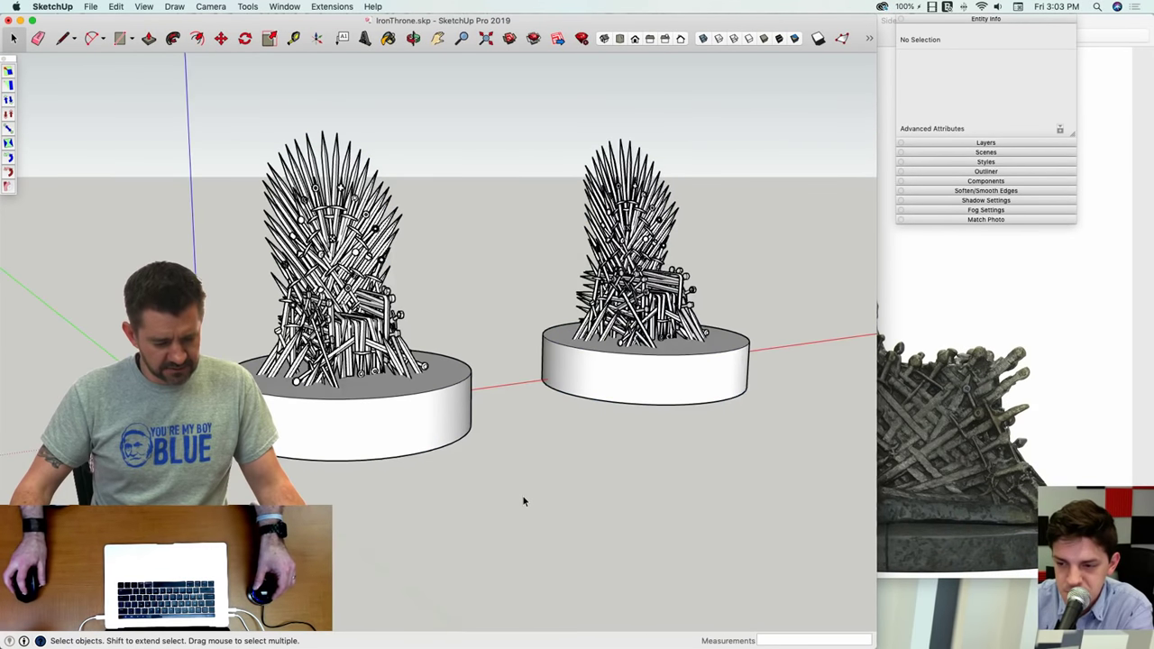
Step: Compare the throne's side profile with the curved backrest in the Side.jpg reference image
{"action": "middle_click_drag", "start_coordinate": [523, 500], "coordinate": [544, 477]}
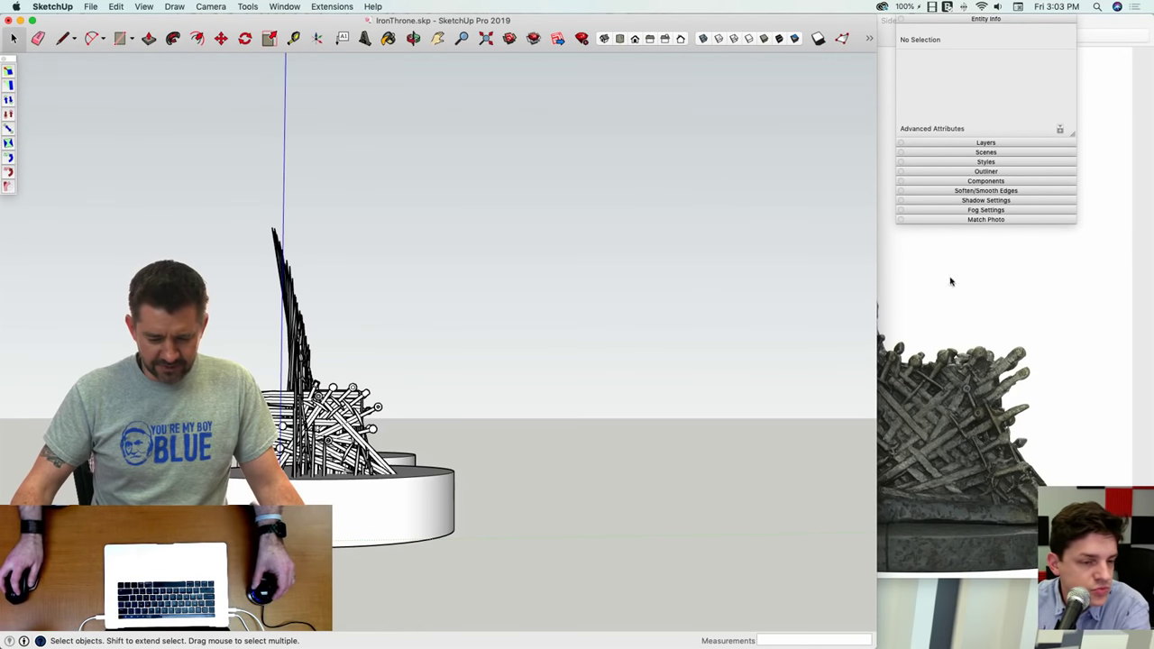
{"action": "left_click", "coordinate": [884, 25]}
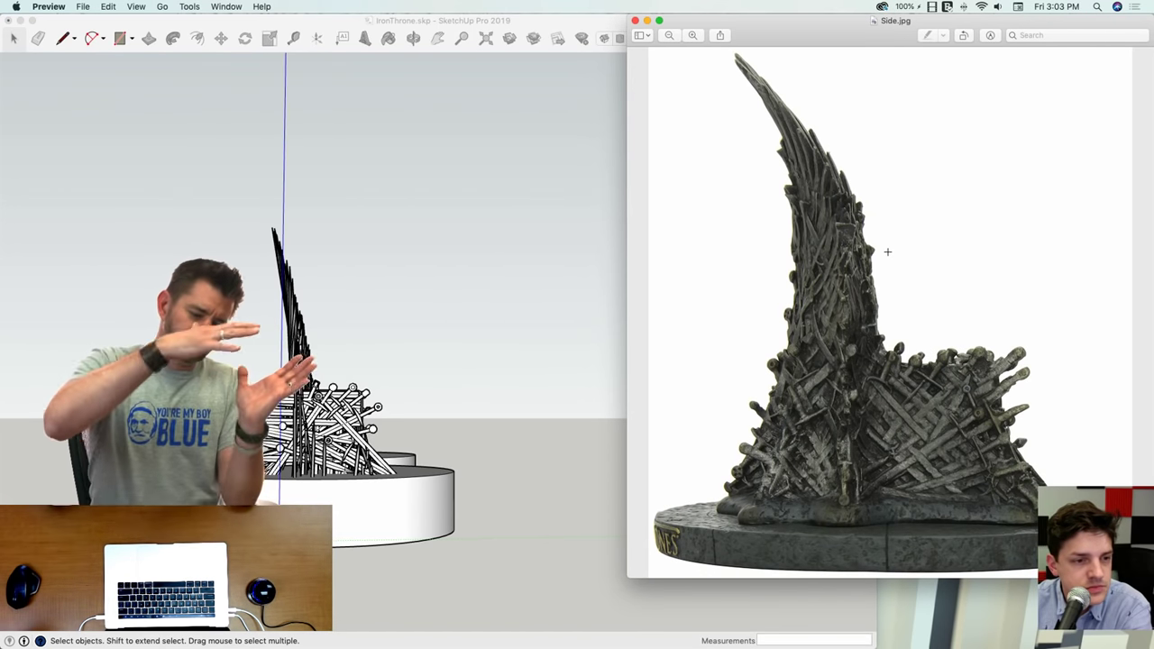
{"action": "left_click", "coordinate": [365, 325]}
{"action": "mouse_move", "coordinate": [365, 322]}
{"action": "middle_mouse_down"}
{"action": "mouse_move", "coordinate": [394, 394]}
{"action": "mouse_move", "coordinate": [504, 461]}
{"action": "middle_mouse_up"}
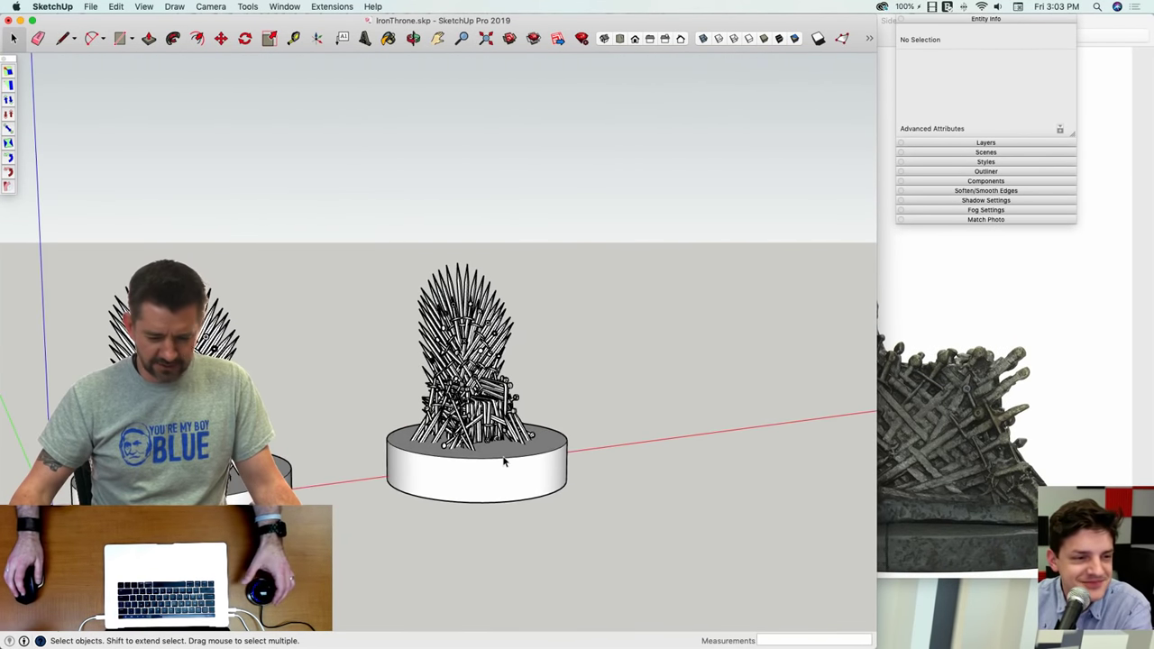
Step: Move the copied throne group about 145' farther away to keep it clear of the original
{"action": "right_click", "coordinate": [504, 460]}
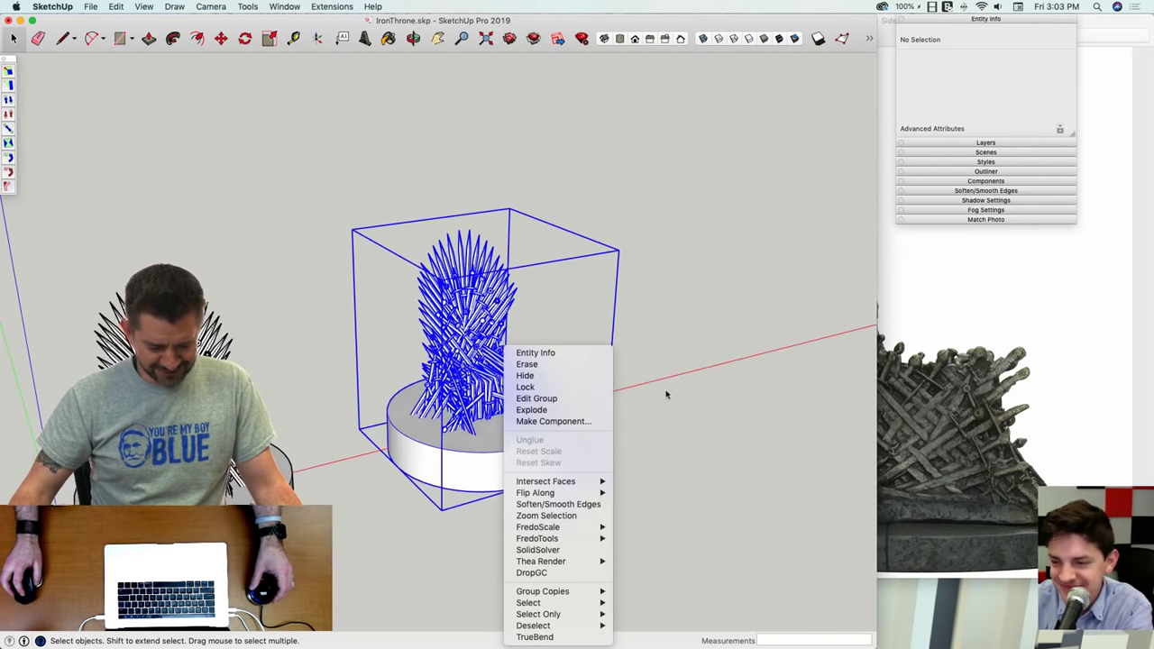
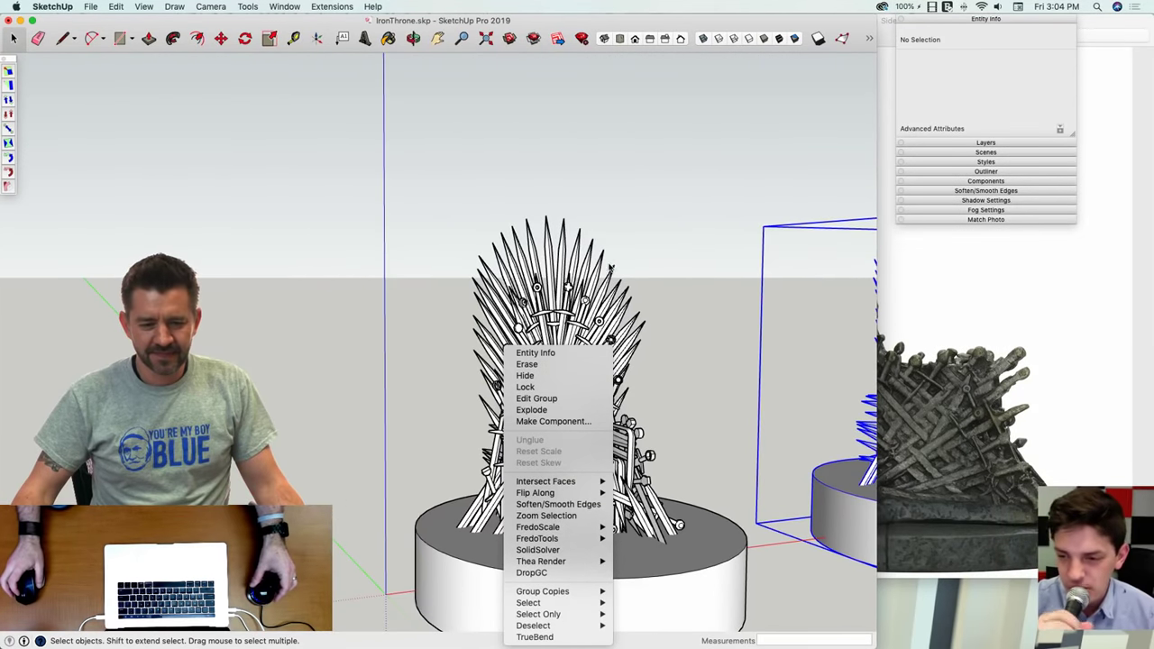
{"action": "left_click", "coordinate": [648, 217]}
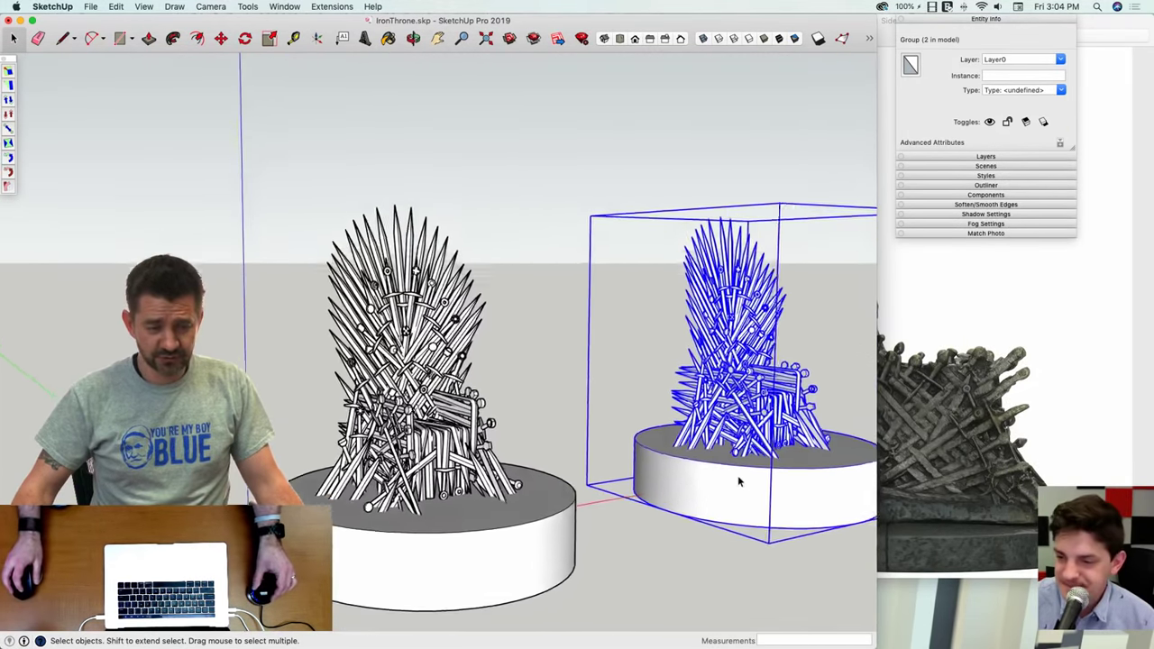
{"action": "key", "text": "m"}
{"action": "left_click", "coordinate": [637, 491]}
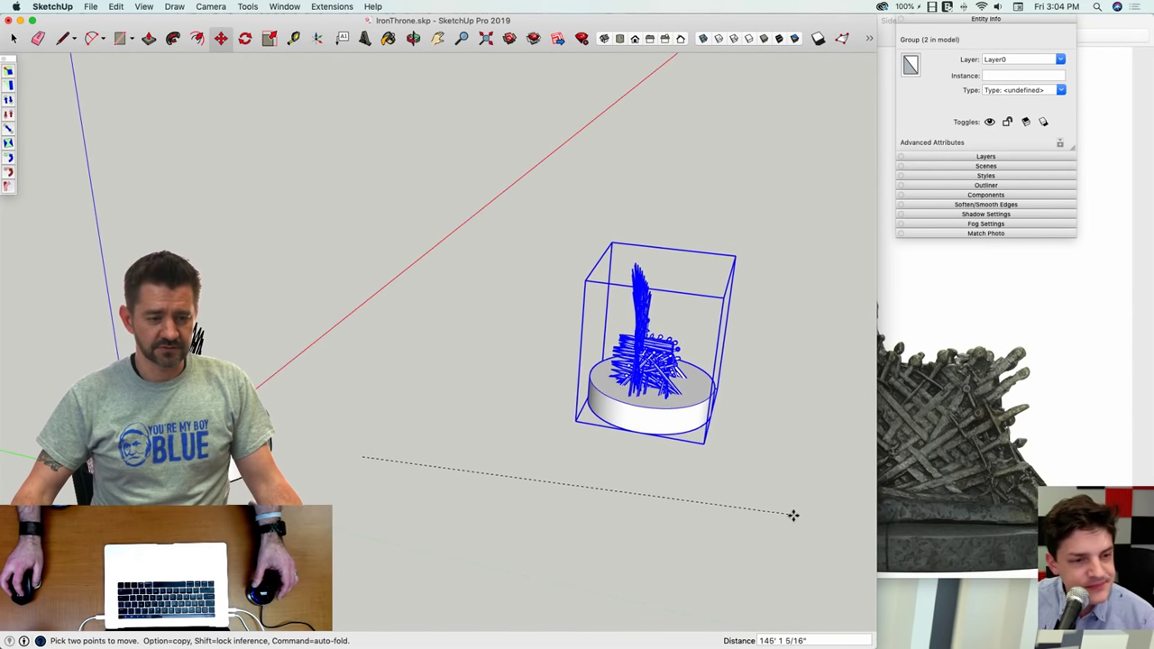
{"action": "key", "text": "space"}
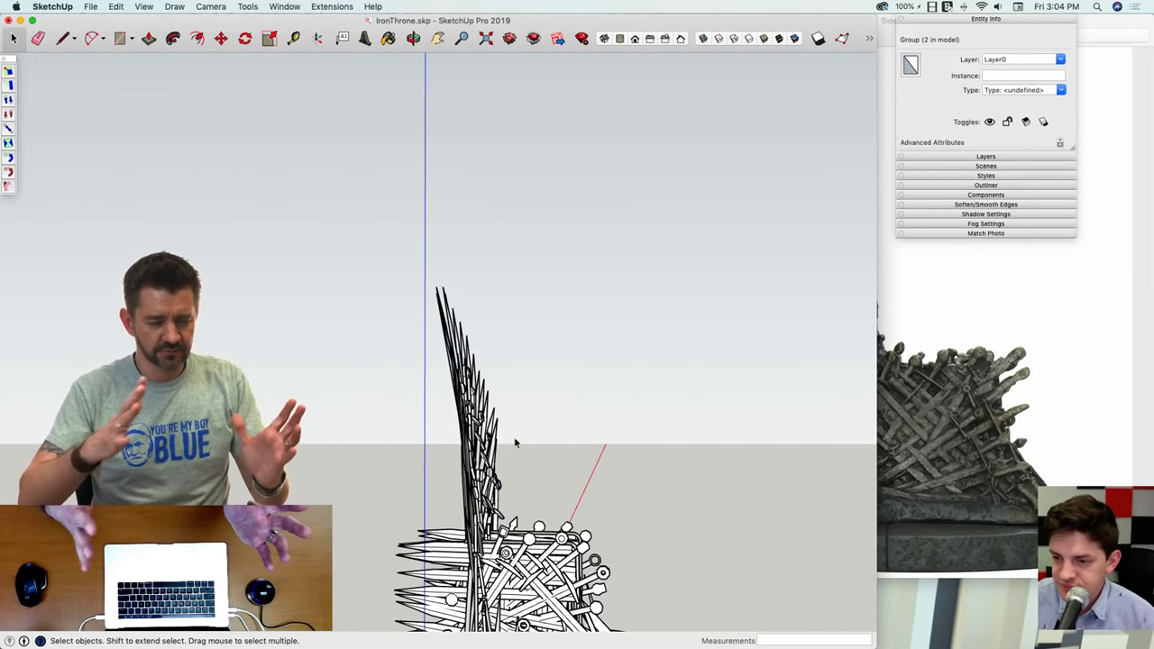
Step: Open the original throne group for editing and select everything inside it
{"action": "middle_click_drag", "start_coordinate": [515, 442], "coordinate": [560, 261]}
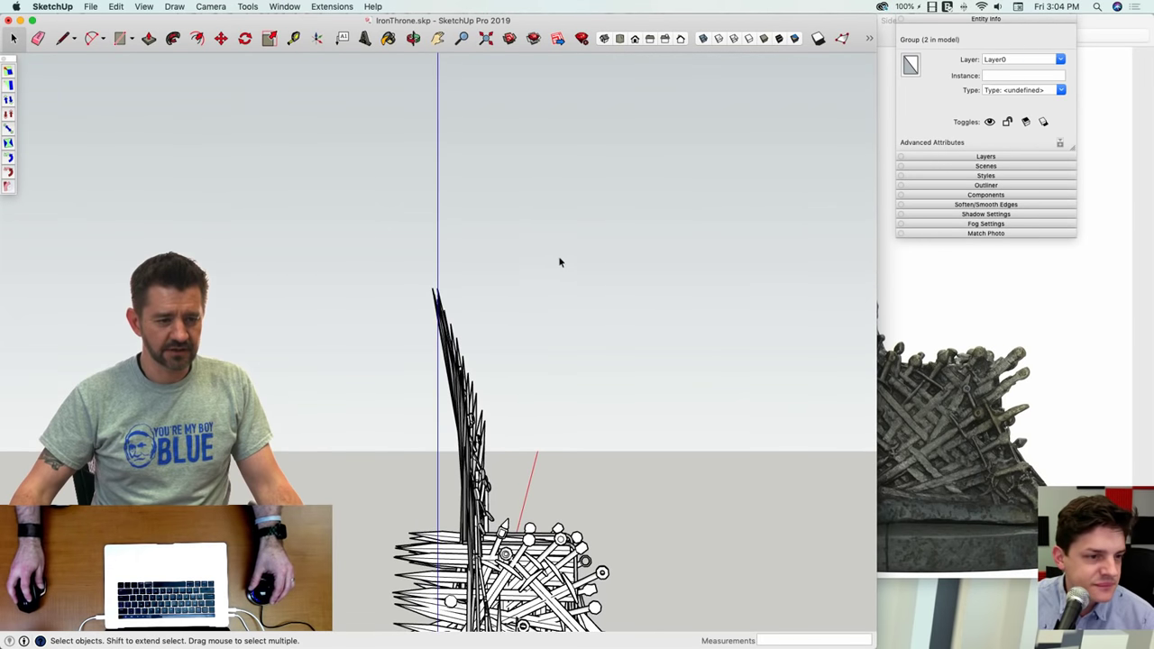
{"action": "left_click", "coordinate": [487, 420]}
{"action": "left_click", "coordinate": [479, 411]}
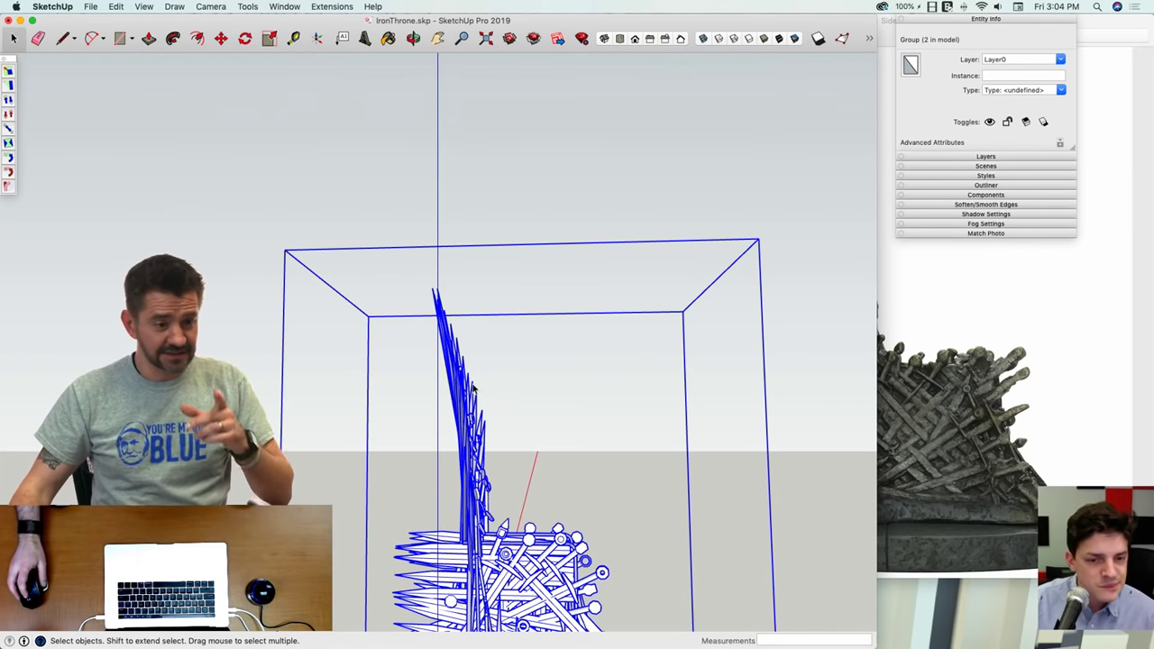
{"action": "middle_click_drag", "start_coordinate": [598, 423], "coordinate": [570, 467]}
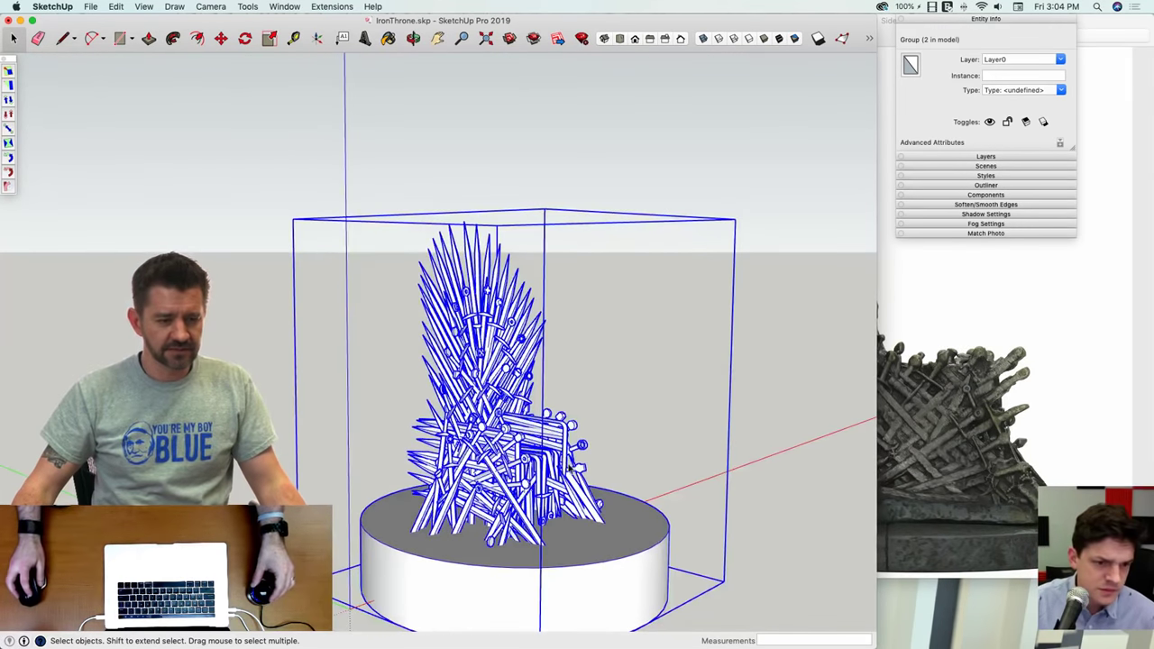
{"action": "double_click", "coordinate": [525, 488]}
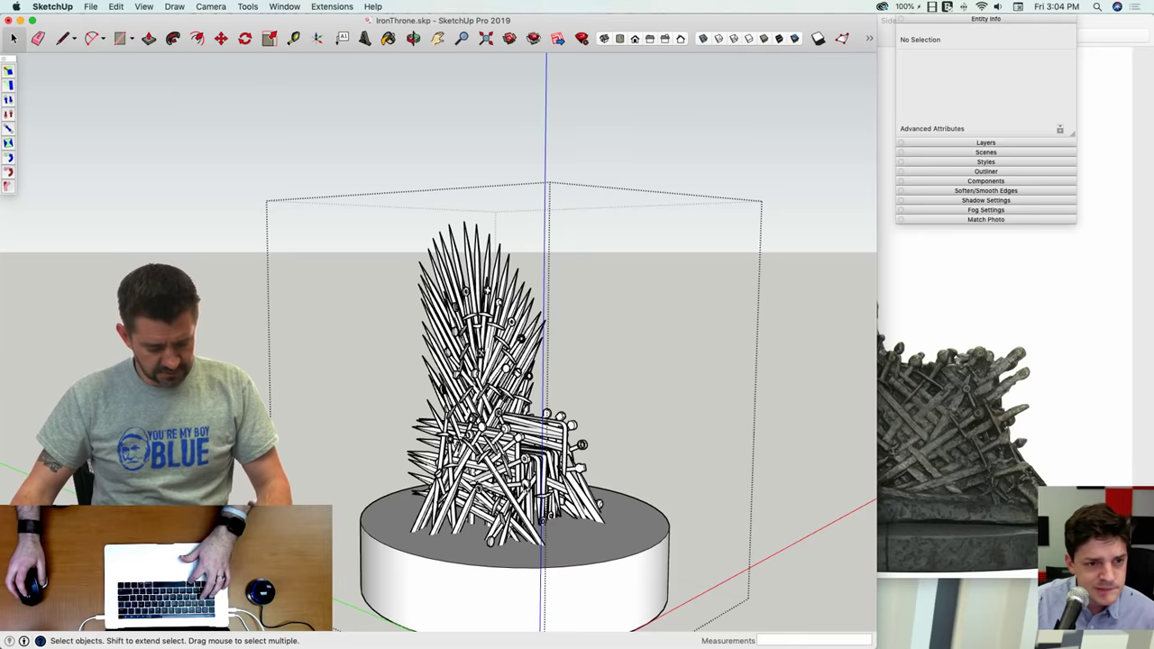
{"action": "key", "text": "super+a"}
{"action": "middle_click_drag", "start_coordinate": [541, 520], "coordinate": [506, 450]}
{"action": "mouse_move", "coordinate": [591, 463]}
{"action": "middle_mouse_down"}
{"action": "mouse_move", "coordinate": [592, 479]}
{"action": "mouse_move", "coordinate": [582, 470]}
{"action": "middle_mouse_up"}
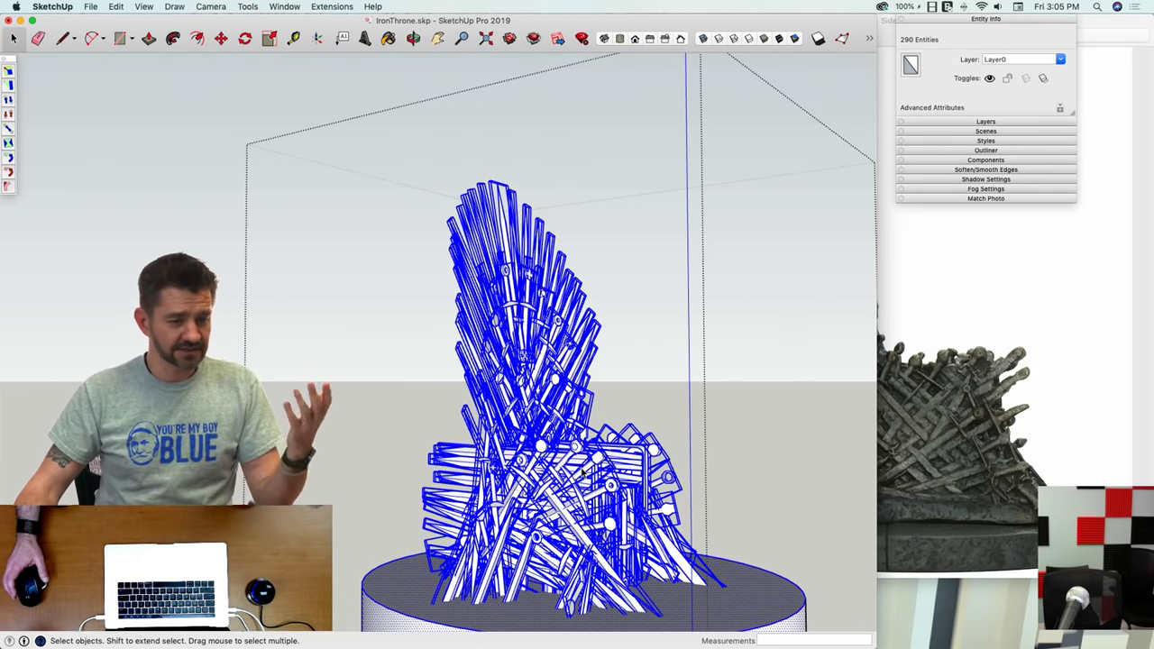
Step: Check the backrest curve in the Side.jpg reference and widen the modelling window to the full screen width
{"action": "left_click", "coordinate": [975, 406]}
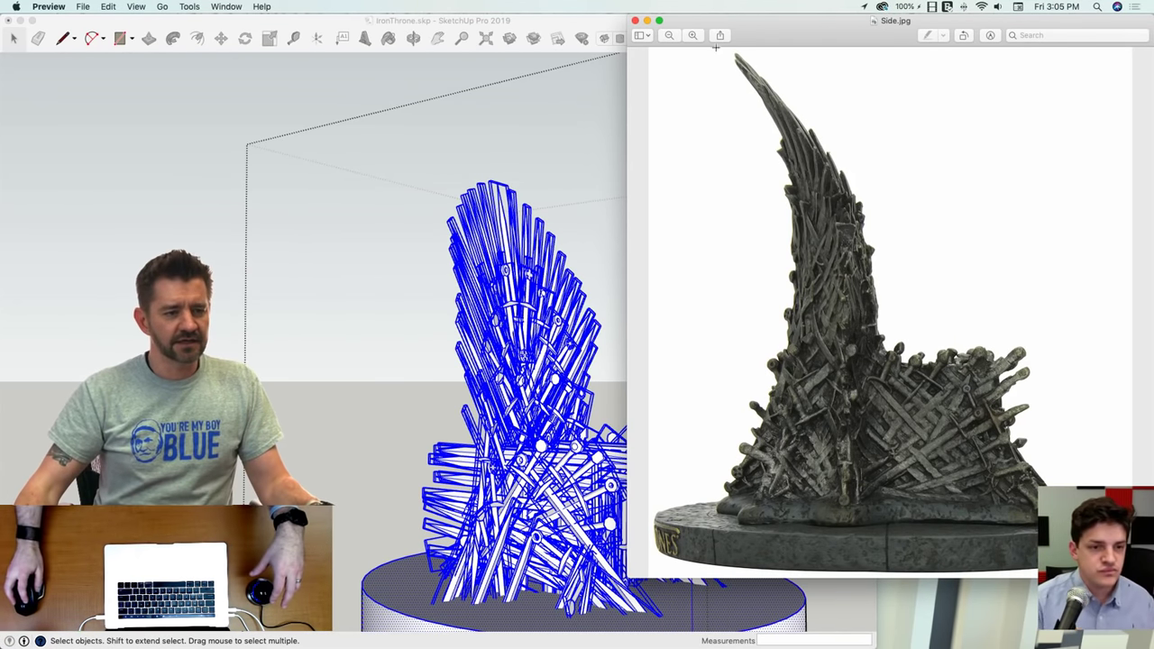
{"action": "left_click", "coordinate": [486, 23]}
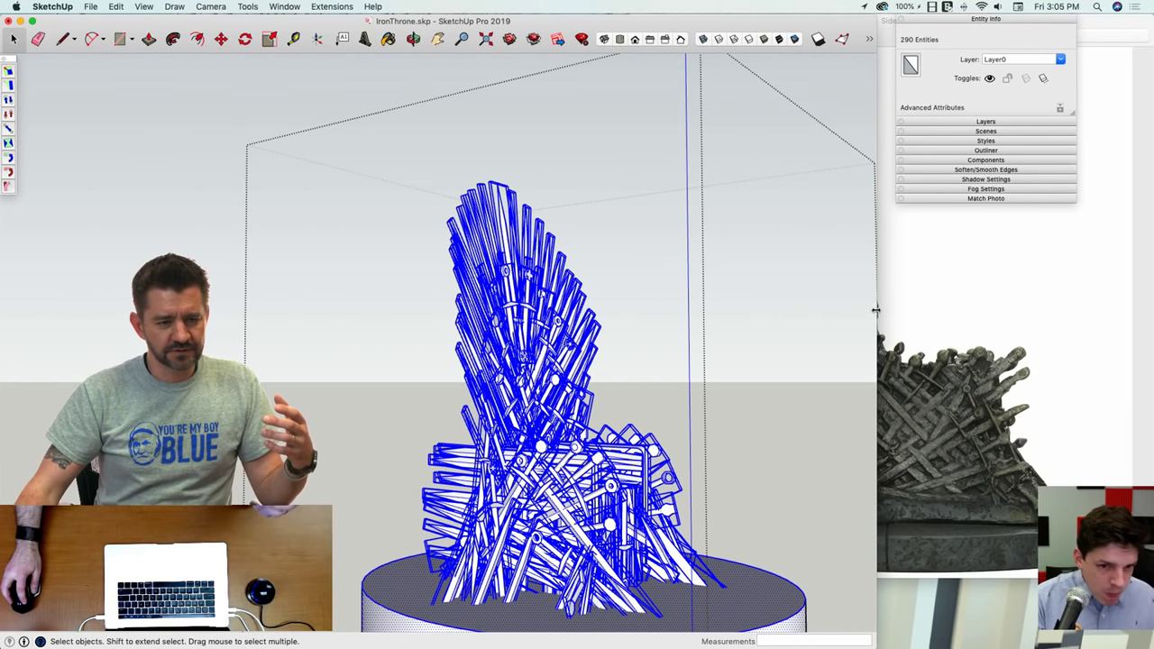
{"action": "left_click_drag", "start_coordinate": [876, 311], "coordinate": [1151, 351]}
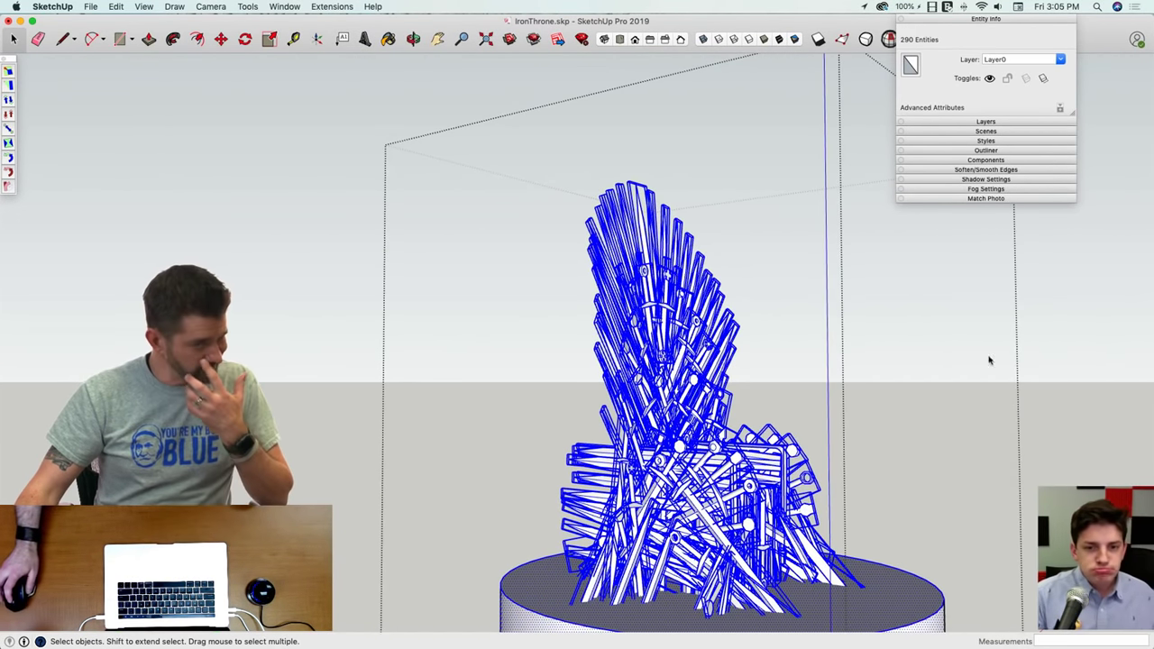
Step: Explode the selected sword groups and the groups still nested inside them down to loose geometry
{"action": "scroll", "coordinate": [536, 434], "scroll_direction": "down", "scroll_amount": 6}
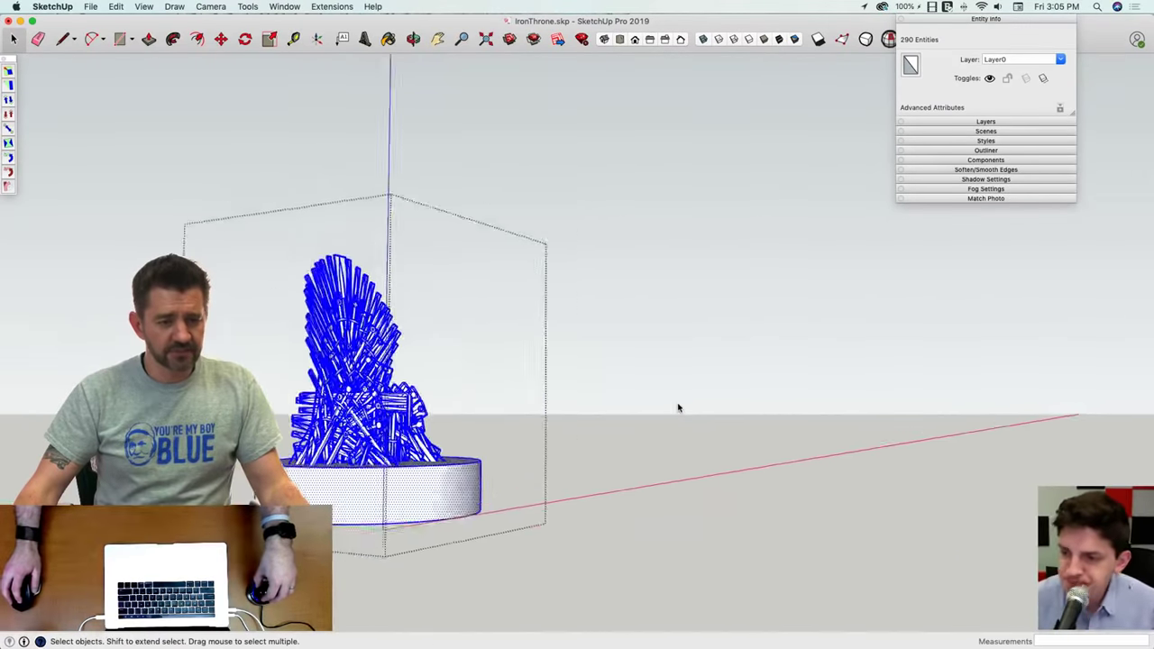
{"action": "middle_click_drag", "start_coordinate": [536, 433], "coordinate": [505, 478]}
{"action": "scroll", "coordinate": [531, 468], "scroll_direction": "up", "scroll_amount": 5}
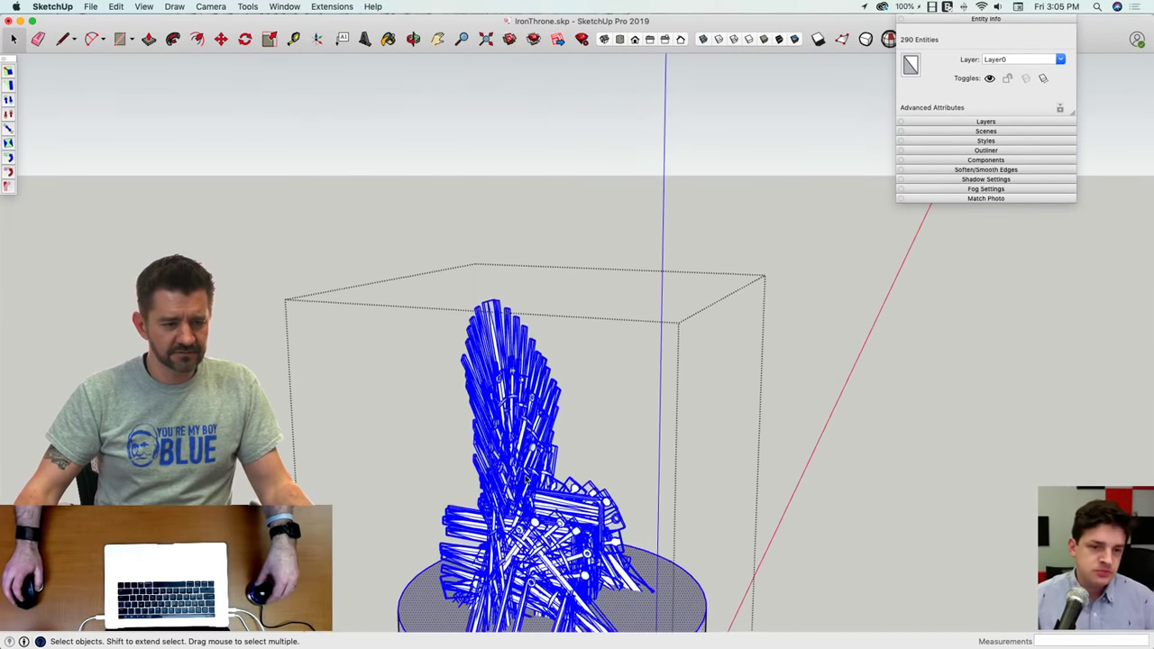
{"action": "right_click", "coordinate": [528, 469]}
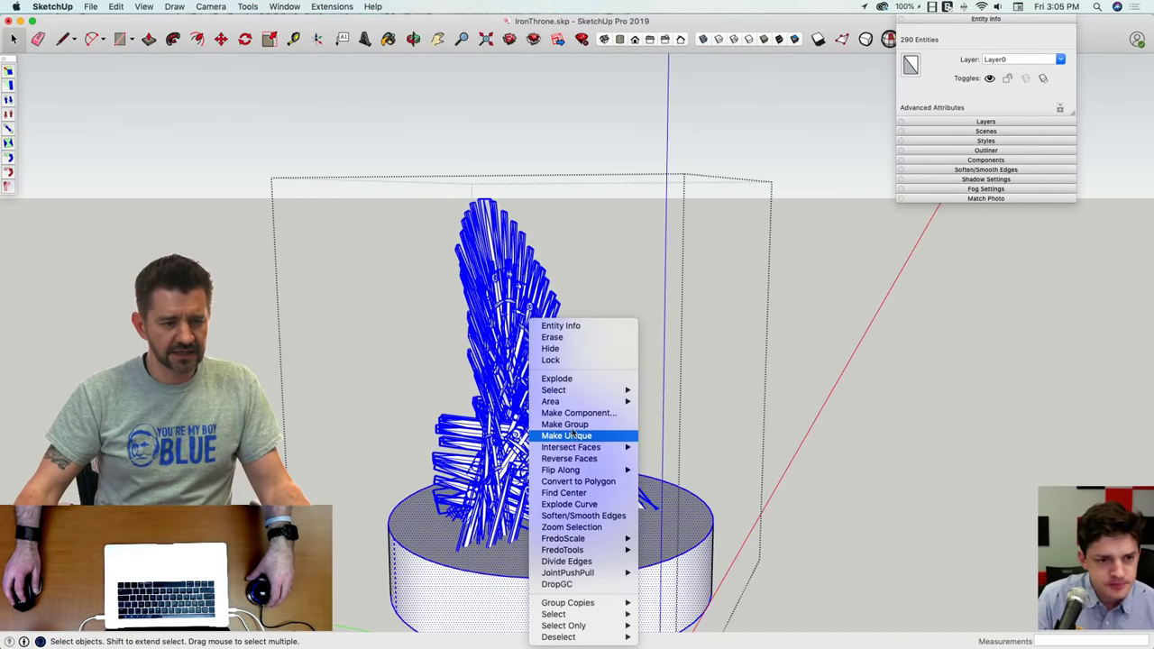
{"action": "left_click", "coordinate": [566, 379]}
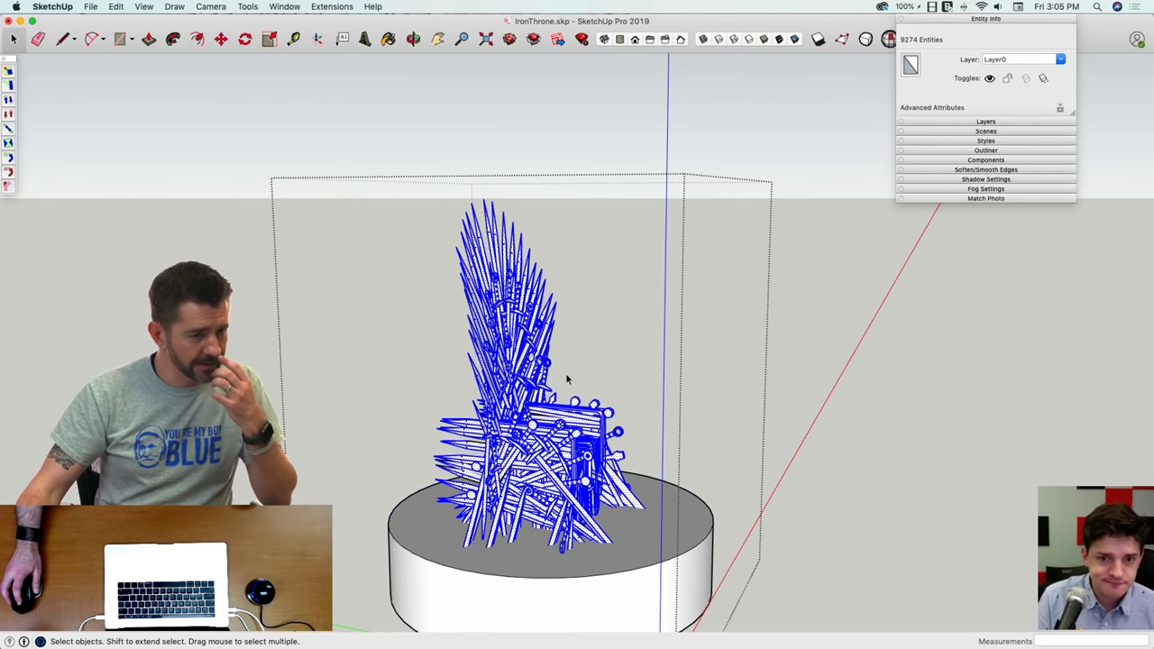
{"action": "right_click", "coordinate": [539, 410]}
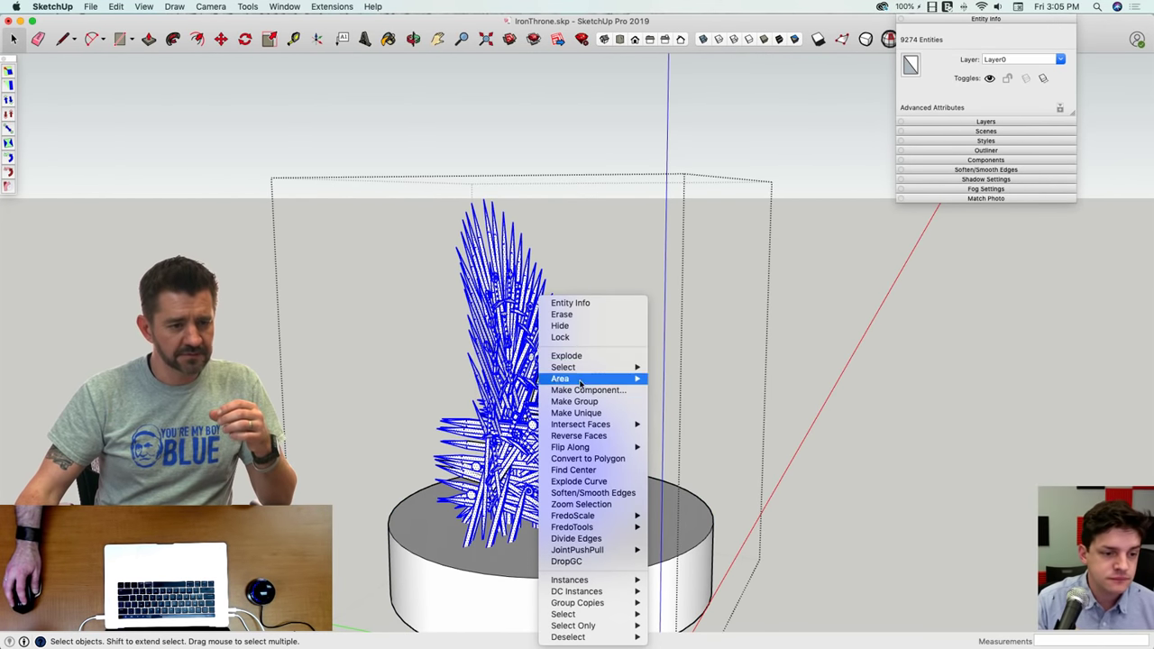
{"action": "left_click", "coordinate": [566, 356]}
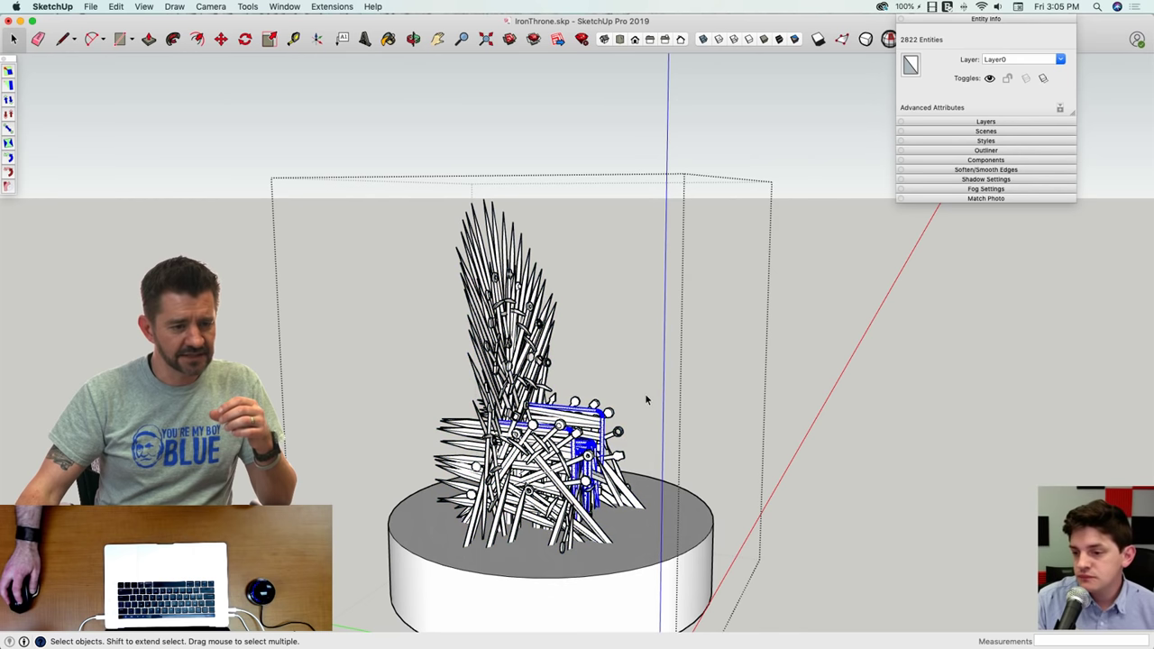
{"action": "right_click", "coordinate": [595, 414]}
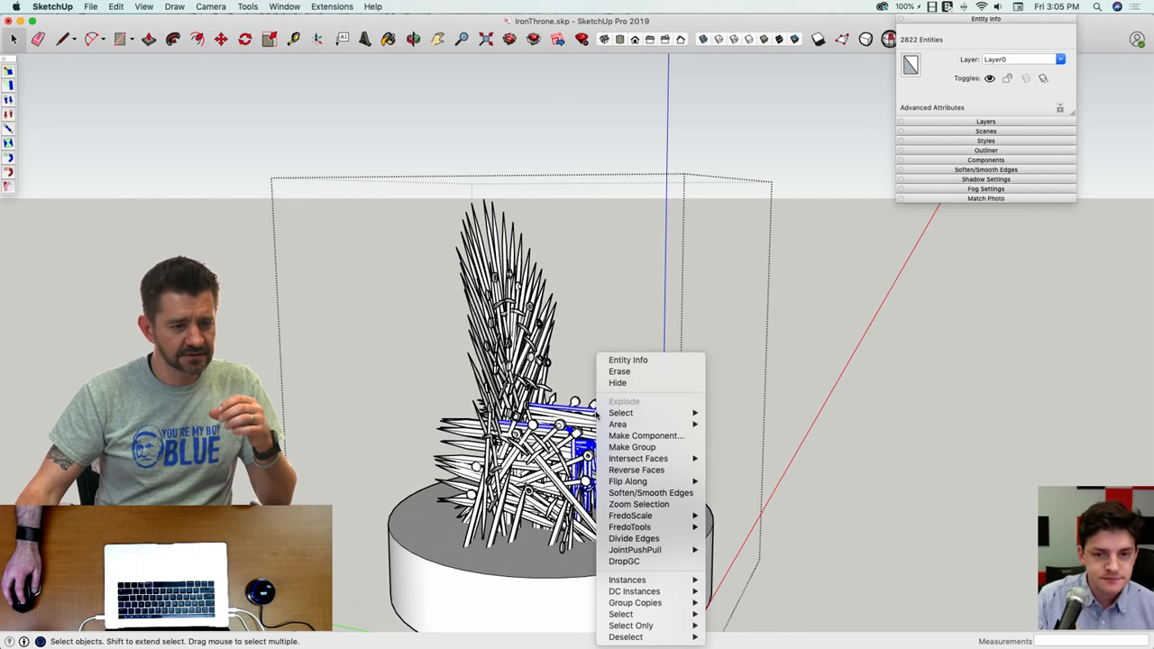
{"action": "left_click", "coordinate": [713, 326]}
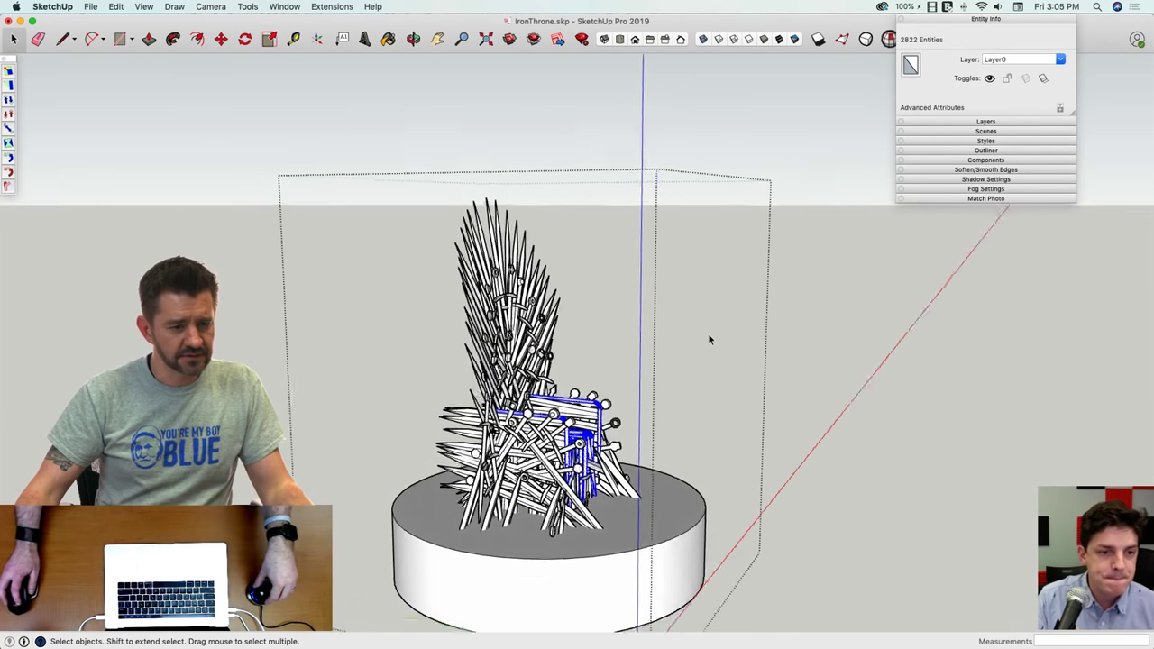
Step: Close the throne group after exploding its contents, view the throne from the side and save the model
{"action": "left_click", "coordinate": [743, 343]}
{"action": "left_click", "coordinate": [446, 361]}
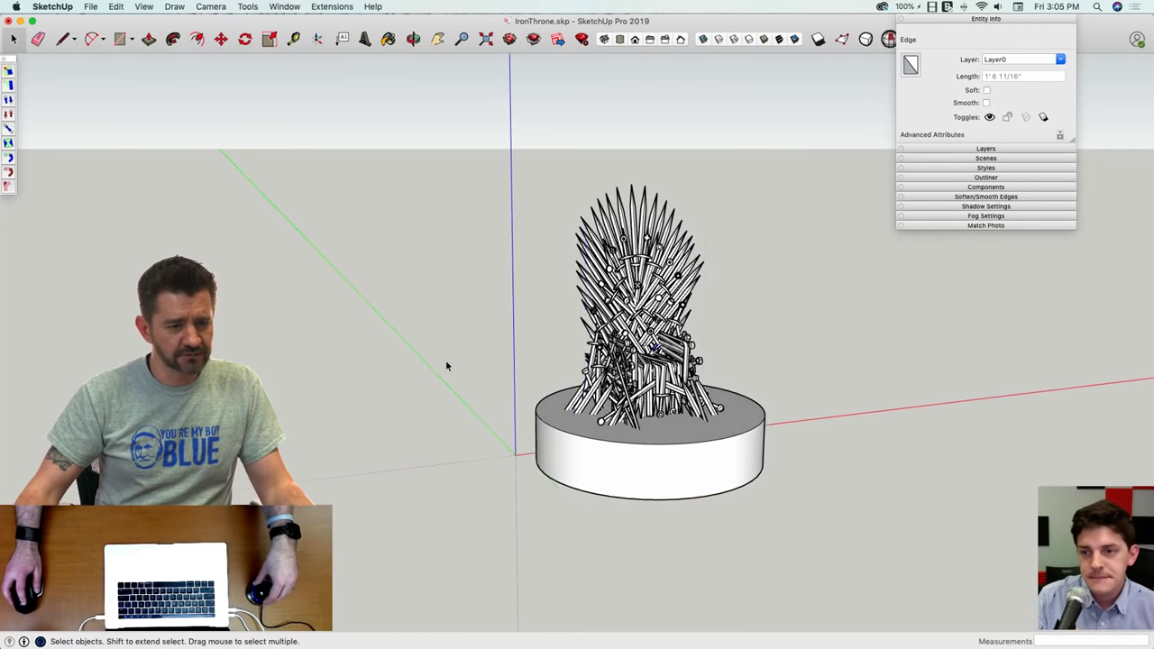
{"action": "middle_click_drag", "start_coordinate": [513, 393], "coordinate": [561, 354]}
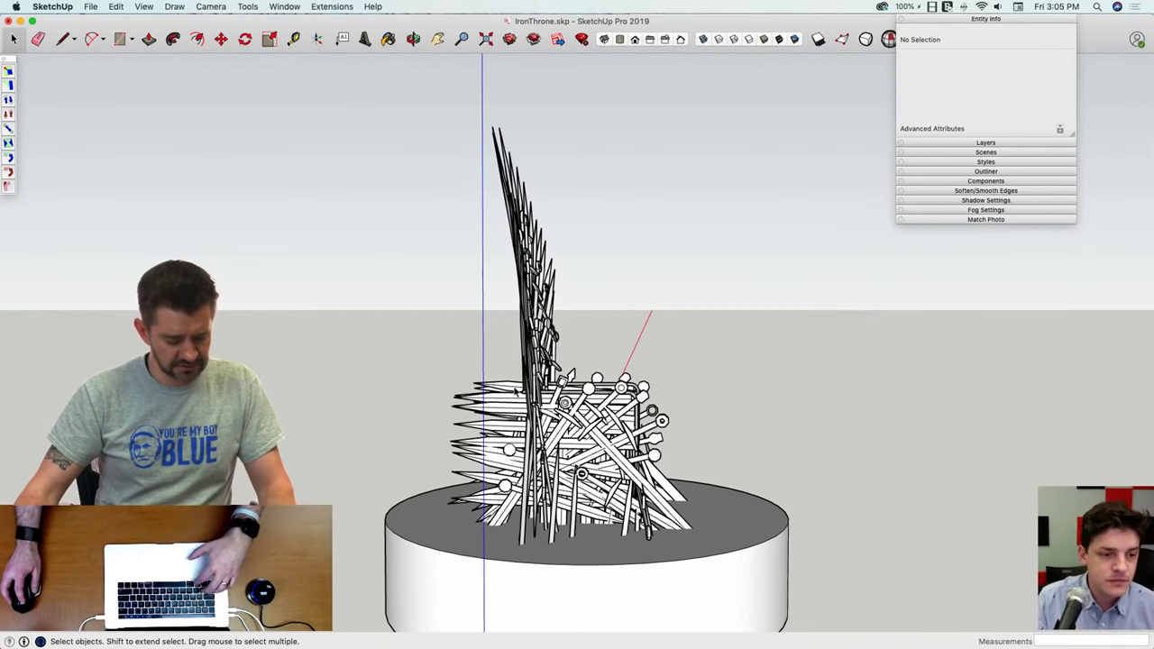
{"action": "key", "text": "super+s"}
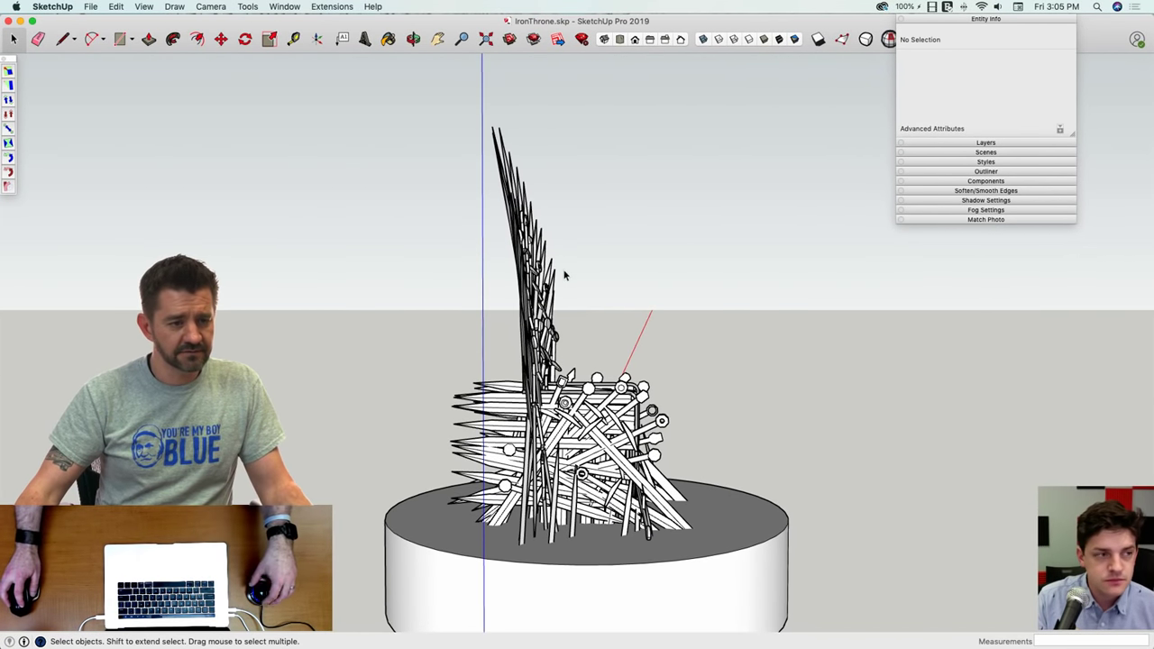
Step: Bend the closed throne group's backrest backward about 29° with Radial Bending, from an origin on the upper backrest toward the tallest sword tip
{"action": "left_click", "coordinate": [558, 282]}
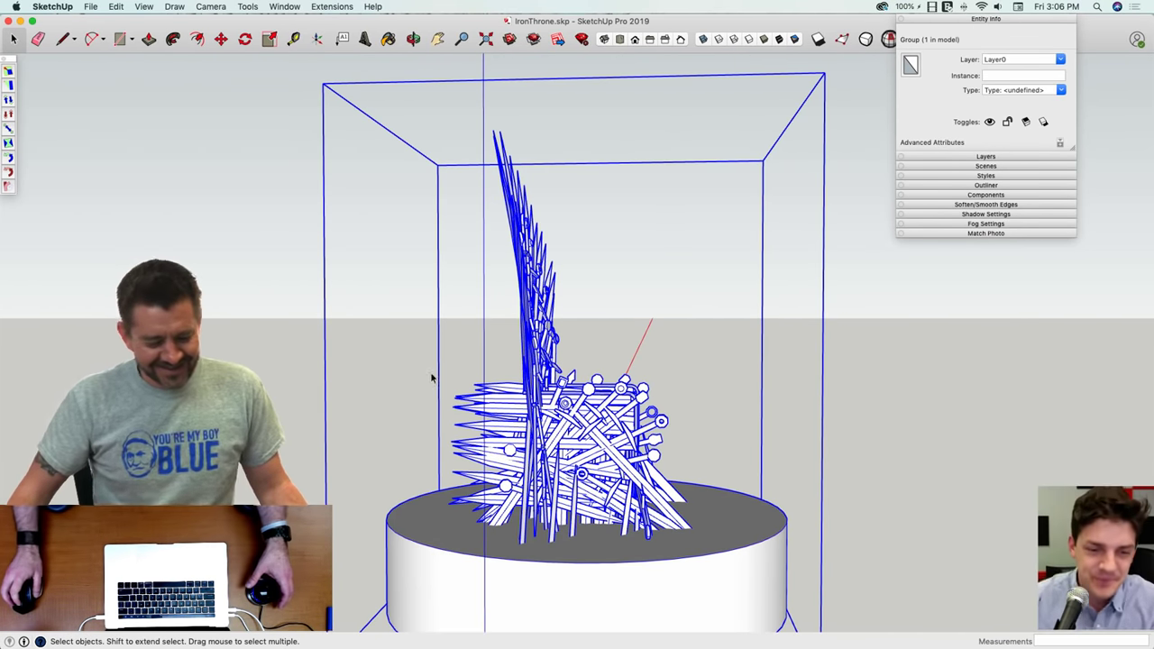
{"action": "middle_click_drag", "start_coordinate": [622, 200], "coordinate": [624, 203]}
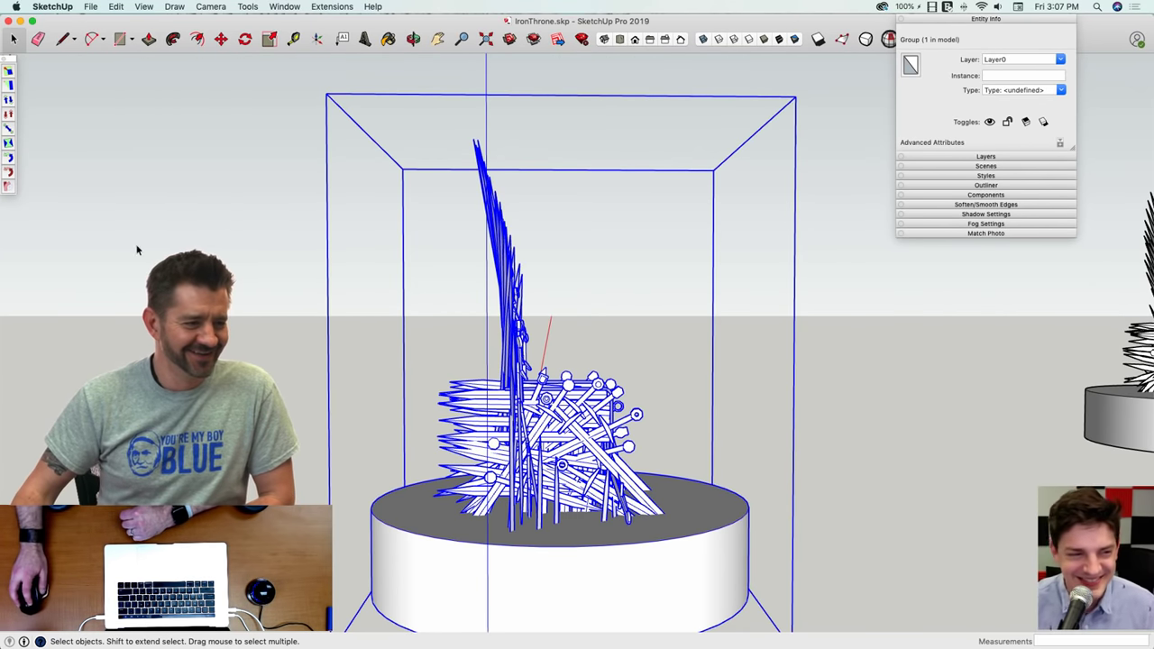
{"action": "left_click", "coordinate": [5, 186]}
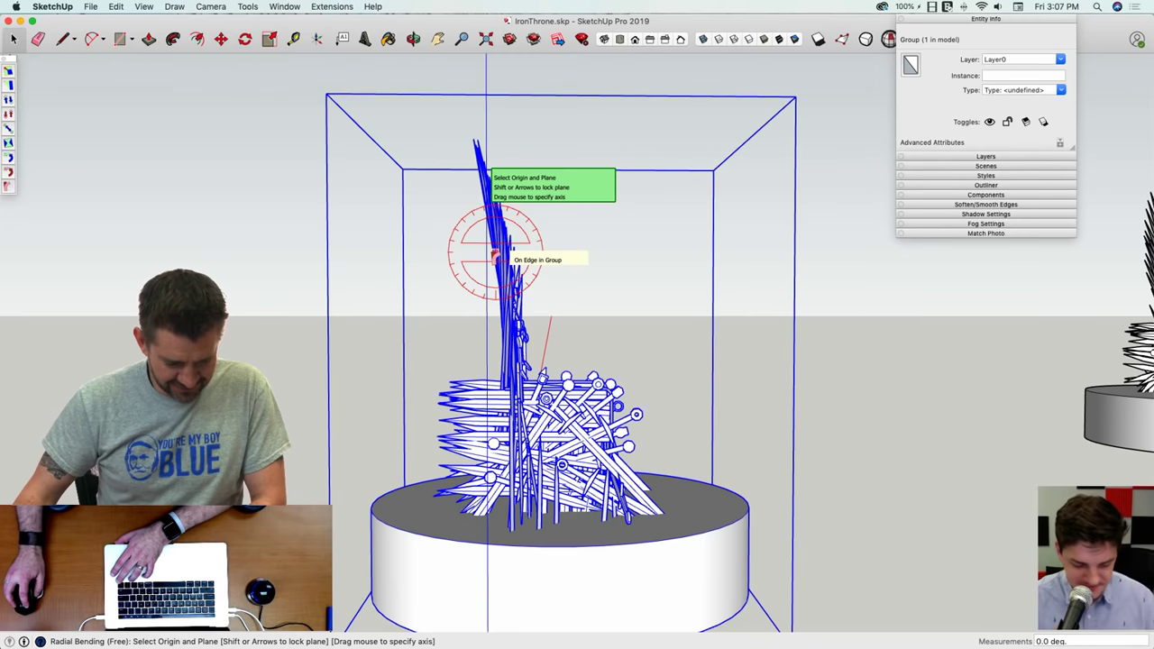
{"action": "left_click_drag", "start_coordinate": [493, 255], "coordinate": [474, 145]}
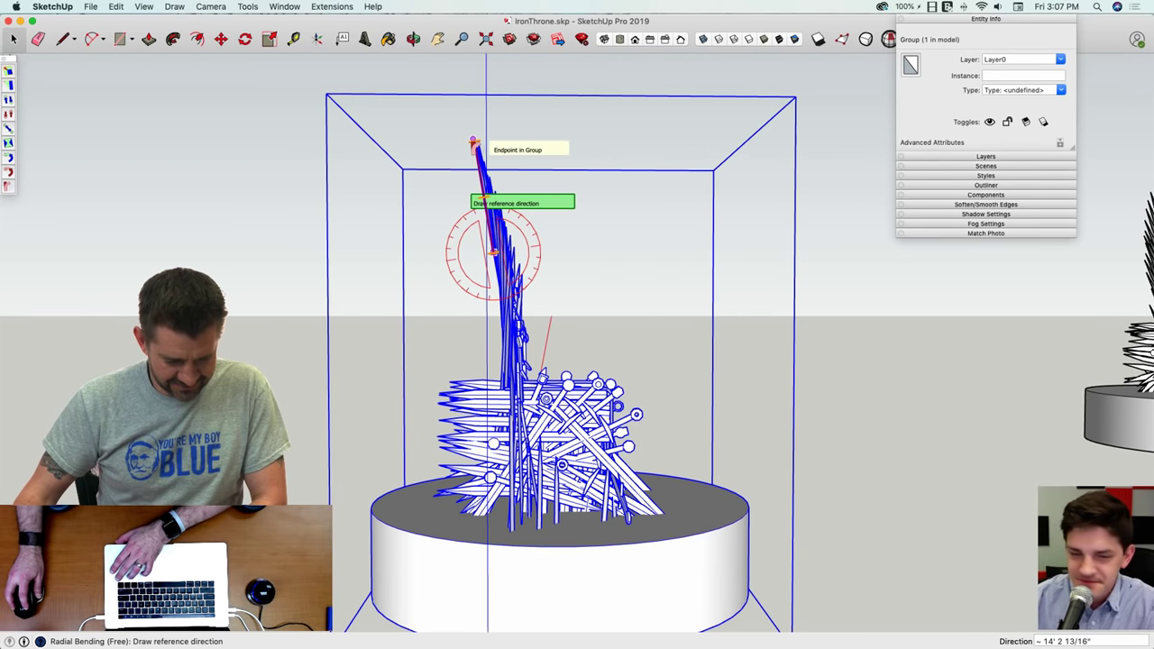
{"action": "left_click", "coordinate": [464, 146]}
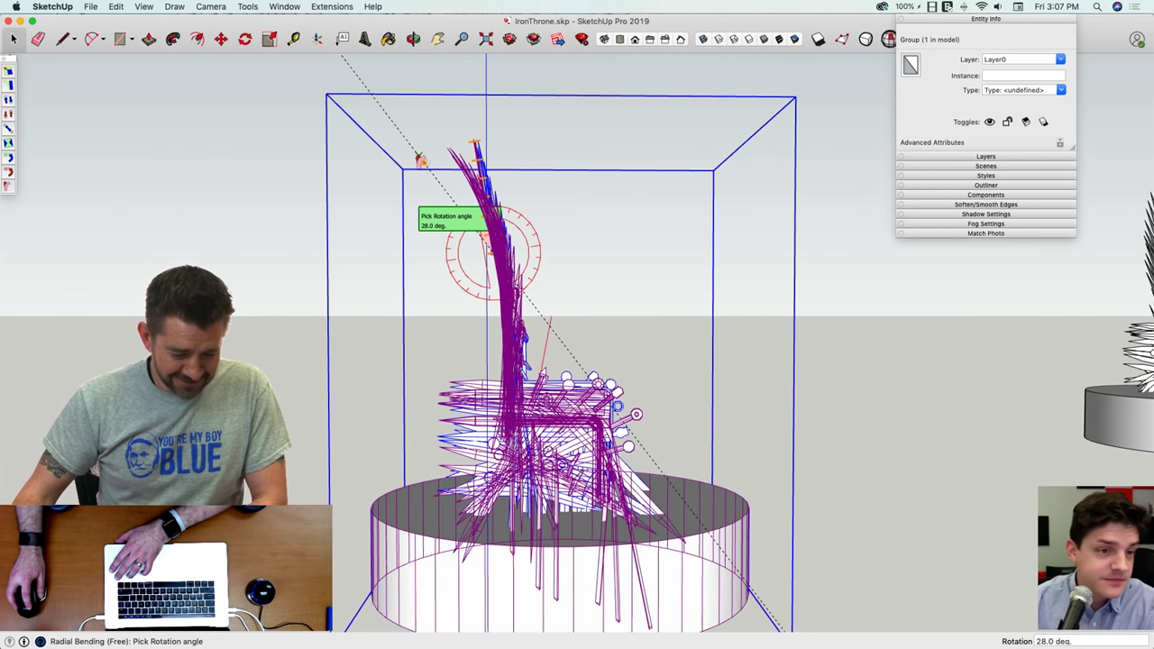
{"action": "left_click", "coordinate": [581, 186]}
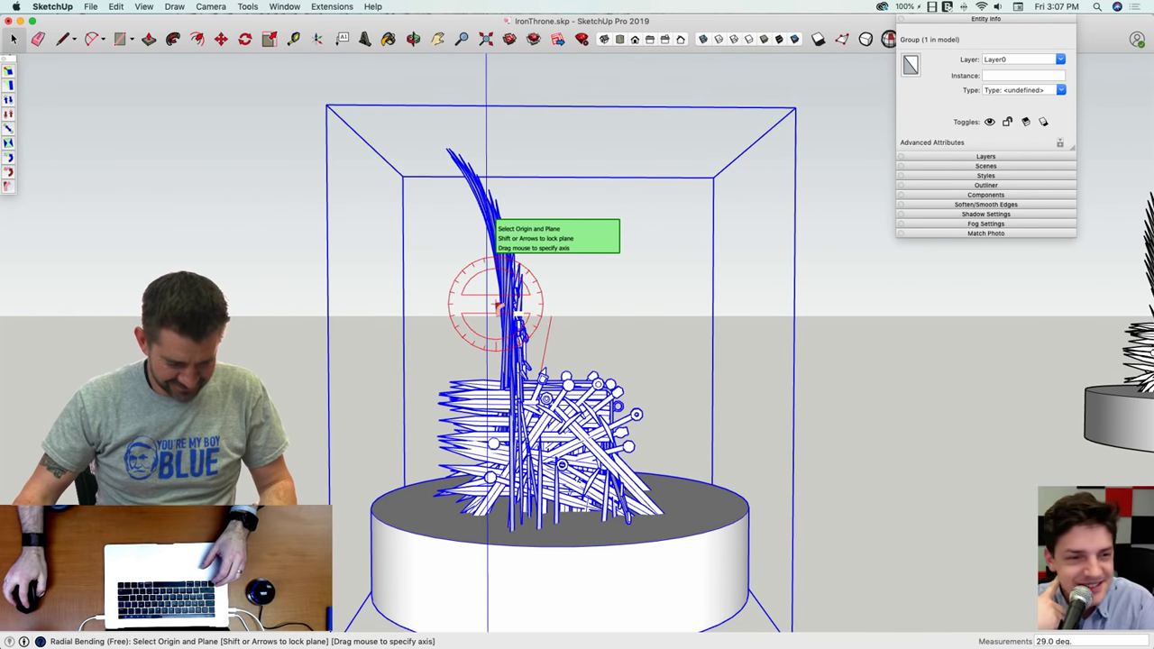
Step: Switch to the Side.jpg reference, dismiss the SketchUp error report and reopen IronThrone.skp in SketchUp
{"action": "key", "text": "super+Tab"}
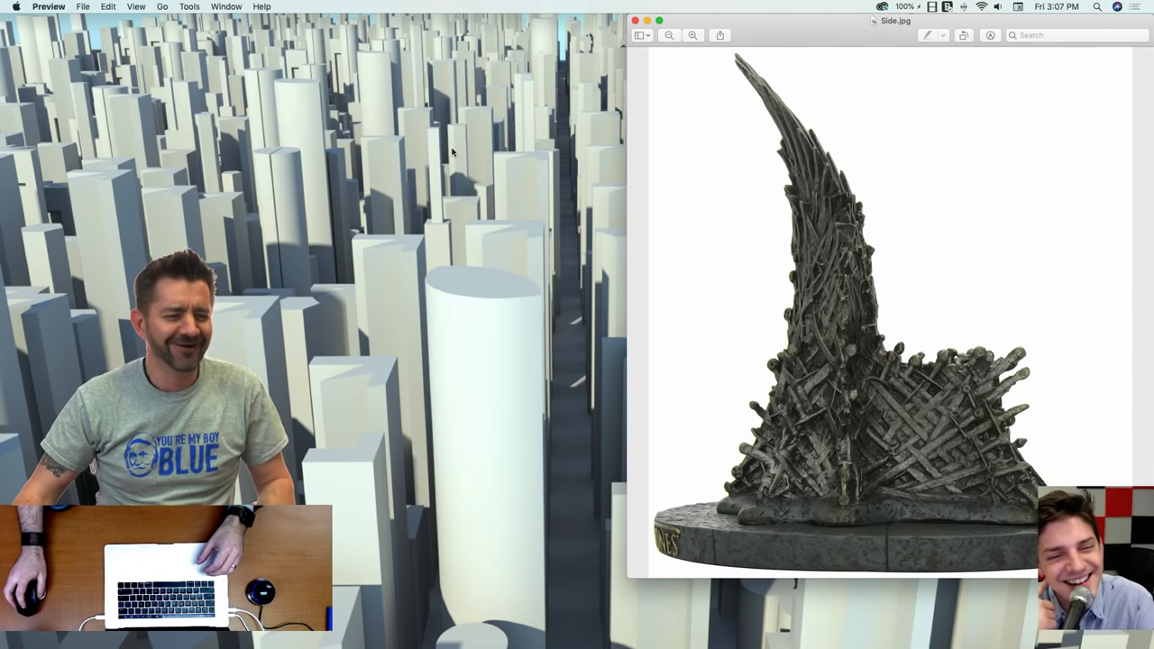
{"action": "mouse_move", "coordinate": [2, 291]}
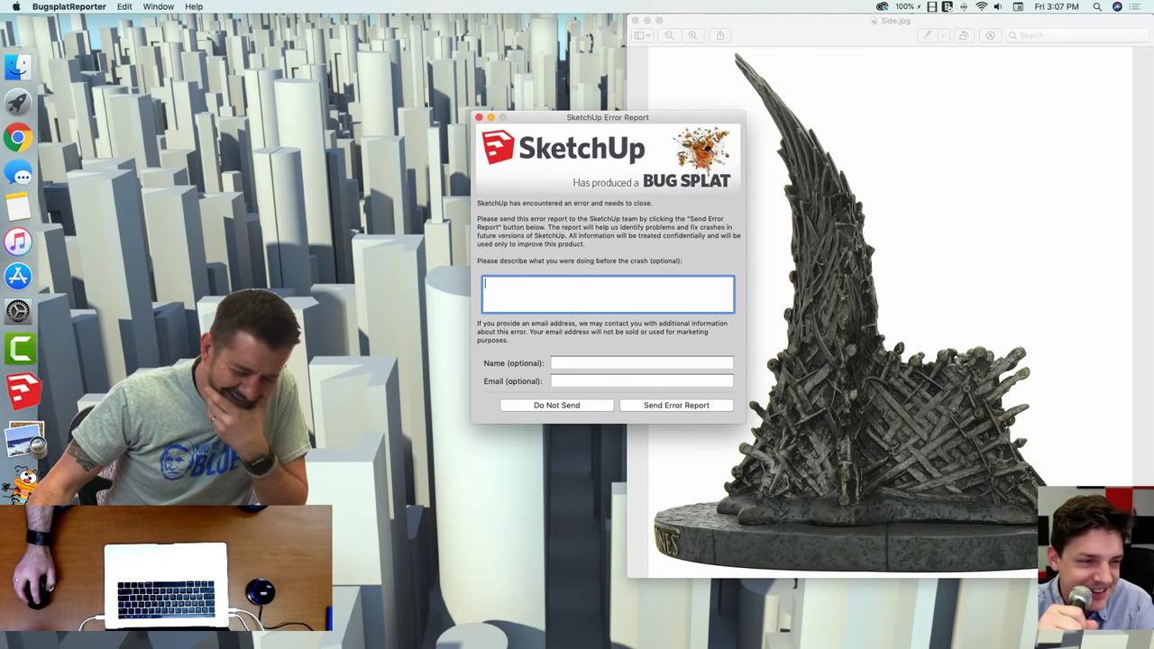
{"action": "left_click", "coordinate": [479, 118]}
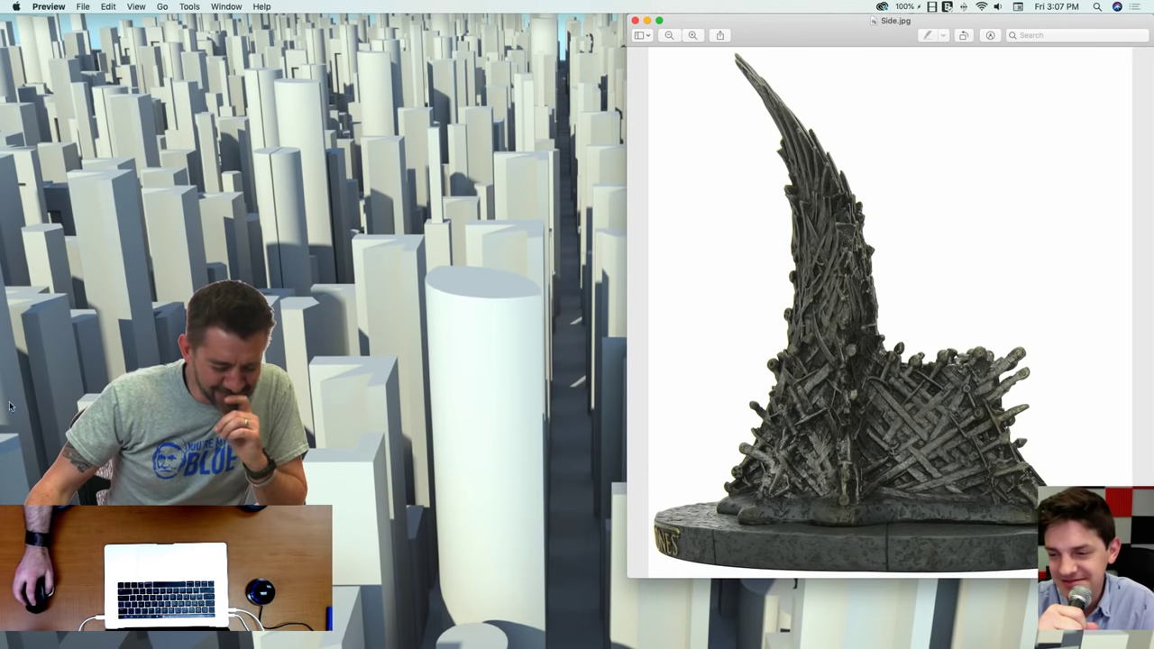
{"action": "mouse_move", "coordinate": [2, 379]}
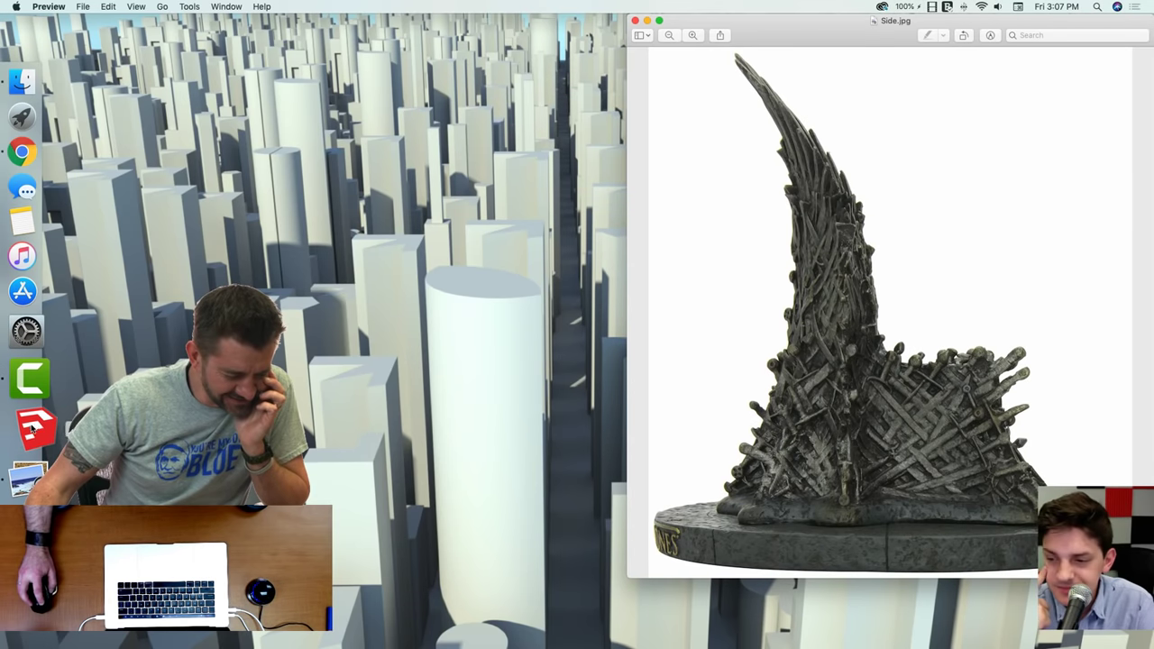
{"action": "left_click", "coordinate": [32, 428]}
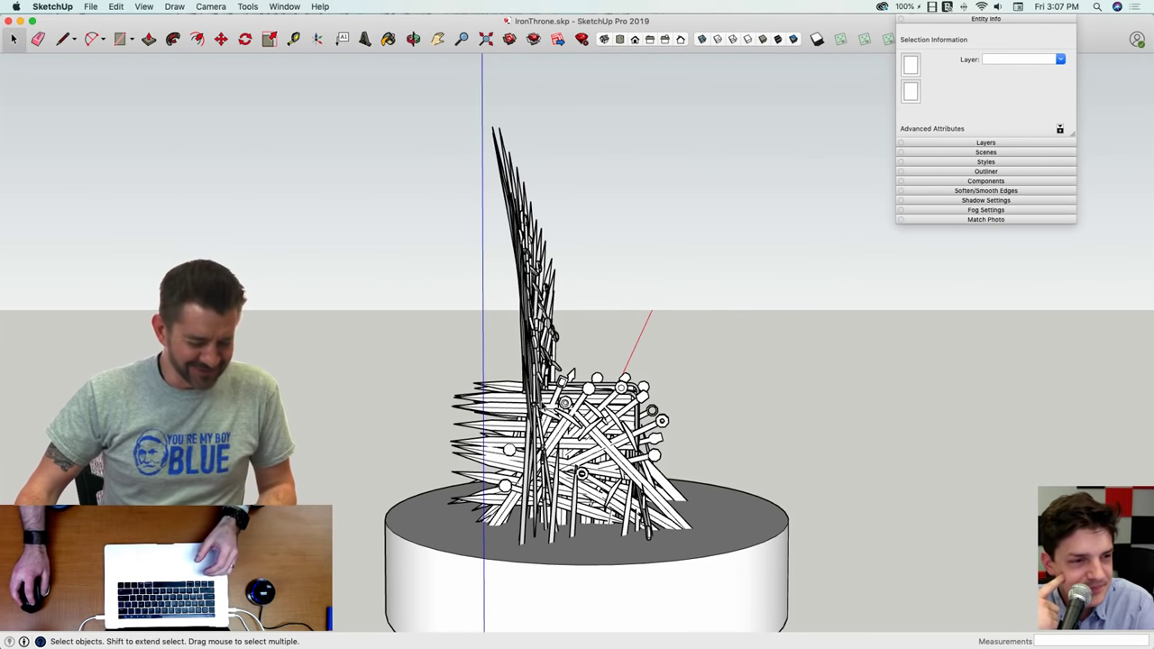
Step: Open the throne group to check its contents and close it again
{"action": "left_click", "coordinate": [552, 405]}
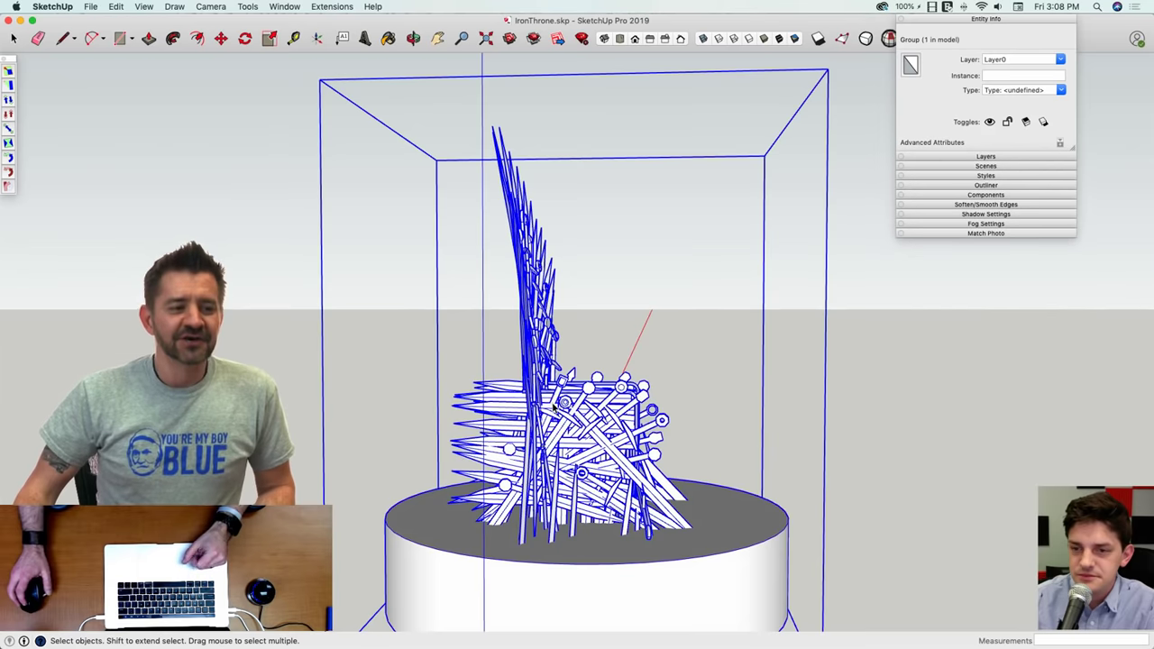
{"action": "double_click", "coordinate": [554, 408]}
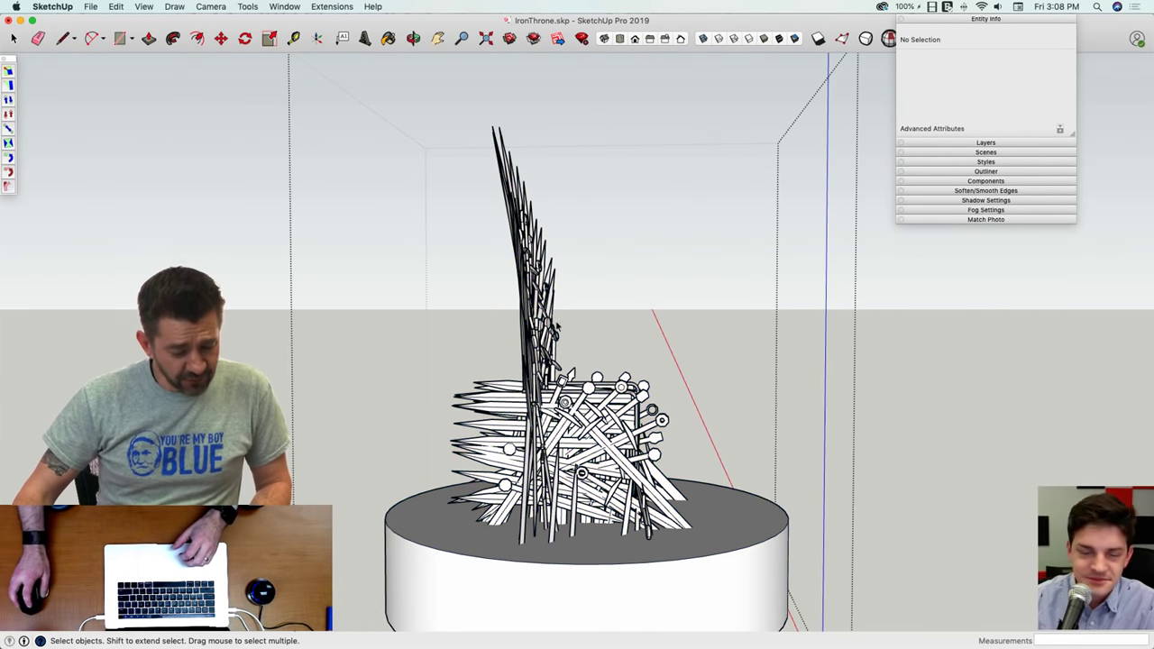
{"action": "left_click", "coordinate": [533, 291]}
{"action": "left_click", "coordinate": [643, 271]}
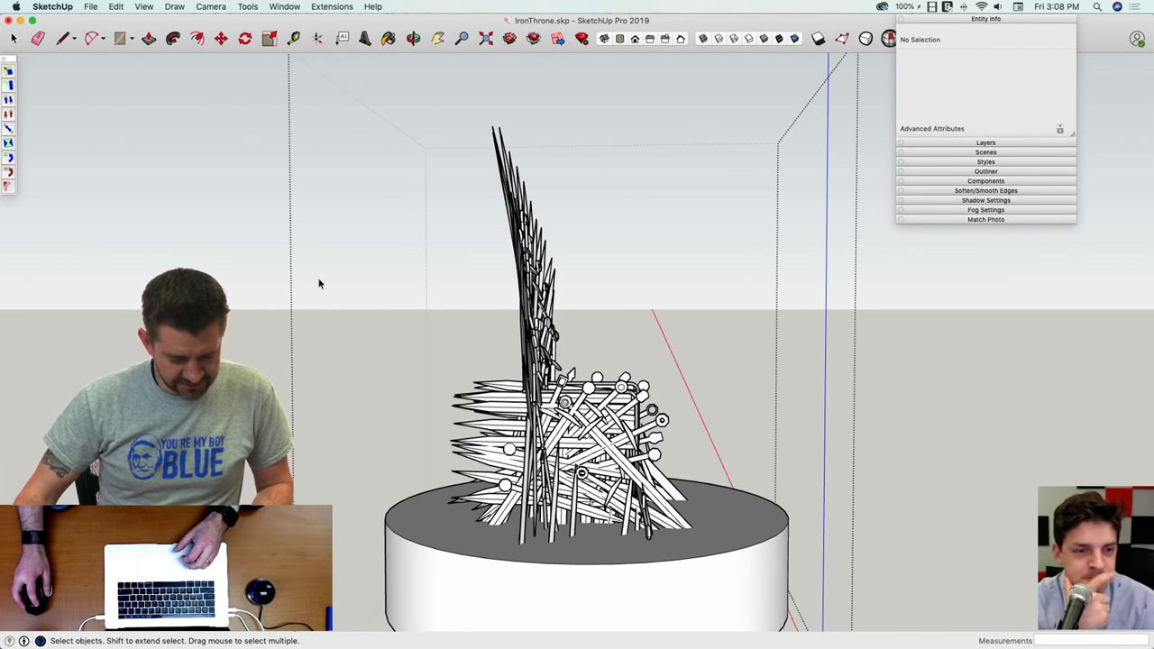
{"action": "left_click", "coordinate": [220, 295]}
Step: Bend the selected throne group's backrest backward about 24° with Radial Bending, from an origin low on the backrest toward the tallest sword tip
{"action": "left_click", "coordinate": [541, 355]}
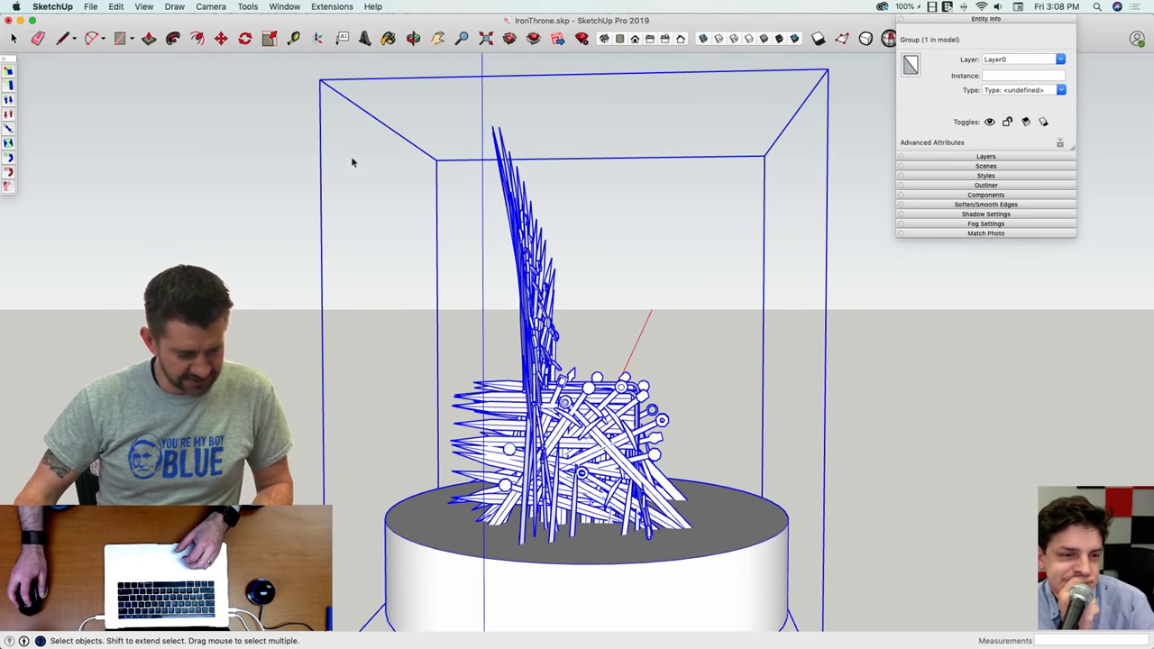
{"action": "left_click", "coordinate": [7, 187]}
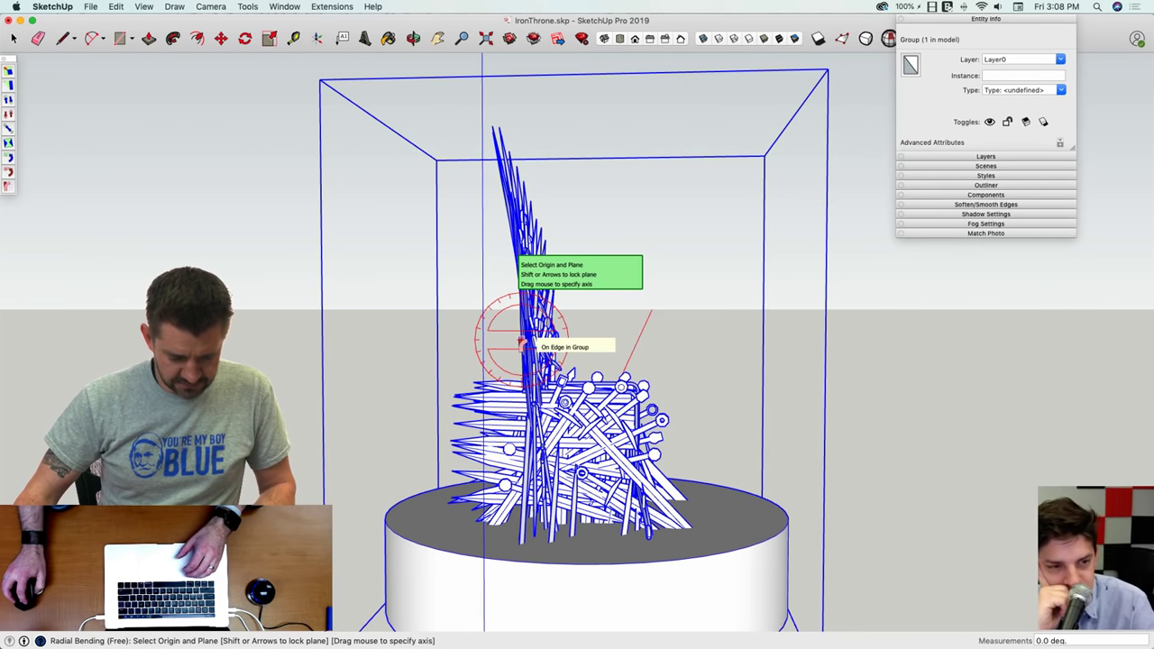
{"action": "left_click", "coordinate": [522, 339]}
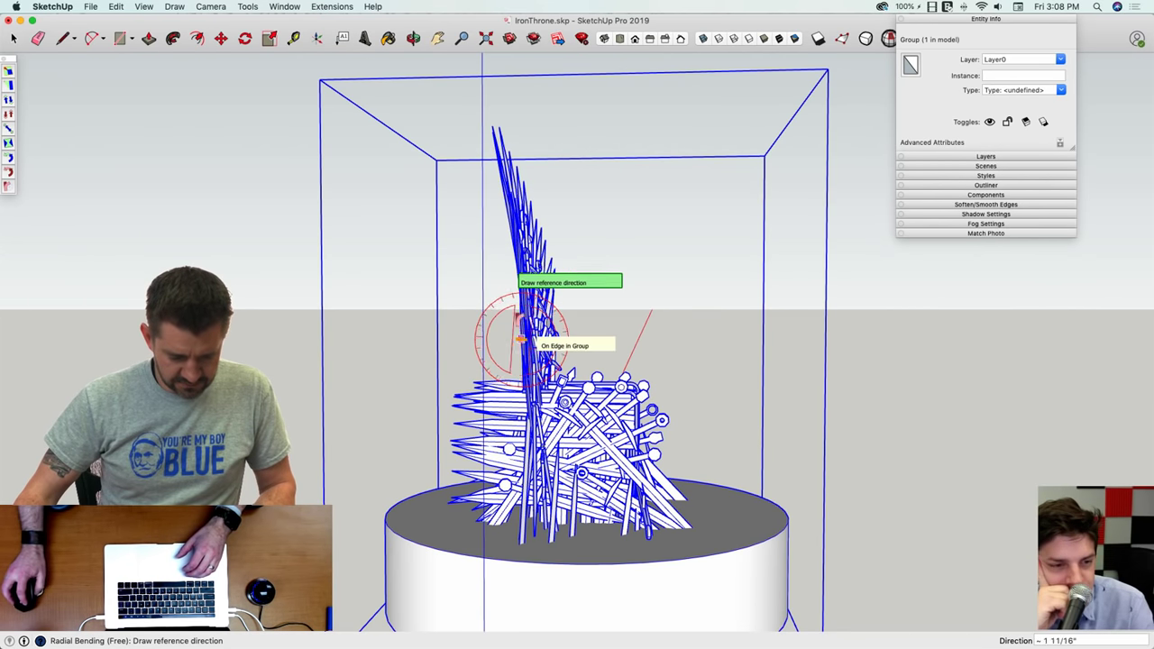
{"action": "left_click", "coordinate": [489, 127]}
{"action": "left_click", "coordinate": [488, 128]}
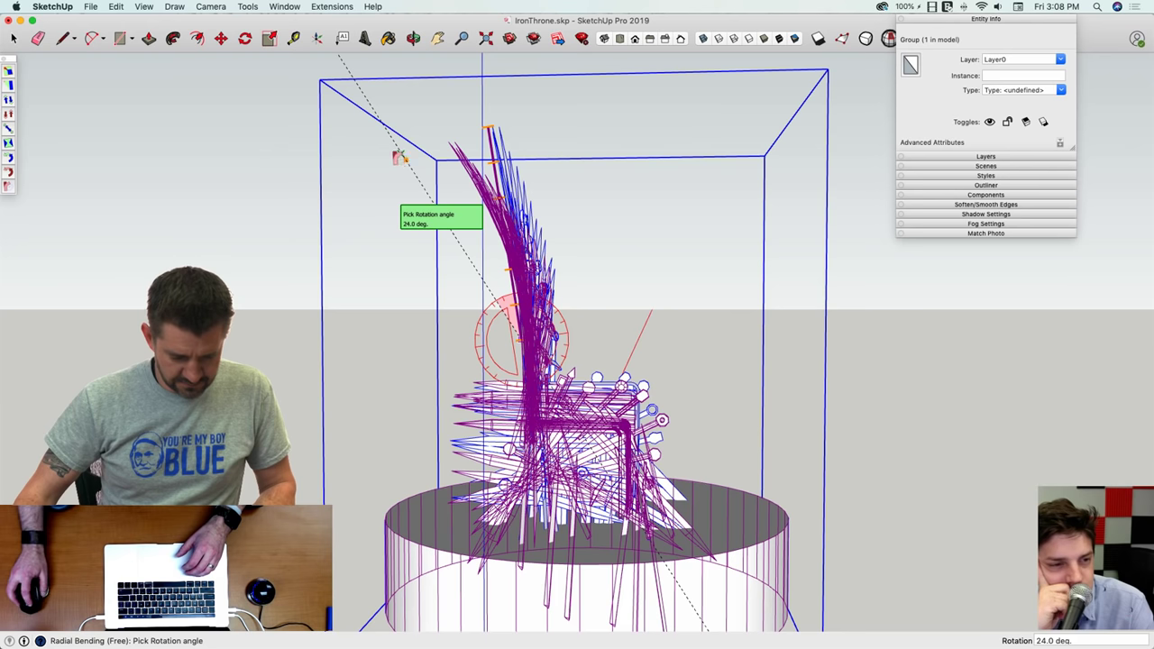
{"action": "left_click", "coordinate": [398, 158]}
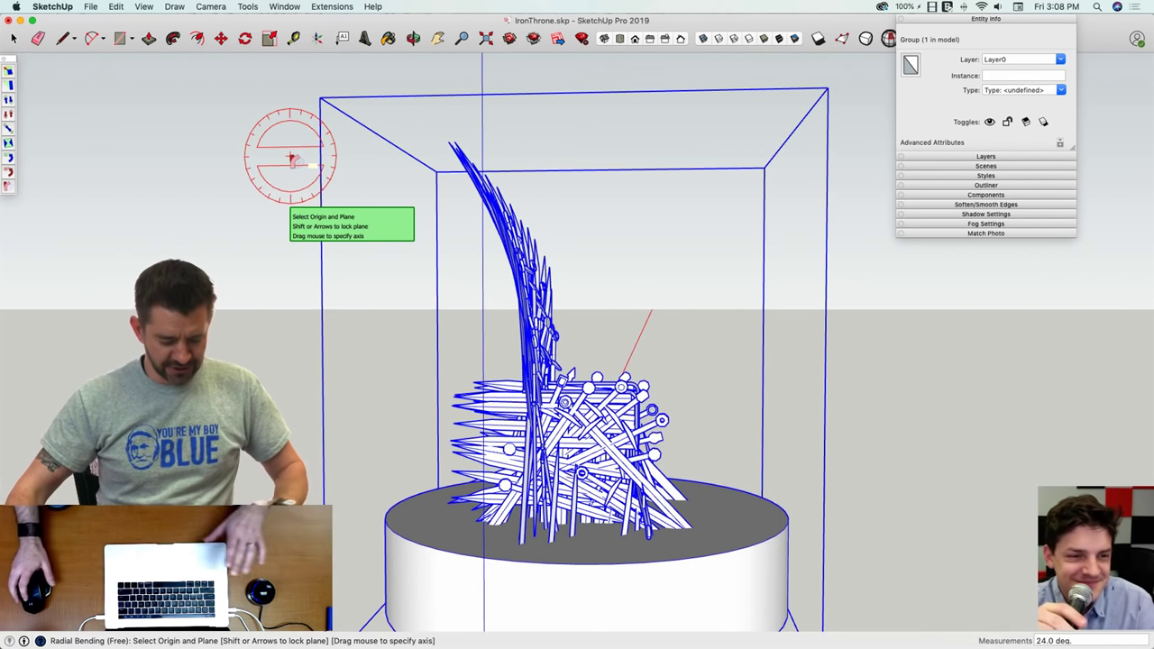
Step: Switch to the Side.jpg reference, relaunch SketchUp with IronThrone.skp and bring the model window in front of the reference
{"action": "key", "text": "super+Tab"}
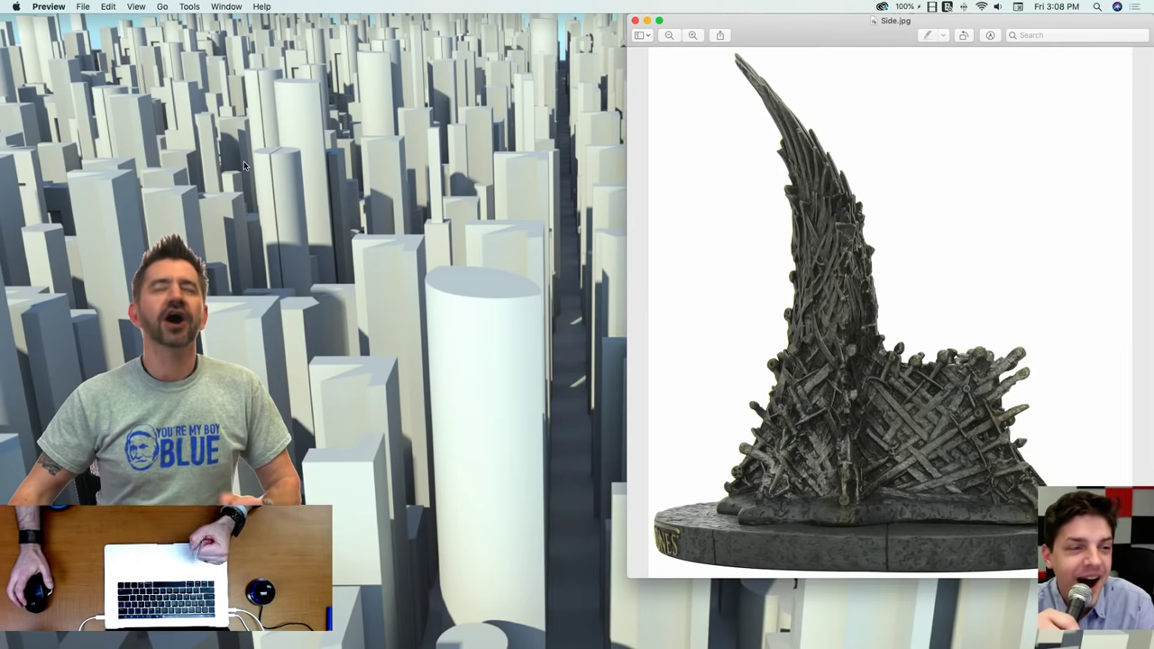
{"action": "mouse_move", "coordinate": [3, 306]}
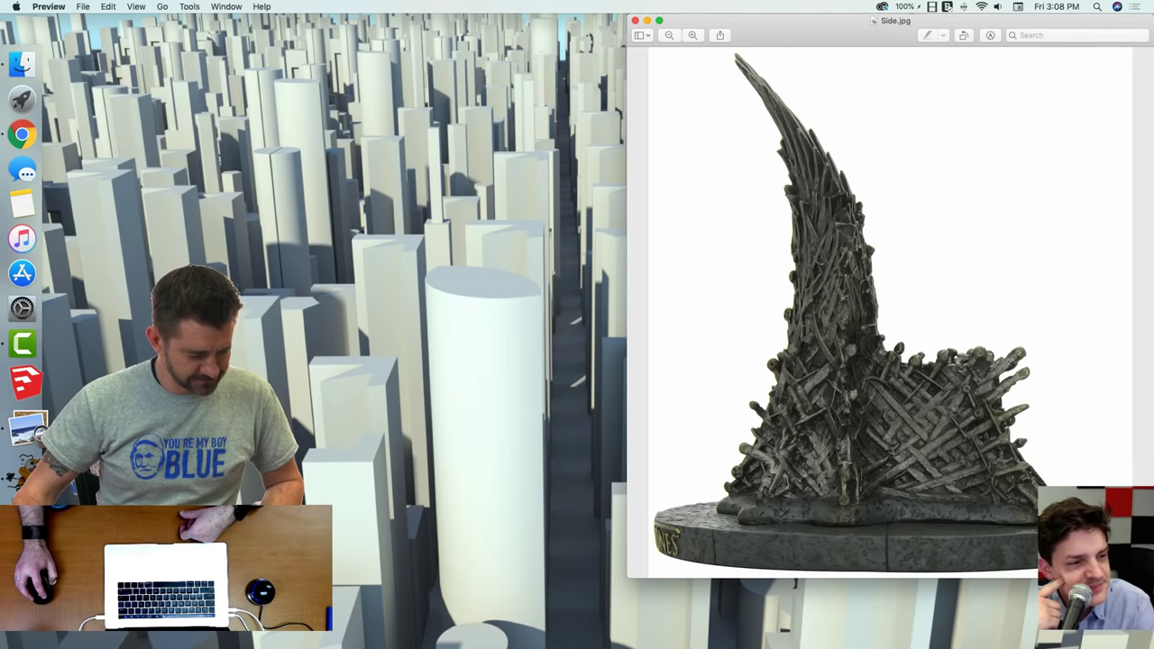
{"action": "left_click", "coordinate": [28, 424]}
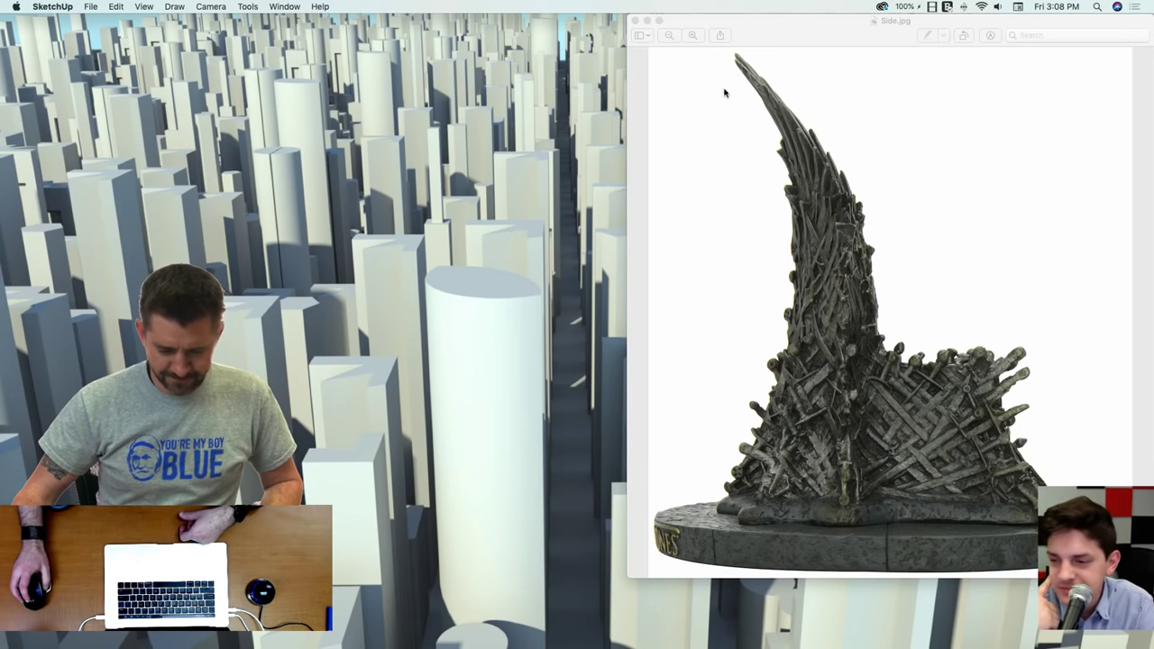
{"action": "left_click", "coordinate": [550, 227]}
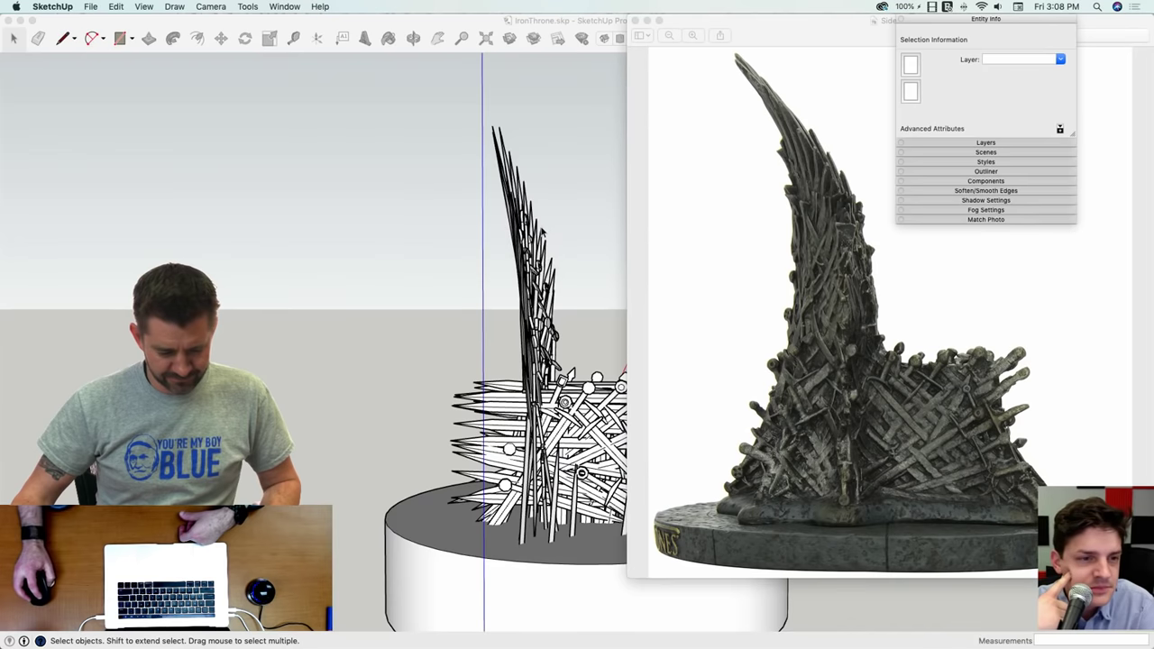
{"action": "left_click", "coordinate": [604, 23]}
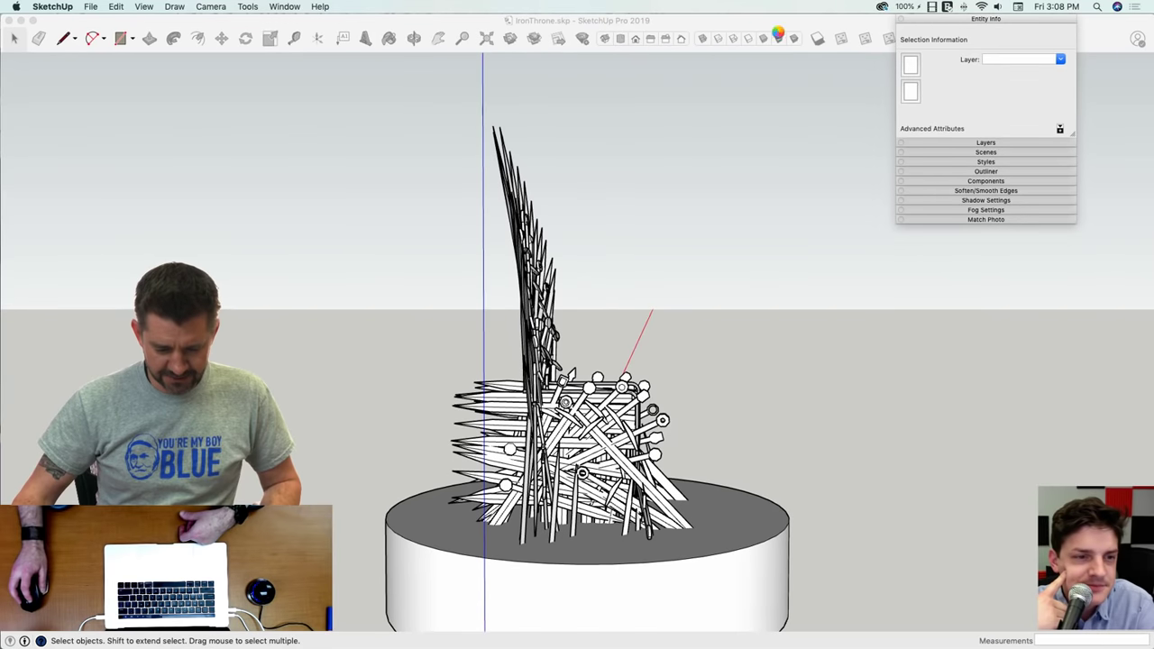
{"action": "left_click", "coordinate": [628, 298]}
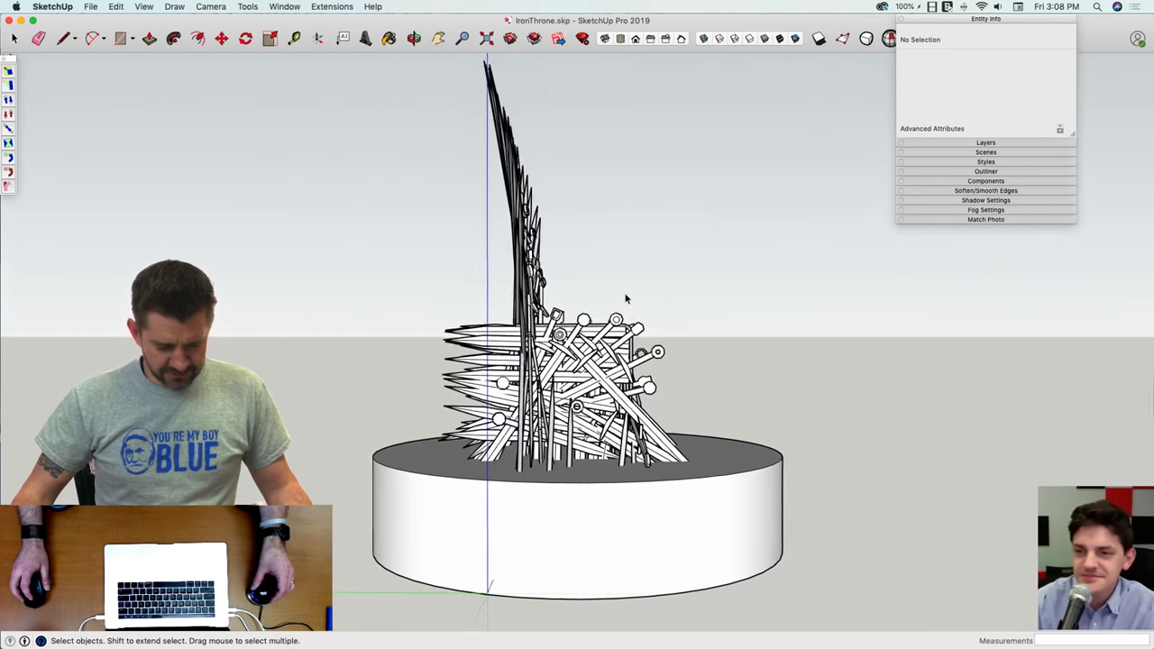
{"action": "double_click", "coordinate": [653, 354]}
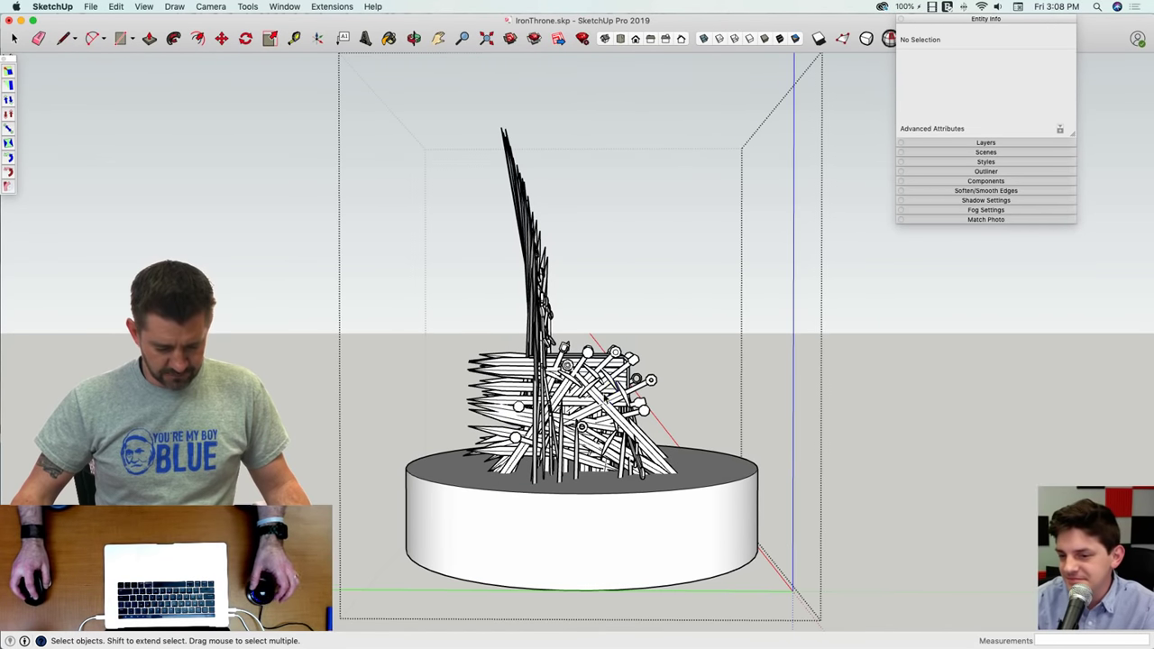
{"action": "key", "text": "super+a"}
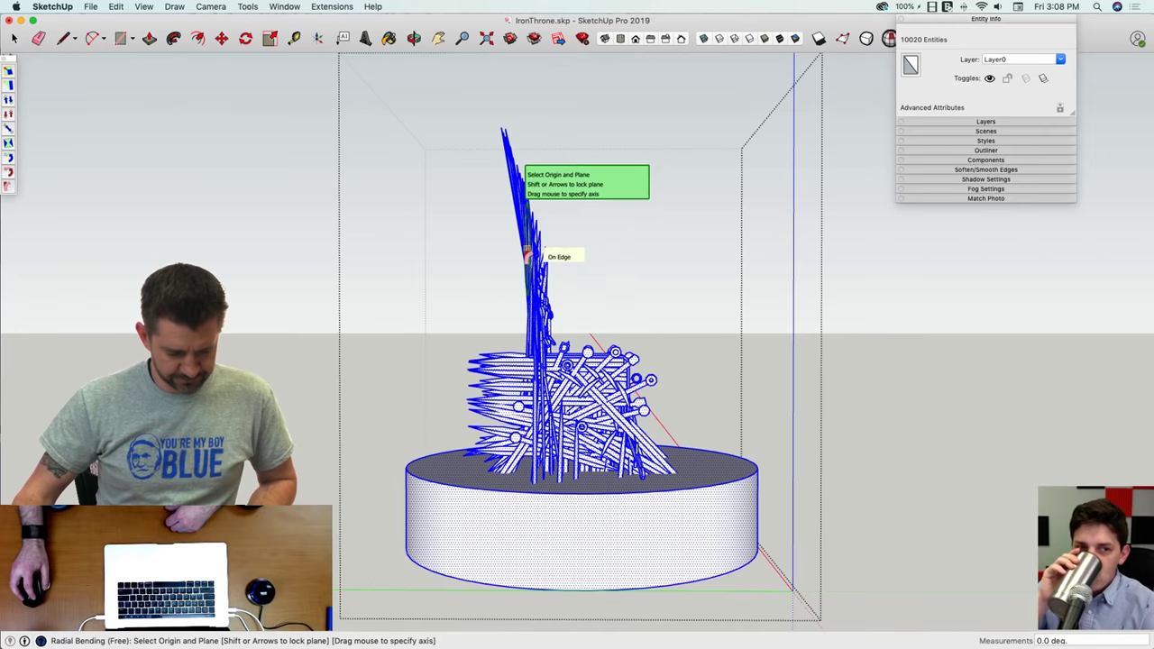
{"action": "key", "text": "Right"}
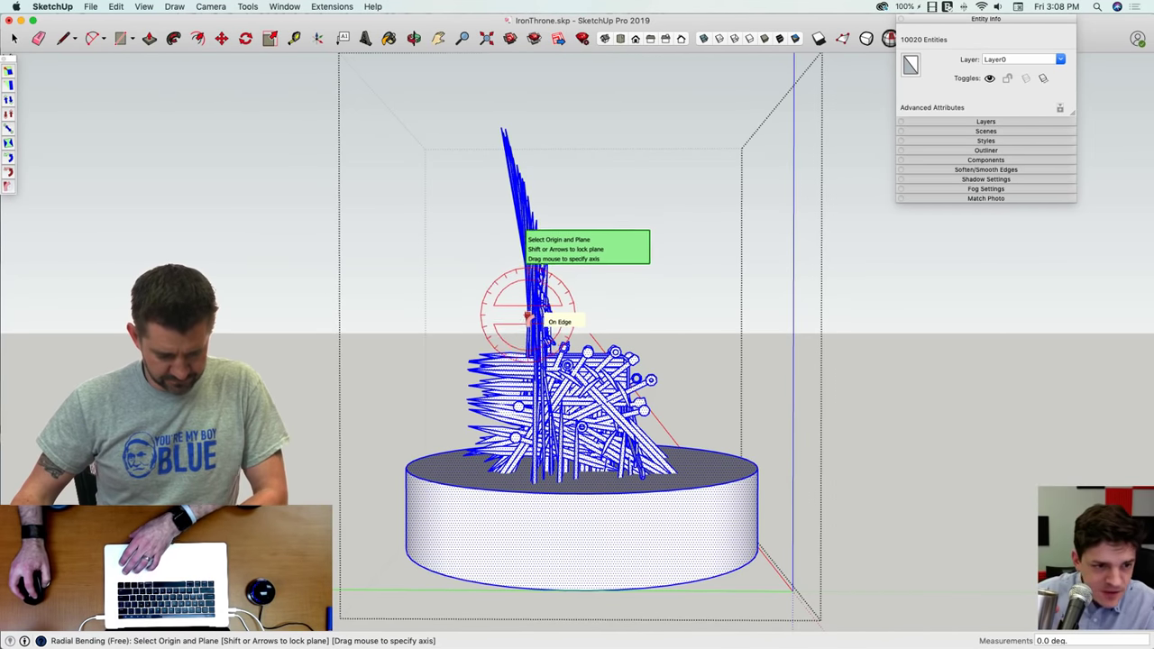
{"action": "left_click", "coordinate": [528, 315]}
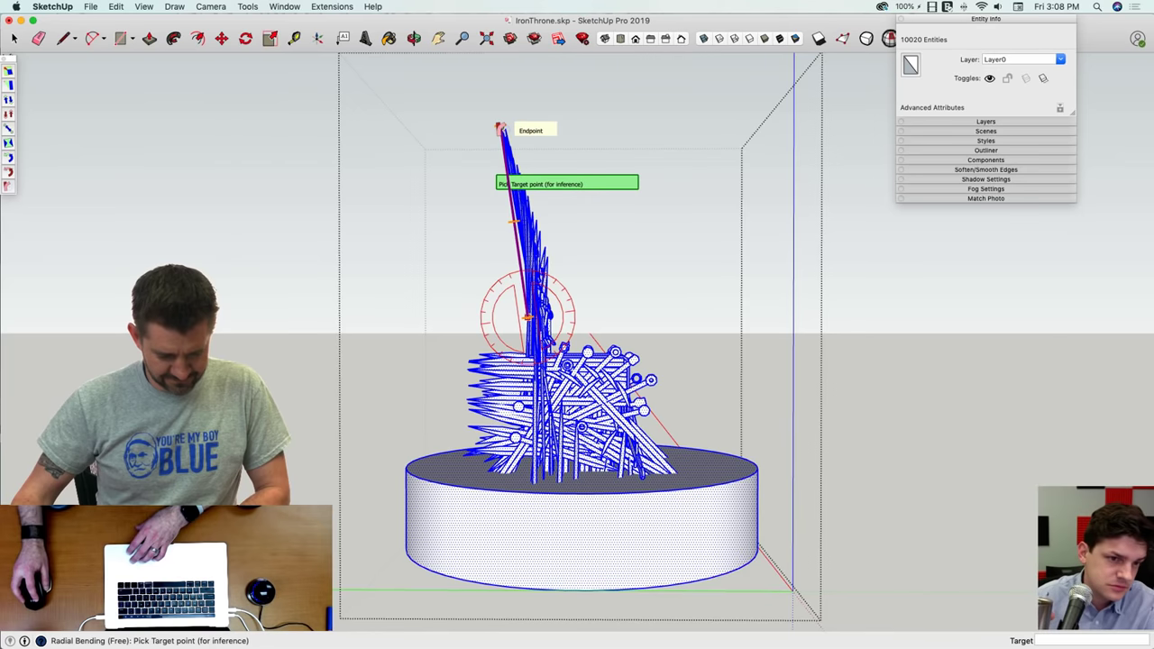
{"action": "left_click", "coordinate": [501, 126]}
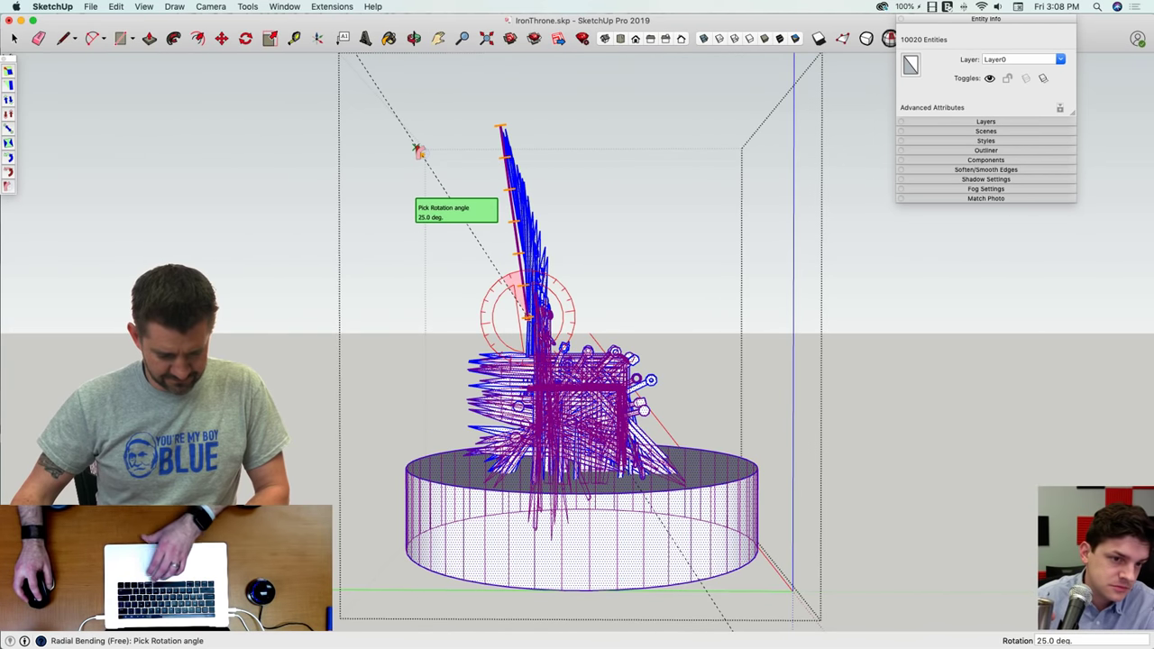
{"action": "key", "text": "Escape"}
{"action": "key", "text": "Escape"}
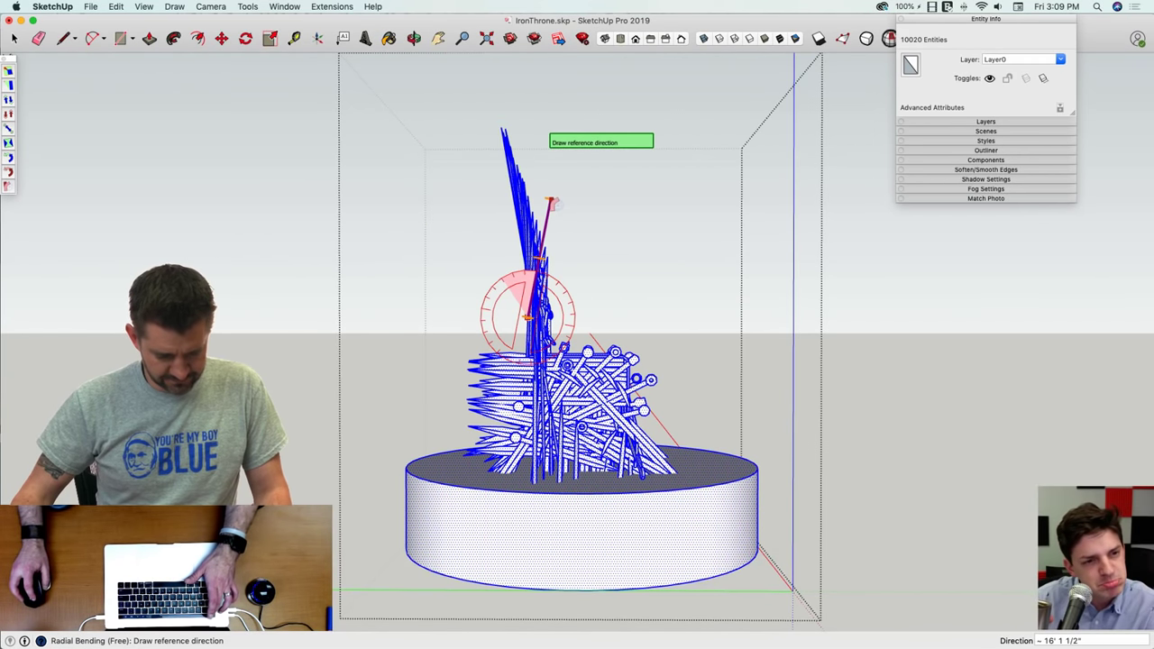
{"action": "left_click", "coordinate": [503, 132]}
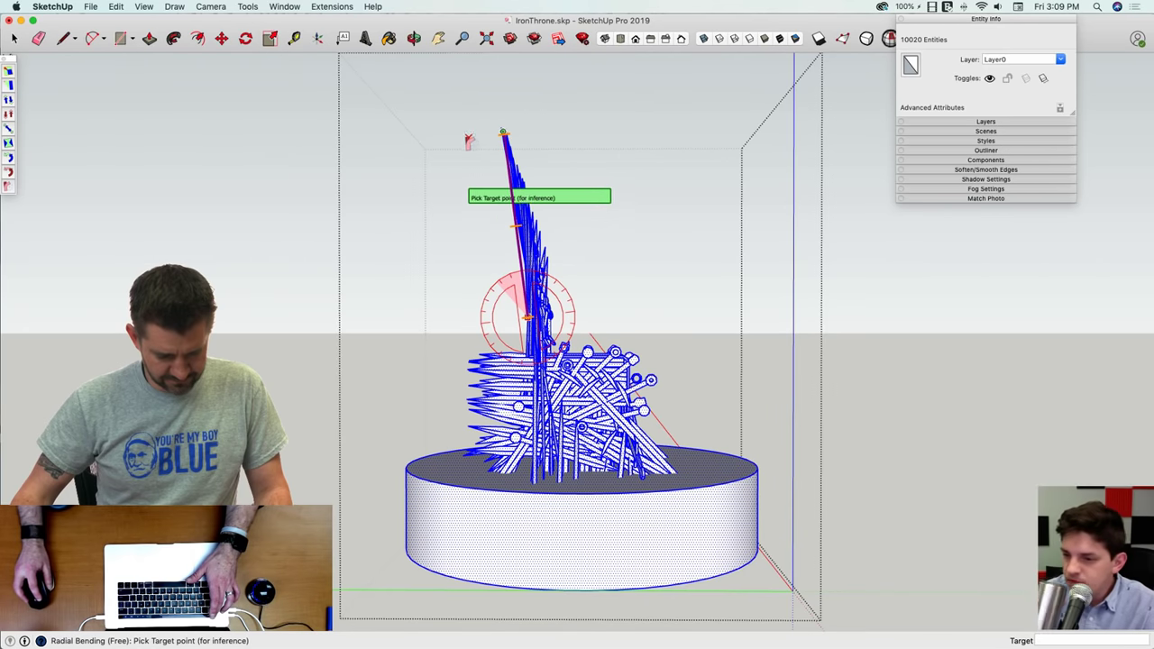
{"action": "left_click", "coordinate": [503, 134]}
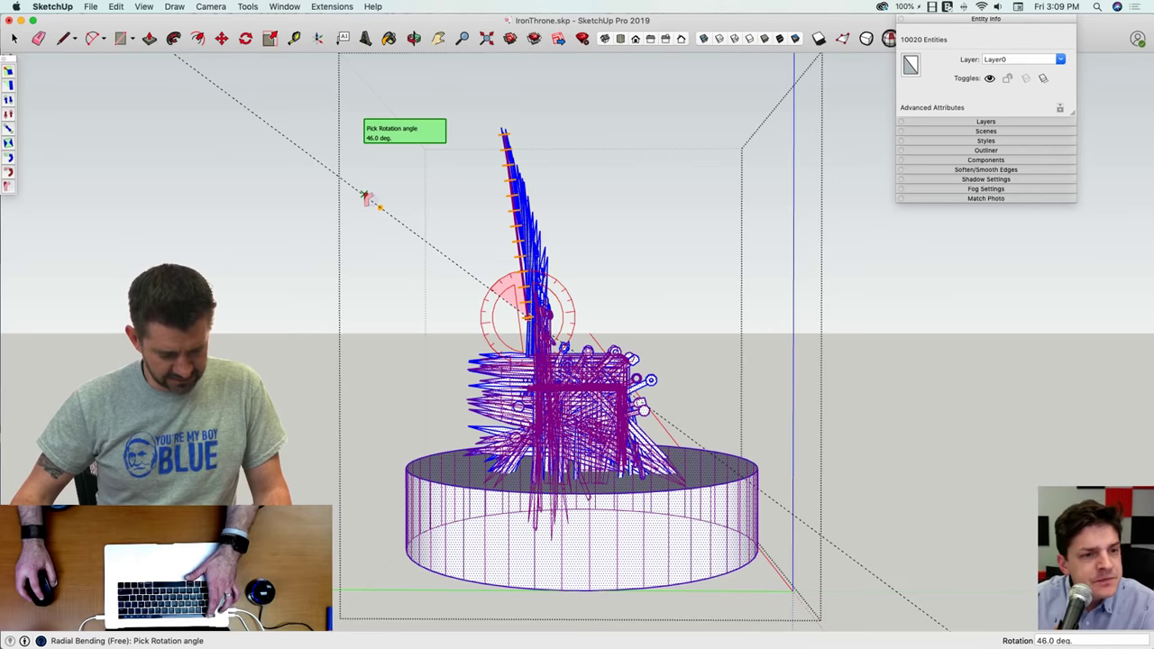
{"action": "left_click", "coordinate": [366, 197]}
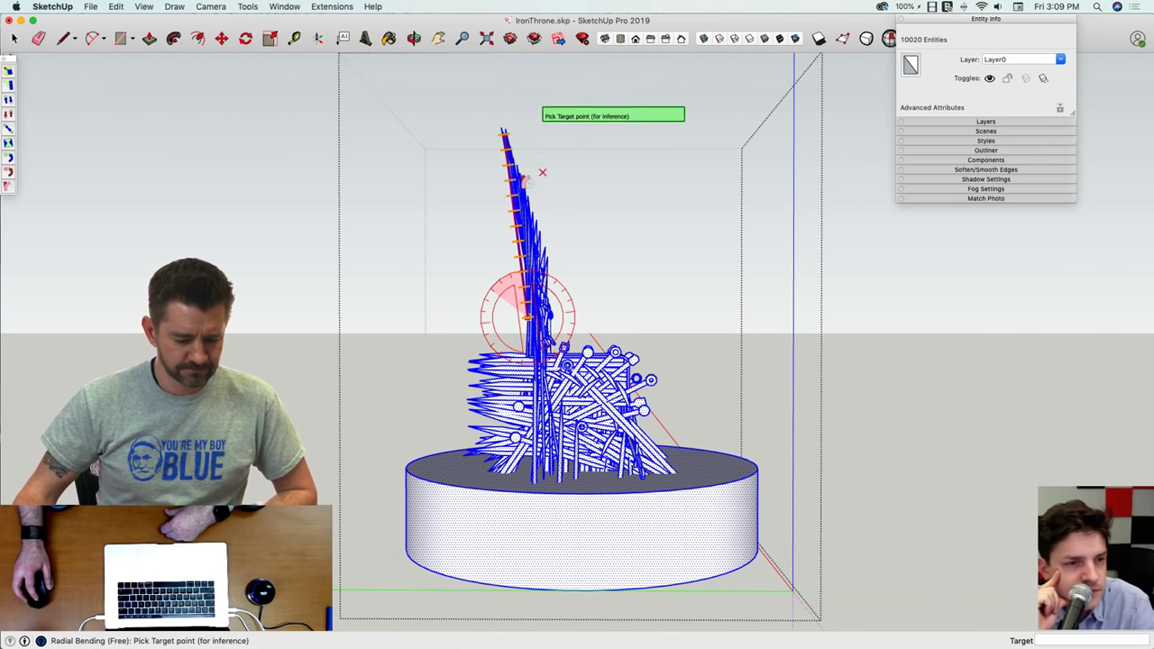
{"action": "left_click", "coordinate": [506, 135]}
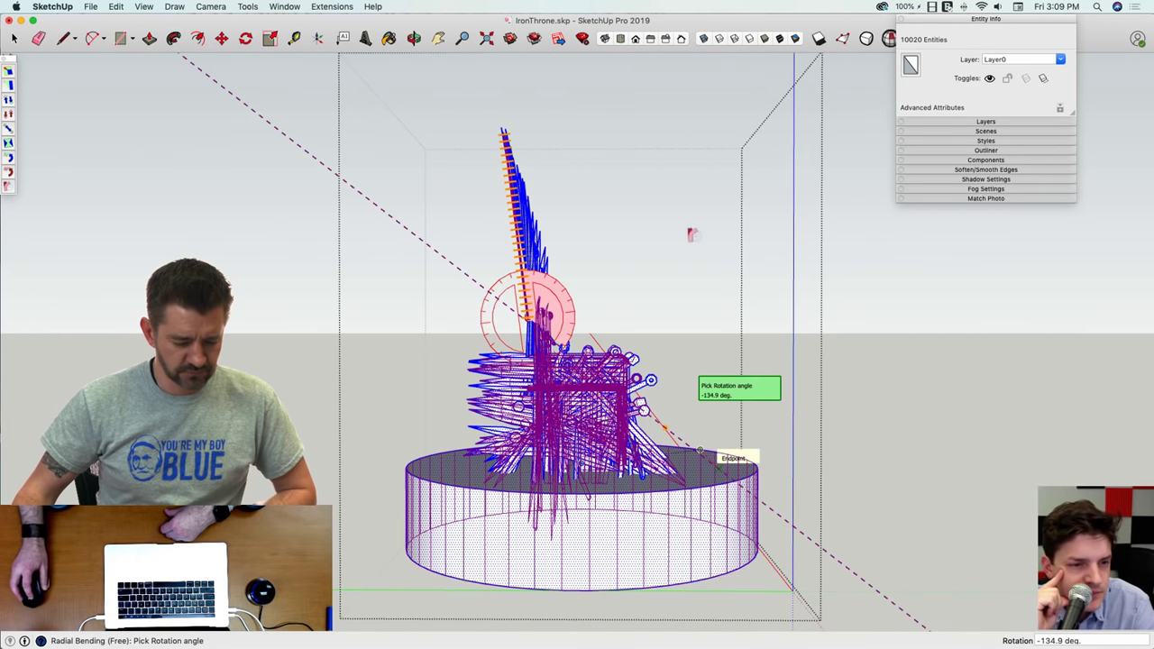
{"action": "key", "text": "Escape"}
{"action": "key", "text": "space"}
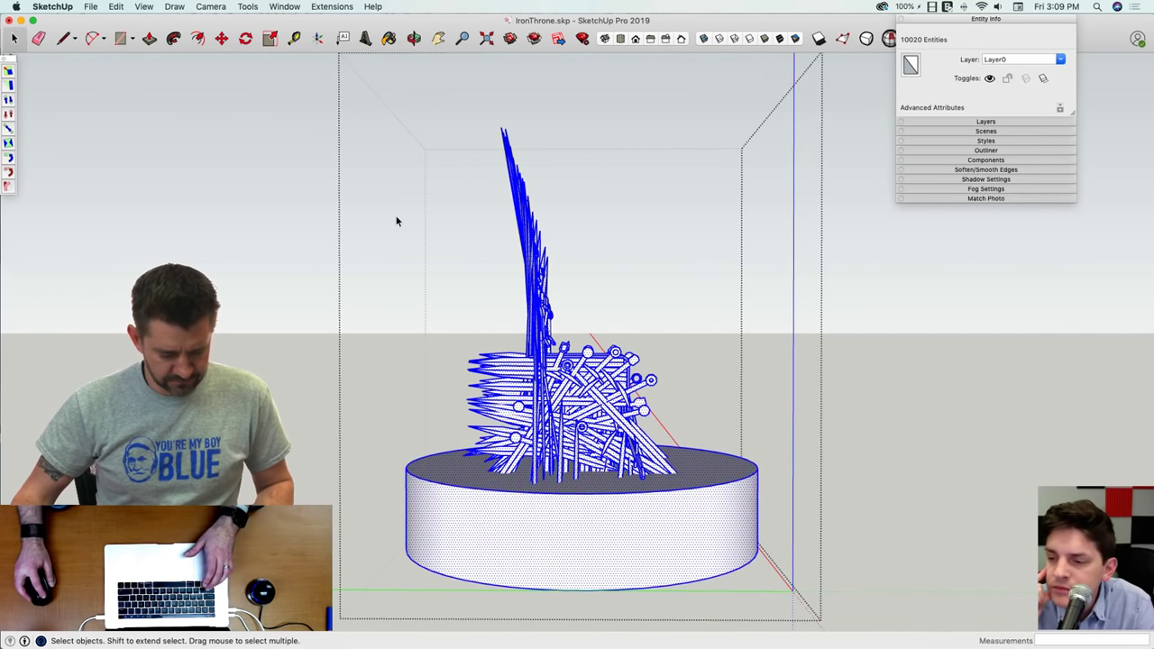
{"action": "left_click", "coordinate": [398, 218]}
{"action": "left_click", "coordinate": [844, 232]}
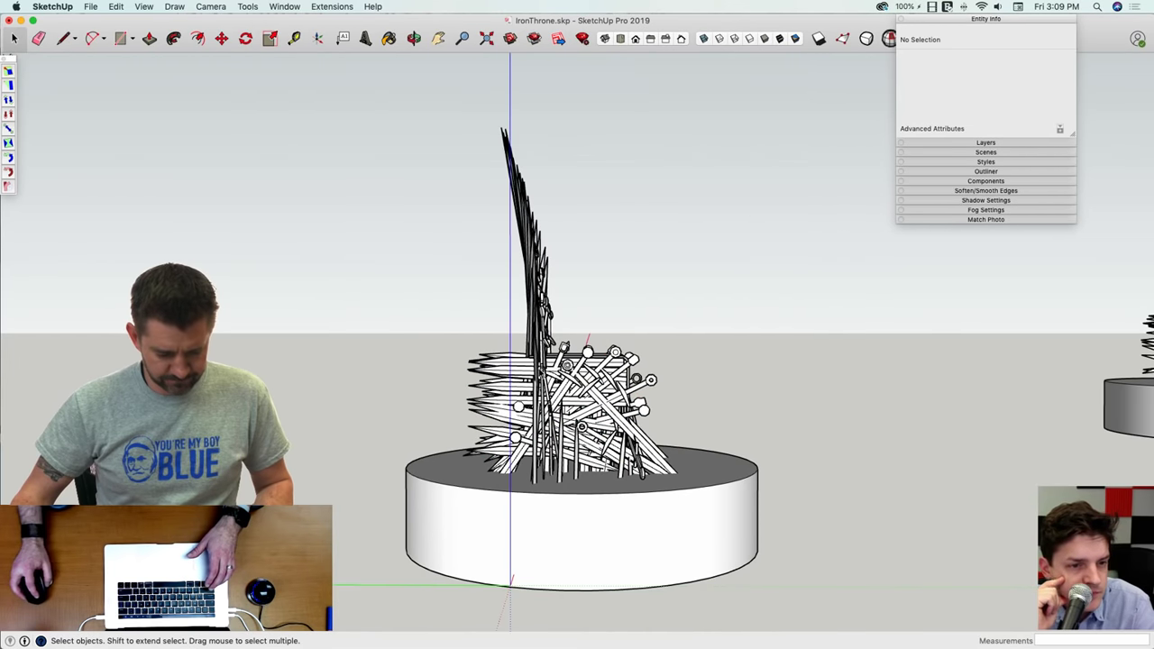
Step: Bend the throne group's backrest backward about 24° with Radial Bending, from an origin low on the backrest toward the tallest sword tip
{"action": "left_click", "coordinate": [543, 290]}
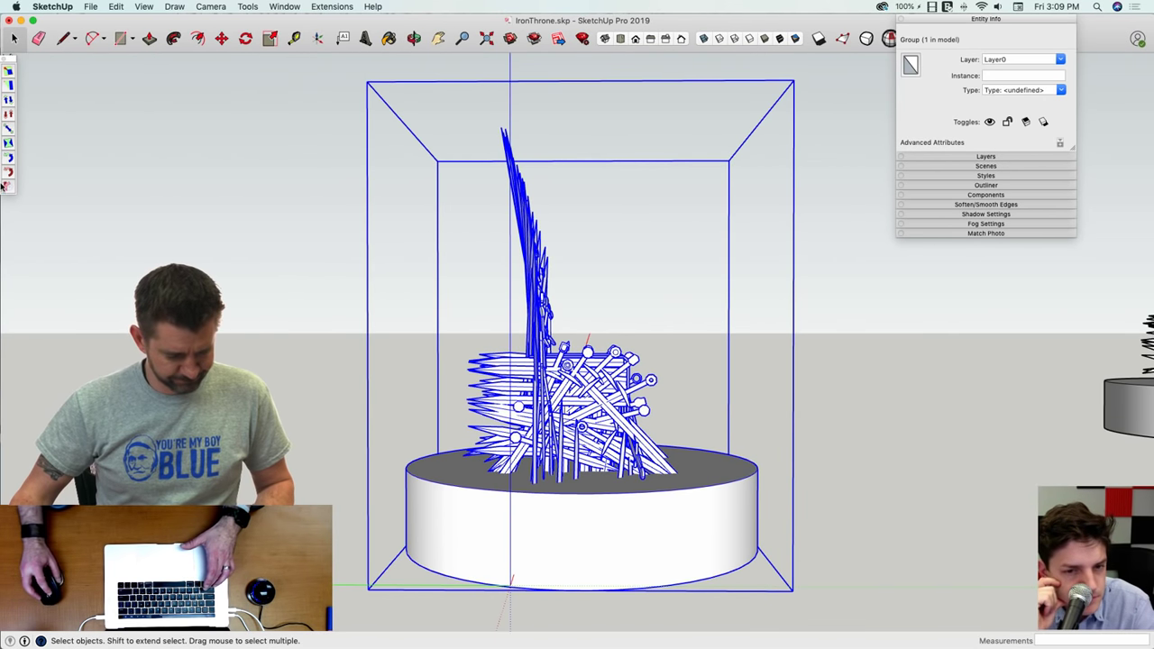
{"action": "left_click", "coordinate": [8, 186]}
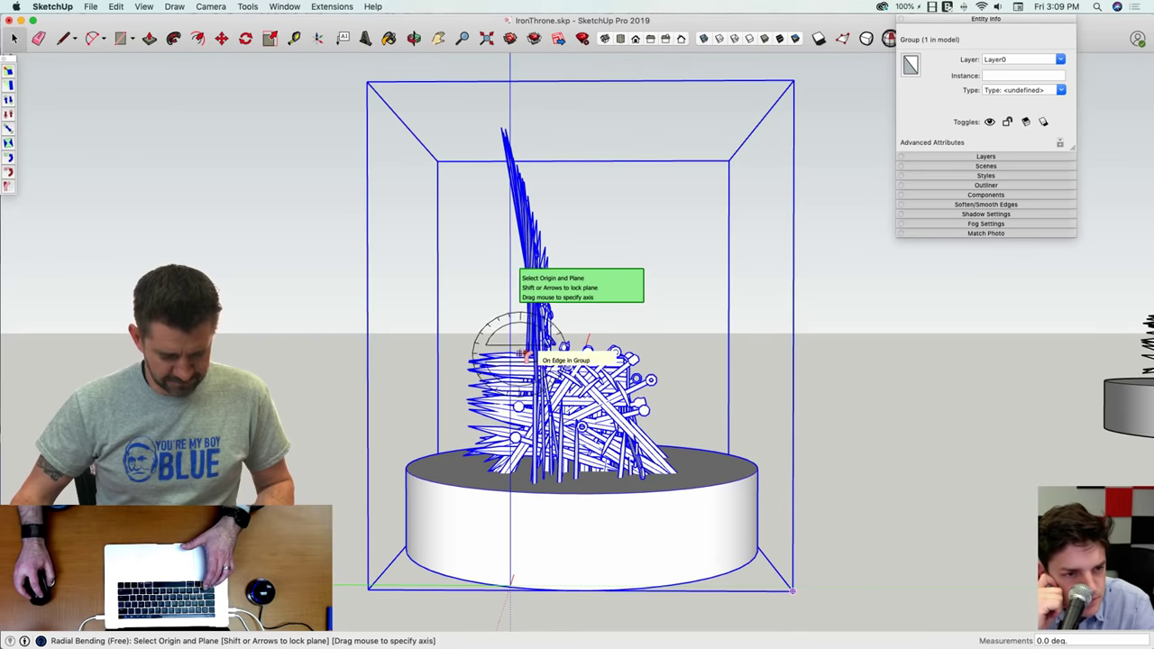
{"action": "left_click", "coordinate": [532, 351]}
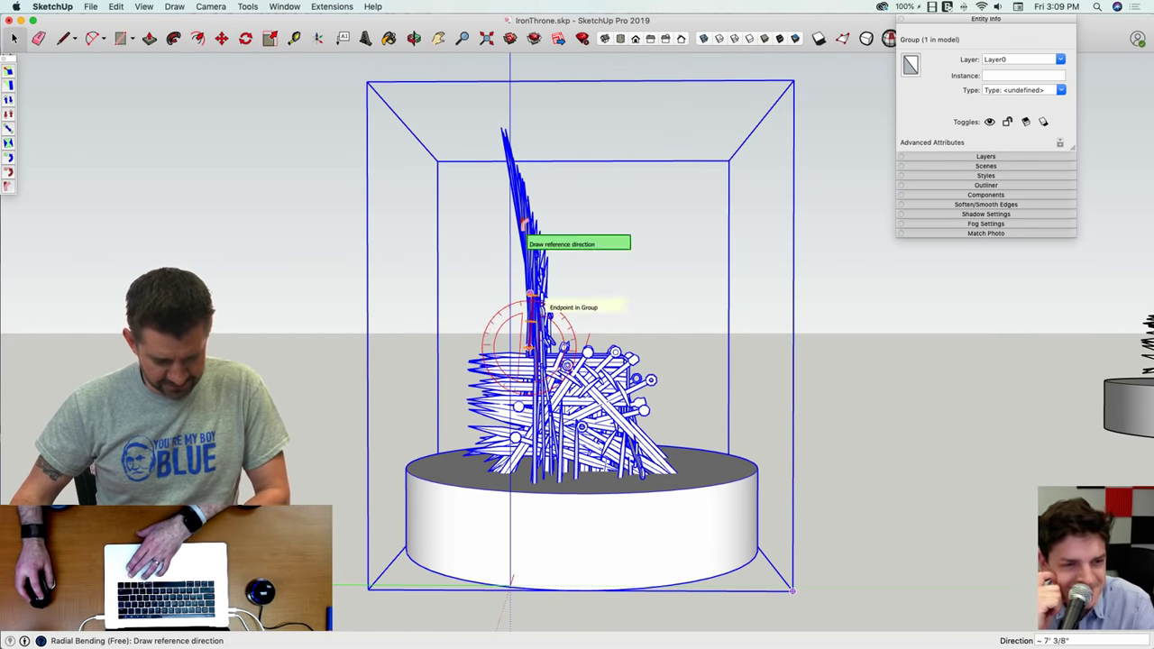
{"action": "left_click", "coordinate": [501, 126]}
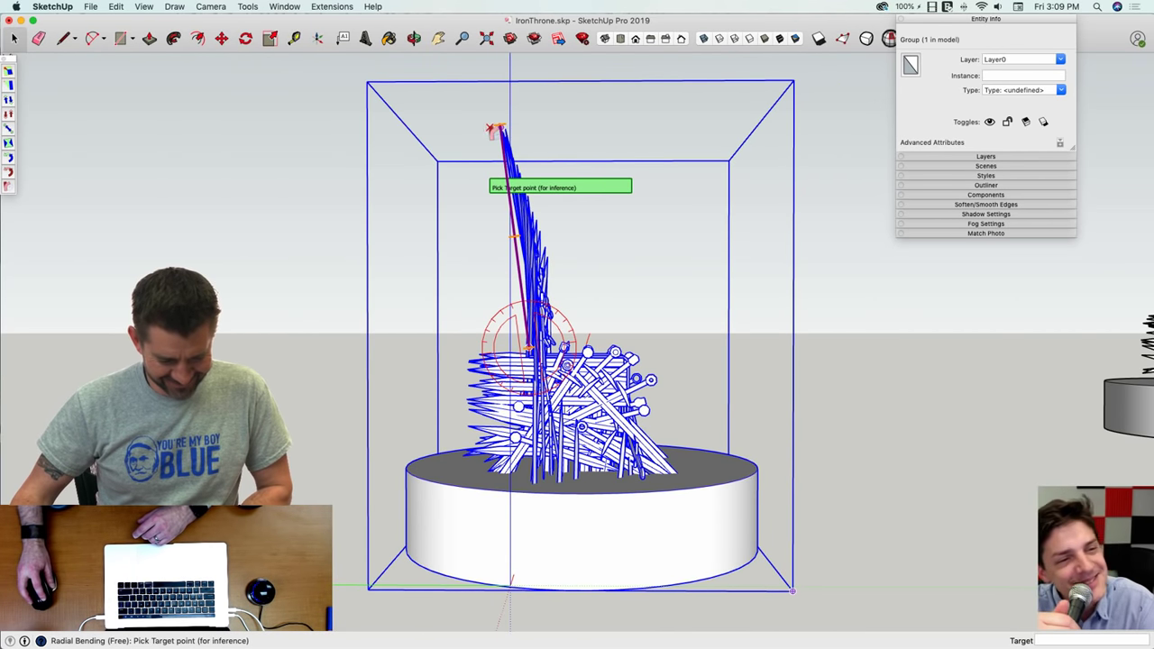
{"action": "left_click", "coordinate": [500, 126]}
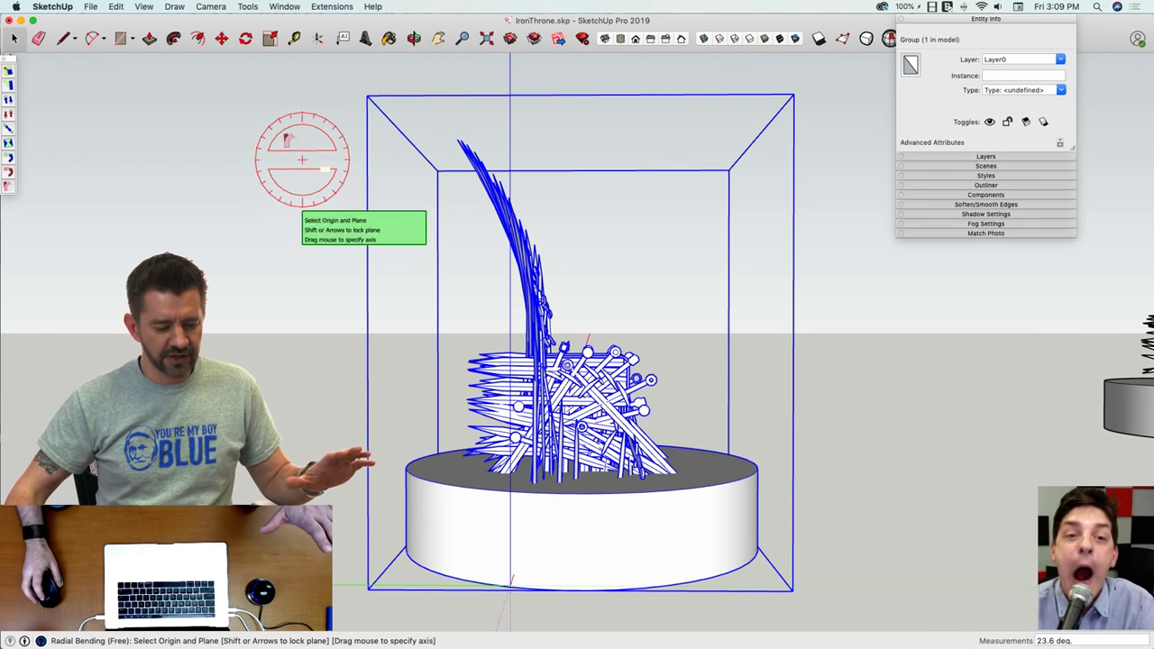
Step: Save the model and postpone the offered repair of its problems
{"action": "left_click", "coordinate": [90, 7]}
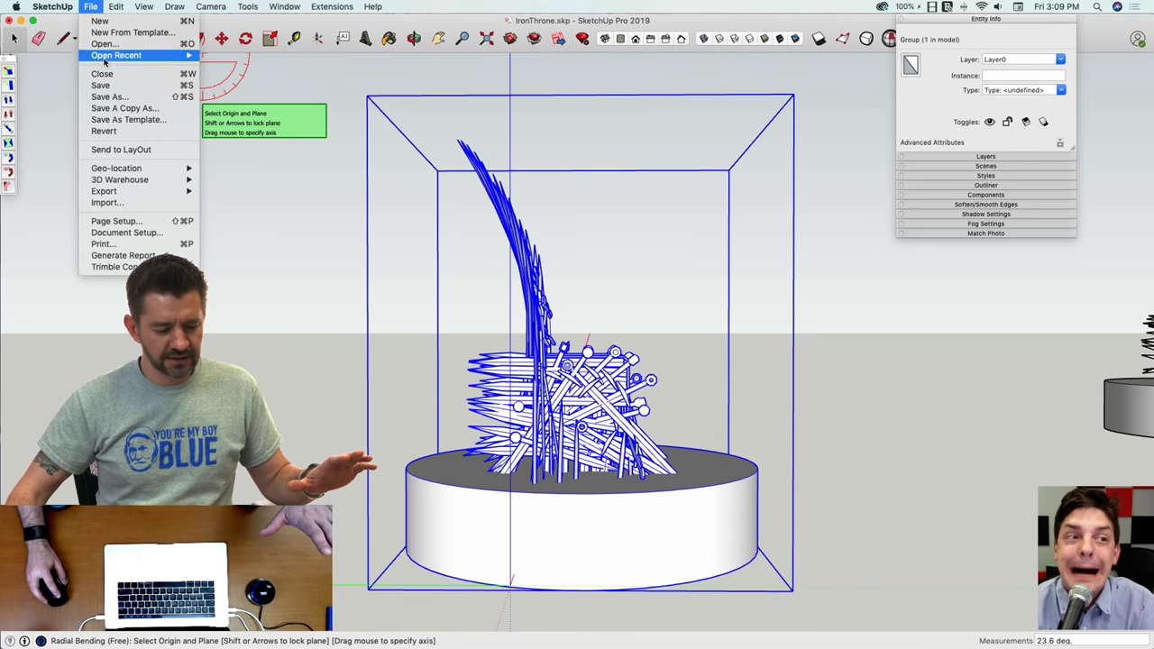
{"action": "left_click", "coordinate": [112, 84]}
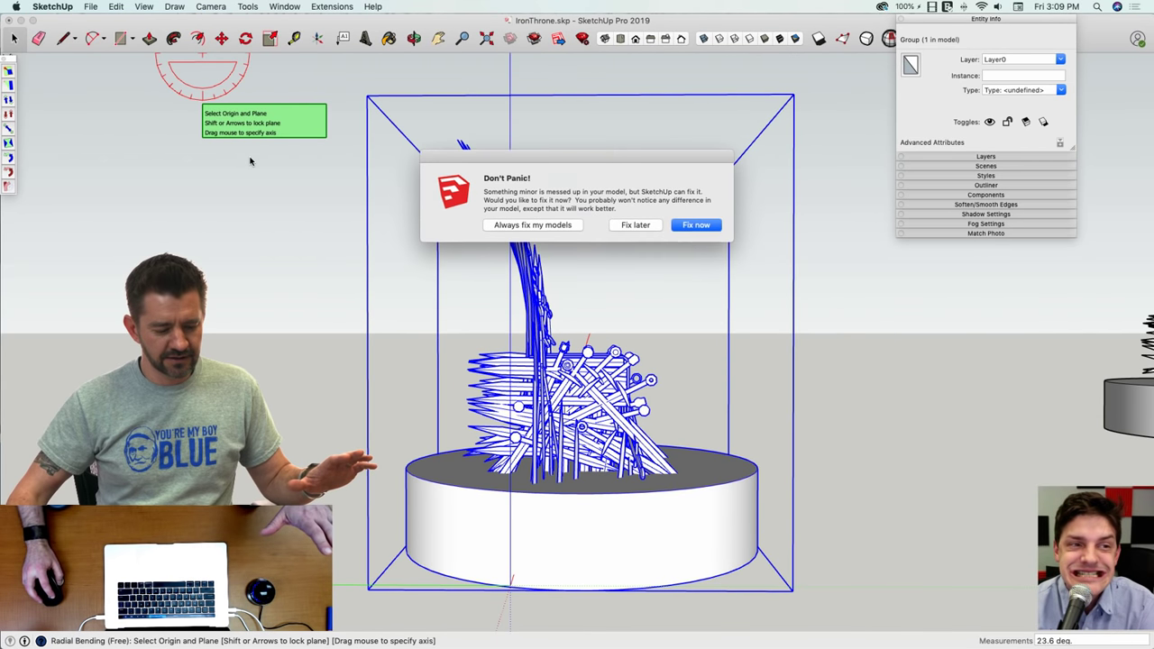
{"action": "left_click", "coordinate": [659, 228]}
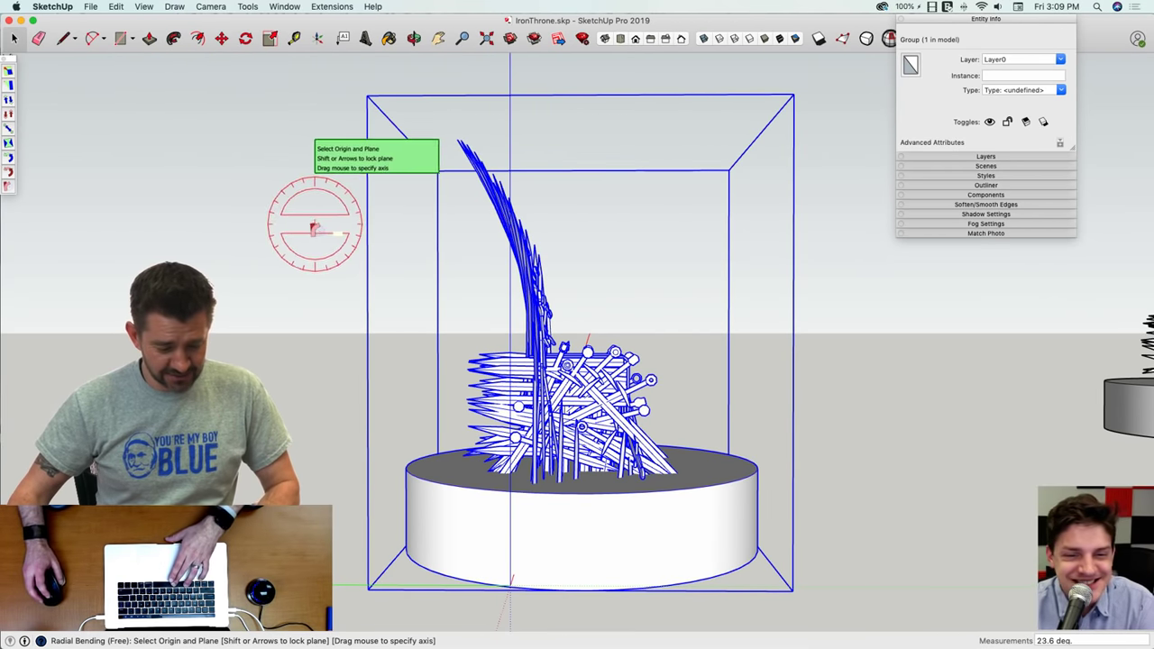
Step: Switch to the Side.jpg reference, return to SketchUp and dismiss its crash report without sending it
{"action": "key", "text": "super+h"}
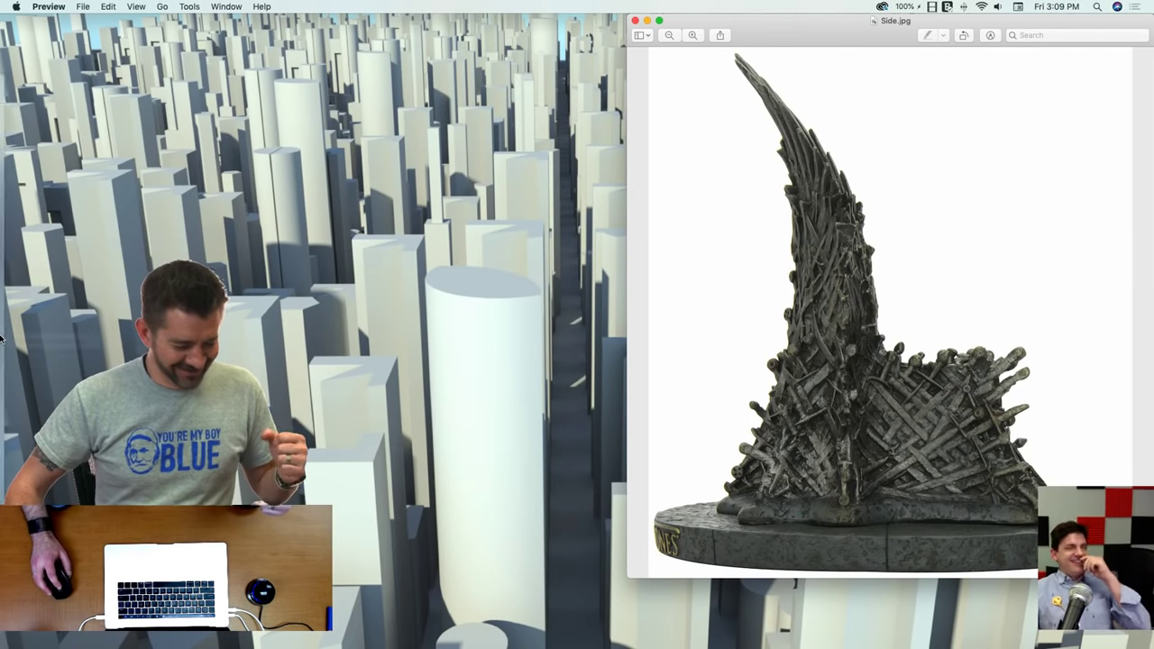
{"action": "mouse_move", "coordinate": [1, 338]}
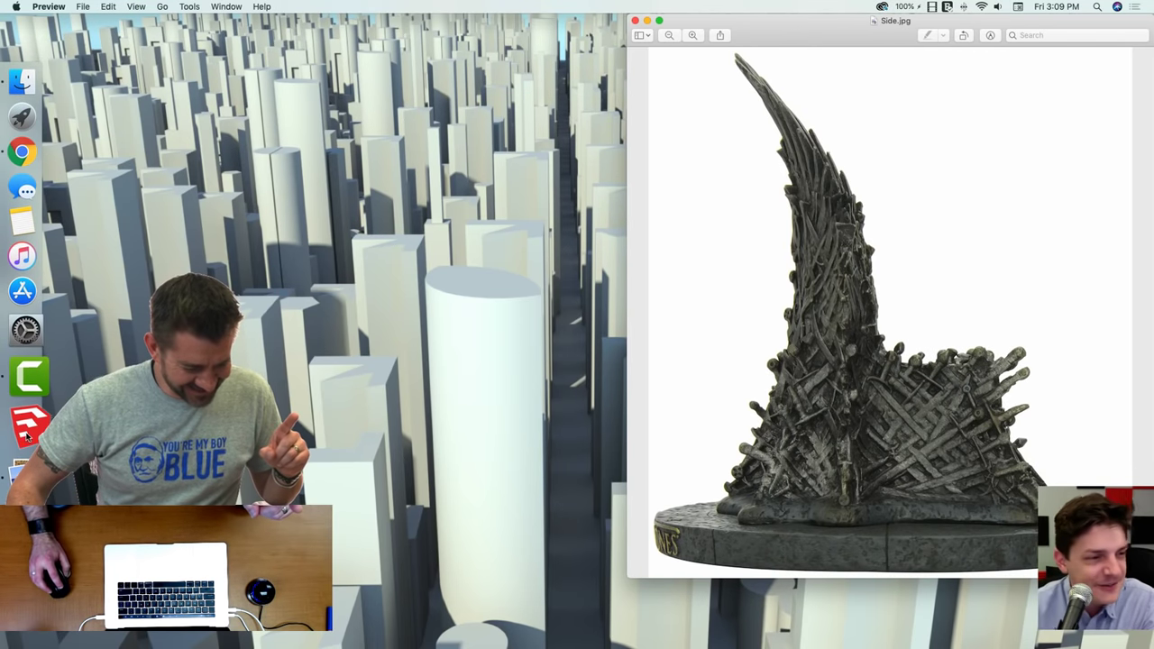
{"action": "left_click", "coordinate": [24, 379]}
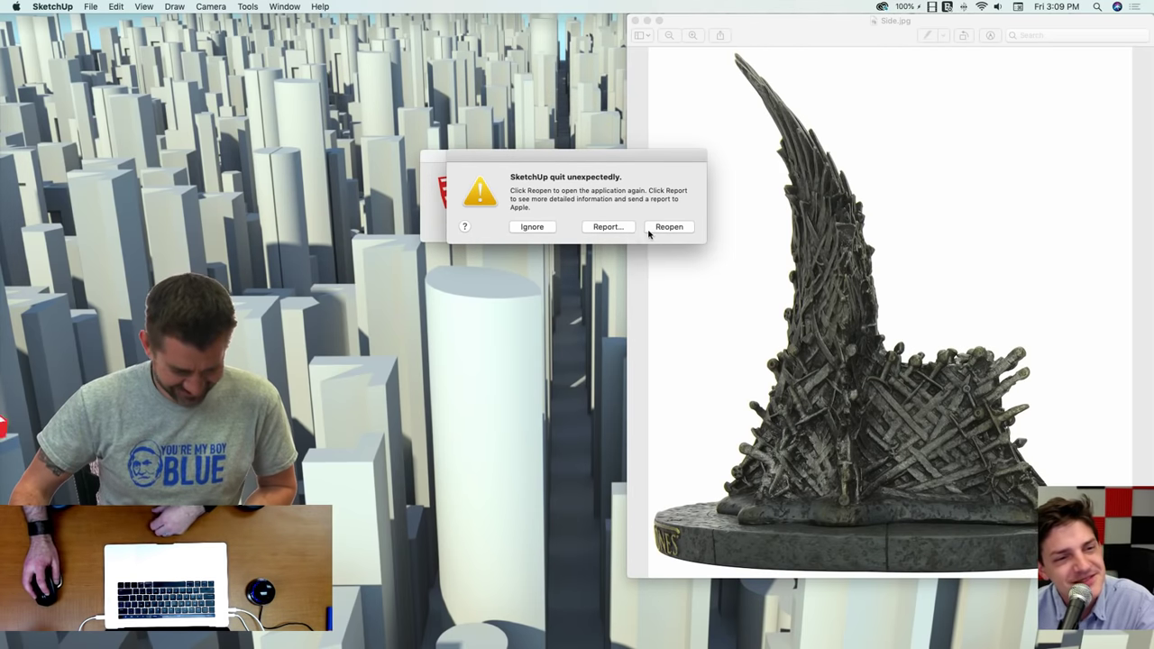
{"action": "left_click", "coordinate": [543, 231]}
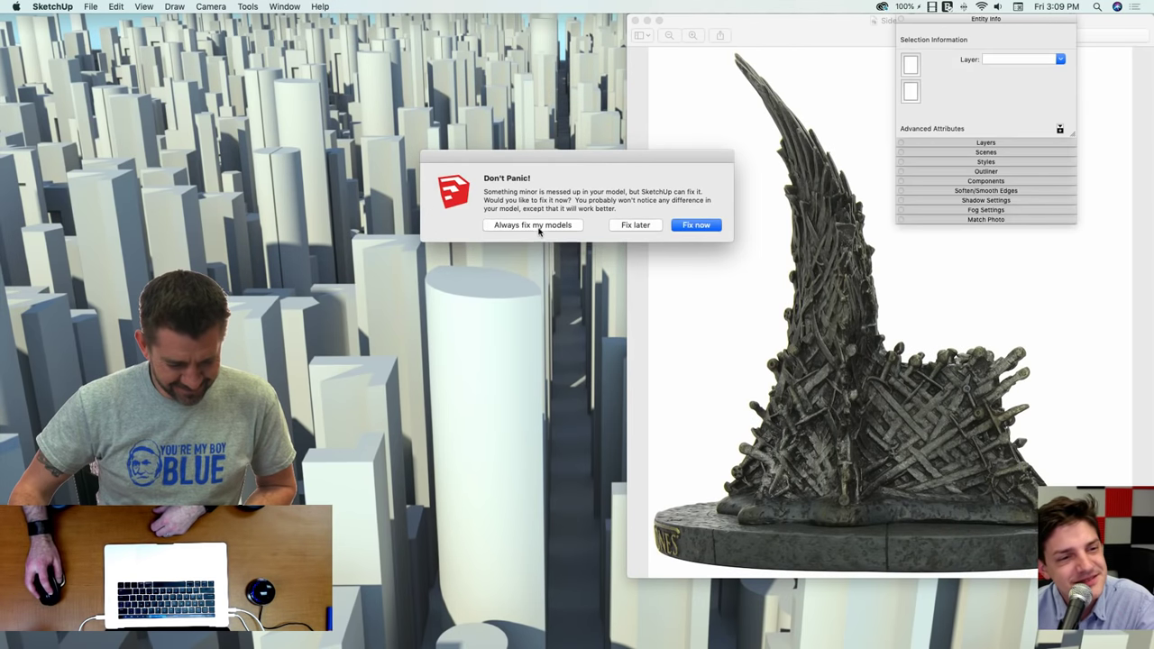
Step: Repair the model's problems, show the details of the validity check and close the results
{"action": "left_click", "coordinate": [696, 226]}
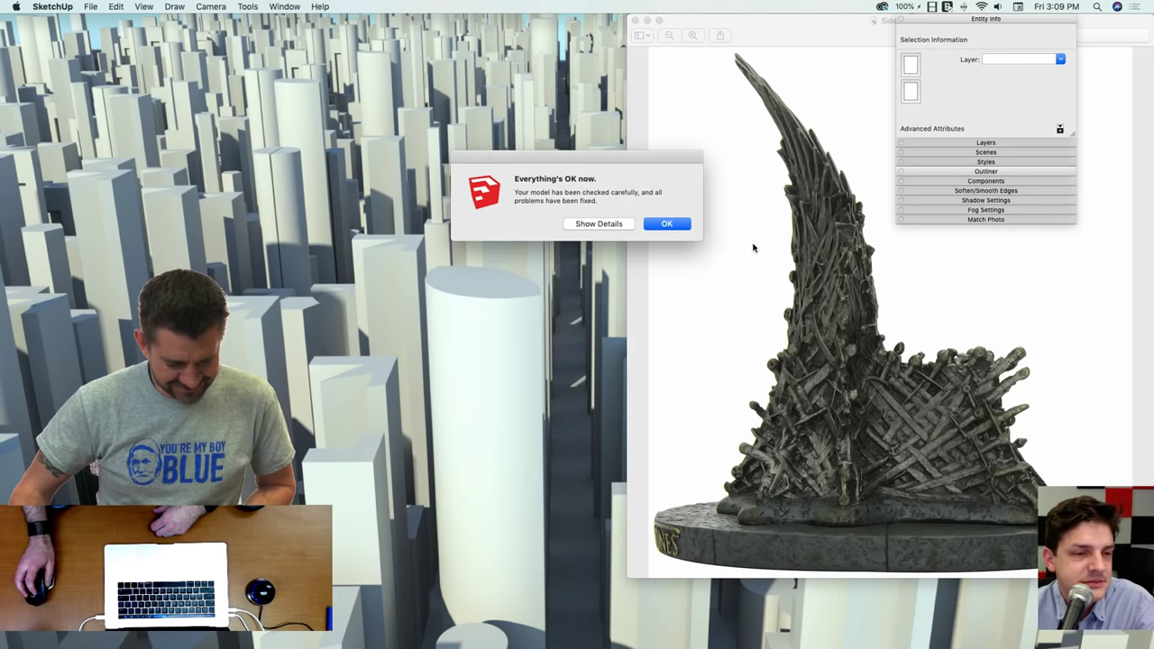
{"action": "left_click", "coordinate": [607, 224]}
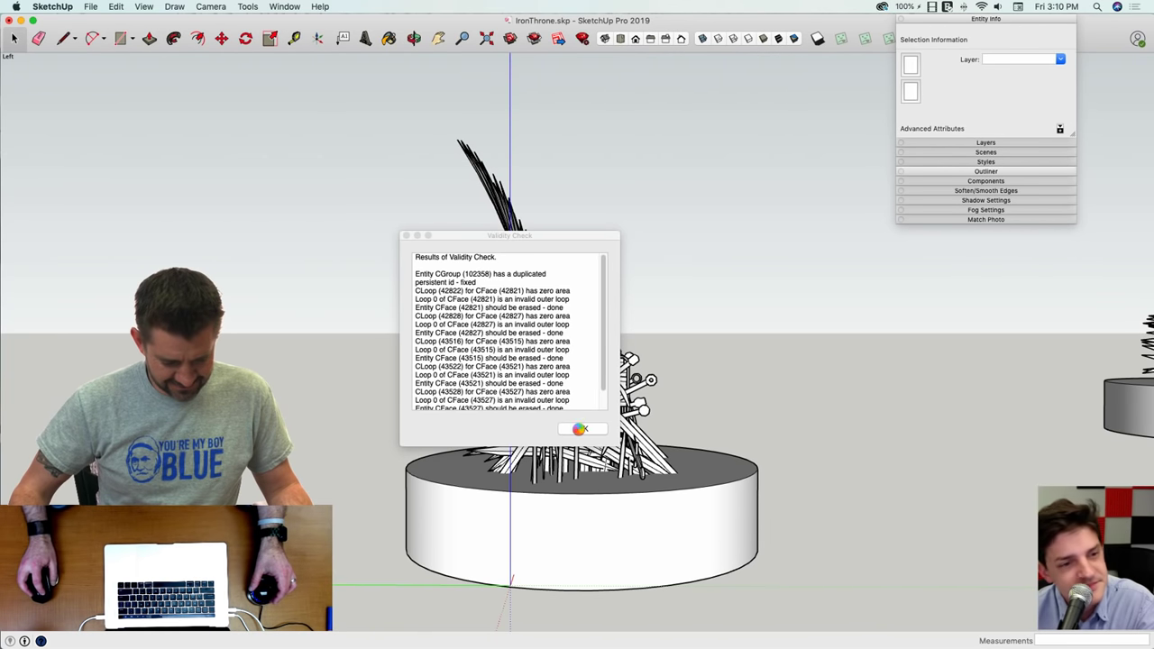
{"action": "left_click", "coordinate": [586, 429]}
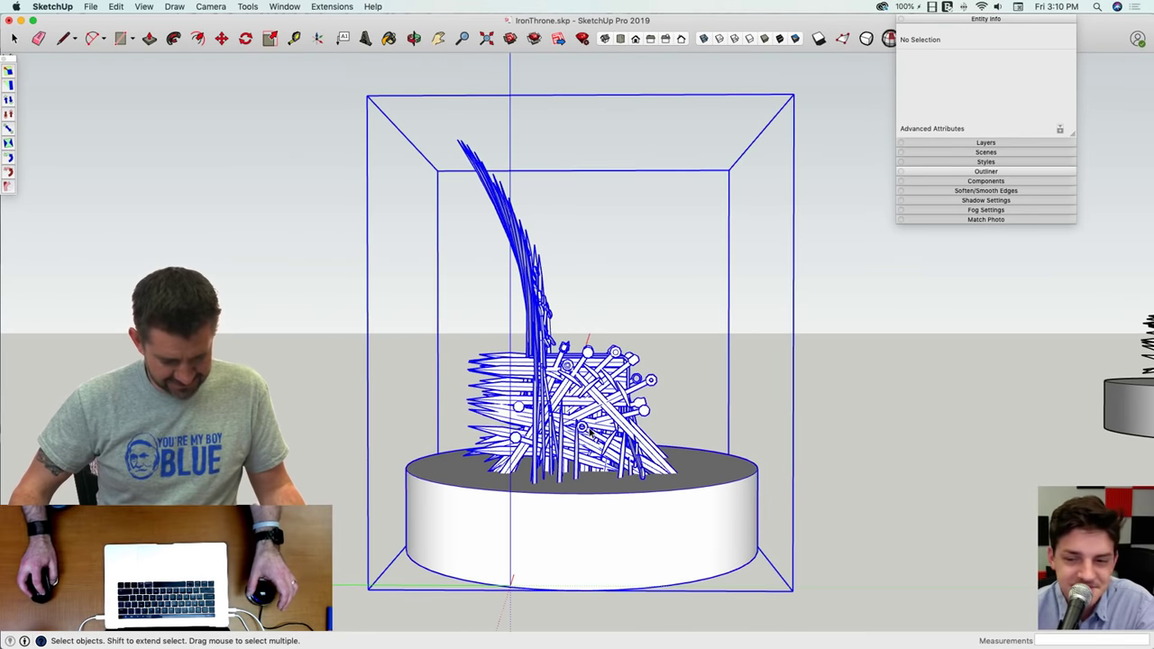
Step: Open the straight-backed throne group and select the tall central sword of its backrest
{"action": "scroll", "coordinate": [591, 429], "scroll_direction": "down", "scroll_amount": 3}
{"action": "middle_click_drag", "start_coordinate": [624, 378], "coordinate": [731, 310]}
{"action": "left_click", "coordinate": [738, 308]}
{"action": "scroll", "coordinate": [731, 309], "scroll_direction": "up", "scroll_amount": 5}
{"action": "scroll", "coordinate": [731, 309], "scroll_direction": "up", "scroll_amount": 5}
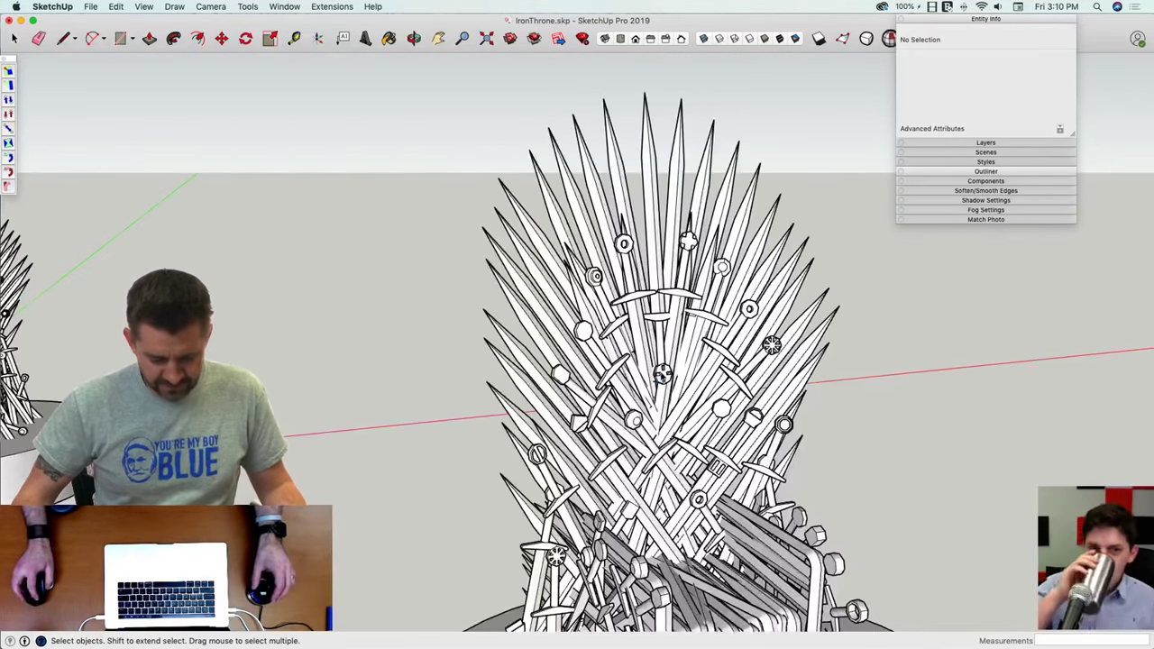
{"action": "left_click", "coordinate": [663, 375]}
{"action": "double_click", "coordinate": [663, 376]}
{"action": "left_click", "coordinate": [663, 377]}
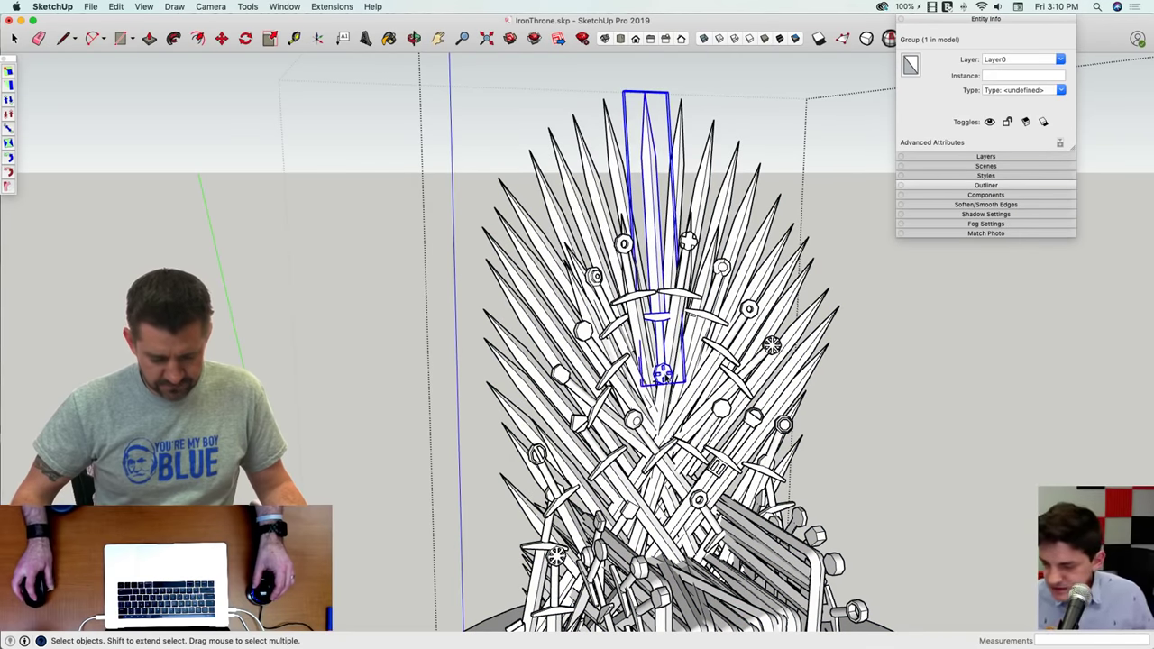
{"action": "key", "text": "m"}
{"action": "left_click", "coordinate": [662, 377]}
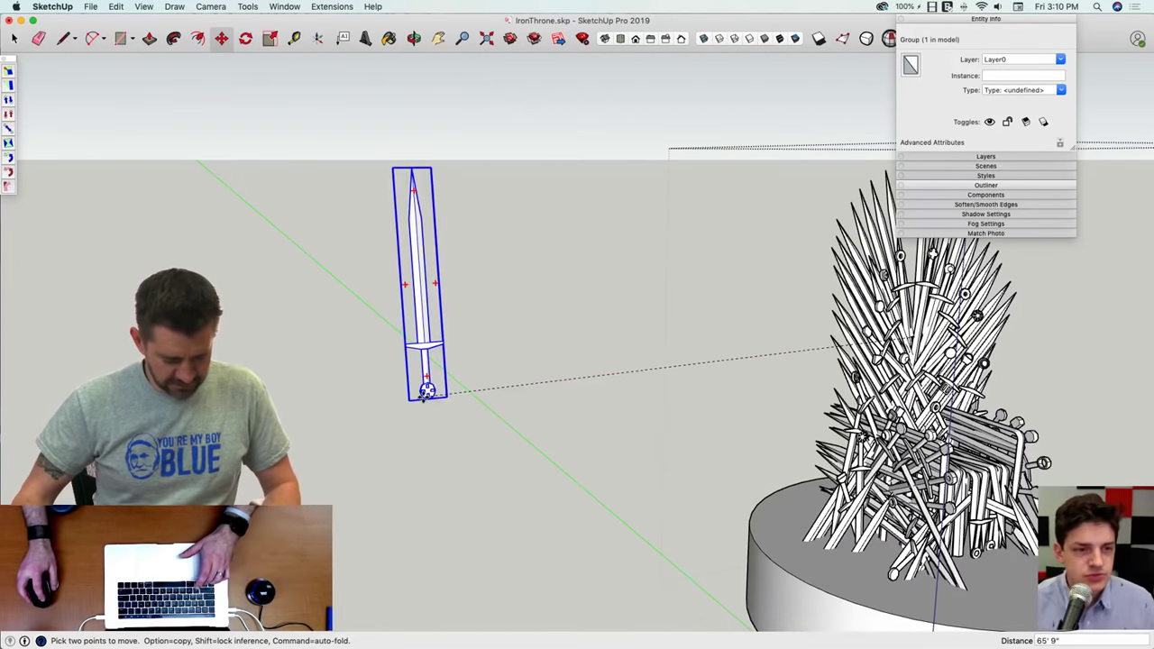
{"action": "key", "text": "alt"}
{"action": "key", "text": "Escape"}
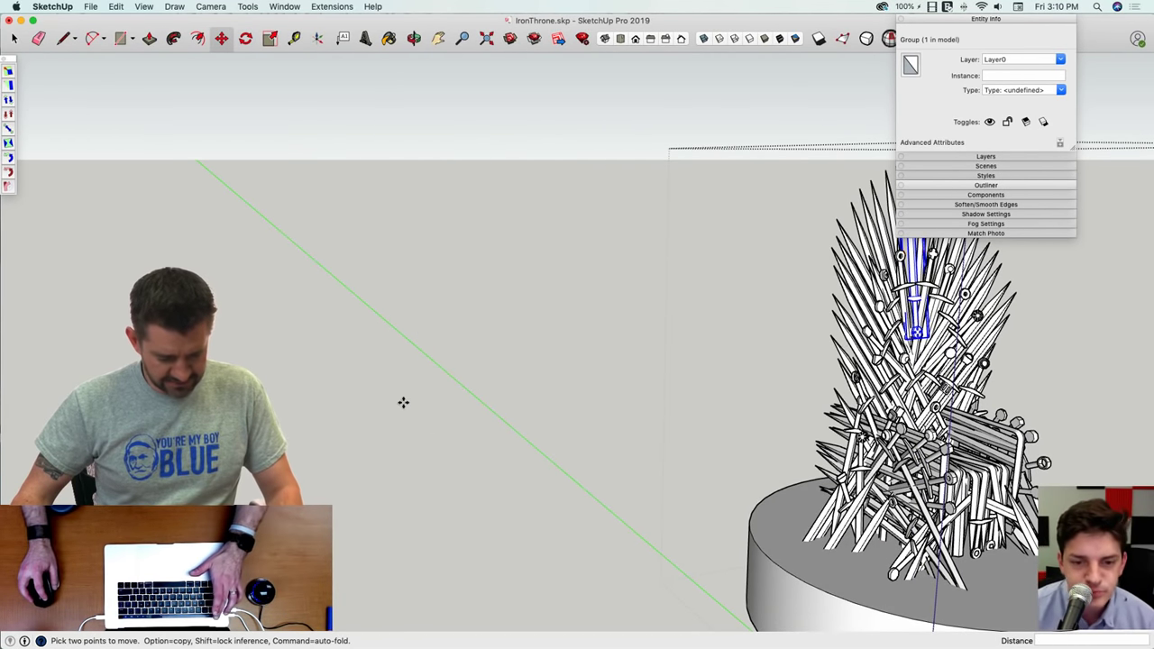
{"action": "left_click", "coordinate": [703, 345]}
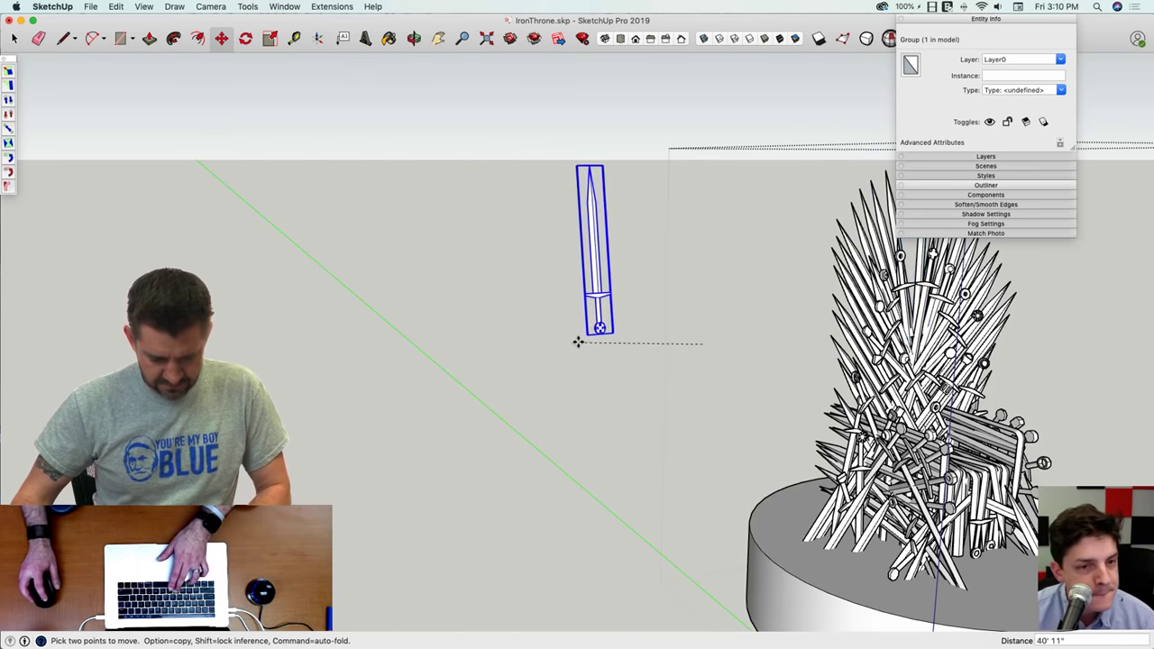
{"action": "key", "text": "space"}
Step: Copy the selected central sword, close the throne group and paste the sword between the two thrones
{"action": "key", "text": "super+c"}
{"action": "left_click", "coordinate": [563, 354]}
{"action": "key", "text": "super+v"}
{"action": "left_click", "coordinate": [510, 360]}
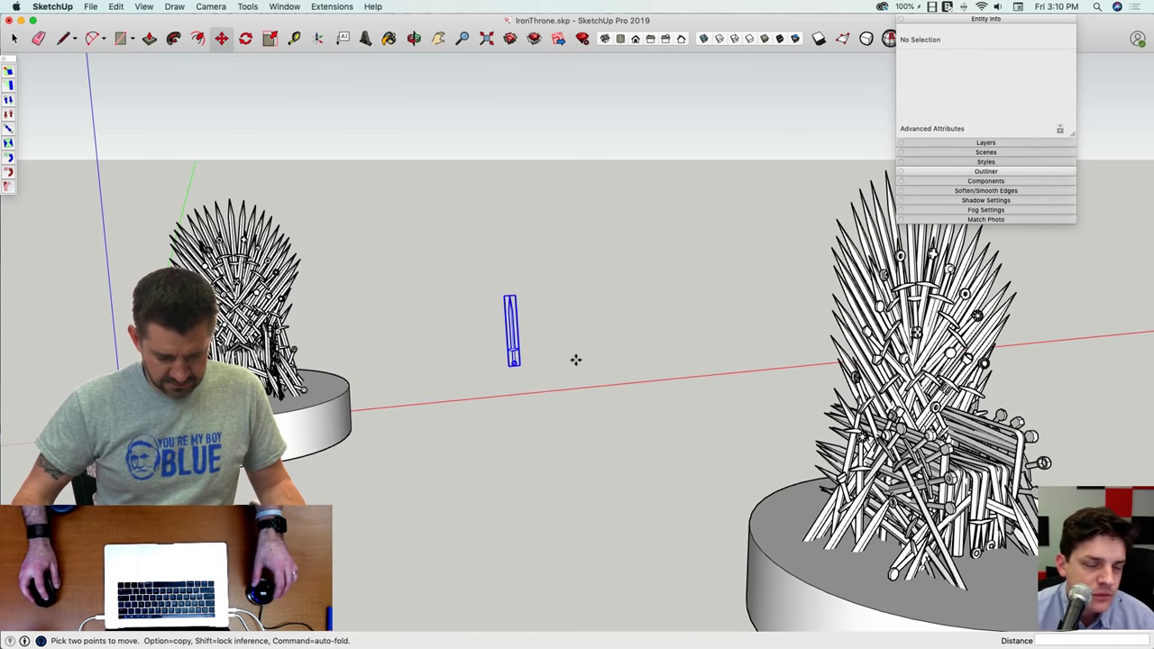
{"action": "key", "text": "space"}
Step: Move the throne group farther along the red axis past the other throne, placing both thrones on the same side of the loose sword
{"action": "middle_click_drag", "start_coordinate": [575, 361], "coordinate": [842, 459]}
{"action": "scroll", "coordinate": [764, 421], "scroll_direction": "down", "scroll_amount": 3}
{"action": "left_click", "coordinate": [713, 409]}
{"action": "key", "text": "m"}
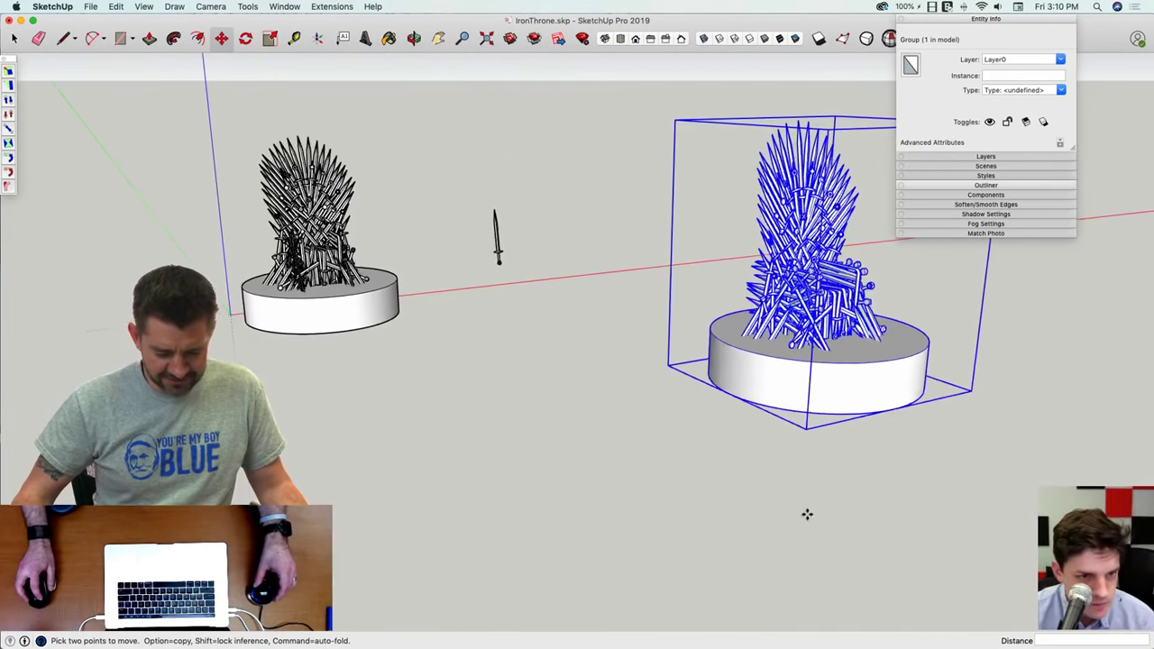
{"action": "left_click", "coordinate": [806, 515]}
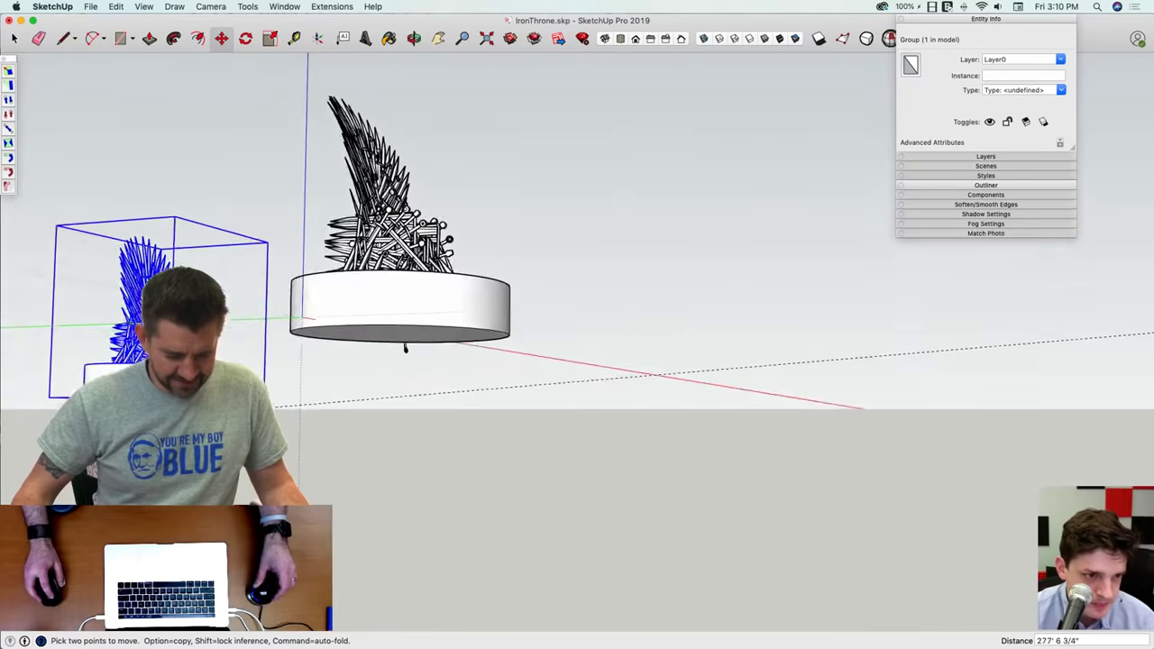
{"action": "middle_click_drag", "start_coordinate": [226, 399], "coordinate": [241, 393]}
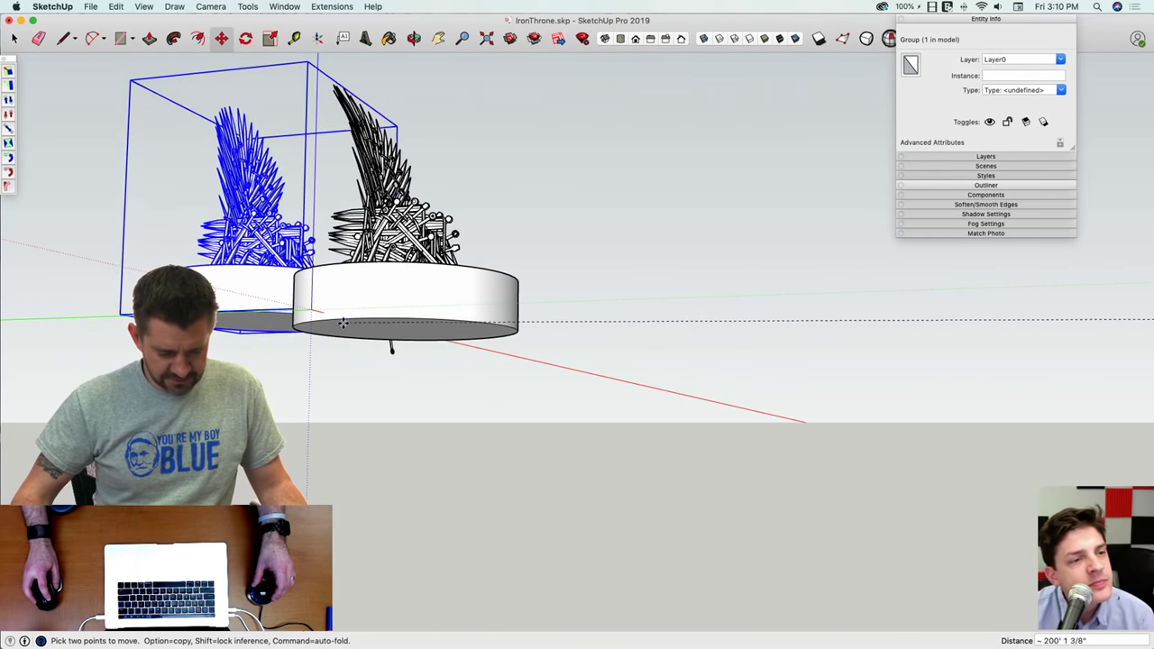
{"action": "middle_click_drag", "start_coordinate": [343, 314], "coordinate": [753, 369]}
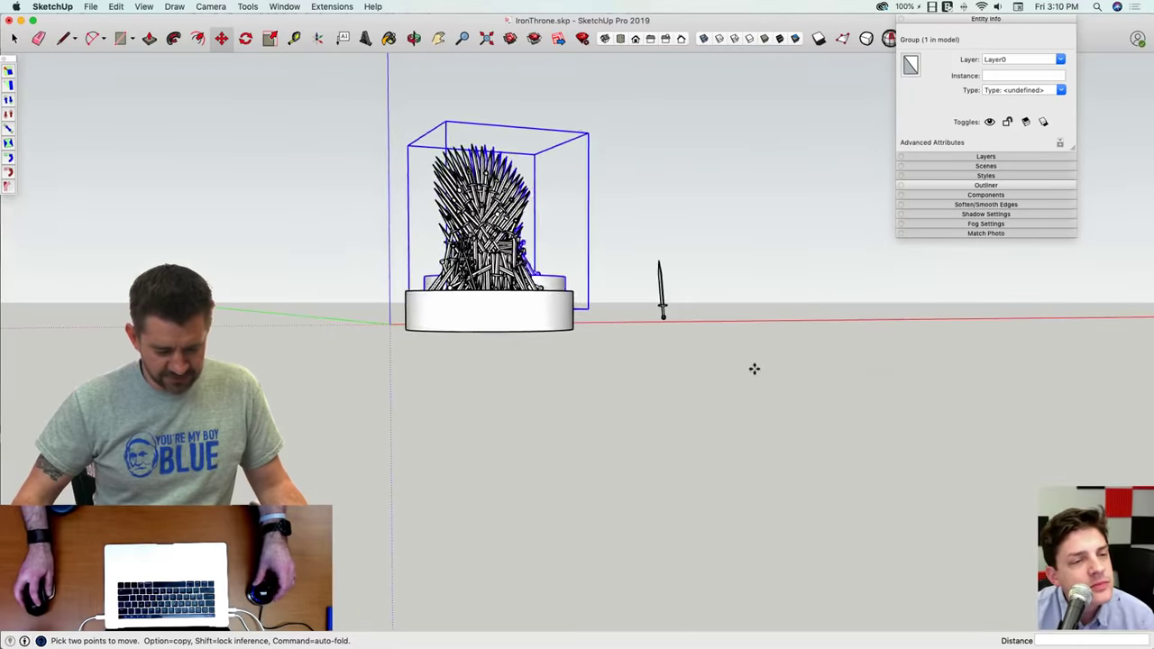
{"action": "left_click", "coordinate": [753, 368]}
{"action": "key", "text": "Escape"}
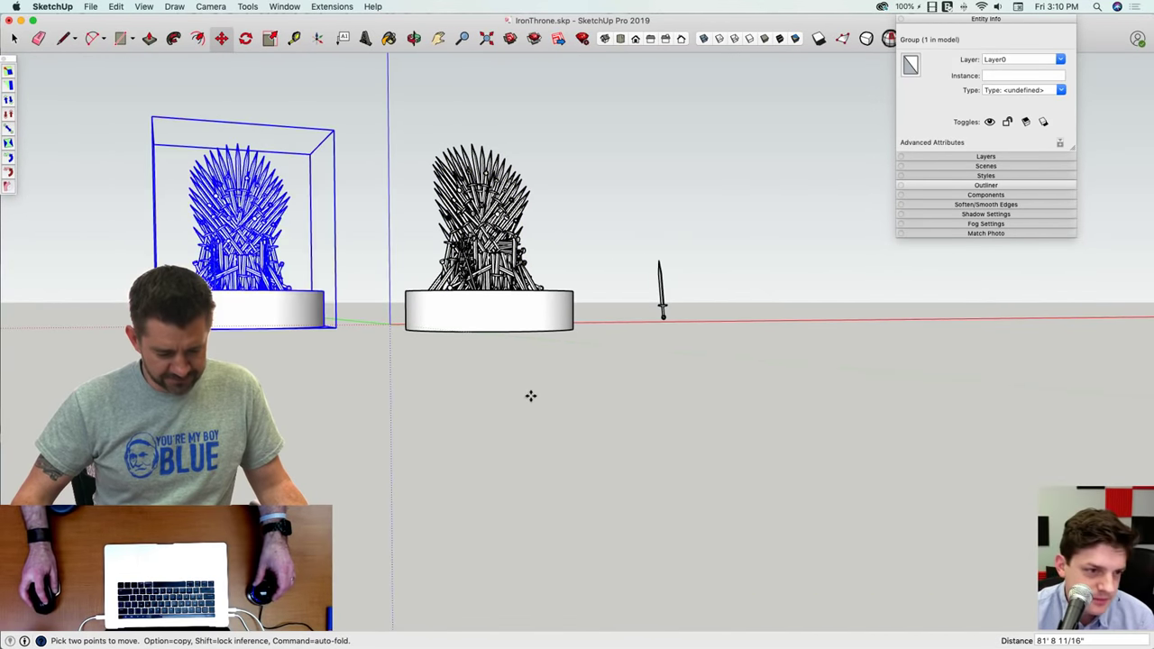
Step: Draw a rectangle about 25' 7" by 27' 3" on the red axis beyond the loose sword and extrude it about 10' 6" into a block
{"action": "mouse_move", "coordinate": [531, 394]}
{"action": "middle_mouse_down"}
{"action": "mouse_move", "coordinate": [625, 442]}
{"action": "mouse_move", "coordinate": [666, 447]}
{"action": "mouse_move", "coordinate": [664, 308]}
{"action": "mouse_move", "coordinate": [595, 403]}
{"action": "mouse_move", "coordinate": [551, 415]}
{"action": "mouse_move", "coordinate": [579, 416]}
{"action": "mouse_move", "coordinate": [553, 399]}
{"action": "middle_mouse_up"}
{"action": "key", "text": "space"}
{"action": "key", "text": "l"}
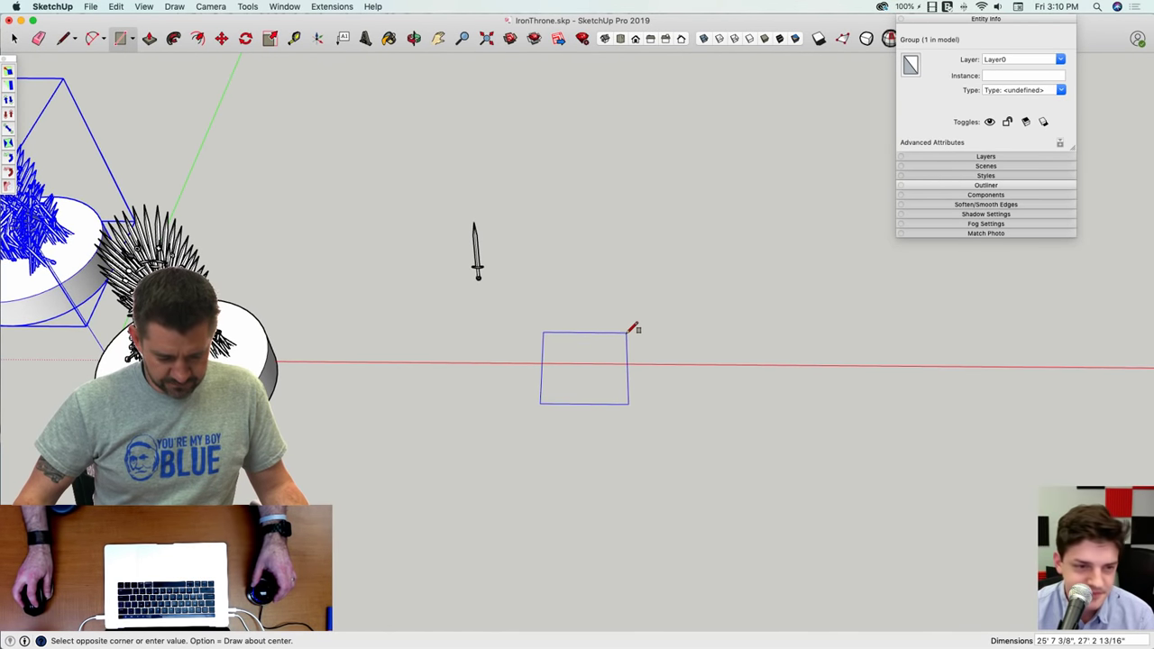
{"action": "left_click", "coordinate": [628, 332]}
{"action": "key", "text": "p"}
{"action": "left_click_drag", "start_coordinate": [603, 366], "coordinate": [596, 337]}
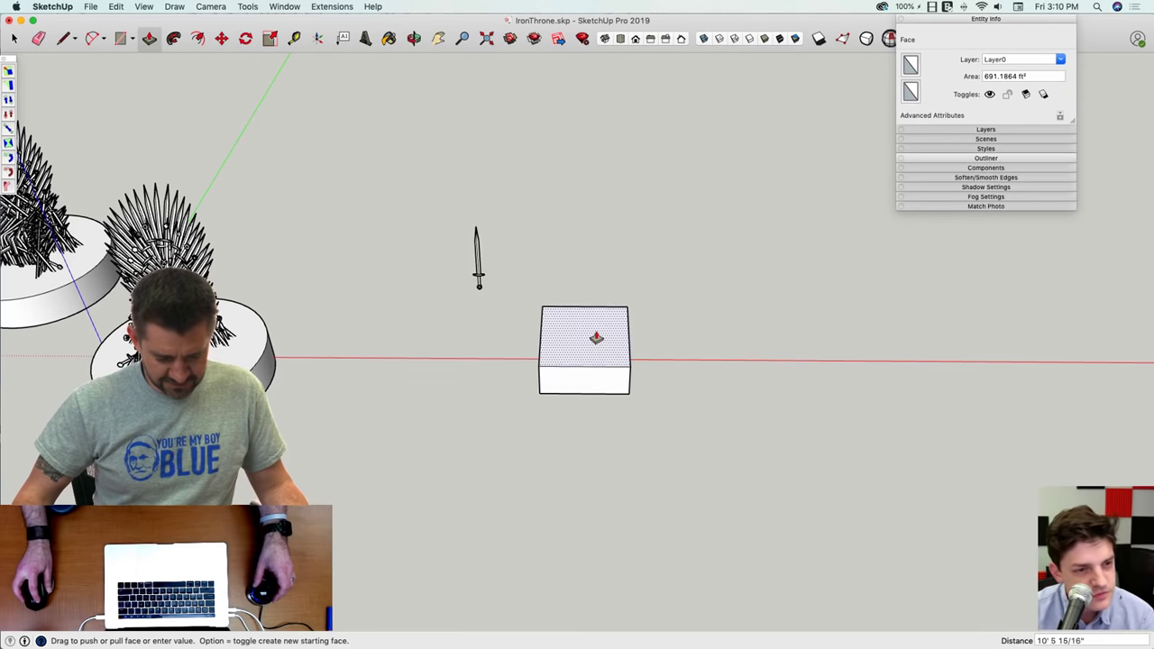
{"action": "left_click", "coordinate": [596, 338]}
{"action": "key", "text": "space"}
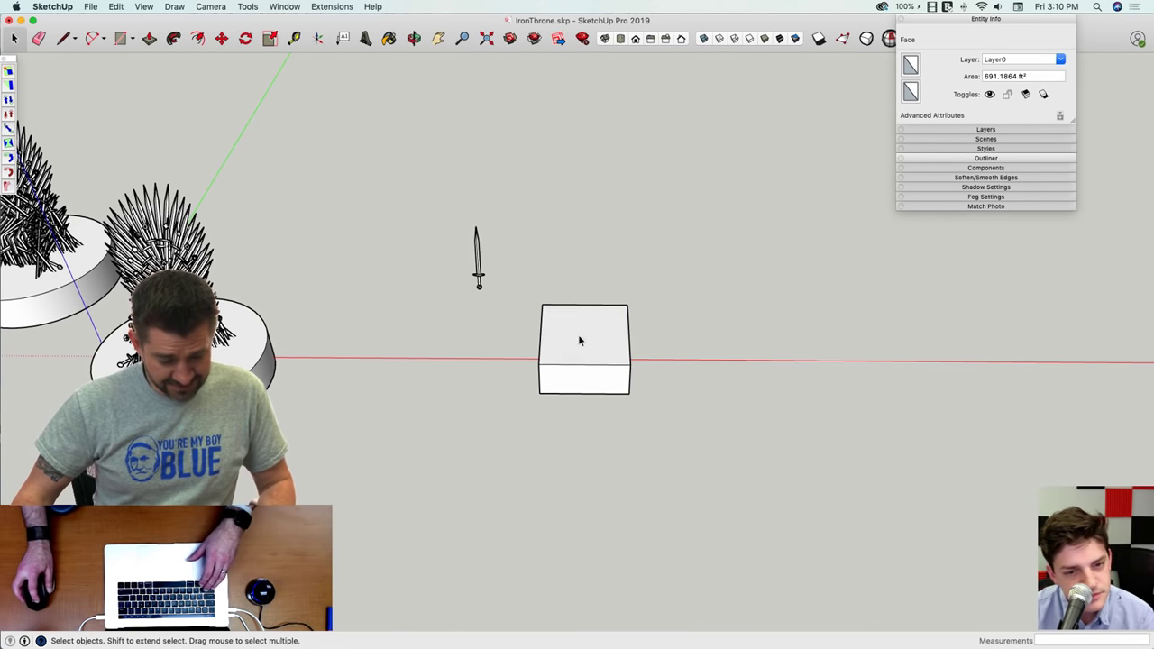
Step: Select the back and two side edges of the block's top face and offset them inward about 3' 11"
{"action": "left_click", "coordinate": [577, 318]}
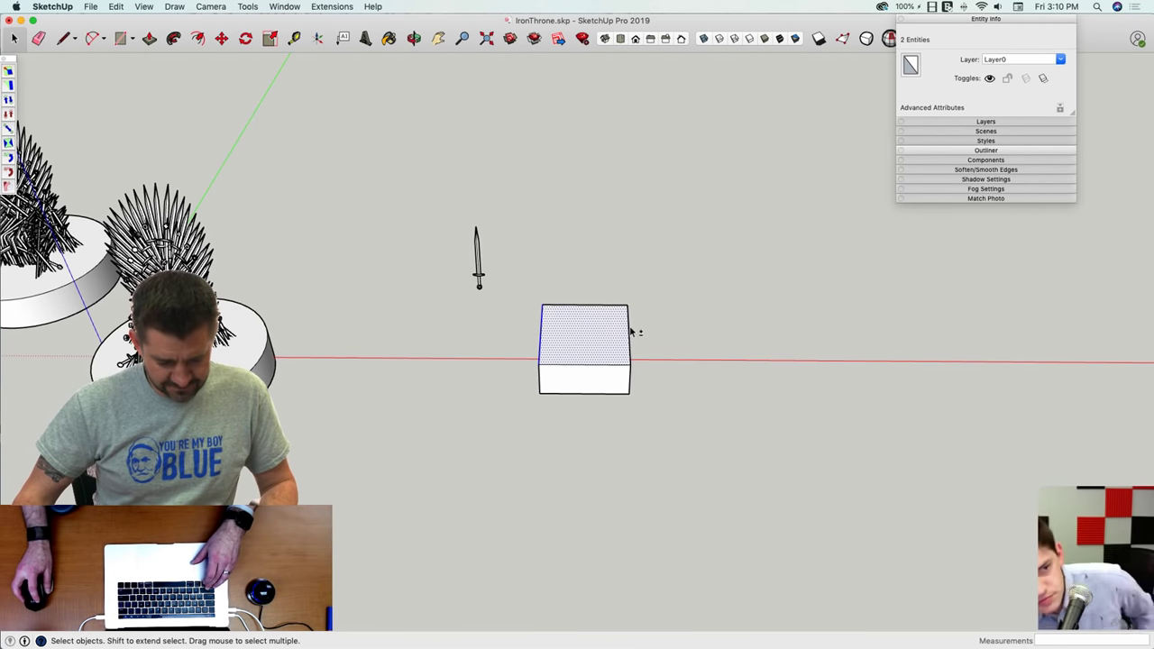
{"action": "left_click", "coordinate": [606, 315], "text": "shift"}
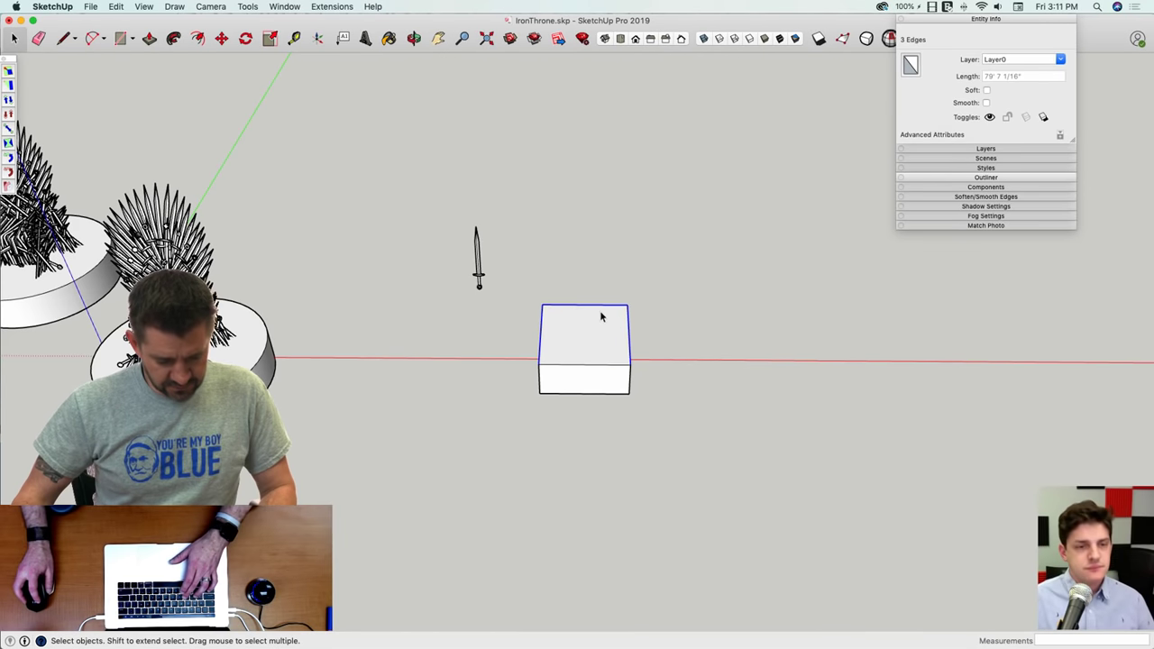
{"action": "key", "text": "f"}
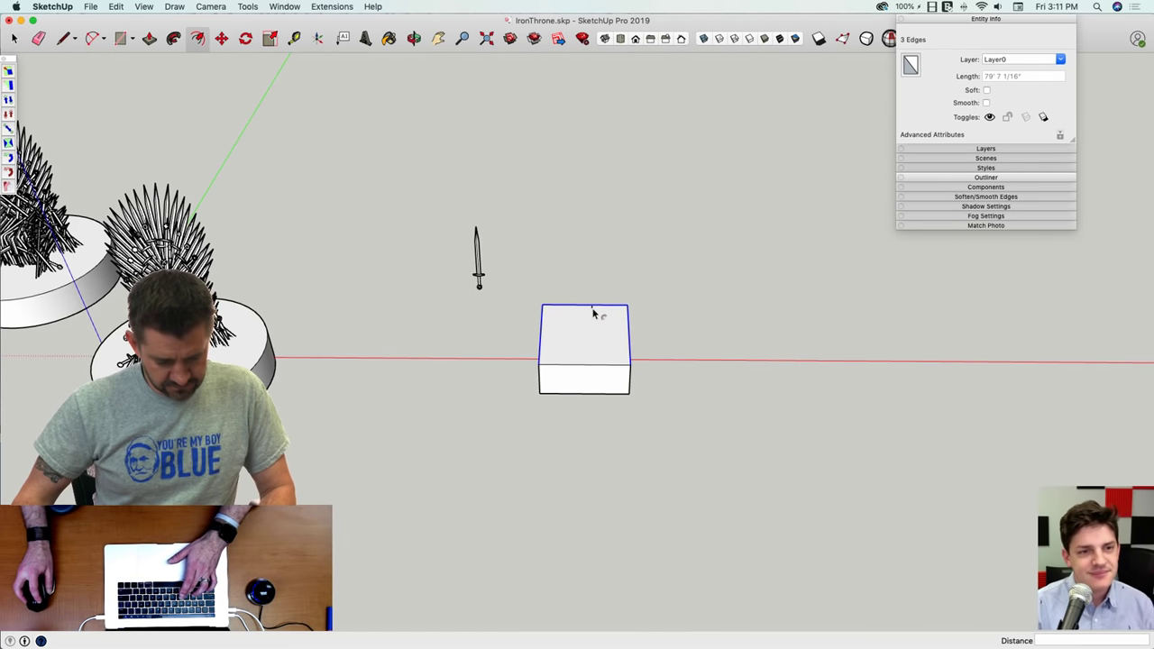
{"action": "left_click", "coordinate": [591, 307]}
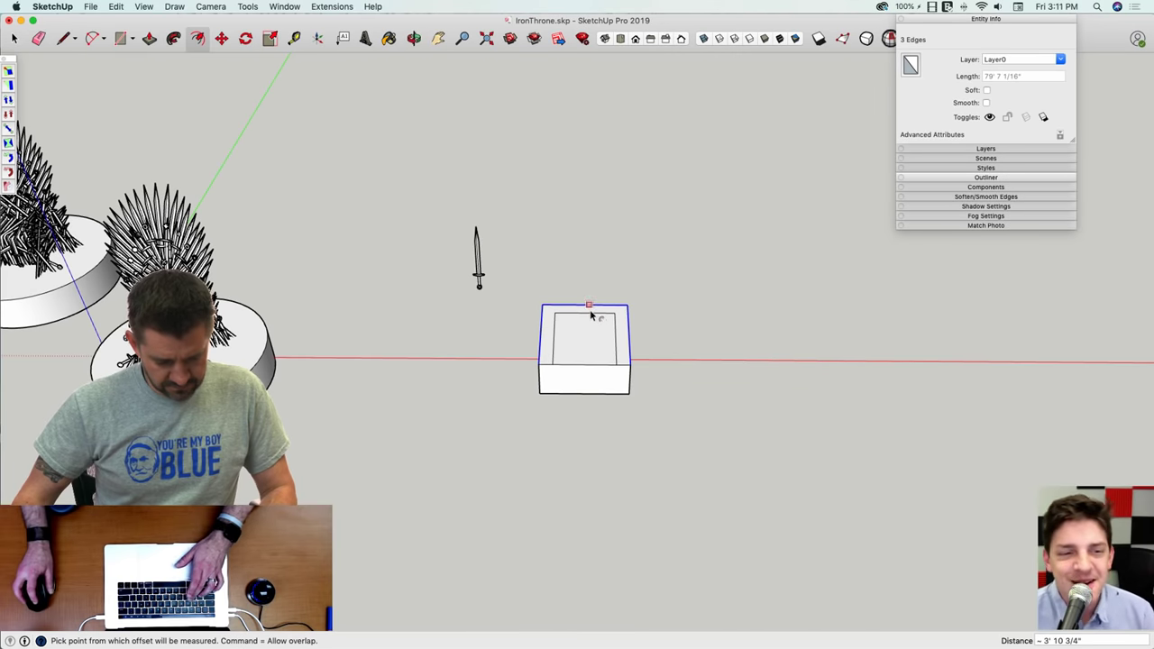
{"action": "left_click", "coordinate": [591, 311]}
Step: Pull the U-shaped rim of the block upward to form the seat's armrests and back
{"action": "key", "text": "p"}
{"action": "left_click", "coordinate": [618, 330]}
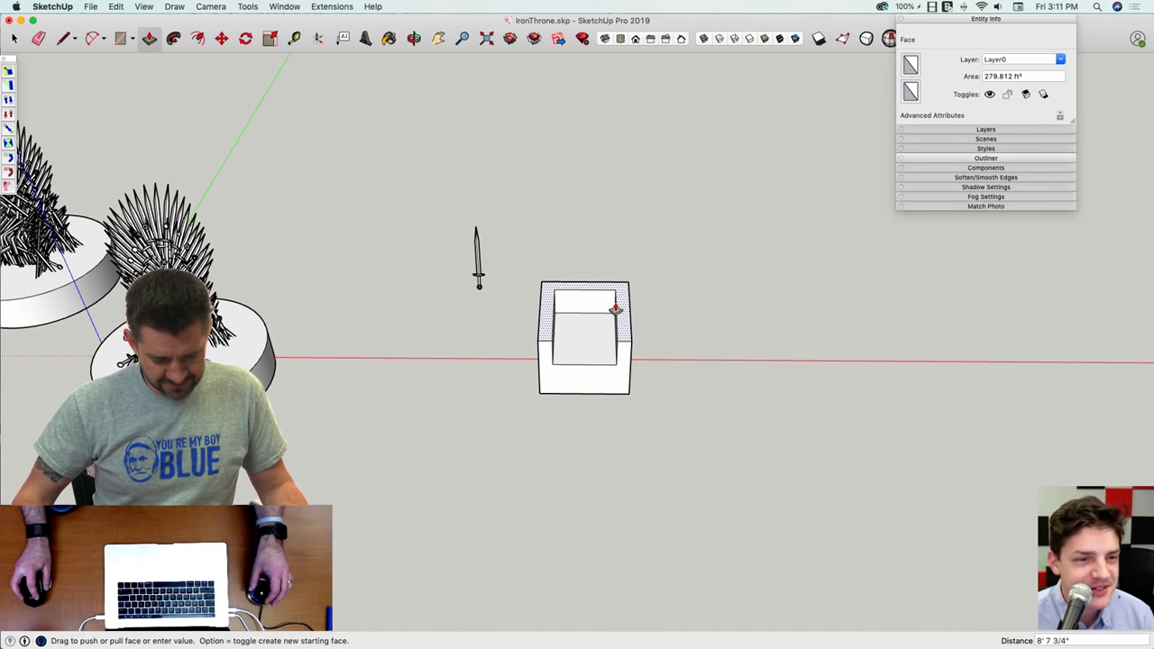
{"action": "middle_click_drag", "start_coordinate": [616, 309], "coordinate": [563, 268]}
{"action": "left_click", "coordinate": [620, 303]}
Step: Draw lines across the rim and down both outer sides to separate the back section from the armrests
{"action": "key", "text": "l"}
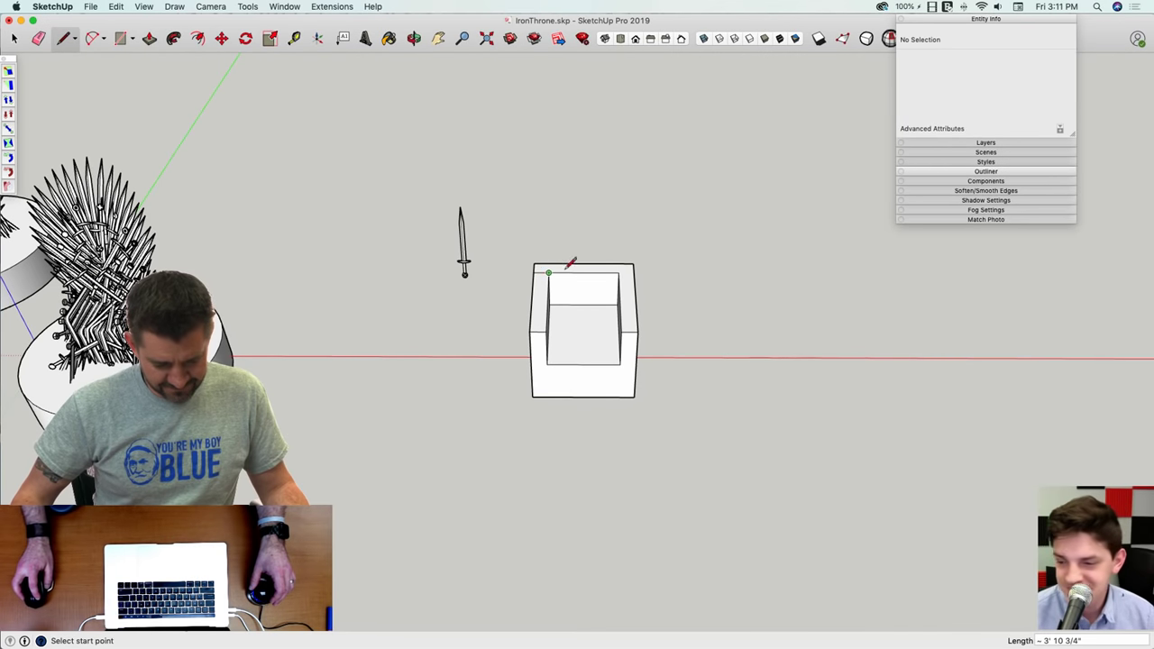
{"action": "middle_click_drag", "start_coordinate": [631, 265], "coordinate": [646, 280]}
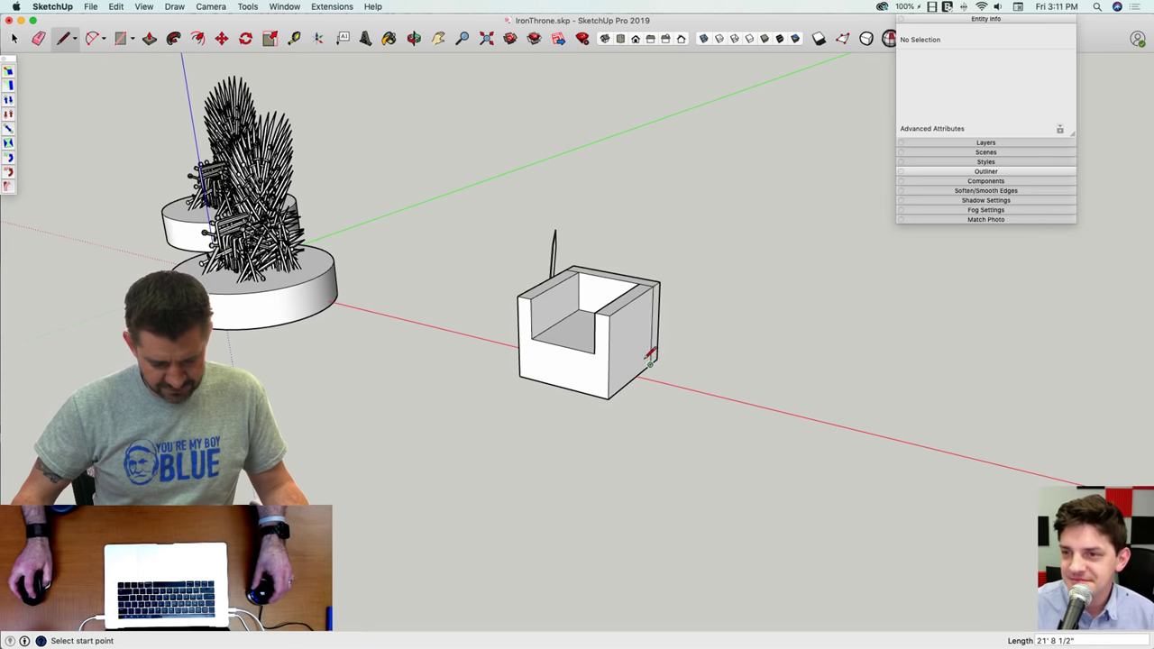
{"action": "middle_click_drag", "start_coordinate": [649, 358], "coordinate": [614, 195]}
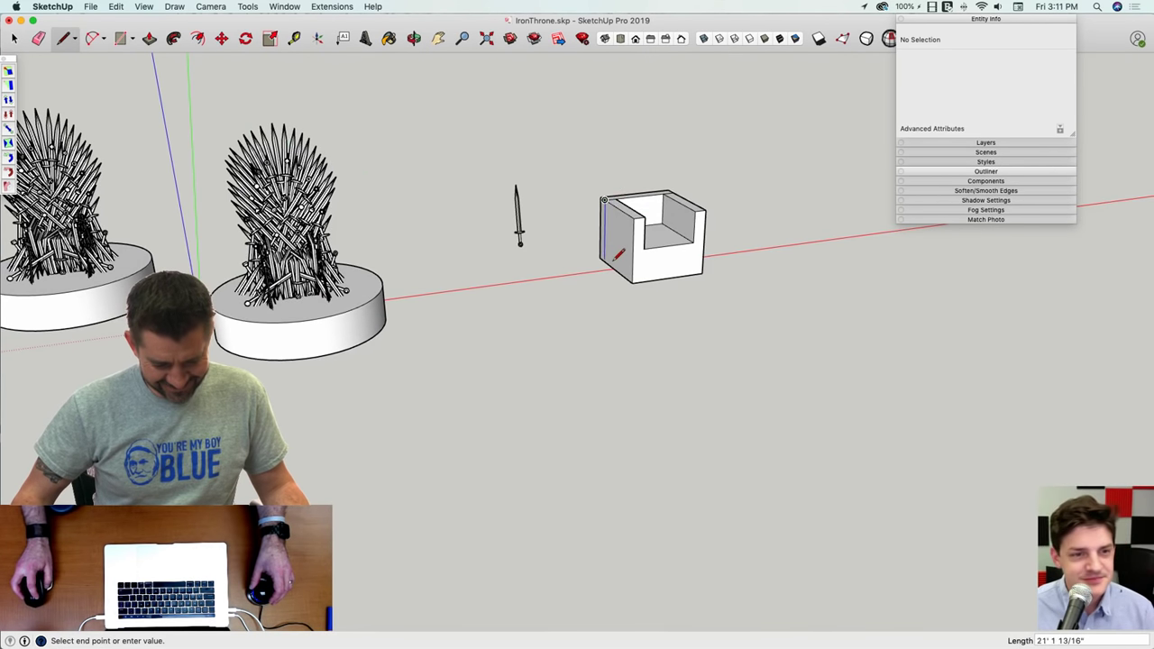
{"action": "left_click", "coordinate": [605, 200]}
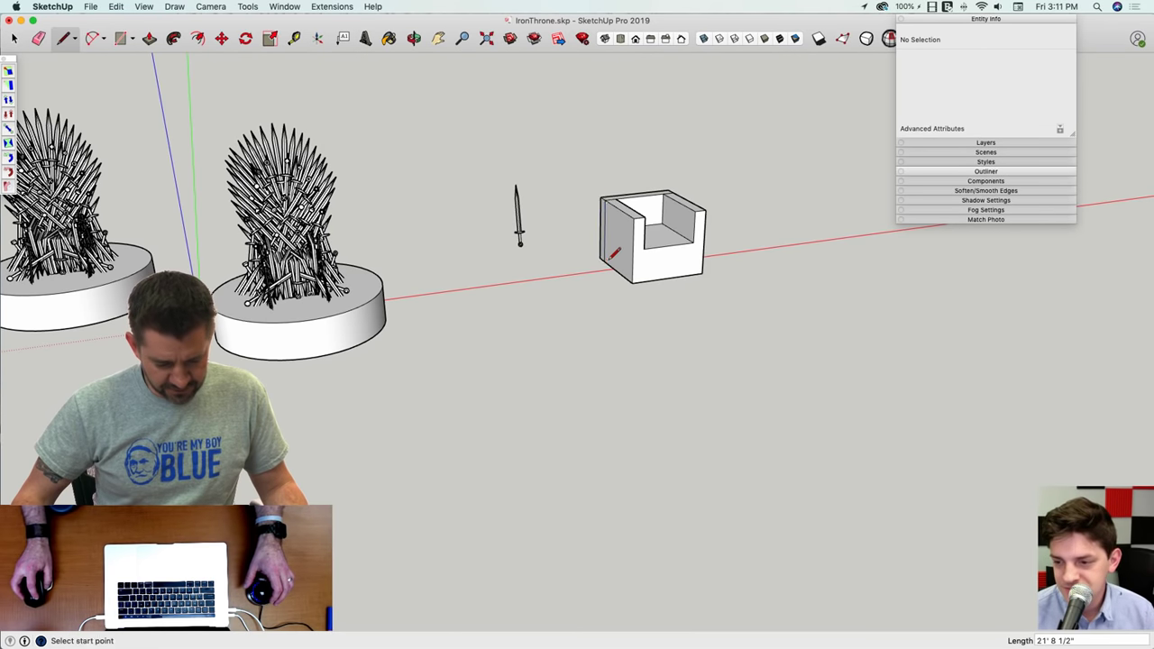
Step: Pull the back section's top face upward into a tall backrest
{"action": "key", "text": "p"}
{"action": "left_click", "coordinate": [622, 182]}
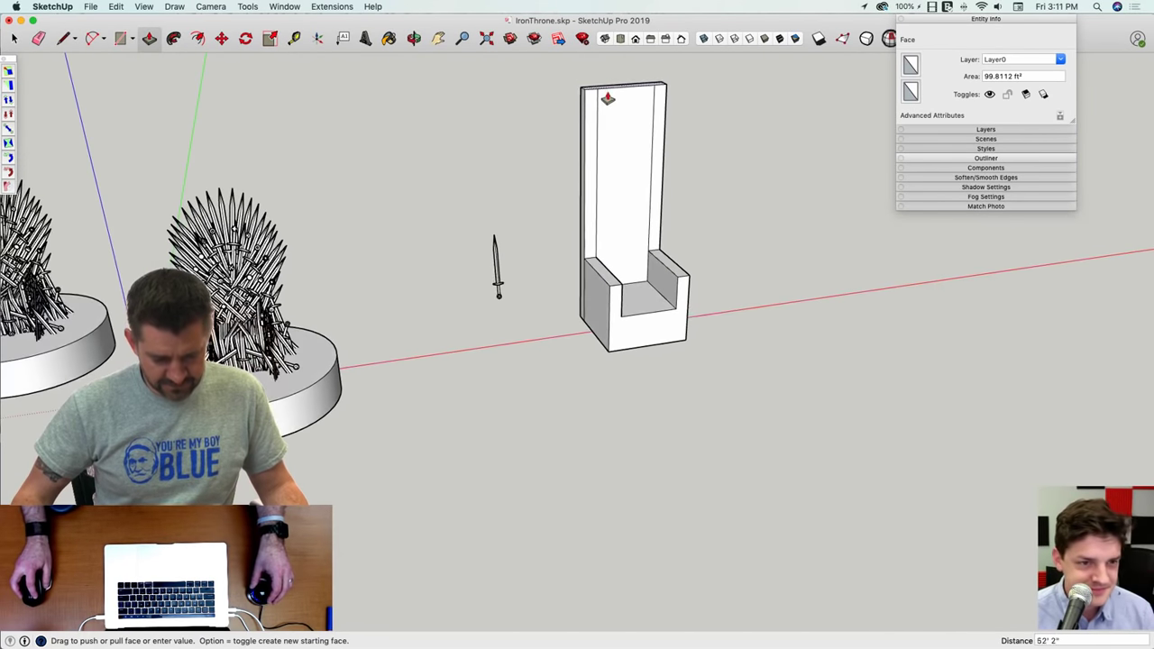
{"action": "left_click", "coordinate": [608, 135]}
Step: Widen the backrest by equal amounts on both sides and erase the leftover seam edges on its front face
{"action": "mouse_move", "coordinate": [608, 135]}
{"action": "middle_mouse_down"}
{"action": "mouse_move", "coordinate": [587, 235]}
{"action": "mouse_move", "coordinate": [560, 274]}
{"action": "mouse_move", "coordinate": [618, 245]}
{"action": "mouse_move", "coordinate": [699, 294]}
{"action": "middle_mouse_up"}
{"action": "left_click", "coordinate": [560, 274]}
{"action": "left_click", "coordinate": [517, 283]}
{"action": "double_click", "coordinate": [733, 293]}
{"action": "key", "text": "e"}
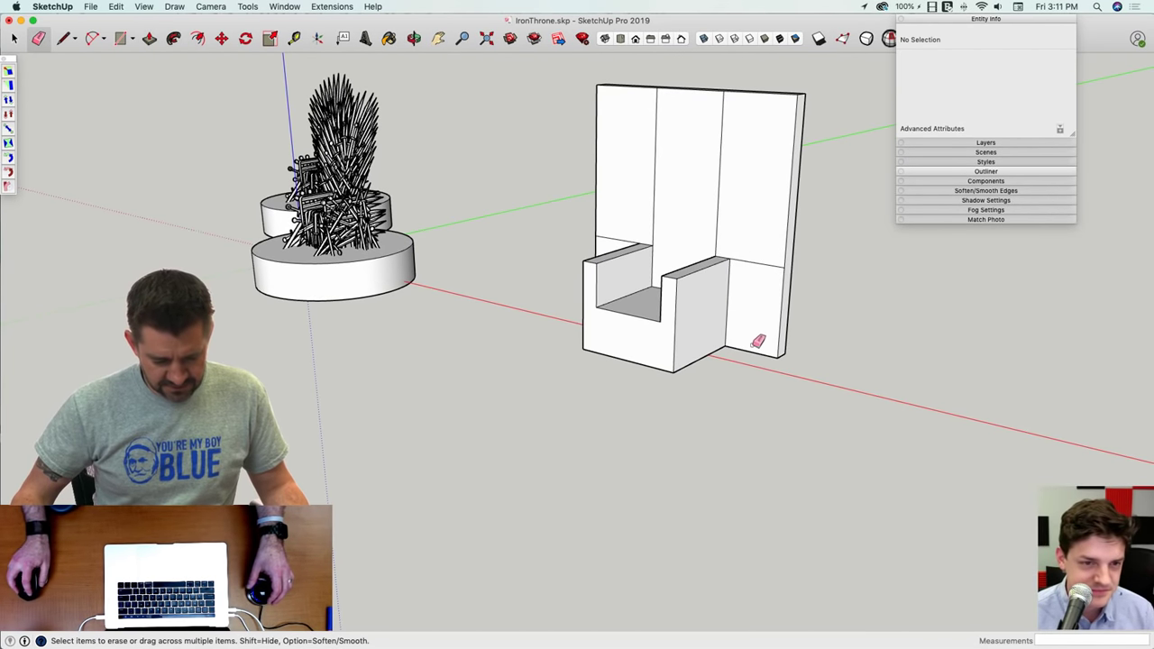
{"action": "mouse_move", "coordinate": [760, 276]}
{"action": "left_mouse_down"}
{"action": "mouse_move", "coordinate": [704, 216]}
{"action": "mouse_move", "coordinate": [617, 240]}
{"action": "left_mouse_up"}
Step: Draw a slanted line from the backrest's bottom edge to its side edge and continue horizontally across the front face
{"action": "middle_click_drag", "start_coordinate": [617, 240], "coordinate": [705, 242]}
{"action": "scroll", "coordinate": [705, 243], "scroll_direction": "up", "scroll_amount": 2}
{"action": "key", "text": "l"}
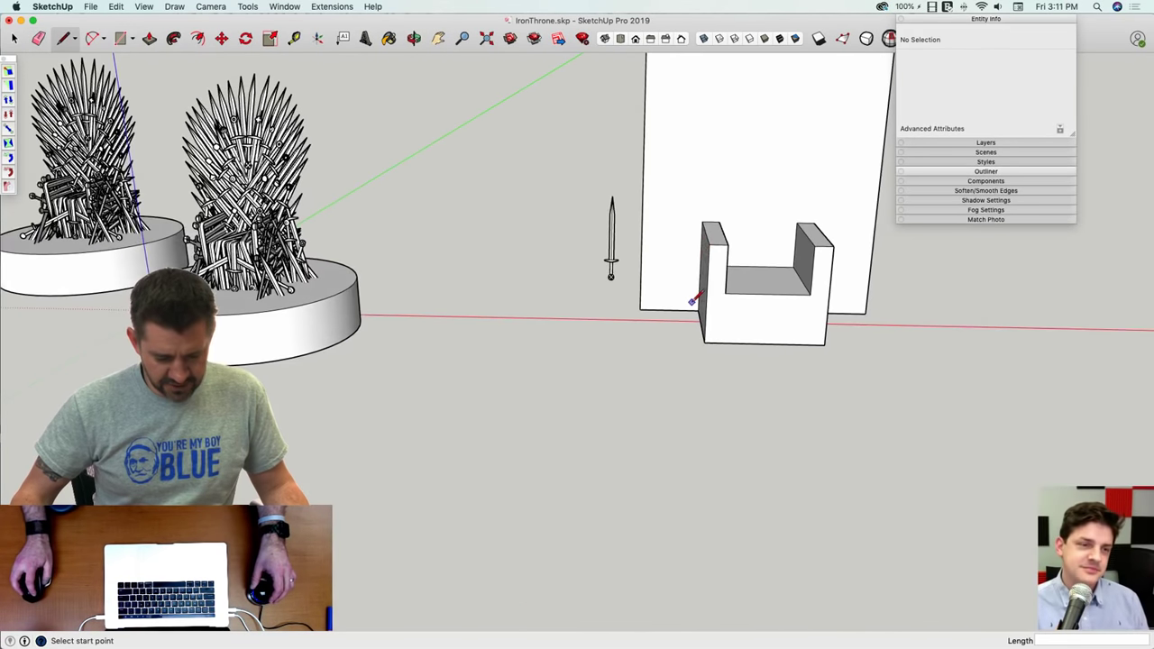
{"action": "left_click", "coordinate": [668, 311]}
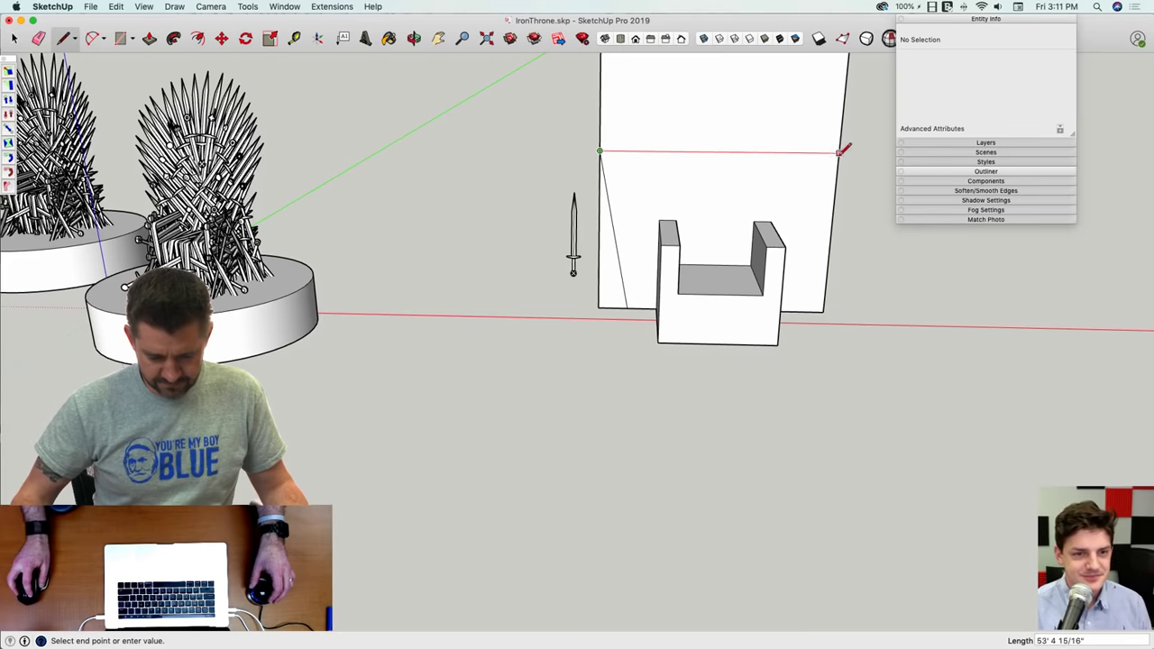
Step: Draw a horizontal line across the throne's backrest and diagonal lines from its ends to the top and bottom edges, marking off the four corners
{"action": "left_click", "coordinate": [839, 152]}
{"action": "middle_click_drag", "start_coordinate": [843, 149], "coordinate": [799, 288]}
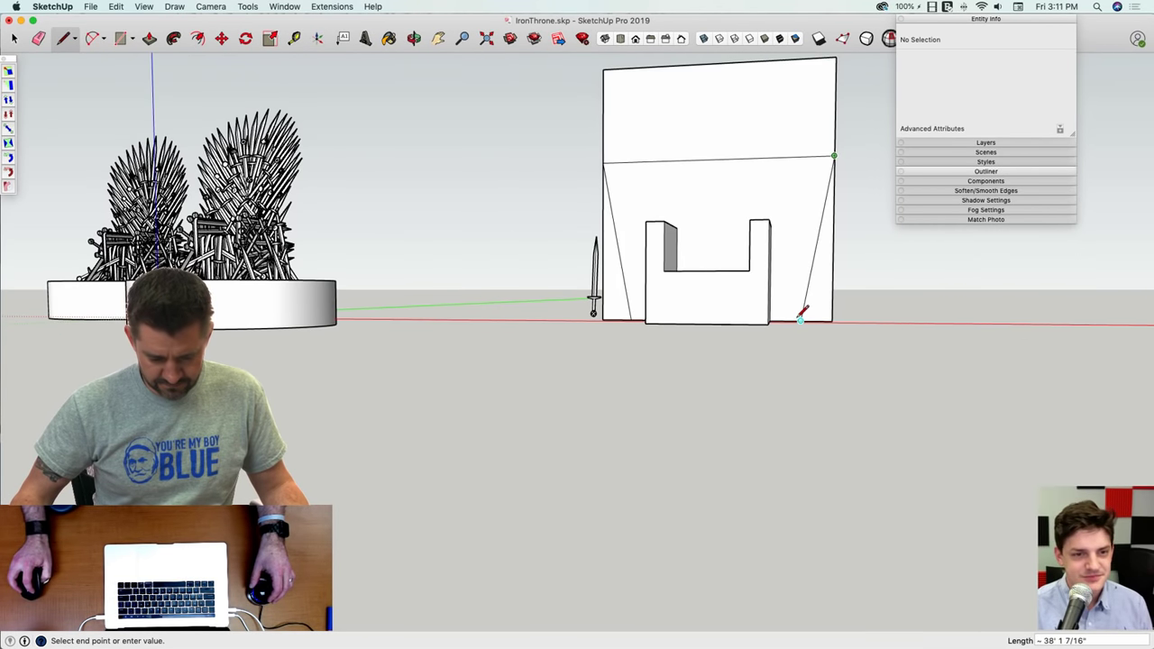
{"action": "left_click", "coordinate": [800, 320]}
{"action": "left_click", "coordinate": [603, 156]}
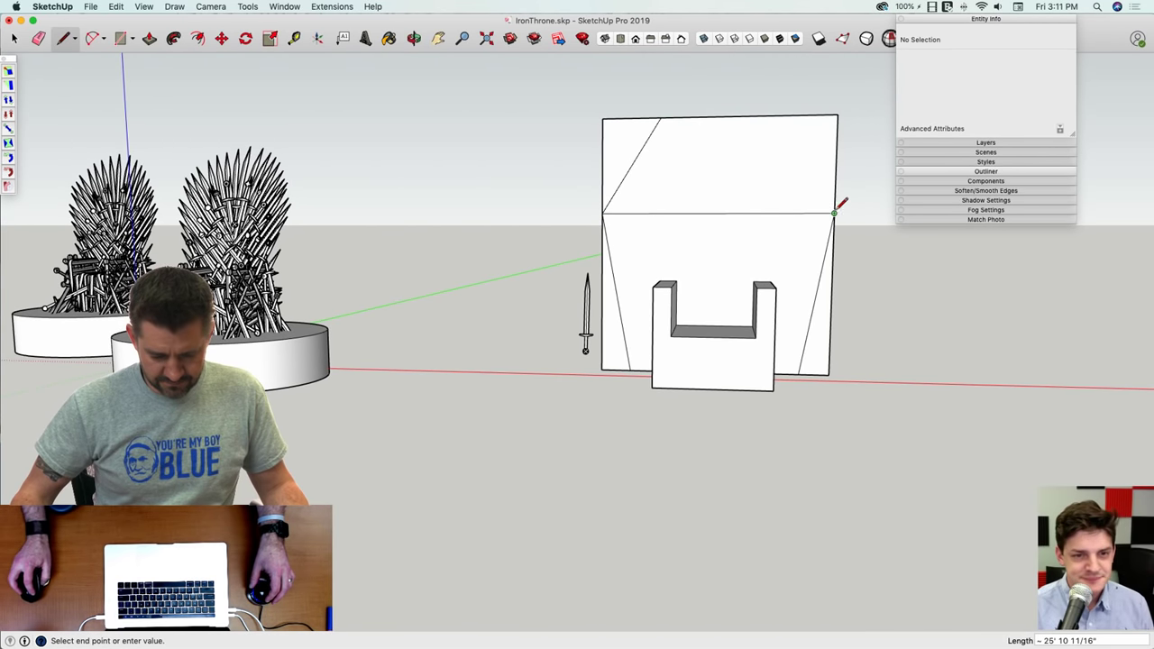
{"action": "left_click", "coordinate": [781, 115]}
Step: Push/Pull the four corner triangles through the backrest's full thickness to cut them off
{"action": "key", "text": "e"}
{"action": "middle_click_drag", "start_coordinate": [843, 97], "coordinate": [796, 113]}
{"action": "key", "text": "p"}
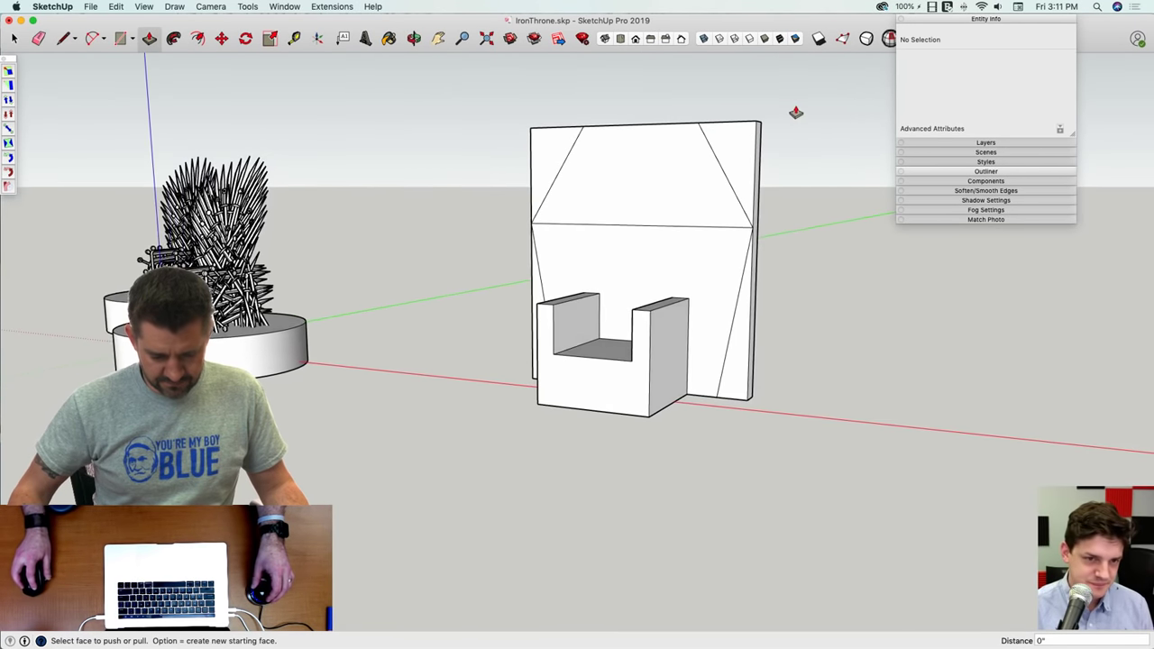
{"action": "double_click", "coordinate": [748, 173]}
{"action": "left_click", "coordinate": [732, 208]}
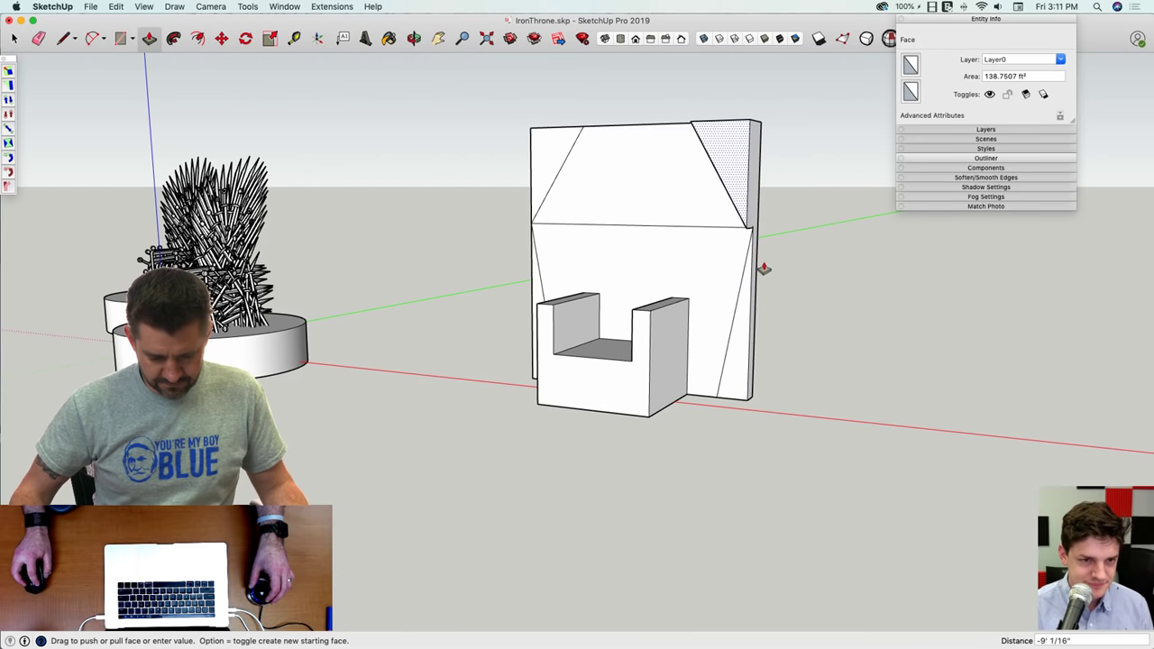
{"action": "left_click_drag", "start_coordinate": [745, 233], "coordinate": [759, 202]}
{"action": "double_click", "coordinate": [546, 172]}
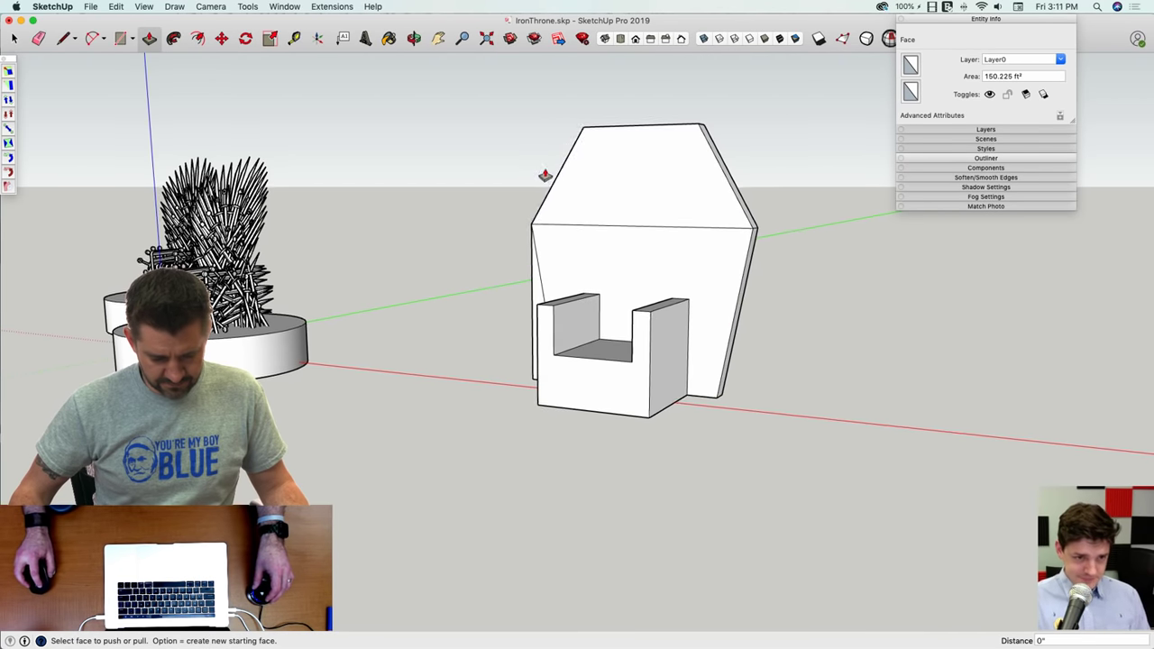
{"action": "middle_click_drag", "start_coordinate": [546, 178], "coordinate": [617, 213]}
{"action": "left_click", "coordinate": [515, 318]}
Step: Erase the leftover horizontal line across the front of the backrest
{"action": "mouse_move", "coordinate": [514, 318]}
{"action": "middle_mouse_down"}
{"action": "mouse_move", "coordinate": [565, 191]}
{"action": "mouse_move", "coordinate": [575, 217]}
{"action": "mouse_move", "coordinate": [512, 248]}
{"action": "mouse_move", "coordinate": [631, 267]}
{"action": "mouse_move", "coordinate": [510, 273]}
{"action": "mouse_move", "coordinate": [684, 284]}
{"action": "mouse_move", "coordinate": [750, 258]}
{"action": "mouse_move", "coordinate": [700, 188]}
{"action": "mouse_move", "coordinate": [806, 226]}
{"action": "mouse_move", "coordinate": [677, 258]}
{"action": "mouse_move", "coordinate": [592, 218]}
{"action": "mouse_move", "coordinate": [649, 188]}
{"action": "mouse_move", "coordinate": [691, 235]}
{"action": "mouse_move", "coordinate": [668, 258]}
{"action": "mouse_move", "coordinate": [700, 271]}
{"action": "mouse_move", "coordinate": [543, 270]}
{"action": "mouse_move", "coordinate": [760, 265]}
{"action": "mouse_move", "coordinate": [734, 250]}
{"action": "mouse_move", "coordinate": [554, 446]}
{"action": "mouse_move", "coordinate": [470, 449]}
{"action": "middle_mouse_up"}
{"action": "key", "text": "e"}
{"action": "key", "text": "space"}
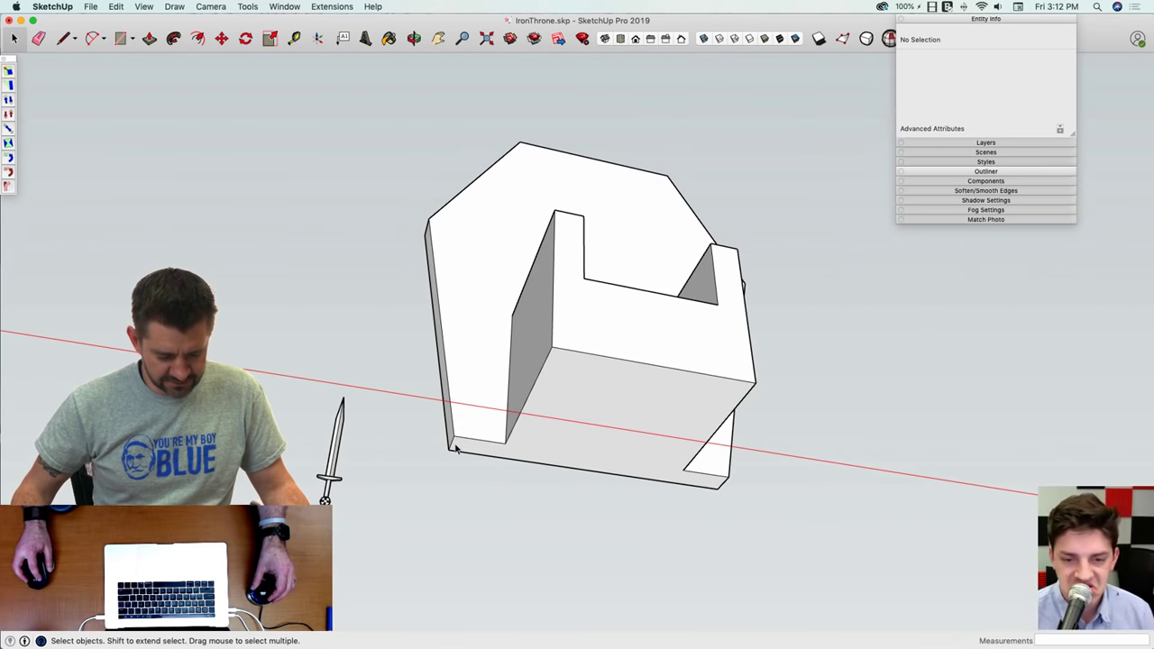
Step: Move both bottom corner edges of the backrest inward so they meet the sides of the seat block
{"action": "left_click", "coordinate": [452, 445]}
{"action": "key", "text": "m"}
{"action": "left_click", "coordinate": [452, 446]}
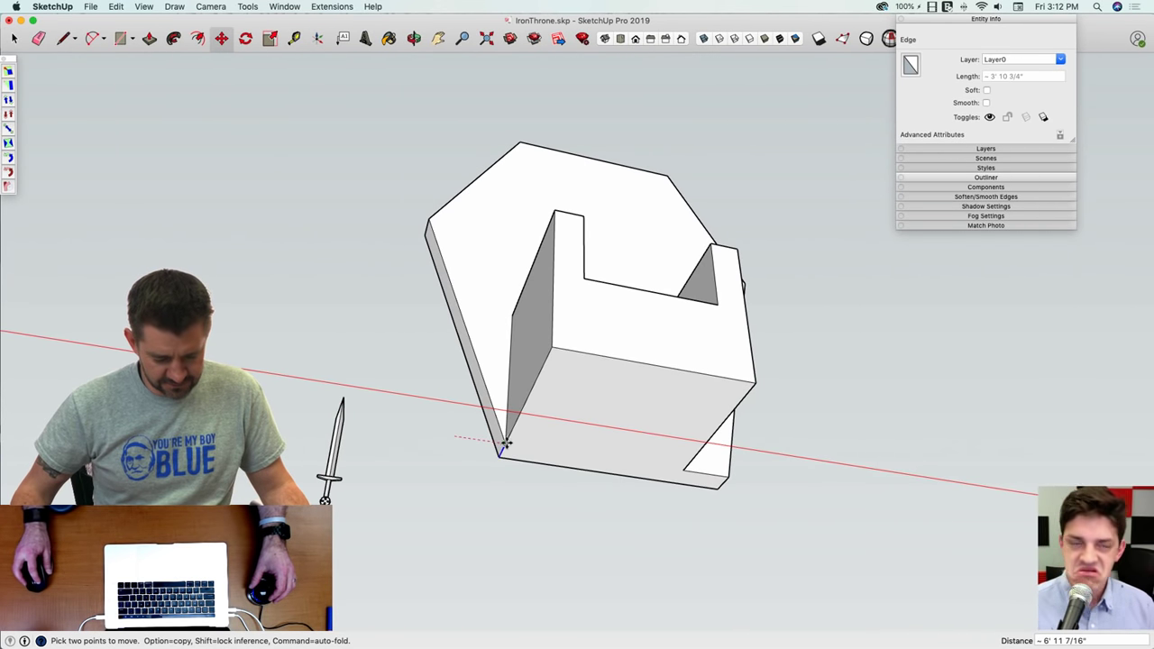
{"action": "key", "text": "space"}
{"action": "middle_click_drag", "start_coordinate": [507, 445], "coordinate": [831, 418]}
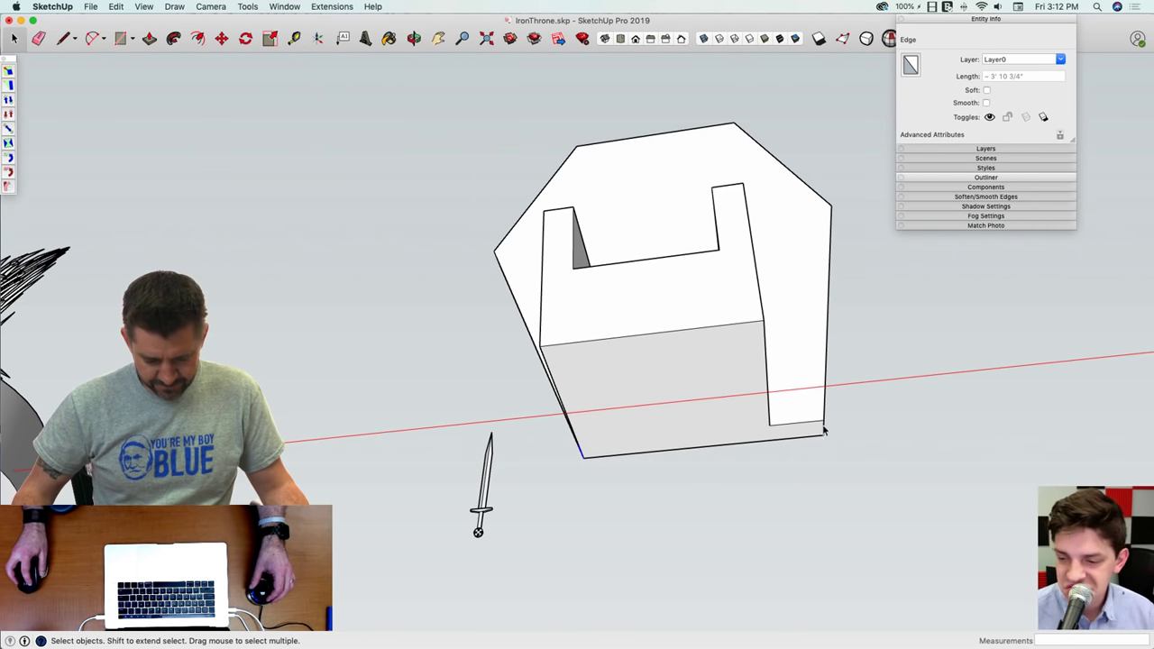
{"action": "key", "text": "m"}
{"action": "left_click", "coordinate": [824, 421]}
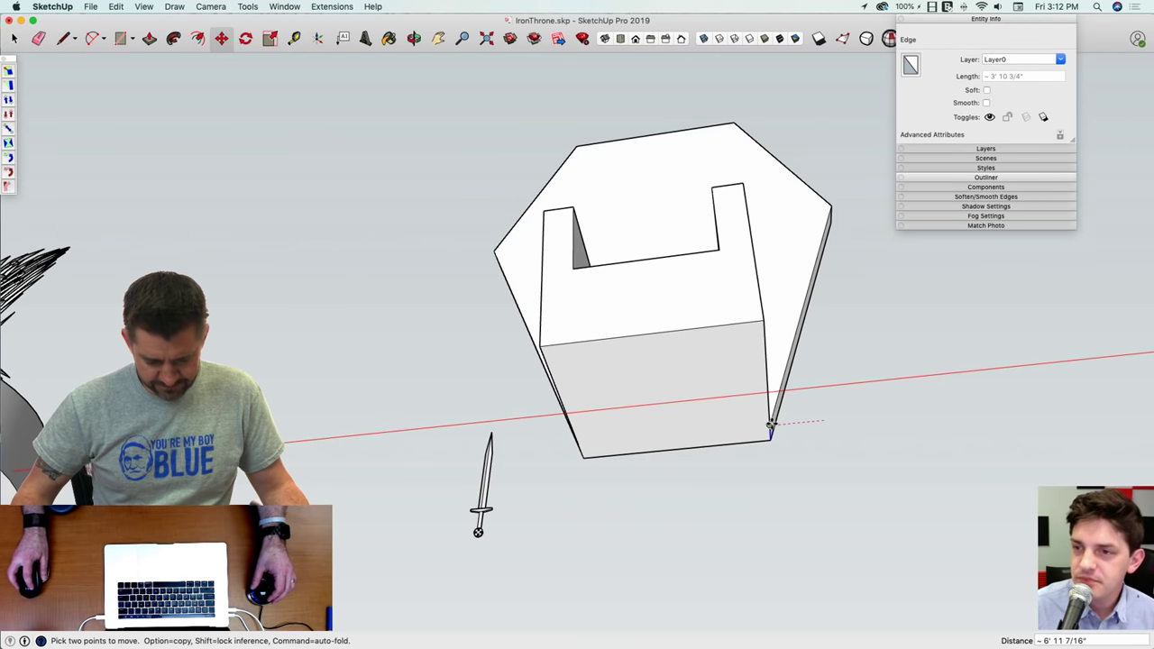
{"action": "left_click", "coordinate": [770, 425]}
{"action": "middle_click_drag", "start_coordinate": [770, 425], "coordinate": [841, 488]}
{"action": "key", "text": "space"}
{"action": "left_click", "coordinate": [835, 494]}
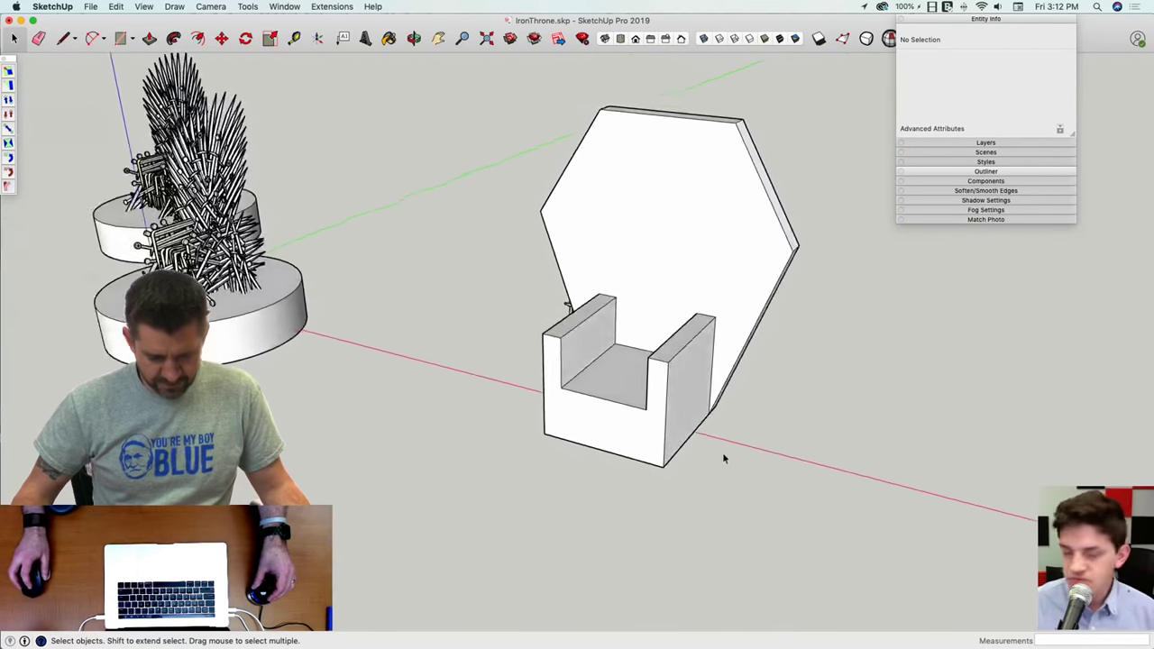
Step: Convert the sword group beside the throne into a component named "Sword" and save the model
{"action": "middle_click_drag", "start_coordinate": [644, 320], "coordinate": [422, 413]}
{"action": "left_click", "coordinate": [435, 406]}
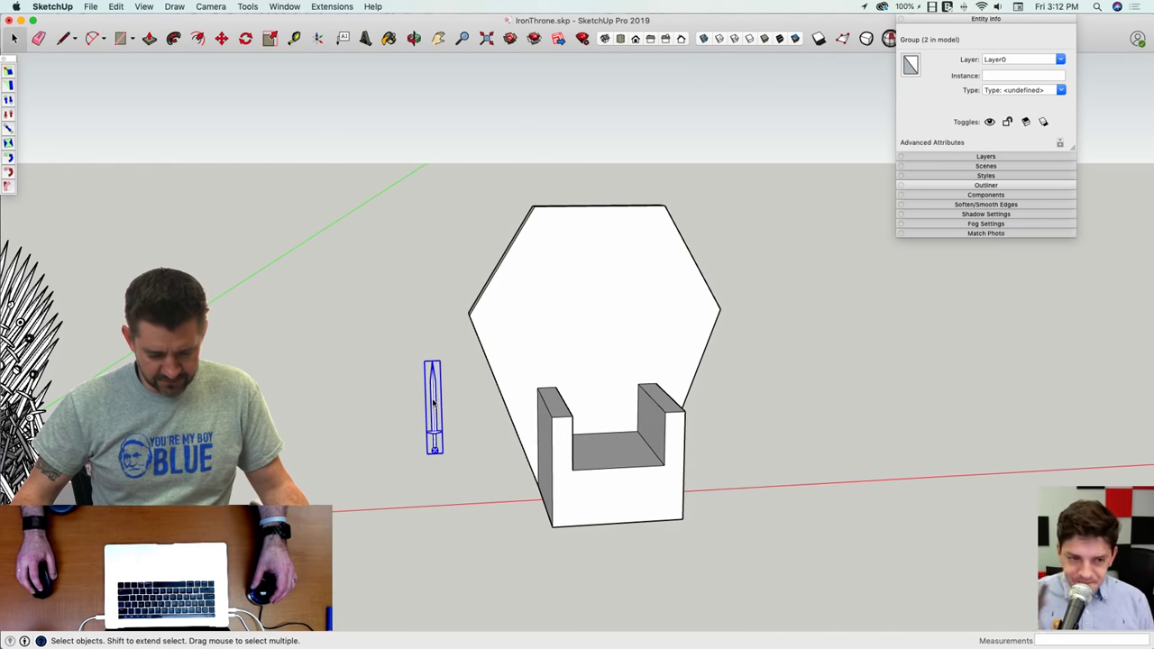
{"action": "right_click", "coordinate": [434, 405]}
{"action": "left_click", "coordinate": [471, 421]}
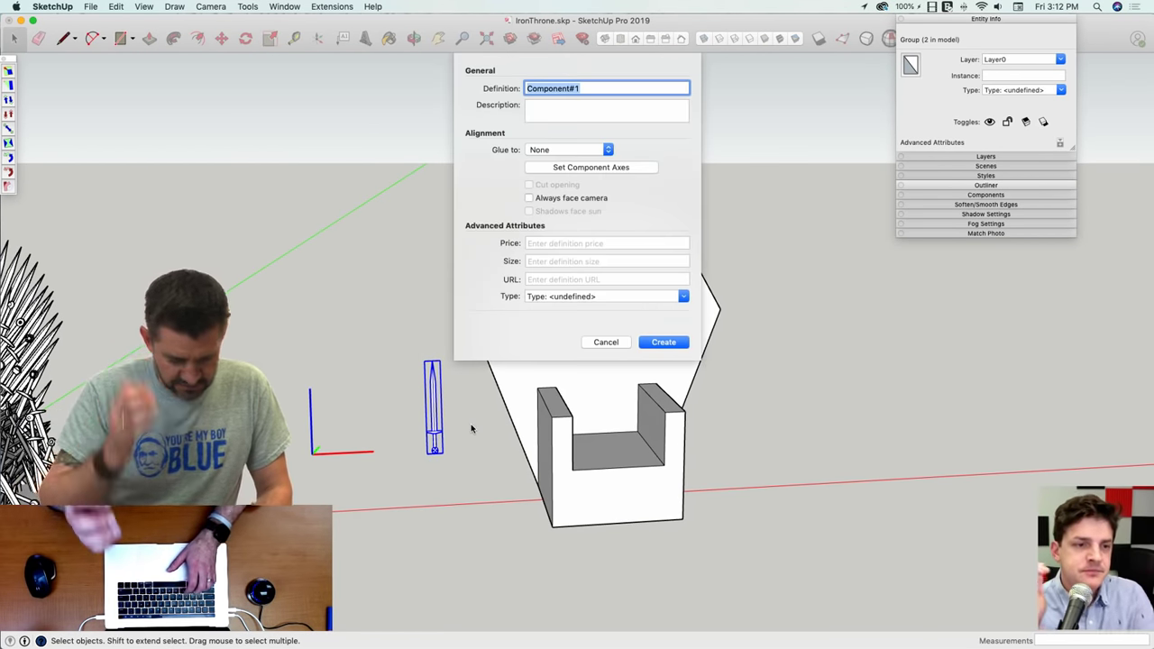
{"action": "type", "text": "Sword"}
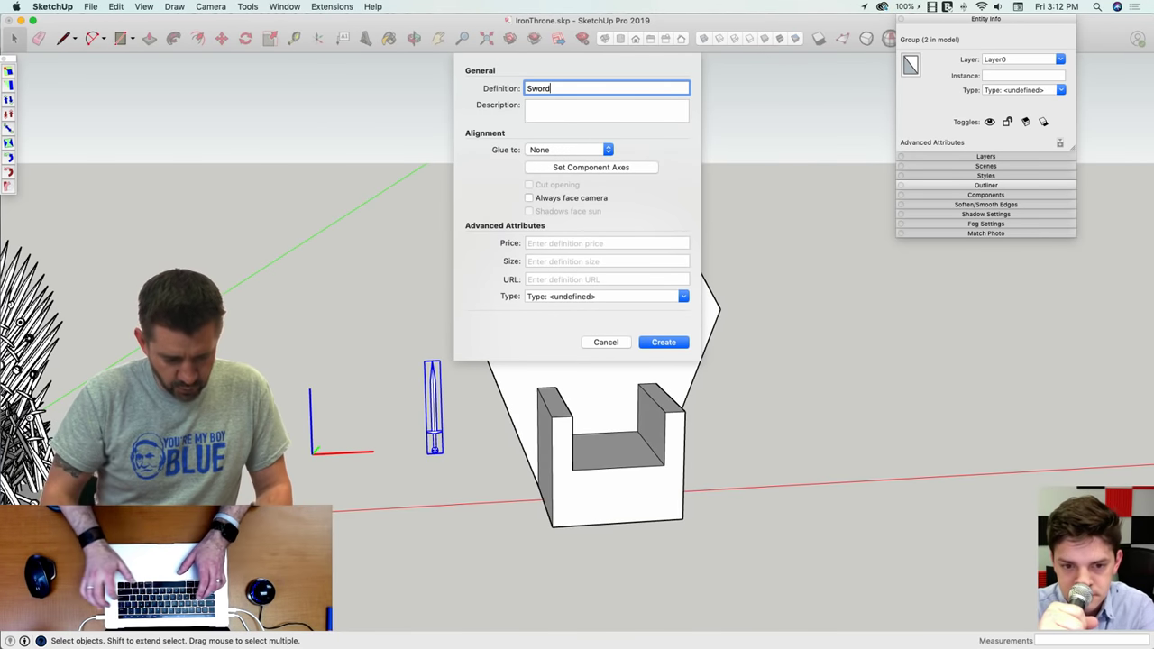
{"action": "left_click", "coordinate": [645, 341]}
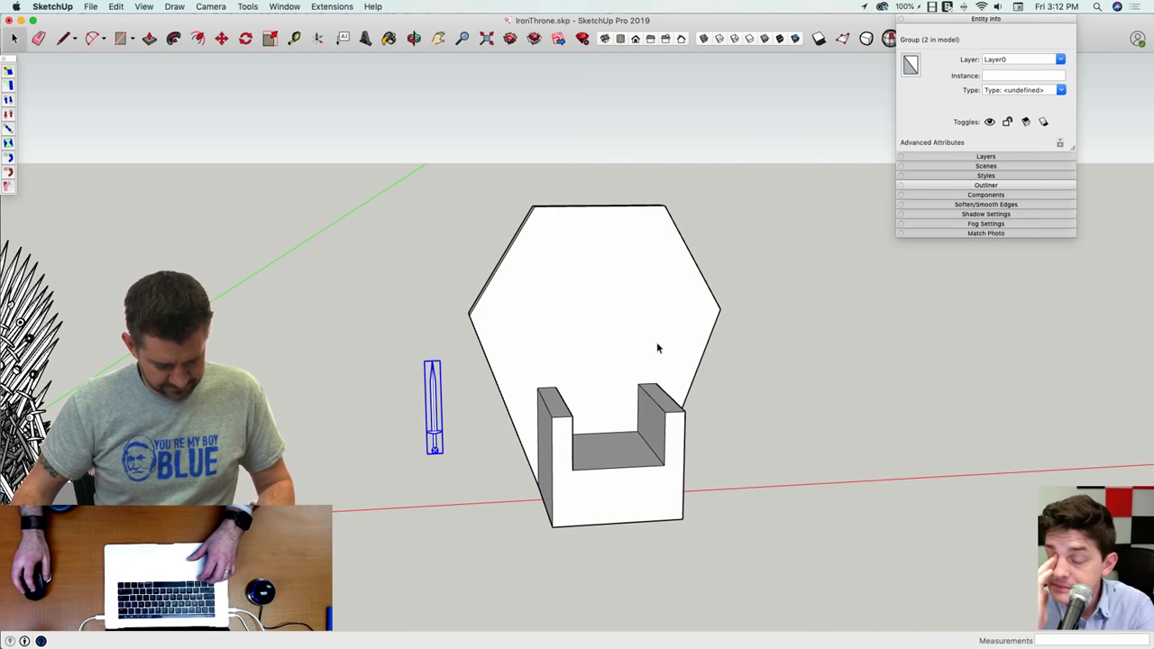
{"action": "key", "text": "super+s"}
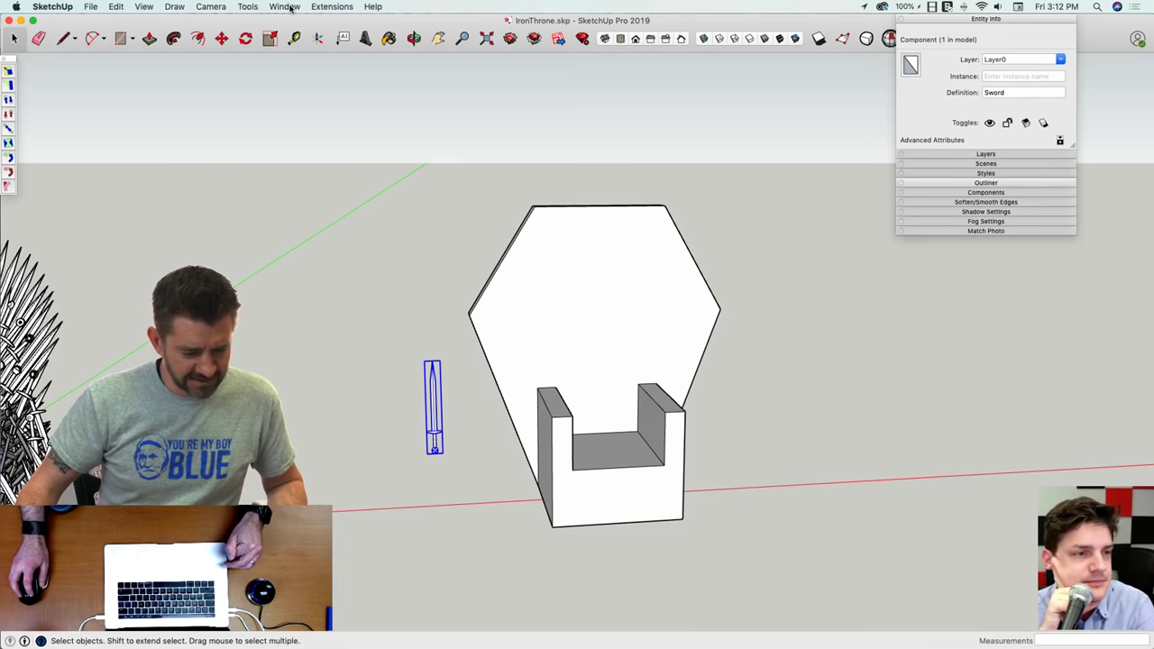
Step: Look through the extension commands and the list of installed extensions for a component-scattering tool
{"action": "left_click", "coordinate": [327, 7]}
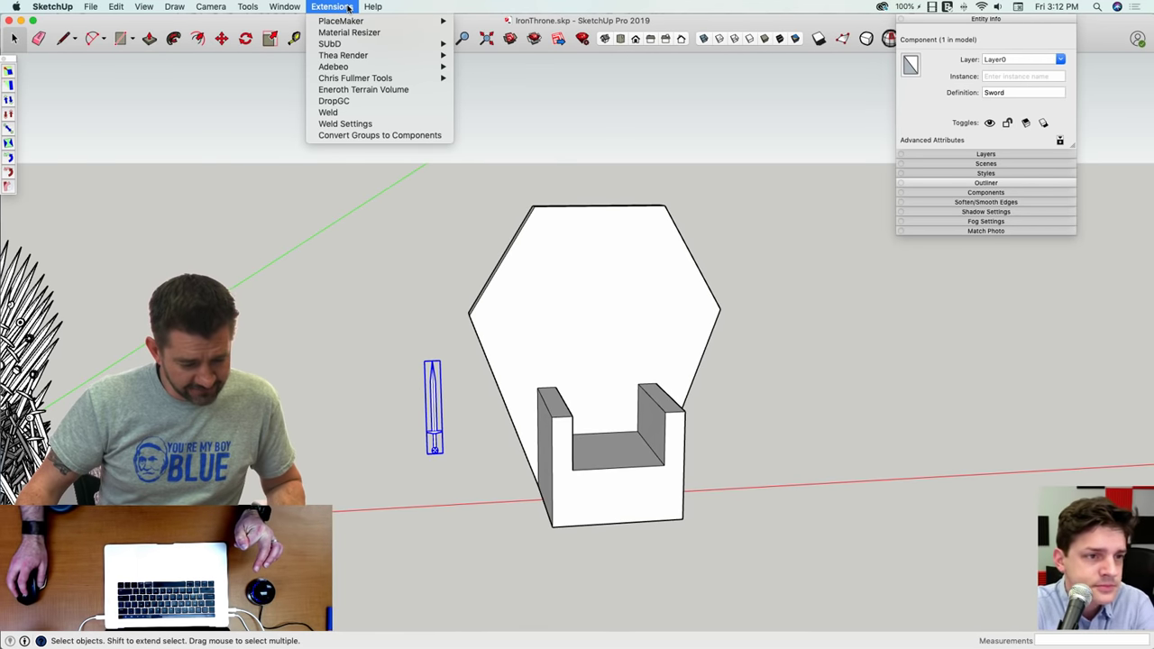
{"action": "mouse_move", "coordinate": [247, 6]}
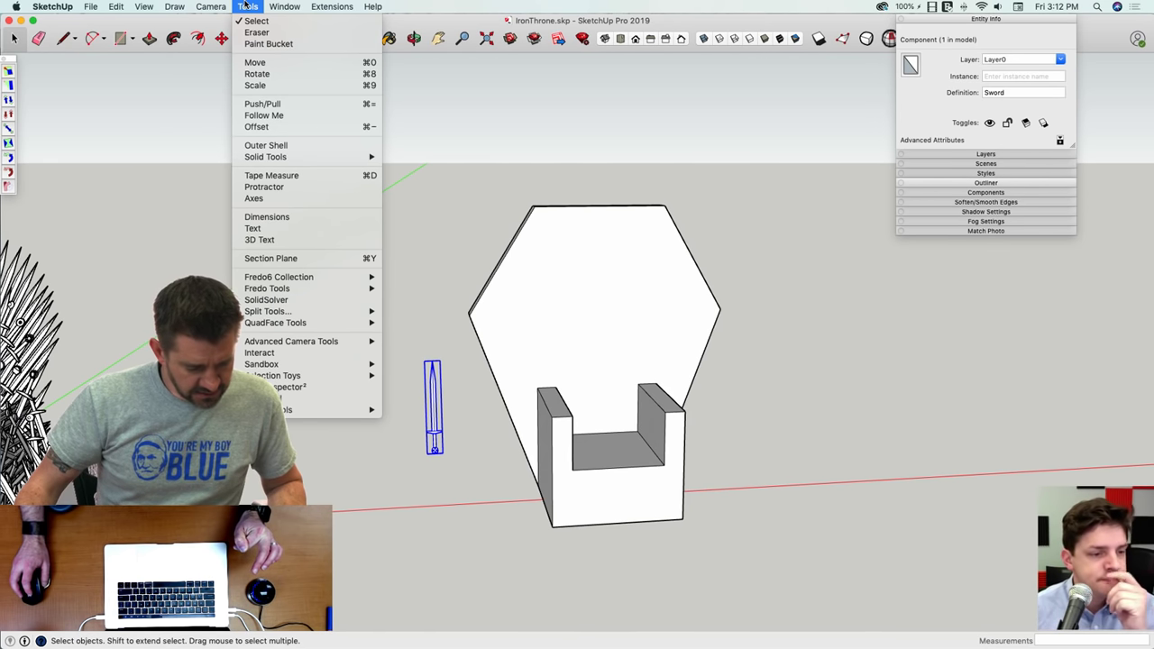
{"action": "mouse_move", "coordinate": [283, 6]}
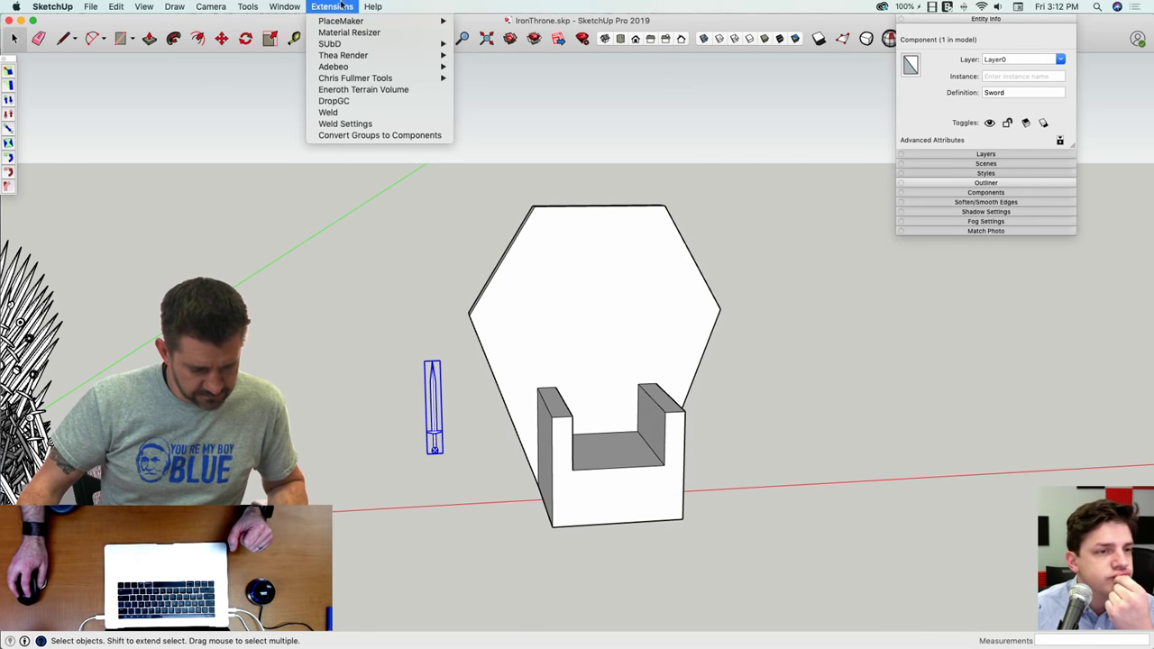
{"action": "left_click", "coordinate": [433, 7]}
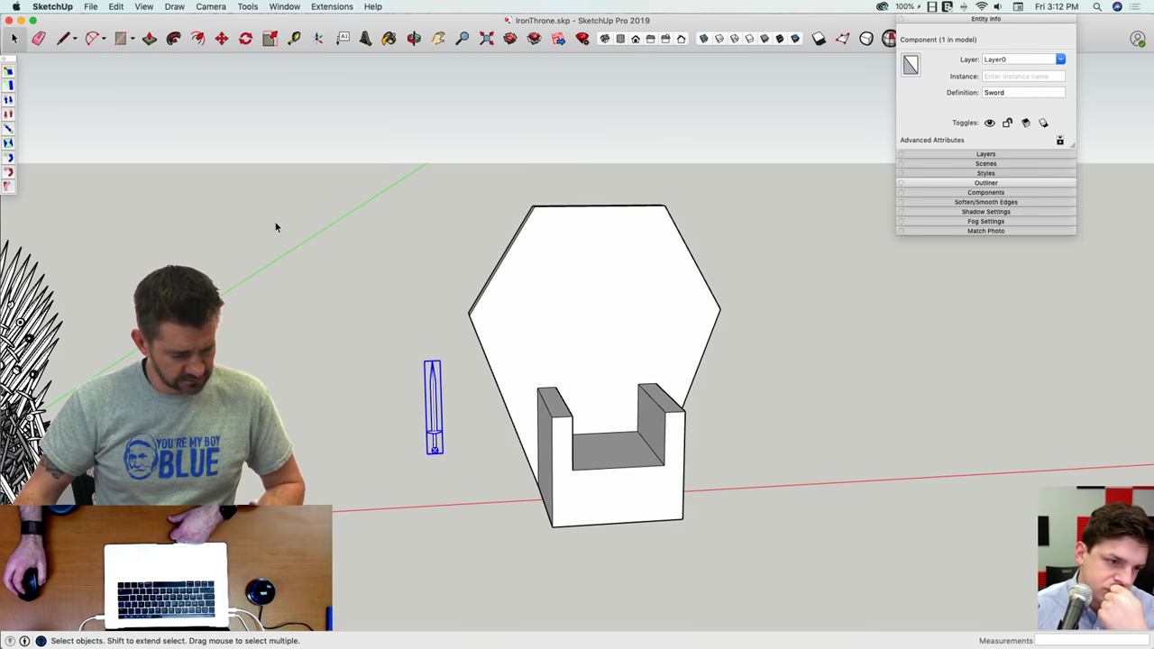
{"action": "left_click", "coordinate": [583, 39]}
{"action": "left_click_drag", "start_coordinate": [454, 72], "coordinate": [449, 57]}
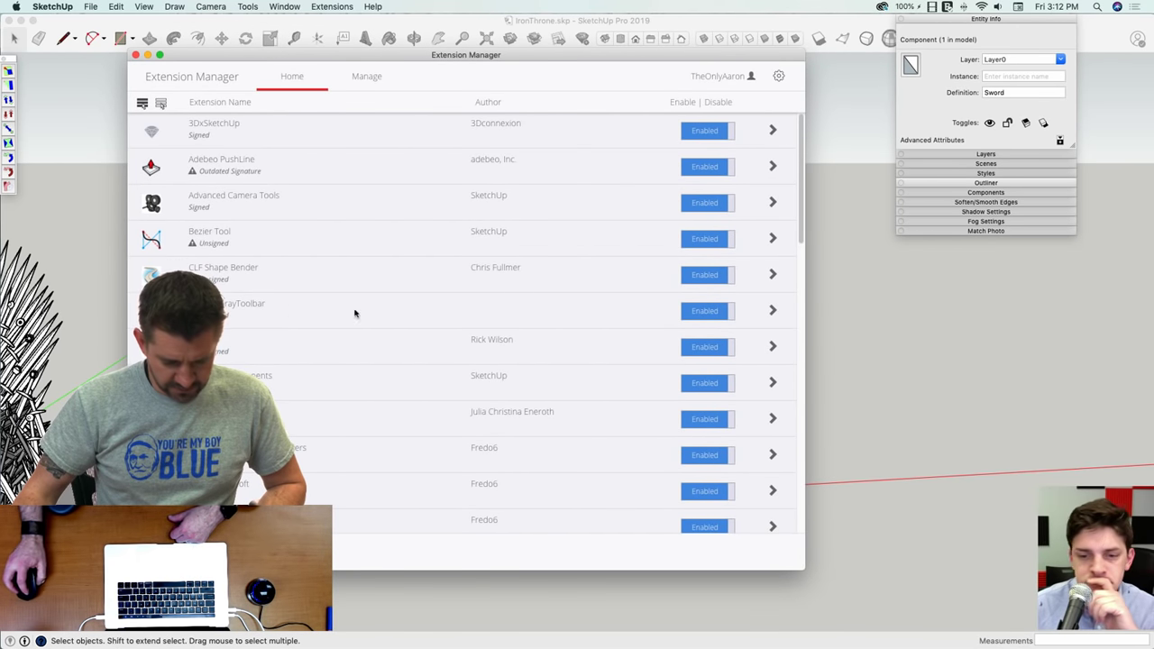
{"action": "left_click", "coordinate": [135, 55]}
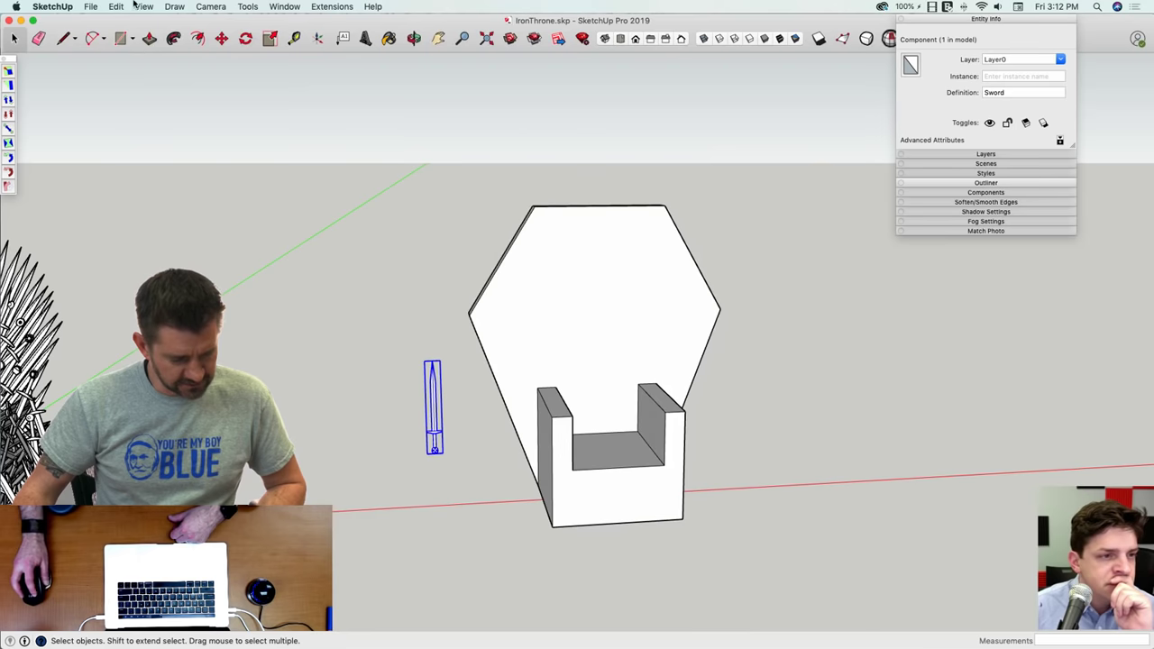
Step: Show the Components Spray tool palette, place it near the throne in the viewport, and save the model
{"action": "left_click", "coordinate": [144, 6]}
{"action": "mouse_move", "coordinate": [161, 52]}
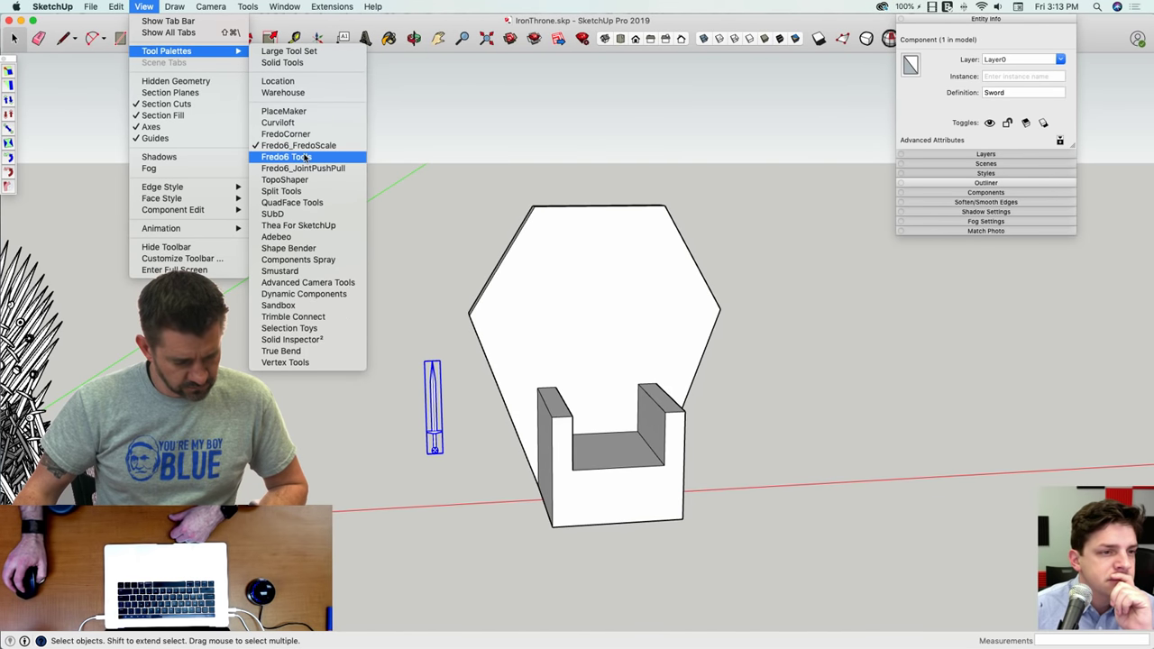
{"action": "left_click", "coordinate": [327, 259]}
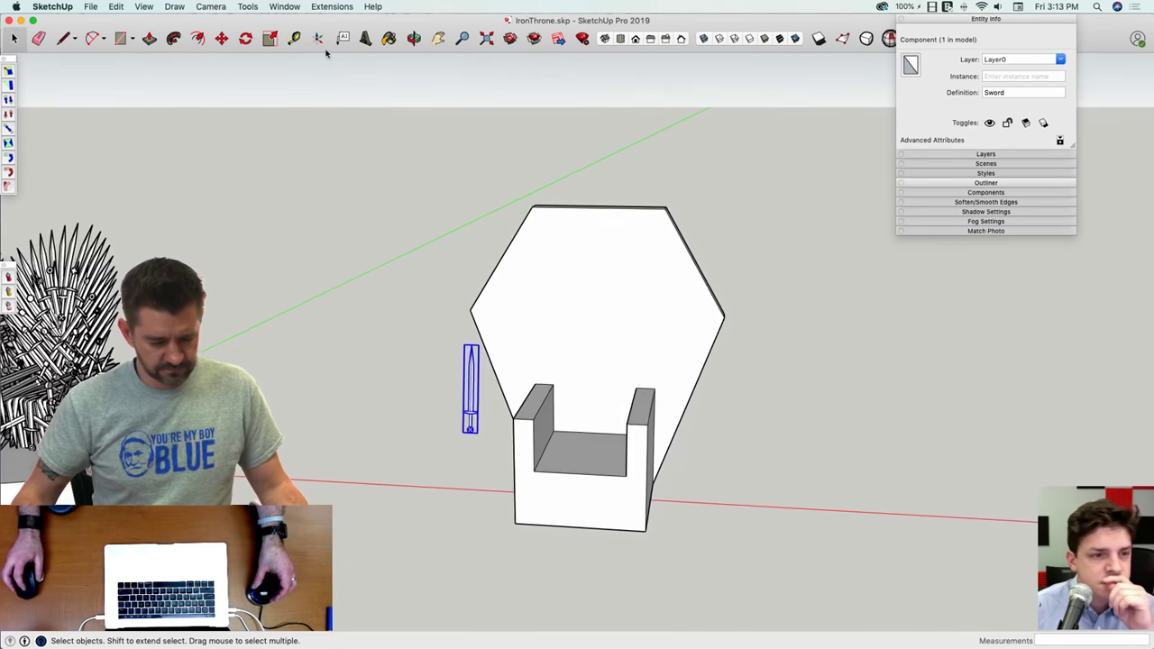
{"action": "left_click_drag", "start_coordinate": [10, 275], "coordinate": [353, 180]}
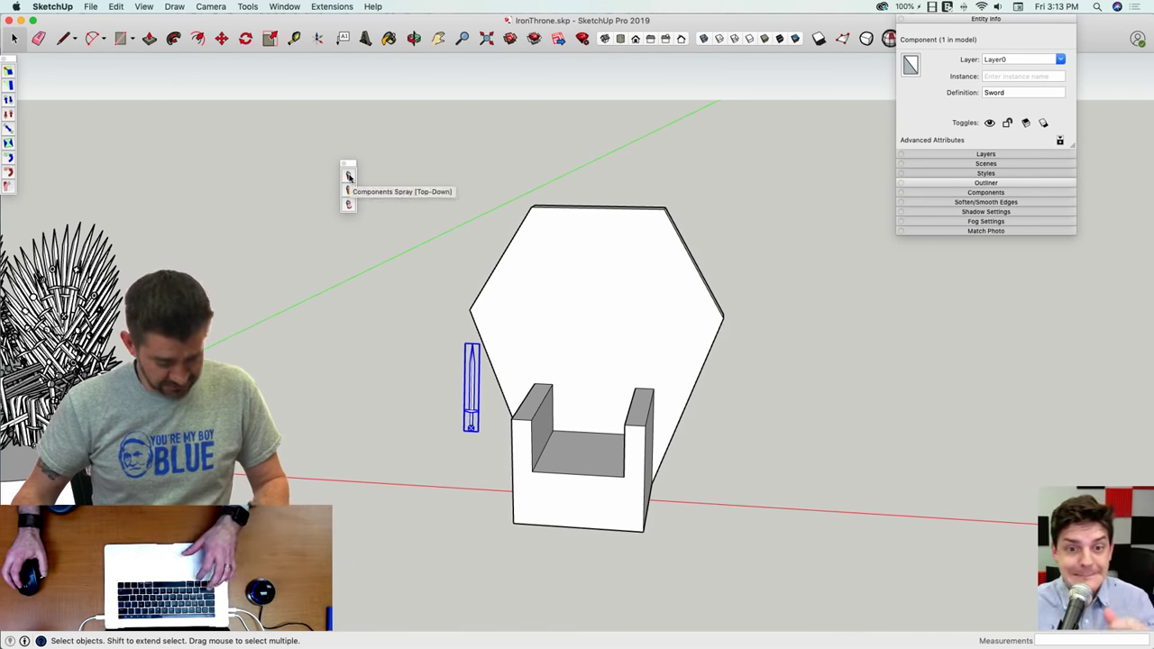
{"action": "key", "text": "super+s"}
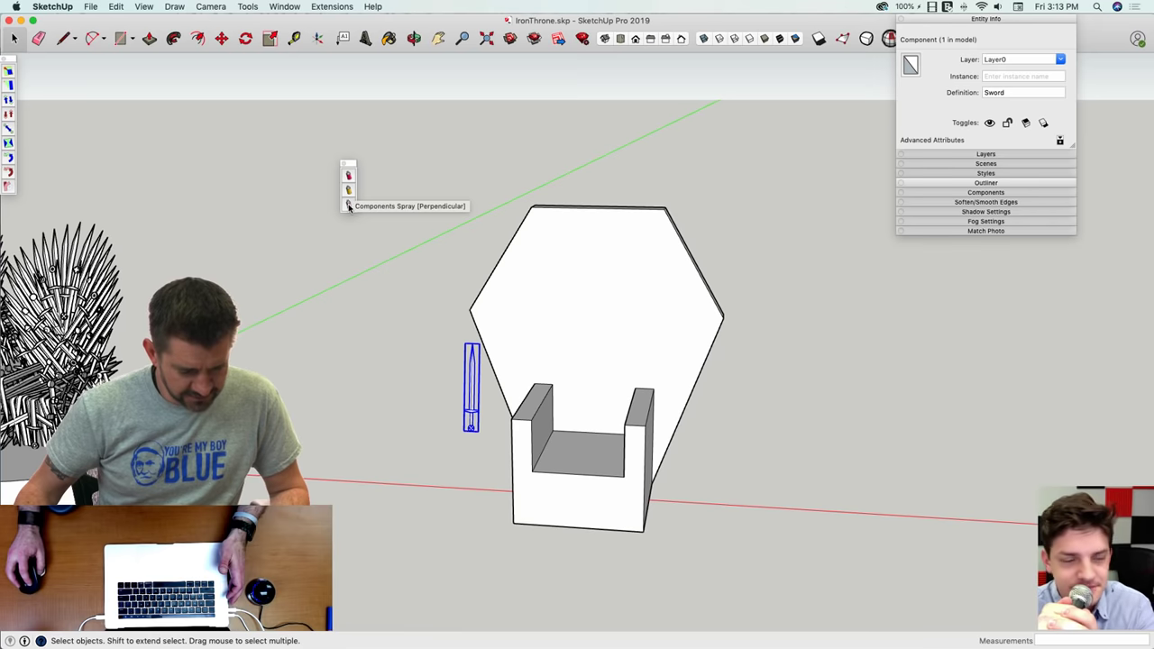
Step: Try to spray the model with Components Spray, using Sword as Component 1 and Vertices of Edges as the shape
{"action": "left_click", "coordinate": [349, 191]}
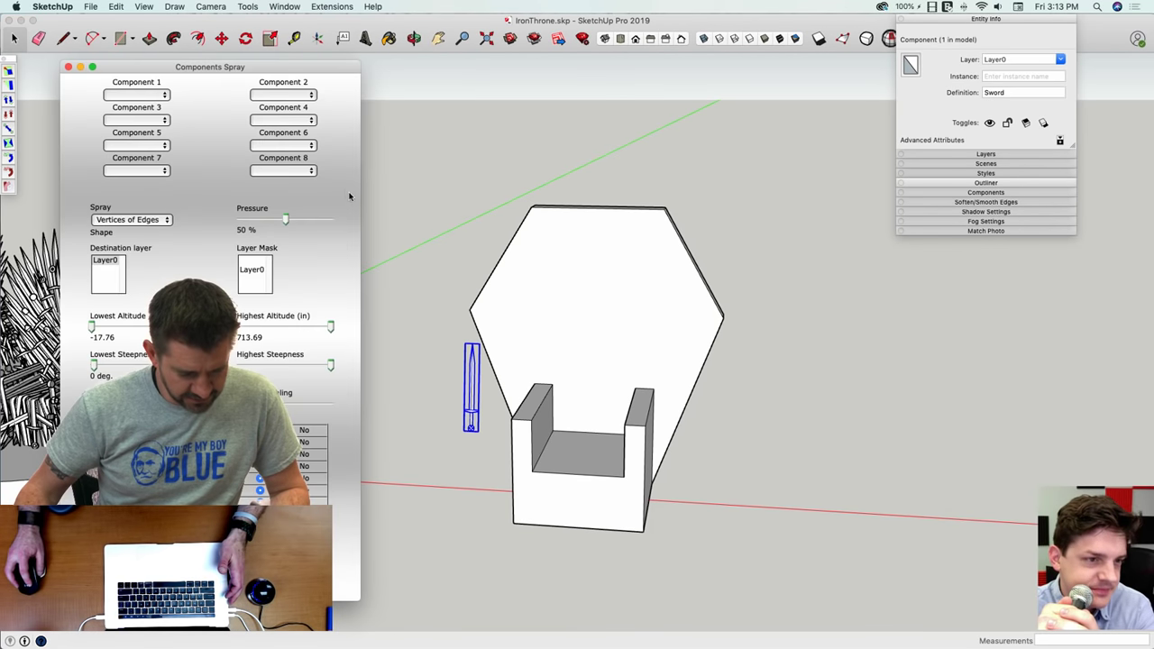
{"action": "left_click", "coordinate": [164, 96]}
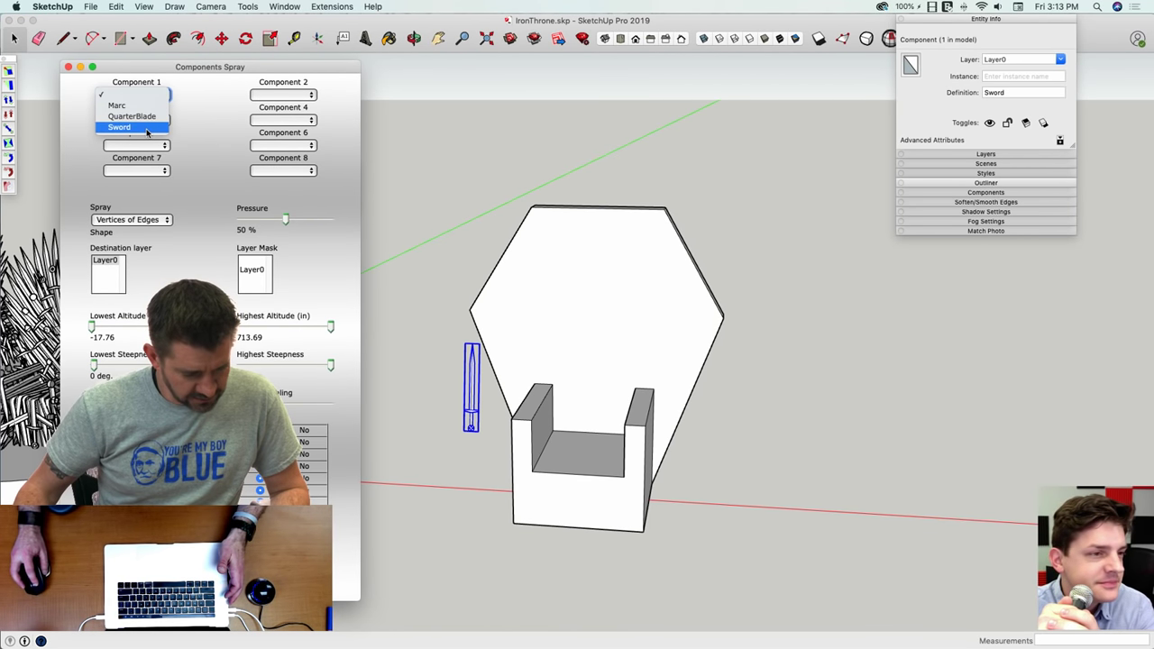
{"action": "left_click", "coordinate": [145, 126]}
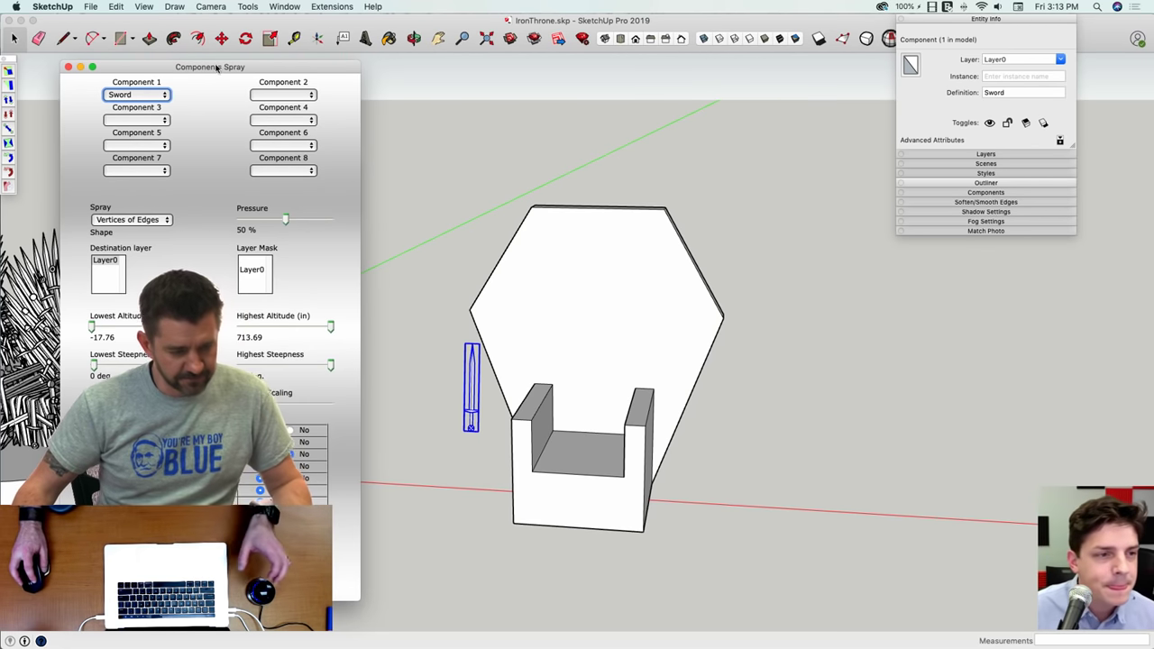
{"action": "left_click_drag", "start_coordinate": [218, 69], "coordinate": [497, 79]}
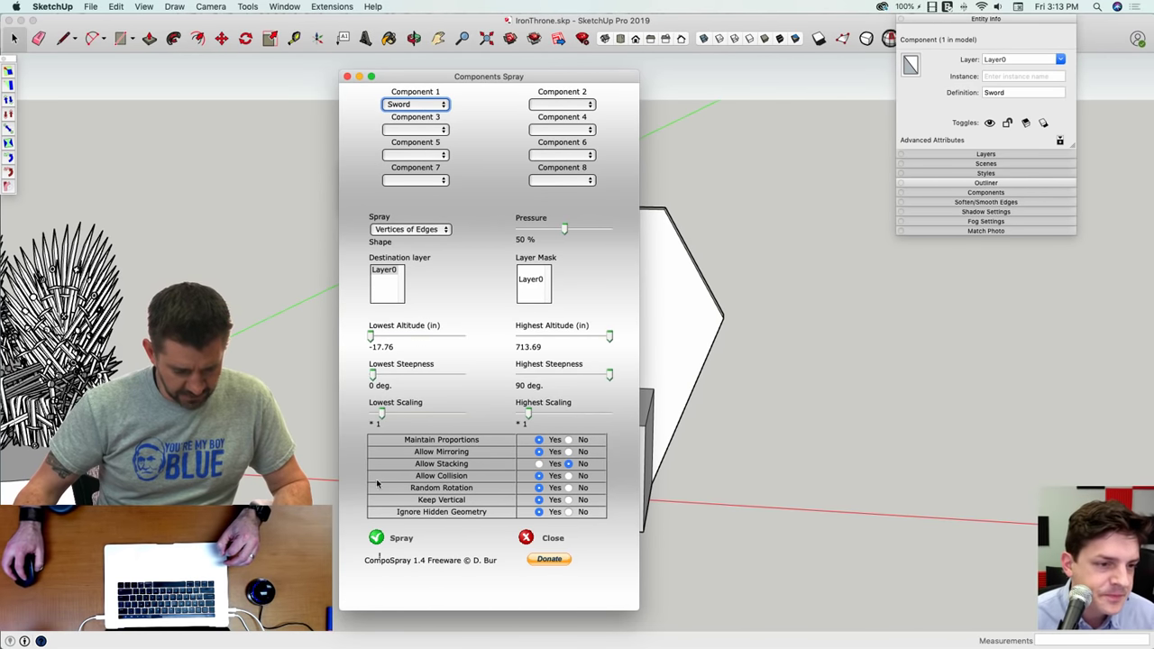
{"action": "left_click", "coordinate": [376, 539]}
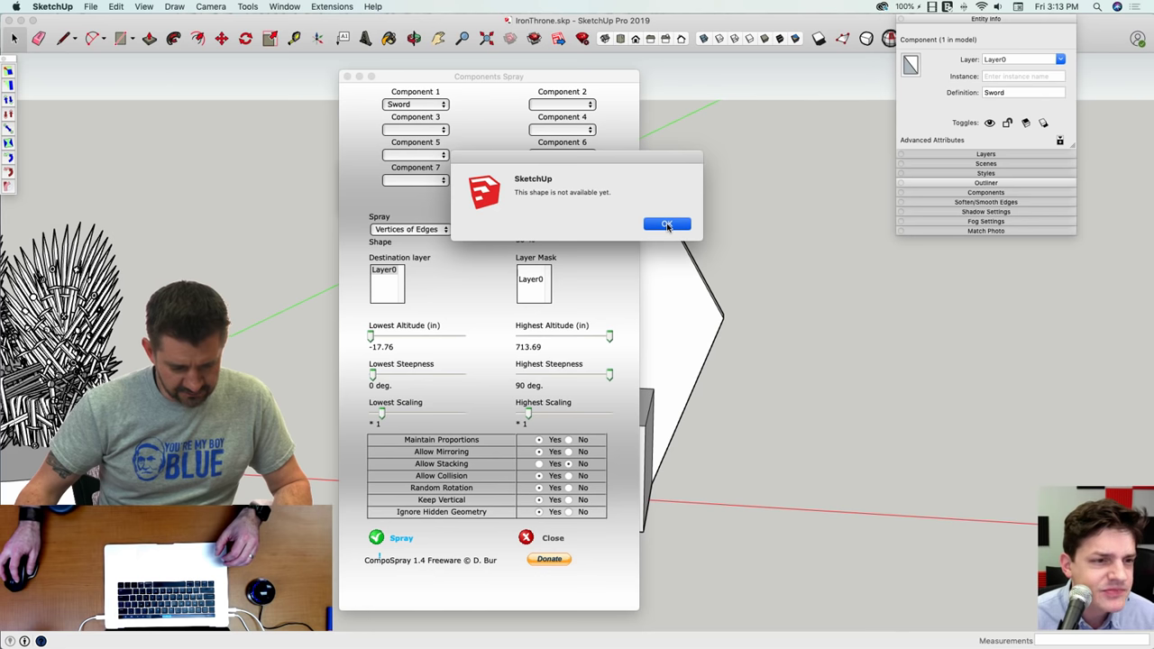
{"action": "left_click", "coordinate": [668, 225]}
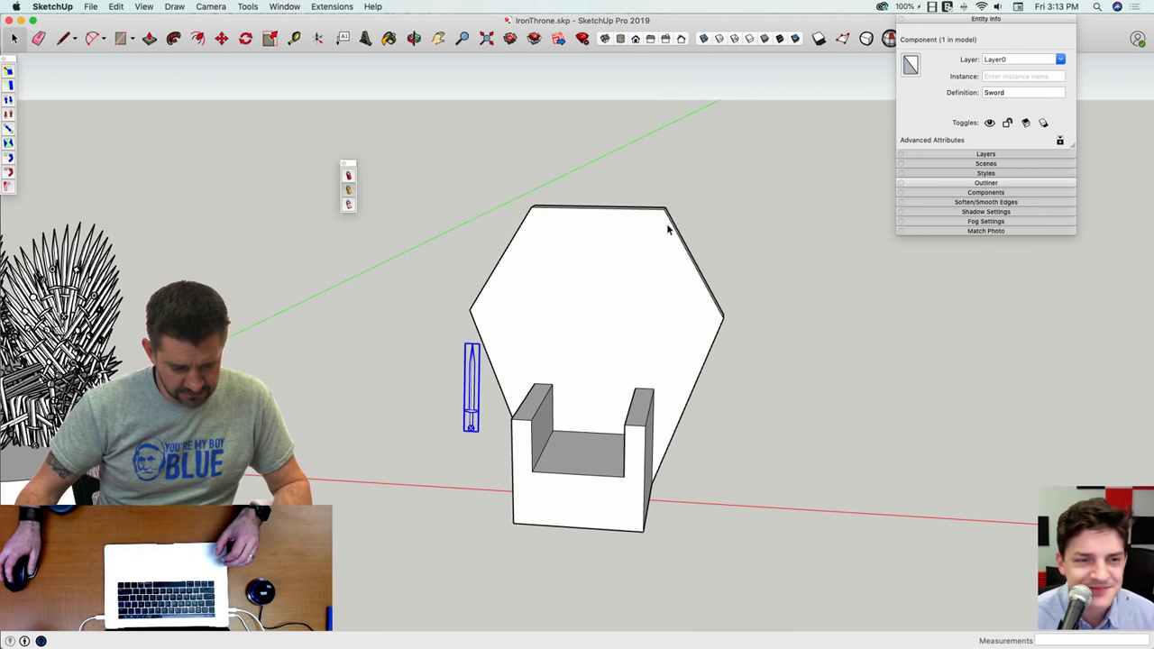
Step: Retry spraying Sword on Vertices of Edges at 50% pressure, with the blank layer mask entry selected
{"action": "left_click", "coordinate": [577, 329]}
{"action": "left_click", "coordinate": [471, 388]}
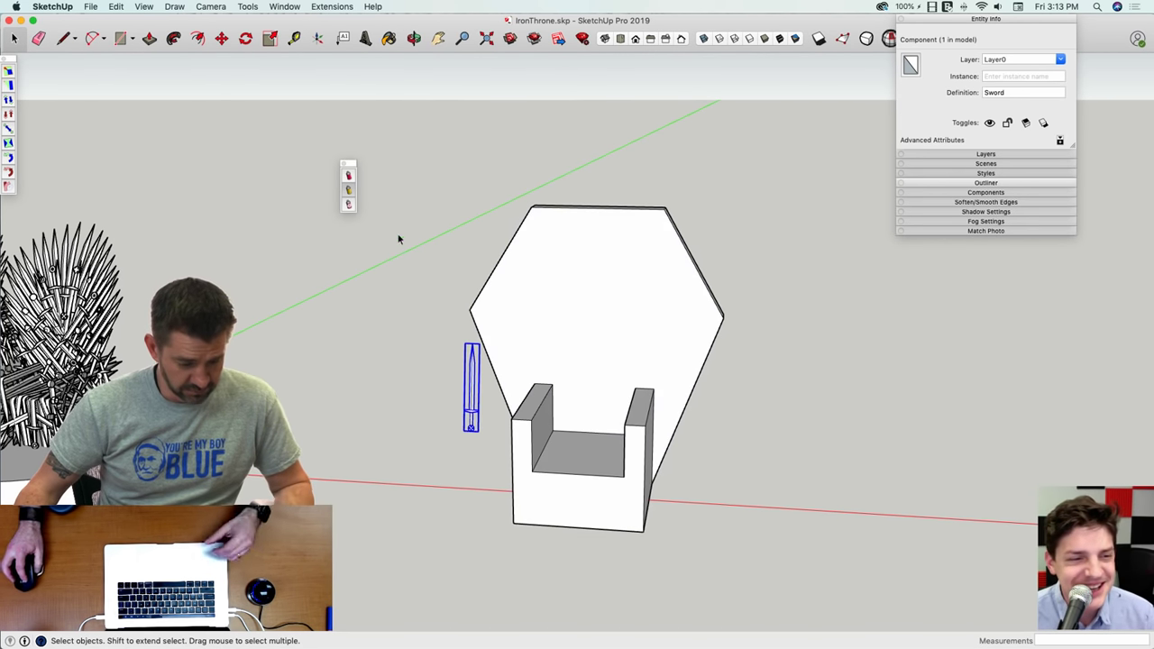
{"action": "left_click", "coordinate": [349, 191]}
{"action": "left_click_drag", "start_coordinate": [203, 73], "coordinate": [433, 70]}
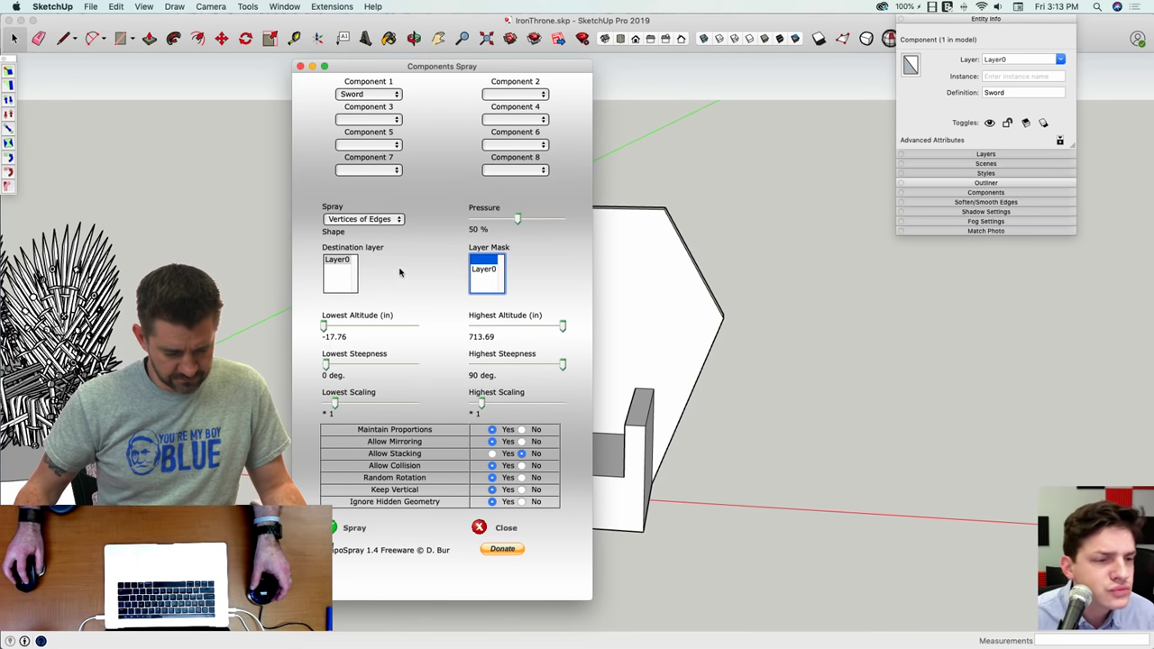
{"action": "left_click", "coordinate": [334, 532]}
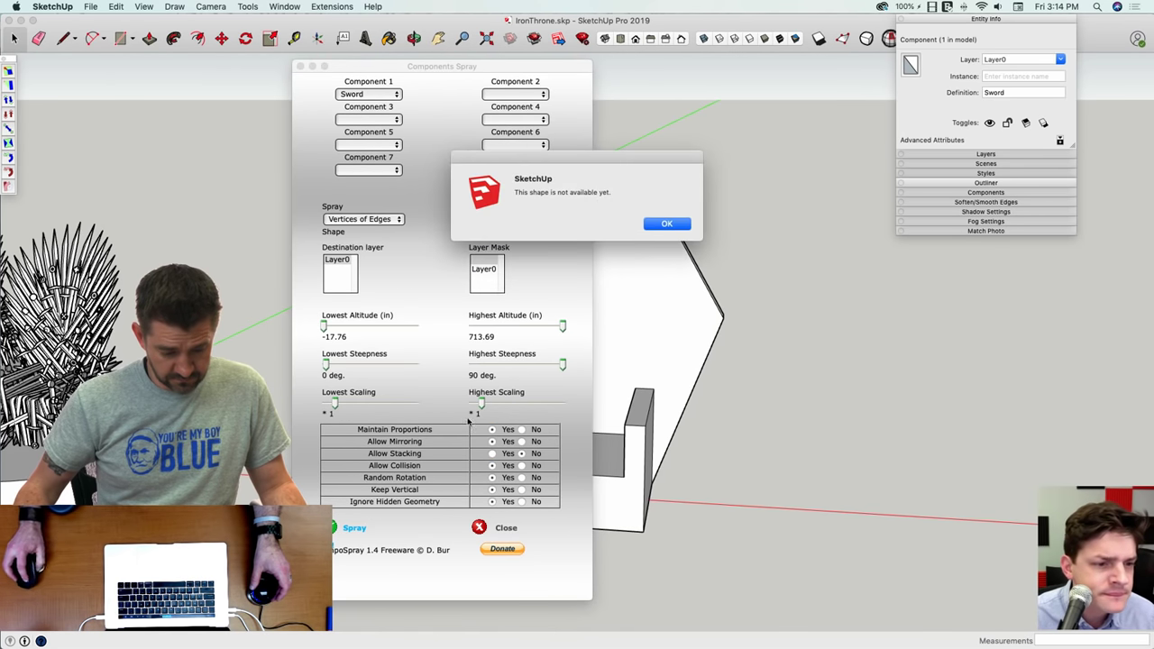
{"action": "left_click", "coordinate": [667, 224]}
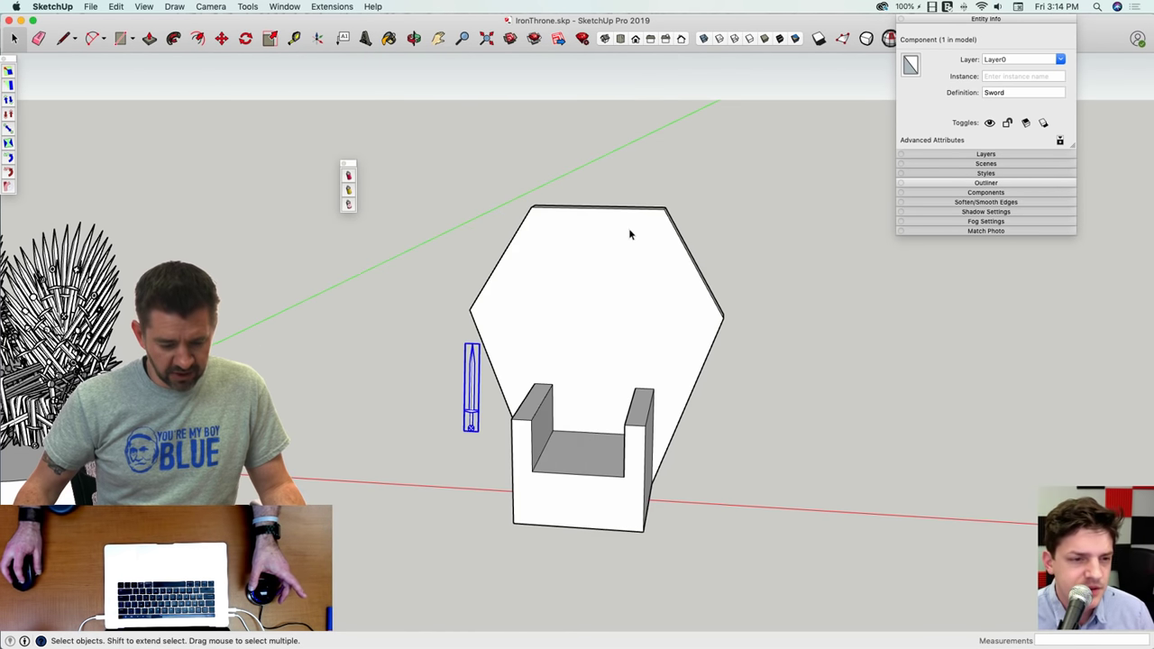
Step: Try to spray Sword on the backrest's front face with the Vertices of Edges shape, and accept the extension settings with Modal and No Scrollbars
{"action": "left_click", "coordinate": [597, 269]}
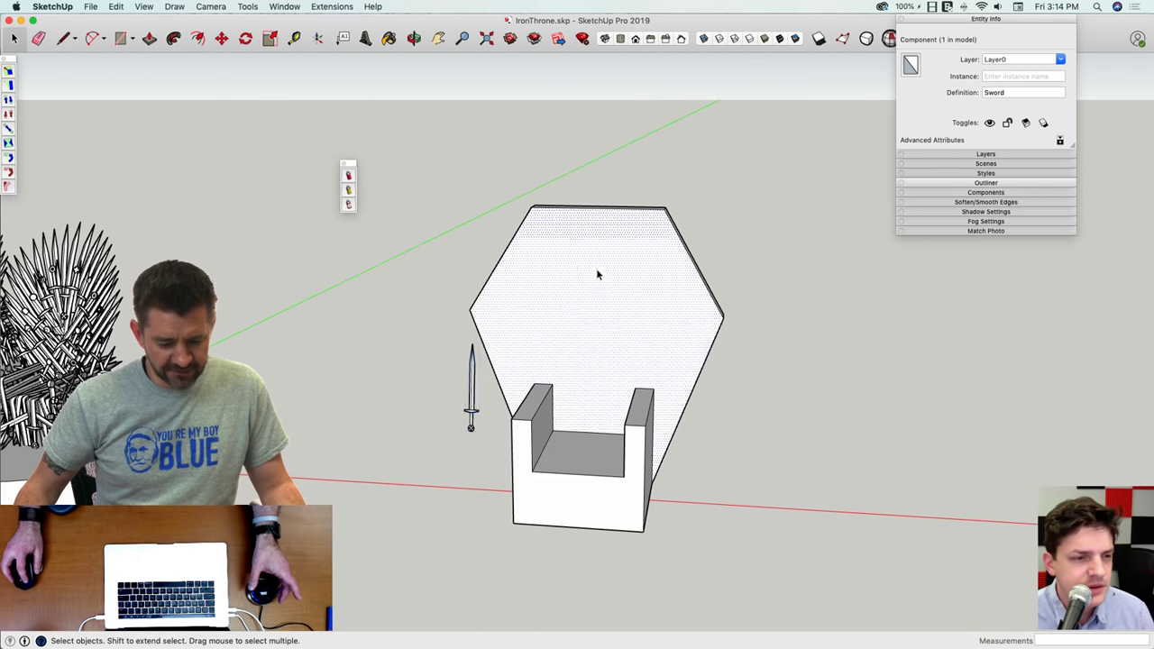
{"action": "left_click", "coordinate": [348, 191]}
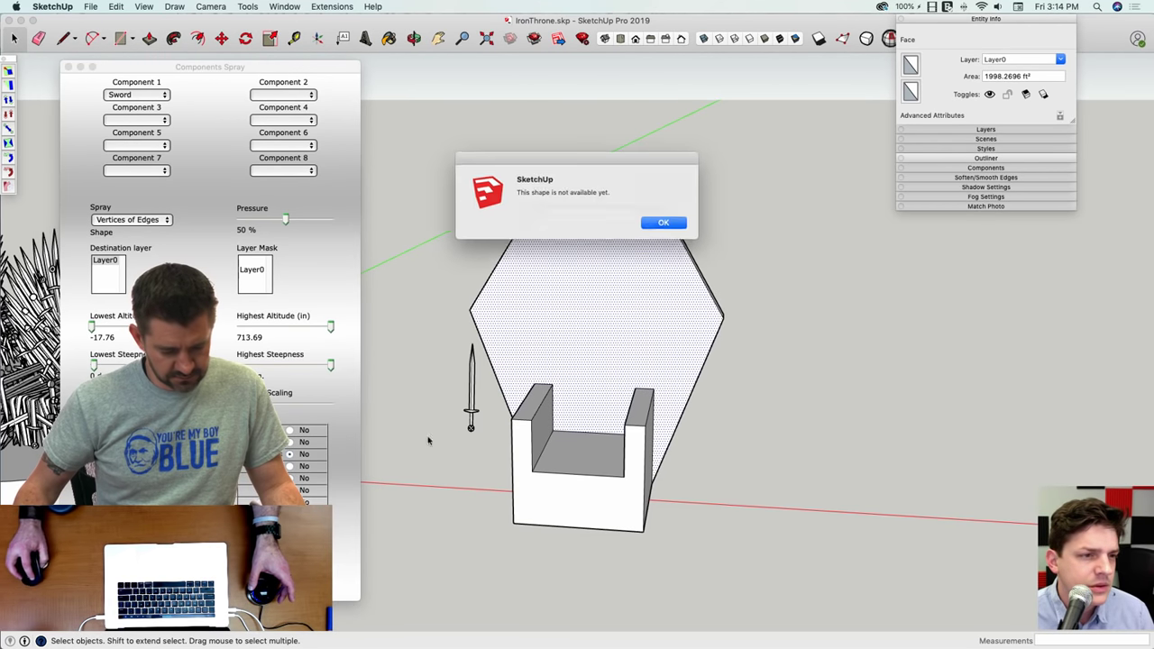
{"action": "left_click", "coordinate": [667, 224]}
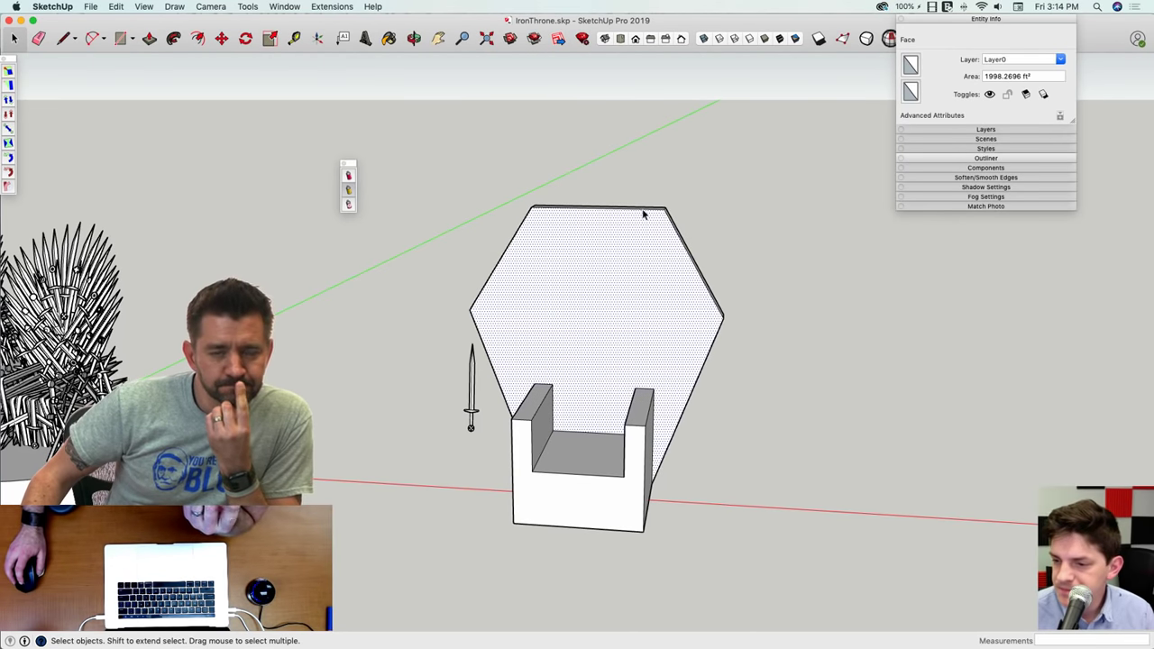
{"action": "left_click", "coordinate": [349, 204]}
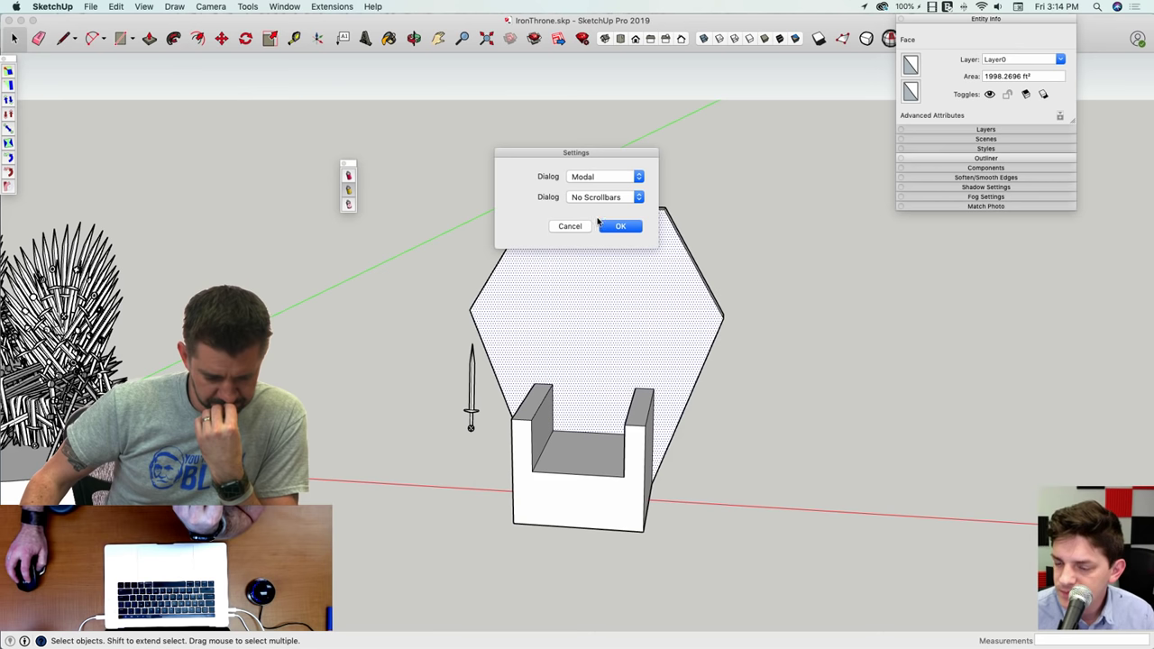
{"action": "left_click", "coordinate": [619, 227]}
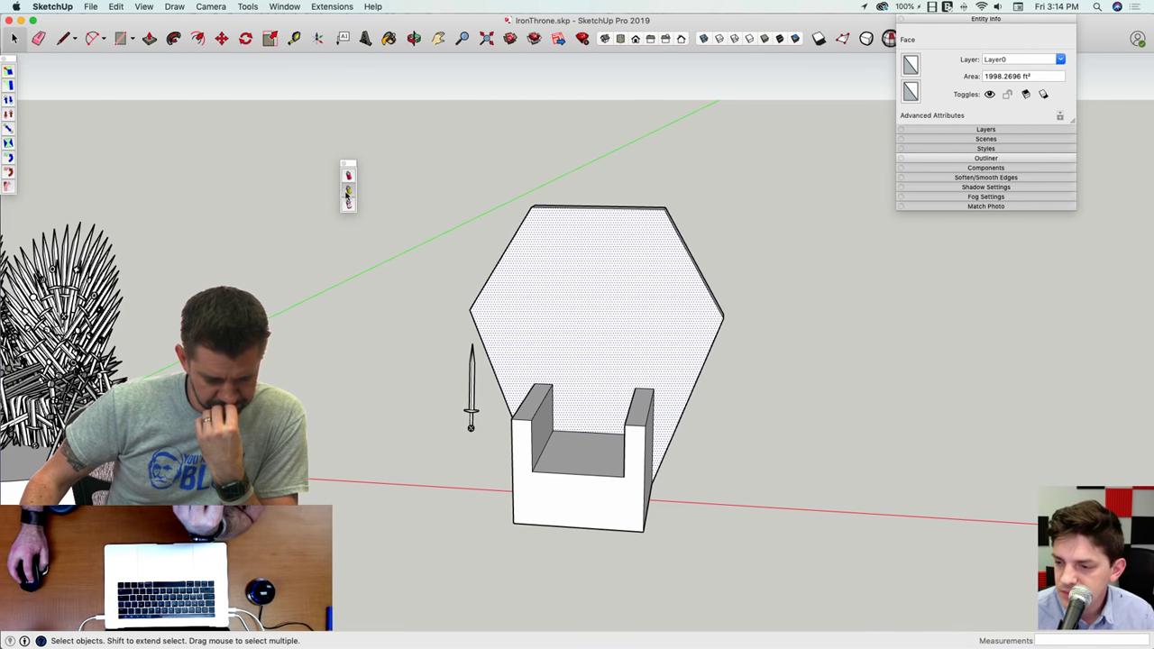
Step: Select the whole throne, including the backrest and seat, and make it a group
{"action": "left_click", "coordinate": [582, 149]}
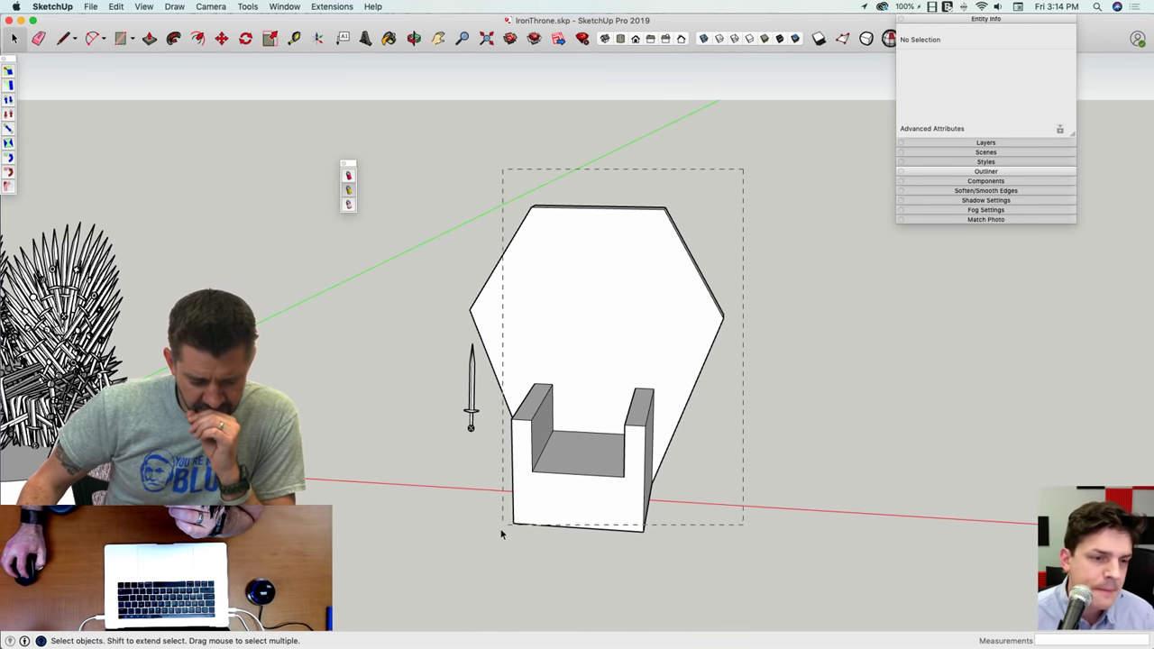
{"action": "left_click_drag", "start_coordinate": [502, 534], "coordinate": [488, 547]}
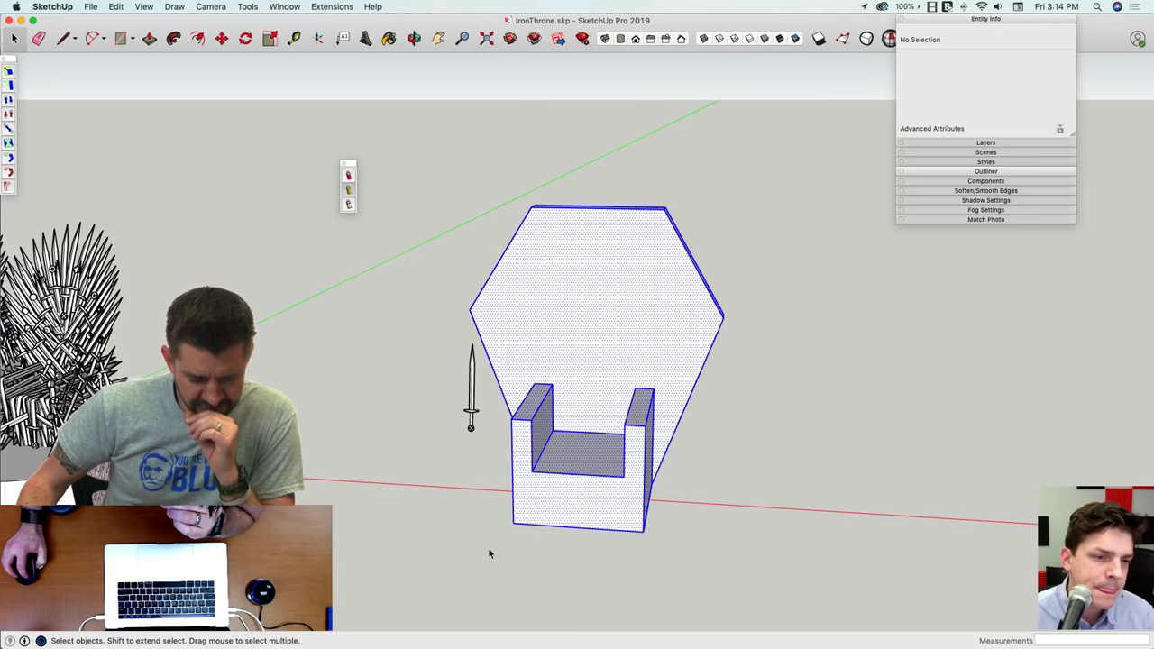
{"action": "middle_click_drag", "start_coordinate": [632, 303], "coordinate": [632, 301]}
{"action": "right_click", "coordinate": [632, 301]}
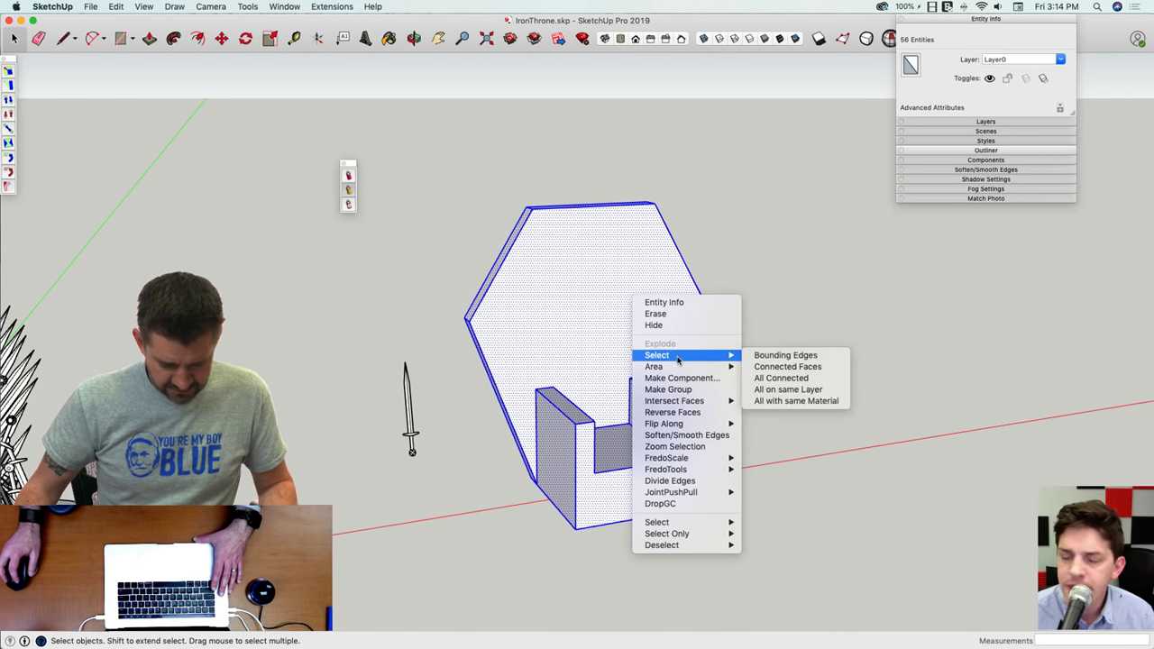
{"action": "left_click", "coordinate": [678, 390]}
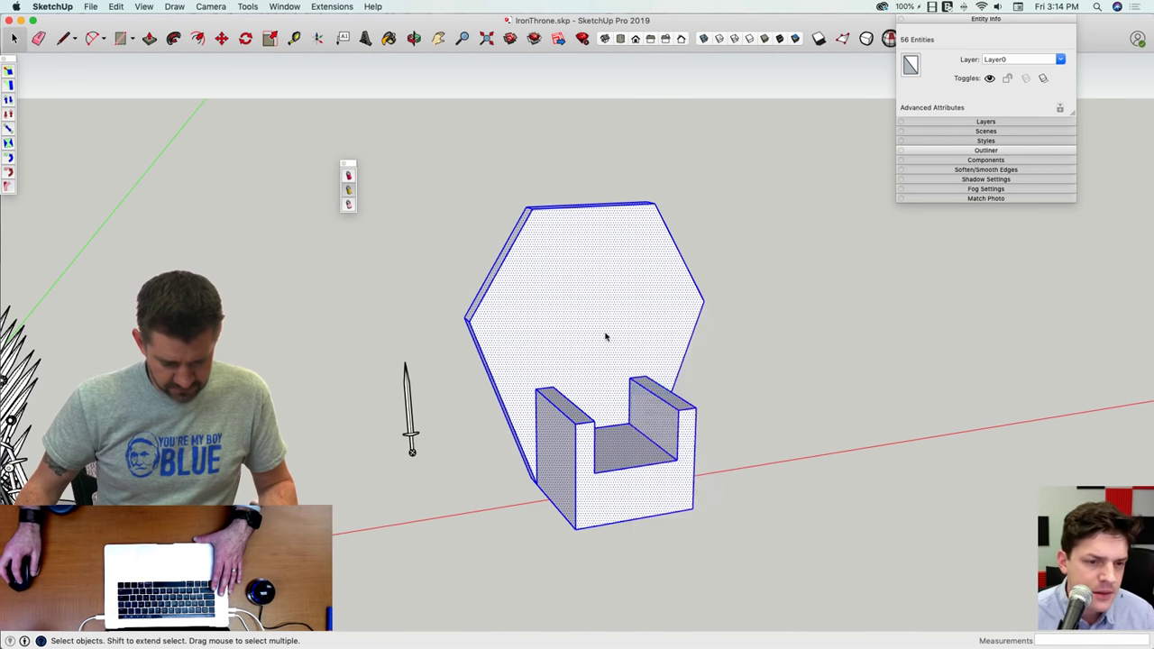
Step: Try to spray Sword on the selected throne group with the Vertices of Edges shape at 50% pressure
{"action": "left_click", "coordinate": [349, 190]}
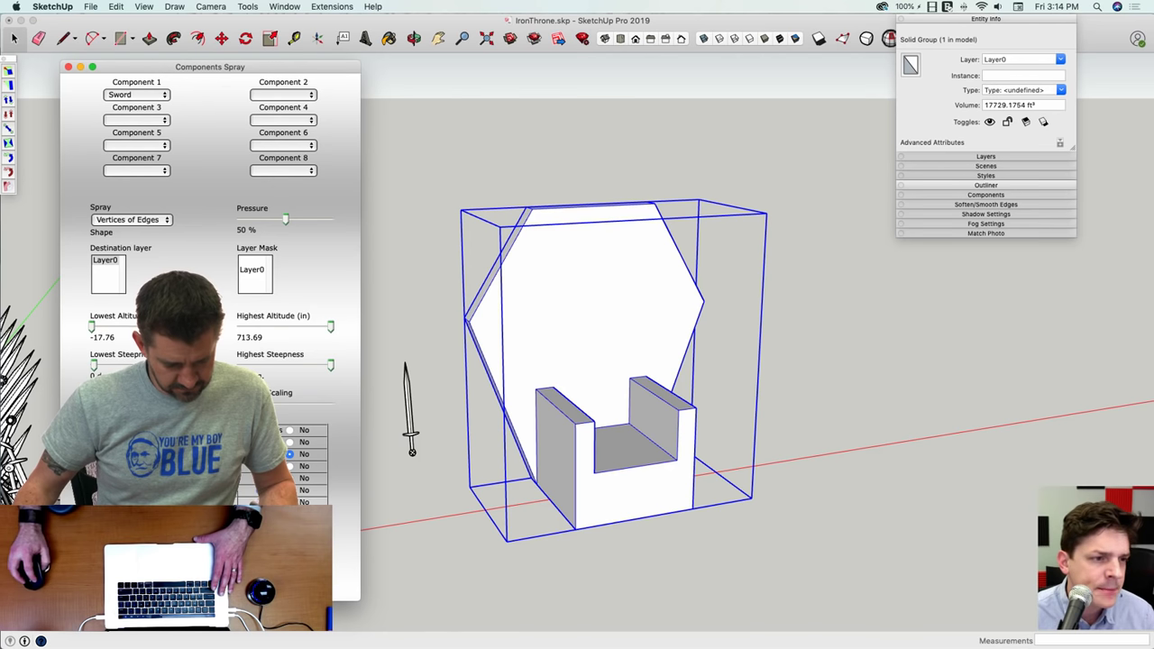
{"action": "left_click", "coordinate": [666, 224]}
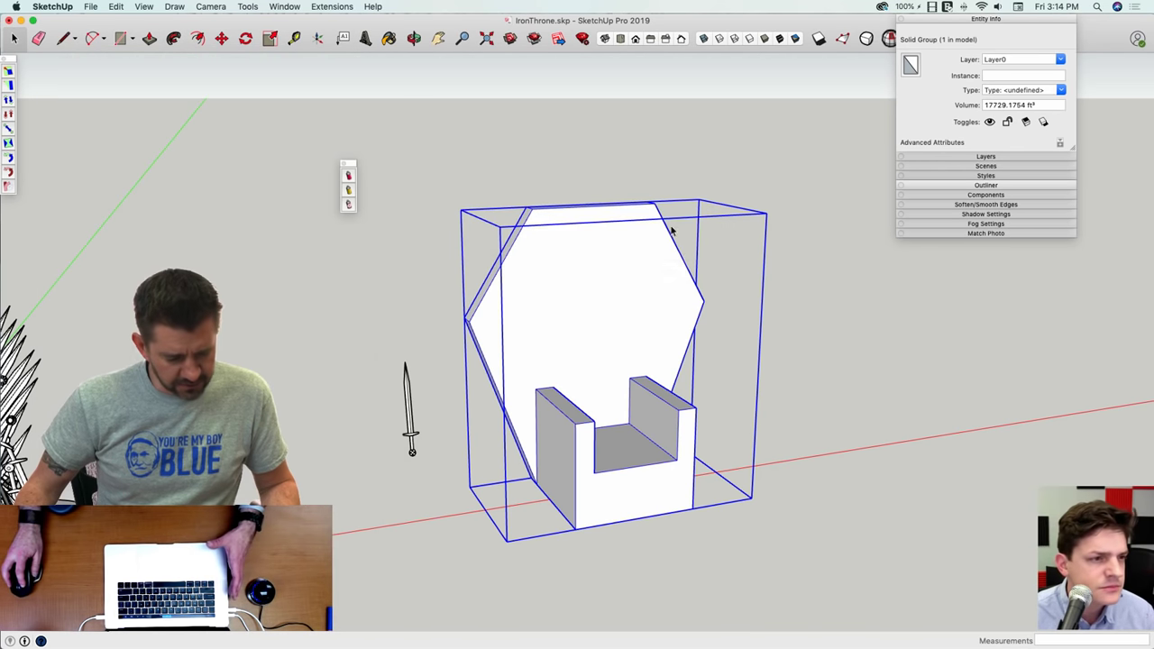
{"action": "left_click", "coordinate": [430, 304]}
{"action": "left_click", "coordinate": [595, 313]}
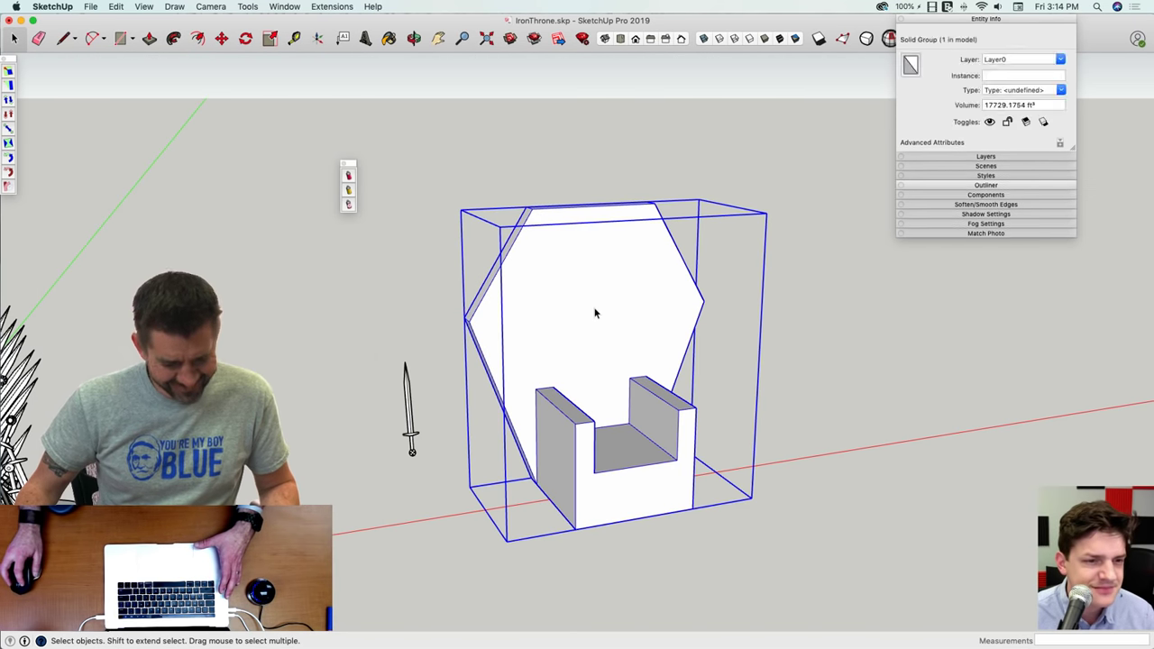
Step: Inside the throne group, spray several Sword copies over the backrest with the Point shape and inspect where they sit
{"action": "double_click", "coordinate": [596, 313]}
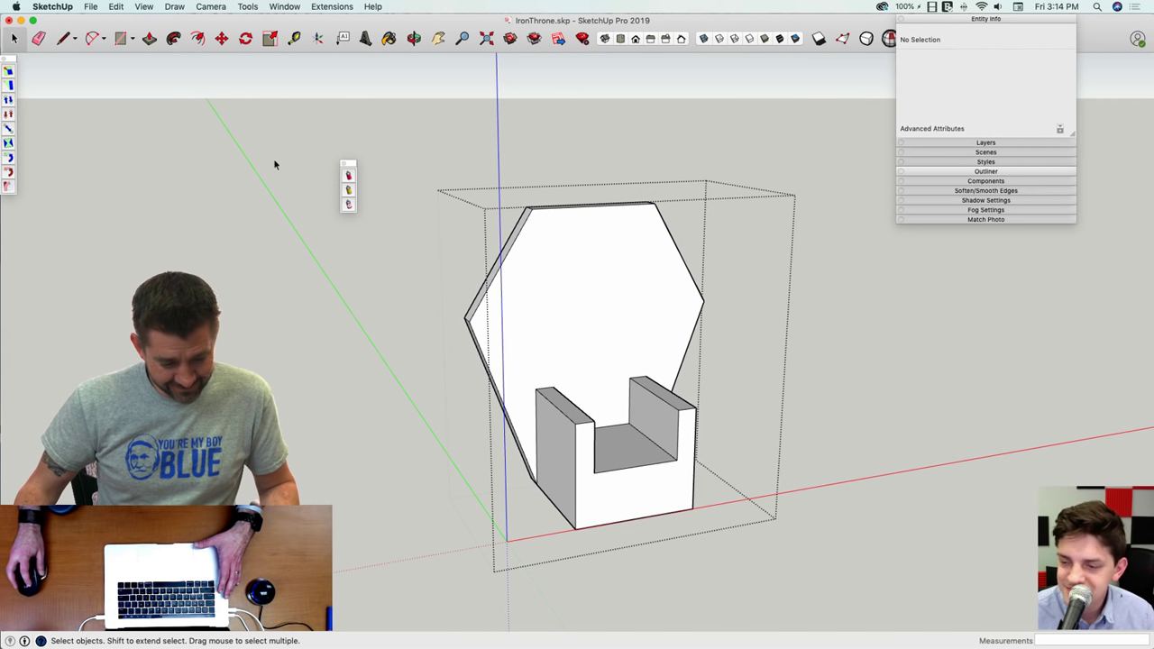
{"action": "left_click", "coordinate": [350, 194]}
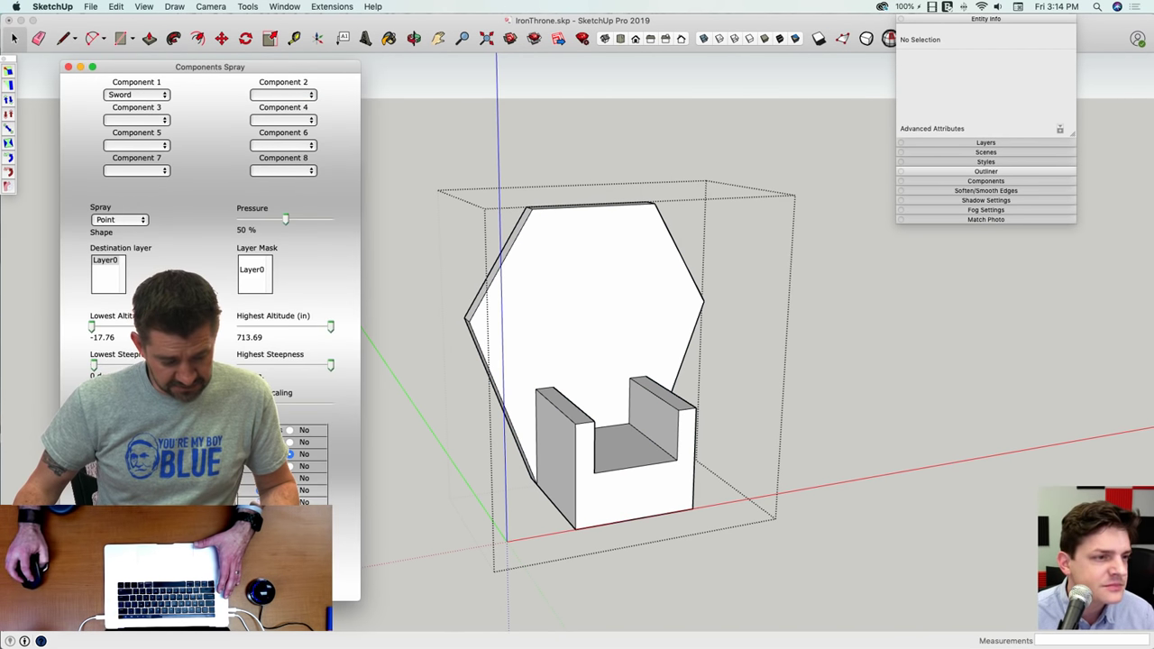
{"action": "key", "text": "Return"}
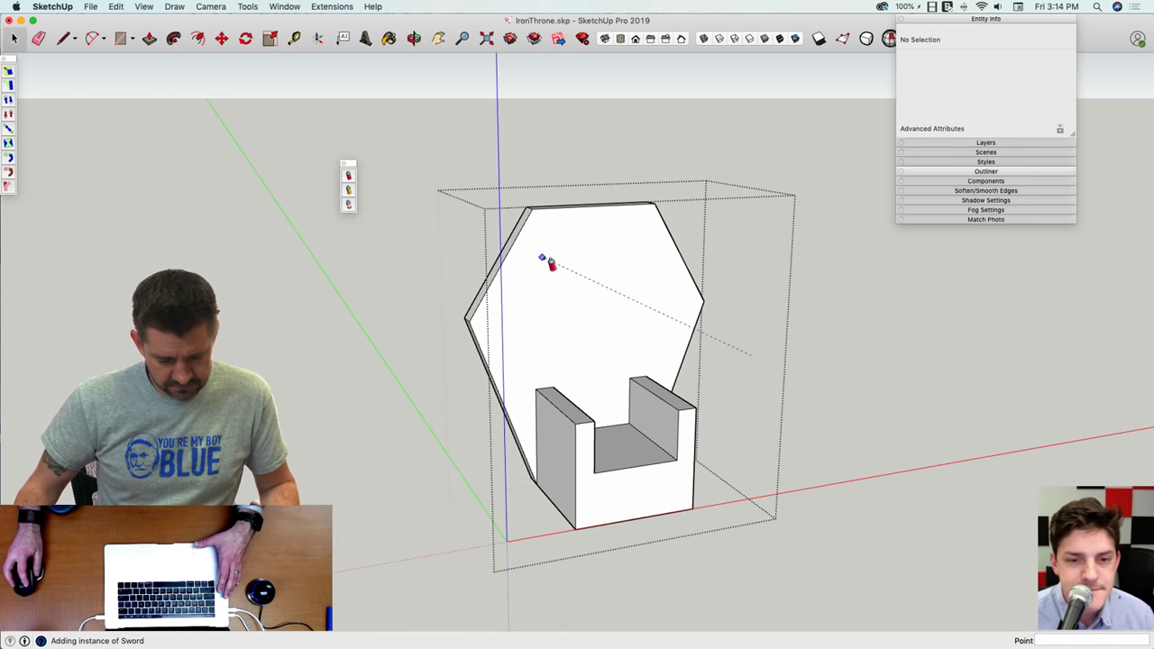
{"action": "mouse_move", "coordinate": [588, 307]}
{"action": "middle_mouse_down"}
{"action": "mouse_move", "coordinate": [582, 270]}
{"action": "mouse_move", "coordinate": [625, 265]}
{"action": "mouse_move", "coordinate": [581, 287]}
{"action": "middle_mouse_up"}
{"action": "middle_click_drag", "start_coordinate": [589, 326], "coordinate": [611, 271]}
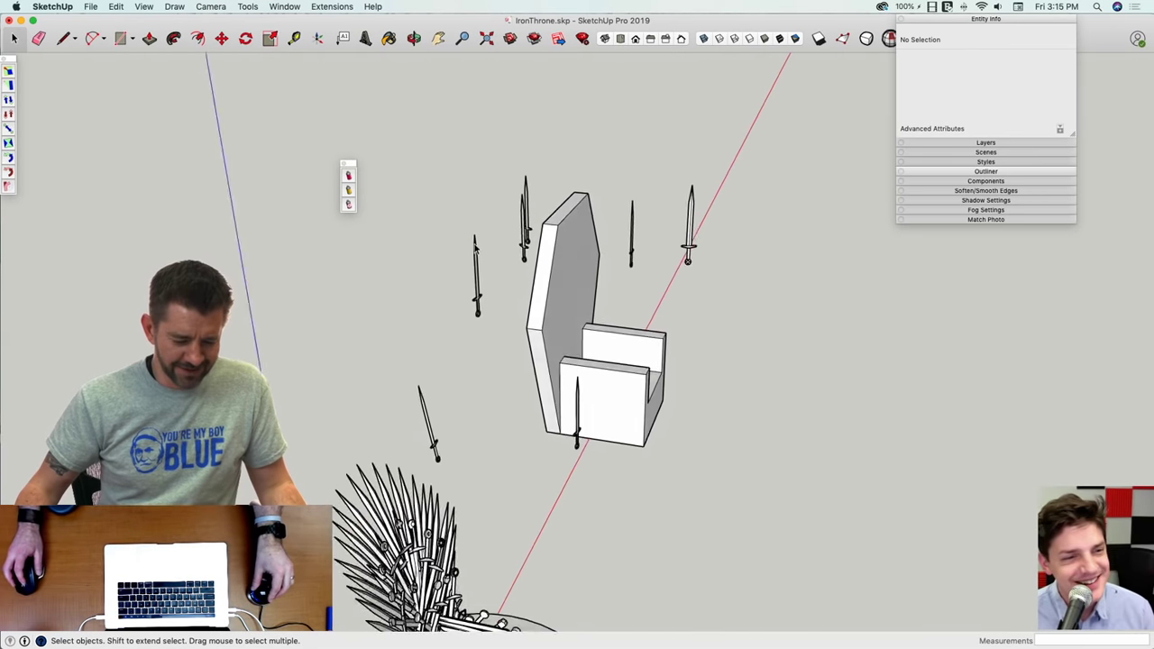
Step: Erase the sprayed Sword copies floating around the throne, keeping the original Sword
{"action": "middle_click_drag", "start_coordinate": [475, 248], "coordinate": [523, 221]}
{"action": "key", "text": "e"}
{"action": "left_click_drag", "start_coordinate": [528, 219], "coordinate": [490, 254]}
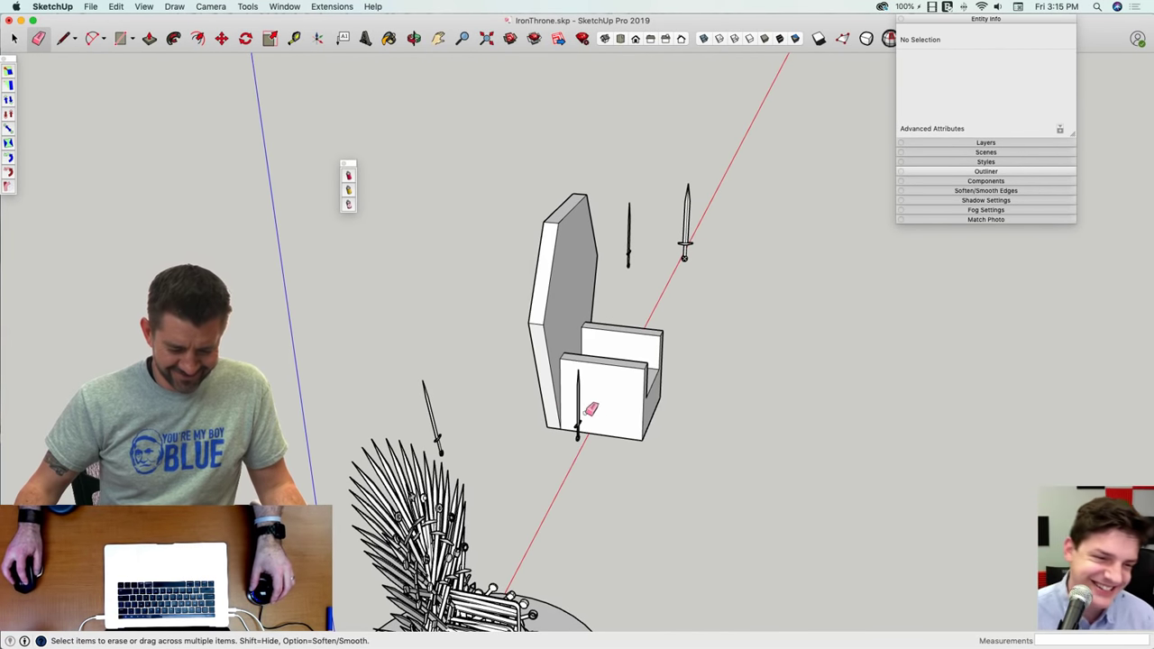
{"action": "left_click_drag", "start_coordinate": [586, 398], "coordinate": [591, 385]}
{"action": "left_click_drag", "start_coordinate": [656, 236], "coordinate": [691, 226]}
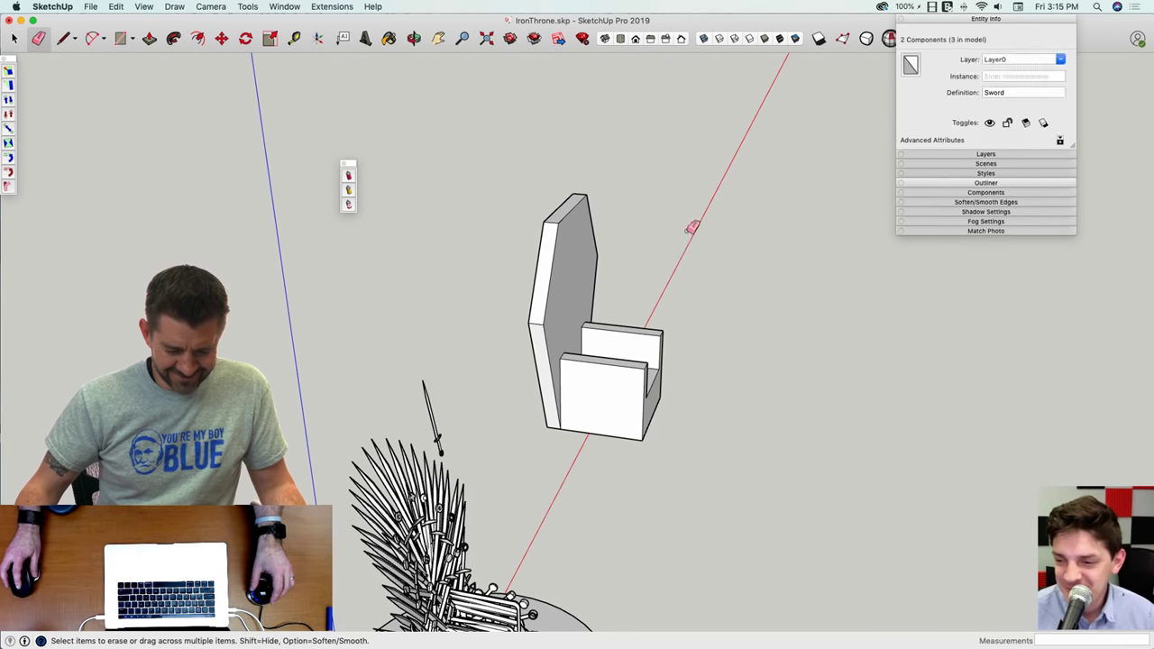
{"action": "key", "text": "space"}
Step: Cut the remaining Sword and paste it inside the throne group, beside the throne
{"action": "right_click", "coordinate": [548, 294]}
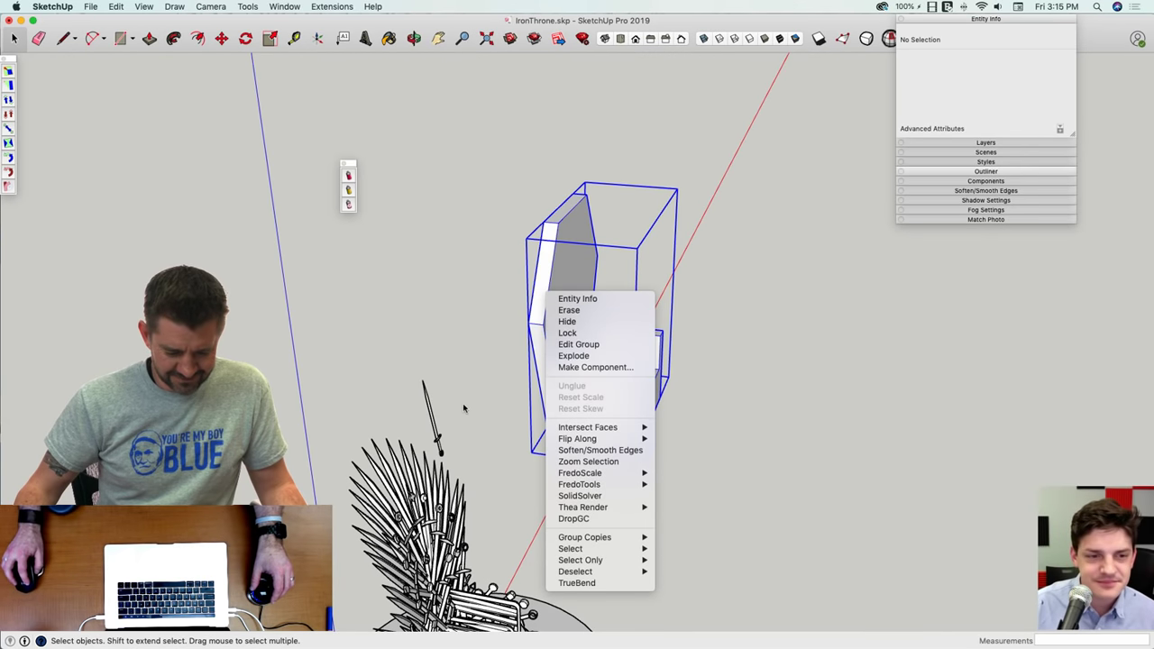
{"action": "left_click", "coordinate": [435, 430]}
{"action": "left_click", "coordinate": [436, 432]}
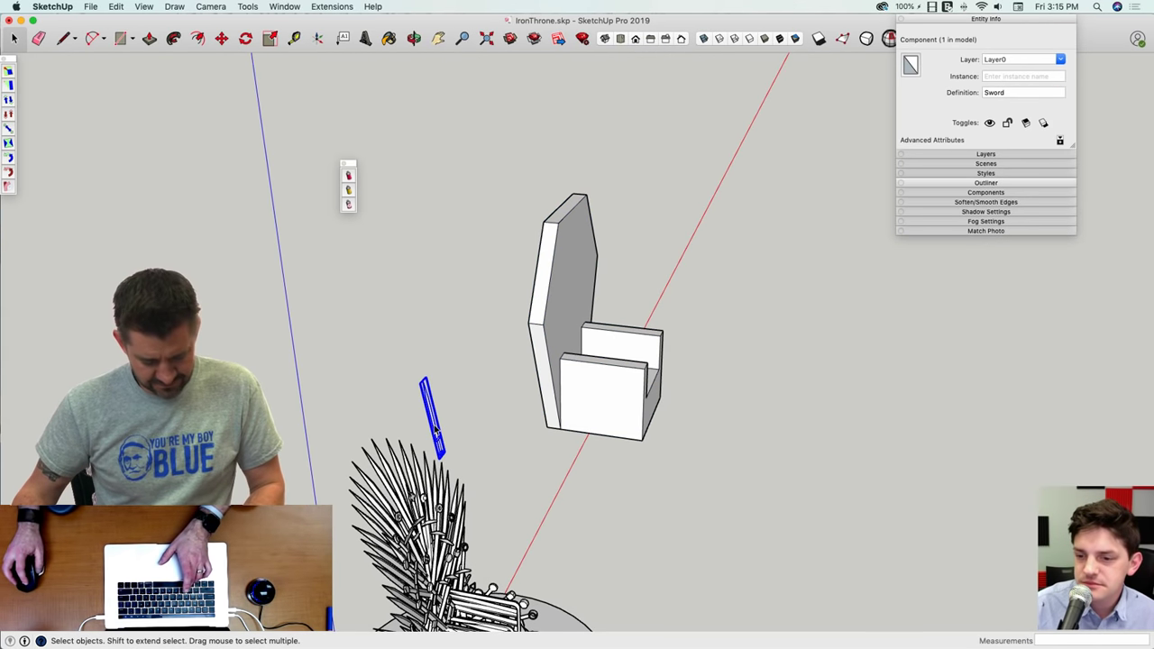
{"action": "key", "text": "Delete"}
{"action": "double_click", "coordinate": [647, 386]}
{"action": "key", "text": "super+v"}
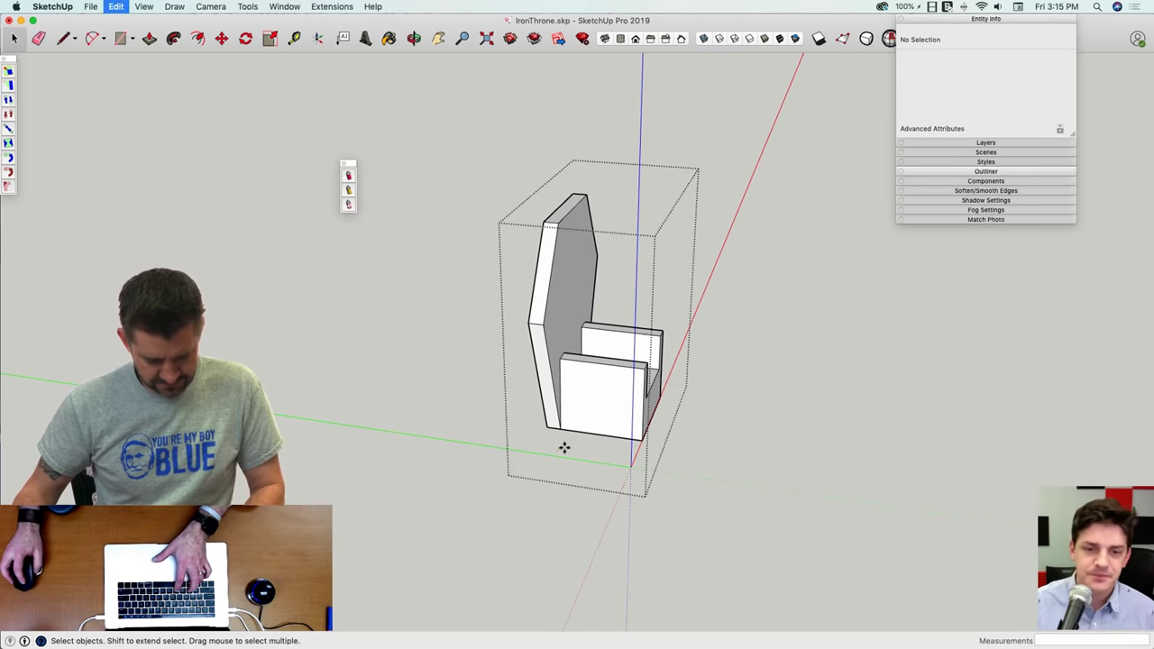
{"action": "left_click", "coordinate": [466, 517]}
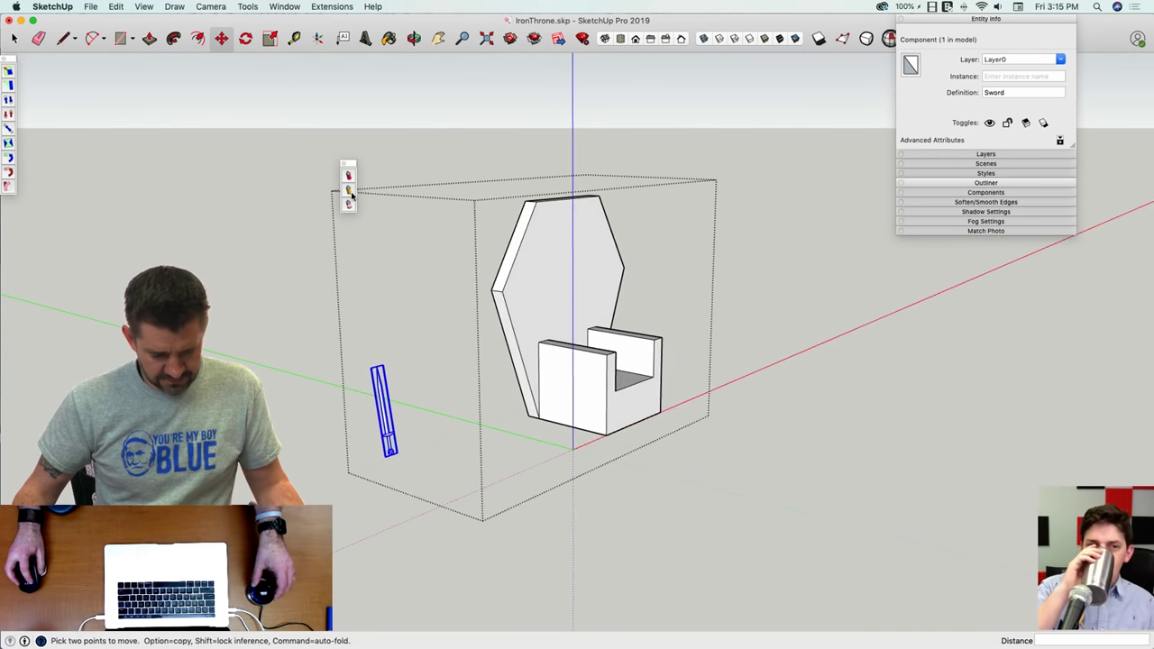
Step: Try to spray Sword on Vertices of Edges inside the throne group, first with the Sword selected and again with the backrest face selected
{"action": "left_click", "coordinate": [350, 196]}
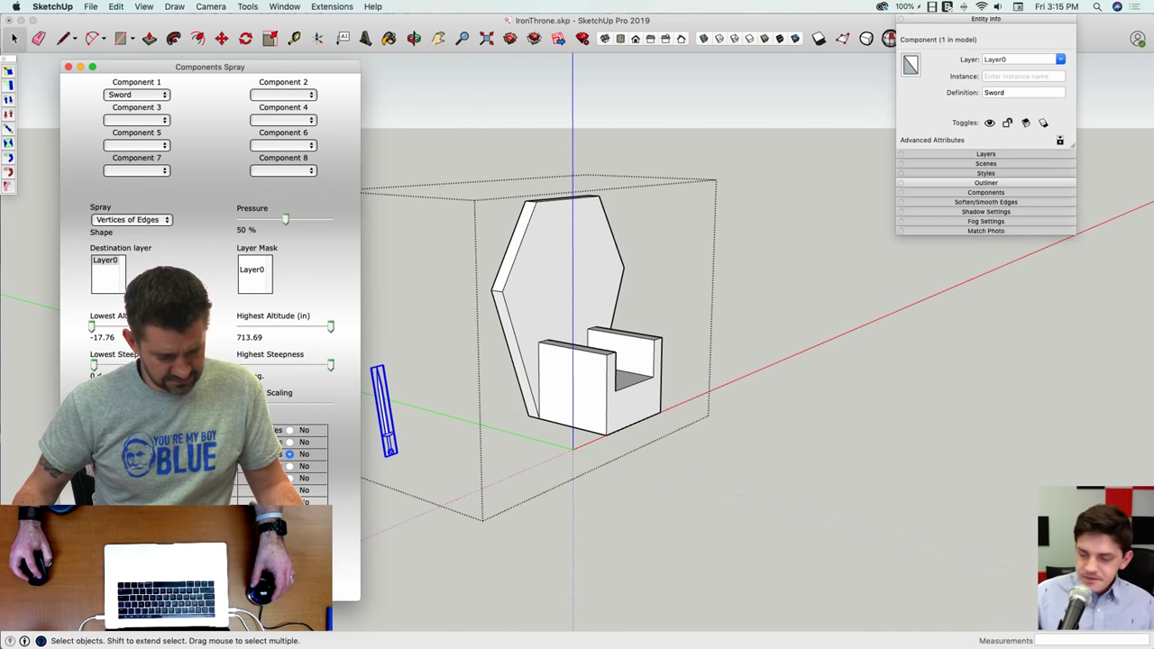
{"action": "left_click", "coordinate": [544, 378]}
{"action": "left_click", "coordinate": [665, 224]}
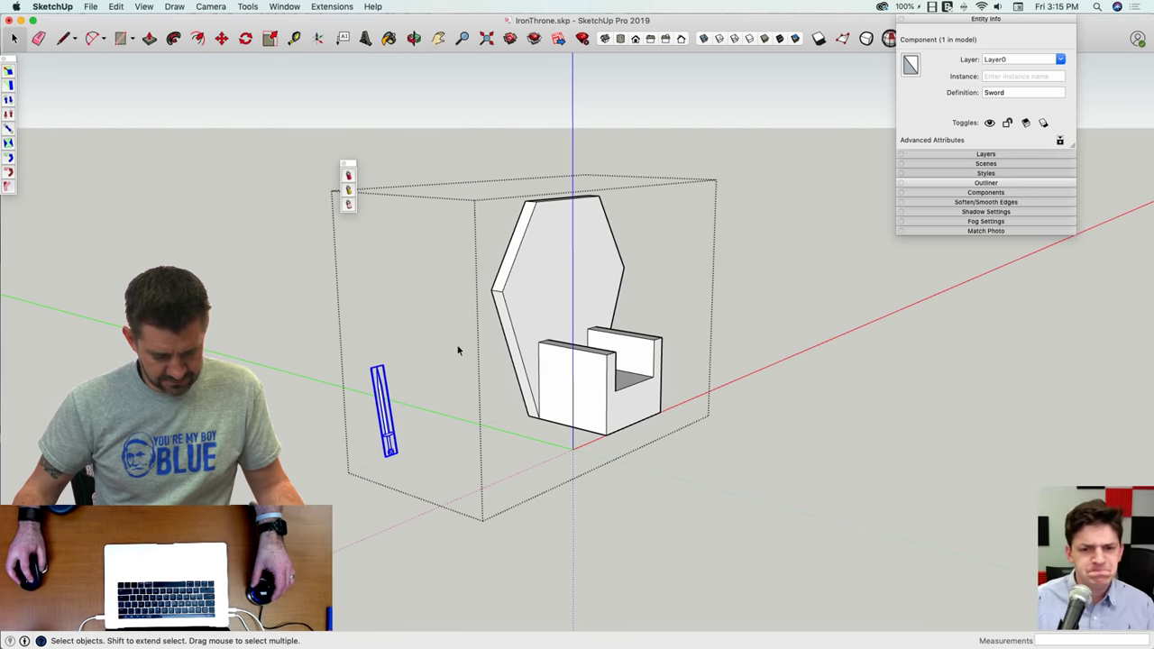
{"action": "left_click", "coordinate": [527, 280]}
{"action": "left_click", "coordinate": [348, 191]}
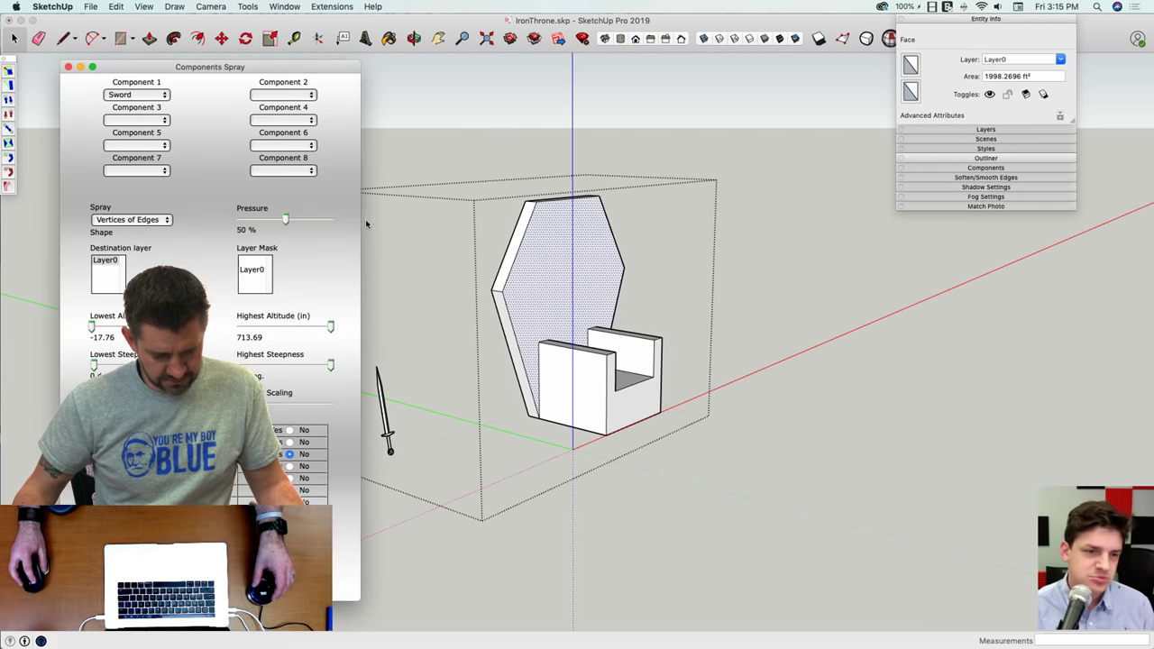
{"action": "left_click", "coordinate": [522, 348]}
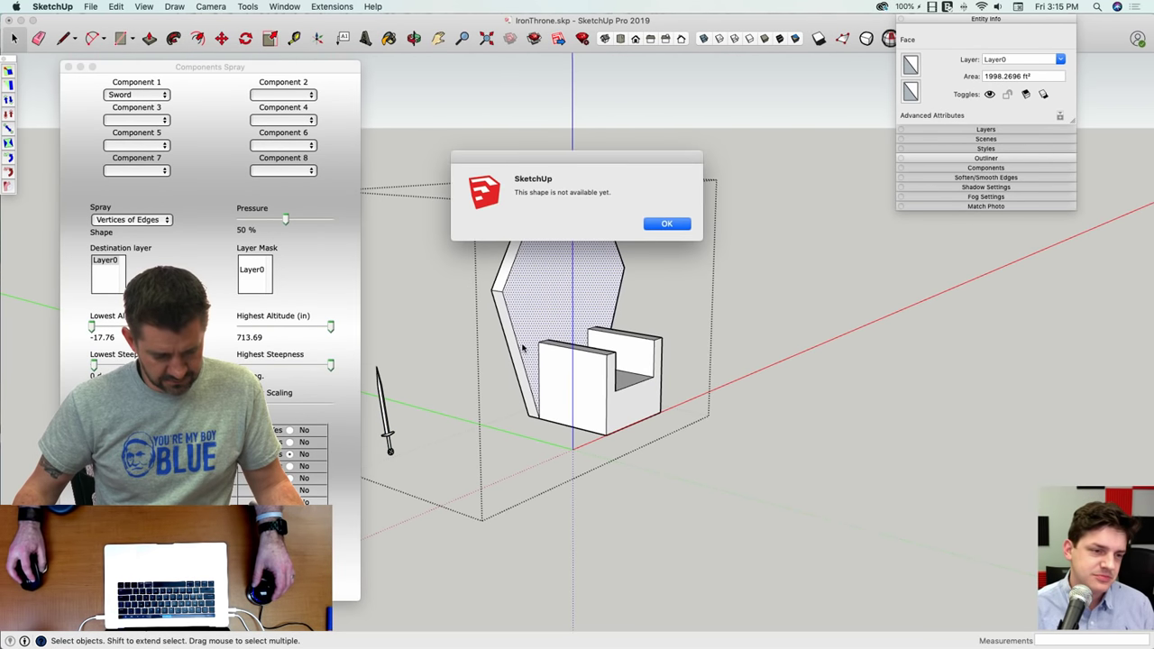
{"action": "left_click", "coordinate": [671, 222]}
Step: Remove the Sword from inside the throne group and leave the group
{"action": "left_click", "coordinate": [412, 415]}
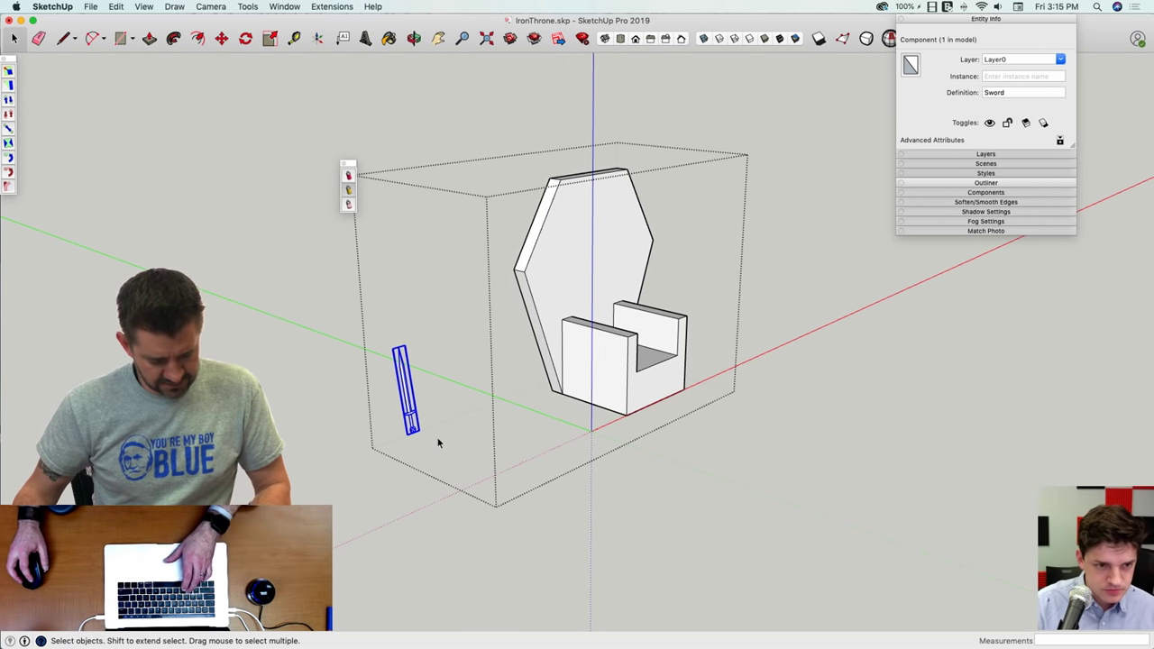
{"action": "key", "text": "Delete"}
{"action": "left_click", "coordinate": [392, 446]}
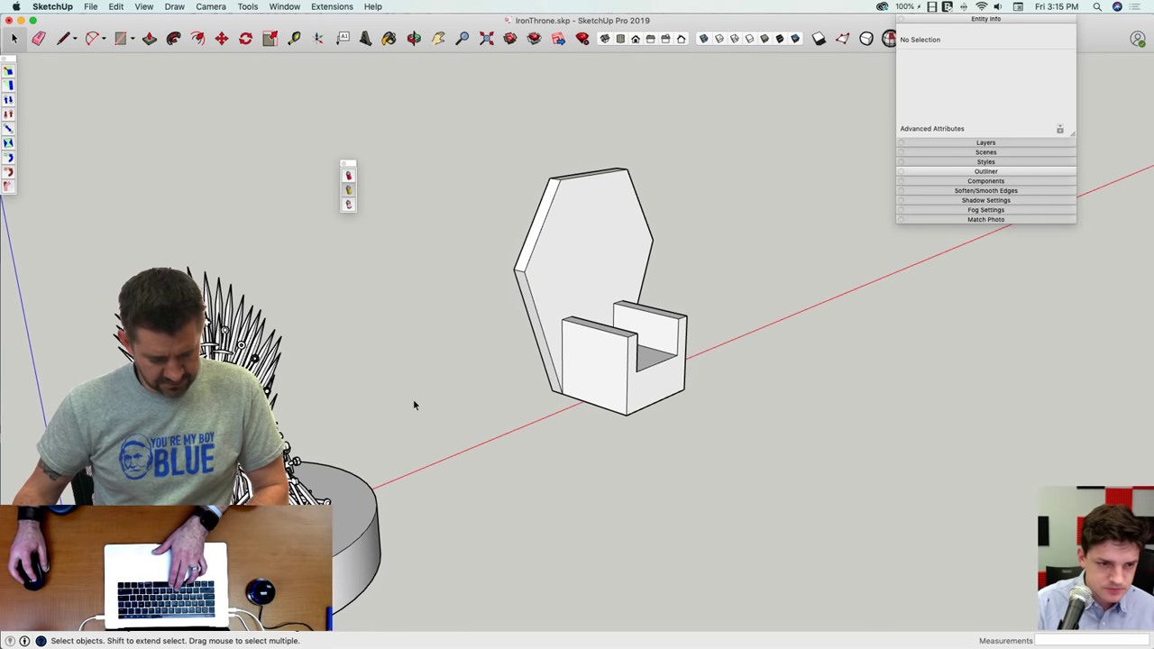
Step: Inside the throne group, spray one Sword onto the backrest with the Point shape and leave the group
{"action": "double_click", "coordinate": [557, 258]}
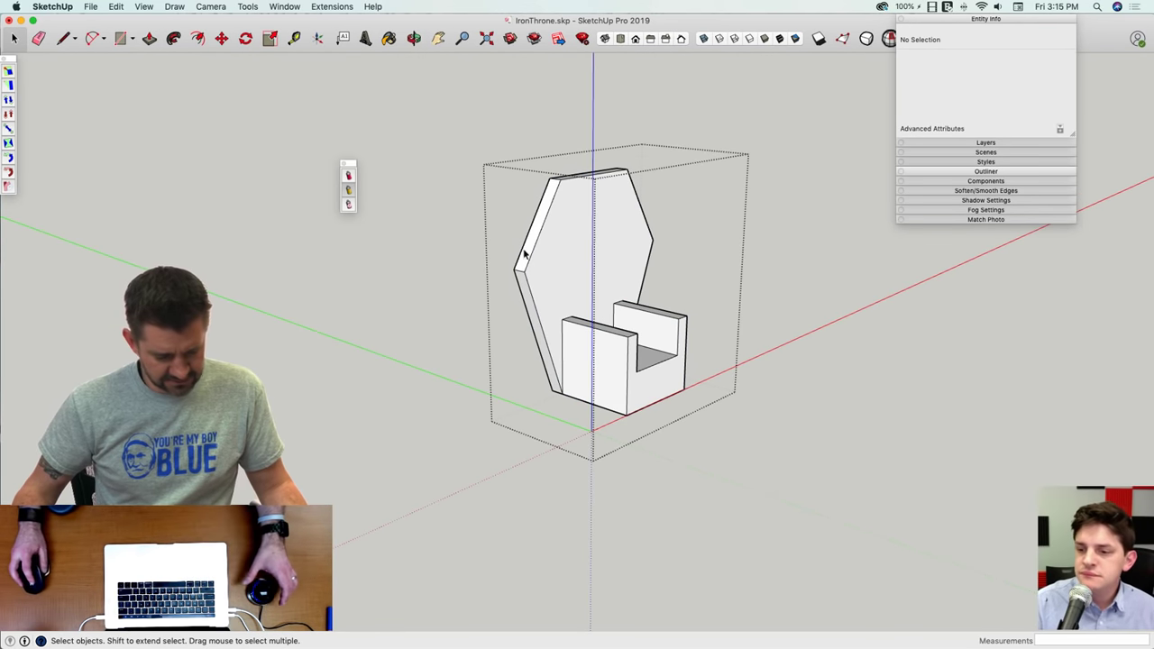
{"action": "left_click", "coordinate": [352, 190]}
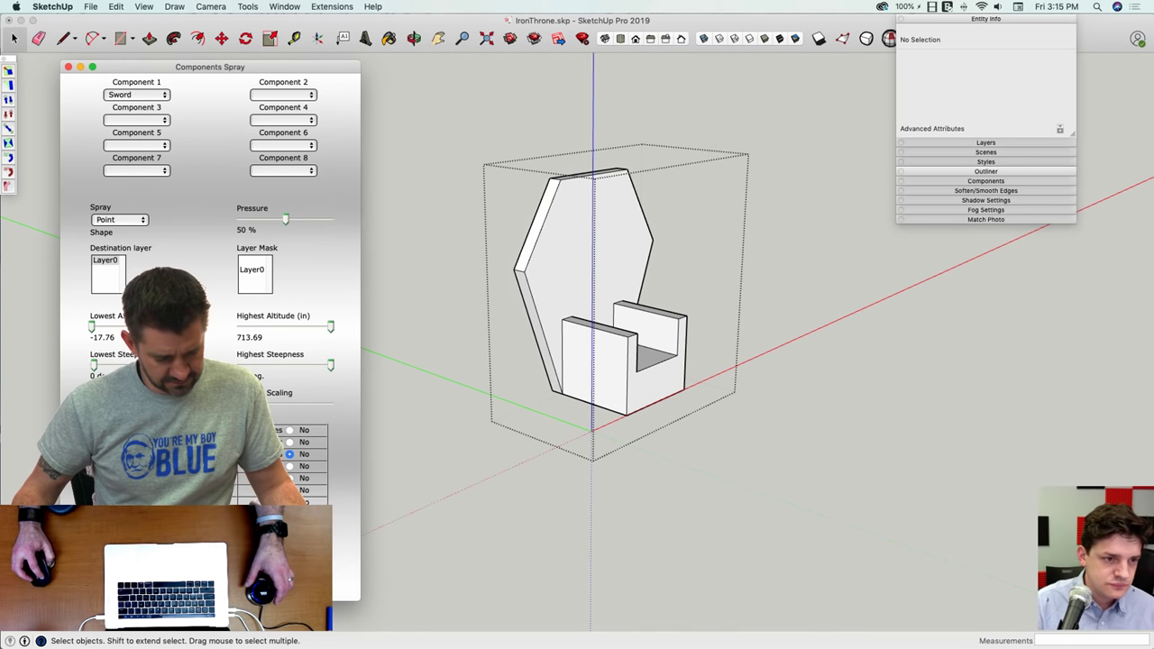
{"action": "left_click", "coordinate": [270, 577]}
{"action": "left_click", "coordinate": [611, 265]}
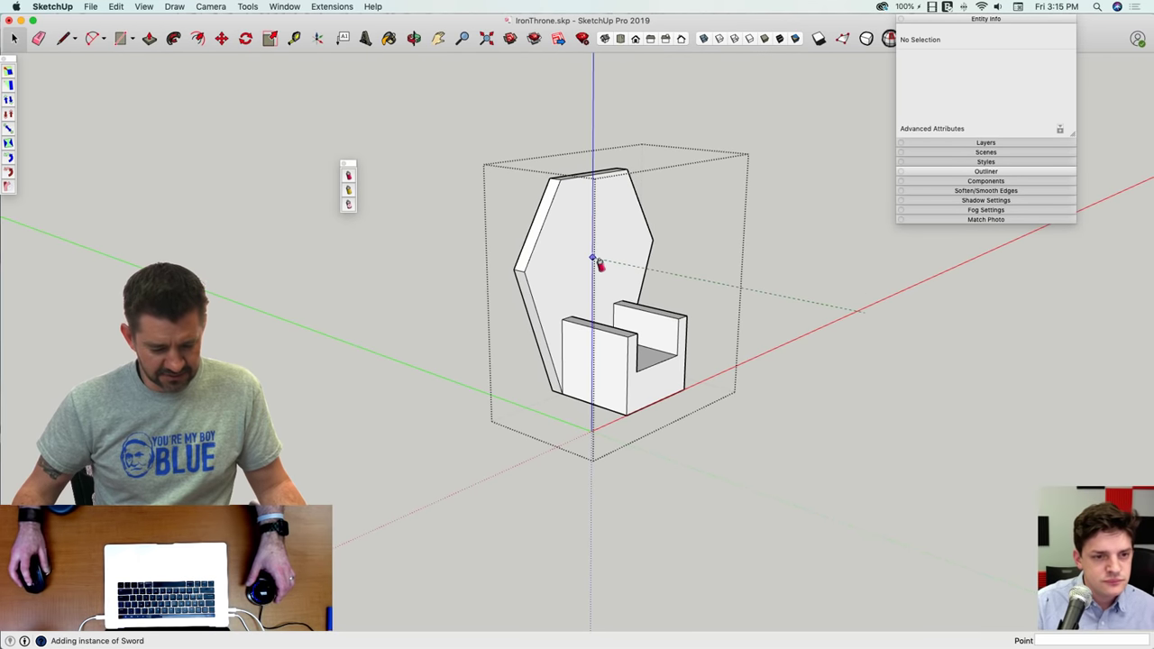
{"action": "key", "text": "space"}
{"action": "left_click", "coordinate": [661, 436]}
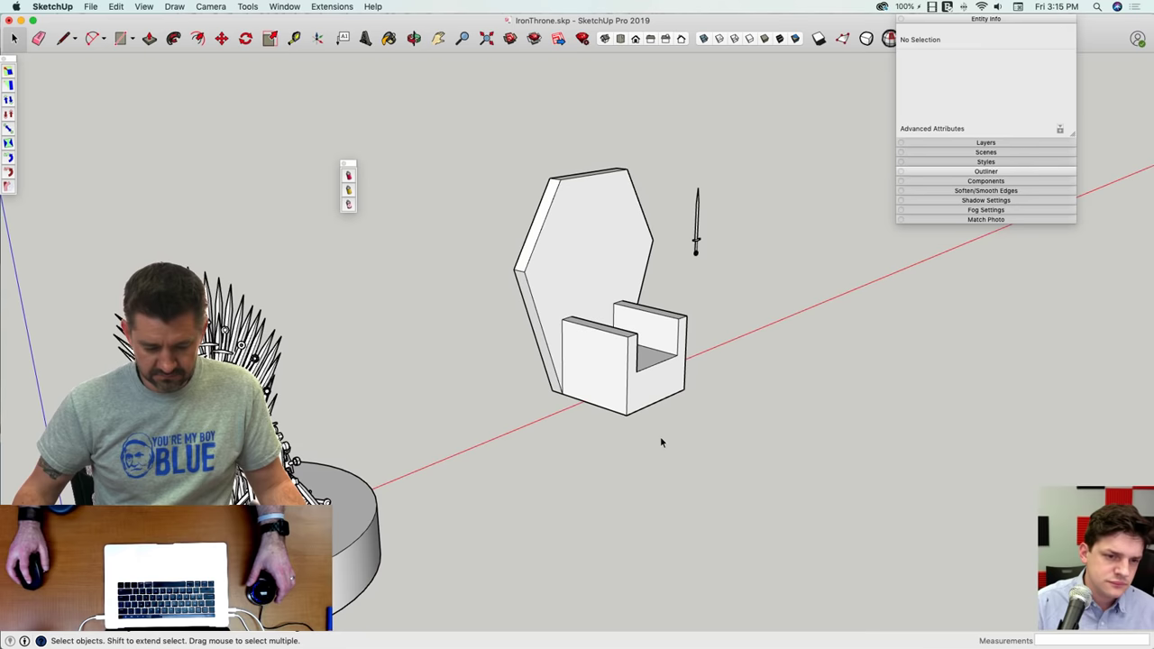
Step: Erase the sprayed Sword floating next to the throne's backrest
{"action": "middle_click_drag", "start_coordinate": [756, 152], "coordinate": [725, 221]}
{"action": "key", "text": "e"}
{"action": "scroll", "coordinate": [651, 265], "scroll_direction": "up", "scroll_amount": 2}
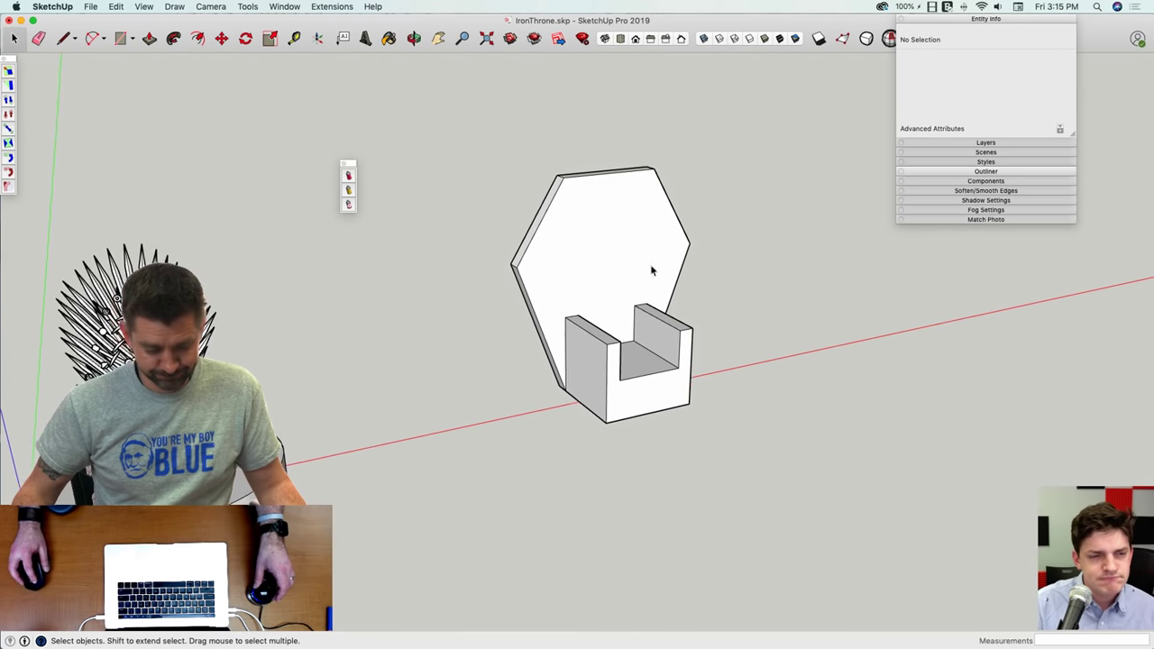
Step: Explode the throne group and select all of its loose geometry
{"action": "right_click", "coordinate": [562, 267]}
{"action": "left_click", "coordinate": [615, 321]}
{"action": "key", "text": "super+a"}
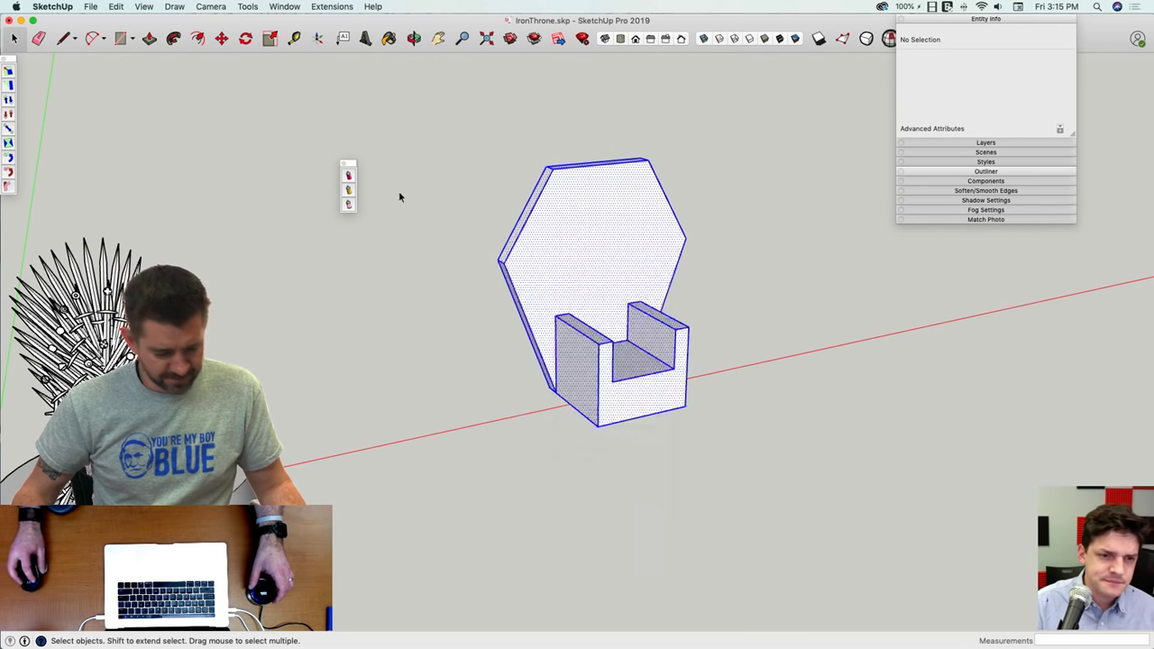
Step: Lower the highest steepness, raise the spray pressure to 100 %, and try to spray Sword on Vertices of Edges over the selected throne
{"action": "left_click", "coordinate": [348, 189]}
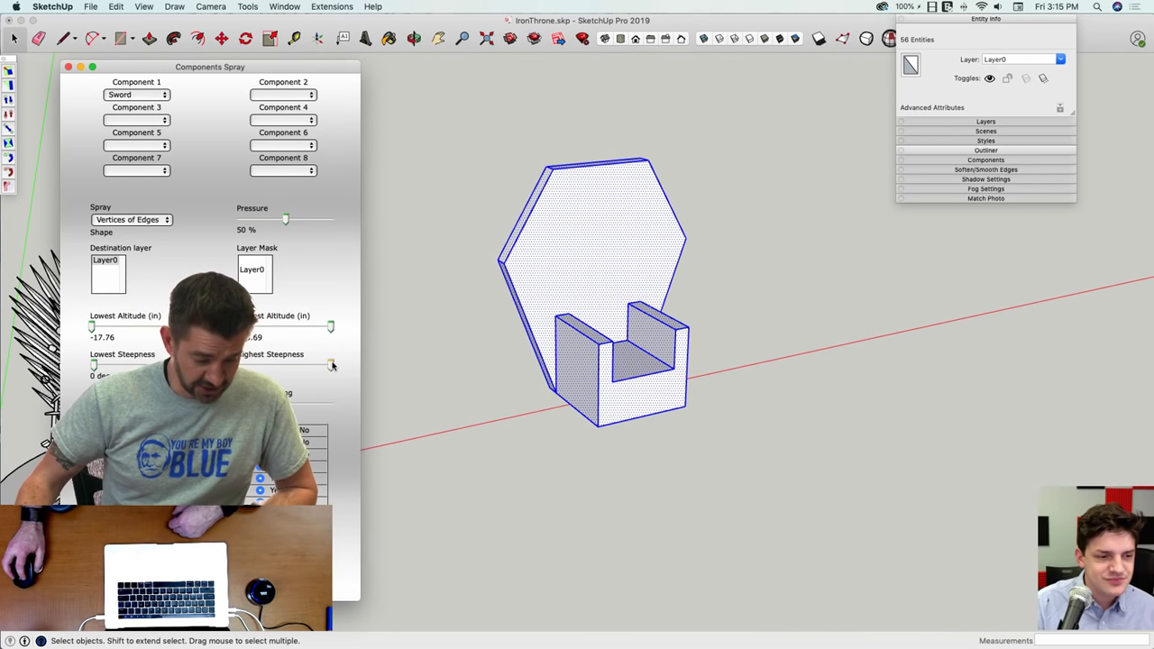
{"action": "left_click_drag", "start_coordinate": [332, 364], "coordinate": [295, 364]}
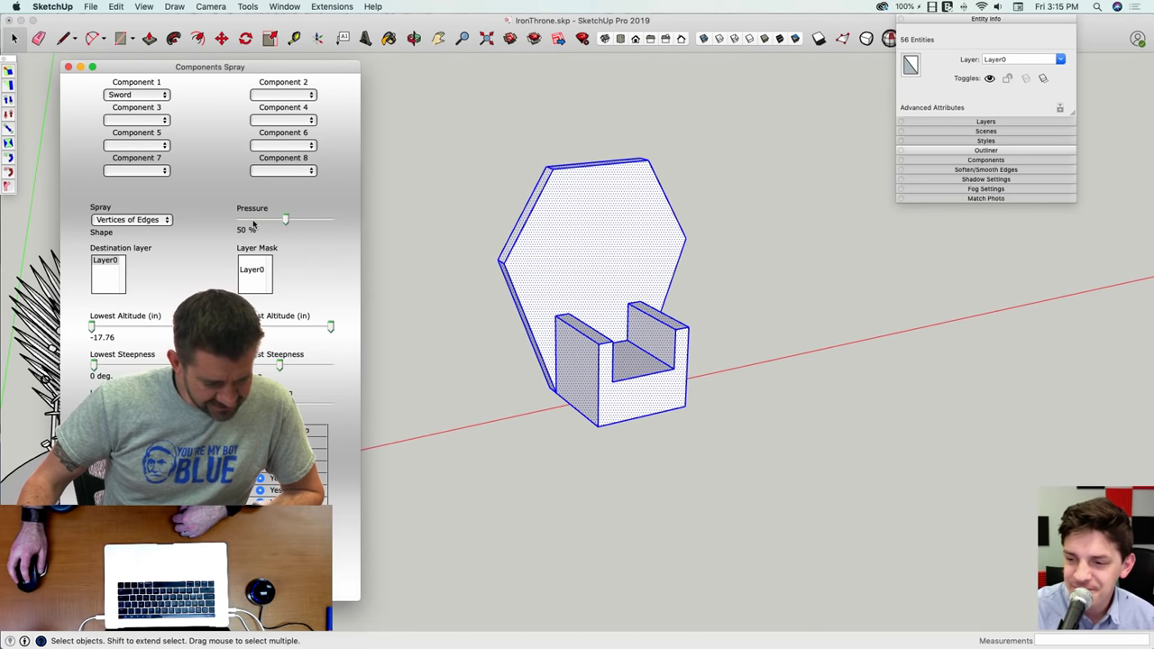
{"action": "left_click_drag", "start_coordinate": [285, 220], "coordinate": [377, 226]}
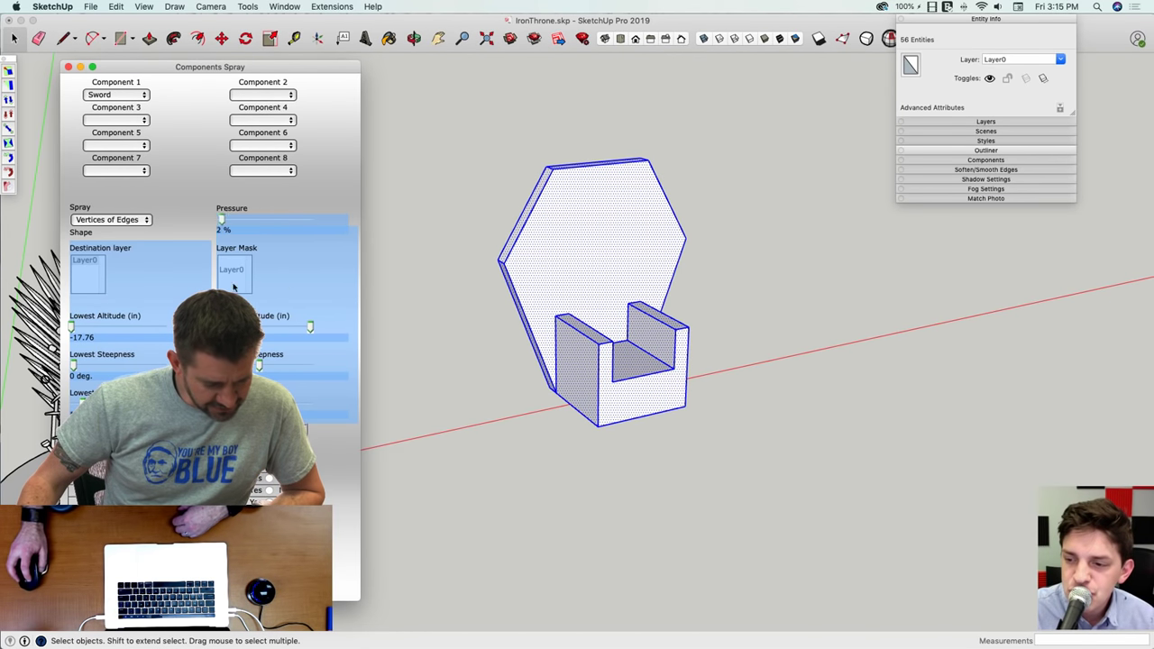
{"action": "left_click", "coordinate": [357, 211]}
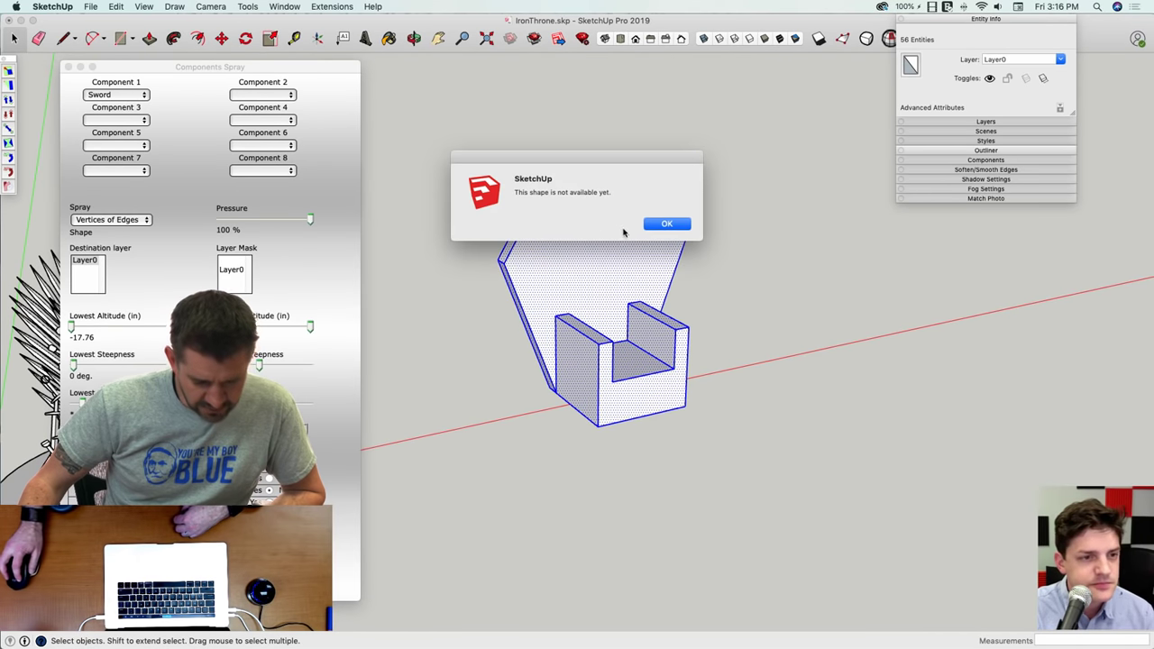
{"action": "left_click", "coordinate": [678, 225]}
Step: Group all of the connected throne geometry again
{"action": "triple_click", "coordinate": [606, 225]}
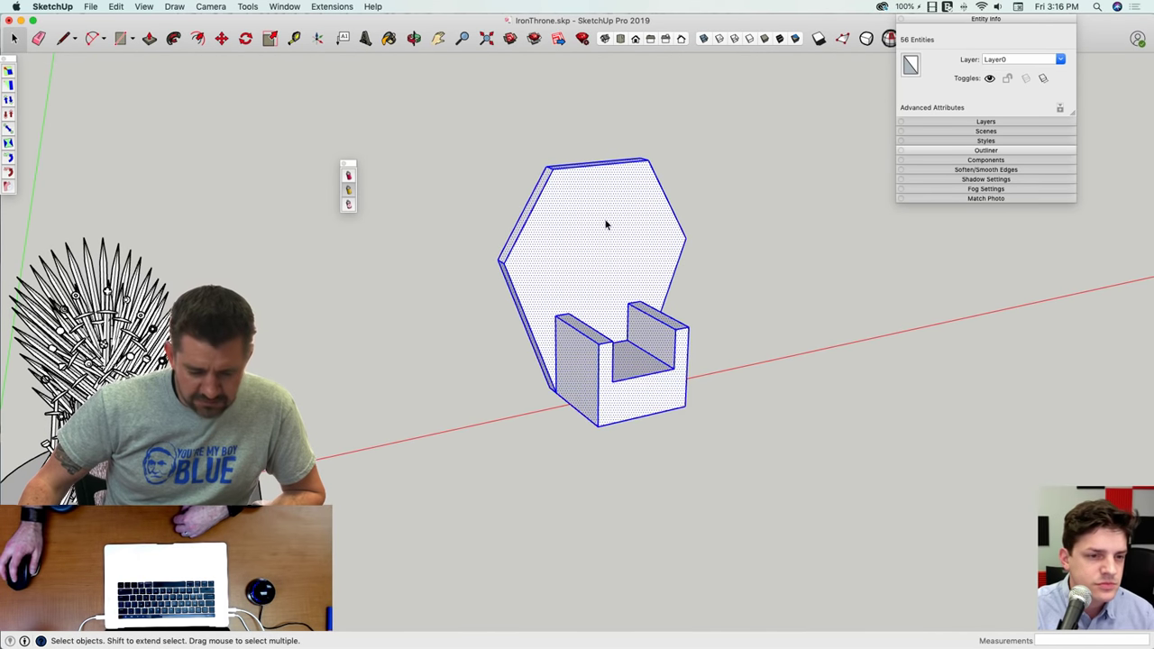
{"action": "right_click", "coordinate": [606, 223]}
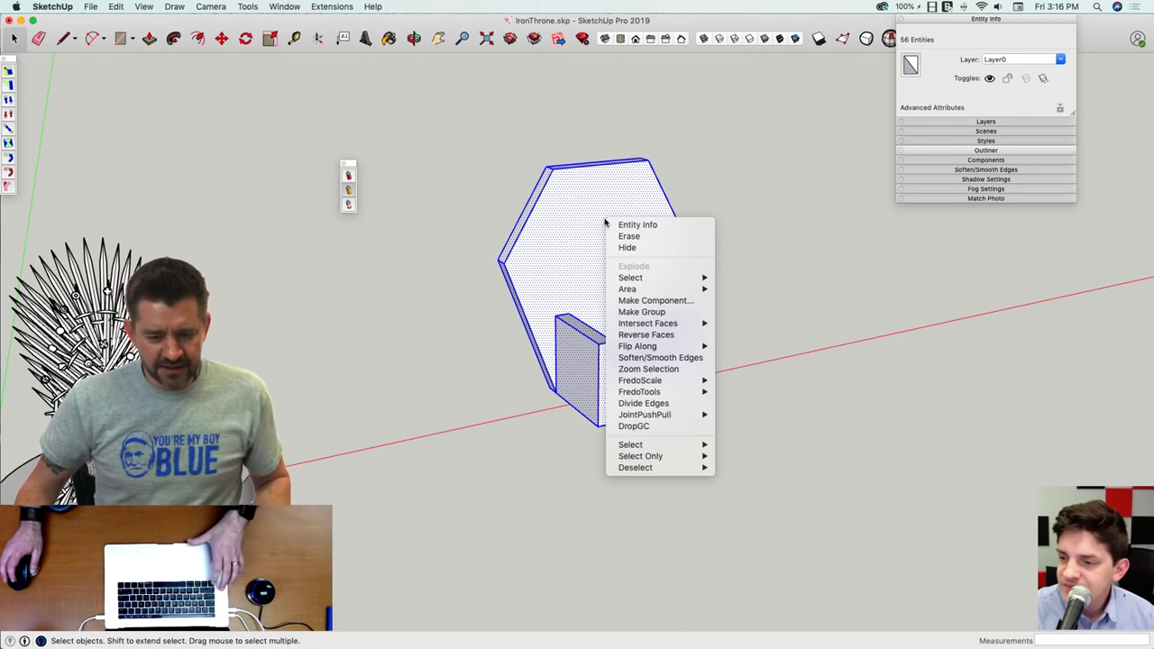
{"action": "left_click", "coordinate": [641, 312]}
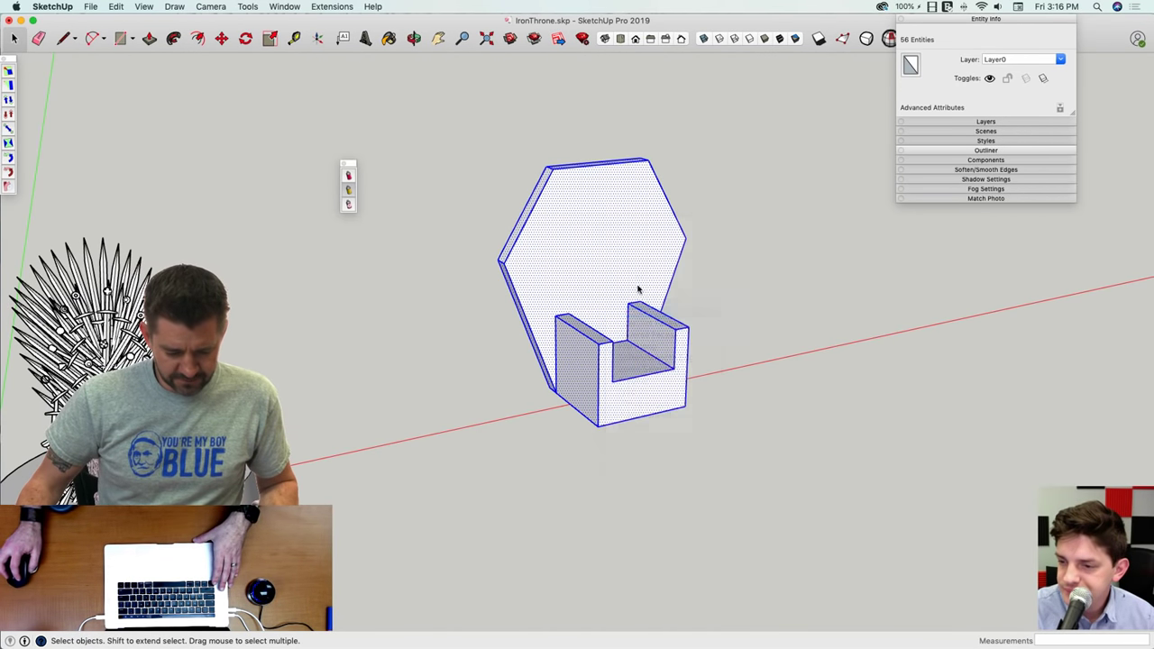
Step: Inside the throne group, try to spray Sword onto the upright backrest with the Point shape, and leave the group
{"action": "double_click", "coordinate": [602, 271]}
{"action": "left_click", "coordinate": [349, 191]}
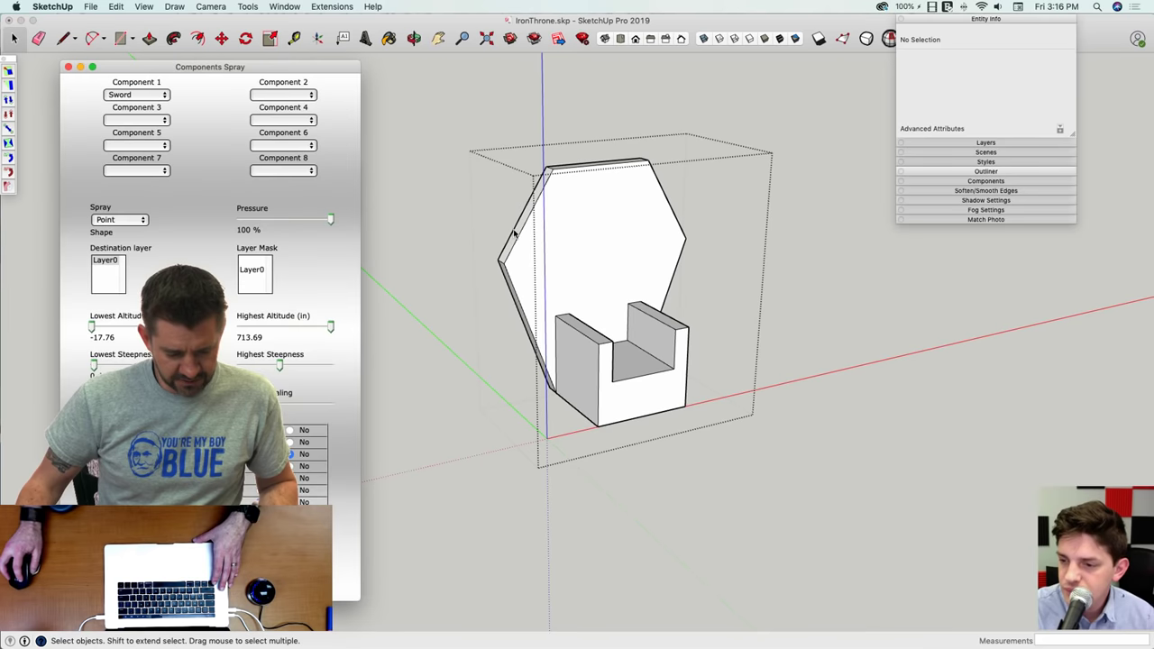
{"action": "left_click", "coordinate": [210, 577]}
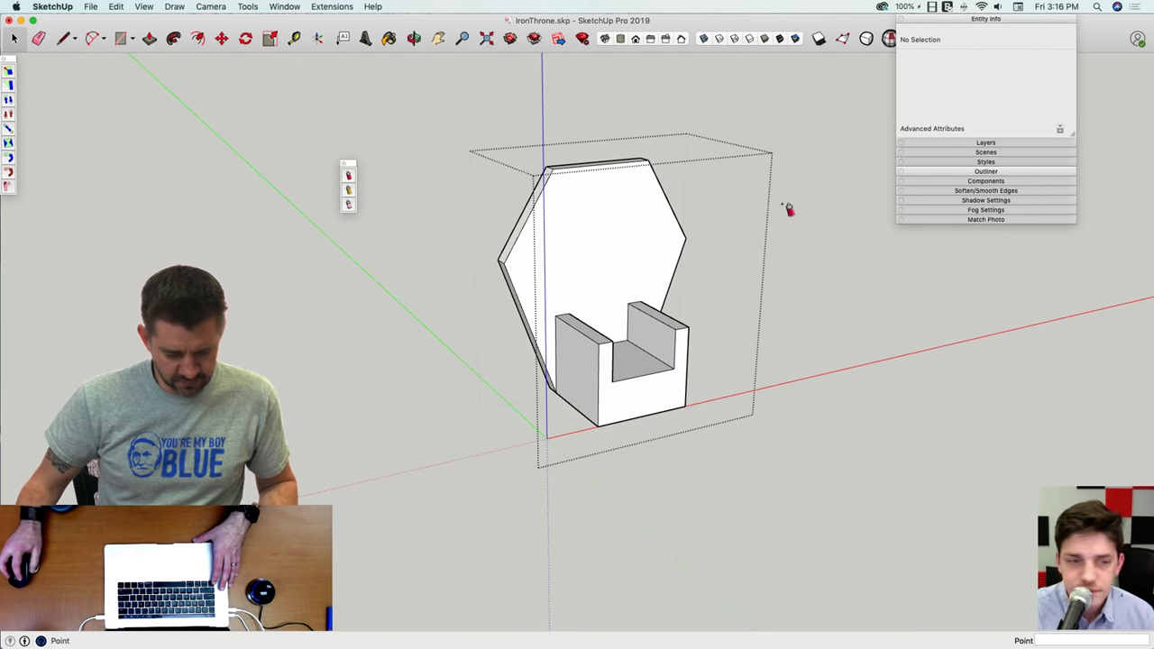
{"action": "left_click", "coordinate": [619, 202]}
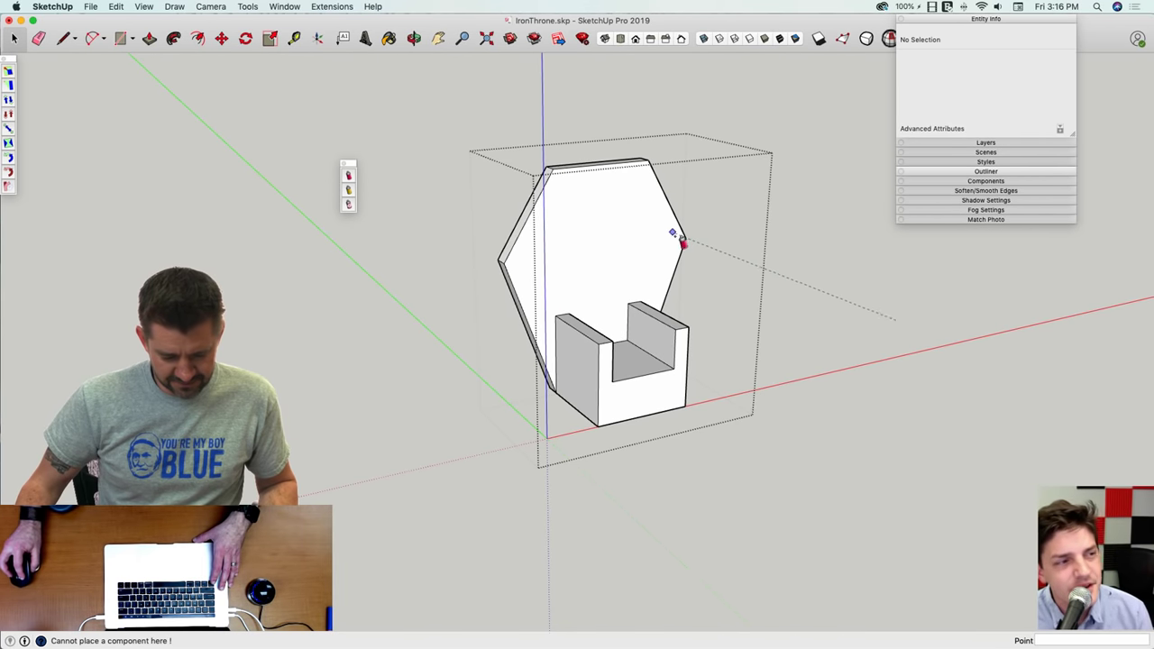
{"action": "key", "text": "space"}
{"action": "left_click", "coordinate": [814, 288]}
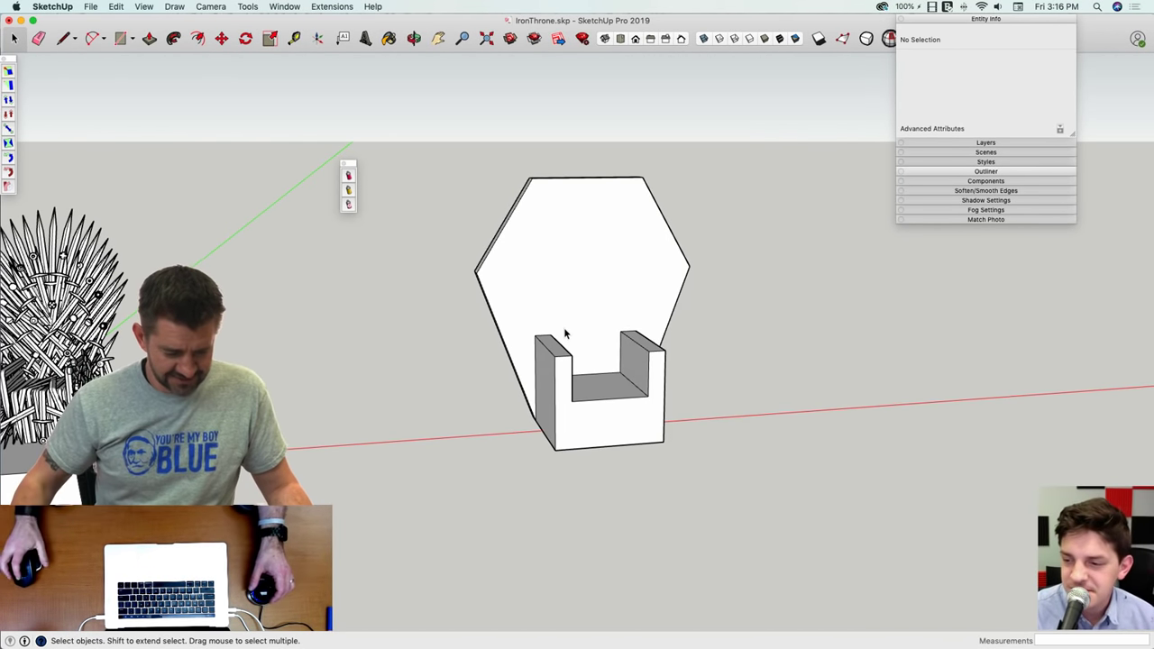
Step: Rotate the throne group onto its back so the backrest lies flat
{"action": "left_click", "coordinate": [605, 247]}
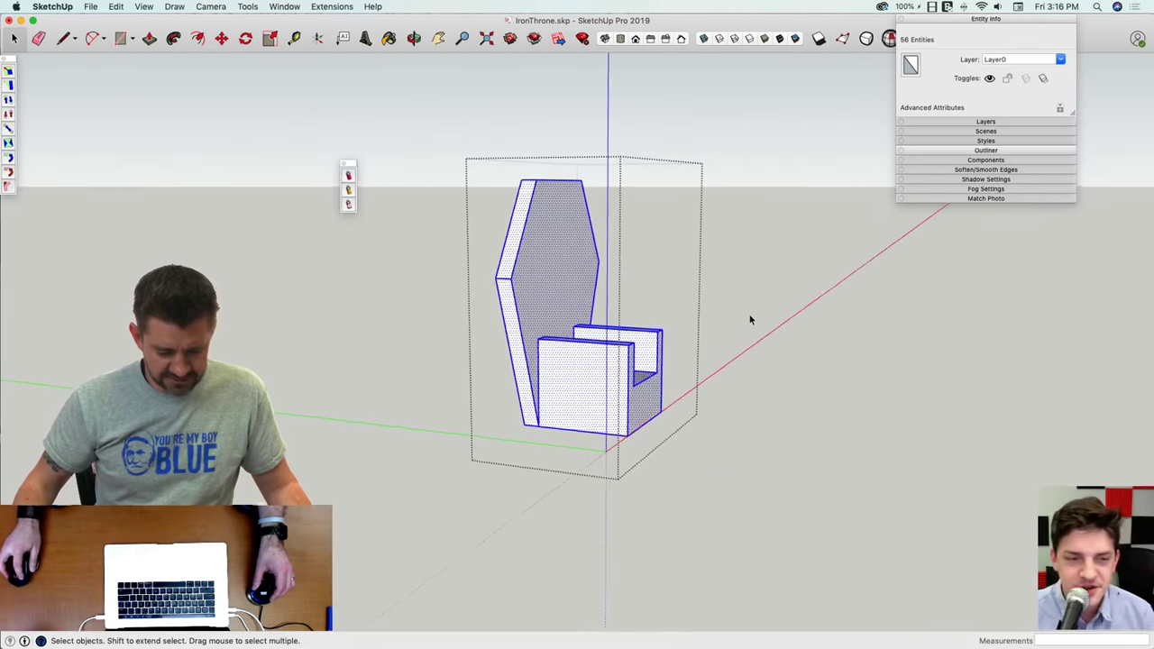
{"action": "left_click", "coordinate": [538, 282]}
{"action": "key", "text": "m"}
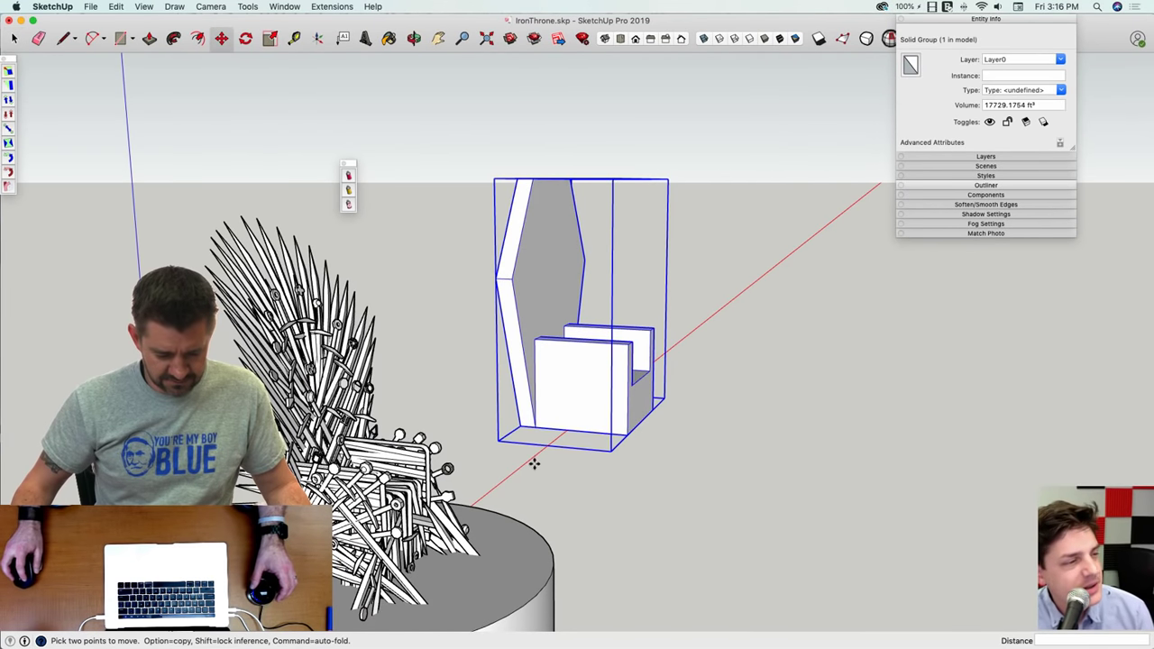
{"action": "left_click", "coordinate": [553, 424]}
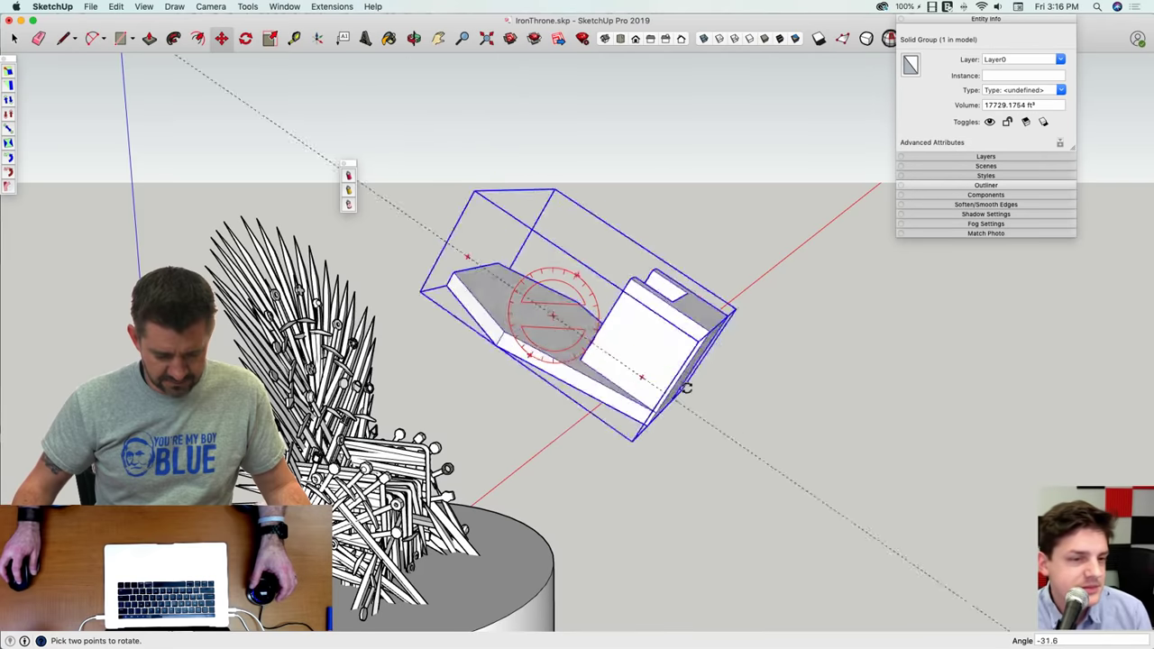
{"action": "left_click", "coordinate": [681, 317]}
{"action": "key", "text": "space"}
{"action": "middle_click_drag", "start_coordinate": [678, 326], "coordinate": [525, 334]}
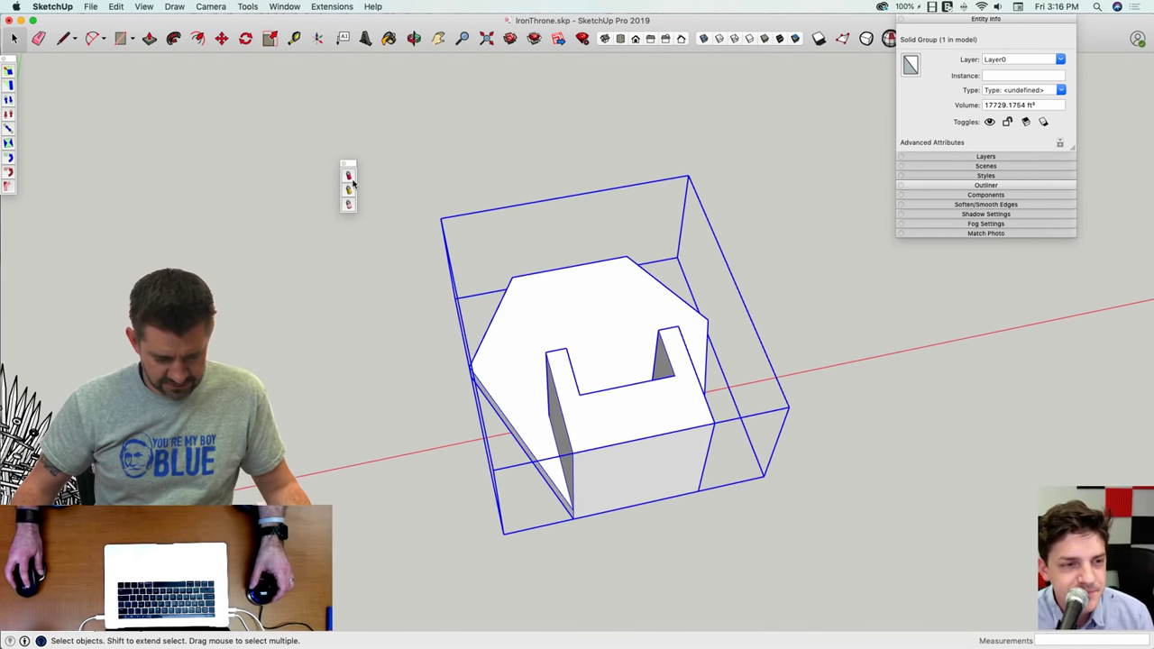
Step: Inside the rotated throne group, spray one Sword with the Point shape onto the flat backrest, and leave the group
{"action": "double_click", "coordinate": [586, 294]}
{"action": "left_click", "coordinate": [349, 177]}
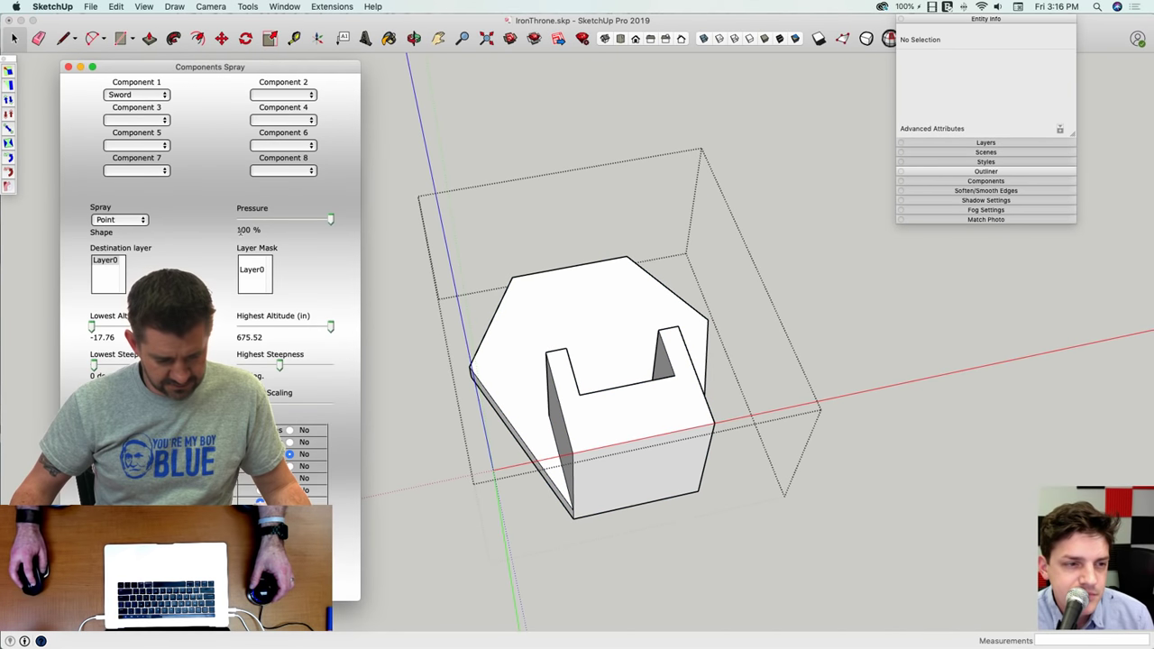
{"action": "key", "text": "Return"}
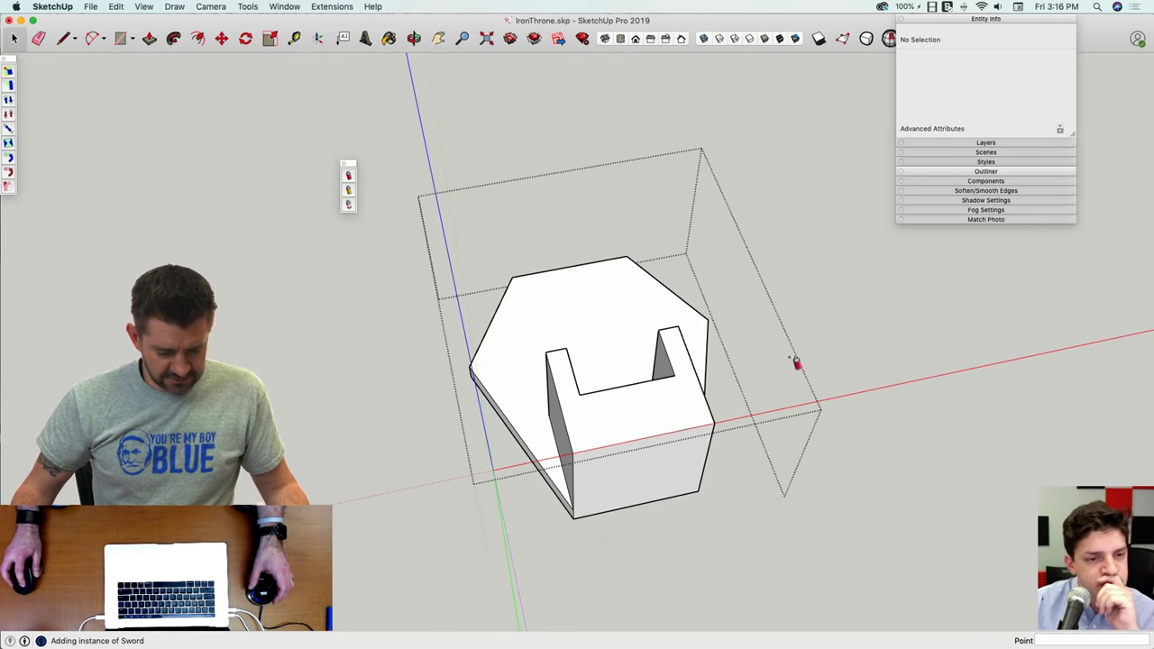
{"action": "key", "text": "space"}
{"action": "left_click", "coordinate": [869, 369]}
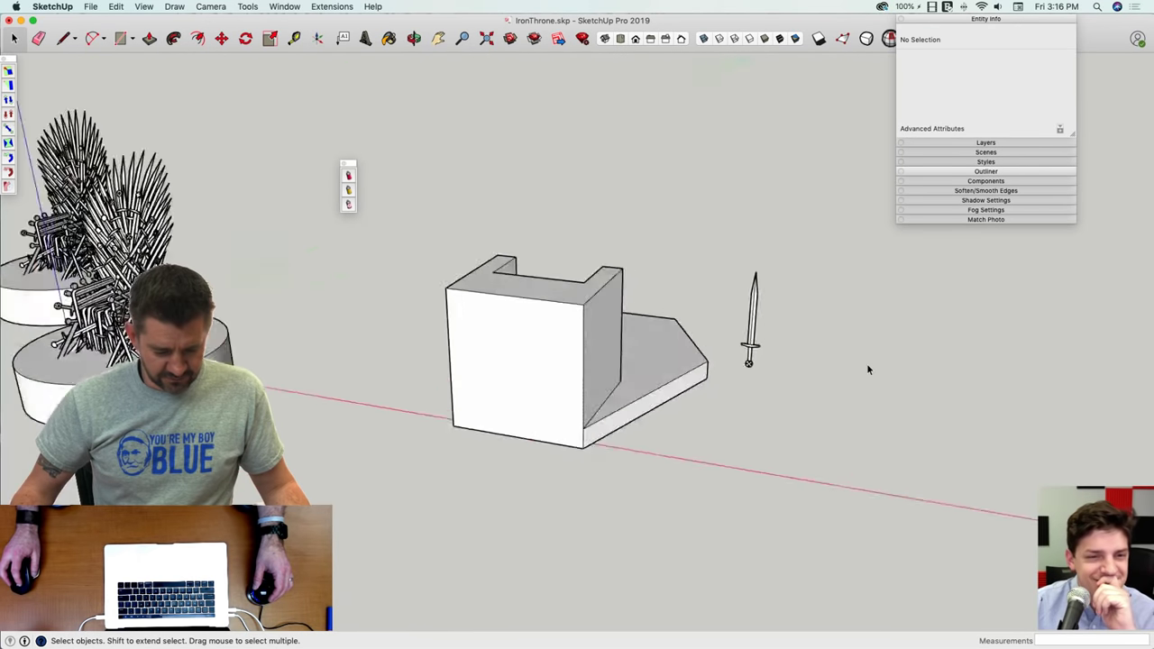
Step: Erase the single sprayed Sword standing beside the flat backrest
{"action": "middle_click_drag", "start_coordinate": [798, 362], "coordinate": [816, 362]}
{"action": "key", "text": "e"}
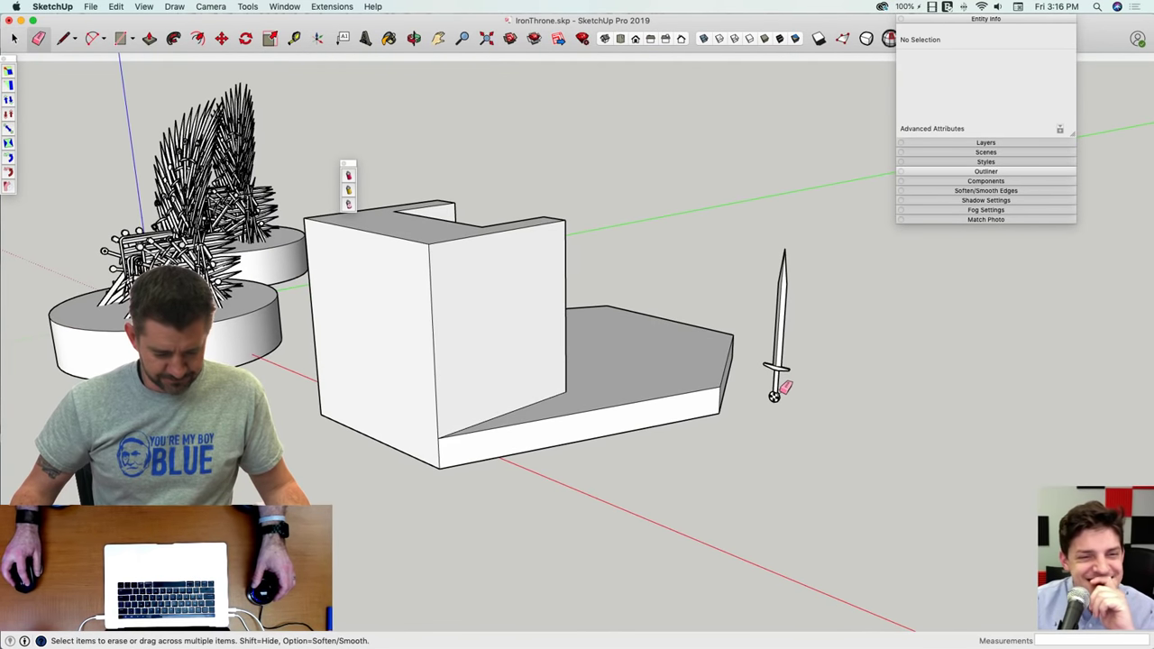
{"action": "left_click_drag", "start_coordinate": [784, 387], "coordinate": [778, 387]}
{"action": "key", "text": "space"}
{"action": "mouse_move", "coordinate": [778, 387]}
{"action": "middle_mouse_down"}
{"action": "mouse_move", "coordinate": [791, 407]}
{"action": "mouse_move", "coordinate": [540, 281]}
{"action": "middle_mouse_up"}
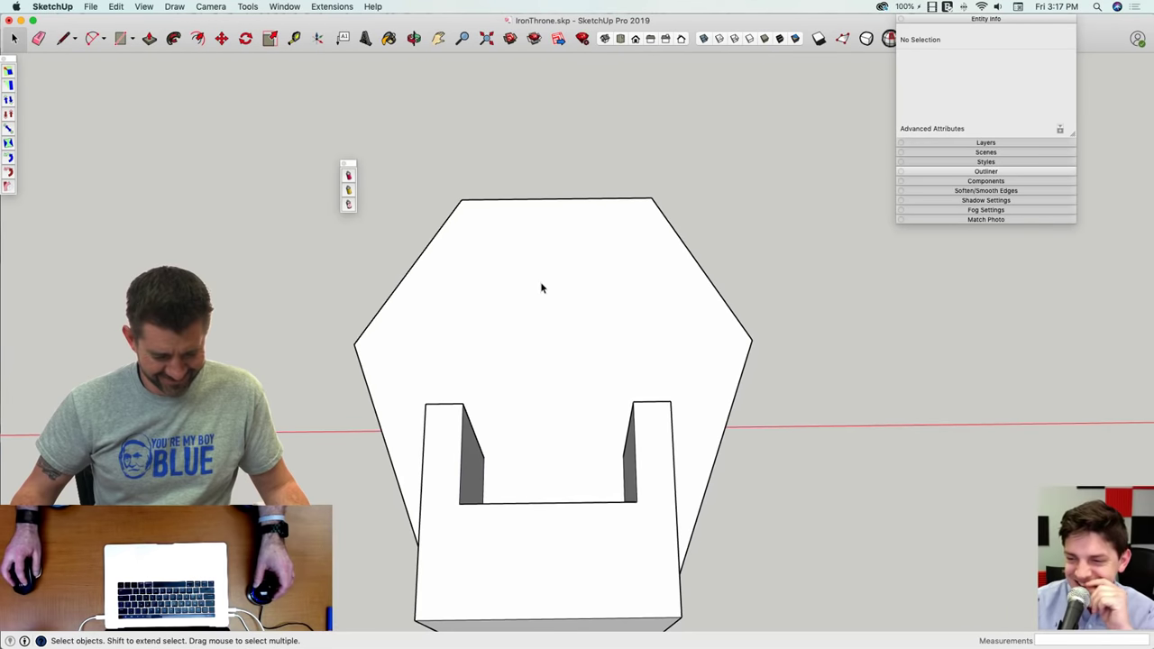
Step: Explode the rotated throne group into loose faces and edges
{"action": "right_click", "coordinate": [540, 282]}
{"action": "left_click", "coordinate": [572, 345]}
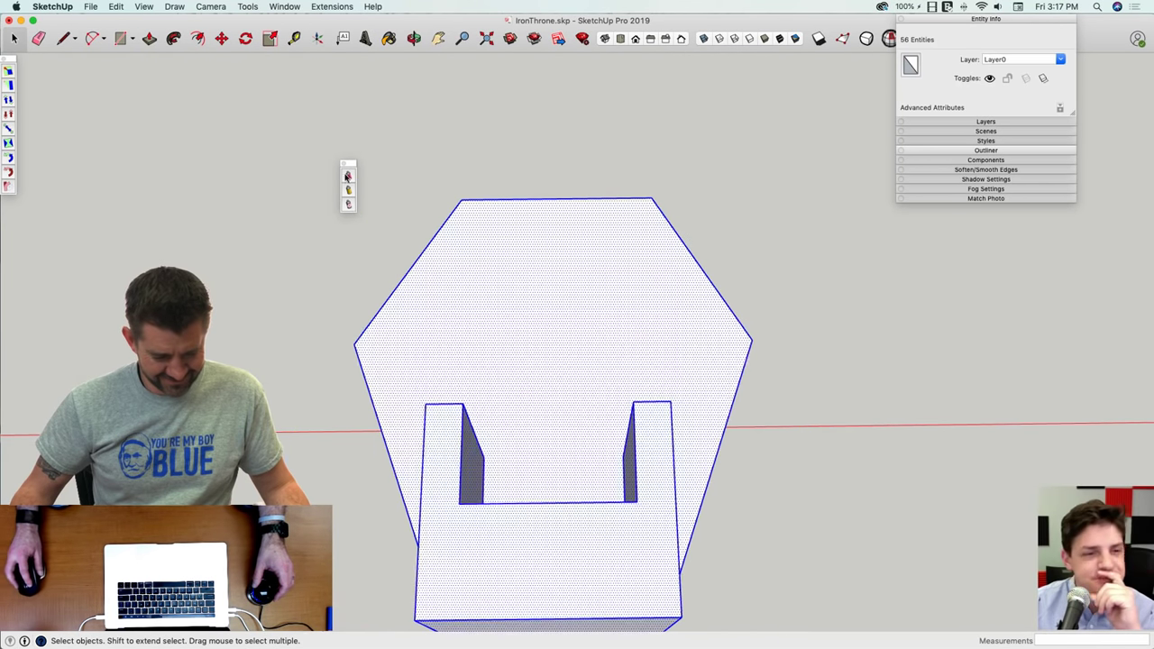
Step: Try to set up a Vertices of Edges spray of Sword with only the backrest faces selected
{"action": "left_click", "coordinate": [348, 176]}
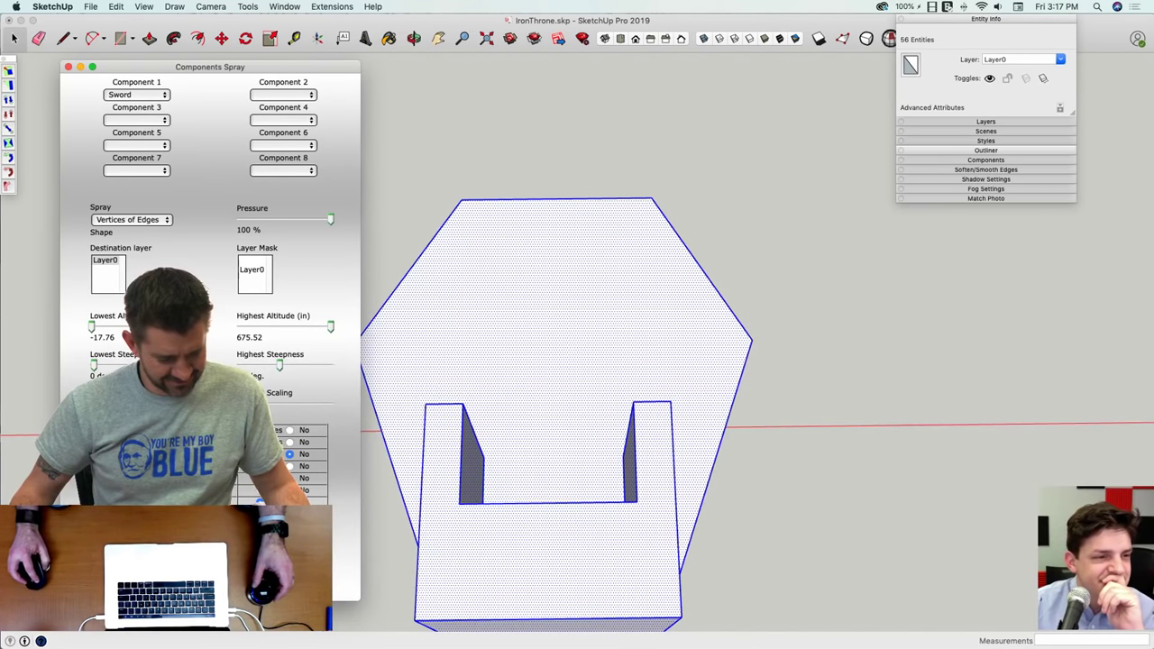
{"action": "left_click", "coordinate": [504, 329], "text": "shift"}
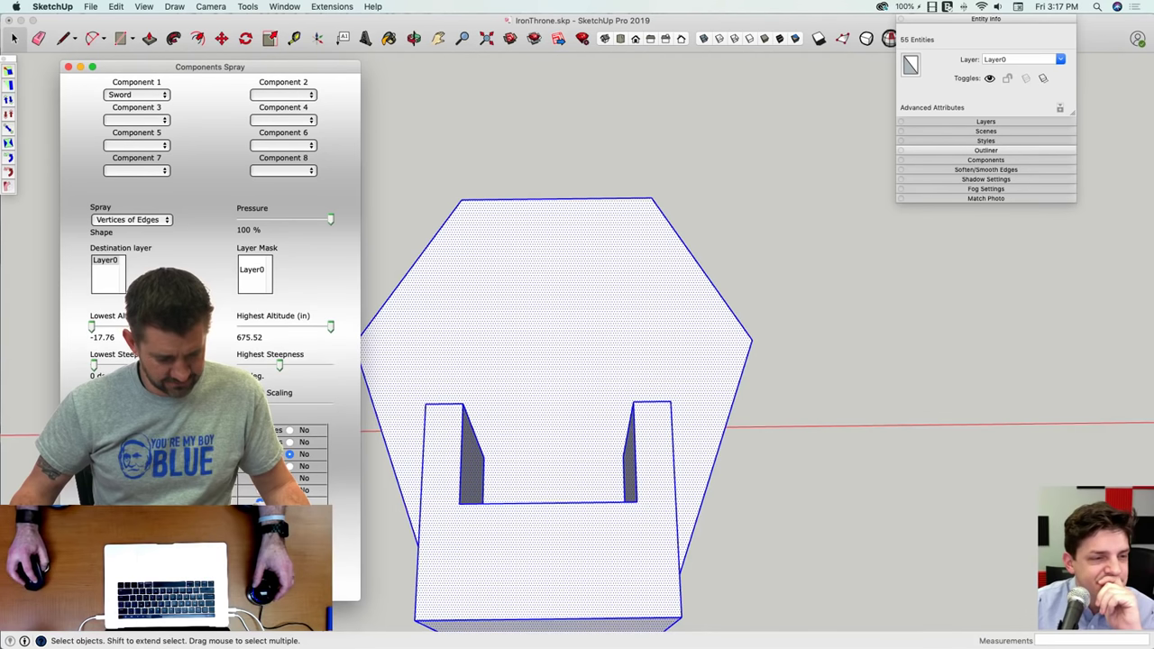
{"action": "left_click", "coordinate": [643, 327]}
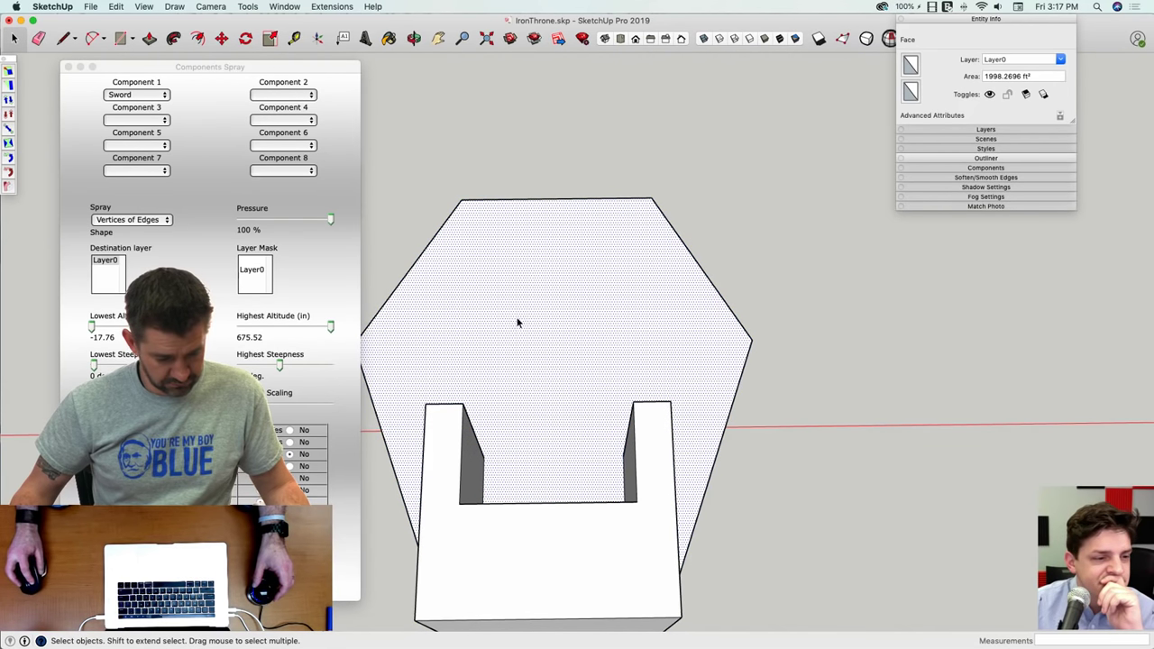
{"action": "left_click", "coordinate": [67, 67]}
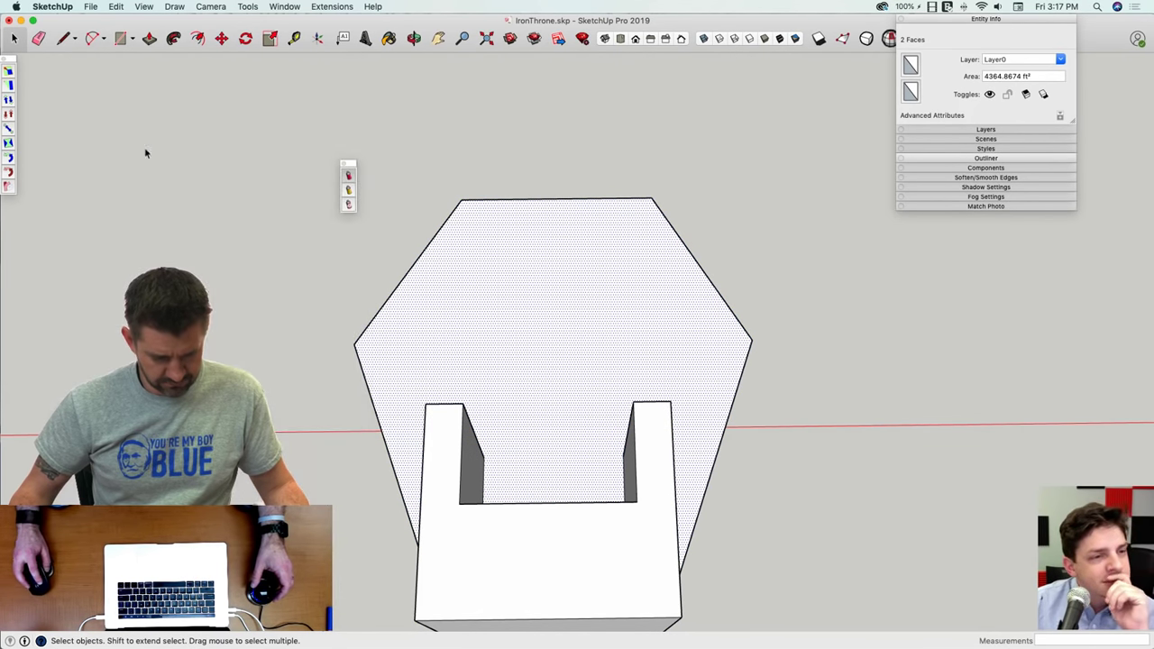
{"action": "left_click", "coordinate": [348, 177]}
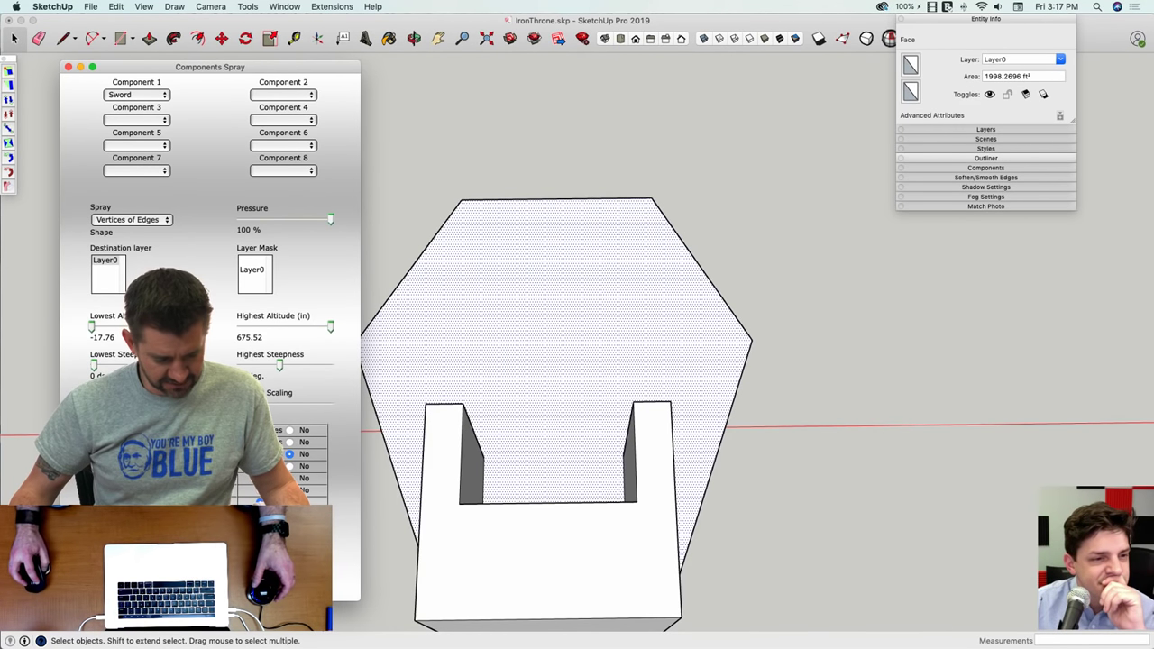
{"action": "left_click", "coordinate": [397, 244]}
{"action": "left_click_drag", "start_coordinate": [551, 368], "coordinate": [534, 344]}
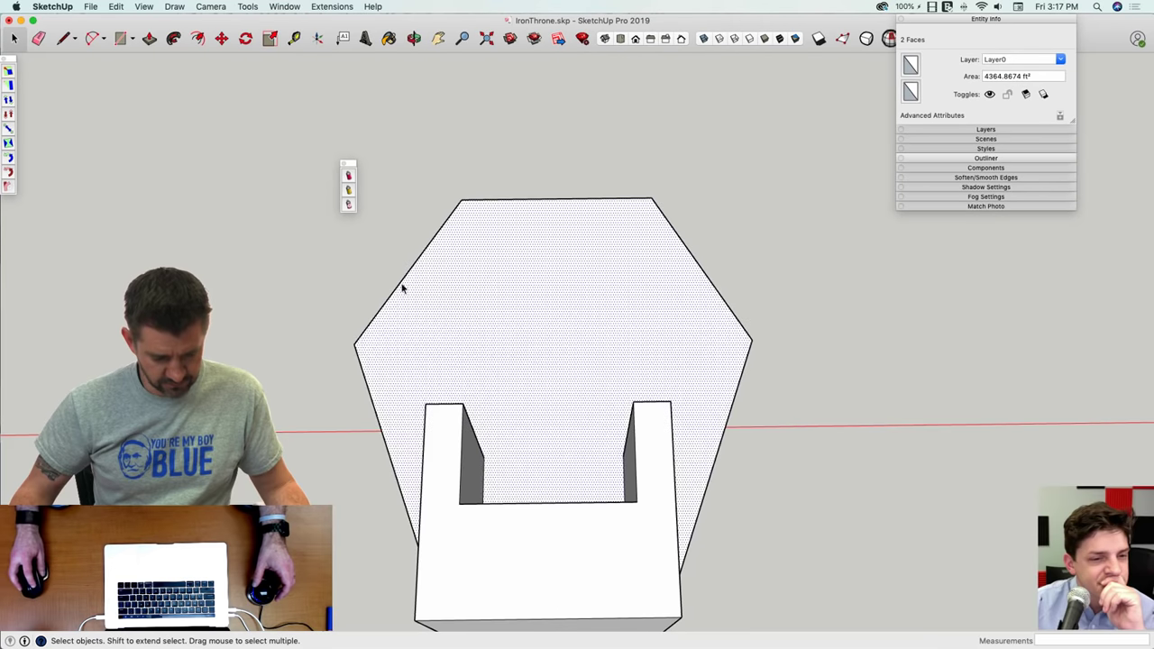
Step: With nothing selected, spray many Swords across the flat backrest face using the Point shape at 100 % pressure
{"action": "left_click_drag", "start_coordinate": [402, 285], "coordinate": [440, 276]}
{"action": "left_click", "coordinate": [350, 188]}
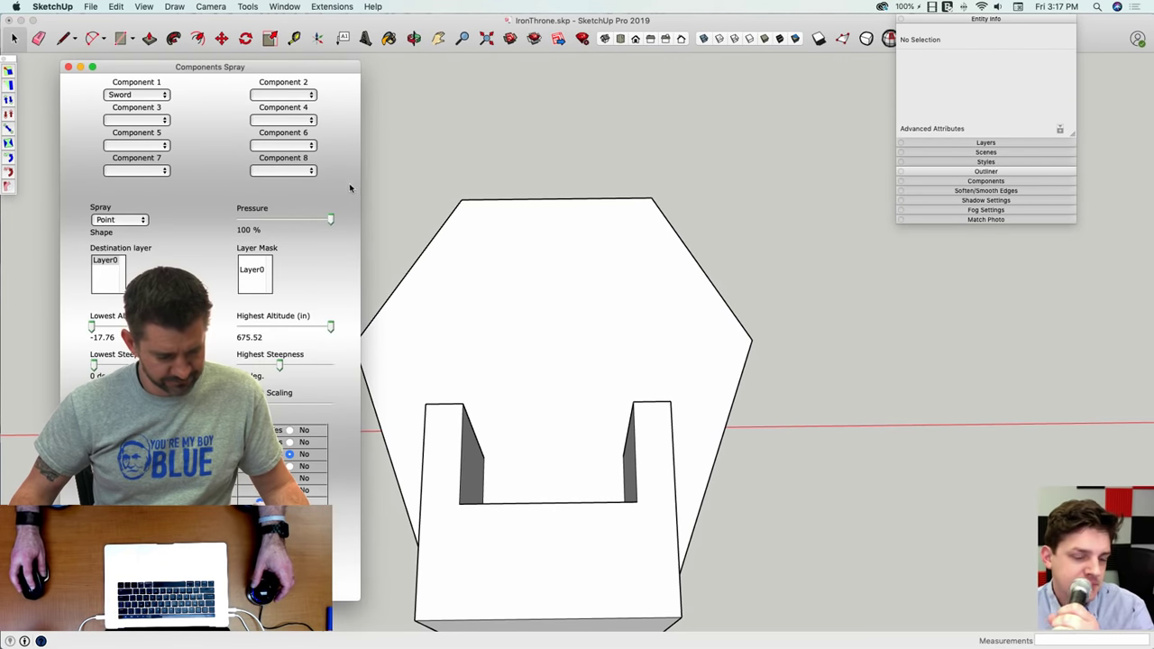
{"action": "left_click", "coordinate": [216, 577]}
{"action": "left_click", "coordinate": [548, 339]}
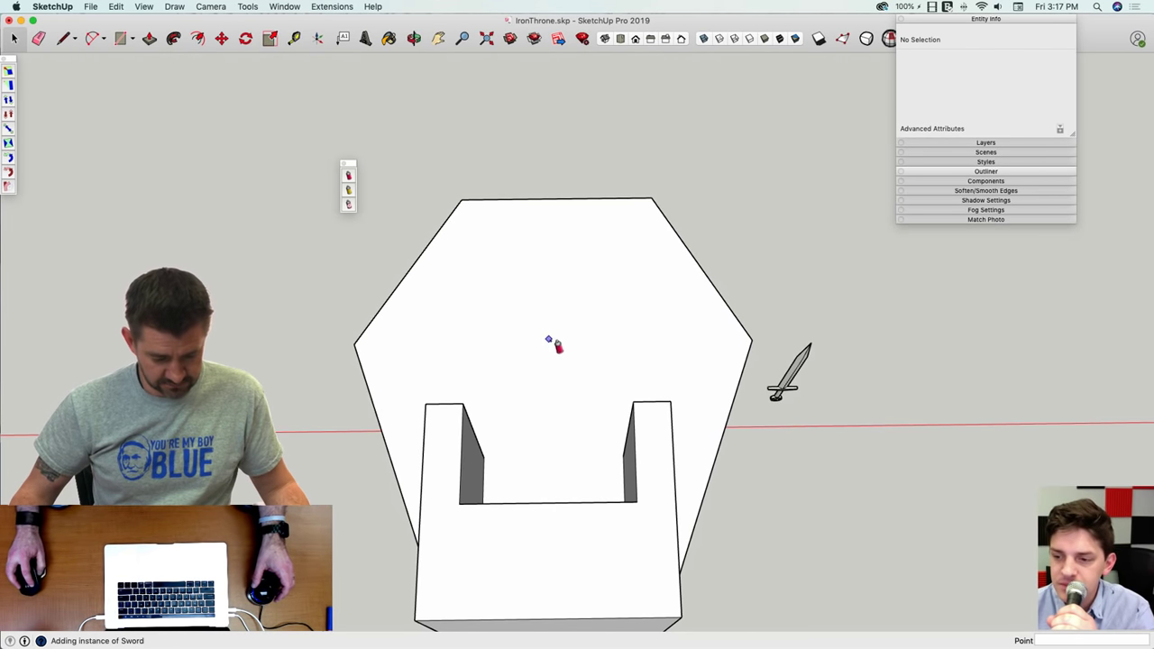
{"action": "left_click", "coordinate": [593, 315]}
{"action": "left_click", "coordinate": [584, 301]}
{"action": "left_click", "coordinate": [553, 298]}
{"action": "left_click", "coordinate": [527, 298]}
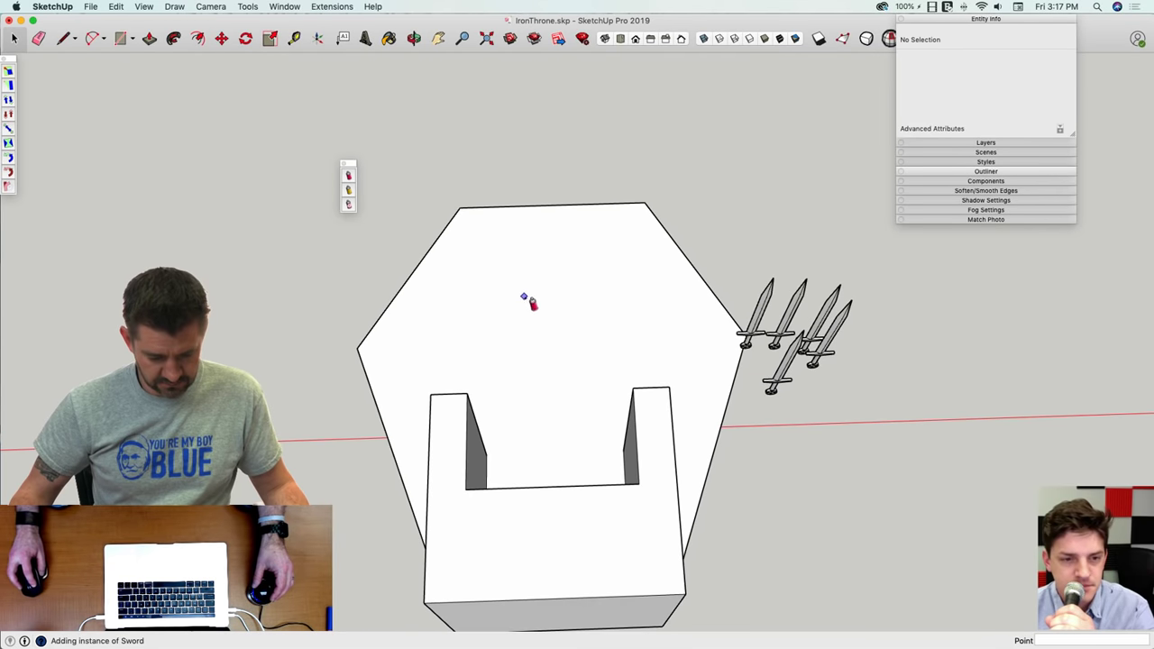
{"action": "left_click", "coordinate": [500, 303]}
{"action": "left_click", "coordinate": [497, 317]}
{"action": "middle_click_drag", "start_coordinate": [536, 379], "coordinate": [563, 283]}
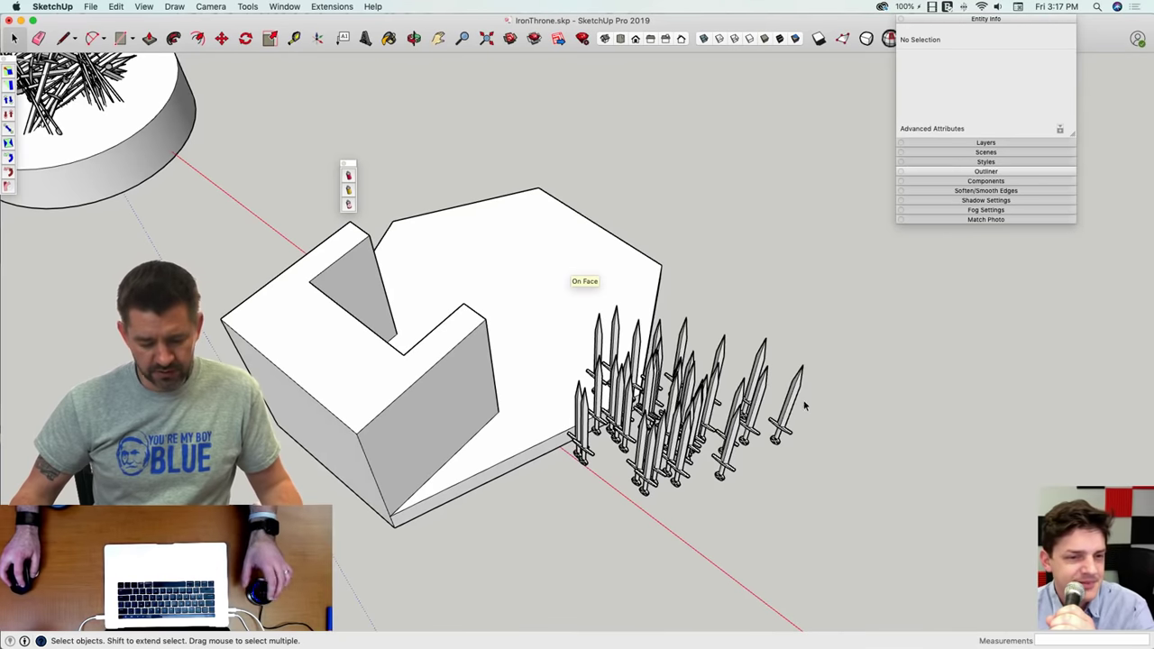
Step: Open one of the sprayed Swords to check where its component axes sit, and close it
{"action": "double_click", "coordinate": [794, 401]}
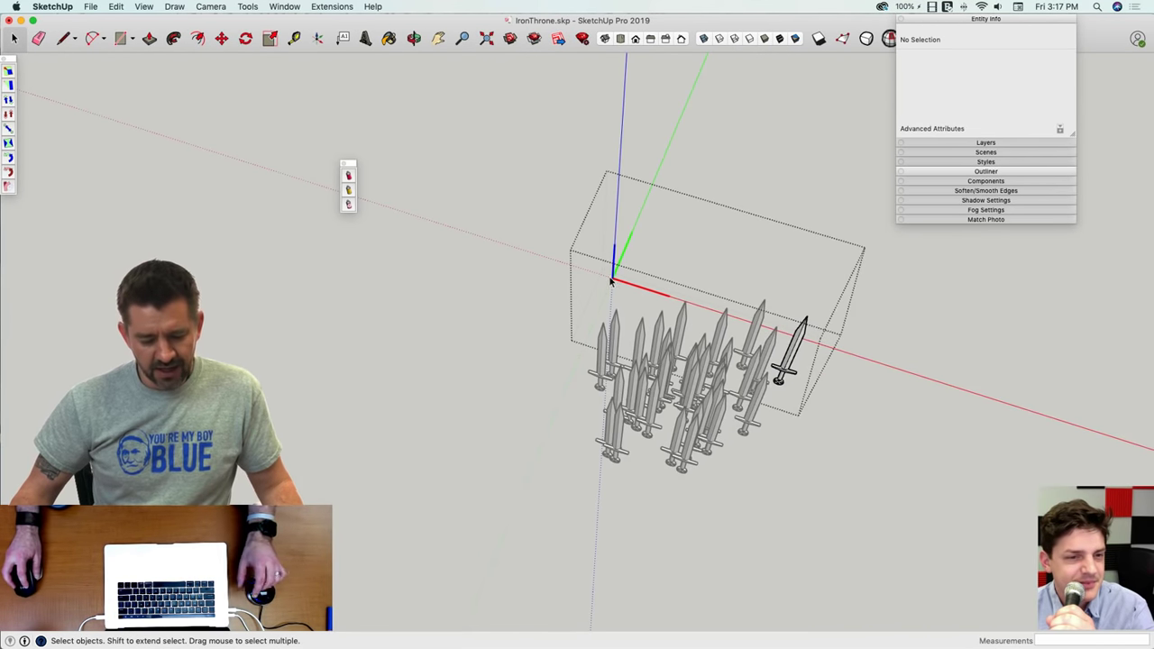
{"action": "left_click", "coordinate": [885, 312]}
Step: Delete all of the sprayed Swords beside the throne
{"action": "middle_click_drag", "start_coordinate": [886, 312], "coordinate": [627, 280]}
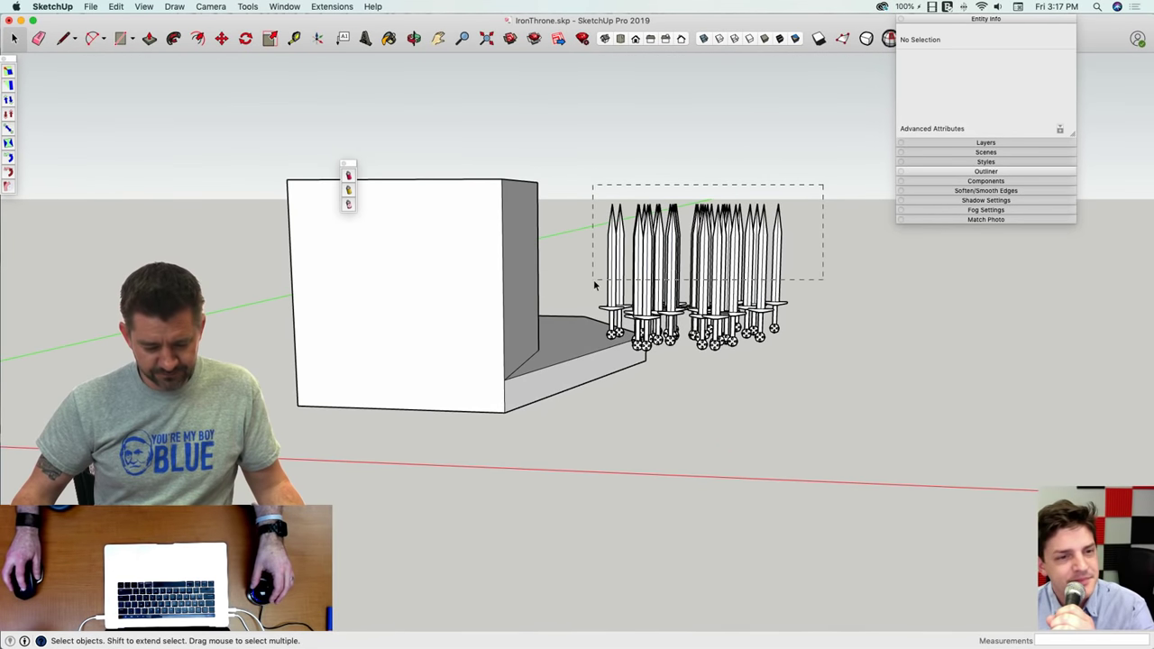
{"action": "left_click_drag", "start_coordinate": [594, 285], "coordinate": [594, 282]}
{"action": "key", "text": "Delete"}
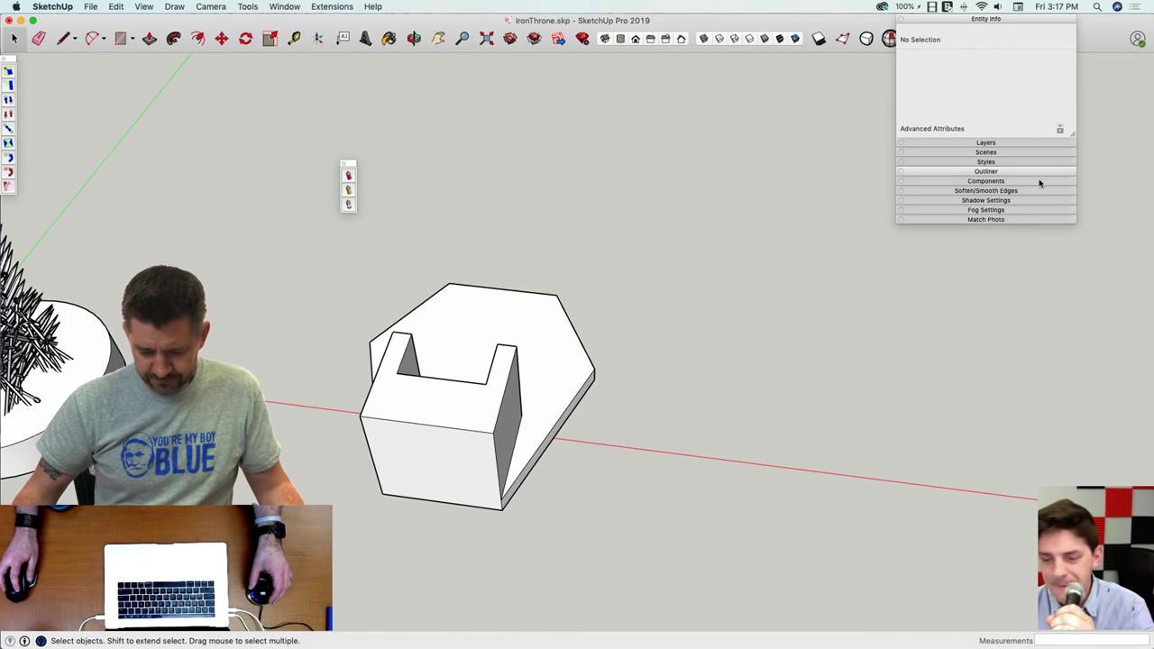
Step: Place one Sword from the in-model components on open ground beside the throne
{"action": "left_click", "coordinate": [986, 181]}
{"action": "left_click", "coordinate": [929, 379]}
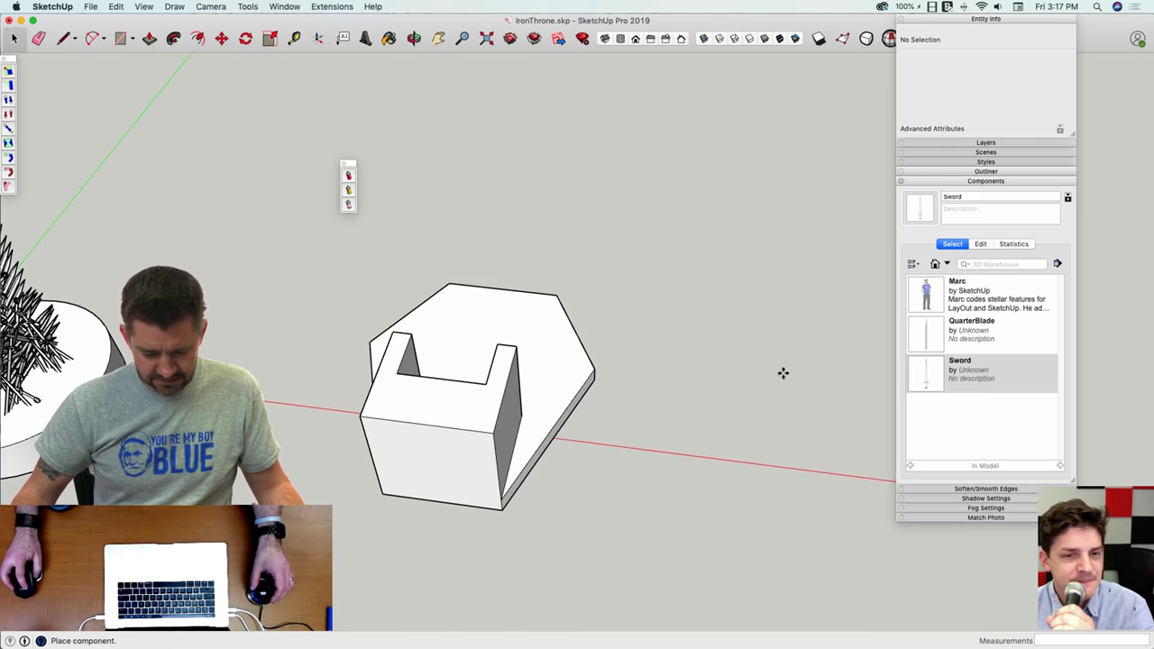
{"action": "left_click", "coordinate": [705, 350]}
{"action": "key", "text": "space"}
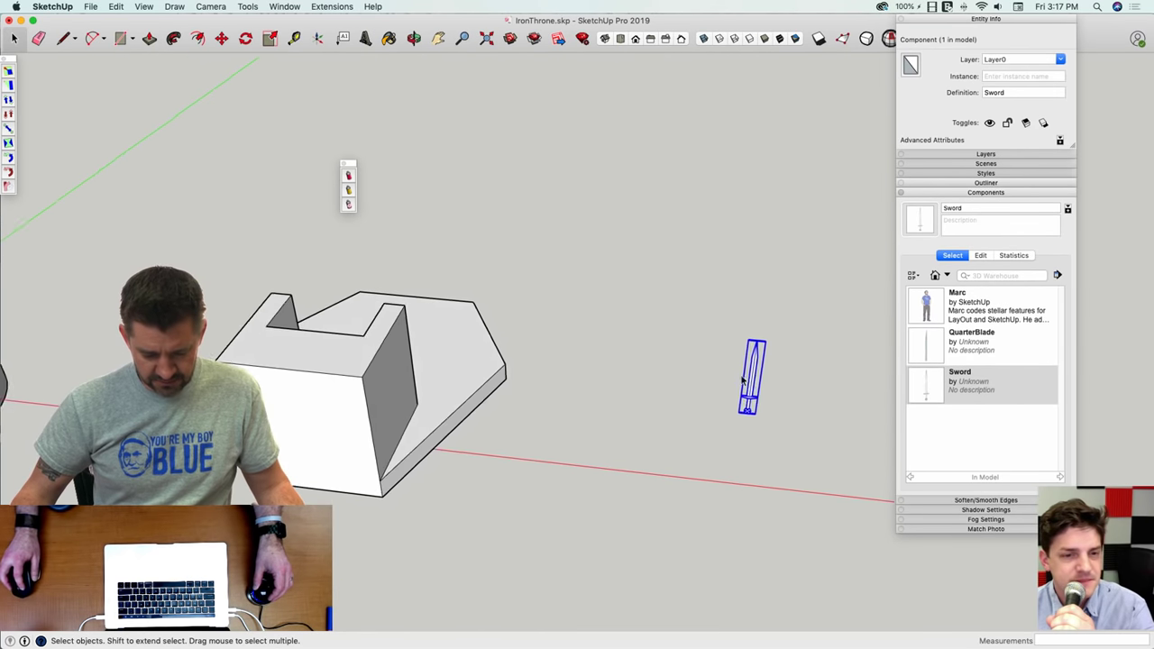
Step: Relocate the Sword component's axes origin to the lowest point of its pommel and update the component axes to match
{"action": "double_click", "coordinate": [739, 379]}
{"action": "scroll", "coordinate": [442, 256], "scroll_direction": "up", "scroll_amount": 1}
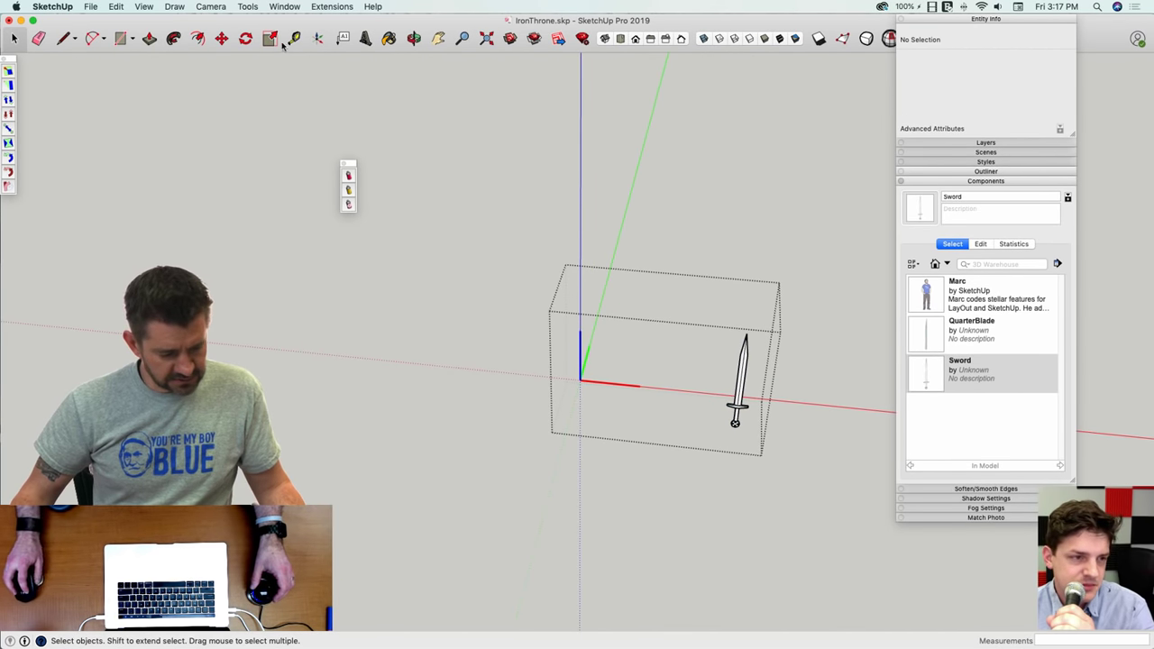
{"action": "left_click", "coordinate": [317, 41]}
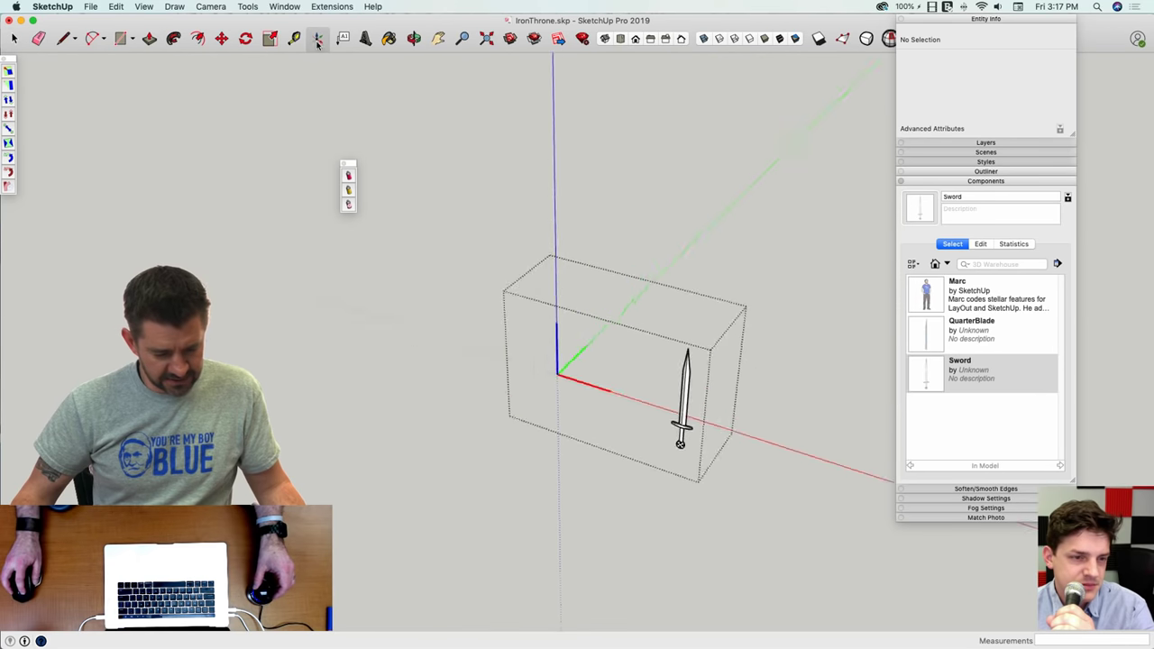
{"action": "scroll", "coordinate": [441, 295], "scroll_direction": "up", "scroll_amount": 2}
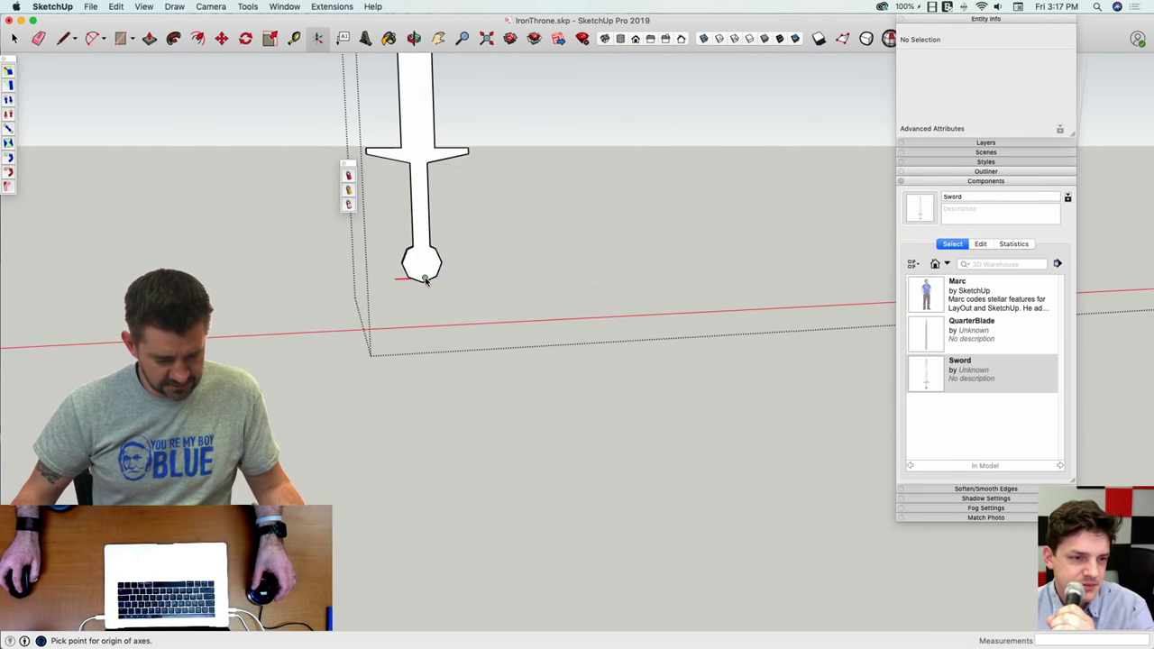
{"action": "scroll", "coordinate": [422, 284], "scroll_direction": "up", "scroll_amount": 4}
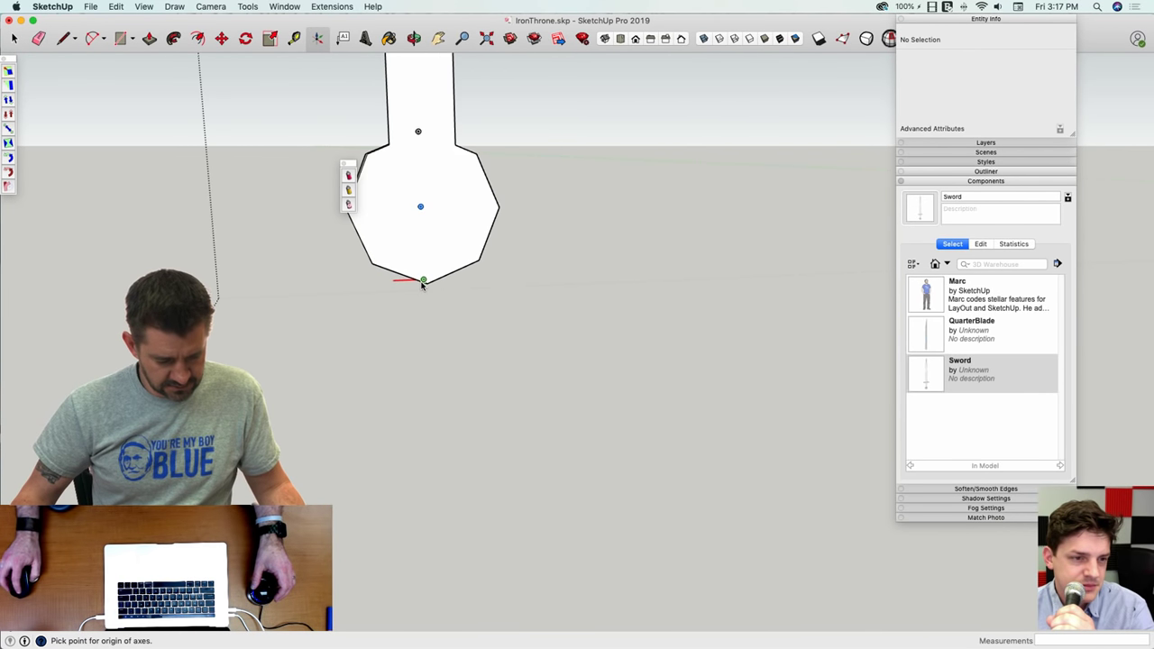
{"action": "double_click", "coordinate": [428, 285]}
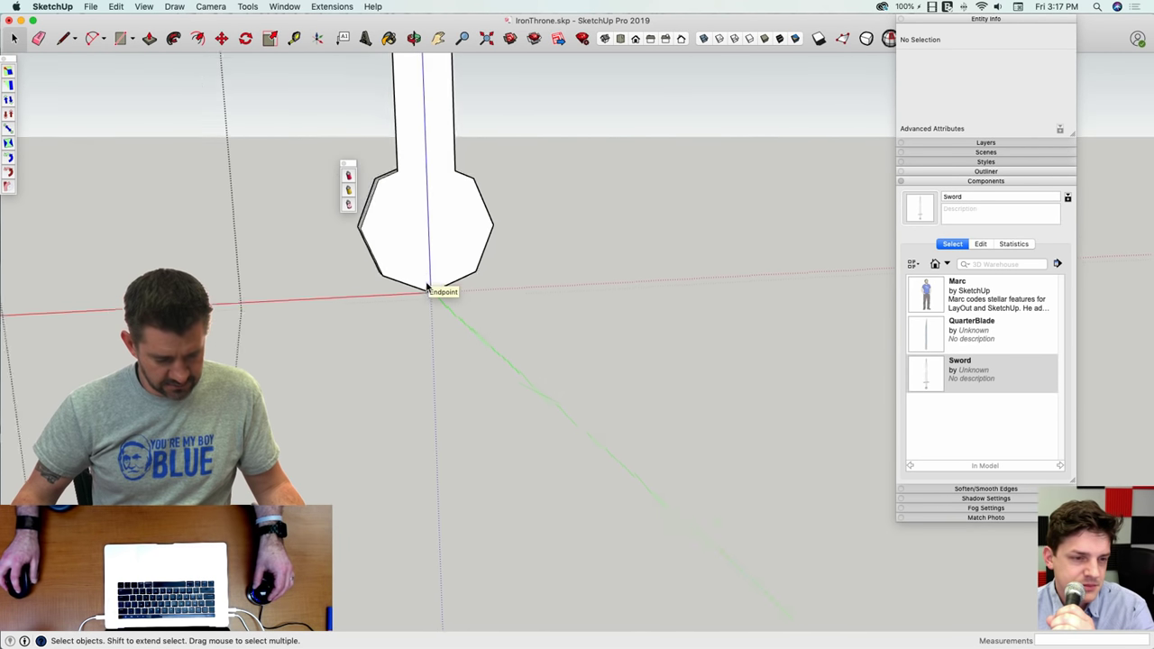
{"action": "left_click", "coordinate": [570, 423]}
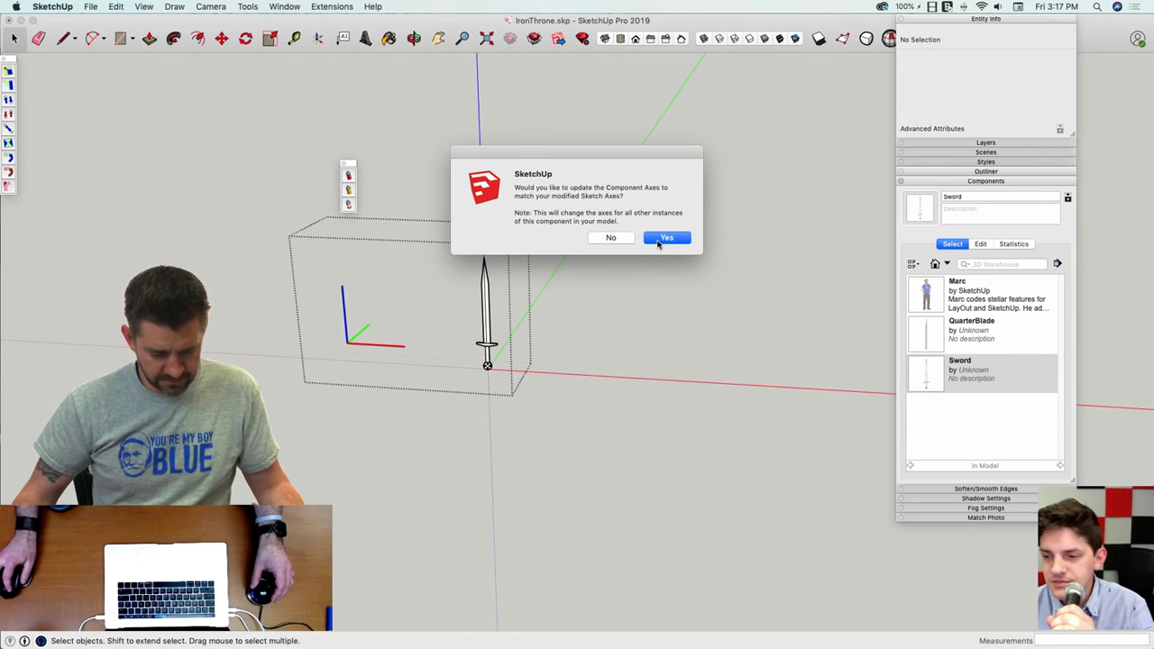
{"action": "left_click", "coordinate": [659, 241]}
Step: Rotate the entire throne upright about the red axis from its lower base corner, and deselect it
{"action": "scroll", "coordinate": [568, 284], "scroll_direction": "down", "scroll_amount": 3}
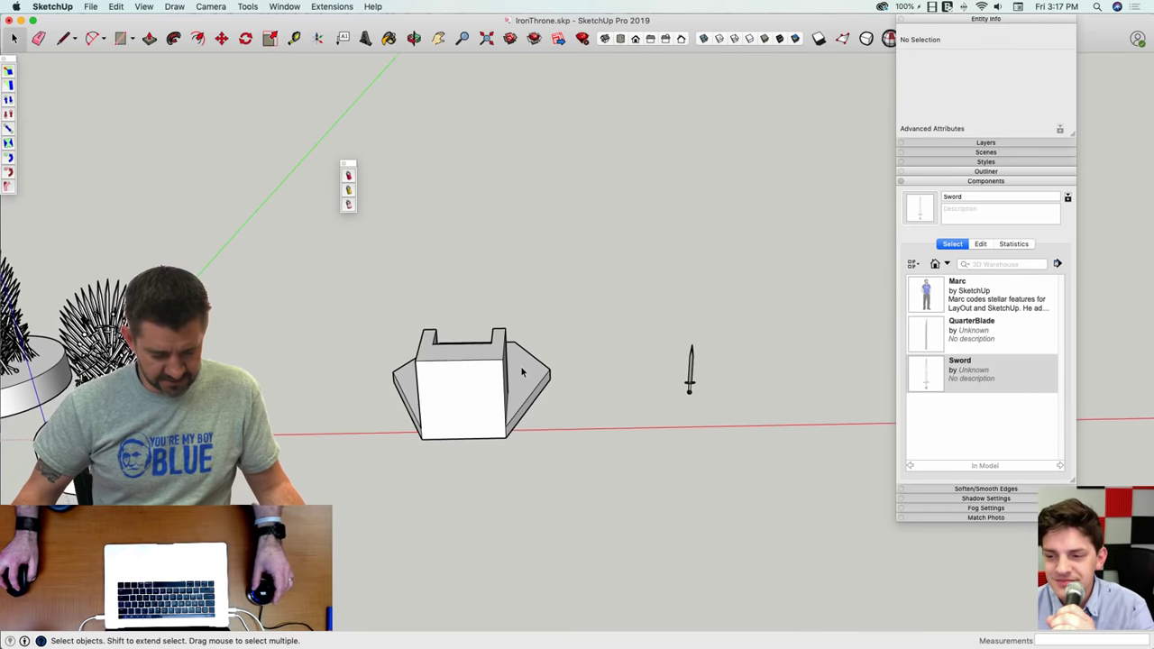
{"action": "mouse_move", "coordinate": [559, 354]}
{"action": "middle_mouse_down"}
{"action": "mouse_move", "coordinate": [560, 317]}
{"action": "mouse_move", "coordinate": [505, 326]}
{"action": "middle_mouse_up"}
{"action": "triple_click", "coordinate": [560, 317]}
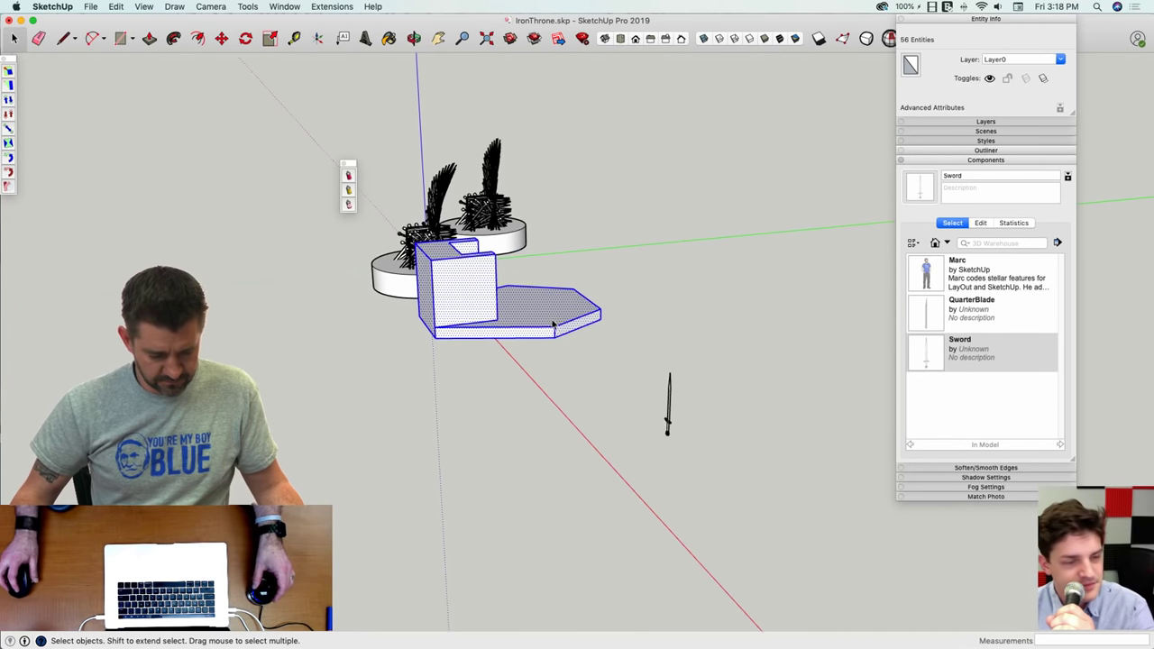
{"action": "key", "text": "q"}
{"action": "key", "text": "Left"}
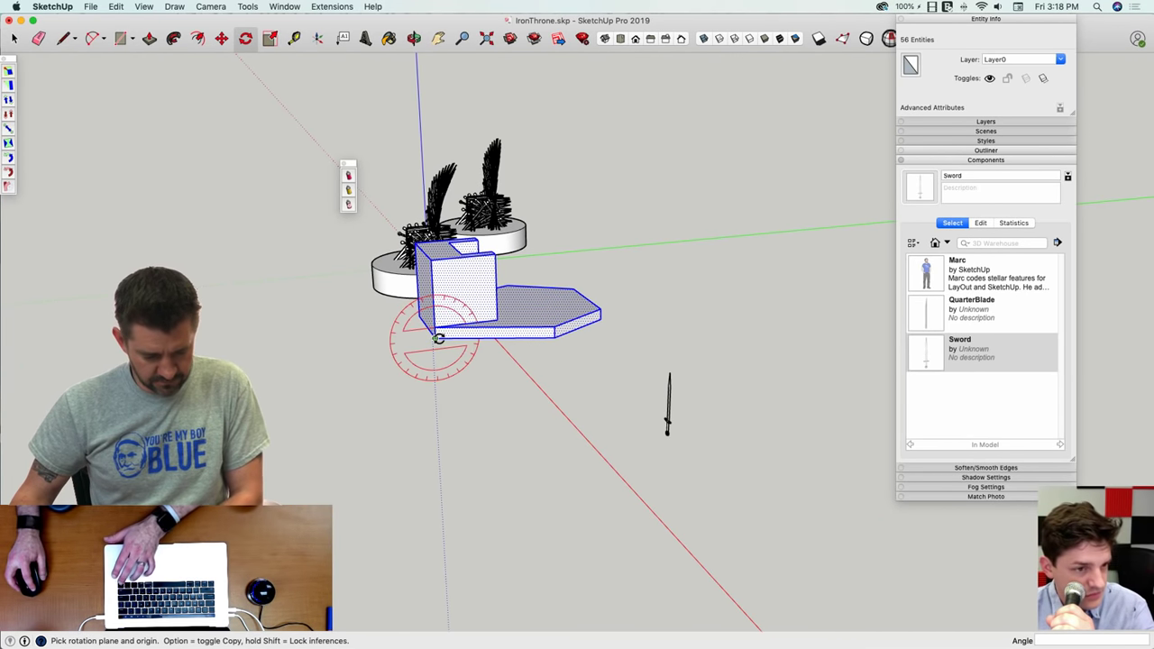
{"action": "left_click", "coordinate": [439, 338]}
{"action": "left_click", "coordinate": [744, 302]}
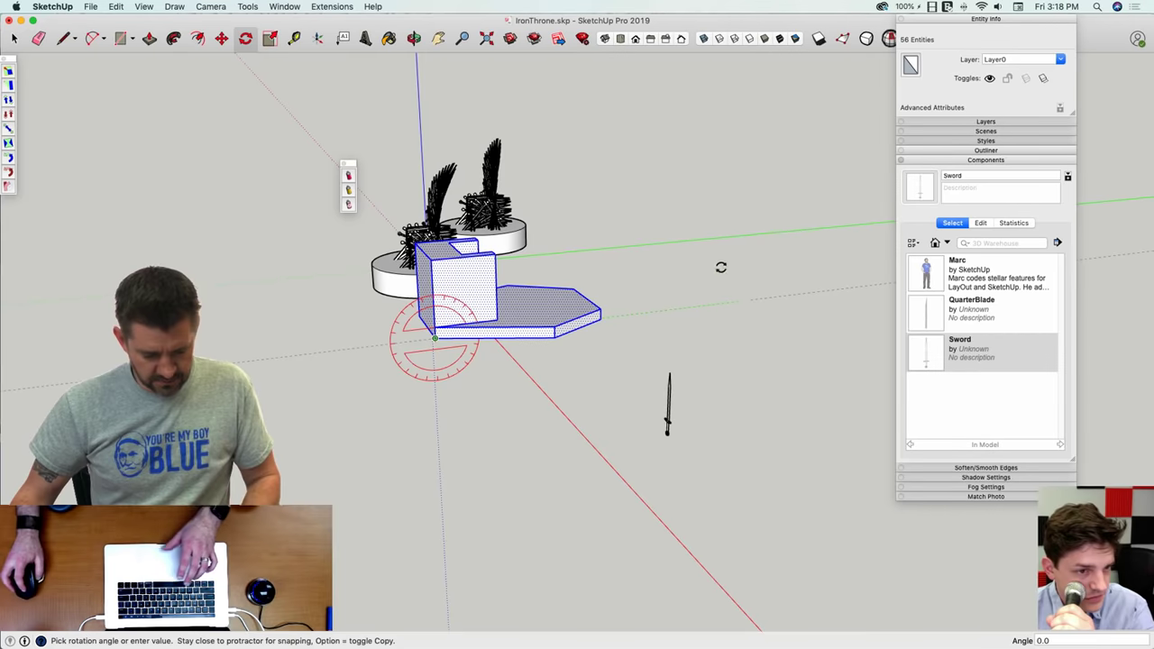
{"action": "left_click", "coordinate": [418, 116]}
{"action": "key", "text": "space"}
{"action": "left_click", "coordinate": [690, 260]}
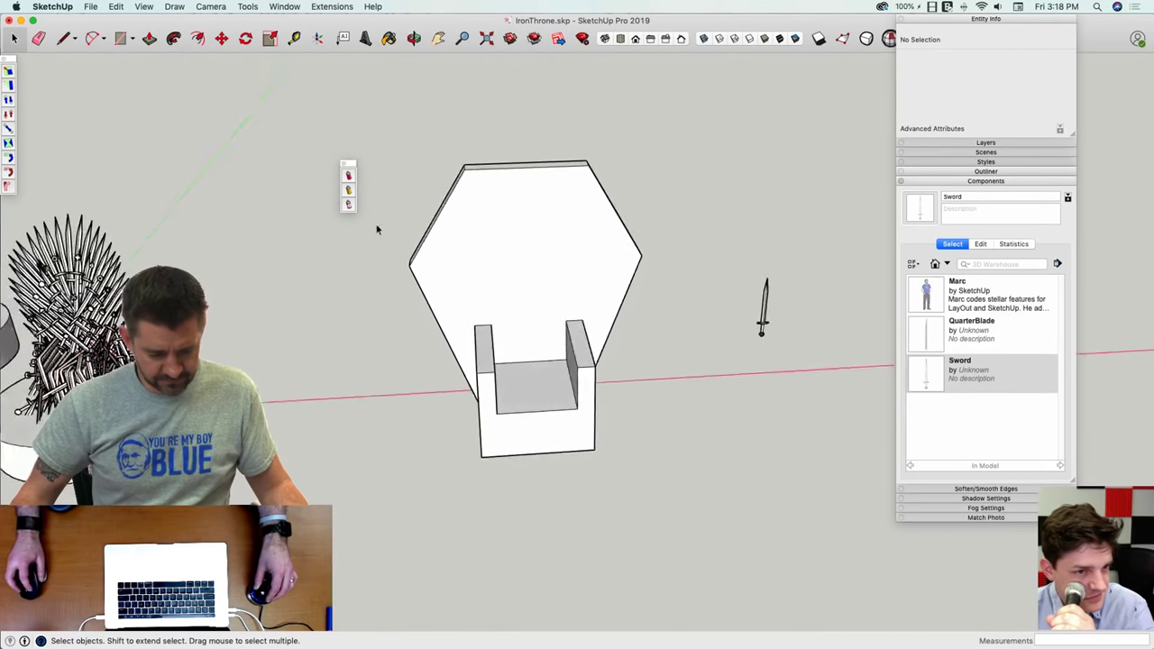
Step: Try to spray Swords onto the upright backrest using the Point shape at 100 % pressure
{"action": "left_click", "coordinate": [350, 190]}
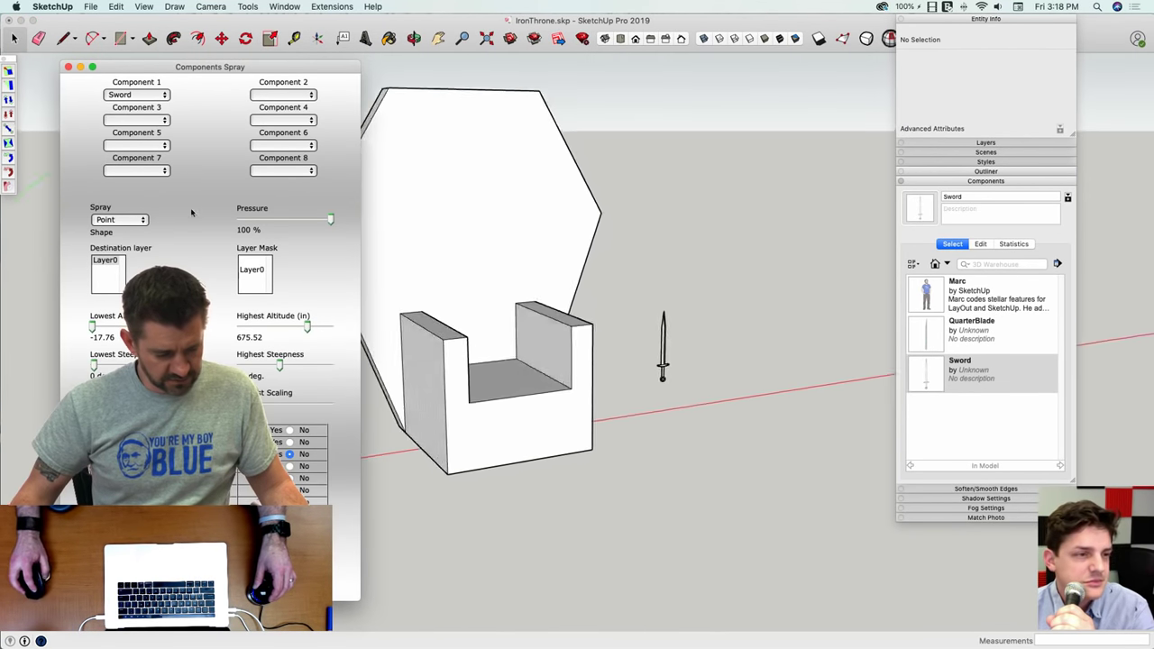
{"action": "left_click", "coordinate": [185, 578]}
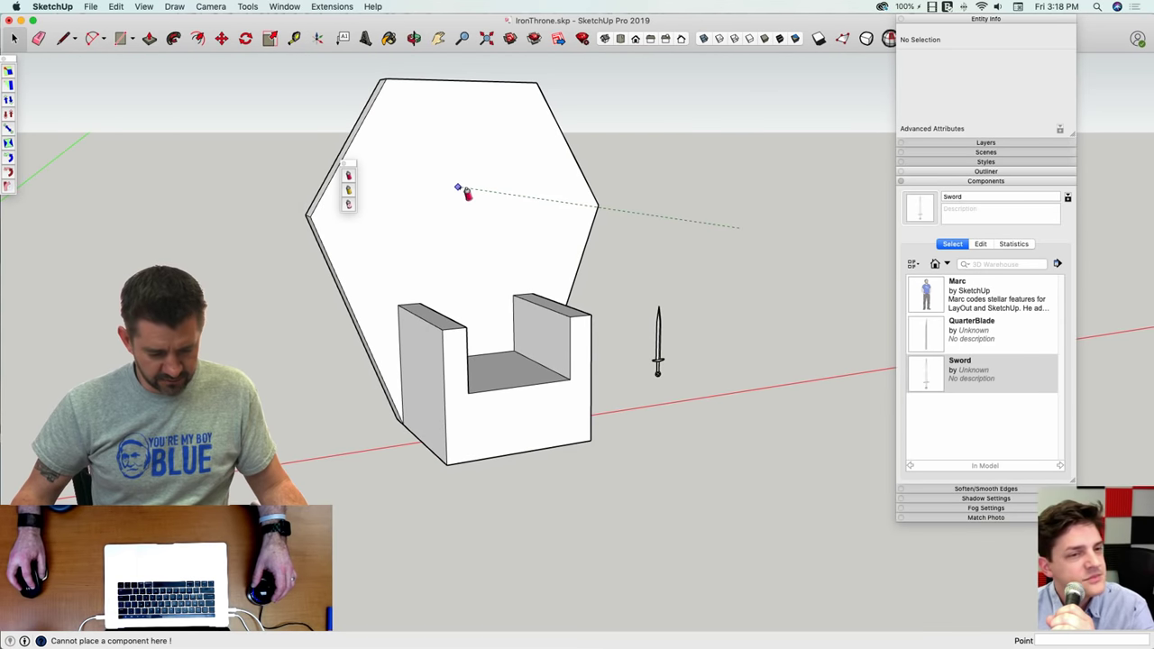
{"action": "mouse_move", "coordinate": [468, 250]}
{"action": "middle_mouse_down"}
{"action": "mouse_move", "coordinate": [484, 186]}
{"action": "mouse_move", "coordinate": [523, 227]}
{"action": "mouse_move", "coordinate": [589, 201]}
{"action": "mouse_move", "coordinate": [523, 217]}
{"action": "mouse_move", "coordinate": [543, 240]}
{"action": "mouse_move", "coordinate": [535, 204]}
{"action": "mouse_move", "coordinate": [554, 219]}
{"action": "mouse_move", "coordinate": [475, 199]}
{"action": "mouse_move", "coordinate": [451, 213]}
{"action": "mouse_move", "coordinate": [442, 198]}
{"action": "mouse_move", "coordinate": [668, 217]}
{"action": "middle_mouse_up"}
{"action": "key", "text": "space"}
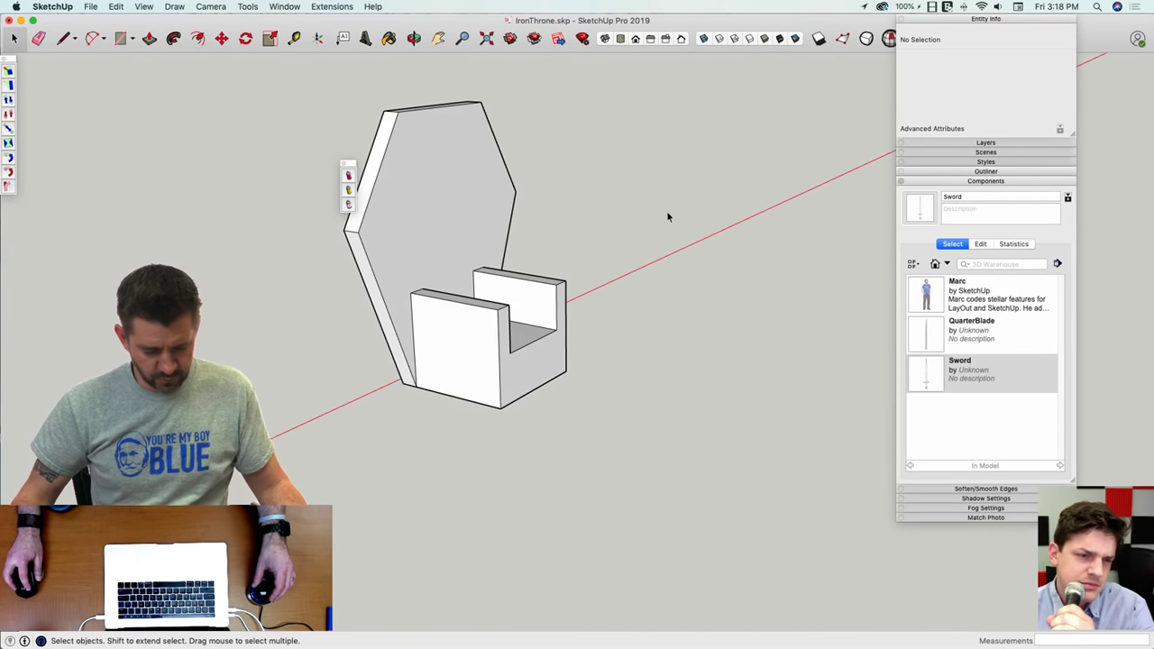
Step: Try to spray Swords on the upright throne using the Circle shape at 100 % pressure
{"action": "scroll", "coordinate": [566, 186], "scroll_direction": "down", "scroll_amount": 8}
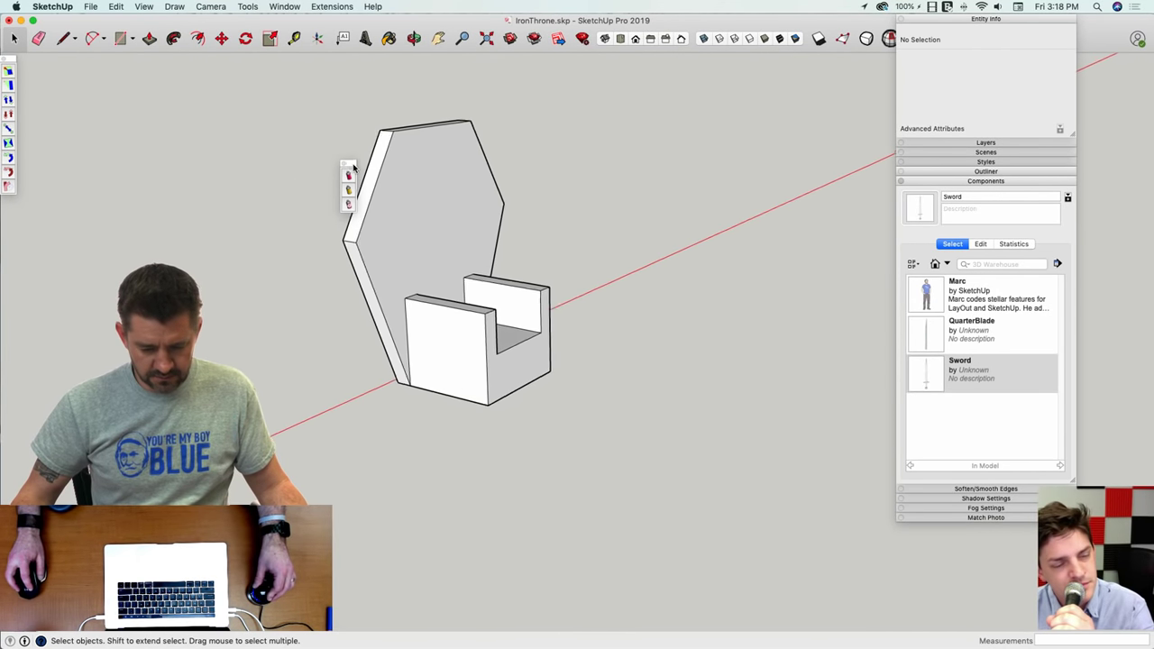
{"action": "scroll", "coordinate": [559, 271], "scroll_direction": "up", "scroll_amount": 2}
{"action": "scroll", "coordinate": [559, 272], "scroll_direction": "up", "scroll_amount": 6}
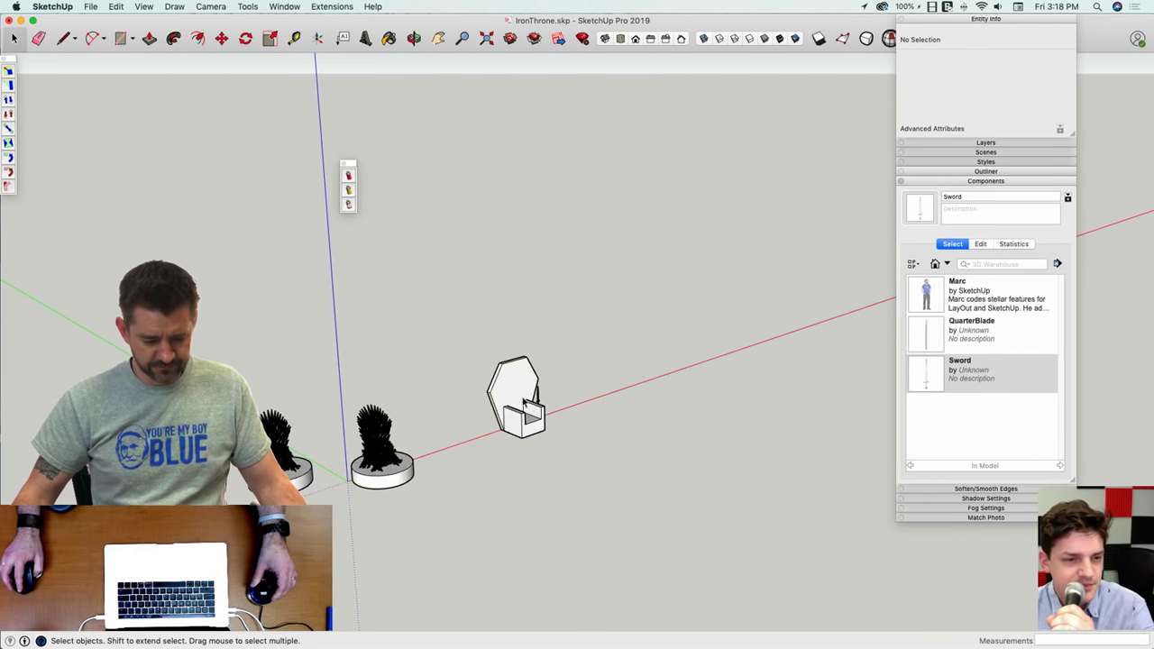
{"action": "left_click", "coordinate": [348, 190]}
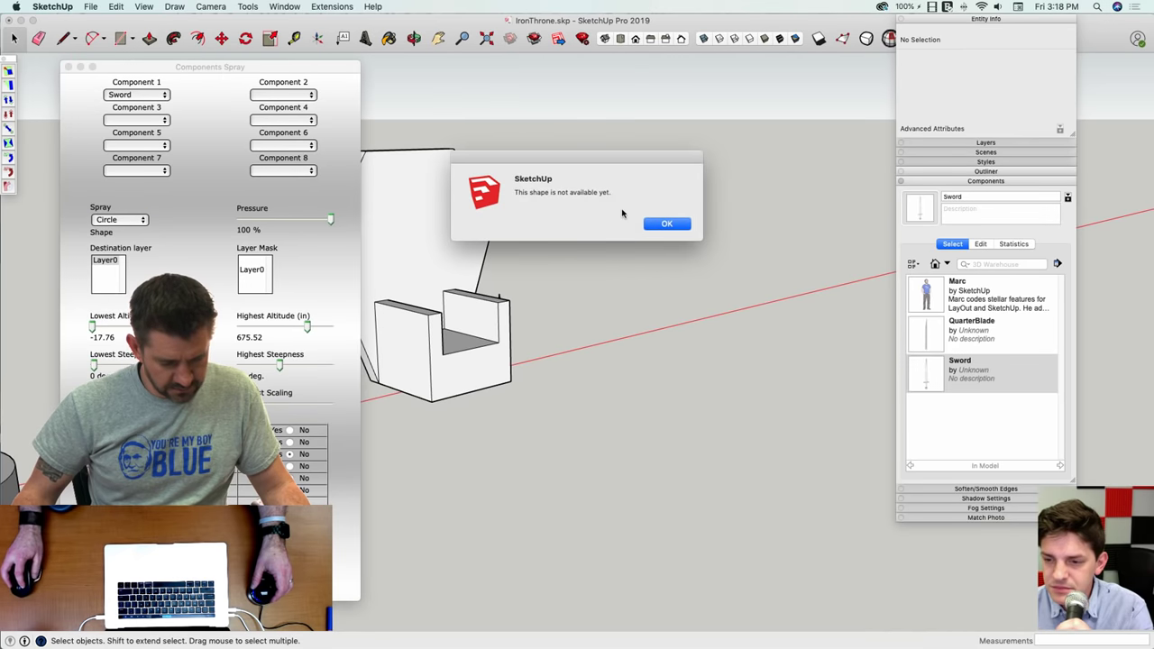
{"action": "left_click", "coordinate": [667, 227]}
{"action": "mouse_move", "coordinate": [664, 229]}
{"action": "middle_mouse_down"}
{"action": "mouse_move", "coordinate": [439, 232]}
{"action": "mouse_move", "coordinate": [387, 288]}
{"action": "middle_mouse_up"}
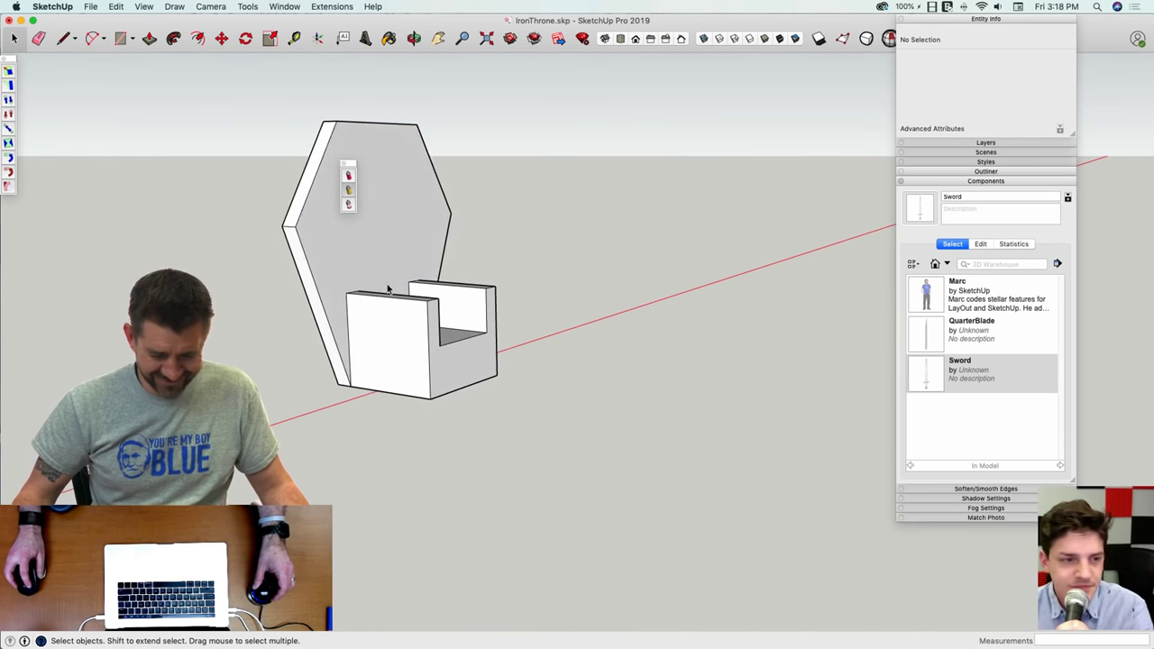
Step: Rotate the entire throne 90° about the red axis so its backrest lies flat
{"action": "left_click", "coordinate": [387, 289]}
{"action": "triple_click", "coordinate": [388, 289]}
{"action": "key", "text": "q"}
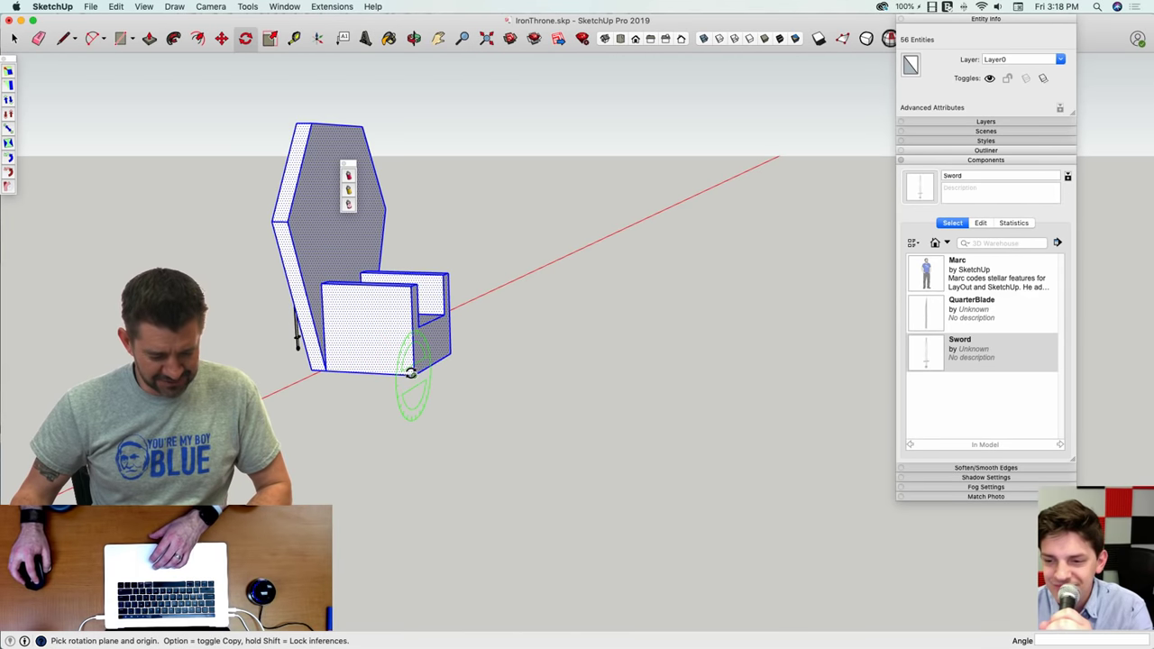
{"action": "left_click", "coordinate": [414, 374]}
{"action": "key", "text": "Escape"}
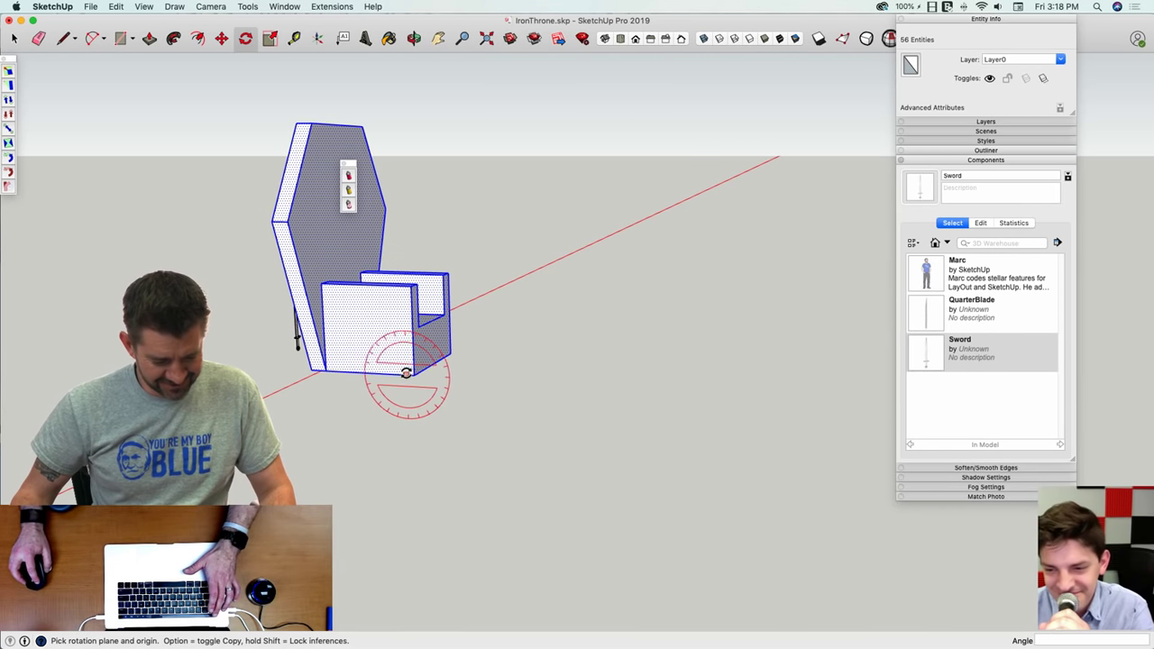
{"action": "left_click", "coordinate": [480, 378]}
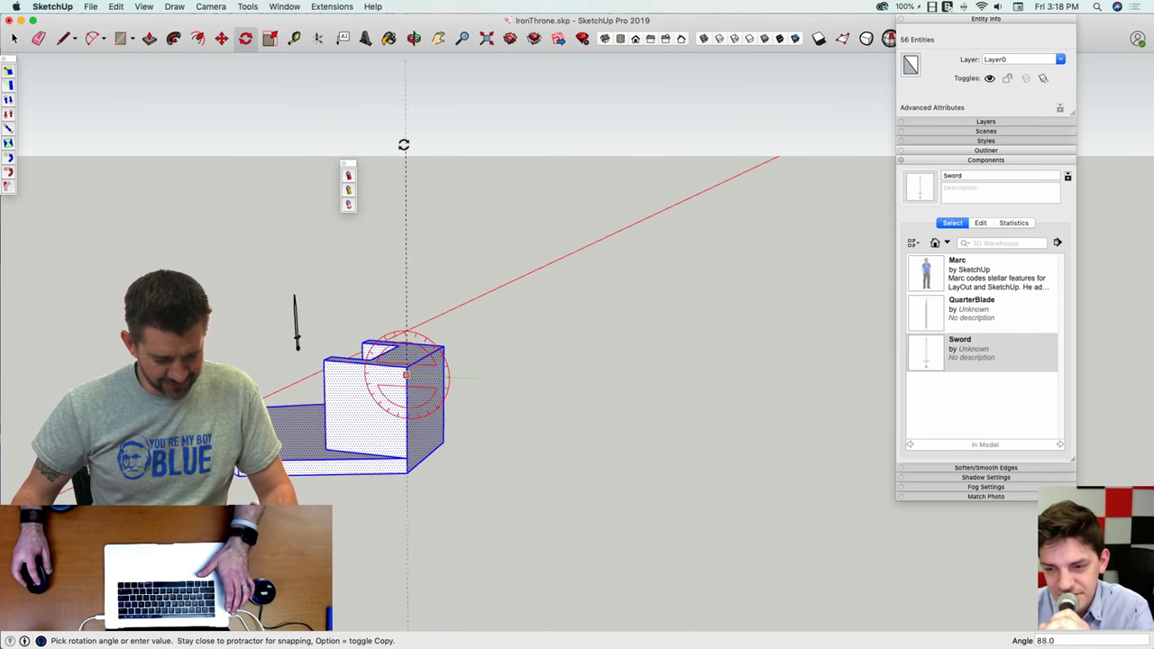
{"action": "left_click", "coordinate": [399, 145]}
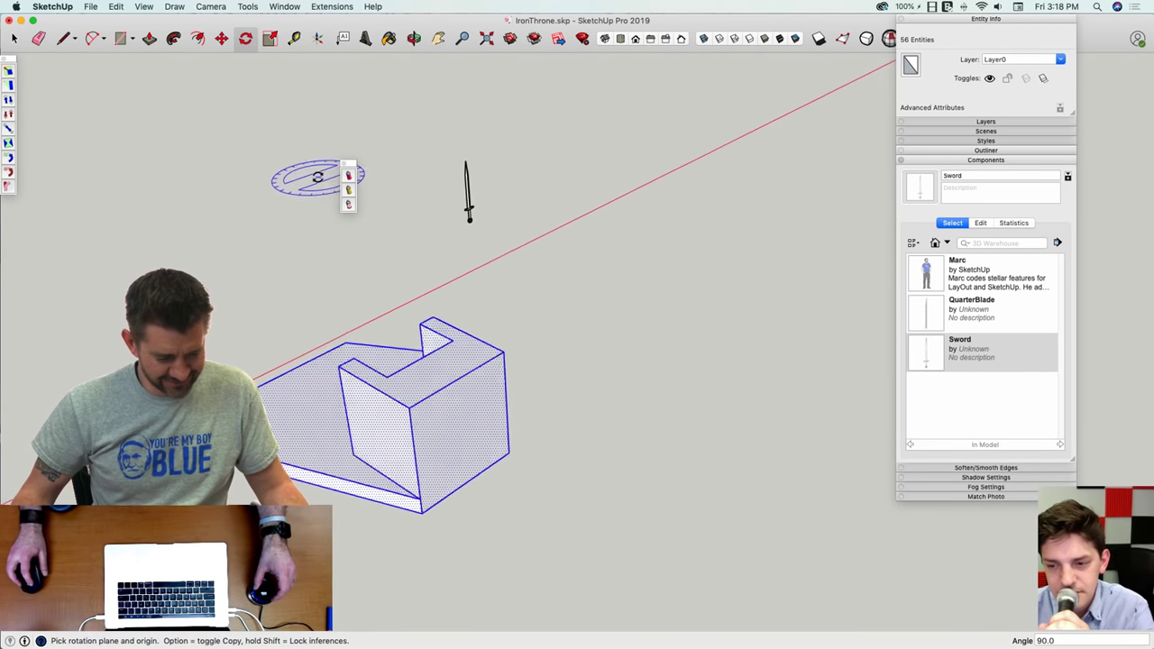
{"action": "key", "text": "space"}
Step: Try to spray Swords with the Vertices of Edges shape while only the flat backrest face is selected
{"action": "left_click", "coordinate": [349, 178]}
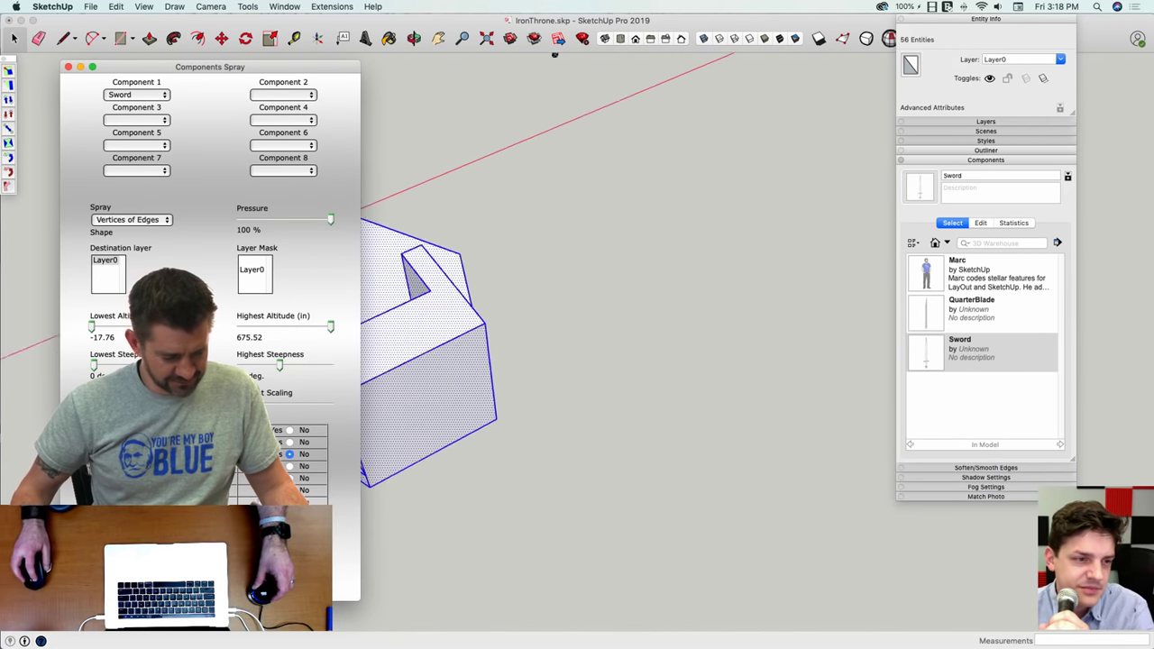
{"action": "middle_click_drag", "start_coordinate": [365, 281], "coordinate": [622, 257]}
{"action": "left_click", "coordinate": [622, 259]}
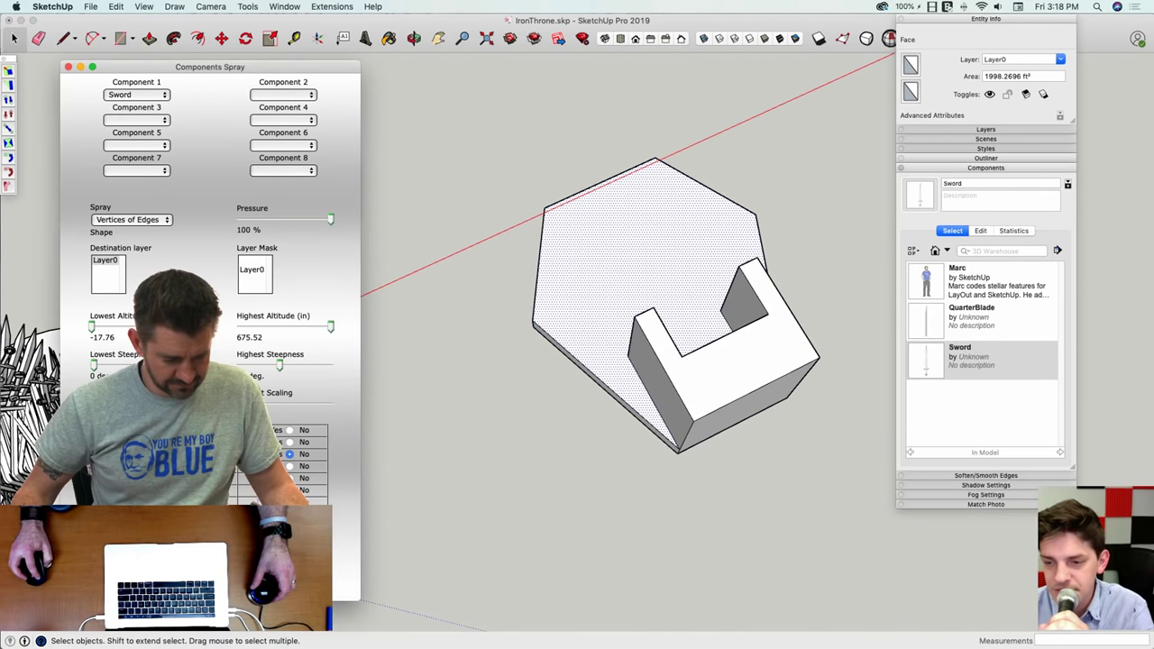
{"action": "left_click", "coordinate": [194, 550]}
{"action": "left_click", "coordinate": [613, 255]}
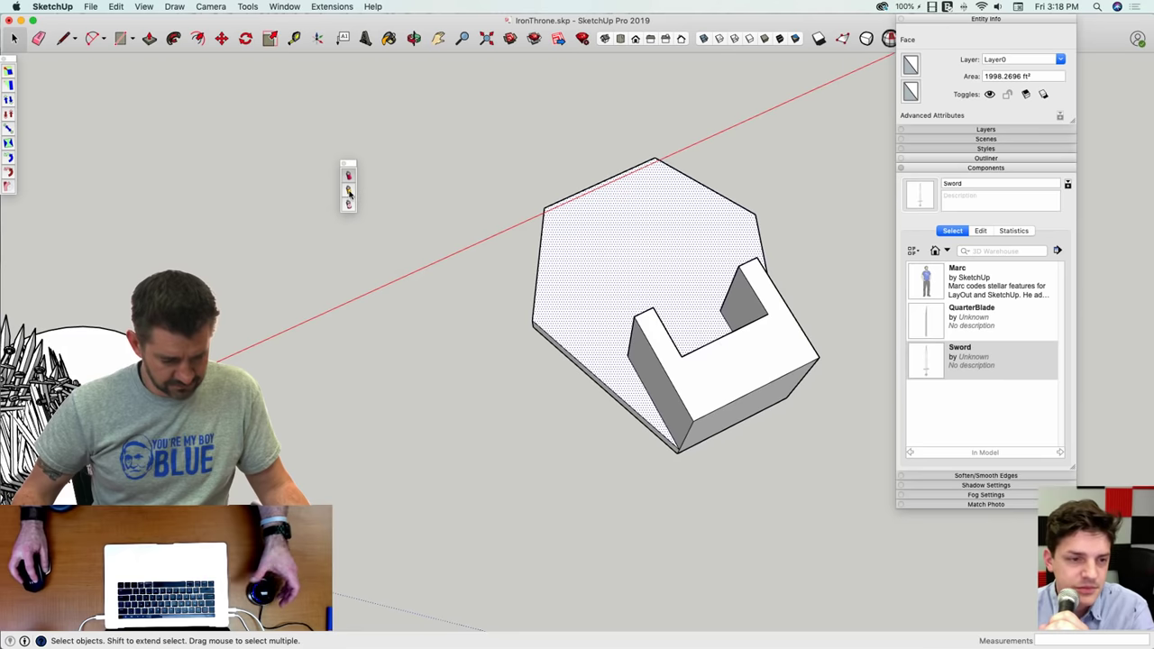
{"action": "left_click", "coordinate": [349, 190]}
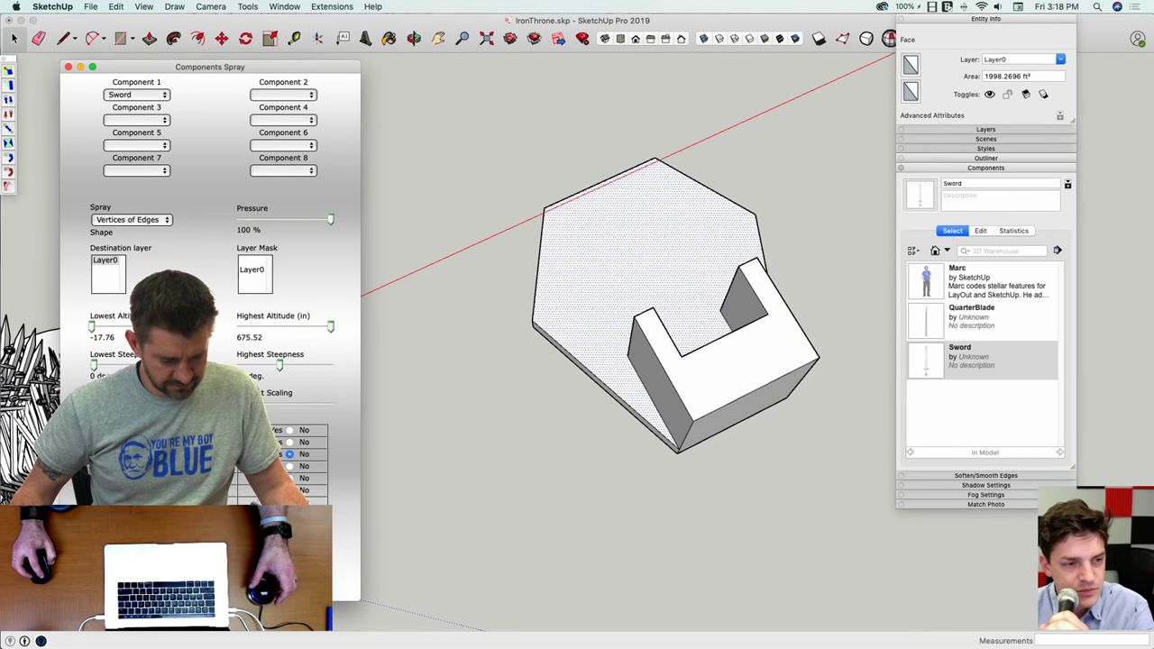
{"action": "left_click", "coordinate": [194, 550]}
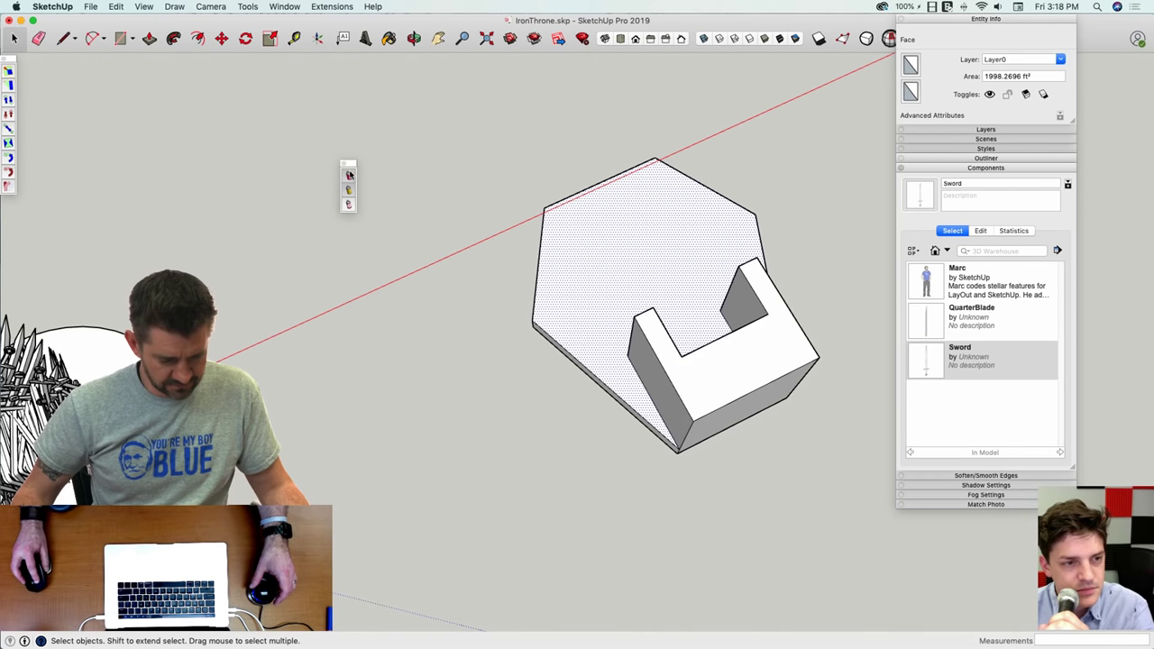
{"action": "left_click", "coordinate": [349, 175]}
{"action": "left_click", "coordinate": [194, 550]}
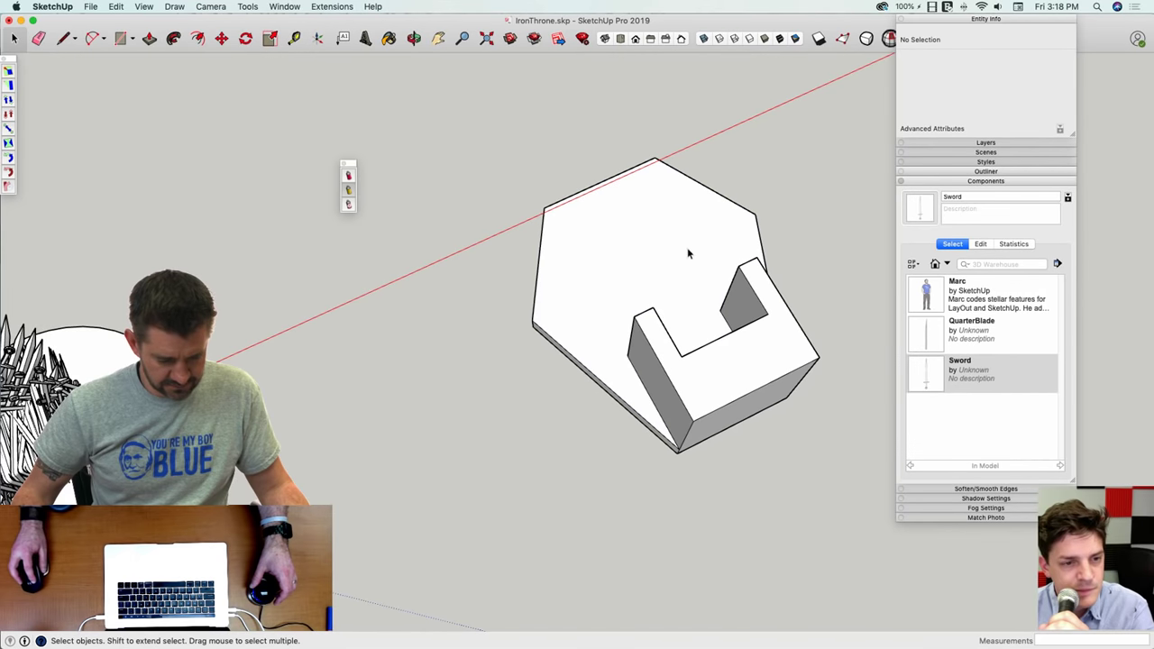
Step: Try a Vertices of Edges spray of Sword with the backrest face and its bounding edges selected, and reselect only the face
{"action": "left_click", "coordinate": [647, 253]}
{"action": "left_click", "coordinate": [348, 176]}
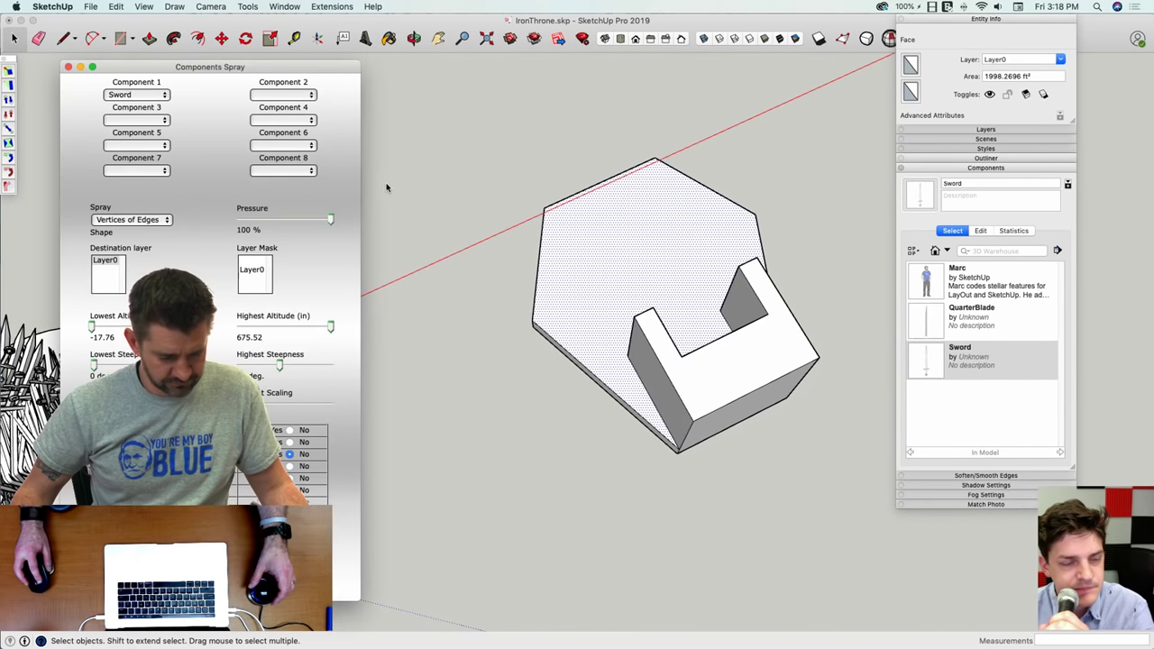
{"action": "double_click", "coordinate": [609, 257]}
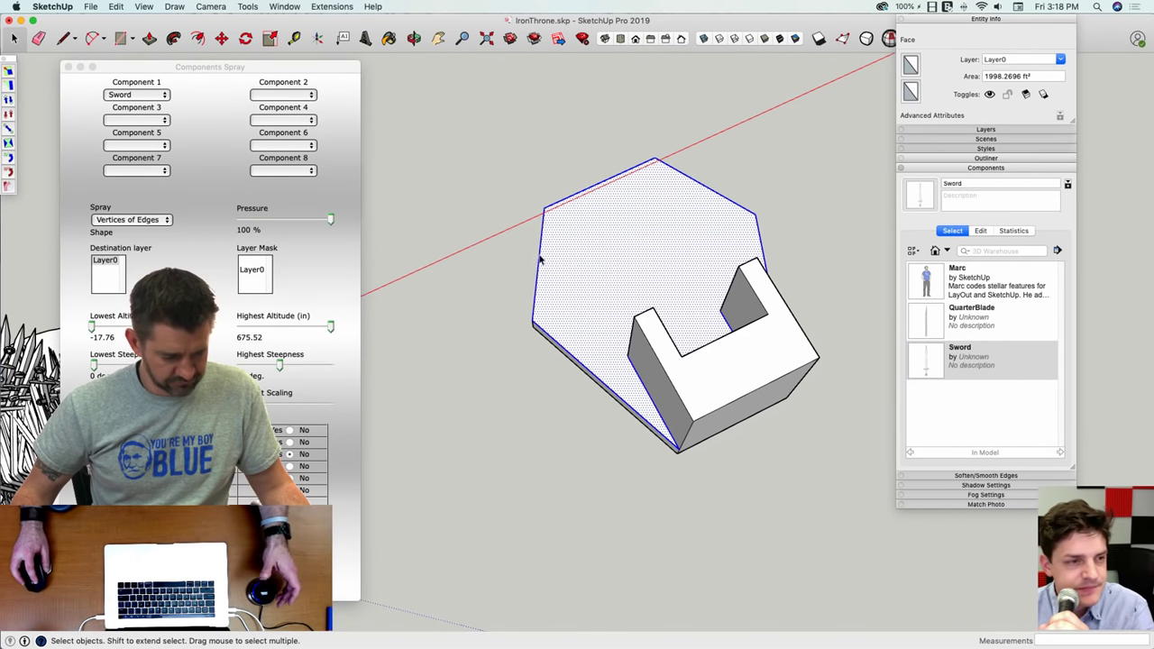
{"action": "left_click", "coordinate": [150, 223]}
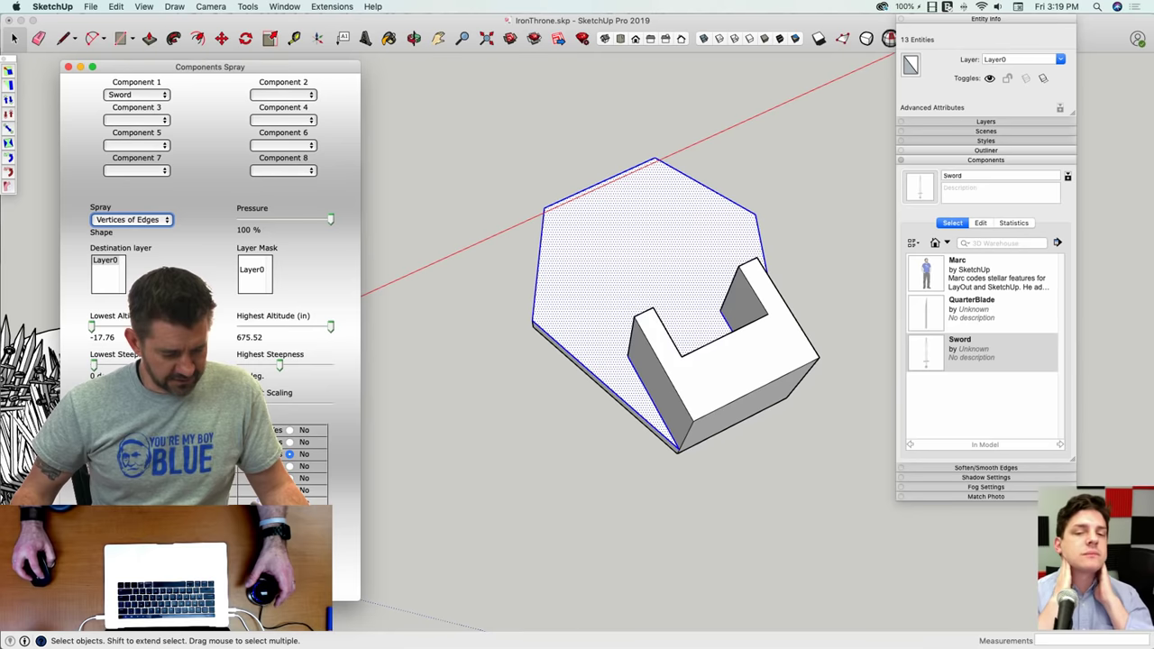
{"action": "left_click", "coordinate": [149, 577]}
{"action": "left_click", "coordinate": [691, 231]}
{"action": "left_click", "coordinate": [651, 227]}
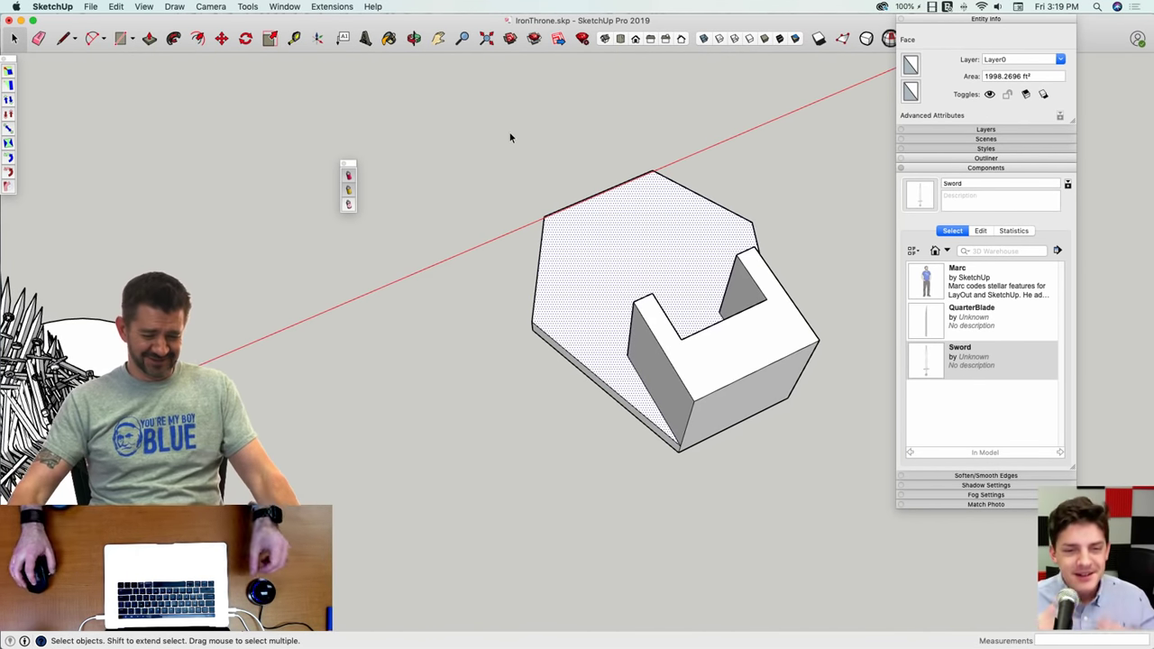
{"action": "scroll", "coordinate": [511, 137], "scroll_direction": "down", "scroll_amount": 5}
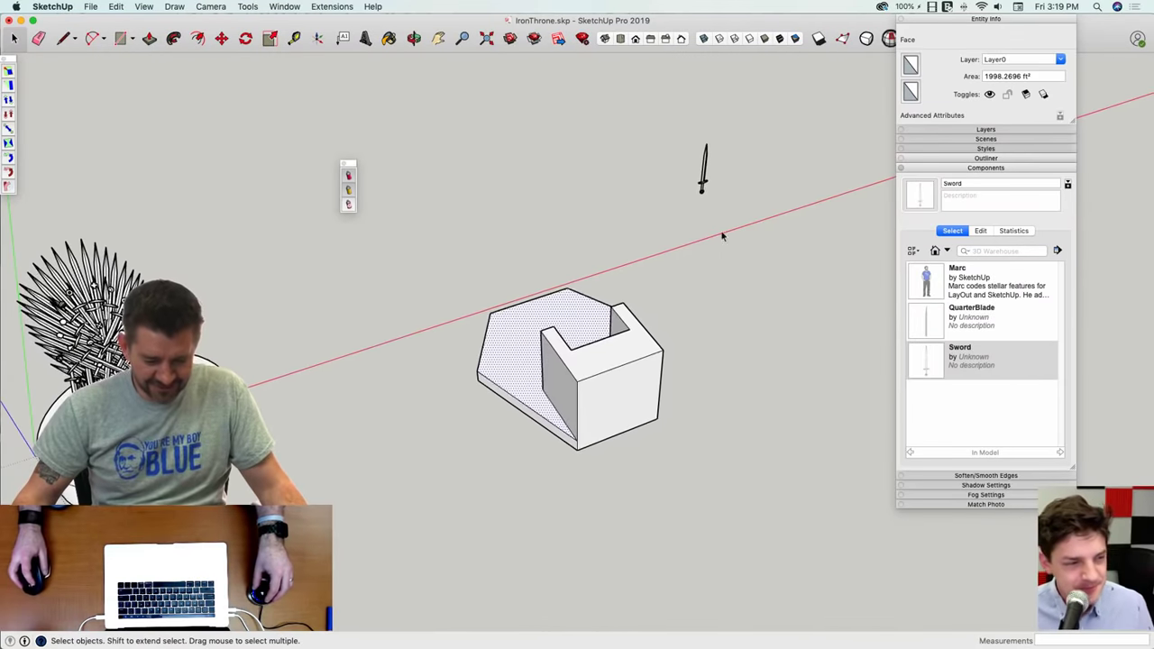
Step: Delete the flat simplified throne together with the separate Sword beside it
{"action": "left_click_drag", "start_coordinate": [740, 140], "coordinate": [431, 516]}
{"action": "key", "text": "Delete"}
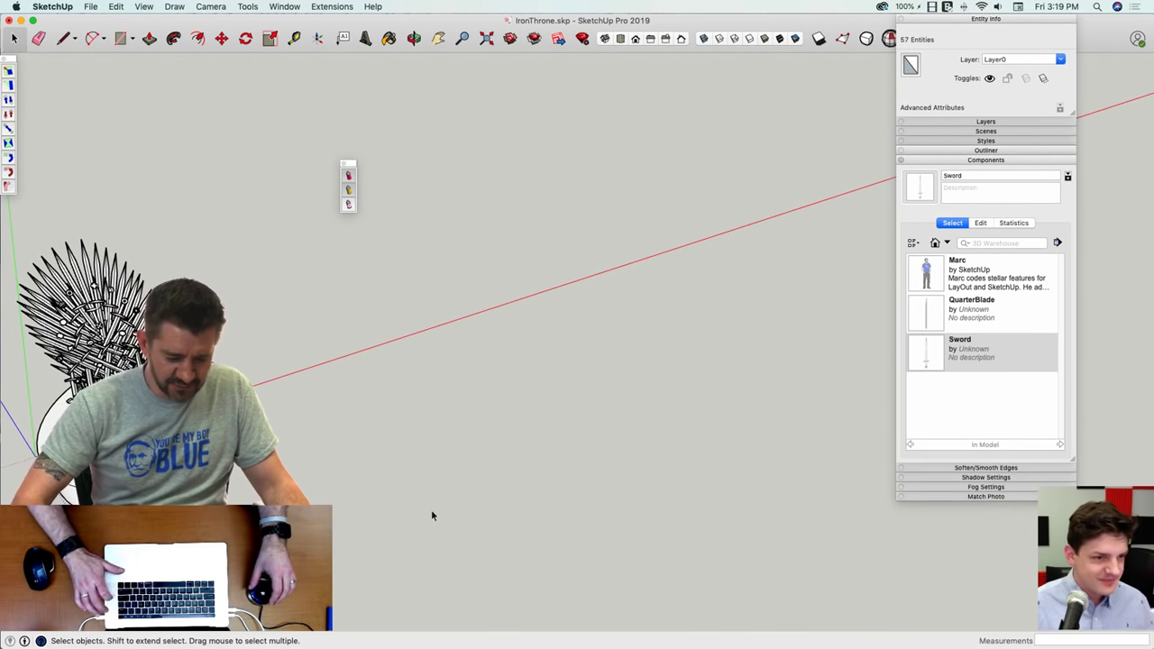
{"action": "key", "text": "shift+z"}
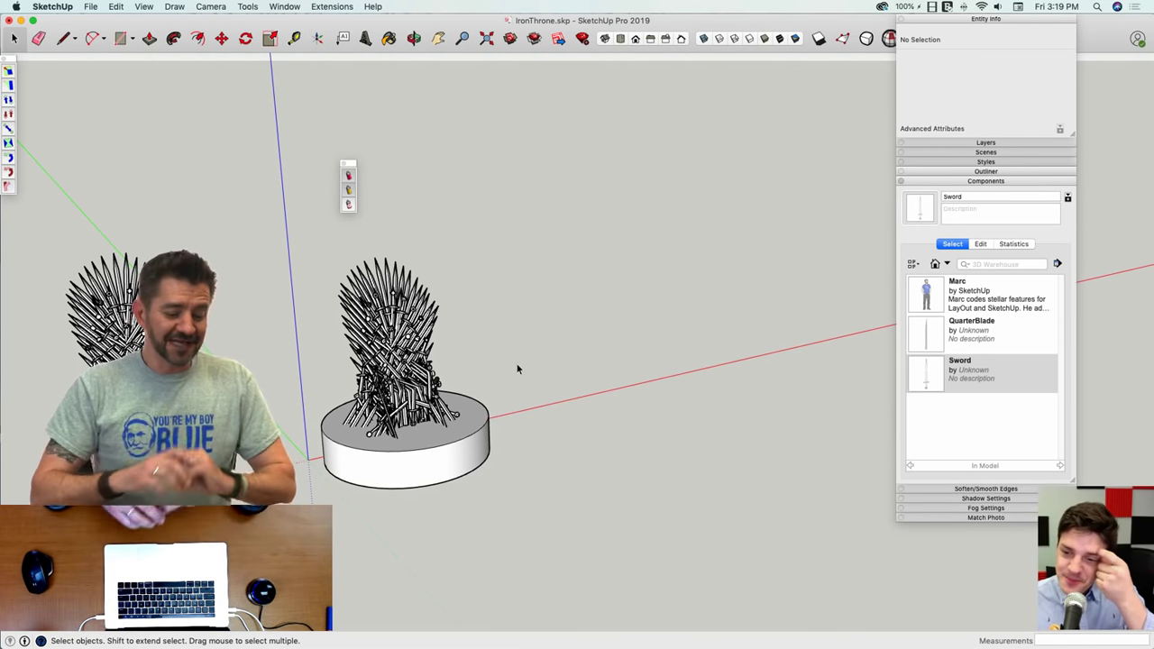
Step: Collapse the Entity Info and Components panels and move the panel stack out of the way of the detailed throne
{"action": "middle_click_drag", "start_coordinate": [518, 368], "coordinate": [484, 293]}
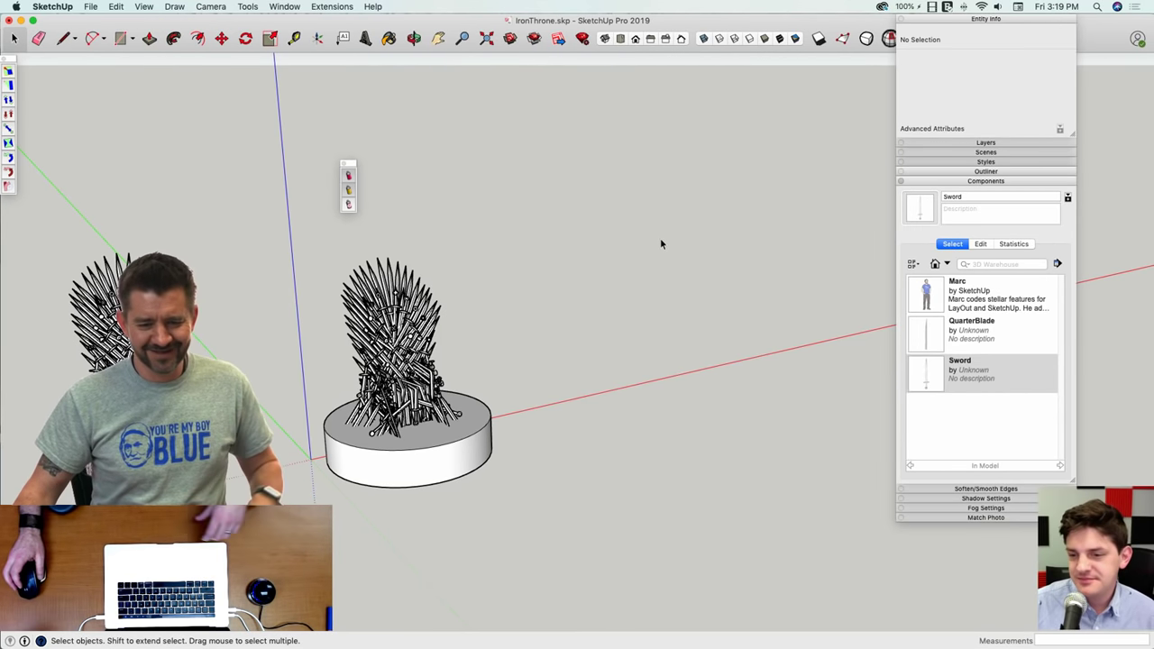
{"action": "scroll", "coordinate": [576, 201], "scroll_direction": "up", "scroll_amount": 5}
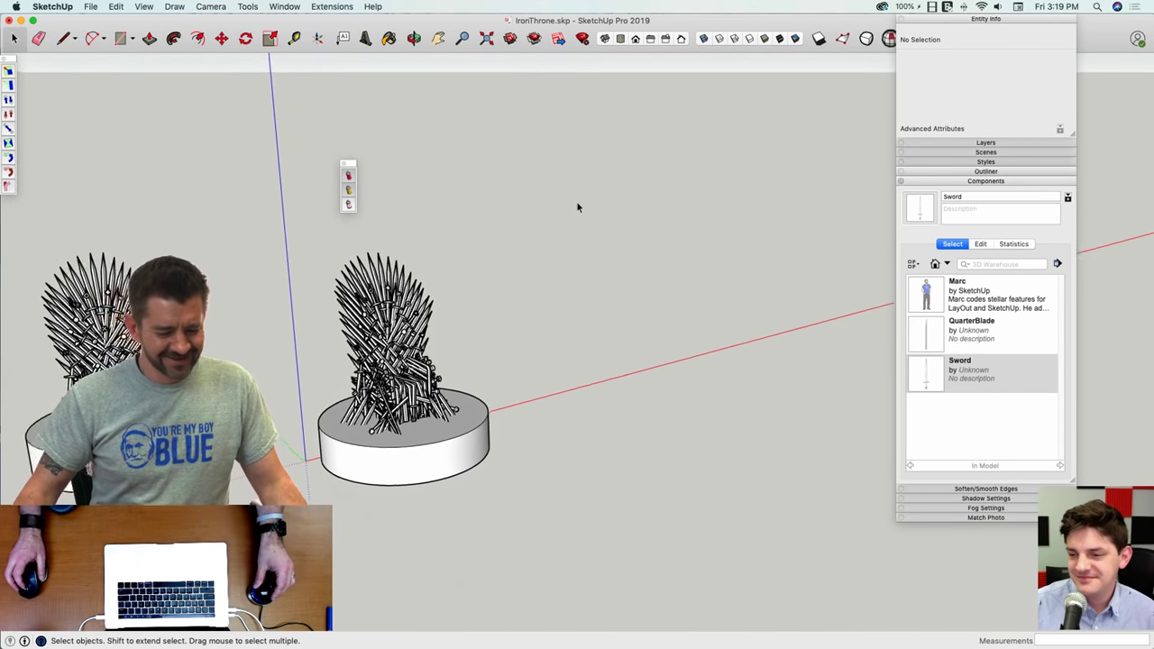
{"action": "scroll", "coordinate": [578, 207], "scroll_direction": "up", "scroll_amount": 1}
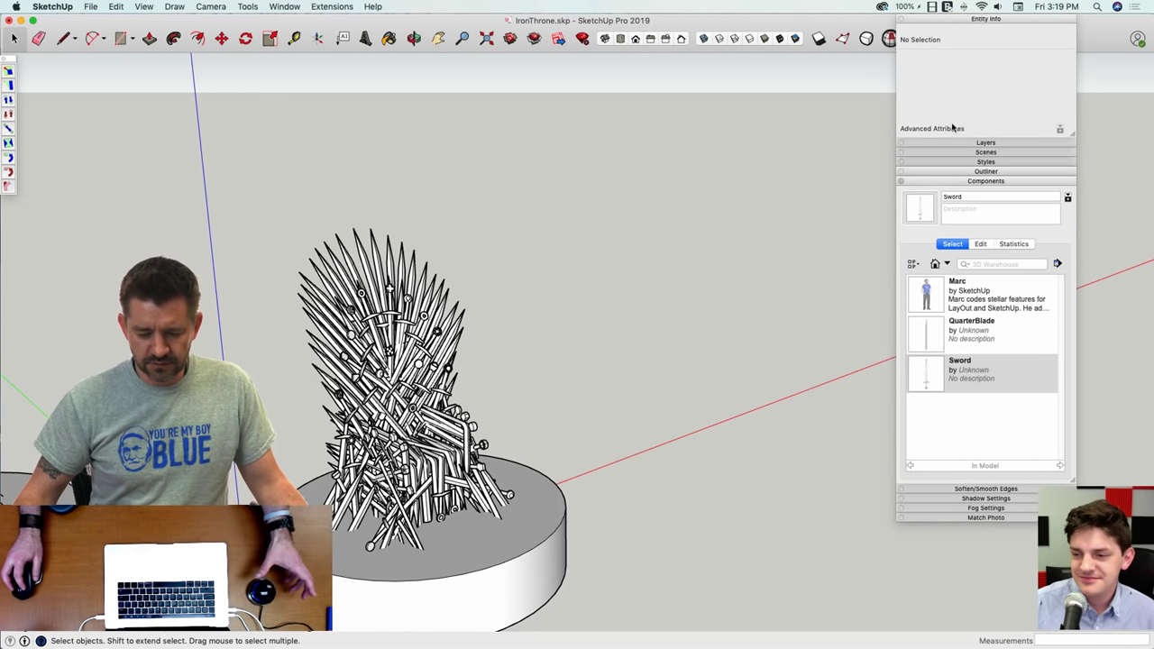
{"action": "left_click", "coordinate": [942, 22]}
{"action": "left_click", "coordinate": [967, 66]}
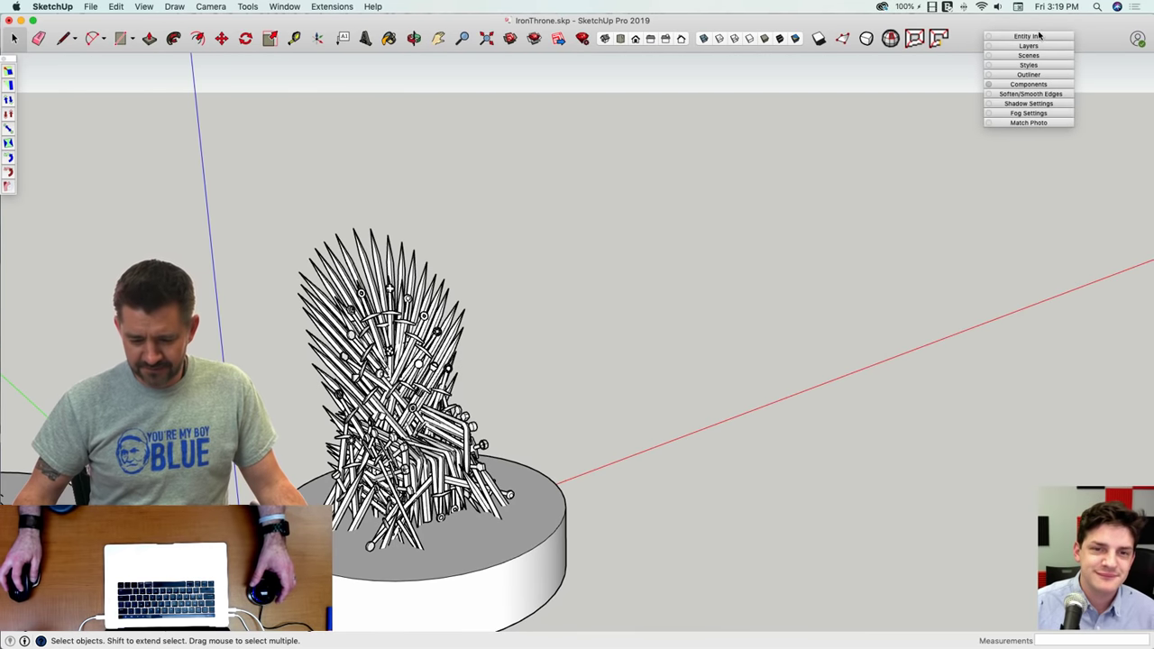
{"action": "left_click_drag", "start_coordinate": [1026, 20], "coordinate": [1057, 19]}
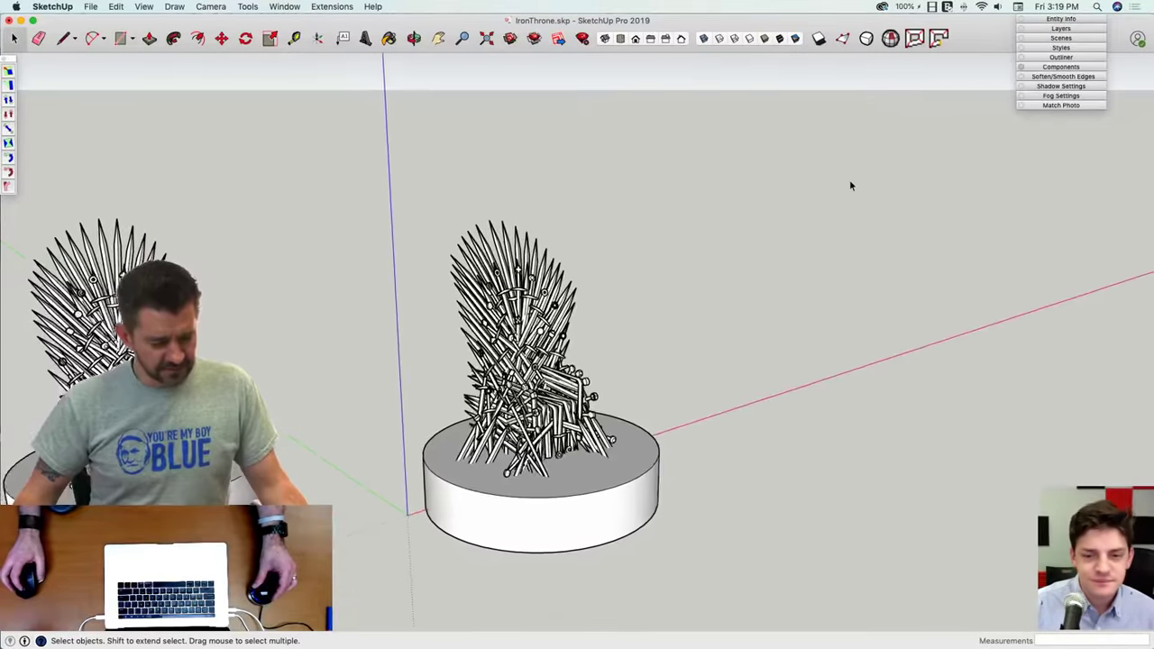
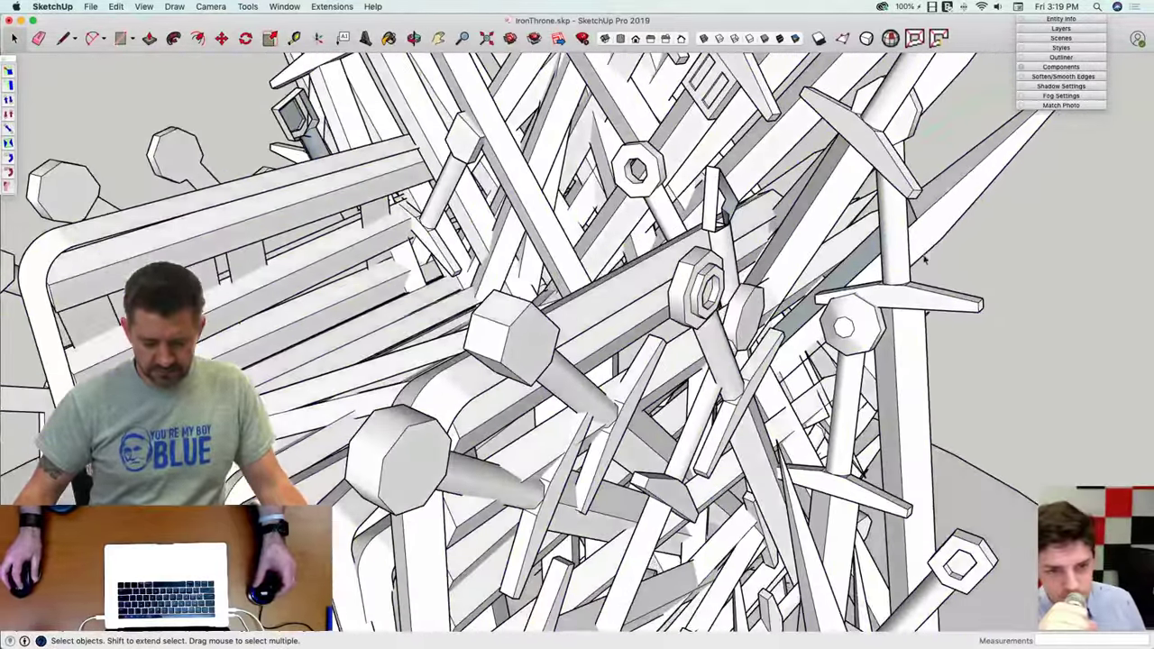
Step: Draw closing edges across the open sword pommel beside the throne's armrest so that it gets a face
{"action": "left_click", "coordinate": [924, 256]}
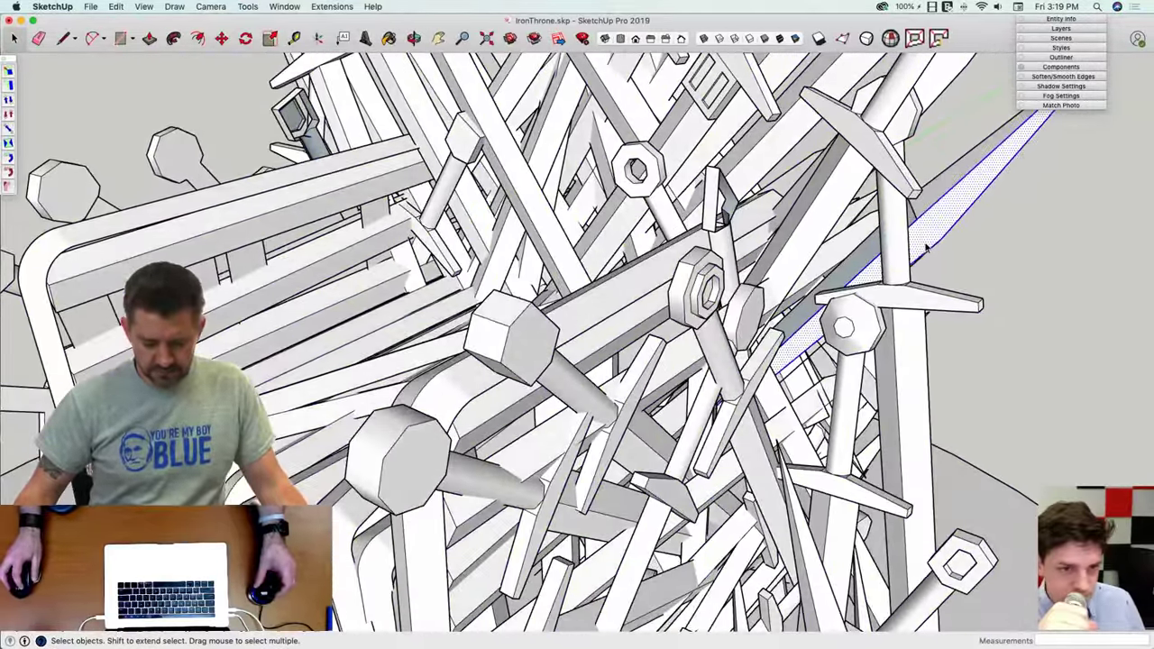
{"action": "key", "text": "l"}
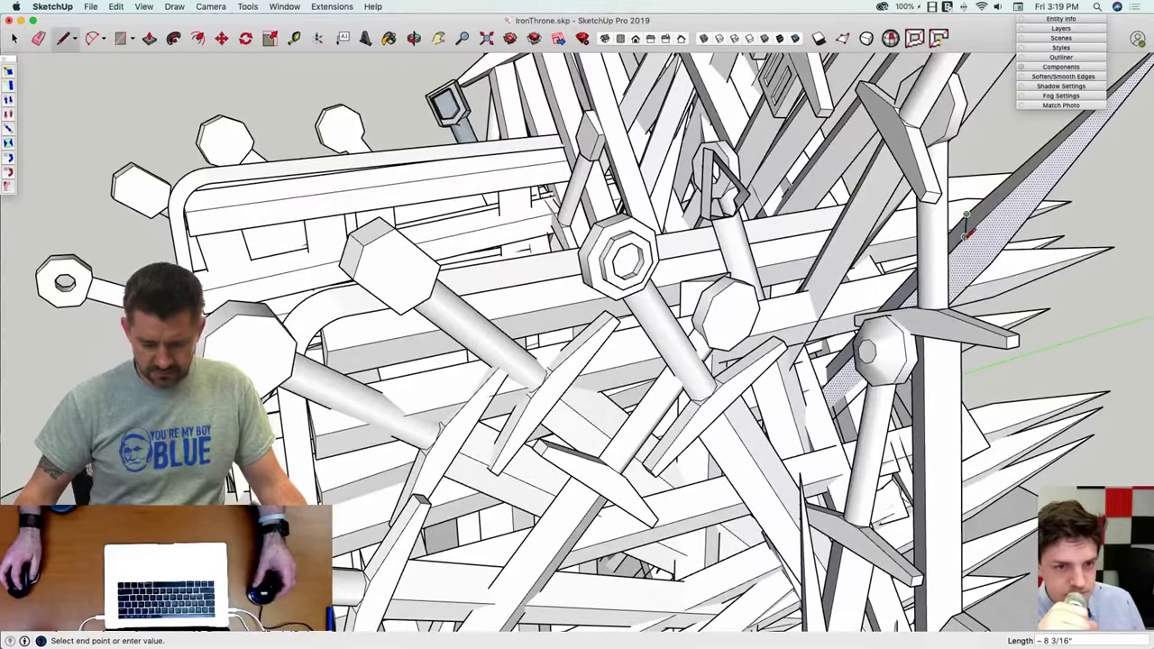
{"action": "scroll", "coordinate": [964, 232], "scroll_direction": "up", "scroll_amount": 8}
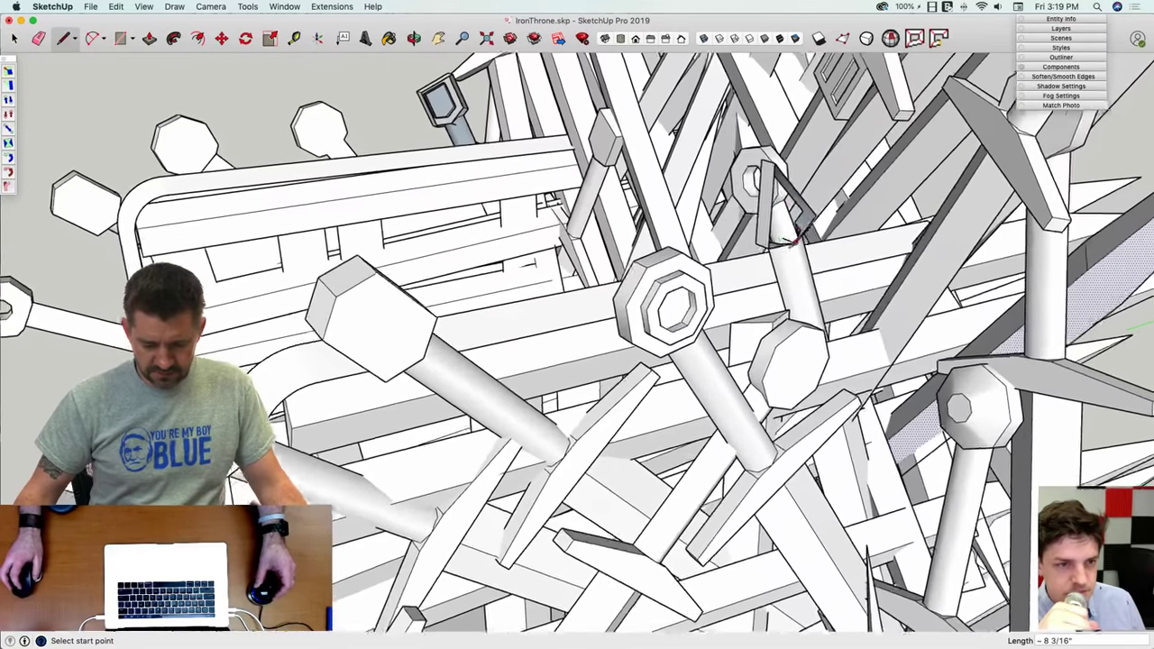
{"action": "scroll", "coordinate": [921, 293], "scroll_direction": "up", "scroll_amount": 10}
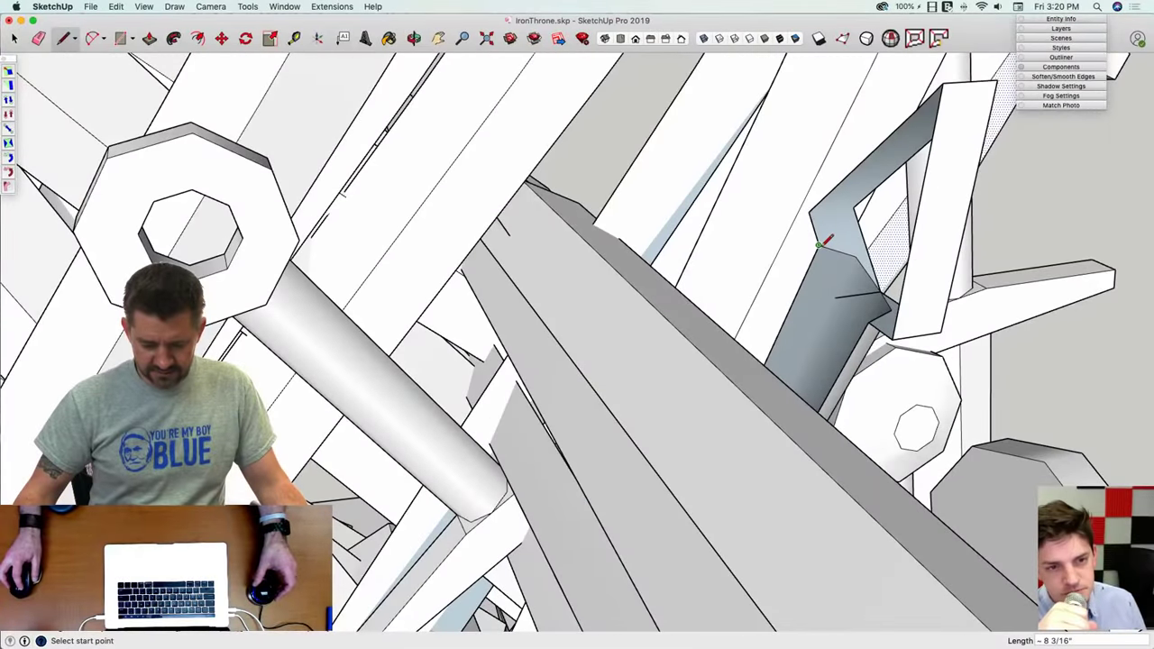
{"action": "left_click", "coordinate": [868, 321]}
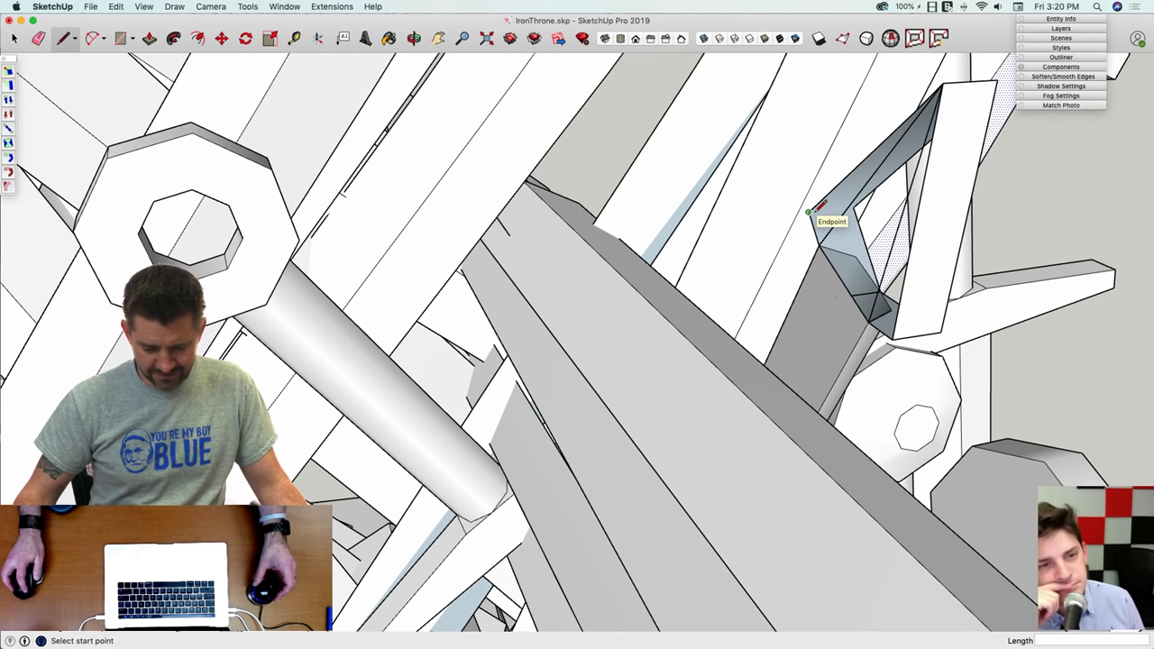
{"action": "left_click", "coordinate": [892, 338]}
Step: Erase the surplus edge crossing the new pommel face while keeping the face itself
{"action": "key", "text": "e"}
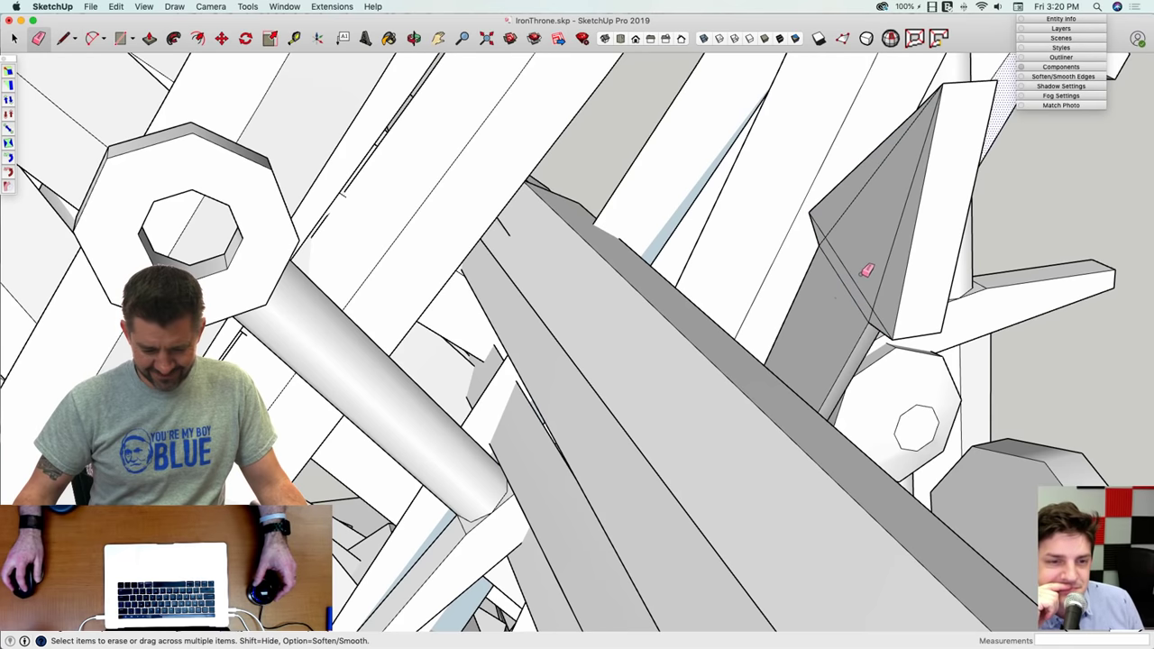
{"action": "left_click", "coordinate": [847, 295]}
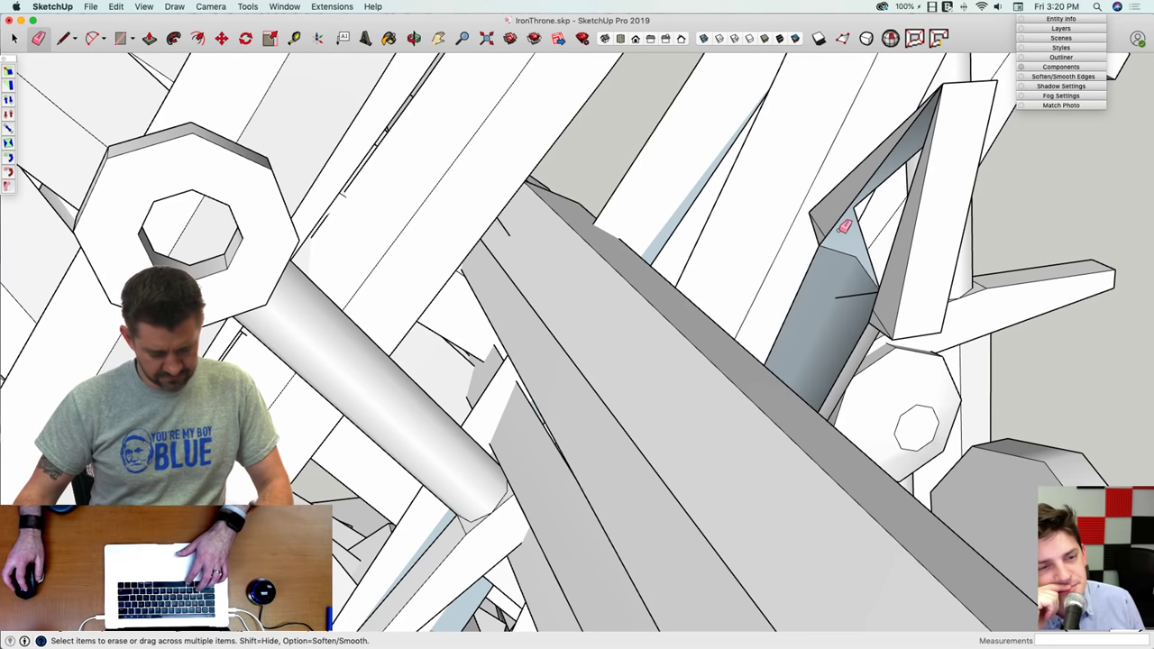
{"action": "left_click", "coordinate": [843, 230]}
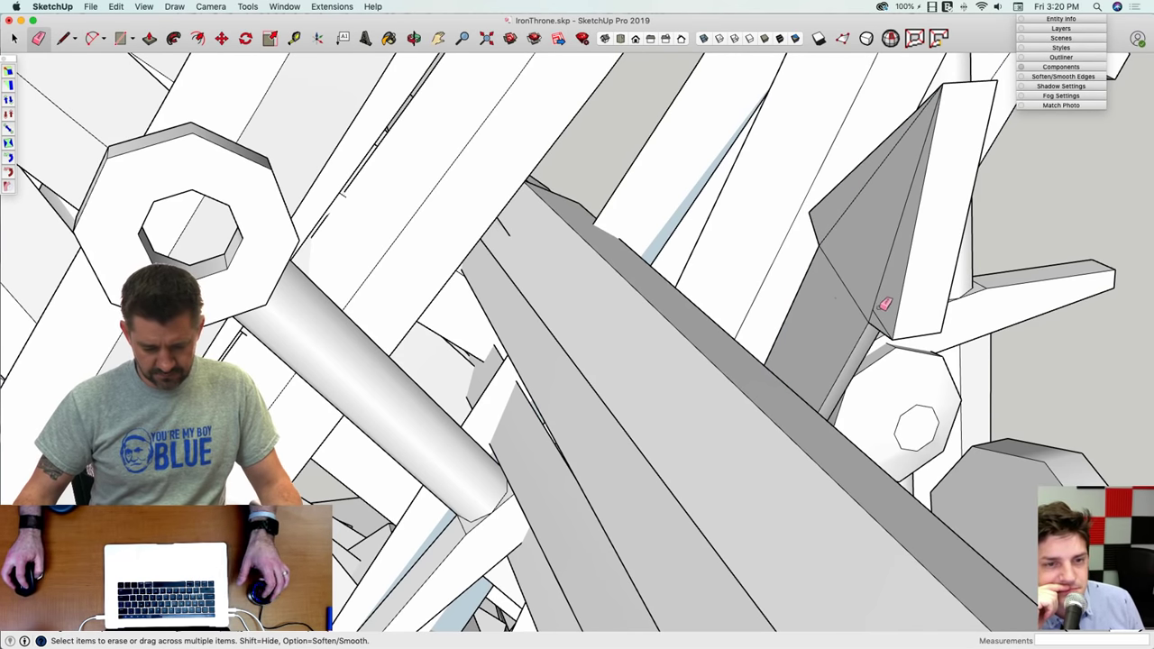
{"action": "key", "text": "space"}
{"action": "scroll", "coordinate": [866, 316], "scroll_direction": "down", "scroll_amount": 15}
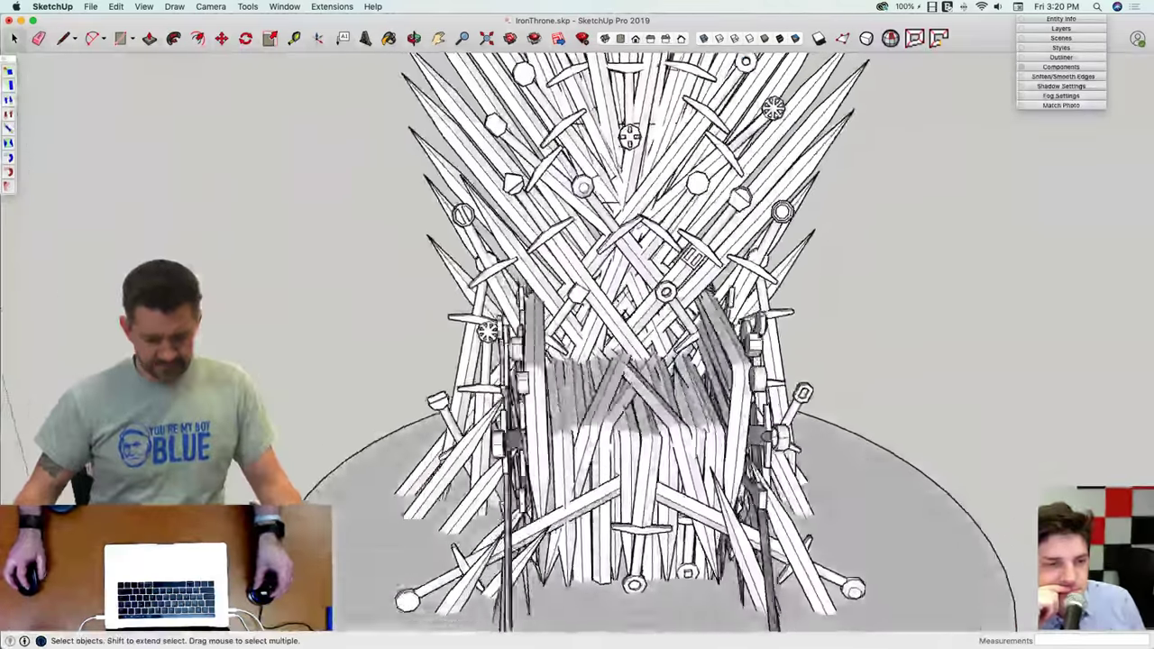
Step: Select all of the throne's geometry, including its round base, and paint it with a grey material from the Metal collection
{"action": "scroll", "coordinate": [858, 283], "scroll_direction": "up", "scroll_amount": 3}
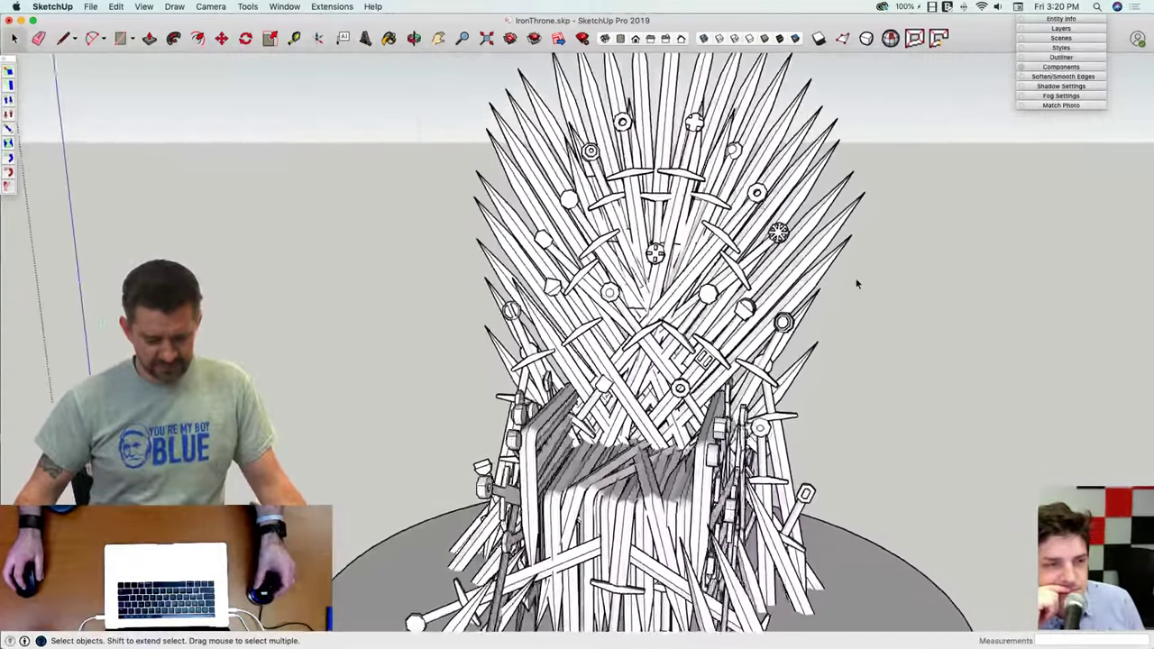
{"action": "middle_click_drag", "start_coordinate": [858, 283], "coordinate": [848, 258]}
{"action": "key", "text": "super+a"}
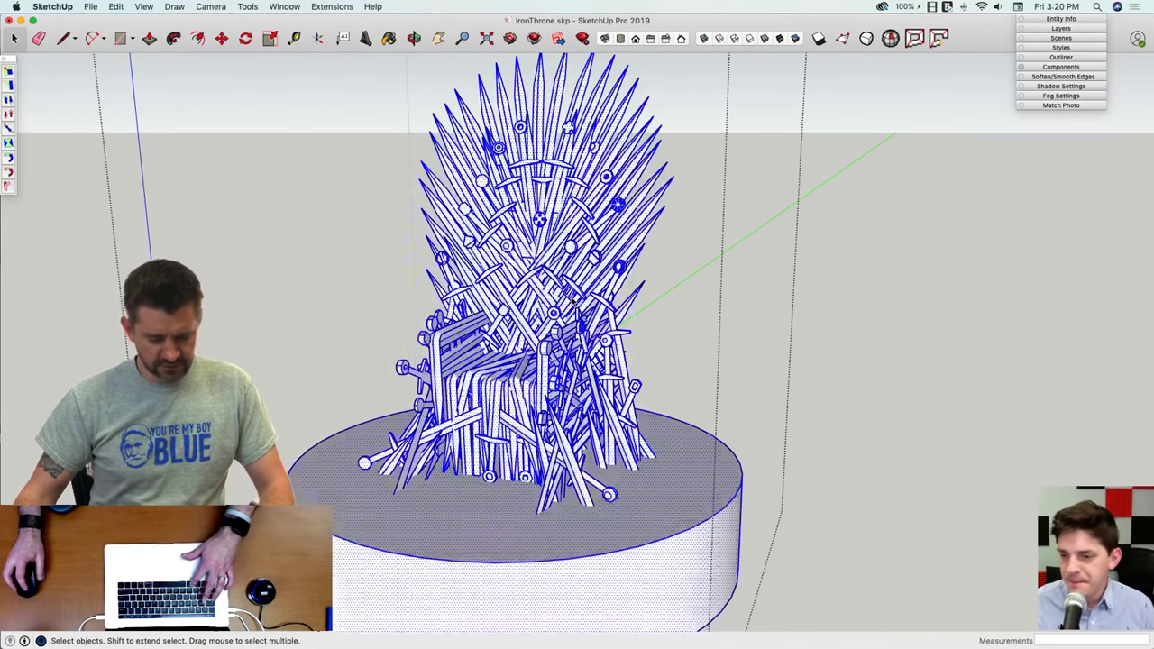
{"action": "key", "text": "b"}
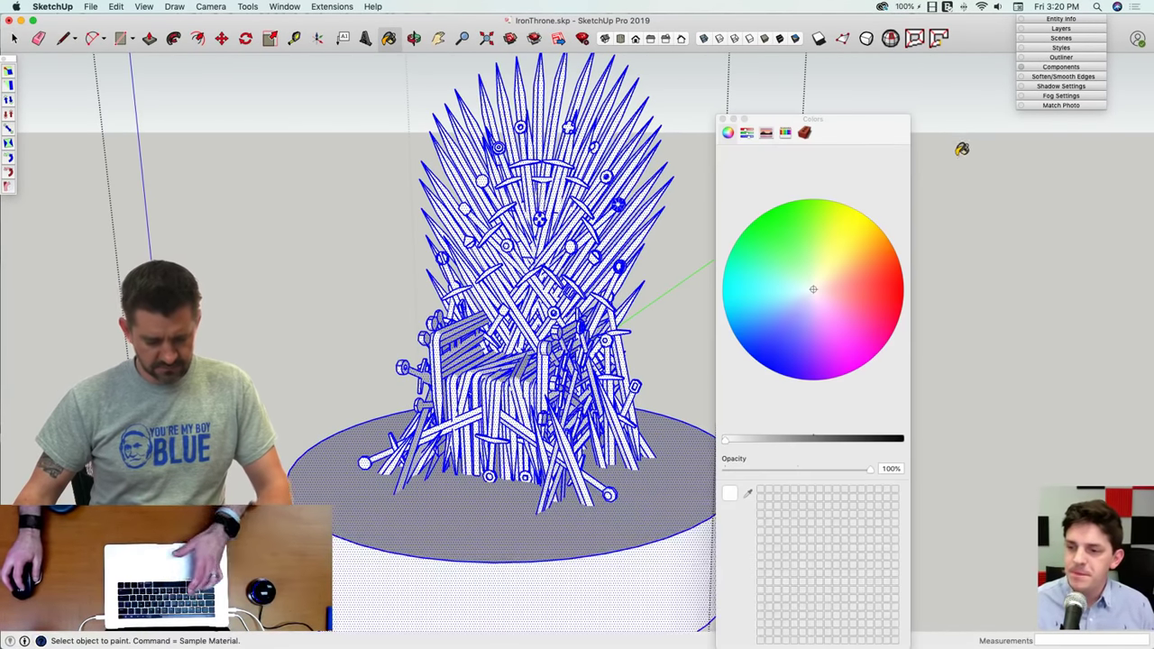
{"action": "left_click", "coordinate": [805, 134]}
{"action": "left_click", "coordinate": [811, 156]}
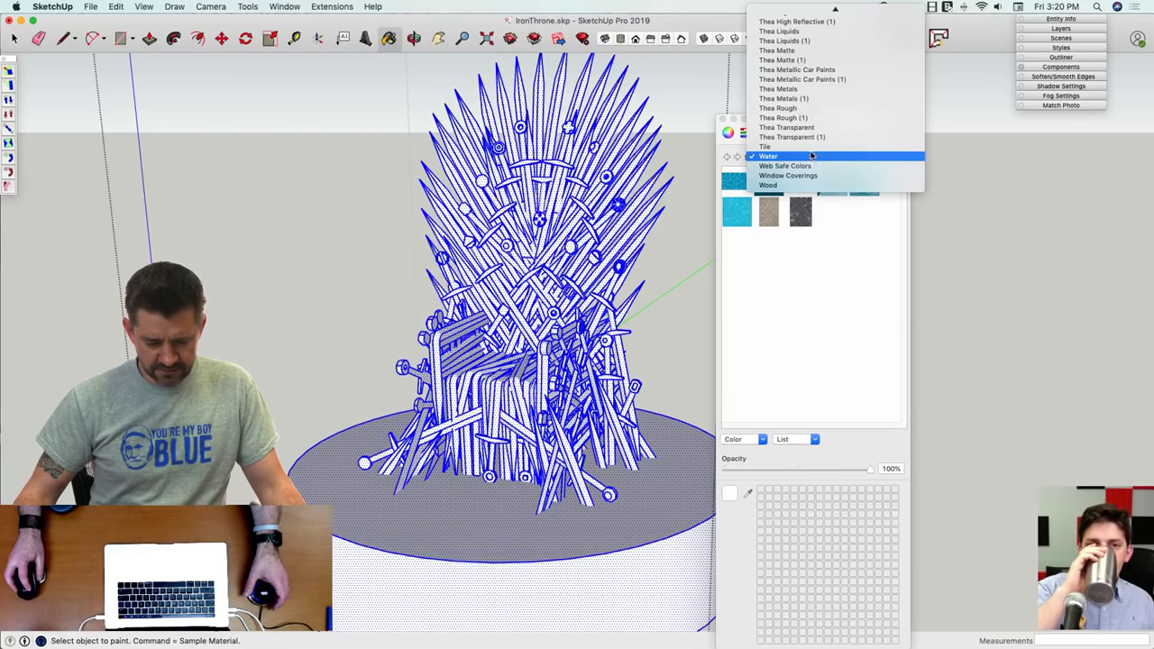
{"action": "scroll", "coordinate": [809, 163], "scroll_direction": "up", "scroll_amount": 10}
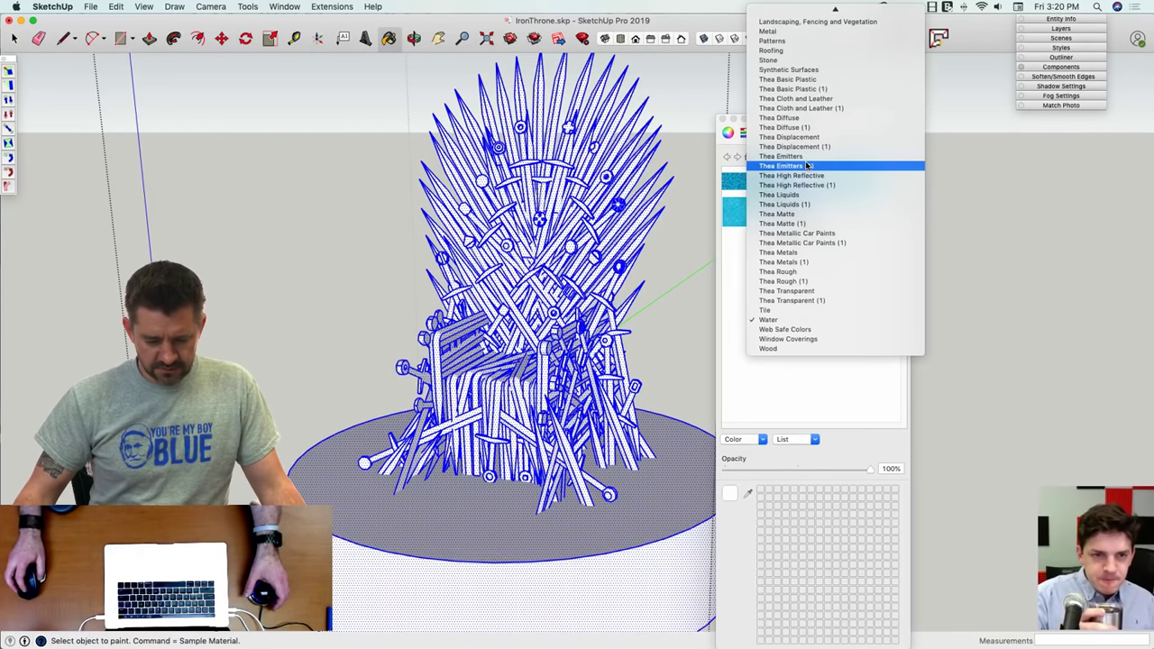
{"action": "left_click", "coordinate": [771, 60]}
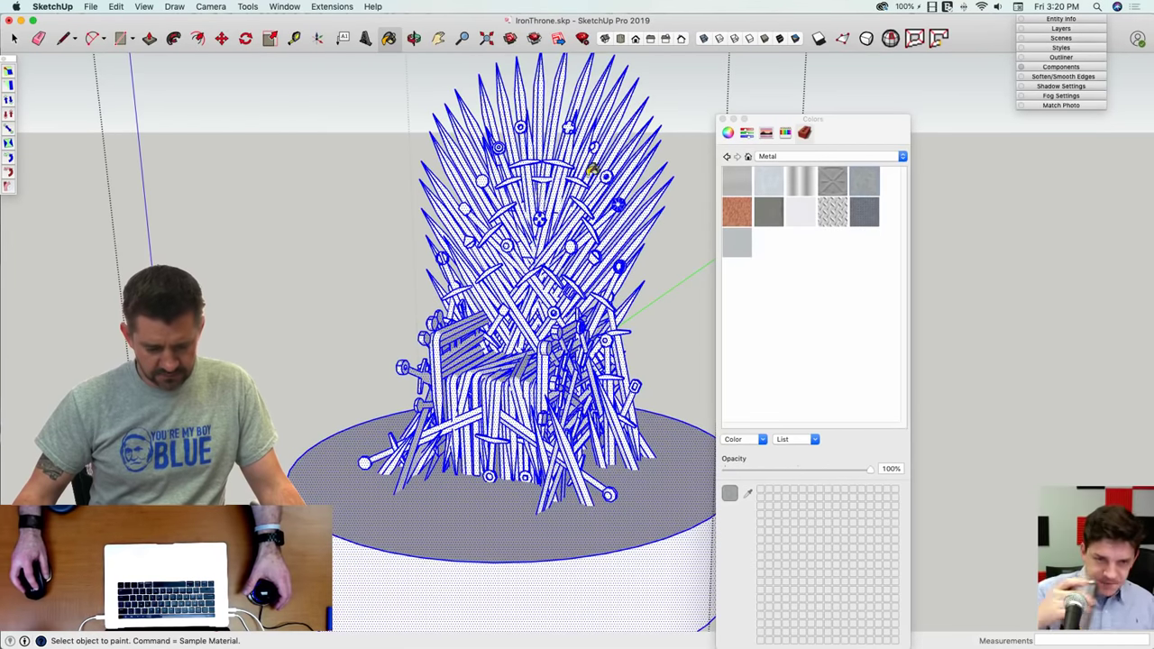
{"action": "left_click", "coordinate": [568, 171]}
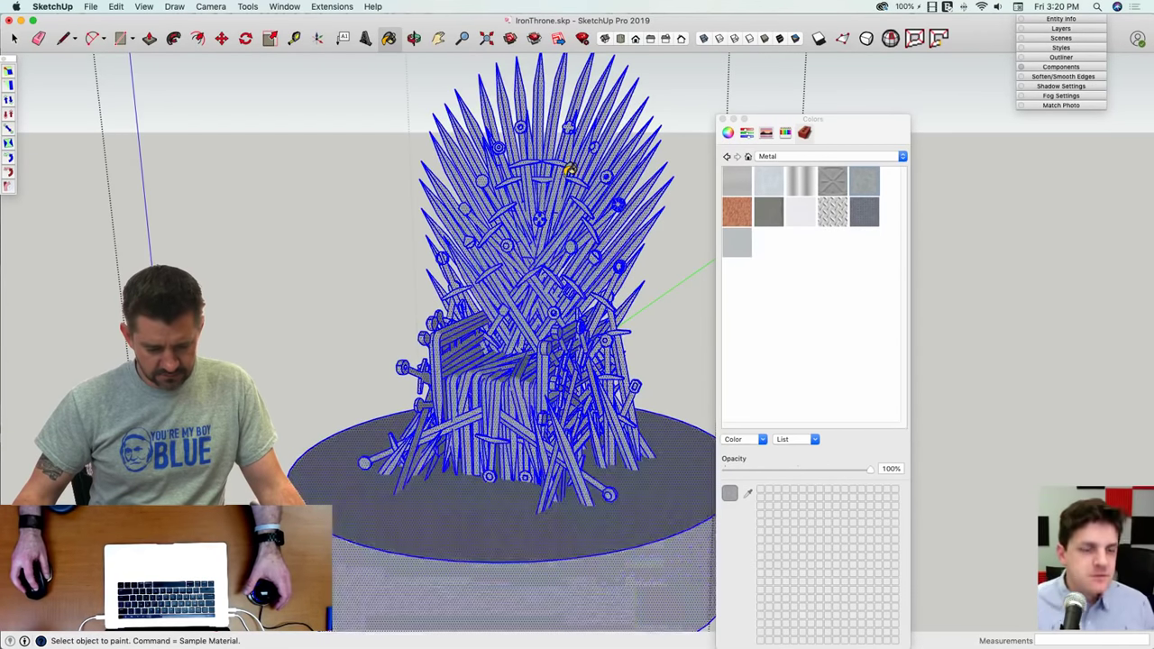
{"action": "left_click", "coordinate": [684, 162]}
{"action": "left_click", "coordinate": [722, 120]}
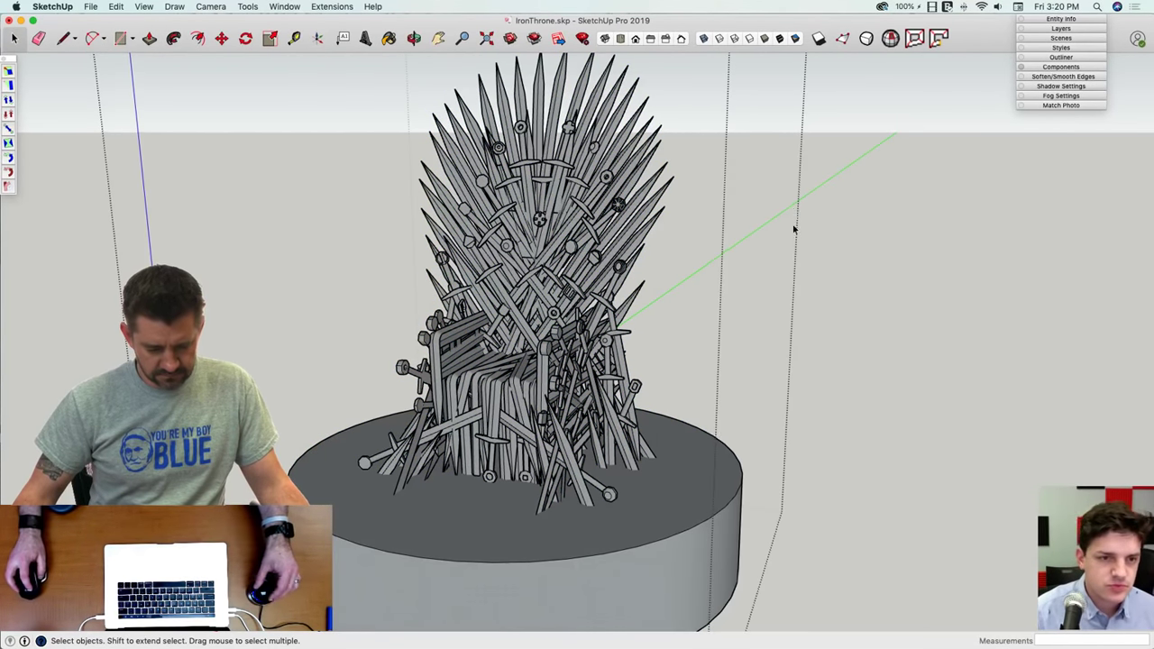
Step: Examine the metal-painted throne close up and from several sides, comparing it with the unpainted one
{"action": "scroll", "coordinate": [585, 248], "scroll_direction": "up", "scroll_amount": 8}
{"action": "scroll", "coordinate": [583, 245], "scroll_direction": "down", "scroll_amount": 8}
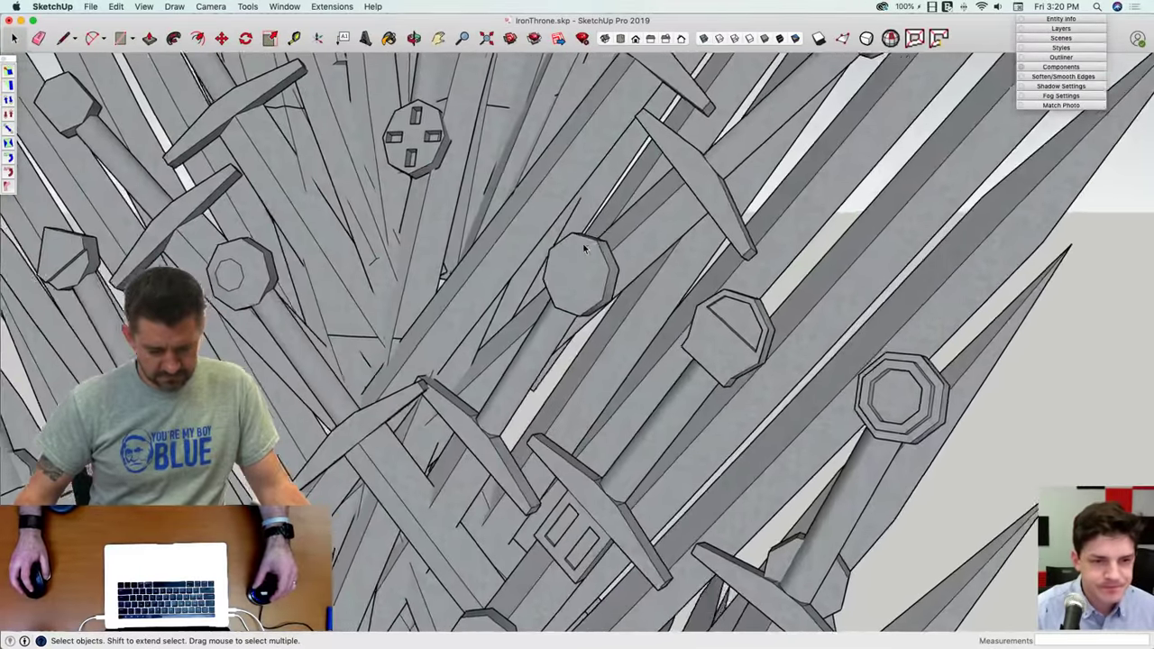
{"action": "scroll", "coordinate": [557, 291], "scroll_direction": "down", "scroll_amount": 8}
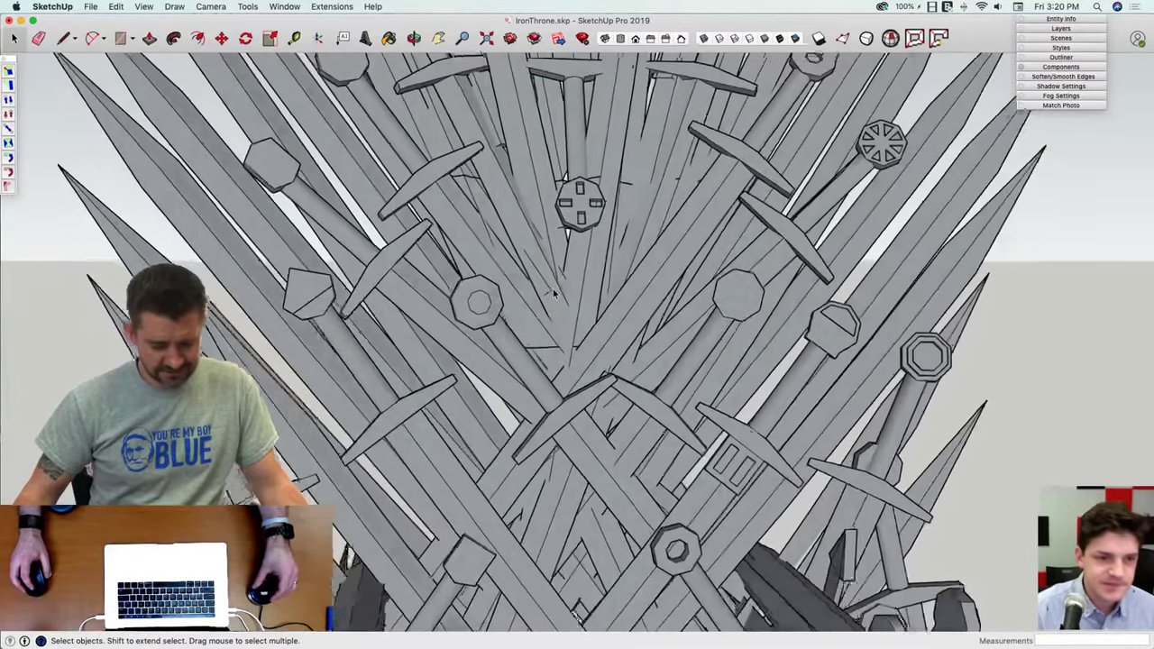
{"action": "scroll", "coordinate": [556, 291], "scroll_direction": "down", "scroll_amount": 6}
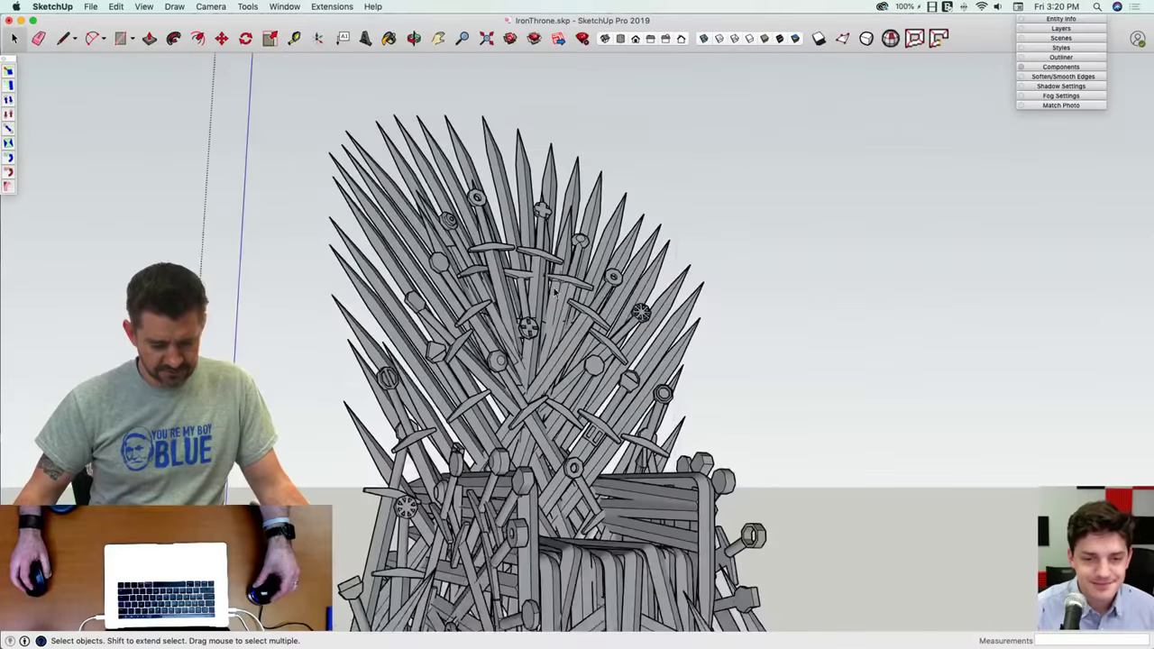
{"action": "mouse_move", "coordinate": [577, 296]}
{"action": "middle_mouse_down"}
{"action": "mouse_move", "coordinate": [757, 333]}
{"action": "mouse_move", "coordinate": [816, 322]}
{"action": "middle_mouse_up"}
{"action": "scroll", "coordinate": [816, 321], "scroll_direction": "down", "scroll_amount": 10}
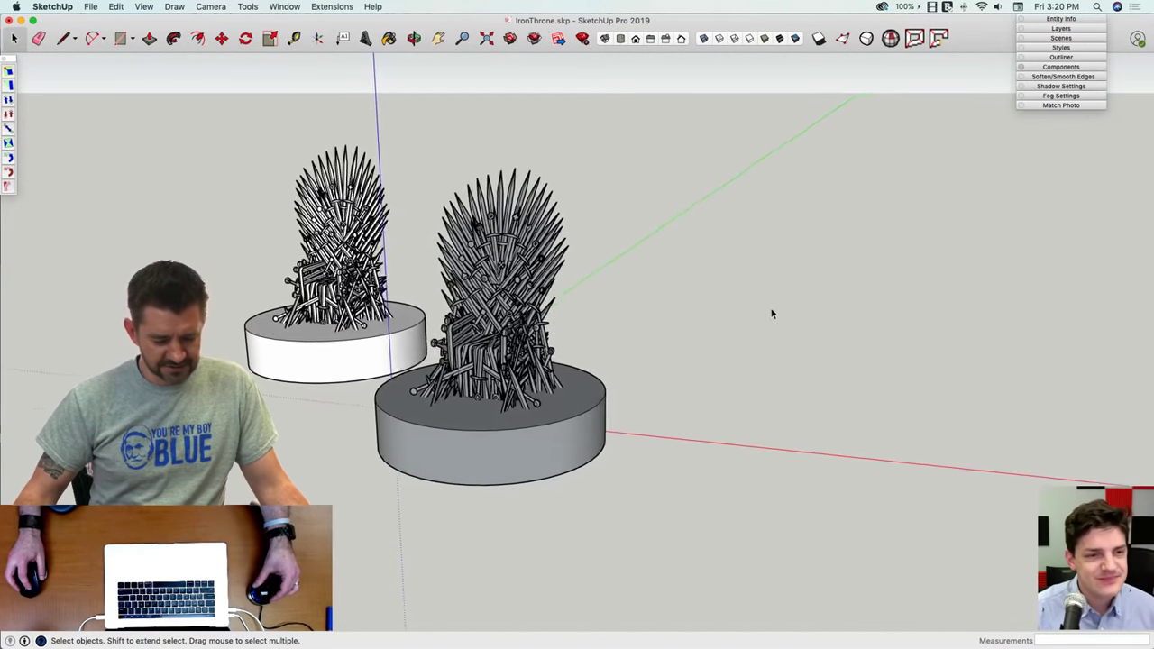
{"action": "middle_click_drag", "start_coordinate": [771, 311], "coordinate": [708, 266]}
{"action": "scroll", "coordinate": [708, 267], "scroll_direction": "up", "scroll_amount": 4}
{"action": "scroll", "coordinate": [682, 261], "scroll_direction": "down", "scroll_amount": 8}
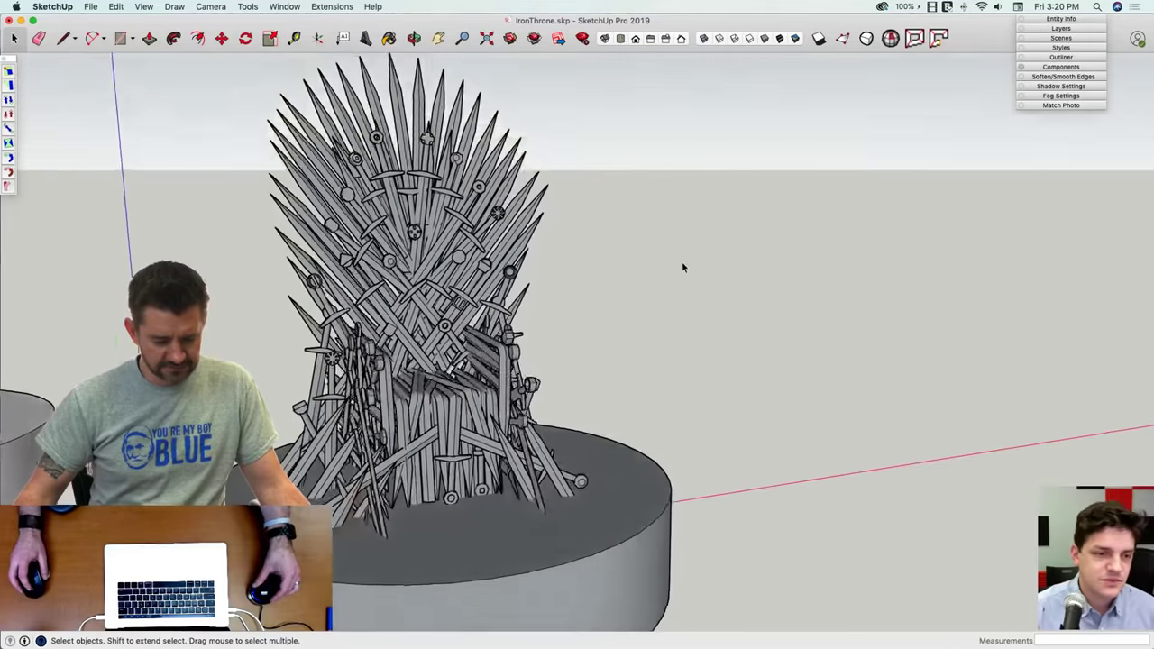
{"action": "scroll", "coordinate": [702, 290], "scroll_direction": "up", "scroll_amount": 2}
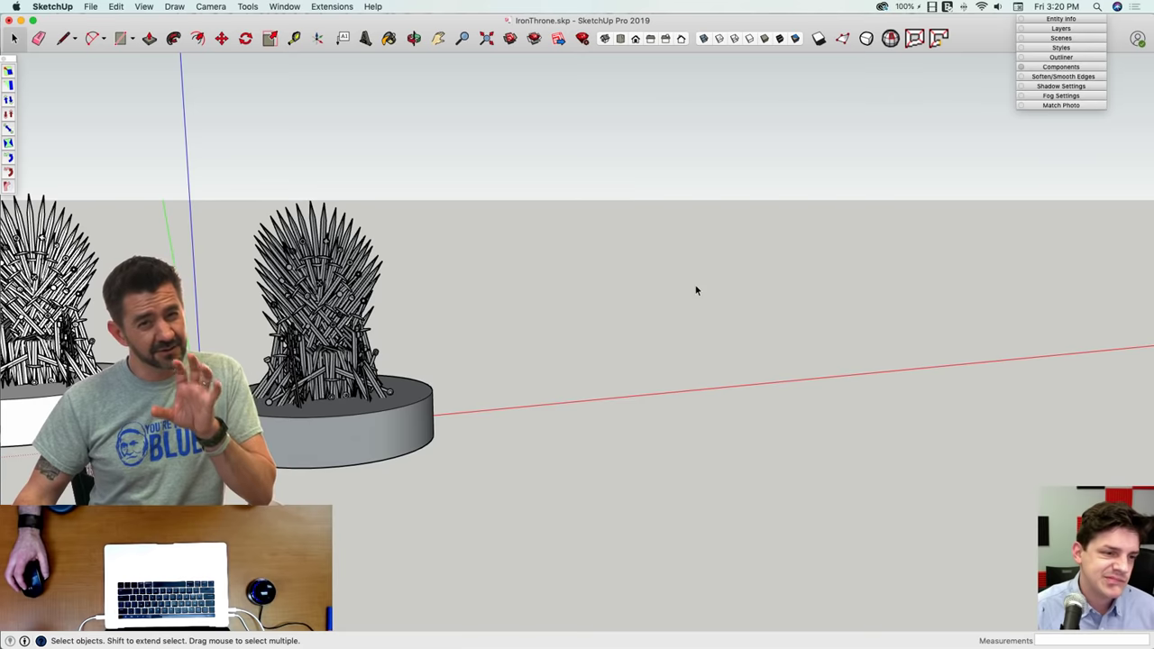
{"action": "middle_click_drag", "start_coordinate": [559, 351], "coordinate": [505, 323]}
{"action": "scroll", "coordinate": [361, 306], "scroll_direction": "up", "scroll_amount": 6}
{"action": "middle_click_drag", "start_coordinate": [342, 311], "coordinate": [361, 317]}
{"action": "scroll", "coordinate": [360, 316], "scroll_direction": "down", "scroll_amount": 2}
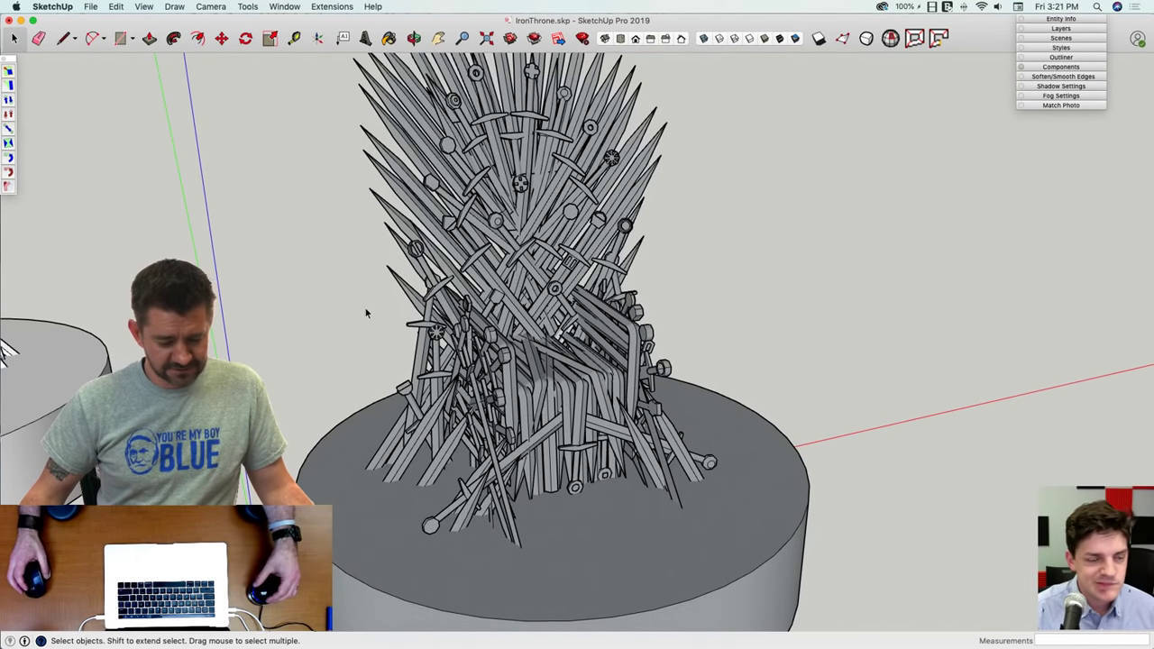
Step: Draw closing edges across the open pointed sword pommel beside the armrest so that it gets faces
{"action": "middle_click_drag", "start_coordinate": [366, 313], "coordinate": [690, 384]}
{"action": "scroll", "coordinate": [486, 293], "scroll_direction": "up", "scroll_amount": 8}
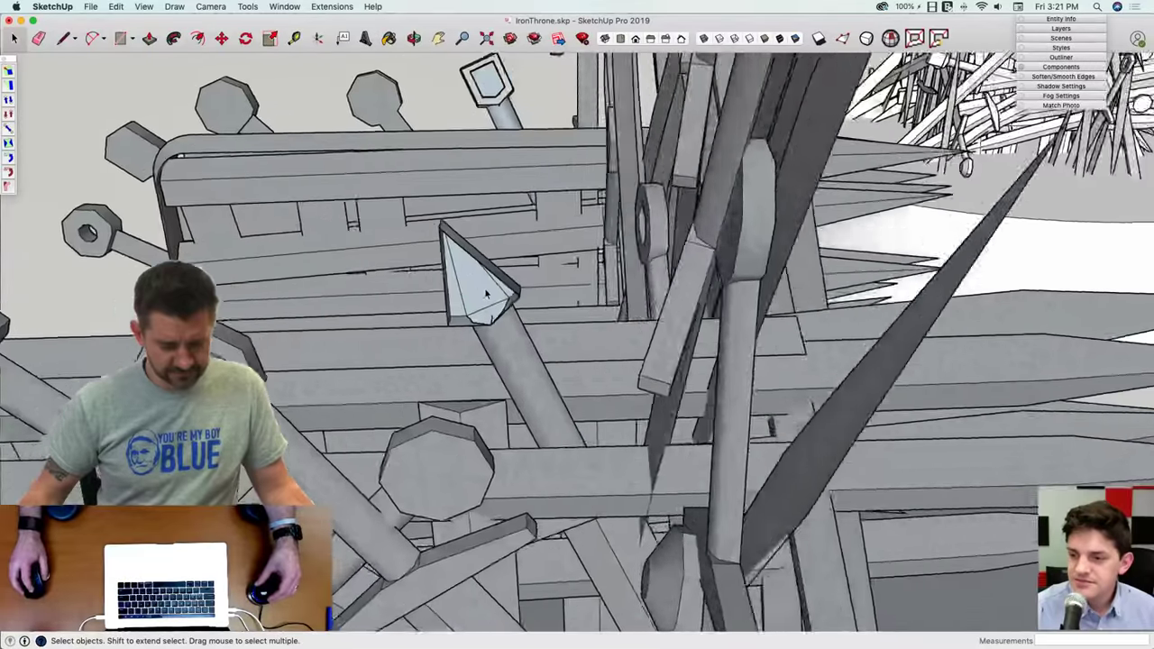
{"action": "mouse_move", "coordinate": [485, 293]}
{"action": "middle_mouse_down"}
{"action": "mouse_move", "coordinate": [490, 301]}
{"action": "mouse_move", "coordinate": [469, 294]}
{"action": "middle_mouse_up"}
{"action": "double_click", "coordinate": [490, 302]}
{"action": "scroll", "coordinate": [489, 301], "scroll_direction": "up", "scroll_amount": 5}
{"action": "key", "text": "l"}
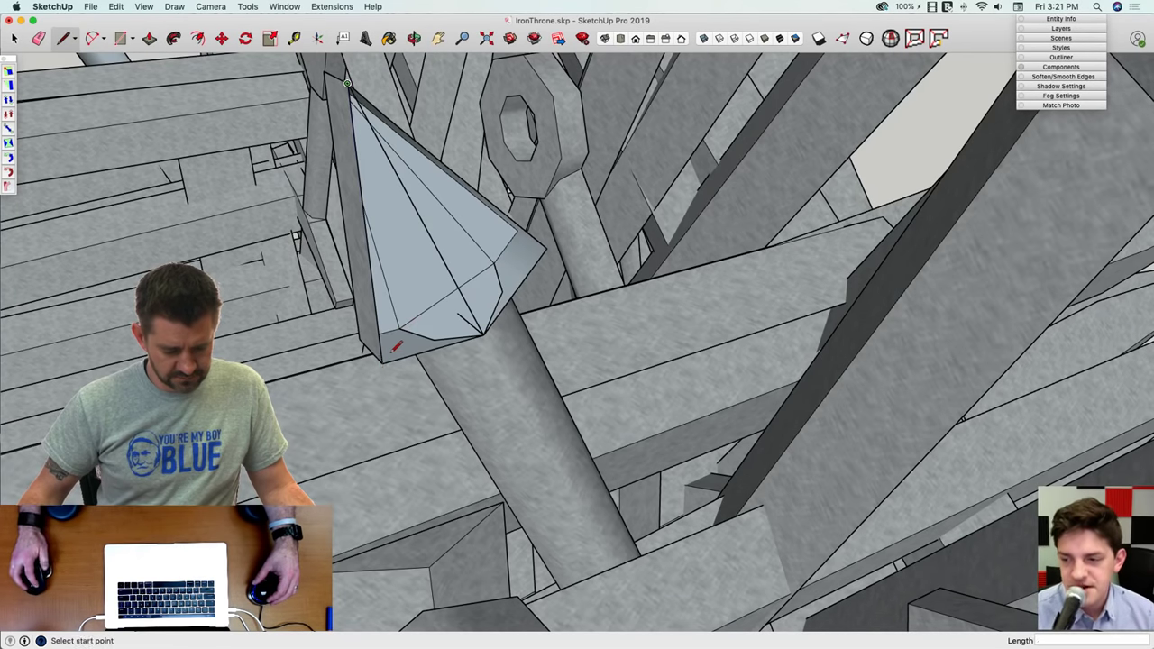
{"action": "left_click", "coordinate": [547, 246]}
Step: Erase the surplus edge crossing the pointed pommel's new faces while keeping the faces themselves
{"action": "key", "text": "e"}
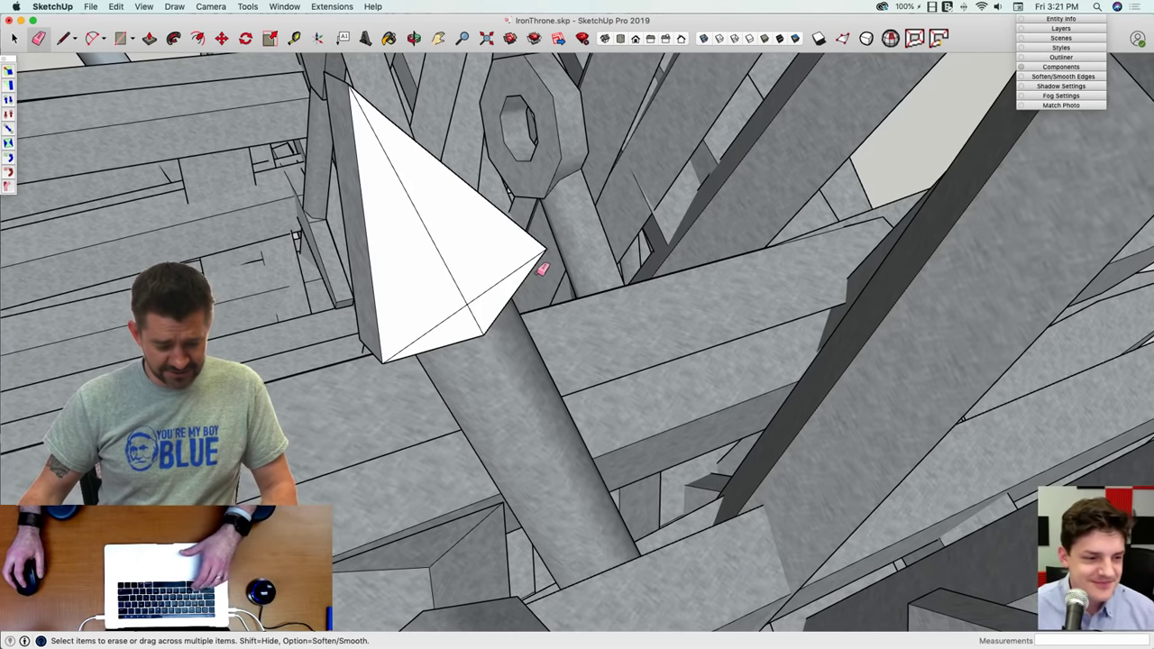
{"action": "left_click", "coordinate": [472, 304]}
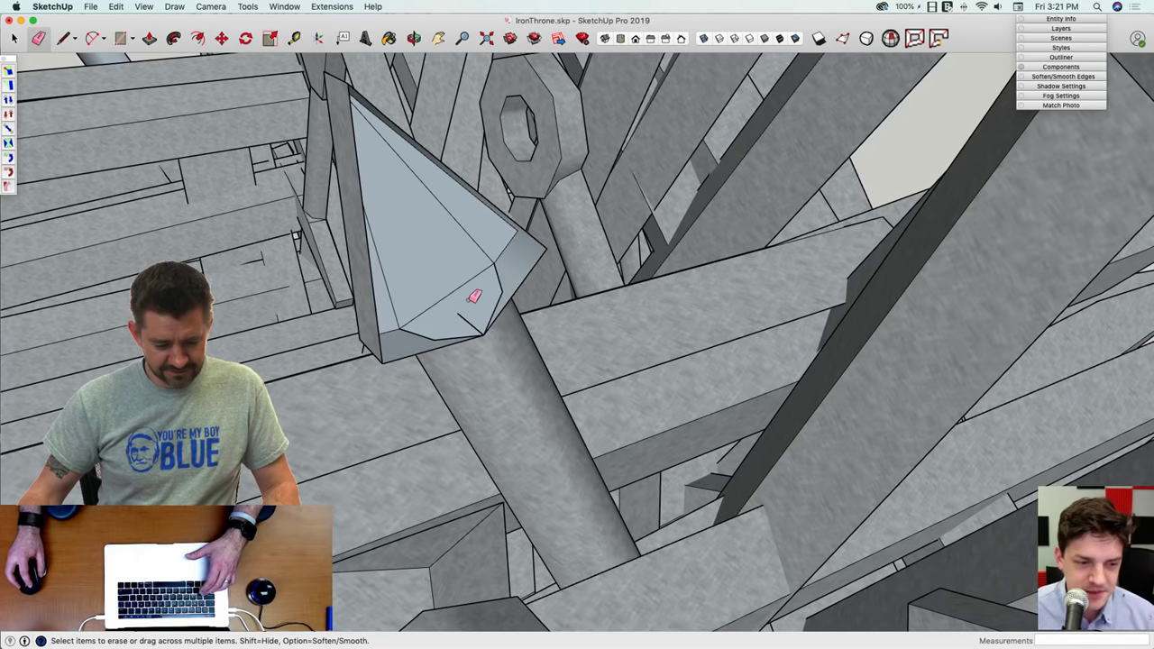
{"action": "key", "text": "super+z"}
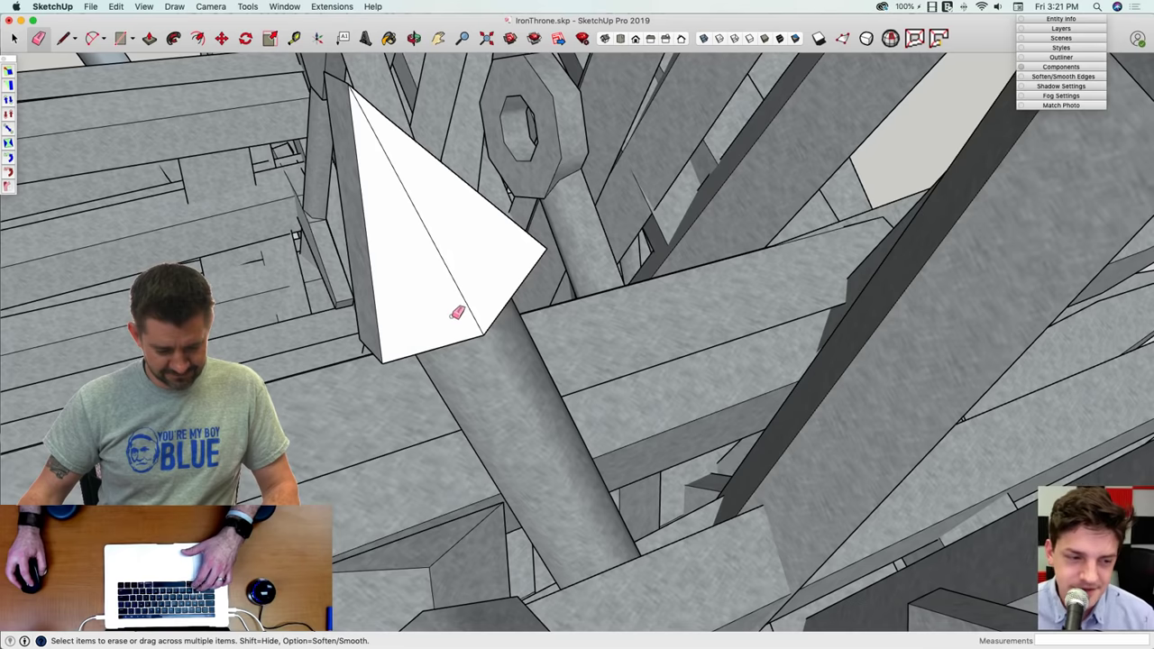
Step: Paint both new faces of the pointed pommel with the throne's grey metal material
{"action": "key", "text": "b"}
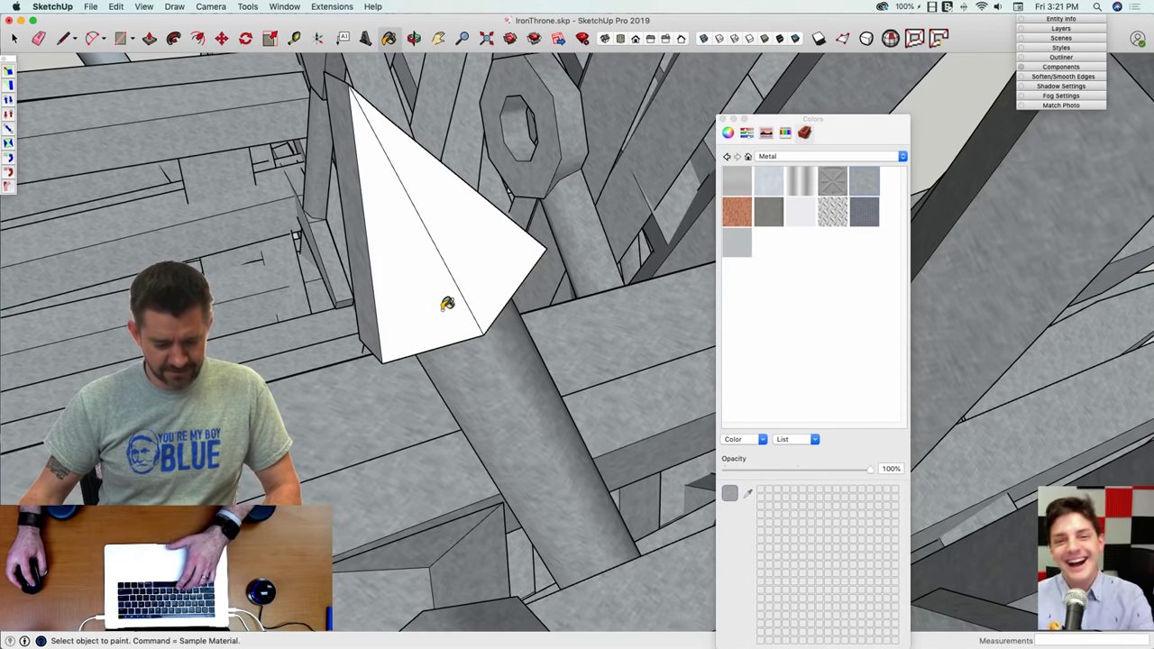
{"action": "left_click", "coordinate": [447, 304]}
{"action": "left_click", "coordinate": [497, 268]}
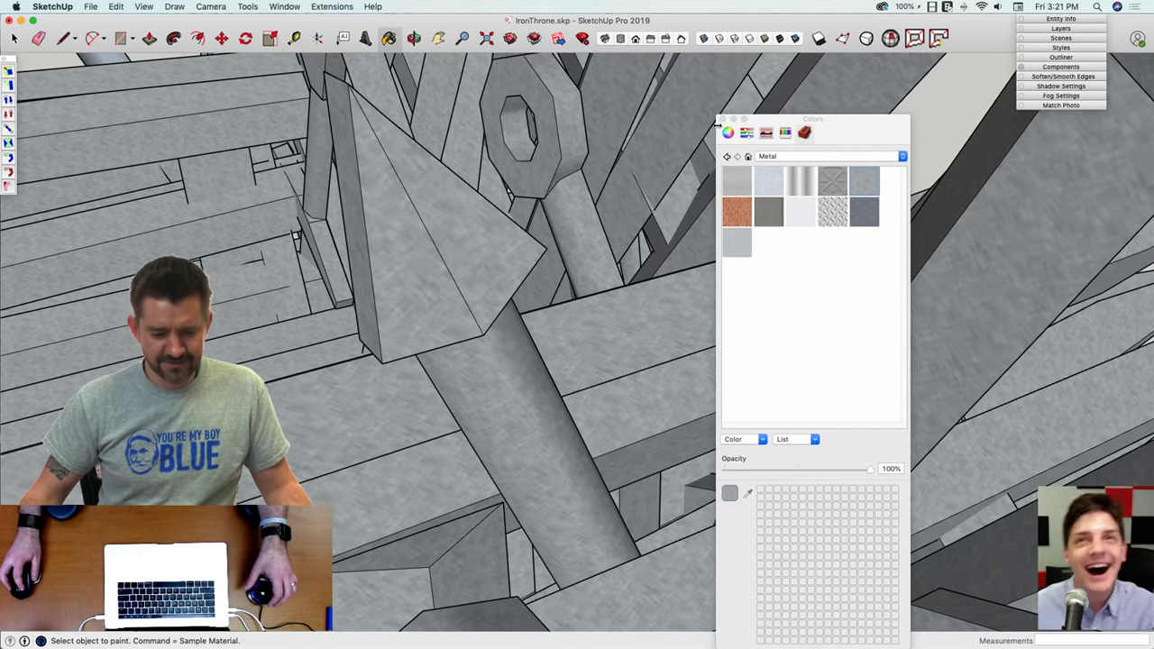
{"action": "left_click", "coordinate": [722, 120]}
Step: Draw an edge across the open sword handle behind the far armrest to close it with a face
{"action": "scroll", "coordinate": [672, 154], "scroll_direction": "down", "scroll_amount": 10}
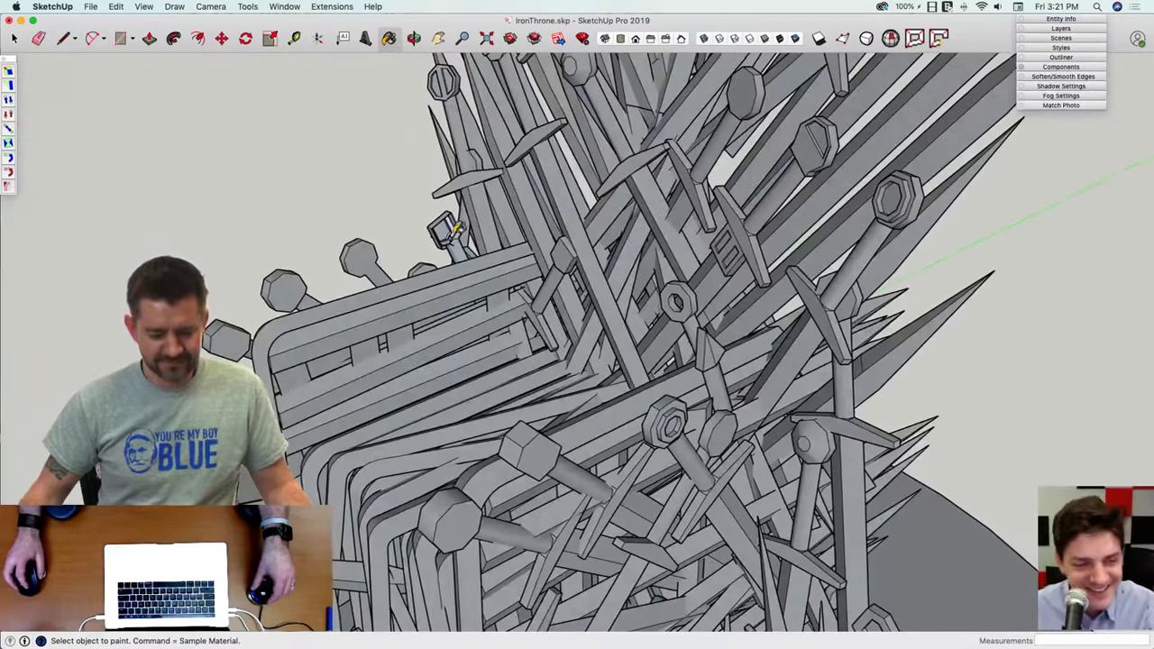
{"action": "scroll", "coordinate": [505, 226], "scroll_direction": "up", "scroll_amount": 10}
{"action": "key", "text": "l"}
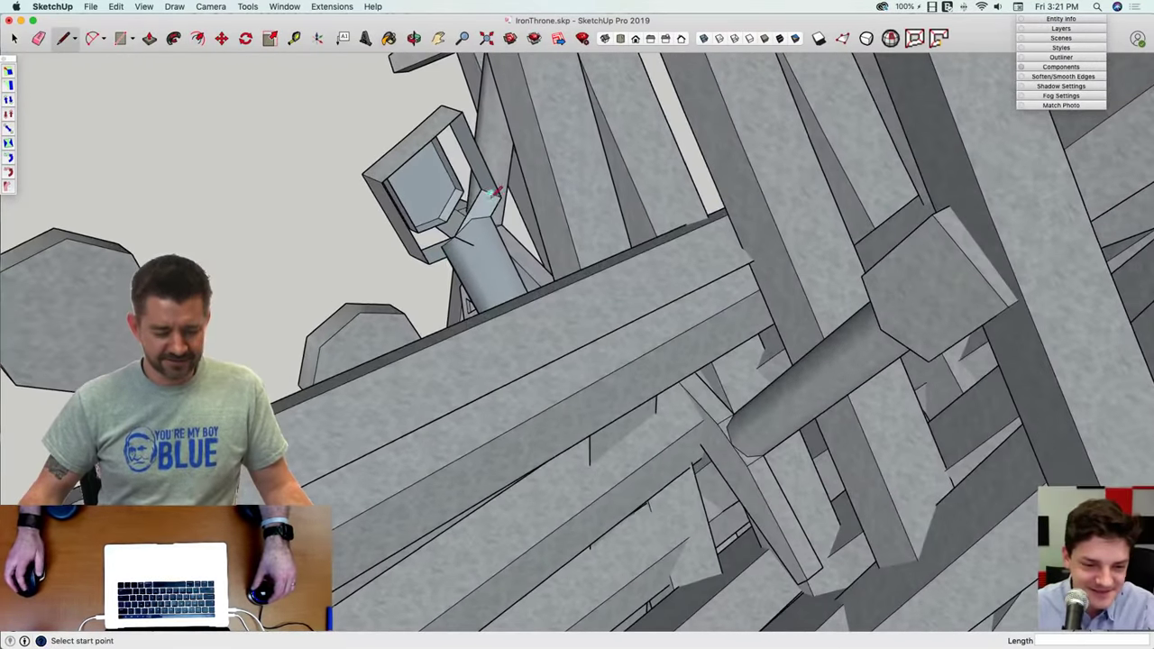
{"action": "left_click", "coordinate": [494, 215]}
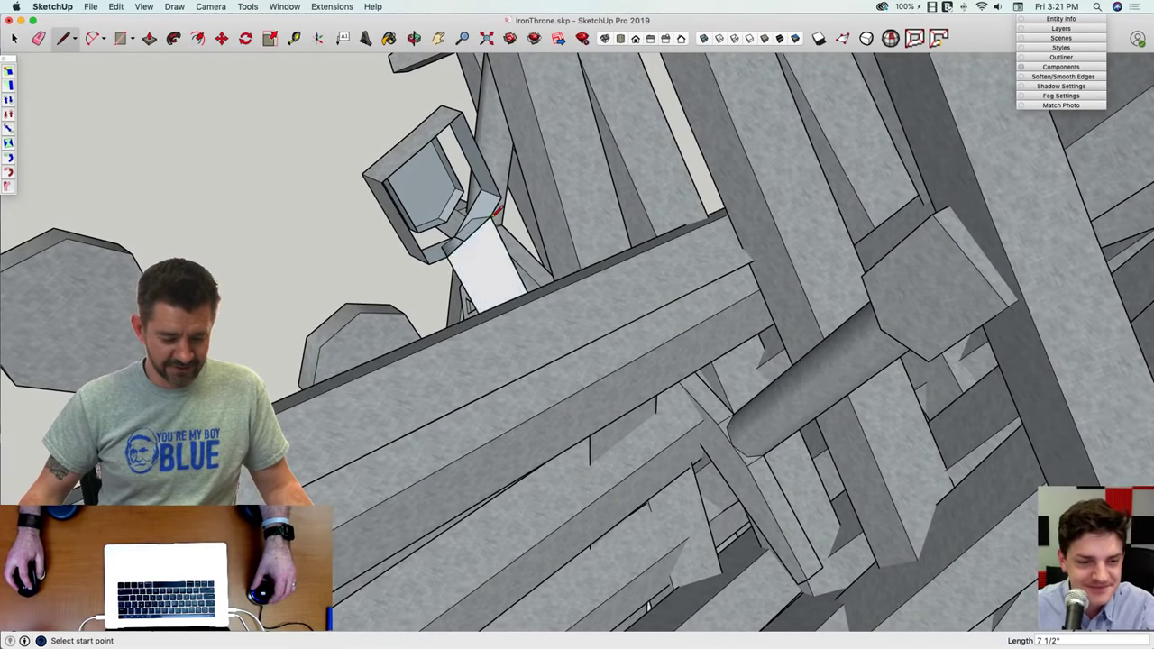
Step: Draw edges from the square pommel's outer corners to the handle's corners to start closing its open front
{"action": "middle_click_drag", "start_coordinate": [494, 214], "coordinate": [332, 120]}
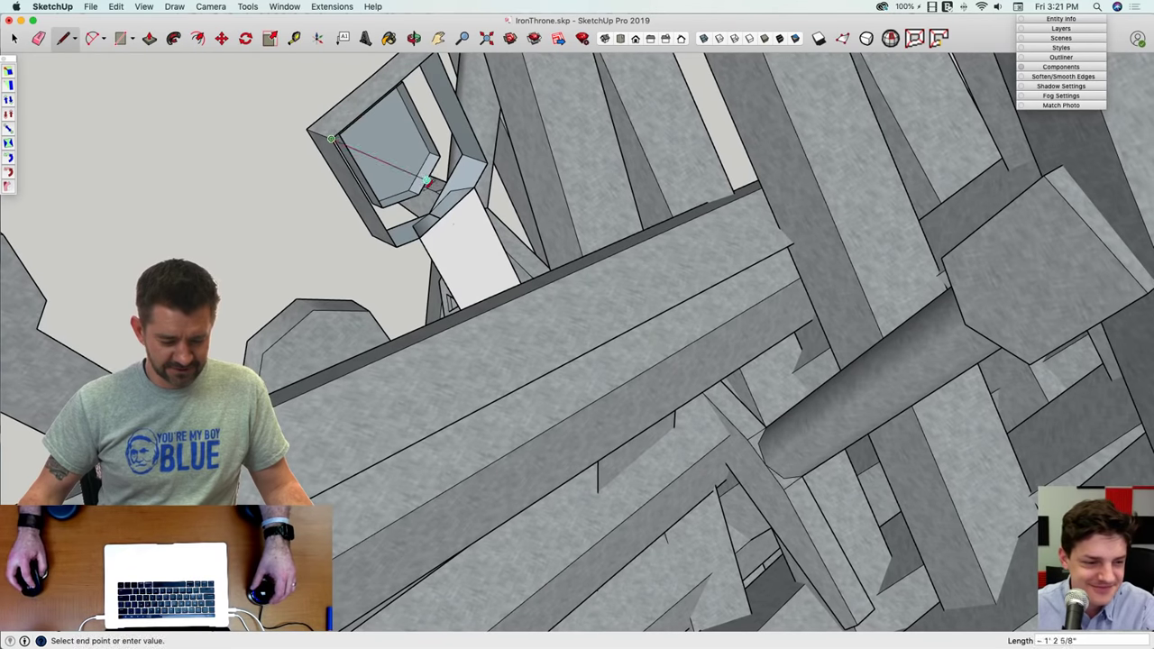
{"action": "left_click", "coordinate": [432, 224]}
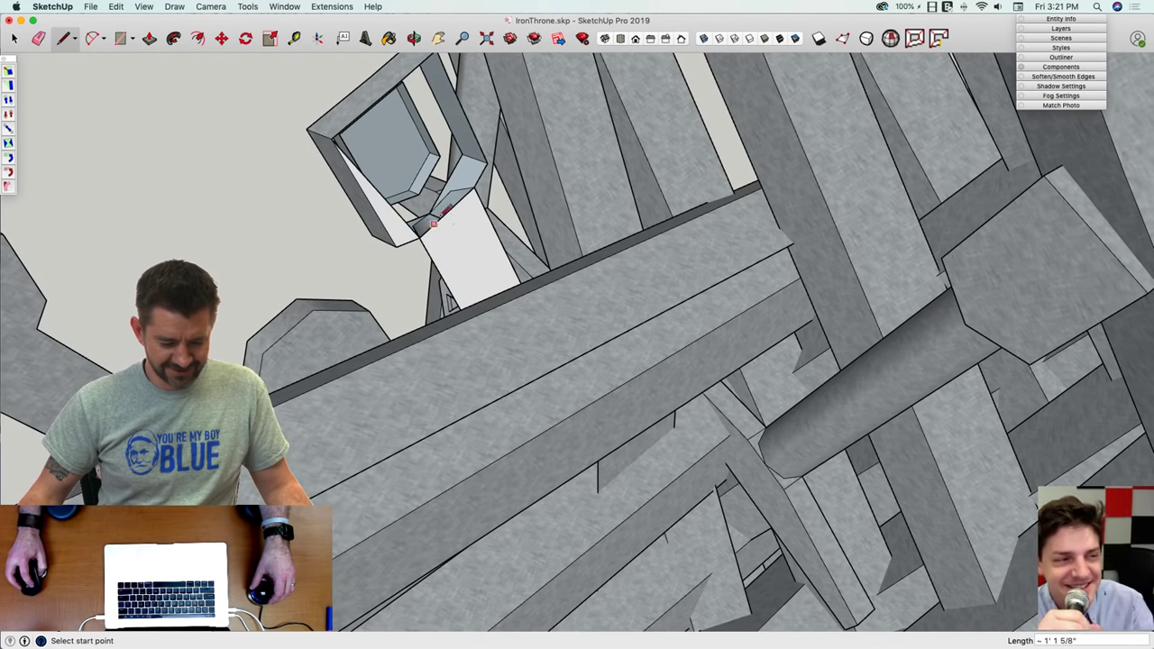
{"action": "left_click", "coordinate": [474, 187]}
{"action": "middle_click_drag", "start_coordinate": [449, 65], "coordinate": [441, 114]}
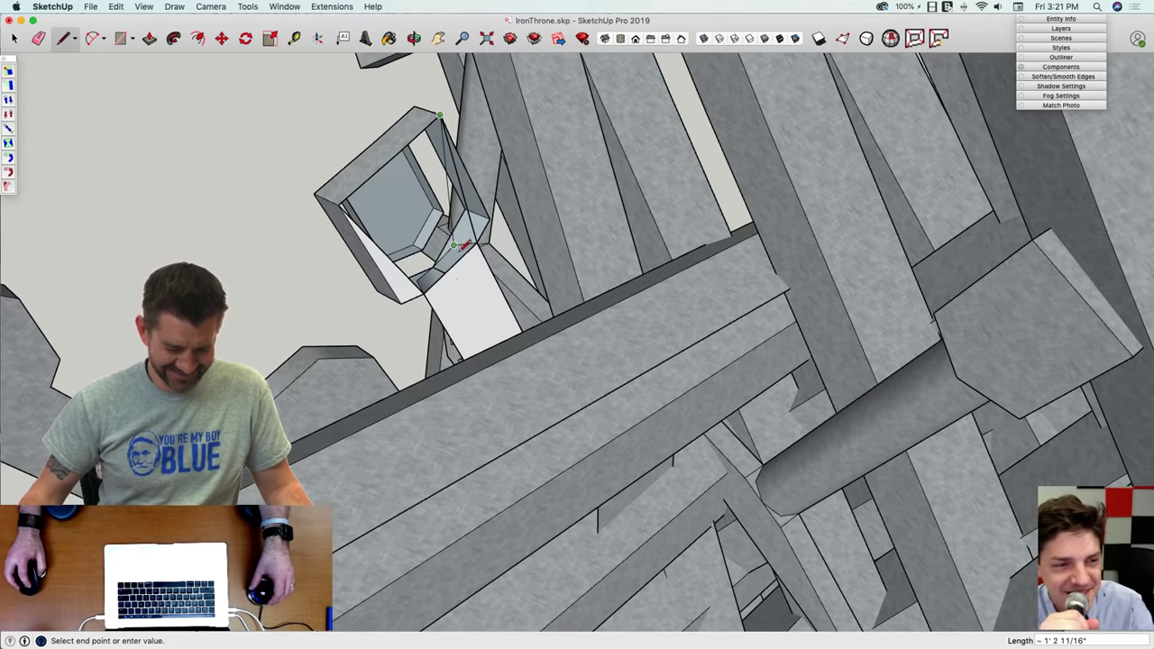
{"action": "scroll", "coordinate": [460, 246], "scroll_direction": "up", "scroll_amount": 5}
{"action": "left_click", "coordinate": [454, 246]}
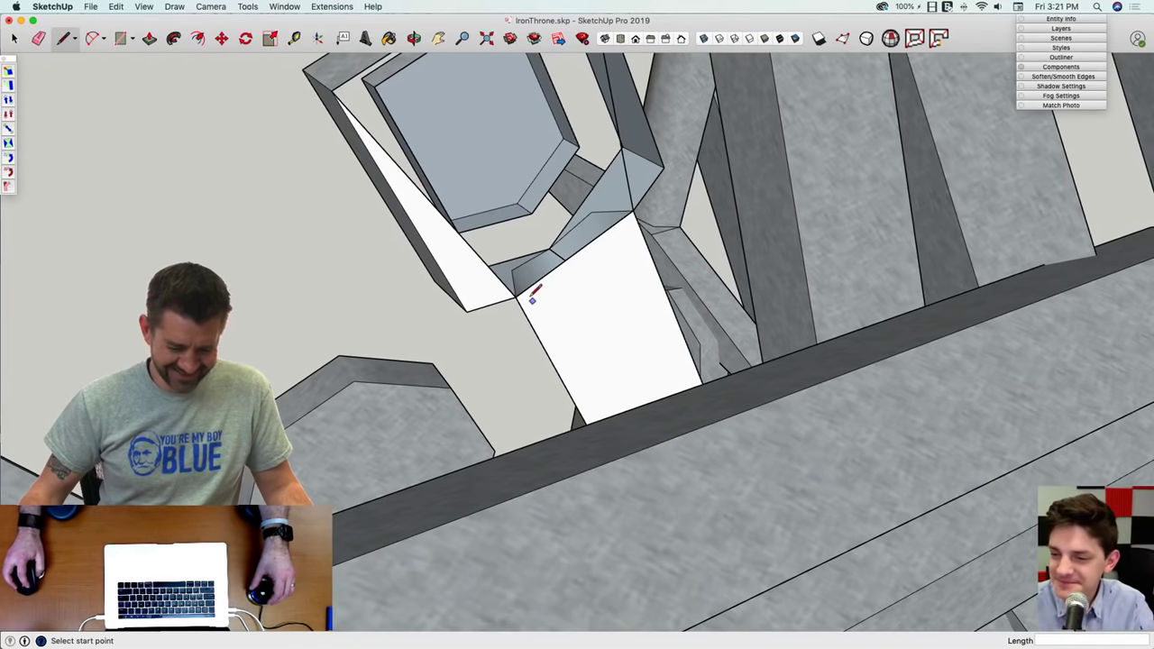
{"action": "left_click", "coordinate": [517, 295]}
{"action": "middle_click_drag", "start_coordinate": [517, 296], "coordinate": [547, 152]}
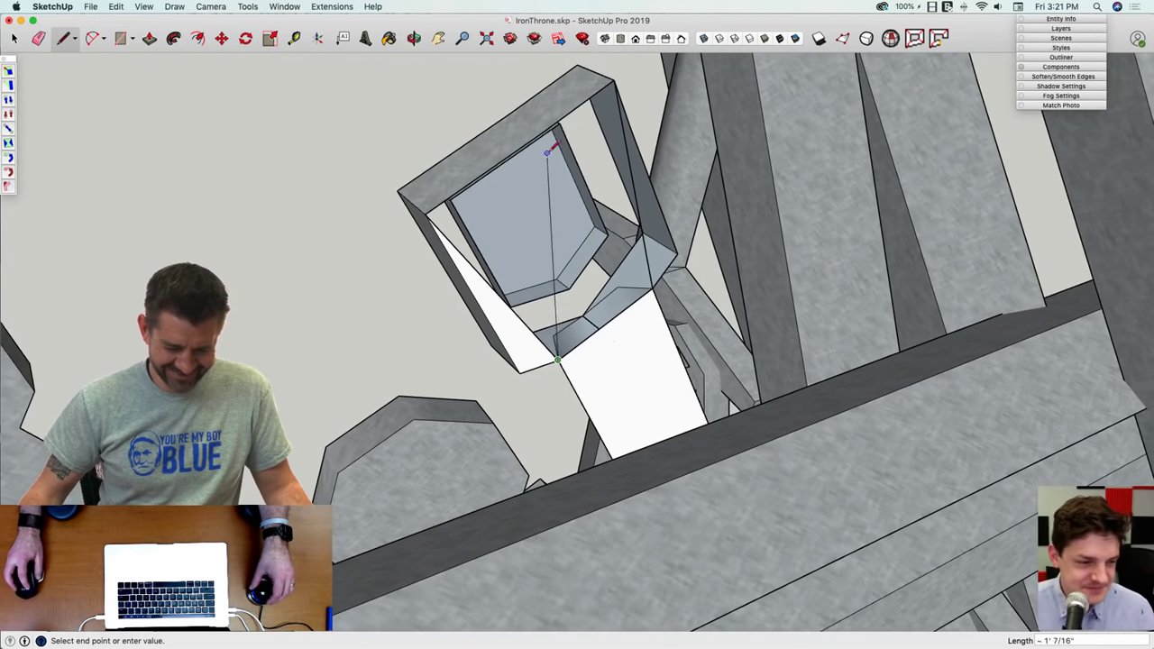
{"action": "left_click", "coordinate": [613, 79]}
{"action": "mouse_move", "coordinate": [425, 214]}
{"action": "middle_mouse_down"}
{"action": "mouse_move", "coordinate": [444, 231]}
{"action": "mouse_move", "coordinate": [482, 225]}
{"action": "middle_mouse_up"}
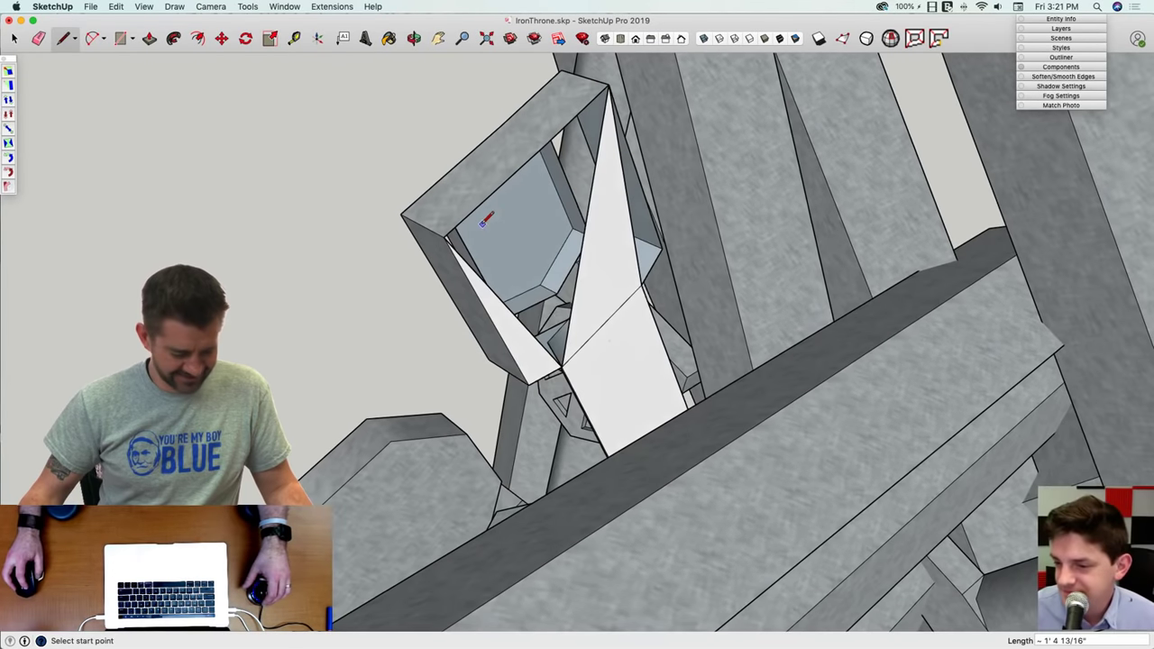
Step: Show hidden geometry and draw the remaining edges between the square pommel's hidden vertices and the handle, closing its front
{"action": "left_click", "coordinate": [158, 7]}
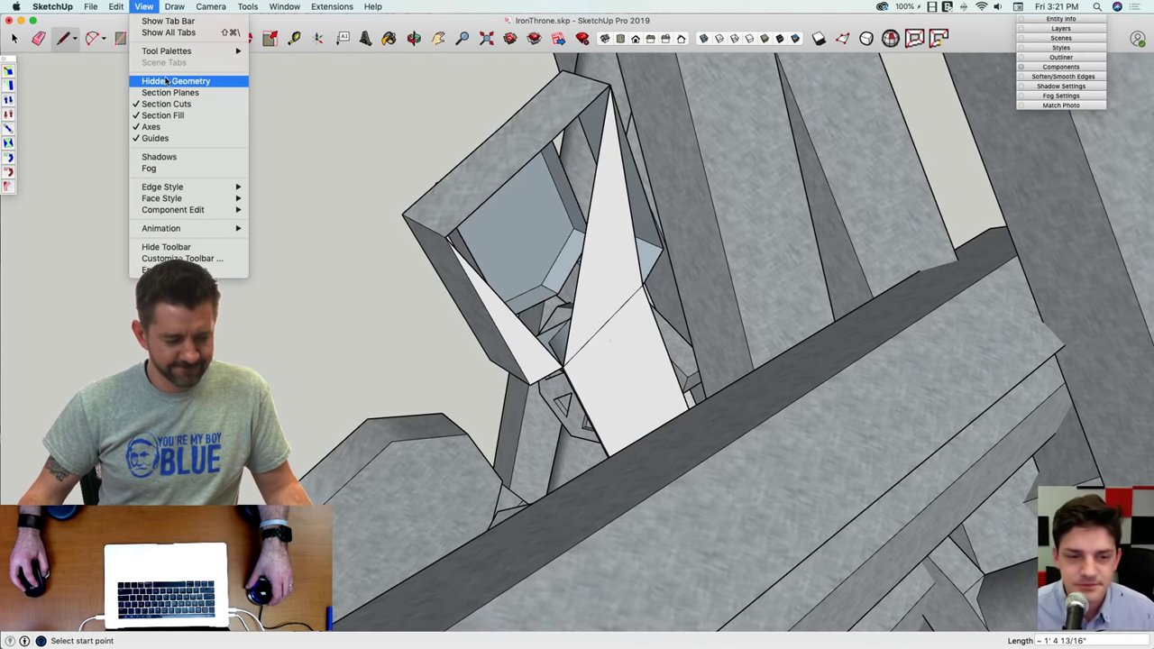
{"action": "left_click", "coordinate": [226, 82]}
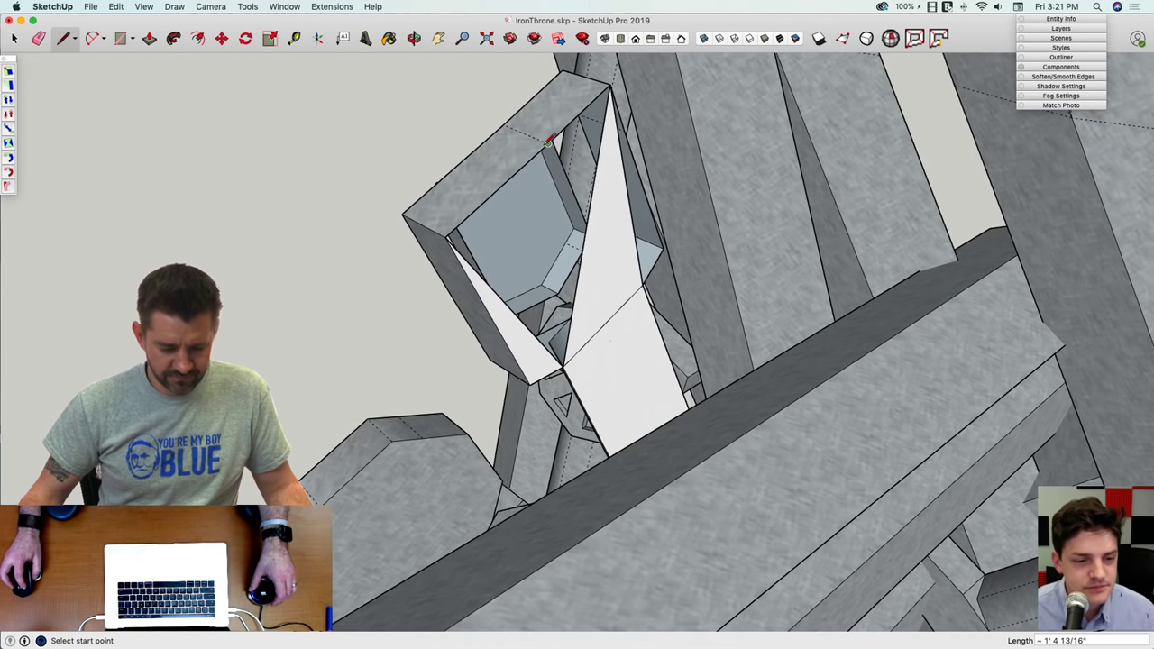
{"action": "left_click", "coordinate": [561, 366]}
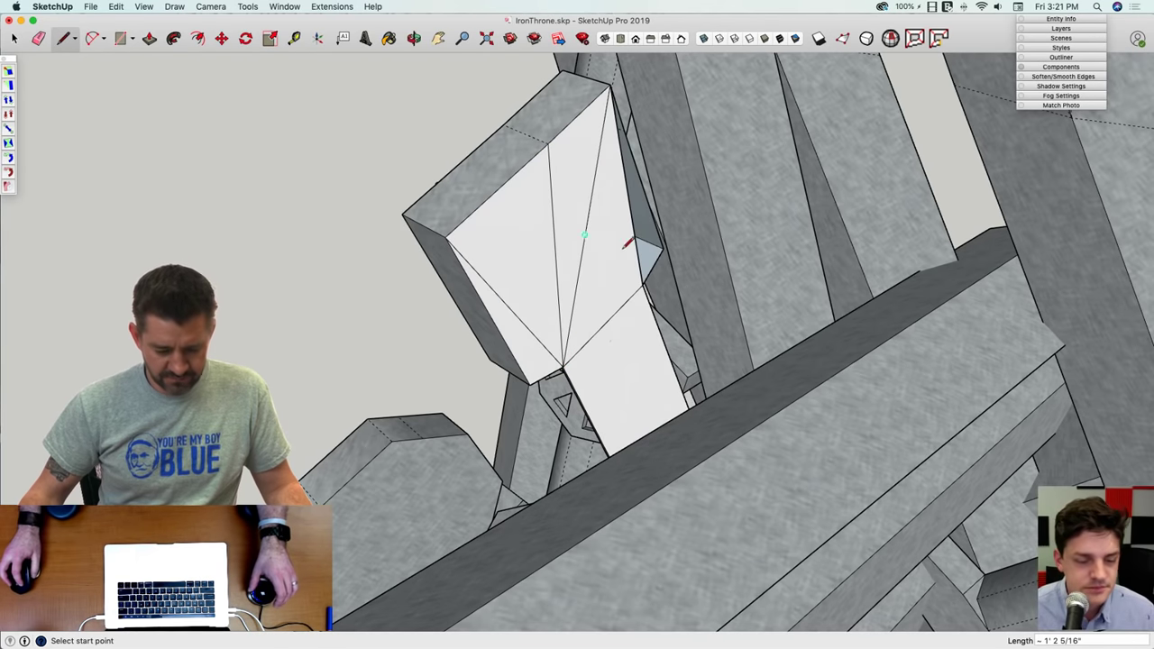
{"action": "middle_click_drag", "start_coordinate": [652, 264], "coordinate": [631, 133]}
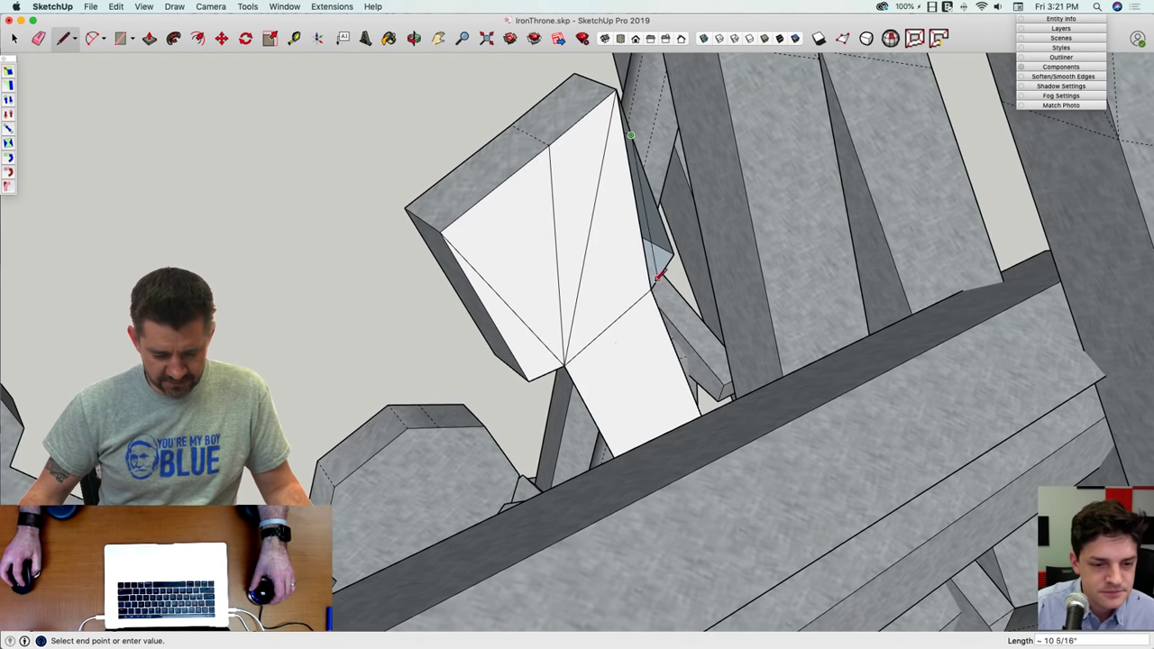
{"action": "left_click", "coordinate": [631, 136]}
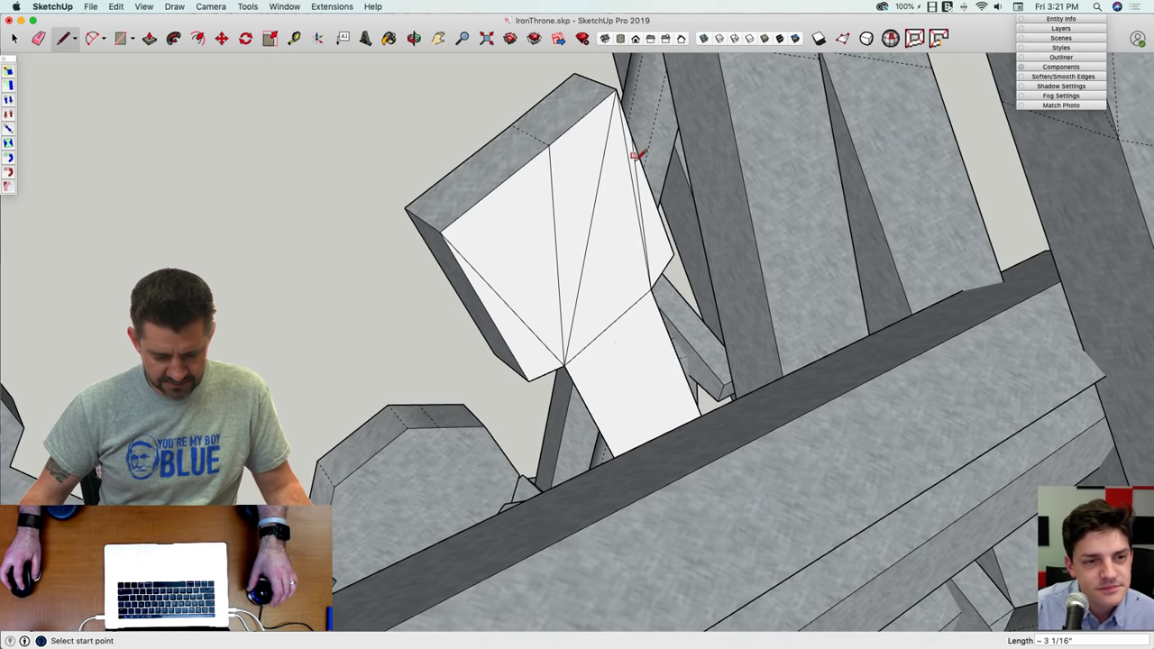
Step: Soften the closing edges across the square pommel's front while keeping all its faces
{"action": "key", "text": "e"}
{"action": "left_click", "coordinate": [640, 185]}
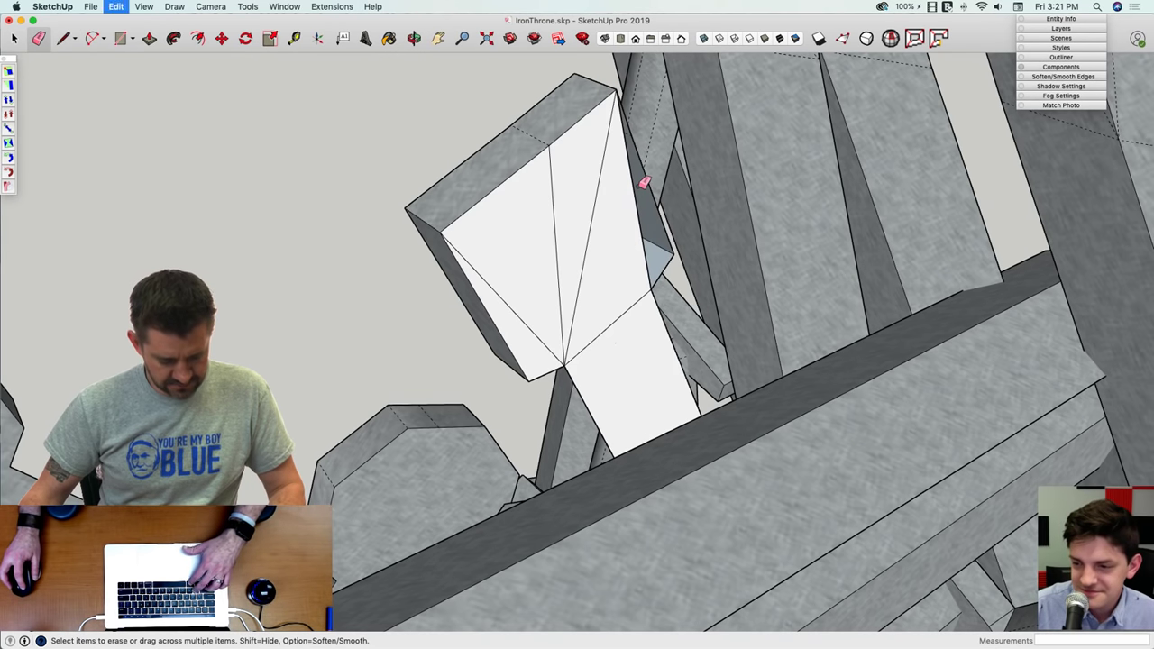
{"action": "left_click", "coordinate": [641, 185]}
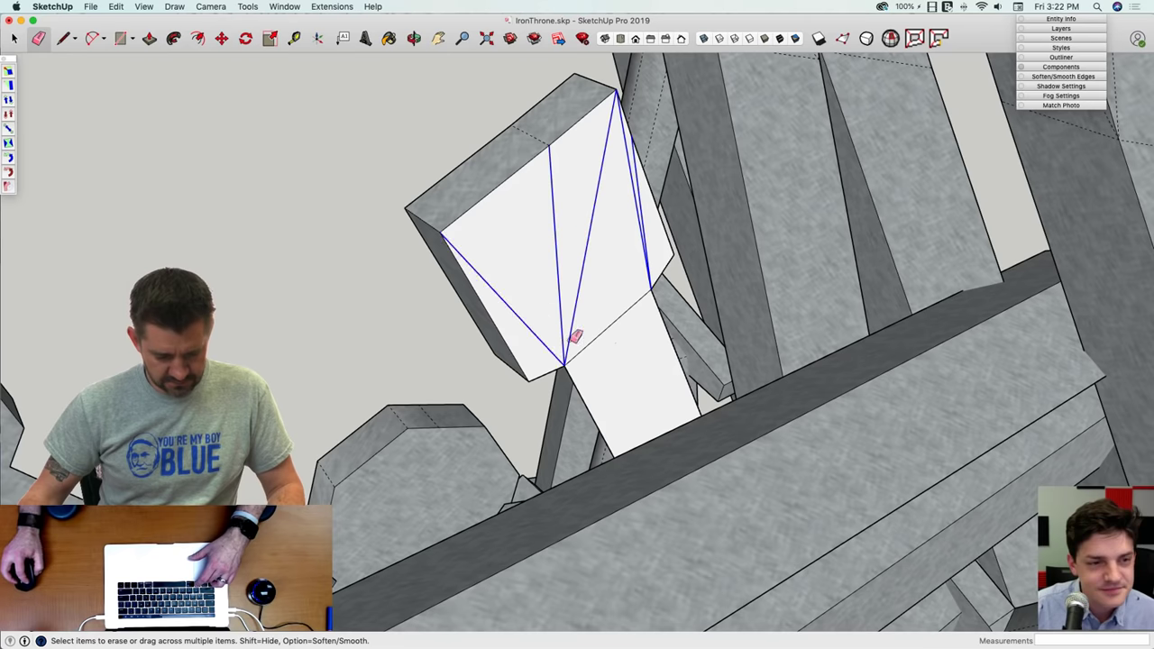
{"action": "left_click_drag", "start_coordinate": [607, 344], "coordinate": [610, 339], "text": "alt"}
Step: Turn off the display of hidden geometry
{"action": "key", "text": "b"}
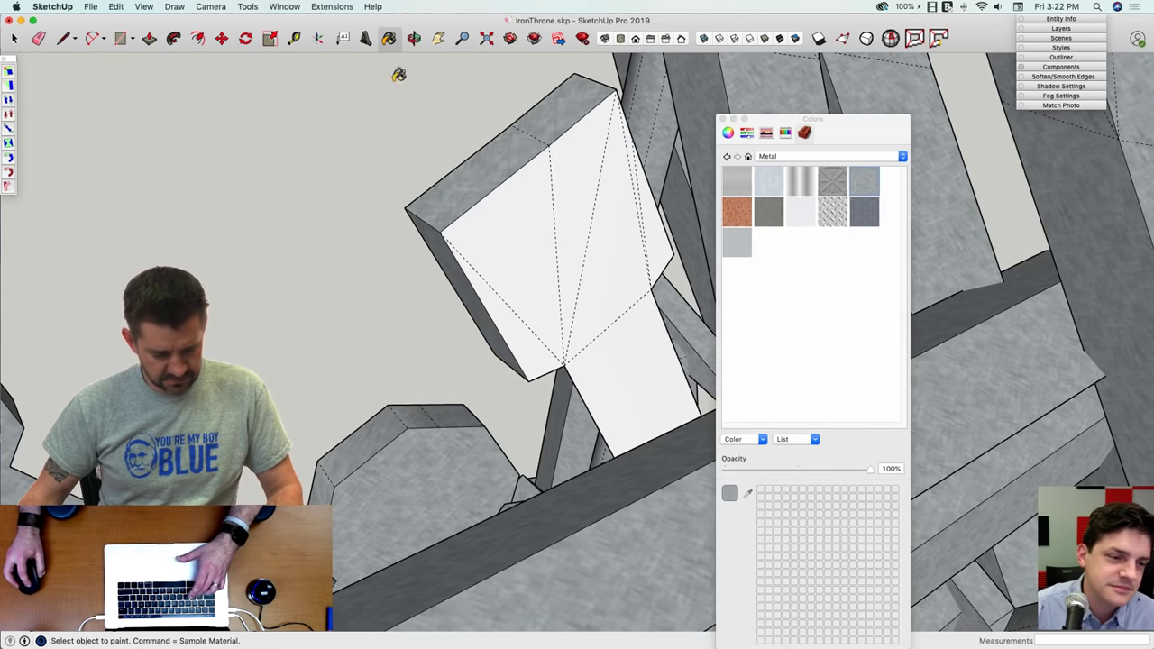
{"action": "left_click", "coordinate": [143, 7]}
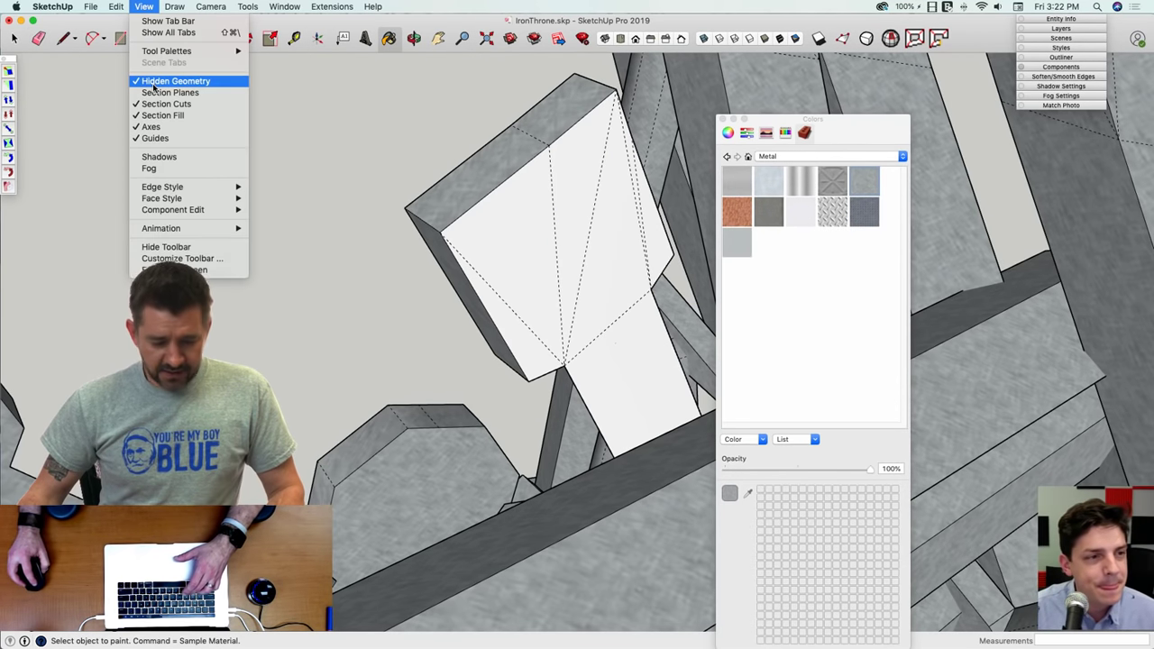
{"action": "left_click", "coordinate": [181, 79]}
Step: Draw edges between the outer rim and inner plate of another open pommel to face its upper side
{"action": "scroll", "coordinate": [654, 214], "scroll_direction": "down", "scroll_amount": 10}
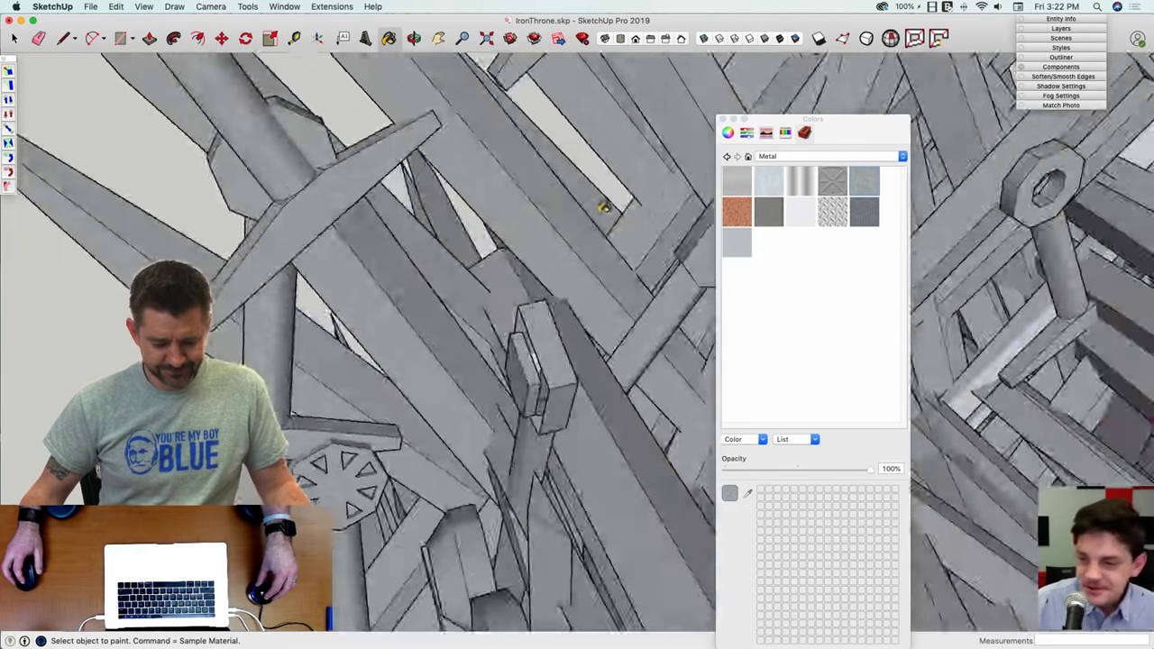
{"action": "scroll", "coordinate": [522, 329], "scroll_direction": "up", "scroll_amount": 6}
{"action": "key", "text": "l"}
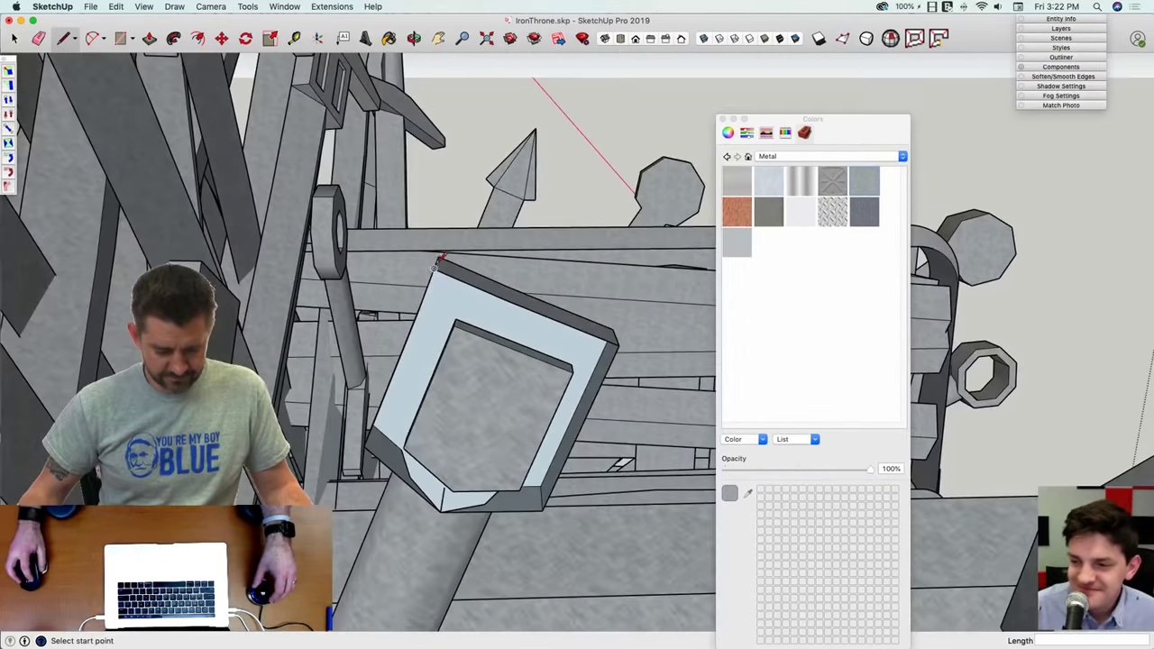
{"action": "middle_click_drag", "start_coordinate": [436, 267], "coordinate": [602, 267]}
{"action": "key", "text": "Escape"}
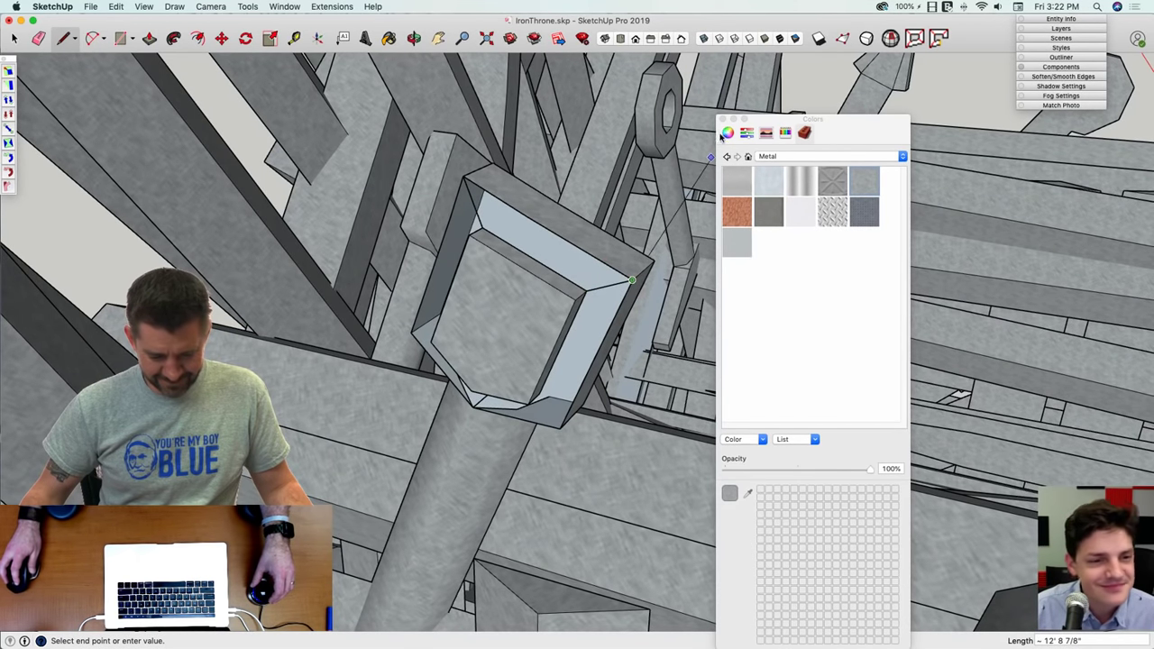
{"action": "left_click", "coordinate": [722, 119]}
{"action": "key", "text": "Escape"}
{"action": "middle_click_drag", "start_coordinate": [577, 253], "coordinate": [530, 203]}
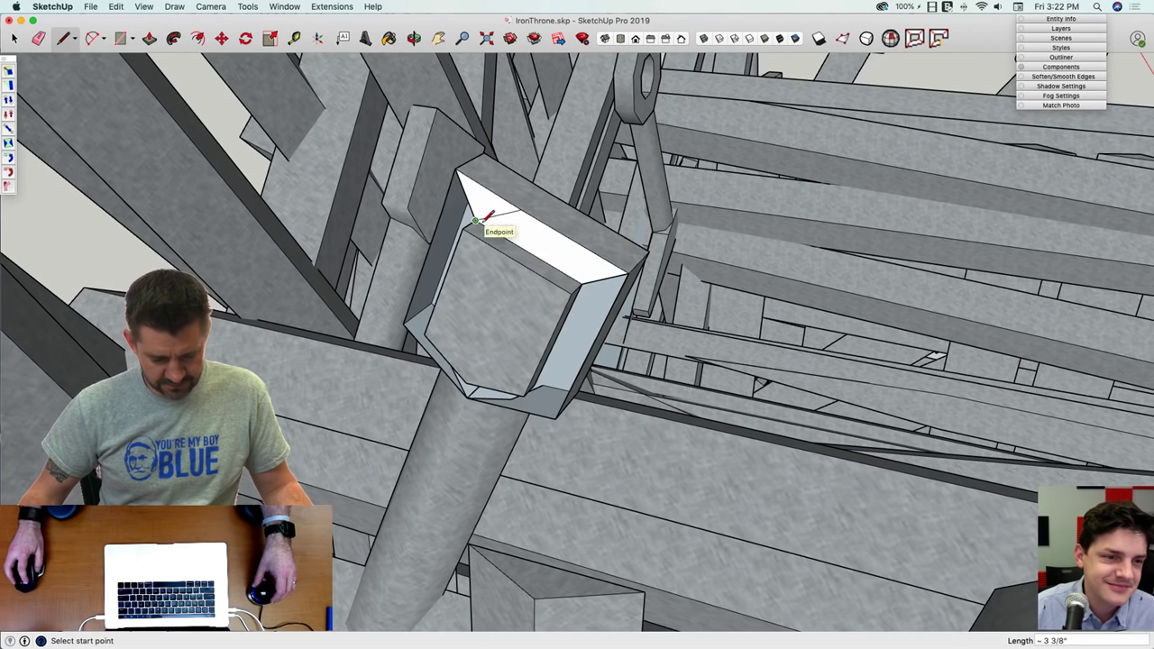
{"action": "key", "text": "e"}
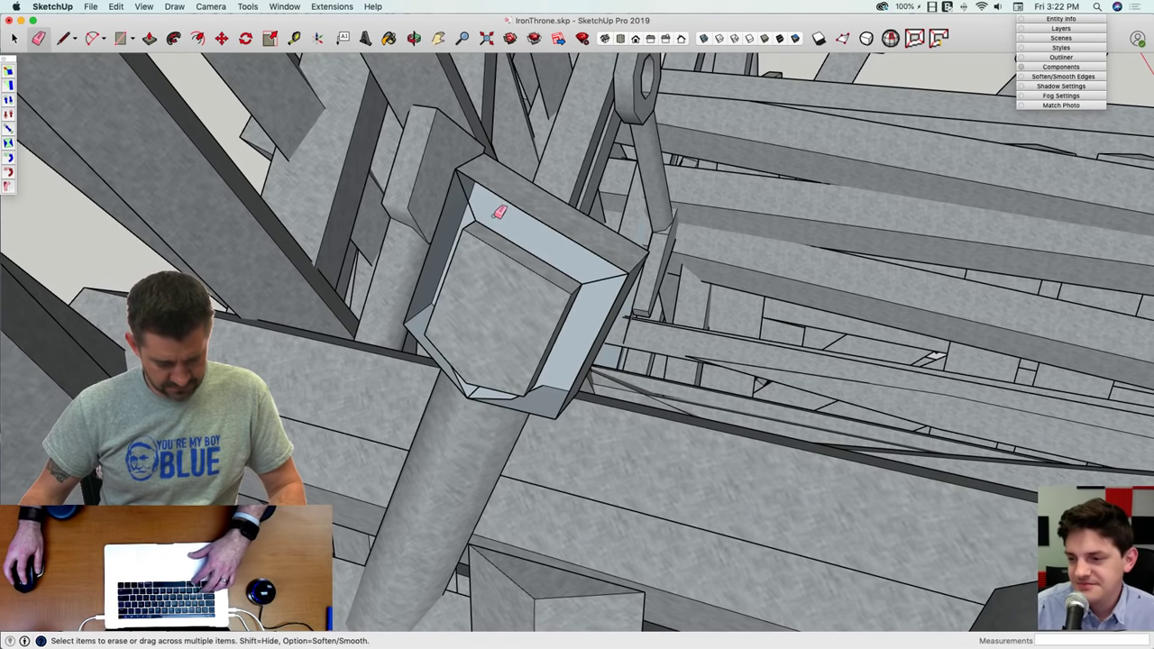
{"action": "left_click", "coordinate": [502, 213]}
Step: Draw edges from the inner plate's lower corners to the outer rim of the open pommel to face its lower sides
{"action": "key", "text": "l"}
{"action": "mouse_move", "coordinate": [598, 276]}
{"action": "middle_mouse_down"}
{"action": "mouse_move", "coordinate": [552, 394]}
{"action": "mouse_move", "coordinate": [563, 389]}
{"action": "mouse_move", "coordinate": [547, 366]}
{"action": "middle_mouse_up"}
{"action": "left_click", "coordinate": [547, 368]}
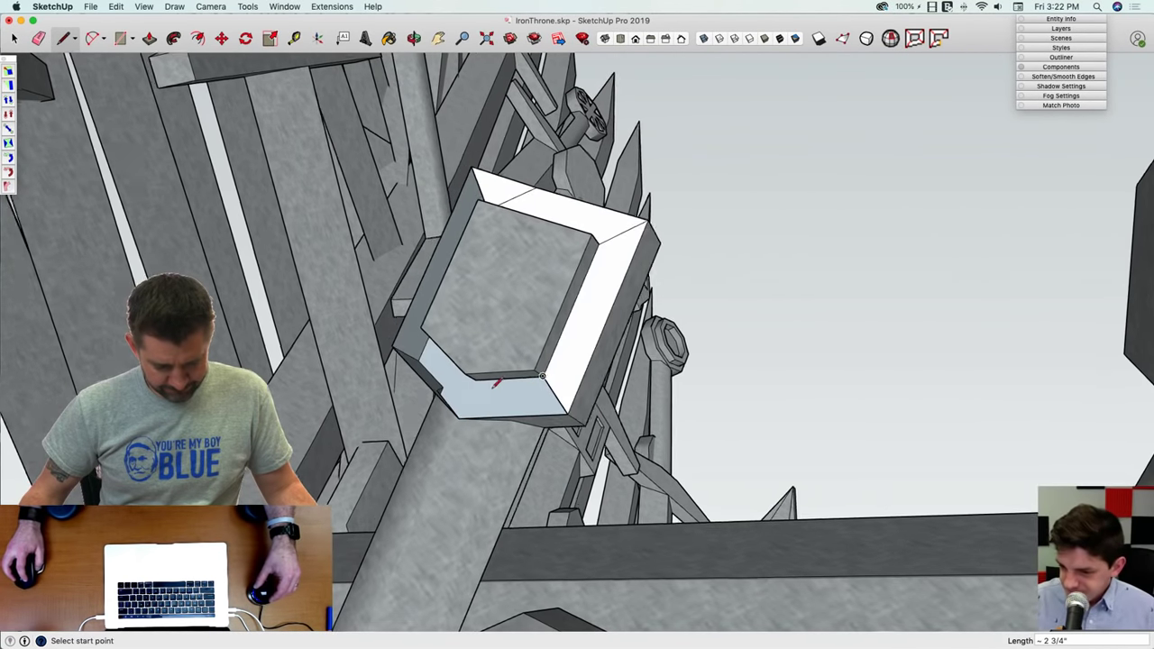
{"action": "scroll", "coordinate": [545, 369], "scroll_direction": "up", "scroll_amount": 3}
{"action": "middle_click_drag", "start_coordinate": [475, 376], "coordinate": [477, 361]}
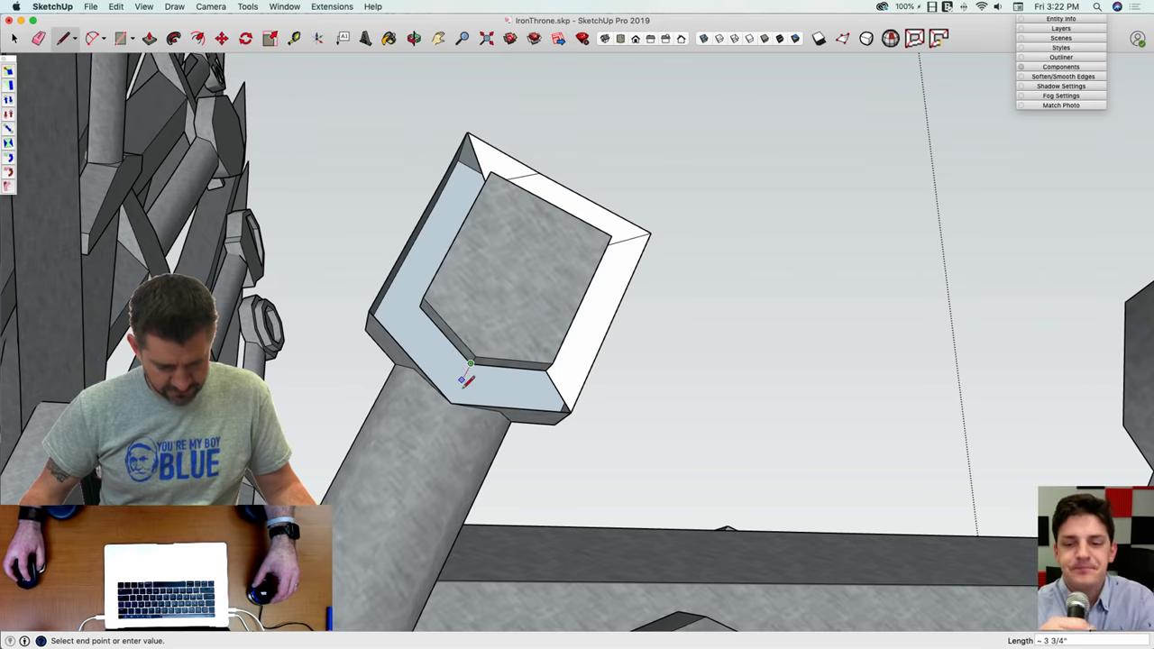
{"action": "left_click", "coordinate": [451, 403]}
{"action": "middle_click_drag", "start_coordinate": [451, 403], "coordinate": [435, 350]}
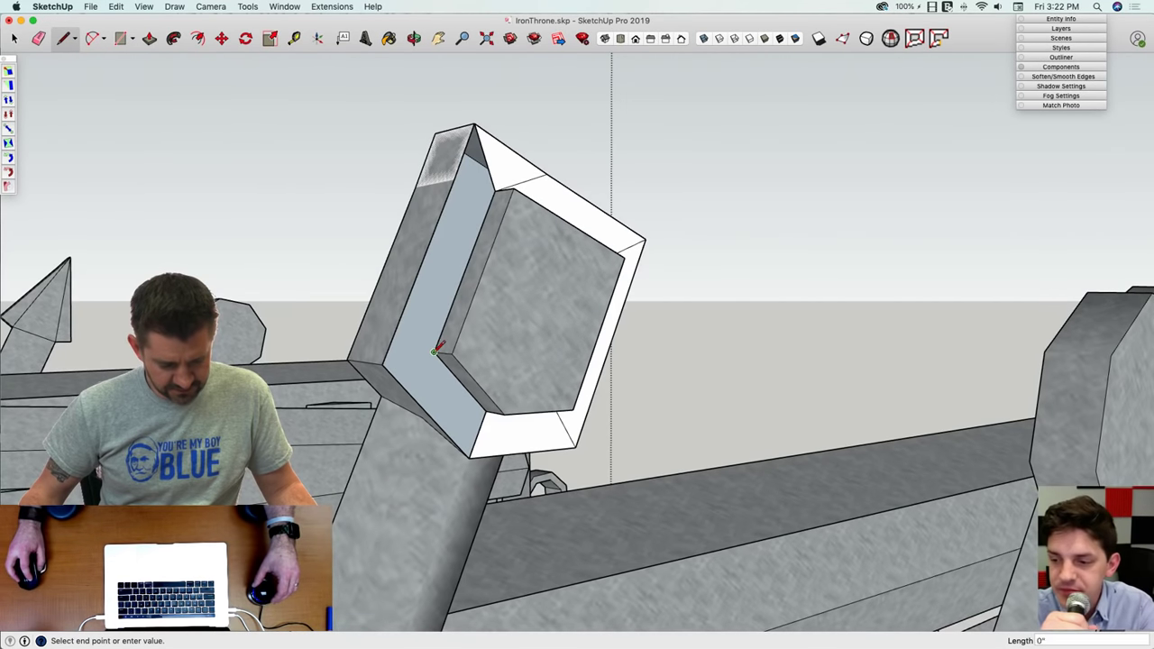
{"action": "left_click", "coordinate": [387, 364]}
Step: Draw the remaining edge between the inner plate's upper corner and the outer rim to close the pommel's last open side
{"action": "middle_click_drag", "start_coordinate": [456, 164], "coordinate": [463, 196]}
{"action": "scroll", "coordinate": [463, 195], "scroll_direction": "up", "scroll_amount": 5}
{"action": "scroll", "coordinate": [464, 197], "scroll_direction": "down", "scroll_amount": 3}
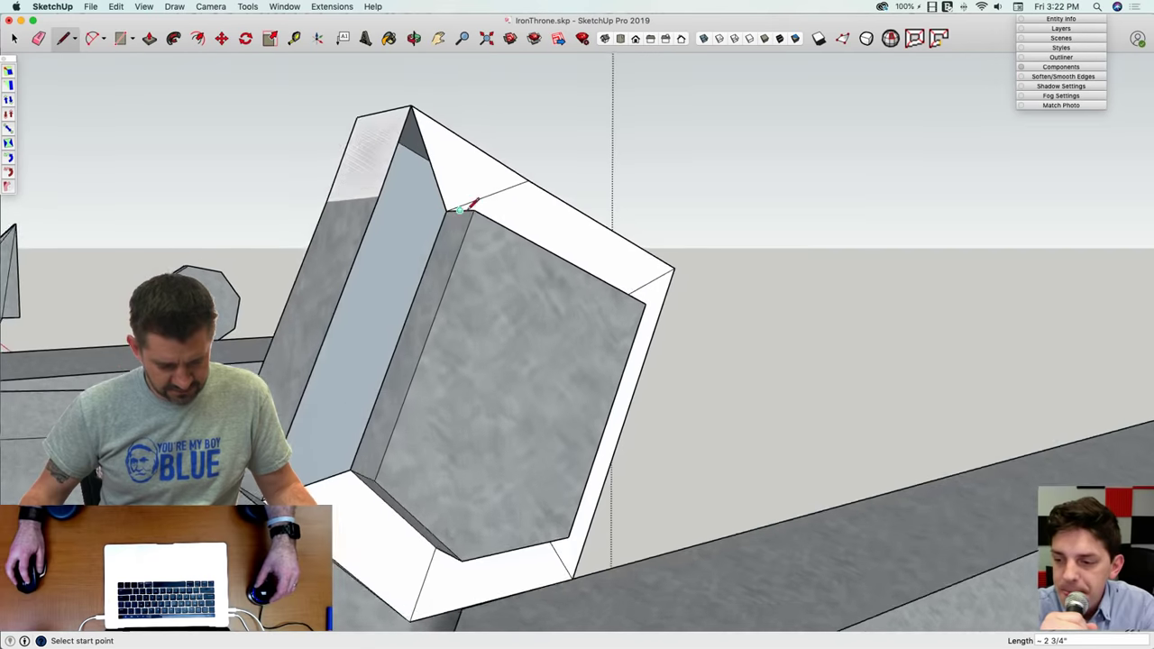
{"action": "scroll", "coordinate": [462, 207], "scroll_direction": "up", "scroll_amount": 2}
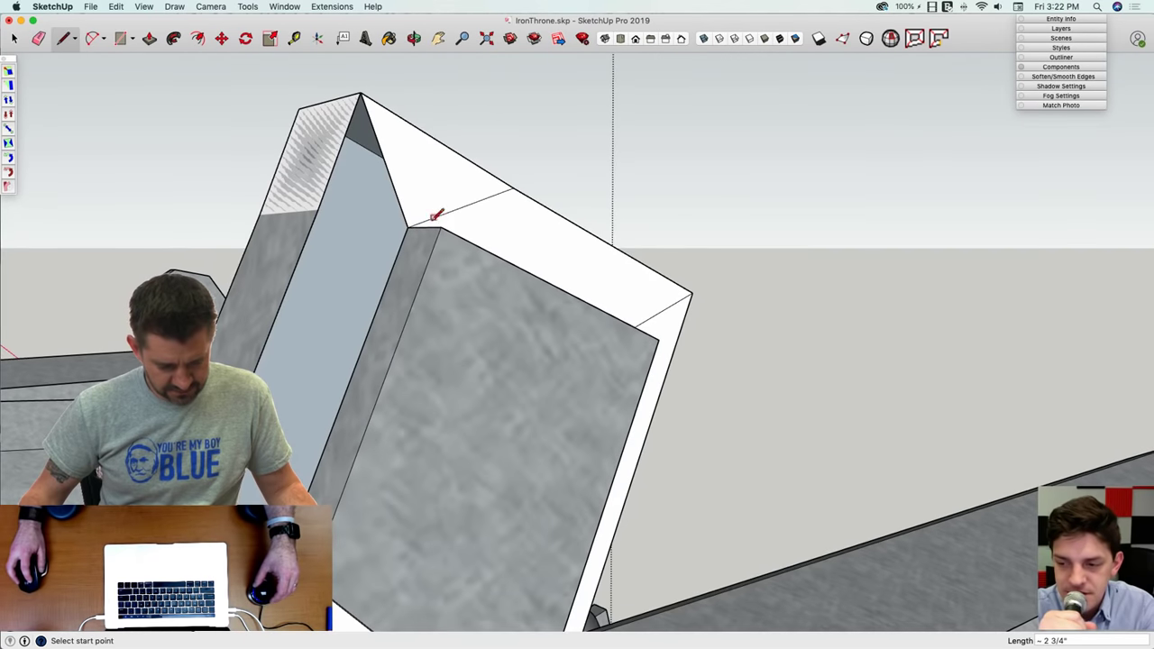
{"action": "left_click", "coordinate": [320, 209]}
{"action": "middle_click_drag", "start_coordinate": [316, 201], "coordinate": [313, 196]}
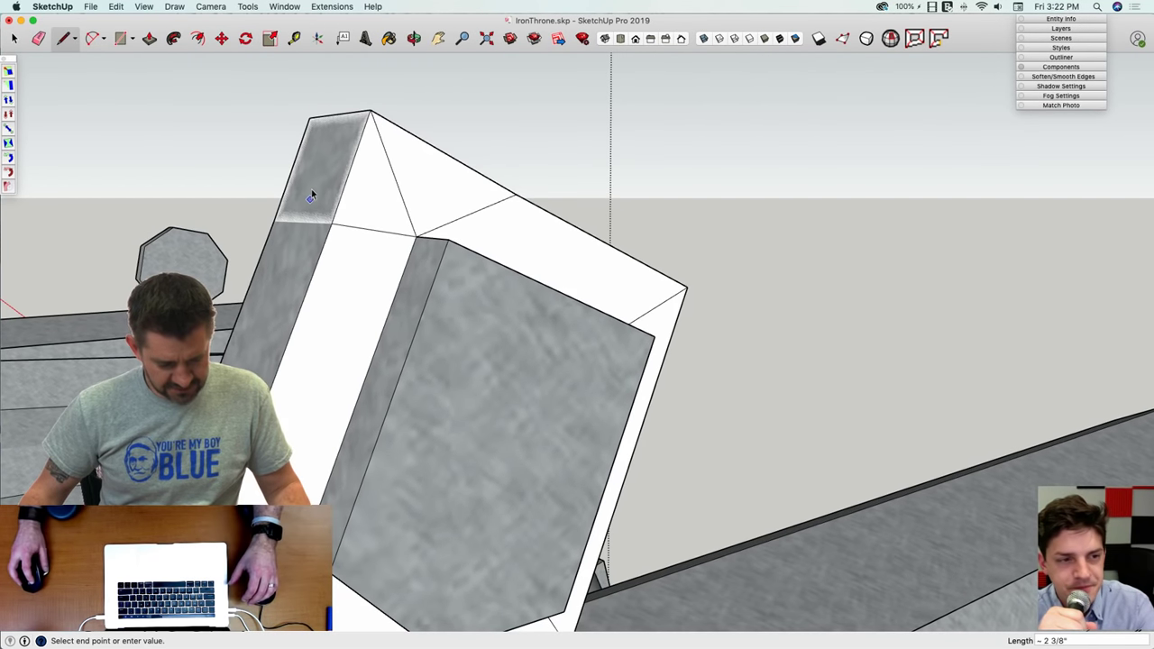
{"action": "key", "text": "space"}
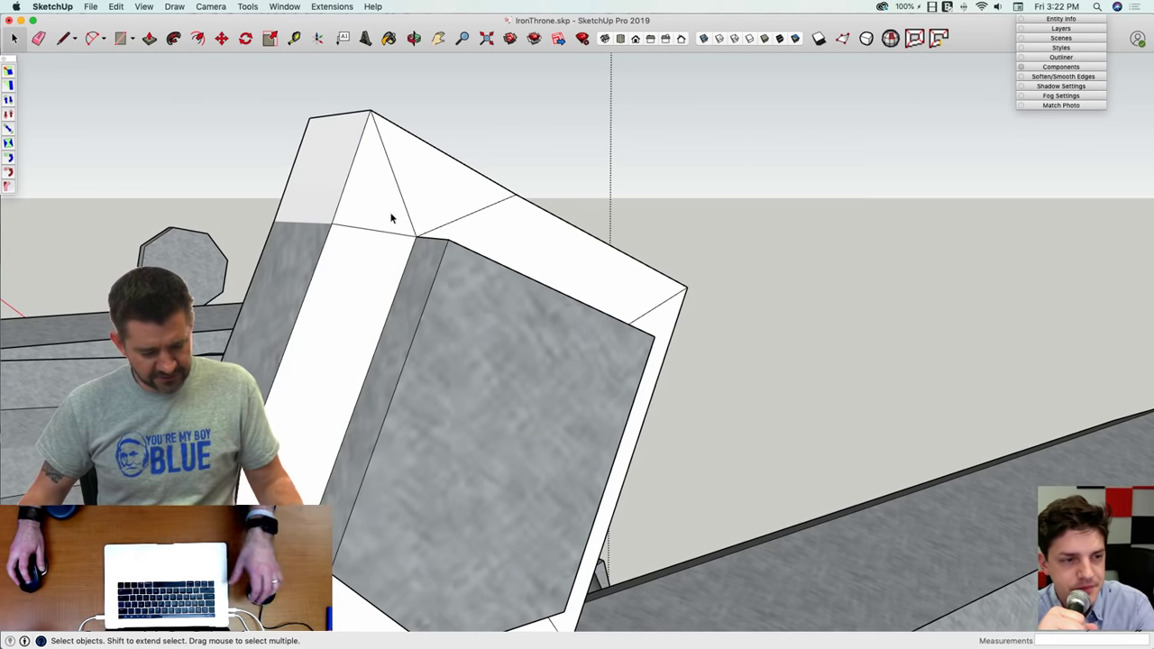
Step: Soften the connecting edges across the pommel's front so the rim faces read as one surface
{"action": "scroll", "coordinate": [383, 213], "scroll_direction": "down", "scroll_amount": 2}
{"action": "middle_click_drag", "start_coordinate": [383, 213], "coordinate": [439, 222]}
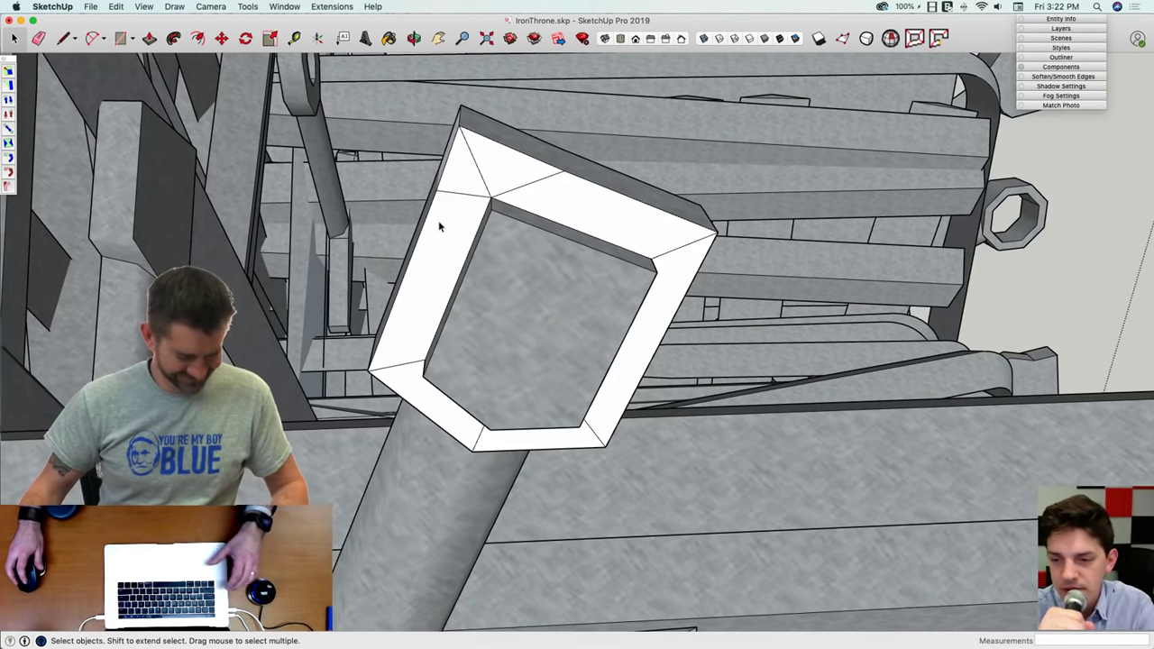
{"action": "key", "text": "e"}
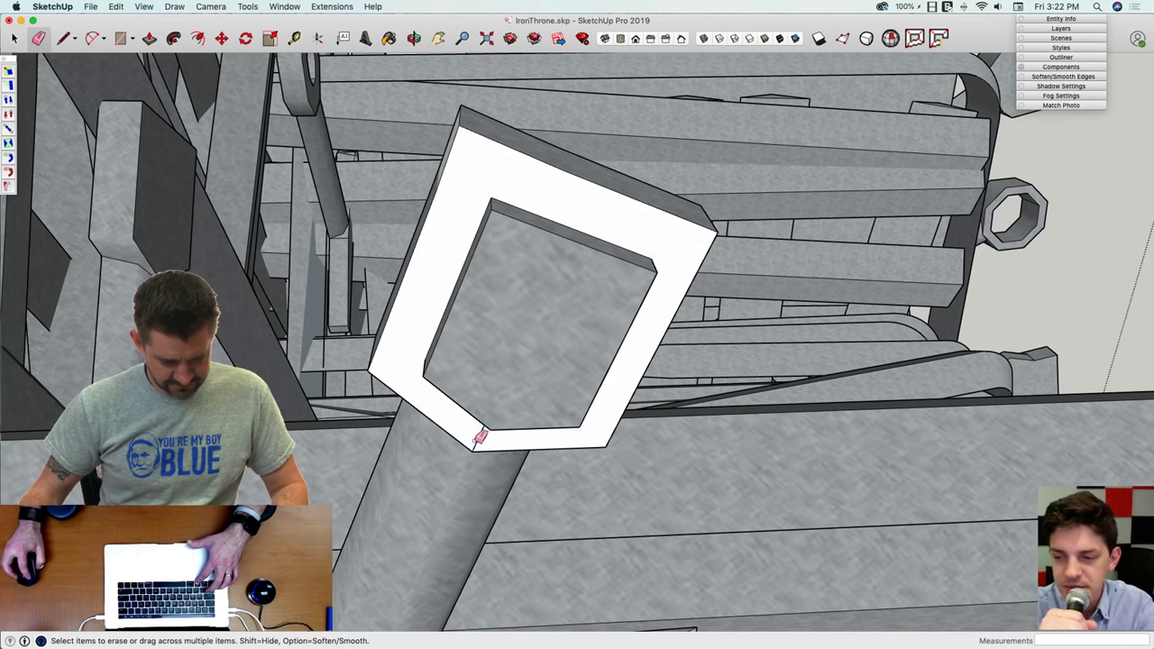
Step: Paint the pommel's front rim surface in the throne's metal material and close the material browser
{"action": "key", "text": "b"}
{"action": "left_click", "coordinate": [408, 343]}
{"action": "middle_click_drag", "start_coordinate": [408, 343], "coordinate": [487, 163]}
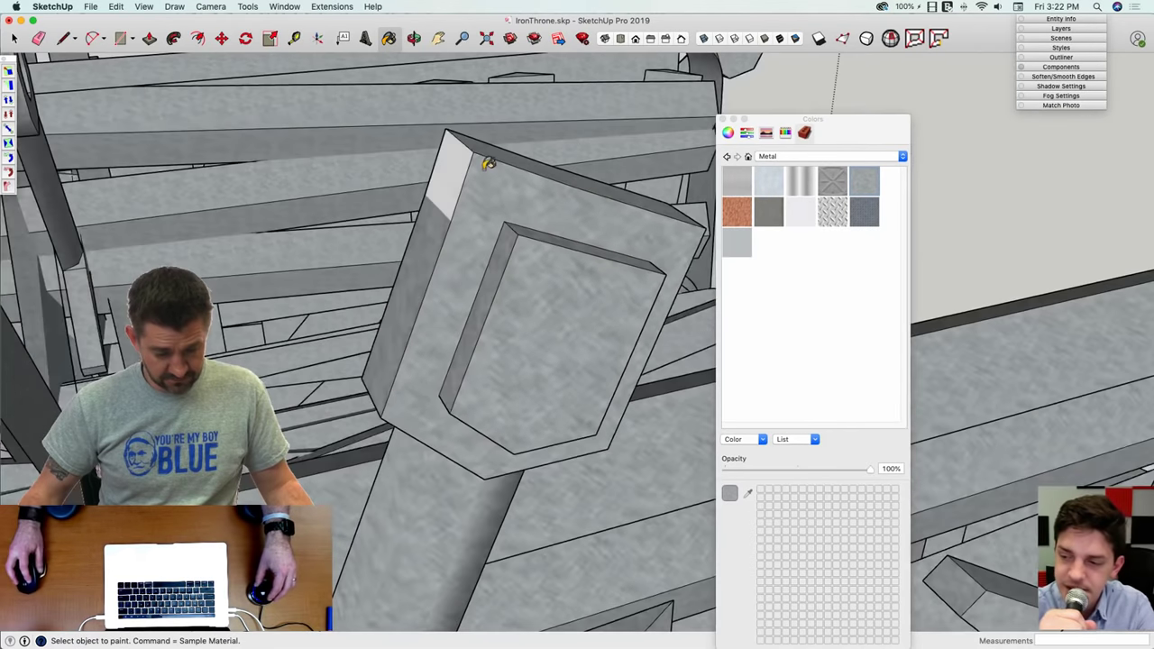
{"action": "left_click", "coordinate": [726, 119]}
Step: Erase the stray edges of the unpainted faces showing through the gap between the crossed blades
{"action": "scroll", "coordinate": [727, 121], "scroll_direction": "down", "scroll_amount": 10}
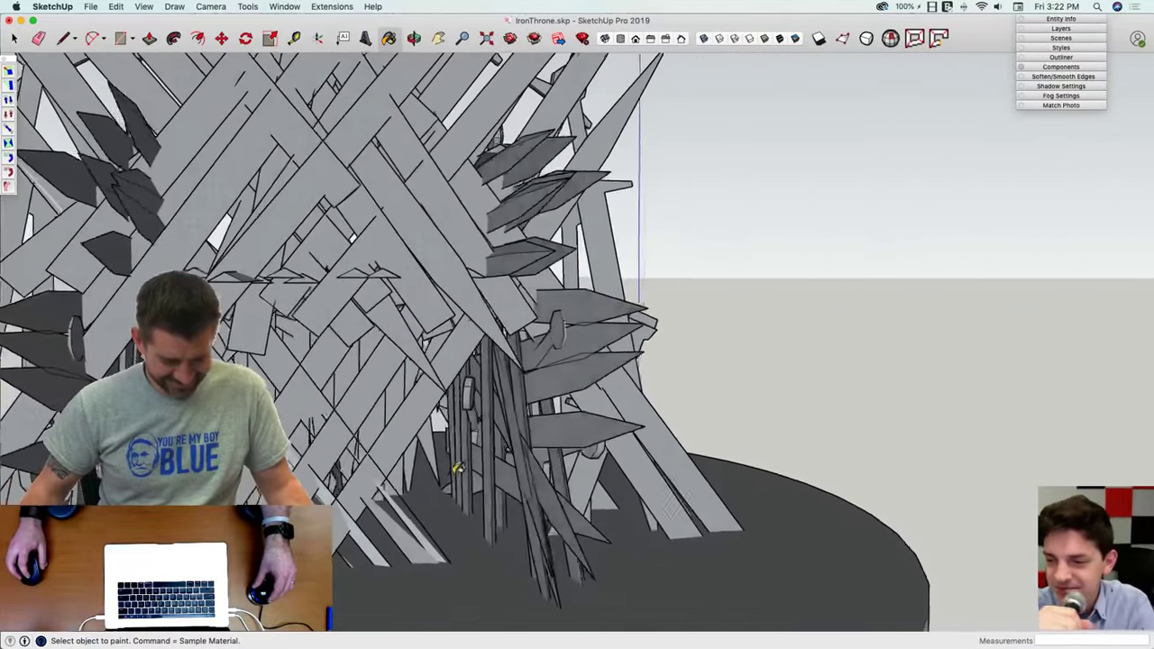
{"action": "middle_click_drag", "start_coordinate": [457, 468], "coordinate": [579, 461]}
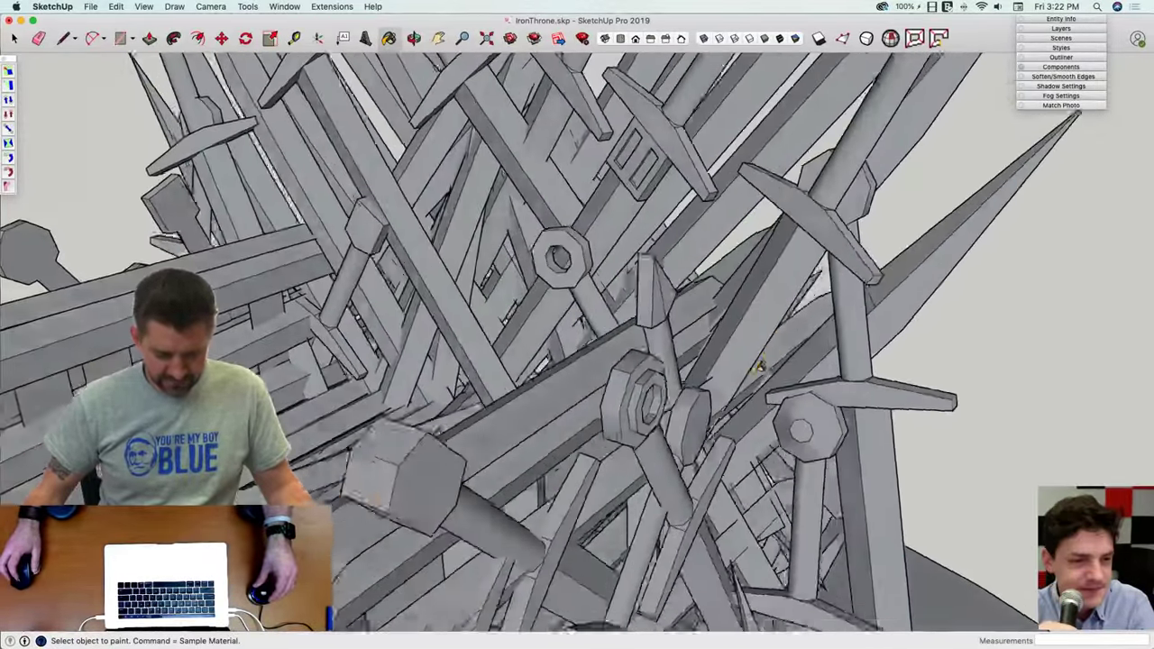
{"action": "key", "text": "l"}
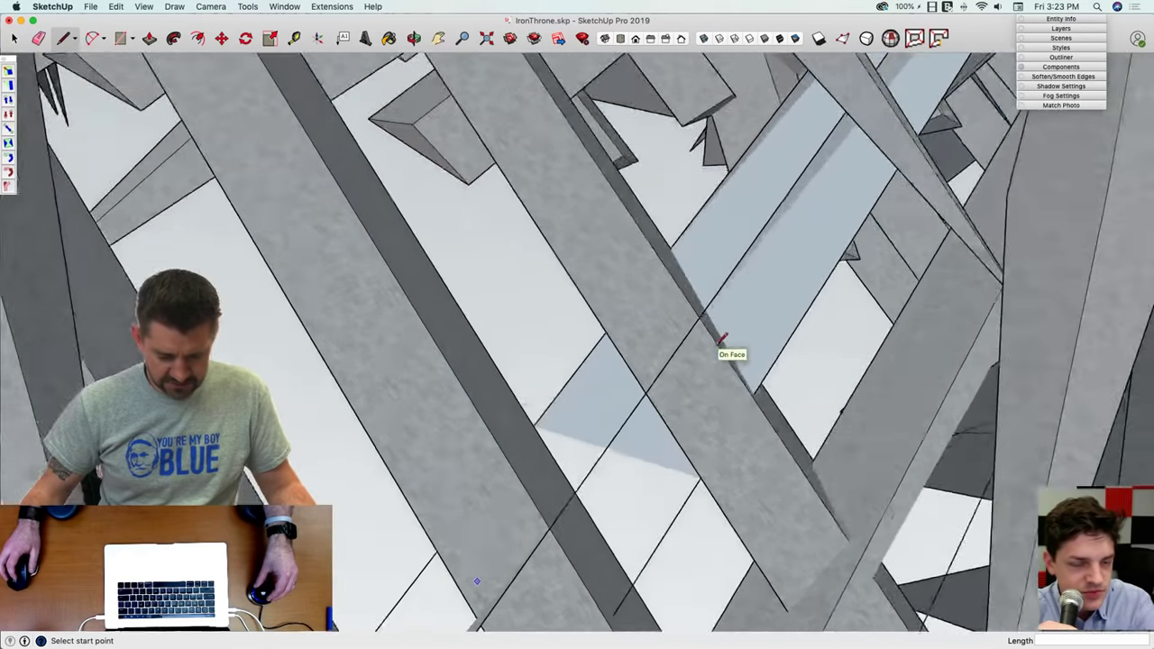
{"action": "scroll", "coordinate": [718, 337], "scroll_direction": "down", "scroll_amount": 5}
{"action": "scroll", "coordinate": [716, 356], "scroll_direction": "up", "scroll_amount": 8}
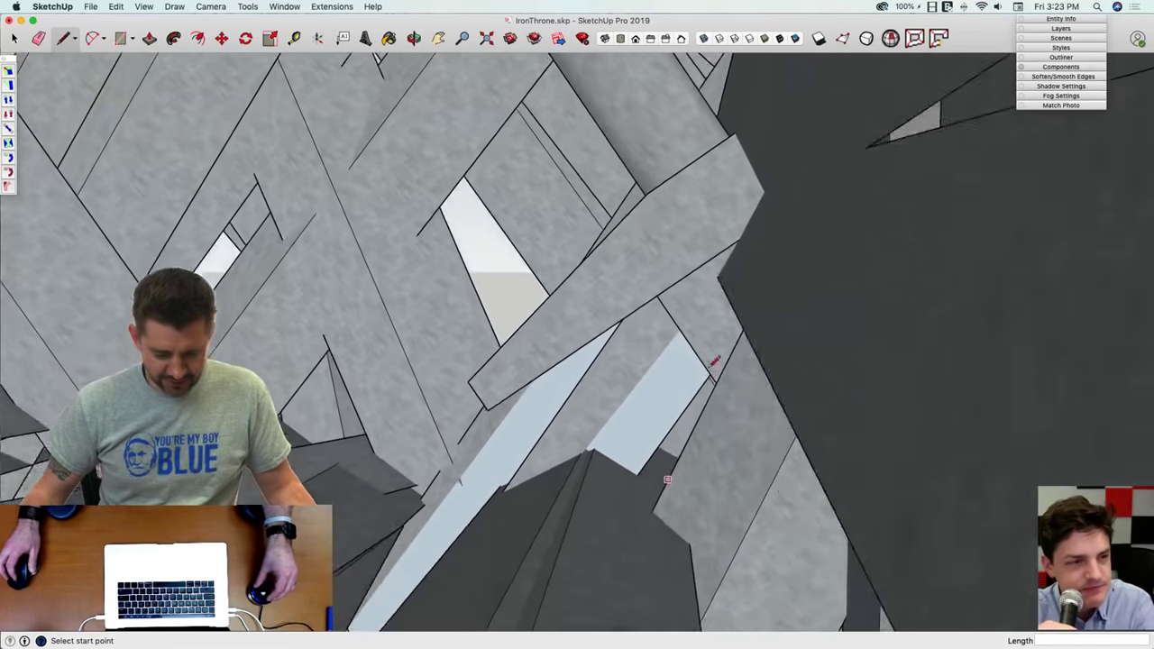
{"action": "middle_click_drag", "start_coordinate": [715, 360], "coordinate": [682, 407]}
{"action": "key", "text": "e"}
{"action": "left_click_drag", "start_coordinate": [691, 437], "coordinate": [656, 415]}
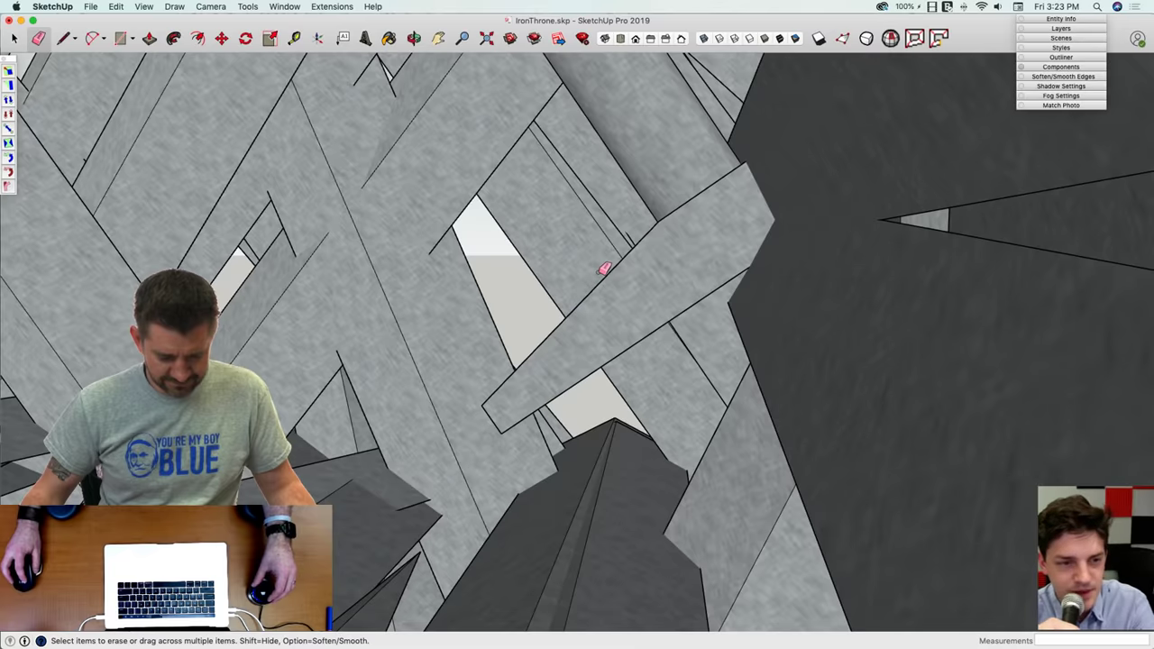
Step: Try erasing an edge on the blades beside the ring pommel and undo the last erasures
{"action": "scroll", "coordinate": [604, 269], "scroll_direction": "down", "scroll_amount": 10}
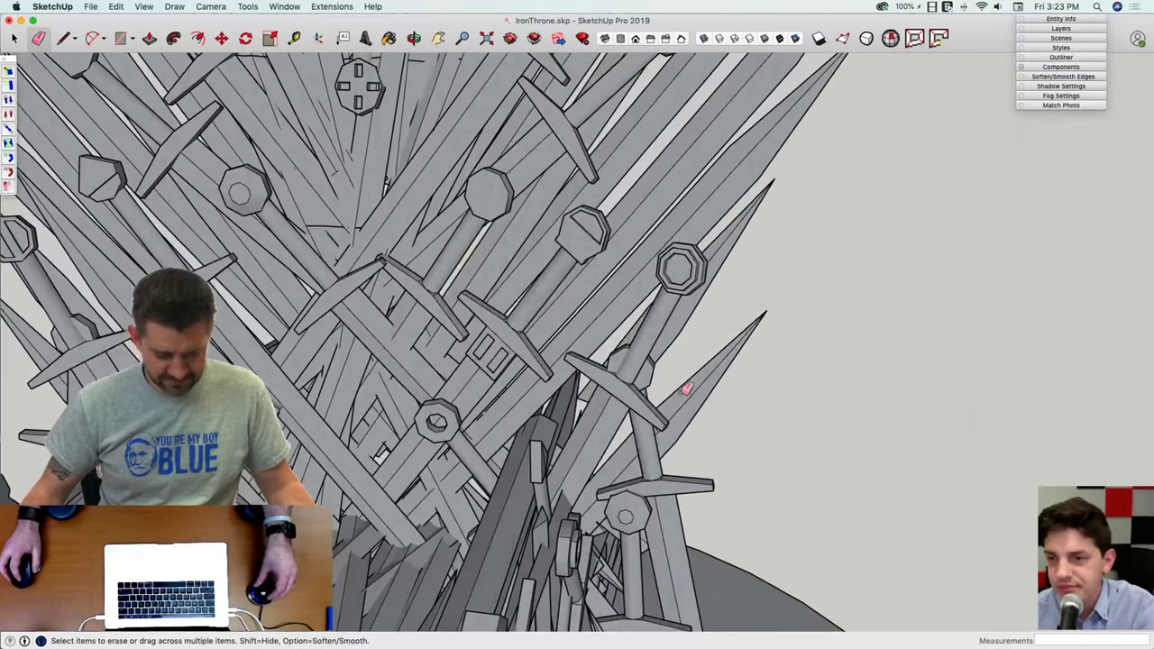
{"action": "scroll", "coordinate": [686, 390], "scroll_direction": "up", "scroll_amount": 8}
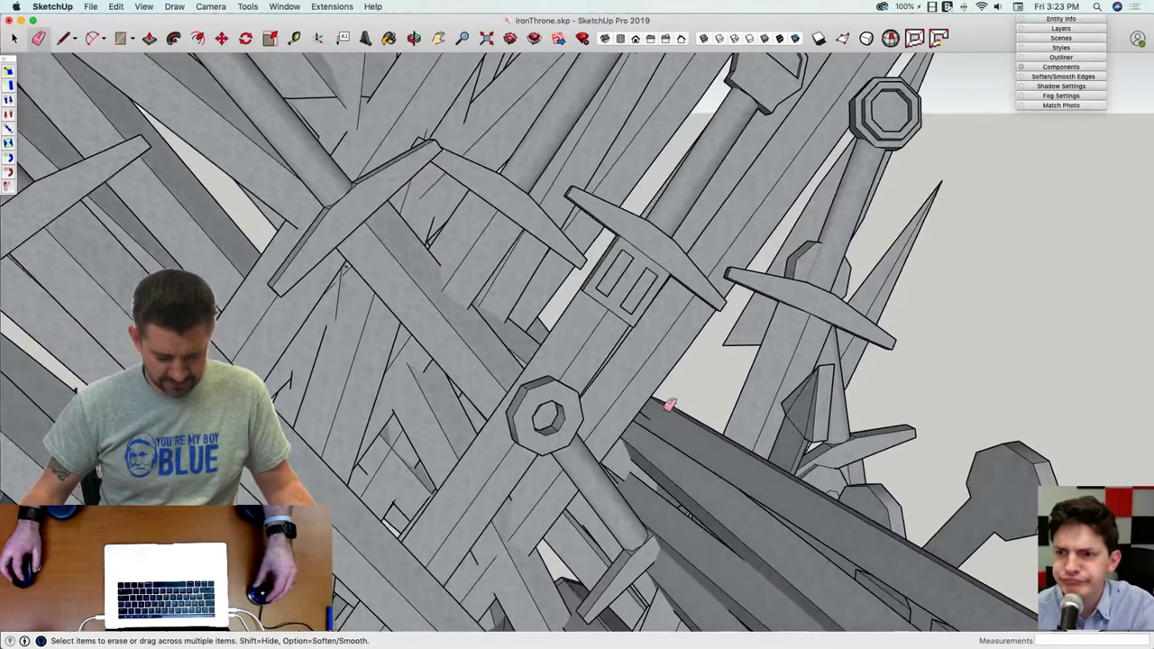
{"action": "left_click", "coordinate": [648, 412]}
{"action": "key", "text": "super+z"}
{"action": "key", "text": "super+z"}
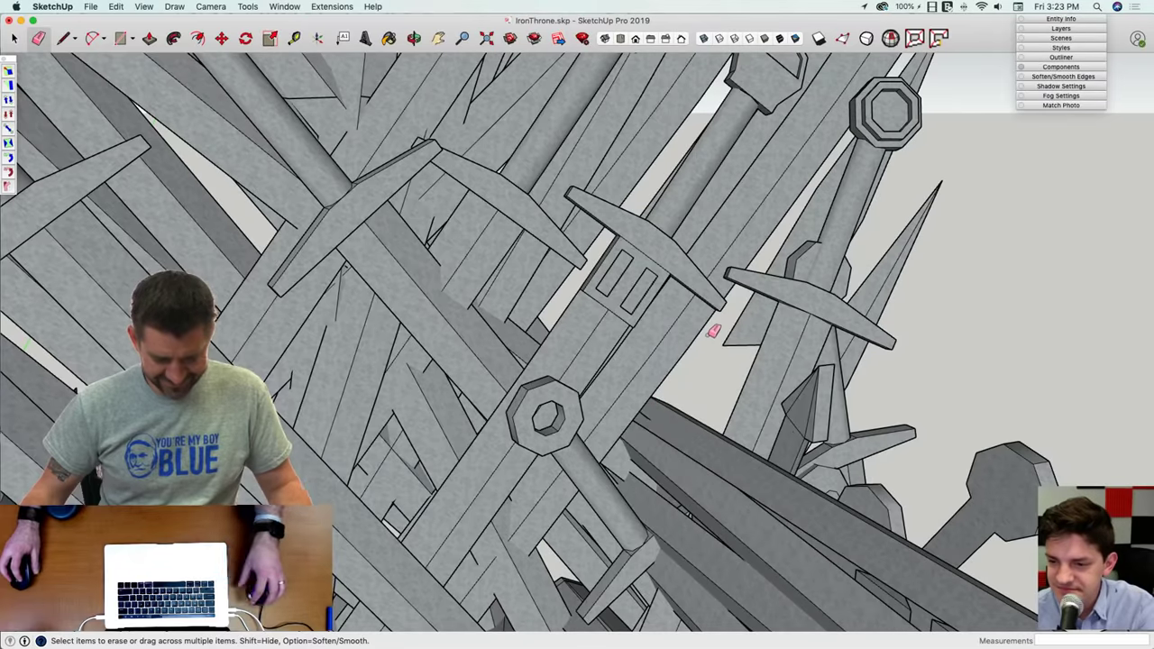
{"action": "key", "text": "space"}
{"action": "mouse_move", "coordinate": [712, 331]}
{"action": "middle_mouse_down"}
{"action": "mouse_move", "coordinate": [605, 308]}
{"action": "mouse_move", "coordinate": [638, 368]}
{"action": "middle_mouse_up"}
{"action": "scroll", "coordinate": [597, 312], "scroll_direction": "down", "scroll_amount": 3}
{"action": "scroll", "coordinate": [637, 372], "scroll_direction": "up", "scroll_amount": 4}
{"action": "key", "text": "l"}
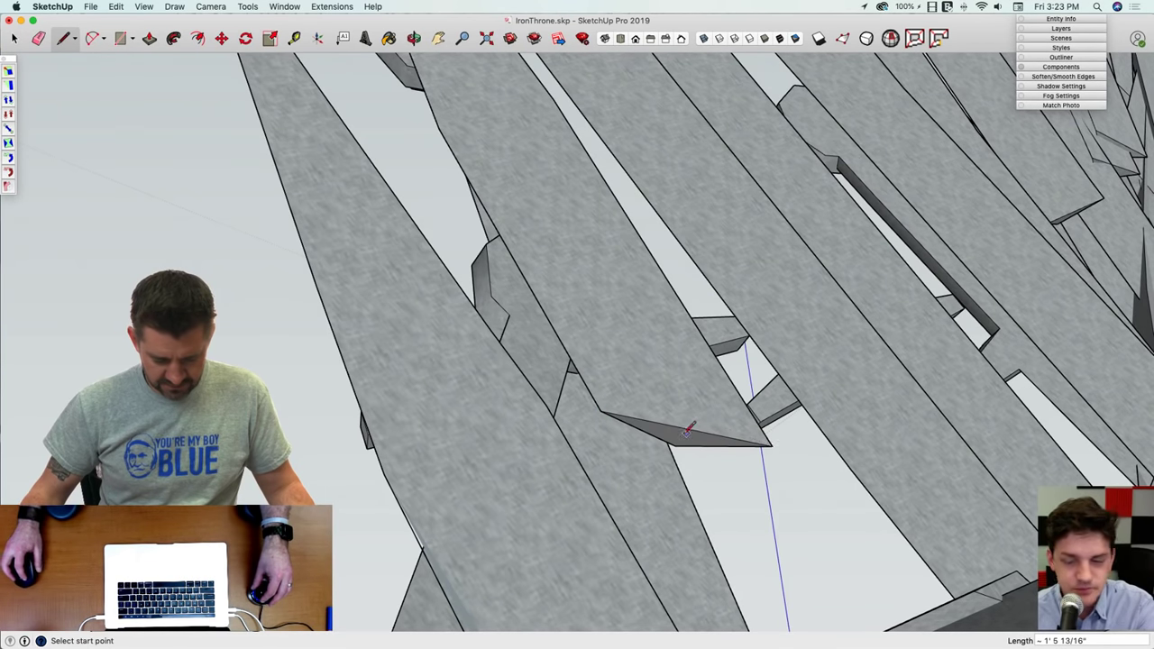
{"action": "scroll", "coordinate": [687, 431], "scroll_direction": "down", "scroll_amount": 2}
{"action": "key", "text": "space"}
{"action": "scroll", "coordinate": [707, 401], "scroll_direction": "down", "scroll_amount": 8}
{"action": "key", "text": "m"}
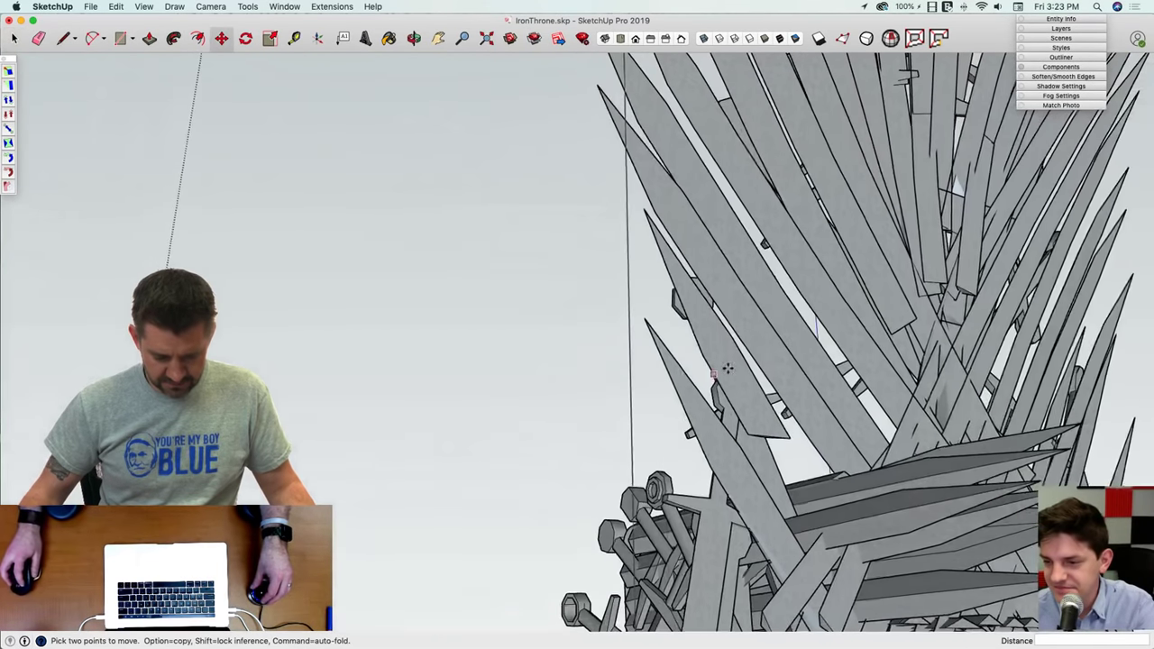
{"action": "left_click", "coordinate": [739, 350]}
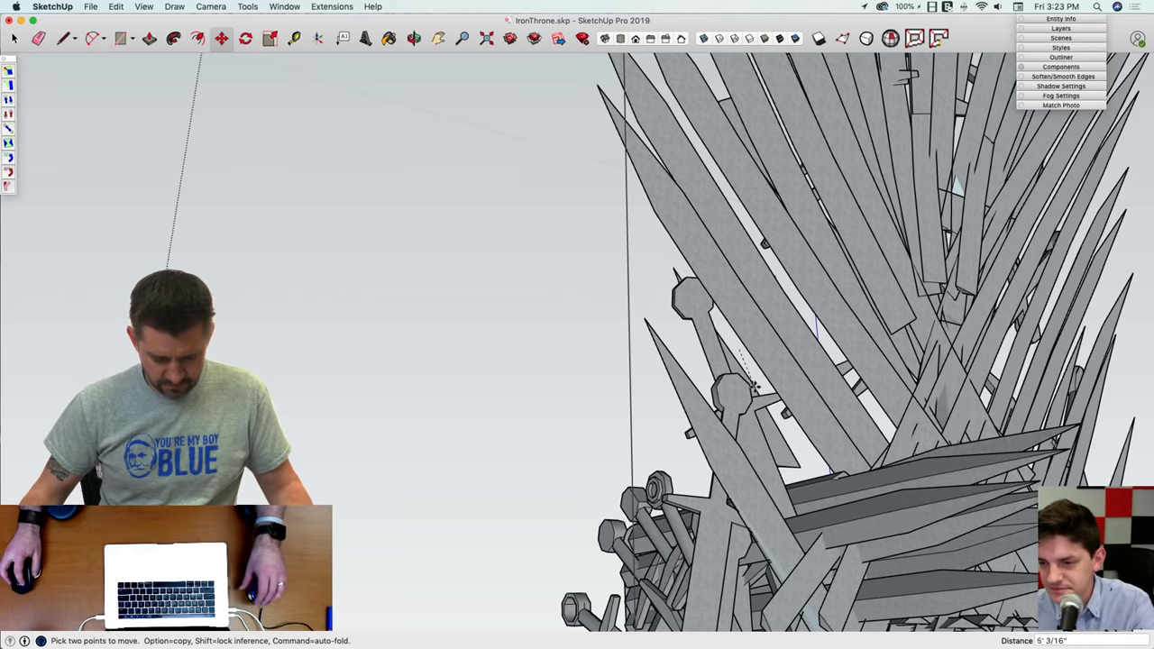
{"action": "key", "text": "Escape"}
{"action": "key", "text": "space"}
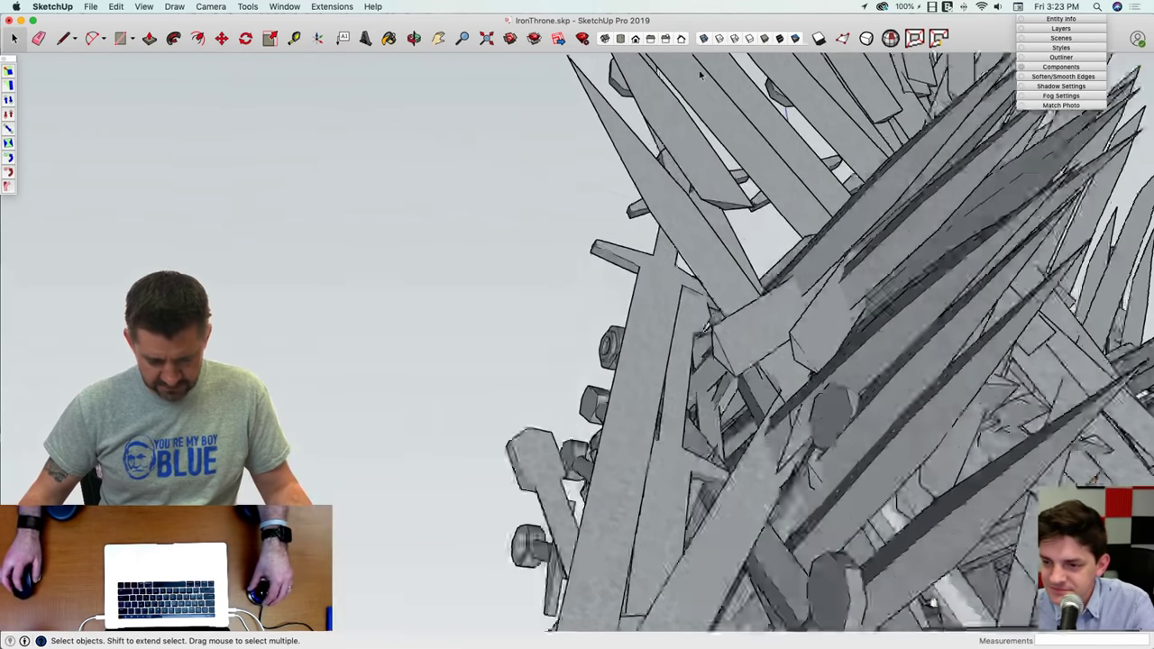
Step: Try to move the cut-off lower end of the short floating blade along the blade's direction
{"action": "scroll", "coordinate": [759, 281], "scroll_direction": "up", "scroll_amount": 4}
{"action": "scroll", "coordinate": [711, 238], "scroll_direction": "down", "scroll_amount": 5}
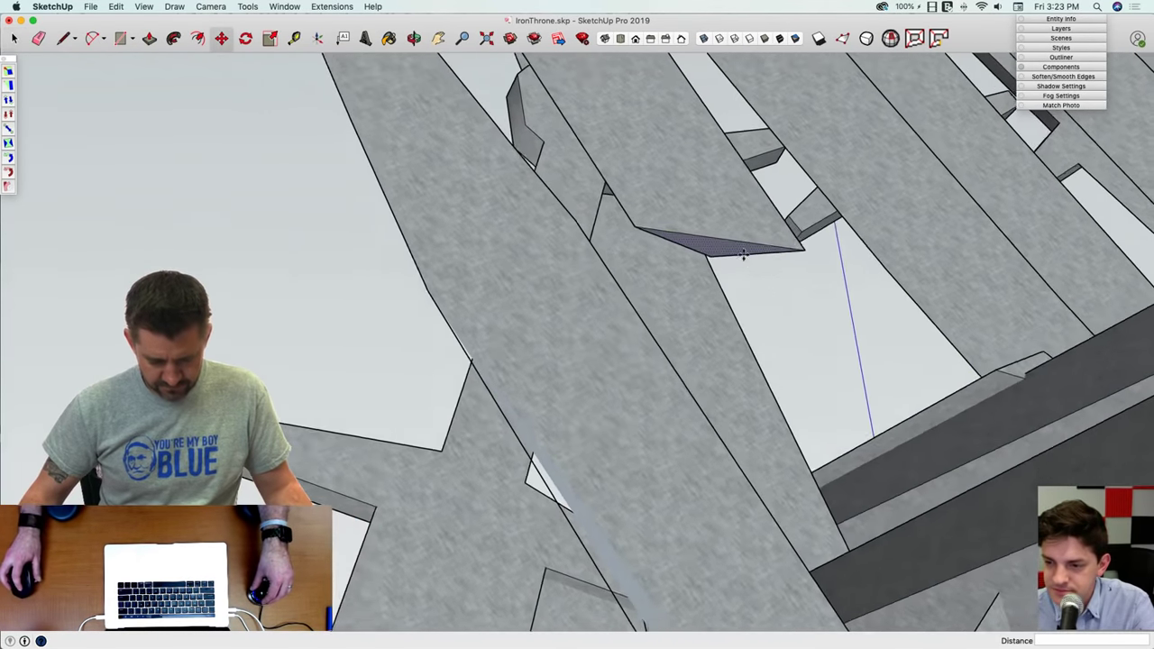
{"action": "key", "text": "m"}
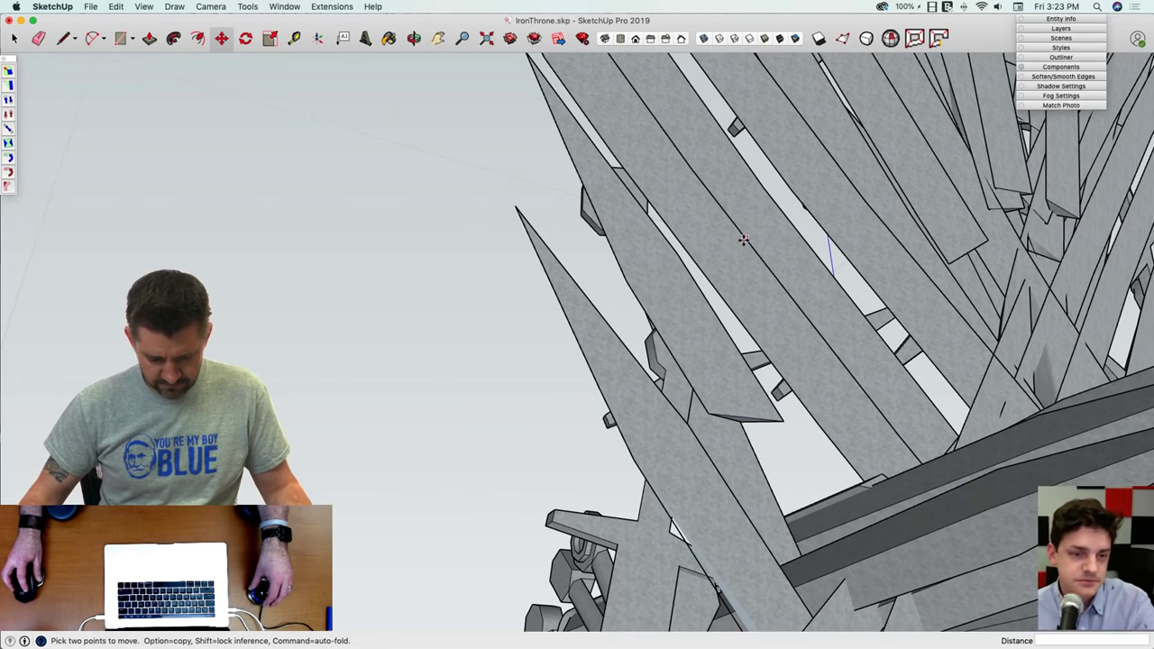
{"action": "left_click", "coordinate": [744, 239]}
{"action": "left_click", "coordinate": [792, 298]}
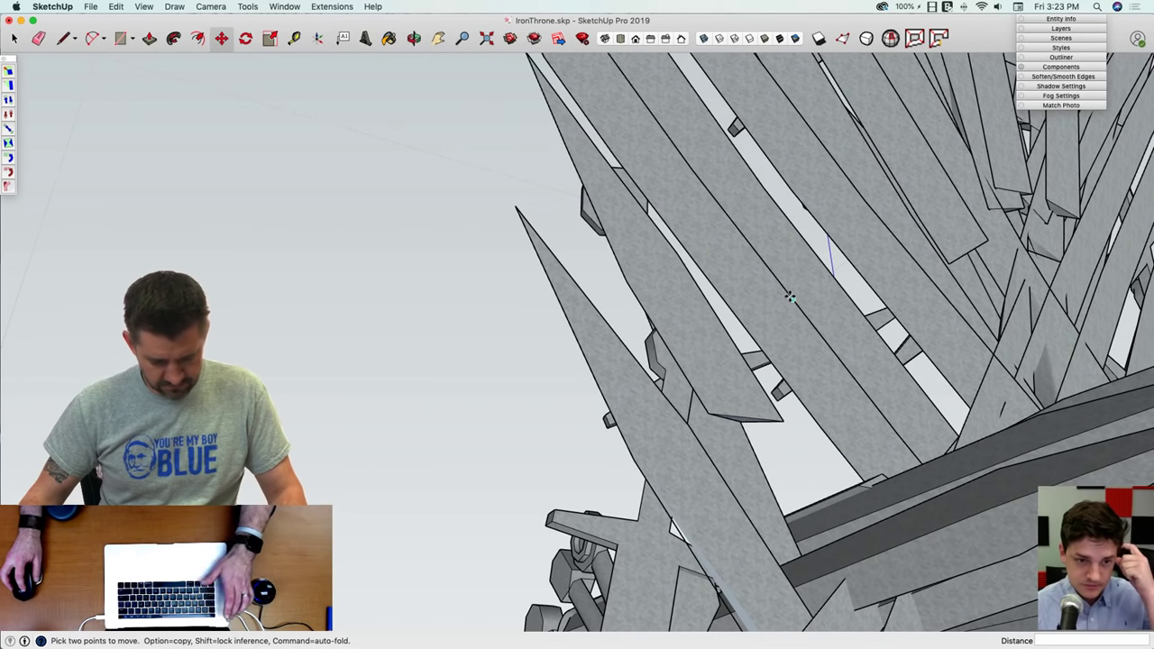
{"action": "key", "text": "space"}
Step: Draw edges between the corners of the floating blade's open lower end to close it with a face
{"action": "middle_click_drag", "start_coordinate": [740, 382], "coordinate": [574, 447]}
{"action": "scroll", "coordinate": [510, 415], "scroll_direction": "up", "scroll_amount": 5}
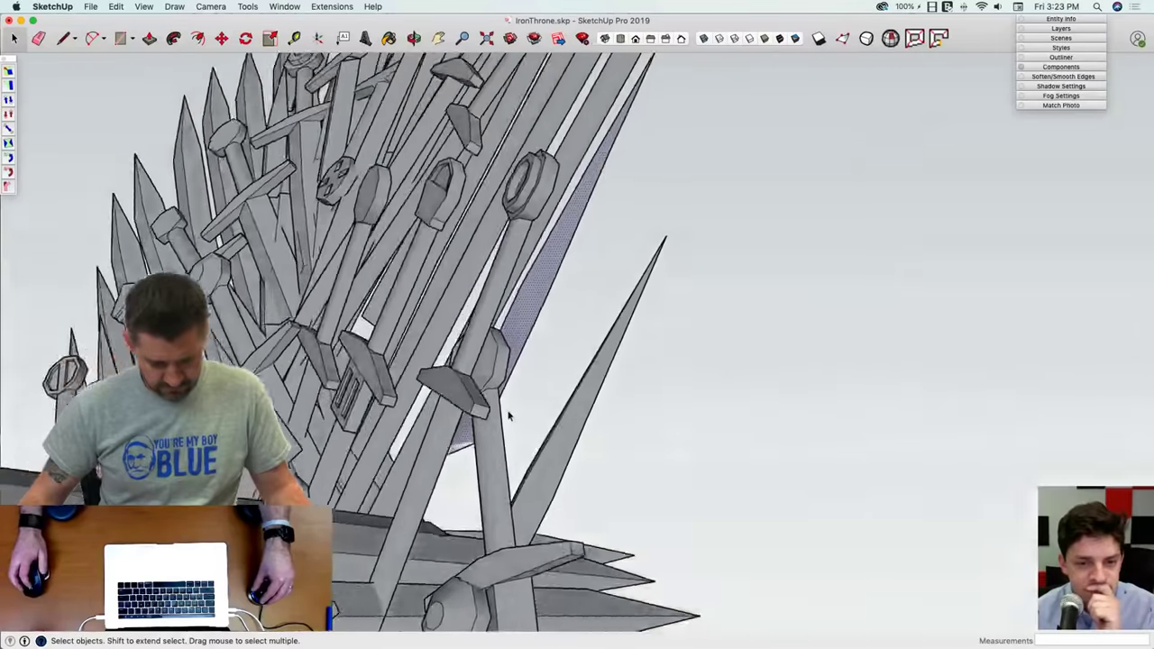
{"action": "key", "text": "l"}
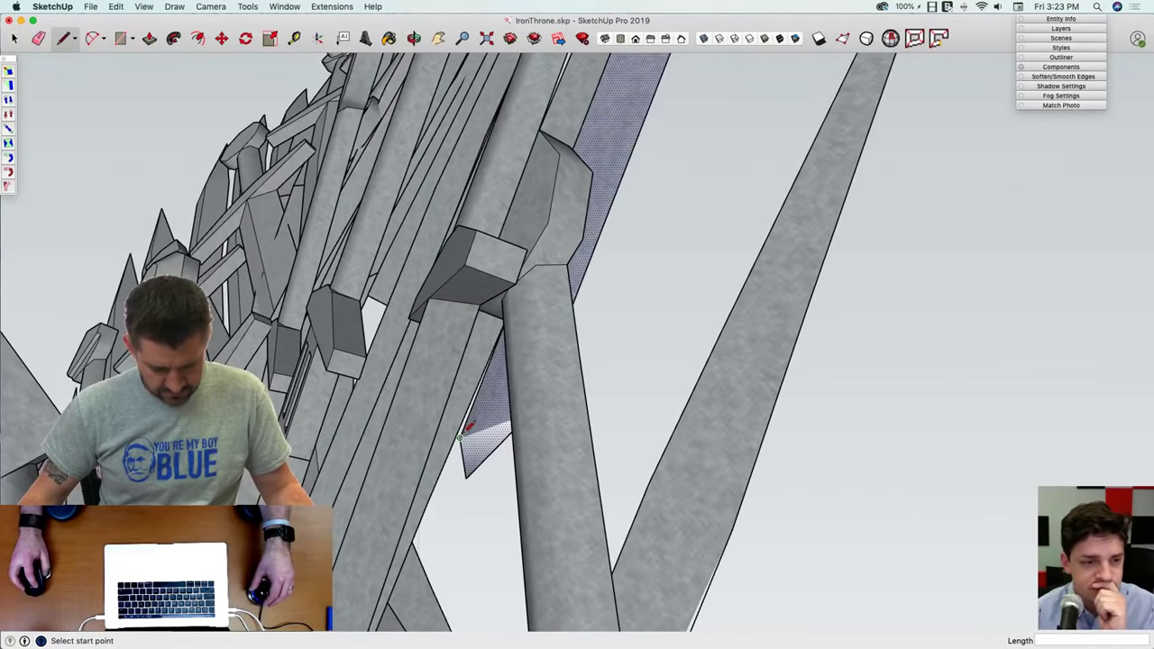
{"action": "left_click", "coordinate": [462, 436]}
{"action": "middle_click_drag", "start_coordinate": [462, 437], "coordinate": [635, 374]}
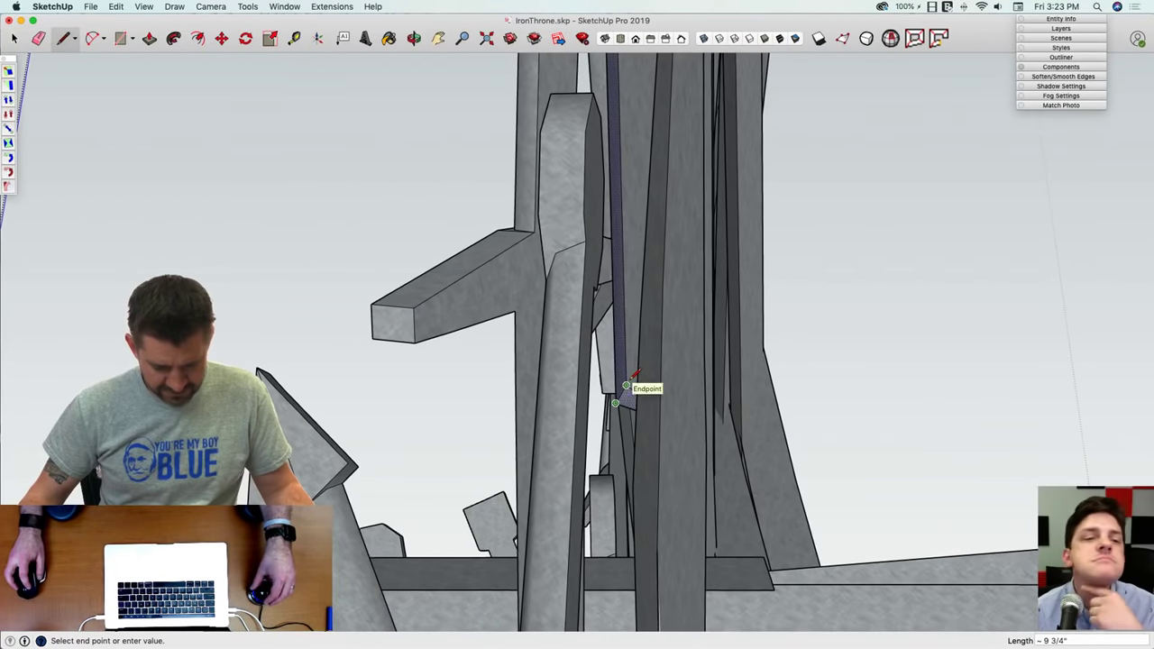
{"action": "left_click", "coordinate": [634, 376]}
{"action": "scroll", "coordinate": [618, 387], "scroll_direction": "up", "scroll_amount": 10}
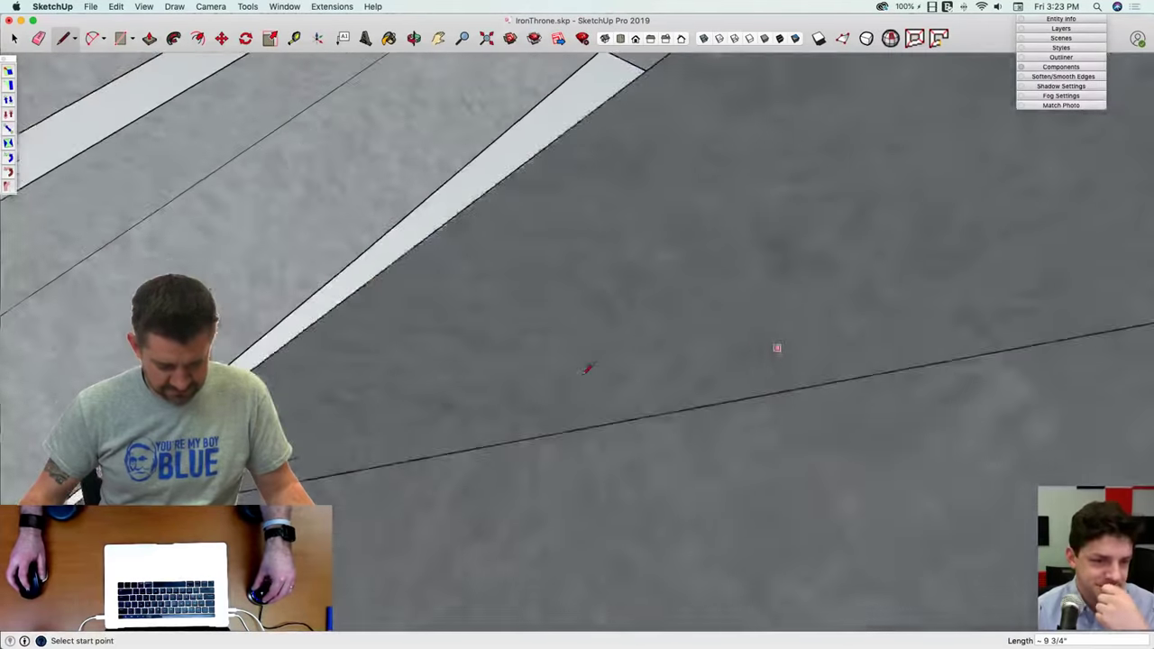
{"action": "scroll", "coordinate": [595, 360], "scroll_direction": "down", "scroll_amount": 8}
{"action": "key", "text": "space"}
{"action": "key", "text": "l"}
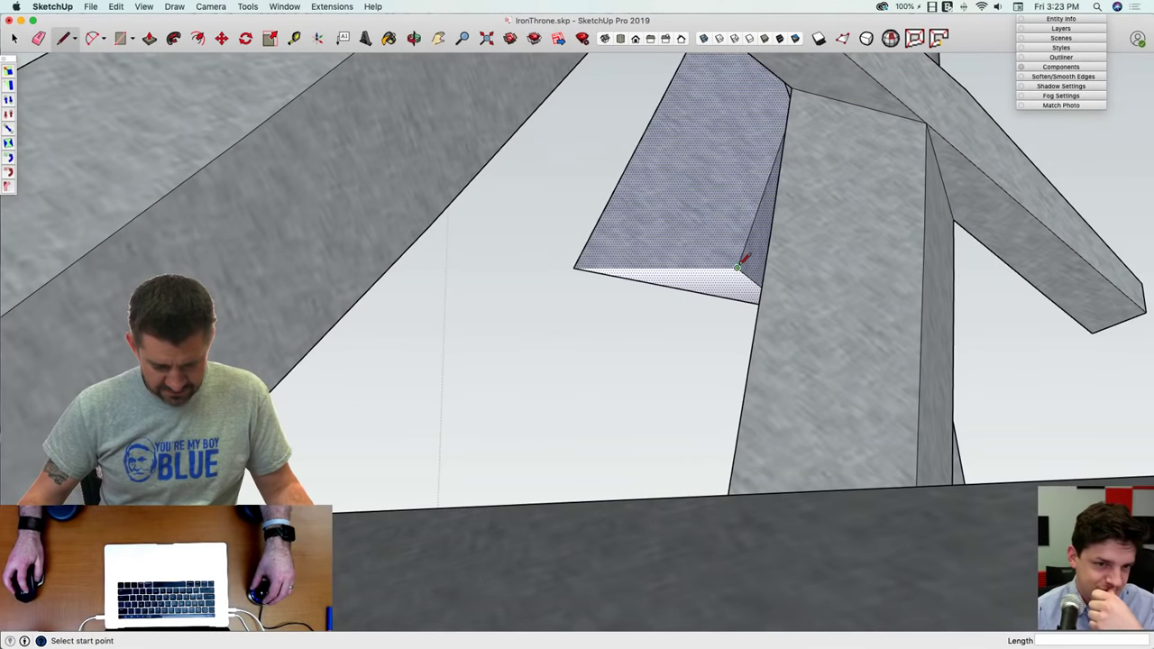
{"action": "left_click", "coordinate": [576, 267]}
{"action": "key", "text": "p"}
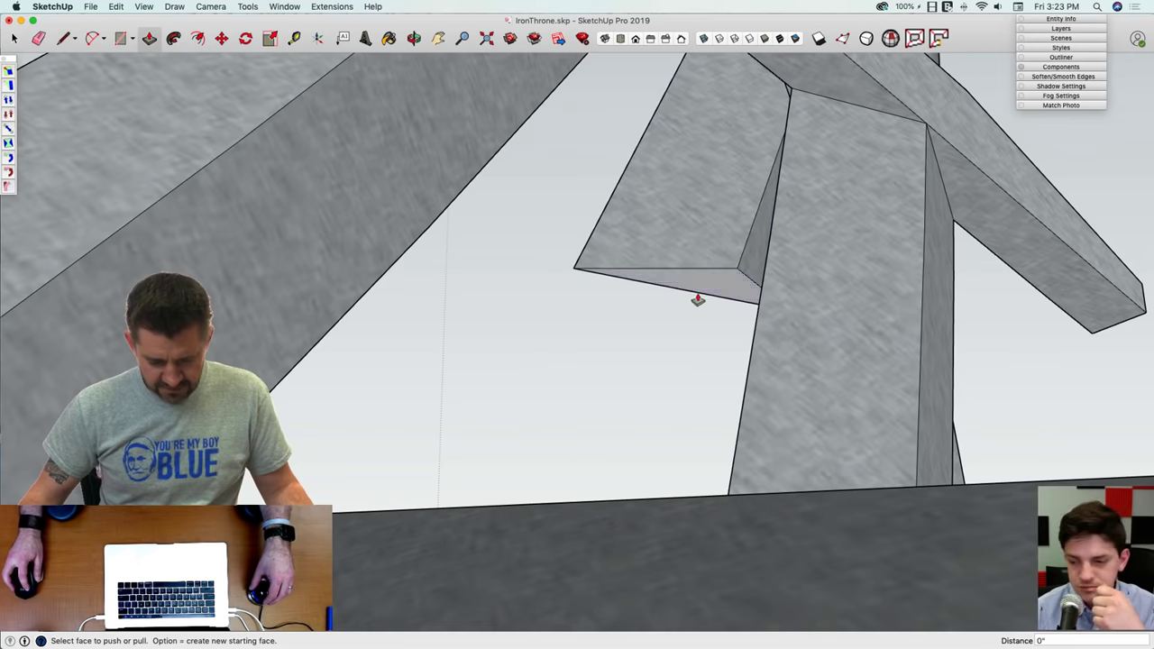
{"action": "left_click", "coordinate": [700, 295]}
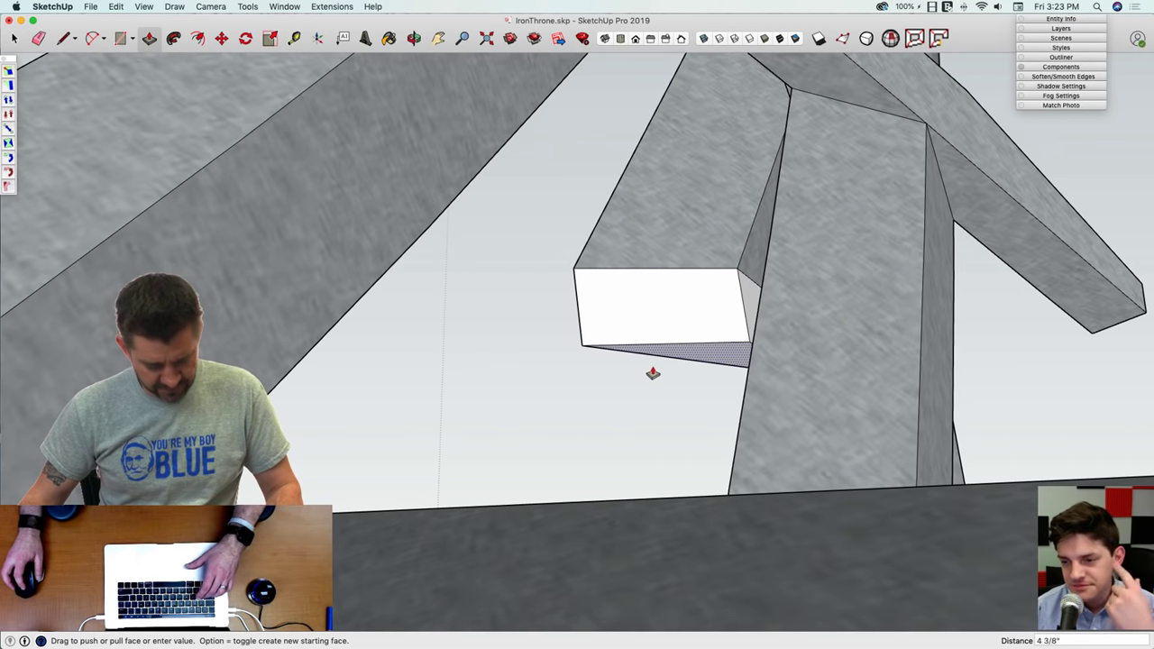
{"action": "key", "text": "space"}
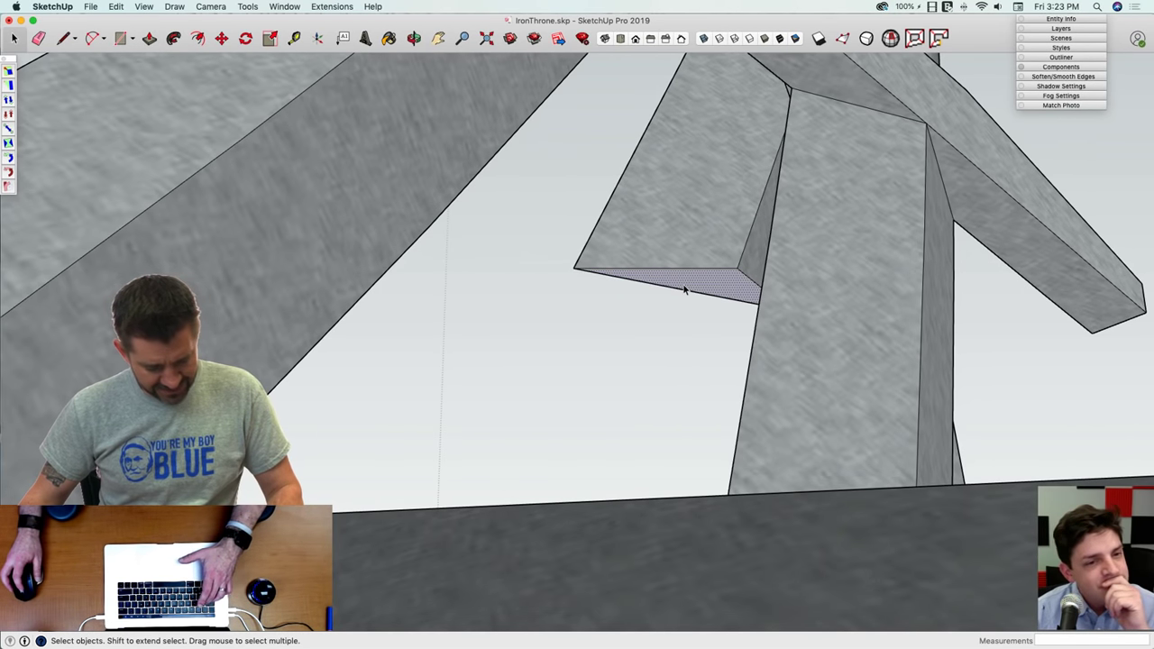
Step: Try to extend the floating blade by moving its selected end face down through the throne's crossed blades
{"action": "key", "text": "m"}
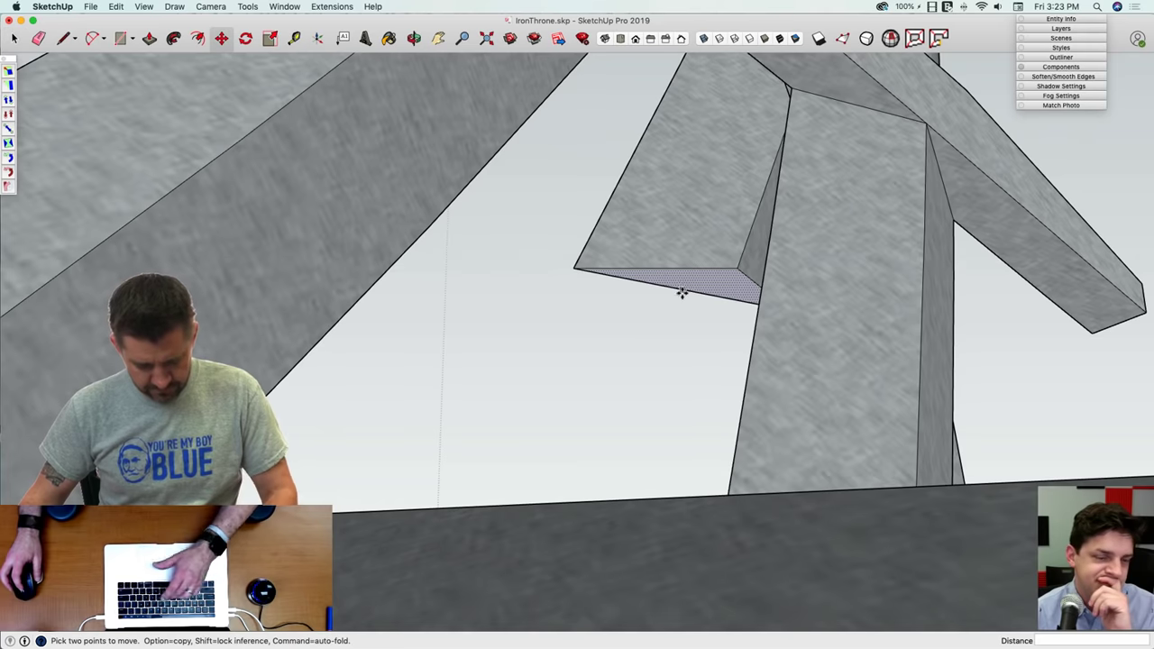
{"action": "middle_click_drag", "start_coordinate": [680, 291], "coordinate": [559, 293]}
{"action": "scroll", "coordinate": [764, 269], "scroll_direction": "down", "scroll_amount": 12}
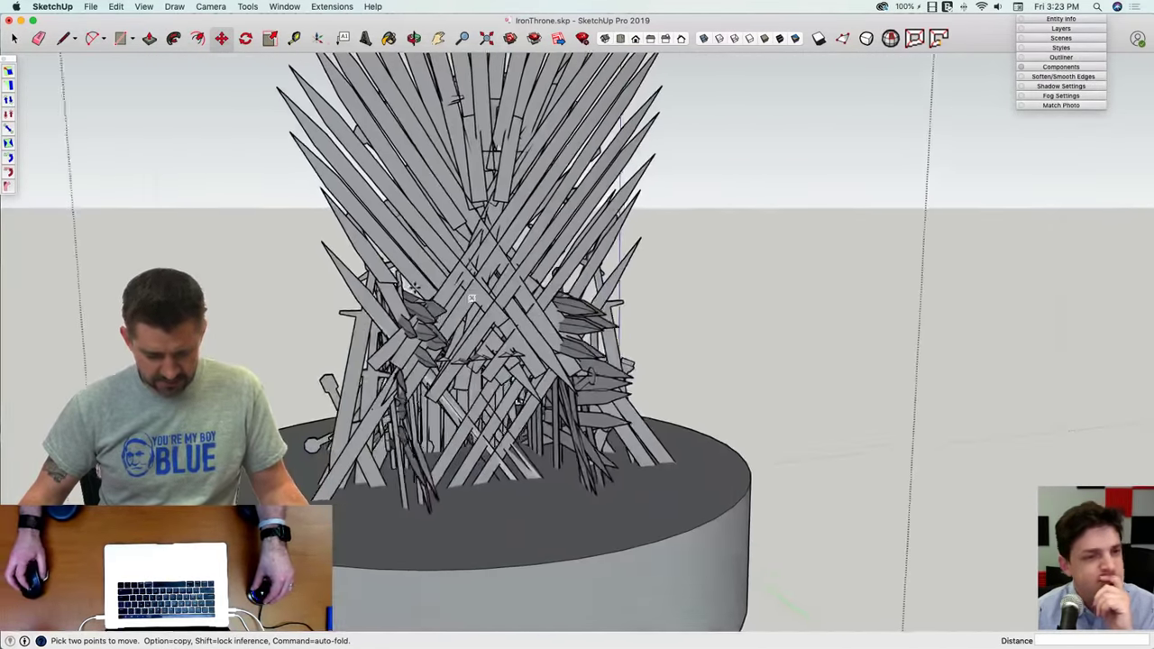
{"action": "scroll", "coordinate": [334, 277], "scroll_direction": "up", "scroll_amount": 4}
{"action": "scroll", "coordinate": [511, 240], "scroll_direction": "up", "scroll_amount": 5}
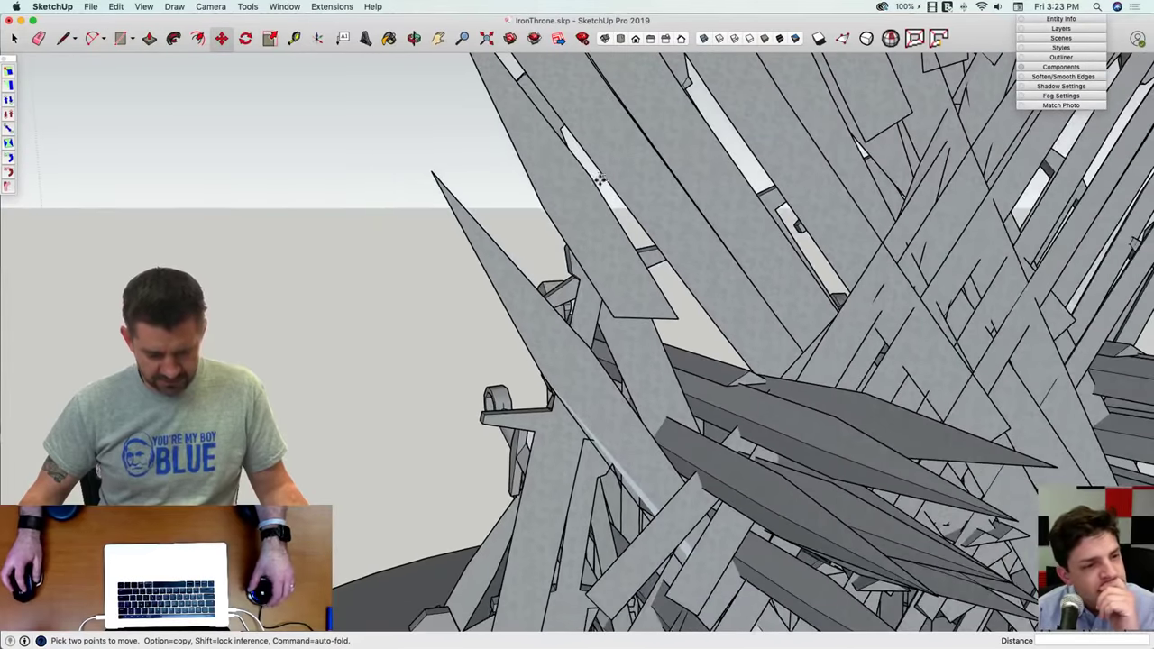
{"action": "left_click", "coordinate": [591, 176]}
{"action": "middle_click_drag", "start_coordinate": [662, 293], "coordinate": [694, 341]}
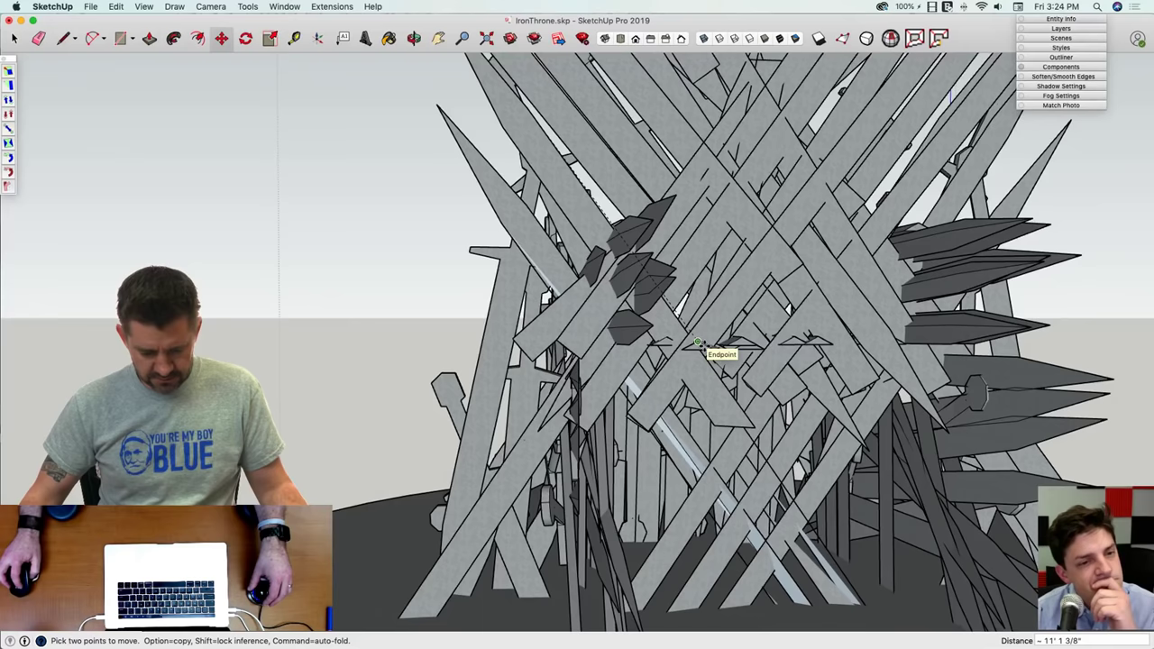
{"action": "left_click", "coordinate": [704, 345]}
Step: Erase the edges of the distorted stretched extension of the floating blade near the throne's base
{"action": "key", "text": "space"}
{"action": "key", "text": "e"}
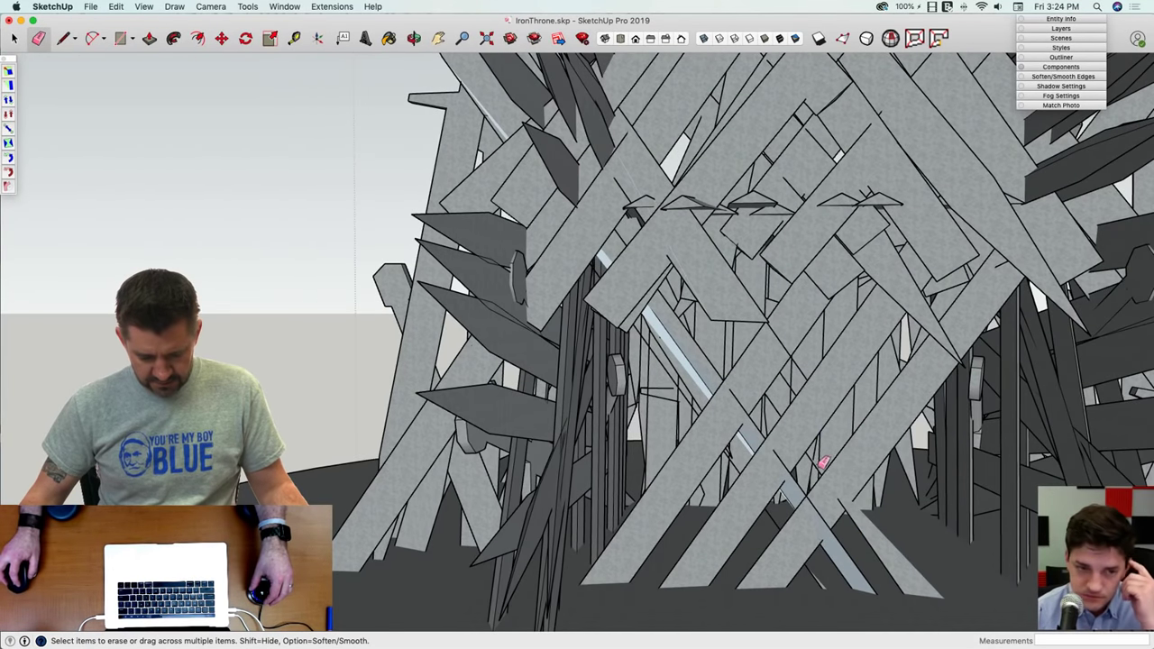
{"action": "left_click_drag", "start_coordinate": [908, 541], "coordinate": [867, 561]}
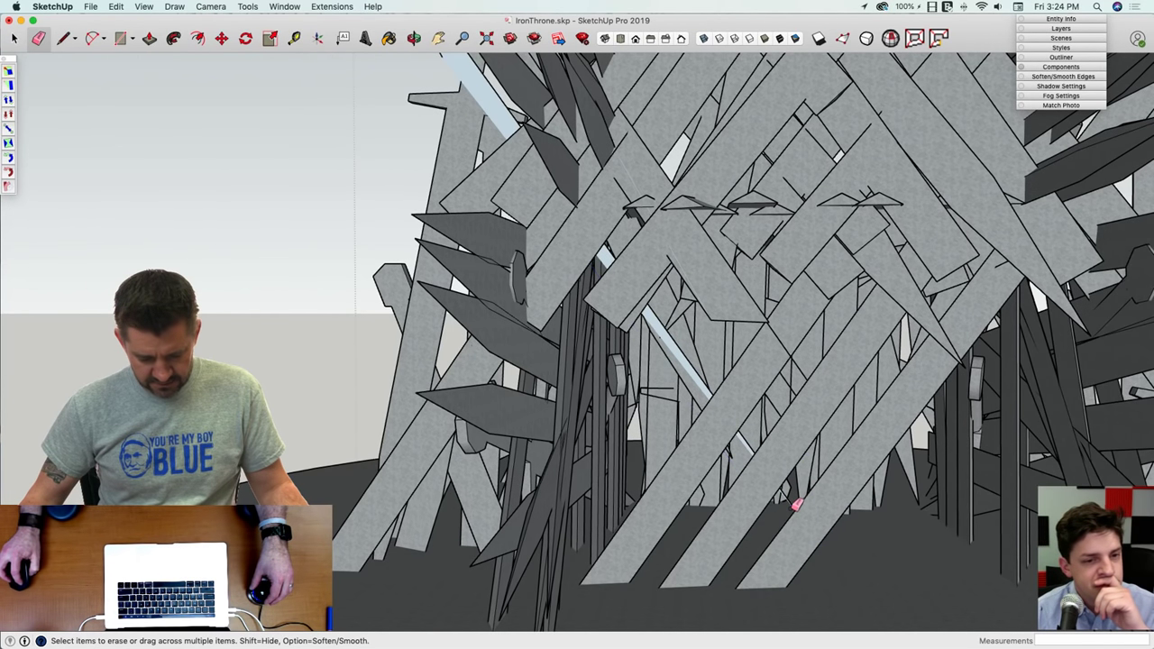
{"action": "mouse_move", "coordinate": [793, 502]}
{"action": "middle_mouse_down"}
{"action": "mouse_move", "coordinate": [667, 369]}
{"action": "mouse_move", "coordinate": [587, 244]}
{"action": "mouse_move", "coordinate": [519, 210]}
{"action": "middle_mouse_up"}
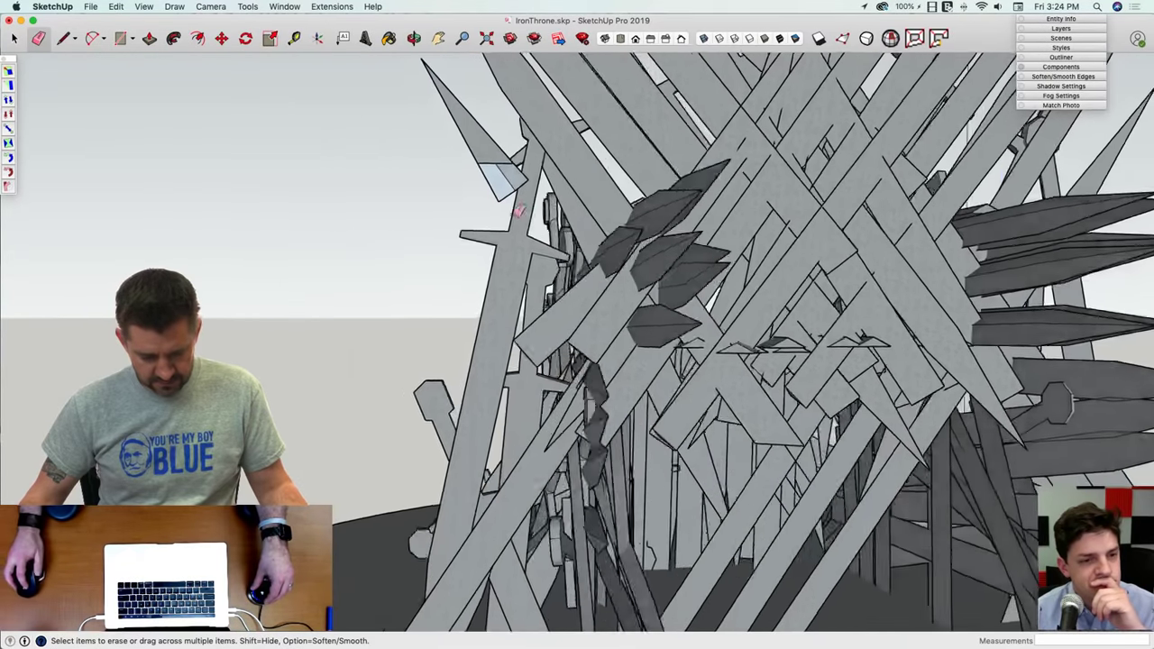
Step: Draw an edge between the corners of the floating blade's open lower end to close it with a face
{"action": "key", "text": "l"}
{"action": "scroll", "coordinate": [567, 244], "scroll_direction": "up", "scroll_amount": 5}
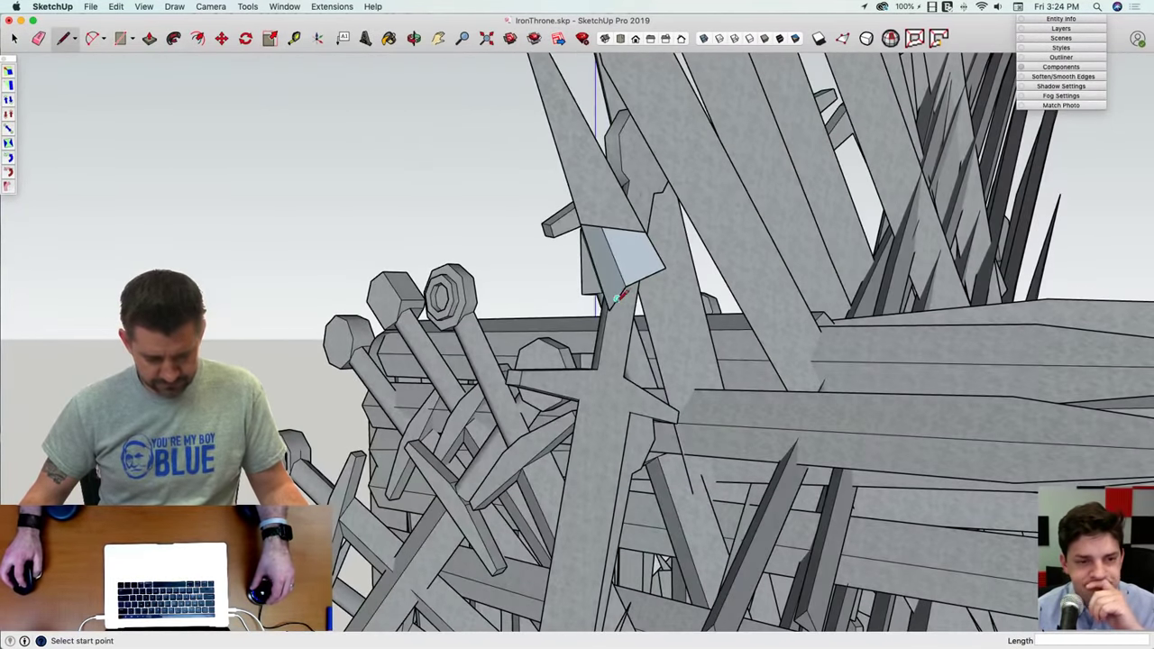
{"action": "left_click", "coordinate": [665, 268]}
{"action": "middle_click_drag", "start_coordinate": [665, 268], "coordinate": [688, 399]}
{"action": "scroll", "coordinate": [689, 400], "scroll_direction": "up", "scroll_amount": 3}
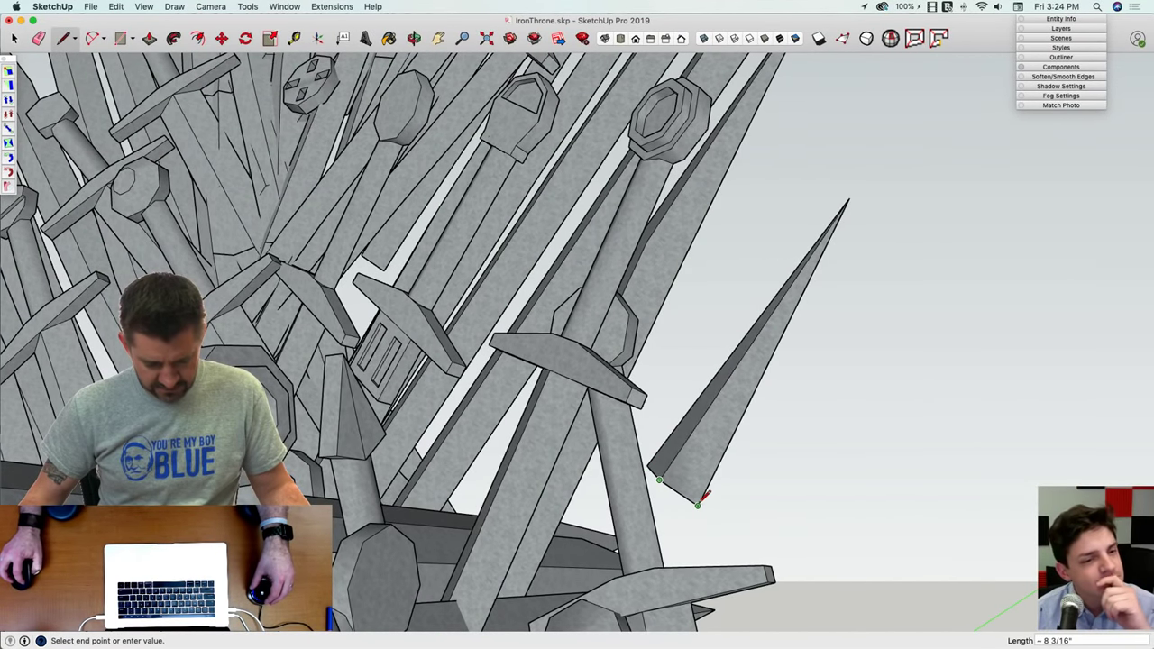
{"action": "left_click", "coordinate": [698, 503]}
{"action": "middle_click_drag", "start_coordinate": [701, 495], "coordinate": [547, 255]}
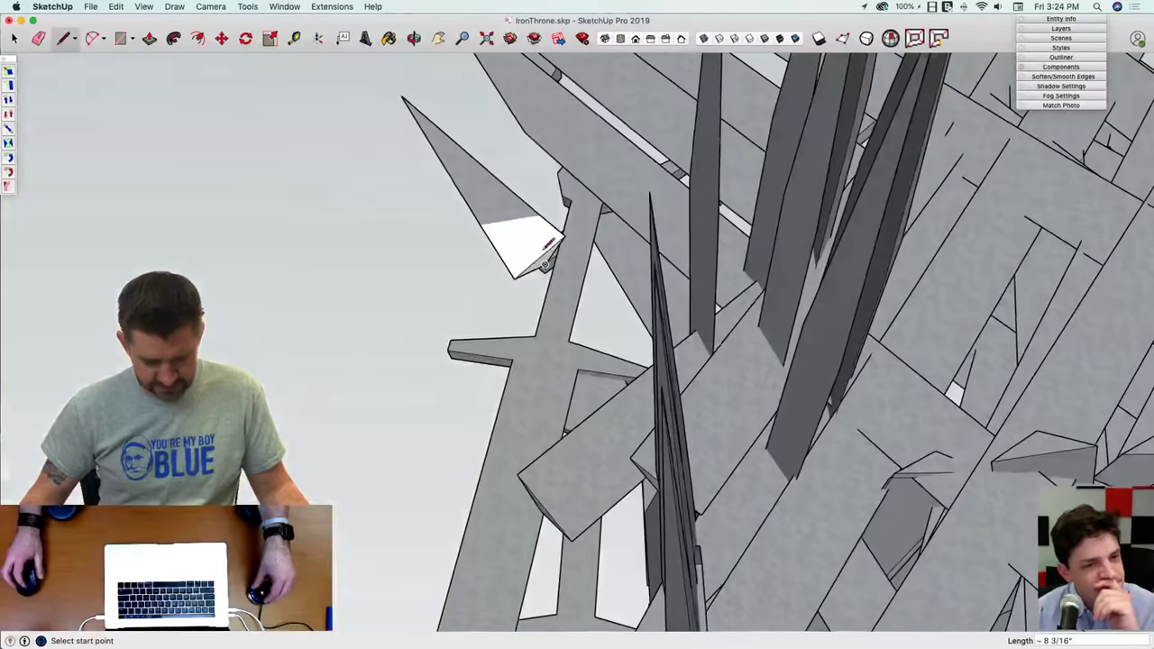
Step: Push/Pull the floating blade's end face about 10' 10" so the blade runs down into the throne
{"action": "key", "text": "p"}
{"action": "left_click", "coordinate": [543, 266]}
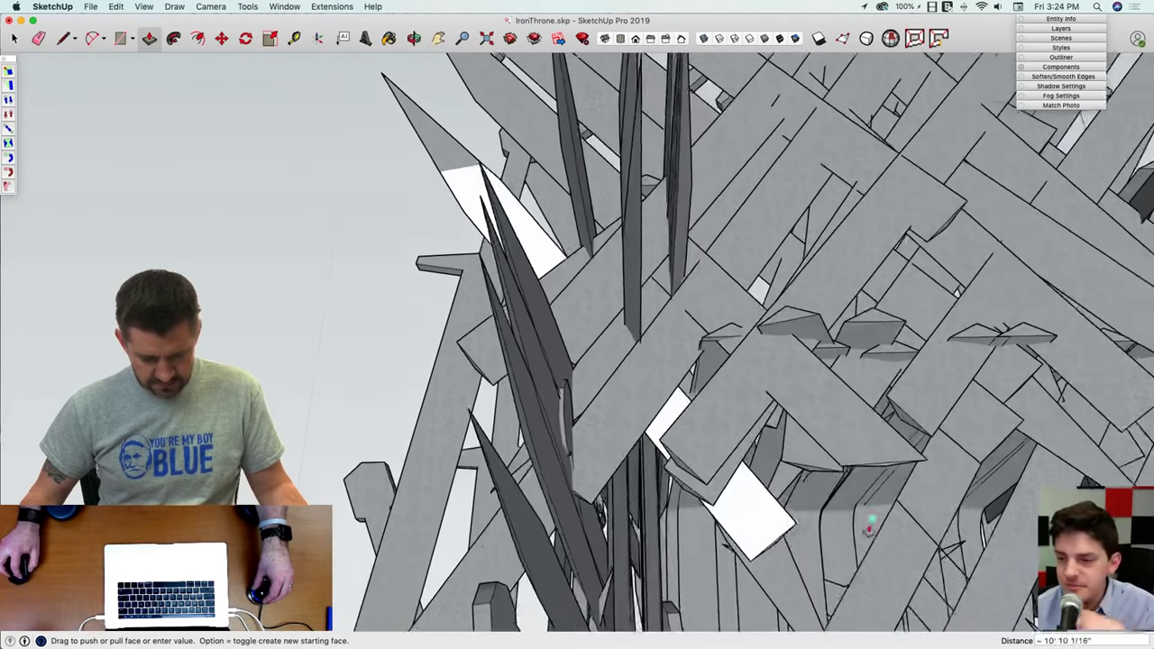
{"action": "left_click", "coordinate": [858, 553]}
Step: Paint the extended blade's white faces with the throne's gray metal material and close the colors window
{"action": "key", "text": "space"}
{"action": "mouse_move", "coordinate": [501, 186]}
{"action": "middle_mouse_down"}
{"action": "mouse_move", "coordinate": [479, 160]}
{"action": "mouse_move", "coordinate": [527, 194]}
{"action": "mouse_move", "coordinate": [542, 312]}
{"action": "middle_mouse_up"}
{"action": "key", "text": "b"}
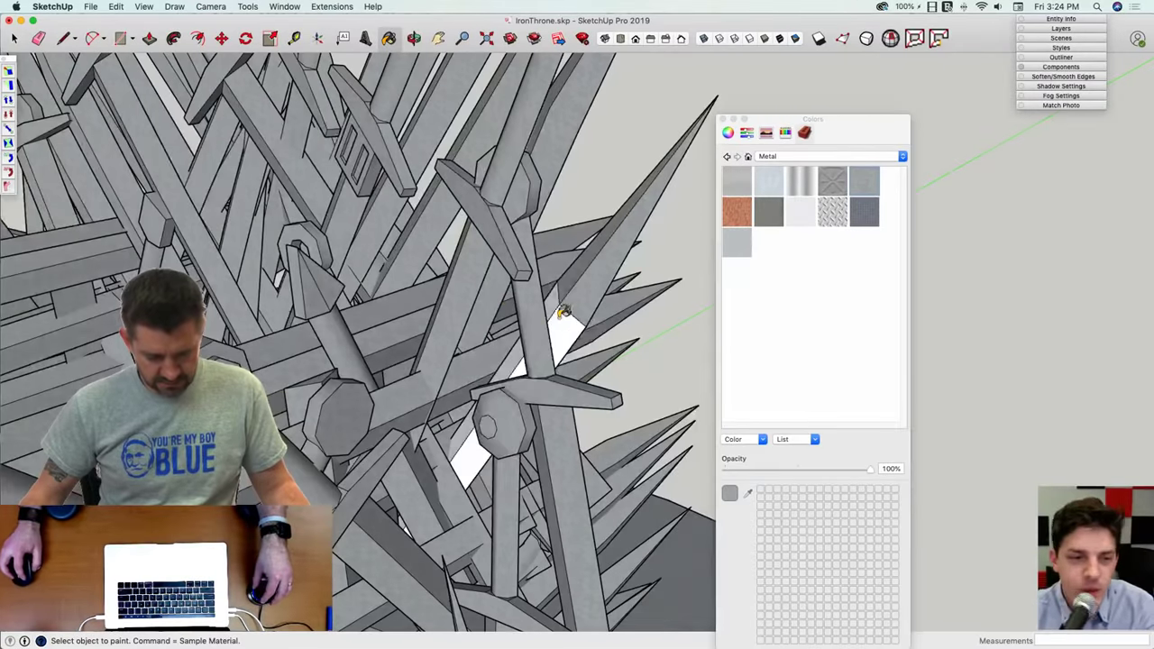
{"action": "left_click", "coordinate": [561, 311]}
{"action": "key", "text": "e"}
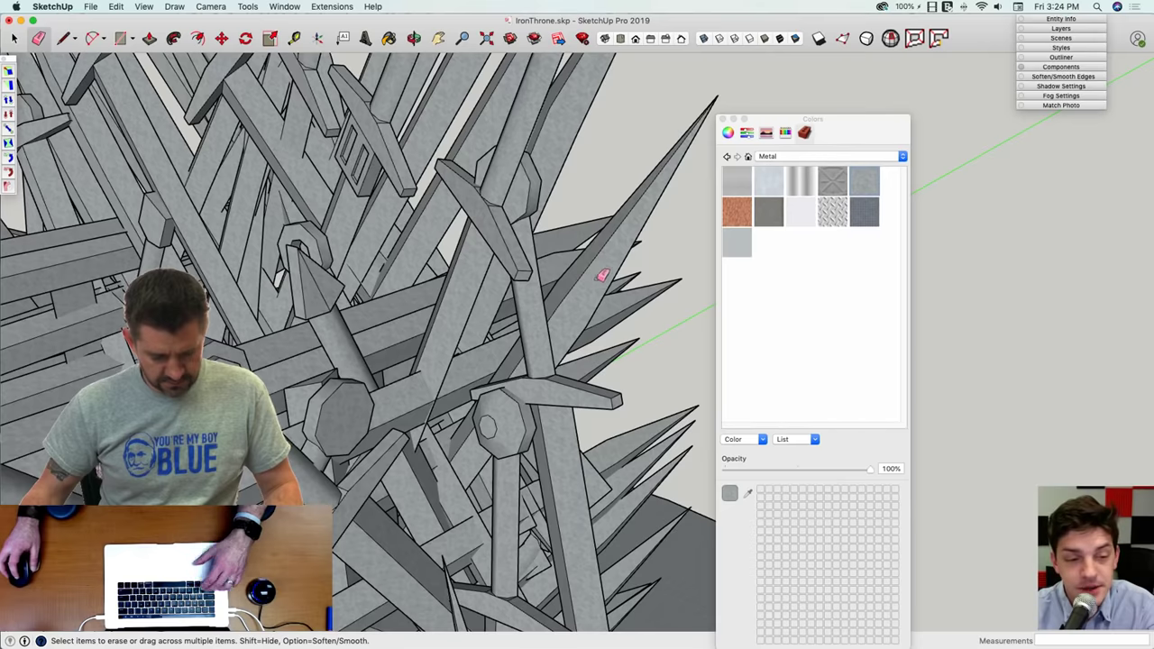
{"action": "middle_click_drag", "start_coordinate": [603, 276], "coordinate": [732, 137]}
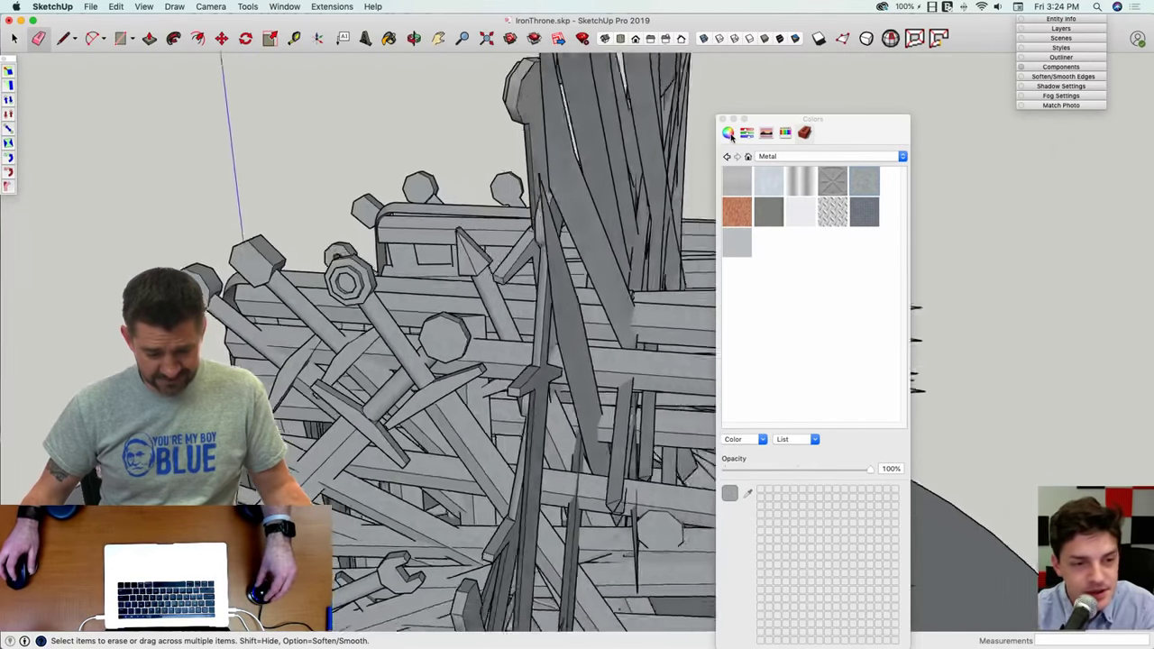
{"action": "key", "text": "super+shift+e"}
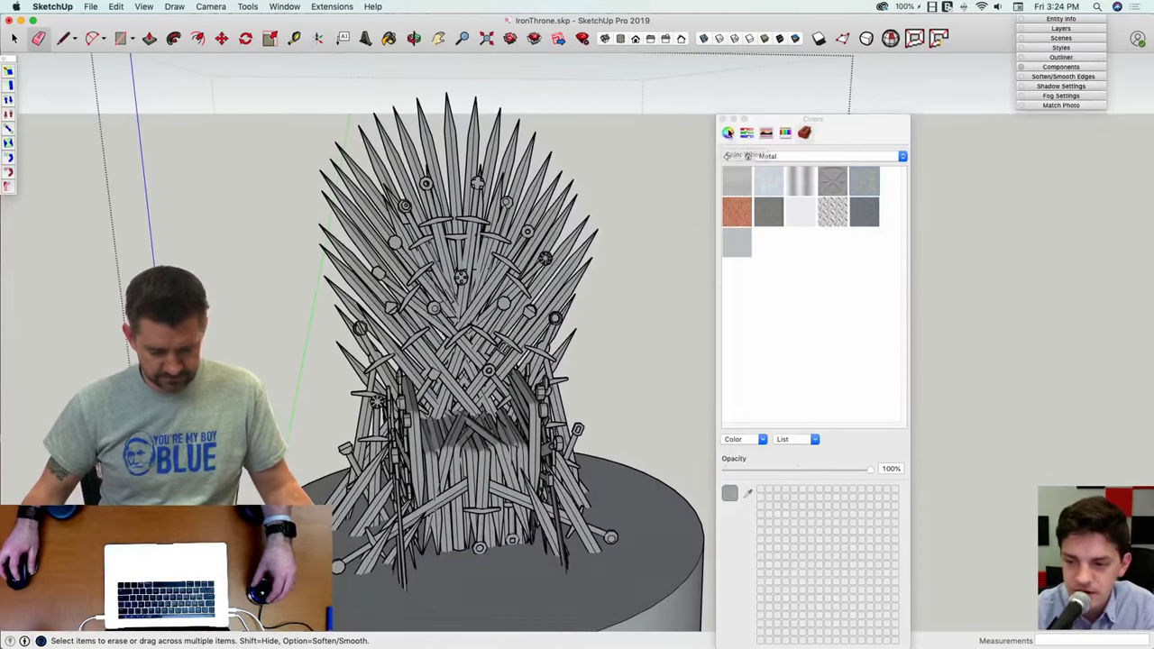
{"action": "left_click", "coordinate": [722, 118]}
Step: Turn on shadows and set their time to 02:46 PM and their date to 11/08
{"action": "key", "text": "space"}
{"action": "scroll", "coordinate": [670, 176], "scroll_direction": "up", "scroll_amount": 3}
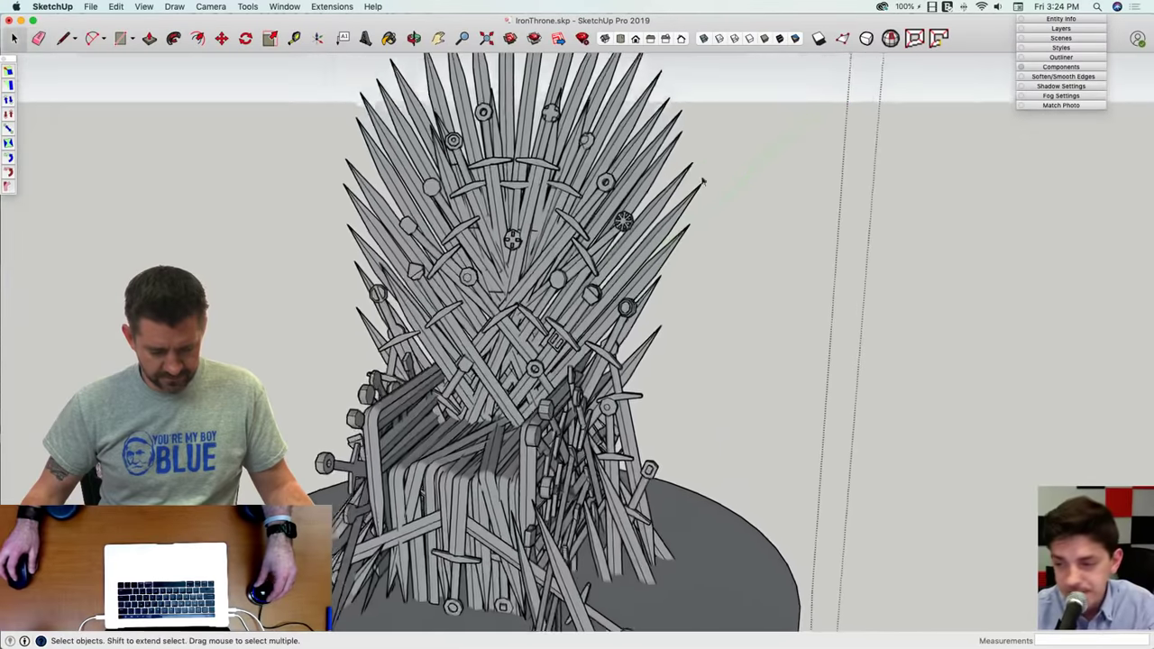
{"action": "middle_click_drag", "start_coordinate": [703, 180], "coordinate": [857, 204]}
{"action": "scroll", "coordinate": [857, 204], "scroll_direction": "up", "scroll_amount": 2}
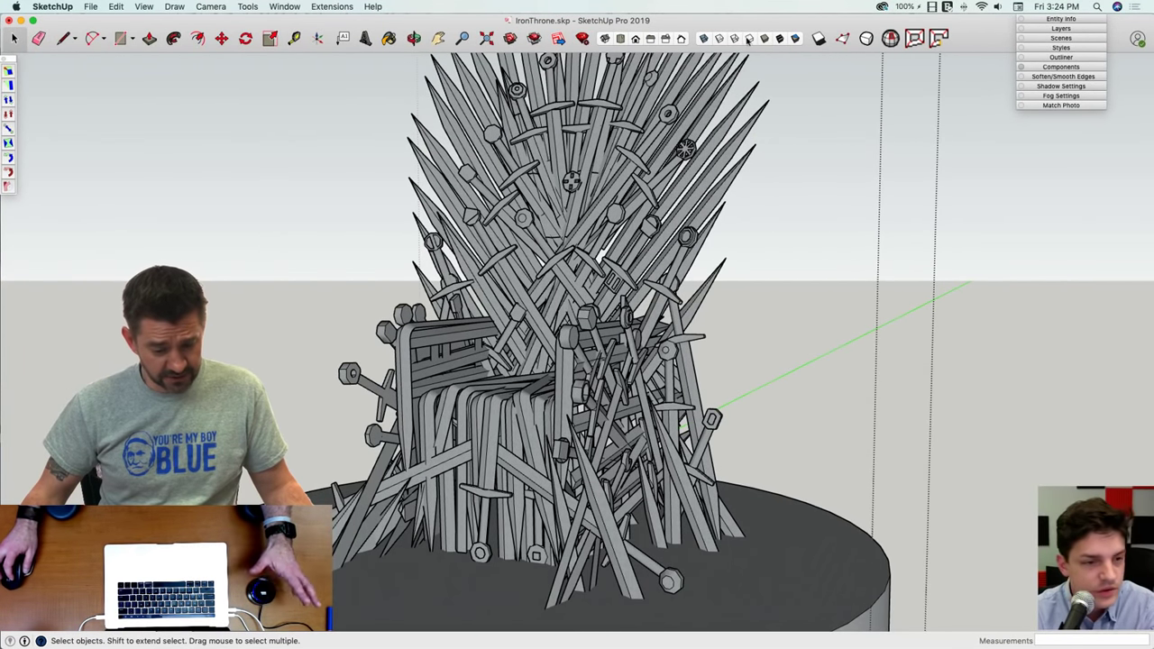
{"action": "left_click", "coordinate": [817, 38]}
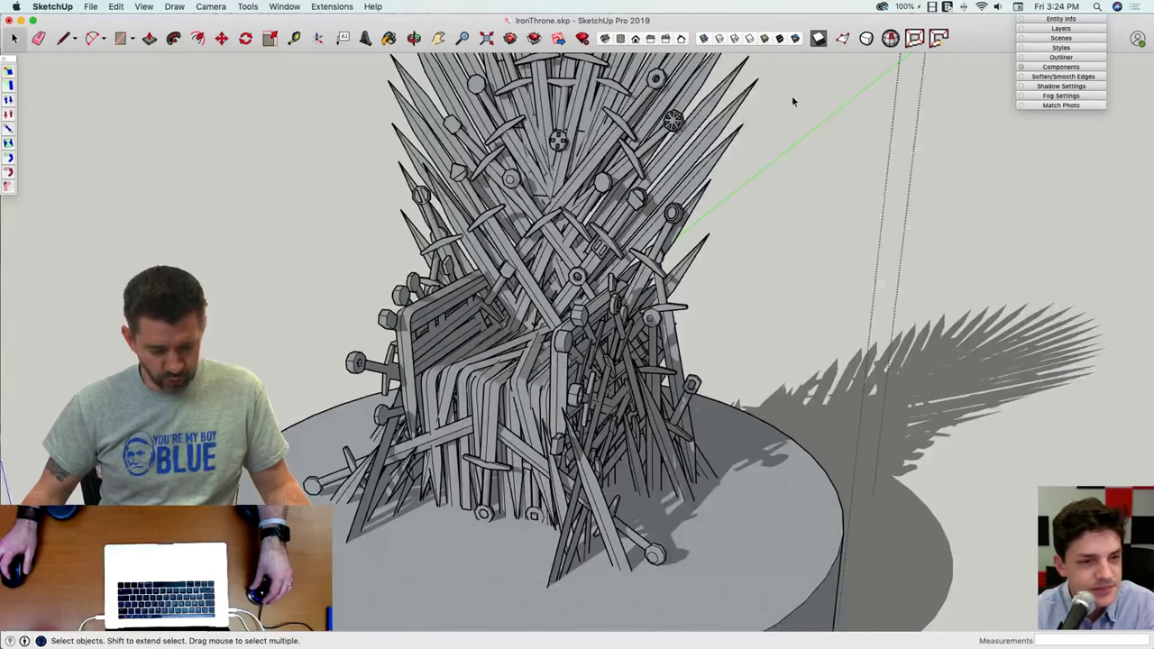
{"action": "middle_click_drag", "start_coordinate": [793, 101], "coordinate": [825, 149]}
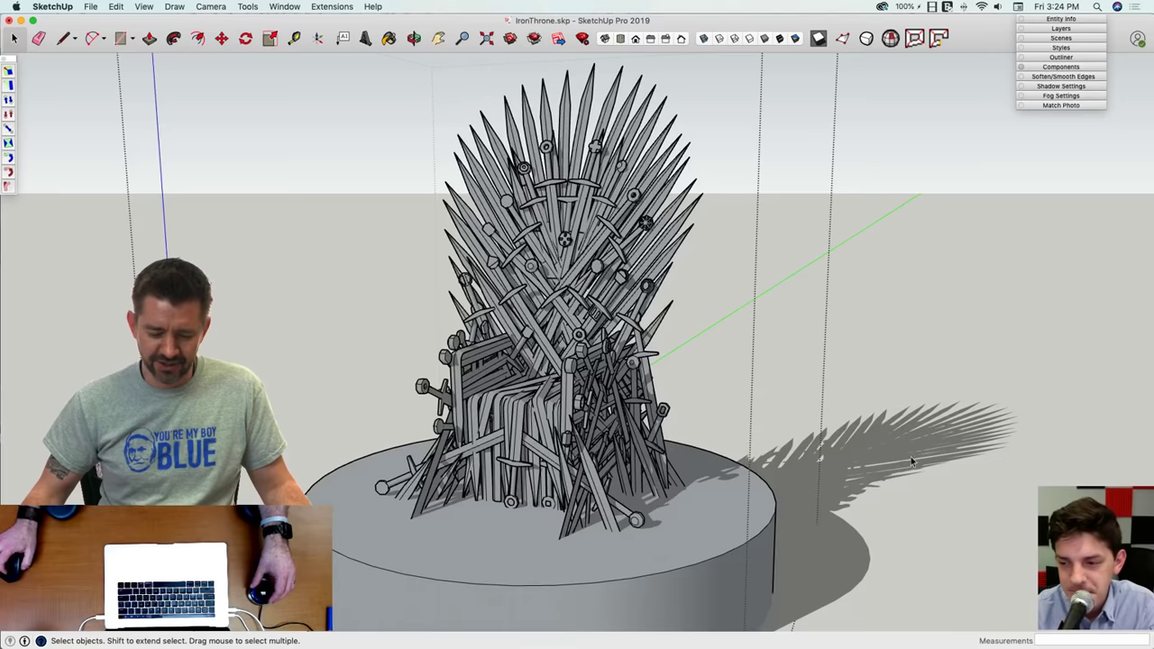
{"action": "left_click", "coordinate": [914, 338]}
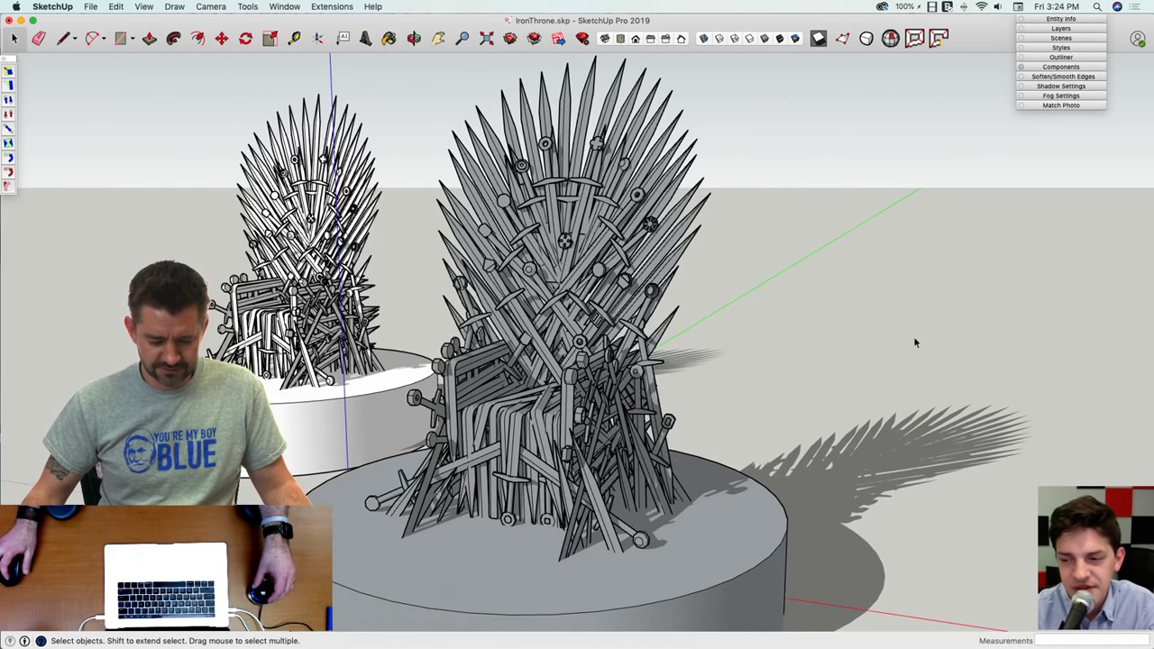
{"action": "scroll", "coordinate": [827, 320], "scroll_direction": "up", "scroll_amount": 4}
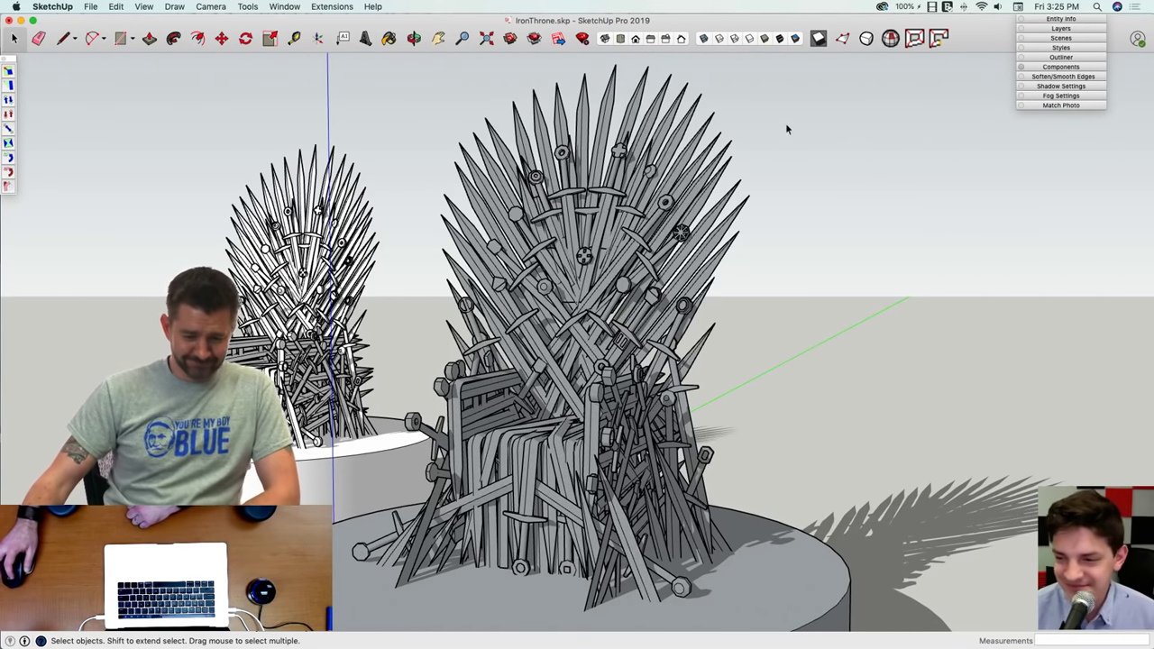
{"action": "left_click", "coordinate": [1061, 85]}
{"action": "left_click_drag", "start_coordinate": [1031, 117], "coordinate": [1040, 124]}
Step: Hide the plain white throne behind the painted one and turn off the axes display
{"action": "right_click", "coordinate": [213, 316]}
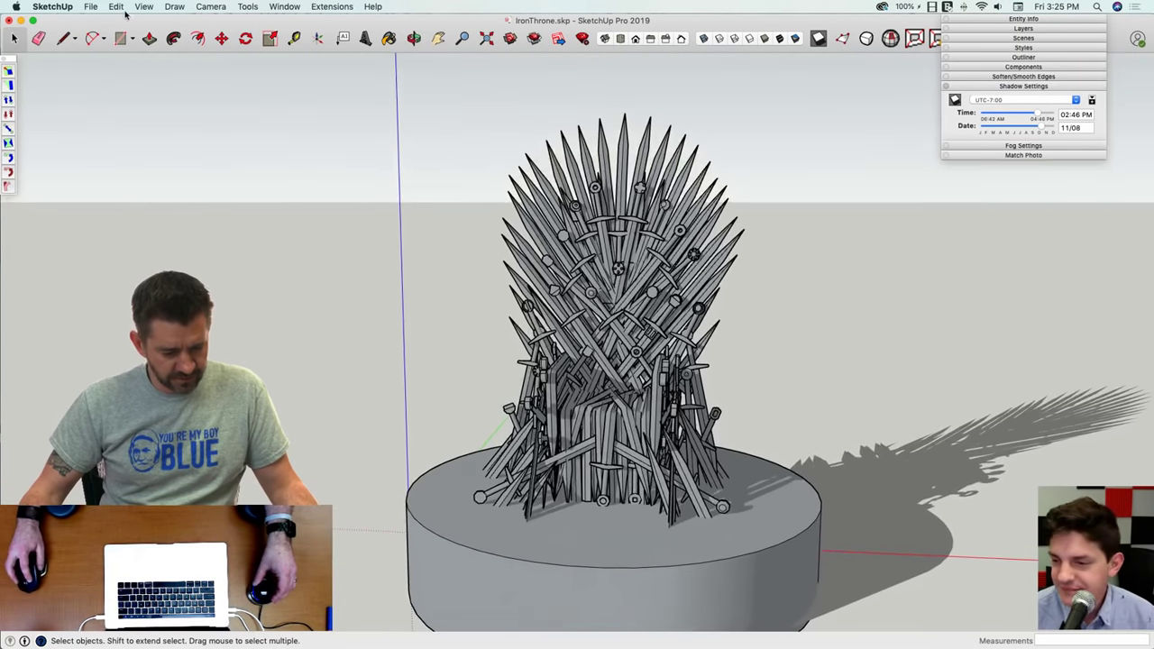
{"action": "left_click", "coordinate": [144, 6]}
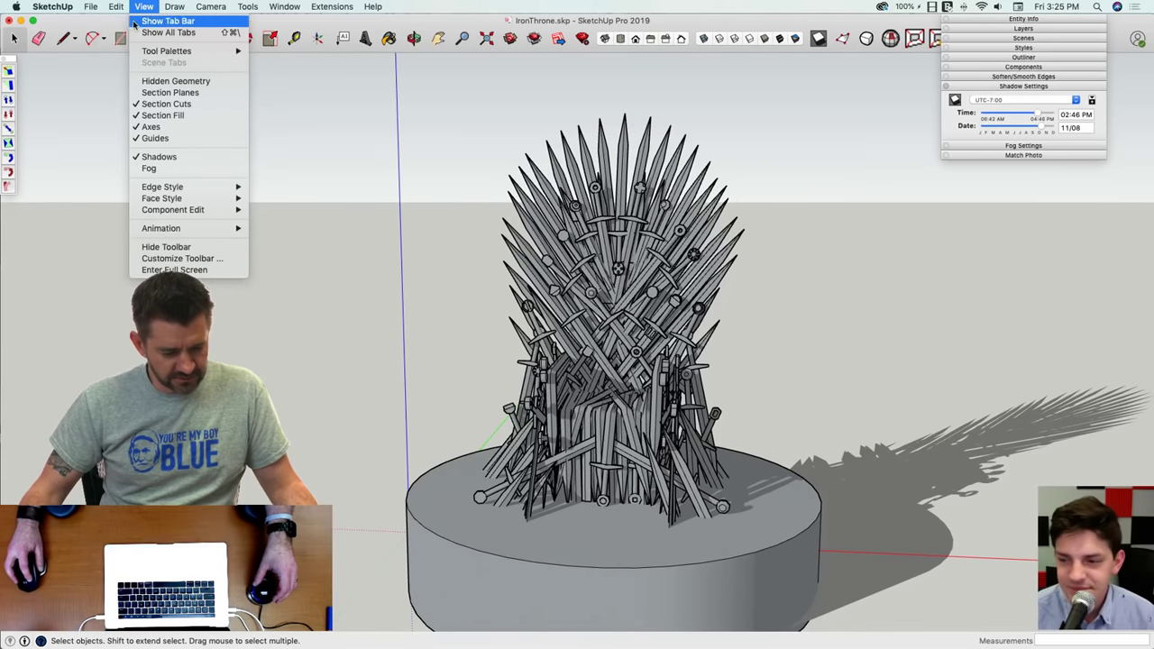
{"action": "left_click", "coordinate": [168, 127]}
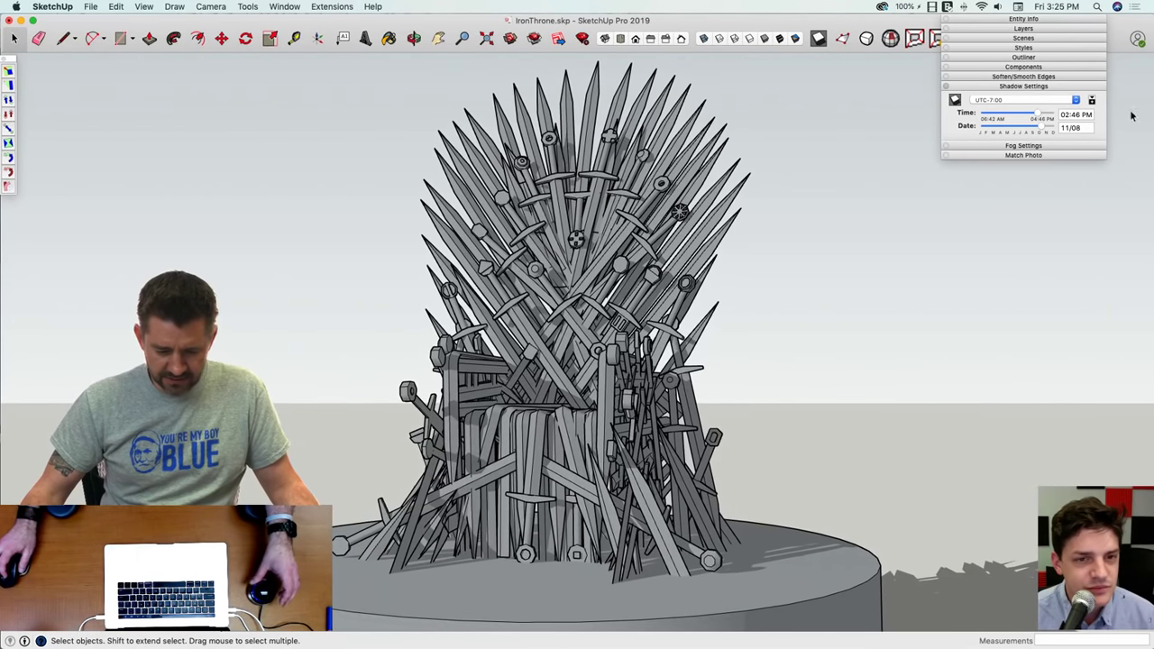
Step: Set the shadows to 02:31 PM on 09/10, with light at 100 and dark at 8
{"action": "mouse_move", "coordinate": [1037, 115]}
{"action": "left_mouse_down"}
{"action": "mouse_move", "coordinate": [1038, 131]}
{"action": "mouse_move", "coordinate": [1034, 114]}
{"action": "left_mouse_up"}
{"action": "left_click", "coordinate": [1091, 100]}
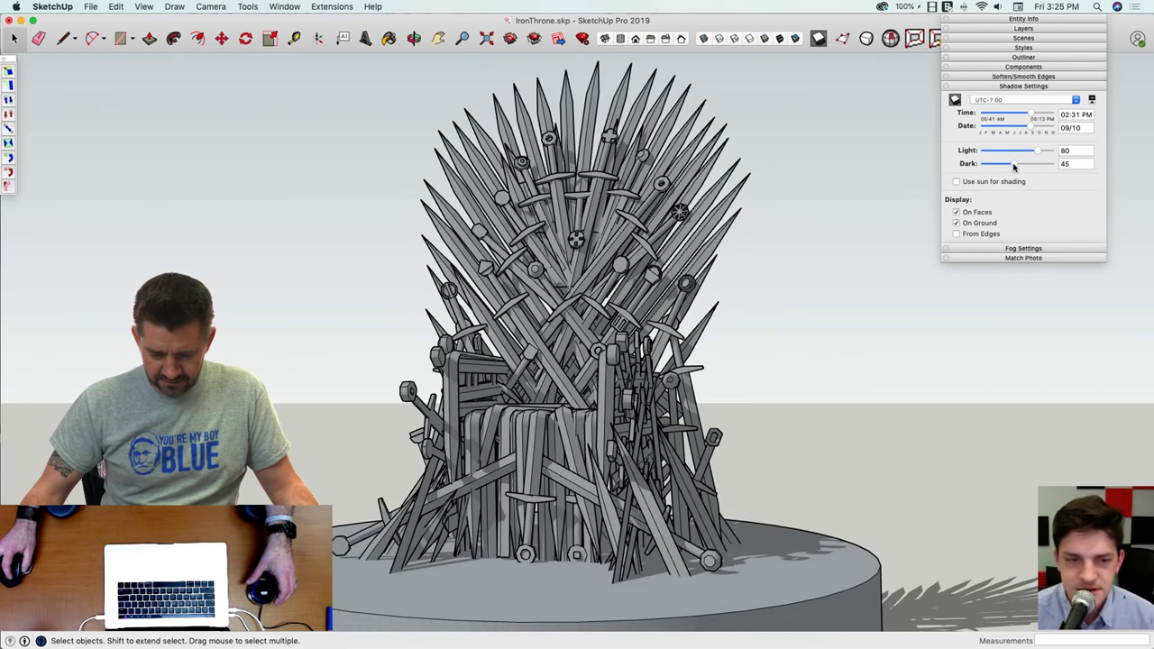
{"action": "mouse_move", "coordinate": [1013, 166]}
{"action": "left_mouse_down"}
{"action": "mouse_move", "coordinate": [1028, 166]}
{"action": "mouse_move", "coordinate": [995, 166]}
{"action": "mouse_move", "coordinate": [1043, 152]}
{"action": "left_mouse_up"}
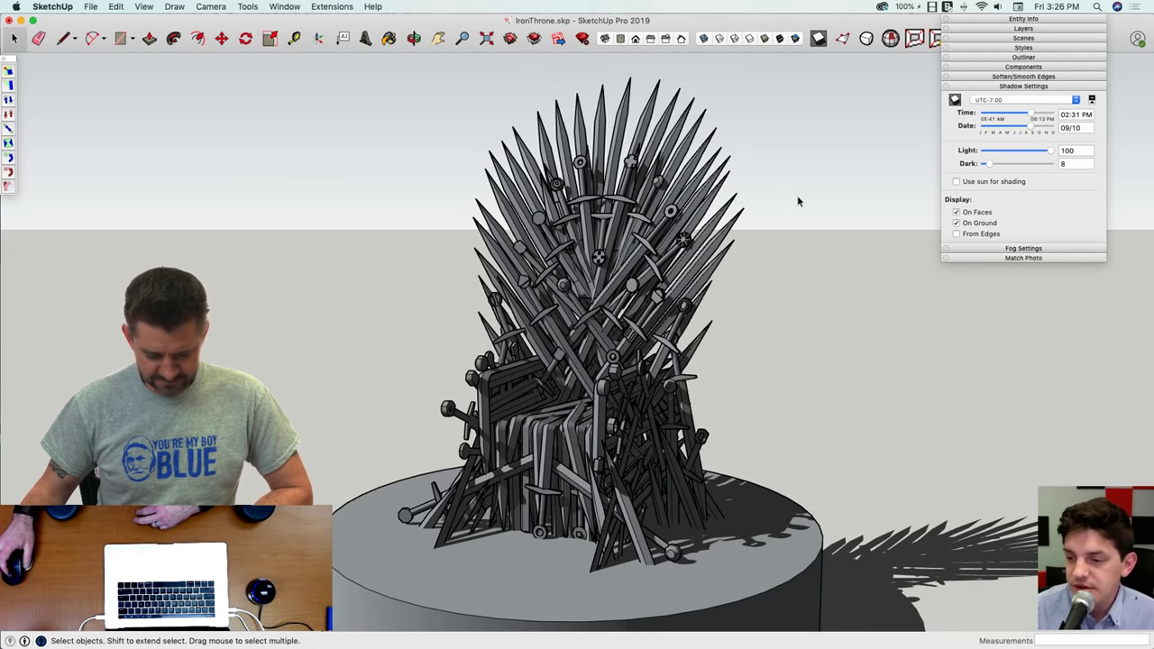
Step: Collapse the shadow settings and save the throne model
{"action": "left_click", "coordinate": [1007, 87]}
{"action": "left_click_drag", "start_coordinate": [1052, 25], "coordinate": [1072, 18]}
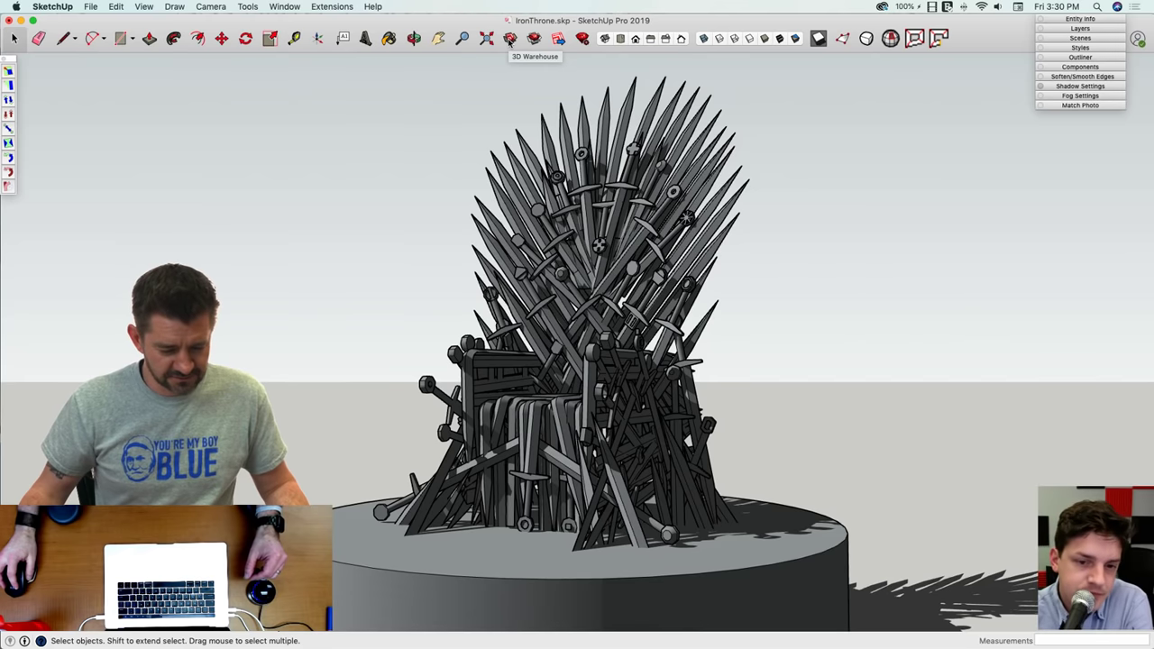
{"action": "left_click", "coordinate": [95, 7]}
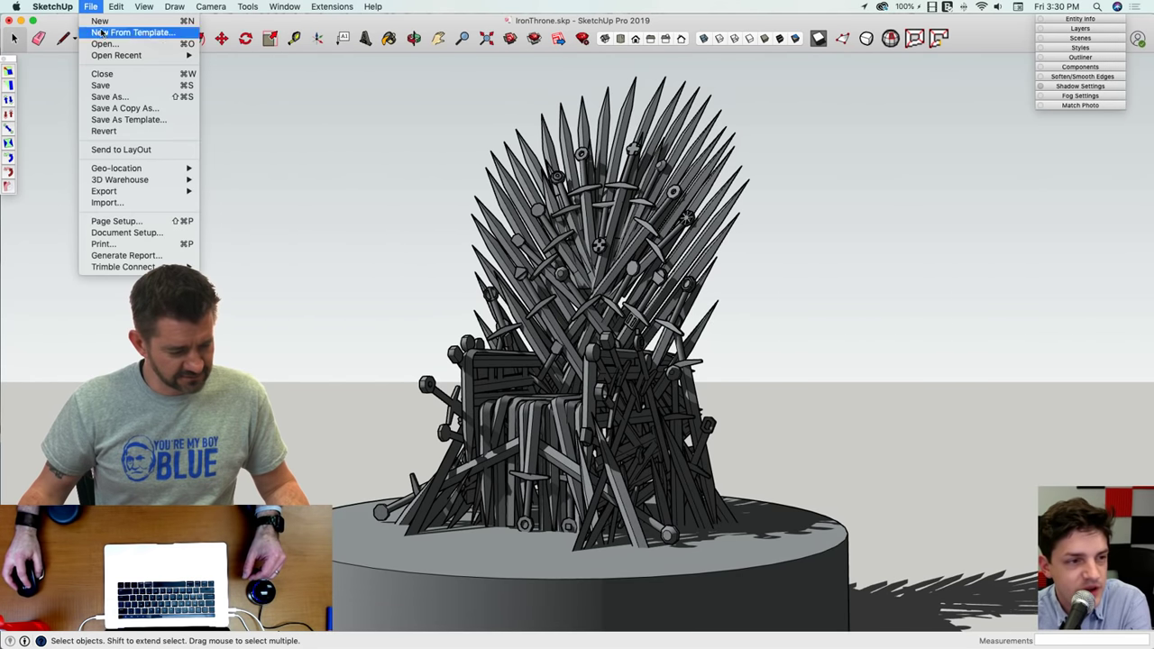
{"action": "left_click", "coordinate": [104, 83]}
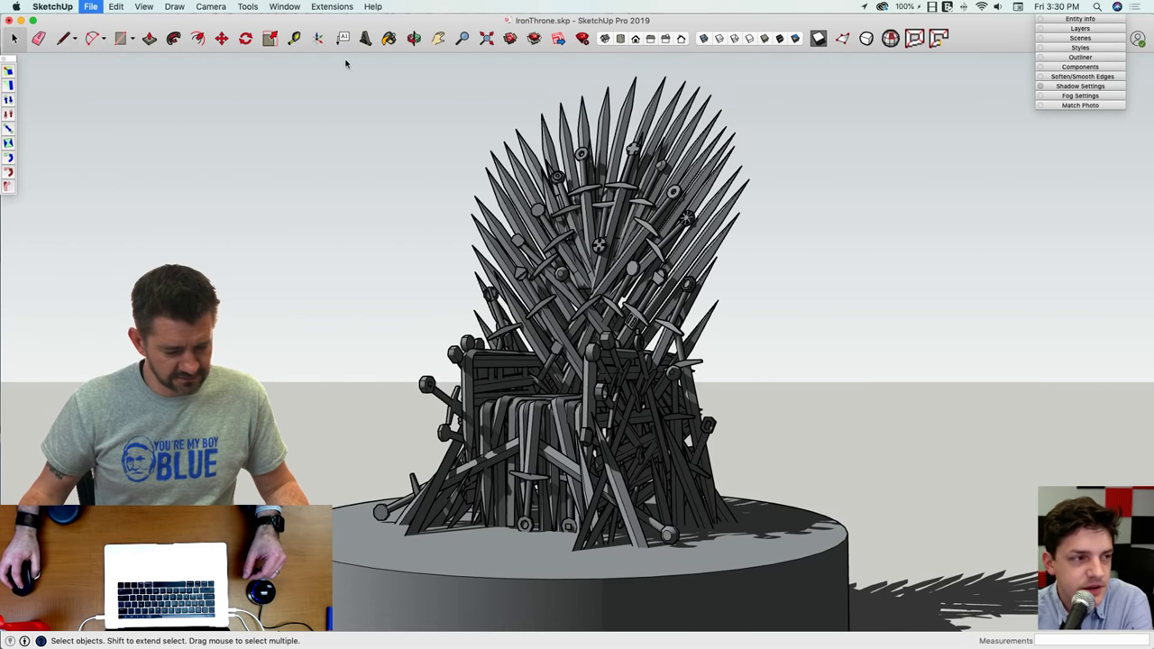
Step: Search 3D Warehouse for "raven" and look through the results for a bird model
{"action": "left_click", "coordinate": [510, 40]}
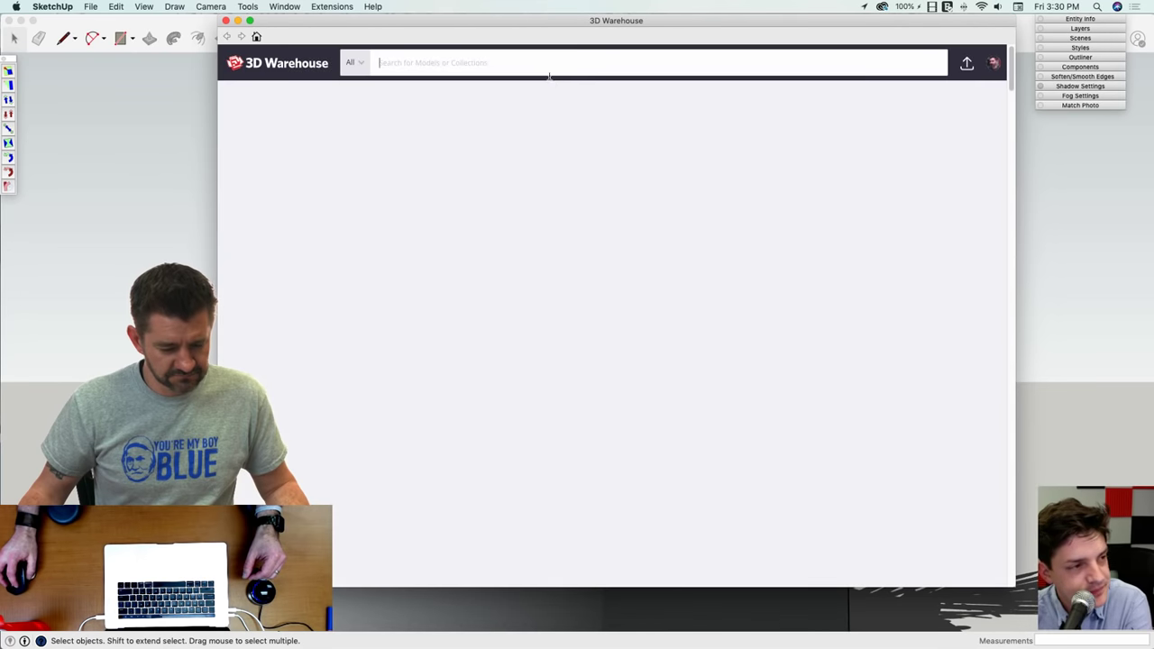
{"action": "type", "text": "raven"}
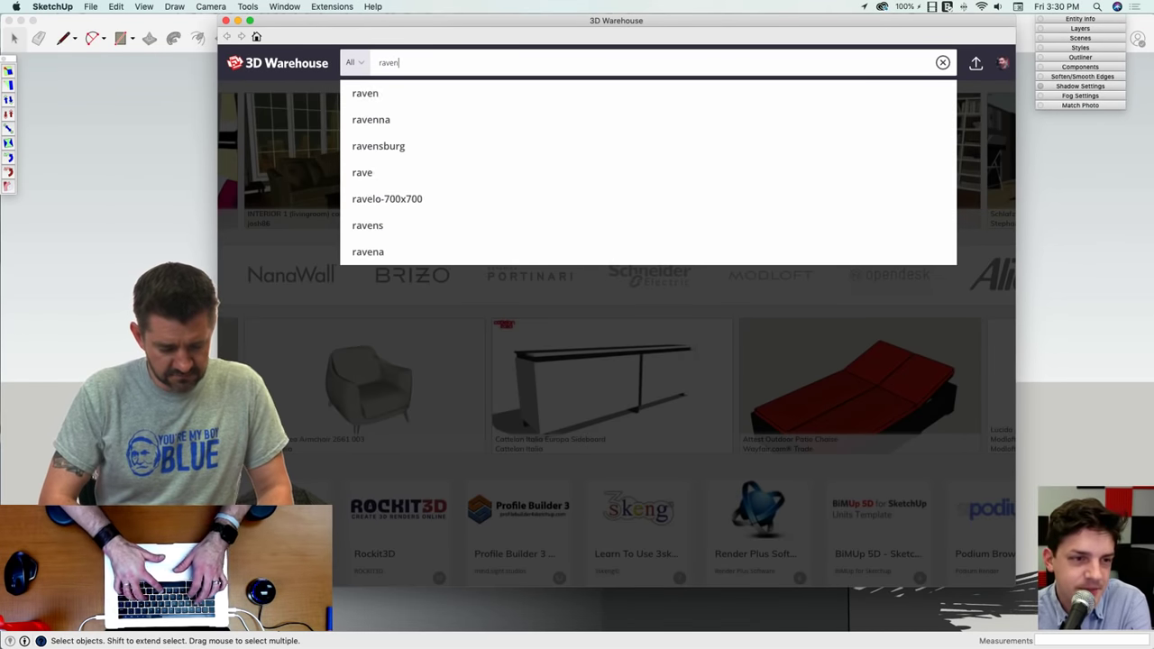
{"action": "key", "text": "Return"}
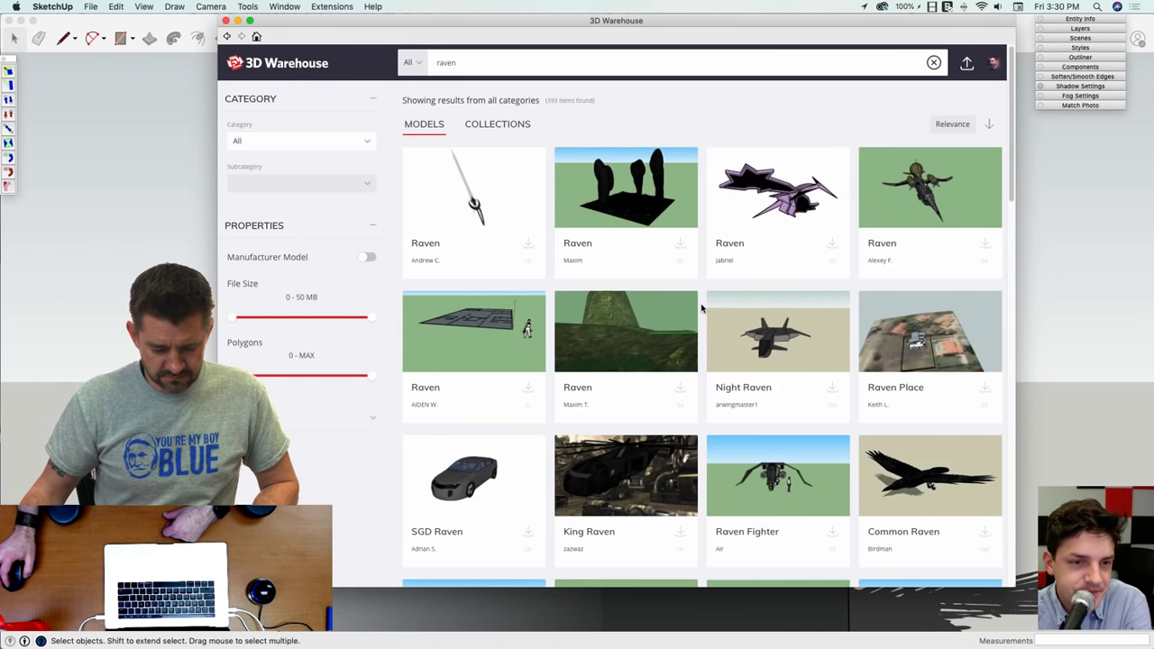
{"action": "scroll", "coordinate": [701, 304], "scroll_direction": "down", "scroll_amount": 5}
{"action": "scroll", "coordinate": [701, 305], "scroll_direction": "down", "scroll_amount": 2}
{"action": "scroll", "coordinate": [700, 304], "scroll_direction": "down", "scroll_amount": 15}
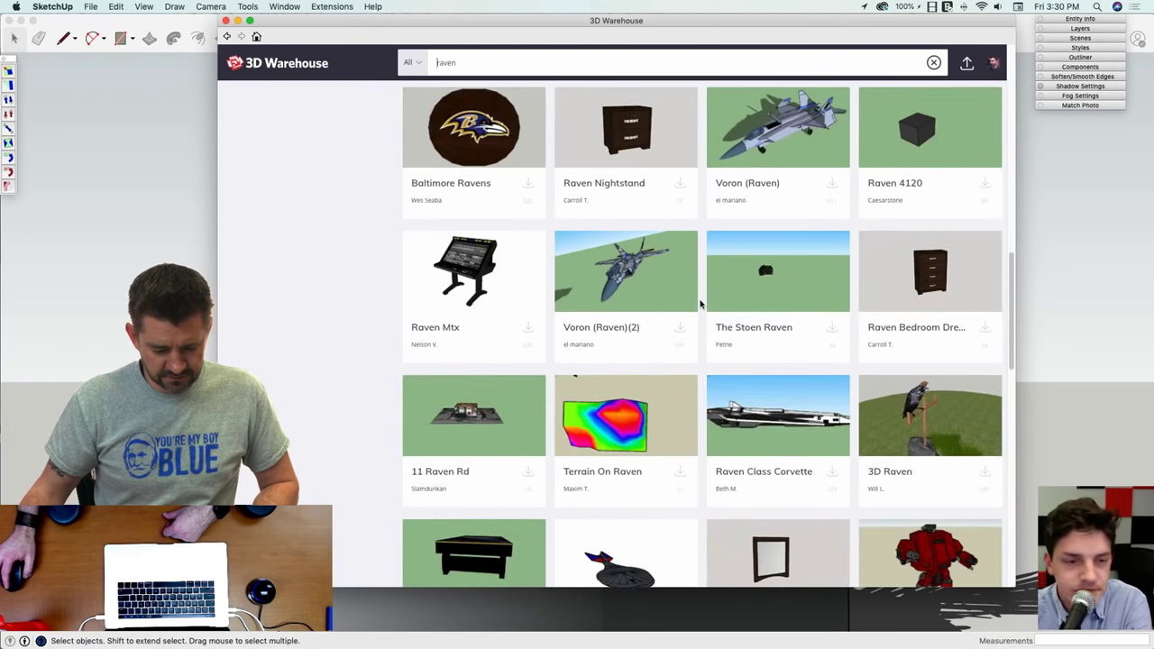
{"action": "scroll", "coordinate": [701, 304], "scroll_direction": "down", "scroll_amount": 13}
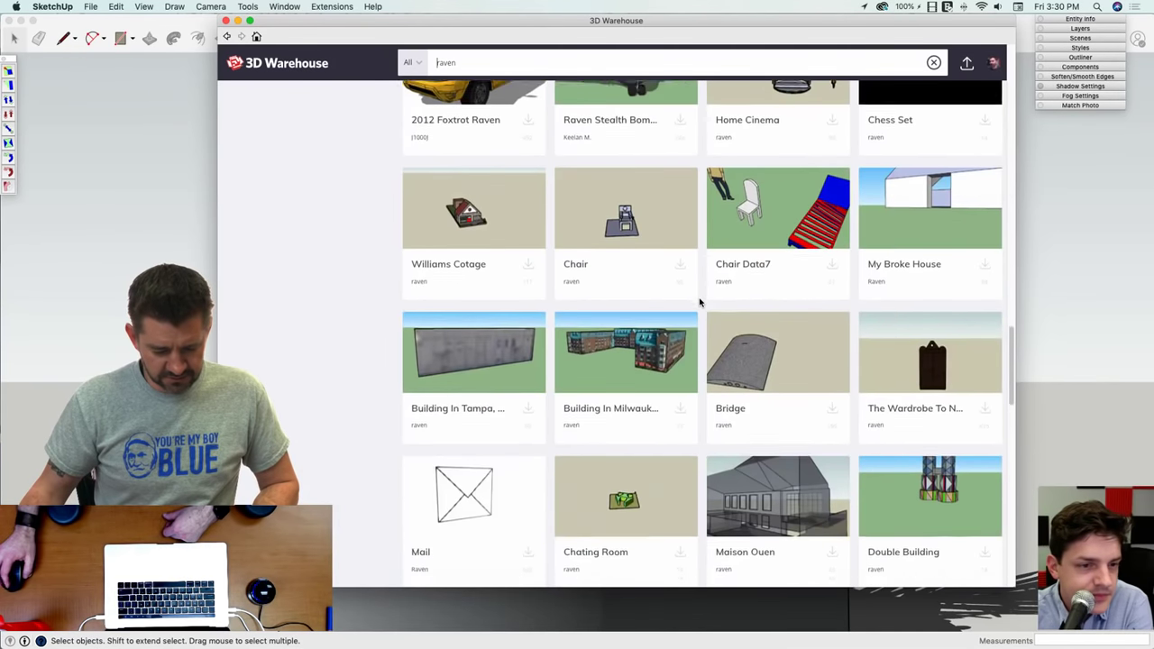
{"action": "scroll", "coordinate": [701, 304], "scroll_direction": "down", "scroll_amount": 10}
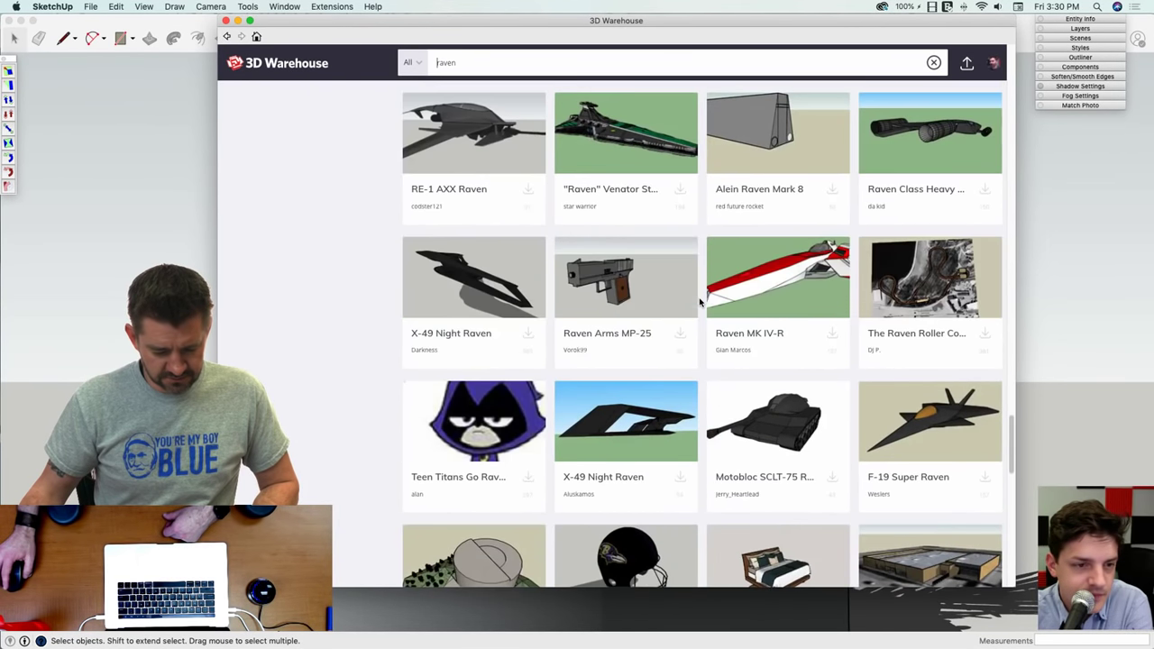
{"action": "scroll", "coordinate": [700, 304], "scroll_direction": "down", "scroll_amount": 5}
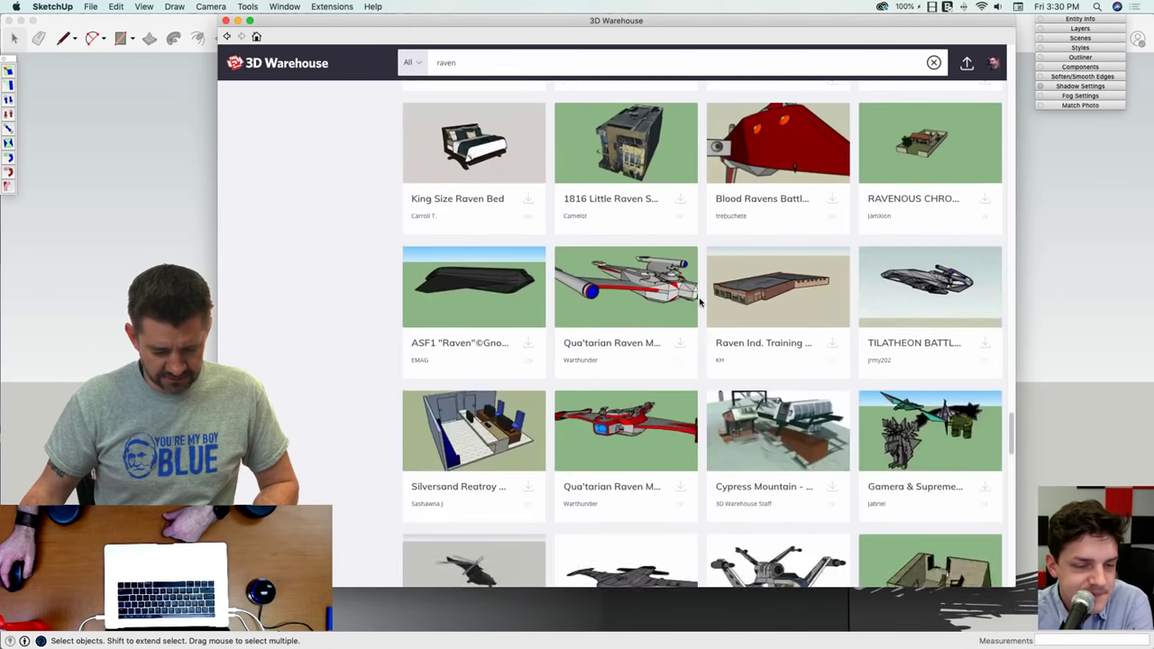
Step: Search 3D Warehouse for "crow", check the details page of the perched Crow model in the first row, and return to the results
{"action": "double_click", "coordinate": [471, 62]}
{"action": "type", "text": "crow"}
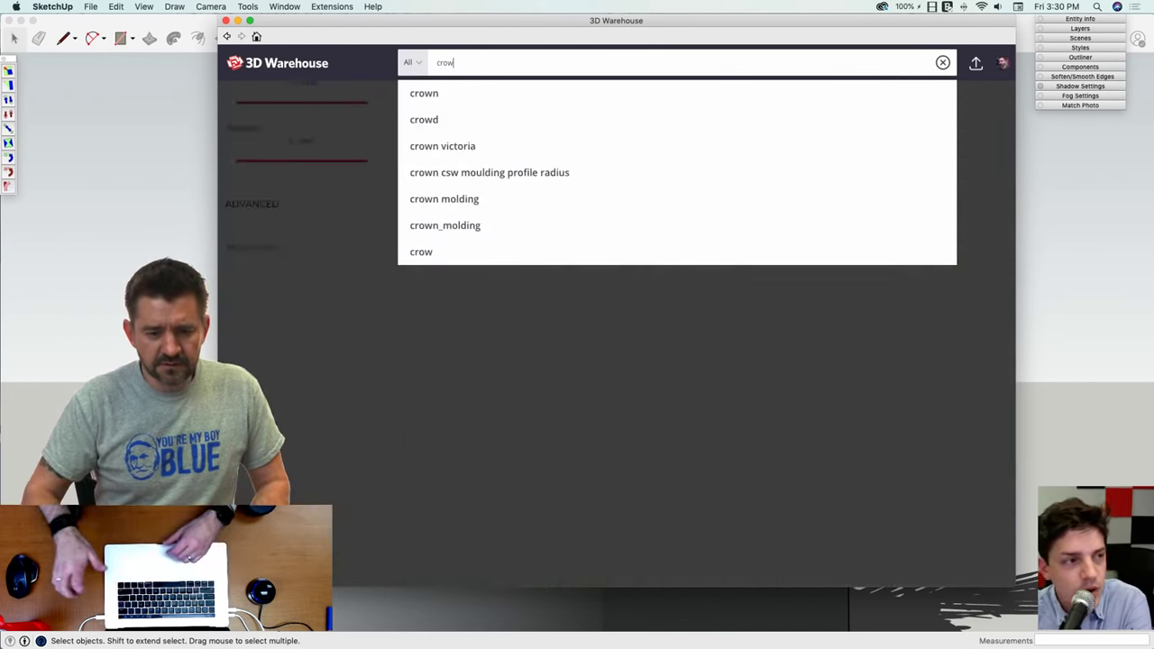
{"action": "key", "text": "Return"}
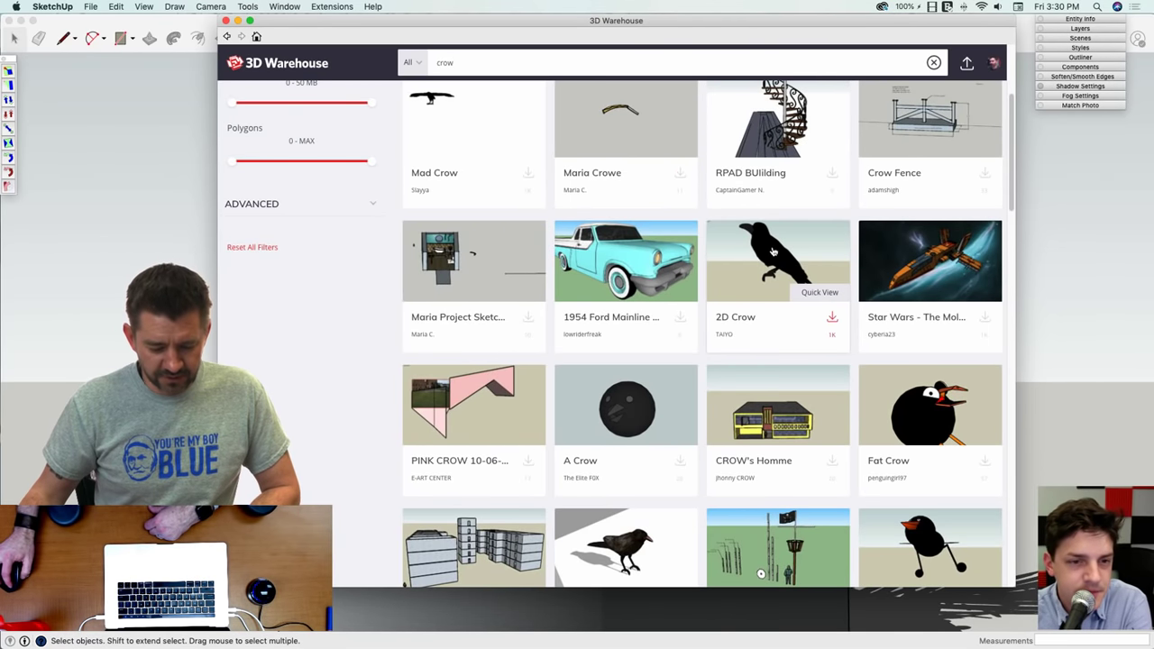
{"action": "scroll", "coordinate": [772, 253], "scroll_direction": "up", "scroll_amount": 4}
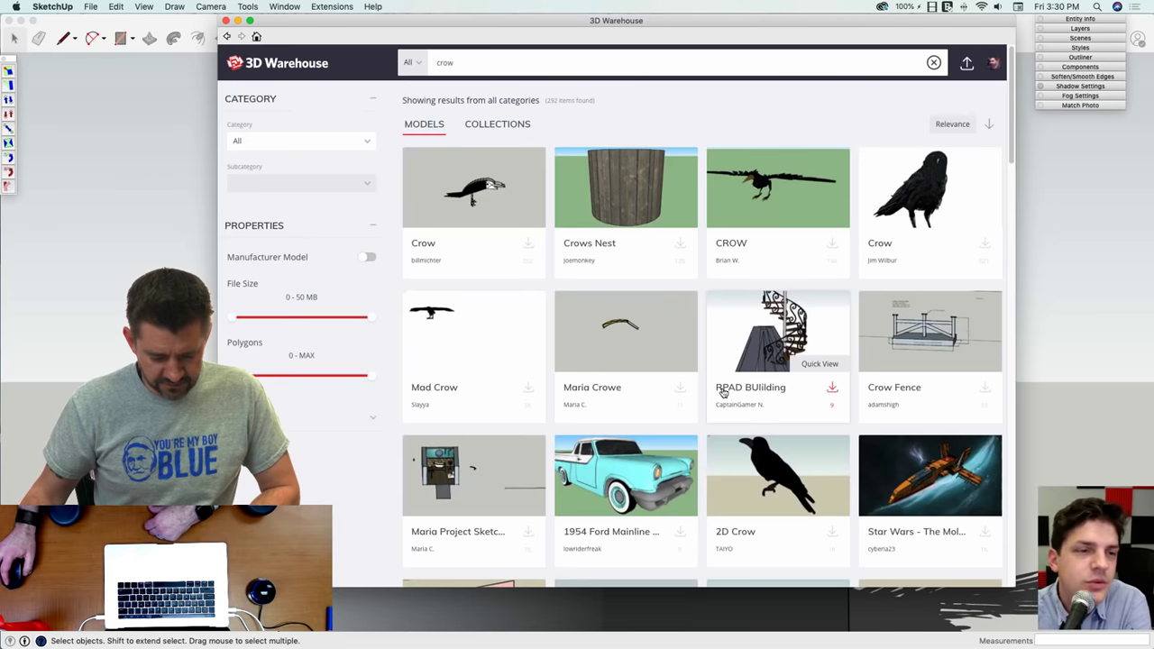
{"action": "scroll", "coordinate": [731, 361], "scroll_direction": "down", "scroll_amount": 2}
{"action": "scroll", "coordinate": [723, 394], "scroll_direction": "up", "scroll_amount": 2}
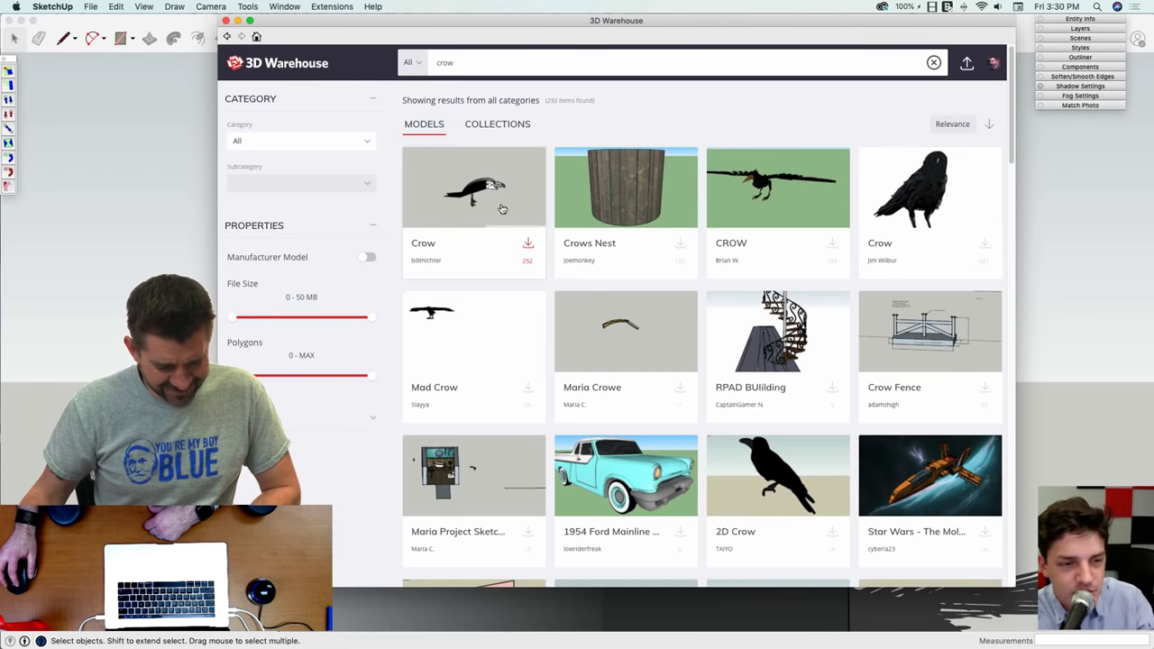
{"action": "left_click", "coordinate": [909, 206]}
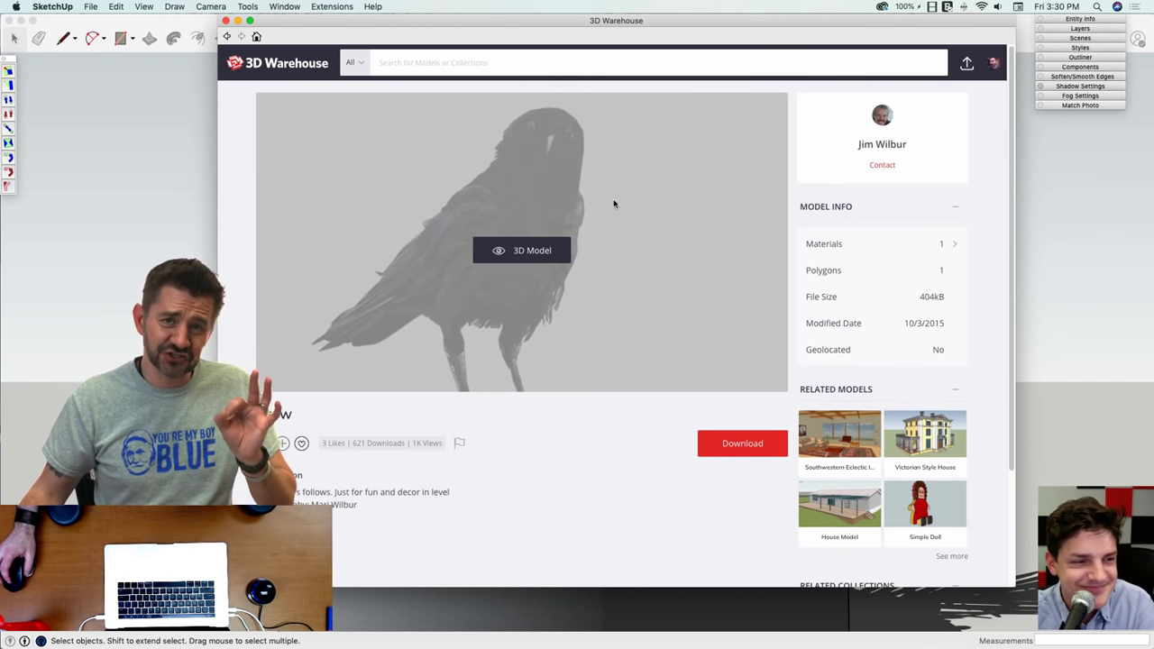
{"action": "left_click", "coordinate": [226, 37]}
Step: Load the CROW 2015 model directly into the throne scene and place it beside the pedestal
{"action": "scroll", "coordinate": [851, 327], "scroll_direction": "down", "scroll_amount": 3}
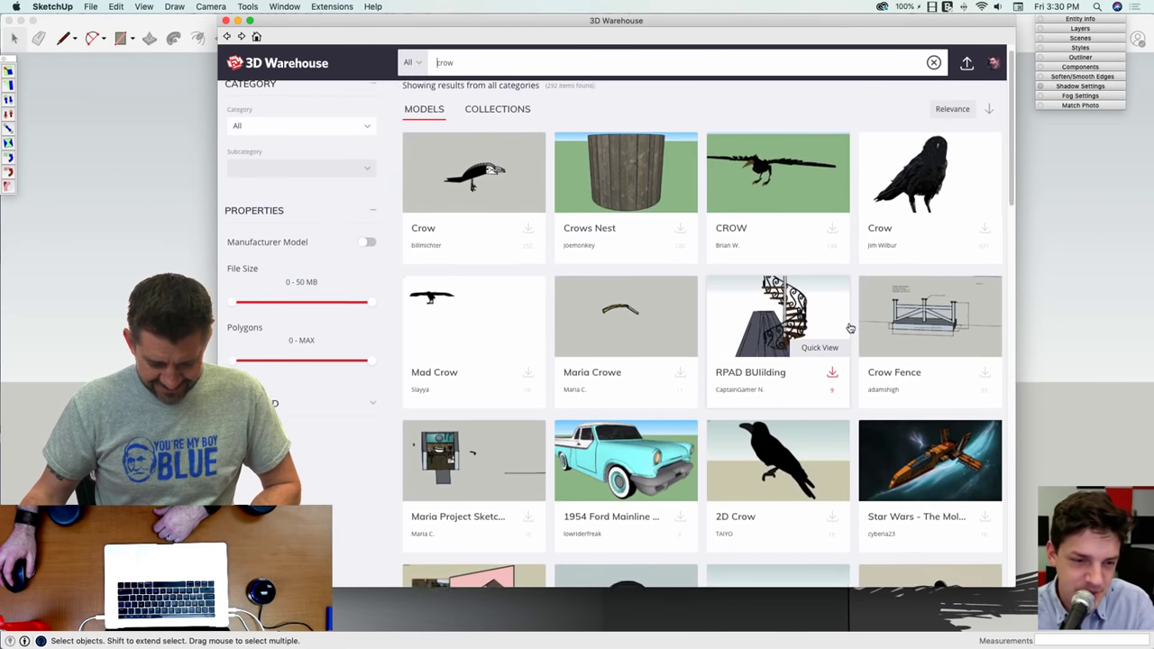
{"action": "scroll", "coordinate": [428, 218], "scroll_direction": "down", "scroll_amount": 6}
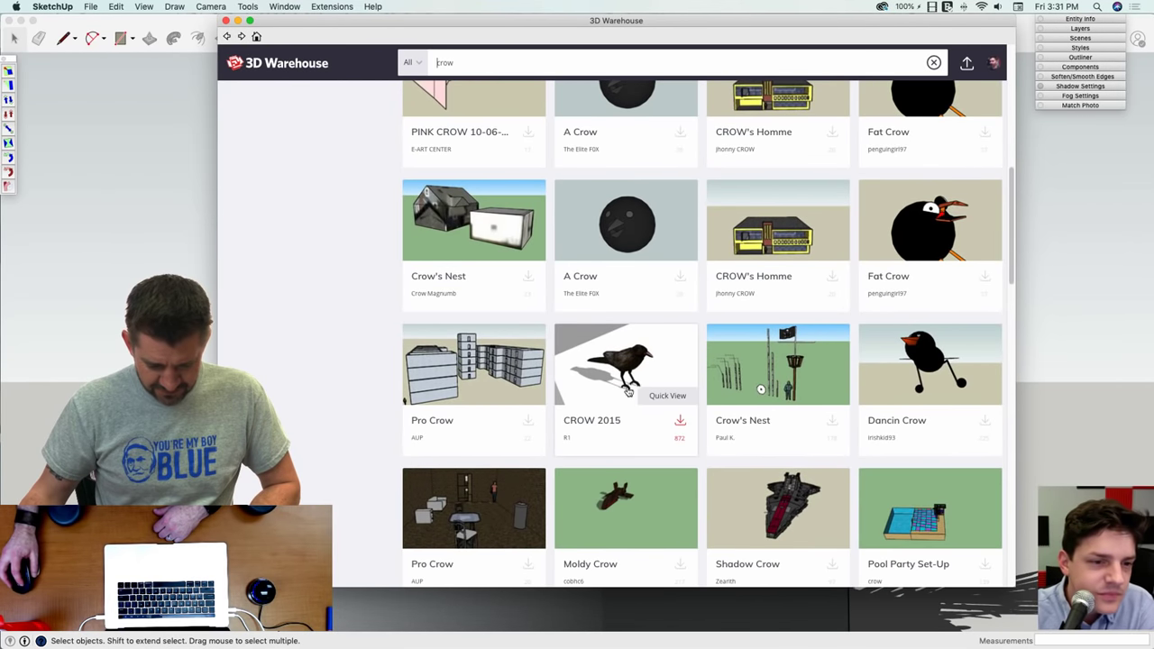
{"action": "left_click", "coordinate": [656, 348]}
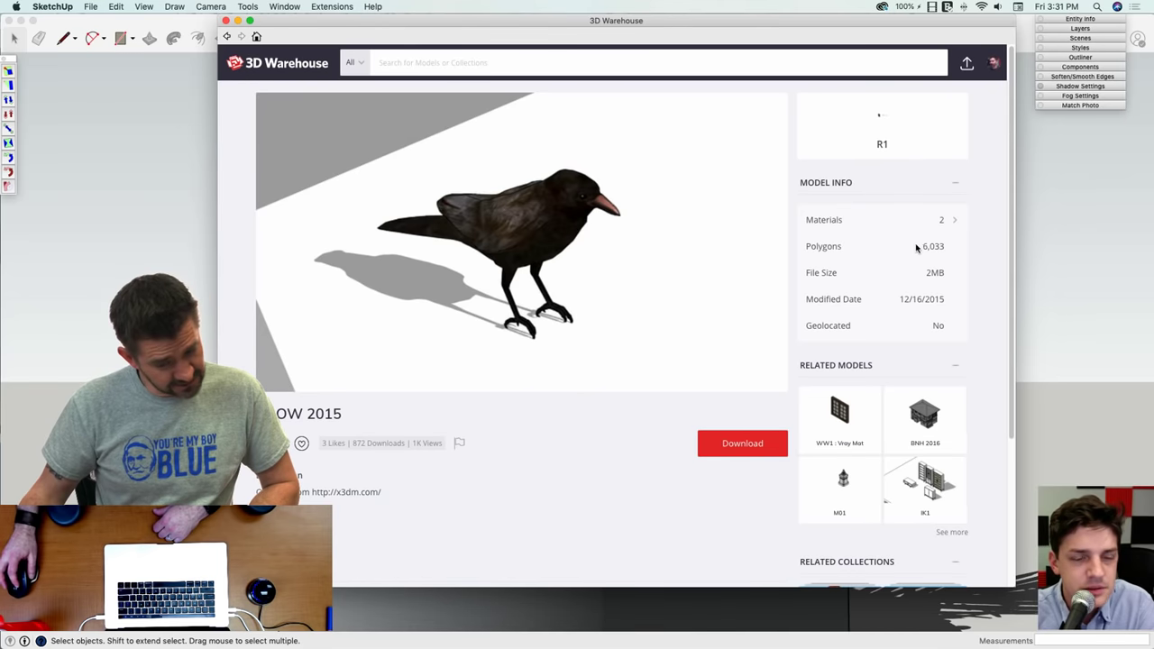
{"action": "left_click", "coordinate": [756, 455]}
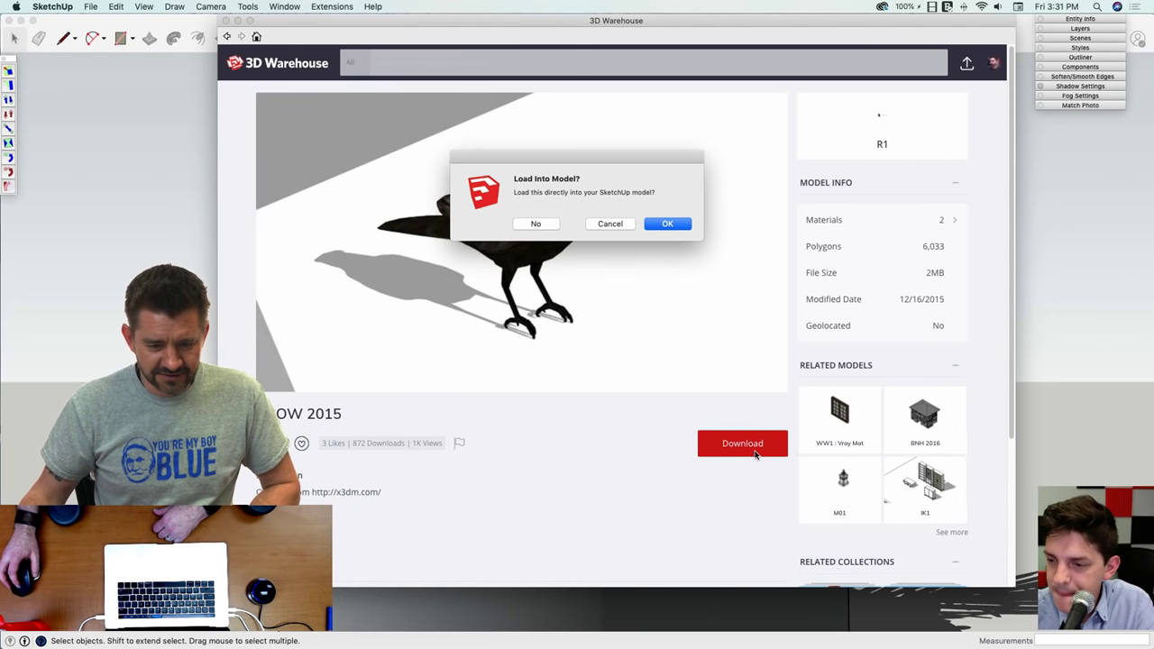
{"action": "left_click", "coordinate": [664, 224]}
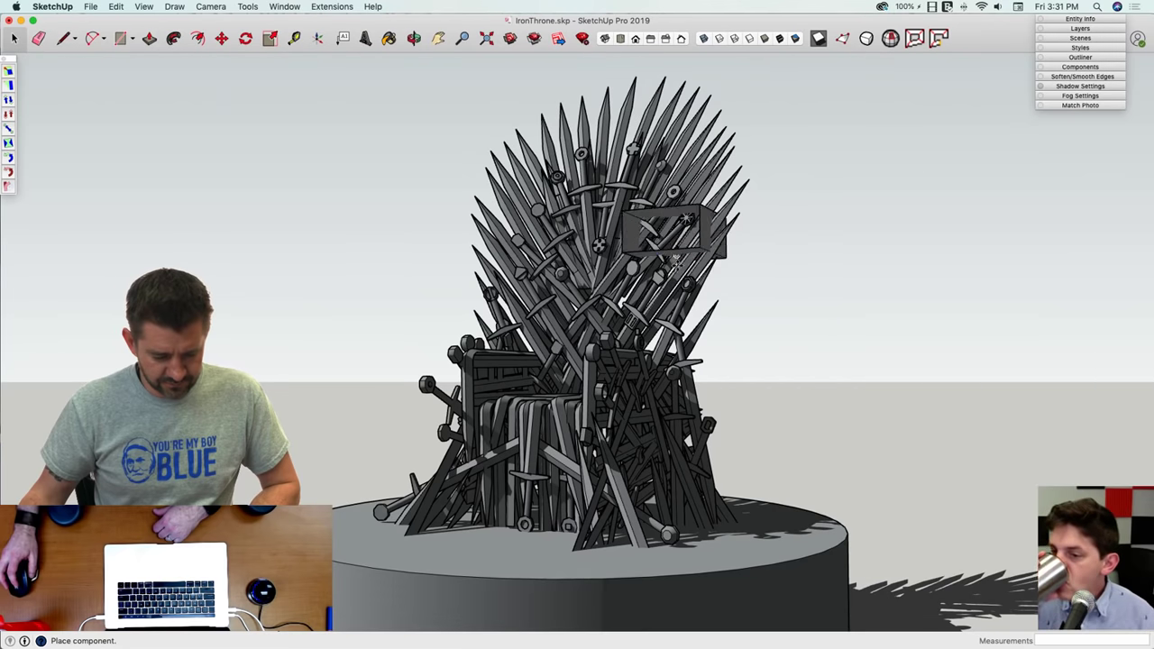
{"action": "left_click", "coordinate": [864, 473]}
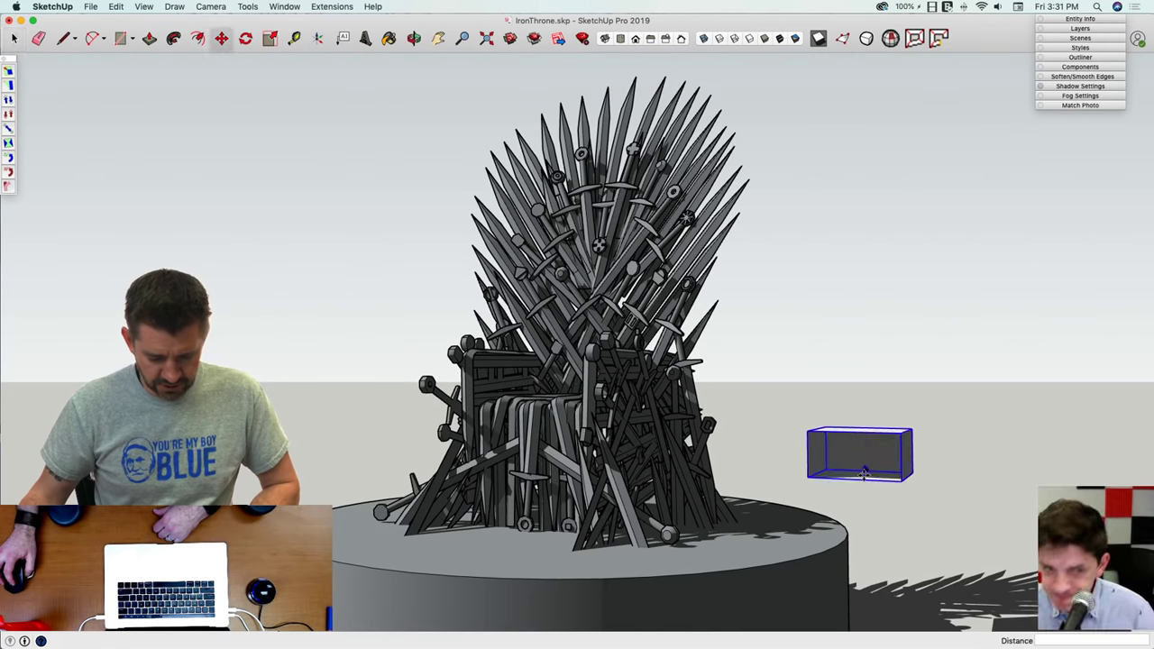
Step: Open the imported crow component and delete the whole backdrop box around the bird, including its remaining side face
{"action": "scroll", "coordinate": [887, 467], "scroll_direction": "up", "scroll_amount": 5}
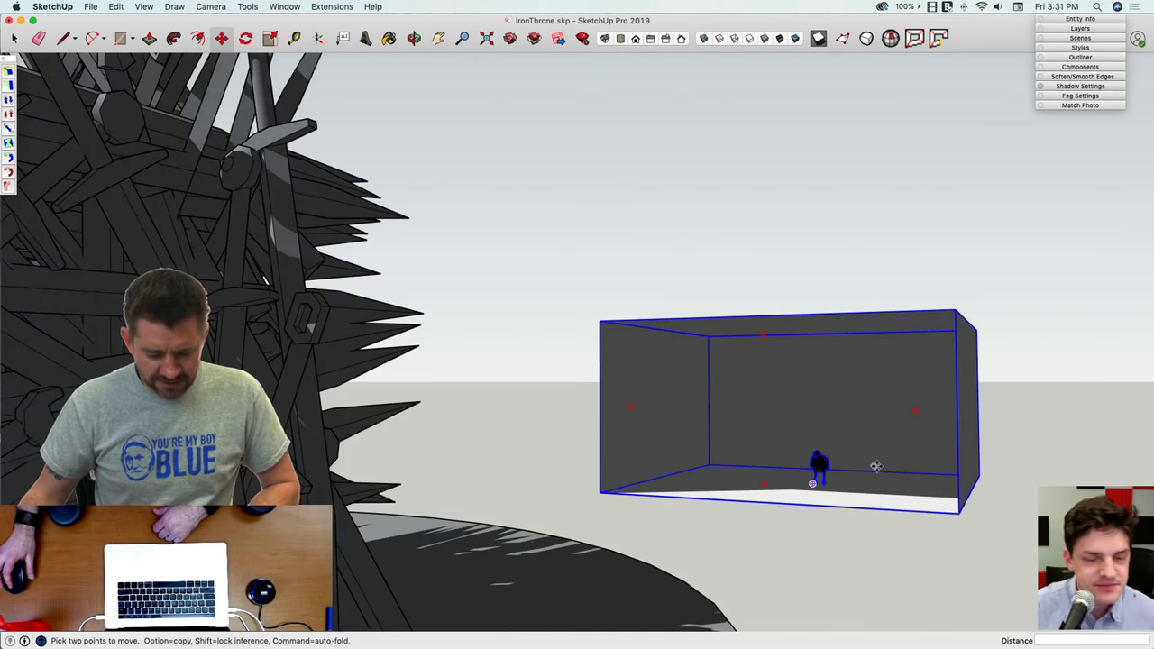
{"action": "double_click", "coordinate": [879, 487]}
{"action": "key", "text": "super+a"}
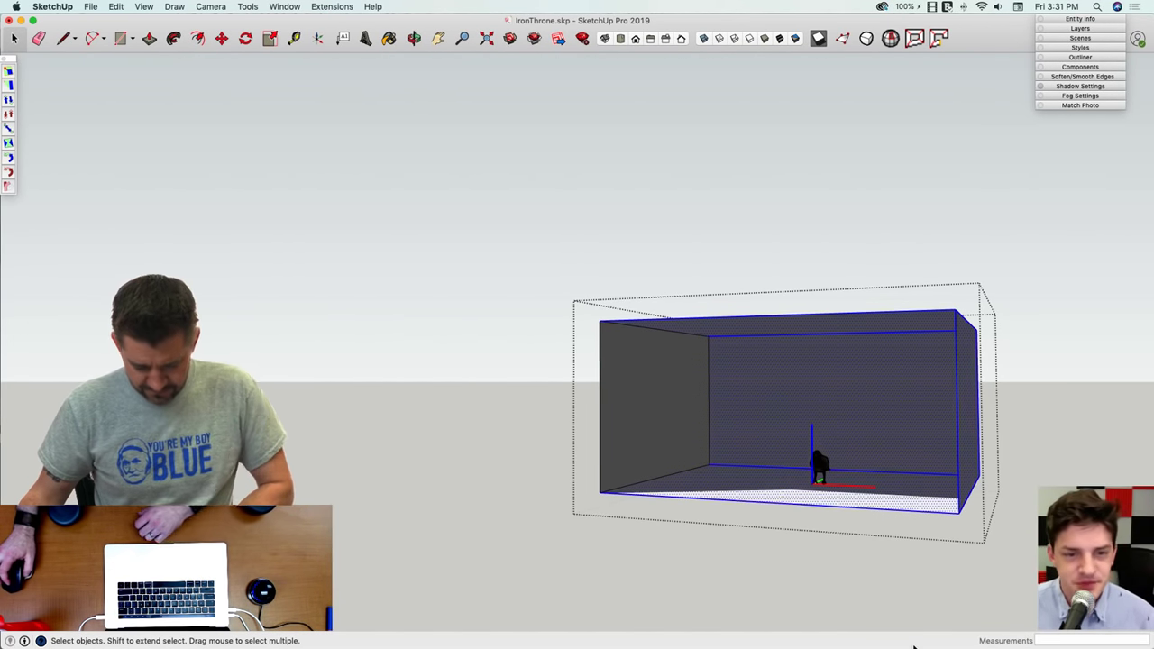
{"action": "key", "text": "Delete"}
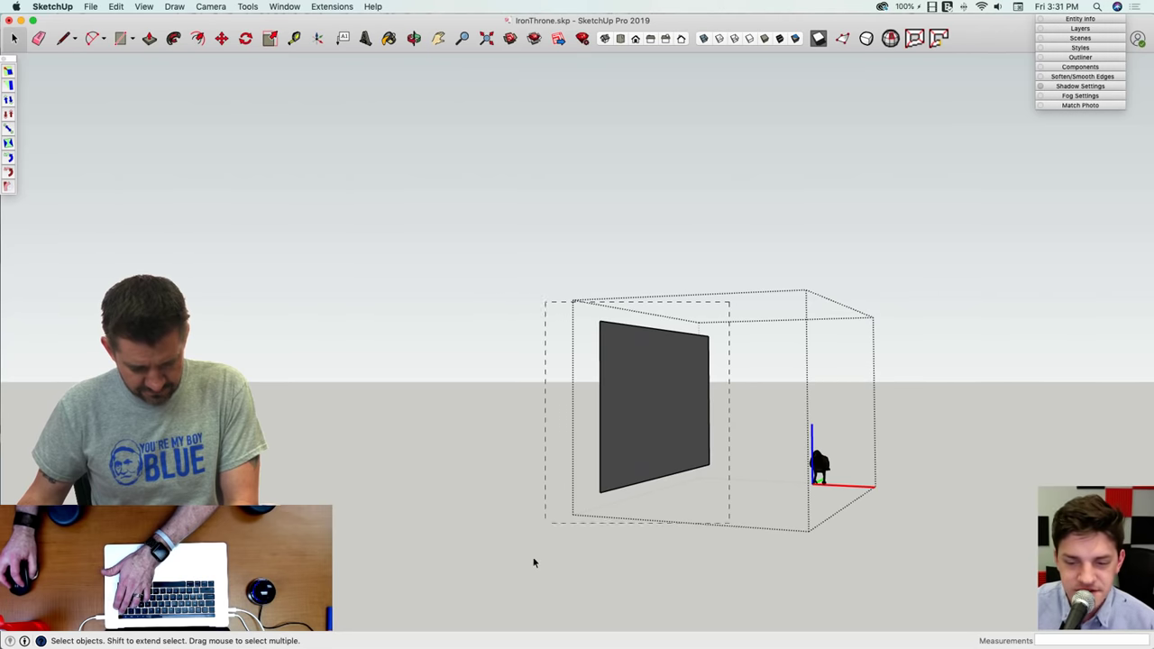
{"action": "key", "text": "Delete"}
{"action": "scroll", "coordinate": [814, 487], "scroll_direction": "up", "scroll_amount": 6}
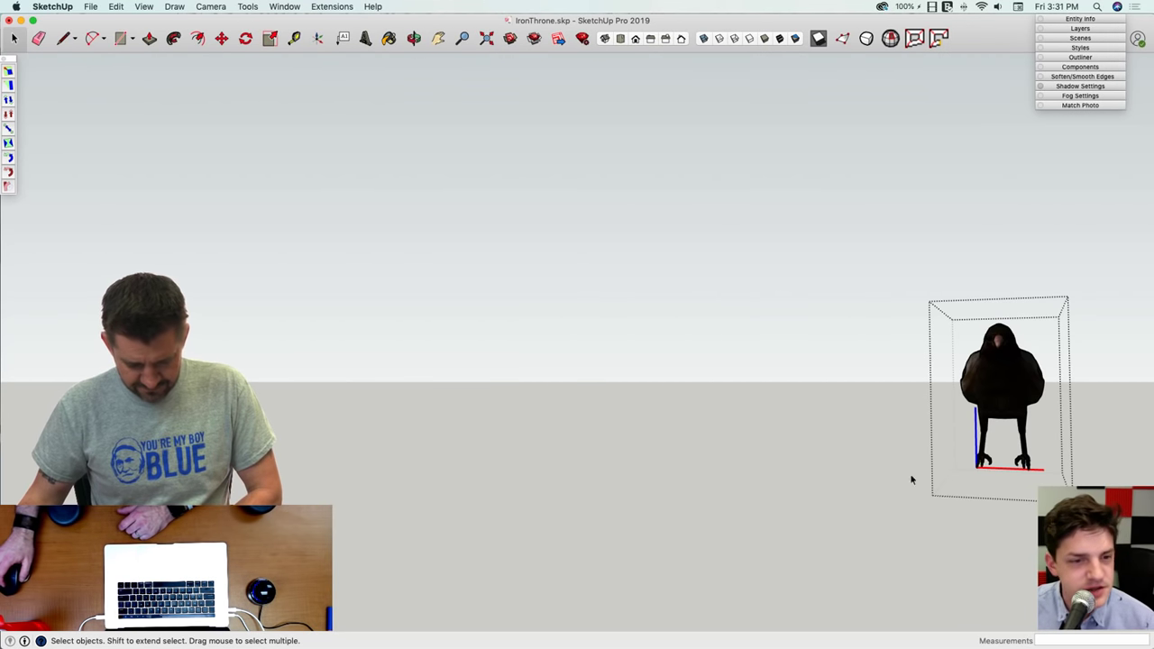
{"action": "middle_click_drag", "start_coordinate": [911, 479], "coordinate": [1010, 464]}
{"action": "scroll", "coordinate": [939, 368], "scroll_direction": "up", "scroll_amount": 3}
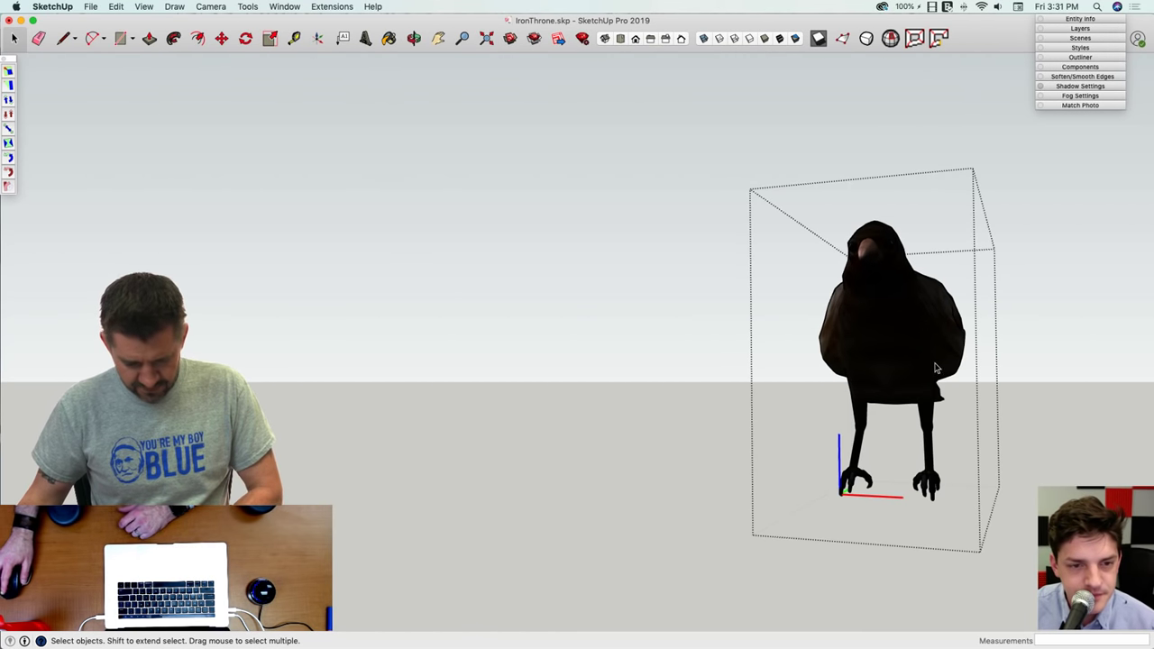
{"action": "middle_click_drag", "start_coordinate": [912, 426], "coordinate": [839, 381]}
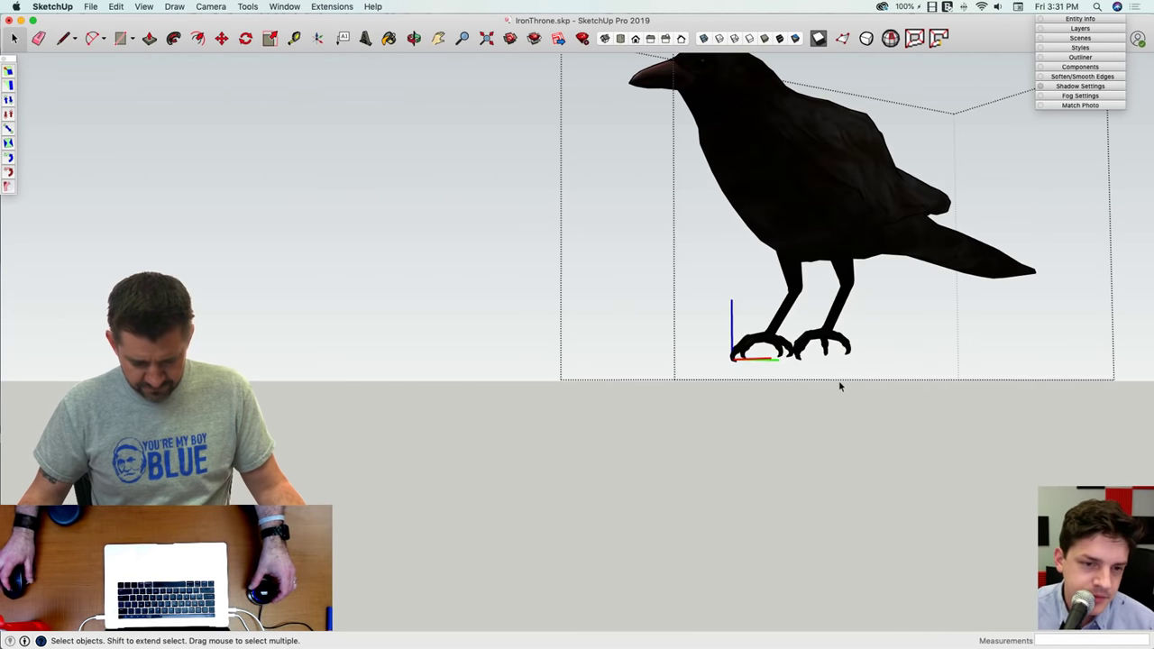
{"action": "key", "text": "m"}
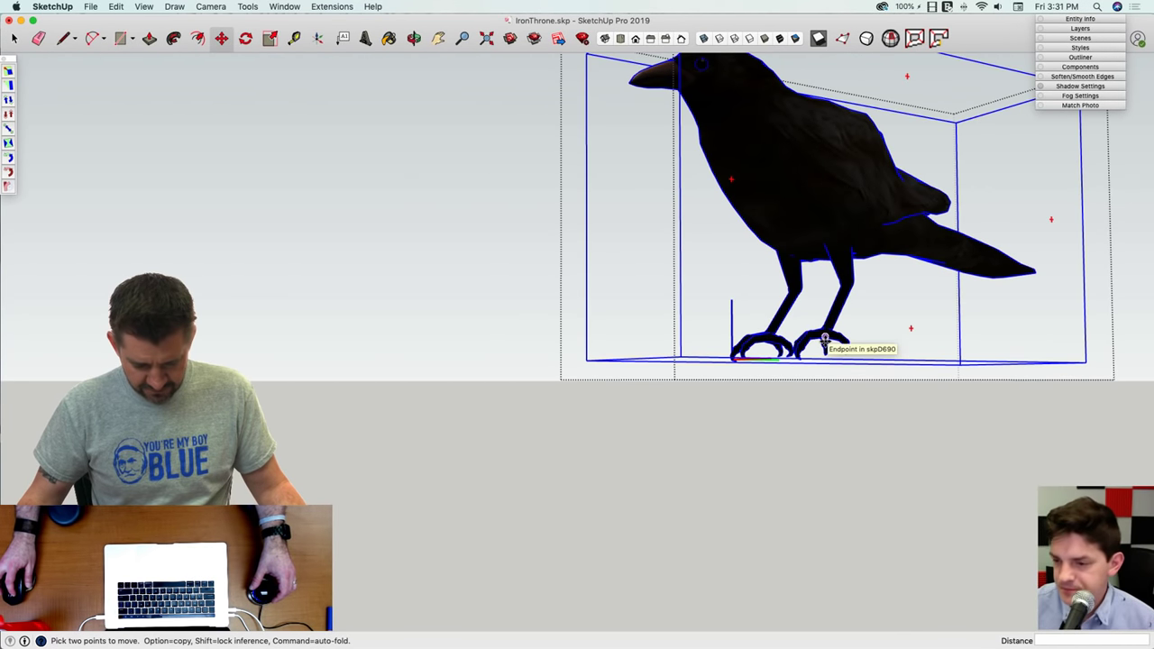
{"action": "left_click", "coordinate": [825, 341]}
{"action": "scroll", "coordinate": [824, 341], "scroll_direction": "down", "scroll_amount": 6}
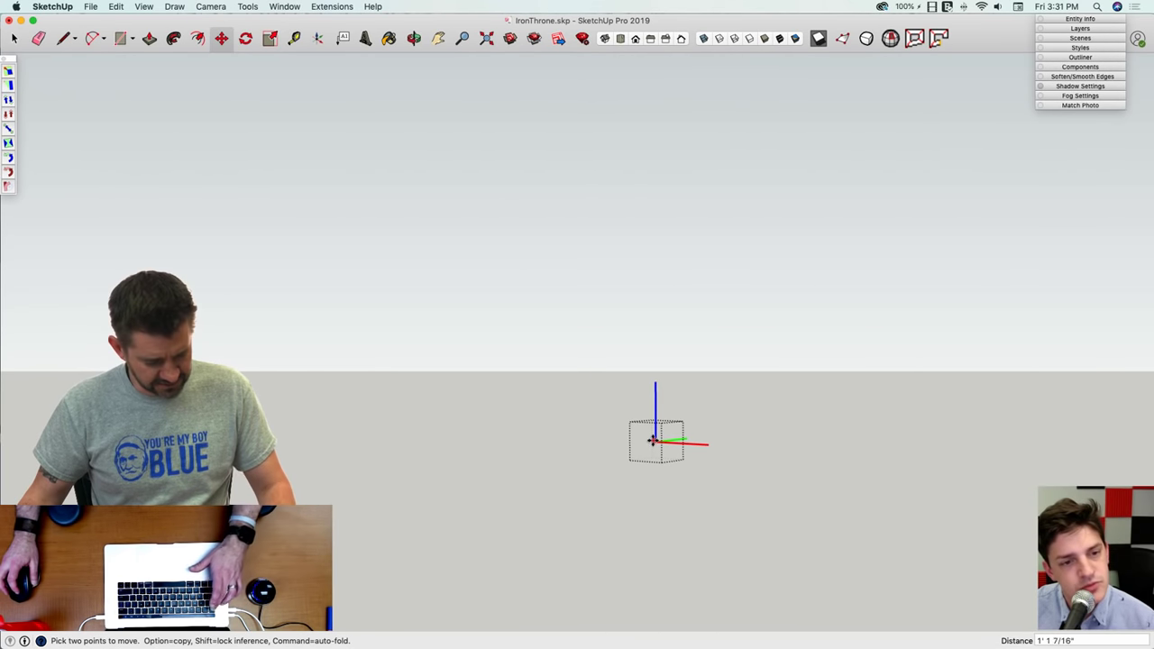
{"action": "key", "text": "Escape"}
Step: Move the whole crow component by its foot onto a sword pommel at the throne's armrest
{"action": "scroll", "coordinate": [660, 448], "scroll_direction": "up", "scroll_amount": 10}
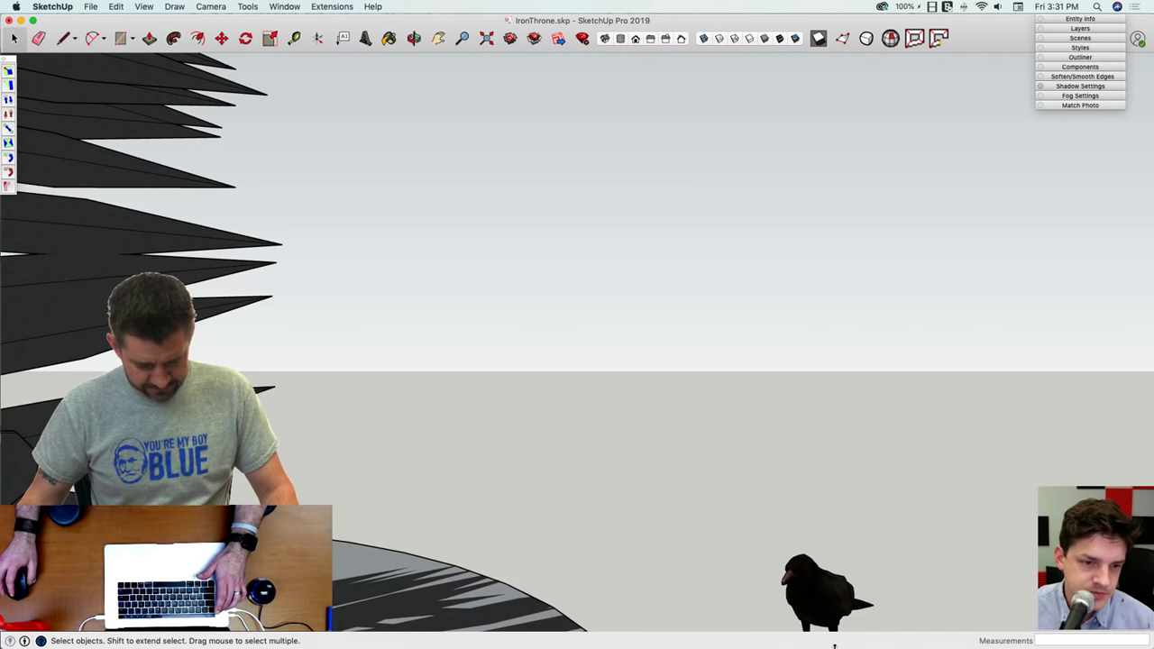
{"action": "scroll", "coordinate": [643, 431], "scroll_direction": "down", "scroll_amount": 5}
{"action": "scroll", "coordinate": [799, 511], "scroll_direction": "up", "scroll_amount": 5}
{"action": "scroll", "coordinate": [799, 512], "scroll_direction": "down", "scroll_amount": 3}
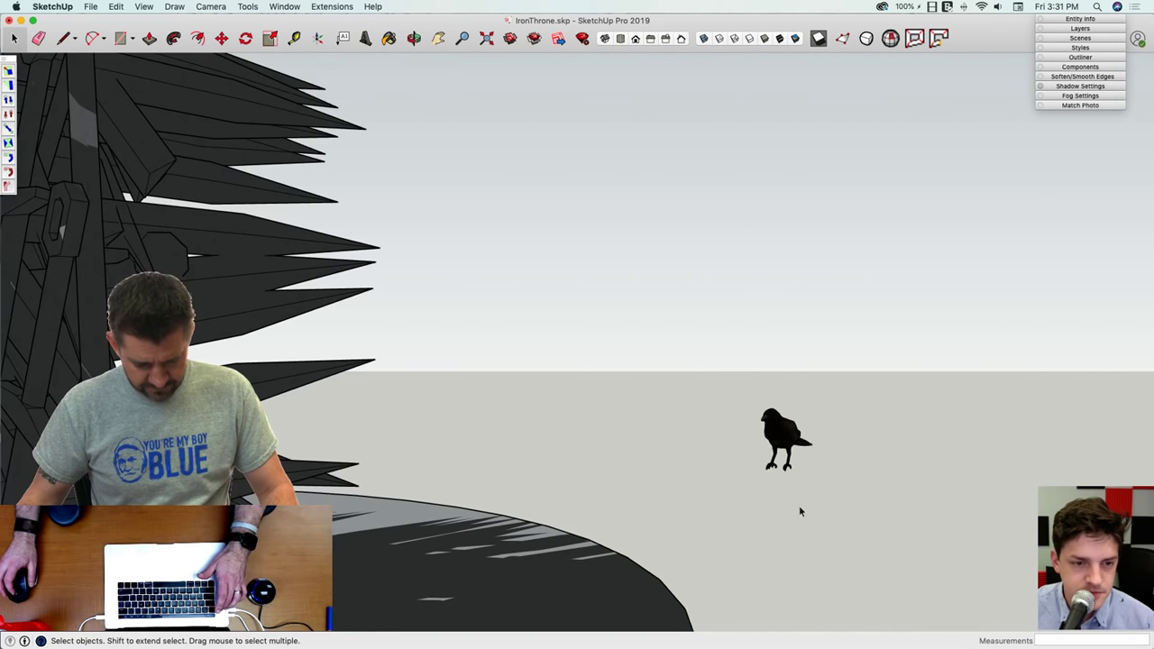
{"action": "scroll", "coordinate": [799, 511], "scroll_direction": "up", "scroll_amount": 3}
{"action": "scroll", "coordinate": [799, 512], "scroll_direction": "down", "scroll_amount": 3}
{"action": "scroll", "coordinate": [755, 311], "scroll_direction": "up", "scroll_amount": 4}
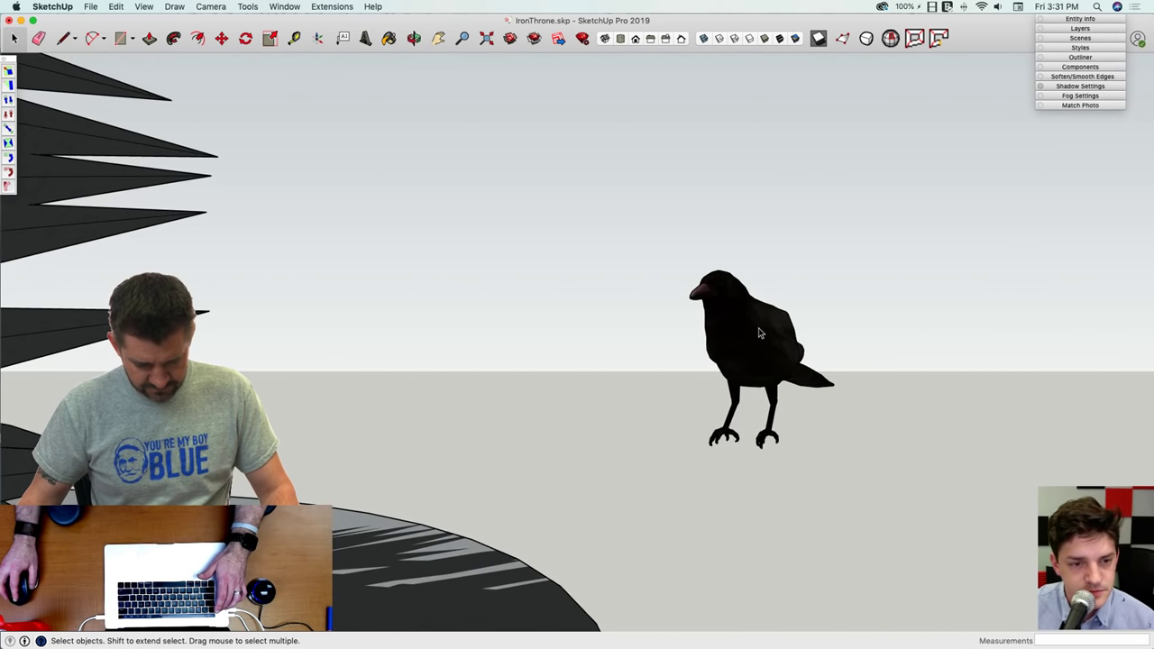
{"action": "key", "text": "m"}
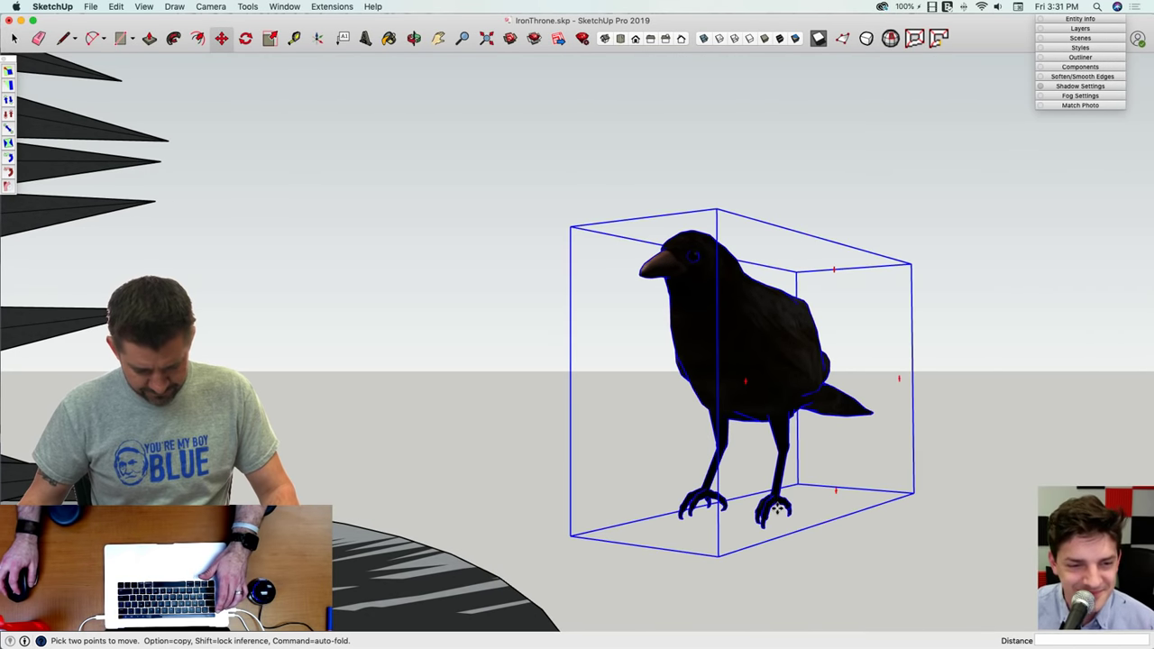
{"action": "left_click", "coordinate": [776, 508]}
{"action": "scroll", "coordinate": [778, 508], "scroll_direction": "down", "scroll_amount": 5}
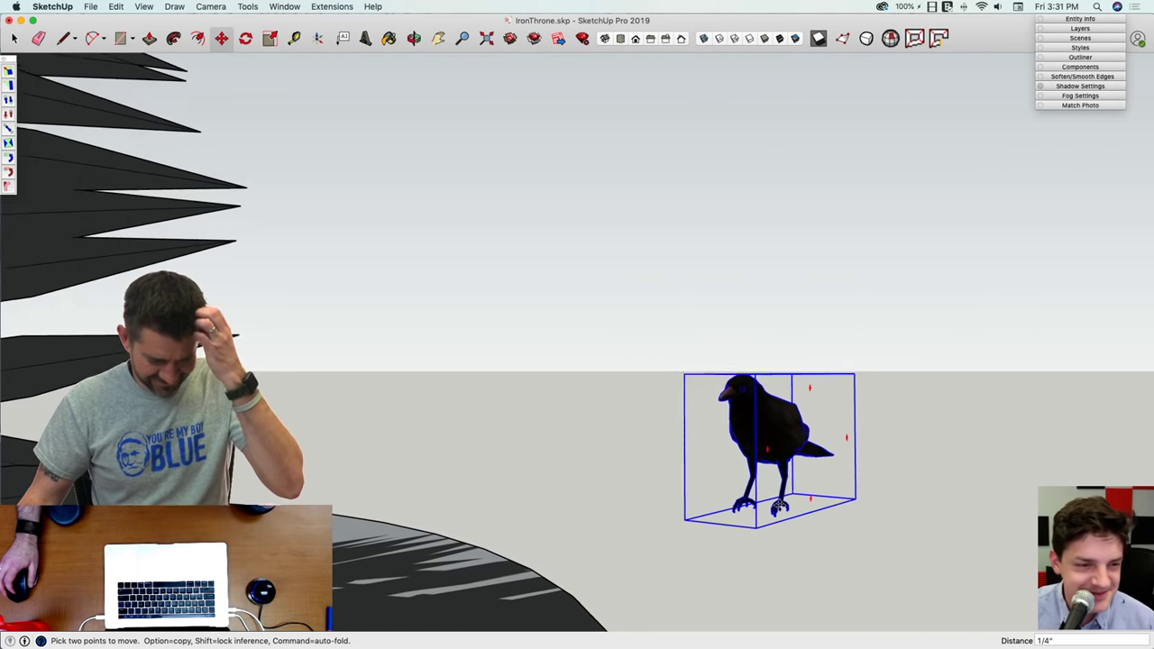
{"action": "scroll", "coordinate": [779, 508], "scroll_direction": "down", "scroll_amount": 8}
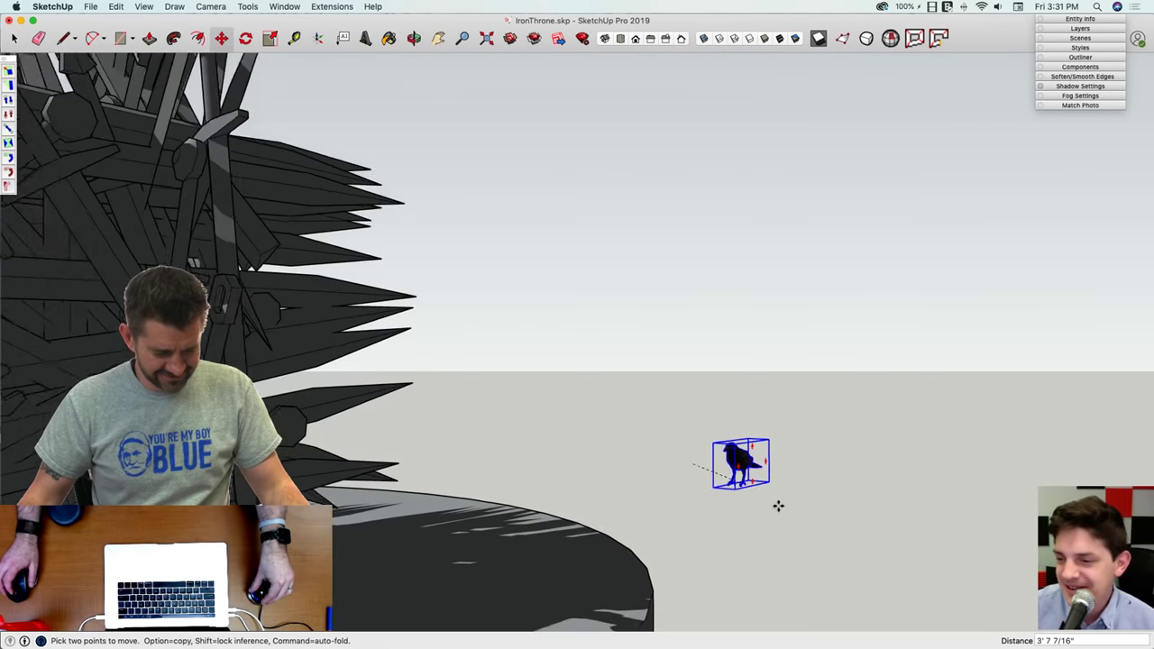
{"action": "scroll", "coordinate": [760, 497], "scroll_direction": "down", "scroll_amount": 3}
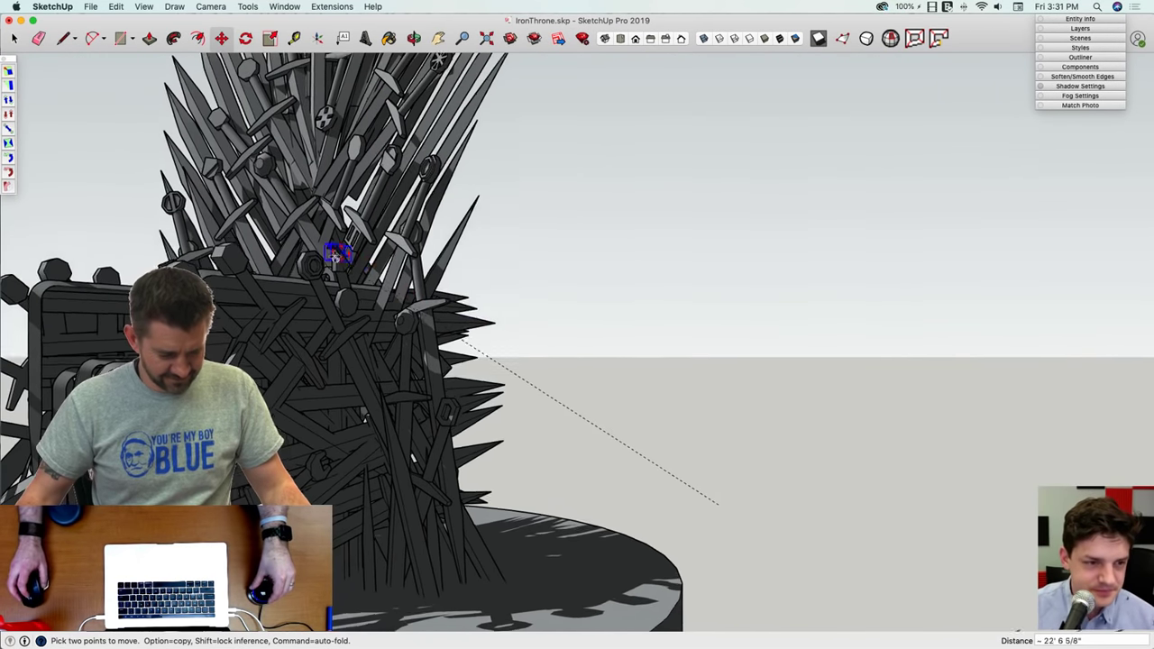
{"action": "middle_click_drag", "start_coordinate": [171, 254], "coordinate": [173, 260]}
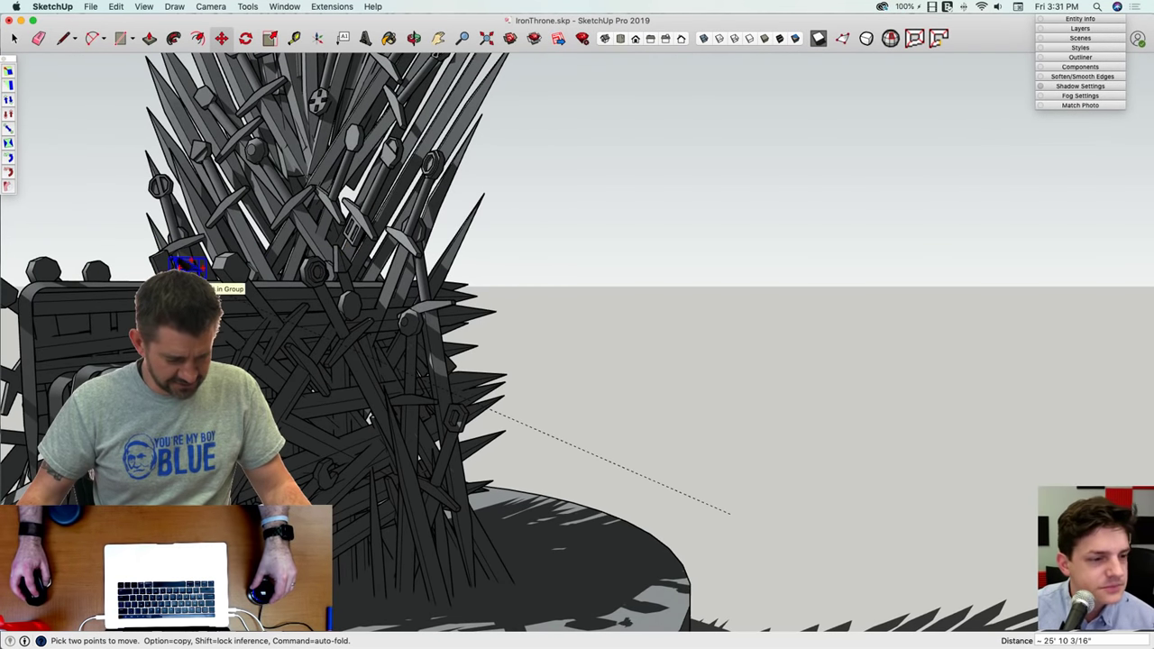
{"action": "left_click", "coordinate": [189, 274]}
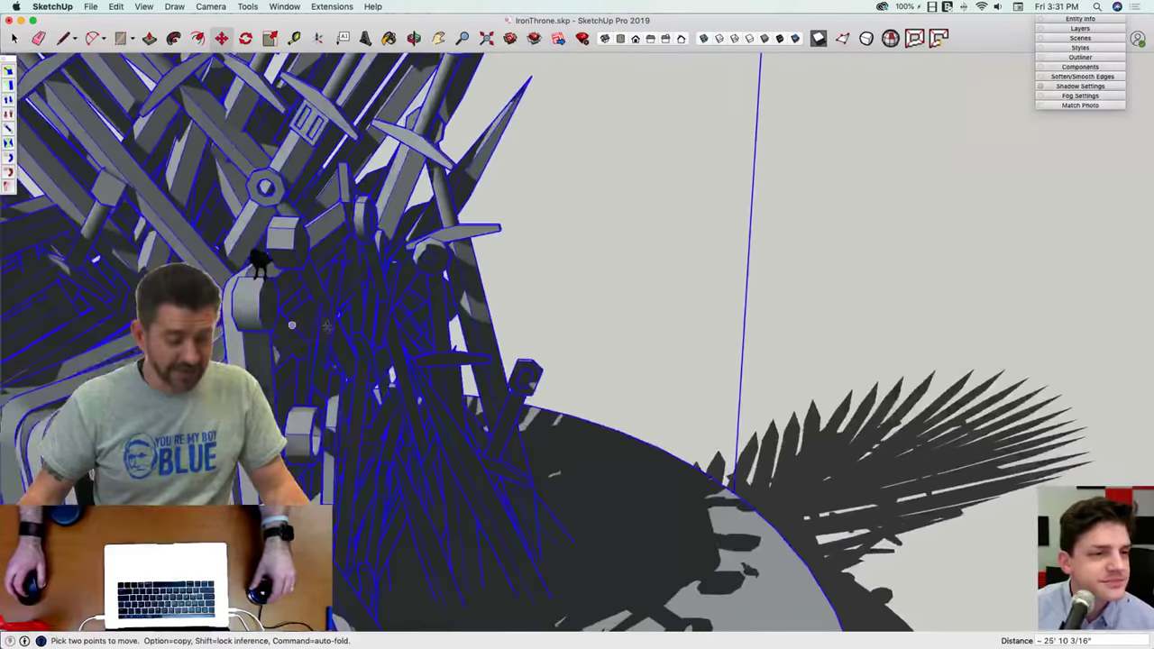
Step: Scale the crow on the armrest pommel up uniformly to about 3.5 times its size
{"action": "middle_click_drag", "start_coordinate": [328, 327], "coordinate": [525, 386]}
{"action": "scroll", "coordinate": [703, 431], "scroll_direction": "up", "scroll_amount": 3}
{"action": "middle_click_drag", "start_coordinate": [699, 451], "coordinate": [703, 478]}
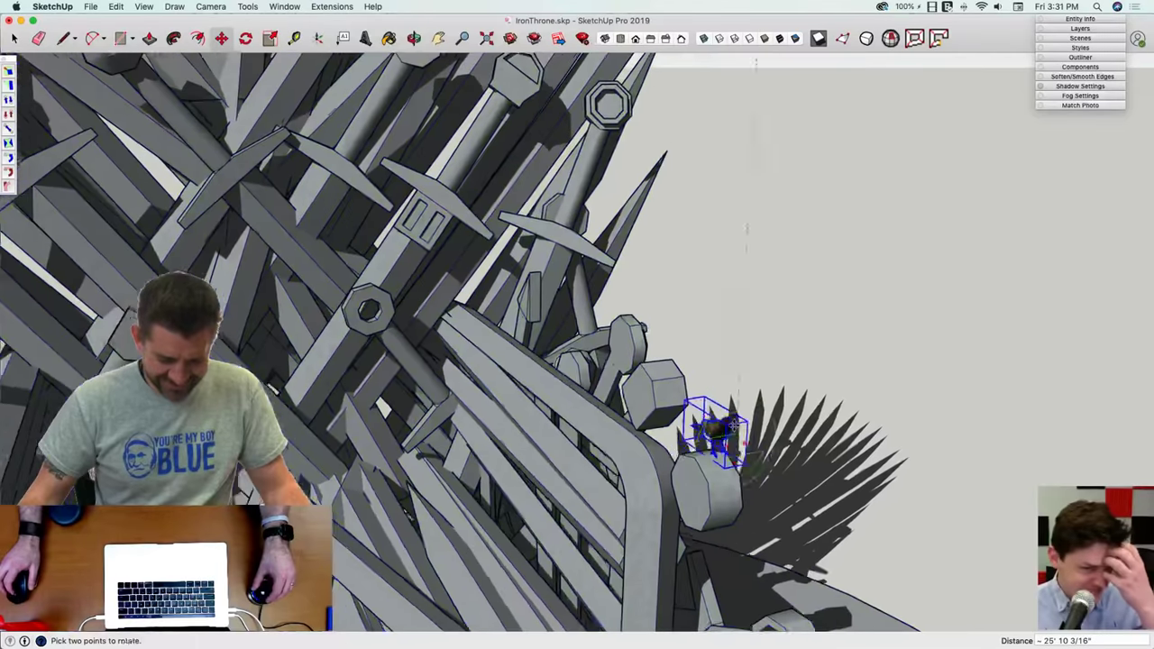
{"action": "key", "text": "space"}
{"action": "scroll", "coordinate": [728, 437], "scroll_direction": "up", "scroll_amount": 4}
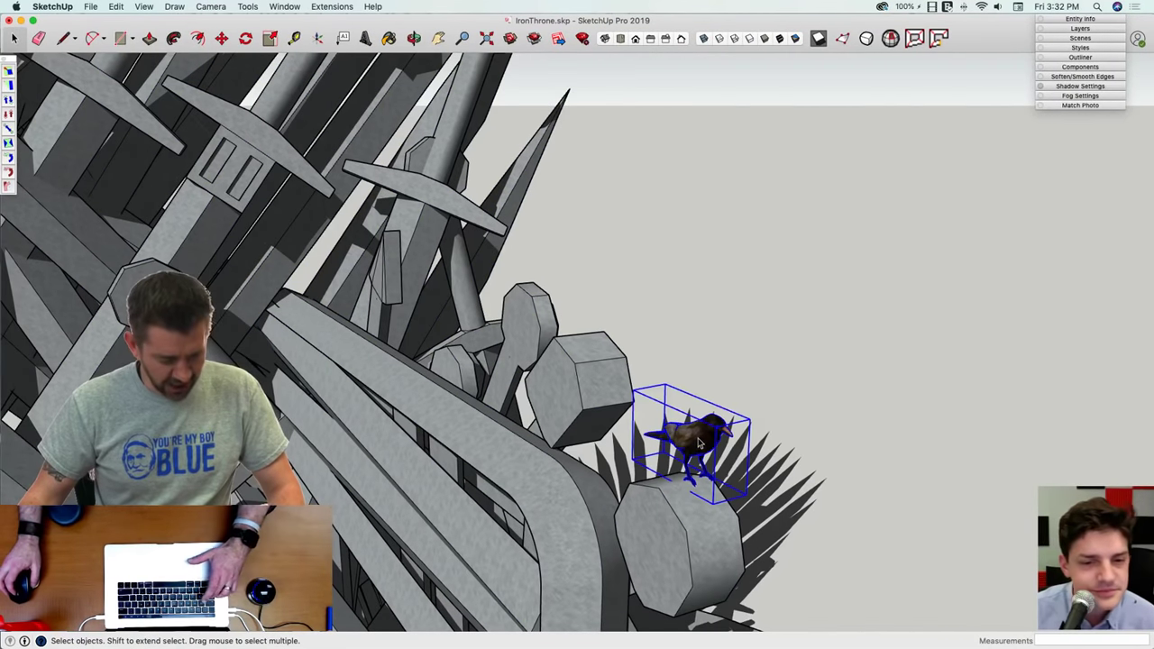
{"action": "key", "text": "s"}
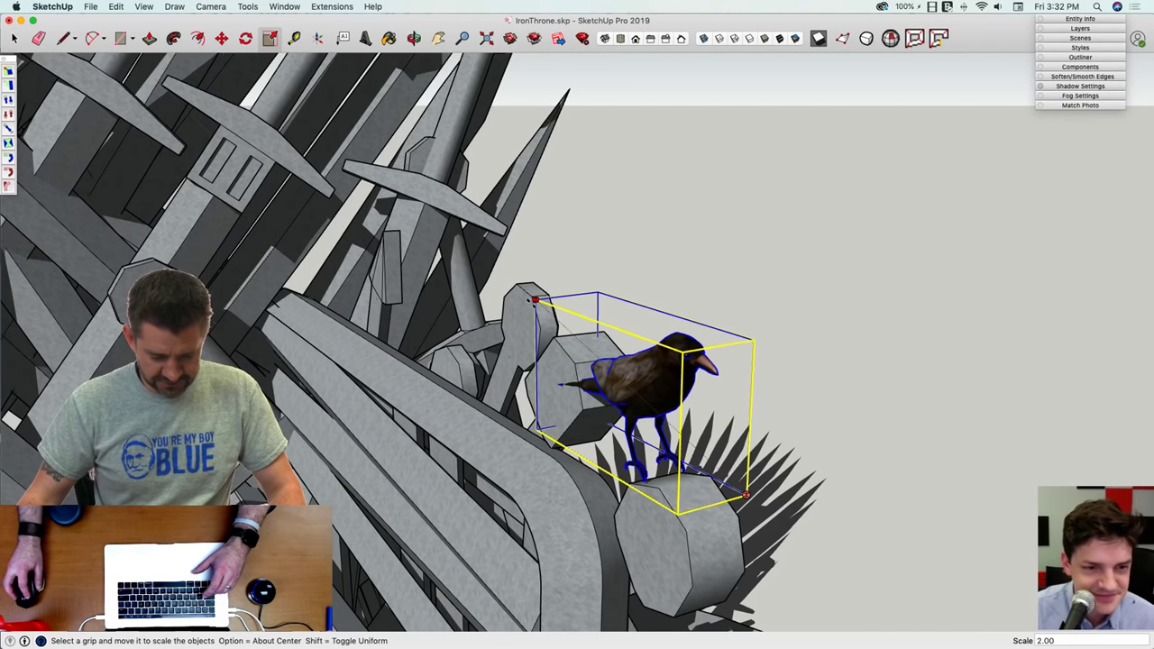
{"action": "left_click_drag", "start_coordinate": [534, 301], "coordinate": [411, 185]}
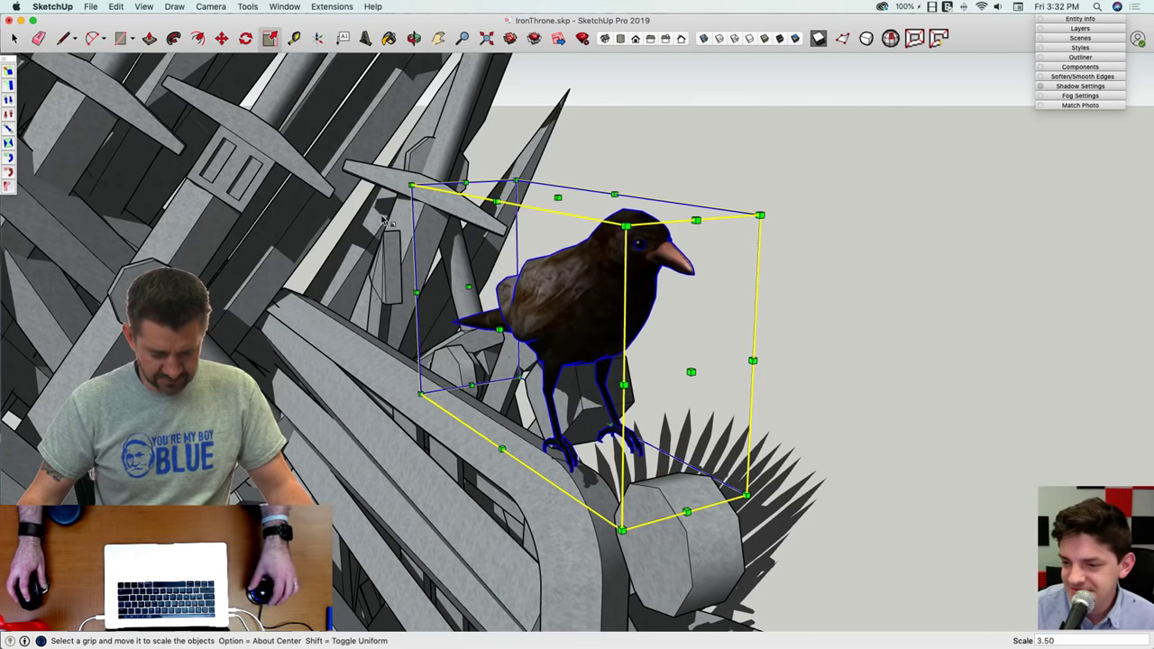
Step: Move the enlarged crow by its feet so that both claws rest on top of the armrest pommel
{"action": "key", "text": "m"}
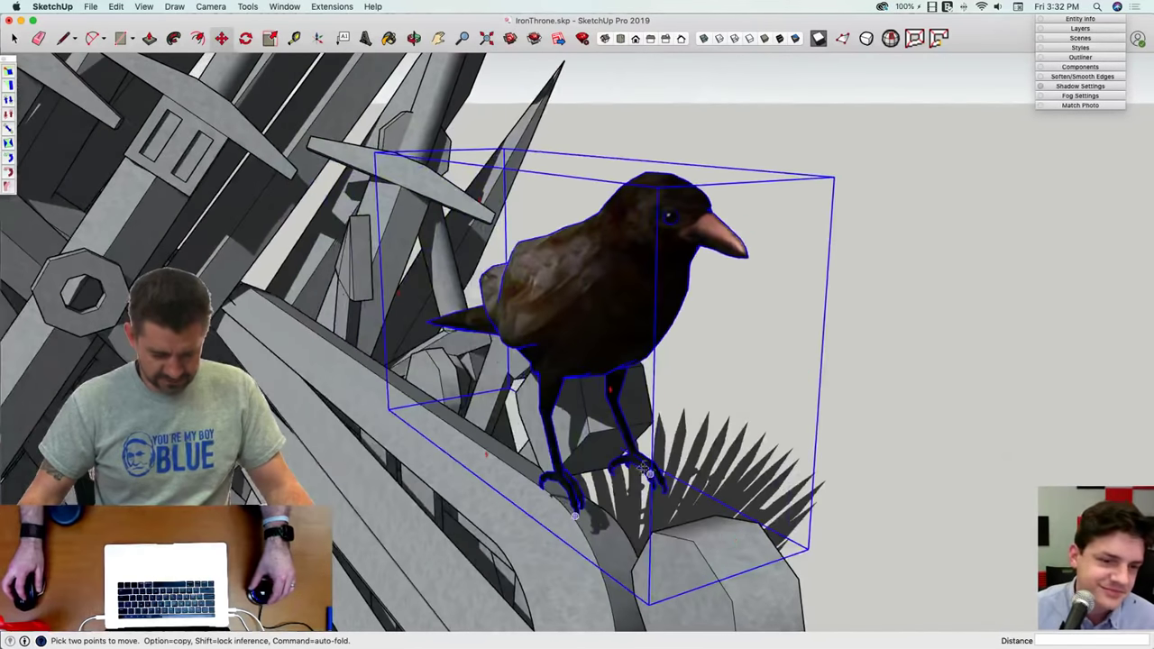
{"action": "left_click", "coordinate": [558, 480]}
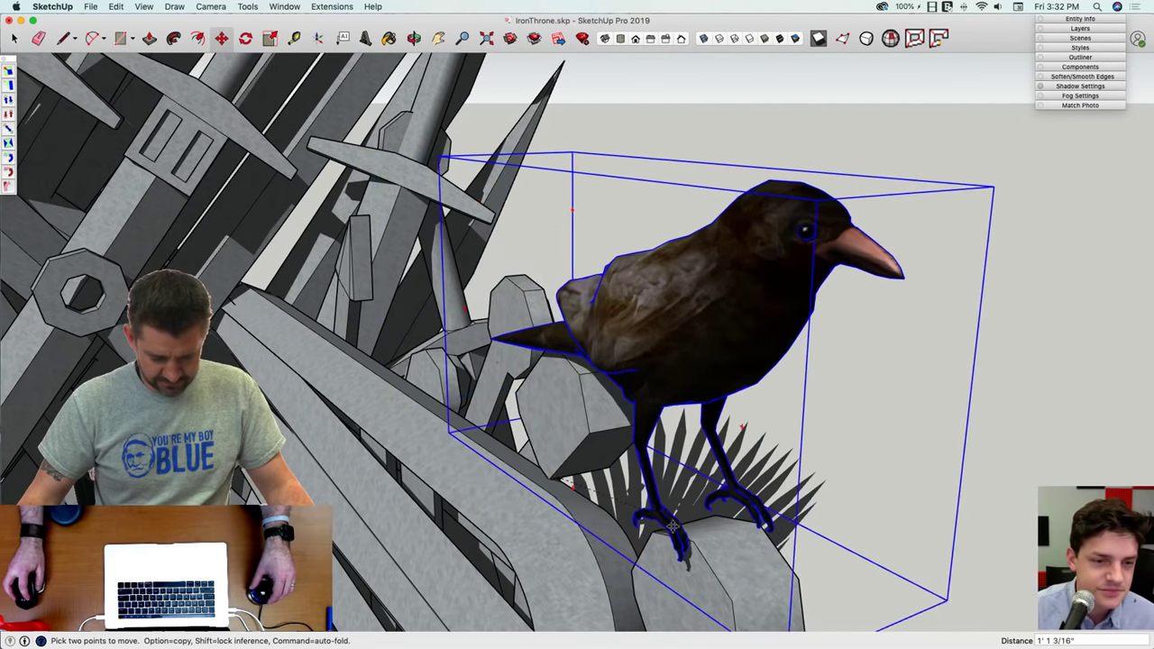
{"action": "middle_click_drag", "start_coordinate": [693, 535], "coordinate": [695, 517]}
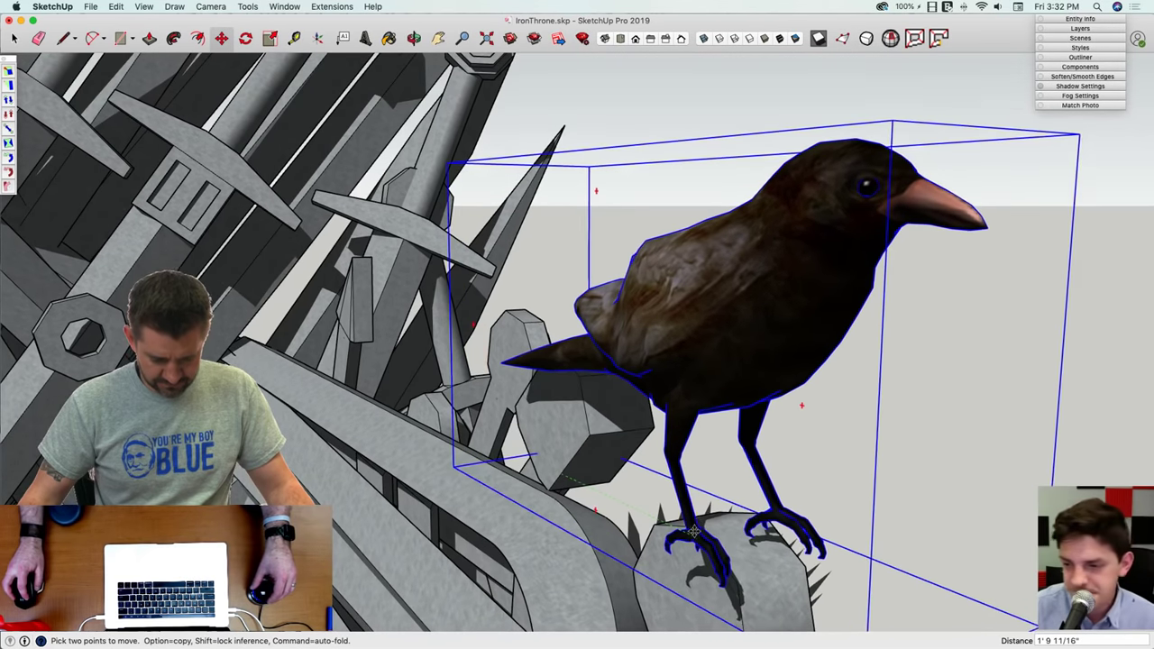
{"action": "left_click", "coordinate": [702, 516]}
{"action": "scroll", "coordinate": [721, 519], "scroll_direction": "up", "scroll_amount": 1}
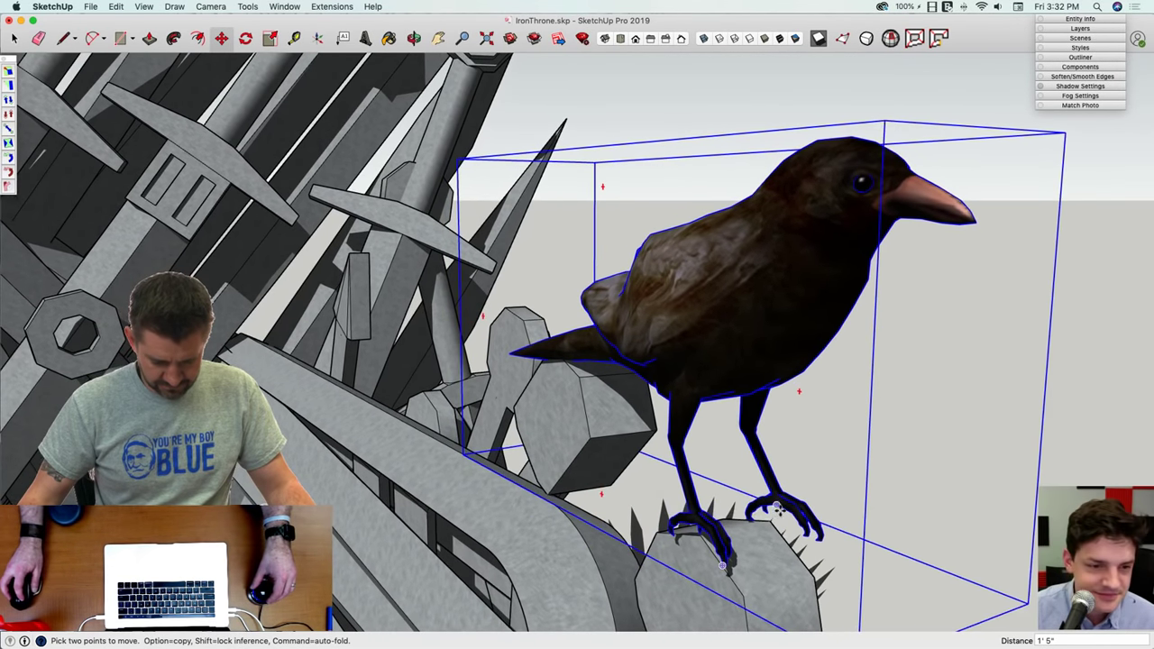
{"action": "left_click", "coordinate": [775, 512]}
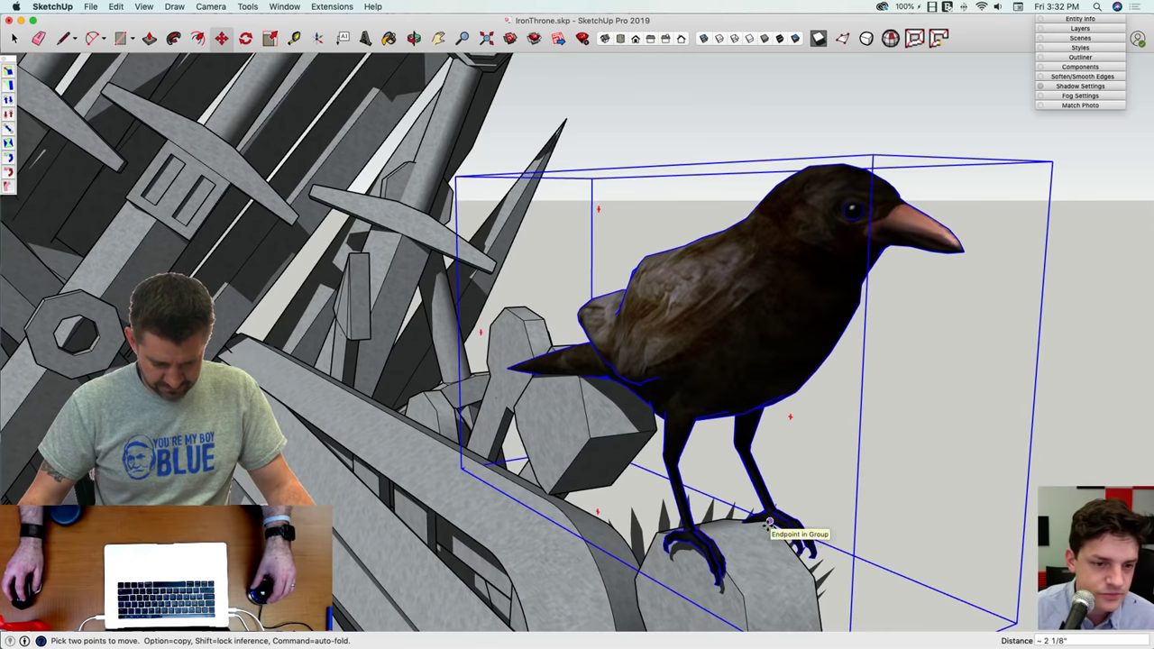
{"action": "middle_click_drag", "start_coordinate": [769, 523], "coordinate": [907, 535]}
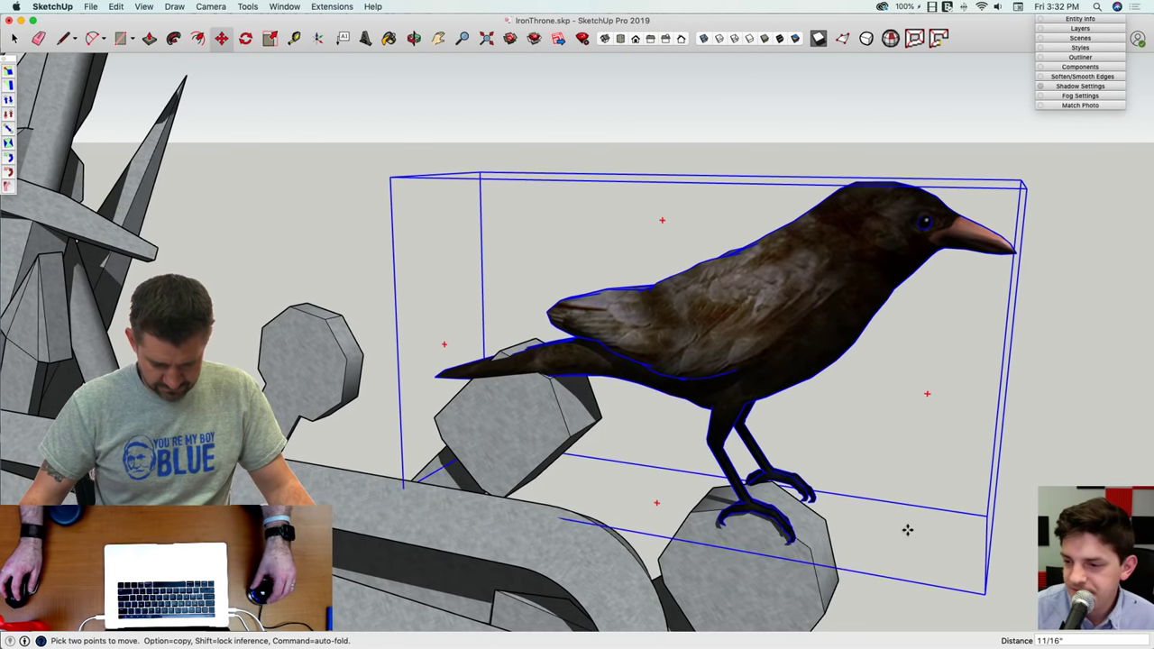
{"action": "left_click", "coordinate": [907, 530]}
{"action": "scroll", "coordinate": [897, 541], "scroll_direction": "down", "scroll_amount": 10}
{"action": "key", "text": "space"}
{"action": "left_click", "coordinate": [893, 482]}
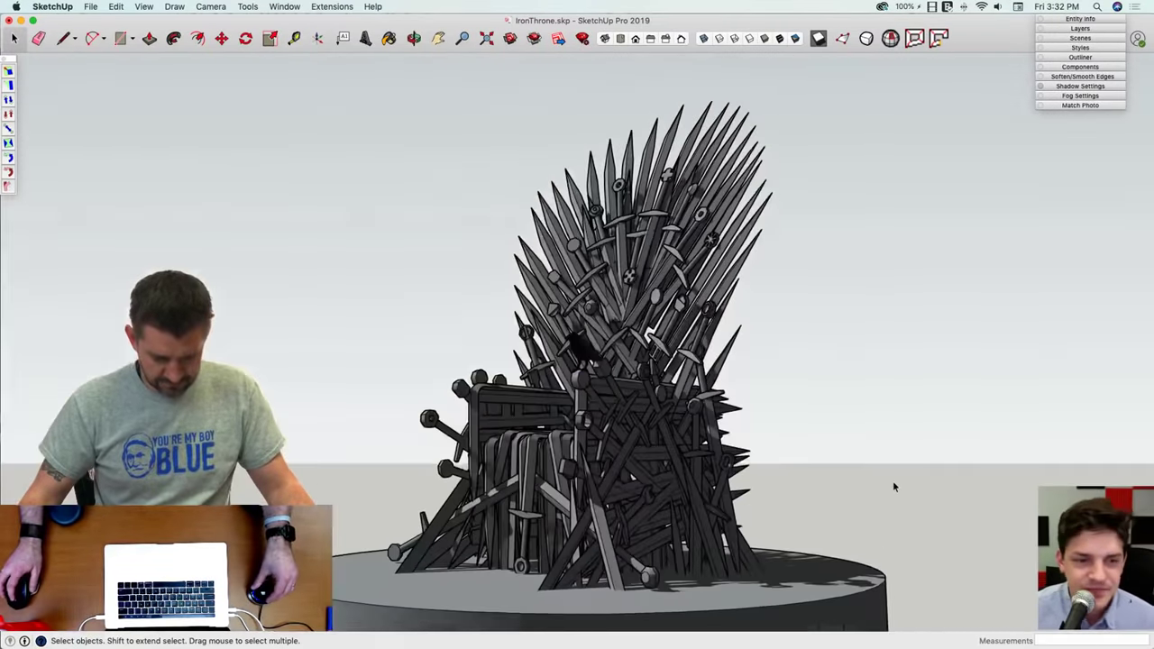
Step: Show the model in monochrome and create a small, smooth sphere as a group beside the throne
{"action": "key", "text": "super+3"}
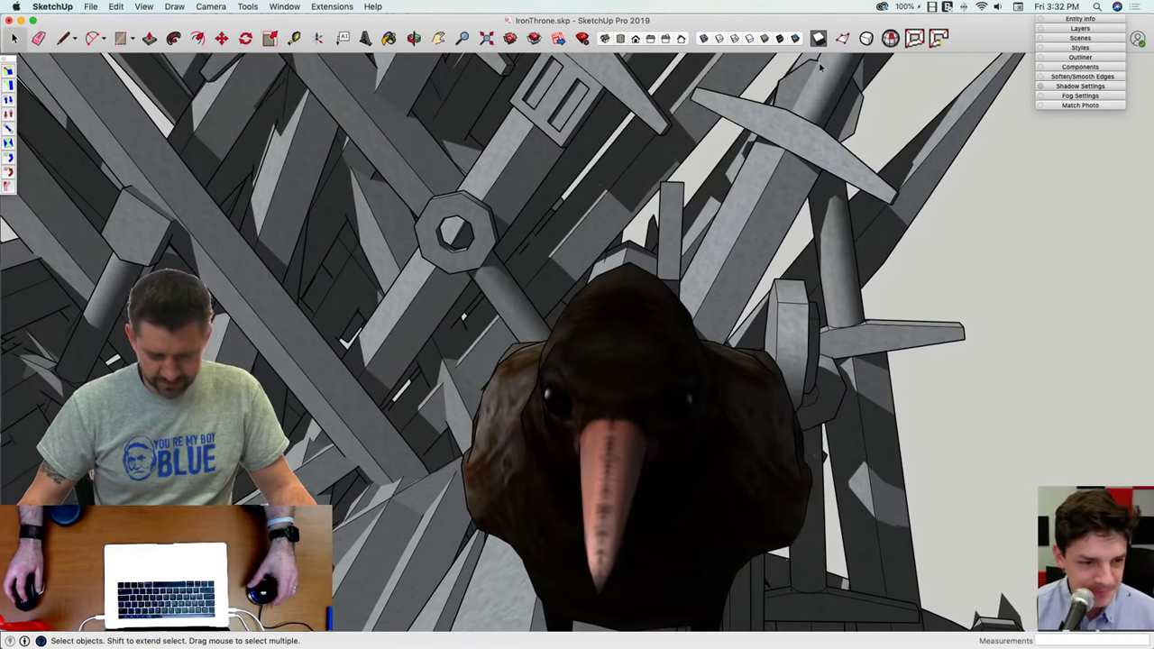
{"action": "left_click", "coordinate": [794, 39]}
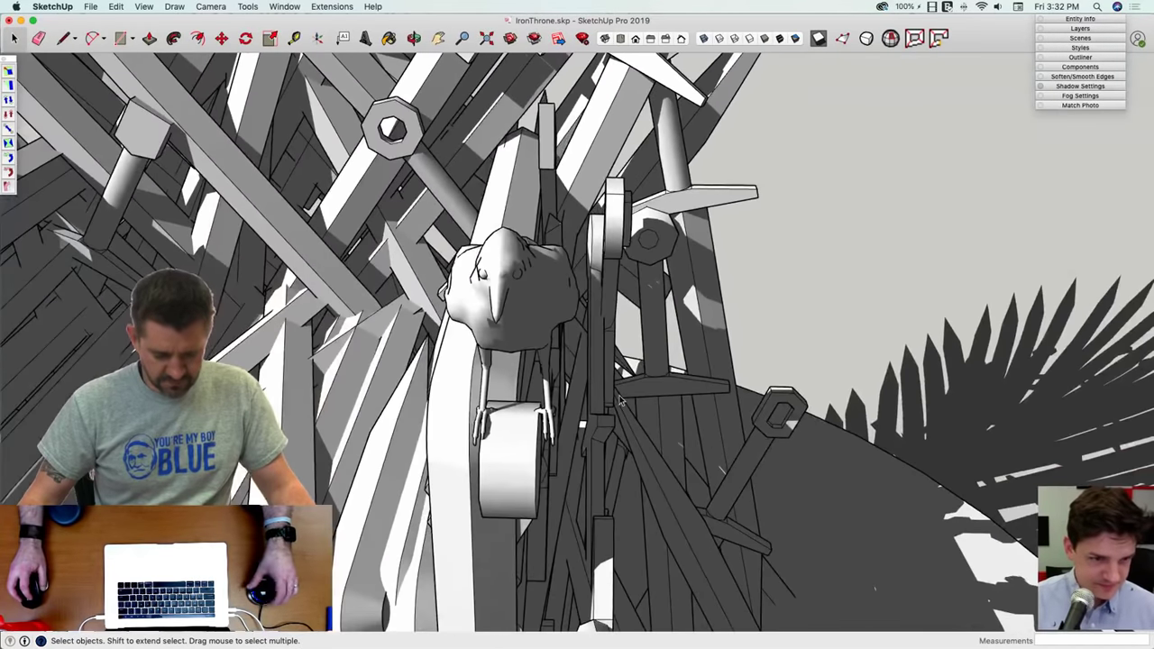
{"action": "key", "text": "c"}
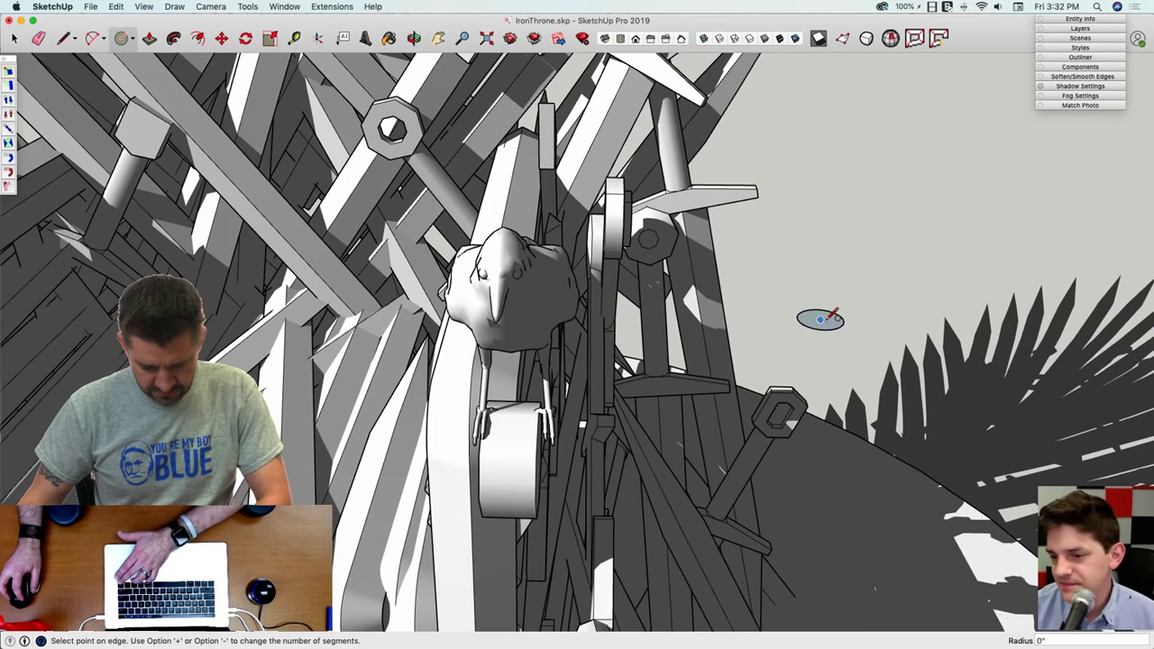
{"action": "key", "text": "space"}
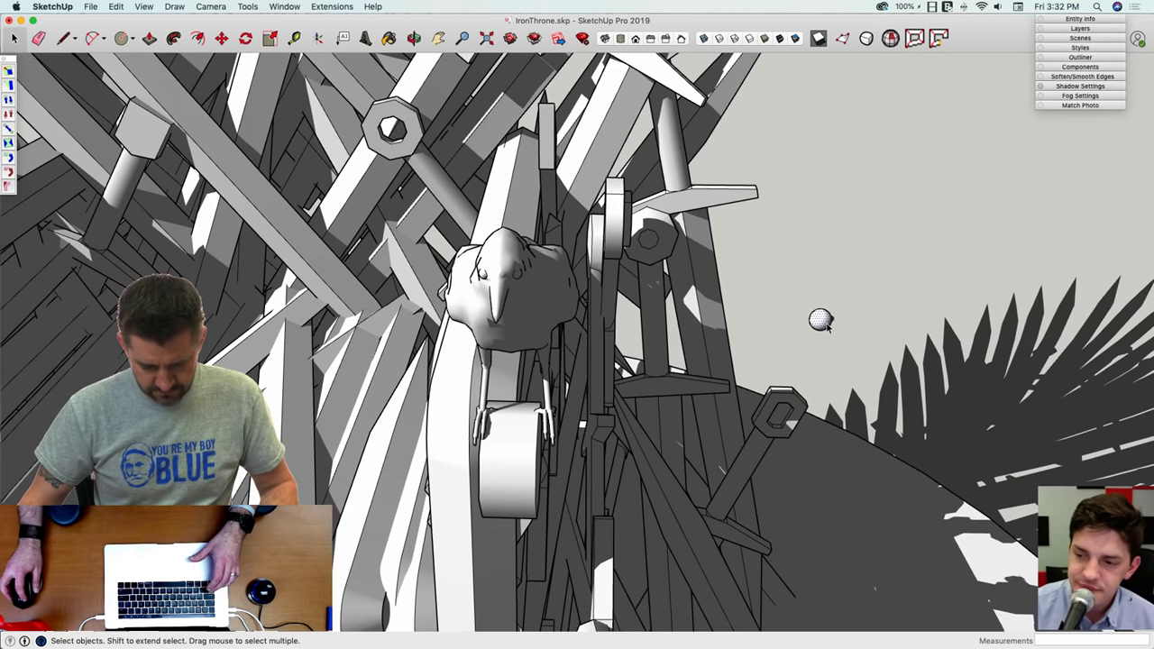
{"action": "right_click", "coordinate": [826, 324]}
{"action": "left_click", "coordinate": [860, 418]}
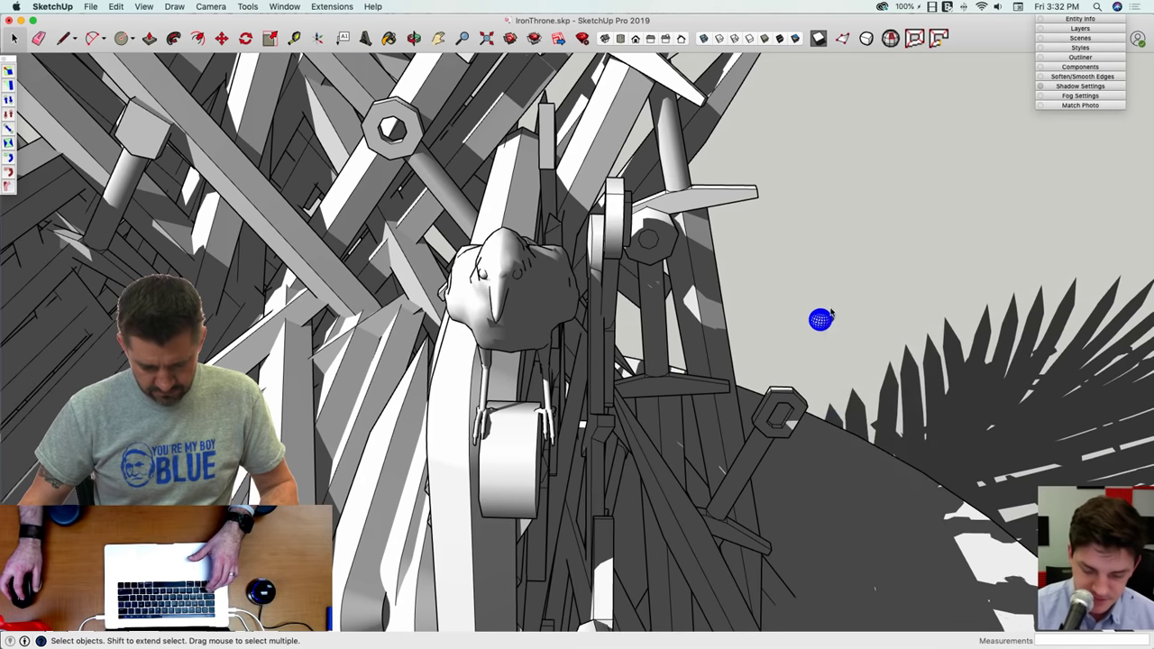
Step: Move the sphere onto the crow's head and scale it down uniformly to about 0.11
{"action": "left_click", "coordinate": [821, 320]}
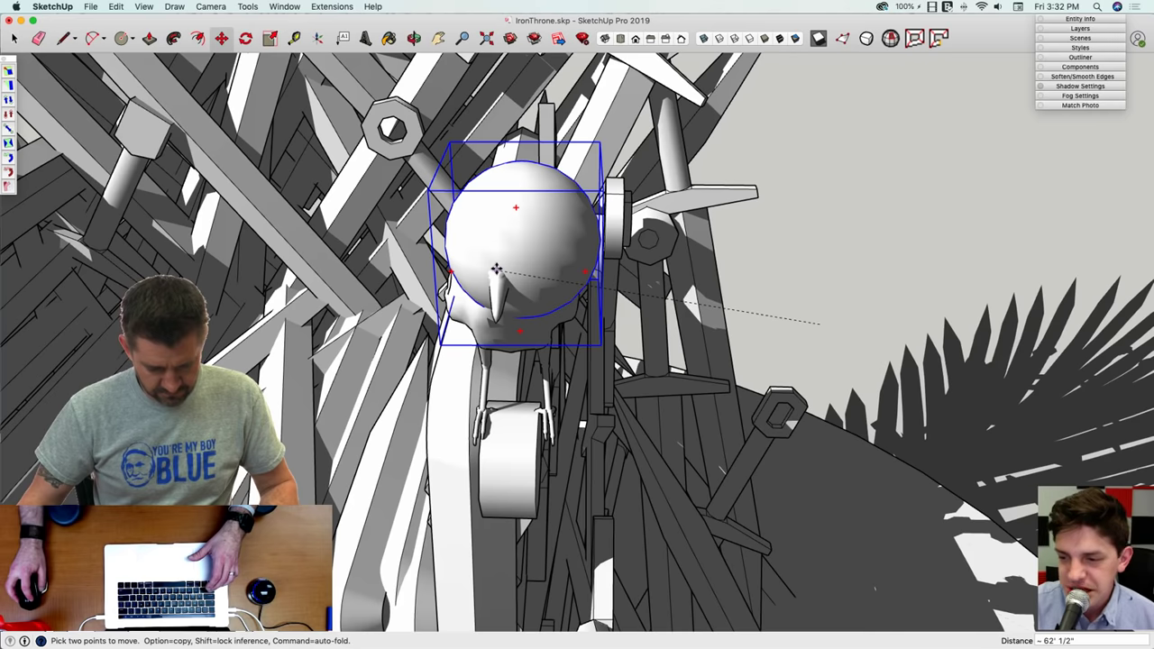
{"action": "scroll", "coordinate": [532, 225], "scroll_direction": "up", "scroll_amount": 4}
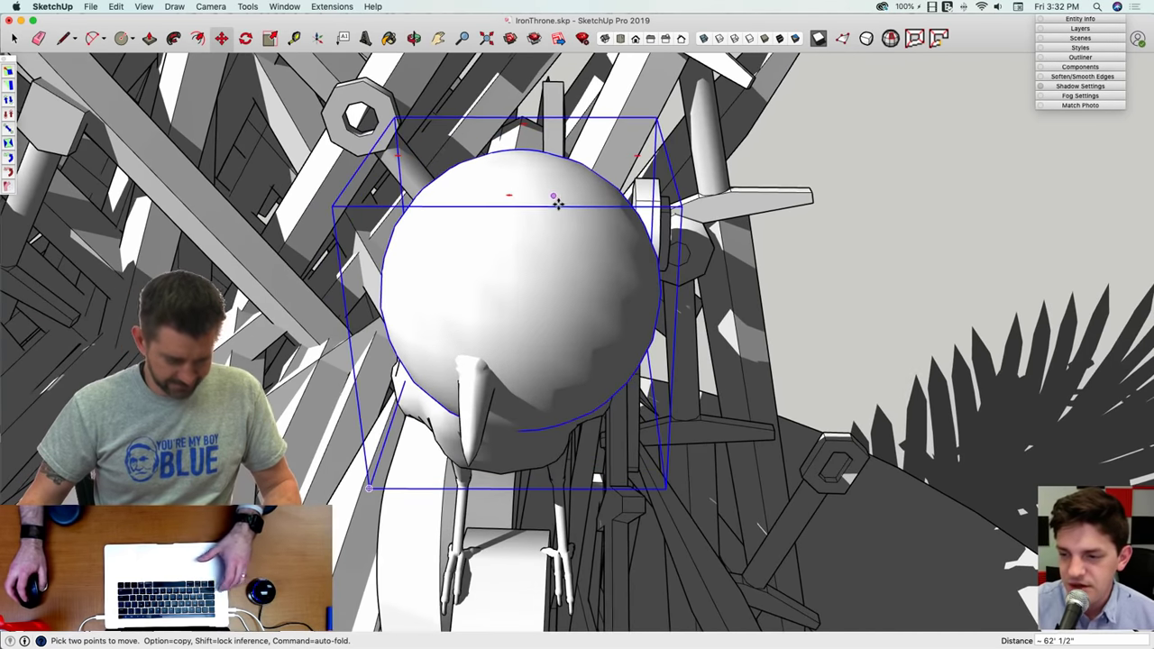
{"action": "left_click", "coordinate": [582, 198]}
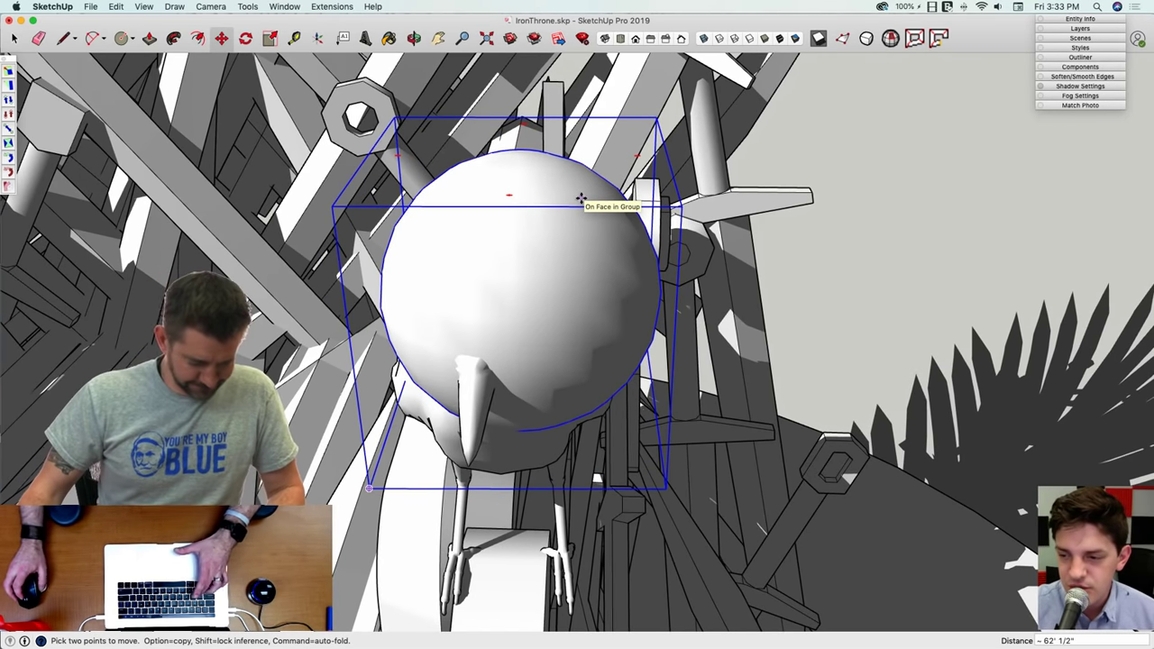
{"action": "key", "text": "s"}
{"action": "left_click_drag", "start_coordinate": [657, 118], "coordinate": [414, 431]}
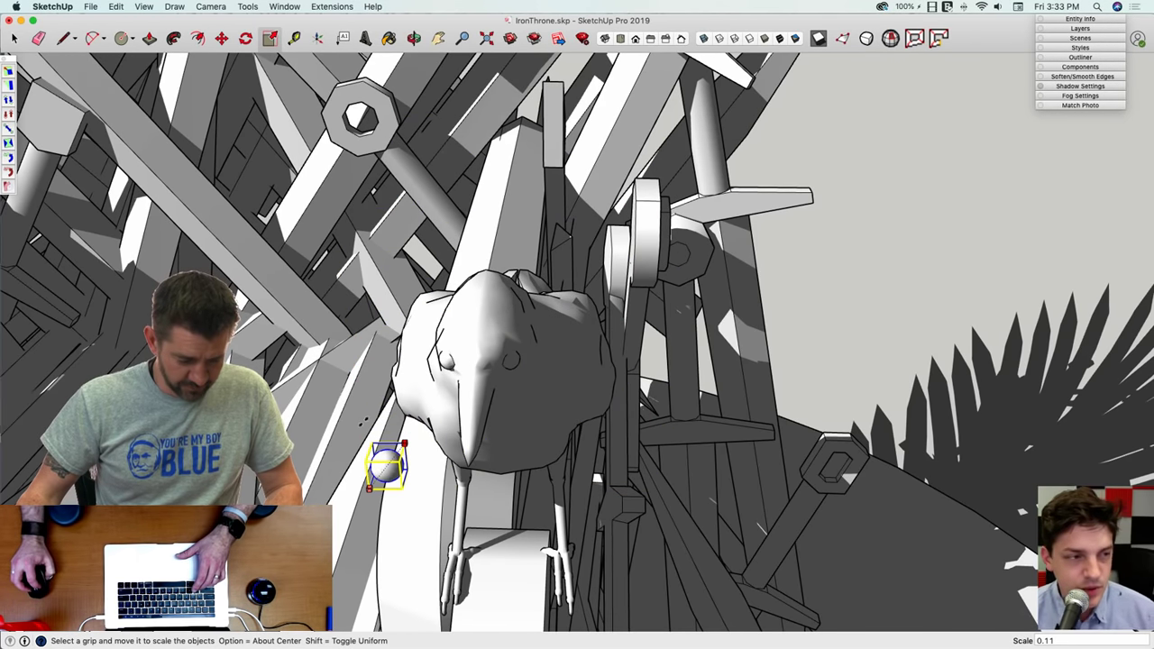
Step: Move the tiny sphere onto the crow's forehead, just above the base of the beak
{"action": "key", "text": "m"}
{"action": "middle_click_drag", "start_coordinate": [378, 468], "coordinate": [415, 383]}
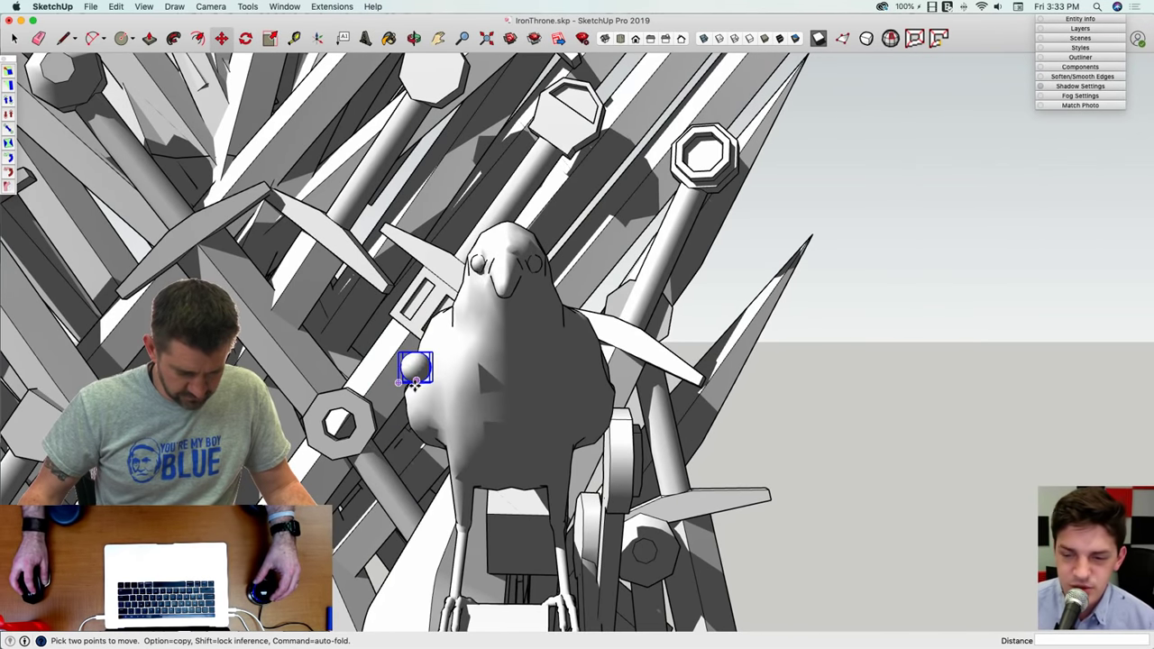
{"action": "left_click", "coordinate": [417, 382]}
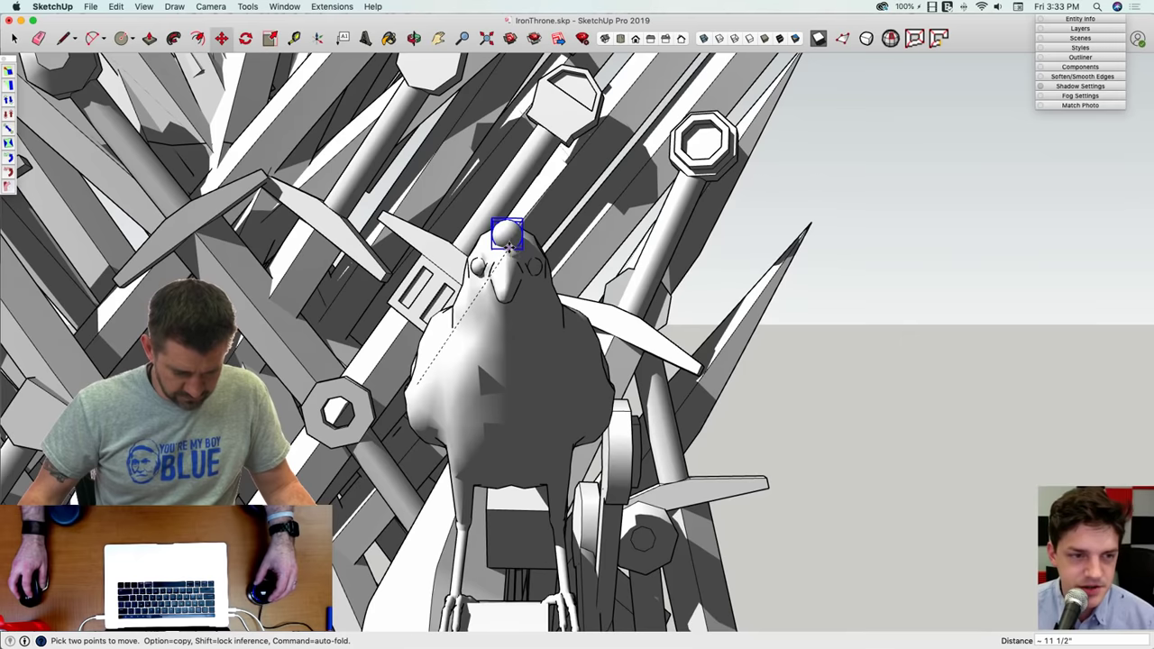
{"action": "scroll", "coordinate": [508, 245], "scroll_direction": "up", "scroll_amount": 10}
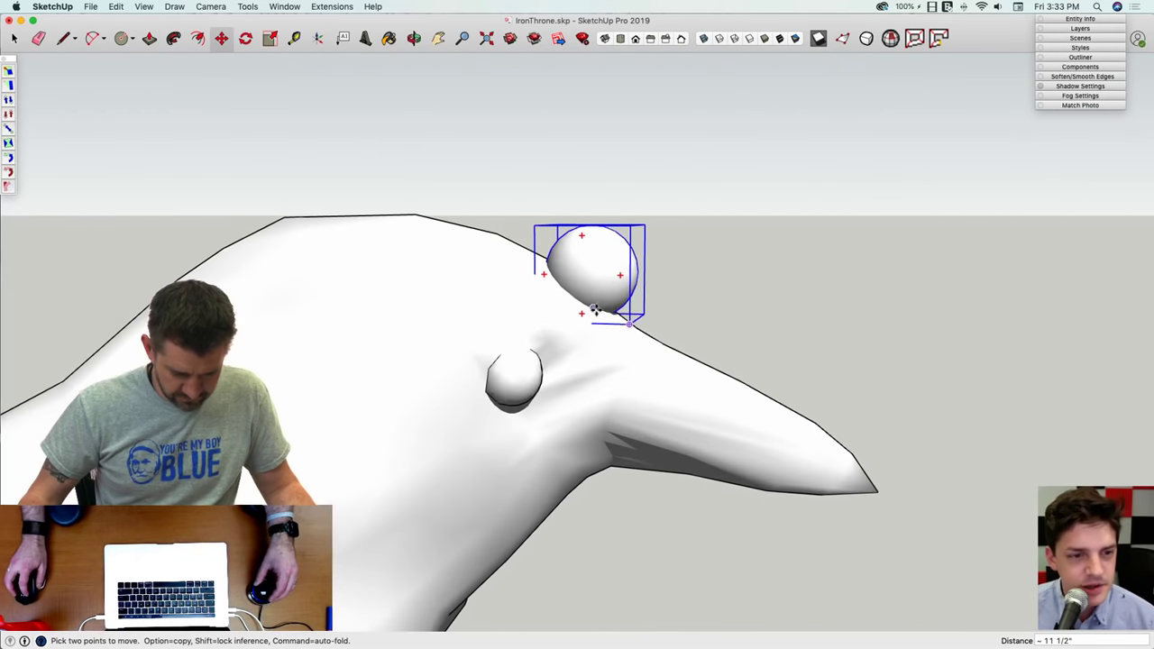
{"action": "left_click", "coordinate": [595, 309]}
Step: Shrink the sphere a little further and sink it into the crow's forehead between the eyes as a third eye
{"action": "key", "text": "s"}
{"action": "middle_click_drag", "start_coordinate": [662, 256], "coordinate": [644, 137]}
{"action": "left_click", "coordinate": [642, 140]}
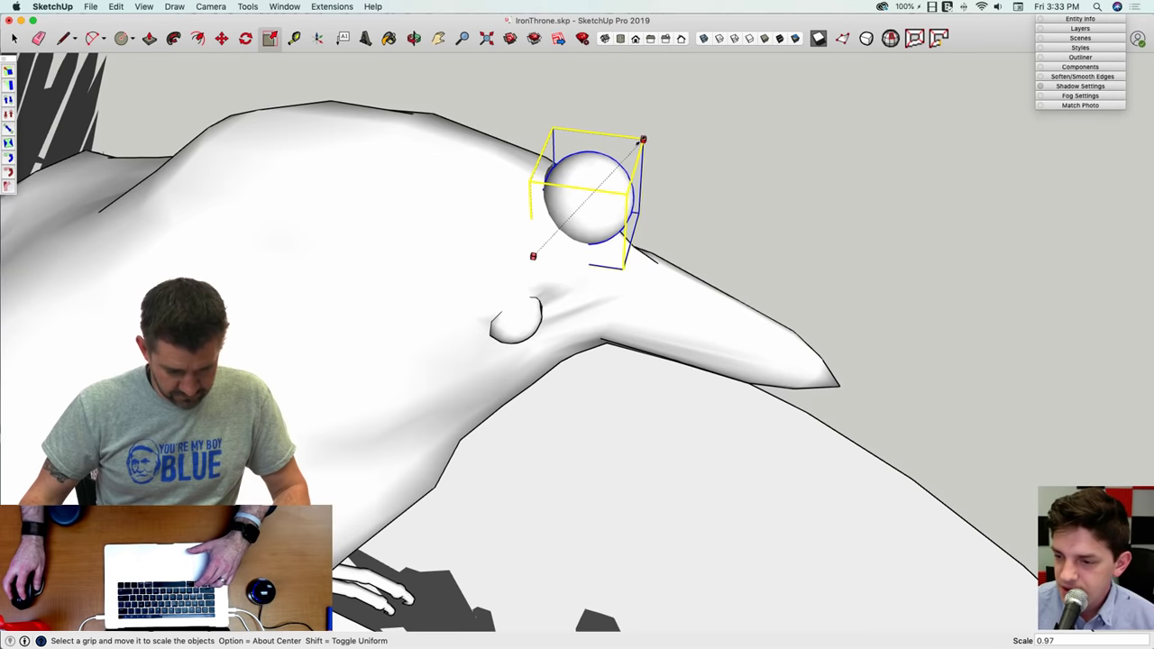
{"action": "left_click", "coordinate": [615, 170]}
{"action": "middle_click_drag", "start_coordinate": [615, 170], "coordinate": [651, 239]}
{"action": "key", "text": "m"}
{"action": "key", "text": "space"}
{"action": "key", "text": "m"}
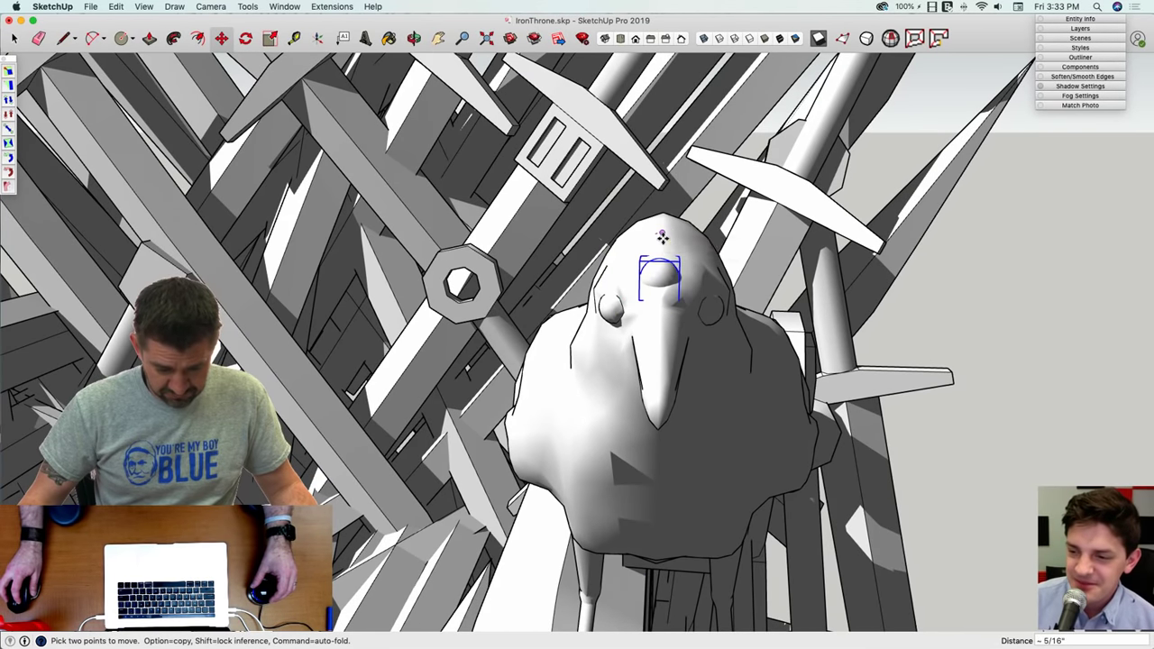
{"action": "key", "text": "space"}
{"action": "middle_click_drag", "start_coordinate": [661, 270], "coordinate": [710, 330]}
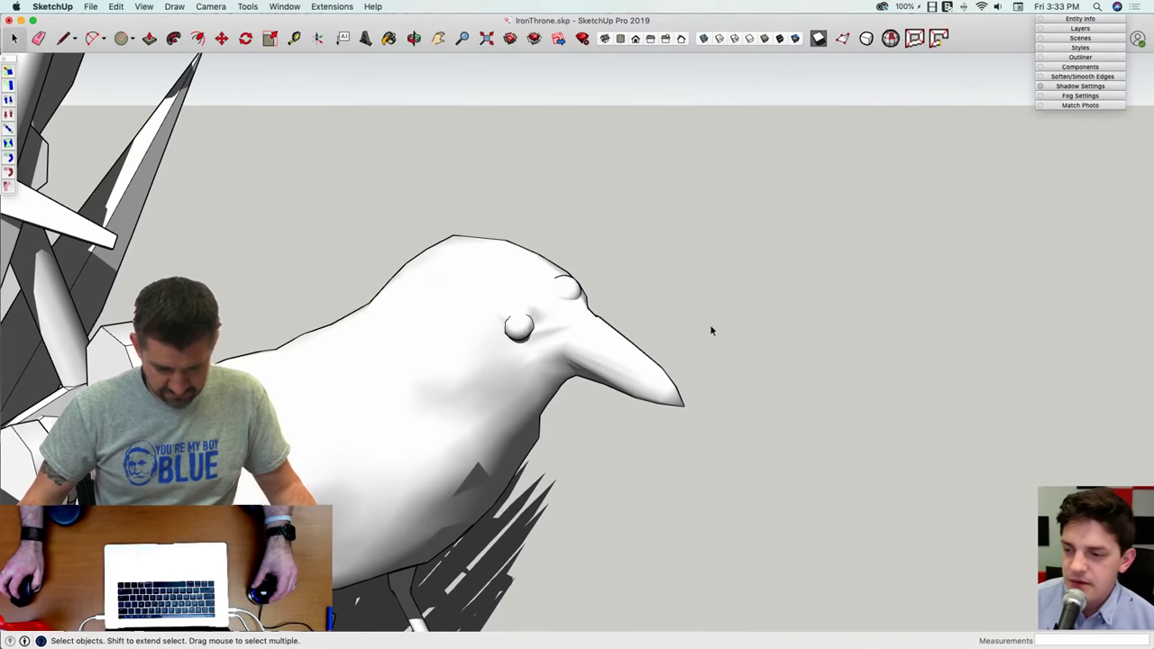
Step: Show the textures again and paint the third-eye sphere with the black Licorice colour
{"action": "left_click", "coordinate": [780, 39]}
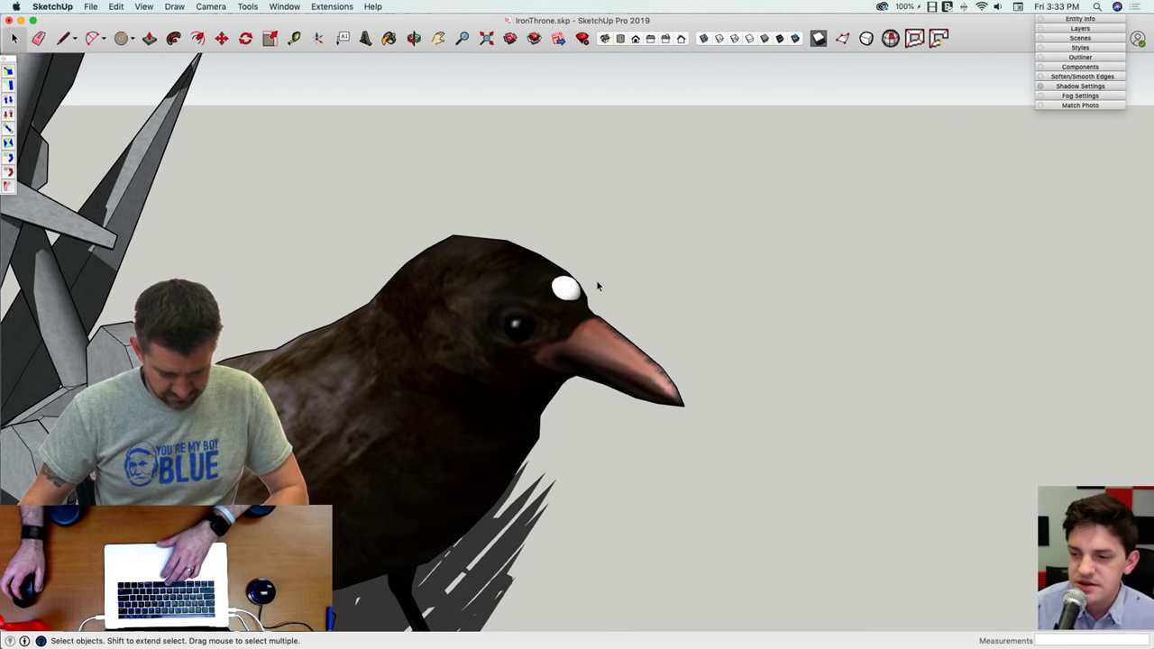
{"action": "key", "text": "b"}
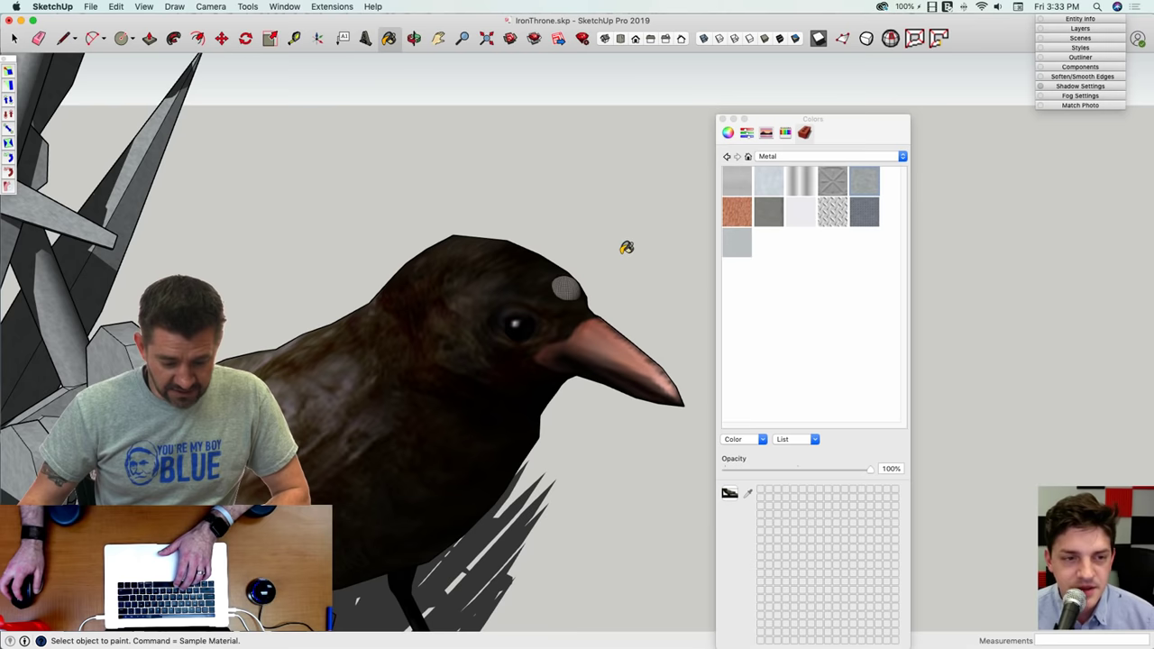
{"action": "scroll", "coordinate": [563, 282], "scroll_direction": "up", "scroll_amount": 5}
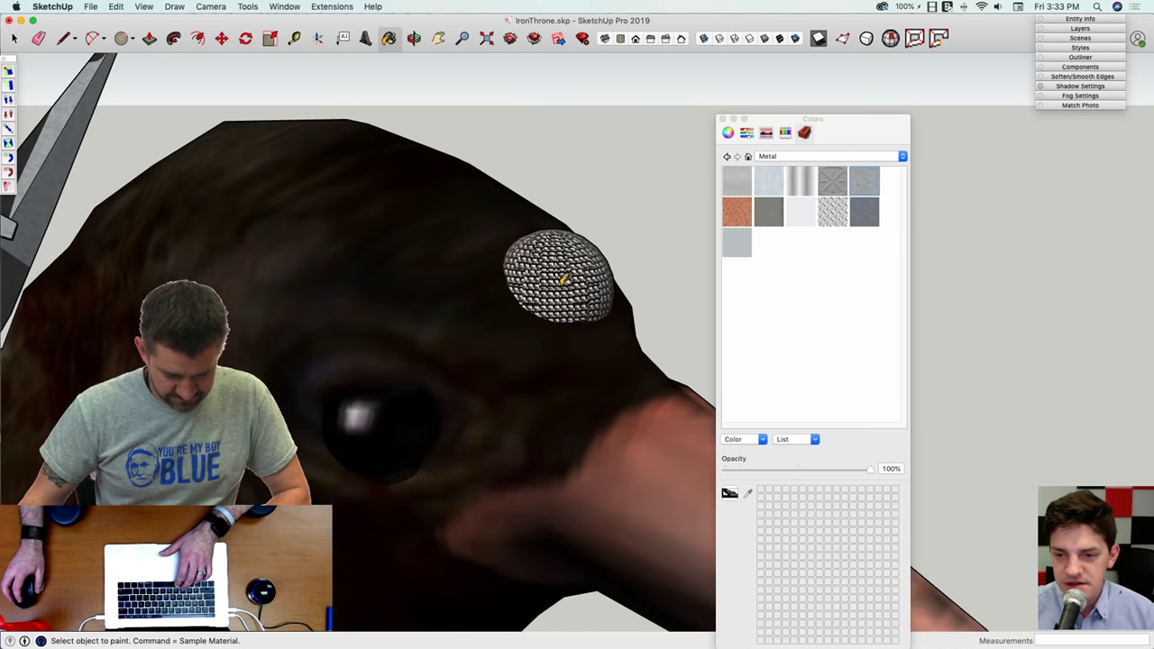
{"action": "left_click", "coordinate": [786, 133]}
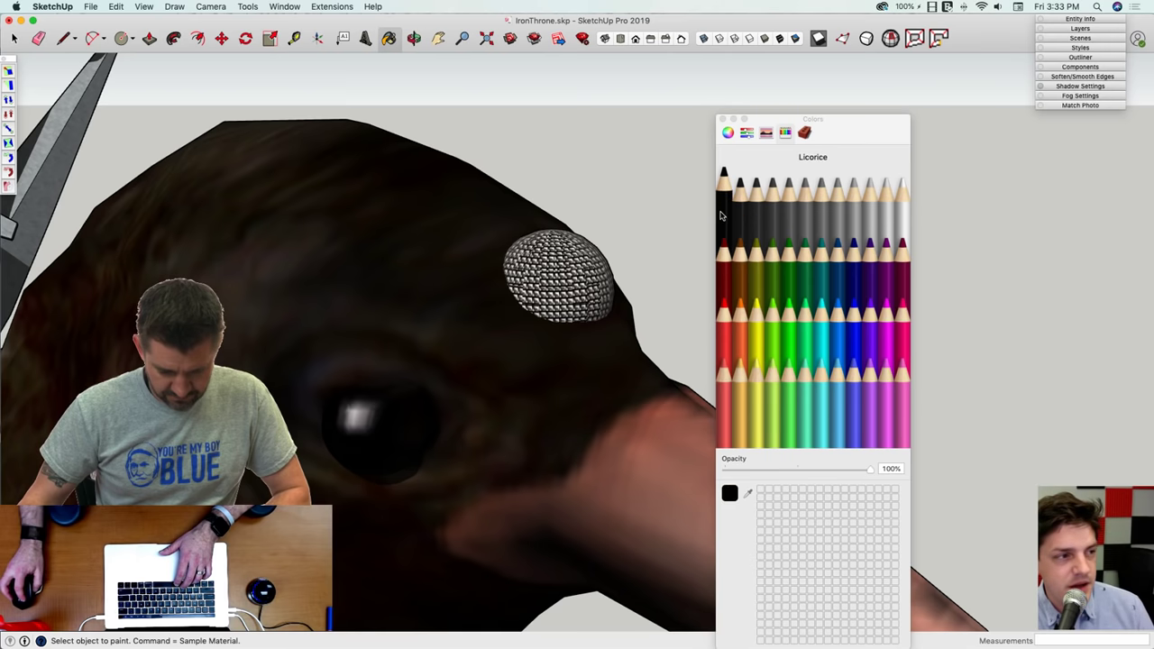
{"action": "left_click", "coordinate": [588, 269]}
{"action": "key", "text": "space"}
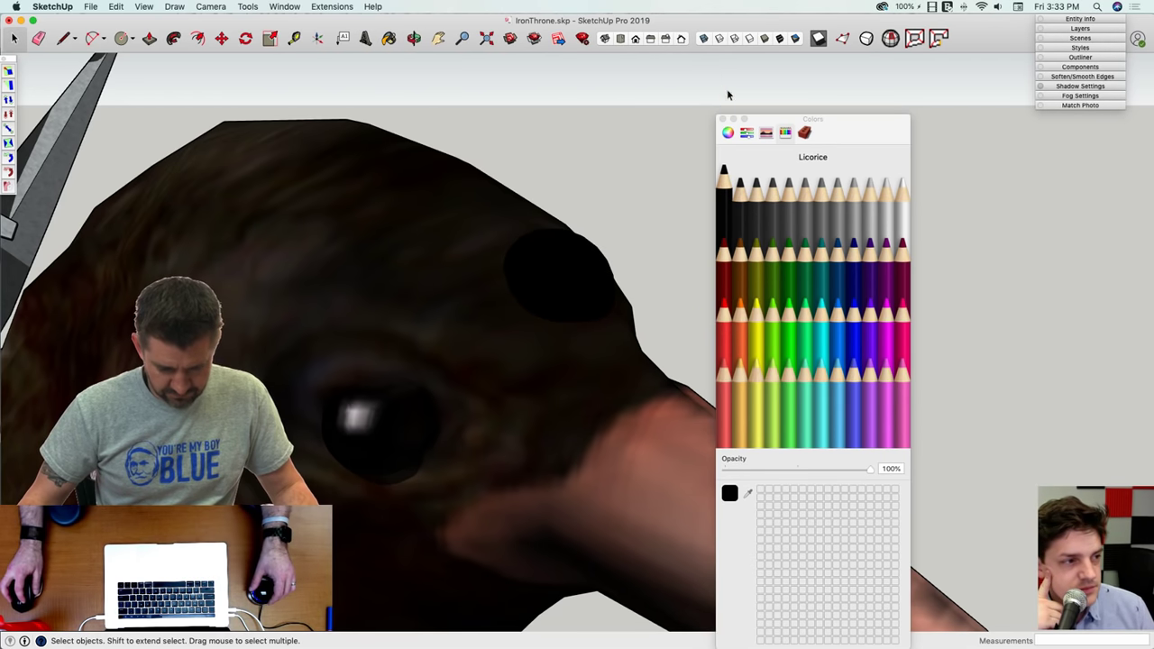
{"action": "left_click", "coordinate": [722, 119]}
Step: Switch the display back to monochrome to inspect the crow's eyes, and save the model
{"action": "middle_click_drag", "start_coordinate": [712, 208], "coordinate": [629, 185]}
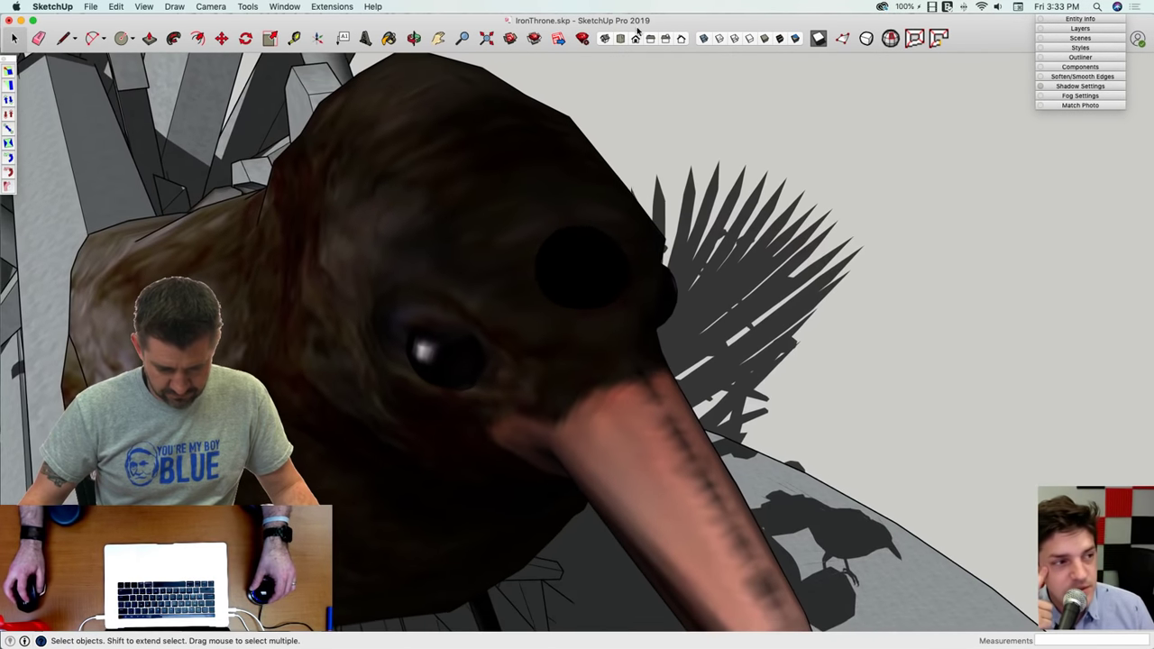
{"action": "scroll", "coordinate": [561, 302], "scroll_direction": "up", "scroll_amount": 3}
{"action": "left_click", "coordinate": [796, 38]}
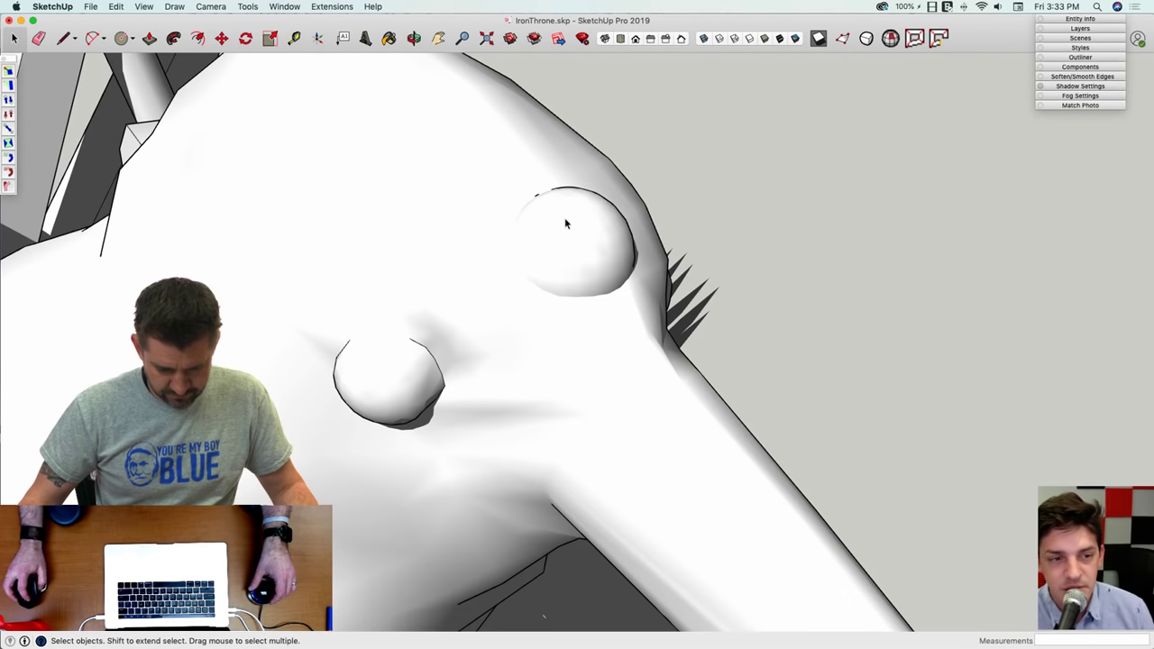
{"action": "left_click", "coordinate": [116, 7]}
{"action": "mouse_move", "coordinate": [91, 7]}
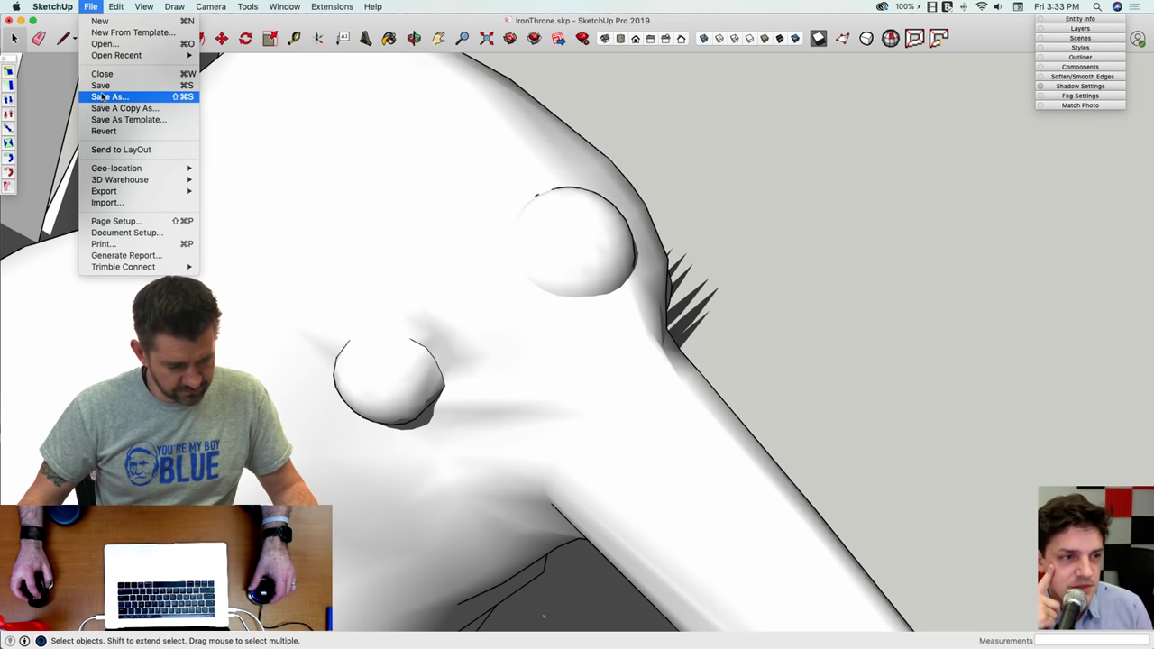
{"action": "left_click", "coordinate": [101, 85]}
Step: Turn on hidden geometry to expose the third-eye sphere's facets, and switch the display back to textures
{"action": "left_click", "coordinate": [143, 6]}
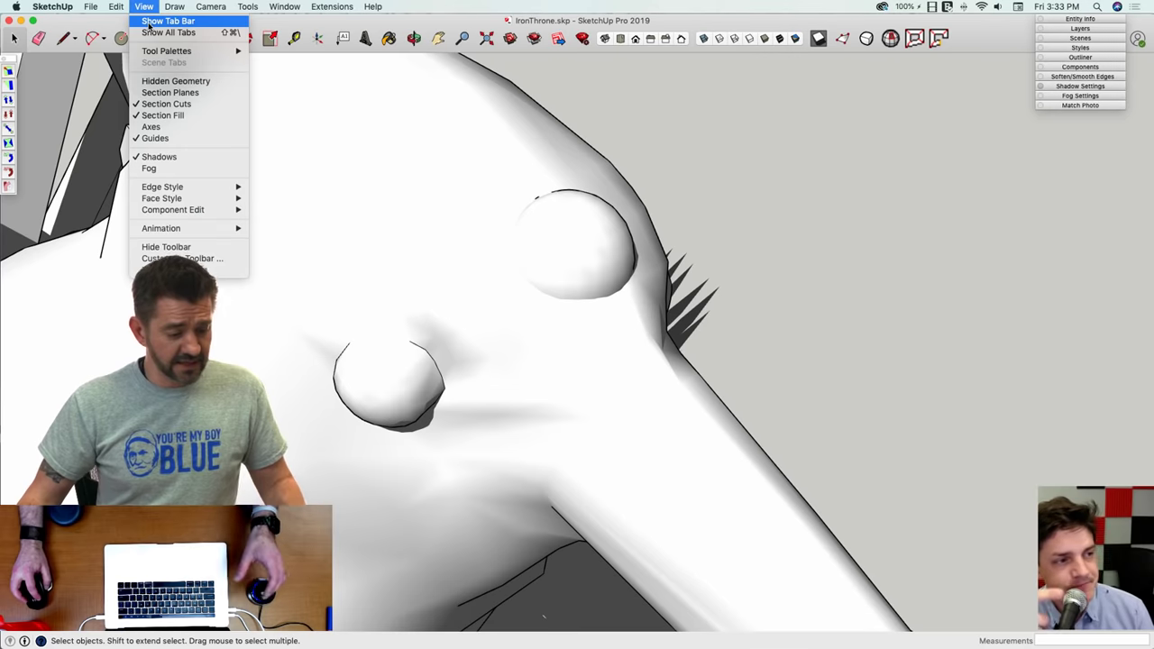
{"action": "left_click", "coordinate": [162, 81]}
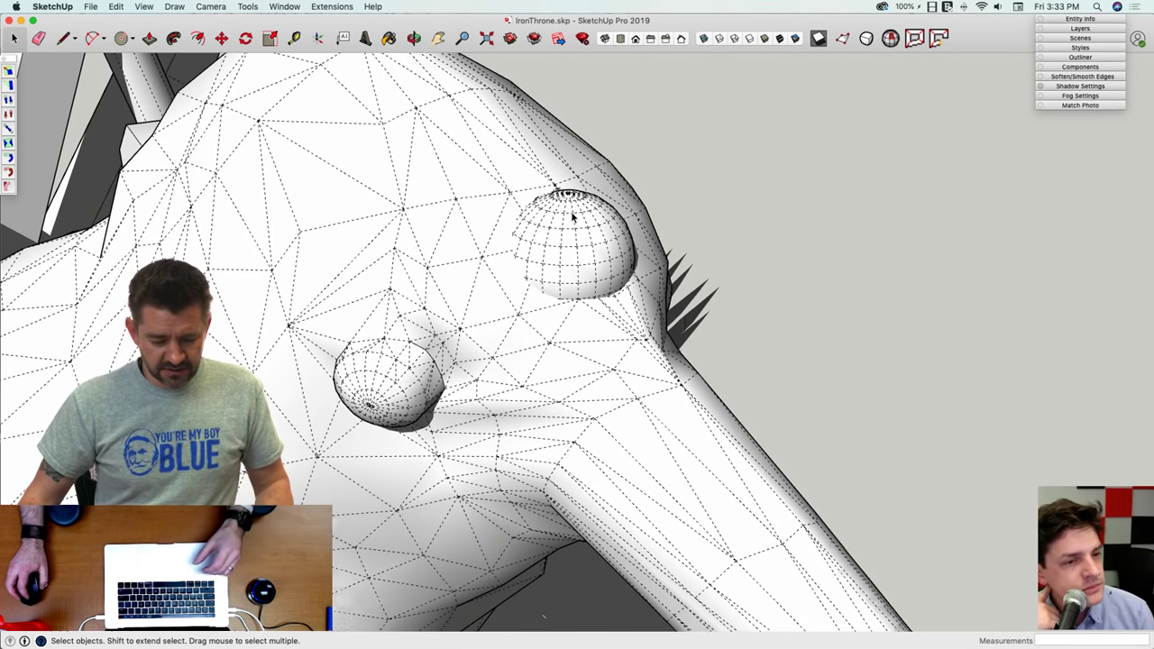
{"action": "scroll", "coordinate": [582, 221], "scroll_direction": "up", "scroll_amount": 3}
{"action": "scroll", "coordinate": [594, 229], "scroll_direction": "up", "scroll_amount": 2}
{"action": "key", "text": "b"}
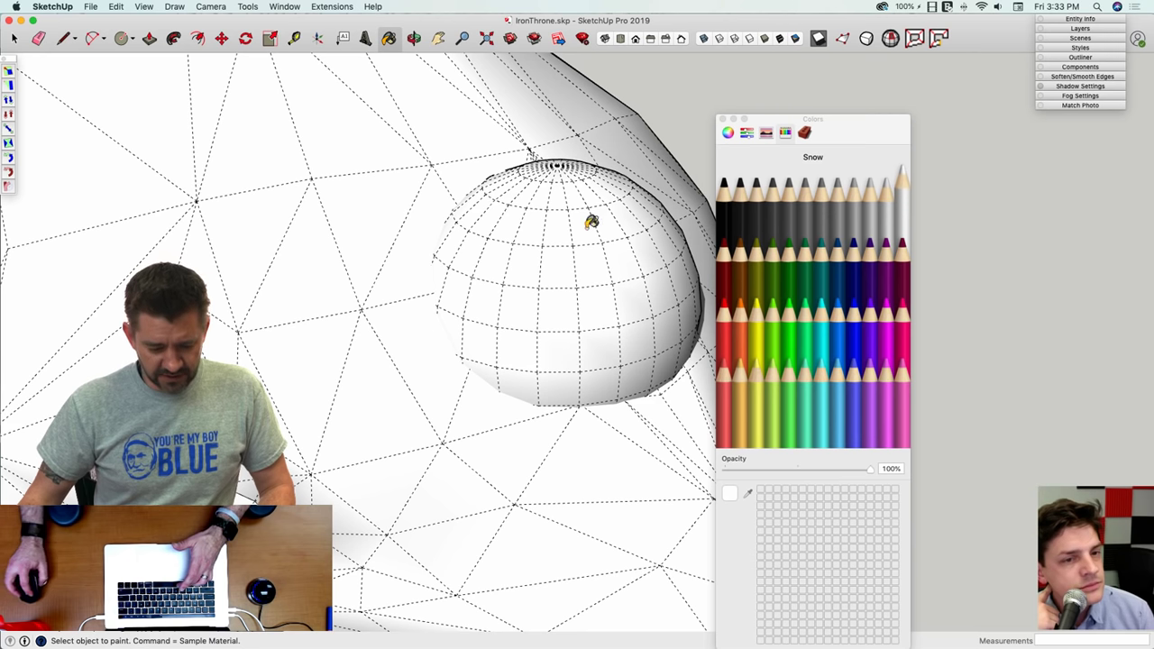
{"action": "left_click", "coordinate": [726, 121]}
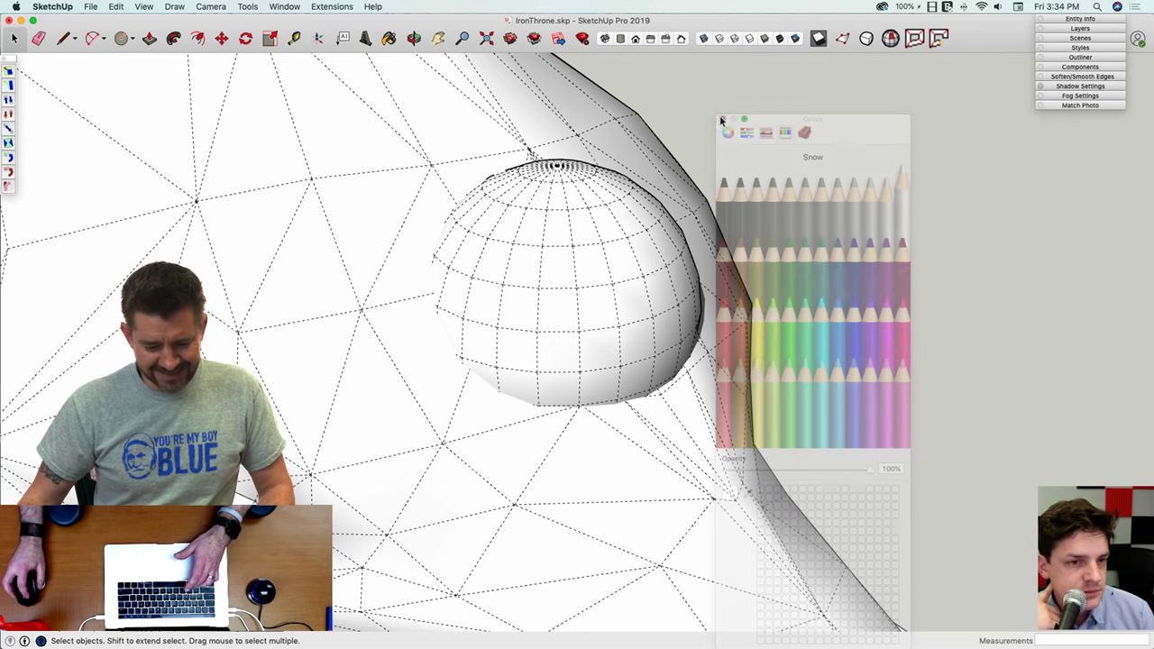
{"action": "scroll", "coordinate": [814, 164], "scroll_direction": "down", "scroll_amount": 4}
{"action": "scroll", "coordinate": [747, 193], "scroll_direction": "down", "scroll_amount": 3}
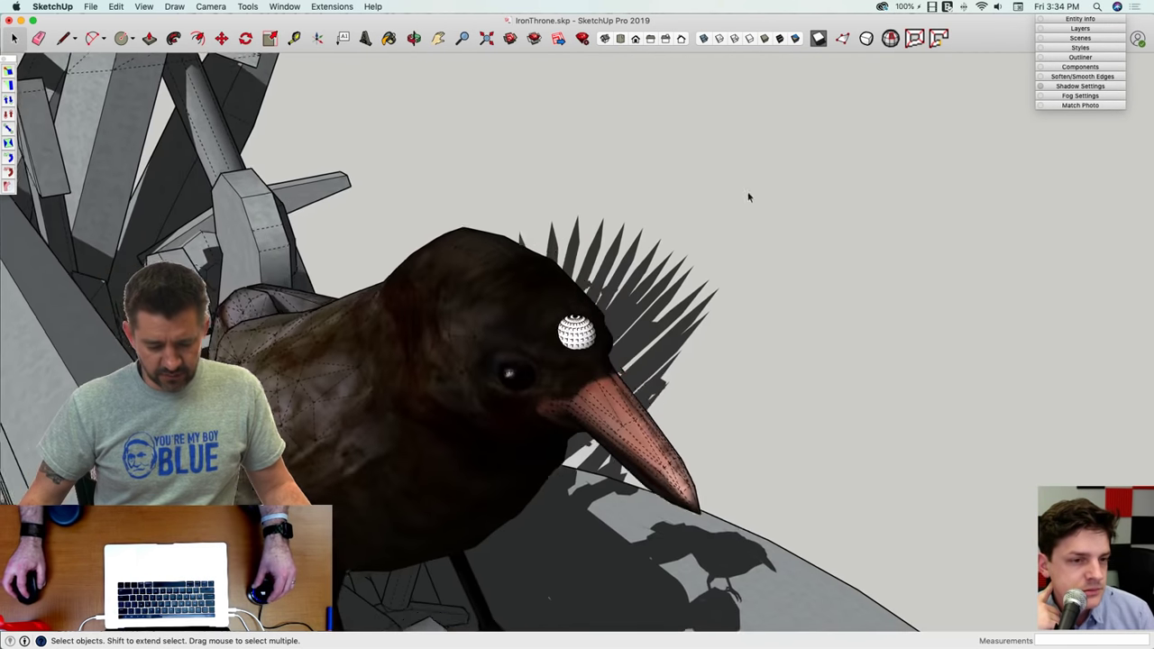
Step: Open the third-eye sphere's group for editing and paint all of its faces with the black Licorice colour
{"action": "scroll", "coordinate": [572, 250], "scroll_direction": "up", "scroll_amount": 2}
{"action": "double_click", "coordinate": [572, 249]}
{"action": "scroll", "coordinate": [572, 247], "scroll_direction": "up", "scroll_amount": 5}
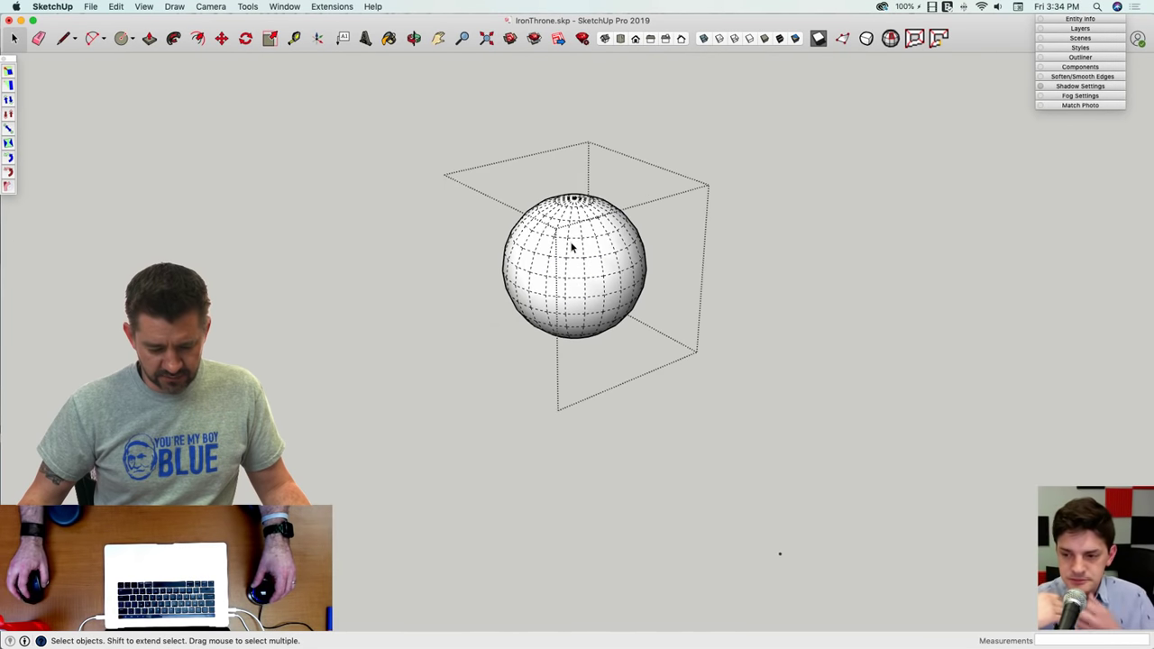
{"action": "triple_click", "coordinate": [593, 222]}
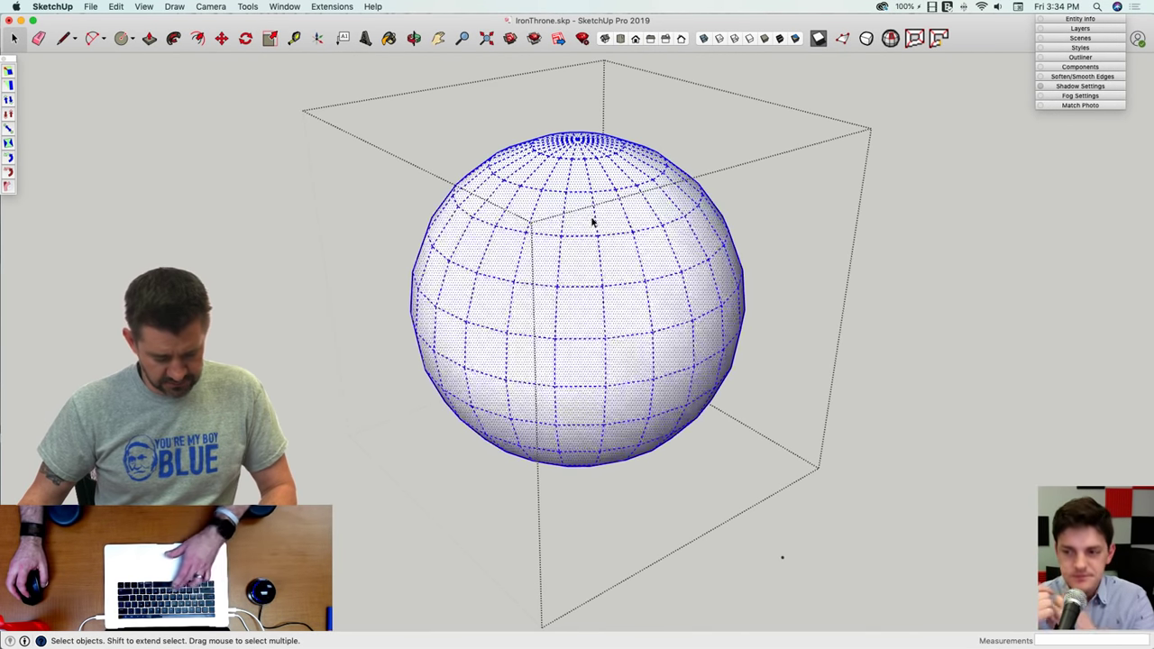
{"action": "key", "text": "b"}
{"action": "left_click", "coordinate": [629, 253]}
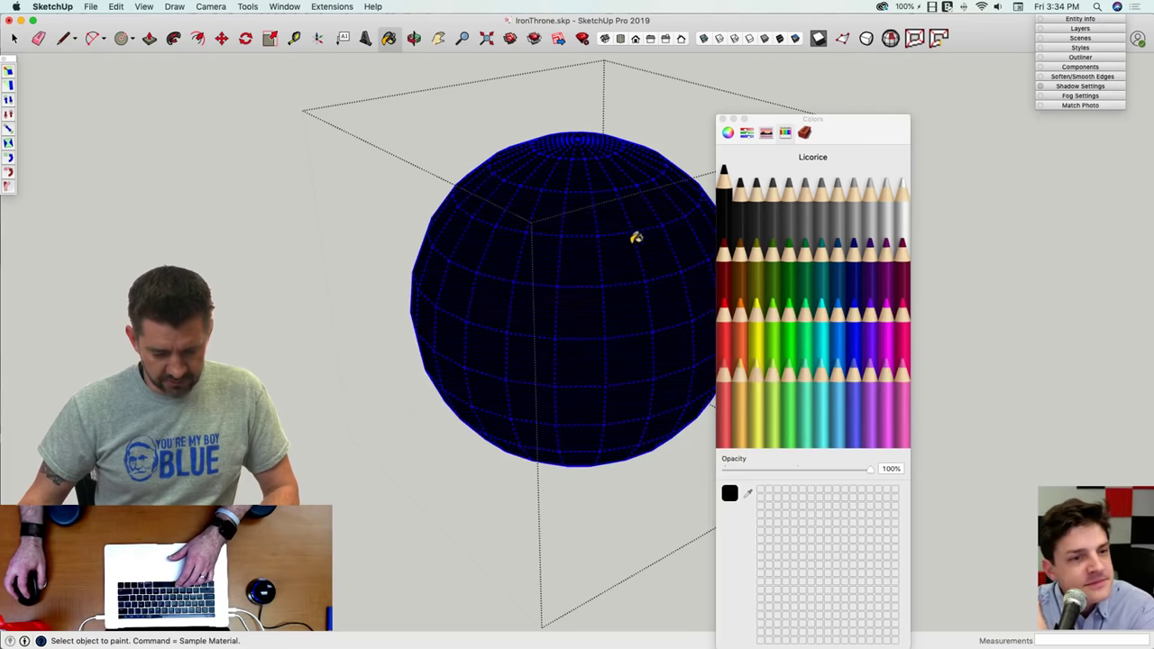
{"action": "key", "text": "space"}
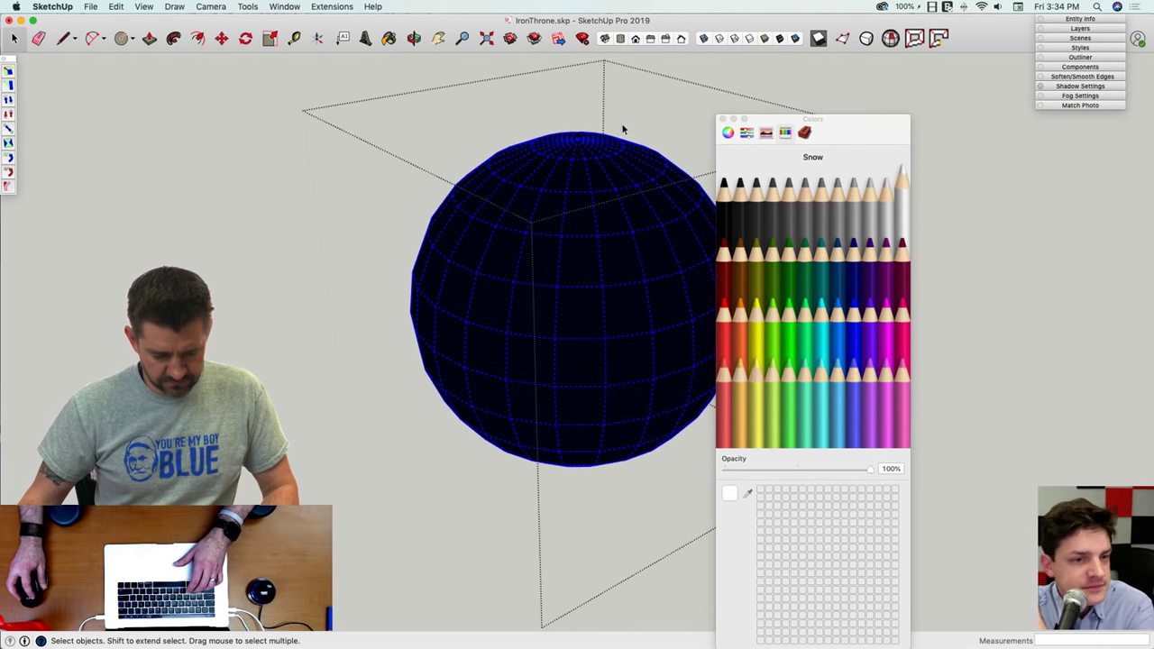
{"action": "left_click", "coordinate": [622, 123]}
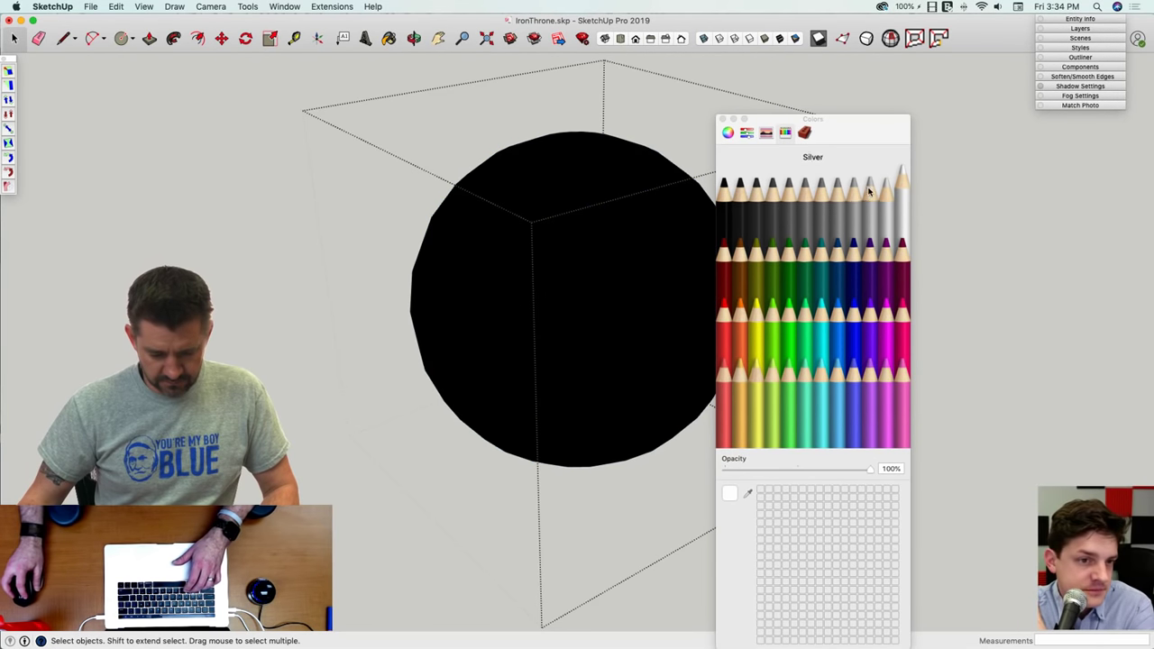
Step: Paint a single facet on the sphere's upper front with the white Snow colour as an eye highlight, and leave the group
{"action": "key", "text": "b"}
{"action": "left_click", "coordinate": [610, 212]}
{"action": "key", "text": "space"}
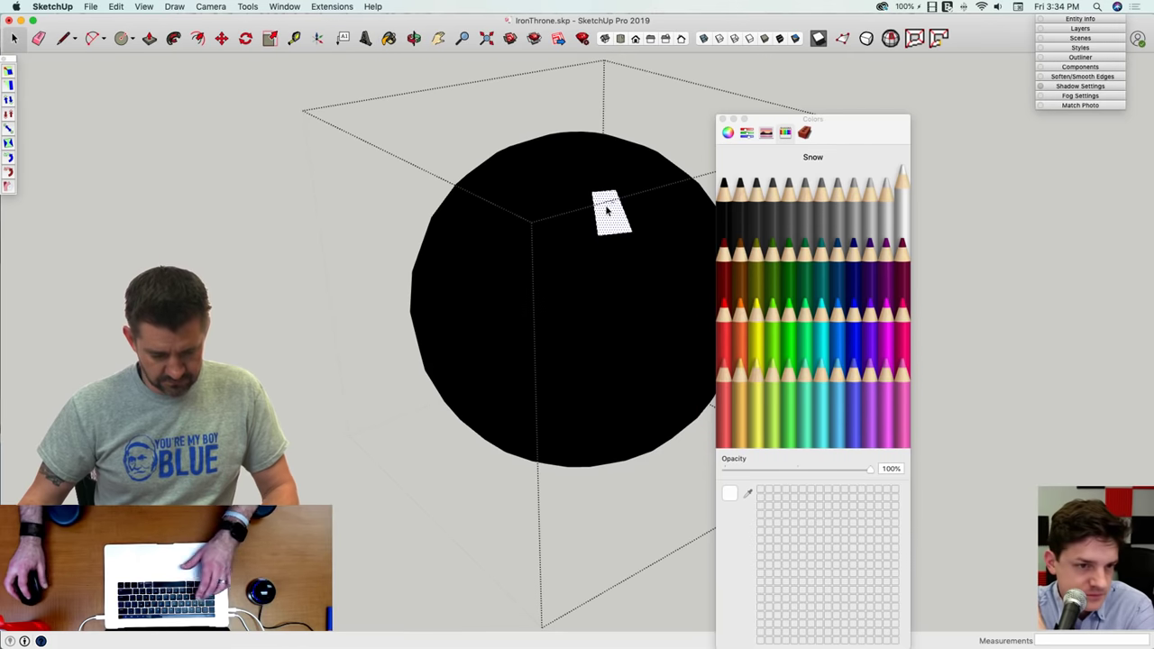
{"action": "left_click", "coordinate": [722, 119]}
{"action": "scroll", "coordinate": [899, 150], "scroll_direction": "down", "scroll_amount": 6}
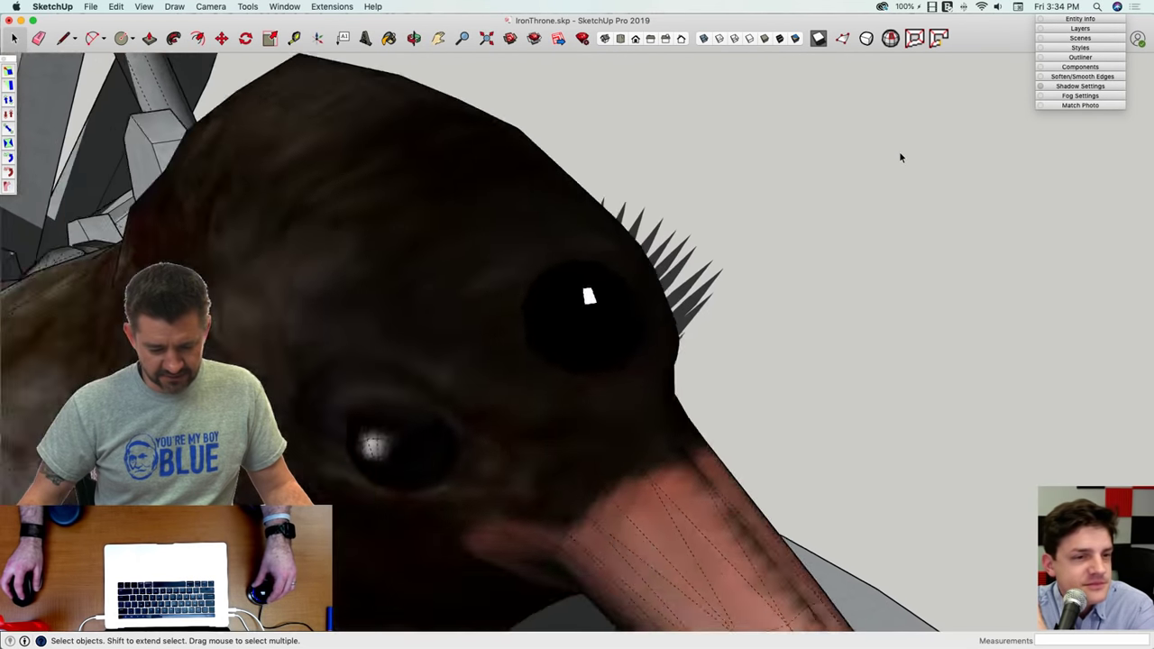
Step: Check the three-eyed crow from the front and turn off the hidden geometry display
{"action": "middle_click_drag", "start_coordinate": [863, 180], "coordinate": [811, 222]}
{"action": "scroll", "coordinate": [784, 227], "scroll_direction": "up", "scroll_amount": 3}
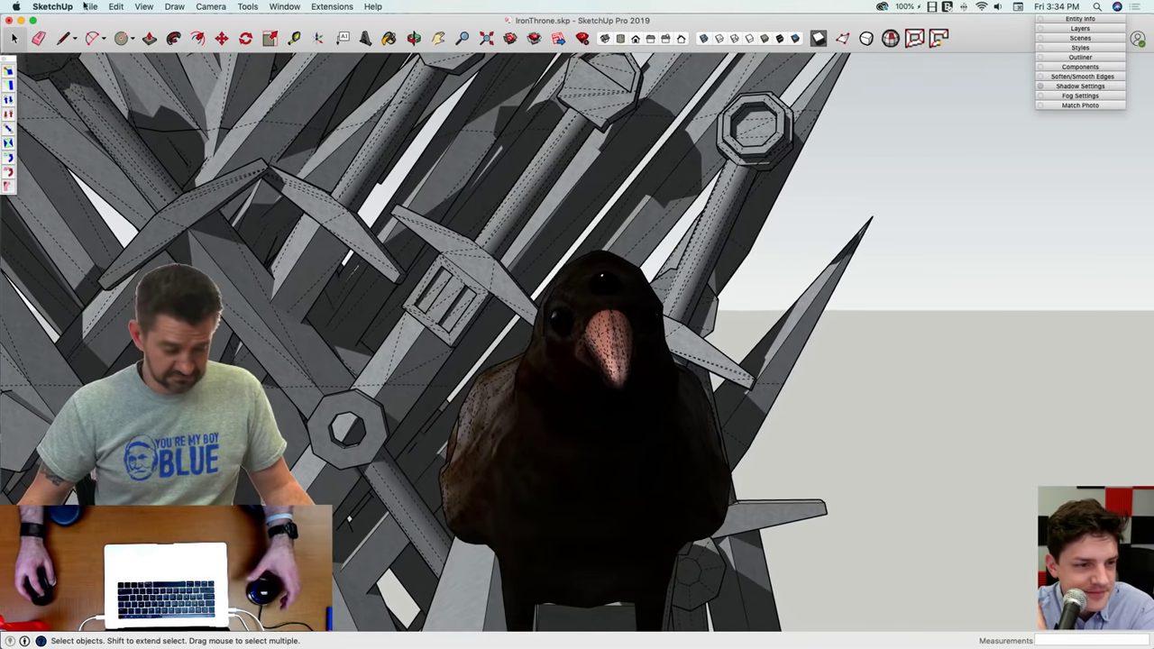
{"action": "left_click", "coordinate": [143, 6]}
{"action": "left_click", "coordinate": [176, 82]}
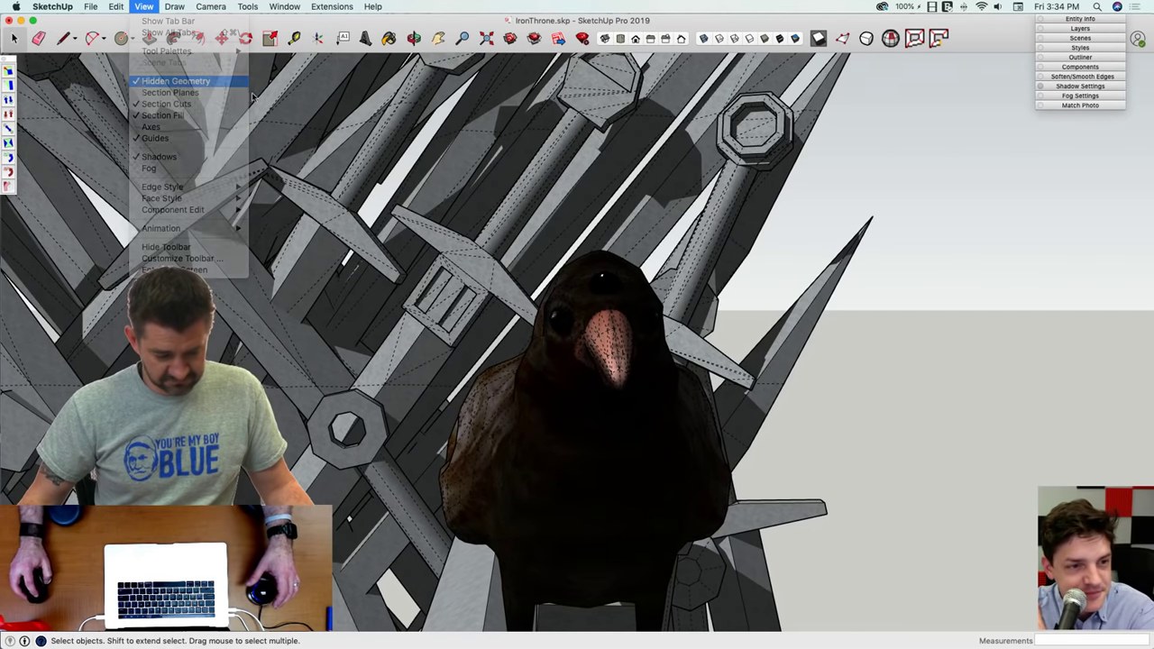
Step: Move the crow from its current armrest to the front pommel of the throne's opposite armrest
{"action": "scroll", "coordinate": [940, 222], "scroll_direction": "down", "scroll_amount": 10}
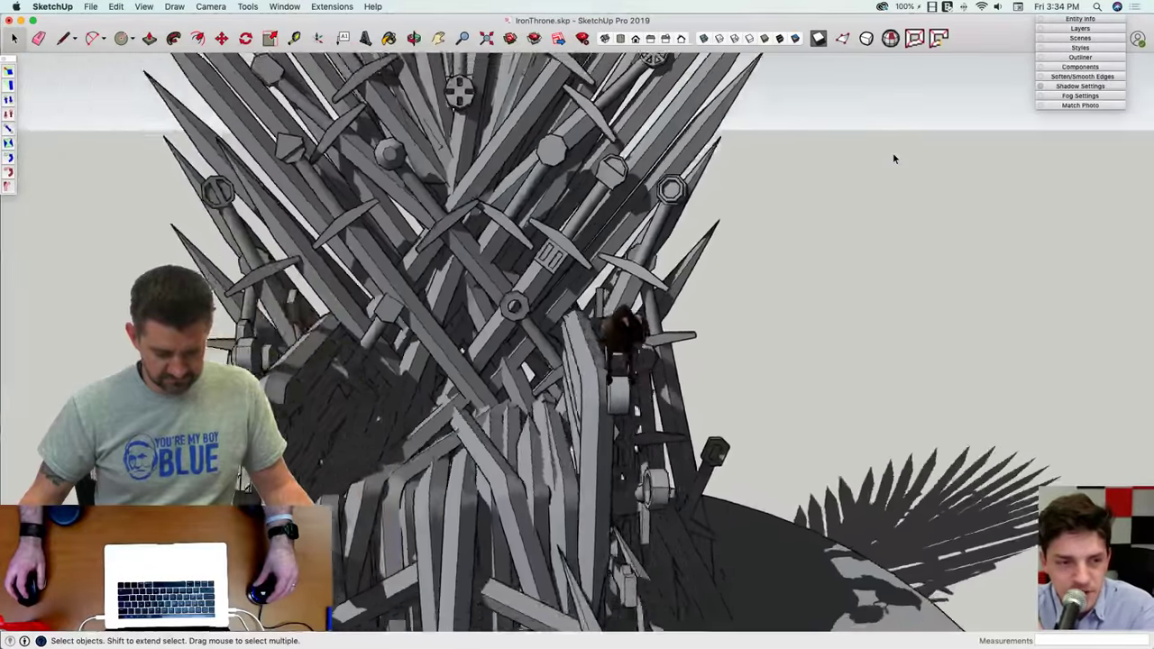
{"action": "middle_click_drag", "start_coordinate": [894, 158], "coordinate": [828, 164]}
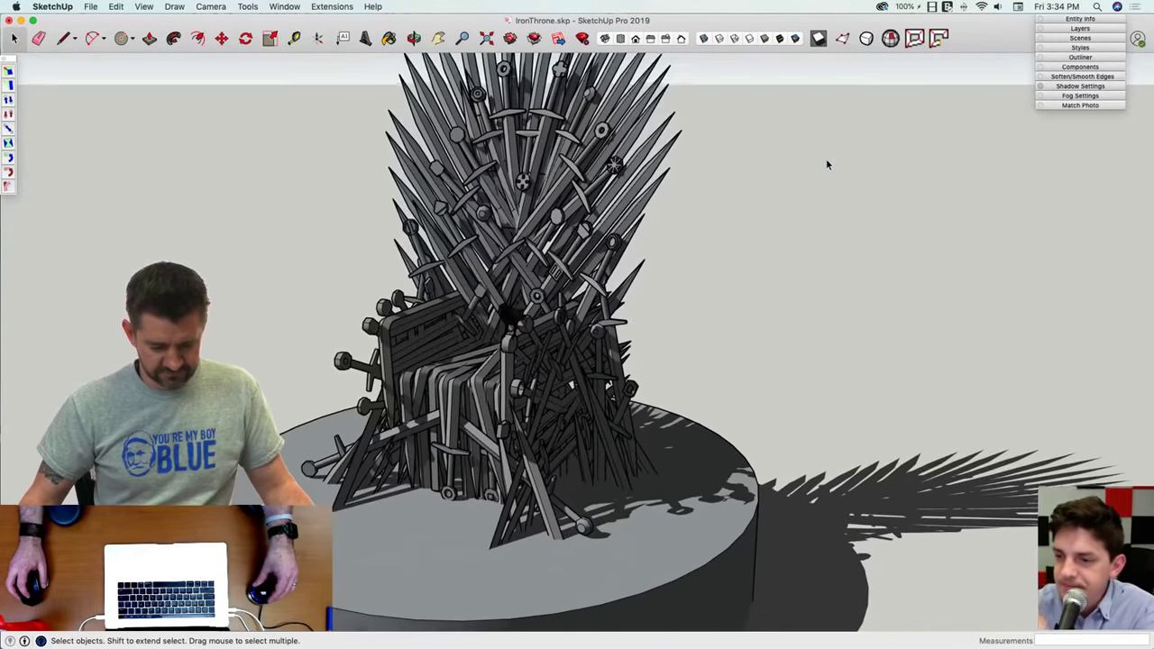
{"action": "scroll", "coordinate": [828, 165], "scroll_direction": "up", "scroll_amount": 10}
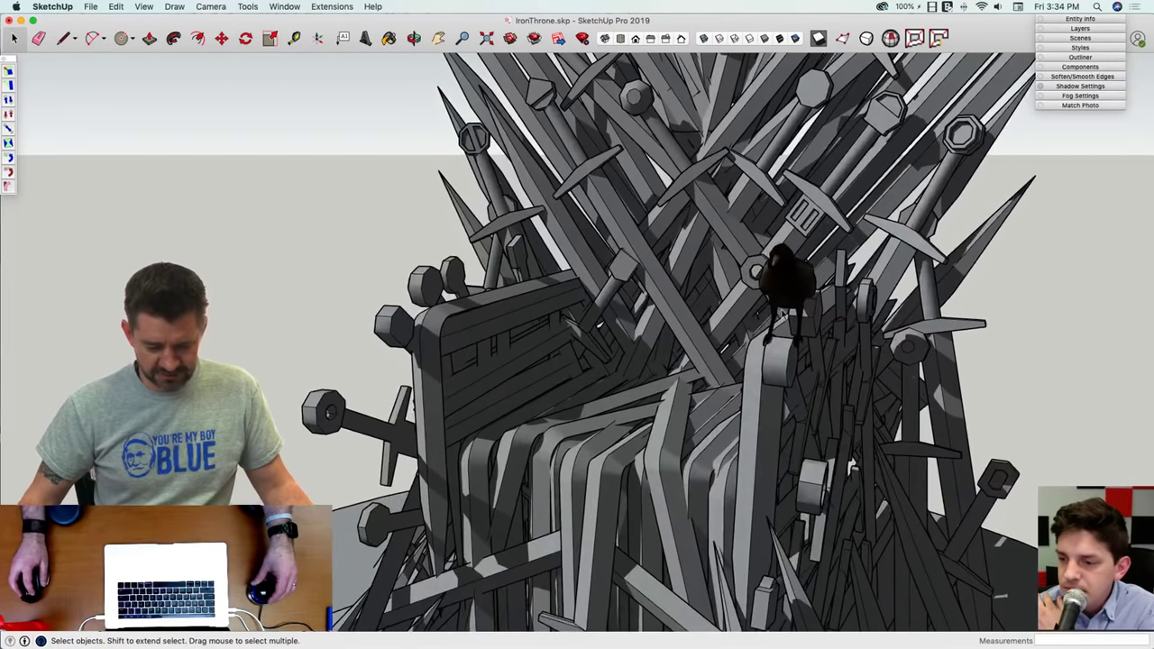
{"action": "left_click", "coordinate": [781, 310]}
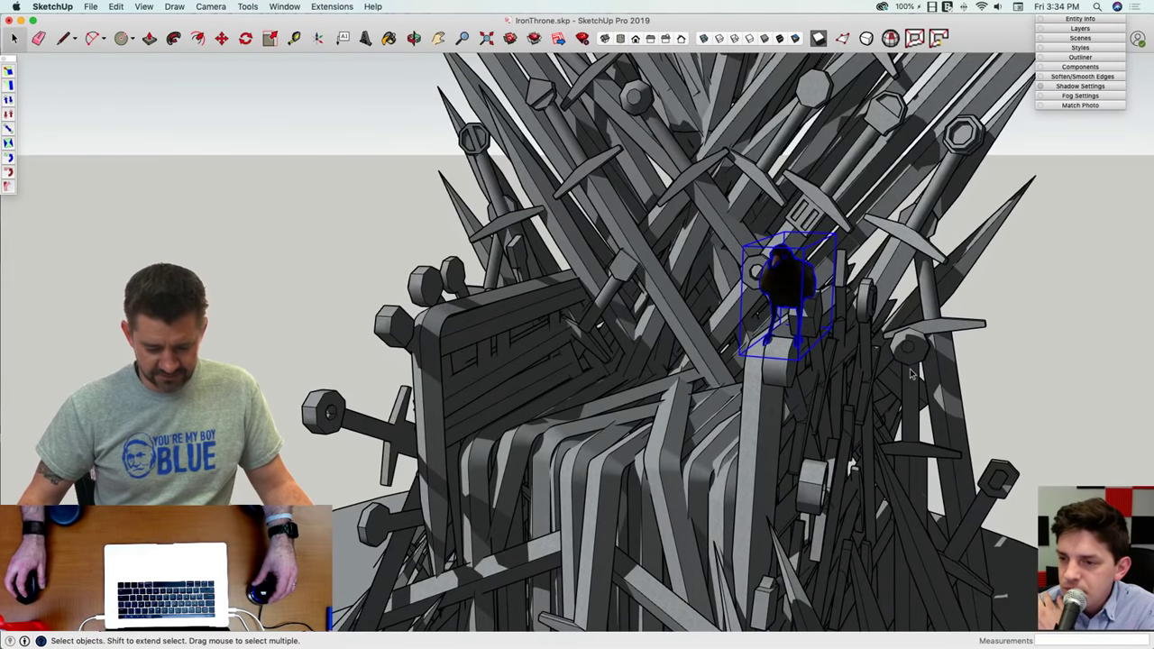
{"action": "key", "text": "m"}
{"action": "scroll", "coordinate": [1000, 400], "scroll_direction": "down", "scroll_amount": 5}
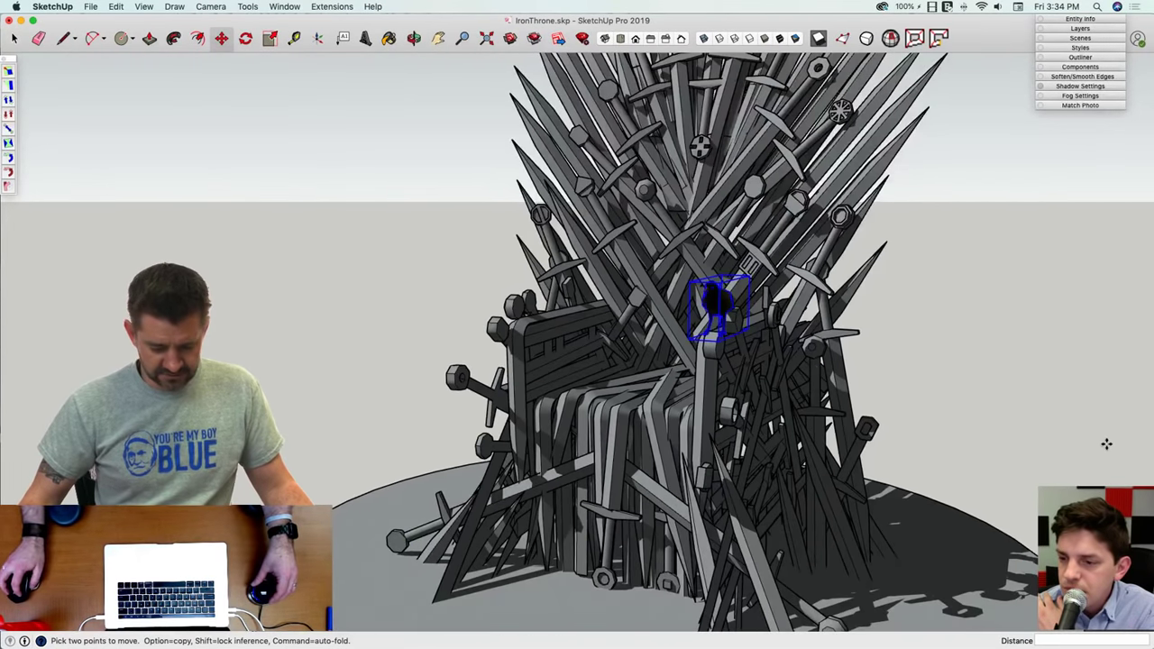
{"action": "left_click", "coordinate": [998, 428]}
{"action": "key", "text": "space"}
{"action": "scroll", "coordinate": [1000, 428], "scroll_direction": "down", "scroll_amount": 2}
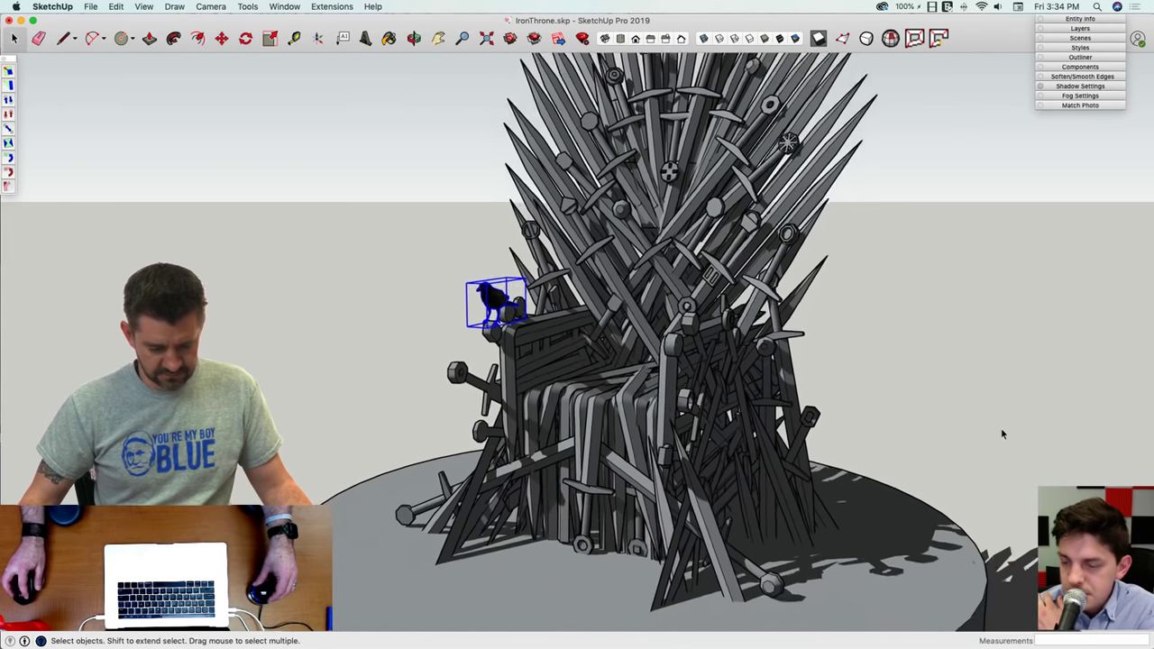
{"action": "left_click", "coordinate": [1001, 429]}
Step: Frame the whole throne on its round base and save the model
{"action": "scroll", "coordinate": [1001, 427], "scroll_direction": "down", "scroll_amount": 5}
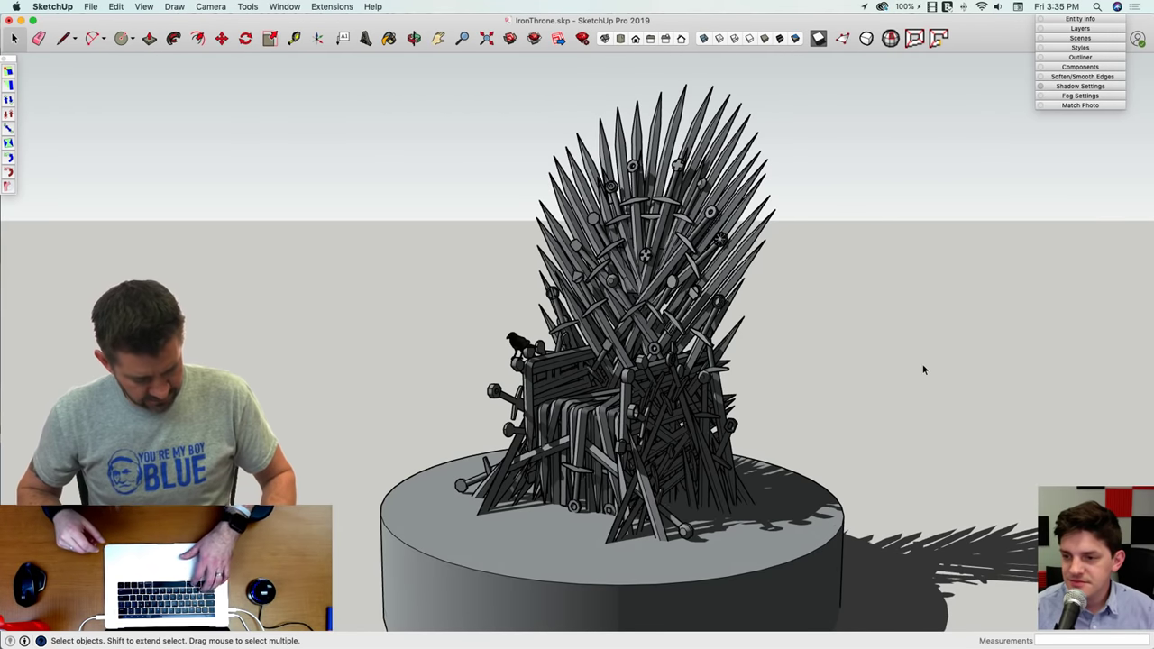
{"action": "key", "text": "super+s"}
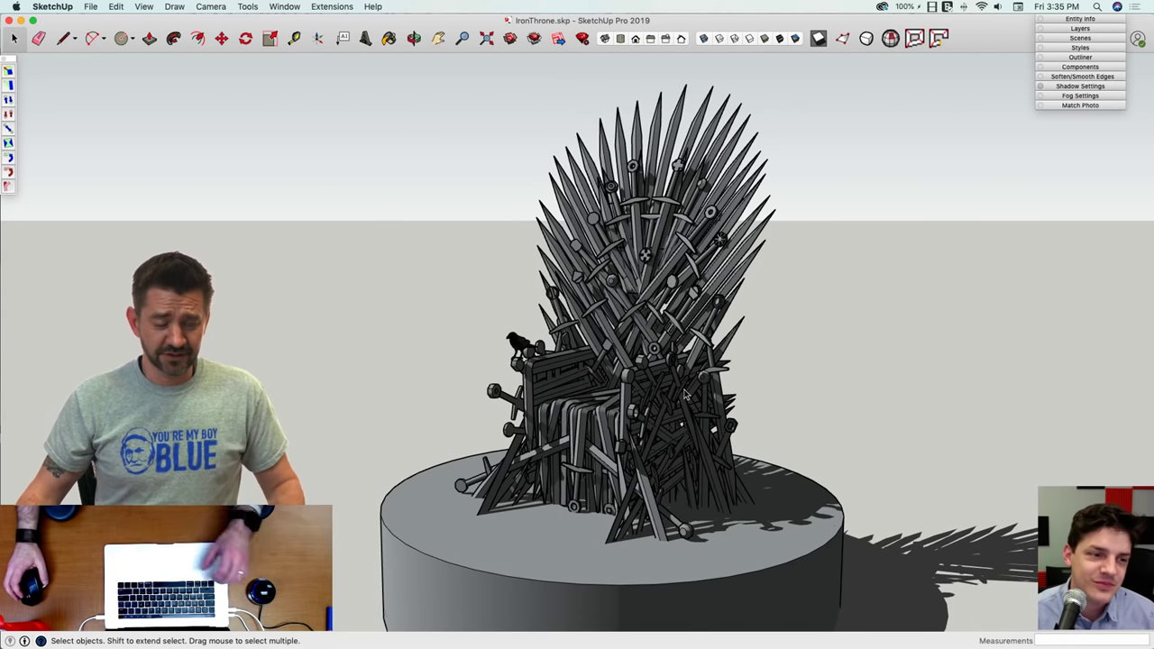
{"action": "scroll", "coordinate": [685, 395], "scroll_direction": "up", "scroll_amount": 2}
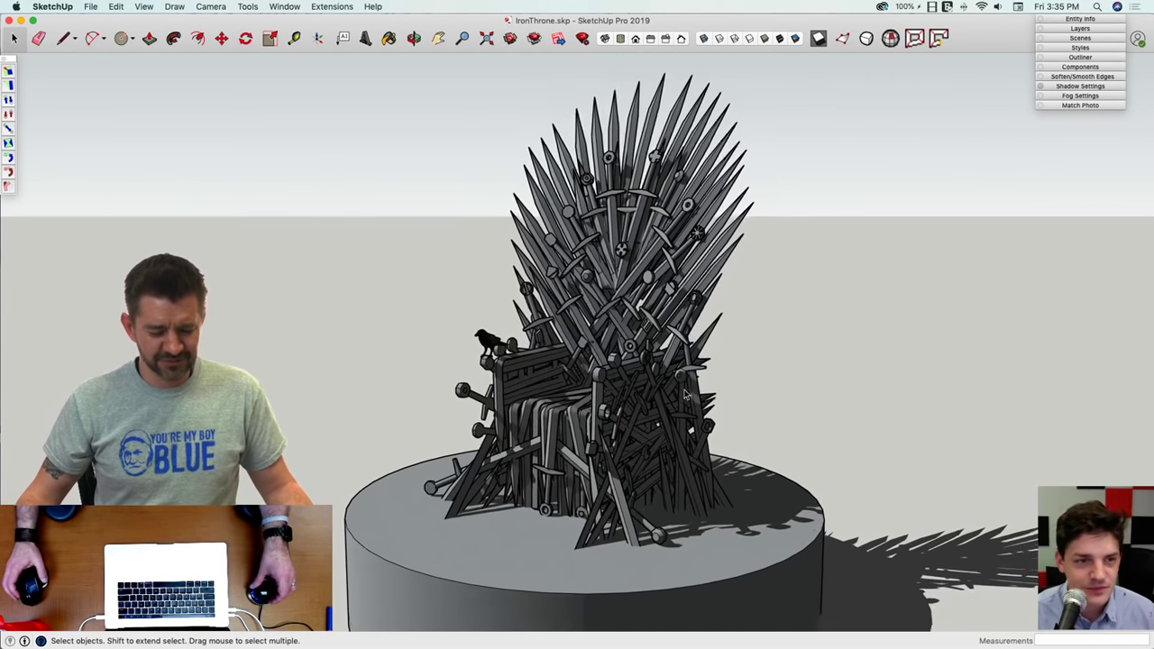